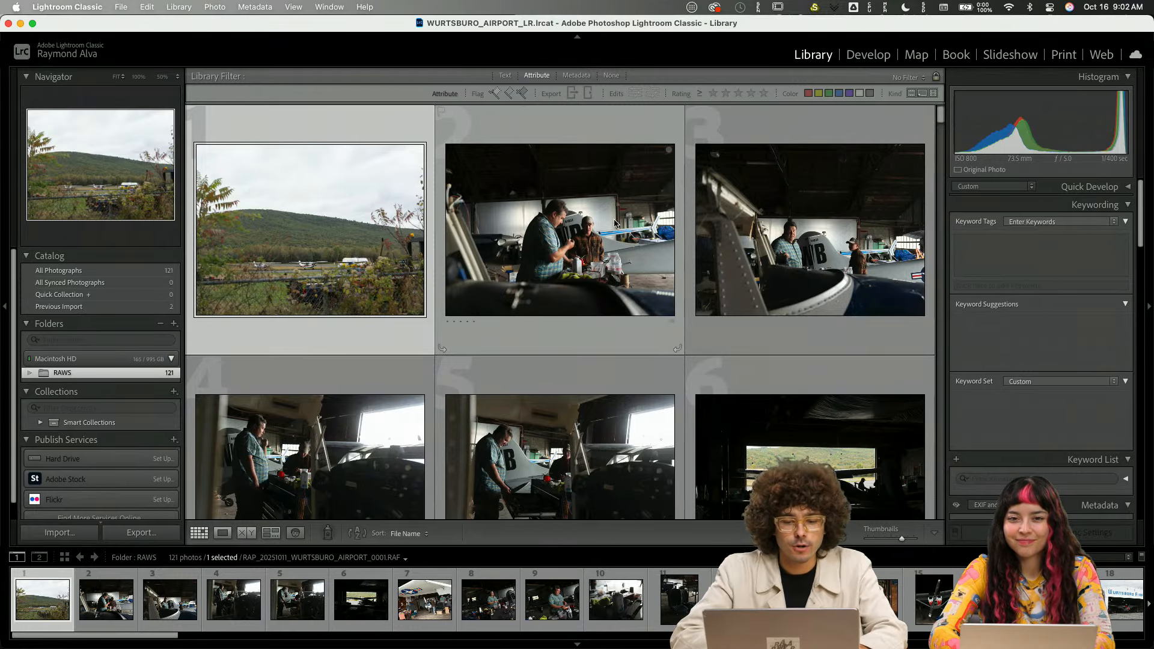
# - Look through the RAWS folder's photo grid from the opening landscape down to the workbench shots around photo 63
pyautogui.scroll(-2, 608, 226)
pyautogui.scroll(2, 610, 228)
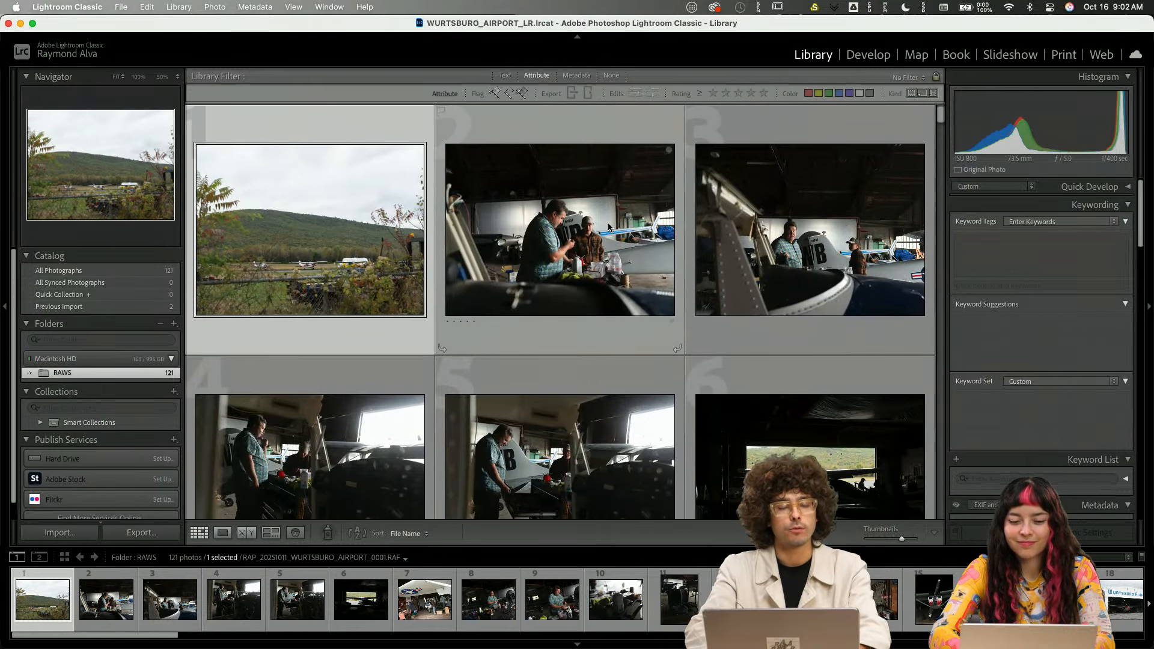
pyautogui.scroll(-10, 608, 227)
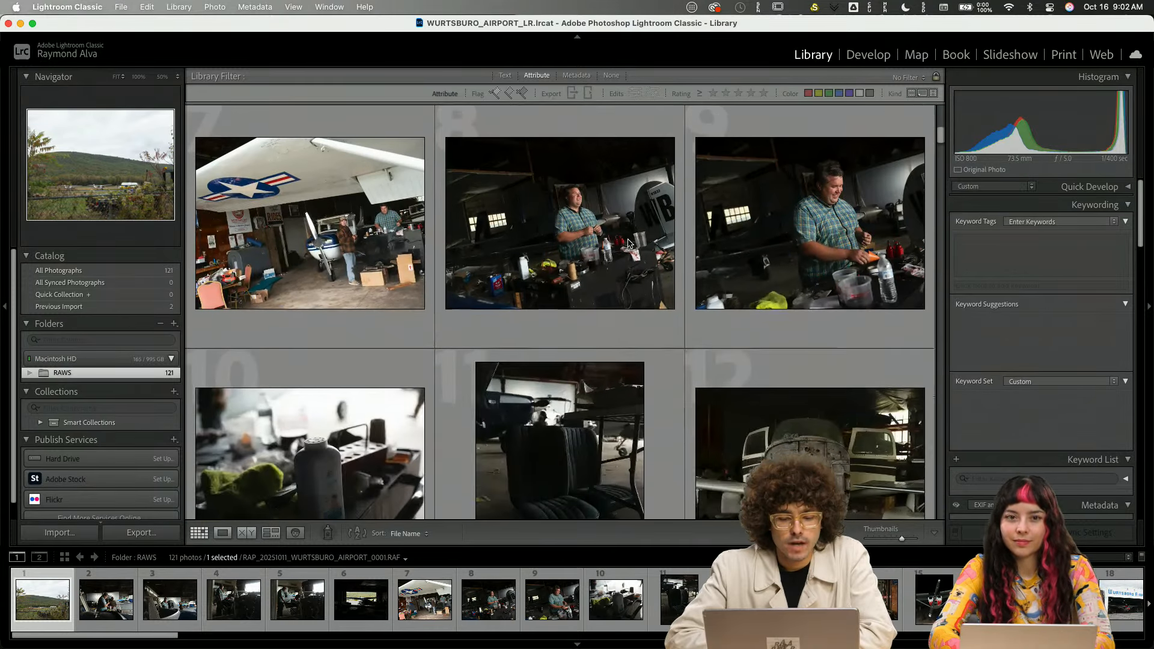
pyautogui.scroll(-3, 629, 243)
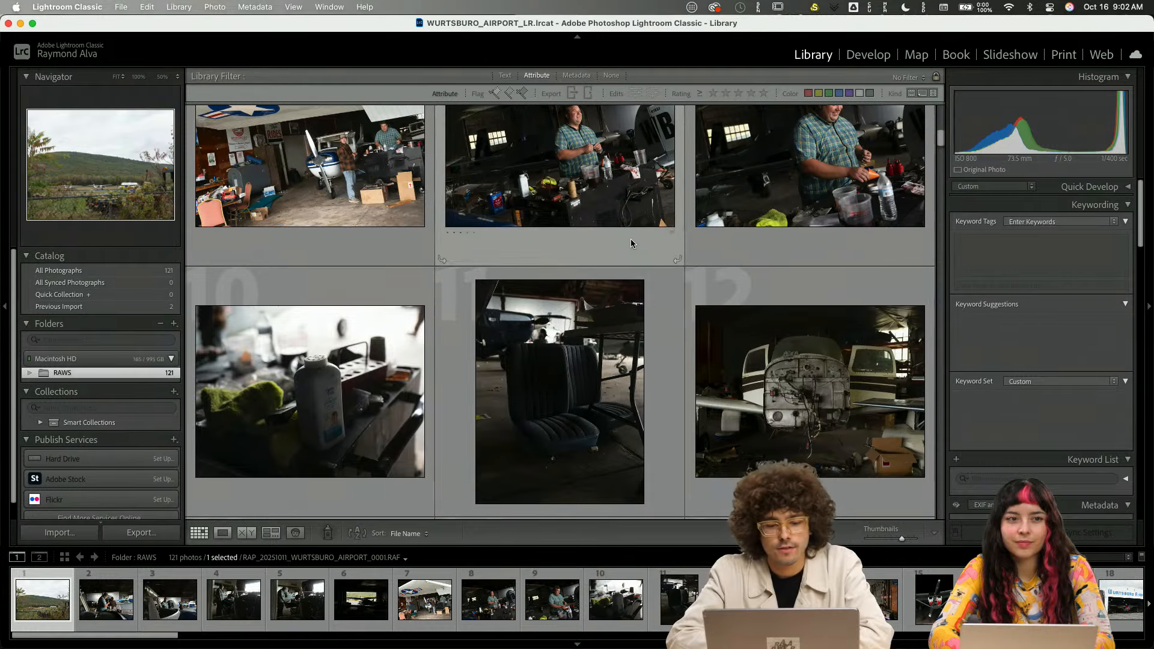
pyautogui.scroll(-7, 601, 251)
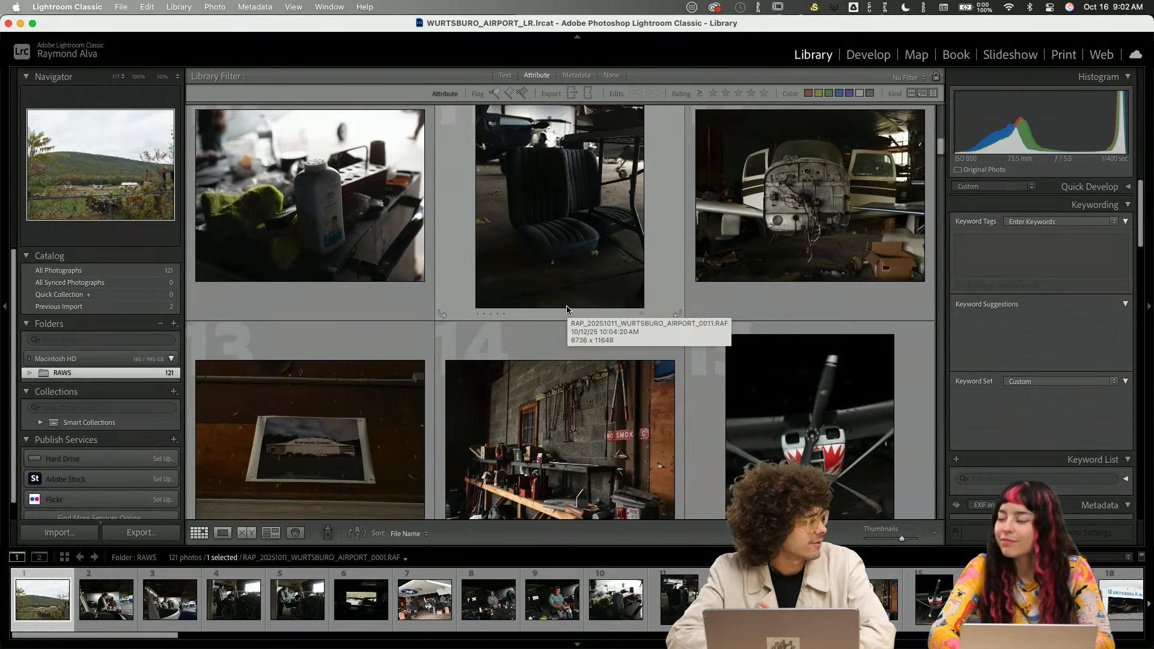
pyautogui.scroll(-1, 566, 306)
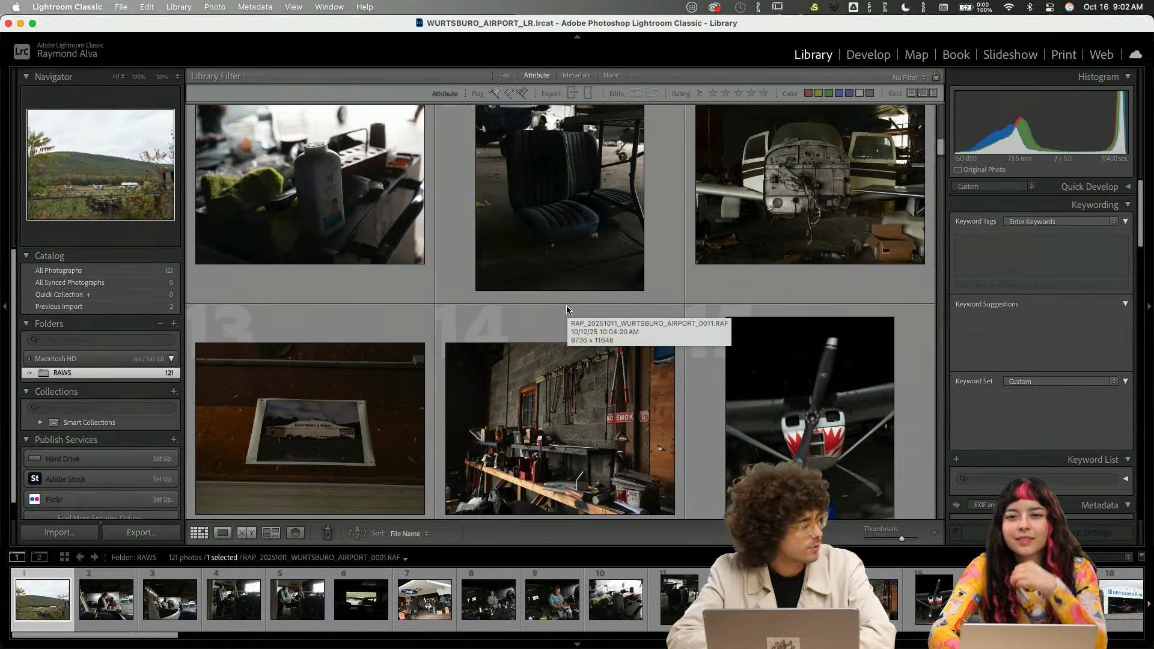
pyautogui.scroll(-8, 566, 306)
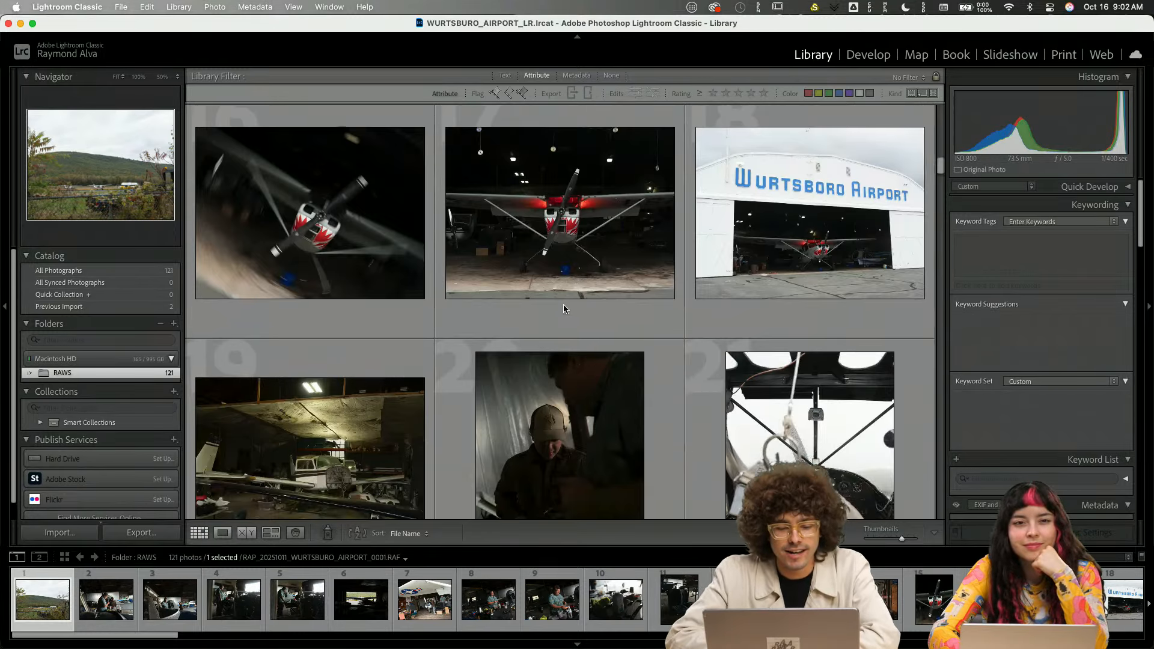
pyautogui.scroll(-1, 565, 309)
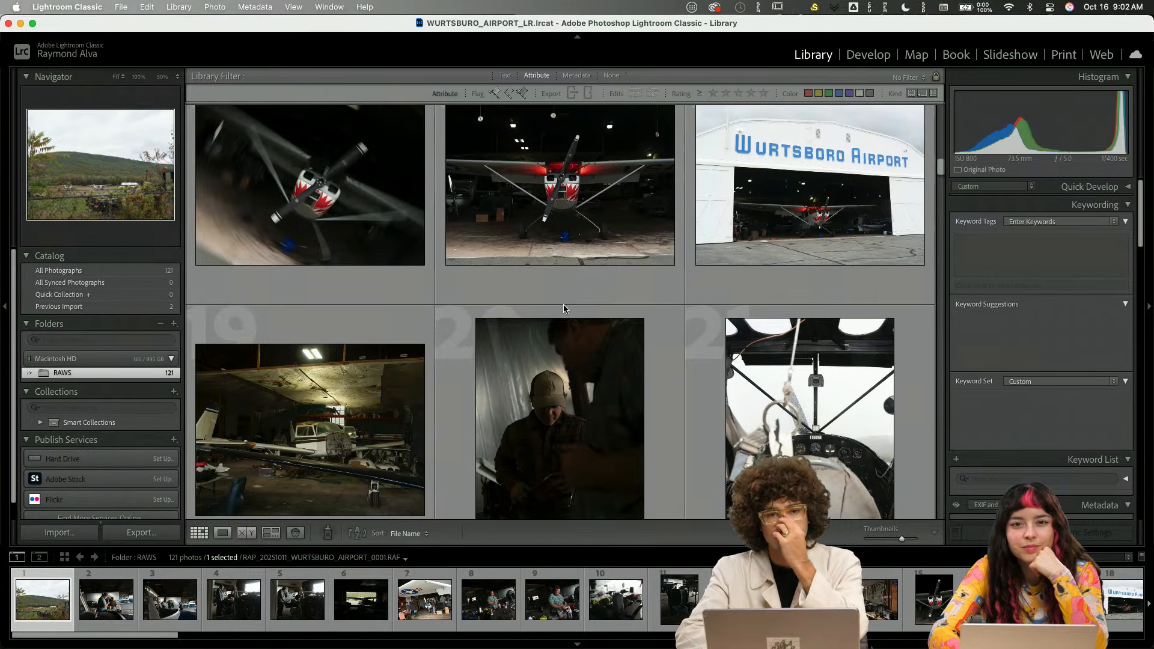
pyautogui.scroll(-6, 563, 308)
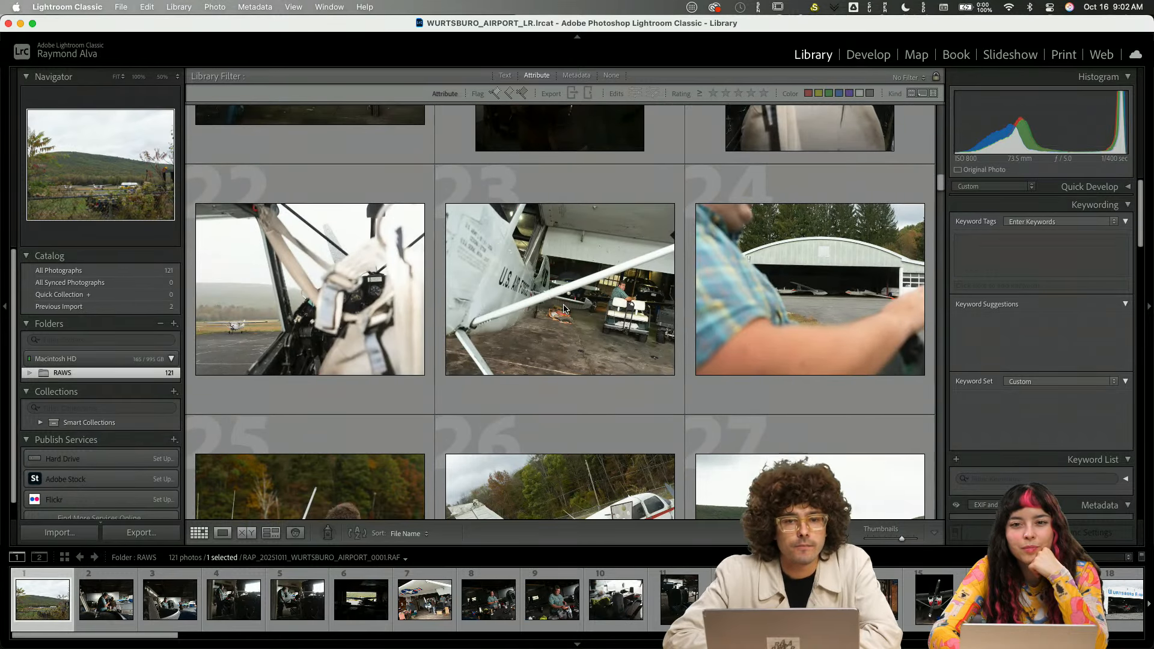
pyautogui.scroll(-2, 563, 309)
pyautogui.scroll(-8, 564, 309)
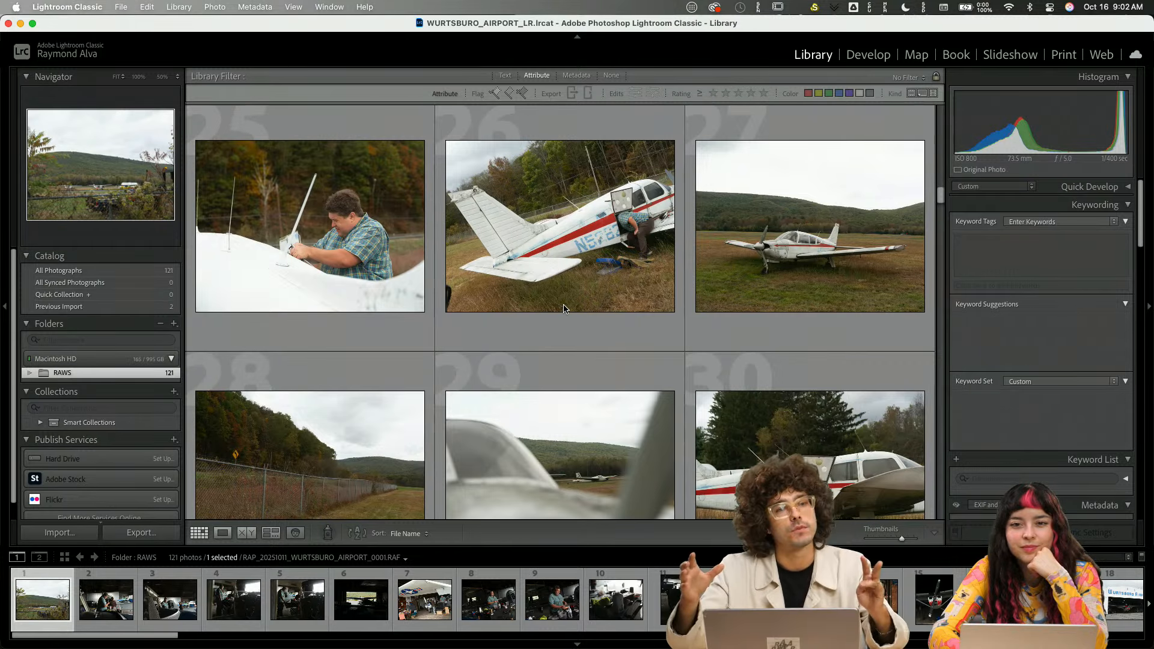
pyautogui.scroll(-10, 564, 308)
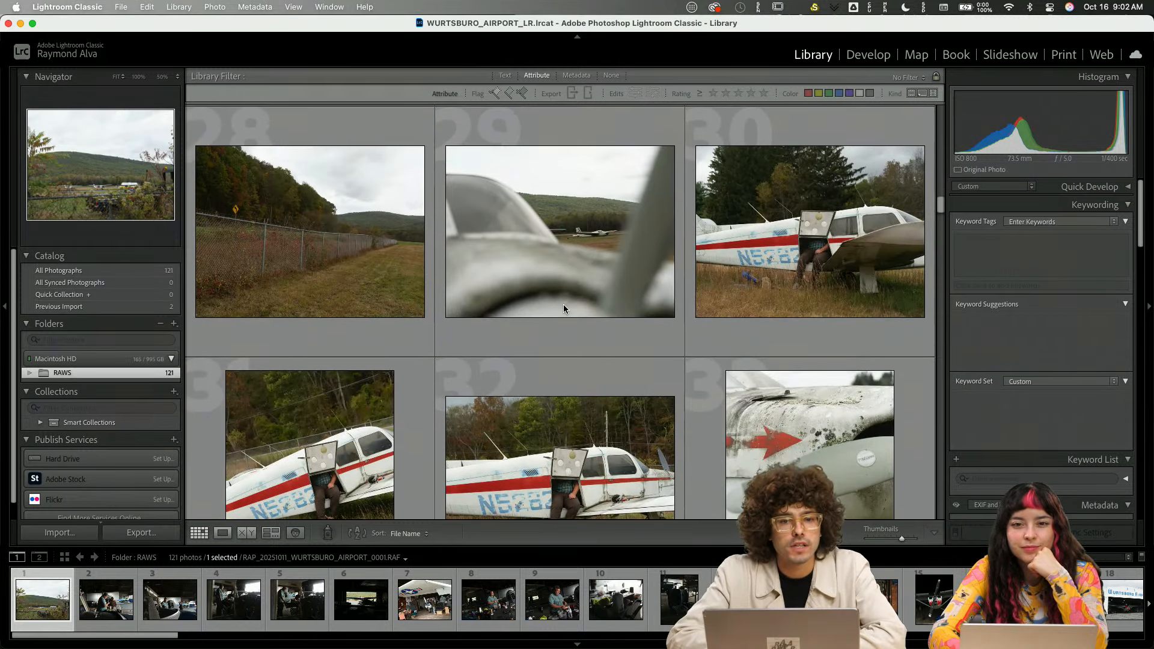
pyautogui.scroll(-10, 564, 309)
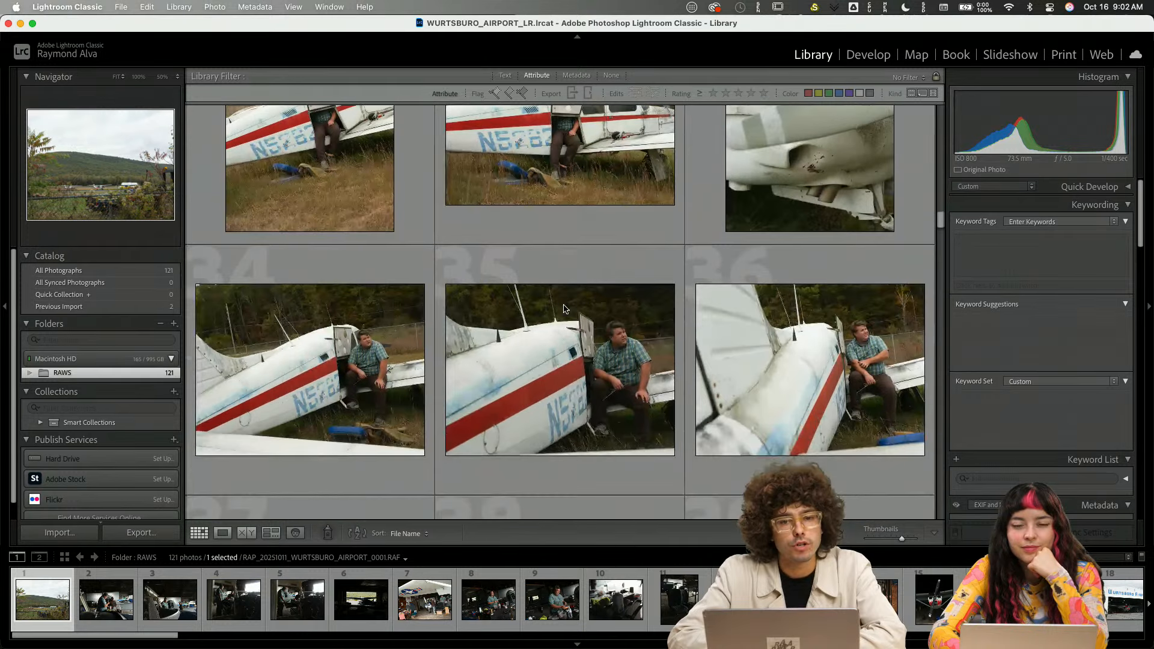
pyautogui.scroll(-4, 564, 309)
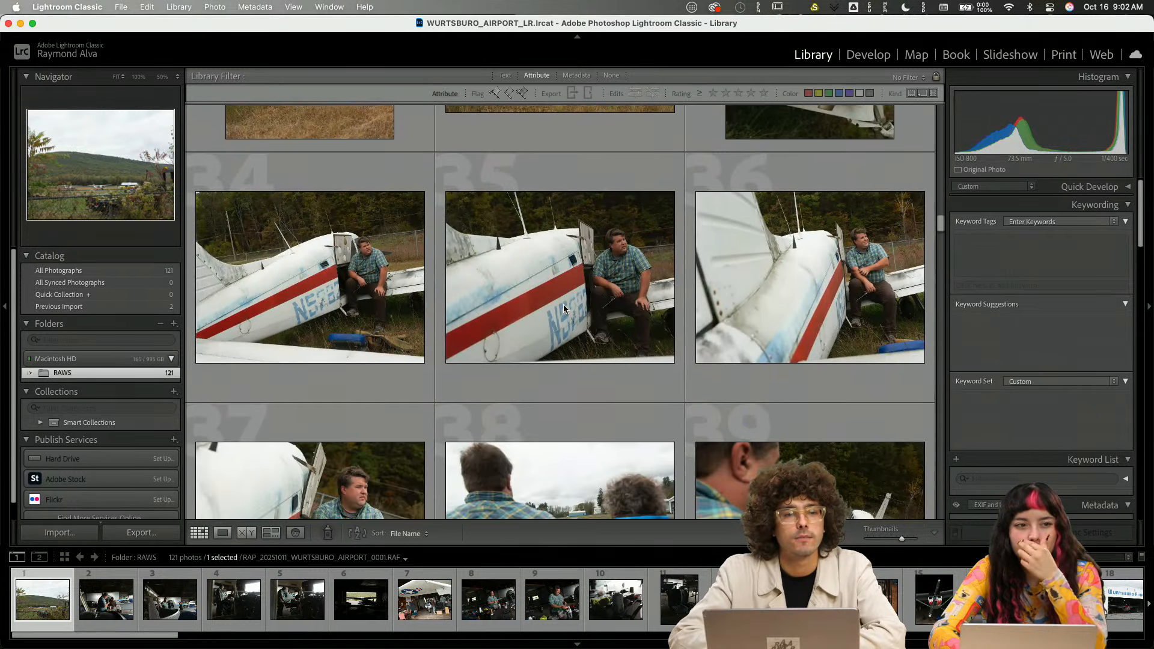
pyautogui.scroll(-5, 563, 309)
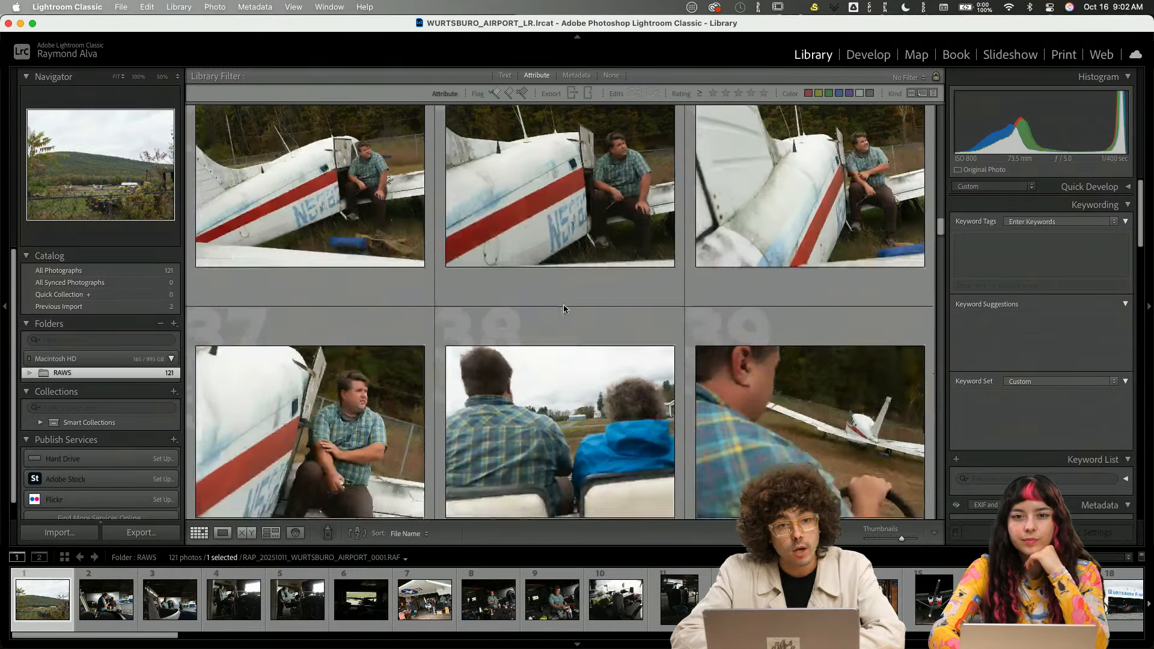
pyautogui.scroll(-3, 564, 309)
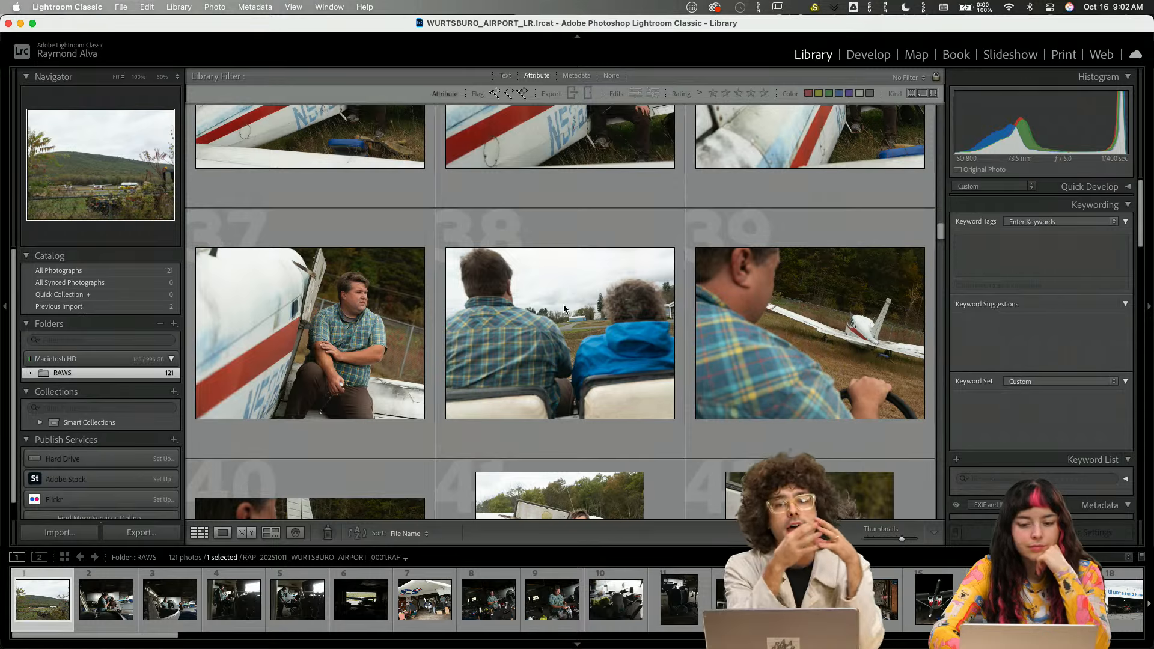
pyautogui.scroll(-10, 564, 309)
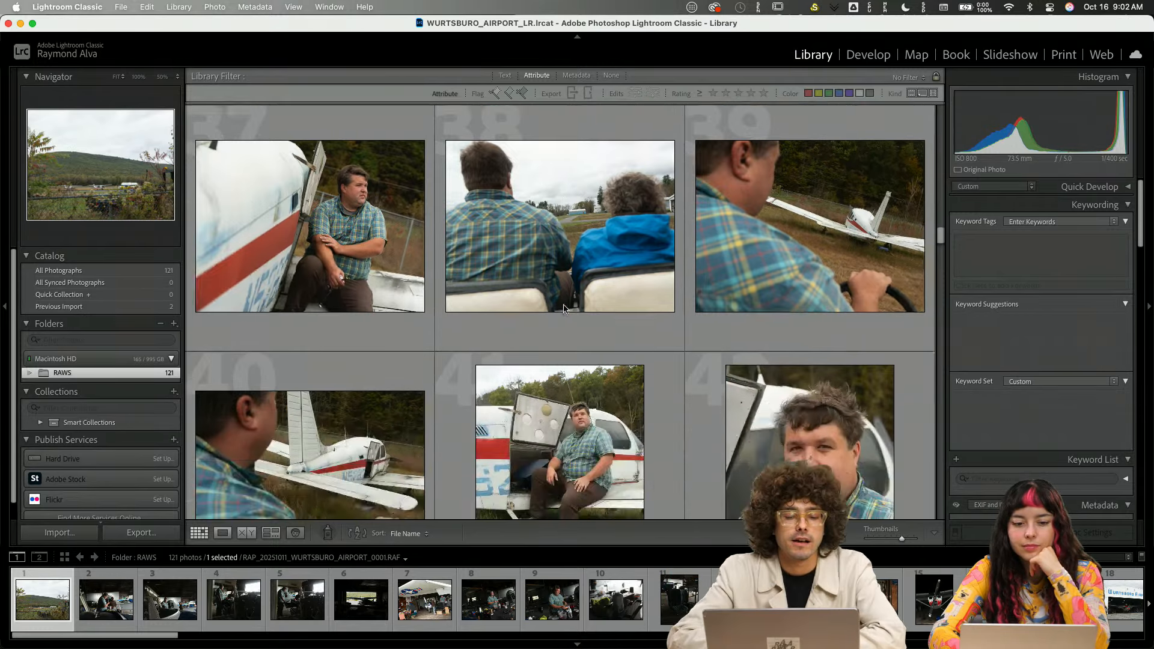
pyautogui.scroll(-15, 564, 309)
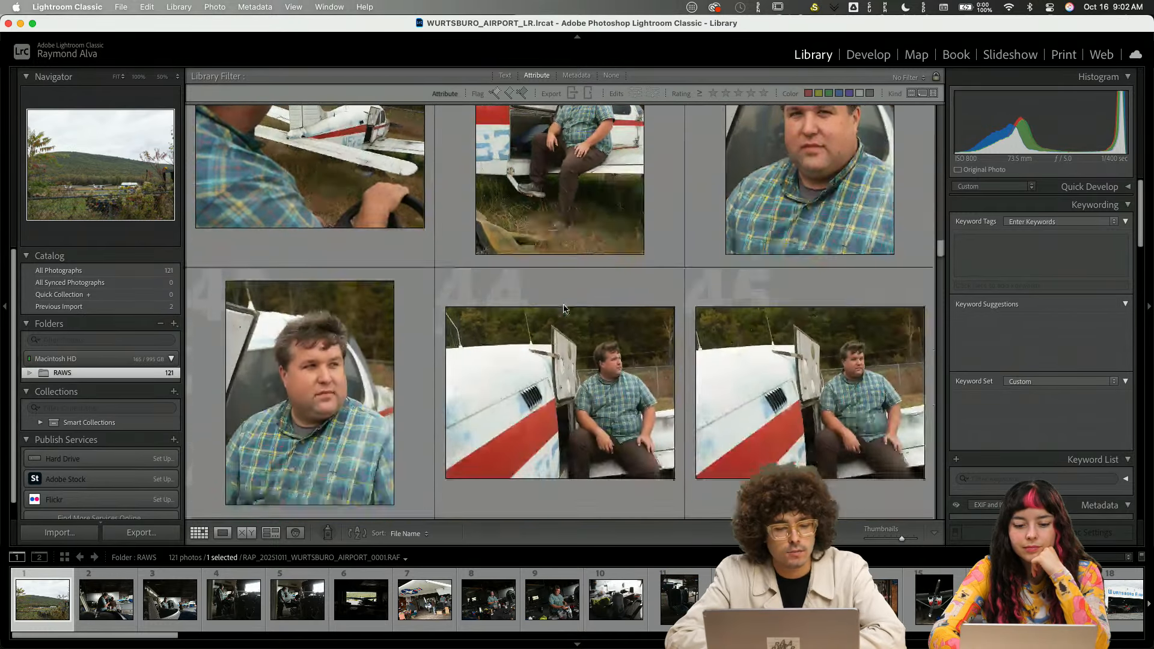
pyautogui.scroll(-8, 564, 309)
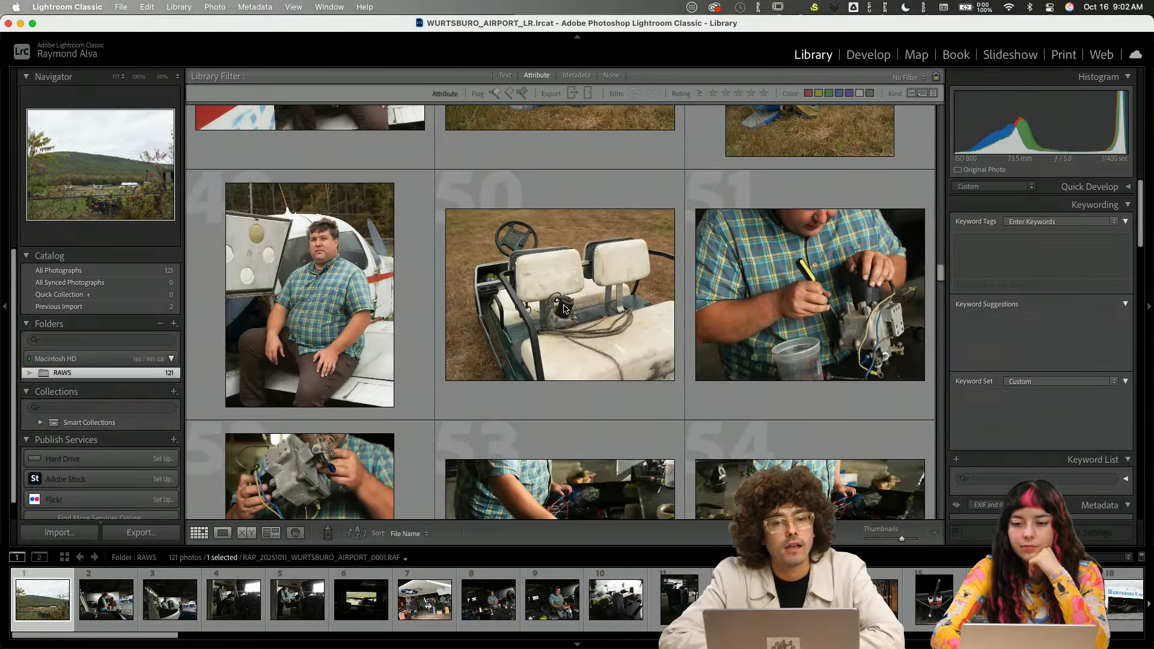
pyautogui.scroll(-3, 563, 309)
pyautogui.scroll(-3, 564, 309)
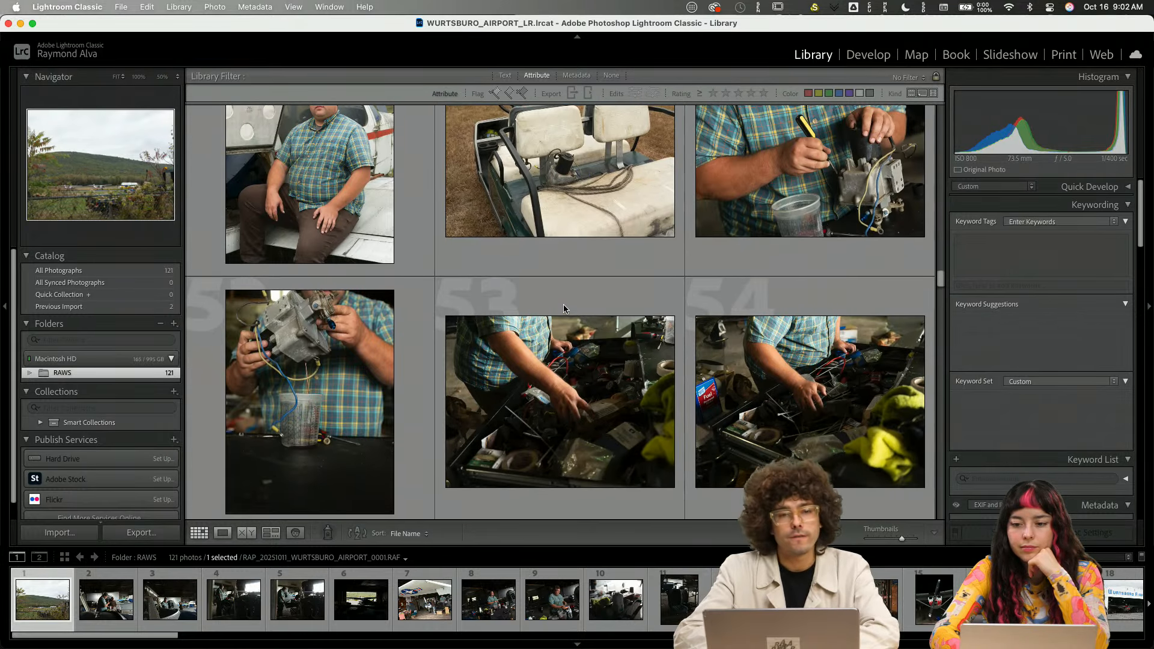
pyautogui.scroll(-8, 563, 309)
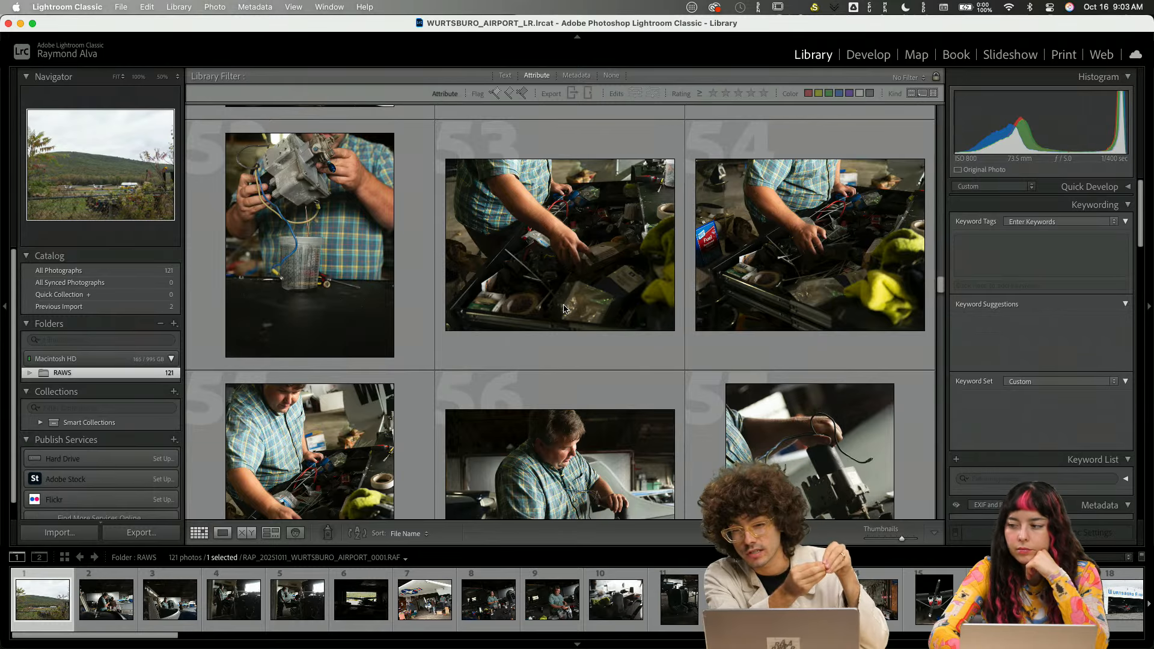
pyautogui.scroll(-10, 564, 308)
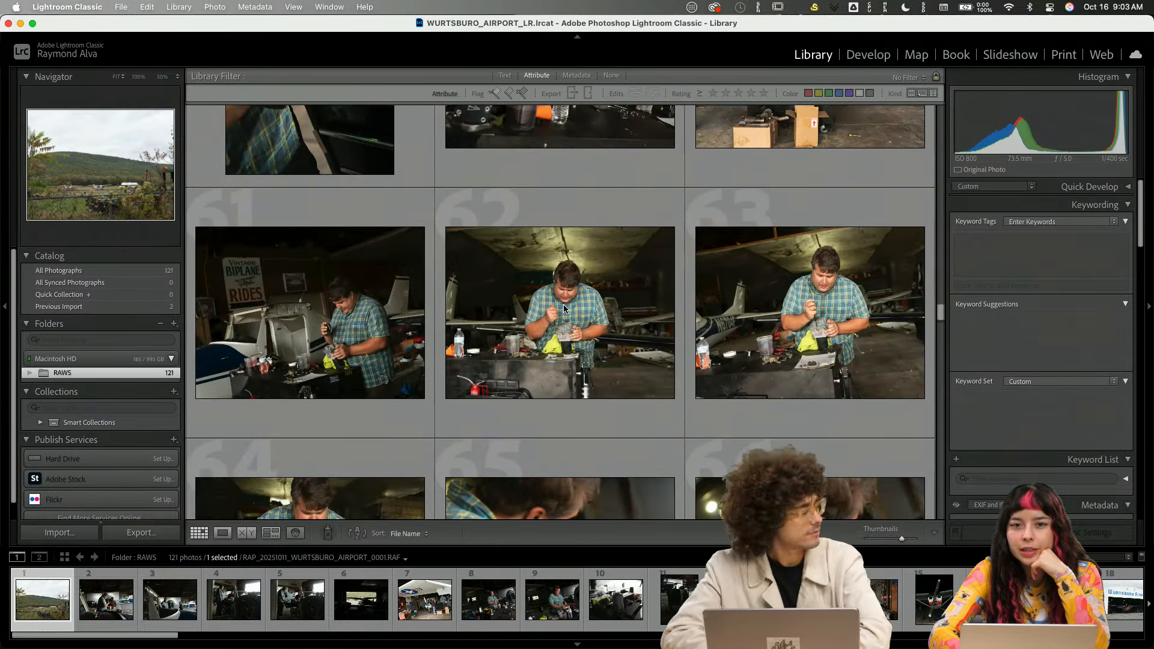
# - Open the Wurtsboro Airport hangar photo (18) from the grid, inspect its sign at 50% zoom, and return to the grid
pyautogui.scroll(15, 563, 305)
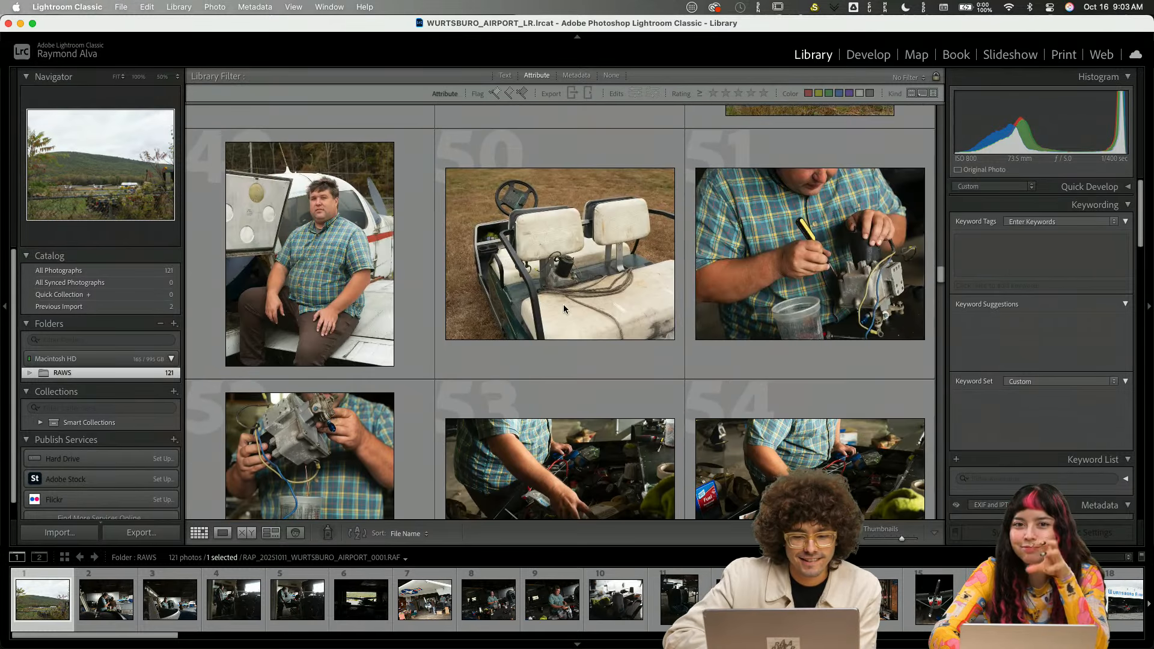
pyautogui.scroll(5, 563, 304)
pyautogui.scroll(-5, 563, 304)
pyautogui.scroll(5, 564, 304)
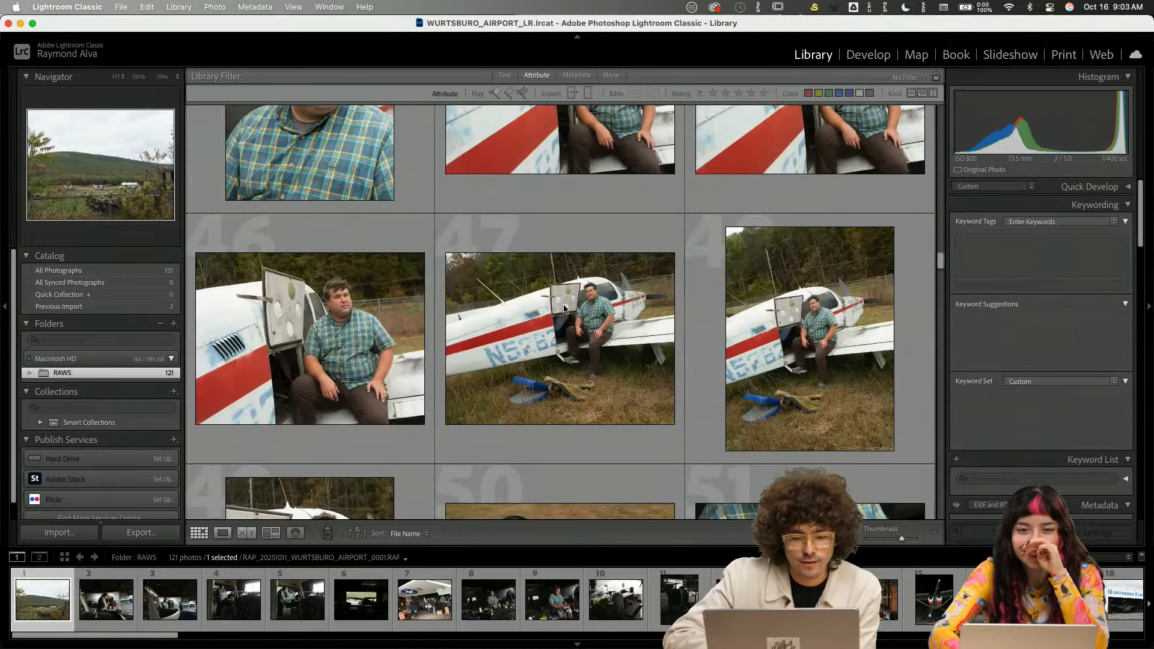
pyautogui.scroll(20, 564, 309)
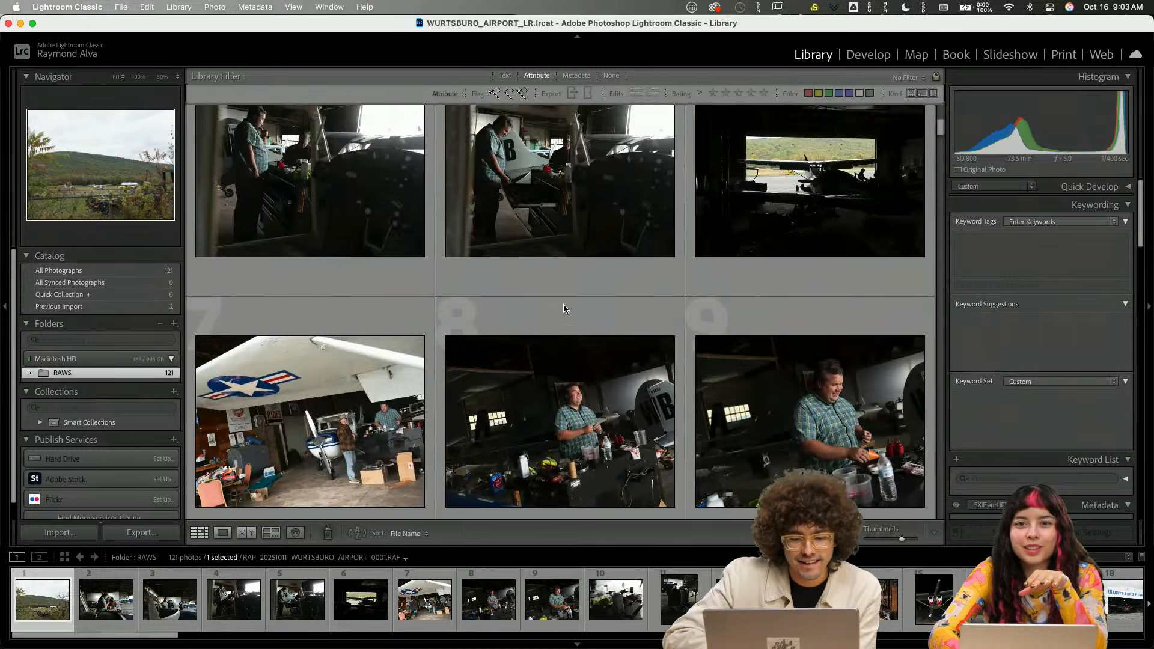
pyautogui.scroll(5, 564, 307)
pyautogui.scroll(-8, 563, 306)
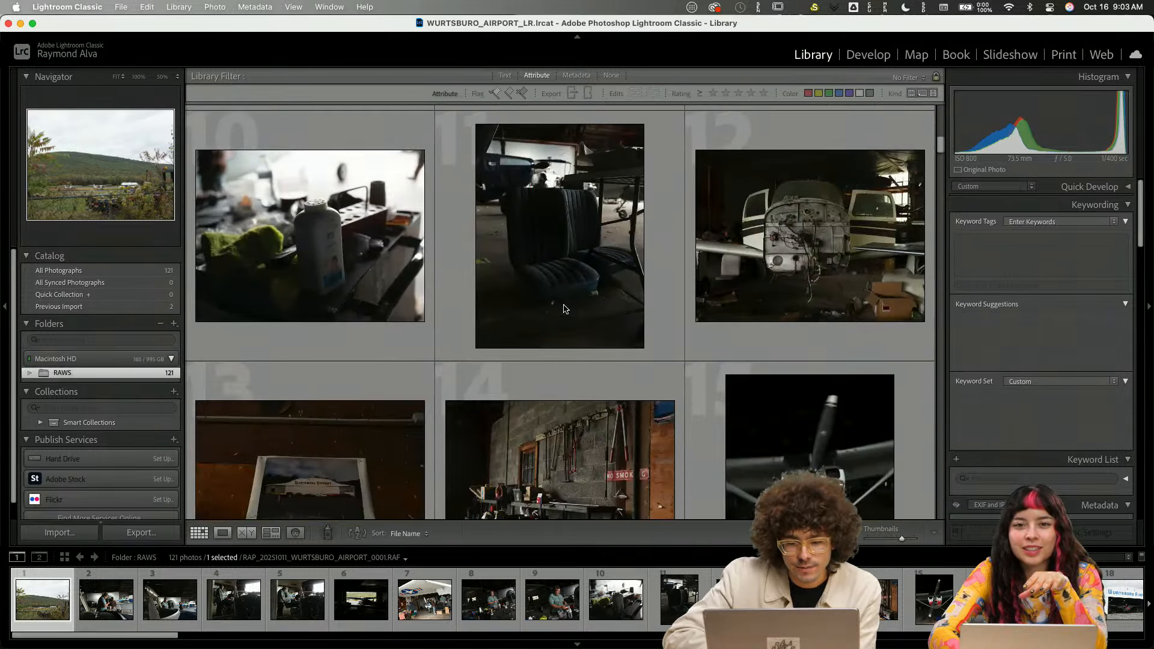
pyautogui.scroll(-7, 564, 309)
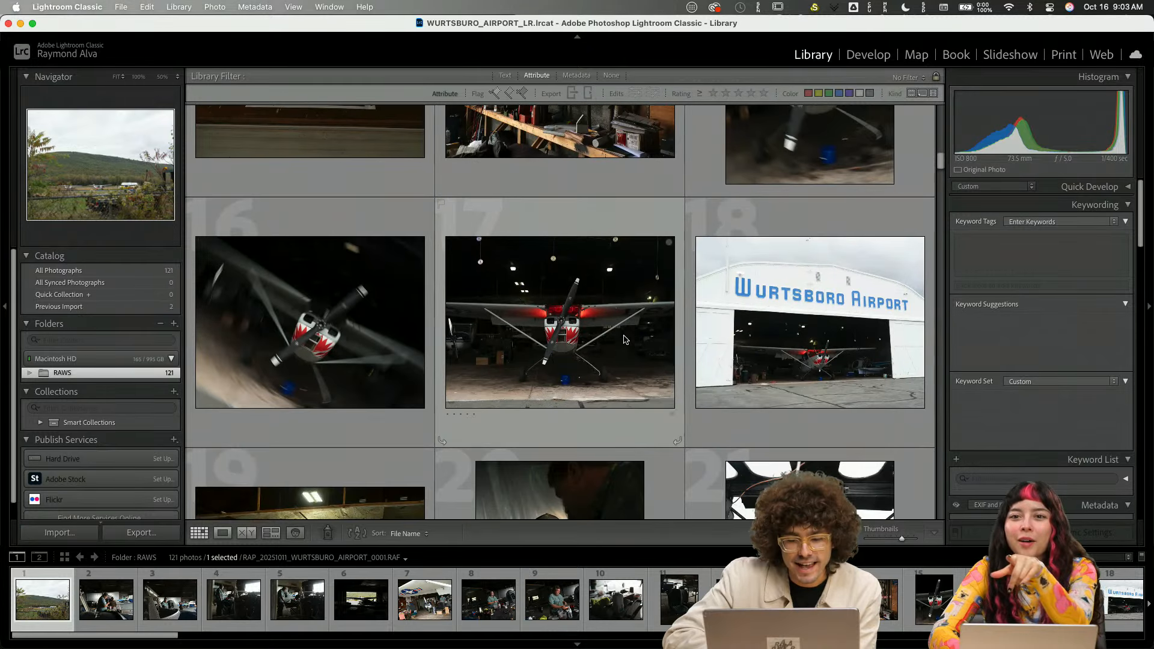
pyautogui.doubleClick(741, 304)
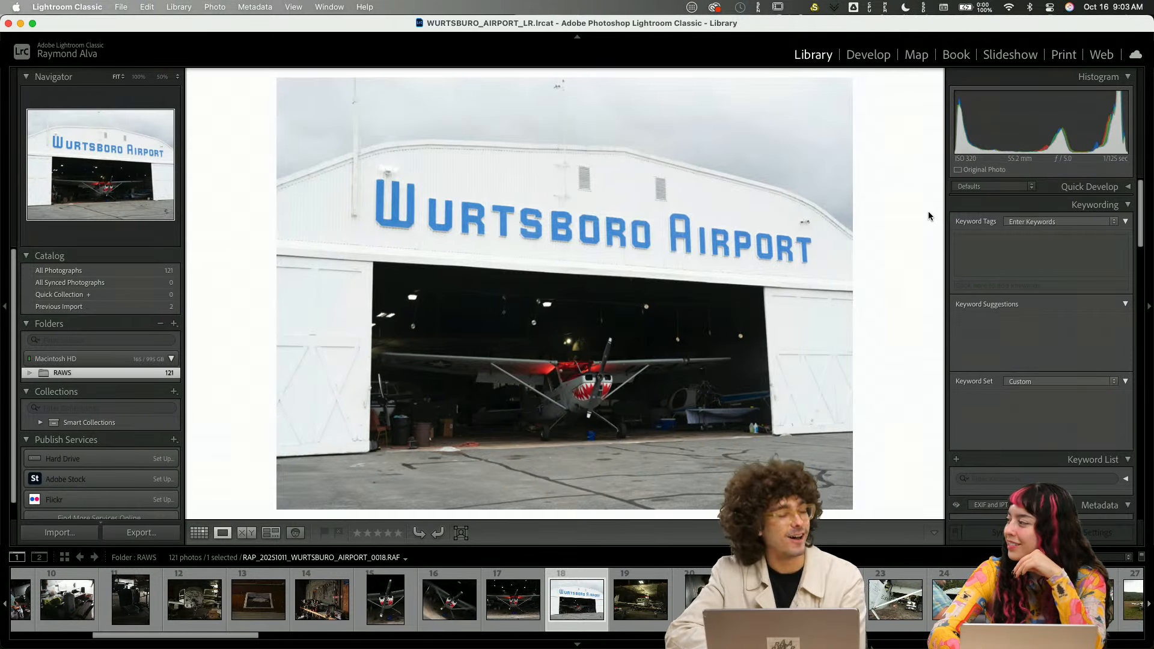
pyautogui.click(761, 305)
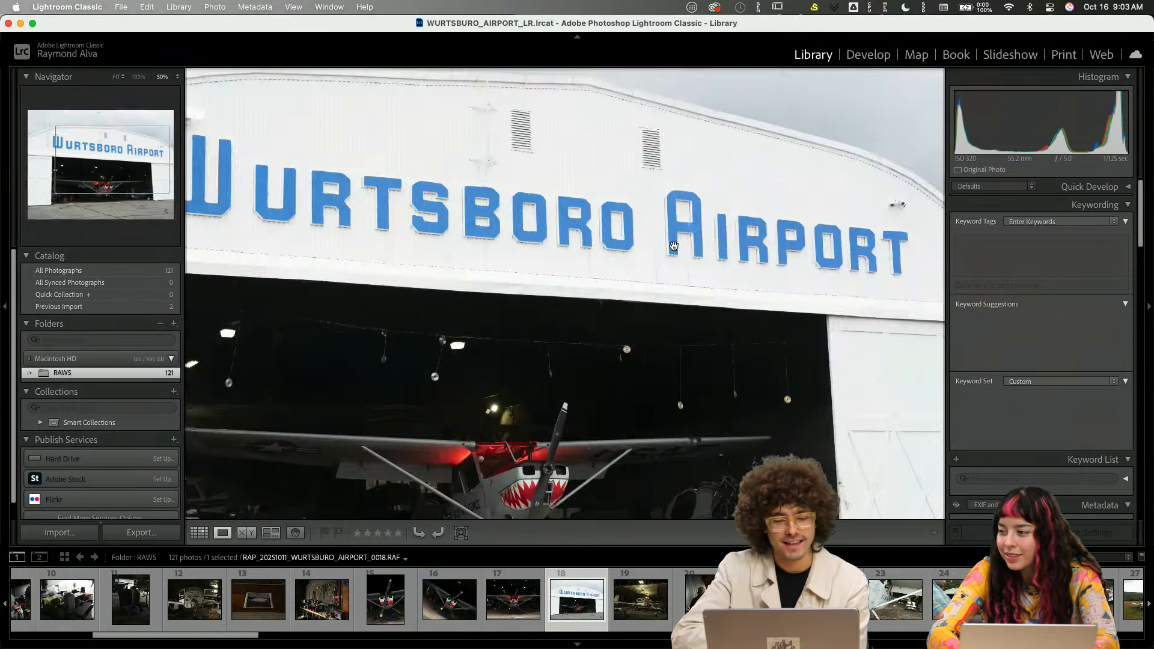
pyautogui.press('g')
# - Open photo 29 with the blurred foreground plane, inspect the distant glider at 50% zoom, and return to the grid
pyautogui.scroll(-3, 758, 293)
pyautogui.scroll(-9, 758, 295)
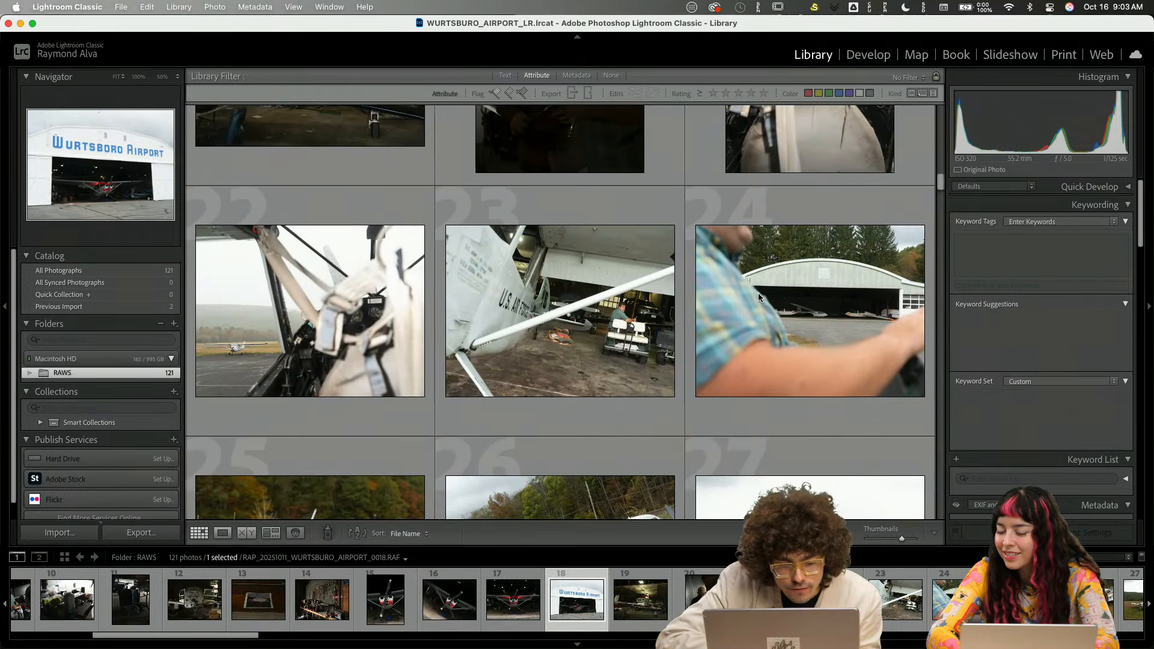
pyautogui.scroll(-1, 759, 296)
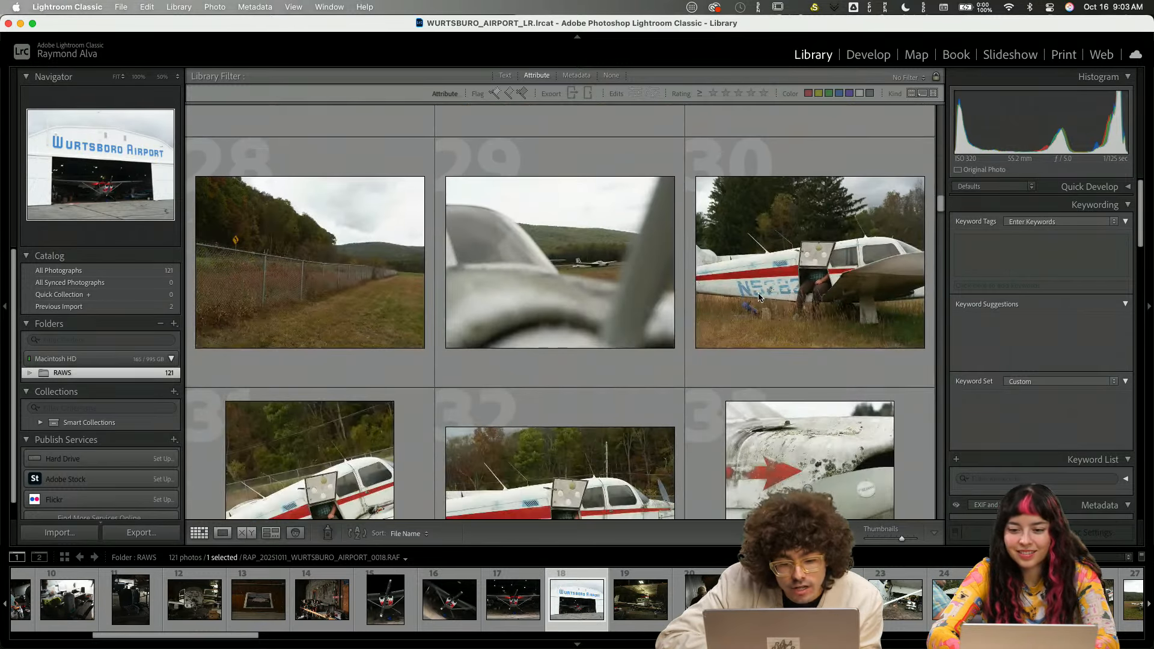
pyautogui.doubleClick(659, 294)
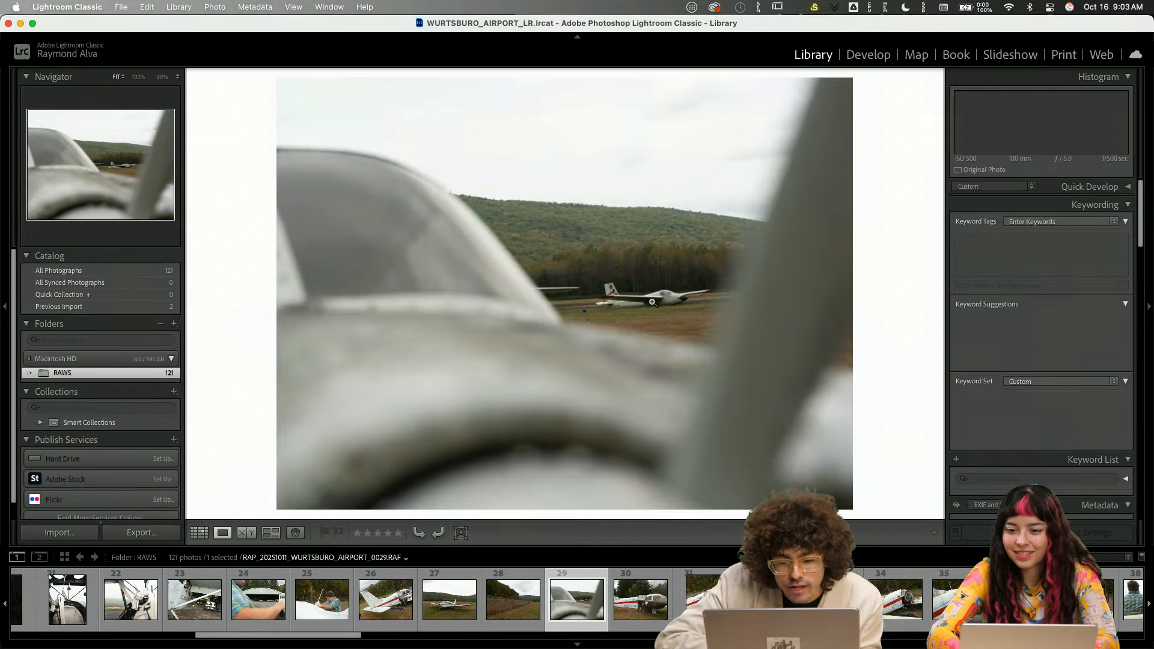
pyautogui.click(655, 303)
pyautogui.moveTo(744, 313); pyautogui.dragTo(678, 354)
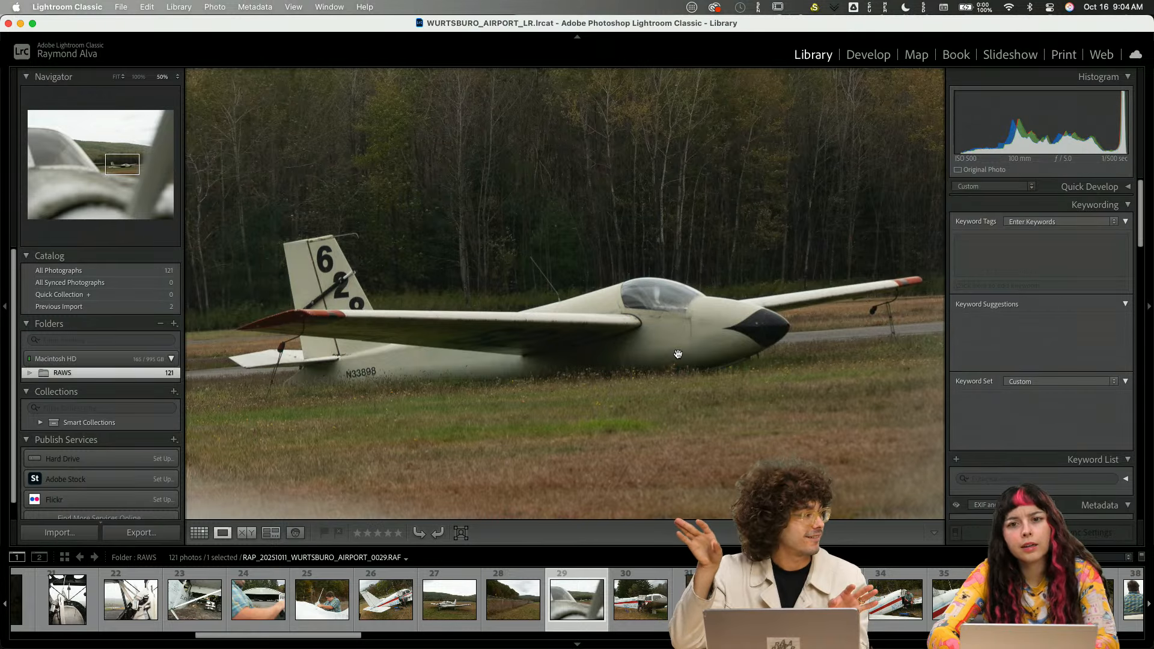
pyautogui.click(677, 353)
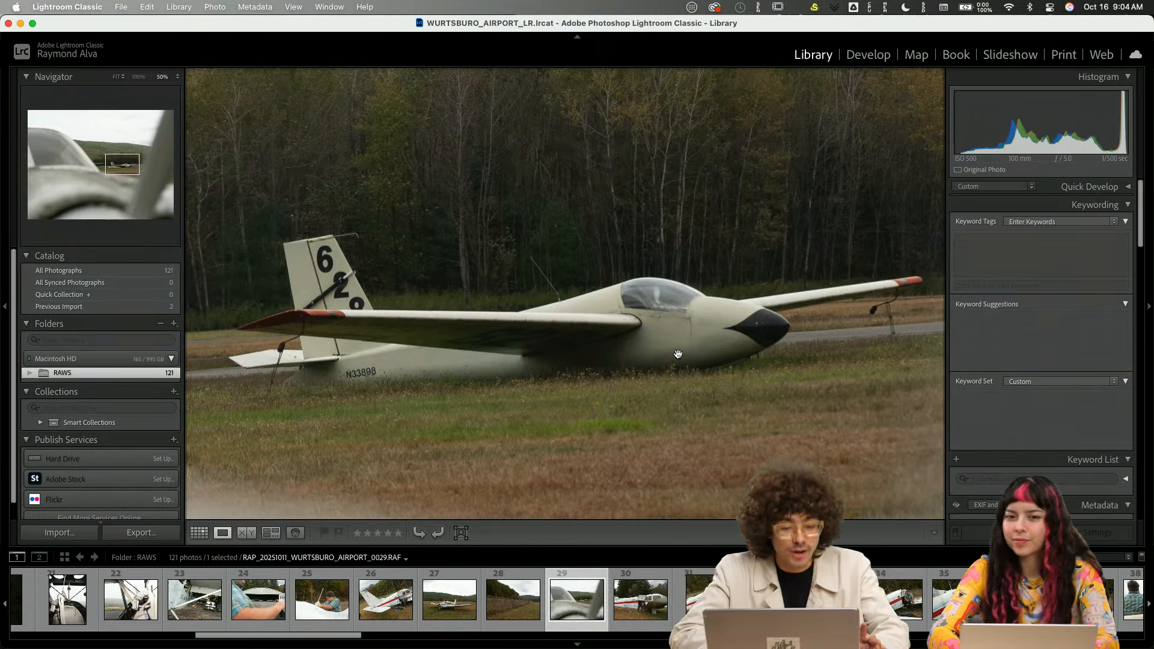
pyautogui.press('g')
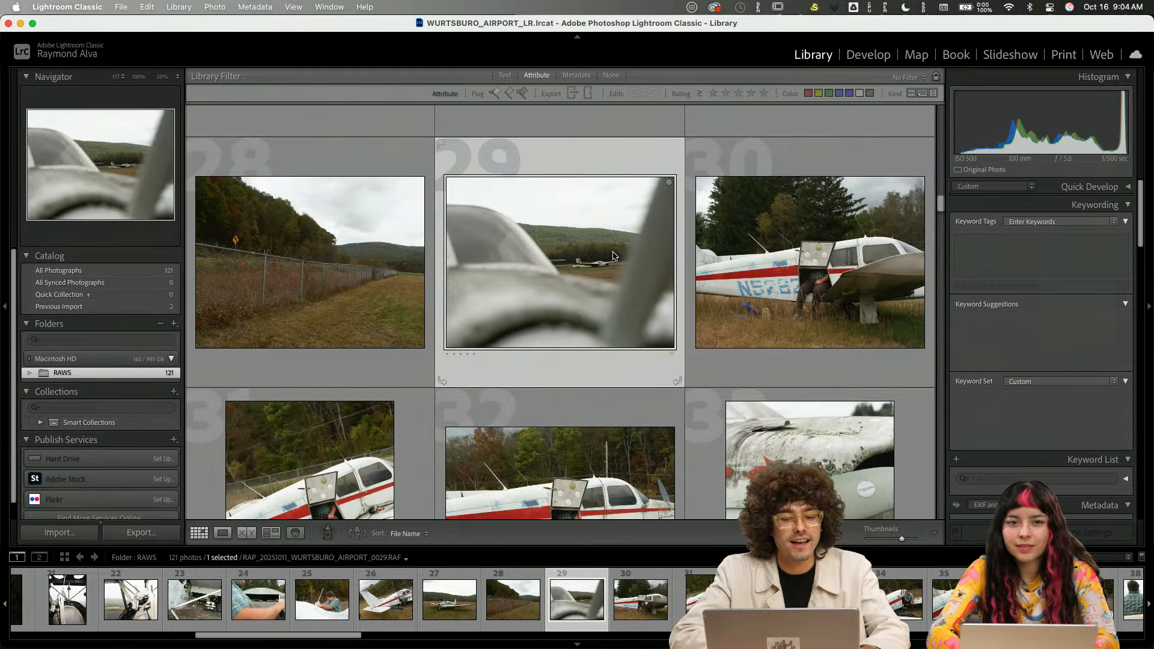
# - Look through the photo grid from the parked plane shots around photo 25 to the portraits around photo 45
pyautogui.scroll(3, 613, 255)
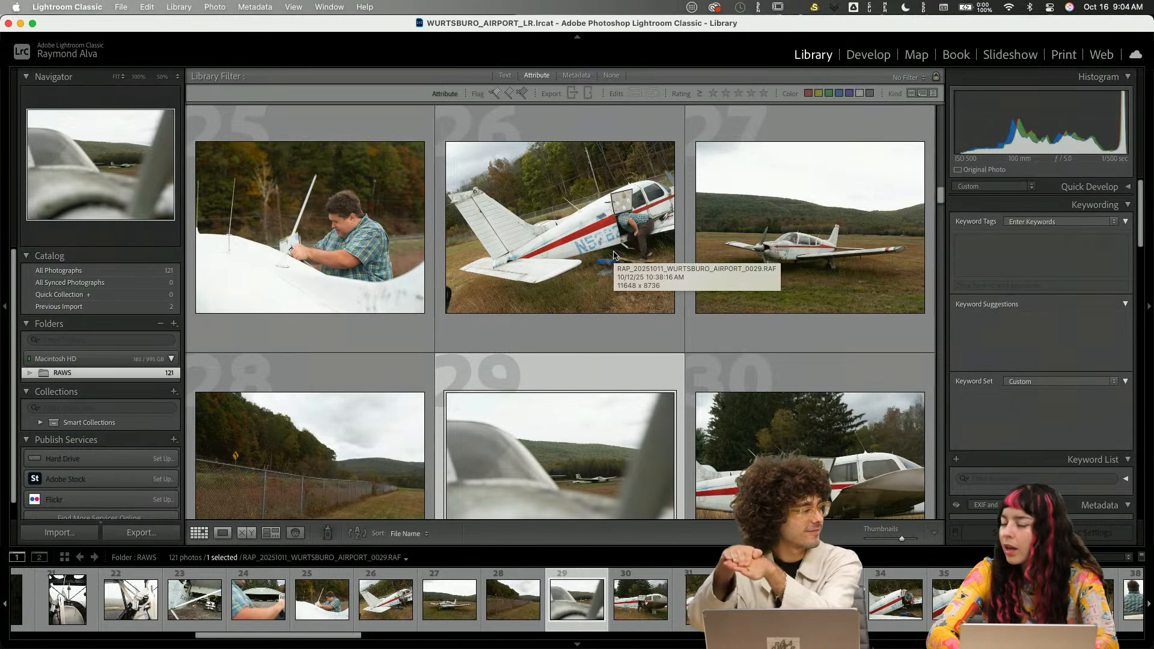
pyautogui.scroll(-10, 613, 253)
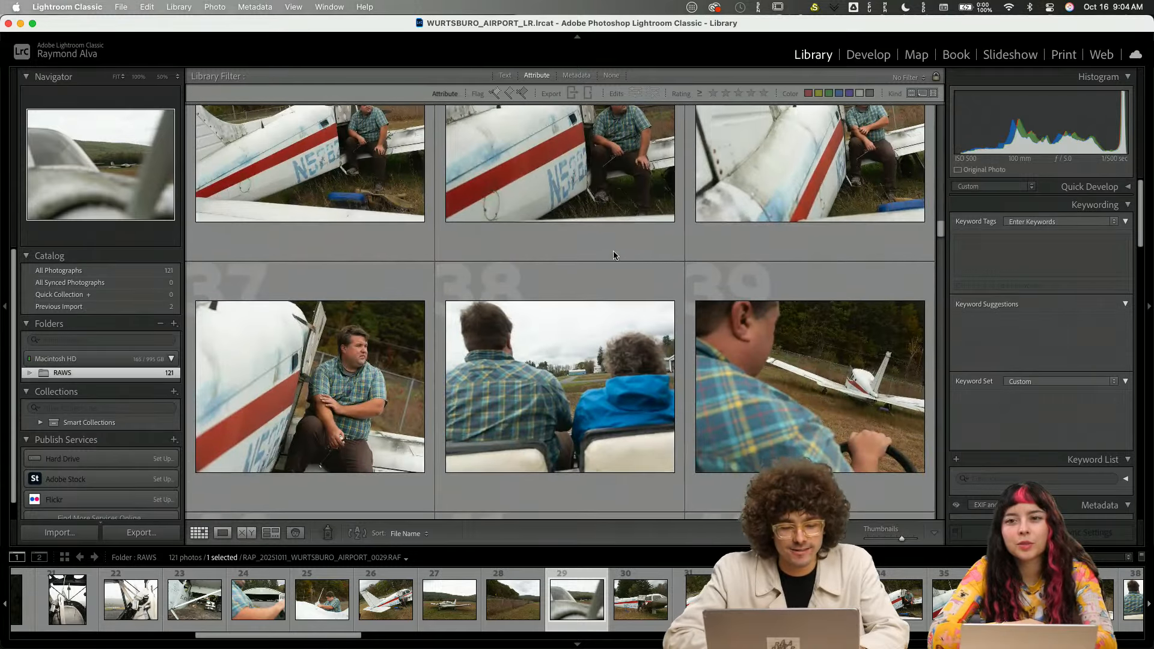
pyautogui.scroll(-10, 613, 251)
pyautogui.scroll(4, 613, 255)
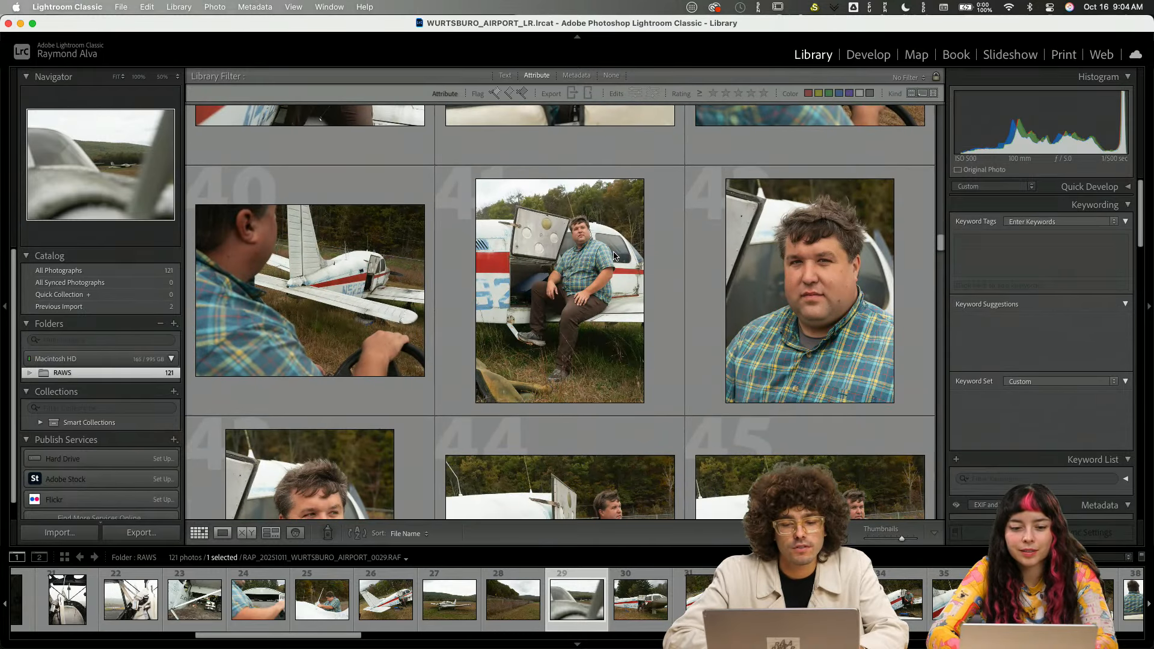
pyautogui.scroll(1, 613, 255)
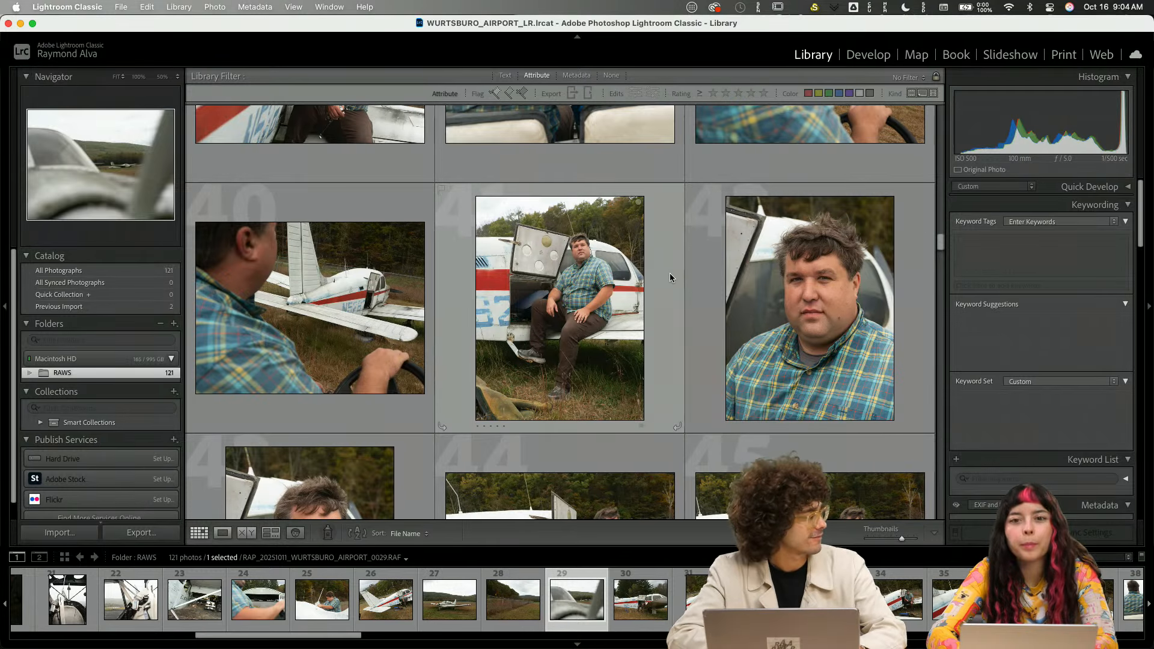
pyautogui.scroll(-5, 670, 272)
pyautogui.scroll(-10, 671, 277)
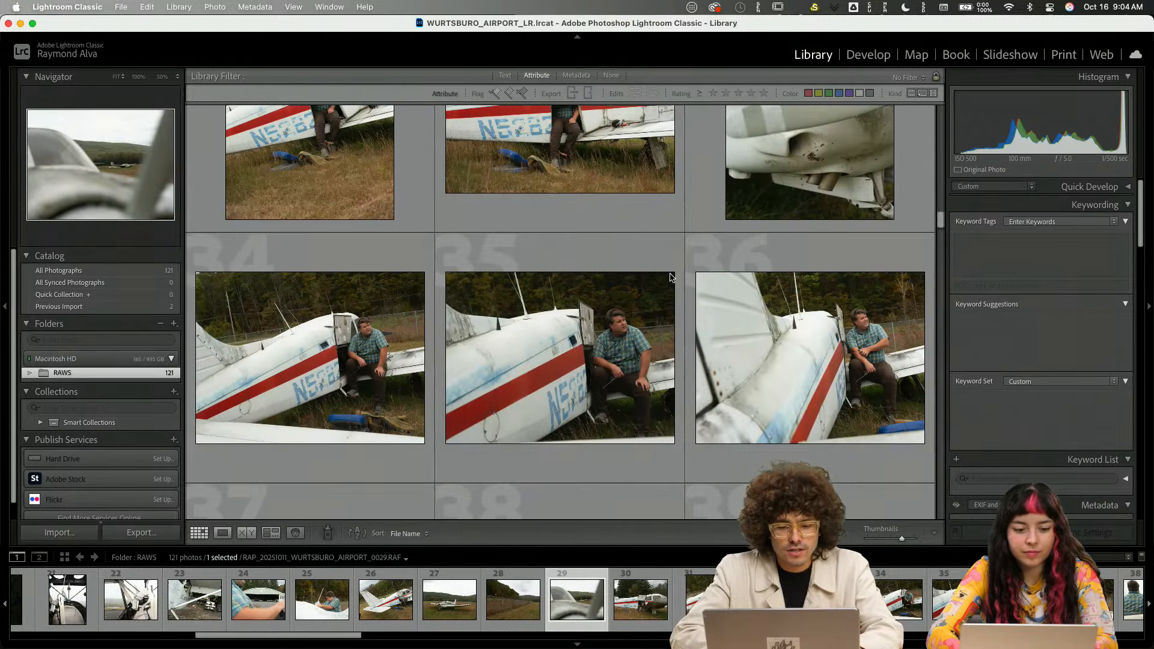
# - Open the opening landscape photo (1), rate it one star, and return to the grid
pyautogui.scroll(15, 671, 276)
pyautogui.doubleClick(339, 222)
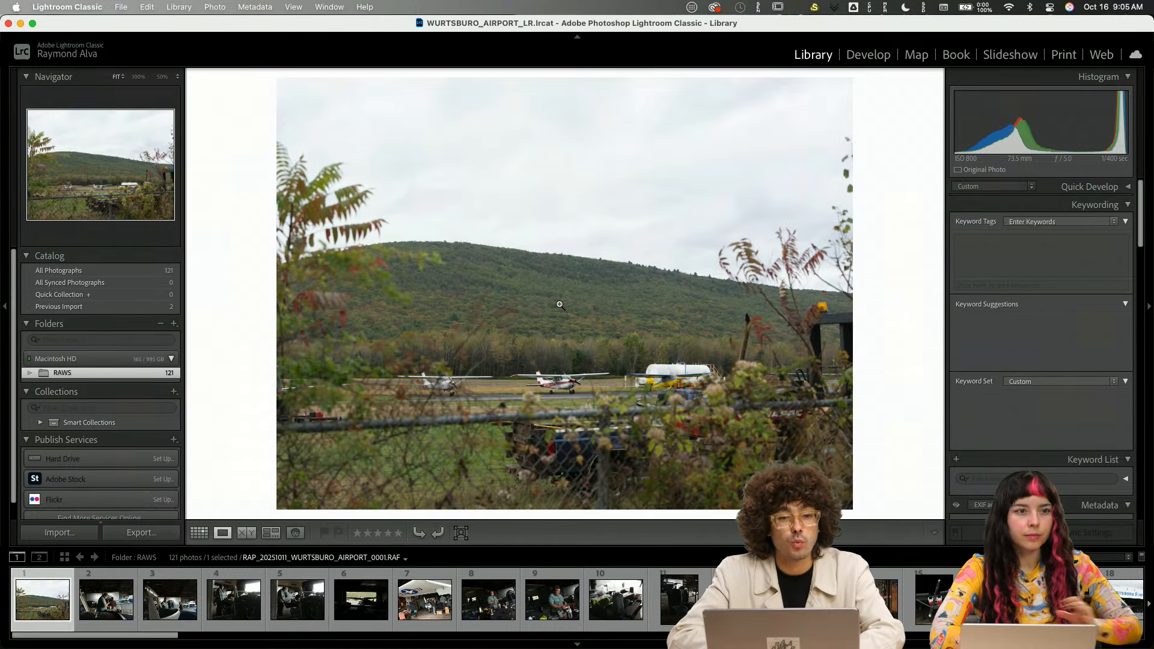
pyautogui.press('1')
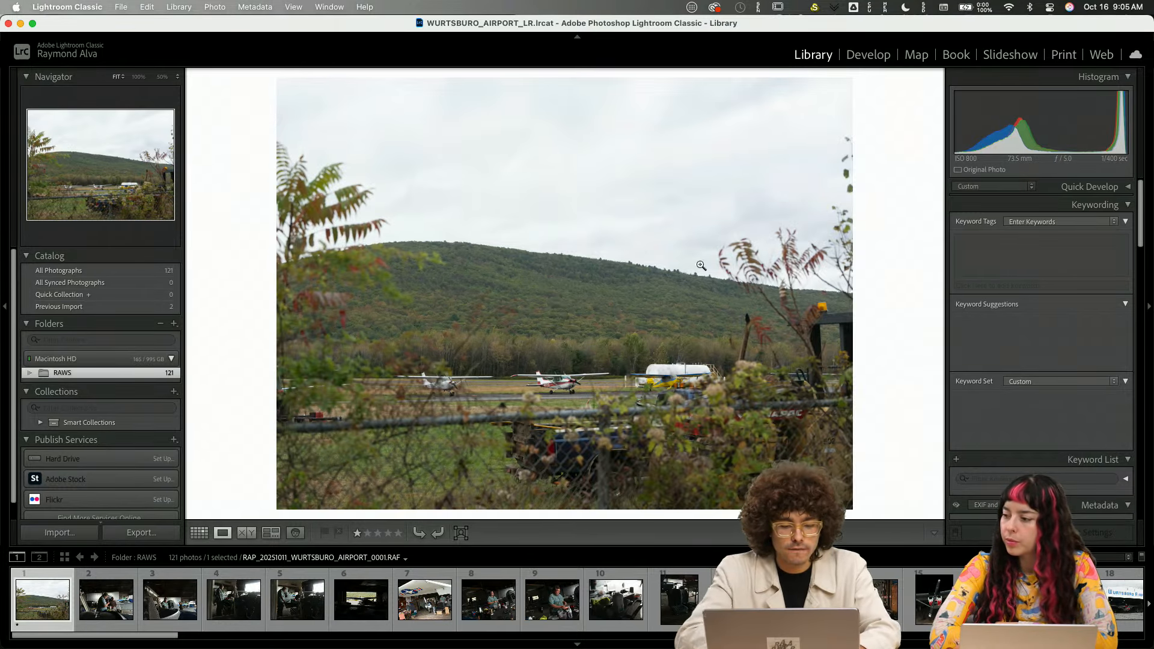
pyautogui.press('g')
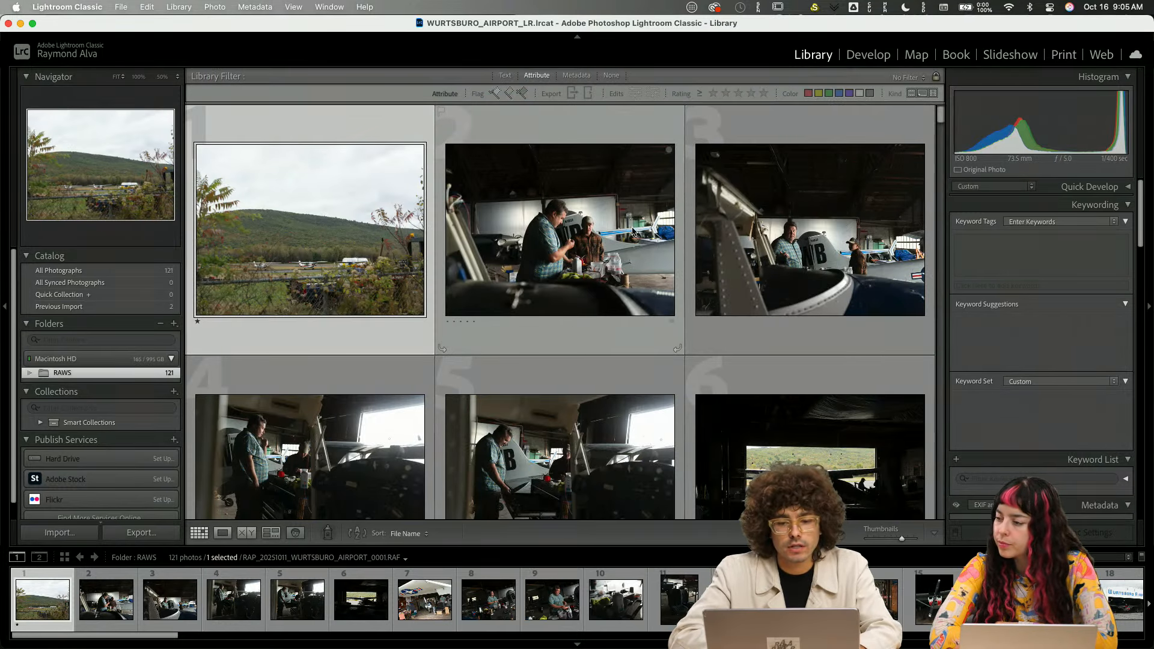
# - Check the Library Filter's Text search options, then restore the Attribute filter options
pyautogui.click(537, 76)
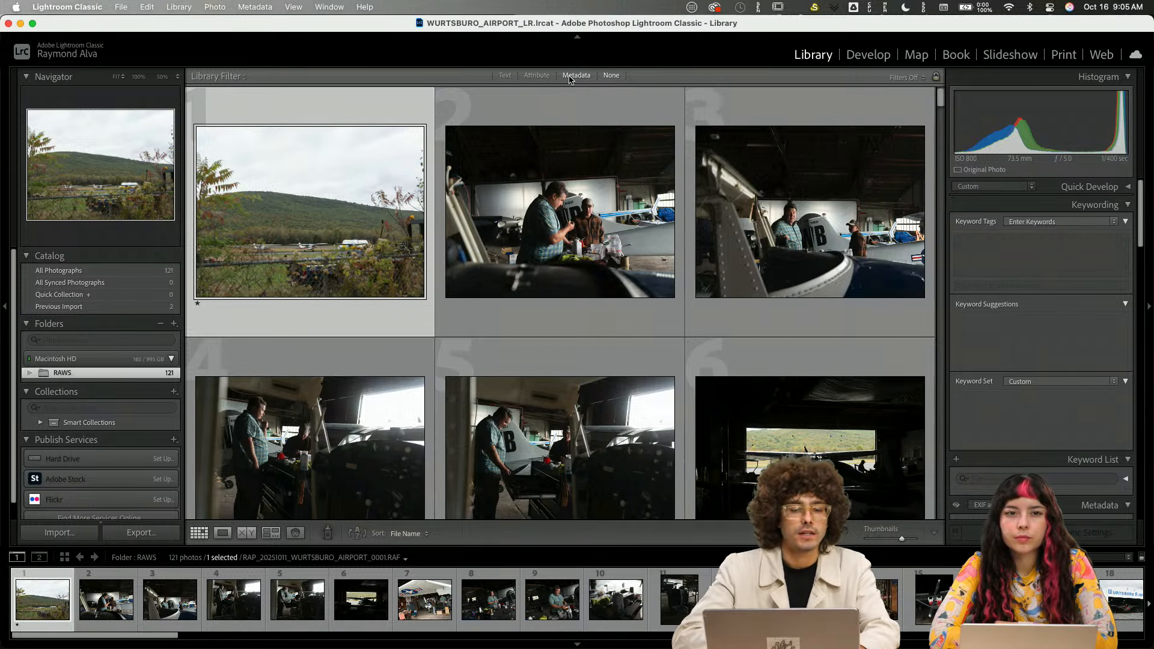
pyautogui.click(504, 76)
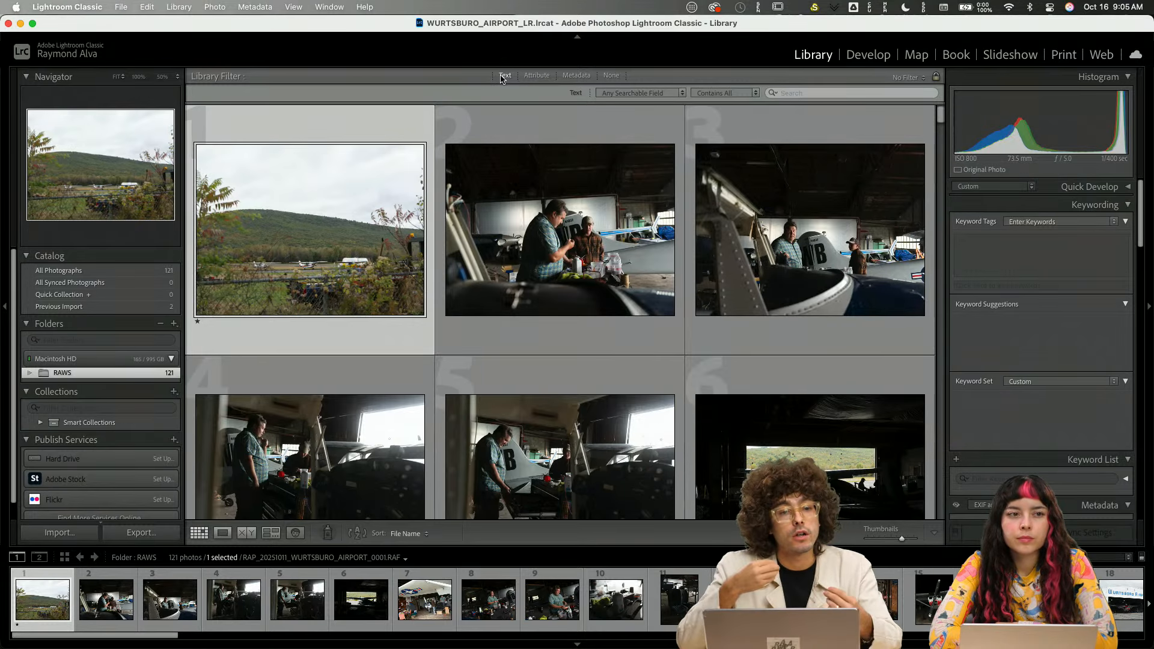
pyautogui.click(503, 76)
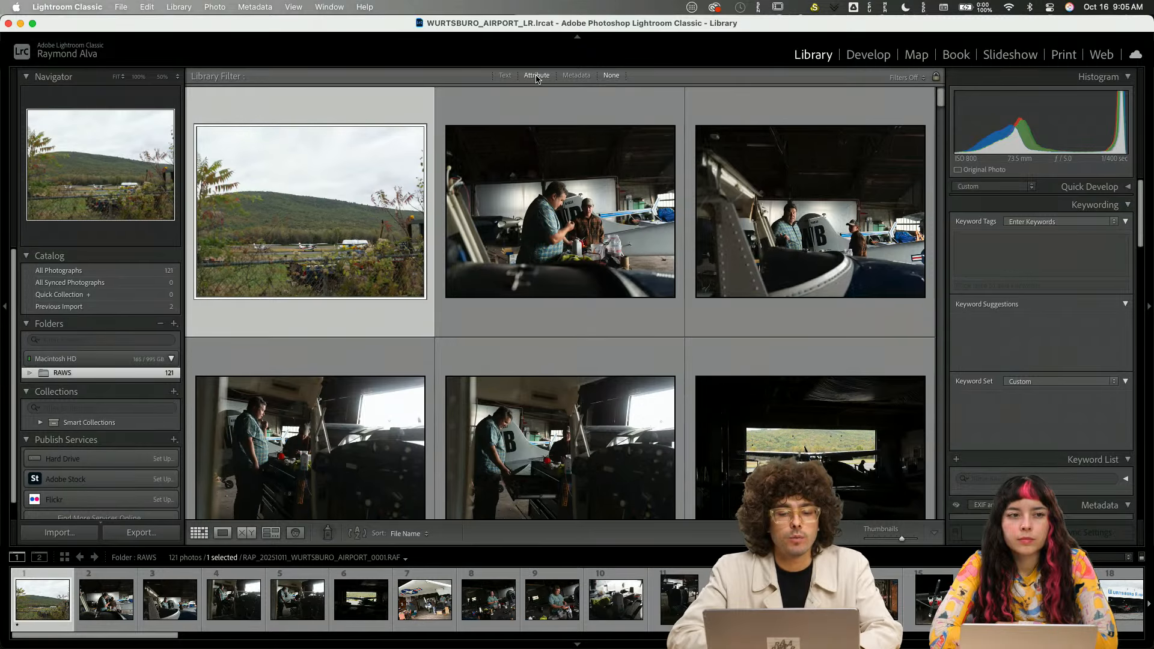
pyautogui.click(536, 76)
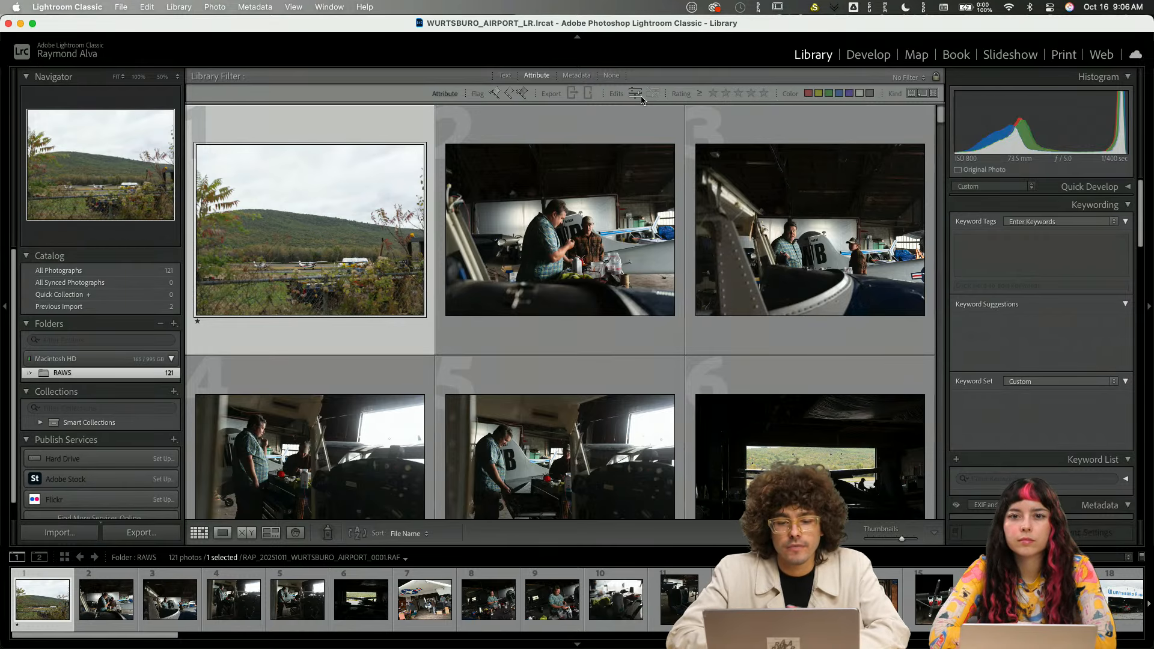
# - Toggle the one-star filter on and off and review the rating comparison rules, keeping "Rating is greater than or equal to"
pyautogui.click(713, 94)
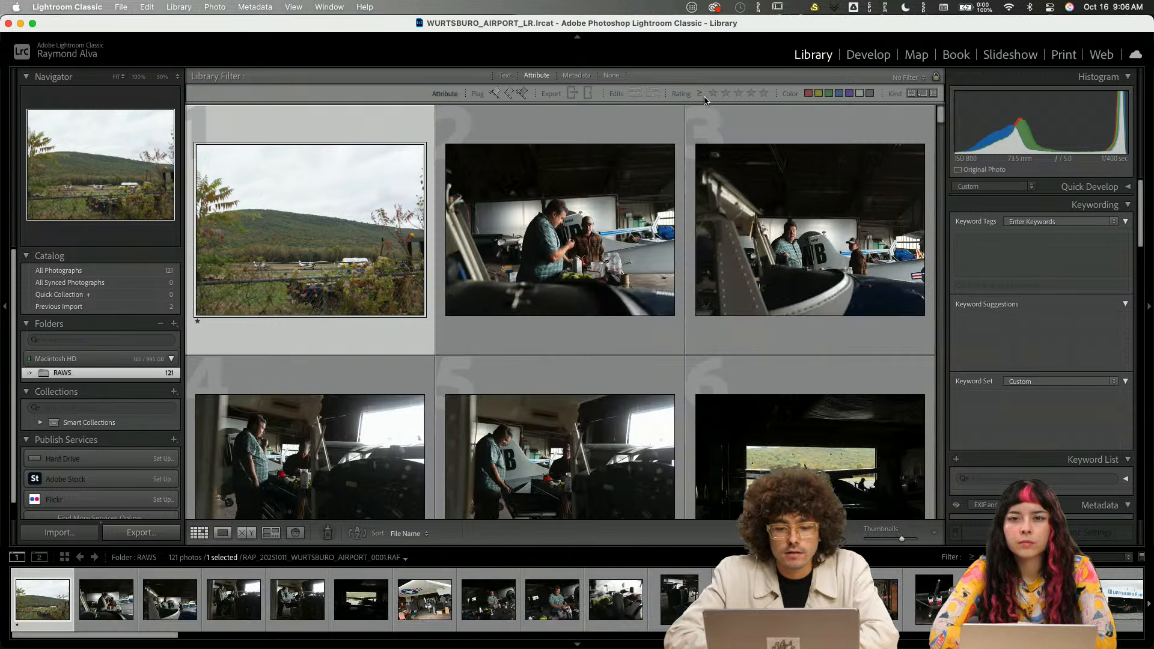
pyautogui.click(713, 94)
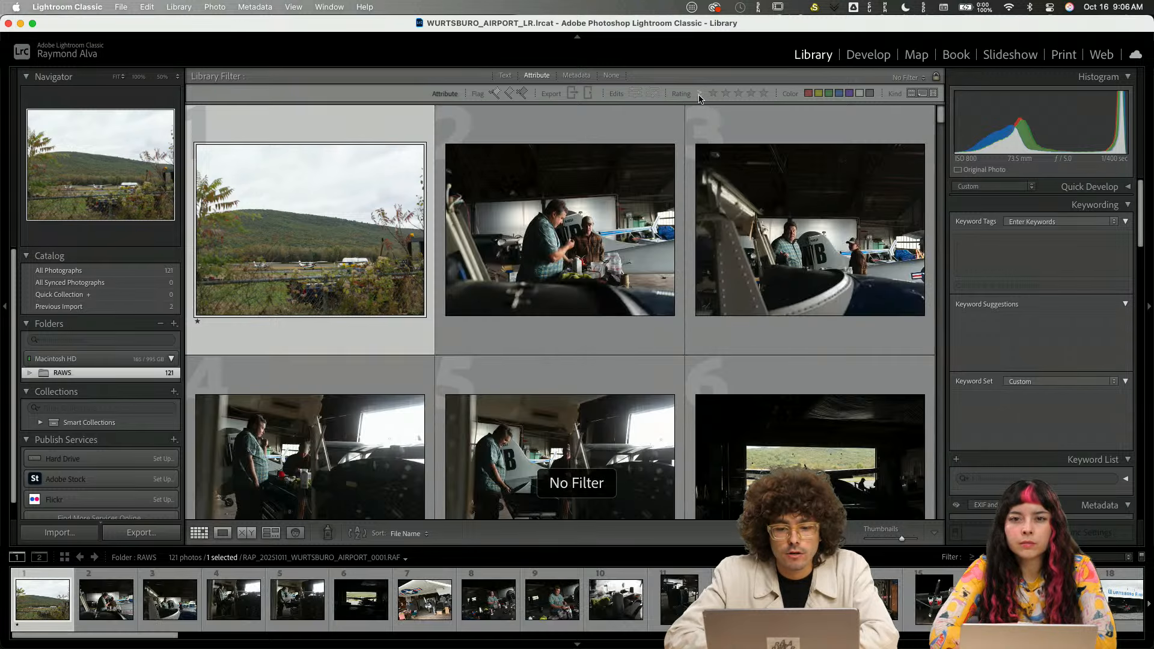
pyautogui.click(700, 95)
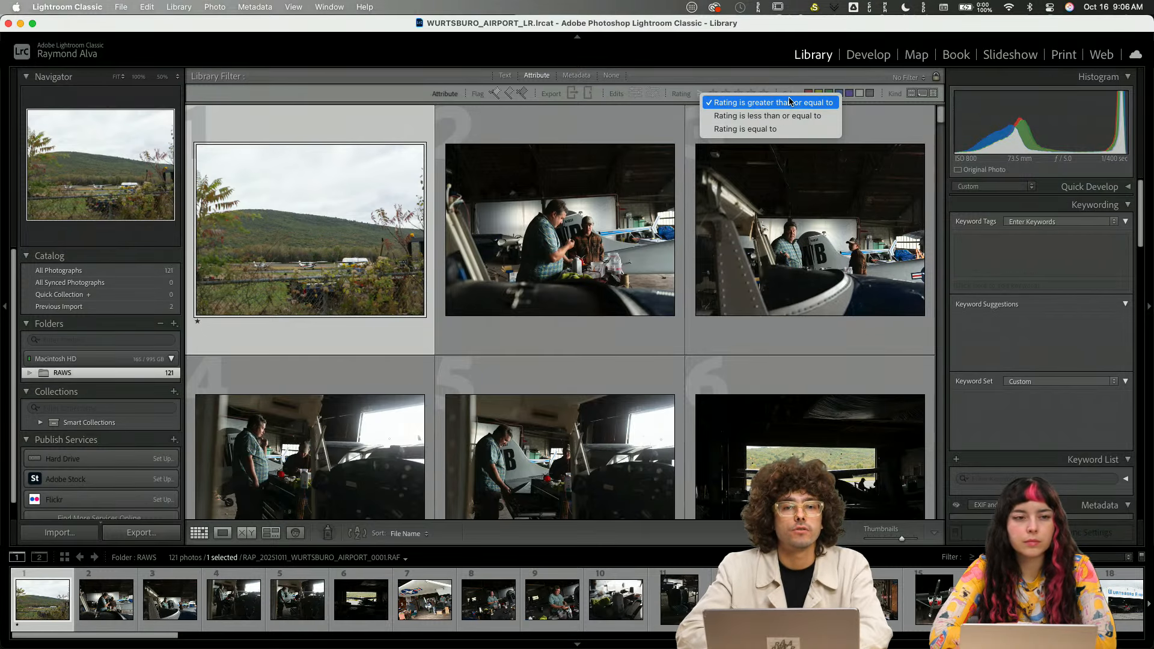
pyautogui.click(821, 101)
# - Advance from the landscape photo to hangar photo 2, rate it two stars, and return to the grid
pyautogui.doubleClick(325, 221)
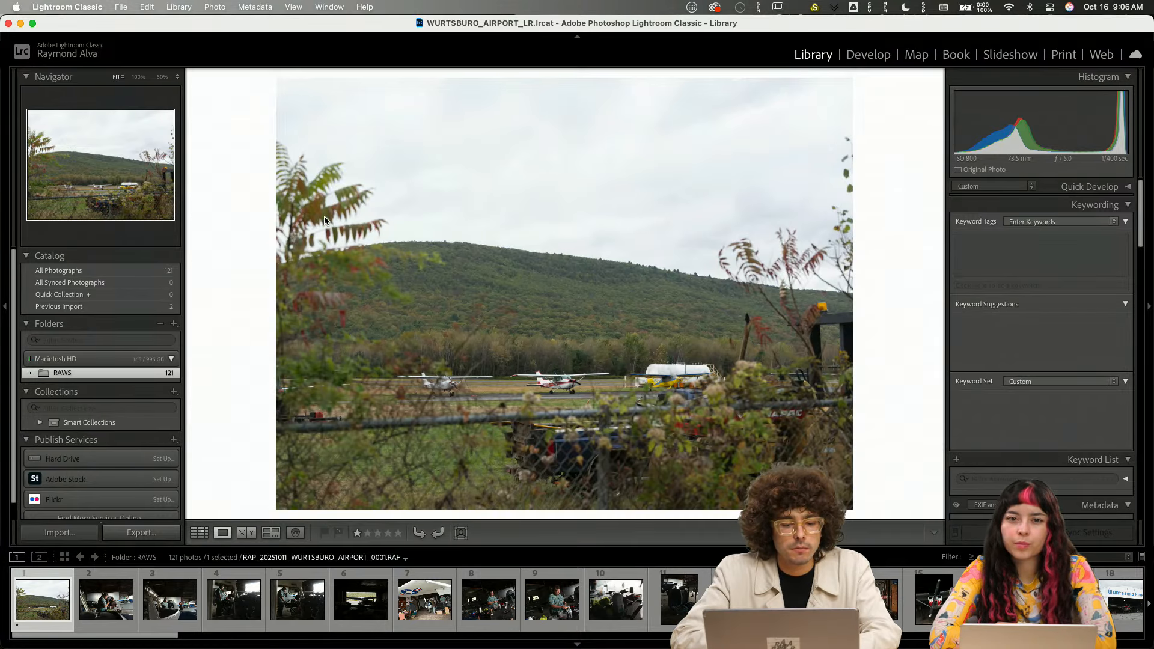
pyautogui.press('Right')
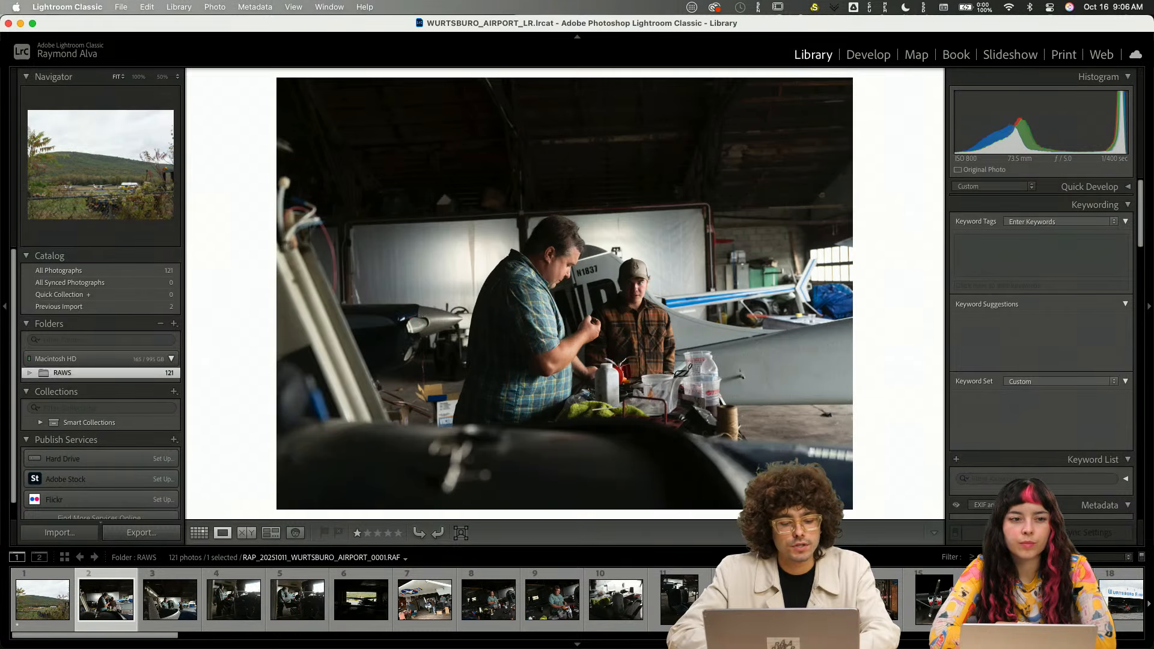
pyautogui.press('2')
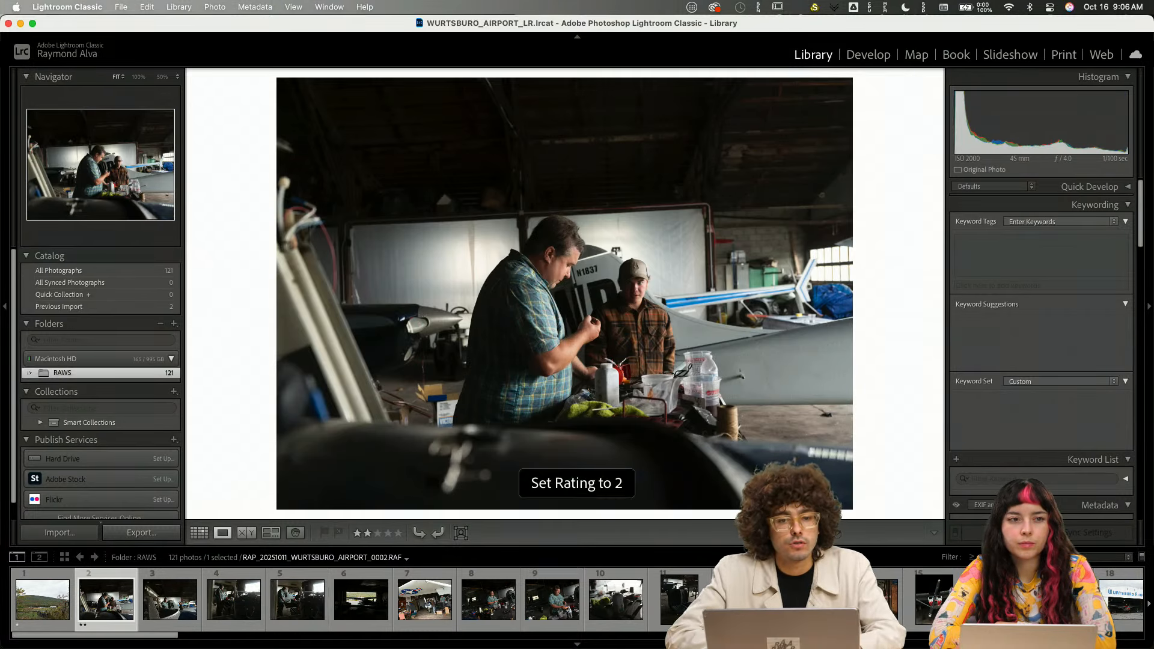
pyautogui.press('g')
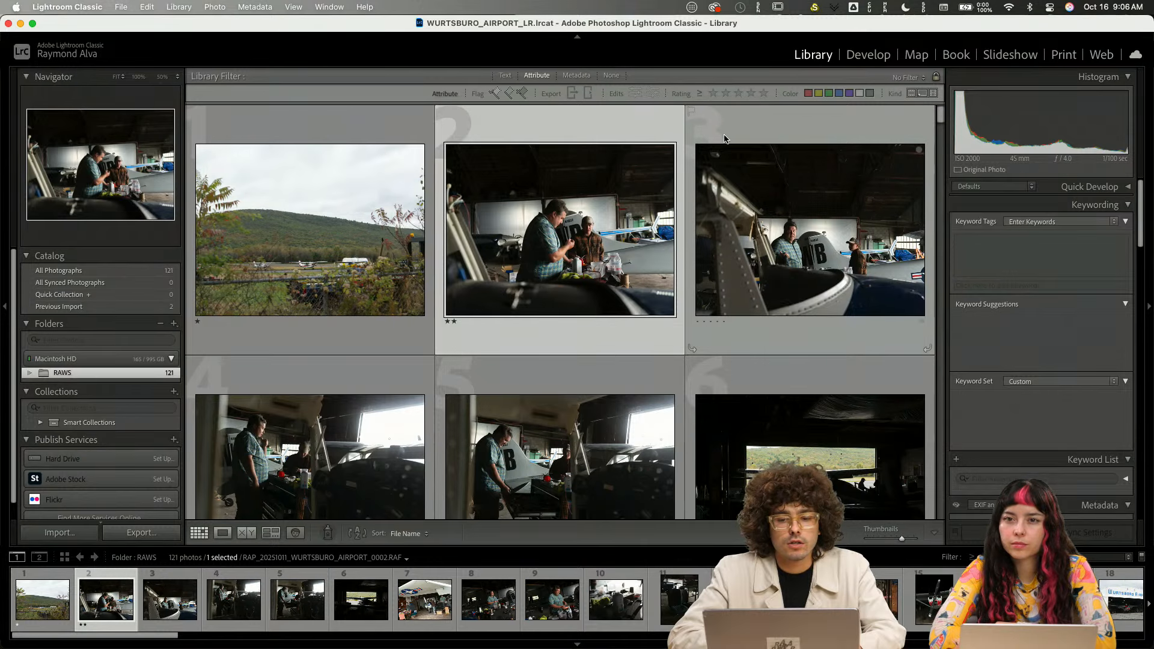
# - Compare the one-star filter under the greater-or-equal, less-or-equal and equal rules, then restore greater-or-equal and clear the filter
pyautogui.click(713, 94)
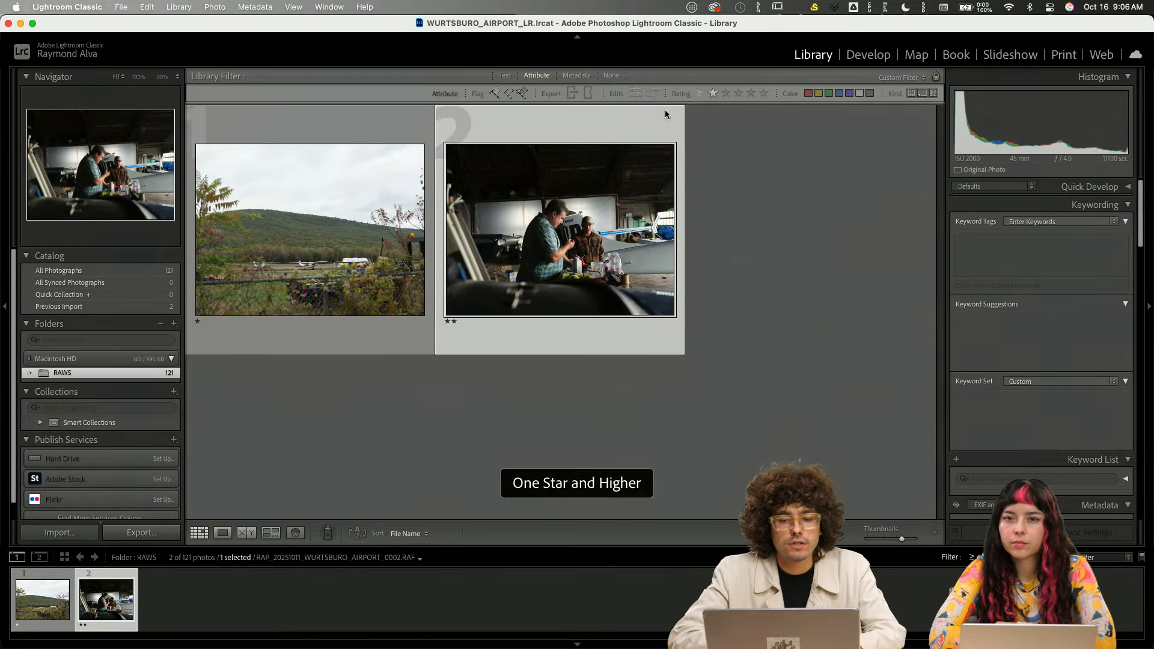
pyautogui.click(699, 93)
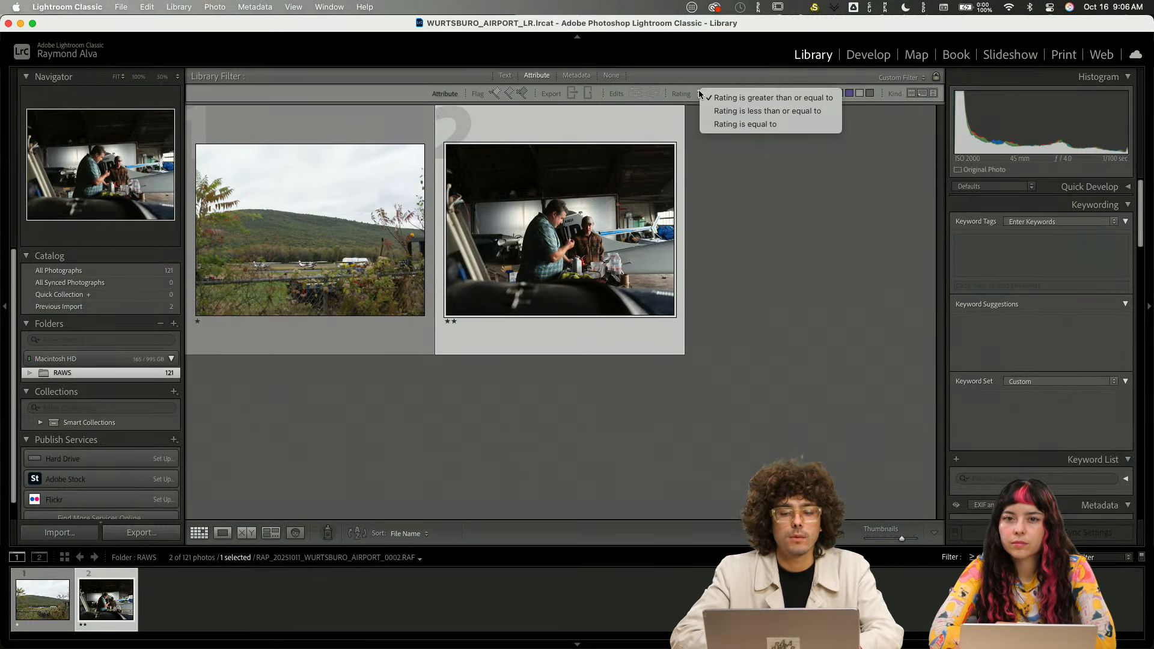
pyautogui.click(745, 112)
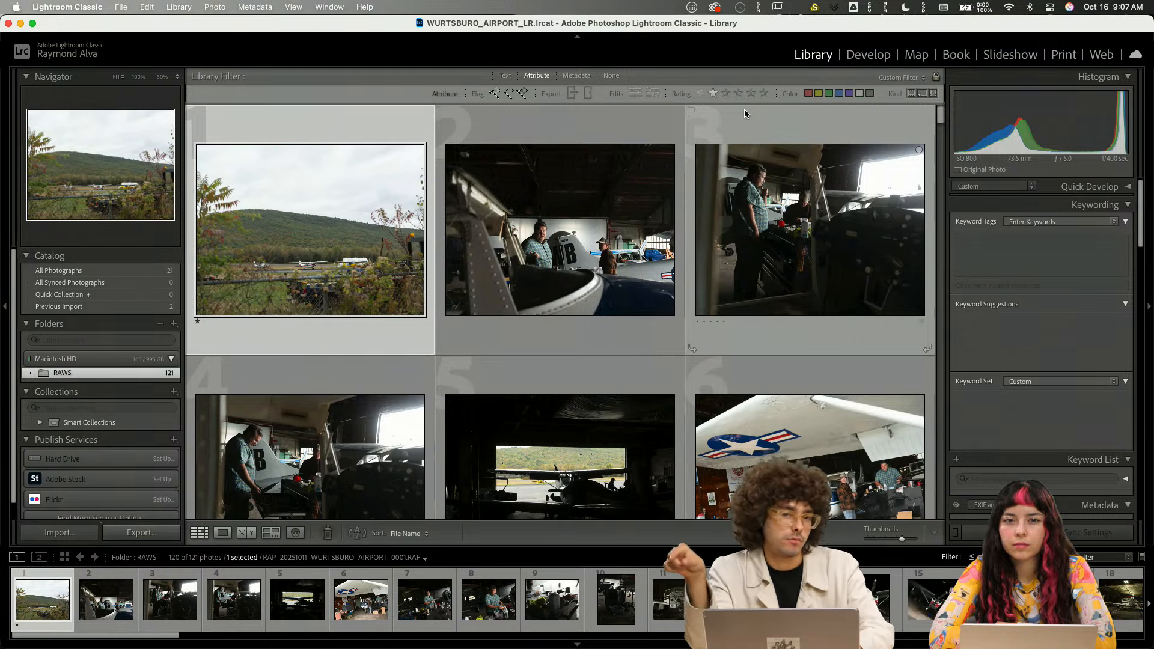
pyautogui.click(699, 94)
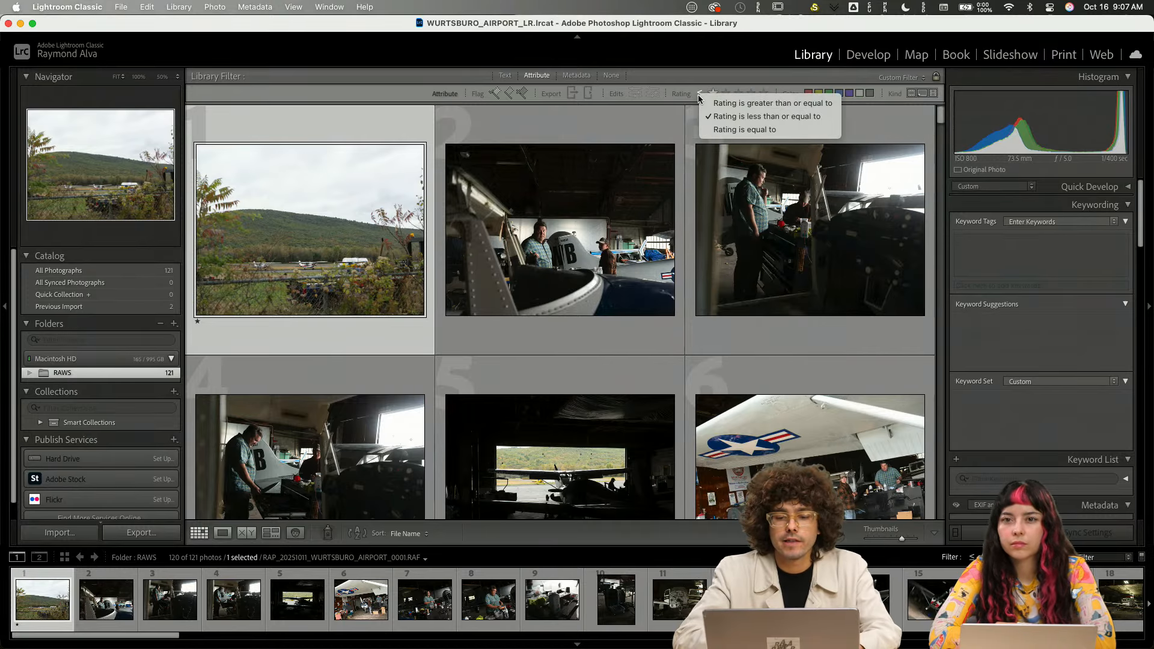
pyautogui.click(716, 127)
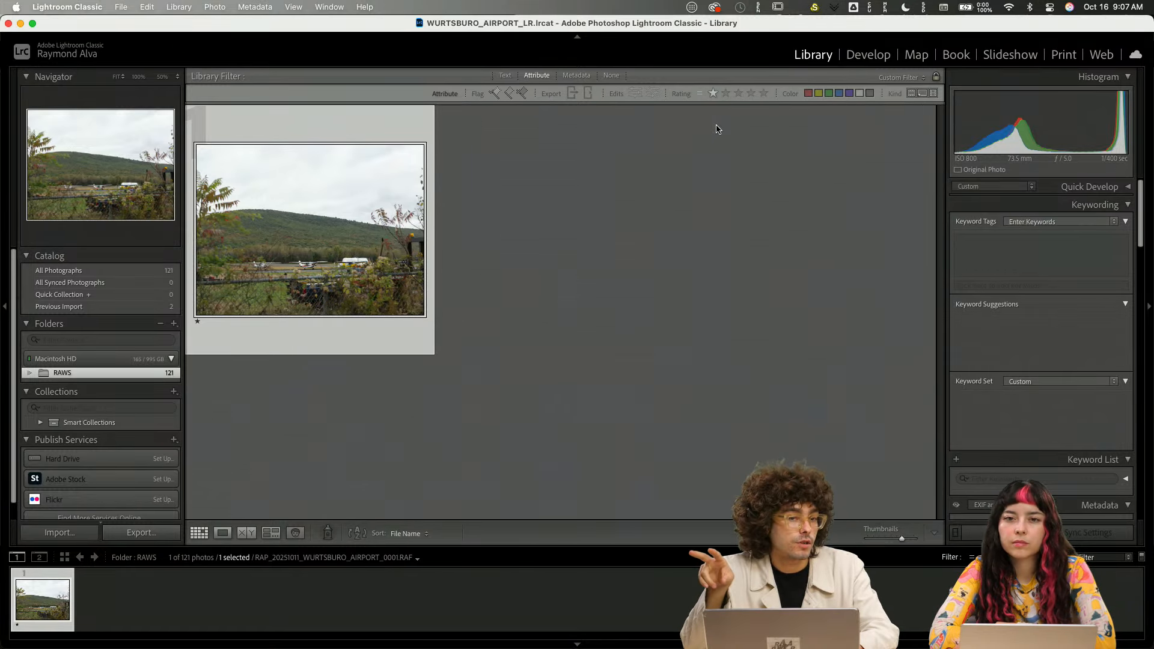
pyautogui.click(702, 97)
pyautogui.click(719, 99)
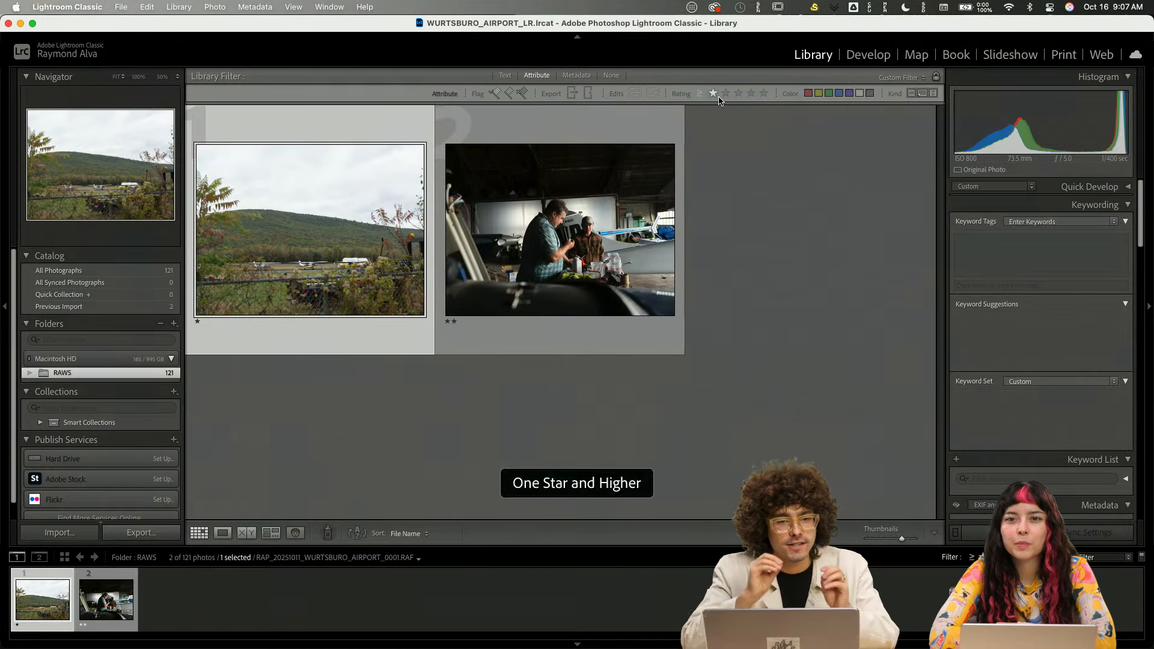
pyautogui.click(714, 95)
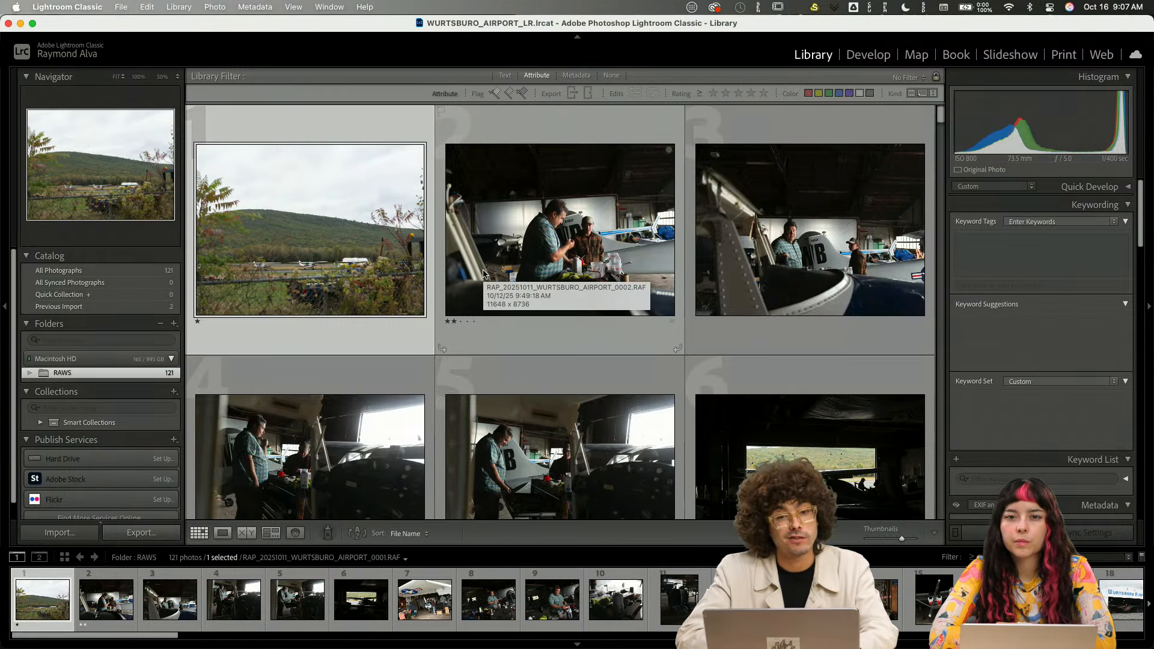
# - Open hangar photo 2, rate it one star, and compare it with the landscape in photo 1
pyautogui.doubleClick(483, 274)
pyautogui.press('1')
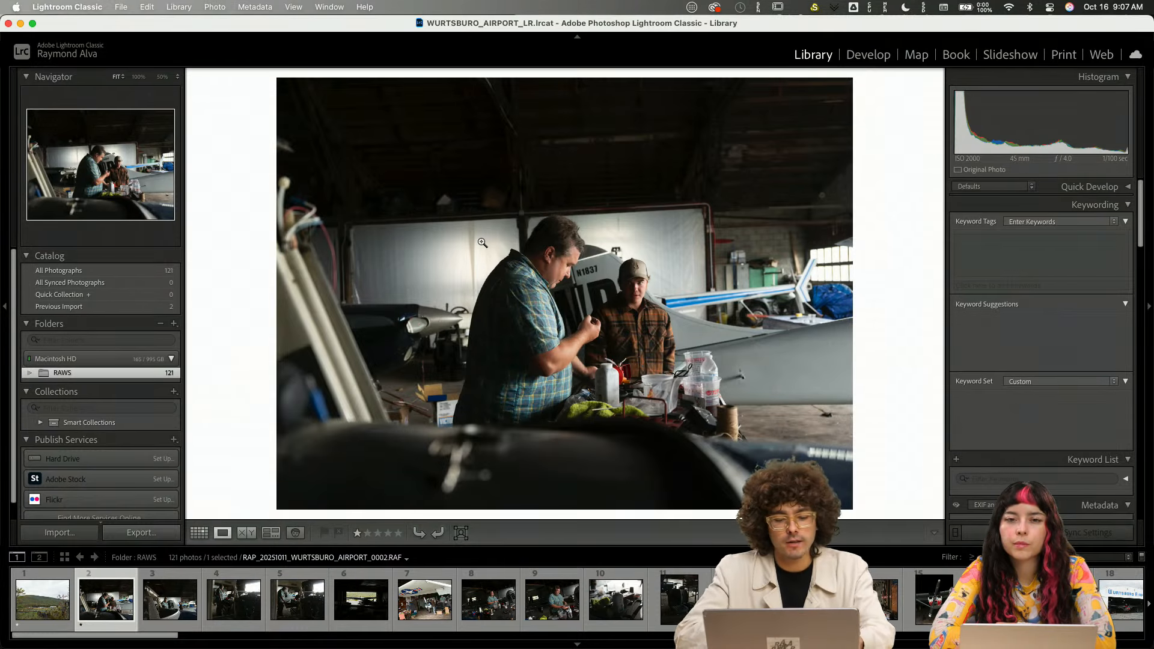
pyautogui.press('Left')
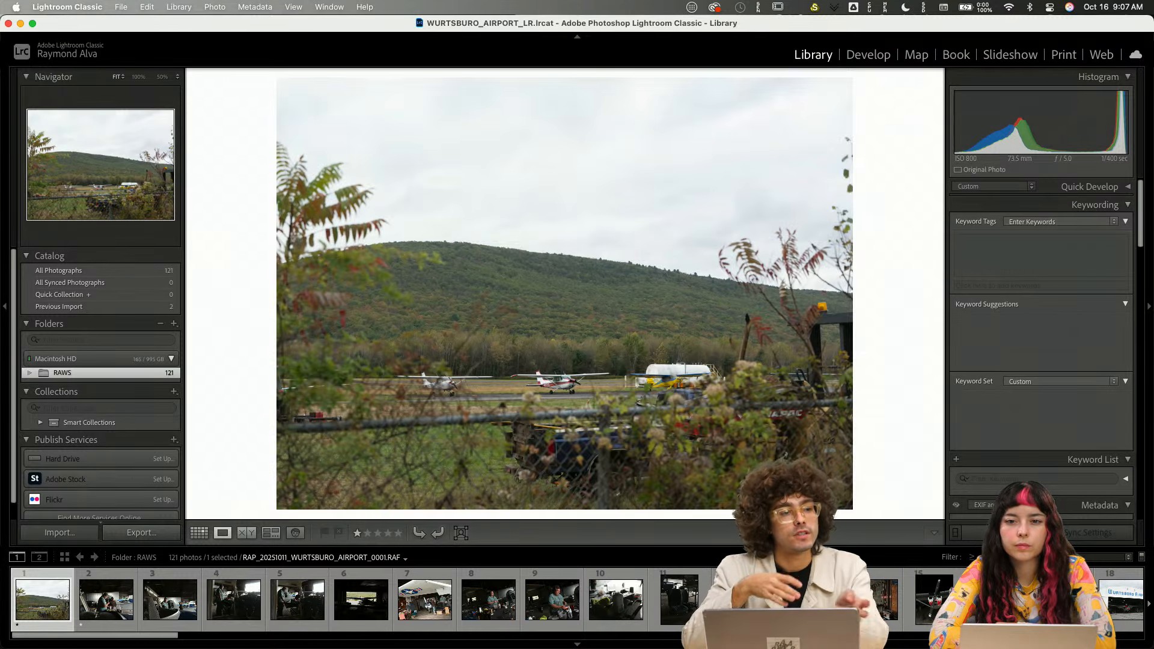
pyautogui.press('Right')
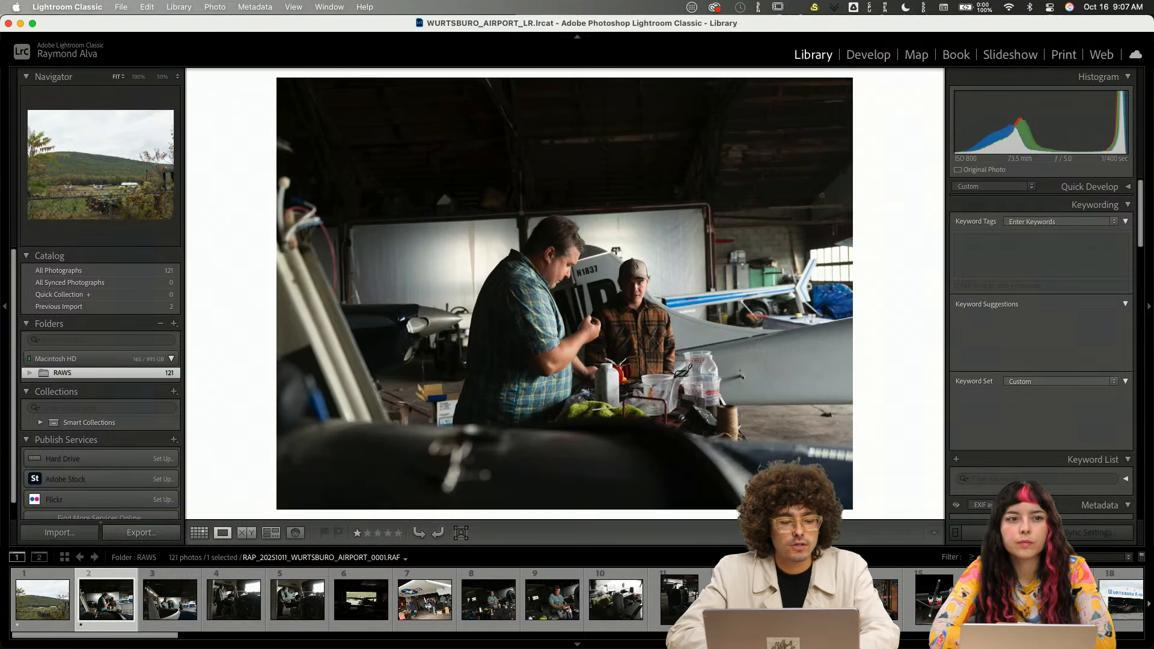
pyautogui.press('Left')
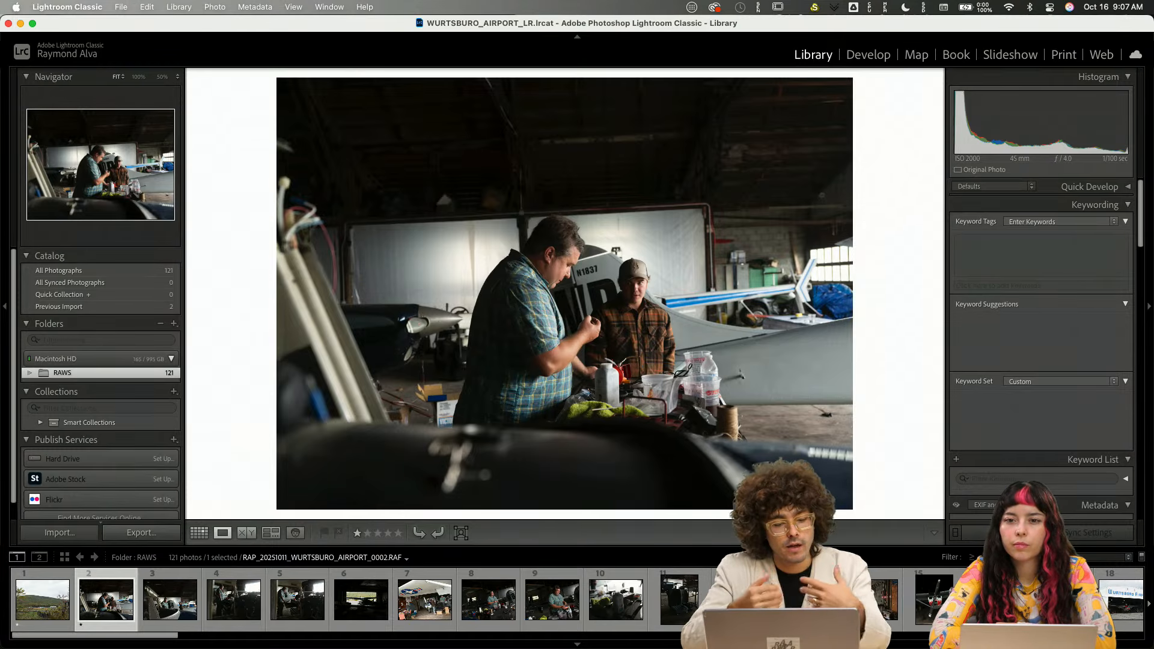
# - Flip back and forth through photos 1, 2 and 3 at full view, comparing the two hangar shots in particular
pyautogui.press('Right')
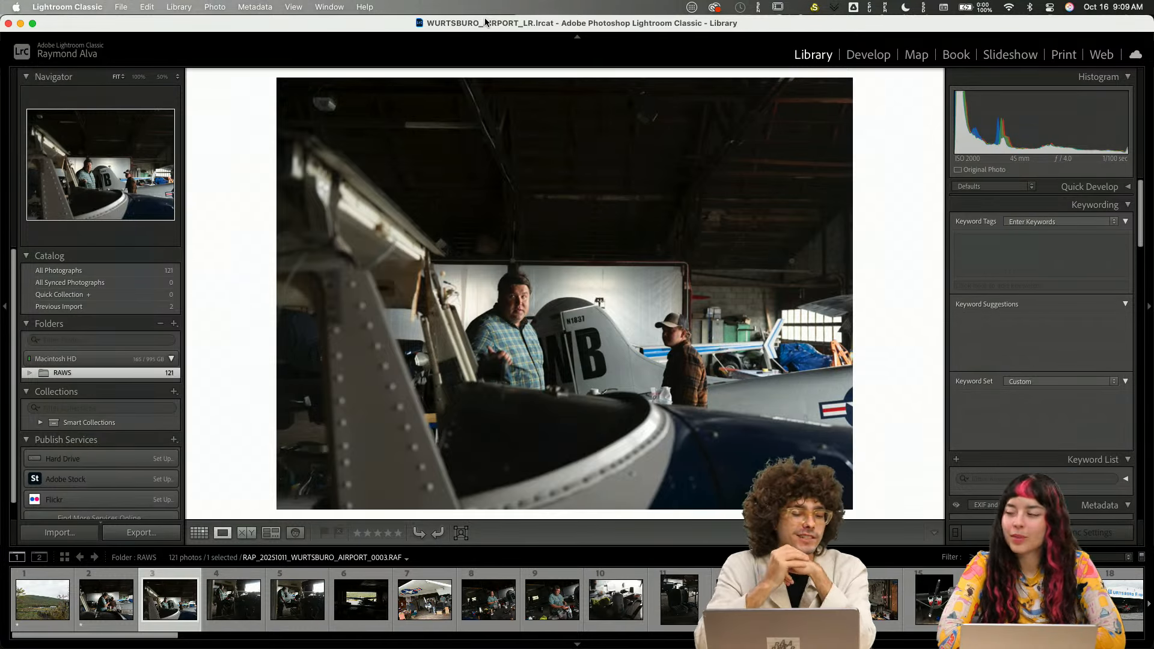
pyautogui.press('Left')
pyautogui.press('Left')
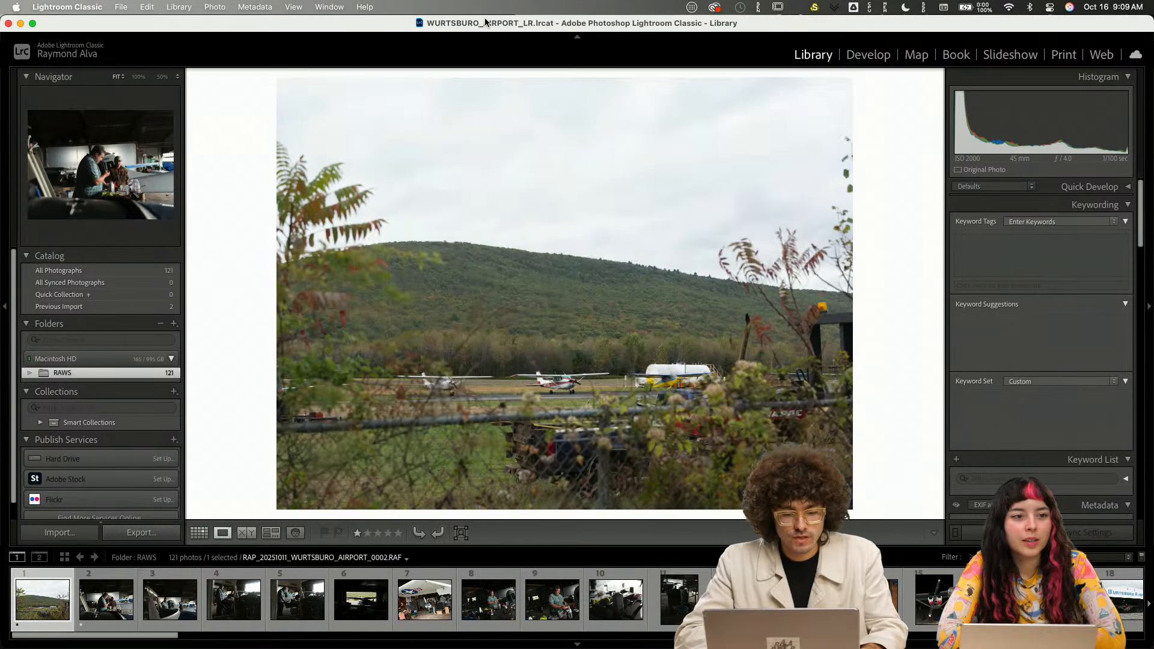
pyautogui.press('Right')
pyautogui.press('Right')
pyautogui.press('Left')
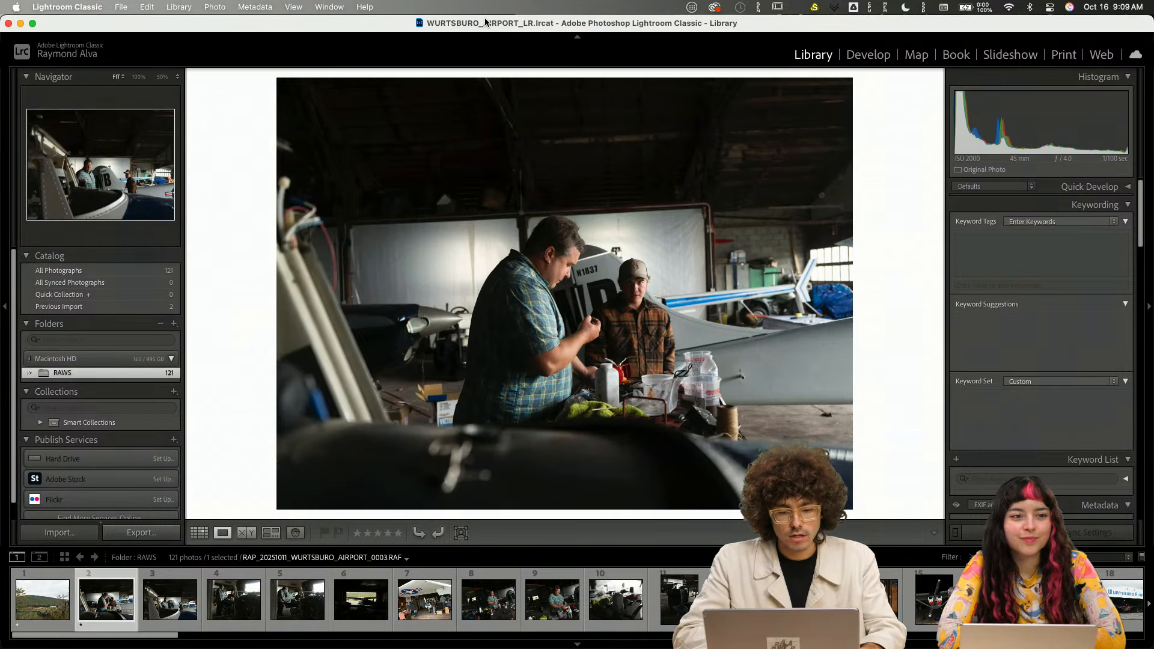
pyautogui.press('Right')
pyautogui.press('Left')
pyautogui.press('Right')
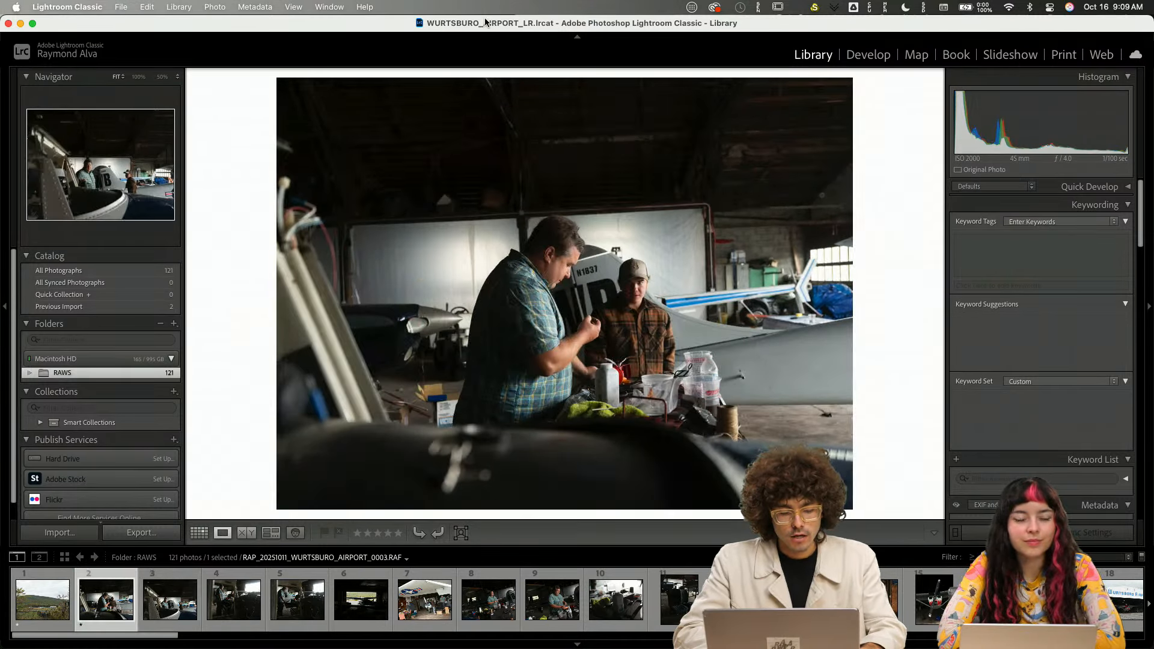
pyautogui.press('Right')
pyautogui.press('Left')
pyautogui.press('Right')
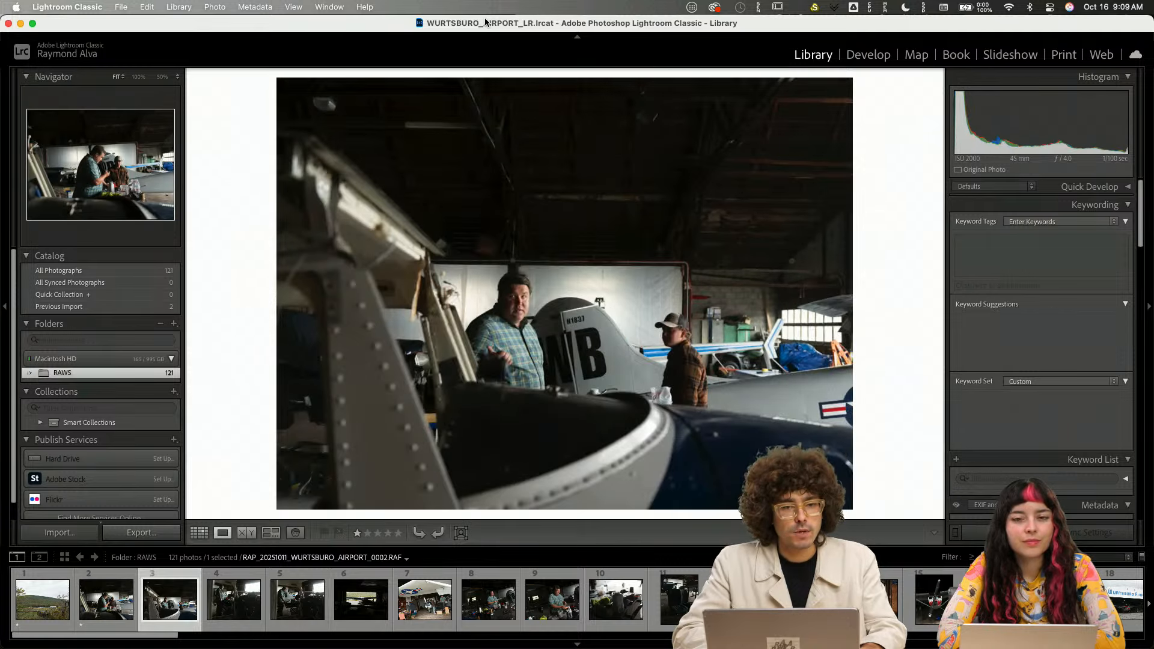
# - Flip back and forth between hangar photos 3, 4 and 5 at full view, comparing the two shots framed through the cockpit
pyautogui.press('Right')
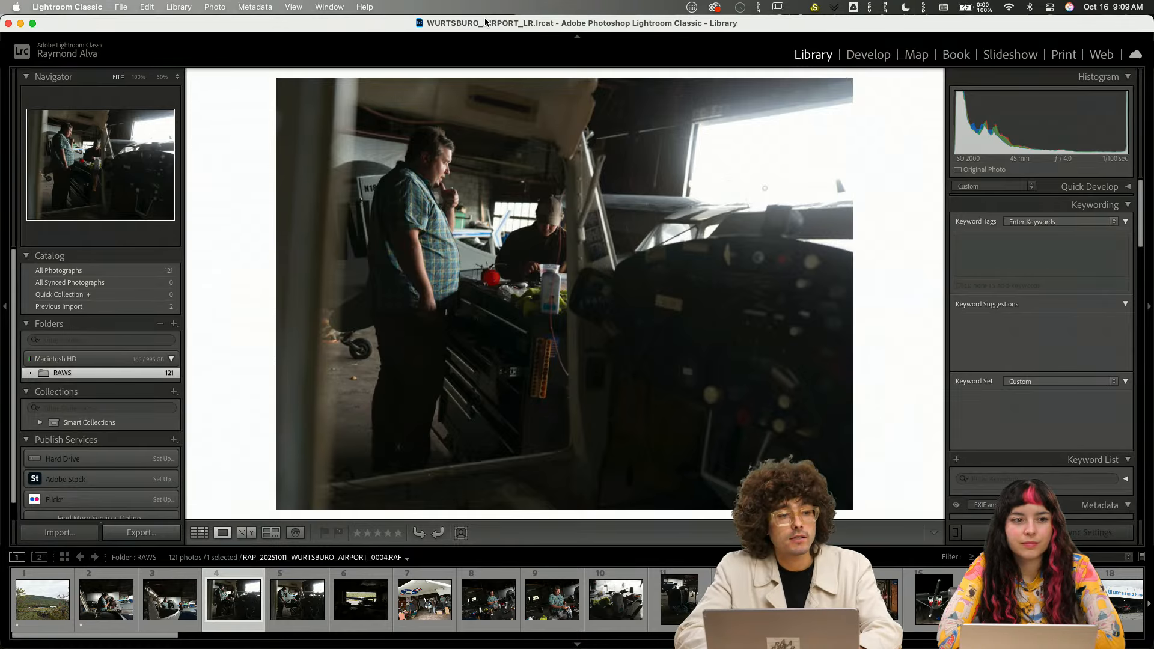
pyautogui.press('Right')
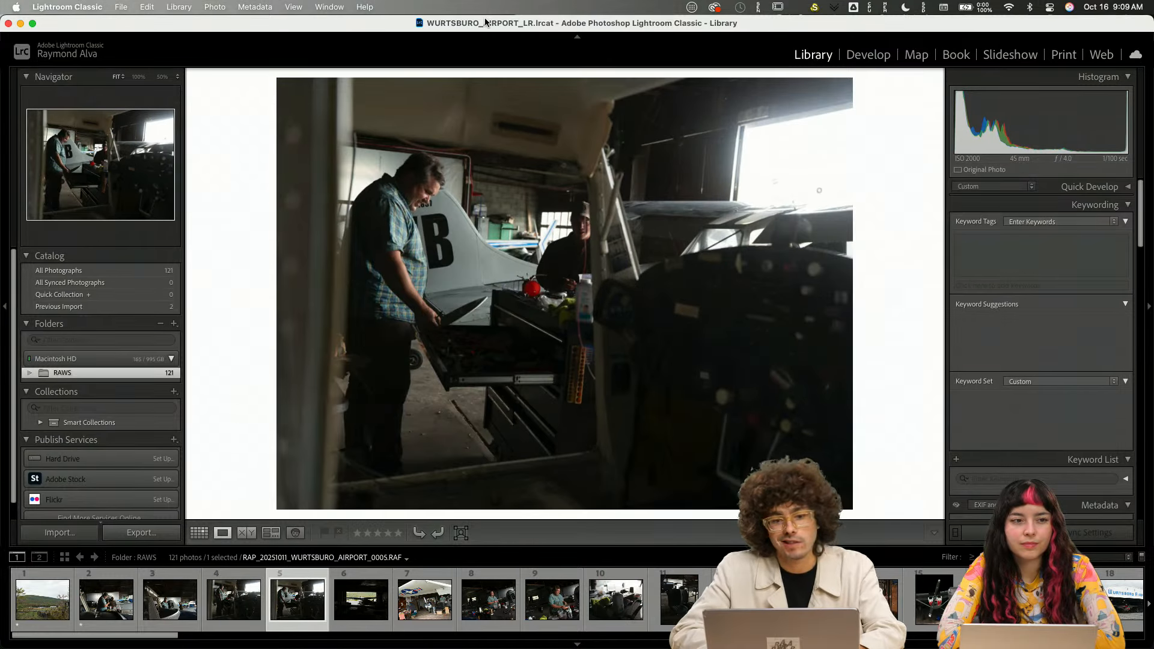
pyautogui.press('Left')
pyautogui.press('Right')
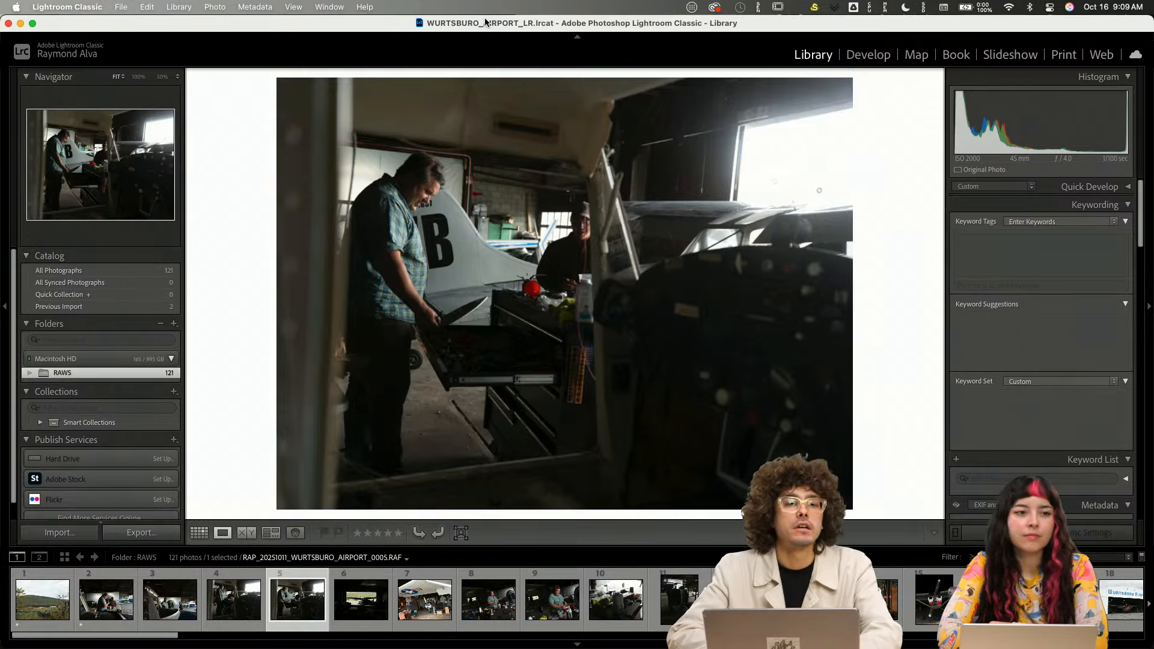
pyautogui.press('Left')
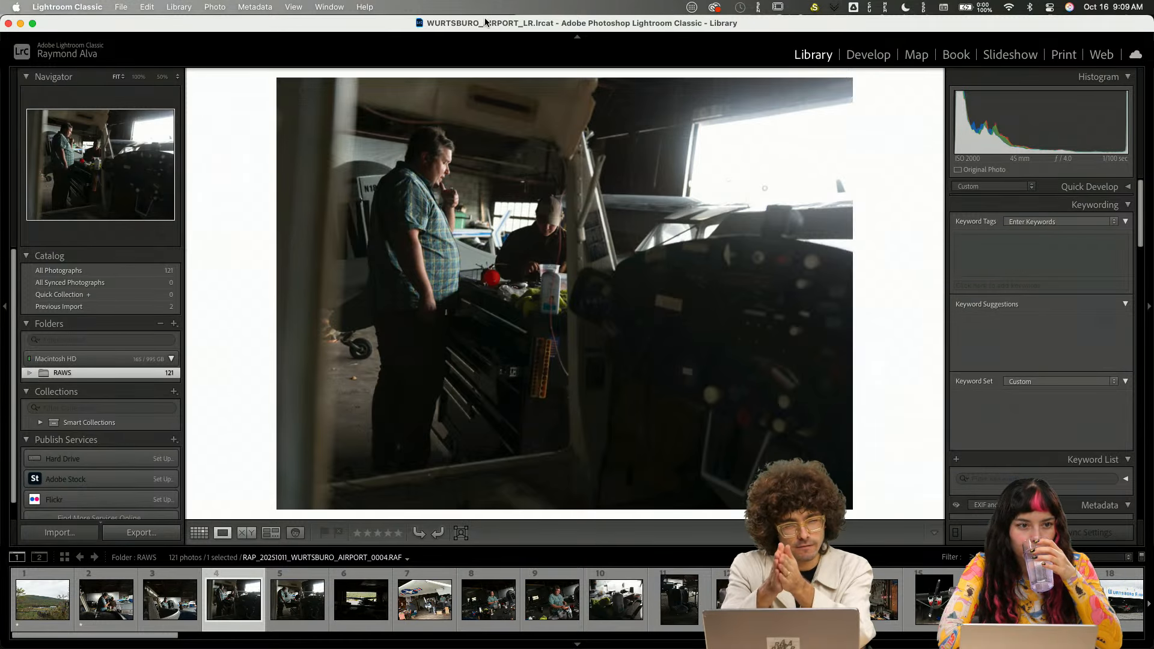
pyautogui.press('Right')
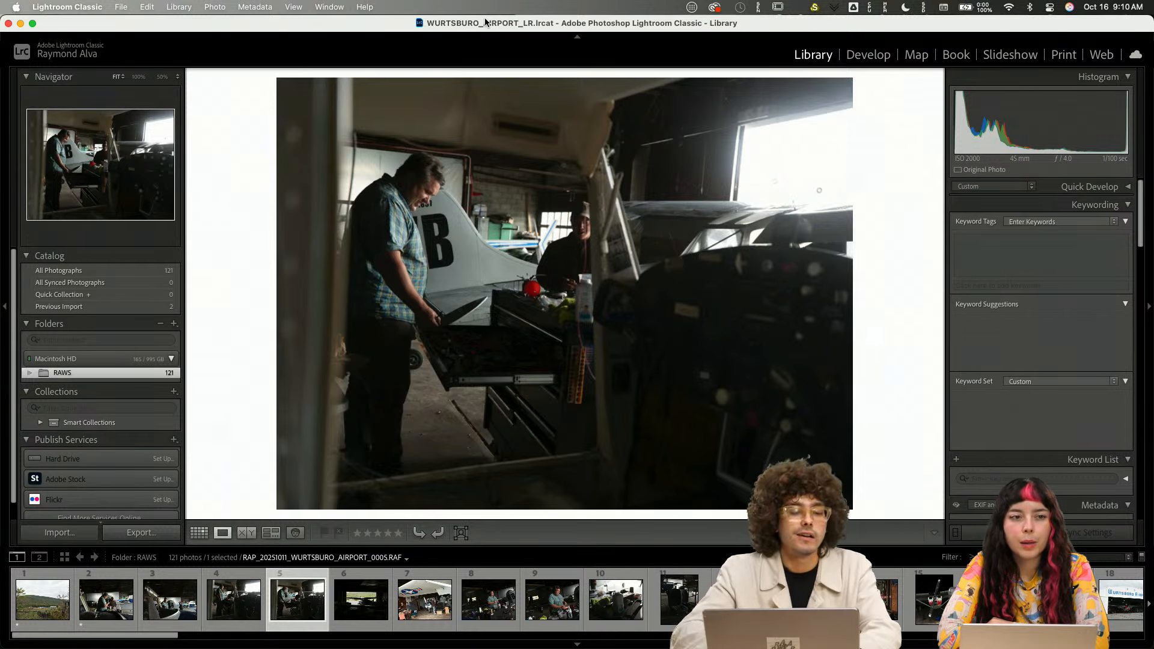
pyautogui.press('Right')
pyautogui.press('Left')
pyautogui.press('Left')
pyautogui.press('Left')
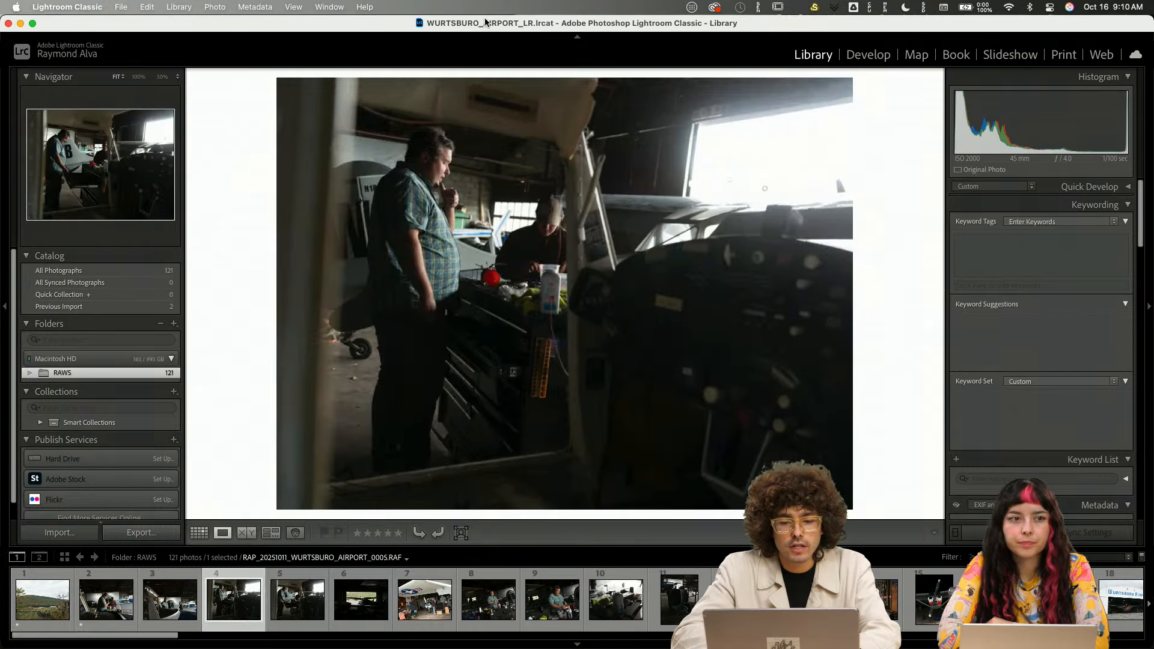
pyautogui.press('Right')
pyautogui.press('Left')
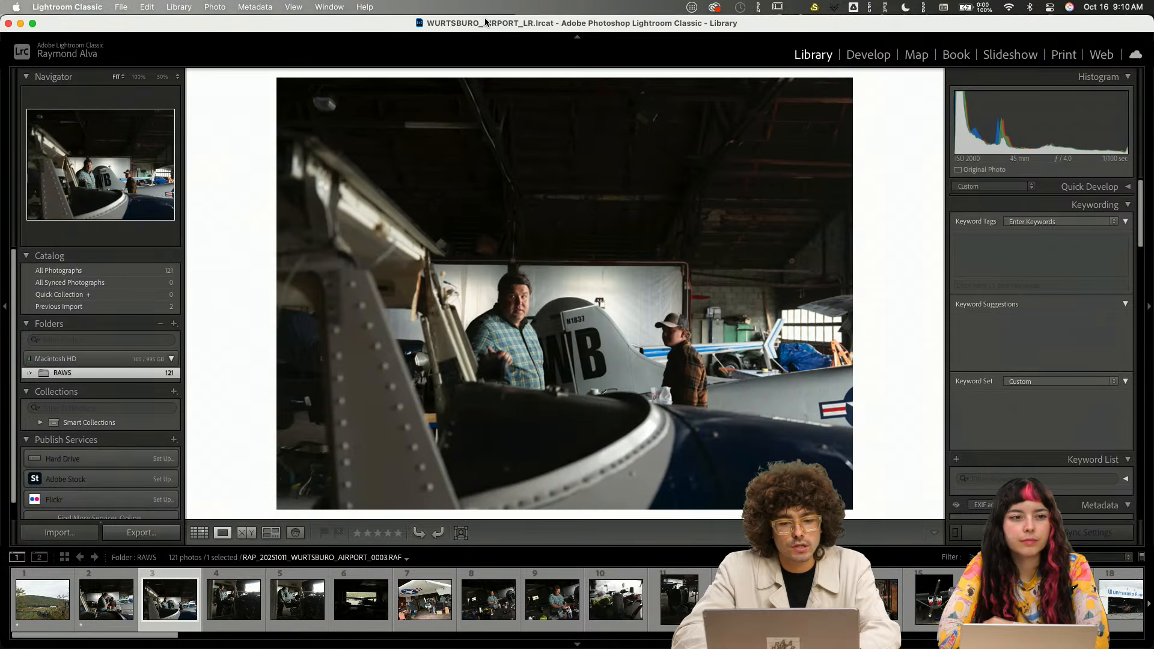
# - Compare photo 4 with photo 5 once more and rate photo 5, the man at the open tool drawer, one star
pyautogui.press('Right')
pyautogui.press('Right')
pyautogui.press('Left')
pyautogui.press('Right')
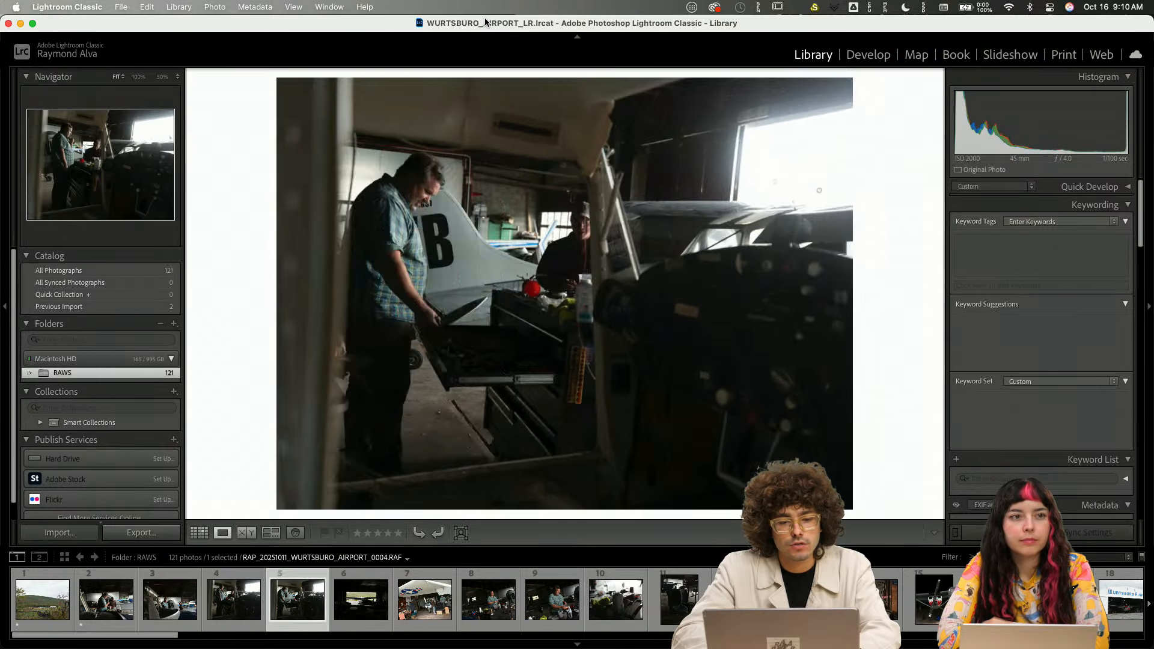
pyautogui.press('1')
# - Compare hangar photos 2 and 3, rate photo 3 one star, and reset photo 2's rating to zero
pyautogui.press('Left')
pyautogui.press('Left')
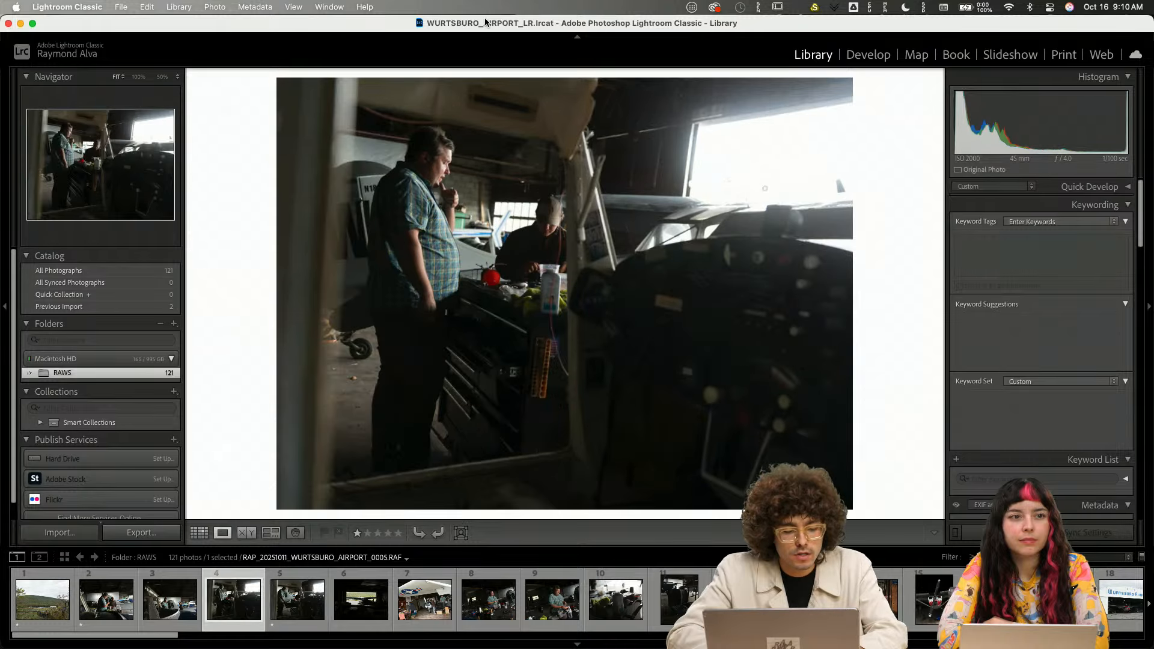
pyautogui.press('Left')
pyautogui.press('Right')
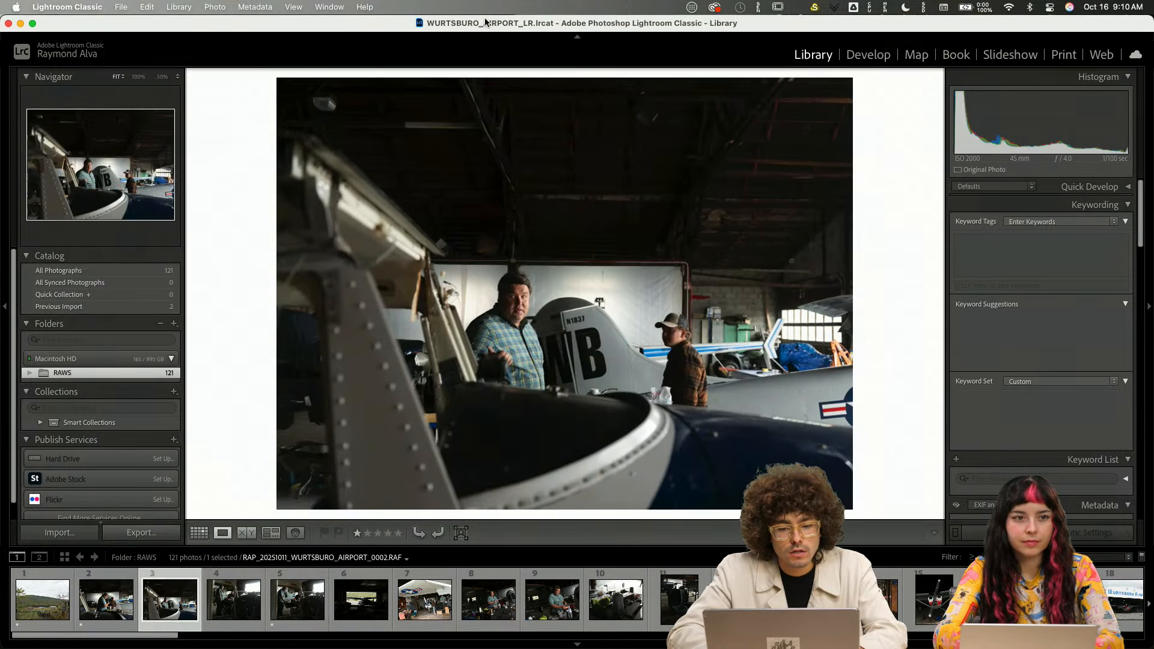
pyautogui.press('Left')
pyautogui.press('Right')
pyautogui.press('1')
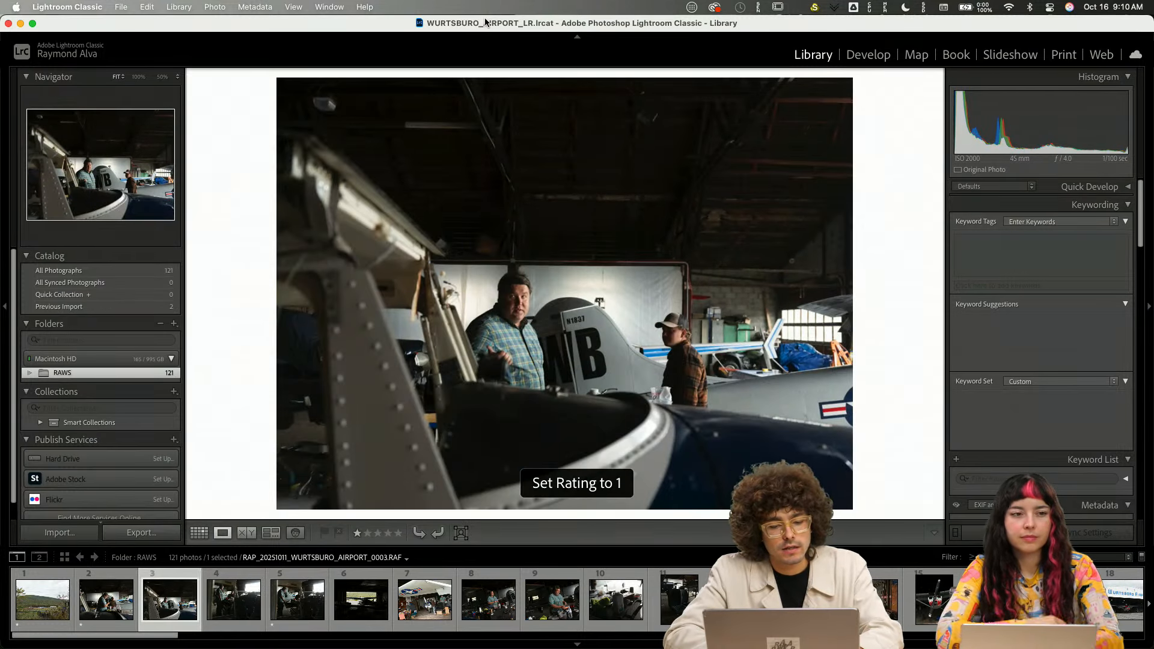
pyautogui.press('Left')
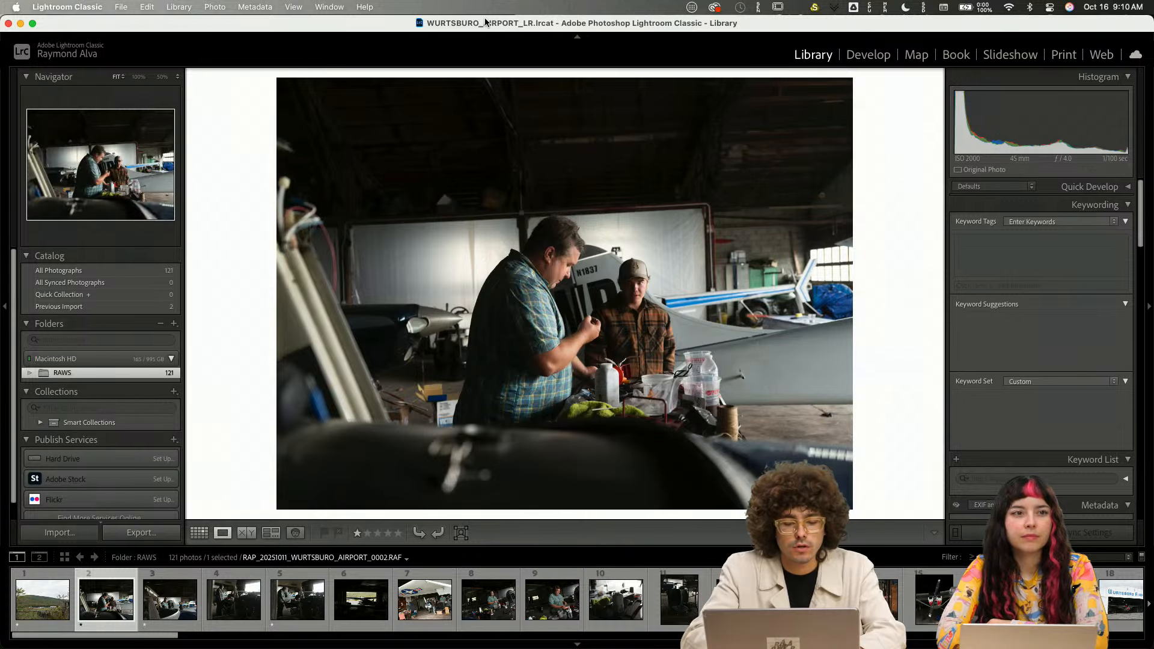
pyautogui.press('0')
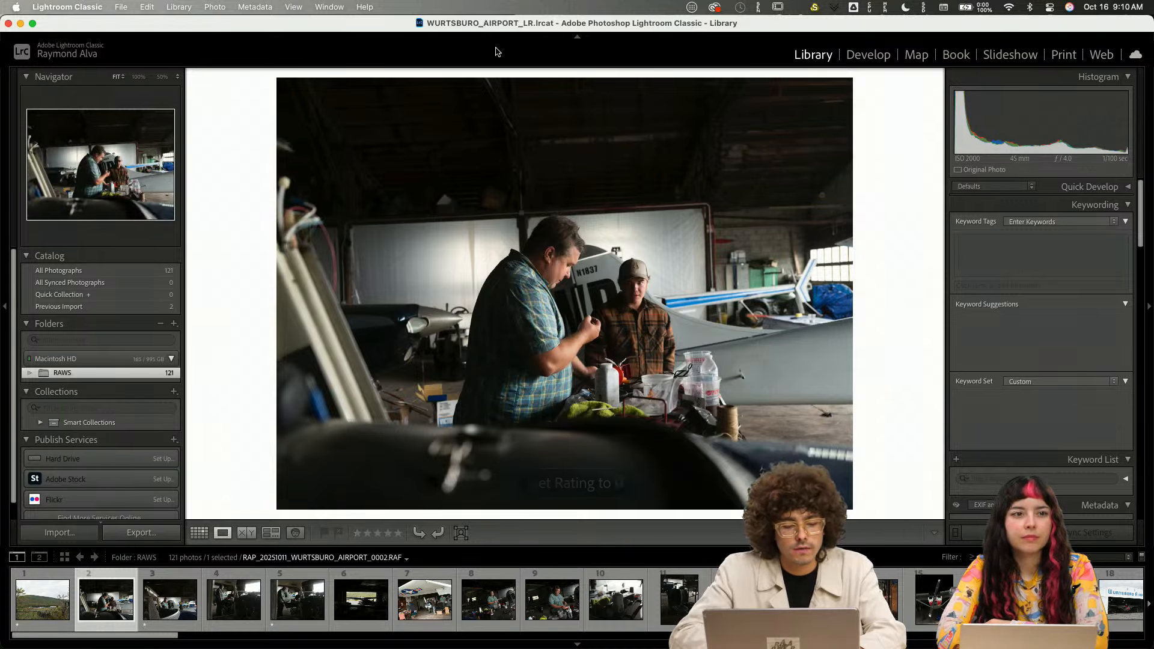
# - Review photos 1 through 5 again at full view, from the landscape to the open tool drawer shot
pyautogui.press('Left')
pyautogui.press('Right')
pyautogui.press('Right')
pyautogui.press('Right')
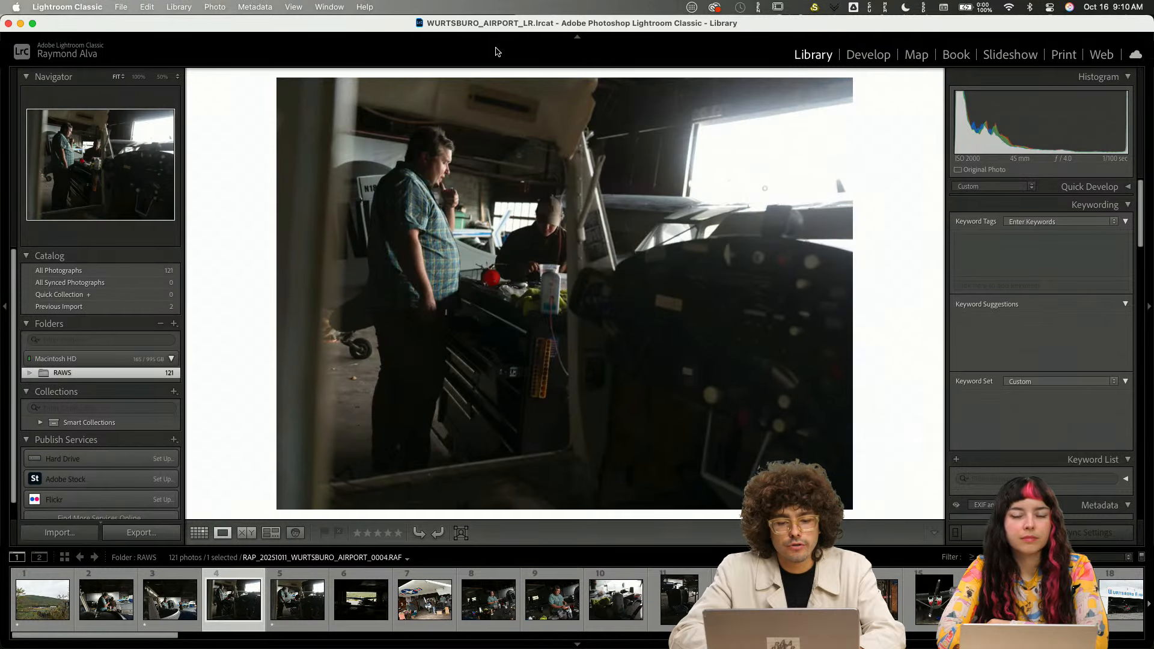
pyautogui.press('Left')
pyautogui.press('Right')
pyautogui.press('Right')
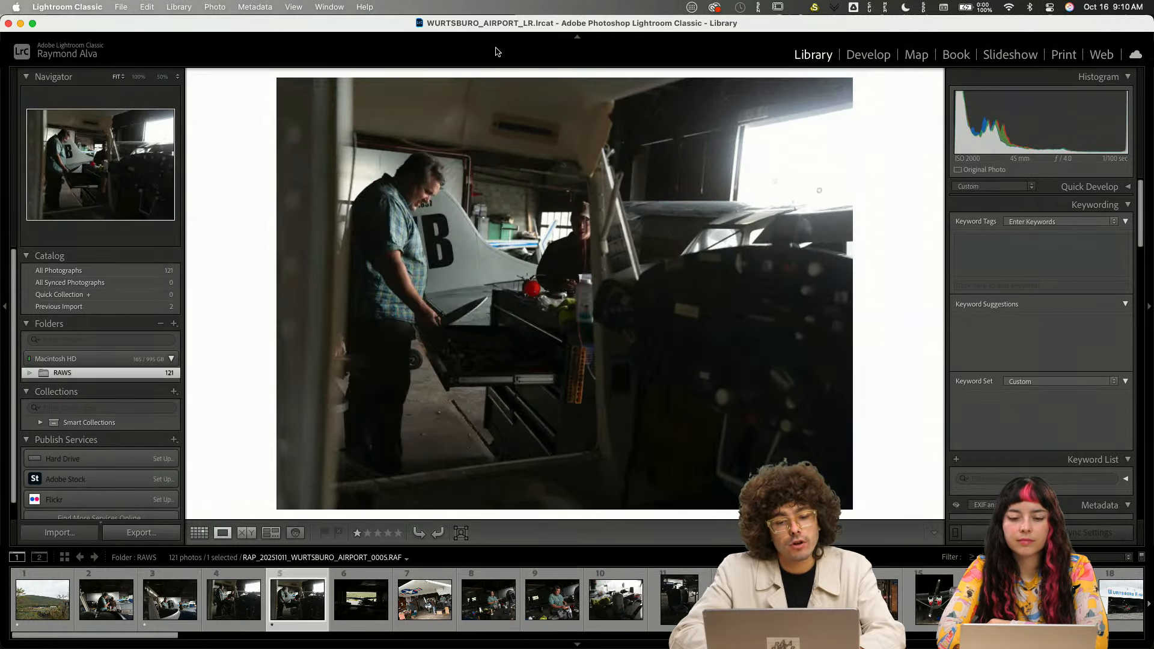
# - Advance through photos 6, 7 and 8 and rate photo 9, the man holding the orange funnel, one star
pyautogui.press('Right')
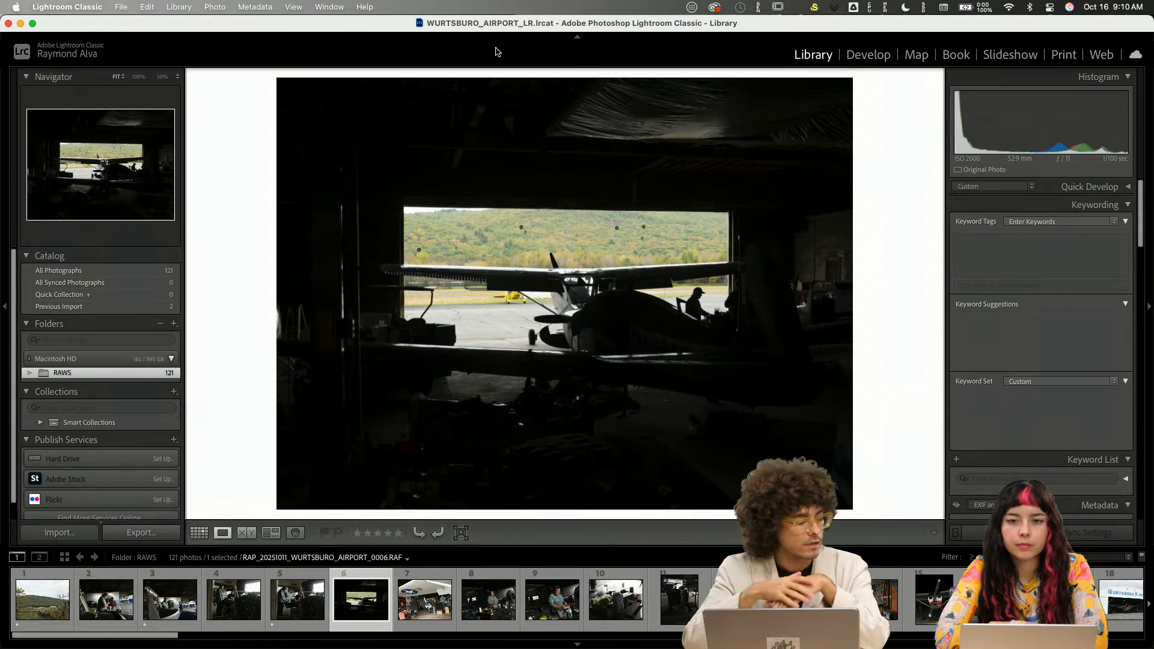
pyautogui.press('Right')
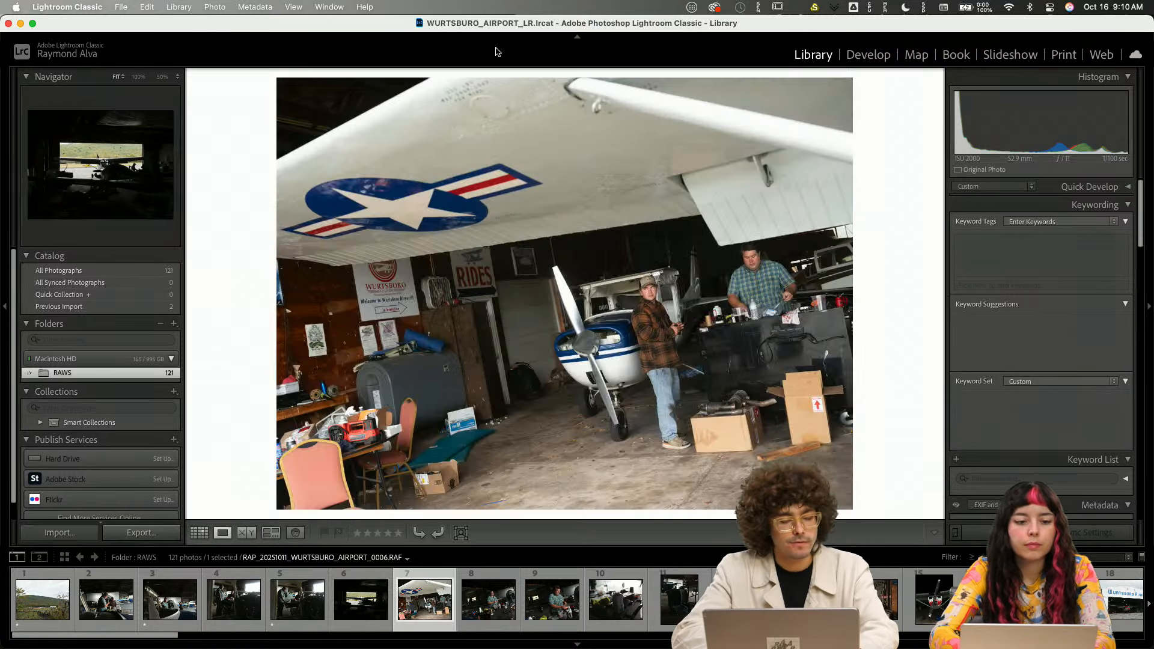
pyautogui.press('Left')
pyautogui.press('Right')
pyautogui.press('Right')
pyautogui.press('Right')
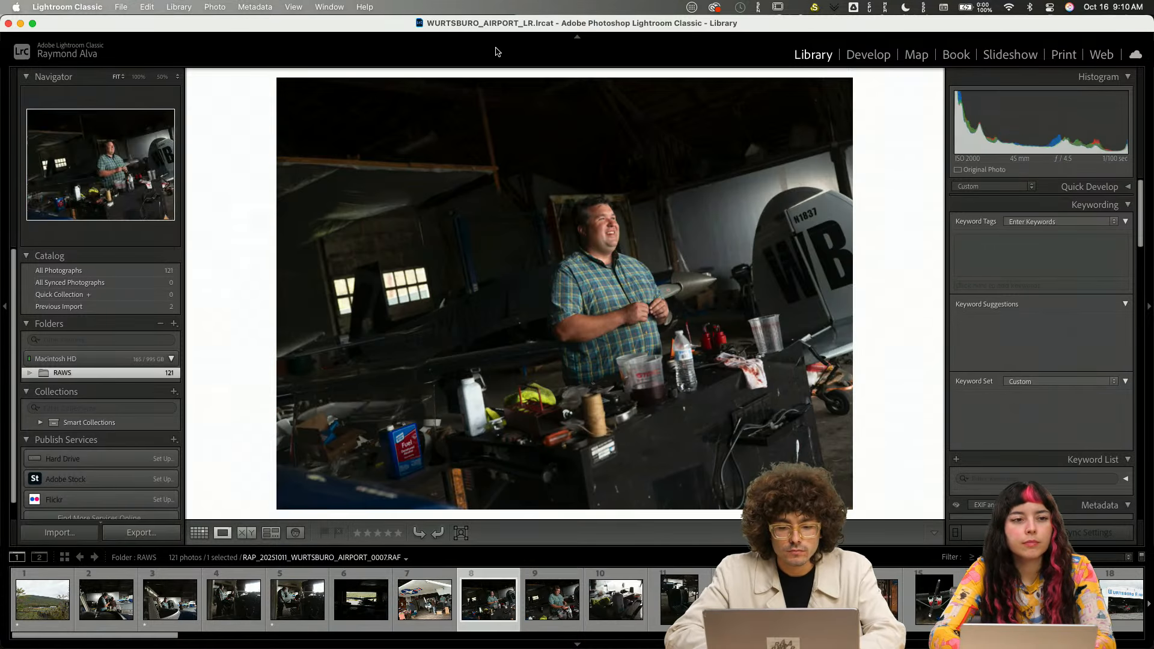
pyautogui.press('Left')
pyautogui.press('Right')
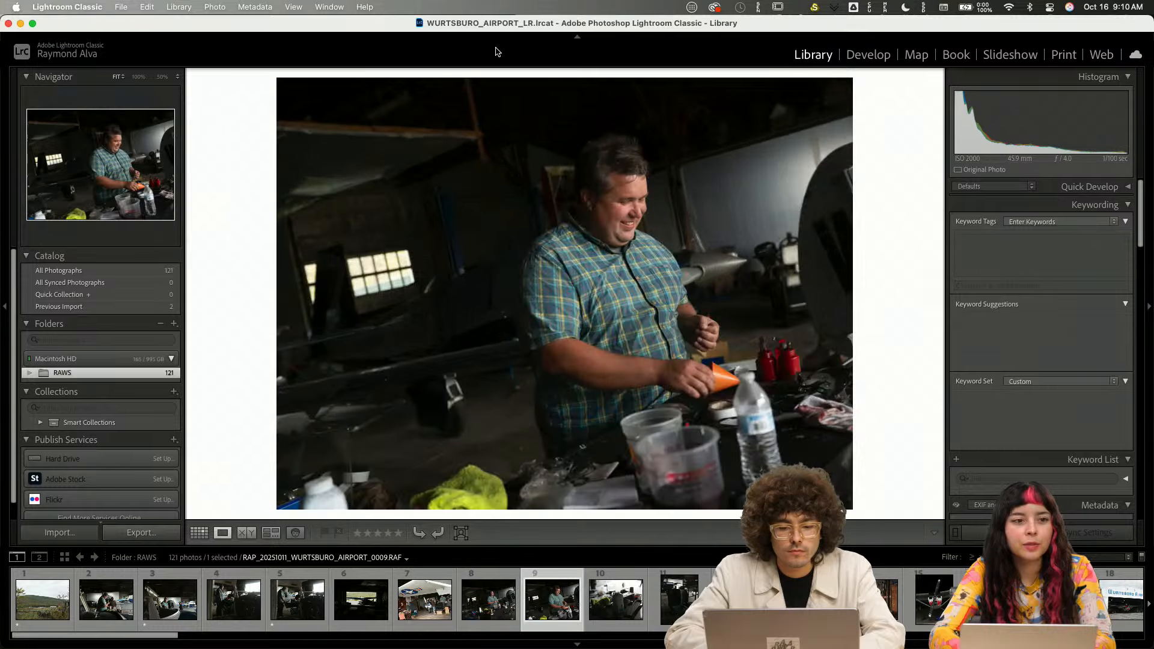
pyautogui.press('1')
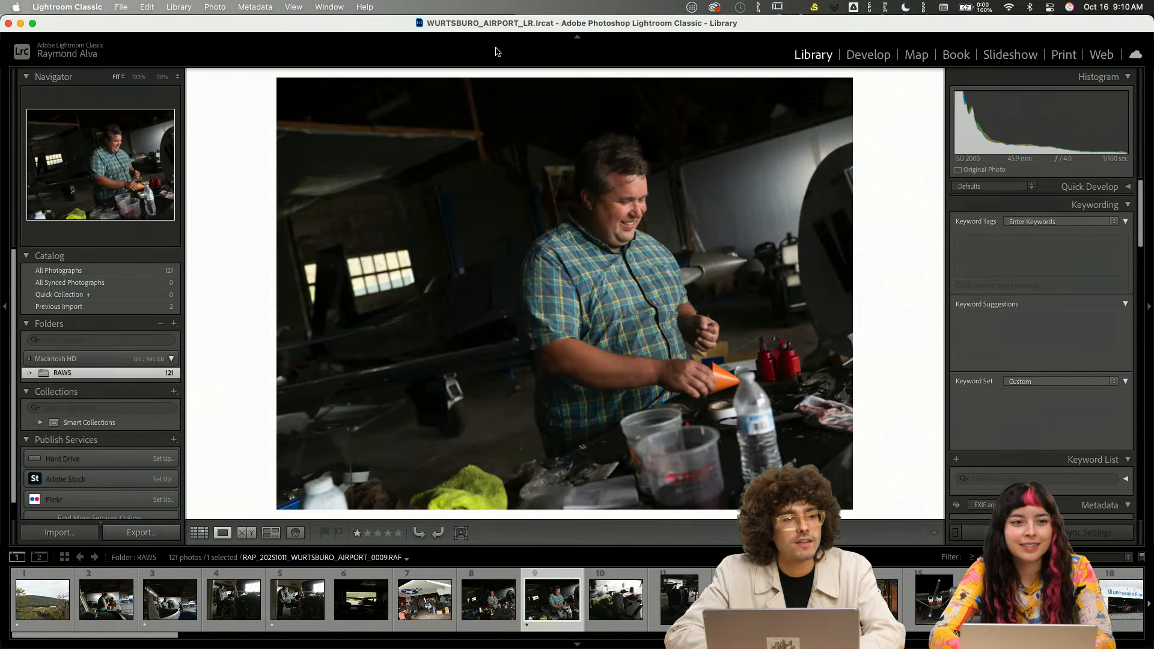
# - Go back through the preceding hangar photos at full view until photo 3
pyautogui.press('Left')
pyautogui.press('Left')
pyautogui.press('Left')
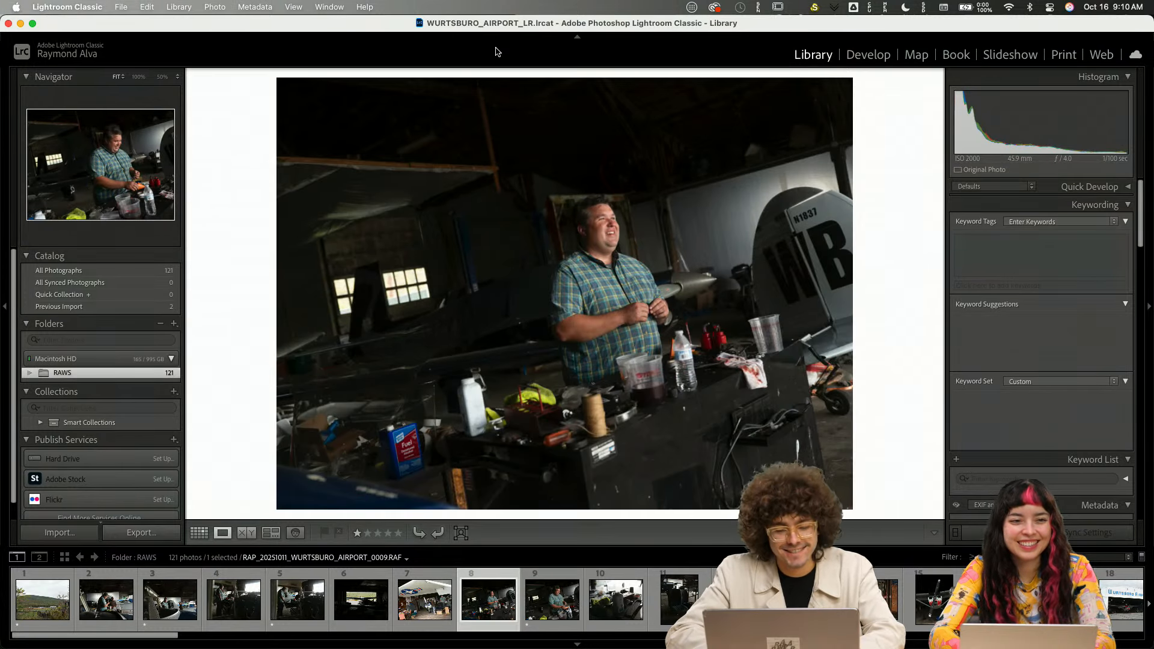
pyautogui.press('Left')
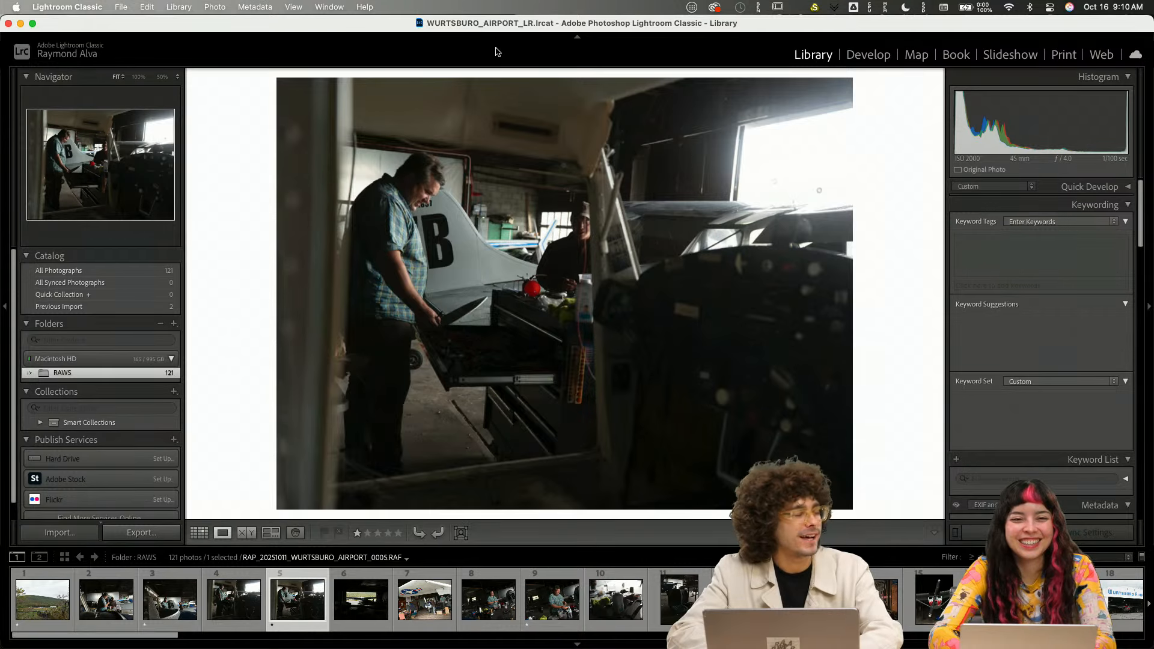
pyautogui.press('Left')
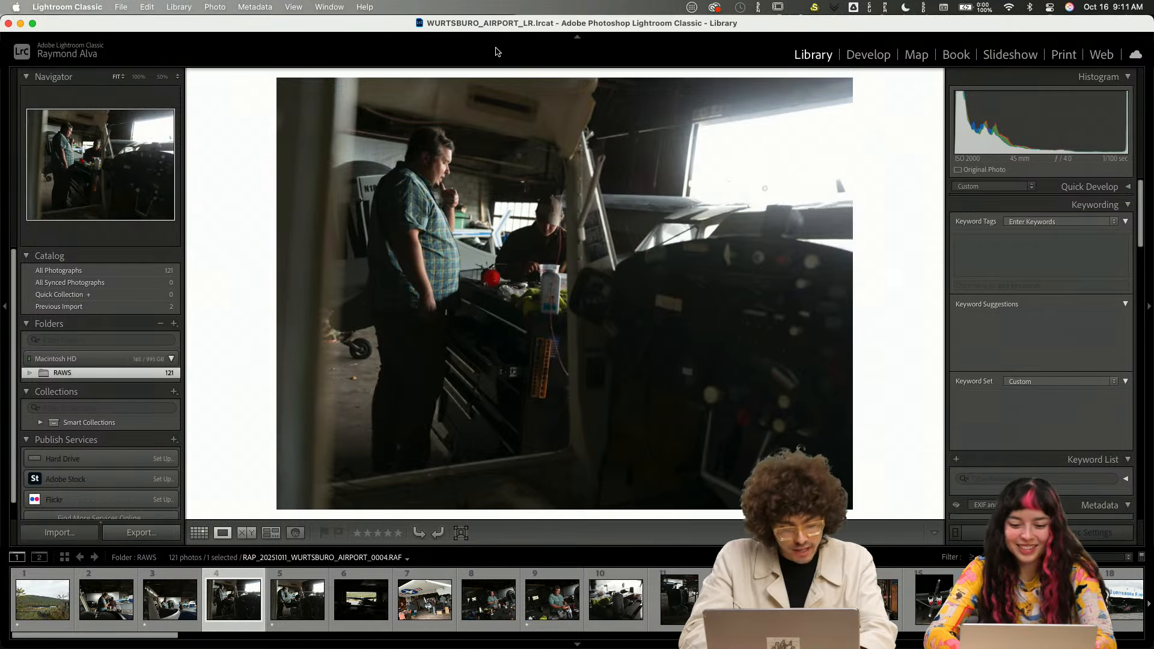
pyautogui.press('Left')
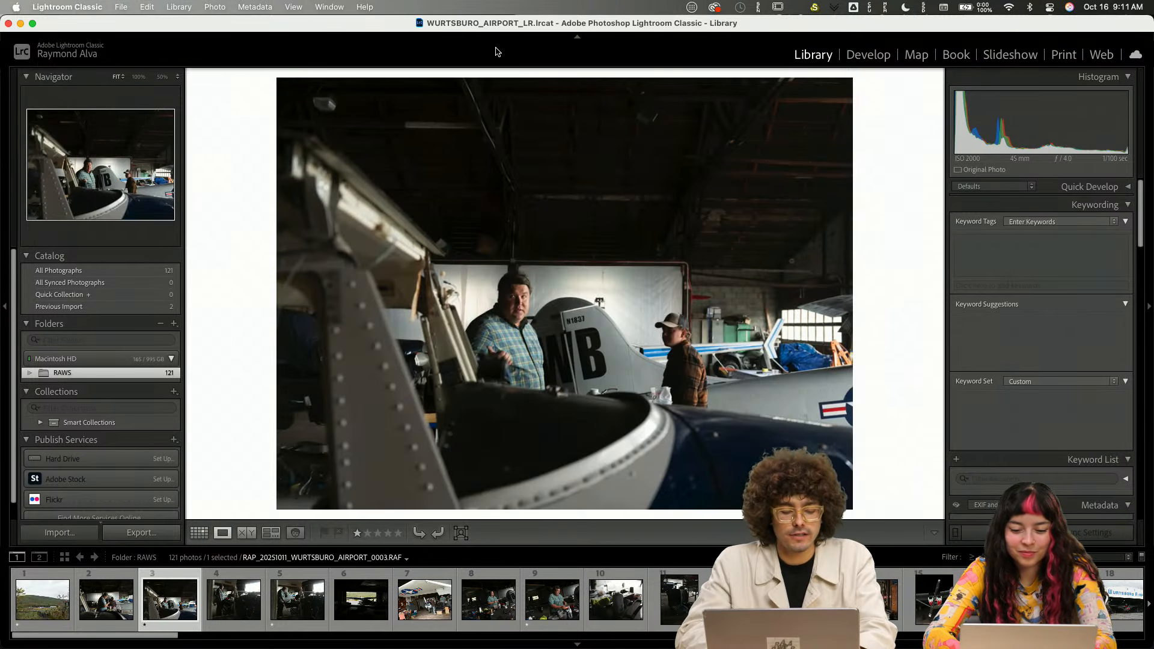
# - Return to photo 6, the aircraft silhouetted in the hangar opening, and rate it one star
pyautogui.press('Right')
pyautogui.press('Right')
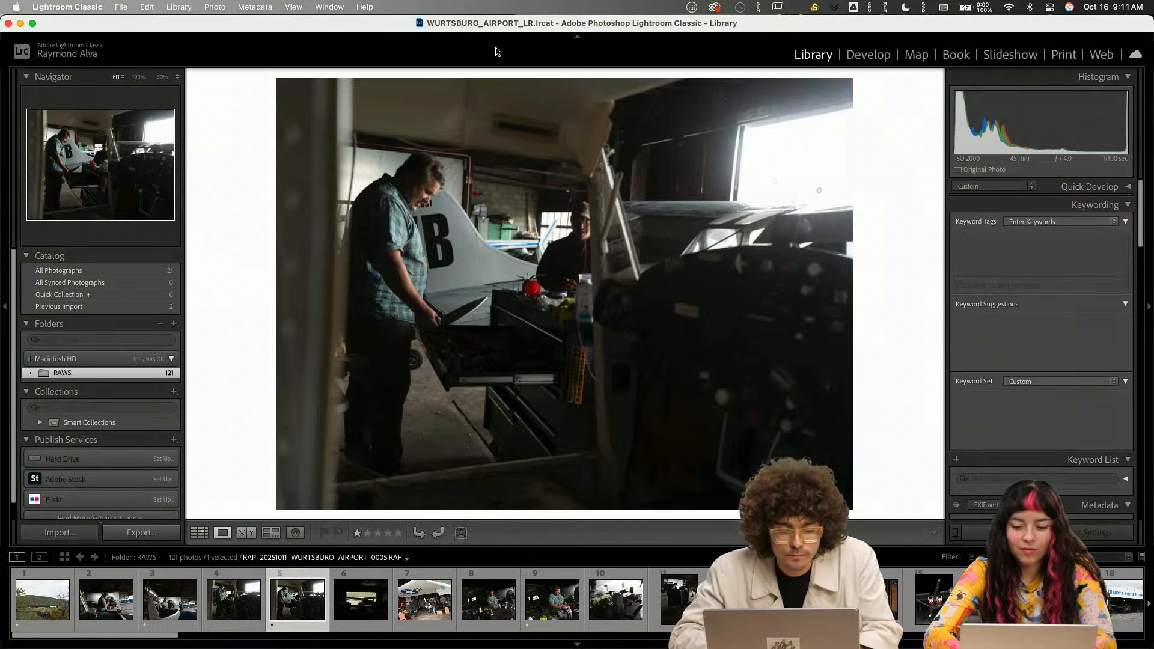
pyautogui.press('Right')
pyautogui.press('Right')
pyautogui.press('Left')
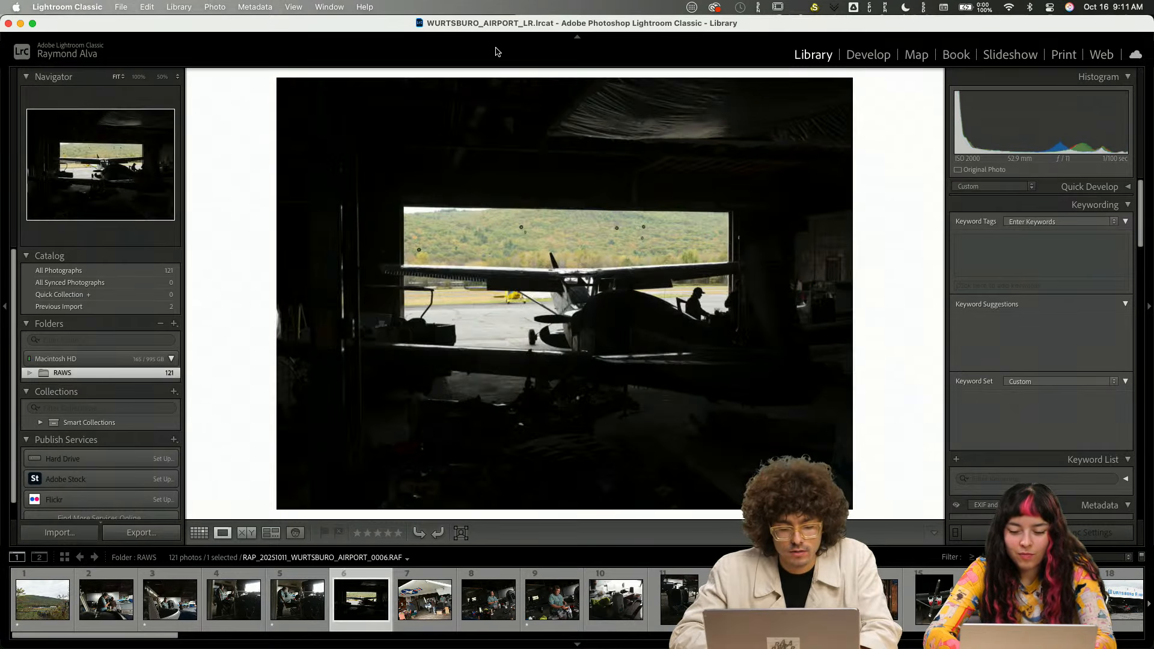
pyautogui.press('1')
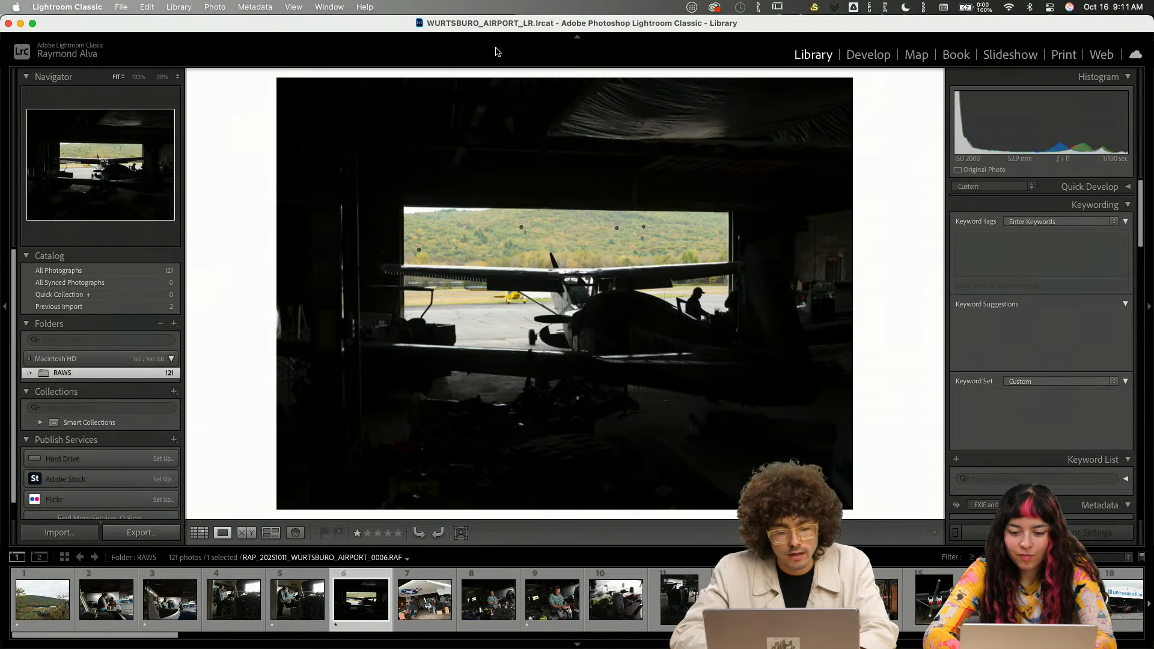
# - Compare photos 8, 9 and 10 and rate photo 8, the man standing behind the workbench, one star
pyautogui.press('Right')
pyautogui.press('Right')
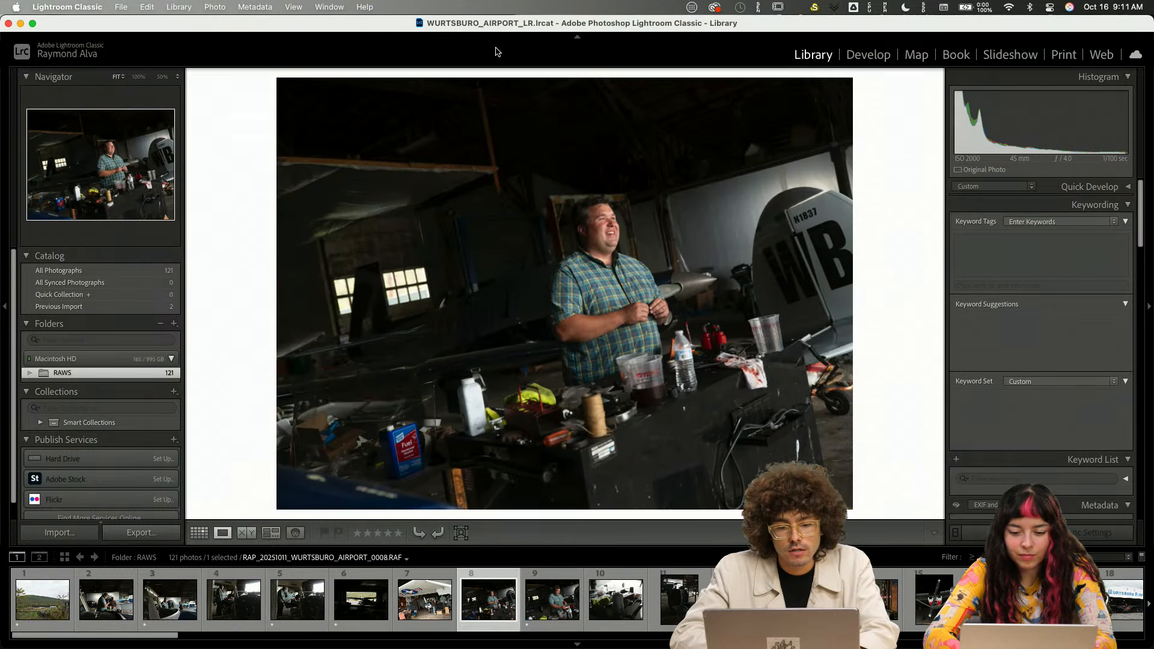
pyautogui.press('Right')
pyautogui.press('Left')
pyautogui.press('Right')
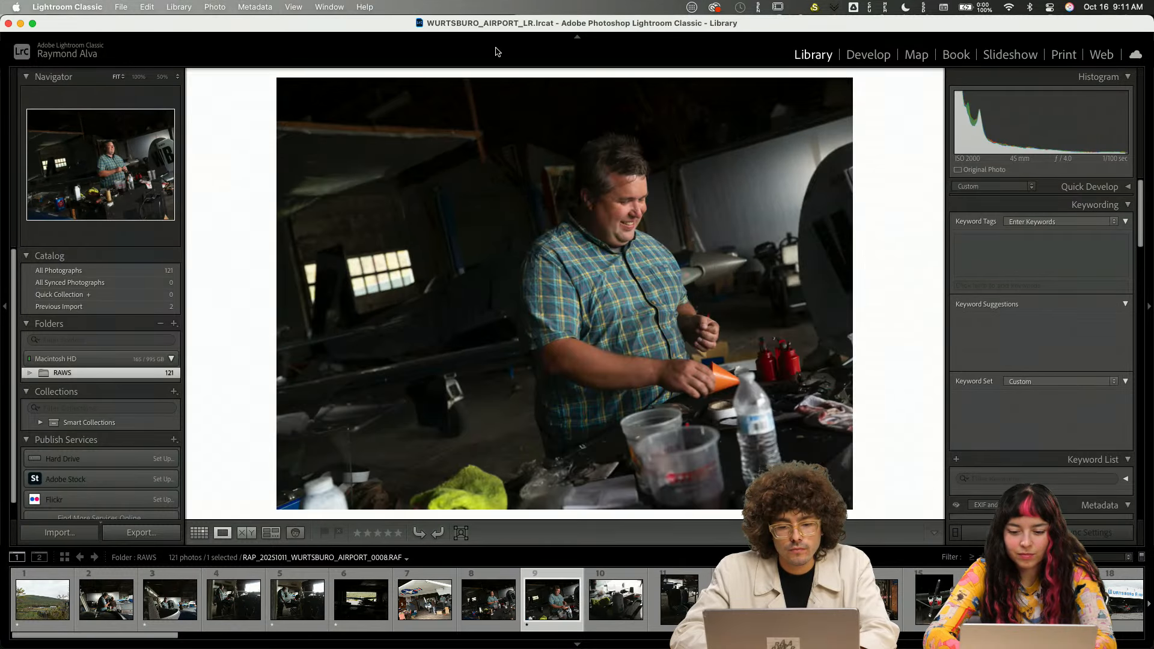
pyautogui.press('Right')
pyautogui.press('Left')
pyautogui.press('Left')
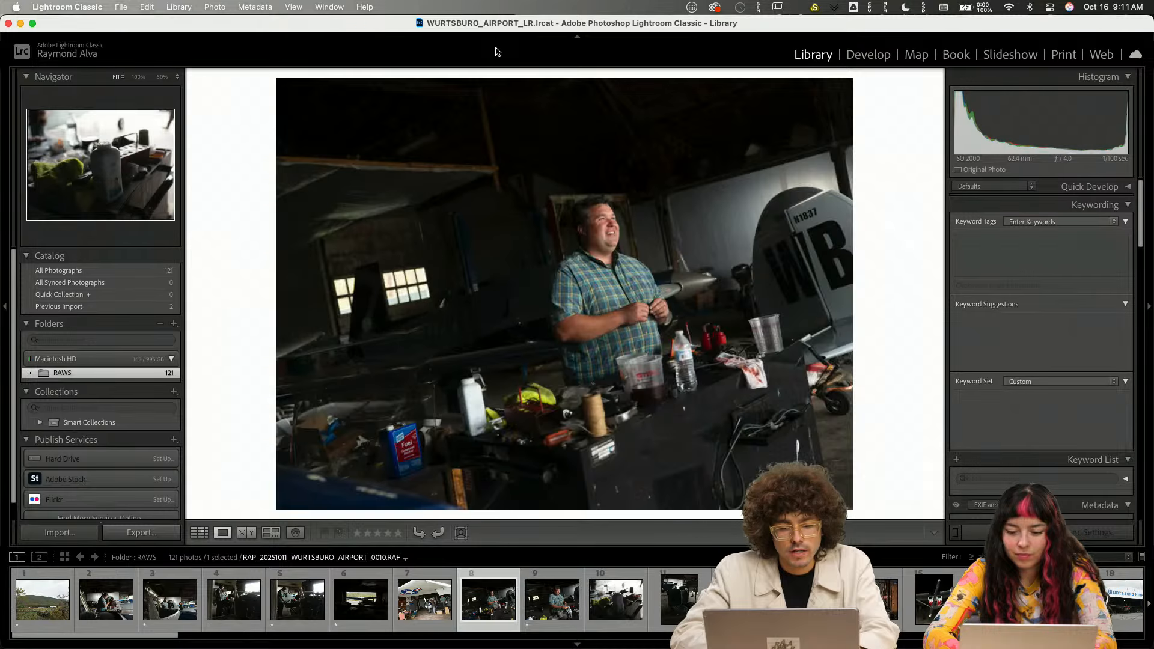
pyautogui.press('1')
# - Rate photo 10, the powder bottle, and photo 12, the stripped aircraft nose, one star, leaving the seat in photo 11 unrated
pyautogui.press('Right')
pyautogui.press('Right')
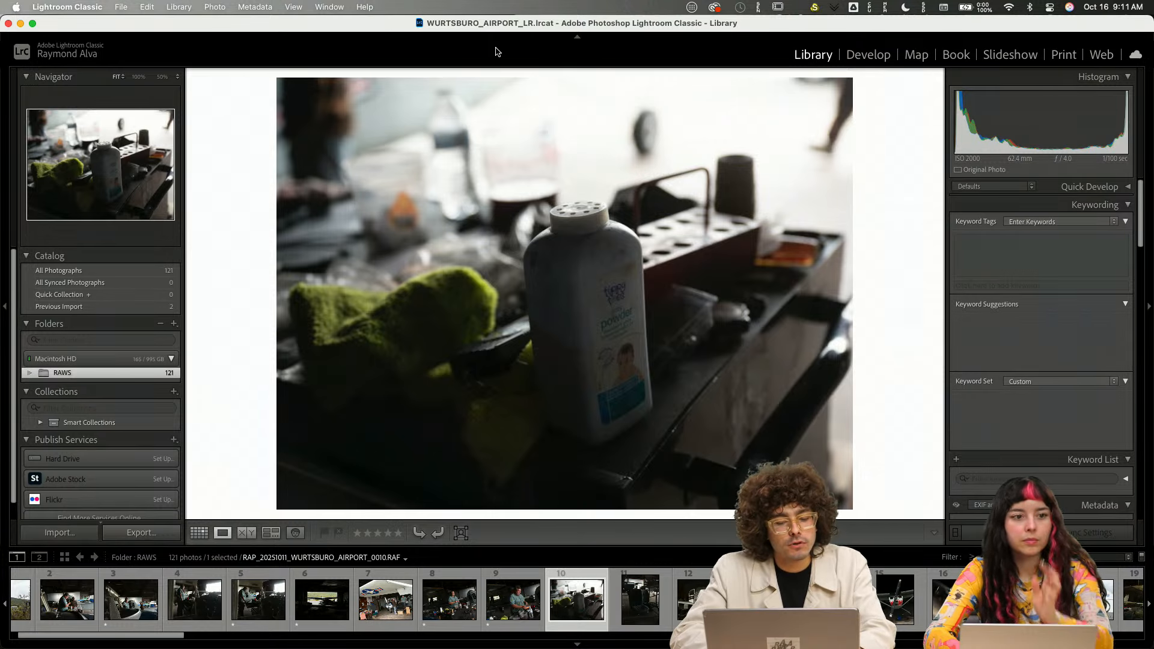
pyautogui.press('1')
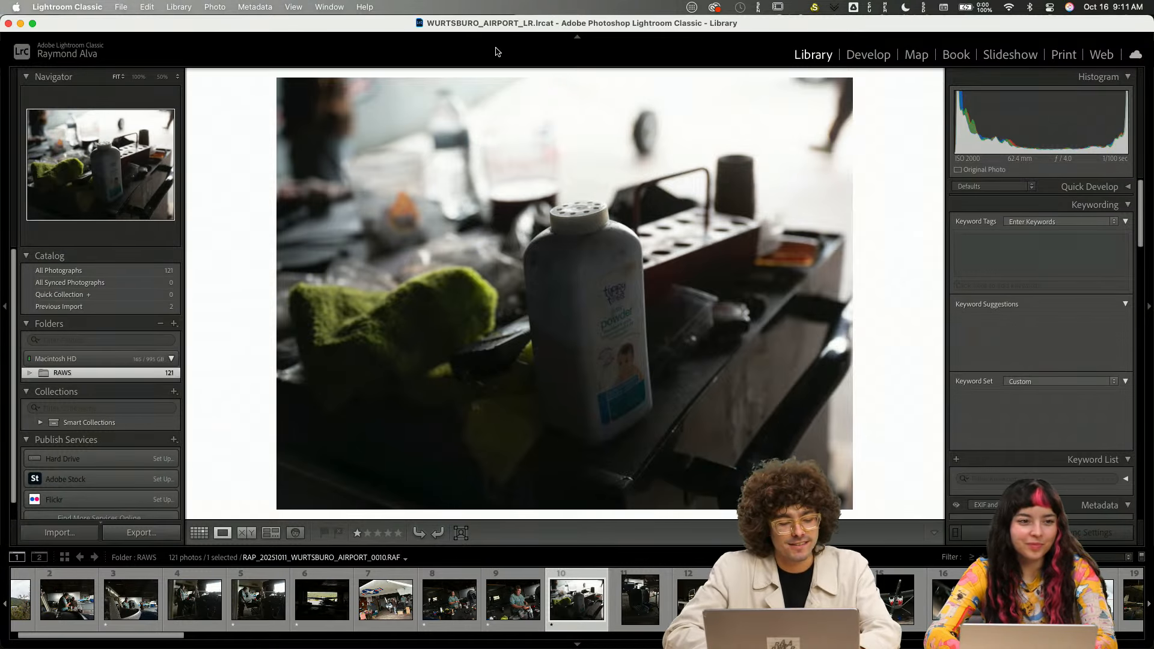
pyautogui.press('Right')
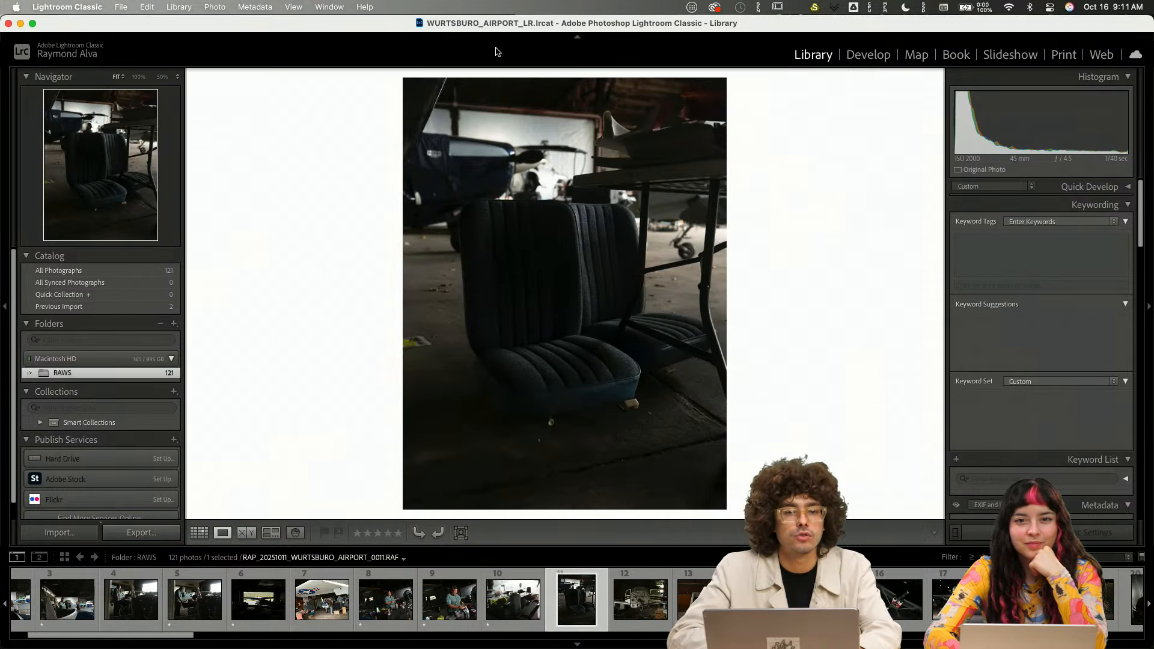
pyautogui.press('Right')
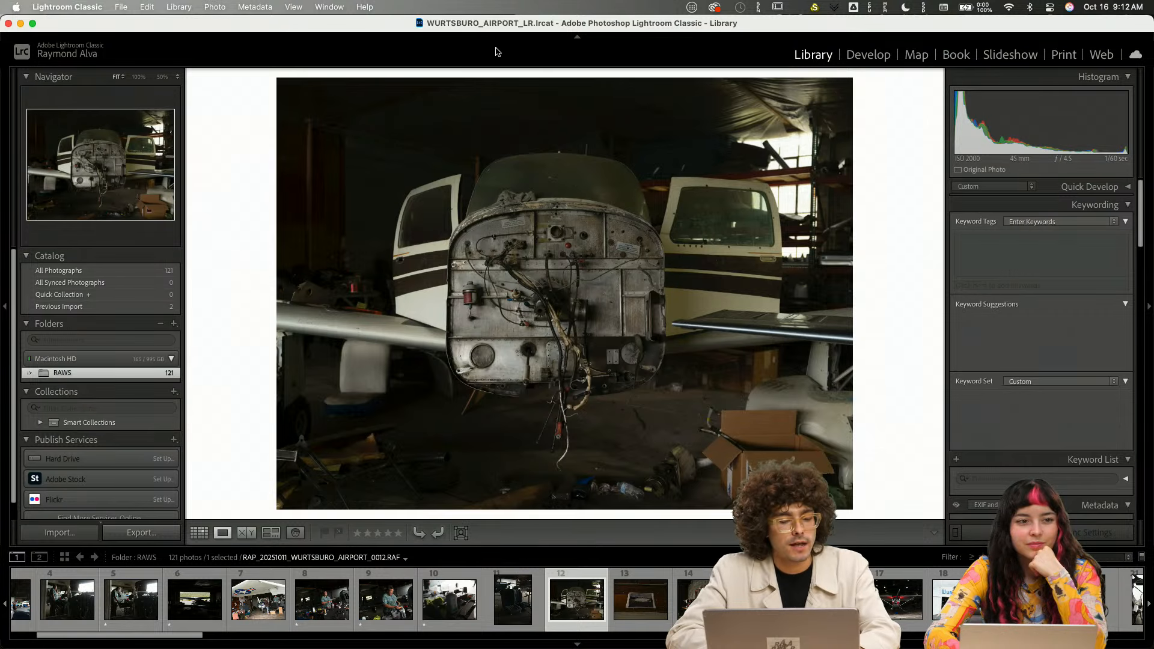
pyautogui.press('1')
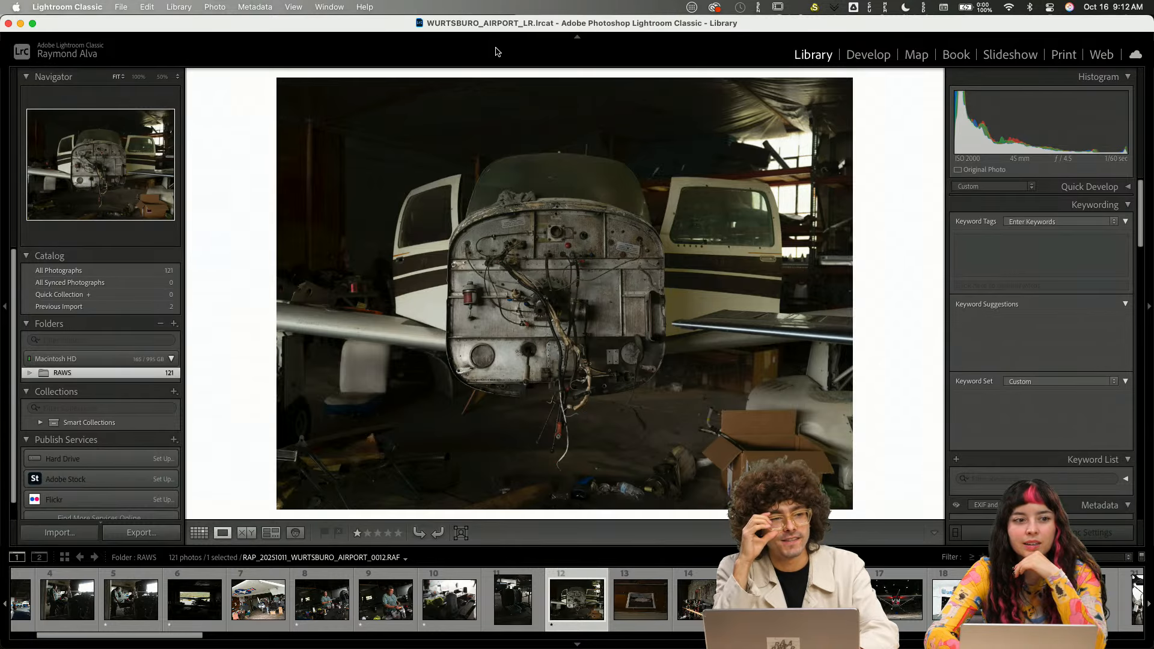
# - Compare photos 11, 12 and 13 and rate photo 11, the removed aircraft seats, one star
pyautogui.press('Right')
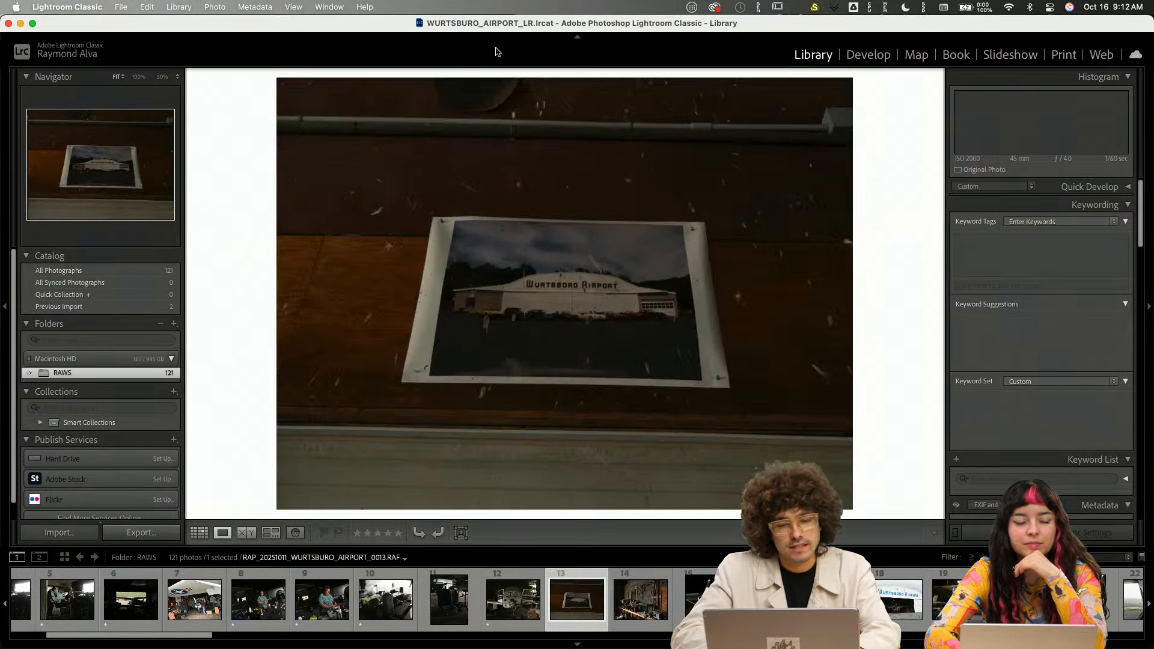
pyautogui.press('Left')
pyautogui.press('Right')
pyautogui.press('Left')
pyautogui.press('Left')
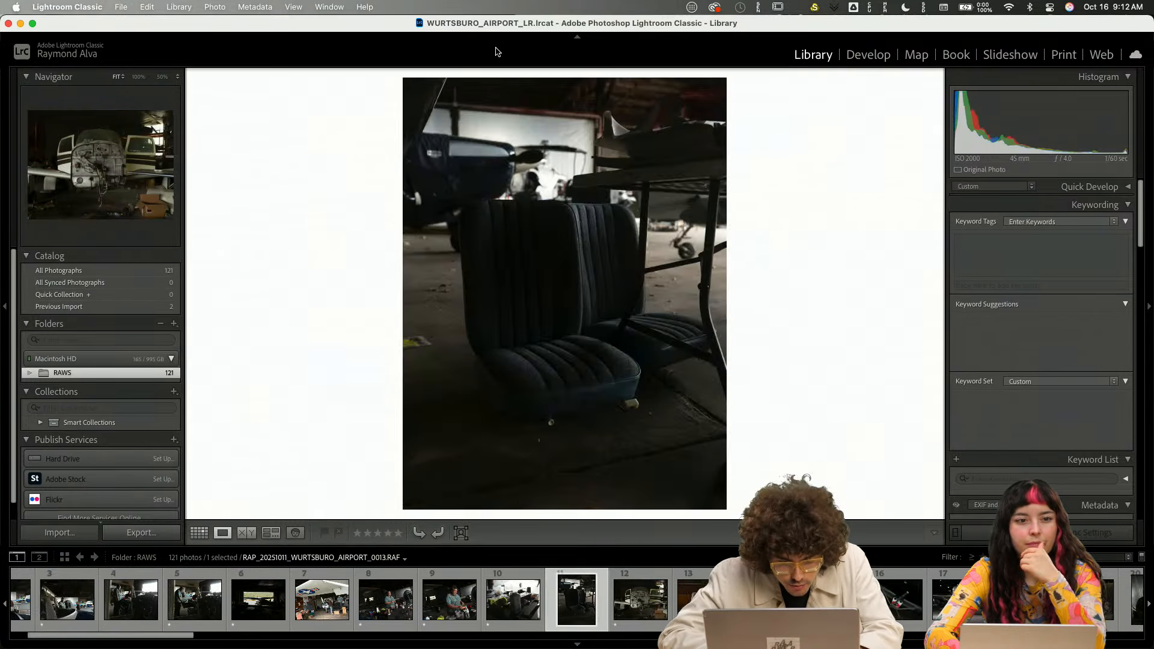
pyautogui.press('Right')
pyautogui.press('Left')
pyautogui.press('Right')
pyautogui.press('Left')
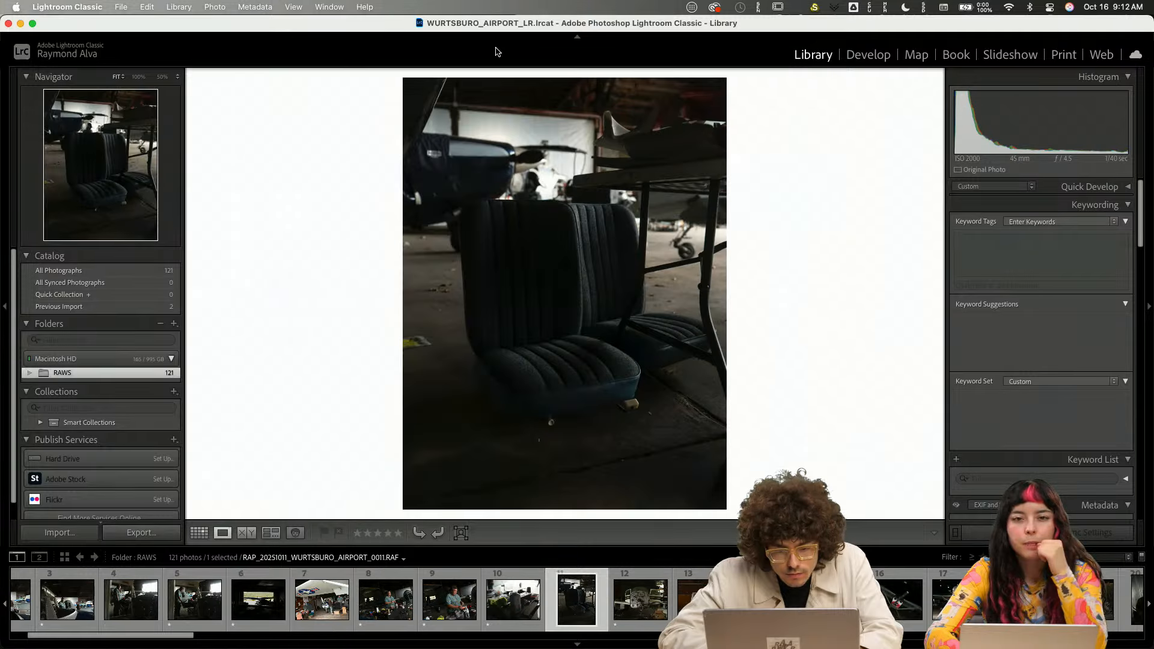
pyautogui.press('1')
# - Pass over the pinned airport print in photo 13 and rate photo 14, the workbench with hanging tools, one star
pyautogui.press('Right')
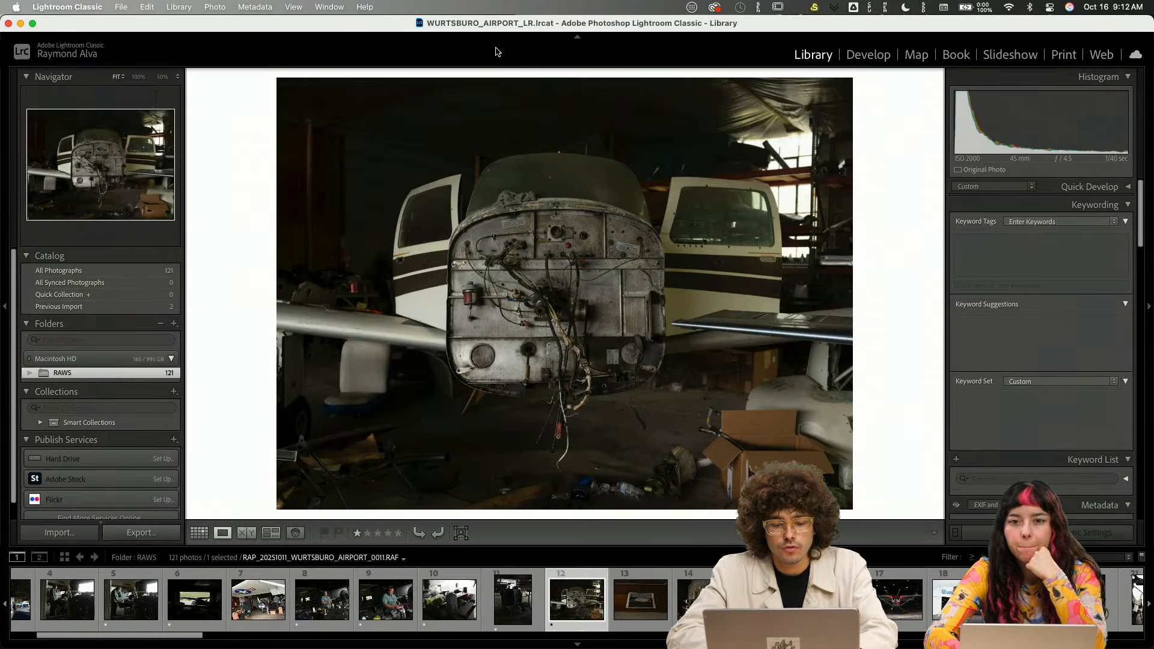
pyautogui.press('Right')
pyautogui.press('Right')
pyautogui.press('Right')
pyautogui.press('Left')
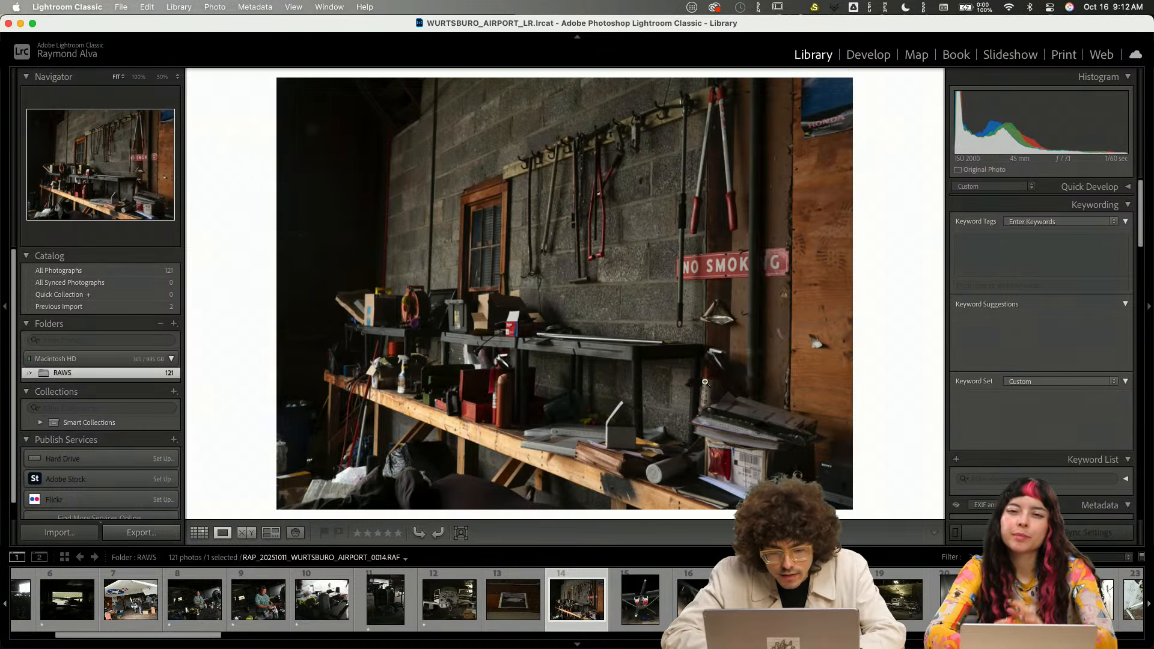
pyautogui.press('1')
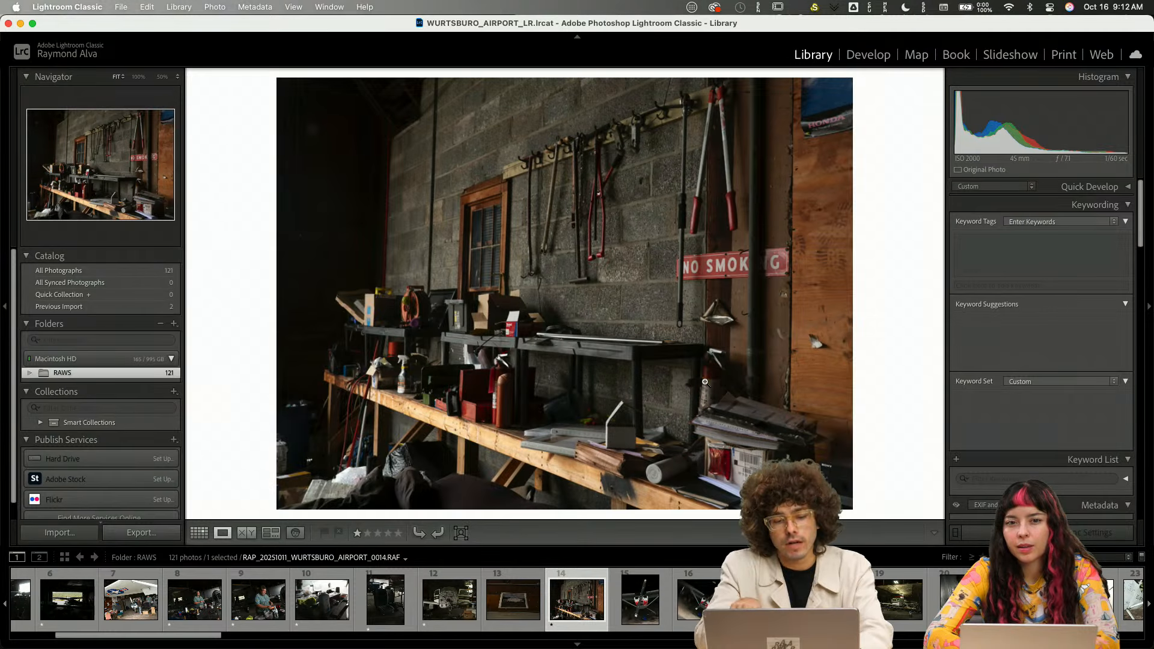
# - Compare the shark-mouth aircraft photos 15 to 17, then rate photo 17 and photo 18, the Wurtsboro Airport hangar front, one star
pyautogui.press('Right')
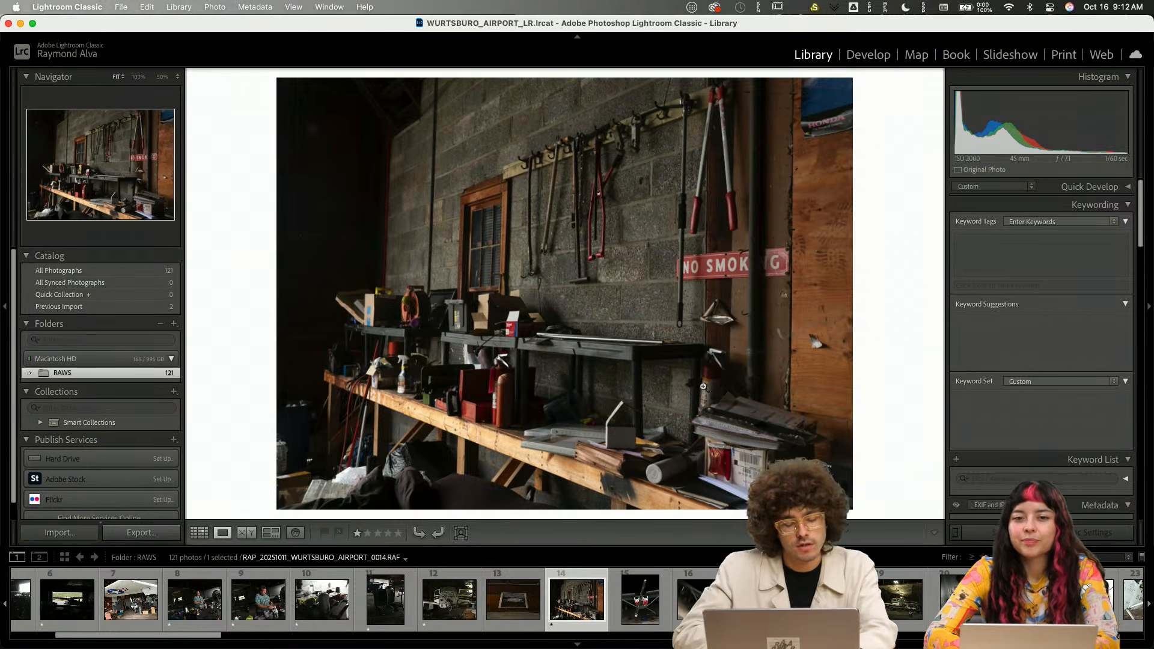
pyautogui.press('Right')
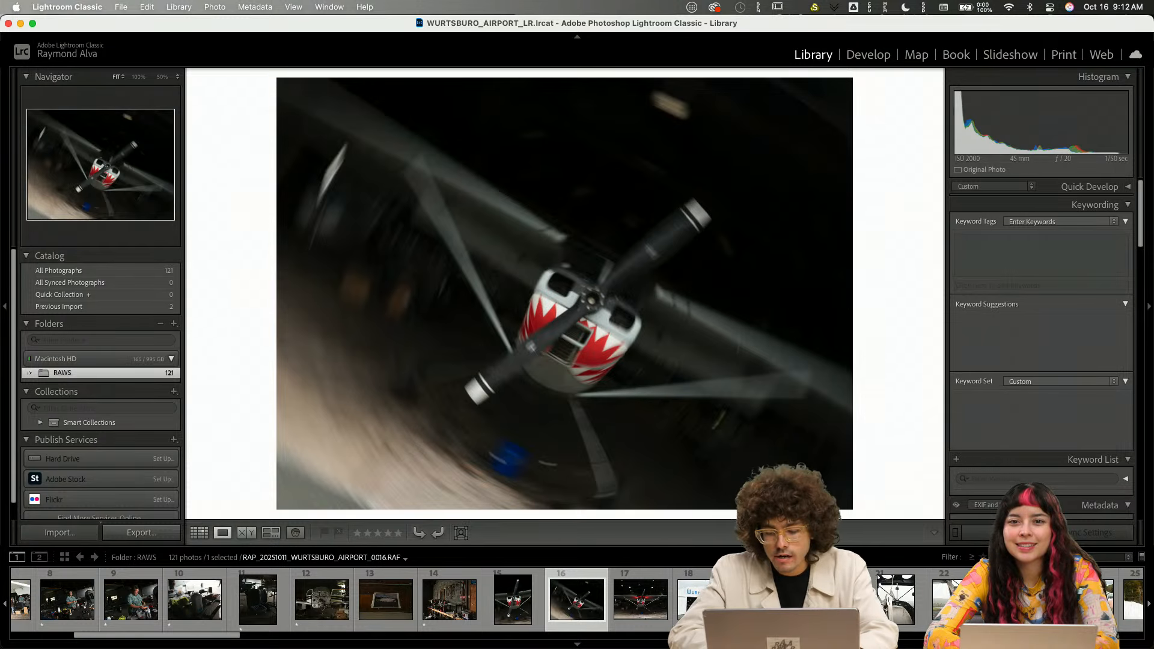
pyautogui.press('Right')
pyautogui.press('Left')
pyautogui.press('Right')
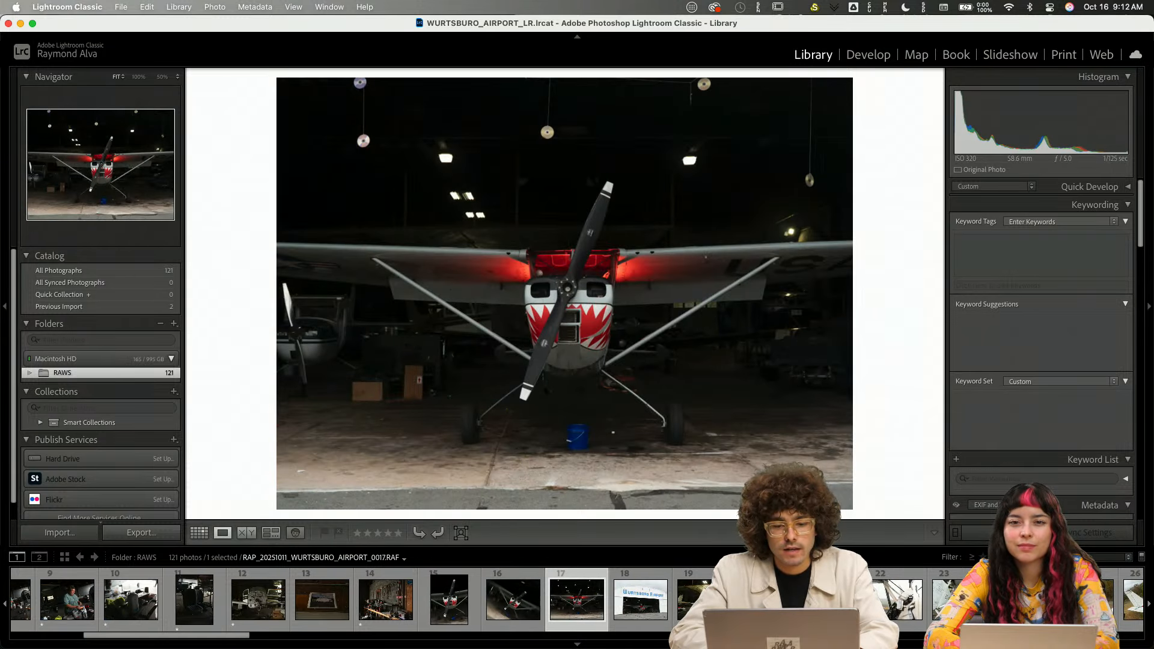
pyautogui.press('1')
pyautogui.press('Right')
pyautogui.press('1')
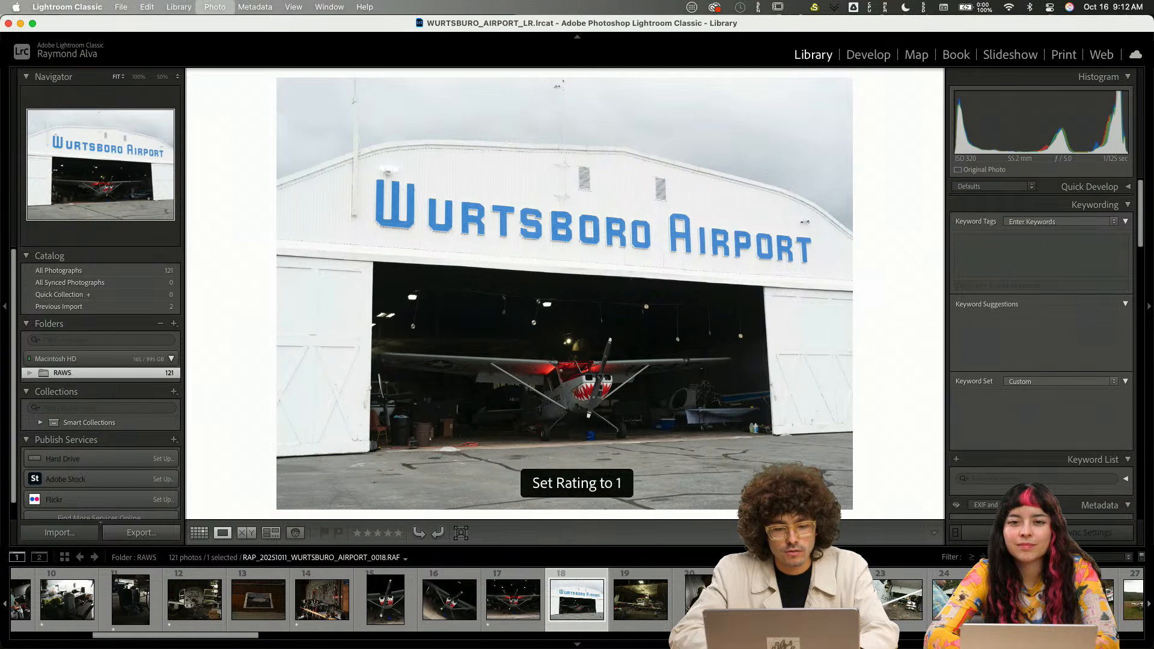
# - Clear the star rating of photo 17 and give one star to photo 16, the tilted motion-blurred shark-mouth aircraft, instead
pyautogui.press('Left')
pyautogui.press('Right')
pyautogui.press('Left')
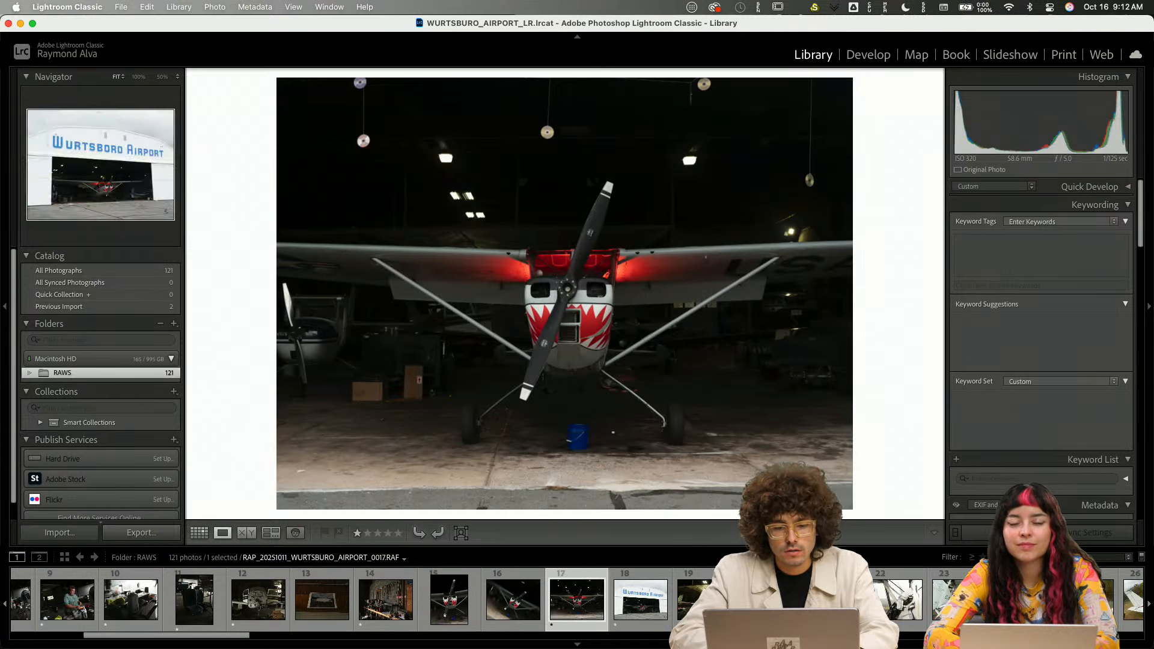
pyautogui.press('0')
pyautogui.press('Left')
pyautogui.press('Left')
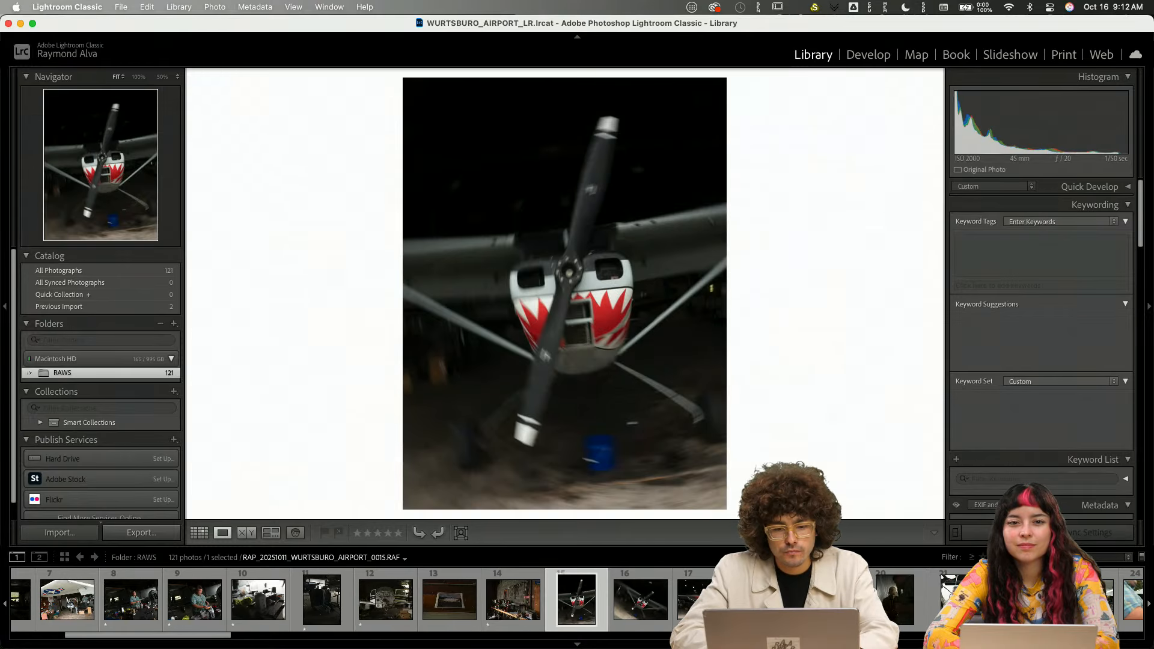
pyautogui.press('Right')
pyautogui.press('1')
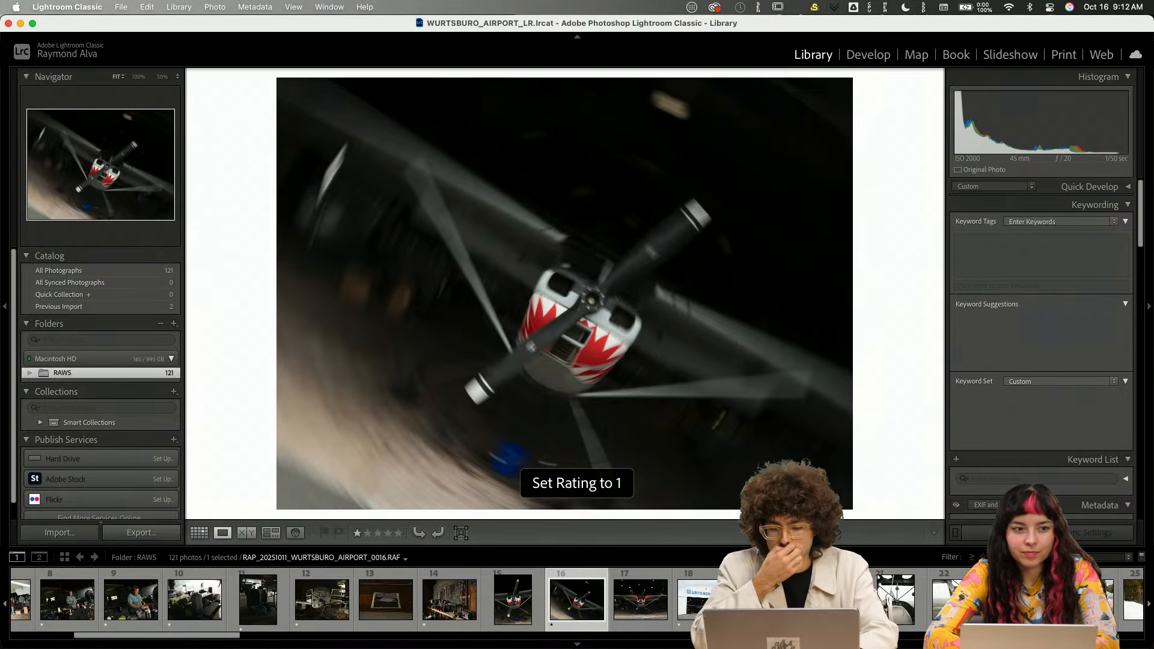
# - Rate photo 19, the wide view of the stripped aircraft inside the hangar, one star
pyautogui.press('Right')
pyautogui.press('Right')
pyautogui.press('Right')
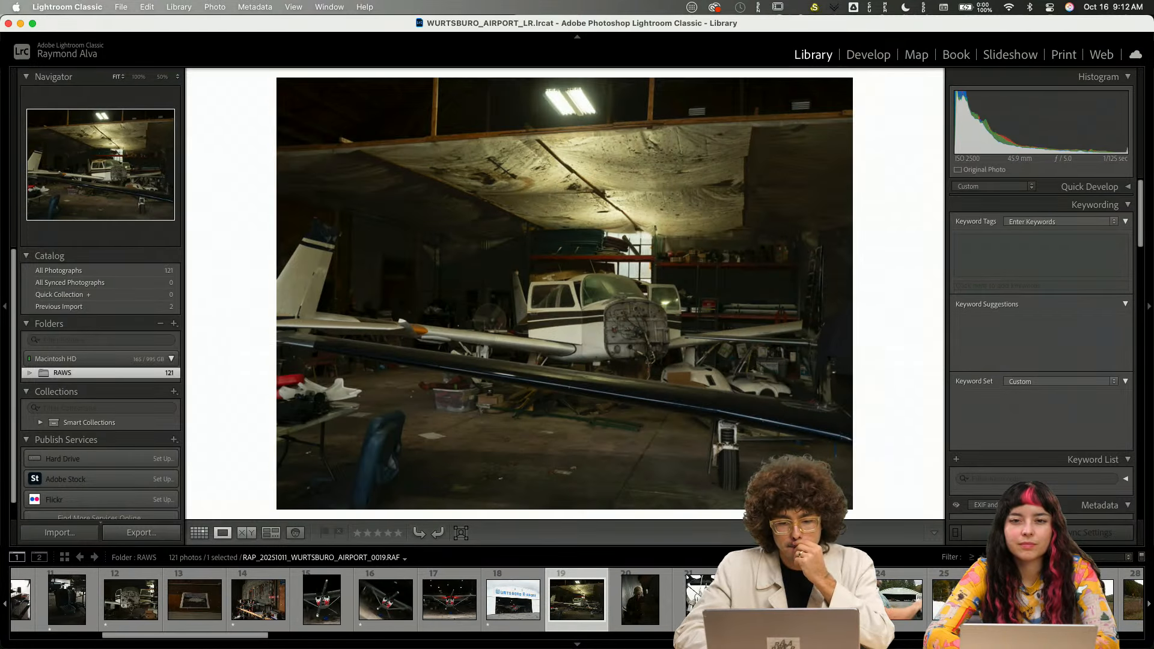
pyautogui.press('1')
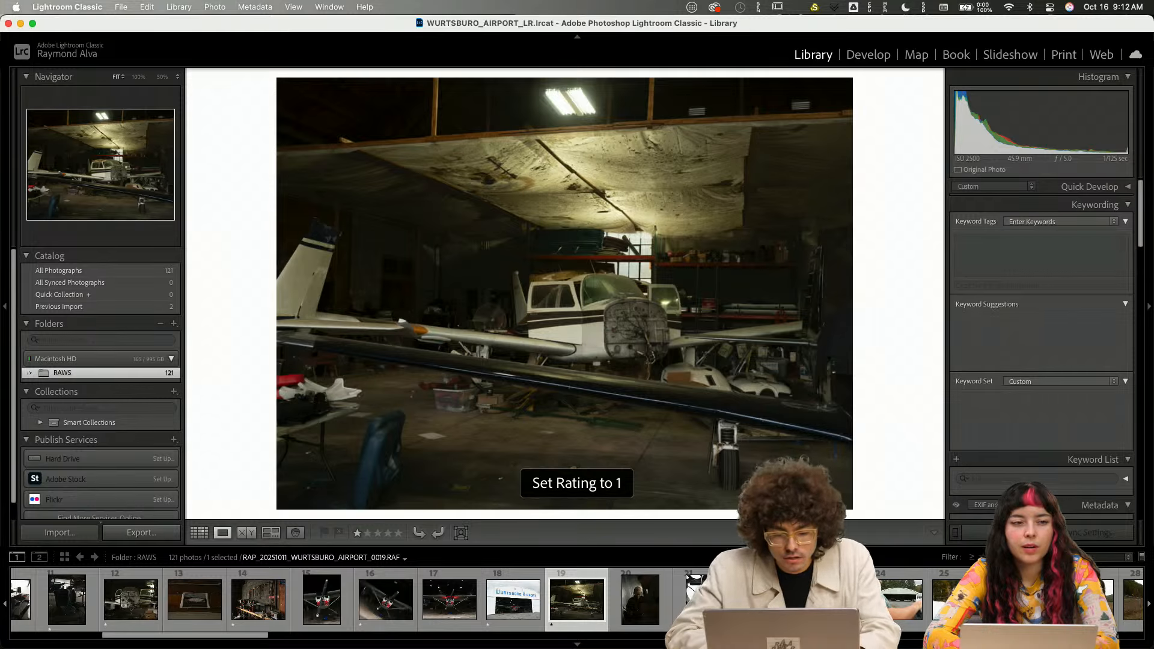
# - Compare photos 19 to 22 and rate photo 20, the dark portrait of the person in a cap, one star
pyautogui.press('Right')
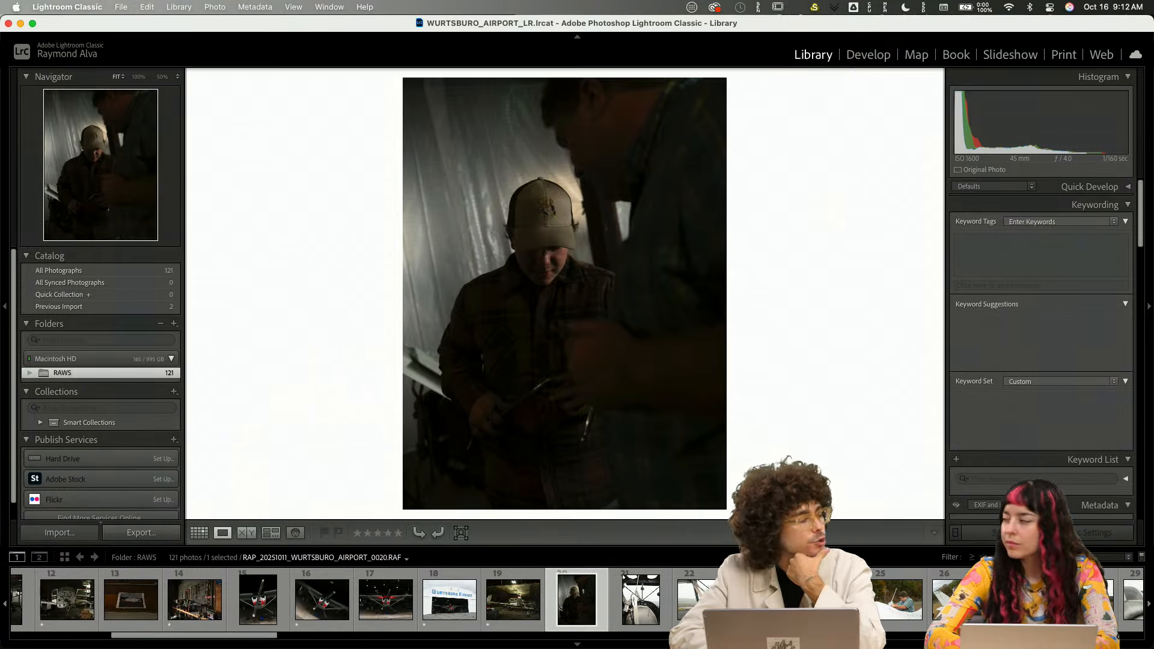
pyautogui.press('Right')
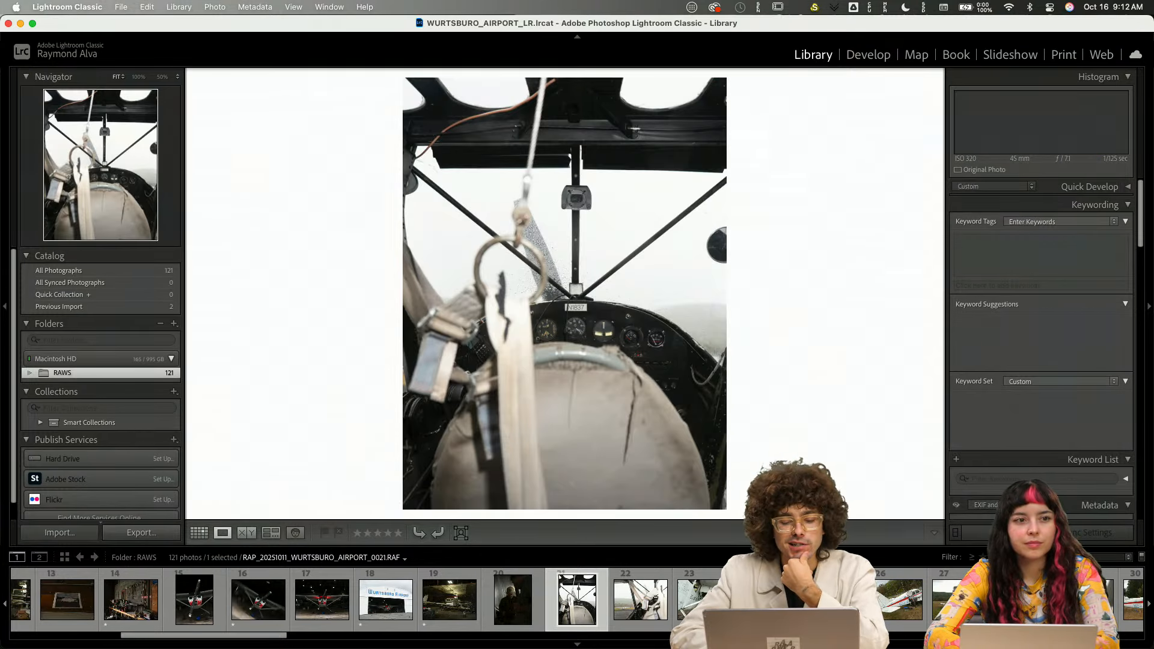
pyautogui.press('Left')
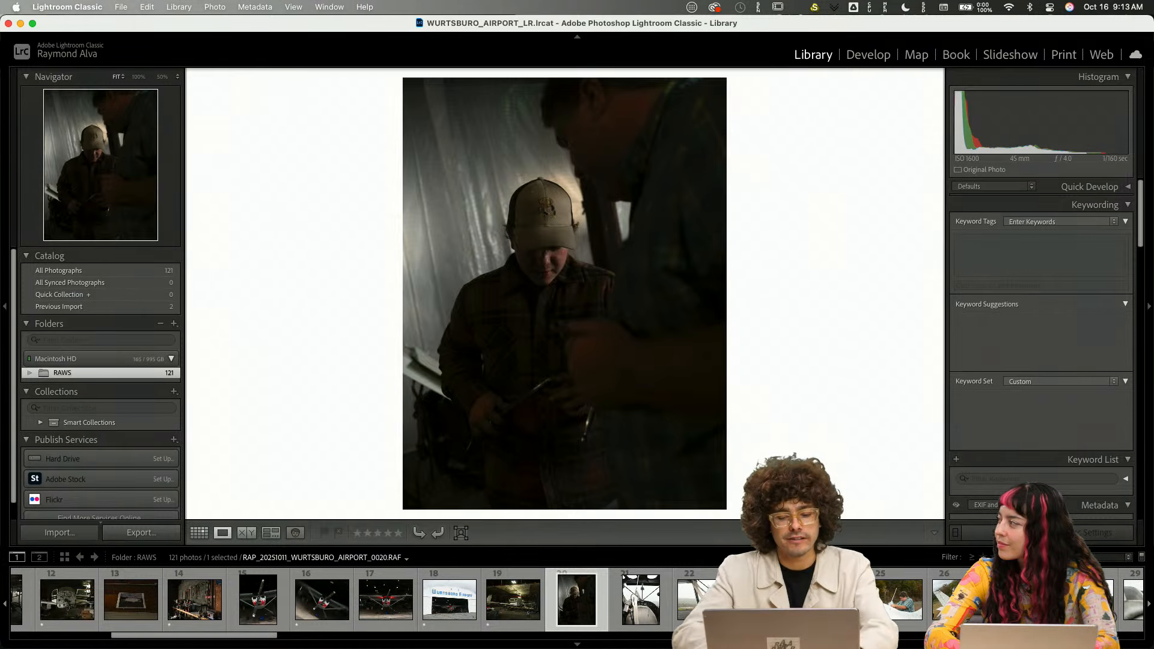
pyautogui.press('Right')
pyautogui.press('Right')
pyautogui.press('Left')
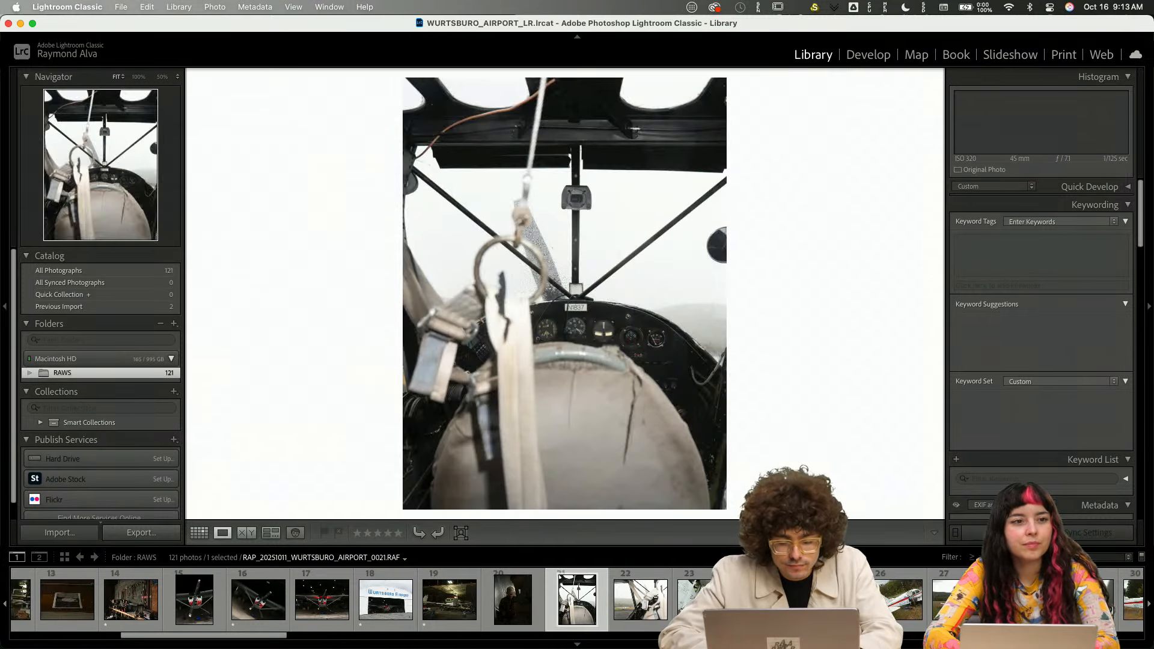
pyautogui.press('Left')
pyautogui.press('Left')
pyautogui.press('Right')
pyautogui.press('1')
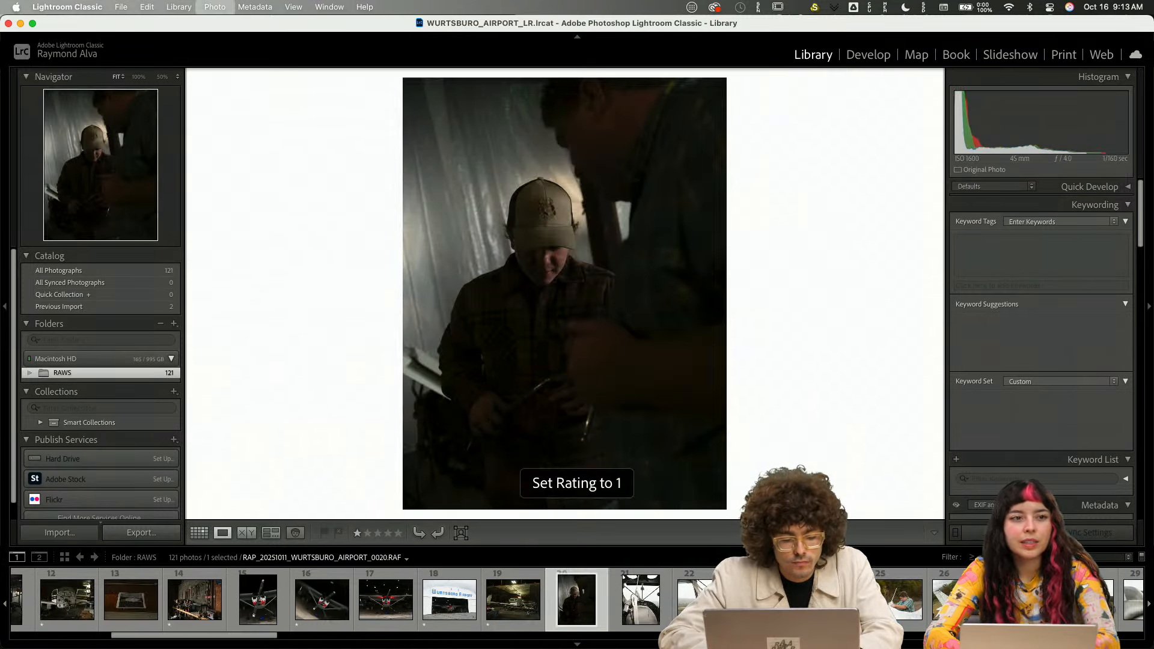
# - Compare the cockpit photos 21 and 22 and rate both one star
pyautogui.press('Right')
pyautogui.press('Right')
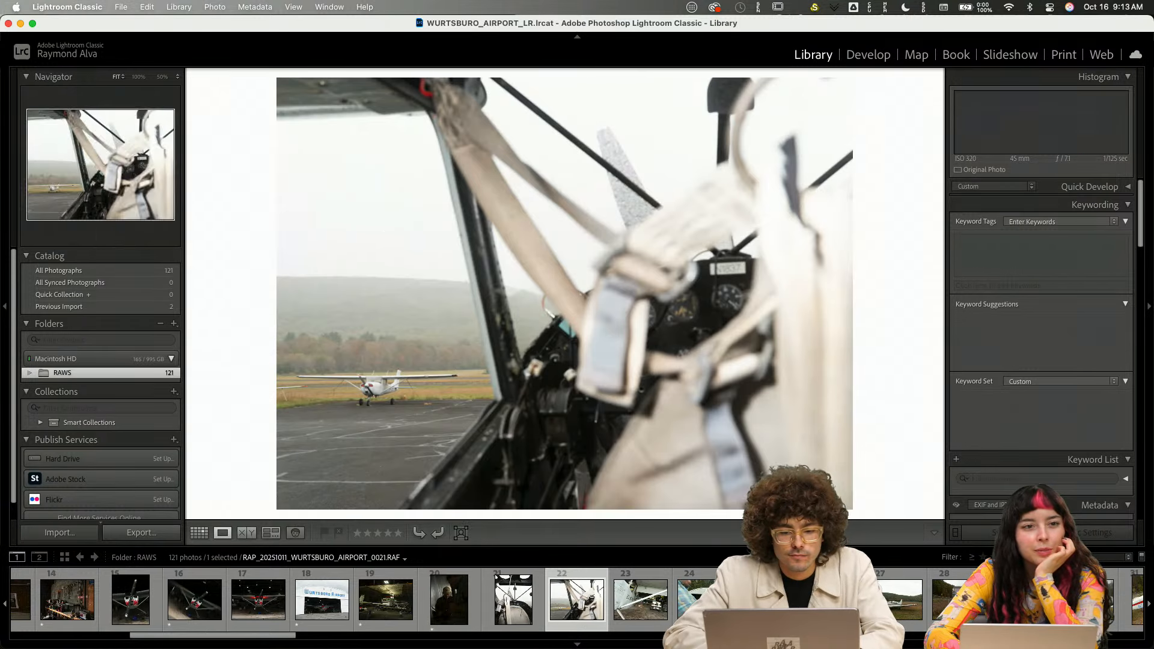
pyautogui.press('Left')
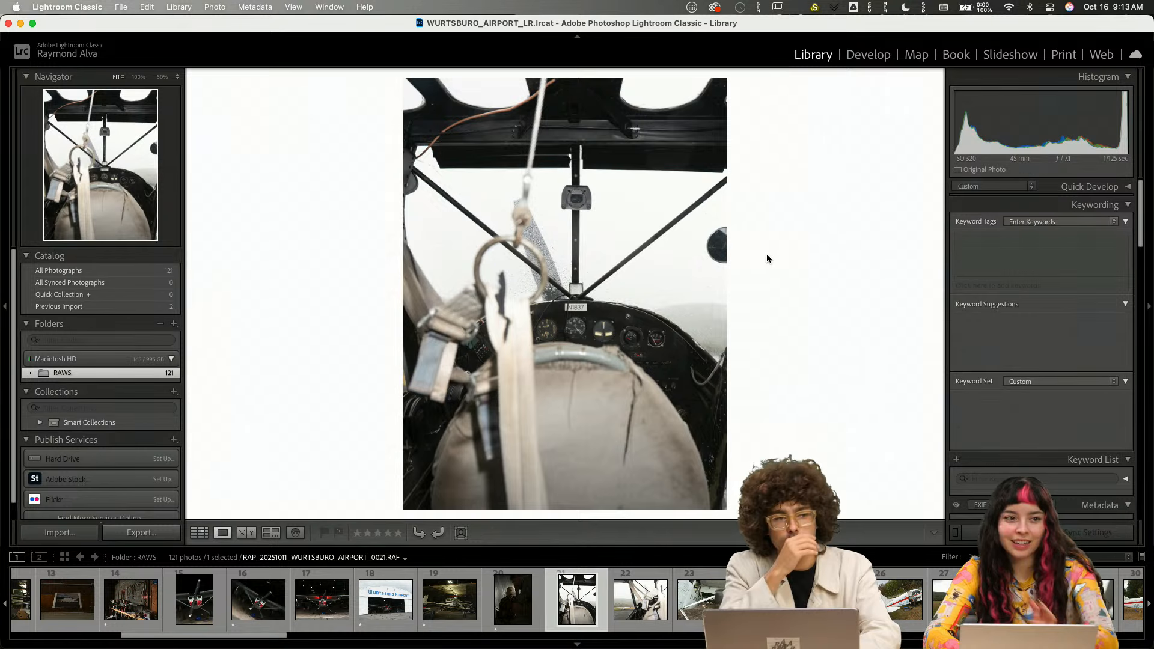
pyautogui.press('1')
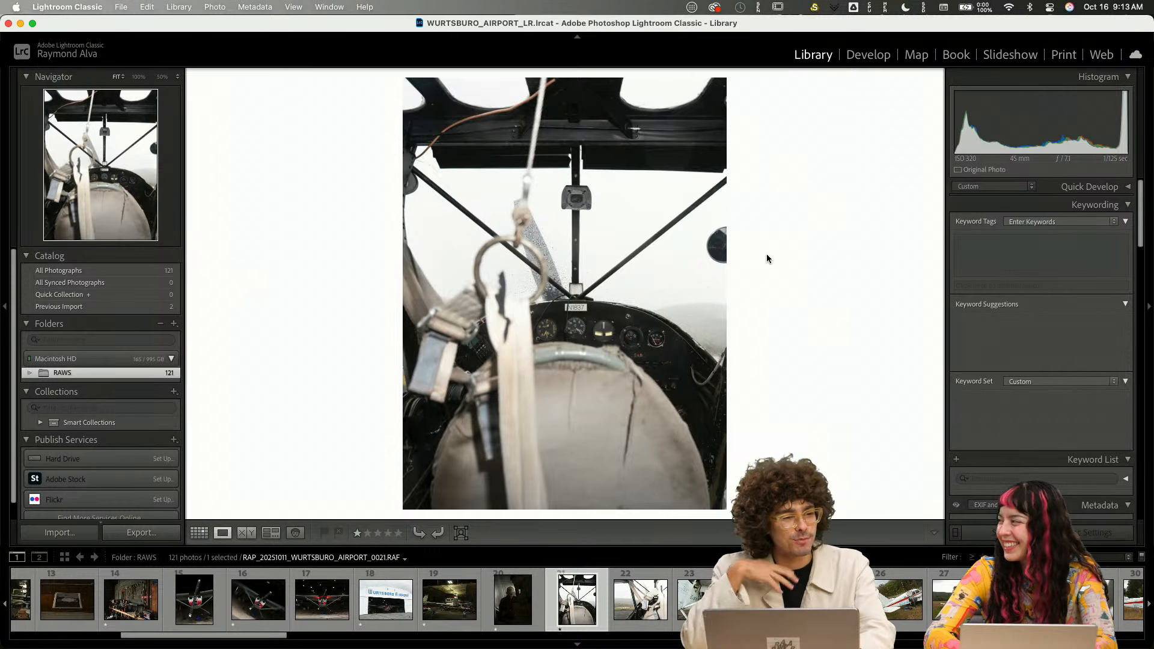
pyautogui.press('Right')
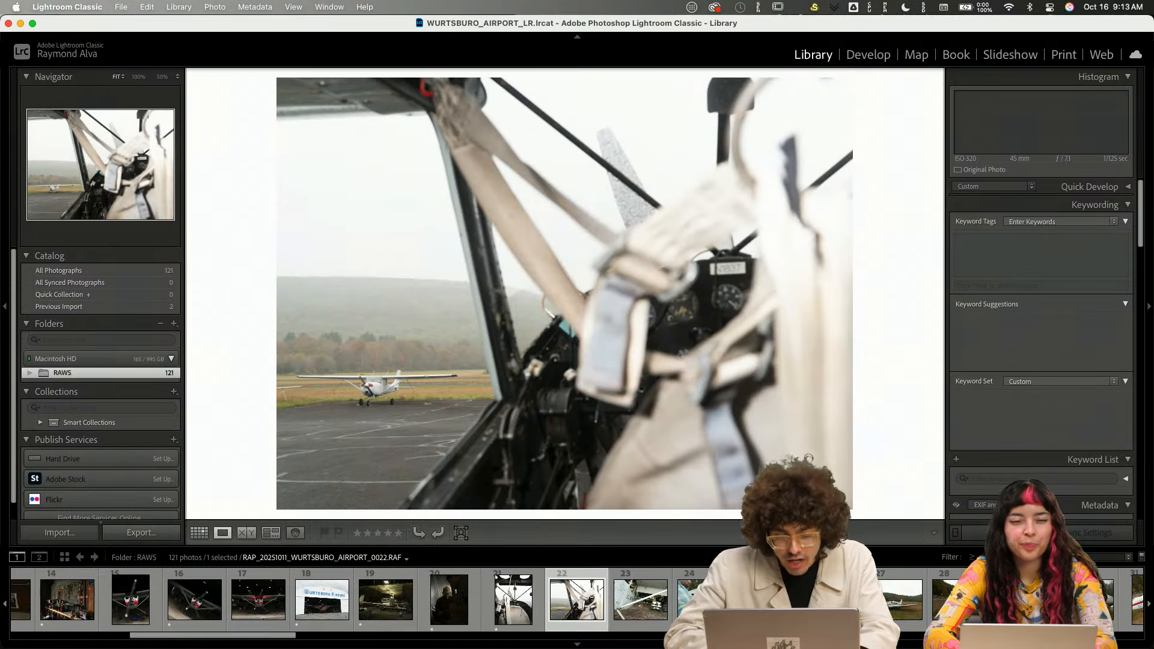
pyautogui.press('1')
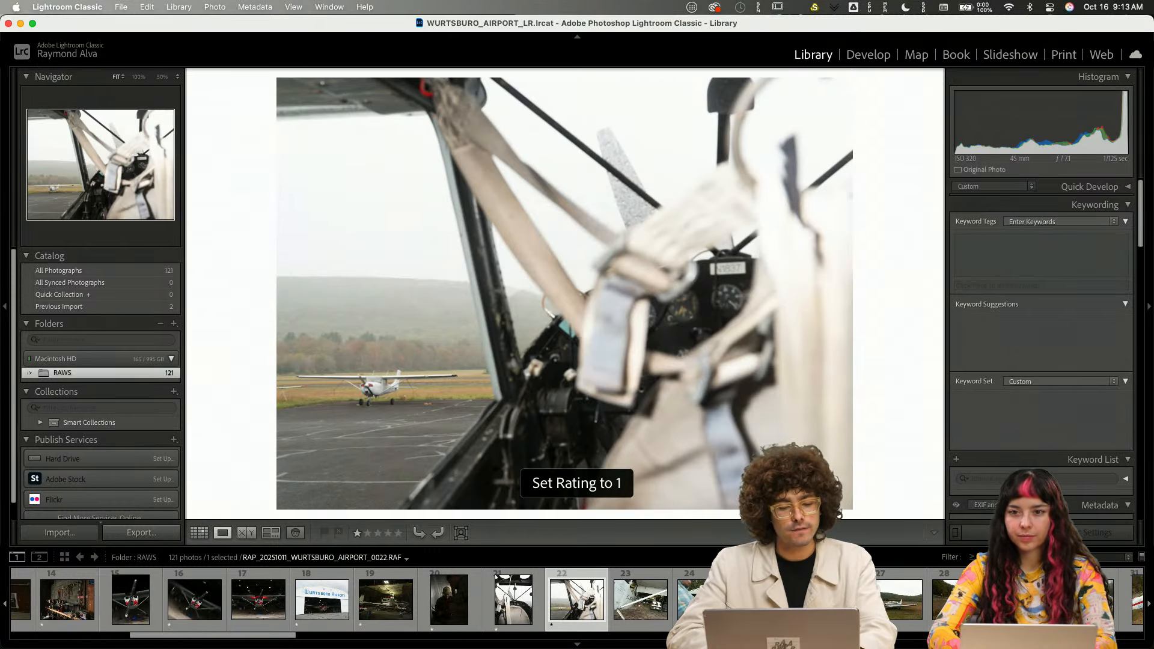
# - Compare photos 23 to 25 and rate photo 23, the U.S. Air Force aircraft with the man on the cart, one star
pyautogui.press('Right')
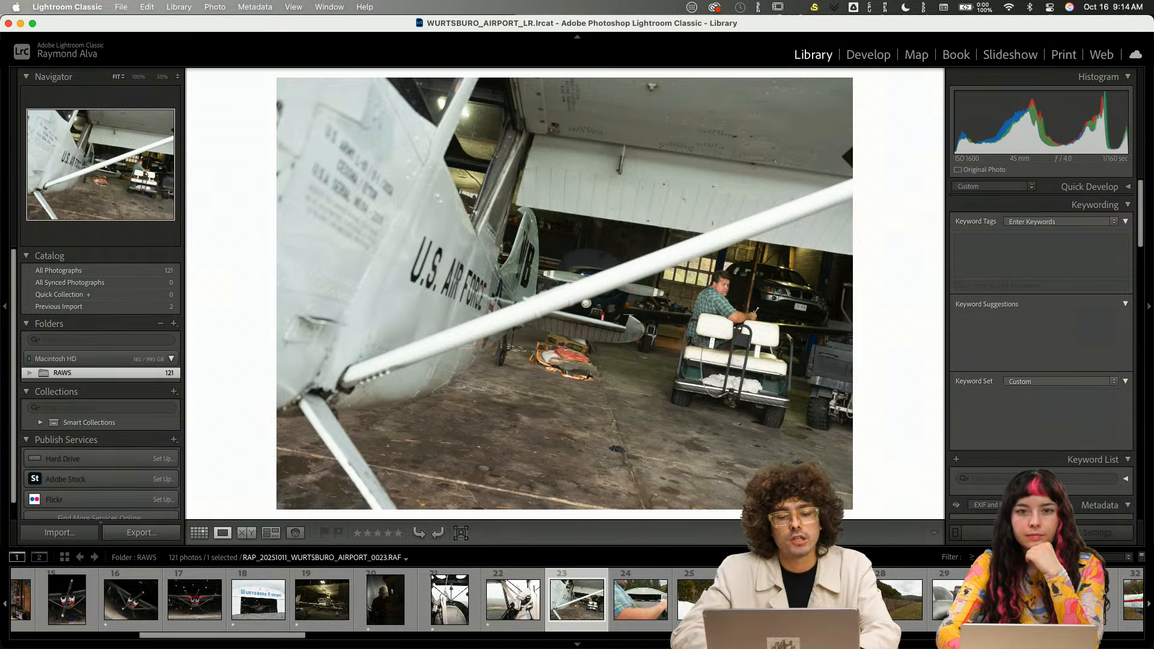
pyautogui.press('Right')
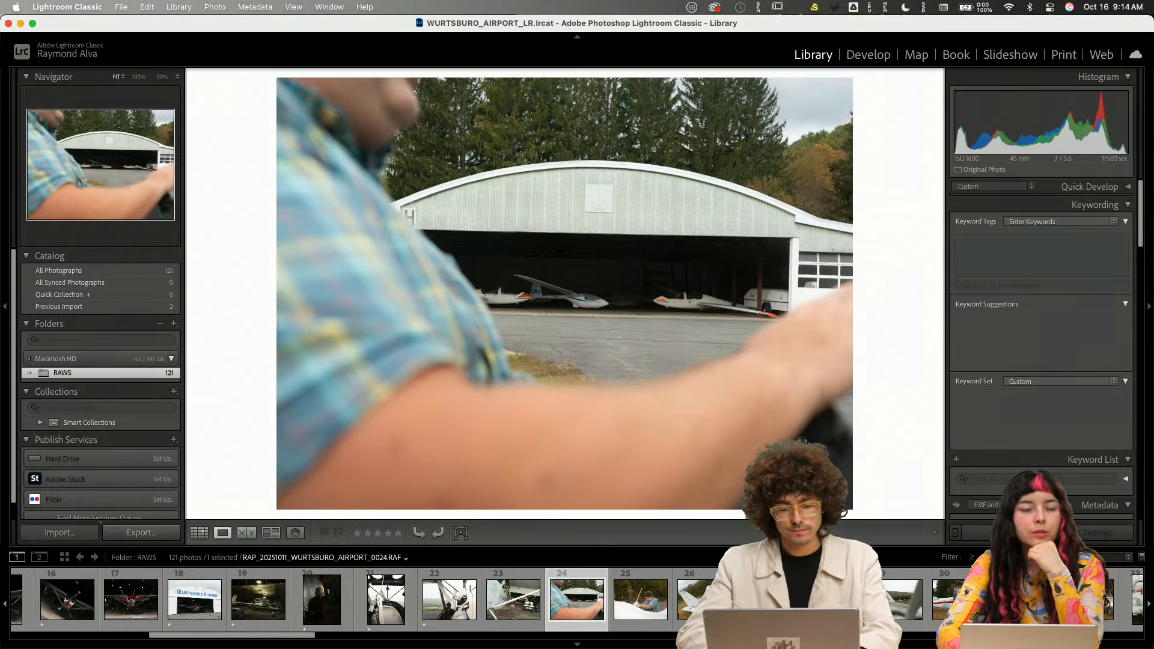
pyautogui.press('Right')
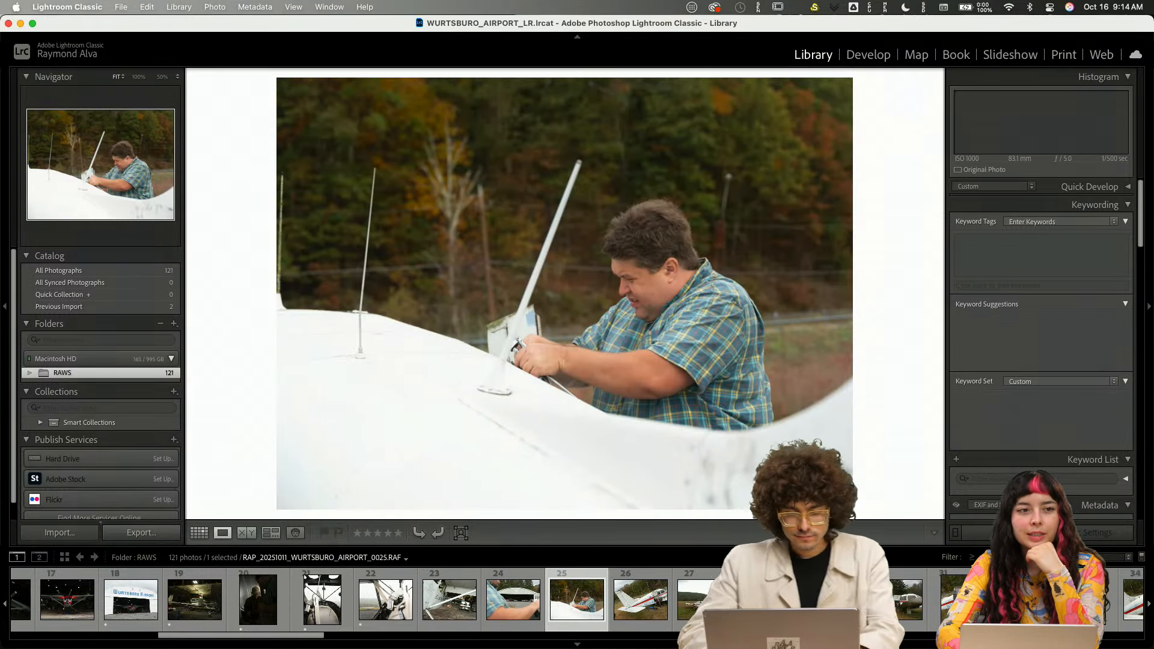
pyautogui.press('Left')
pyautogui.press('Left')
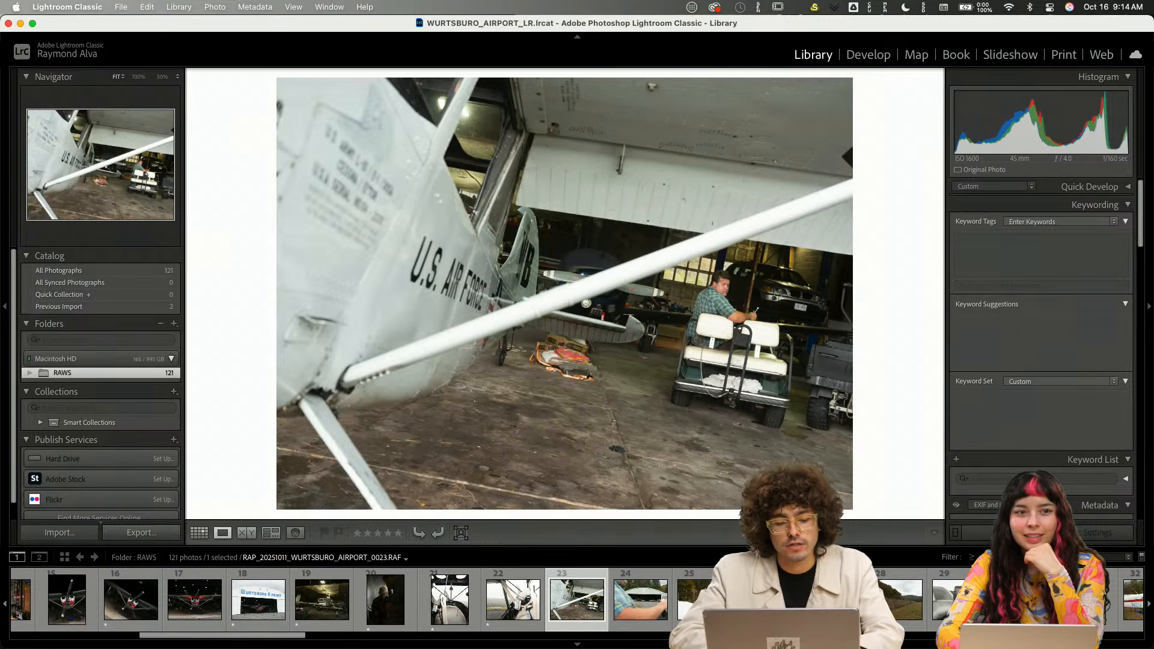
pyautogui.press('1')
# - Leave photos 24 to 26 unrated and rate photo 27, the white aircraft parked in the field, one star
pyautogui.press('Right')
pyautogui.press('Right')
pyautogui.press('Right')
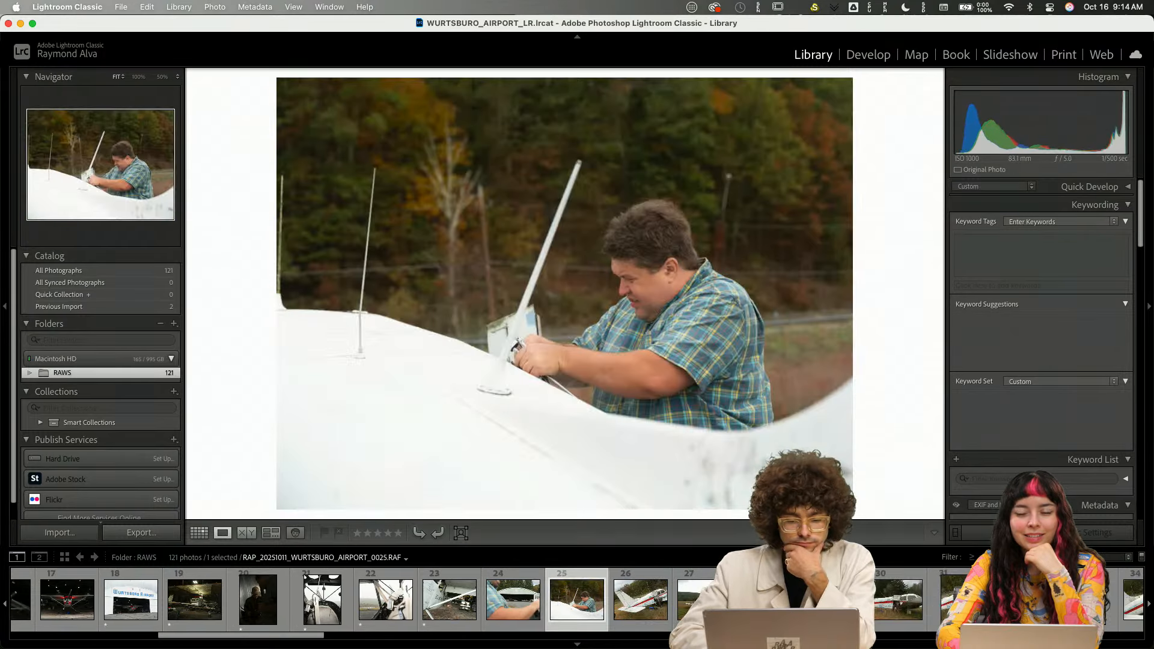
pyautogui.press('Right')
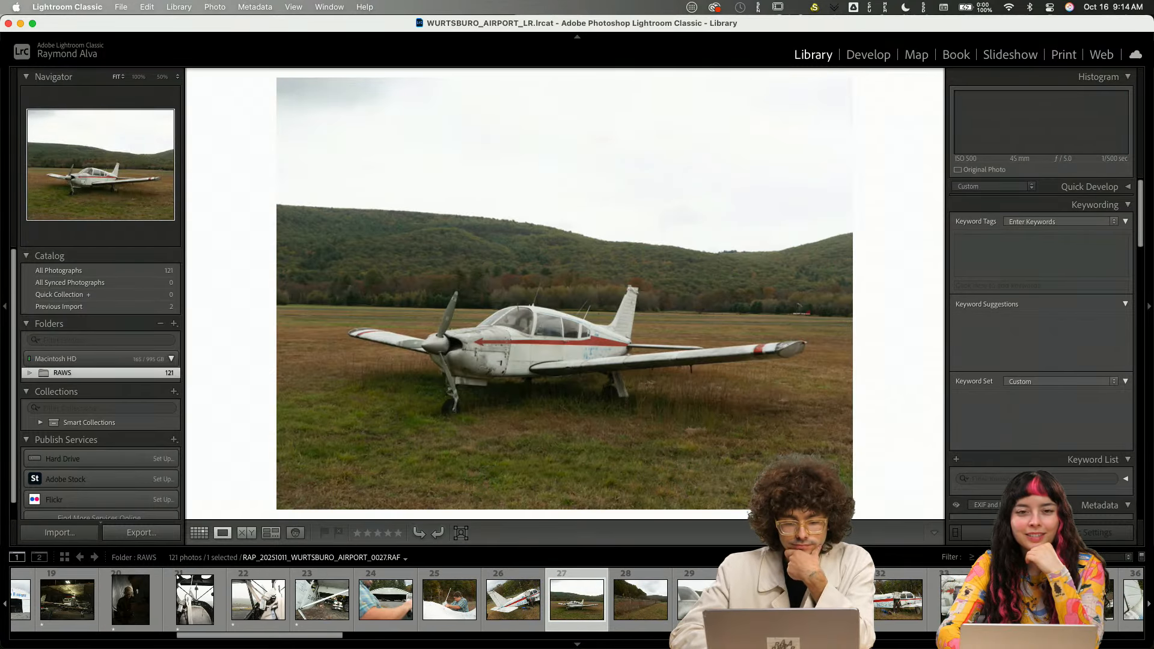
pyautogui.press('1')
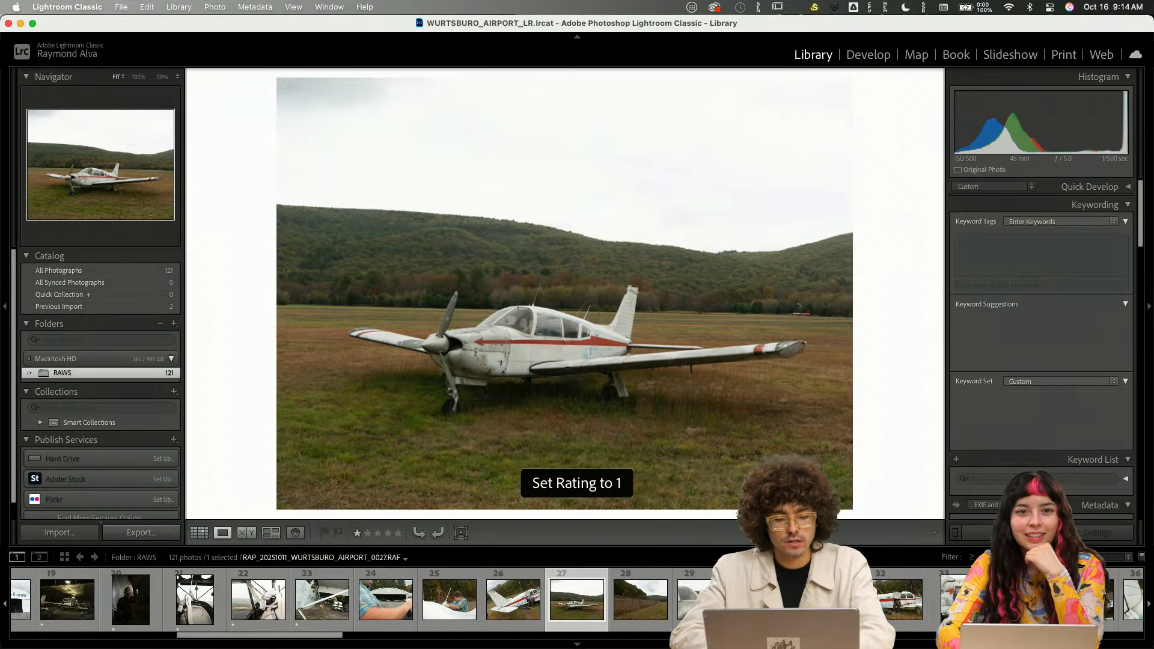
# - Go back to photos 23 and 24 and rate photo 24, the man's arm in front of the open hangar, one star
pyautogui.press('Left')
pyautogui.press('Left')
pyautogui.press('Left')
pyautogui.press('Left')
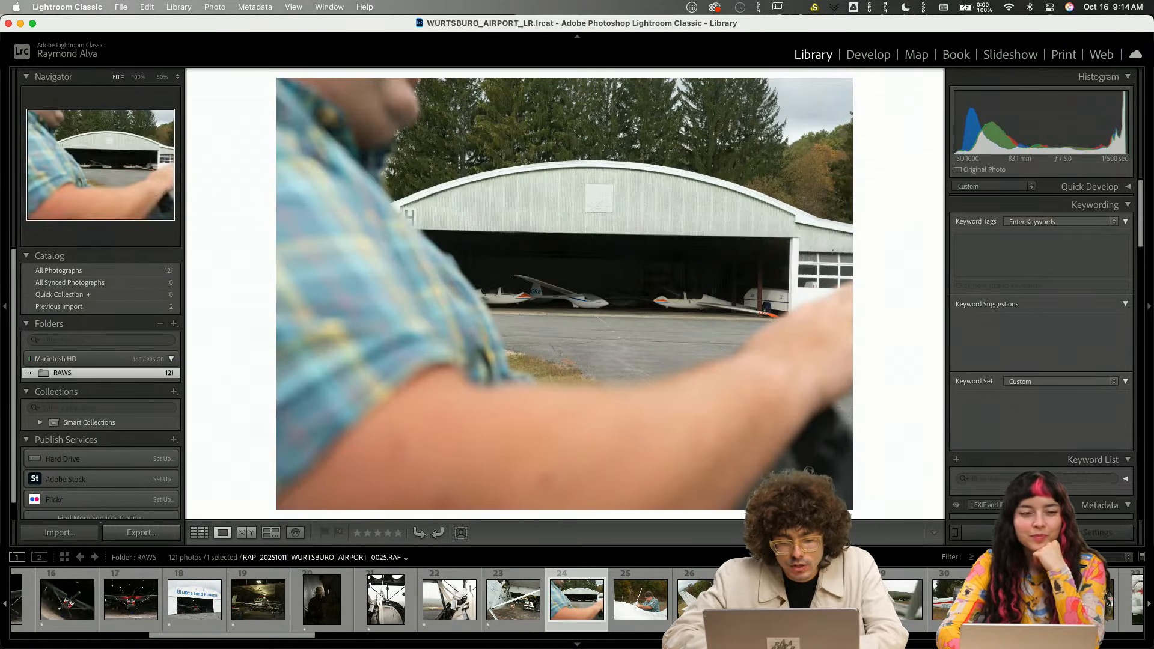
pyautogui.press('Right')
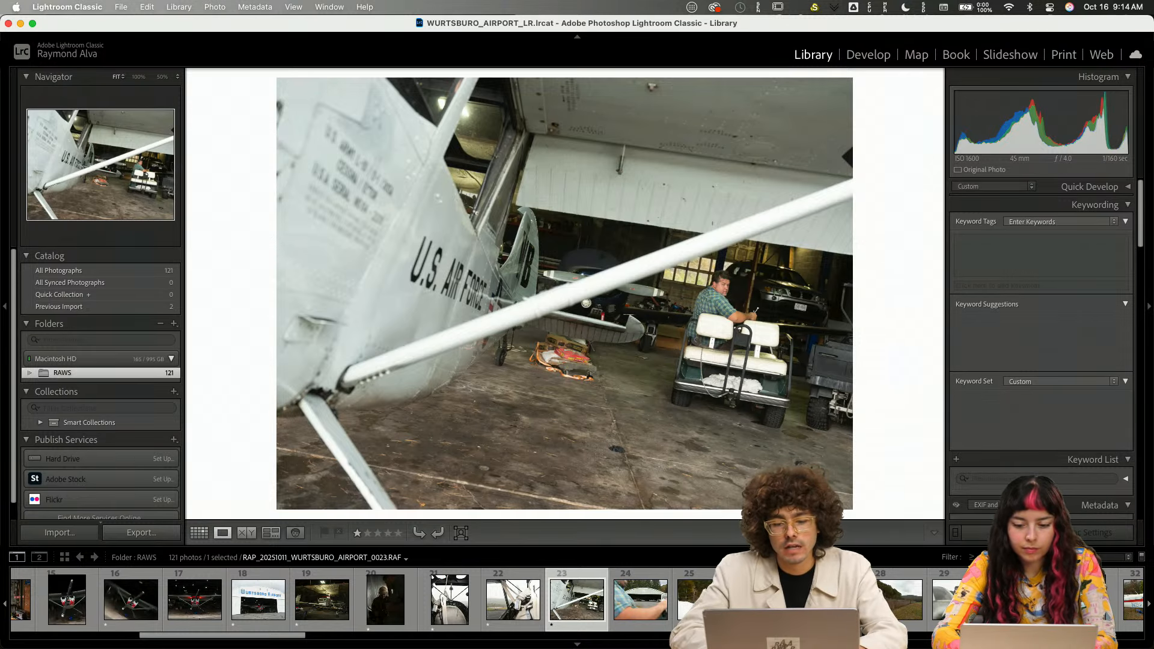
pyautogui.press('Right')
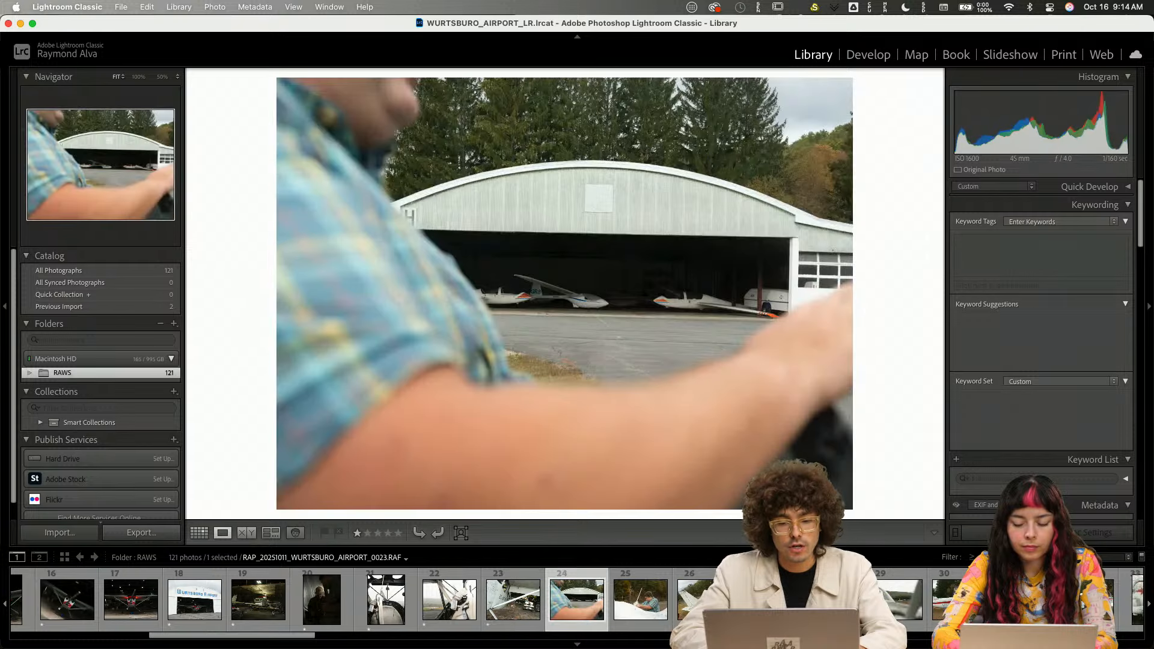
pyautogui.press('1')
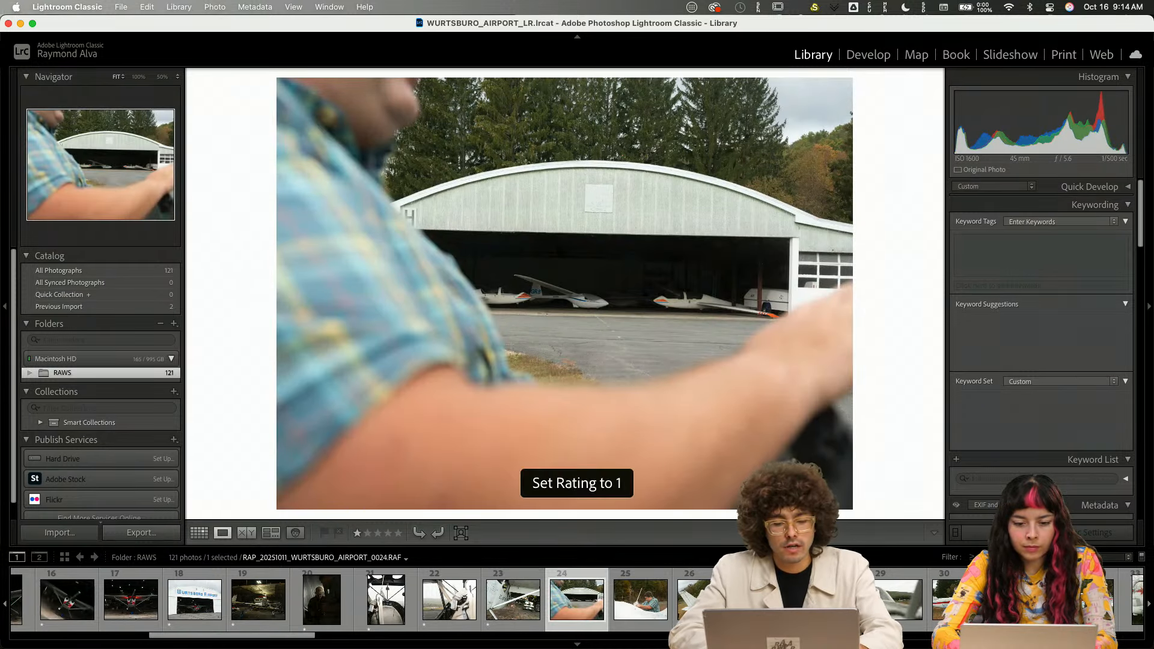
# - Compare photos 23 to 27 and rate photo 26, the tail view with the man leaning into the aircraft hatch, one star
pyautogui.press('Left')
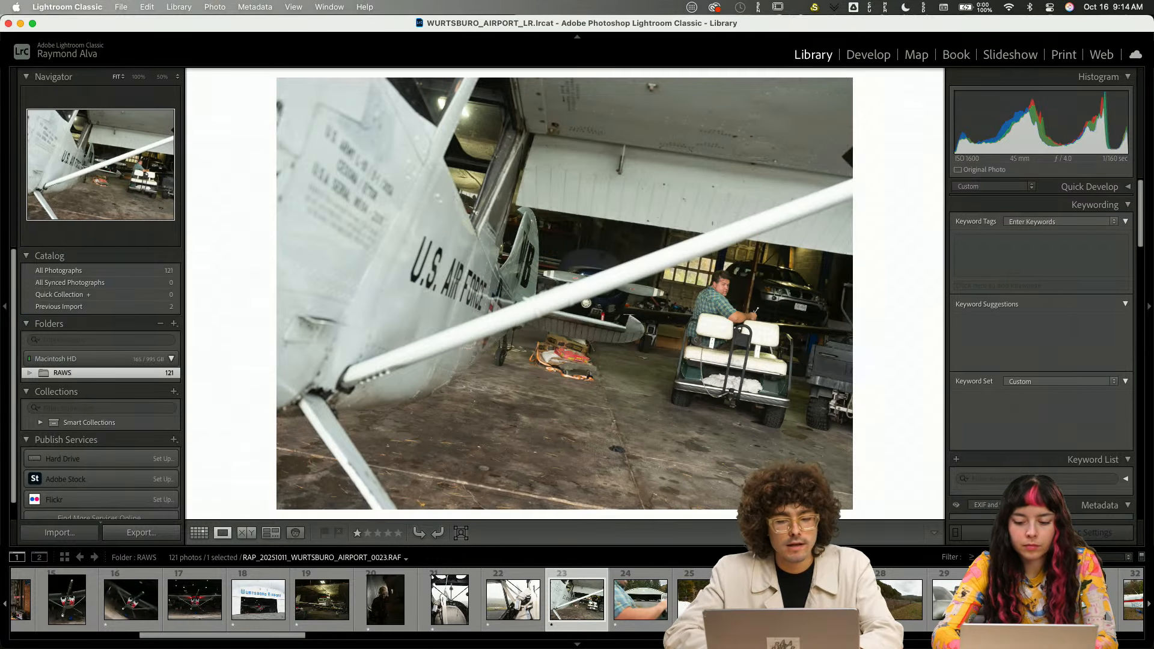
pyautogui.press('Right')
pyautogui.press('Right')
pyautogui.press('Right')
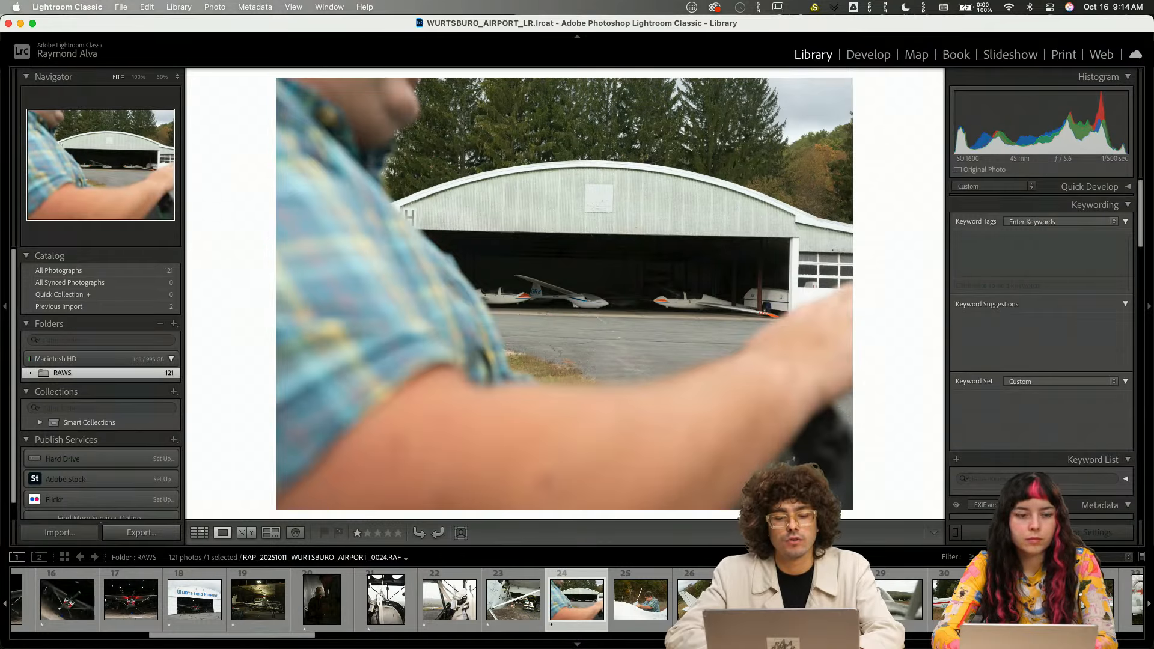
pyautogui.press('Right')
pyautogui.press('Left')
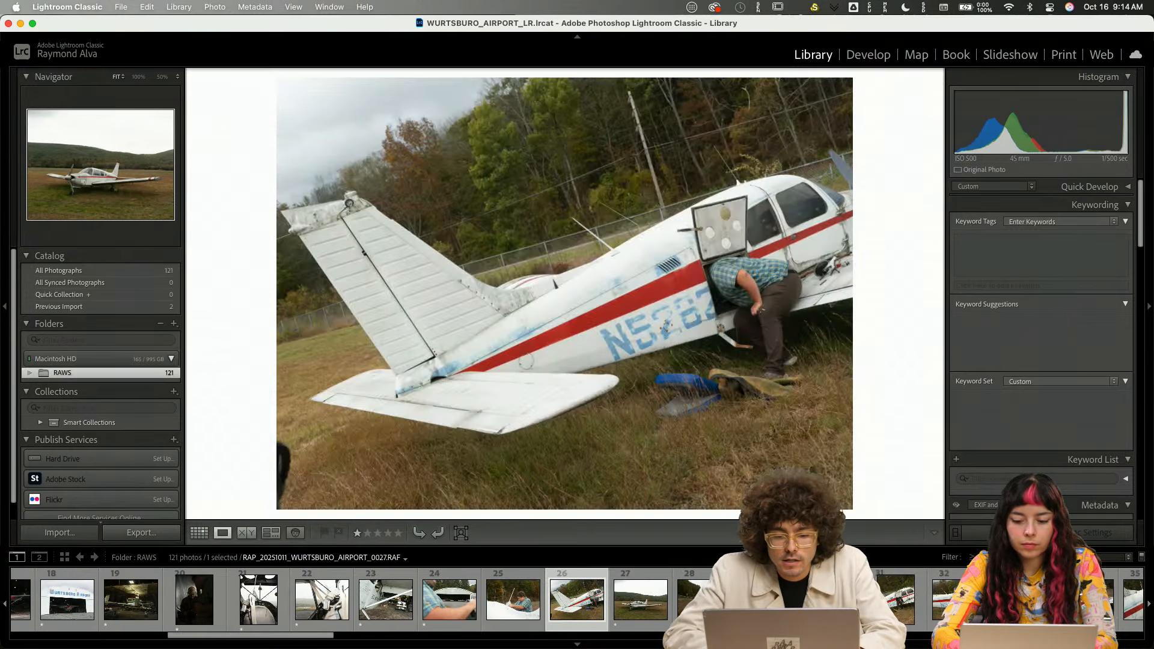
pyautogui.press('Right')
pyautogui.press('Left')
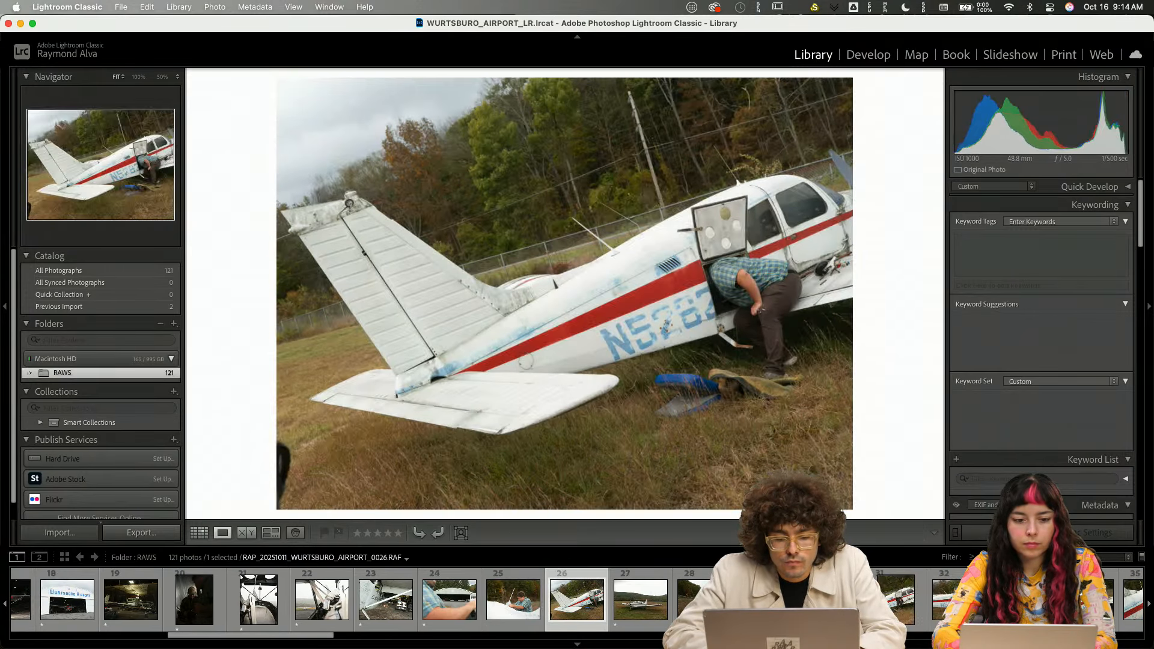
pyautogui.press('1')
# - Reapply one star to photo 27, skip photos 28 and 29, and rate photo 30, the man seated behind the open hatch, one star
pyautogui.press('Right')
pyautogui.press('Right')
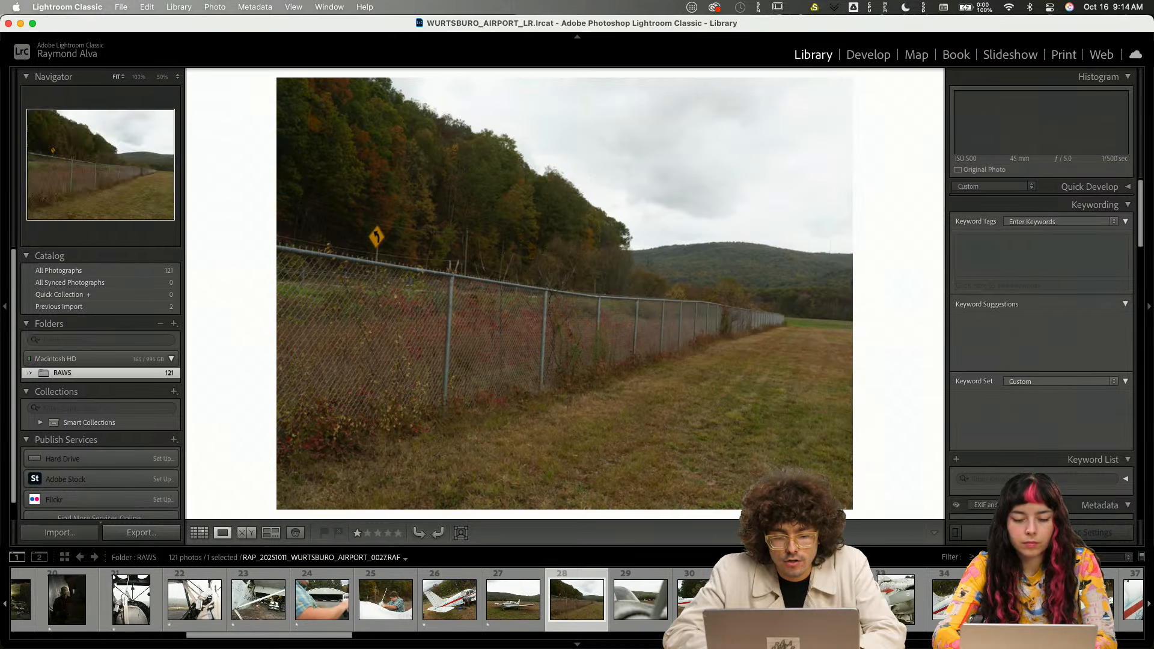
pyautogui.press('Left')
pyautogui.press('1')
pyautogui.press('Right')
pyautogui.press('Right')
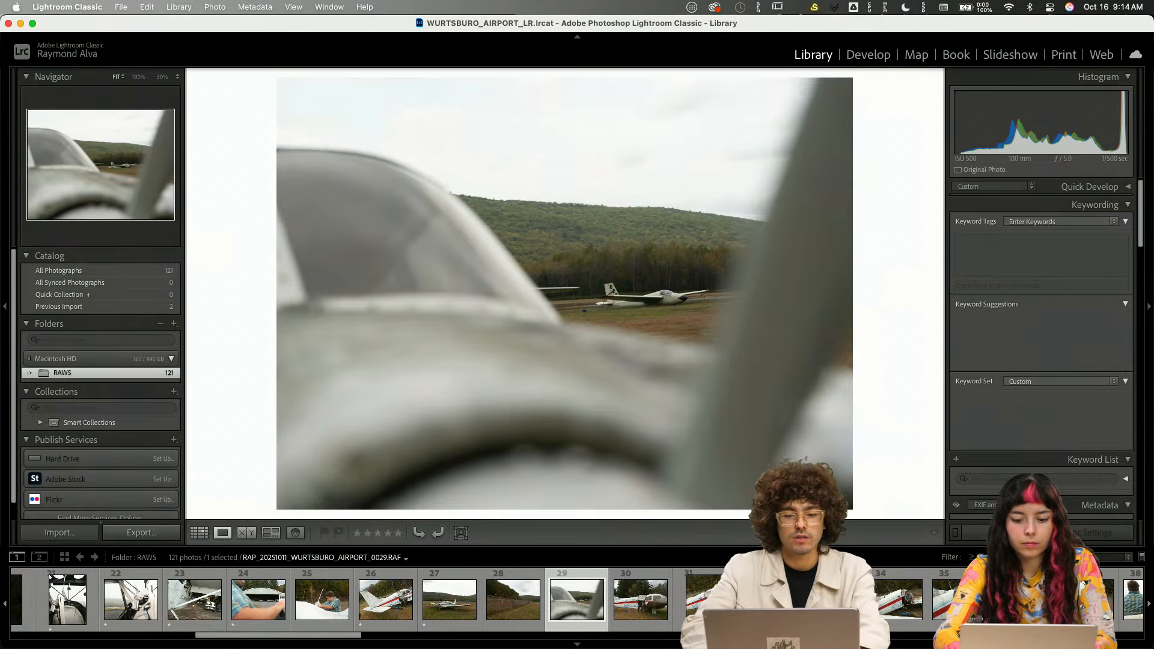
pyautogui.press('Right')
pyautogui.press('1')
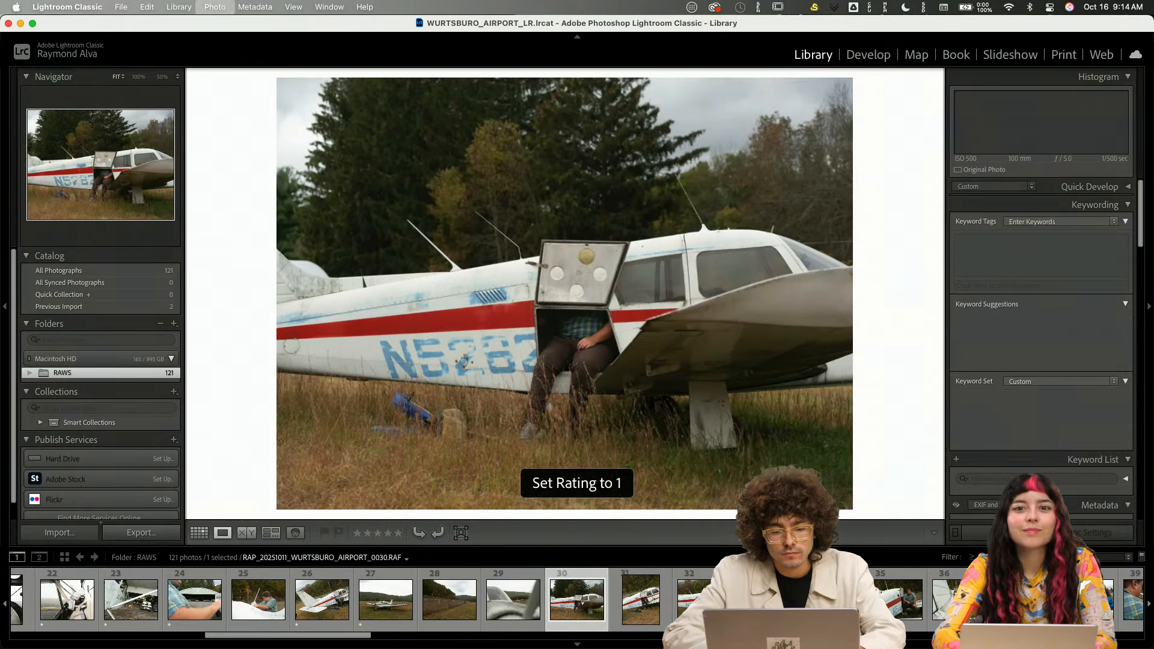
# - Compare photos 30 to 32 and rate photo 33, the propeller close-up with the red arrow, one star
pyautogui.press('Right')
pyautogui.press('Right')
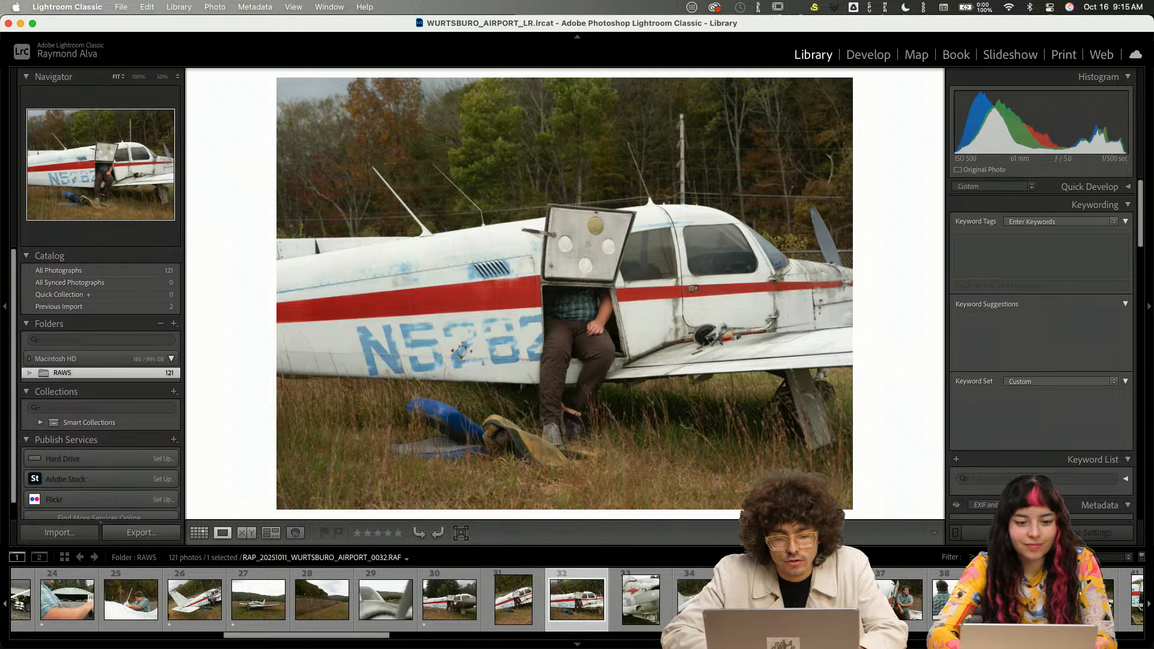
pyautogui.press('Left')
pyautogui.press('Left')
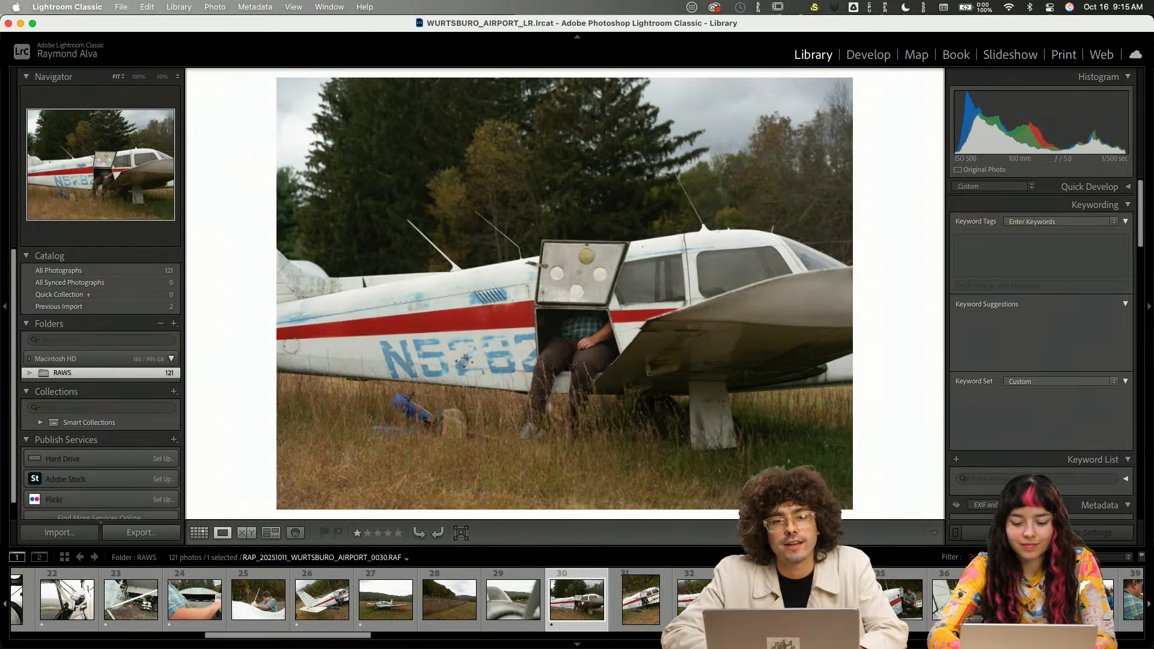
pyautogui.press('Right')
pyautogui.press('Right')
pyautogui.press('Right')
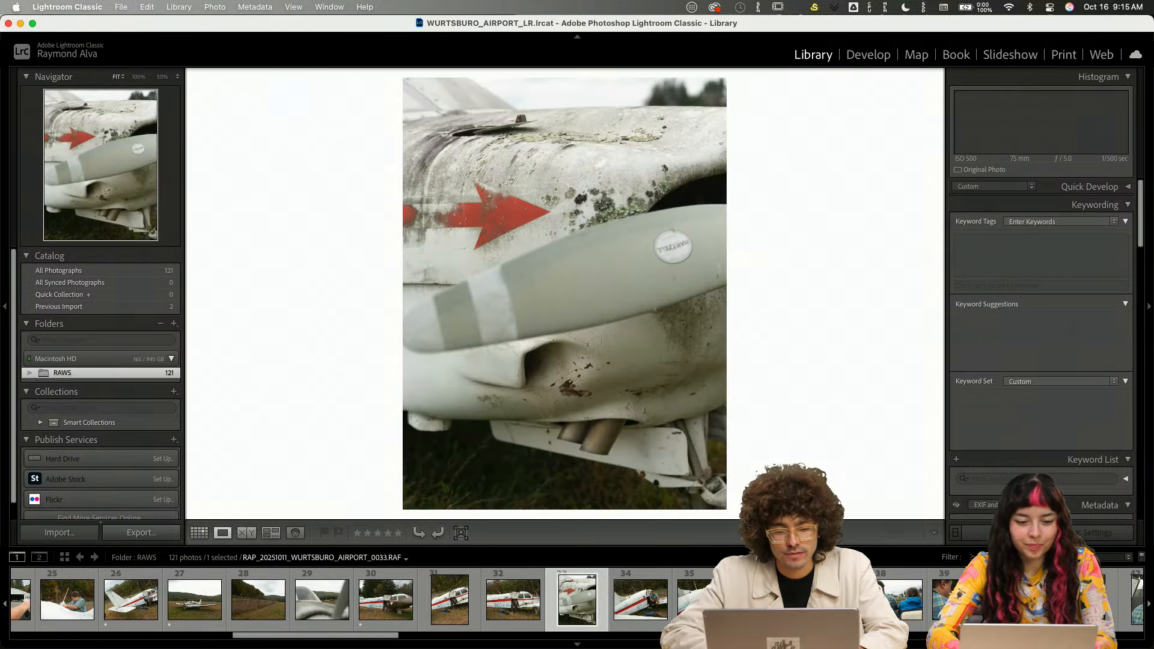
pyautogui.press('1')
# - Compare photos 34 to 36 and rate photo 35, the closer view of the man sitting by the aircraft, one star
pyautogui.press('Right')
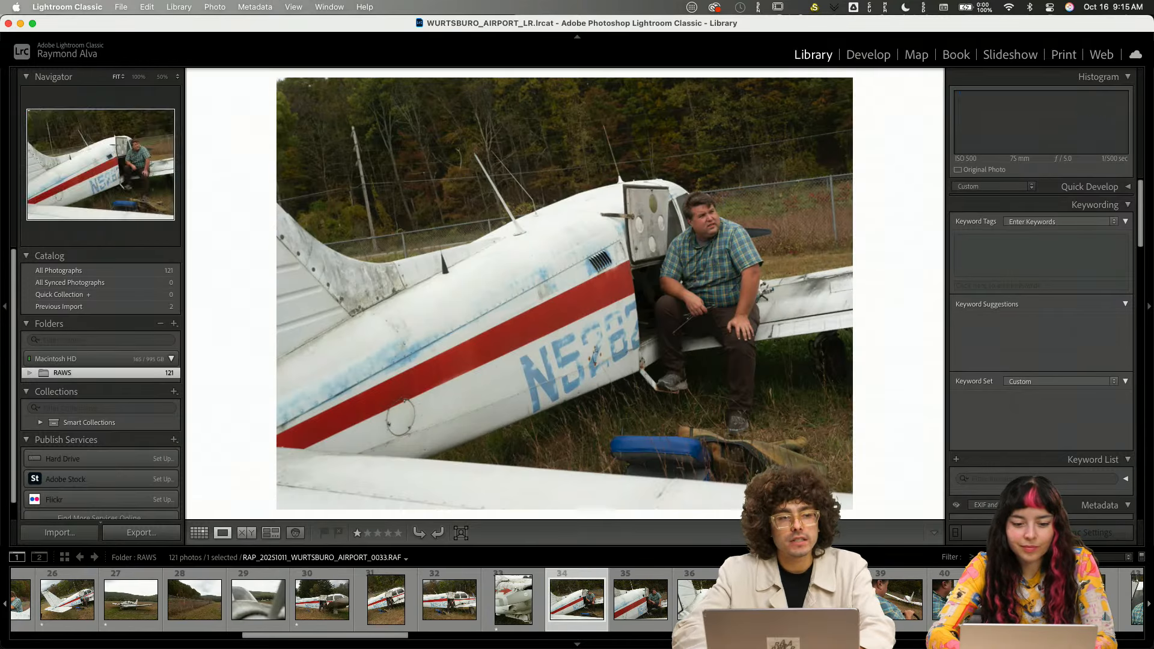
pyautogui.press('Right')
pyautogui.press('Left')
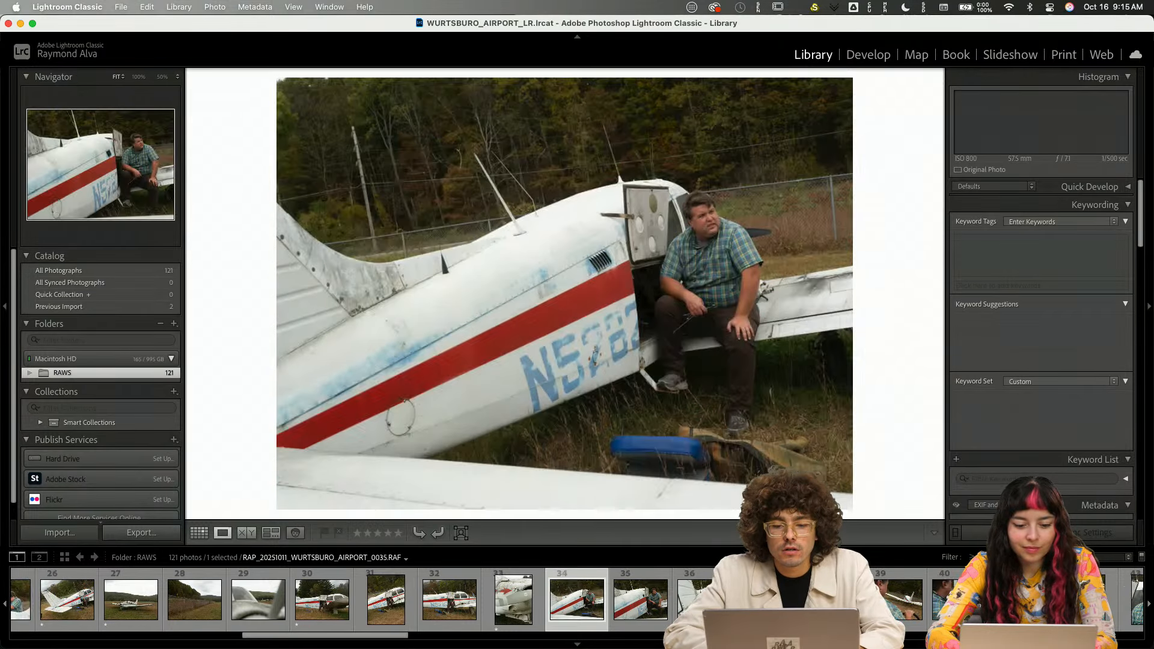
pyautogui.press('Right')
pyautogui.press('Right')
pyautogui.press('Left')
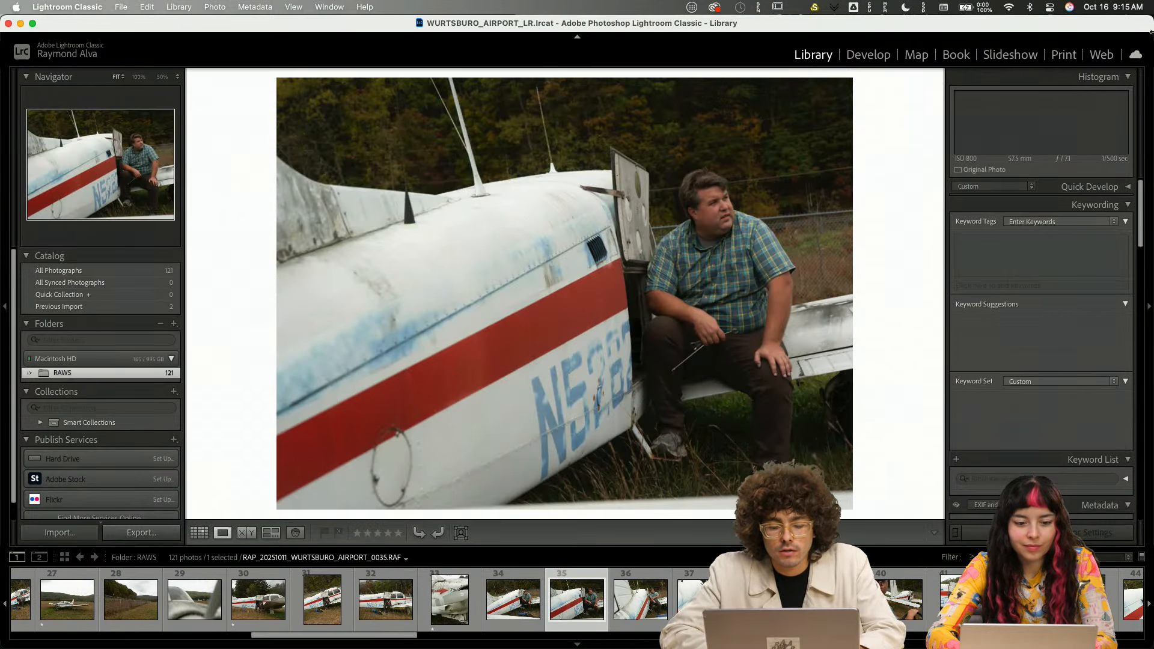
pyautogui.press('1')
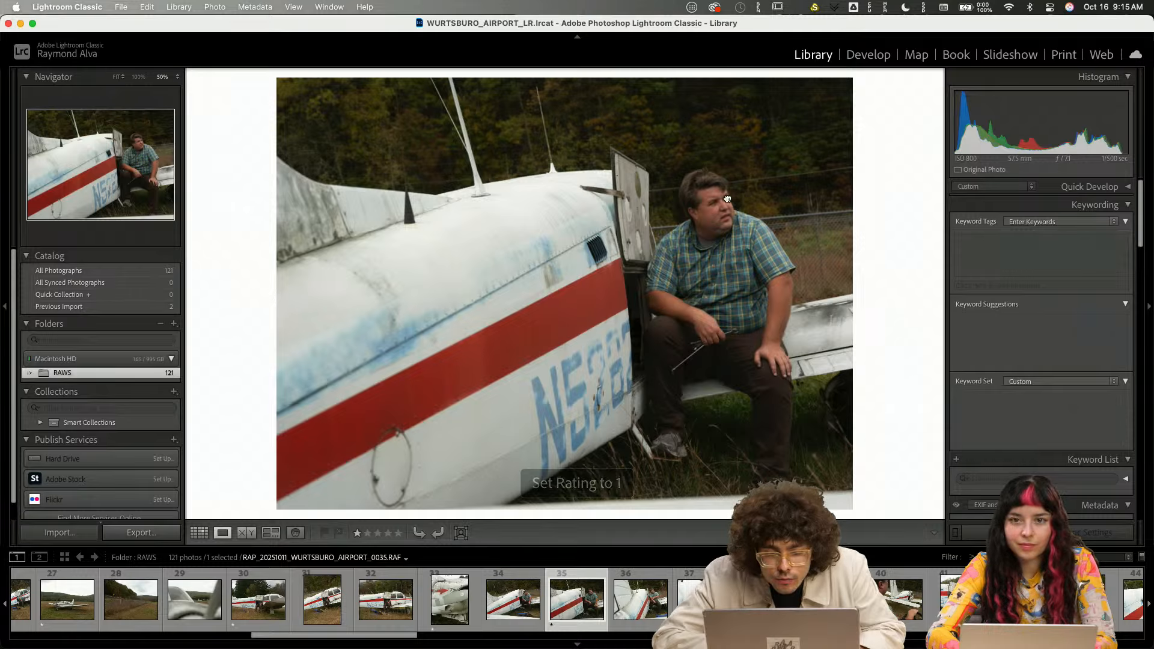
# - Examine the man's face in photo 35 at higher magnification and return to the full-photo view
pyautogui.click(743, 195)
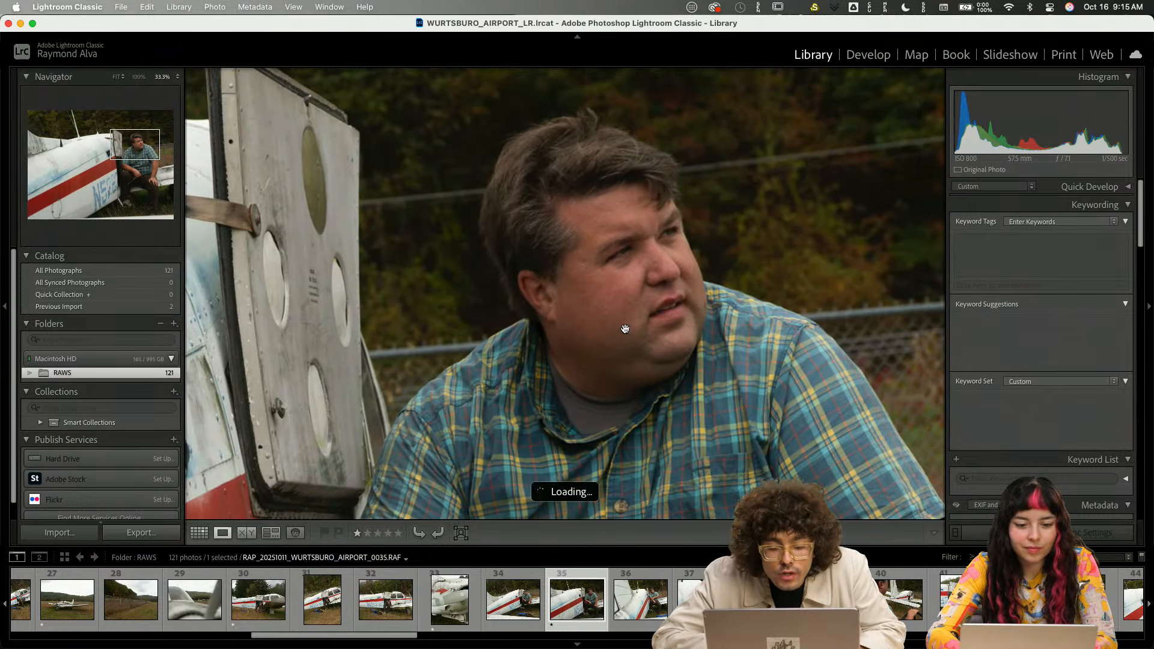
pyautogui.press('super+minus')
pyautogui.press('super+minus')
pyautogui.moveTo(625, 328); pyautogui.dragTo(664, 463)
pyautogui.press('super+equal')
pyautogui.press('super+equal')
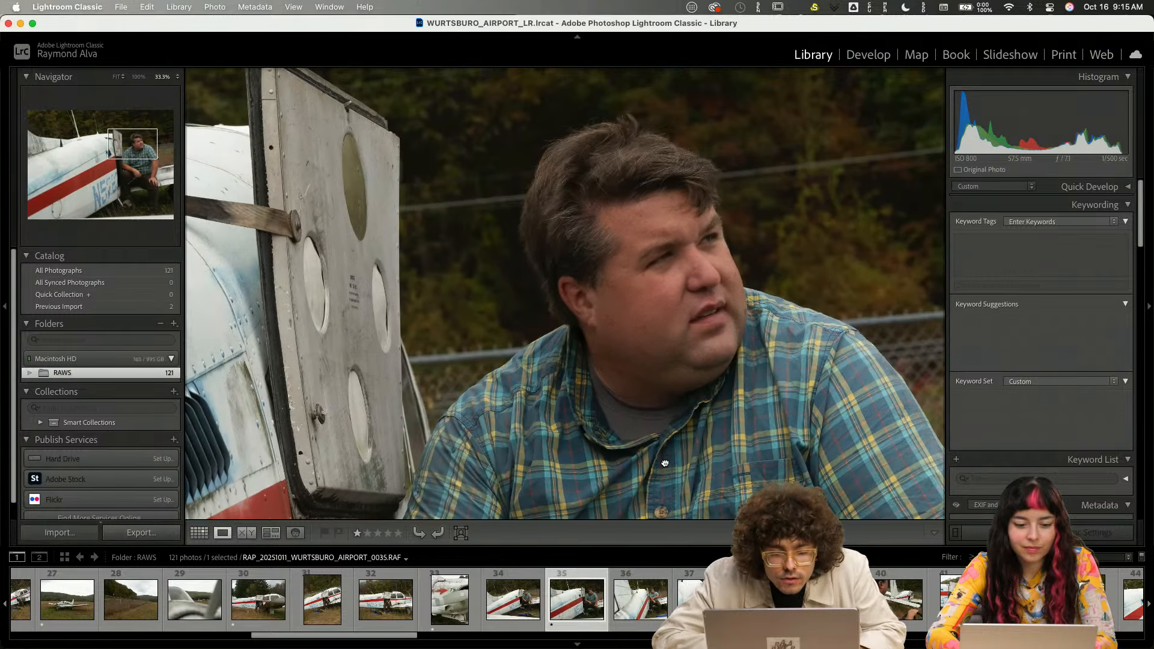
pyautogui.click(628, 289)
# - Look through photos 36 to 38 and rate photo 37, the man seated beside the red-striped fuselage, one star
pyautogui.press('Right')
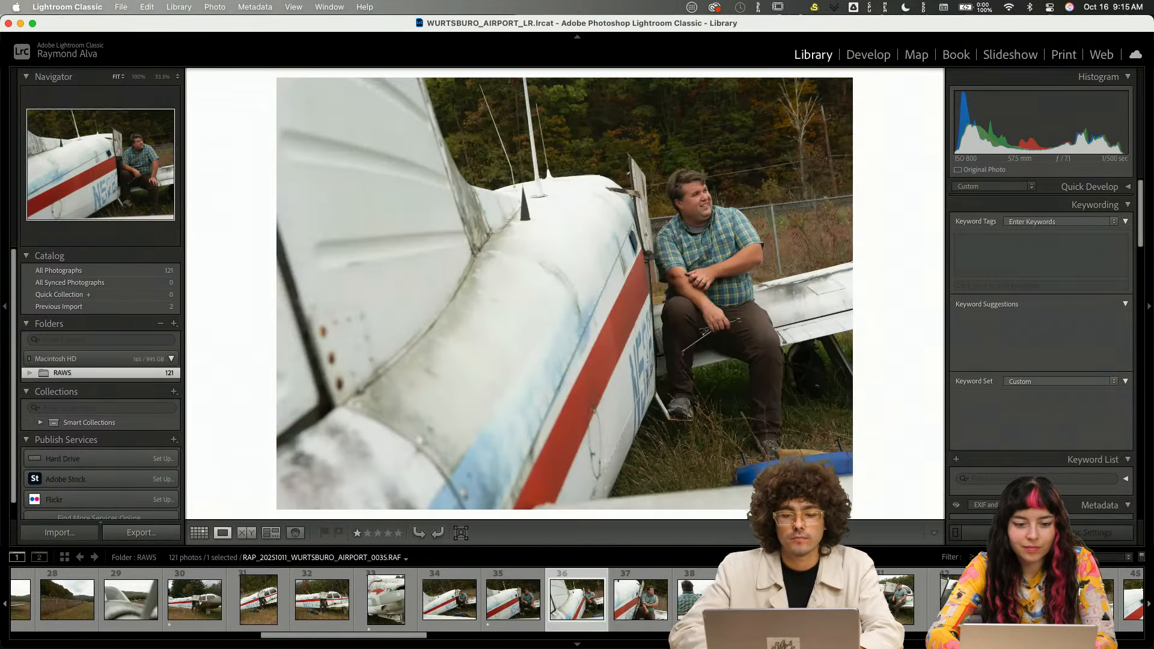
pyautogui.press('Right')
pyautogui.press('Right')
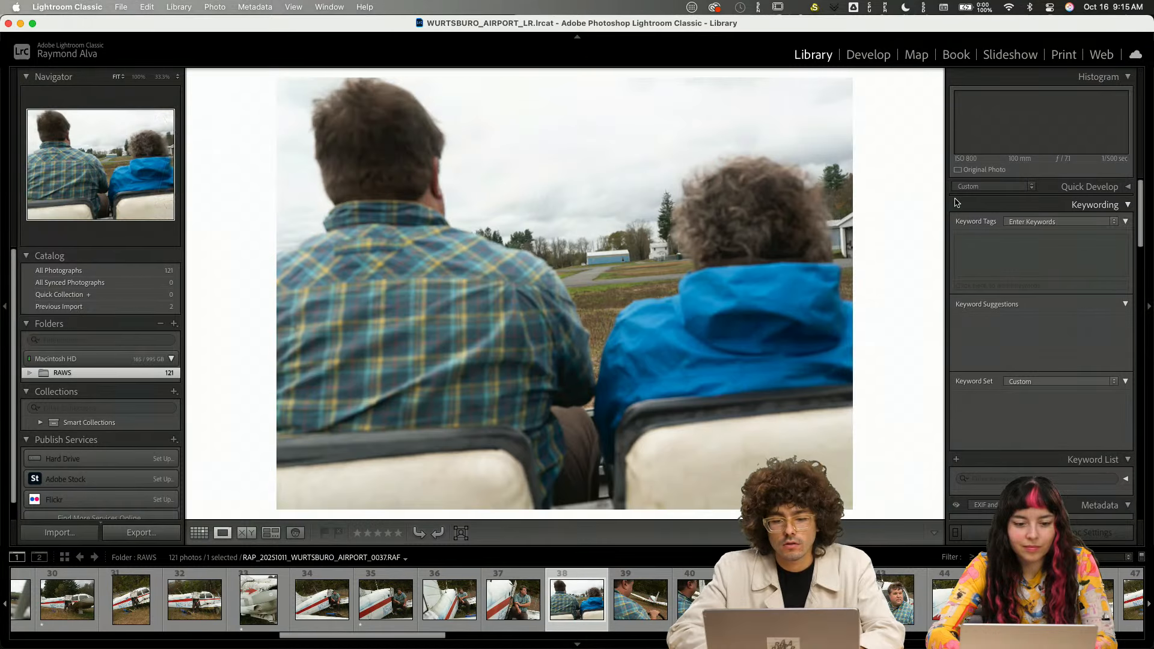
pyautogui.press('Left')
pyautogui.press('1')
pyautogui.press('Right')
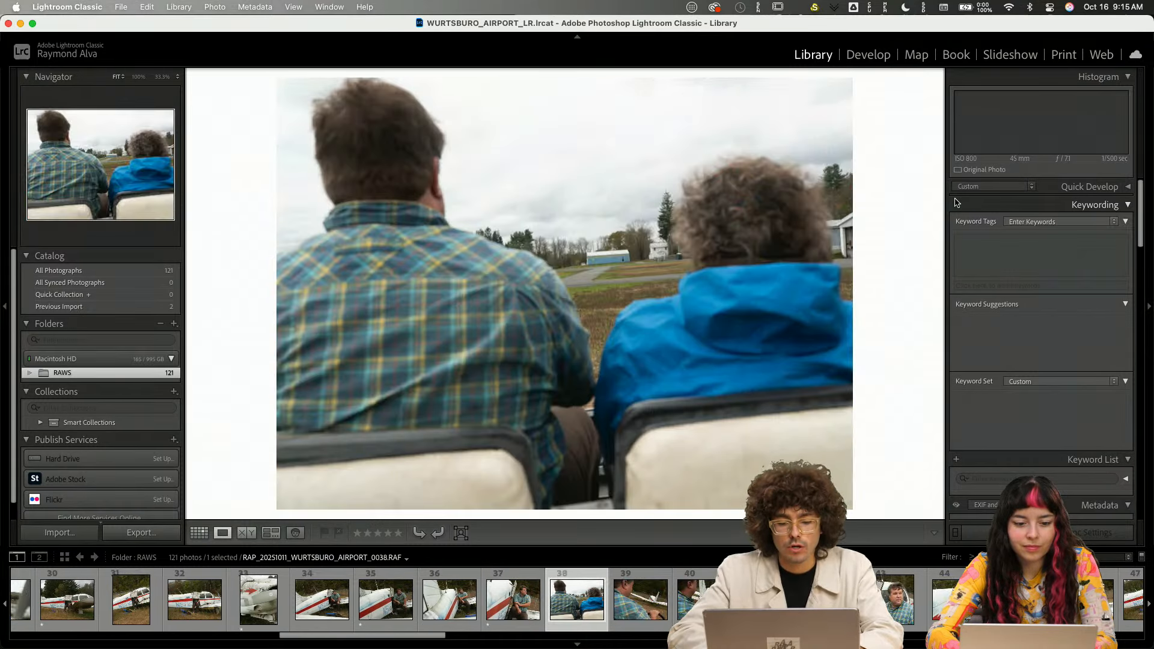
# - Compare photos 39 and 40 and rate photo 40, the man at the steering wheel looking toward the aircraft, one star
pyautogui.press('Right')
pyautogui.press('Right')
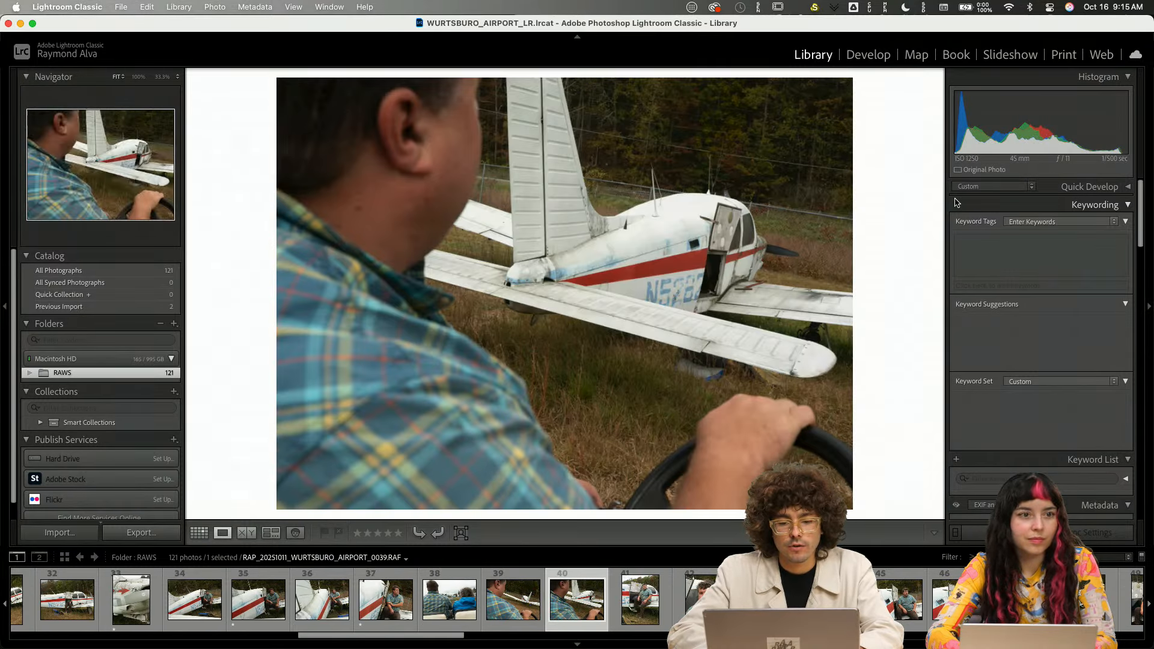
pyautogui.press('Left')
pyautogui.press('Right')
pyautogui.press('1')
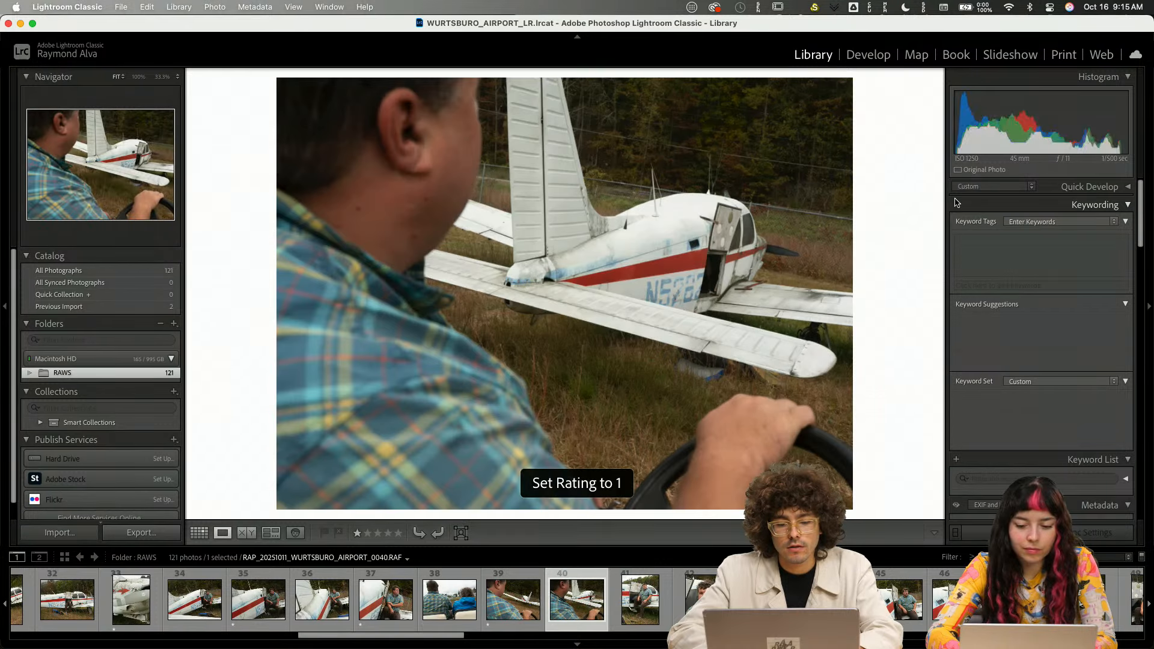
pyautogui.press('Right')
pyautogui.press('Left')
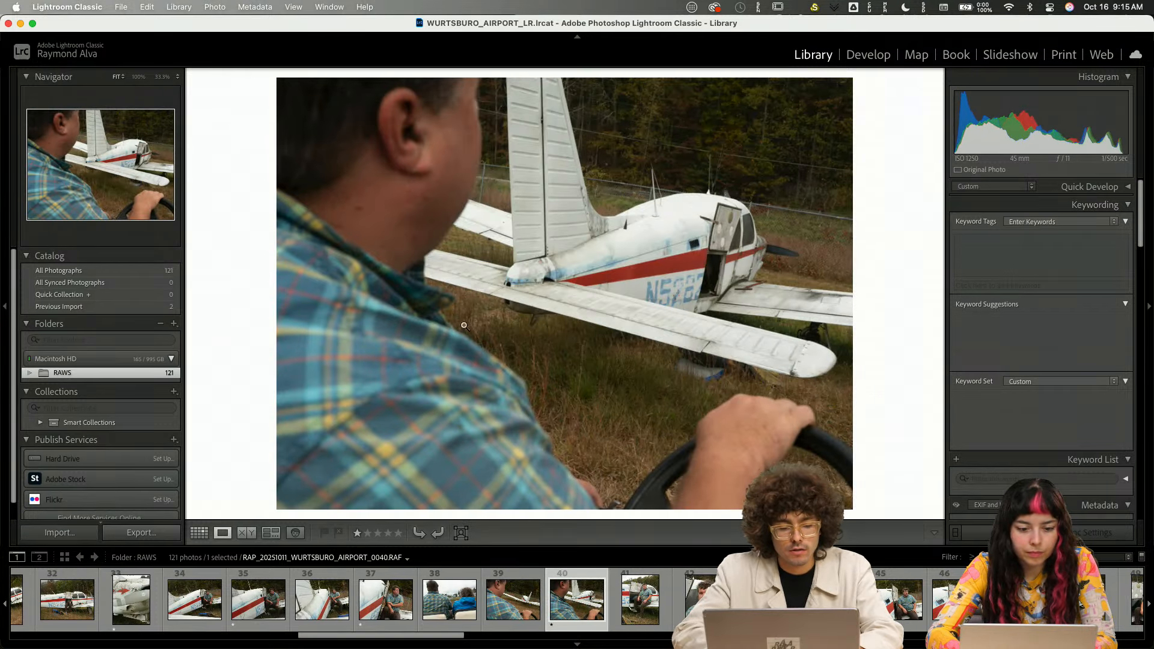
# - Compare the portraits in photos 41 to 46 and rate photo 46, the man seated by the open hatch facing the camera, one star
pyautogui.press('Right')
pyautogui.press('Right')
pyautogui.press('Right')
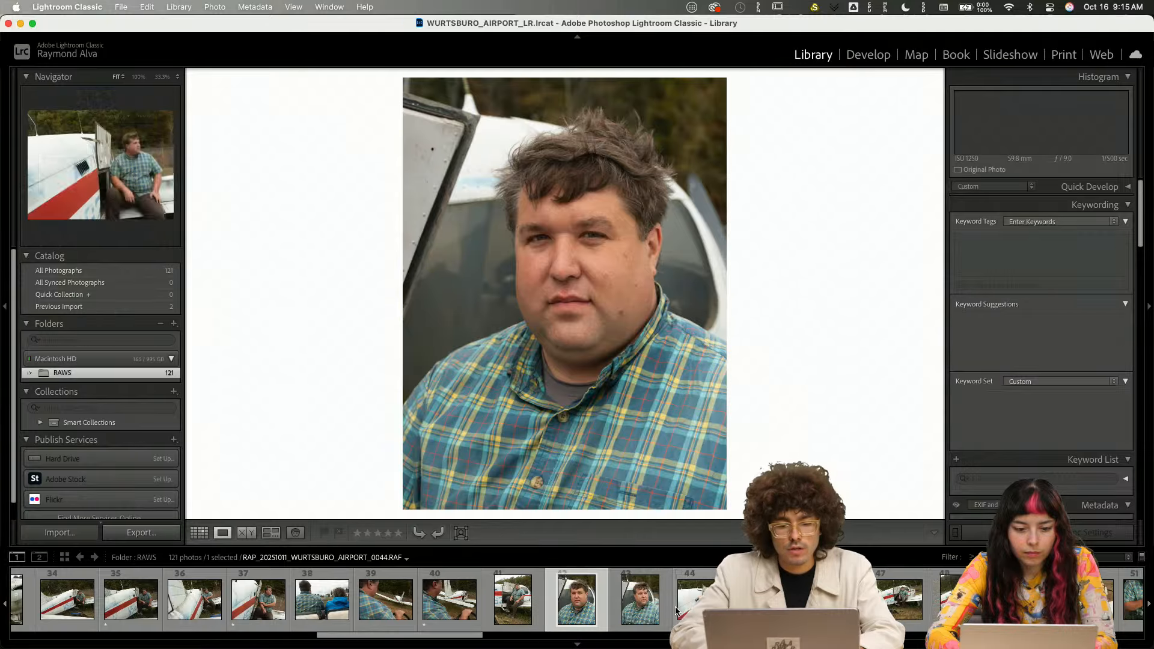
pyautogui.press('Right')
pyautogui.press('Right')
pyautogui.press('Right')
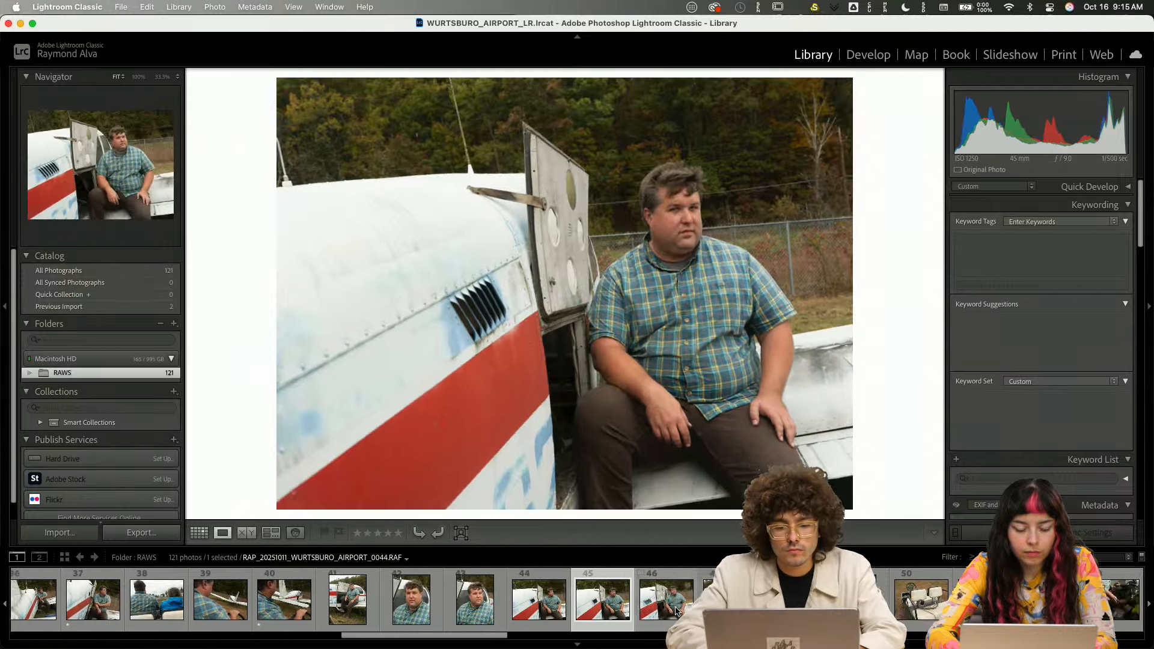
pyautogui.press('1')
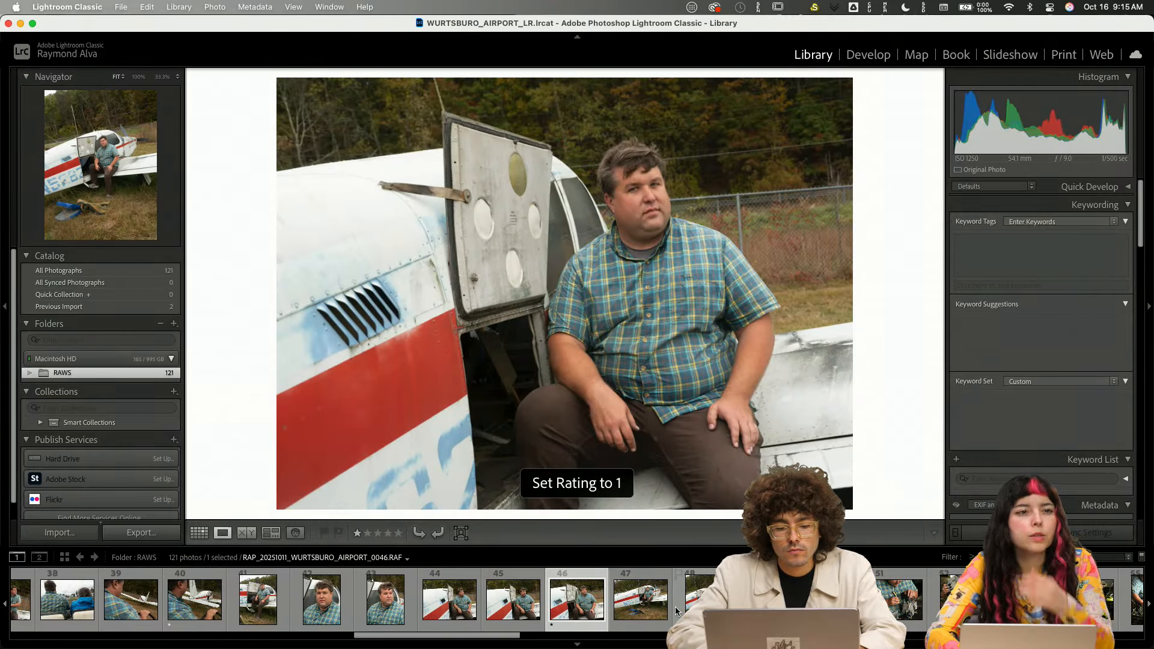
# - Skip photos 47 to 49, rate photo 50, the empty cart seats, one star, and zoom in on the motor lying behind them
pyautogui.press('Right')
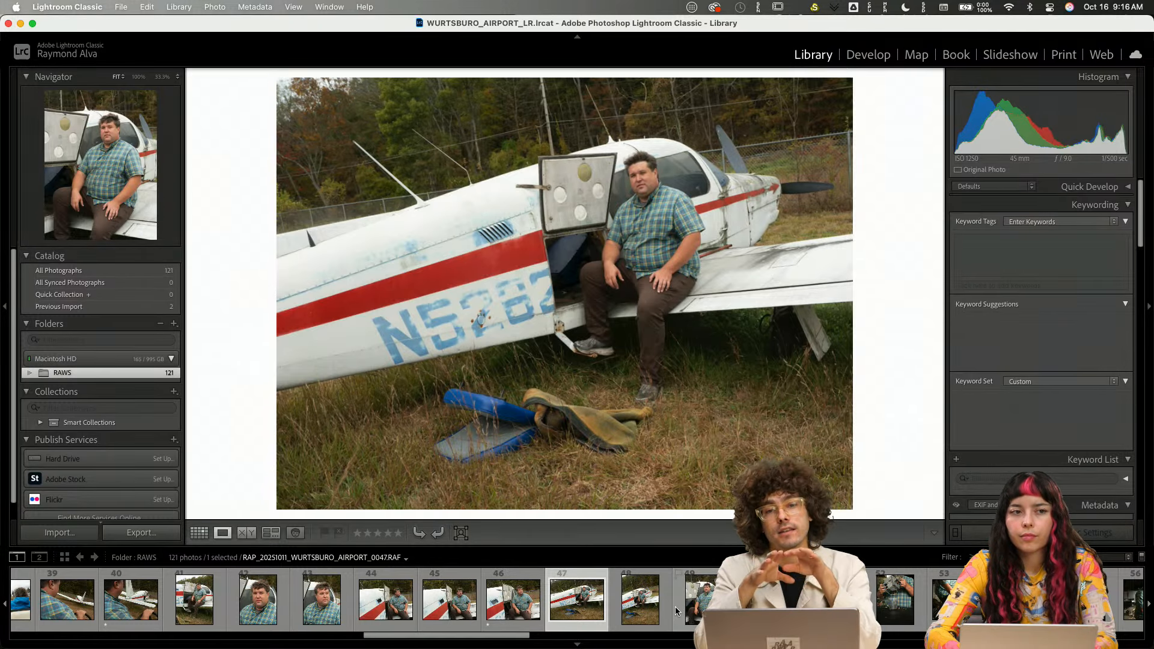
pyautogui.press('Right')
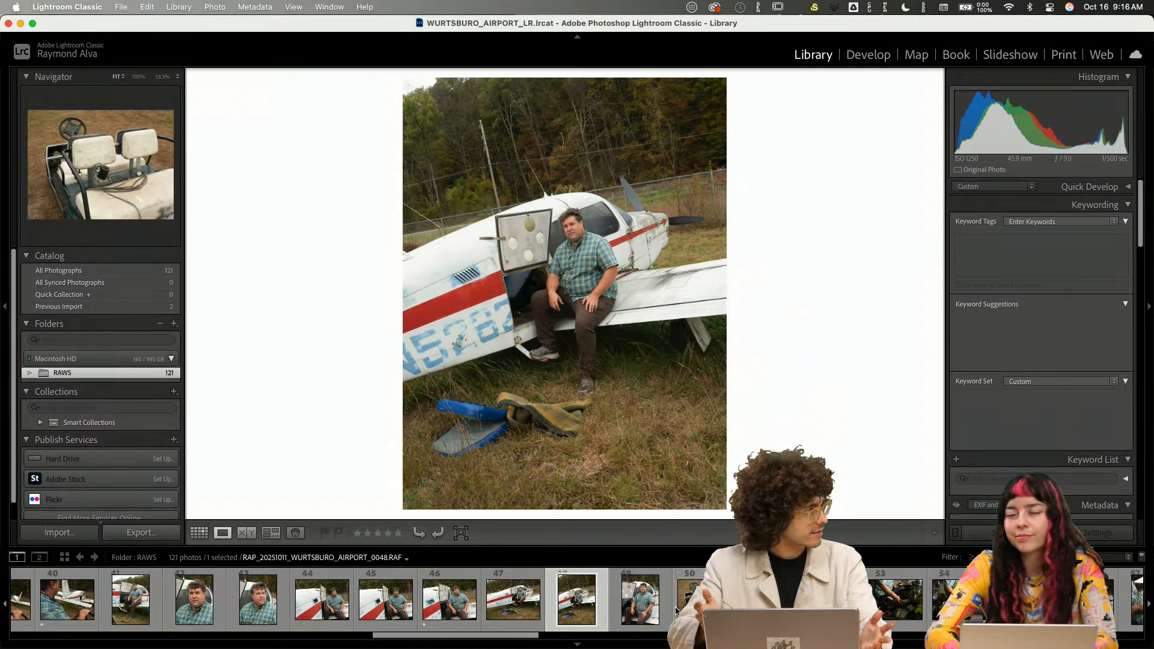
pyautogui.press('Right')
pyautogui.press('Right')
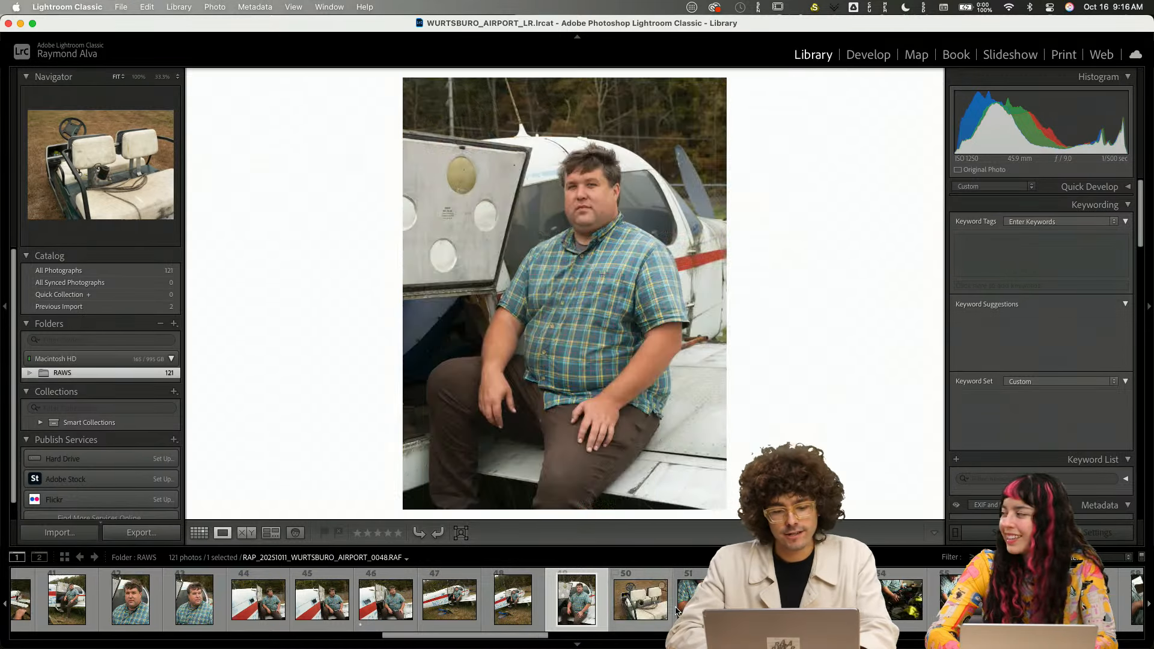
pyautogui.press('Right')
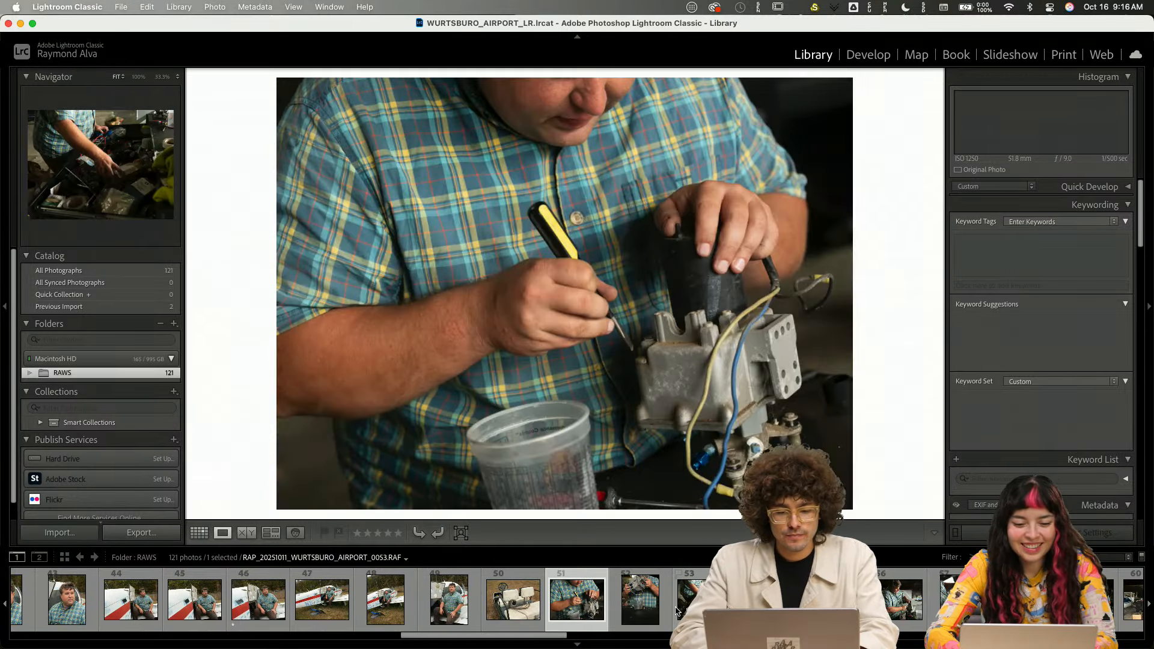
pyautogui.press('Left')
pyautogui.press('Right')
pyautogui.press('Left')
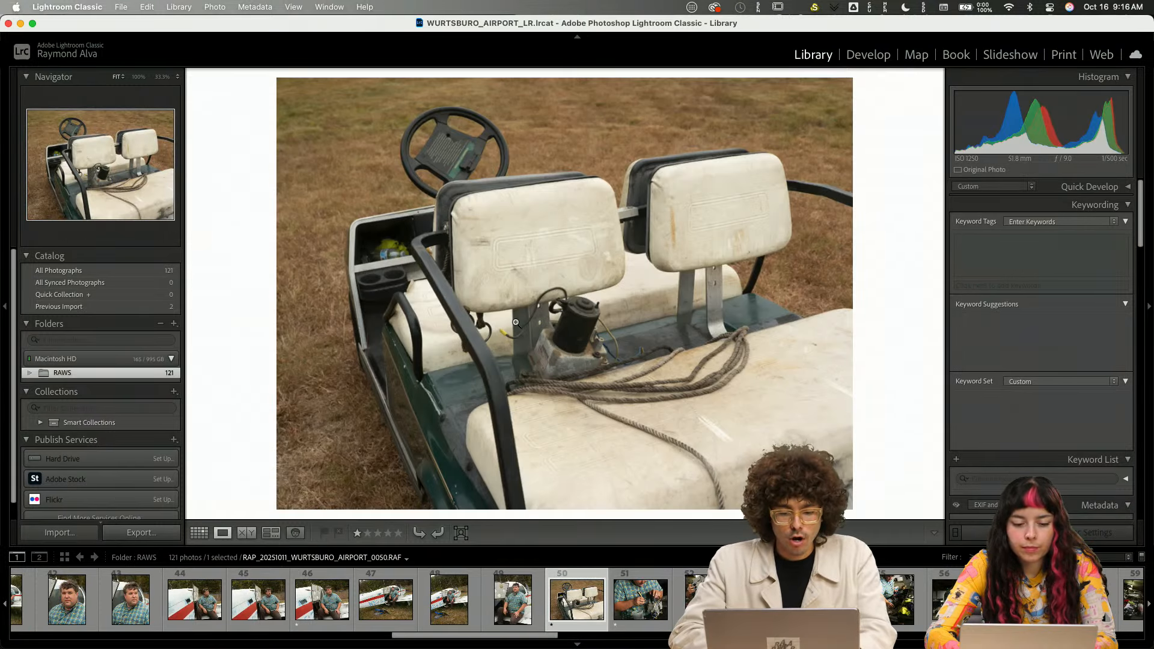
pyautogui.click(667, 238)
pyautogui.press('super+equal')
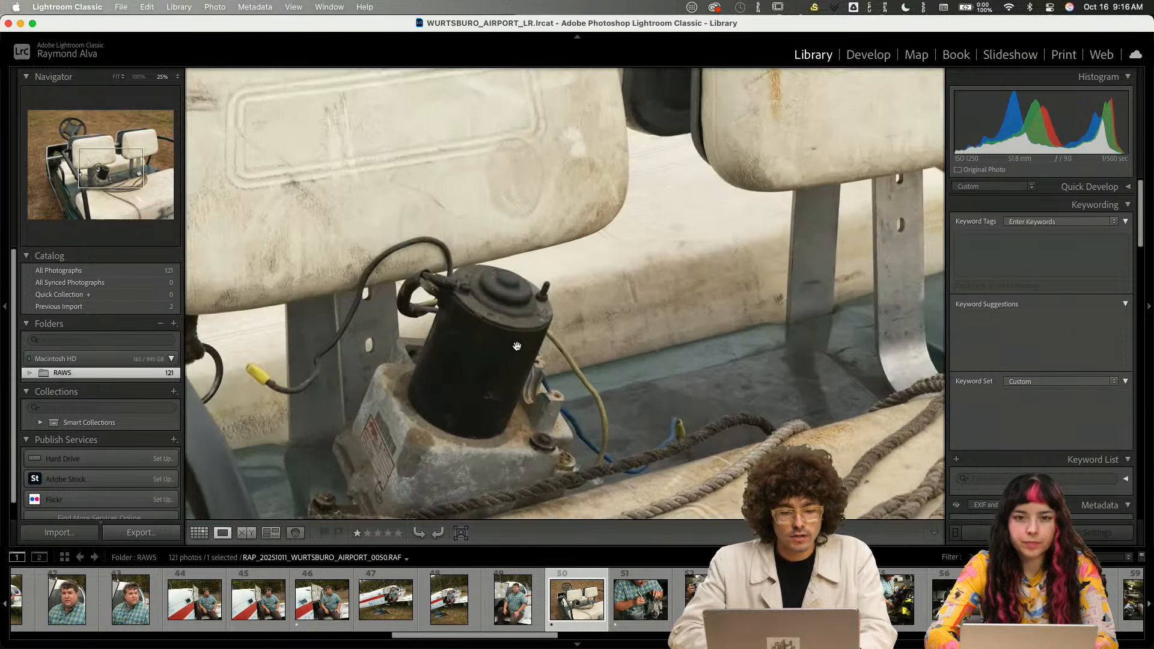
# - Examine the motor and ropes in photo 50, return to the full view, and revisit photo 47 of the man seated on the wing
pyautogui.moveTo(516, 343); pyautogui.dragTo(621, 271)
pyautogui.click(612, 291)
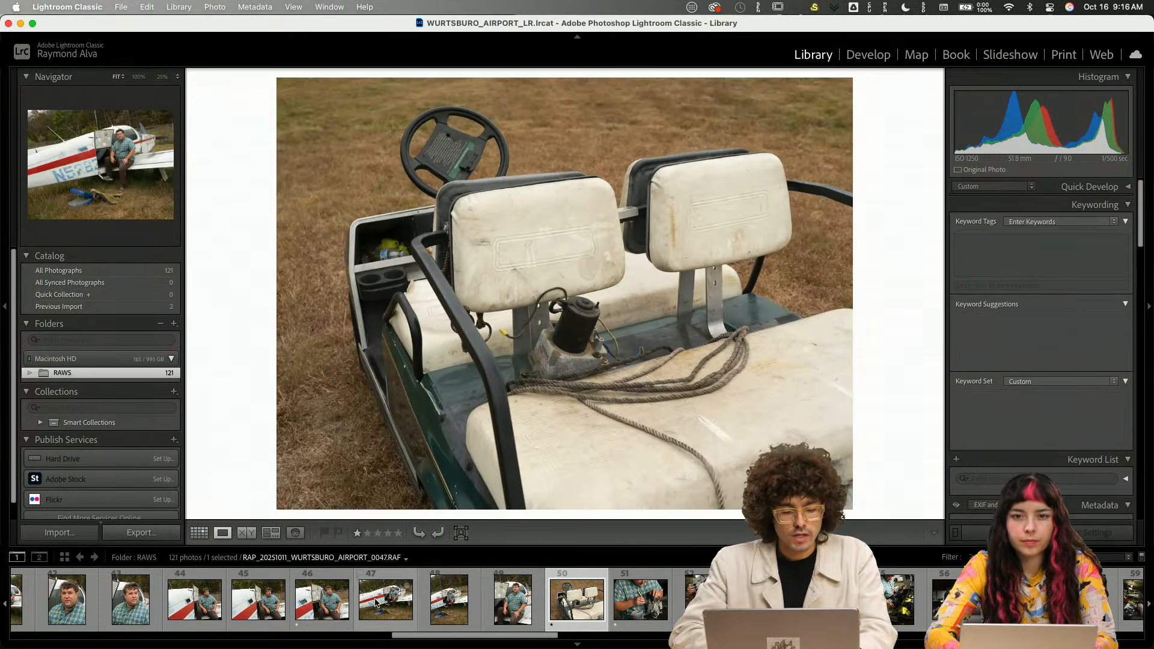
pyautogui.click(445, 599)
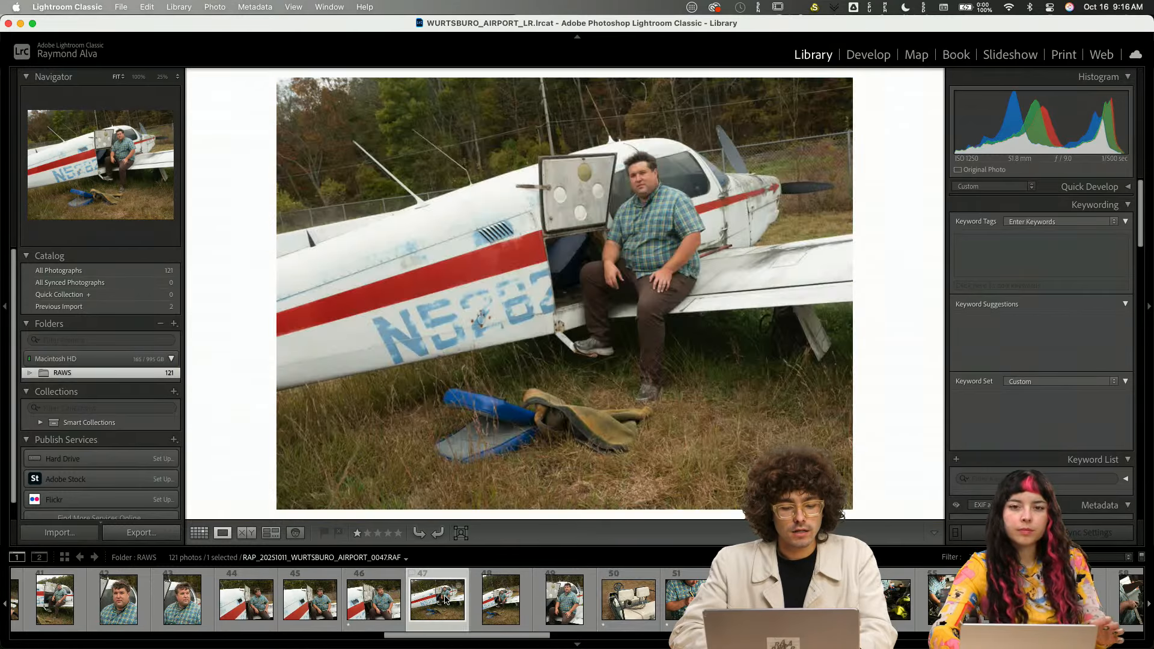
pyautogui.click(620, 601)
# - Rate photos 51 and 52, the close-ups of hands working on the motor unit, one star each
pyautogui.press('Right')
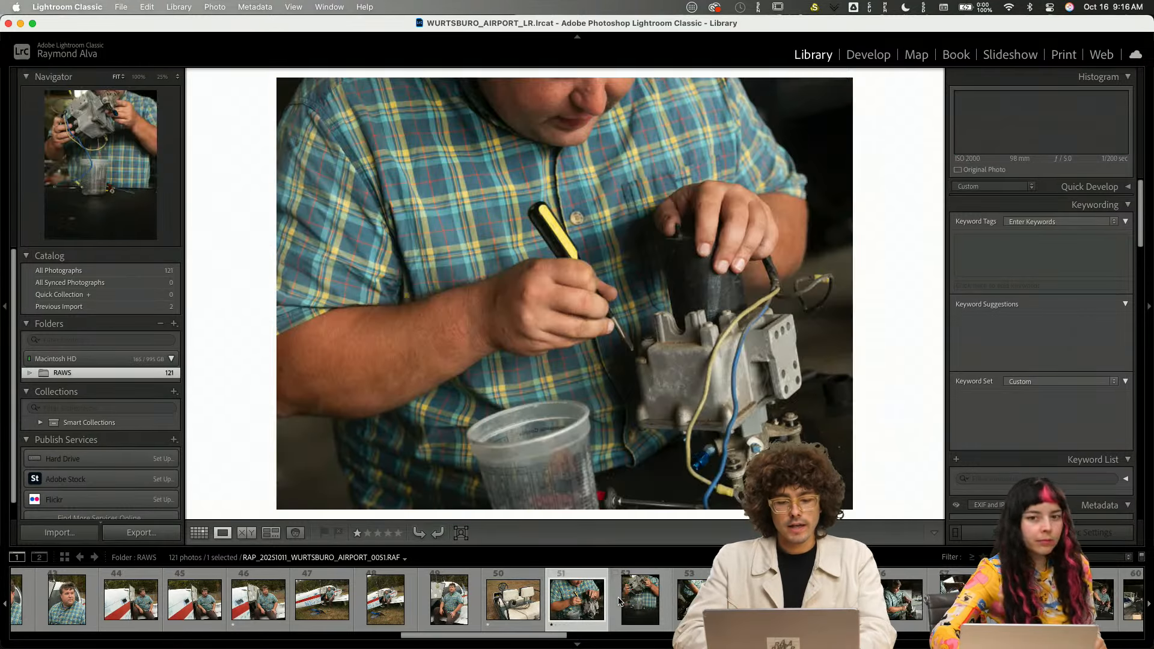
pyautogui.press('Right')
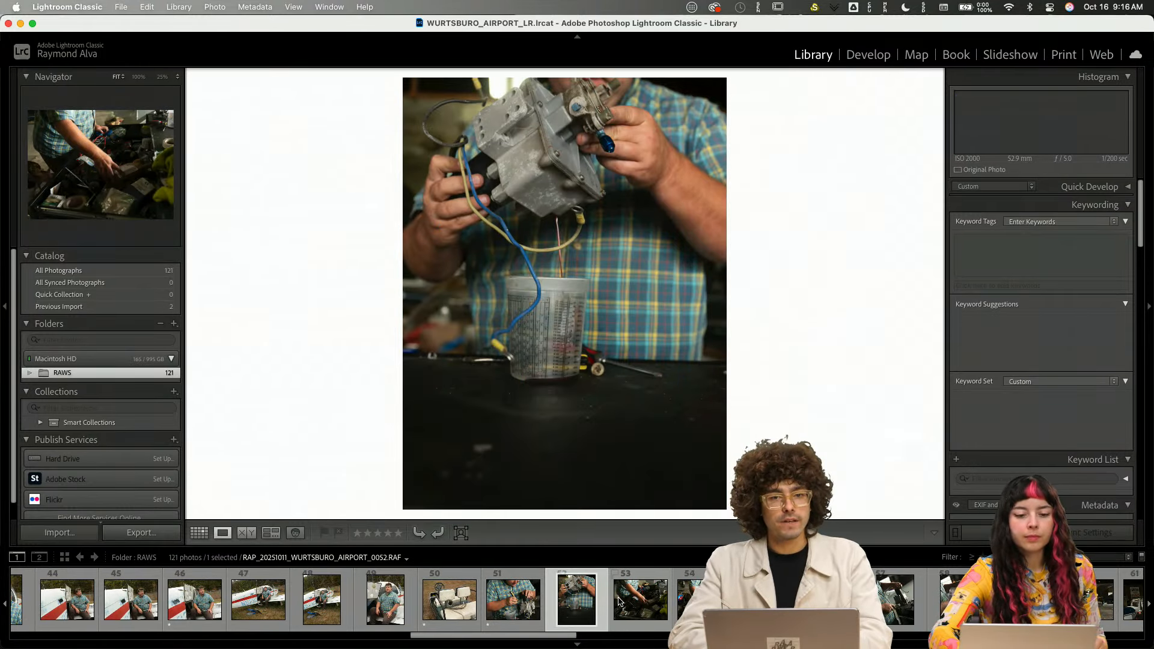
pyautogui.press('1')
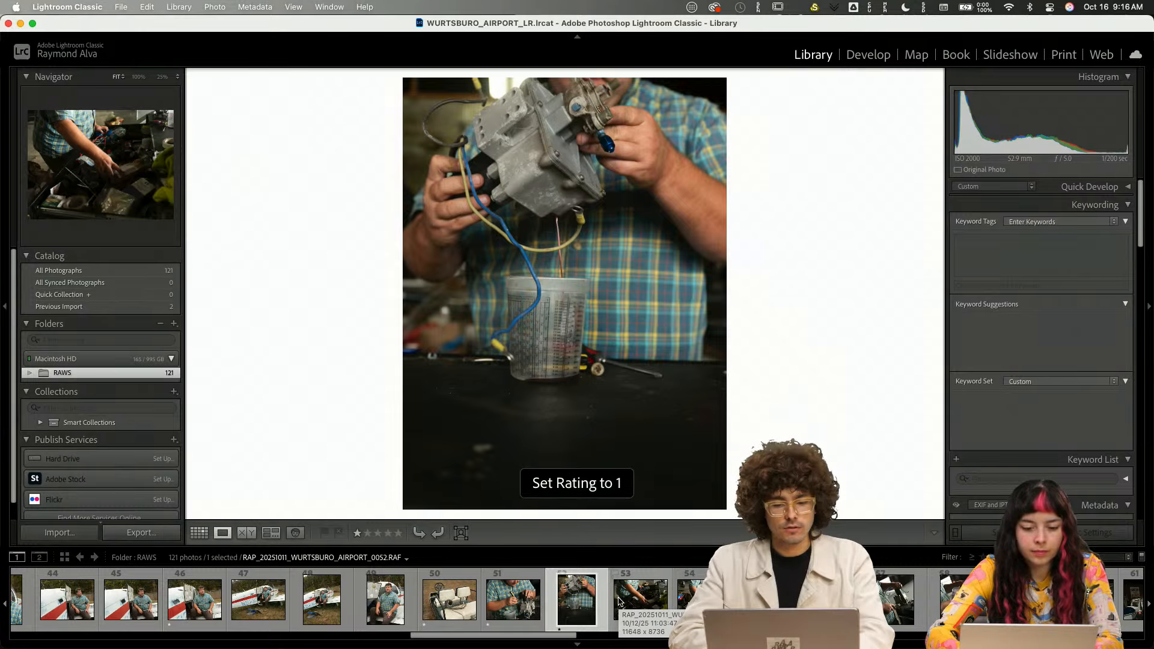
pyautogui.press('Left')
pyautogui.press('1')
pyautogui.press('Right')
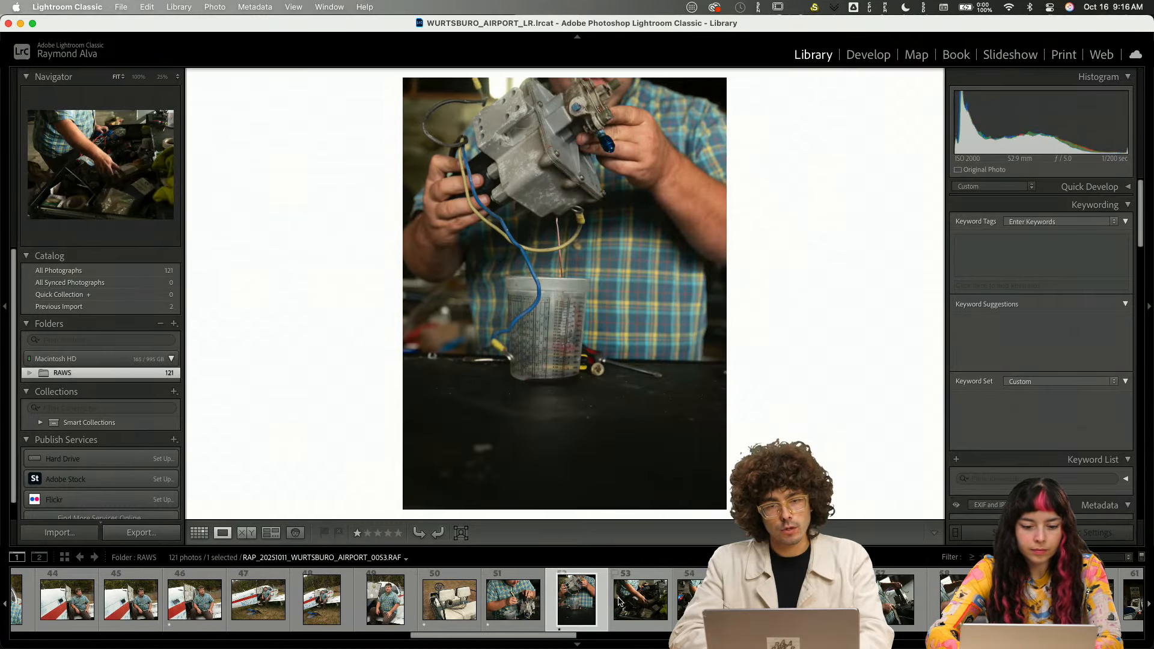
# - Compare photos 53 to 55 of the man reaching into the tool drawer and rate the vertical photo 55 one star
pyautogui.press('Right')
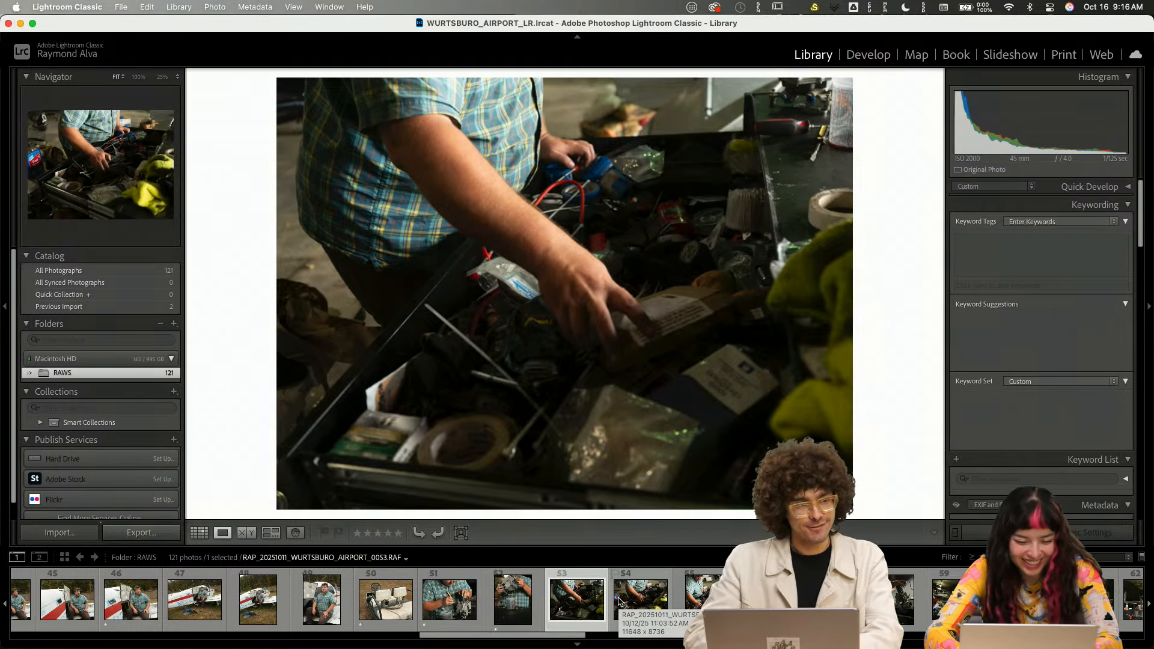
pyautogui.press('Right')
pyautogui.press('Right')
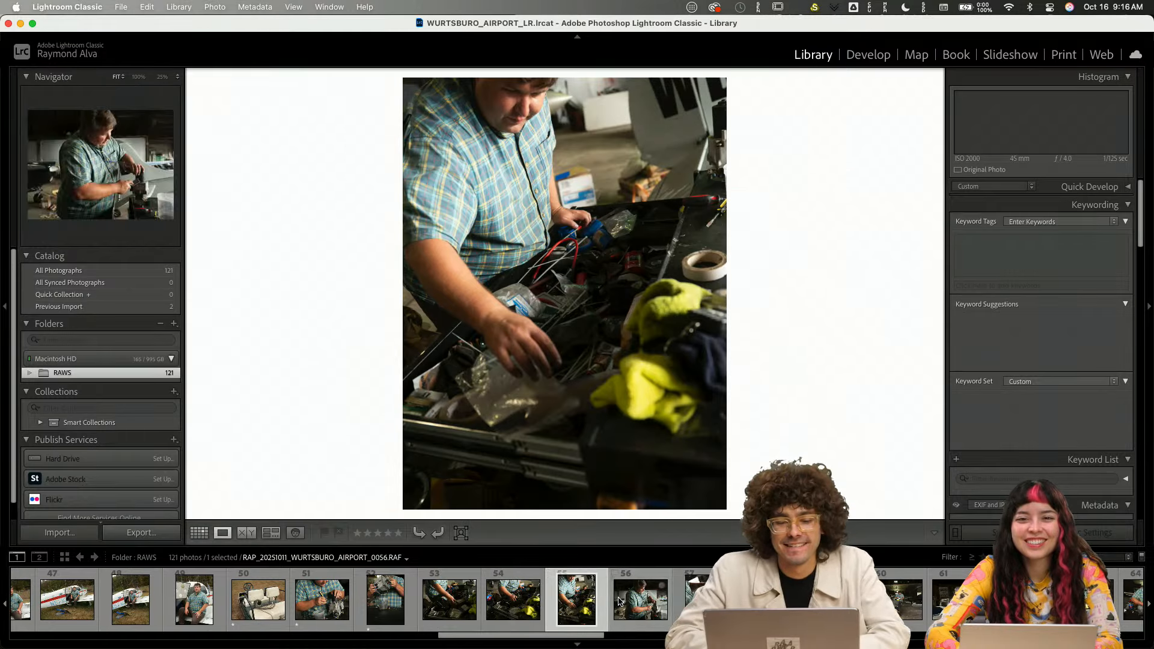
pyautogui.press('Left')
pyautogui.press('Right')
pyautogui.press('1')
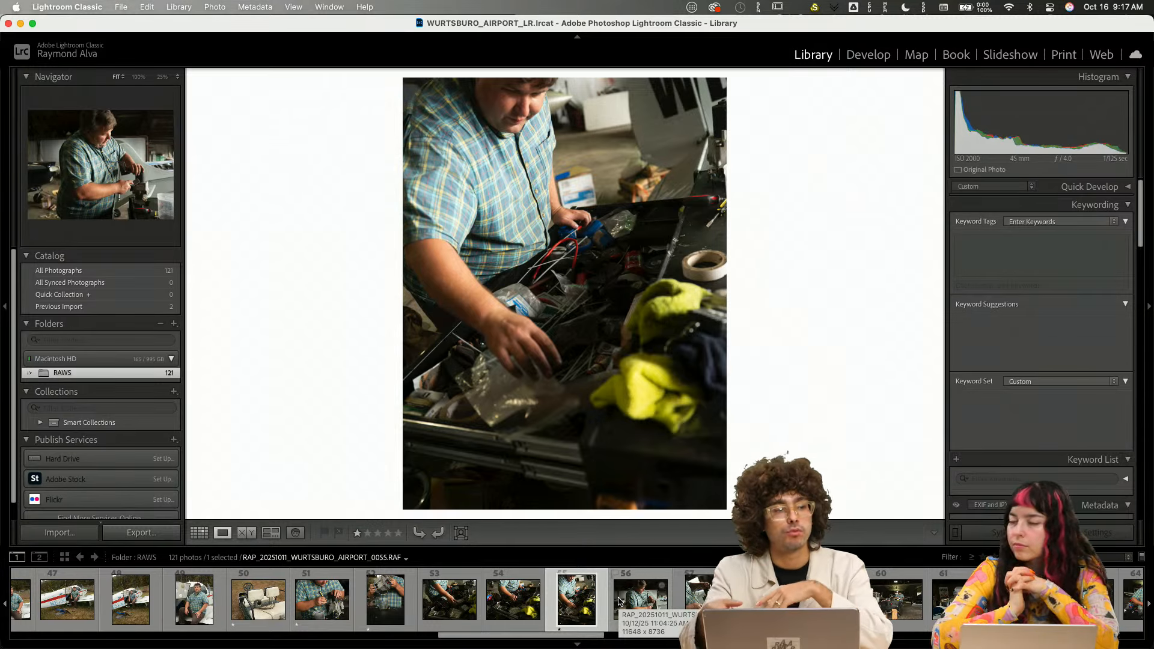
# - Look through photos 56 to 58 and rate photo 58, the vertical close-up of hands brushing the motor, one star
pyautogui.press('Right')
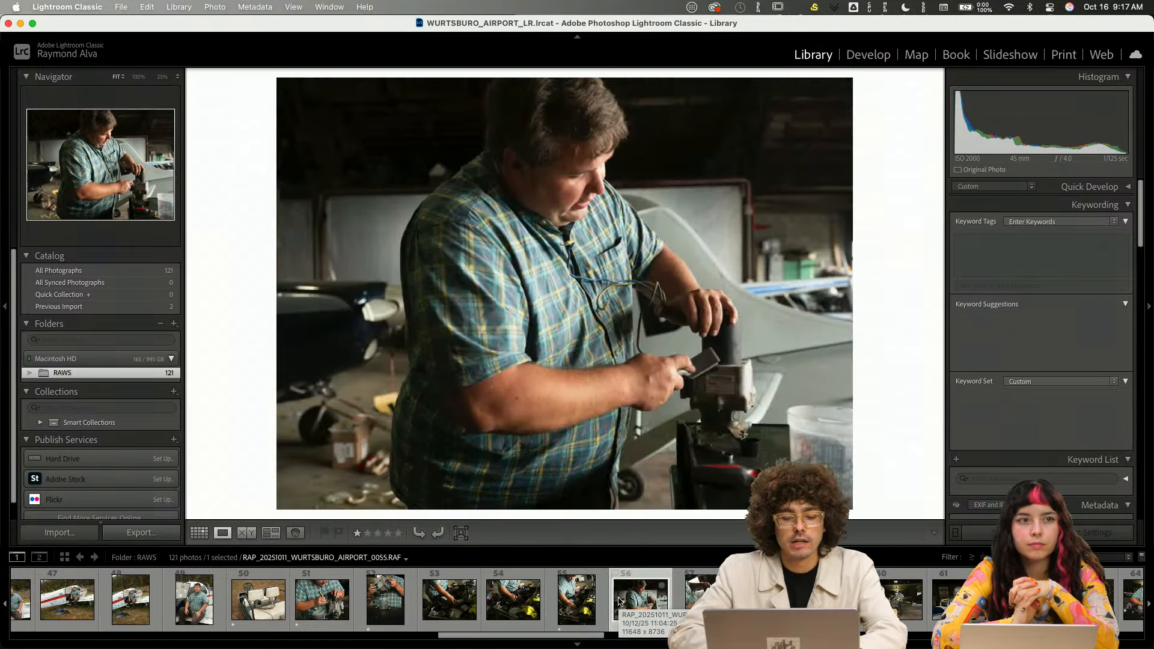
pyautogui.press('Right')
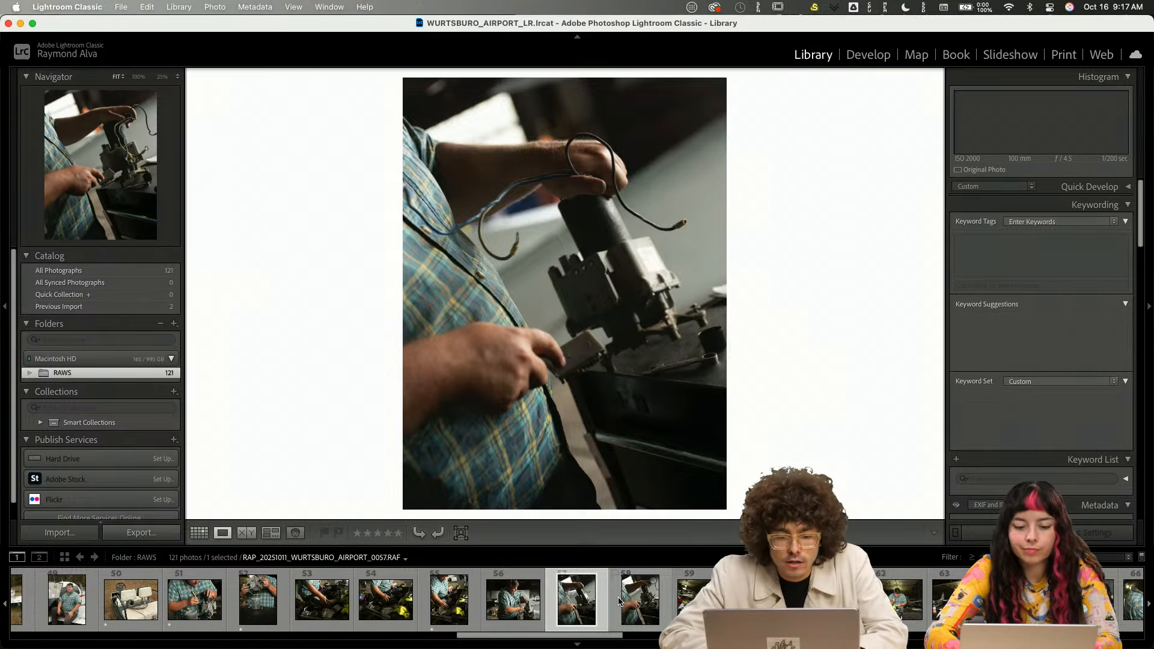
pyautogui.press('Right')
pyautogui.press('Right')
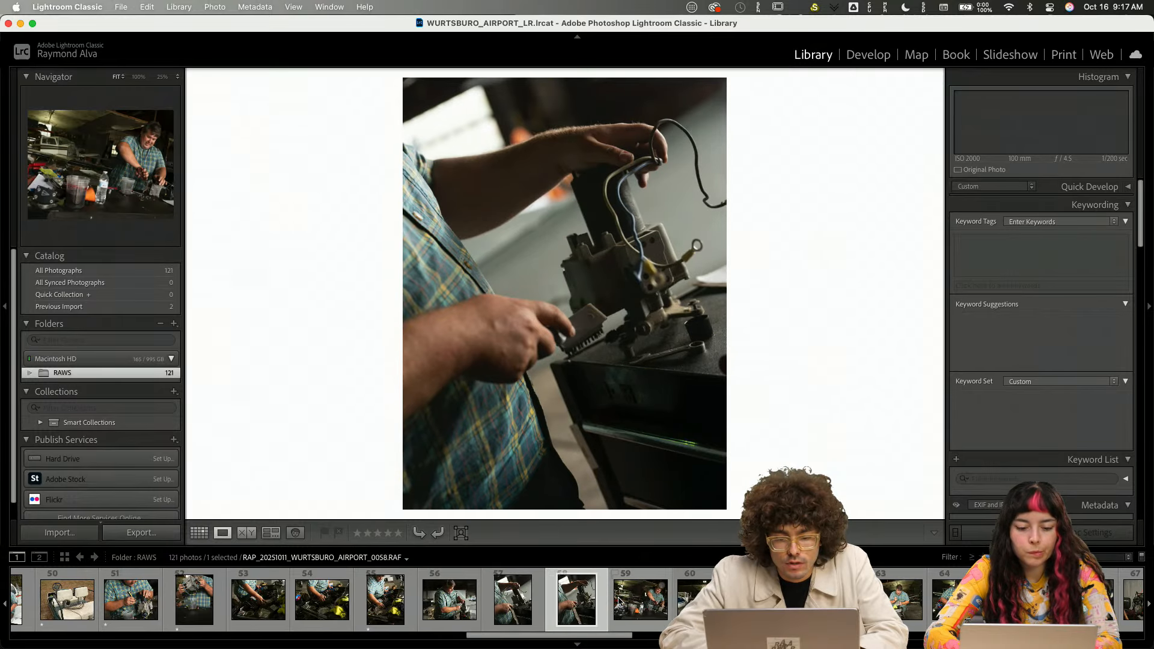
pyautogui.press('1')
# - Compare photos 59 and 60 and rate photo 59, the man working behind the cluttered bench, one star
pyautogui.press('Right')
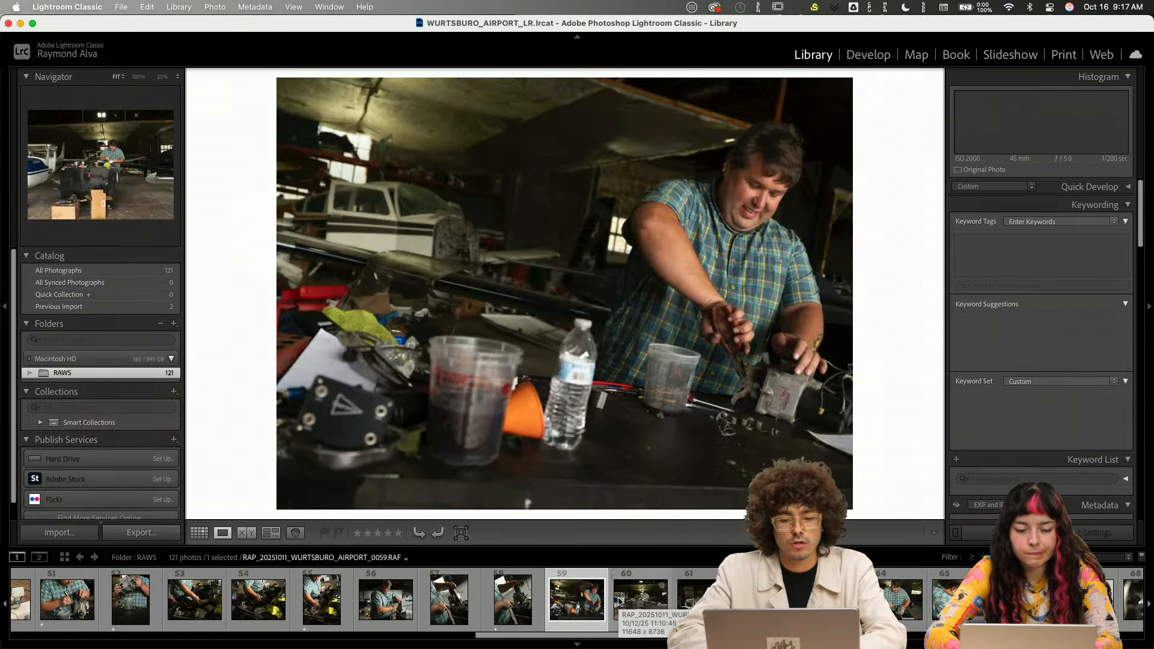
pyautogui.press('Right')
pyautogui.press('Left')
pyautogui.press('Right')
pyautogui.press('Left')
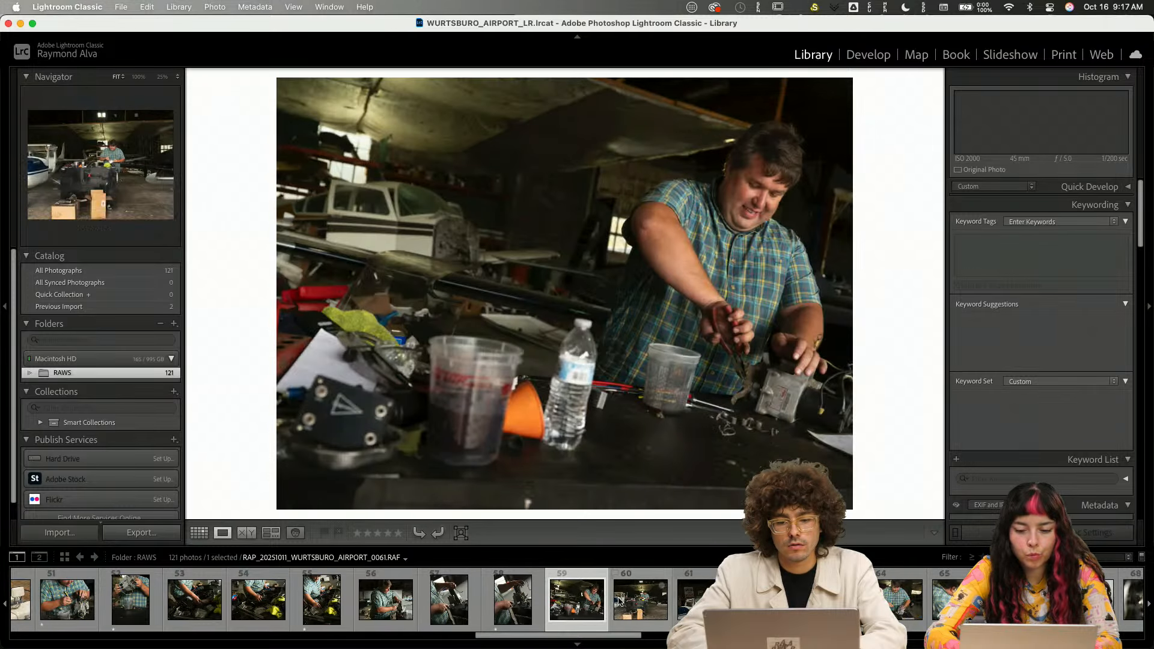
pyautogui.press('1')
# - Skip photos 60 to 63 and rate photo 64, the closer frontal view of the man cleaning the part, one star
pyautogui.press('Right')
pyautogui.press('Right')
pyautogui.press('Right')
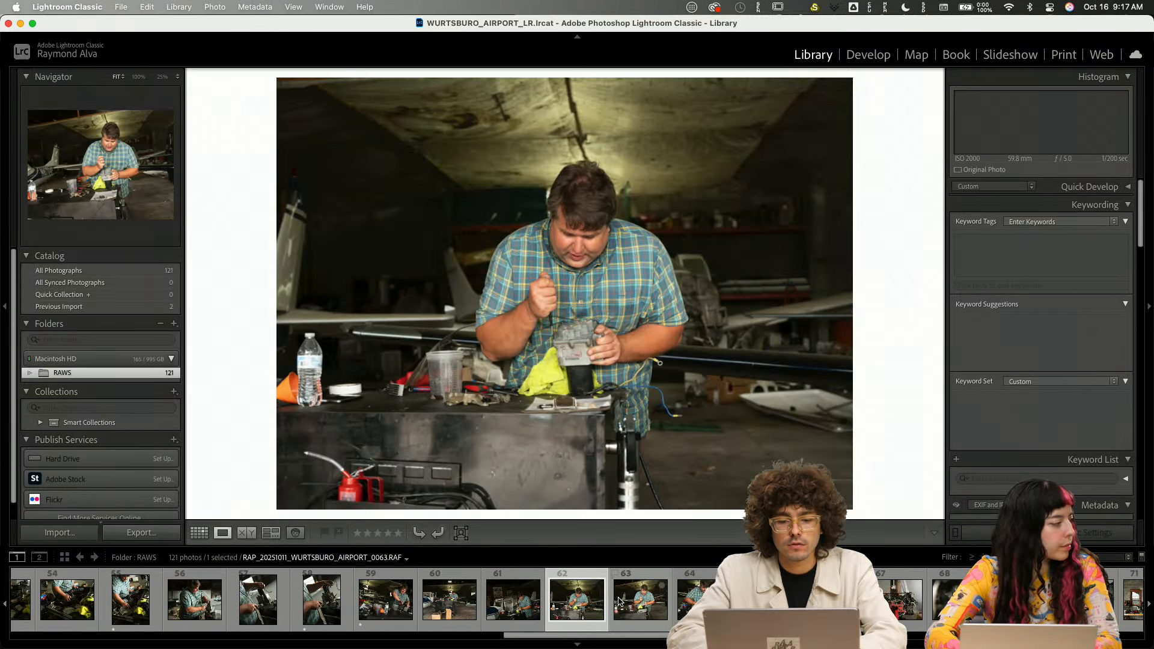
pyautogui.press('Right')
pyautogui.press('Right')
pyautogui.press('1')
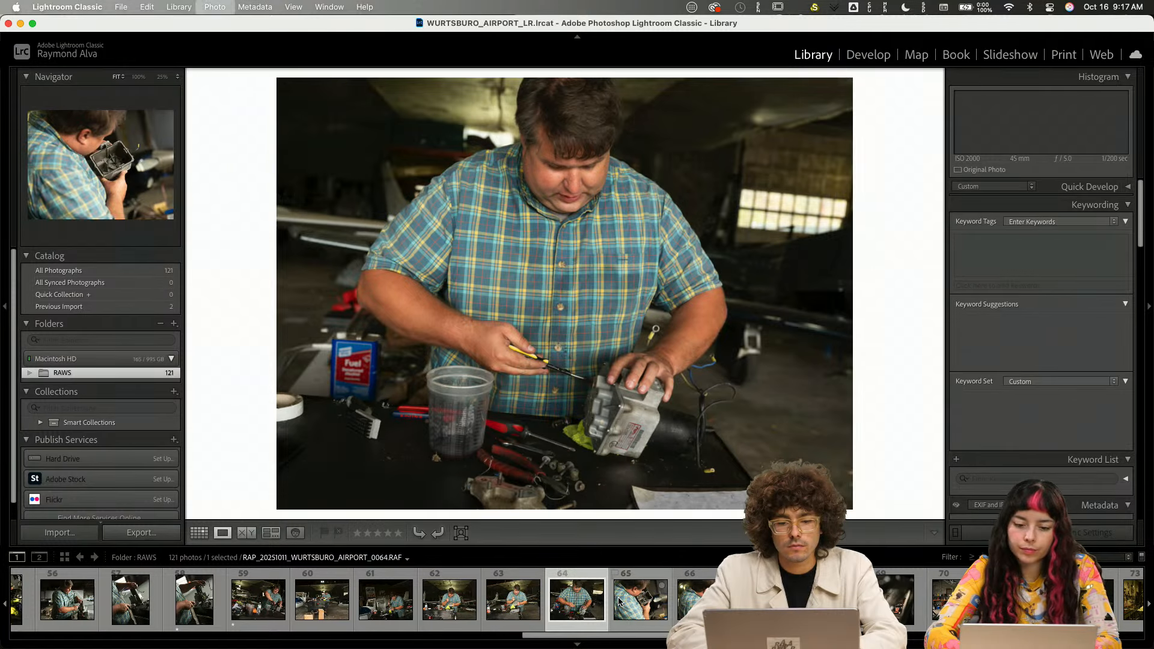
# - Compare the over-the-shoulder photos 65 and 66 of the open metal housing and rate photo 66 one star
pyautogui.press('Right')
pyautogui.press('Right')
pyautogui.press('Left')
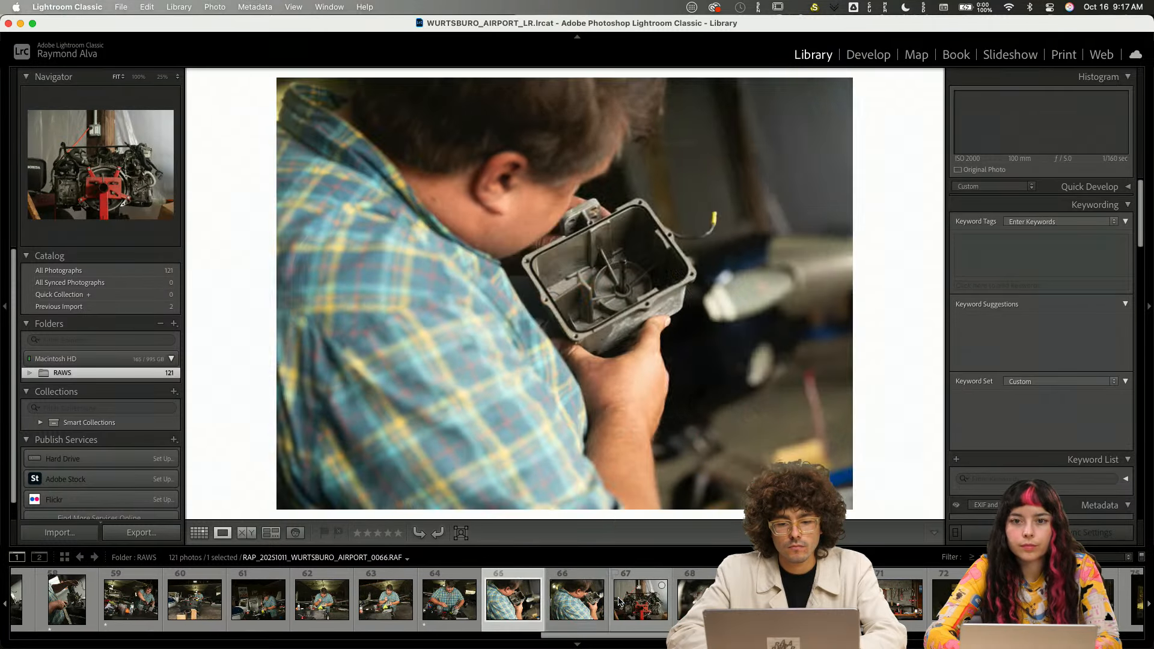
pyautogui.press('Right')
pyautogui.press('Left')
pyautogui.press('Right')
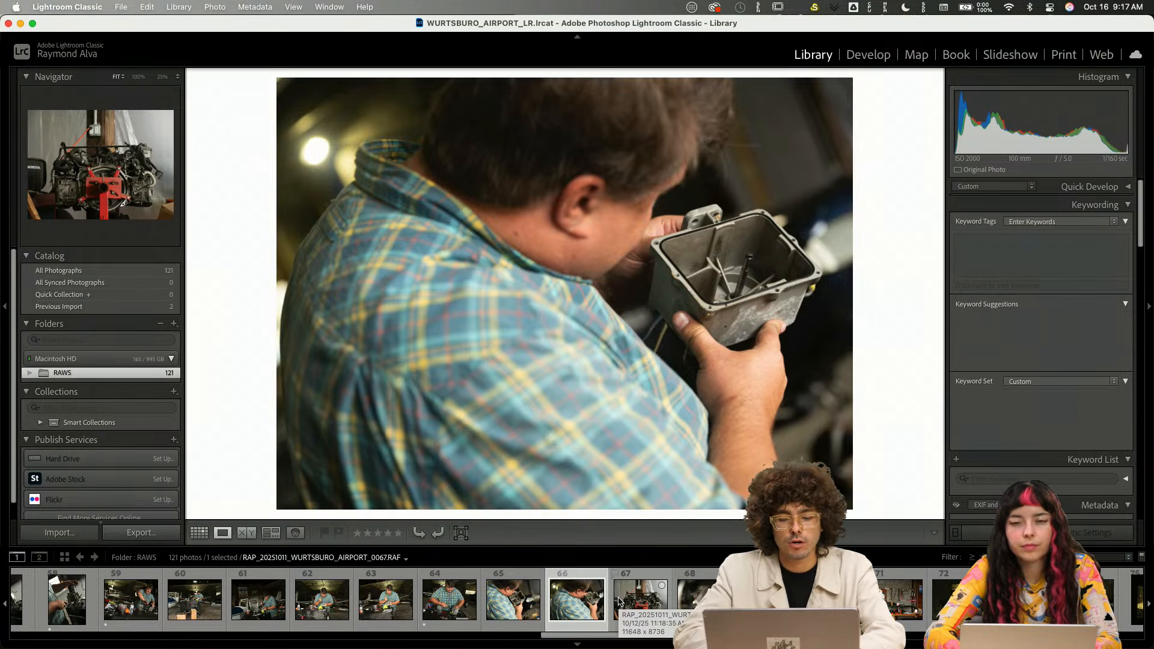
pyautogui.press('Left')
pyautogui.press('Right')
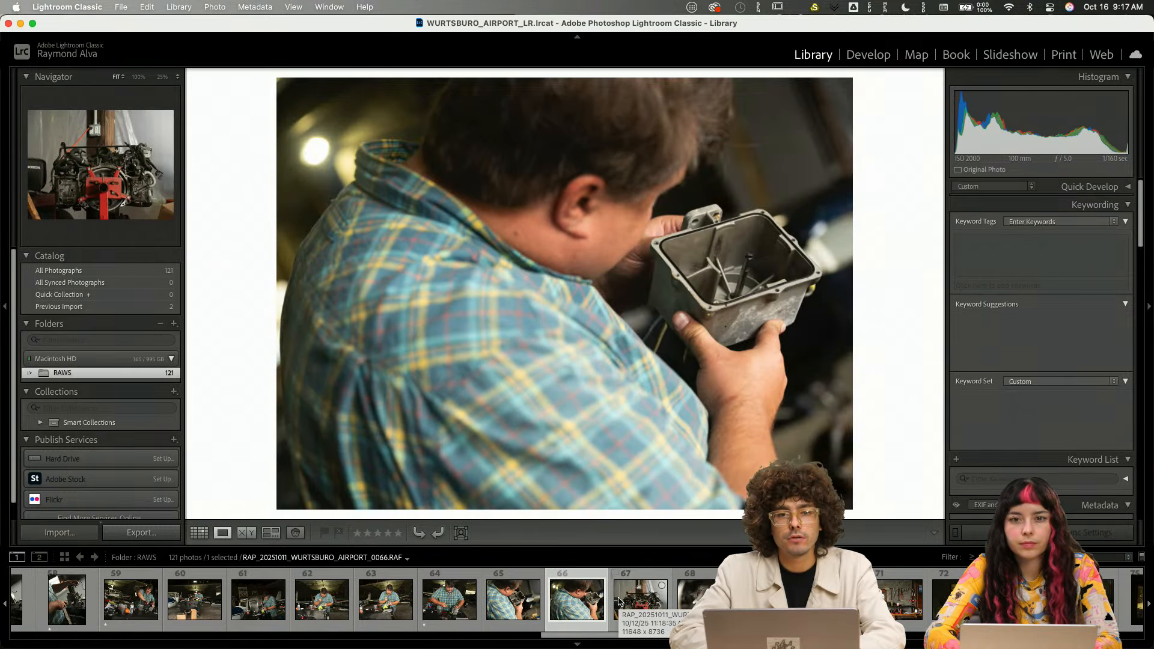
pyautogui.press('1')
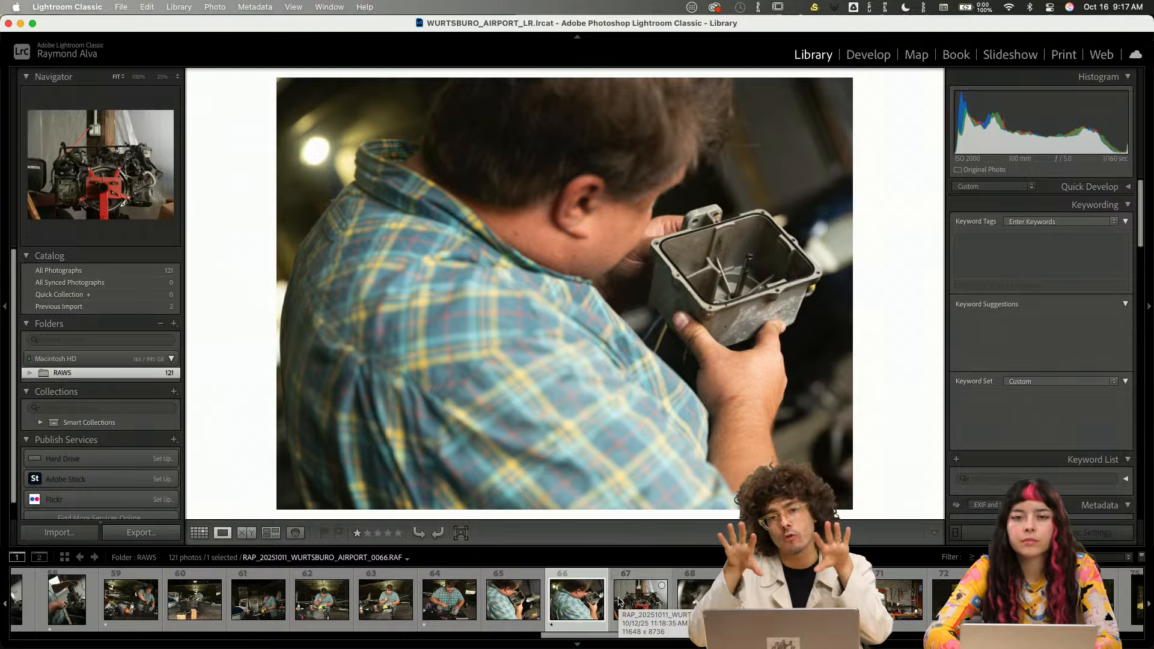
pyautogui.press('Left')
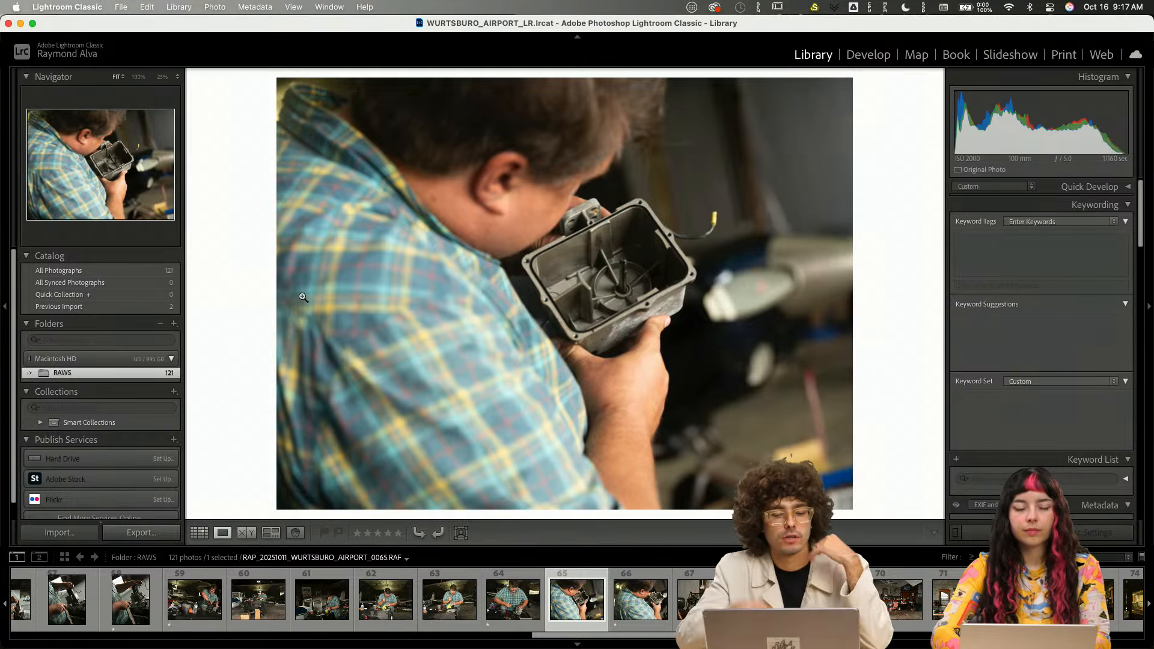
pyautogui.press('Right')
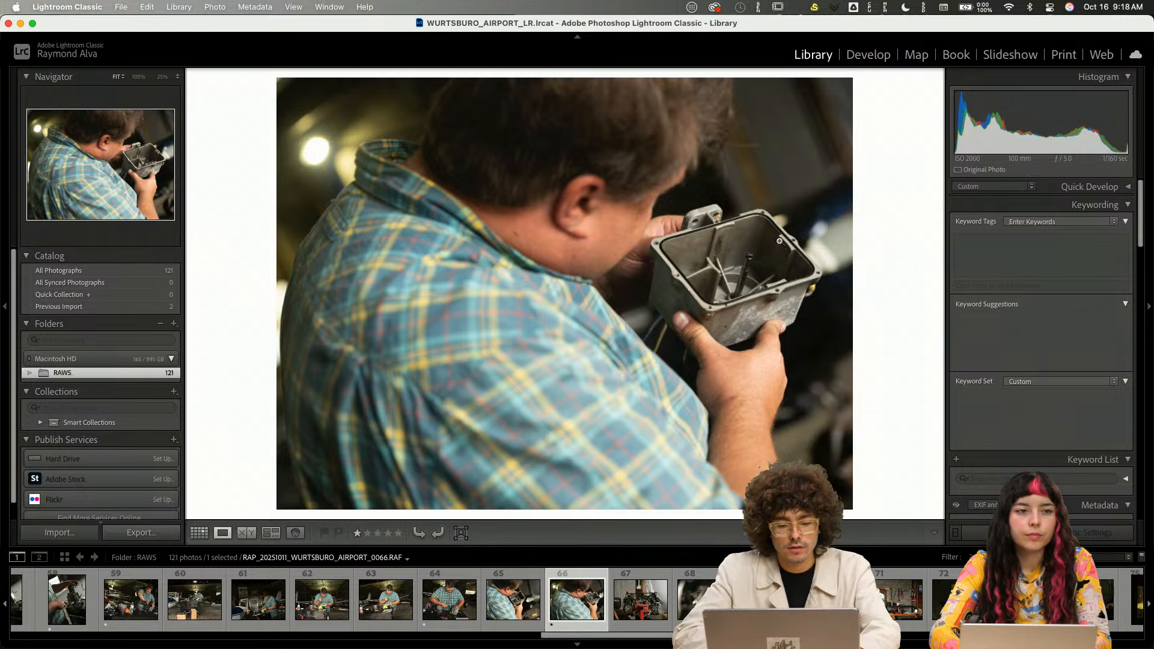
# - Skip photos 67 to 69, rate photo 70, the wide workshop view with the red chair, one star, and compare it with photo 71
pyautogui.press('Right')
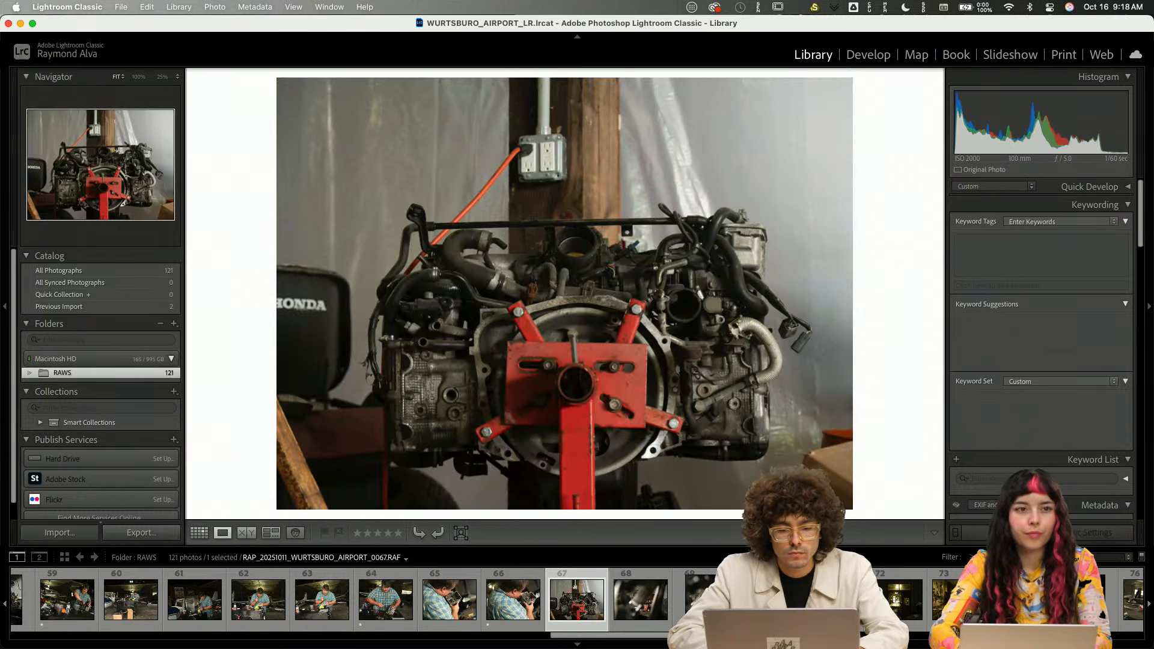
pyautogui.press('Right')
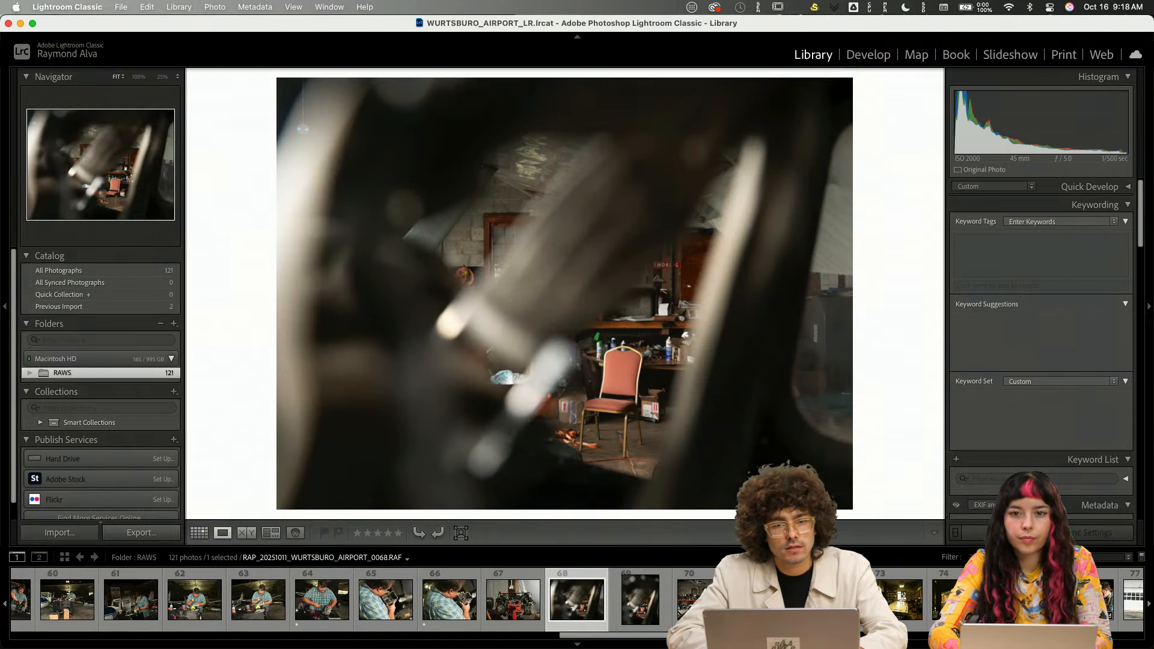
pyautogui.press('Right')
pyautogui.press('Right')
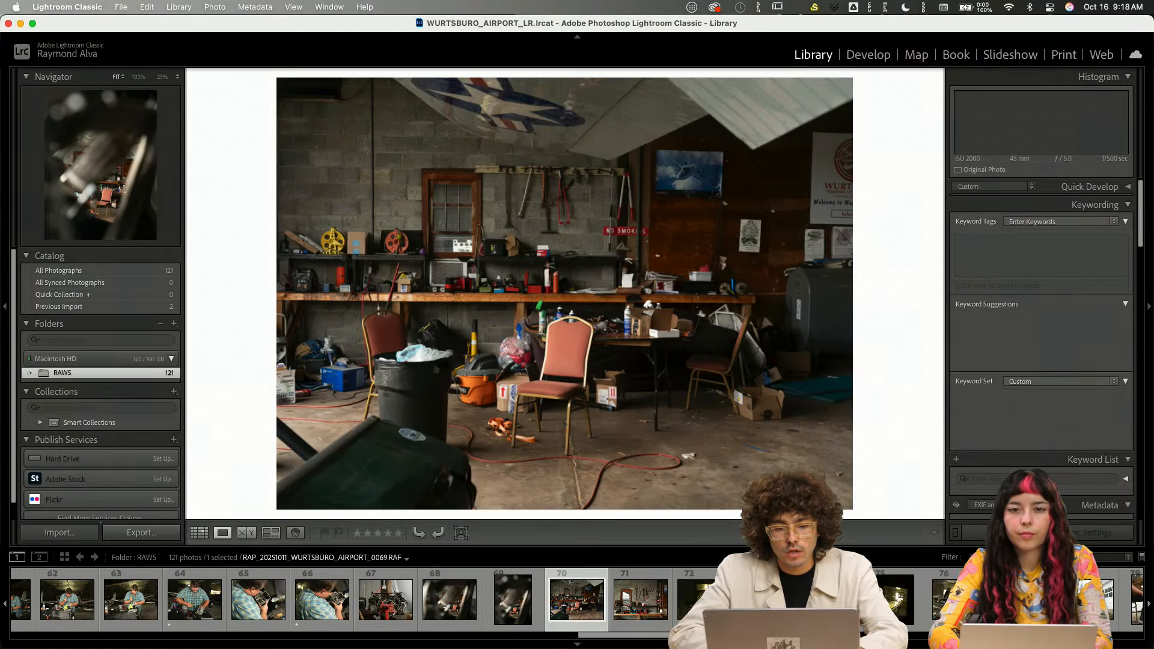
pyautogui.press('1')
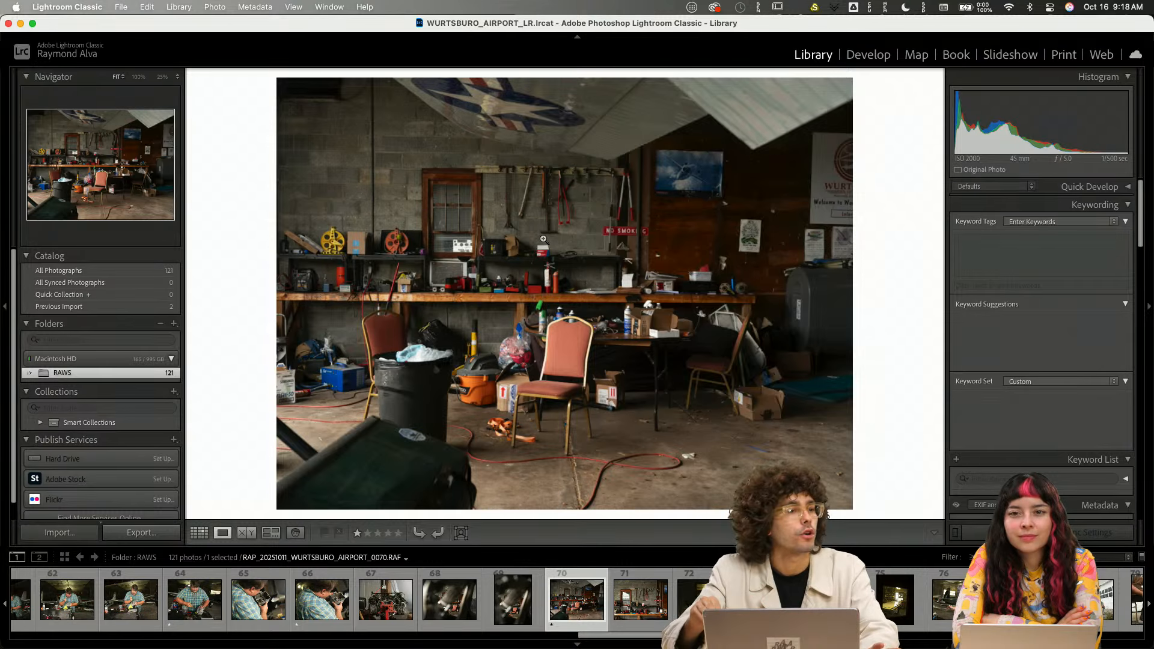
pyautogui.press('Right')
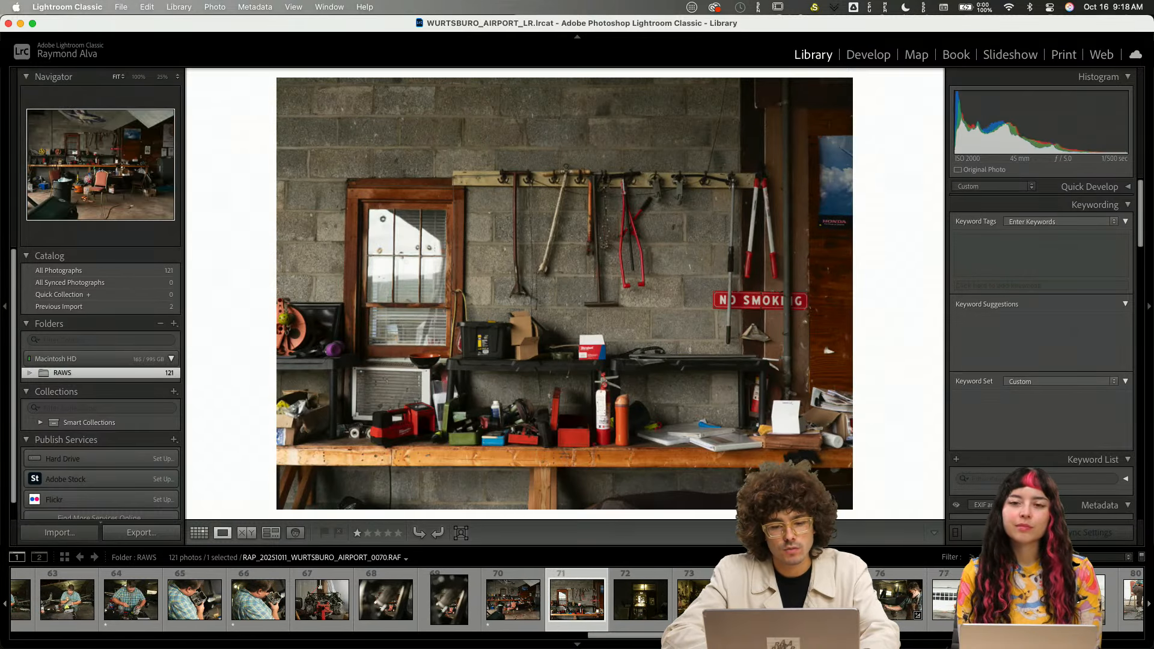
pyautogui.press('Left')
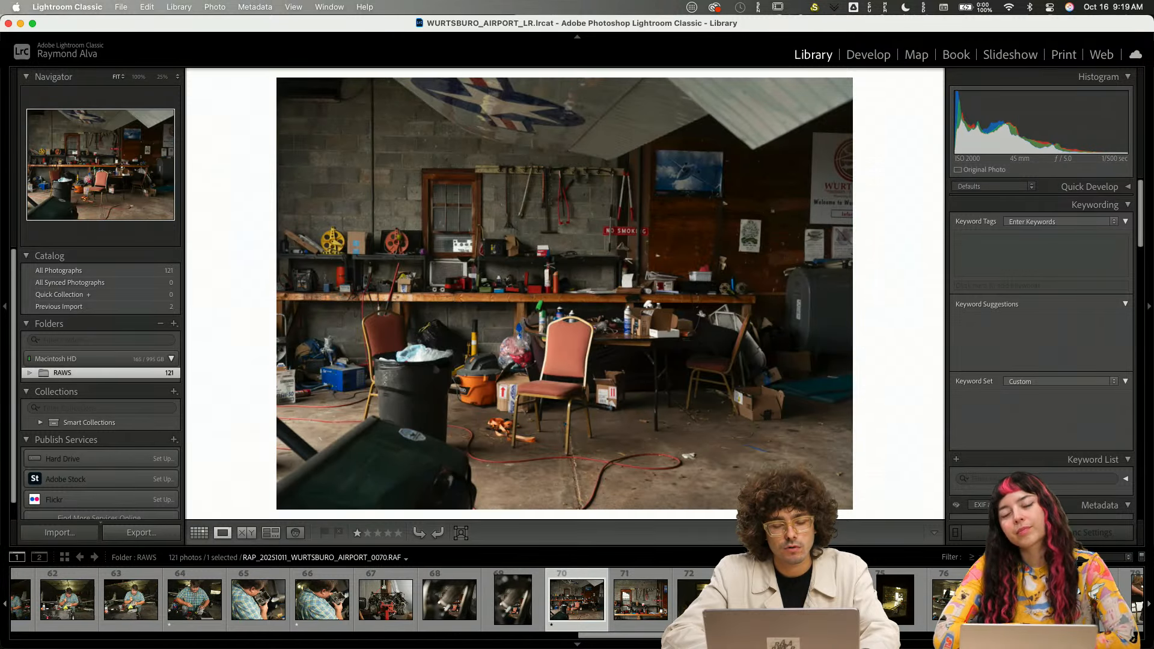
# - Skip photos 71 and 72, rate photo 73, the wing on the workshop table, one star, and compare it with photo 74
pyautogui.press('Right')
pyautogui.press('Right')
pyautogui.press('Right')
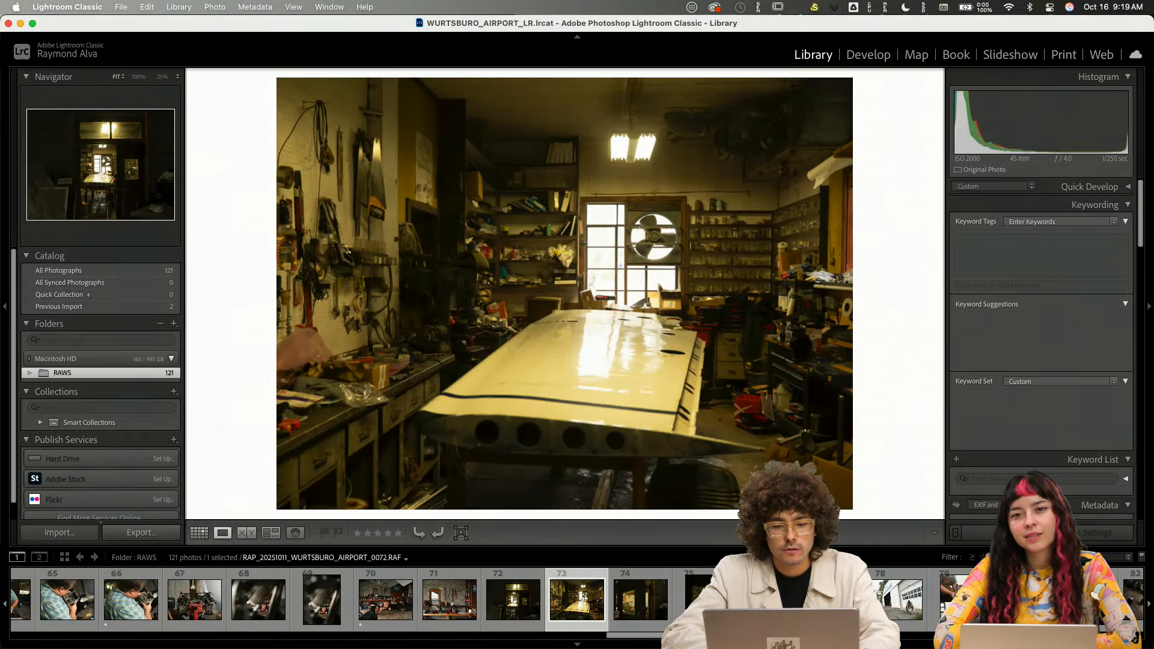
pyautogui.press('1')
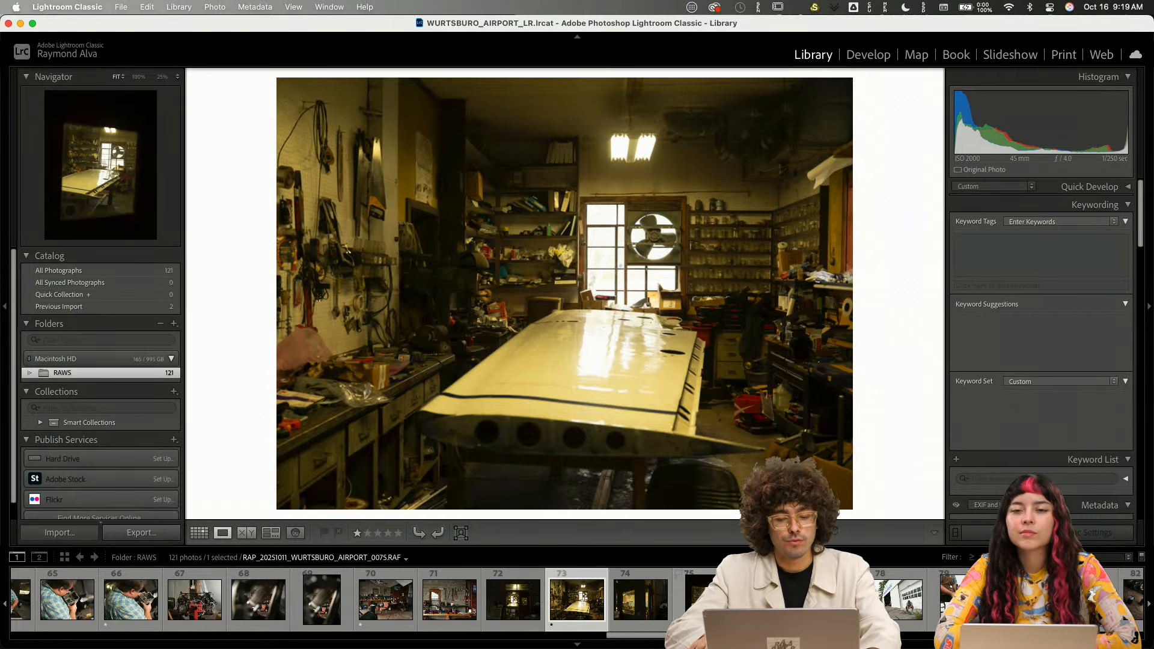
pyautogui.press('Right')
pyautogui.press('Left')
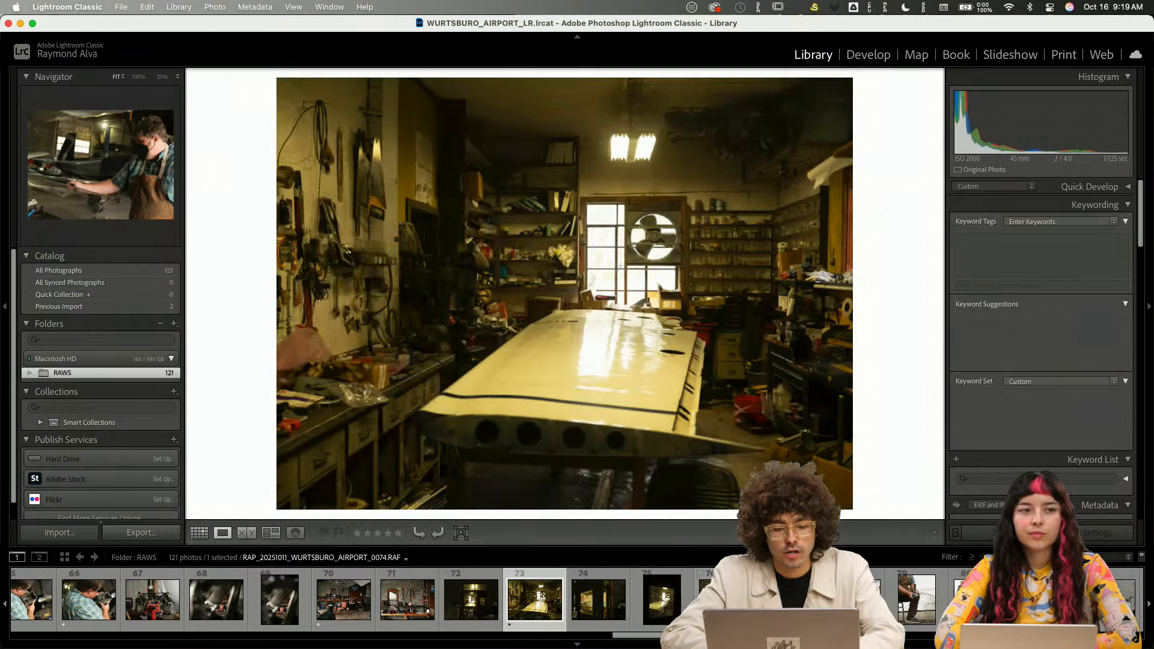
# - Compare photos 74 and 75 taken through the workshop windows, rate photo 75 one star, and reset photo 74 to zero stars
pyautogui.press('Right')
pyautogui.press('1')
pyautogui.press('Right')
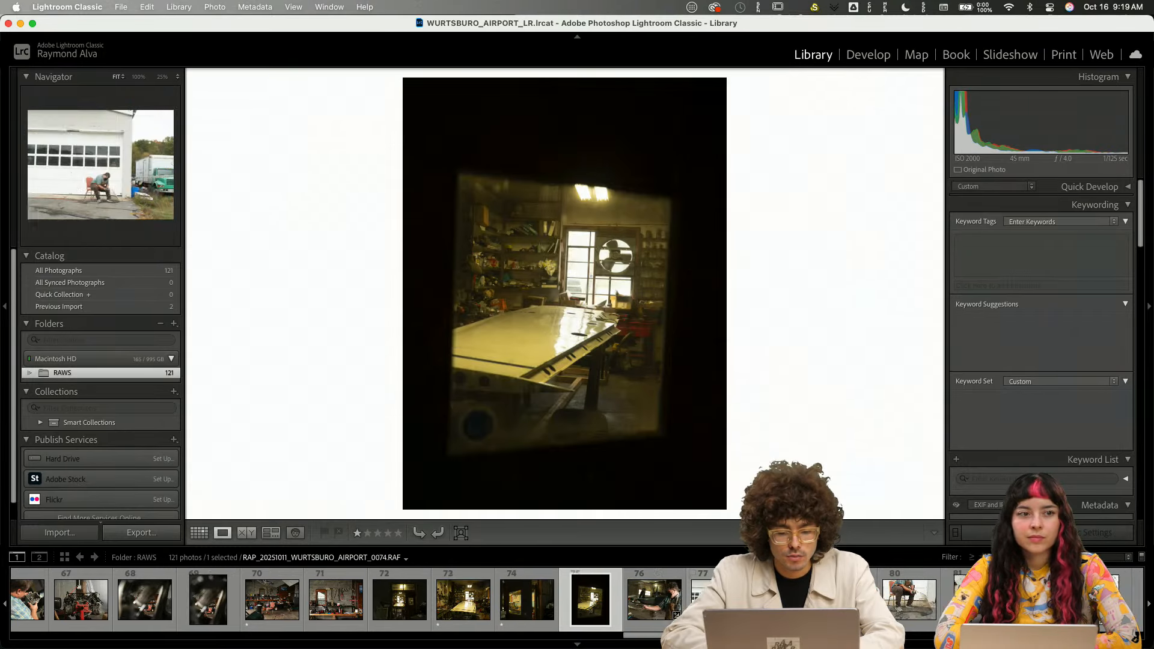
pyautogui.press('1')
pyautogui.press('Right')
pyautogui.press('0')
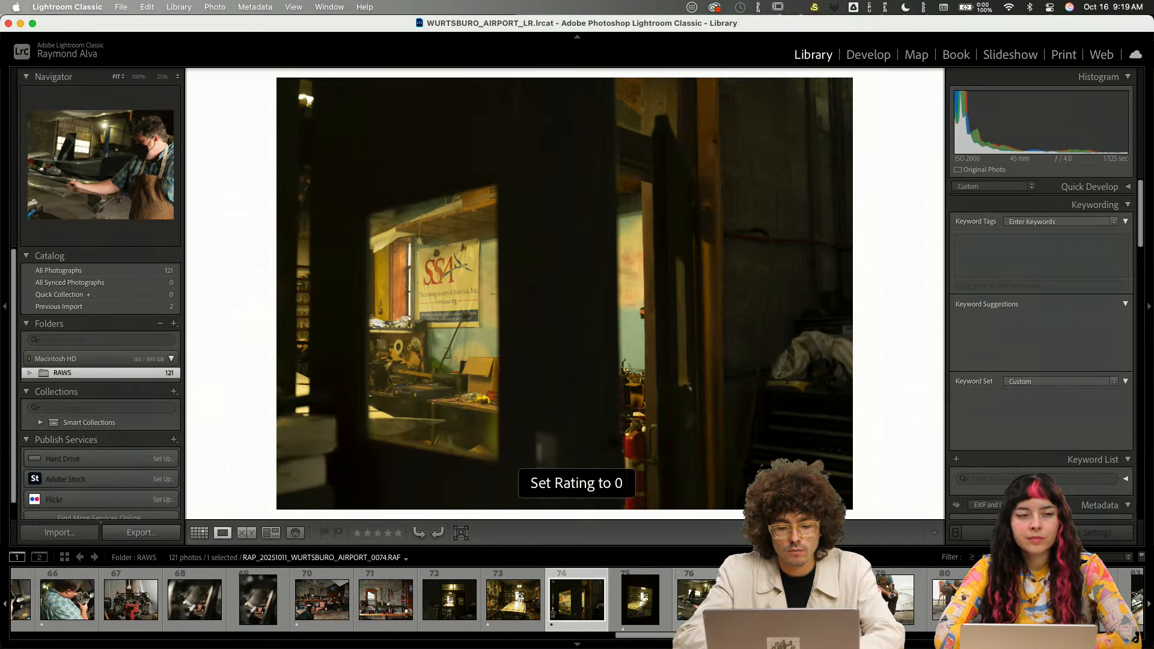
pyautogui.press('Left')
# - Rate photo 76, the masked man in the brown apron, one star and check it against the following frame
pyautogui.press('Right')
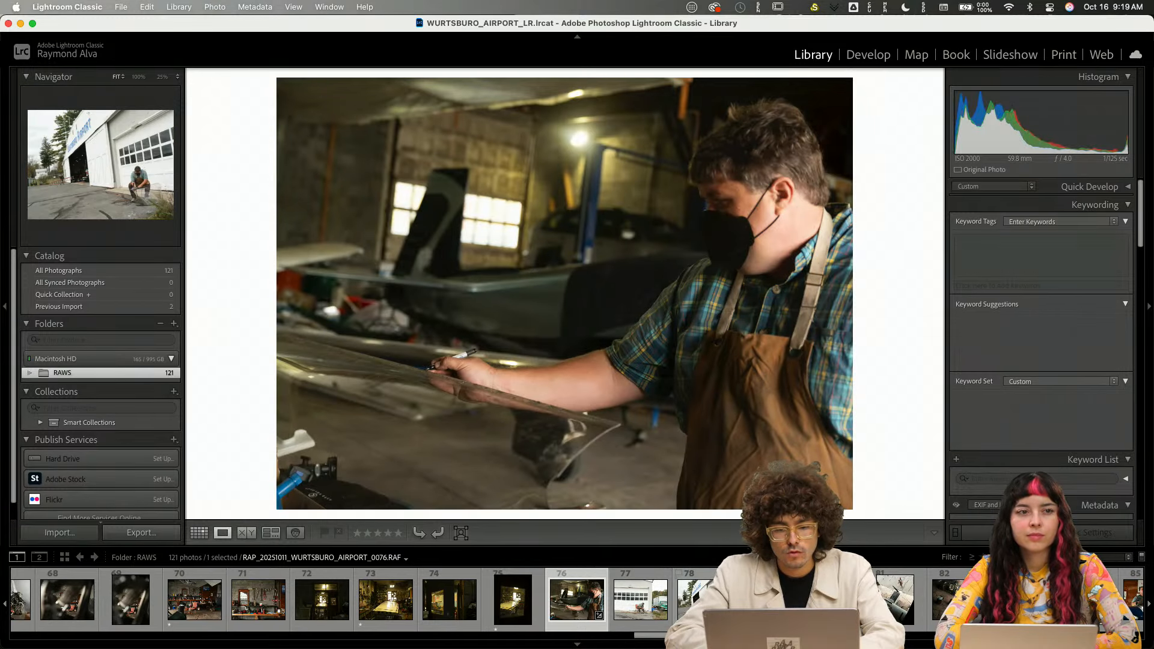
pyautogui.press('1')
pyautogui.press('Right')
pyautogui.press('Left')
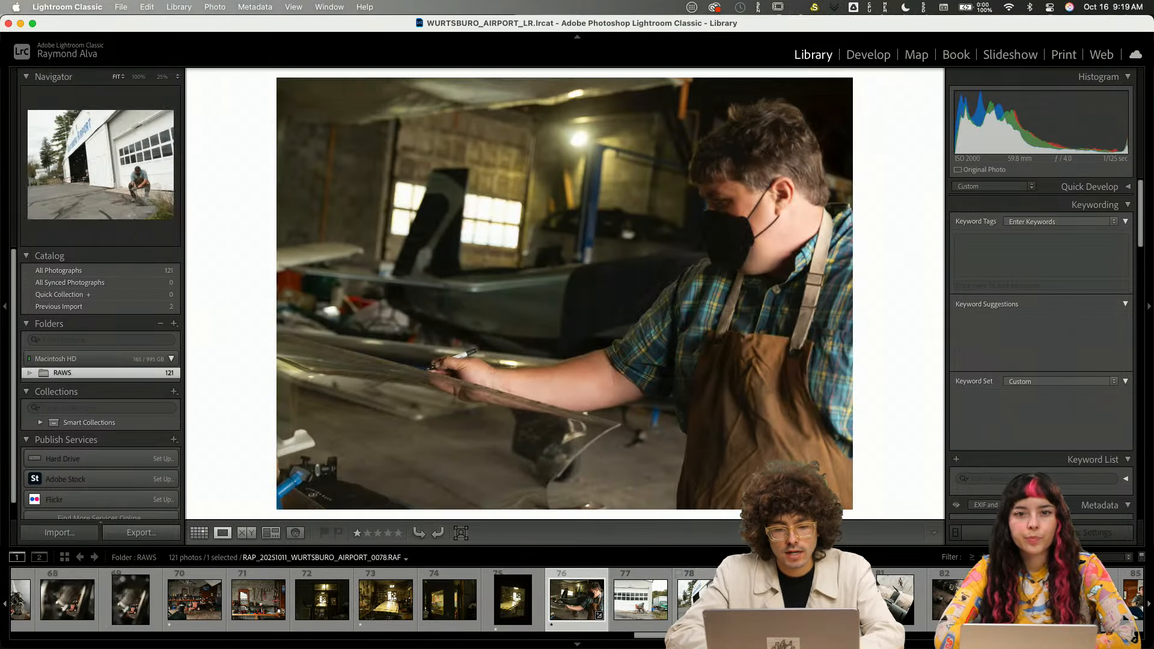
# - Compare the frames after photo 76 and rate photo 78, the angled view of the Wurtsboro Airport hangar, one star
pyautogui.press('Right')
pyautogui.press('Right')
pyautogui.press('Right')
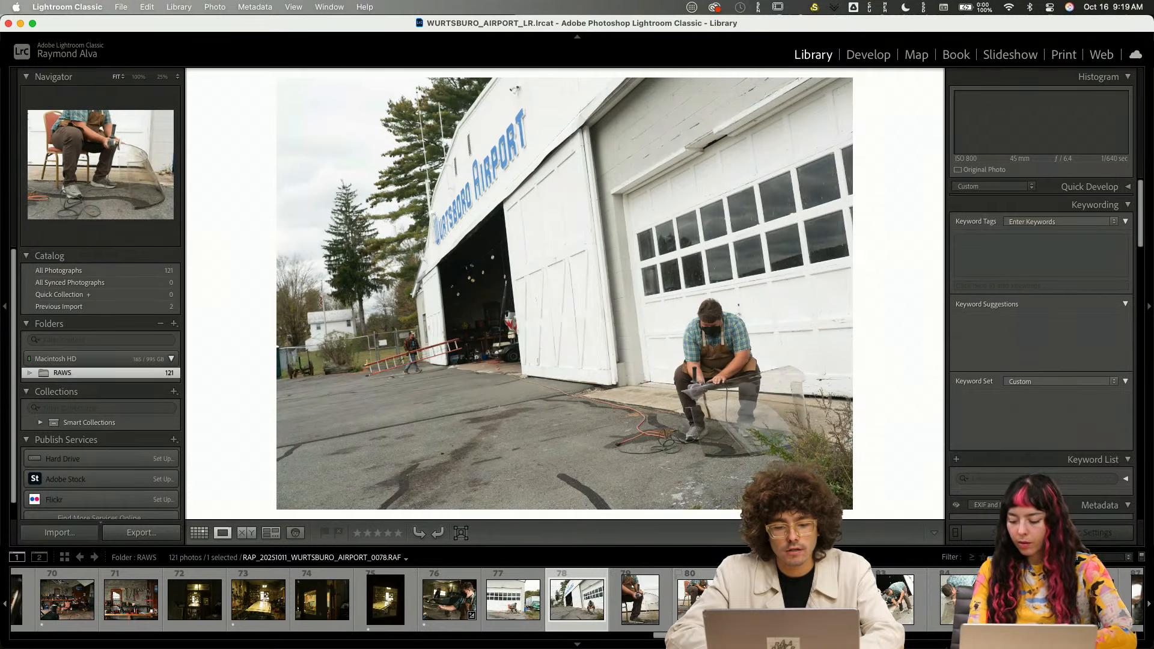
pyautogui.press('Left')
pyautogui.press('1')
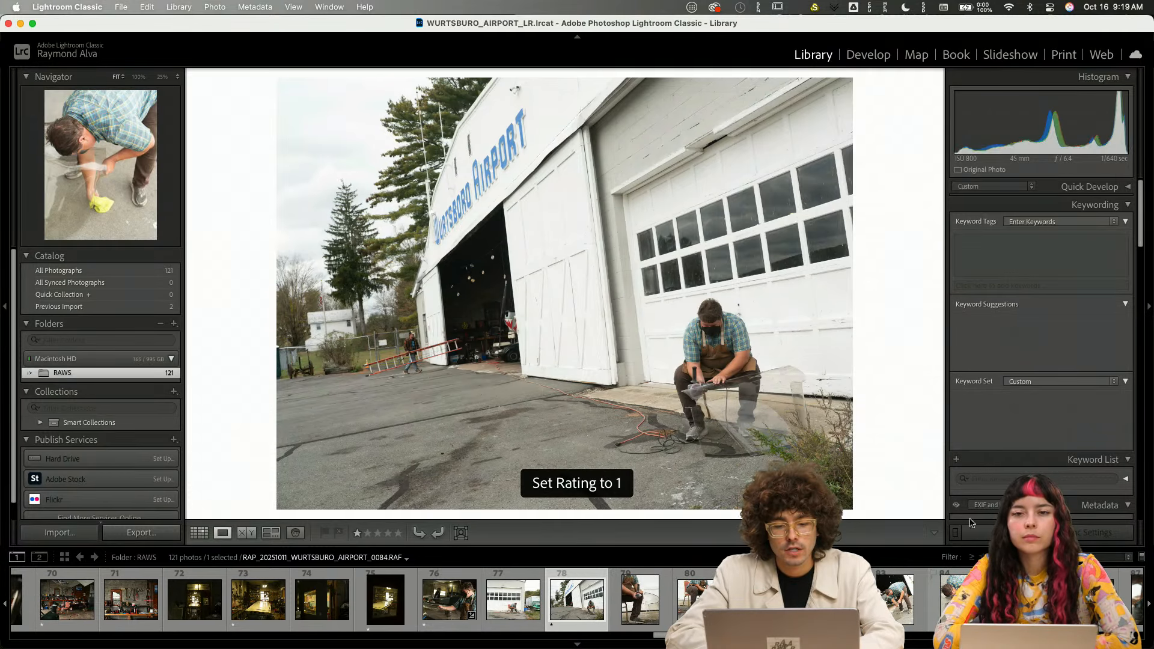
# - Skip photo 79, compare photos 80 and 81, and rate photo 80, the seated man polishing the windshield, one star
pyautogui.press('Right')
pyautogui.press('Right')
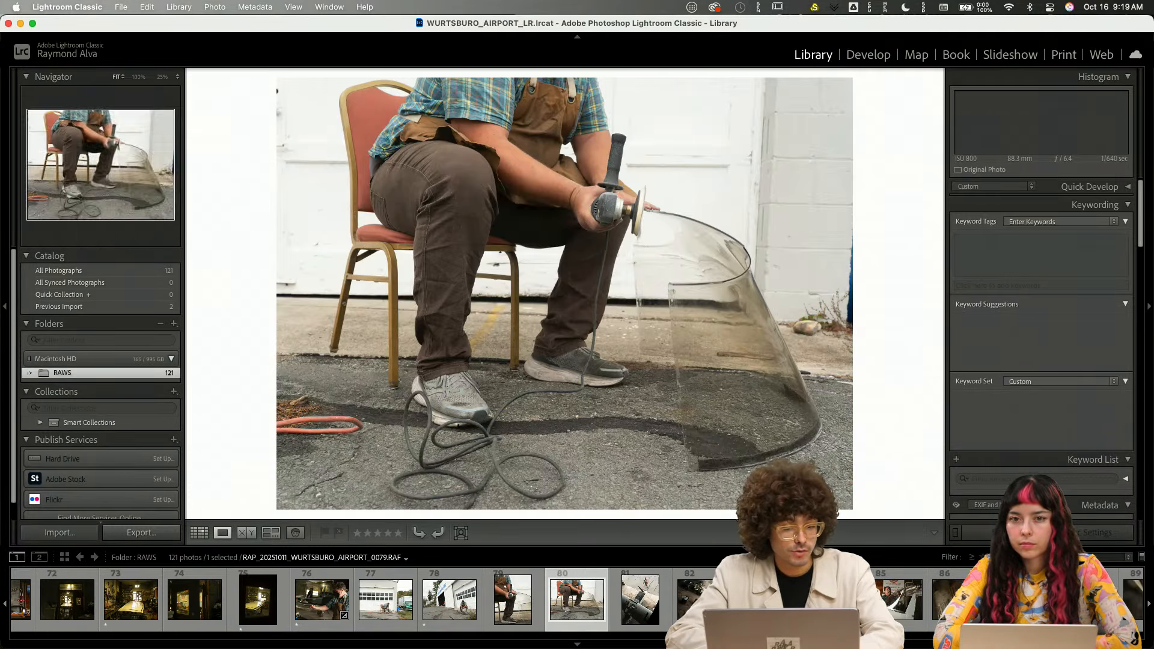
pyautogui.press('Right')
pyautogui.press('Left')
pyautogui.press('1')
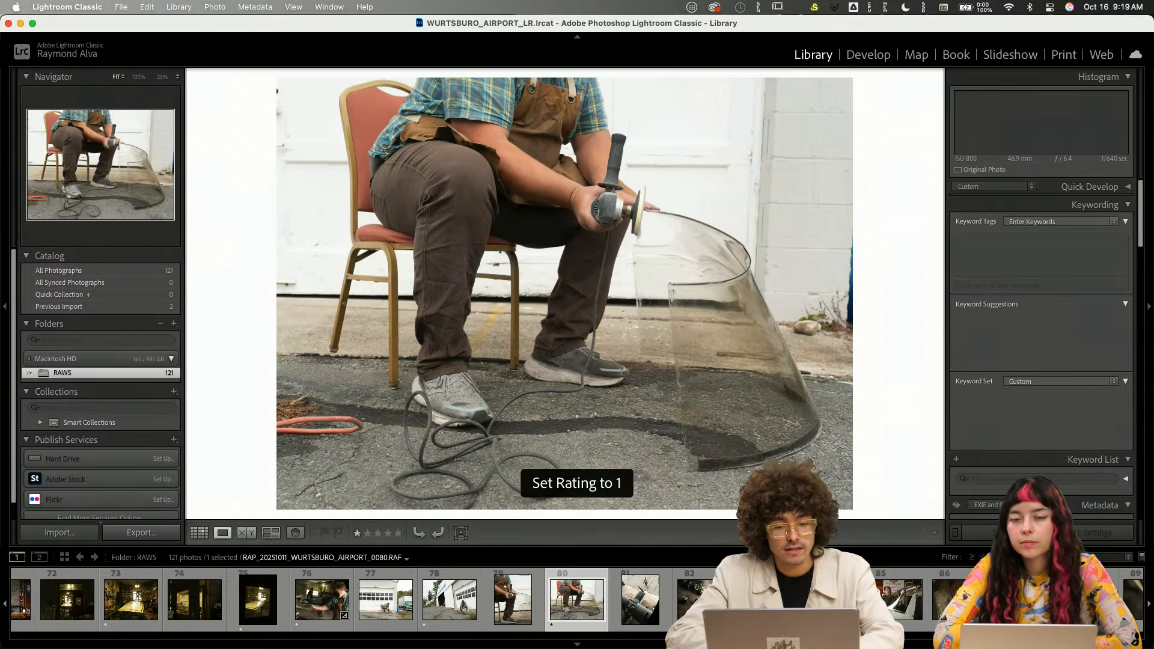
# - Compare photo 81, the overhead view of the airplane, with photo 82 and rate photo 81 one star
pyautogui.press('Right')
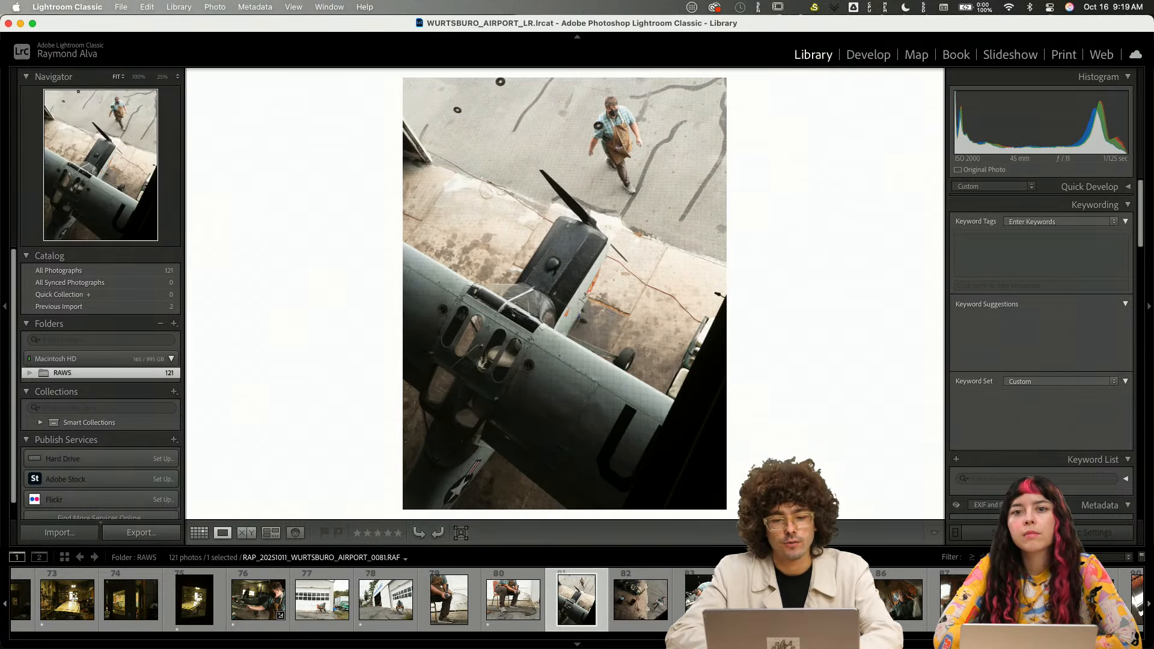
pyautogui.press('Right')
pyautogui.press('Left')
pyautogui.press('1')
# - Compare photos 82 to 85 and rate photo 84, the man bending down with the yellow cloth, one star
pyautogui.press('Right')
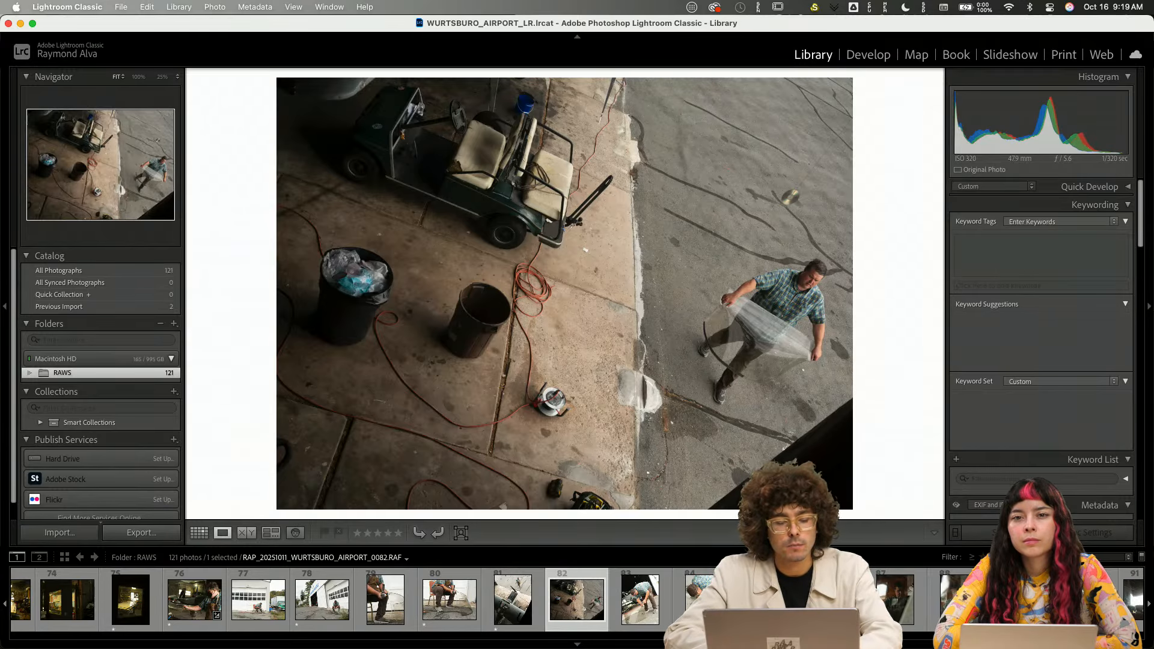
pyautogui.press('Right')
pyautogui.press('Left')
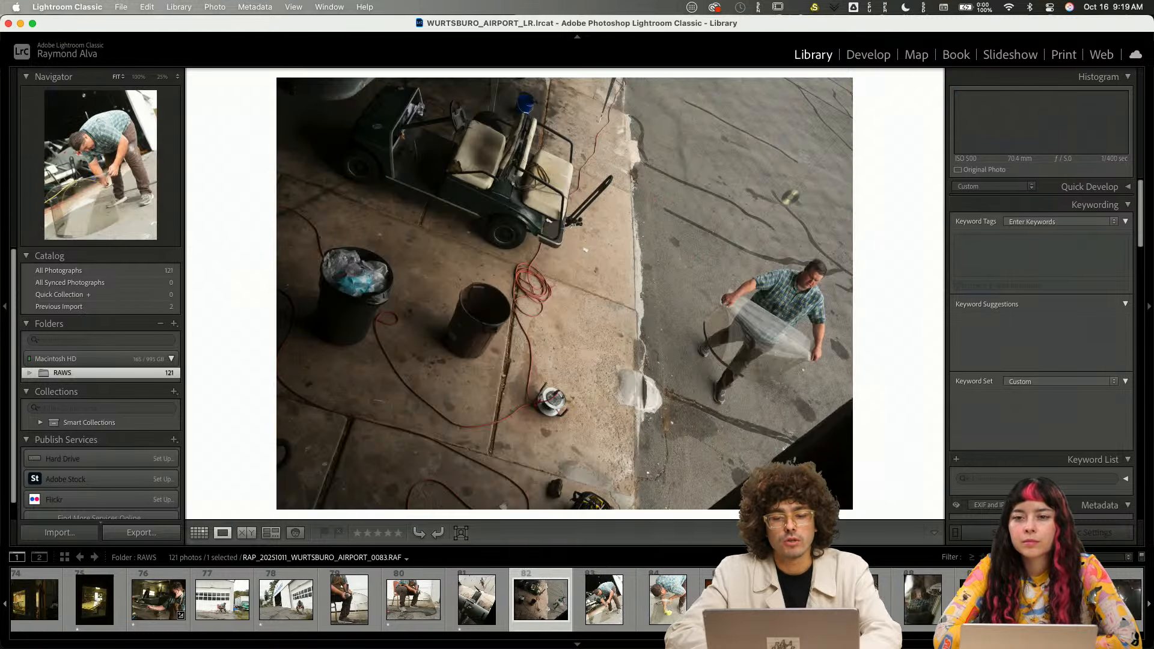
pyautogui.press('Right')
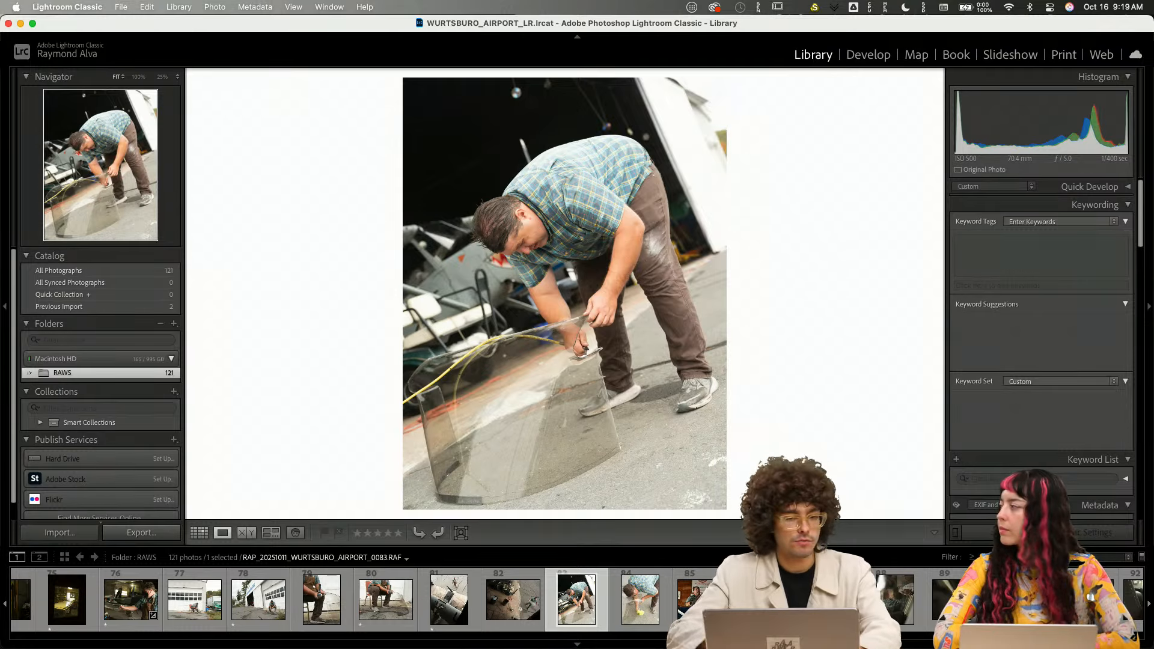
pyautogui.press('Right')
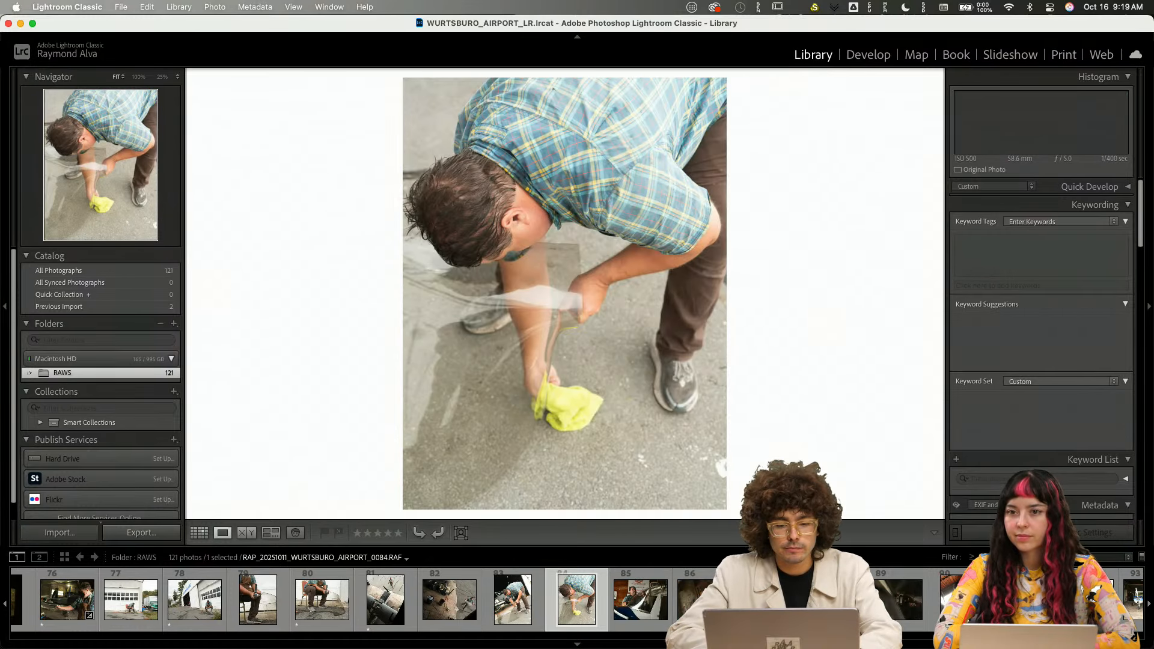
pyautogui.press('Right')
pyautogui.press('Left')
pyautogui.press('1')
# - Skip photos 85 and 87, and rate photos 86 and 88, the man seen through the aircraft glass, one star each
pyautogui.press('Right')
pyautogui.press('Right')
pyautogui.press('Right')
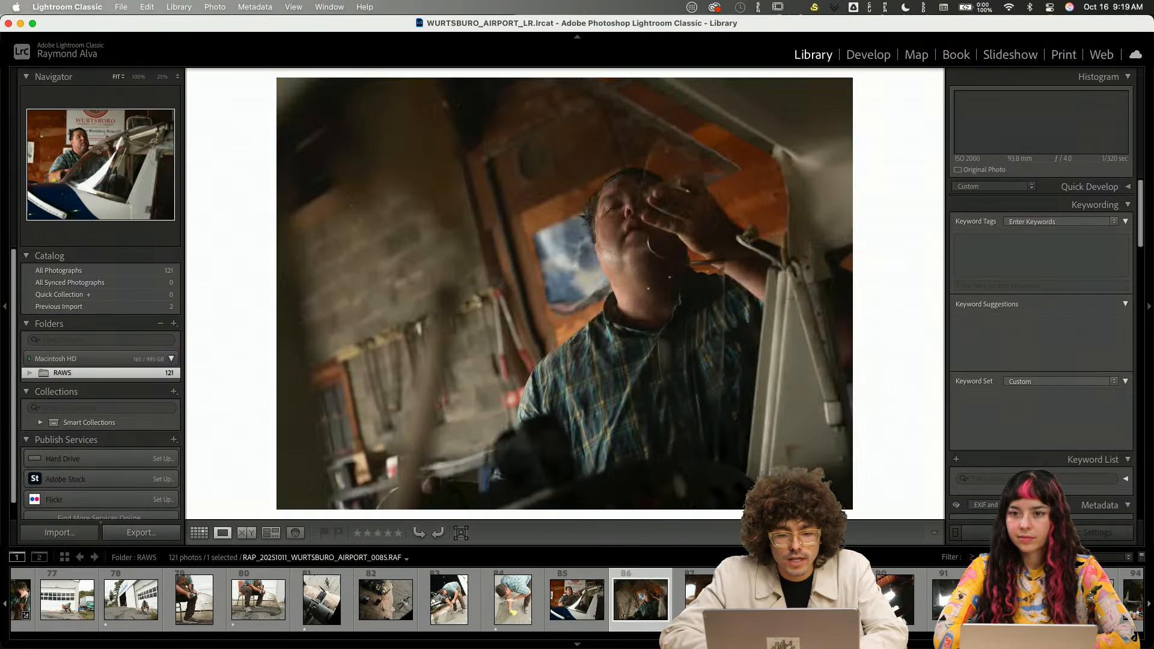
pyautogui.press('1')
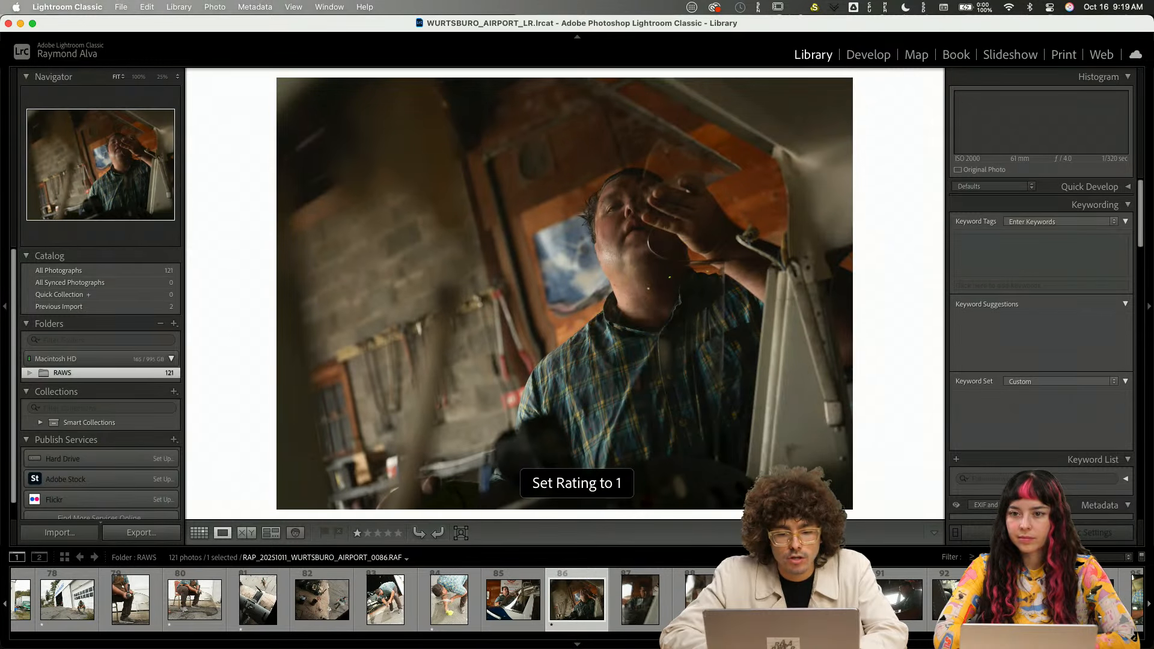
pyautogui.press('Right')
pyautogui.press('Right')
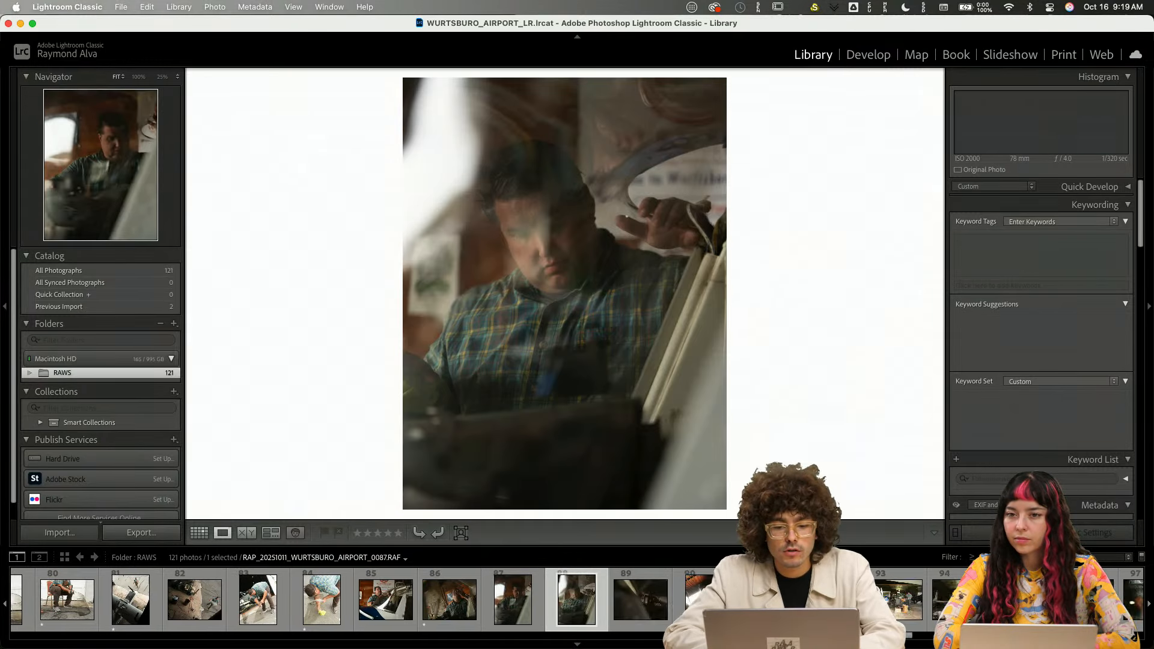
pyautogui.press('1')
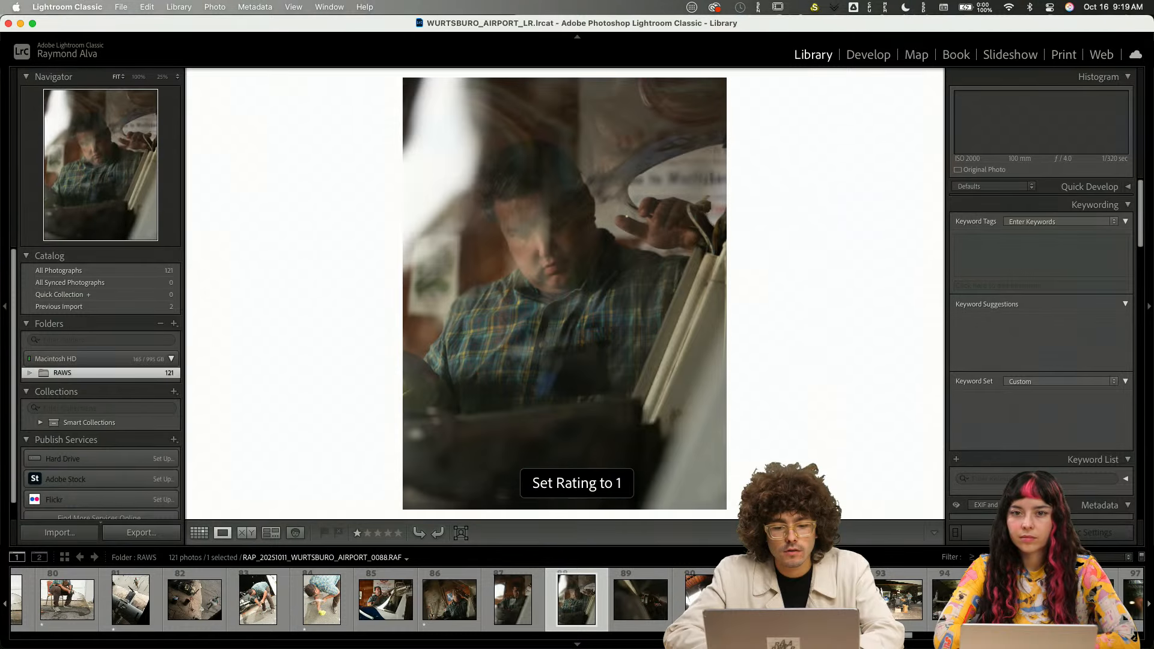
# - Skip photo 89 and rate photo 90, the backlit man beneath the wooden roof, one star
pyautogui.press('Right')
pyautogui.press('Right')
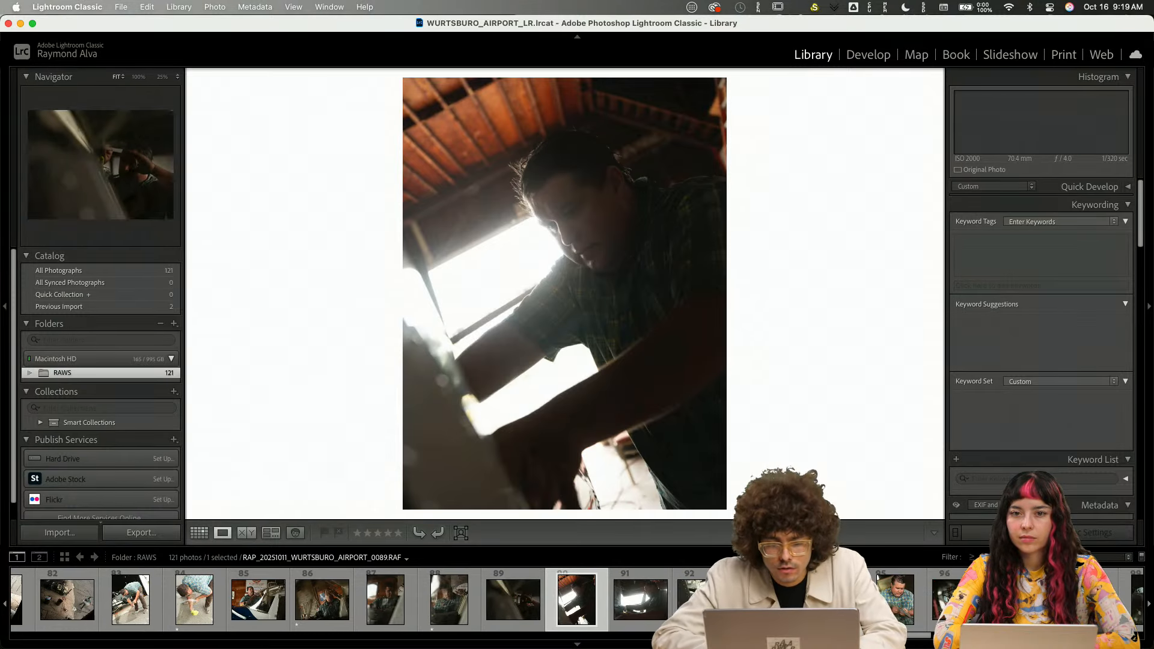
pyautogui.press('Left')
pyautogui.press('1')
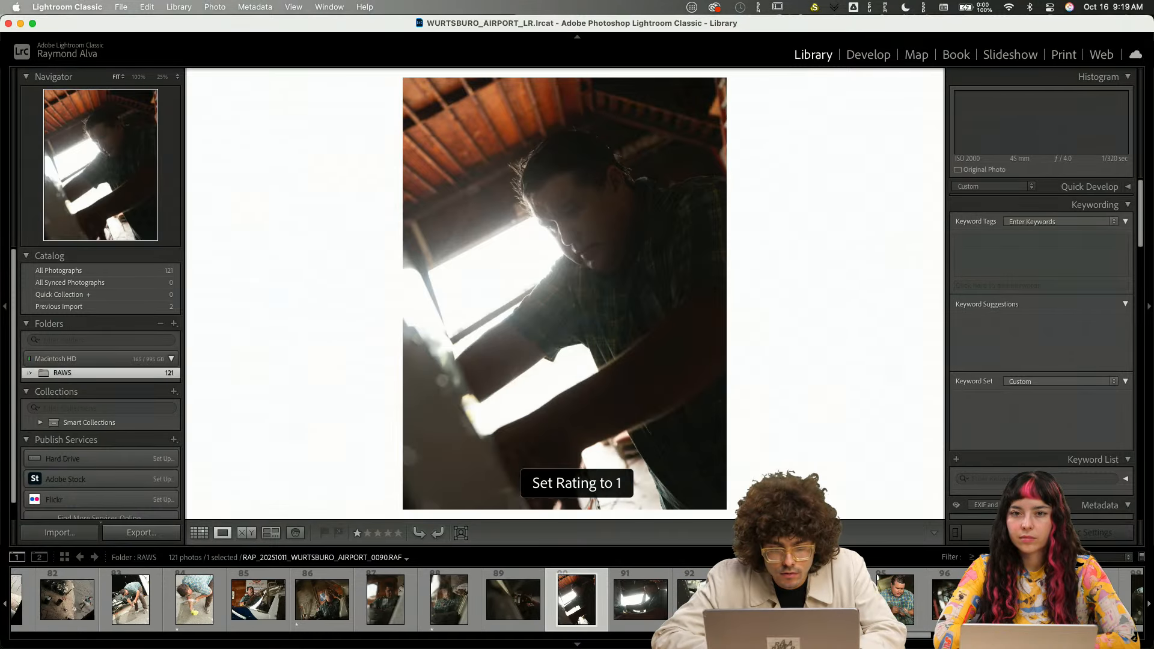
# - Skip photo 91, compare photos 92 and 93, and rate photo 92 one star
pyautogui.press('Right')
pyautogui.press('Right')
pyautogui.press('Right')
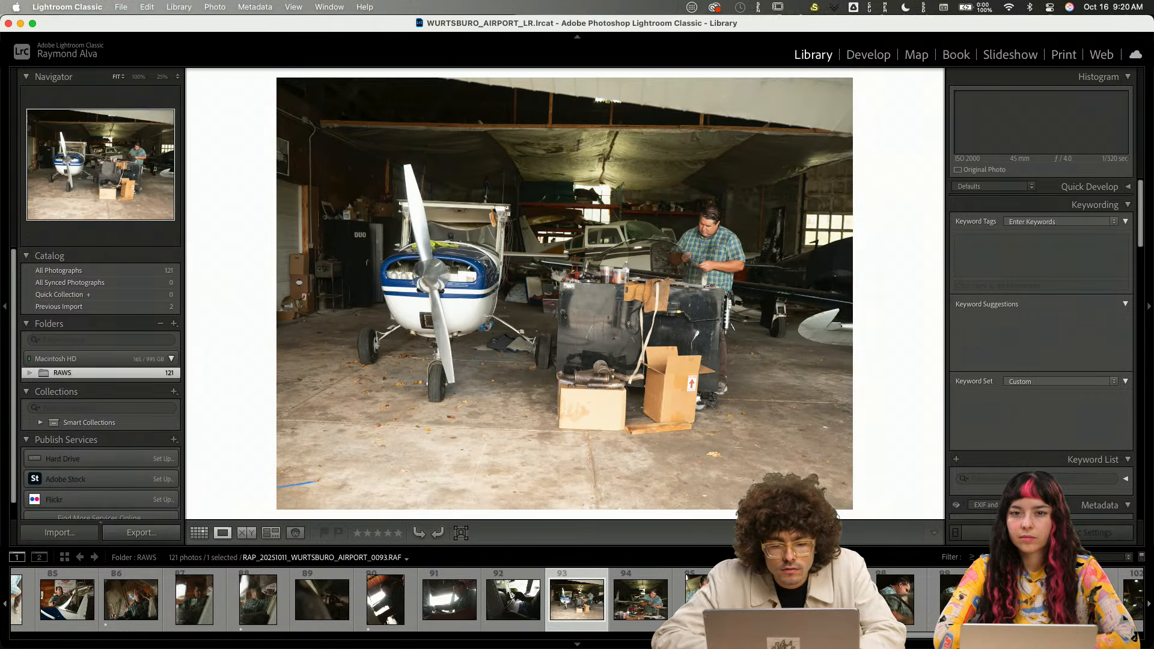
pyautogui.press('Left')
pyautogui.press('1')
# - Skip photo 93 and rate photo 94, the man holding the clear panel at the cluttered workbench, one star
pyautogui.press('Right')
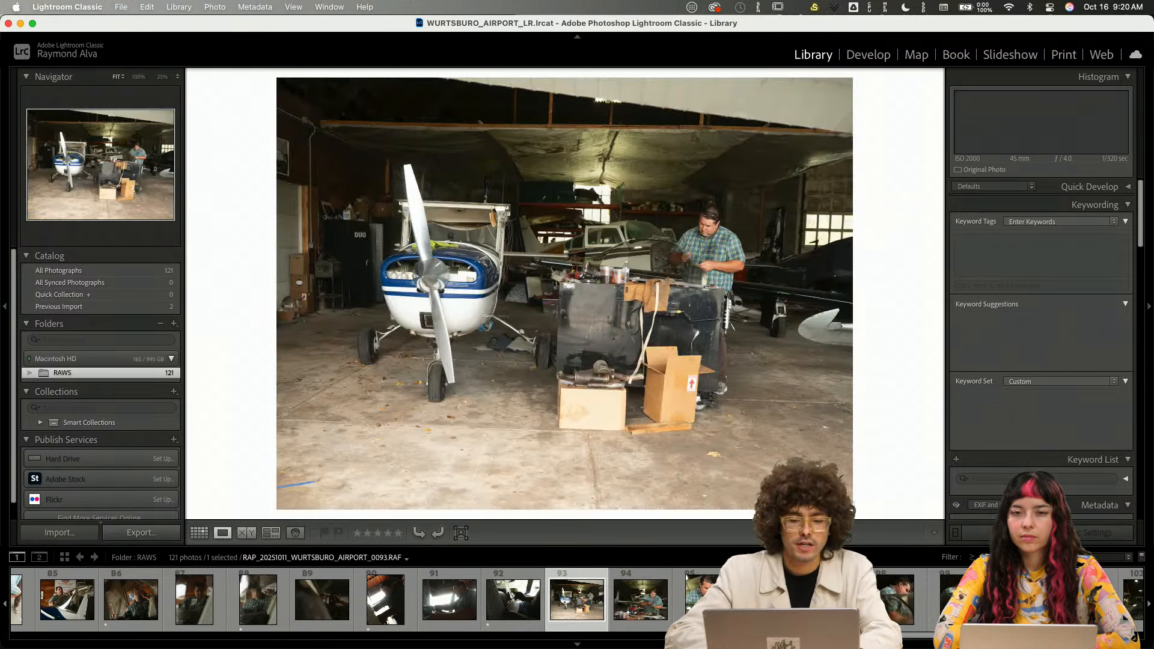
pyautogui.press('Right')
pyautogui.press('1')
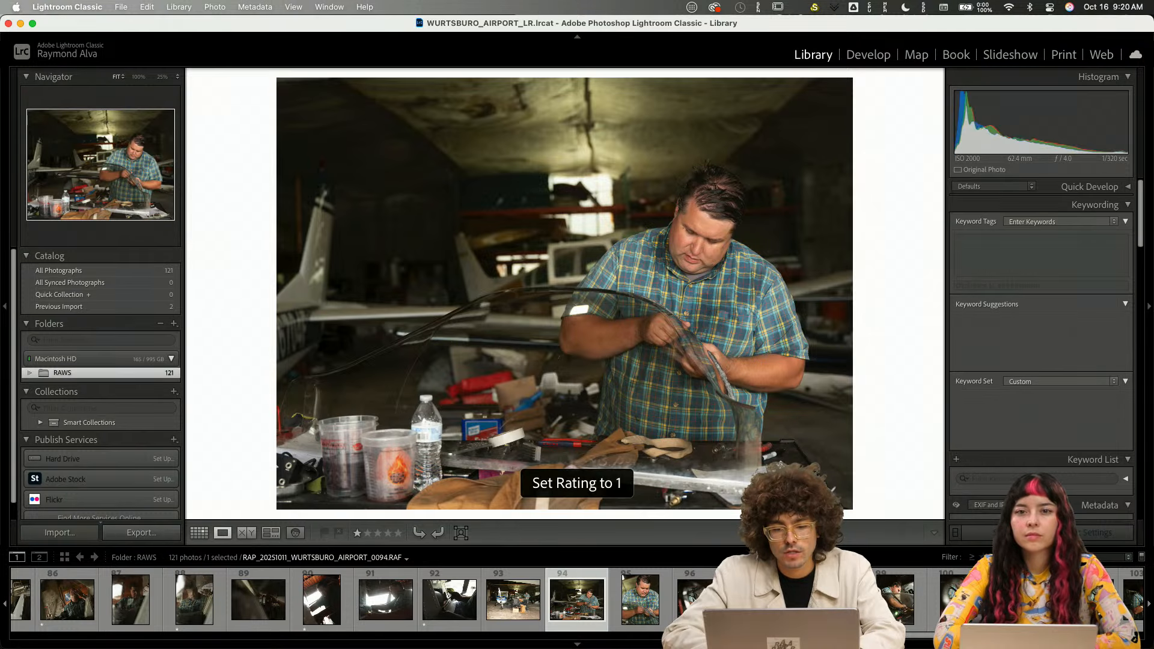
# - Skip photo 95, compare photos 96 and 97, and rate photo 96, the man distorted through the curved plastic, one star
pyautogui.press('Right')
pyautogui.press('Right')
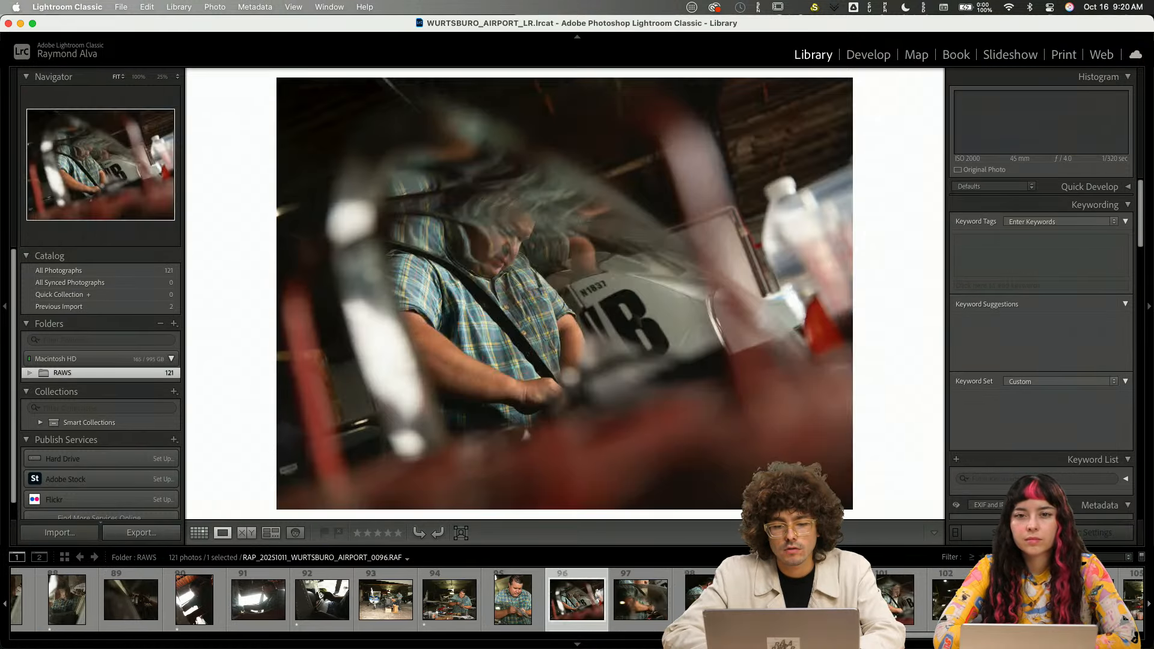
pyautogui.press('Right')
pyautogui.press('Left')
pyautogui.press('1')
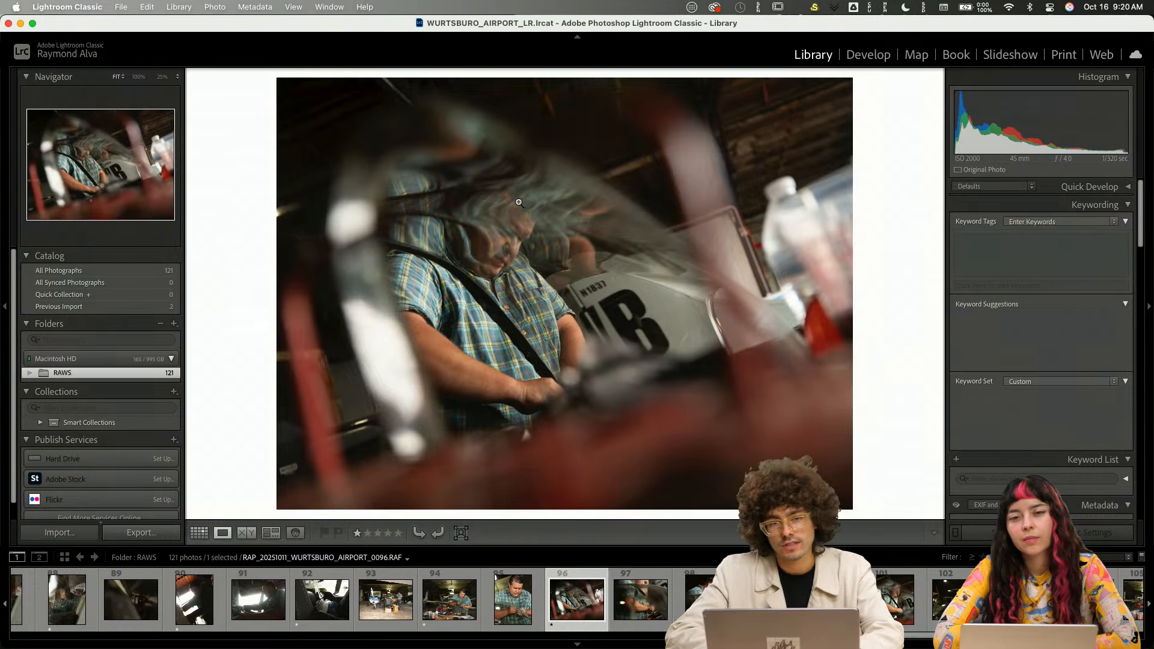
# - Rate photo 98, the close portrait of the man behind the plastic, one star and compare it with photos 97 and 99
pyautogui.press('Right')
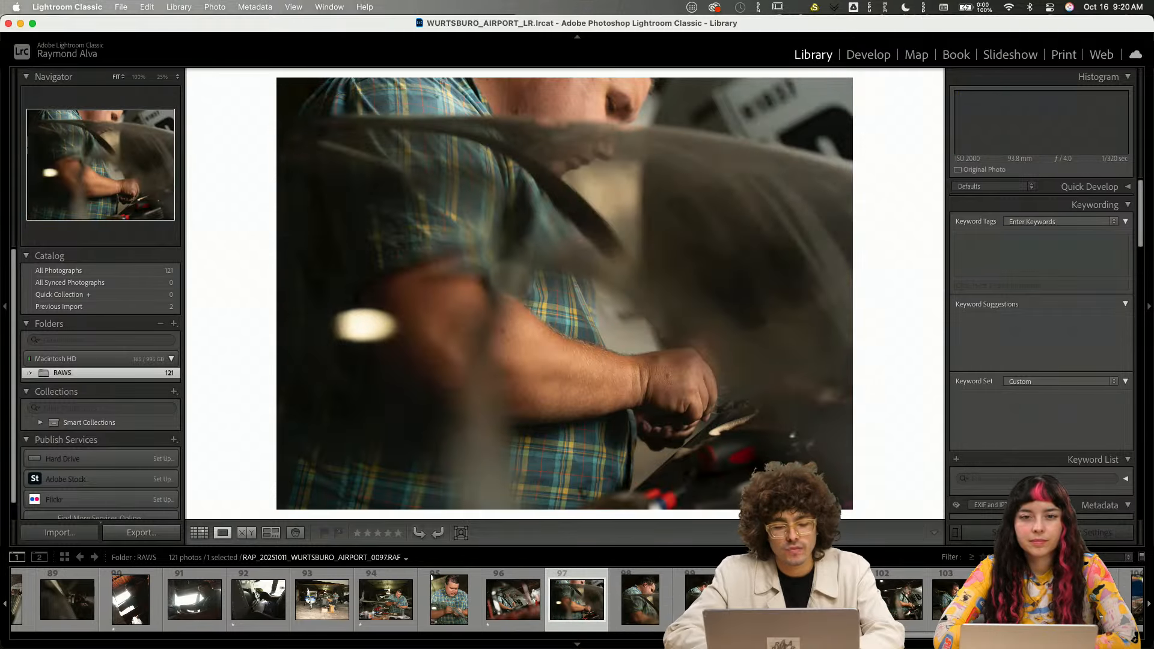
pyautogui.press('Right')
pyautogui.press('1')
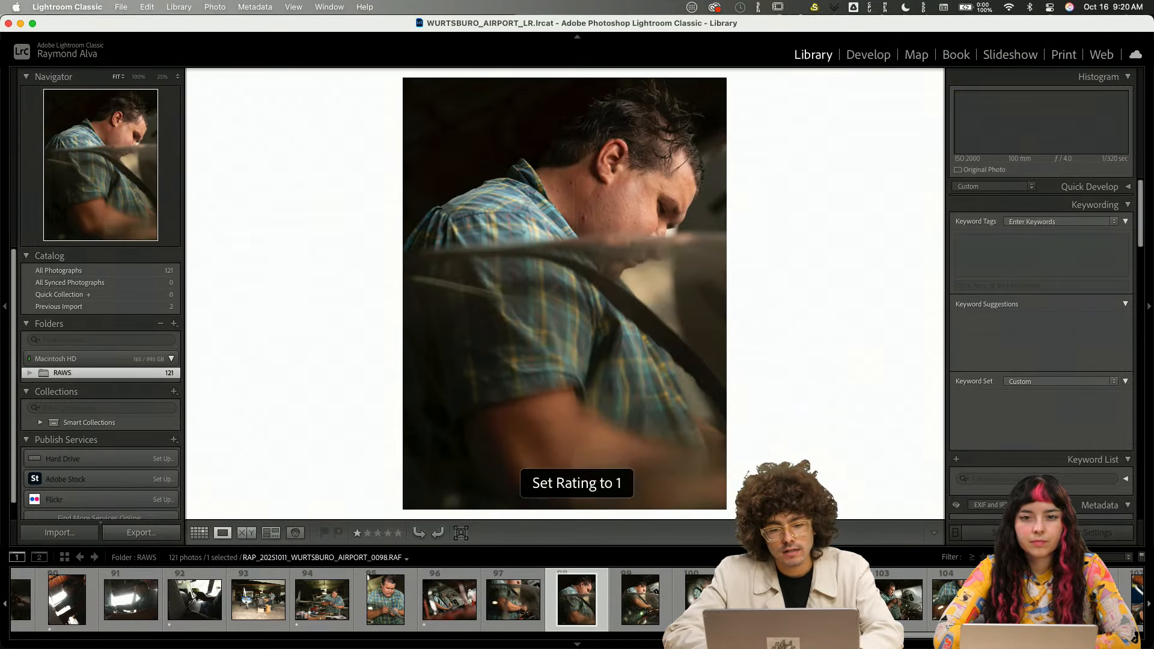
pyautogui.press('Left')
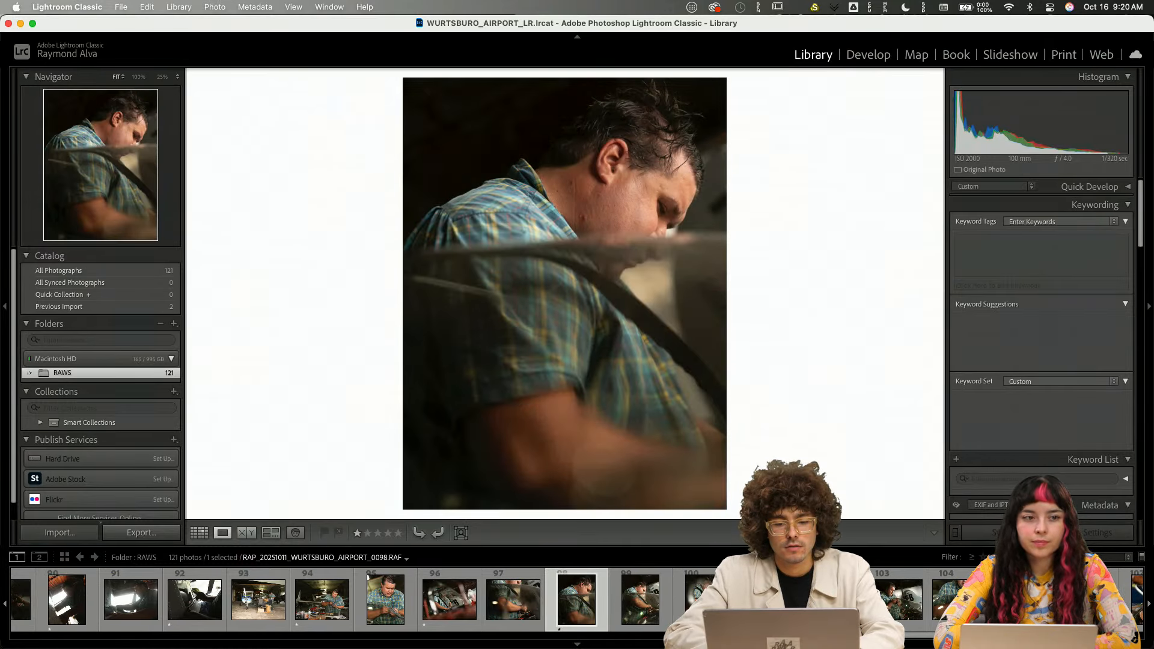
pyautogui.press('Right')
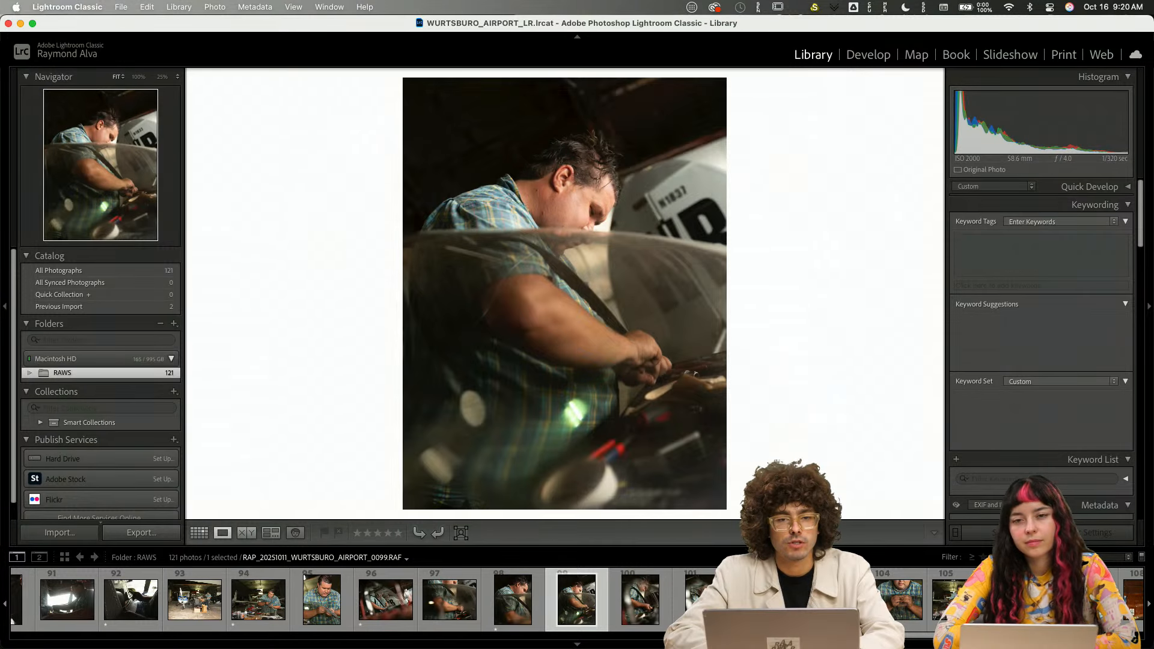
pyautogui.press('Left')
pyautogui.press('Right')
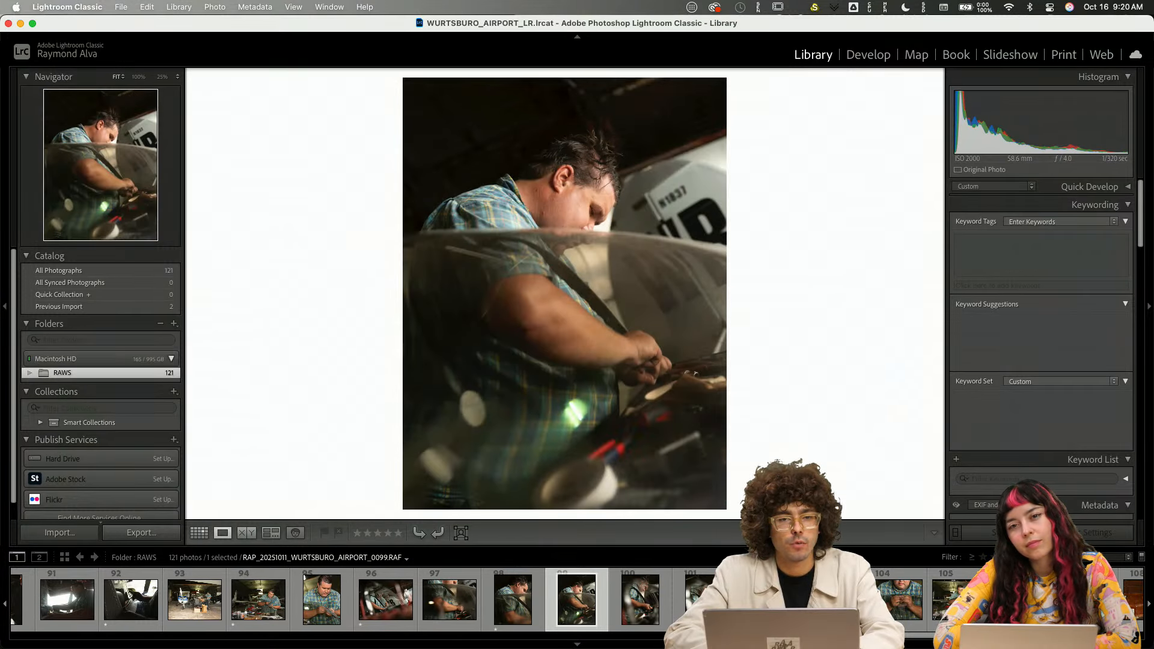
# - Reset photo 98 to zero stars and rate photo 99, the wider portrait behind the clear windshield, one star
pyautogui.press('0')
pyautogui.press('Left')
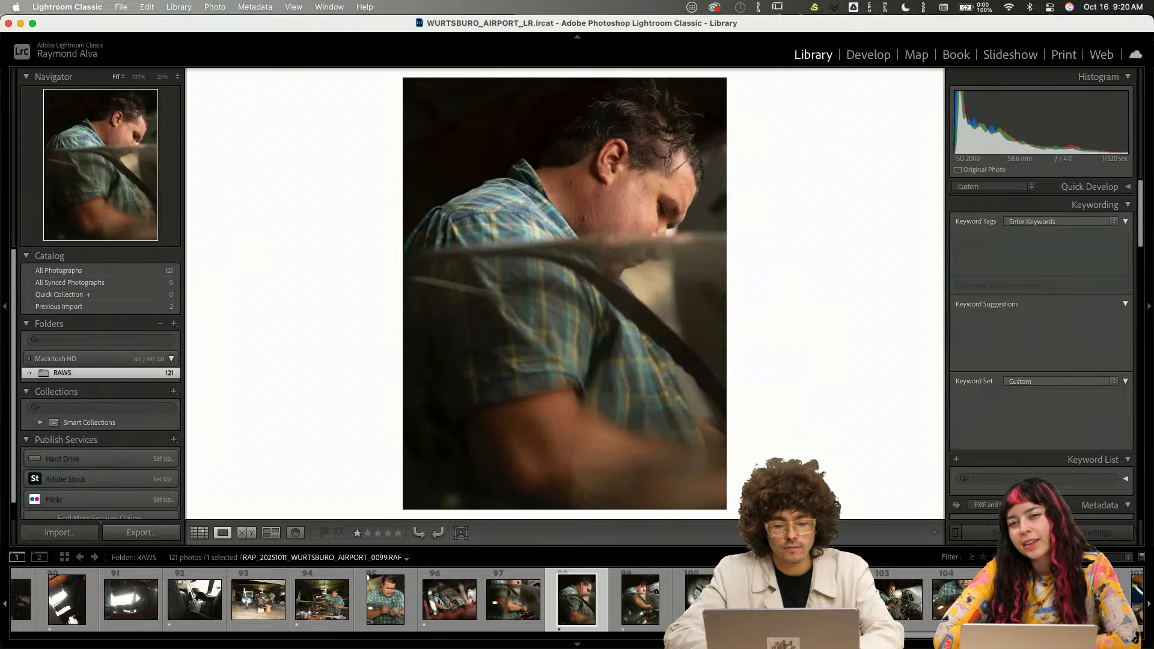
pyautogui.press('0')
pyautogui.press('Right')
pyautogui.press('Left')
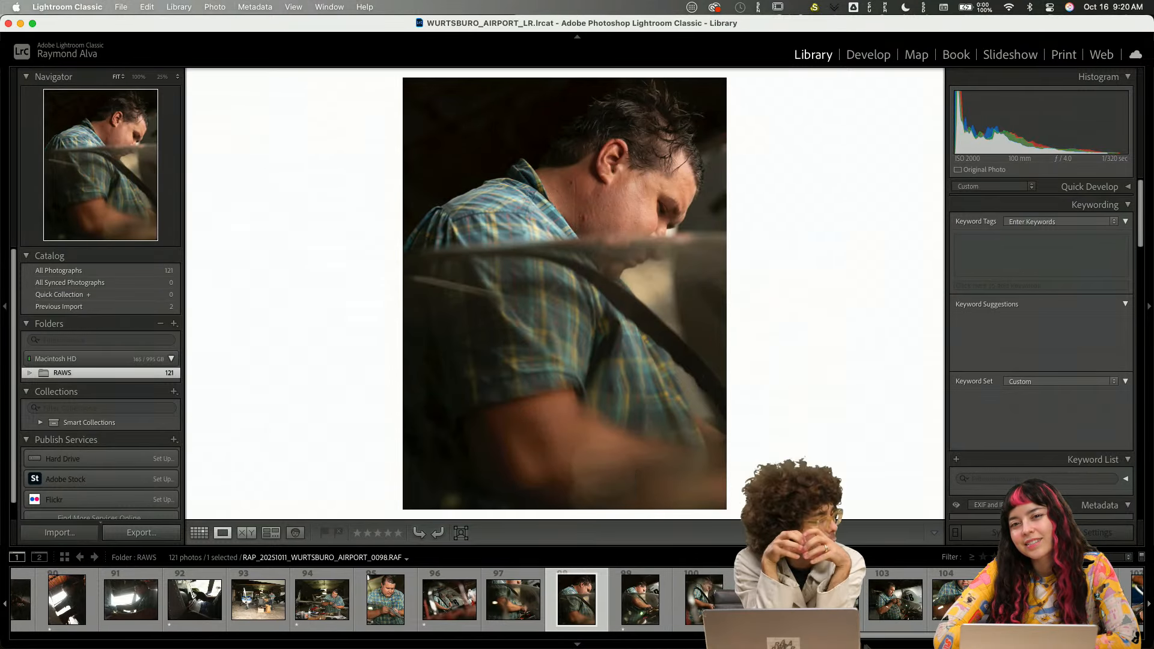
pyautogui.press('Right')
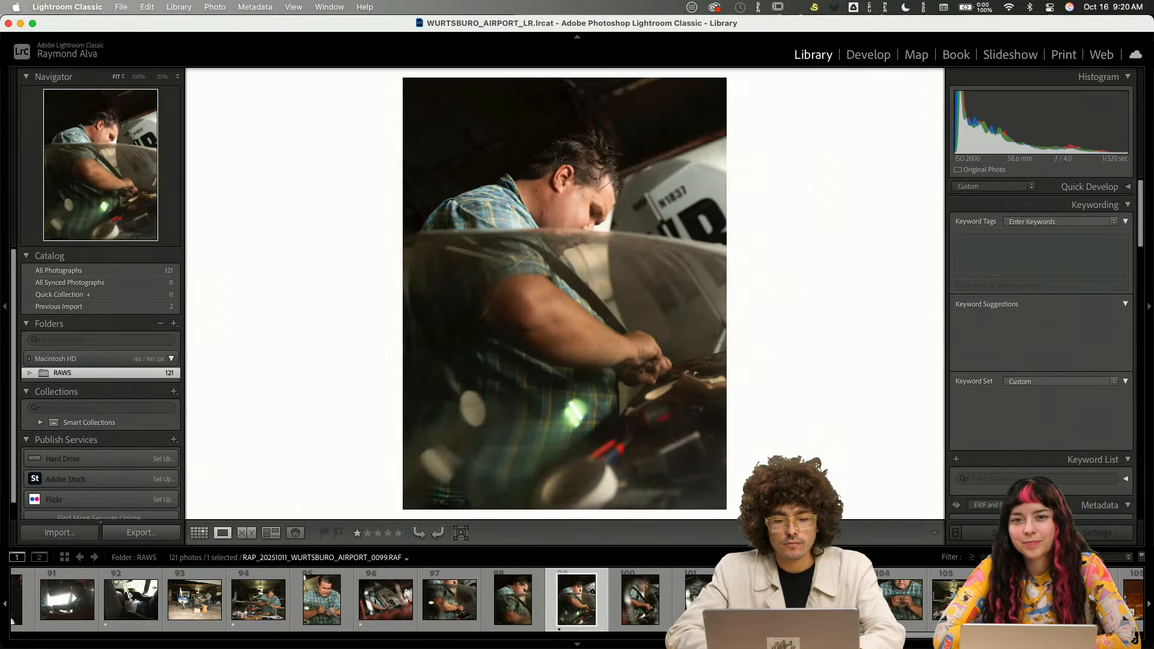
# - Compare photos 99 to 102 and rate photo 102, the horizontal view with the large WB lettering, one star
pyautogui.press('Right')
pyautogui.press('Left')
pyautogui.press('Right')
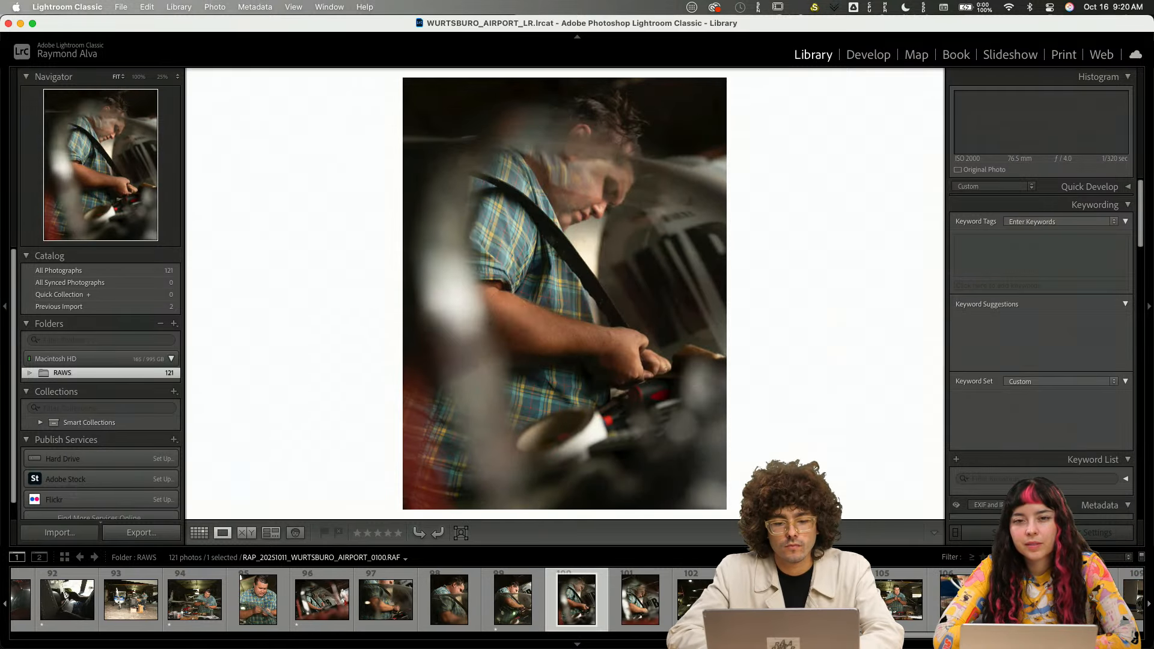
pyautogui.press('Right')
pyautogui.press('Right')
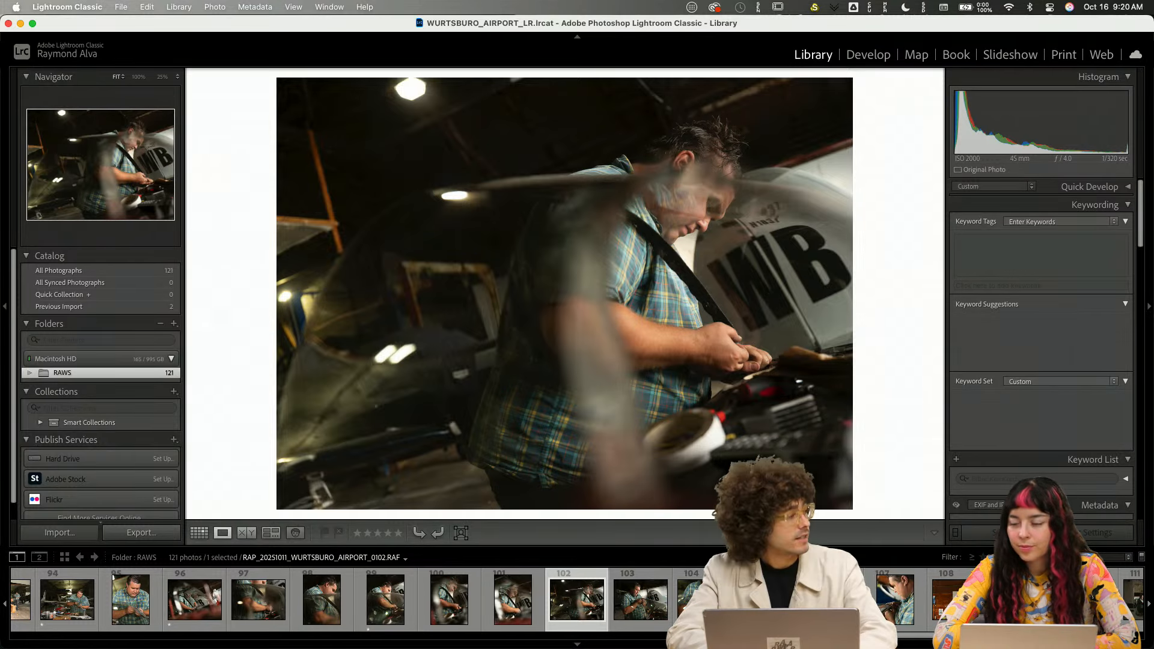
pyautogui.press('Left')
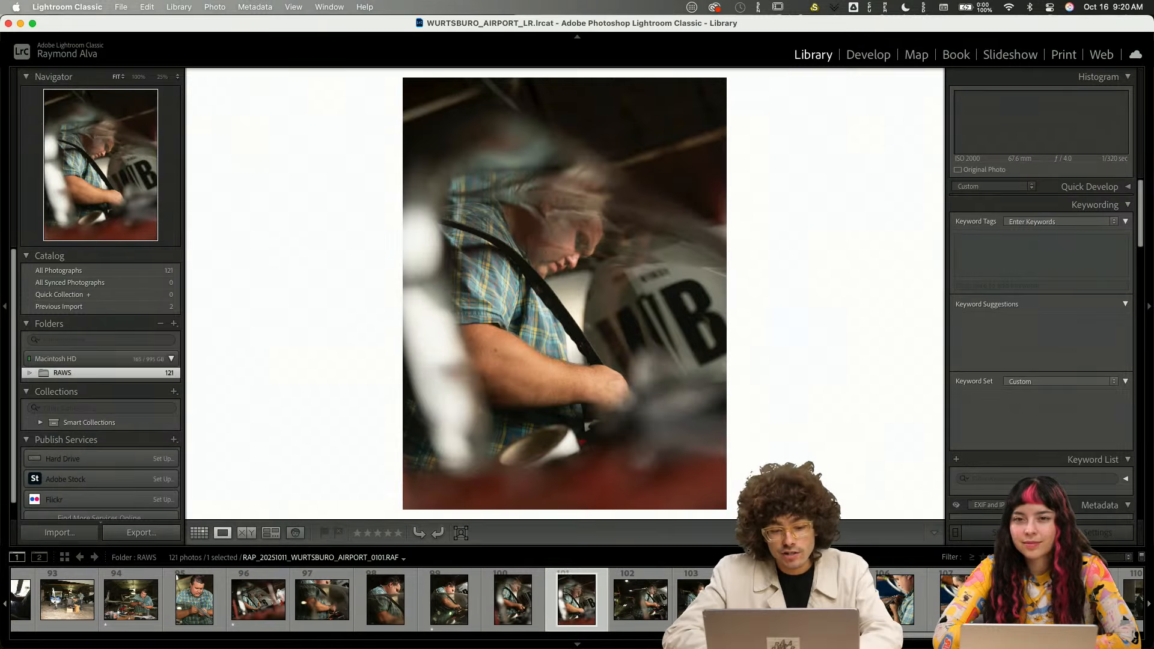
pyautogui.press('Right')
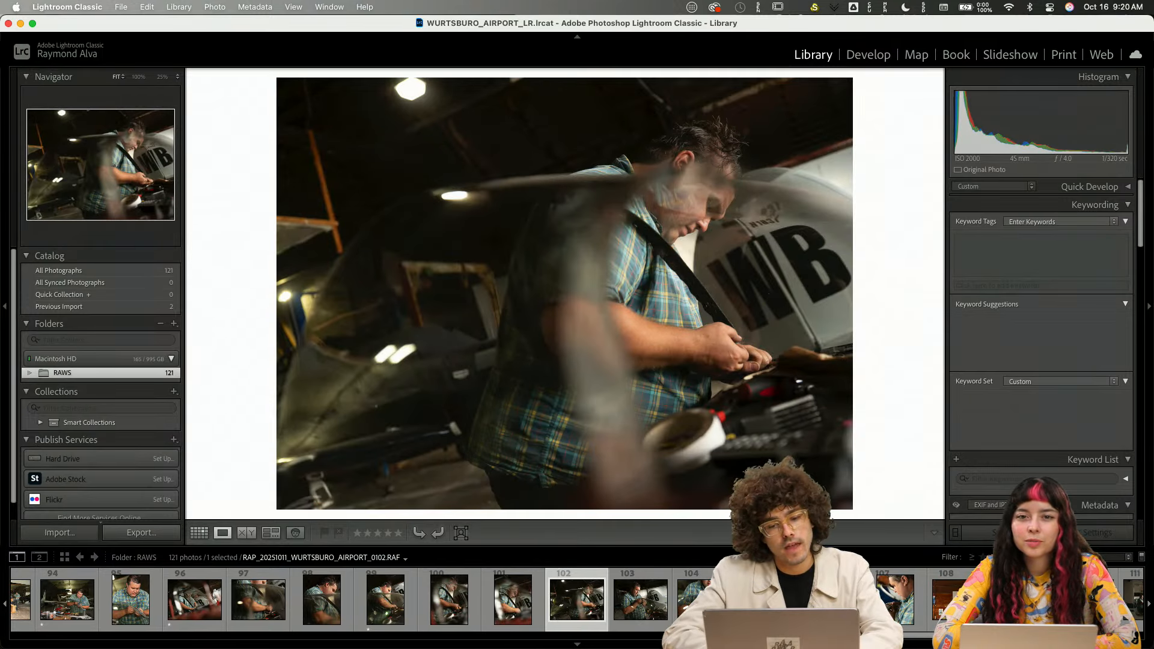
pyautogui.press('1')
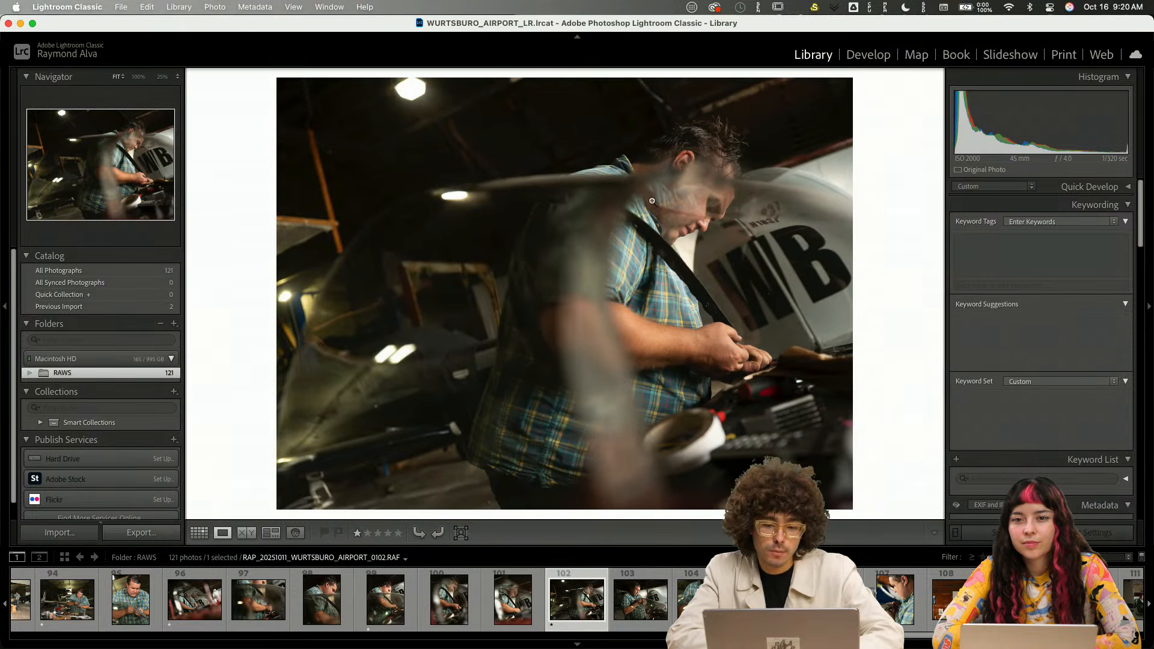
# - Inspect the man's face in photo 102 up close, return to the full view, and move on to photo 103
pyautogui.click(671, 208)
pyautogui.click(671, 208)
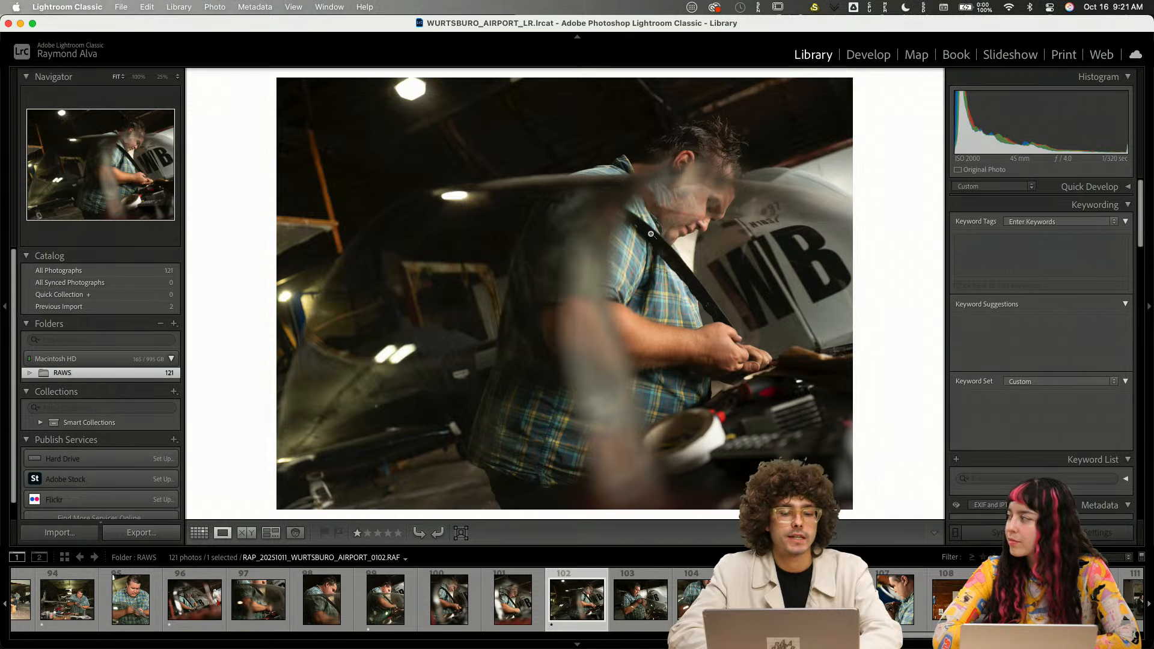
pyautogui.press('Right')
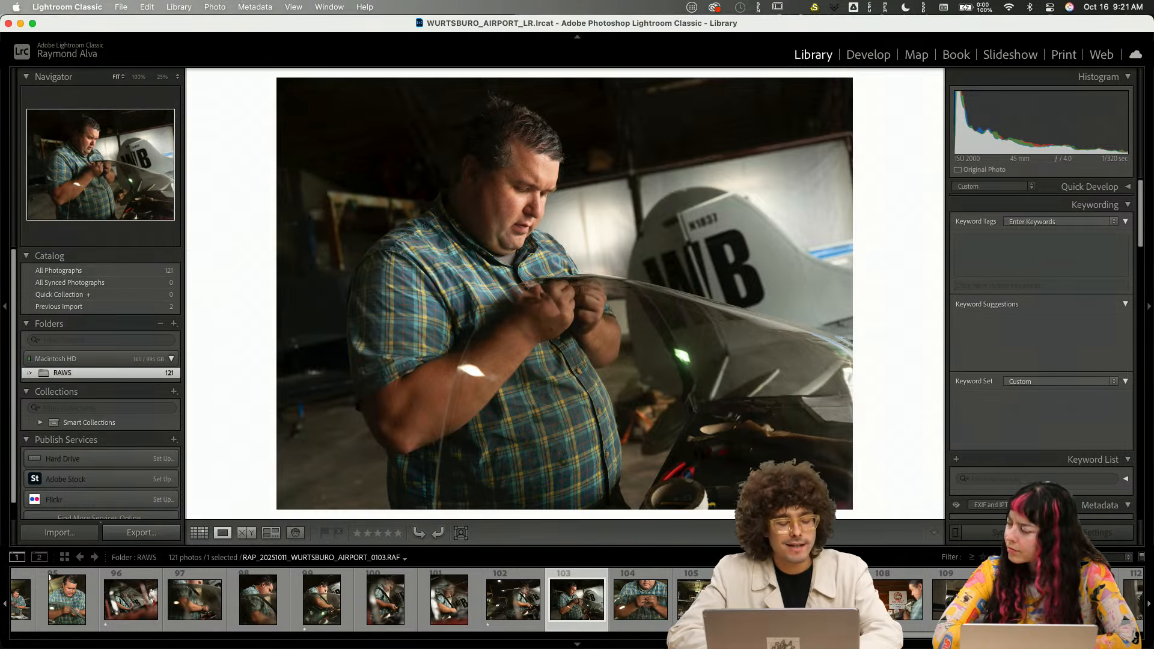
# - Rate photo 104, the close-up of the hands, and photo 105, the man behind the cluttered workbench, one star each
pyautogui.press('Right')
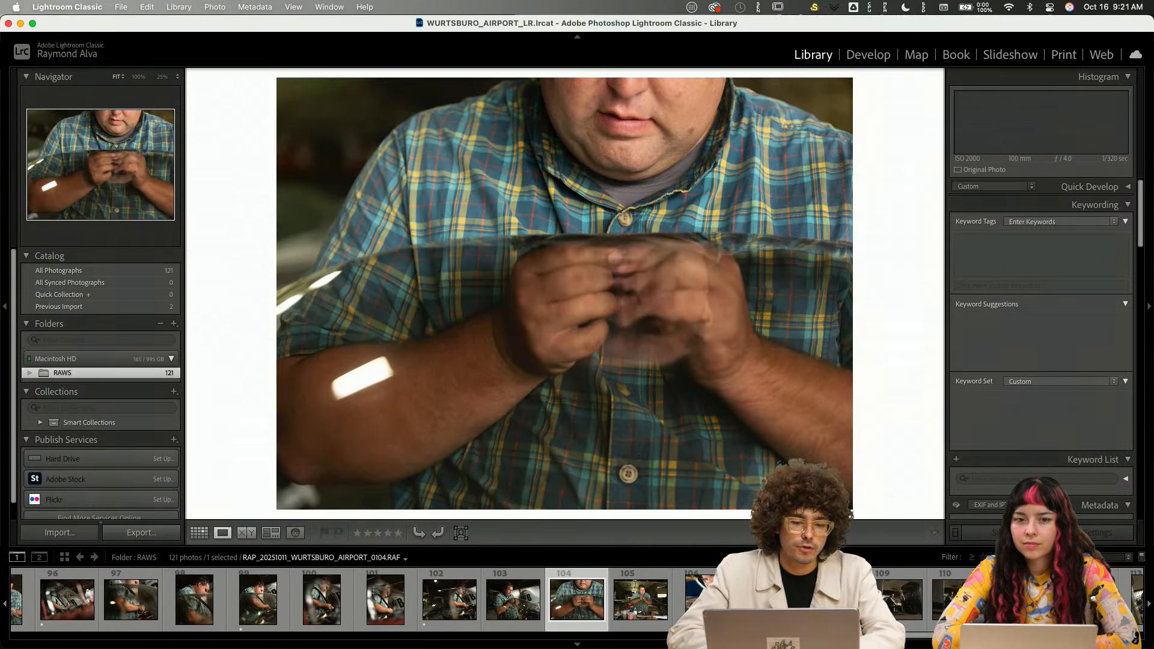
pyautogui.press('1')
pyautogui.press('Right')
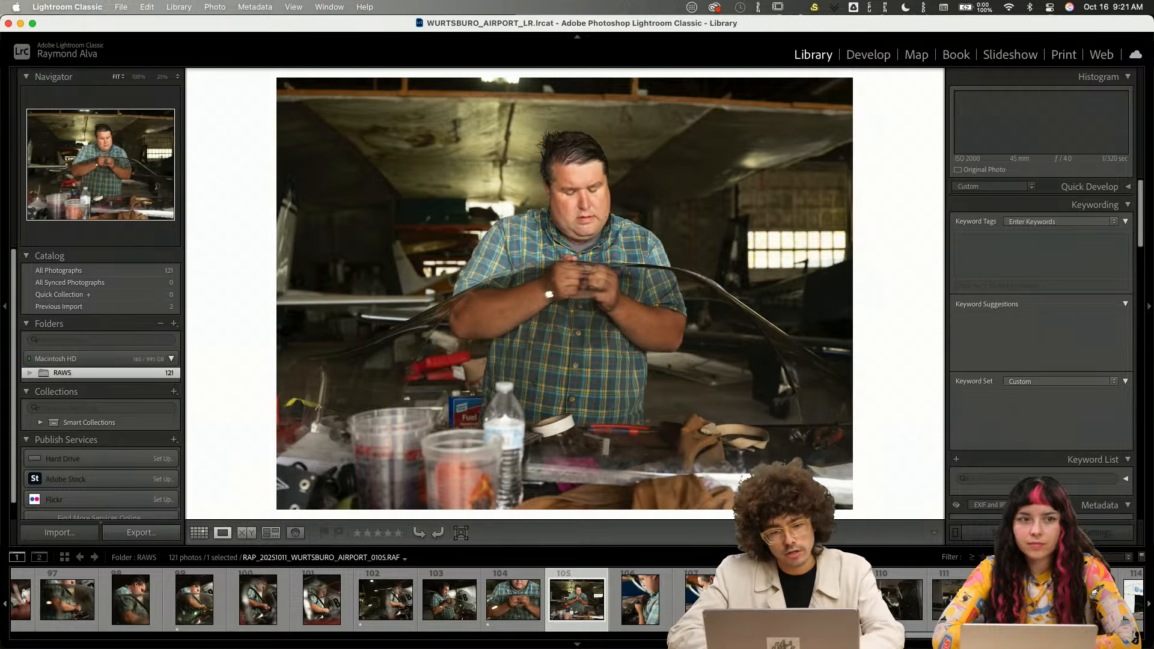
pyautogui.press('Right')
pyautogui.press('Left')
pyautogui.press('1')
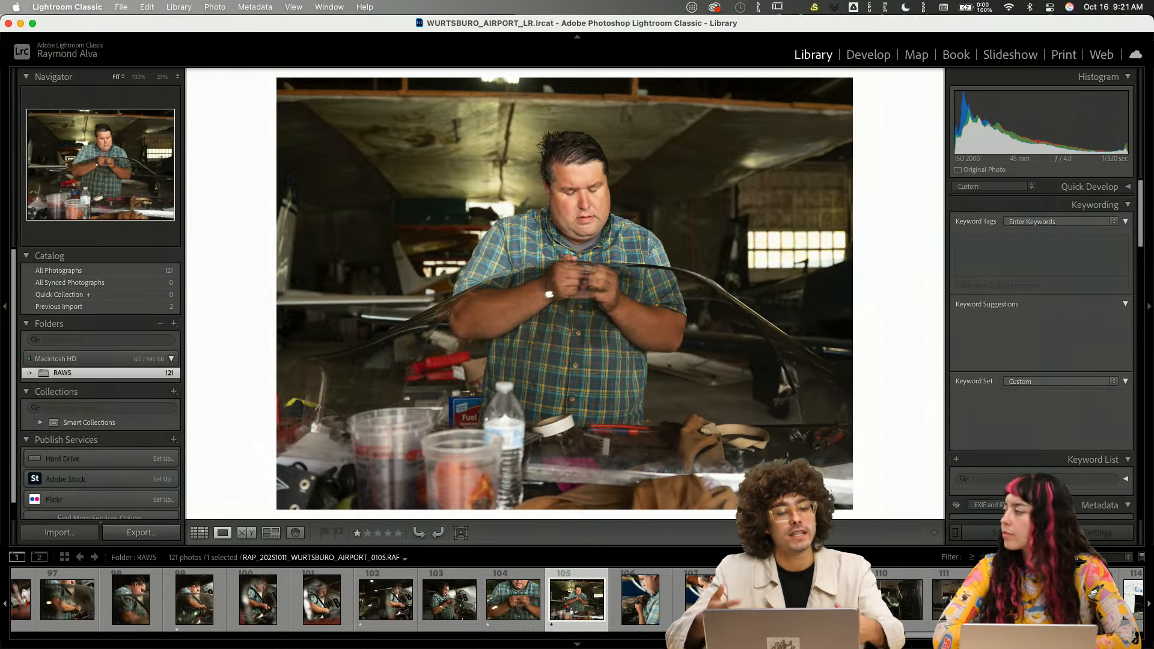
# - Rate photo 107, the man's profile close-up, and photo 108, with the Wurtsboro Airport sign in focus, one star each
pyautogui.press('Right')
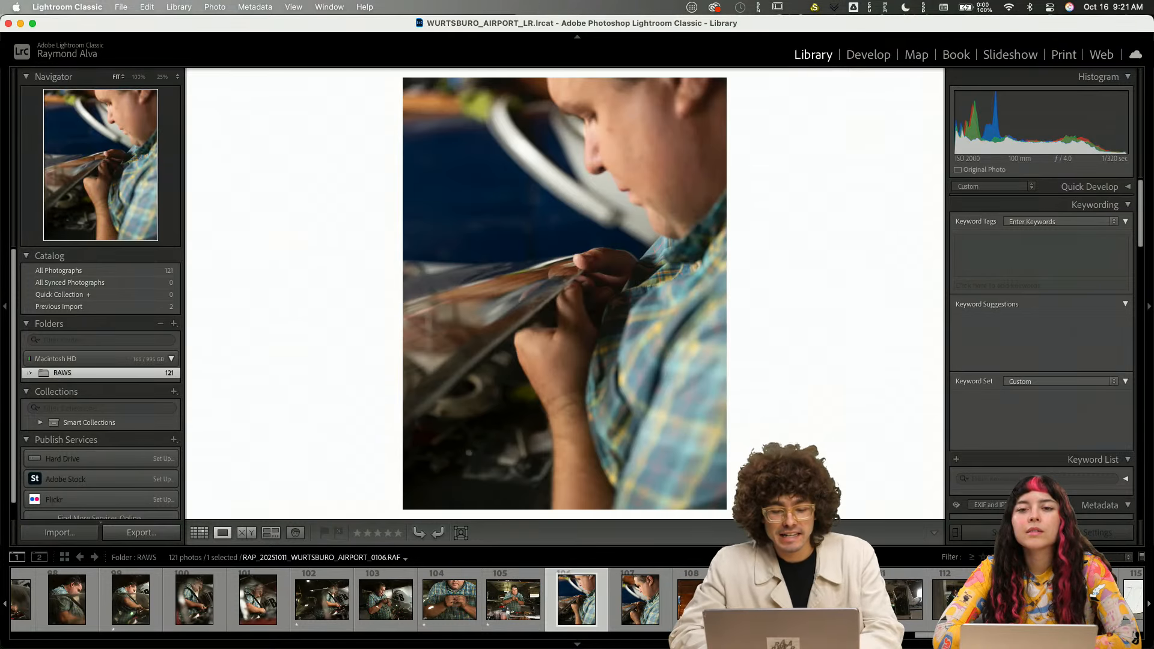
pyautogui.press('Right')
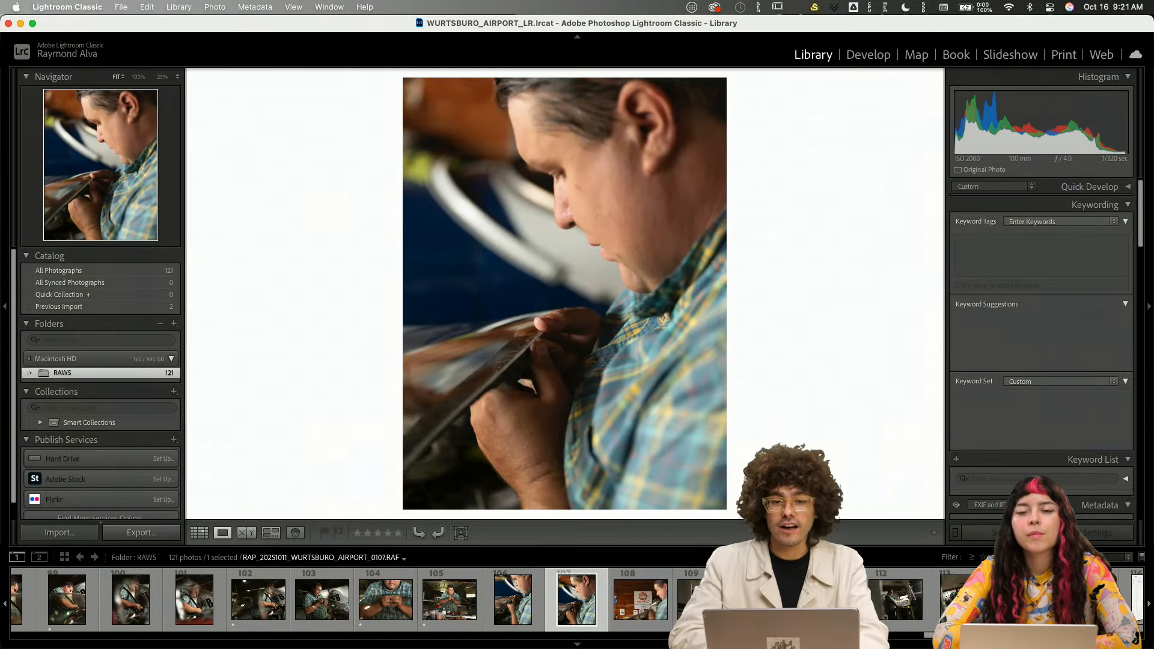
pyautogui.press('1')
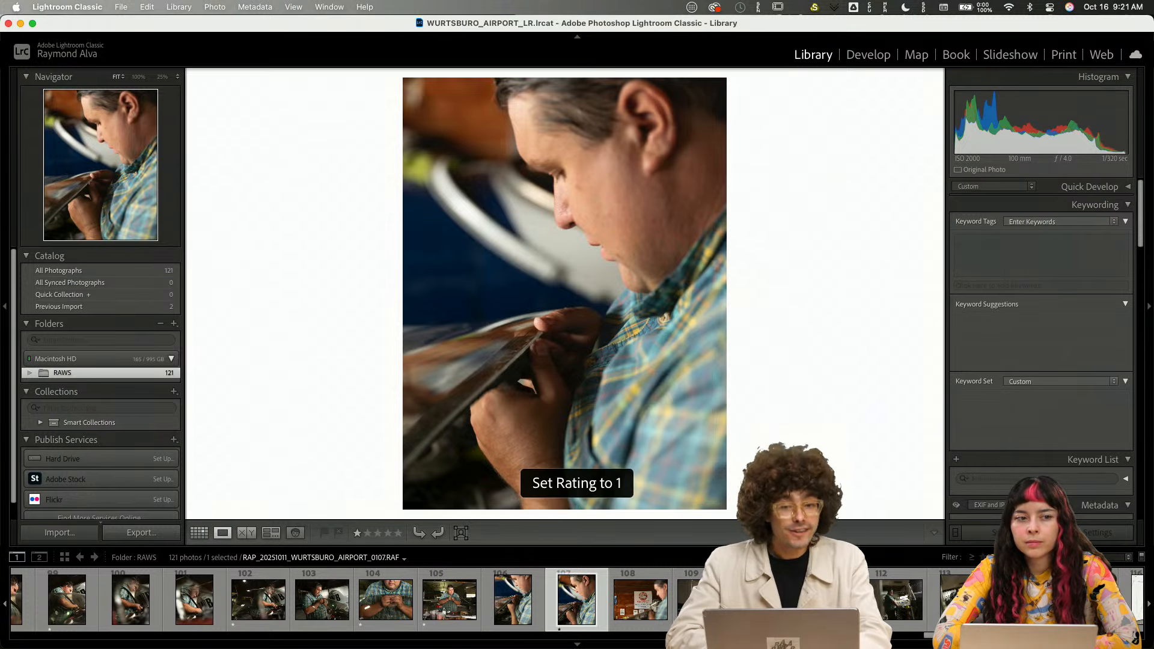
pyautogui.press('Left')
pyautogui.press('Right')
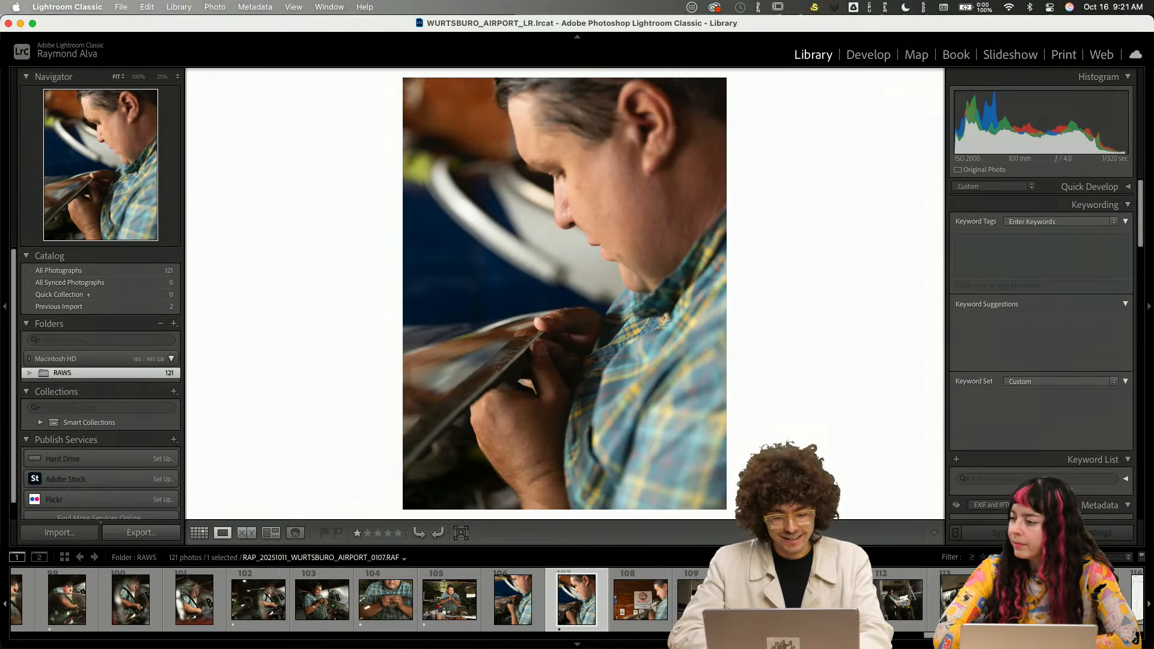
pyautogui.press('Right')
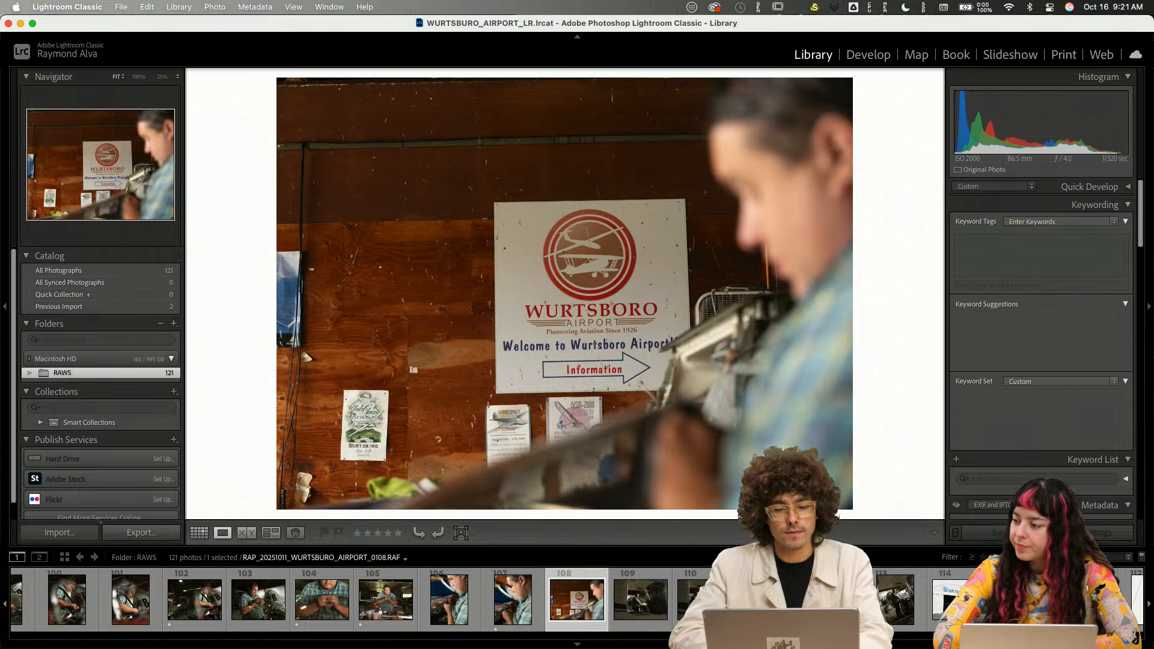
pyautogui.press('1')
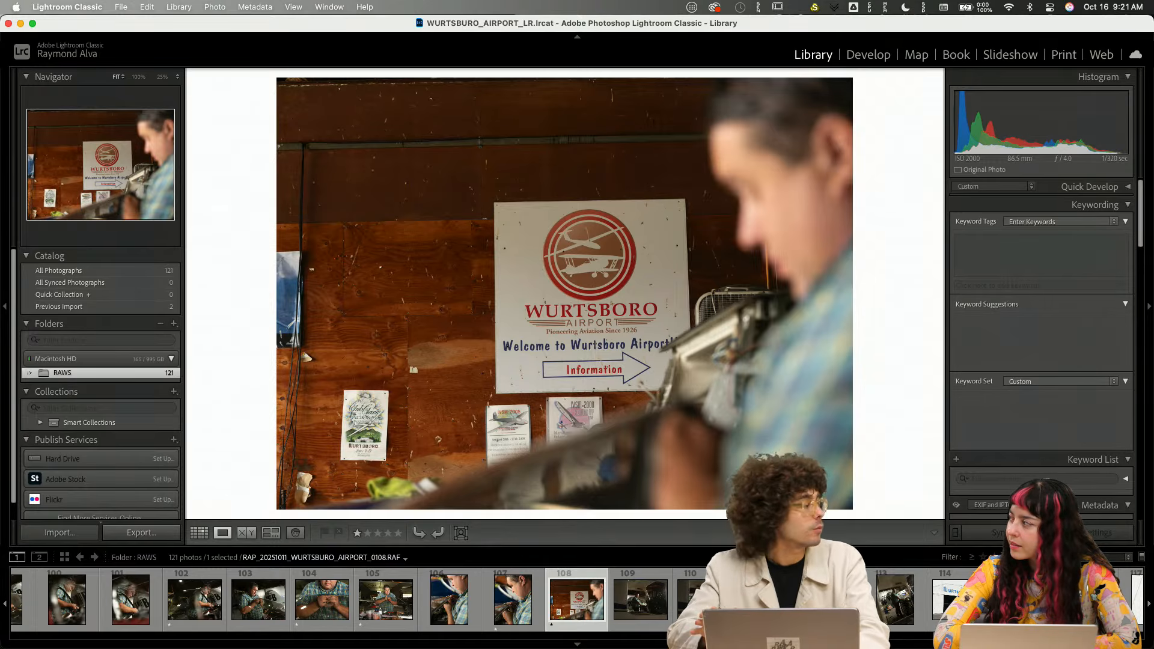
# - Compare photos 109 to 111 and rate photo 109, the man framed by the aircraft door with the W lettering behind him, one star
pyautogui.press('Right')
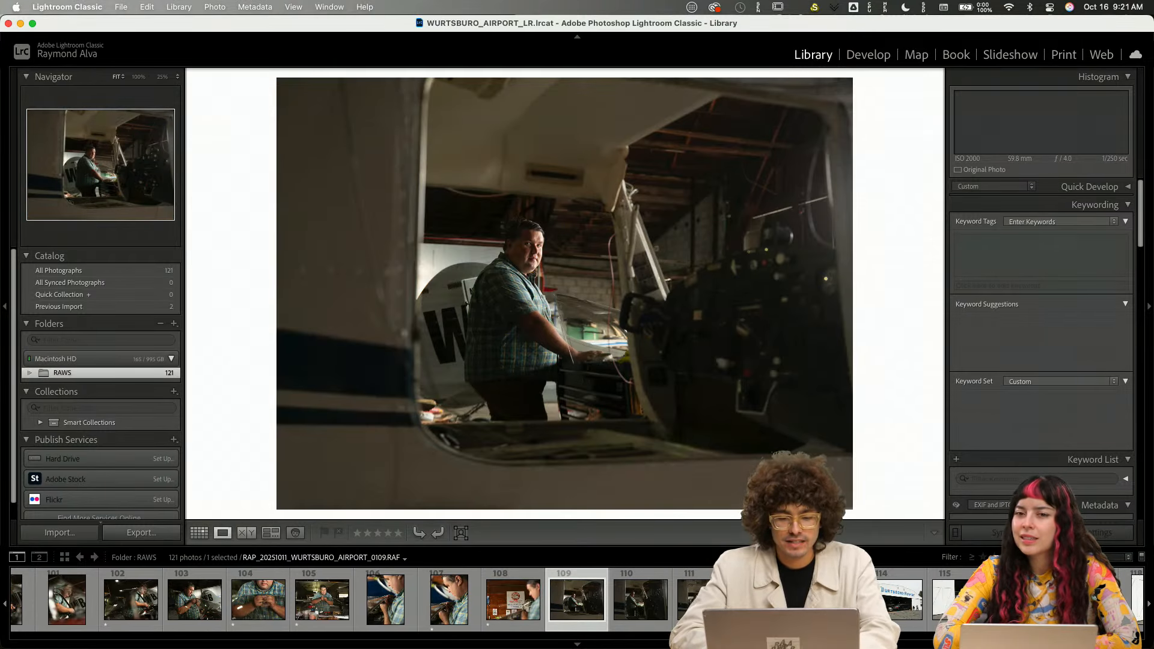
pyautogui.press('Right')
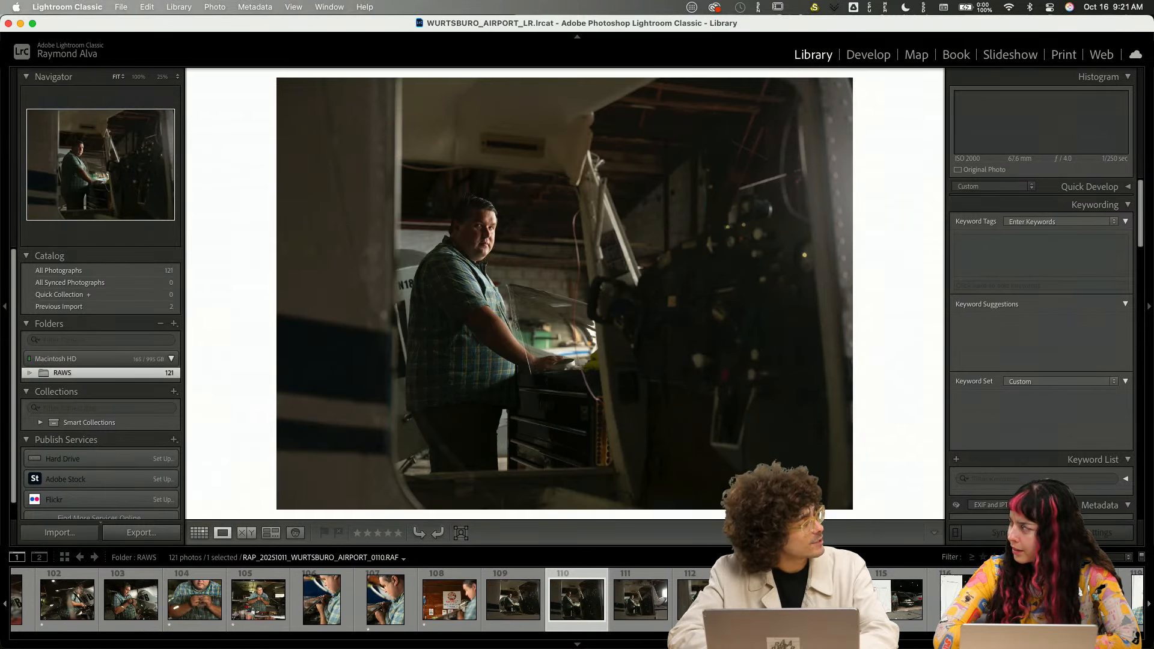
pyautogui.press('Right')
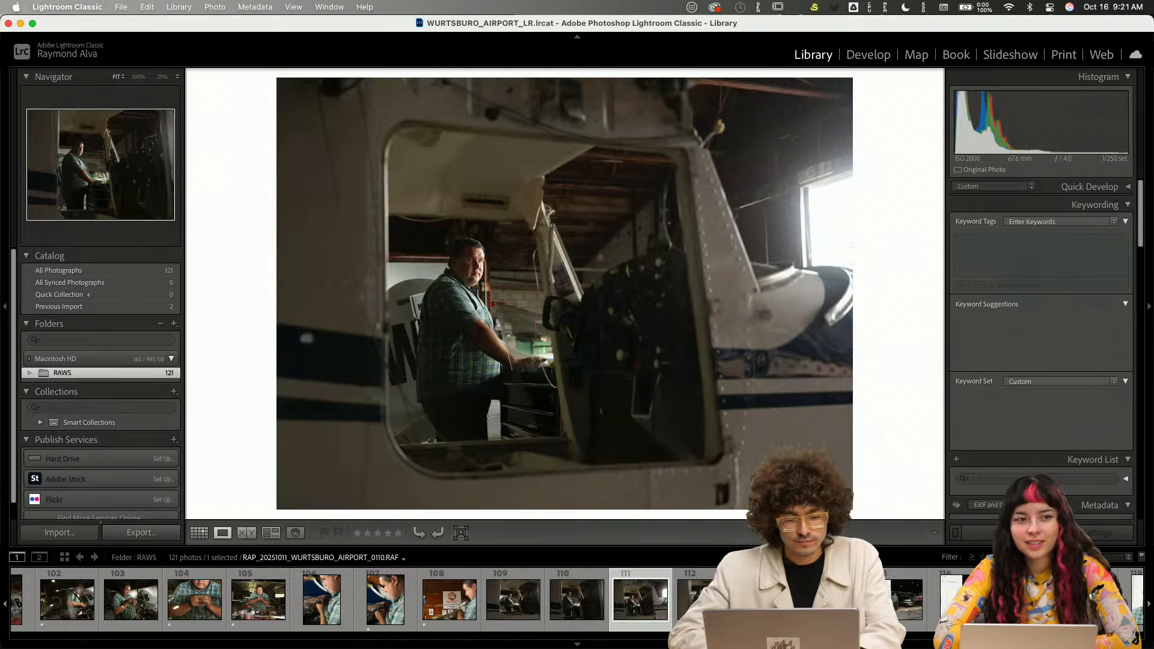
pyautogui.press('Left')
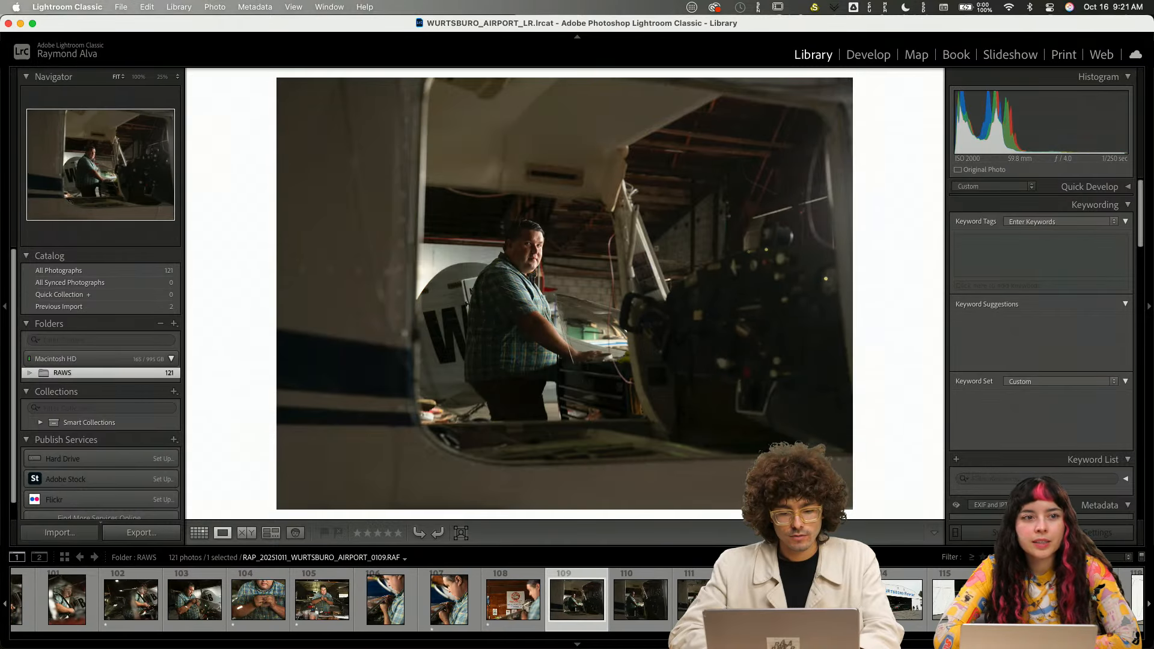
pyautogui.press('1')
# - Compare photos 110 to 113 and rate photo 112, the closer horizontal view of the man through the aircraft, one star
pyautogui.press('Right')
pyautogui.press('Right')
pyautogui.press('Right')
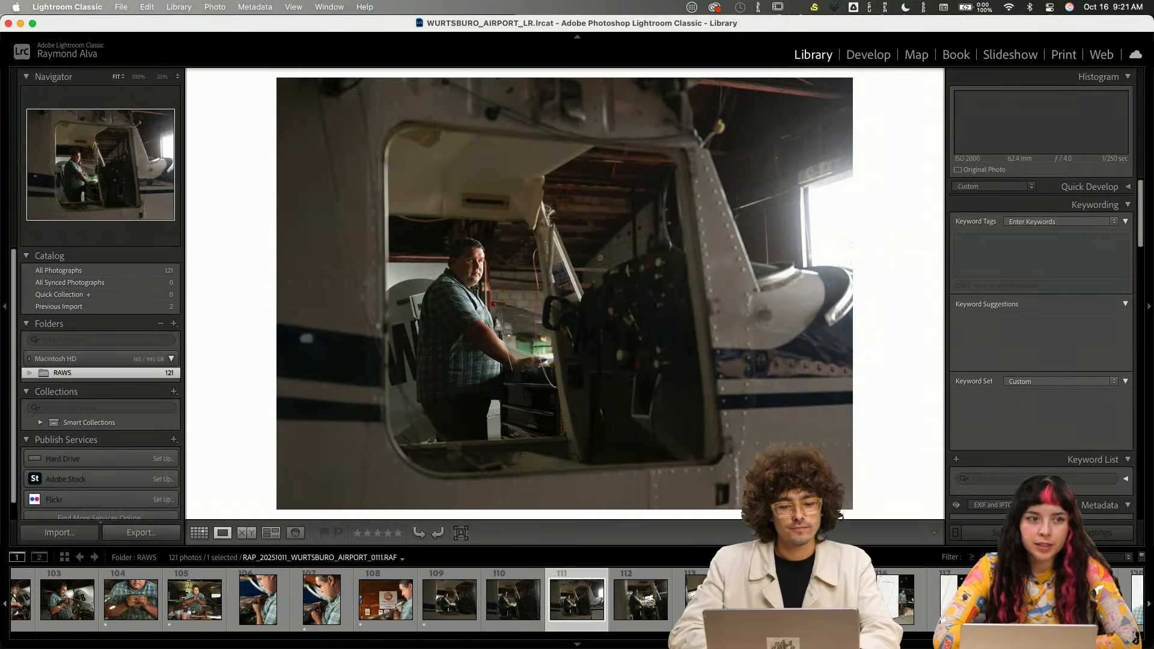
pyautogui.press('Right')
pyautogui.press('Left')
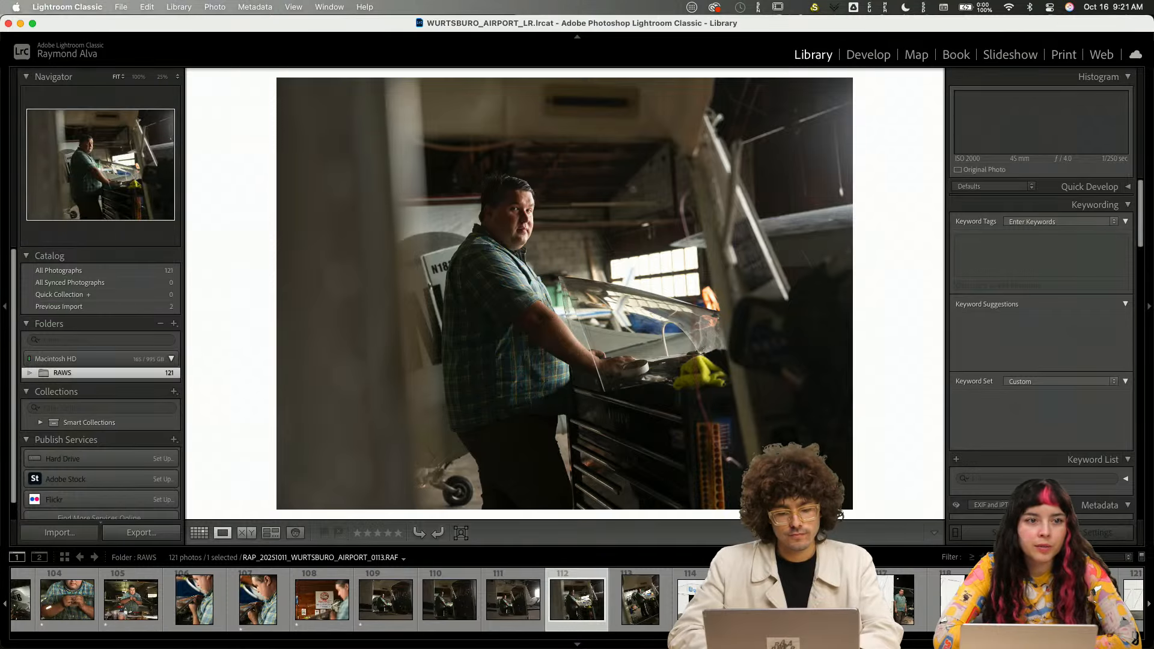
pyautogui.press('1')
# - Review photos 113 to 115 and rate photo 116, the vertical full-length portrait beside the white hangar door, one star
pyautogui.press('Right')
pyautogui.press('Right')
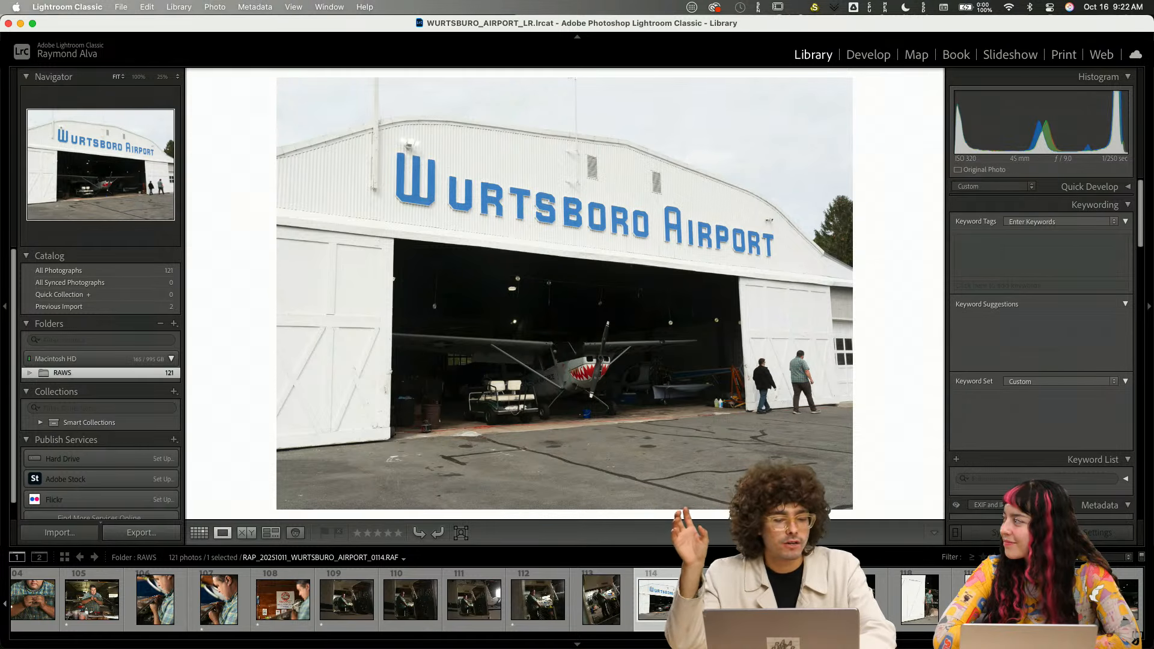
pyautogui.press('Right')
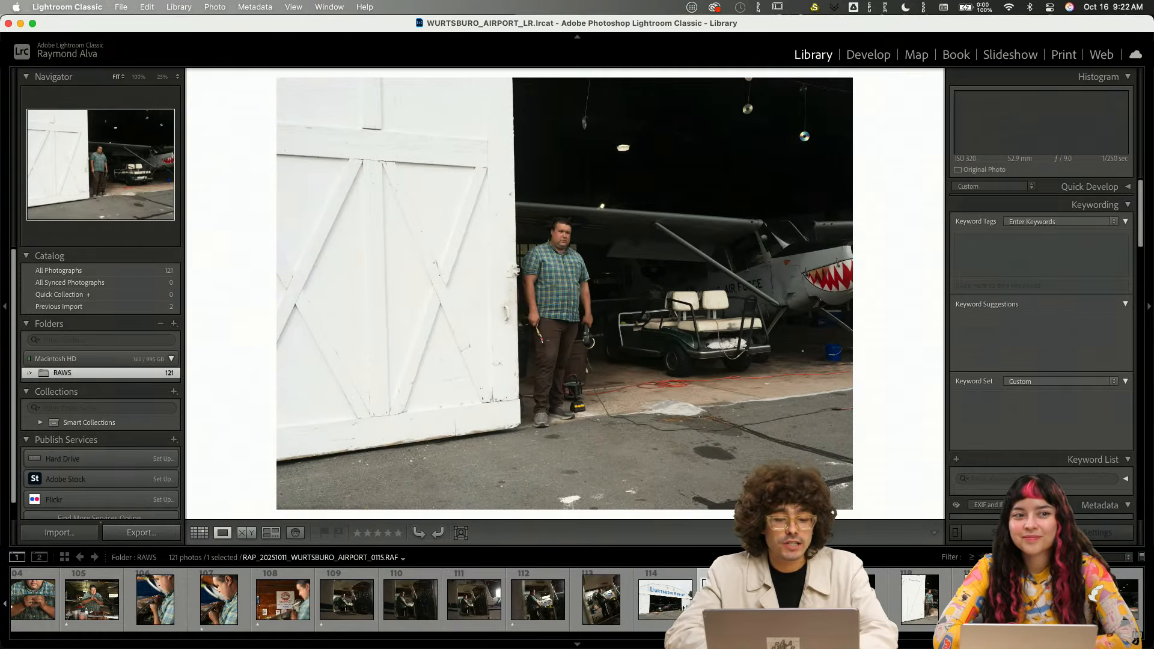
pyautogui.press('Left')
pyautogui.press('Right')
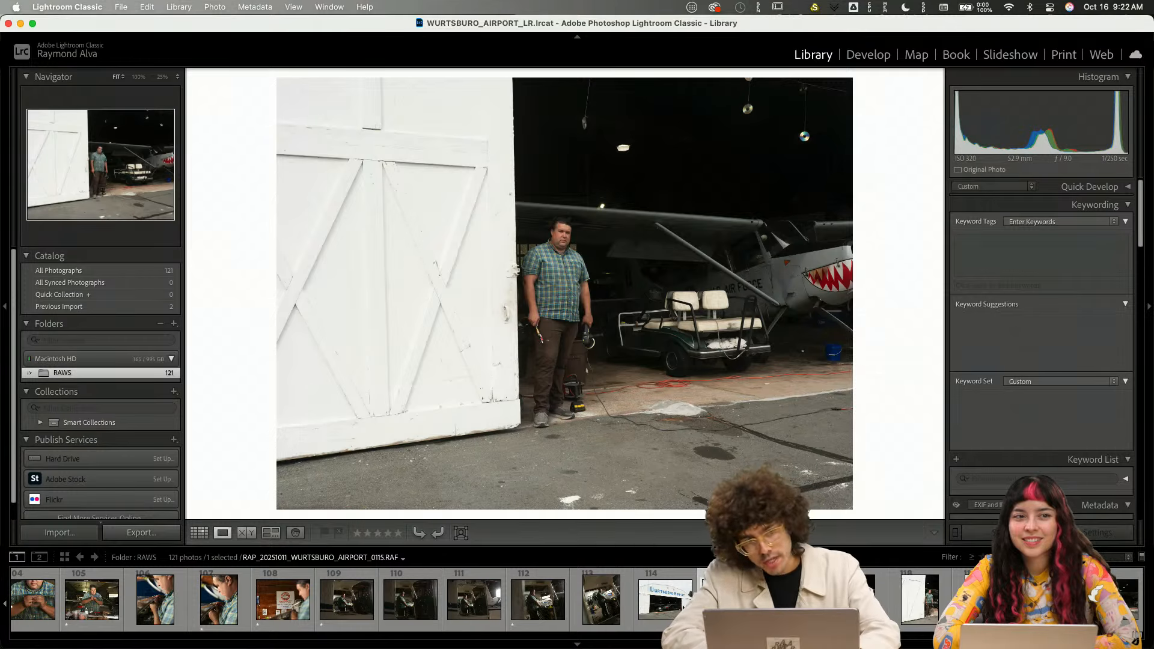
pyautogui.press('Right')
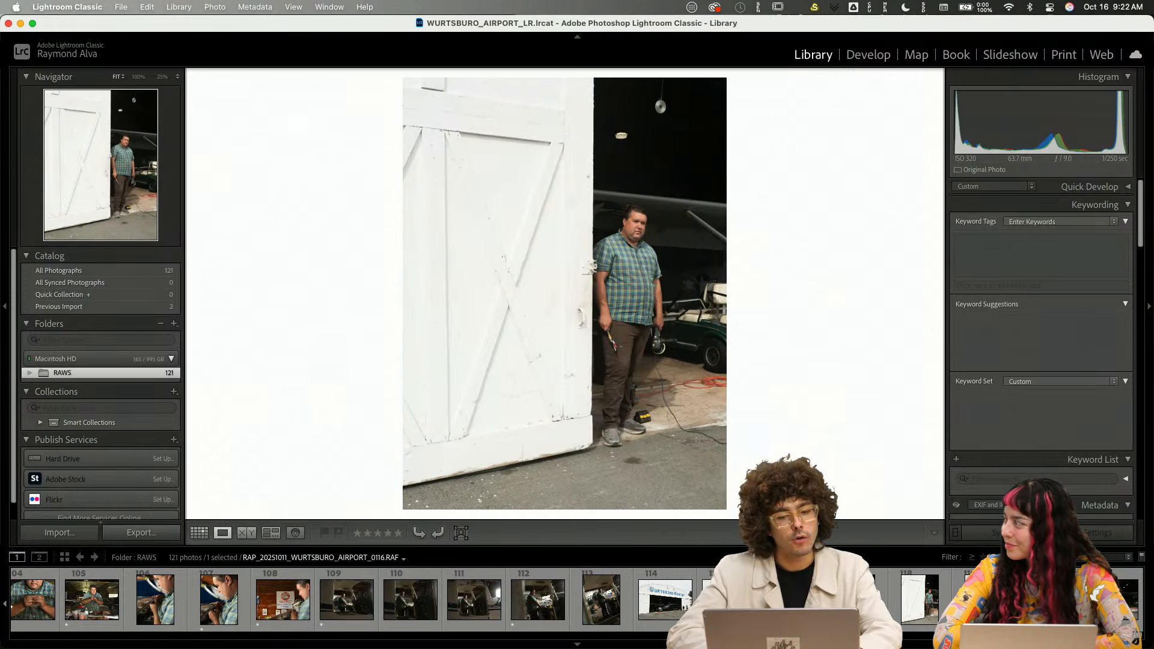
pyautogui.press('1')
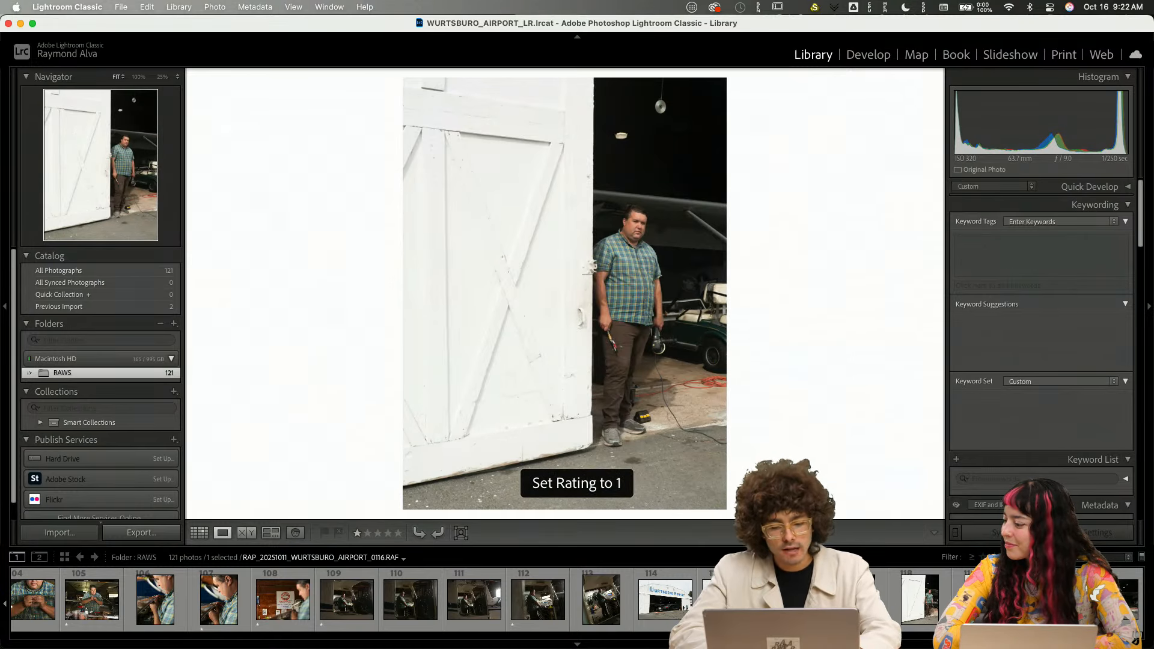
# - Compare photo 117 with photo 118 and rate photo 118, the wider full-length view by the hangar door, one star
pyautogui.press('Right')
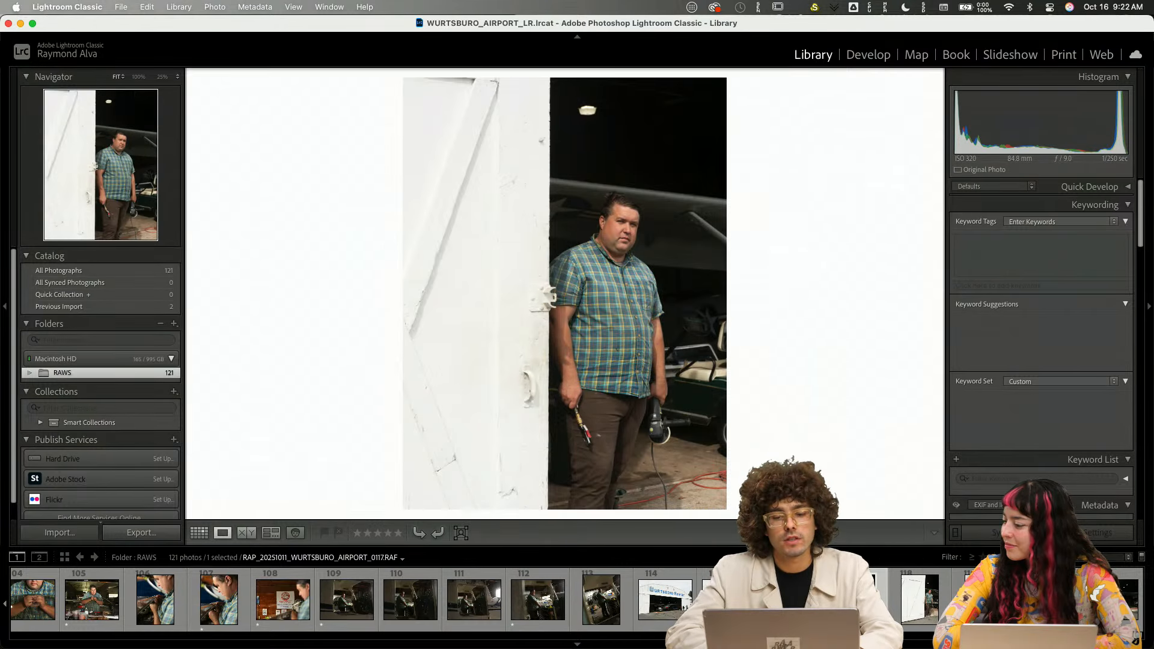
pyautogui.press('Right')
pyautogui.press('1')
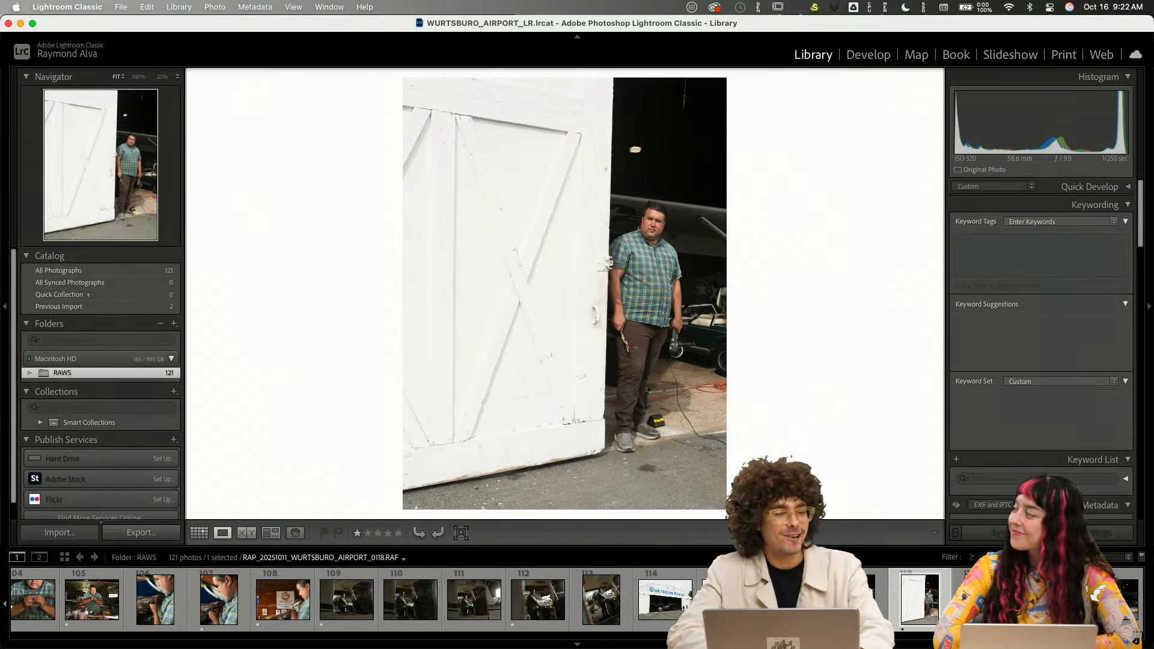
# - Rate photo 119, the tight headshot against the white wall, one star and review the last photos, 120 and 121
pyautogui.press('Right')
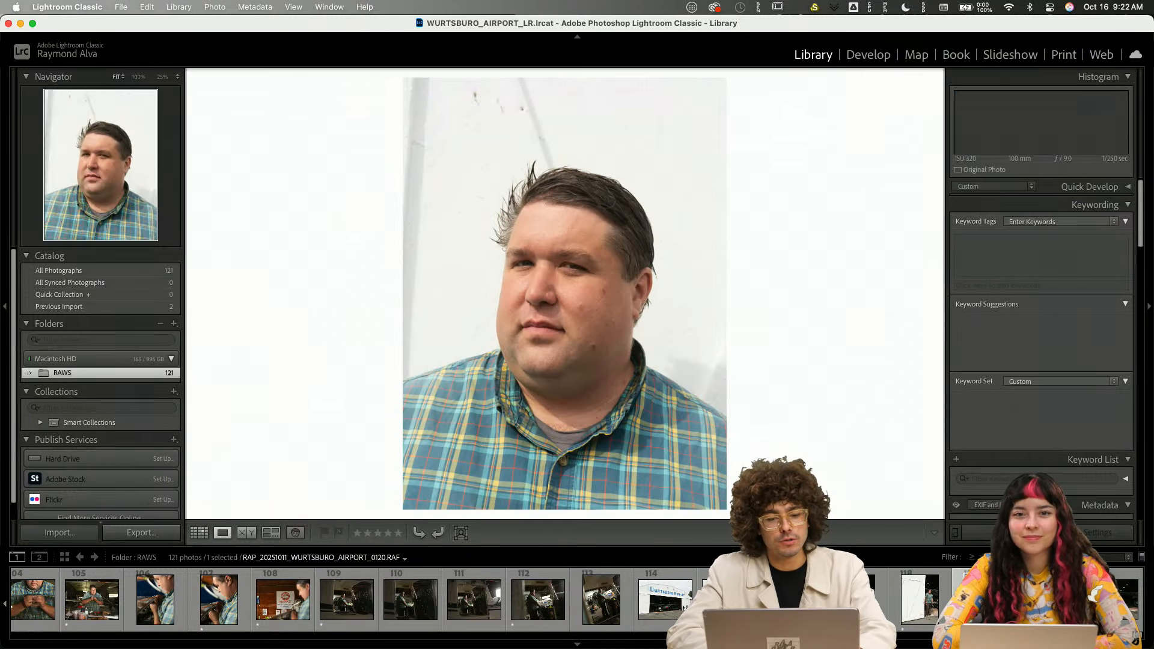
pyautogui.press('1')
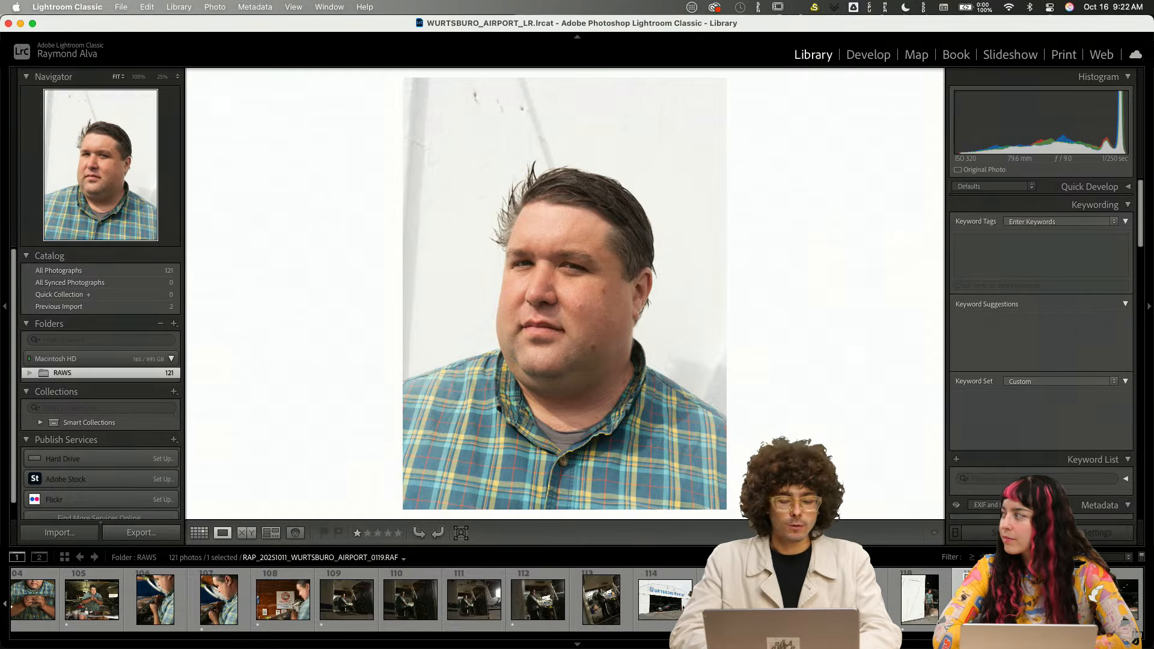
pyautogui.press('Right')
pyautogui.press('Right')
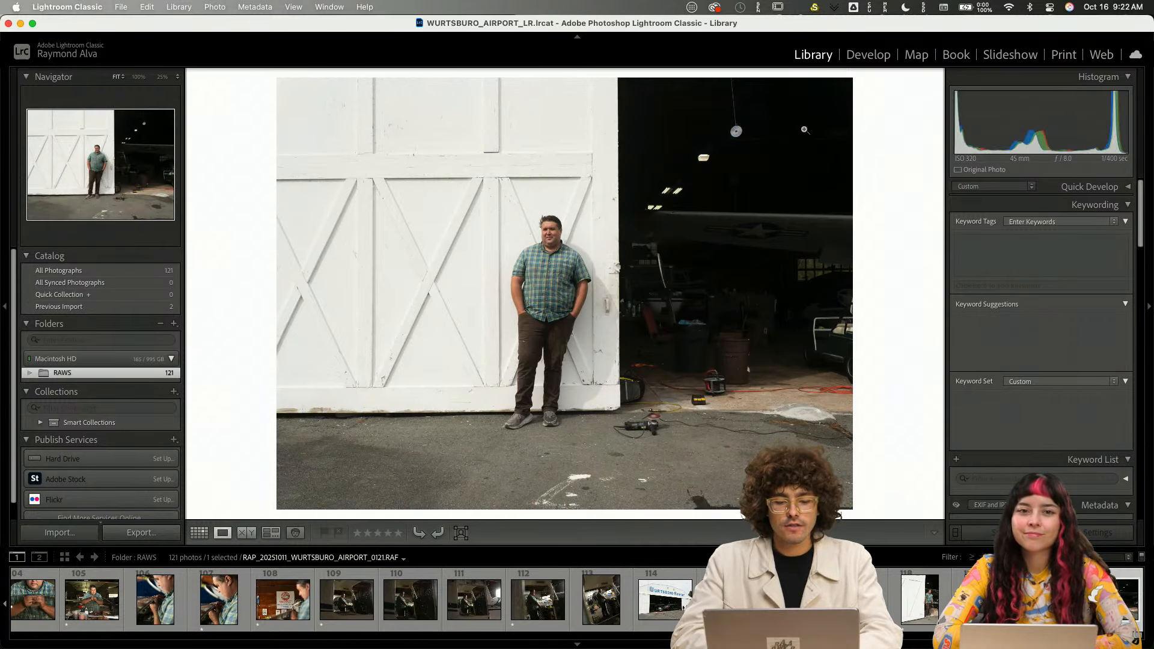
# - Switch to the thumbnail grid of the whole shoot and shrink the thumbnails to six per row
pyautogui.press('g')
pyautogui.scroll(3, 688, 265)
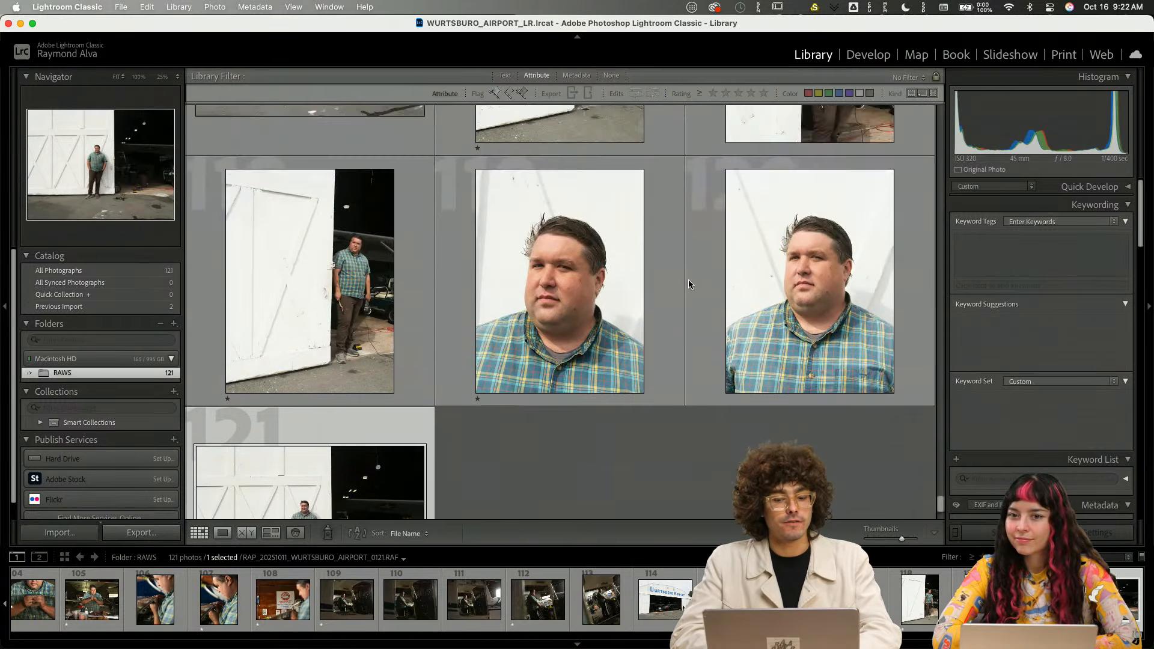
pyautogui.click(892, 539)
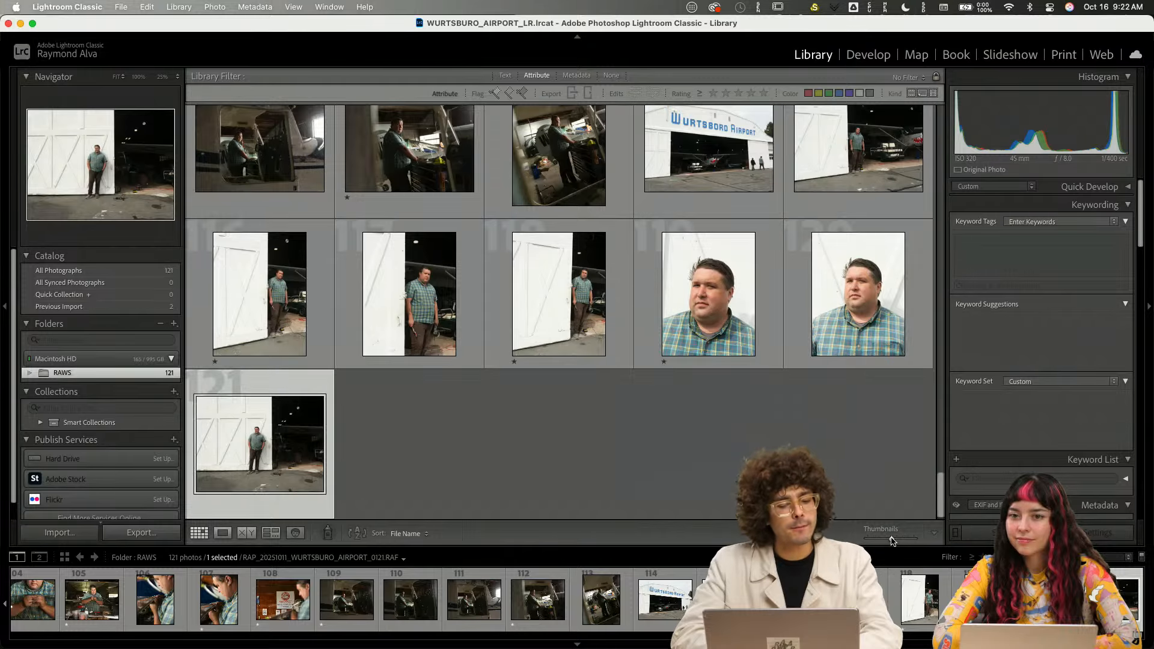
pyautogui.click(888, 540)
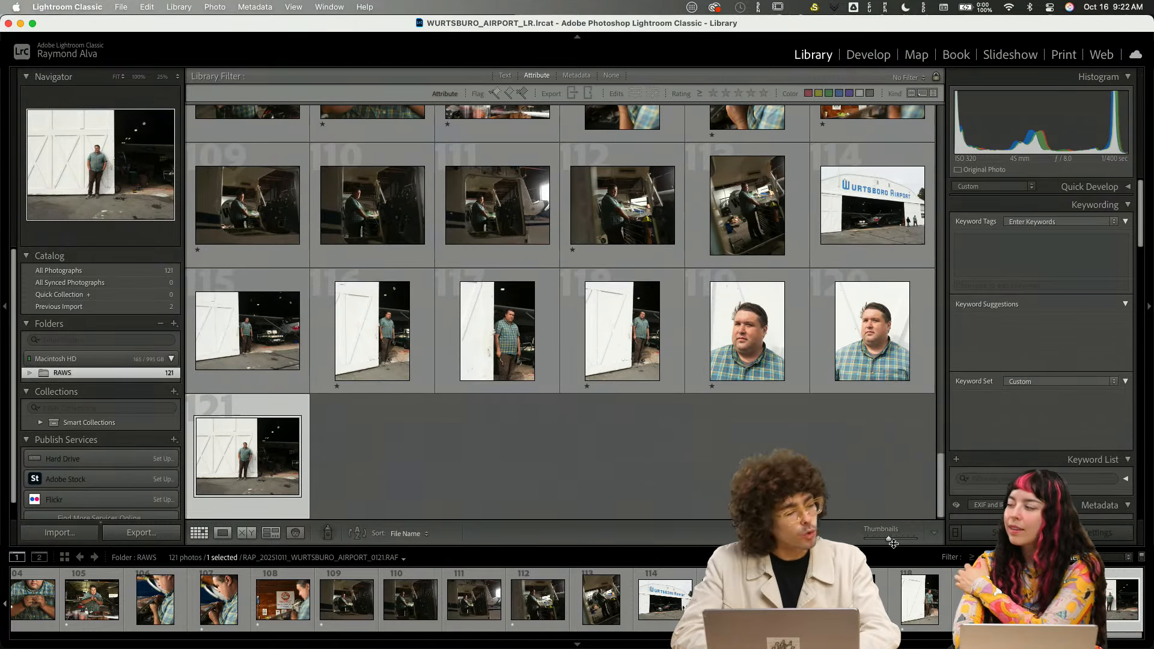
# - Deselect all photos and look over the star ratings in the grid from the end of the shoot back to the first photo
pyautogui.scroll(1, 696, 434)
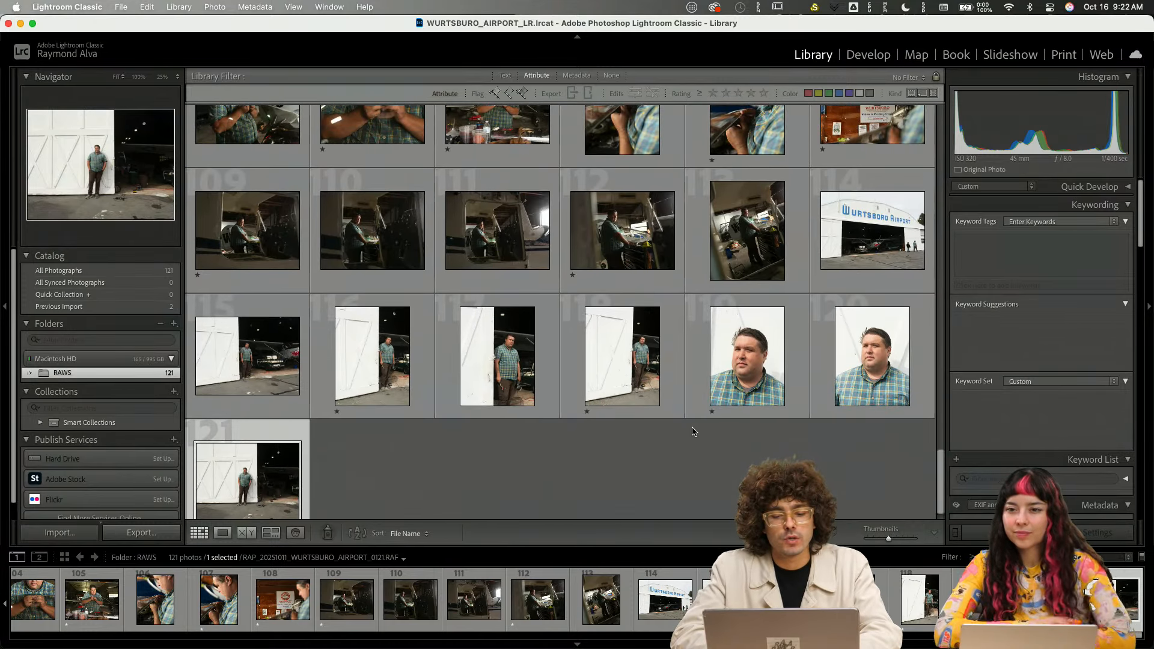
pyautogui.click(694, 431)
pyautogui.scroll(2, 693, 430)
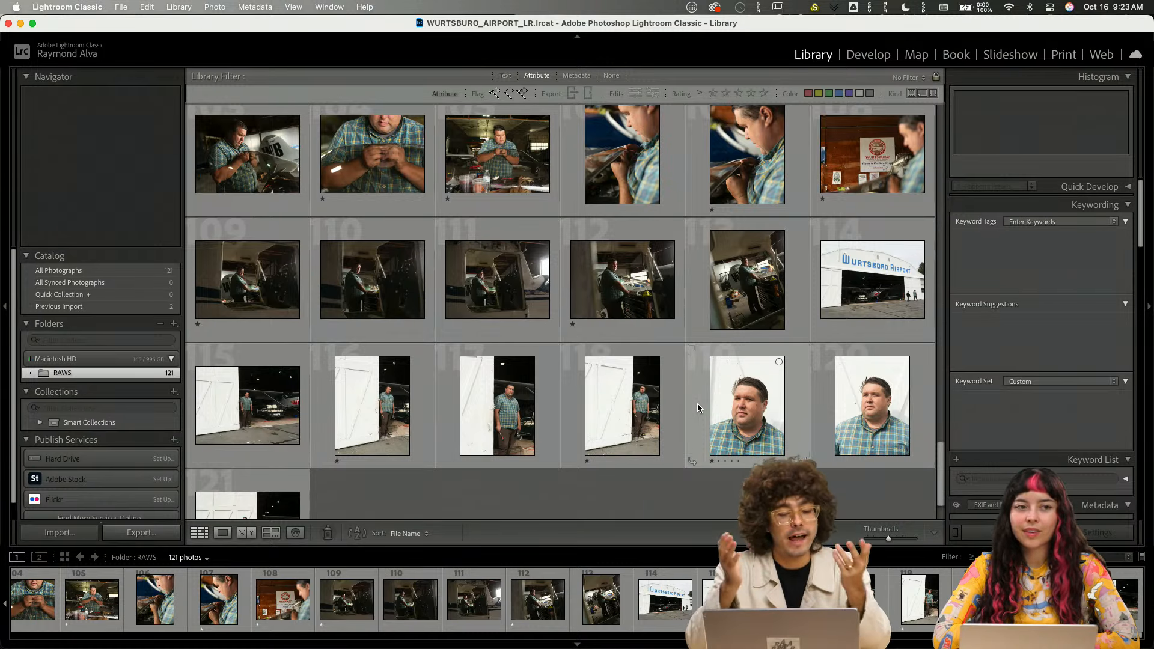
pyautogui.scroll(2, 697, 408)
pyautogui.scroll(2, 697, 407)
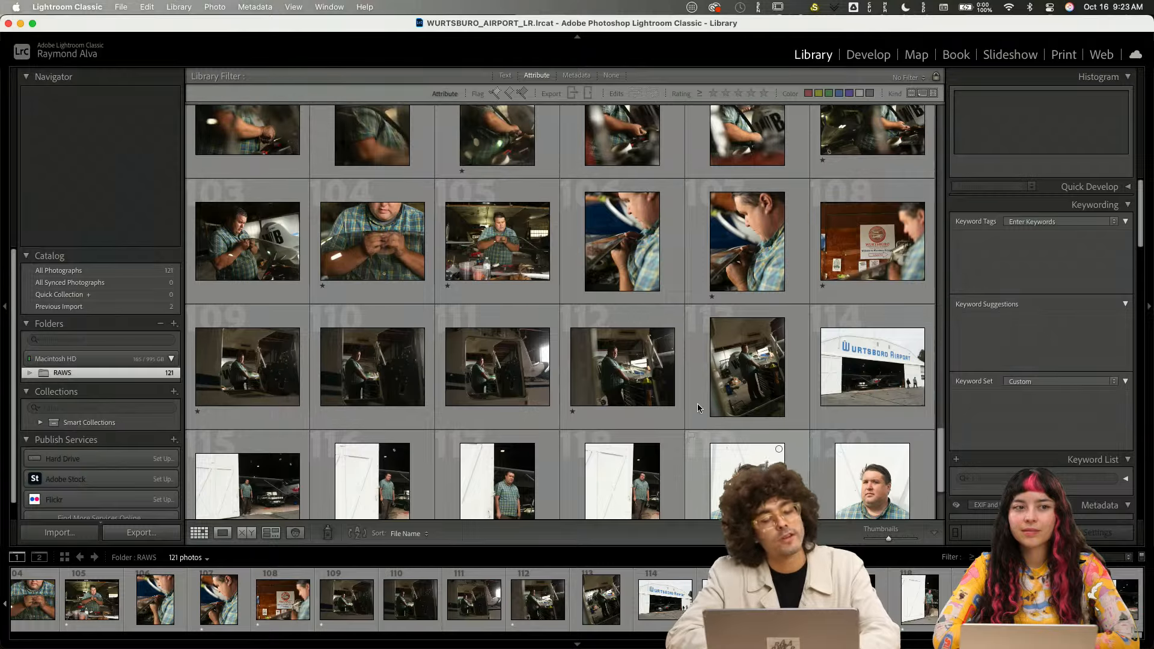
pyautogui.scroll(1, 697, 408)
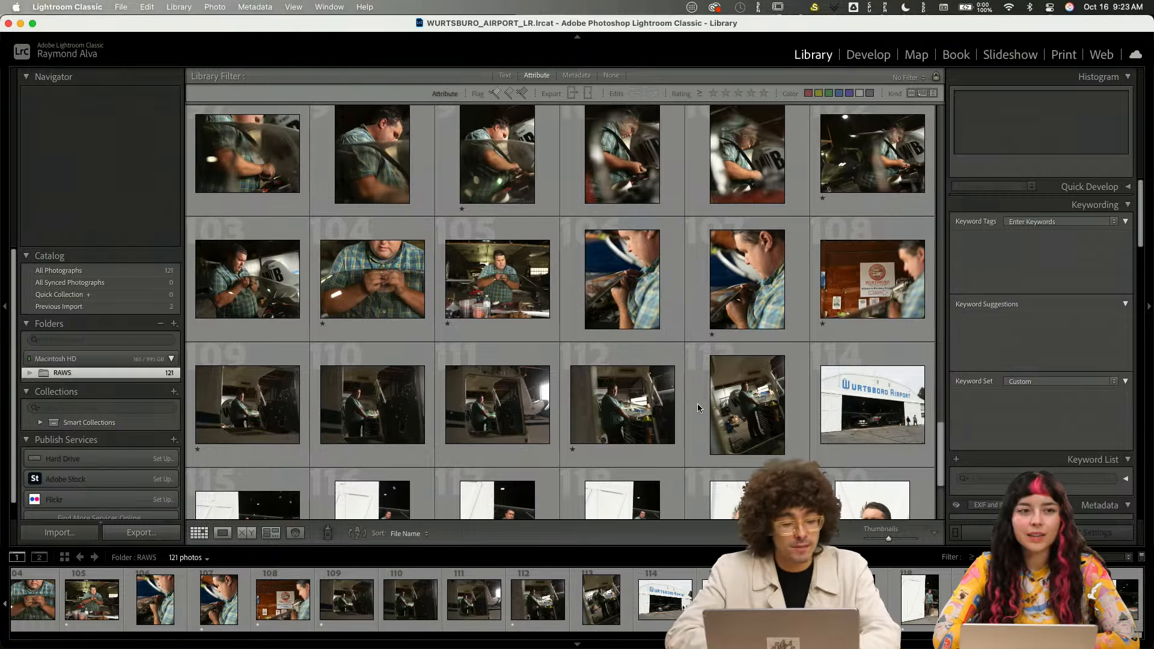
pyautogui.scroll(15, 697, 408)
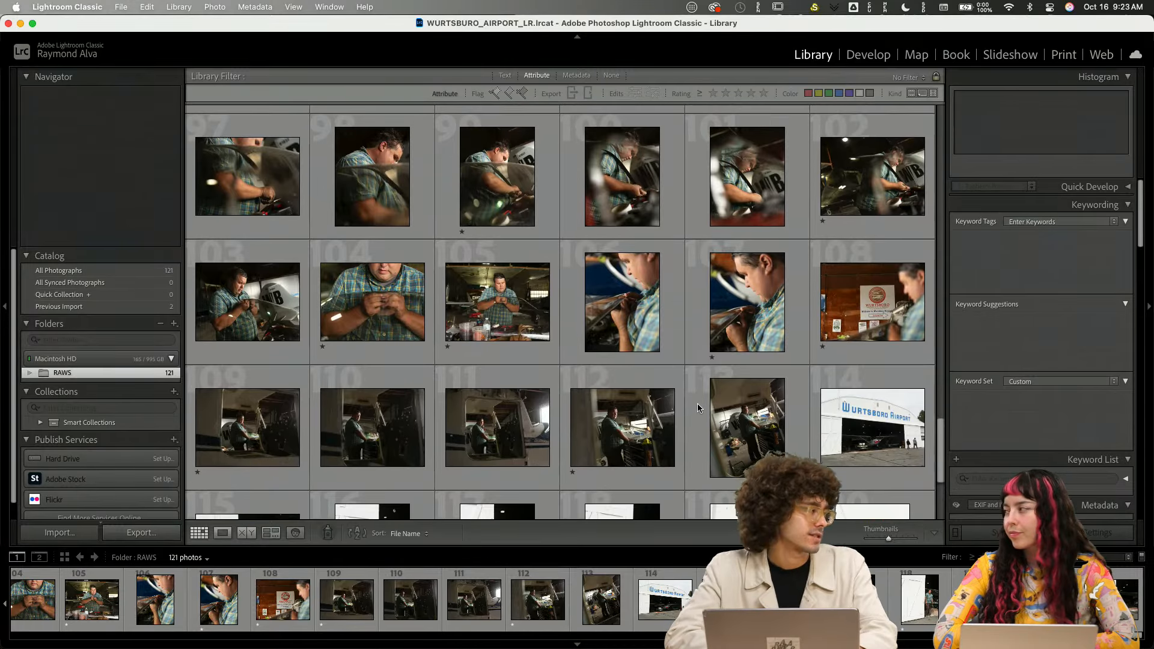
pyautogui.scroll(20, 697, 408)
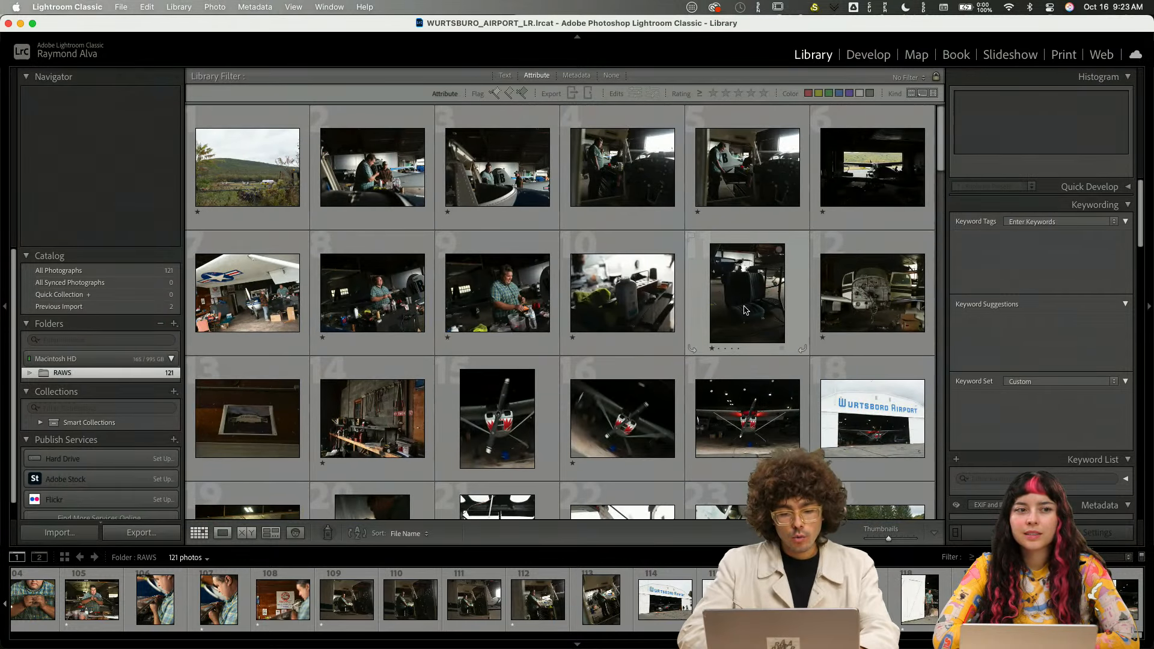
pyautogui.moveTo(745, 309)
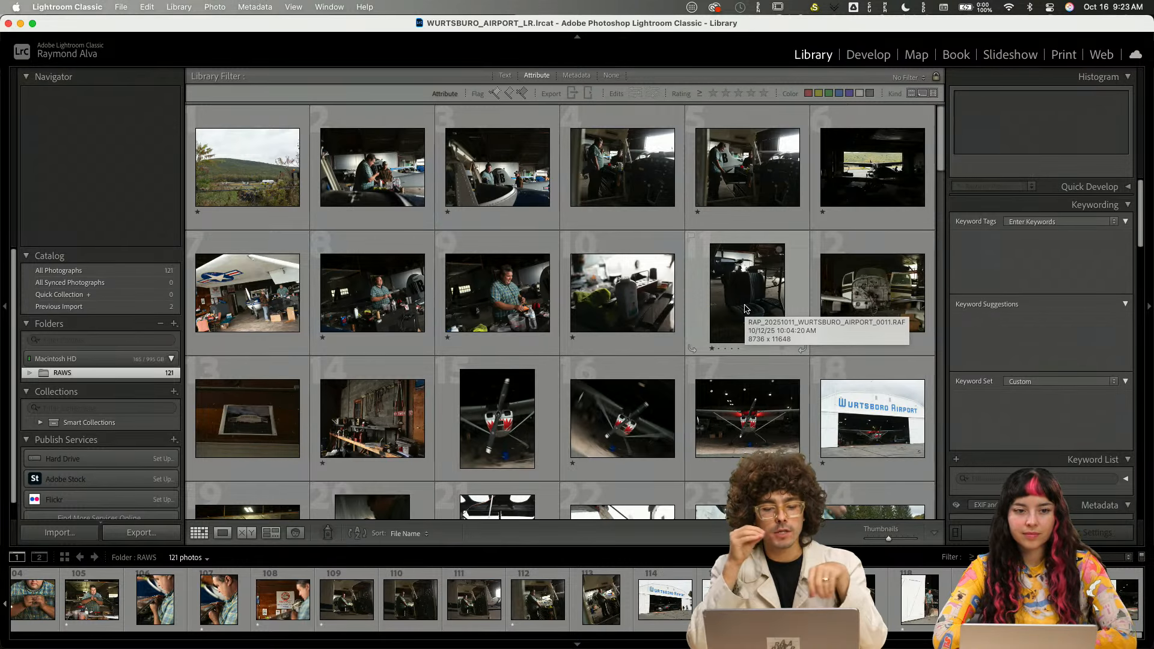
# - Look over the one-star ratings across the whole shoot in the grid, down to photo 121 and back to the first photo
pyautogui.scroll(-8, 745, 309)
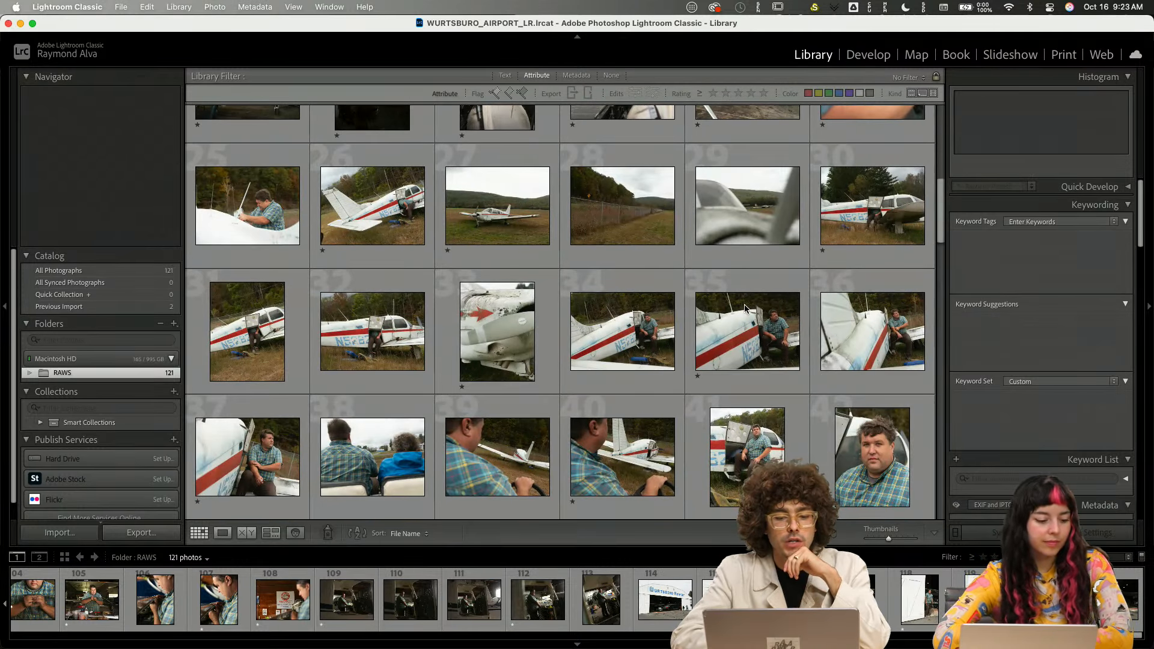
pyautogui.scroll(5, 745, 309)
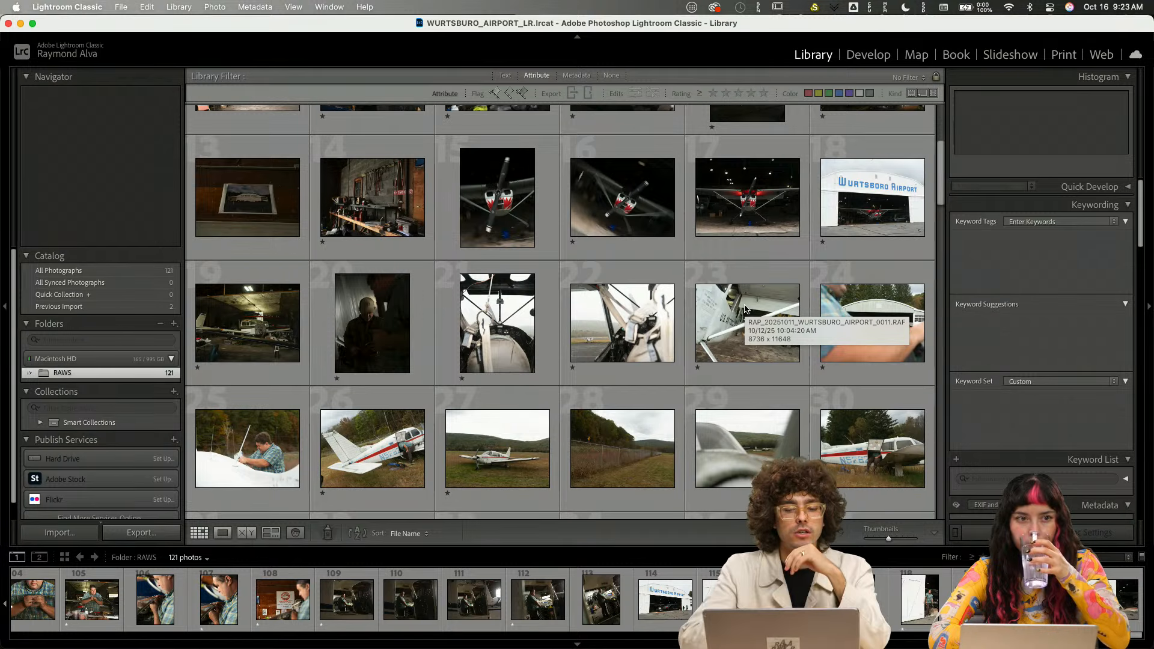
pyautogui.scroll(5, 745, 309)
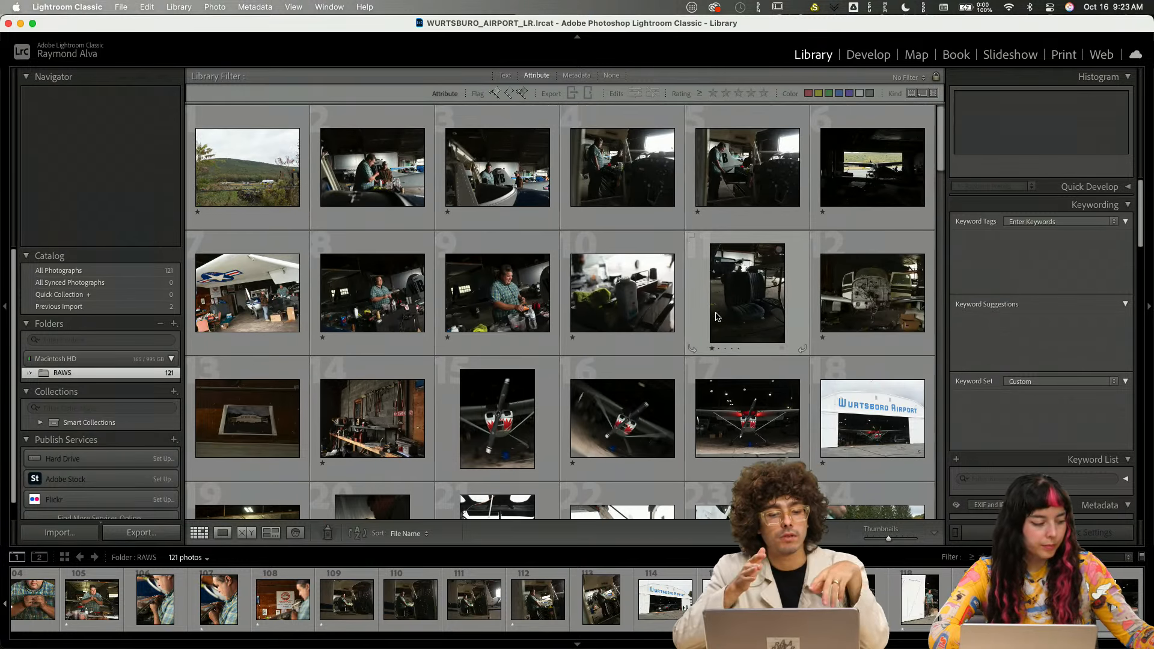
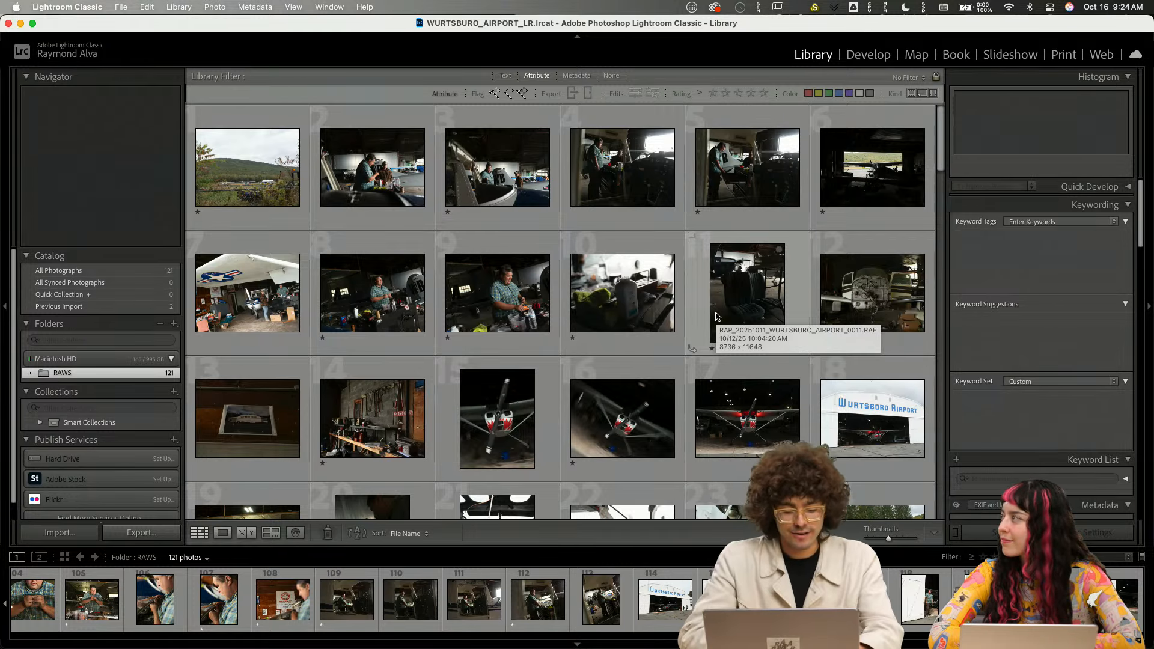
pyautogui.scroll(-4, 716, 316)
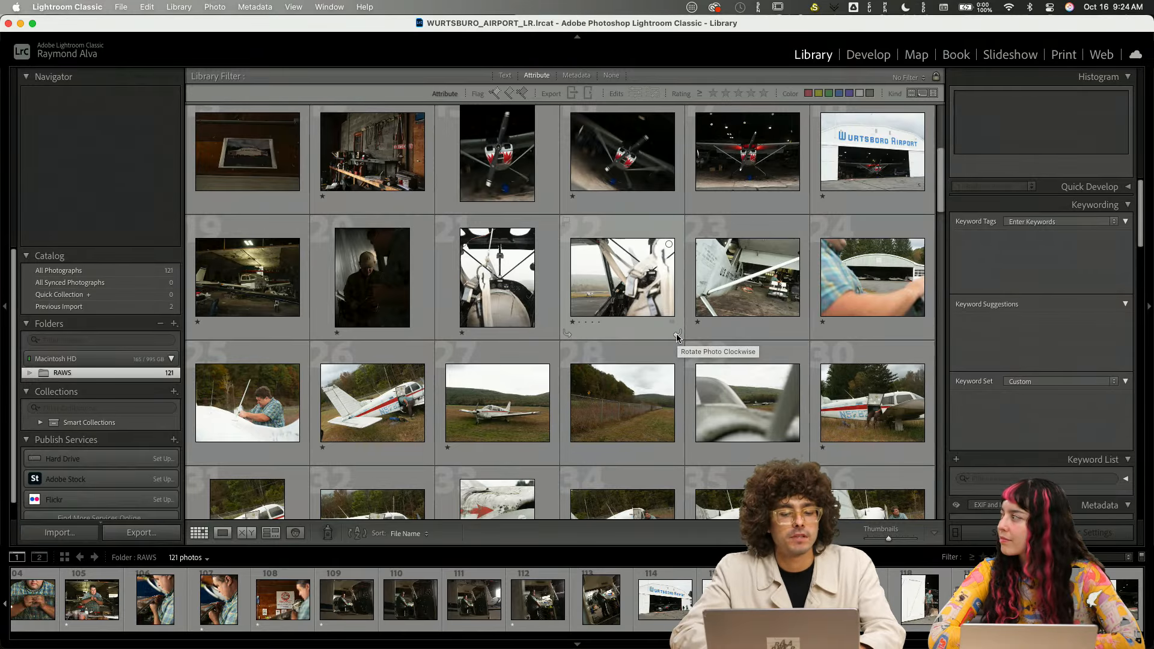
pyautogui.scroll(-20, 677, 336)
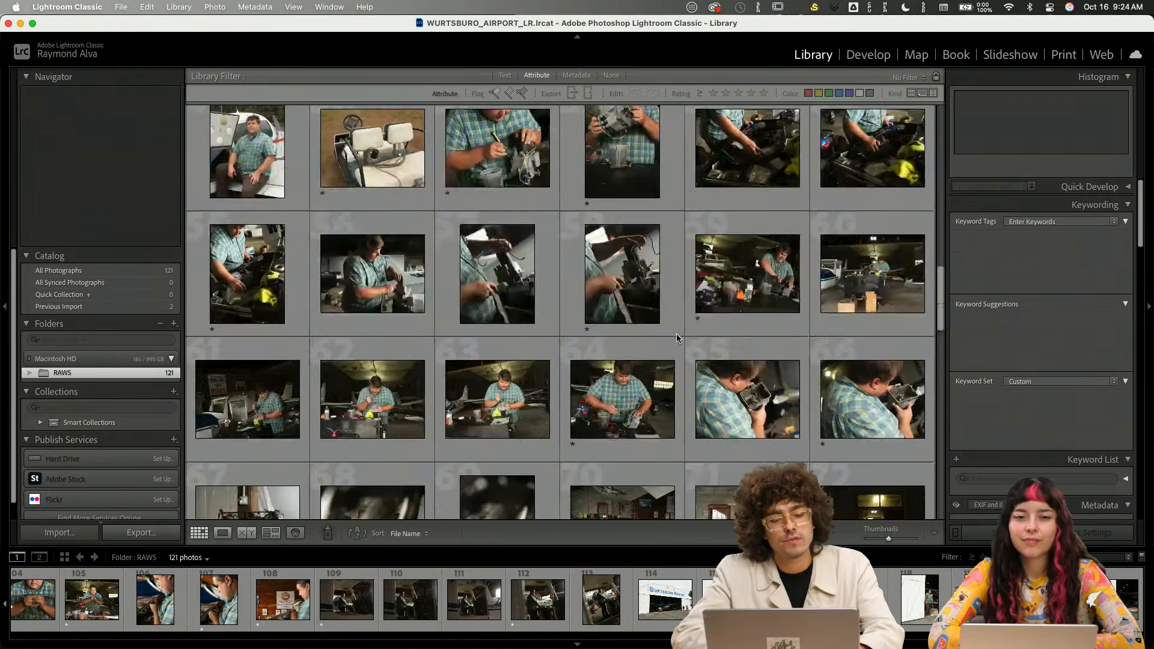
pyautogui.scroll(3, 676, 338)
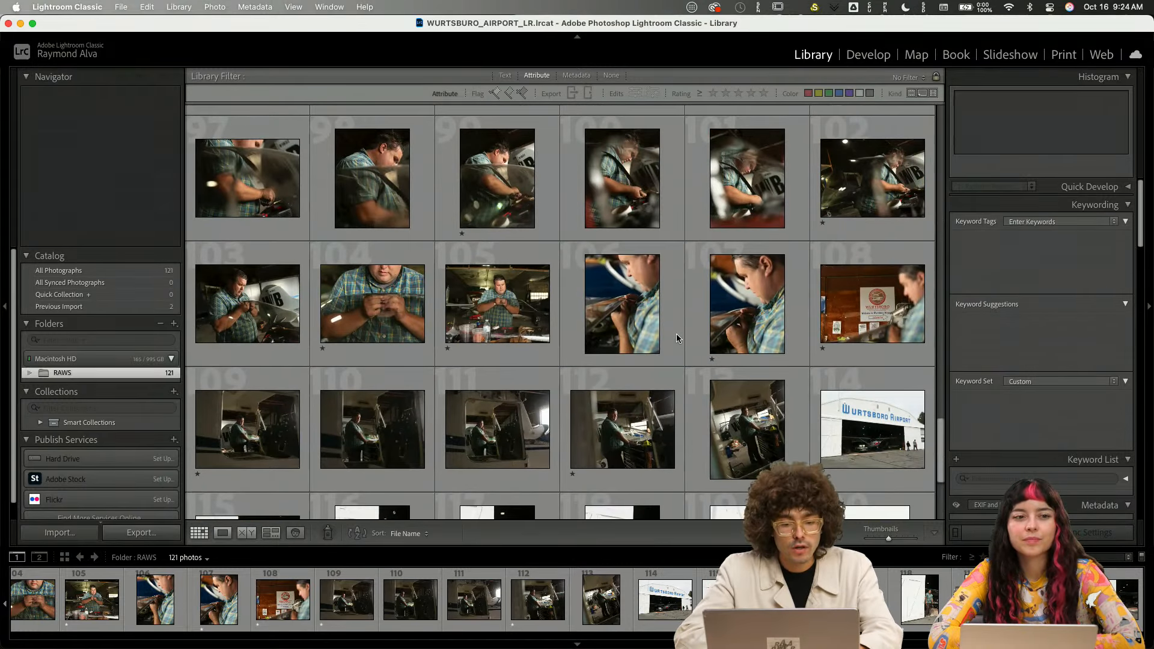
pyautogui.scroll(-3, 676, 338)
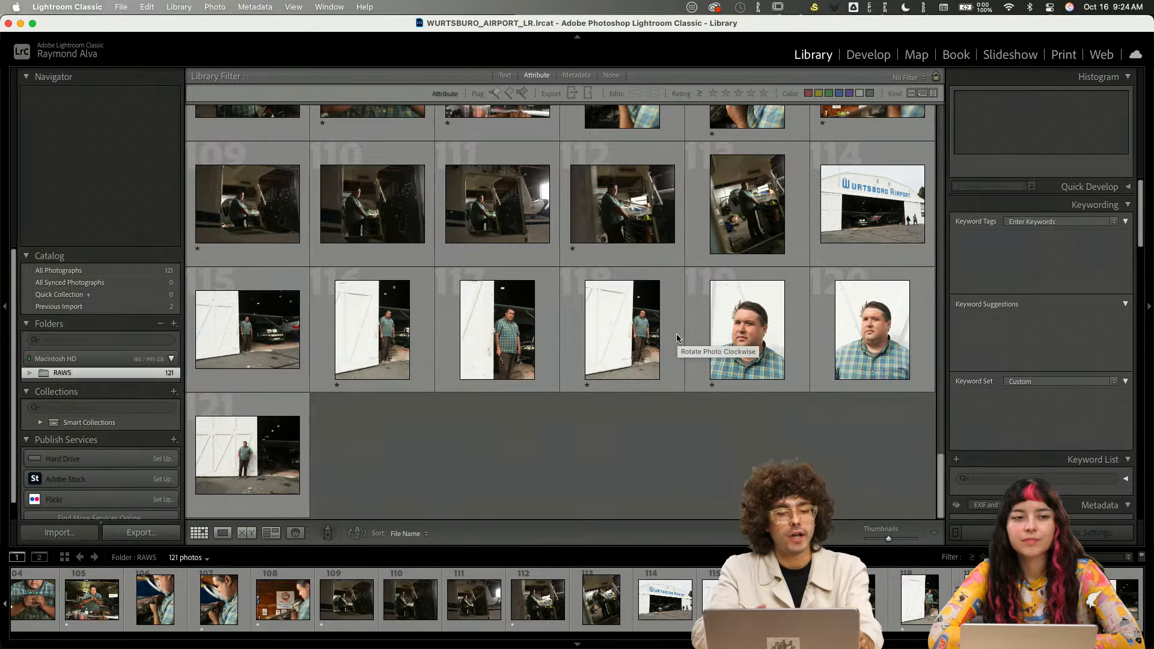
pyautogui.scroll(10, 676, 334)
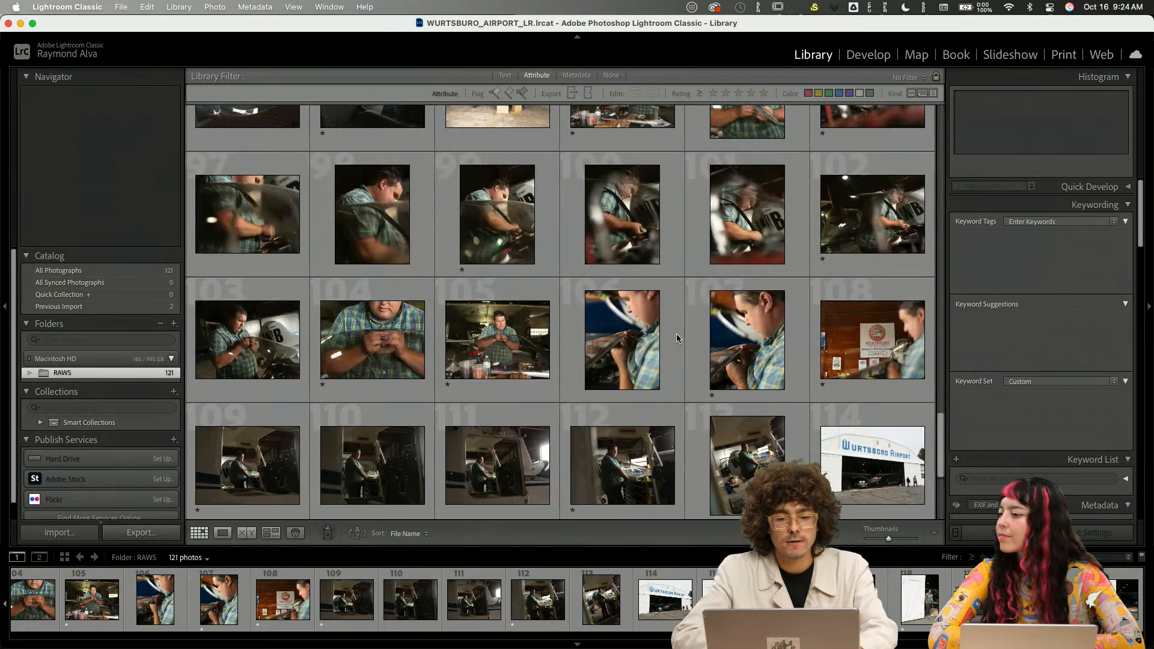
pyautogui.scroll(15, 551, 329)
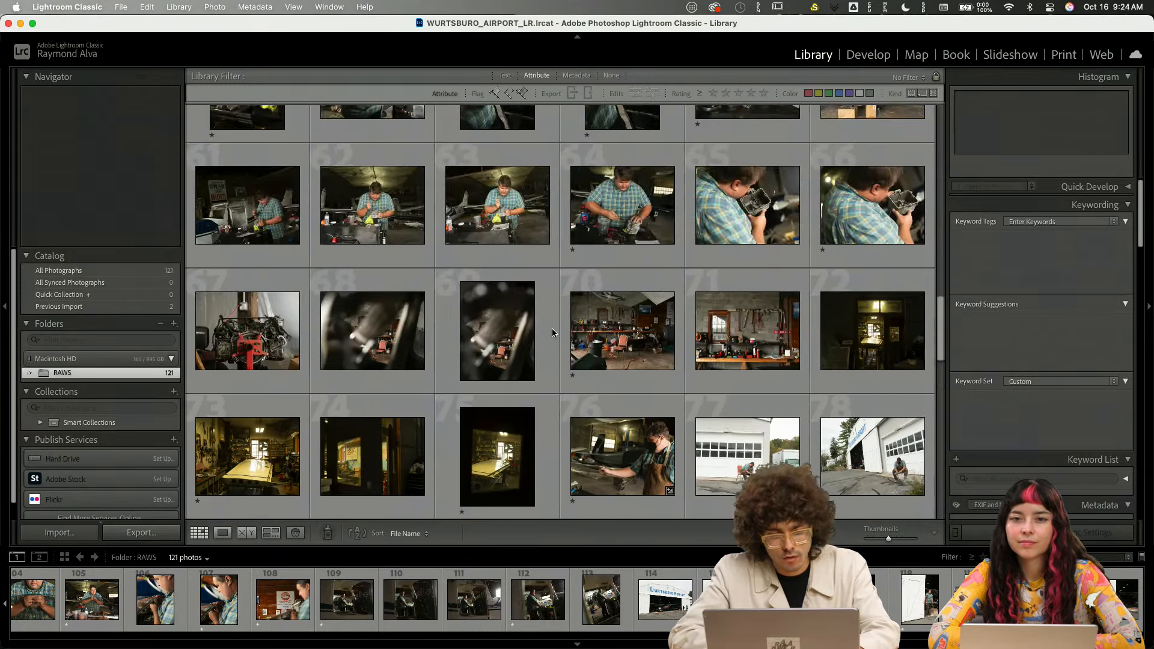
pyautogui.scroll(5, 551, 328)
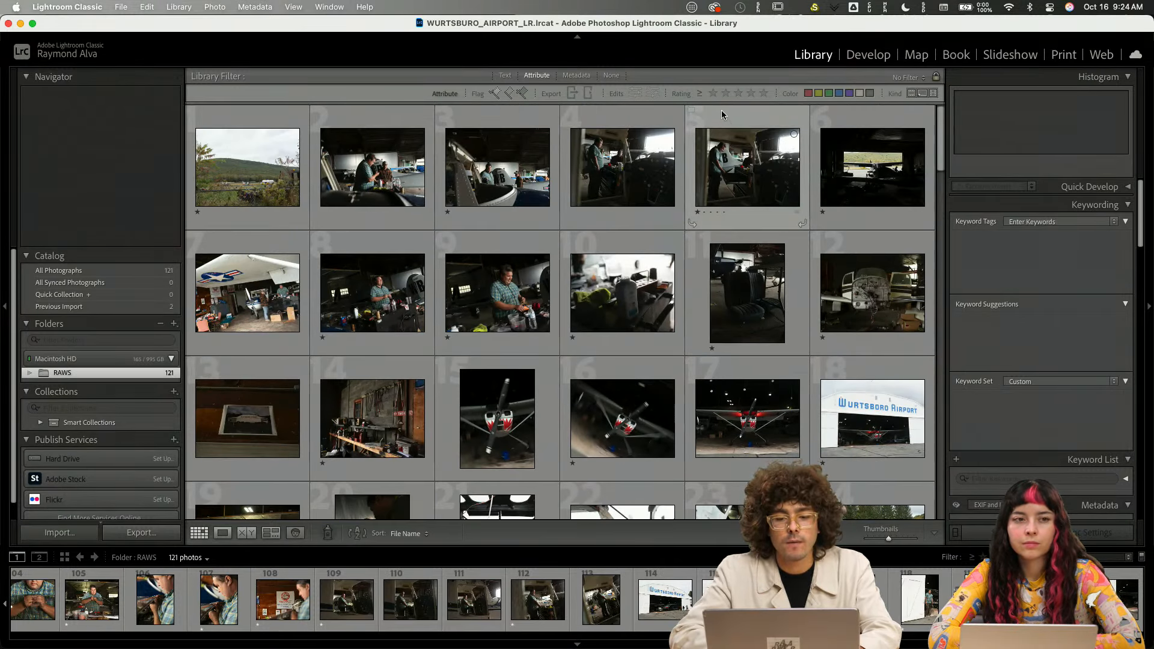
# - Filter the grid to photos rated one star or higher, look over the first-round picks and clear the rating filter
pyautogui.click(713, 94)
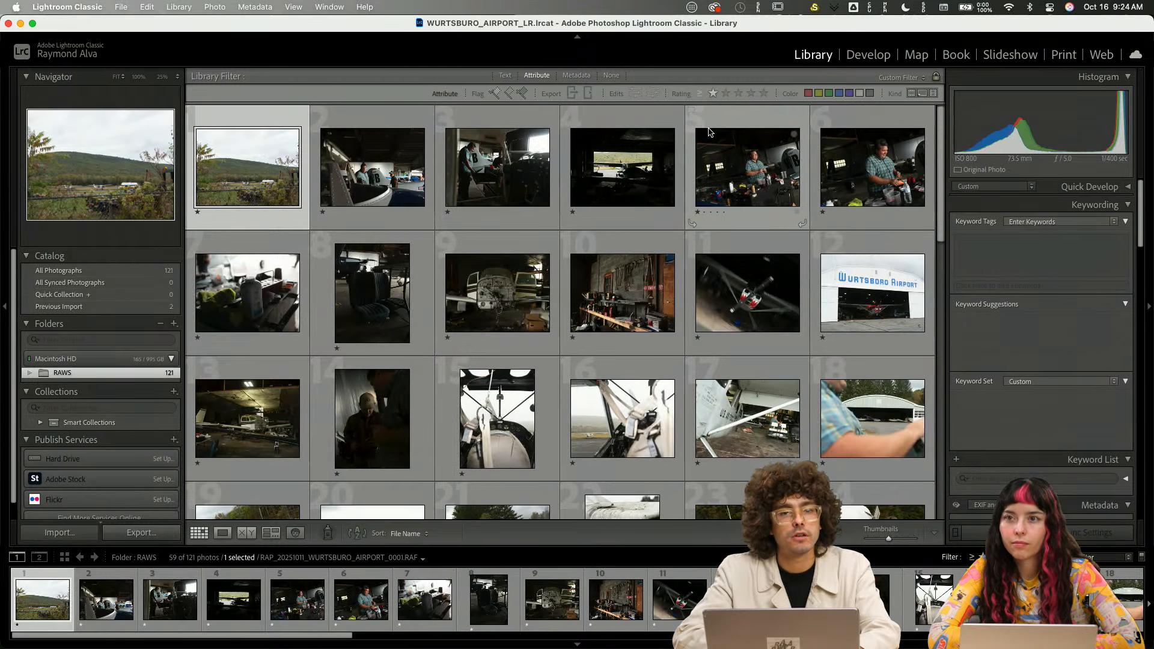
pyautogui.scroll(-3, 709, 132)
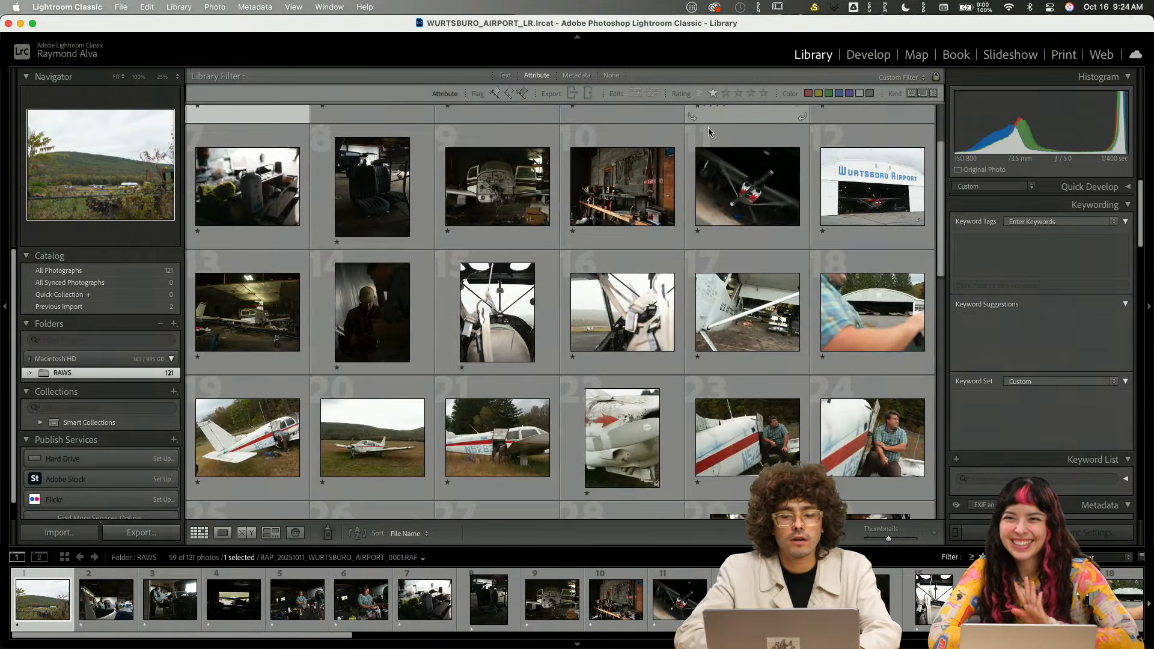
pyautogui.click(713, 94)
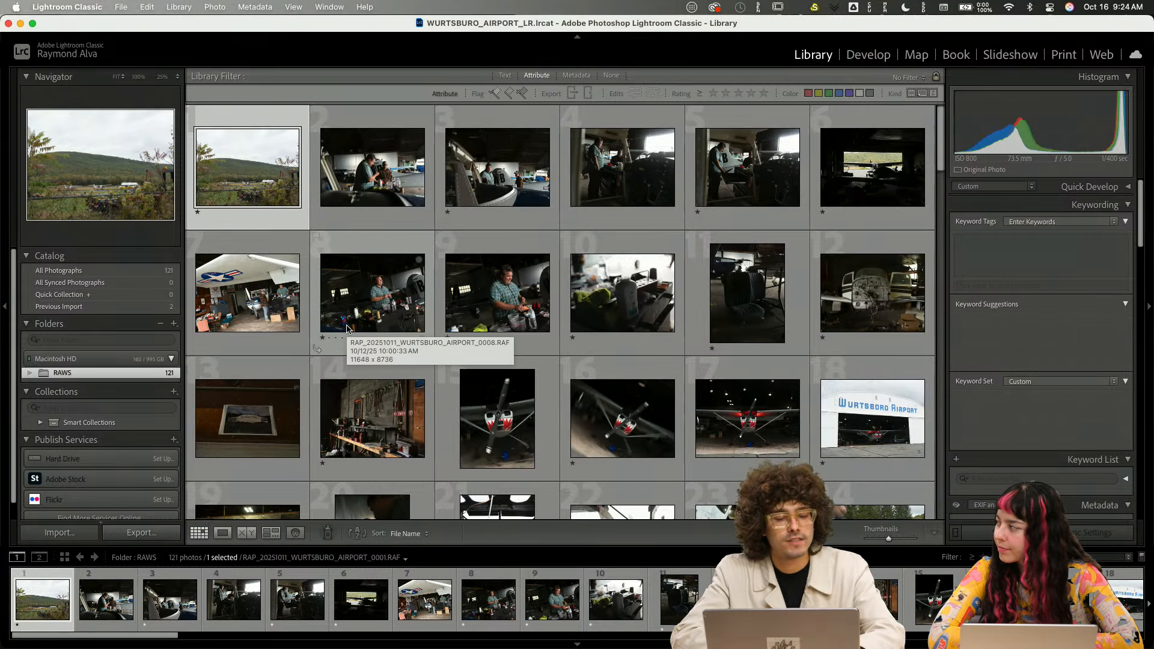
# - Open photo 8, the man standing at the hangar workbench, give it a red color label and return to the grid
pyautogui.doubleClick(352, 282)
pyautogui.click(520, 269)
pyautogui.press('g')
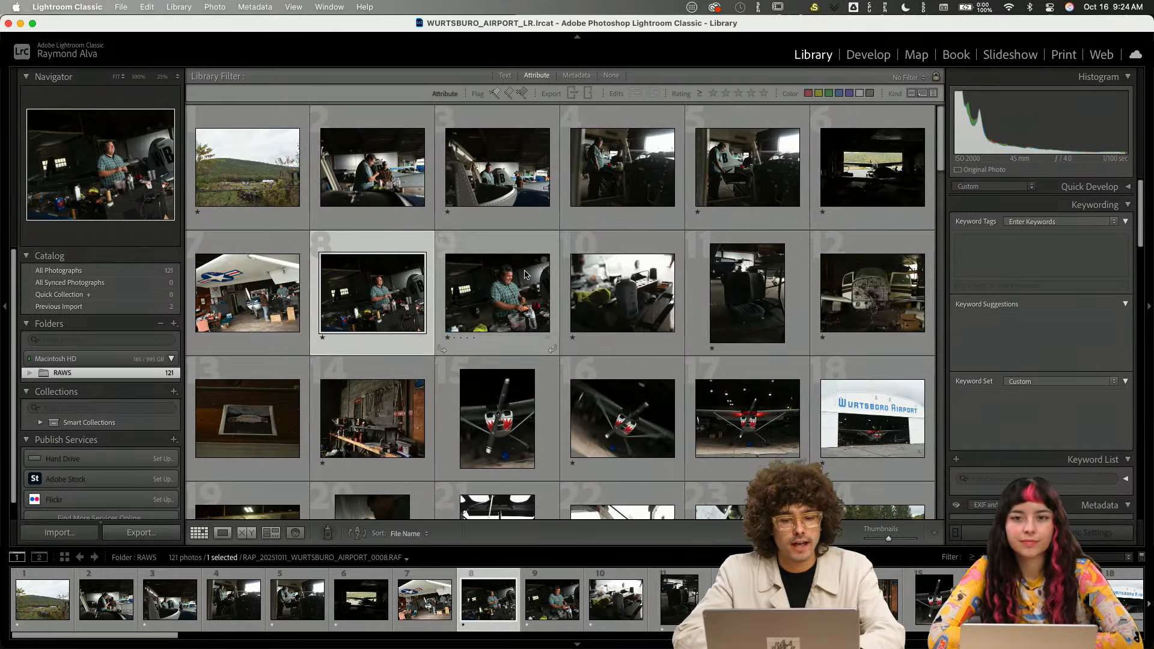
pyautogui.doubleClick(399, 304)
pyautogui.press('6')
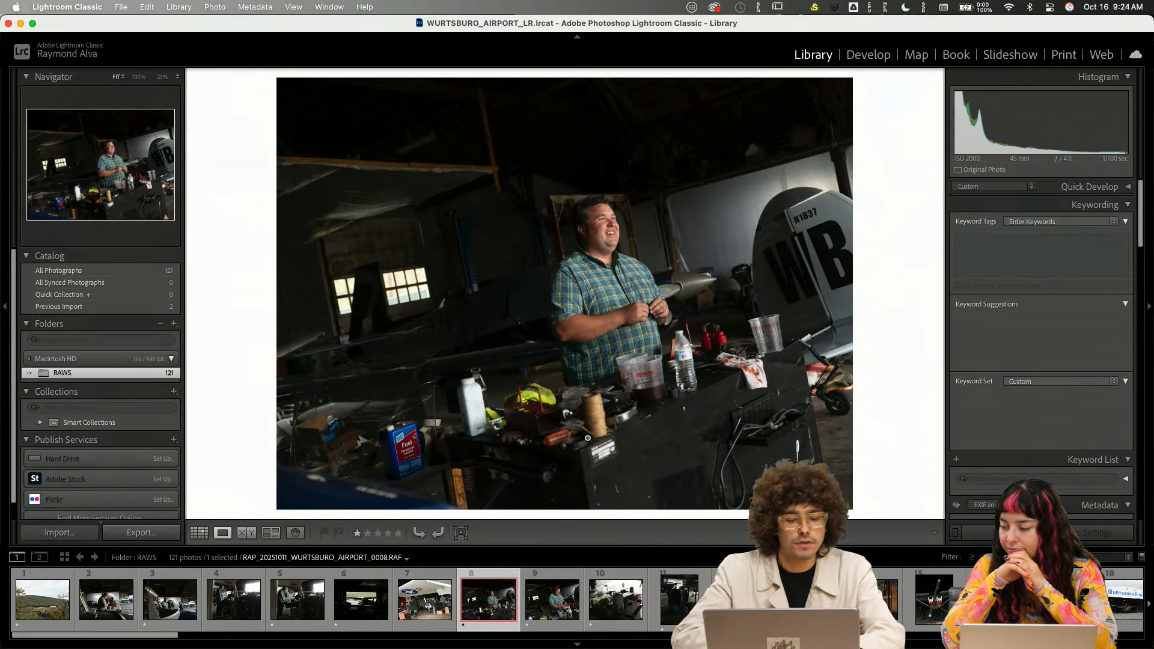
pyautogui.click(647, 410)
pyautogui.press('g')
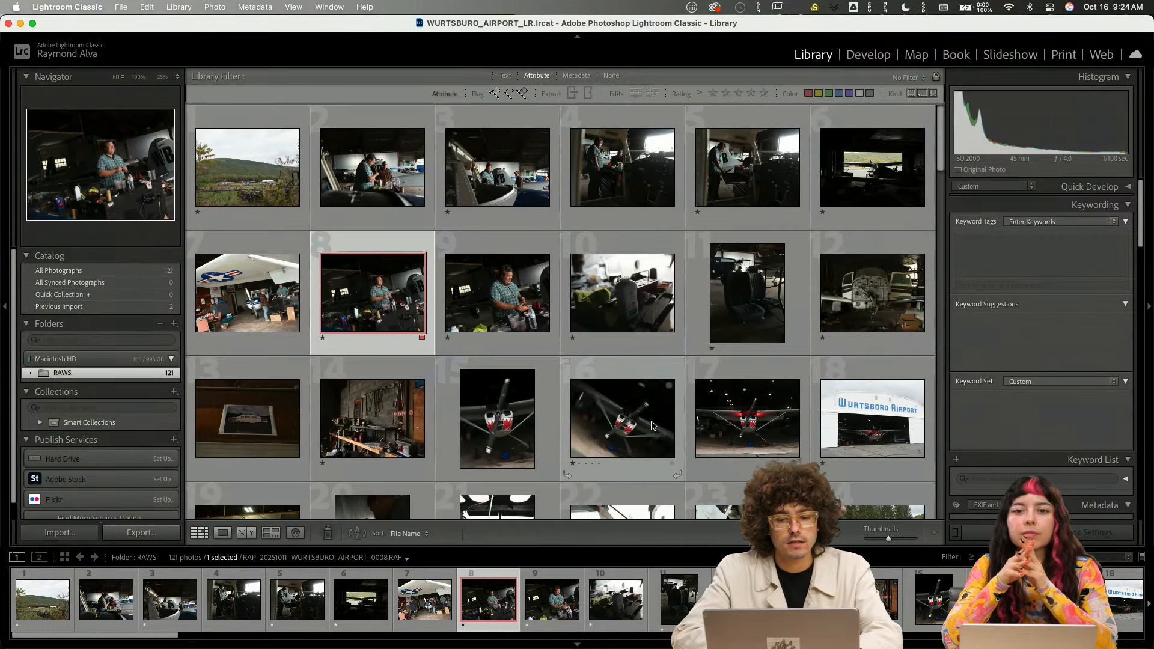
# - Open photo 18, the Wurtsboro Airport hangar front, give it a red color label and return to the grid
pyautogui.scroll(-5, 653, 426)
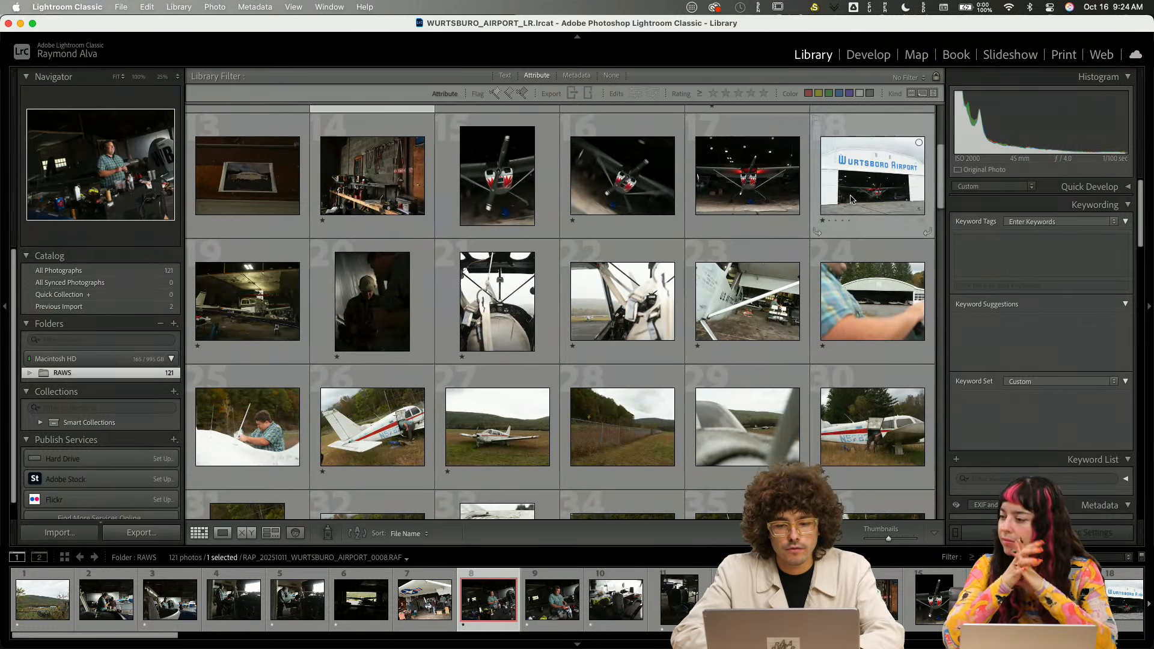
pyautogui.doubleClick(851, 199)
pyautogui.press('6')
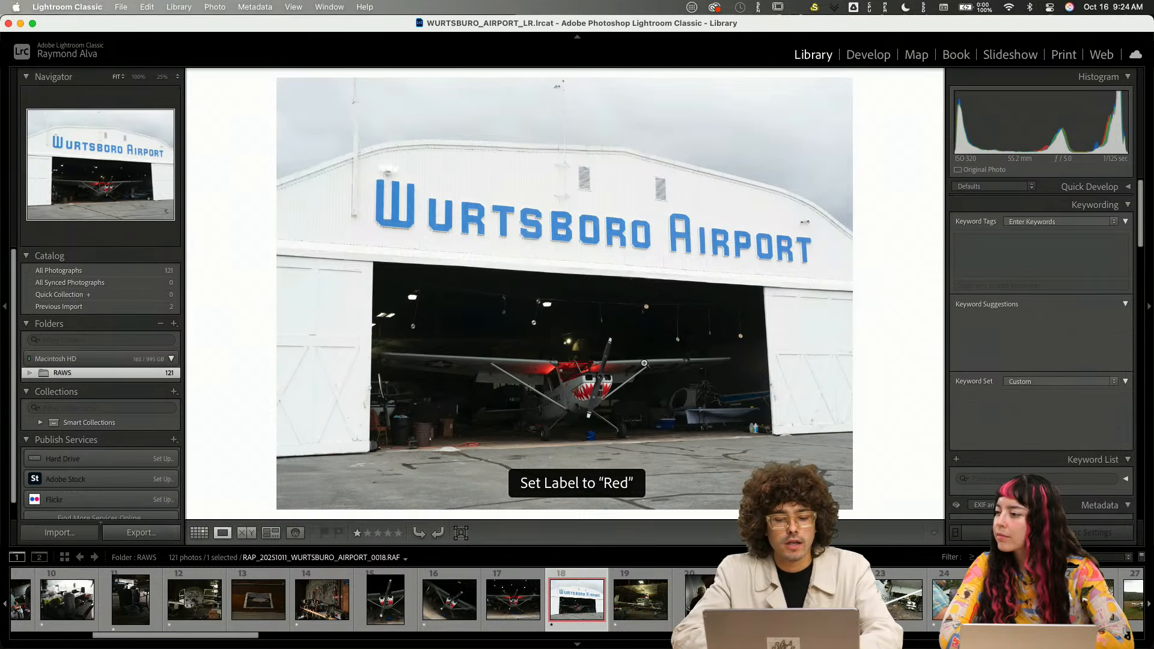
pyautogui.press('g')
# - Open photo 46, the man seated on the wing beside the open airplane door, and rate it two stars
pyautogui.scroll(-5, 641, 380)
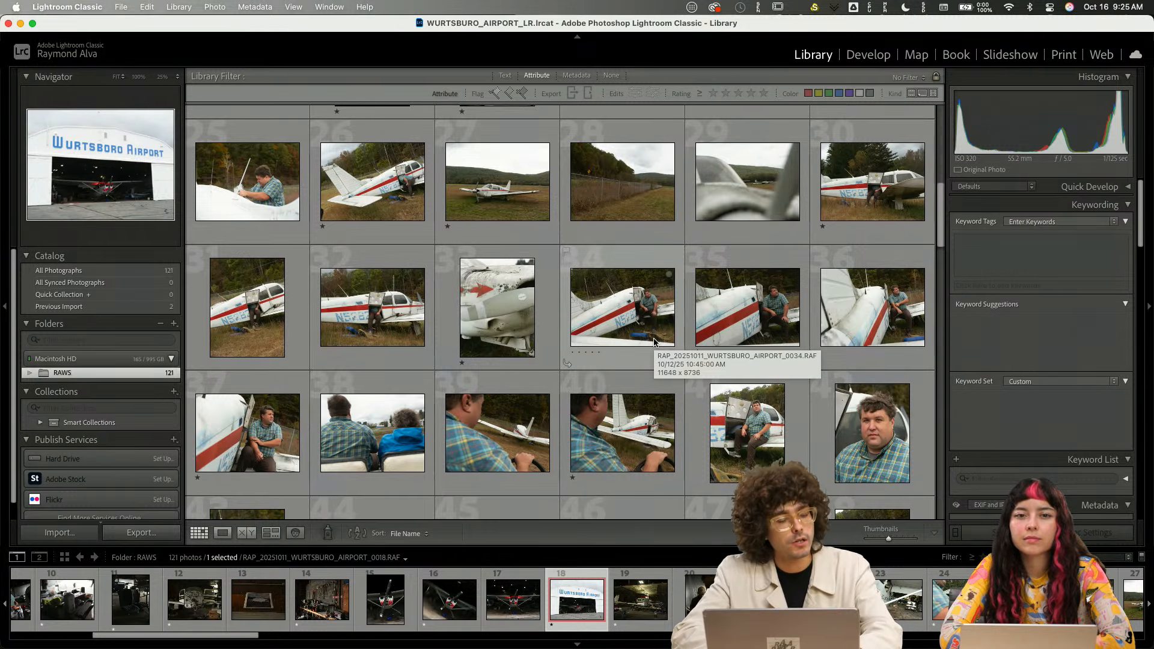
pyautogui.scroll(-3, 654, 341)
pyautogui.click(628, 304)
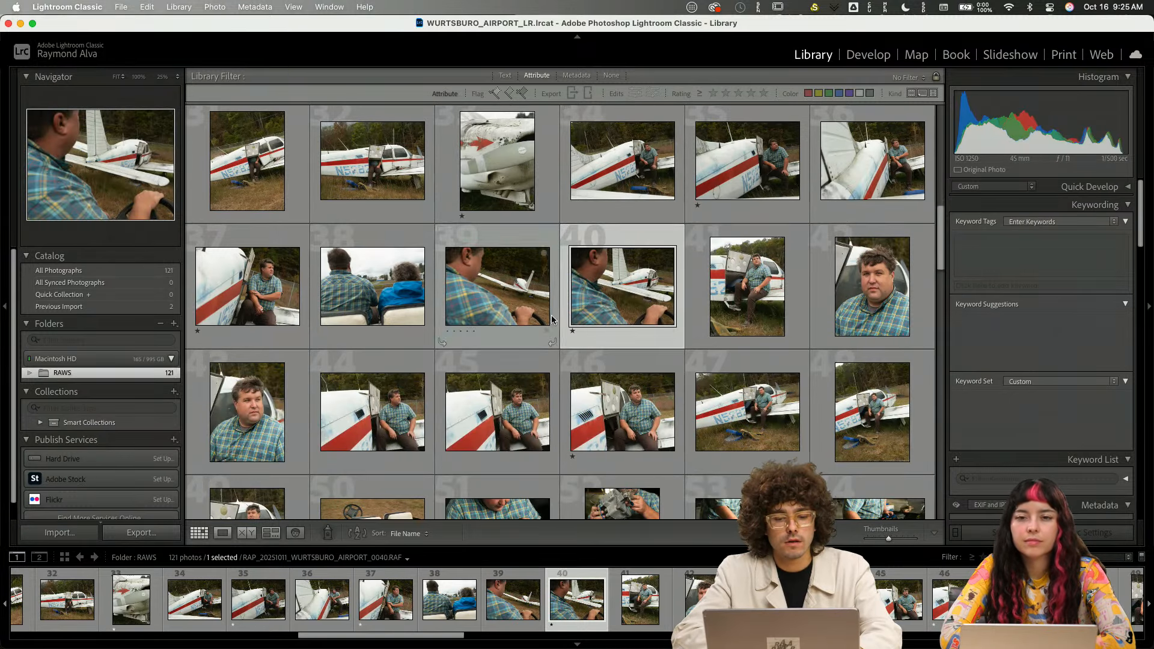
pyautogui.doubleClick(628, 410)
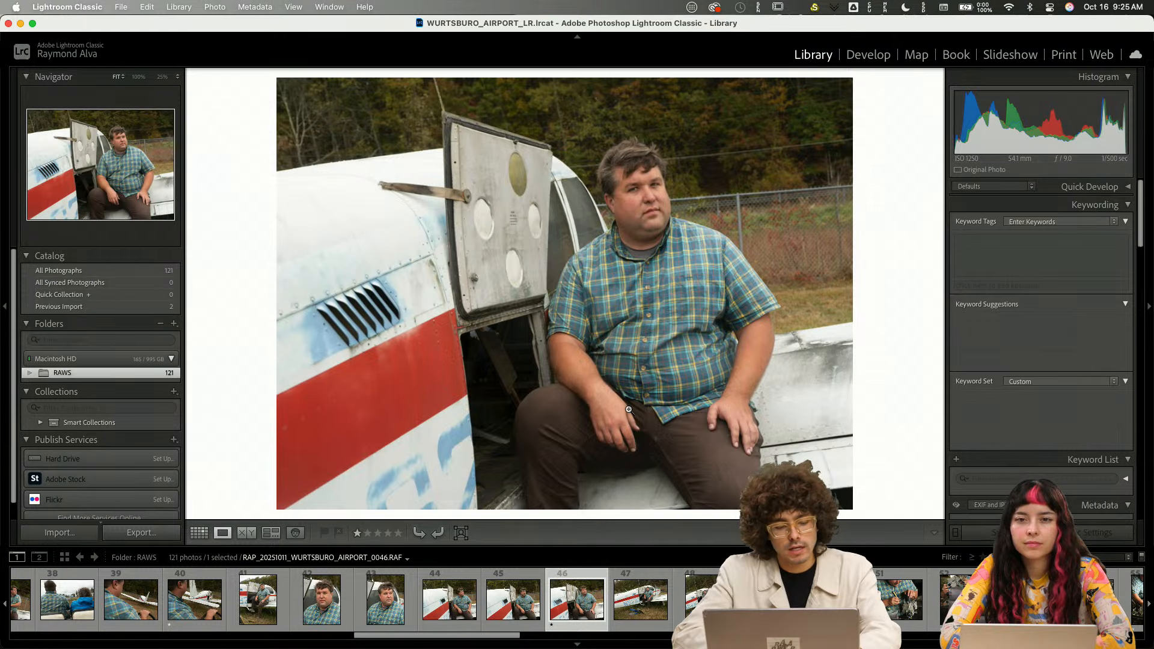
pyautogui.press('2')
pyautogui.press('g')
# - Open photo 58, the vertical close-up of hands brushing an engine part, and give it two stars and a red color label
pyautogui.scroll(-5, 657, 377)
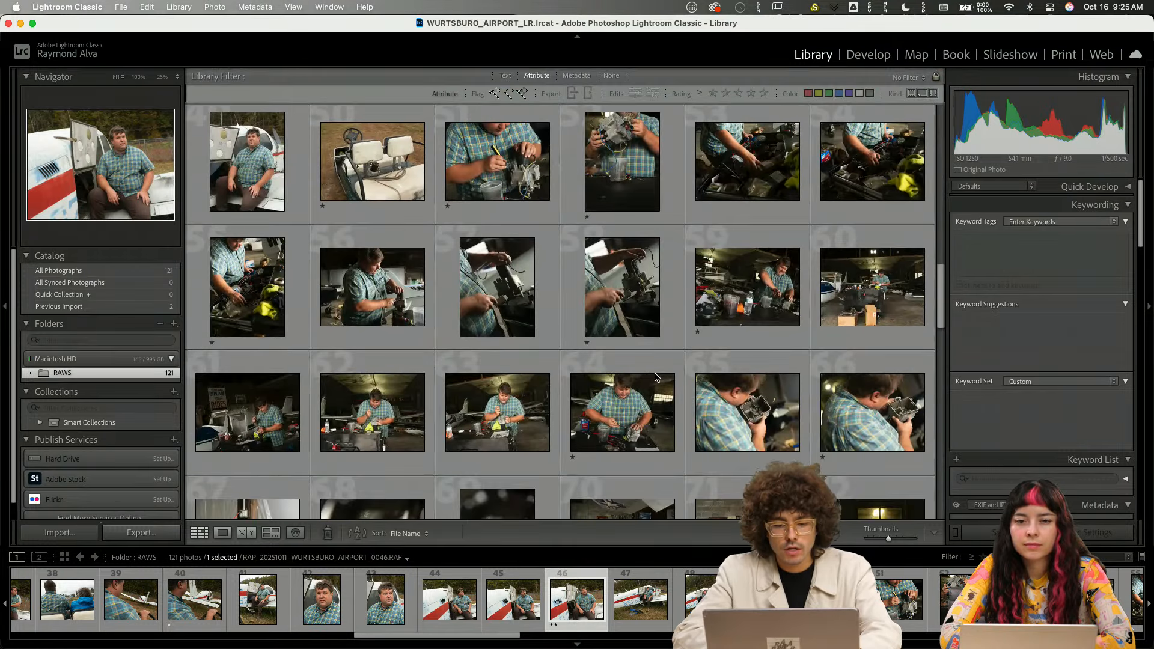
pyautogui.doubleClick(645, 313)
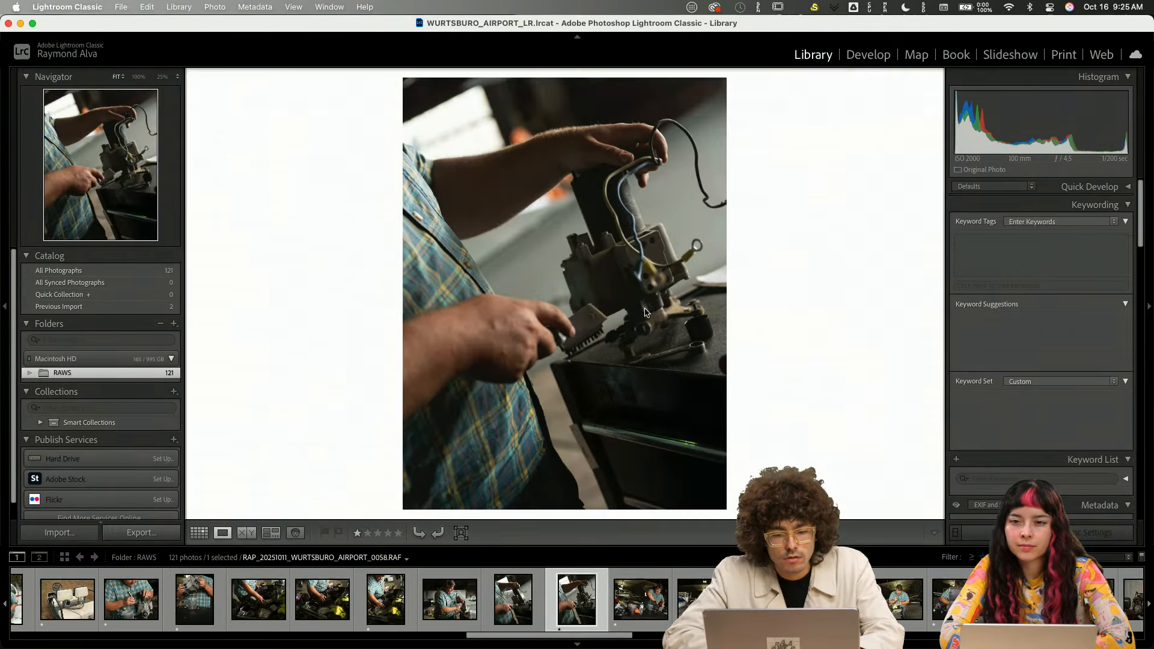
pyautogui.press('2')
pyautogui.press('6')
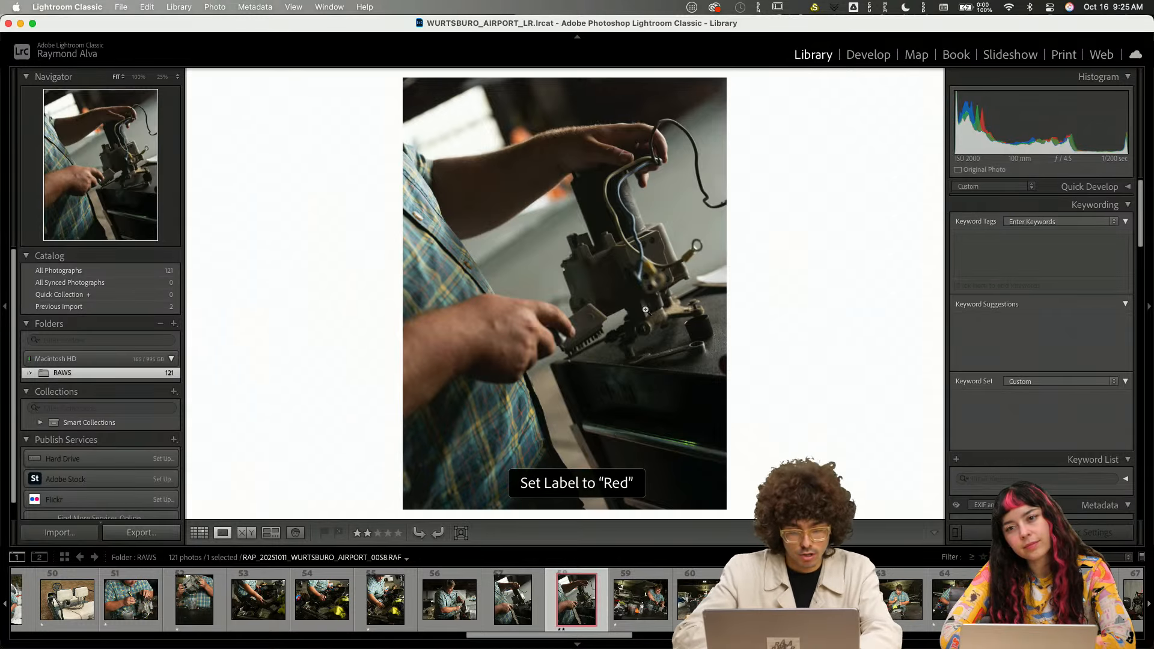
pyautogui.press('g')
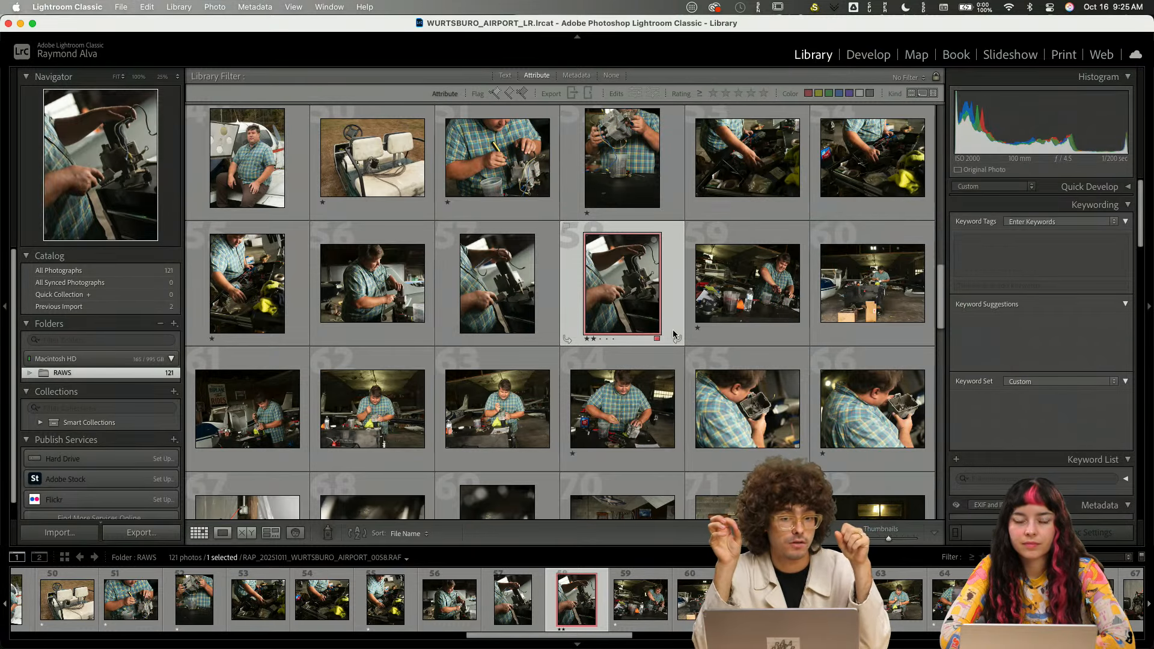
# - Shrink the grid thumbnails to seven per row and remove the red color label from photo 18, the airport hangar front
pyautogui.scroll(15, 672, 329)
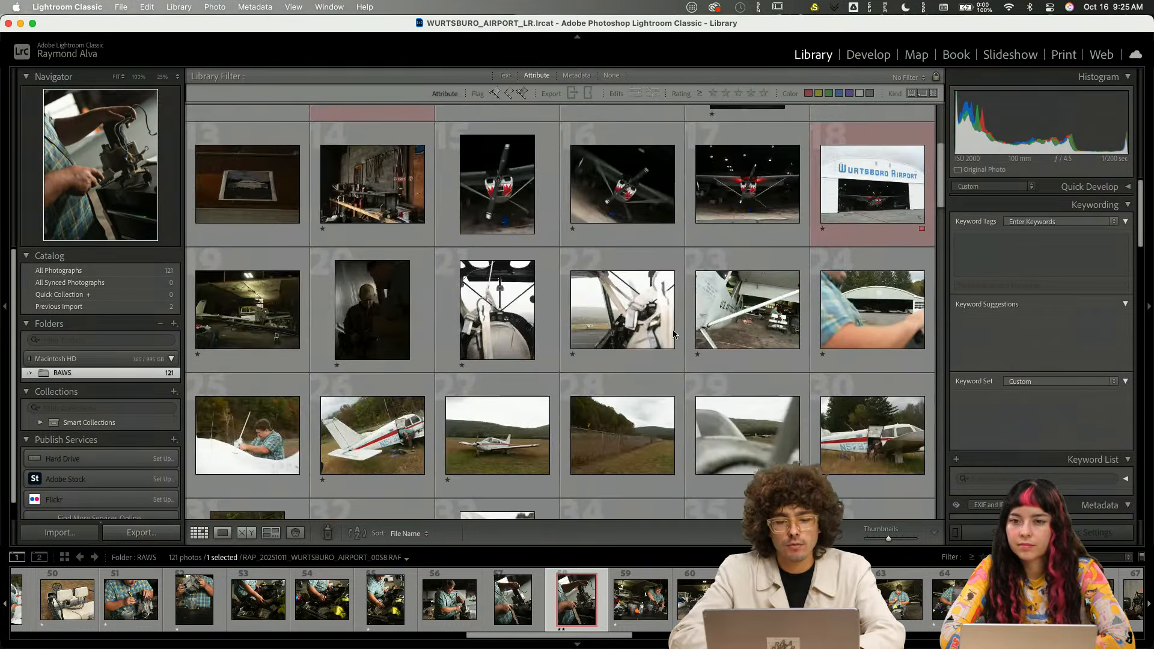
pyautogui.click(854, 241)
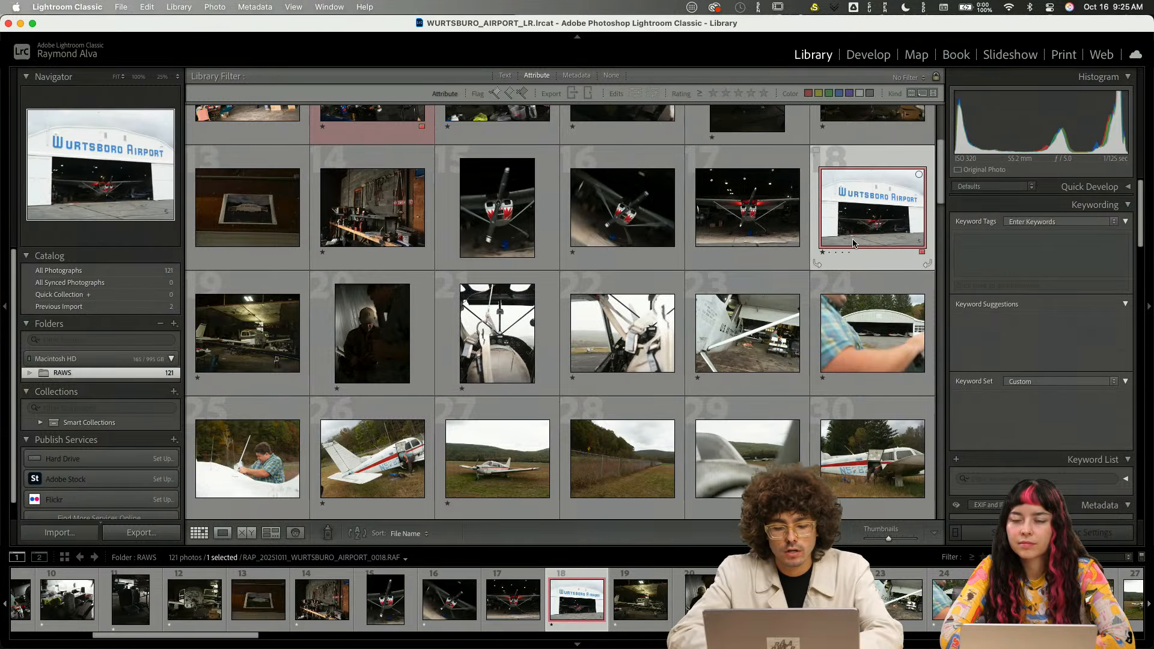
pyautogui.press('-')
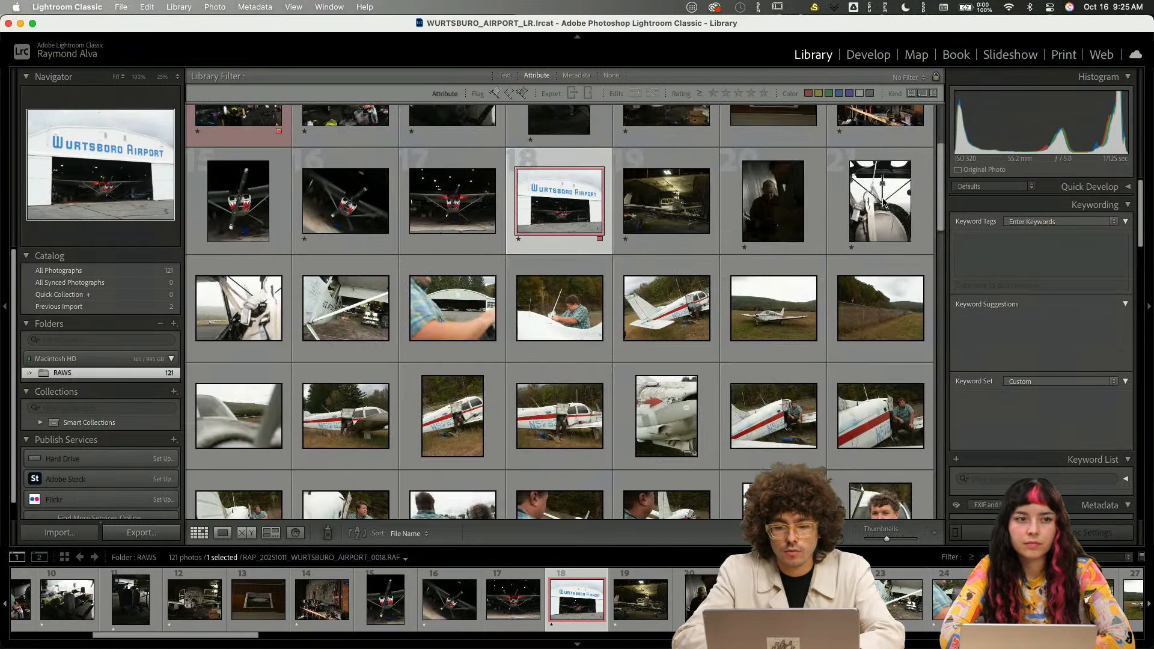
pyautogui.rightClick(582, 217)
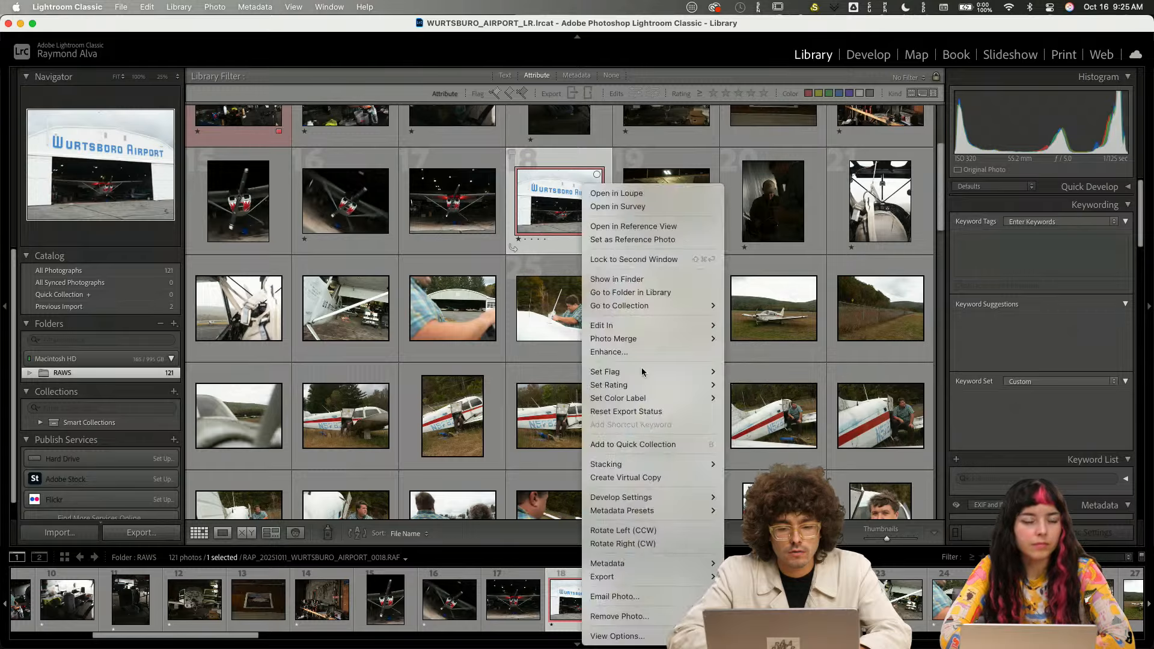
pyautogui.moveTo(719, 400)
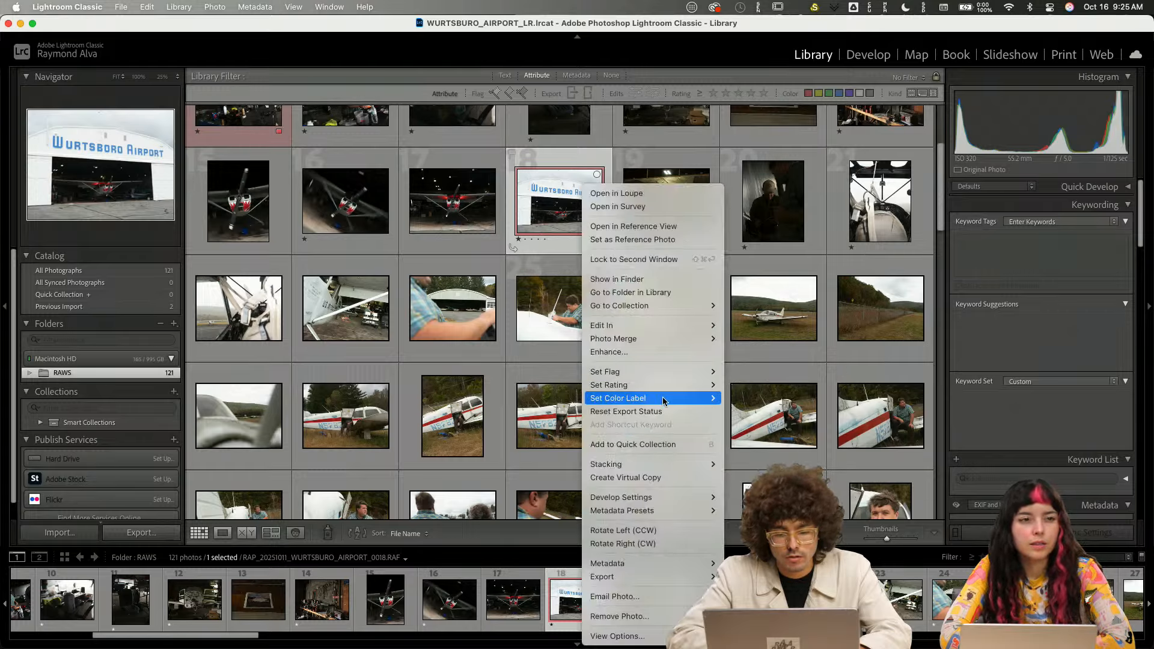
pyautogui.click(745, 471)
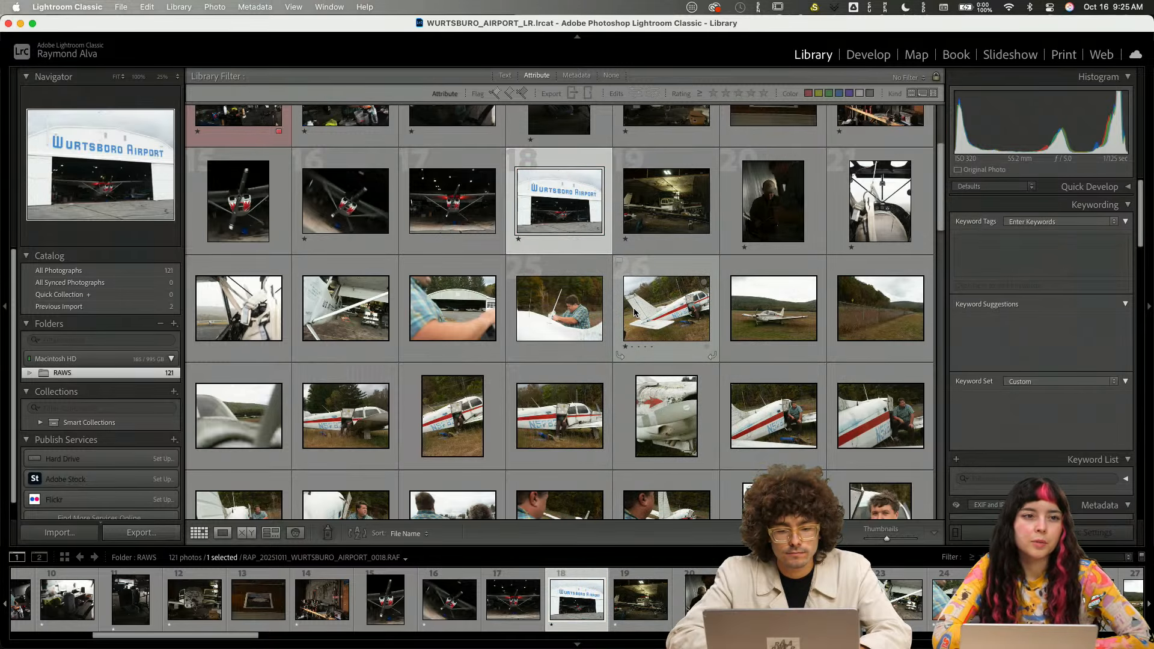
# - Remove the red color label from photo 8, the man at the hangar workbench, and select photo 10
pyautogui.scroll(3, 634, 312)
pyautogui.click(254, 264)
pyautogui.rightClick(254, 264)
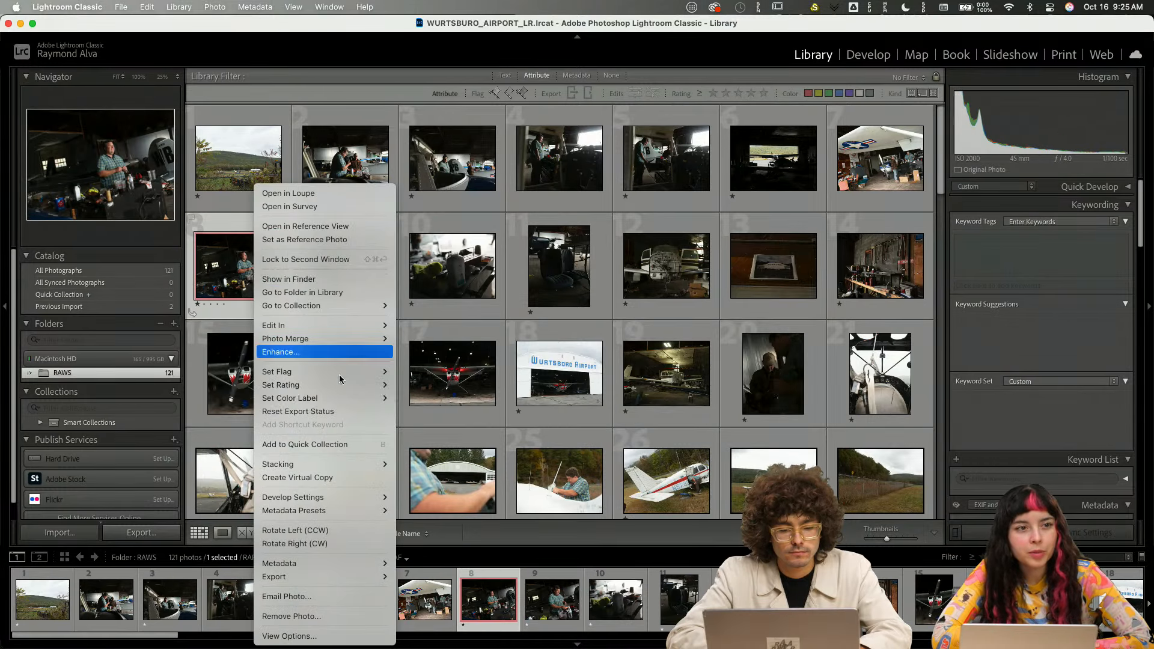
pyautogui.moveTo(339, 397)
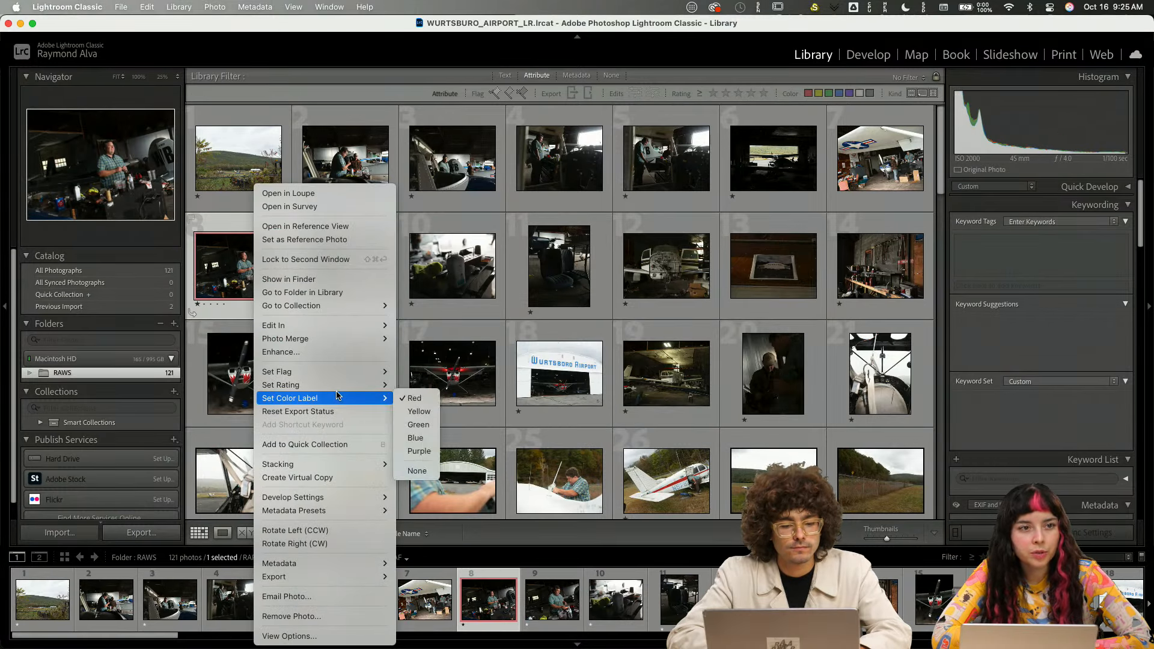
pyautogui.click(414, 472)
pyautogui.click(501, 316)
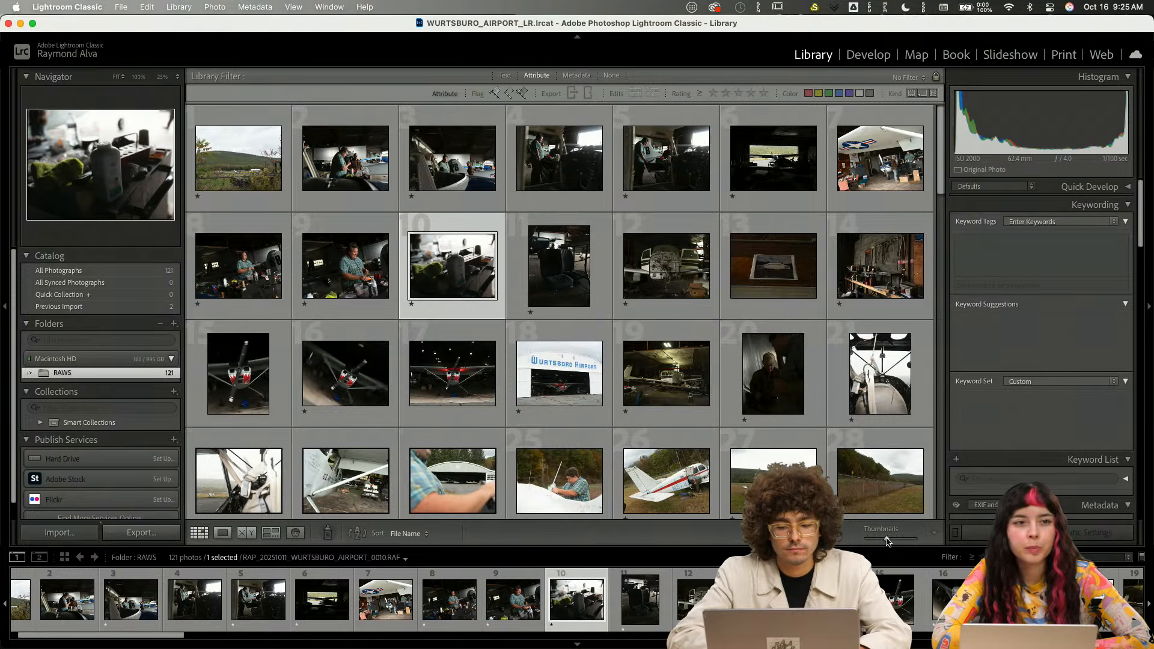
# - Enlarge the grid thumbnails to five per row and give photo 6, the dark view out of the hangar, a red color label
pyautogui.moveTo(887, 541); pyautogui.dragTo(891, 539)
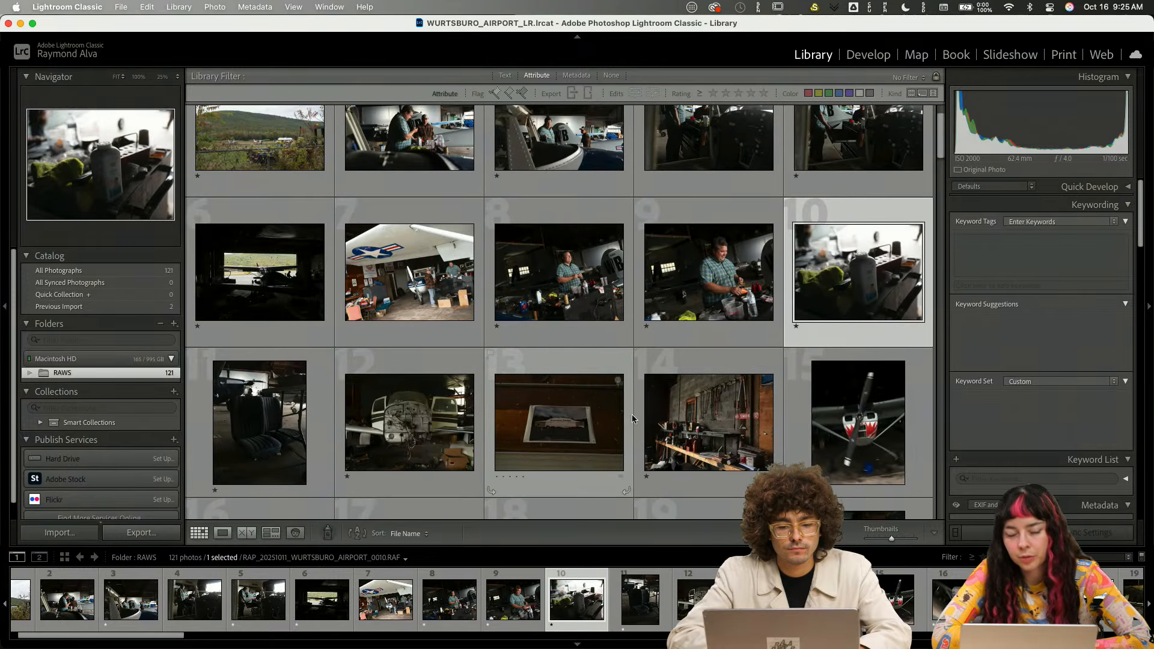
pyautogui.scroll(2, 636, 437)
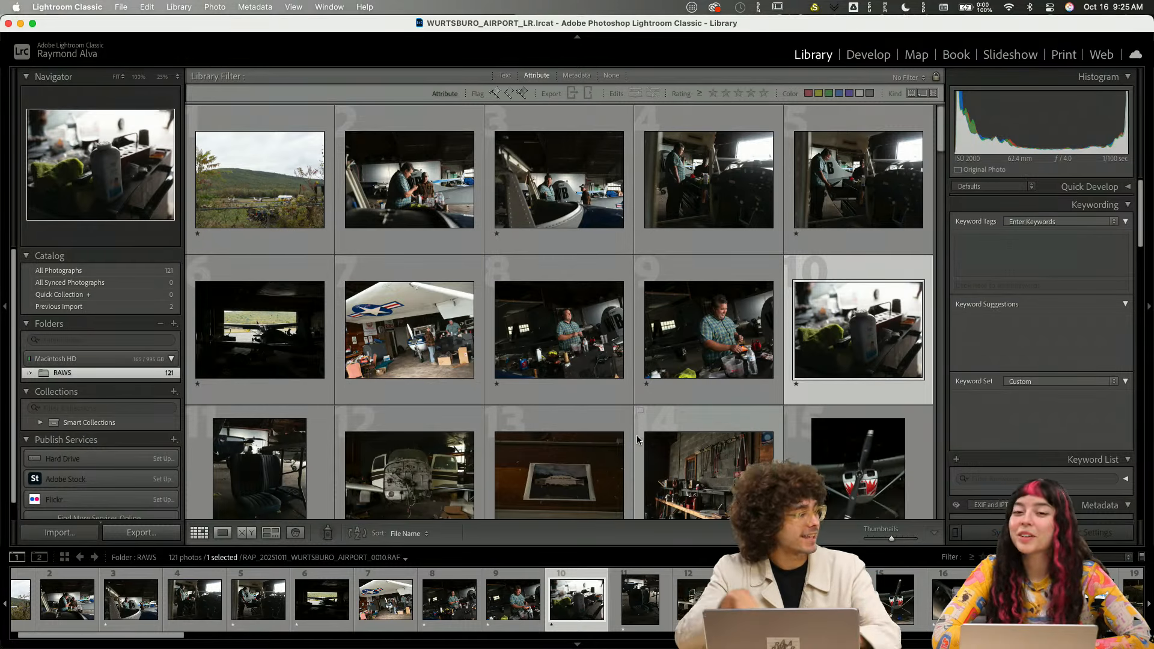
pyautogui.scroll(-5, 637, 439)
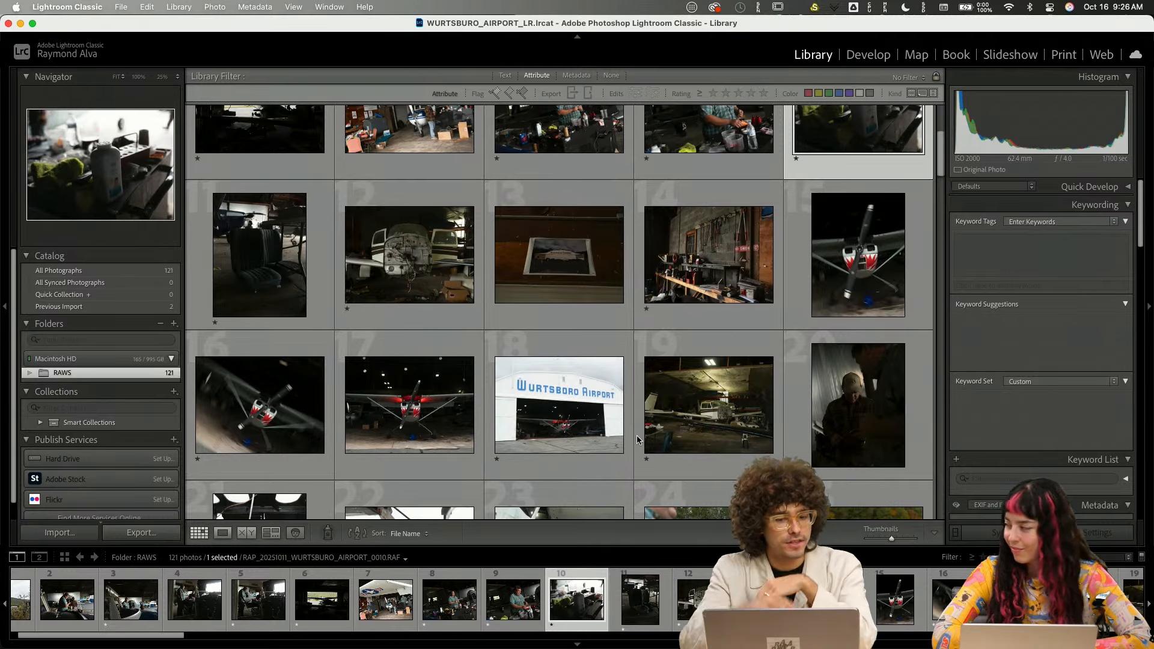
pyautogui.scroll(3, 637, 439)
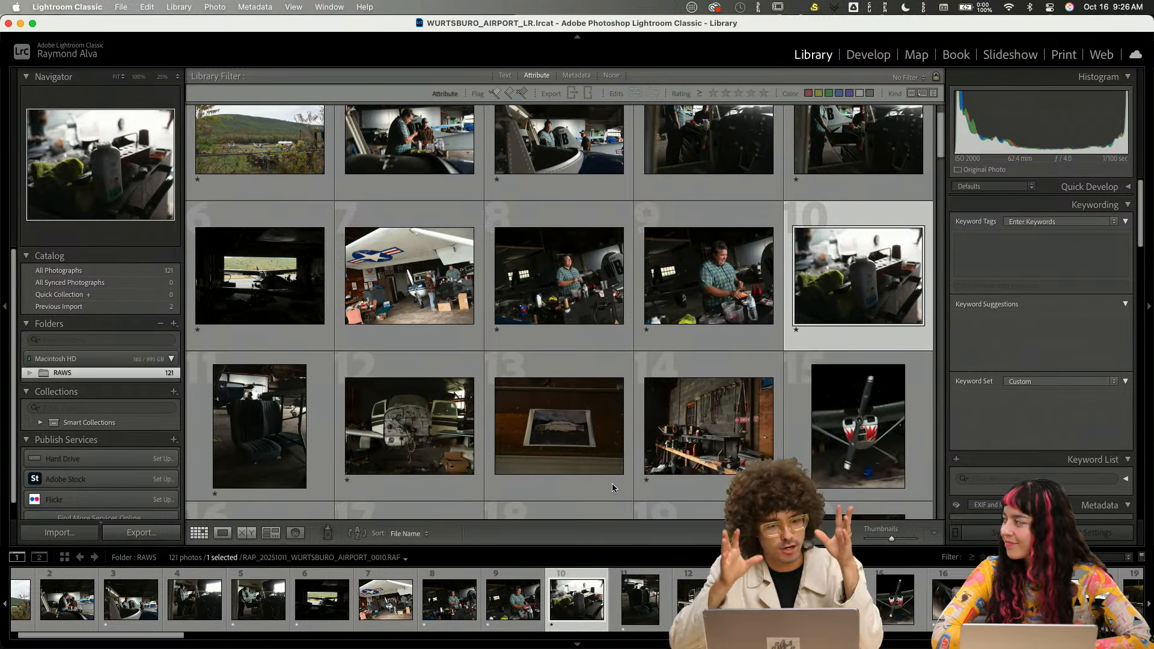
pyautogui.scroll(1, 612, 486)
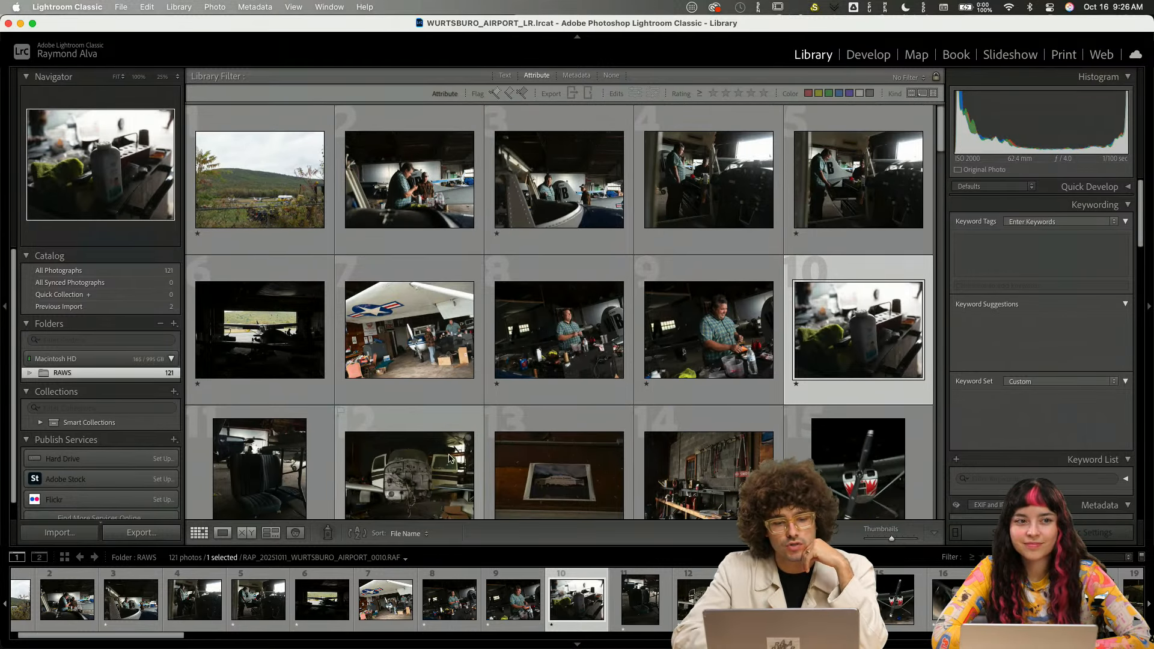
pyautogui.click(289, 337)
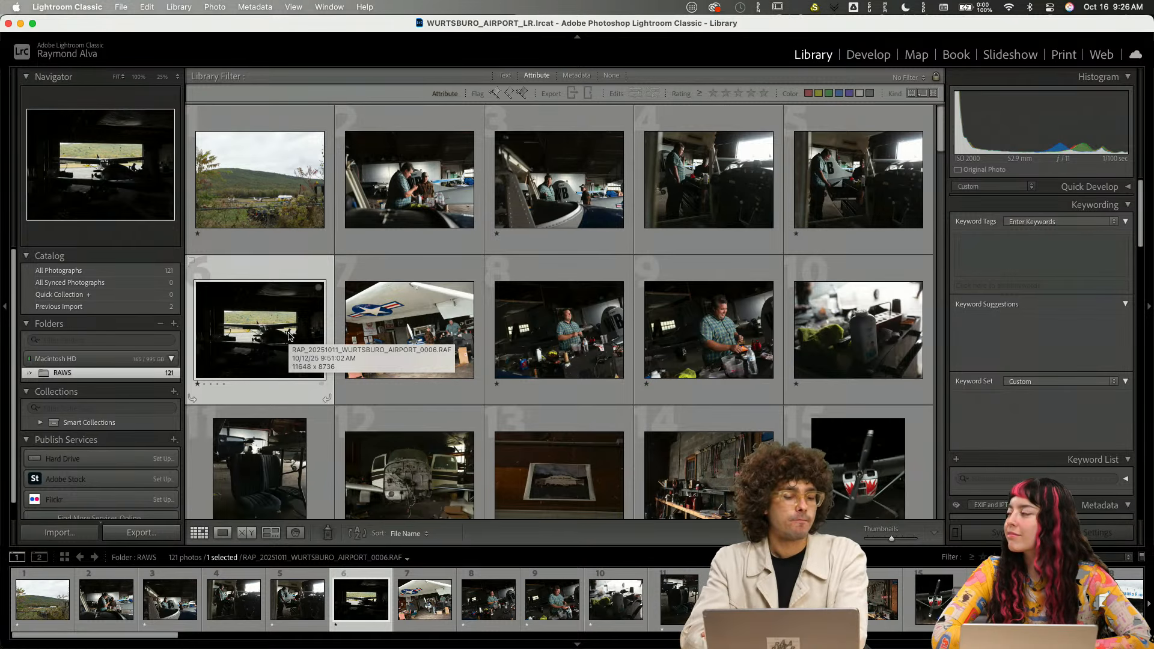
pyautogui.press('6')
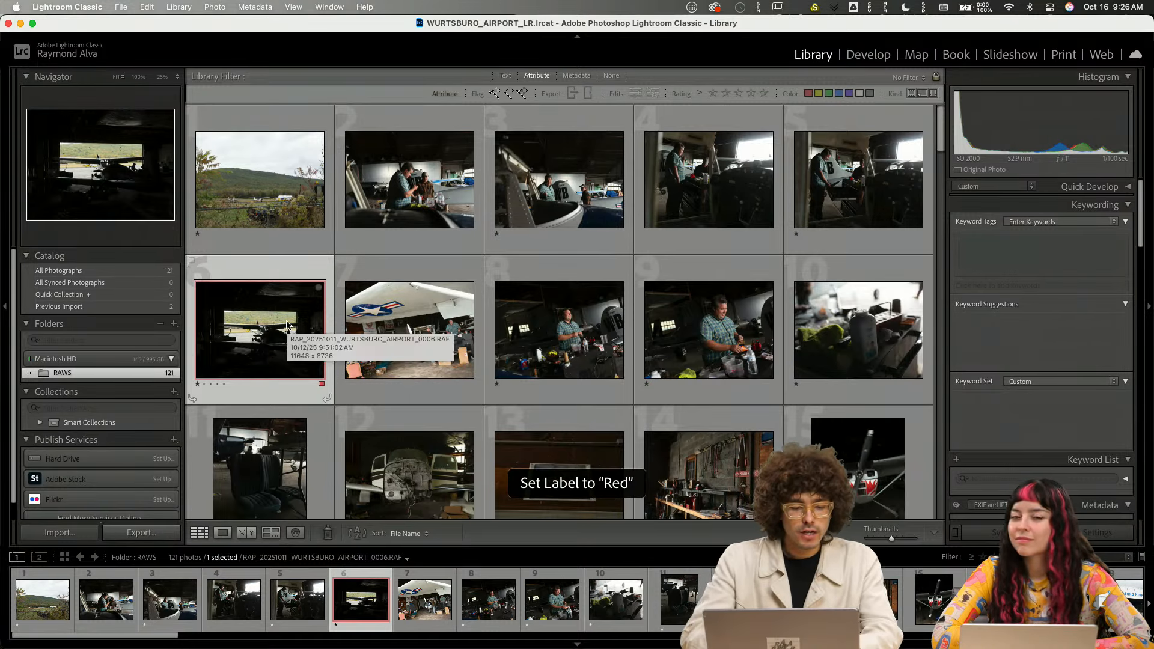
# - Give red color labels to photo 11, the removed airplane seats, and photo 12, the stripped airplane in the hangar
pyautogui.scroll(-3, 294, 328)
pyautogui.press('Down')
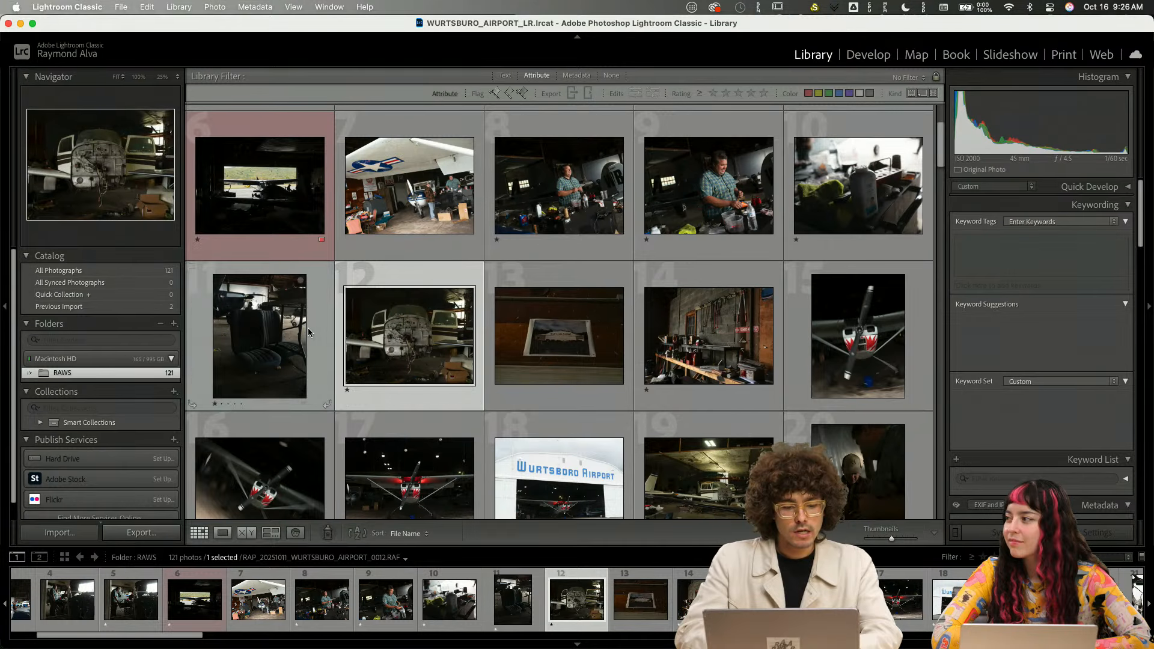
pyautogui.click(308, 332)
pyautogui.press('6')
pyautogui.click(385, 360)
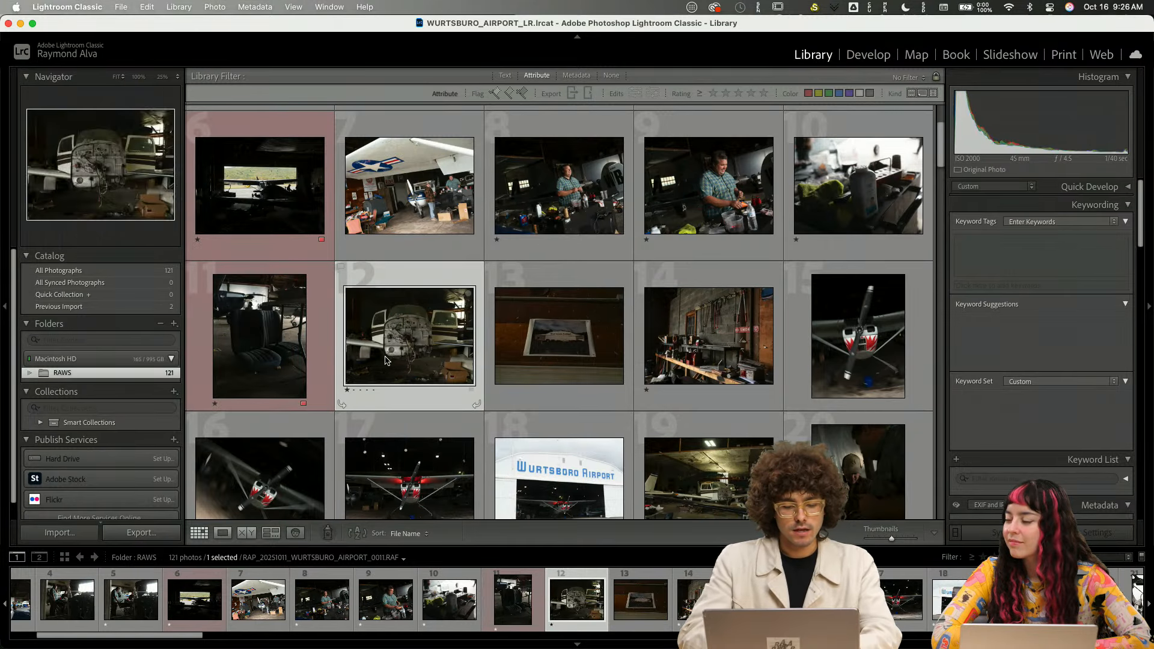
pyautogui.press('6')
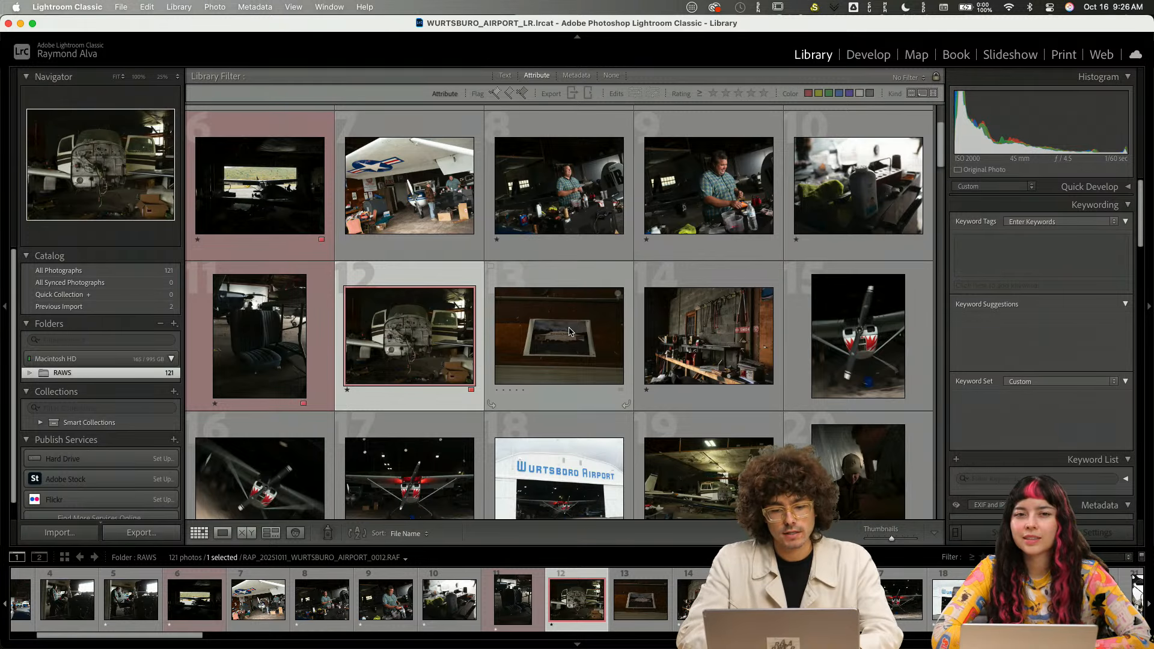
# - Give photo 10, the workbench still life, a red color label and select photo 15, the vertical propeller shot
pyautogui.click(824, 168)
pyautogui.press('6')
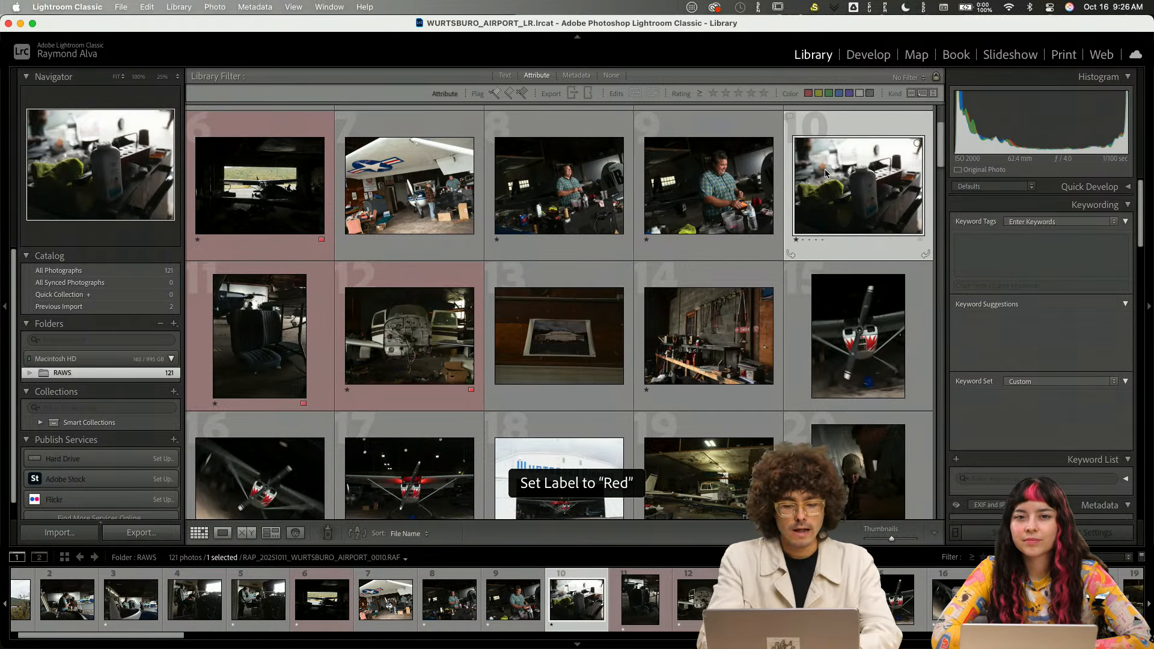
pyautogui.click(795, 331)
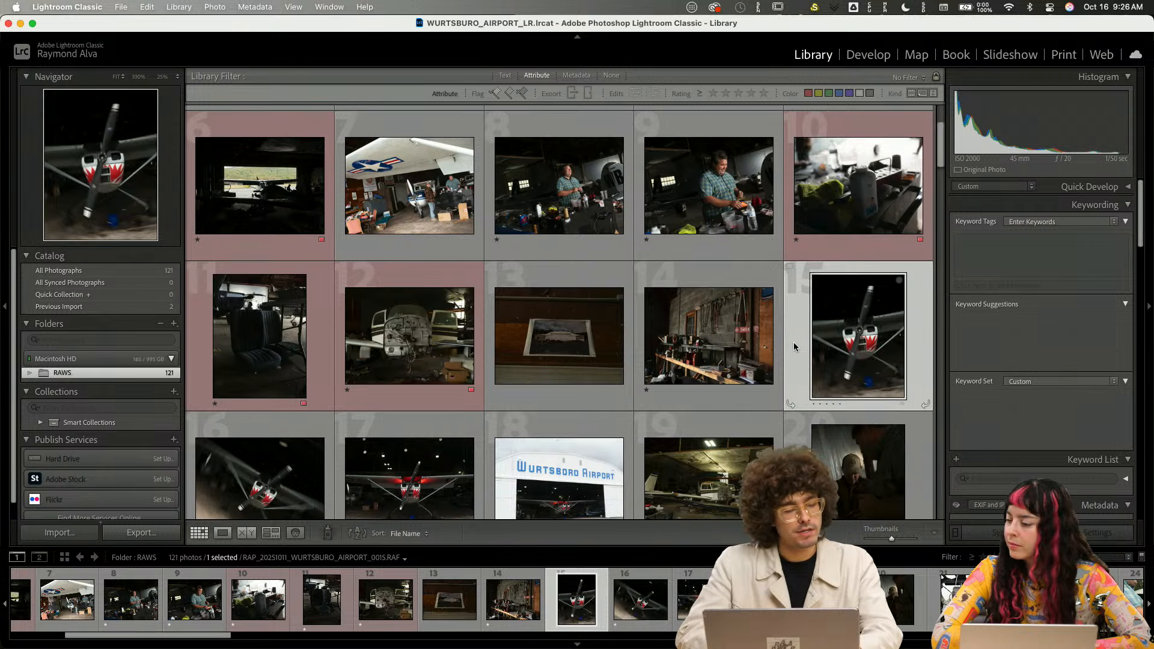
# - Give photo 33, the vertical close-up of the weathered airplane nose with the red arrow, a red color label
pyautogui.scroll(-3, 793, 346)
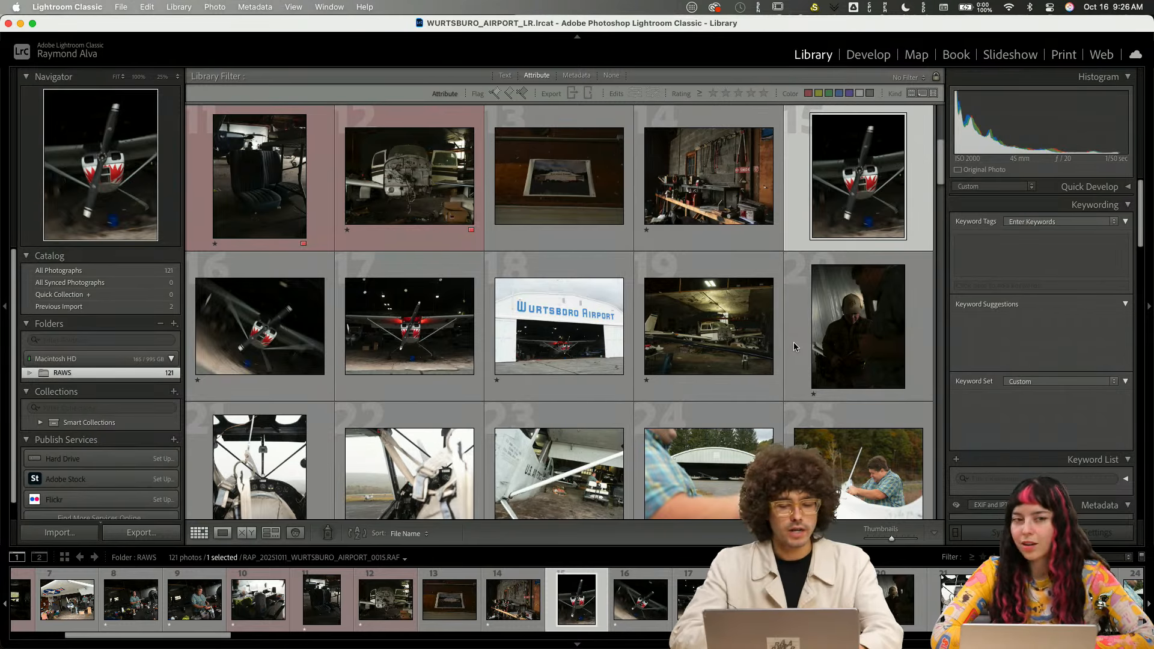
pyautogui.scroll(-6, 793, 341)
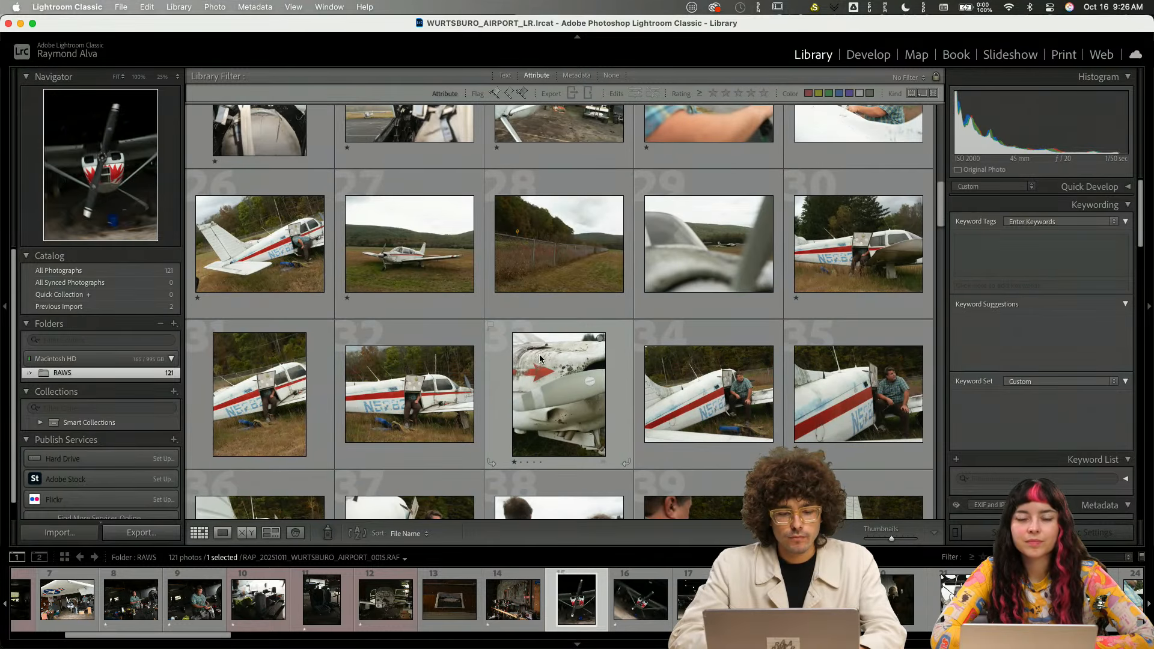
pyautogui.scroll(1, 539, 355)
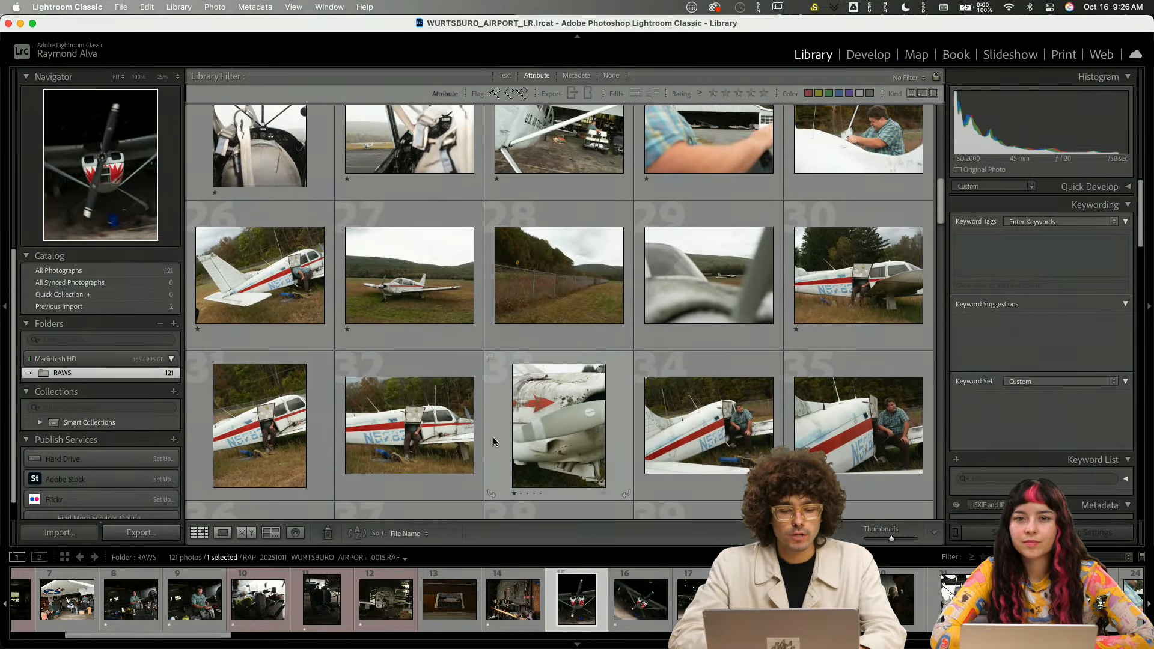
pyautogui.scroll(1, 493, 437)
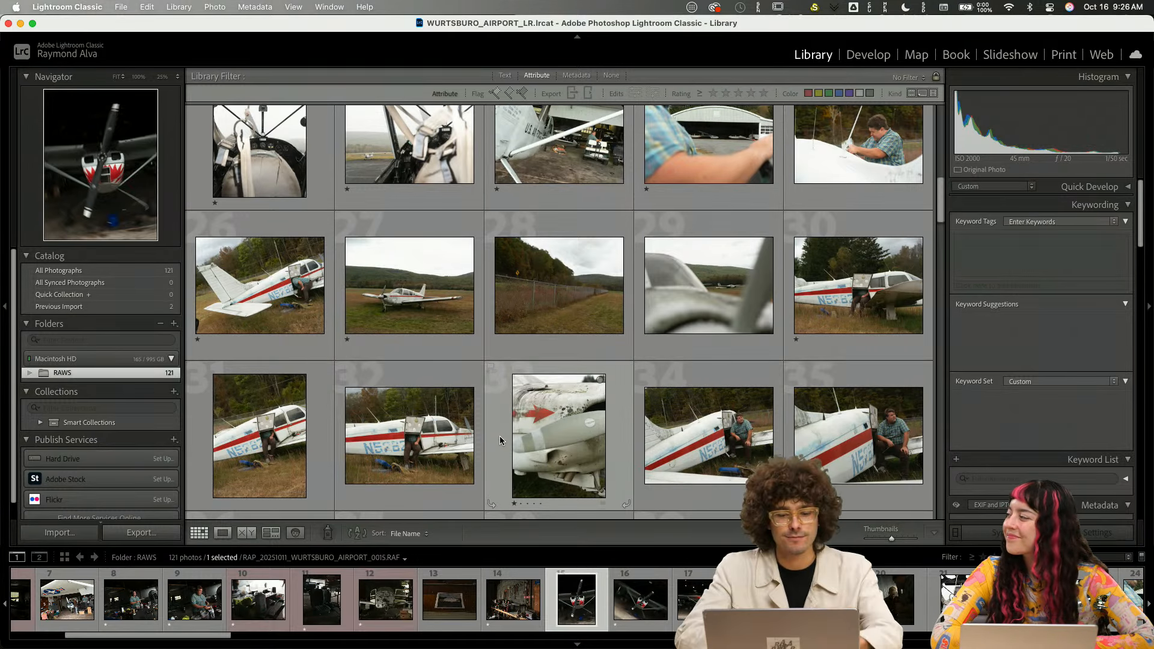
pyautogui.click(500, 435)
pyautogui.press('6')
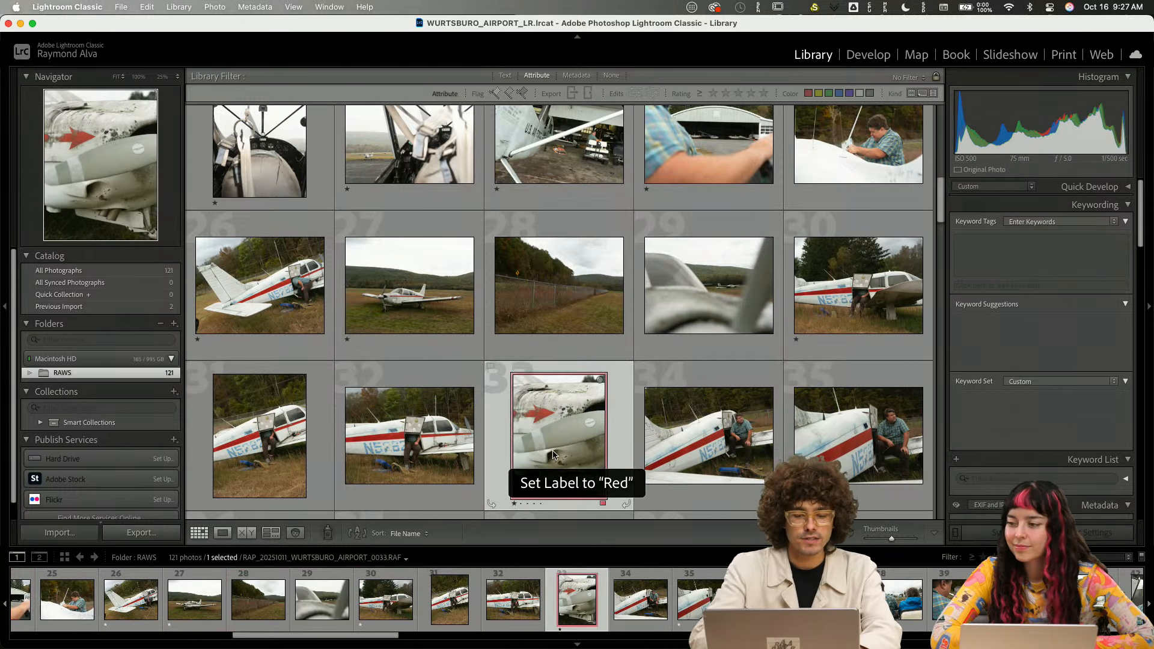
# - Give red color labels to photo 29, the blurred airplane nose close-up, and photo 28, the fence along the field
pyautogui.click(729, 320)
pyautogui.press('6')
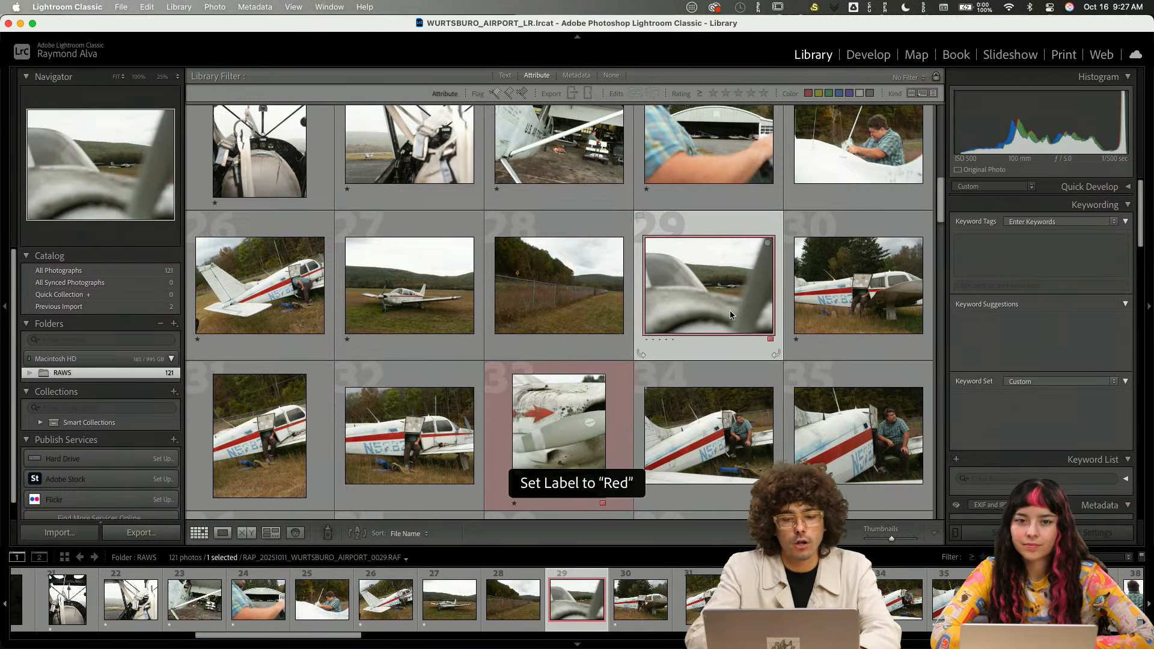
pyautogui.scroll(4, 732, 315)
pyautogui.click(575, 347)
pyautogui.press('6')
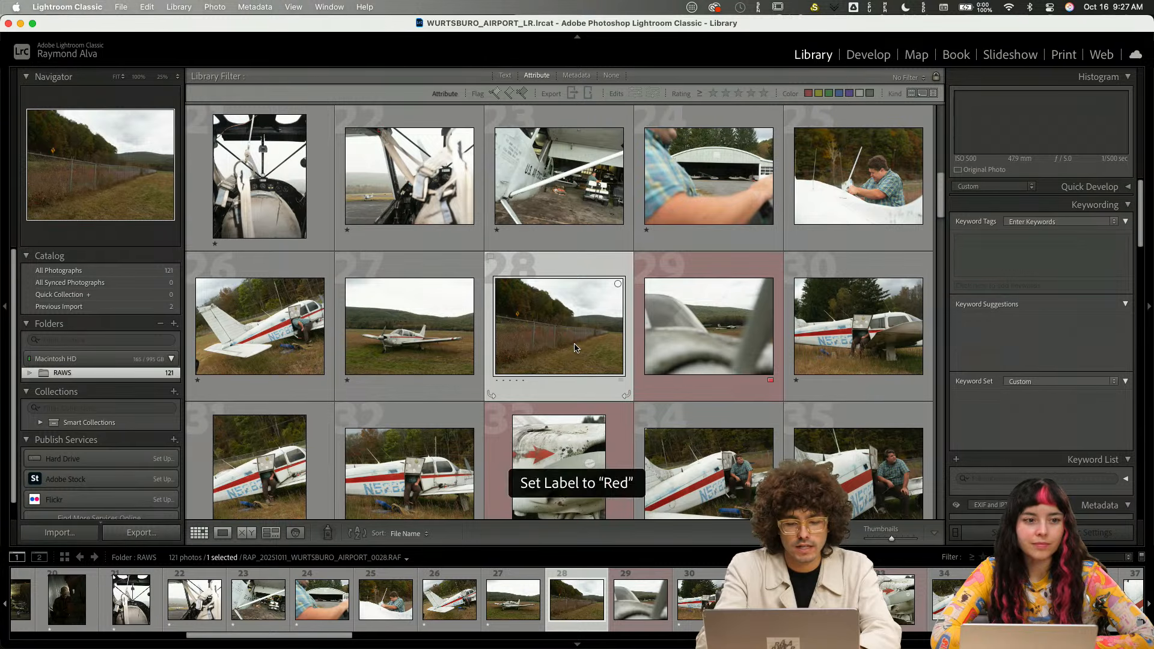
# - Give photo 50, the old white golf cart, a red color label
pyautogui.scroll(-15, 574, 347)
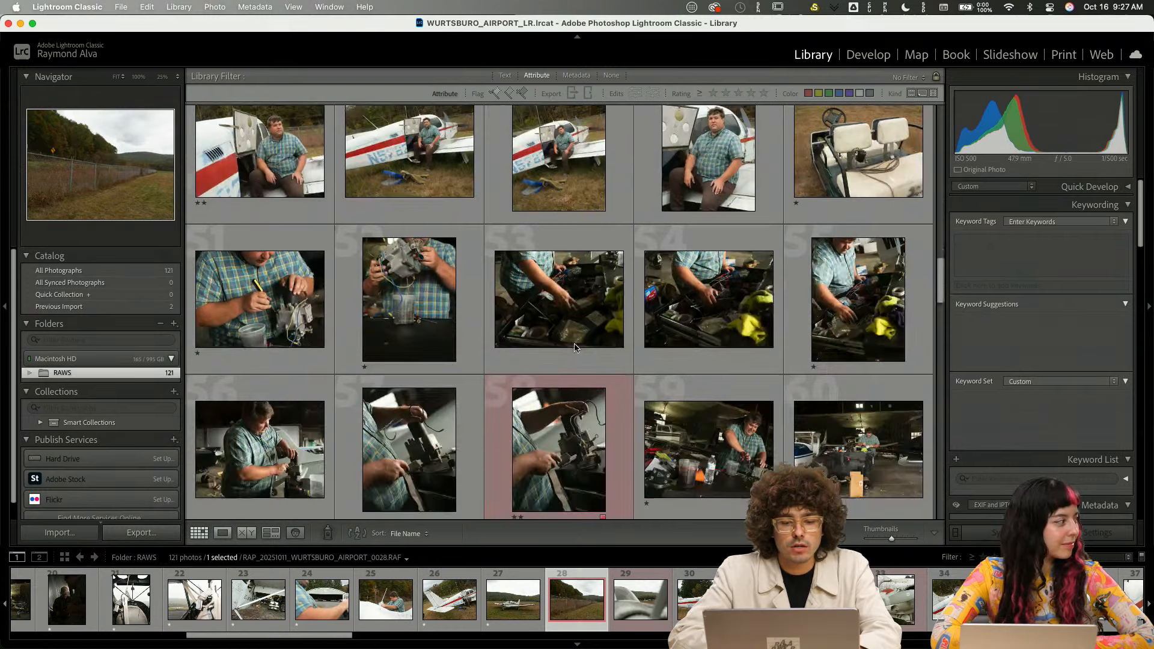
pyautogui.scroll(2, 716, 283)
pyautogui.click(825, 184)
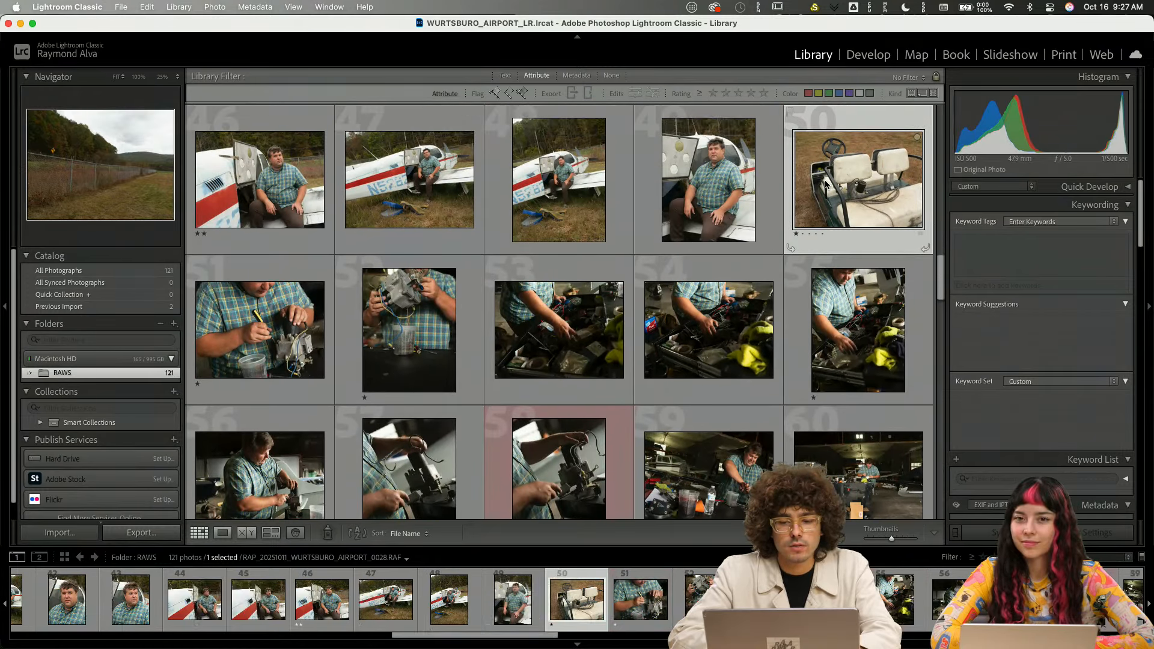
pyautogui.press('6')
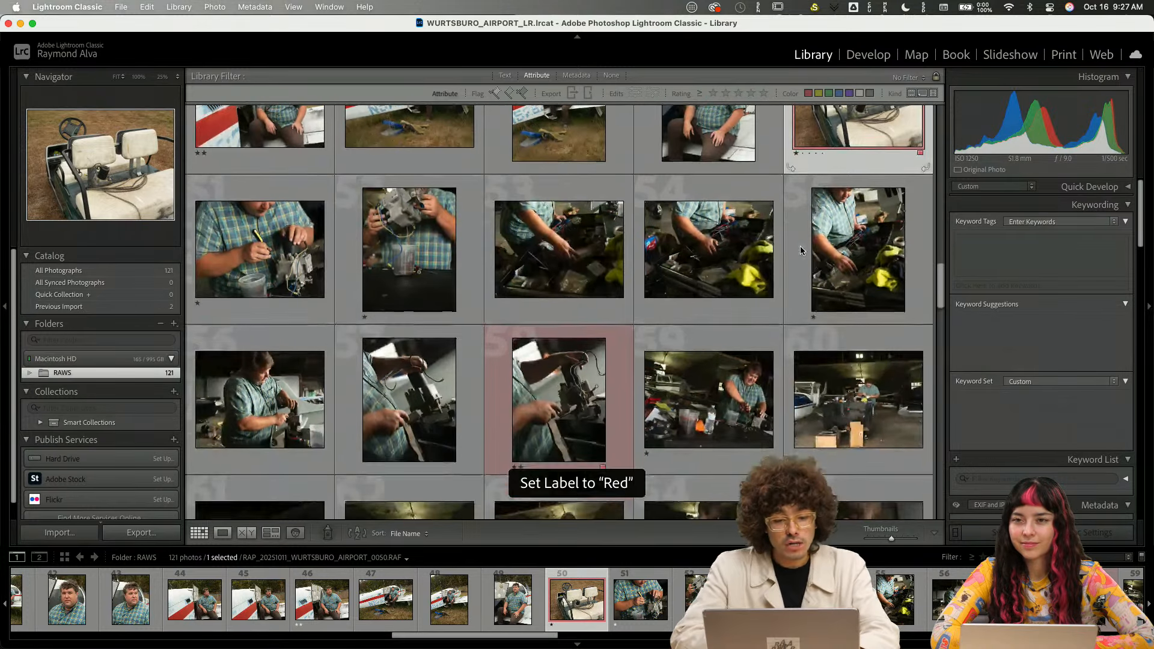
# - Select photo 52, the man holding up an engine part, and give photo 70, the cluttered workshop interior, a red color label
pyautogui.scroll(-2, 486, 335)
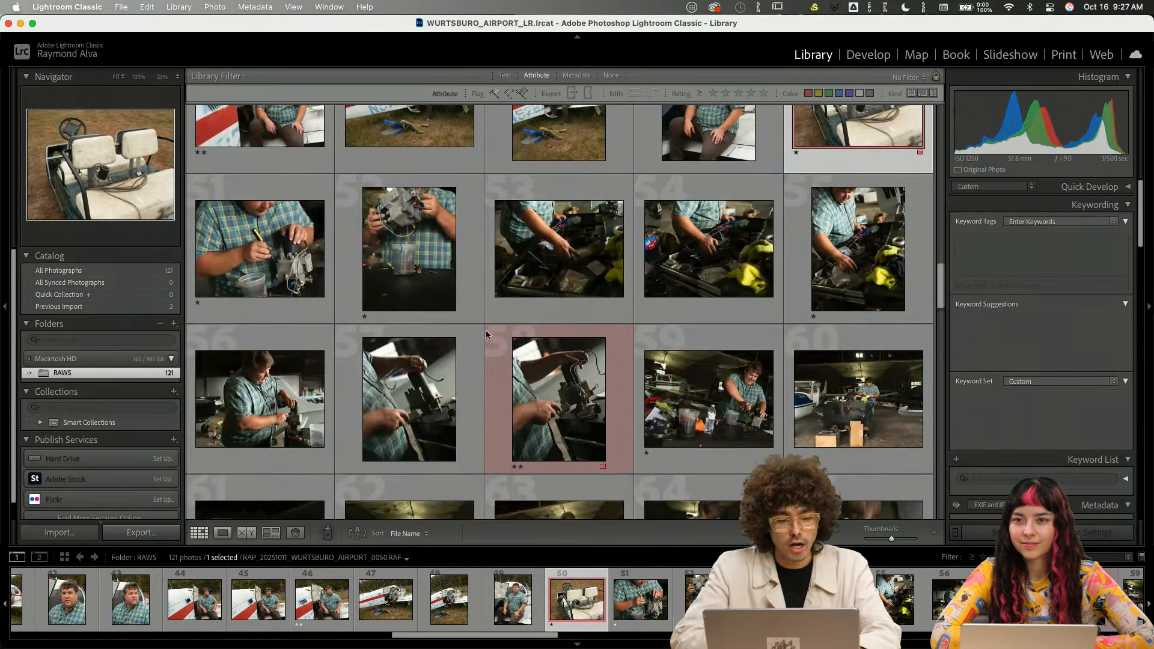
pyautogui.click(430, 292)
pyautogui.scroll(-3, 430, 292)
pyautogui.scroll(-5, 429, 290)
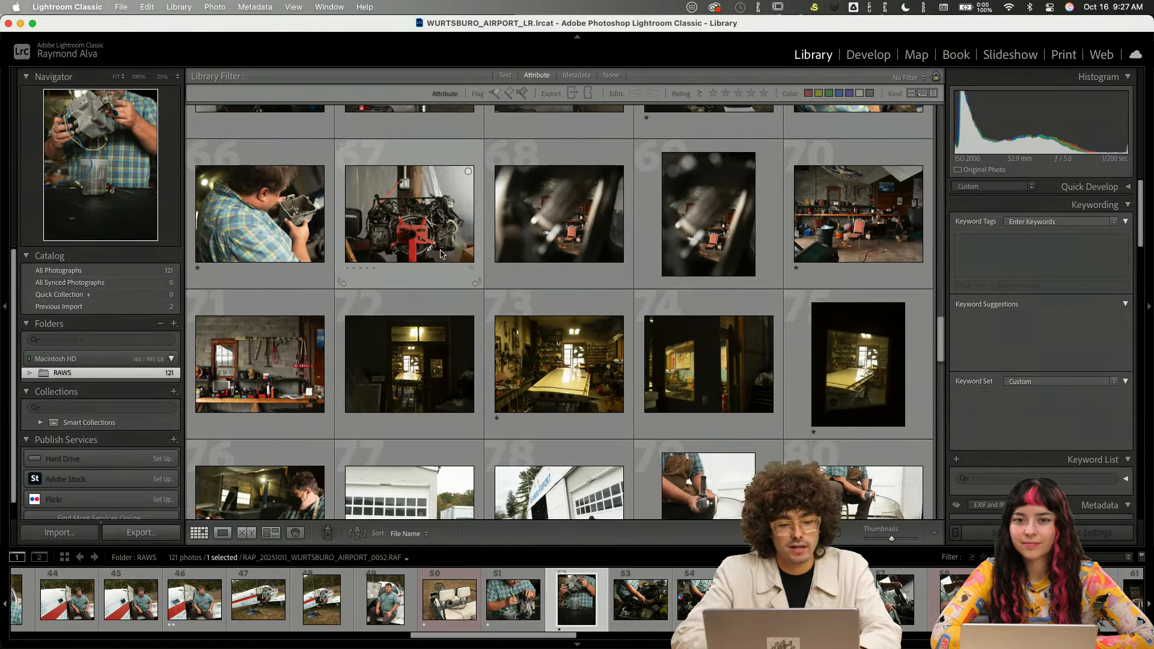
pyautogui.scroll(-1, 442, 254)
pyautogui.click(841, 234)
pyautogui.press('6')
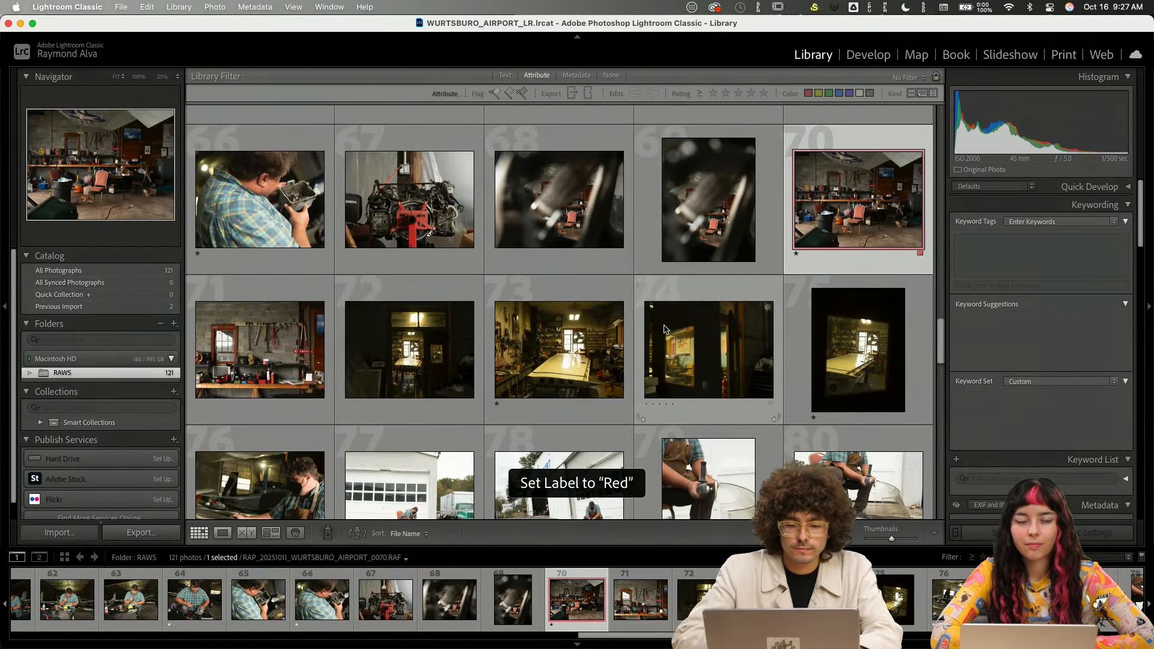
# - Look through the rest of the shoot after photo 70, down to the last photo, for further picks
pyautogui.scroll(-9, 573, 175)
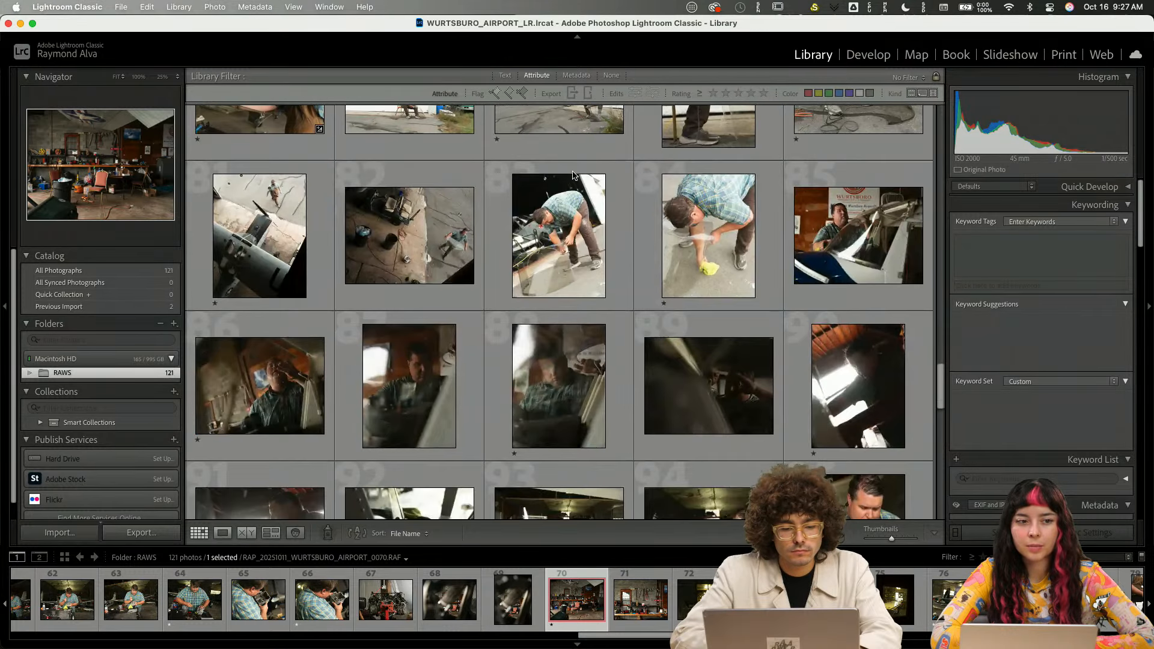
pyautogui.scroll(-3, 572, 176)
pyautogui.scroll(-1, 487, 298)
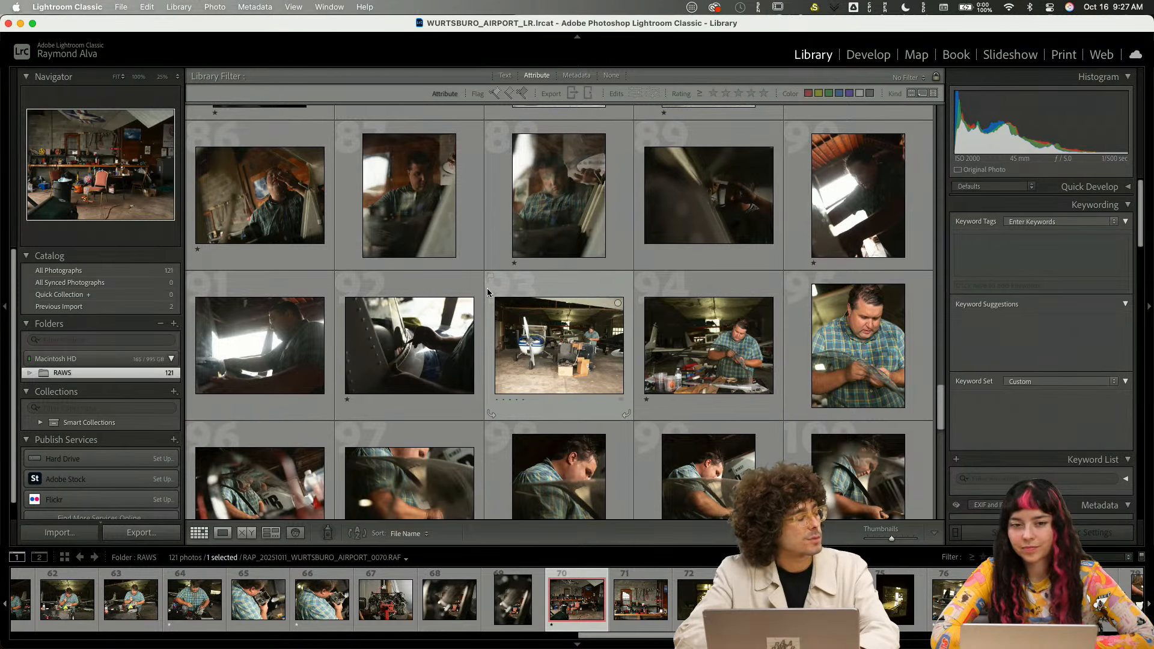
pyautogui.scroll(-2, 487, 292)
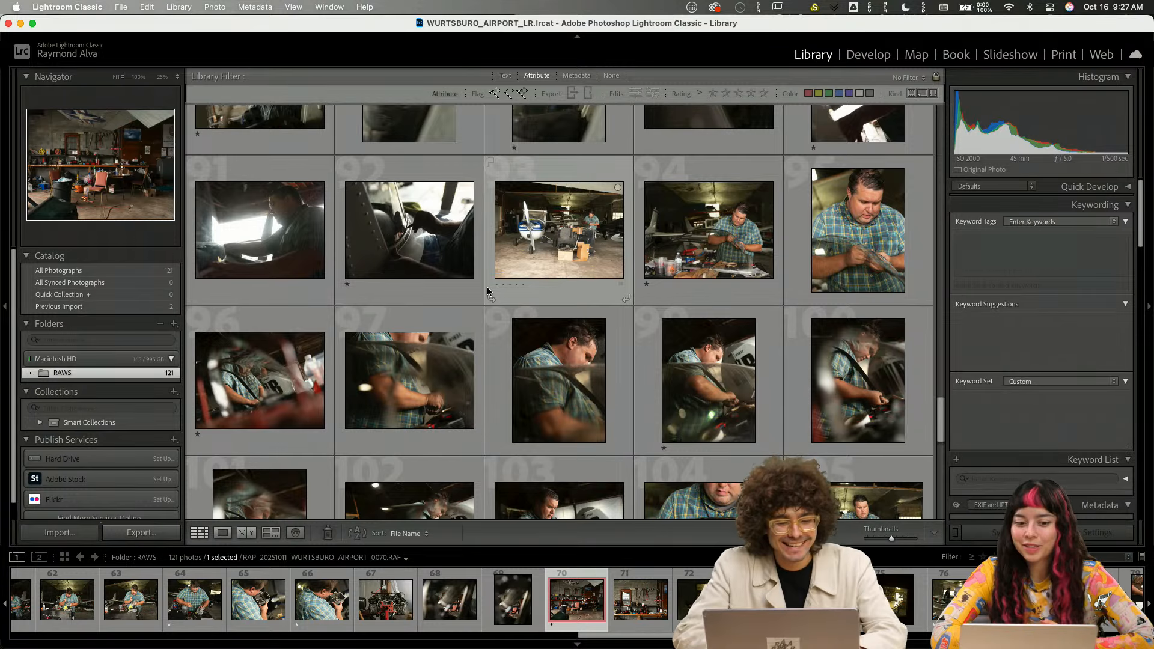
pyautogui.scroll(-2, 488, 289)
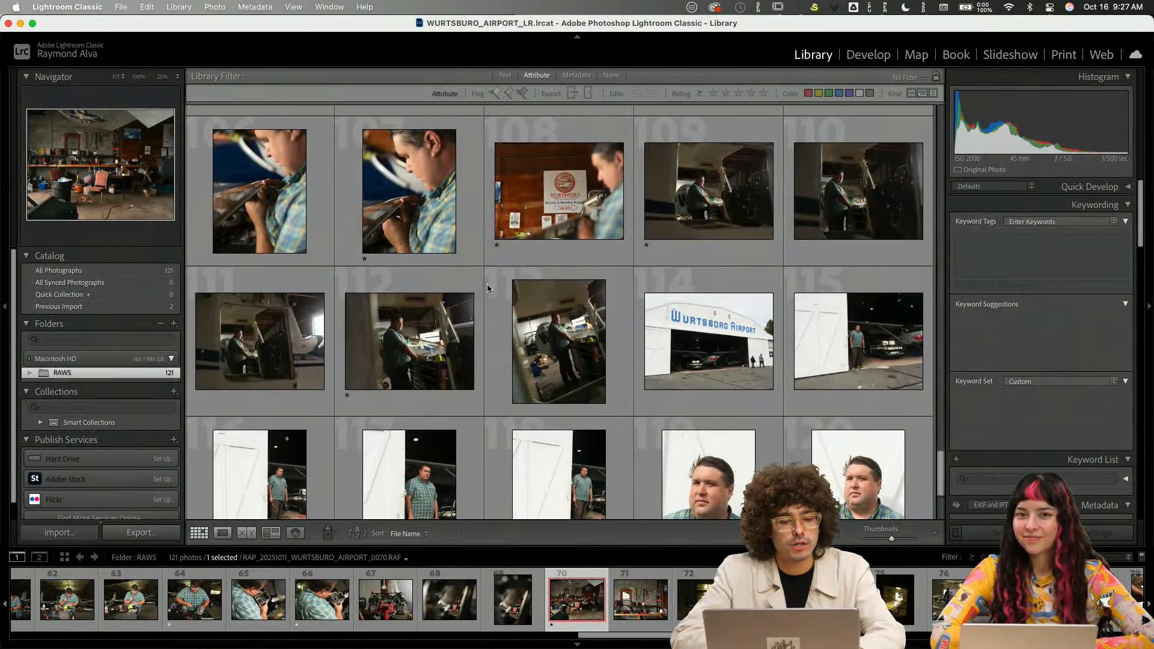
pyautogui.scroll(1, 487, 283)
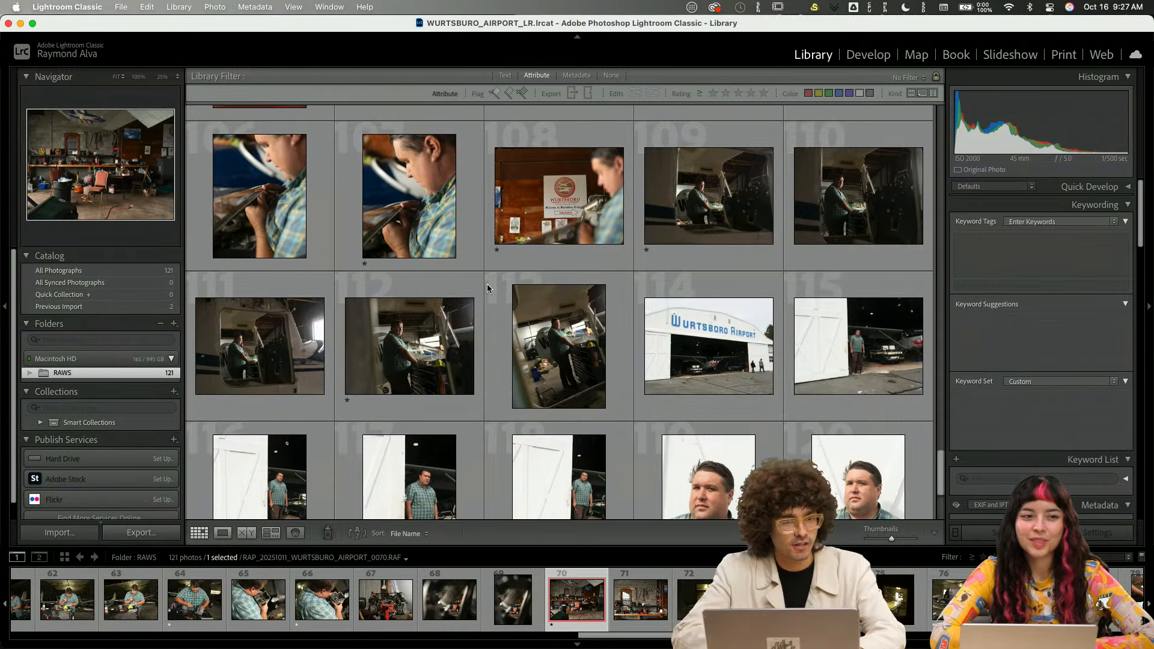
pyautogui.scroll(-5, 487, 284)
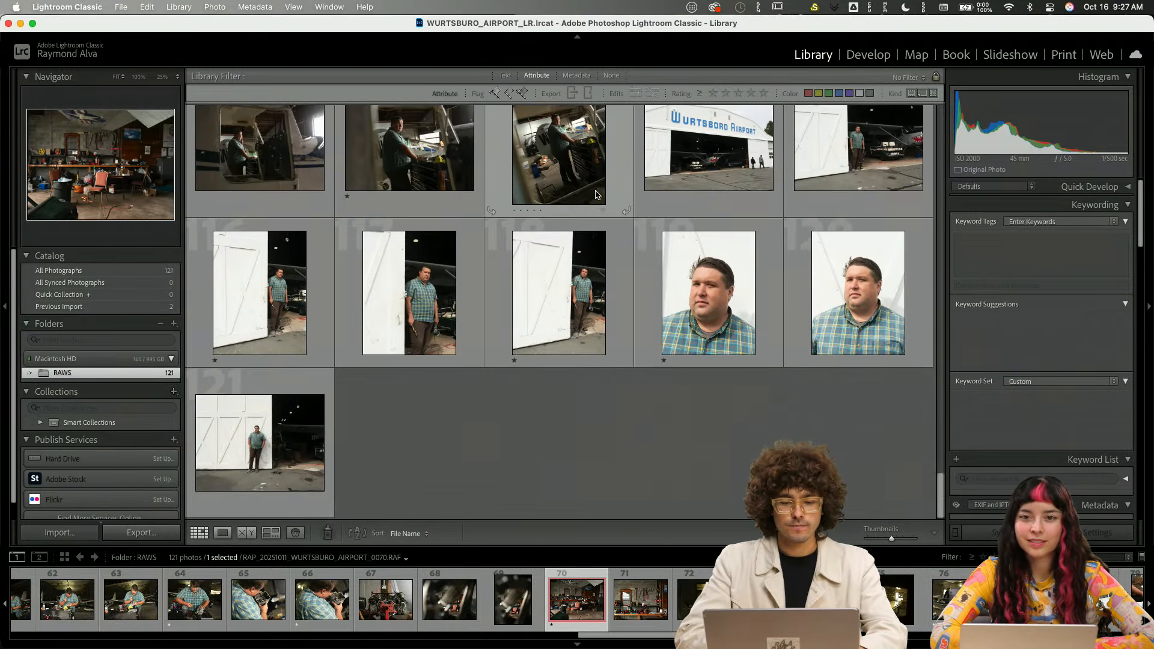
# - Rate photo 104, the close-up of the man's hands, and photo 99, the vertical shot of him behind the windshield, two stars
pyautogui.scroll(4, 595, 194)
pyautogui.scroll(2, 595, 190)
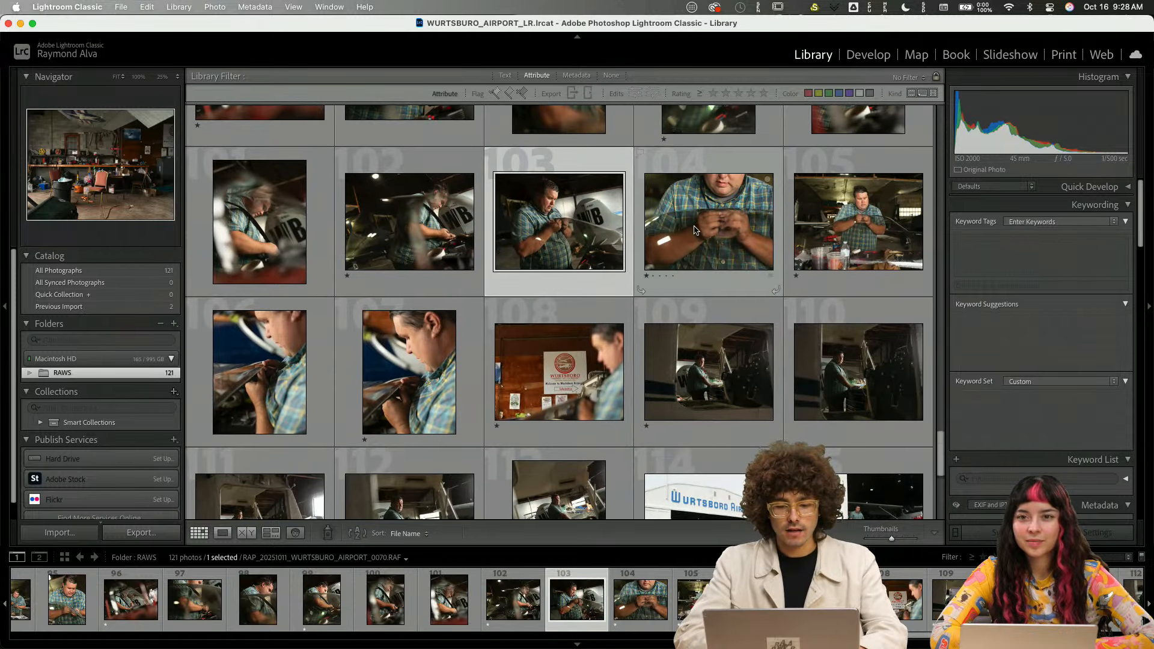
pyautogui.click(646, 277)
pyautogui.press('2')
pyautogui.scroll(3, 615, 303)
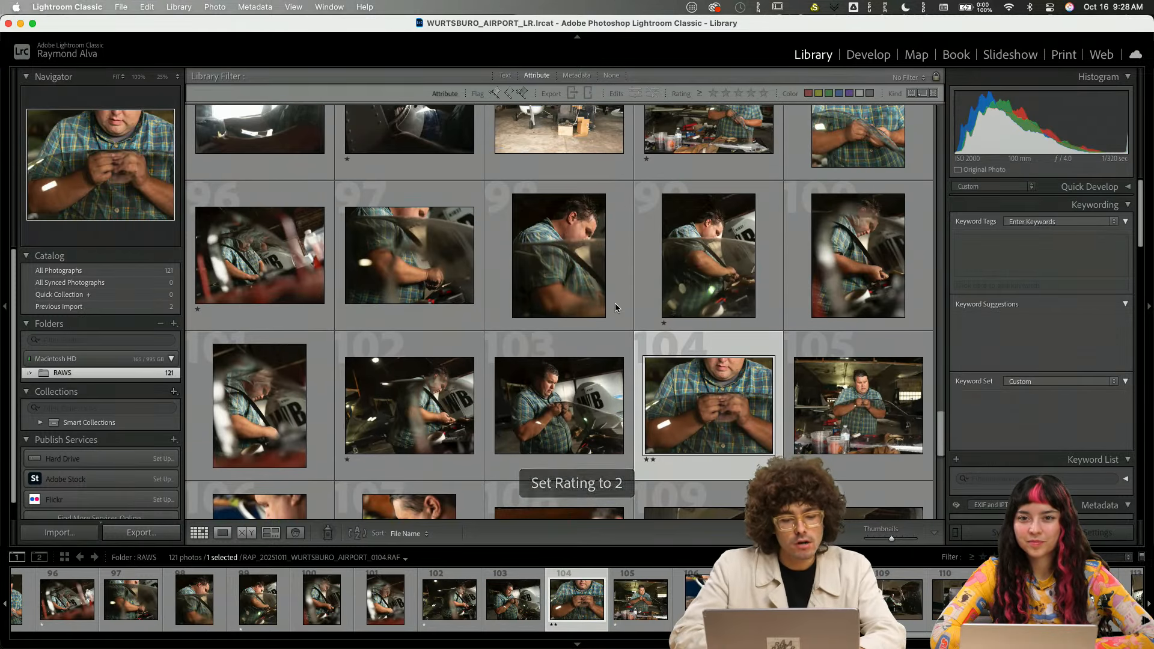
pyautogui.click(712, 291)
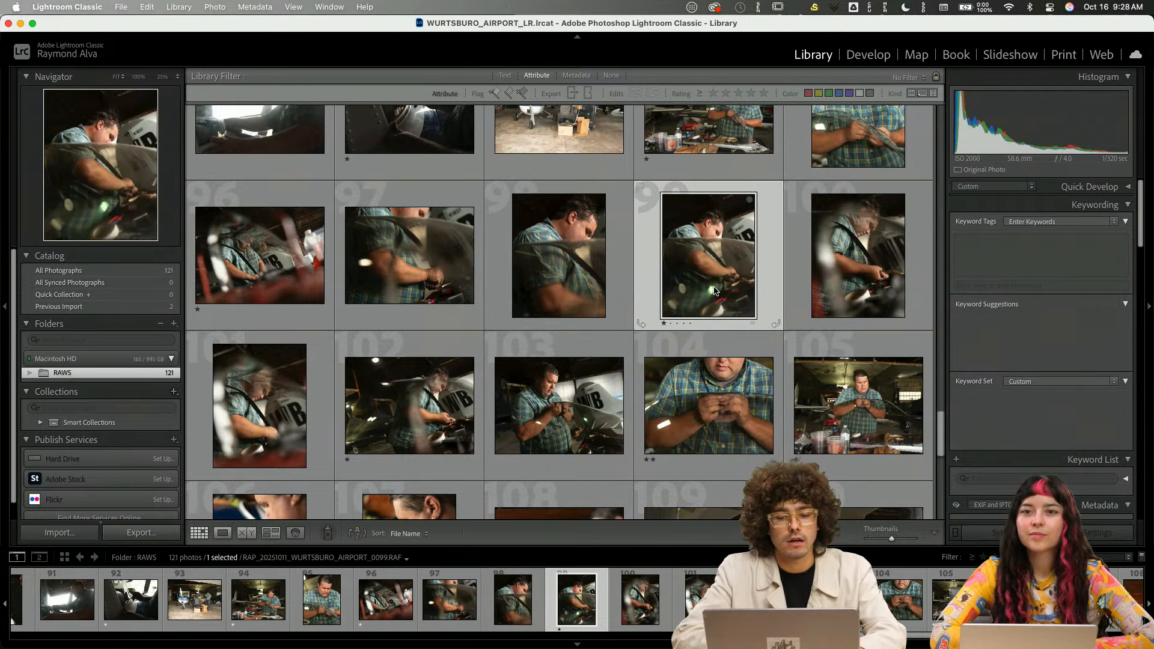
pyautogui.press('2')
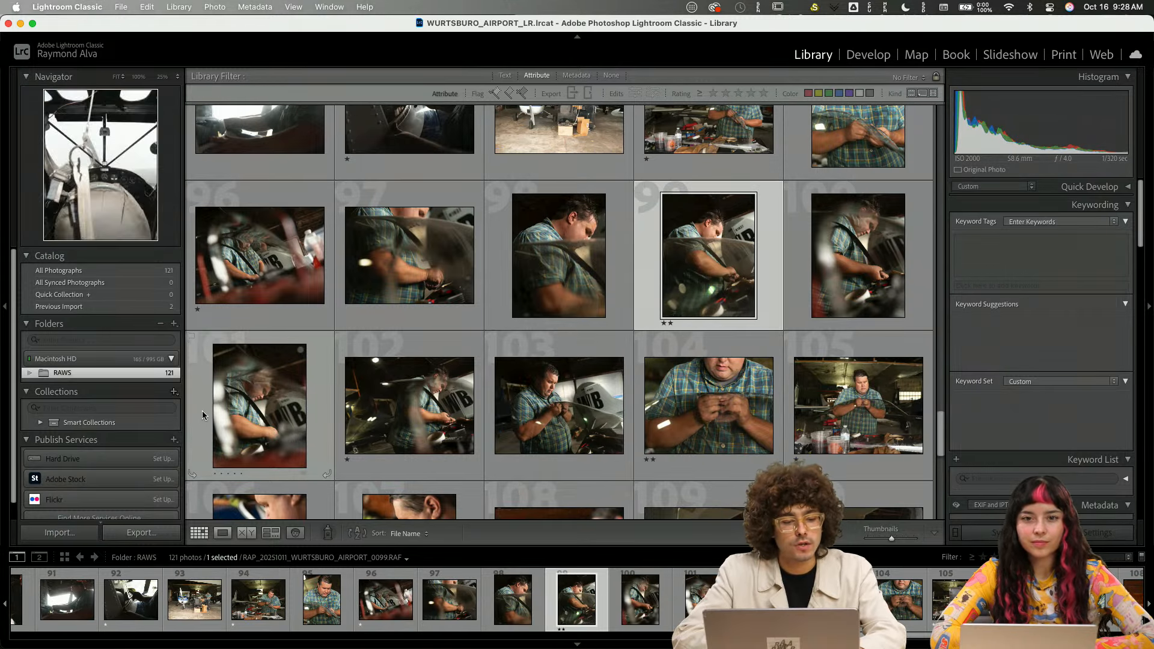
# - Create a smart collection named "Zine selects" that gathers photos rated one star or higher
pyautogui.scroll(20, 330, 312)
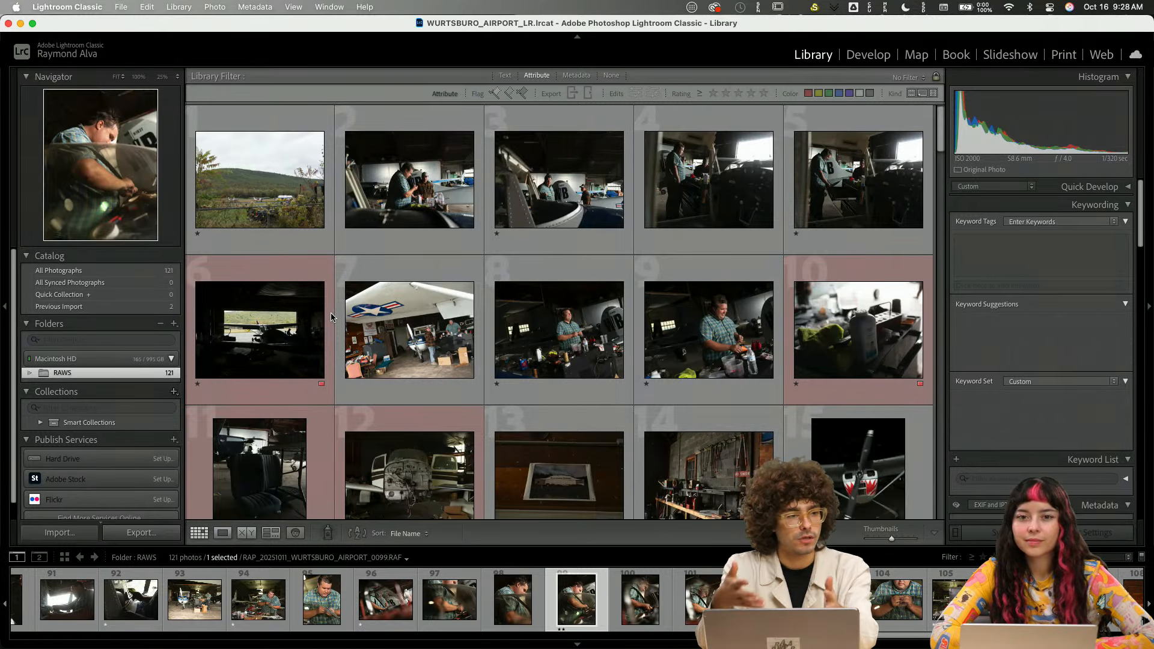
pyautogui.click(174, 391)
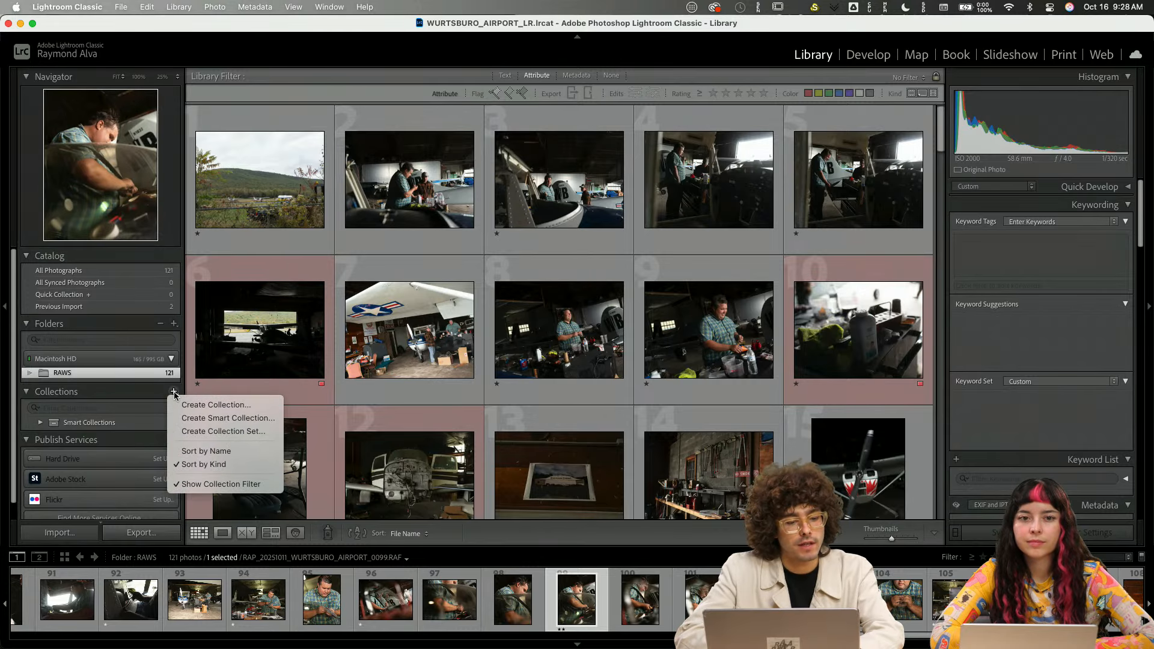
pyautogui.click(203, 416)
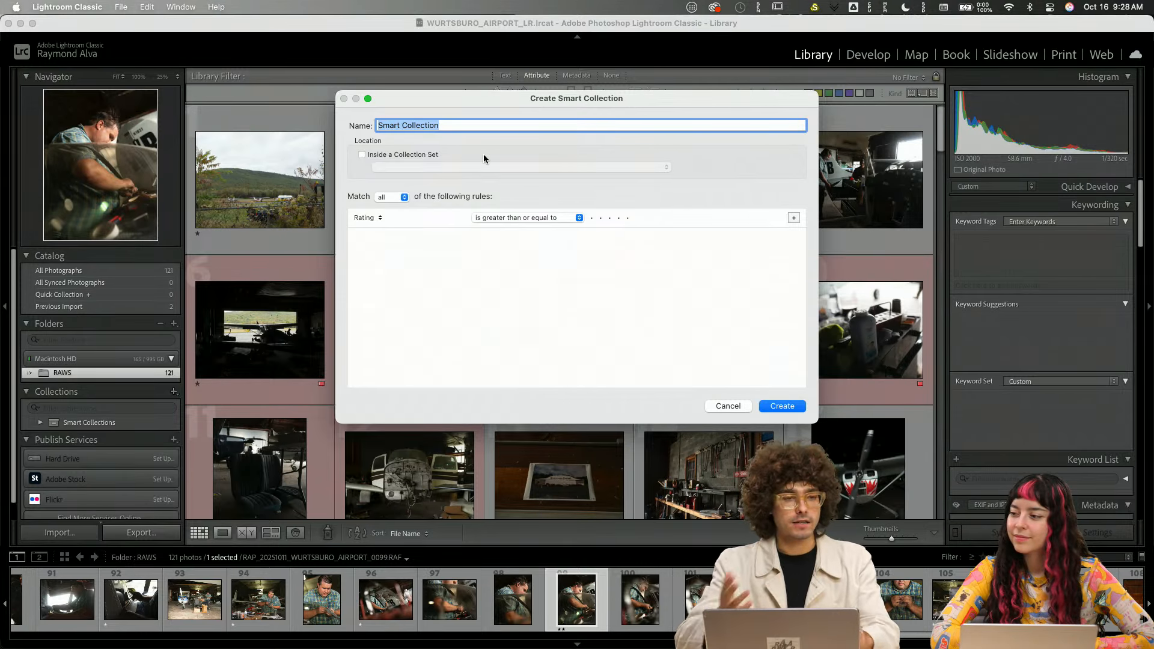
pyautogui.write('Zine ')
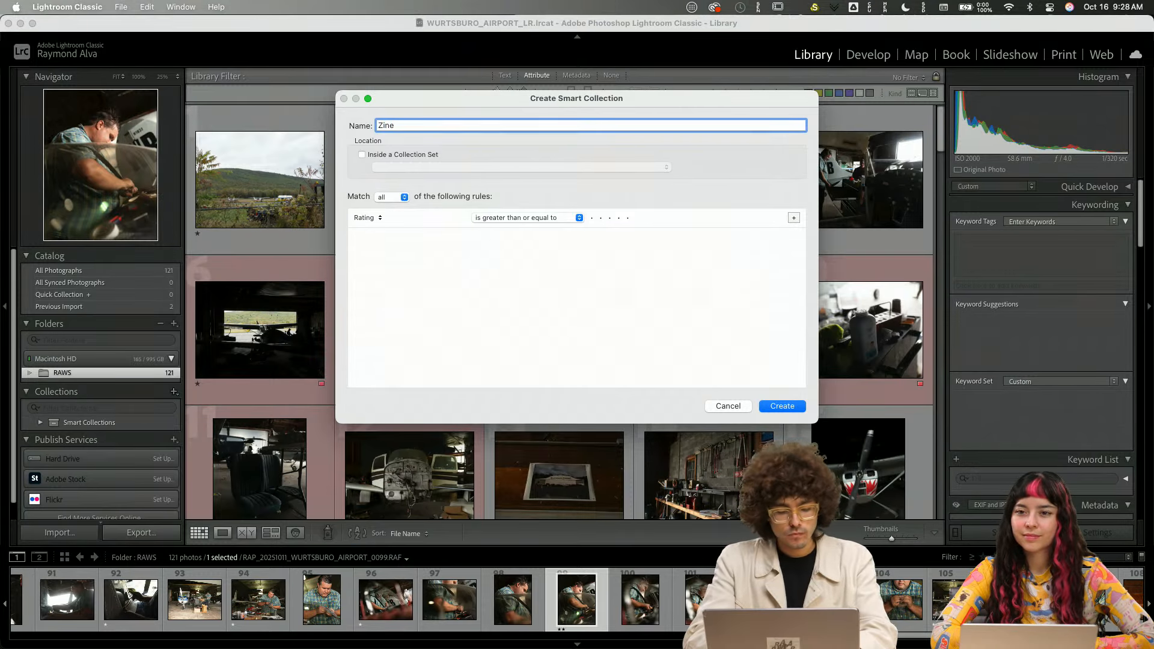
pyautogui.write('selects')
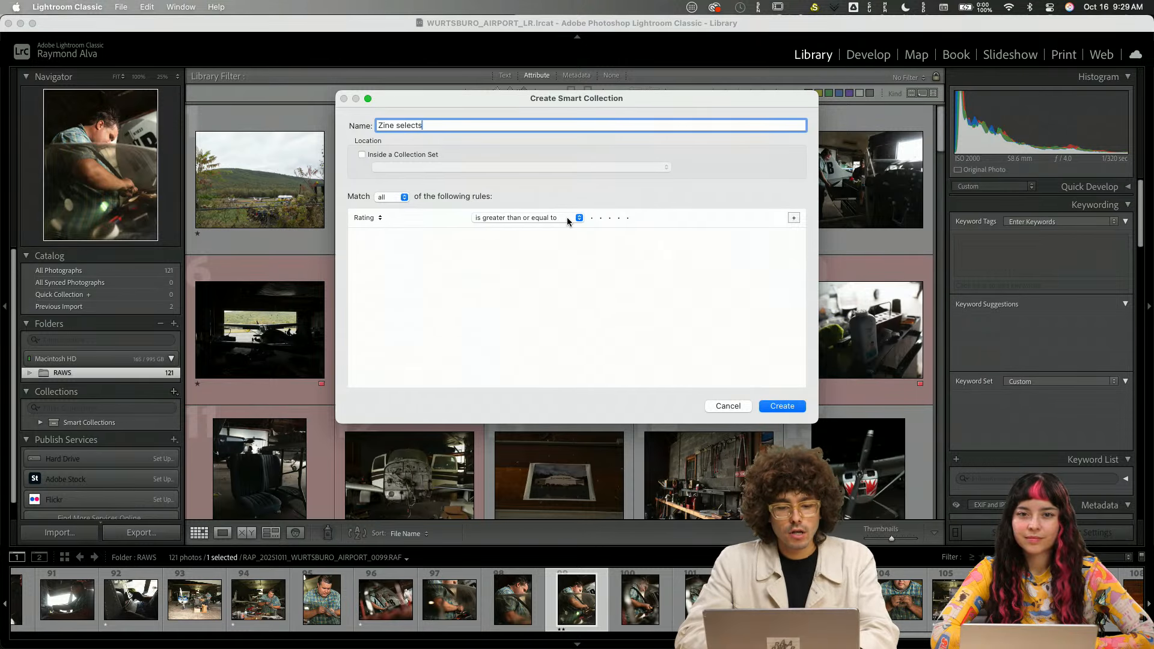
pyautogui.click(592, 218)
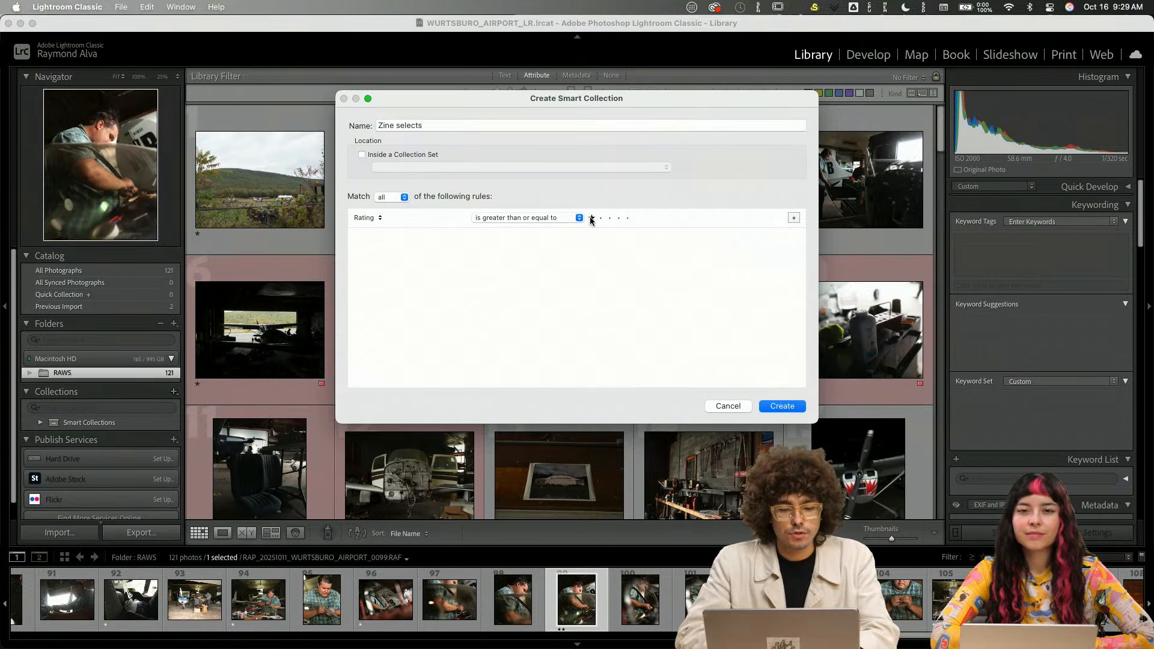
pyautogui.click(782, 406)
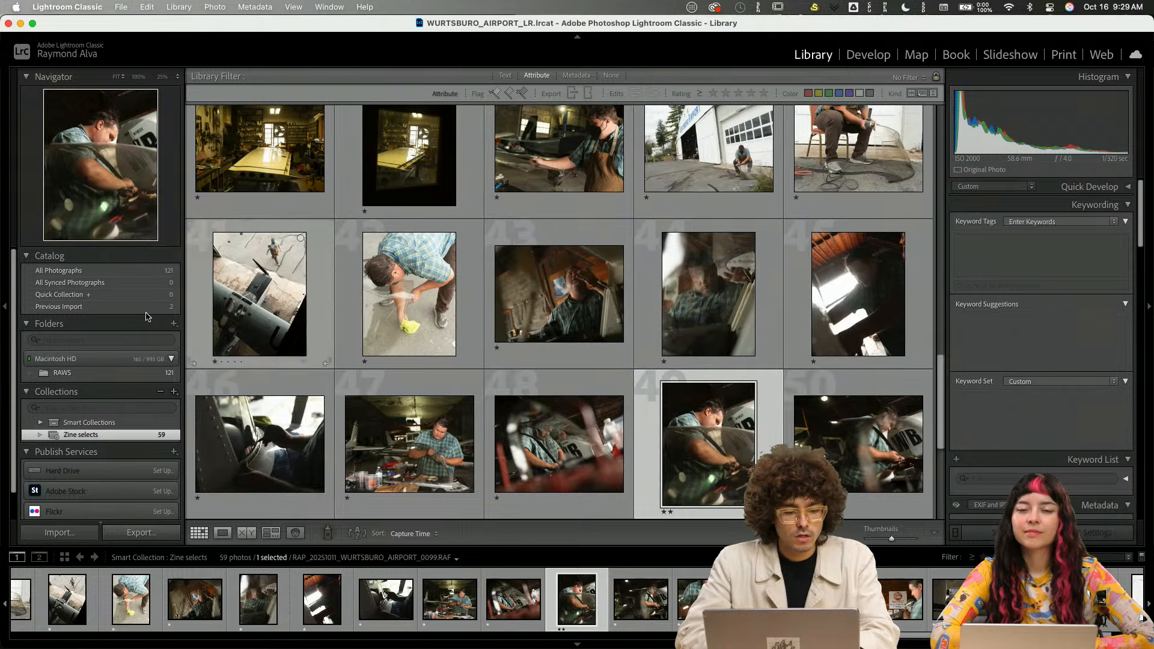
# - Look through the photos in the Zine selects collection and compare them with the full RAWS folder
pyautogui.scroll(15, 521, 377)
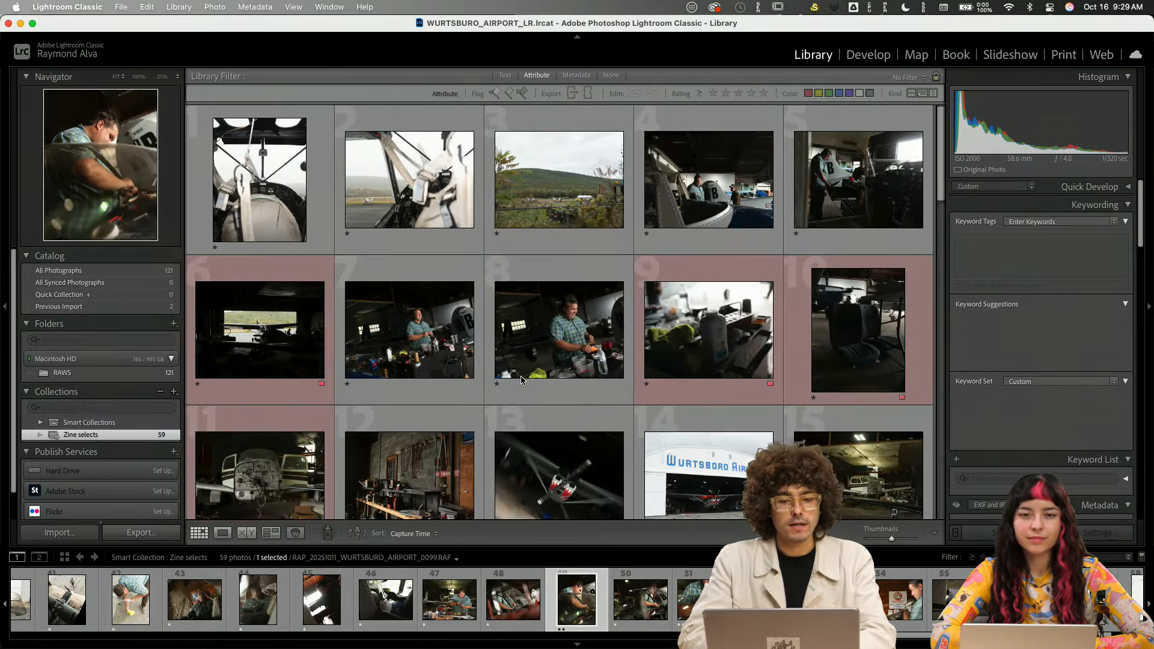
pyautogui.scroll(-1, 521, 376)
pyautogui.scroll(1, 520, 377)
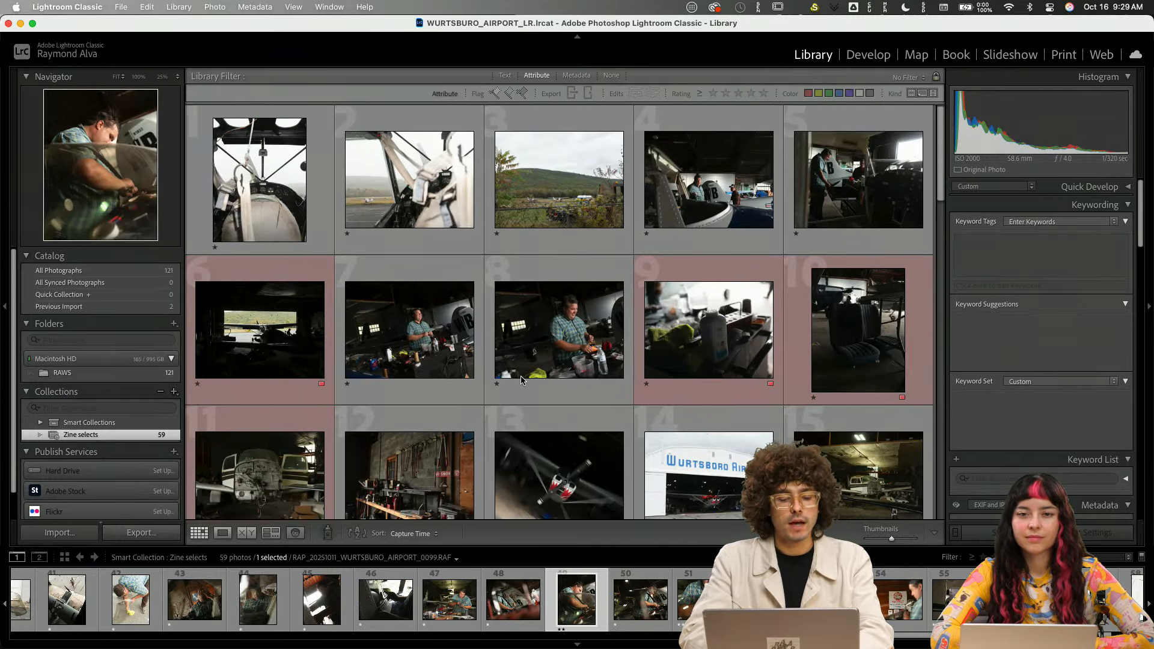
pyautogui.scroll(-10, 520, 379)
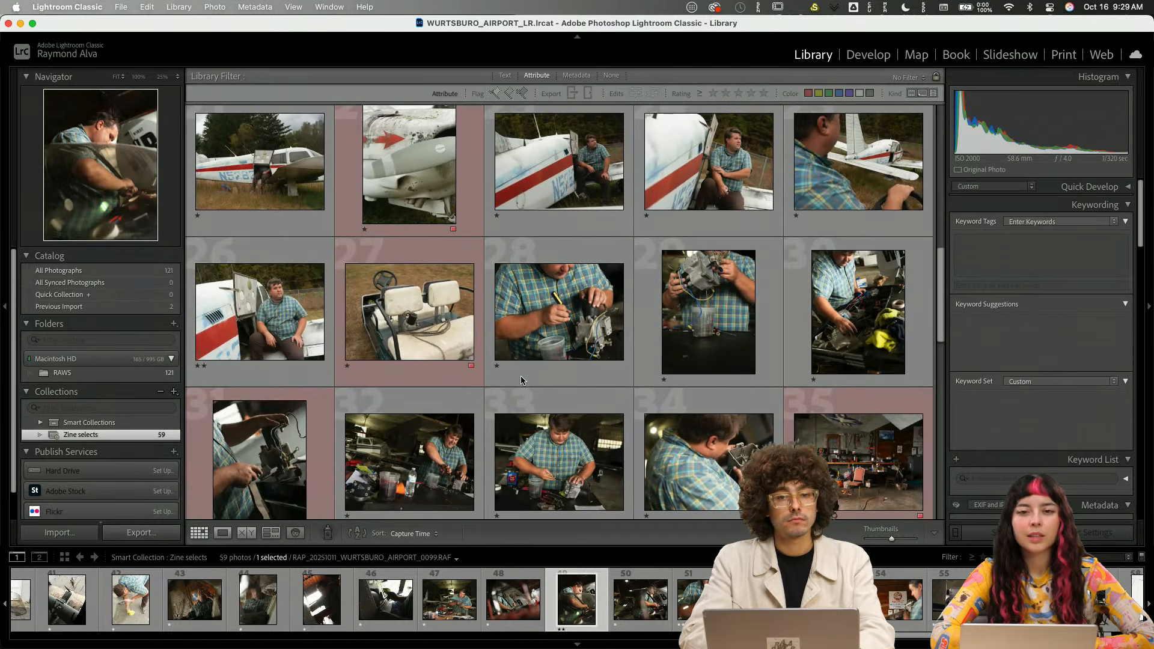
pyautogui.scroll(10, 520, 379)
pyautogui.click(62, 373)
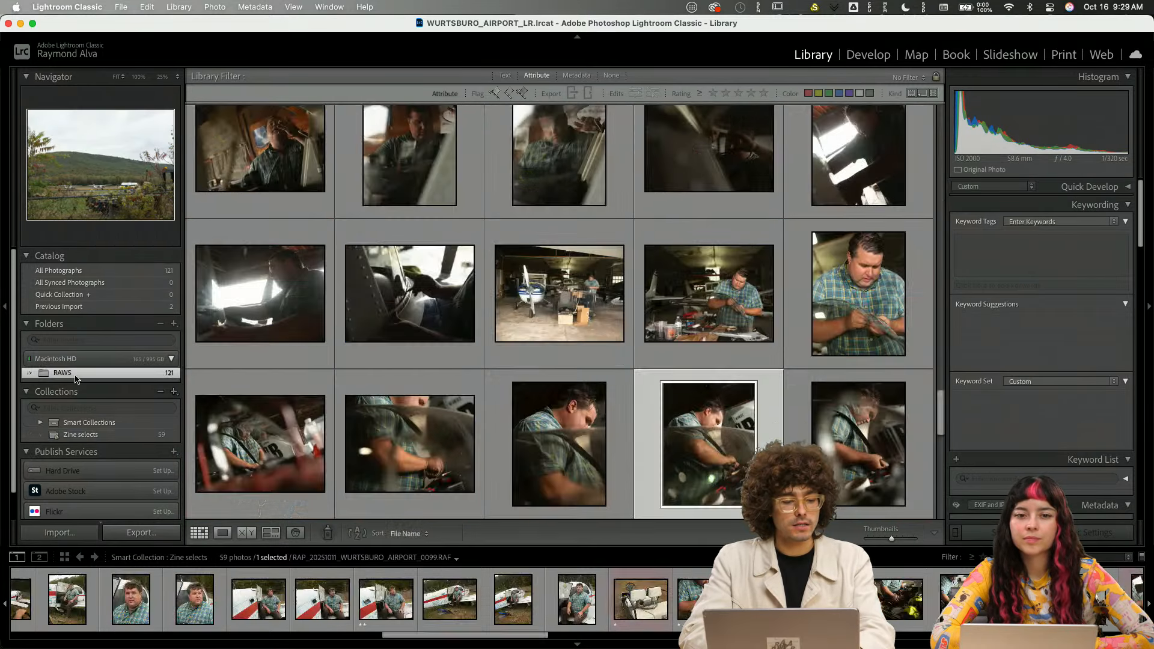
pyautogui.scroll(10, 618, 200)
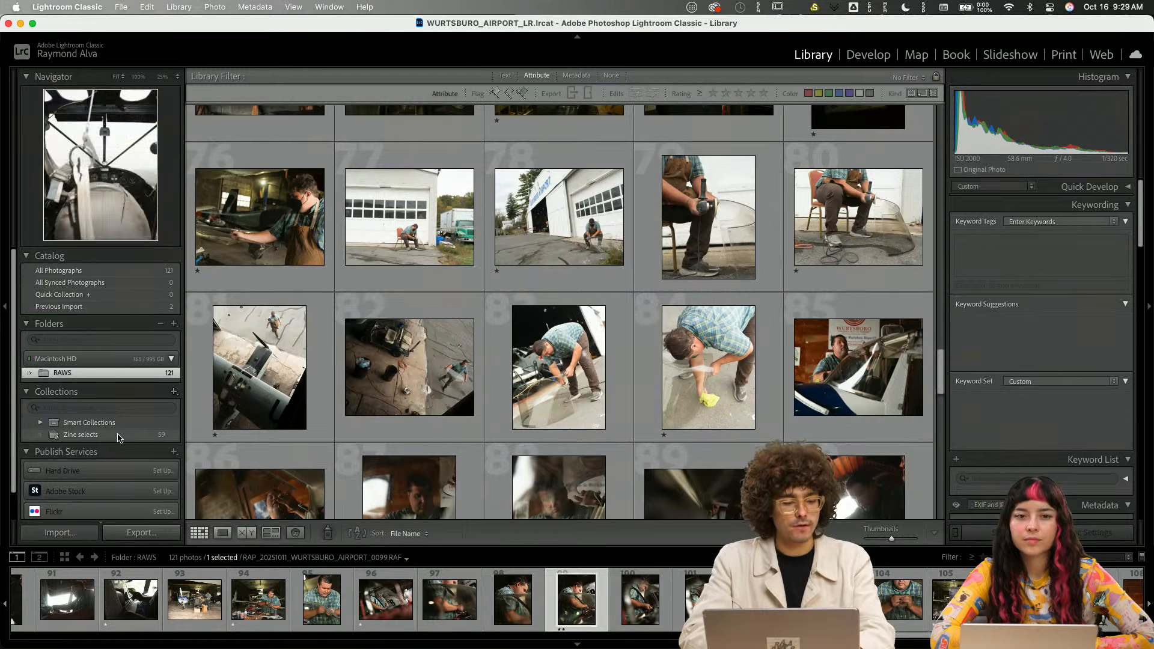
pyautogui.click(118, 434)
# - Create a smart collection named "Zine MAJOR Selects" for photos rated two stars or higher, and clear the photo selection
pyautogui.click(173, 392)
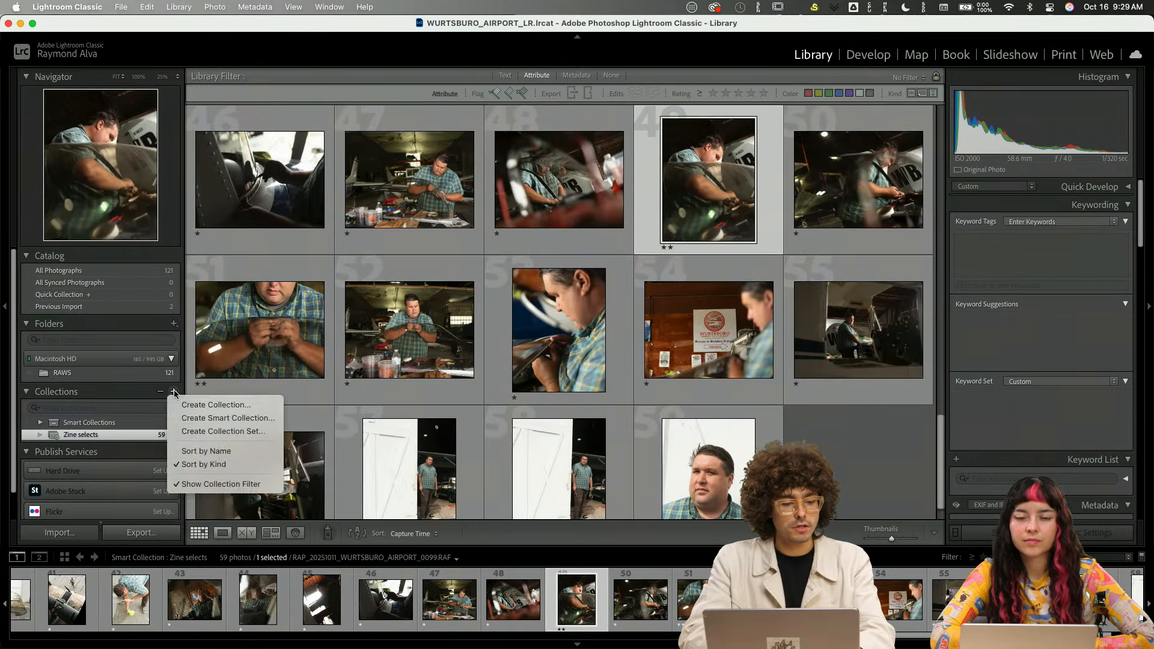
pyautogui.click(188, 418)
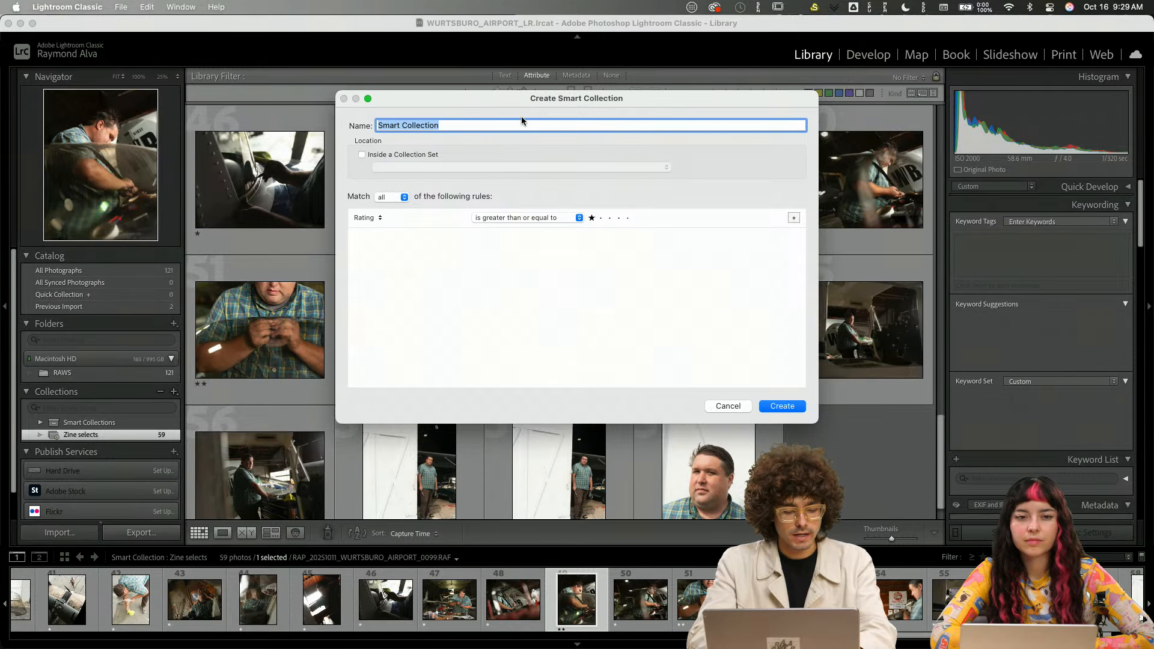
pyautogui.write('Zine MAJOR Selects')
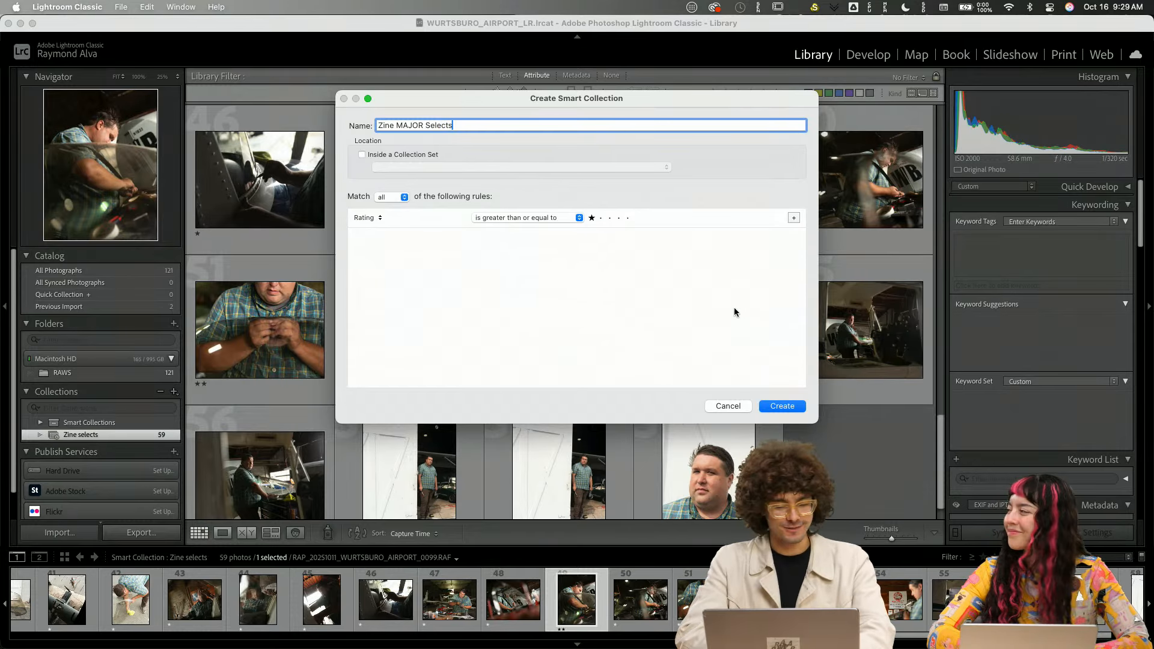
pyautogui.click(600, 219)
pyautogui.click(782, 407)
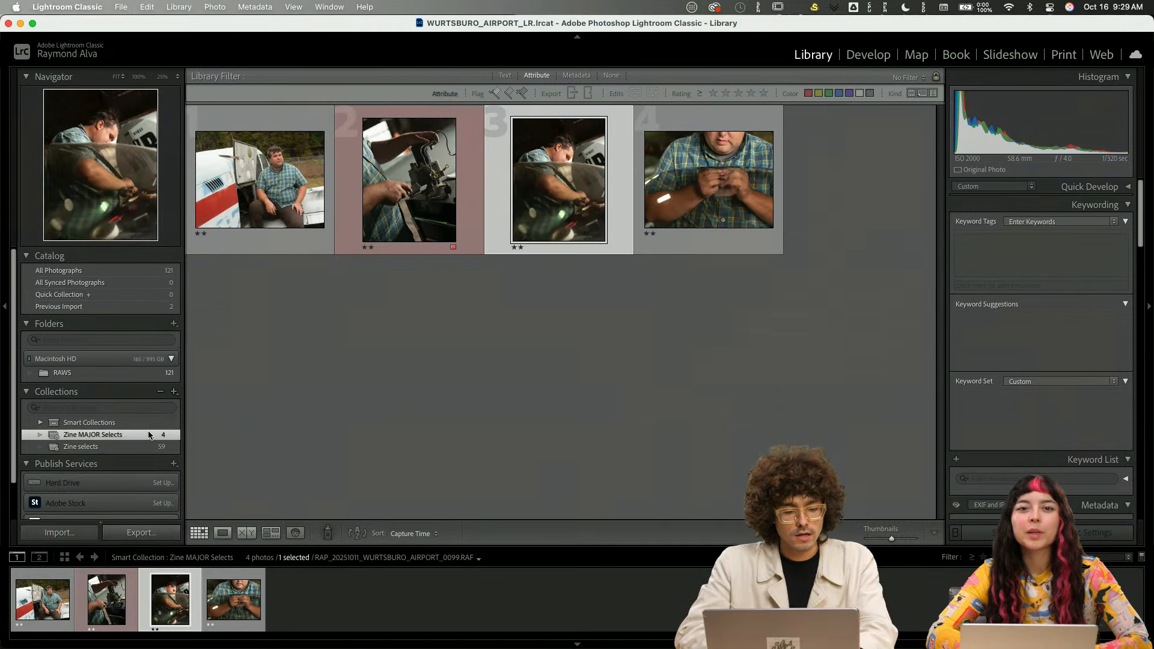
pyautogui.click(295, 350)
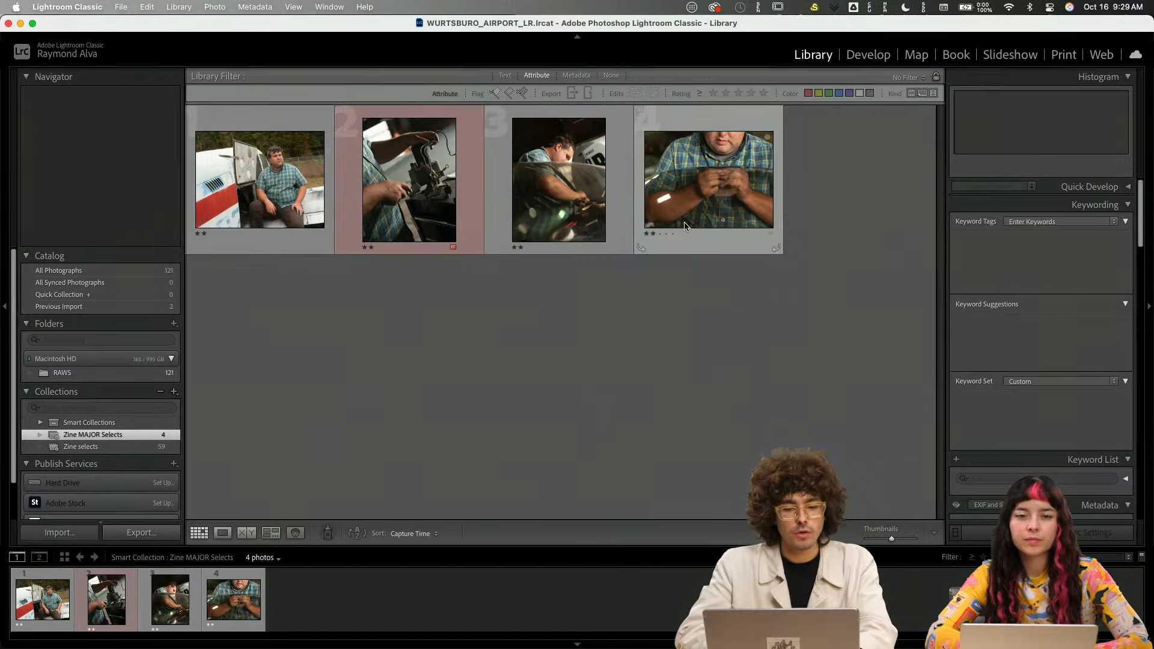
# - Start another smart collection and name it "Details"
pyautogui.click(174, 392)
pyautogui.click(201, 416)
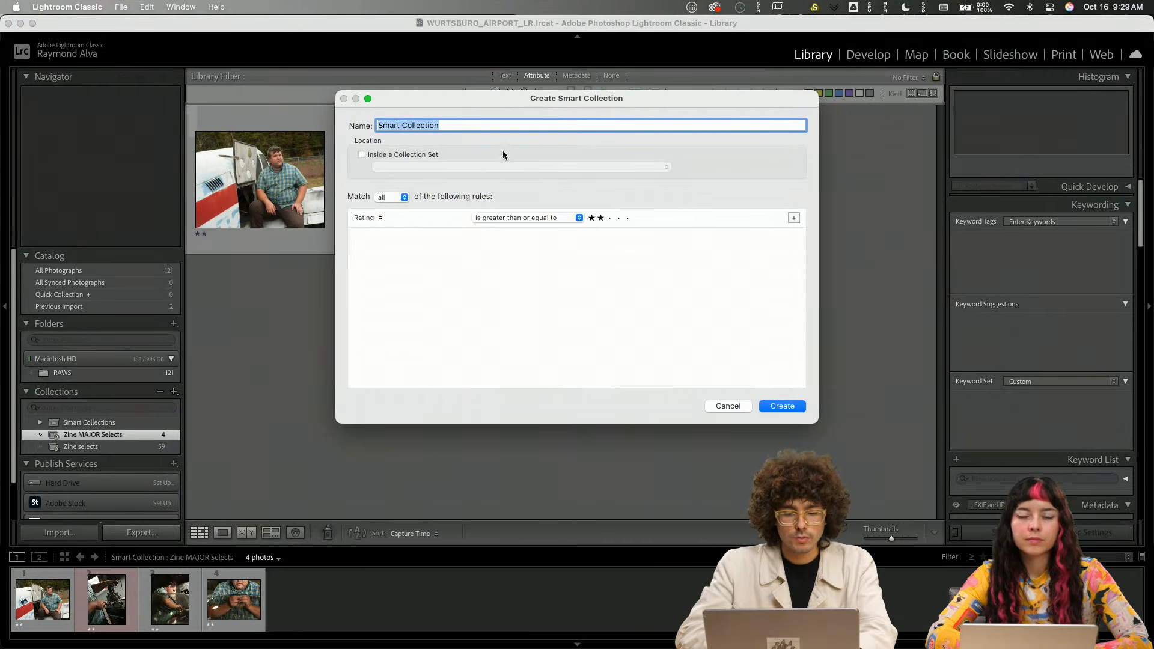
pyautogui.write('Details')
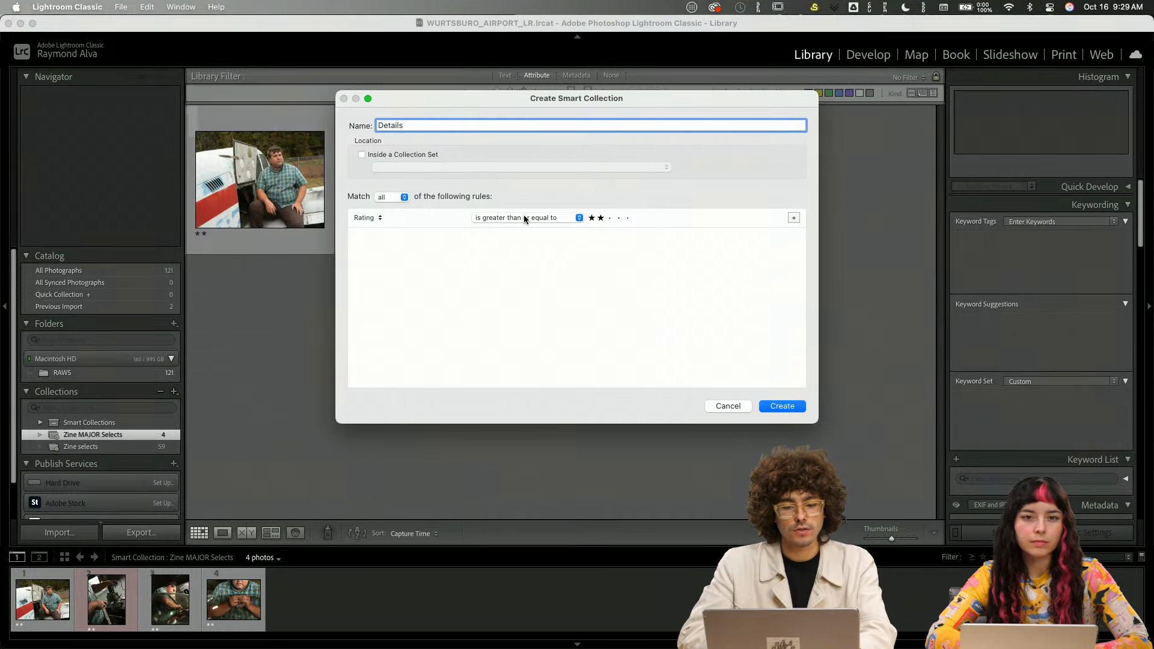
pyautogui.click(524, 215)
pyautogui.click(524, 216)
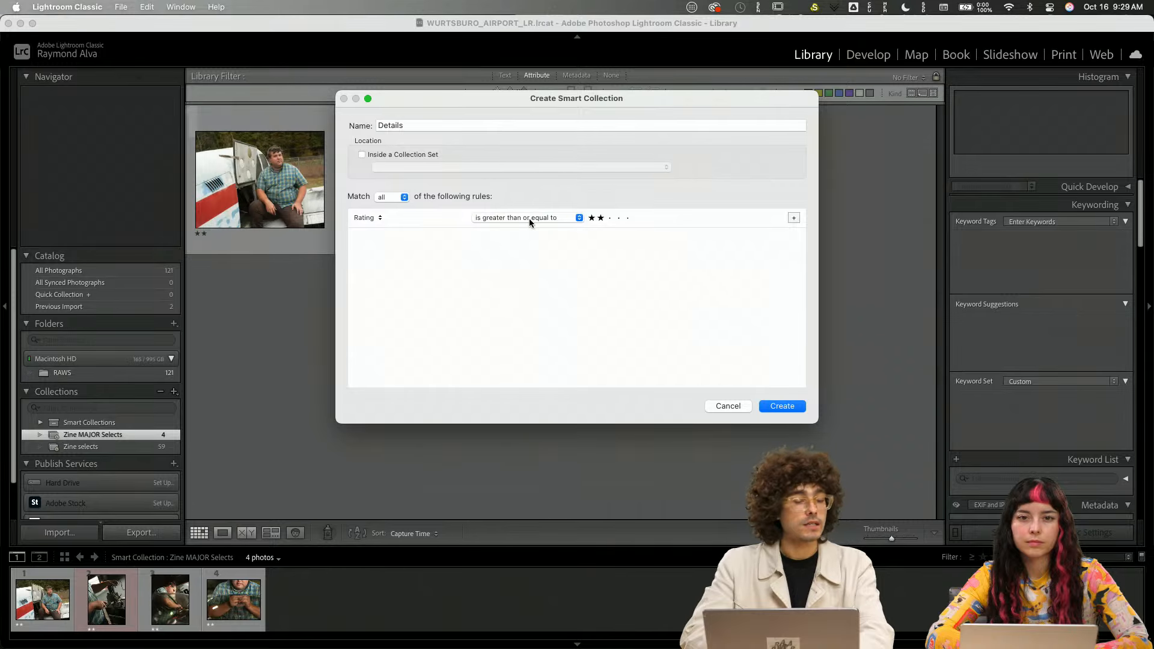
# - Make the Details collection's rule match photos whose label color is red instead of filtering by rating
pyautogui.click(371, 219)
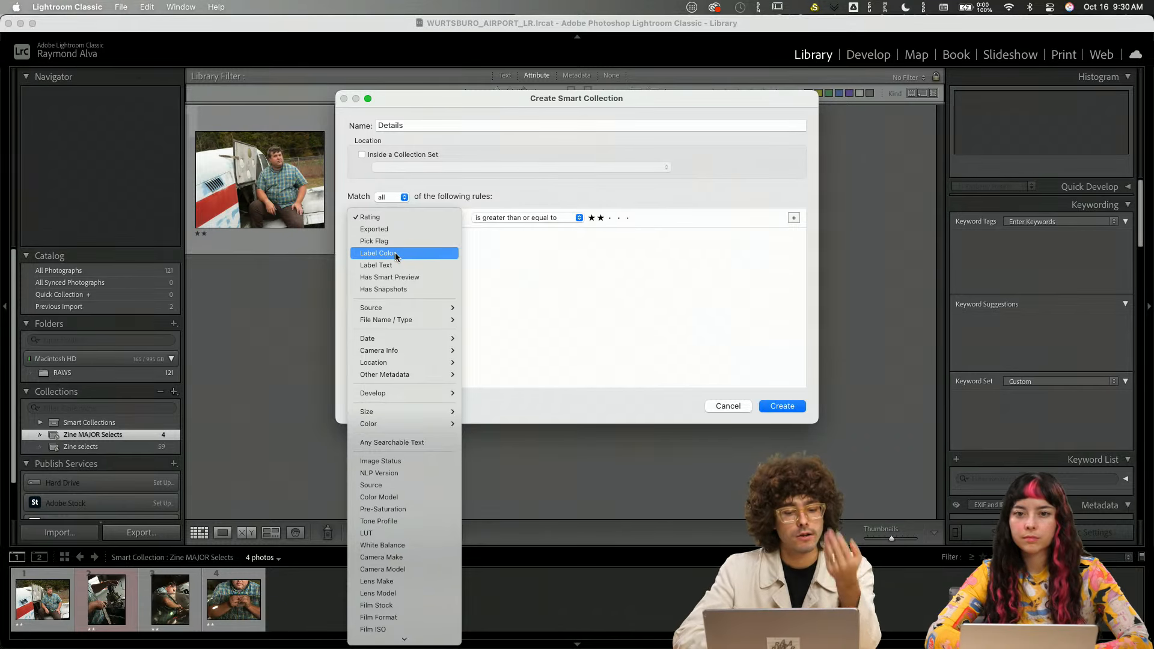
pyautogui.moveTo(397, 338)
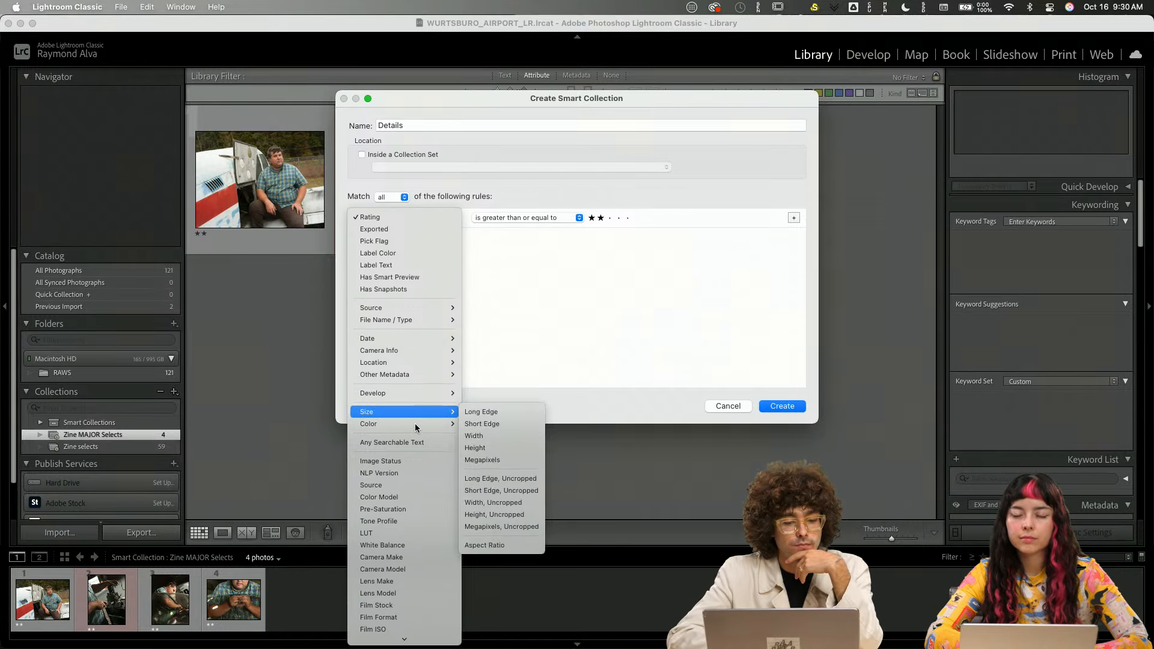
pyautogui.scroll(-3, 411, 462)
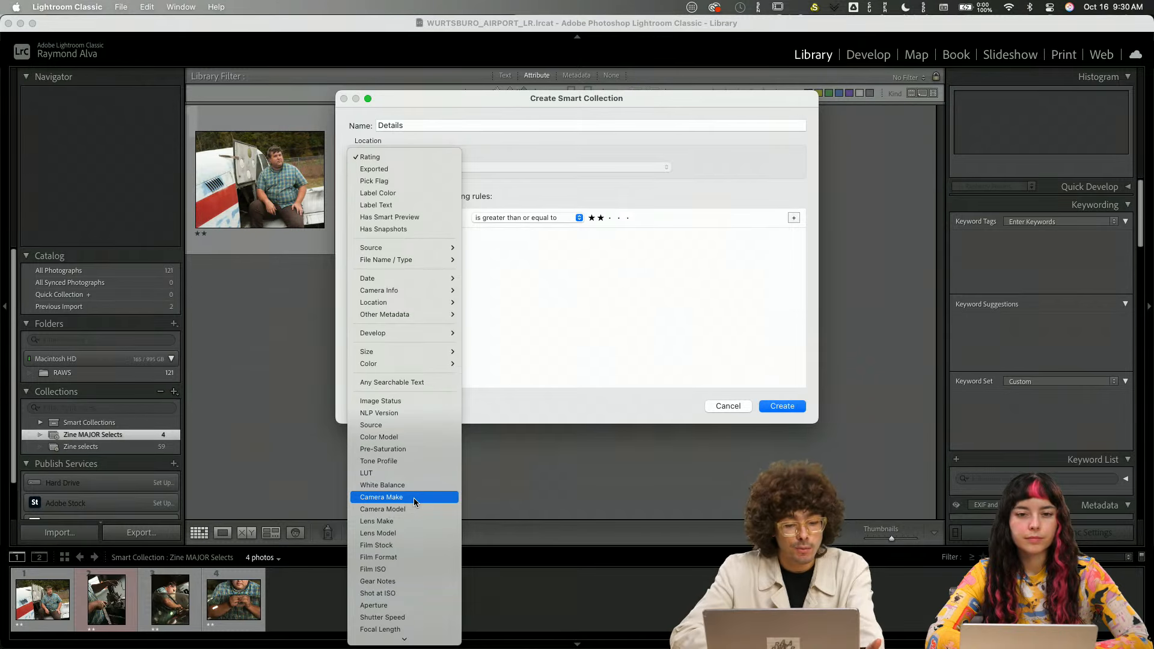
pyautogui.scroll(-8, 413, 500)
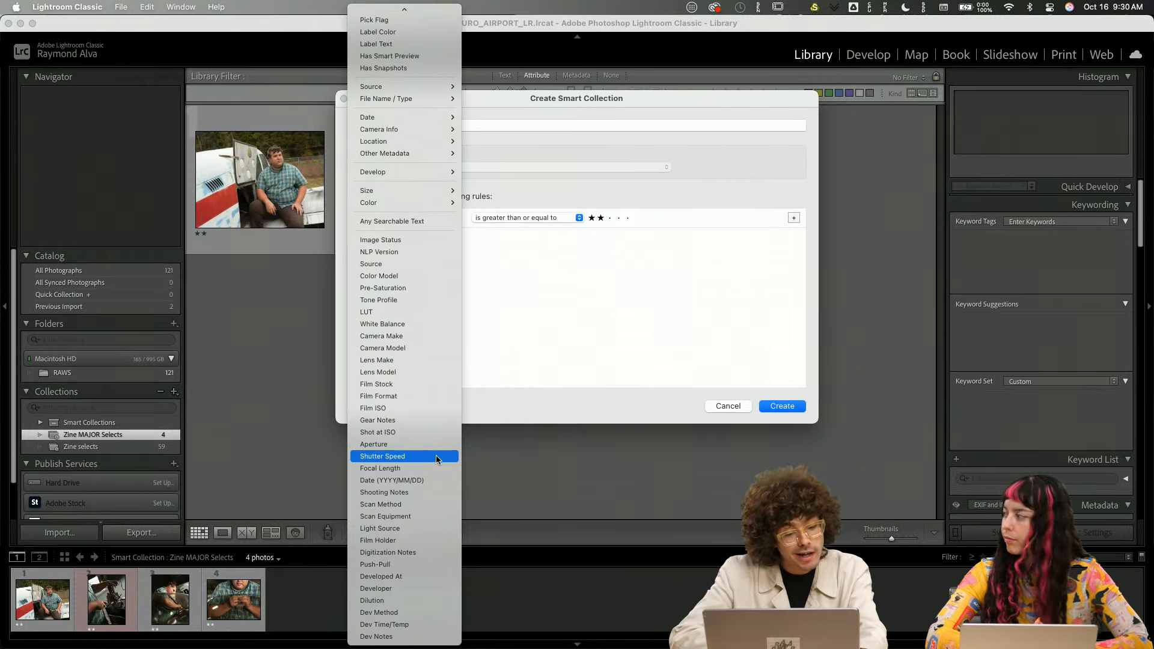
pyautogui.scroll(2, 435, 458)
pyautogui.moveTo(425, 190)
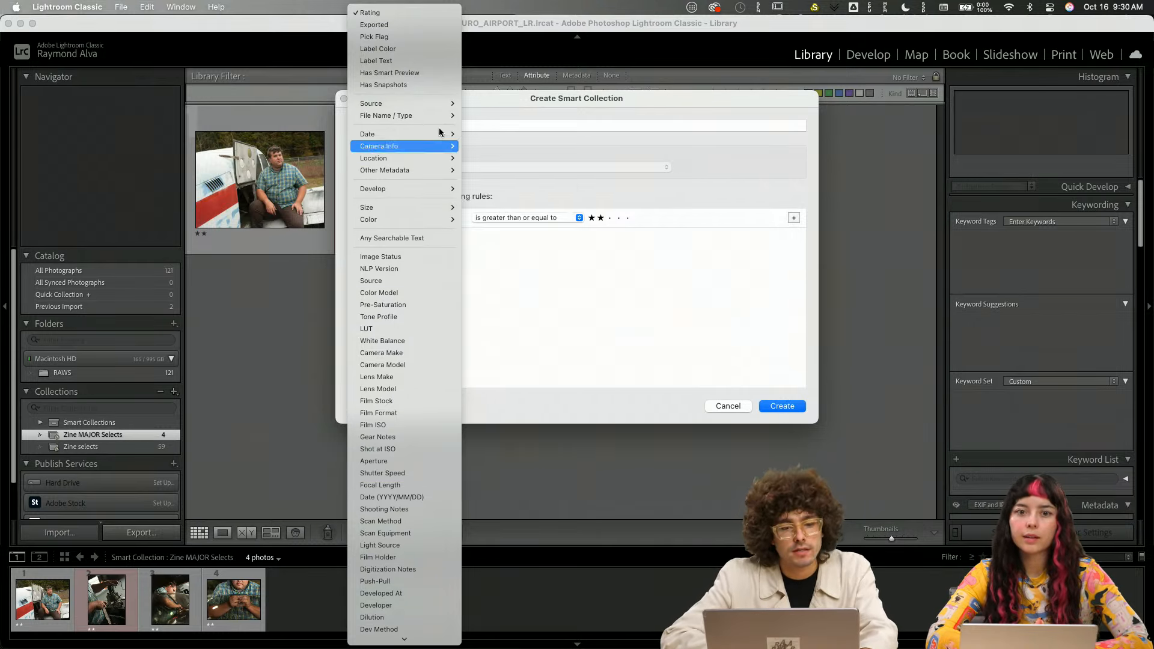
pyautogui.click(423, 50)
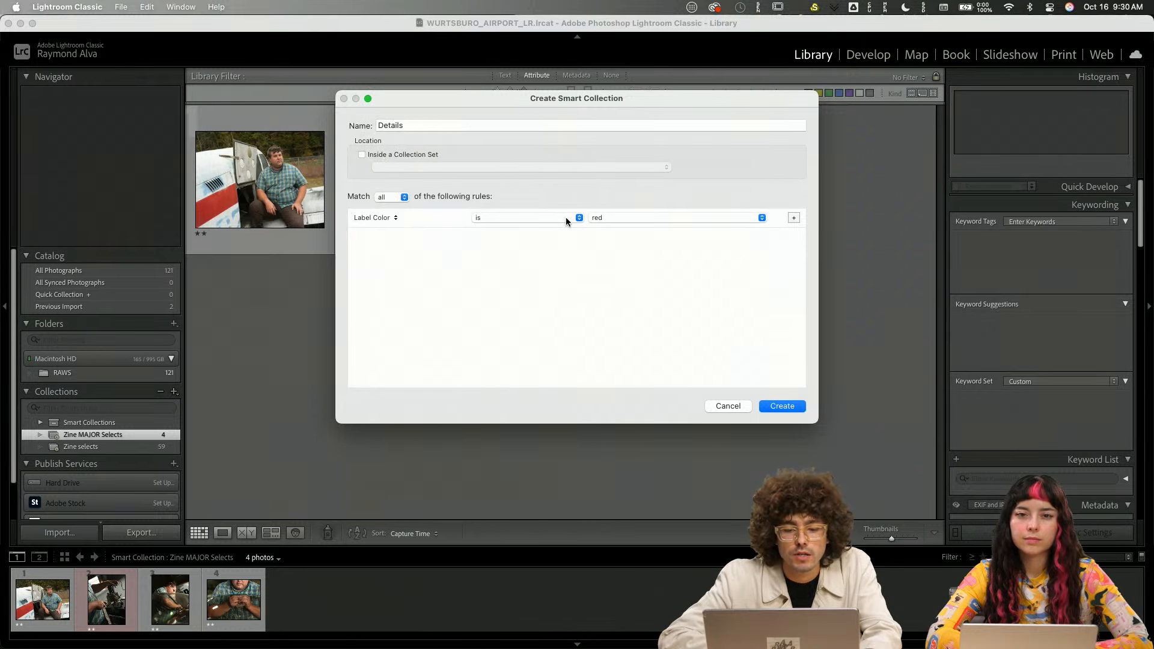
pyautogui.click(565, 218)
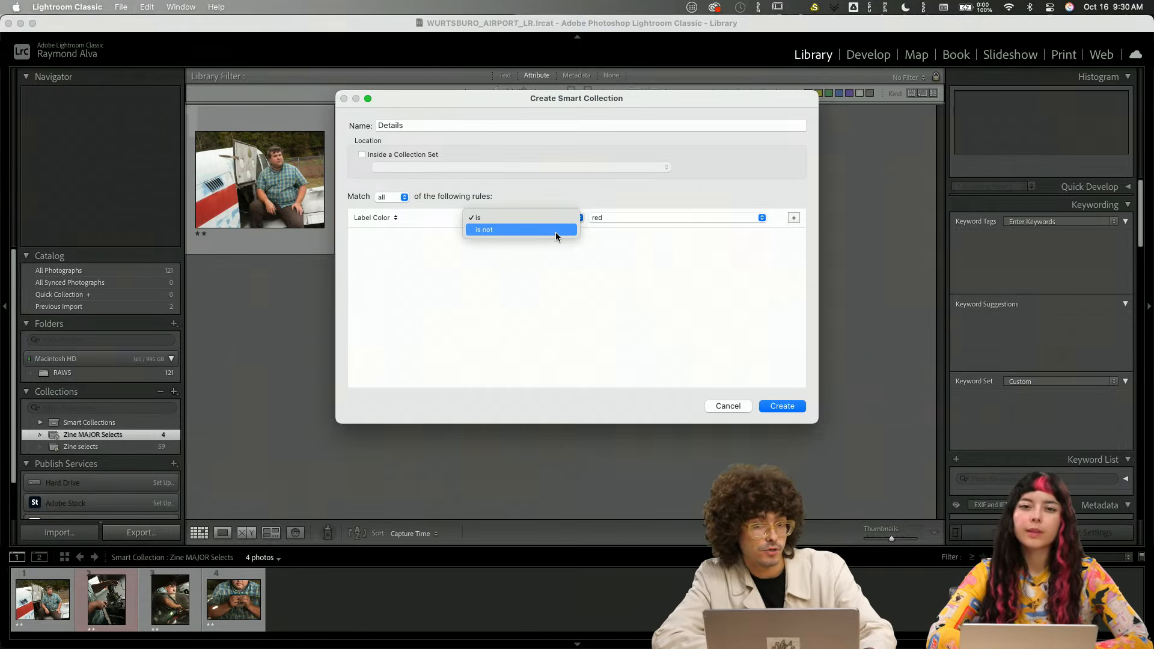
# - Create the Details smart collection with the rule Label Color is red
pyautogui.click(658, 294)
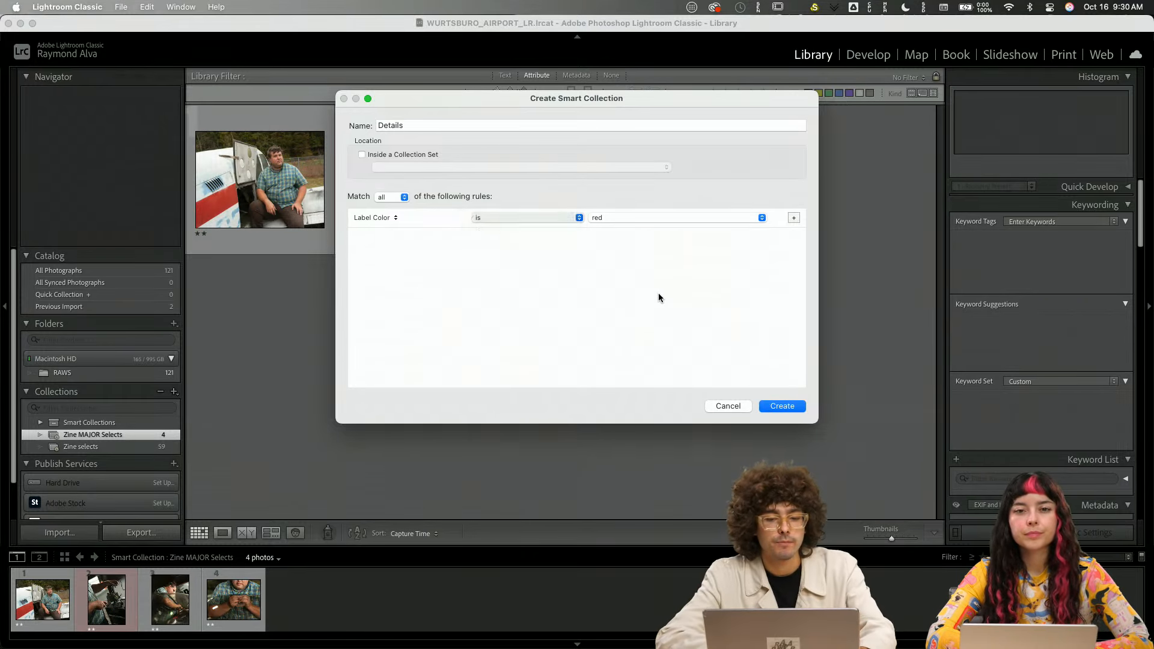
pyautogui.click(775, 406)
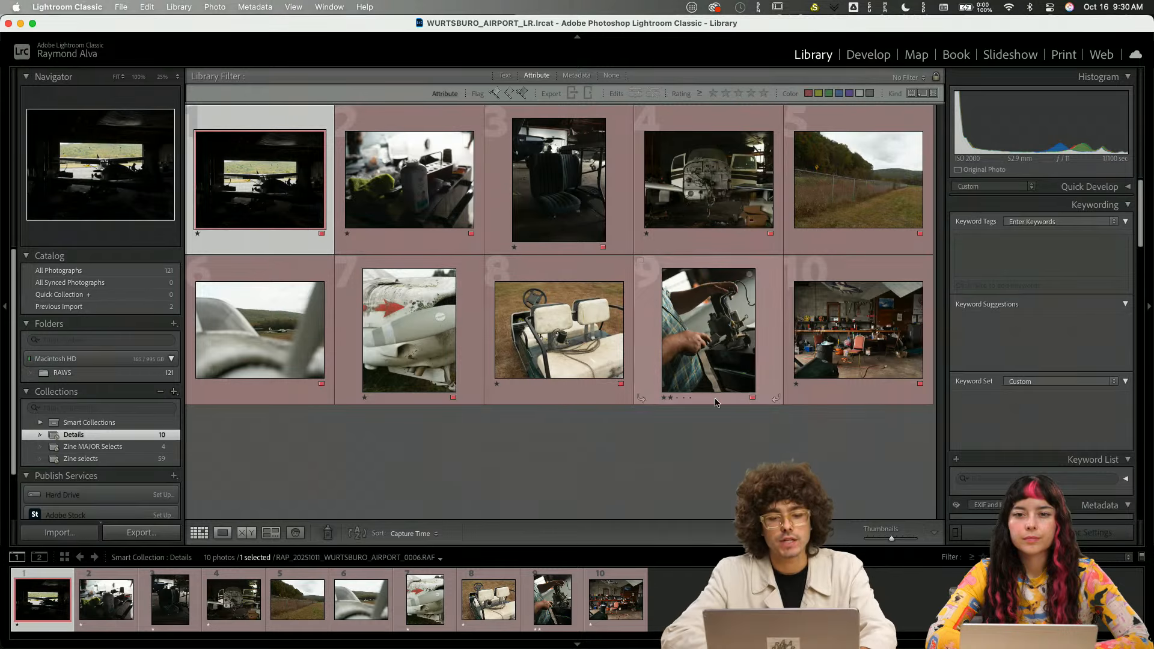
pyautogui.click(701, 464)
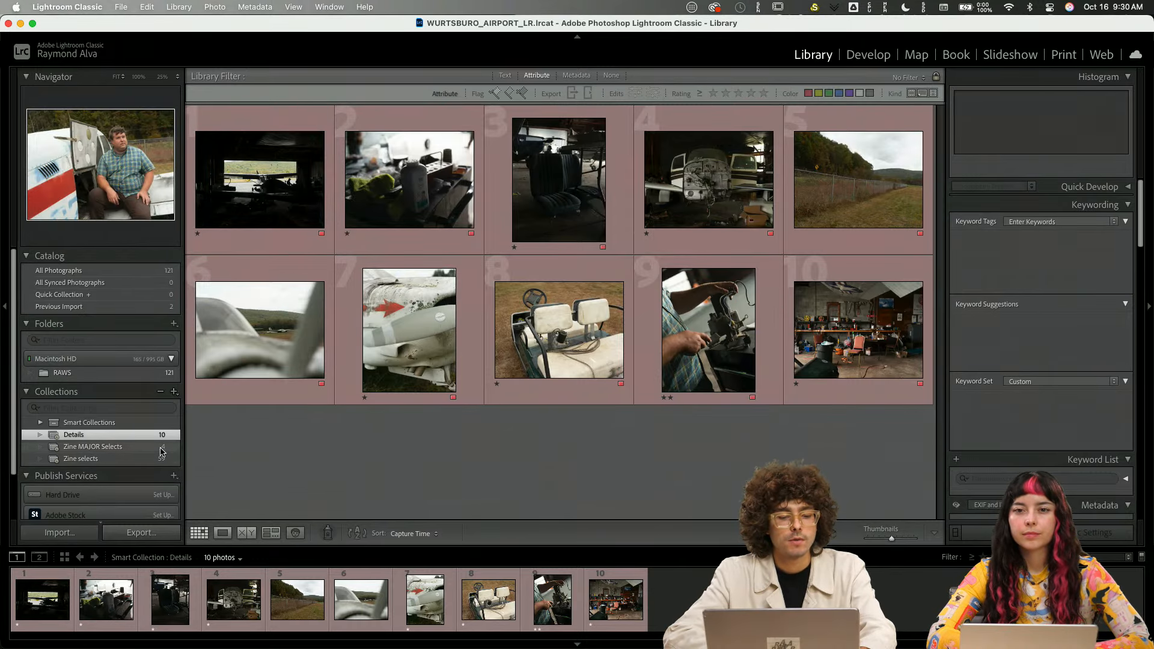
# - Check the Zine MAJOR Selects collection, and open the Zine selects smart collection at its first photos
pyautogui.click(159, 447)
pyautogui.click(156, 458)
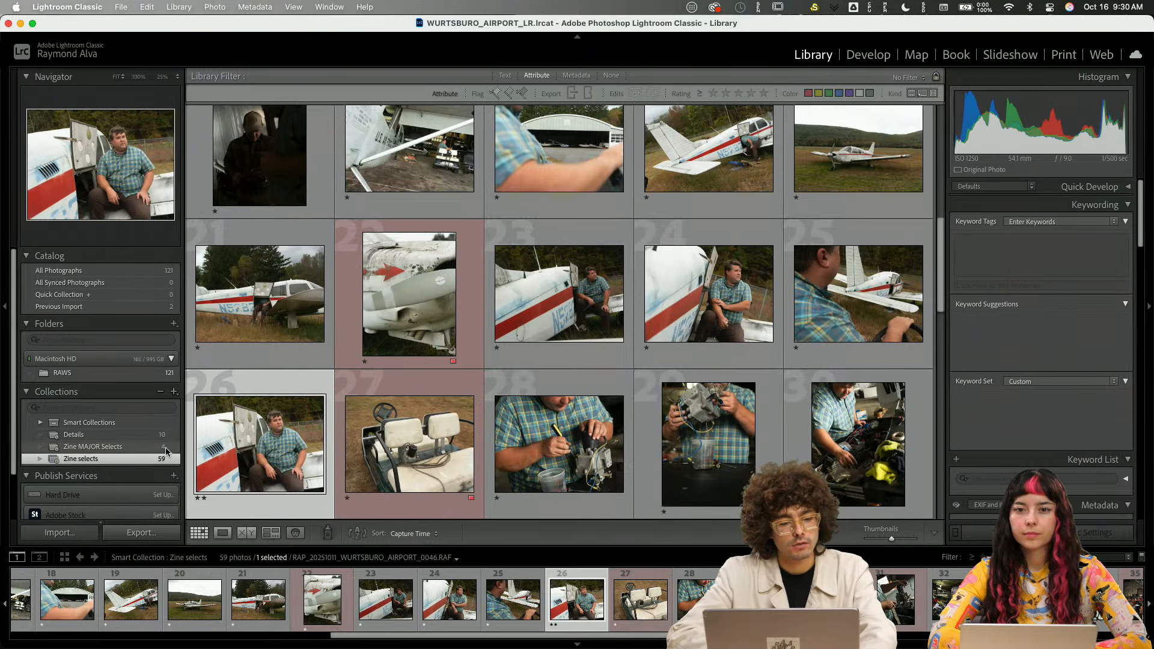
pyautogui.click(141, 447)
pyautogui.click(133, 458)
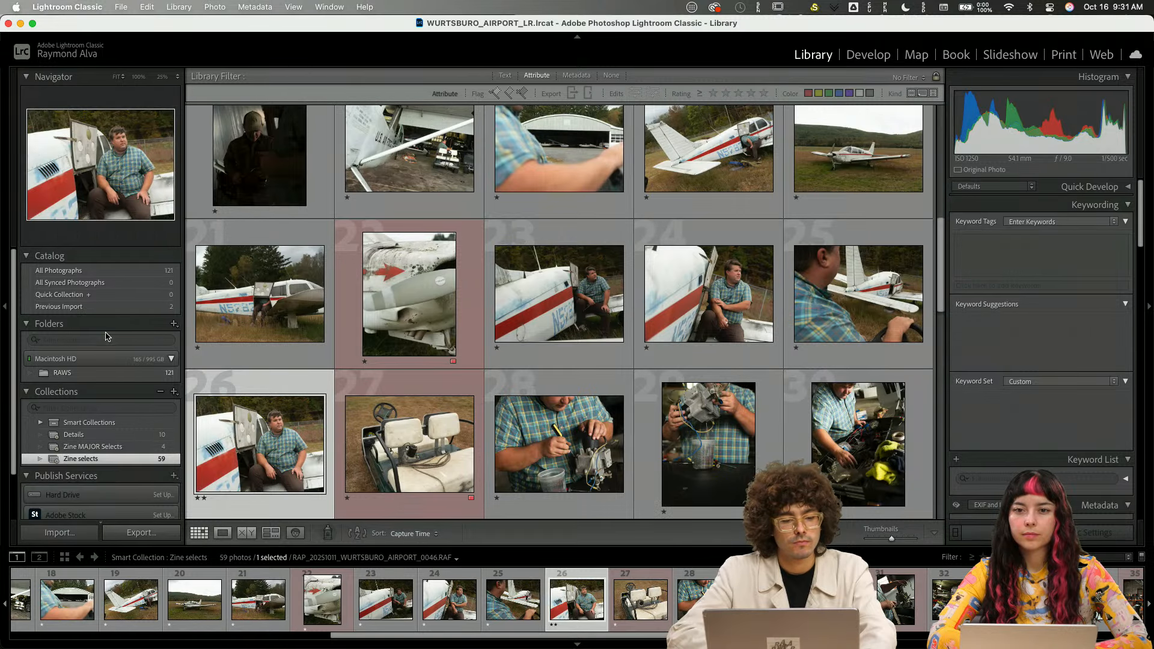
pyautogui.scroll(5, 521, 200)
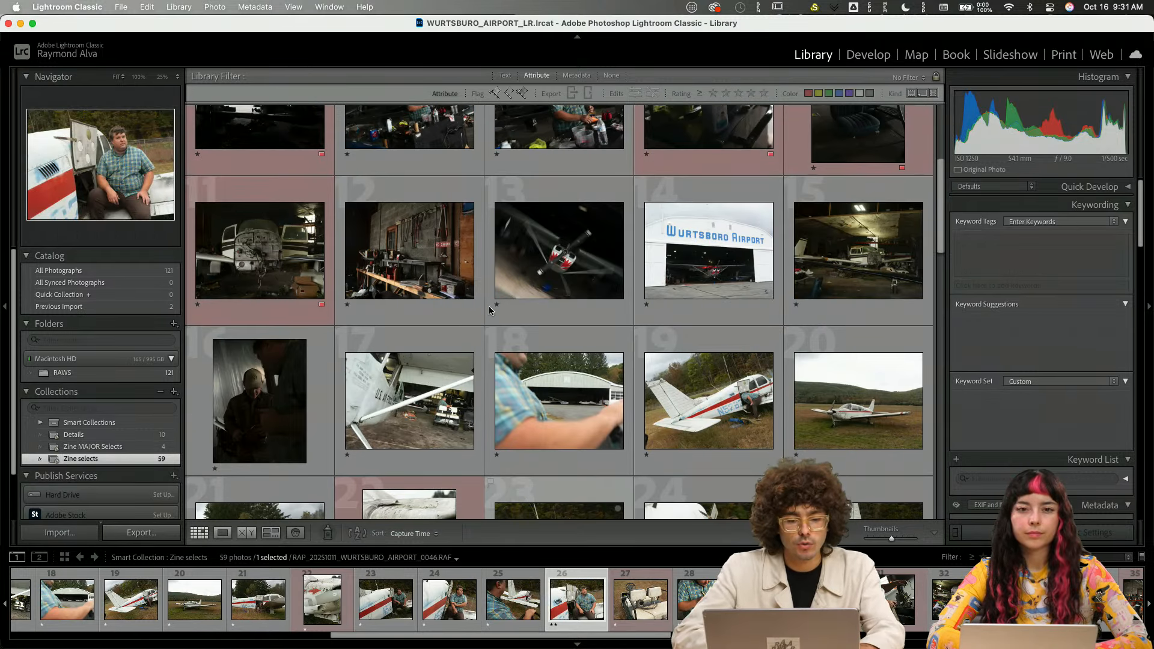
pyautogui.scroll(2, 521, 200)
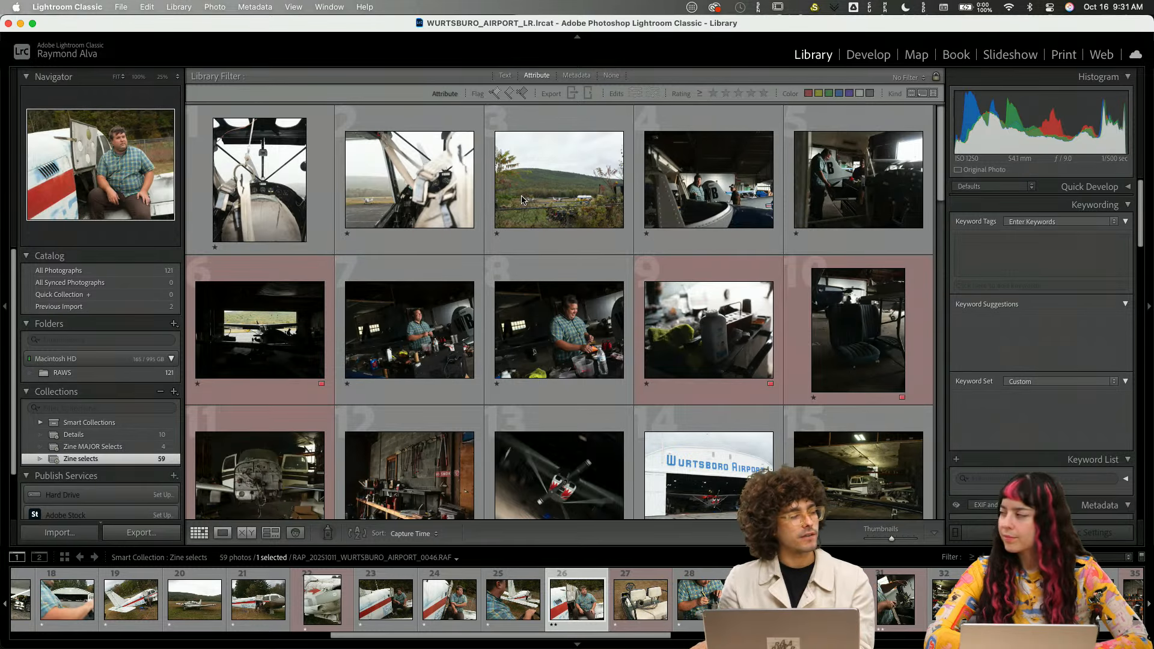
# - Sort the photos in the Zine selects collection by File Name
pyautogui.click(409, 534)
pyautogui.scroll(-5, 418, 596)
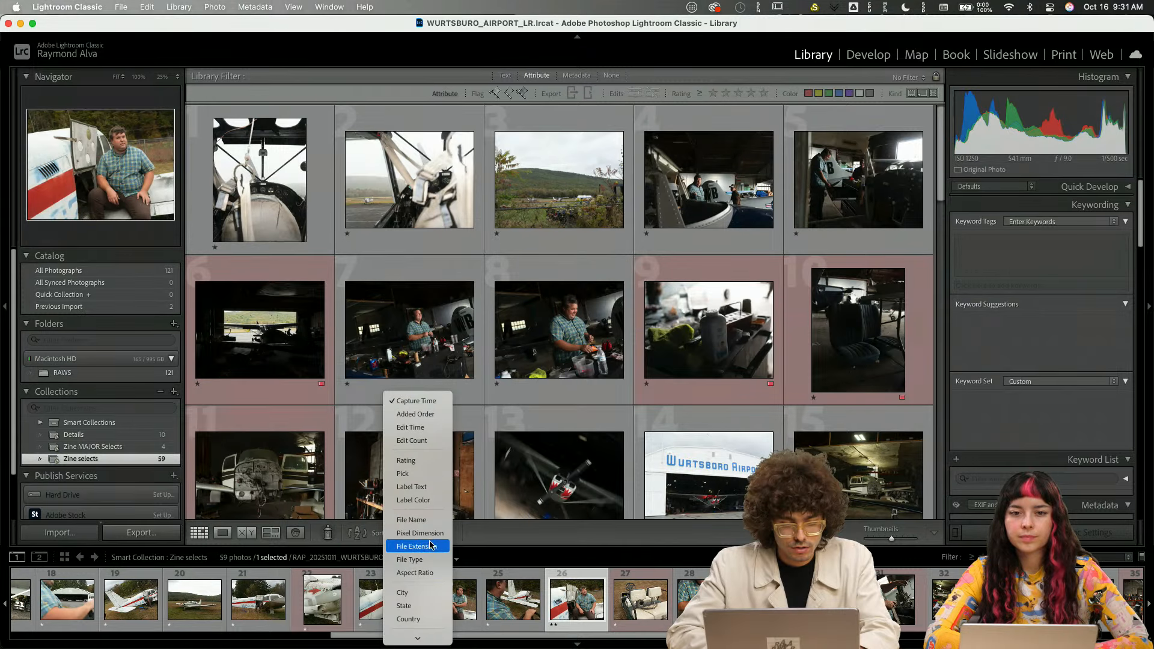
pyautogui.click(423, 519)
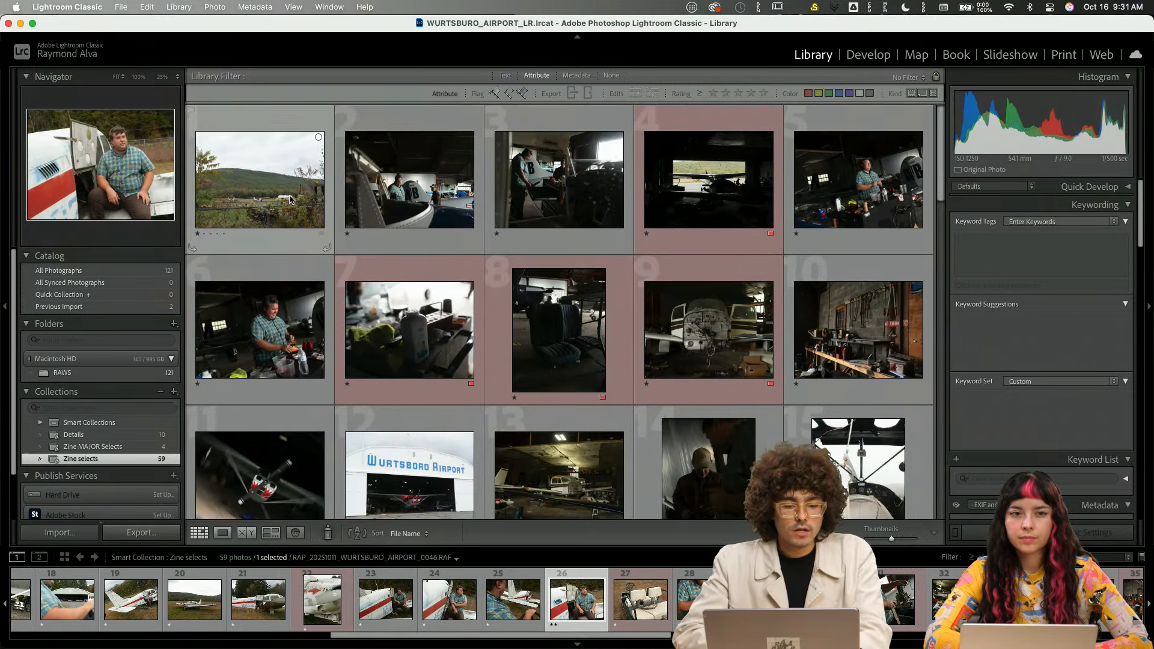
# - Open the first photo, the hillside airfield, in the Develop module and preview the color and black-and-white presets on it
pyautogui.doubleClick(267, 175)
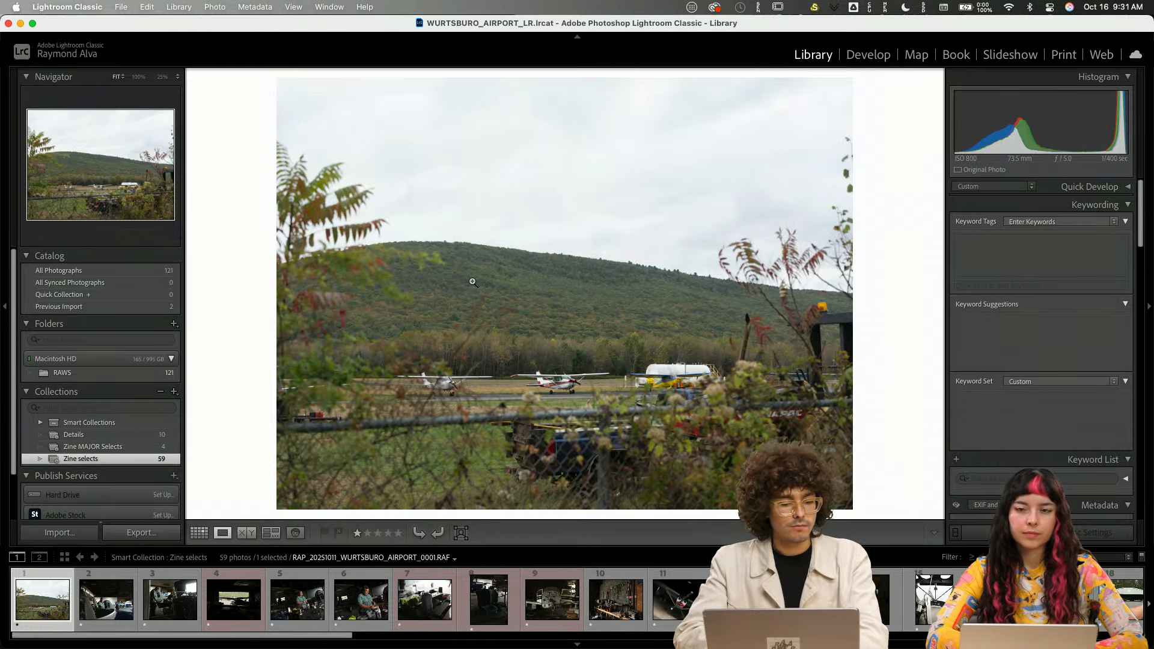
pyautogui.press('d')
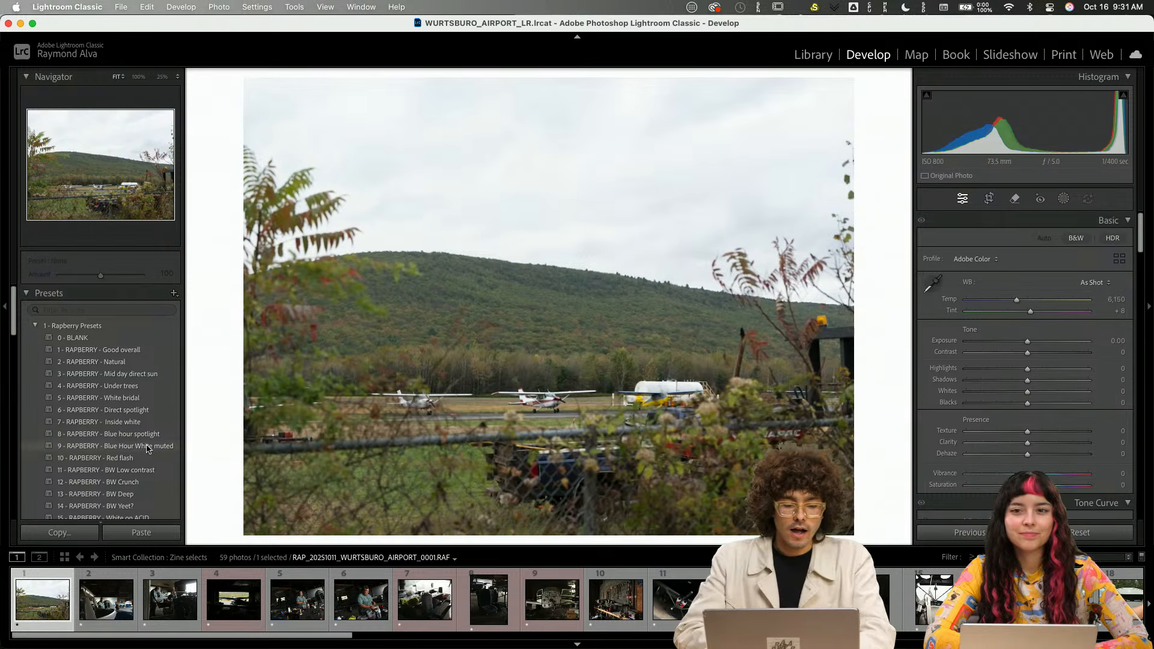
pyautogui.scroll(-6, 171, 462)
pyautogui.scroll(-5, 170, 462)
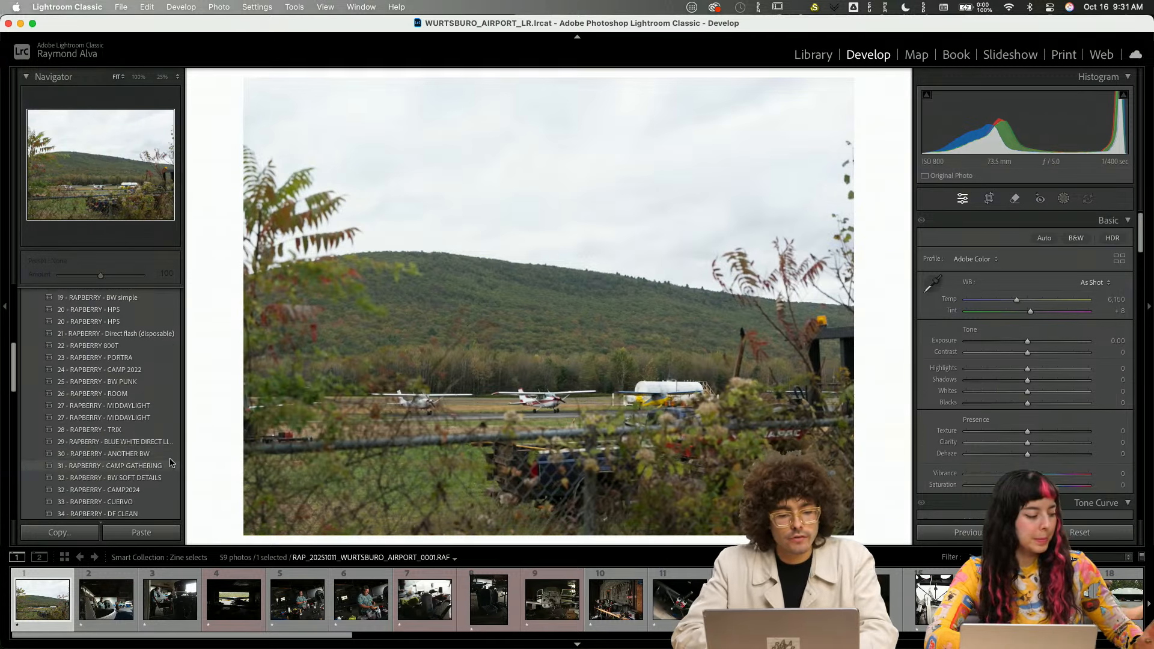
pyautogui.scroll(3, 170, 462)
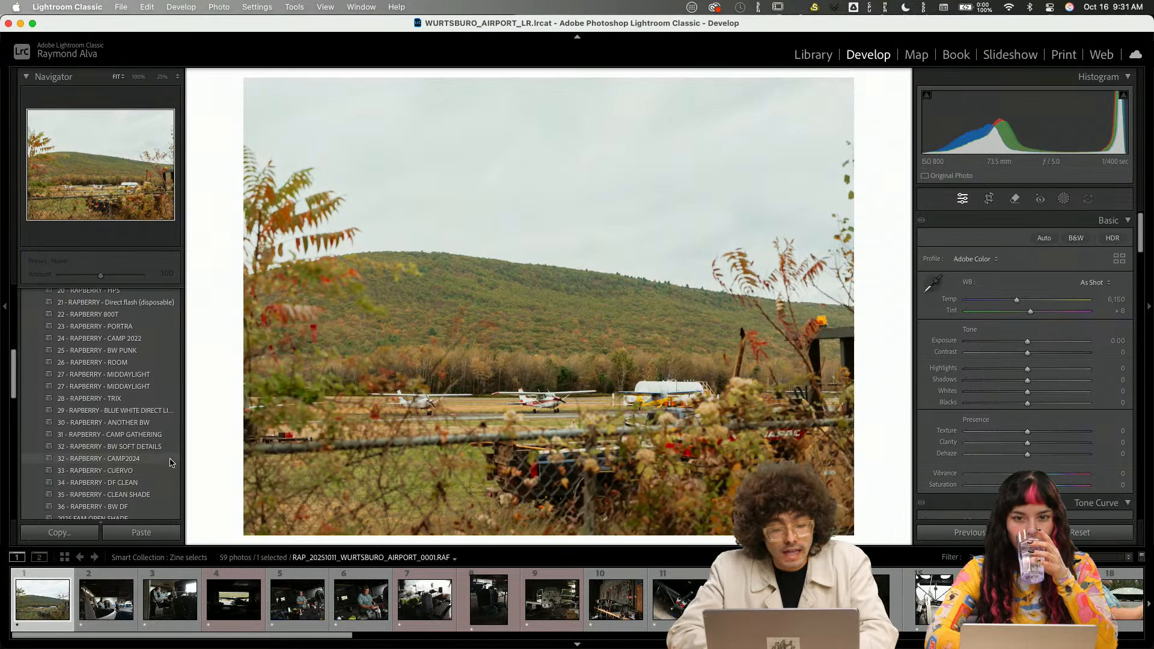
pyautogui.scroll(1, 171, 462)
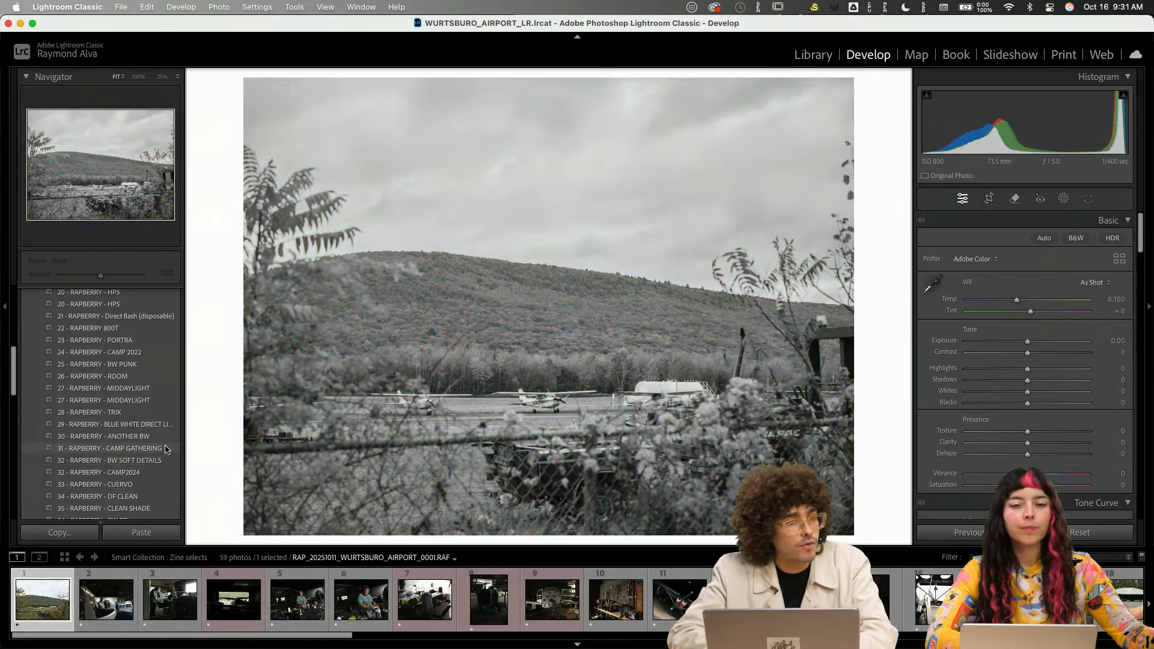
pyautogui.scroll(3, 165, 454)
pyautogui.scroll(3, 165, 454)
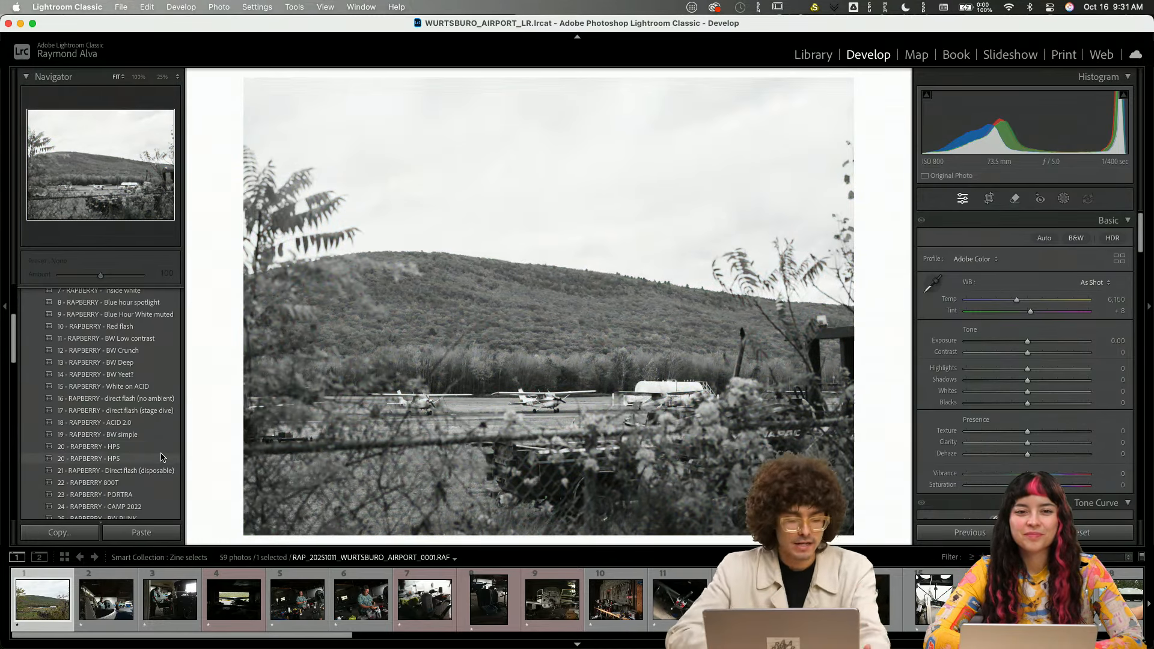
pyautogui.scroll(-6, 161, 457)
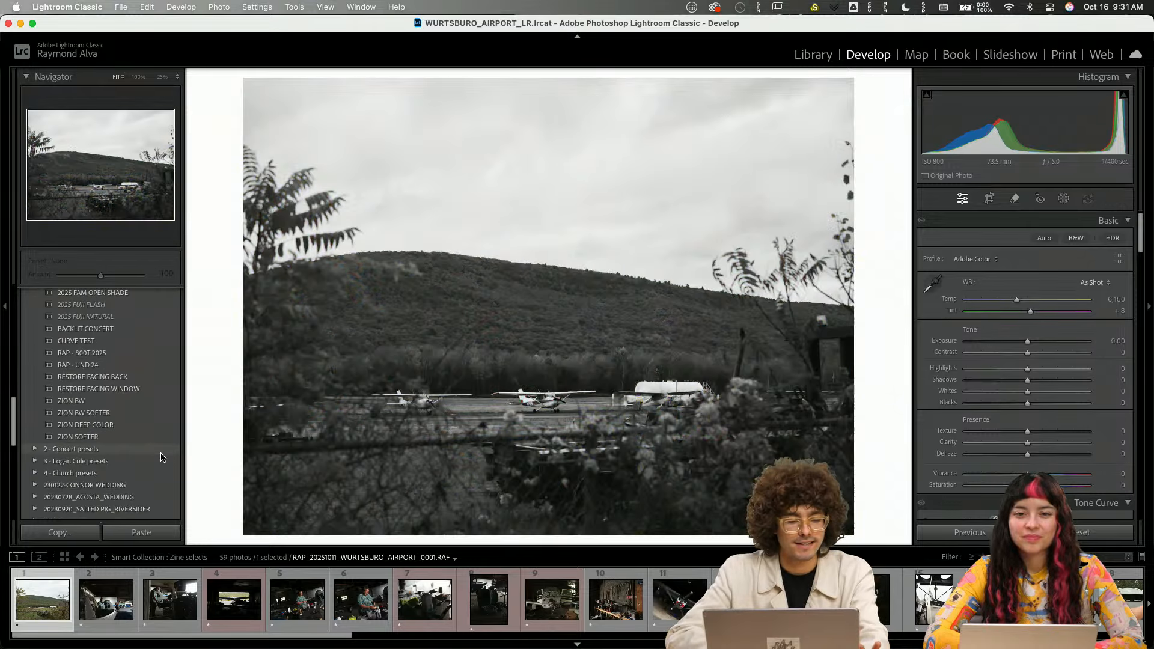
pyautogui.scroll(2, 150, 452)
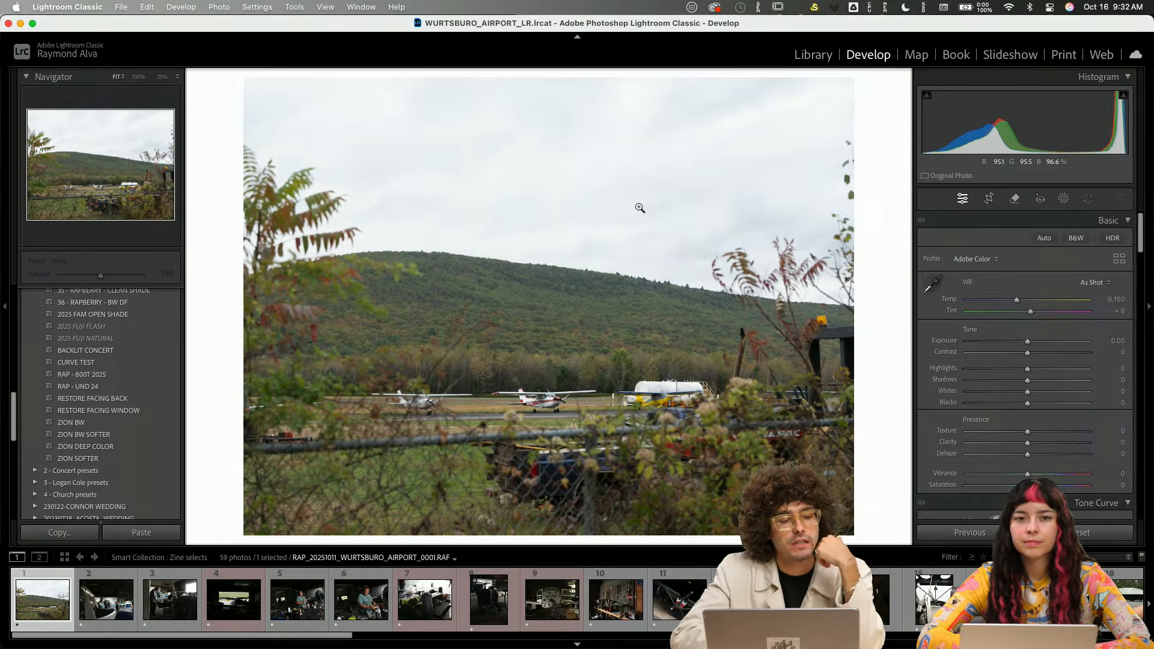
pyautogui.scroll(1, 174, 376)
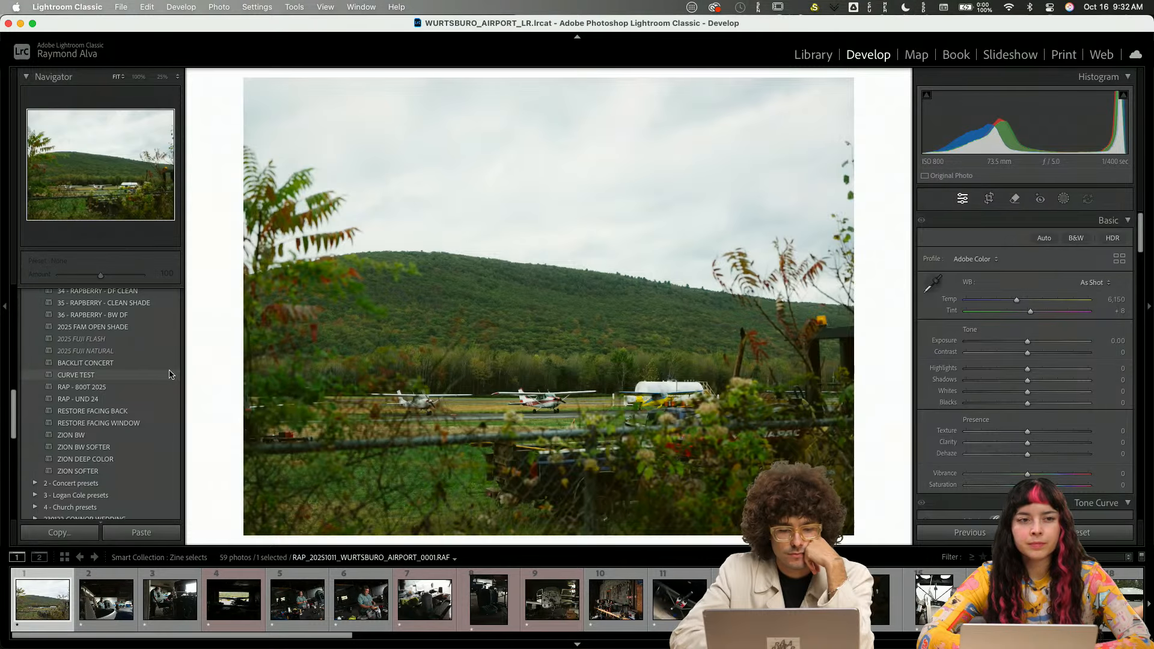
# - Apply the RAP - 800T 2025 preset to the second photo and set its white balance temperature to 5,822
pyautogui.click(120, 604)
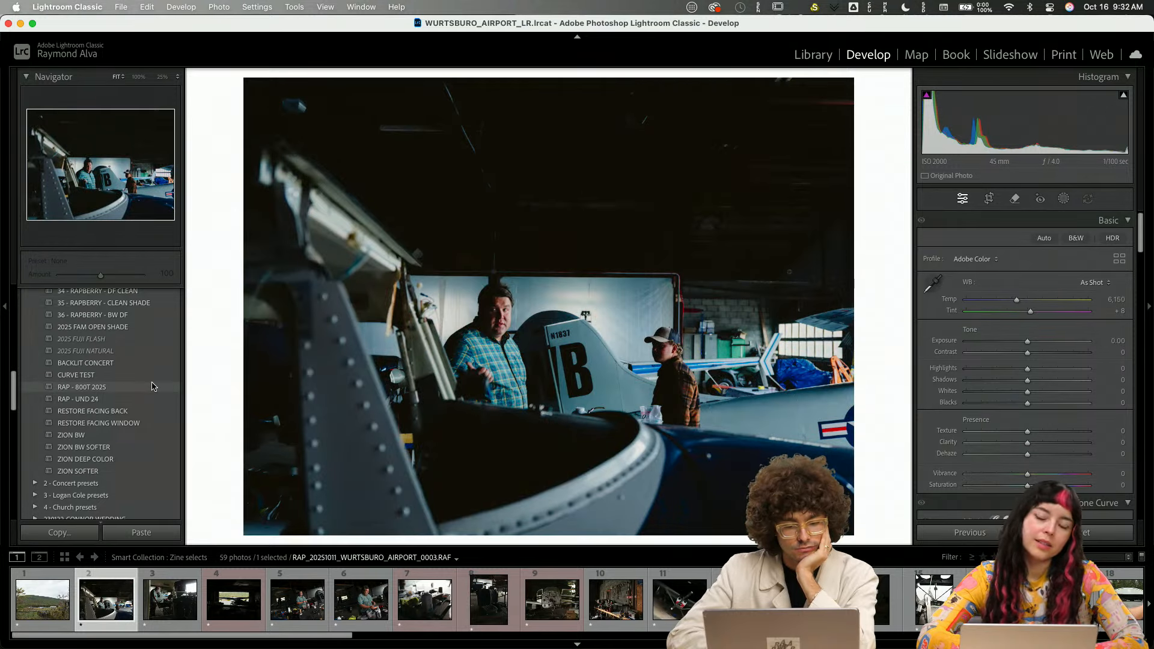
pyautogui.click(151, 387)
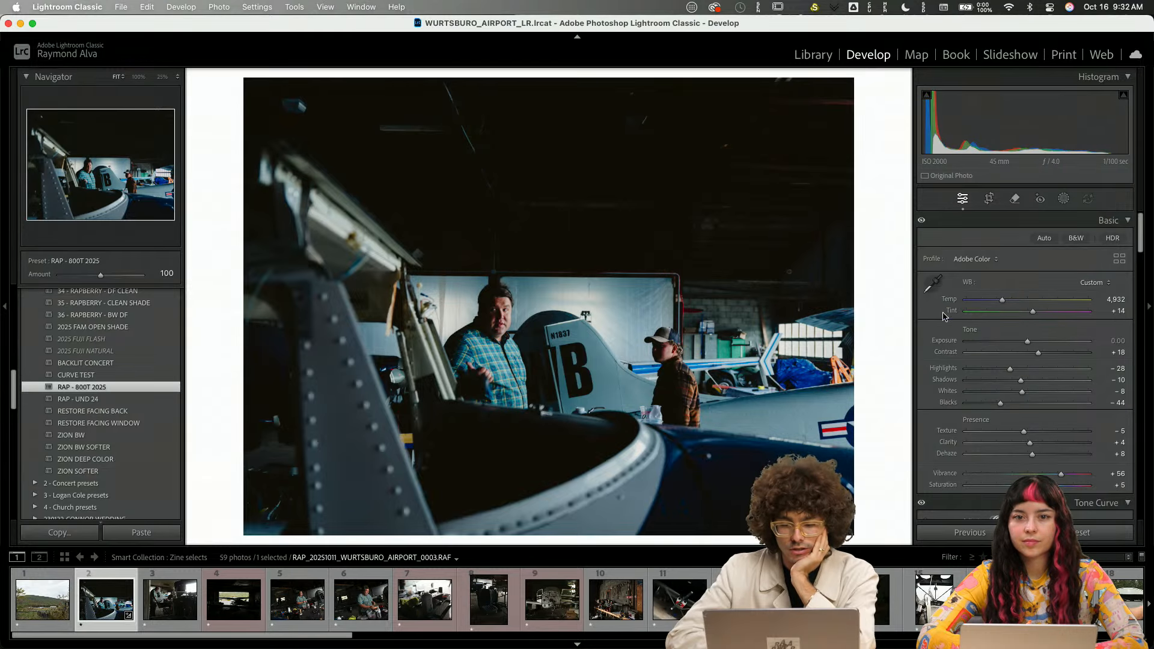
pyautogui.moveTo(1001, 299); pyautogui.dragTo(1009, 303)
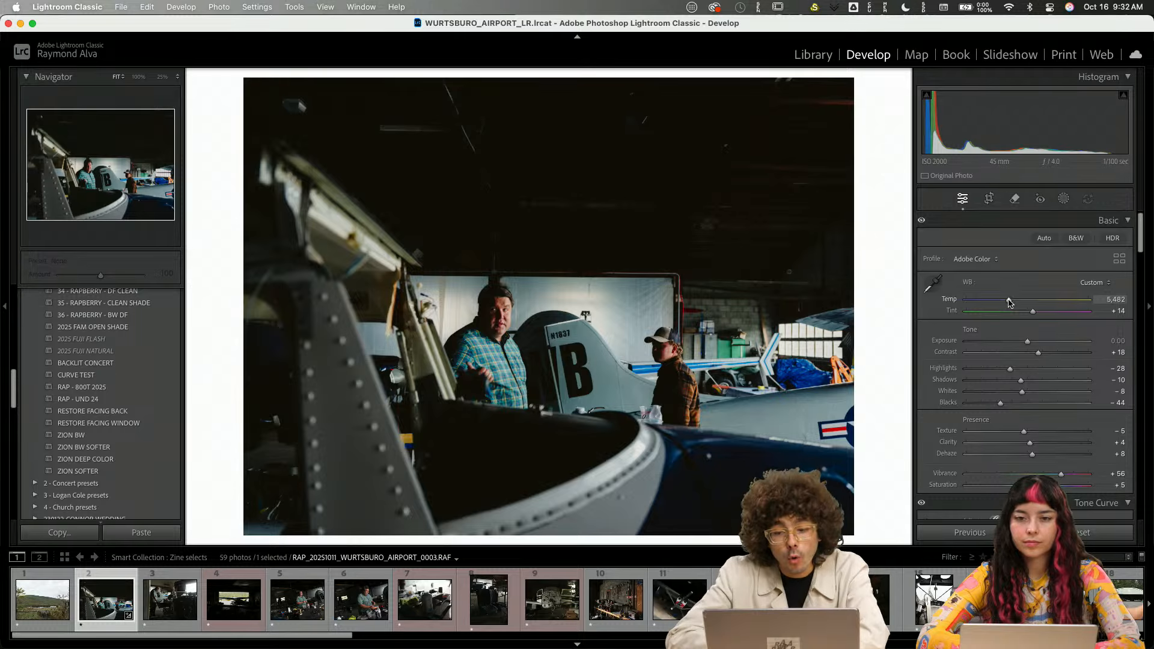
pyautogui.moveTo(1009, 302); pyautogui.dragTo(1014, 302)
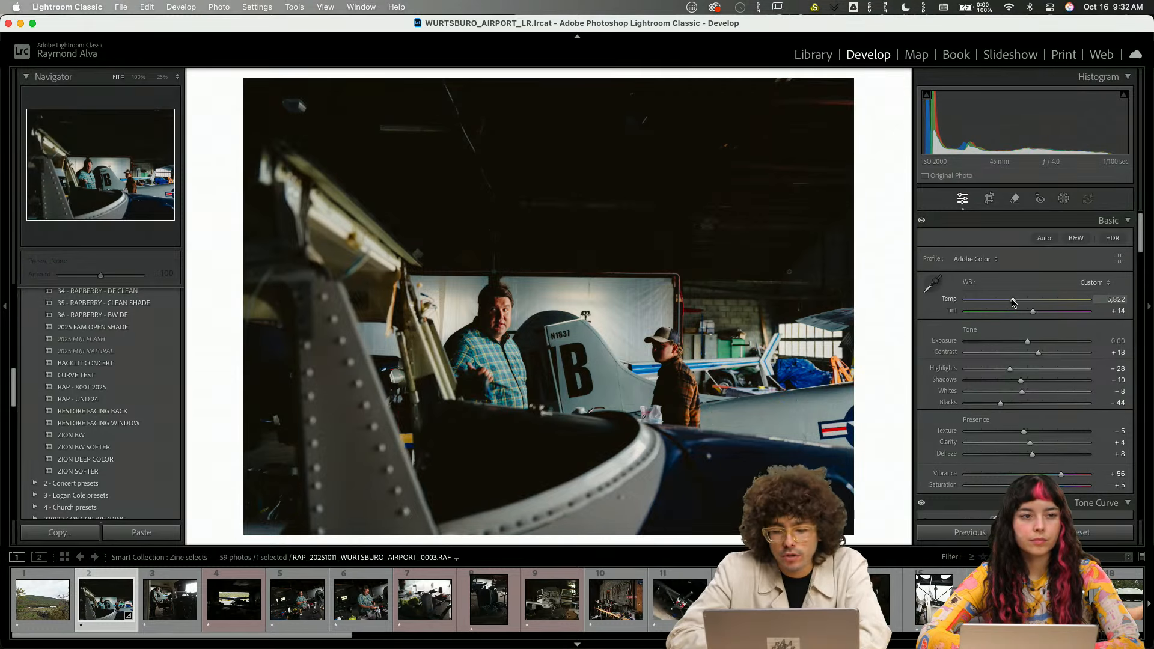
# - Set the hangar photo's Contrast to +4, Clarity to +7, Vibrance to +42 and Exposure to +0.25, and rate it two stars
pyautogui.moveTo(1038, 353); pyautogui.dragTo(1030, 352)
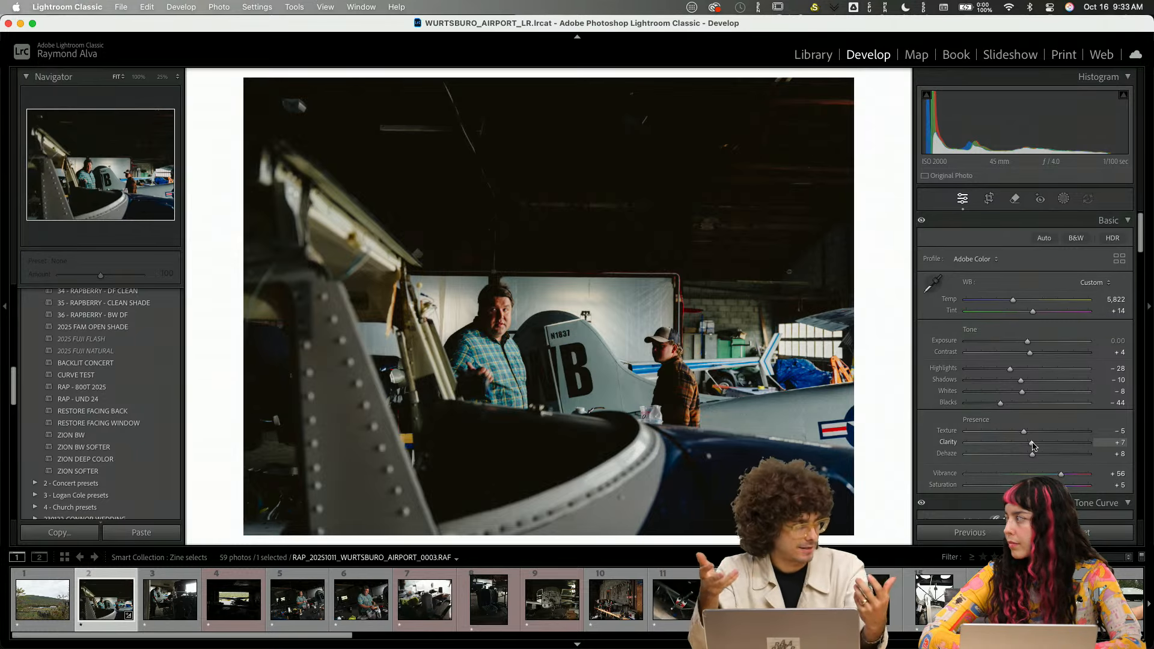
pyautogui.scroll(-5, 1046, 372)
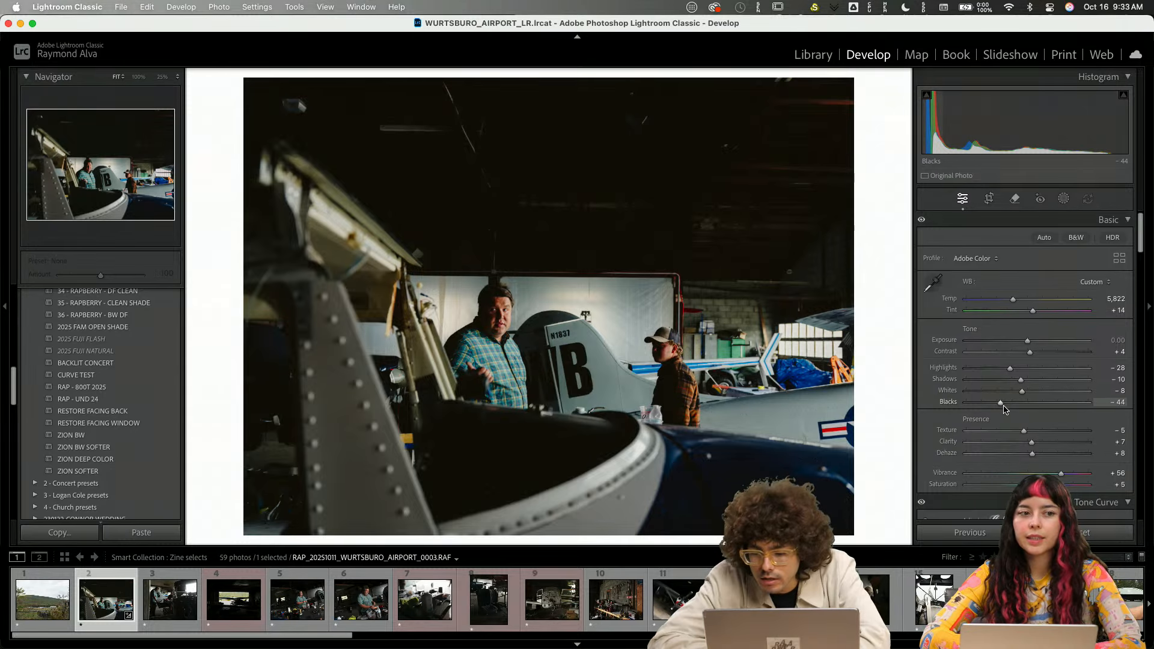
pyautogui.moveTo(1061, 334); pyautogui.dragTo(1052, 335)
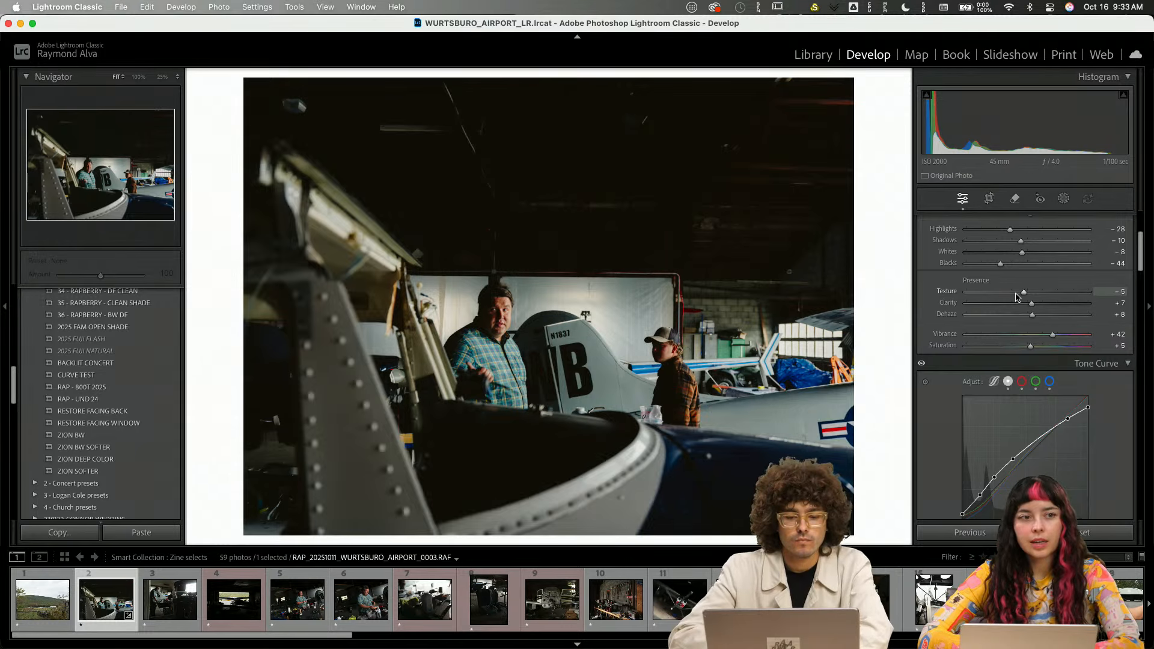
pyautogui.scroll(5, 1024, 342)
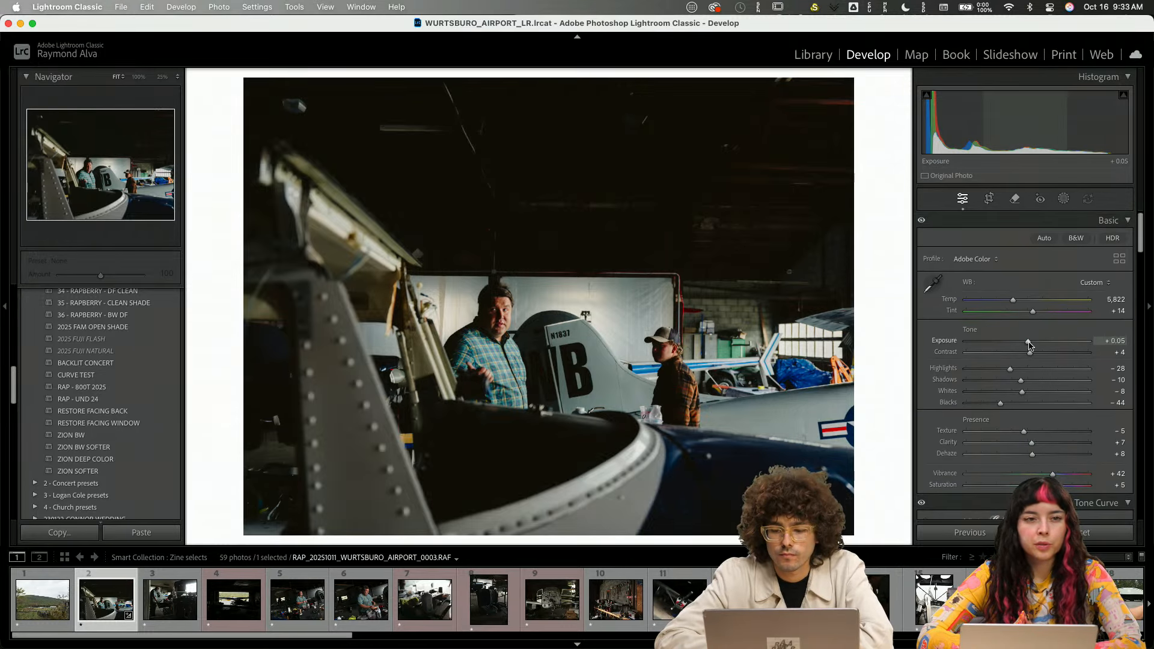
pyautogui.moveTo(1026, 342); pyautogui.dragTo(1031, 344)
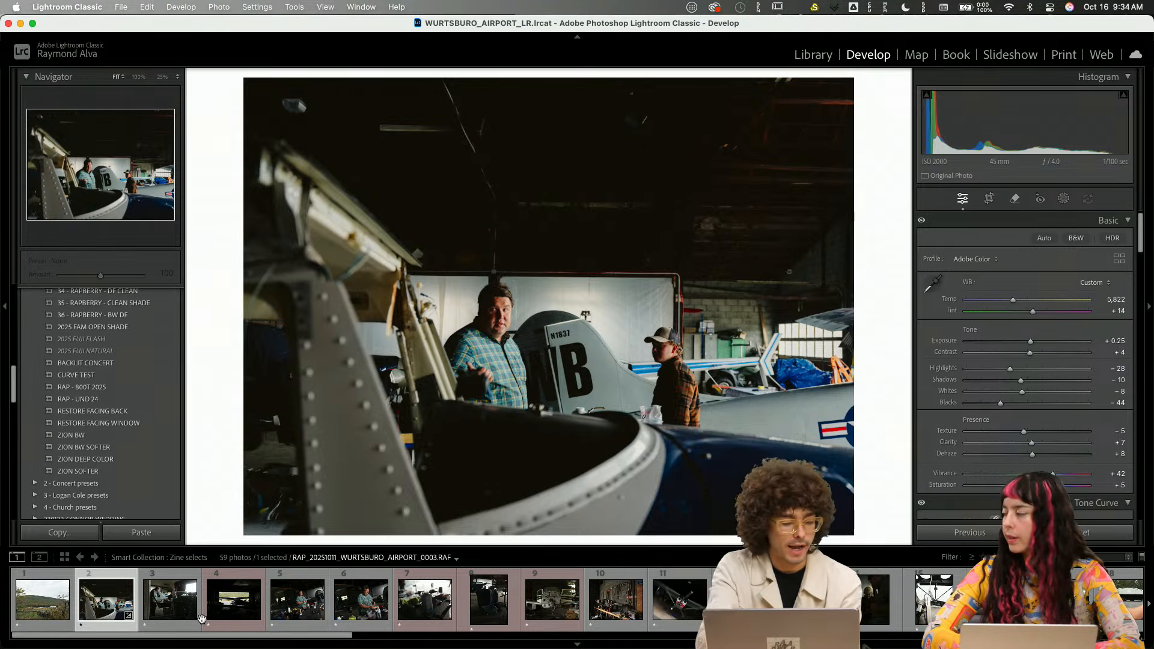
pyautogui.press('2')
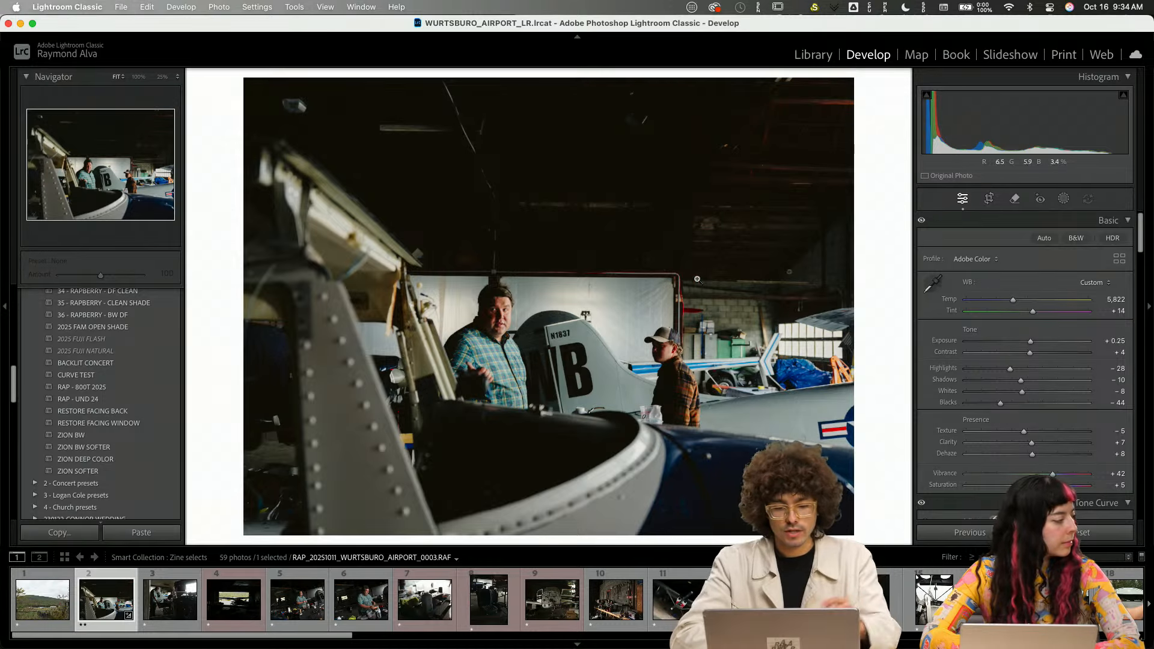
# - Examine the man in the plaid shirt and the plane's tail up close, comparing the photo before and after the edits
pyautogui.scroll(-1, 1051, 359)
pyautogui.scroll(-15, 1052, 359)
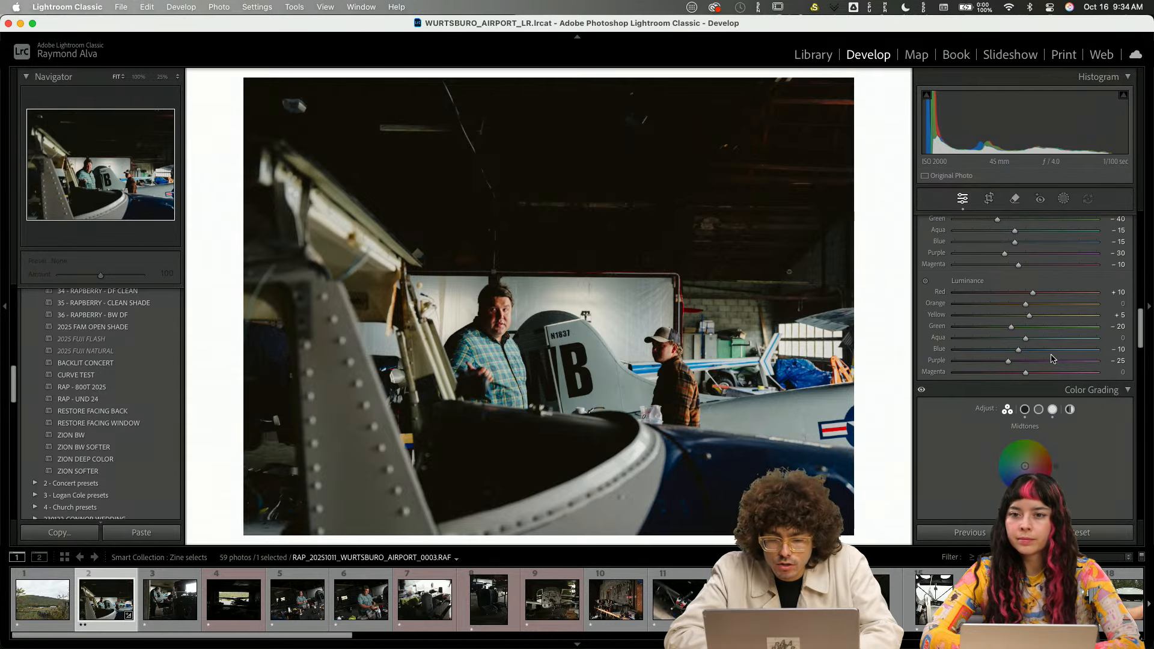
pyautogui.click(550, 301)
pyautogui.moveTo(637, 388); pyautogui.dragTo(539, 317)
pyautogui.press('super+equal')
pyautogui.press('super+equal')
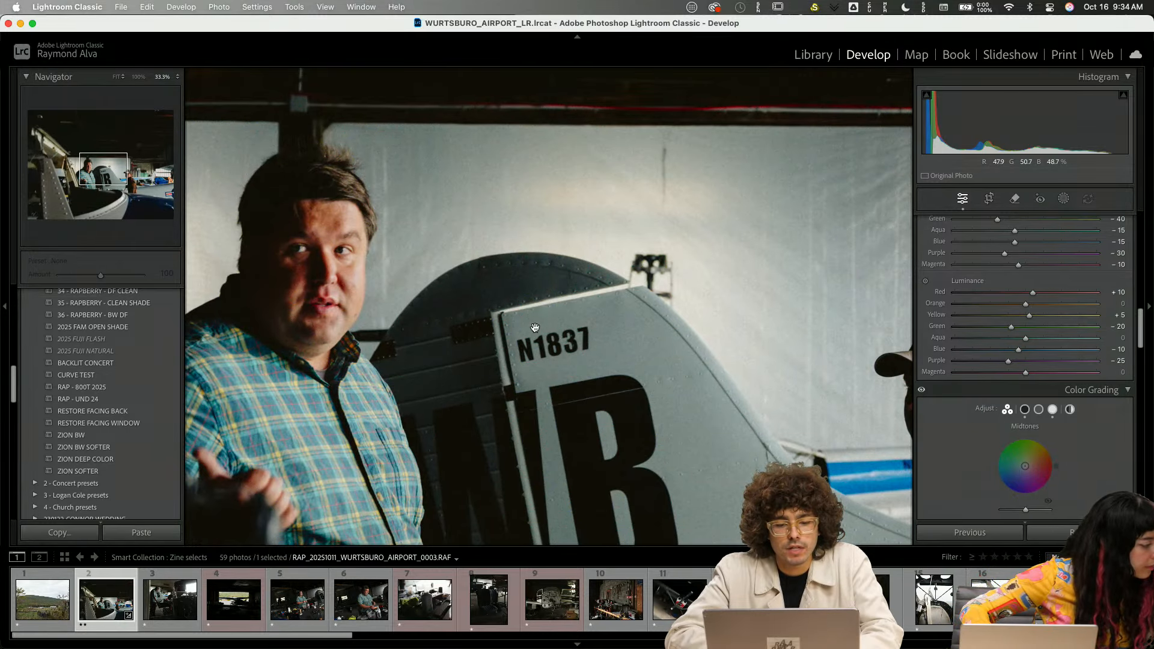
pyautogui.moveTo(534, 364); pyautogui.dragTo(535, 329)
pyautogui.press('super+minus')
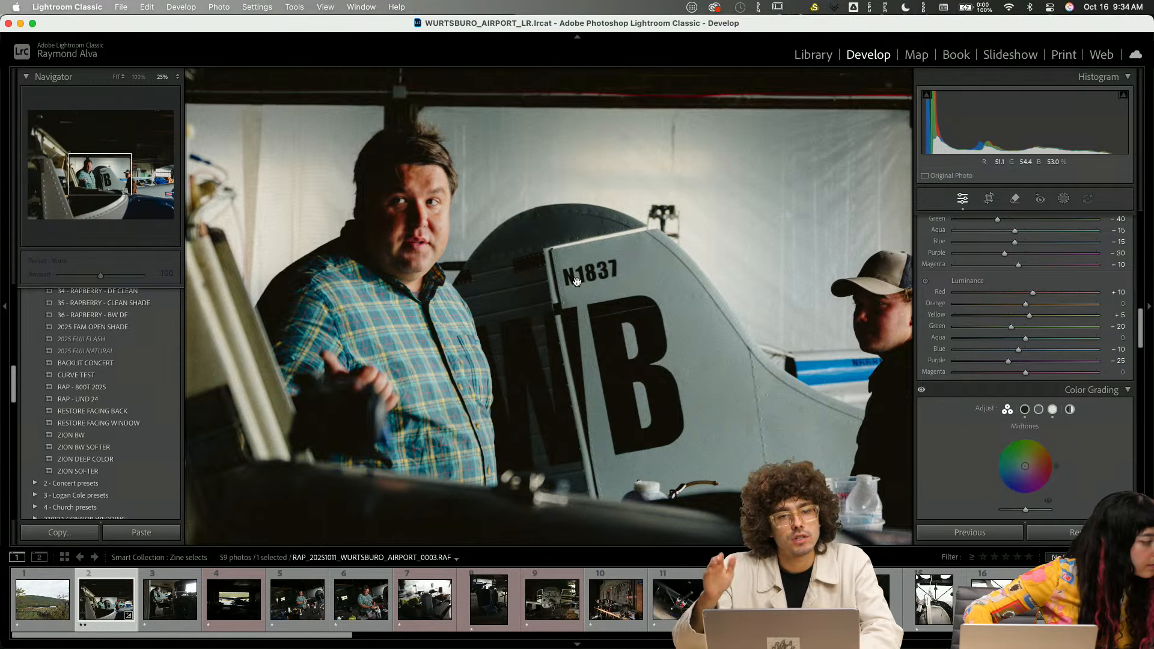
pyautogui.press('\\')
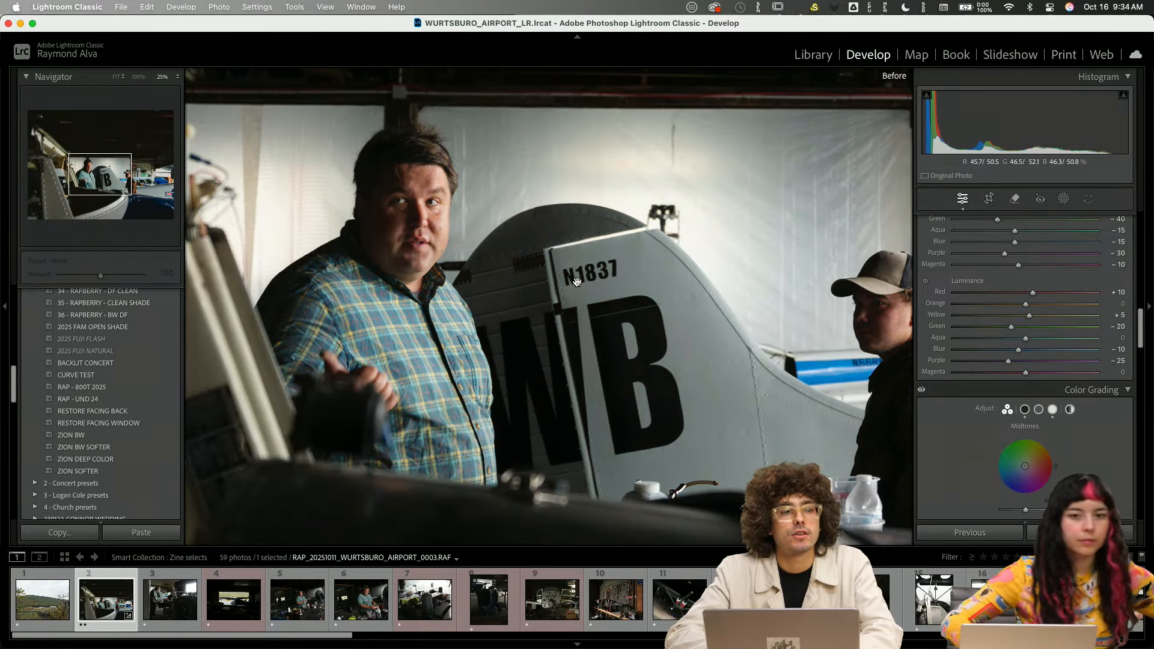
pyautogui.press('\\')
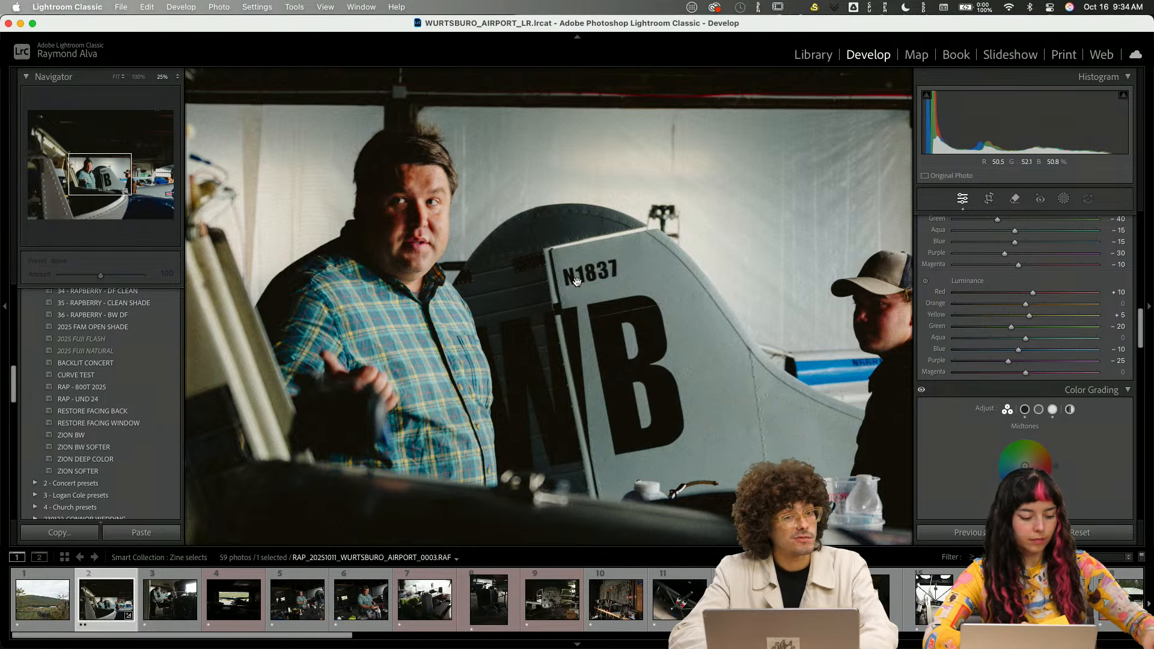
pyautogui.press('\\')
pyautogui.press('\\')
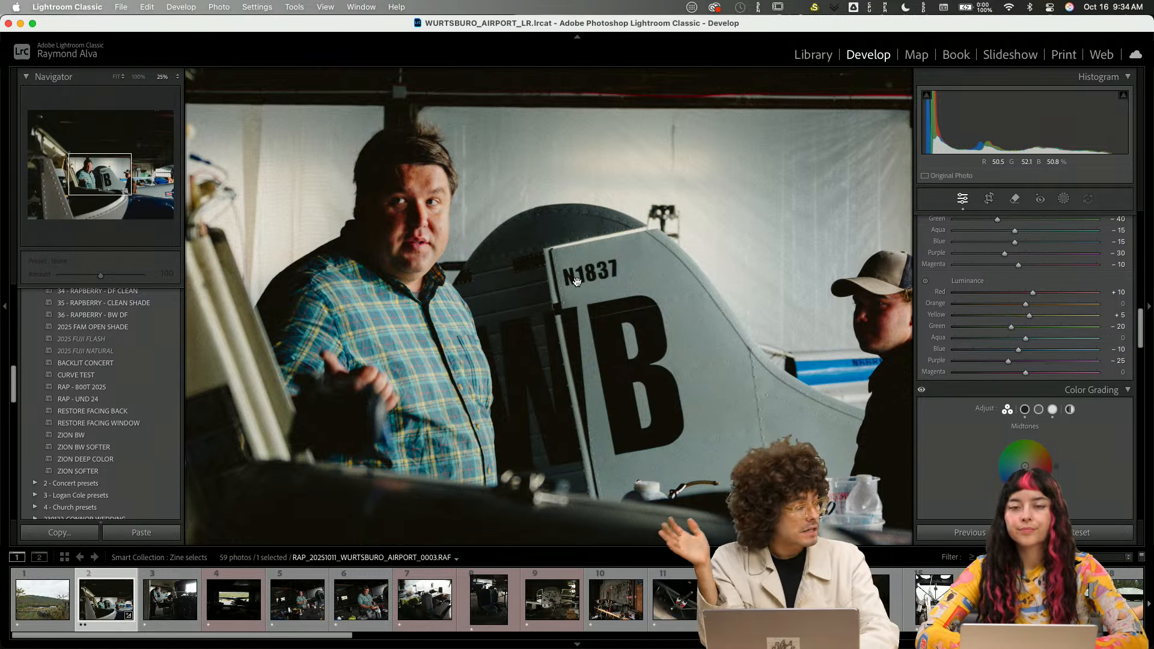
pyautogui.press('\\')
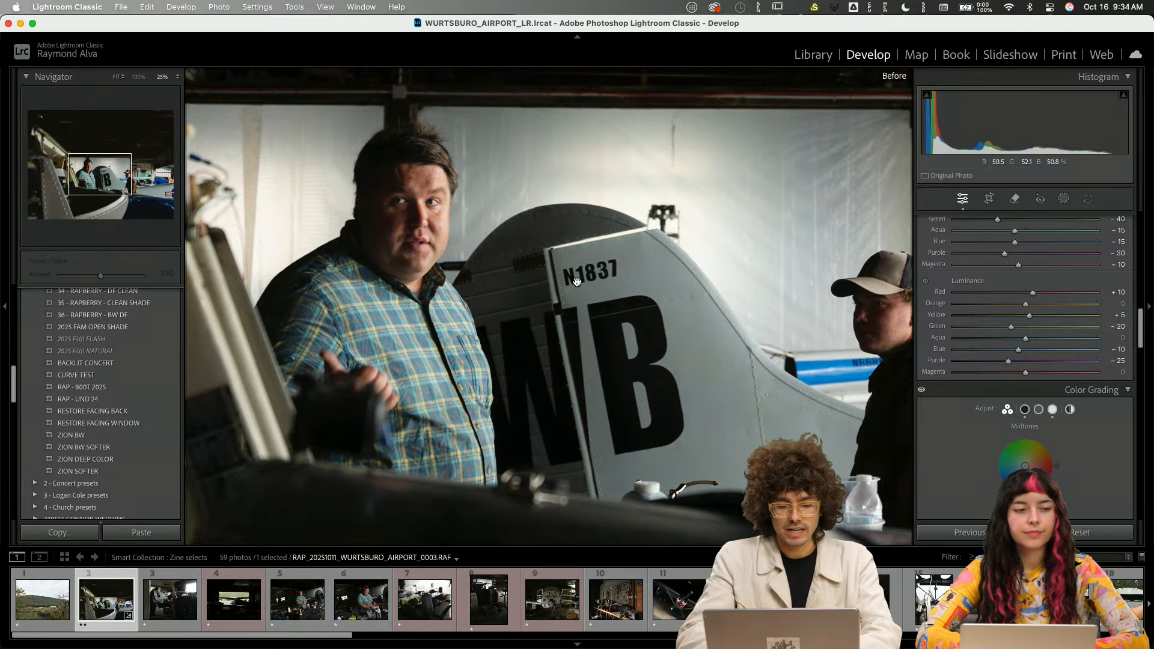
# - Try the 18 - RAPBERRY - ACID 2.0 preset on the third photo, the man working beside the plane, and view the whole frame
pyautogui.press('\\')
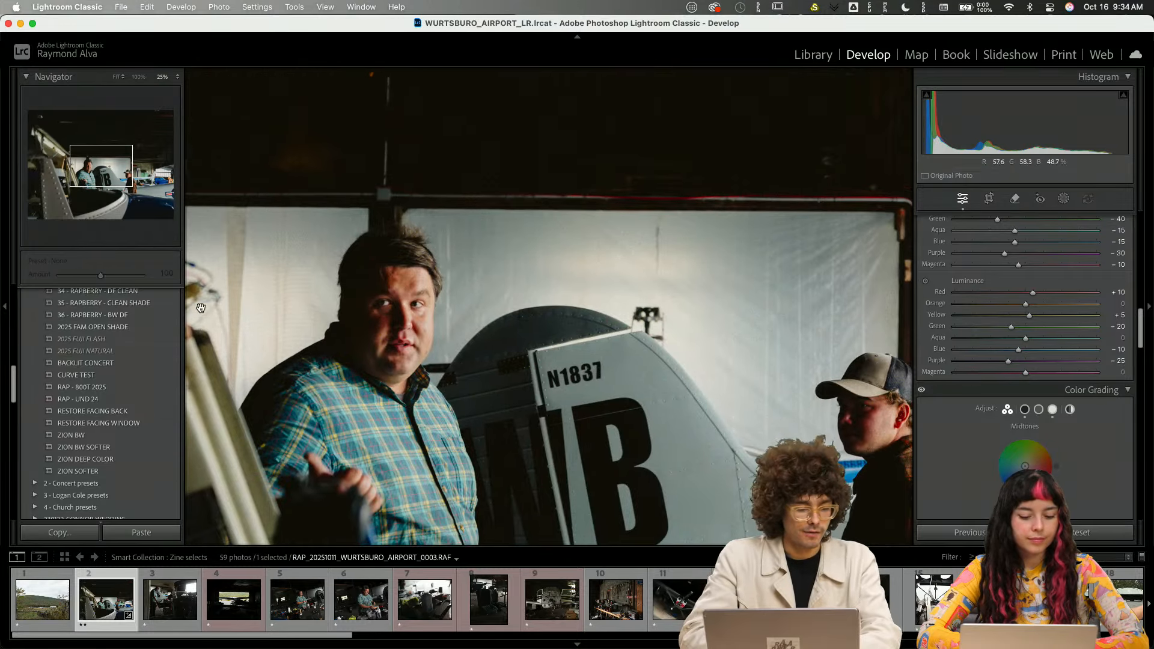
pyautogui.scroll(6, 133, 383)
pyautogui.click(169, 625)
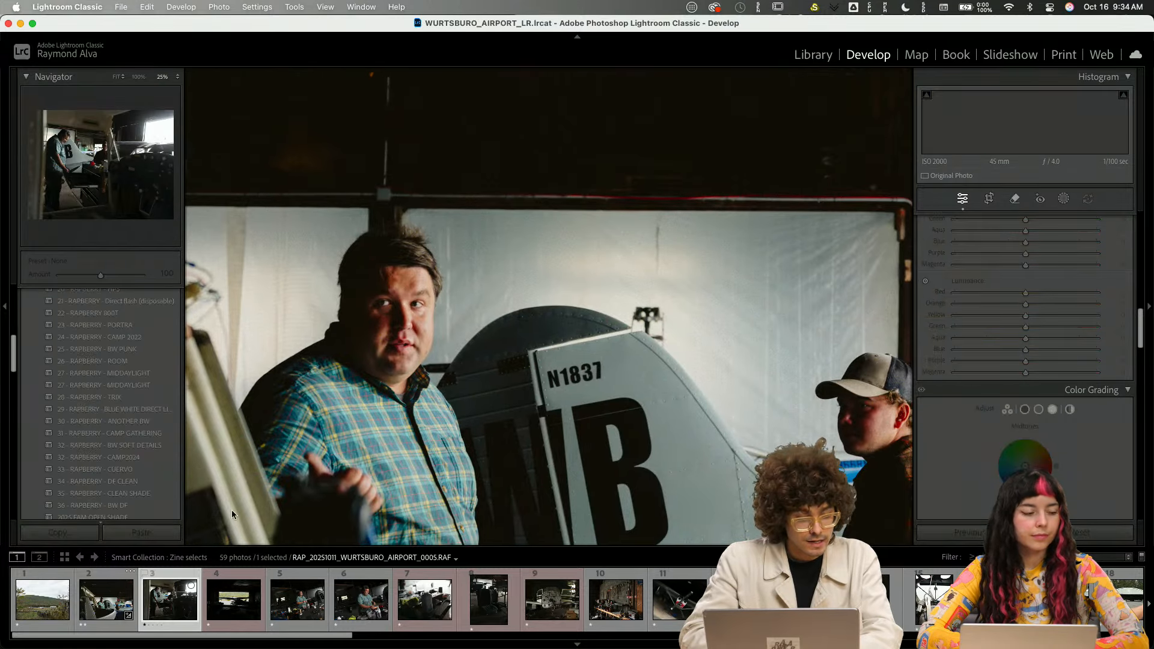
pyautogui.scroll(6, 156, 413)
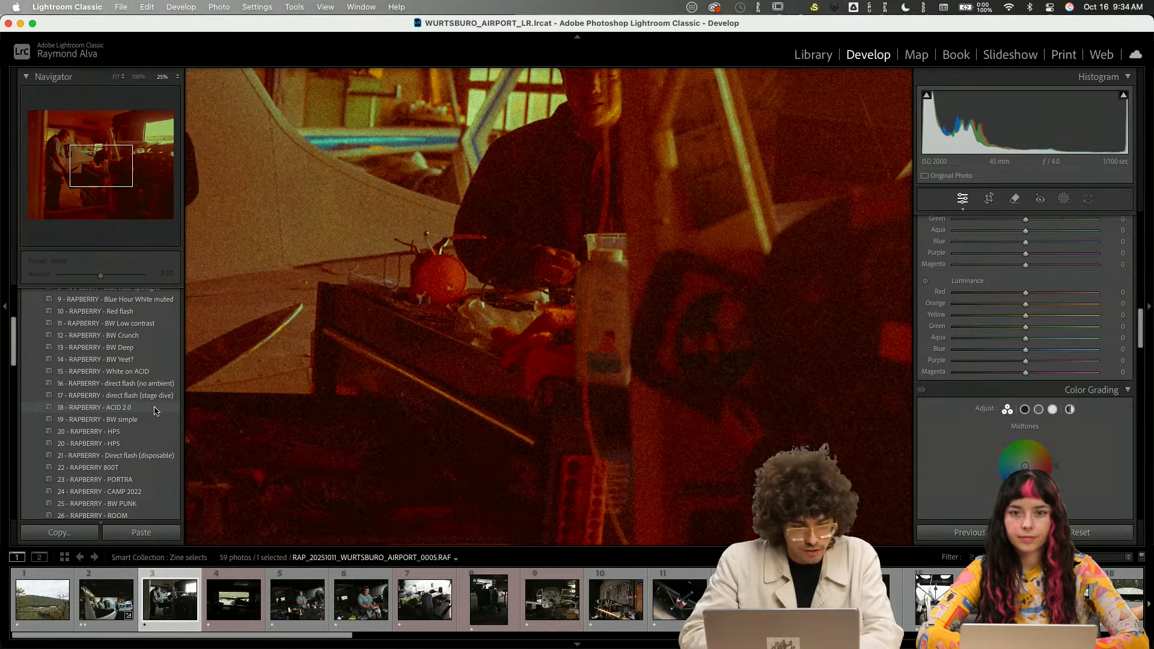
pyautogui.click(155, 409)
pyautogui.click(469, 257)
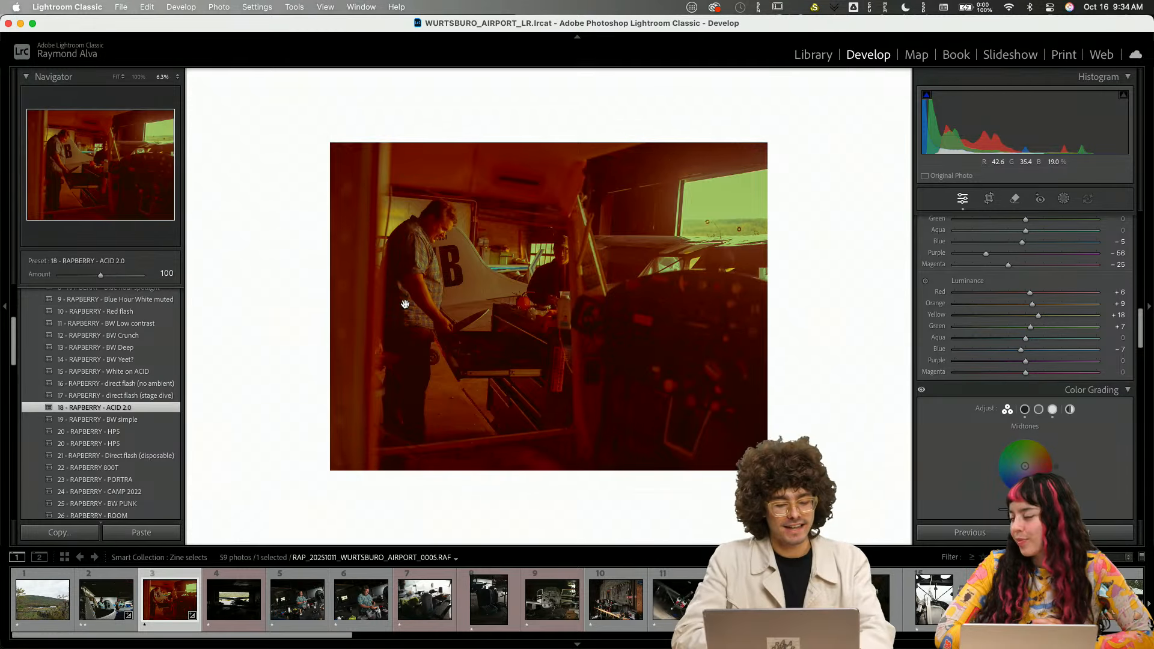
# - Compare the third photo before and after the ACID 2.0 preset, and reset all its edits
pyautogui.press('\\')
pyautogui.press('\\')
pyautogui.press('\\')
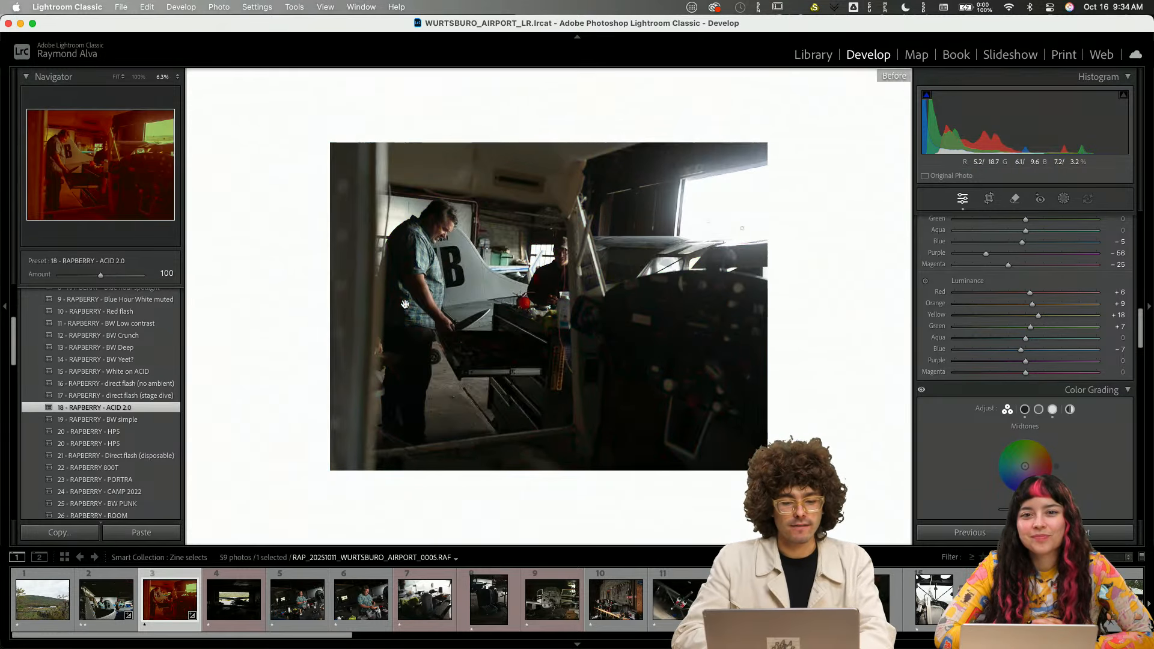
pyautogui.press('\\')
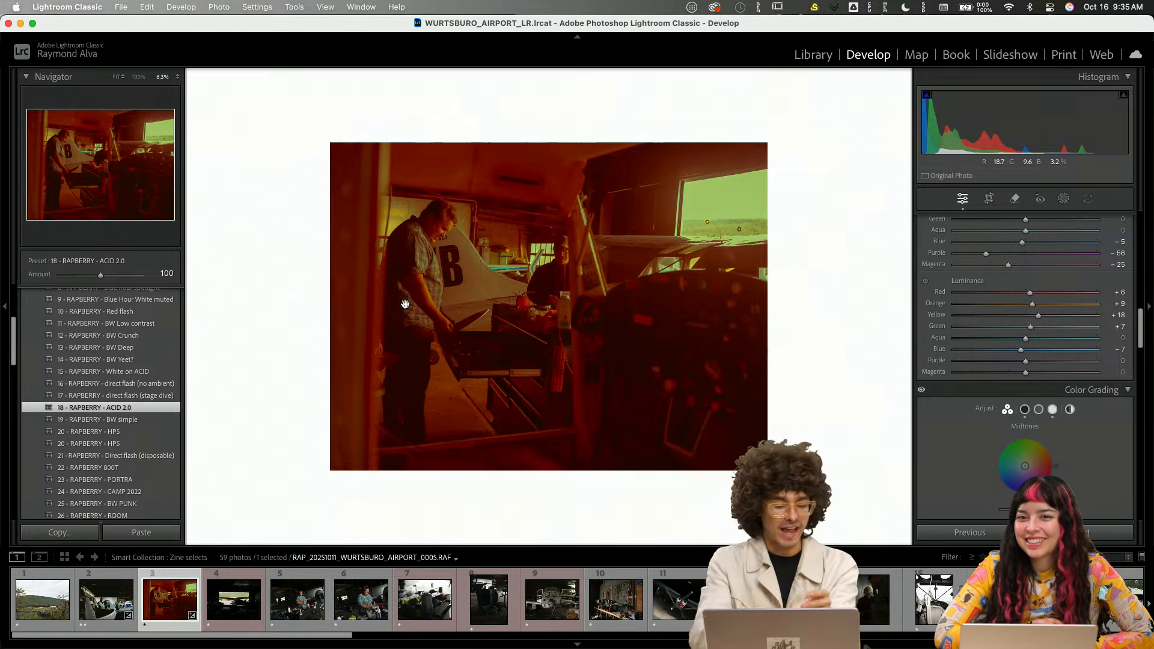
pyautogui.press('\\')
pyautogui.press('\\')
pyautogui.press('\\')
pyautogui.press('\\')
pyautogui.press('\\')
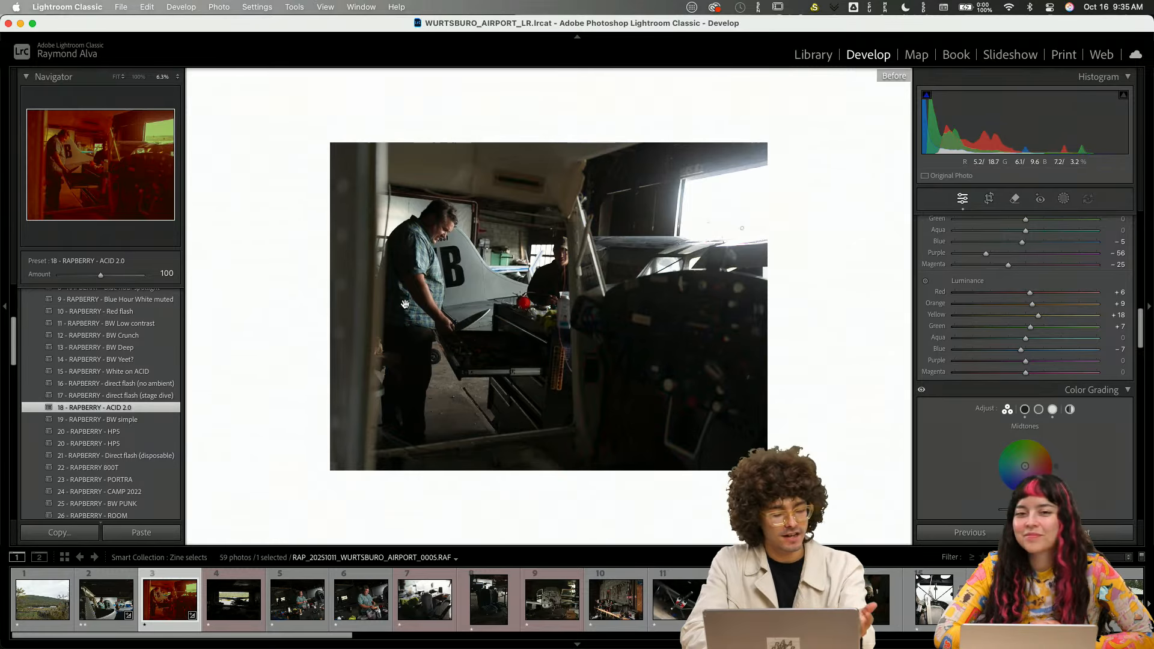
pyautogui.press('\\')
pyautogui.press('\\')
pyautogui.press('\\')
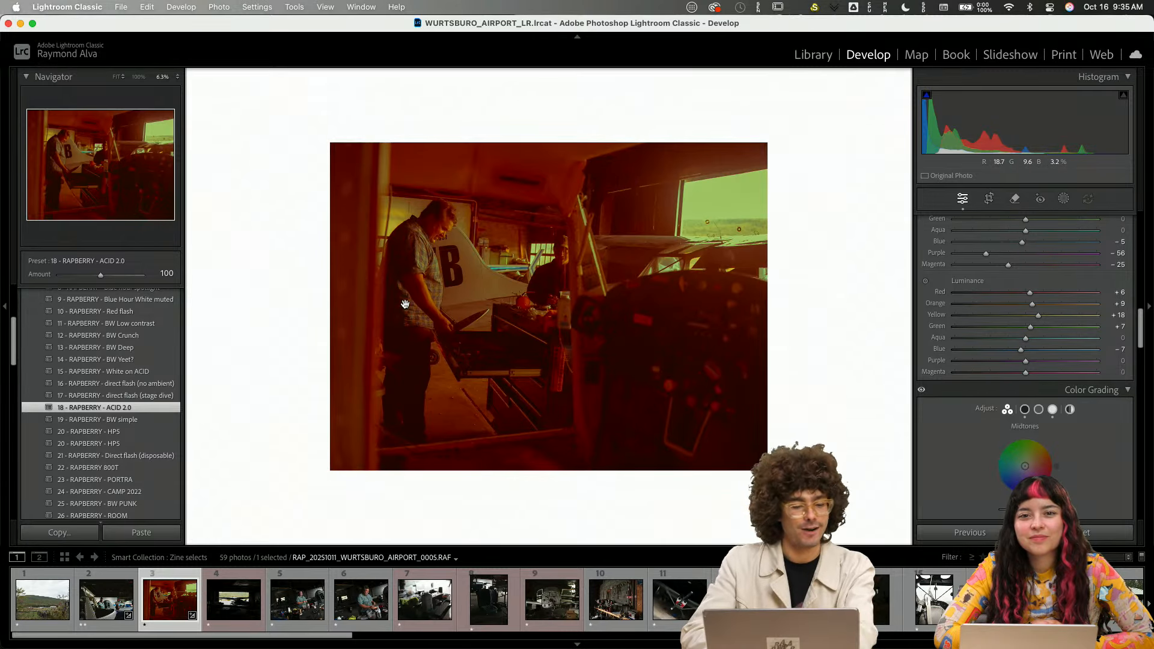
pyautogui.click(1089, 532)
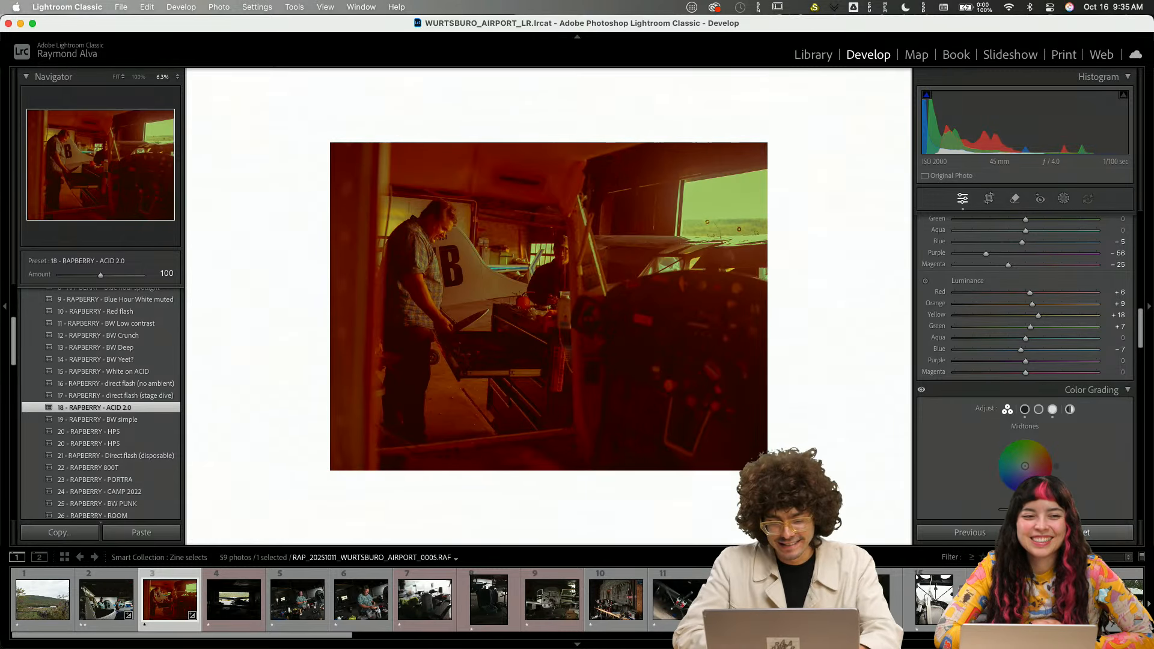
# - Return to the second photo, the man by the plane's tail, and compare it before and after the edits
pyautogui.click(123, 619)
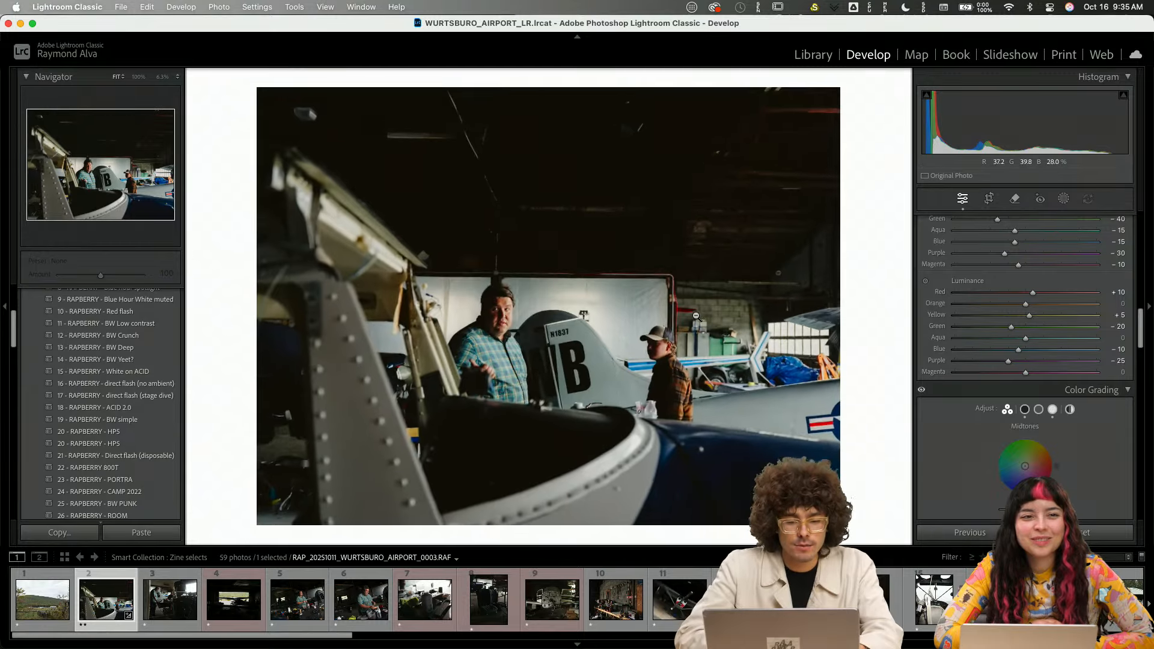
pyautogui.press('\\')
pyautogui.press('\\')
pyautogui.press('\\')
pyautogui.press('\\')
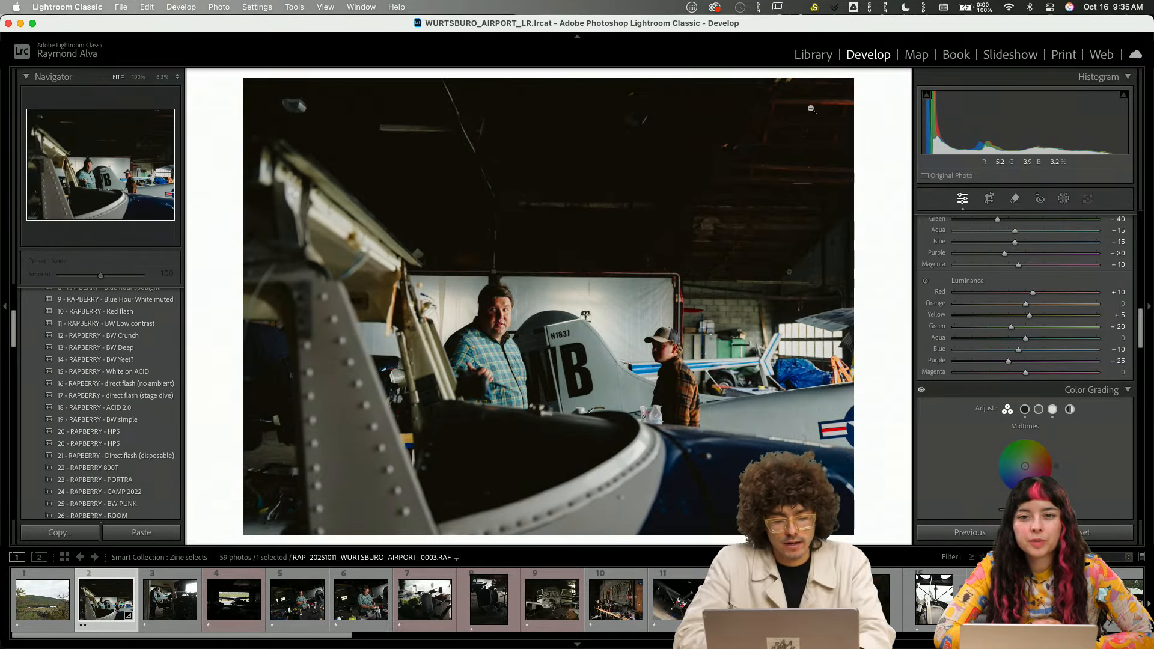
# - Crop the second photo slightly tighter at its original aspect ratio, trimming the dark ceiling and the sides around the two men
pyautogui.press('r')
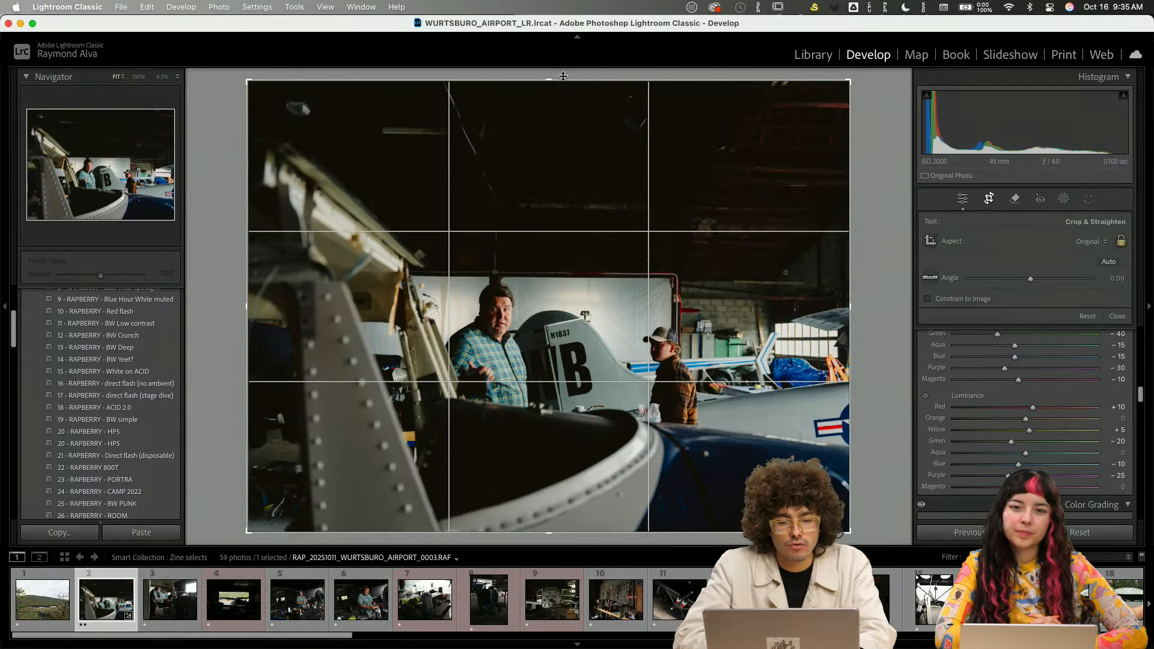
pyautogui.moveTo(562, 80); pyautogui.dragTo(563, 115)
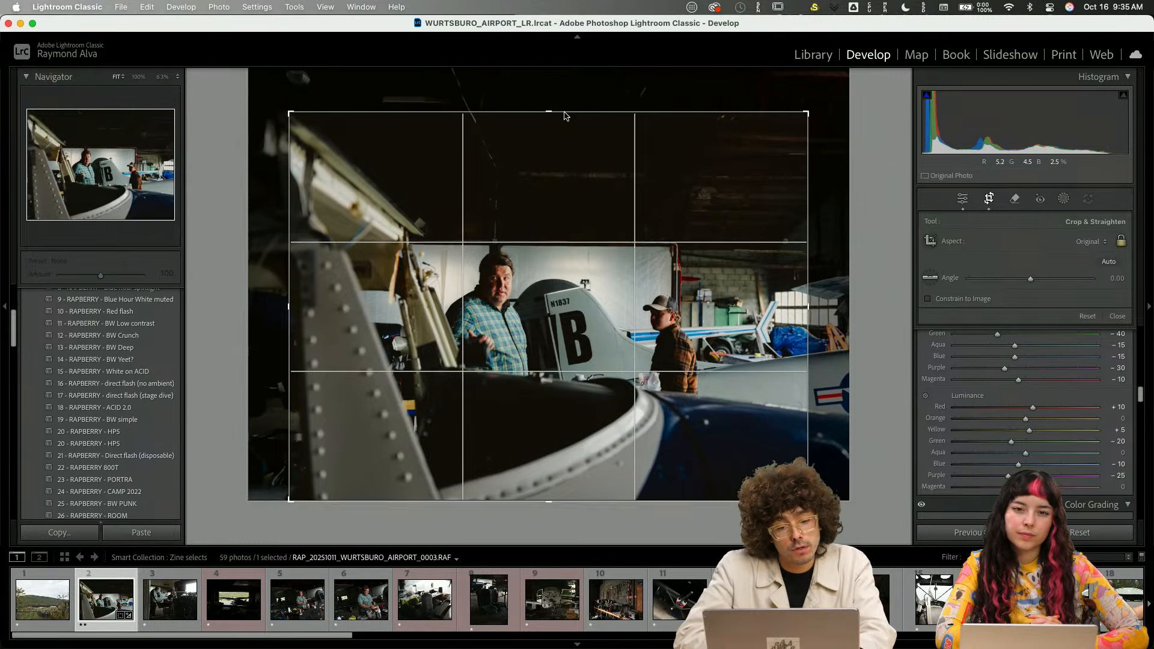
pyautogui.moveTo(535, 338); pyautogui.dragTo(524, 338)
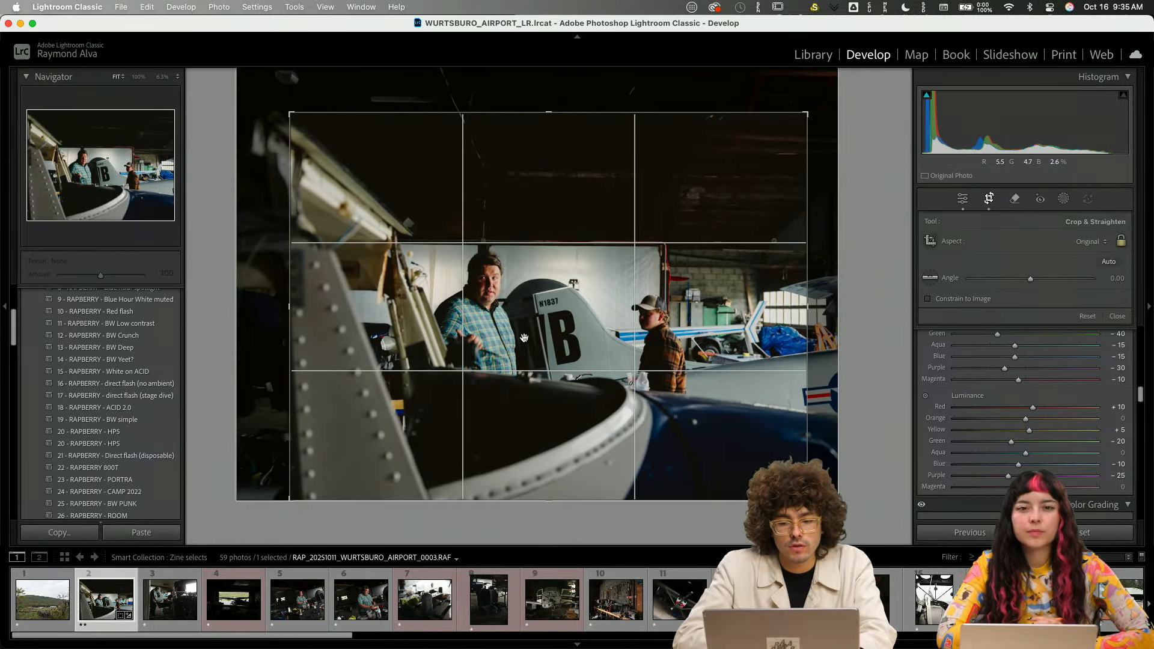
pyautogui.press('r')
pyautogui.press('r')
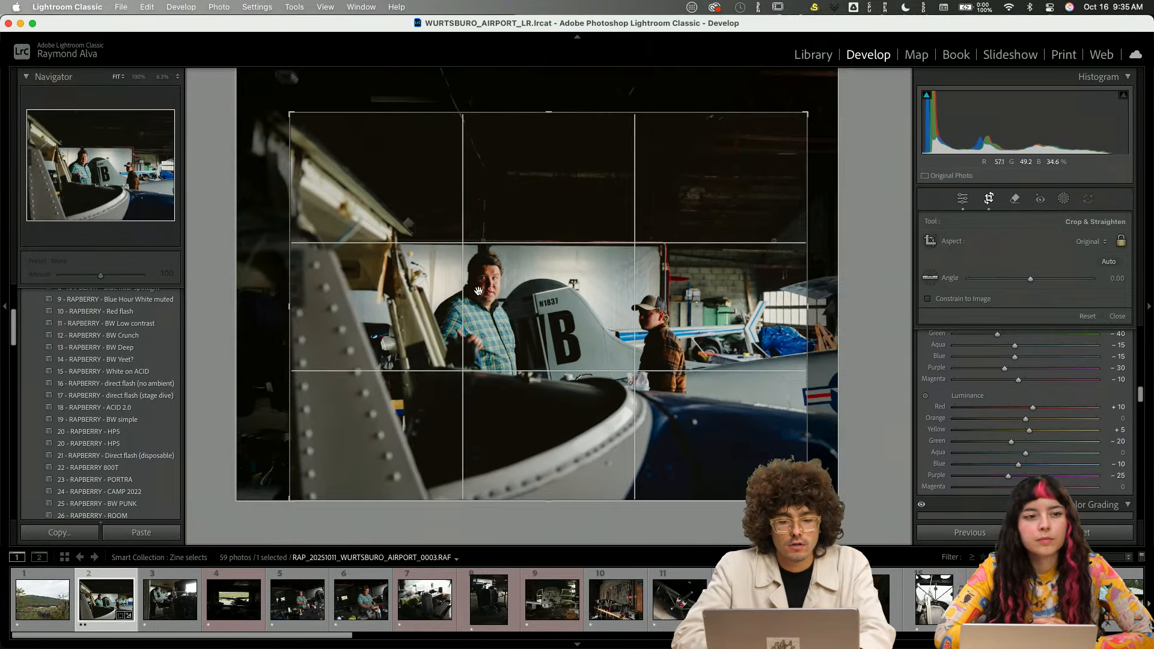
pyautogui.press('r')
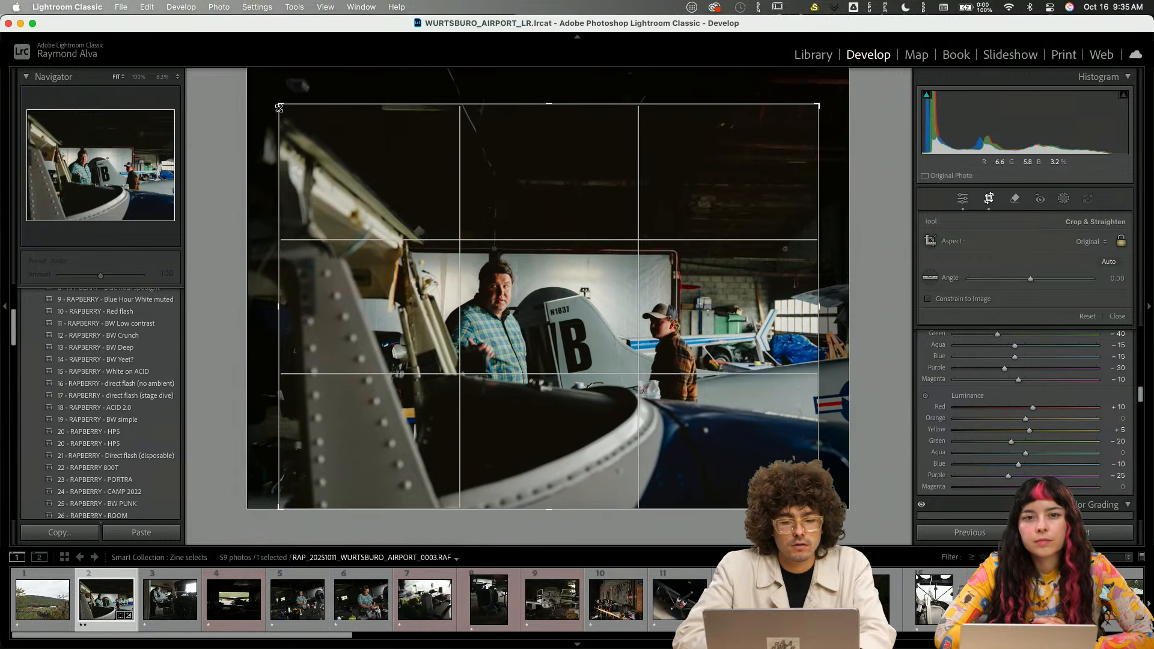
pyautogui.press('r')
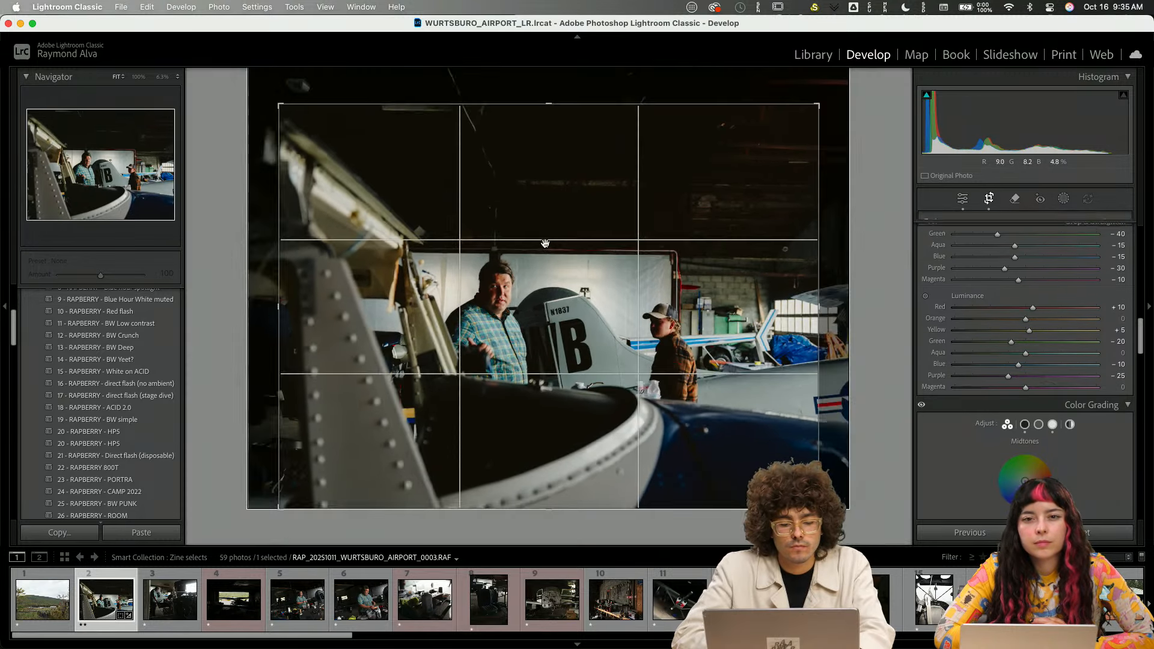
pyautogui.press('r')
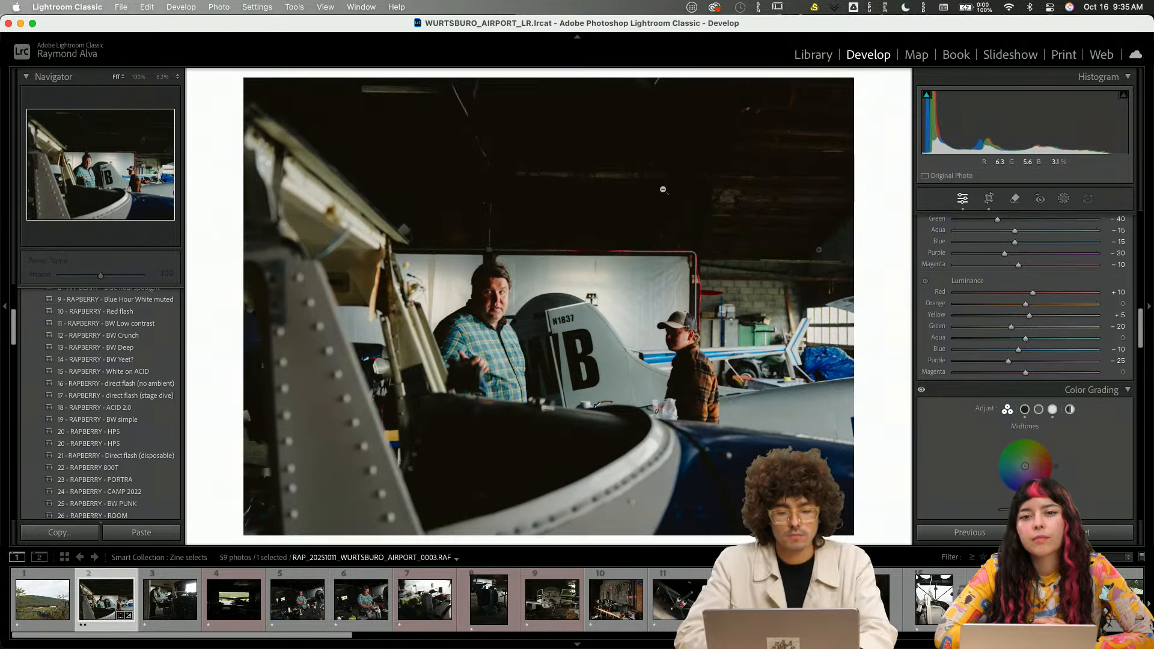
pyautogui.scroll(-10, 968, 315)
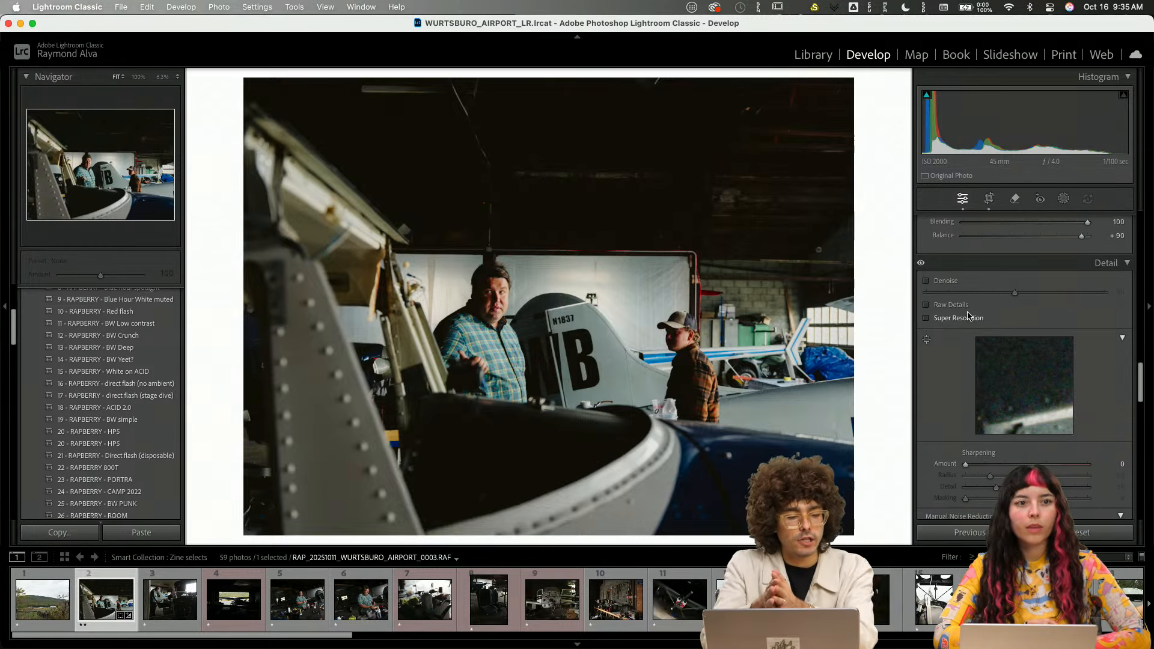
pyautogui.press('Right')
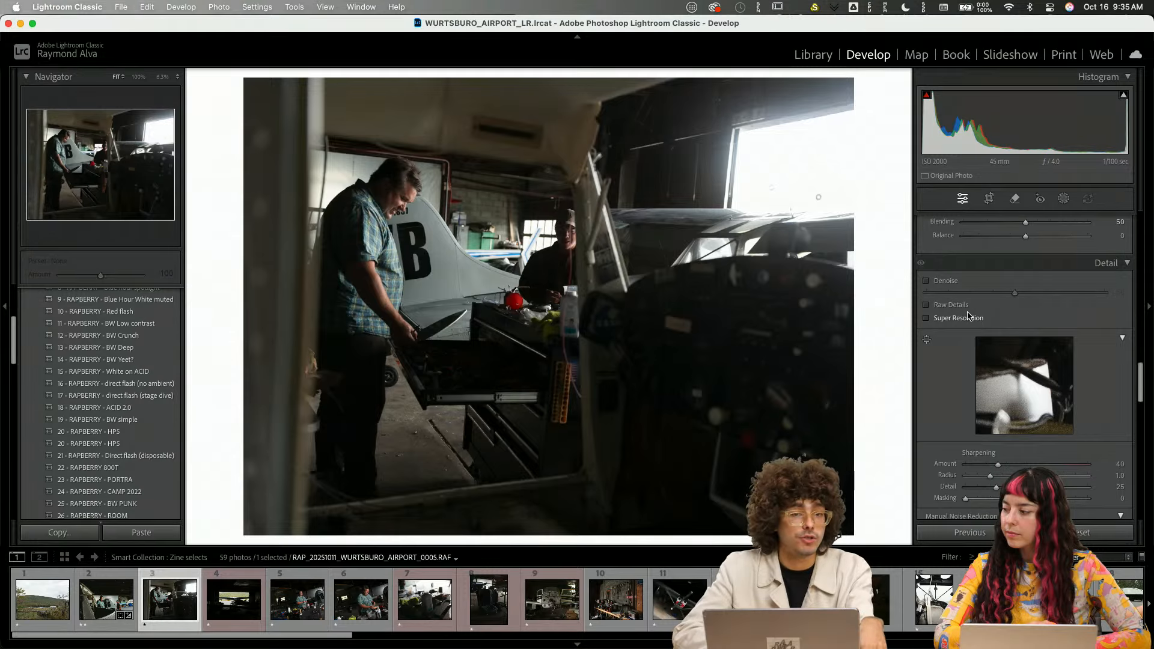
pyautogui.press('Right')
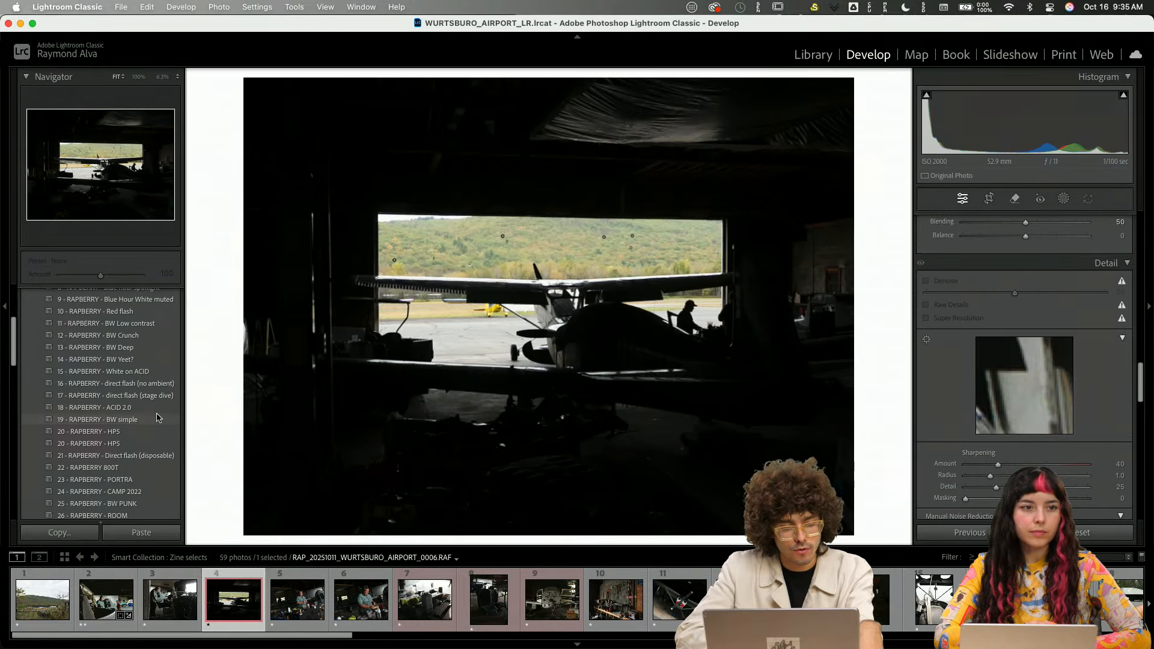
# - Open the Copy Settings options for the second photo and deselect every setting
pyautogui.click(126, 580)
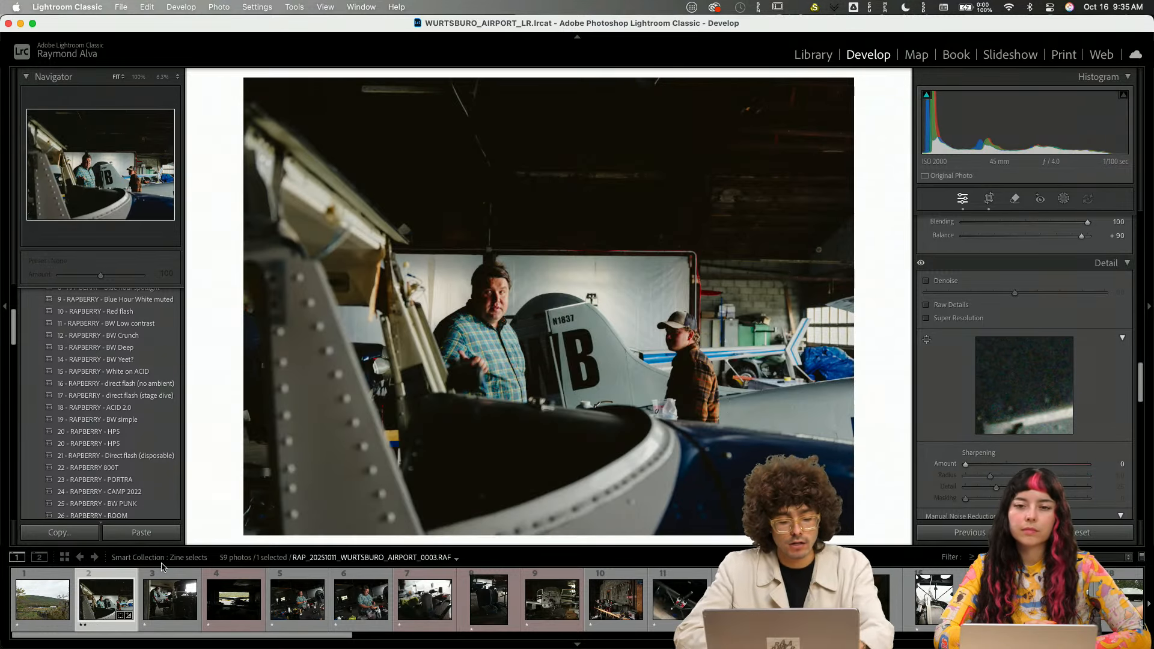
pyautogui.press('super+shift+c')
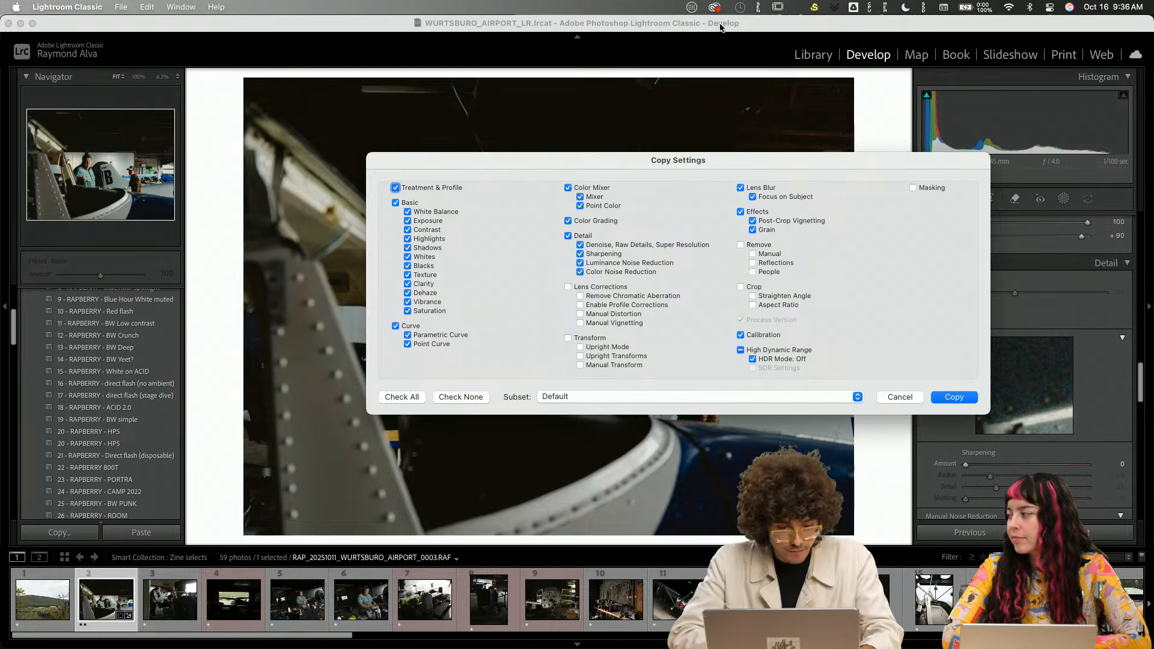
pyautogui.click(445, 398)
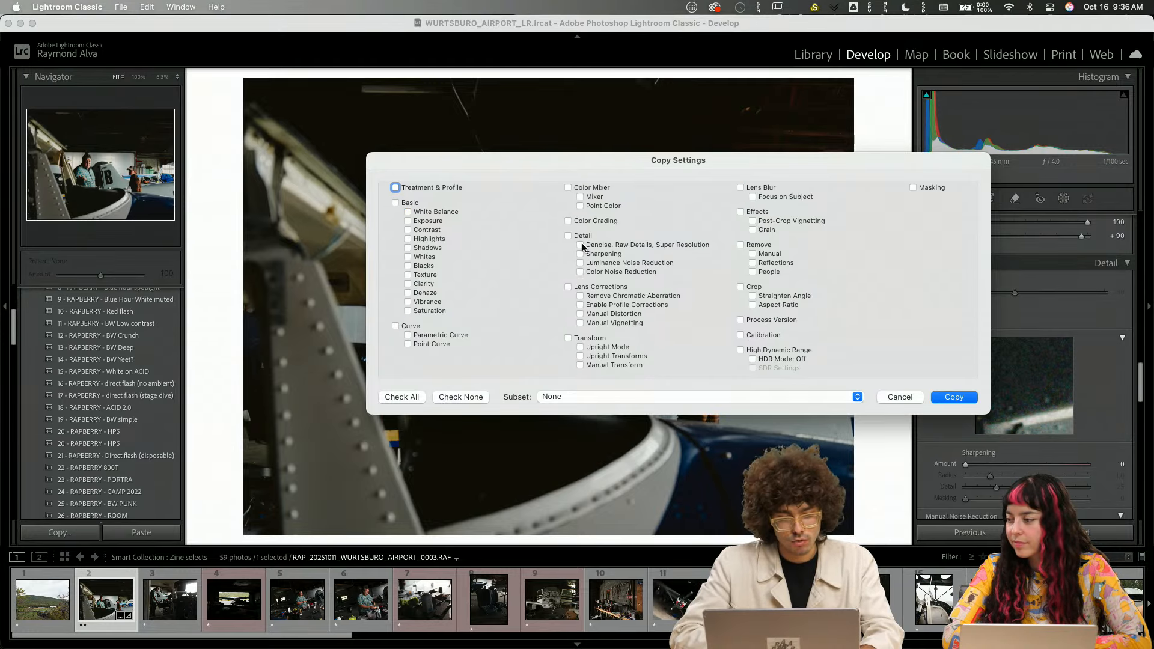
# - Try a custom subset with Basic, Detail, Color Grading and Curve for the copied settings, and clear the selection again
pyautogui.click(408, 204)
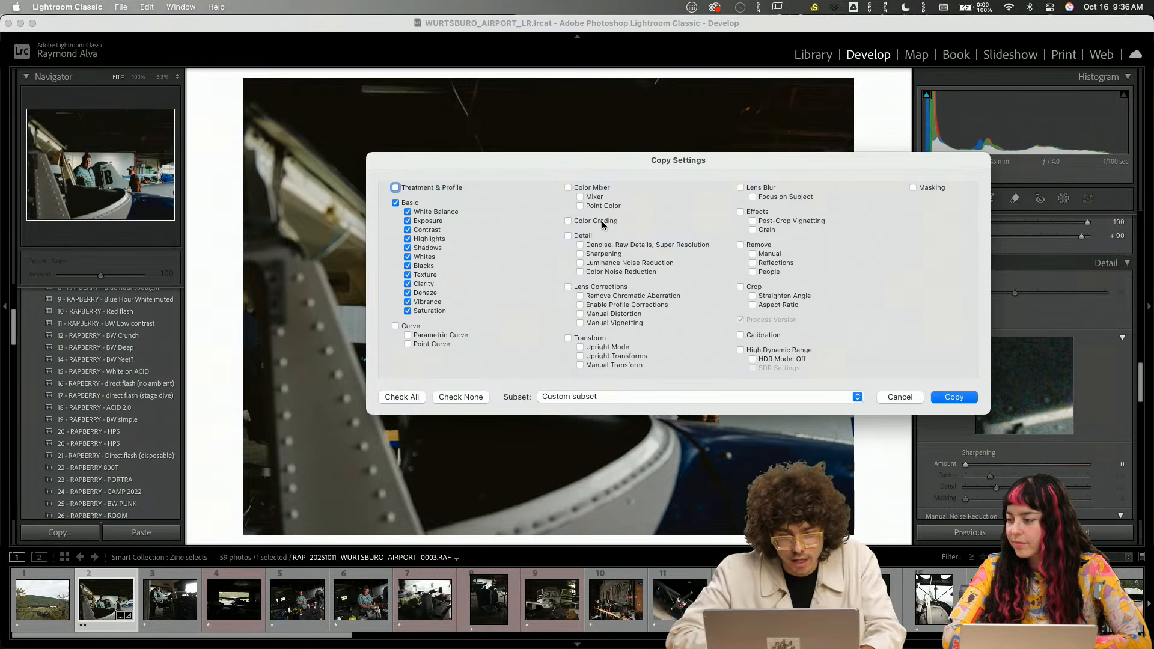
pyautogui.click(586, 236)
pyautogui.click(755, 246)
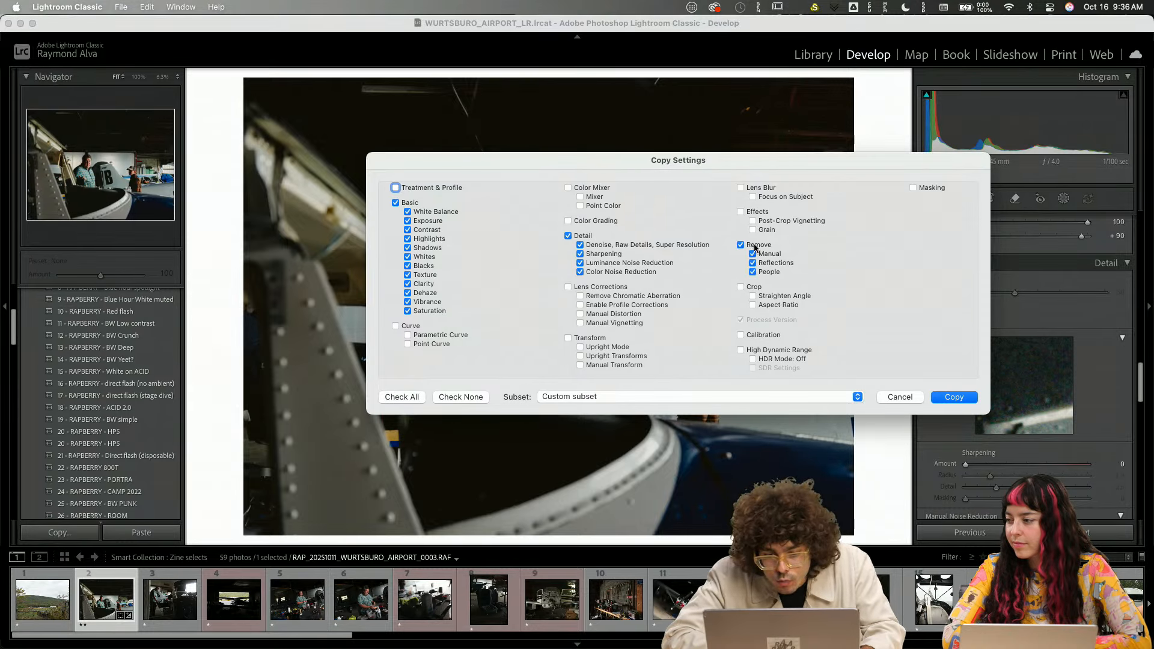
pyautogui.click(757, 245)
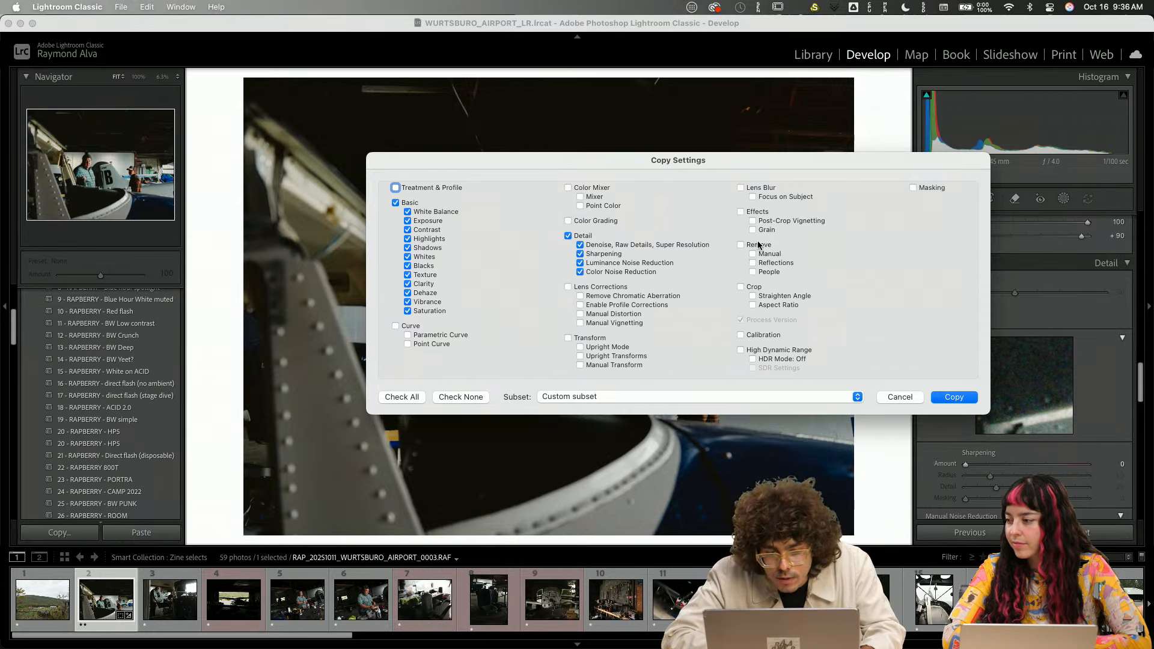
pyautogui.click(601, 222)
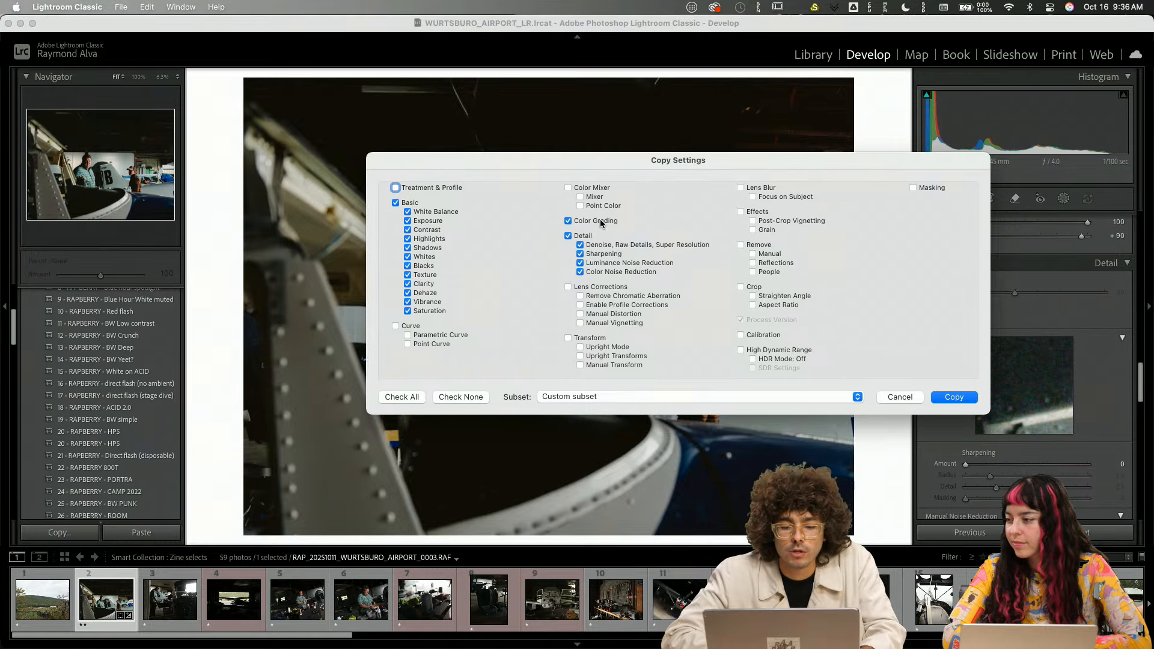
pyautogui.click(412, 325)
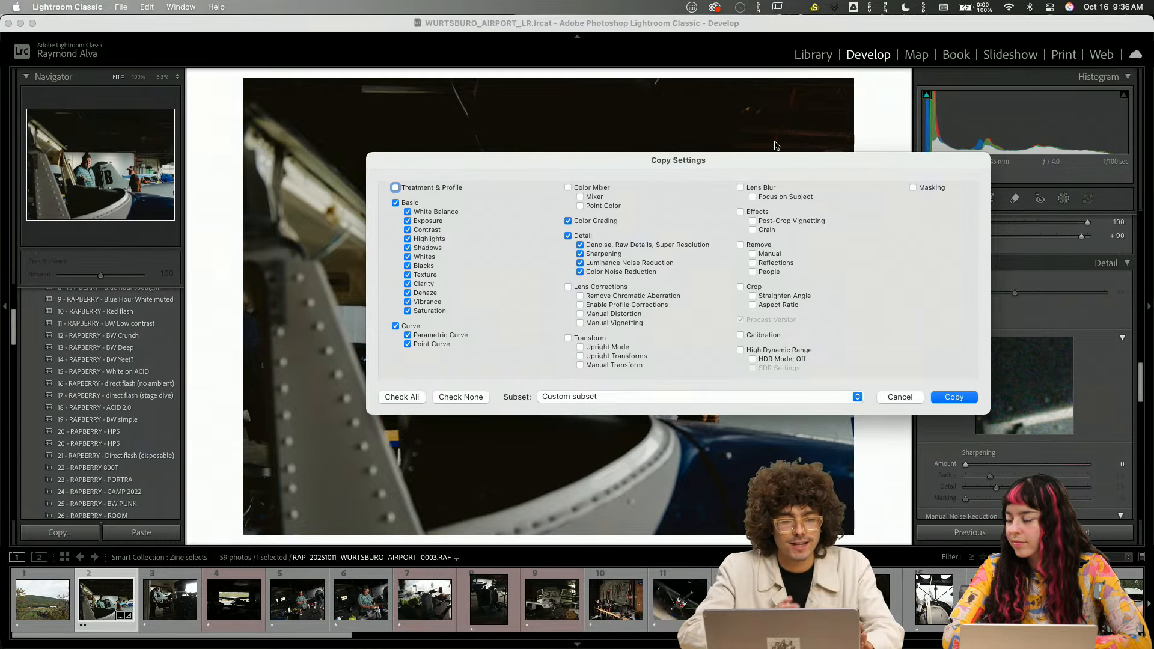
pyautogui.click(463, 397)
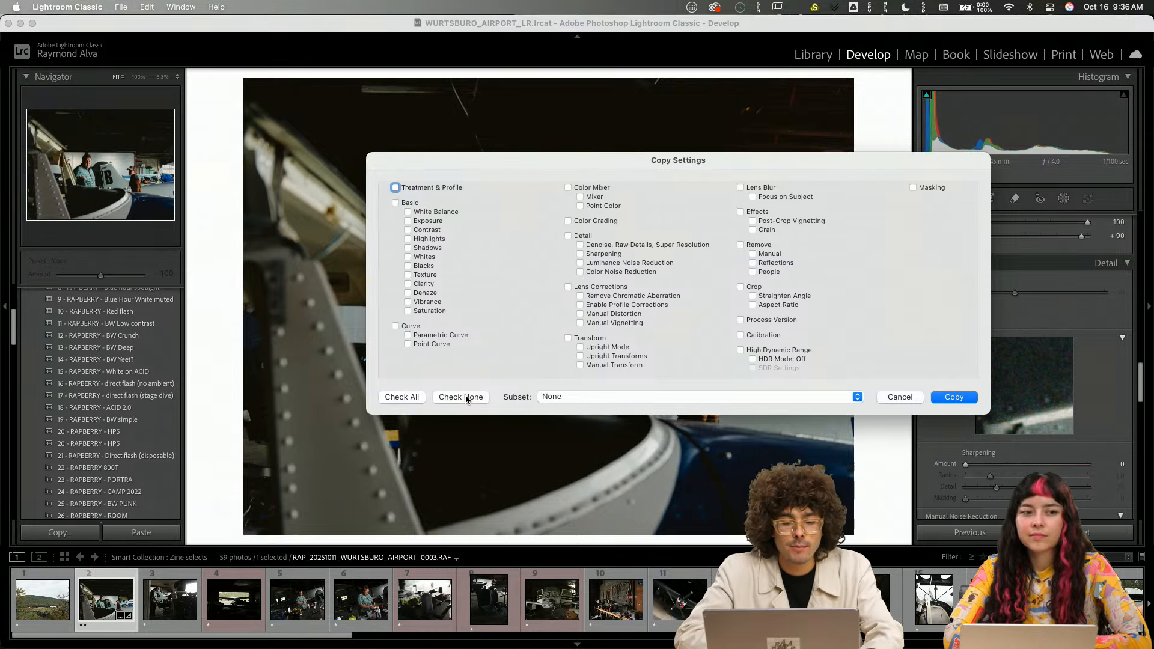
# - Copy the second photo's settings using the saved RAP subset
pyautogui.click(596, 395)
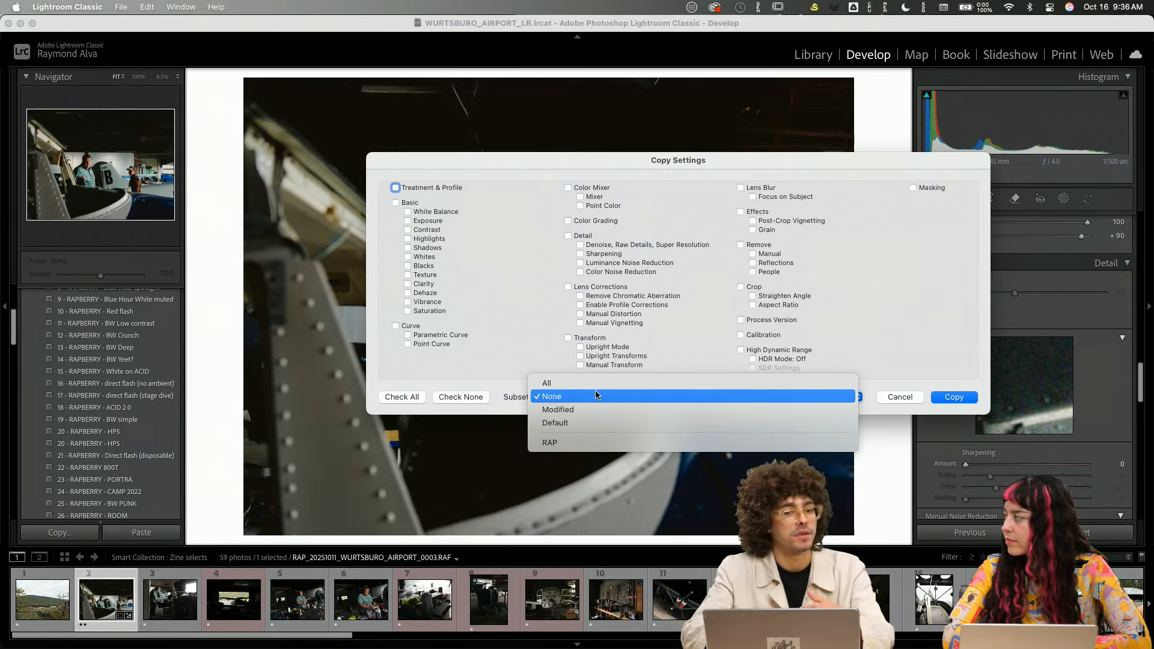
pyautogui.click(602, 442)
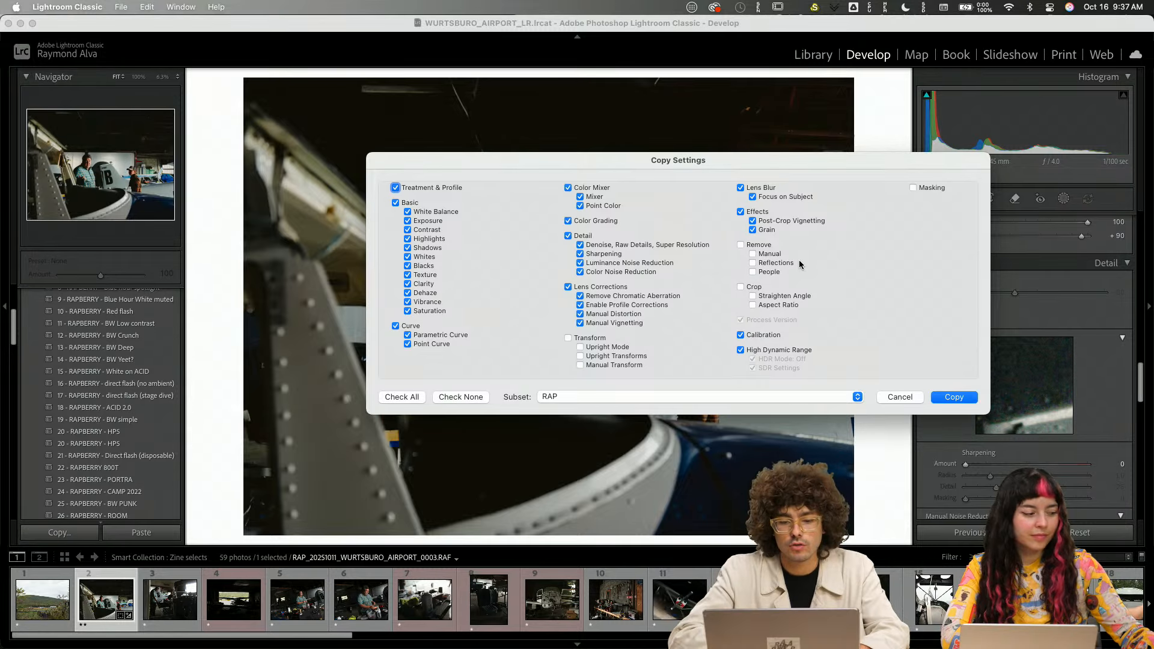
pyautogui.click(954, 398)
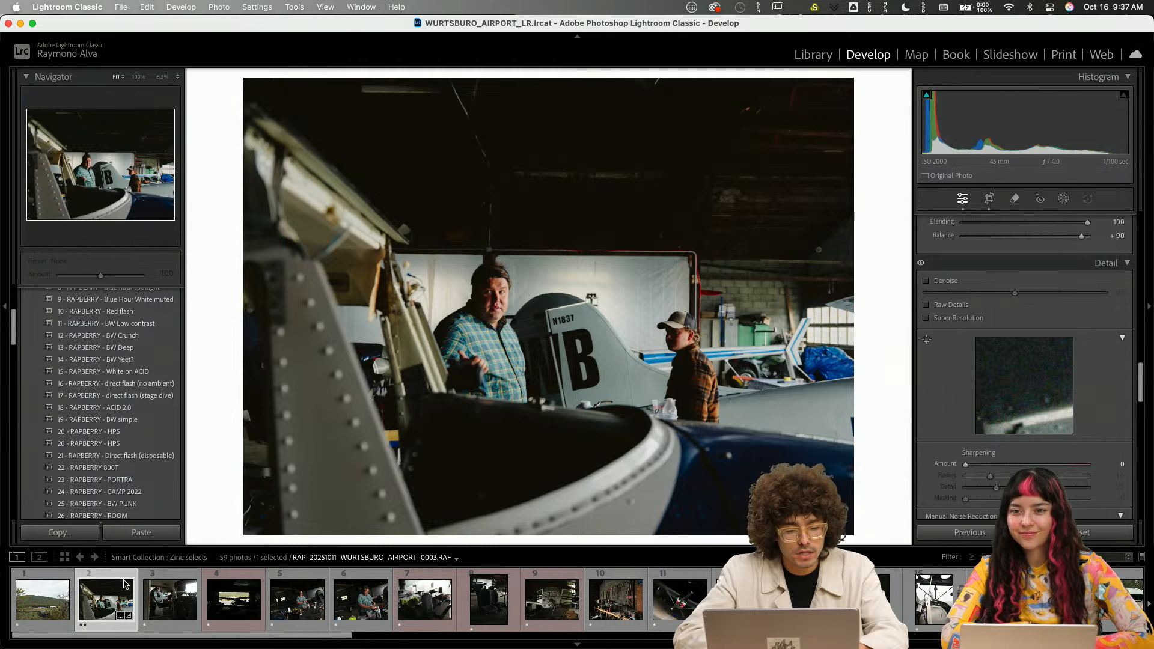
# - Paste the copied settings onto the third photo and bring up its Basic adjustments
pyautogui.click(169, 599)
pyautogui.press('super+shift+v')
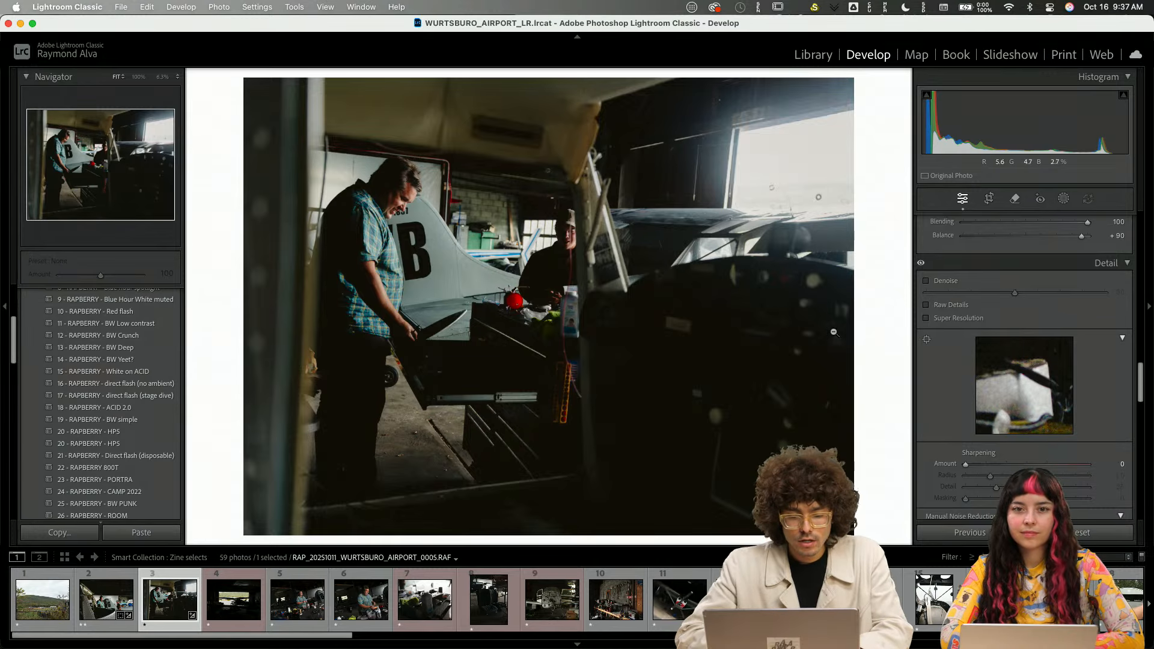
pyautogui.scroll(10, 1007, 285)
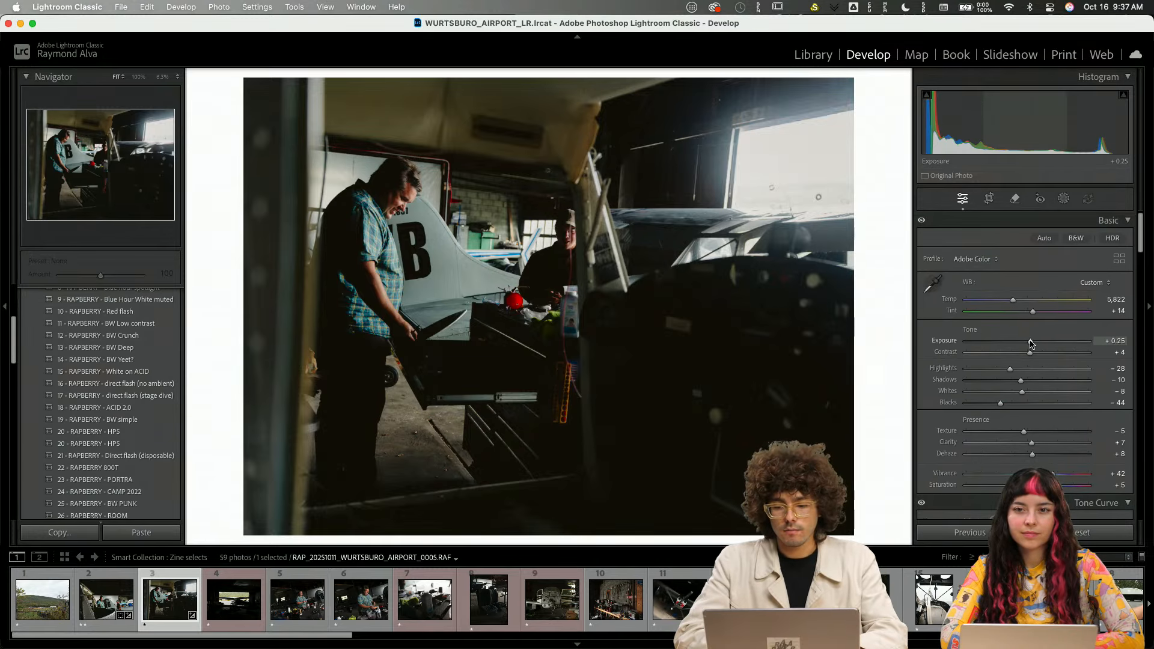
# - Set the third photo's exposure to +0.60 and synchronize its settings to all photos in the filmstrip using the RAP subset
pyautogui.moveTo(1031, 343); pyautogui.dragTo(1034, 341)
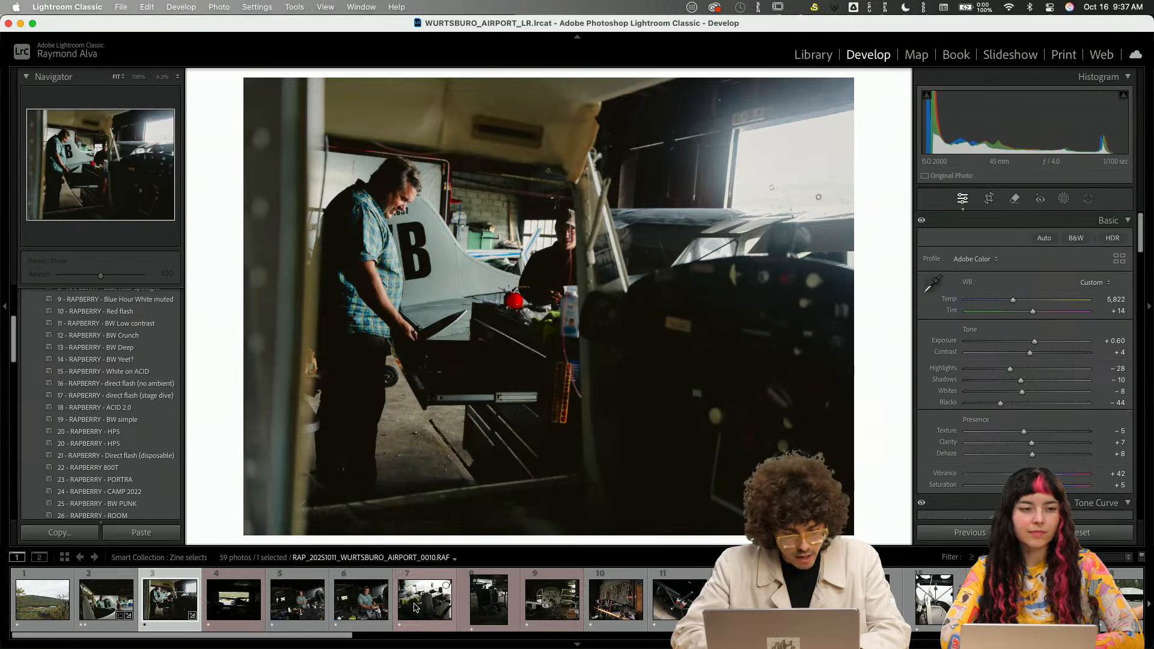
pyautogui.hscroll(1, 416, 607)
pyautogui.hscroll(-1, 414, 607)
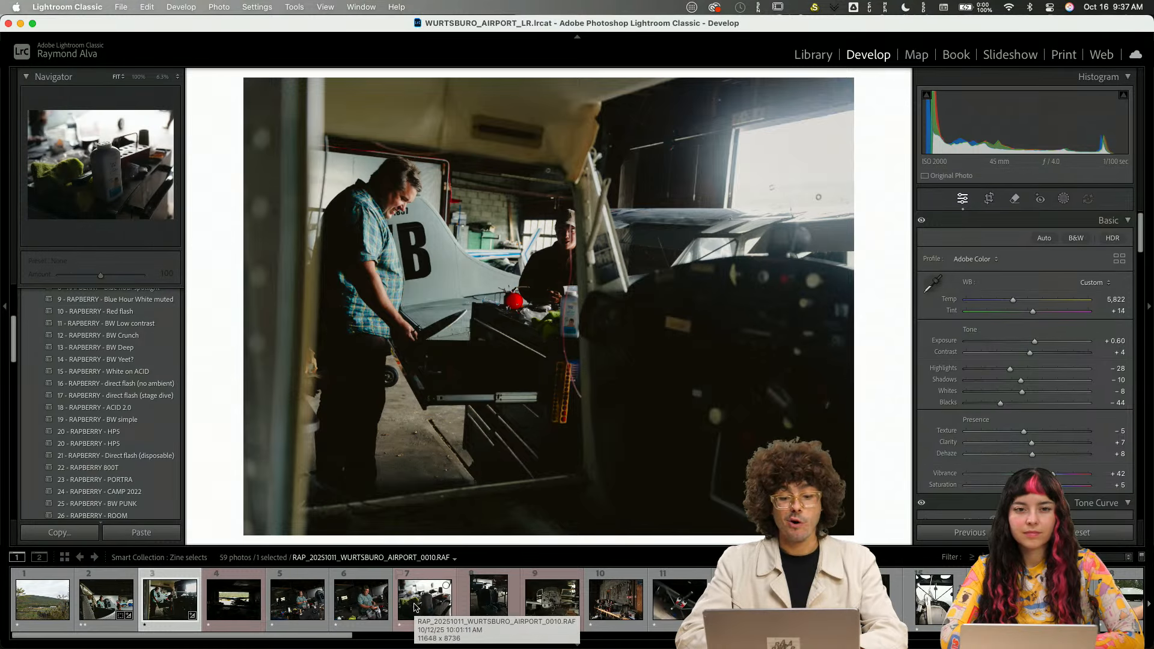
pyautogui.hscroll(20, 414, 607)
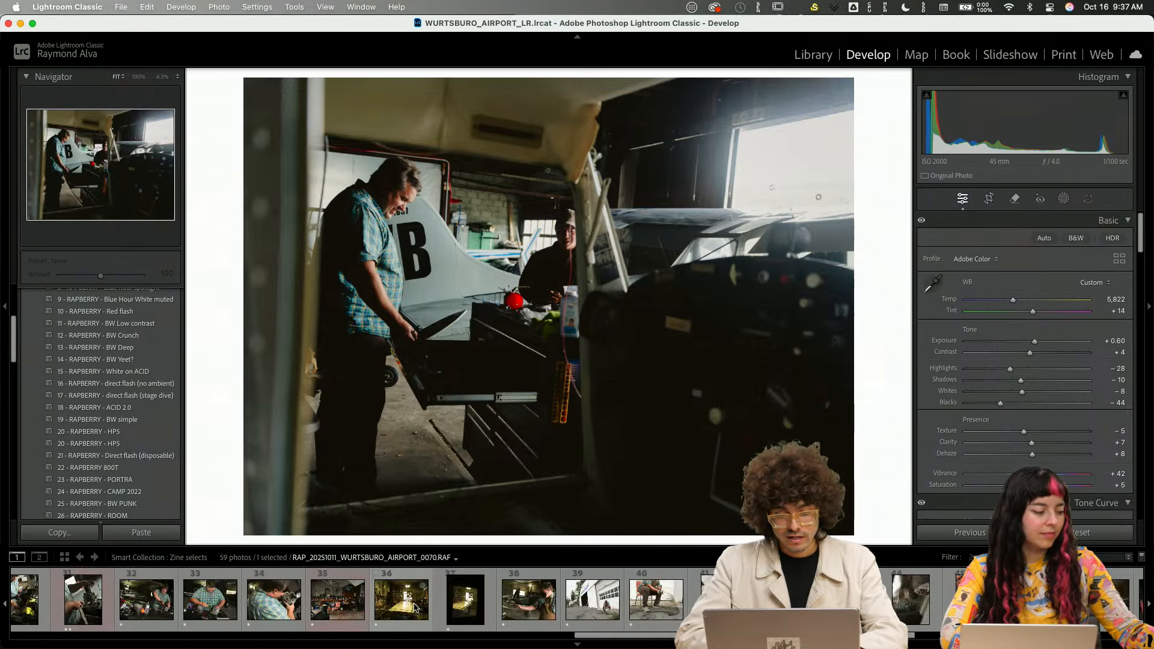
pyautogui.hscroll(15, 414, 607)
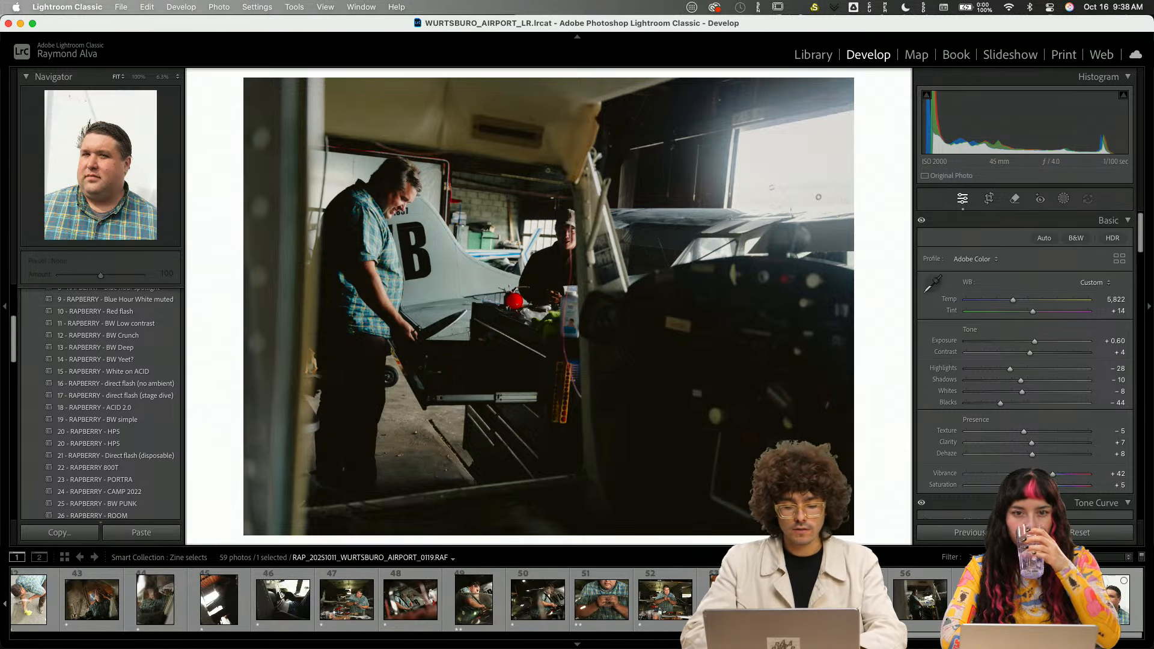
pyautogui.press('super+a')
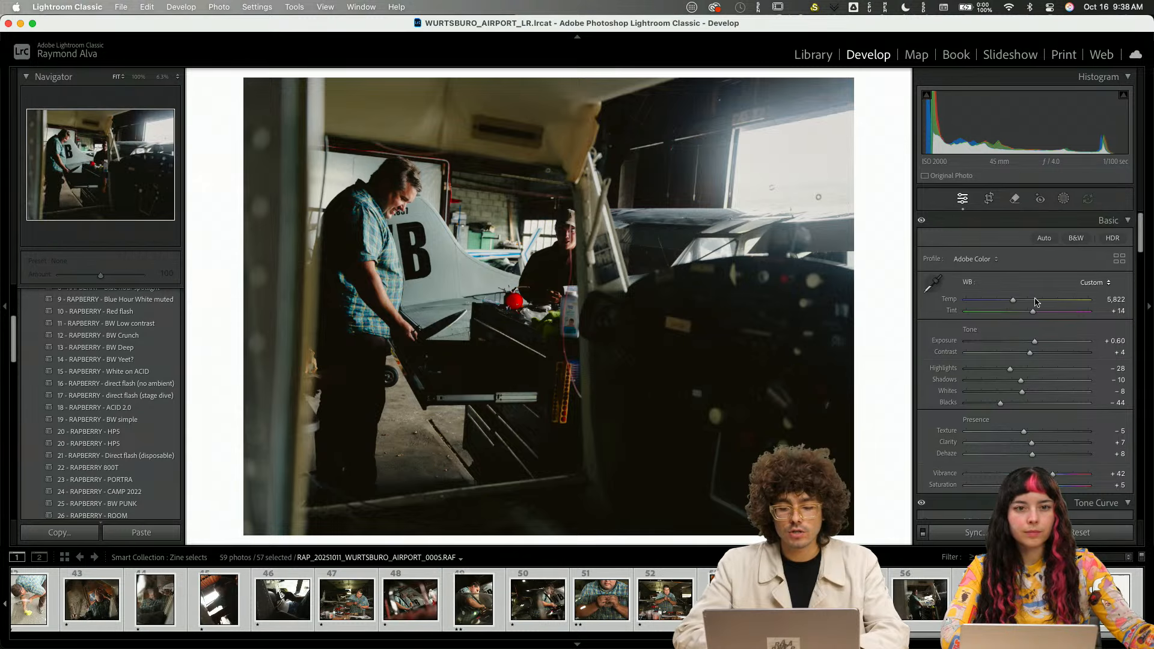
pyautogui.click(949, 535)
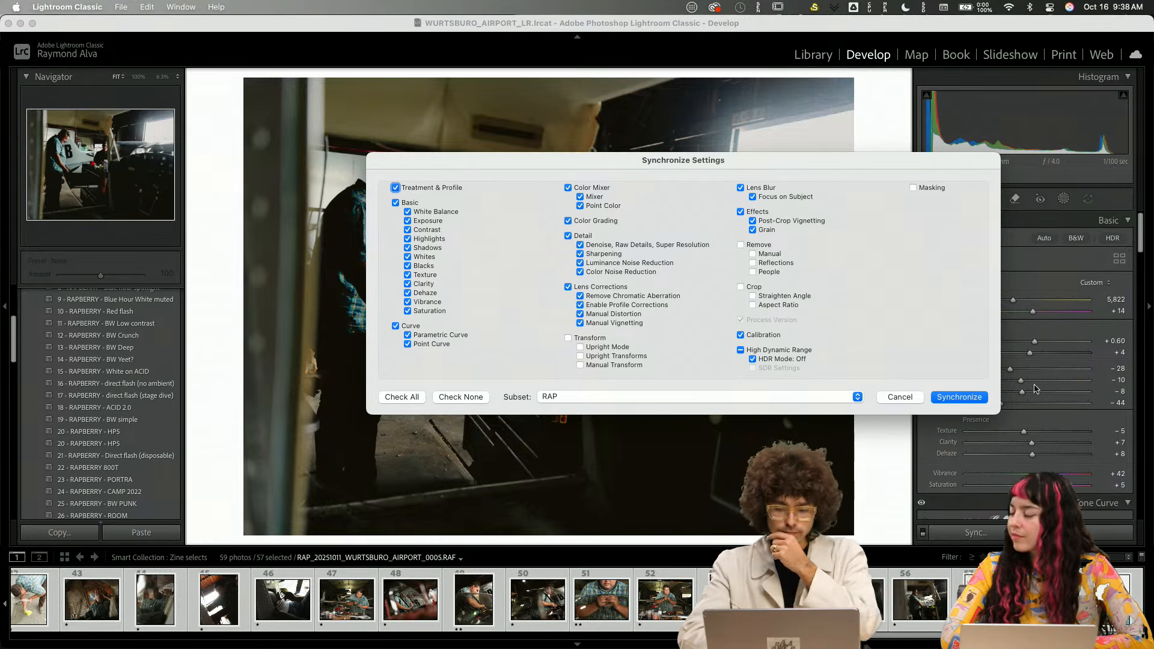
pyautogui.click(965, 397)
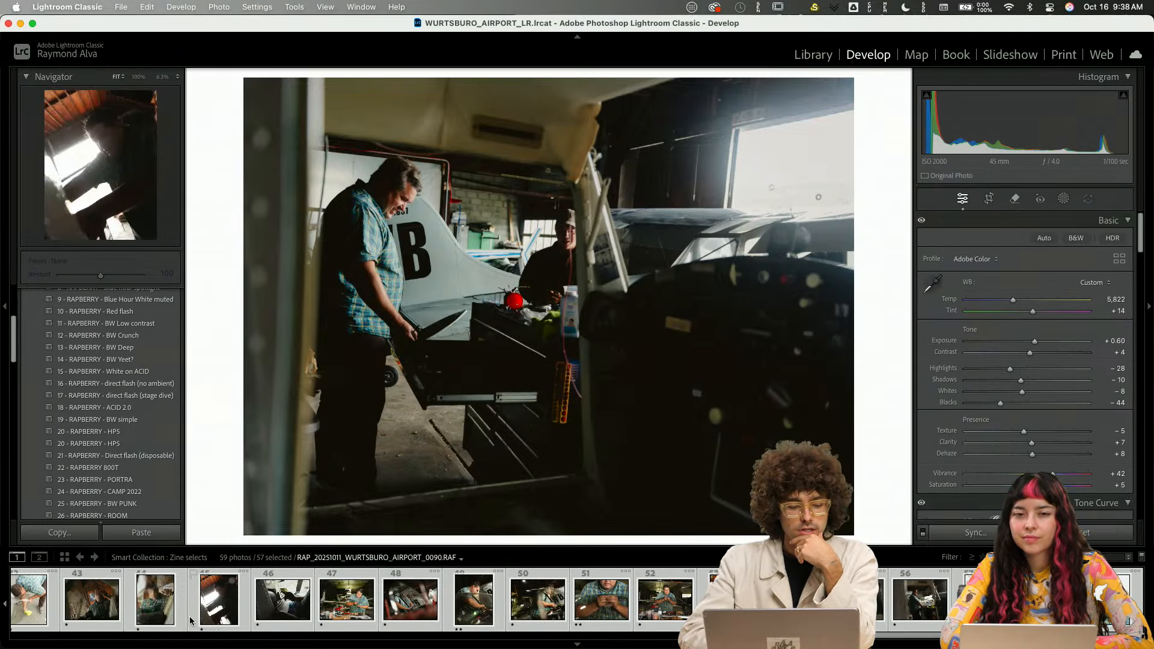
# - Check the synchronized look on photos 36 and 38 and on the outdoor photos that follow them
pyautogui.scroll(5, 479, 601)
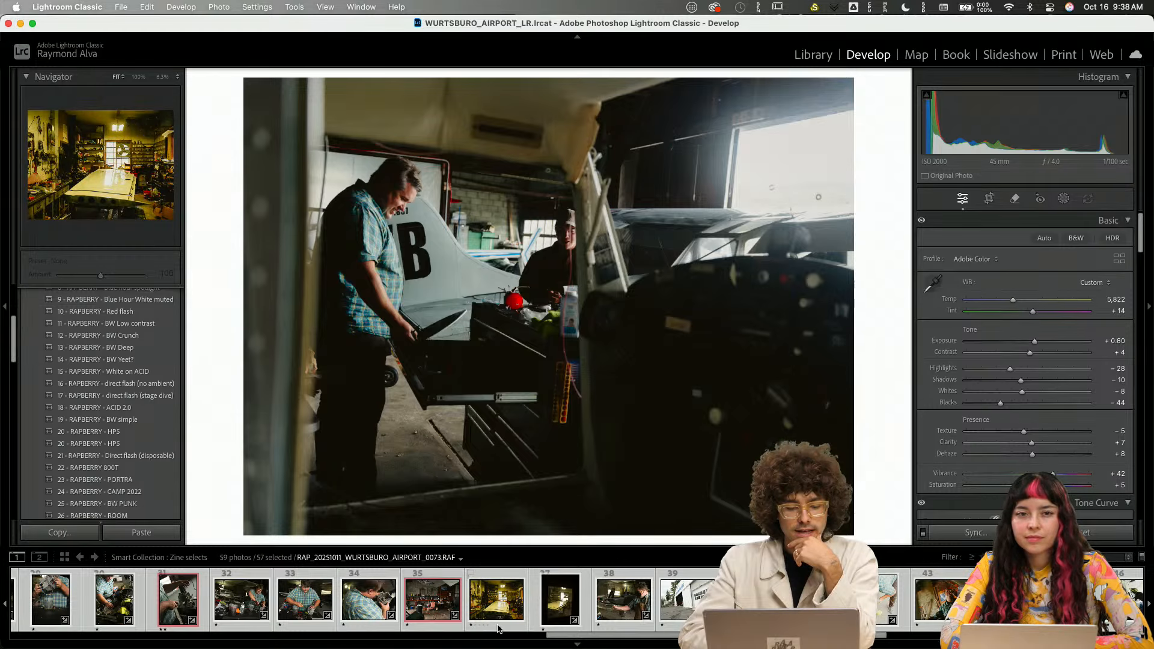
pyautogui.click(494, 600)
pyautogui.click(611, 614)
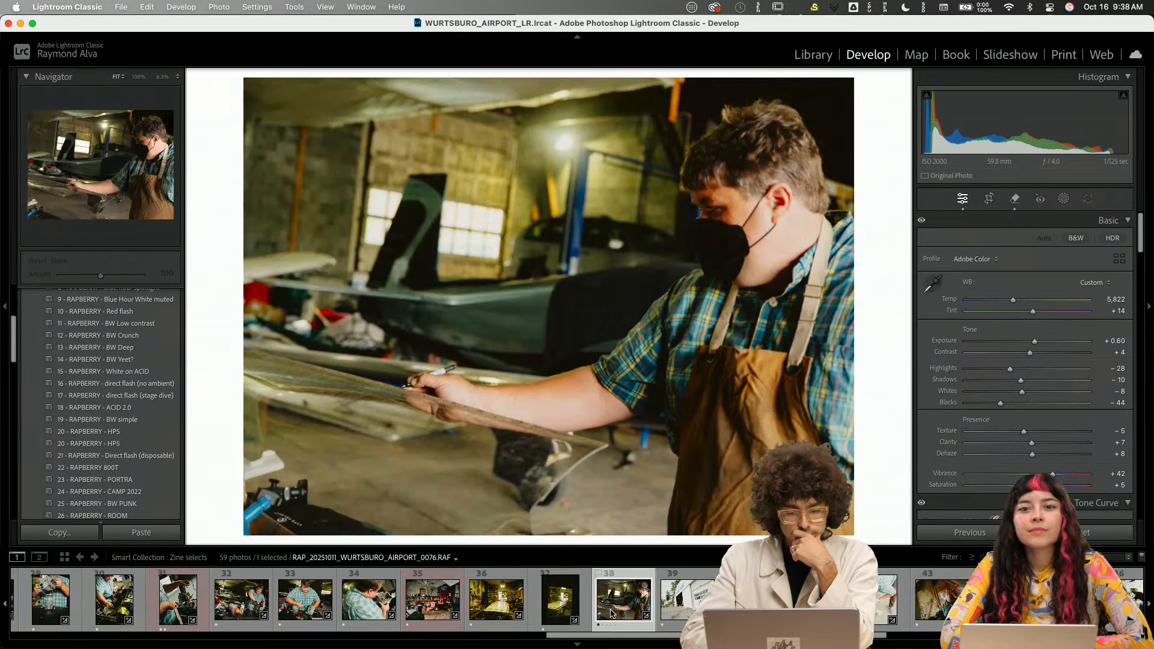
pyautogui.click(752, 608)
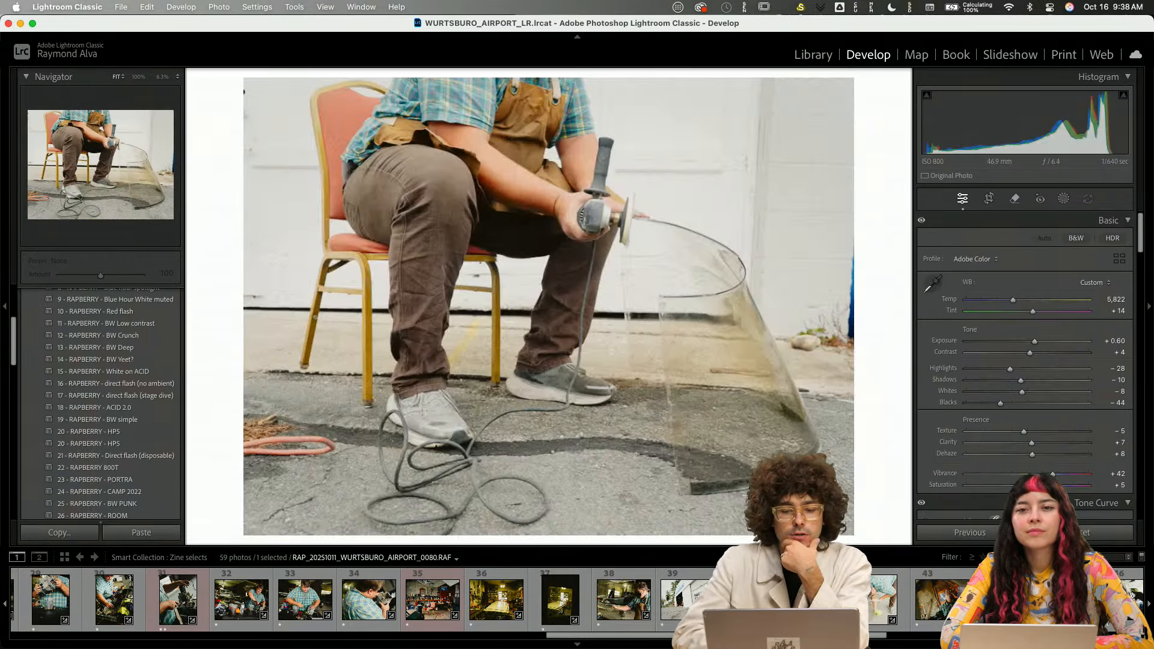
pyautogui.click(875, 604)
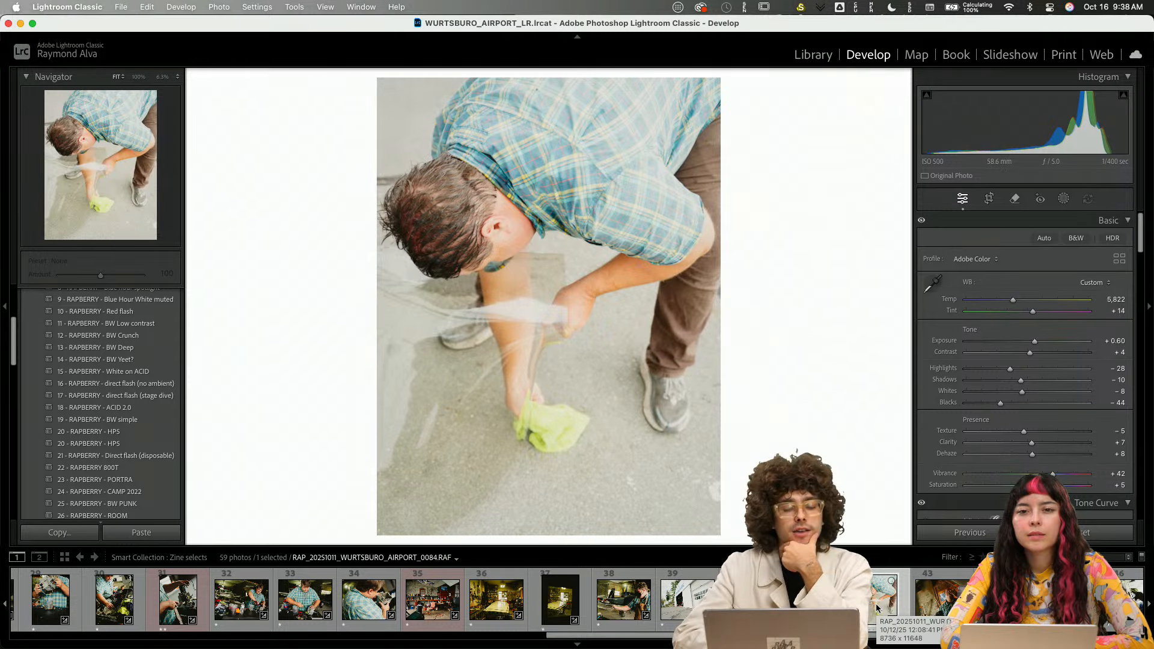
pyautogui.scroll(10, 875, 604)
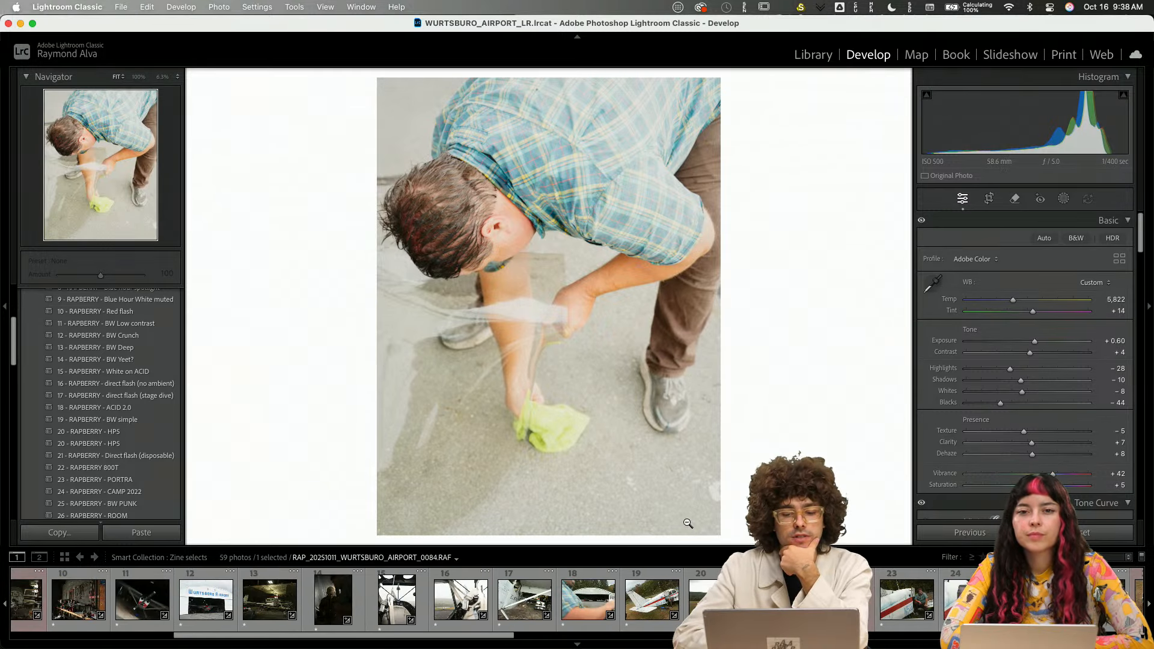
pyautogui.scroll(5, 577, 601)
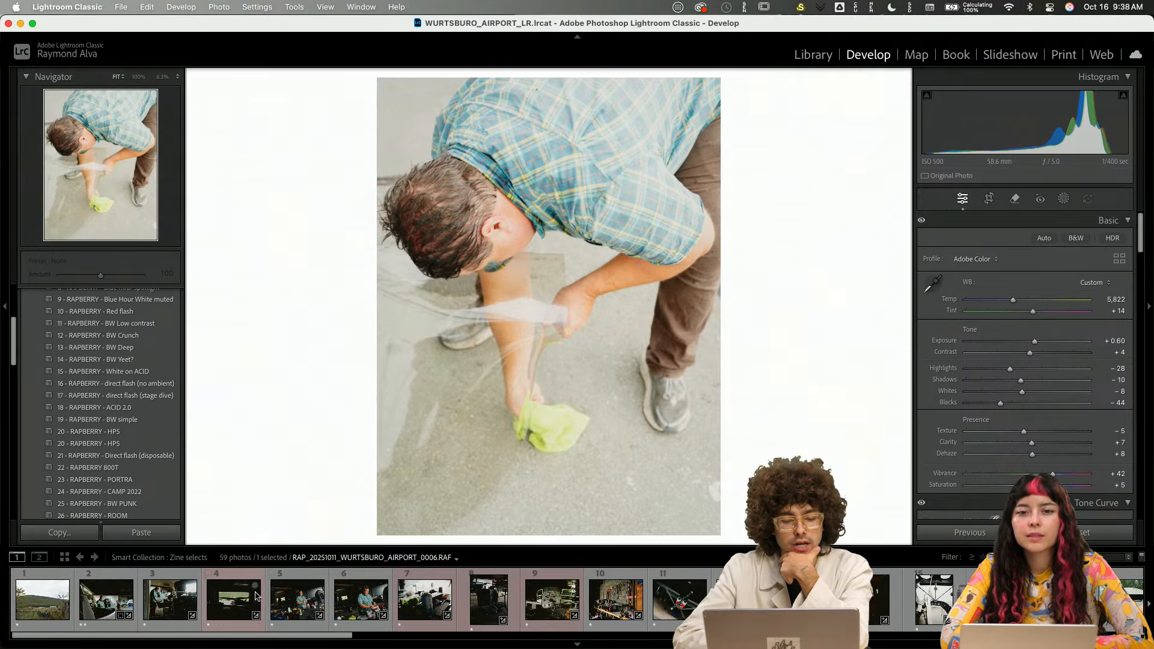
# - Apply the previously selected photo's settings to the first landscape photo and set its exposure to -0.05
pyautogui.click(170, 599)
pyautogui.click(43, 604)
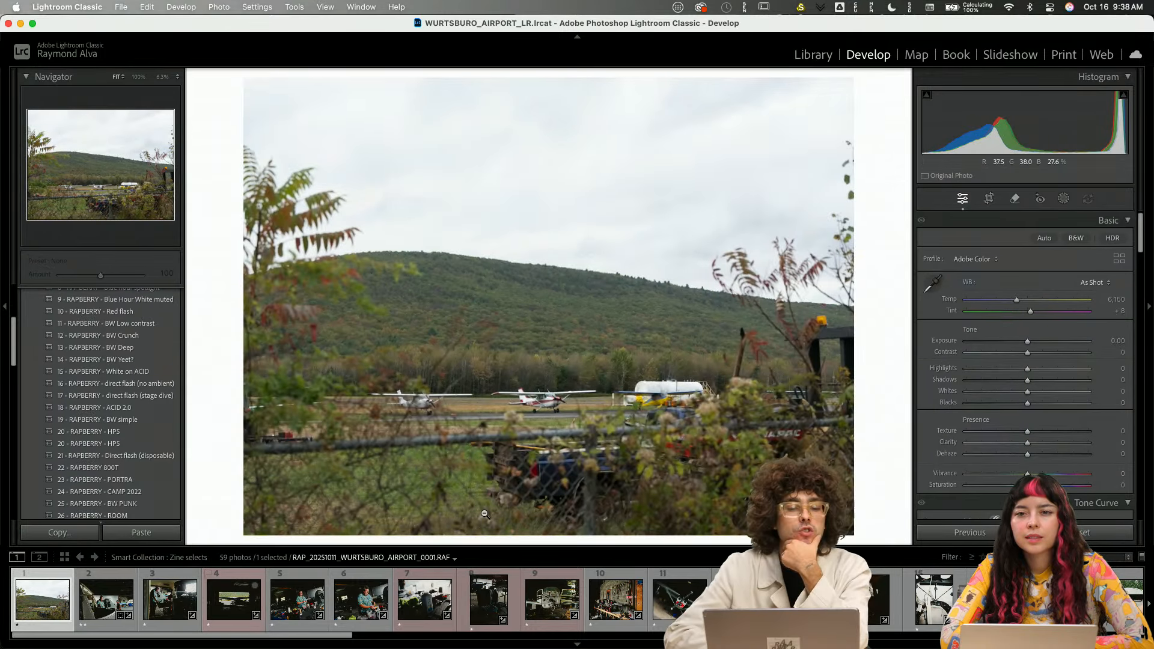
pyautogui.click(990, 538)
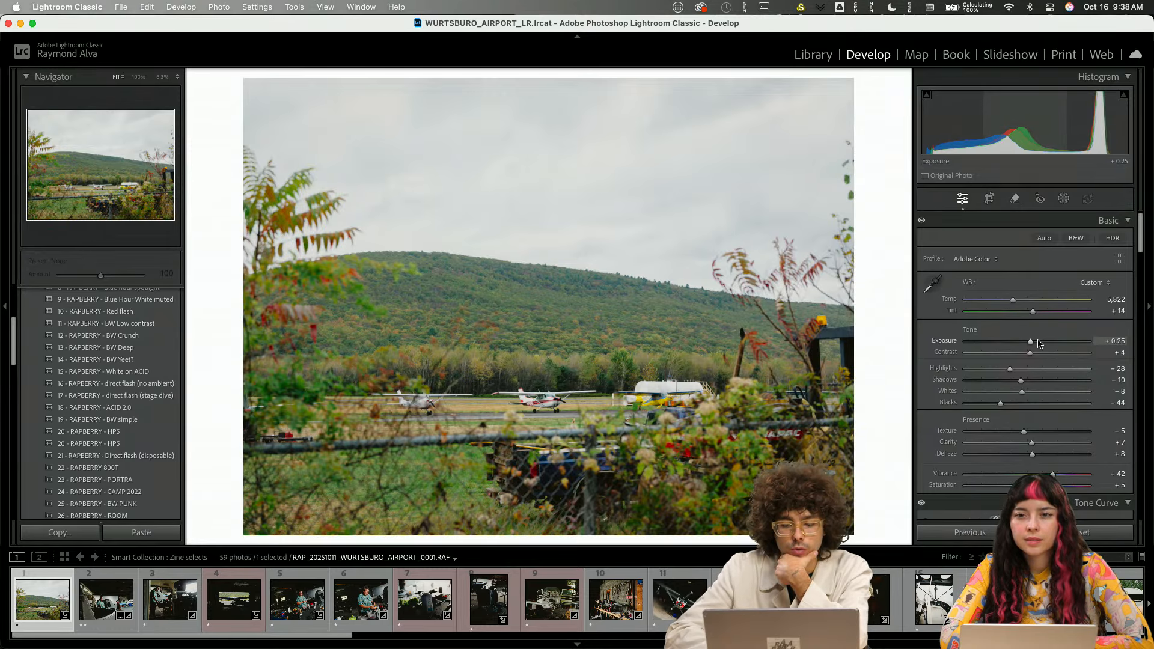
pyautogui.scroll(-6, 1039, 344)
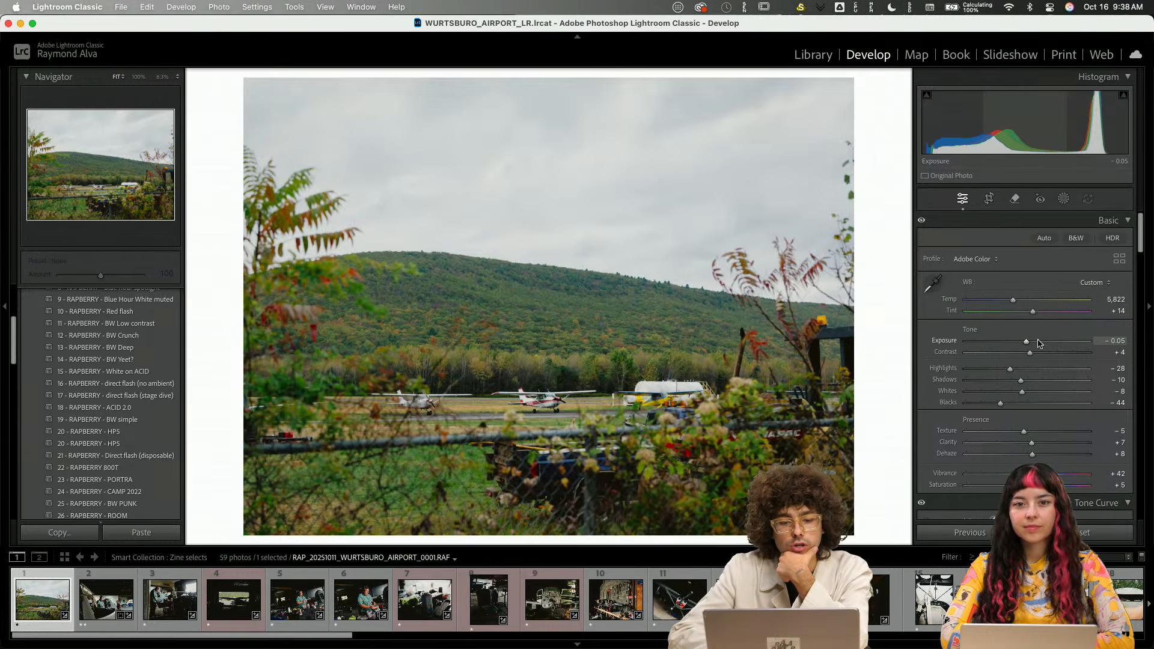
# - Set the fourth photo's exposure to +0.50 and crop it slightly tighter around the plane in the hangar opening
pyautogui.press('Right')
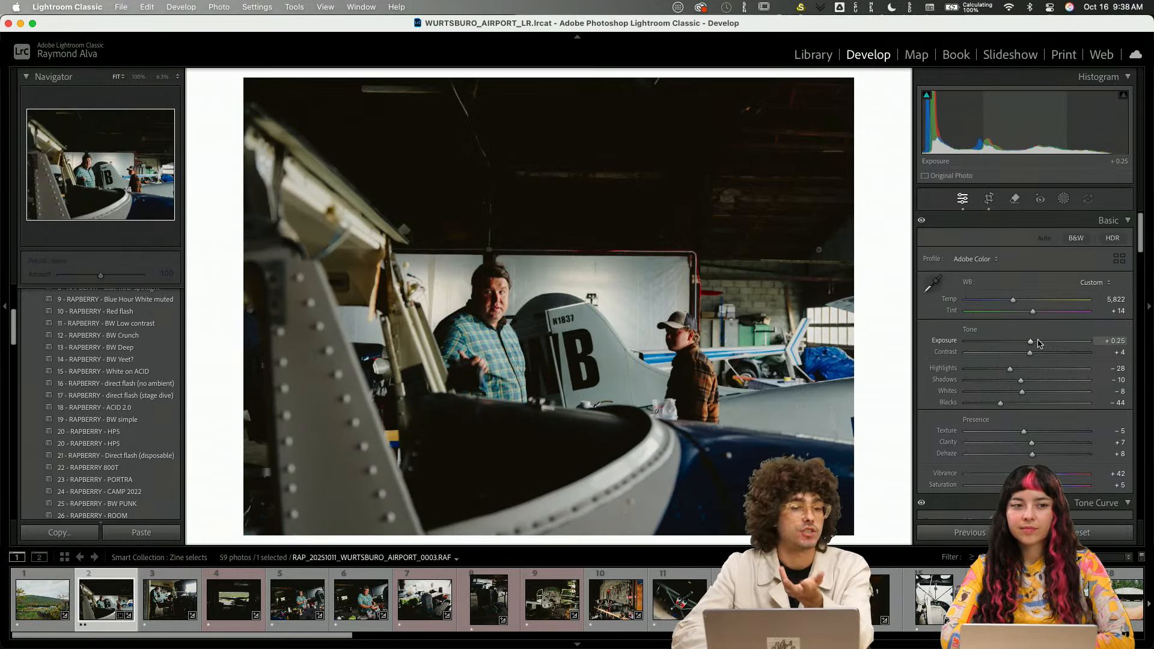
pyautogui.press('Right')
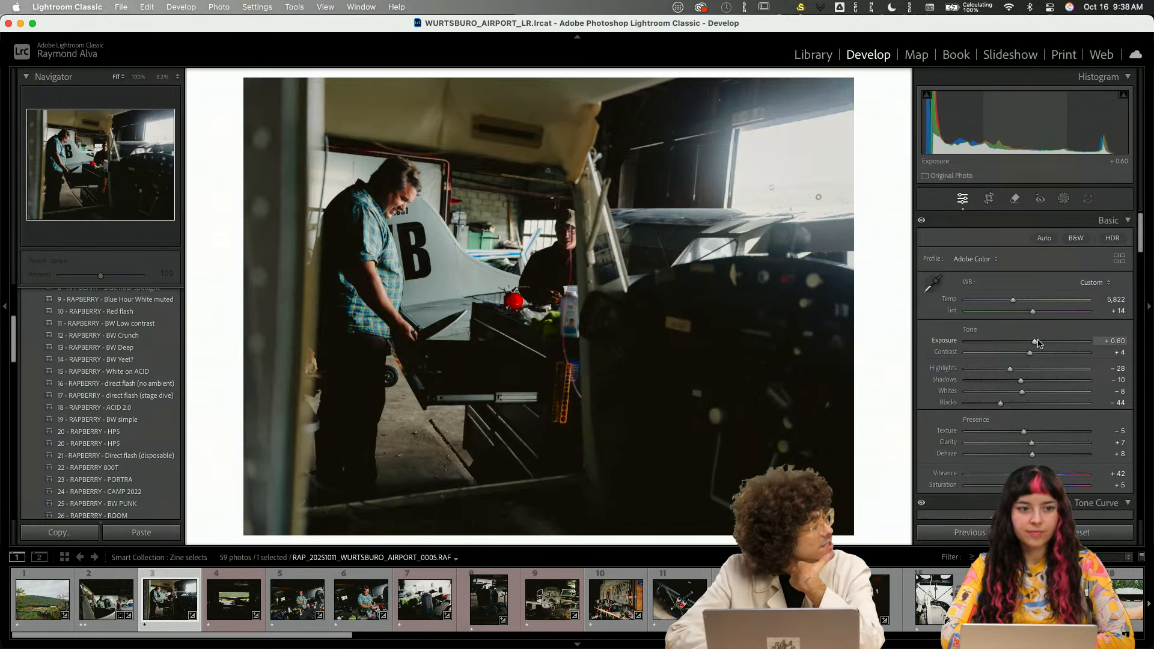
pyautogui.press('Right')
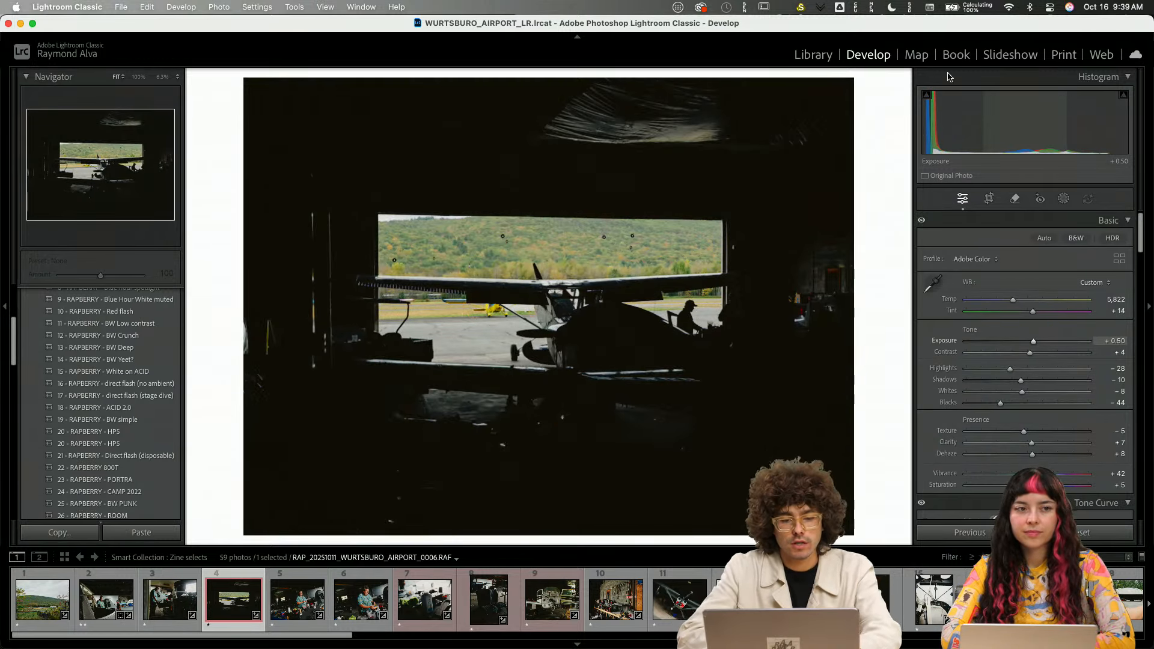
pyautogui.press('r')
pyautogui.moveTo(595, 82); pyautogui.dragTo(597, 108)
pyautogui.press('r')
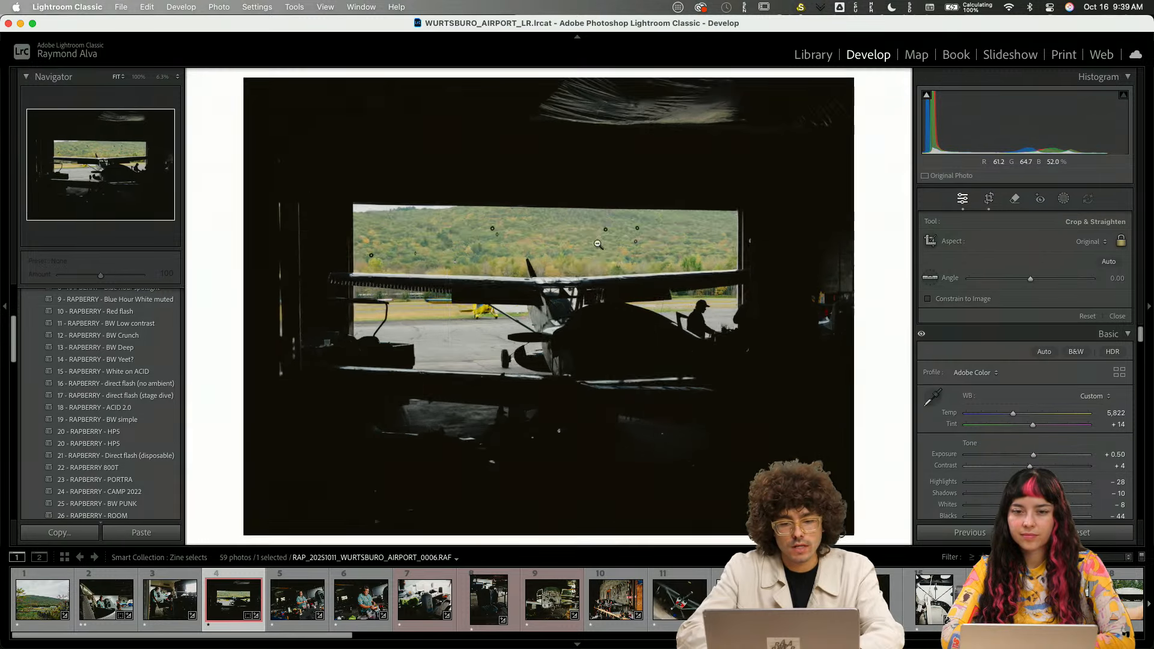
pyautogui.press('r')
pyautogui.moveTo(634, 249); pyautogui.dragTo(632, 256)
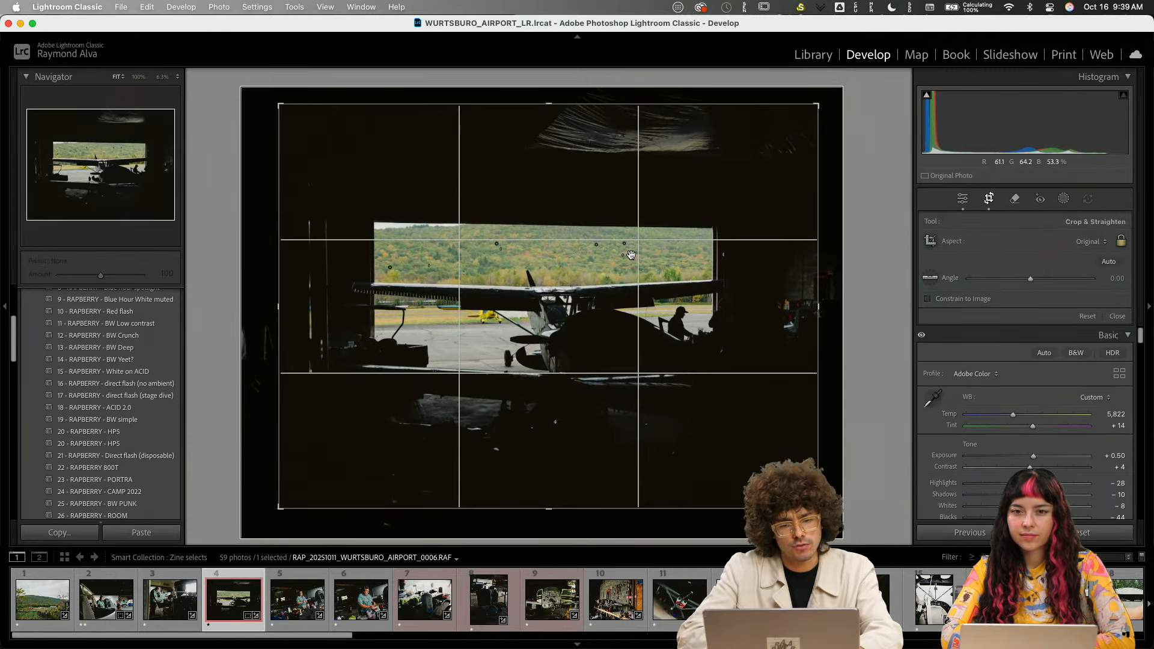
pyautogui.press('r')
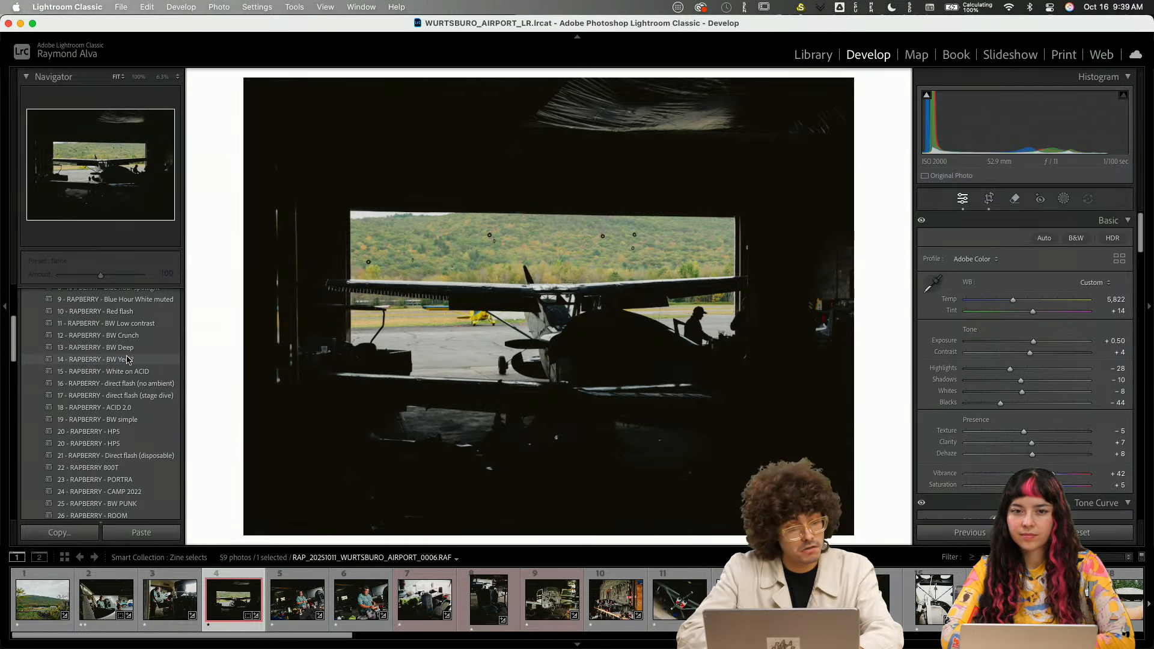
# - Apply the second 20 - RAPBERRY - HP5 preset to the fourth photo
pyautogui.scroll(1, 128, 359)
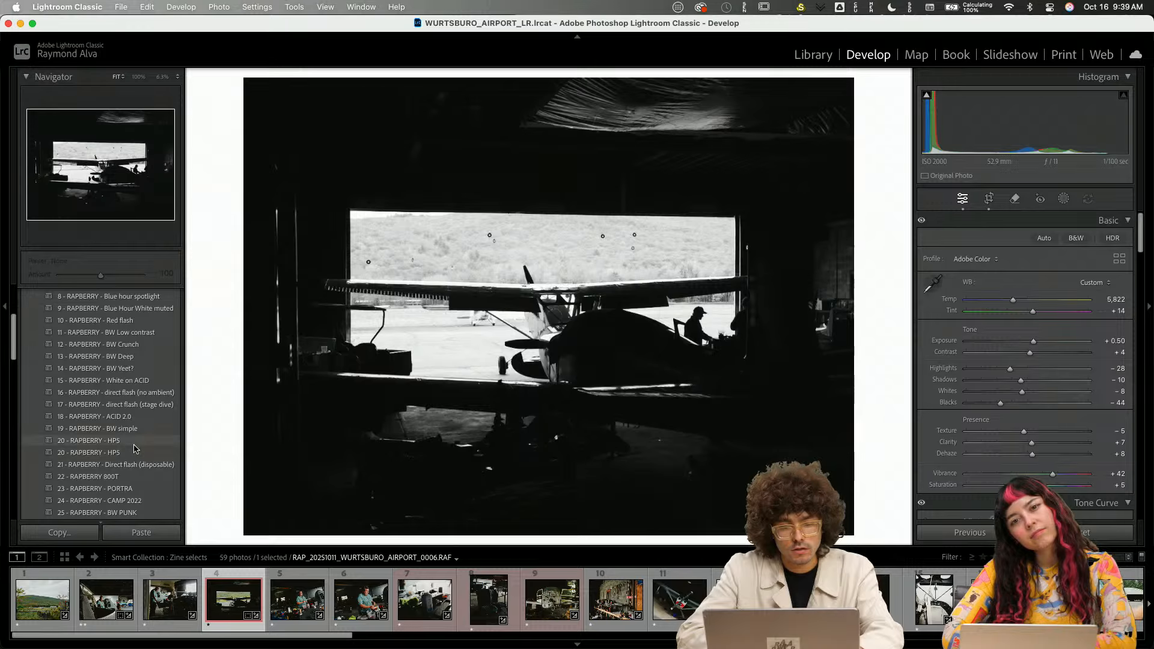
pyautogui.click(134, 453)
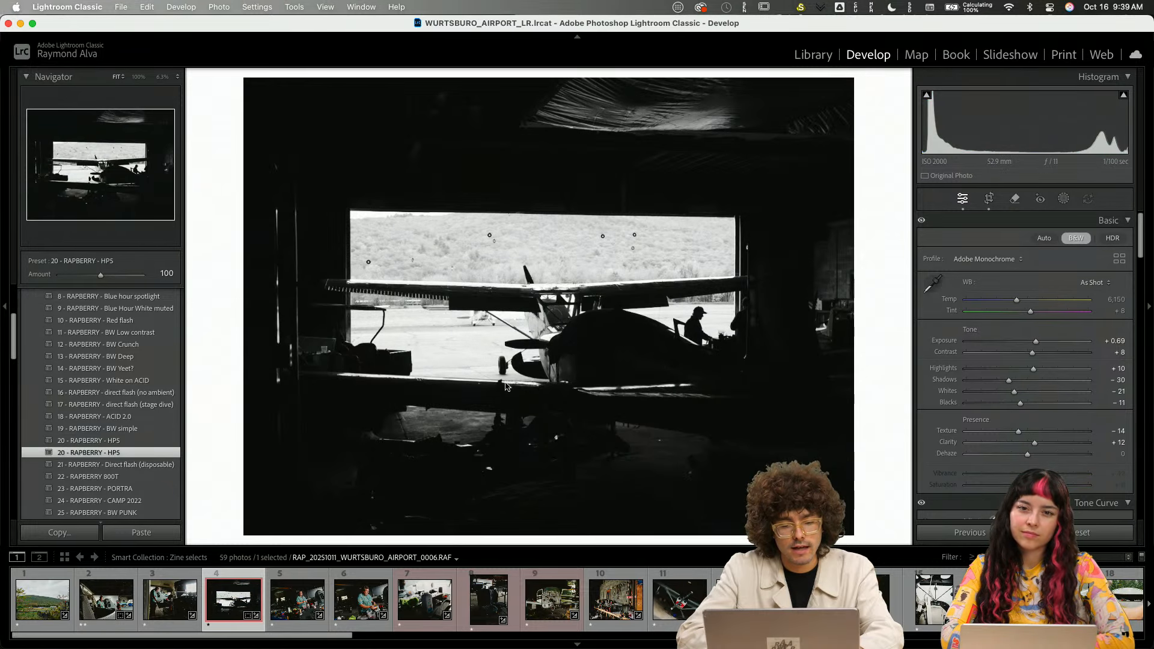
pyautogui.moveTo(988, 372); pyautogui.dragTo(1044, 340)
# - Set the exposure of the fifth and sixth photos to +0.70 and compare the sixth with its original
pyautogui.press('Right')
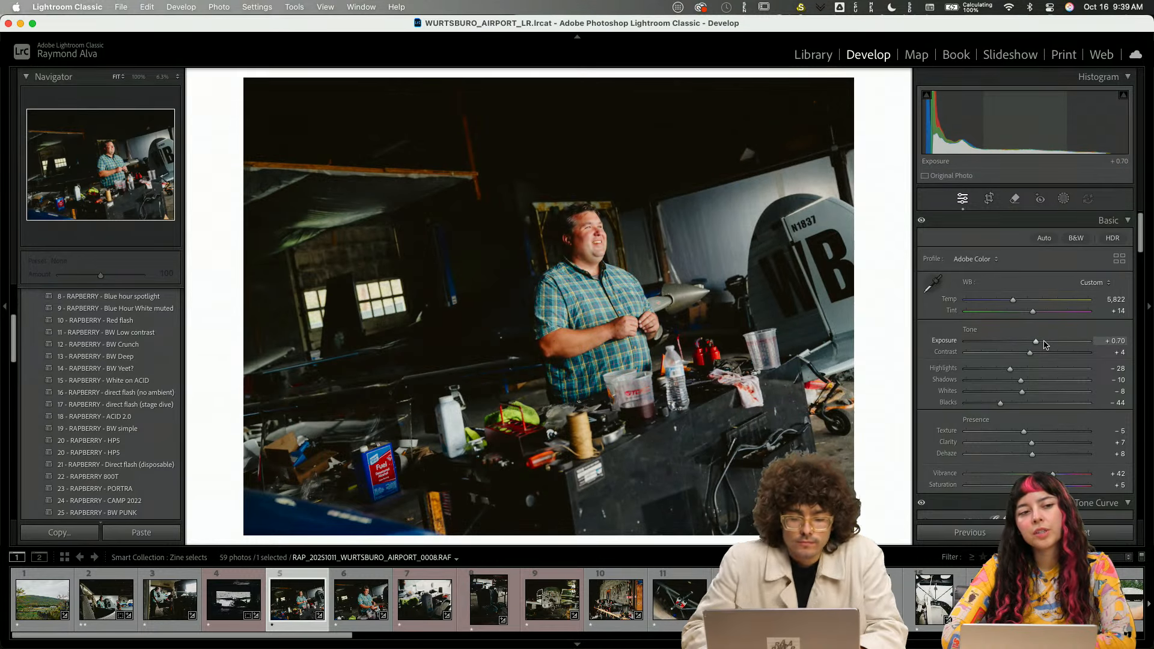
pyautogui.press('Right')
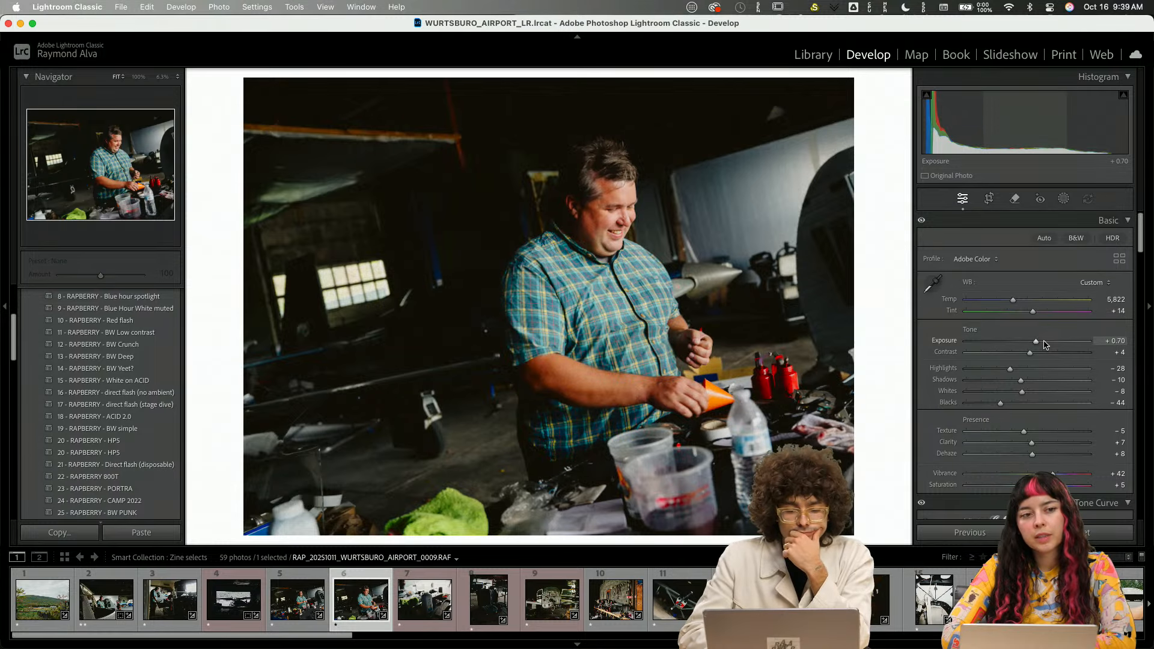
pyautogui.press('\\')
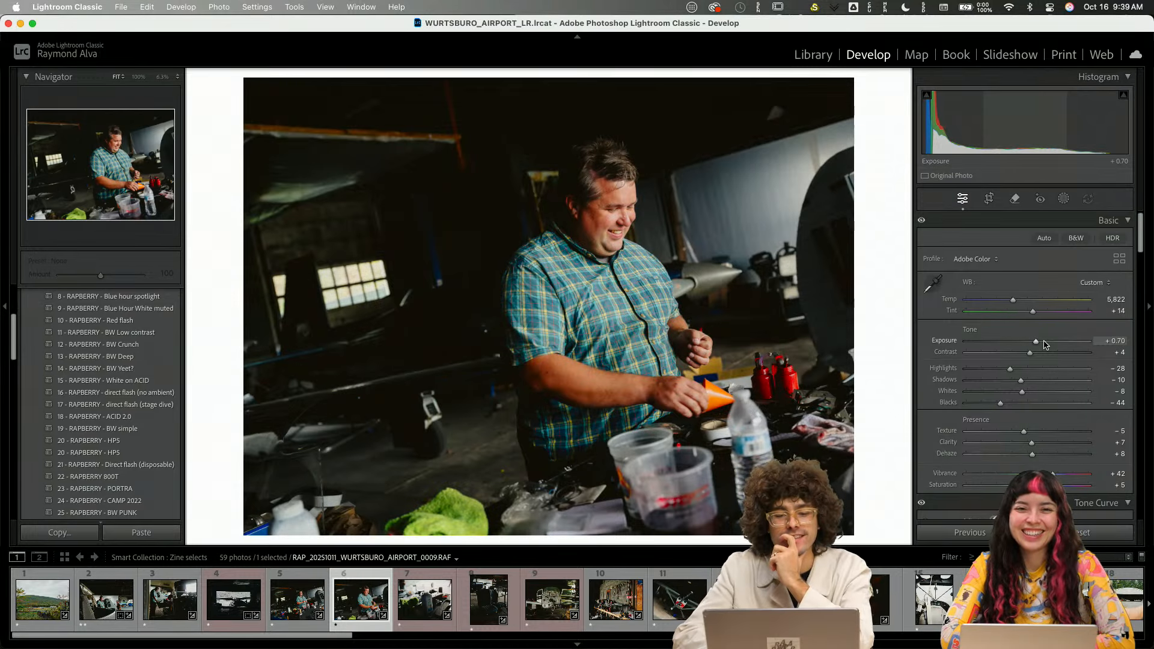
# - Raise the exposure of the seventh photo, the powder bottle, to +1.10 and compare it with the original
pyautogui.press('Right')
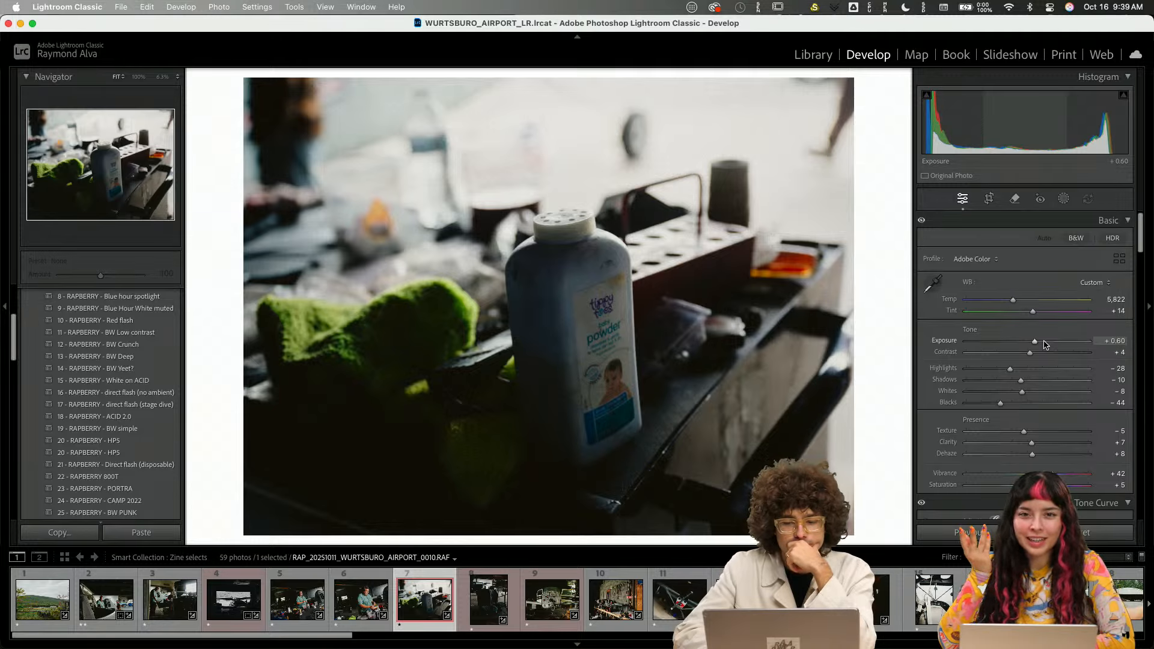
pyautogui.press('Up')
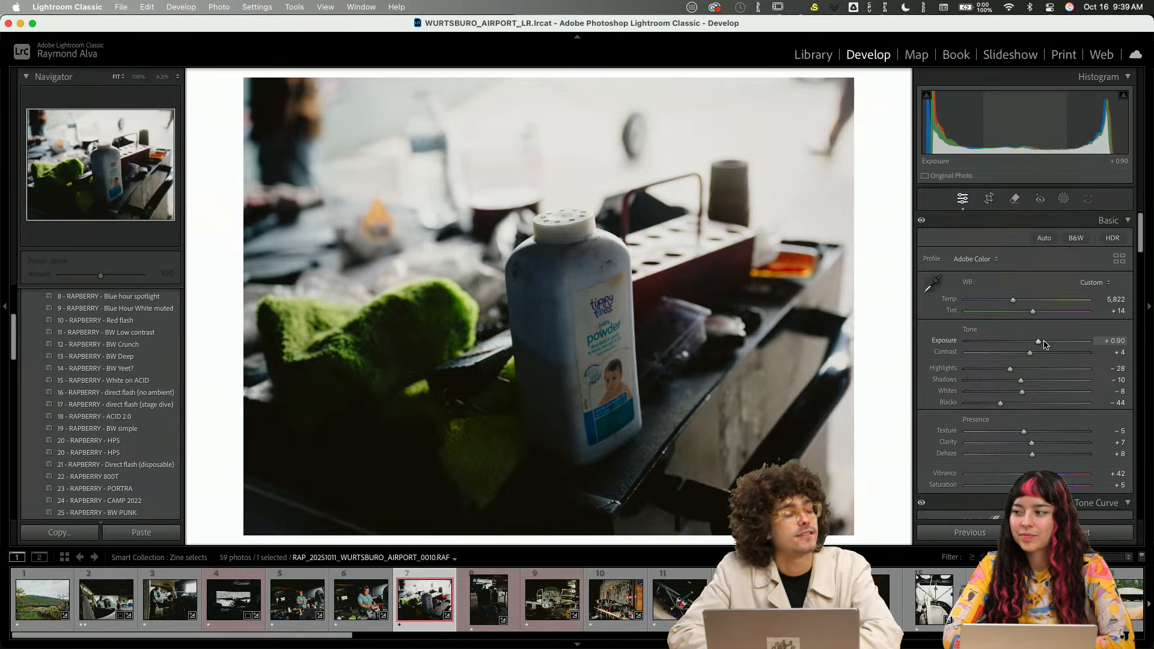
pyautogui.press('\\')
pyautogui.press('\\')
pyautogui.press('\\')
pyautogui.press('\\')
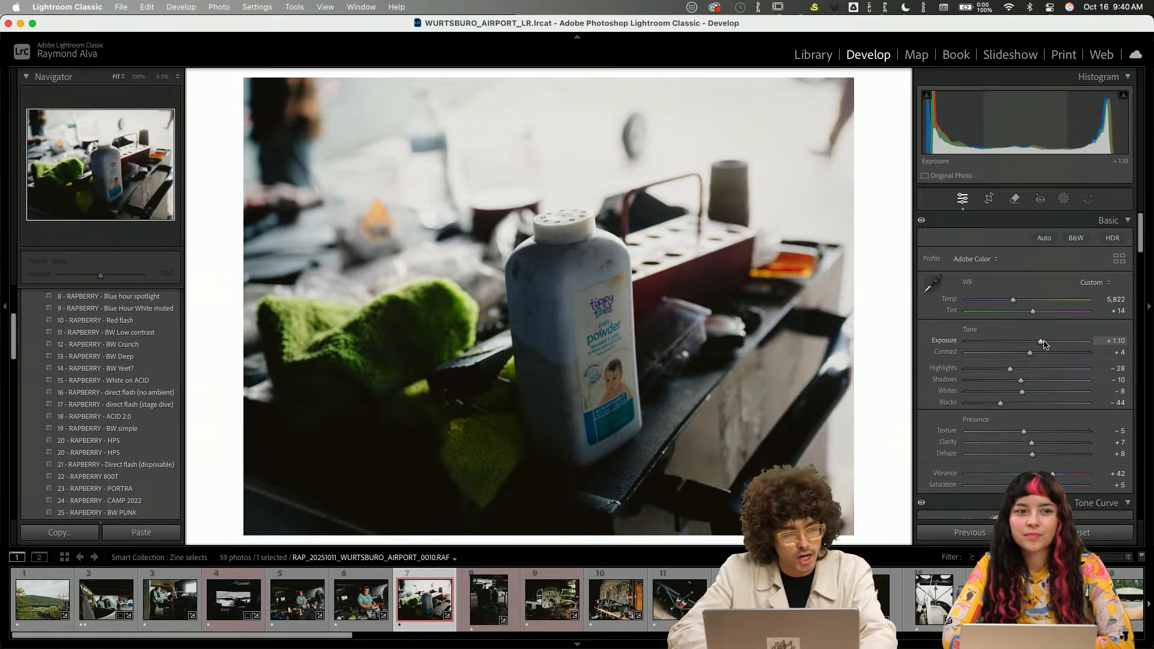
pyautogui.press('\\')
pyautogui.press('\\')
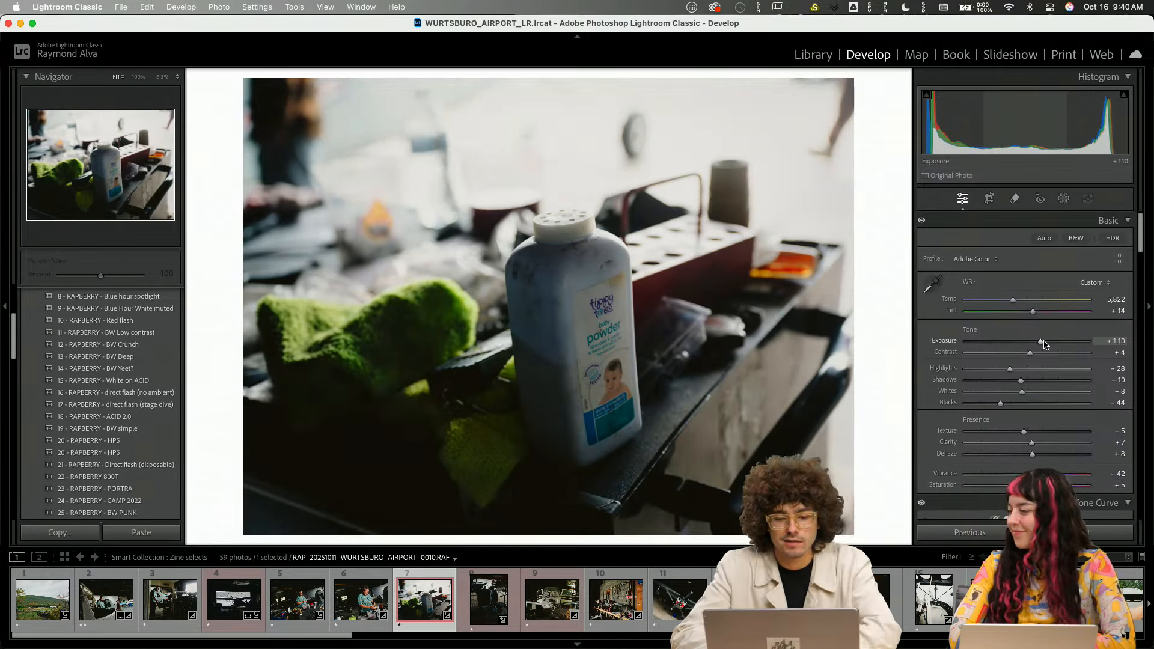
# - Set the exposure of the eighth photo, the airplane seats, to +0.90 and its shadows to +9
pyautogui.press('Right')
pyautogui.press('Up')
pyautogui.press('Up')
pyautogui.press('Up')
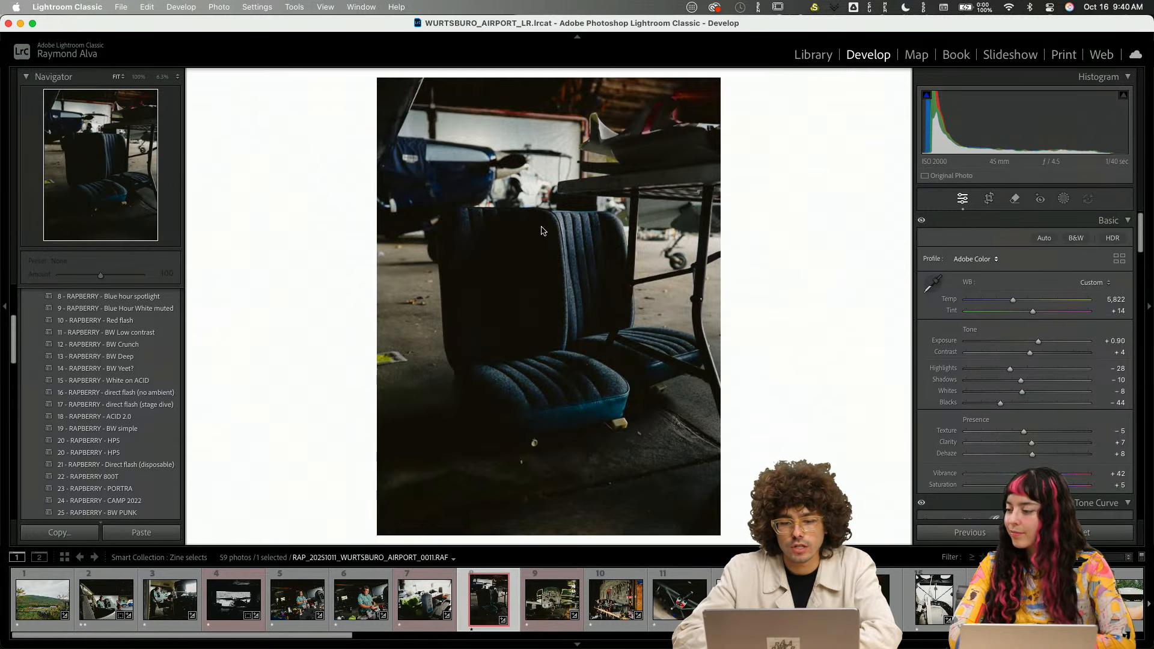
pyautogui.moveTo(1021, 381)
pyautogui.mouseDown()
pyautogui.moveTo(1089, 385)
pyautogui.moveTo(1033, 385)
pyautogui.mouseUp()
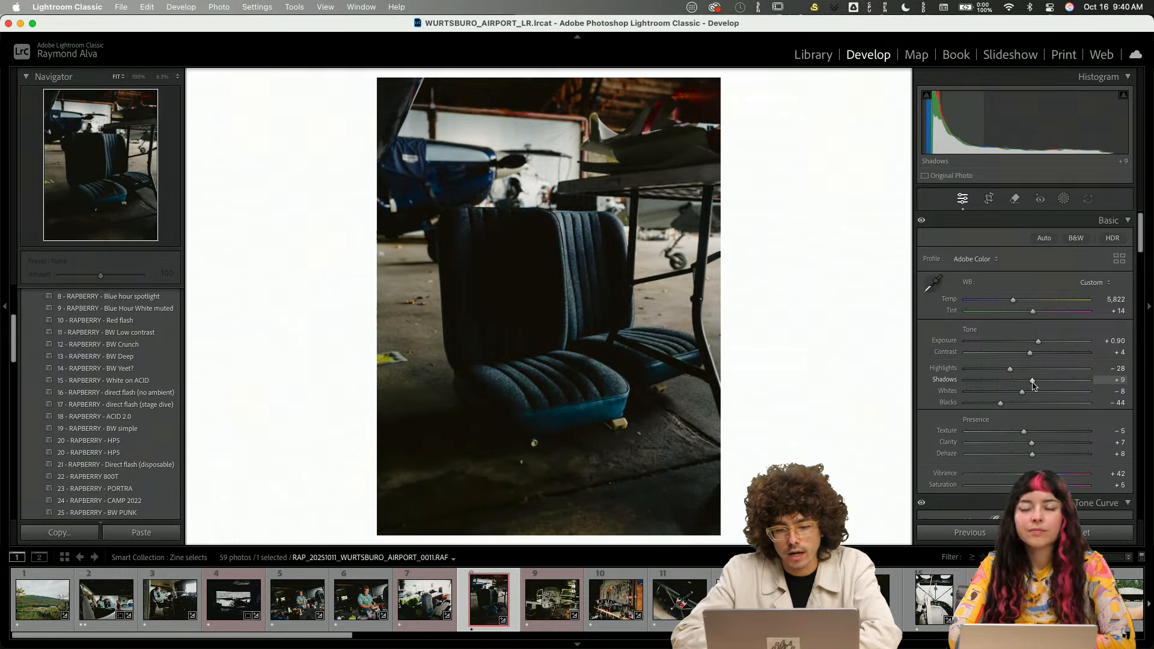
# - Create an Objects mask over the airplane seats in the eighth photo and hide its overlay
pyautogui.click(1064, 200)
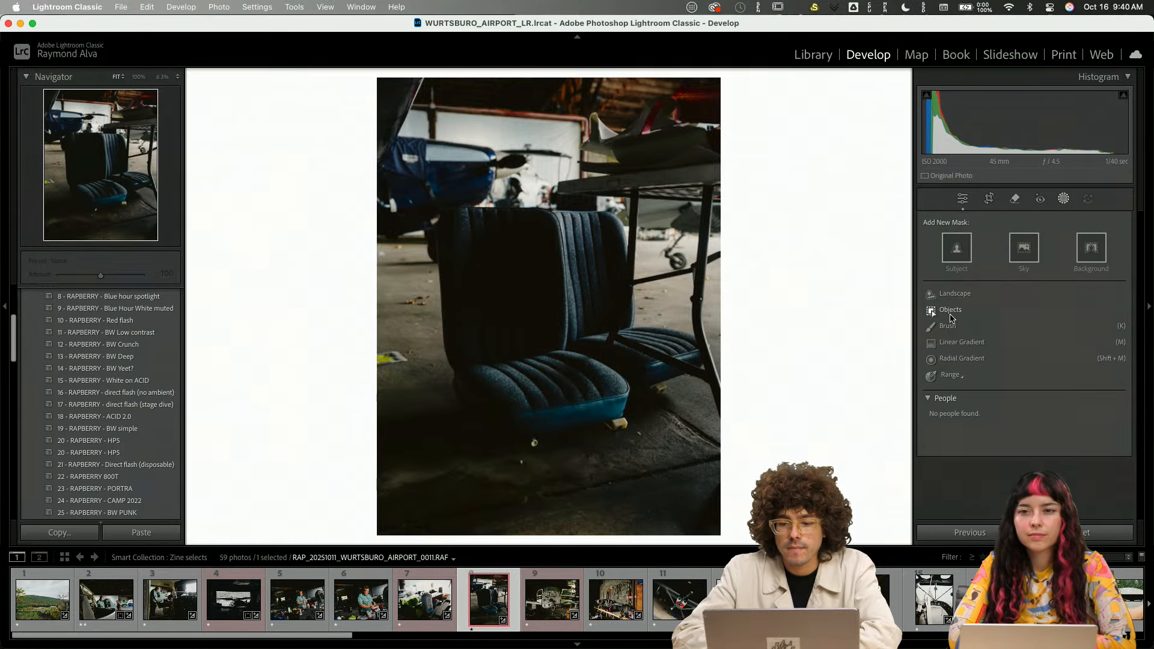
pyautogui.click(949, 311)
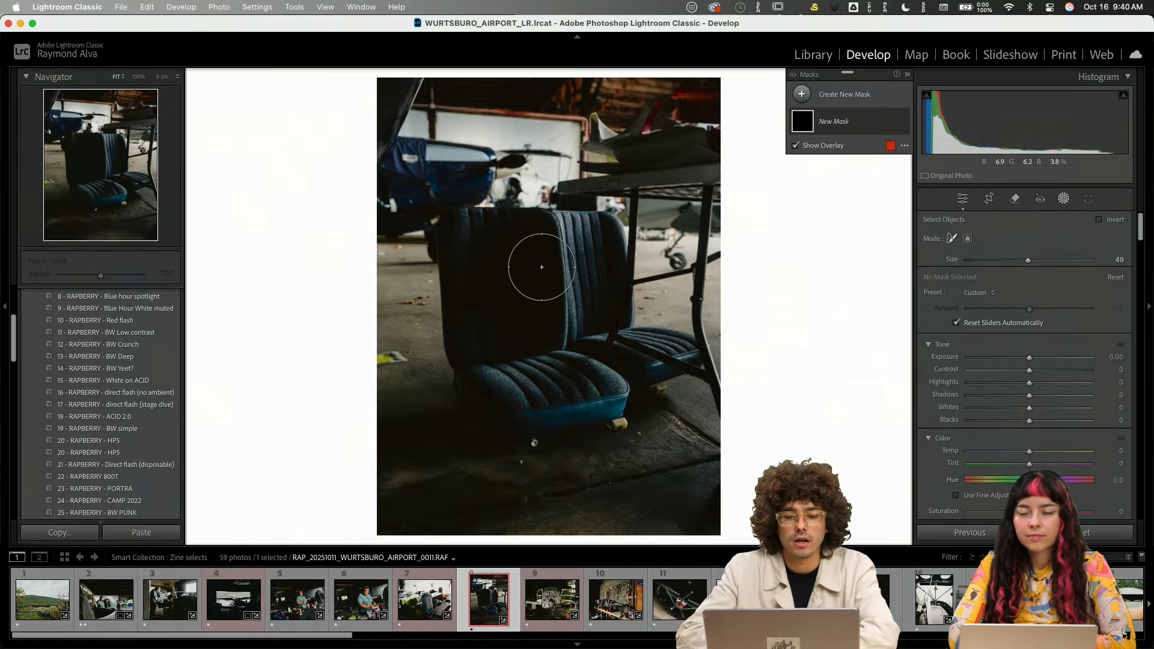
pyautogui.moveTo(476, 248)
pyautogui.mouseDown()
pyautogui.moveTo(515, 391)
pyautogui.moveTo(590, 395)
pyautogui.moveTo(627, 356)
pyautogui.moveTo(669, 357)
pyautogui.moveTo(592, 345)
pyautogui.moveTo(590, 243)
pyautogui.moveTo(475, 247)
pyautogui.moveTo(549, 348)
pyautogui.moveTo(564, 347)
pyautogui.moveTo(534, 273)
pyautogui.mouseUp()
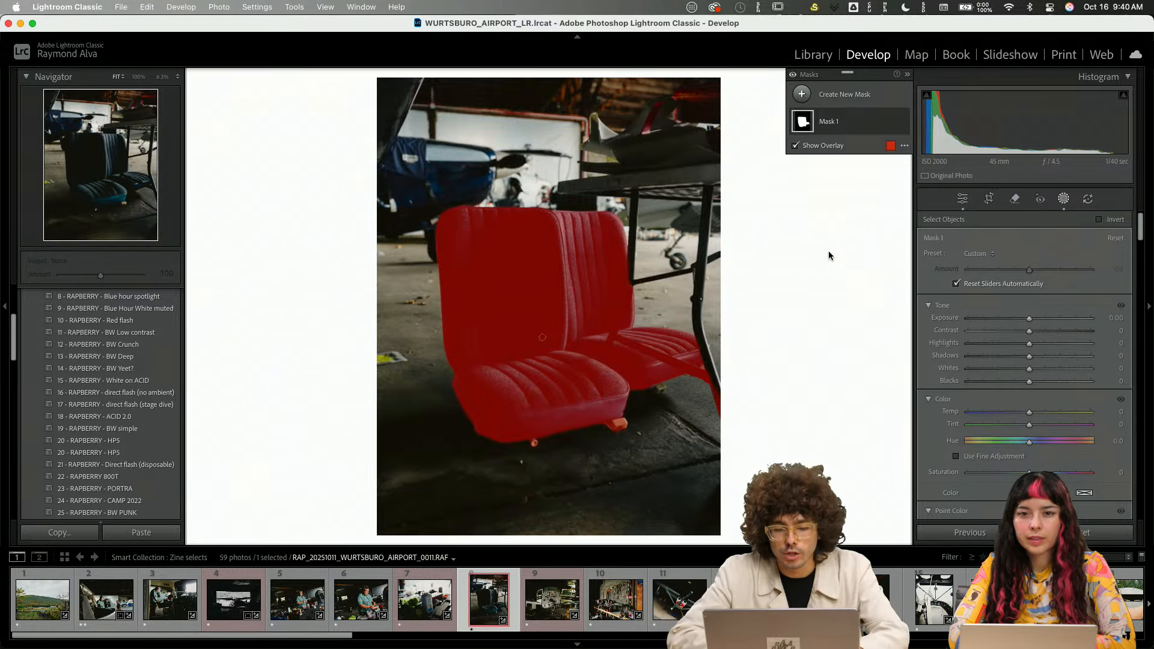
pyautogui.click(821, 147)
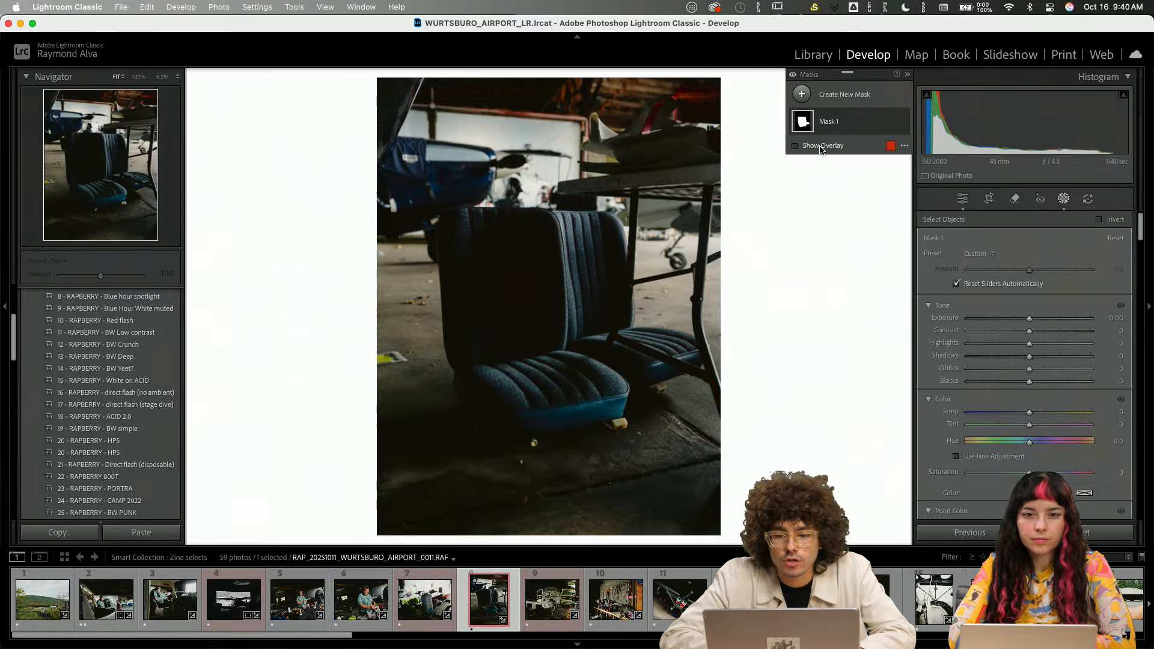
# - Set the seat mask's exposure to 0.71, contrast to 32 and shadows to 19, and compare the photo with the mask off and on
pyautogui.moveTo(1020, 358); pyautogui.dragTo(1052, 359)
pyautogui.moveTo(1029, 318); pyautogui.dragTo(1041, 360)
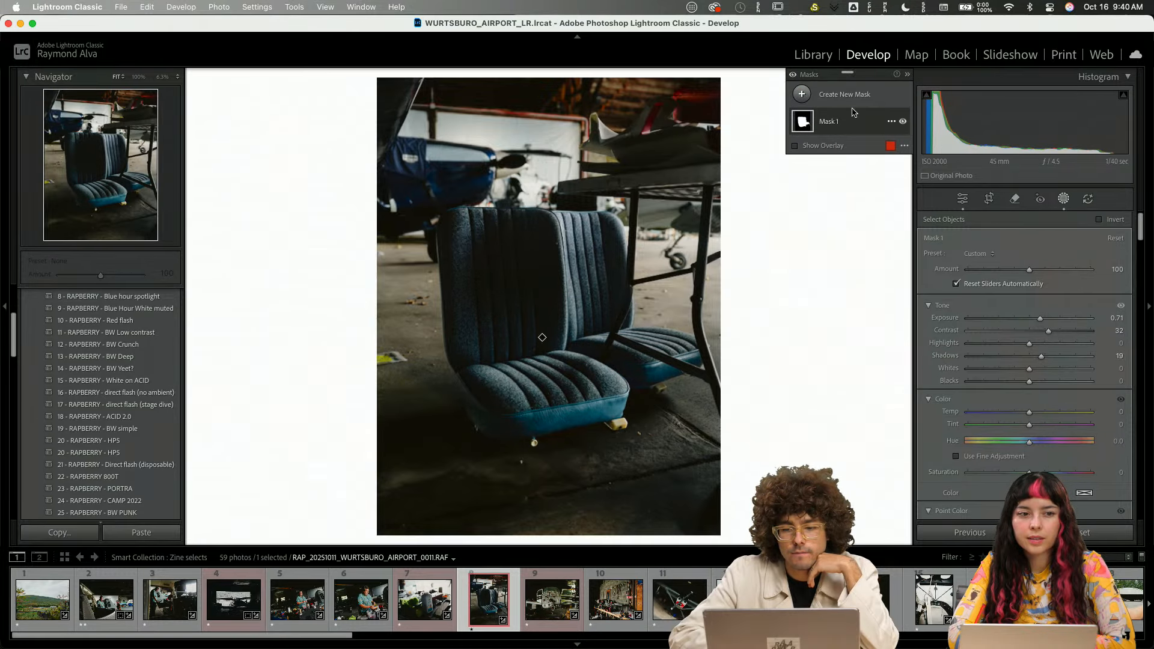
pyautogui.click(903, 122)
pyautogui.click(903, 122)
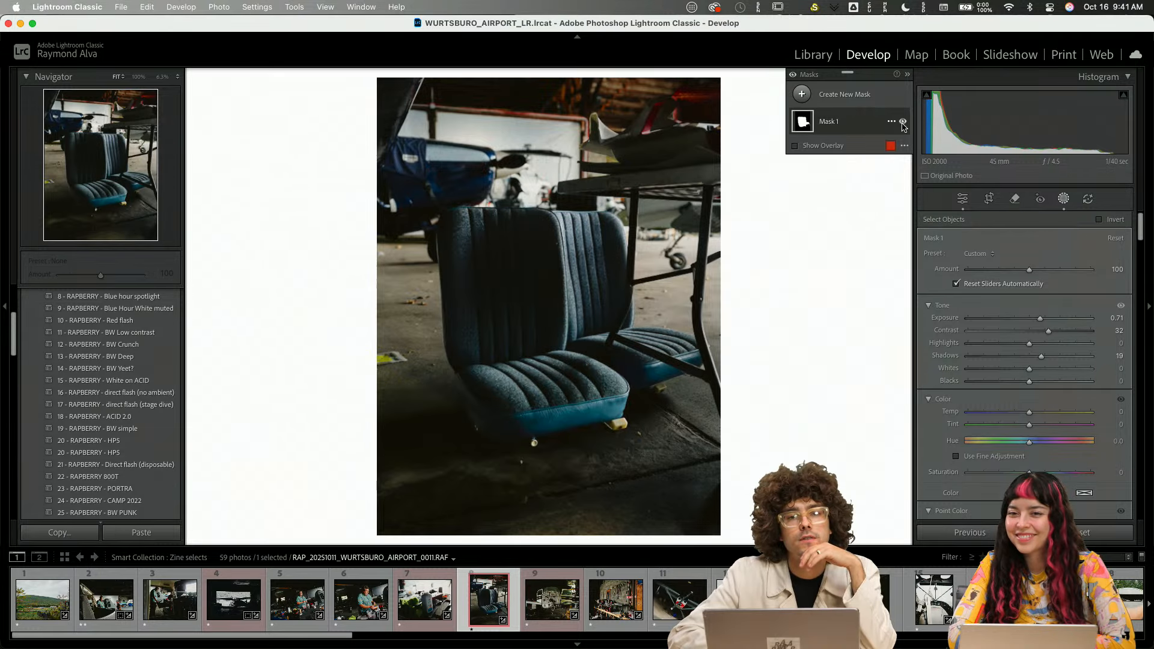
pyautogui.click(902, 122)
pyautogui.click(903, 122)
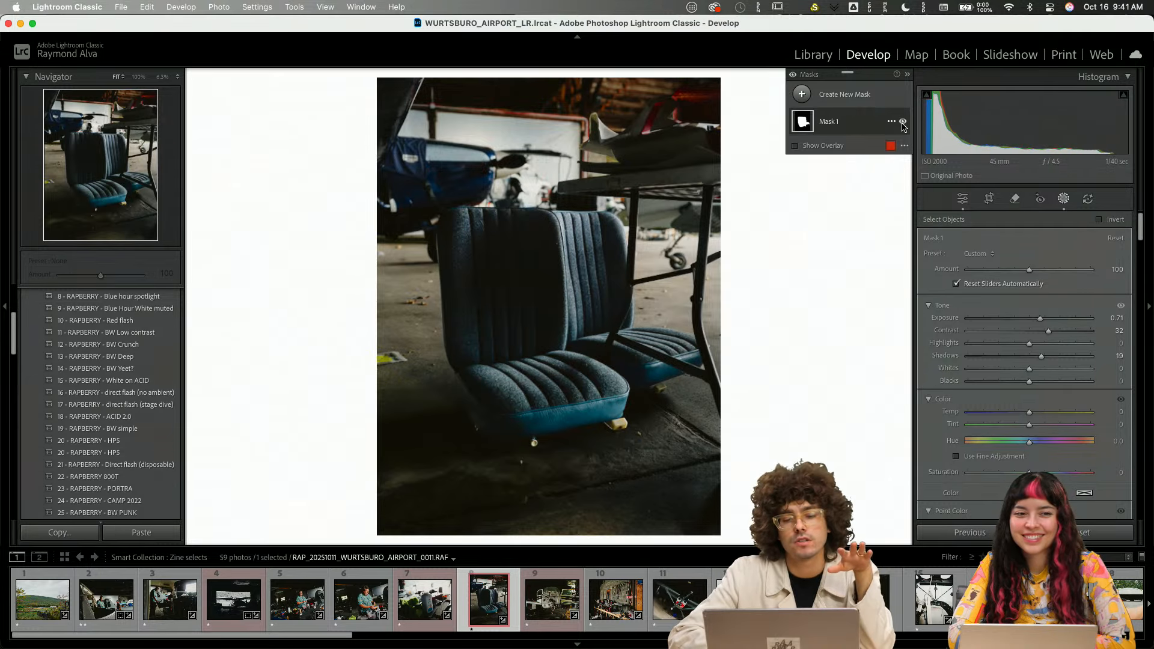
pyautogui.click(860, 124)
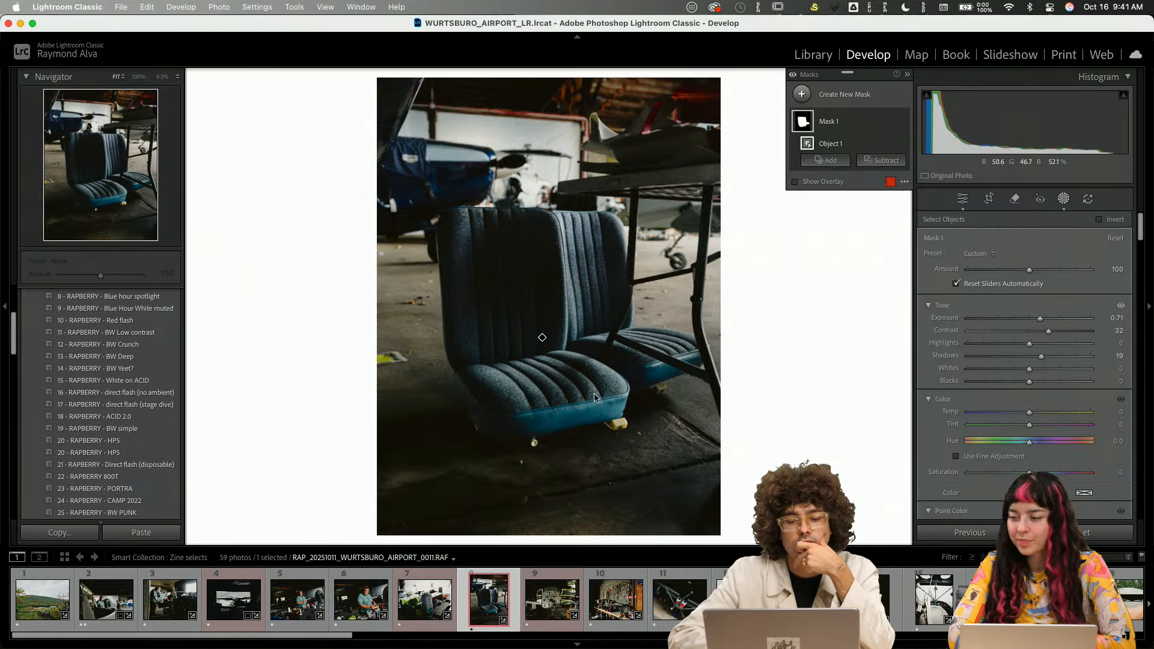
pyautogui.click(902, 122)
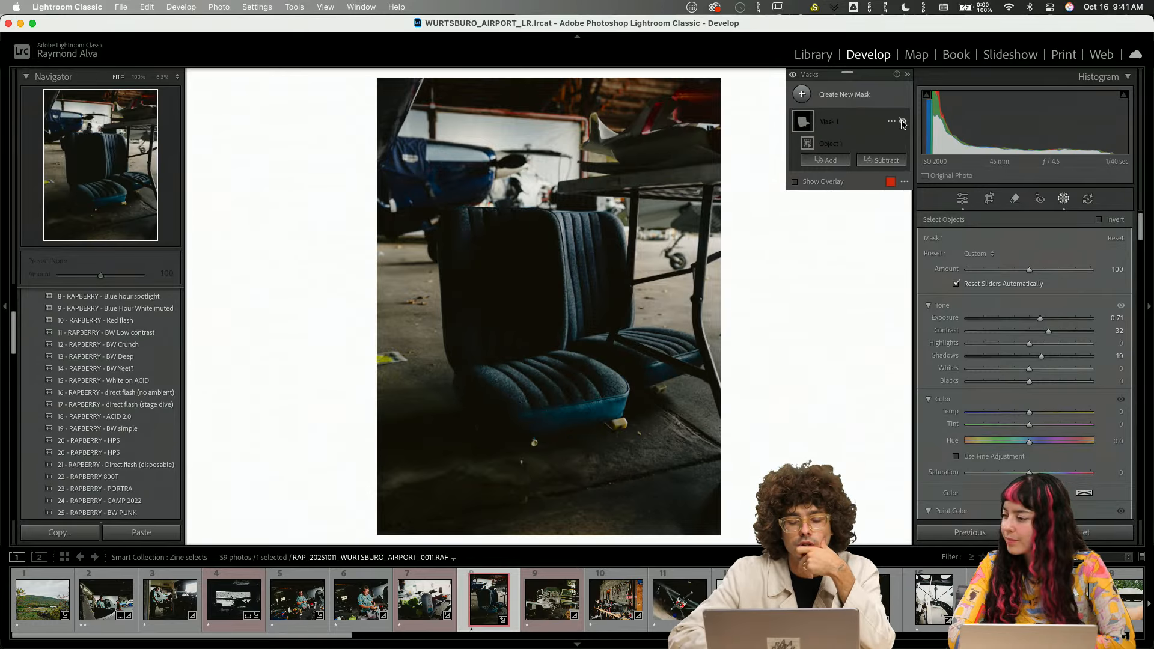
pyautogui.click(902, 122)
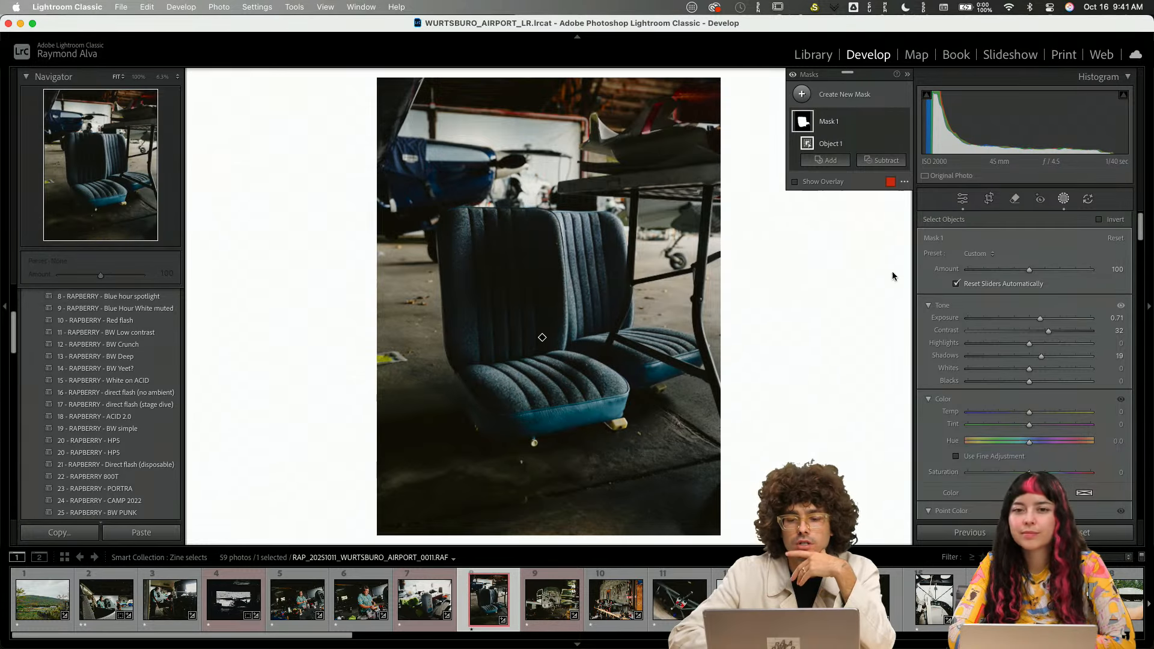
# - Subtract from the seat mask along the front seat's lower edge with a brush of size 10.1, feather 88 and flow 31
pyautogui.click(888, 161)
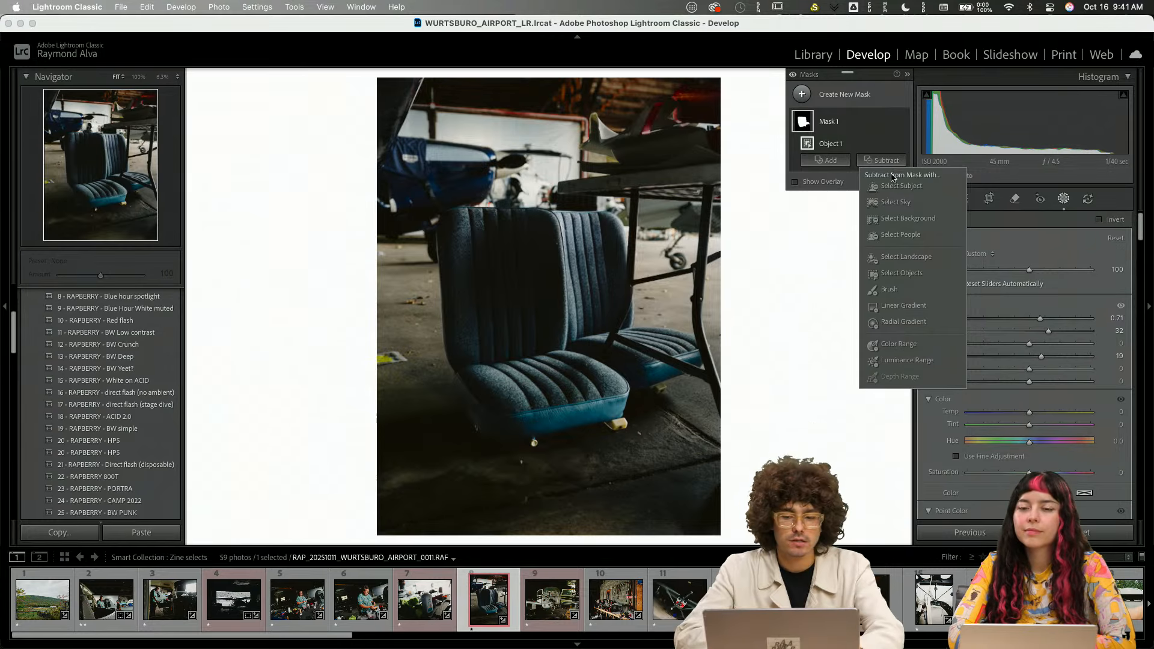
pyautogui.click(911, 290)
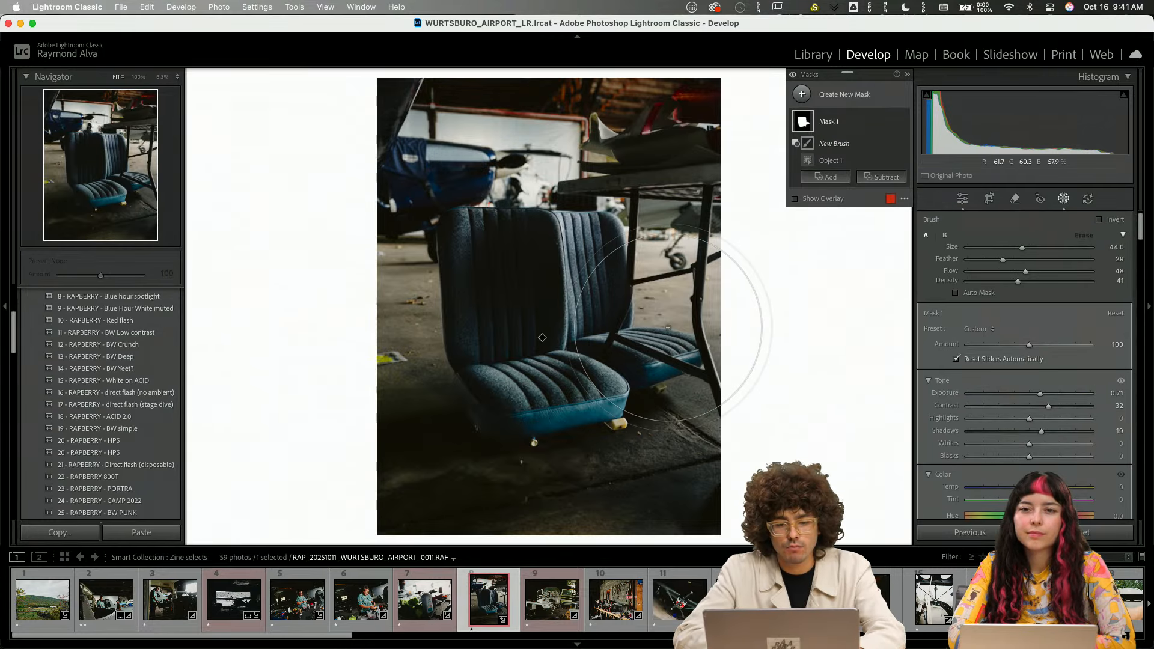
pyautogui.moveTo(1022, 248); pyautogui.dragTo(979, 250)
pyautogui.click(1076, 259)
pyautogui.click(1004, 272)
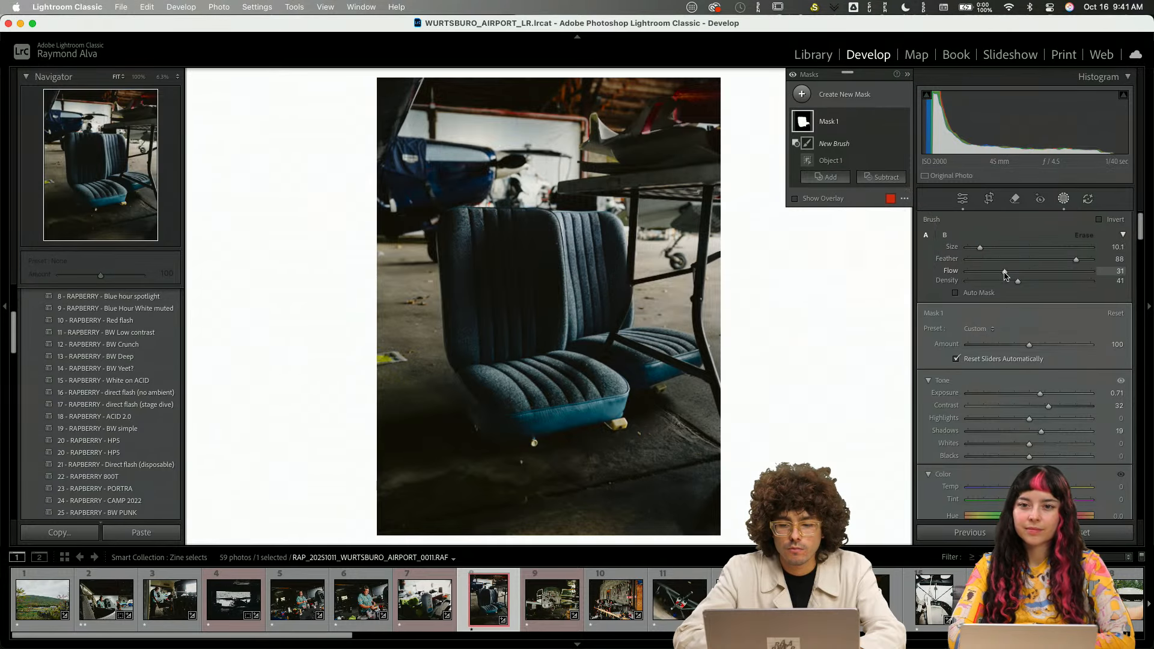
pyautogui.click(1005, 281)
pyautogui.moveTo(605, 414)
pyautogui.mouseDown()
pyautogui.moveTo(612, 397)
pyautogui.moveTo(605, 425)
pyautogui.moveTo(591, 418)
pyautogui.moveTo(610, 417)
pyautogui.moveTo(613, 365)
pyautogui.moveTo(622, 385)
pyautogui.moveTo(598, 426)
pyautogui.mouseUp()
# - Show the mask overlay and subtract more of the front seat cushion with brush flow 53 and density 51
pyautogui.click(795, 198)
pyautogui.moveTo(1004, 272)
pyautogui.mouseDown()
pyautogui.moveTo(1032, 272)
pyautogui.moveTo(1031, 282)
pyautogui.mouseUp()
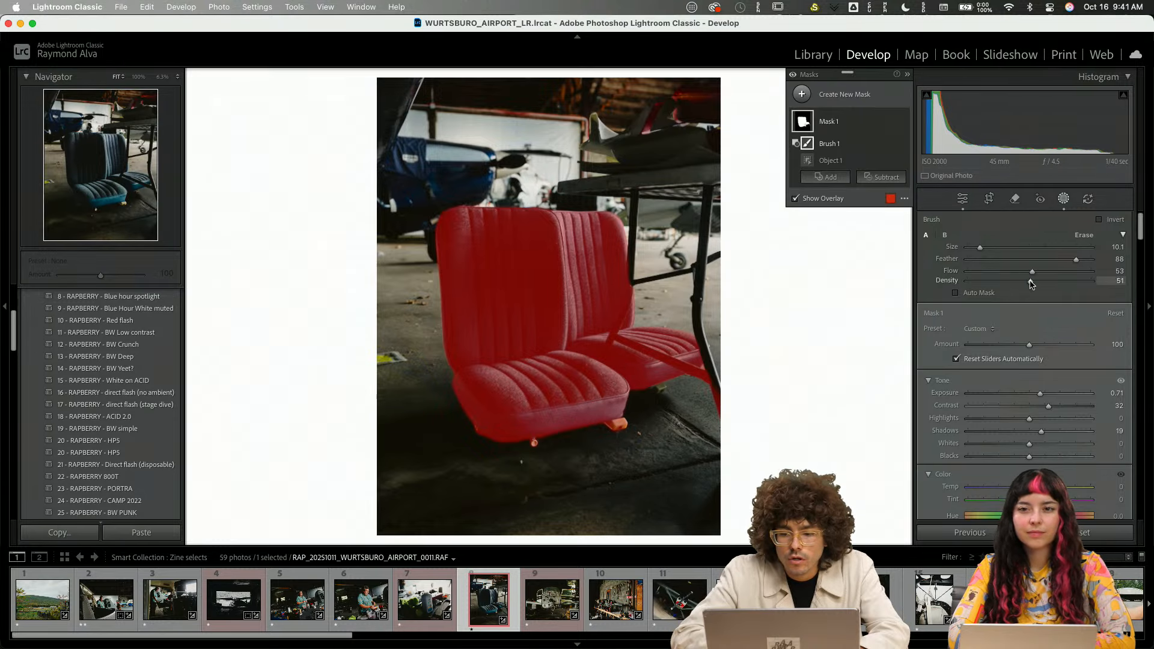
pyautogui.moveTo(622, 375)
pyautogui.mouseDown()
pyautogui.moveTo(609, 420)
pyautogui.moveTo(625, 443)
pyautogui.moveTo(618, 386)
pyautogui.moveTo(566, 462)
pyautogui.mouseUp()
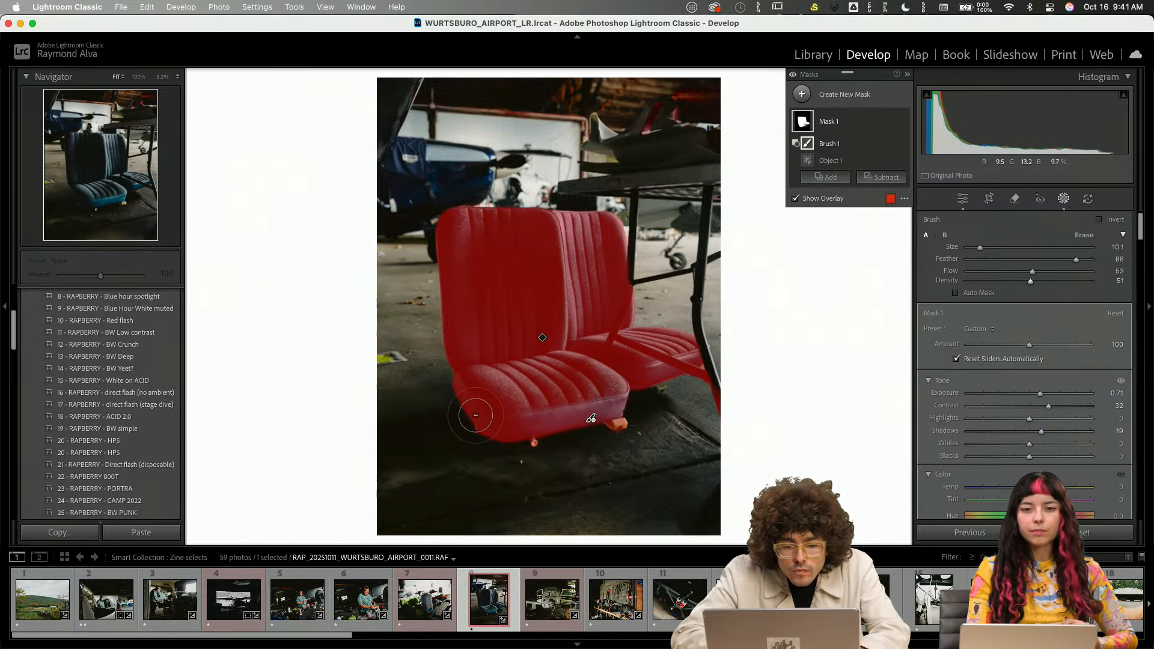
pyautogui.moveTo(476, 415)
pyautogui.mouseDown()
pyautogui.moveTo(503, 363)
pyautogui.moveTo(510, 397)
pyautogui.moveTo(539, 352)
pyautogui.moveTo(539, 377)
pyautogui.moveTo(501, 378)
pyautogui.moveTo(554, 355)
pyautogui.moveTo(486, 387)
pyautogui.moveTo(520, 374)
pyautogui.moveTo(524, 388)
pyautogui.moveTo(486, 389)
pyautogui.mouseUp()
pyautogui.moveTo(520, 371)
pyautogui.mouseDown()
pyautogui.moveTo(527, 361)
pyautogui.moveTo(503, 374)
pyautogui.mouseUp()
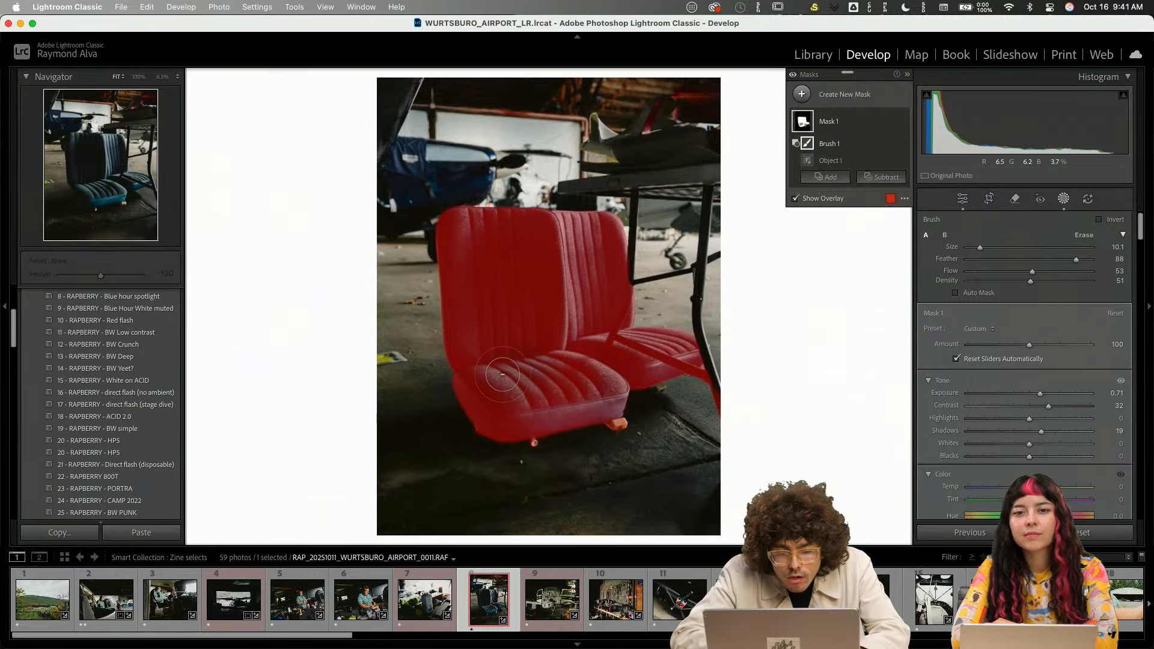
# - Brush the mask away around the gap between the seat backs, raising flow to 73 and density to 88, and hide the overlay
pyautogui.moveTo(568, 254)
pyautogui.mouseDown()
pyautogui.moveTo(575, 293)
pyautogui.moveTo(565, 253)
pyautogui.moveTo(562, 291)
pyautogui.mouseUp()
pyautogui.moveTo(564, 280)
pyautogui.mouseDown()
pyautogui.moveTo(574, 169)
pyautogui.moveTo(566, 272)
pyautogui.mouseUp()
pyautogui.click(1057, 272)
pyautogui.click(1076, 282)
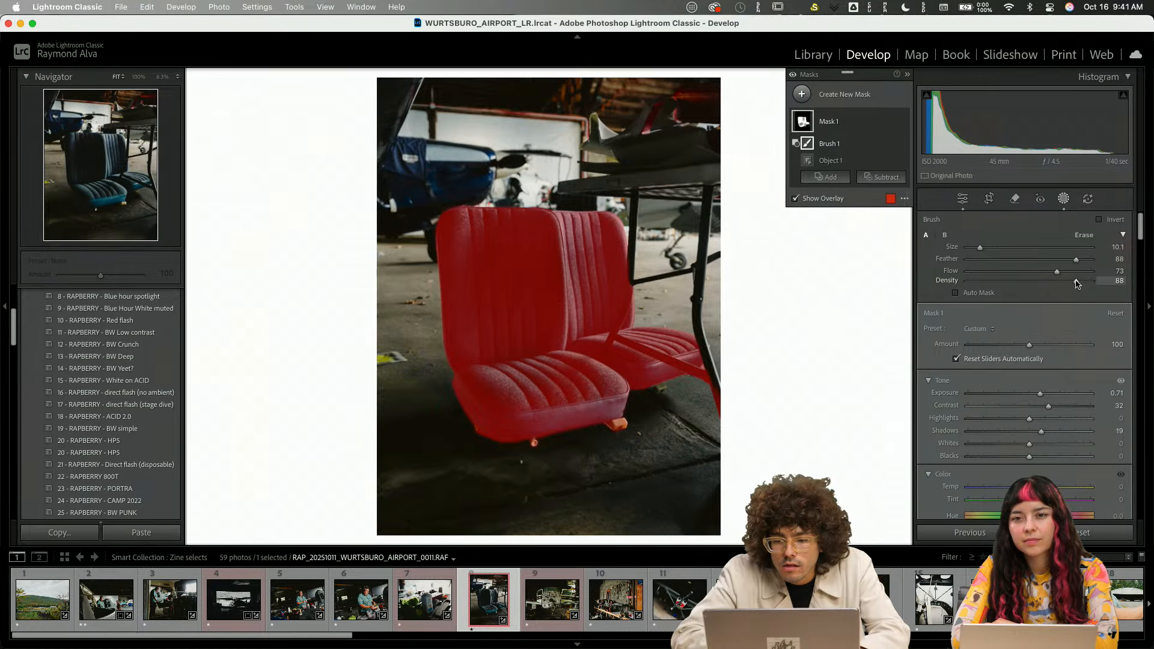
pyautogui.click(811, 200)
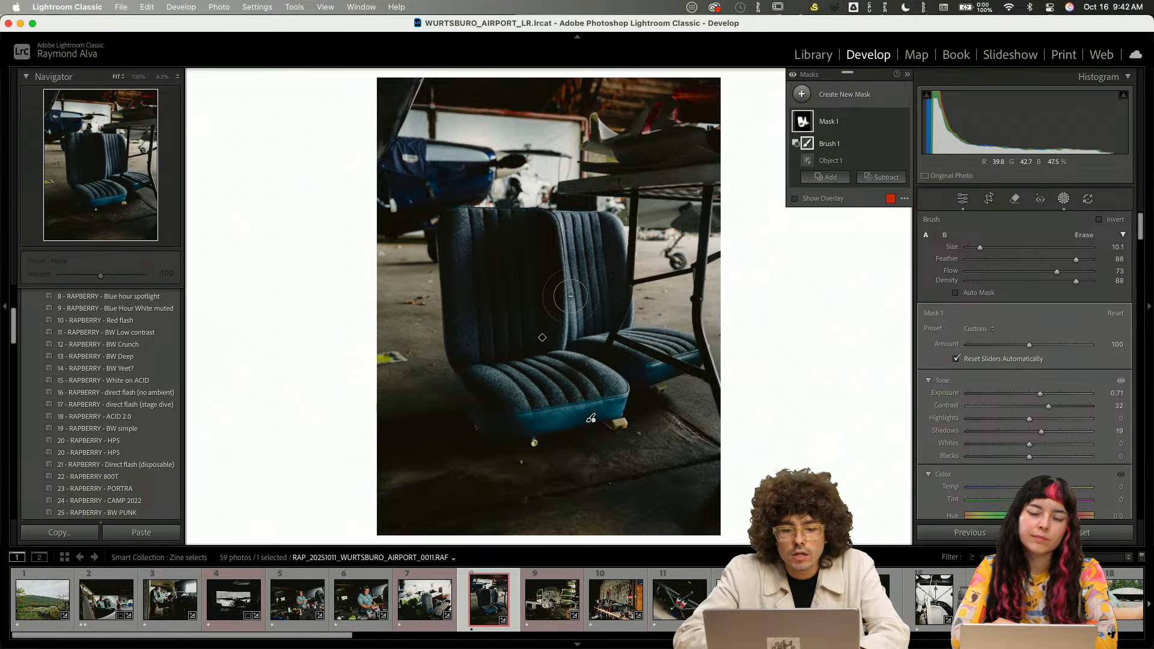
# - Compare the seats with the refined mask off and on, and leave masking
pyautogui.click(902, 123)
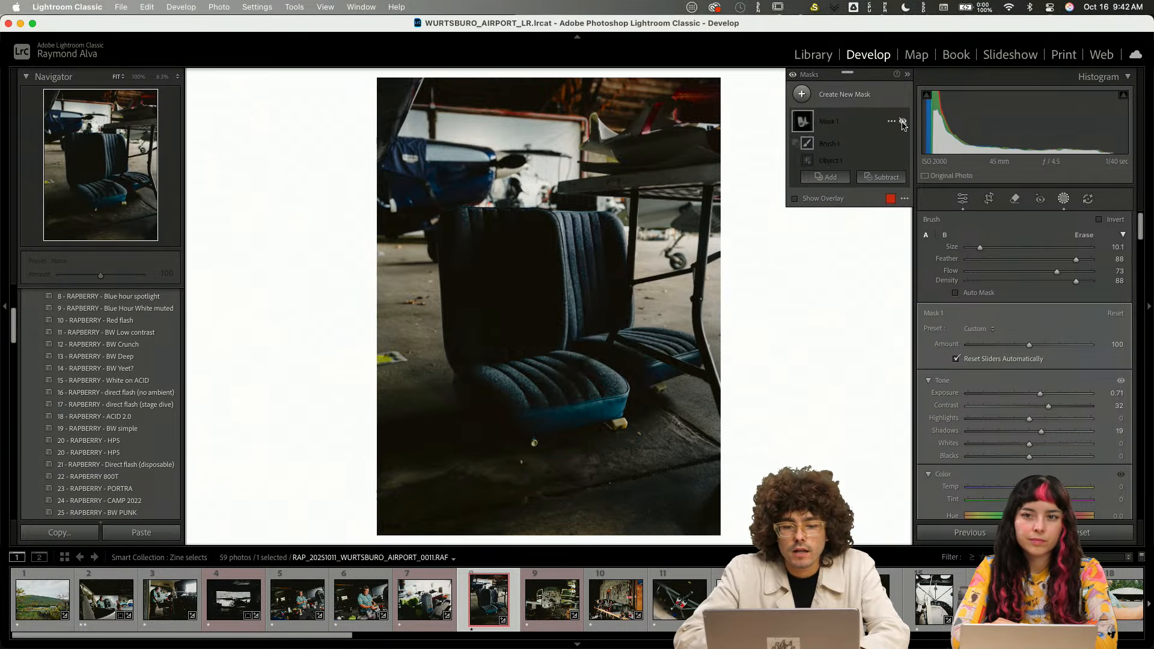
pyautogui.click(903, 123)
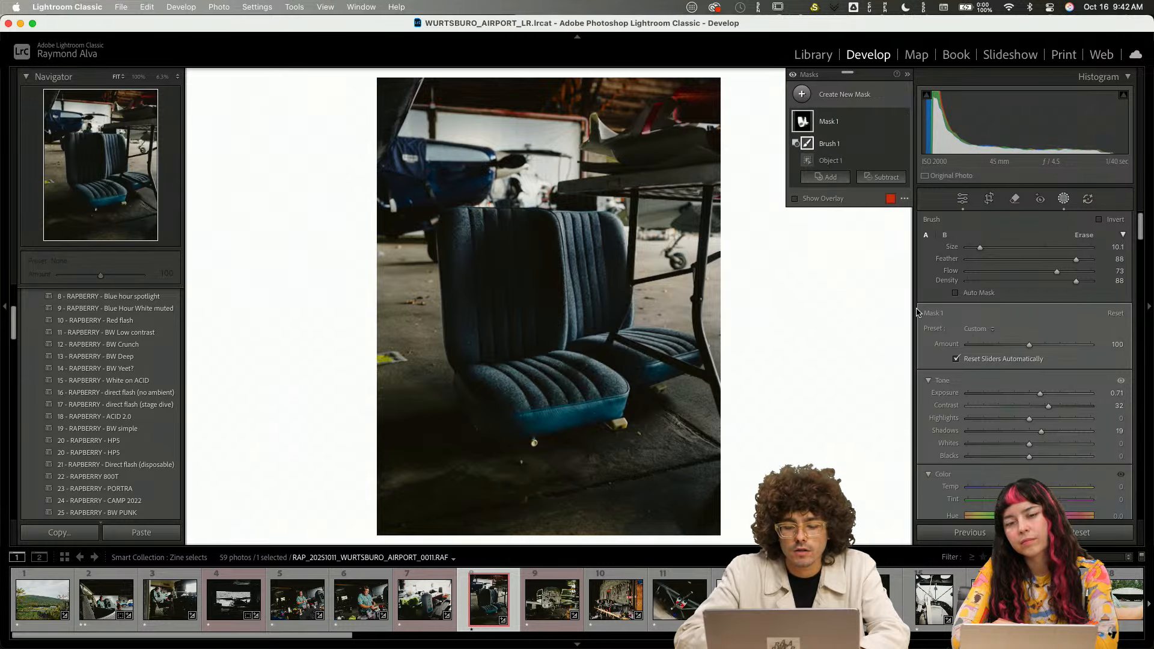
pyautogui.press('Escape')
pyautogui.press('Escape')
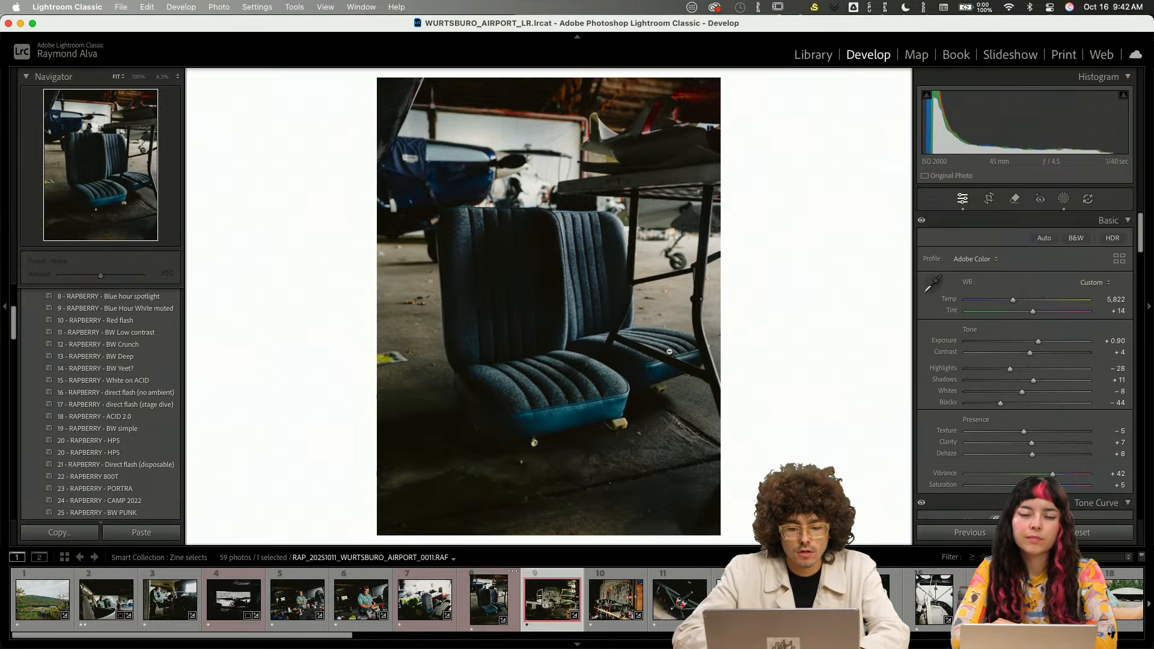
# - Set the exposure of the ninth photo, the dismantled airplane, to +1.05 and crop it slightly tighter
pyautogui.press('Right')
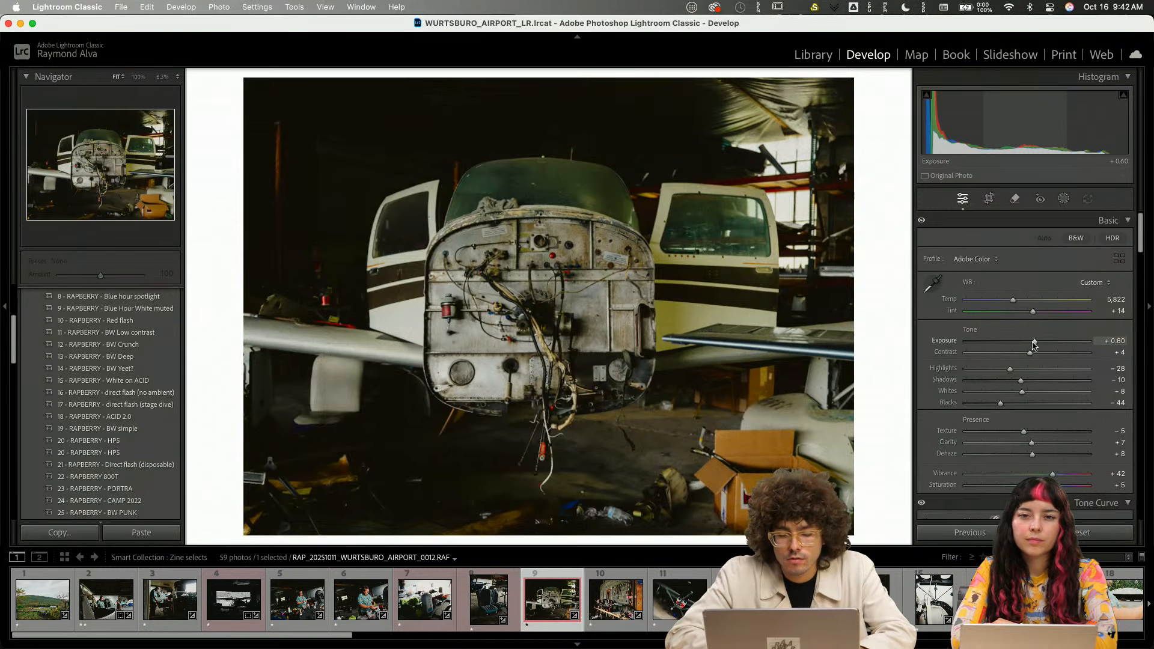
pyautogui.moveTo(1039, 342); pyautogui.dragTo(1038, 343)
pyautogui.press('r')
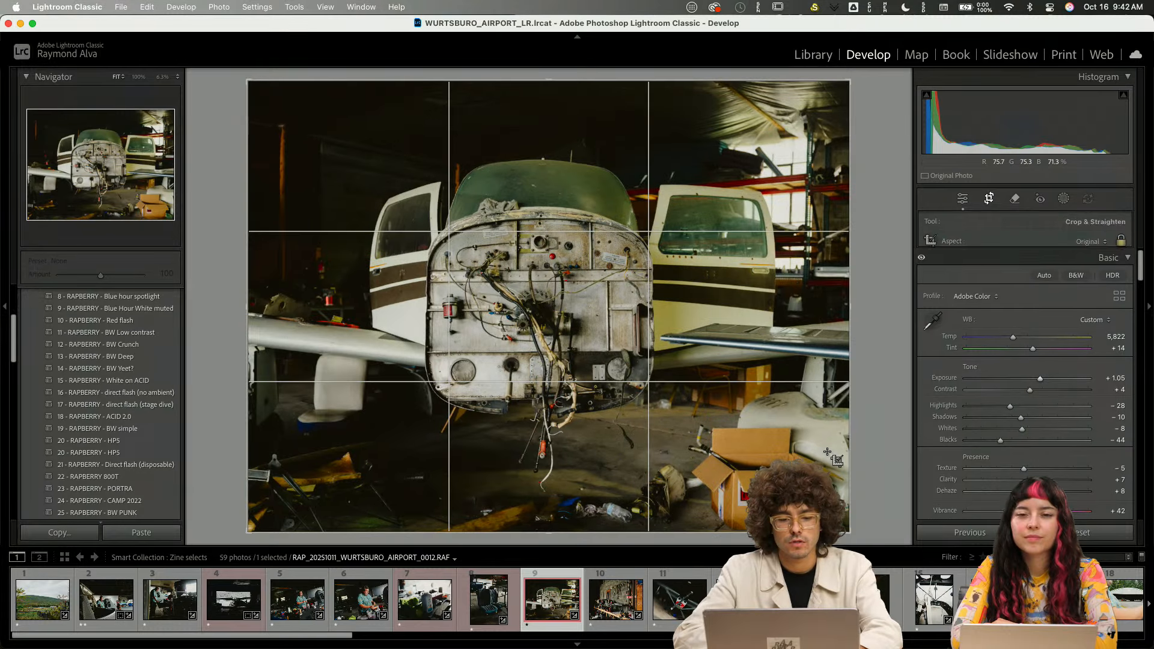
pyautogui.moveTo(846, 527); pyautogui.dragTo(837, 519)
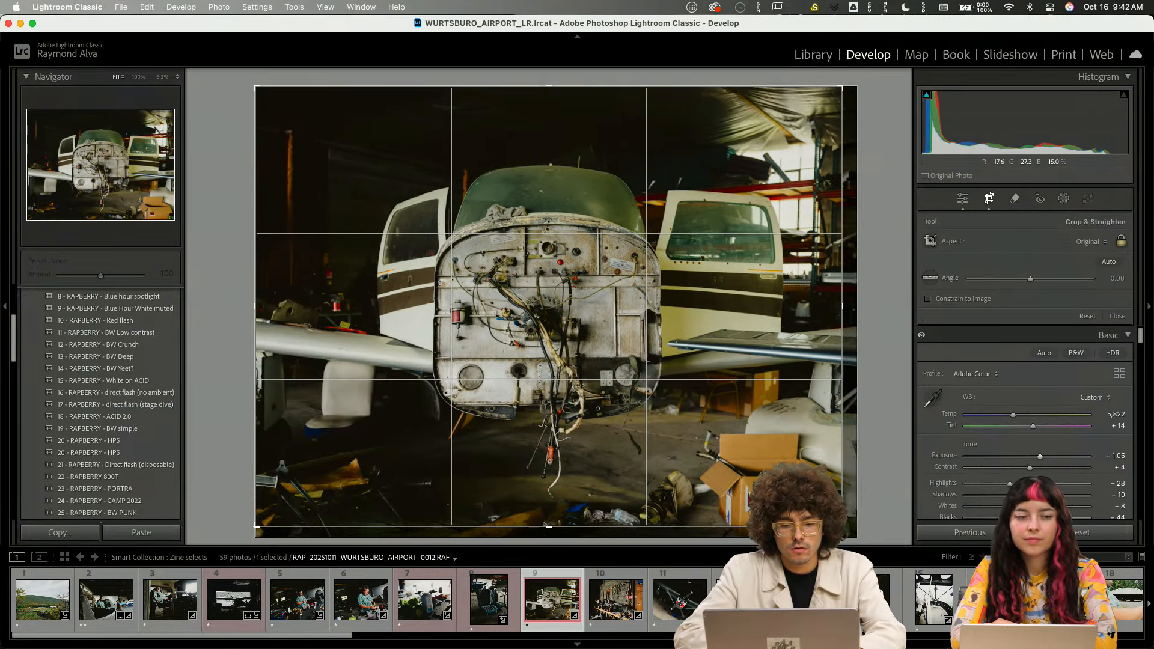
pyautogui.press('Return')
# - Set the exposure of the tenth photo, the tool workbench, to +0.50 and clear its star rating
pyautogui.press('Right')
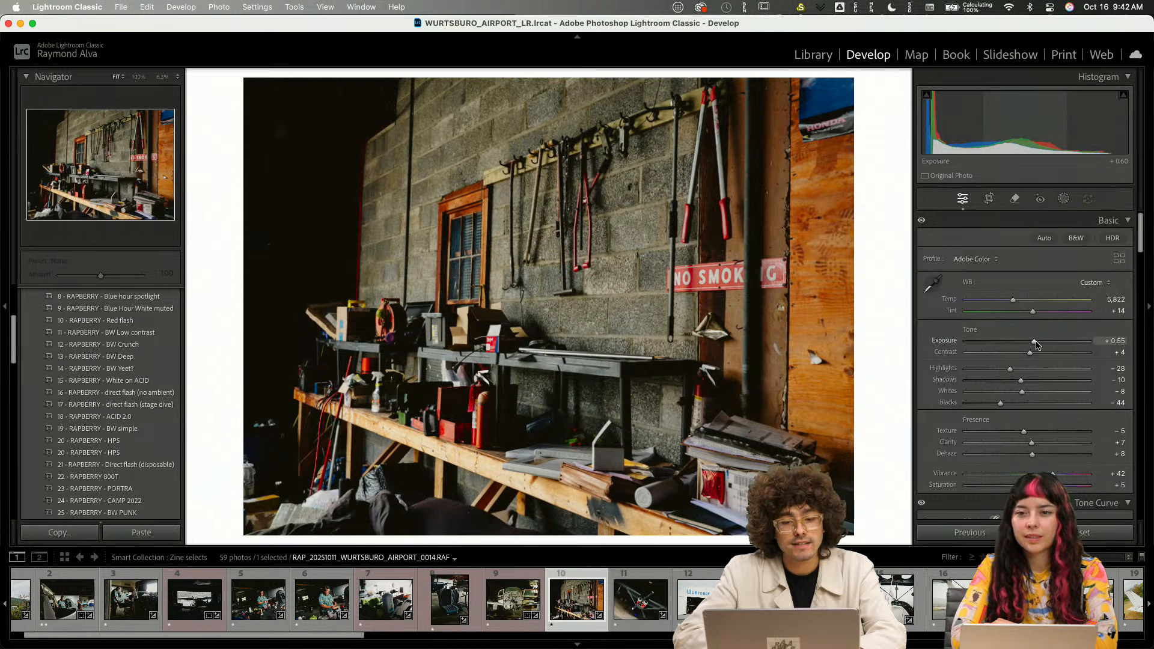
pyautogui.moveTo(1036, 343); pyautogui.dragTo(1037, 345)
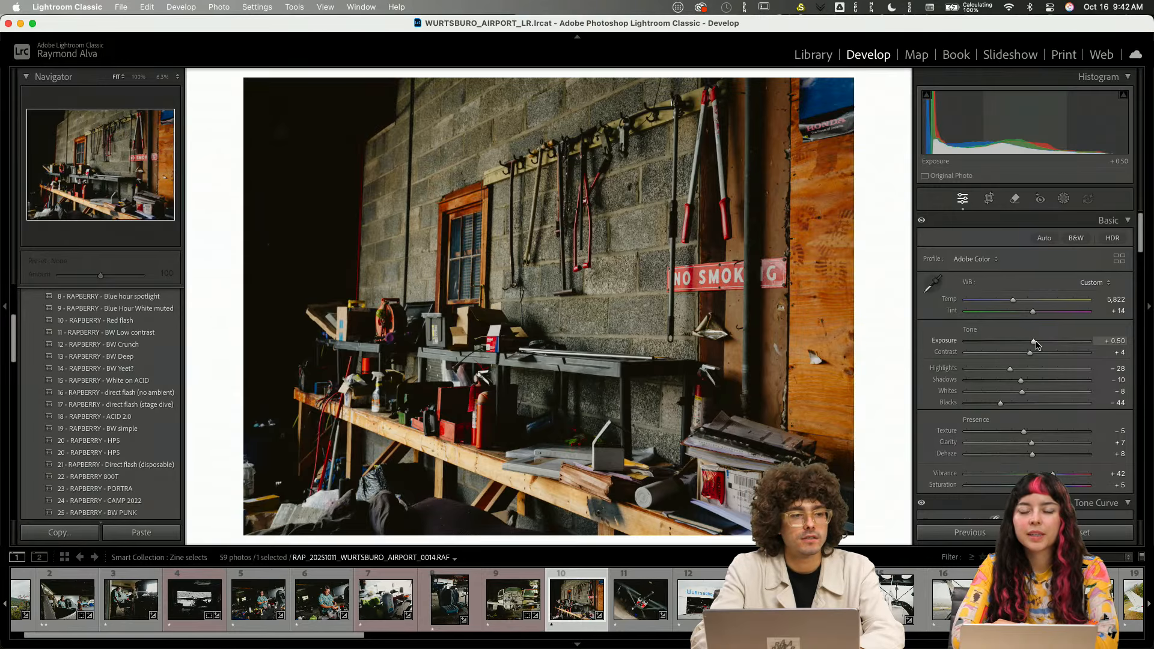
pyautogui.press('0')
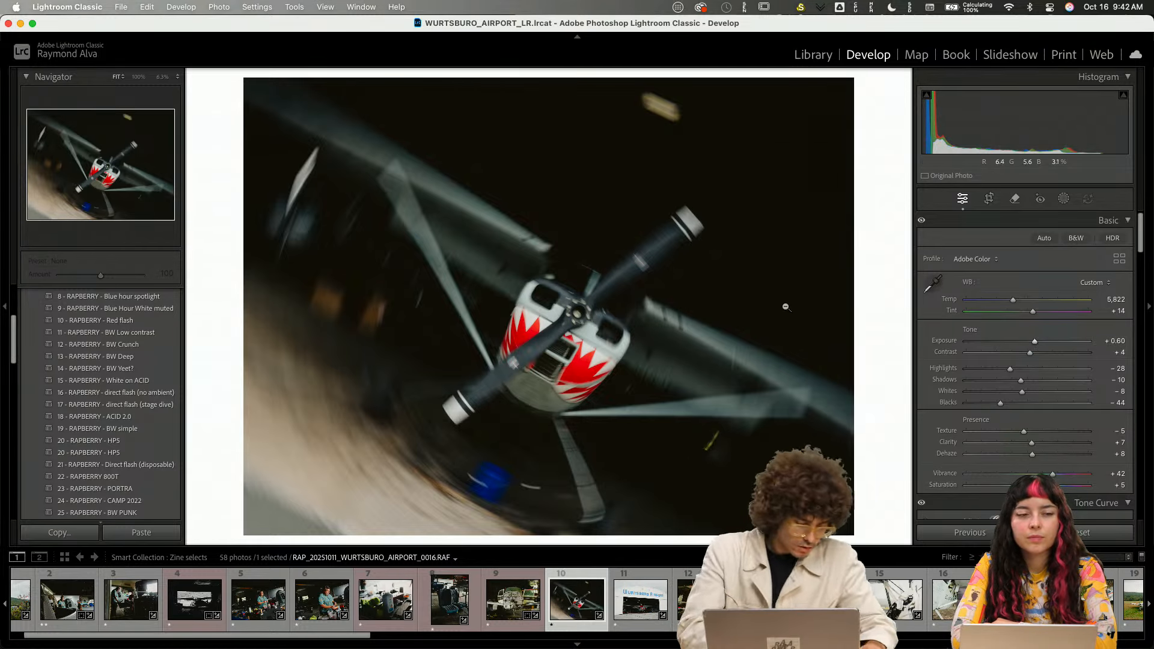
# - Crop the blurred propeller plane photo tighter at the original aspect ratio, repositioning the plane in the frame
pyautogui.press('r')
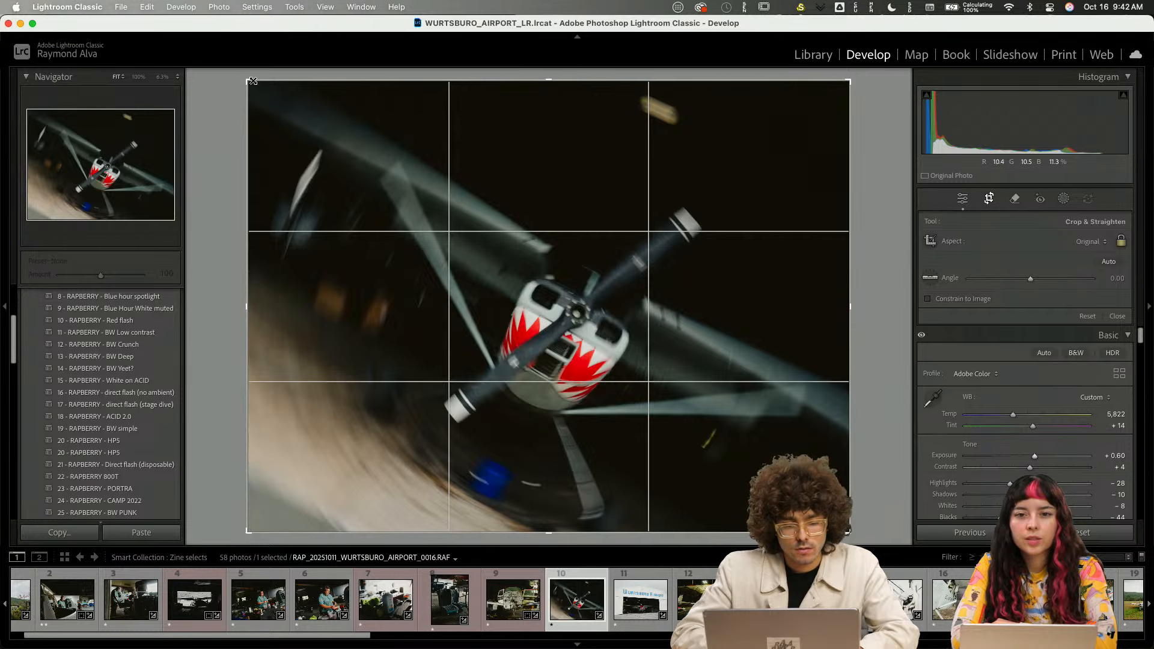
pyautogui.moveTo(252, 80); pyautogui.dragTo(294, 106)
pyautogui.moveTo(505, 241); pyautogui.dragTo(534, 235)
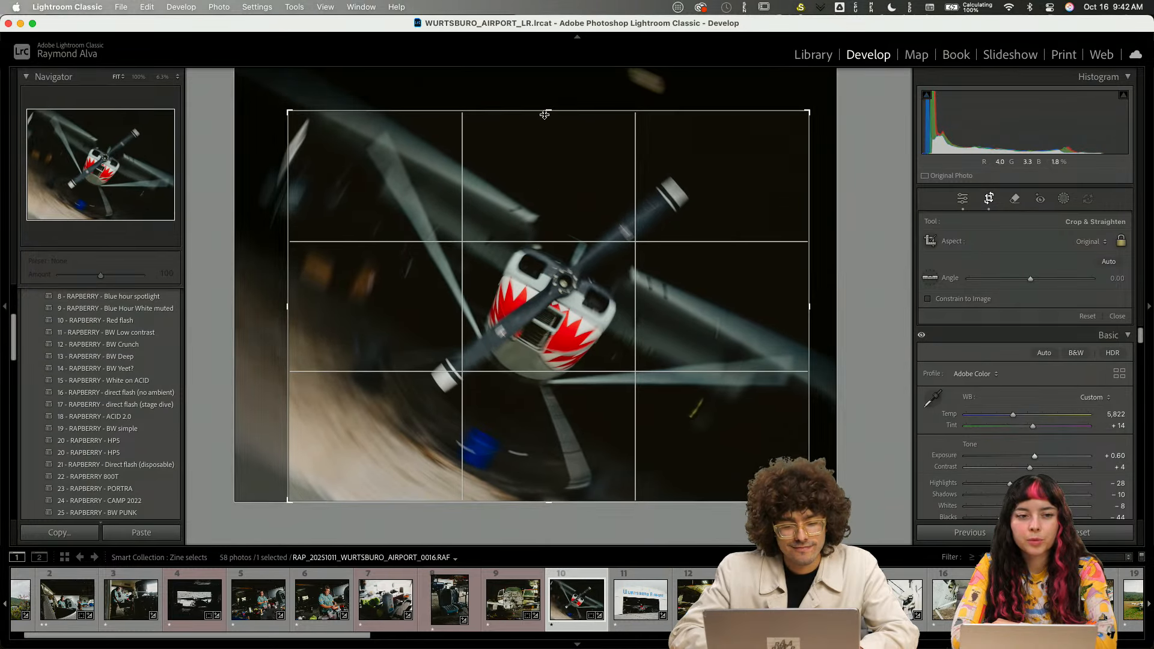
pyautogui.moveTo(545, 114); pyautogui.dragTo(546, 117)
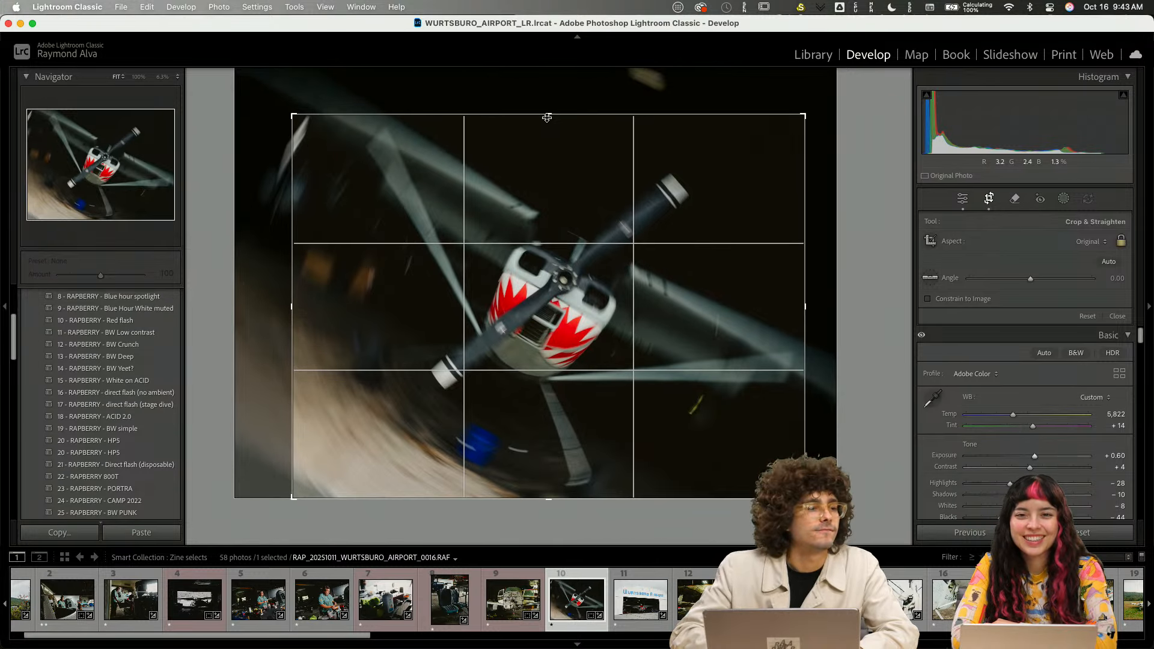
pyautogui.press('Return')
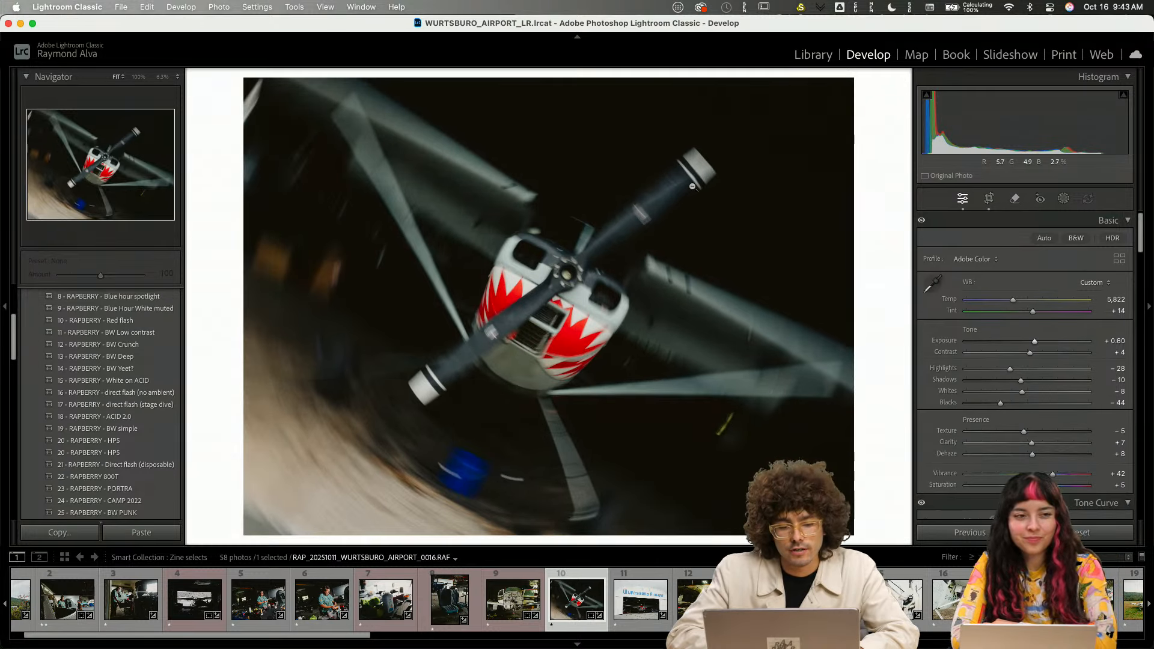
# - Tighten the blurred propeller plane photo's crop a little more and nudge the plane within the frame
pyautogui.press('r')
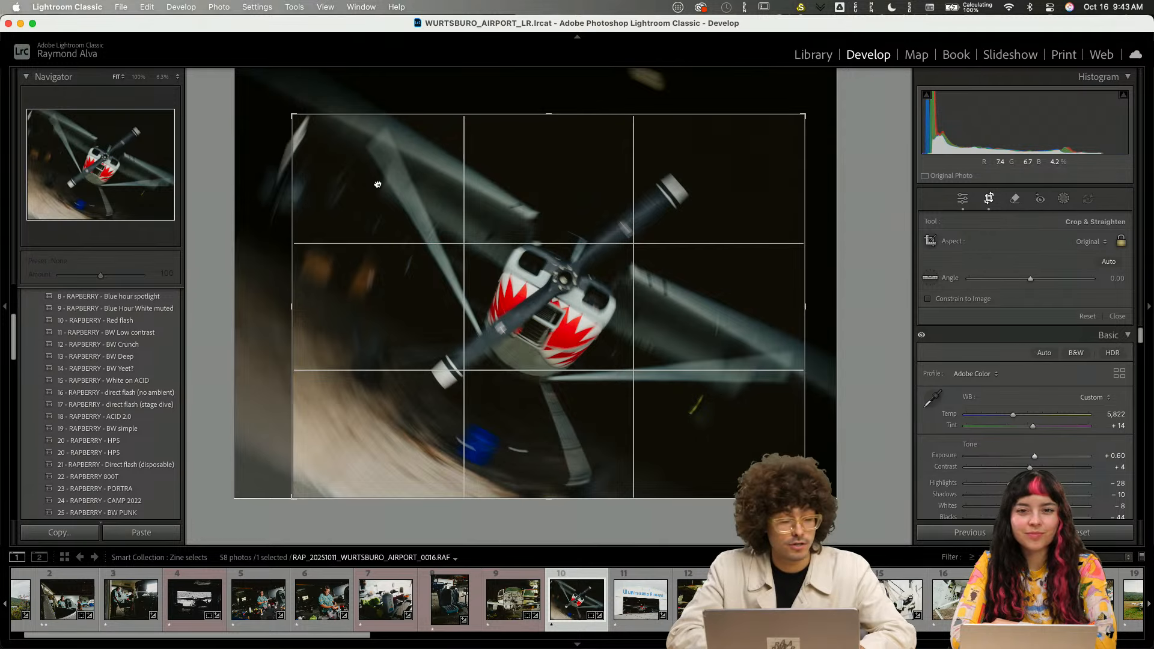
pyautogui.moveTo(378, 184); pyautogui.dragTo(375, 182)
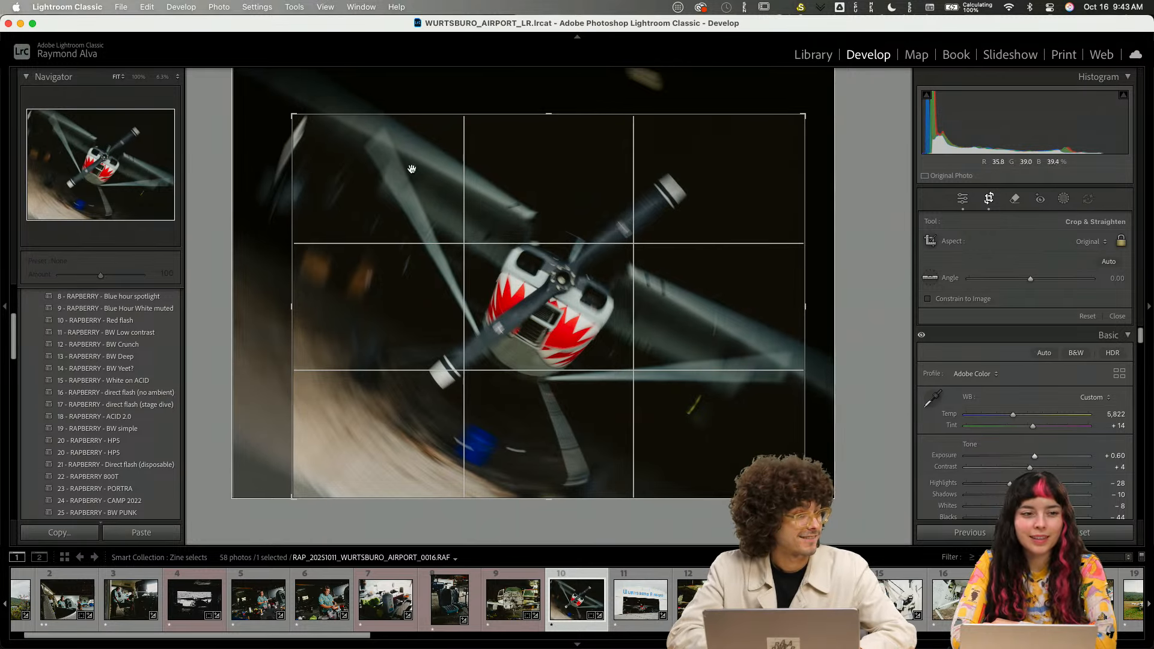
pyautogui.moveTo(607, 117); pyautogui.dragTo(609, 134)
pyautogui.press('r')
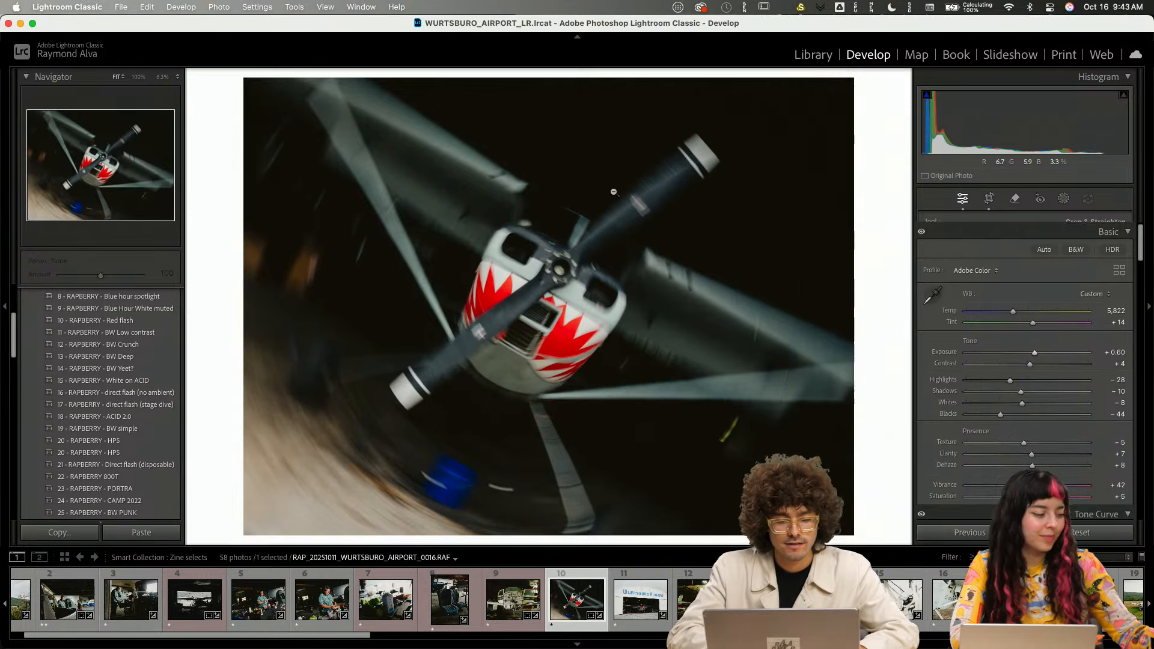
pyautogui.press('r')
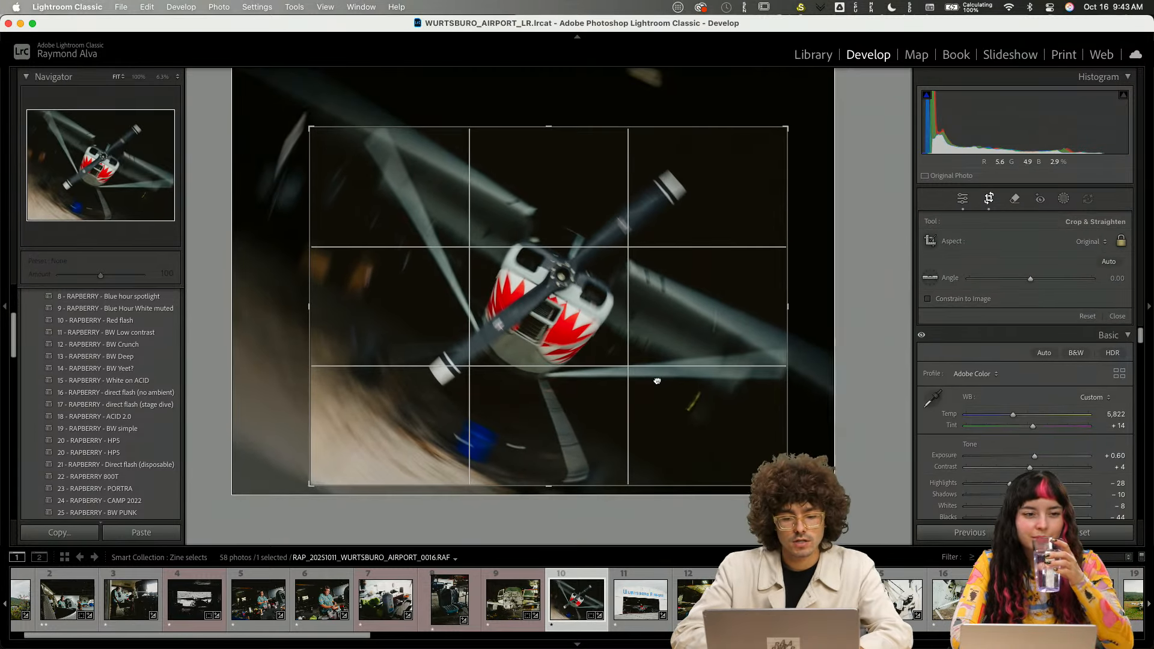
pyautogui.press('r')
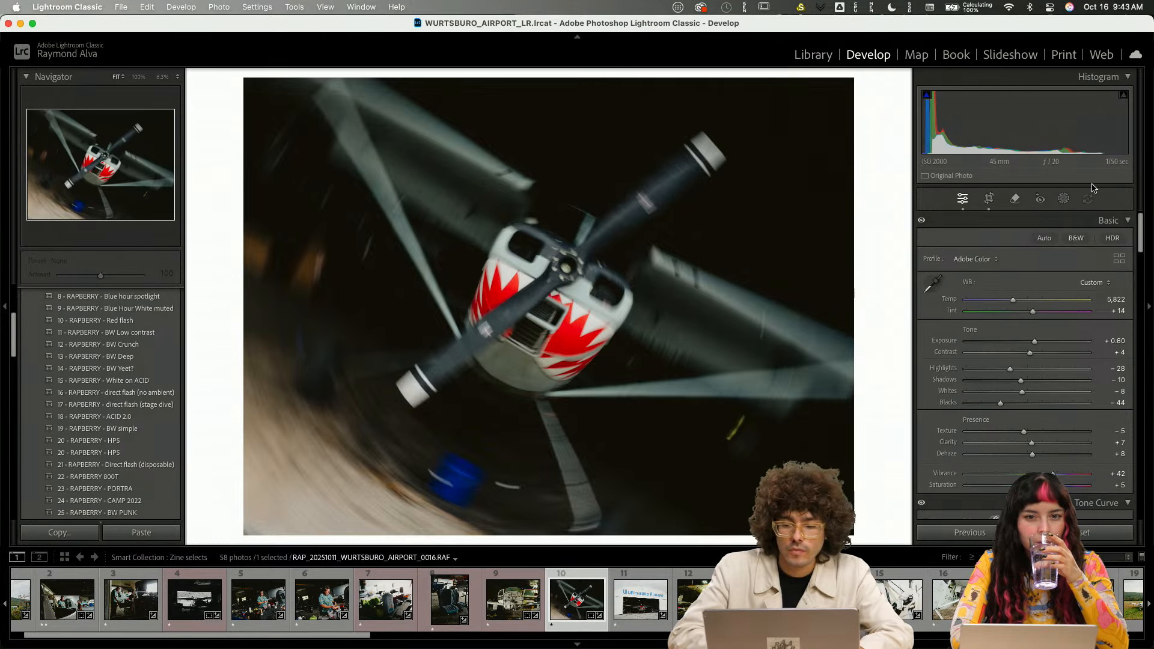
# - Remove the blurred blue bucket below the propeller plane with the generative AI Remove tool and check the retouched area
pyautogui.click(1020, 202)
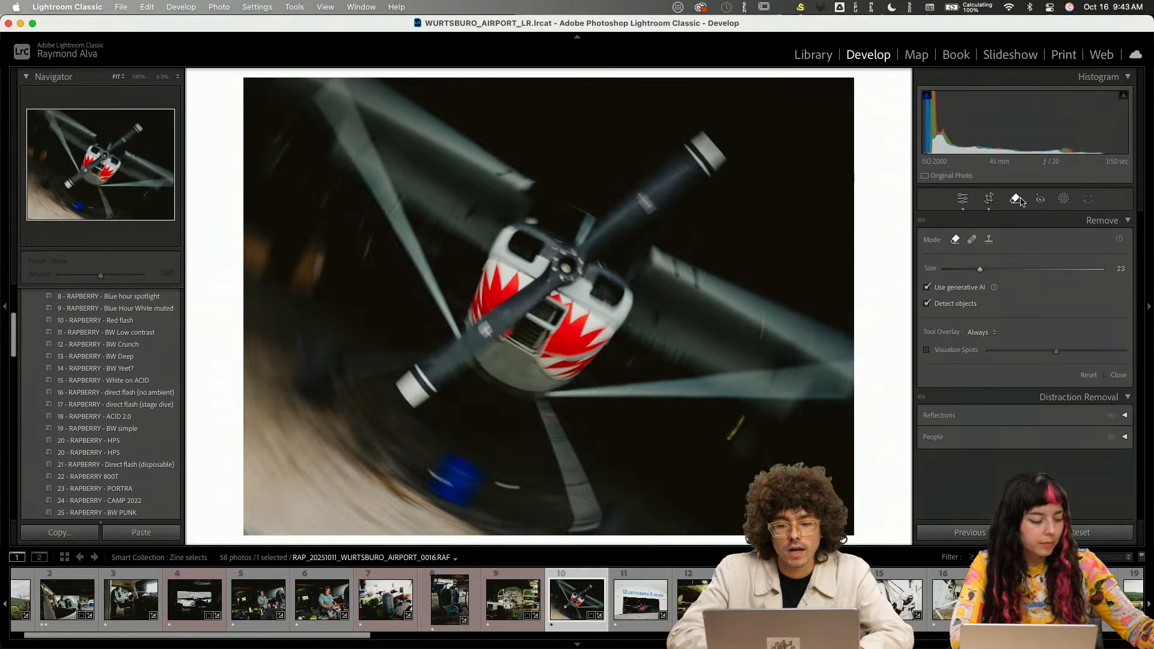
pyautogui.press('super+=')
pyautogui.press('super+=')
pyautogui.press('super+=')
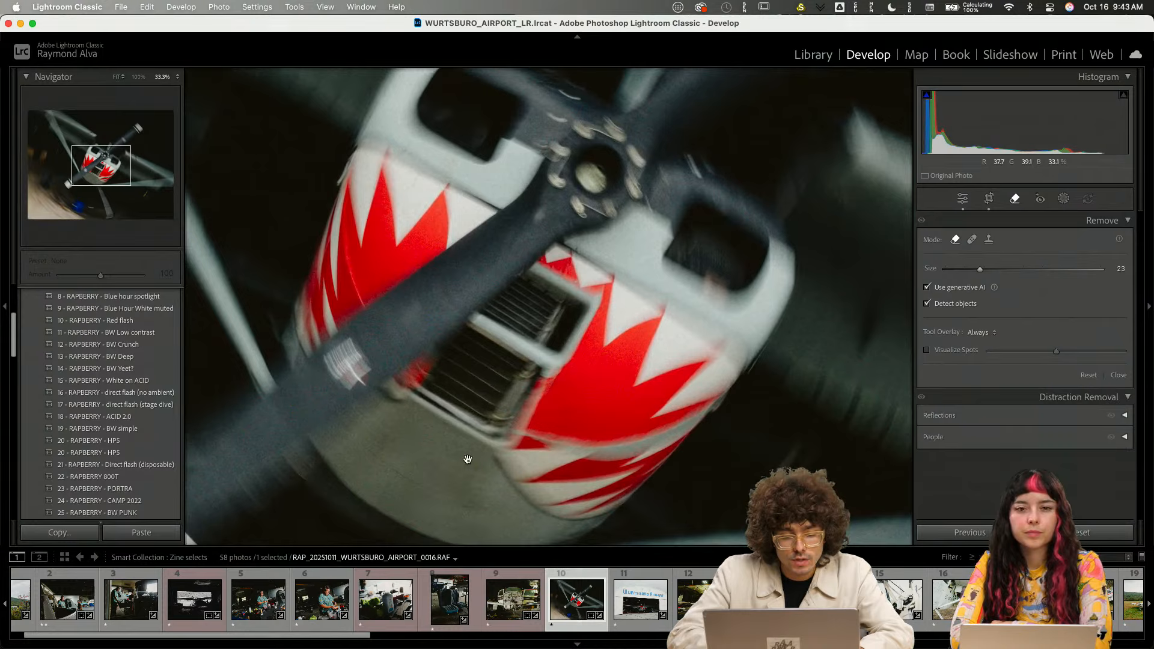
pyautogui.moveTo(468, 459); pyautogui.dragTo(682, 111)
pyautogui.moveTo(540, 415); pyautogui.dragTo(534, 291)
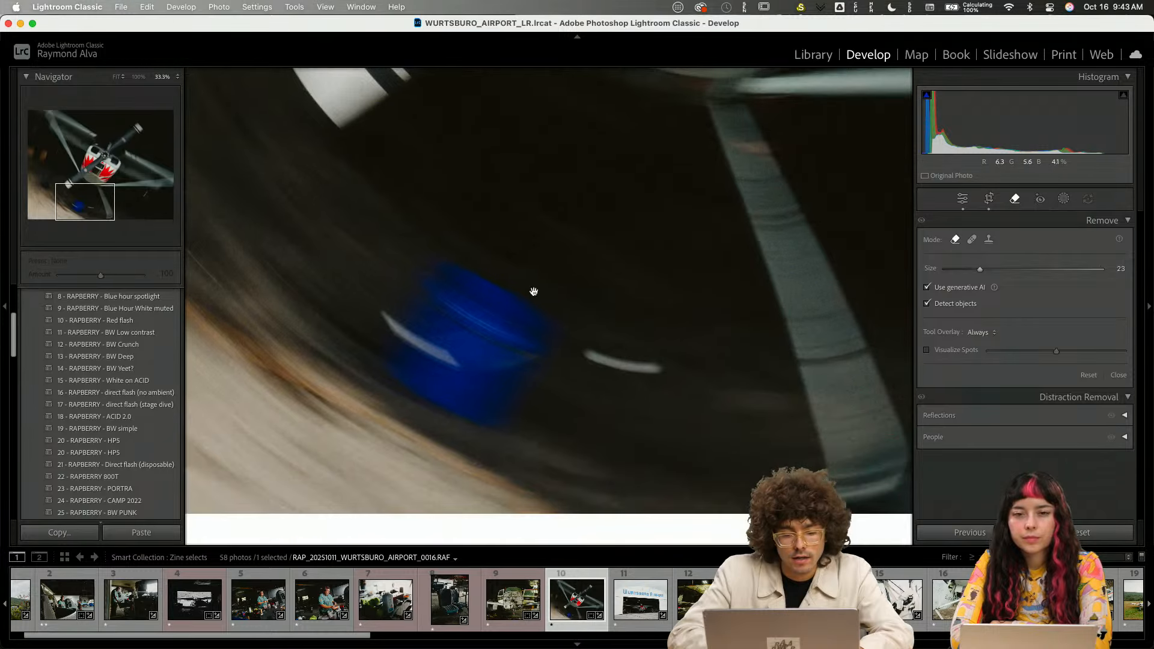
pyautogui.moveTo(499, 413)
pyautogui.mouseDown()
pyautogui.moveTo(392, 363)
pyautogui.moveTo(391, 315)
pyautogui.moveTo(439, 269)
pyautogui.moveTo(539, 307)
pyautogui.moveTo(548, 332)
pyautogui.moveTo(492, 398)
pyautogui.moveTo(419, 371)
pyautogui.moveTo(438, 314)
pyautogui.moveTo(473, 348)
pyautogui.mouseUp()
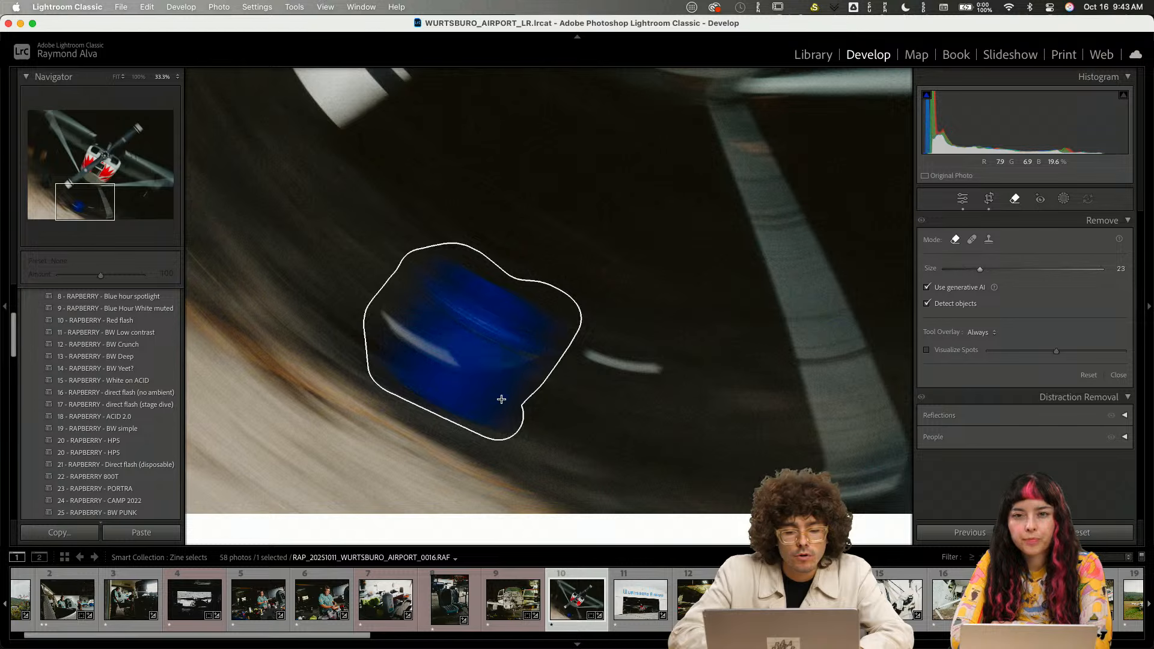
pyautogui.moveTo(501, 399)
pyautogui.mouseDown()
pyautogui.moveTo(544, 362)
pyautogui.moveTo(546, 329)
pyautogui.mouseUp()
pyautogui.moveTo(485, 411); pyautogui.dragTo(484, 408)
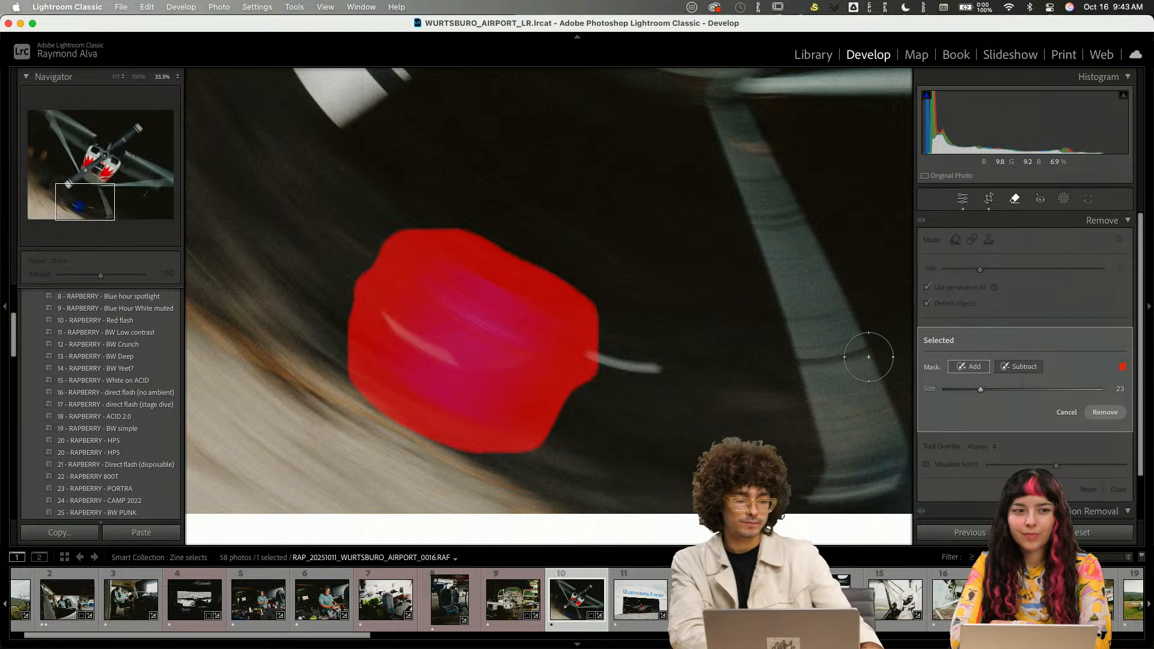
pyautogui.click(1094, 414)
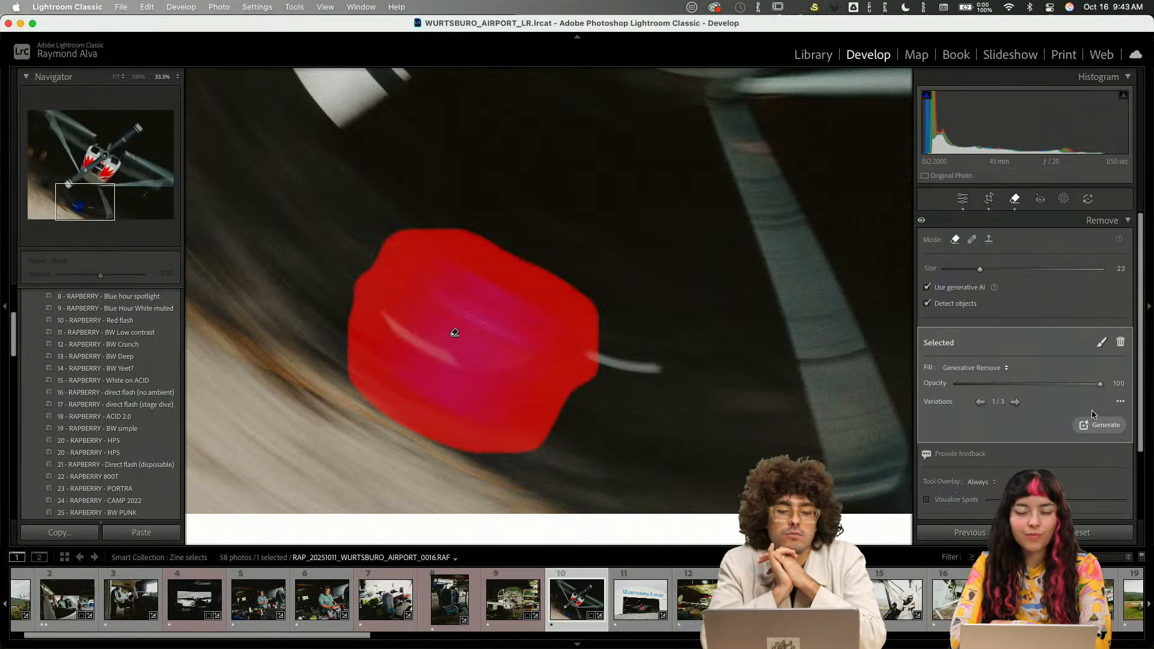
pyautogui.press('q')
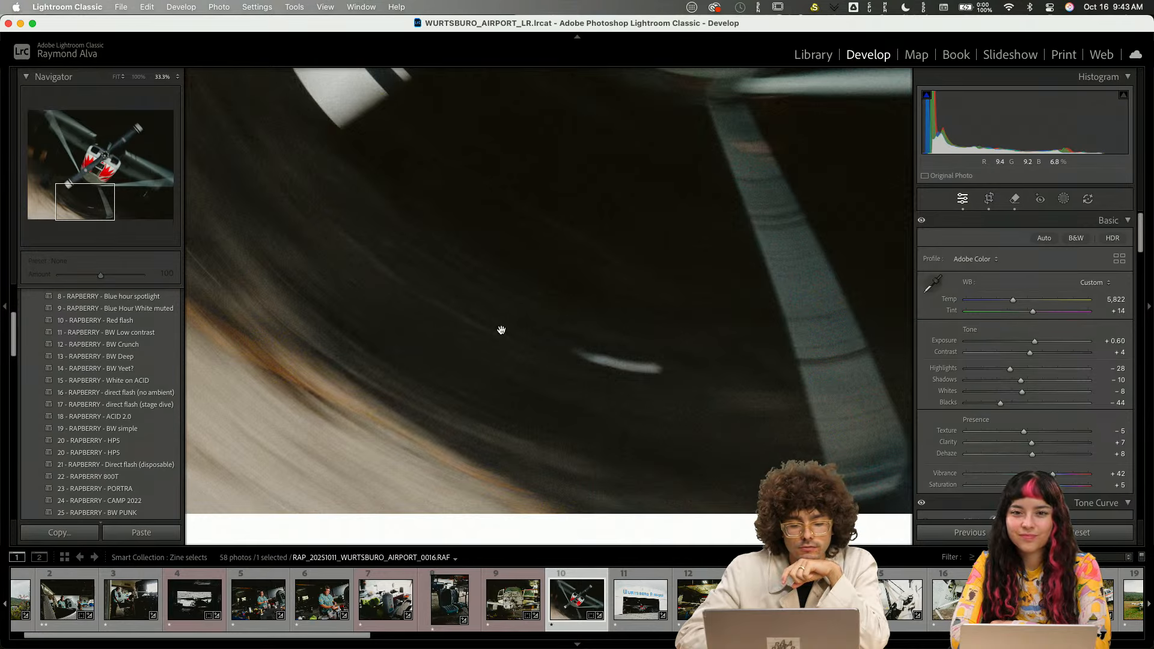
pyautogui.press('super+minus')
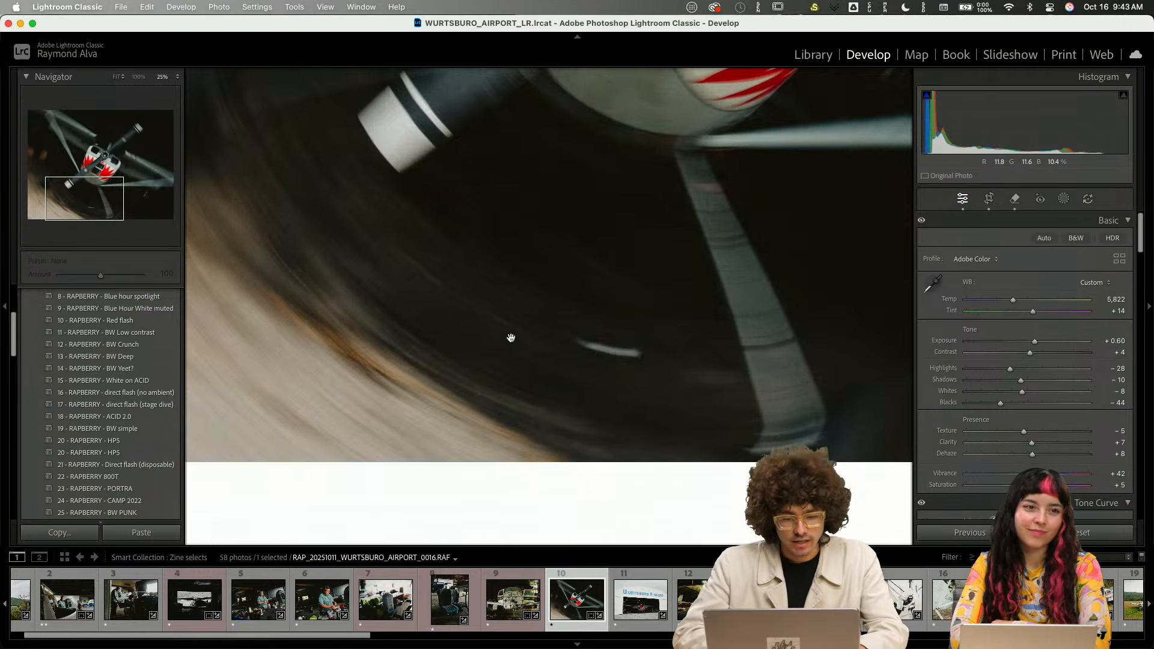
pyautogui.press('super+equal')
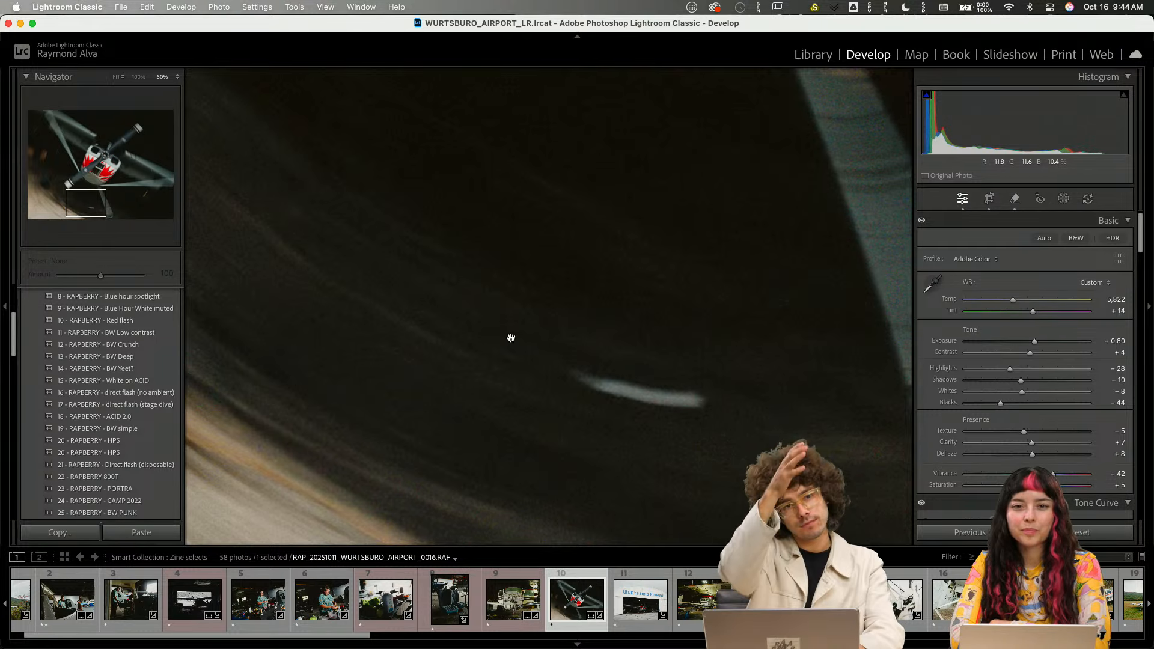
pyautogui.press('super+minus')
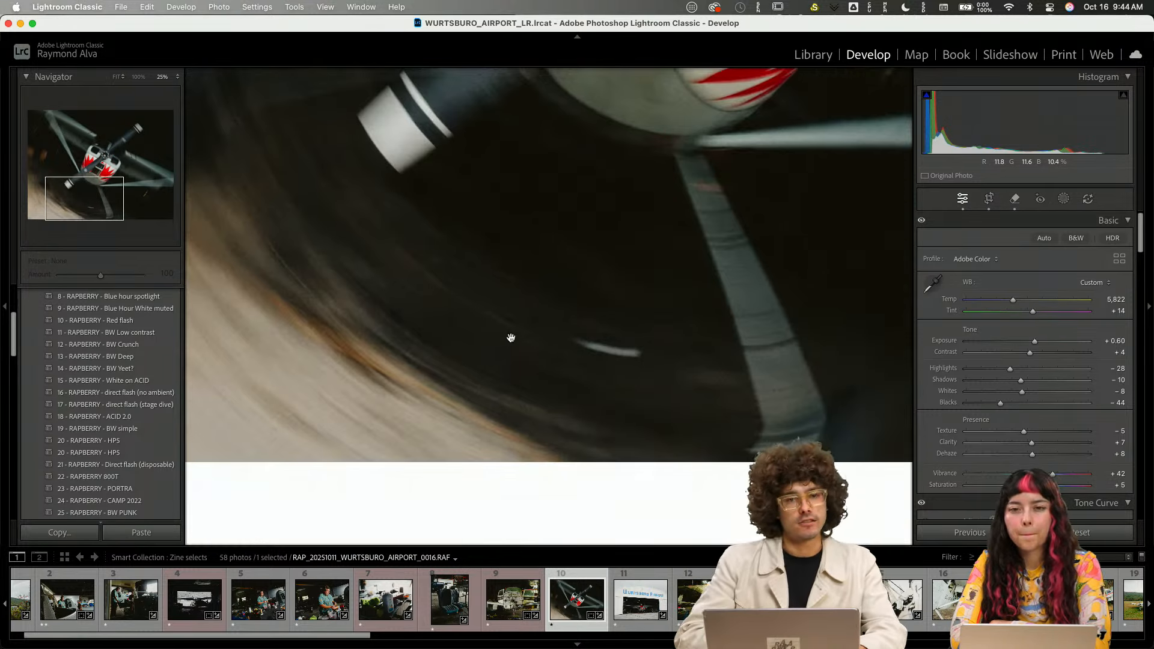
pyautogui.press('super+minus')
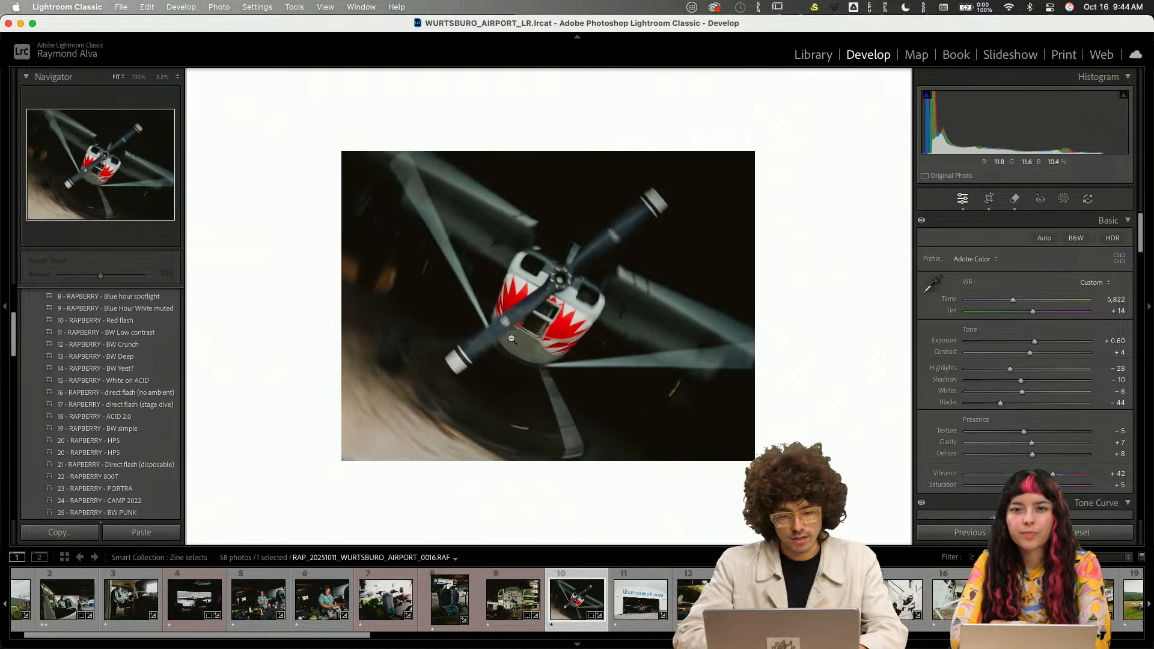
# - In the next photo, the Wurtsboro Airport hangar, remove the blue bucket beneath the plane with Generative Remove
pyautogui.press('Right')
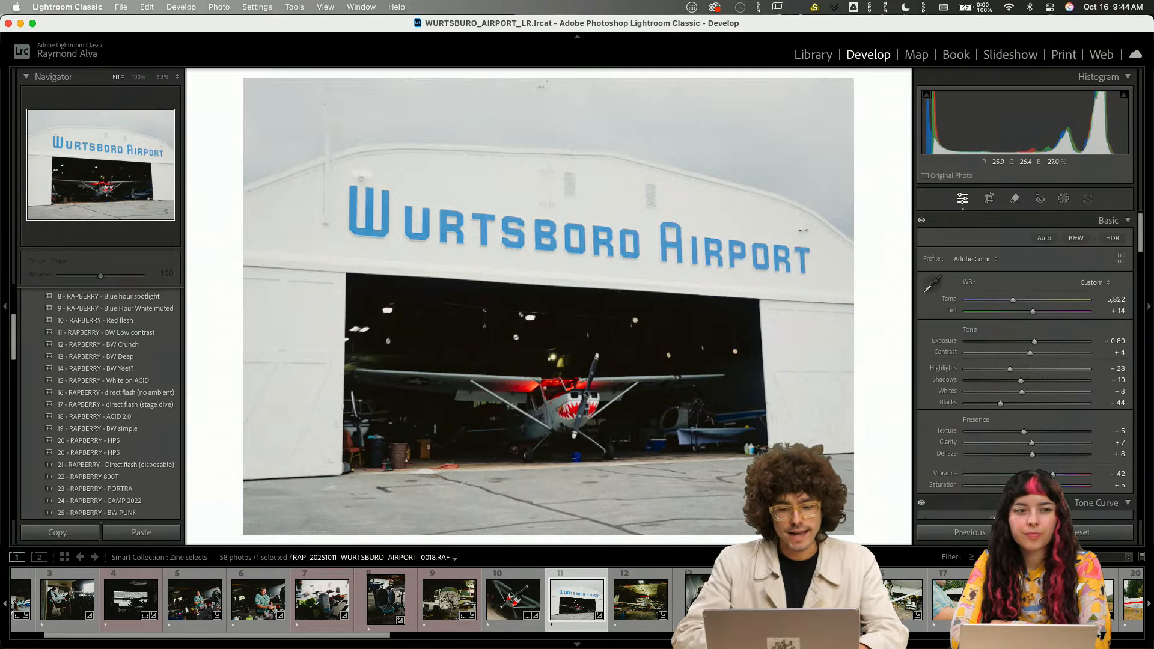
pyautogui.click(531, 467)
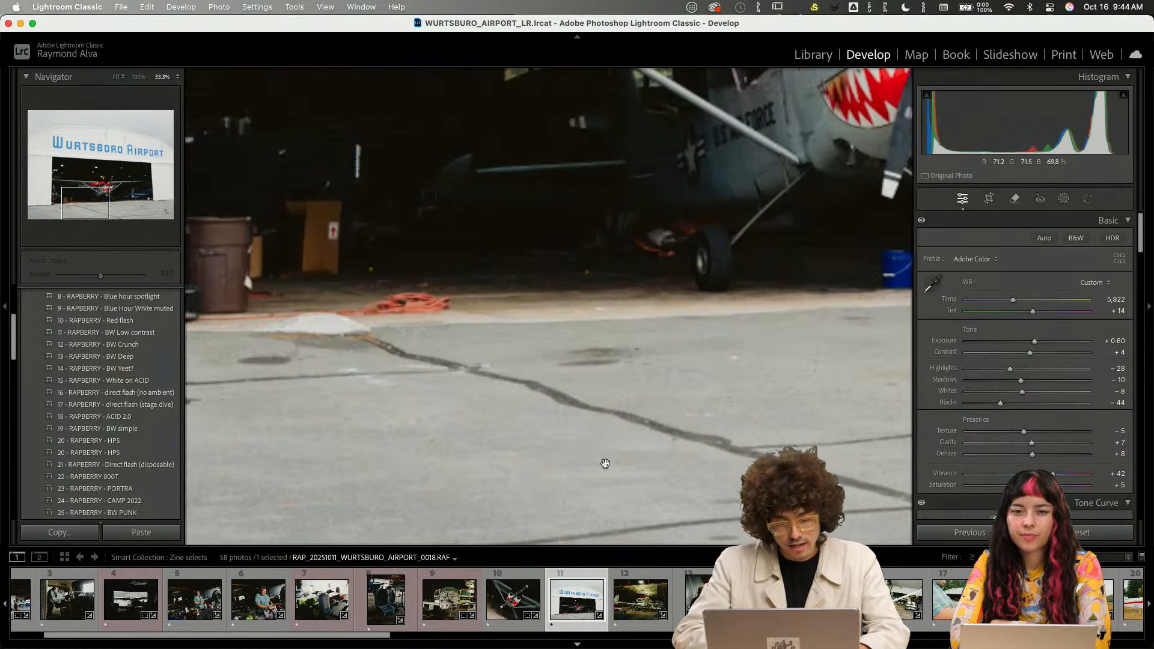
pyautogui.hscroll(8, 625, 385)
pyautogui.scroll(3, 625, 385)
pyautogui.press('super+equal')
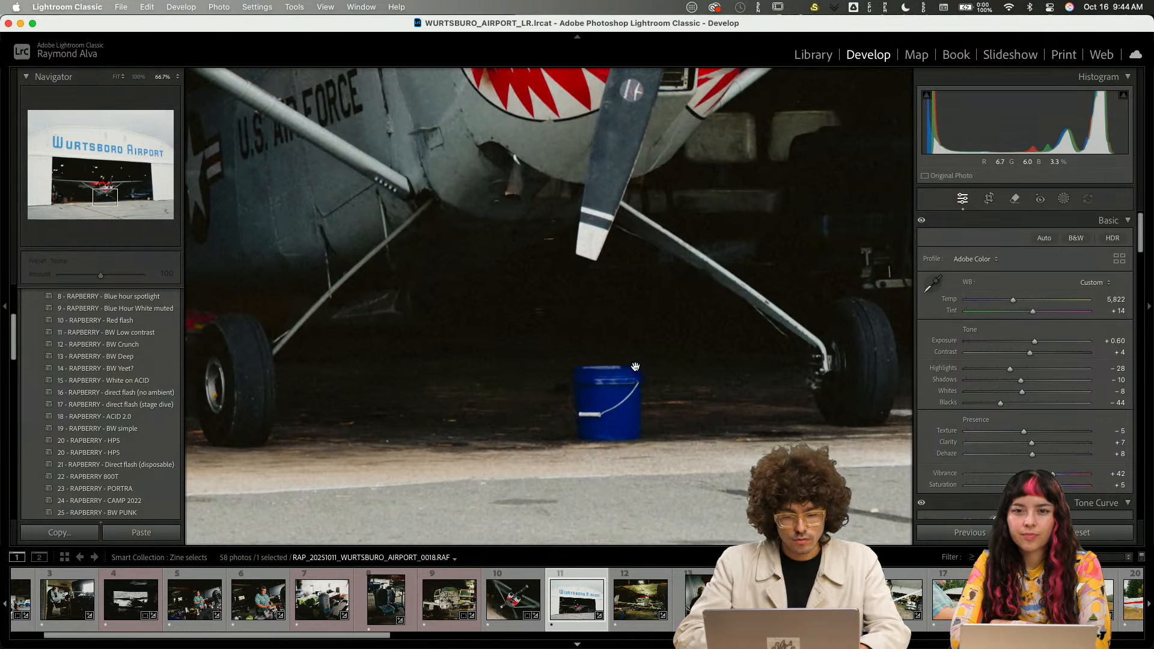
pyautogui.press('q')
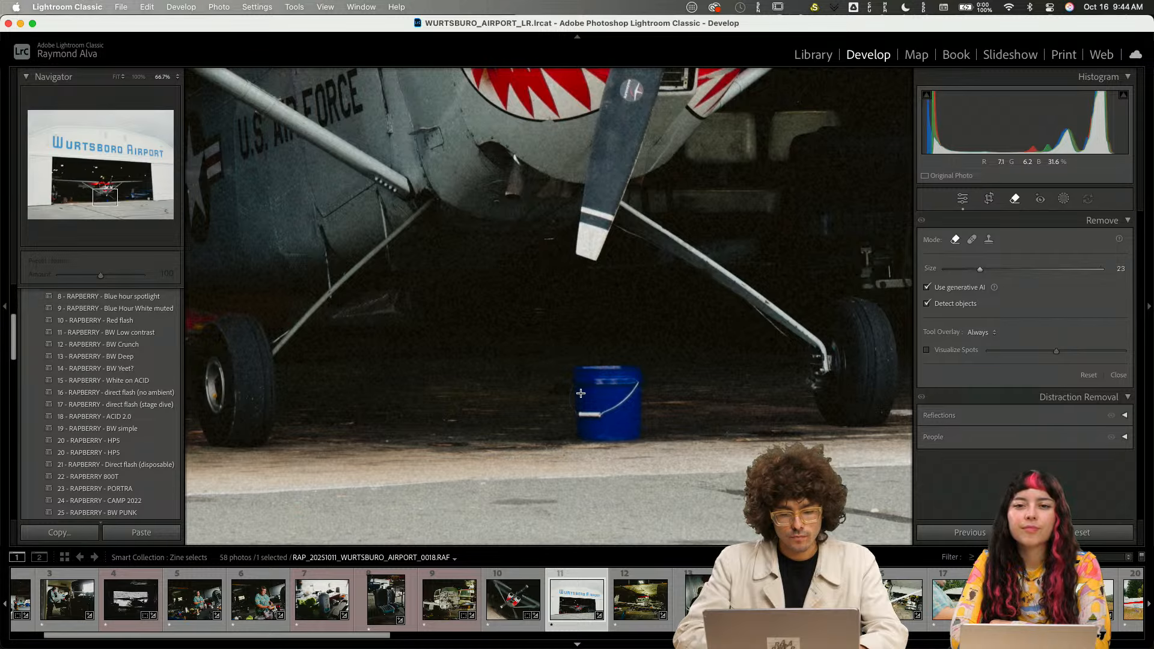
pyautogui.click(608, 366)
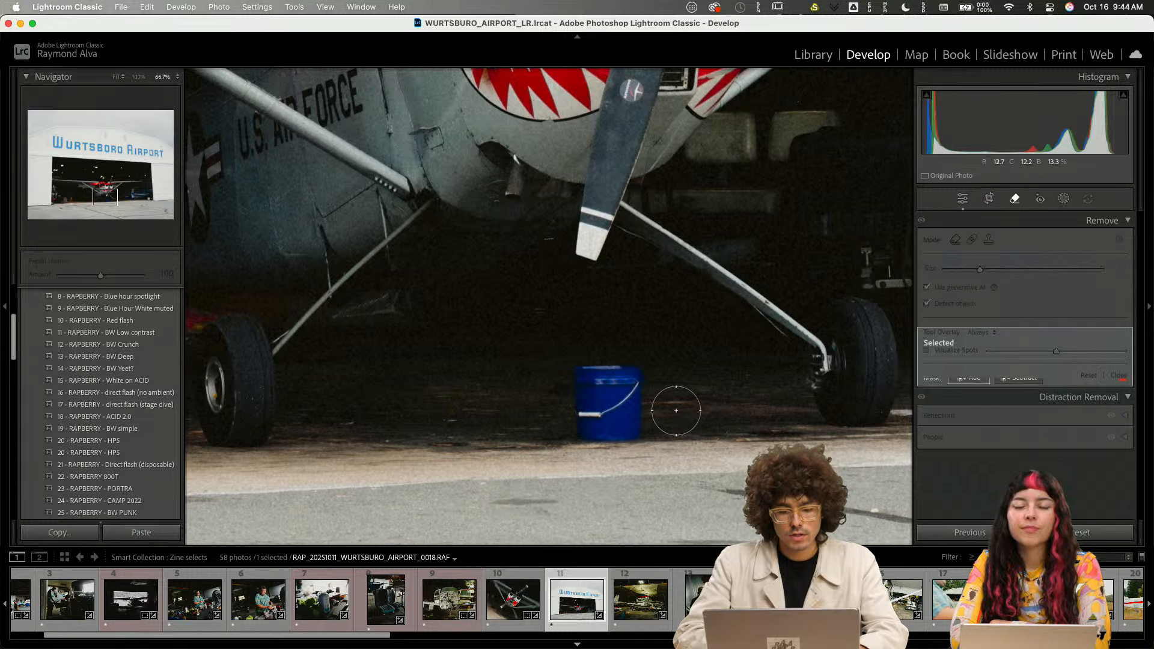
pyautogui.click(590, 429)
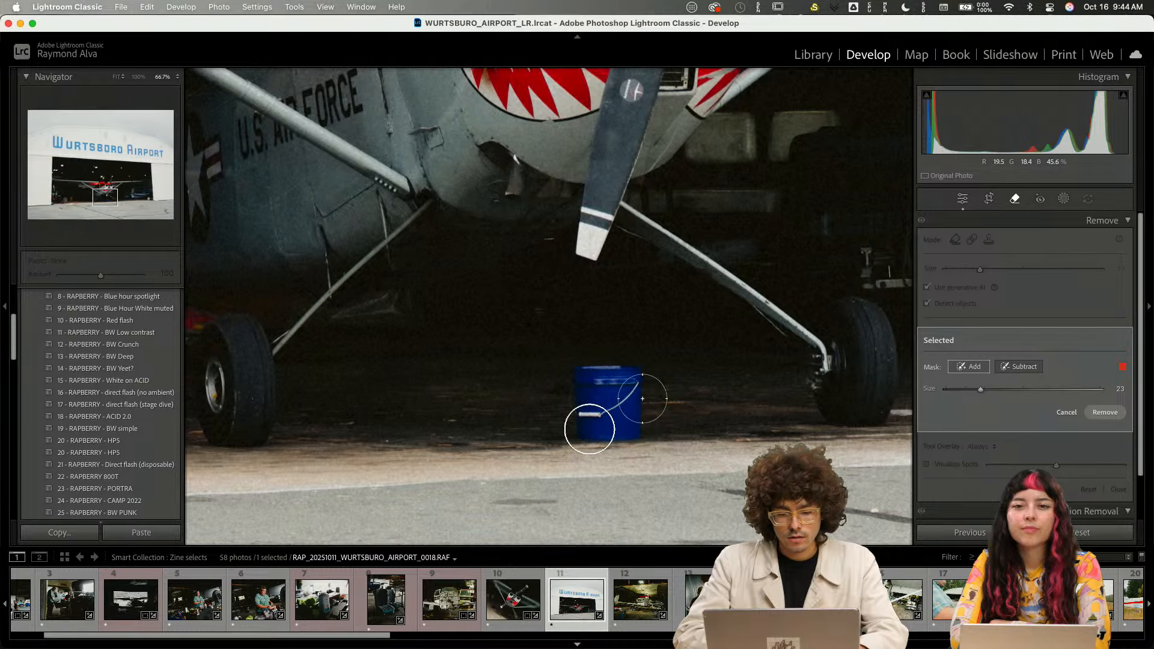
pyautogui.press('super+equal')
pyautogui.moveTo(693, 451); pyautogui.dragTo(512, 1)
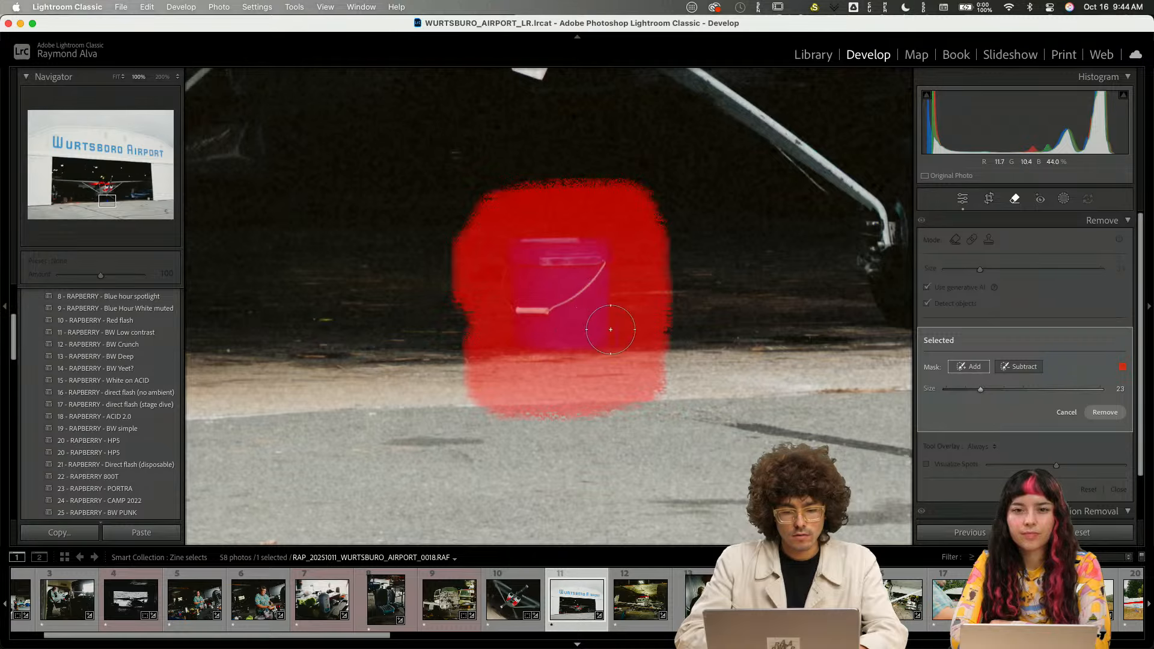
pyautogui.press('Return')
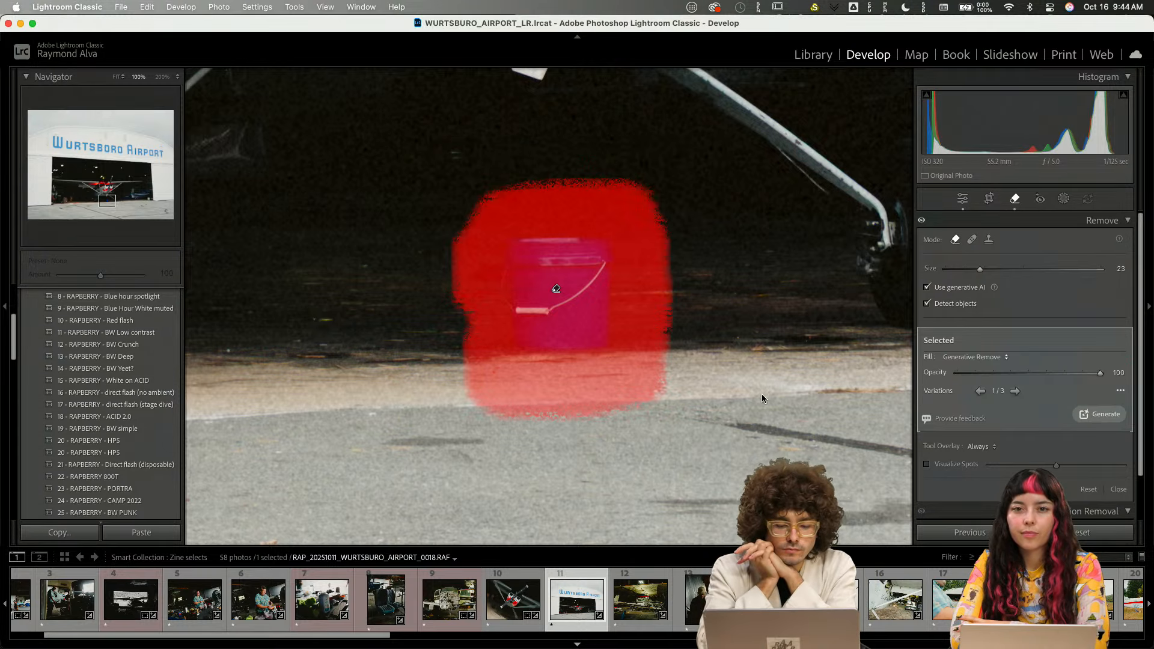
pyautogui.press('q')
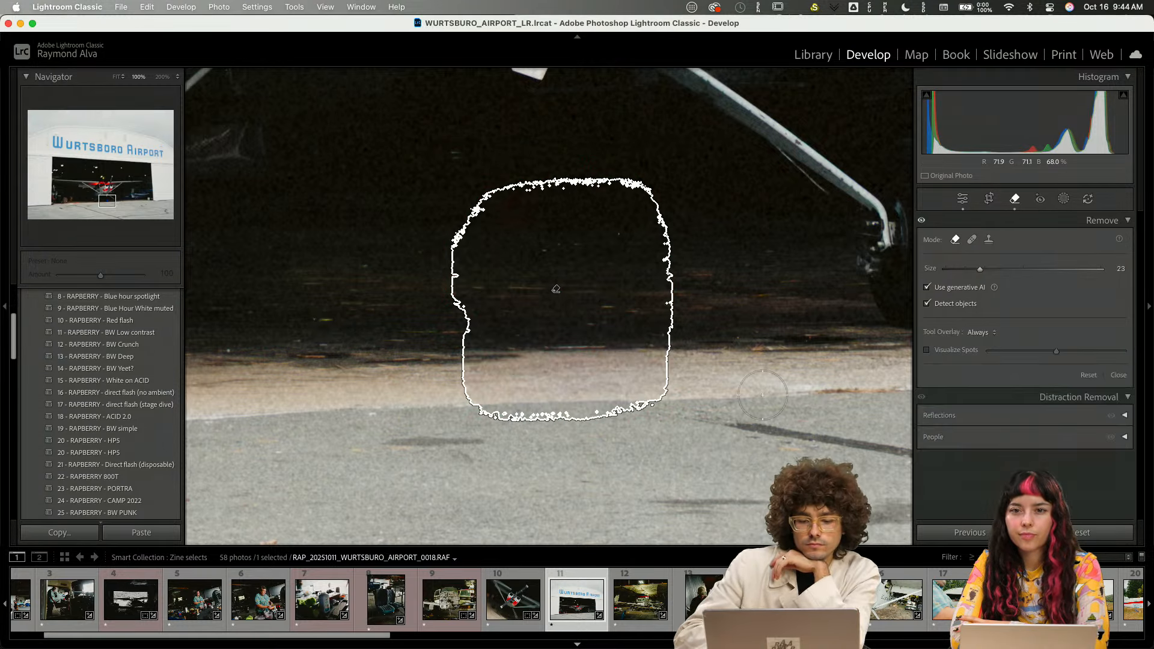
# - Set the hangar photo's overall exposure to +0.30
pyautogui.press('super+minus')
pyautogui.press('super+minus')
pyautogui.press('super+minus')
pyautogui.press('super+minus')
pyautogui.press('super+minus')
pyautogui.press('super+minus')
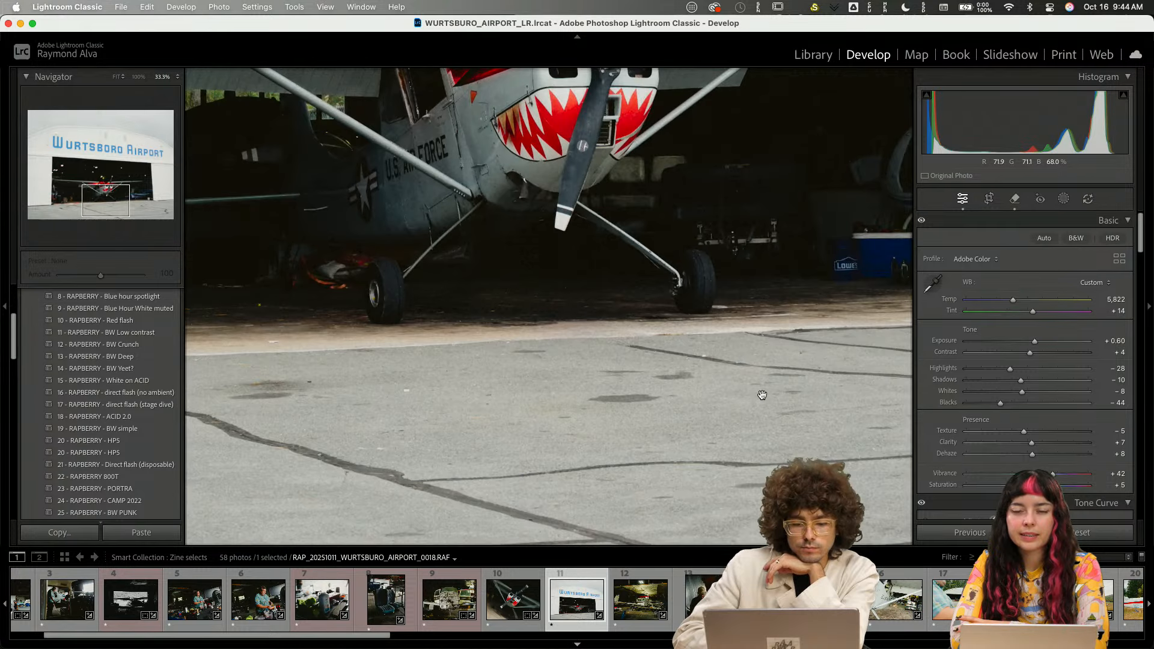
pyautogui.press('super+minus')
pyautogui.press('super+minus')
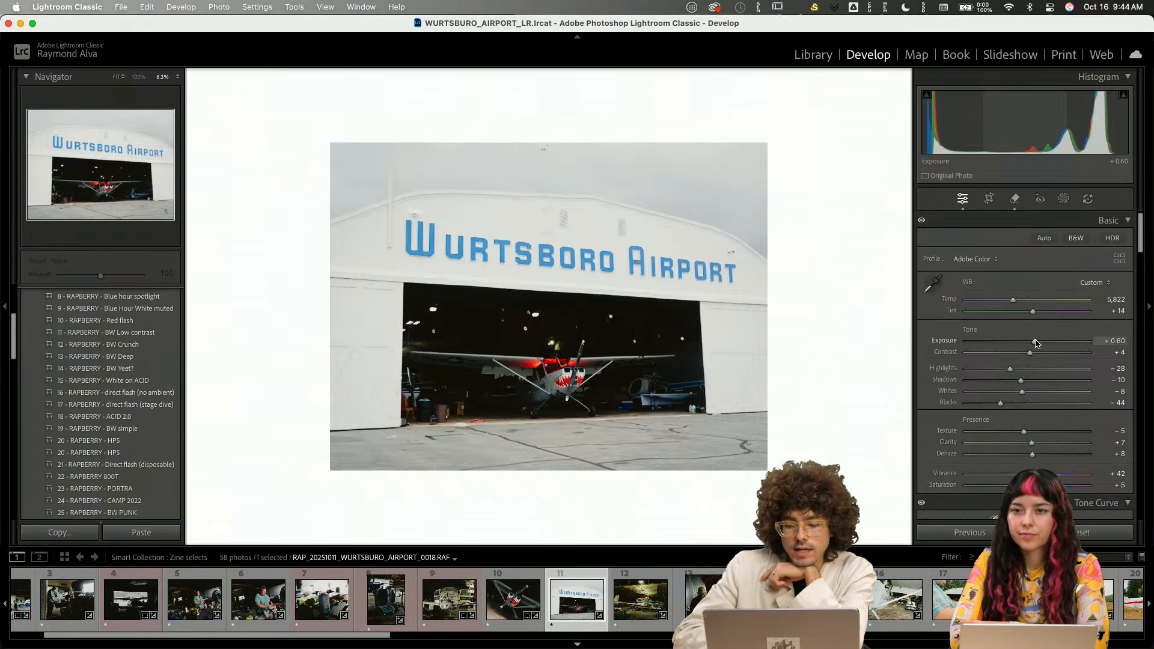
pyautogui.press('Down')
pyautogui.press('Down')
pyautogui.press('Down')
pyautogui.press('Up')
pyautogui.press('Down')
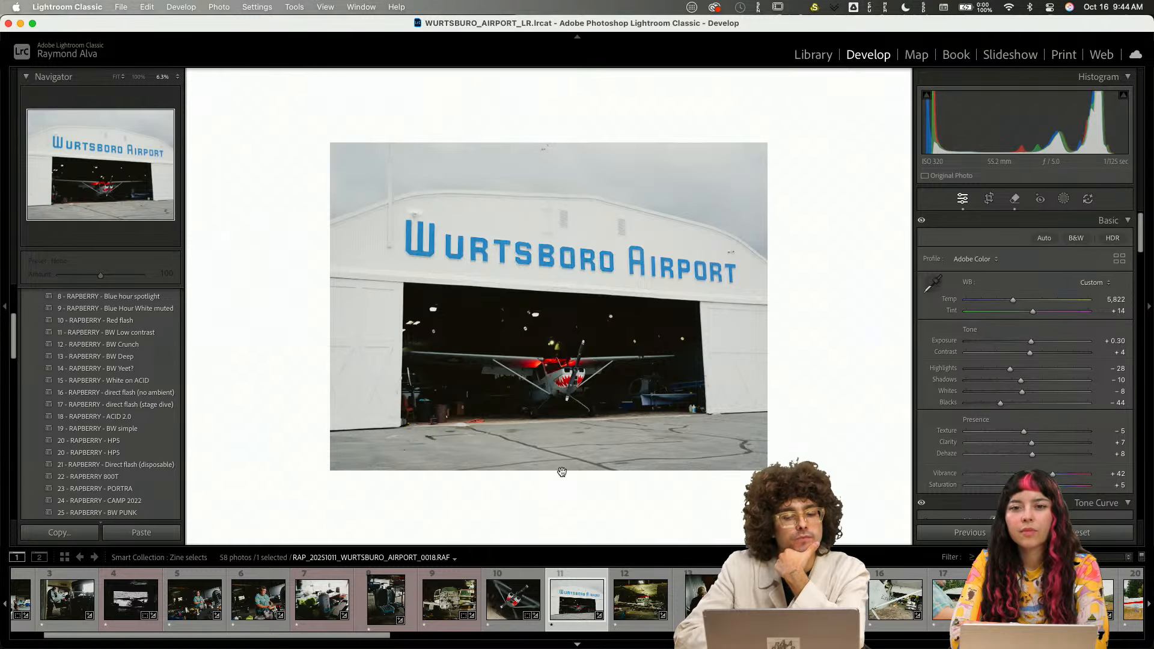
# - Create a Landscape mask of the Artificial Ground in the hangar photo and hide the mask overlay
pyautogui.click(1067, 199)
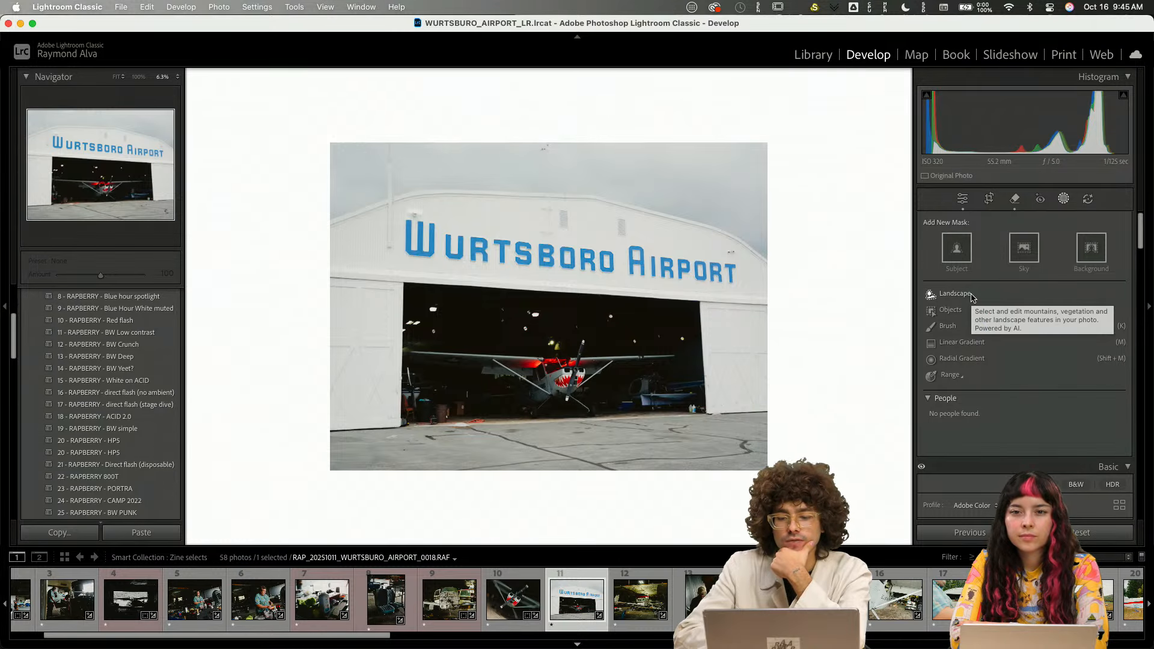
pyautogui.click(972, 296)
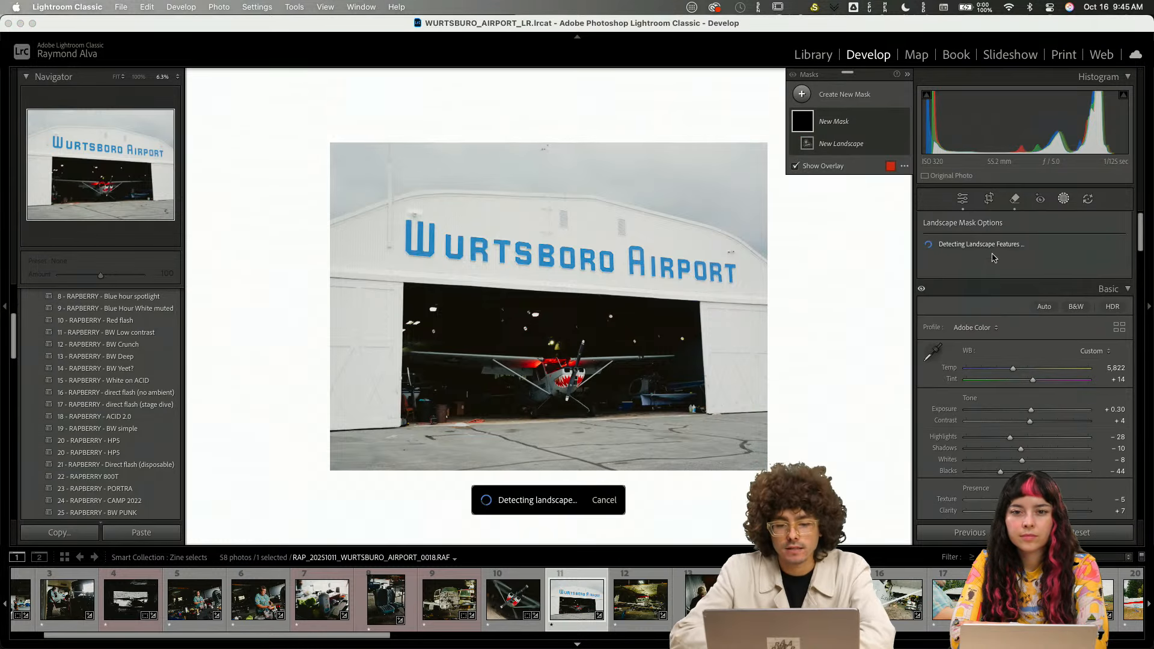
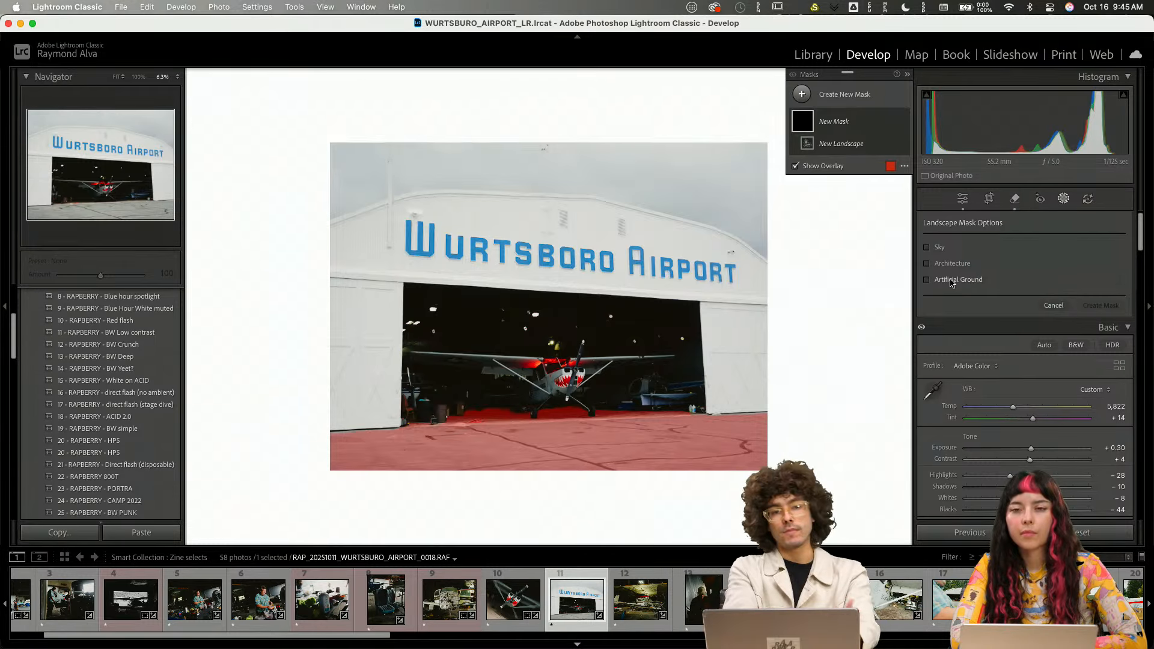
pyautogui.click(951, 281)
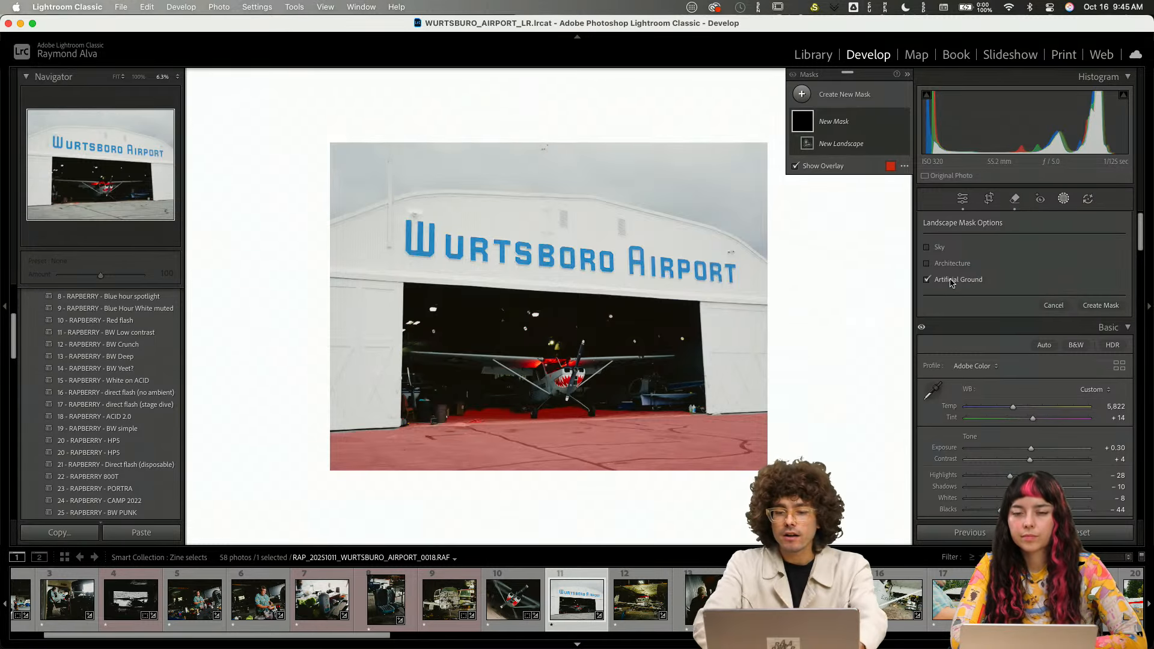
pyautogui.click(1111, 307)
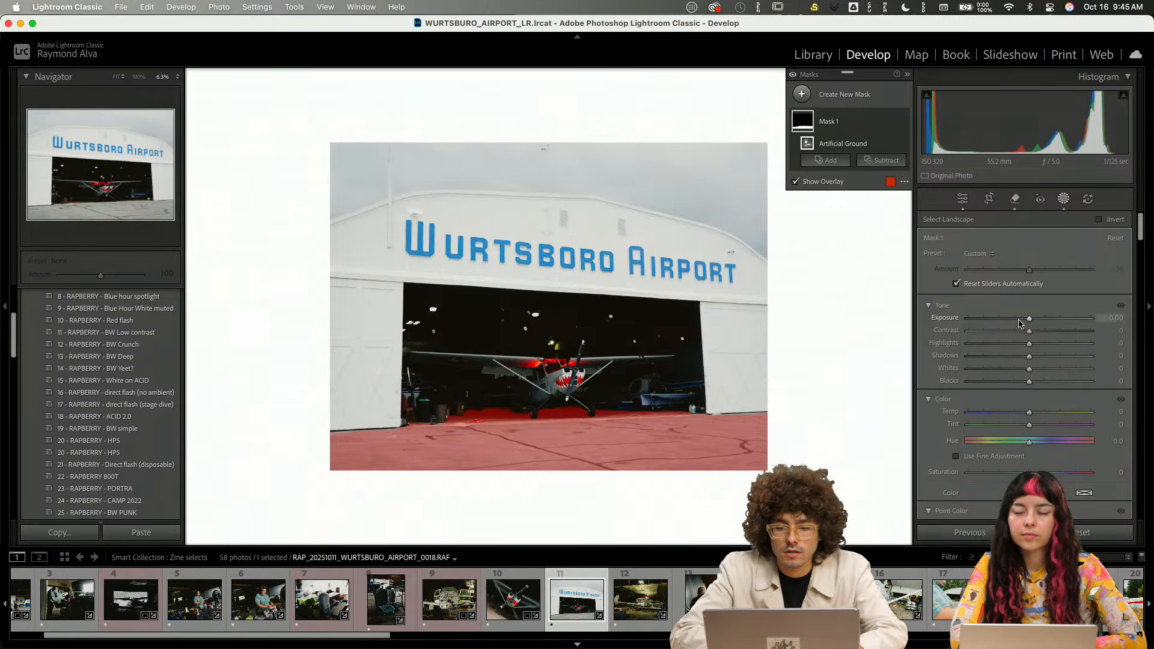
pyautogui.click(830, 182)
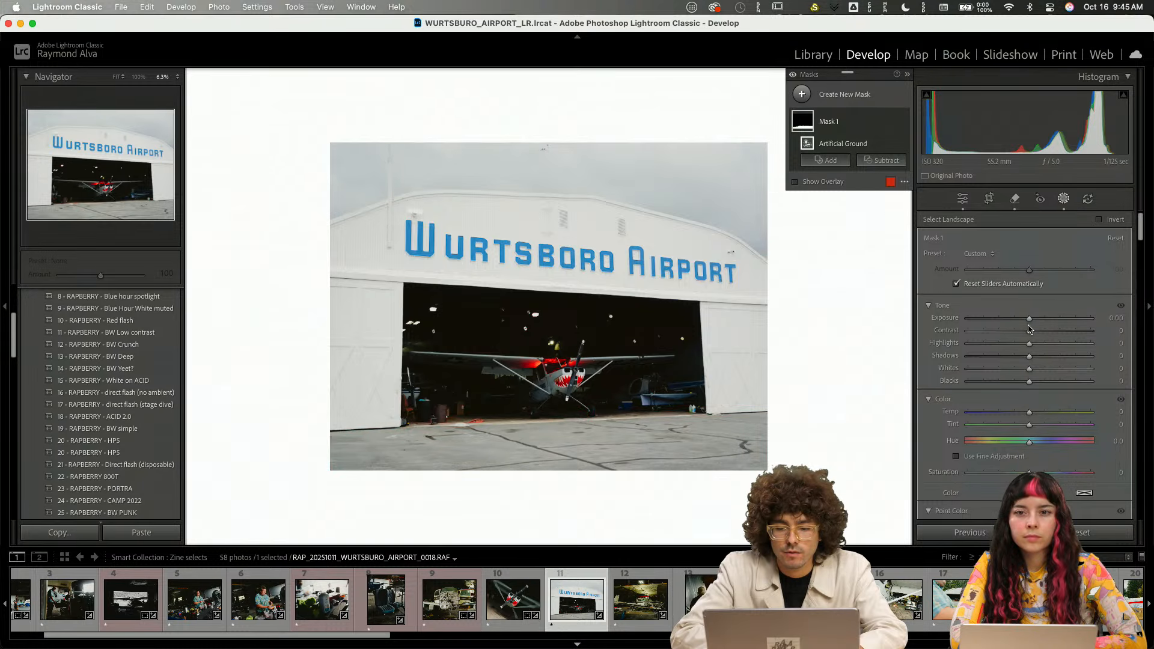
# - Darken the hangar's ground mask with lower exposure, contrast 43 and a tone curve that pulls down its shadows and midtones
pyautogui.moveTo(1029, 319); pyautogui.dragTo(1057, 335)
pyautogui.scroll(-5, 1054, 353)
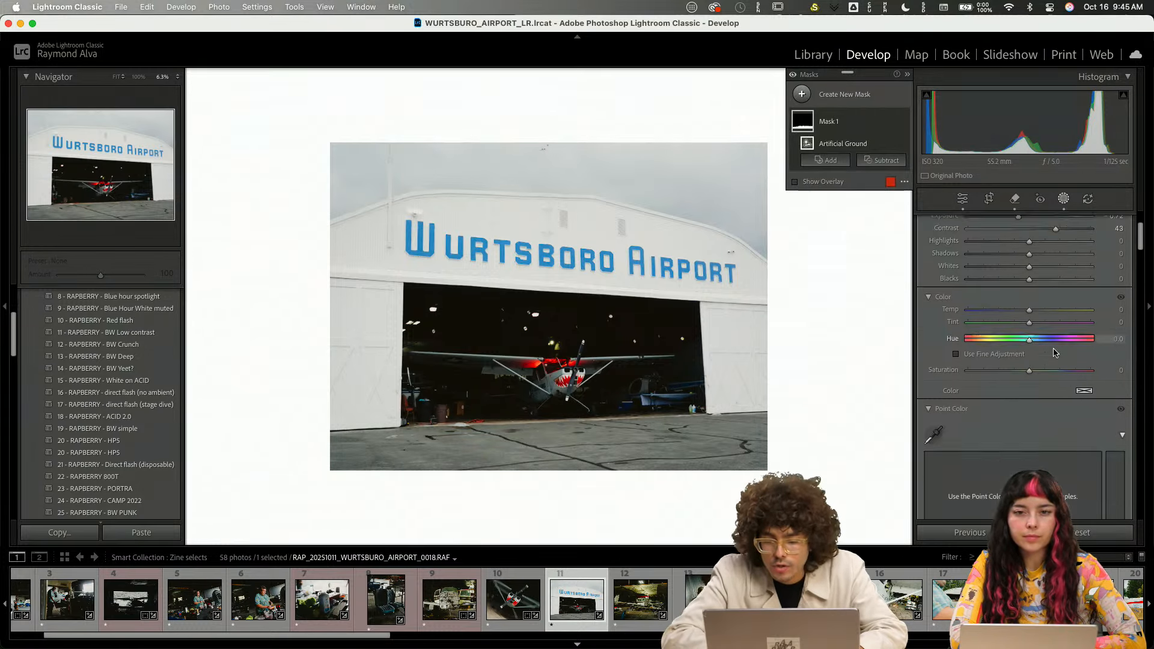
pyautogui.scroll(-5, 1054, 353)
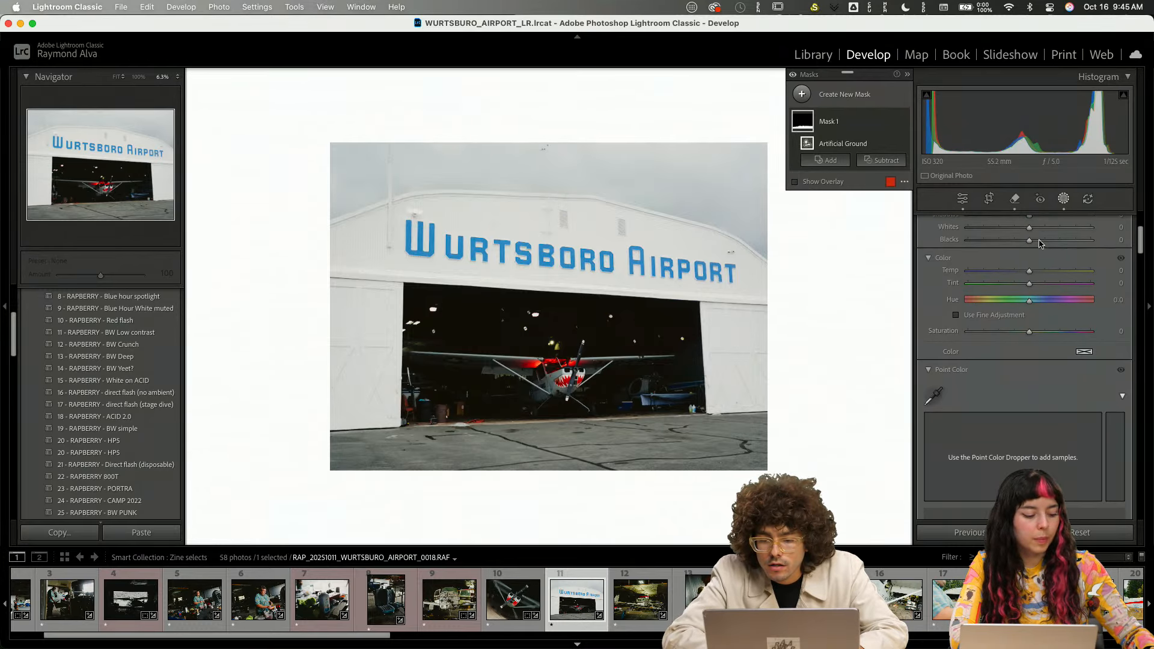
pyautogui.scroll(-5, 1036, 244)
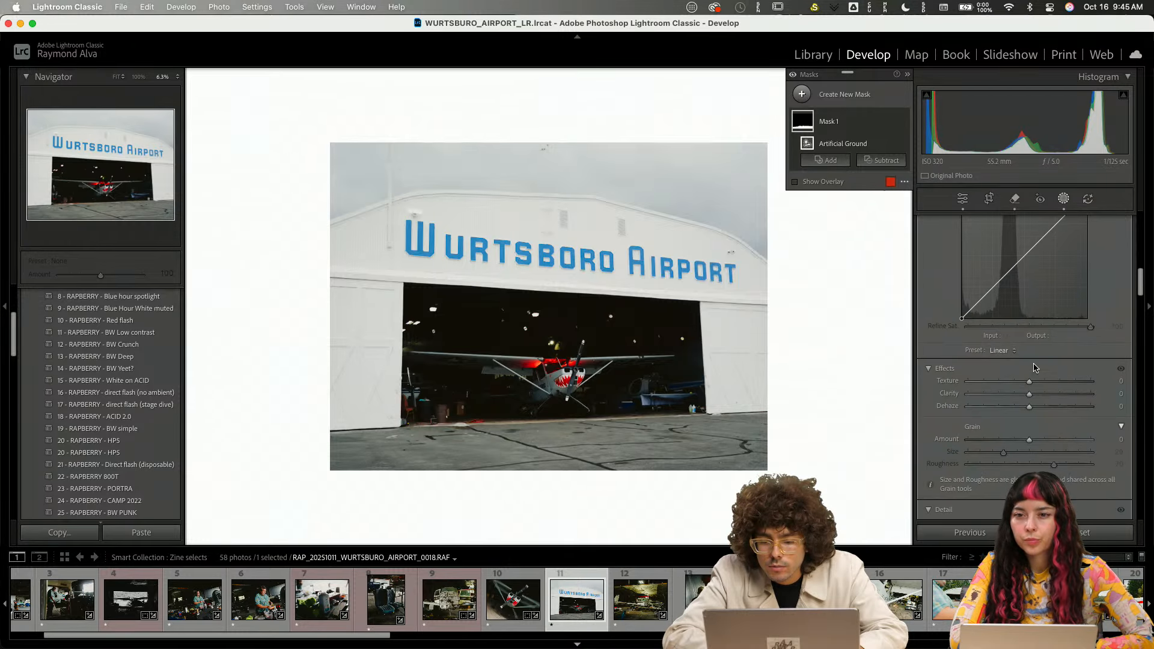
pyautogui.moveTo(995, 284)
pyautogui.mouseDown()
pyautogui.moveTo(976, 313)
pyautogui.moveTo(1014, 270)
pyautogui.mouseUp()
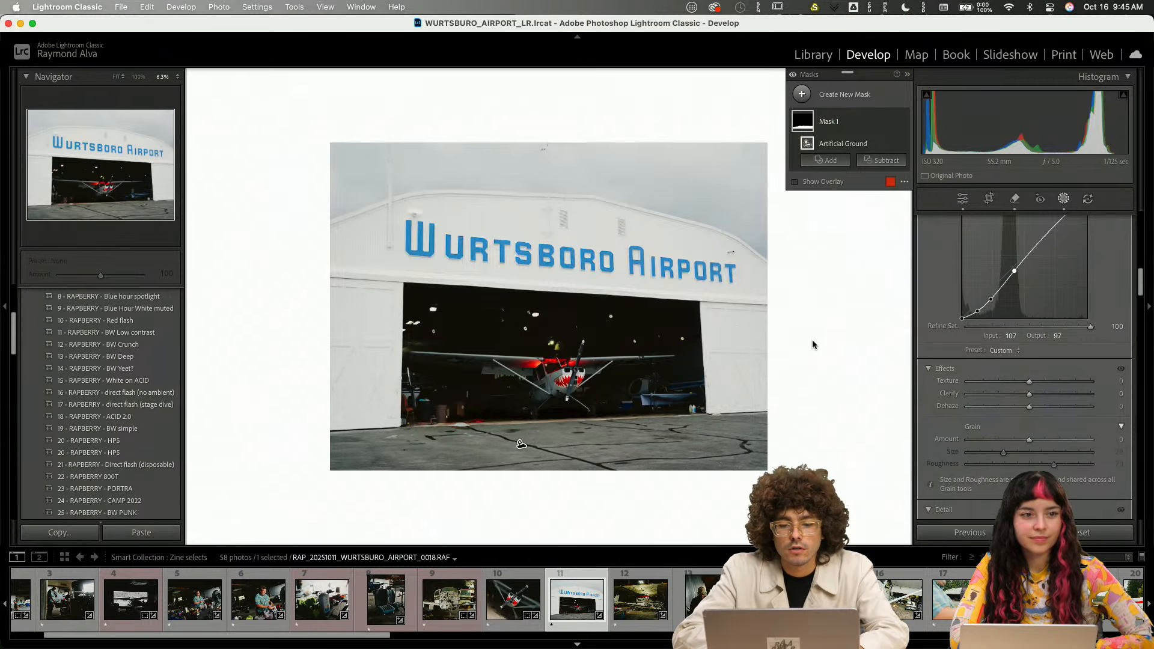
# - Compare the whole hangar photo with and without the ground mask, and leave masking
pyautogui.click(117, 78)
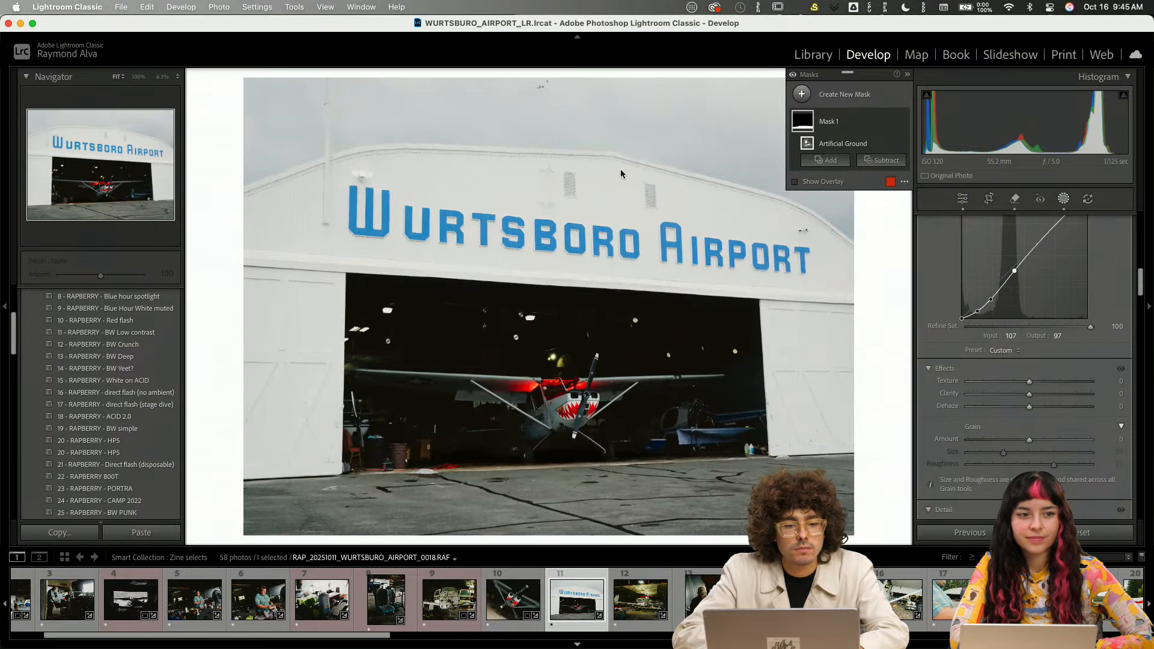
pyautogui.click(903, 124)
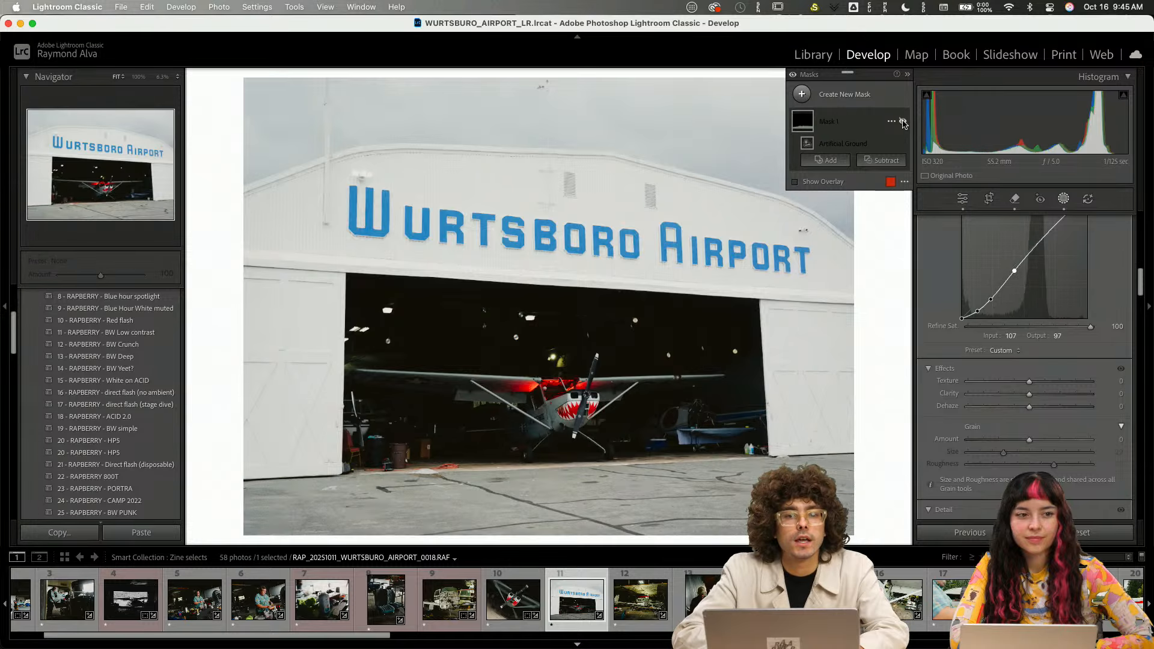
pyautogui.click(903, 124)
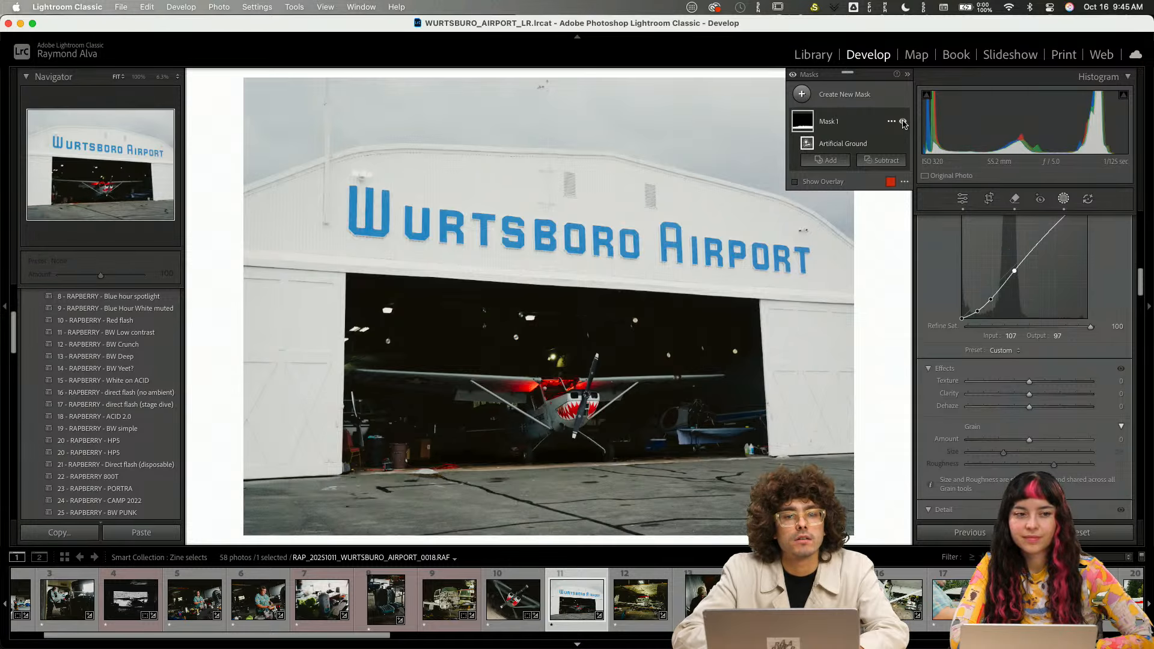
pyautogui.click(903, 124)
pyautogui.click(904, 124)
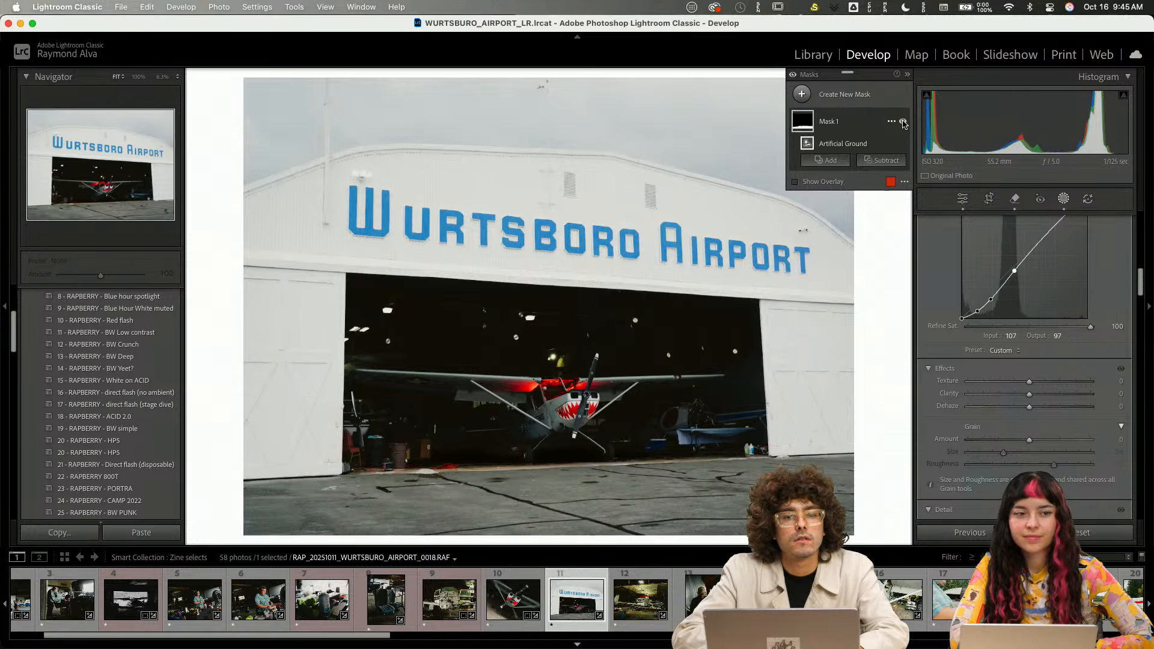
pyautogui.press('Escape')
pyautogui.press('Escape')
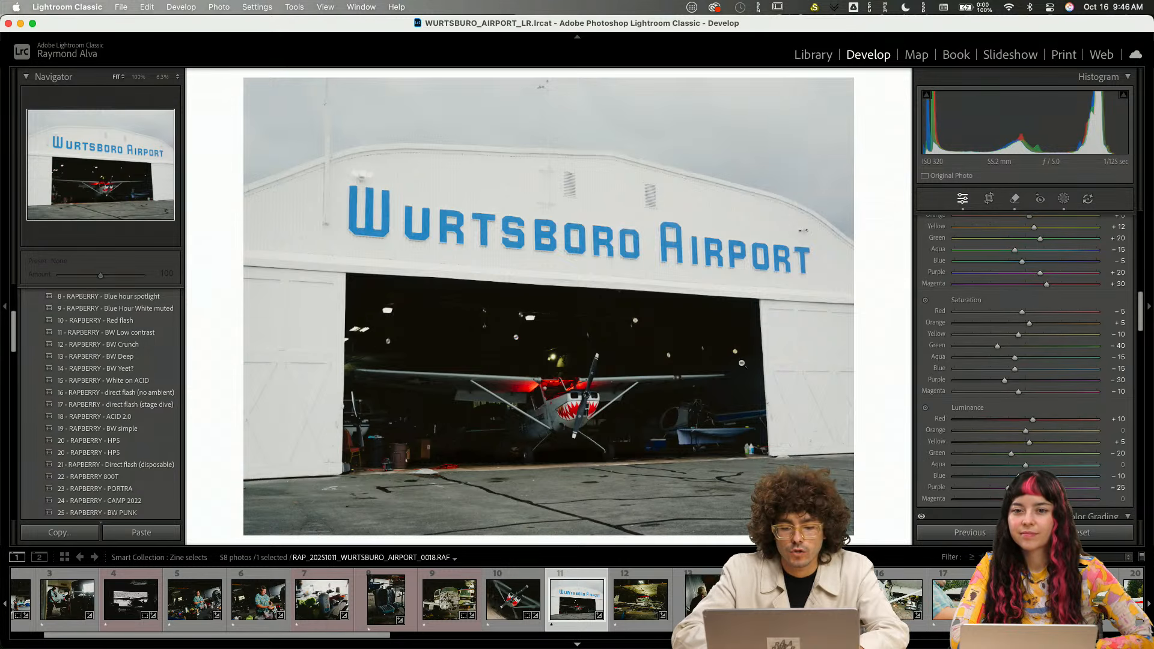
# - Skip to the dark photo of the person in the cap and set its exposure to +1.35
pyautogui.press('Right')
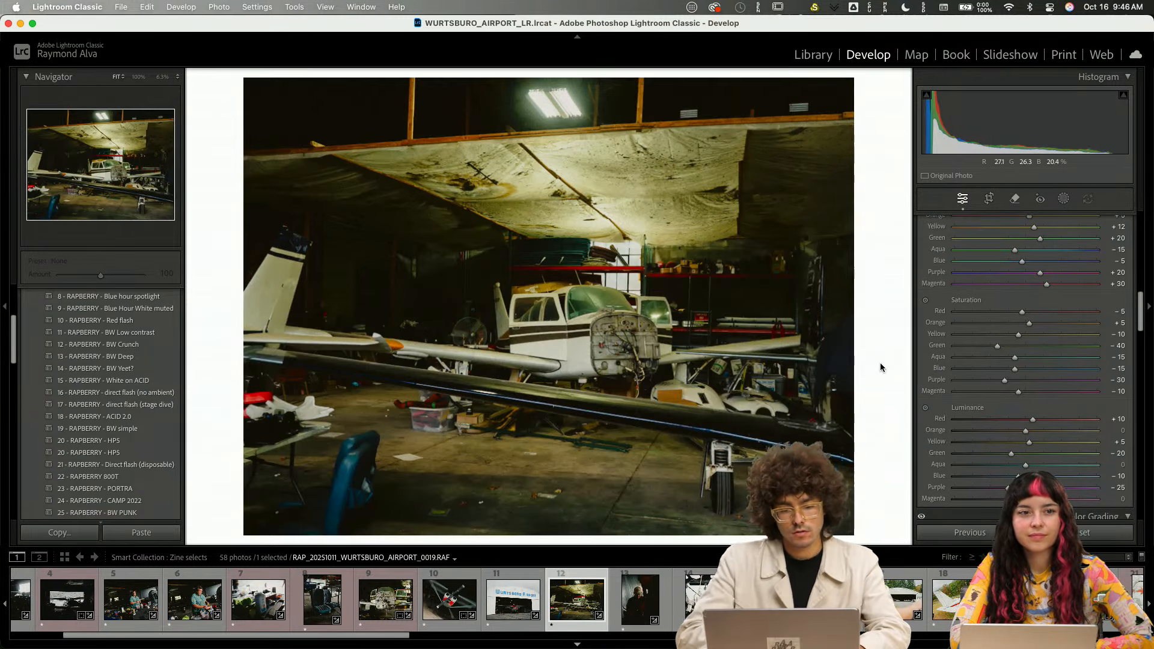
pyautogui.press('Right')
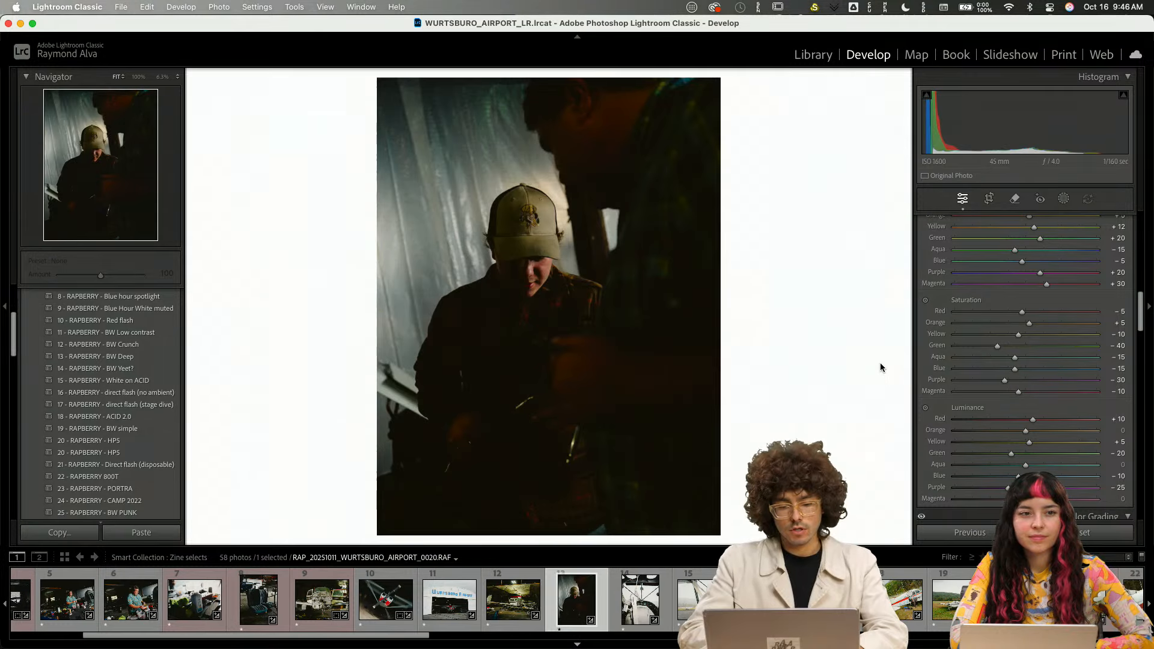
pyautogui.scroll(10, 1027, 345)
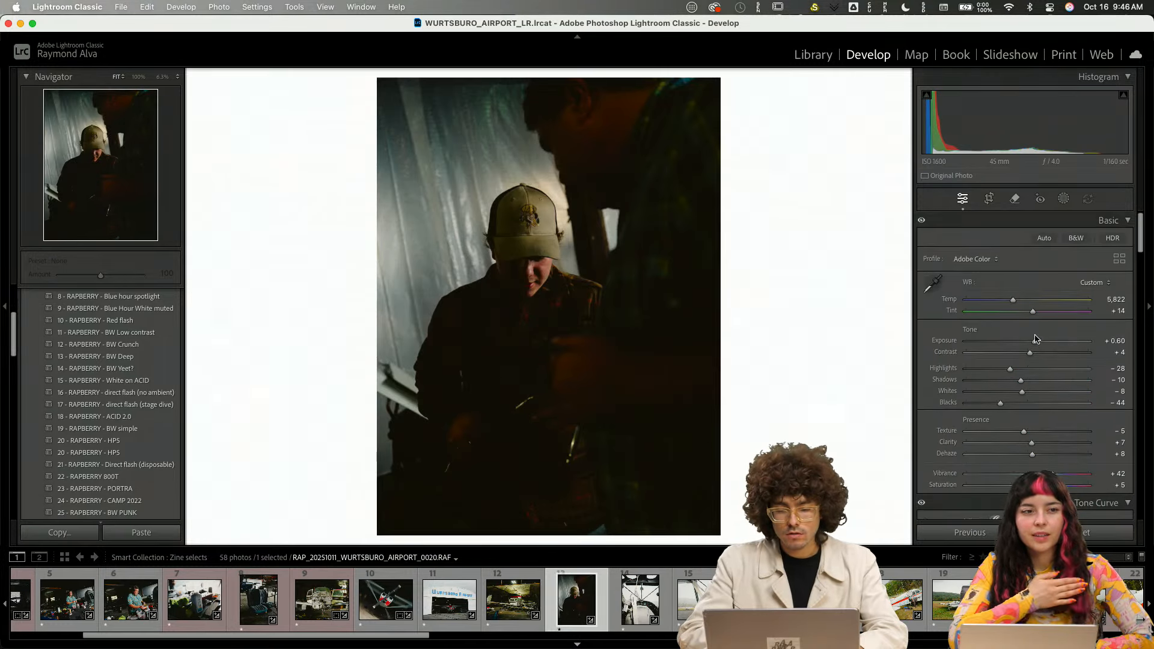
pyautogui.moveTo(1034, 343); pyautogui.dragTo(1045, 343)
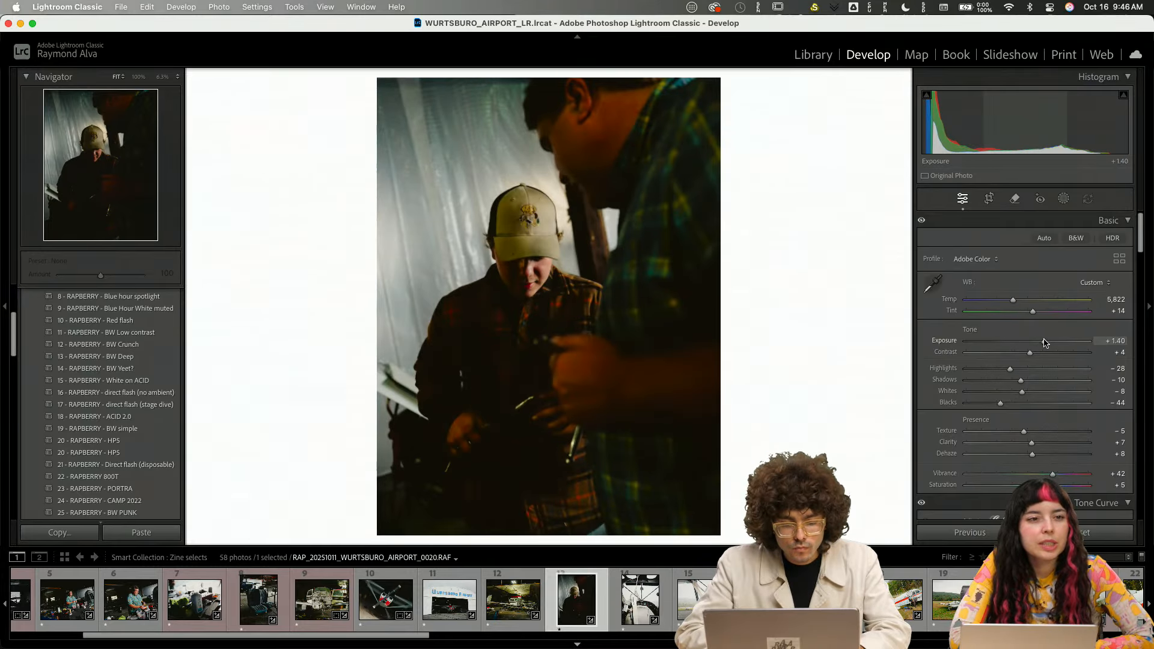
# - Crop the cap photo tighter in its original aspect ratio, trimming mainly the area beside the person in the cap
pyautogui.press('r')
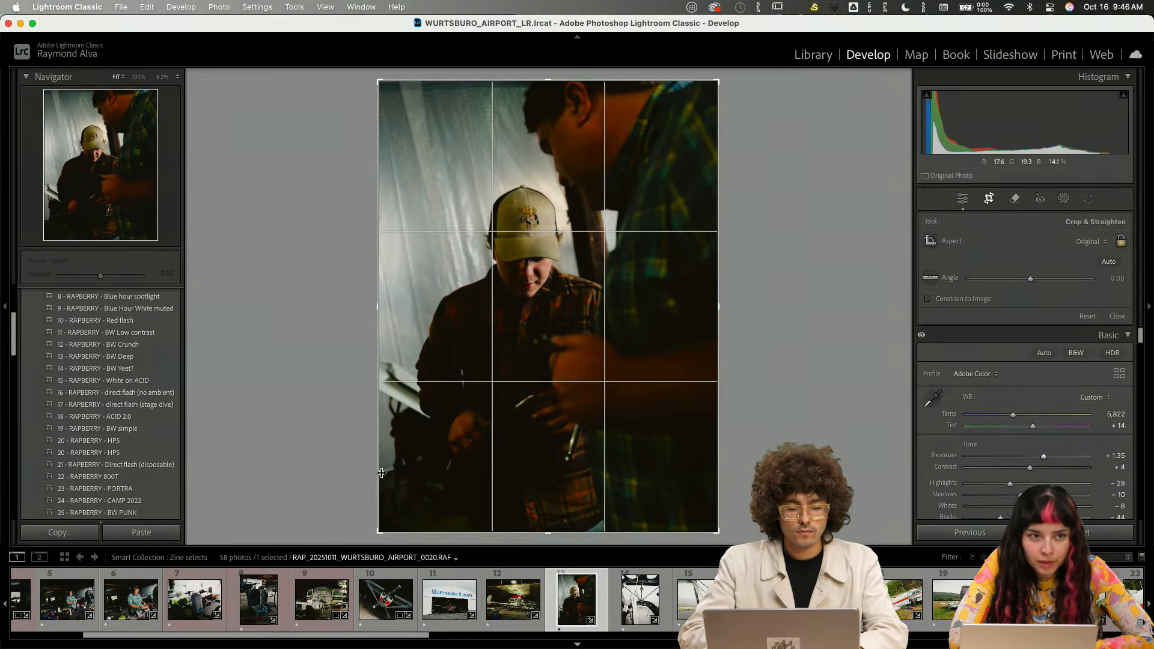
pyautogui.moveTo(382, 472); pyautogui.dragTo(399, 466)
pyautogui.moveTo(528, 368); pyautogui.dragTo(529, 383)
pyautogui.press('Return')
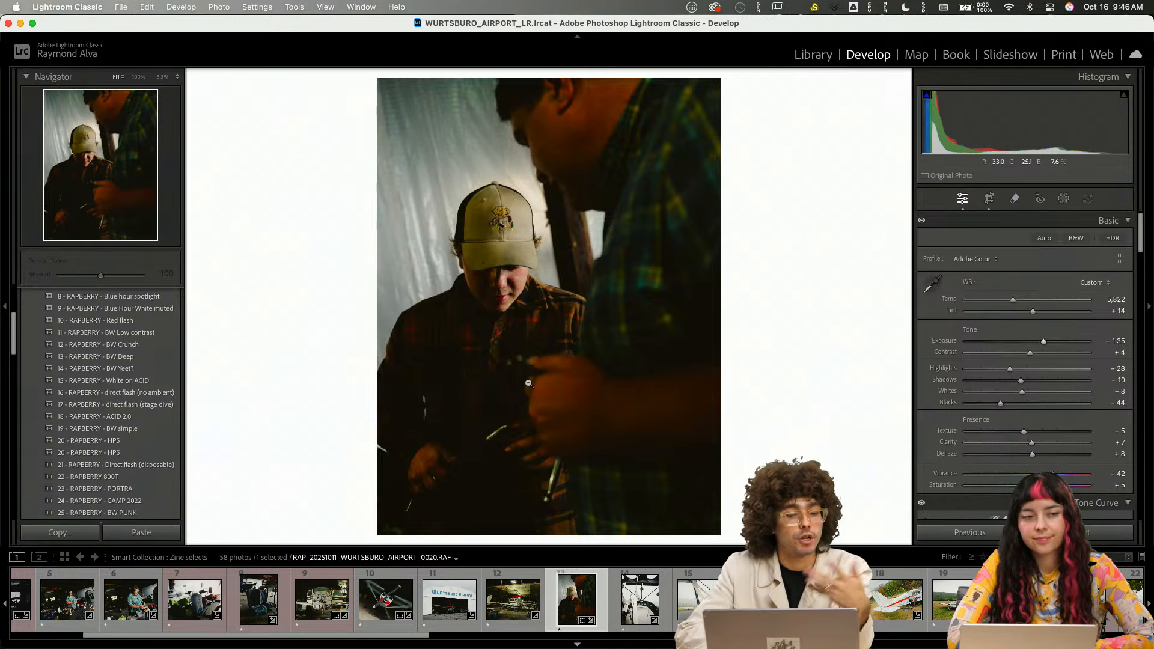
# - Set the upright cockpit photo's exposure to +0.20, and the horizontal harness photo's exposure to −0.35, highlights −81 and shadows +11
pyautogui.press('Right')
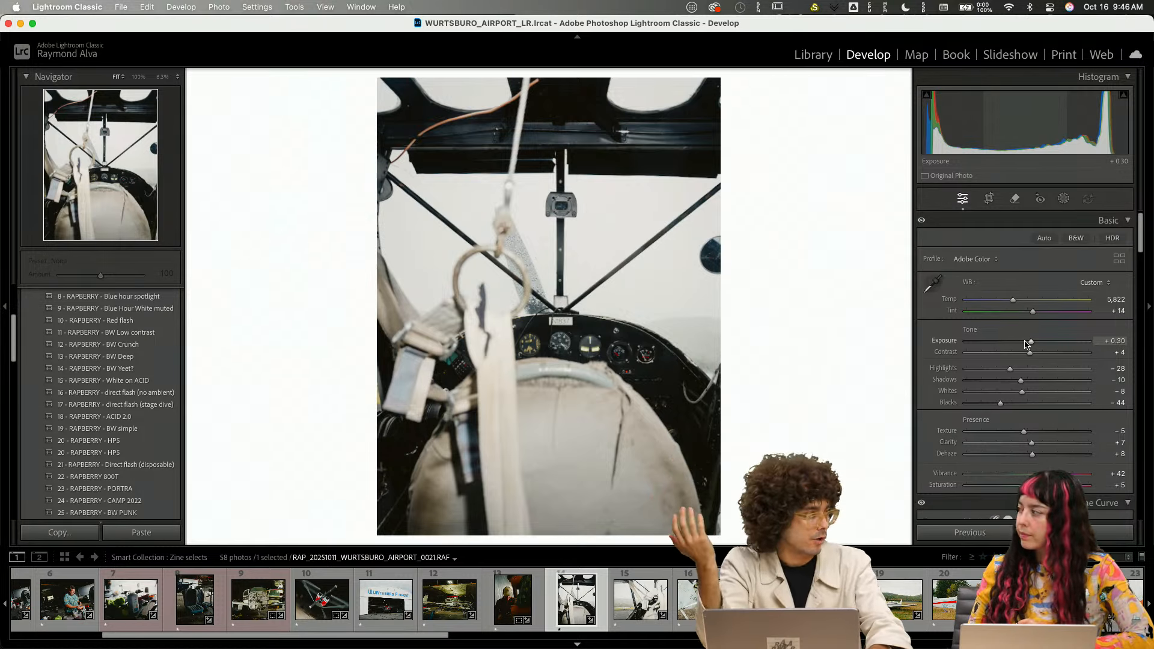
pyautogui.moveTo(1026, 343); pyautogui.dragTo(1025, 342)
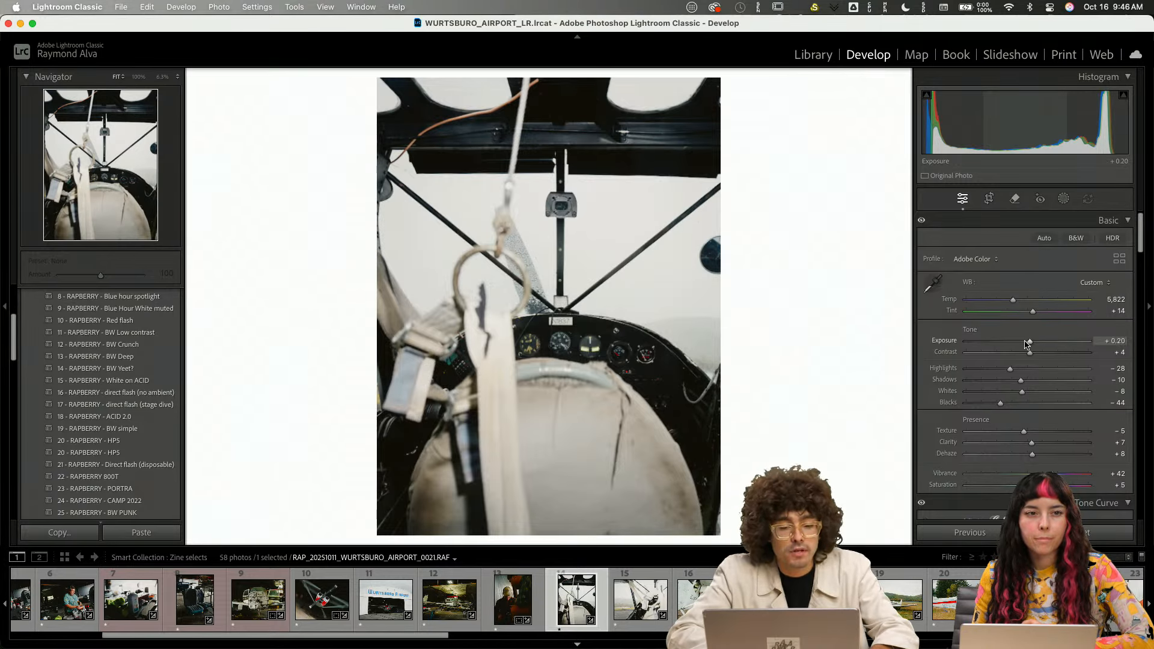
pyautogui.press('Right')
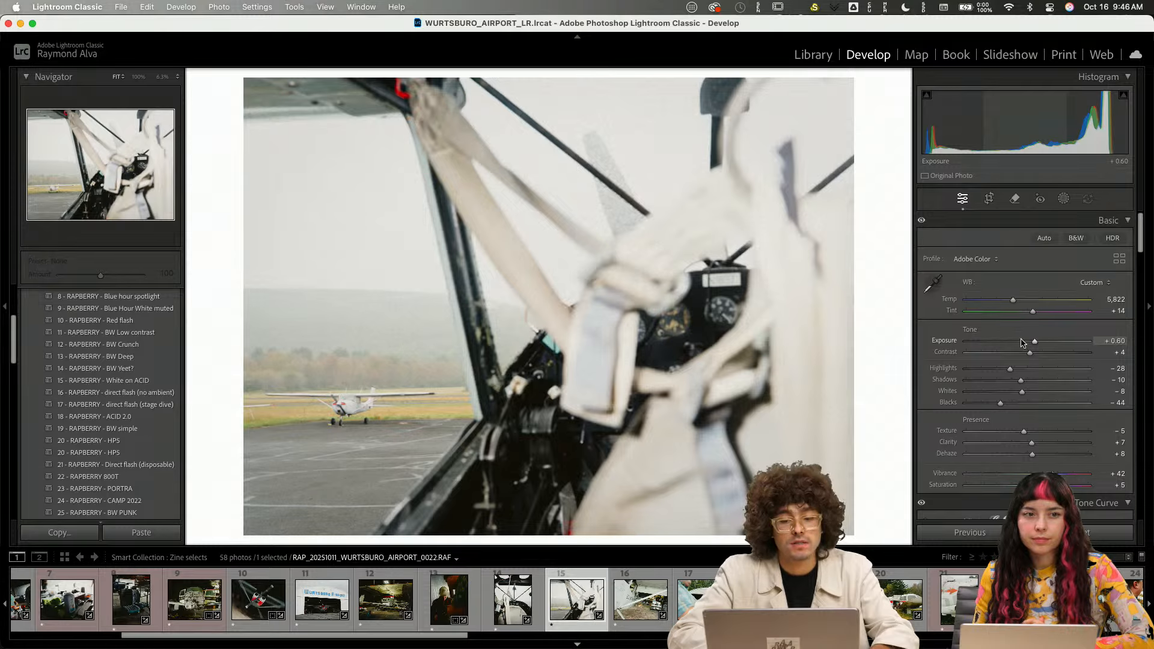
pyautogui.moveTo(1021, 341); pyautogui.dragTo(1035, 384)
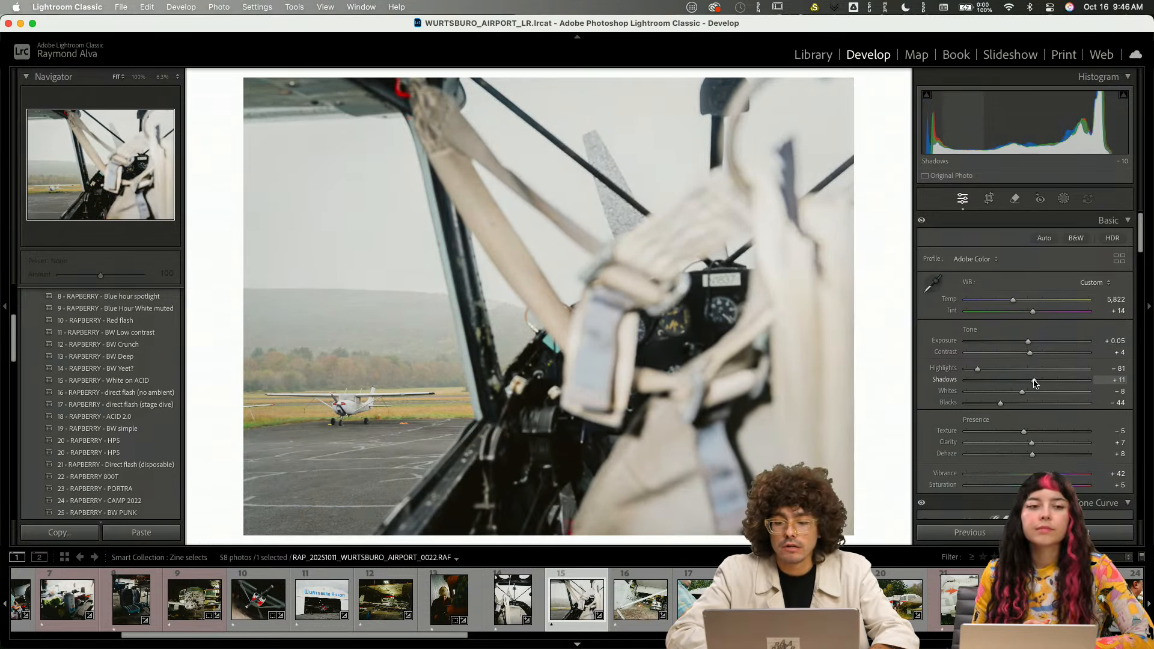
pyautogui.moveTo(1027, 341); pyautogui.dragTo(1020, 347)
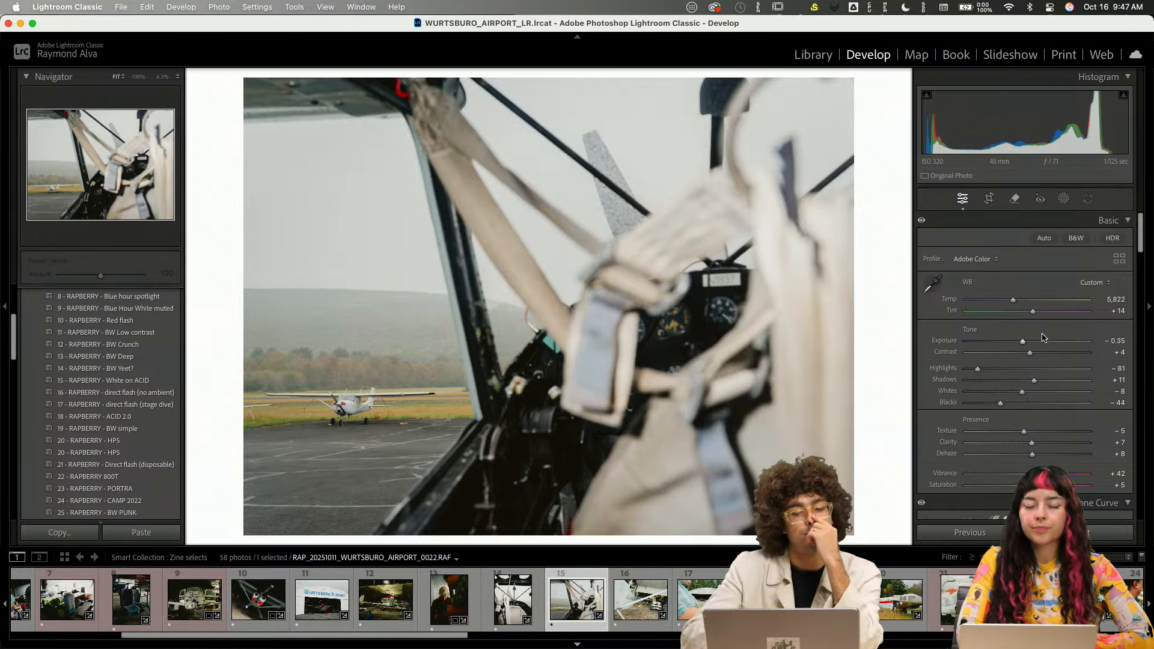
# - Set the exposure of the U.S. Air Force plane photo to −0.25 and of the blurred-arm hangar photo to +0.20
pyautogui.press('Right')
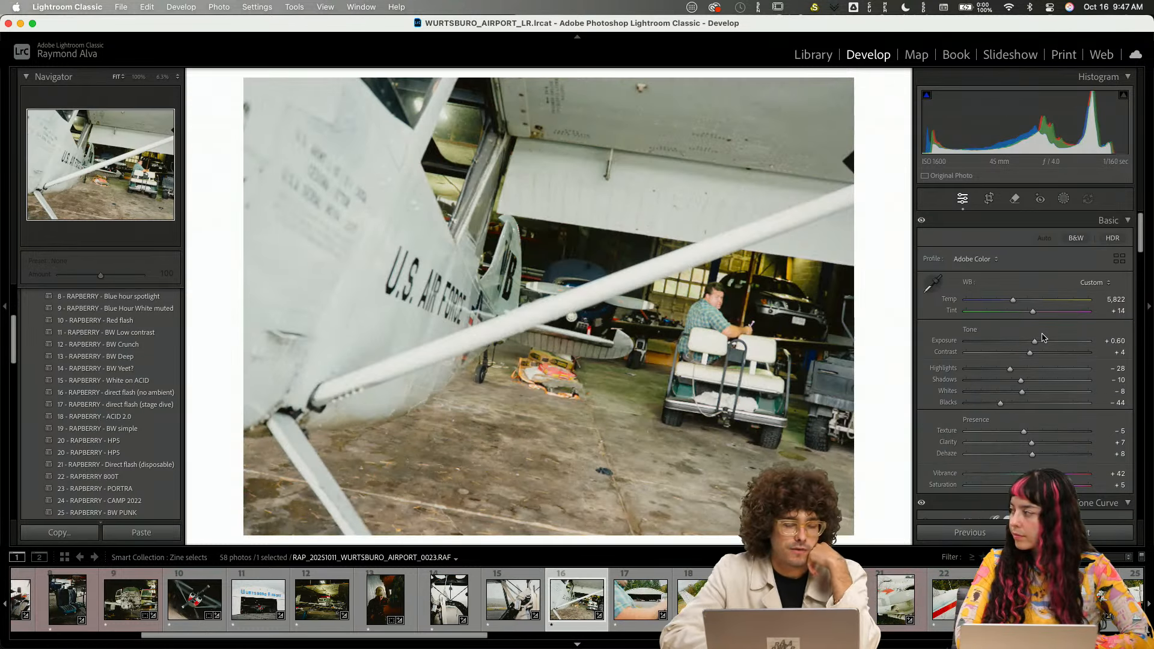
pyautogui.moveTo(1043, 338); pyautogui.dragTo(1025, 343)
pyautogui.press('Right')
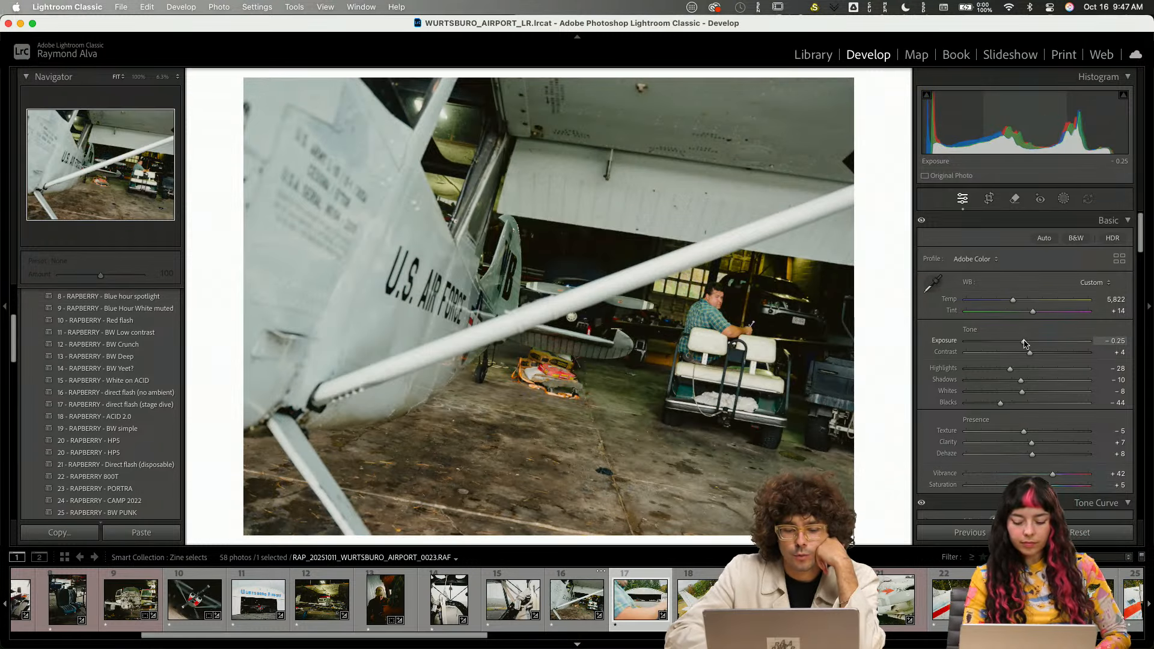
pyautogui.press('Down')
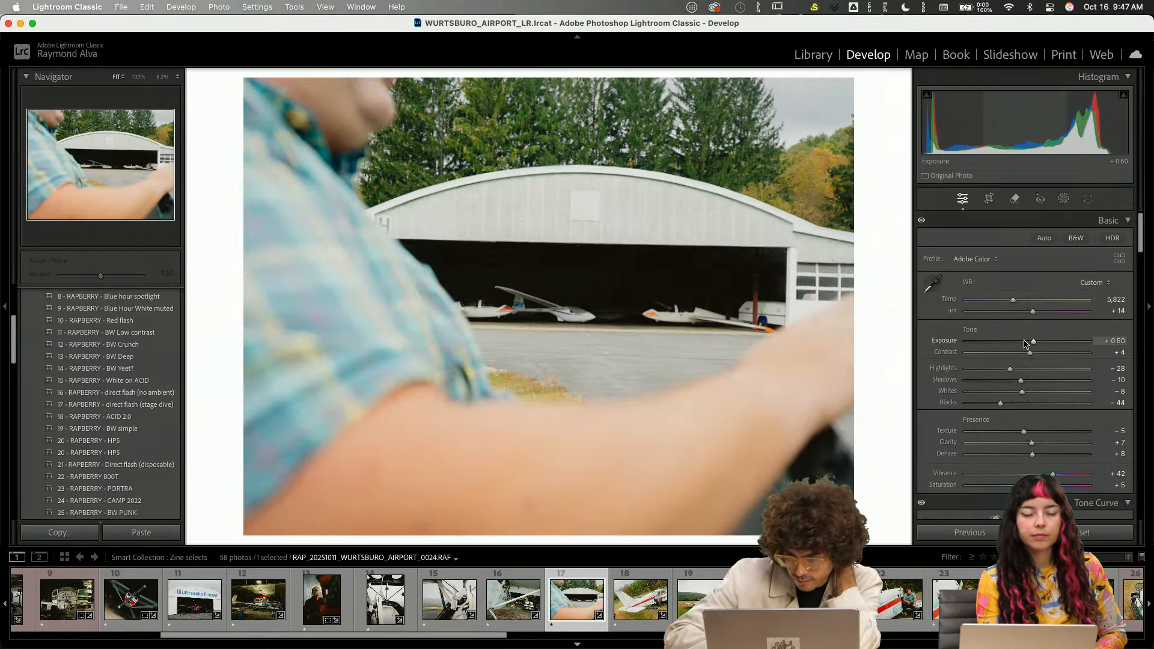
pyautogui.press('Right')
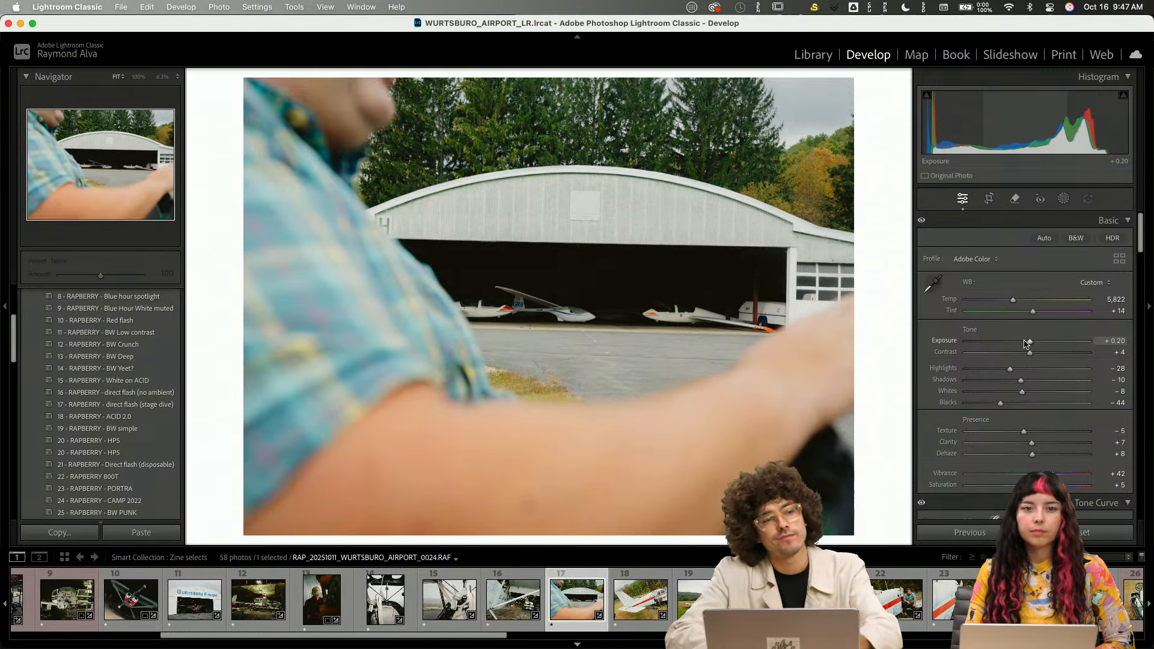
# - Lower the exposure of the next three photos of red-striped white planes in the field to about +0.16, +0.15 and +0.20
pyautogui.click(625, 601)
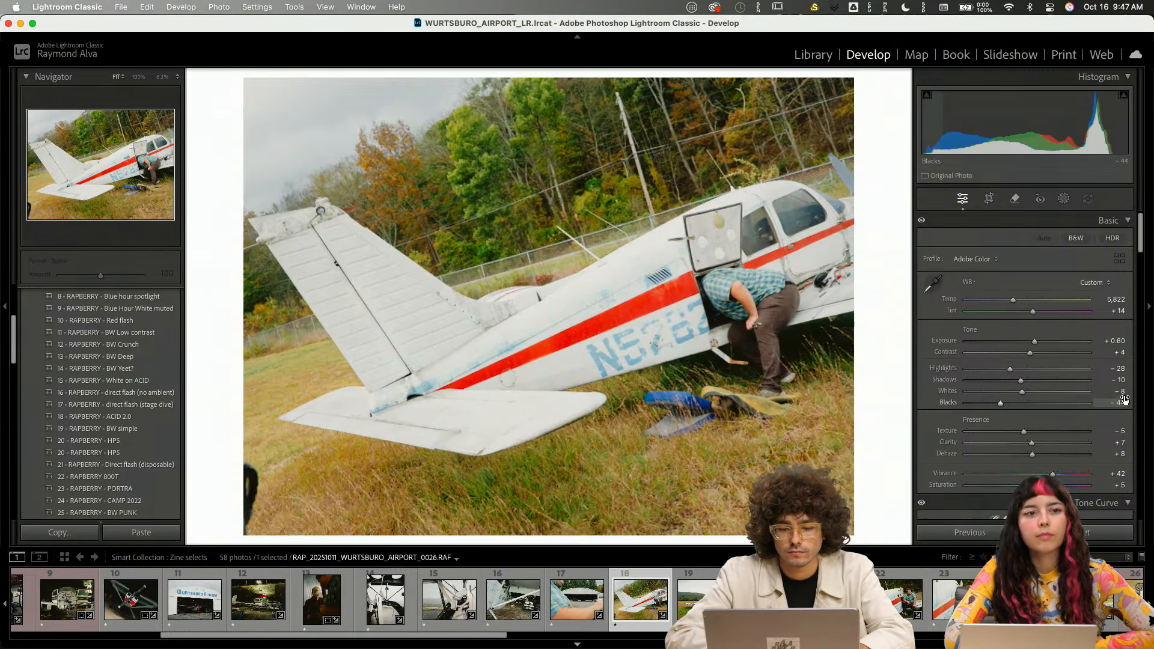
pyautogui.click(1027, 343)
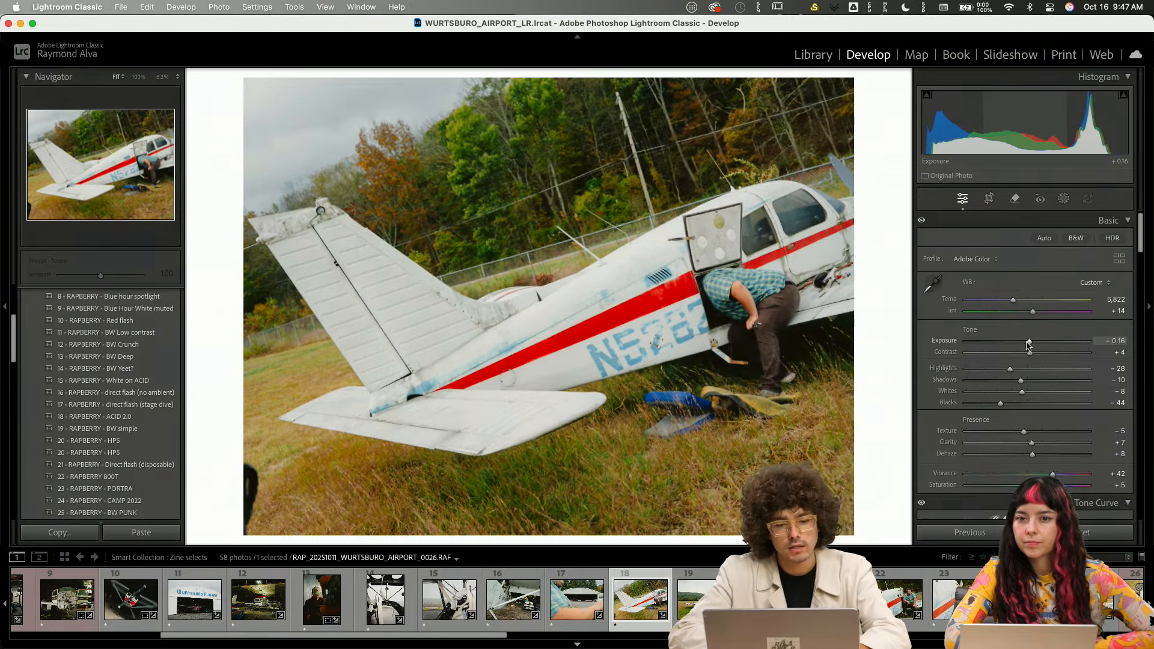
pyautogui.press('Right')
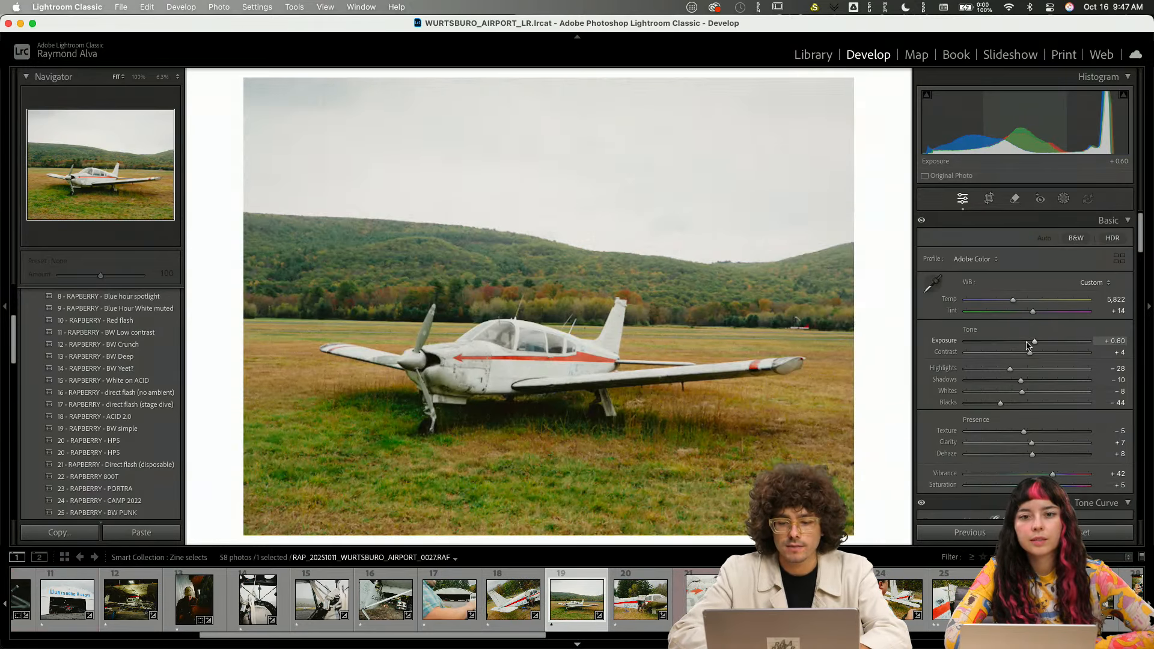
pyautogui.moveTo(1027, 345); pyautogui.dragTo(1028, 345)
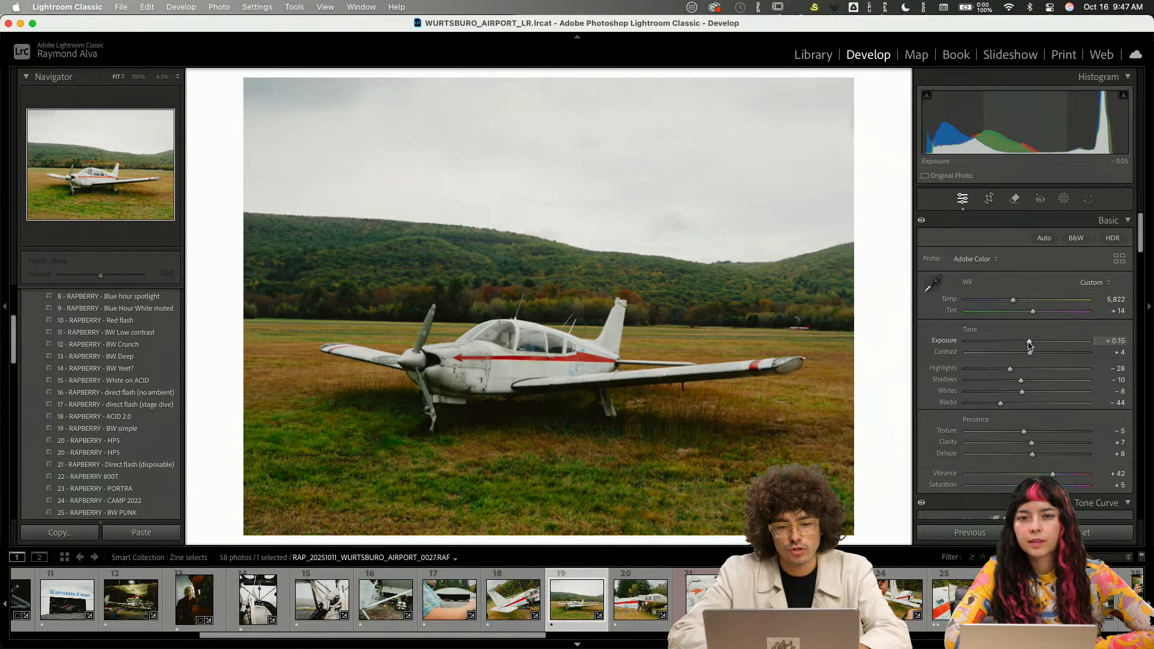
pyautogui.press('Right')
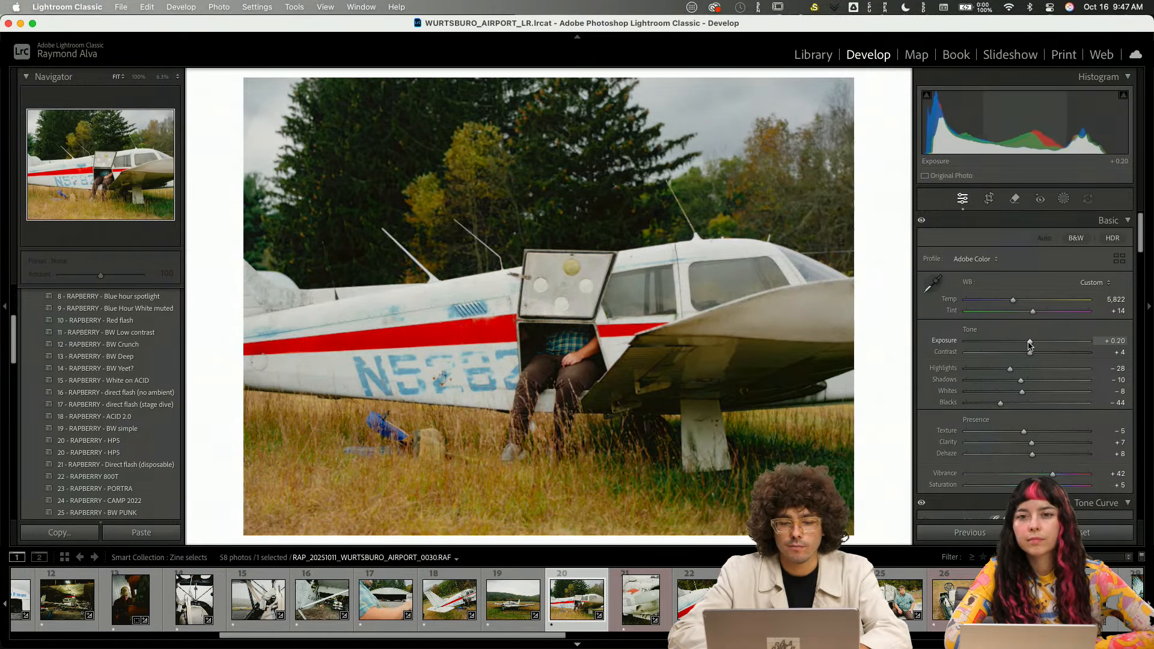
# - Skip to the photo of the seated man in the plaid shirt beside the plane and set its exposure to +0.30
pyautogui.press('Right')
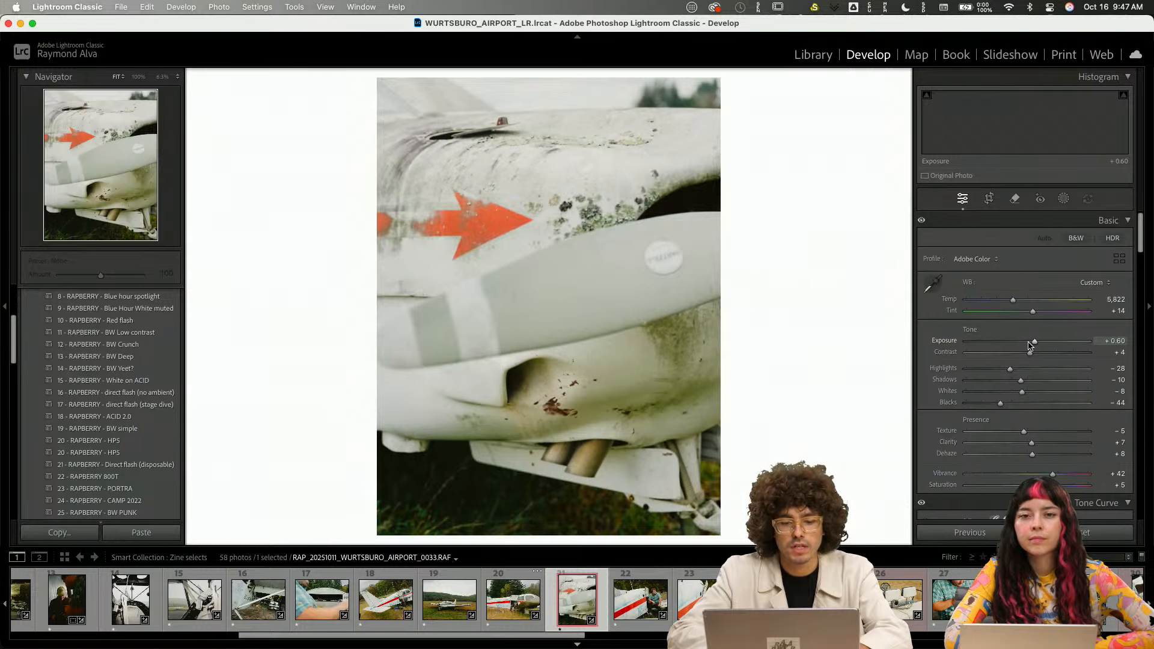
pyautogui.press('Right')
pyautogui.press('Right')
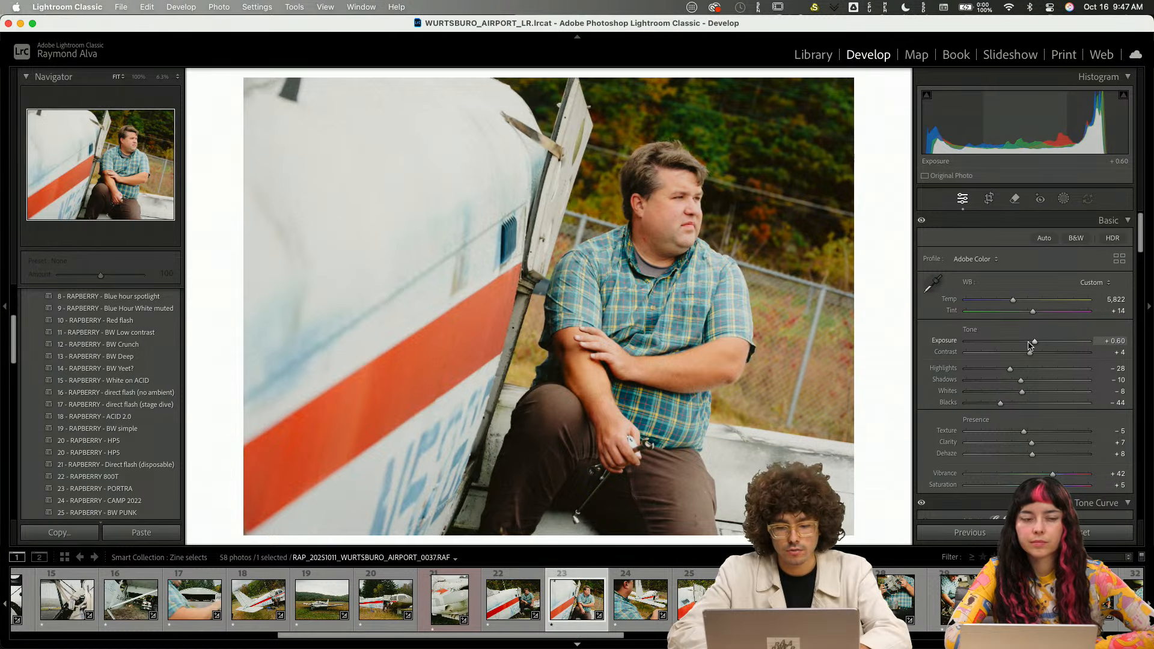
pyautogui.click(1029, 346)
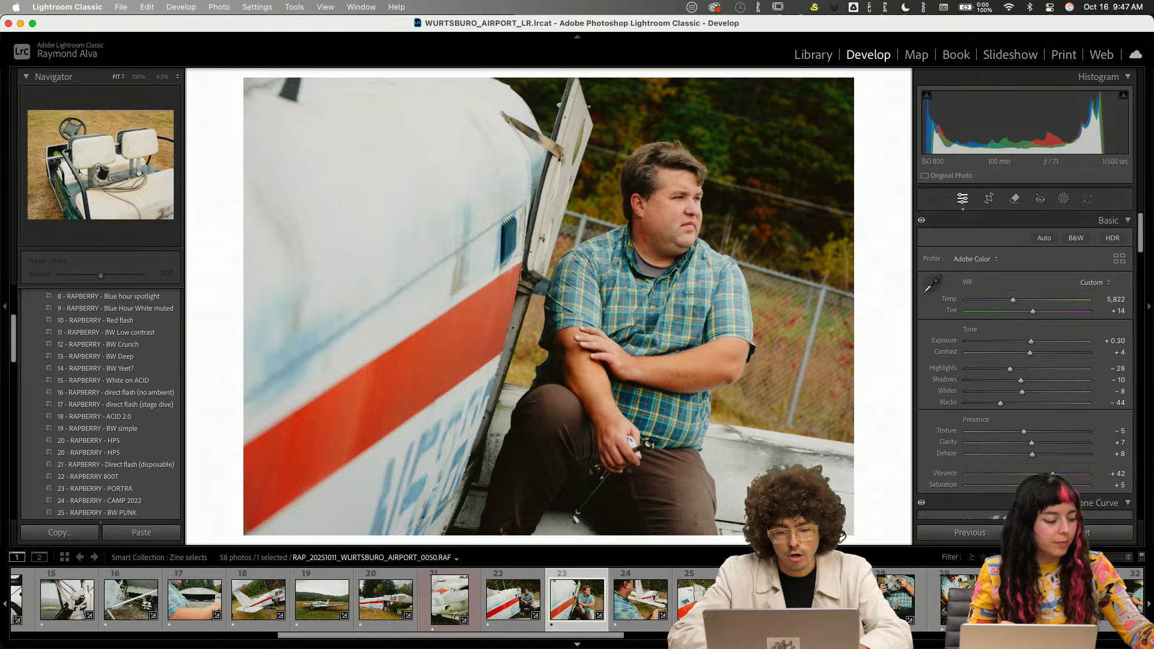
# - Synchronize only the exposure of the seated plaid-shirt man's photo to the next three photos
pyautogui.keyDown('shift'); pyautogui.click(768, 600); pyautogui.keyUp('shift')
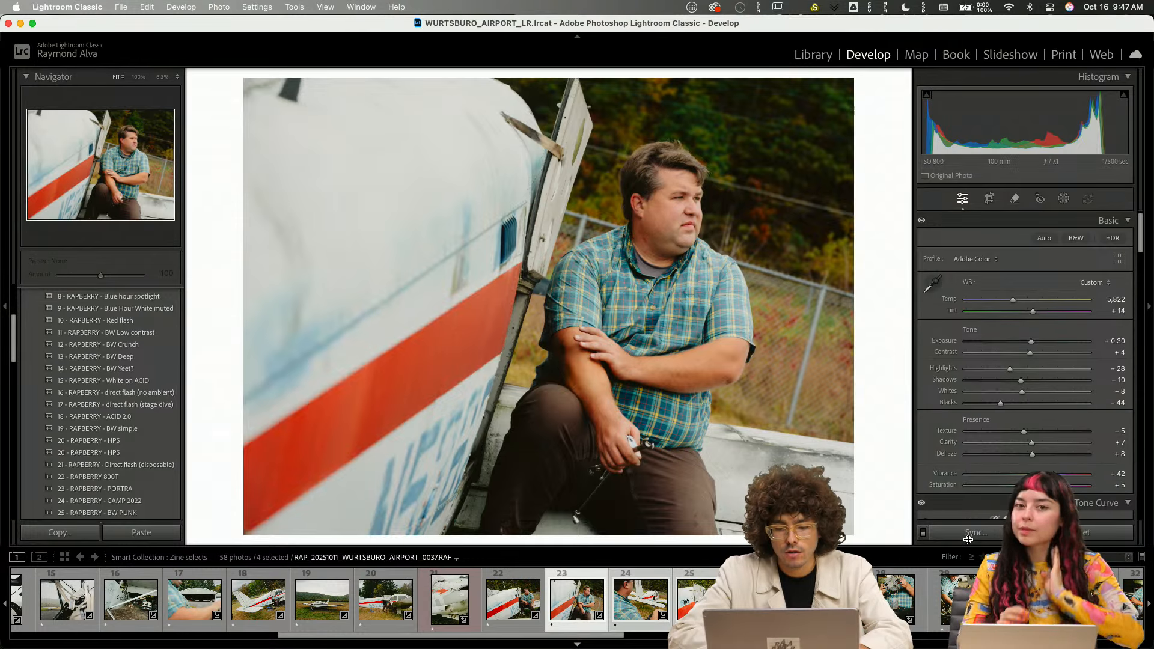
pyautogui.click(968, 540)
pyautogui.click(448, 399)
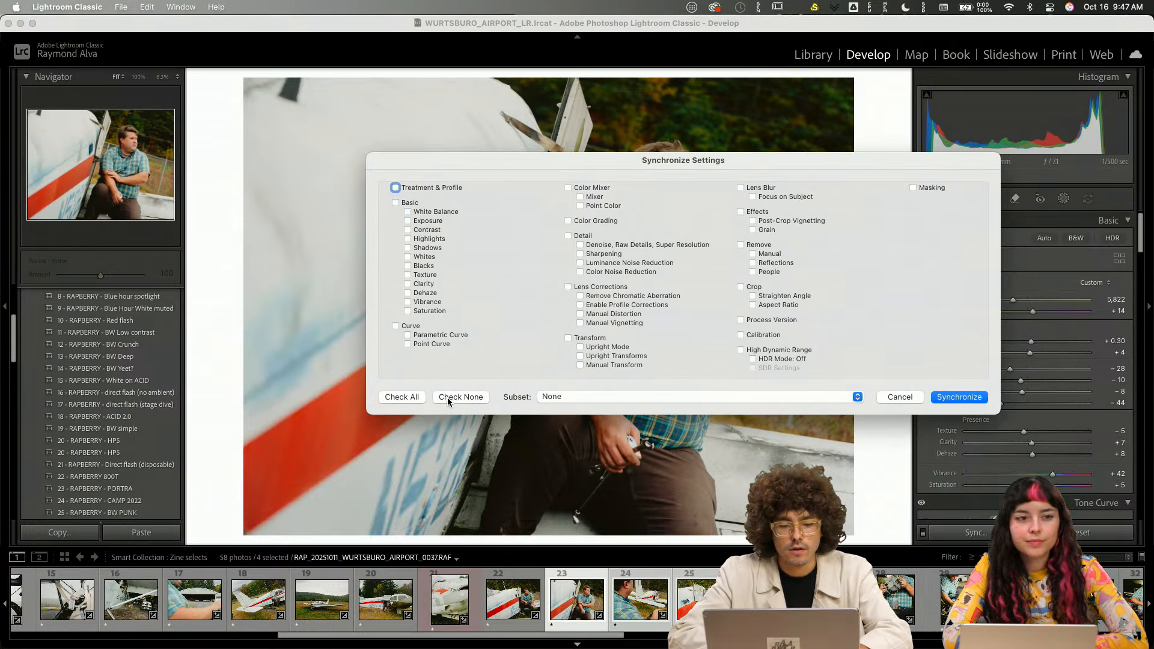
pyautogui.click(408, 221)
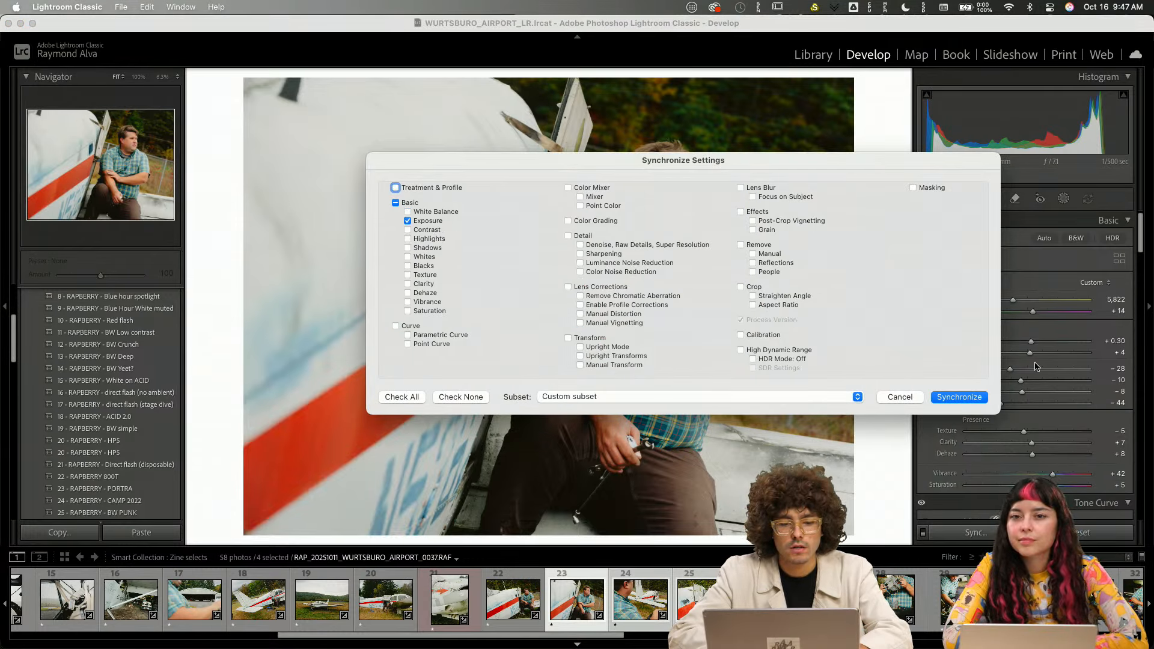
pyautogui.click(973, 398)
# - Review the synchronized photos through the golf cart shot and compare the wider seated portrait before and after its edits
pyautogui.press('Right')
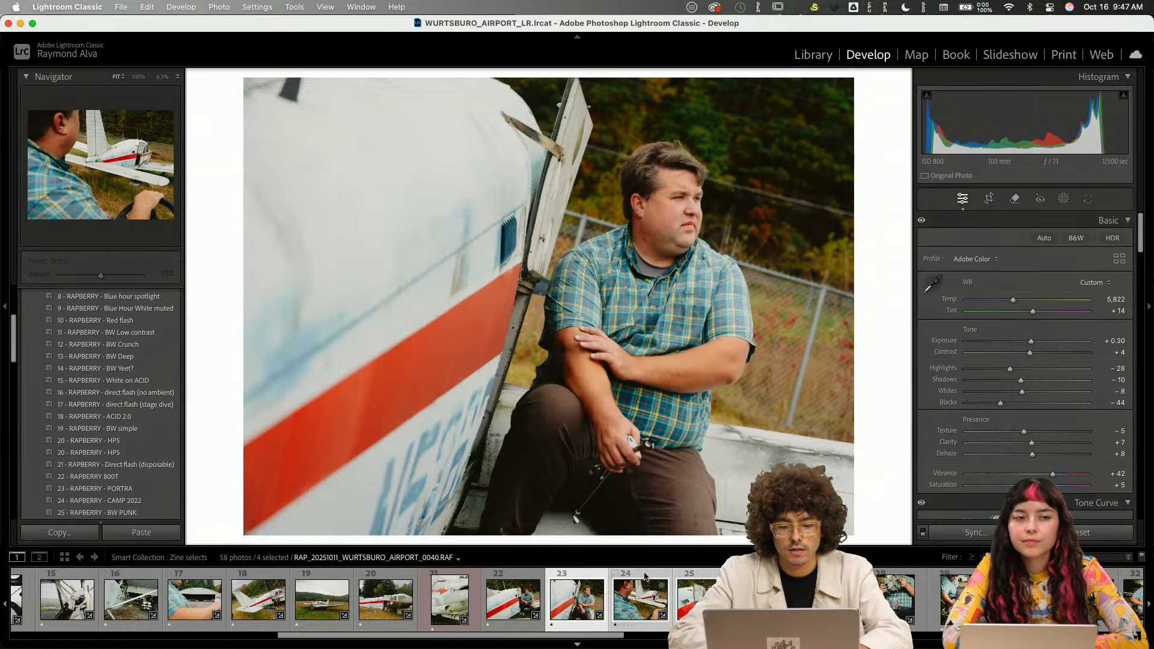
pyautogui.press('Right')
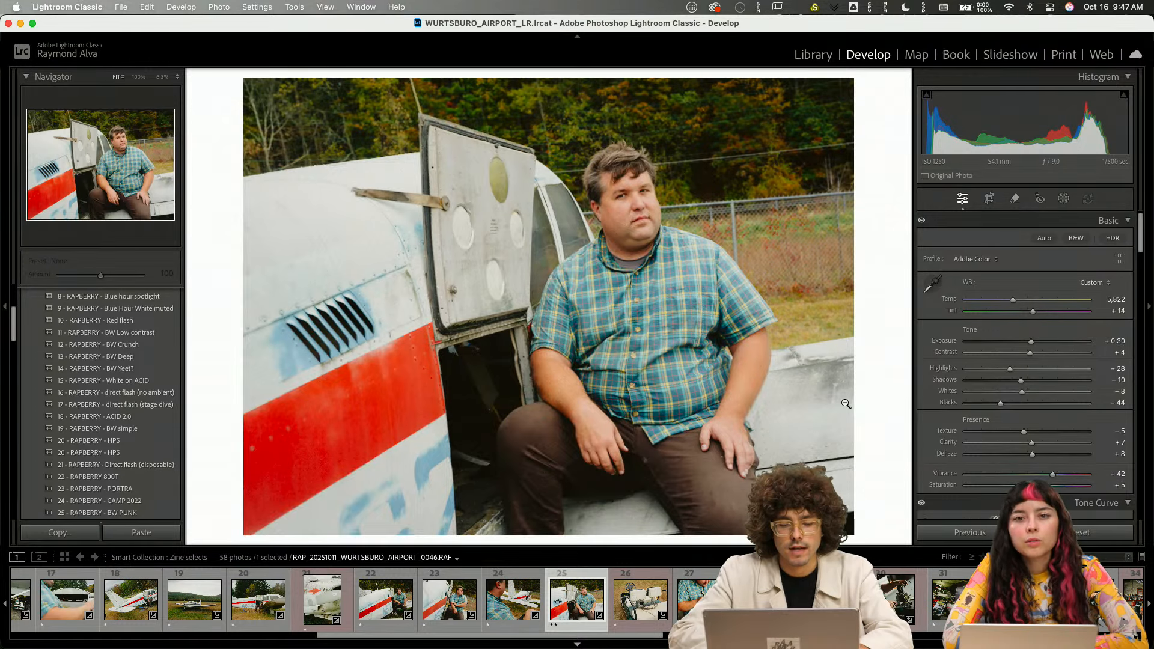
pyautogui.press('Right')
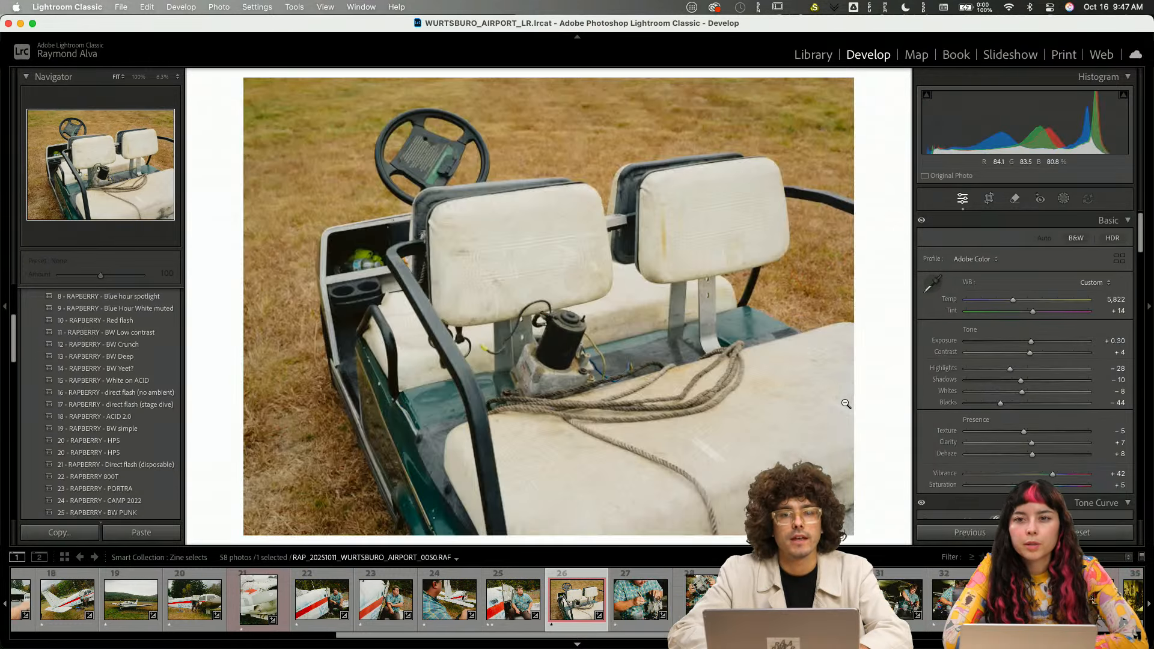
pyautogui.press('Left')
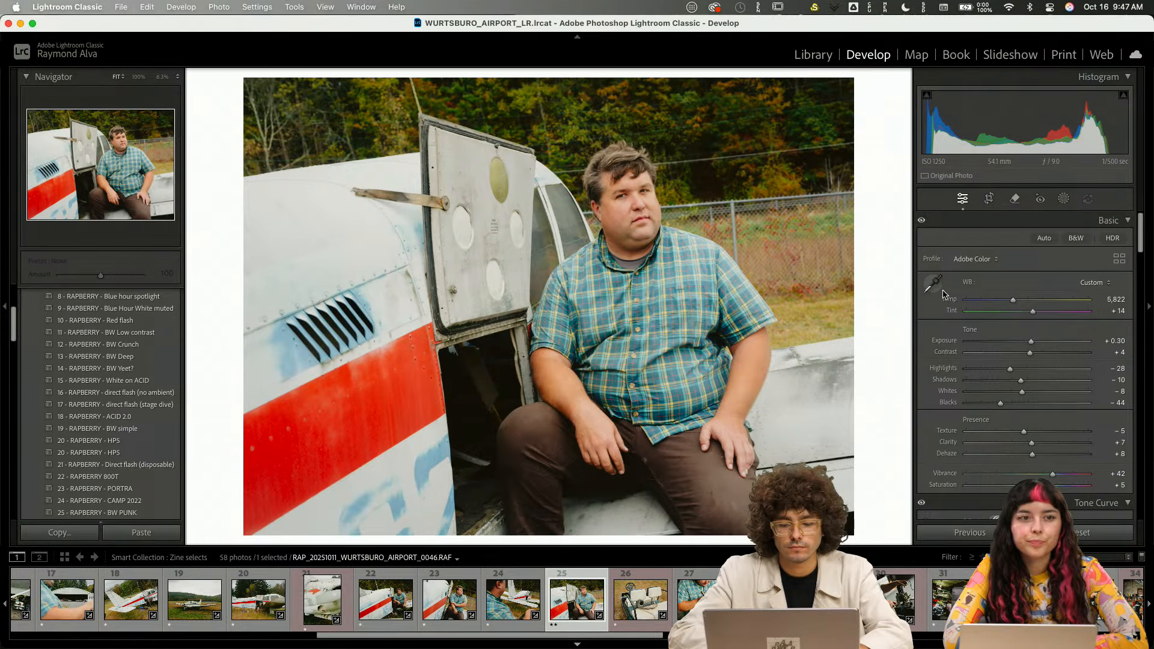
pyautogui.press('\\')
pyautogui.press('\\')
pyautogui.press('\\')
pyautogui.press('\\')
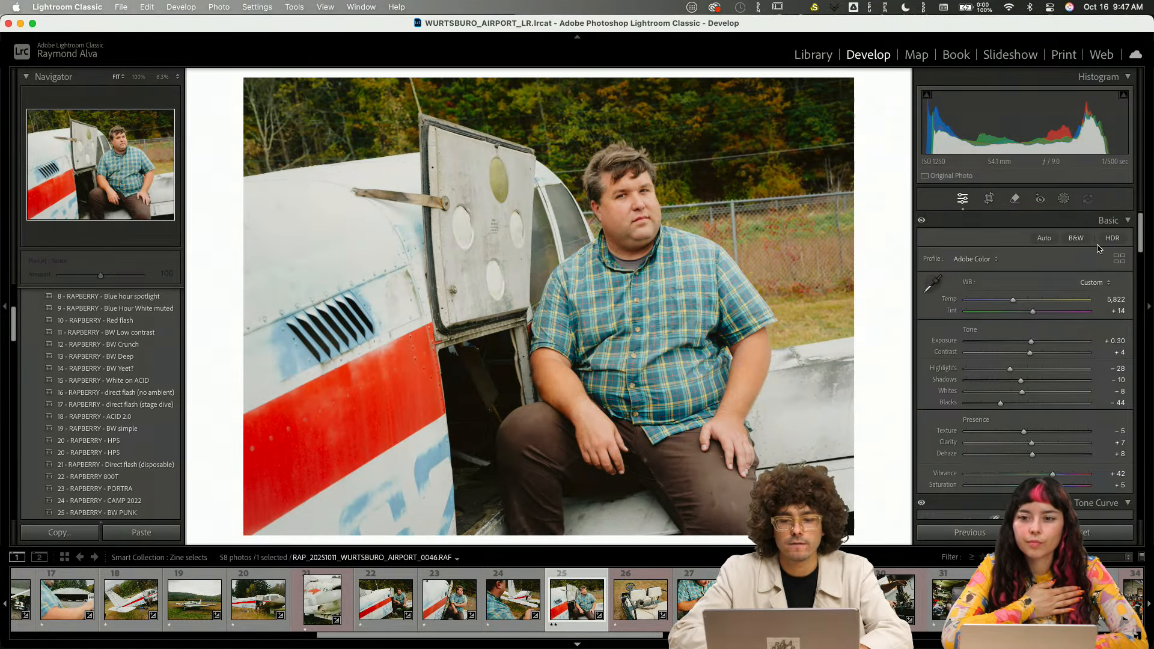
# - Set the golf cart photo's exposure to +0.20 and that of the upright photo of hands holding the metal engine part to +0.40
pyautogui.press('Right')
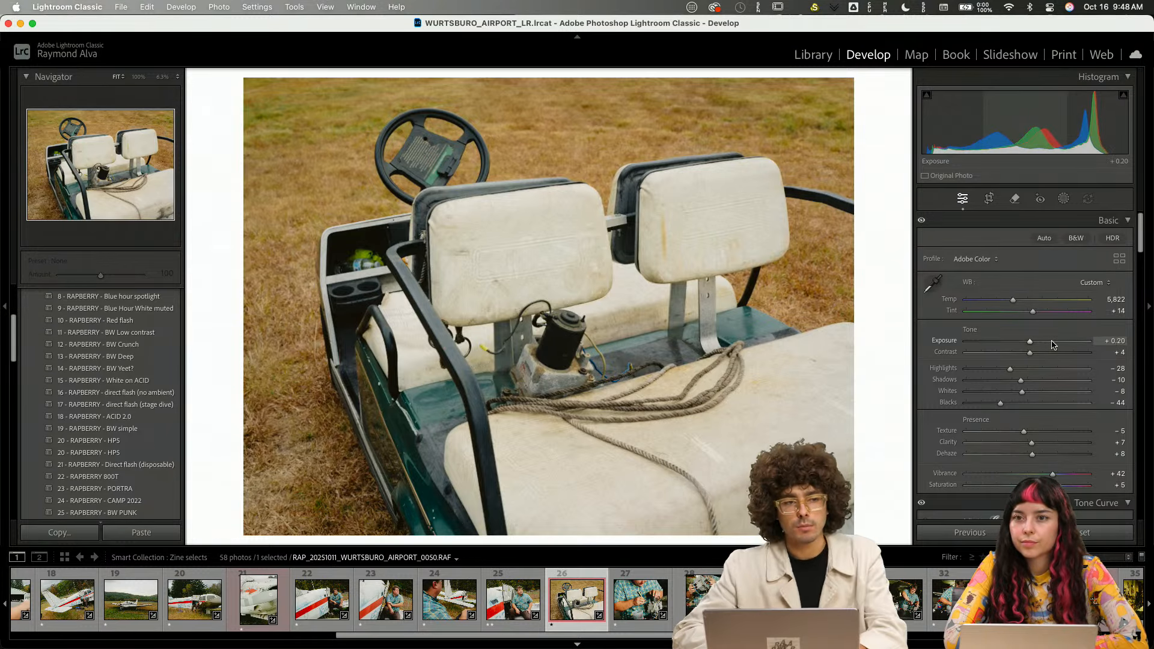
pyautogui.press('Right')
pyautogui.press('Right')
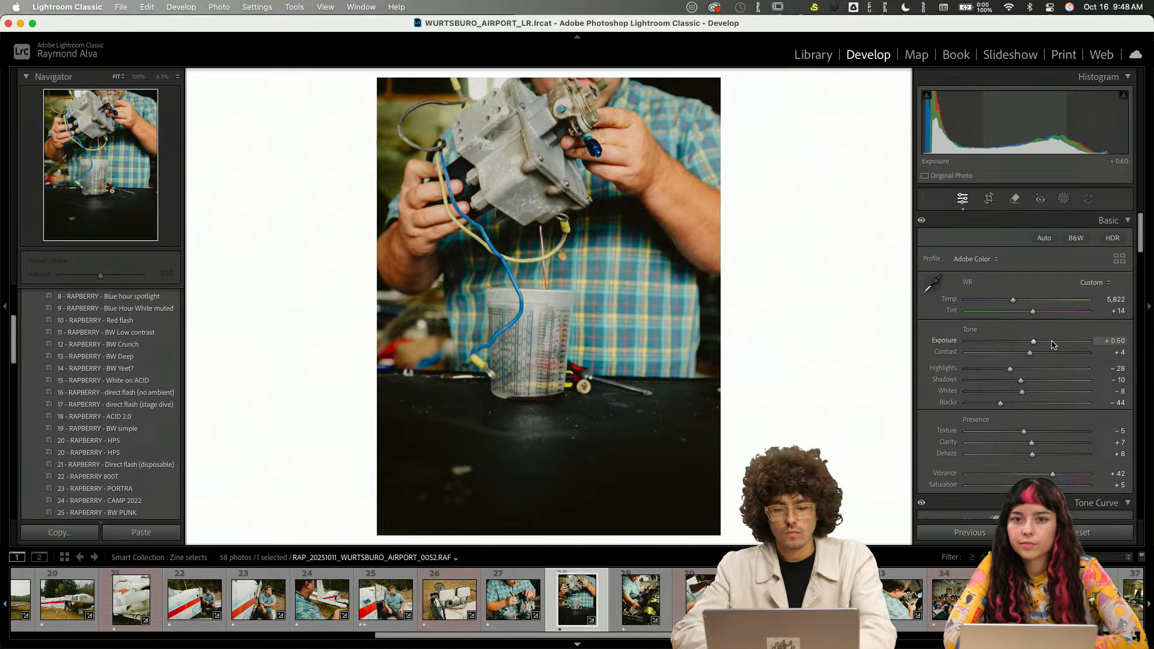
# - Crop the upright engine-part photo tighter, keeping its original aspect and trimming the dark tabletop below the plastic cup
pyautogui.press('r')
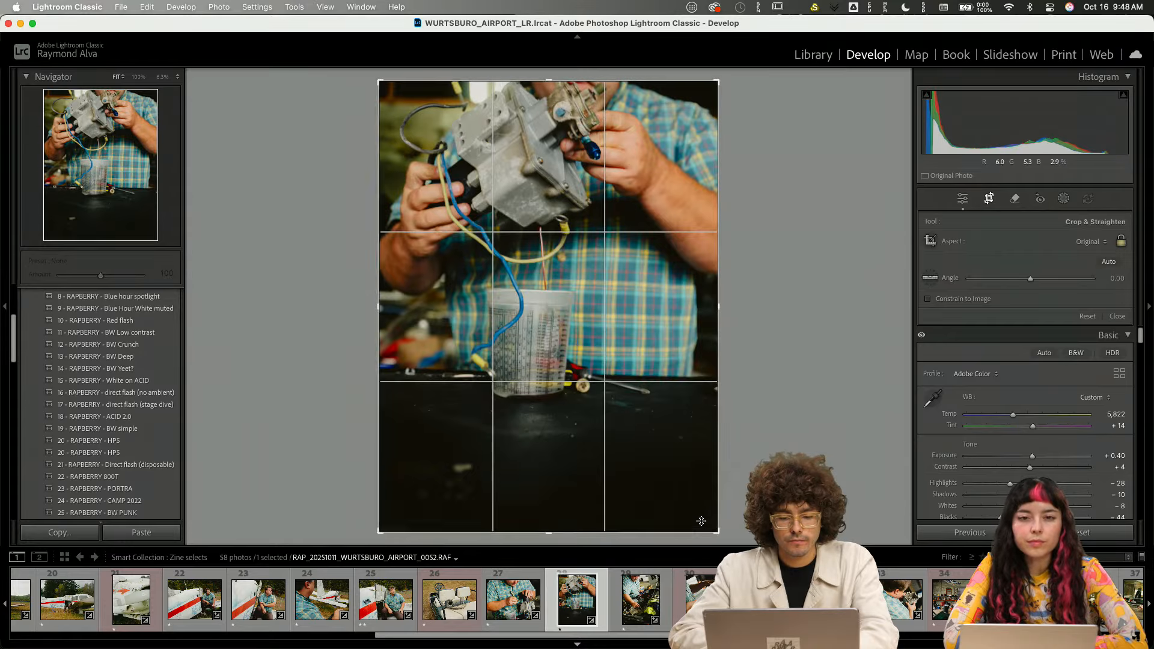
pyautogui.moveTo(701, 523); pyautogui.dragTo(684, 494)
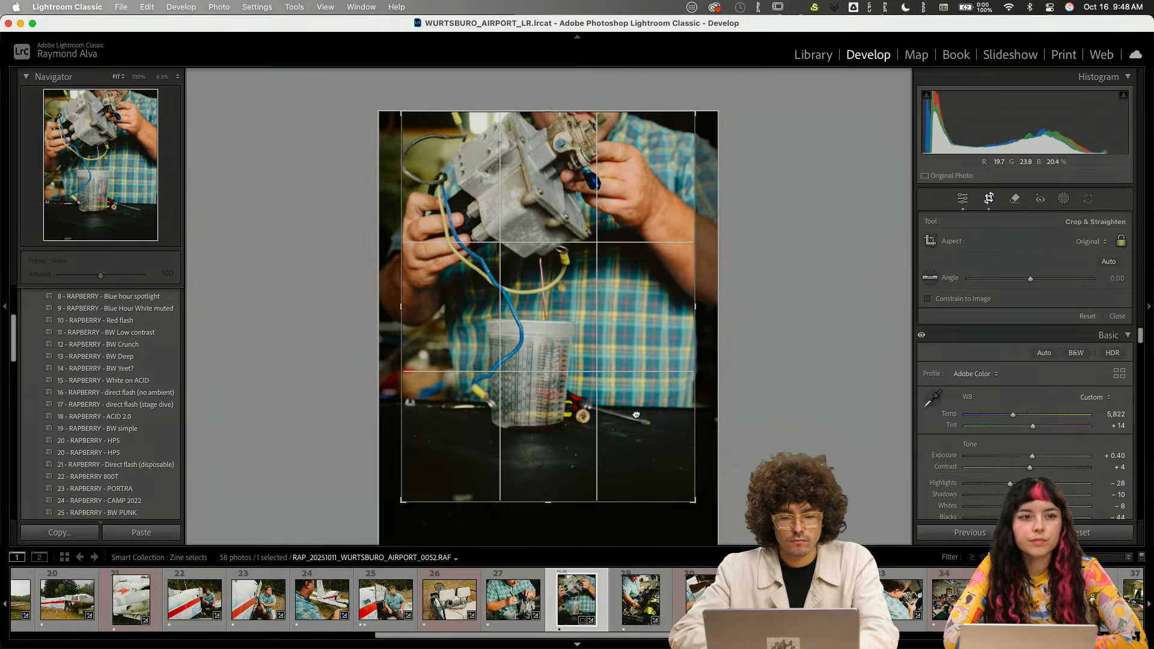
pyautogui.moveTo(637, 423); pyautogui.dragTo(649, 424)
pyautogui.press('Return')
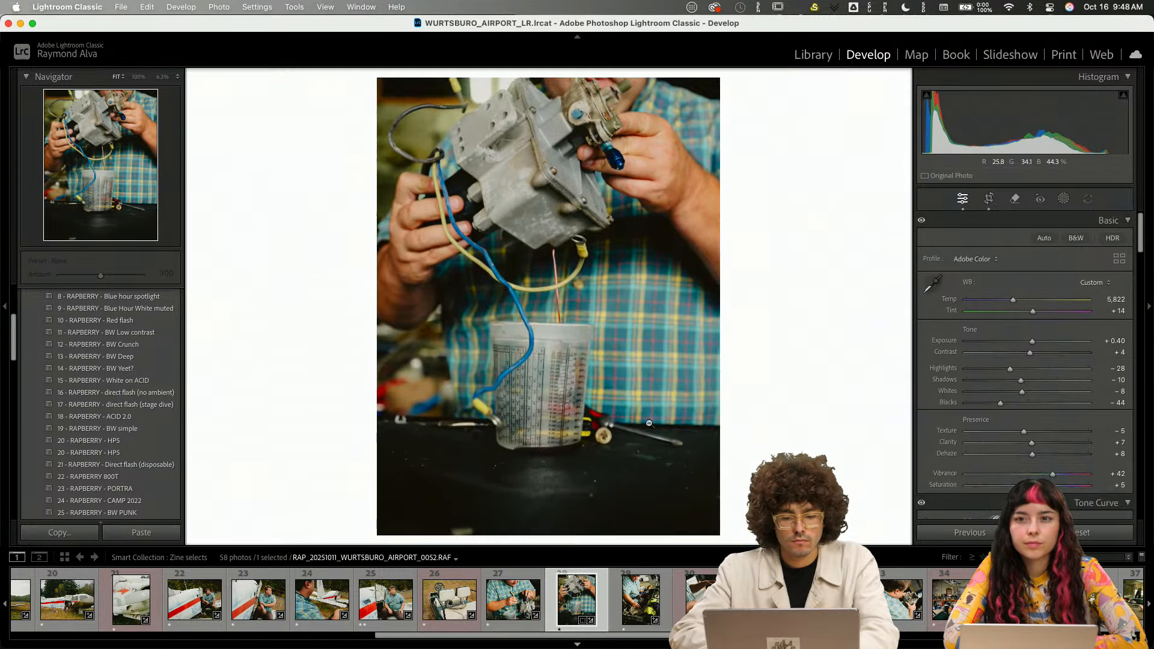
pyautogui.press('r')
pyautogui.press('Return')
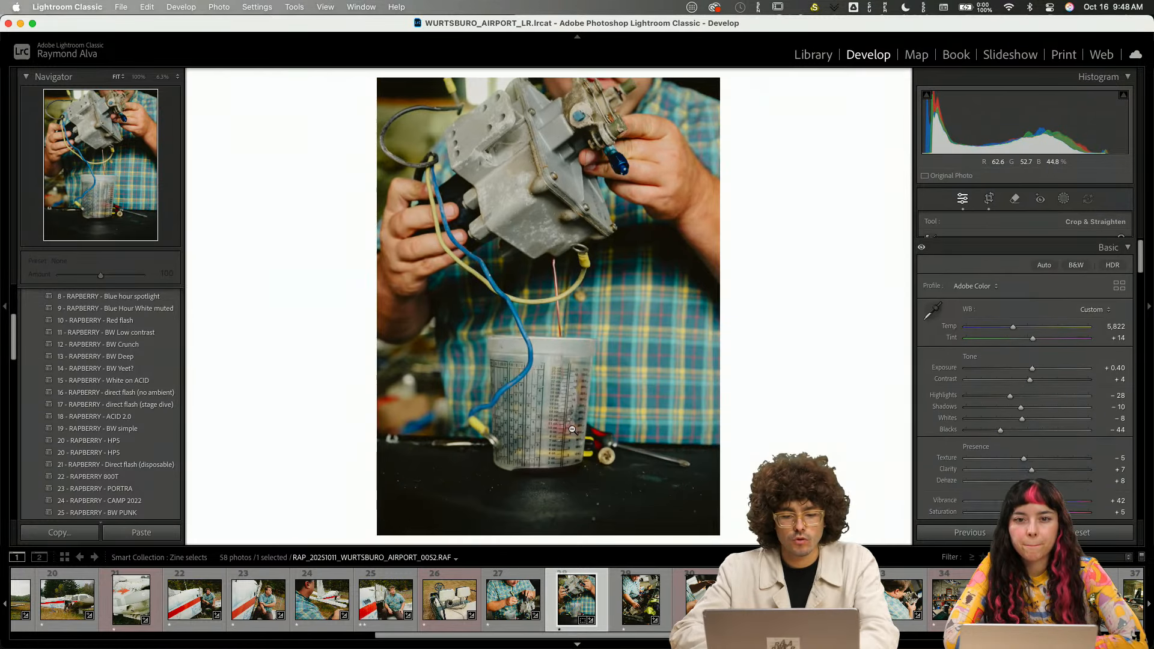
# - Set the exposure of this and the next two upright workbench photos to about +0.10, −0.20 and +0.30
pyautogui.moveTo(1032, 340); pyautogui.dragTo(1030, 344)
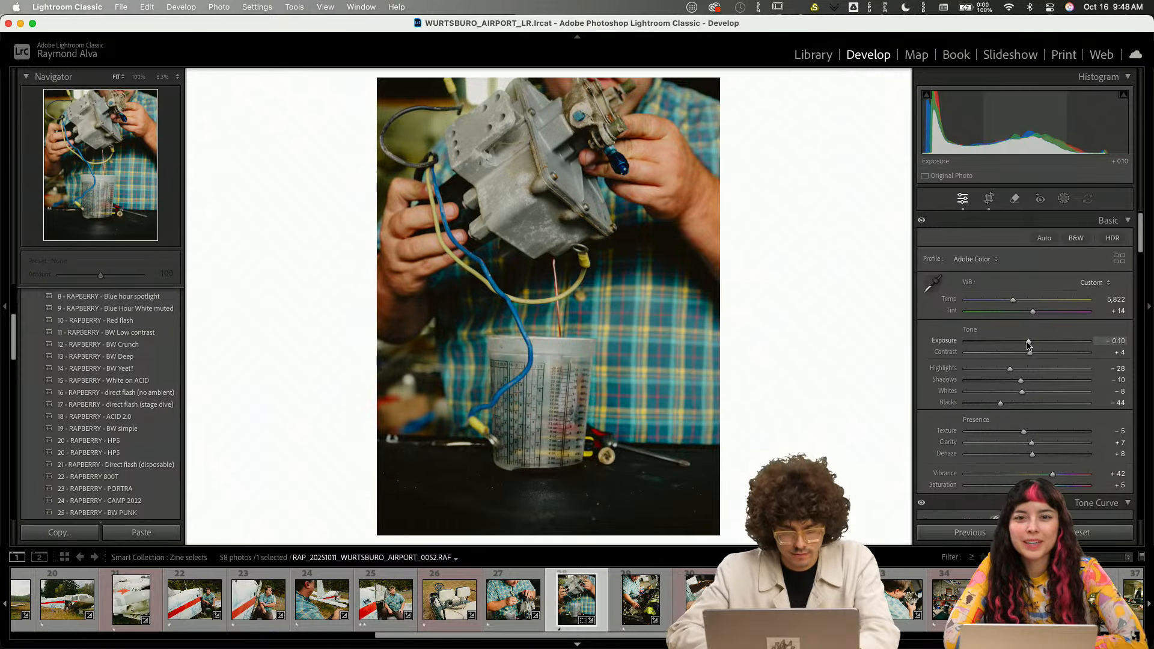
pyautogui.press('Right')
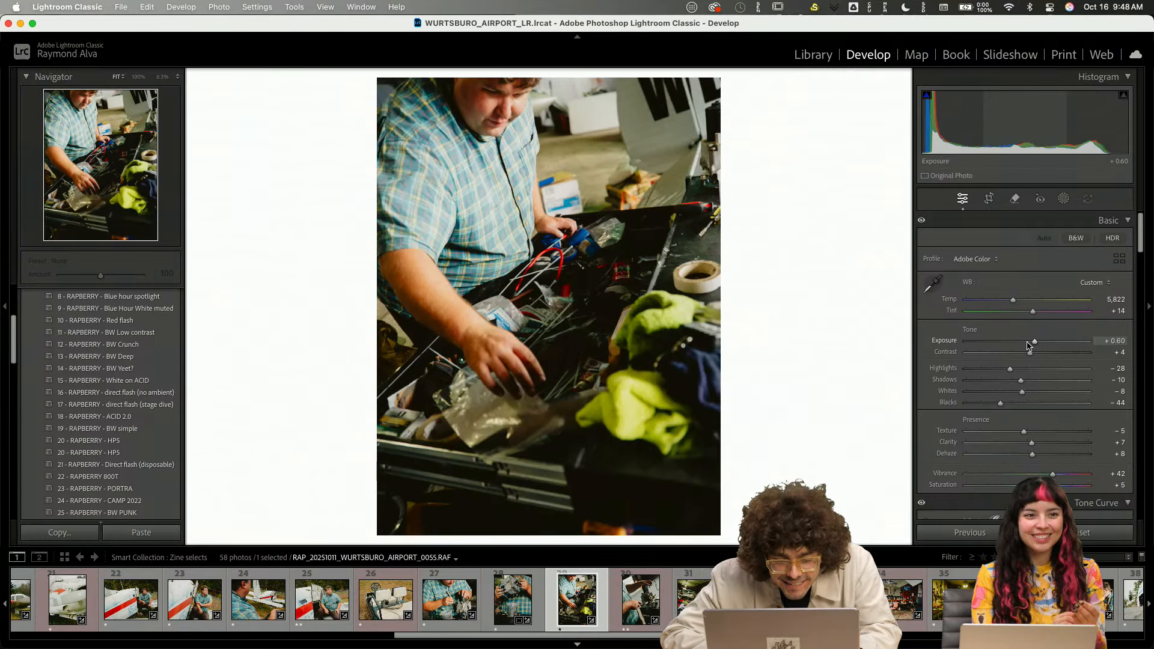
pyautogui.moveTo(1027, 345); pyautogui.dragTo(1029, 345)
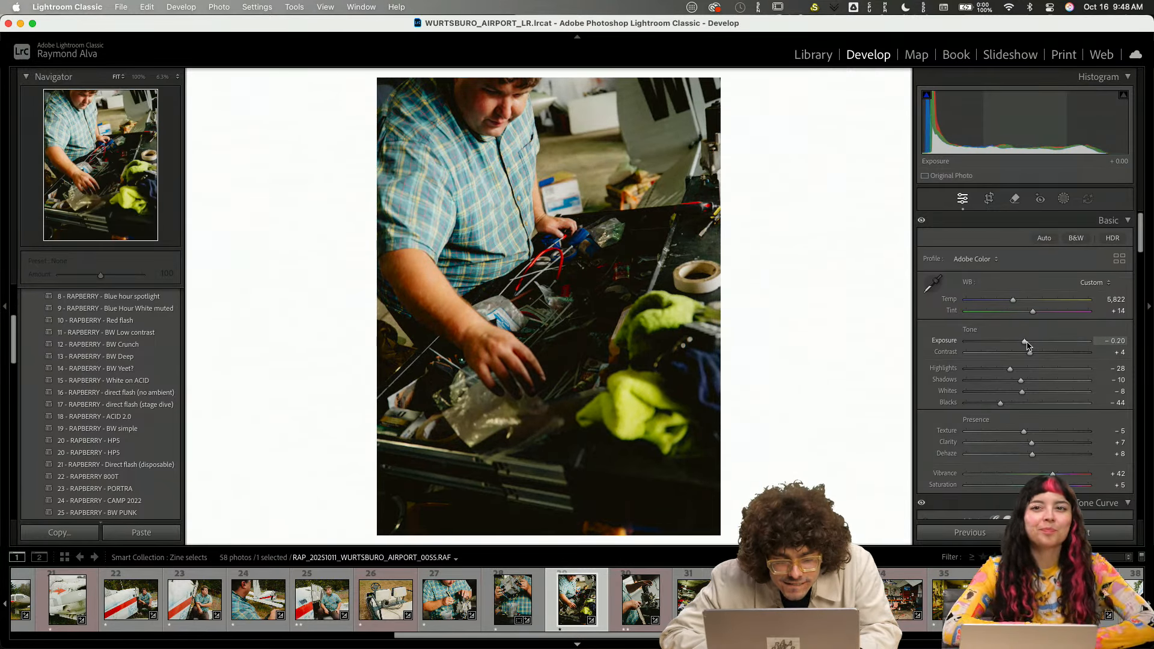
pyautogui.press('Right')
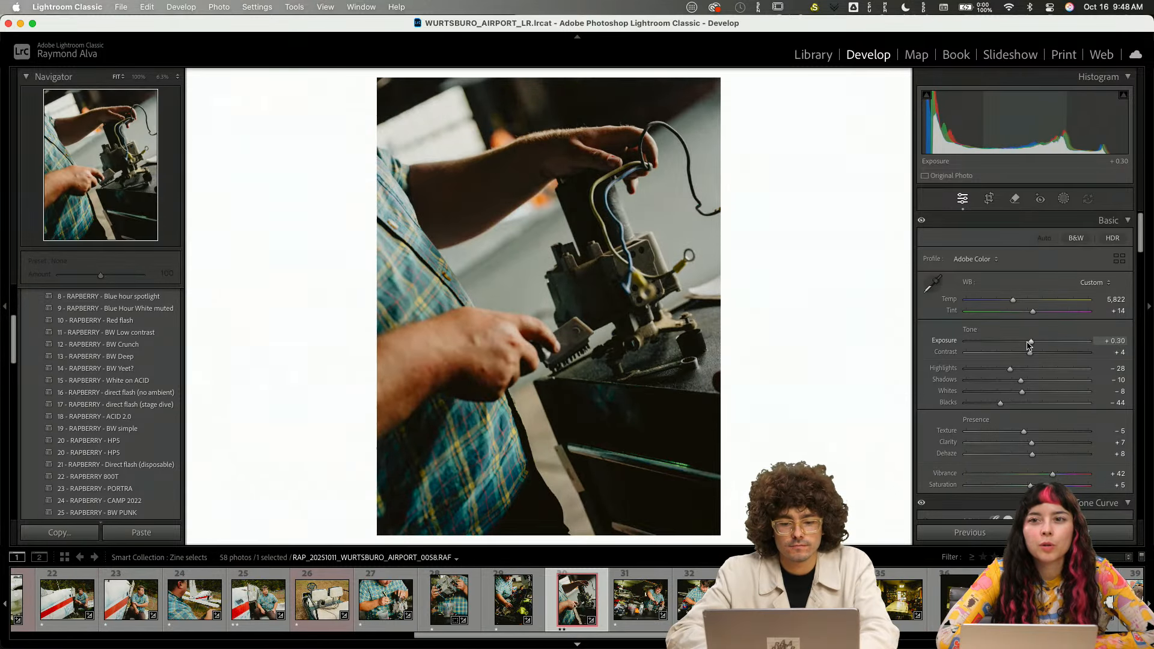
# - Skip to the front-facing photo of the man repairing the part, set its exposure to +0.30 and crop it slightly tighter
pyautogui.press('Right')
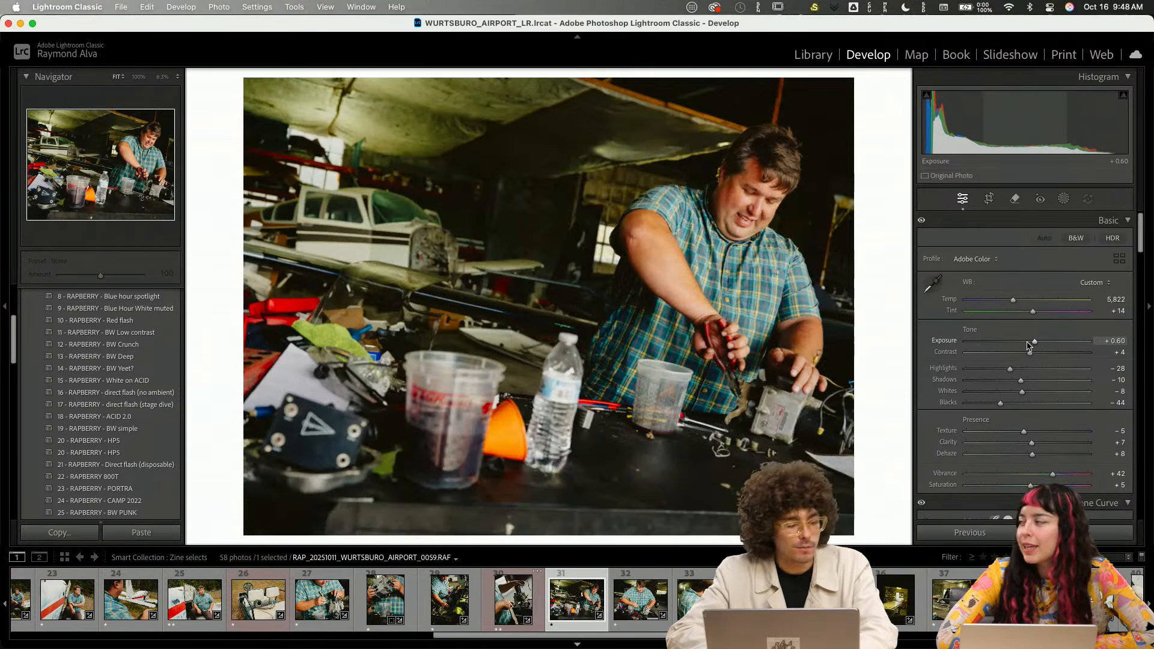
pyautogui.press('Right')
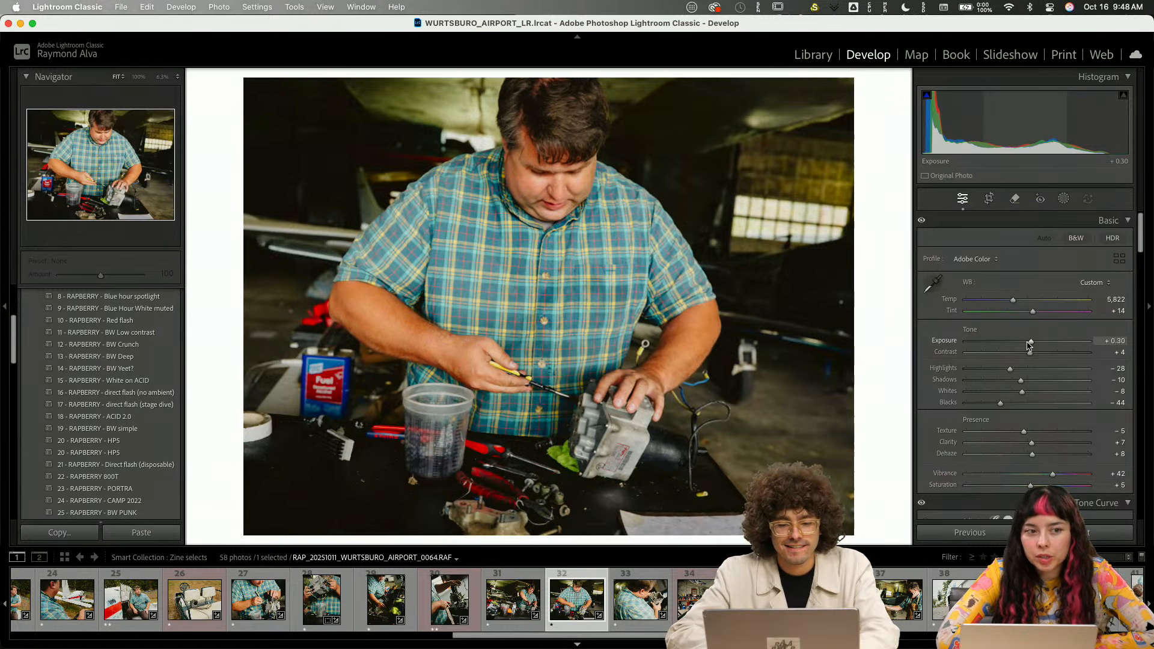
pyautogui.press('r')
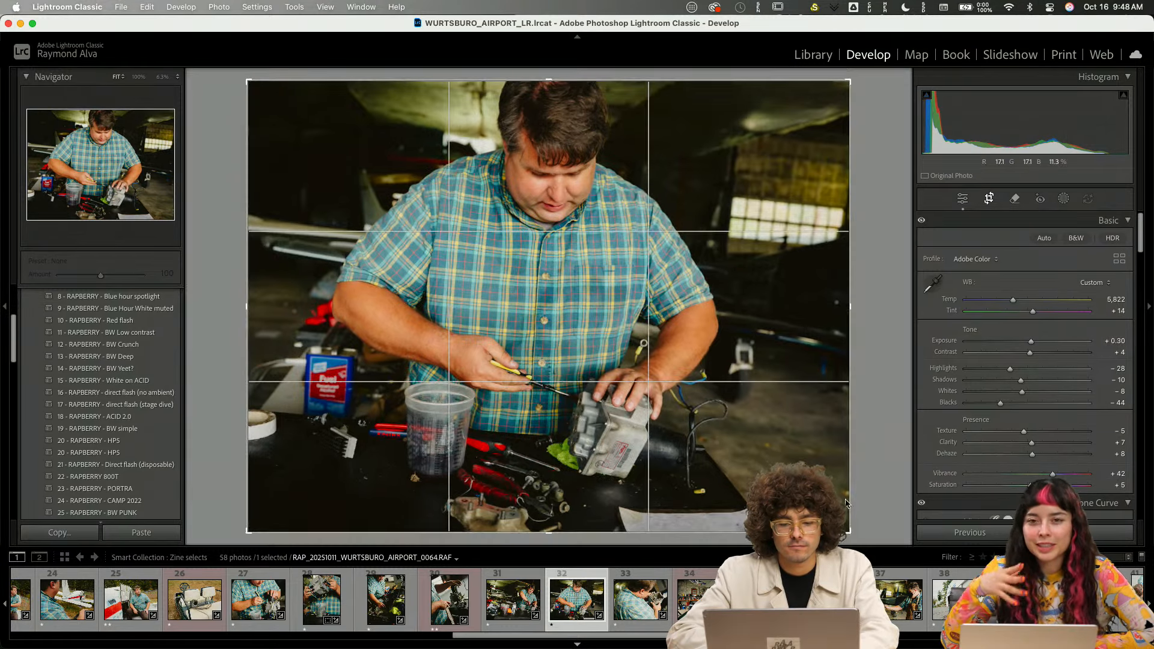
pyautogui.moveTo(849, 481); pyautogui.dragTo(826, 474)
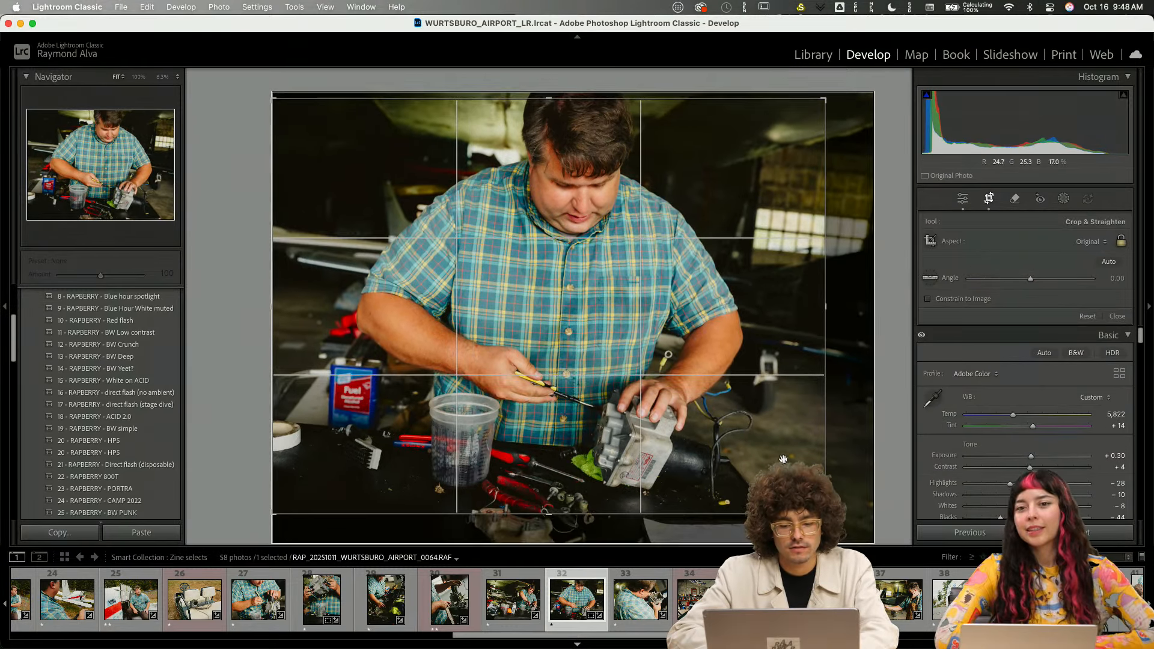
pyautogui.press('Return')
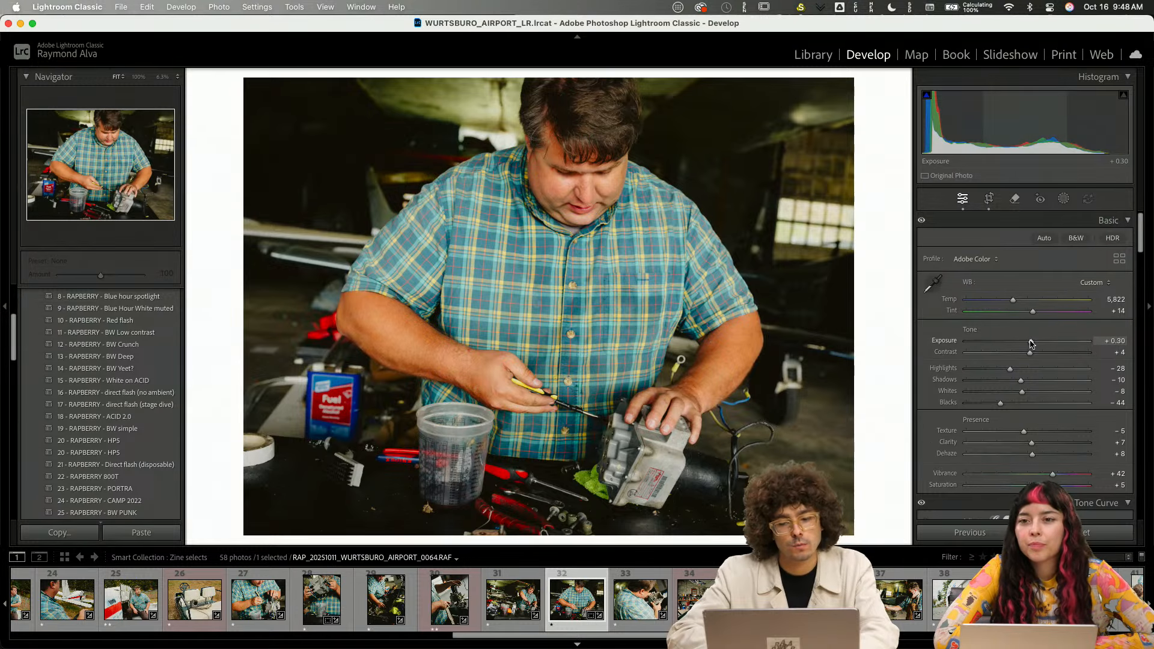
# - Set the exposure of the close-up of the man inspecting the metal housing to +0.10 and lower the following photo's exposure
pyautogui.press('Right')
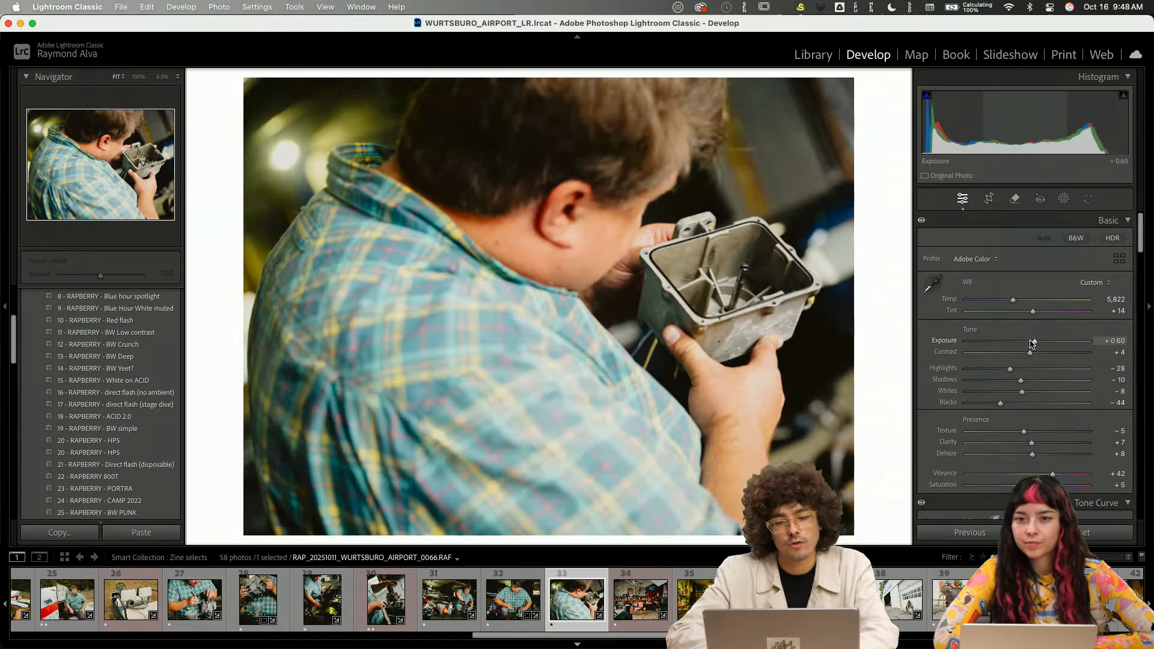
pyautogui.moveTo(1032, 343); pyautogui.dragTo(1029, 343)
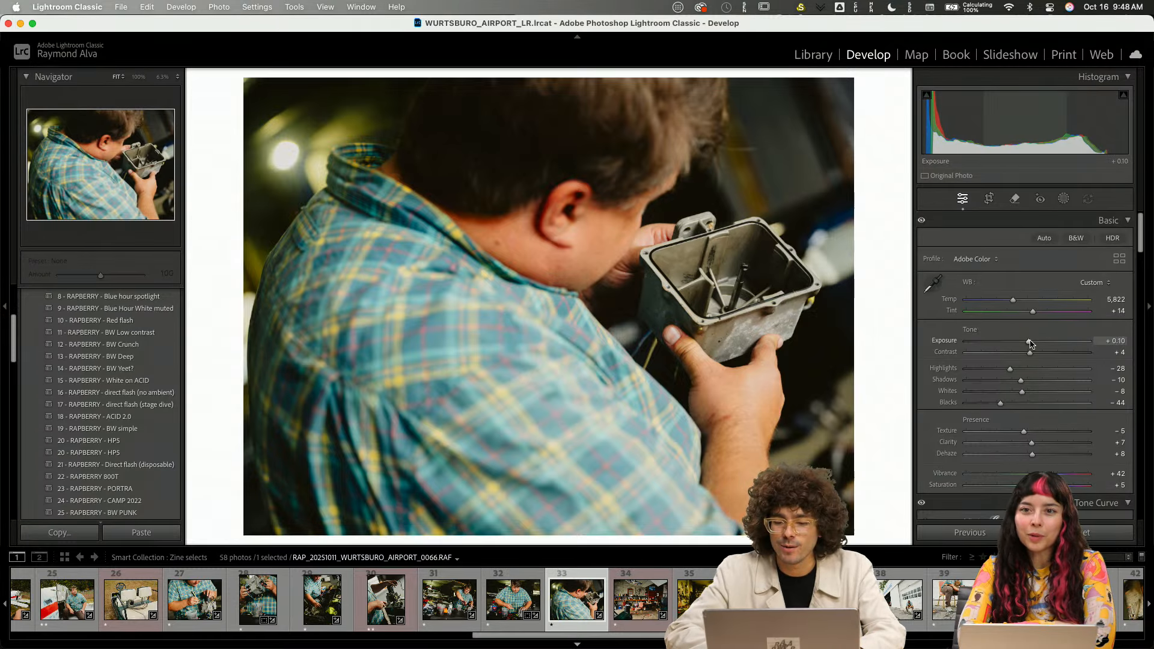
pyautogui.press('Right')
pyautogui.moveTo(1032, 342); pyautogui.dragTo(1030, 343)
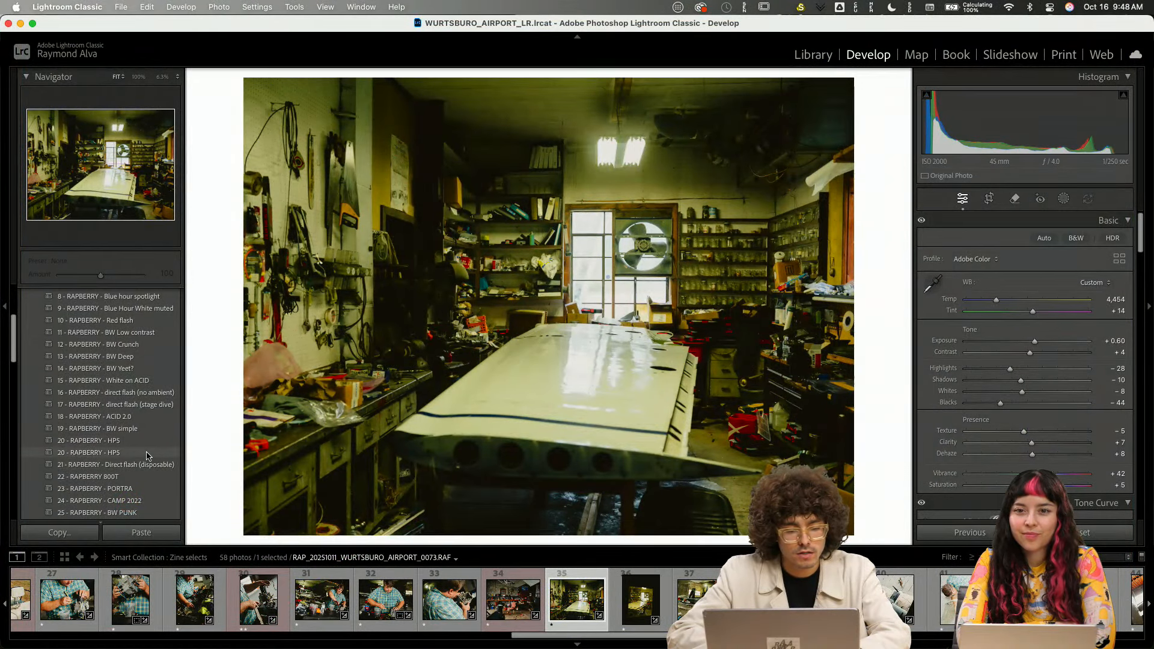
# - Apply the 20 - RAPBERRY - HP5 preset to the workshop wing photo and set exposure −0.85, highlights +36, shadows −21 and blacks −38
pyautogui.click(152, 453)
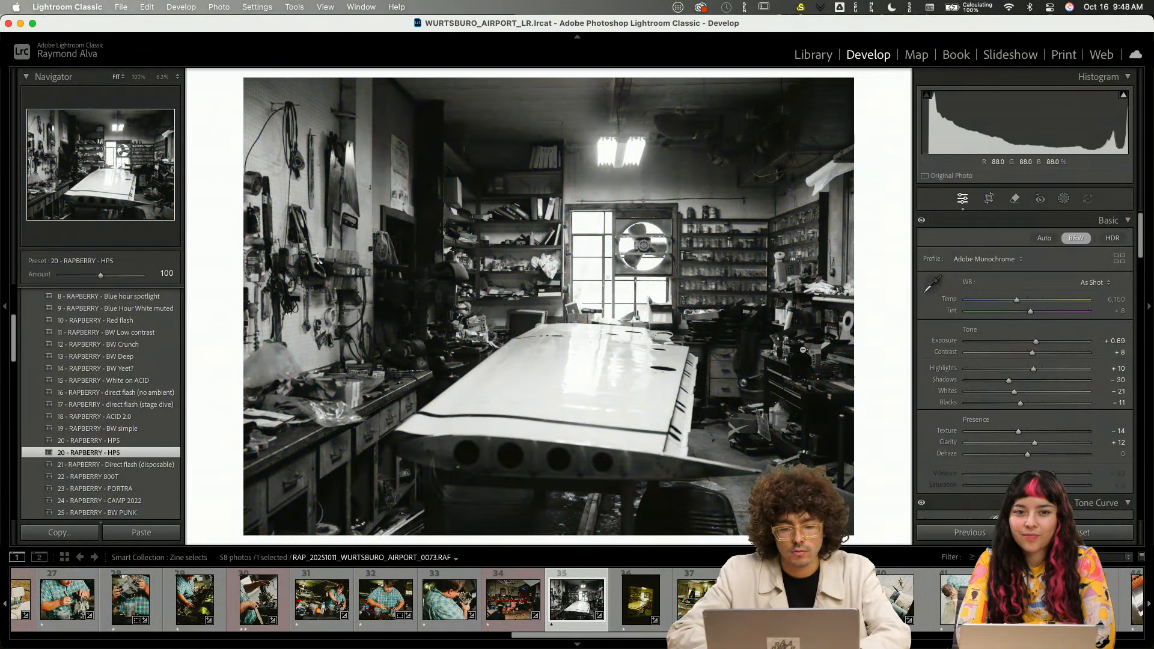
pyautogui.click(1019, 341)
pyautogui.moveTo(1018, 342); pyautogui.dragTo(1016, 342)
pyautogui.click(1048, 369)
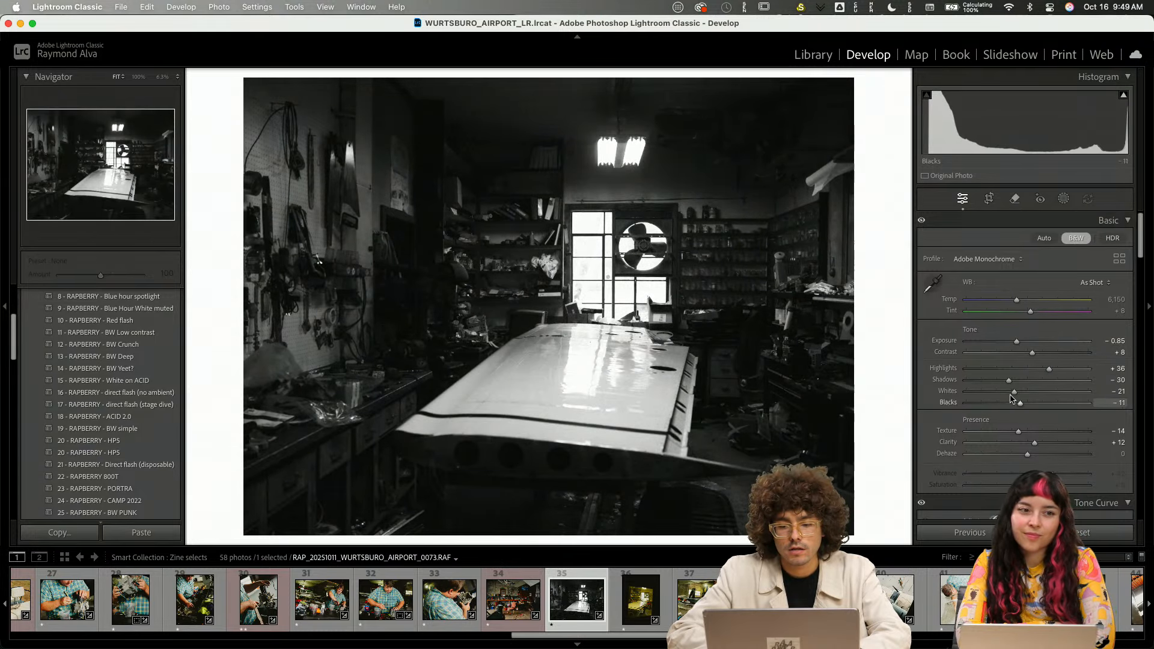
pyautogui.click(1004, 403)
pyautogui.click(1014, 381)
pyautogui.moveTo(1014, 383); pyautogui.dragTo(1017, 382)
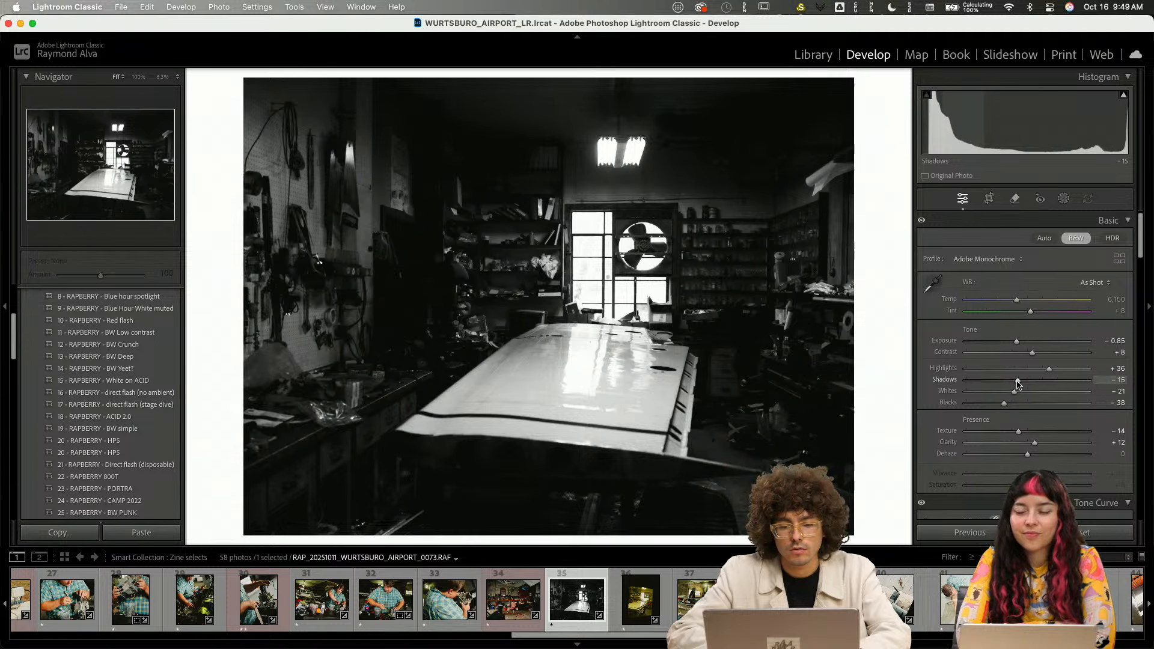
# - Copy the black-and-white look using the RAP subset and paste it onto the next photo of the workshop seen through a window
pyautogui.press('super+shift+c')
pyautogui.click(581, 398)
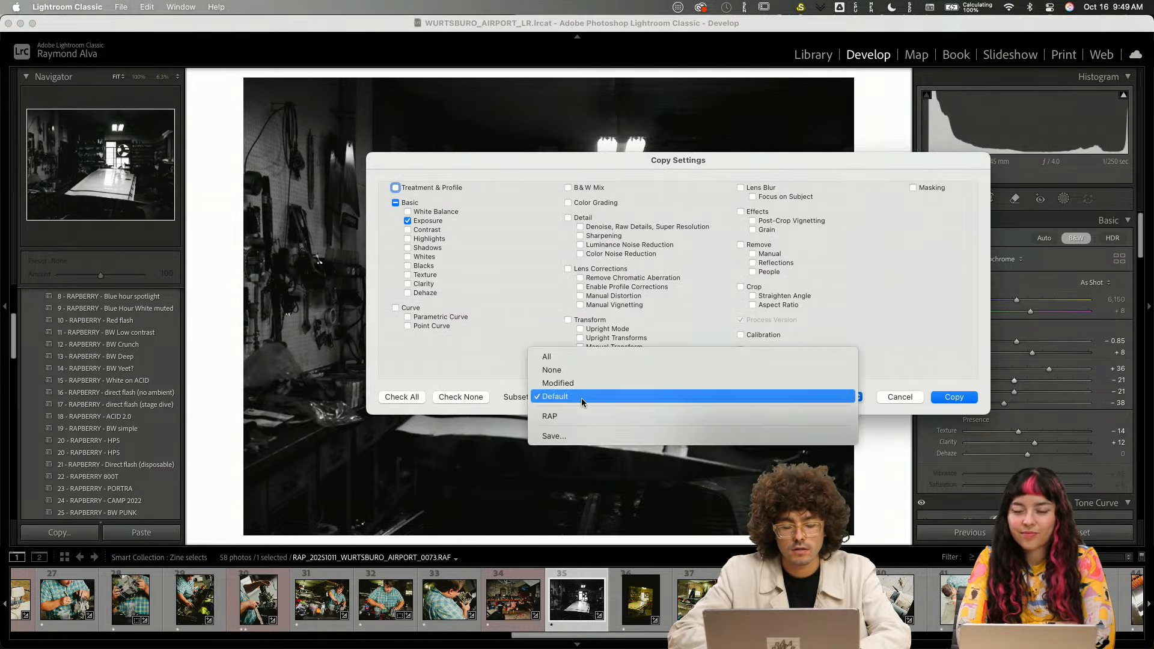
pyautogui.click(583, 416)
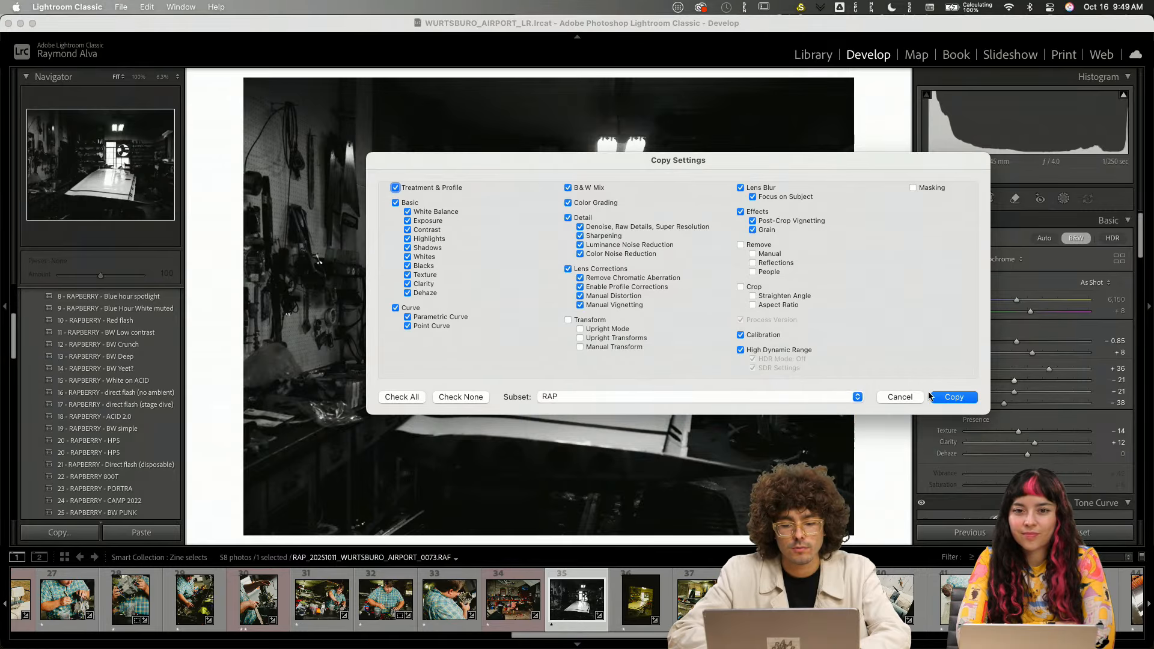
pyautogui.click(954, 397)
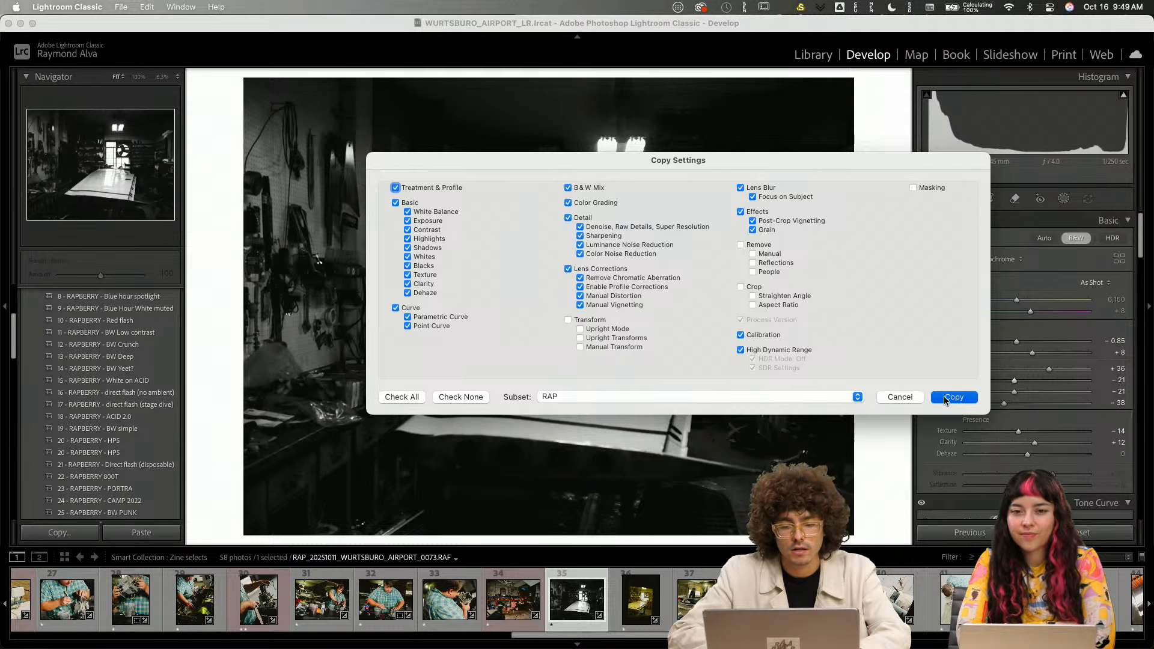
pyautogui.press('Right')
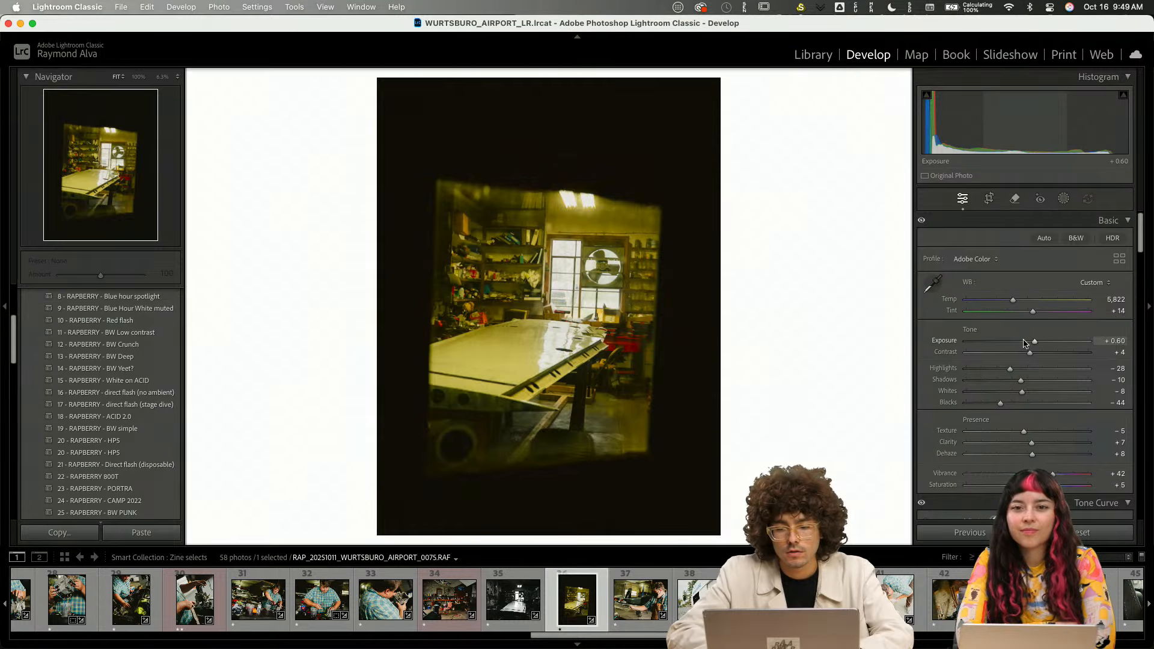
pyautogui.hotkey('ctrl', 'shift', 'v')
# - Straighten the black-and-white workshop photo seen through the window to about −2.19° and crop it tighter
pyautogui.press('r')
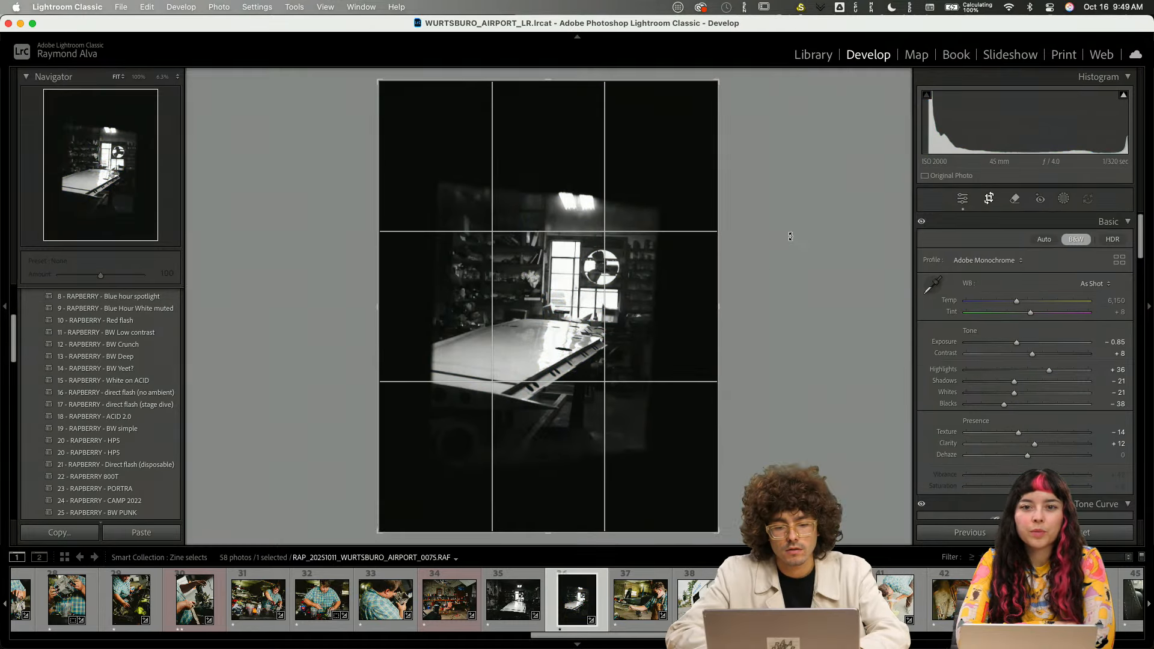
pyautogui.moveTo(767, 267); pyautogui.dragTo(762, 284)
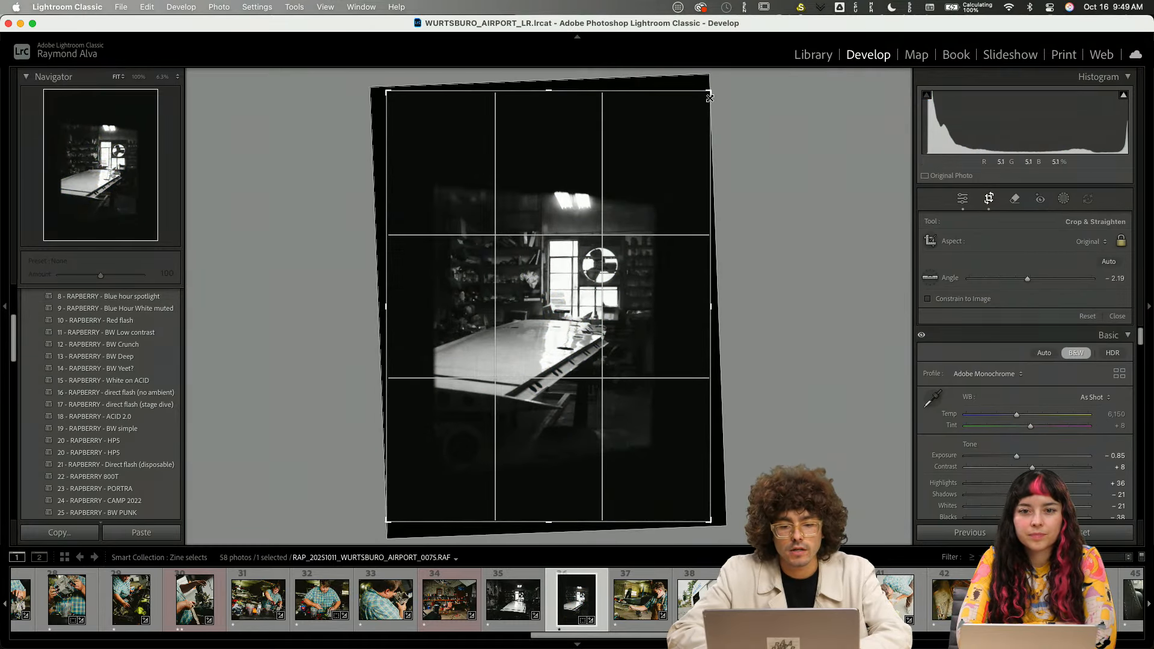
pyautogui.press('r')
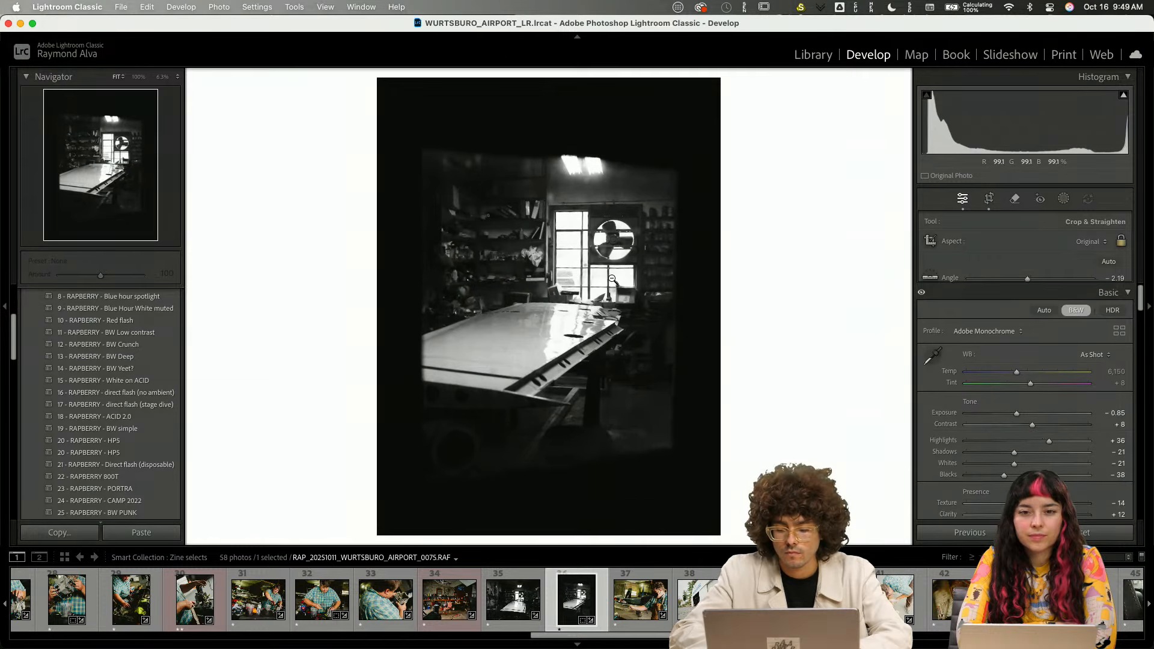
# - Set the exposure of the photo of the masked man marking the clear panel to +0.50 and lower the hangar exterior photo's exposure
pyautogui.press('Right')
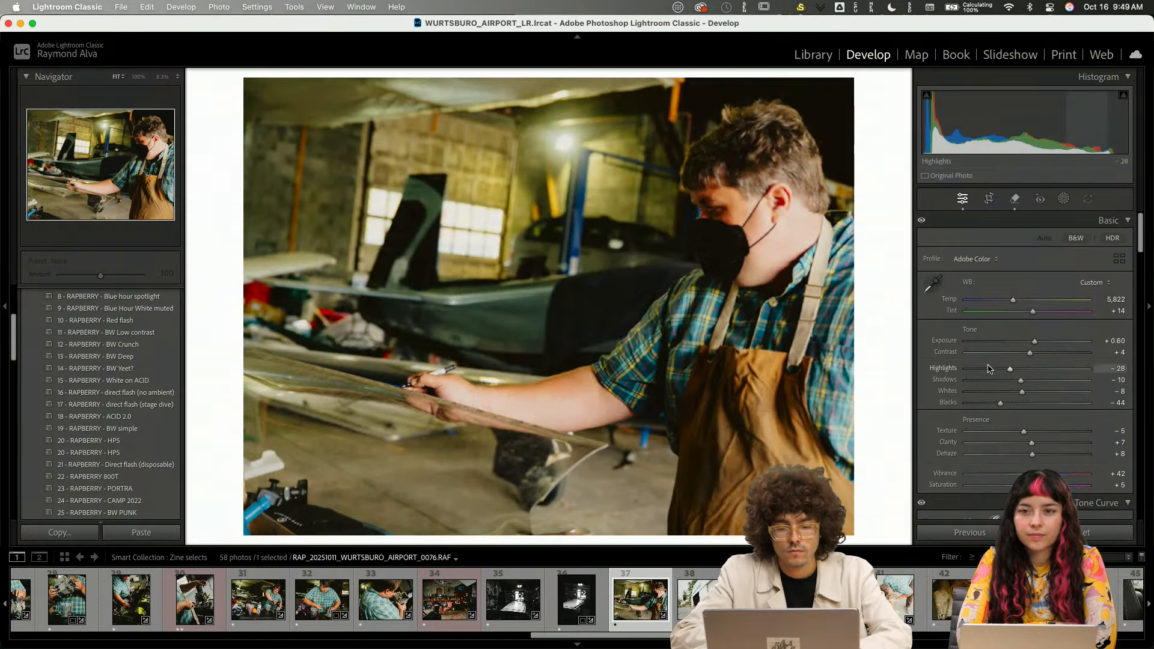
pyautogui.press('Right')
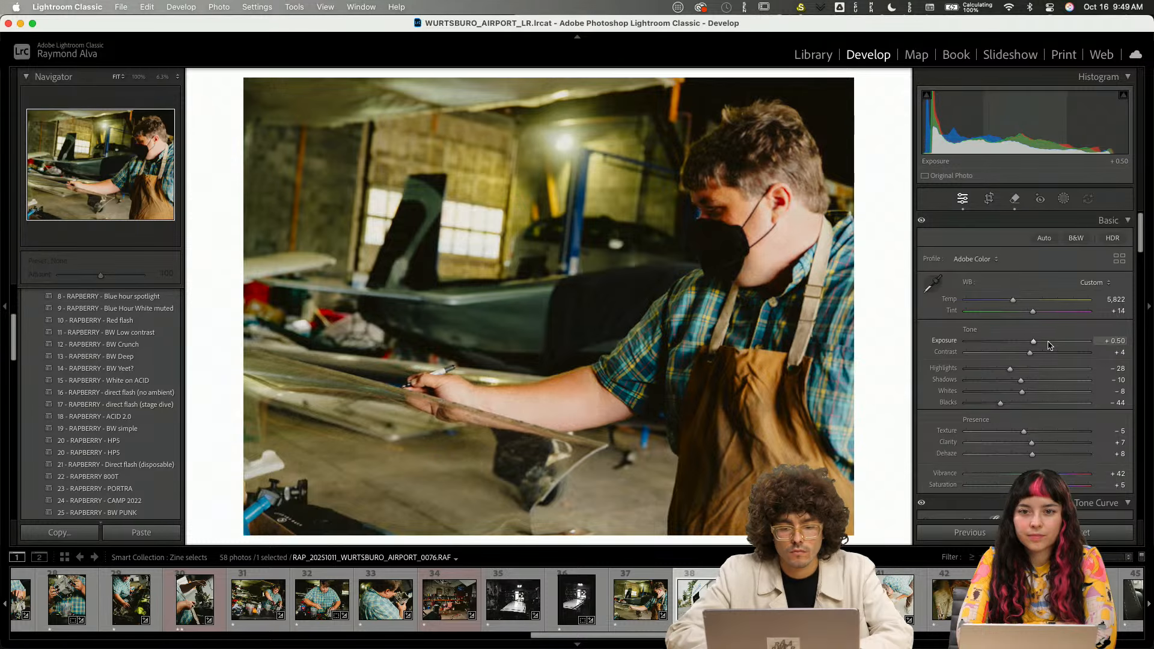
pyautogui.press('Right')
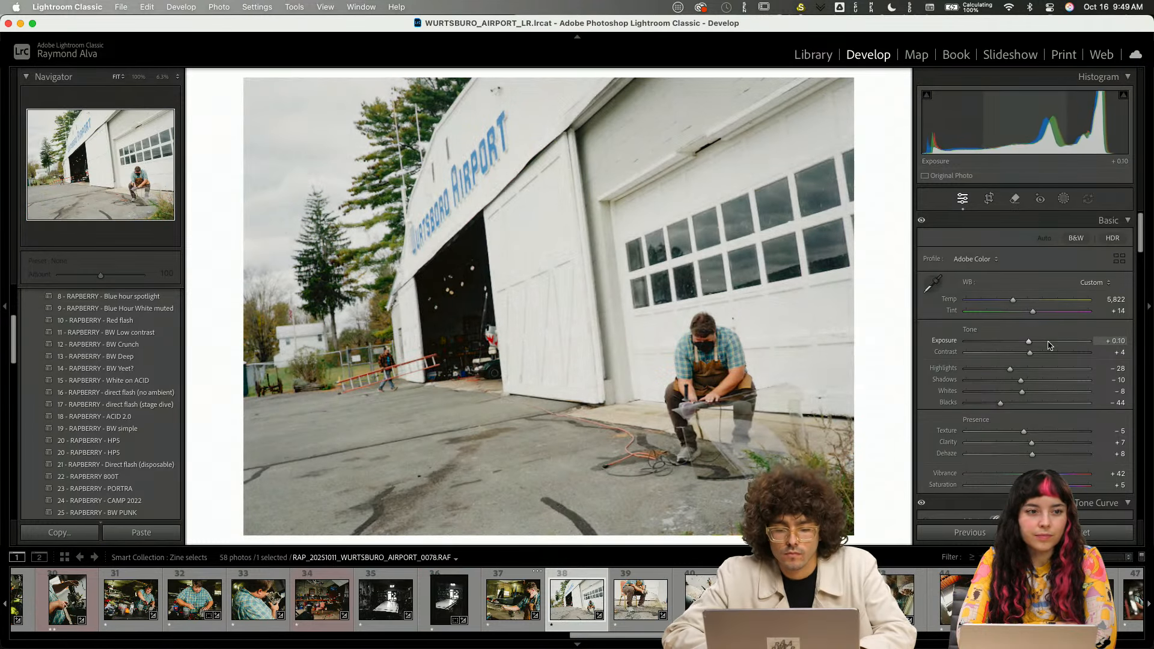
pyautogui.press('Down')
pyautogui.press('Right')
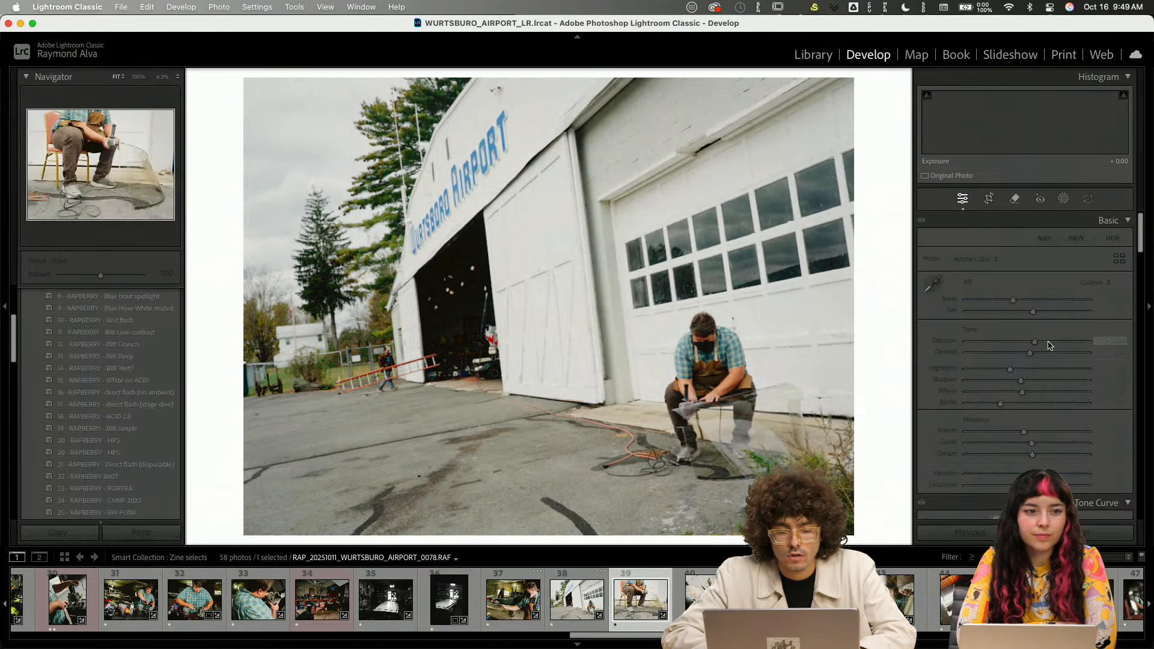
# - Set the exposure of the photo of the seated man grinding the clear panel to −0.30
pyautogui.click(1022, 341)
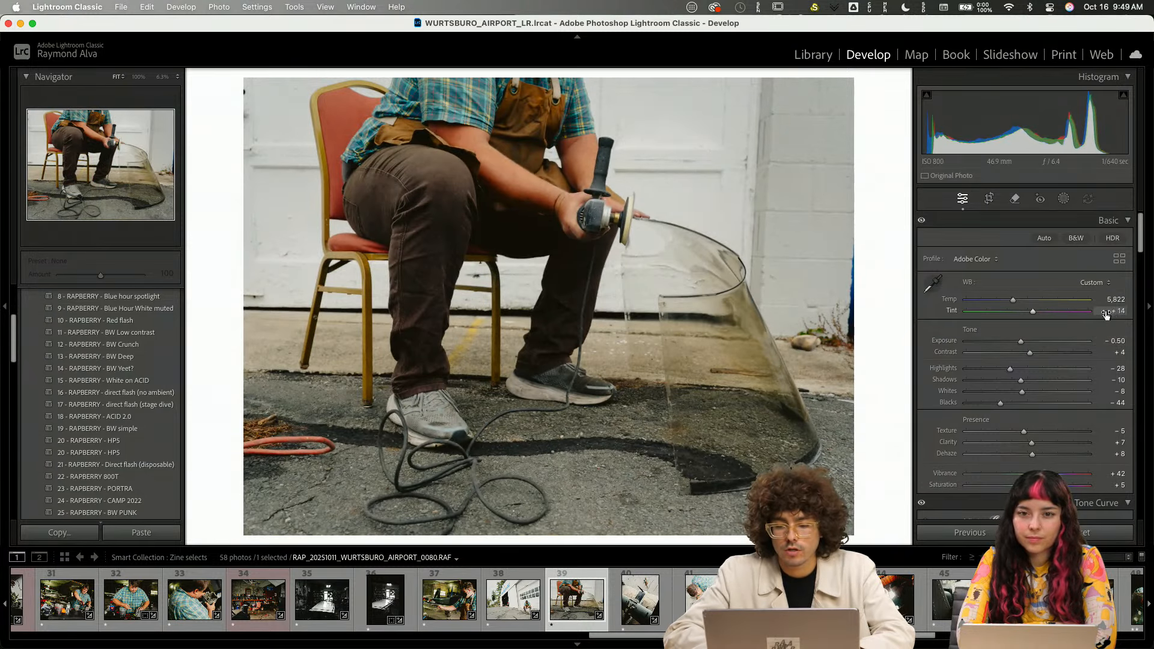
pyautogui.press('Up')
pyautogui.press('Up')
pyautogui.press('Right')
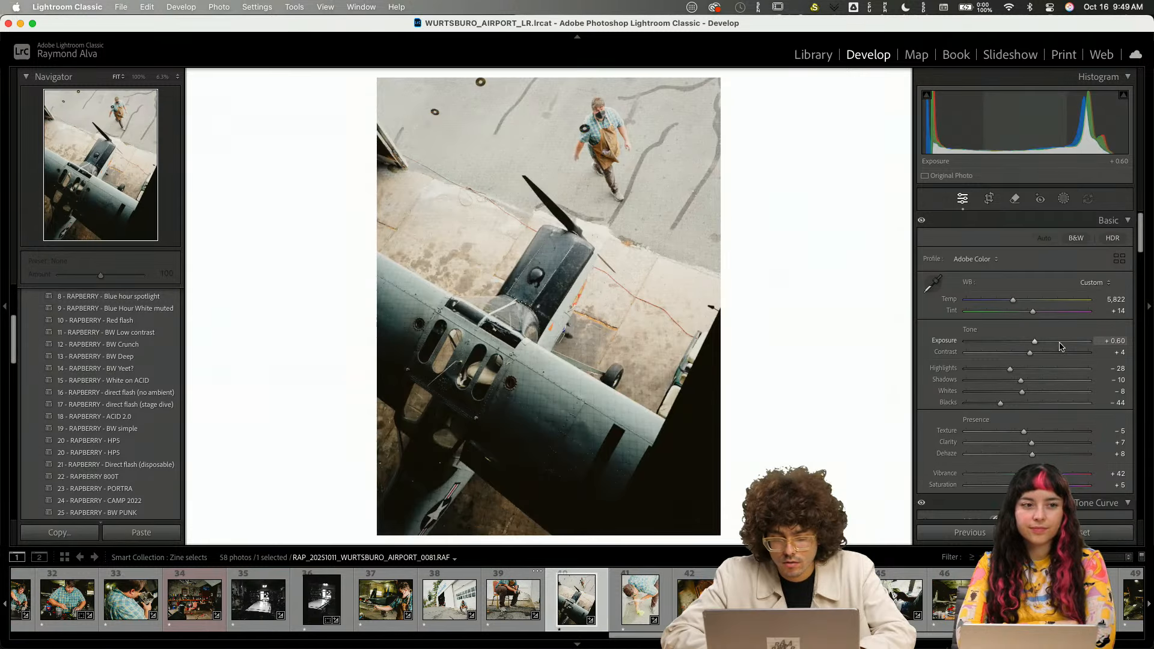
# - Synchronize only the Basic settings from the seated grinding photo to the two photos that follow it
pyautogui.click(523, 595)
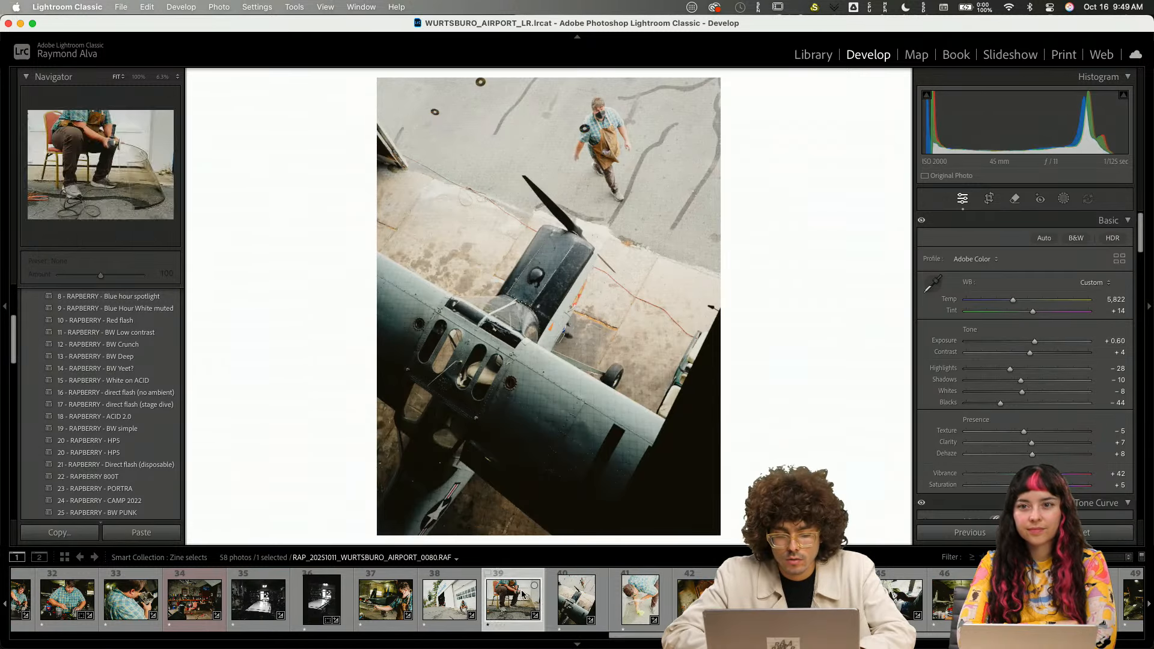
pyautogui.keyDown('shift'); pyautogui.click(667, 601); pyautogui.keyUp('shift')
pyautogui.press('super+shift+s')
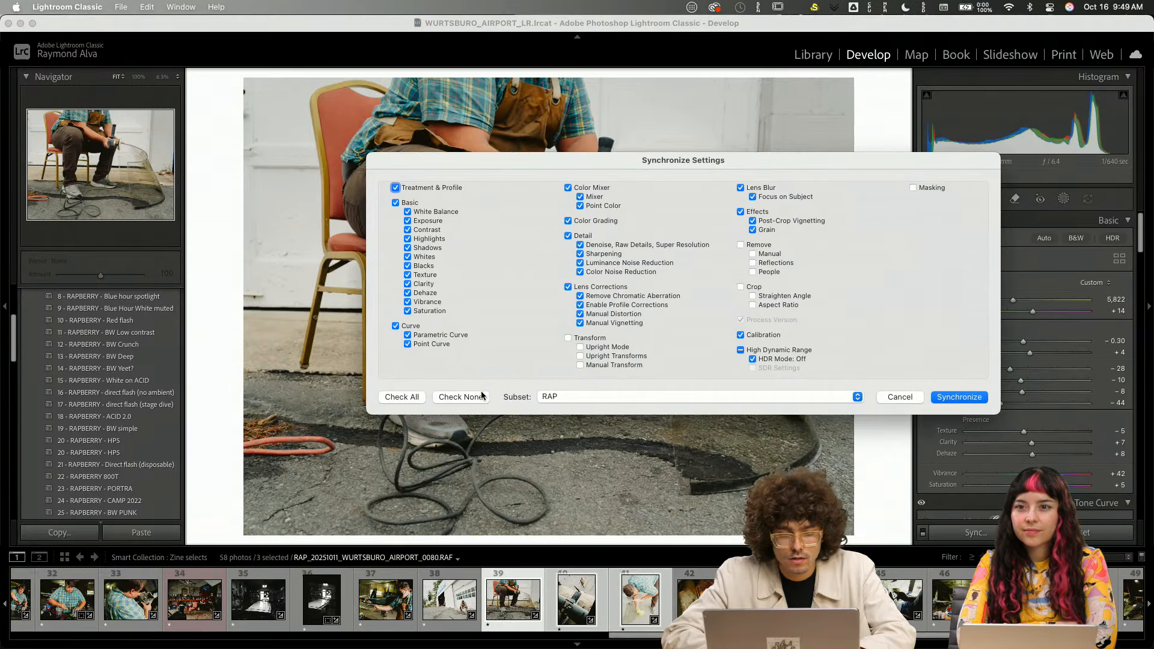
pyautogui.click(481, 397)
pyautogui.click(396, 203)
pyautogui.press('Return')
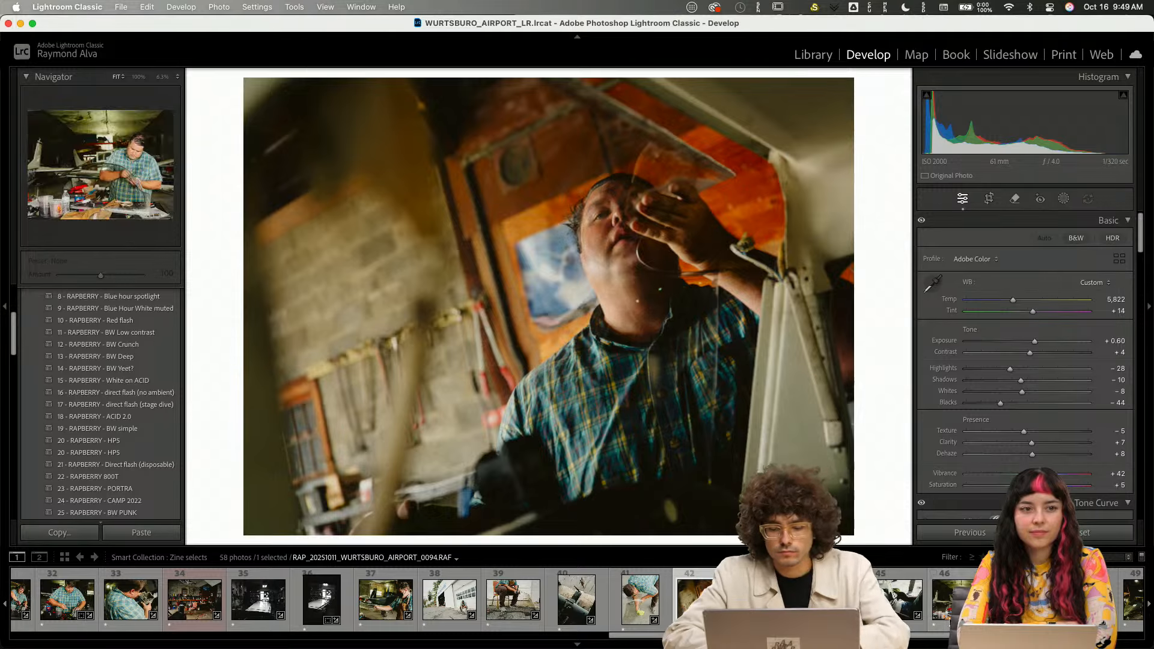
# - Paste the black-and-white look onto the vertical photo of the man seen through reflections and set exposure −0.10 and contrast +18
pyautogui.click(768, 601)
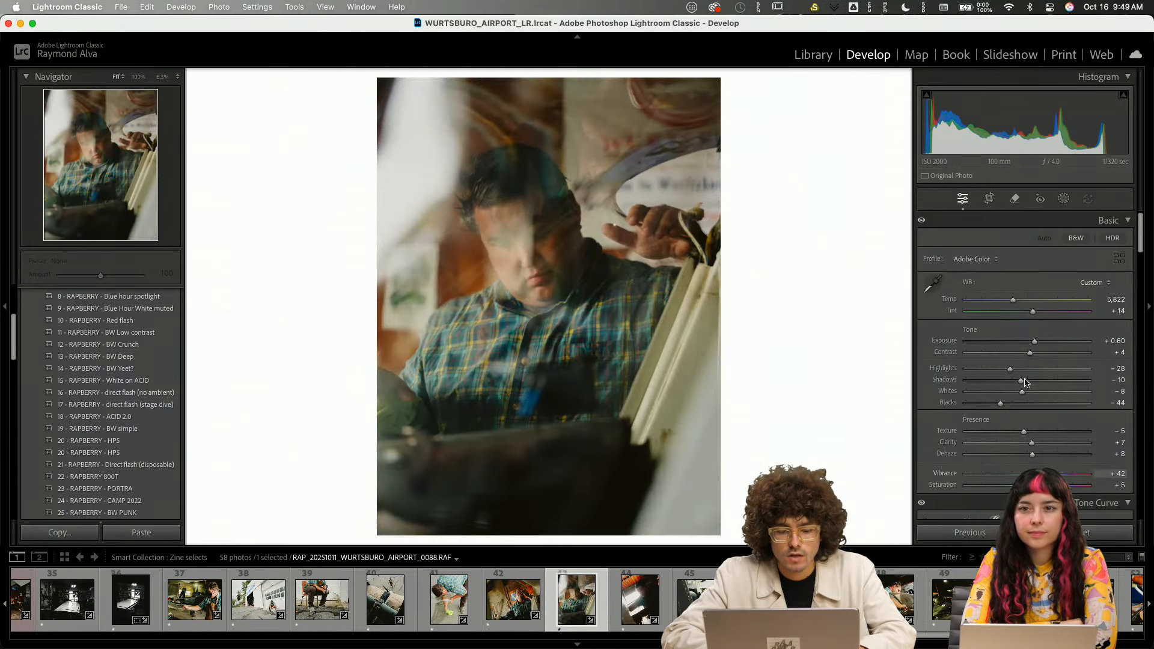
pyautogui.press('super+shift+v')
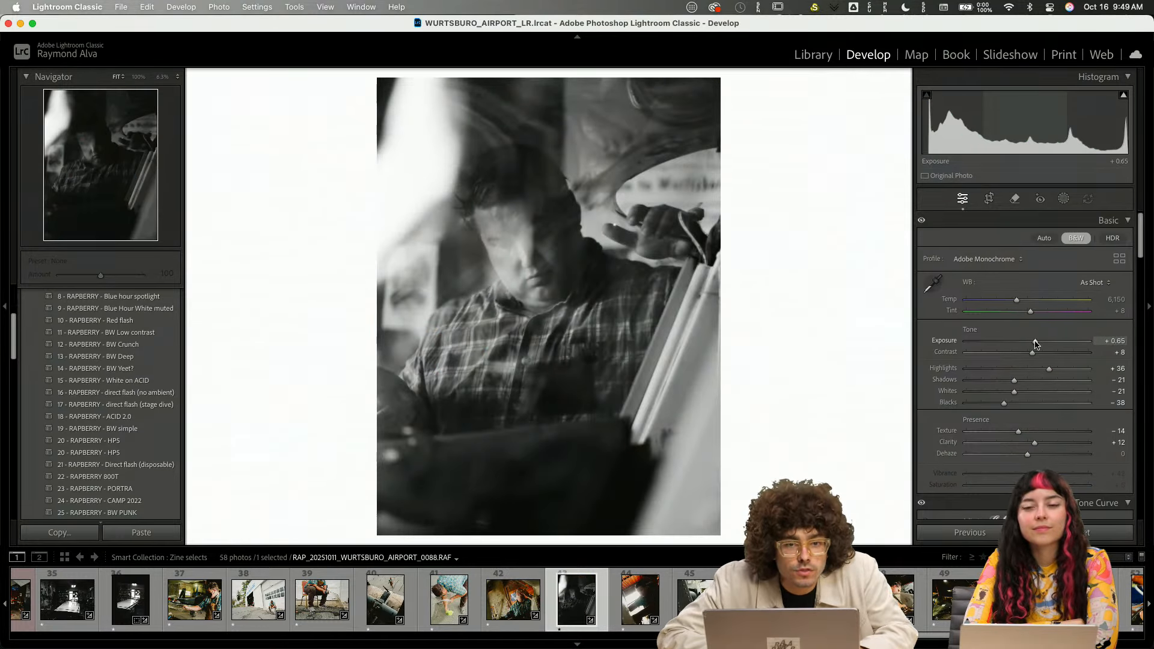
pyautogui.moveTo(1035, 342); pyautogui.dragTo(1026, 342)
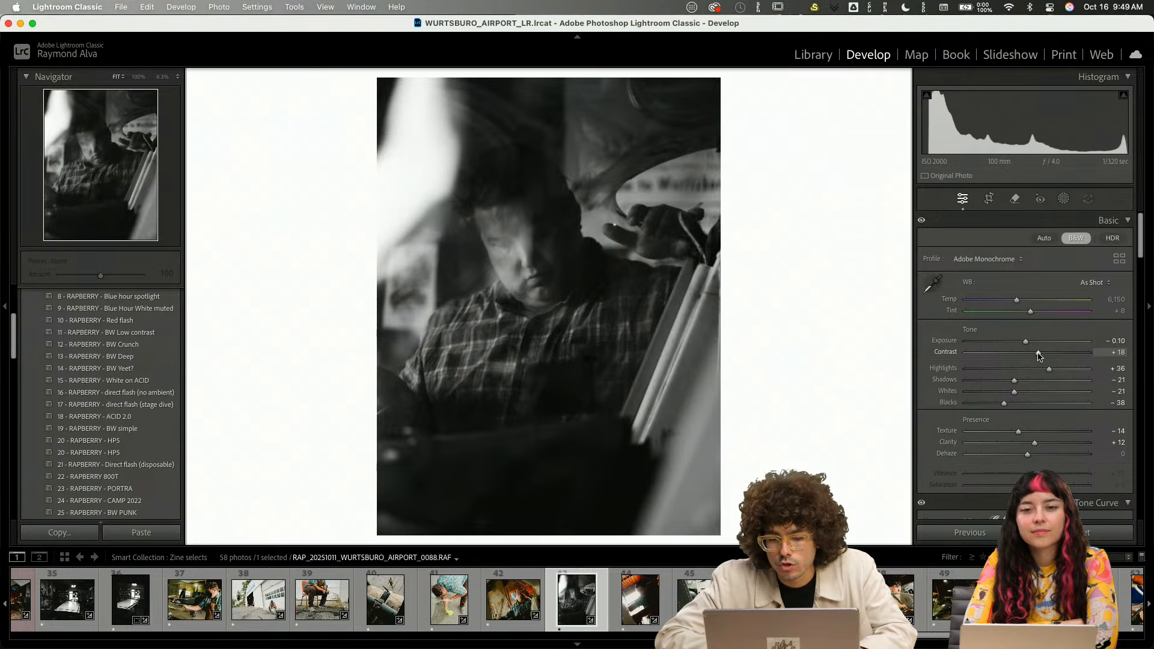
# - Paste the black-and-white look onto the following backlit low-angle photo of the man and set its exposure to +0.20
pyautogui.press('Right')
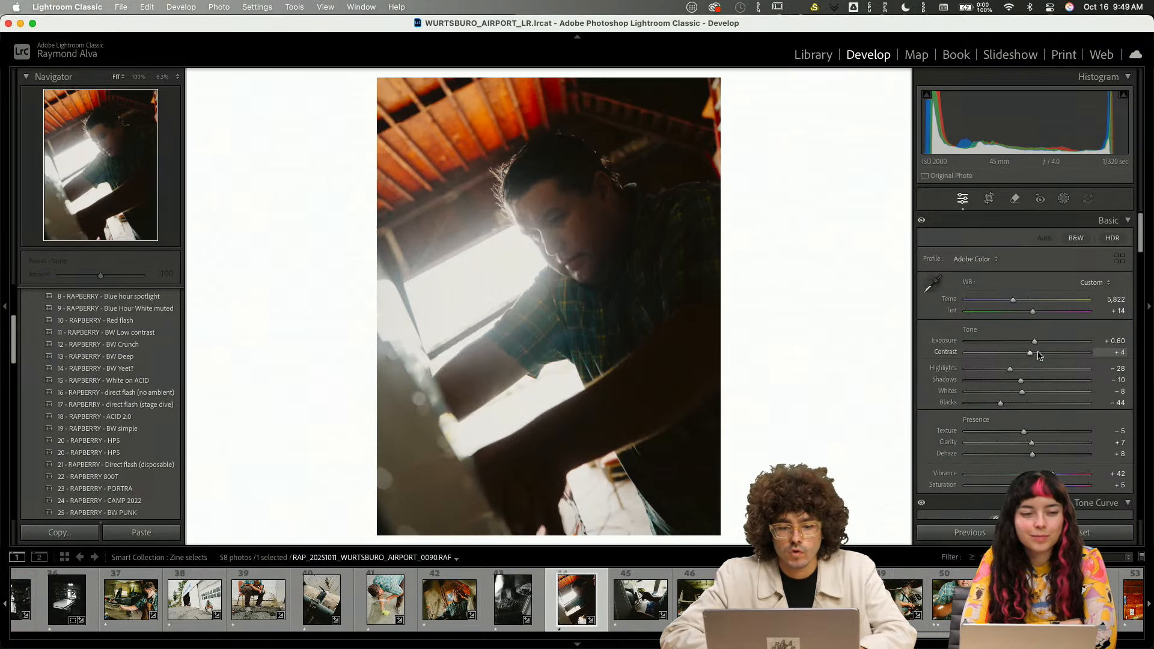
pyautogui.press('super+shift+v')
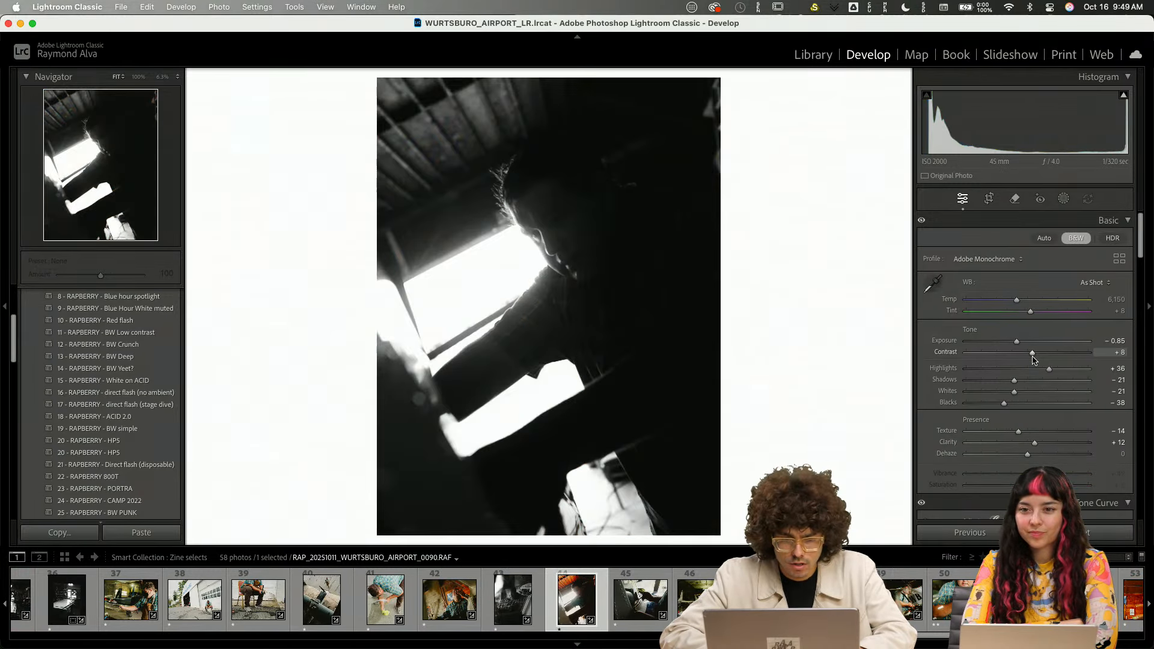
pyautogui.click(1023, 342)
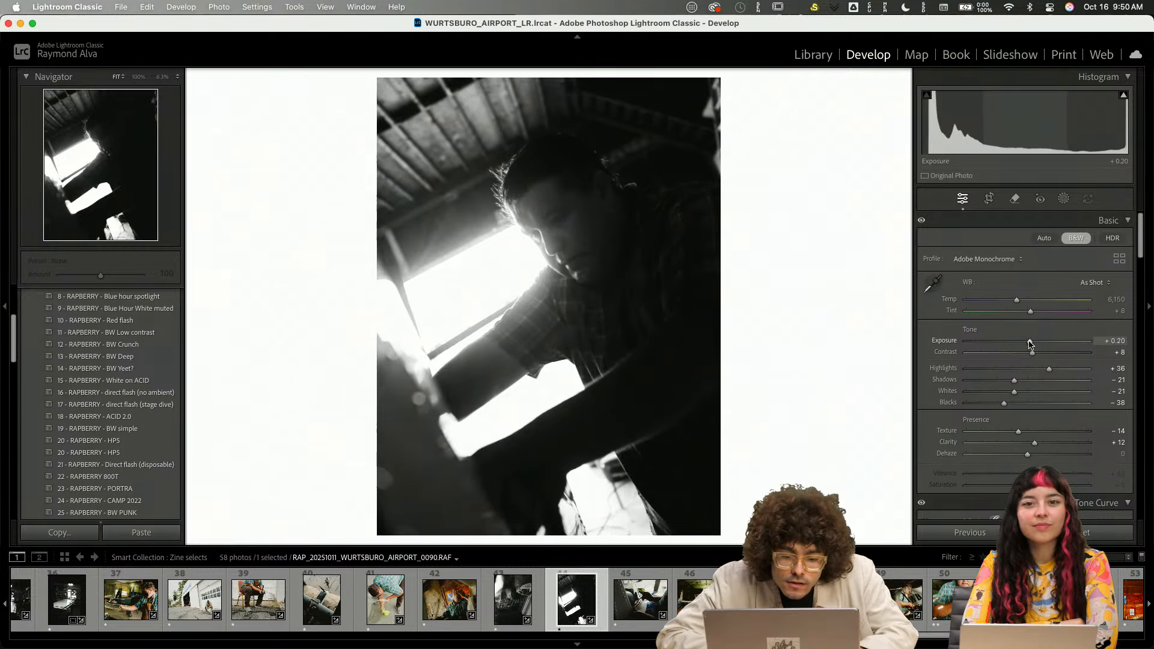
# - Skip one photo ahead and set the exposure of the man at the cluttered workbench to +0.30
pyautogui.press('Right')
pyautogui.press('Right')
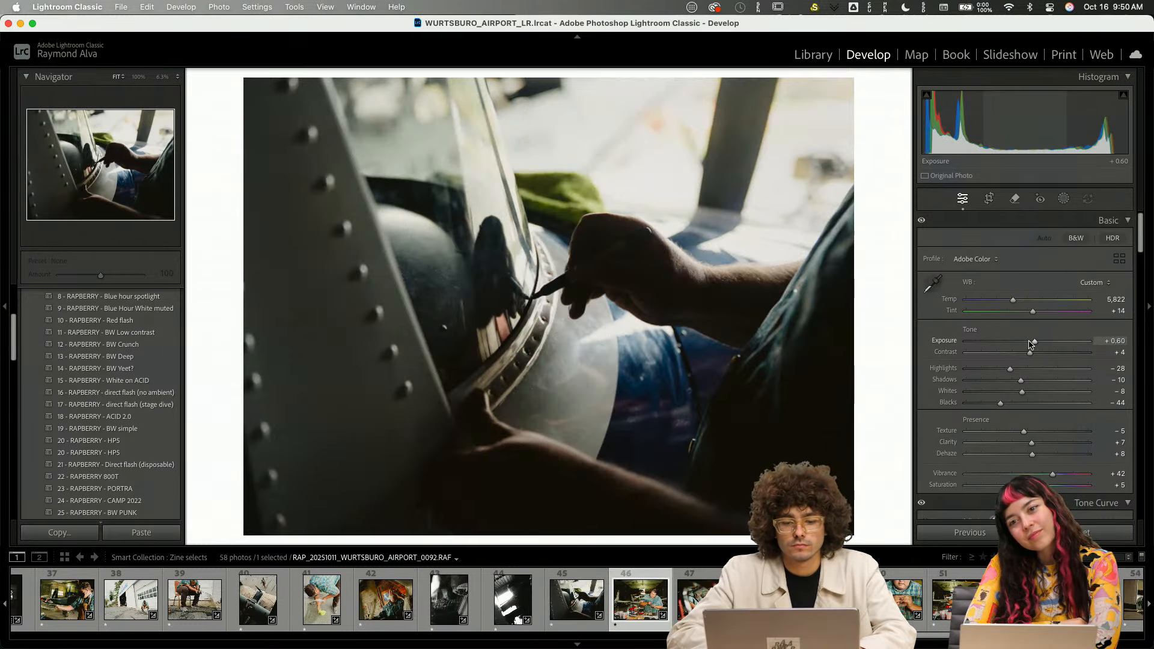
pyautogui.click(1030, 342)
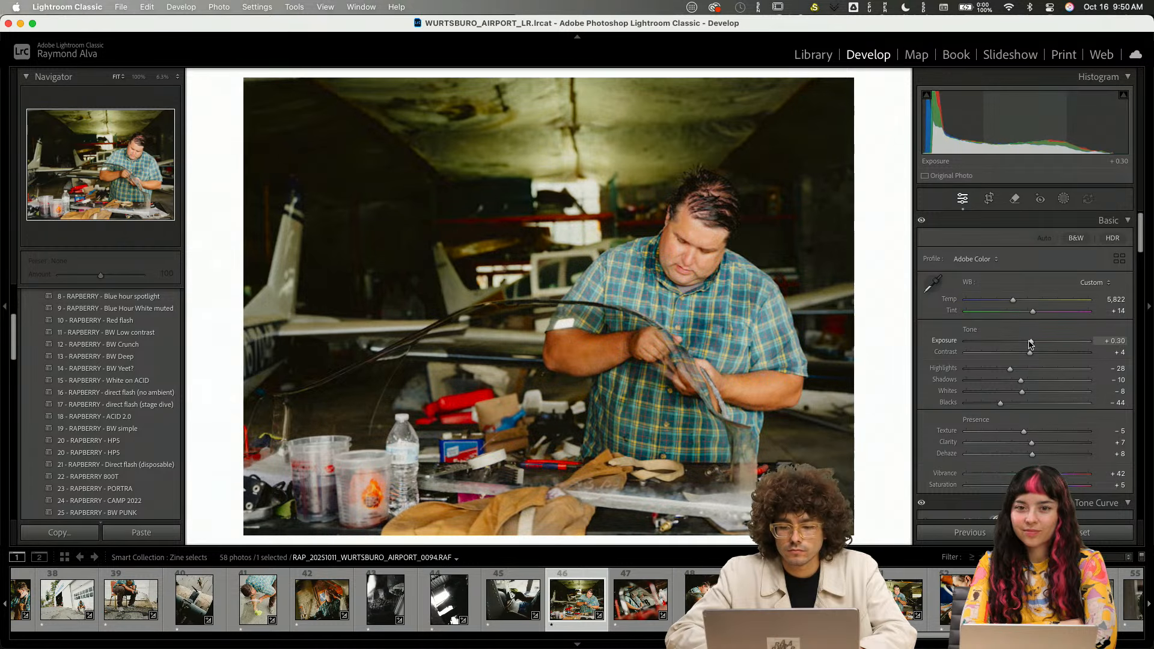
# - Paste the black-and-white look onto the previous close-up of hands marking the canopy and set its exposure to +0.55
pyautogui.press('Left')
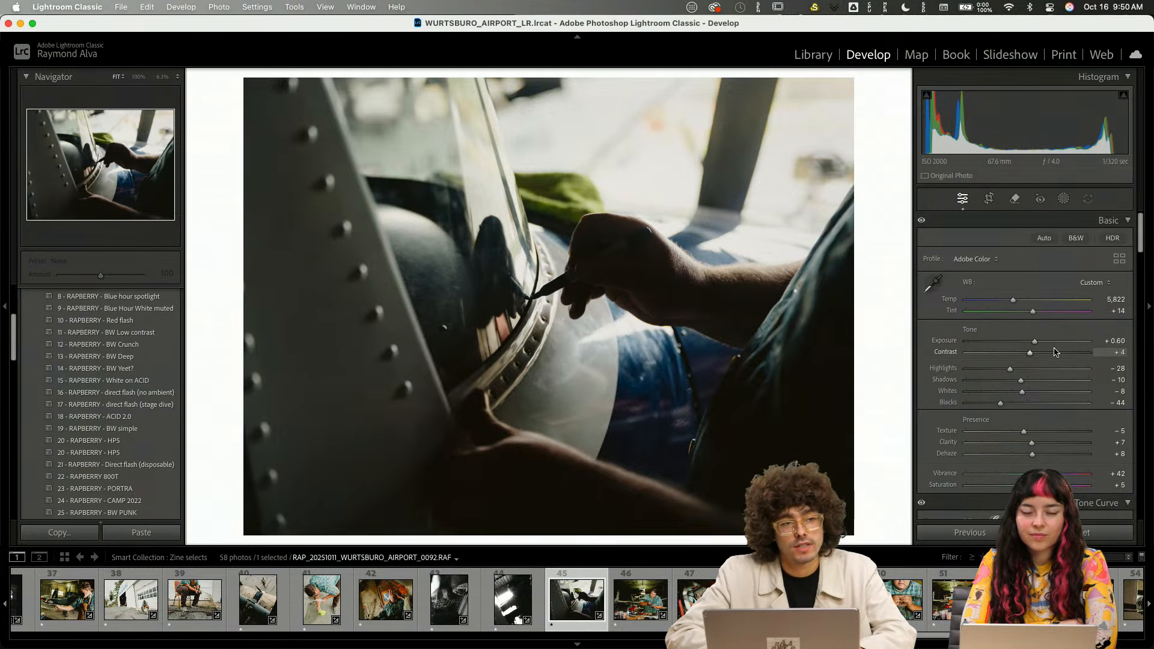
pyautogui.press('super+shift+v')
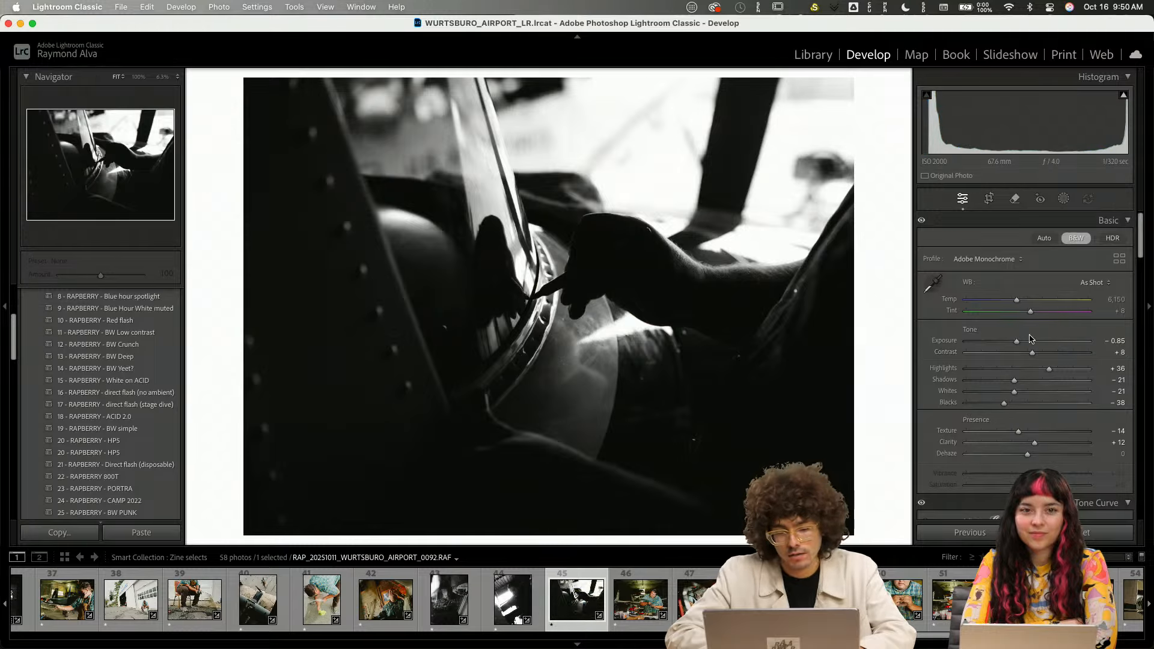
pyautogui.moveTo(1025, 344); pyautogui.dragTo(1034, 343)
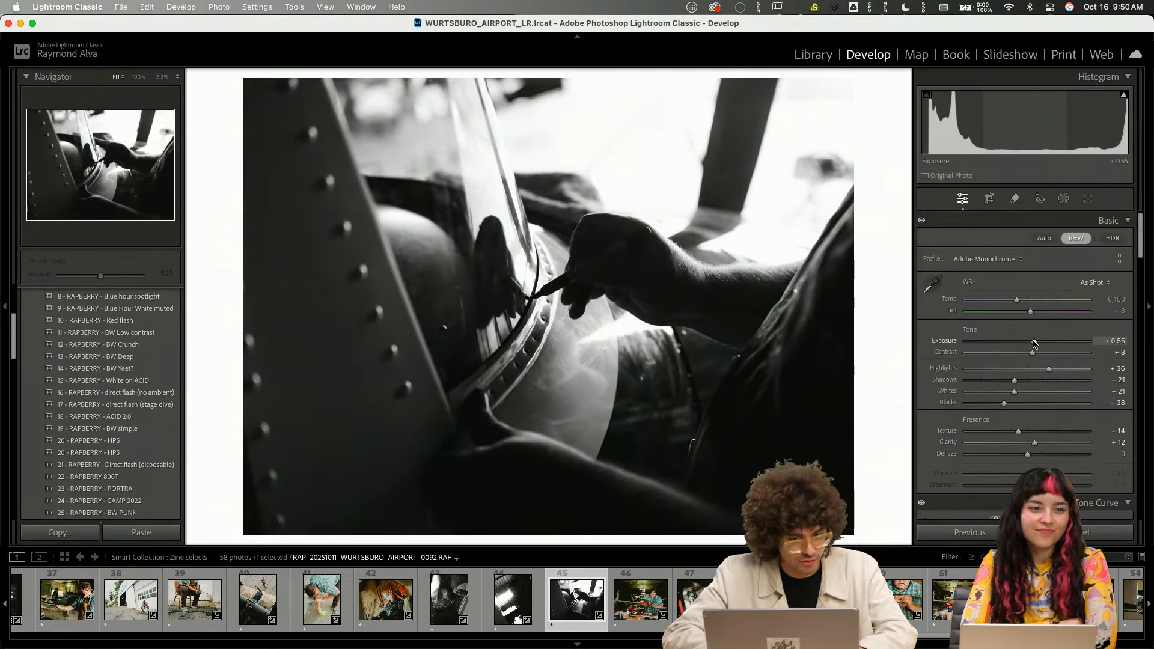
# - Set the workbench photo's exposure to +0.10, and give the following photo with the blurred red foreground exposure +0.70 and highlights −66
pyautogui.press('Right')
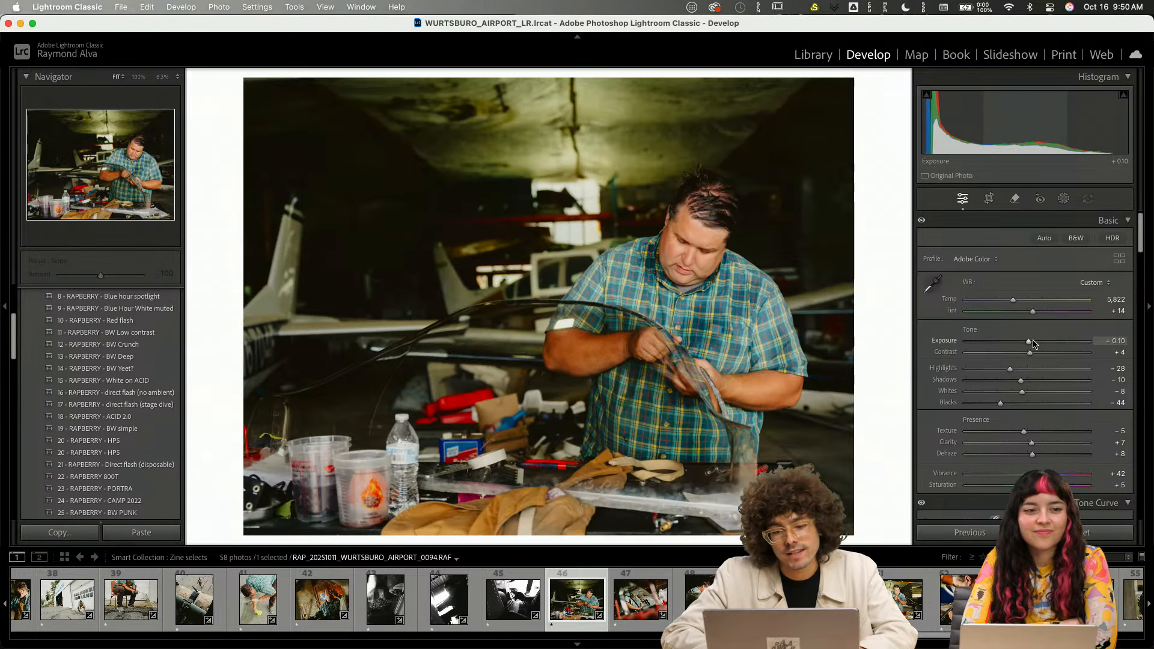
pyautogui.press('Right')
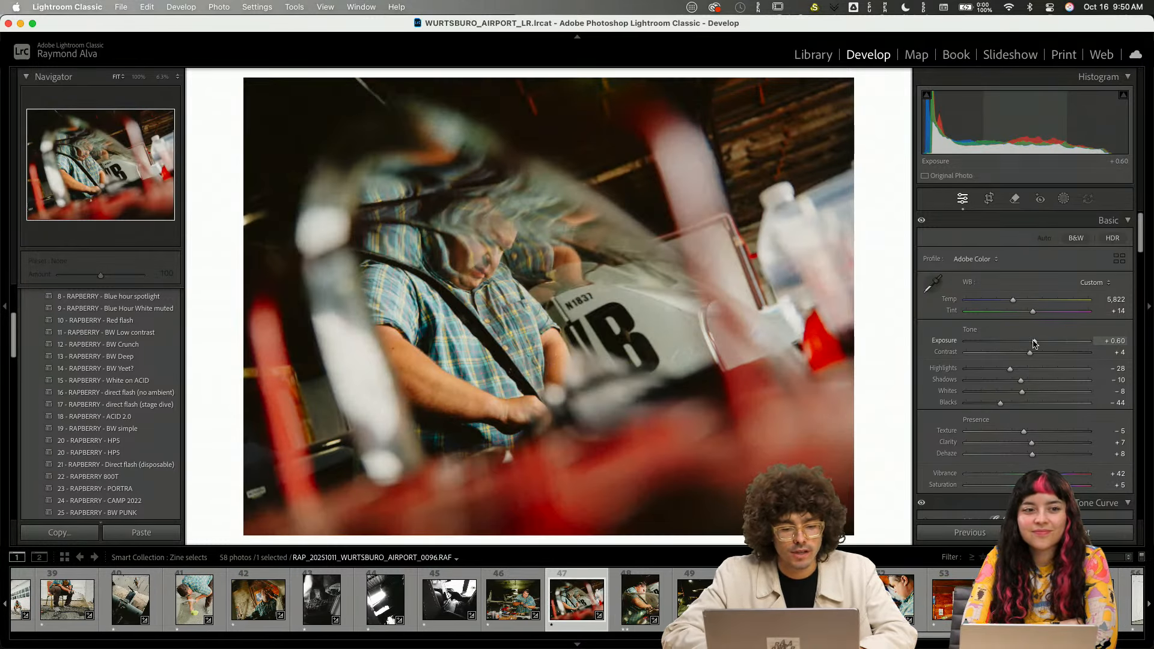
pyautogui.moveTo(1010, 369); pyautogui.dragTo(987, 369)
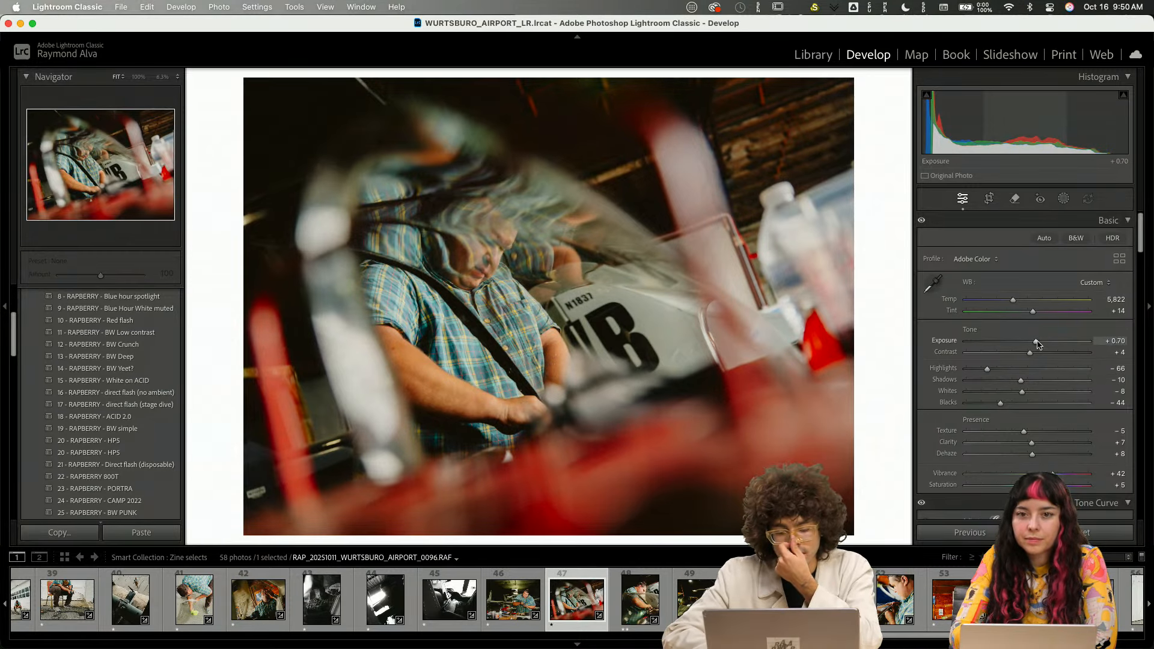
# - Set the exposure to +0.40 on the vertical photo of the man behind the clear panel and on the close-up of his clasped hands
pyautogui.press('Right')
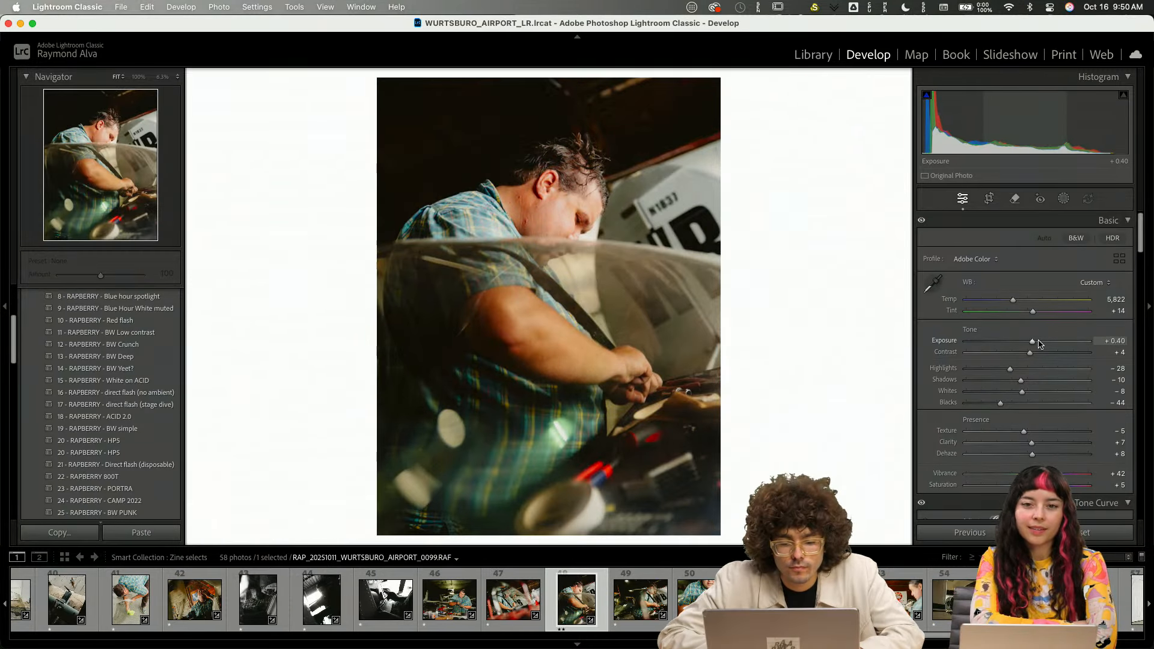
pyautogui.press('Right')
pyautogui.press('Right')
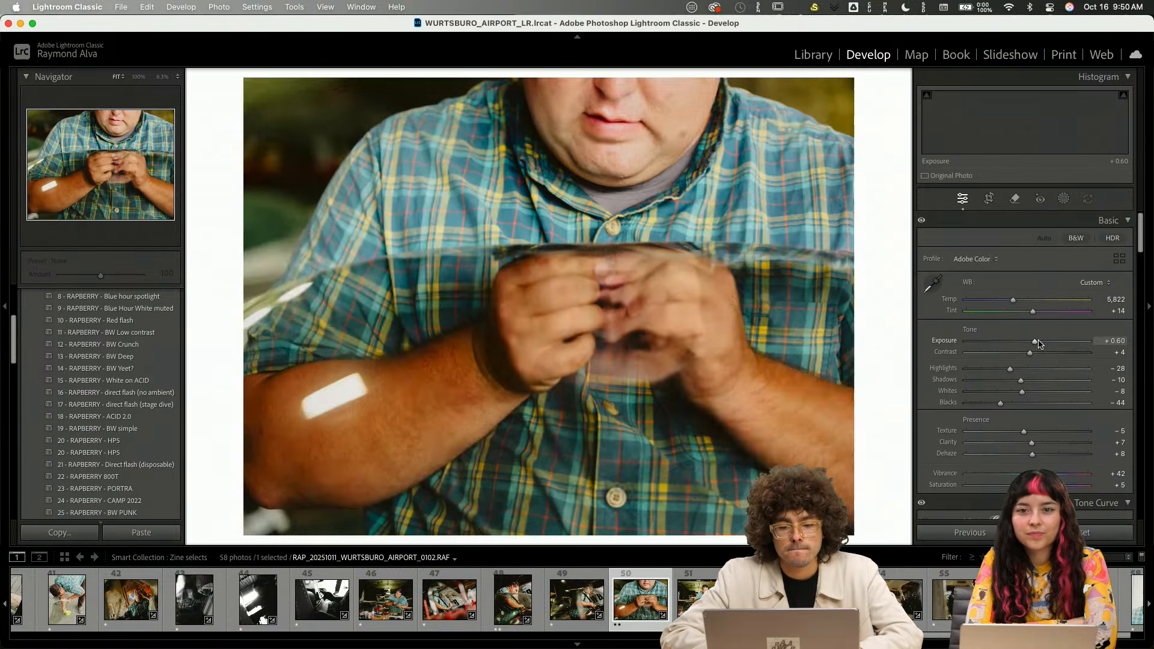
pyautogui.press('Left')
pyautogui.press('Right')
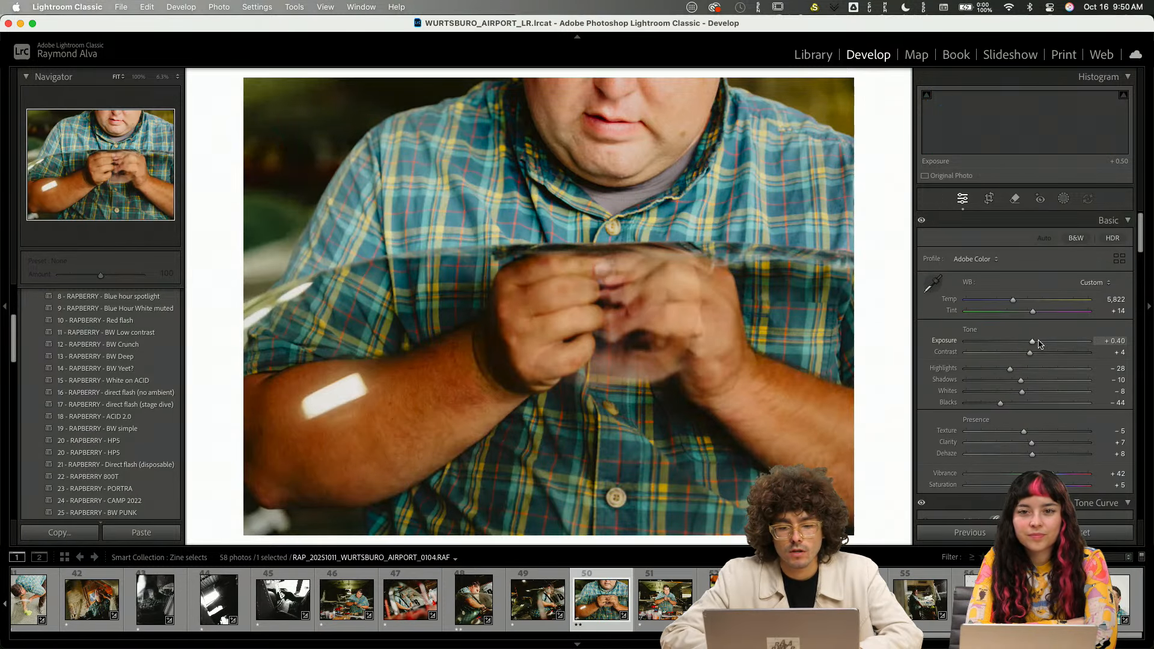
# - Crop the clasped-hands close-up tighter with a slight rotation, then paste the black-and-white look onto it and set exposure −0.60
pyautogui.press('r')
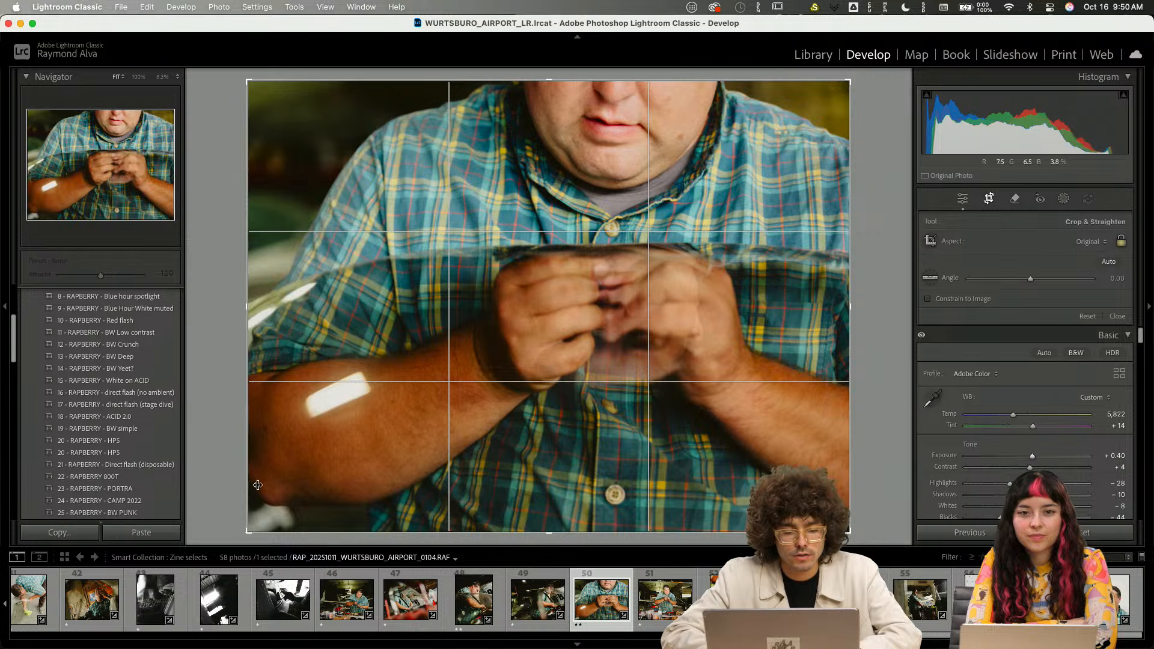
pyautogui.moveTo(255, 470)
pyautogui.mouseDown()
pyautogui.moveTo(283, 467)
pyautogui.moveTo(263, 455)
pyautogui.mouseUp()
pyautogui.moveTo(544, 387); pyautogui.dragTo(546, 400)
pyautogui.press('r')
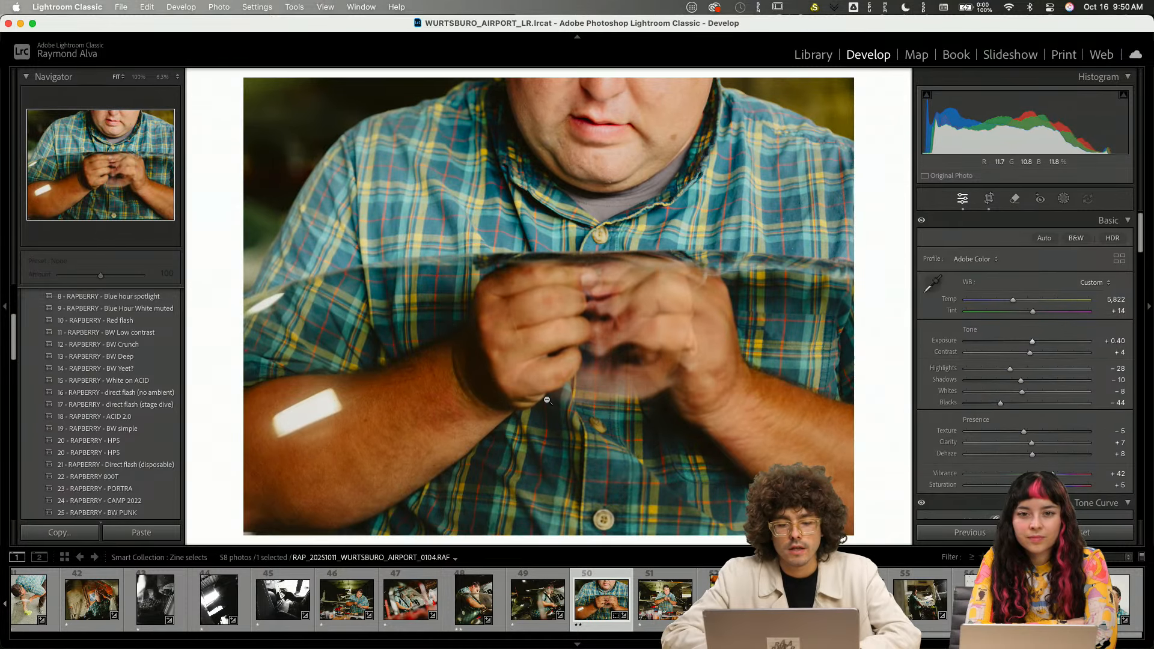
pyautogui.press('super+shift+v')
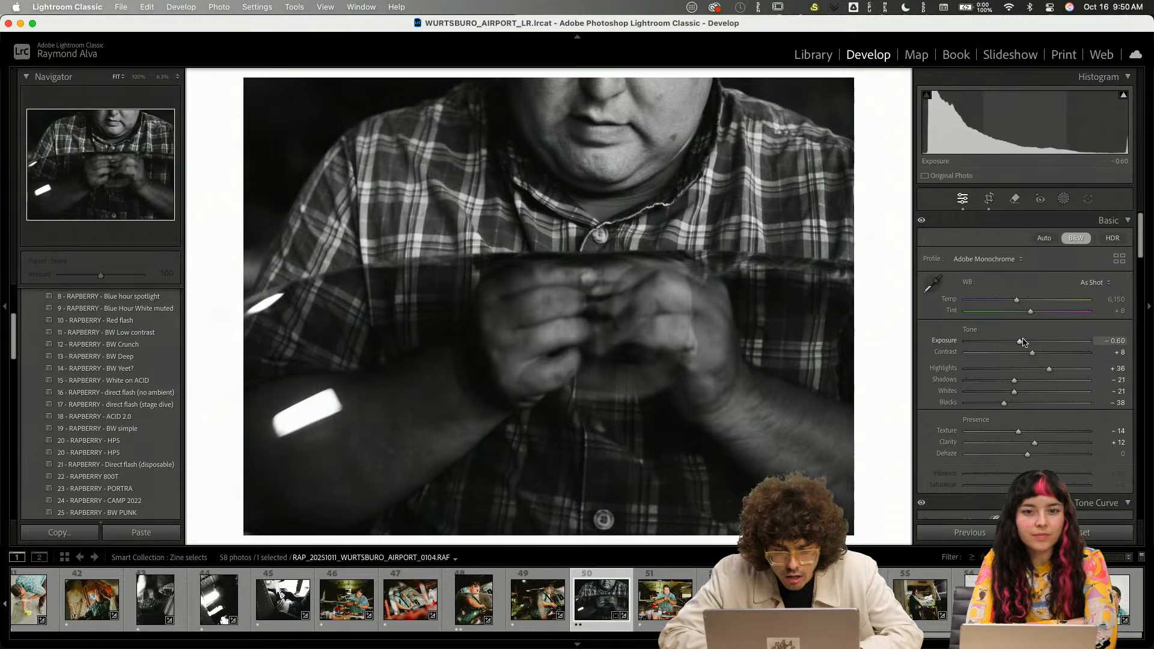
# - Set the exposure of the next workbench photo to +0.10 and of the following close-up profile of the man to 0.00
pyautogui.press('Right')
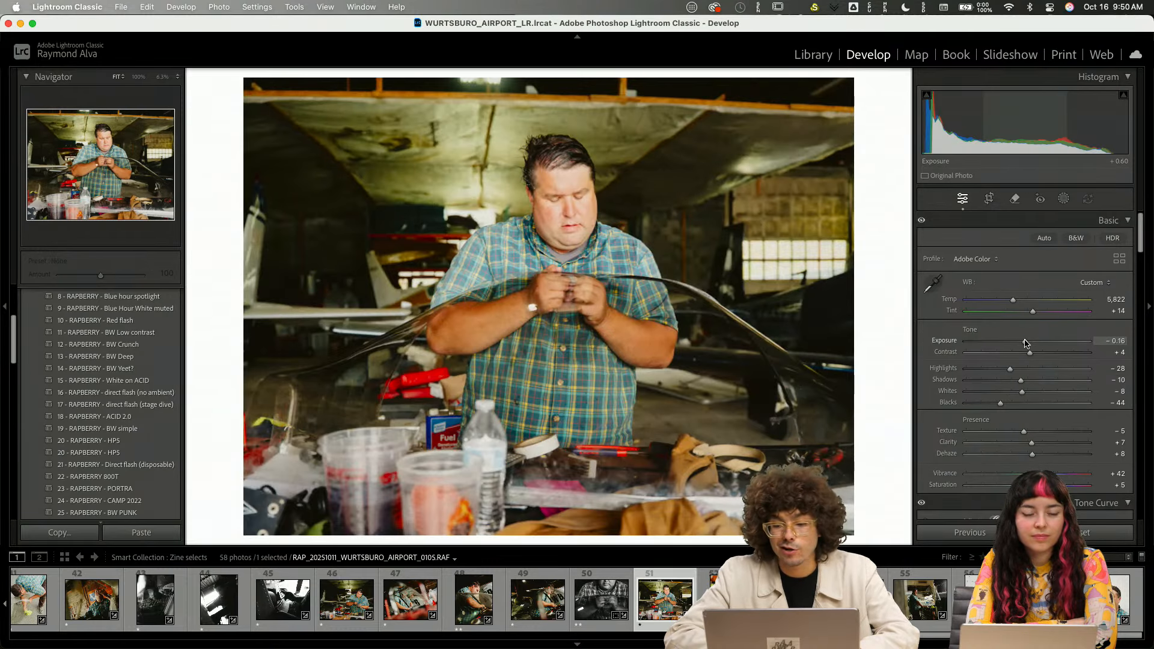
pyautogui.moveTo(1028, 341); pyautogui.dragTo(1028, 340)
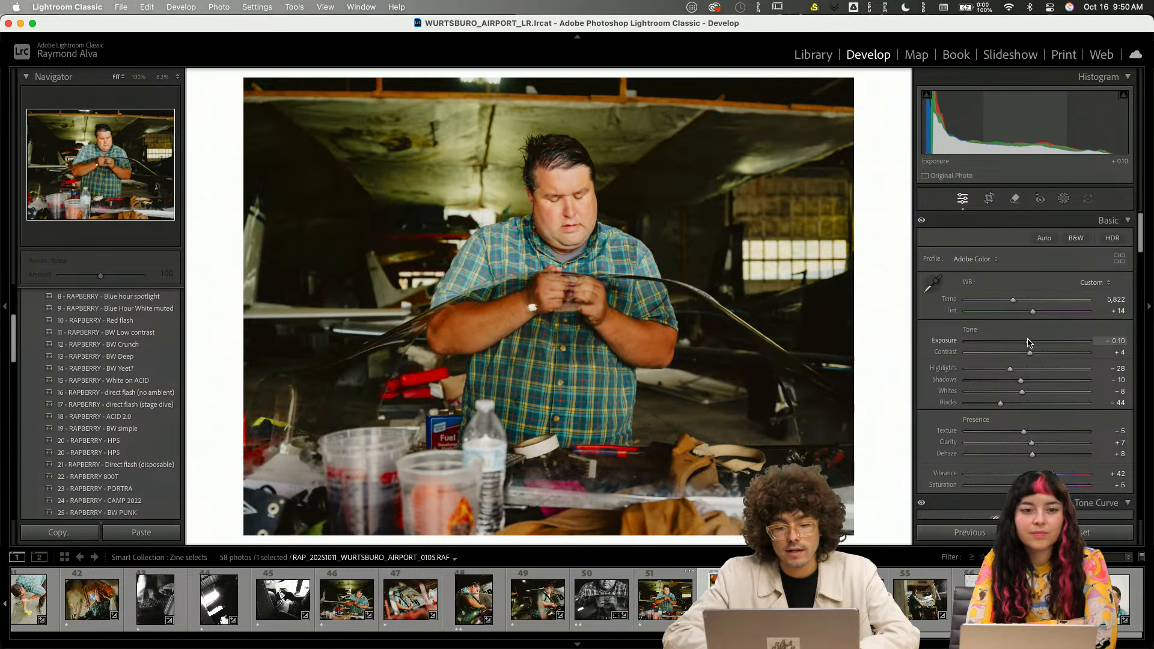
pyautogui.press('Right')
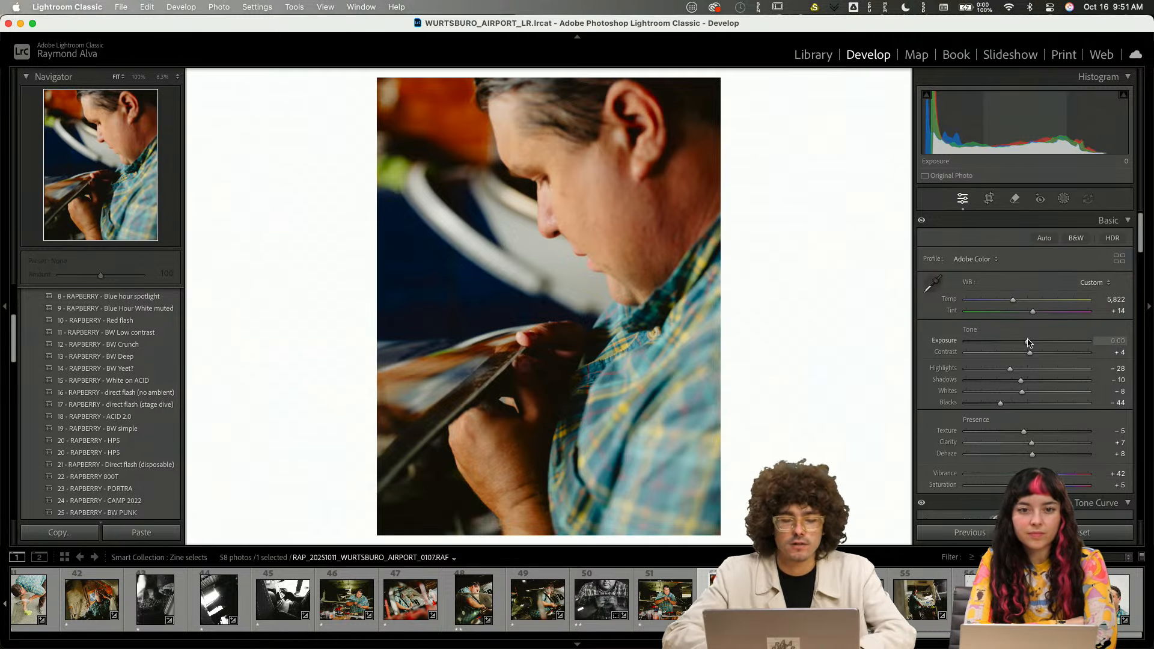
# - Crop the Wurtsboro Airport sign photo slightly tighter, trimming its left edge at the original aspect ratio, and set the exposure to +0.40
pyautogui.press('Right')
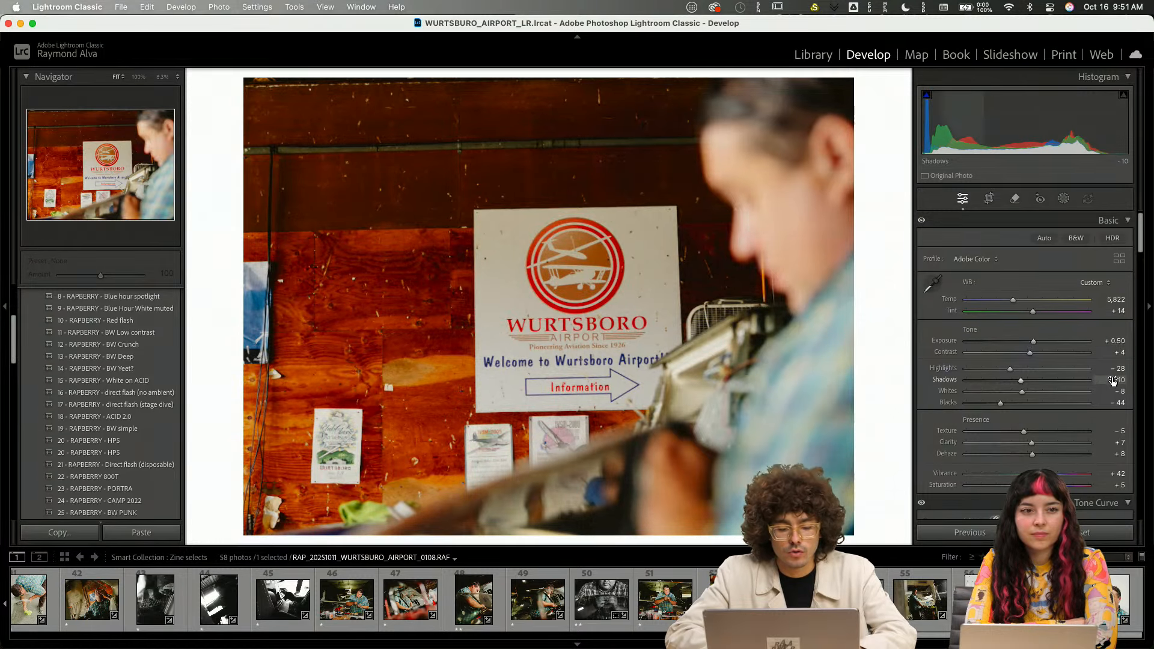
pyautogui.press('r')
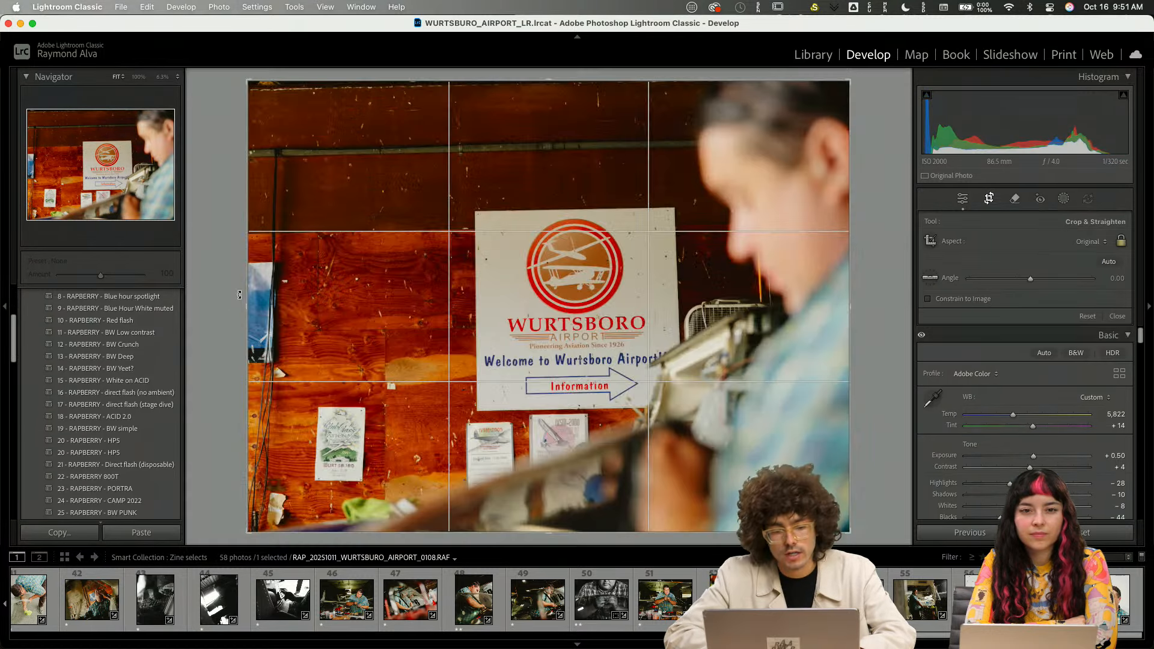
pyautogui.moveTo(249, 299); pyautogui.dragTo(269, 300)
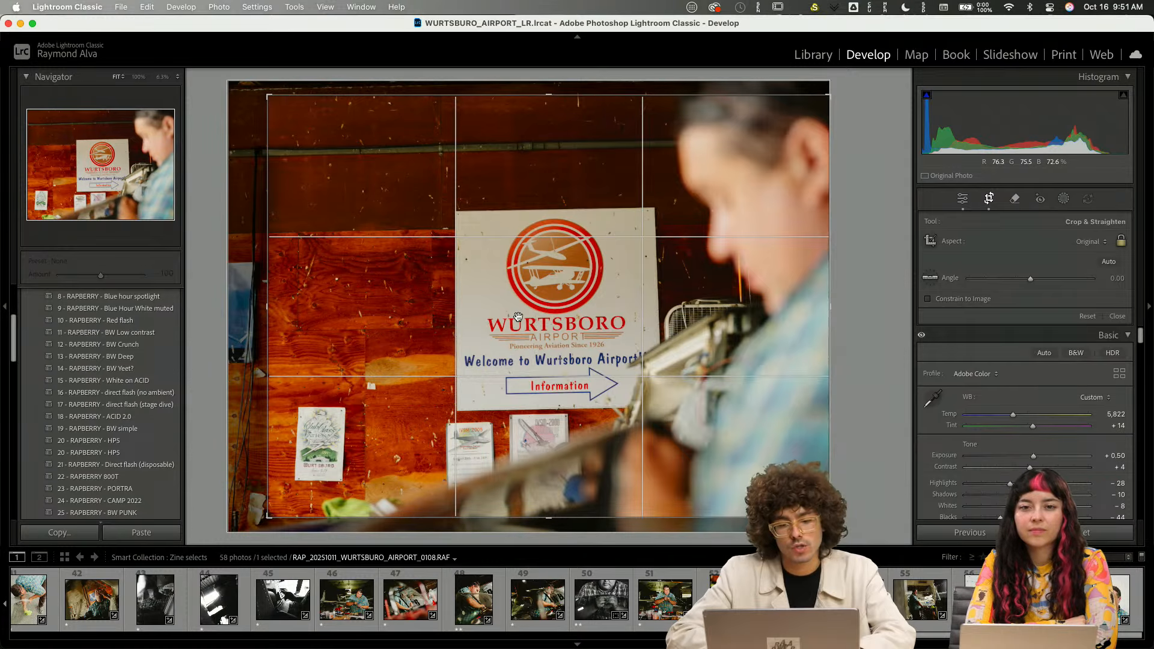
pyautogui.press('Return')
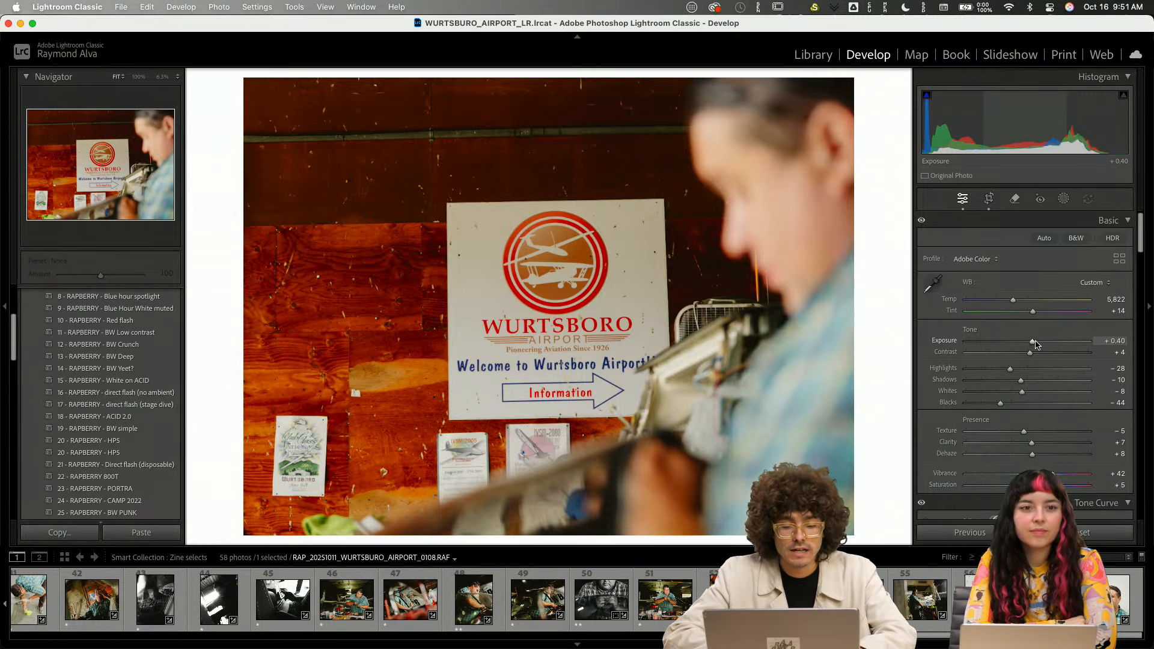
# - Add a linear gradient mask fading down from the top of the sign photo and set the mask's exposure to 0.66
pyautogui.press('m')
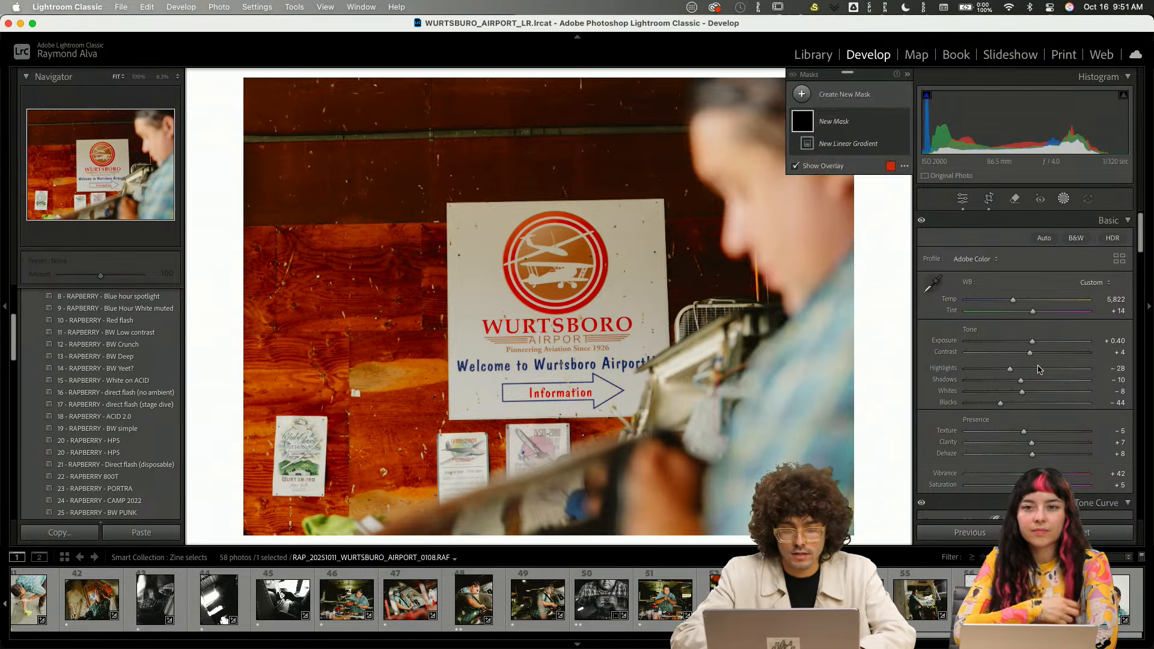
pyautogui.moveTo(699, 103); pyautogui.dragTo(630, 475)
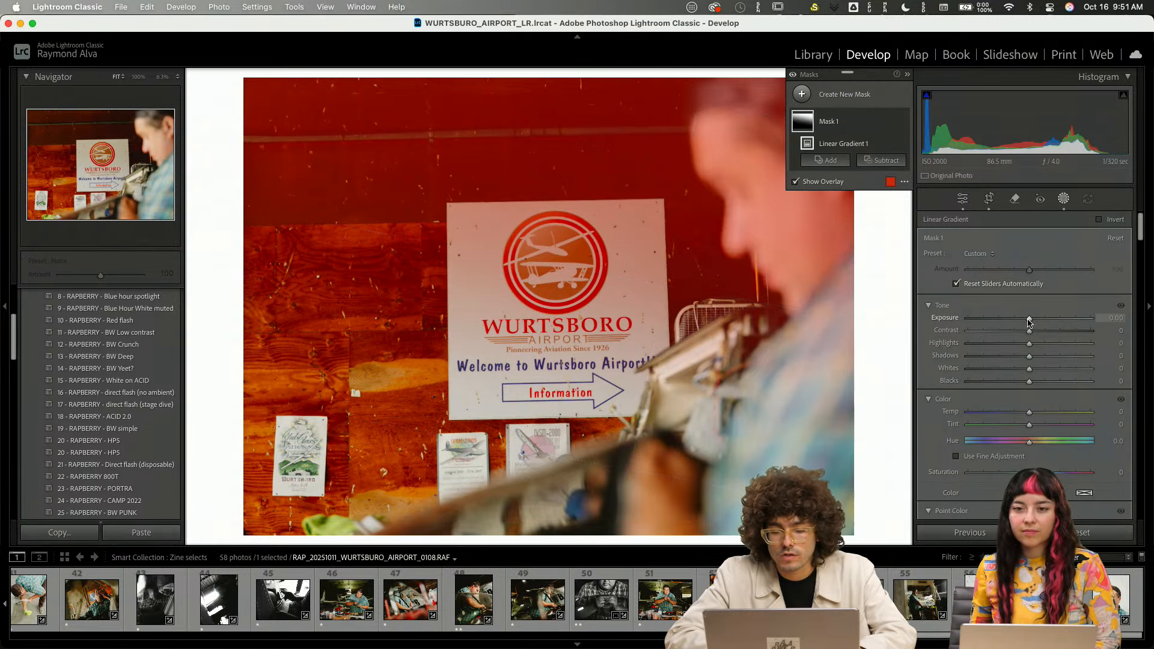
pyautogui.moveTo(1029, 322); pyautogui.dragTo(1039, 322)
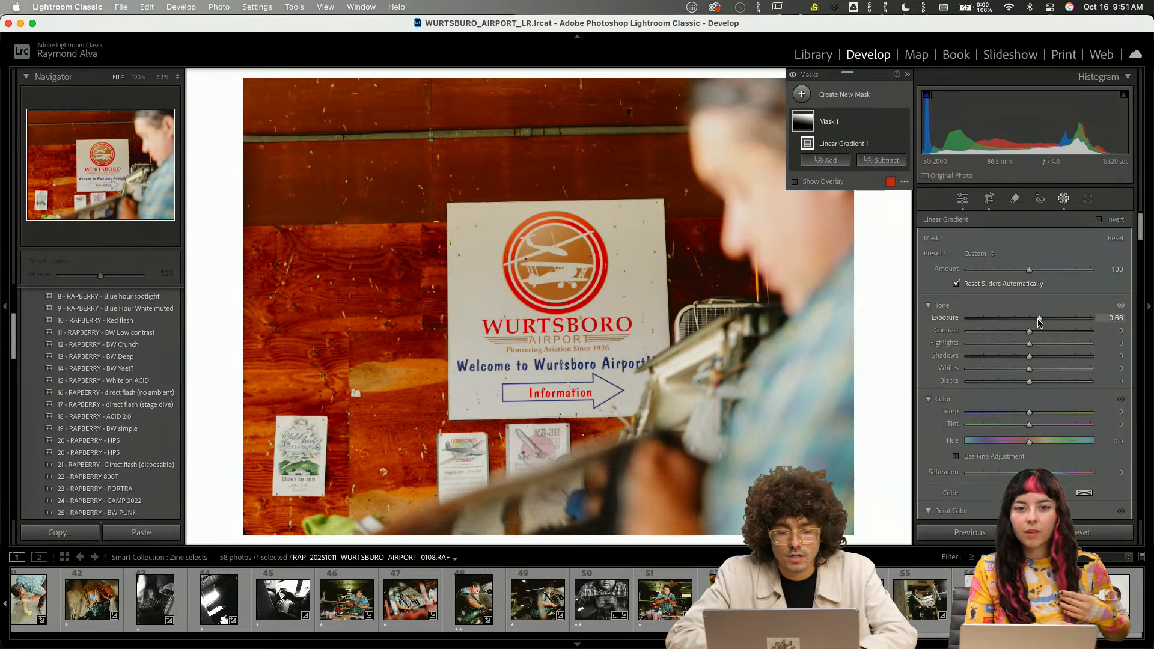
pyautogui.press('Escape')
pyautogui.press('Escape')
# - Straighten the sign photo's perspective with Auto Upright and tighten its crop further
pyautogui.scroll(-10, 1009, 386)
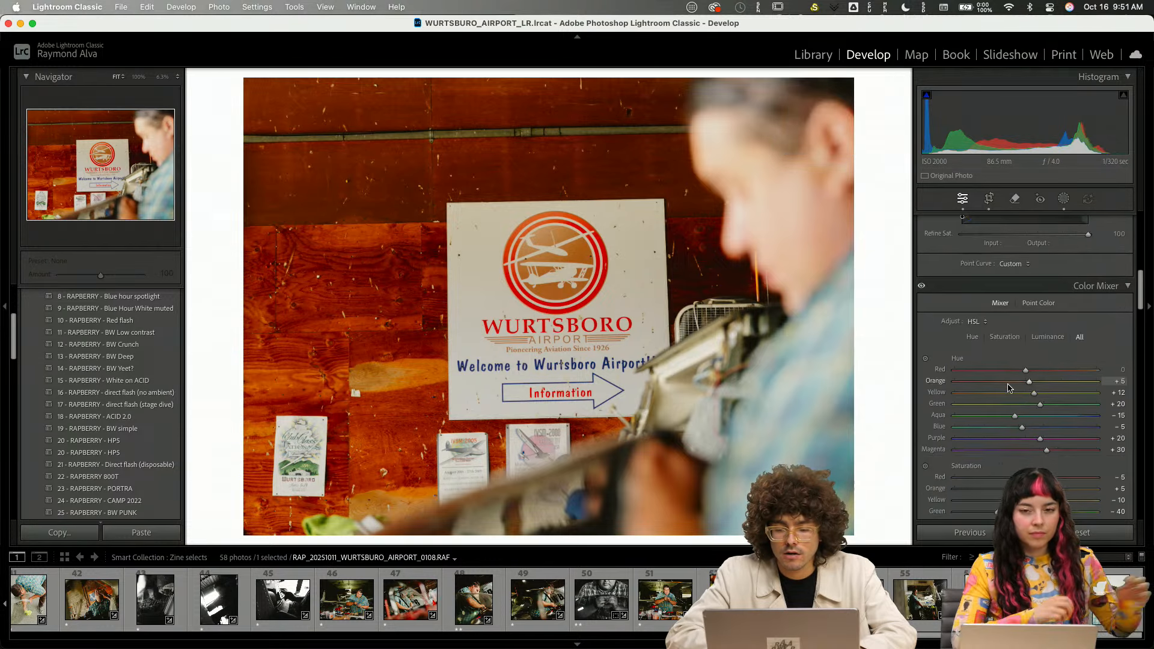
pyautogui.scroll(-15, 1009, 388)
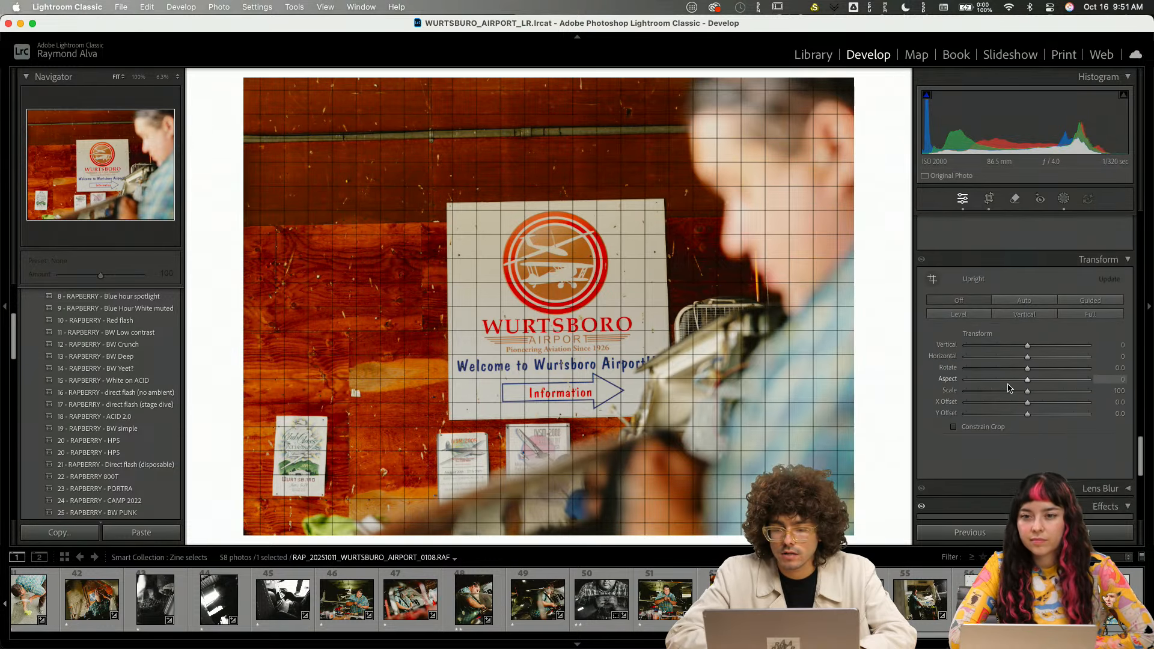
pyautogui.scroll(2, 1009, 388)
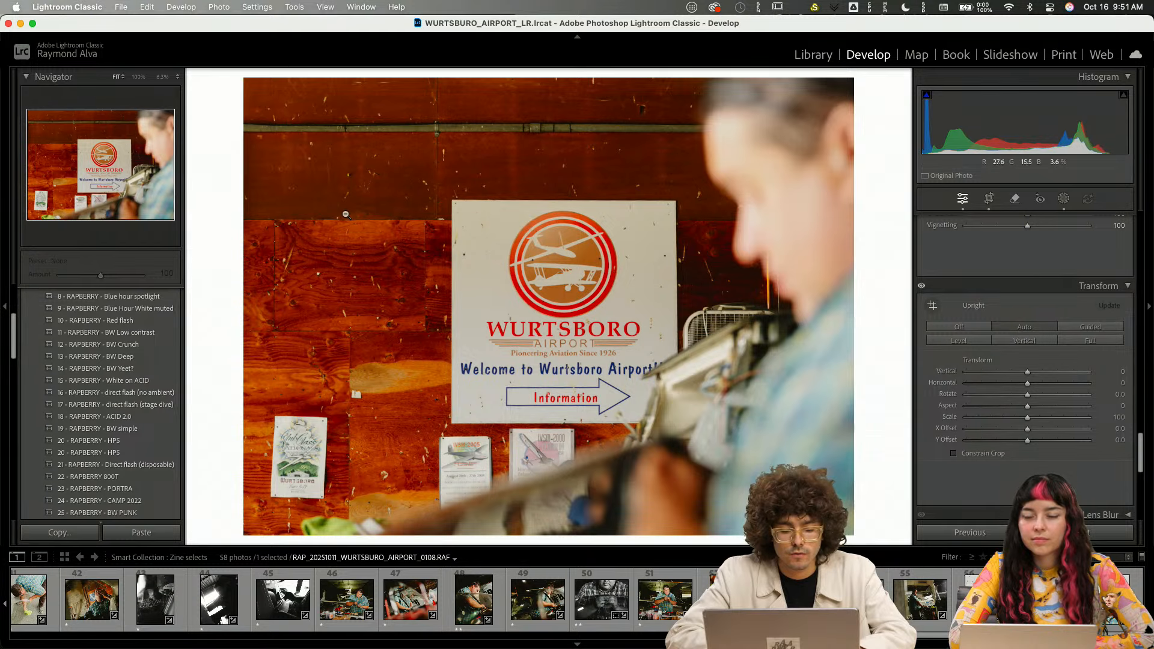
pyautogui.press('r')
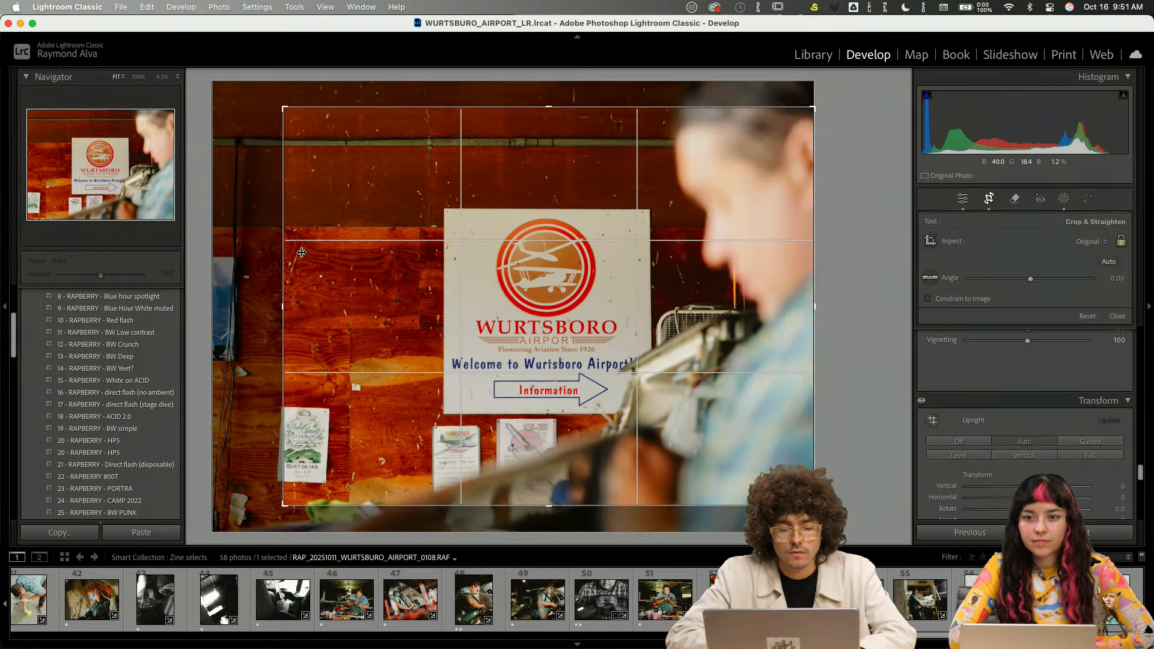
pyautogui.press('Return')
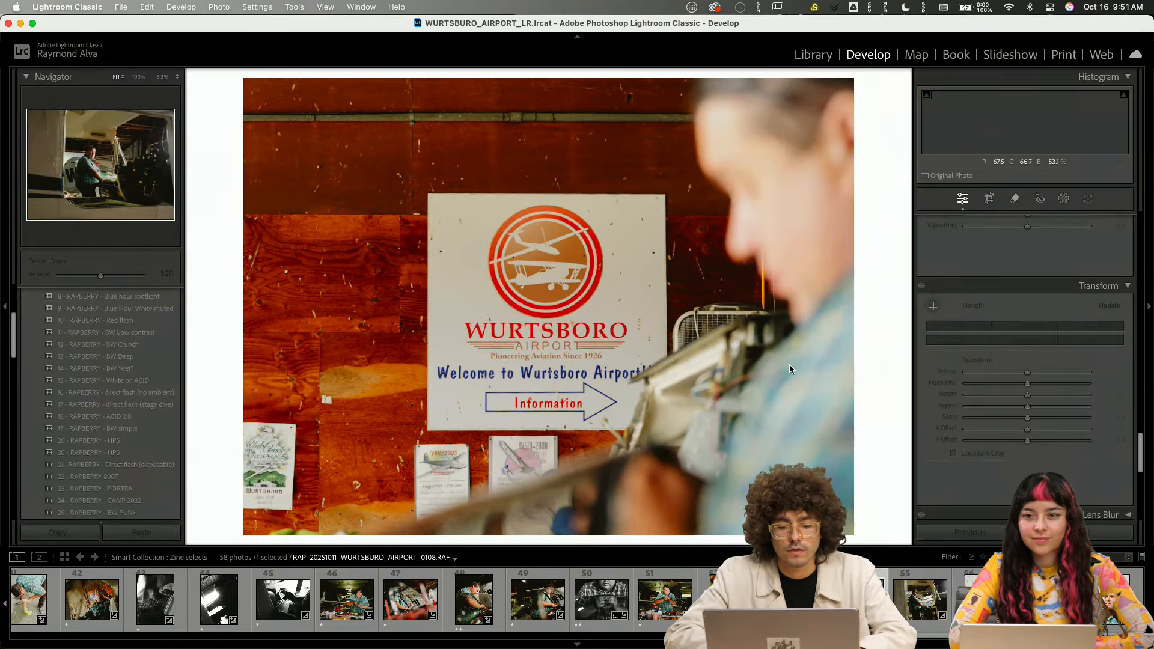
# - Crop the following photo of the man framed by the aircraft opening slightly tighter from its lower-left corner
pyautogui.scroll(15, 1045, 319)
pyautogui.press('r')
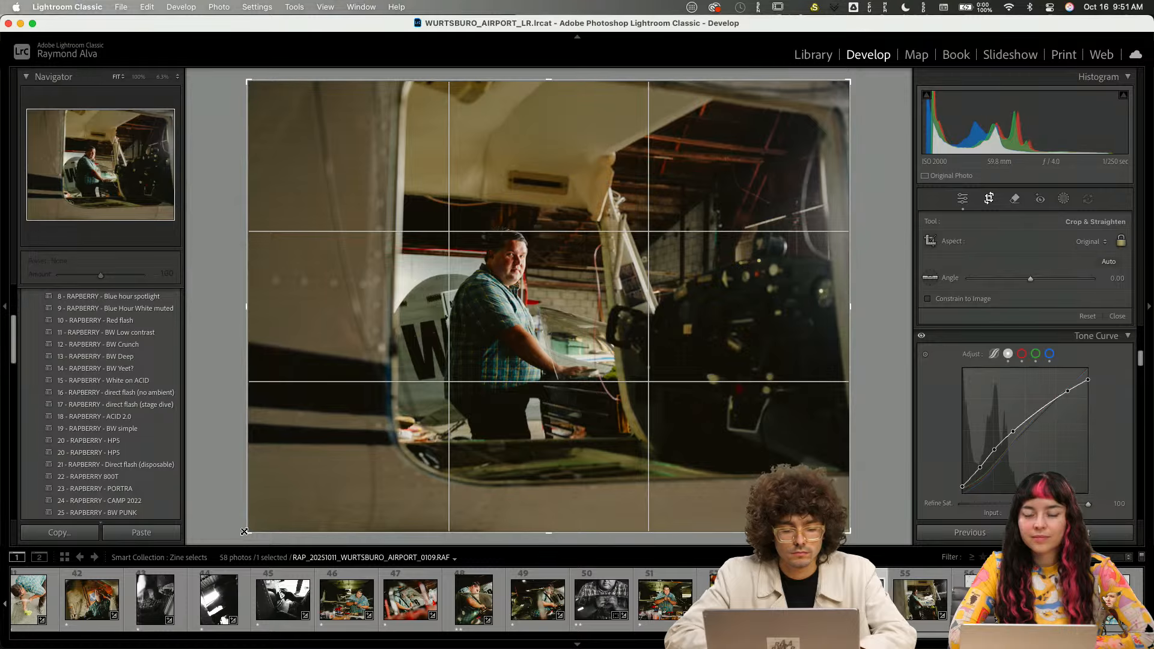
pyautogui.moveTo(245, 532); pyautogui.dragTo(261, 524)
pyautogui.press('r')
# - Compare the two shots of the man framed by the aircraft, then paste the black-and-white look onto the wider one and set shadows +22
pyautogui.press('Right')
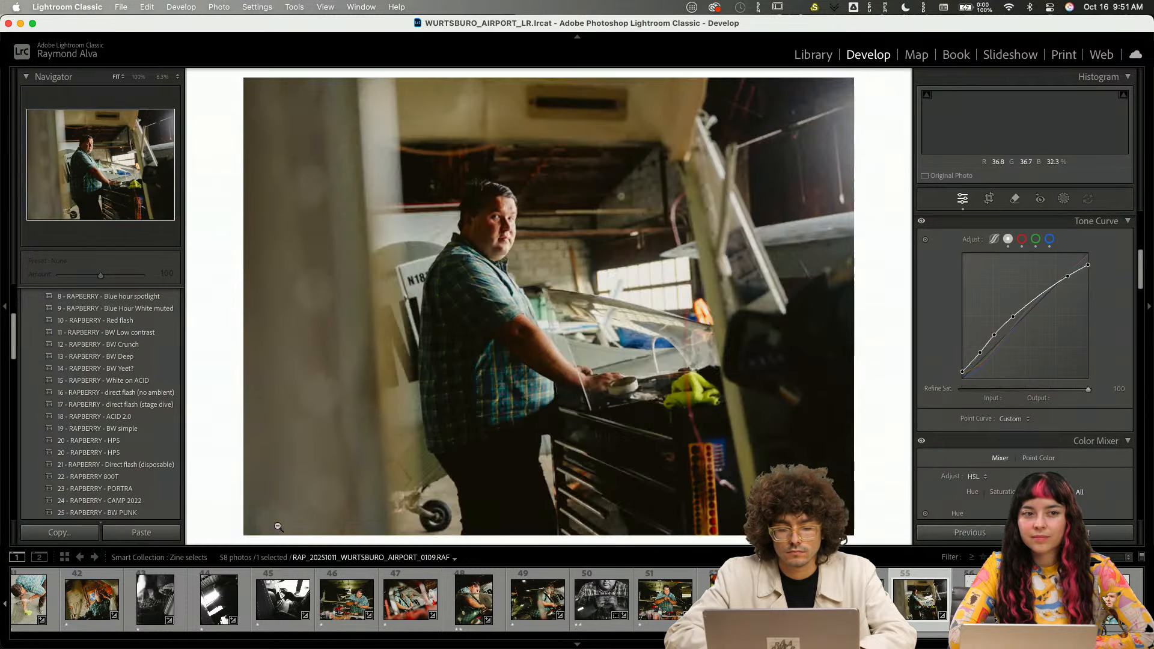
pyautogui.press('Right')
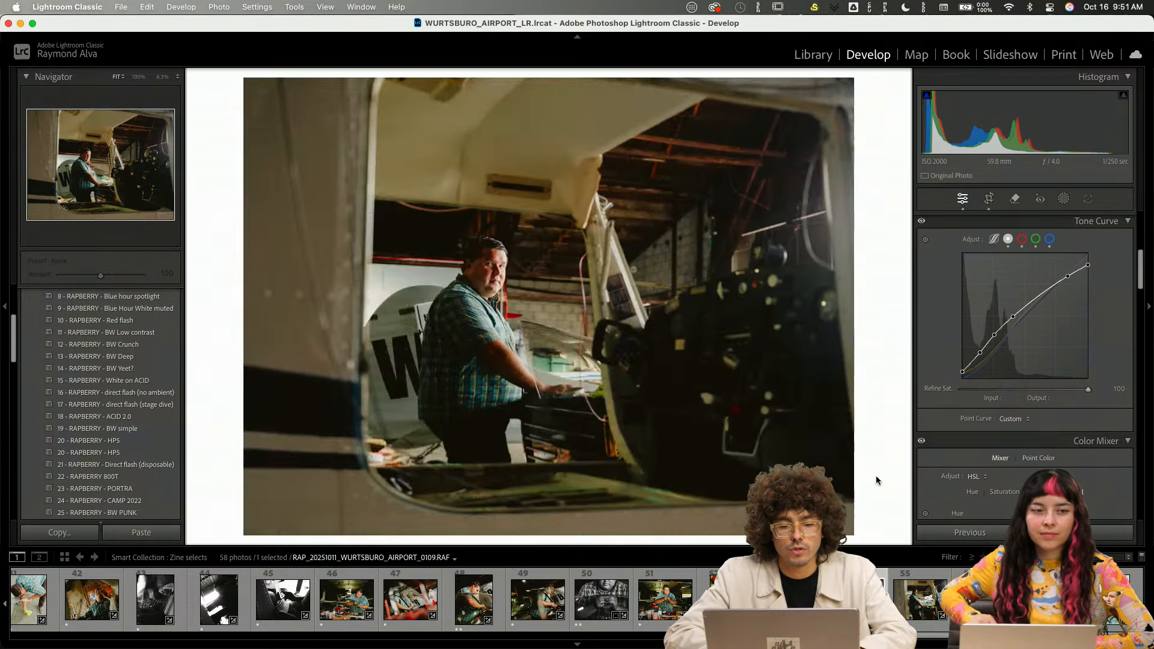
pyautogui.press('Right')
pyautogui.press('Right')
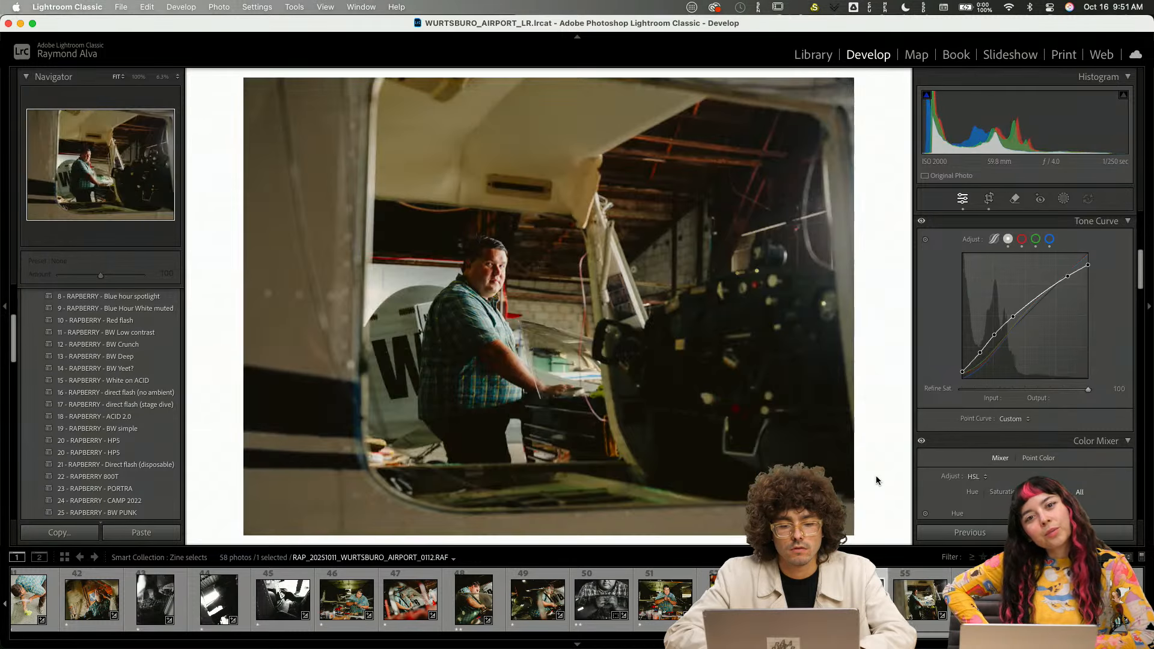
pyautogui.press('Left')
pyautogui.press('Left')
pyautogui.press('Left')
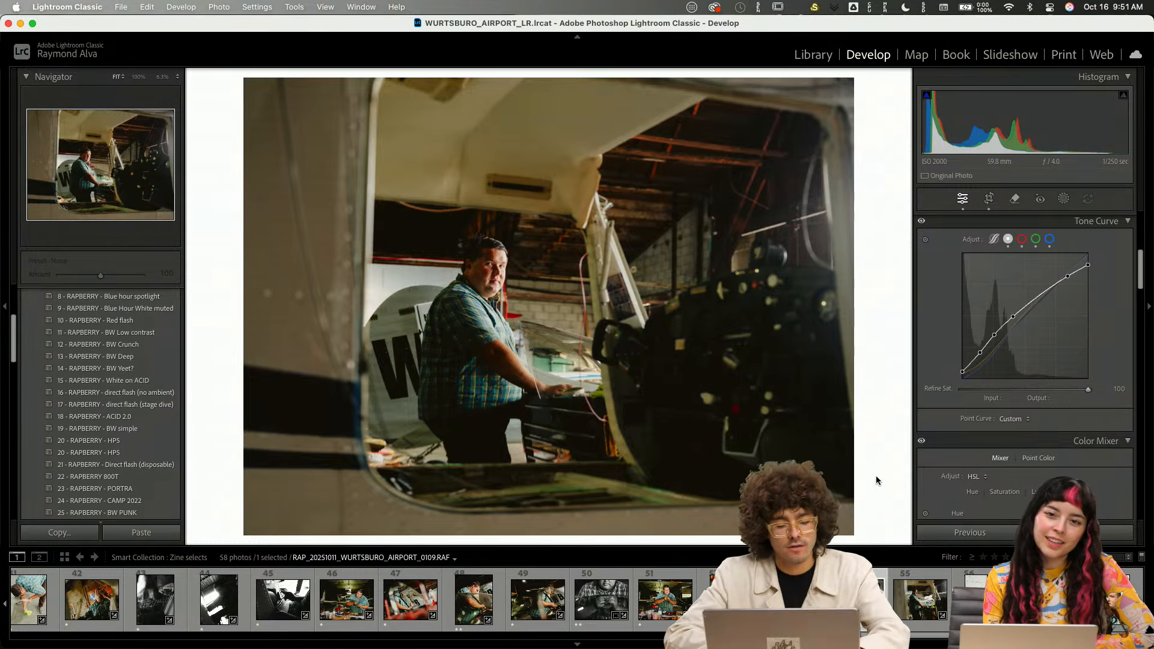
pyautogui.press('super+v')
pyautogui.scroll(5, 1044, 468)
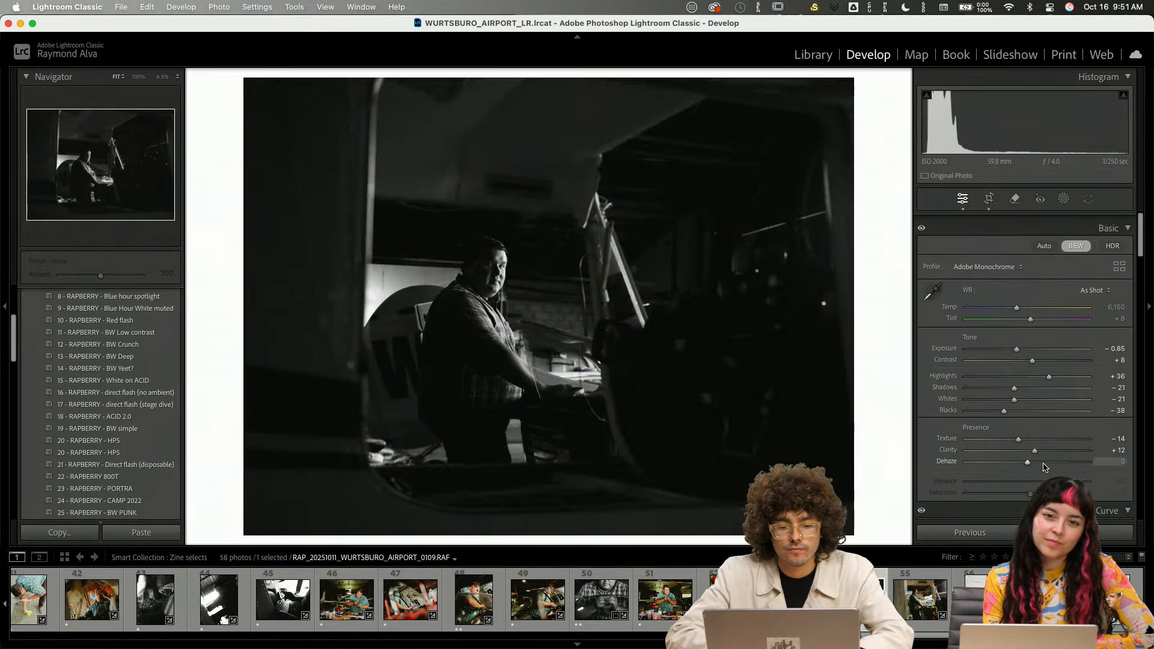
pyautogui.moveTo(1014, 380); pyautogui.dragTo(1041, 380)
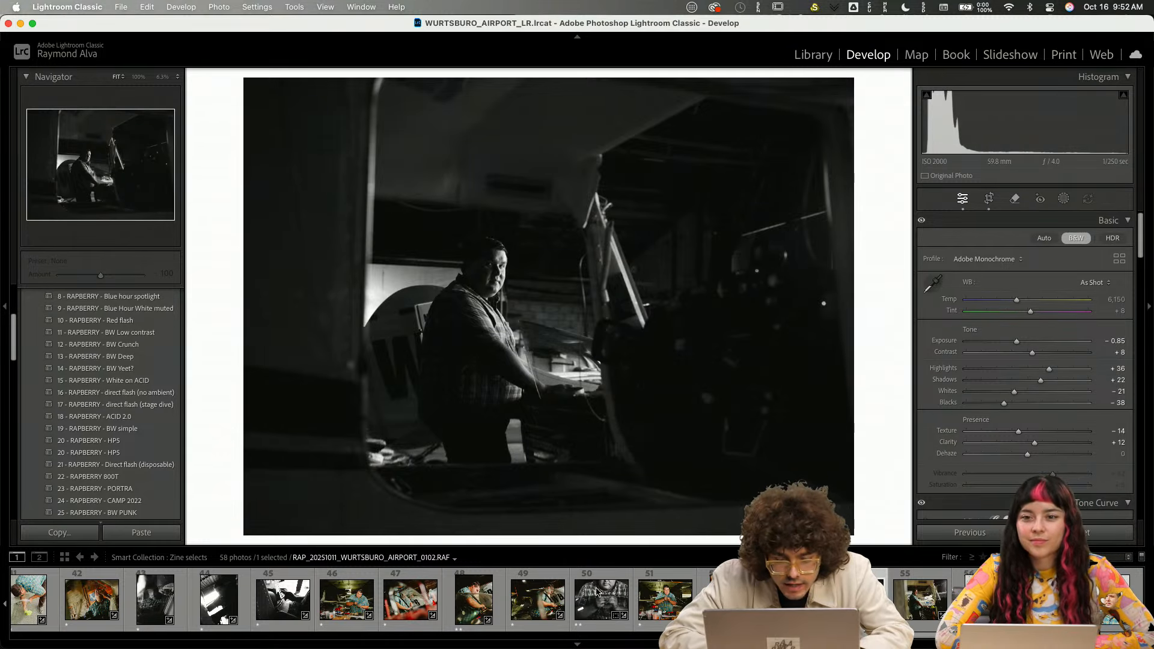
# - Clear the rating of the closer color shot by the tool chest, and set the following white-door photo's exposure to +0.40
pyautogui.press('Right')
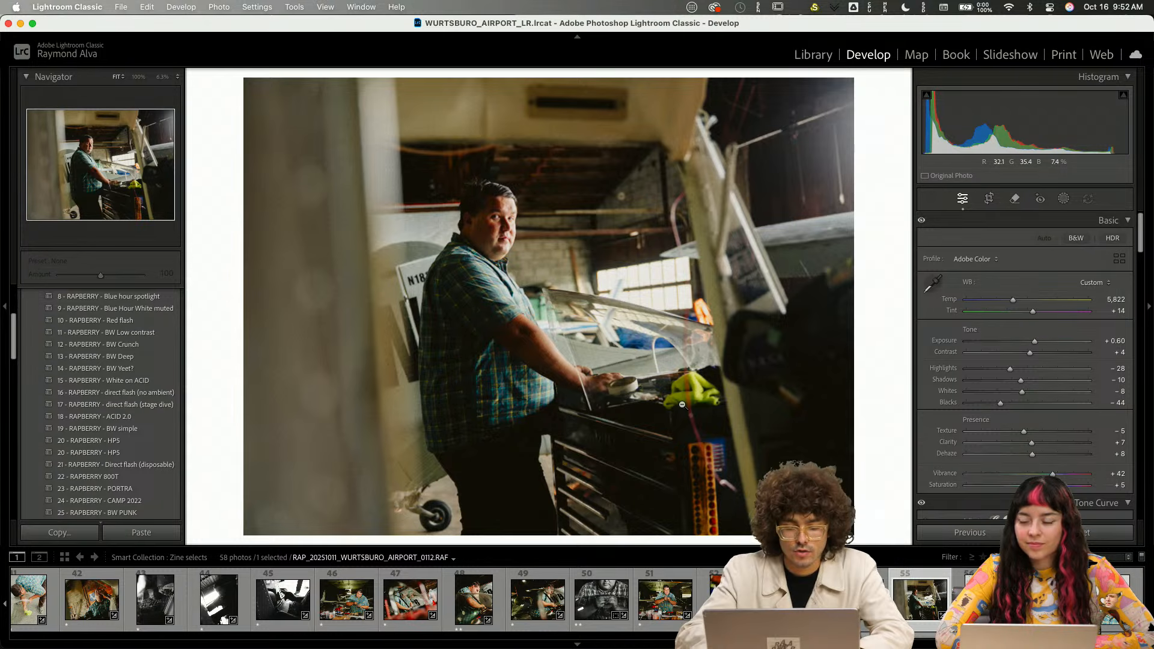
pyautogui.press('0')
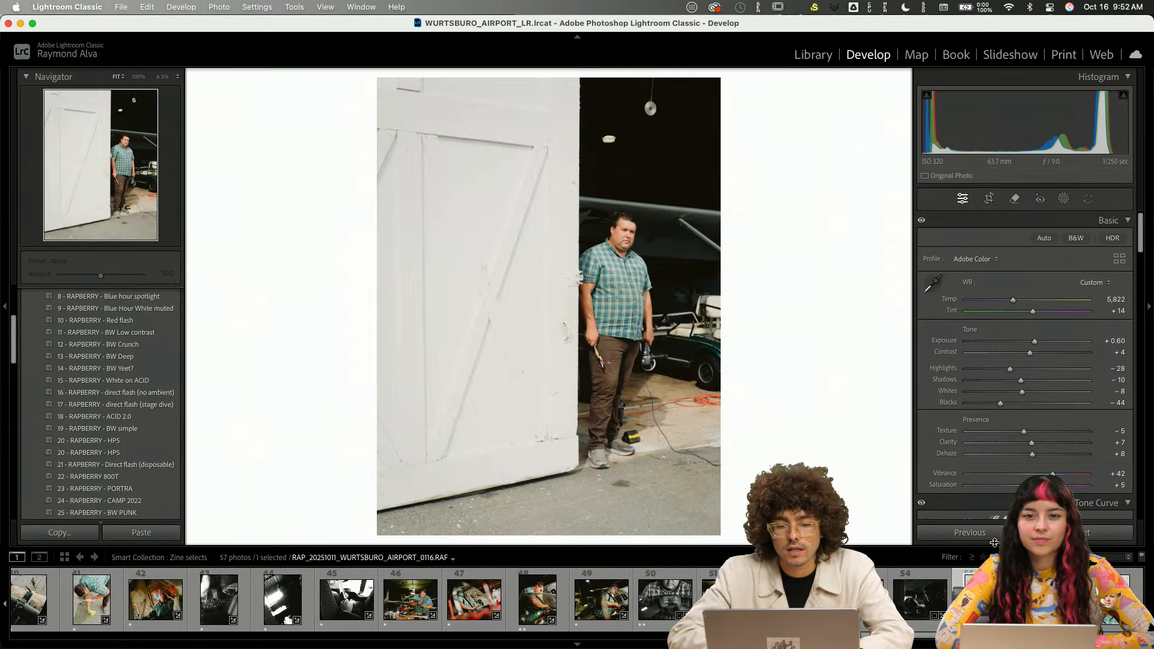
pyautogui.moveTo(1034, 341); pyautogui.dragTo(1032, 346)
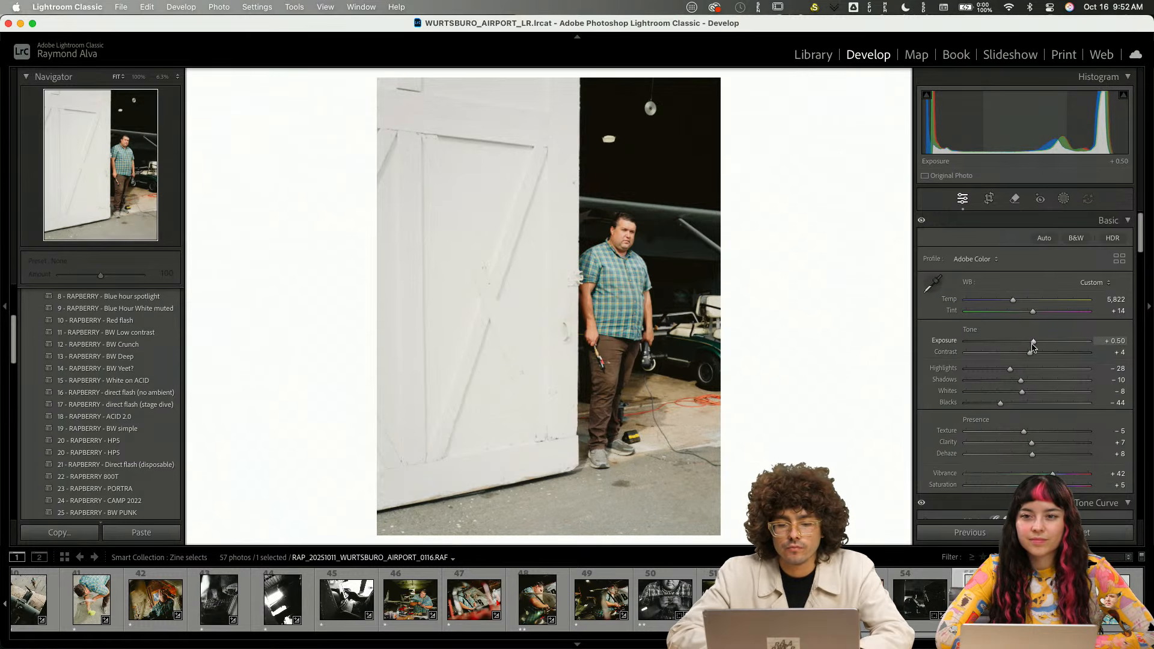
pyautogui.press('Down')
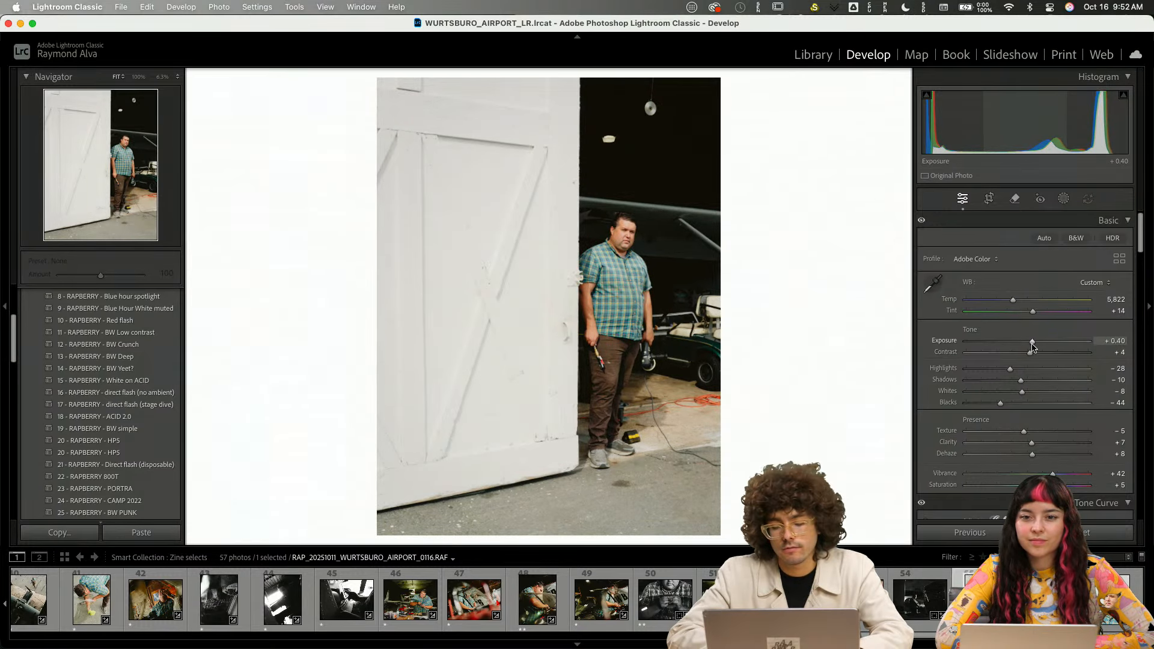
# - Compare the two vertical photos of the man beside the white door and clear the first one's rating
pyautogui.press('Right')
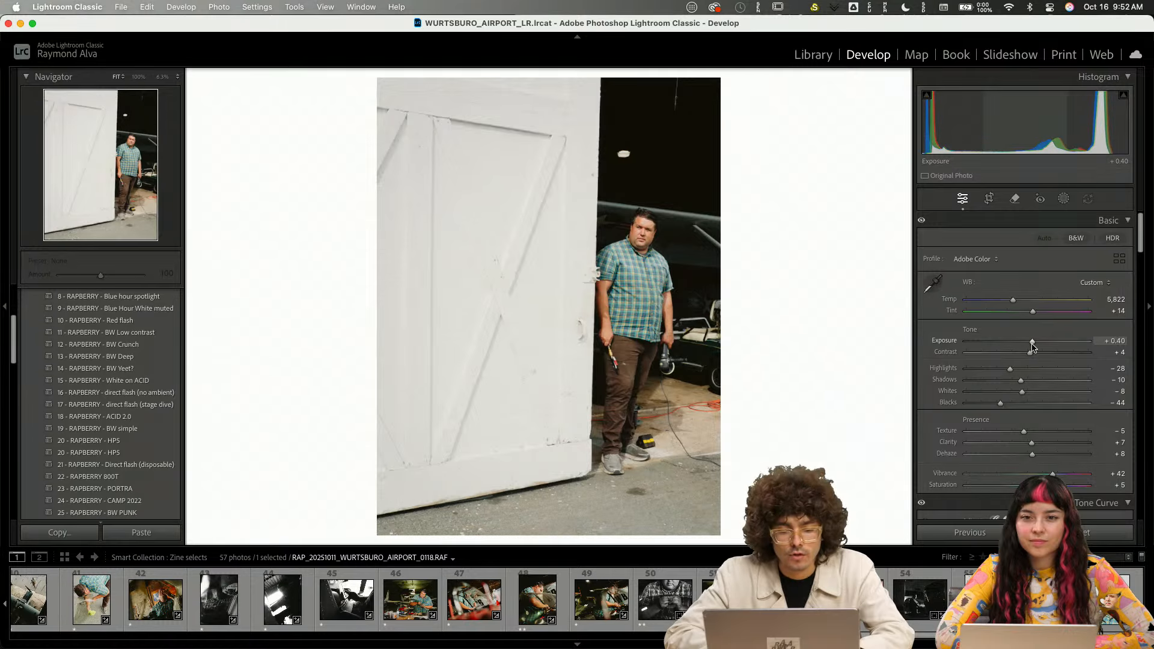
pyautogui.press('Left')
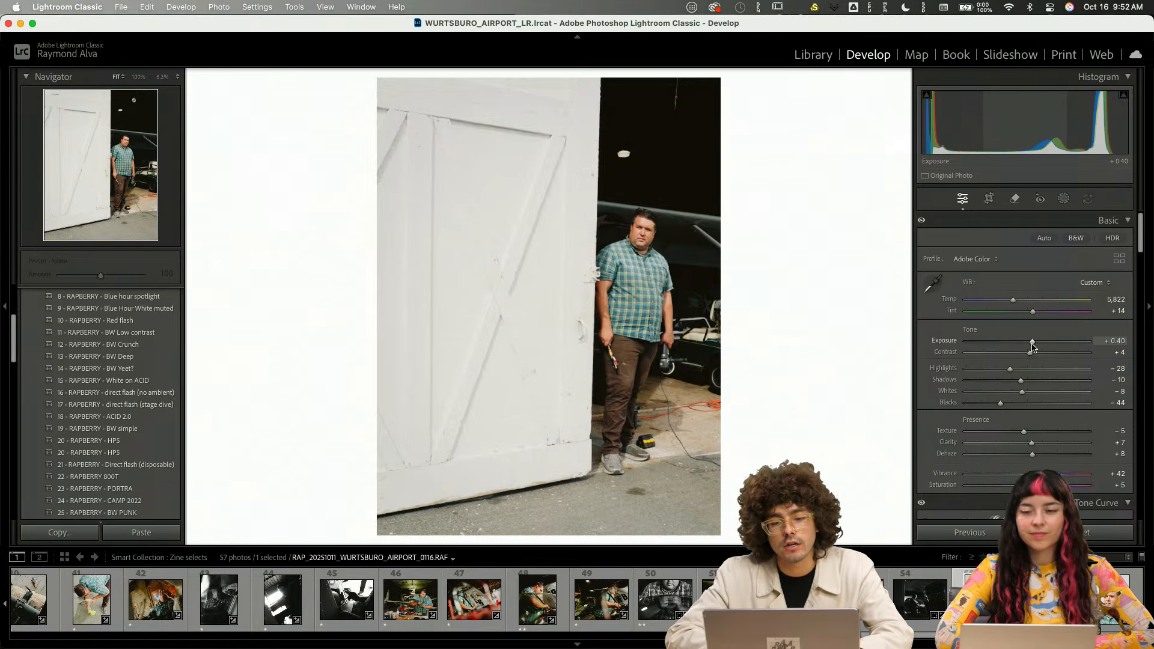
pyautogui.press('Right')
pyautogui.press('Left')
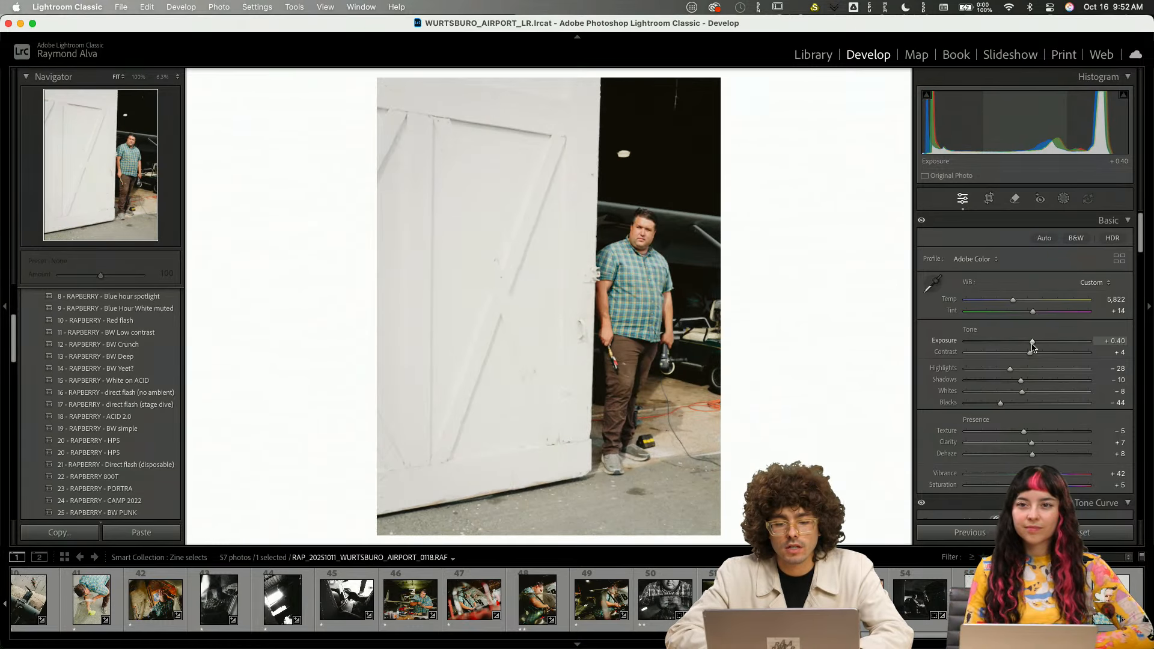
pyautogui.press('Right')
pyautogui.press('0')
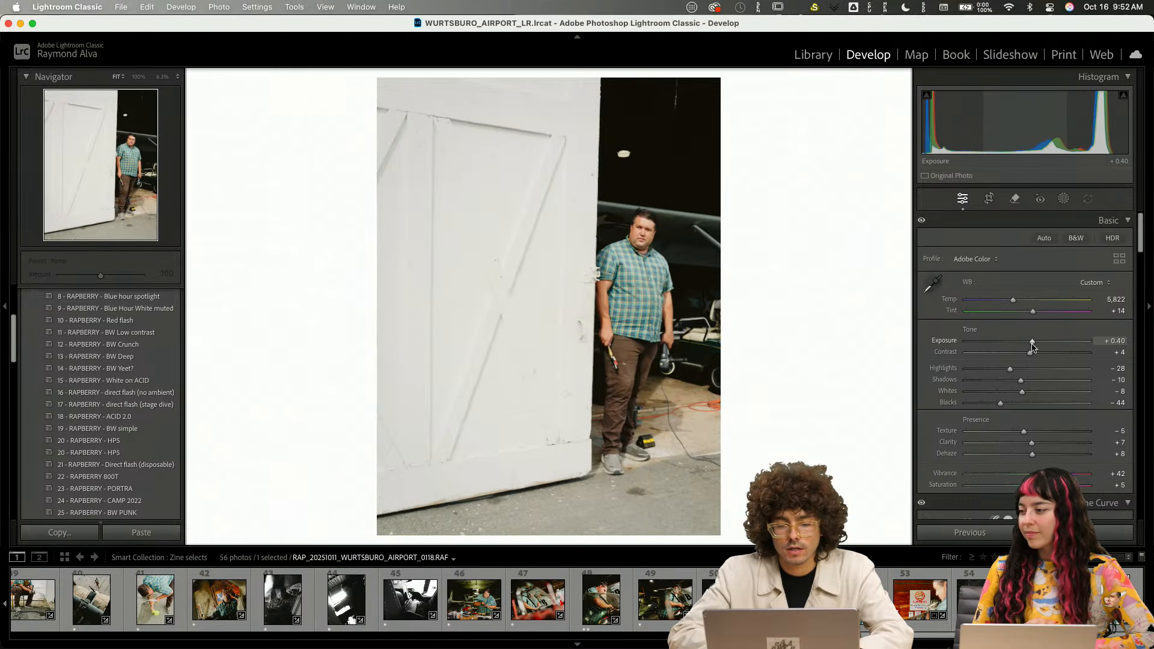
# - Set the exposure of the man's head-and-shoulders portrait to +0.10, then crop it tighter with a rotation of −2.37
pyautogui.press('Right')
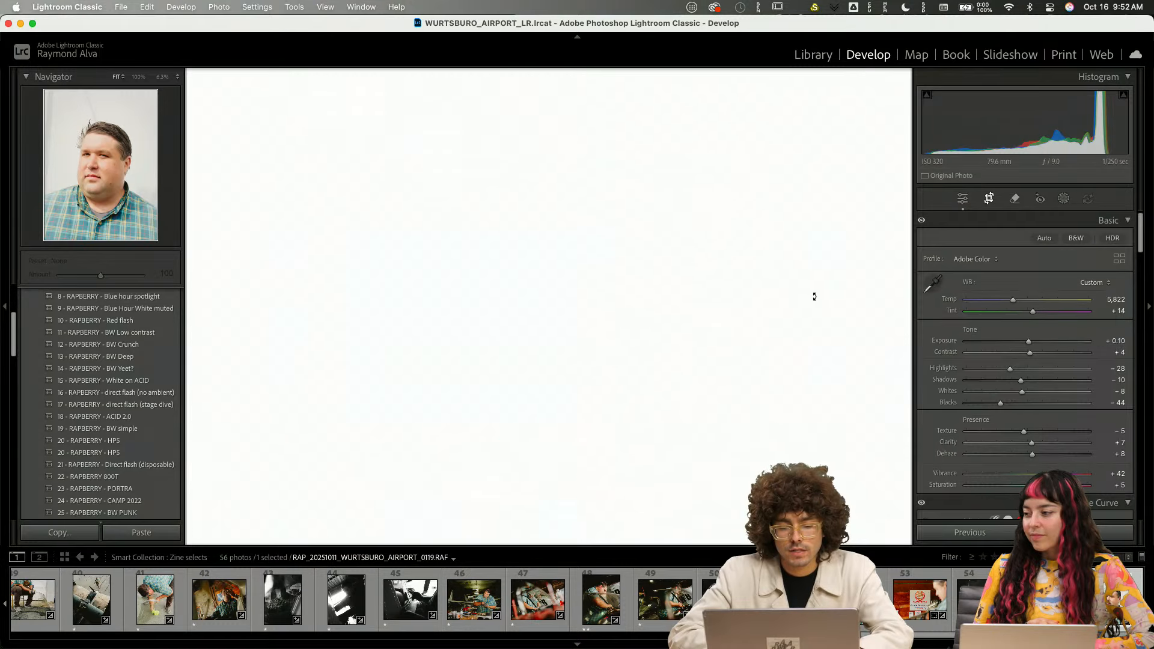
pyautogui.press('r')
pyautogui.moveTo(815, 297); pyautogui.dragTo(815, 286)
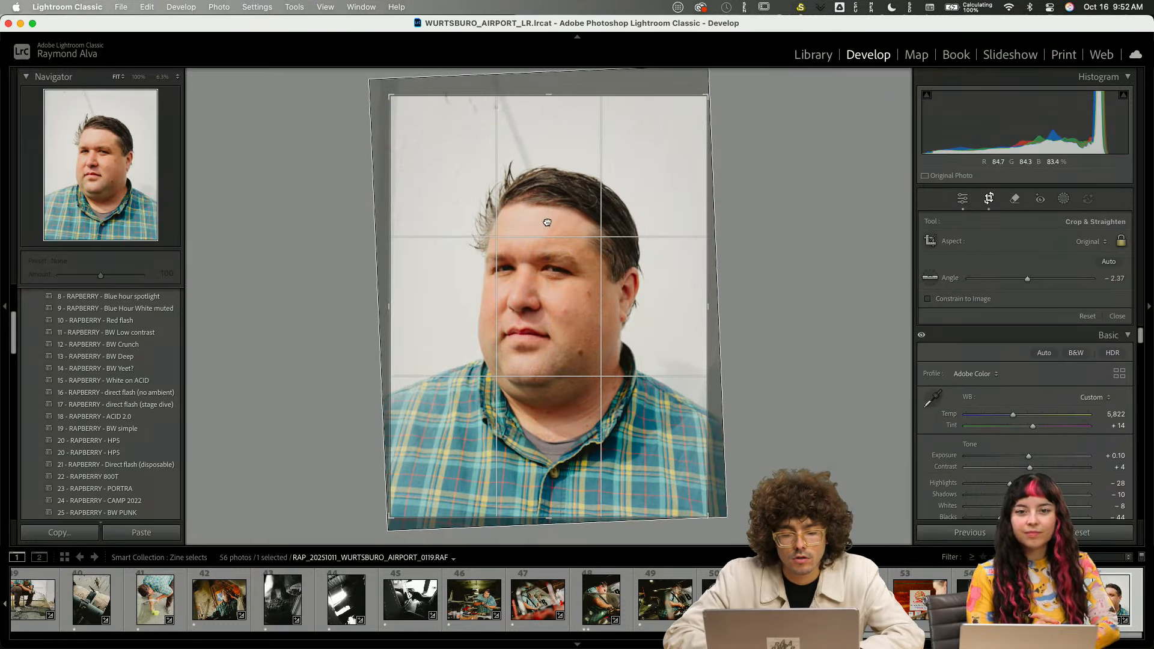
pyautogui.press('Return')
# - Return to the Library grid, deselect all photos and review the edited Zine selects collection for overall consistency
pyautogui.press('g')
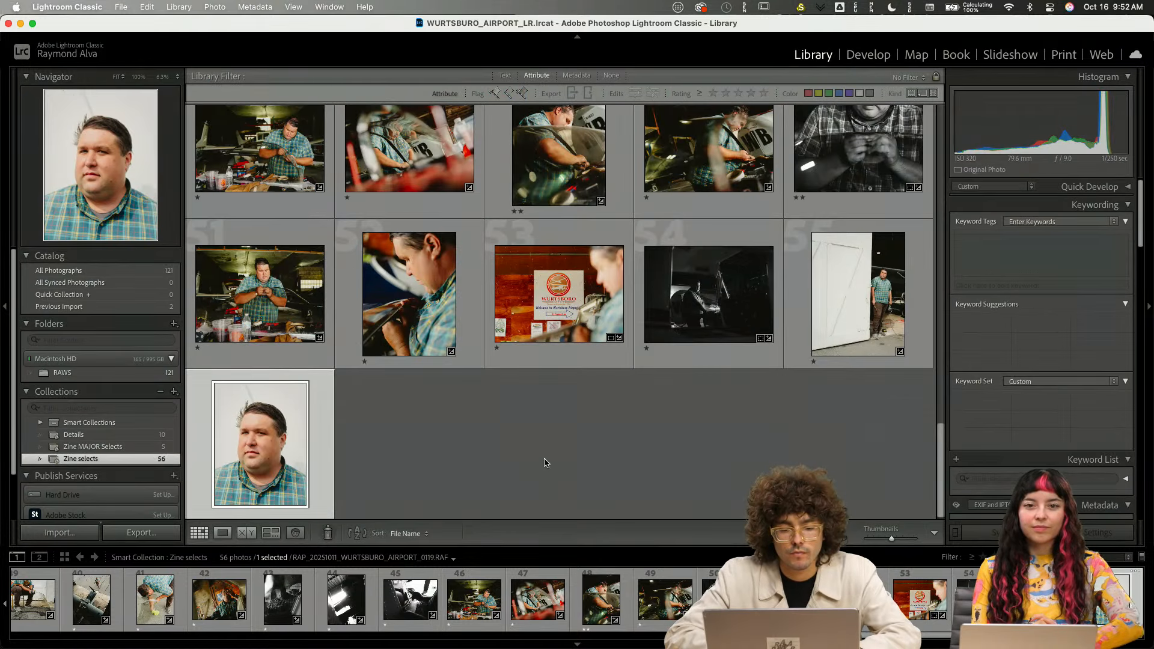
pyautogui.click(545, 463)
pyautogui.scroll(15, 545, 463)
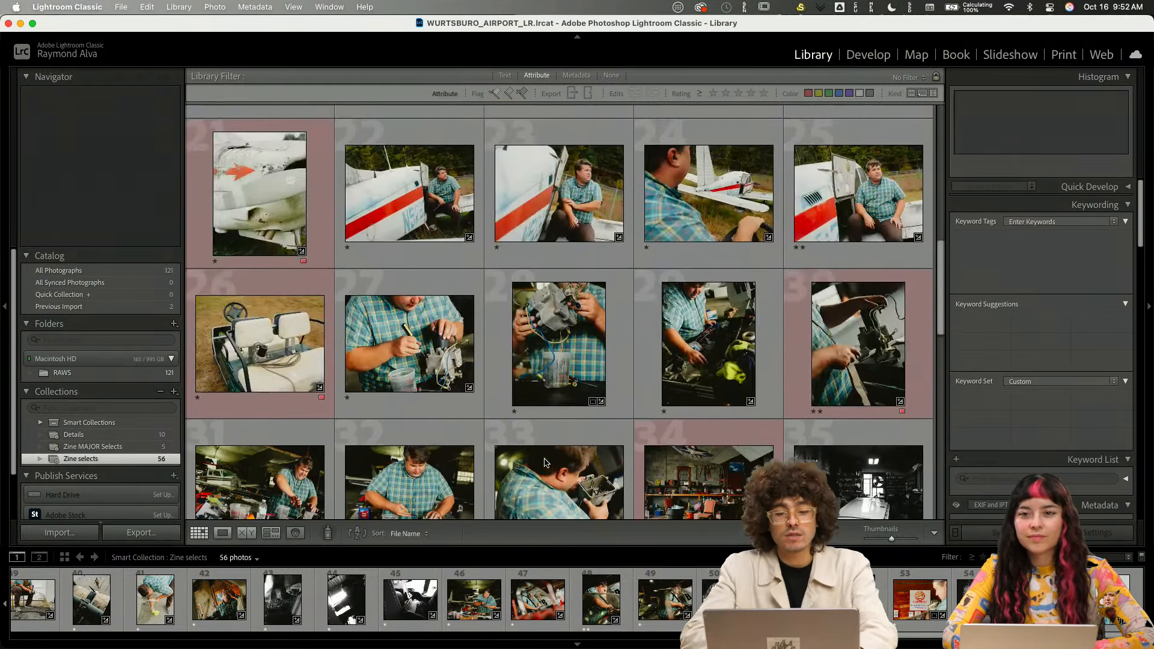
pyautogui.scroll(5, 545, 463)
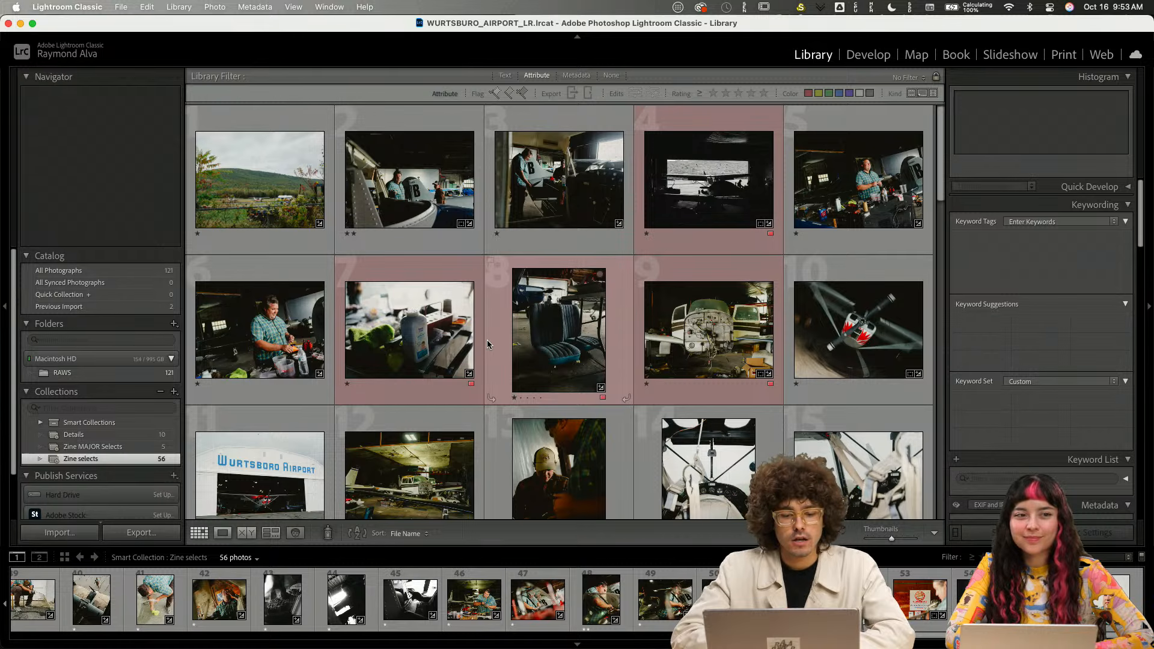
pyautogui.scroll(-20, 487, 340)
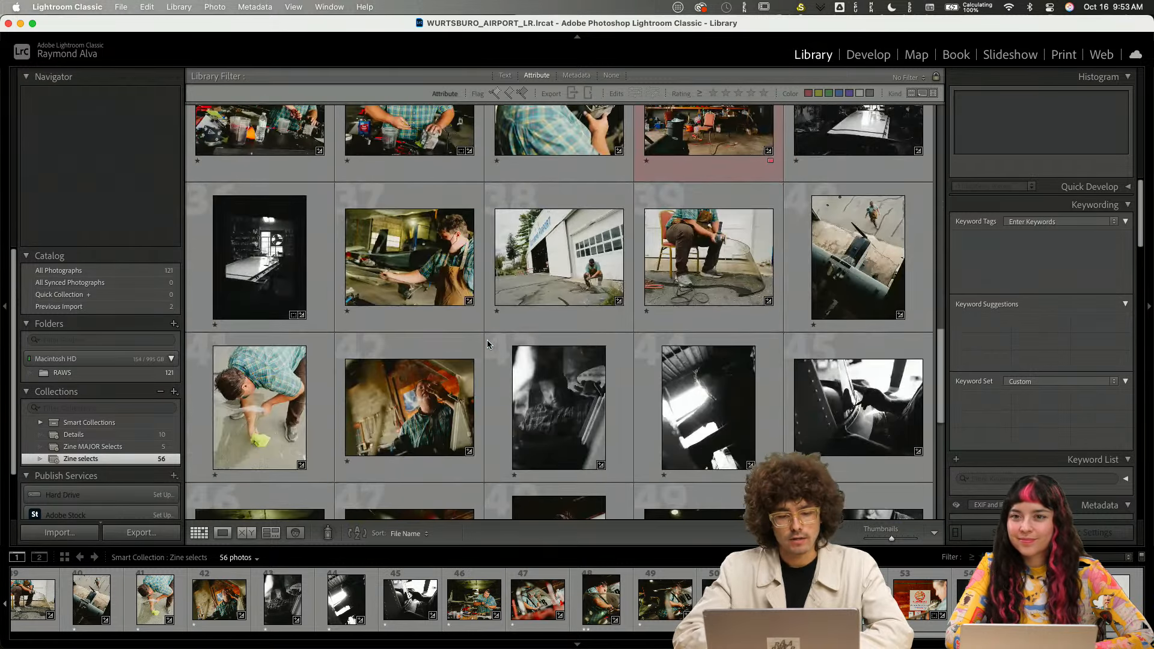
pyautogui.scroll(20, 487, 340)
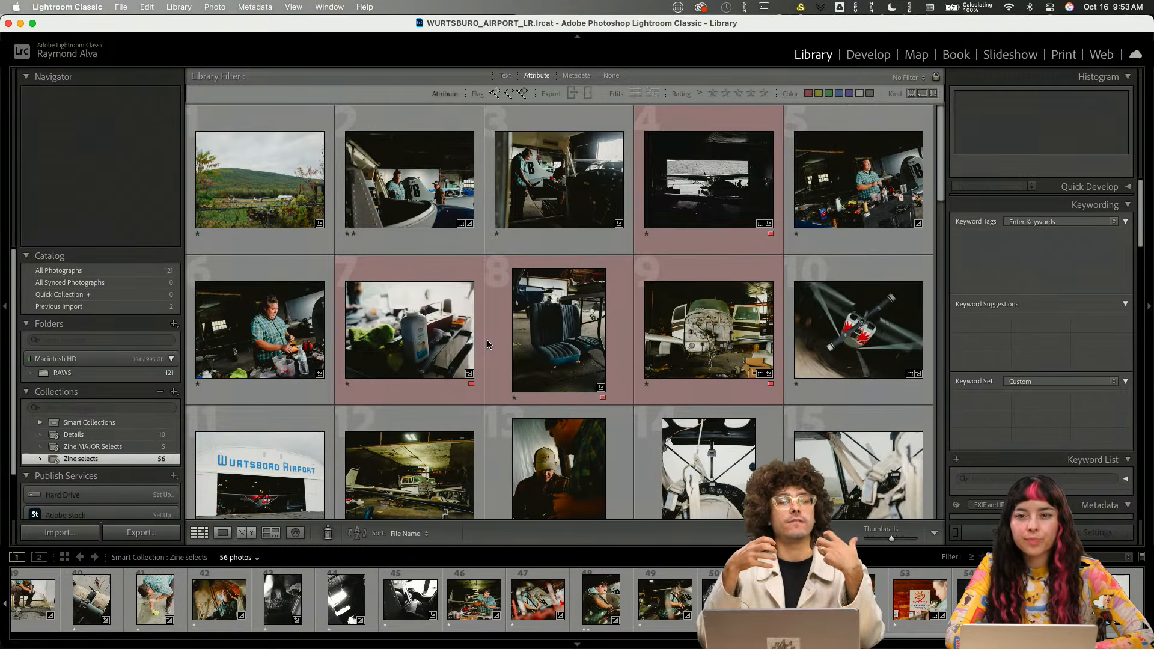
pyautogui.scroll(-20, 487, 340)
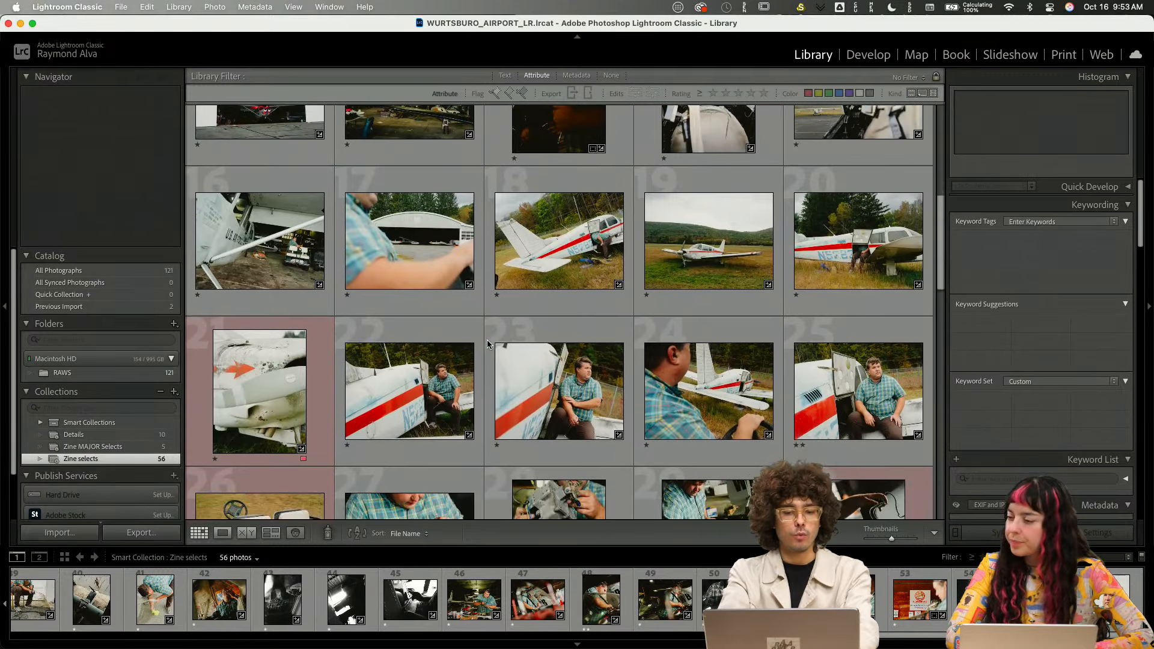
# - Examine the thumbnails across the whole Zine selects grid, from the closing portrait back to the opening landscape
pyautogui.scroll(-5, 488, 344)
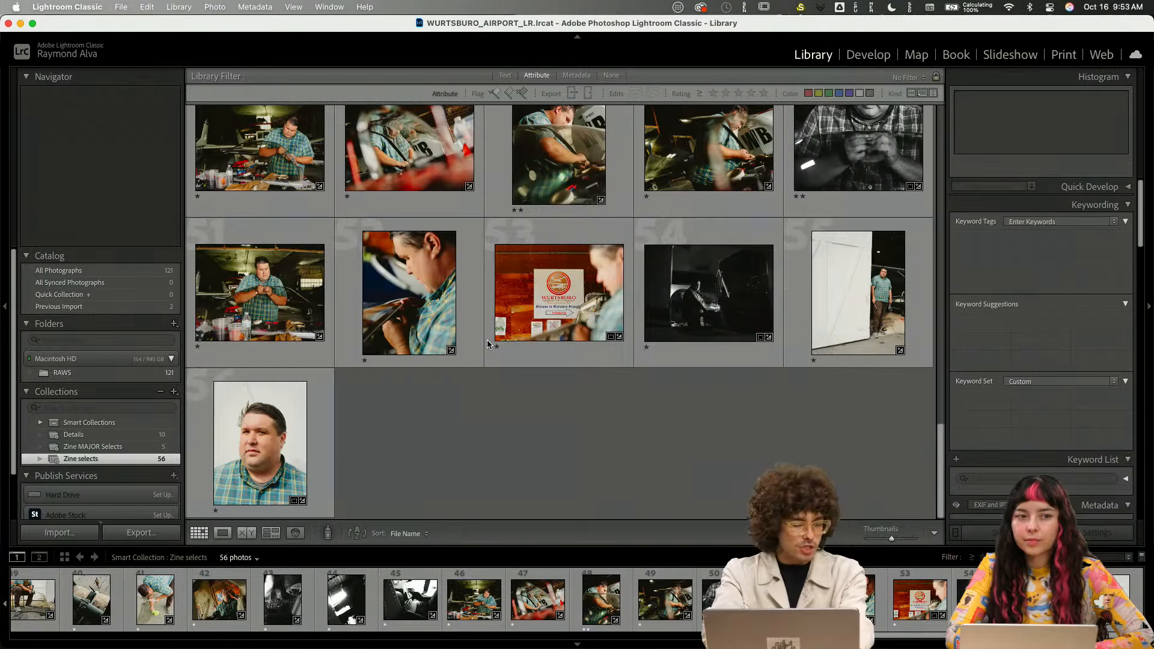
pyautogui.scroll(5, 488, 344)
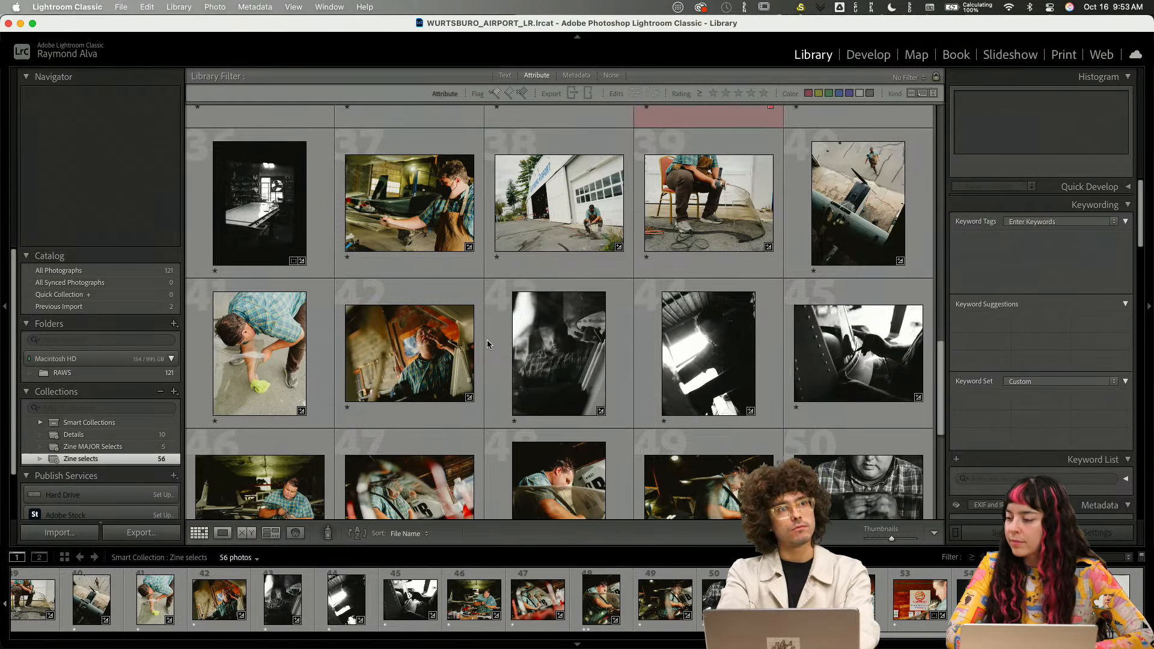
pyautogui.scroll(8, 486, 341)
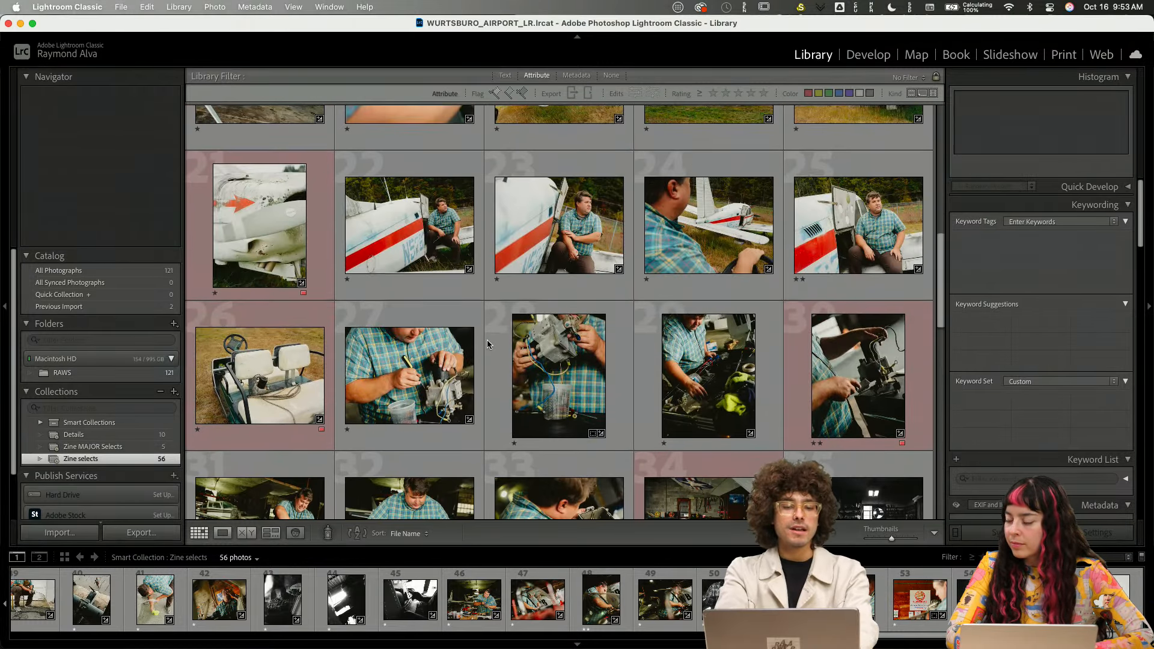
pyautogui.scroll(10, 487, 344)
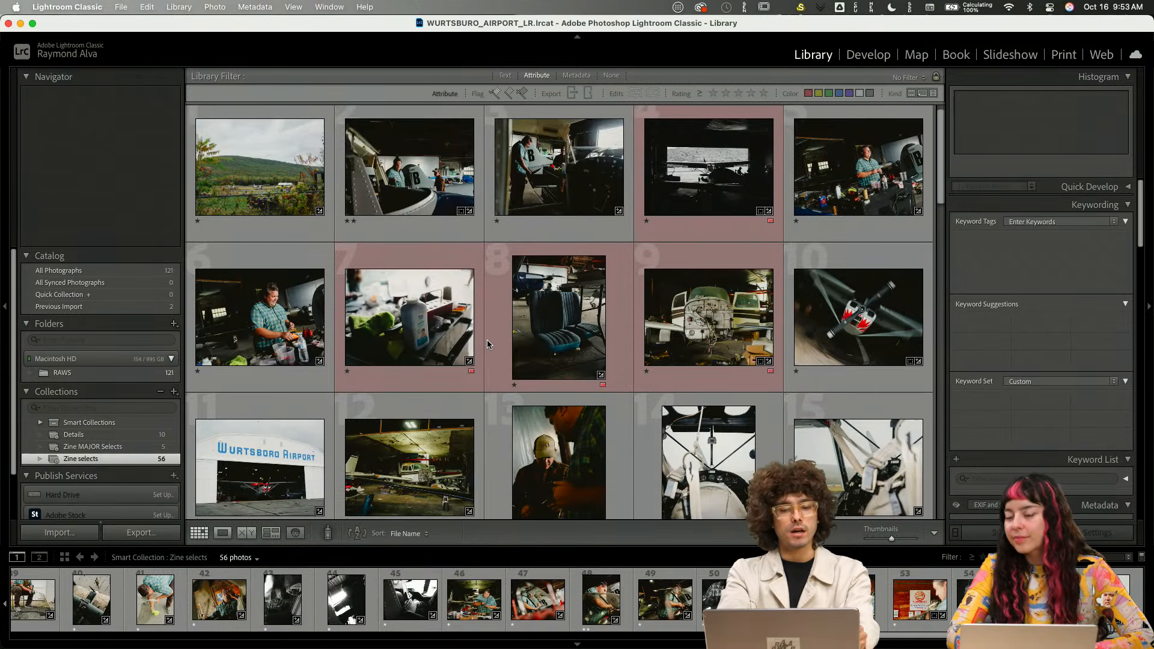
pyautogui.scroll(1, 487, 340)
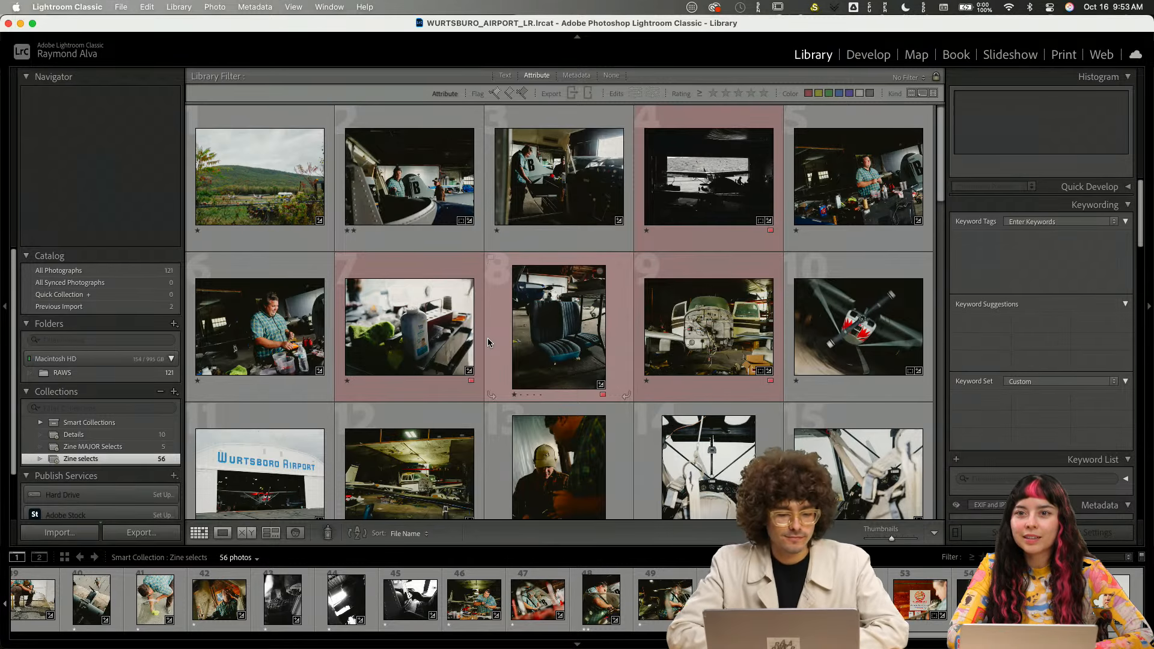
pyautogui.scroll(1, 488, 342)
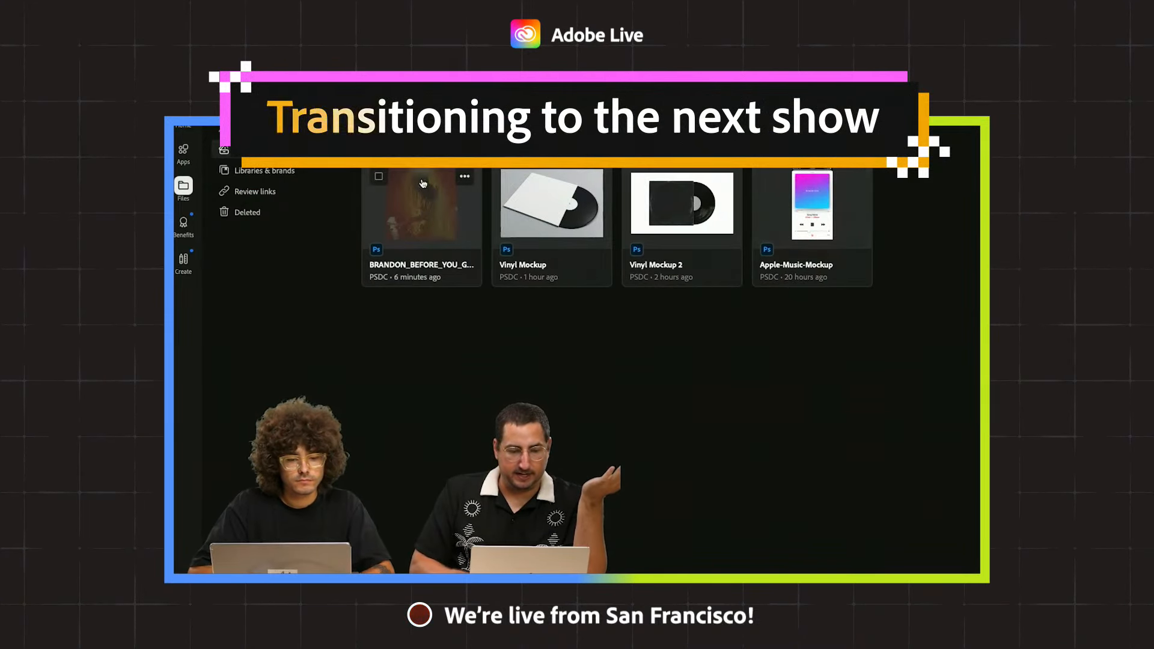
# - Switch to the vinyl mockup in Photoshop and select the black record sleeve with an enlarged Quick Selection brush
pyautogui.click(379, 177)
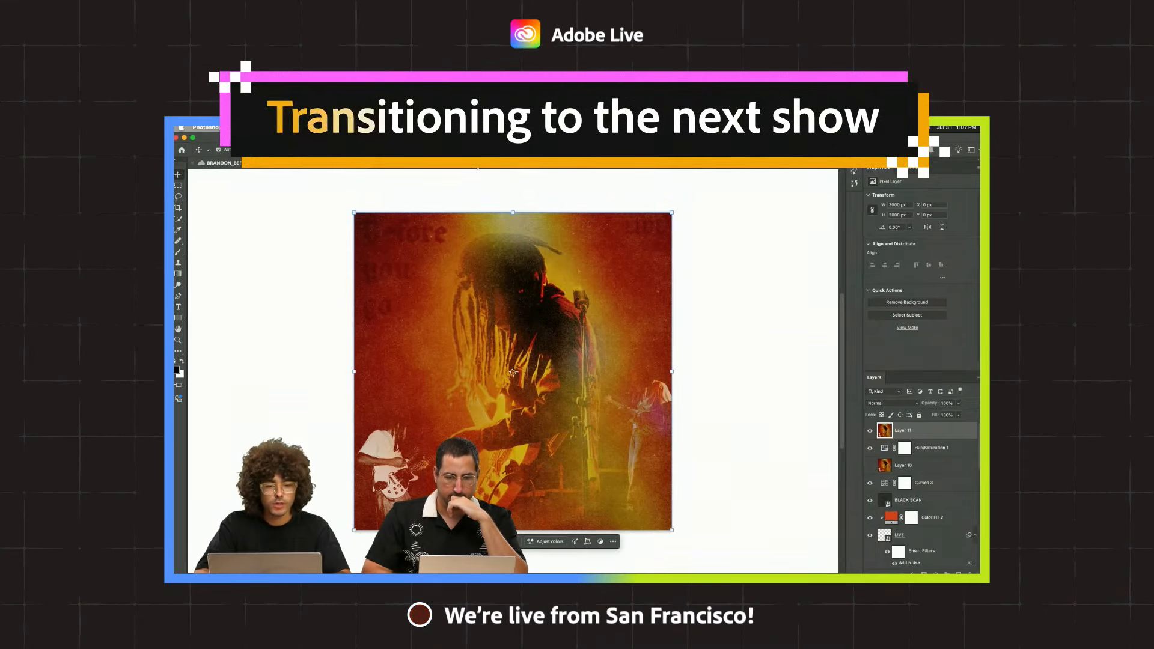
pyautogui.hotkey('ctrl', 'tab')
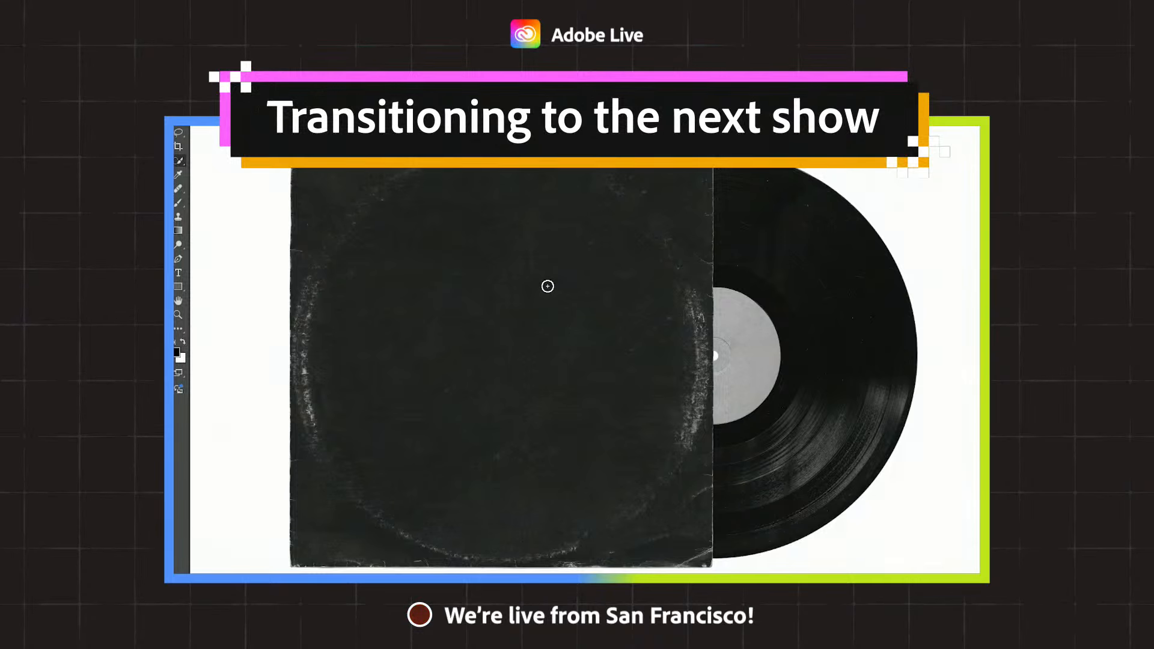
pyautogui.press(']')
pyautogui.press(']')
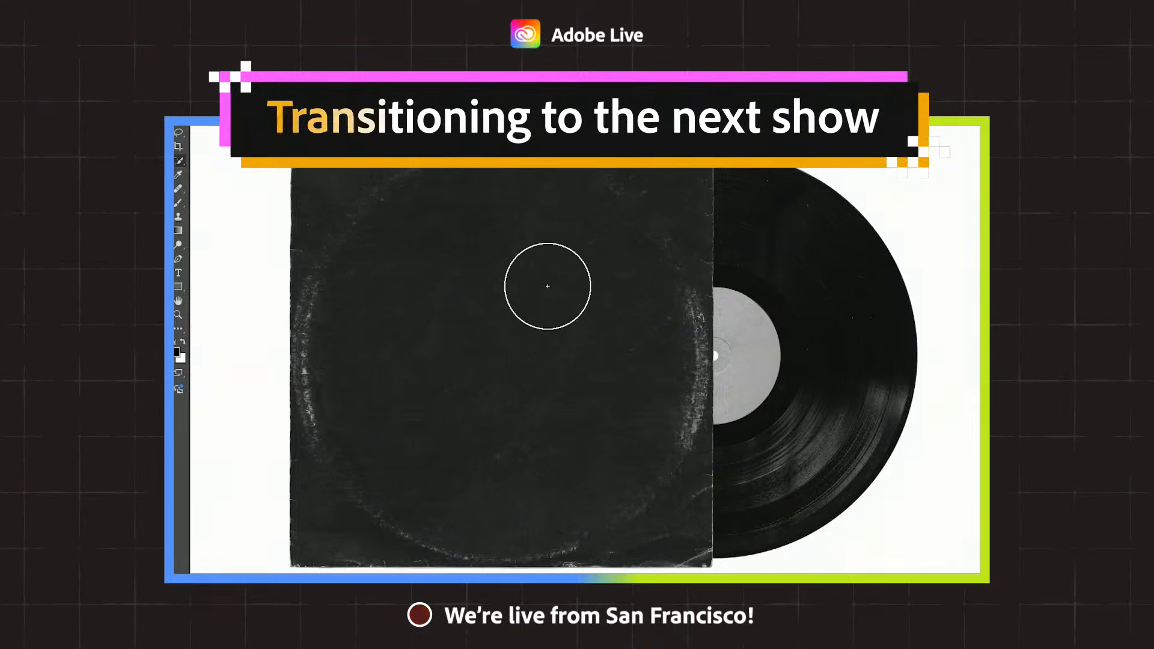
pyautogui.moveTo(548, 286)
pyautogui.mouseDown()
pyautogui.moveTo(520, 289)
pyautogui.moveTo(551, 336)
pyautogui.mouseUp()
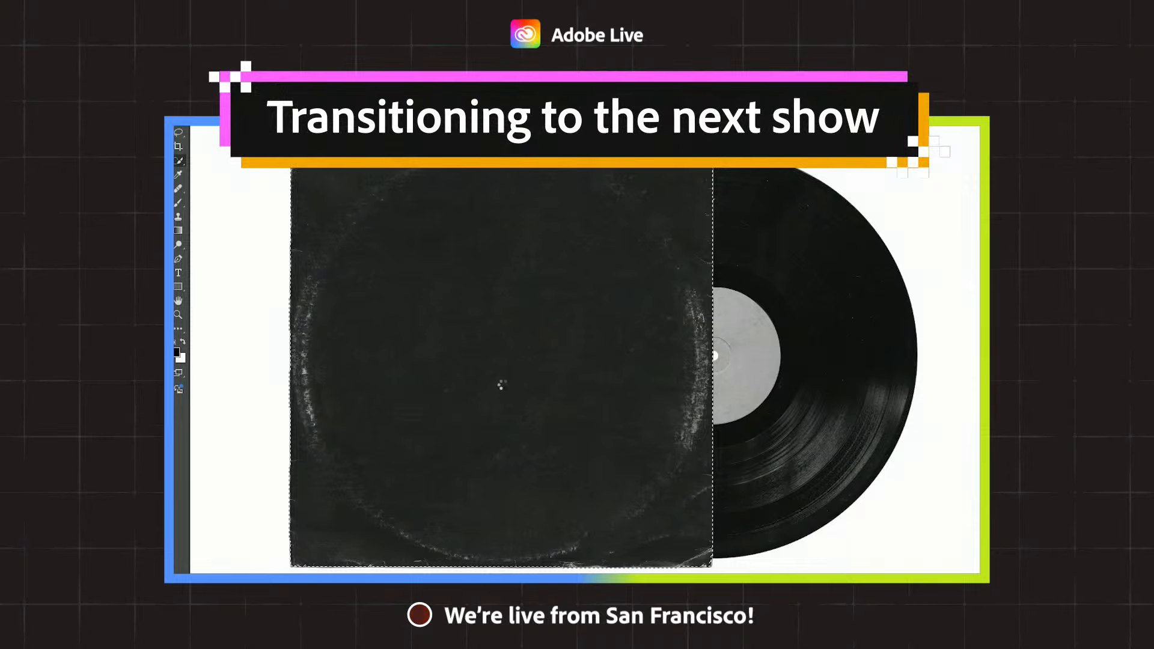
# - Add a Solid Color fill of red #b53939 over the selected sleeve and set its blend mode to Screen
pyautogui.click(935, 574)
pyautogui.click(941, 408)
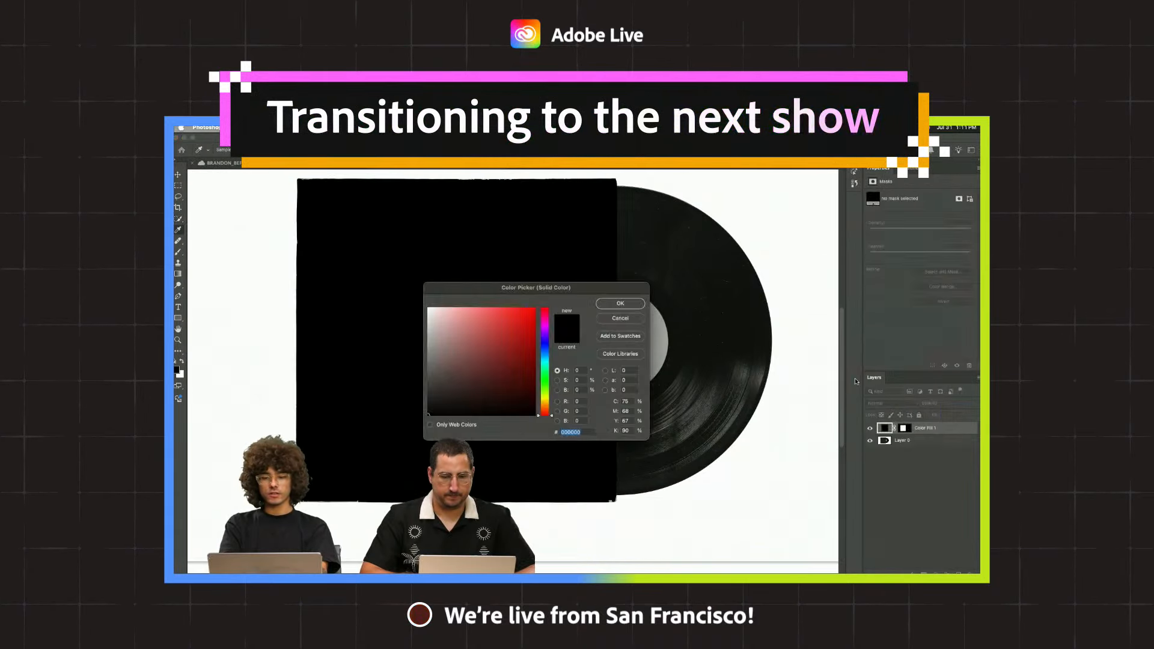
pyautogui.click(506, 346)
pyautogui.click(620, 304)
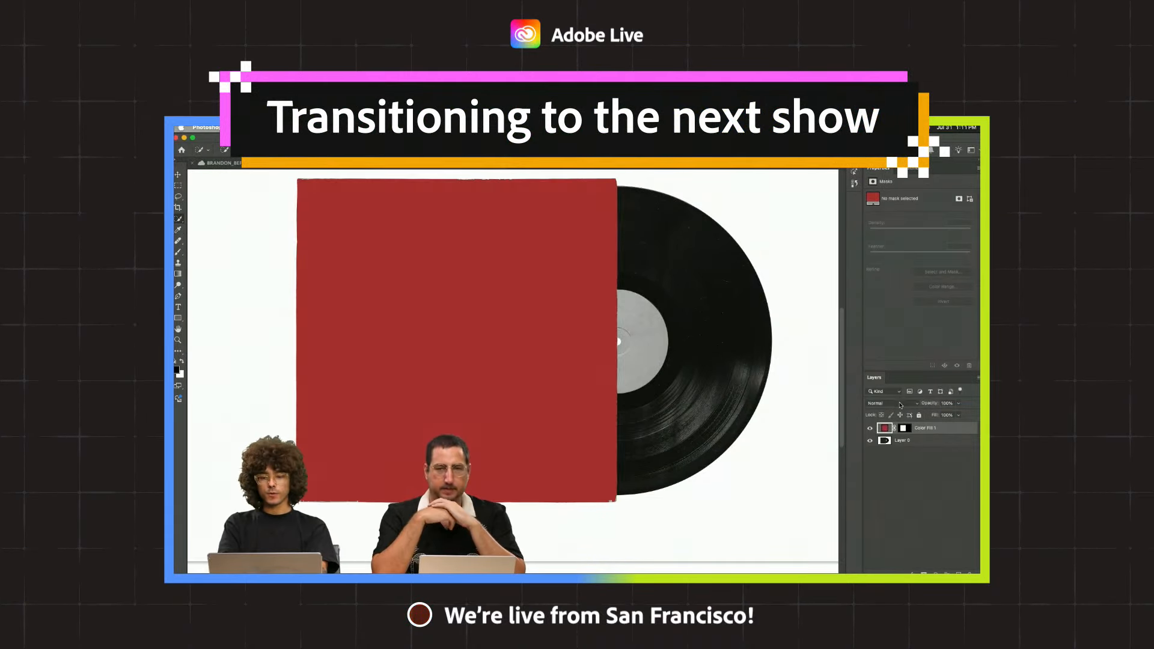
pyautogui.click(900, 405)
pyautogui.click(893, 487)
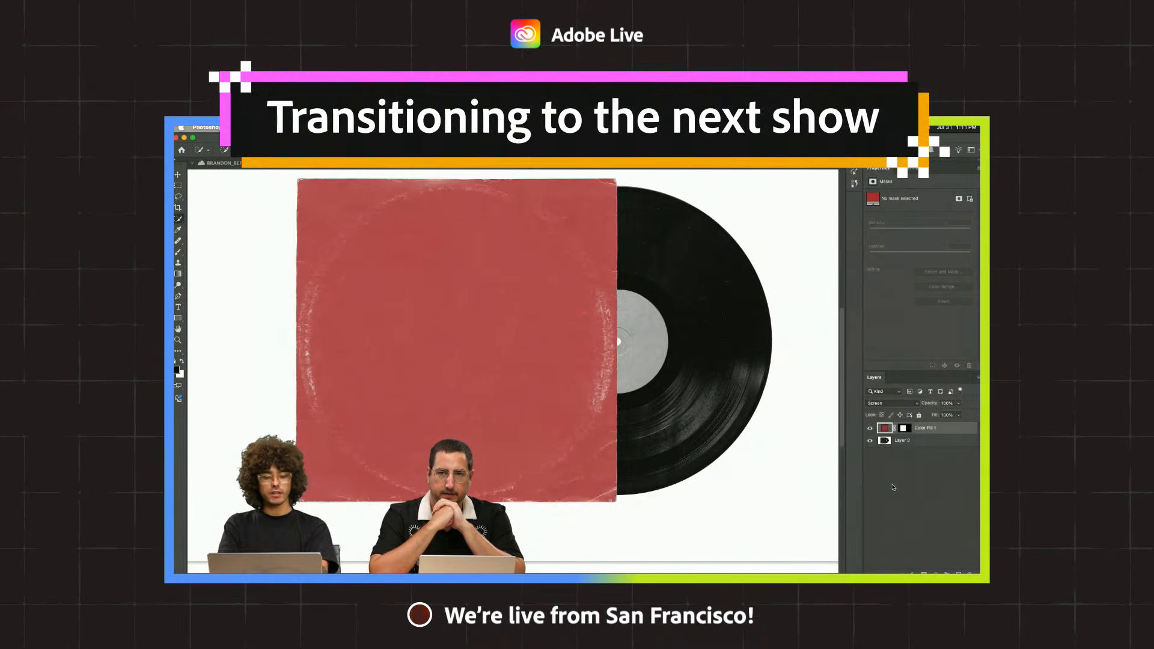
# - Recolor the sleeve's fill with a brighter red and convert the Color Fill 1 layer to a smart object
pyautogui.doubleClick(884, 428)
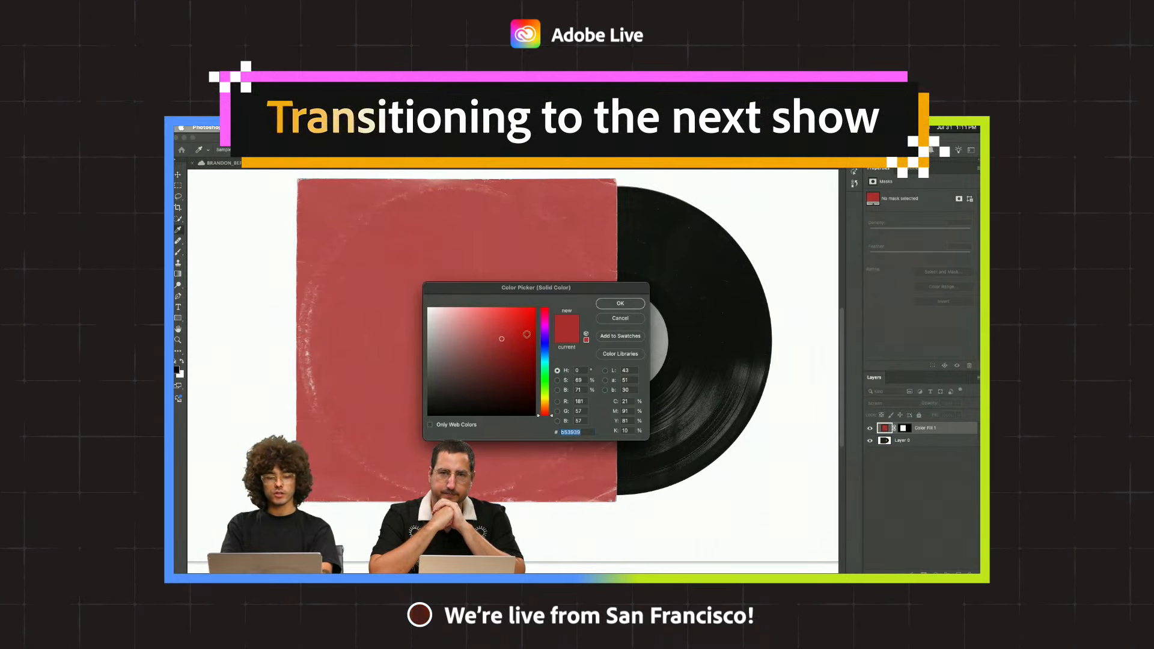
pyautogui.moveTo(527, 334)
pyautogui.mouseDown()
pyautogui.moveTo(519, 323)
pyautogui.moveTo(503, 366)
pyautogui.moveTo(454, 345)
pyautogui.moveTo(441, 319)
pyautogui.mouseUp()
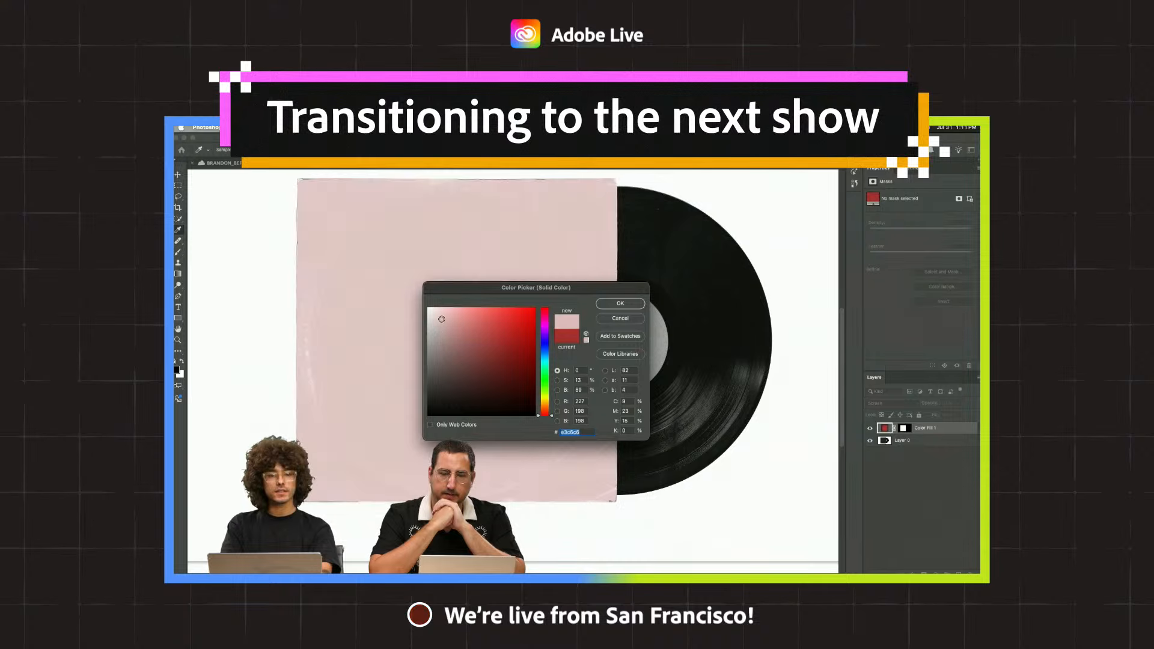
pyautogui.click(518, 335)
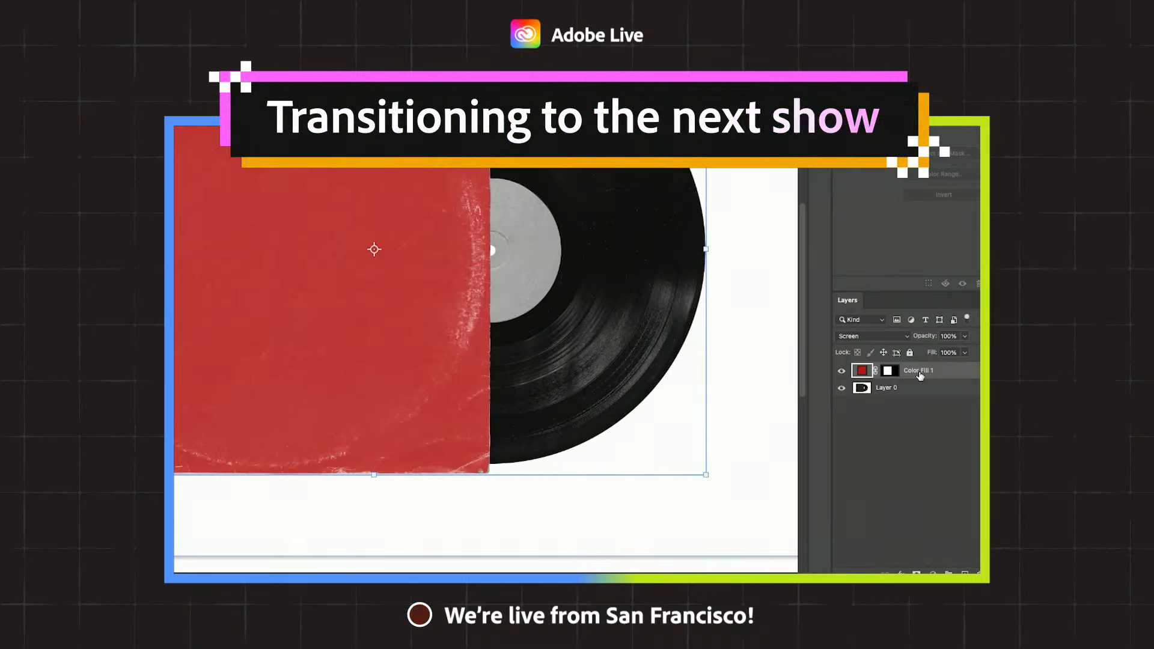
pyautogui.rightClick(920, 375)
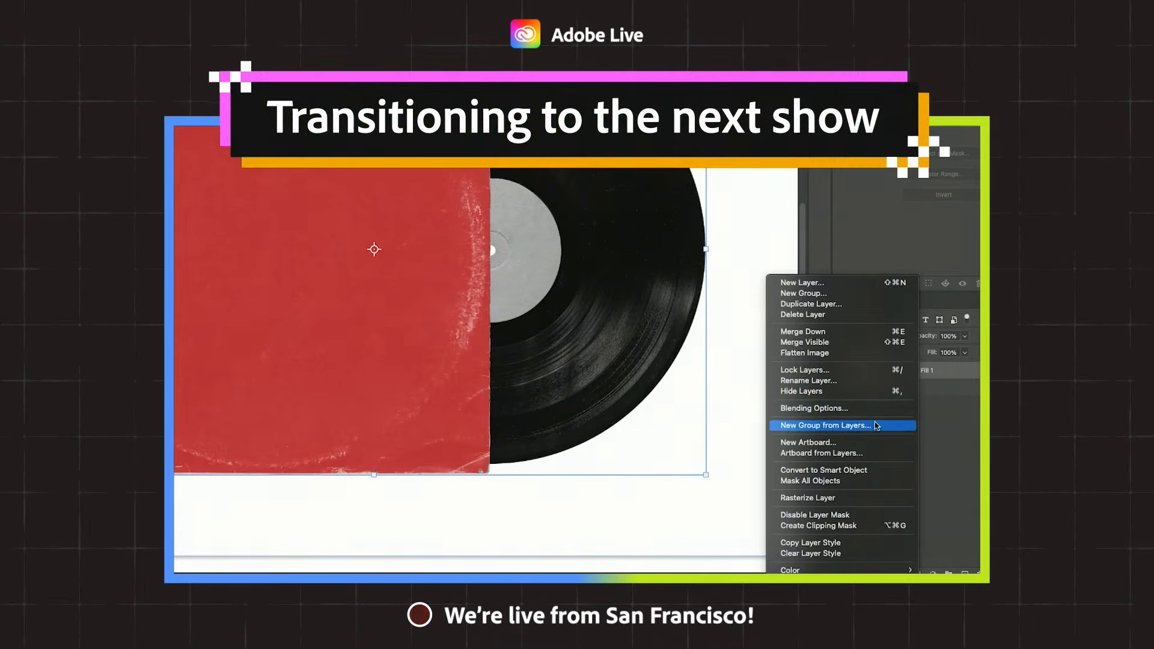
pyautogui.click(861, 471)
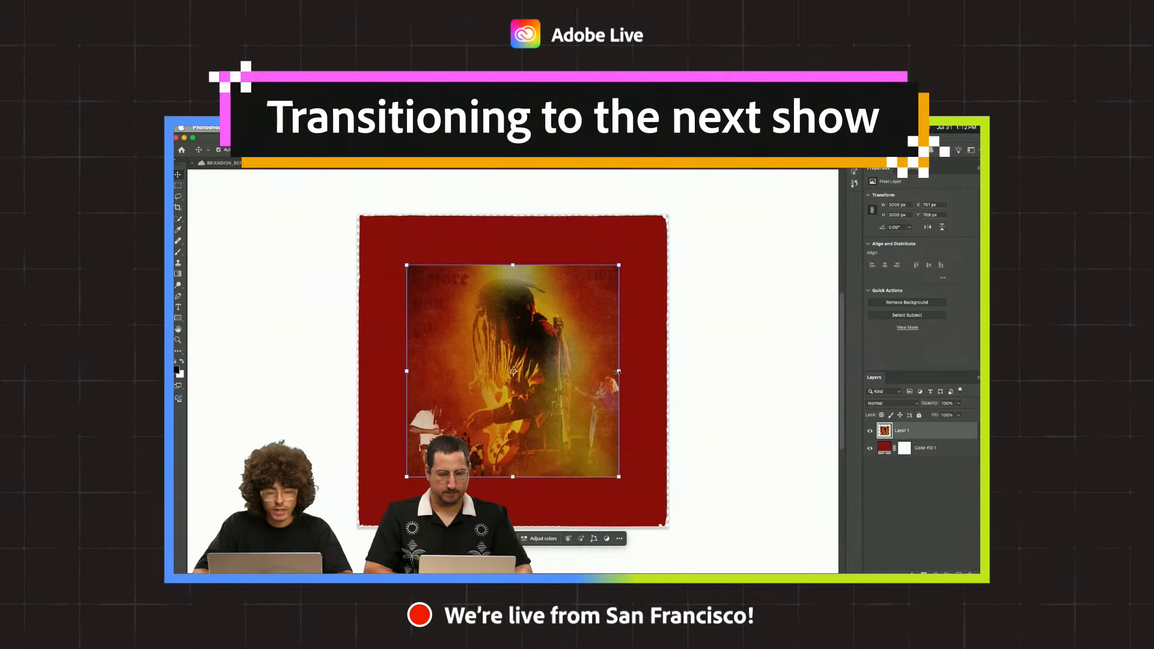
# - Enlarge the concert artwork inside the sleeve's smart object to cover the red fill, and clip it to the fill layer
pyautogui.moveTo(618, 361); pyautogui.dragTo(685, 360)
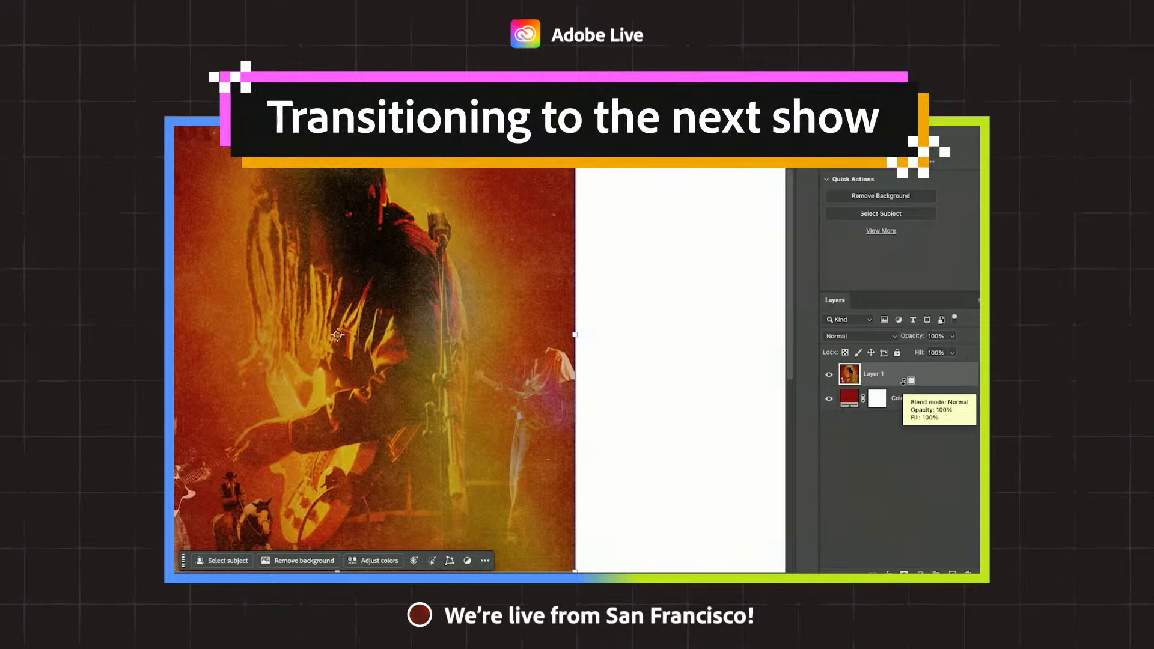
pyautogui.keyDown('alt'); pyautogui.click(903, 382); pyautogui.keyUp('alt')
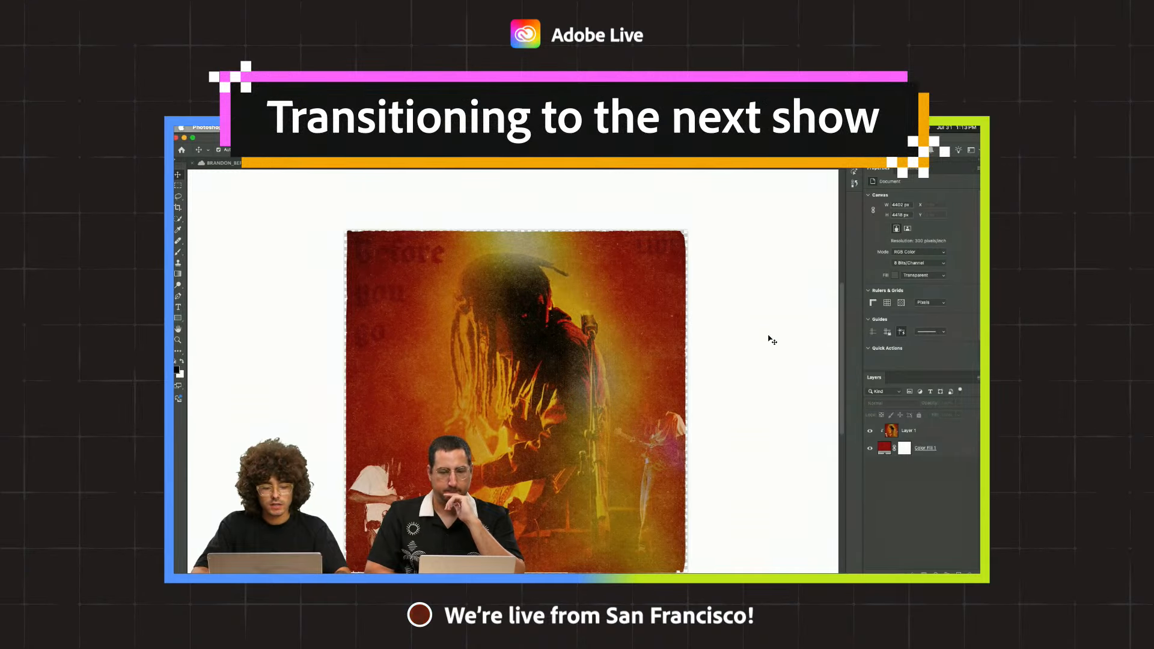
pyautogui.scroll(-1, 772, 340)
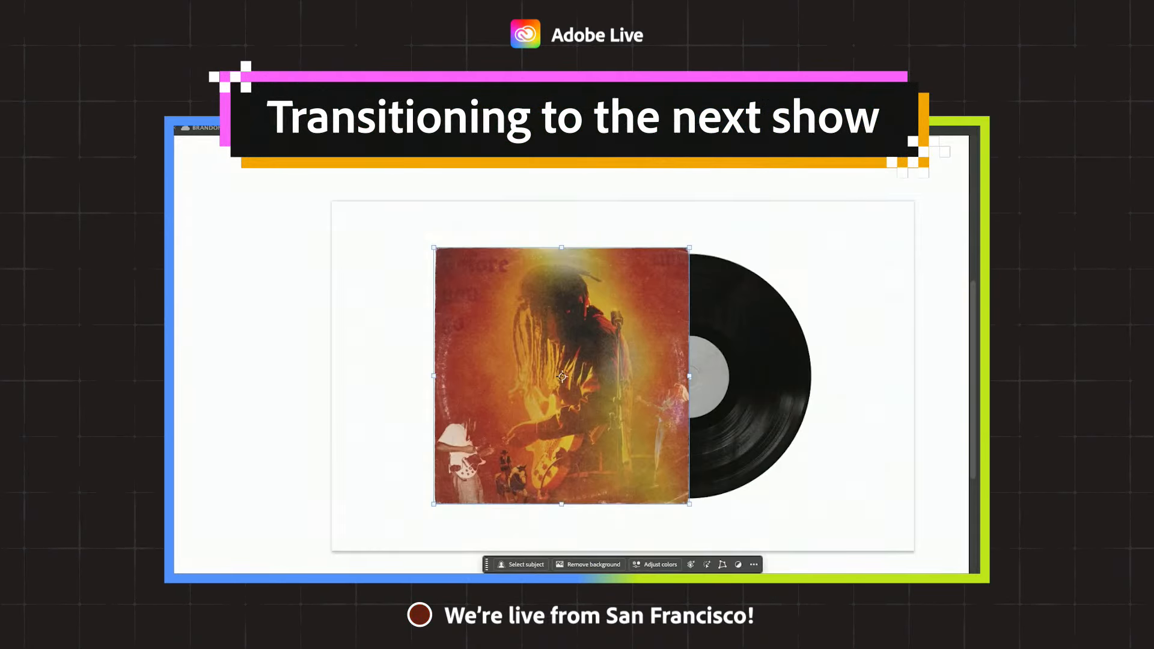
# - Examine the worn texture, edges and upper corner of the artwork sleeve on the vinyl mockup up close
pyautogui.hotkey('ctrl', '+')
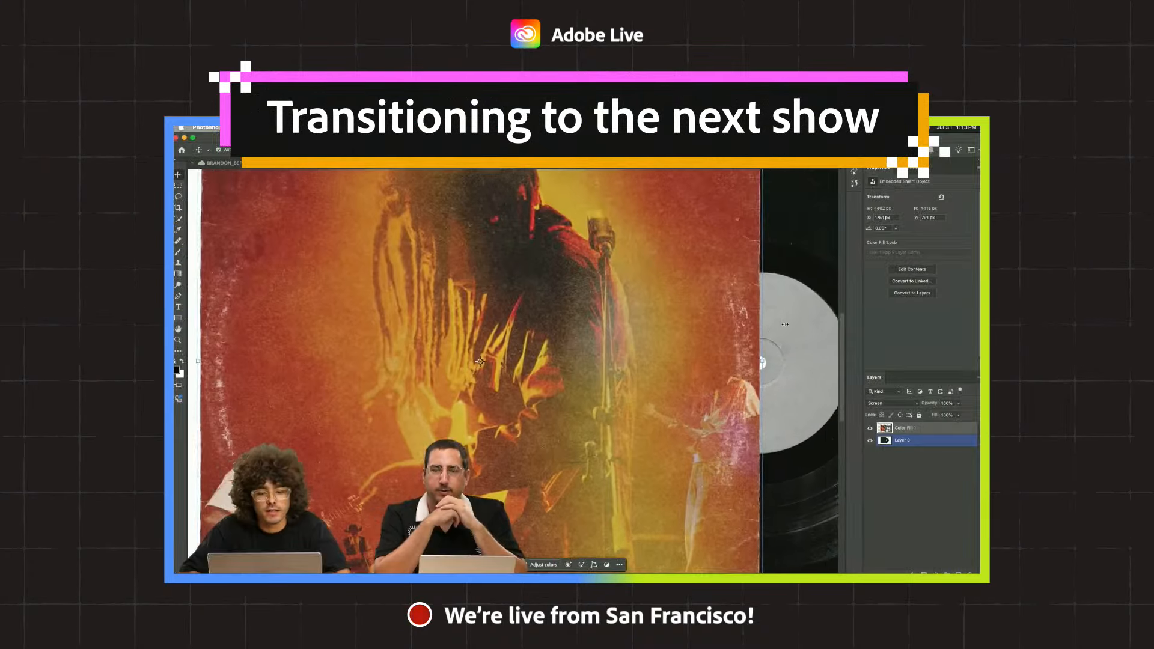
pyautogui.hscroll(2, 760, 265)
pyautogui.scroll(5, 760, 259)
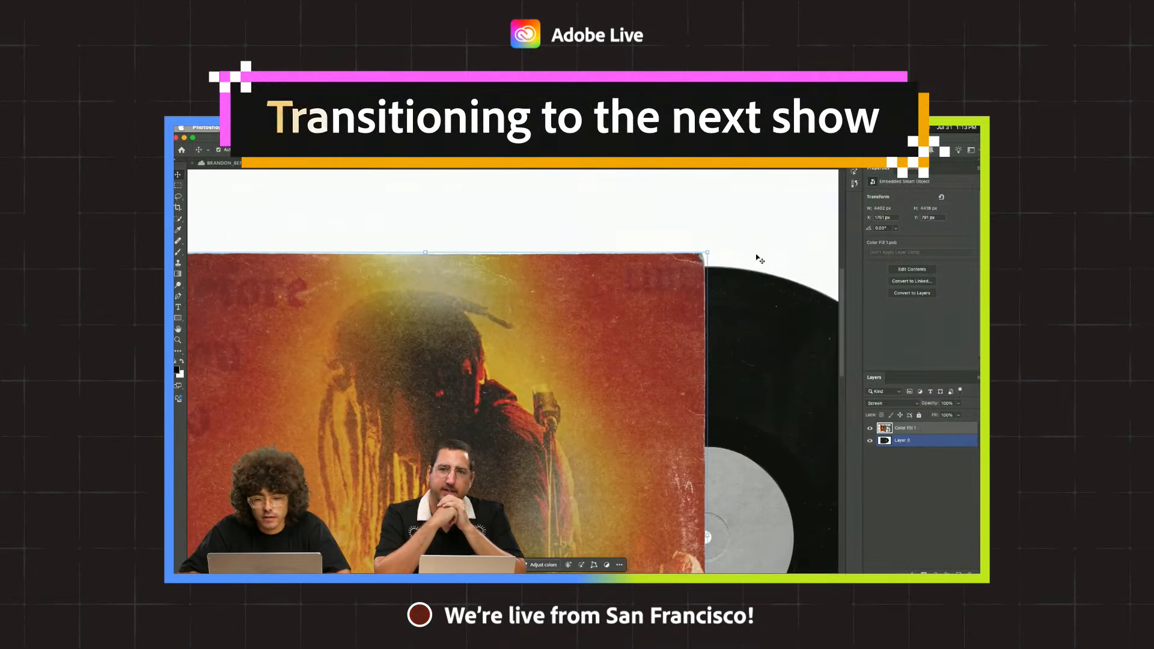
pyautogui.press('super+plus')
pyautogui.press('super+plus')
pyautogui.scroll(5, 723, 266)
pyautogui.press('super+minus')
pyautogui.press('super+minus')
pyautogui.press('super+minus')
pyautogui.press('super+minus')
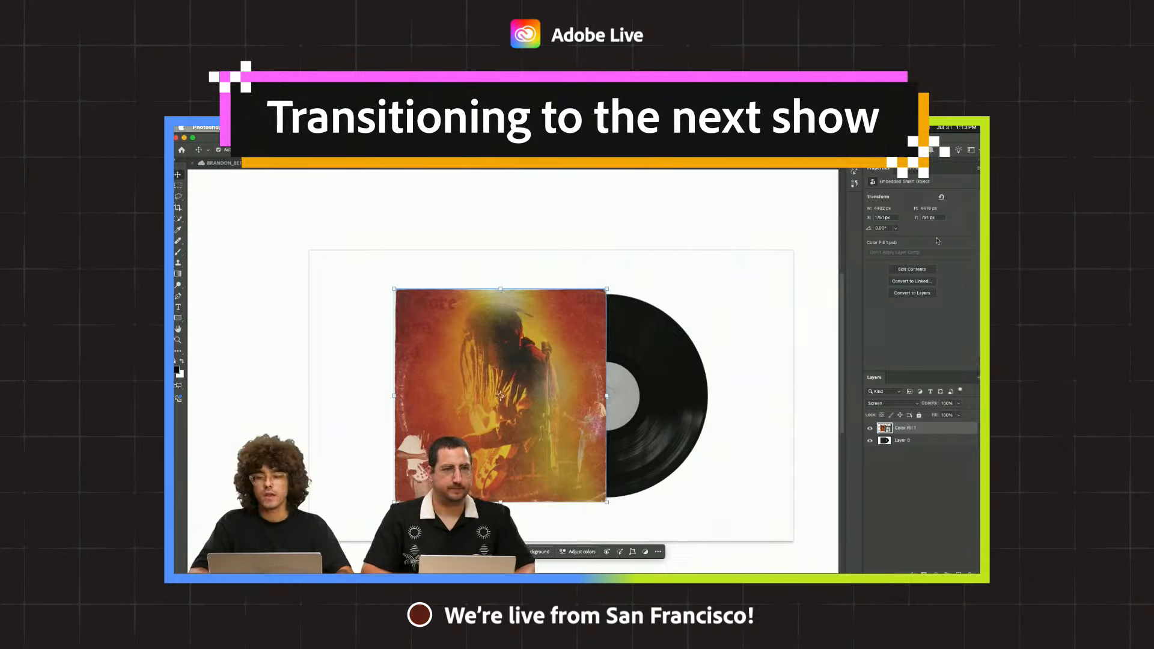
# - Select the sleeve on Layer 0, add a Levels adjustment and raise its black input level to the start of the histogram
pyautogui.click(910, 443)
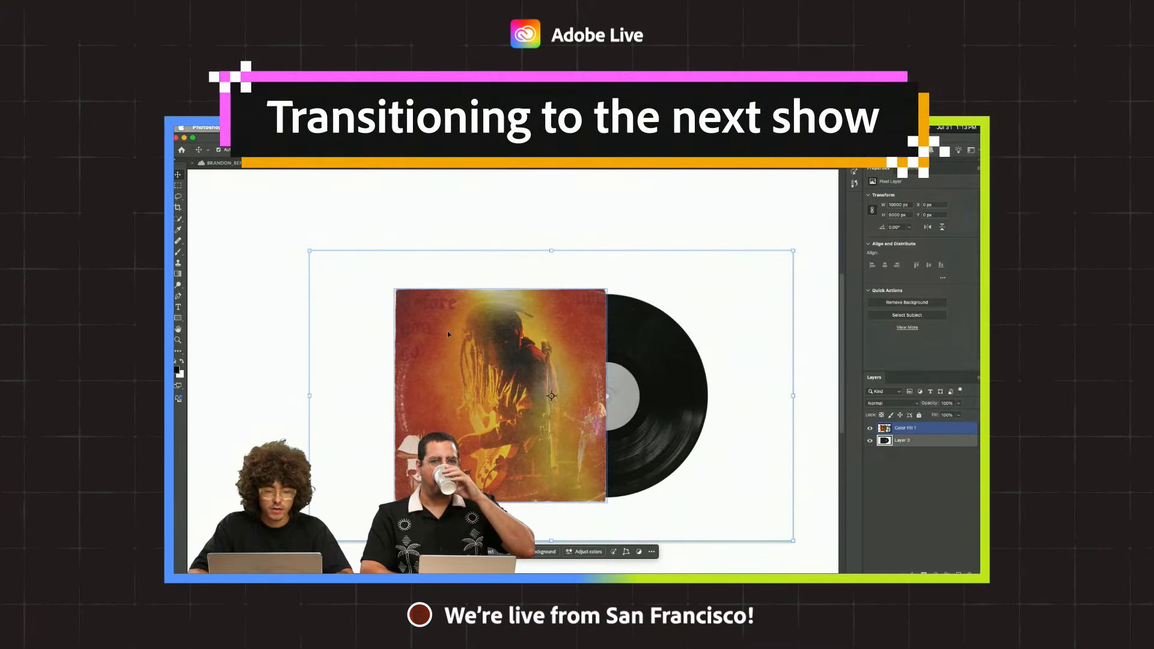
pyautogui.click(179, 219)
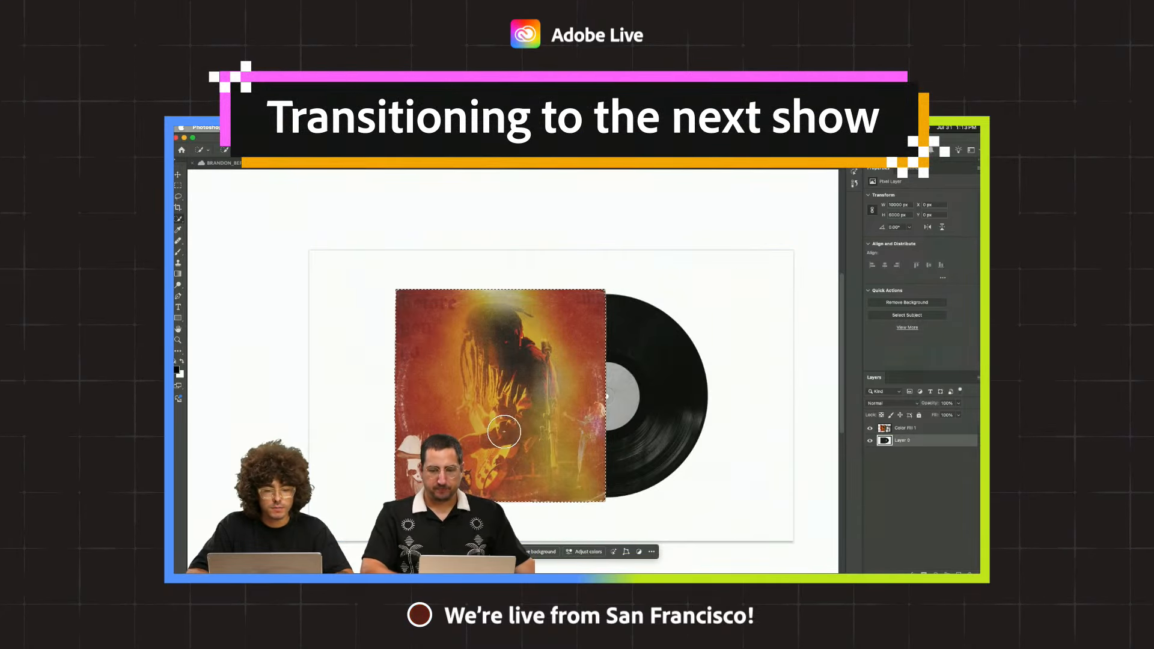
pyautogui.click(858, 197)
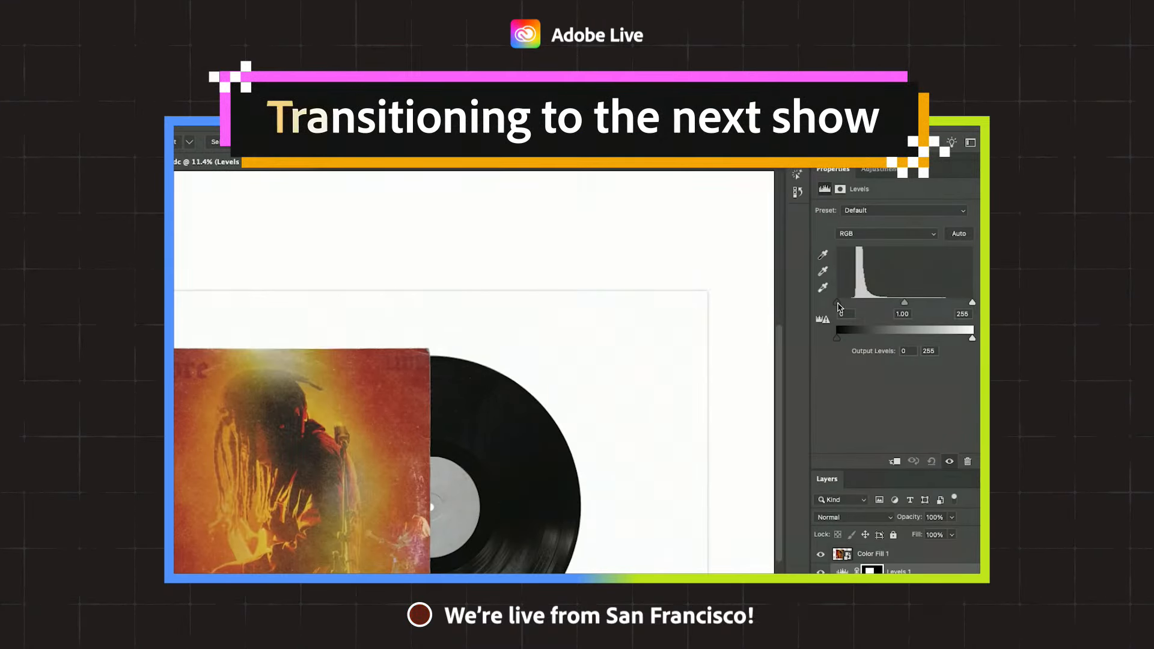
pyautogui.moveTo(838, 304); pyautogui.dragTo(854, 304)
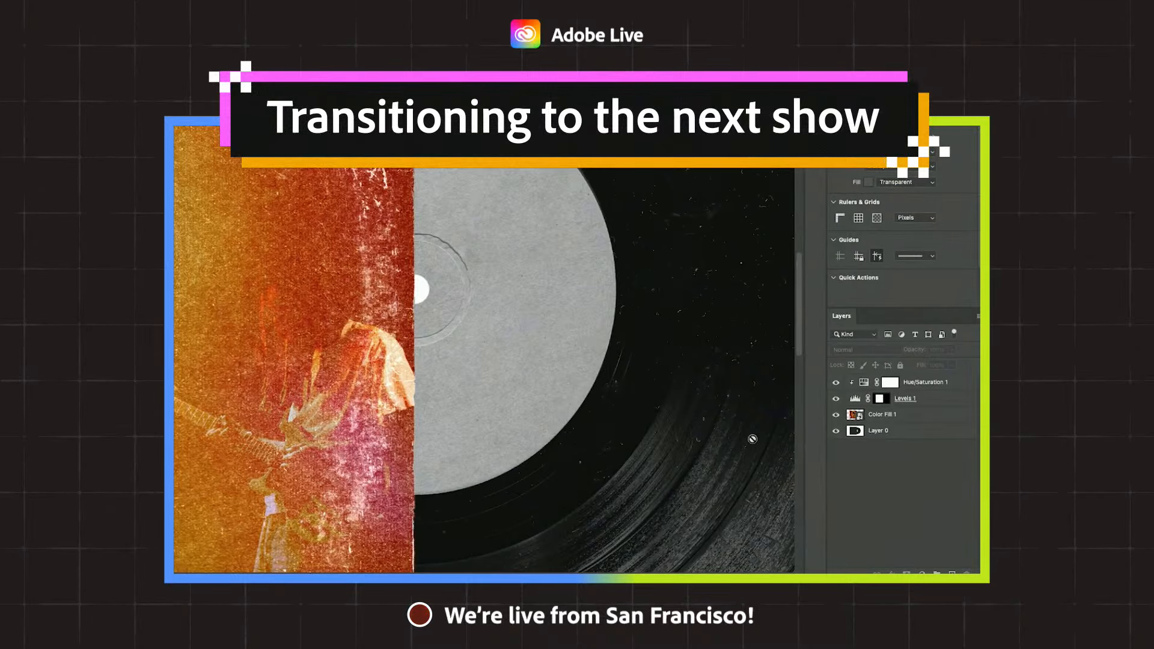
# - Enlarge the blue concert photo to cover the record label, and select the black vinyl disc on Layer 0 with Quick Selection
pyautogui.click(882, 431)
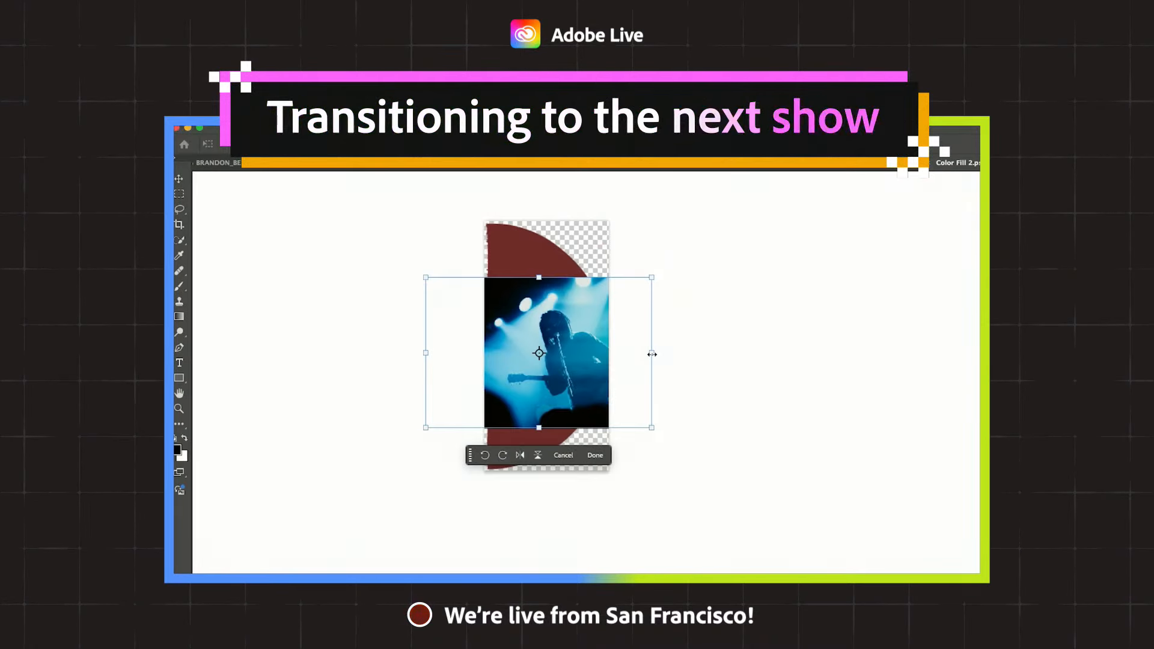
pyautogui.moveTo(651, 354); pyautogui.dragTo(729, 365)
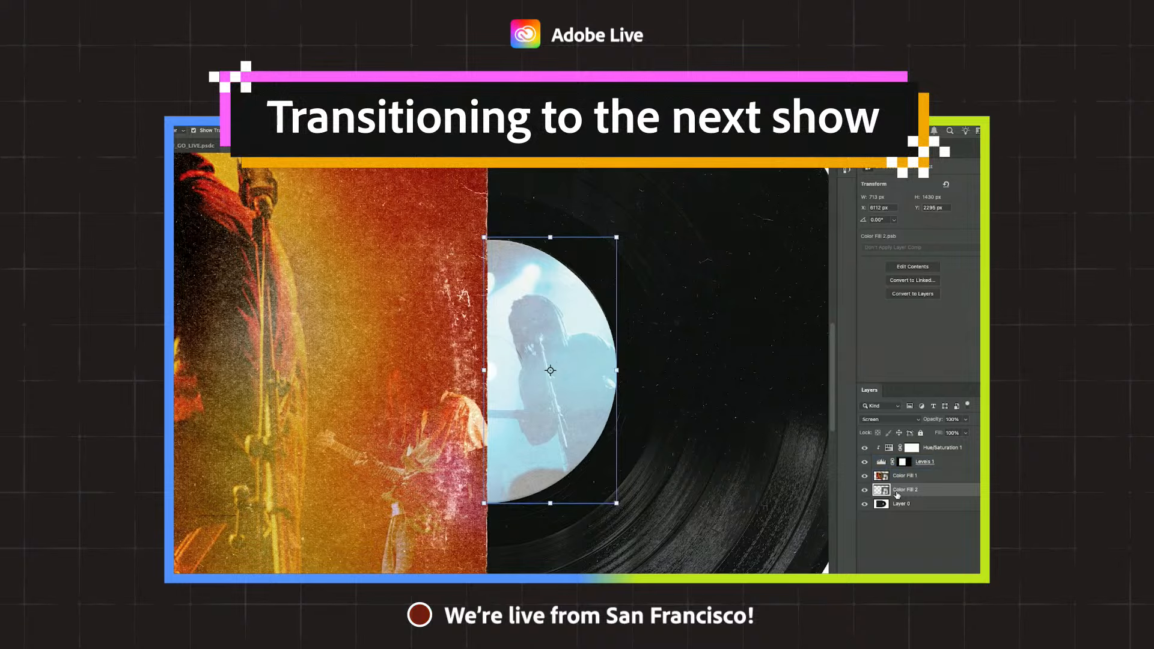
pyautogui.click(898, 505)
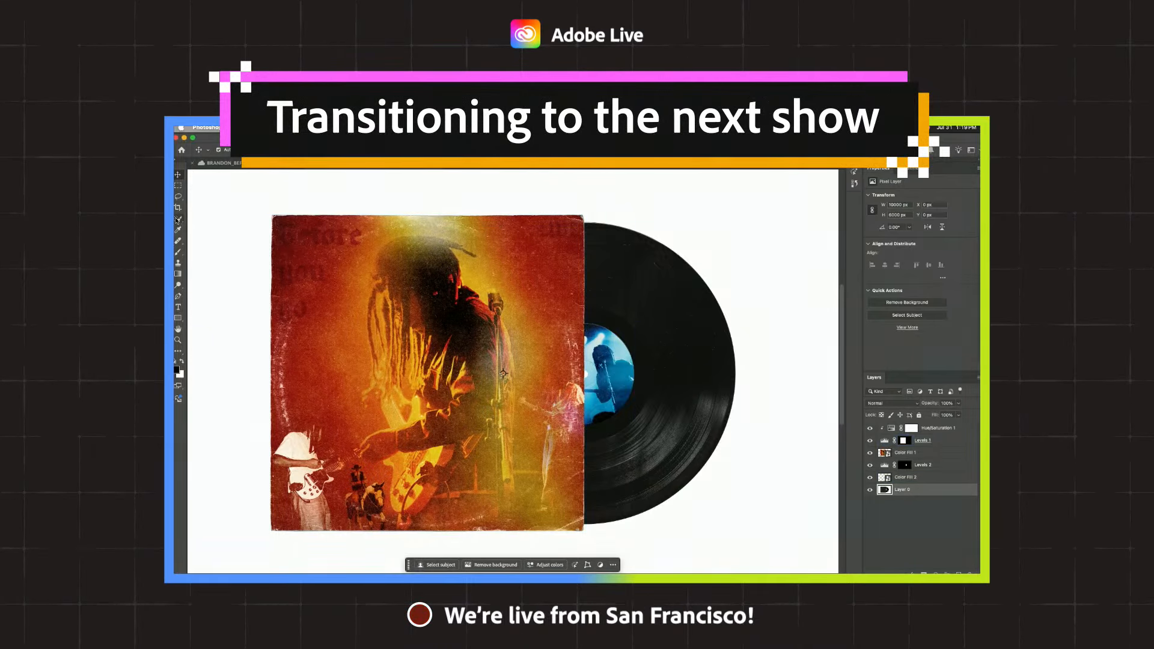
pyautogui.click(177, 220)
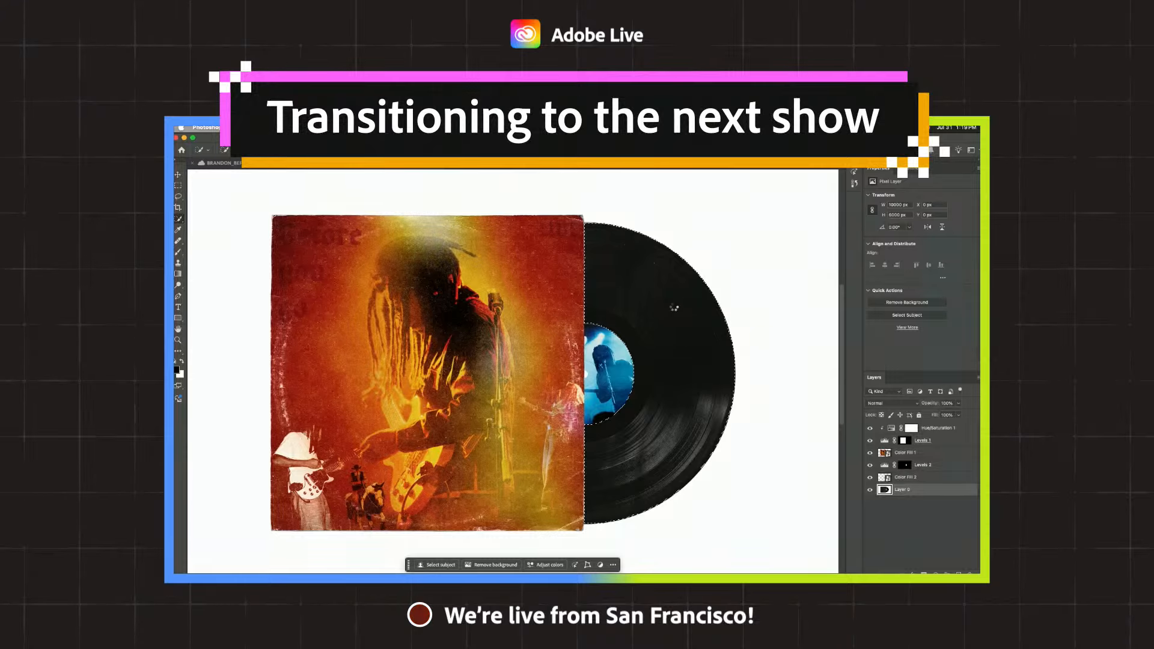
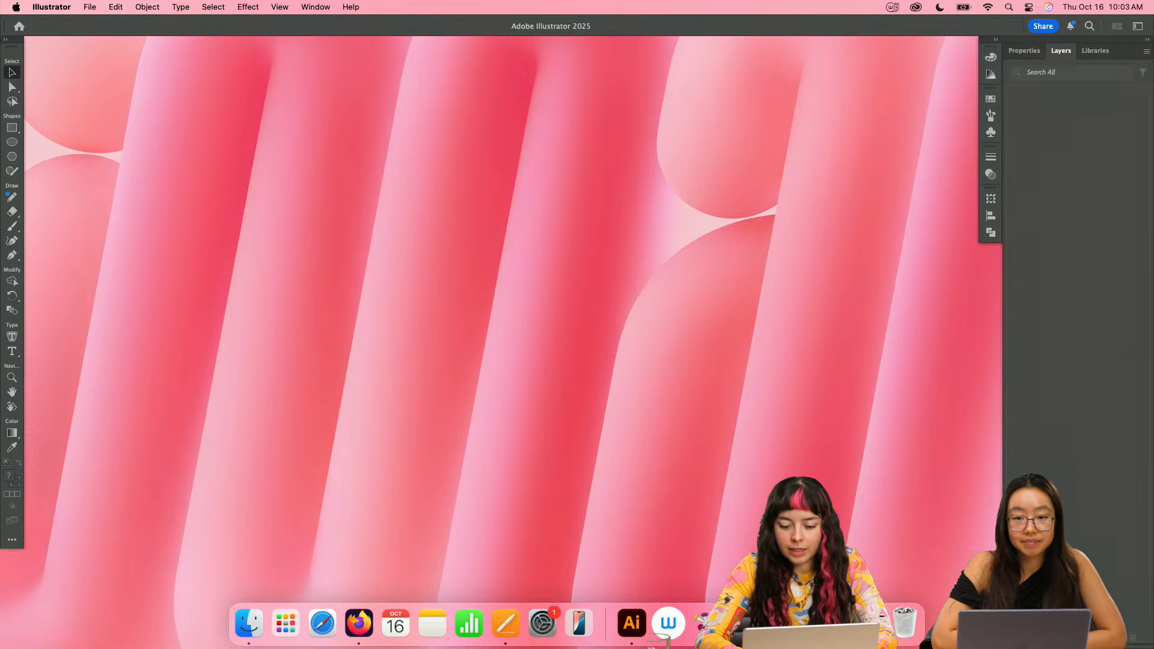
# - Create a new Illustrator document 3 in wide and 3 in high
pyautogui.moveTo(632, 638)
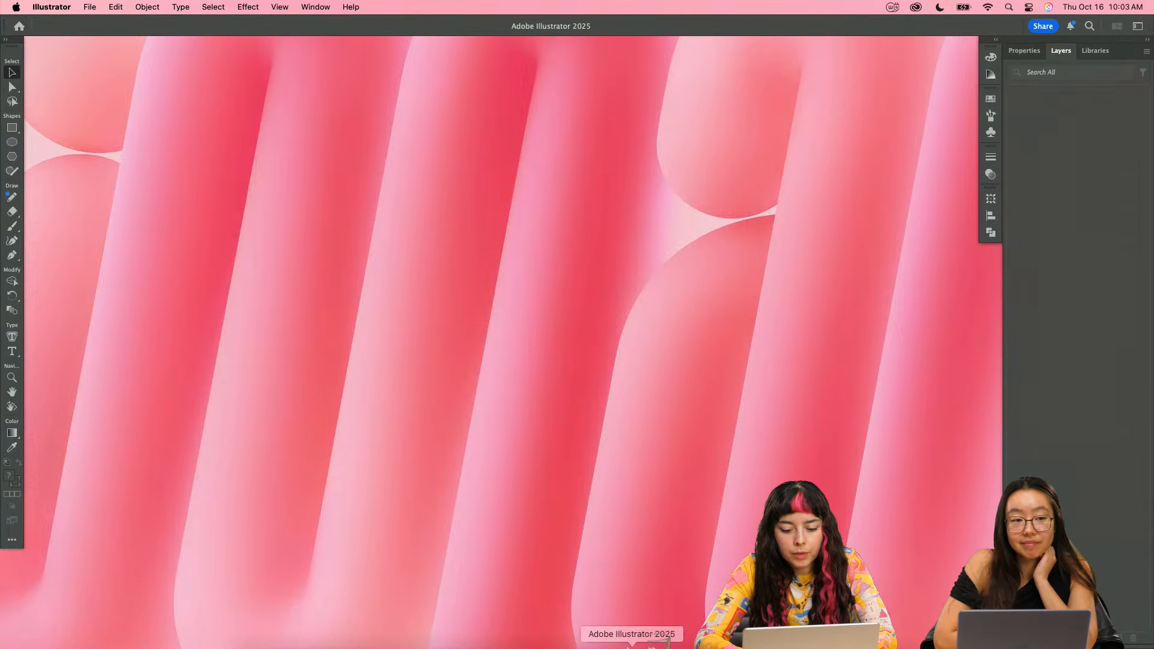
pyautogui.press('super+n')
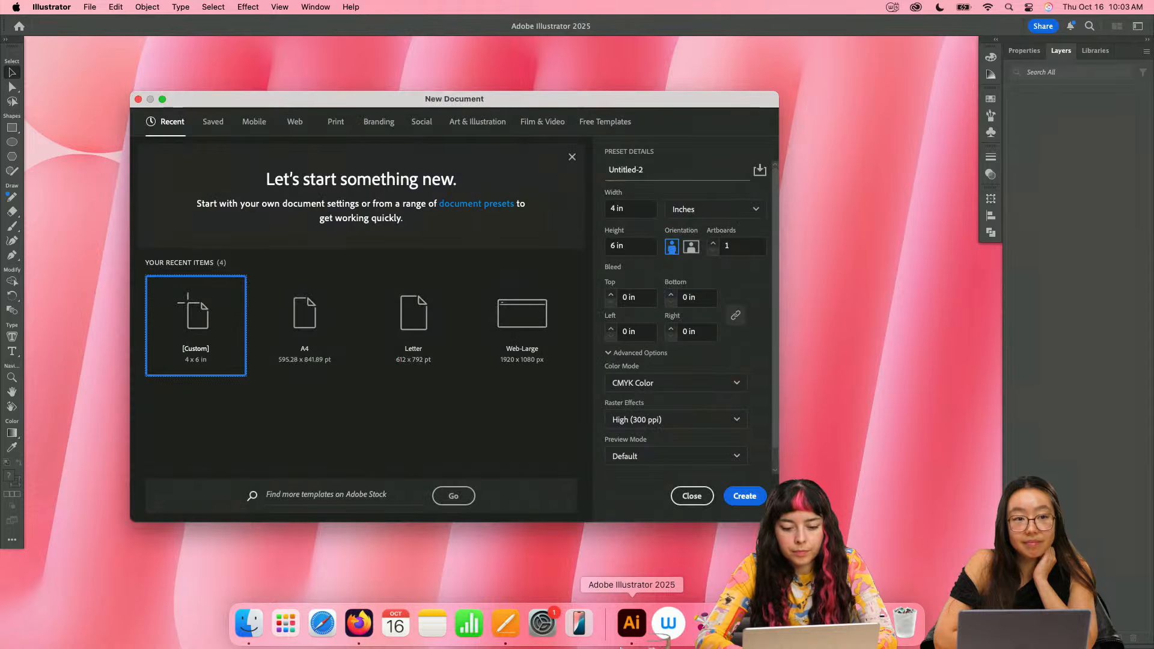
pyautogui.moveTo(637, 219); pyautogui.dragTo(624, 207)
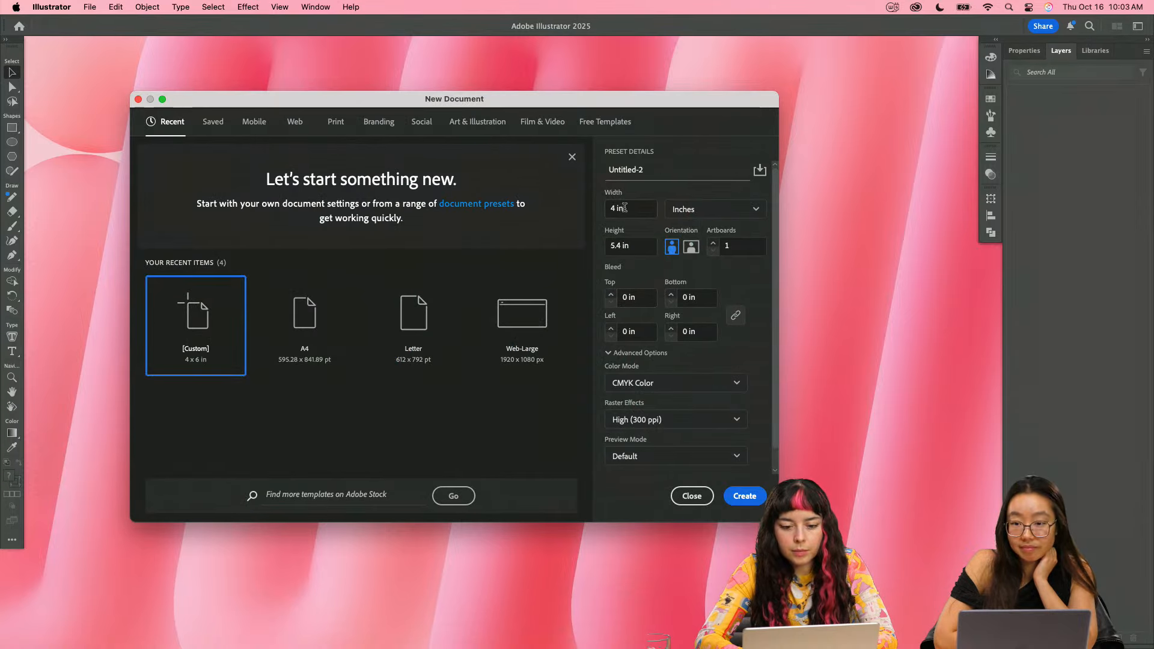
pyautogui.write('3')
pyautogui.press('Tab')
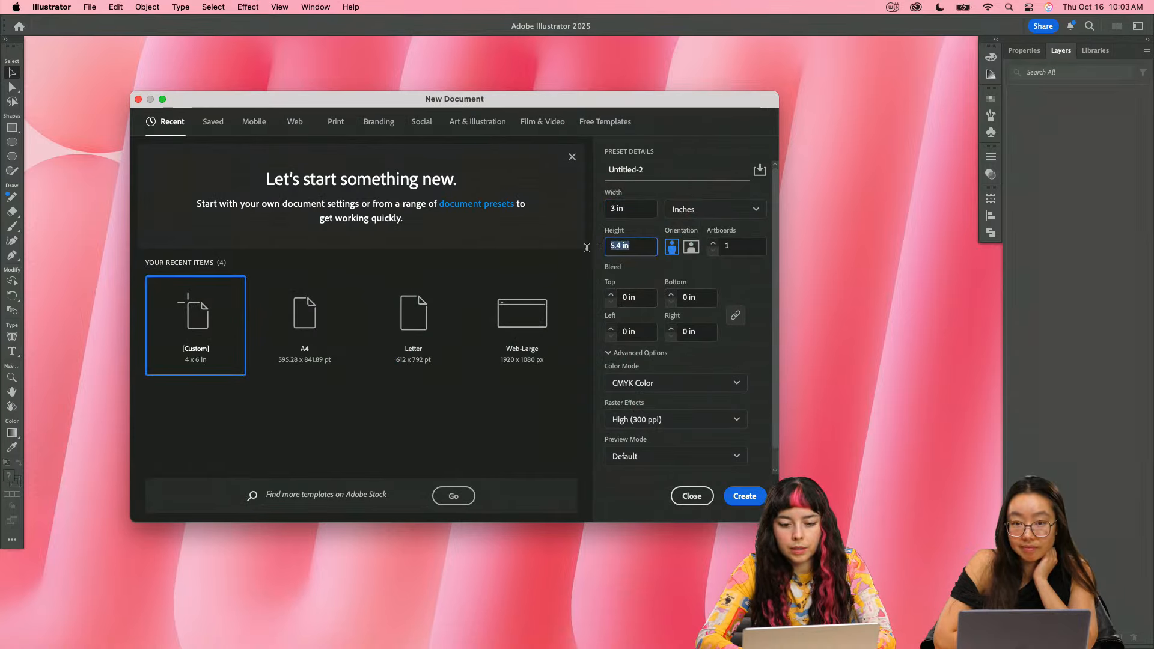
pyautogui.write('3')
pyautogui.click(740, 495)
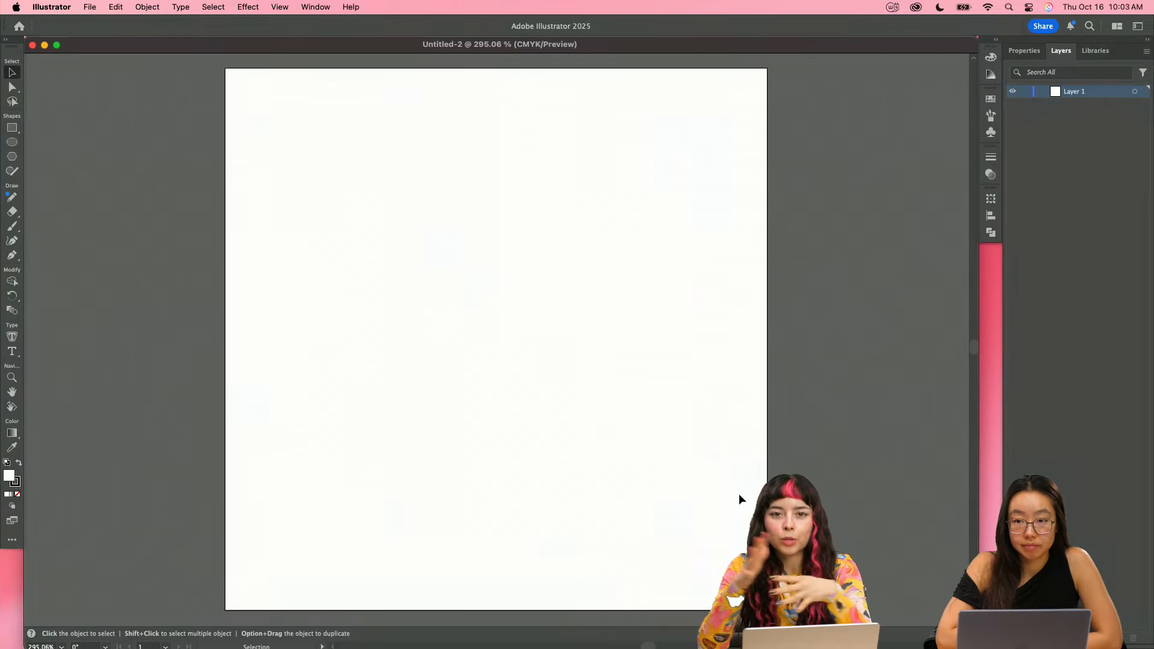
# - Preview the orange pumpkin screenshot in the Adobe Live folder in Finder and place it in the new Illustrator document
pyautogui.moveTo(781, 648)
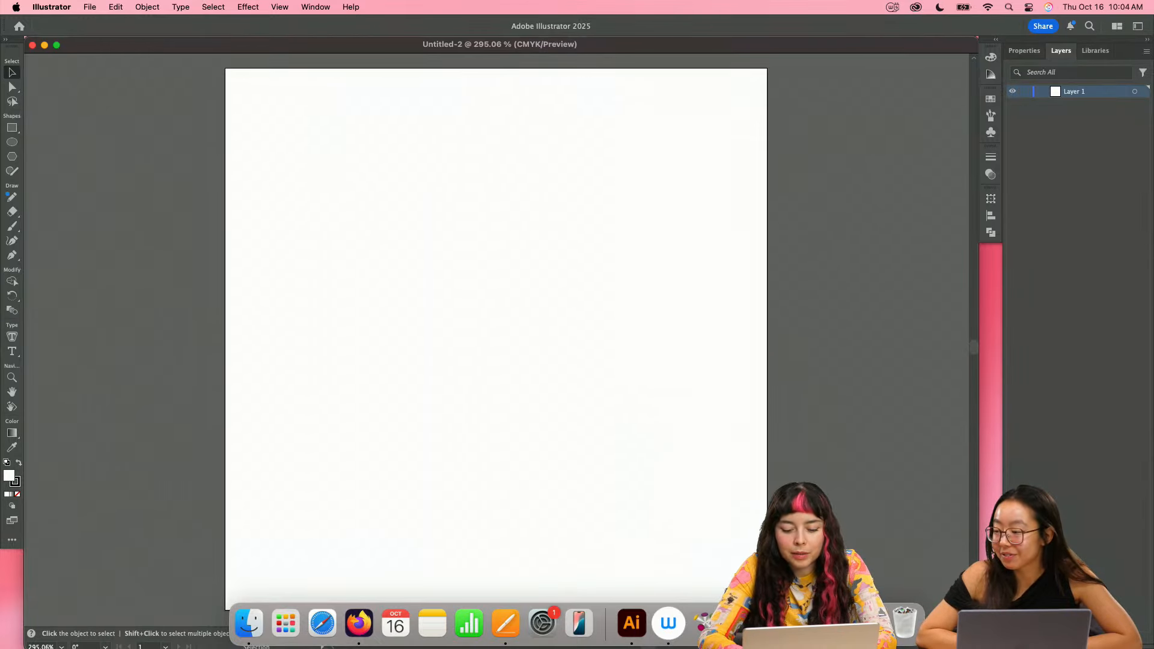
pyautogui.click(781, 623)
pyautogui.moveTo(452, 116); pyautogui.dragTo(838, 271)
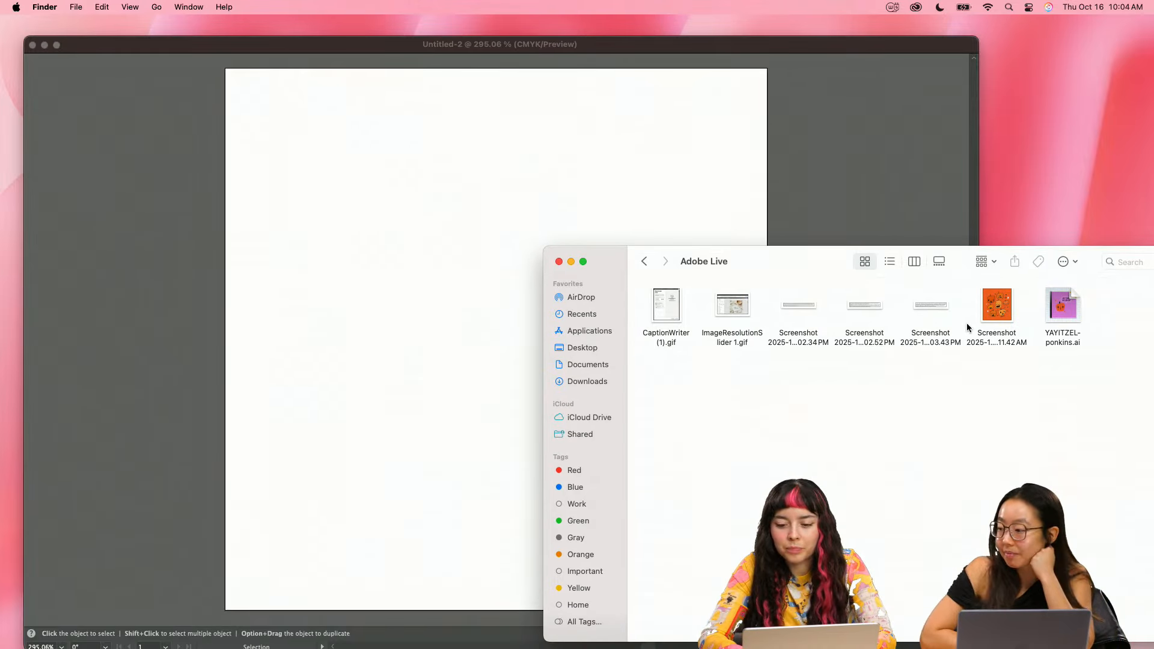
pyautogui.click(993, 318)
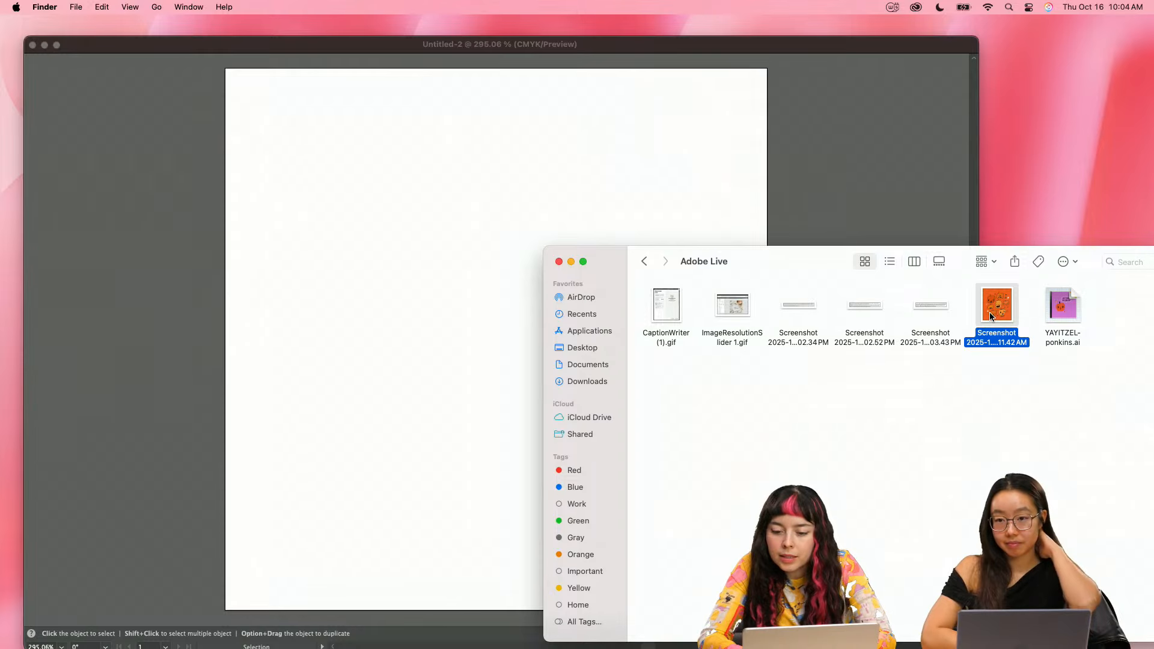
pyautogui.press('space')
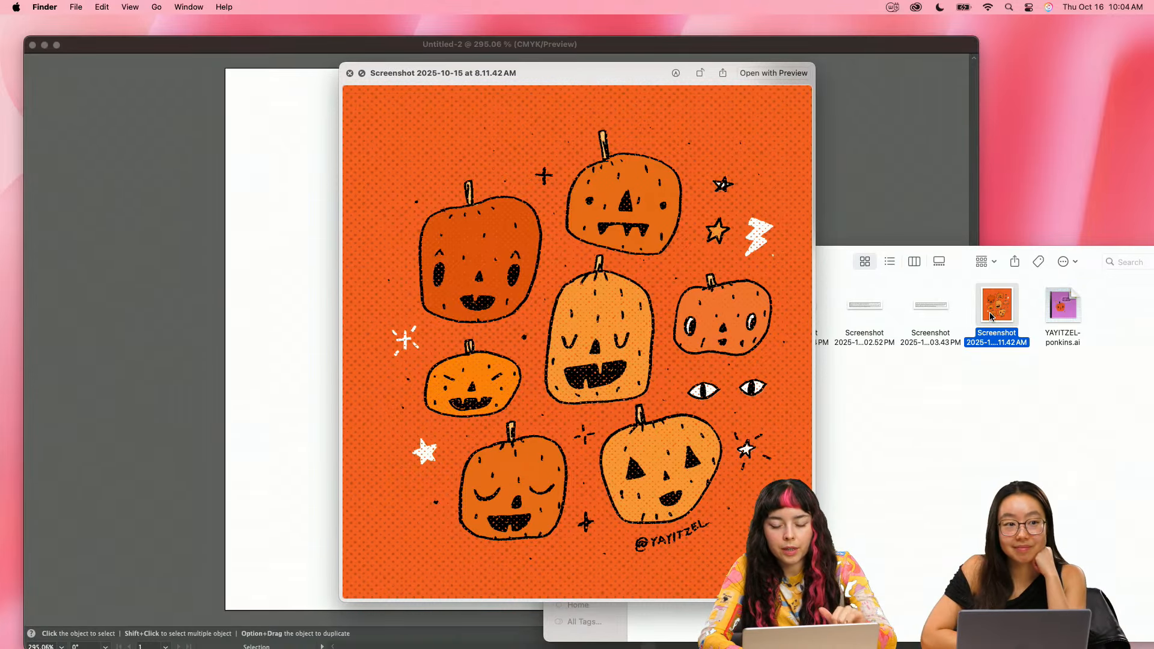
pyautogui.press('space')
pyautogui.moveTo(991, 315); pyautogui.dragTo(866, 170)
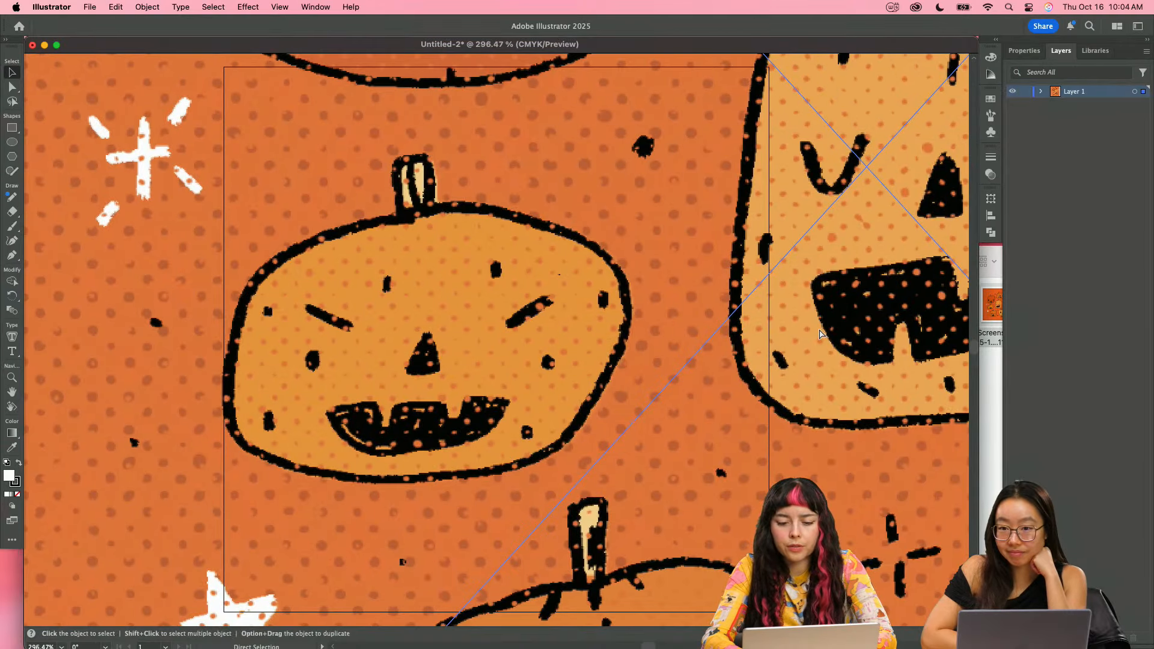
pyautogui.press('super+minus')
pyautogui.press('super+minus')
pyautogui.press('super+minus')
pyautogui.press('super+minus')
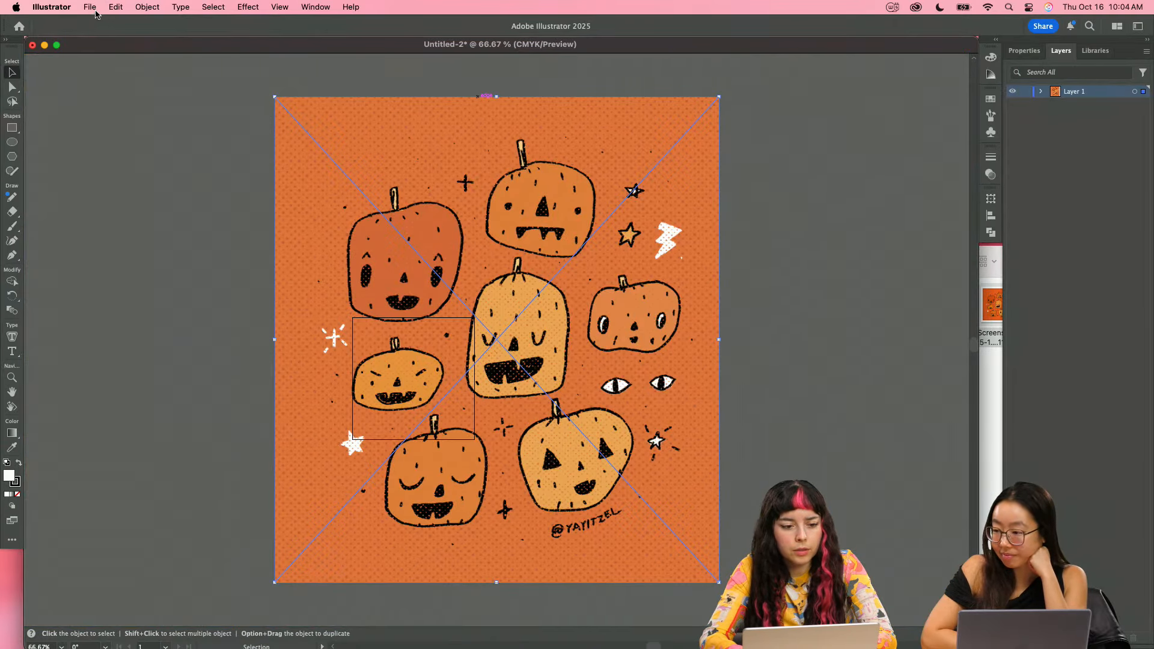
# - Change the document color mode to RGB Color
pyautogui.click(95, 8)
pyautogui.moveTo(158, 368)
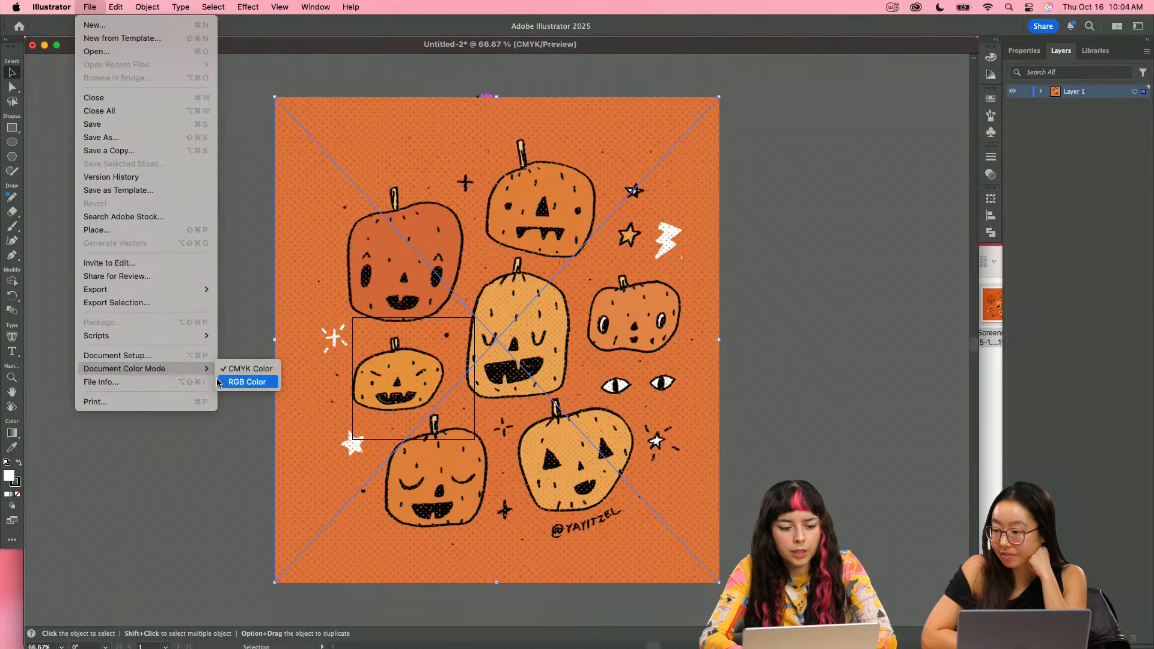
pyautogui.click(220, 382)
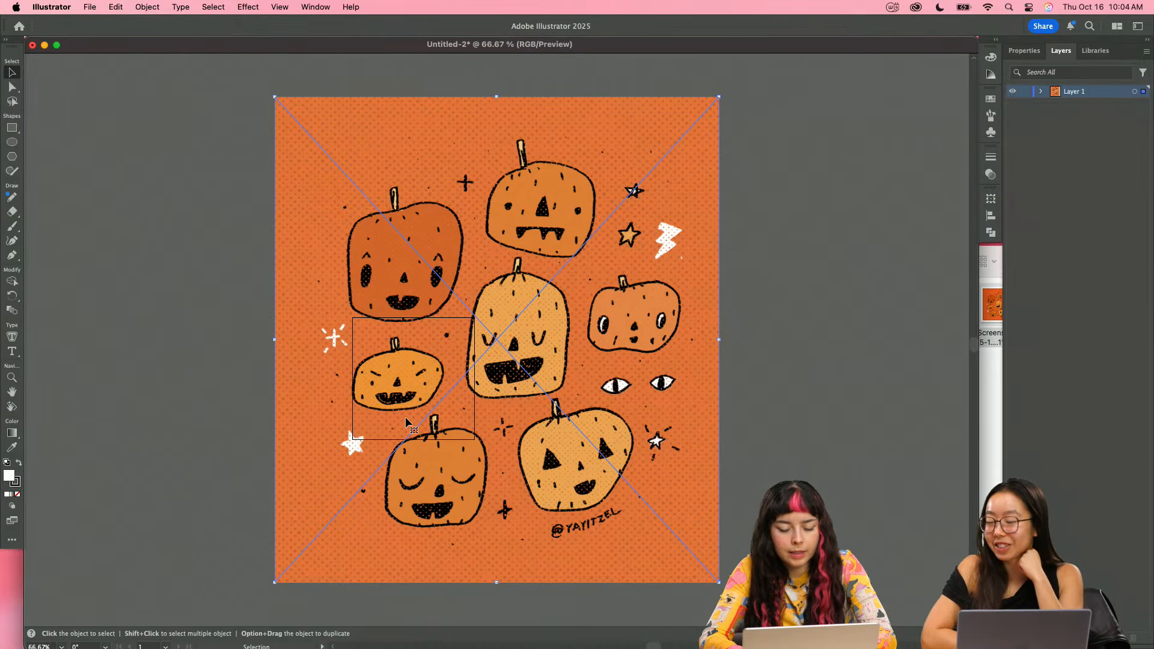
# - Scale the pumpkin image down to smaller than the artboard and position it just to the artboard's right
pyautogui.moveTo(275, 340); pyautogui.dragTo(564, 339)
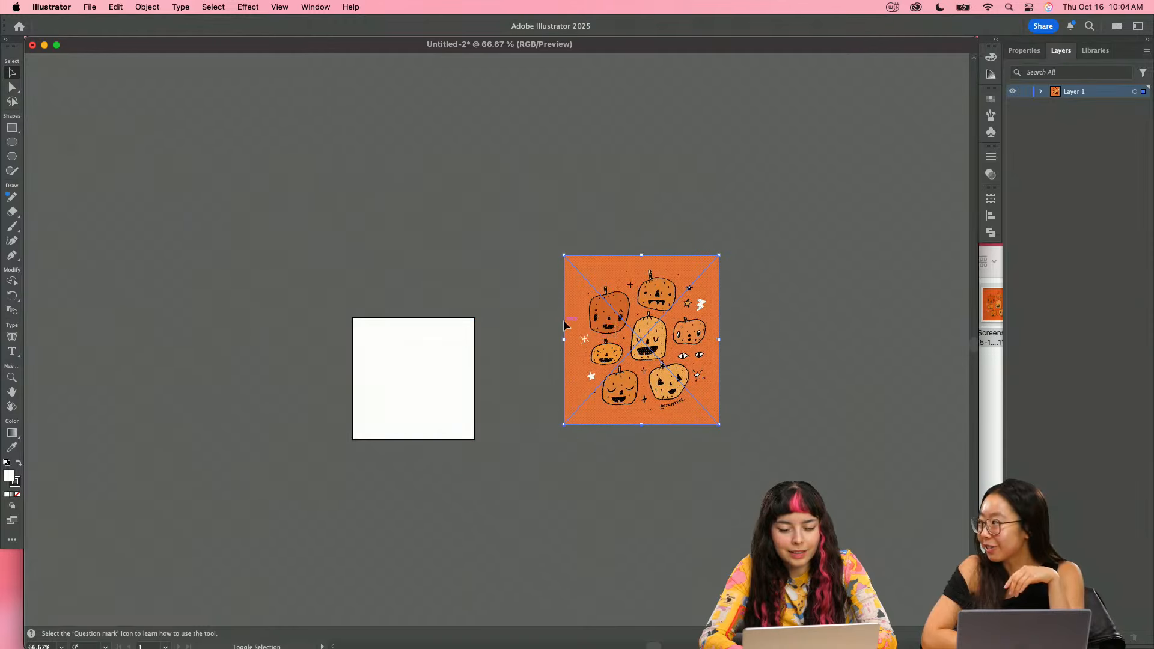
pyautogui.moveTo(648, 349); pyautogui.dragTo(590, 348)
pyautogui.moveTo(585, 248); pyautogui.dragTo(518, 354)
pyautogui.press('z')
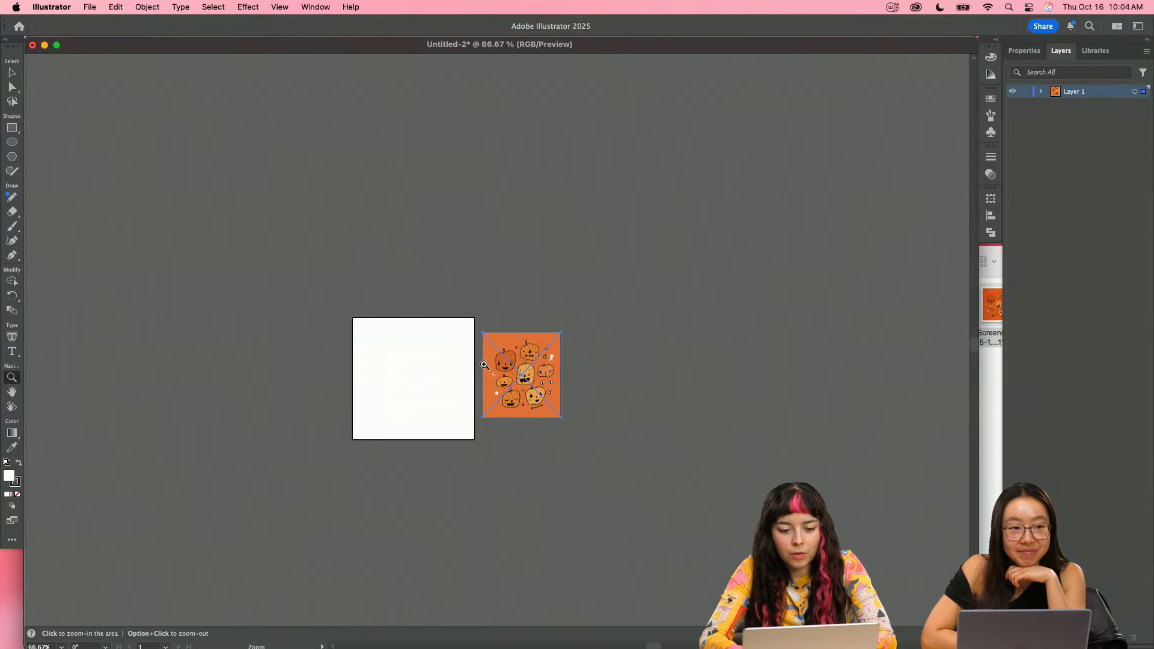
pyautogui.moveTo(438, 373); pyautogui.dragTo(699, 362)
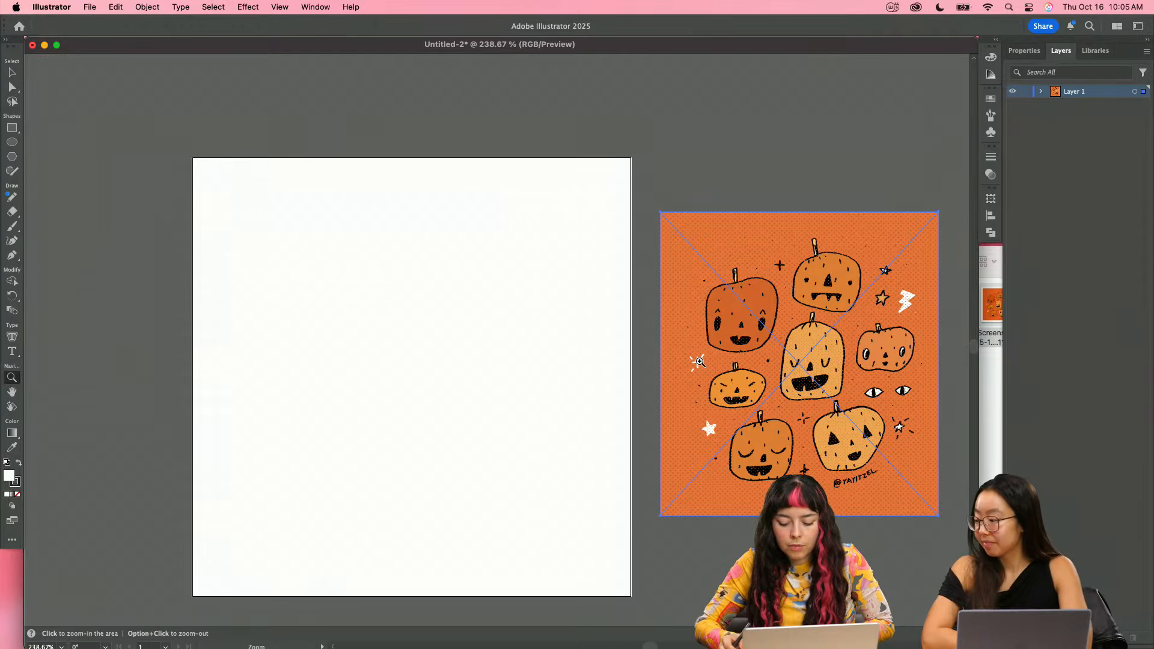
pyautogui.moveTo(708, 278); pyautogui.dragTo(568, 279)
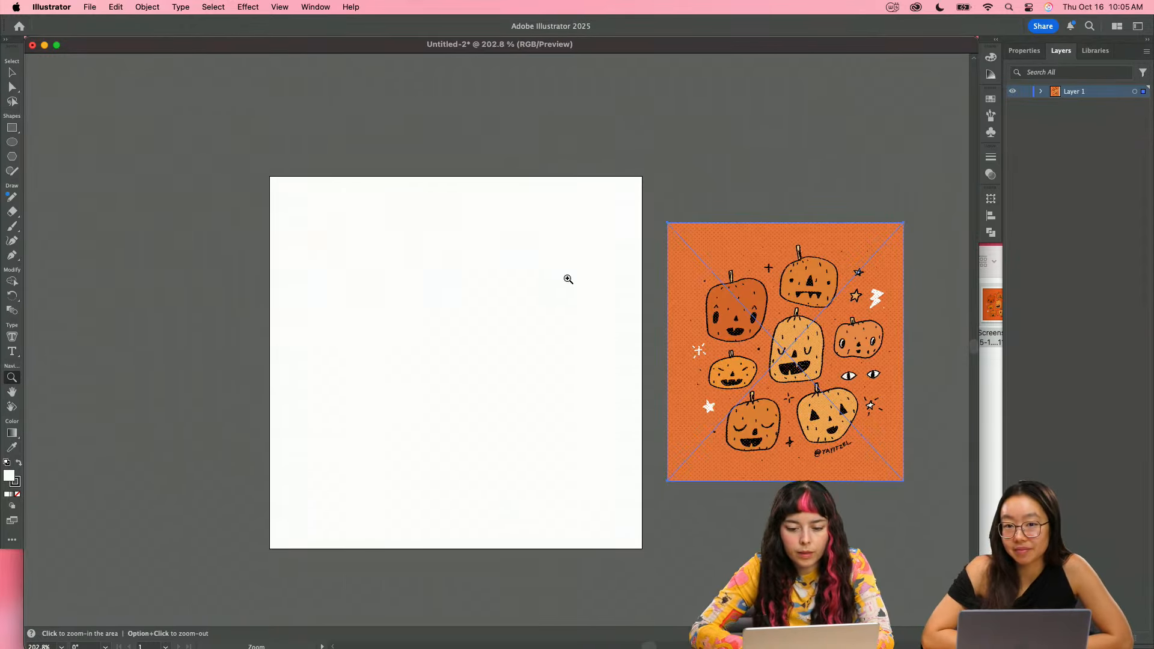
# - Try out freehand curved strokes on the blank artboard with the Paintbrush, undoing each one
pyautogui.press('b')
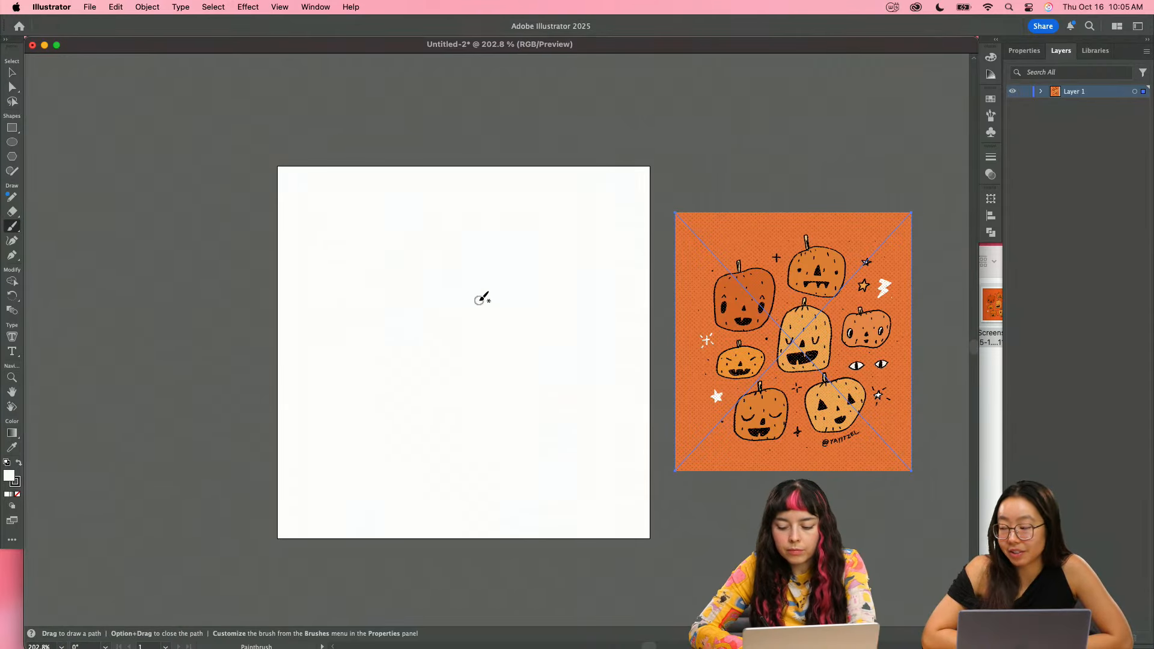
pyautogui.moveTo(455, 249); pyautogui.dragTo(460, 248)
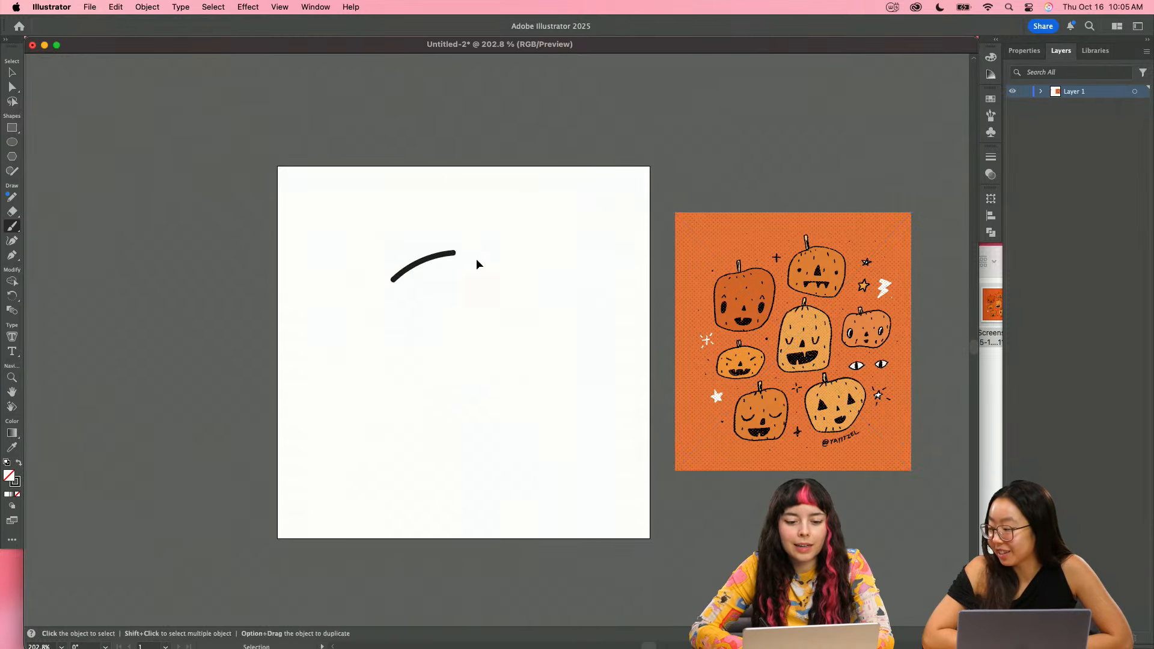
pyautogui.press('super+z')
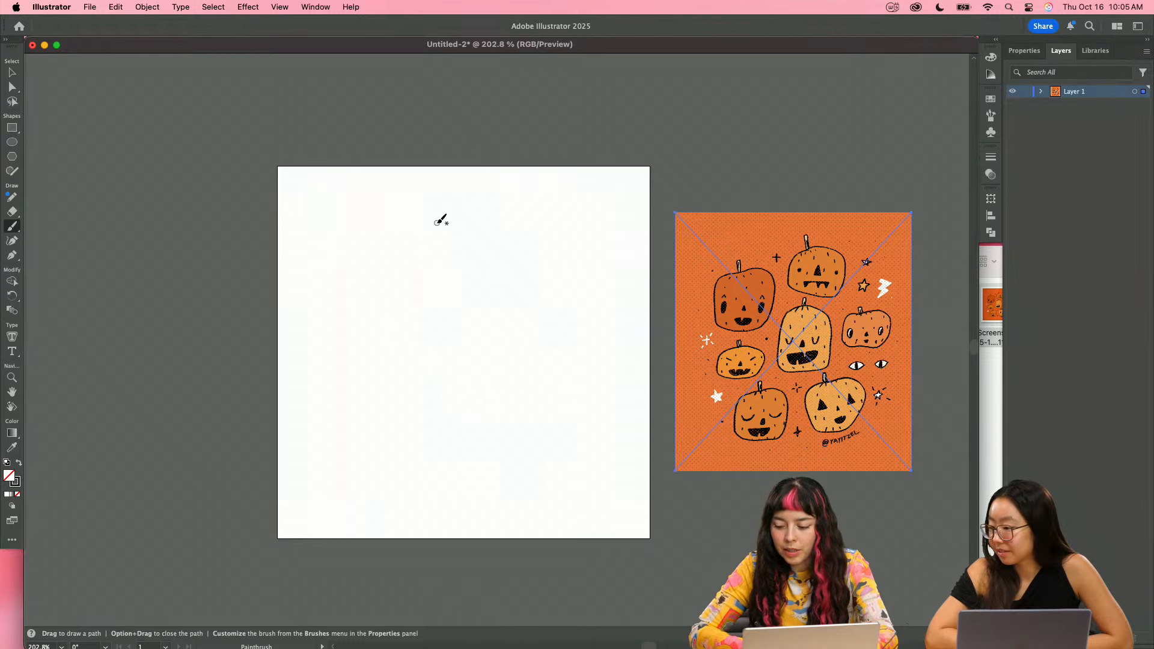
pyautogui.scroll(-2, 471, 286)
pyautogui.hscroll(-3, 471, 286)
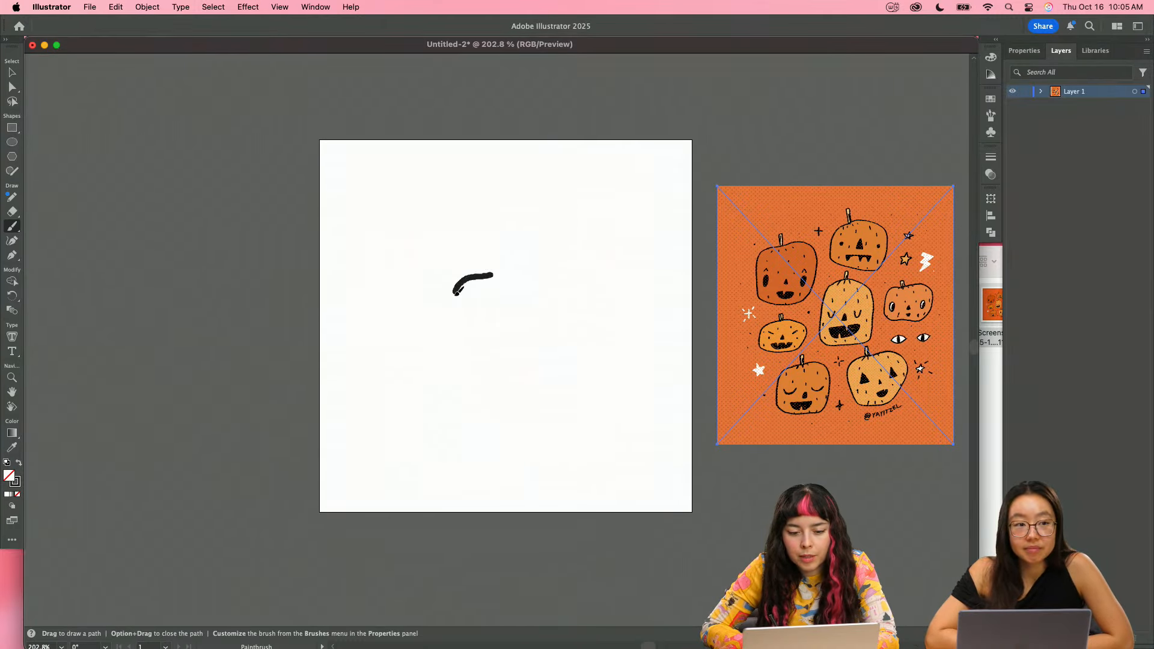
pyautogui.moveTo(499, 338); pyautogui.dragTo(504, 339)
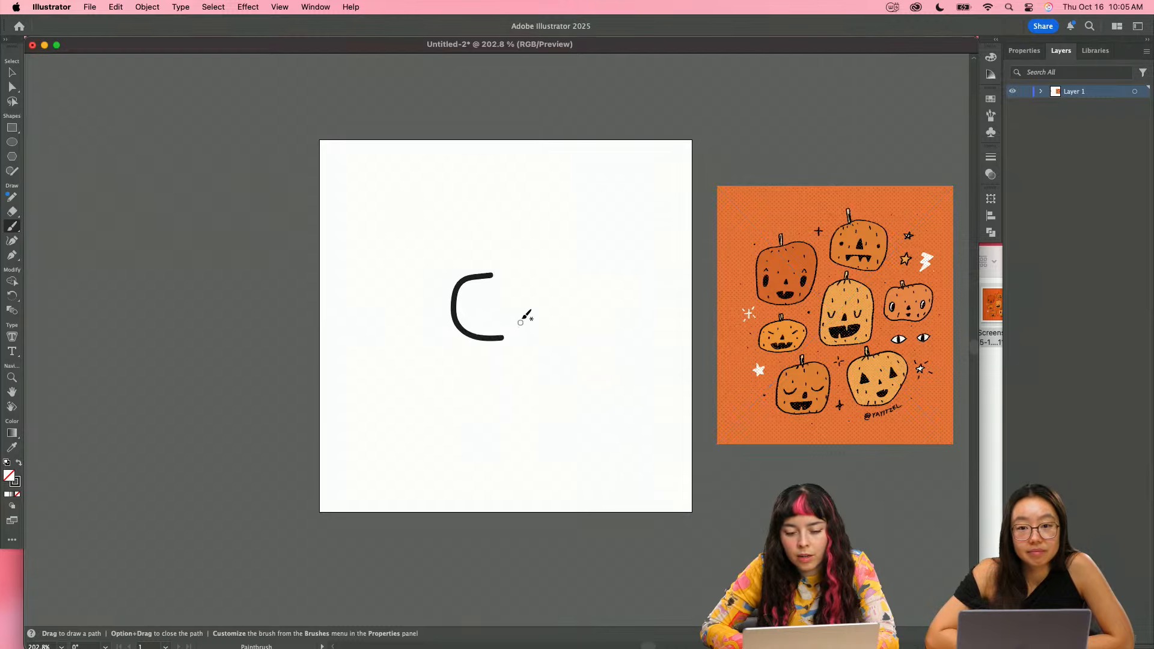
pyautogui.press('super+z')
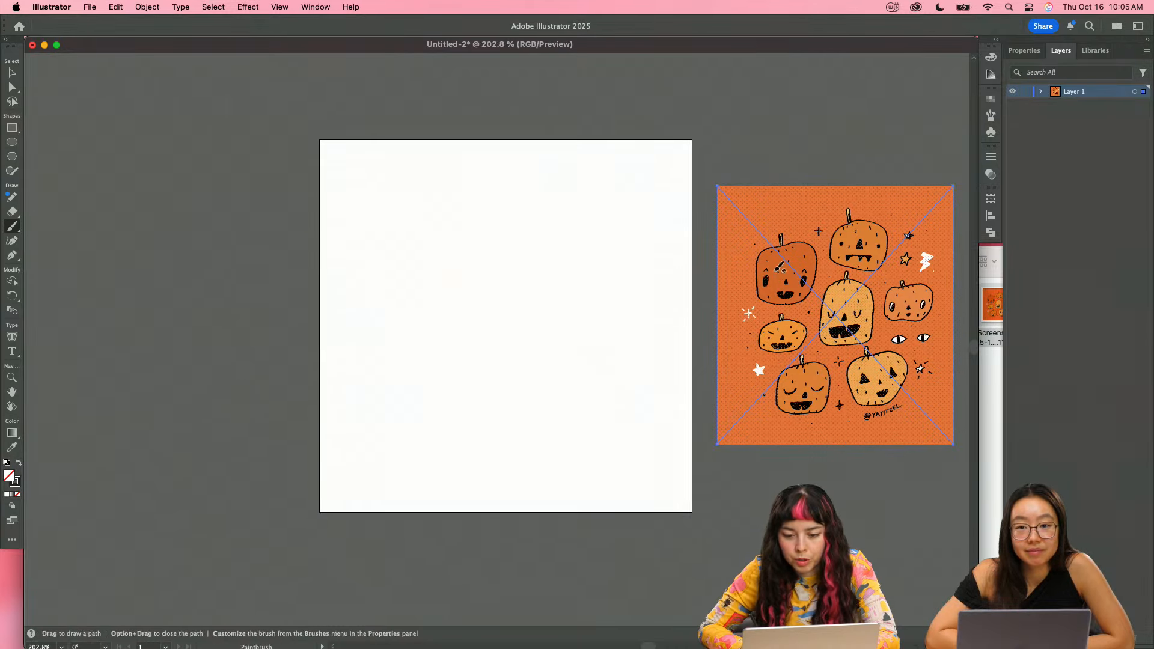
# - Move the pumpkin image onto the middle of the artboard as a tracing reference
pyautogui.press('v')
pyautogui.moveTo(778, 268); pyautogui.dragTo(500, 275)
pyautogui.moveTo(595, 284); pyautogui.dragTo(554, 294)
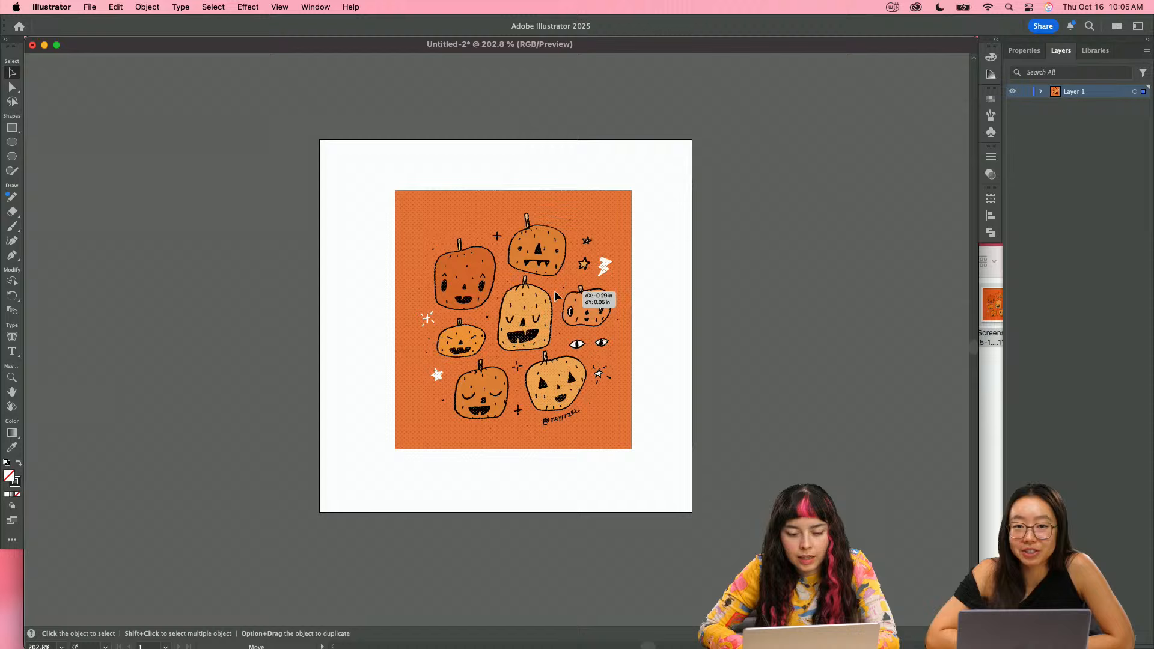
pyautogui.press('z')
pyautogui.click(487, 287)
pyautogui.moveTo(460, 260); pyautogui.dragTo(565, 271)
pyautogui.moveTo(658, 321); pyautogui.dragTo(590, 291)
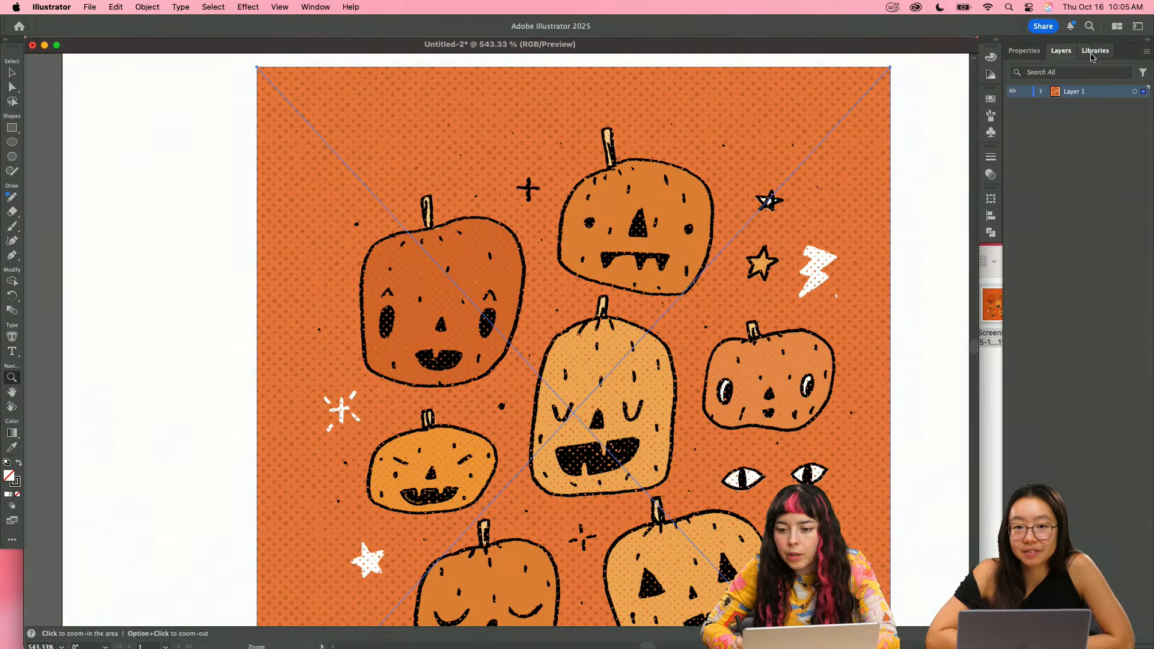
# - Set the pumpkin image's opacity to 40% and lock it in place
pyautogui.click(1023, 51)
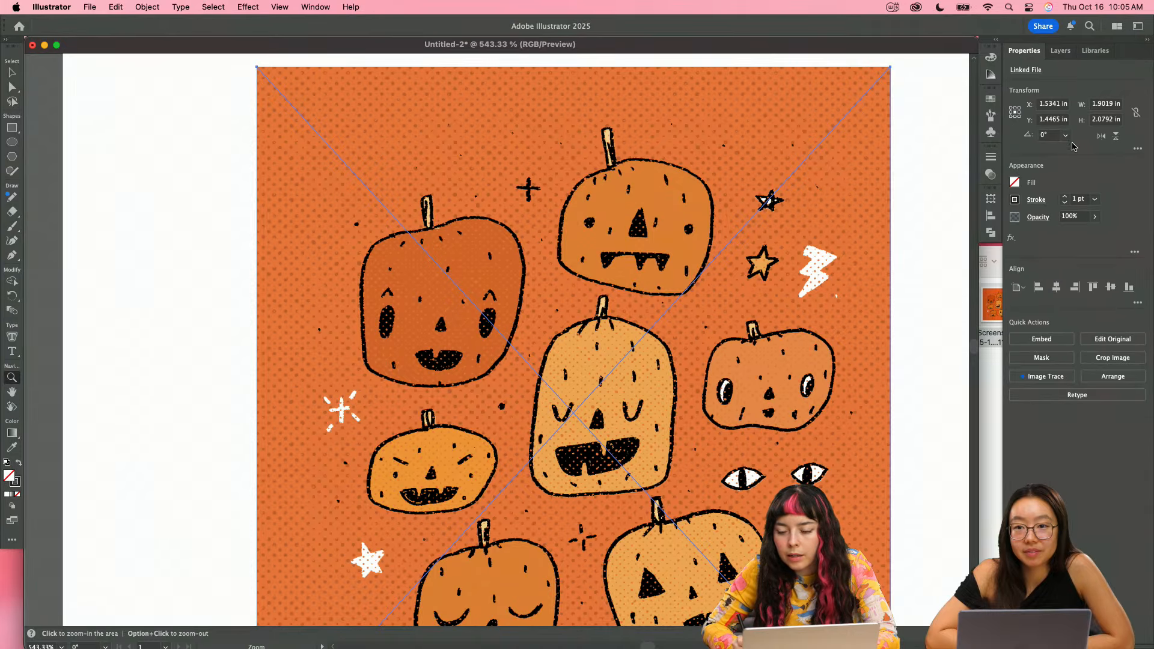
pyautogui.click(1069, 218)
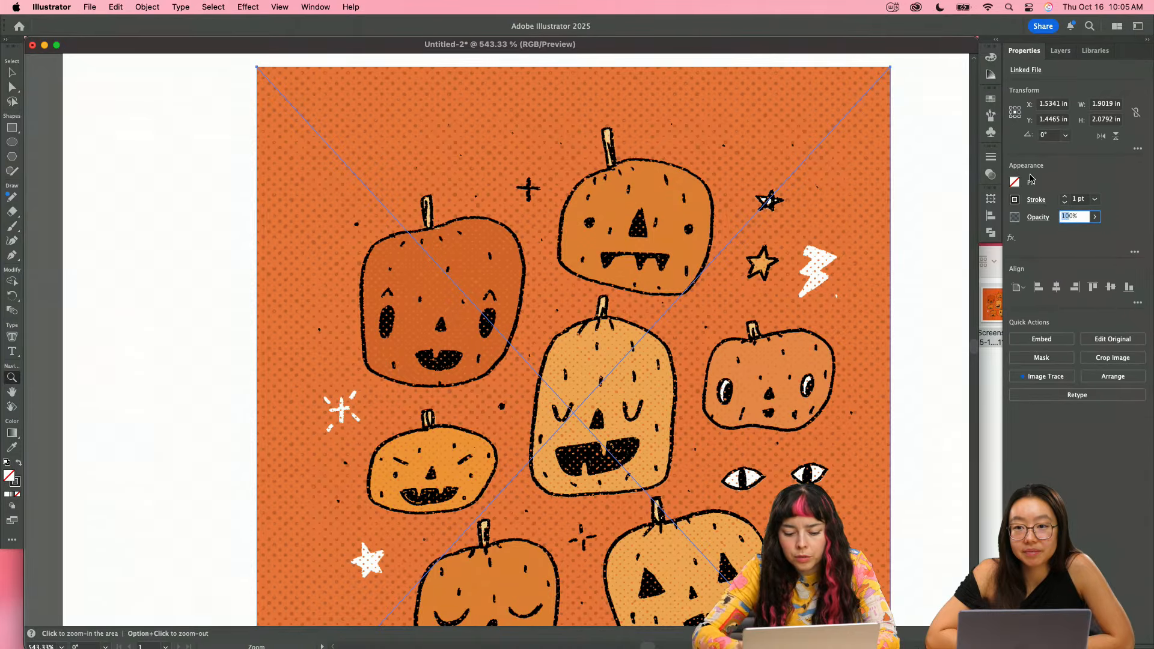
pyautogui.write('20')
pyautogui.press('Return')
pyautogui.write('40')
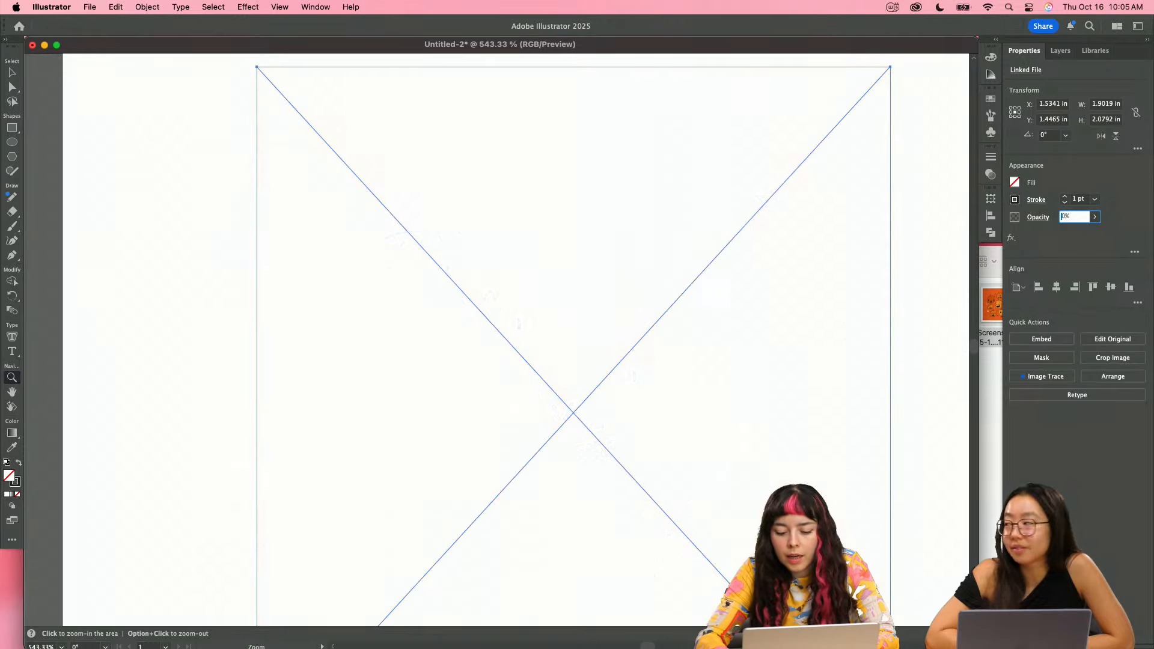
pyautogui.press('Return')
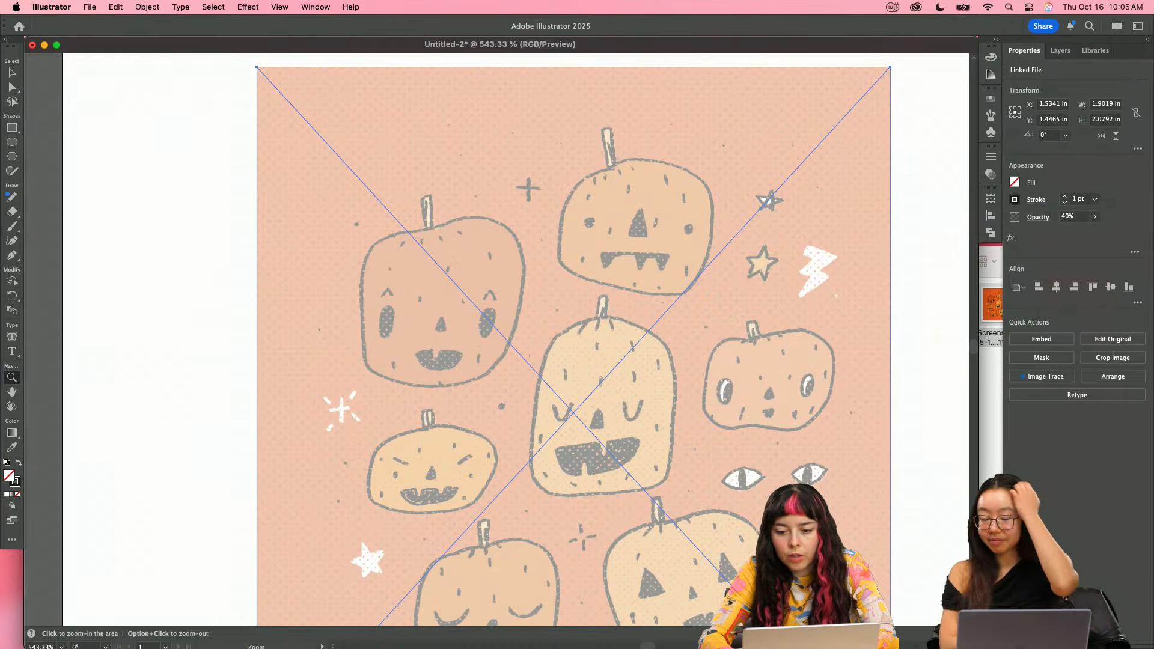
pyautogui.press('v')
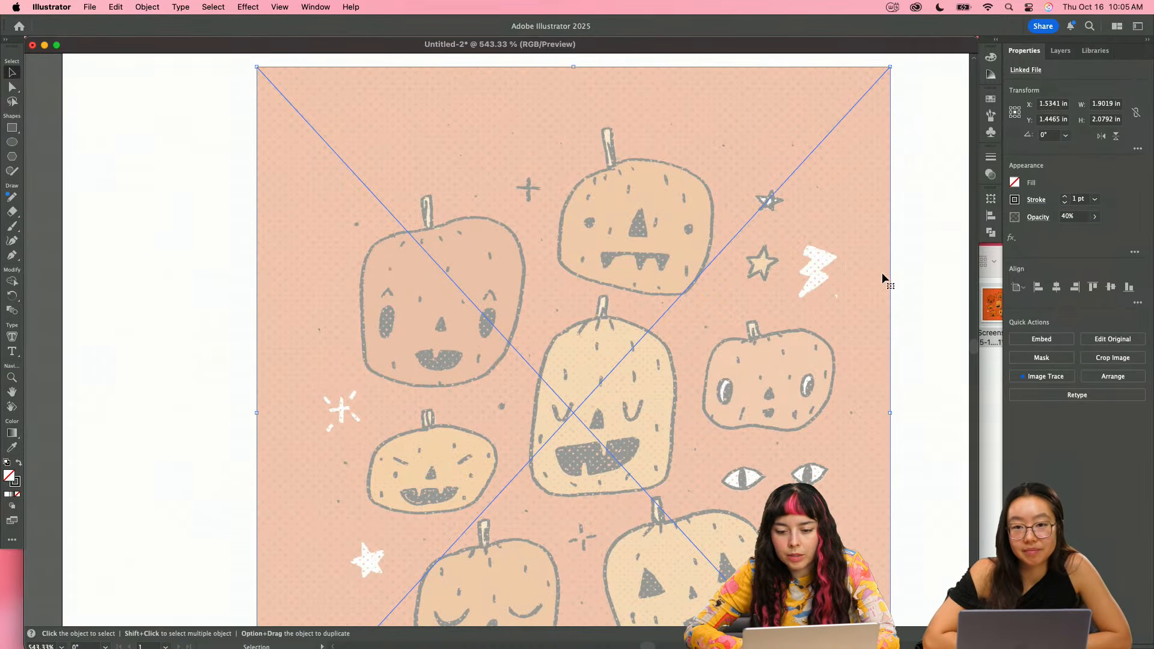
pyautogui.moveTo(859, 274); pyautogui.dragTo(853, 276)
pyautogui.press('super+2')
# - Trace the body outline of the tall central pumpkin with the Paintbrush, using the 5 pt. Round brush and a 1 pt stroke
pyautogui.press('z')
pyautogui.moveTo(603, 251); pyautogui.dragTo(688, 278)
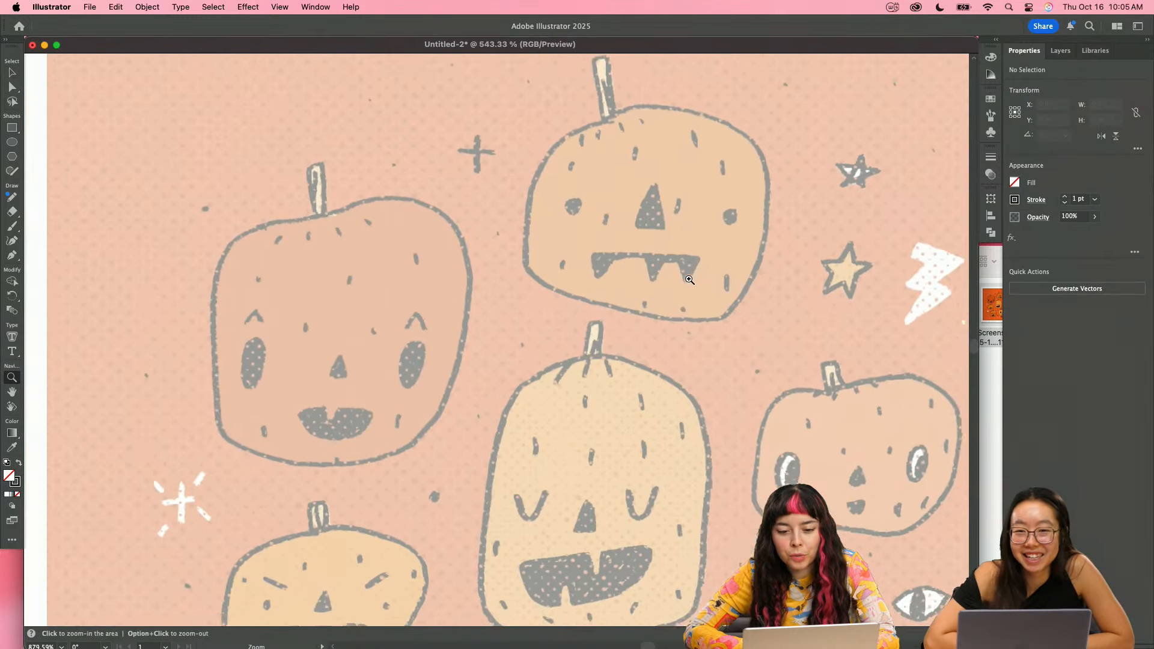
pyautogui.scroll(-4, 689, 280)
pyautogui.press('b')
pyautogui.scroll(4, 635, 197)
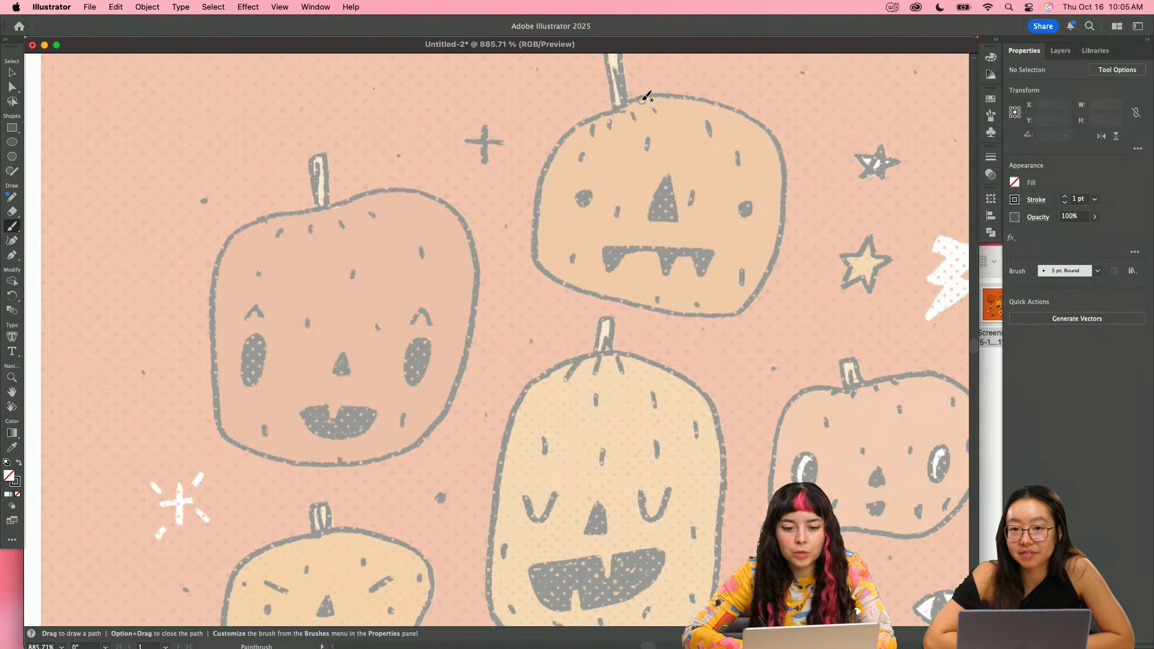
pyautogui.scroll(-3, 603, 220)
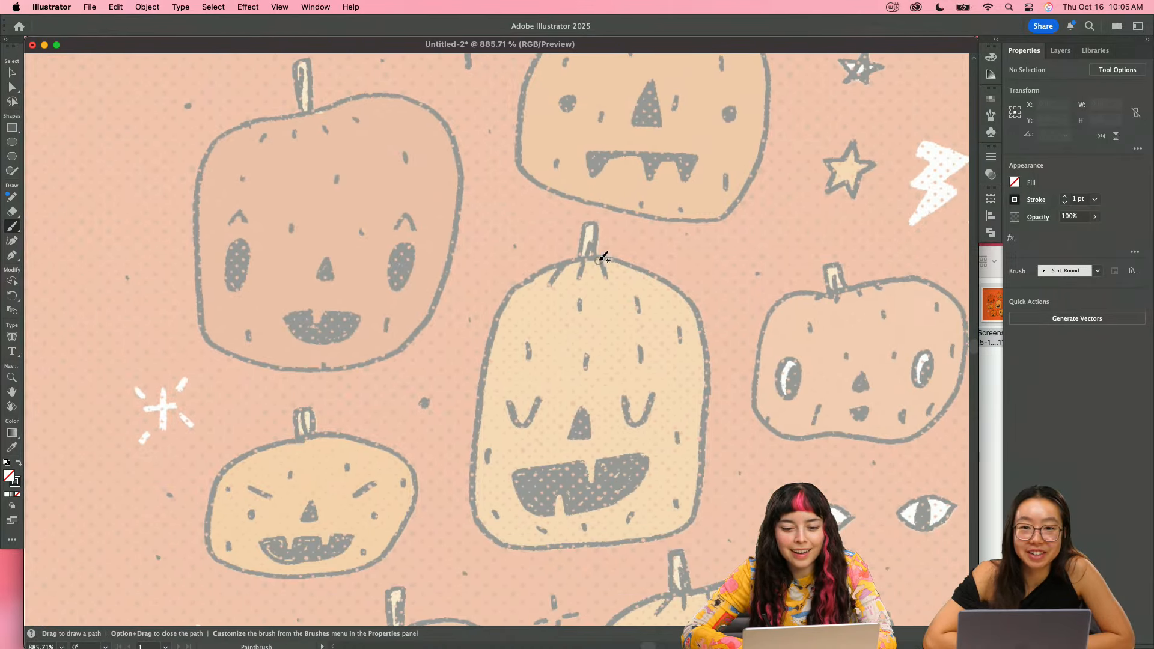
pyautogui.moveTo(598, 257)
pyautogui.mouseDown()
pyautogui.moveTo(530, 271)
pyautogui.moveTo(500, 298)
pyautogui.moveTo(474, 343)
pyautogui.moveTo(467, 438)
pyautogui.mouseUp()
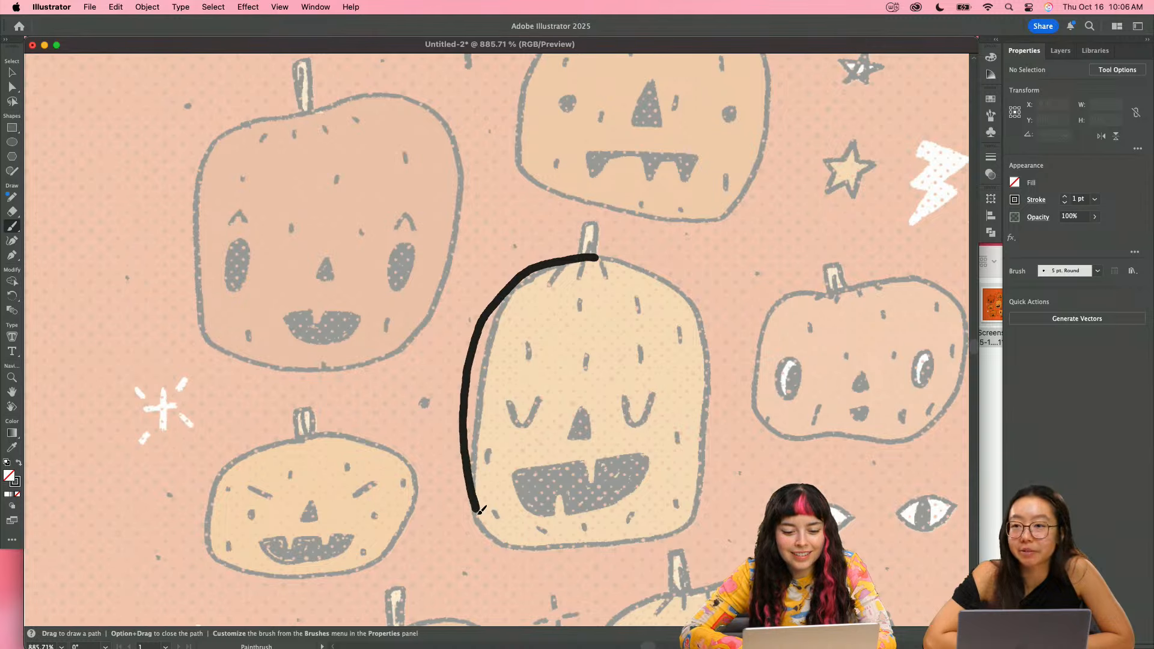
pyautogui.moveTo(581, 537)
pyautogui.mouseDown()
pyautogui.moveTo(679, 536)
pyautogui.moveTo(705, 354)
pyautogui.mouseUp()
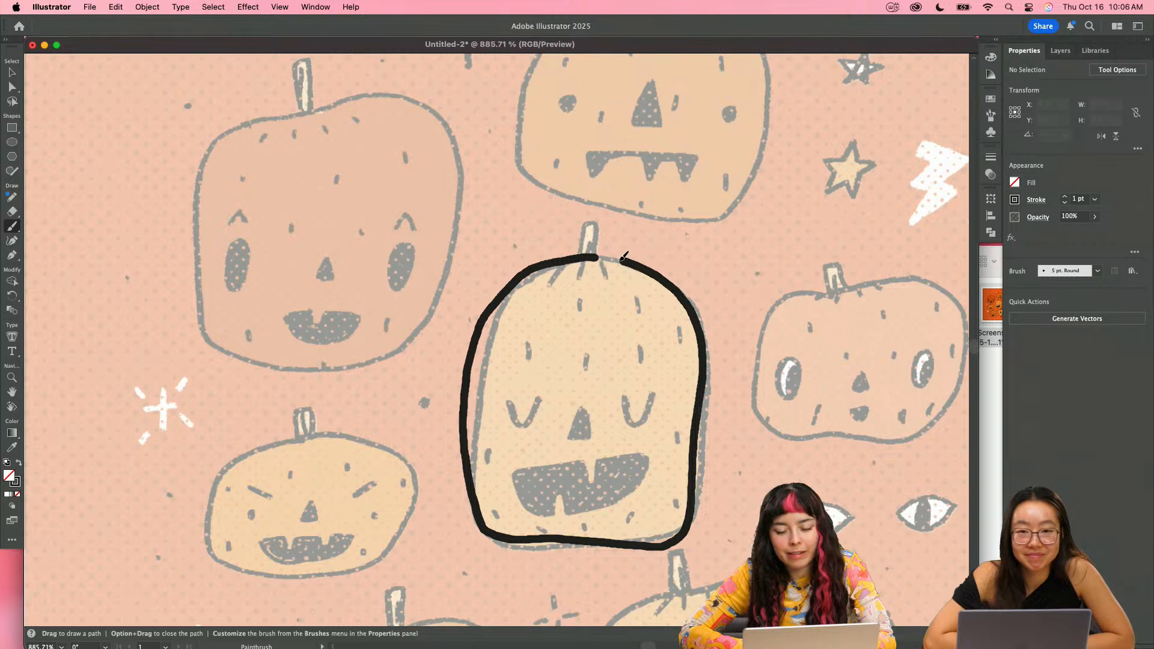
# - Close the outline of the central tall pumpkin with the Paintbrush and draw a stem about 0.05 by 0.08 in on it
pyautogui.moveTo(624, 257); pyautogui.dragTo(565, 260)
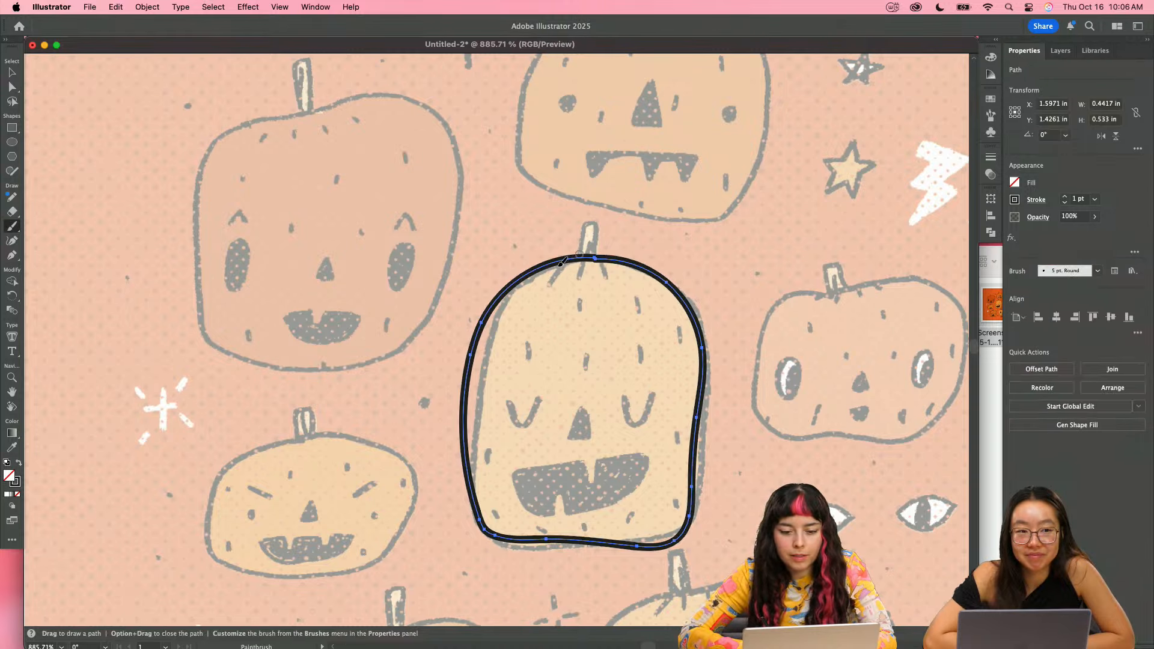
pyautogui.press('super+z')
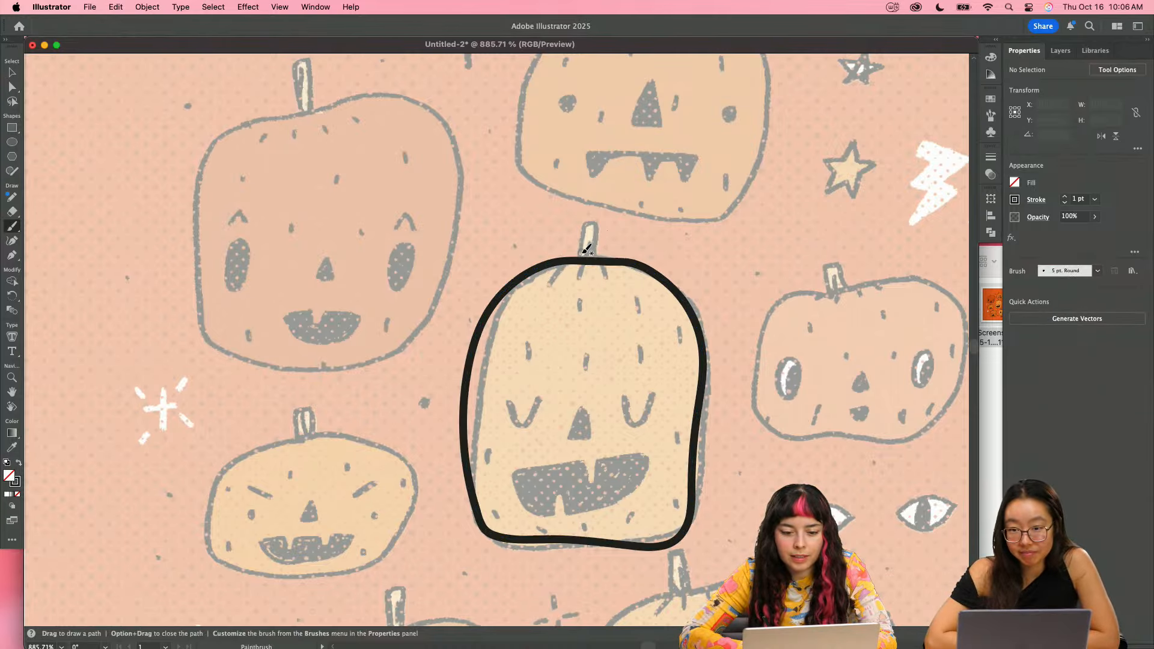
pyautogui.moveTo(583, 256)
pyautogui.mouseDown()
pyautogui.moveTo(586, 217)
pyautogui.moveTo(606, 216)
pyautogui.moveTo(606, 242)
pyautogui.mouseUp()
# - Trace the outline and stem of the small angry-eyed pumpkin beside the tall one with the Paintbrush
pyautogui.press('v')
pyautogui.moveTo(291, 477); pyautogui.dragTo(493, 317)
pyautogui.press('b')
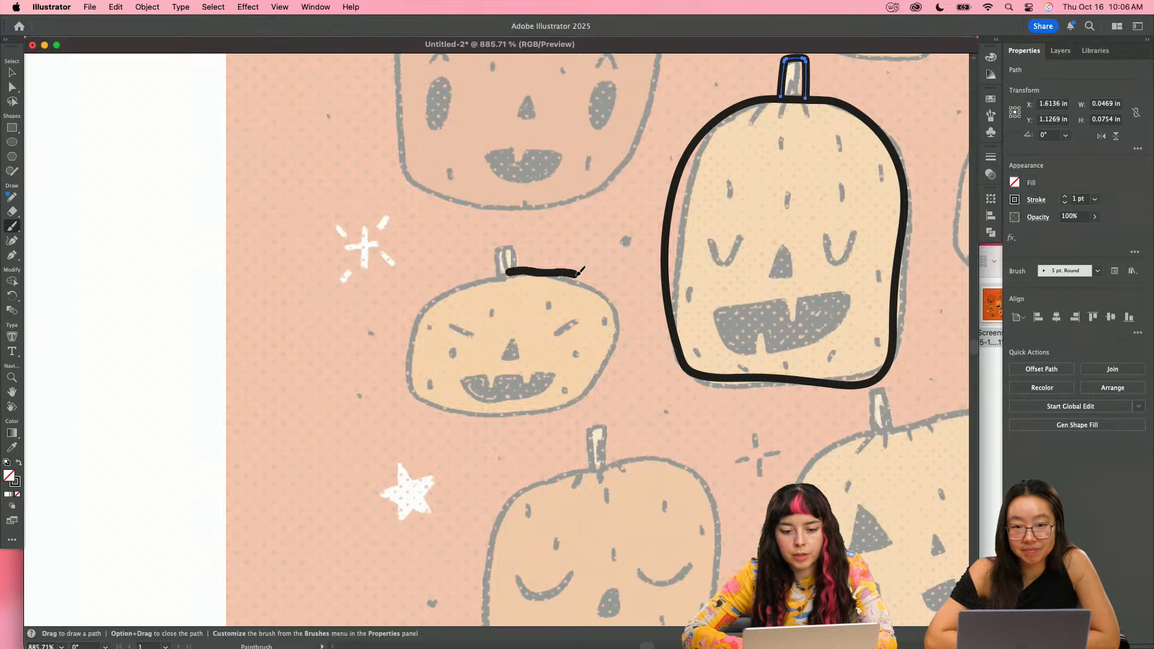
pyautogui.moveTo(579, 272)
pyautogui.mouseDown()
pyautogui.moveTo(509, 295)
pyautogui.moveTo(554, 294)
pyautogui.moveTo(474, 249)
pyautogui.moveTo(523, 292)
pyautogui.moveTo(532, 275)
pyautogui.moveTo(484, 317)
pyautogui.moveTo(520, 261)
pyautogui.moveTo(532, 288)
pyautogui.mouseUp()
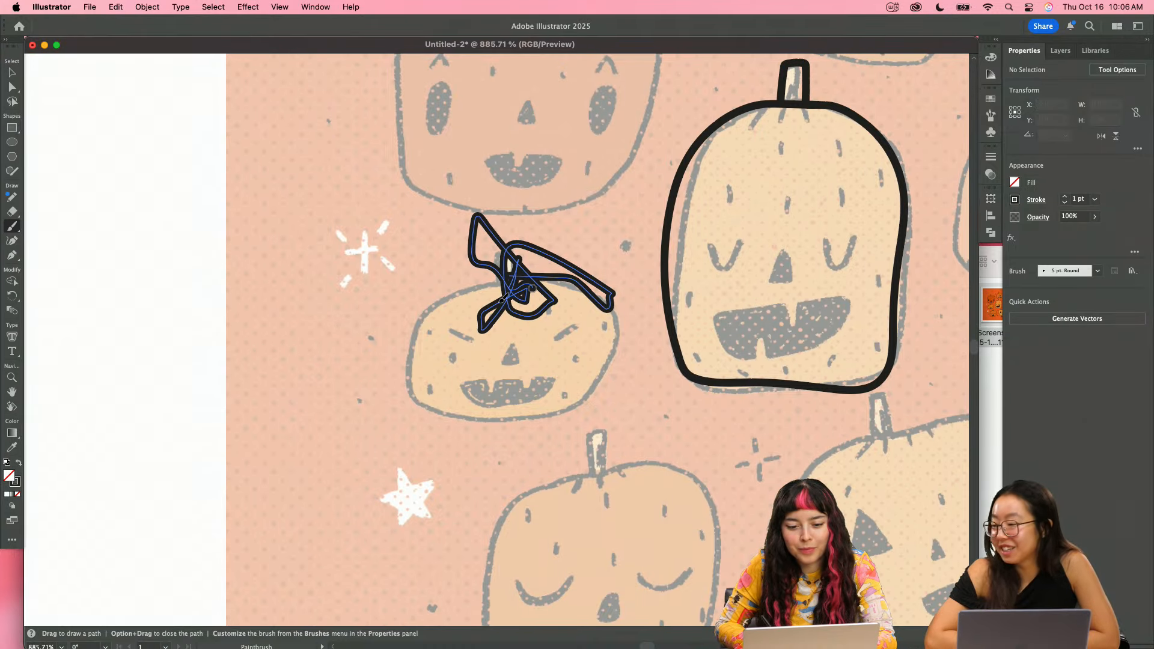
pyautogui.press('super+z')
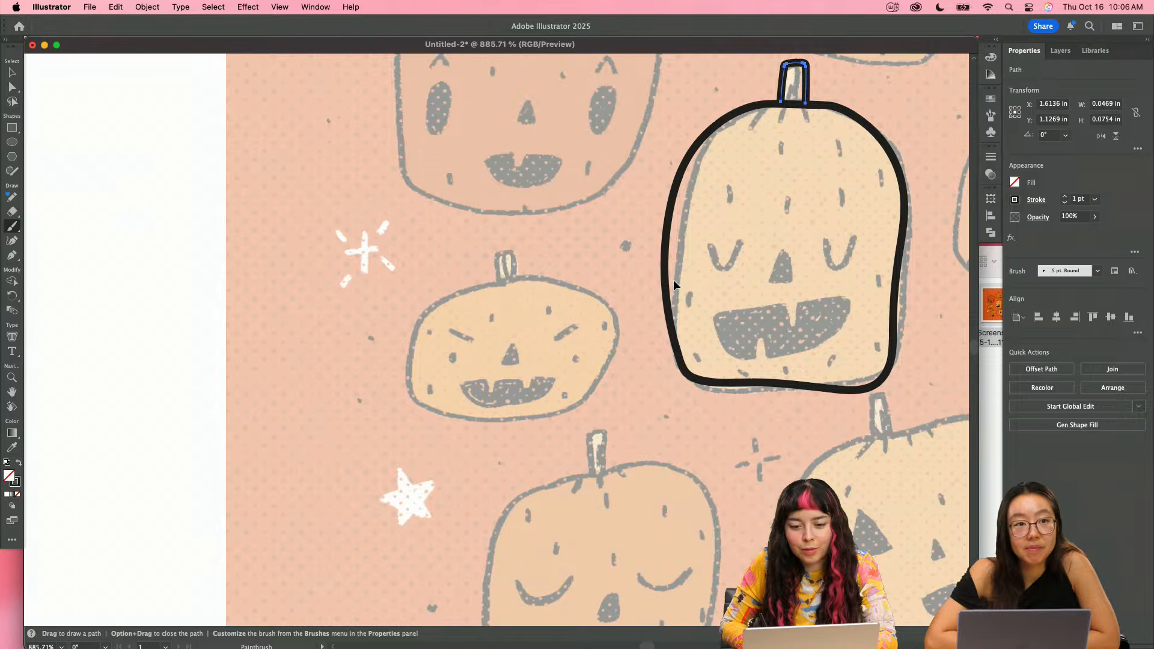
pyautogui.moveTo(513, 279)
pyautogui.mouseDown()
pyautogui.moveTo(432, 291)
pyautogui.moveTo(409, 317)
pyautogui.moveTo(402, 363)
pyautogui.moveTo(414, 392)
pyautogui.moveTo(502, 419)
pyautogui.moveTo(575, 421)
pyautogui.moveTo(616, 363)
pyautogui.moveTo(621, 321)
pyautogui.moveTo(562, 276)
pyautogui.moveTo(506, 277)
pyautogui.moveTo(569, 284)
pyautogui.mouseUp()
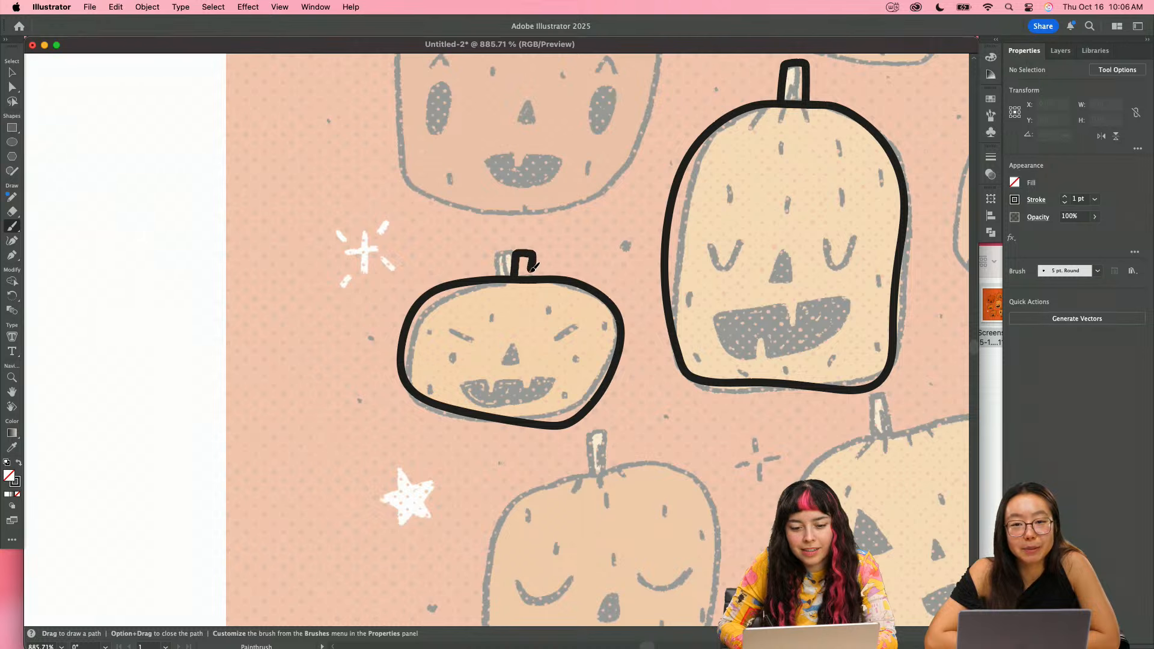
# - Trace the round sleeping pumpkin below, about 0.42 in wide, and redraw its bottom edge lower to follow the sketch
pyautogui.scroll(-5, 530, 275)
pyautogui.hscroll(3, 531, 275)
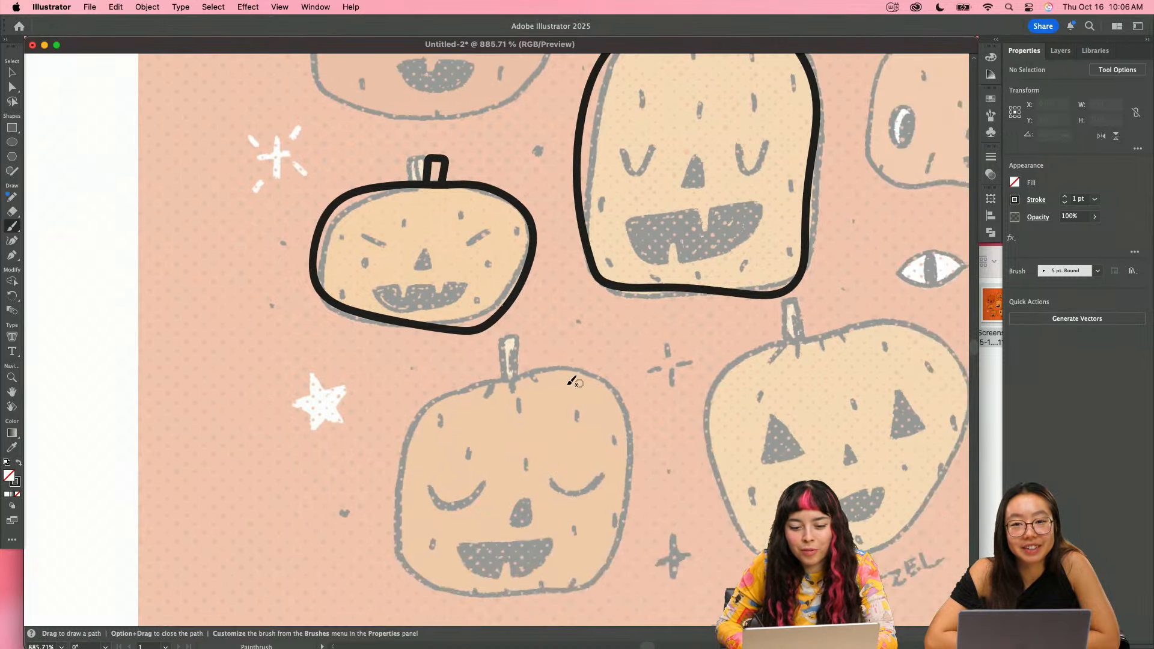
pyautogui.moveTo(495, 325)
pyautogui.mouseDown()
pyautogui.moveTo(571, 314)
pyautogui.moveTo(609, 359)
pyautogui.moveTo(616, 434)
pyautogui.moveTo(589, 512)
pyautogui.moveTo(421, 522)
pyautogui.moveTo(392, 445)
pyautogui.moveTo(401, 369)
pyautogui.moveTo(452, 325)
pyautogui.moveTo(506, 317)
pyautogui.moveTo(486, 323)
pyautogui.mouseUp()
pyautogui.press('a')
pyautogui.click(501, 522)
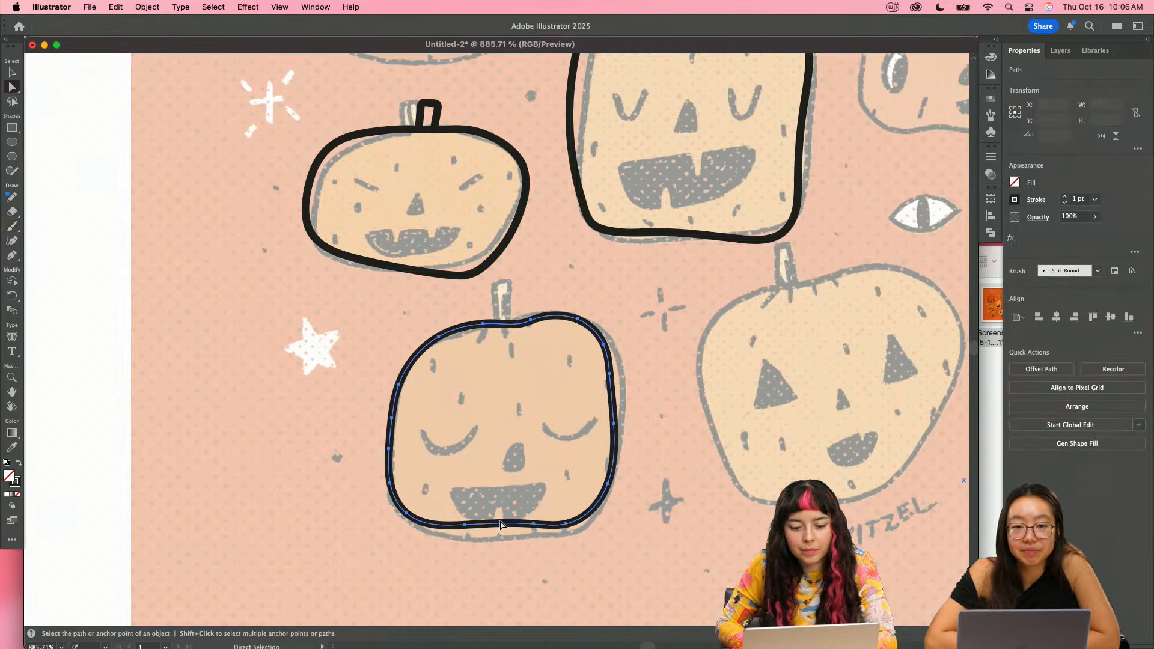
pyautogui.press('b')
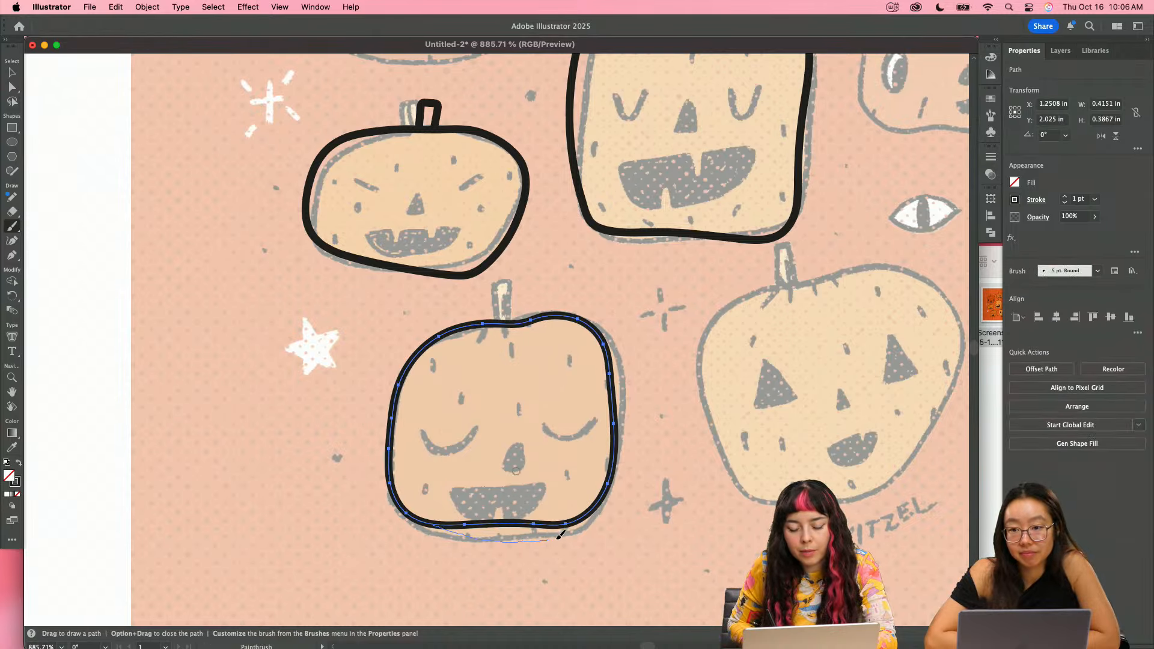
pyautogui.moveTo(593, 515); pyautogui.dragTo(594, 515)
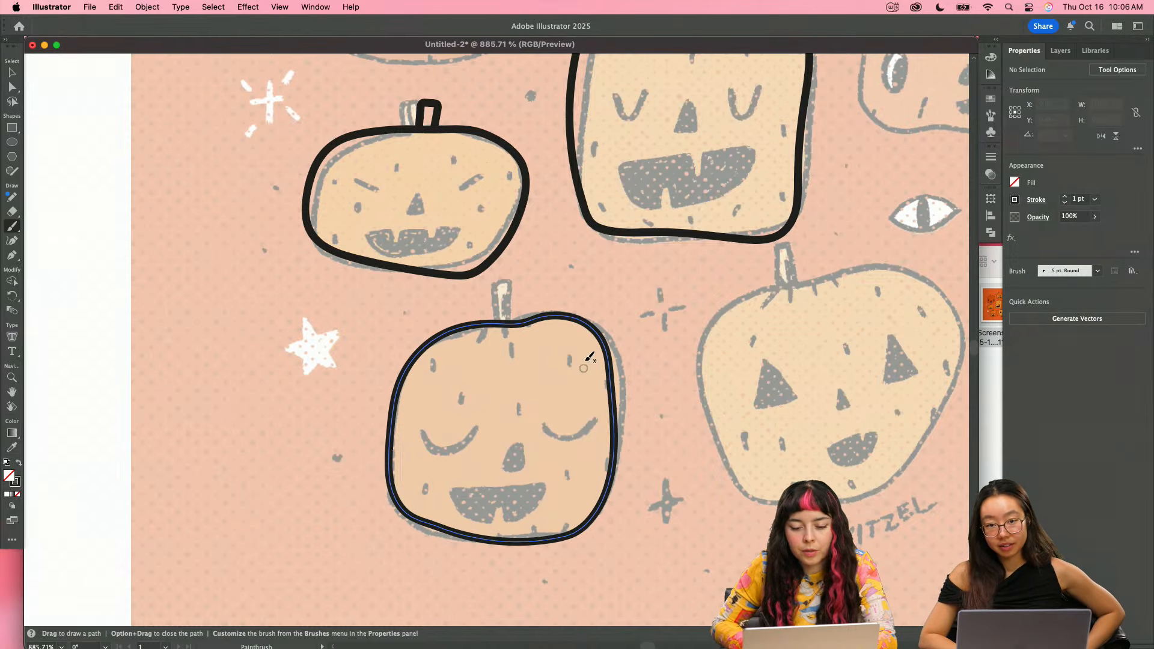
# - Draw a stem on the round sleeping pumpkin and adjust its position so it meets the outline
pyautogui.moveTo(503, 324)
pyautogui.mouseDown()
pyautogui.moveTo(506, 288)
pyautogui.moveTo(520, 290)
pyautogui.moveTo(521, 313)
pyautogui.mouseUp()
pyautogui.press('a')
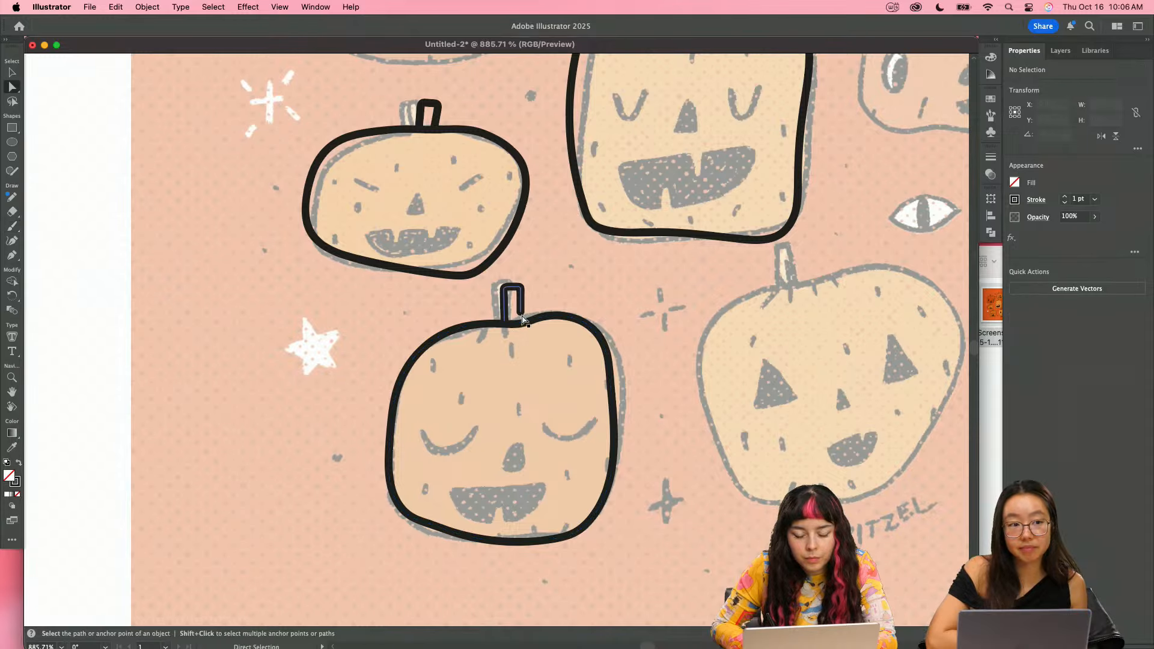
pyautogui.click(519, 319)
pyautogui.click(503, 329)
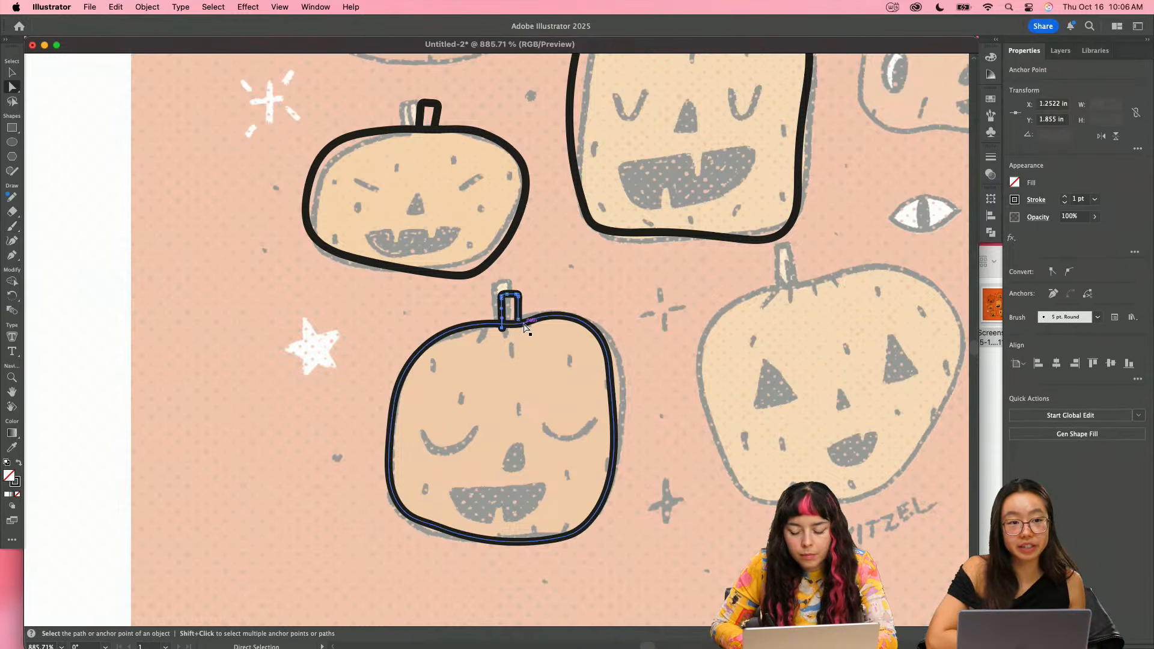
pyautogui.press('Up')
pyautogui.press('Up')
pyautogui.click(546, 298)
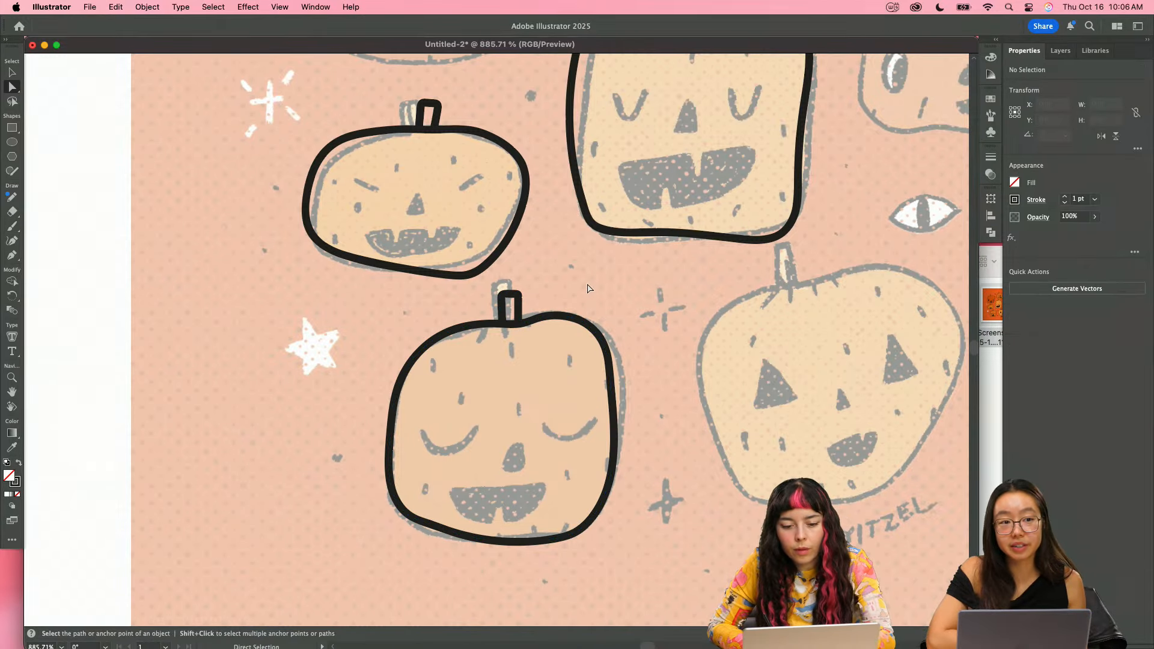
# - Trace the small wide-eyed pumpkin to the right of the tall one, about 0.39 by 0.28 in, with the Paintbrush
pyautogui.press('z')
pyautogui.moveTo(586, 287); pyautogui.dragTo(445, 284)
pyautogui.moveTo(699, 271); pyautogui.dragTo(712, 280)
pyautogui.moveTo(676, 185); pyautogui.dragTo(711, 207)
pyautogui.moveTo(741, 145)
pyautogui.mouseDown()
pyautogui.moveTo(689, 189)
pyautogui.moveTo(651, 183)
pyautogui.mouseUp()
pyautogui.moveTo(686, 147); pyautogui.dragTo(693, 223)
pyautogui.moveTo(701, 270)
pyautogui.mouseDown()
pyautogui.moveTo(817, 276)
pyautogui.moveTo(749, 231)
pyautogui.mouseUp()
pyautogui.press('b')
pyautogui.moveTo(779, 179); pyautogui.dragTo(704, 183)
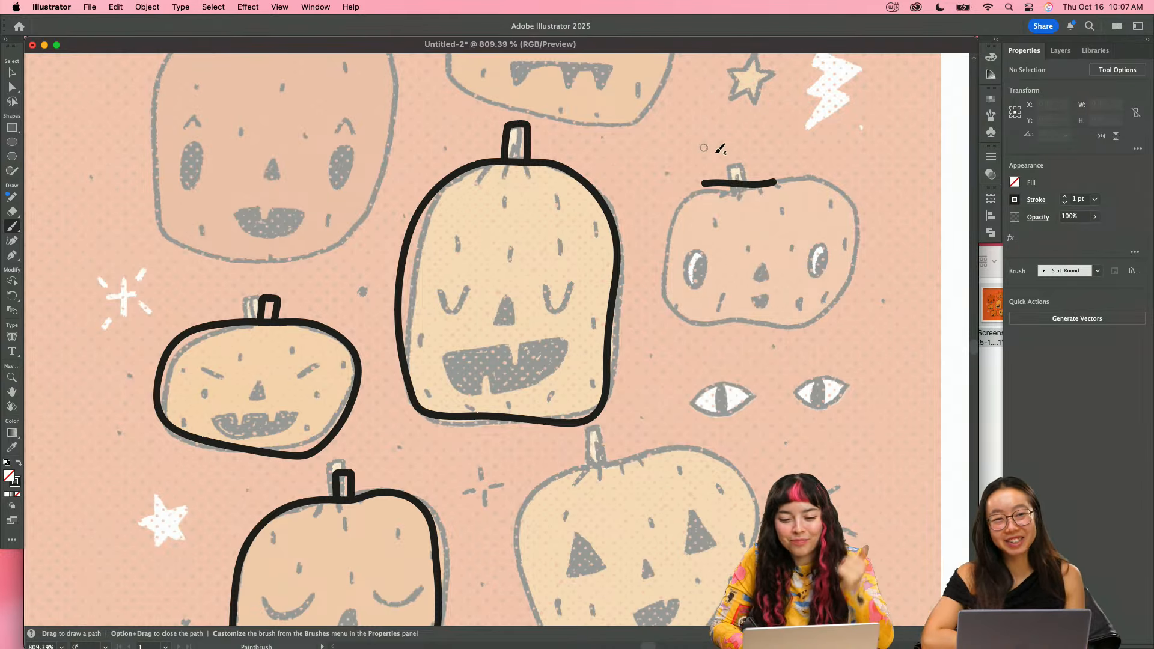
pyautogui.press('super+z')
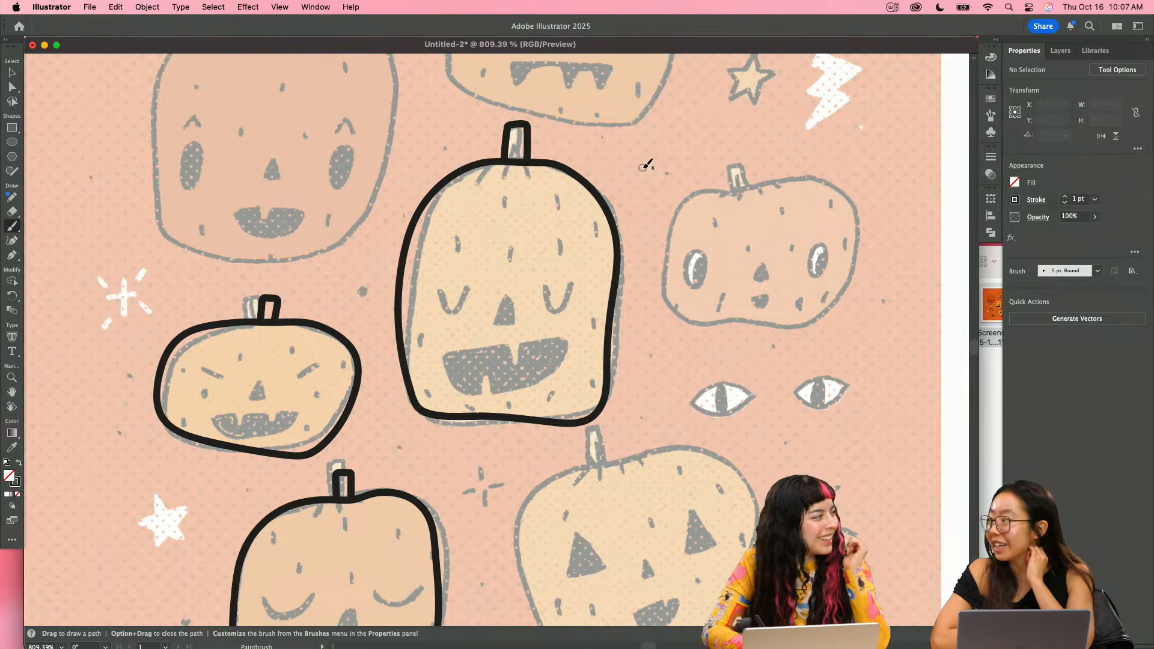
pyautogui.moveTo(728, 184)
pyautogui.mouseDown()
pyautogui.moveTo(822, 185)
pyautogui.moveTo(851, 203)
pyautogui.moveTo(857, 251)
pyautogui.moveTo(813, 314)
pyautogui.moveTo(698, 315)
pyautogui.moveTo(671, 290)
pyautogui.moveTo(668, 249)
pyautogui.moveTo(712, 196)
pyautogui.mouseUp()
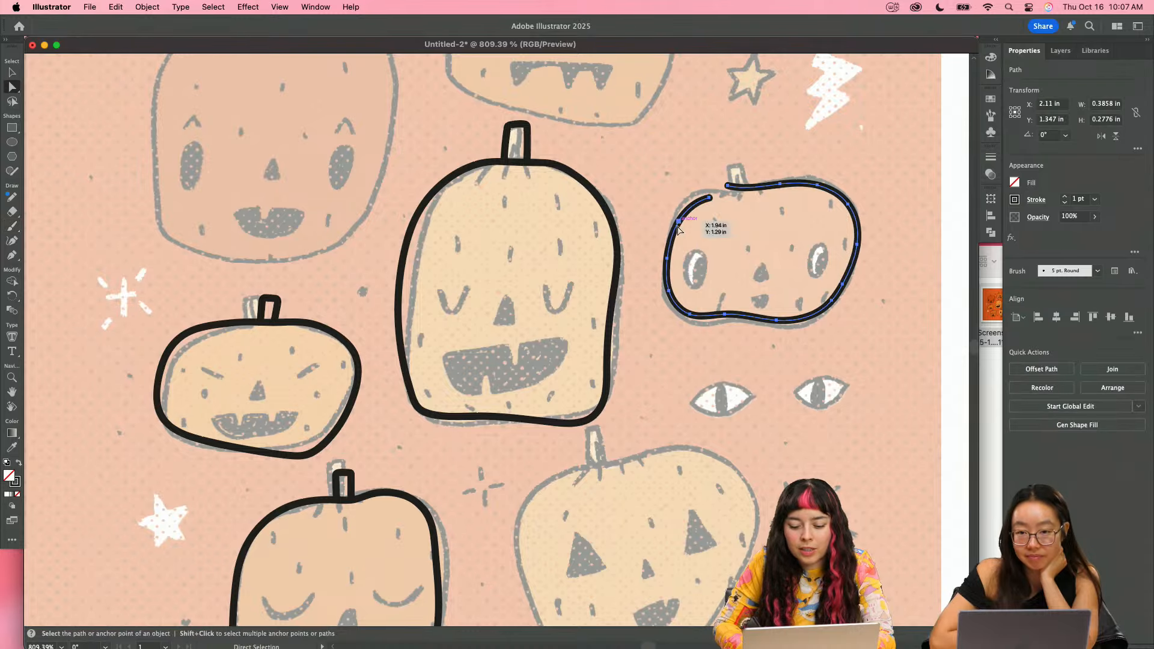
pyautogui.moveTo(672, 236)
pyautogui.mouseDown()
pyautogui.moveTo(706, 190)
pyautogui.moveTo(774, 186)
pyautogui.moveTo(750, 172)
pyautogui.moveTo(764, 165)
pyautogui.moveTo(763, 179)
pyautogui.moveTo(745, 178)
pyautogui.moveTo(744, 166)
pyautogui.moveTo(756, 187)
pyautogui.mouseUp()
pyautogui.press('super+z')
# - Unlock the linked reference image in Layer 1
pyautogui.press('z')
pyautogui.moveTo(740, 244); pyautogui.dragTo(628, 252)
pyautogui.moveTo(800, 257); pyautogui.dragTo(685, 273)
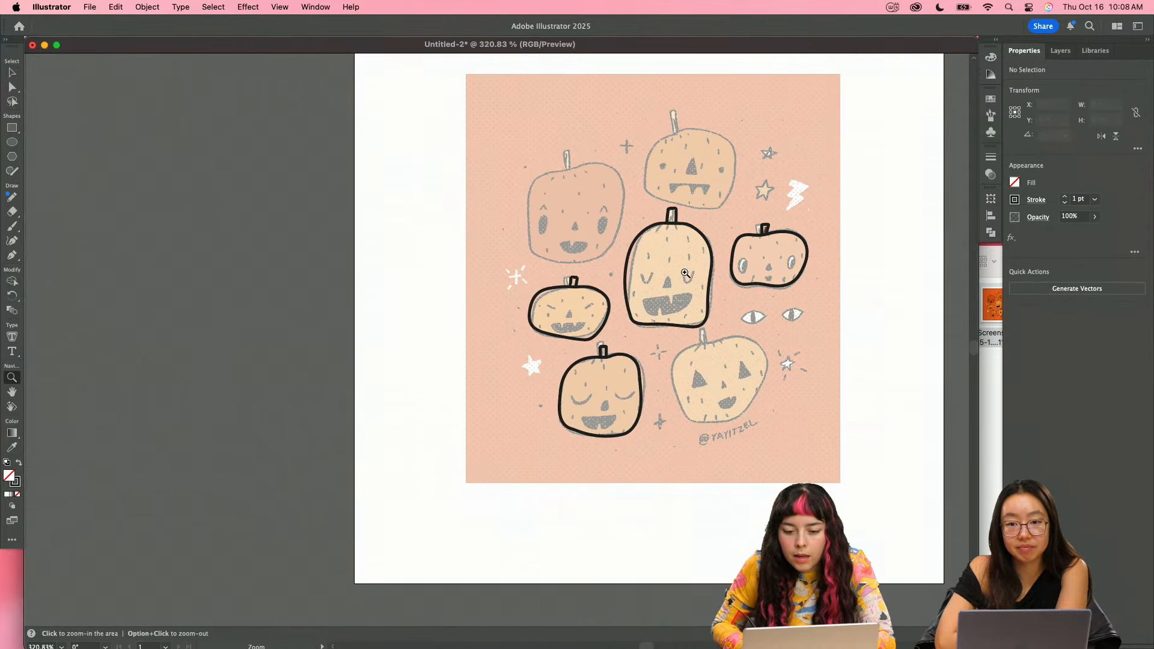
pyautogui.press('v')
pyautogui.moveTo(543, 193); pyautogui.dragTo(825, 451)
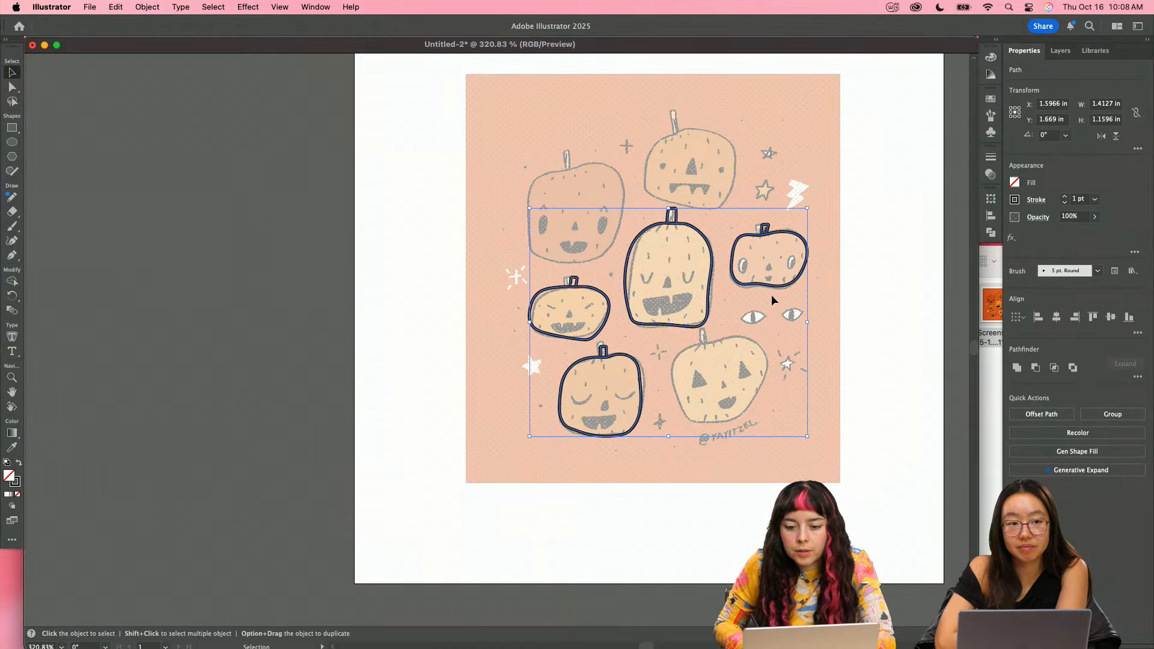
pyautogui.moveTo(658, 290); pyautogui.dragTo(586, 295)
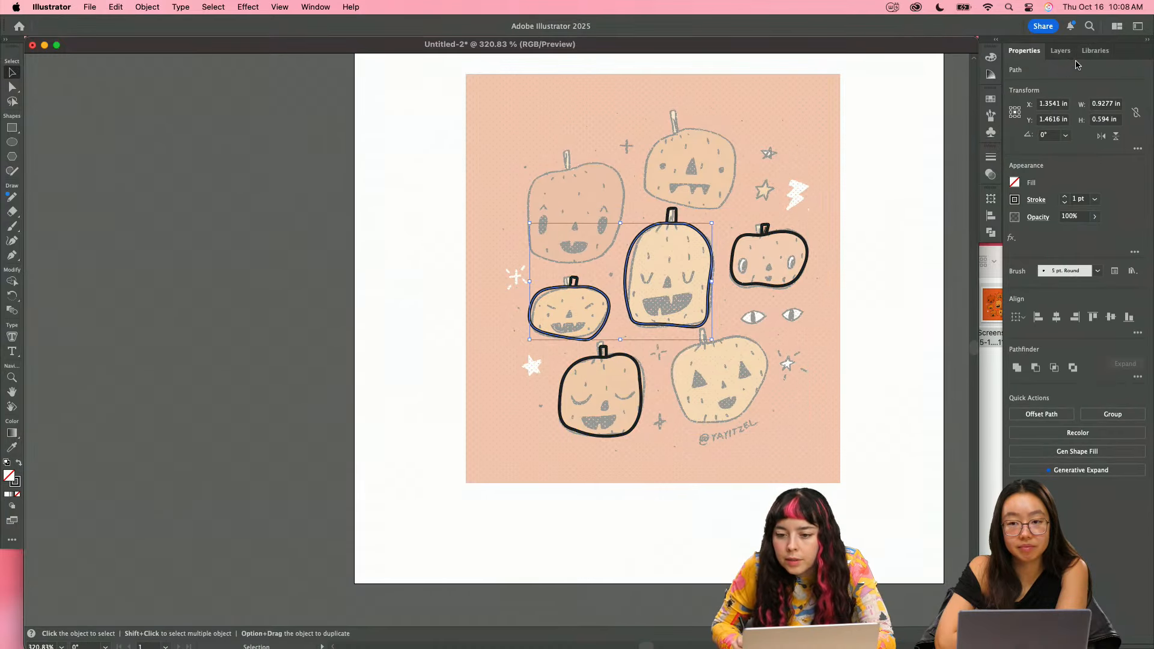
pyautogui.click(1060, 51)
pyautogui.click(1042, 91)
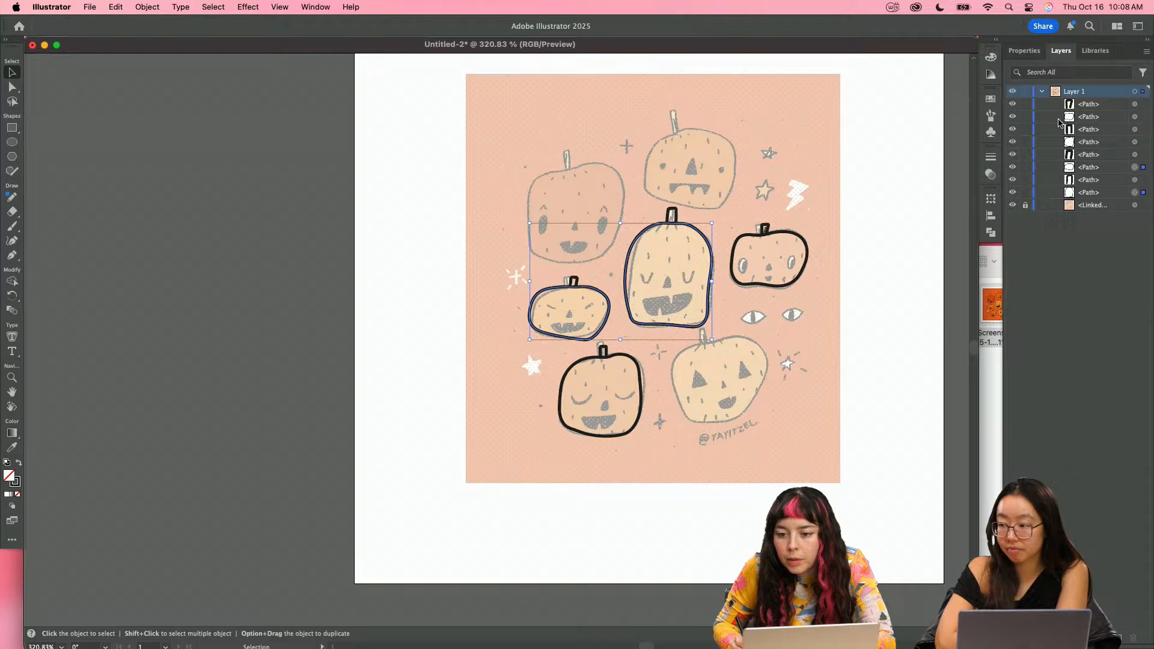
pyautogui.click(1025, 205)
# - Move the reference image off the artboard to its left and set its opacity to 100%
pyautogui.press('z')
pyautogui.moveTo(810, 280); pyautogui.dragTo(773, 304)
pyautogui.press('space')
pyautogui.moveTo(774, 304)
pyautogui.mouseDown()
pyautogui.moveTo(453, 353)
pyautogui.moveTo(367, 342)
pyautogui.mouseUp()
pyautogui.press('v')
pyautogui.click(1023, 52)
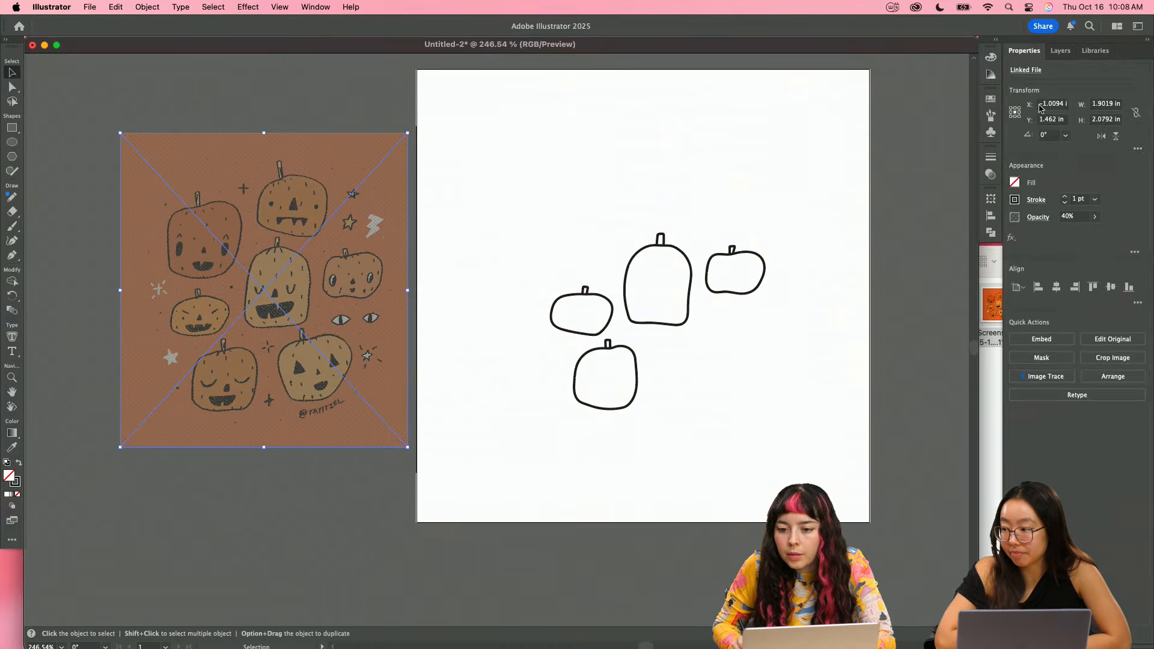
pyautogui.click(1072, 215)
pyautogui.write('100')
pyautogui.press('Return')
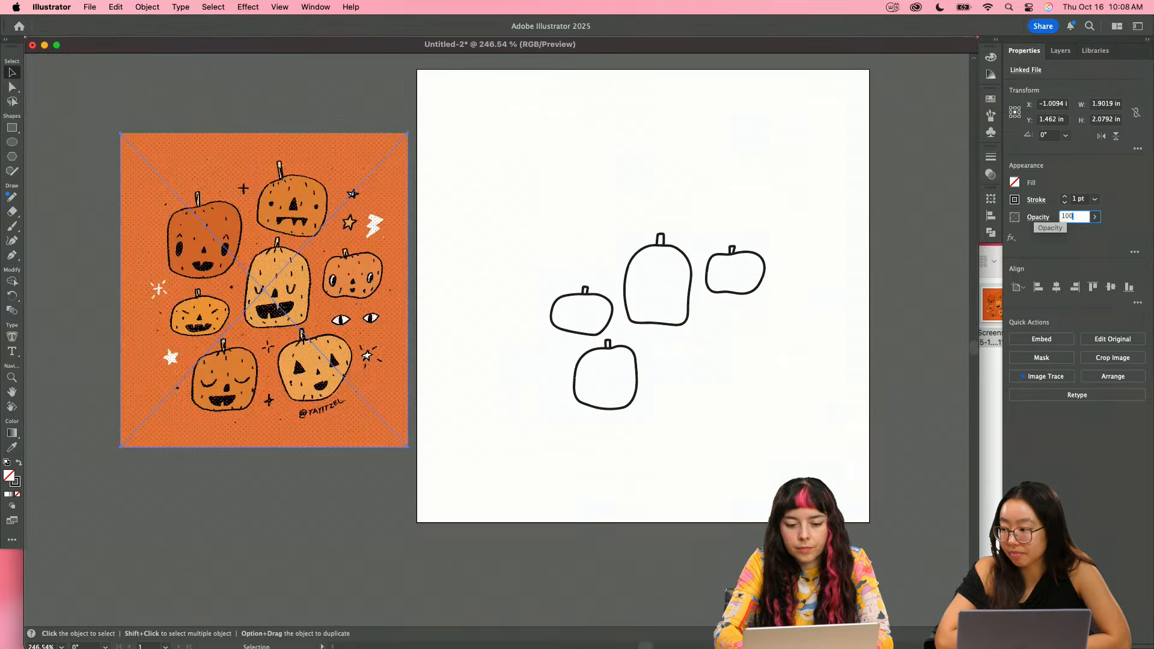
pyautogui.click(618, 276)
# - Rearrange the three upper pumpkins, each together with its stem, into a loosely spaced row with the tall one in the middle
pyautogui.press('z')
pyautogui.moveTo(589, 234); pyautogui.dragTo(661, 281)
pyautogui.press('v')
pyautogui.moveTo(567, 184); pyautogui.dragTo(619, 319)
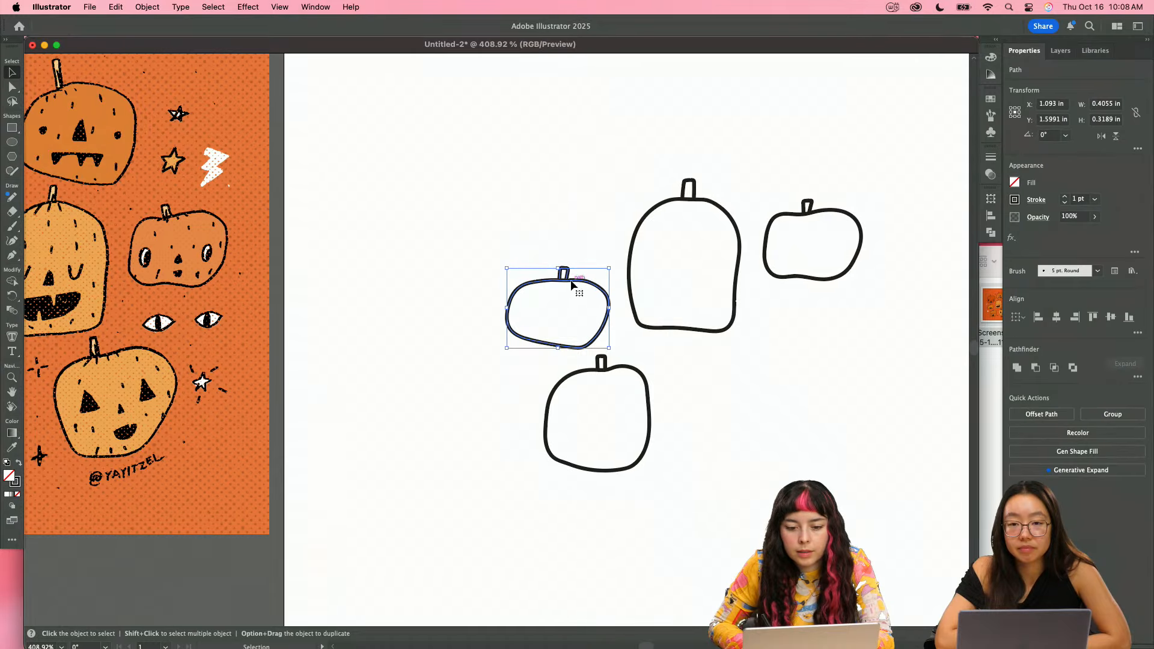
pyautogui.moveTo(568, 278); pyautogui.dragTo(511, 231)
pyautogui.moveTo(607, 164); pyautogui.dragTo(709, 218)
pyautogui.click(681, 190)
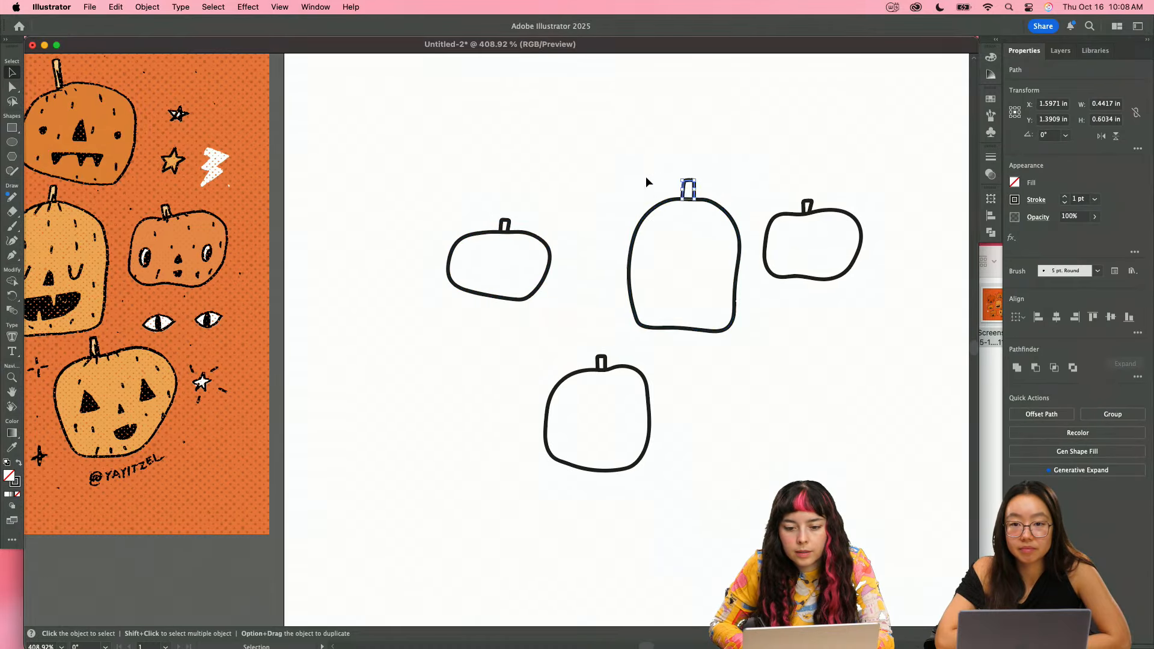
pyautogui.moveTo(656, 160)
pyautogui.mouseDown()
pyautogui.moveTo(704, 209)
pyautogui.moveTo(637, 164)
pyautogui.moveTo(646, 168)
pyautogui.mouseUp()
pyautogui.moveTo(732, 166); pyautogui.dragTo(751, 227)
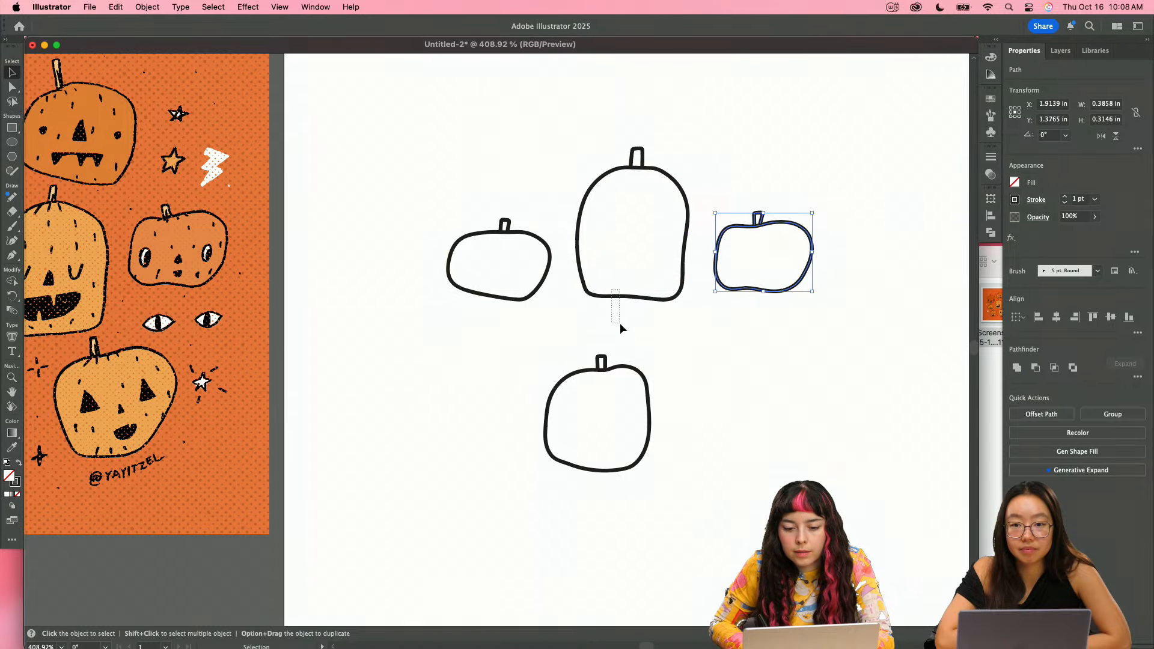
# - Move the lower round pumpkin and its stem to the right end of the row
pyautogui.moveTo(569, 290); pyautogui.dragTo(606, 424)
pyautogui.moveTo(607, 362); pyautogui.dragTo(732, 317)
pyautogui.press('super+z')
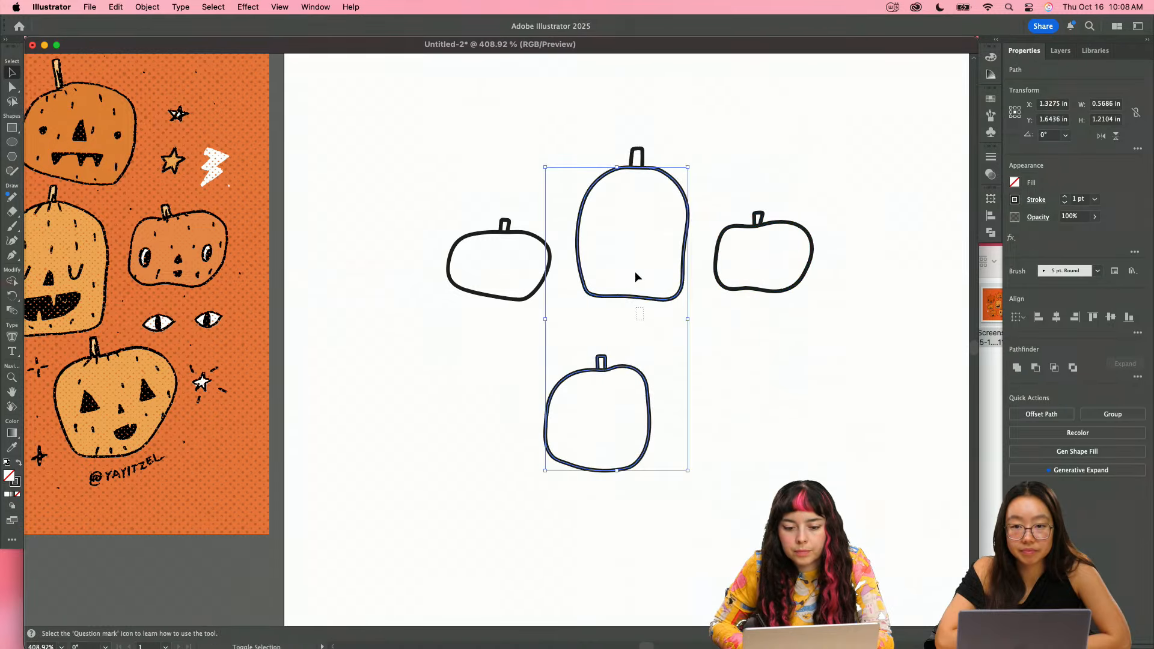
pyautogui.keyDown('shift'); pyautogui.click(627, 296); pyautogui.keyUp('shift')
pyautogui.moveTo(601, 364); pyautogui.dragTo(886, 194)
# - Draw a small solid oval eye, about 0.014 by 0.025 in, on the left half of the rightmost pumpkin with the Paintbrush
pyautogui.press('z')
pyautogui.moveTo(844, 257); pyautogui.dragTo(838, 286)
pyautogui.press('v')
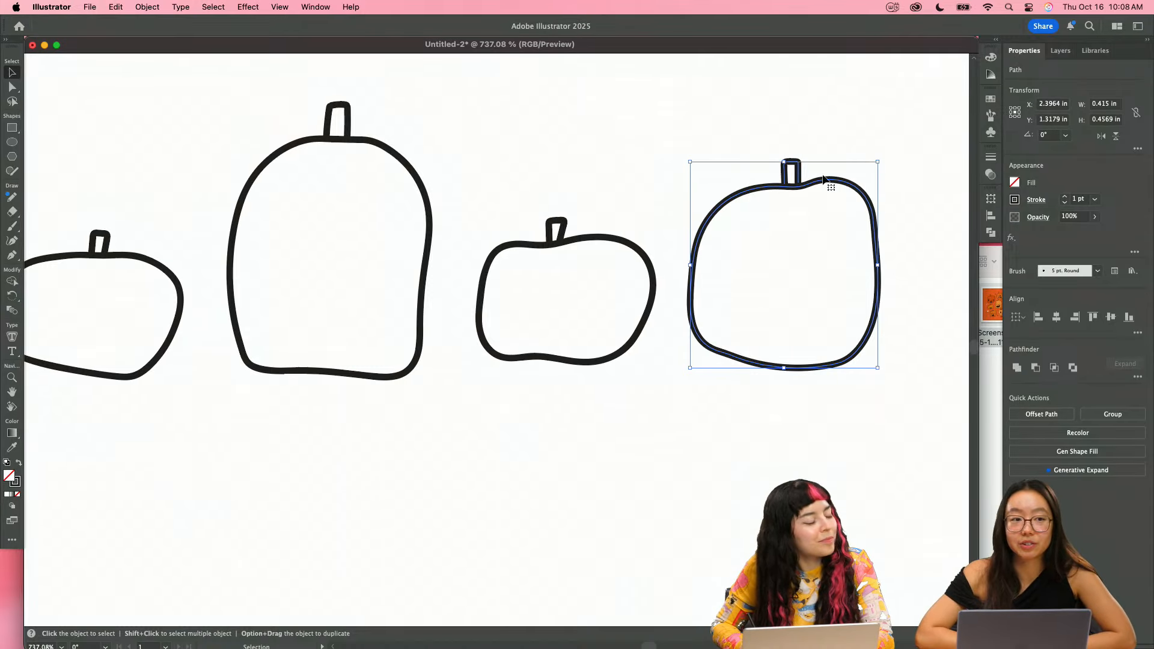
pyautogui.click(857, 154)
pyautogui.press('z')
pyautogui.moveTo(788, 191); pyautogui.dragTo(808, 205)
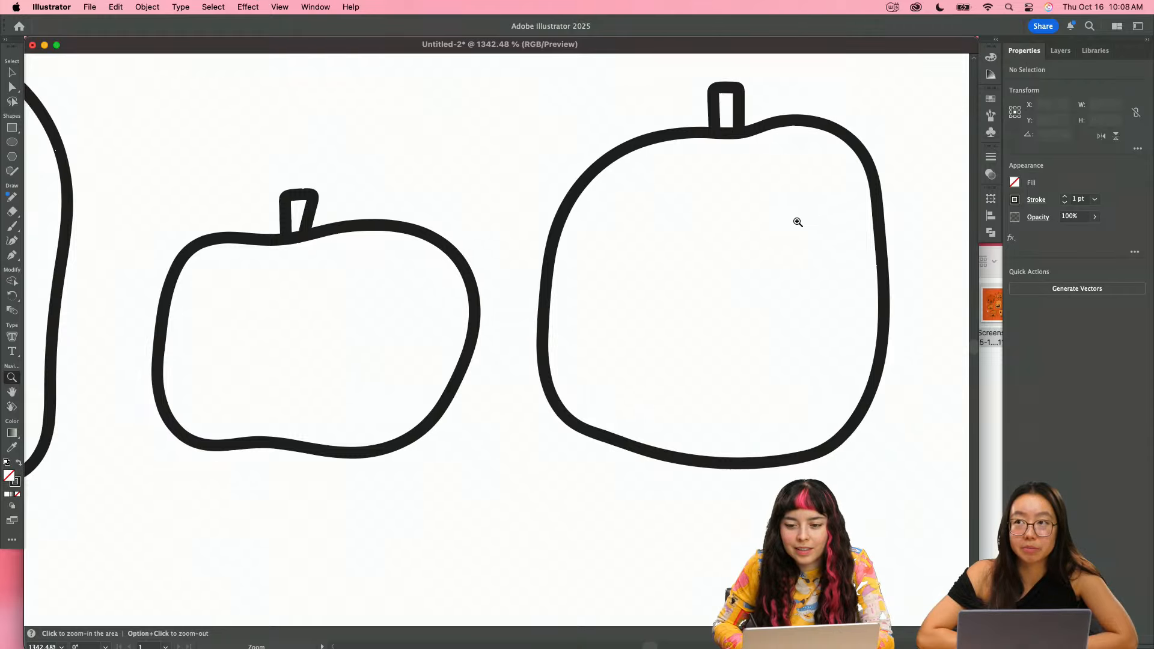
pyautogui.scroll(2, 830, 193)
pyautogui.hscroll(2, 829, 192)
pyautogui.press('b')
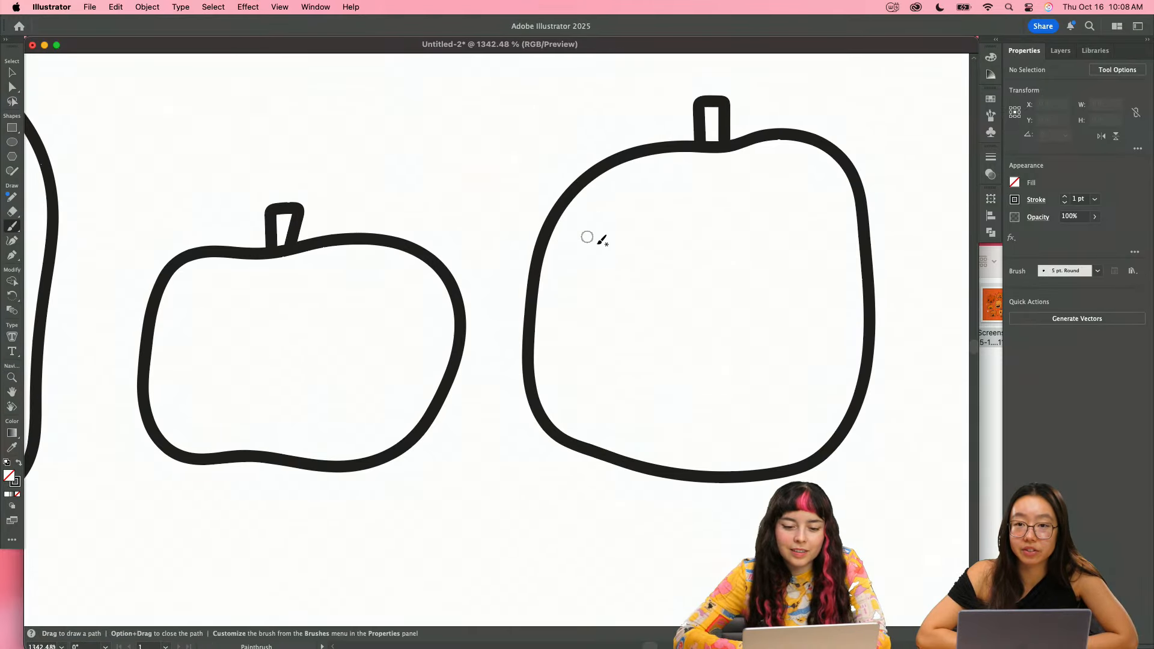
pyautogui.moveTo(611, 261); pyautogui.dragTo(610, 273)
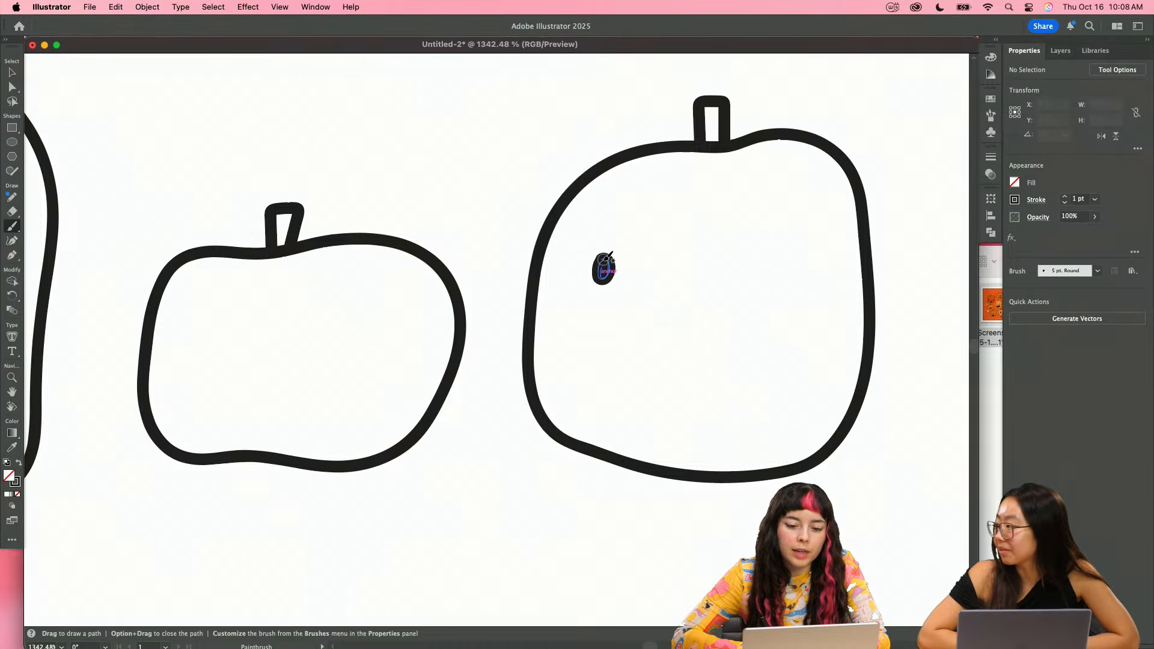
# - Duplicate the oval eye onto the right half of the pumpkin's face and move both eyes closer together
pyautogui.press('v')
pyautogui.click(603, 268)
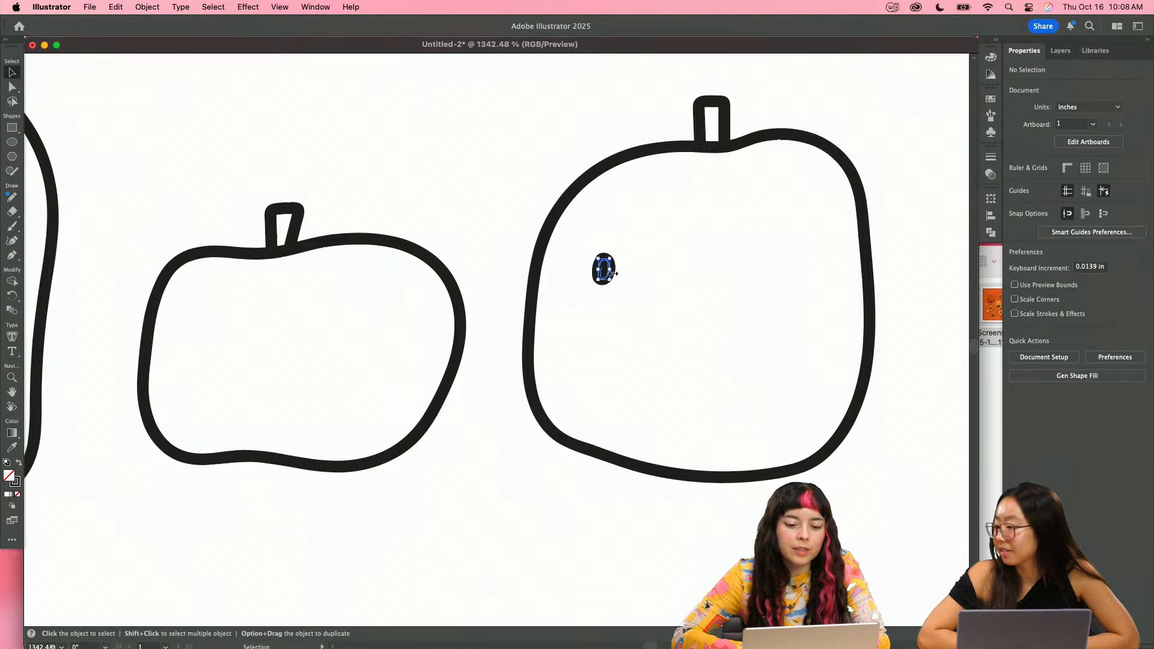
pyautogui.moveTo(604, 269); pyautogui.dragTo(786, 276)
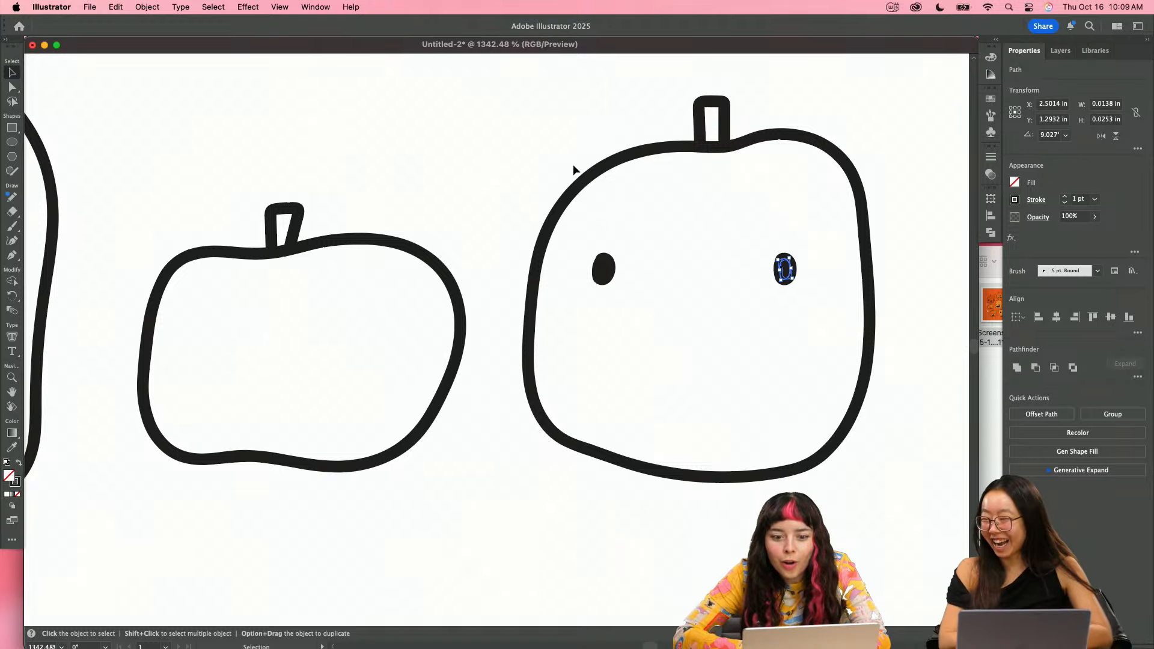
pyautogui.click(603, 268)
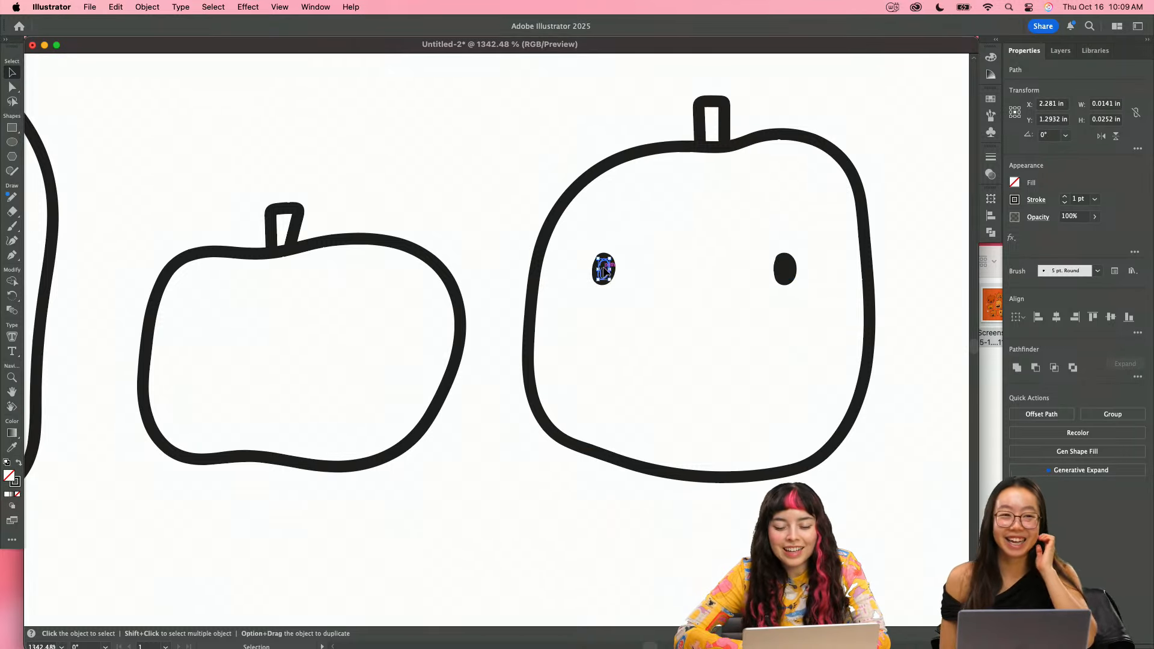
pyautogui.moveTo(610, 268); pyautogui.dragTo(649, 266)
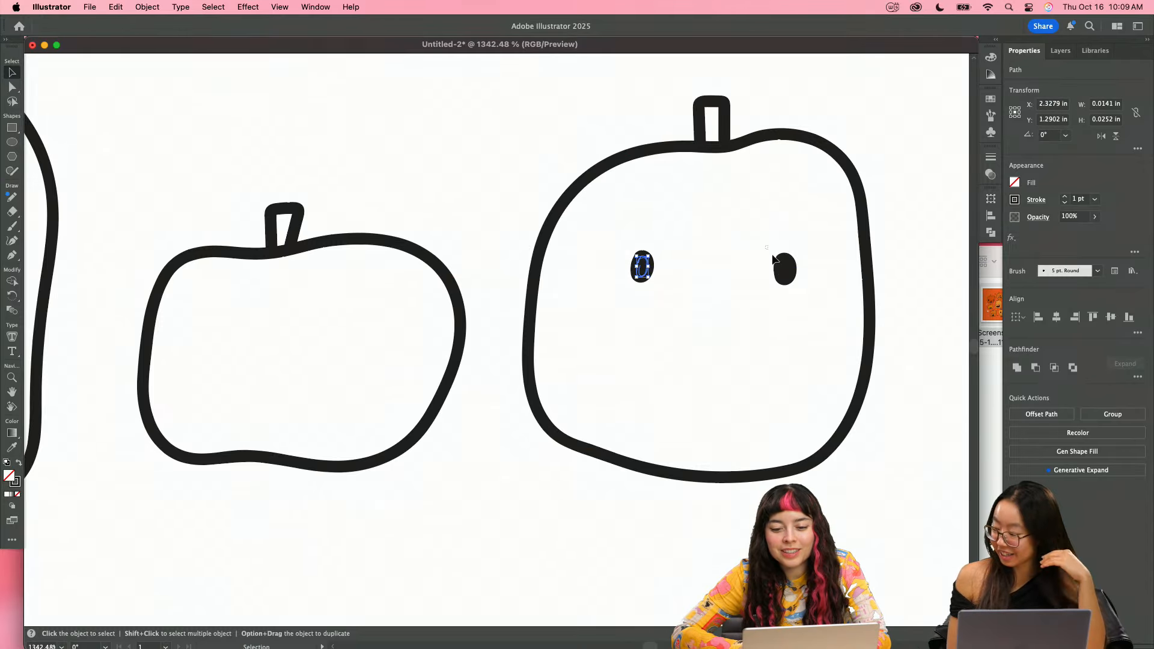
pyautogui.moveTo(775, 260); pyautogui.dragTo(774, 262)
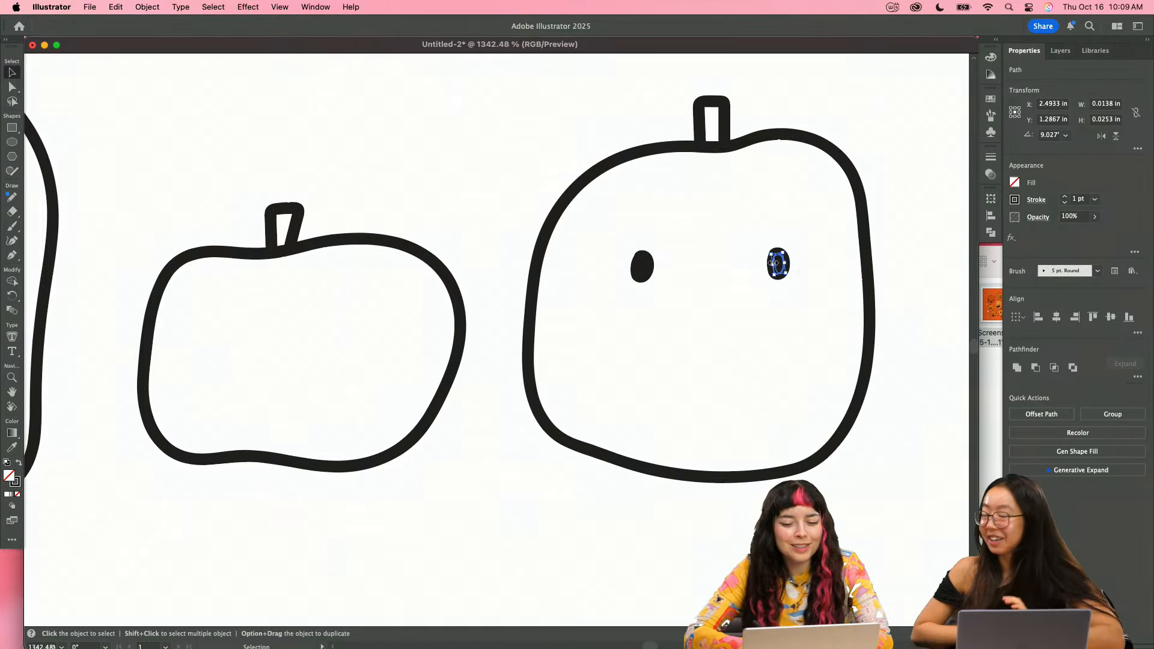
# - Draw a small curved smile, about 0.056 by 0.011 in, just below and between the rightmost pumpkin's eyes with the Paintbrush
pyautogui.click(695, 309)
pyautogui.press('b')
pyautogui.hscroll(1, 675, 303)
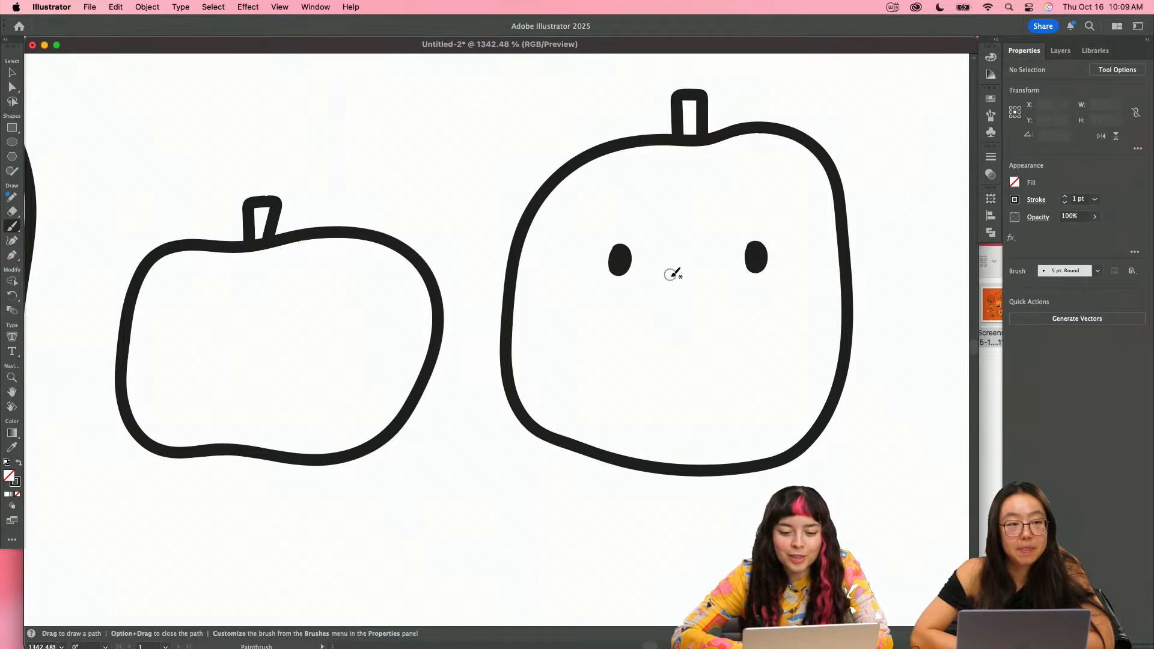
pyautogui.moveTo(667, 288)
pyautogui.mouseDown()
pyautogui.moveTo(702, 297)
pyautogui.moveTo(723, 281)
pyautogui.moveTo(586, 266)
pyautogui.mouseUp()
pyautogui.press('super+z')
pyautogui.press('z')
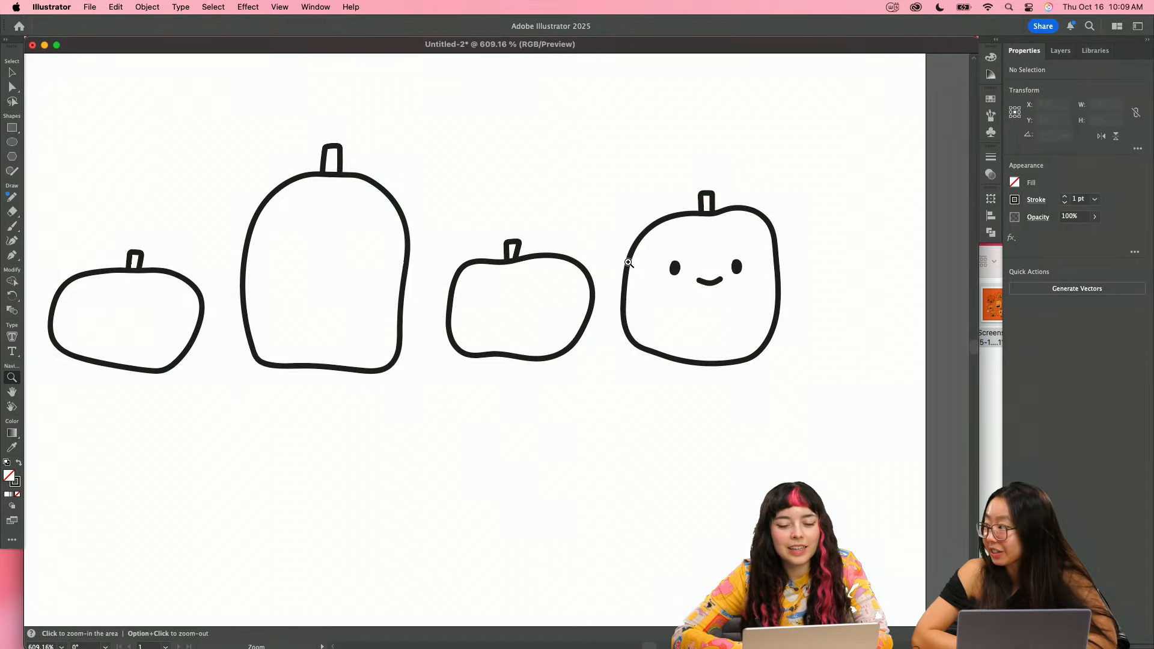
# - Move the smile slightly left so it sits centred between the two eyes
pyautogui.moveTo(690, 271); pyautogui.dragTo(794, 290)
pyautogui.press('v')
pyautogui.click(719, 296)
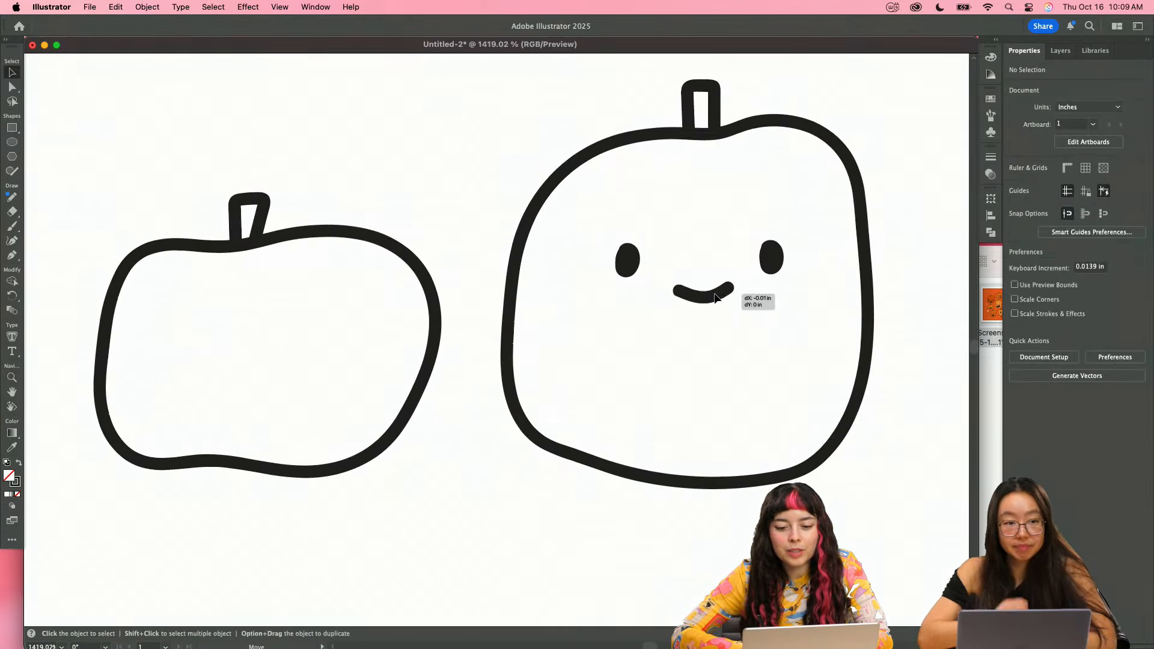
pyautogui.click(737, 326)
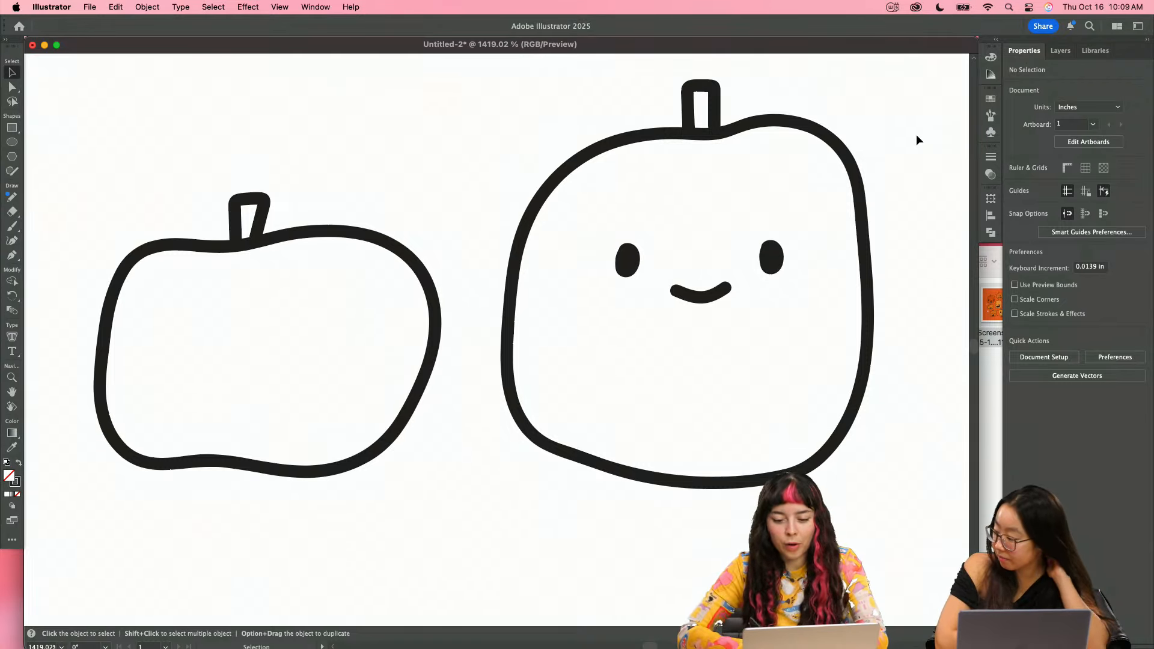
pyautogui.press('b')
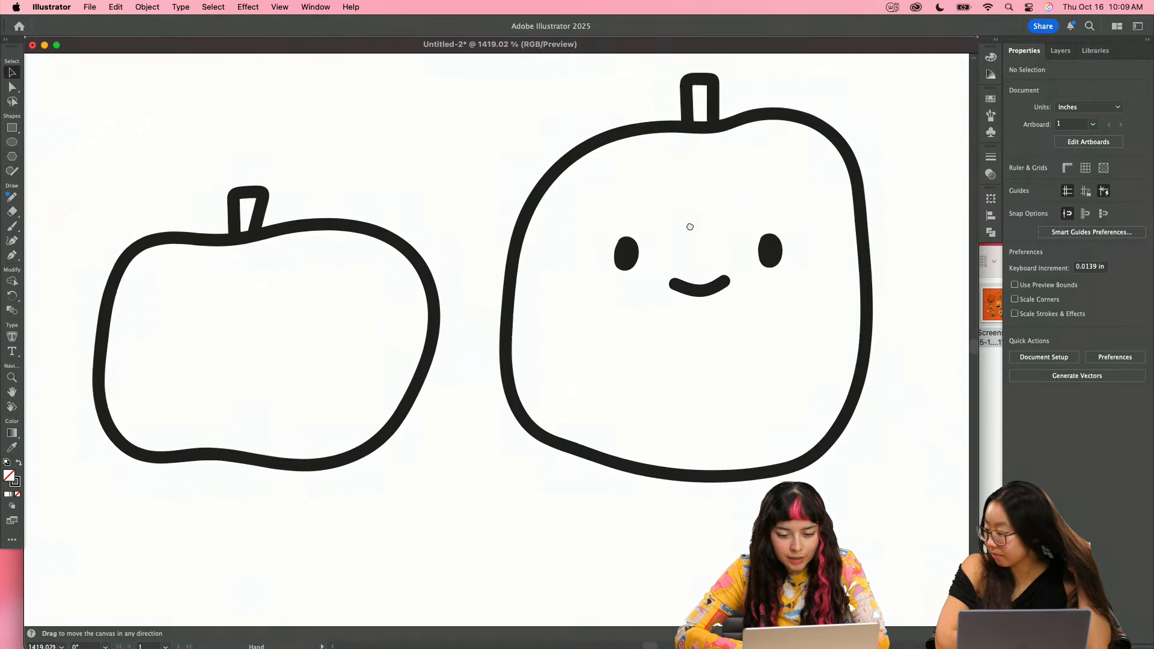
pyautogui.scroll(-2, 691, 240)
pyautogui.moveTo(620, 333)
pyautogui.mouseDown()
pyautogui.moveTo(676, 341)
pyautogui.moveTo(682, 314)
pyautogui.mouseUp()
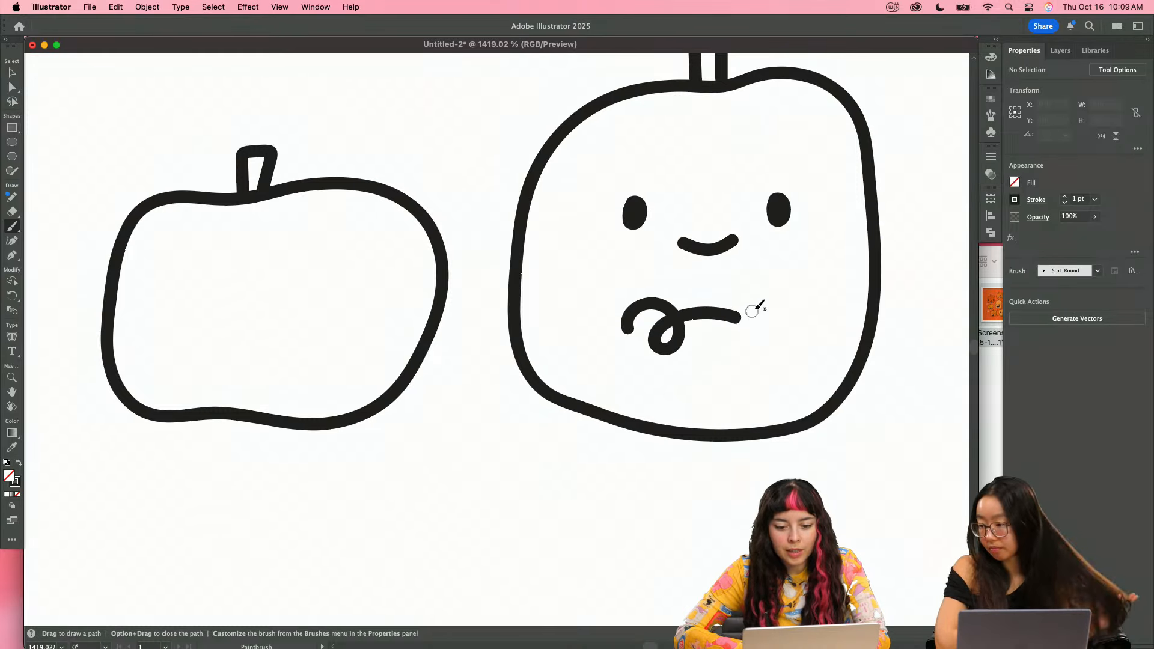
pyautogui.press('super+z')
# - Nudge the smile up closer to the eyes and adjust the anchor at its right end with Direct Selection
pyautogui.press('space')
pyautogui.moveTo(727, 280); pyautogui.dragTo(722, 312)
pyautogui.press('v')
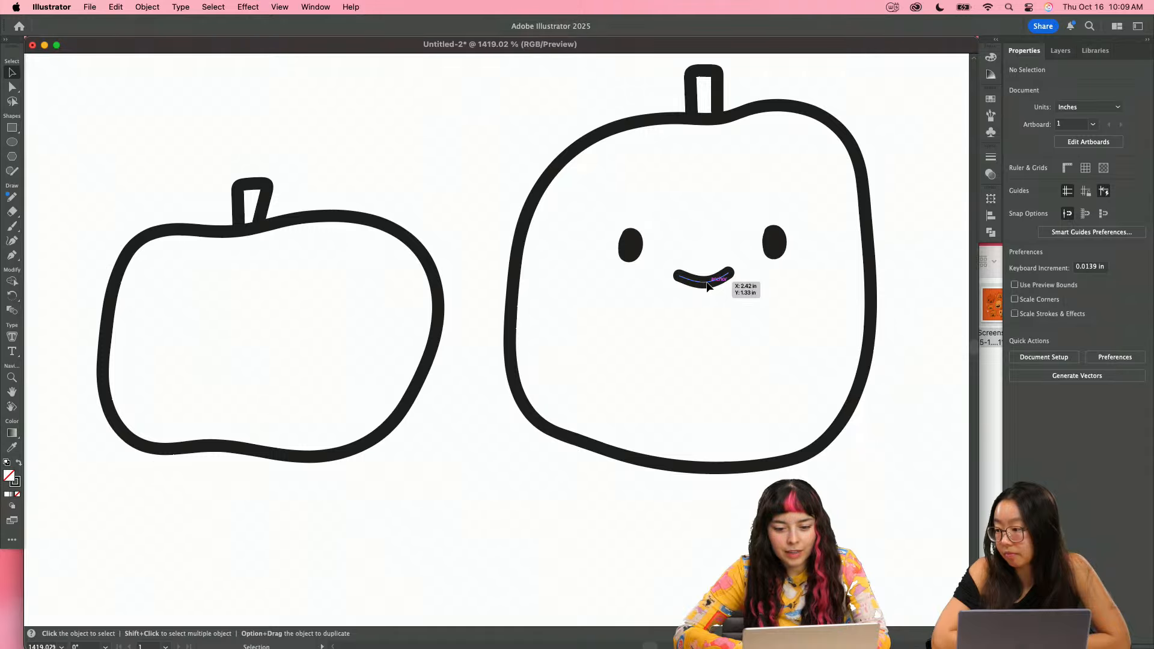
pyautogui.moveTo(708, 286); pyautogui.dragTo(709, 281)
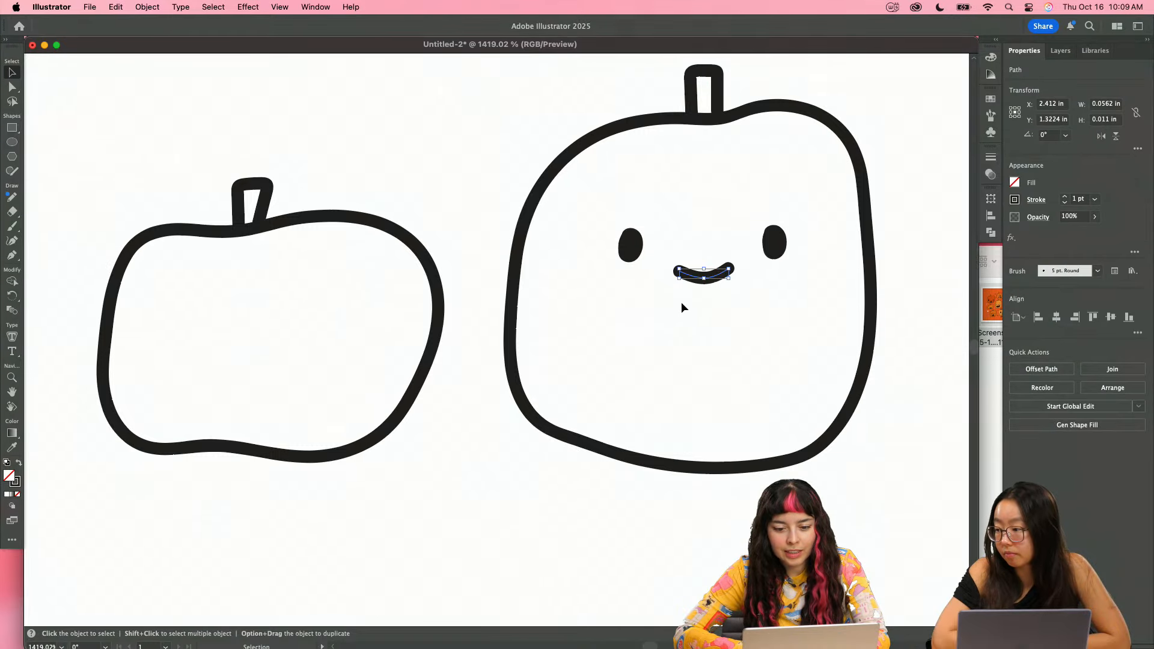
pyautogui.click(688, 302)
pyautogui.press('a')
pyautogui.click(730, 277)
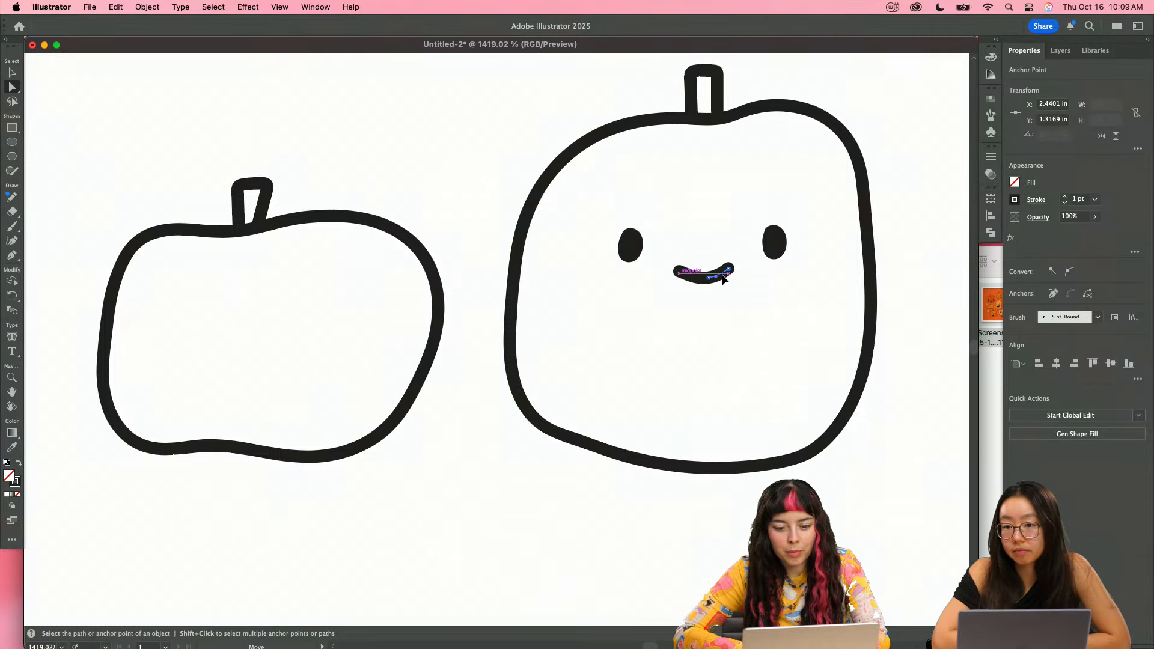
pyautogui.click(745, 287)
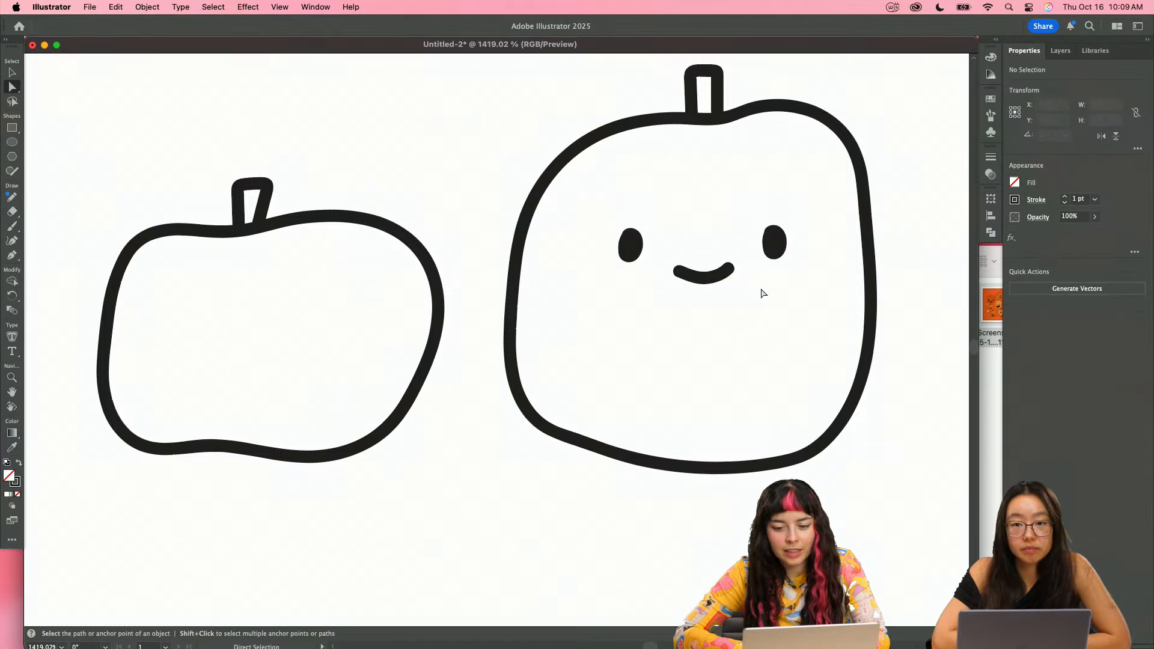
# - Dot a small round nose between the eyes of the rightmost pumpkin with the Paintbrush
pyautogui.press('z')
pyautogui.moveTo(703, 275); pyautogui.dragTo(541, 293)
pyautogui.press('space')
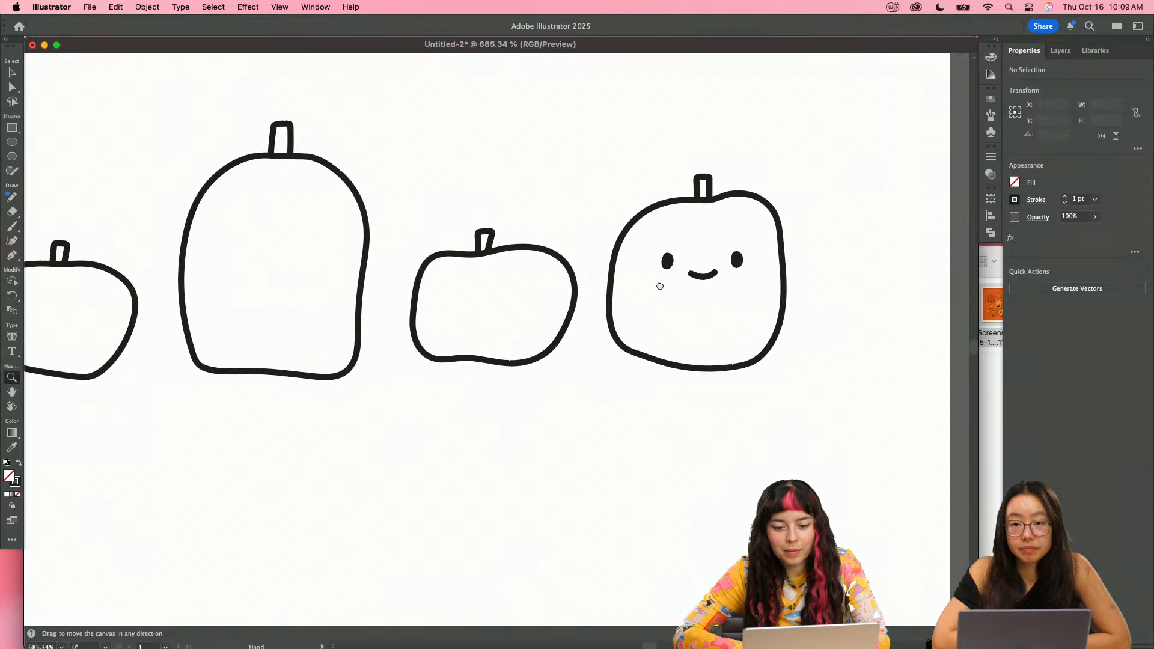
pyautogui.moveTo(660, 286); pyautogui.dragTo(634, 280)
pyautogui.moveTo(643, 275); pyautogui.dragTo(878, 273)
pyautogui.press('b')
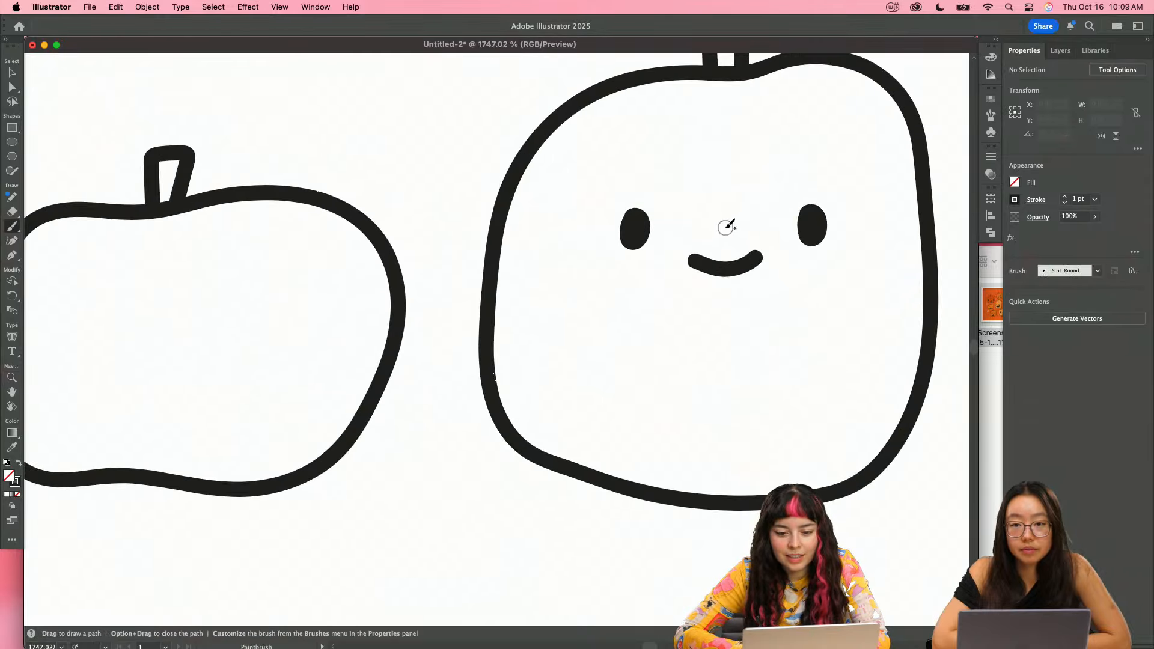
# - Enlarge the rightmost pumpkin's eyes, nose and smile together to about 0.212 by 0.064 in and move the face lower
pyautogui.press('z')
pyautogui.moveTo(679, 258); pyautogui.dragTo(301, 263)
pyautogui.press('space')
pyautogui.moveTo(719, 252)
pyautogui.mouseDown()
pyautogui.moveTo(705, 249)
pyautogui.moveTo(814, 291)
pyautogui.moveTo(735, 288)
pyautogui.moveTo(655, 258)
pyautogui.moveTo(684, 284)
pyautogui.moveTo(700, 267)
pyautogui.moveTo(715, 308)
pyautogui.moveTo(700, 308)
pyautogui.mouseUp()
pyautogui.press('v')
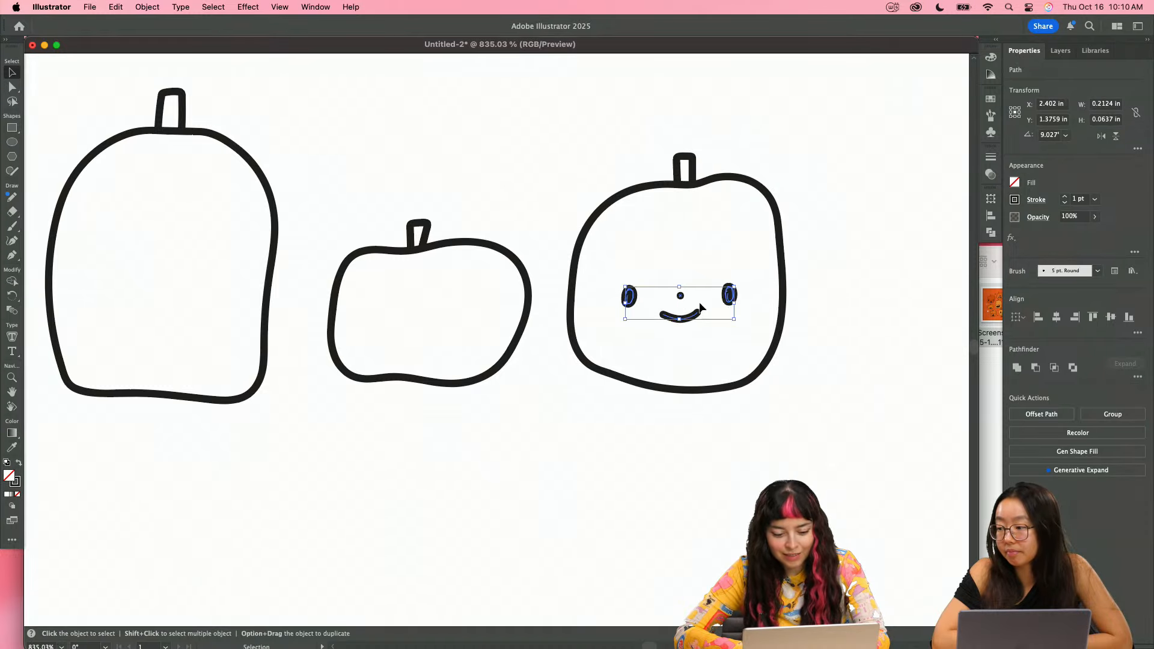
pyautogui.click(692, 334)
# - Undo the face's last downward move, try placing the smile farther below the nose, and undo that shift
pyautogui.press('c')
pyautogui.keyDown('super'); pyautogui.click(689, 315); pyautogui.keyUp('super')
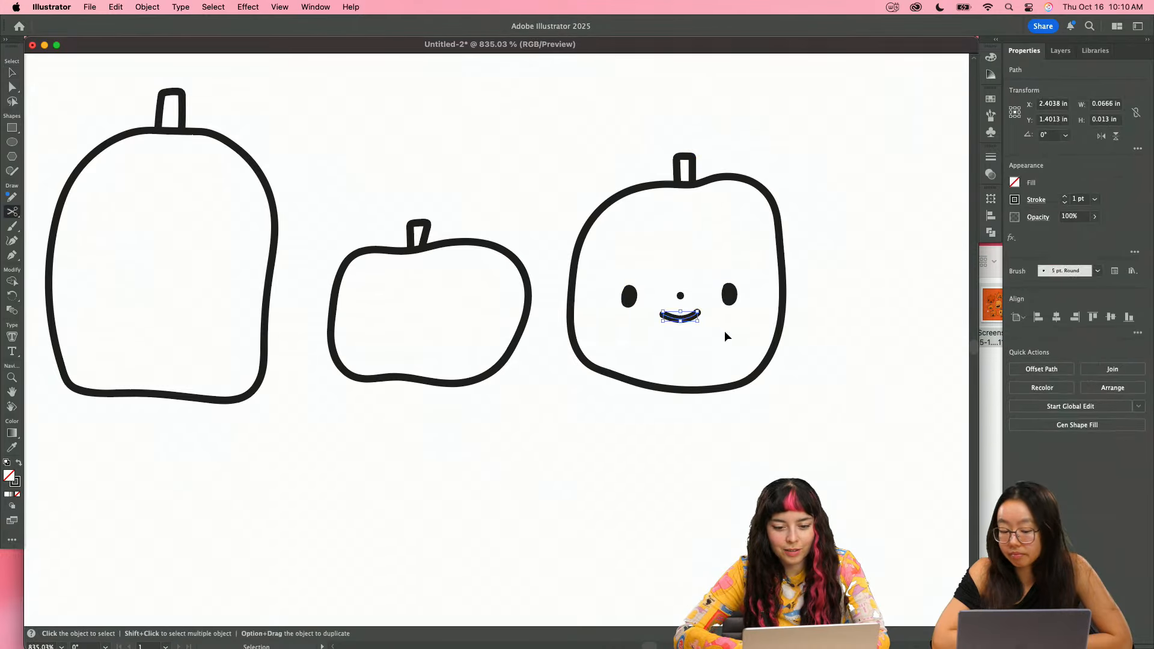
pyautogui.press('super+z')
pyautogui.press('v')
pyautogui.moveTo(733, 257); pyautogui.dragTo(702, 302)
pyautogui.click(721, 301)
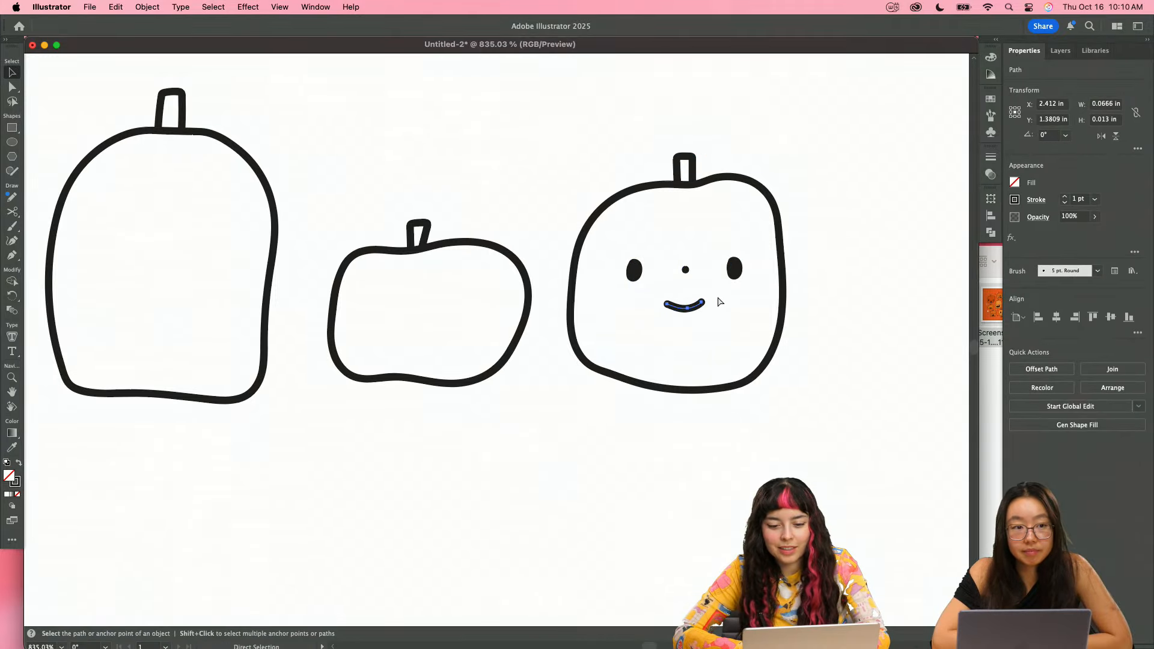
pyautogui.press('super+z')
# - Examine the finished face and the export options available for the document
pyautogui.press('z')
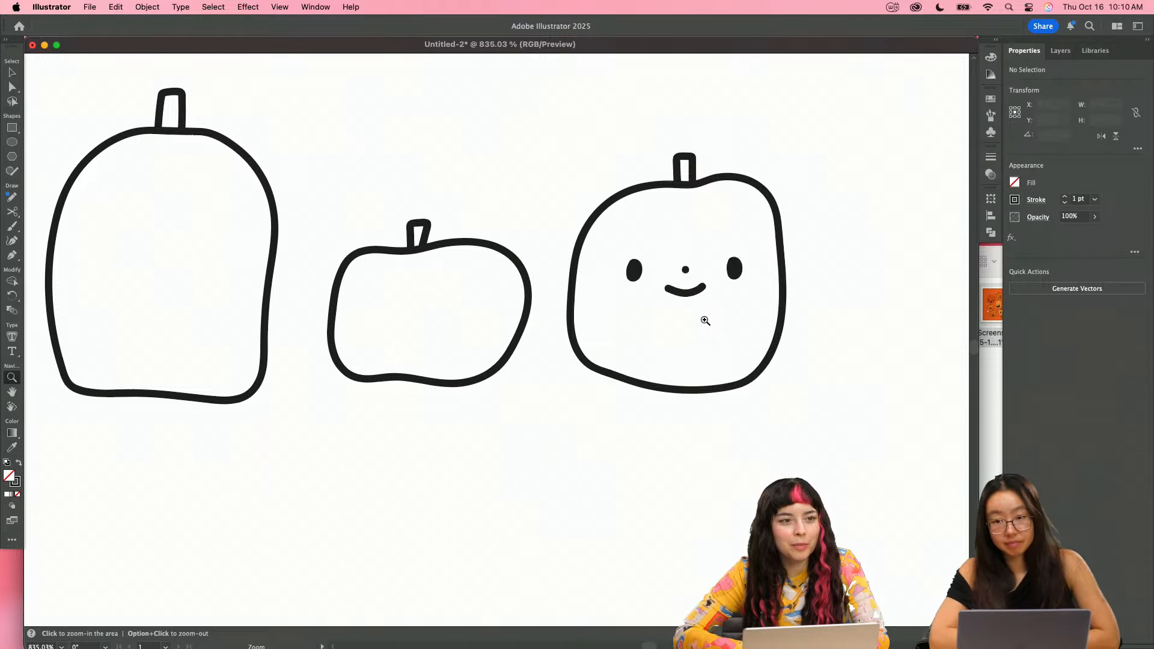
pyautogui.moveTo(644, 340); pyautogui.dragTo(711, 310)
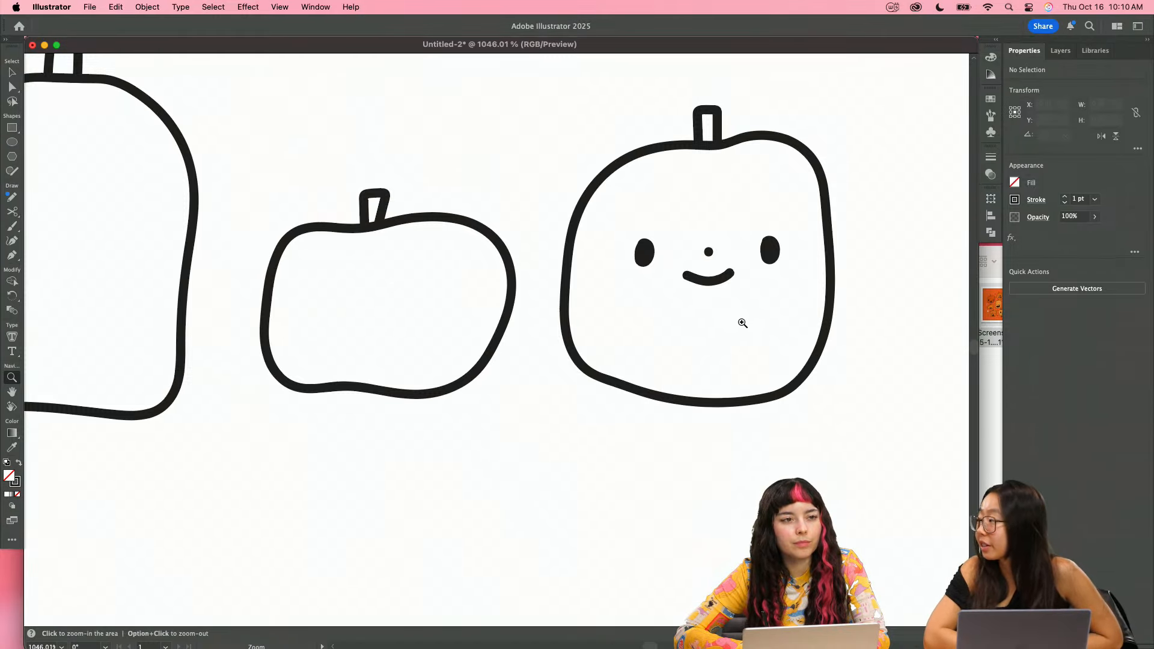
pyautogui.moveTo(660, 281); pyautogui.dragTo(689, 296)
pyautogui.moveTo(721, 275); pyautogui.dragTo(619, 280)
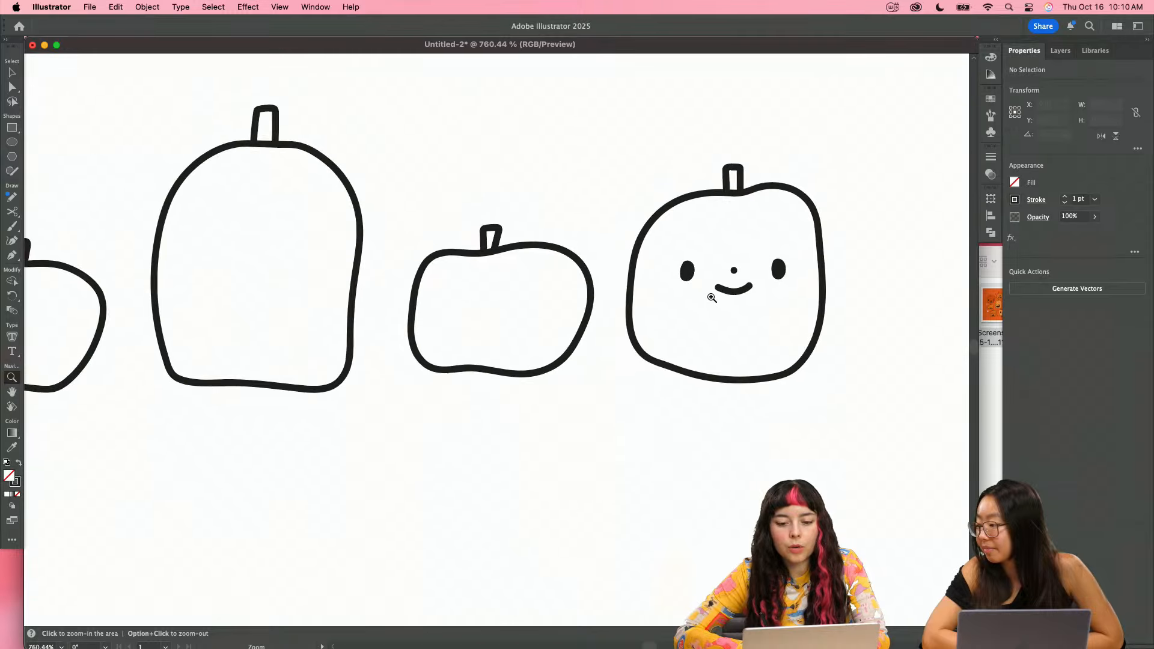
pyautogui.press('v')
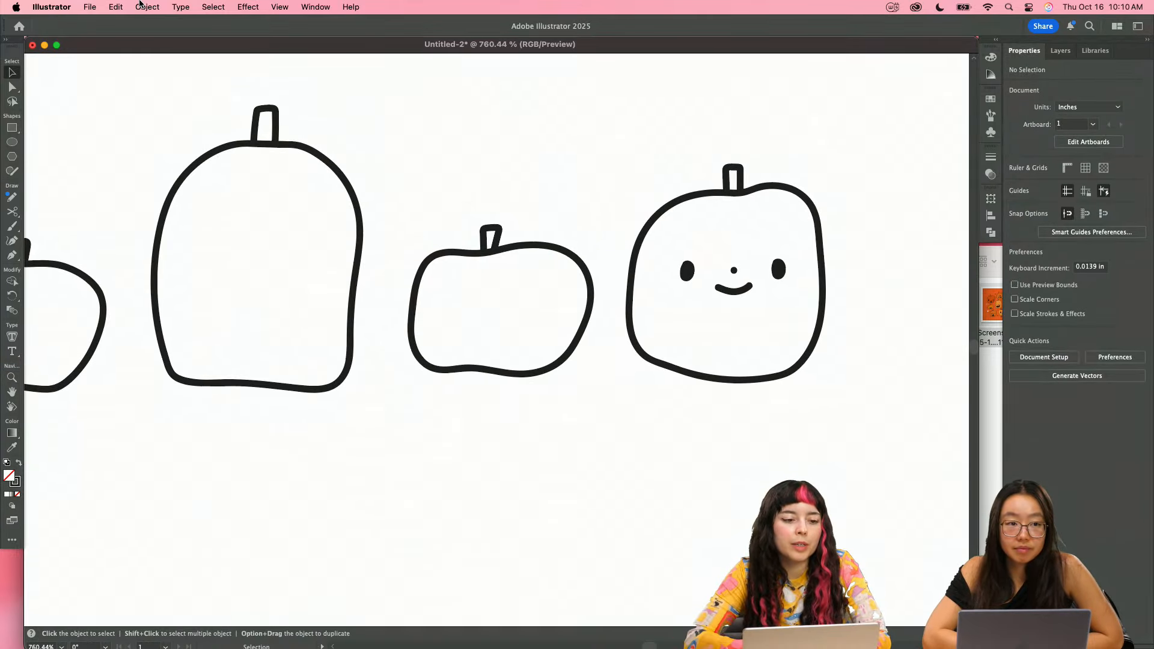
pyautogui.click(90, 6)
pyautogui.moveTo(161, 290)
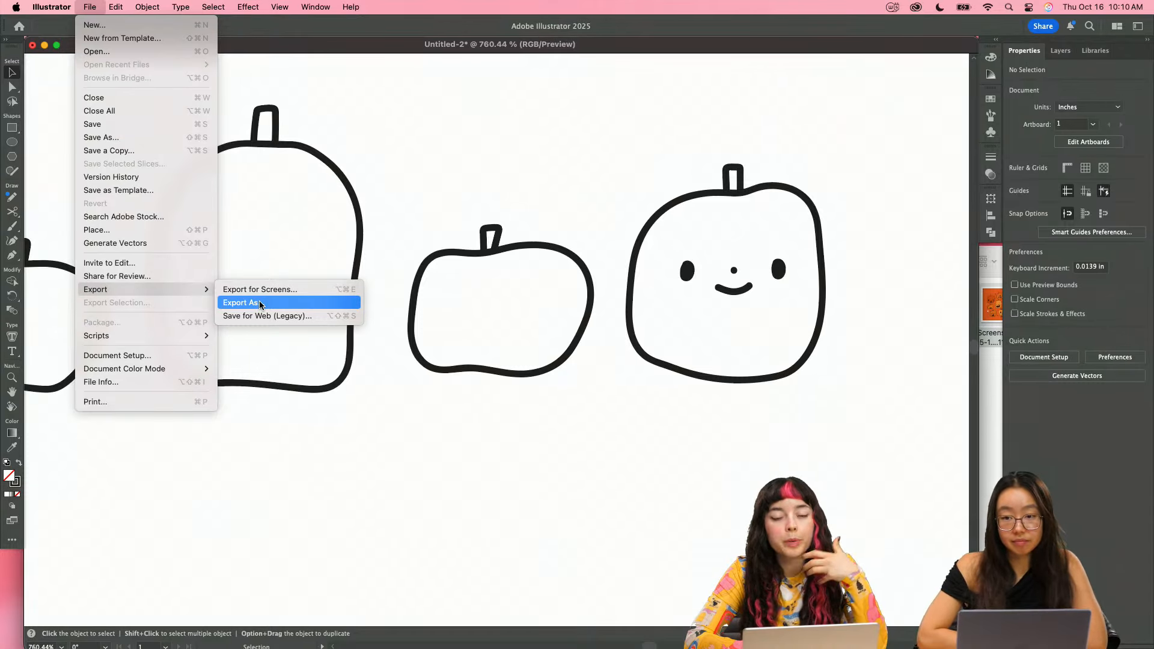
pyautogui.click(550, 161)
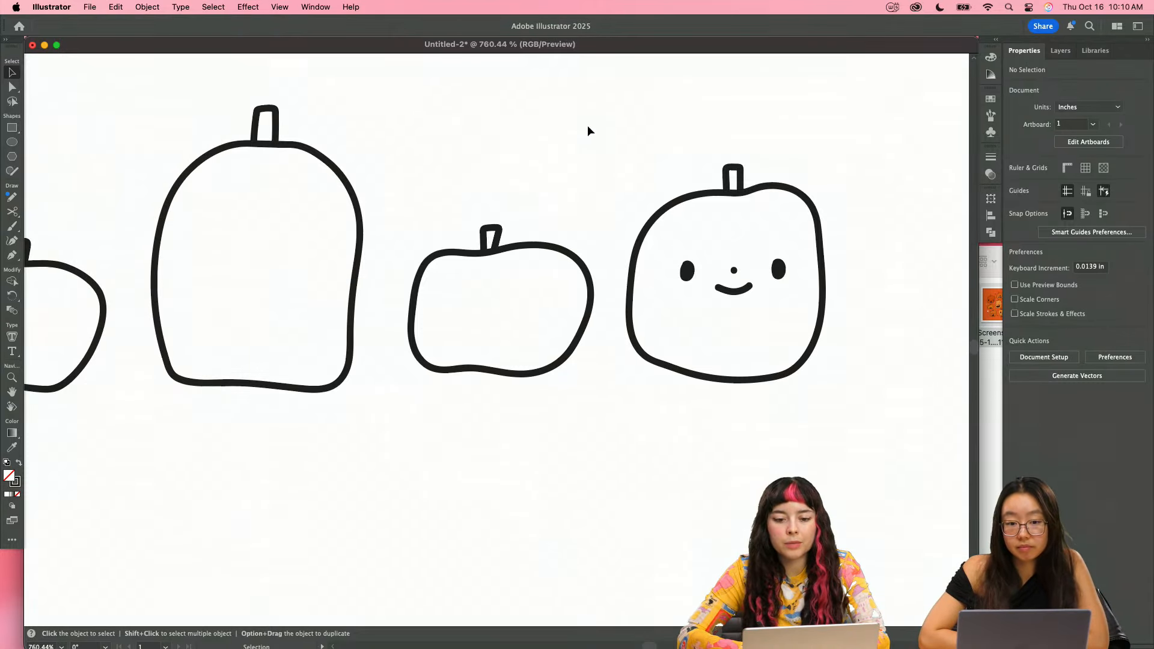
# - Draw a small triangular nose in the middle of the tall pumpkin with the Paintbrush, redoing the first attempt
pyautogui.press('z')
pyautogui.moveTo(721, 258); pyautogui.dragTo(520, 270)
pyautogui.moveTo(521, 273); pyautogui.dragTo(610, 273)
pyautogui.moveTo(610, 273); pyautogui.dragTo(662, 264)
pyautogui.press('b')
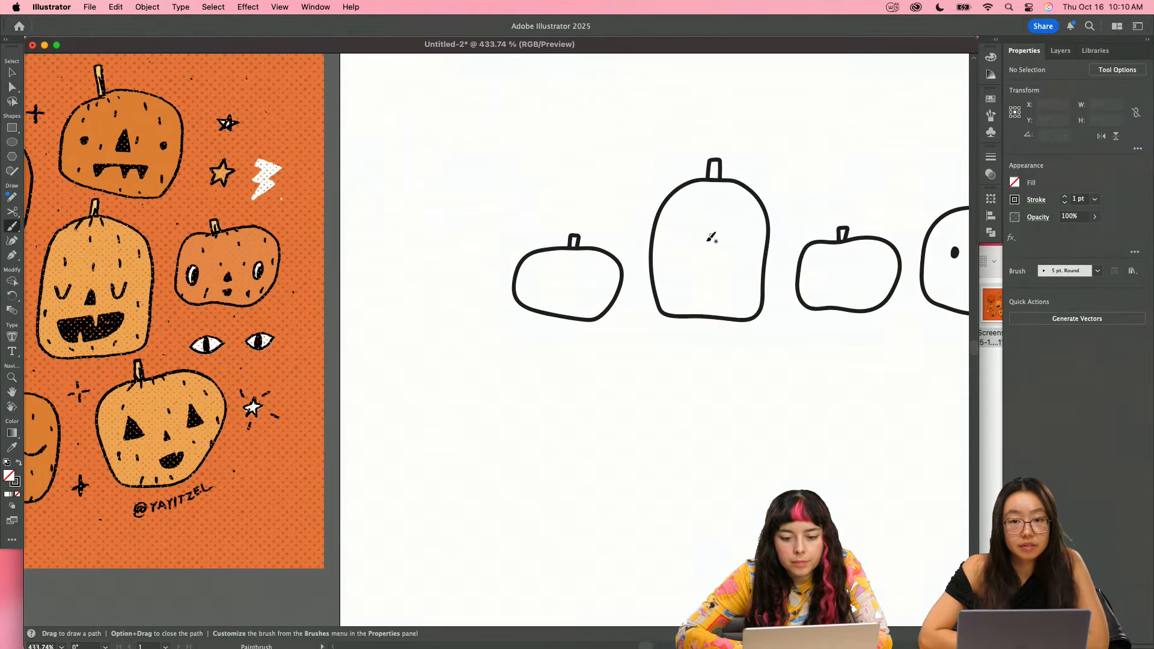
pyautogui.press('z')
pyautogui.moveTo(650, 209); pyautogui.dragTo(671, 185)
pyautogui.press('b')
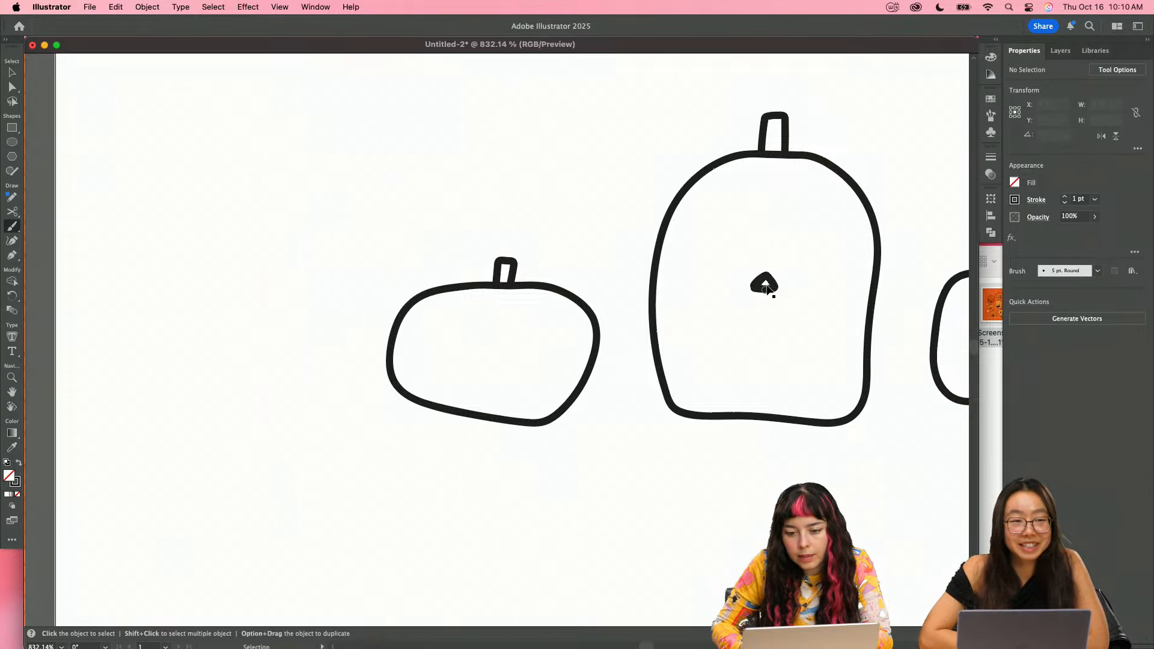
pyautogui.press('super+z')
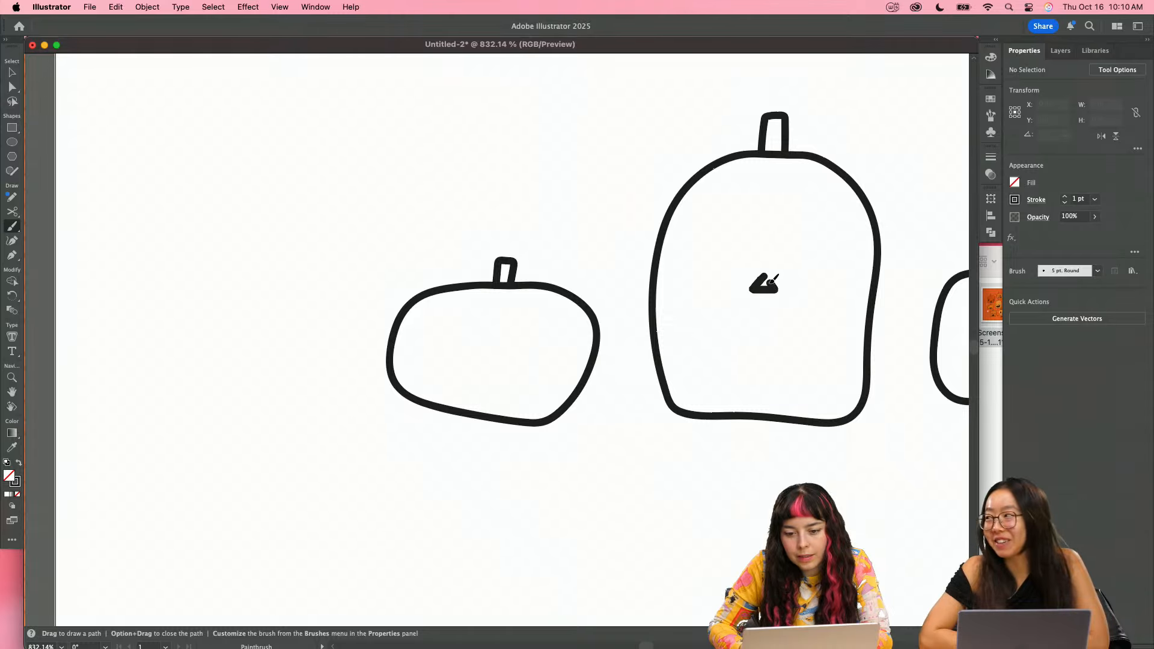
# - Close the gap at the triangle nose's apex by bringing its endpoints together, and round its lower-right corner
pyautogui.scroll(5, 751, 280)
pyautogui.press('a')
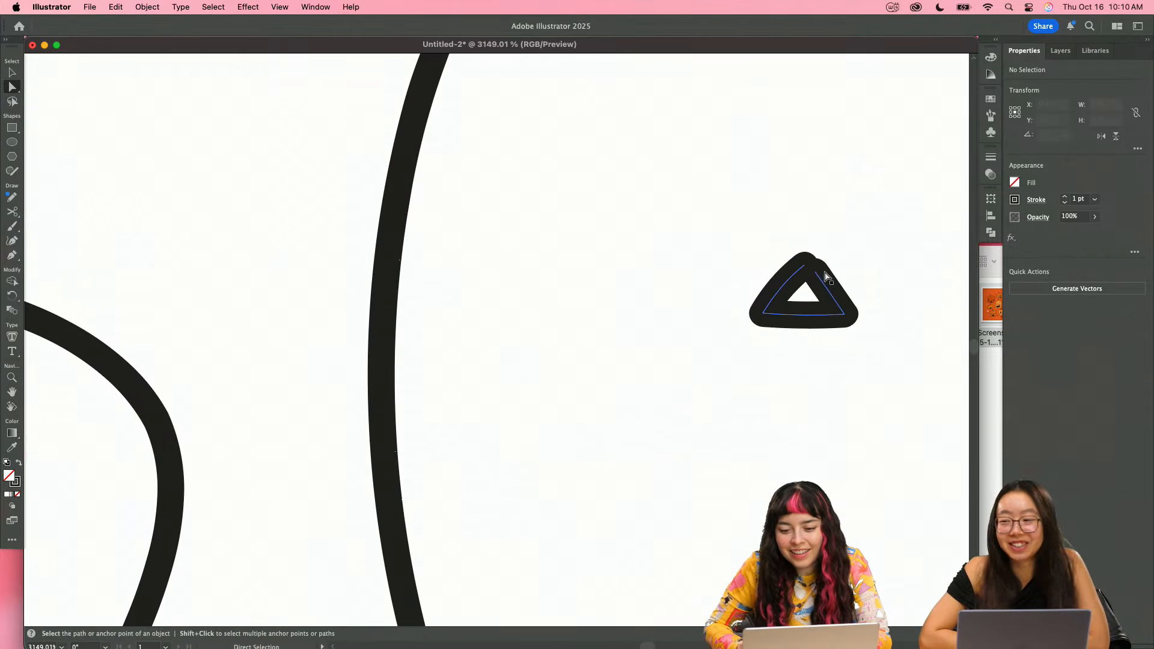
pyautogui.click(808, 266)
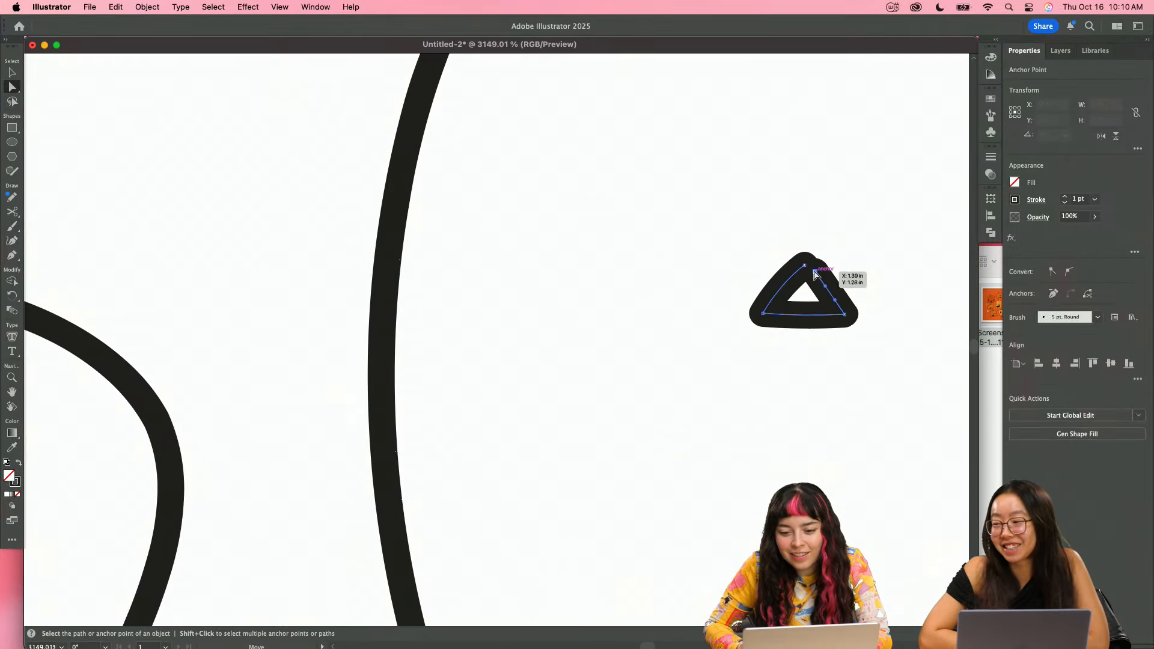
pyautogui.click(835, 322)
pyautogui.moveTo(846, 316); pyautogui.dragTo(821, 311)
pyautogui.click(777, 314)
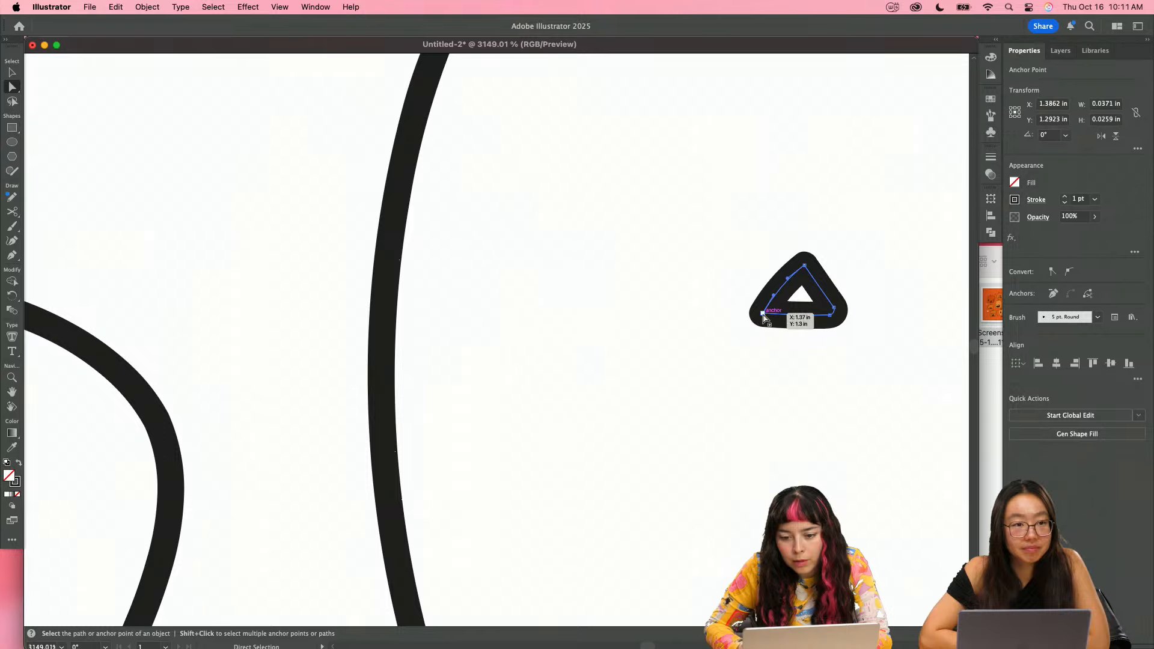
# - Straighten the triangle's left edge by retracting the curve handle at the apex, and slightly round the lower-left corner
pyautogui.click(762, 314)
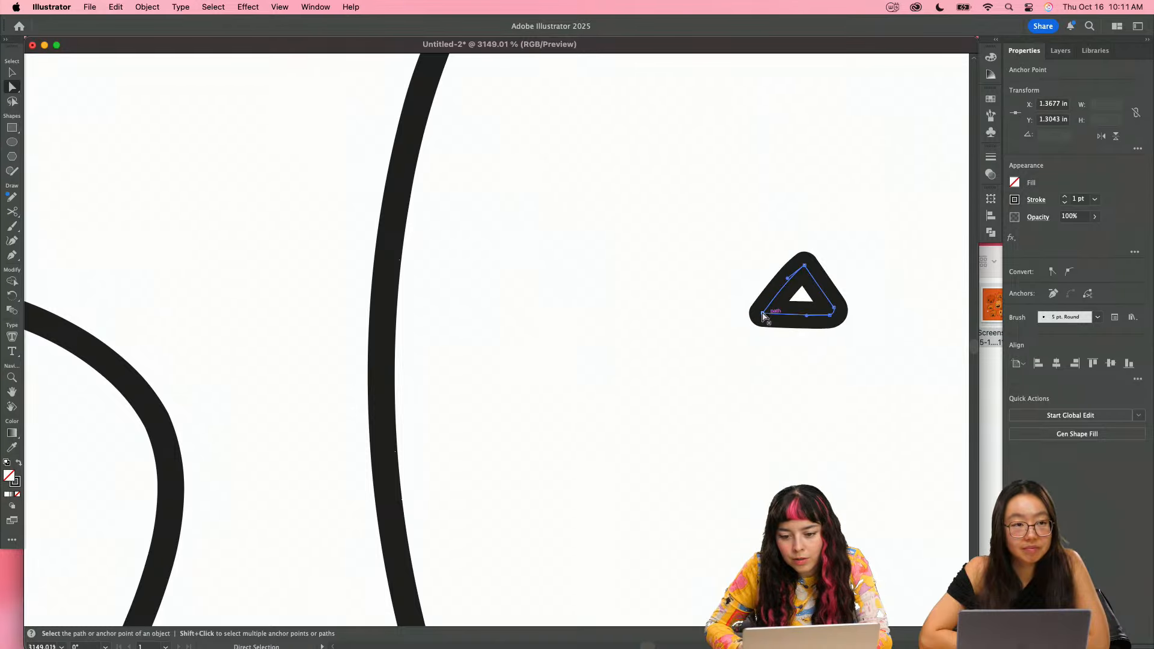
pyautogui.scroll(8, 764, 315)
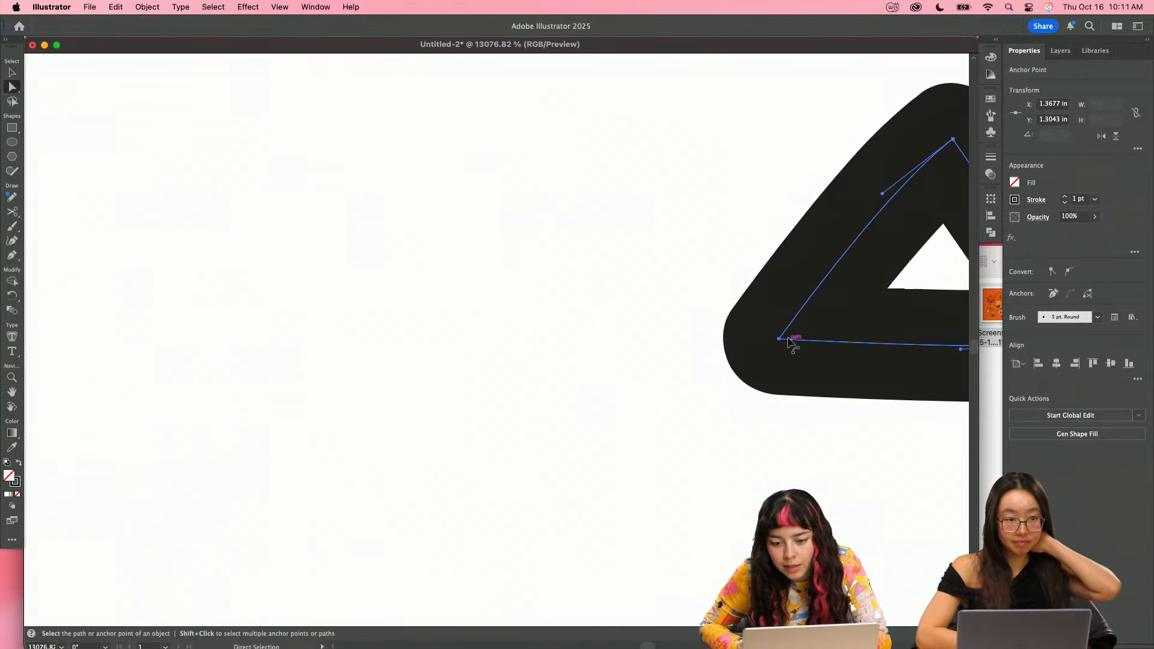
pyautogui.click(789, 340)
pyautogui.hscroll(5, 819, 198)
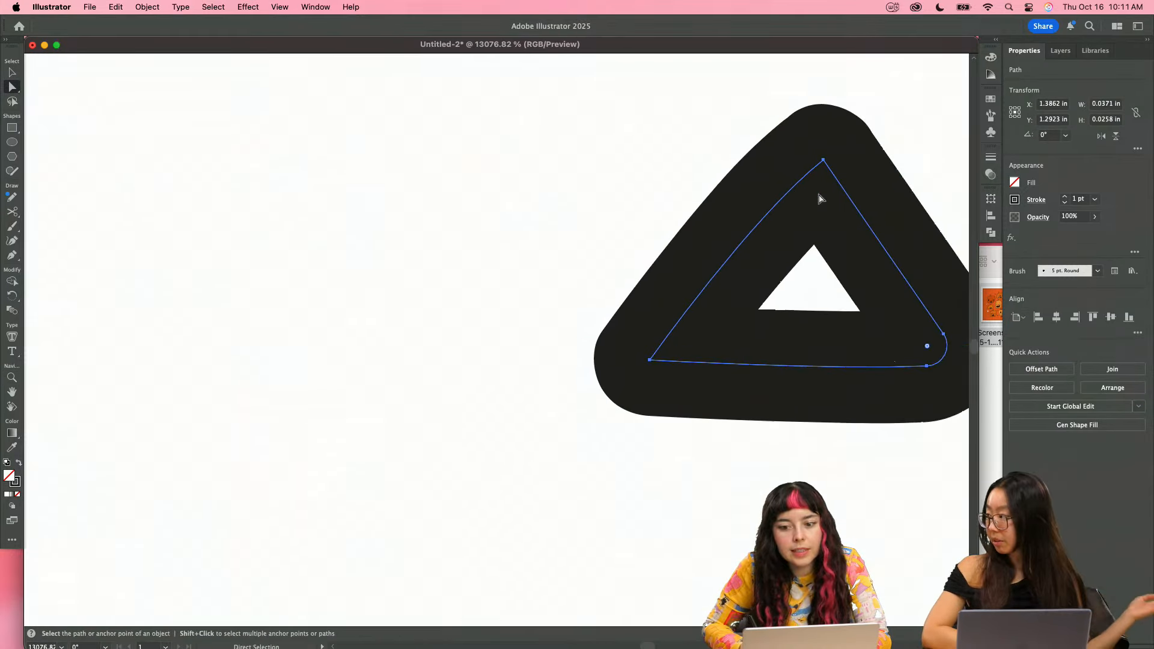
pyautogui.click(823, 160)
pyautogui.moveTo(758, 210); pyautogui.dragTo(826, 159)
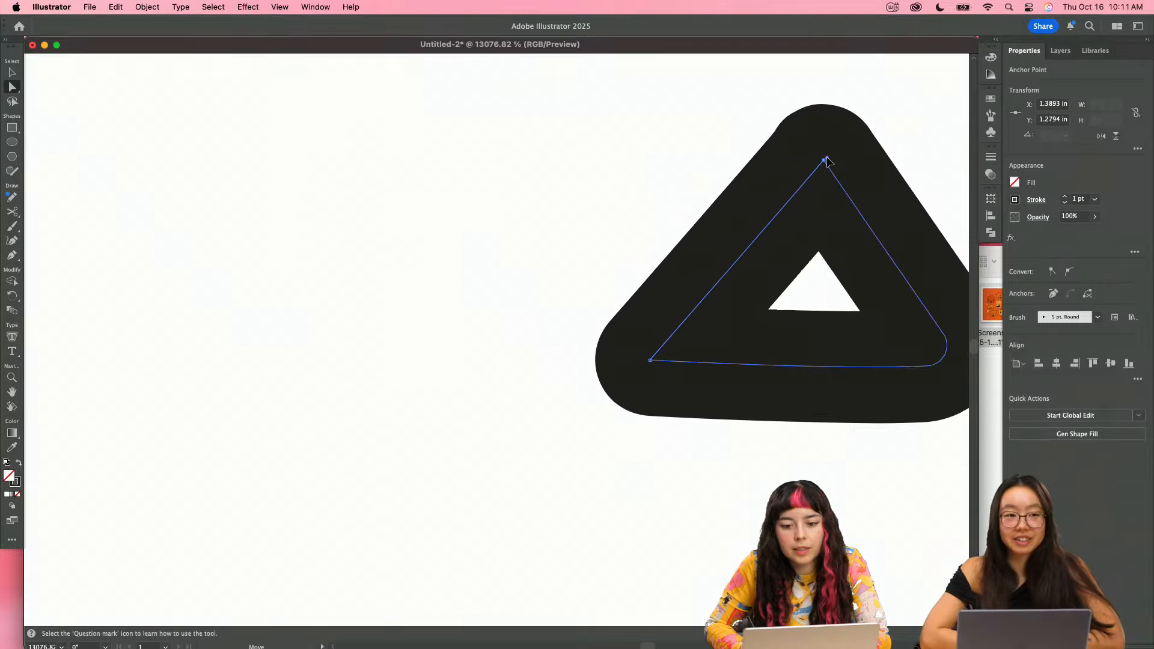
pyautogui.click(651, 360)
pyautogui.moveTo(660, 359)
pyautogui.mouseDown()
pyautogui.moveTo(673, 355)
pyautogui.moveTo(662, 356)
pyautogui.mouseUp()
# - Draw a wide curved smile below the triangular nose on the tall pumpkin with the Paintbrush
pyautogui.press('z')
pyautogui.moveTo(780, 305); pyautogui.dragTo(876, 294)
pyautogui.press('space')
pyautogui.moveTo(680, 277); pyautogui.dragTo(522, 291)
pyautogui.press('a')
pyautogui.press('z')
pyautogui.press('space')
pyautogui.moveTo(835, 263); pyautogui.dragTo(630, 268)
pyautogui.moveTo(768, 295); pyautogui.dragTo(448, 287)
pyautogui.moveTo(688, 308); pyautogui.dragTo(872, 340)
pyautogui.press('space')
pyautogui.moveTo(811, 326); pyautogui.dragTo(620, 291)
pyautogui.press('b')
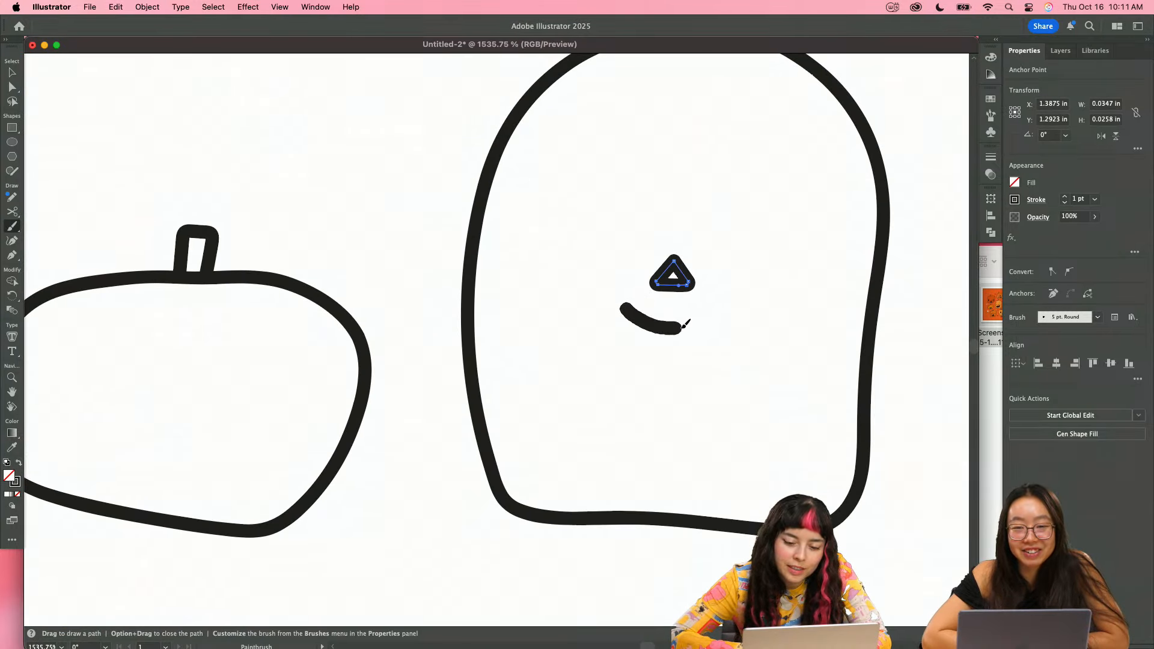
# - Nudge the triangular nose slightly right so it sits centred above the smile
pyautogui.press('v')
pyautogui.moveTo(691, 278); pyautogui.dragTo(698, 277)
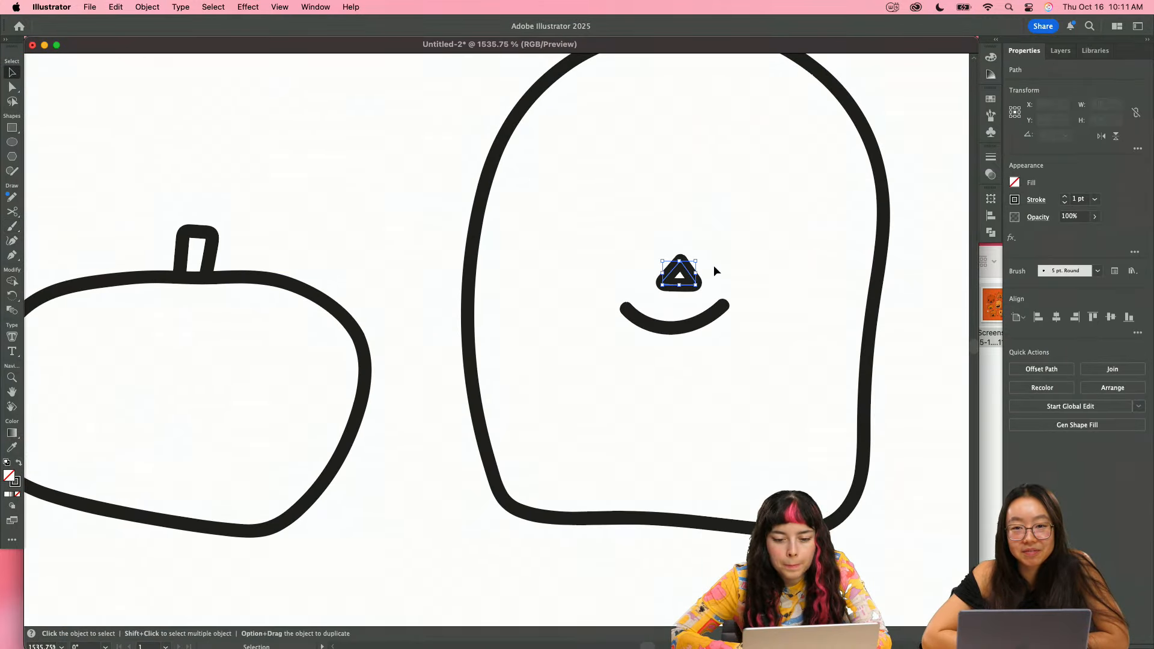
pyautogui.click(672, 223)
# - Draw a hollow oval eye, about 0.057 by 0.071 in, to the upper left of the tall pumpkin's nose and select its outline
pyautogui.press('z')
pyautogui.moveTo(686, 235)
pyautogui.mouseDown()
pyautogui.moveTo(546, 250)
pyautogui.moveTo(449, 240)
pyautogui.moveTo(701, 263)
pyautogui.moveTo(700, 283)
pyautogui.mouseUp()
pyautogui.press('space')
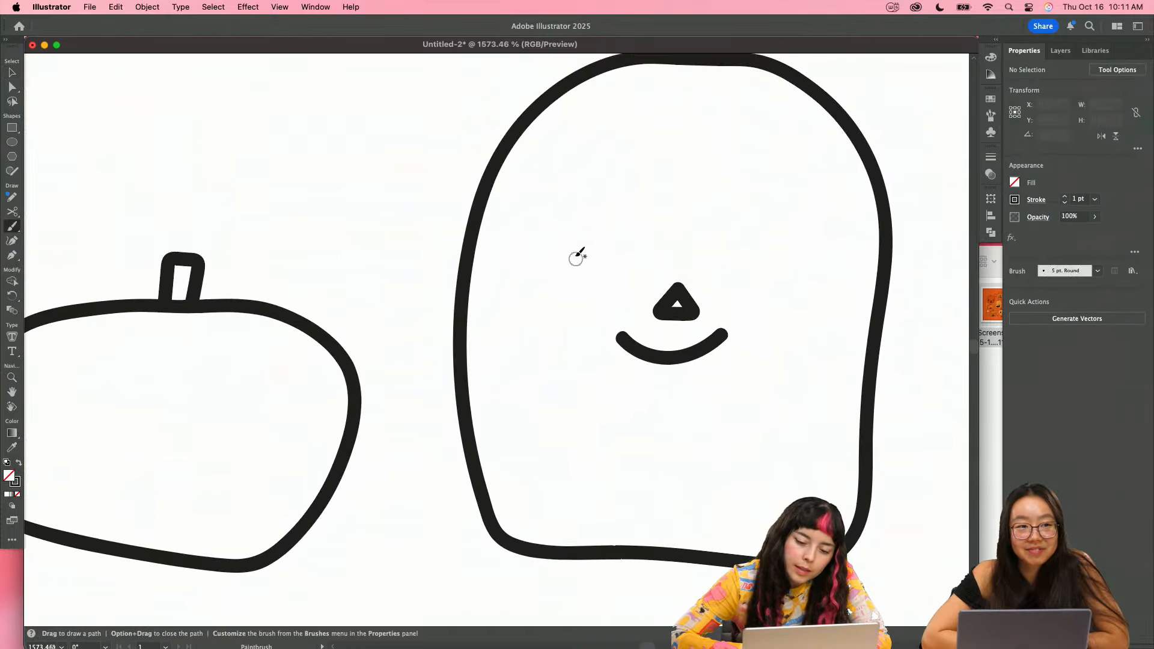
pyautogui.moveTo(604, 227)
pyautogui.mouseDown()
pyautogui.moveTo(568, 241)
pyautogui.moveTo(572, 267)
pyautogui.mouseUp()
pyautogui.keyDown('super'); pyautogui.click(576, 277); pyautogui.keyUp('super')
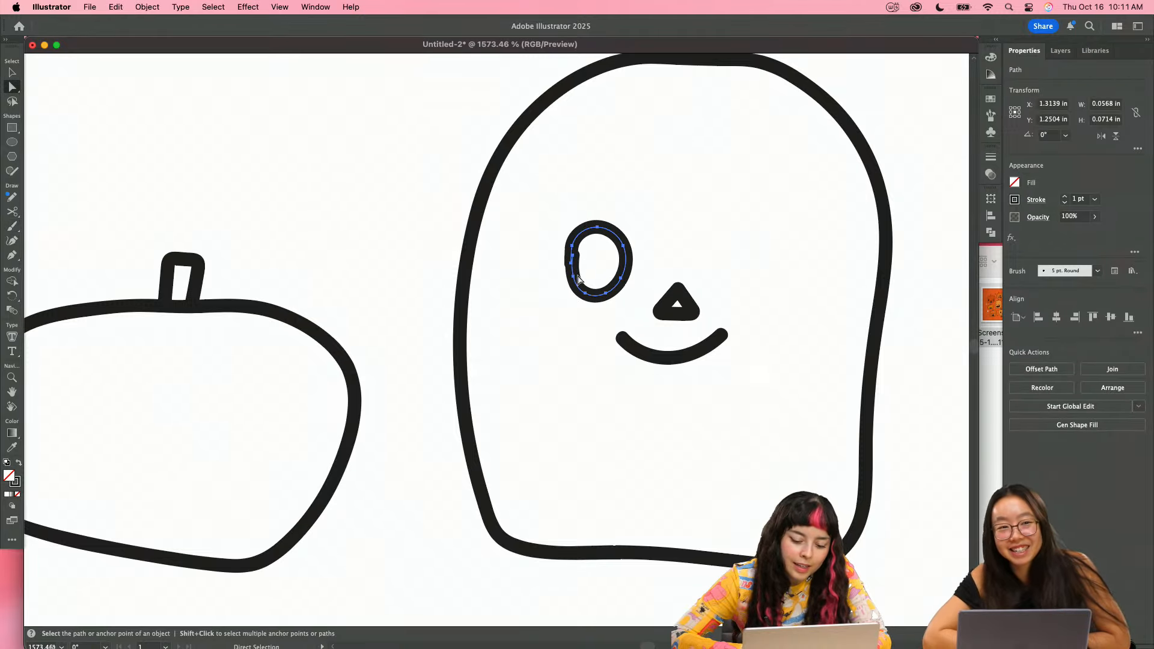
# - Fill the right half of the tall pumpkin's oval eye solid and widen its outline slightly to the left
pyautogui.keyDown('super'); pyautogui.click(576, 263); pyautogui.keyUp('super')
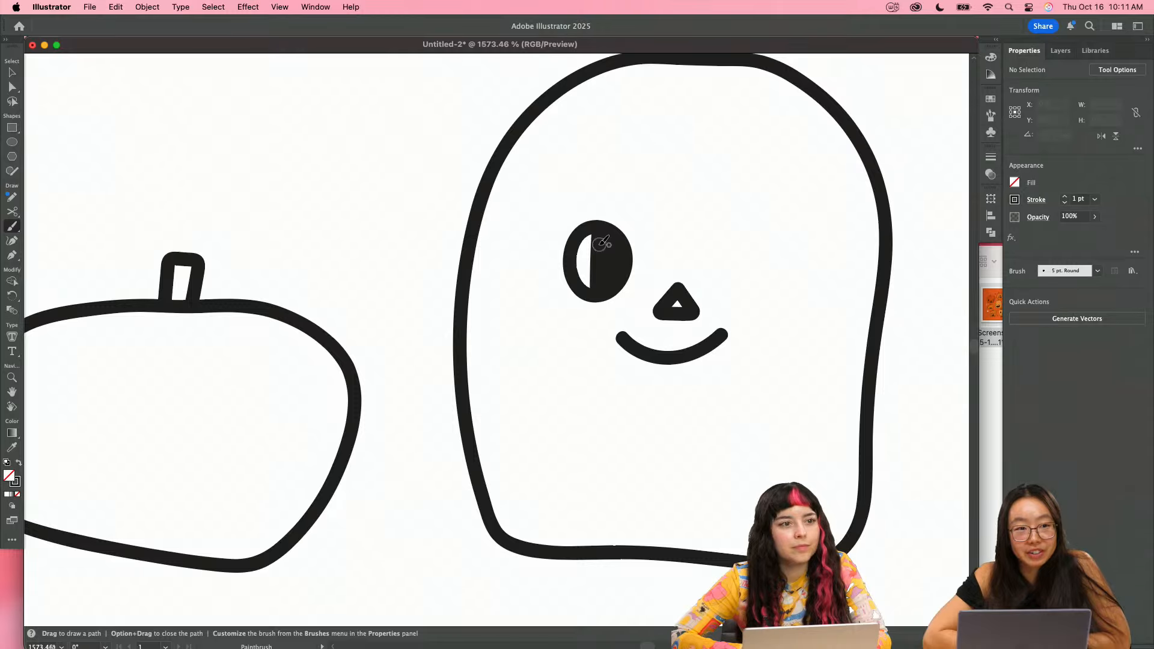
pyautogui.press('v')
pyautogui.click(572, 263)
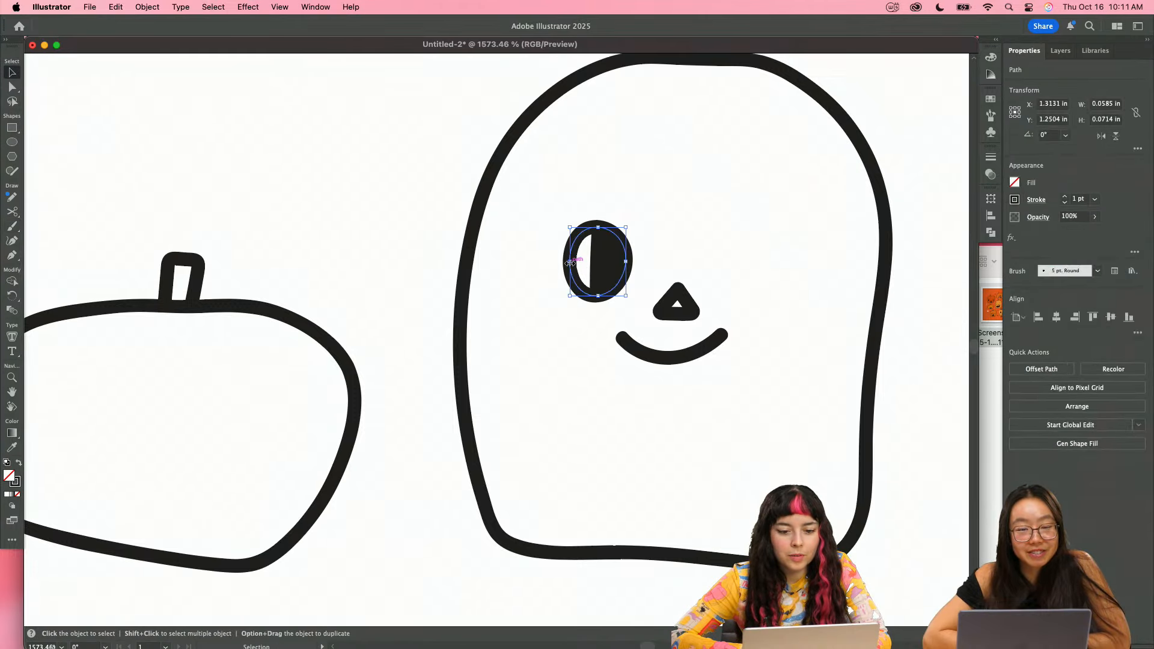
pyautogui.moveTo(569, 261); pyautogui.dragTo(564, 261)
# - Duplicate the half-filled eye to the right of the nose, and shift the nose and smile to centre them between the eyes
pyautogui.moveTo(550, 222); pyautogui.dragTo(774, 264)
pyautogui.moveTo(729, 363); pyautogui.dragTo(674, 309)
pyautogui.moveTo(677, 315); pyautogui.dragTo(685, 303)
pyautogui.click(690, 233)
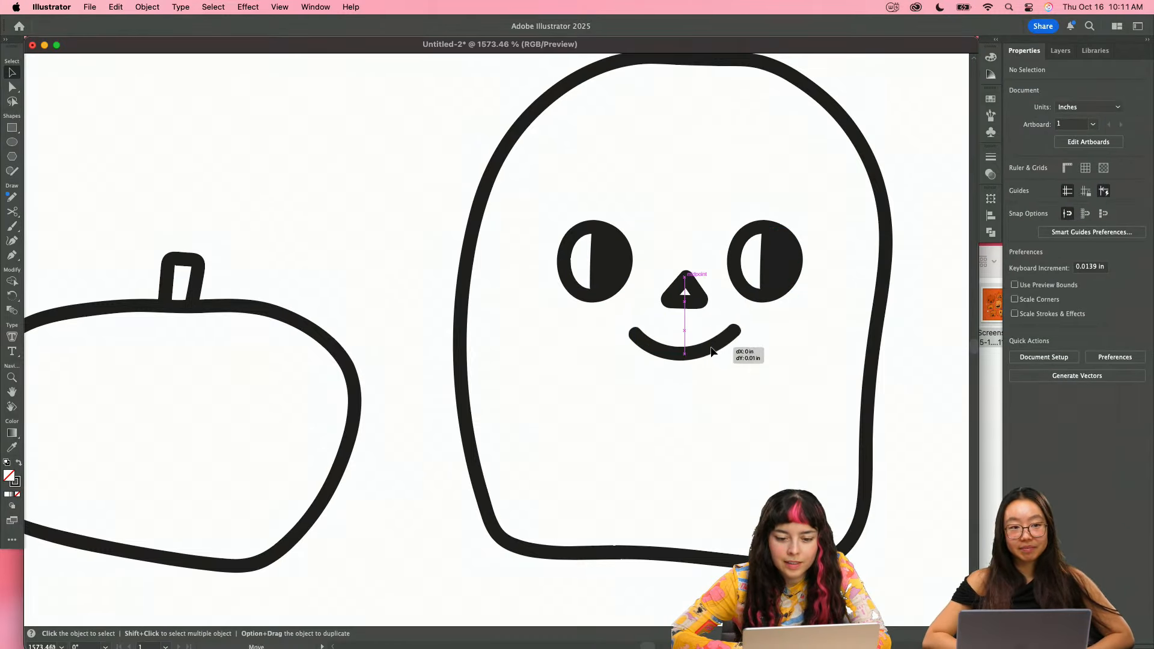
# - Replace the wide smile with a small curved one below the nose and add a round cheek dot on each side of it
pyautogui.click(710, 338)
pyautogui.press('Delete')
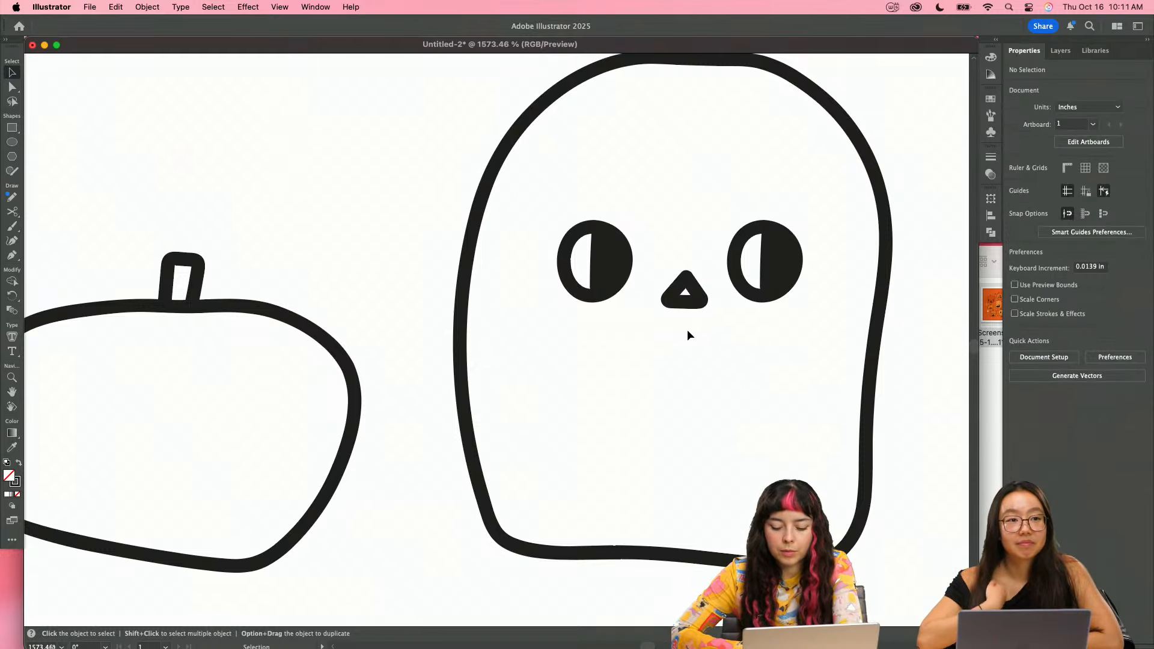
pyautogui.press('b')
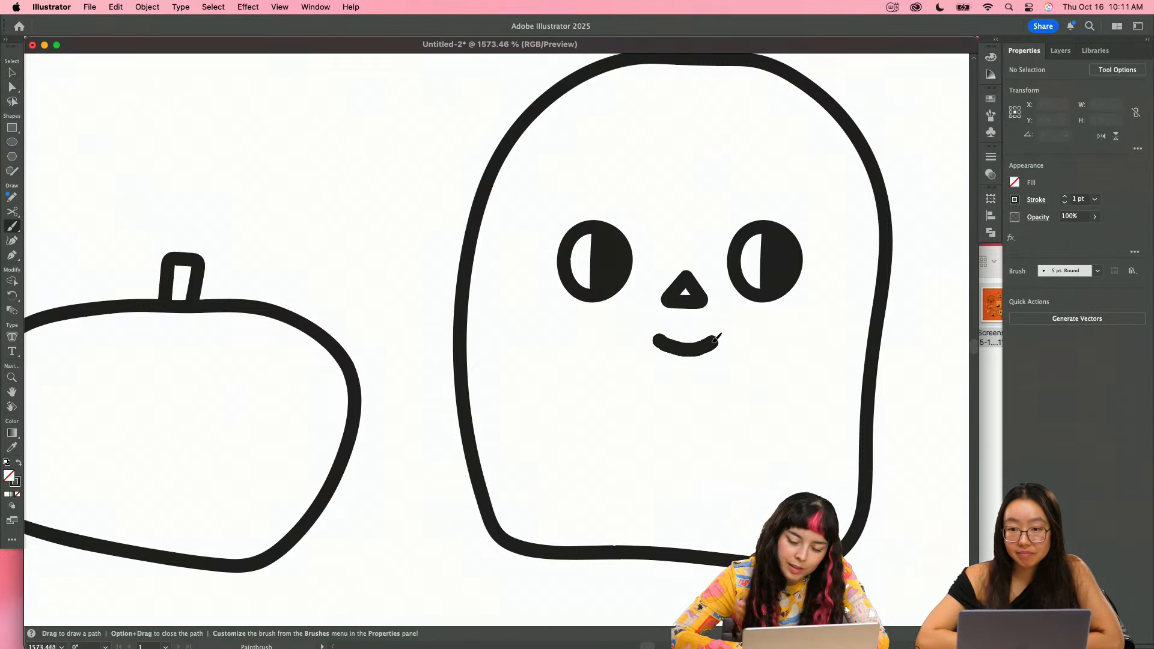
pyautogui.press('super+z')
pyautogui.moveTo(663, 344); pyautogui.dragTo(667, 342)
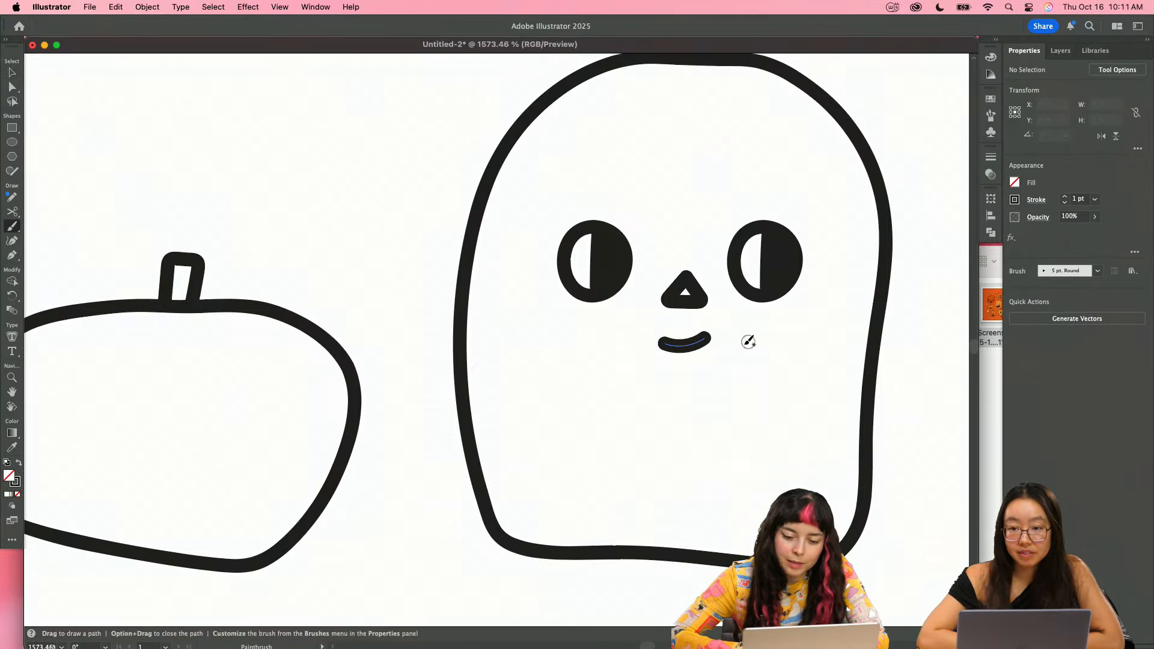
pyautogui.press('super+z')
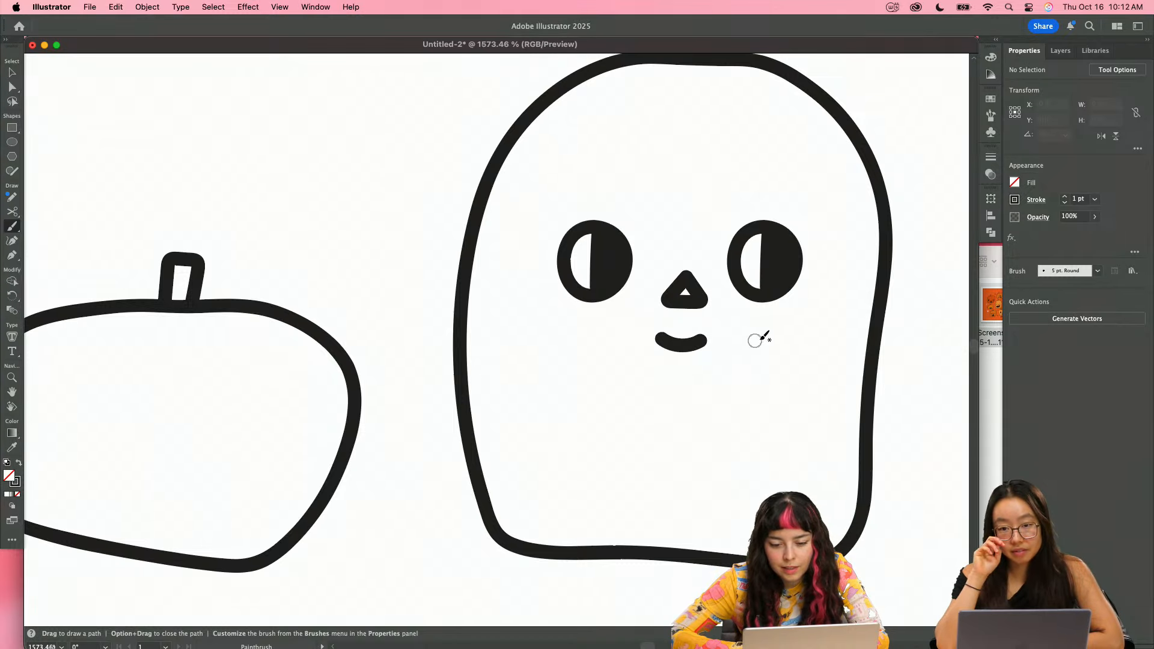
pyautogui.press('v')
pyautogui.moveTo(768, 339); pyautogui.dragTo(586, 340)
# - Select all the facial features on the tall pumpkin and nudge the whole face slightly left
pyautogui.press('z')
pyautogui.keyDown('alt'); pyautogui.click(685, 355); pyautogui.keyUp('alt')
pyautogui.moveTo(592, 399); pyautogui.dragTo(614, 389)
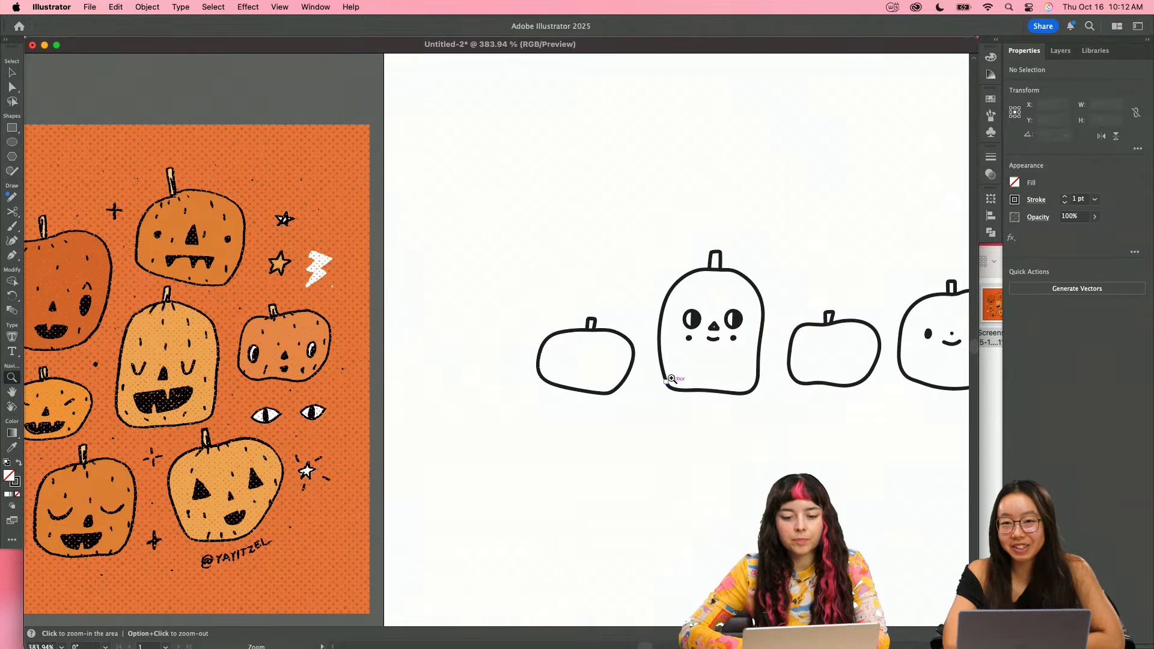
pyautogui.moveTo(685, 368); pyautogui.dragTo(703, 377)
pyautogui.press('v')
pyautogui.moveTo(702, 328); pyautogui.dragTo(701, 327)
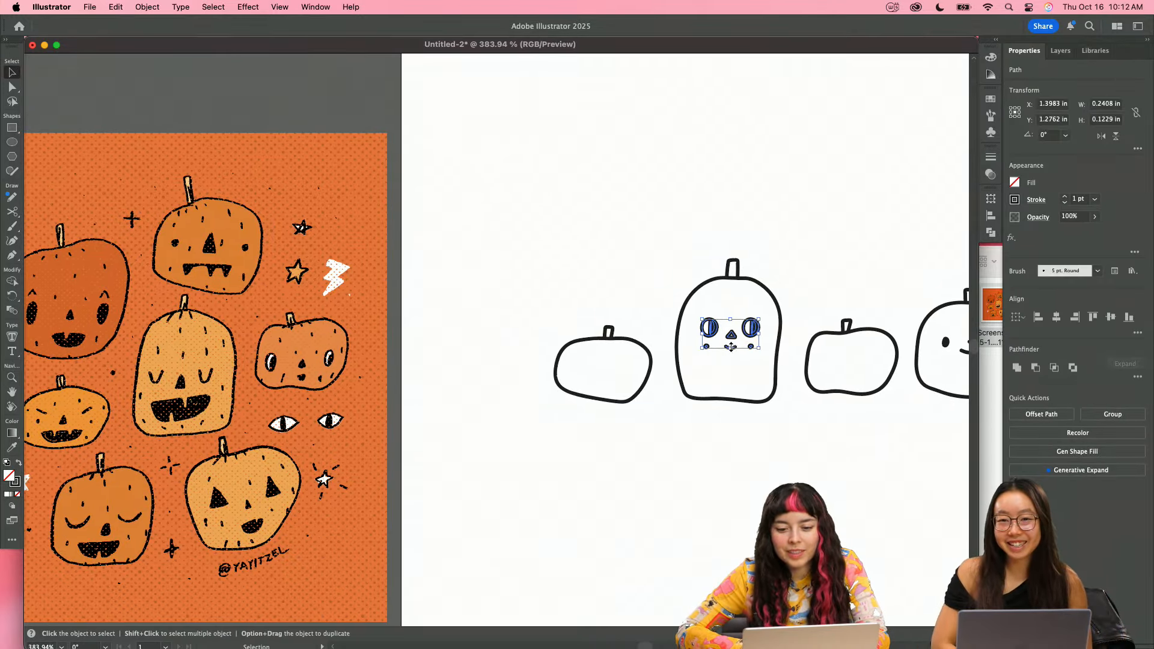
pyautogui.press('a')
pyautogui.press('v')
pyautogui.click(748, 363)
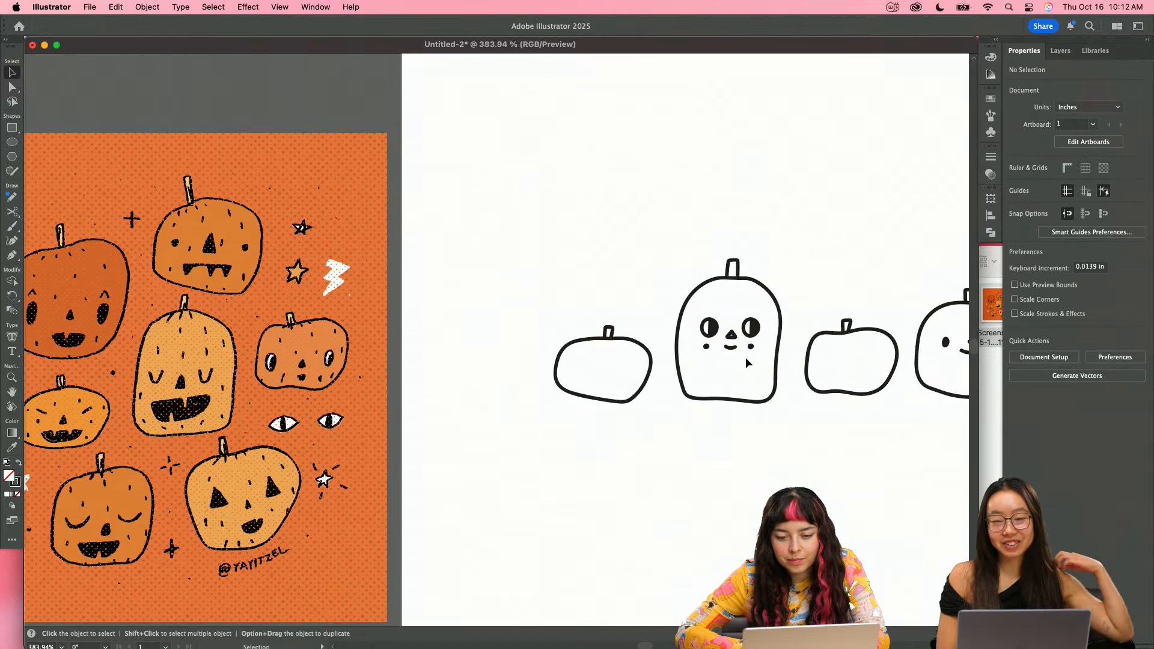
pyautogui.click(731, 335)
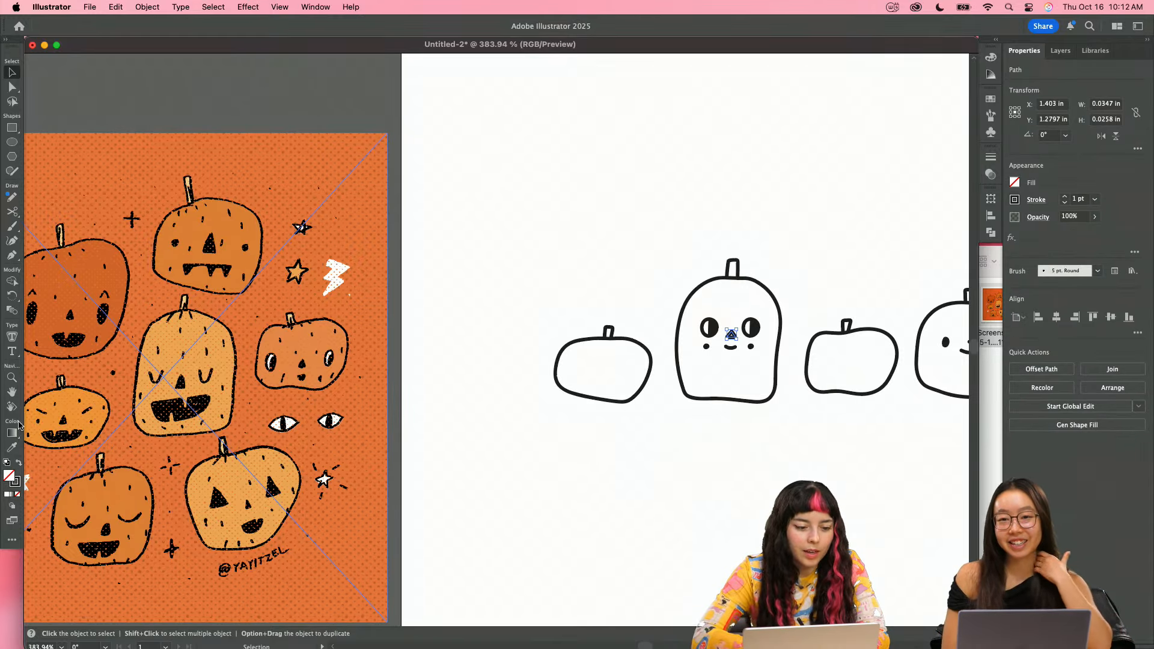
pyautogui.doubleClick(9, 475)
pyautogui.moveTo(413, 357); pyautogui.dragTo(397, 425)
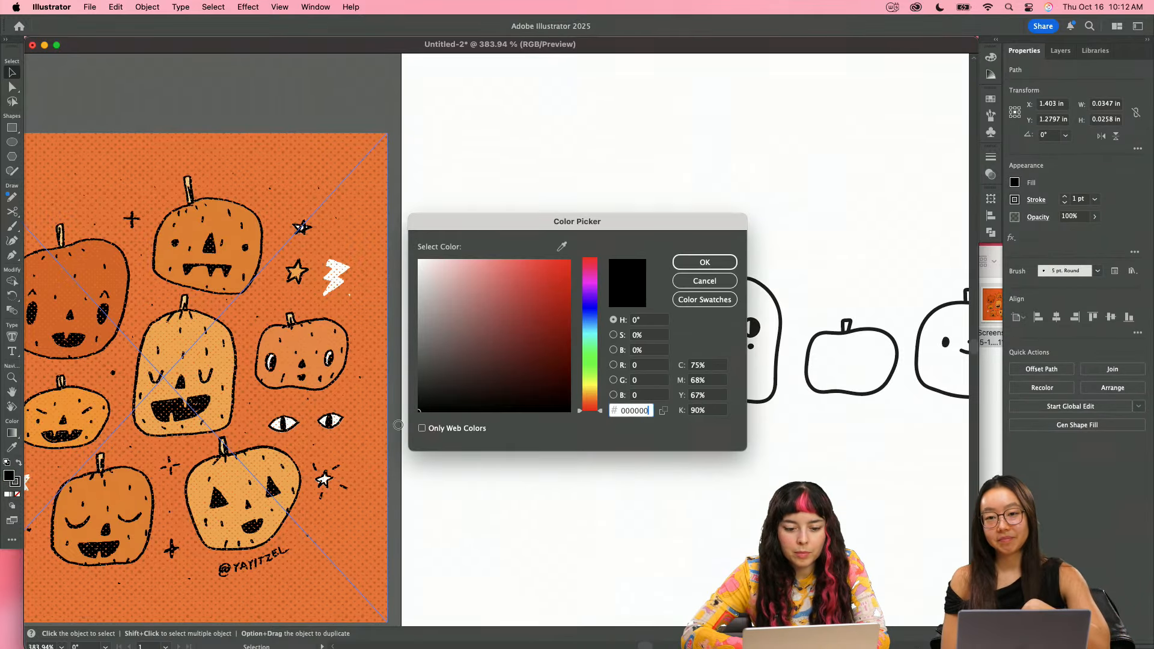
pyautogui.press('Escape')
pyautogui.click(696, 404)
# - Fill the tall pumpkin's triangular nose with black using the Color Picker
pyautogui.press('z')
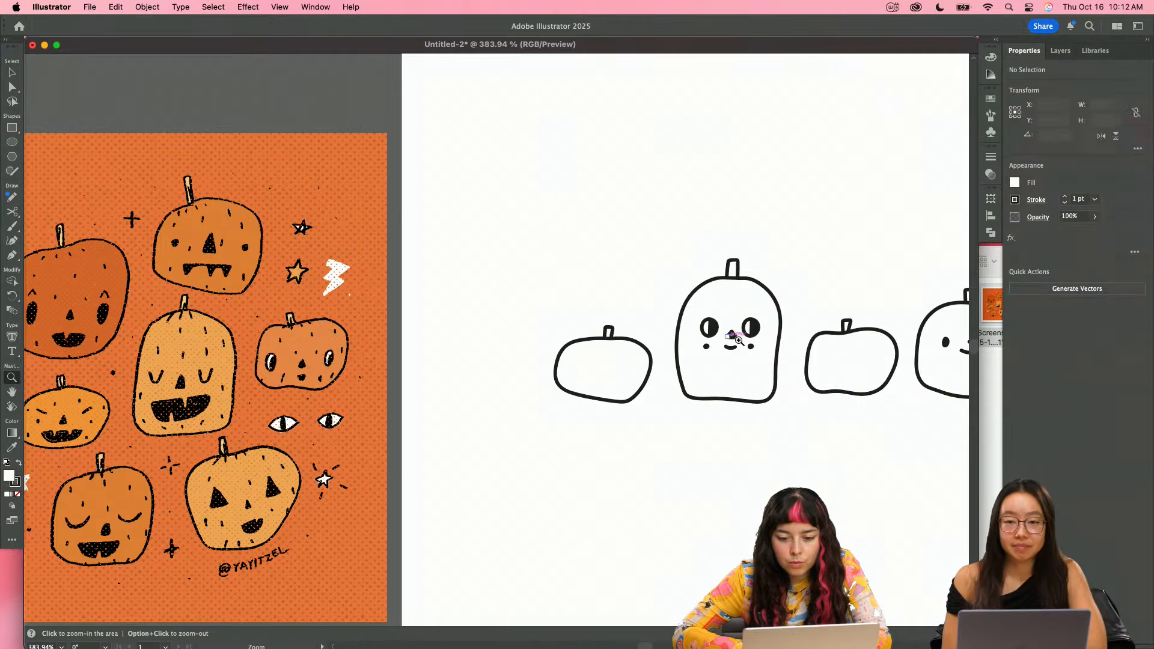
pyautogui.moveTo(728, 334); pyautogui.dragTo(764, 369)
pyautogui.press('v')
pyautogui.click(737, 332)
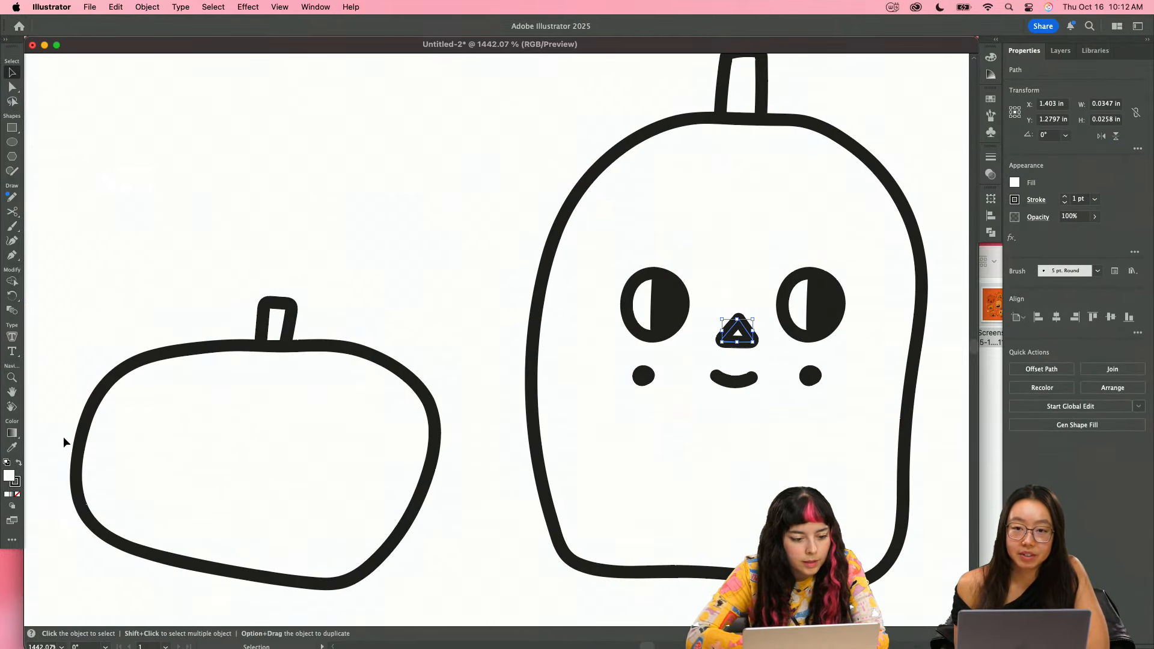
pyautogui.doubleClick(10, 477)
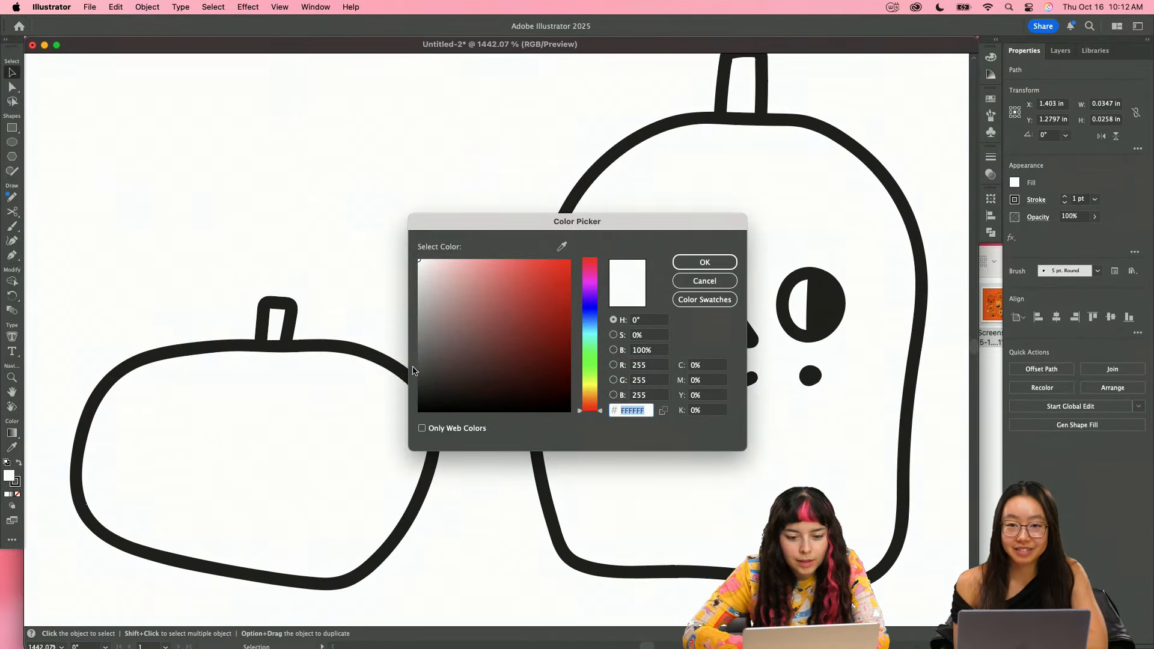
pyautogui.moveTo(420, 396); pyautogui.dragTo(405, 416)
pyautogui.click(689, 263)
pyautogui.click(716, 387)
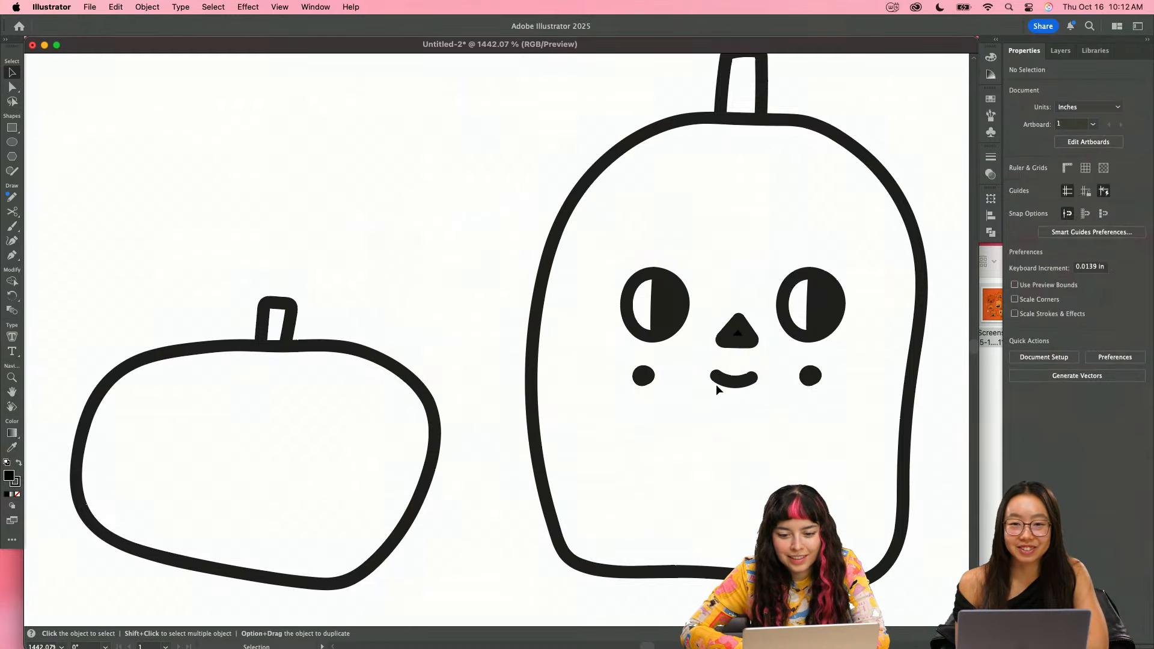
# - Trace the three-fanged mouth and the triangular nose of the reference's uppermost pumpkin with the Paintbrush as closed outlines
pyautogui.press('z')
pyautogui.moveTo(716, 387); pyautogui.dragTo(476, 389)
pyautogui.press('space')
pyautogui.moveTo(563, 404); pyautogui.dragTo(572, 398)
pyautogui.press('v')
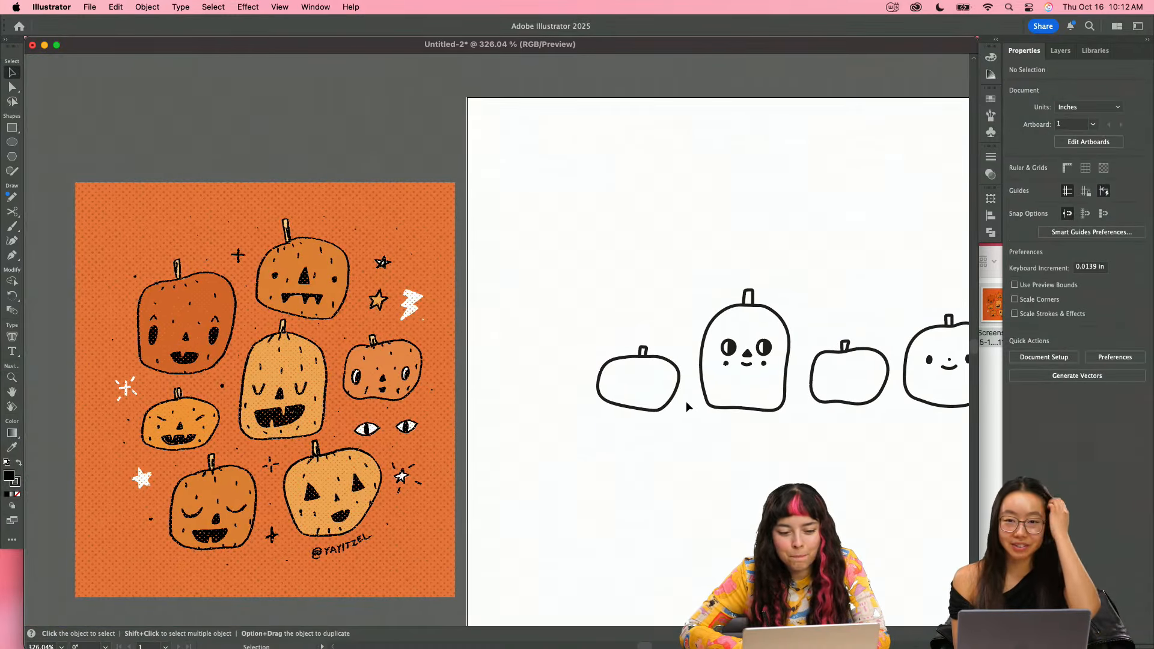
pyautogui.press('z')
pyautogui.press('space')
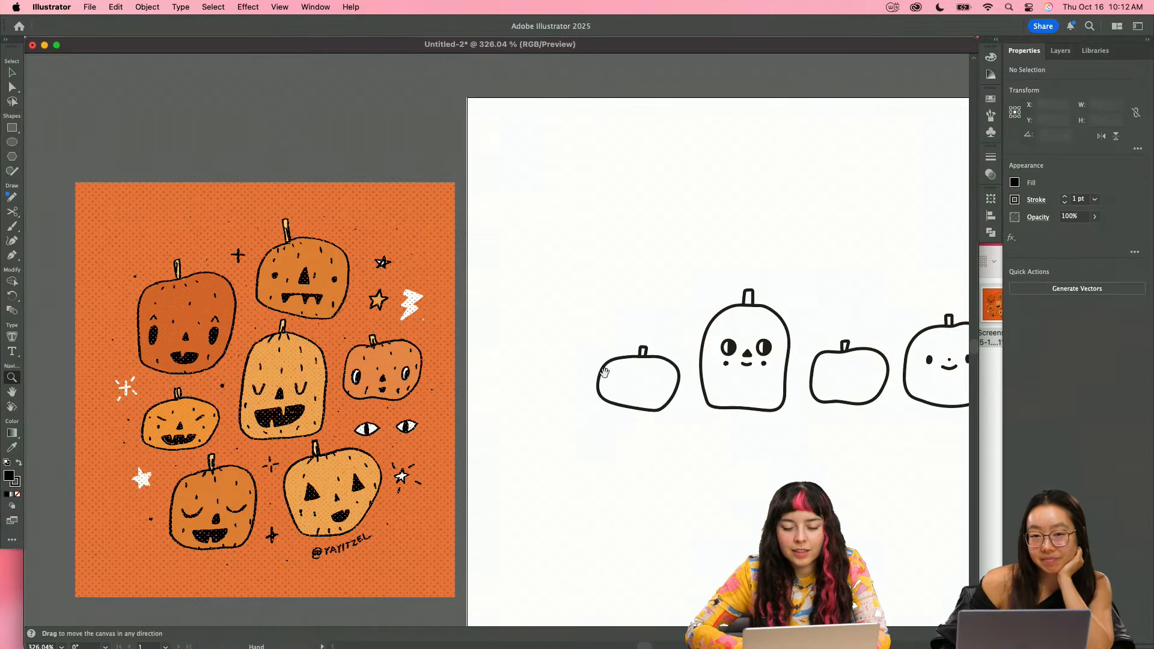
pyautogui.moveTo(605, 371); pyautogui.dragTo(649, 371)
pyautogui.moveTo(319, 286); pyautogui.dragTo(587, 373)
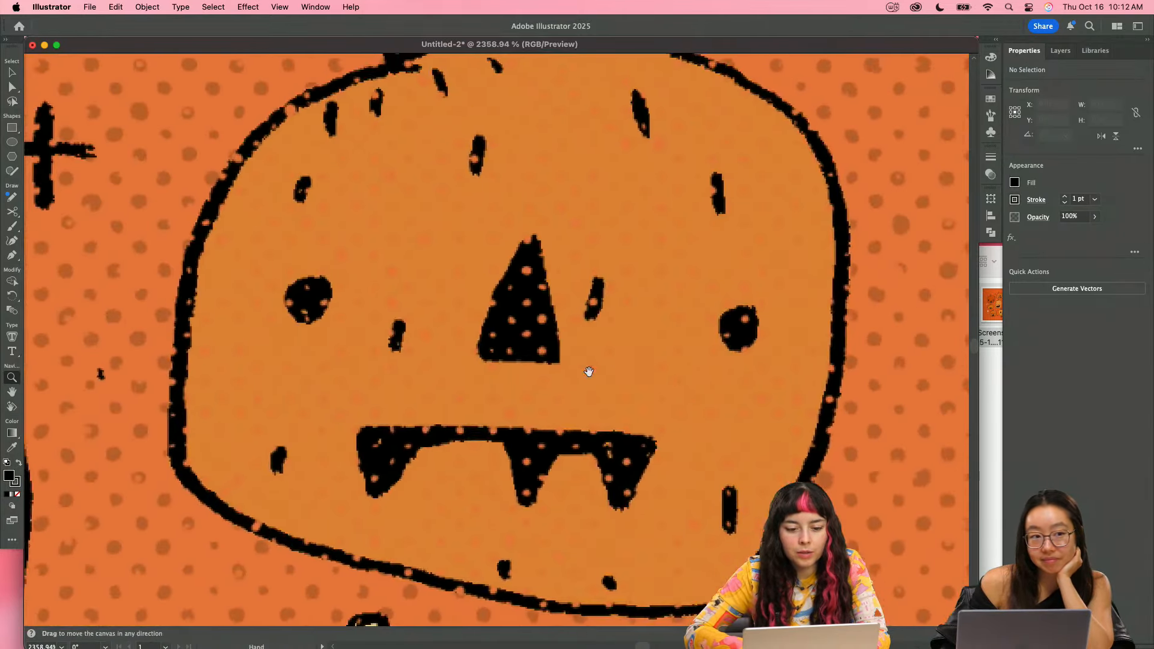
pyautogui.scroll(-1, 587, 373)
pyautogui.press('b')
pyautogui.moveTo(517, 347)
pyautogui.mouseDown()
pyautogui.moveTo(530, 393)
pyautogui.moveTo(558, 361)
pyautogui.mouseUp()
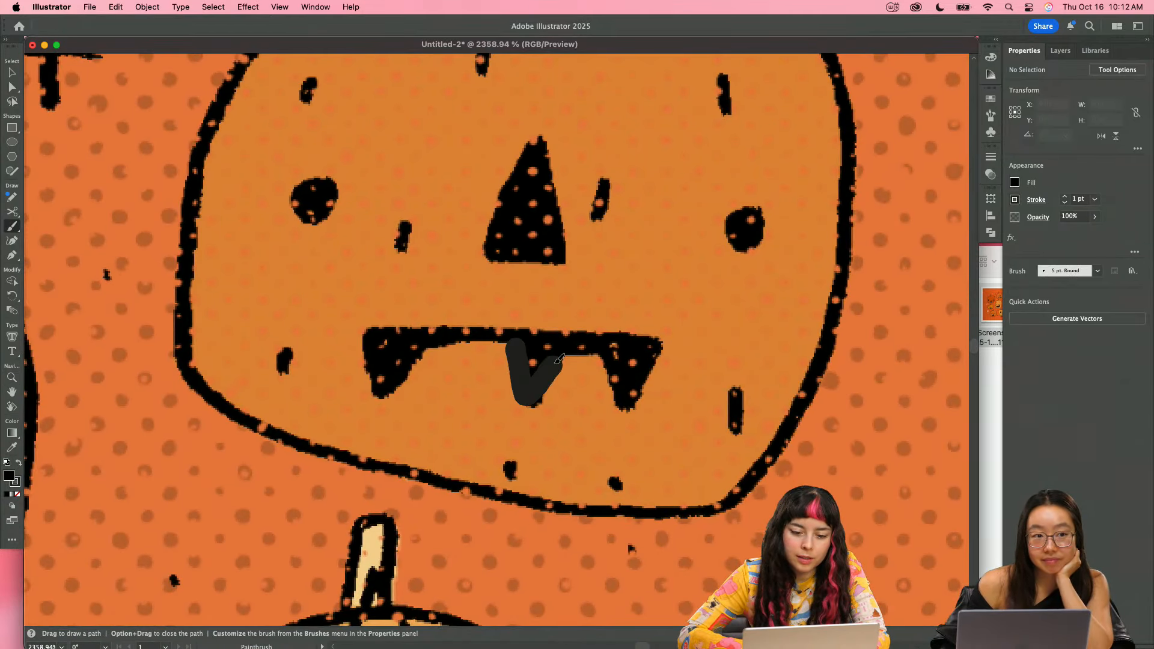
pyautogui.moveTo(624, 403)
pyautogui.mouseDown()
pyautogui.moveTo(652, 344)
pyautogui.moveTo(516, 322)
pyautogui.moveTo(370, 323)
pyautogui.moveTo(384, 384)
pyautogui.mouseUp()
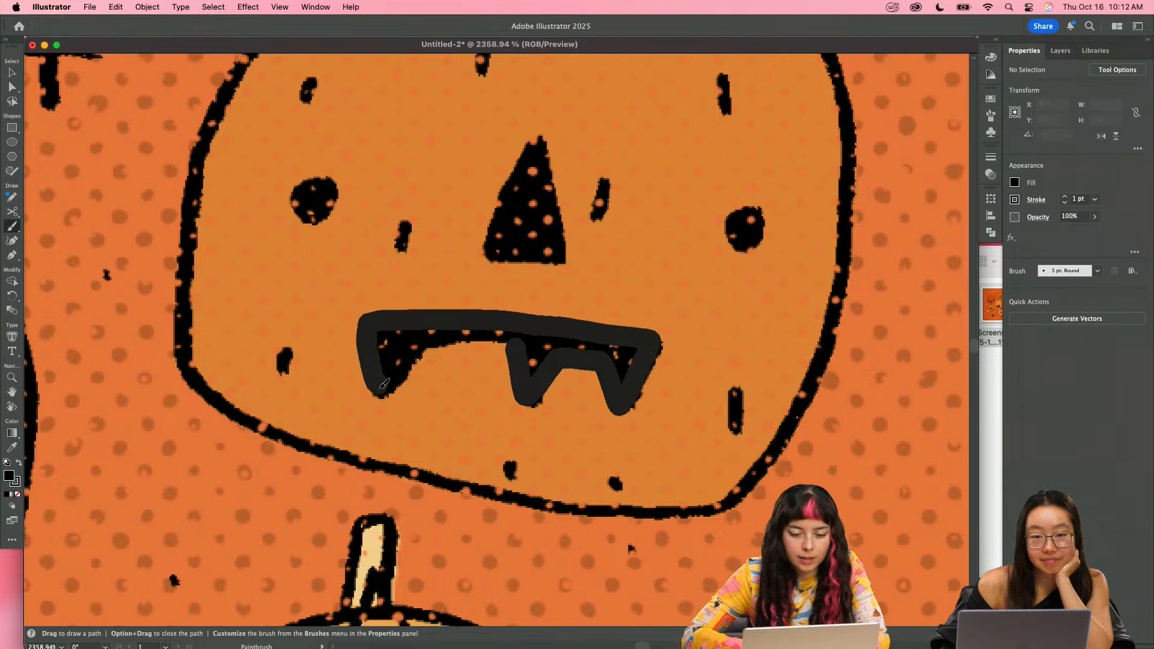
pyautogui.moveTo(417, 347); pyautogui.dragTo(515, 345)
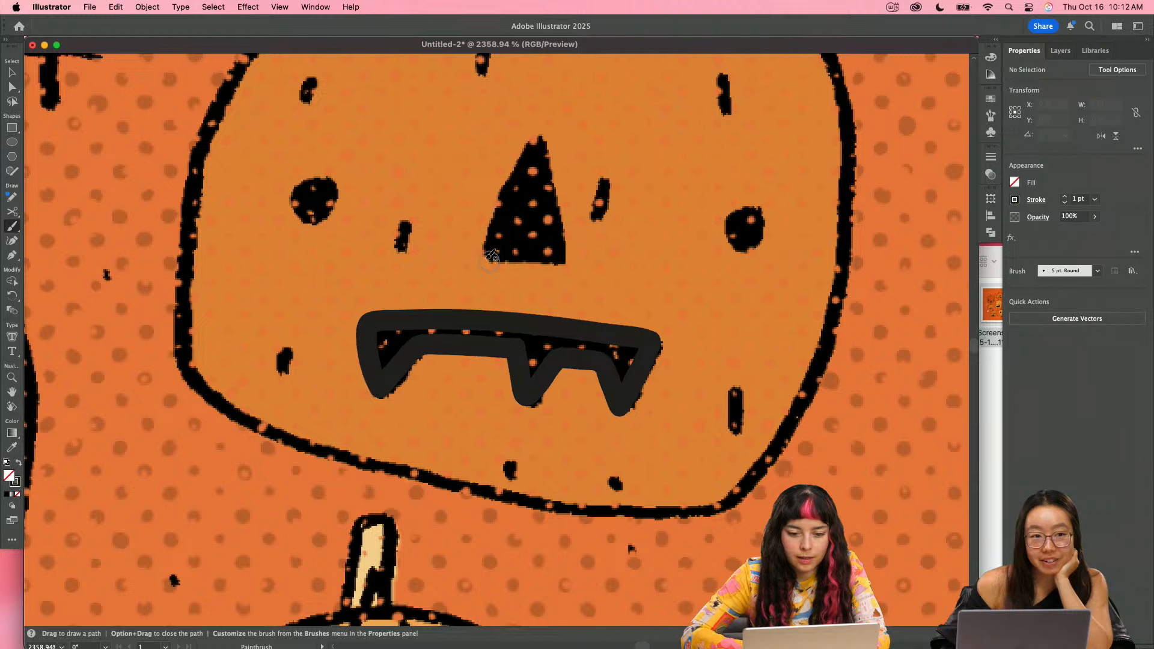
pyautogui.moveTo(479, 255)
pyautogui.mouseDown()
pyautogui.moveTo(563, 260)
pyautogui.moveTo(559, 174)
pyautogui.moveTo(514, 172)
pyautogui.moveTo(496, 256)
pyautogui.moveTo(530, 232)
pyautogui.moveTo(290, 317)
pyautogui.mouseUp()
# - Move the traced nose and fanged mouth together from the reference onto the artboard, just below the row of pumpkins
pyautogui.press('z')
pyautogui.press('v')
pyautogui.click(545, 240)
pyautogui.keyDown('shift'); pyautogui.click(558, 267); pyautogui.keyUp('shift')
pyautogui.press('z')
pyautogui.moveTo(569, 248)
pyautogui.mouseDown()
pyautogui.moveTo(455, 248)
pyautogui.moveTo(547, 246)
pyautogui.mouseUp()
pyautogui.press('v')
pyautogui.moveTo(454, 237); pyautogui.dragTo(736, 339)
pyautogui.press('super+z')
# - Duplicate the tall pumpkin's complete face onto the small pumpkin to its right
pyautogui.press('z')
pyautogui.moveTo(736, 338); pyautogui.dragTo(688, 323)
pyautogui.press('v')
pyautogui.scroll(2, 650, 276)
pyautogui.moveTo(651, 254); pyautogui.dragTo(776, 286)
pyautogui.moveTo(668, 284); pyautogui.dragTo(667, 282)
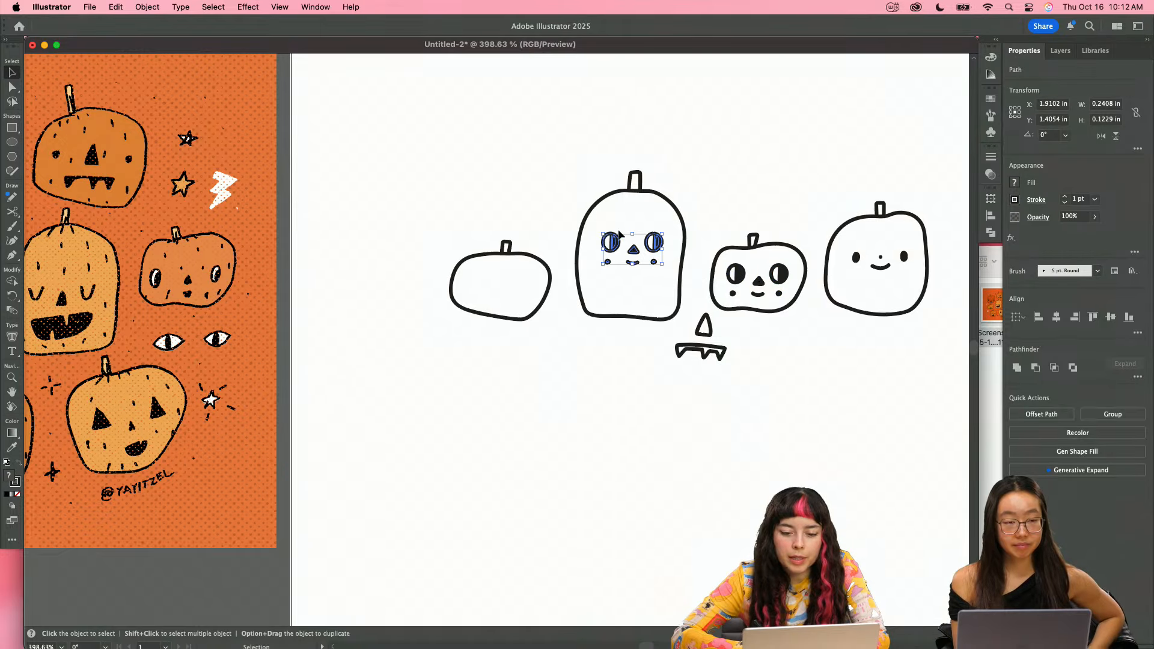
# - Replace the tall pumpkin's face with the traced nose and fanged mouth, and fill them black by sampling the small pumpkin's nose with the Eyedropper
pyautogui.press('Delete')
pyautogui.moveTo(701, 335); pyautogui.dragTo(668, 228)
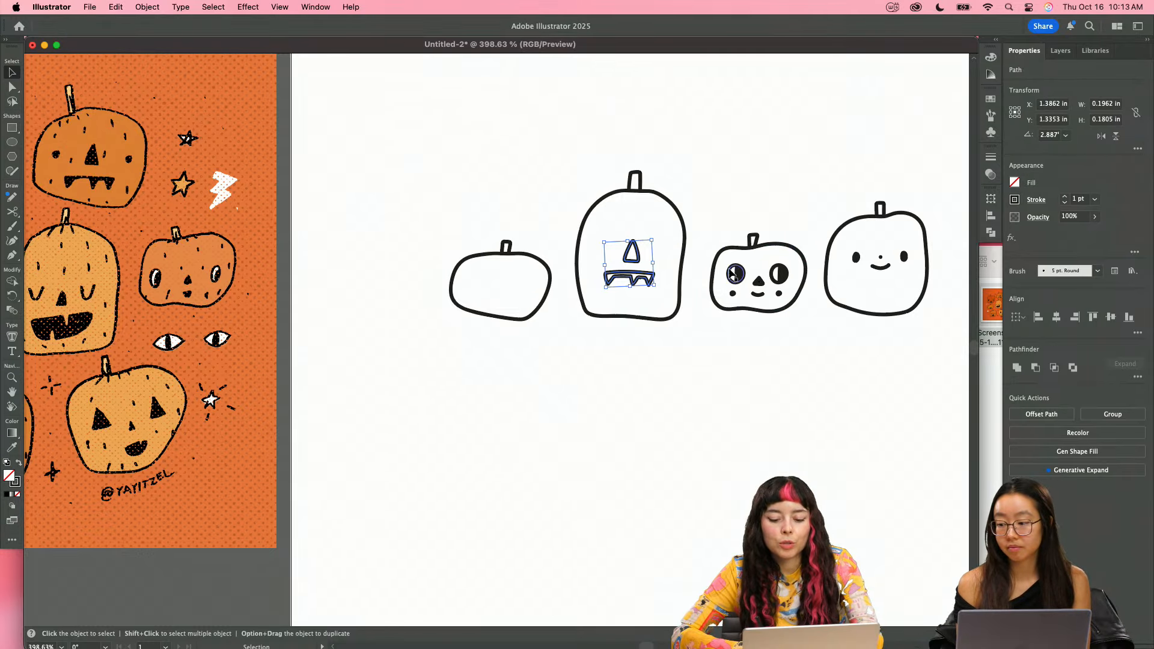
pyautogui.press('i')
pyautogui.click(765, 278)
pyautogui.press('v')
pyautogui.click(761, 208)
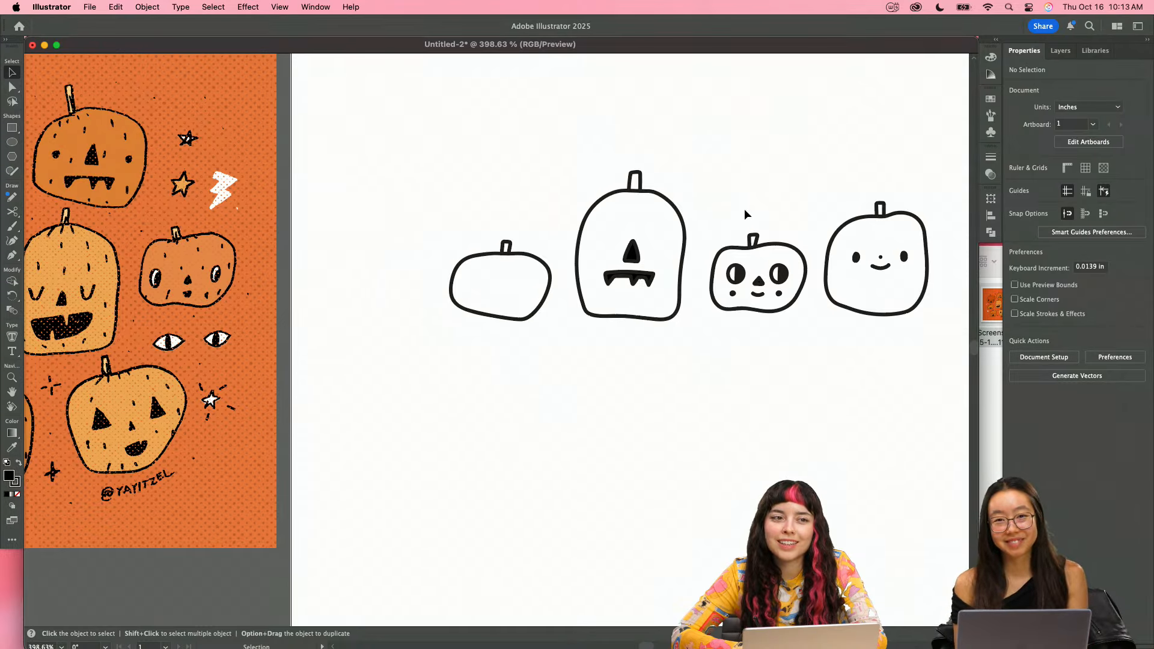
# - Try to match the stroke of the tall pumpkin's nose and mouth to their fill using the black swatch with K at 100%
pyautogui.moveTo(673, 253); pyautogui.dragTo(601, 290)
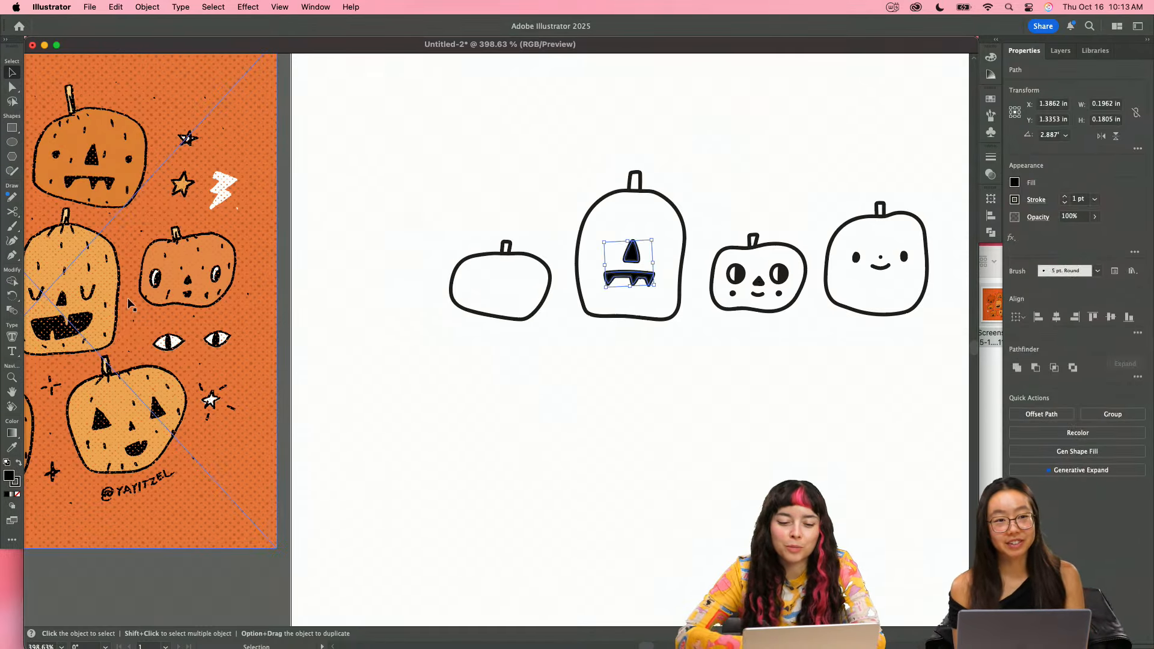
pyautogui.click(16, 484)
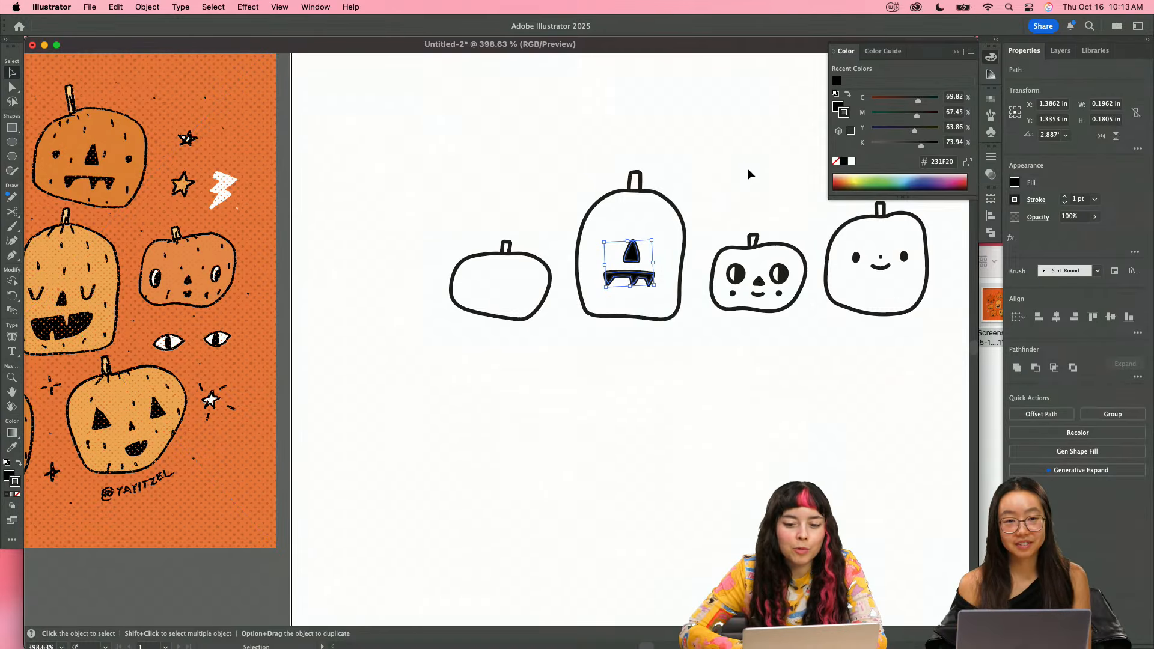
pyautogui.click(843, 161)
pyautogui.click(729, 345)
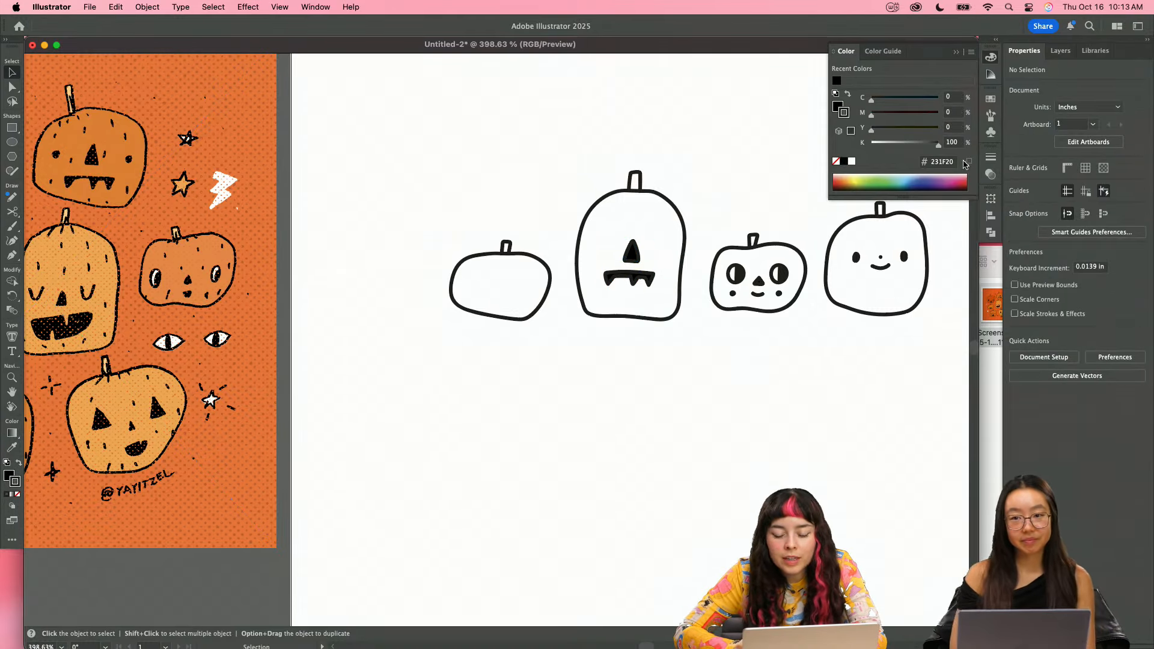
pyautogui.click(991, 60)
# - Set the stroke of the tall pumpkin's nose and fanged mouth to pure black in the Color Picker so outline and fill match
pyautogui.press('z')
pyautogui.moveTo(598, 256); pyautogui.dragTo(742, 260)
pyautogui.press('a')
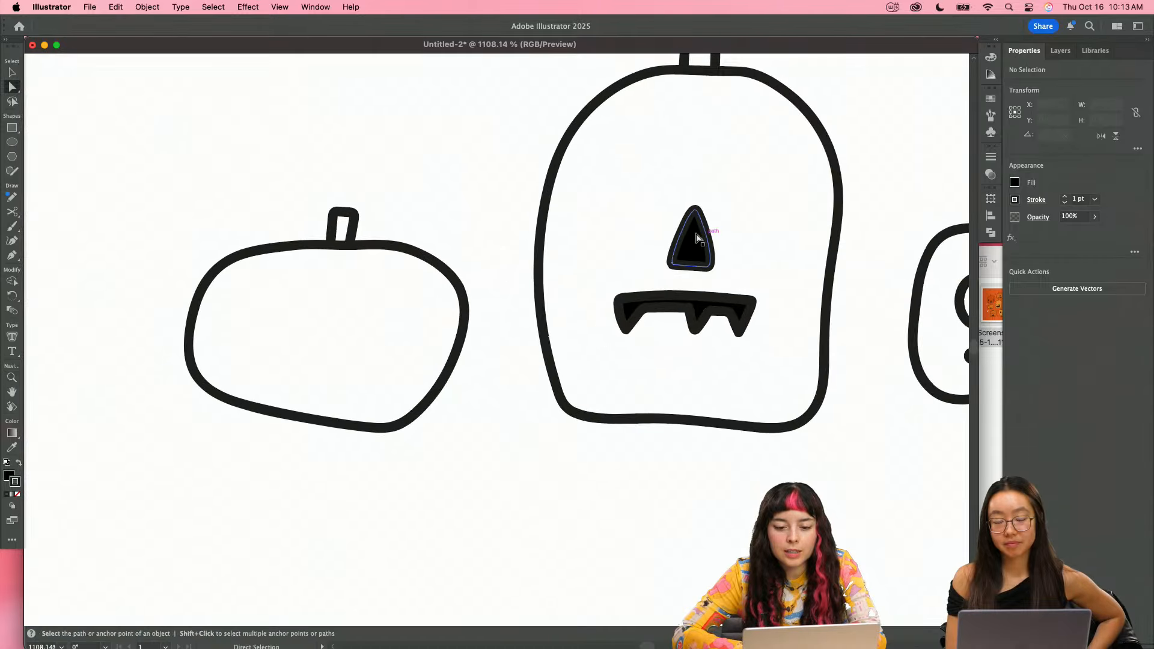
pyautogui.click(698, 243)
pyautogui.scroll(3, 677, 288)
pyautogui.press('v')
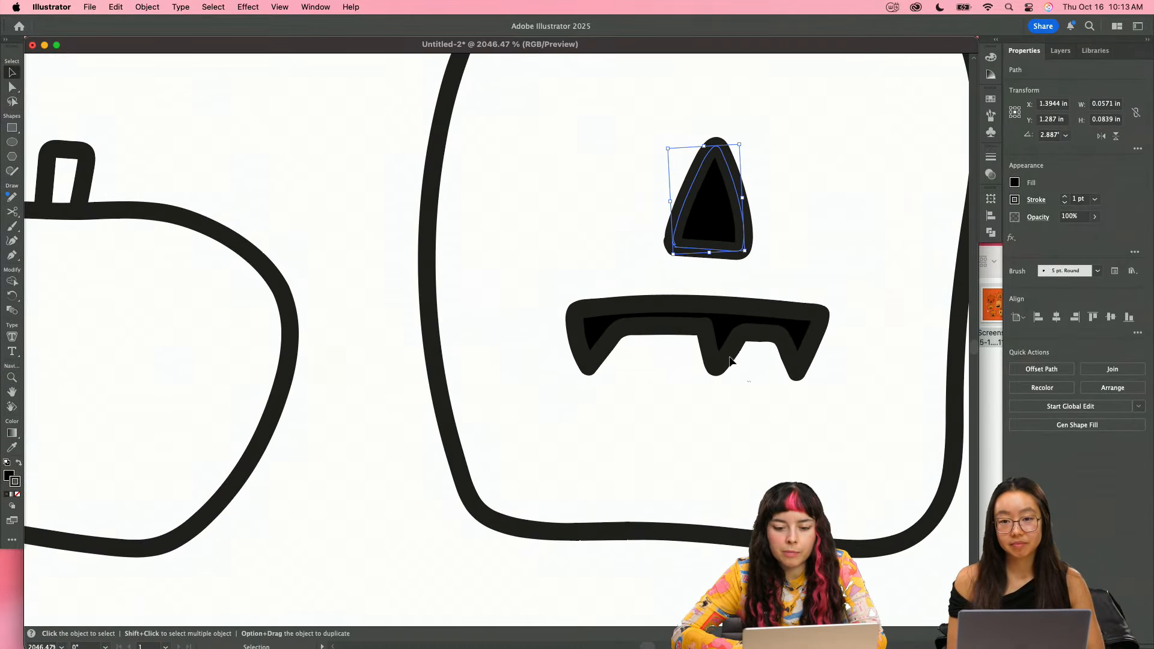
pyautogui.keyDown('shift'); pyautogui.click(729, 353); pyautogui.keyUp('shift')
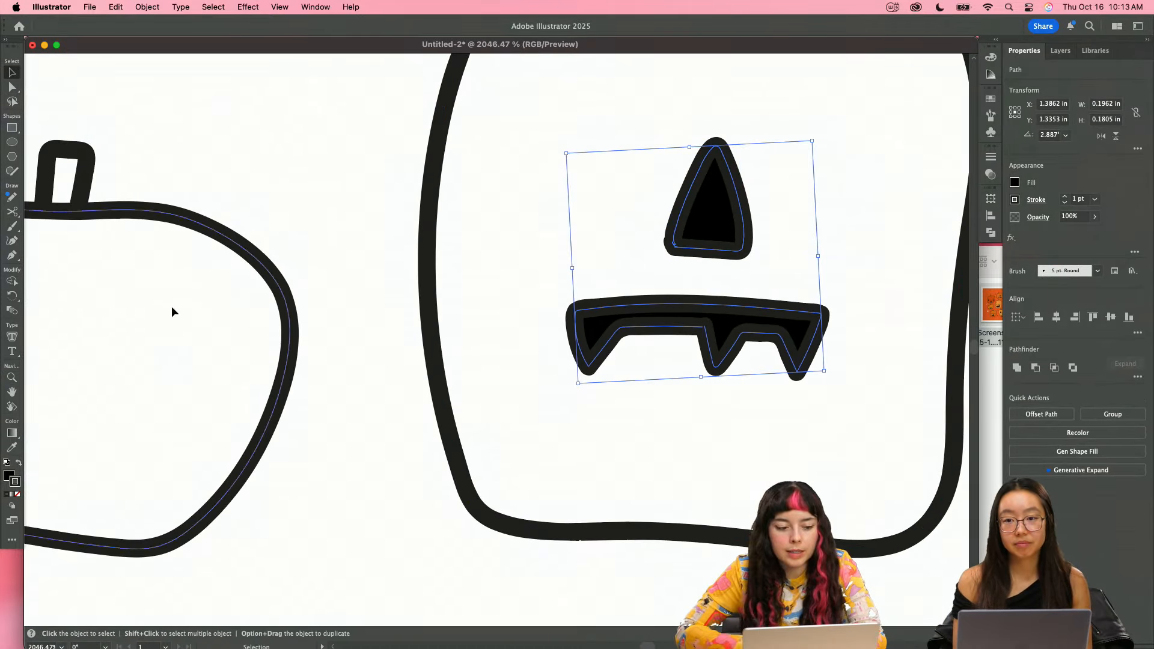
pyautogui.doubleClick(15, 482)
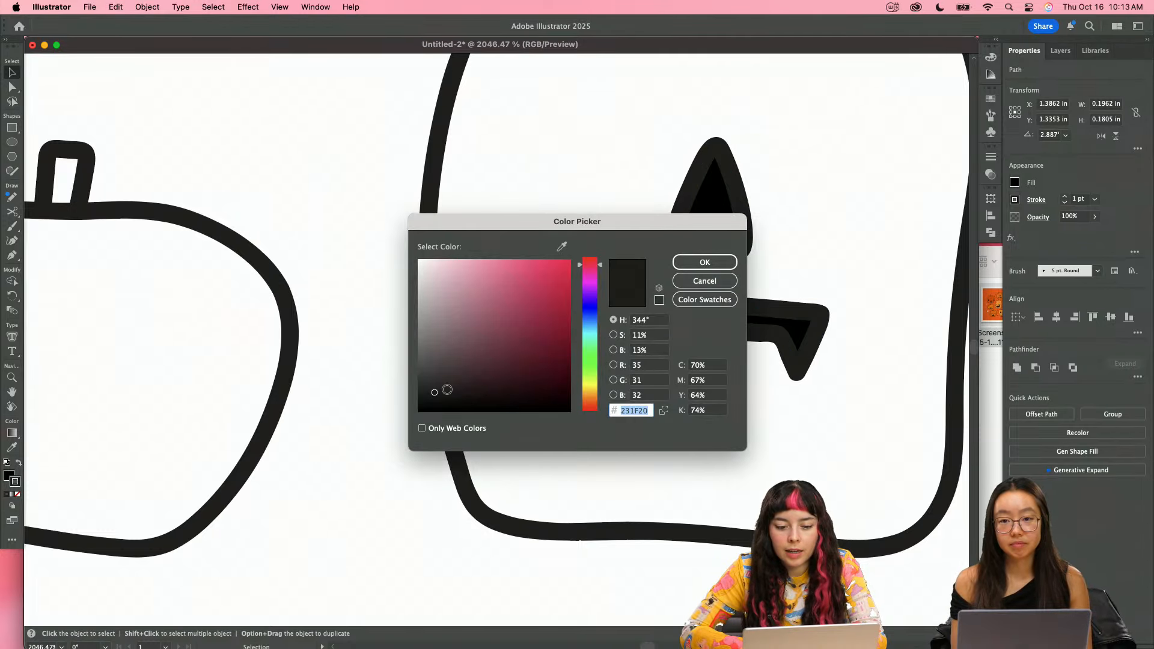
pyautogui.press('Return')
pyautogui.click(649, 302)
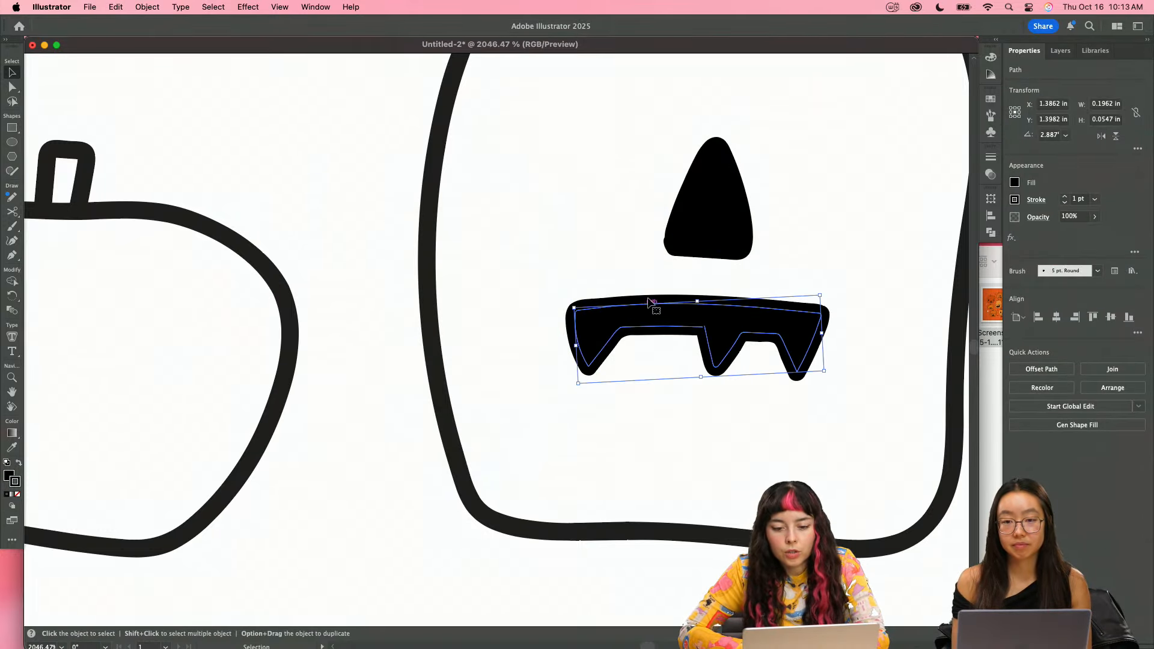
# - Draw a closed eye as a short downward-bowed curve to the upper left of the tall pumpkin's nose with the Paintbrush
pyautogui.moveTo(659, 263); pyautogui.dragTo(569, 265)
pyautogui.scroll(4, 617, 296)
pyautogui.click(626, 277)
pyautogui.press('b')
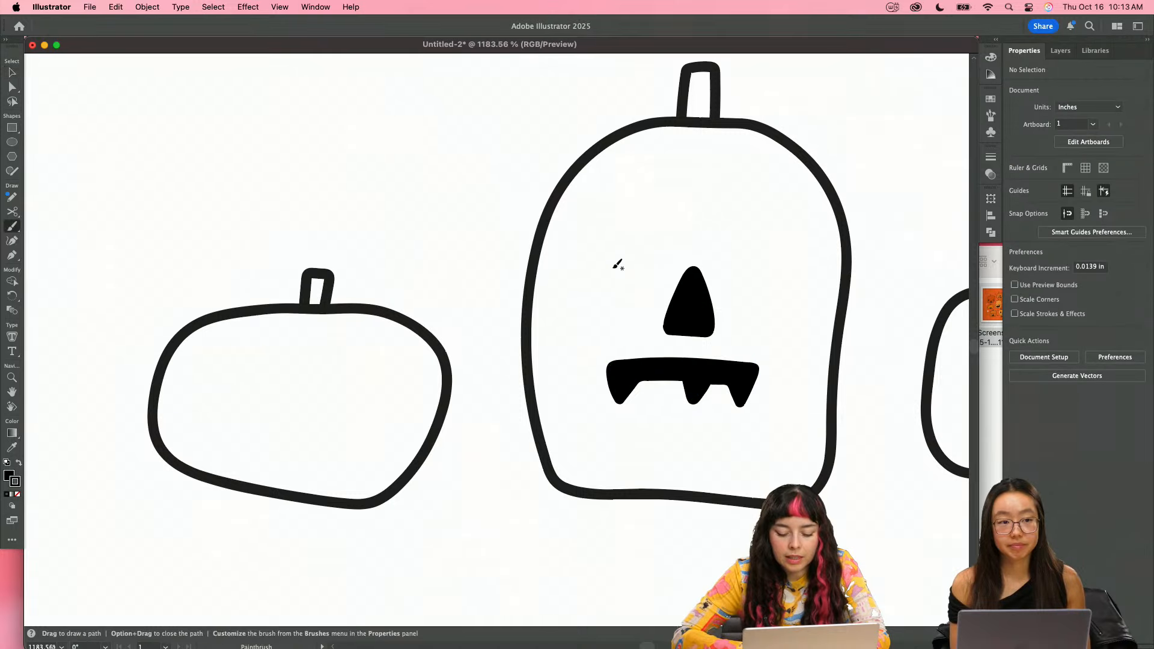
pyautogui.moveTo(638, 271); pyautogui.dragTo(640, 269)
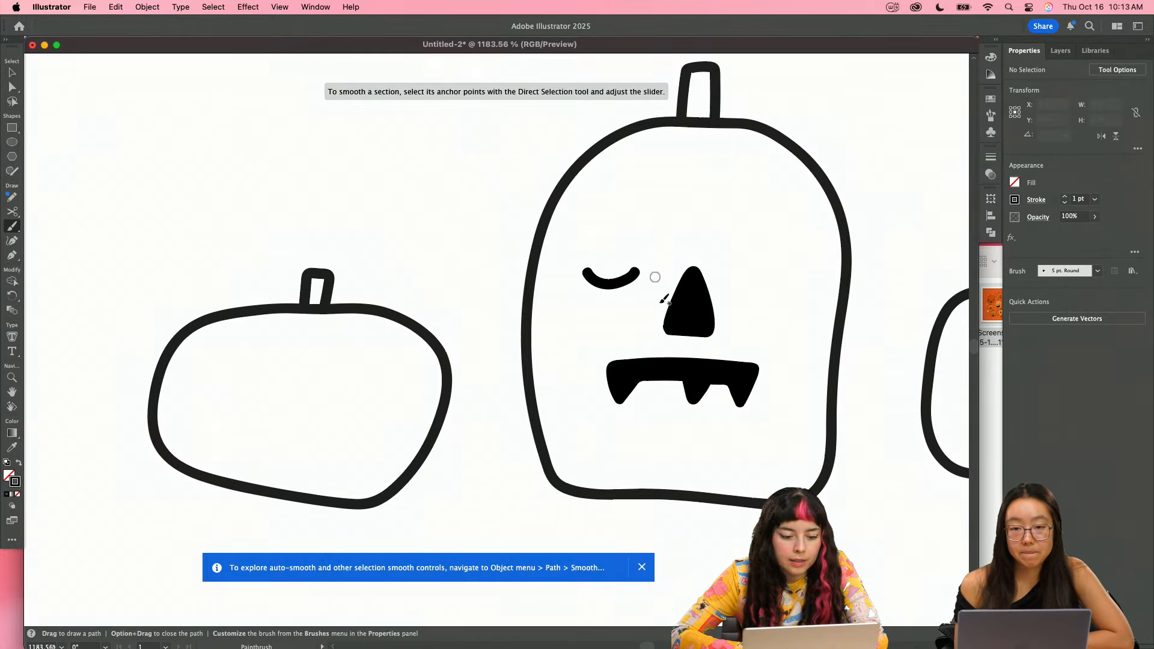
# - Duplicate the closed eye to the other side of the tall pumpkin's nose and delete the original
pyautogui.click(641, 564)
pyautogui.press('v')
pyautogui.moveTo(631, 284); pyautogui.dragTo(799, 291)
pyautogui.click(636, 283)
pyautogui.press('Delete')
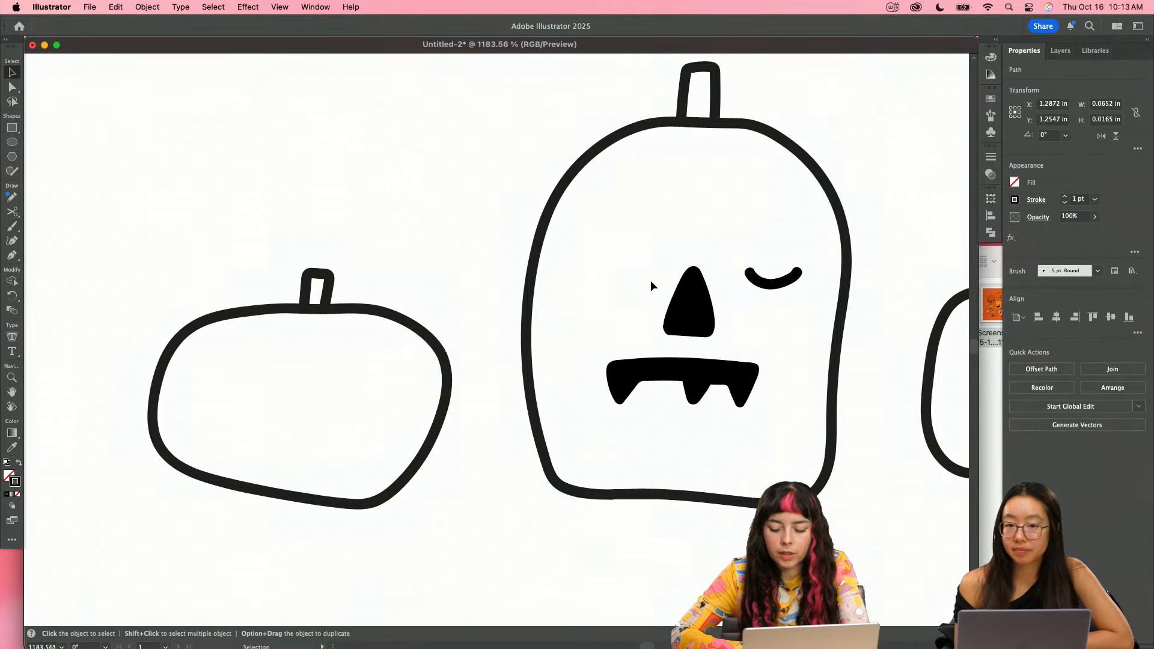
# - Paint a wider closed eye to the left of the nose, duplicate it to the right side, and delete the older eye there
pyautogui.press('b')
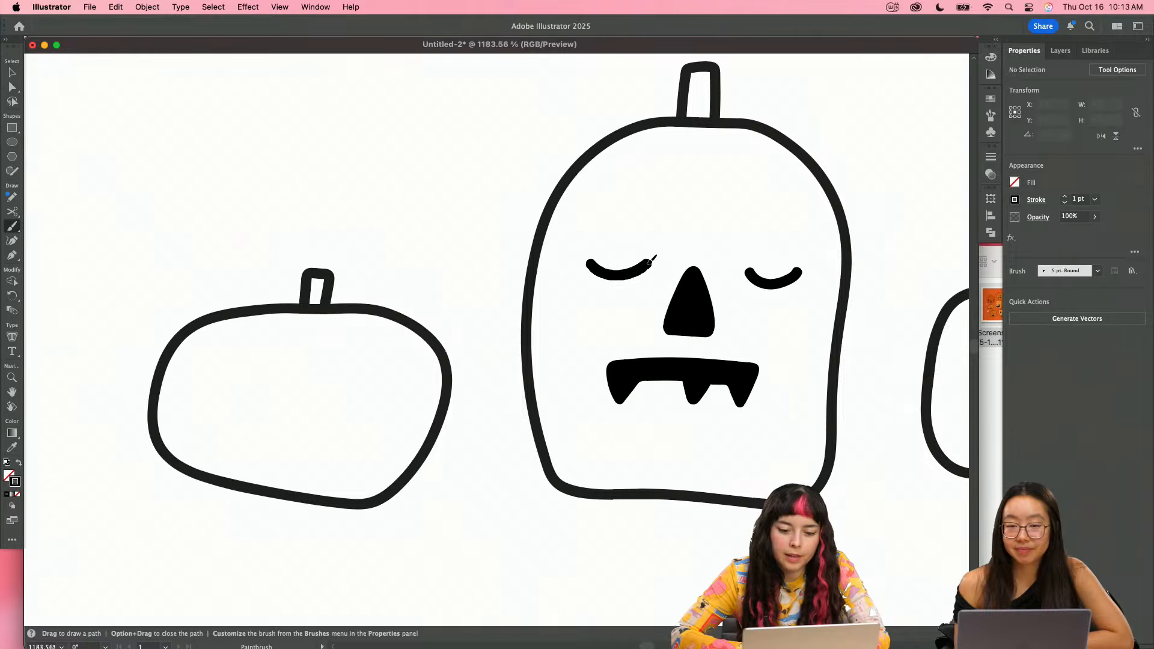
pyautogui.press('v')
pyautogui.moveTo(649, 263)
pyautogui.mouseDown()
pyautogui.moveTo(780, 283)
pyautogui.moveTo(803, 271)
pyautogui.mouseUp()
pyautogui.click(782, 283)
pyautogui.press('Delete')
# - Replace the tall pumpkin's triangular nose with a small black painted oval and move the fanged mouth up beneath it
pyautogui.click(686, 306)
pyautogui.press('Delete')
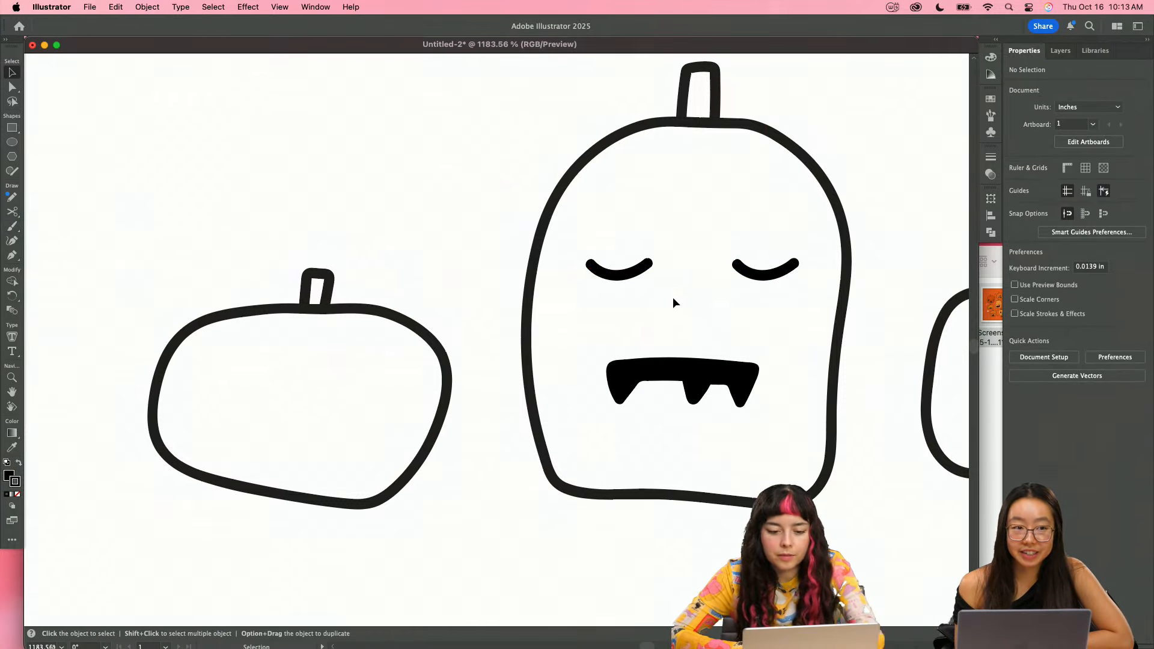
pyautogui.press('b')
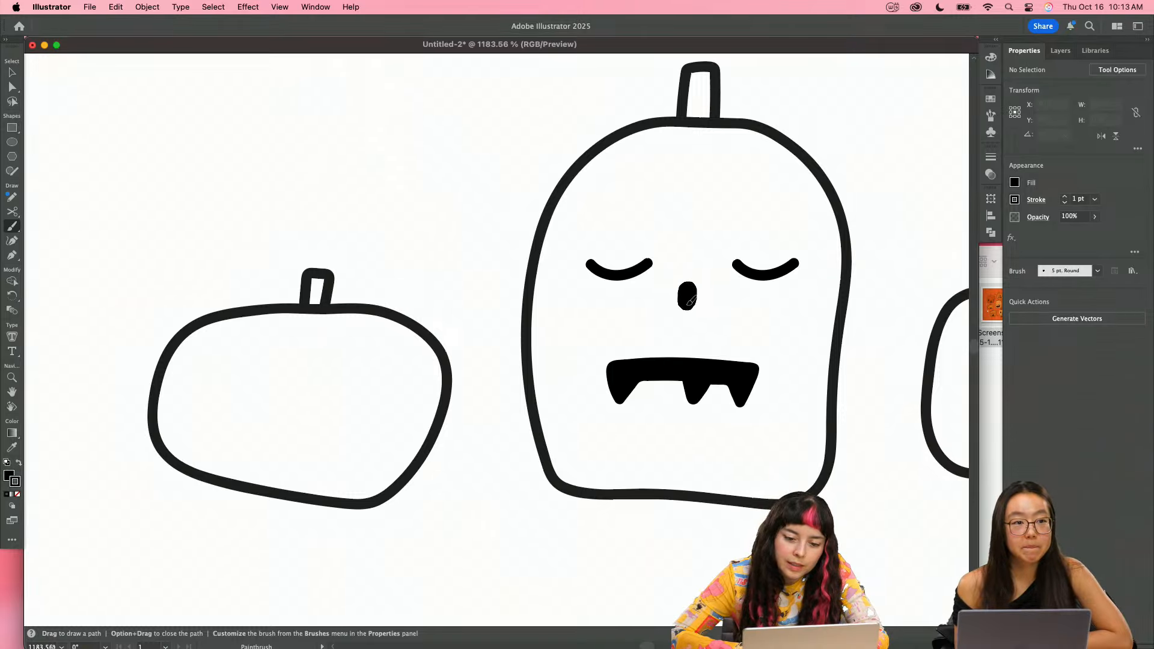
pyautogui.press('v')
pyautogui.moveTo(690, 301)
pyautogui.mouseDown()
pyautogui.moveTo(696, 355)
pyautogui.moveTo(688, 291)
pyautogui.mouseUp()
pyautogui.press('b')
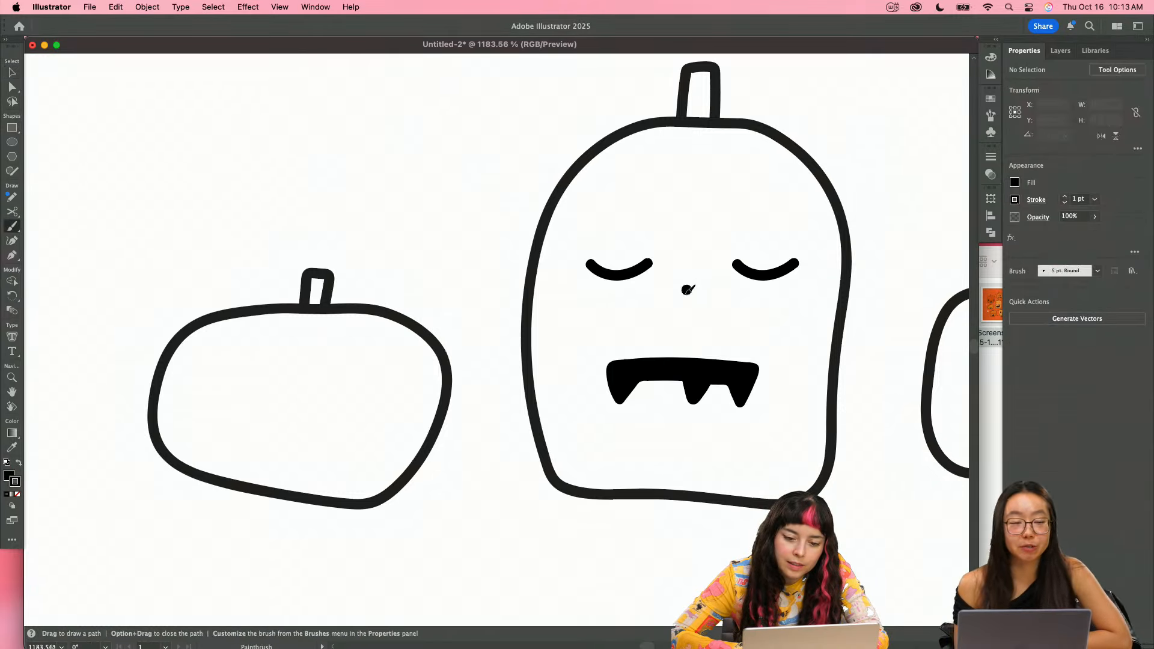
pyautogui.press('v')
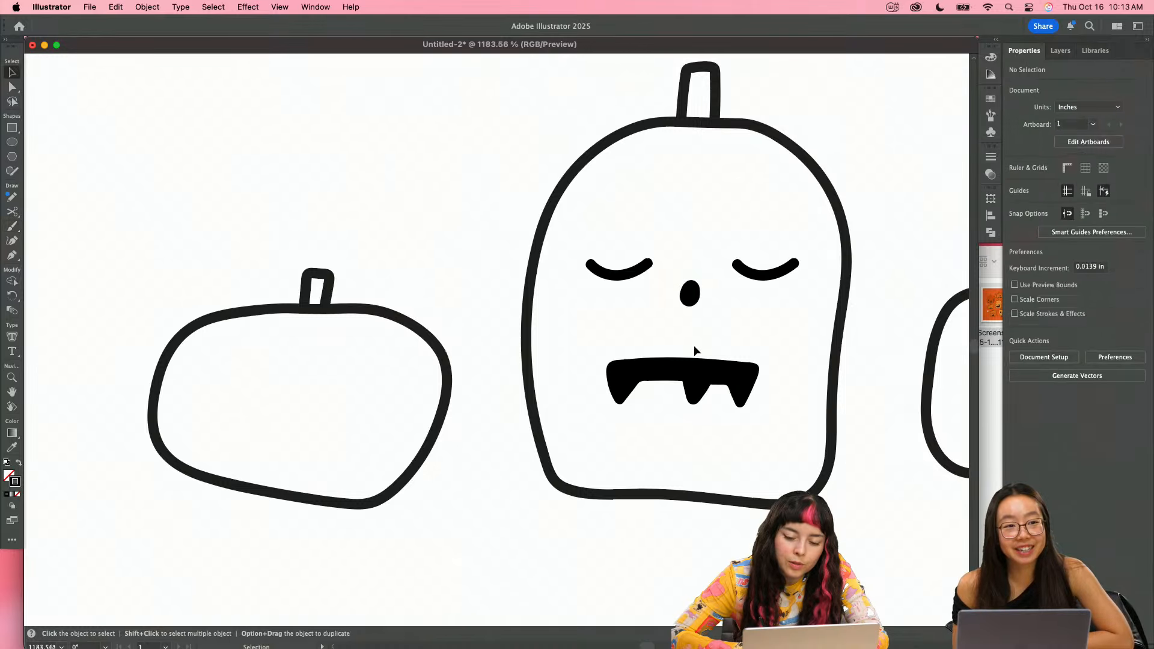
pyautogui.moveTo(691, 366); pyautogui.dragTo(694, 335)
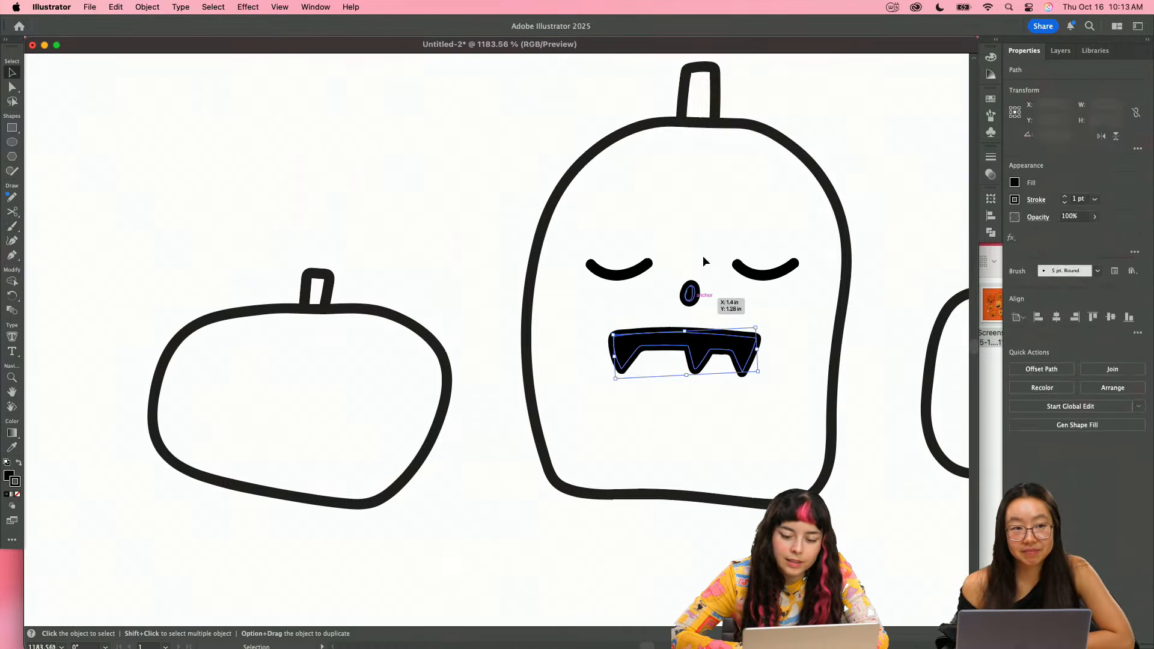
pyautogui.click(709, 247)
# - Paint a closed eye, a small triangular nose and an open half-round mouth on the small pumpkin with the Paintbrush
pyautogui.press('z')
pyautogui.moveTo(738, 229); pyautogui.dragTo(469, 288)
pyautogui.moveTo(606, 270); pyautogui.dragTo(566, 327)
pyautogui.moveTo(691, 319); pyautogui.dragTo(625, 346)
pyautogui.moveTo(515, 381); pyautogui.dragTo(733, 253)
pyautogui.moveTo(675, 274); pyautogui.dragTo(762, 232)
pyautogui.press('b')
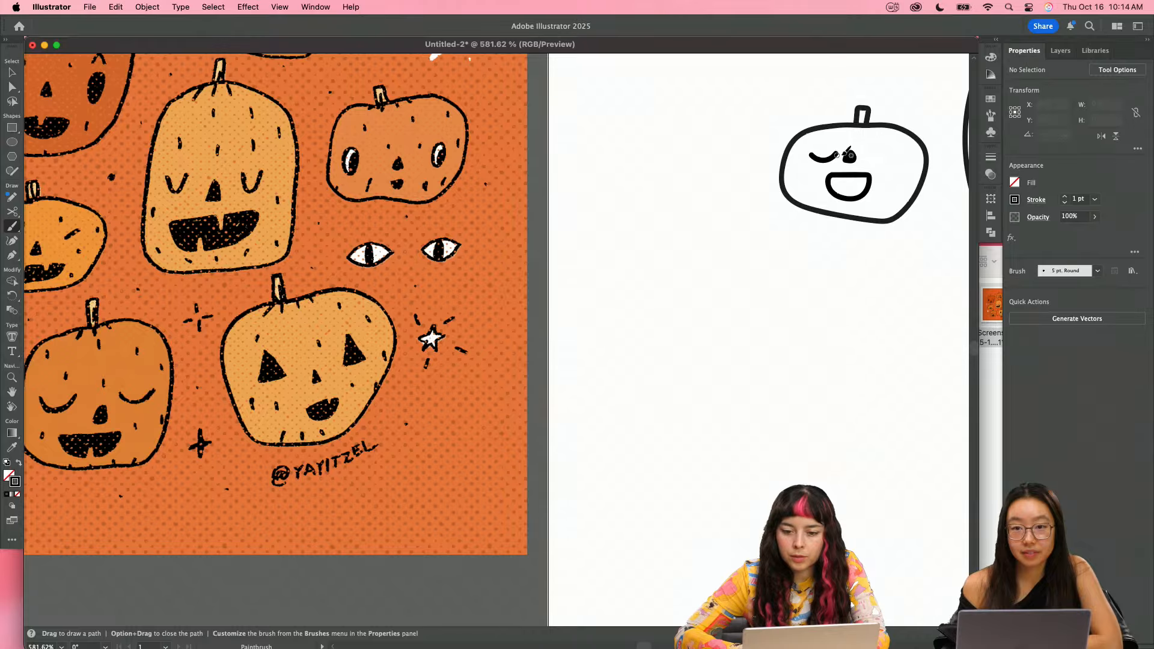
# - Replace the small pumpkin's mouth with a redrawn one that has a square tooth notch in its lower edge, slightly rotated under the nose
pyautogui.scroll(10, 850, 155)
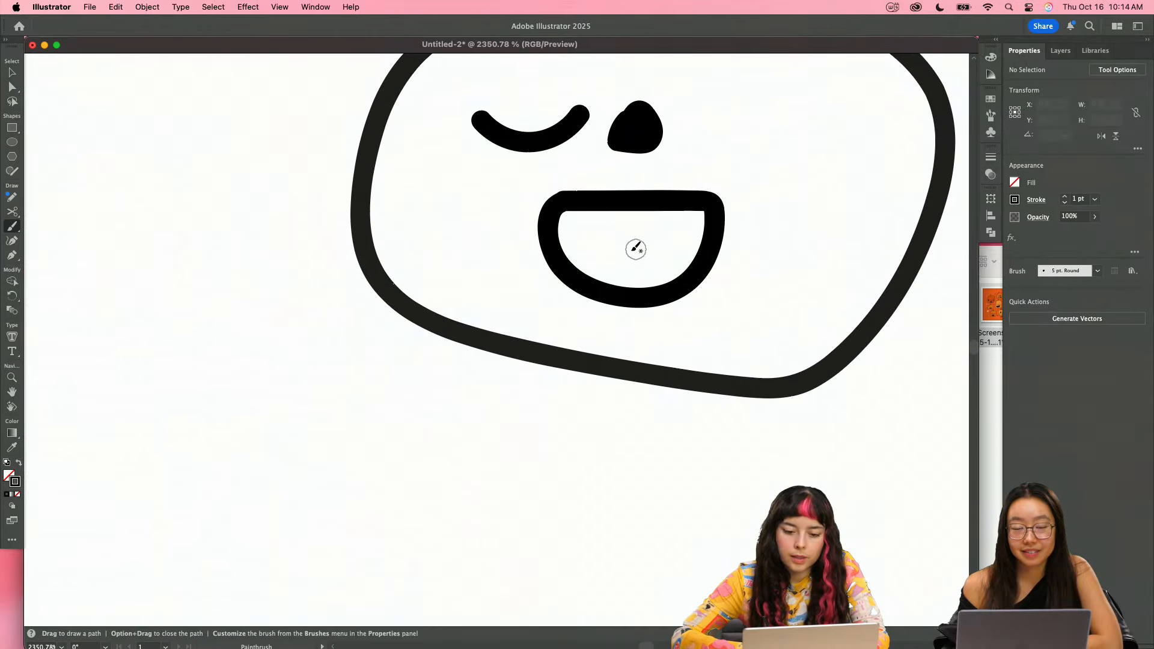
pyautogui.moveTo(625, 280)
pyautogui.mouseDown()
pyautogui.moveTo(630, 252)
pyautogui.moveTo(656, 250)
pyautogui.mouseUp()
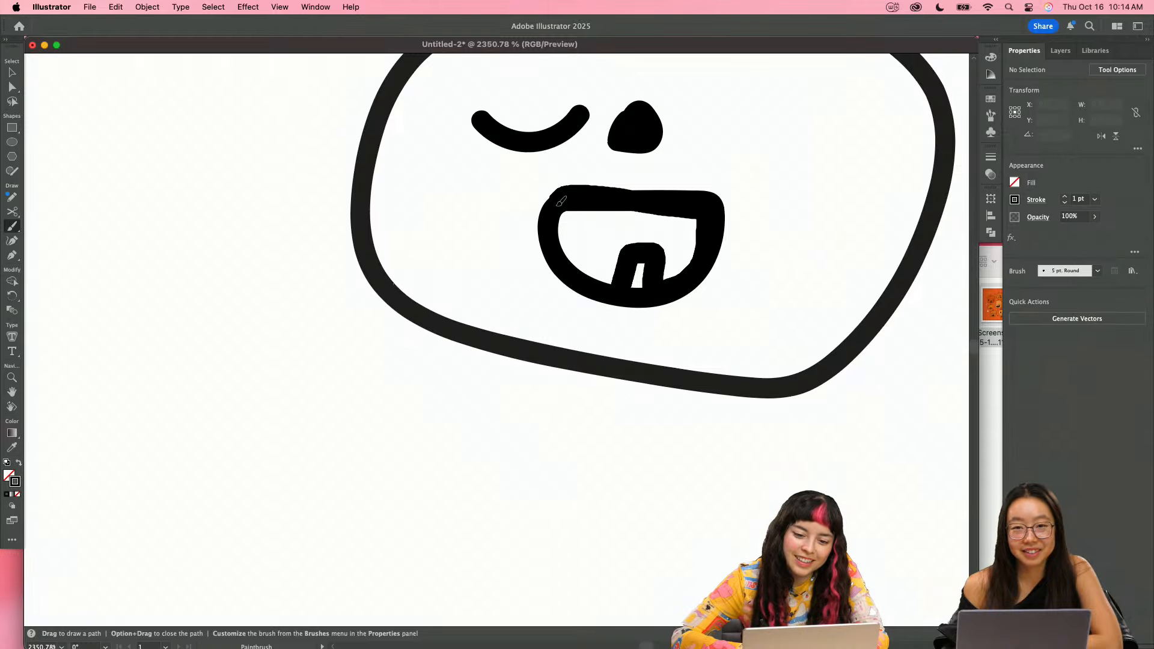
pyautogui.moveTo(560, 201)
pyautogui.mouseDown()
pyautogui.moveTo(604, 276)
pyautogui.moveTo(700, 271)
pyautogui.mouseUp()
pyautogui.press('v')
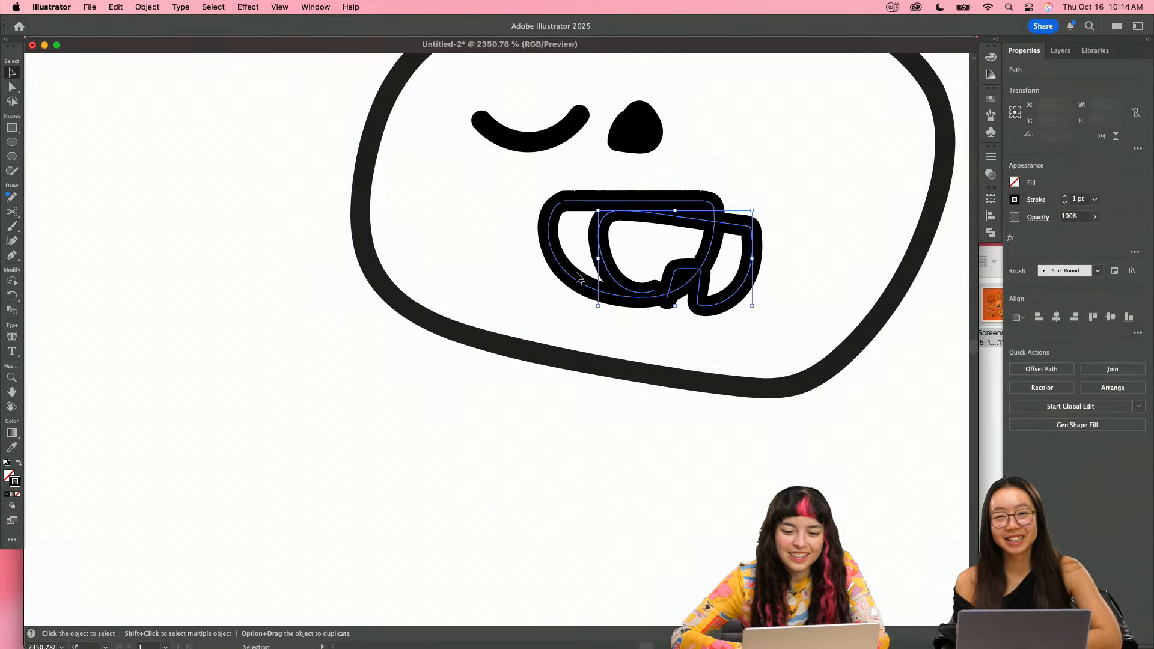
pyautogui.click(576, 273)
pyautogui.press('Delete')
pyautogui.moveTo(708, 232); pyautogui.dragTo(671, 215)
pyautogui.moveTo(719, 185); pyautogui.dragTo(716, 177)
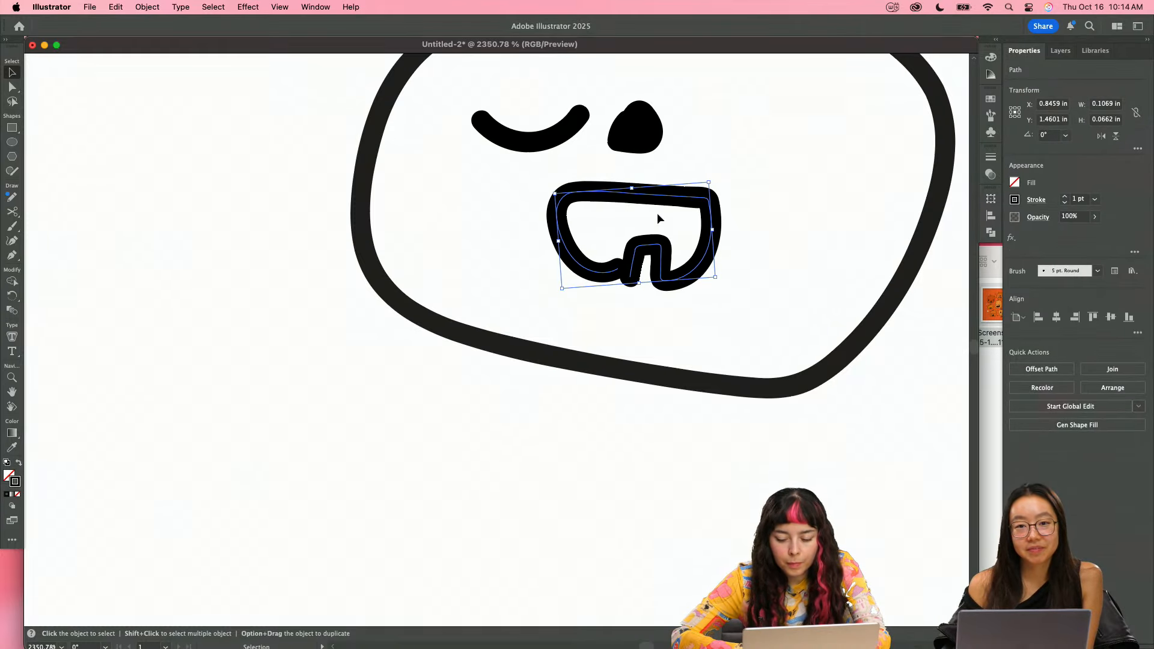
# - Delete the bump's anchor point left of the mouth's tooth notch and smooth the lower-left curve
pyautogui.press('p')
pyautogui.click(630, 277)
pyautogui.click(617, 270)
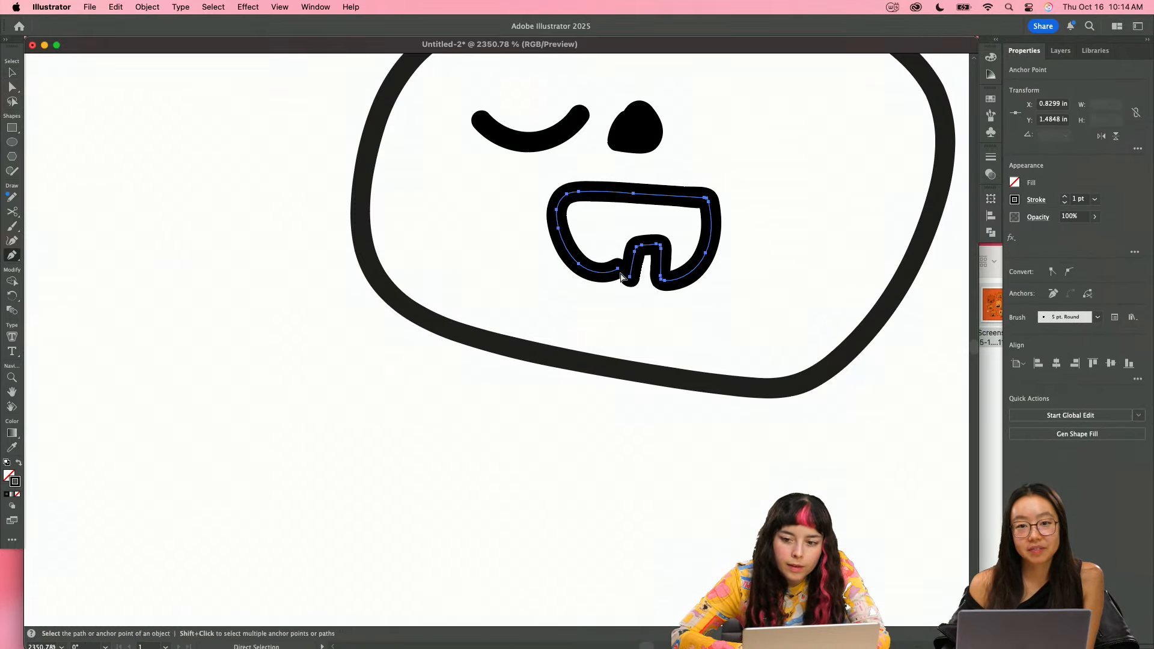
pyautogui.press('super+z')
pyautogui.click(630, 277)
pyautogui.click(618, 269)
pyautogui.press('a')
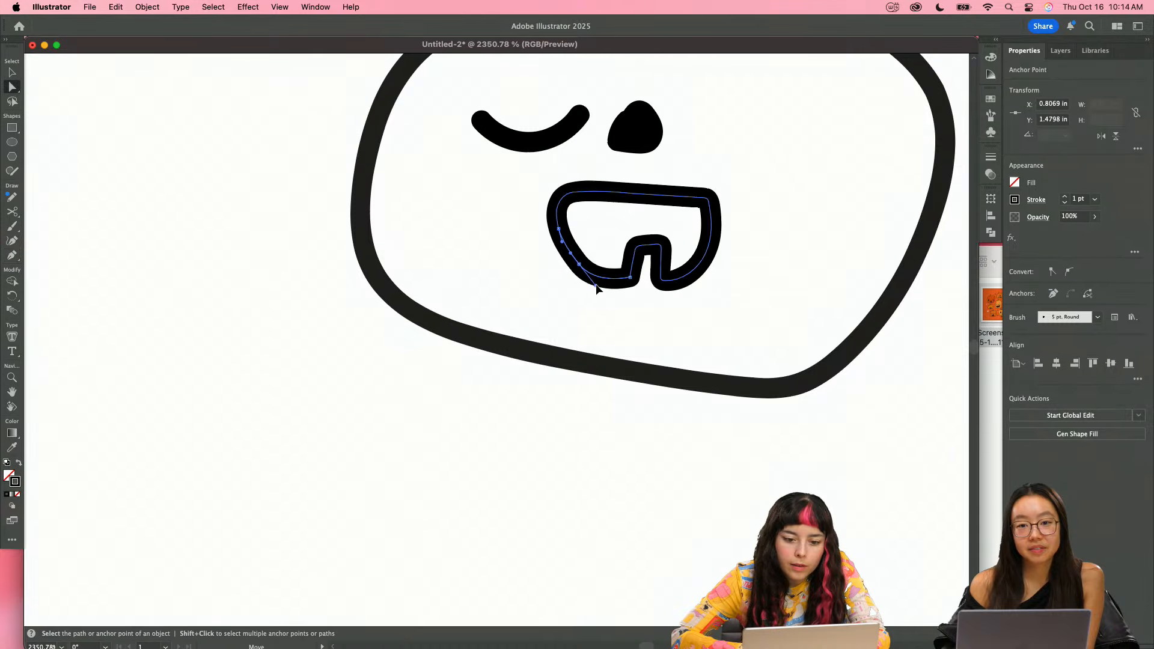
pyautogui.click(598, 288)
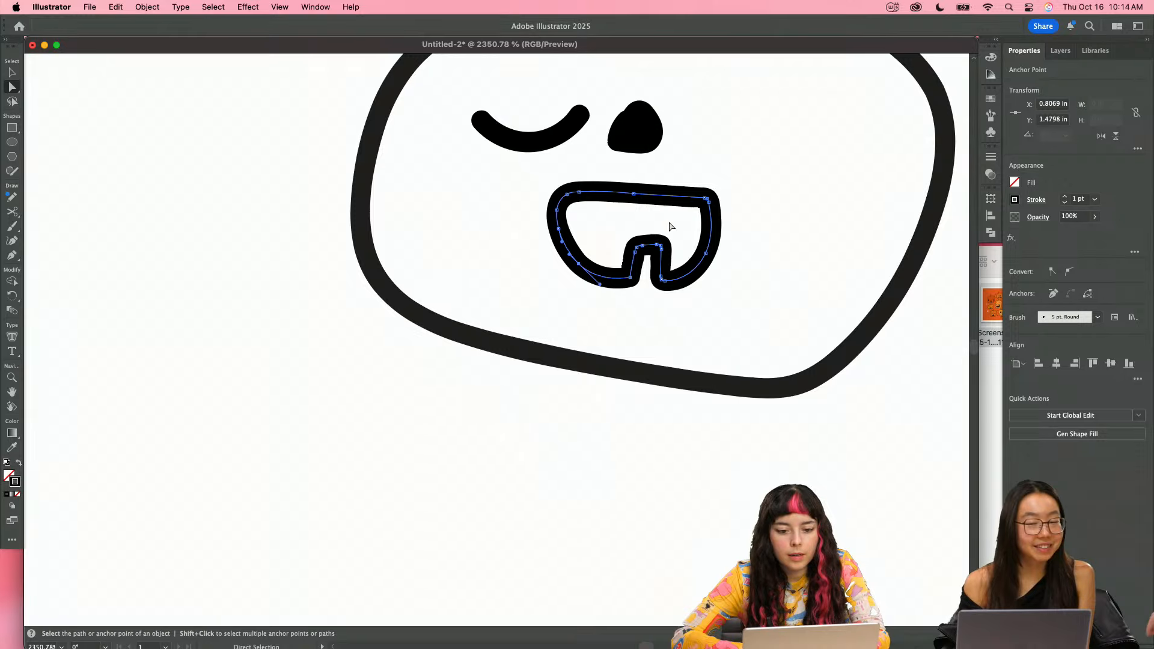
# - Pull the mouth's upper-right corner outward, delete the anchor on the right side, and extend the lower handle to round that side
pyautogui.moveTo(714, 210); pyautogui.dragTo(734, 214)
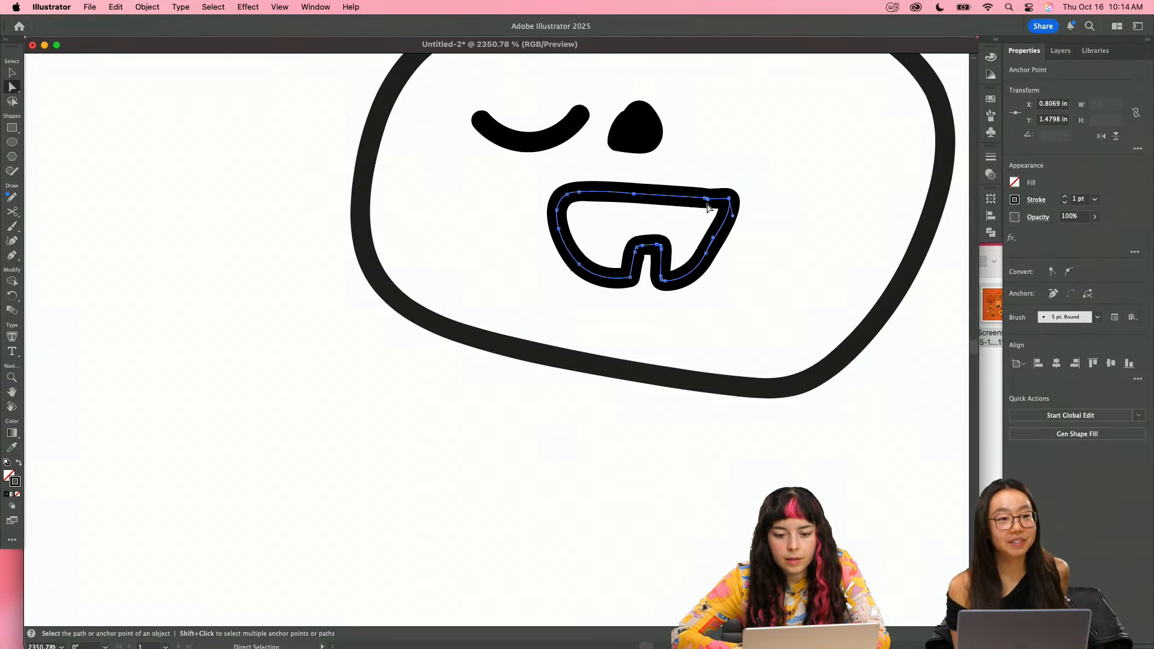
pyautogui.press('p')
pyautogui.click(706, 253)
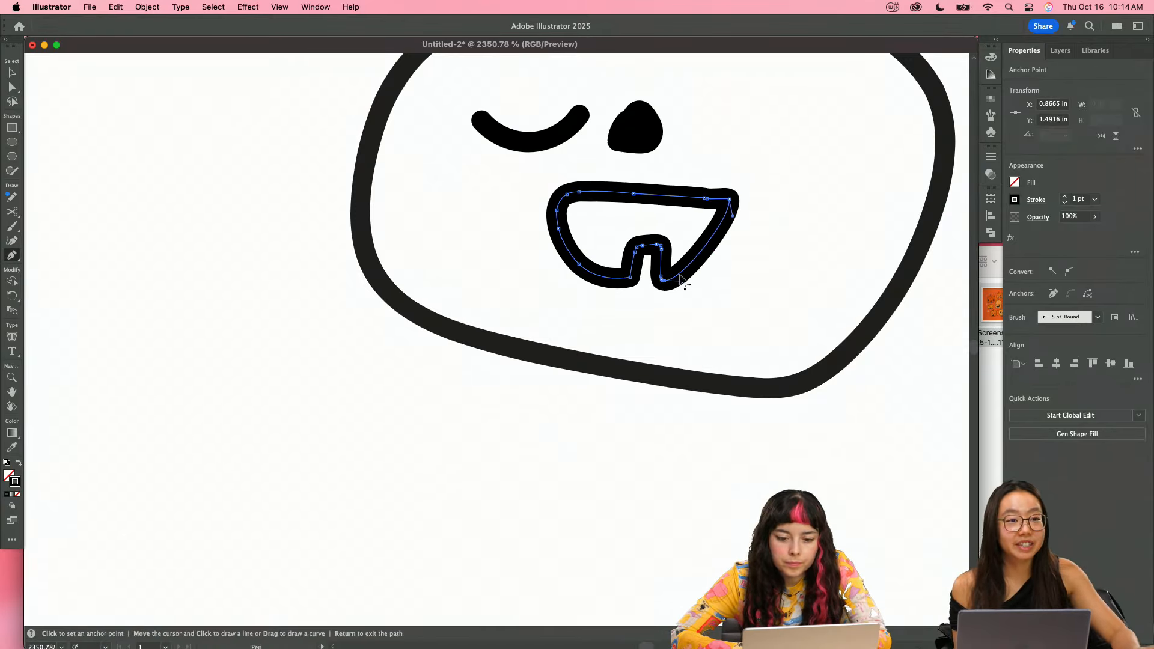
pyautogui.press('a')
pyautogui.moveTo(684, 285); pyautogui.dragTo(725, 290)
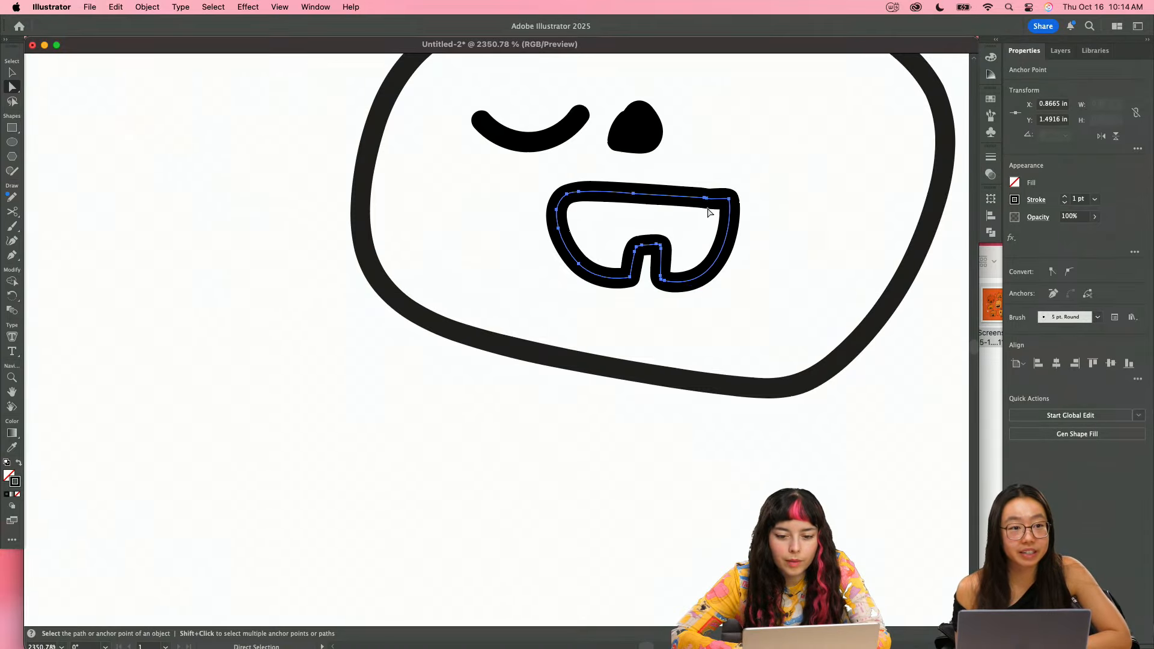
# - Remove the surplus anchor point beside the mouth's upper-right corner
pyautogui.click(709, 206)
pyautogui.press('+')
pyautogui.click(717, 203)
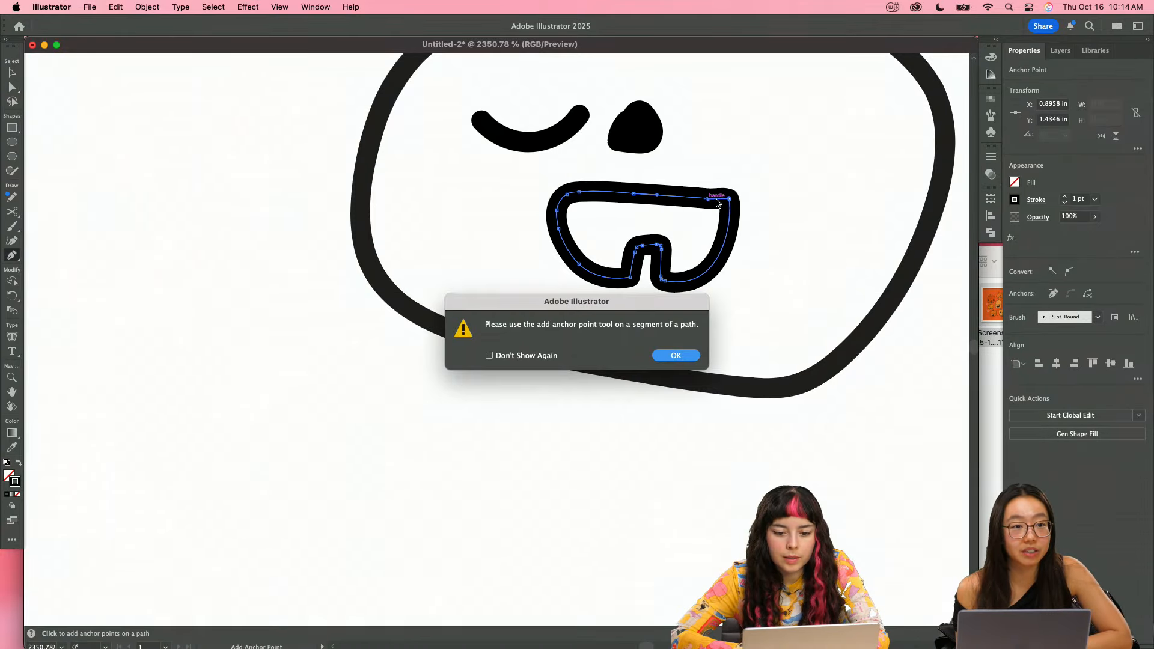
pyautogui.click(679, 355)
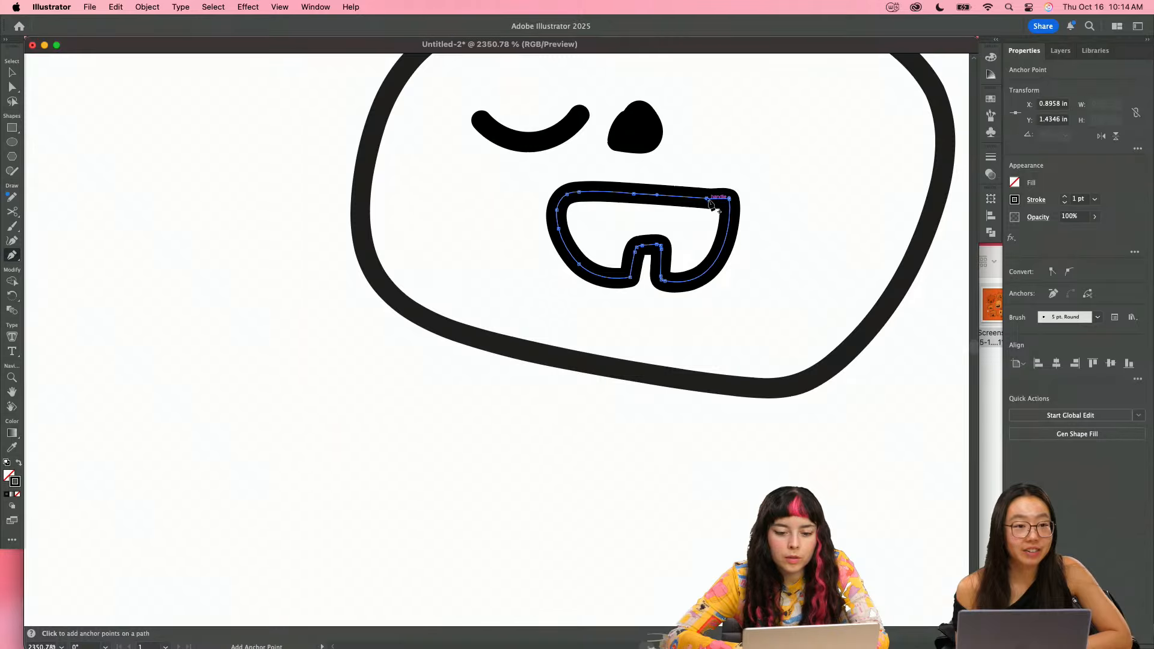
pyautogui.click(711, 206)
pyautogui.click(676, 355)
pyautogui.press('p')
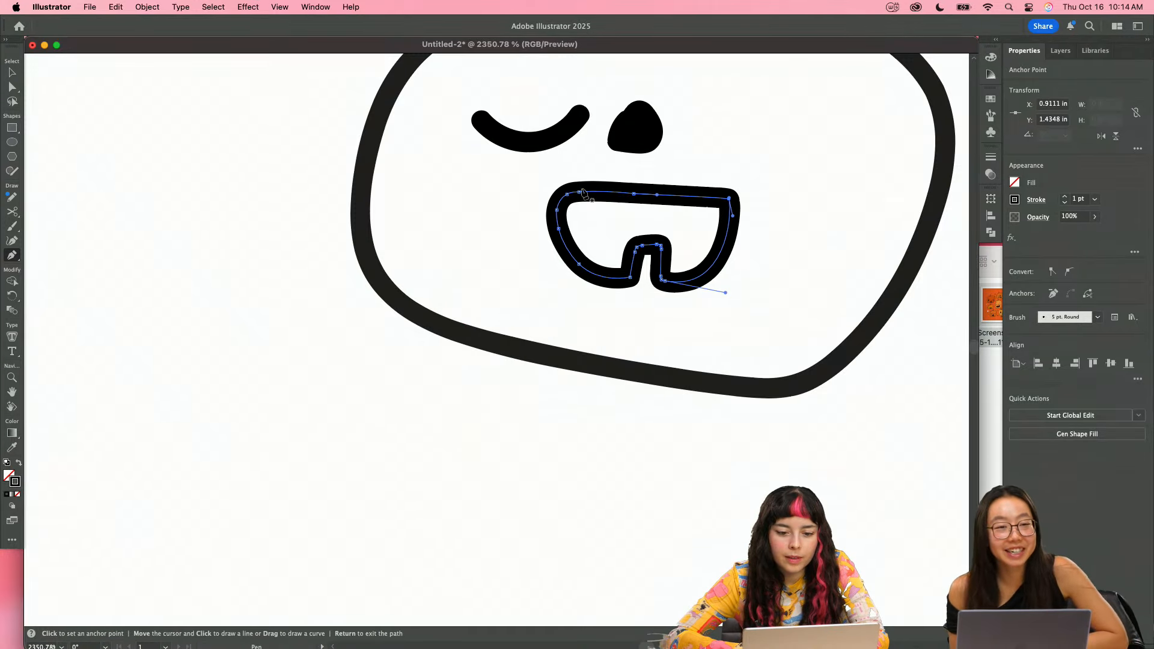
# - Delete the redundant anchor points along the mouth's upper-left side with the Pen tool
pyautogui.click(564, 215)
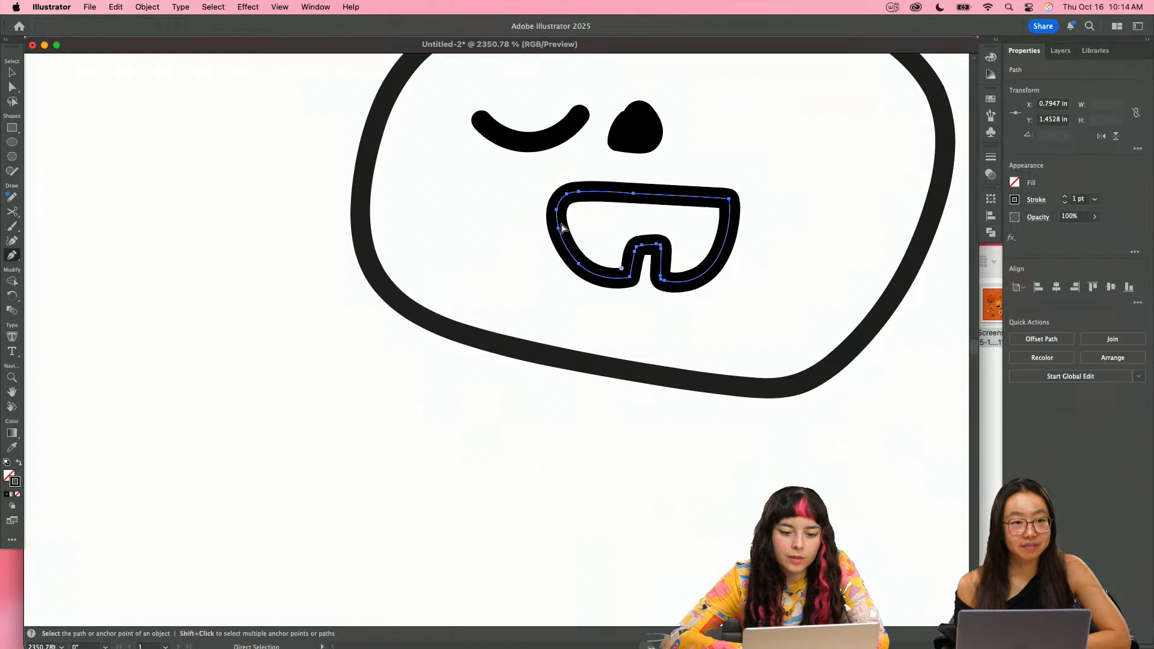
pyautogui.keyDown('super'); pyautogui.click(561, 225); pyautogui.keyUp('super')
pyautogui.click(558, 229)
pyautogui.click(557, 211)
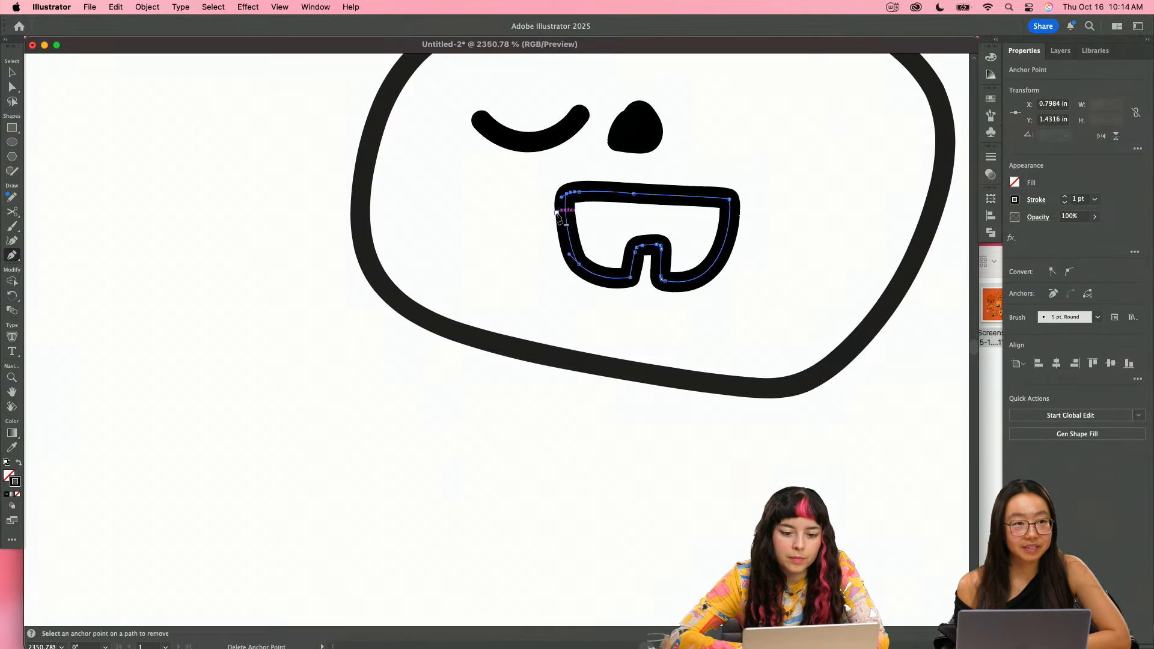
pyautogui.press('a')
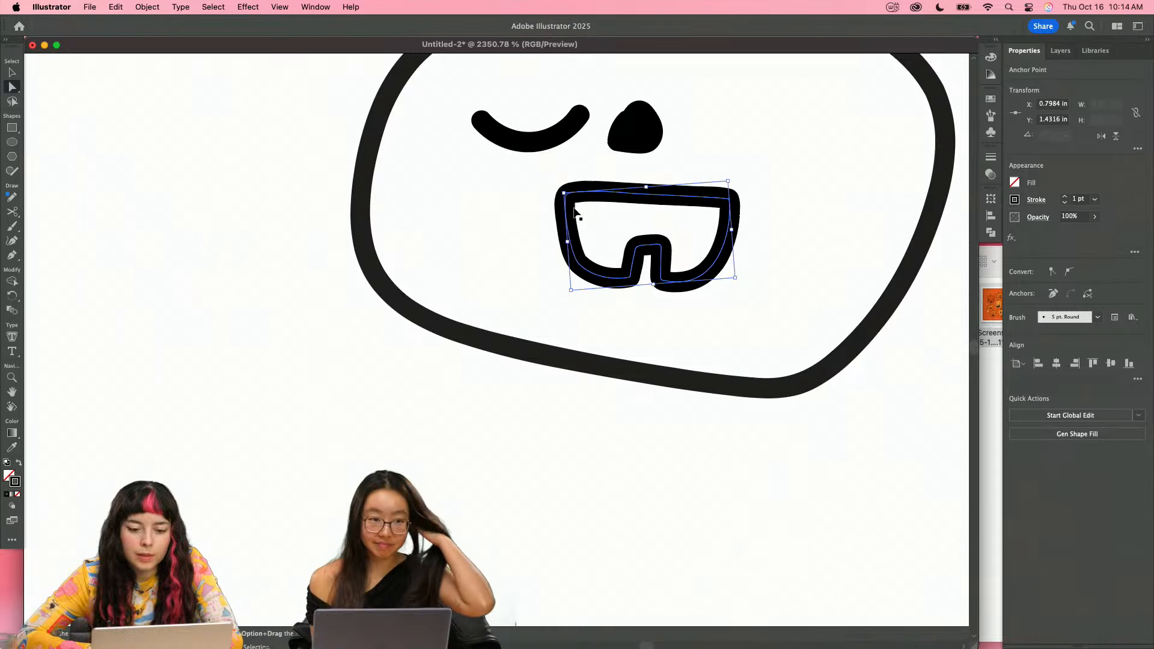
# - Move the mouth's upper-left corner anchor outward and pull the lower handle to bow the left side evenly
pyautogui.scroll(5, 569, 196)
pyautogui.click(630, 189)
pyautogui.hscroll(3, 627, 187)
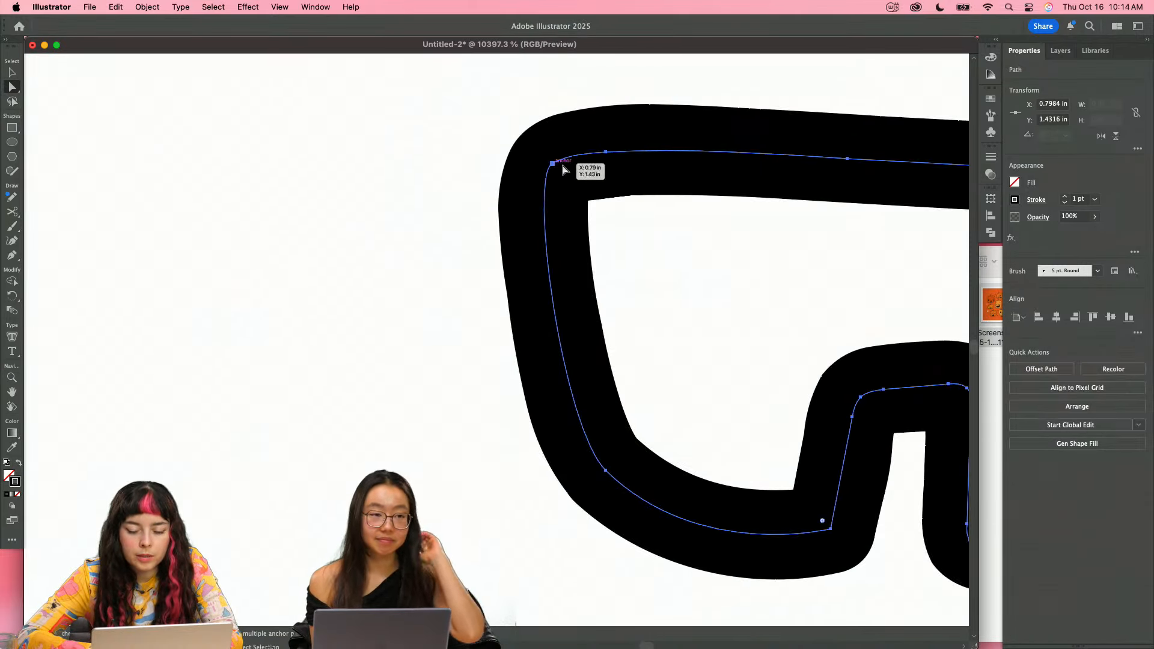
pyautogui.click(552, 168)
pyautogui.moveTo(552, 168); pyautogui.dragTo(485, 165)
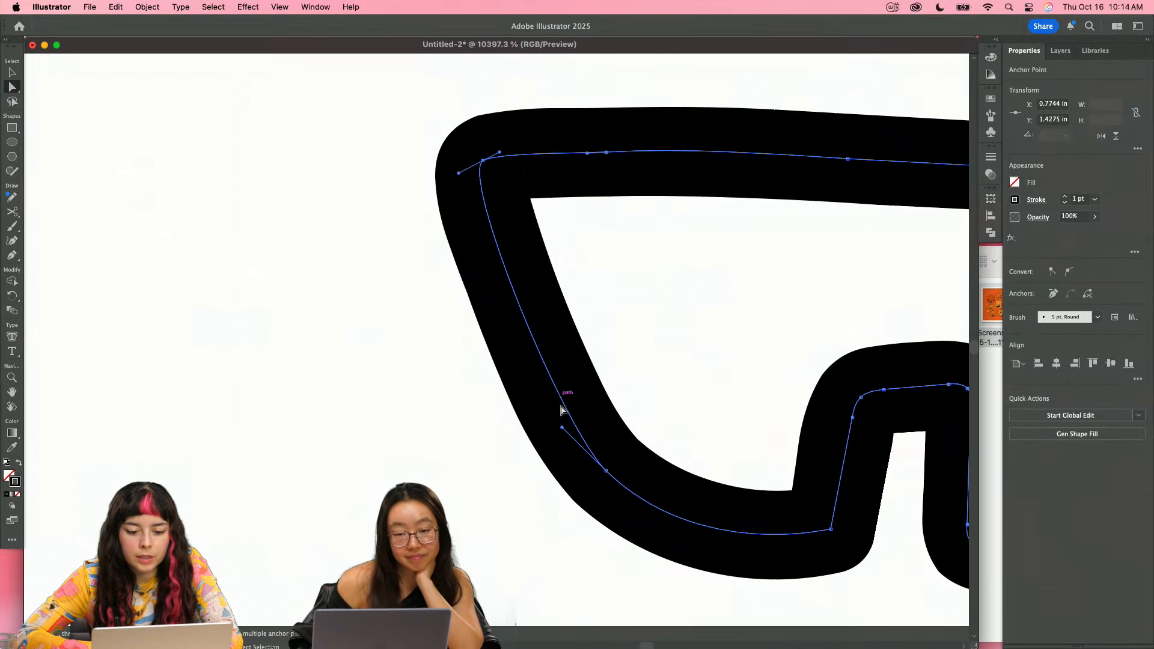
pyautogui.moveTo(562, 429); pyautogui.dragTo(489, 363)
pyautogui.click(698, 312)
# - Round the corner left of the mouth's tooth notch and delete the extra anchor on the top edge
pyautogui.press('z')
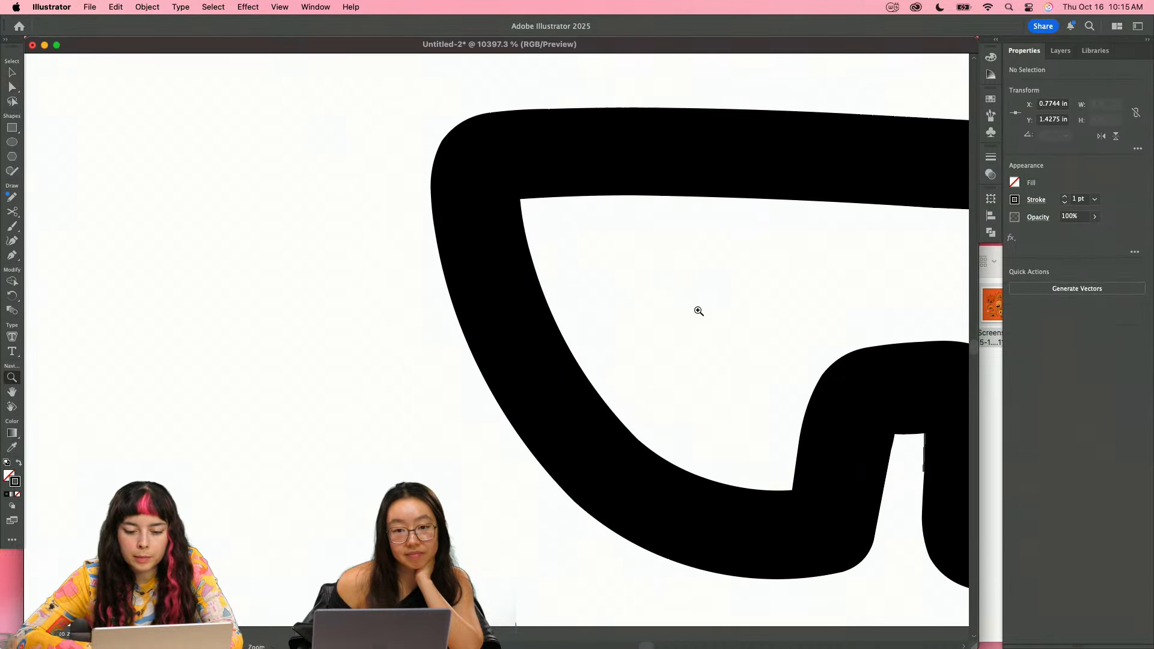
pyautogui.moveTo(698, 312); pyautogui.dragTo(569, 337)
pyautogui.moveTo(569, 337); pyautogui.dragTo(537, 339)
pyautogui.press('a')
pyautogui.click(619, 402)
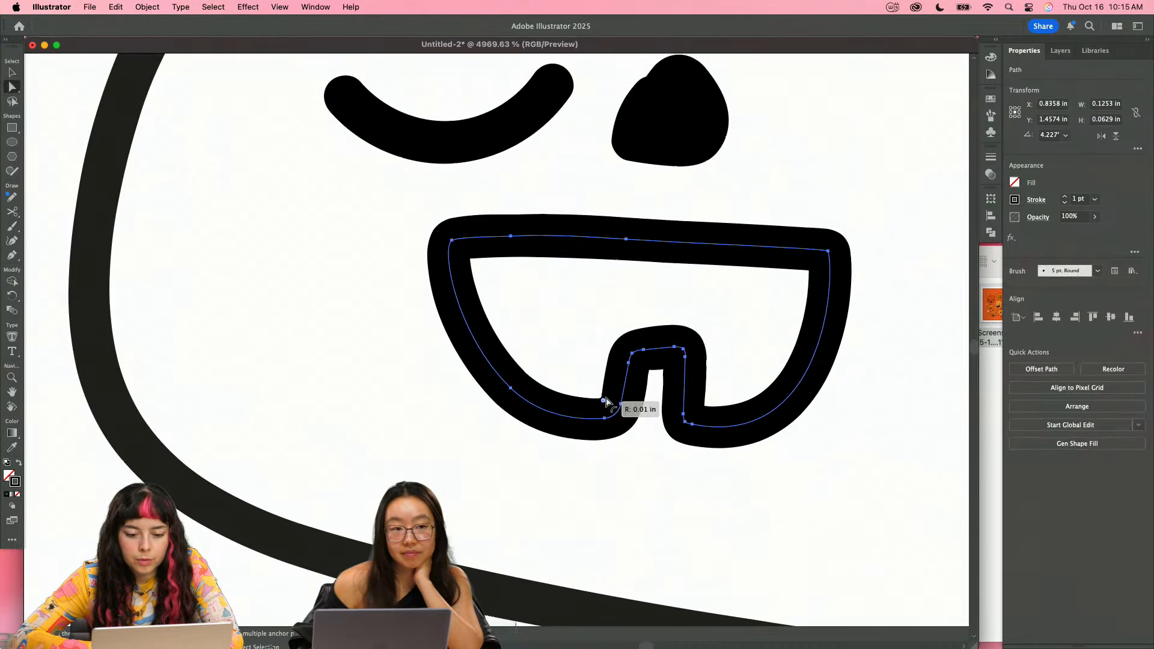
pyautogui.click(604, 343)
pyautogui.click(614, 242)
pyautogui.click(512, 238)
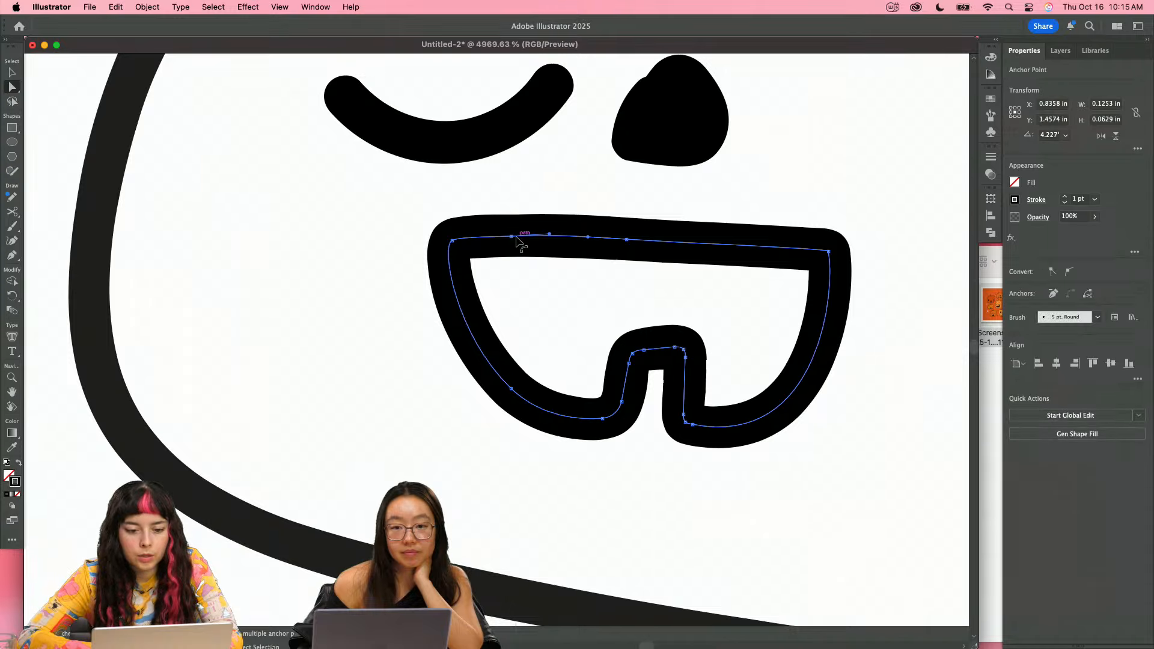
pyautogui.press('p')
pyautogui.click(512, 238)
# - Delete the small pumpkin's uneven nose and repaint it as a solid rounded triangle with the Paintbrush
pyautogui.press('z')
pyautogui.moveTo(698, 255); pyautogui.dragTo(586, 291)
pyautogui.moveTo(607, 296); pyautogui.dragTo(577, 365)
pyautogui.press('v')
pyautogui.scroll(5, 691, 304)
pyautogui.click(664, 251)
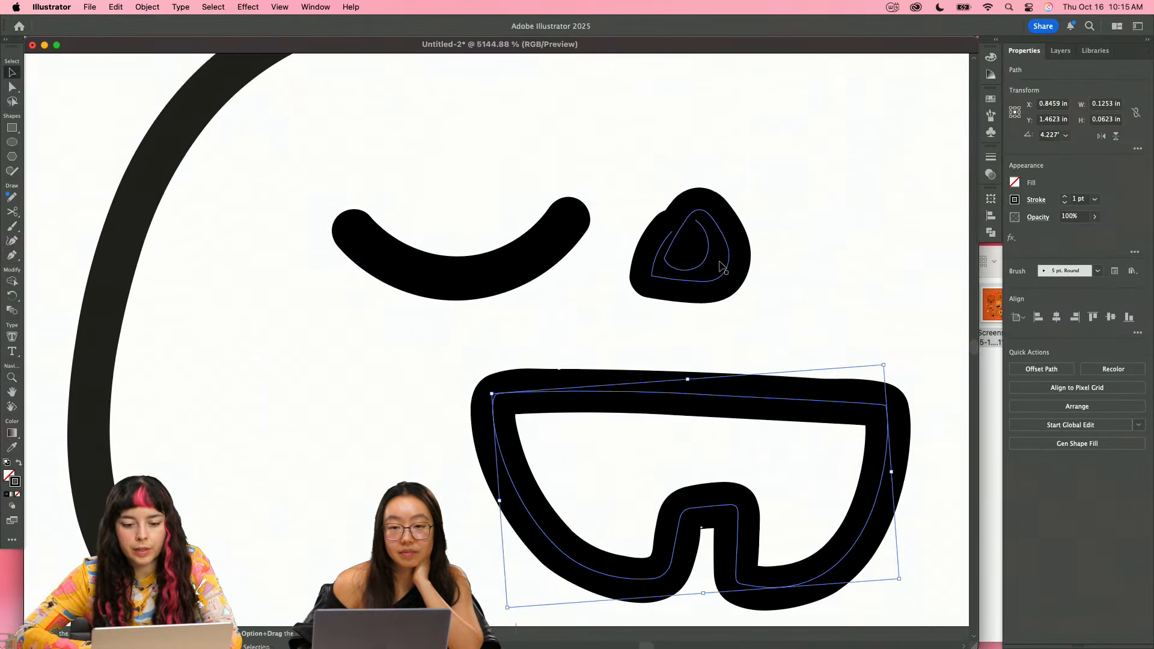
pyautogui.press('Delete')
pyautogui.press('b')
pyautogui.moveTo(688, 201)
pyautogui.mouseDown()
pyautogui.moveTo(665, 259)
pyautogui.moveTo(680, 270)
pyautogui.moveTo(721, 266)
pyautogui.moveTo(696, 200)
pyautogui.moveTo(670, 244)
pyautogui.moveTo(678, 255)
pyautogui.moveTo(694, 238)
pyautogui.moveTo(621, 264)
pyautogui.mouseUp()
# - Duplicate the small pumpkin's closed eye to the right side of its nose
pyautogui.scroll(-6, 697, 233)
pyautogui.press('v')
pyautogui.moveTo(547, 264); pyautogui.dragTo(766, 251)
pyautogui.click(646, 325)
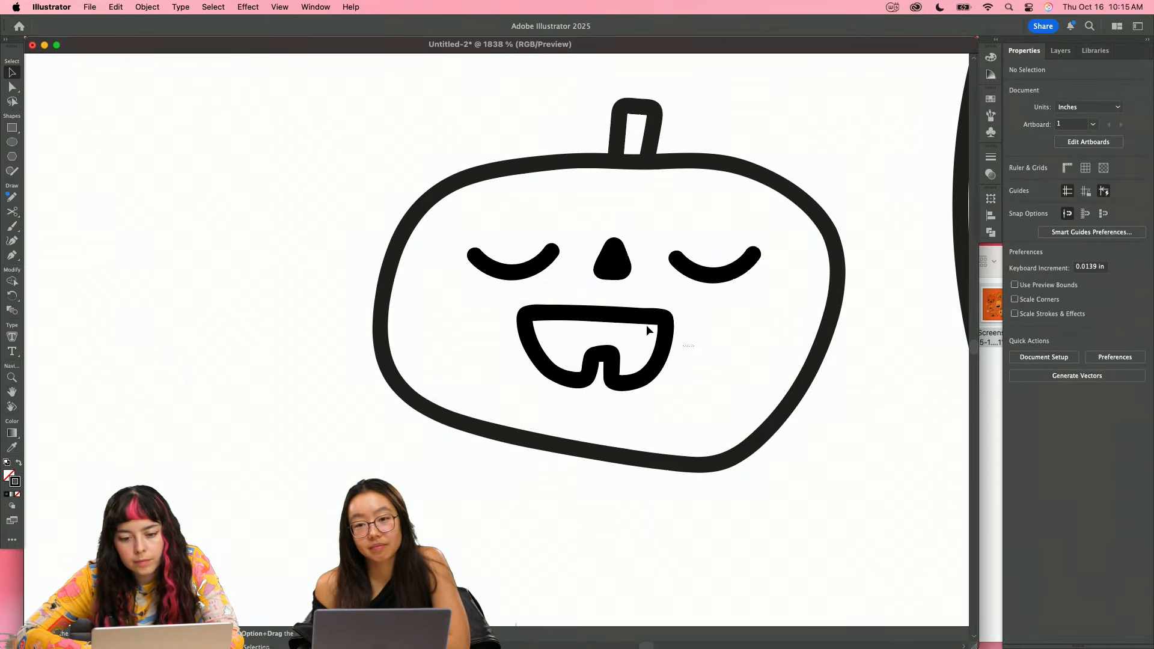
# - Select the small pumpkin's mouth for Eyedropper sampling and deny the screen recording request
pyautogui.click(647, 323)
pyautogui.press('i')
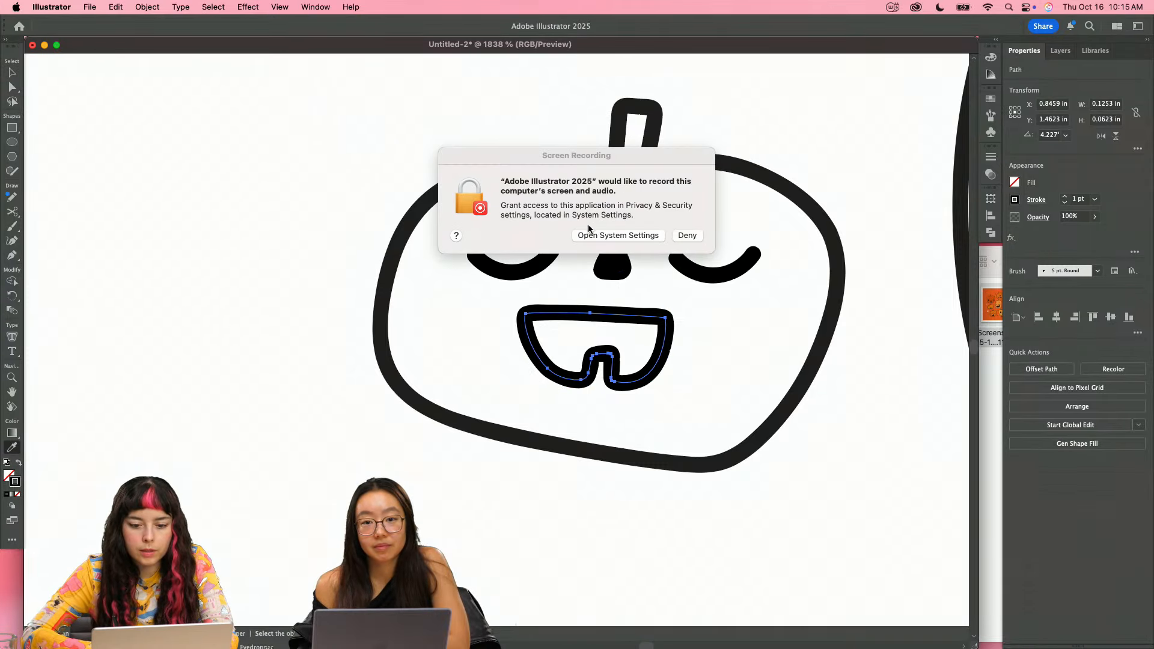
pyautogui.click(589, 161)
pyautogui.moveTo(589, 162); pyautogui.dragTo(613, 155)
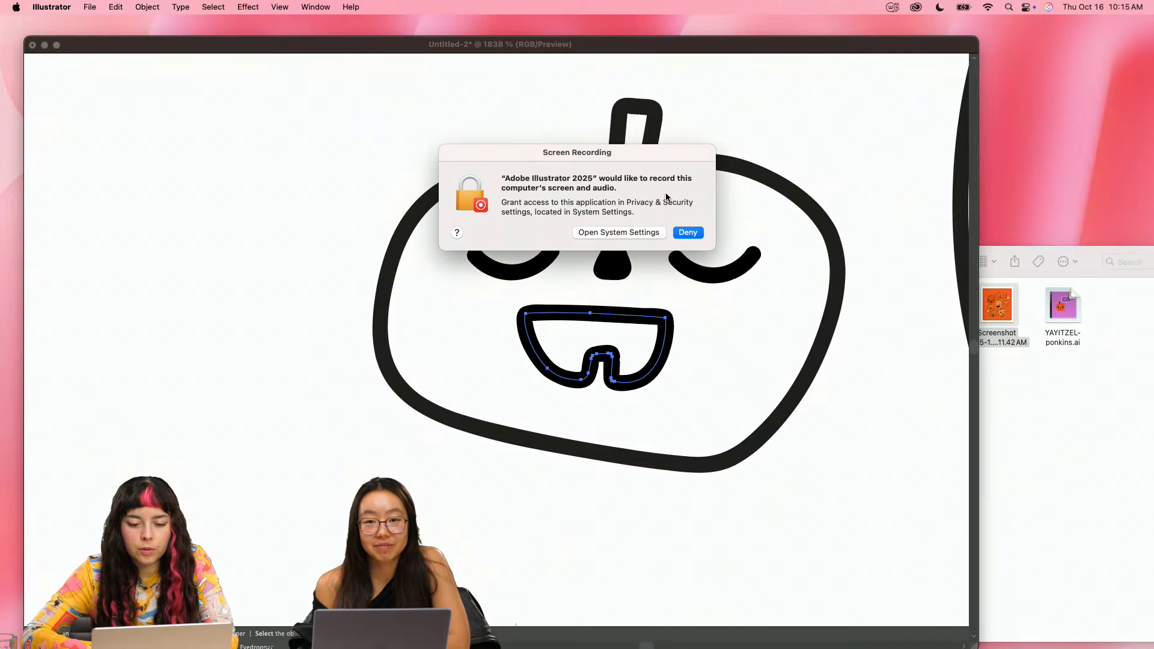
pyautogui.click(687, 233)
# - Fill the small pumpkin's mouth solid black by sampling the tall pumpkin's mouth with the Eyedropper
pyautogui.press('v')
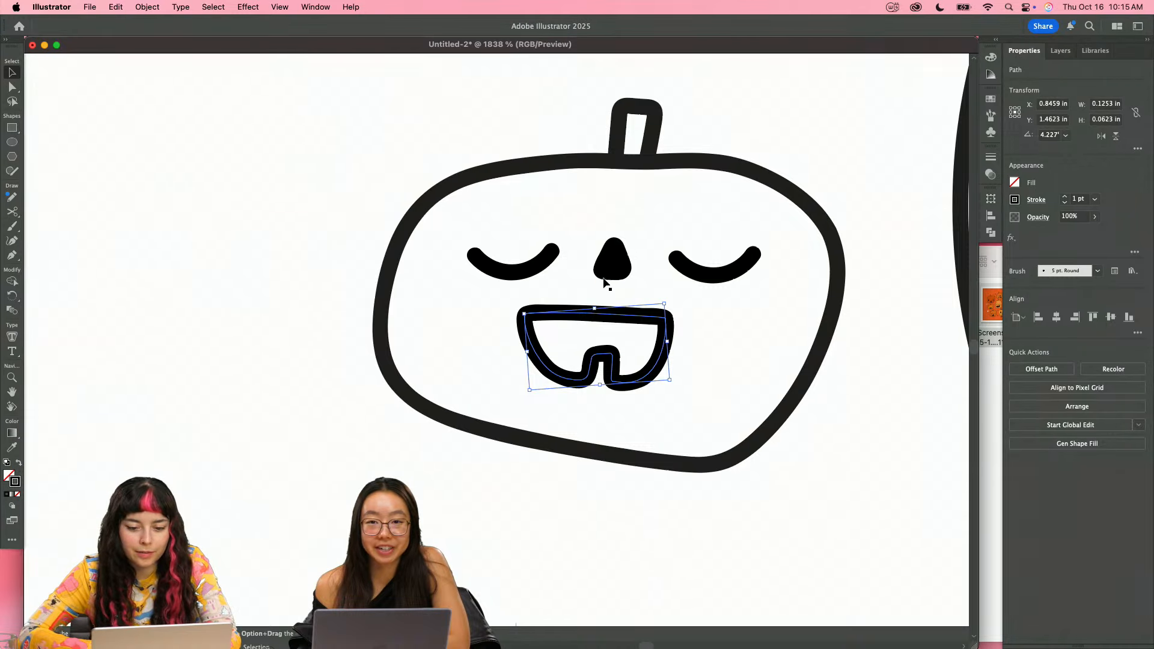
pyautogui.scroll(-5, 605, 323)
pyautogui.press('i')
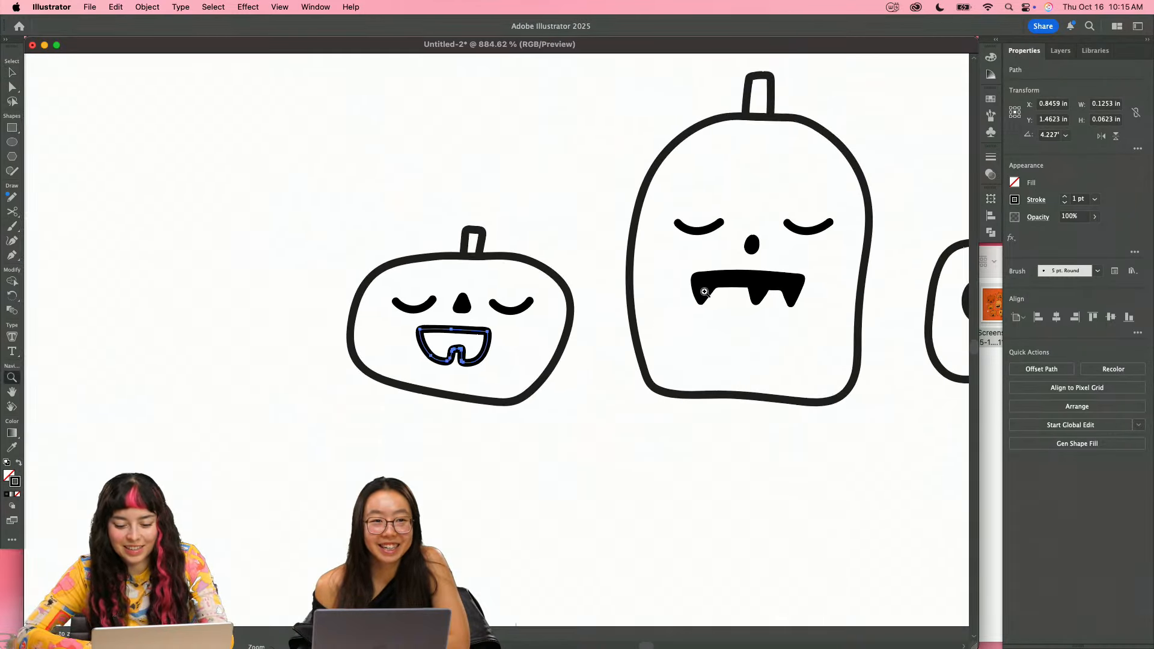
pyautogui.click(730, 277)
pyautogui.press('v')
pyautogui.click(610, 379)
pyautogui.press('space')
pyautogui.moveTo(614, 333); pyautogui.dragTo(611, 340)
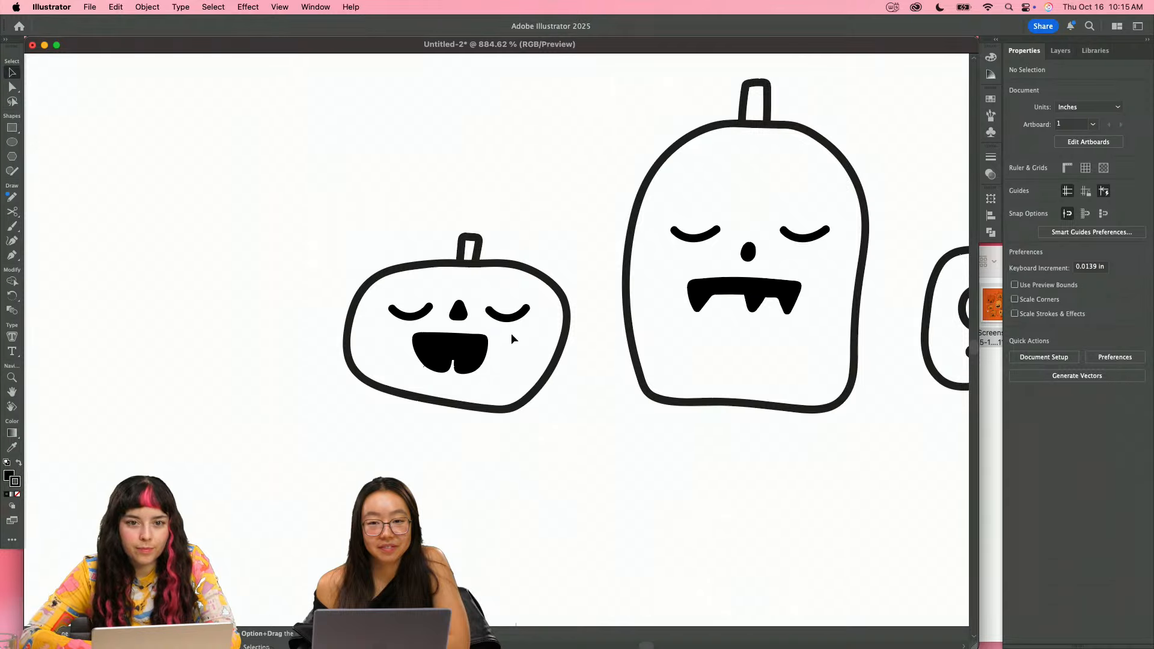
# - Set the stroke weight of the small pumpkin's mouth to 0.75 pt
pyautogui.press('a')
pyautogui.moveTo(409, 363); pyautogui.dragTo(609, 343)
pyautogui.click(629, 369)
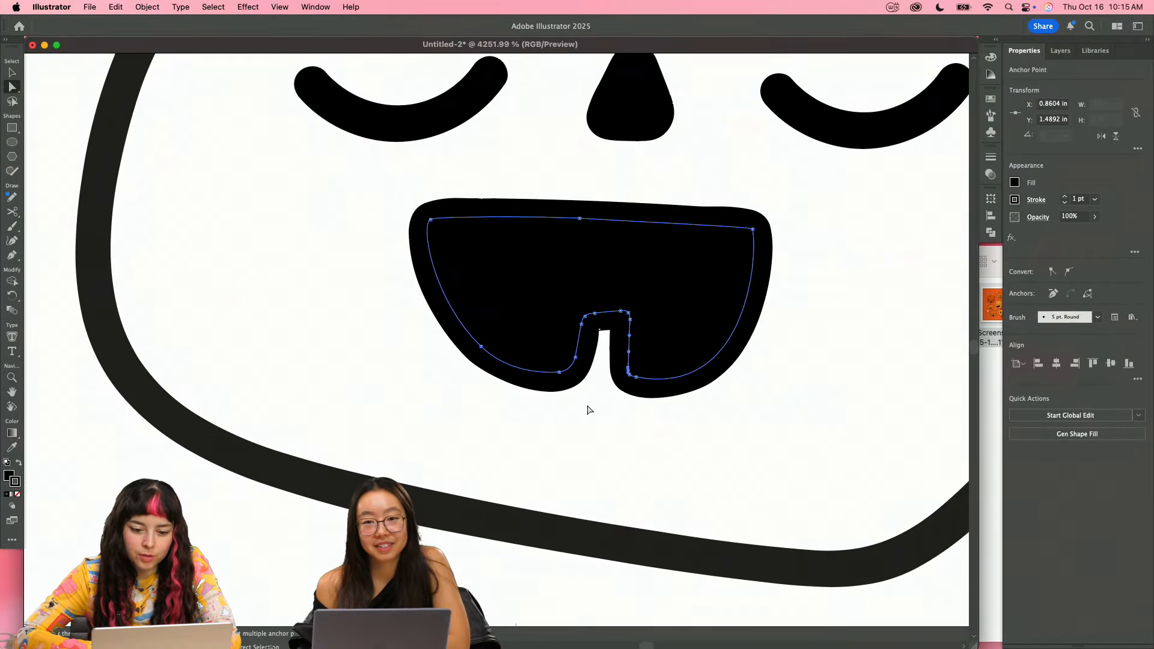
pyautogui.click(1065, 203)
pyautogui.click(1065, 204)
pyautogui.click(1065, 203)
pyautogui.click(1064, 195)
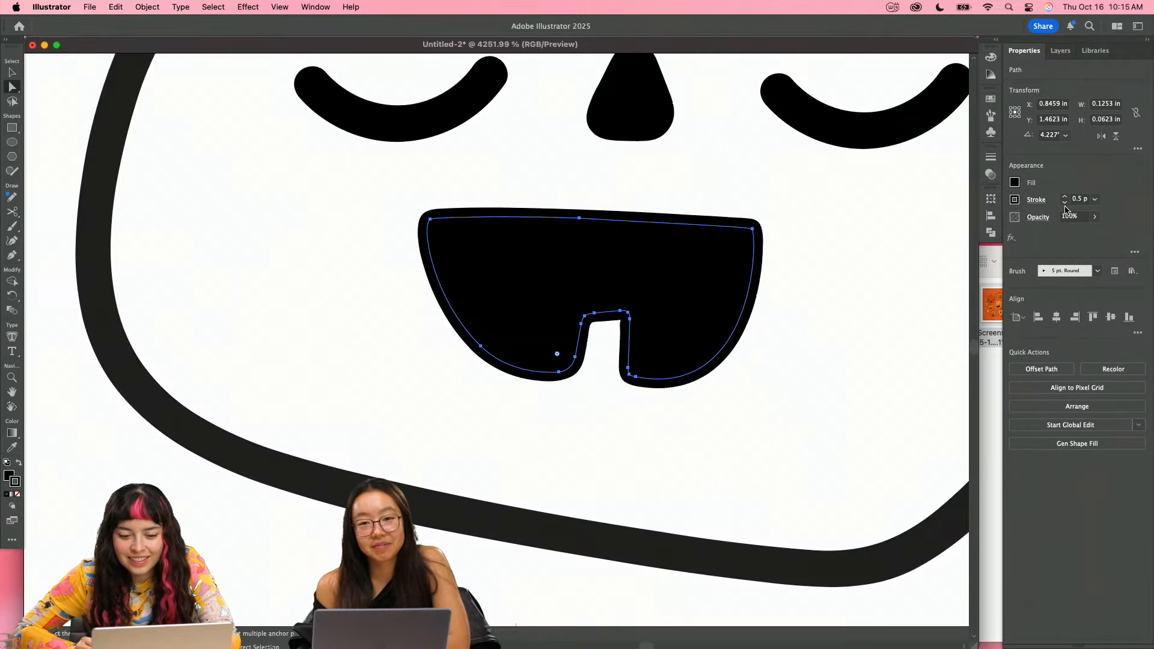
pyautogui.click(1064, 195)
pyautogui.click(777, 369)
# - Sample white and paint a tooth gap in the small pumpkin's mouth and along its lower-right edge with the Paintbrush
pyautogui.press('i')
pyautogui.click(693, 391)
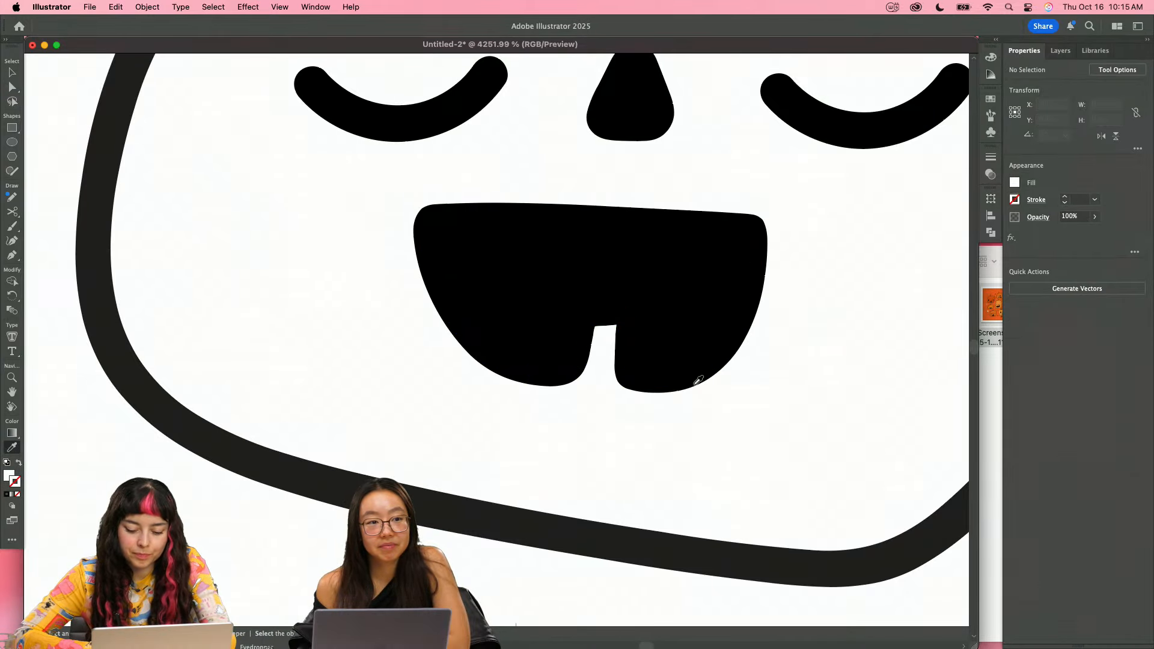
pyautogui.press('b')
pyautogui.moveTo(577, 385)
pyautogui.mouseDown()
pyautogui.moveTo(594, 320)
pyautogui.moveTo(625, 318)
pyautogui.moveTo(623, 384)
pyautogui.mouseUp()
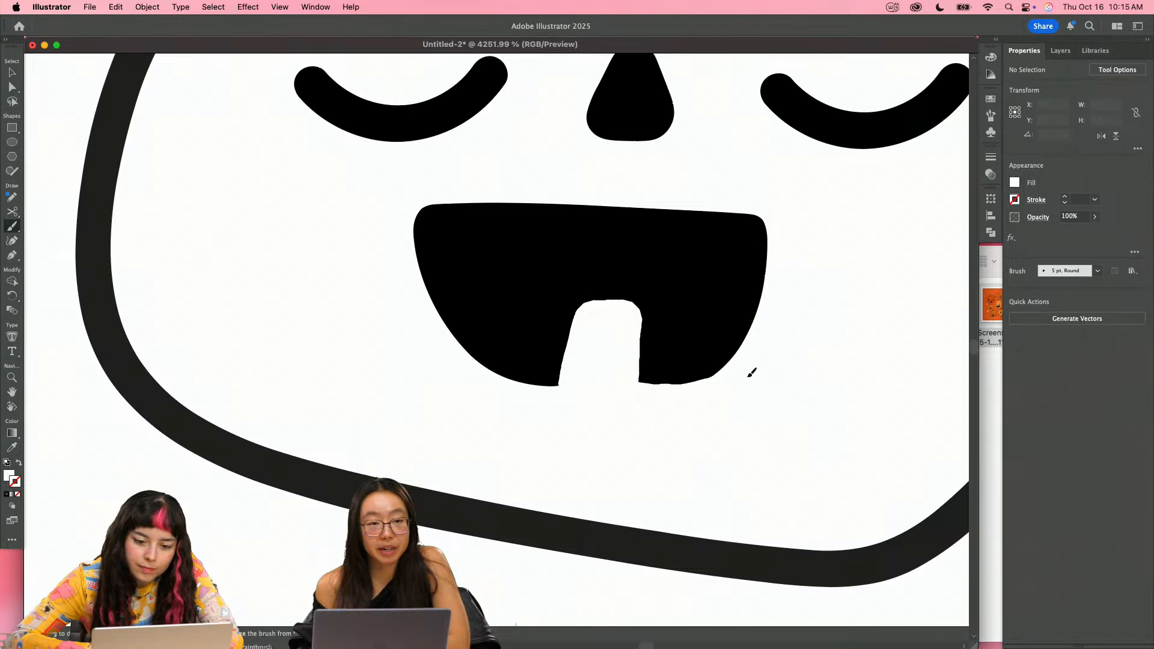
pyautogui.moveTo(752, 372); pyautogui.dragTo(780, 344)
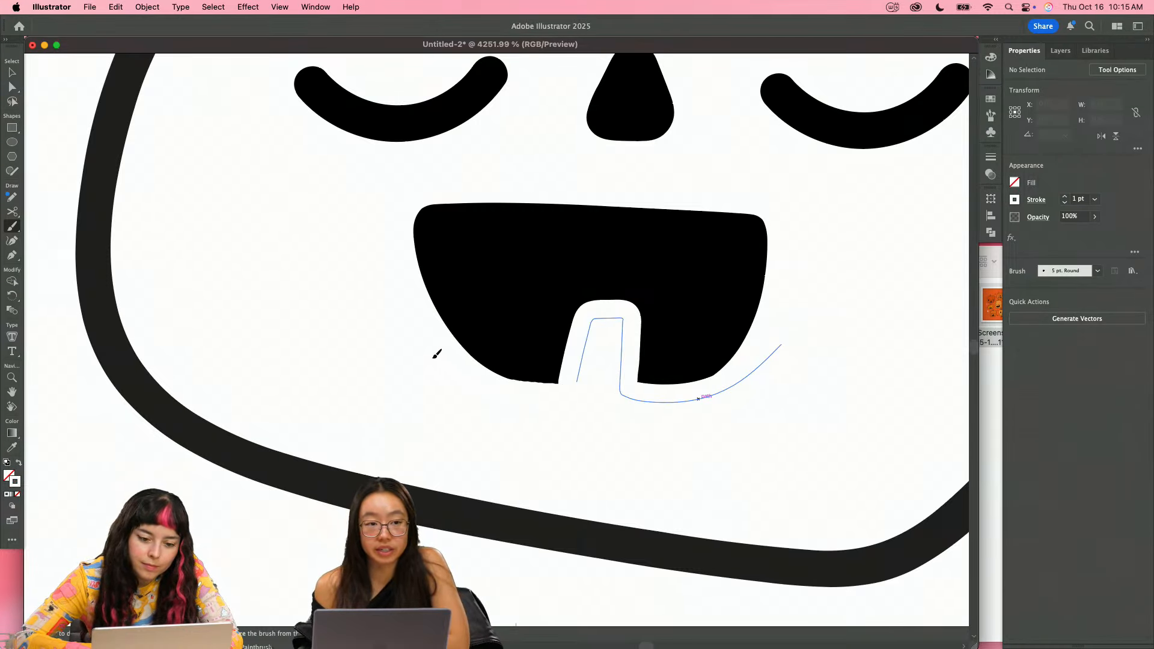
# - Smooth the lower-left edge of the small pumpkin's mouth with white Paintbrush strokes
pyautogui.press('z')
pyautogui.moveTo(636, 271); pyautogui.dragTo(319, 367)
pyautogui.moveTo(554, 332); pyautogui.dragTo(494, 380)
pyautogui.moveTo(561, 328); pyautogui.dragTo(889, 327)
pyautogui.press('v')
pyautogui.click(608, 371)
pyautogui.moveTo(582, 358)
pyautogui.mouseDown()
pyautogui.moveTo(610, 367)
pyautogui.moveTo(546, 399)
pyautogui.moveTo(479, 360)
pyautogui.mouseUp()
pyautogui.click(638, 418)
pyautogui.press('b')
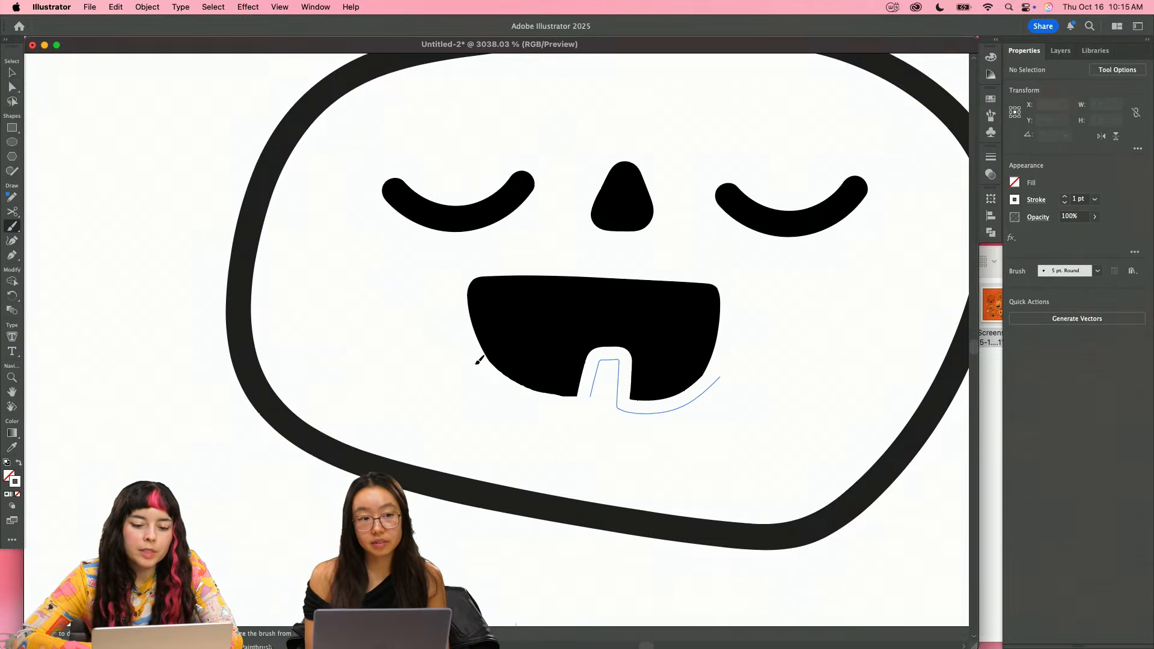
# - Select the white strokes over the small pumpkin's mouth and expand their appearance
pyautogui.press('z')
pyautogui.moveTo(628, 297); pyautogui.dragTo(430, 335)
pyautogui.press('v')
pyautogui.moveTo(667, 351); pyautogui.dragTo(587, 317)
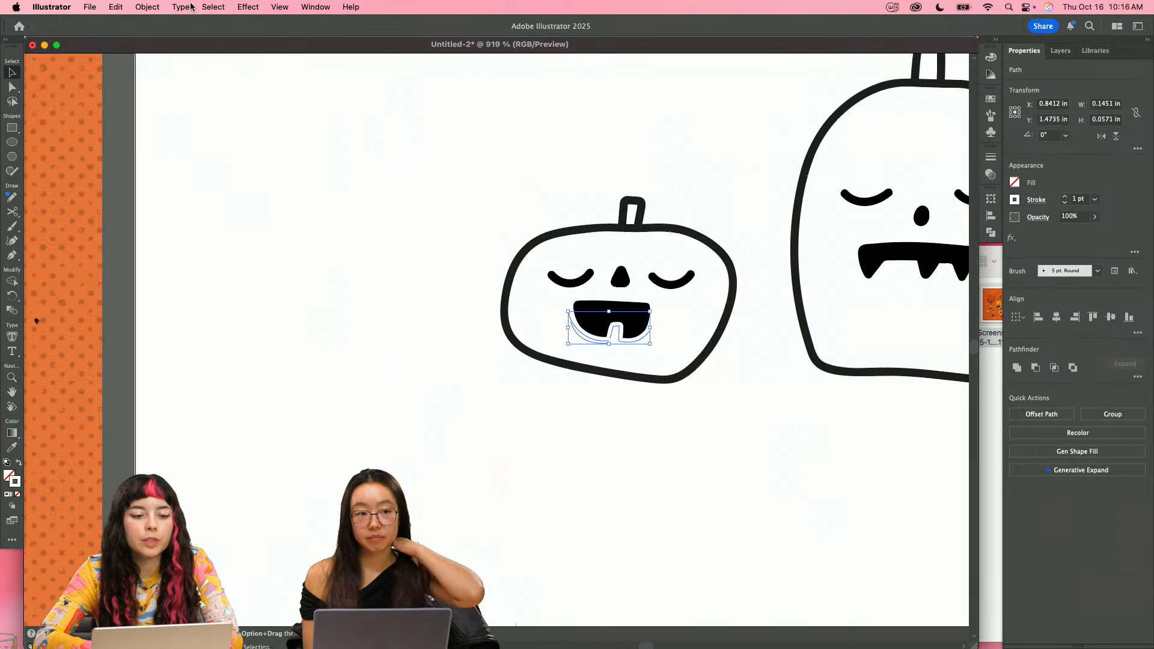
pyautogui.click(147, 7)
pyautogui.click(186, 197)
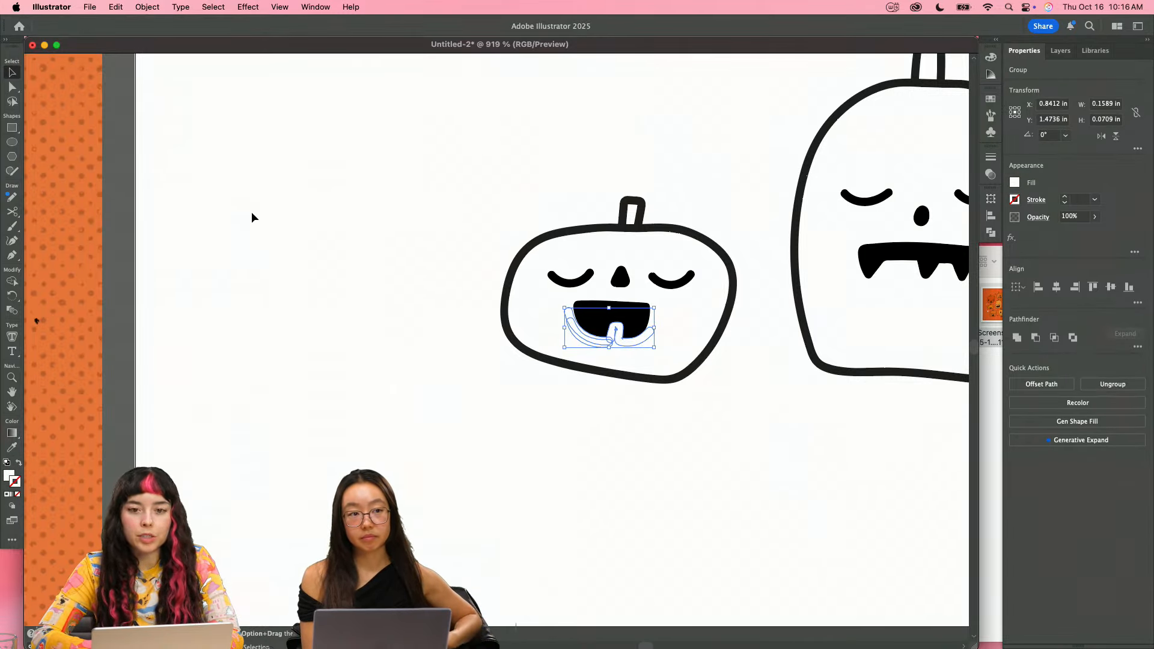
# - Expand the appearance of the black mouth and unite its pieces into one shape
pyautogui.click(675, 349)
pyautogui.click(644, 317)
pyautogui.click(147, 7)
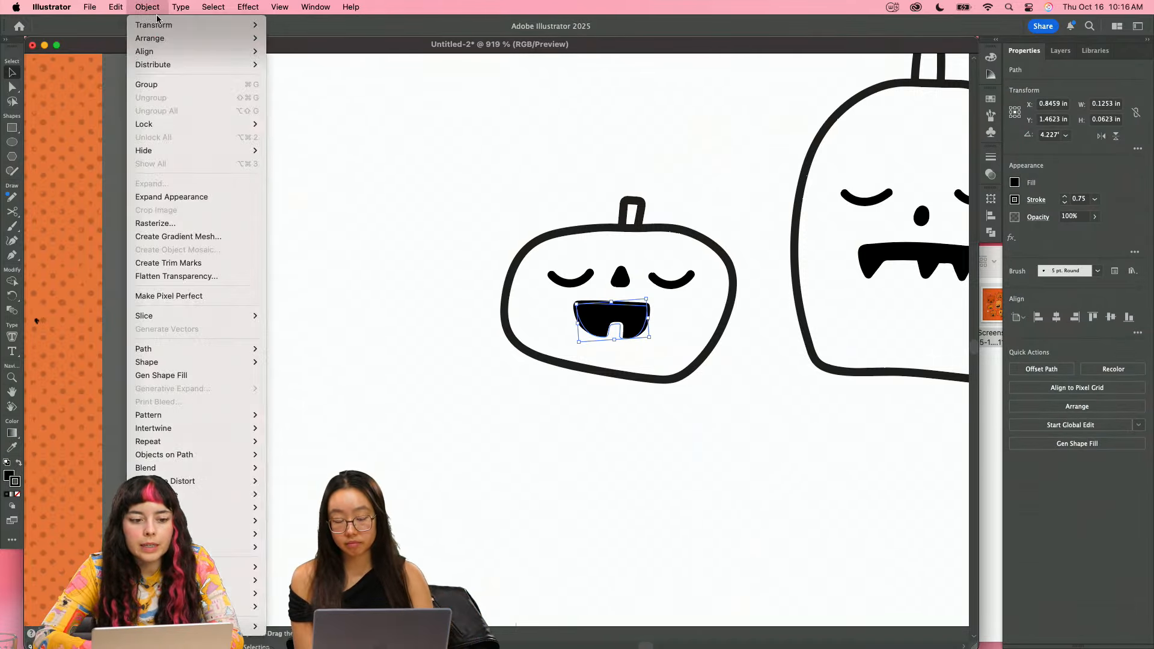
pyautogui.click(193, 197)
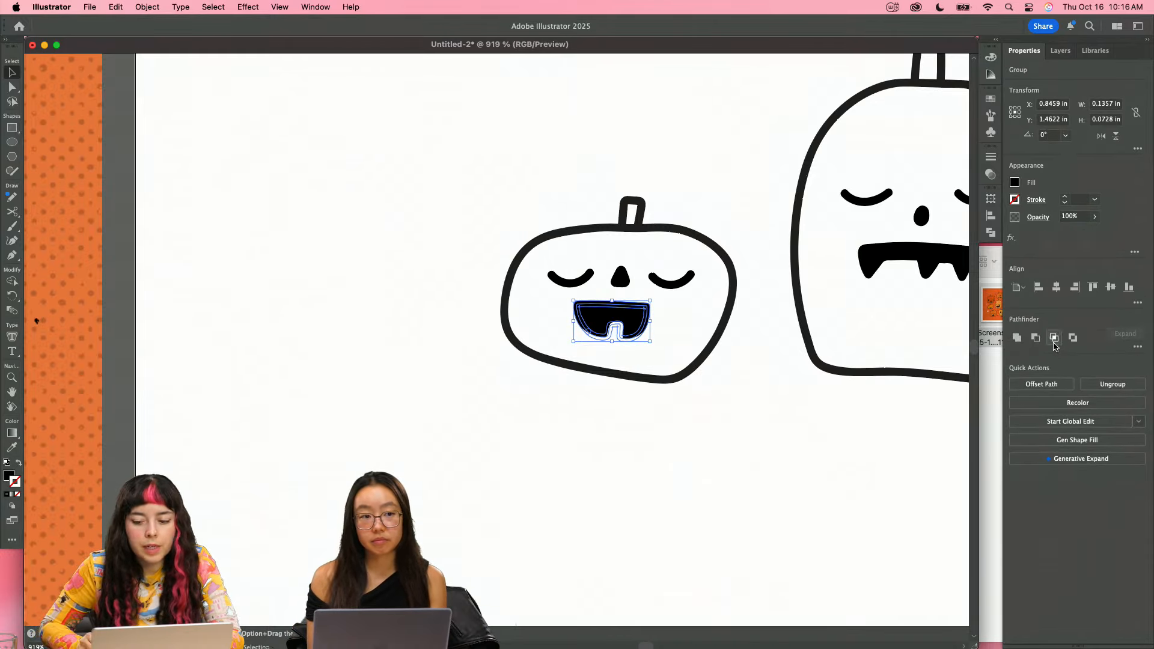
pyautogui.click(1016, 339)
pyautogui.click(618, 376)
# - Select the black mouth with the expanded white strokes and apply the Pathfinder Merge operation to them
pyautogui.moveTo(664, 351); pyautogui.dragTo(595, 327)
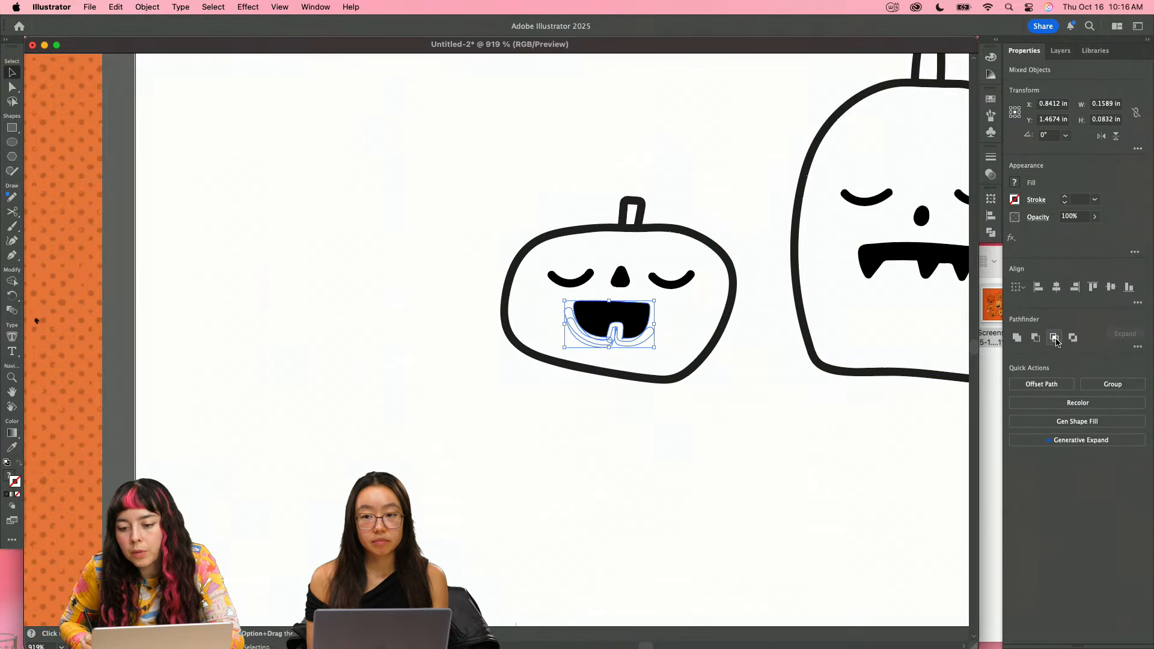
pyautogui.click(1054, 339)
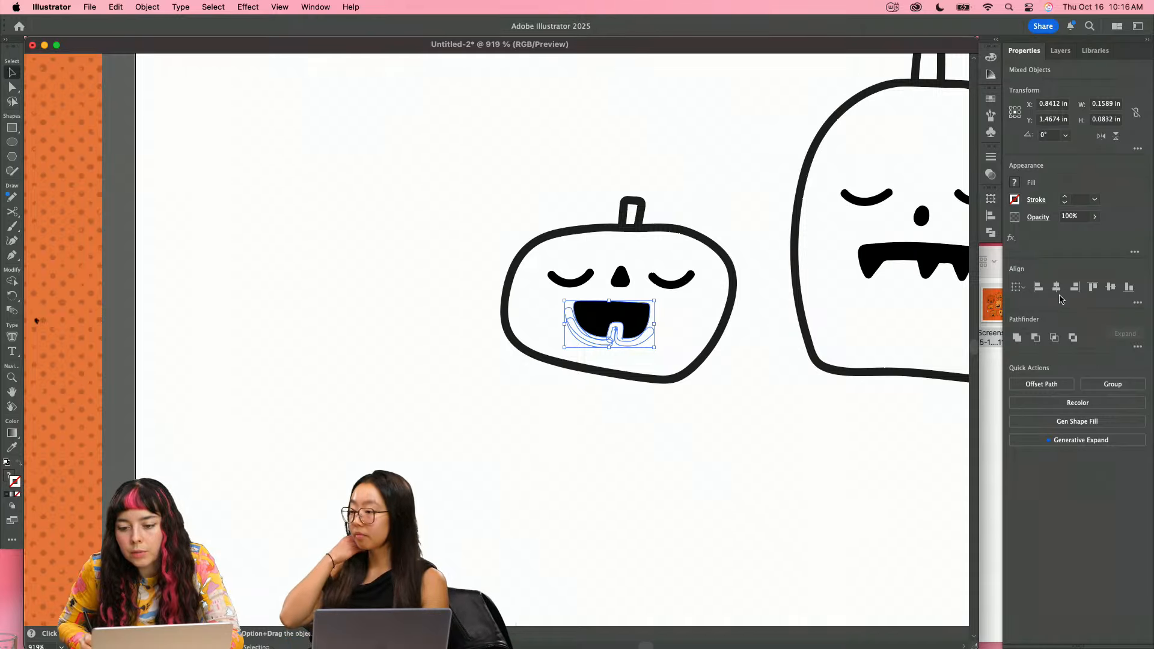
pyautogui.click(990, 233)
pyautogui.click(894, 256)
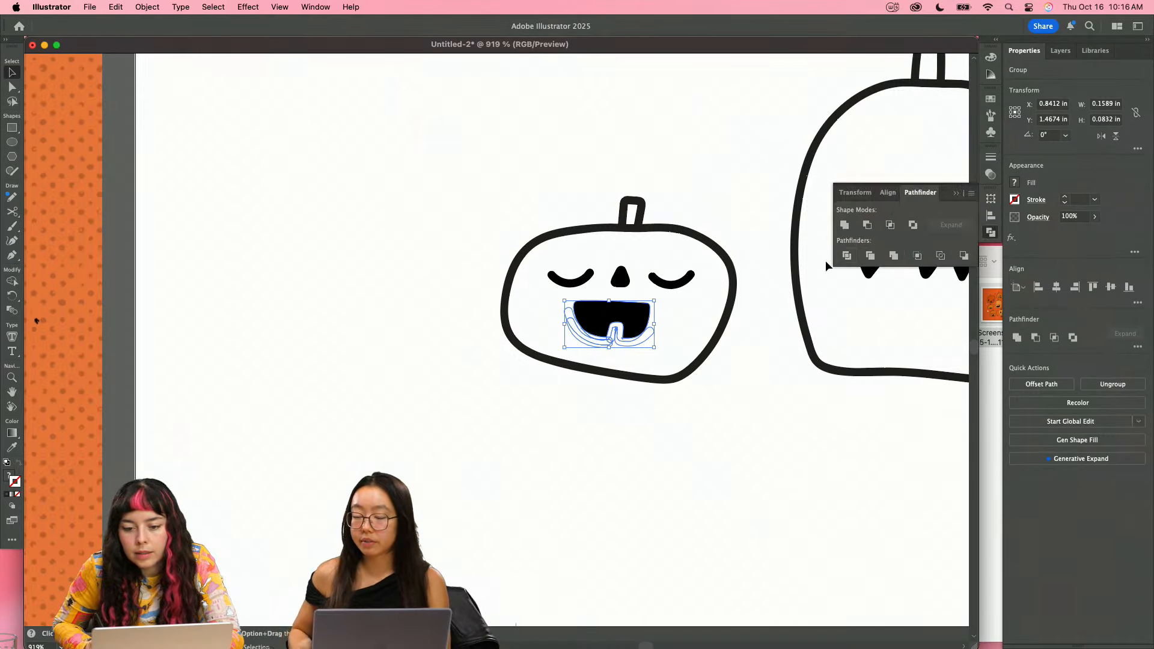
pyautogui.click(642, 402)
# - Delete the leftover white piece in the mouth's tooth gap and along its lower-right edge with Direct Selection
pyautogui.press('z')
pyautogui.moveTo(596, 318); pyautogui.dragTo(698, 337)
pyautogui.press('a')
pyautogui.click(711, 388)
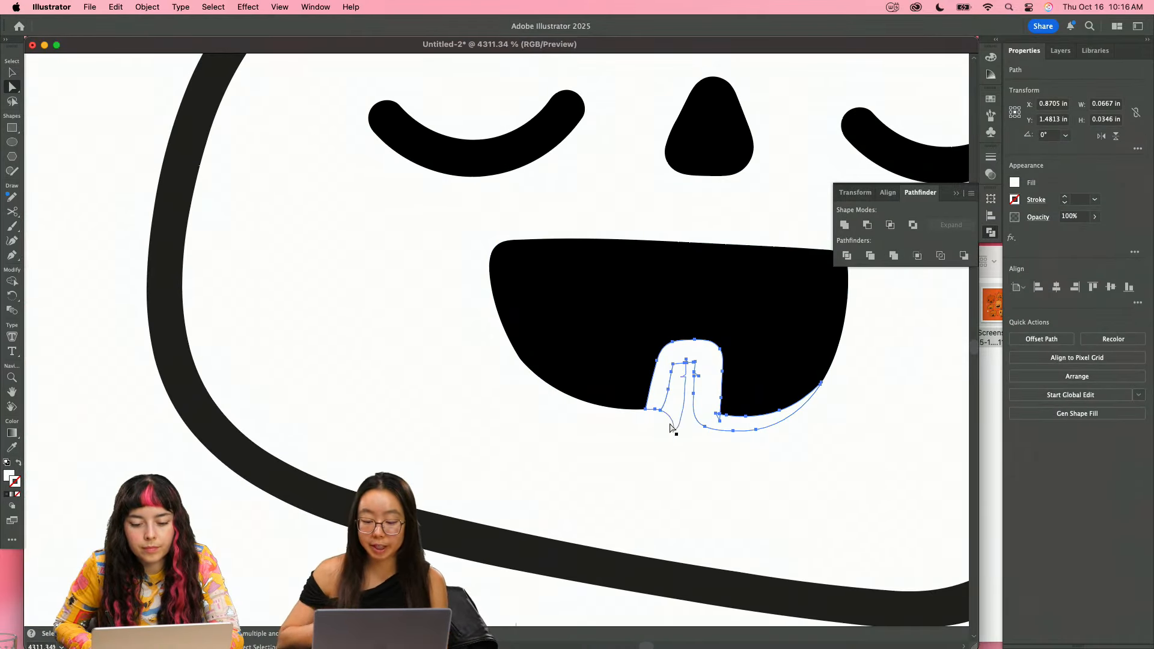
pyautogui.keyDown('shift'); pyautogui.click(671, 428); pyautogui.keyUp('shift')
pyautogui.keyDown('shift'); pyautogui.click(686, 430); pyautogui.keyUp('shift')
pyautogui.keyDown('shift'); pyautogui.click(682, 416); pyautogui.keyUp('shift')
pyautogui.press('Delete')
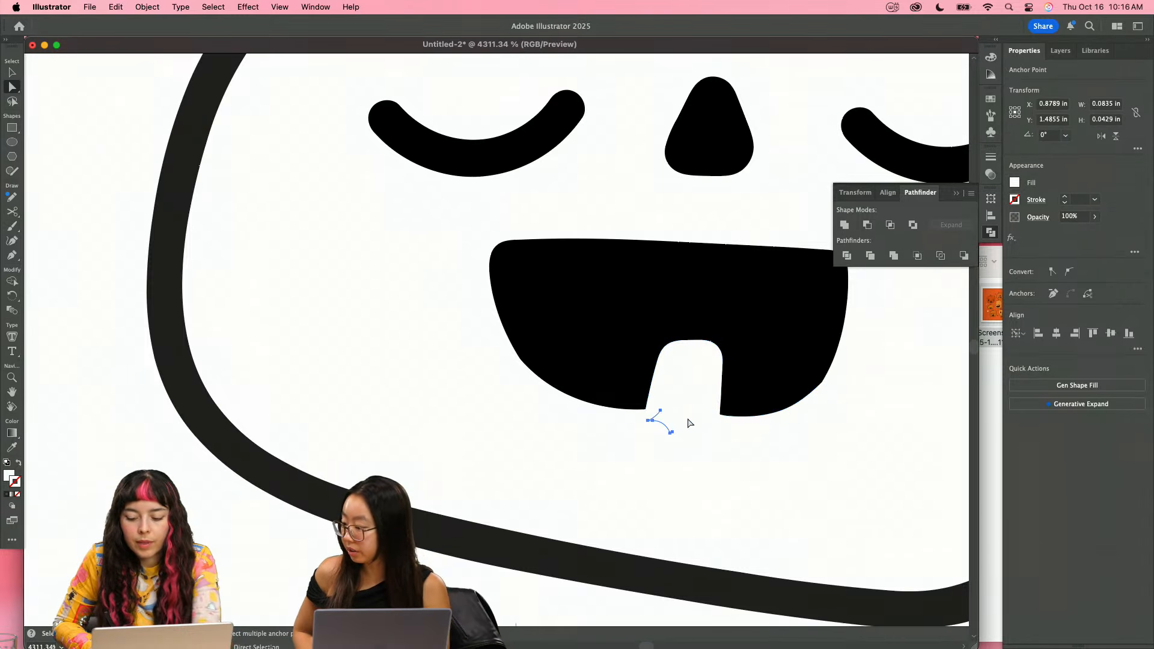
# - Delete the small leftover white slivers below the mouth and around the tooth gap
pyautogui.moveTo(455, 317); pyautogui.dragTo(679, 447)
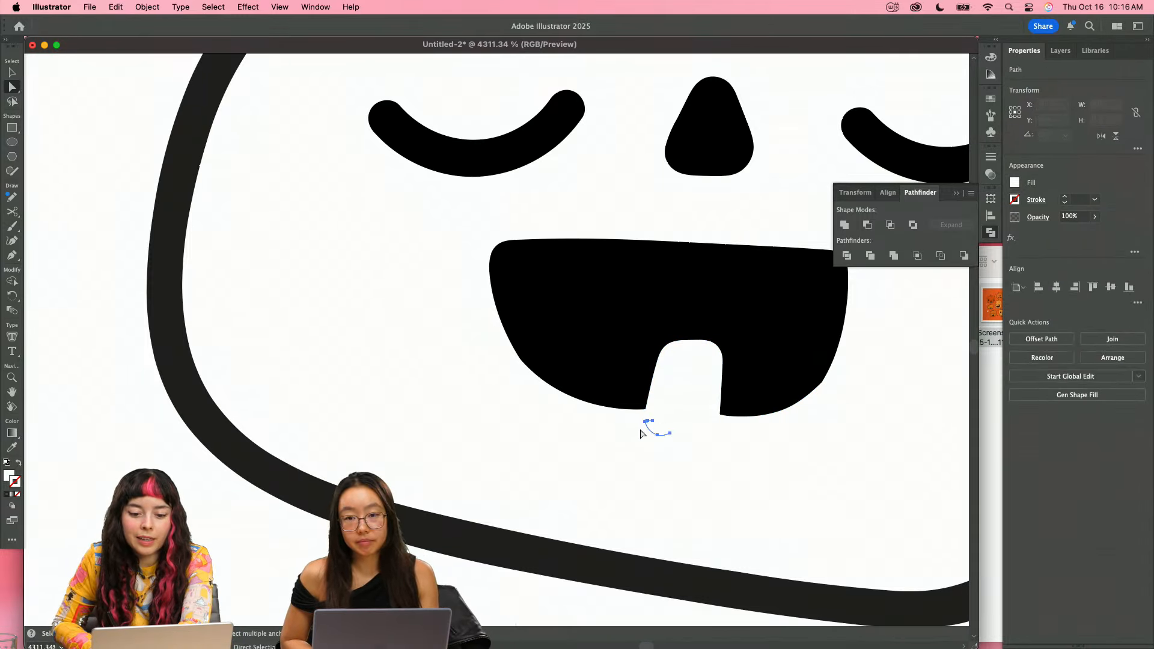
pyautogui.press('Delete')
pyautogui.click(631, 425)
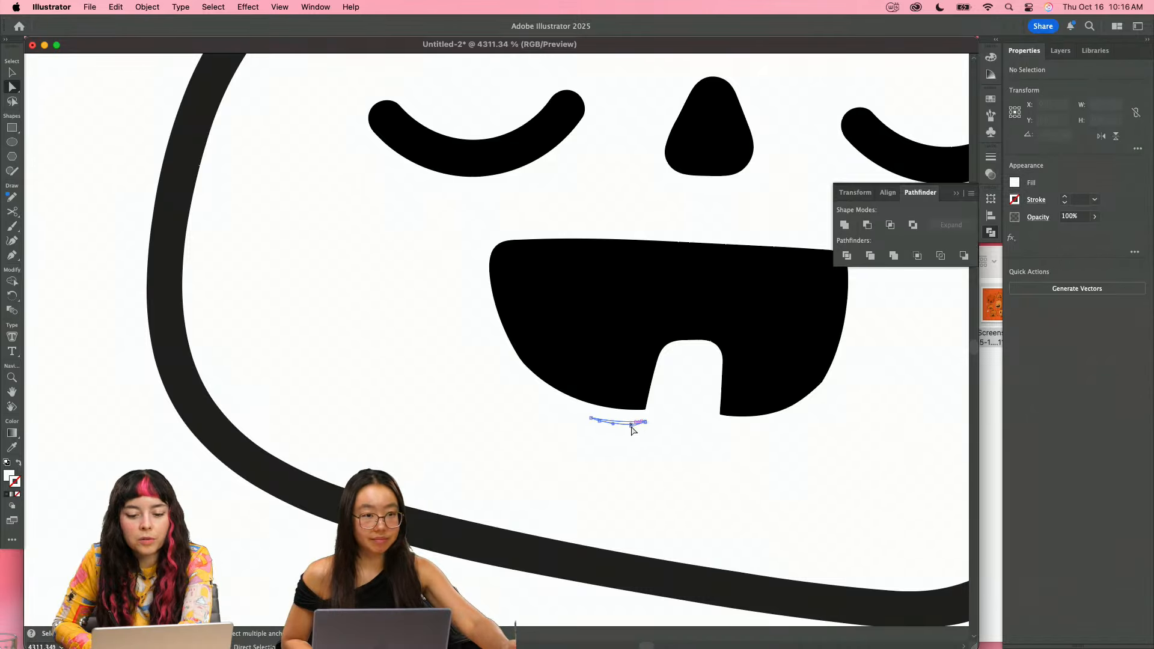
pyautogui.press('Delete')
pyautogui.click(691, 368)
pyautogui.moveTo(700, 430); pyautogui.dragTo(572, 368)
pyautogui.press('Delete')
pyautogui.press('Delete')
pyautogui.press('z')
# - Locate and delete the remaining white stroke pieces along the mouth's lower-left edge
pyautogui.press('v')
pyautogui.moveTo(765, 461); pyautogui.dragTo(569, 340)
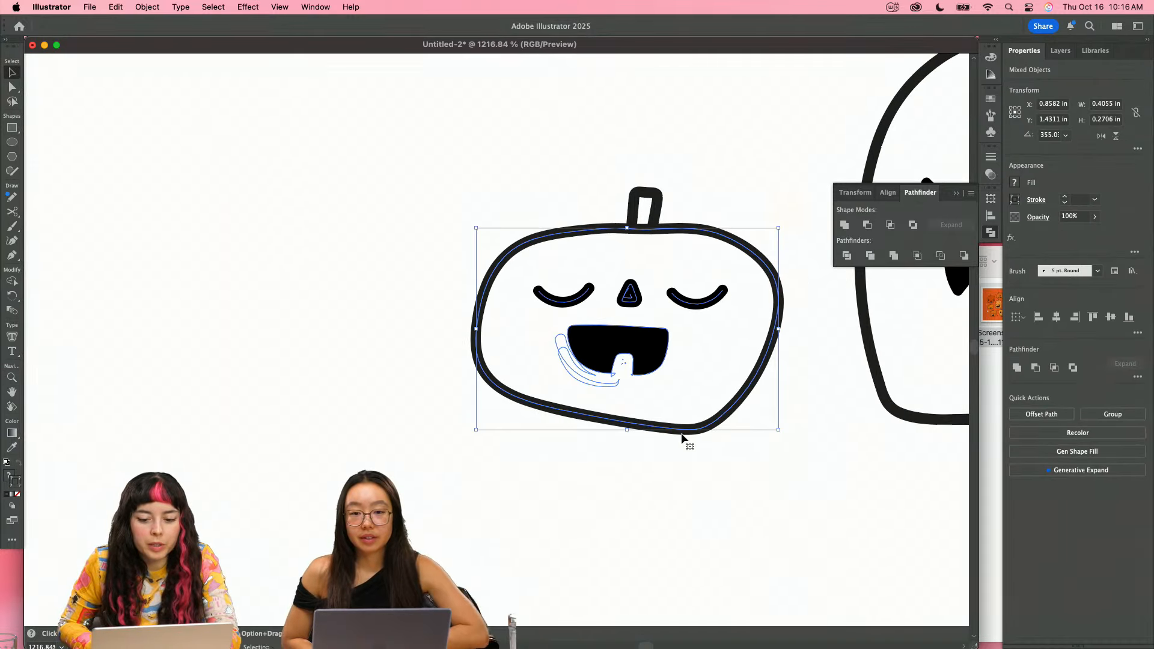
pyautogui.scroll(5, 644, 395)
pyautogui.keyDown('shift'); pyautogui.click(733, 365); pyautogui.keyUp('shift')
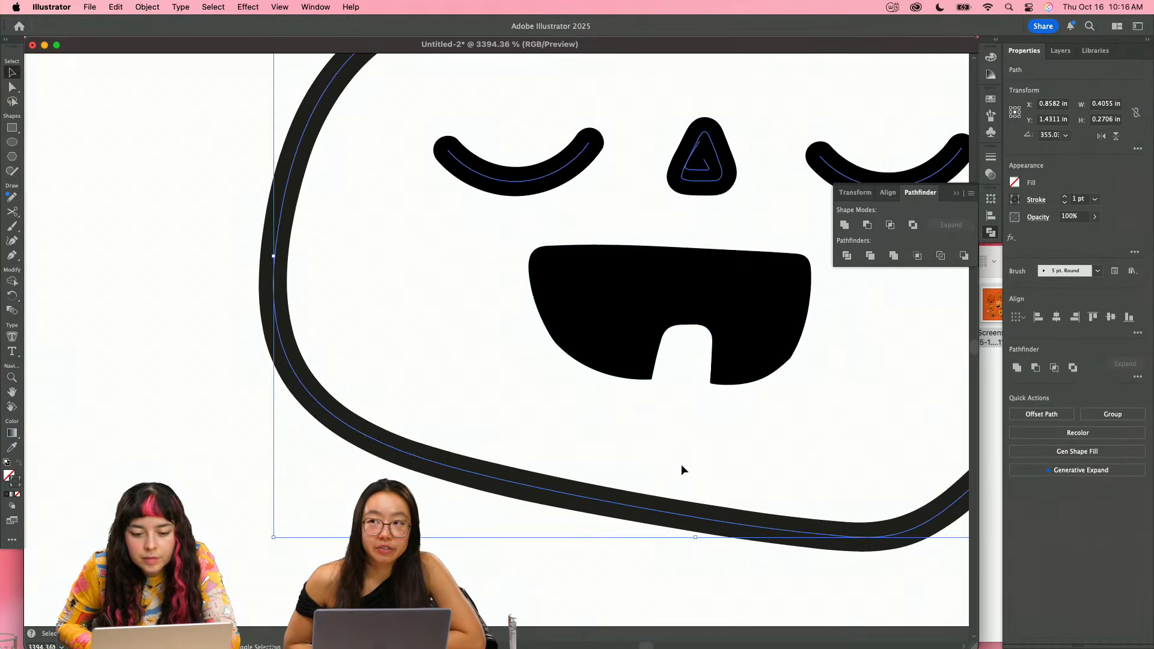
pyautogui.click(628, 411)
pyautogui.click(624, 433)
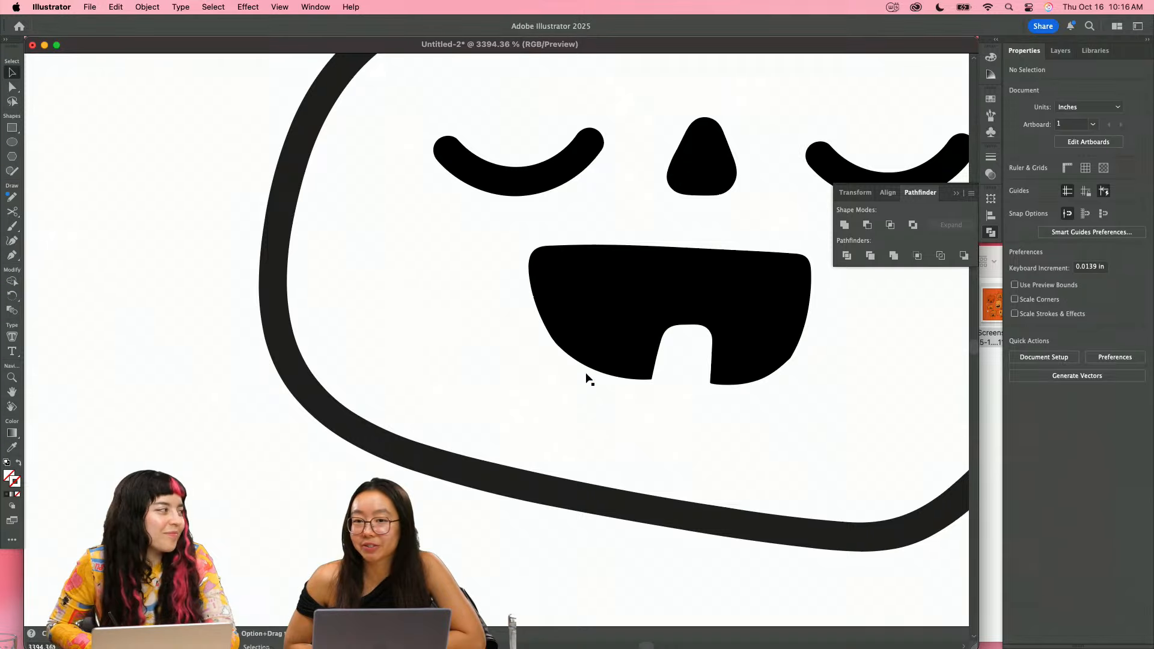
pyautogui.press('a')
pyautogui.click(534, 312)
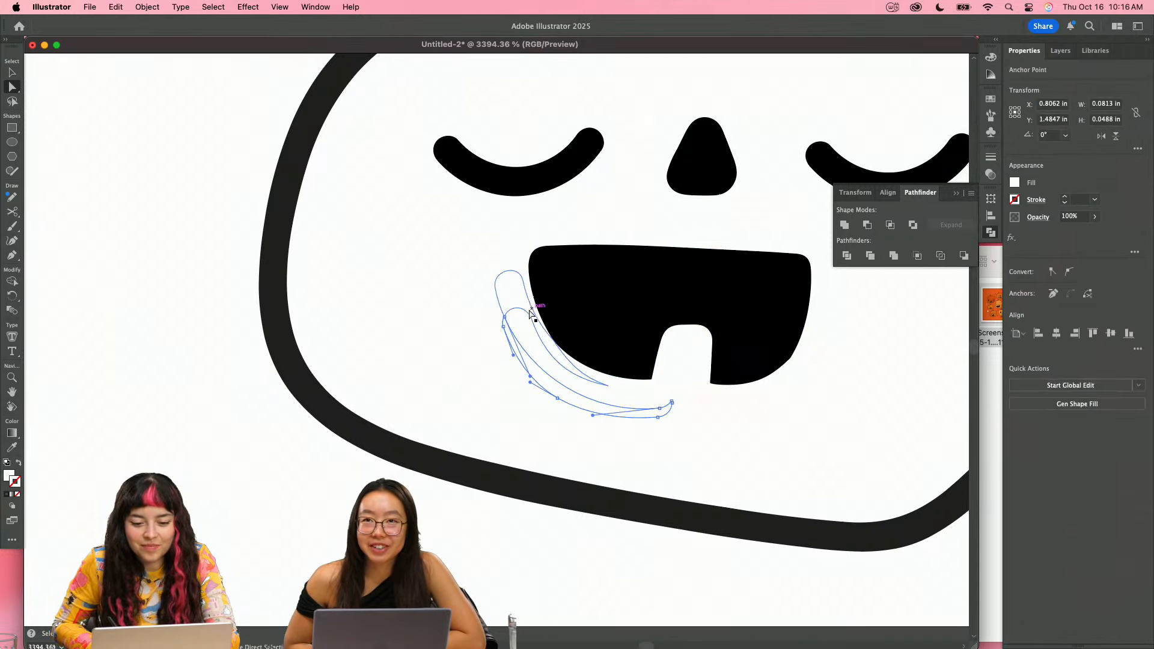
pyautogui.press('Delete')
pyautogui.press('Delete')
pyautogui.click(654, 388)
pyautogui.press('Delete')
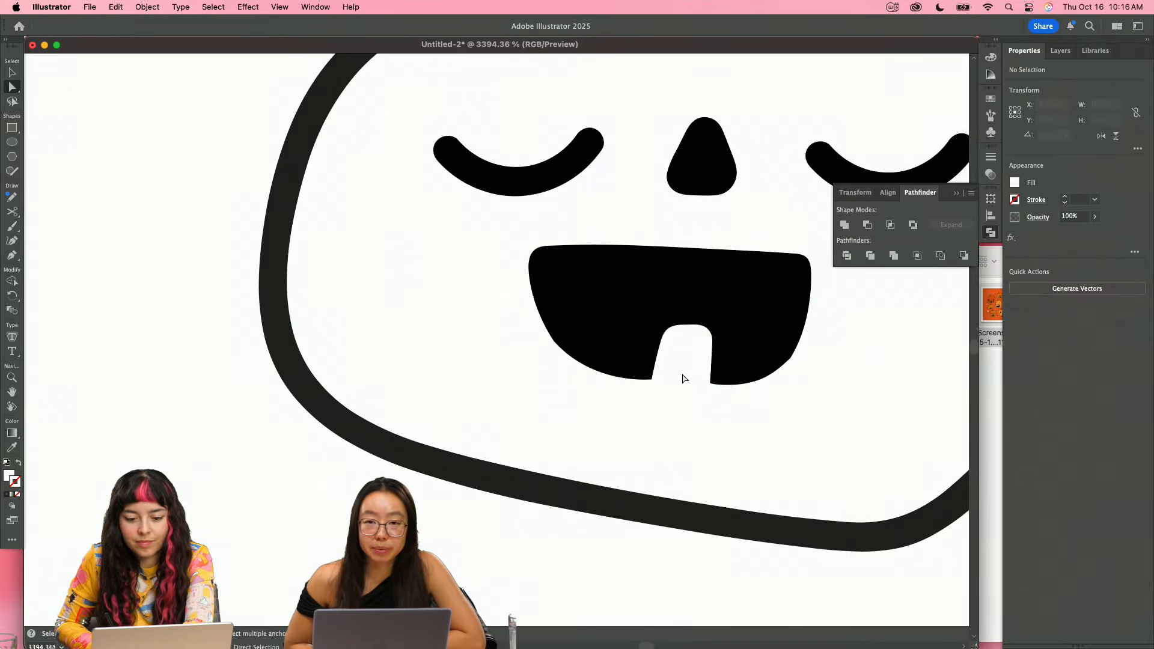
# - Fill the small pumpkin's body with orange FF7212
pyautogui.scroll(-10, 717, 401)
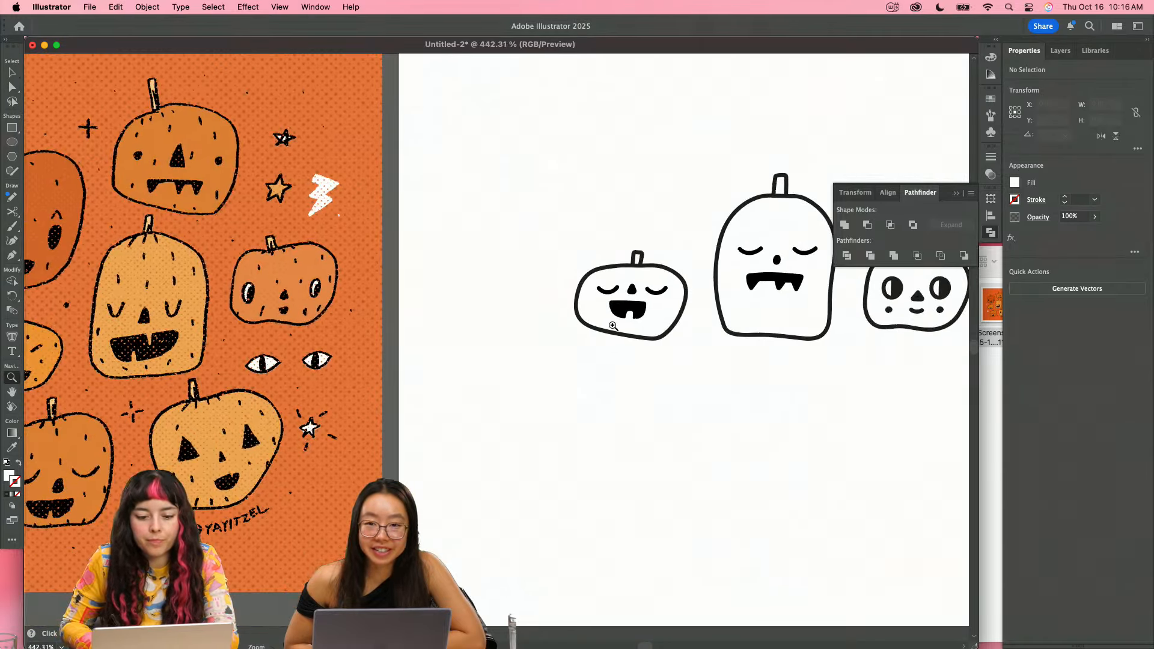
pyautogui.press('v')
pyautogui.click(664, 338)
pyautogui.doubleClick(9, 475)
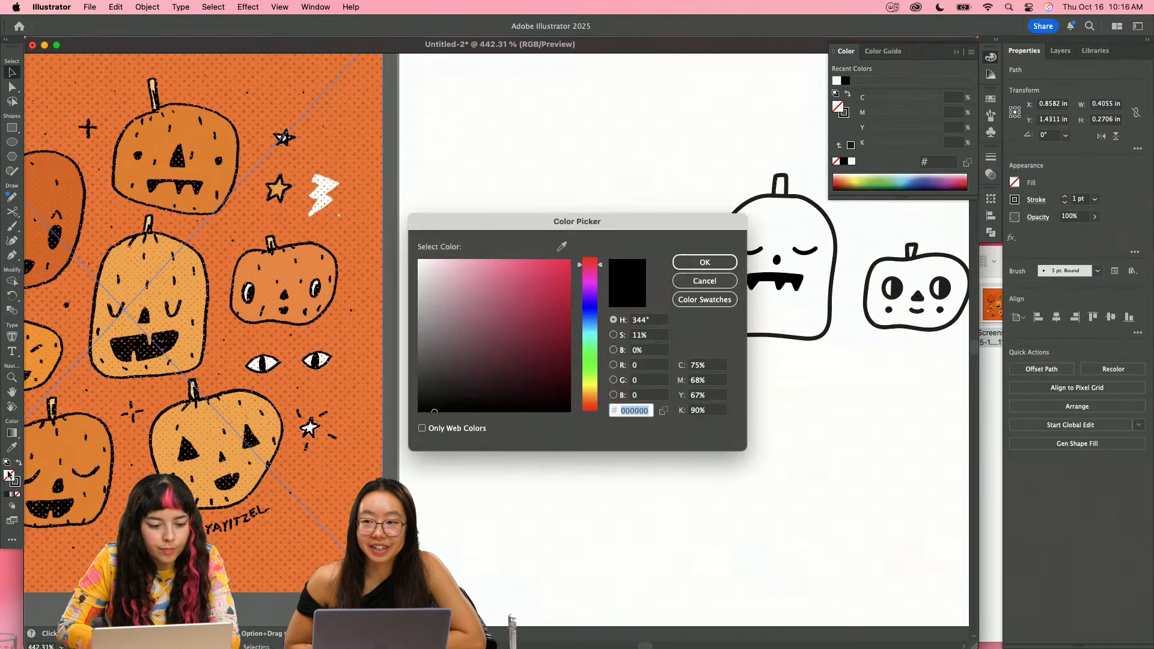
pyautogui.moveTo(598, 299); pyautogui.dragTo(592, 399)
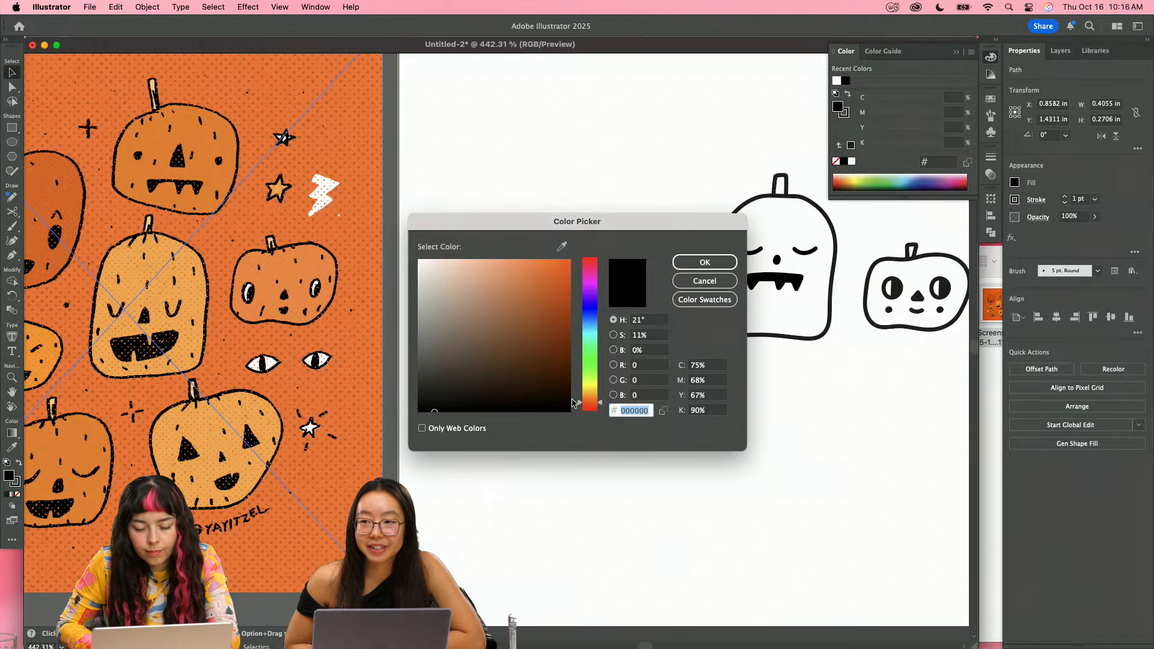
pyautogui.click(562, 277)
pyautogui.moveTo(565, 222); pyautogui.dragTo(793, 344)
pyautogui.click(786, 391)
pyautogui.moveTo(786, 390); pyautogui.dragTo(787, 381)
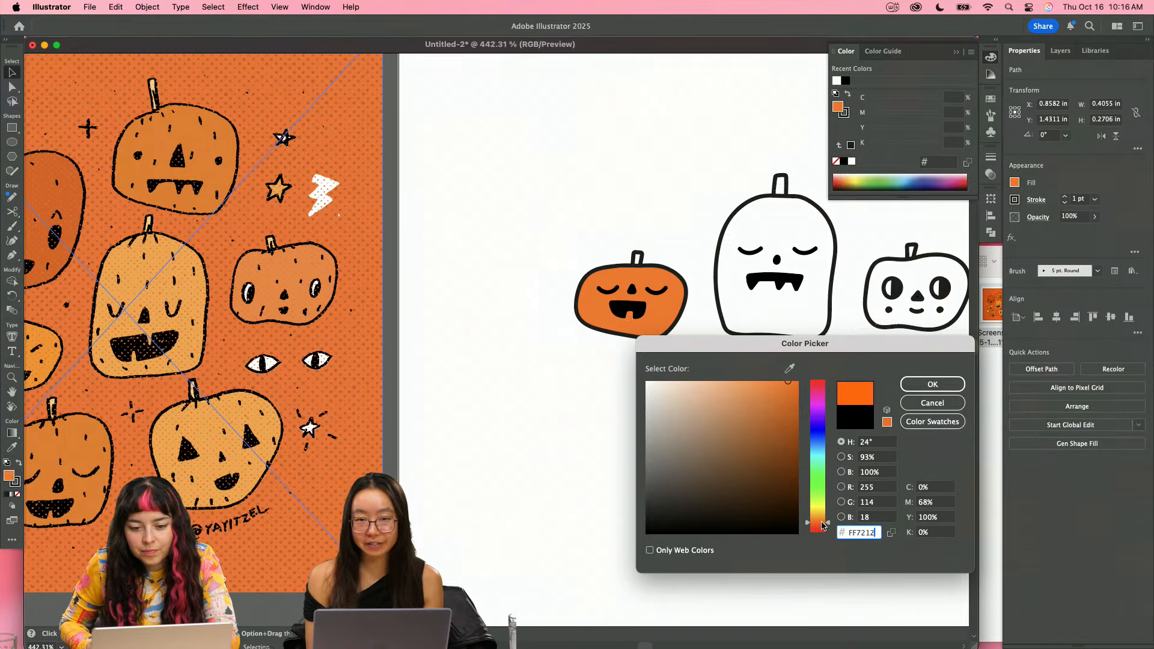
pyautogui.click(931, 385)
# - Fill the tall pumpkin with the recent orange and raise its magenta to 83% for a redder tone
pyautogui.click(815, 338)
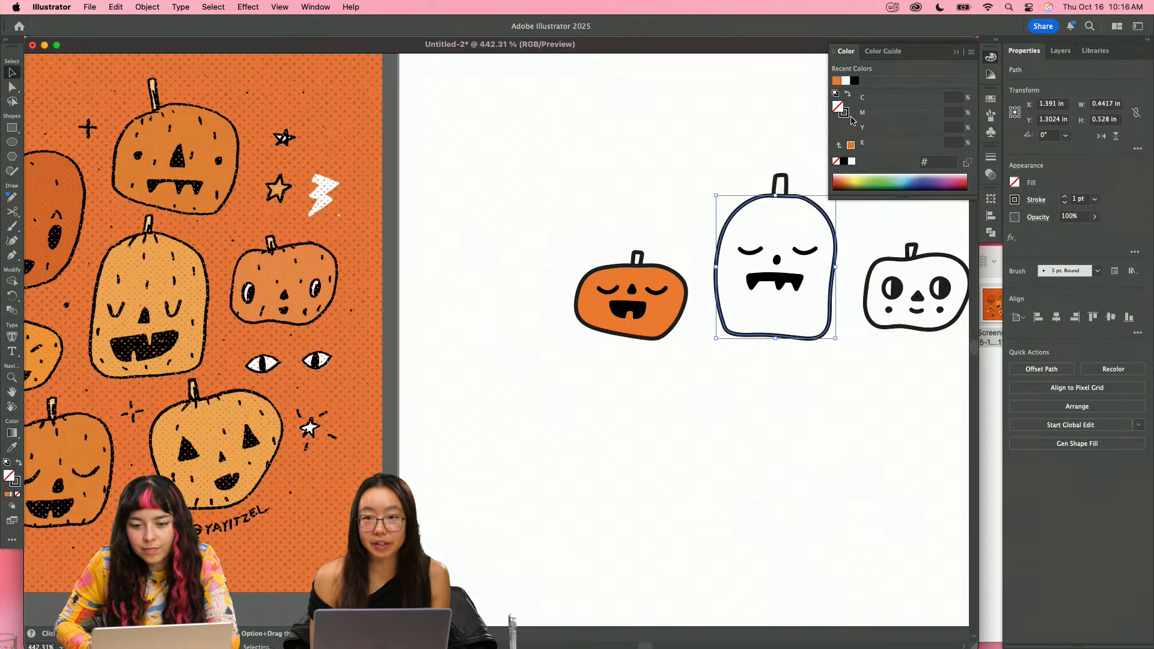
pyautogui.click(835, 80)
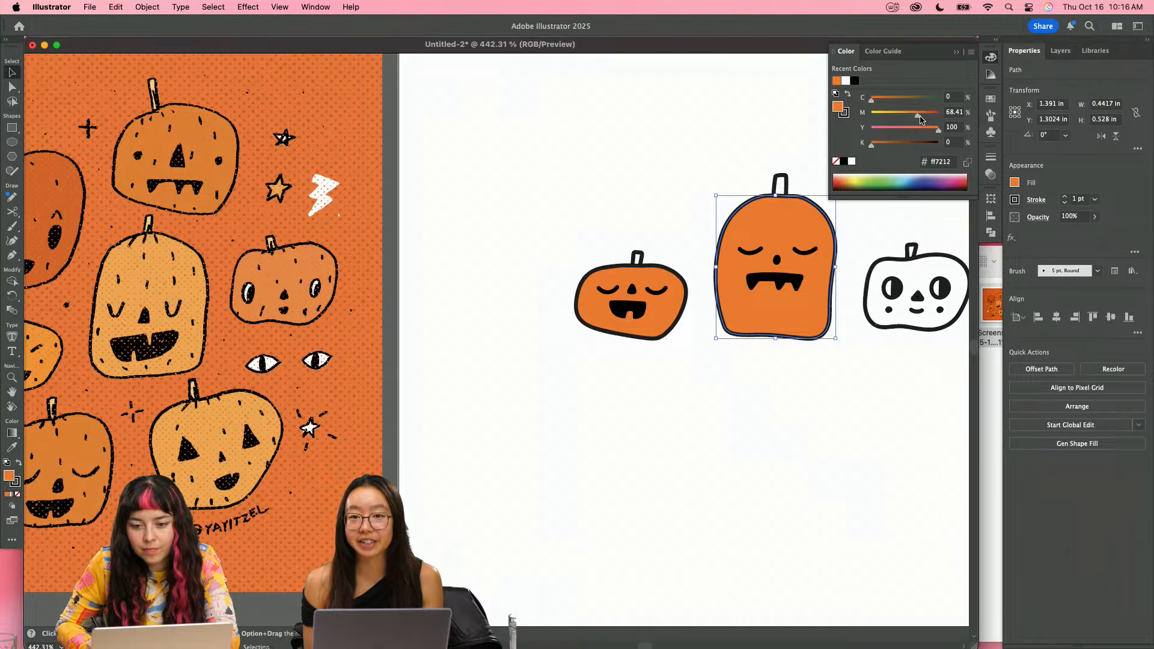
pyautogui.moveTo(920, 120); pyautogui.dragTo(931, 120)
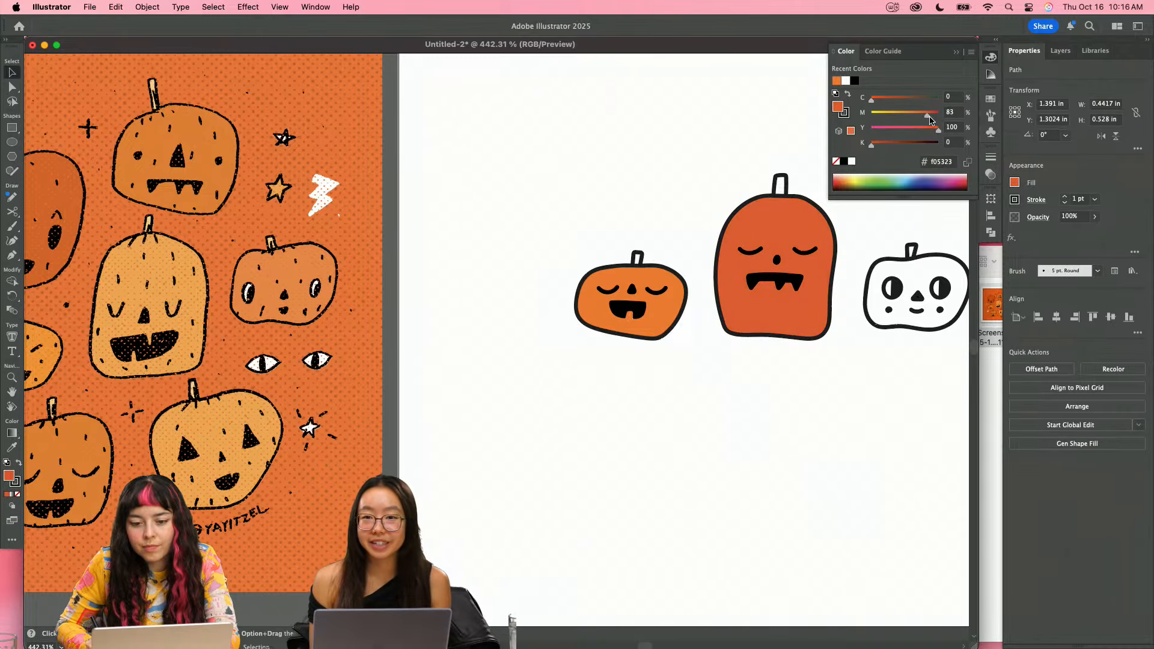
pyautogui.moveTo(931, 120); pyautogui.dragTo(931, 119)
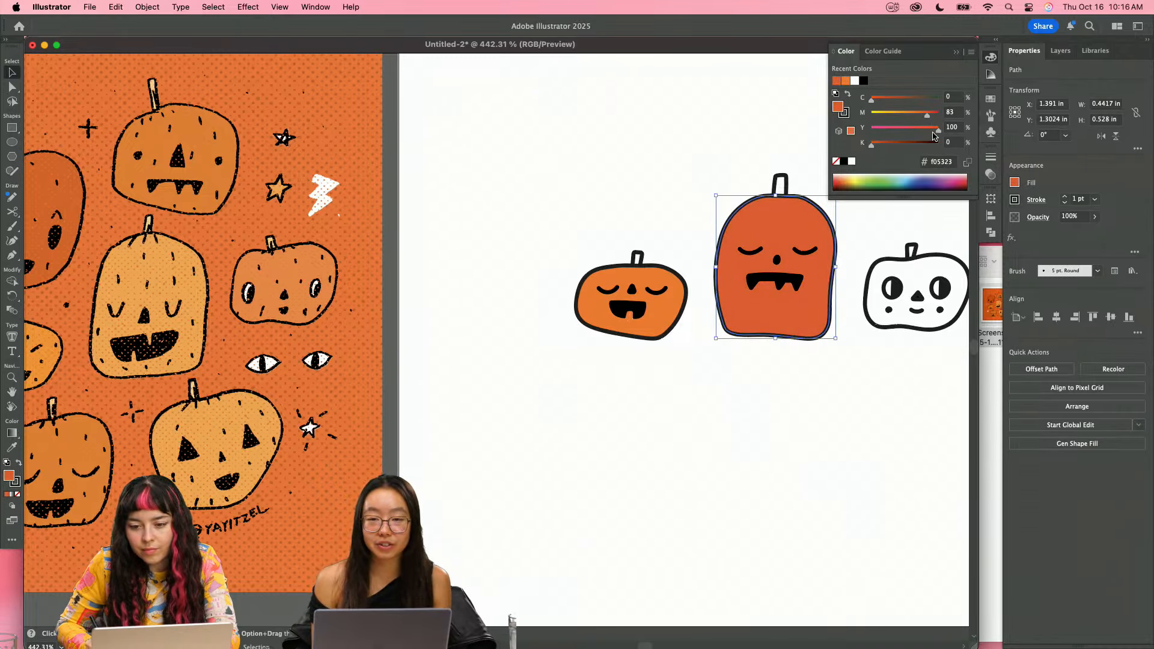
# - Fill the wide-eyed third pumpkin's body with the lighter coral orange FF6C4A
pyautogui.click(880, 261)
pyautogui.hscroll(3, 842, 270)
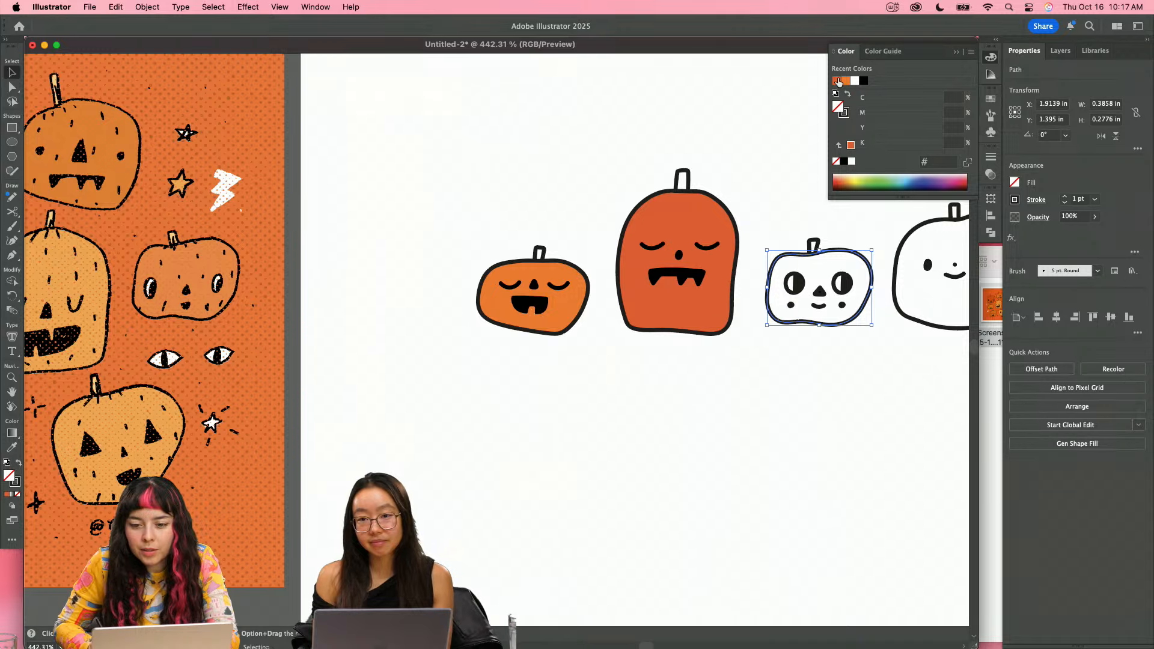
pyautogui.click(838, 82)
pyautogui.doubleClick(836, 108)
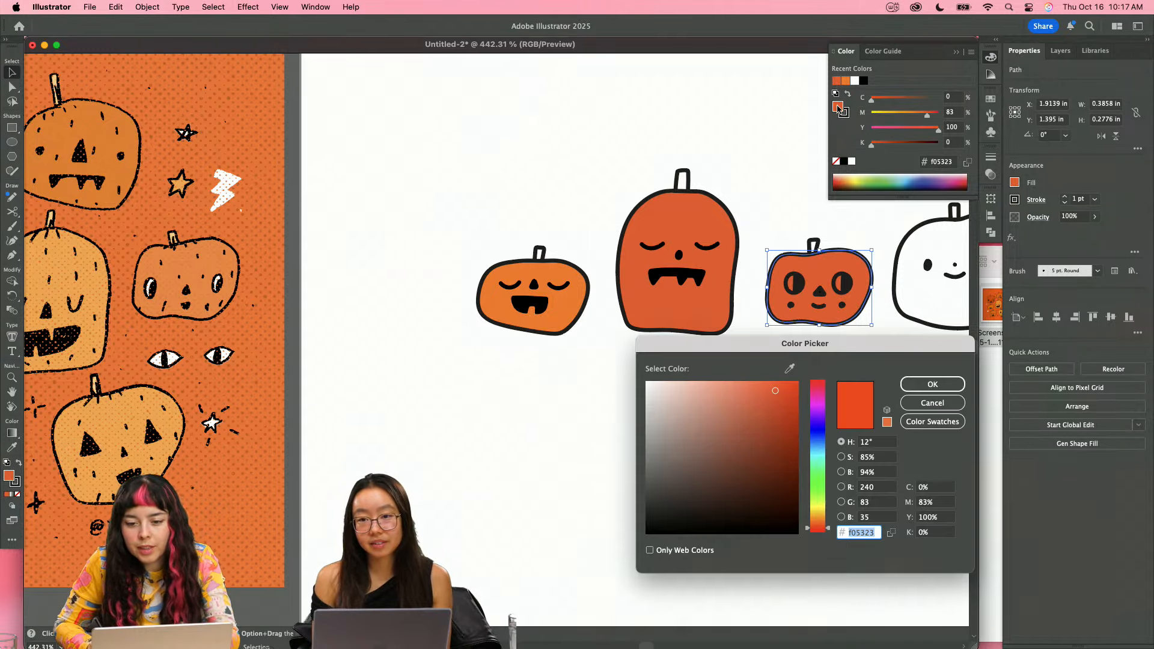
pyautogui.moveTo(756, 396); pyautogui.dragTo(757, 373)
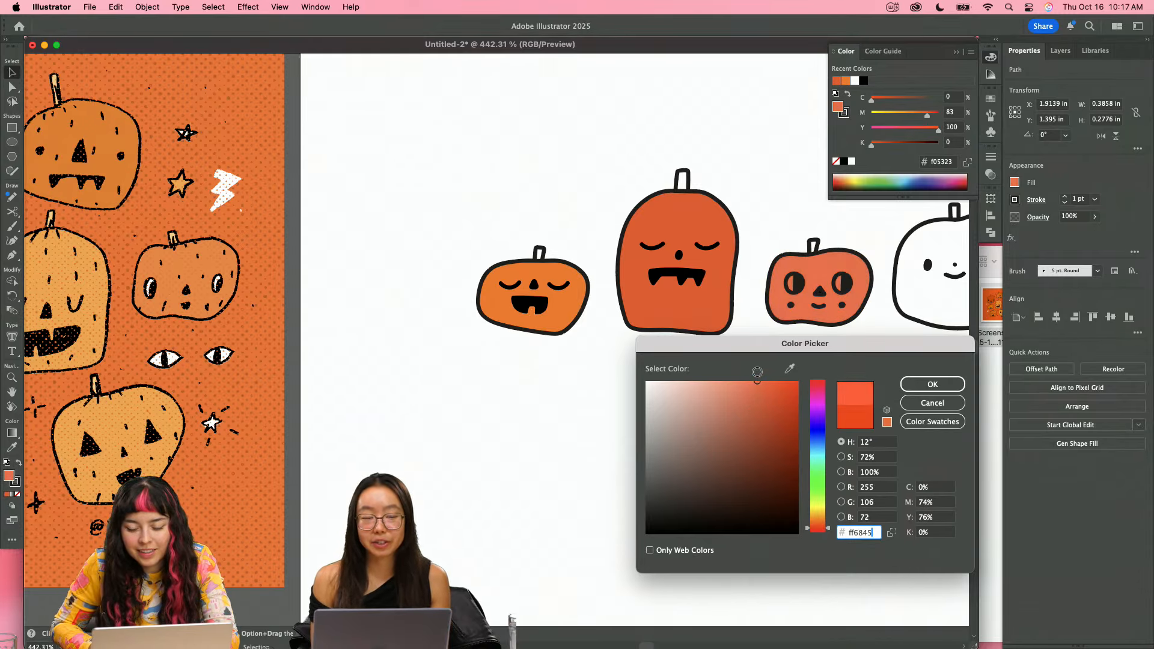
pyautogui.click(900, 383)
# - Fill the smiling pumpkin at the end of the row with orange F97216
pyautogui.click(939, 329)
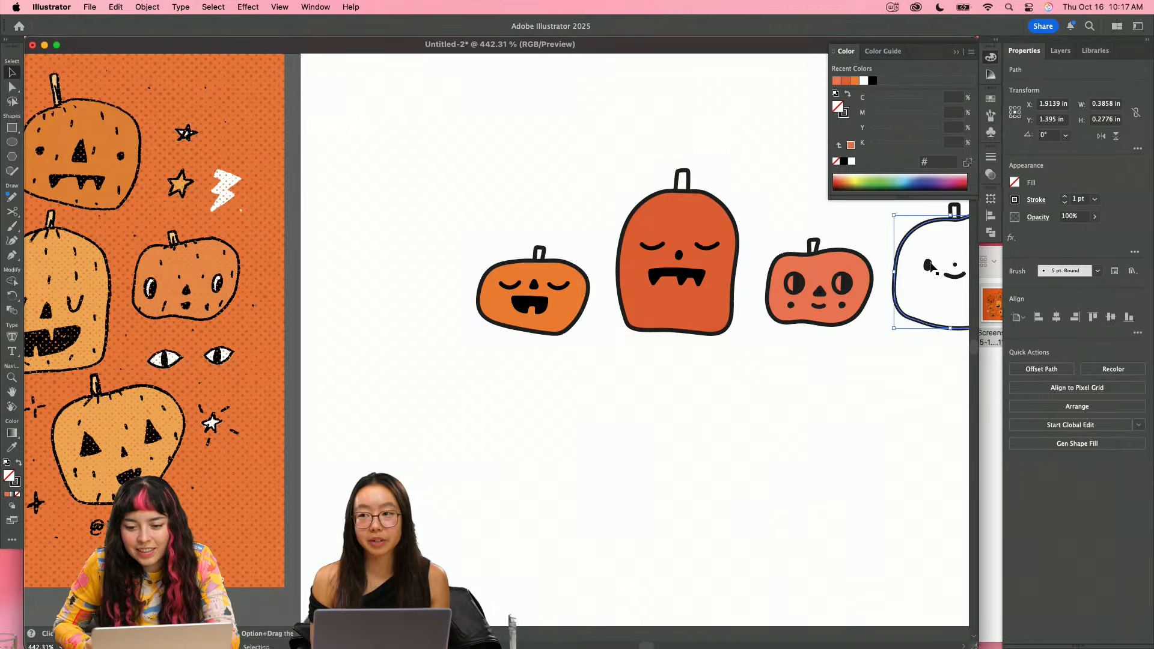
pyautogui.click(837, 81)
pyautogui.doubleClick(837, 106)
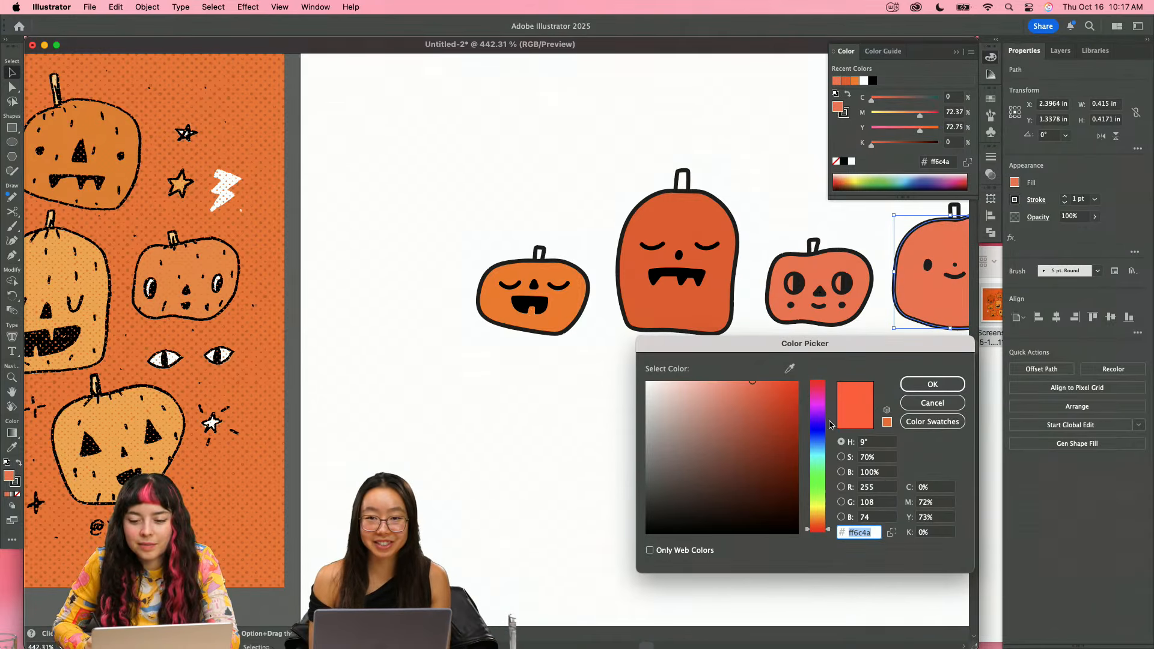
pyautogui.moveTo(818, 520)
pyautogui.mouseDown()
pyautogui.moveTo(816, 542)
pyautogui.moveTo(818, 525)
pyautogui.mouseUp()
pyautogui.click(785, 385)
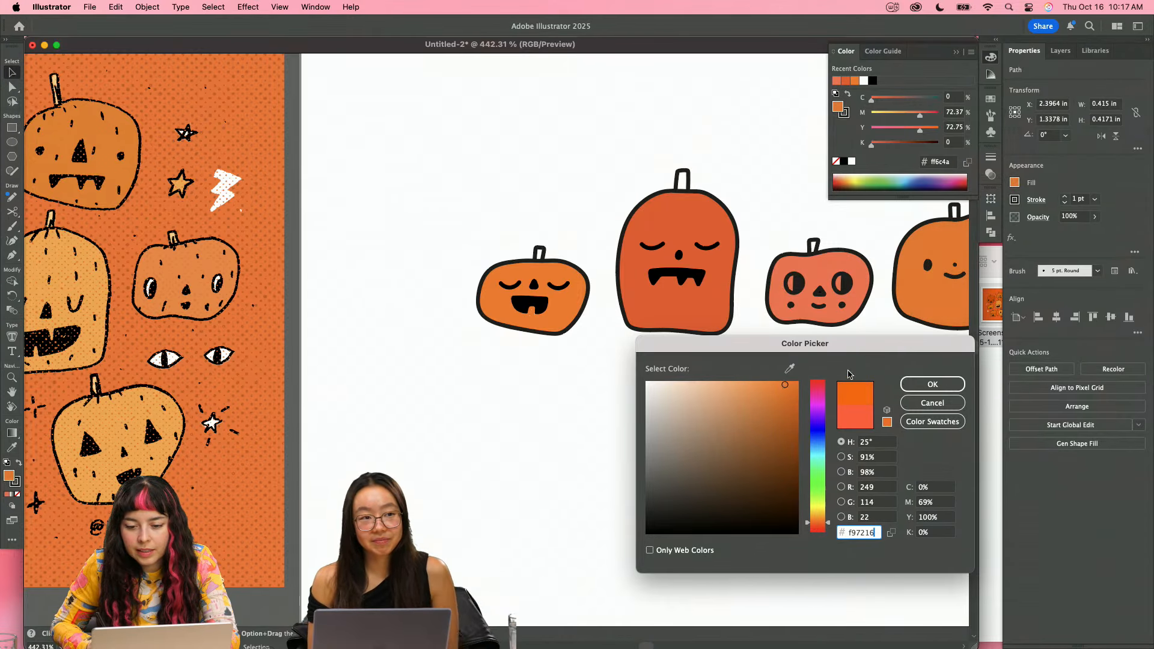
pyautogui.click(932, 384)
# - Select all four pumpkin stems together and open the colour picker for their fill
pyautogui.moveTo(892, 378); pyautogui.dragTo(781, 404)
pyautogui.click(860, 280)
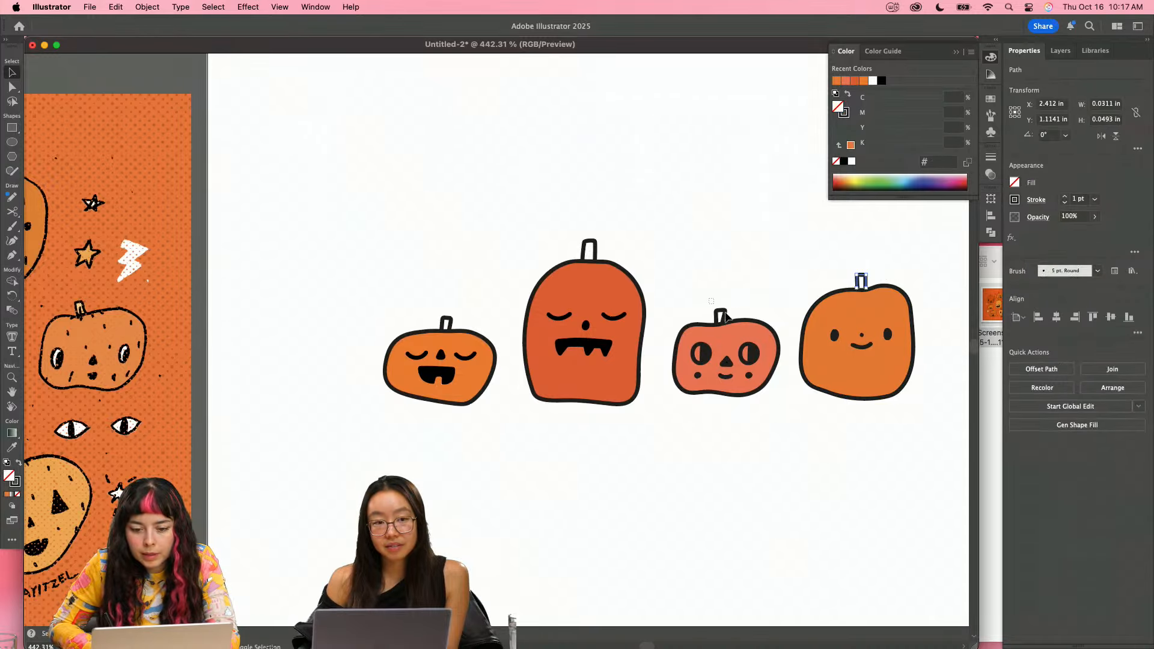
pyautogui.keyDown('shift'); pyautogui.click(721, 313); pyautogui.keyUp('shift')
pyautogui.keyDown('shift'); pyautogui.click(589, 249); pyautogui.keyUp('shift')
pyautogui.keyDown('shift'); pyautogui.click(446, 324); pyautogui.keyUp('shift')
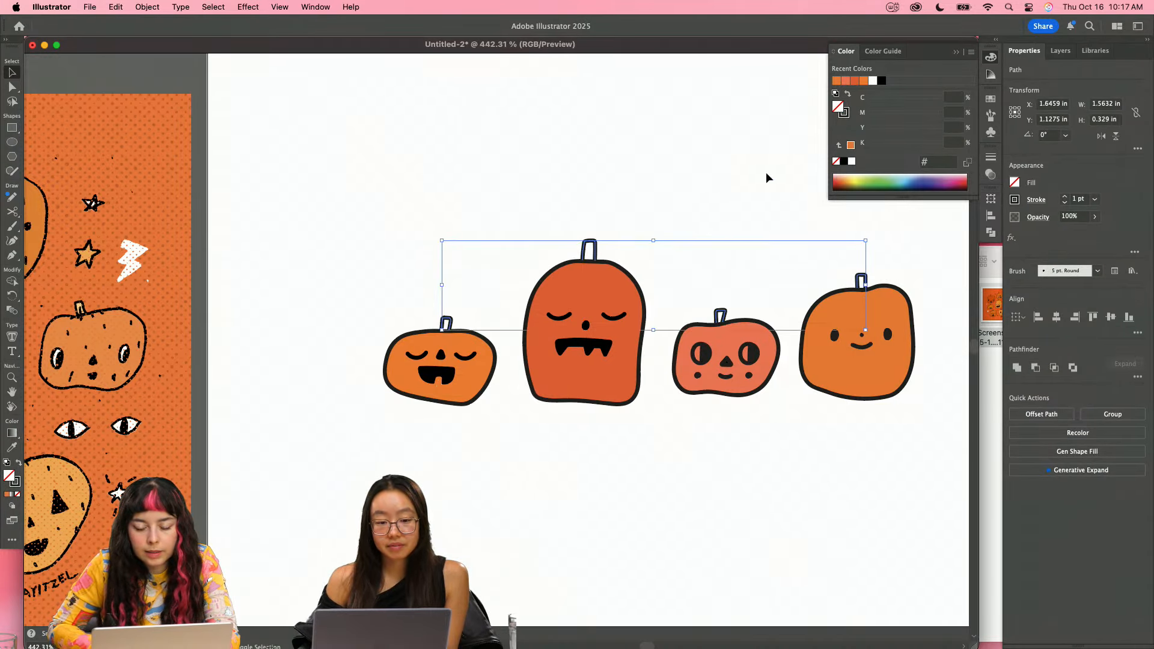
pyautogui.doubleClick(836, 107)
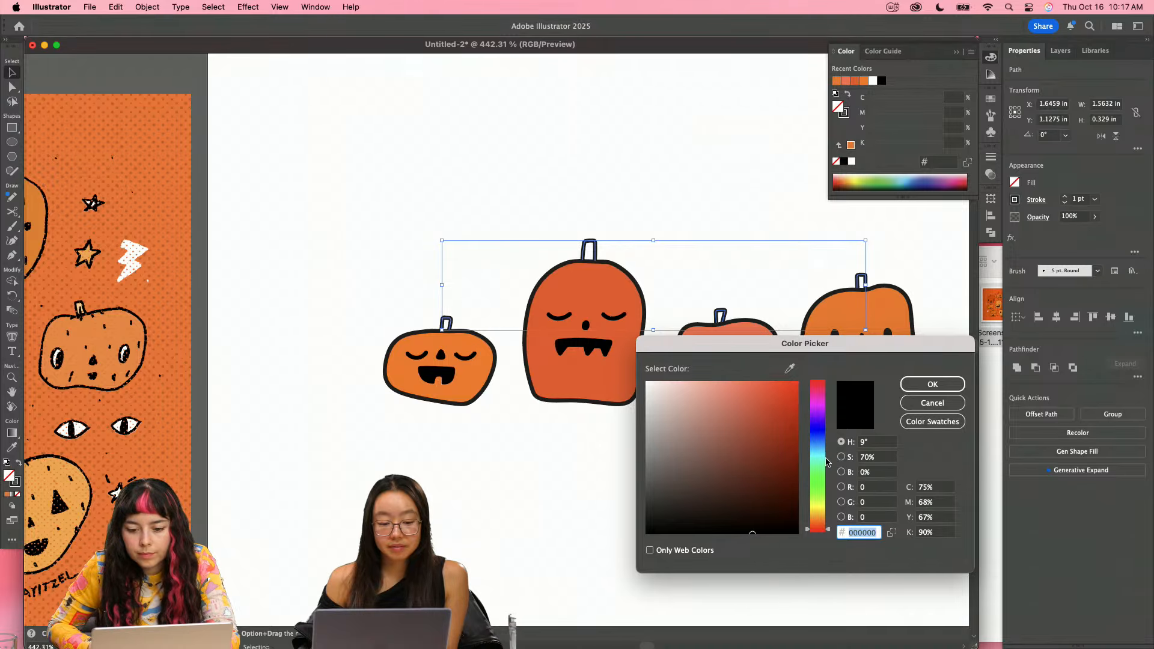
# - Try olive and dark green fills on the four stems, ending on olive green 576030
pyautogui.moveTo(827, 461); pyautogui.dragTo(827, 512)
pyautogui.click(760, 445)
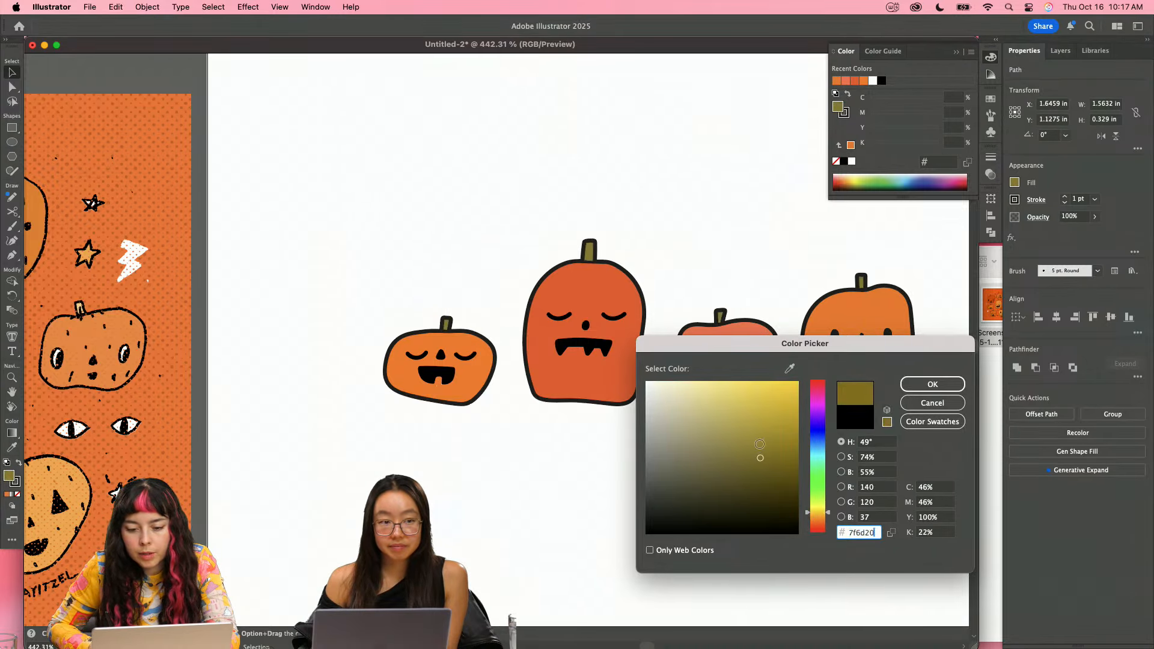
pyautogui.click(823, 483)
pyautogui.click(753, 466)
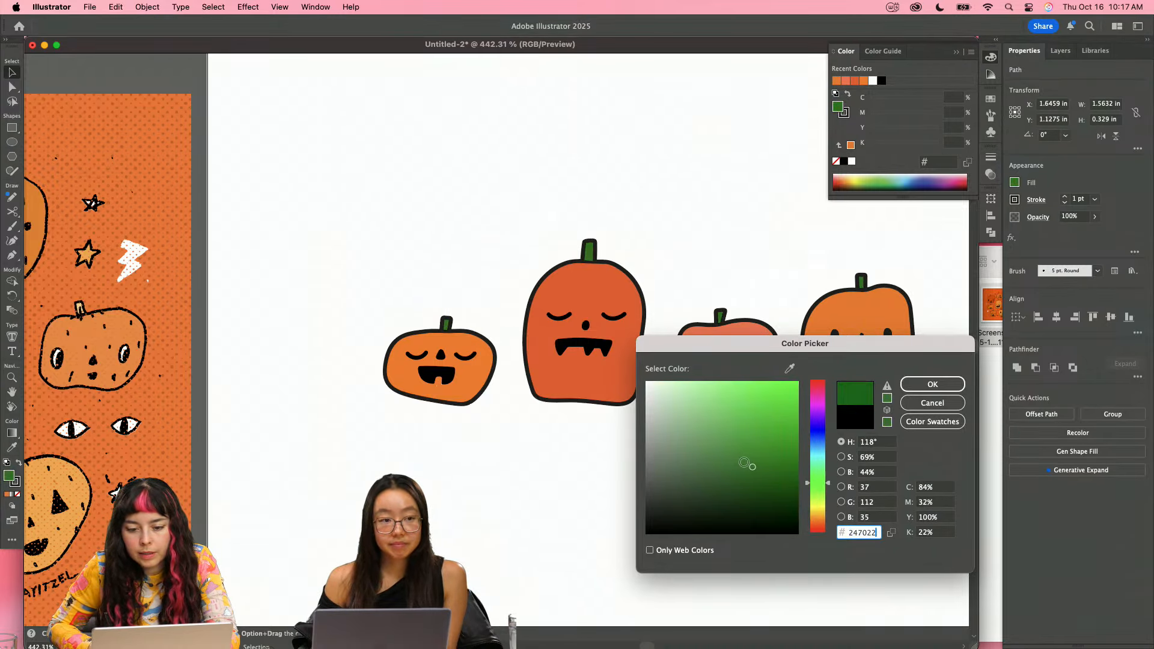
pyautogui.moveTo(752, 466)
pyautogui.mouseDown()
pyautogui.moveTo(733, 446)
pyautogui.moveTo(722, 468)
pyautogui.moveTo(735, 472)
pyautogui.mouseUp()
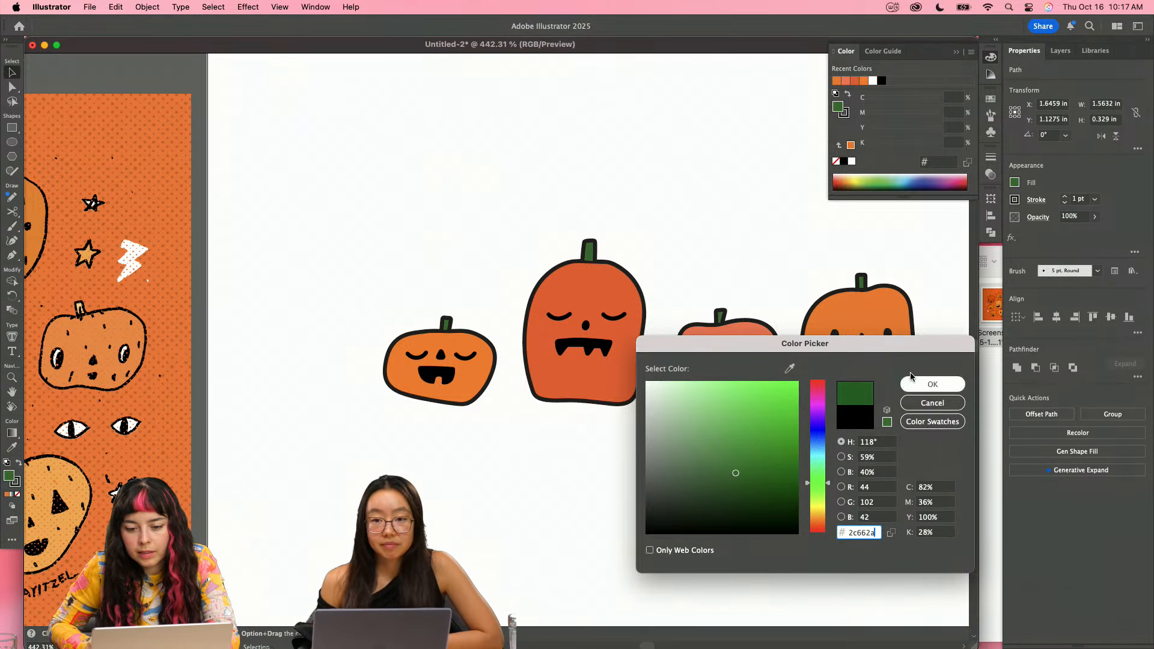
pyautogui.click(721, 477)
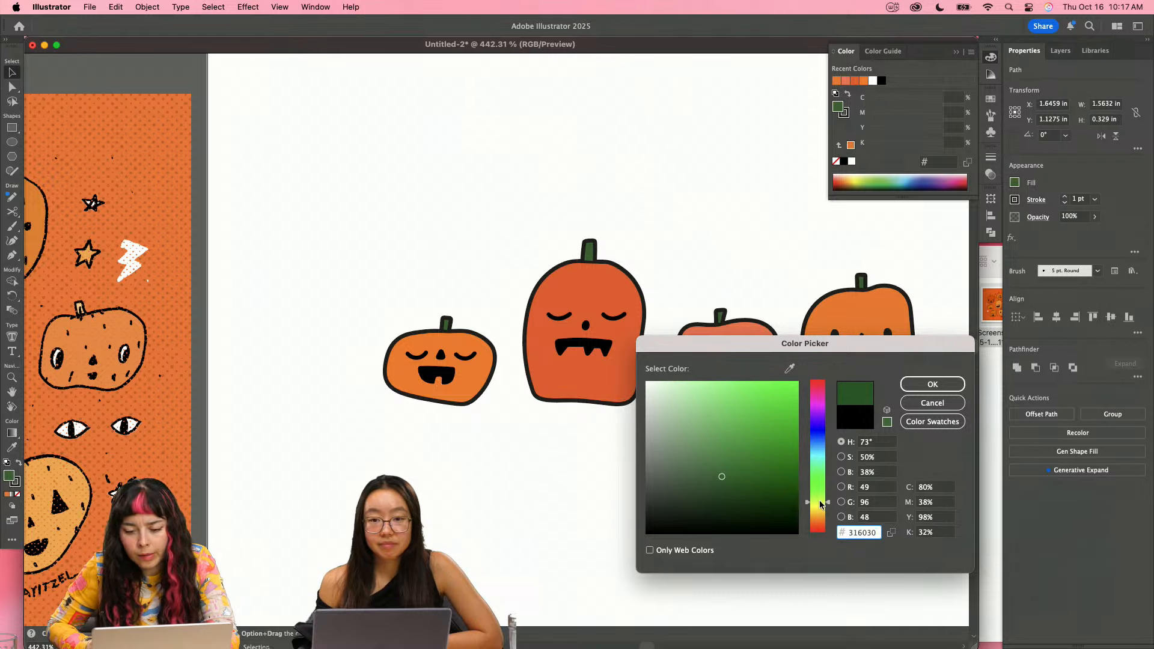
pyautogui.moveTo(821, 505)
pyautogui.mouseDown()
pyautogui.moveTo(822, 516)
pyautogui.moveTo(826, 502)
pyautogui.mouseUp()
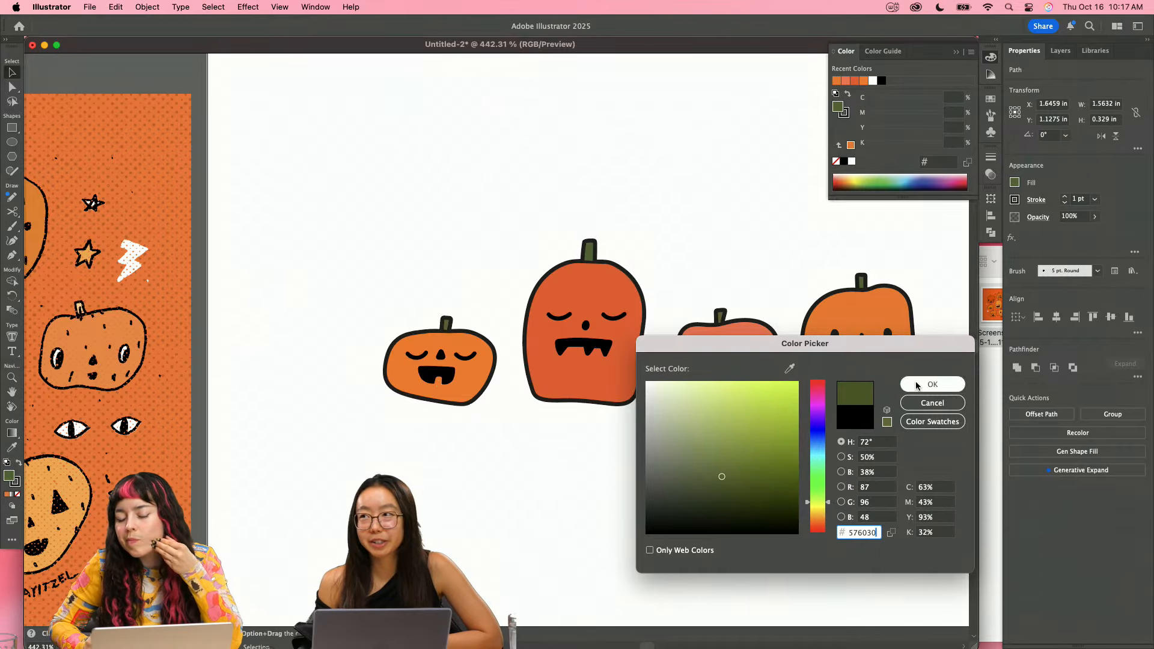
# - Fill the four stems with reddish brown 9B4E3A
pyautogui.moveTo(817, 517); pyautogui.dragTo(809, 527)
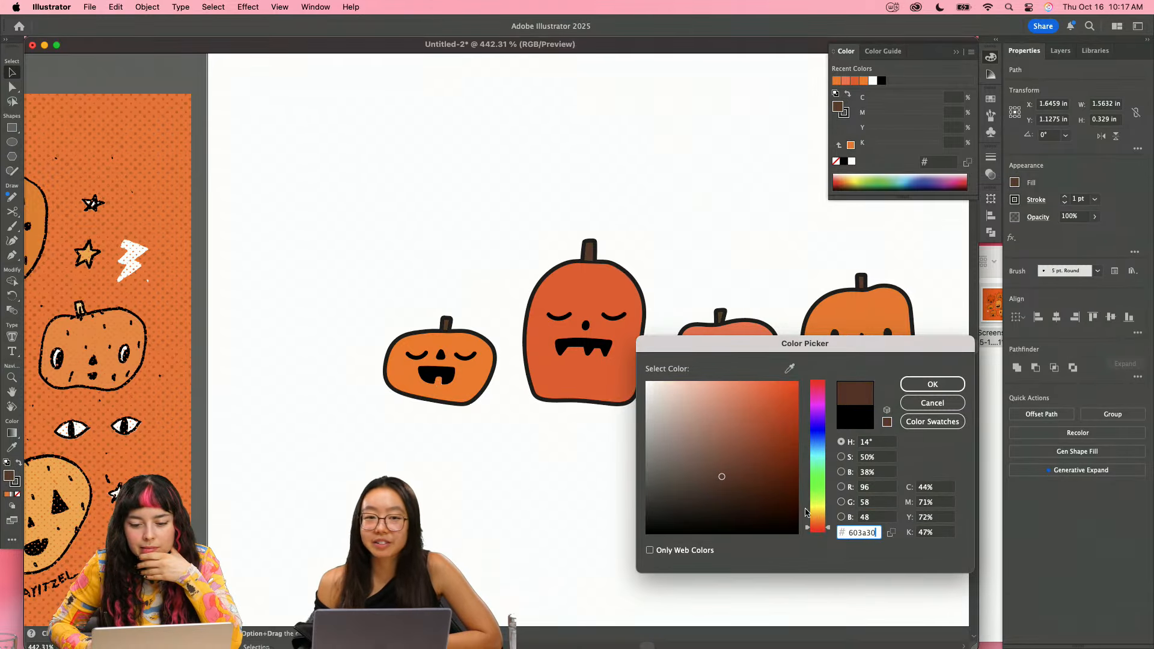
pyautogui.moveTo(729, 453)
pyautogui.mouseDown()
pyautogui.moveTo(731, 433)
pyautogui.moveTo(743, 440)
pyautogui.mouseUp()
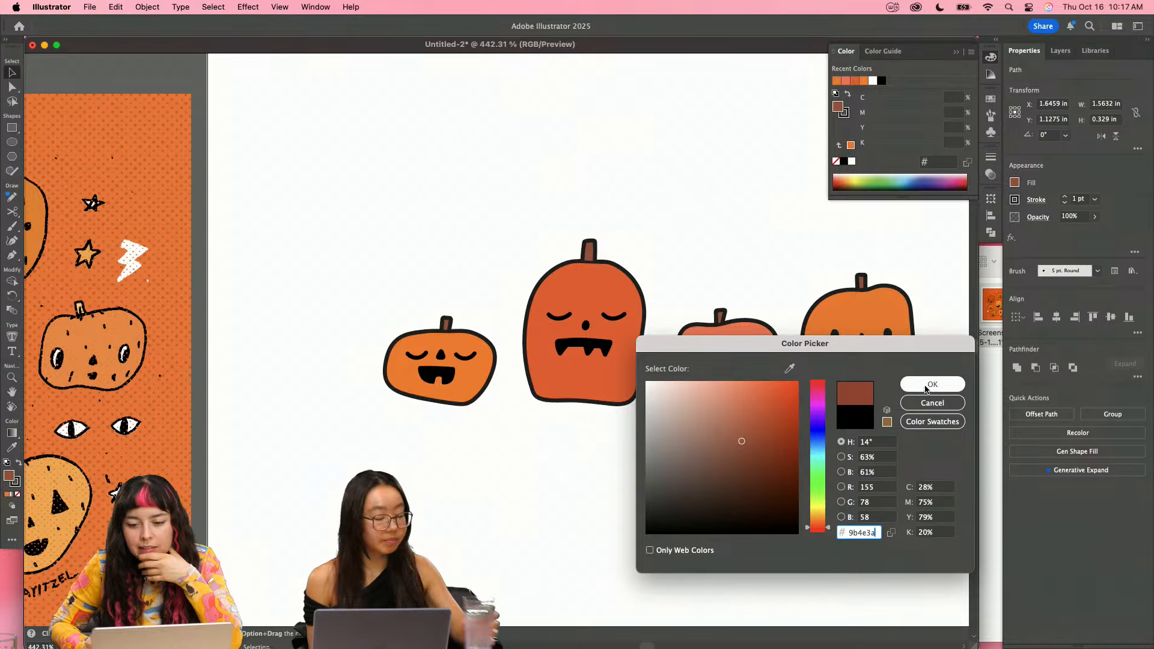
pyautogui.click(928, 385)
pyautogui.click(860, 437)
# - Recolor the outlines of all four stems to the same brown 9B4E3A as their fill, replacing the black stroke
pyautogui.scroll(2, 697, 286)
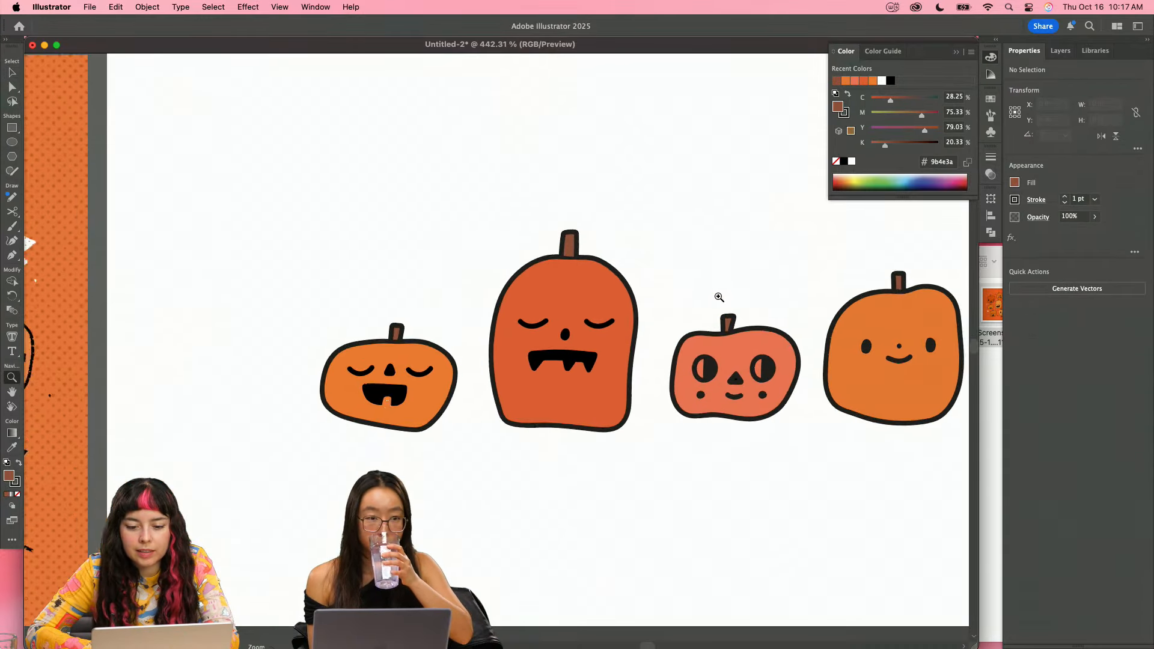
pyautogui.click(565, 241)
pyautogui.keyDown('shift'); pyautogui.click(392, 331); pyautogui.keyUp('shift')
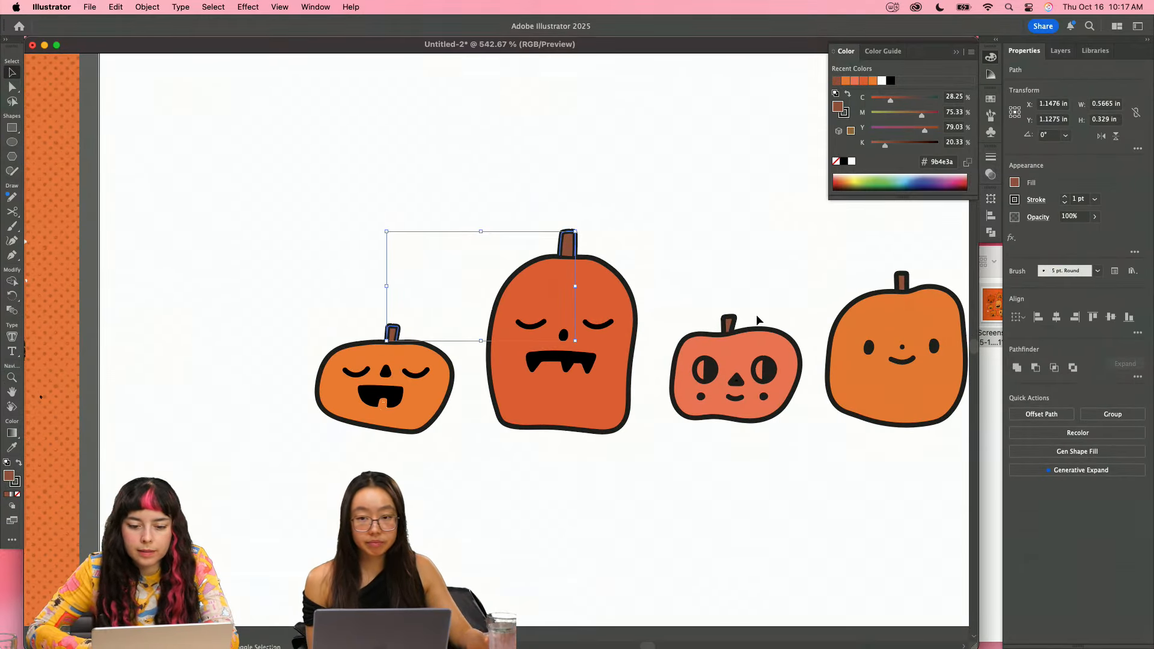
pyautogui.keyDown('shift'); pyautogui.click(728, 323); pyautogui.keyUp('shift')
pyautogui.keyDown('shift'); pyautogui.click(901, 281); pyautogui.keyUp('shift')
pyautogui.click(847, 95)
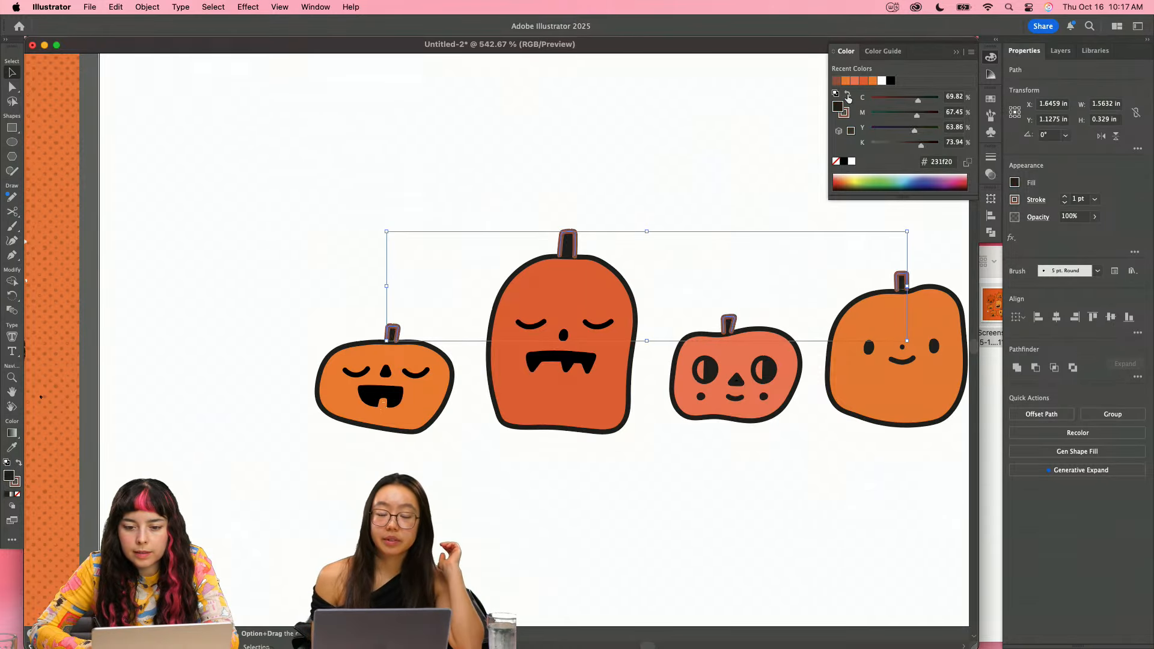
pyautogui.click(836, 161)
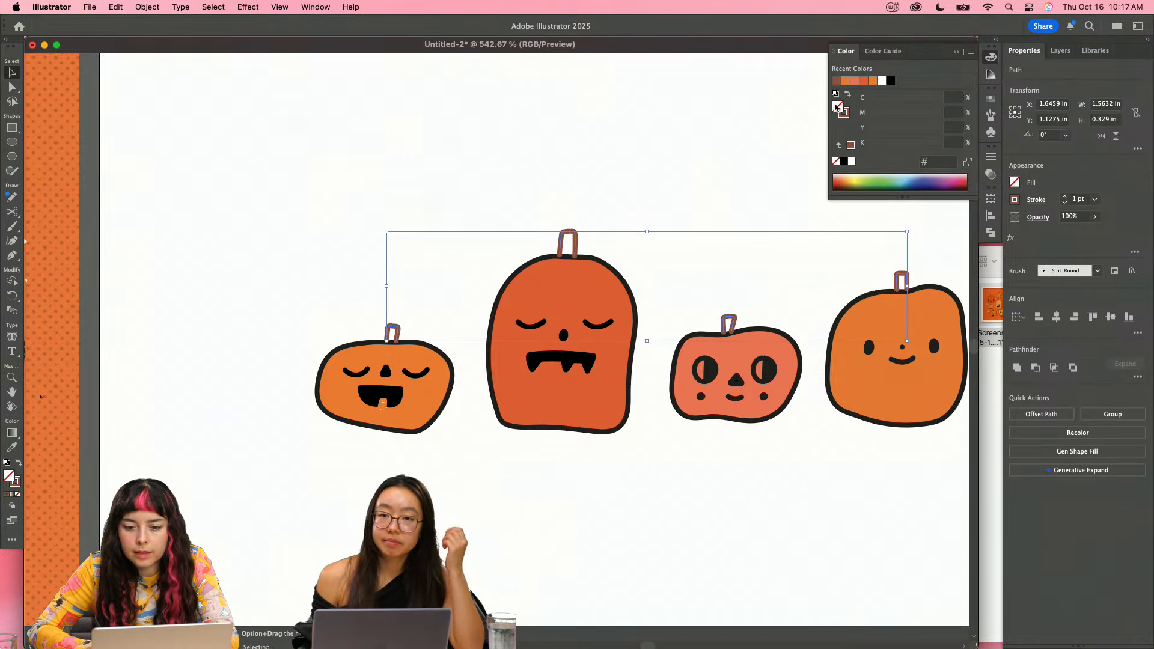
pyautogui.click(850, 145)
pyautogui.click(776, 218)
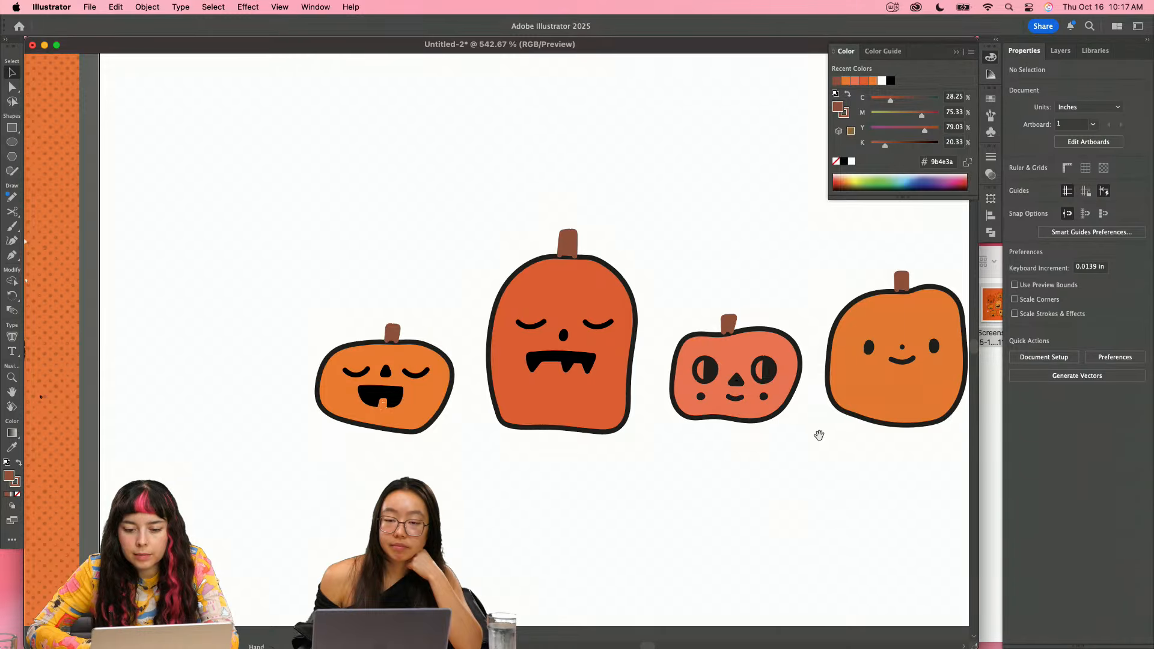
pyautogui.hscroll(3, 811, 433)
pyautogui.click(795, 405)
pyautogui.keyDown('shift'); pyautogui.click(675, 394); pyautogui.keyUp('shift')
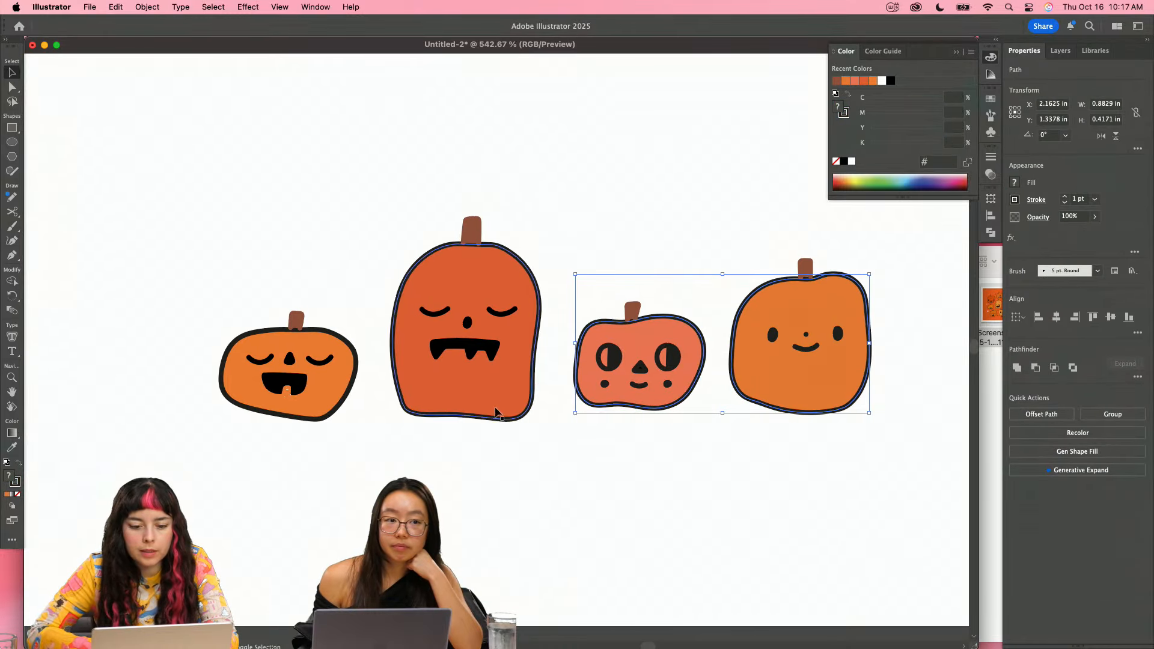
pyautogui.click(771, 428)
# - Replace the smiling pumpkin's black outline with its own orange fill colour, keeping the body filled in that orange
pyautogui.click(782, 401)
pyautogui.click(848, 95)
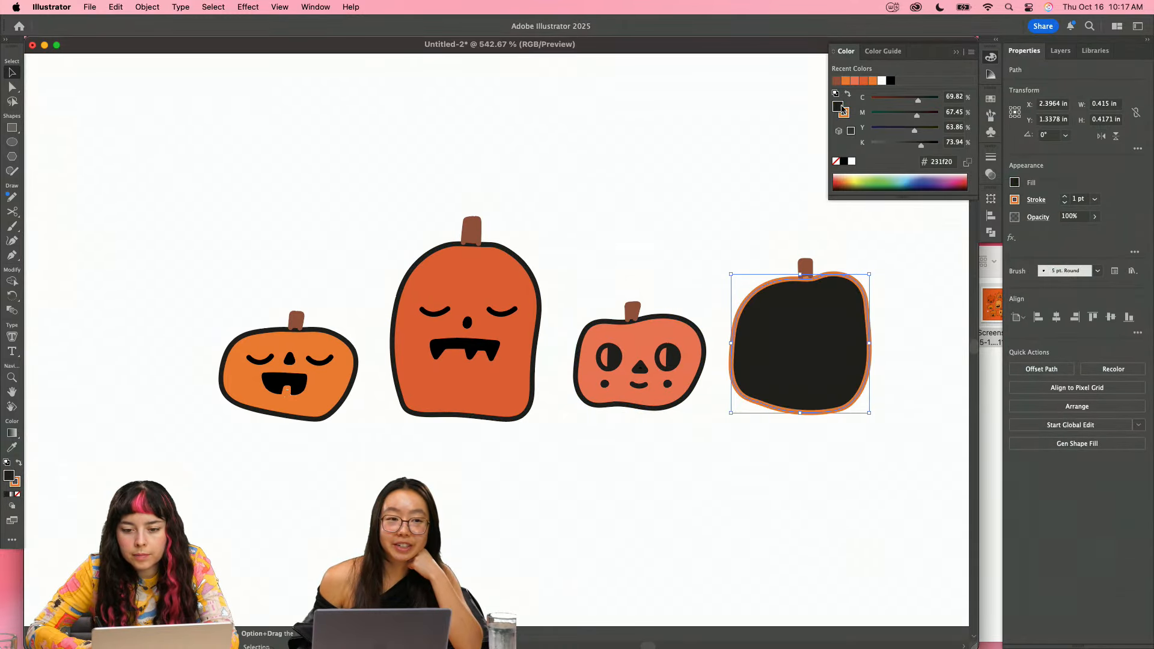
pyautogui.click(835, 162)
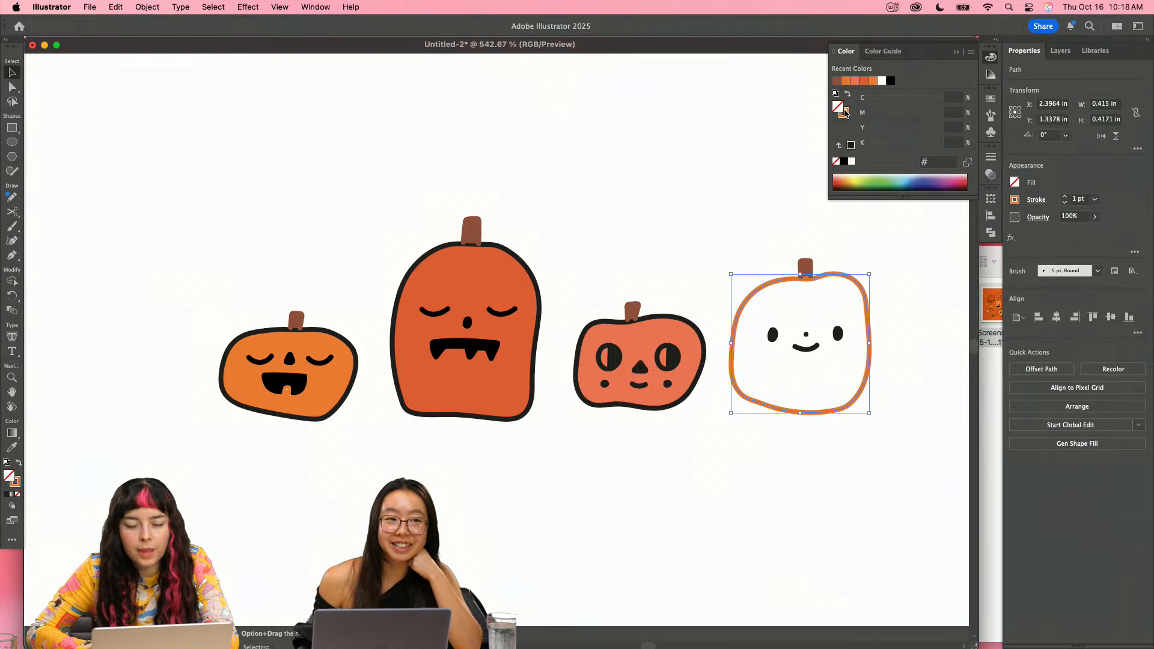
pyautogui.click(844, 113)
pyautogui.click(837, 106)
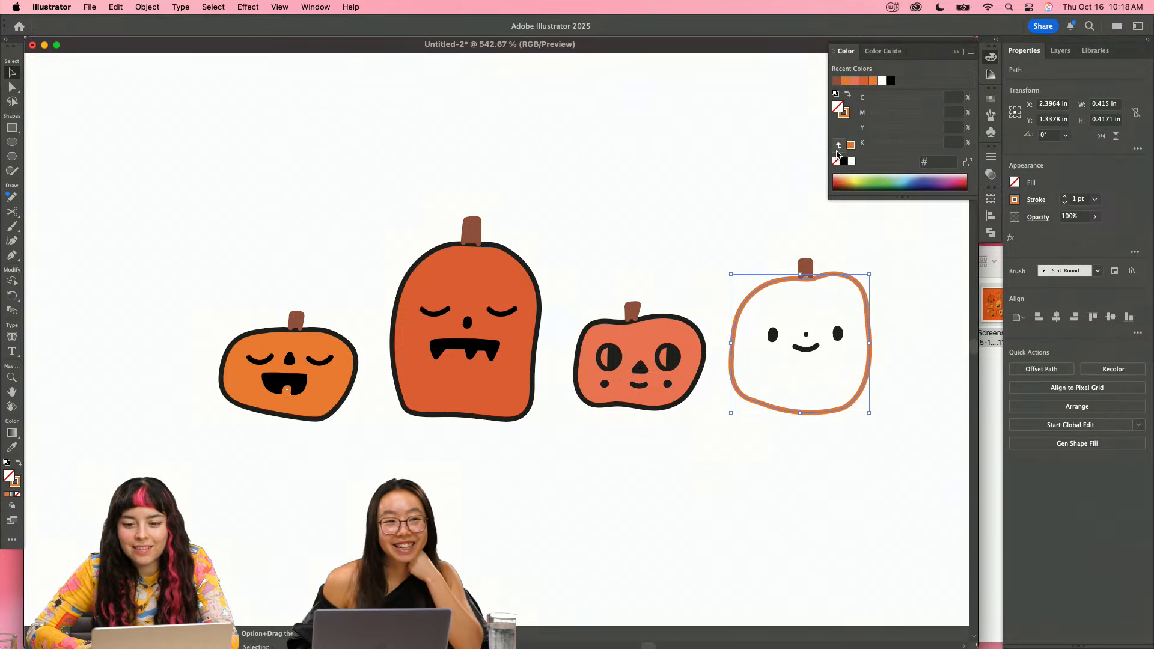
pyautogui.click(836, 149)
pyautogui.click(716, 246)
# - Try swapping the wide-eyed pumpkin's fill and stroke colours and removing the stroke, and undo both changes
pyautogui.click(699, 331)
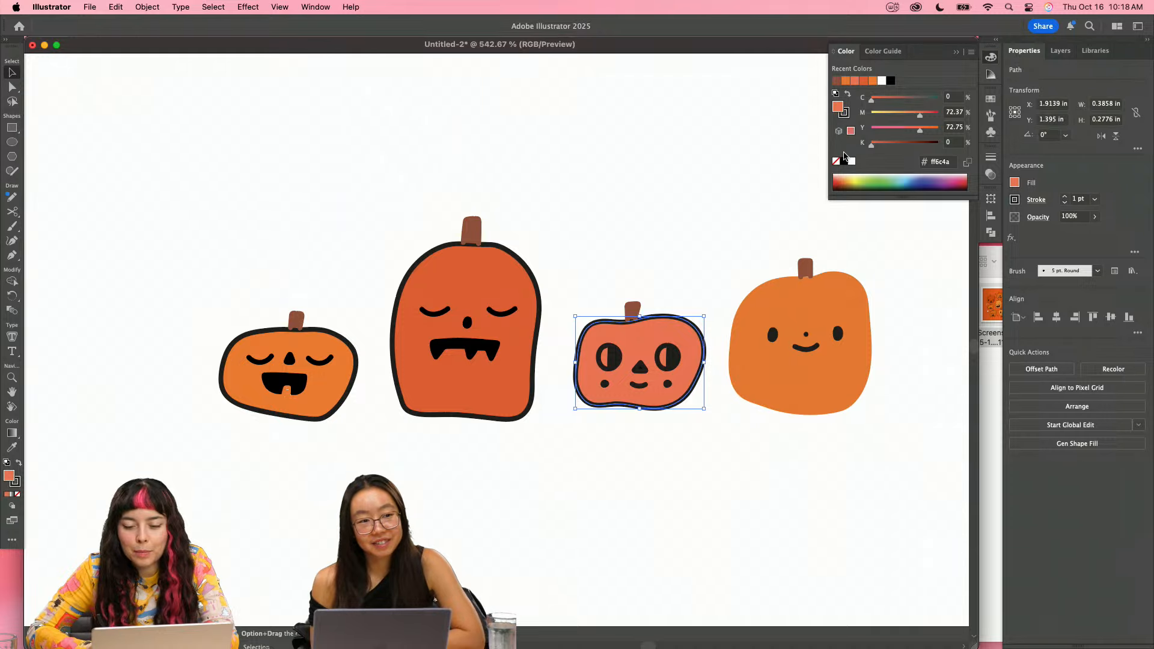
pyautogui.click(845, 113)
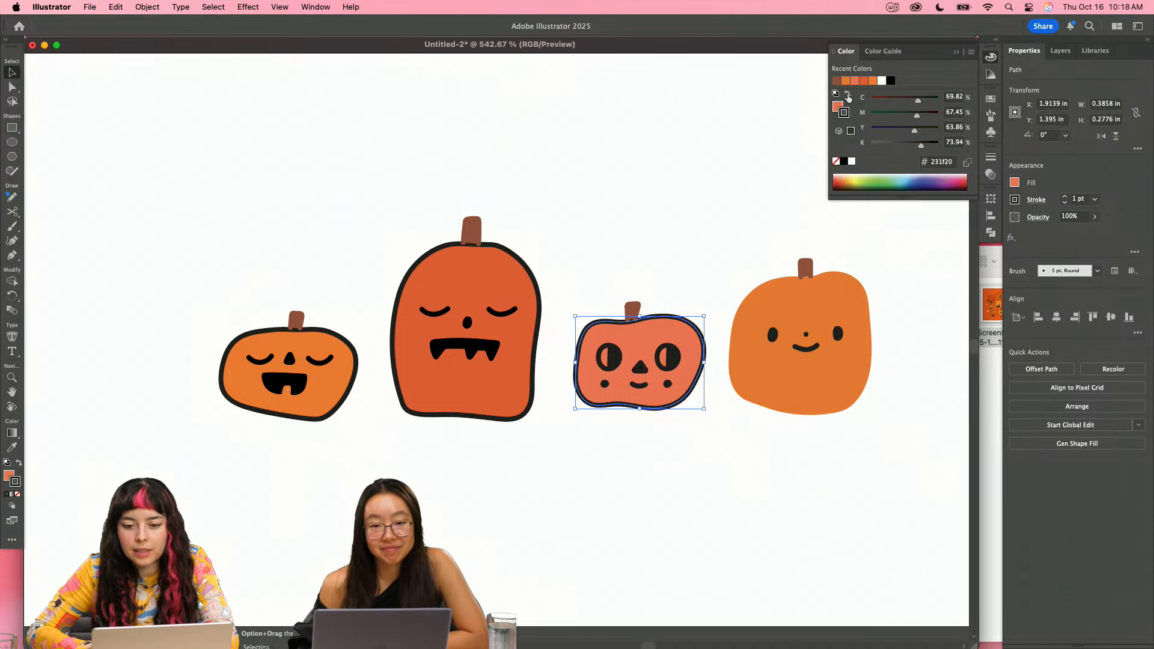
pyautogui.click(849, 99)
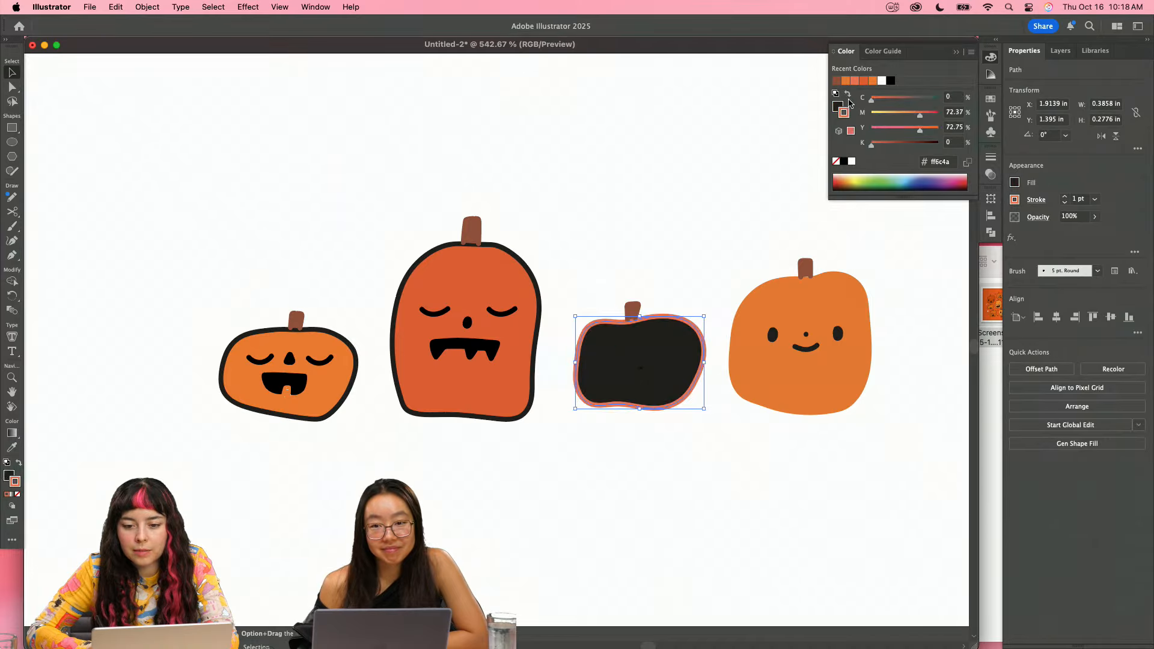
pyautogui.click(835, 162)
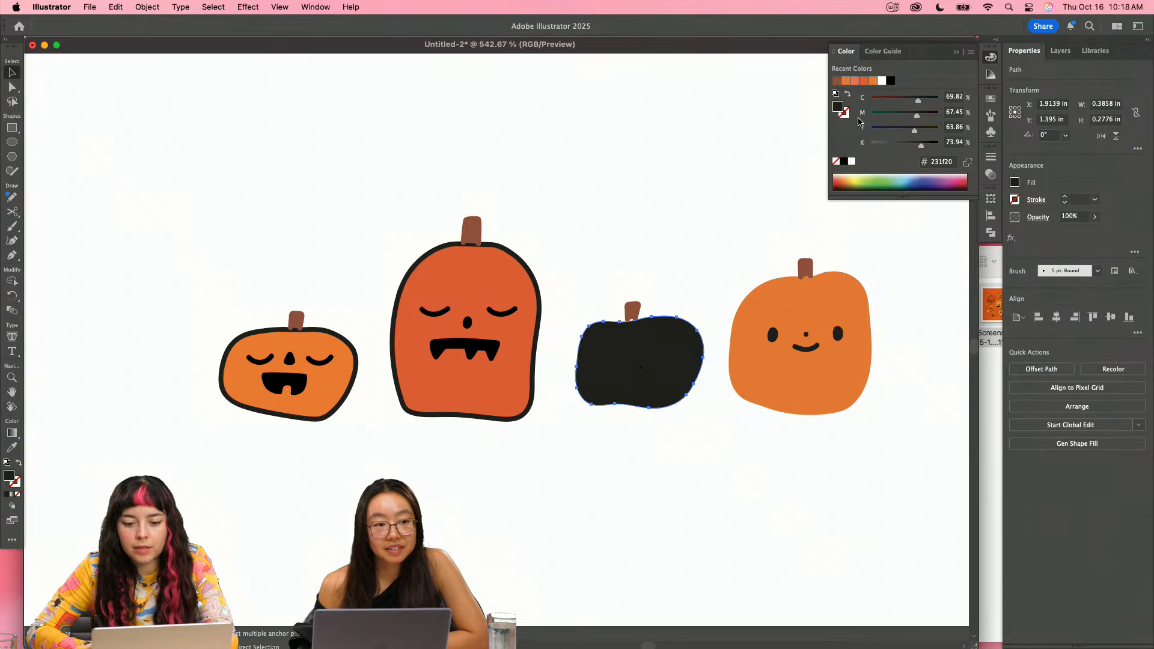
pyautogui.press('super+z')
pyautogui.press('super+z')
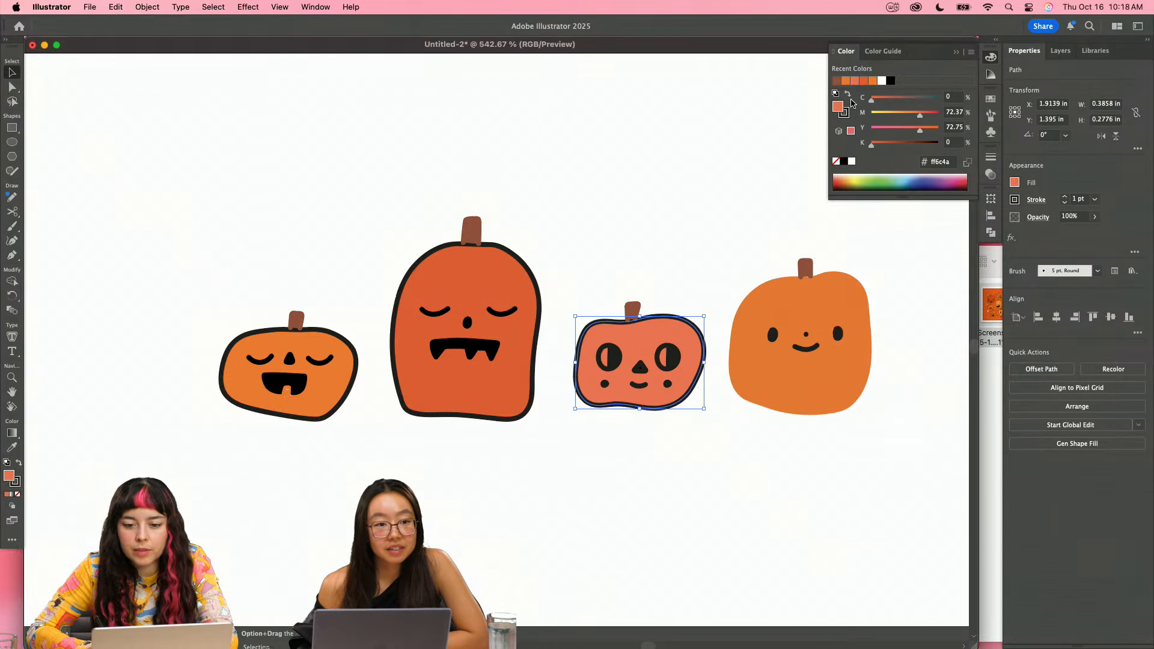
# - Recolor the wide-eyed pumpkin's outline to its coral orange FF6C4A and fill the body with the same coral
pyautogui.click(849, 99)
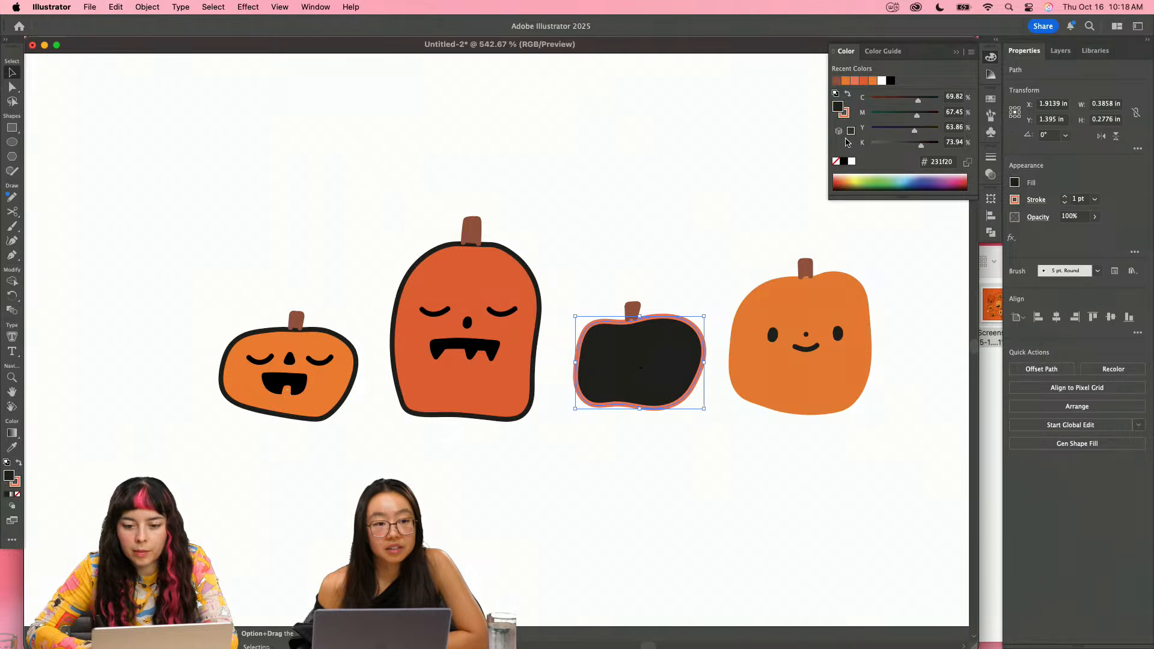
pyautogui.click(836, 162)
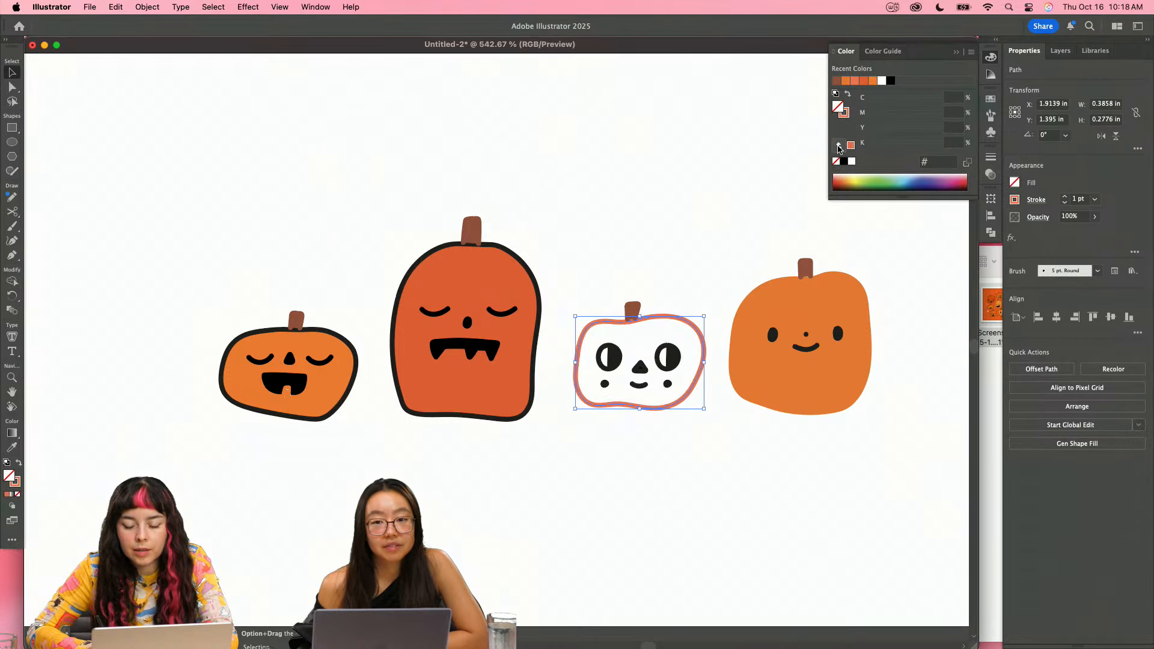
pyautogui.click(854, 81)
pyautogui.click(691, 222)
# - Recolor the tall fanged pumpkin's black outline to its own fill colour F05323, keeping the body filled in that orange
pyautogui.hscroll(-3, 637, 311)
pyautogui.click(620, 313)
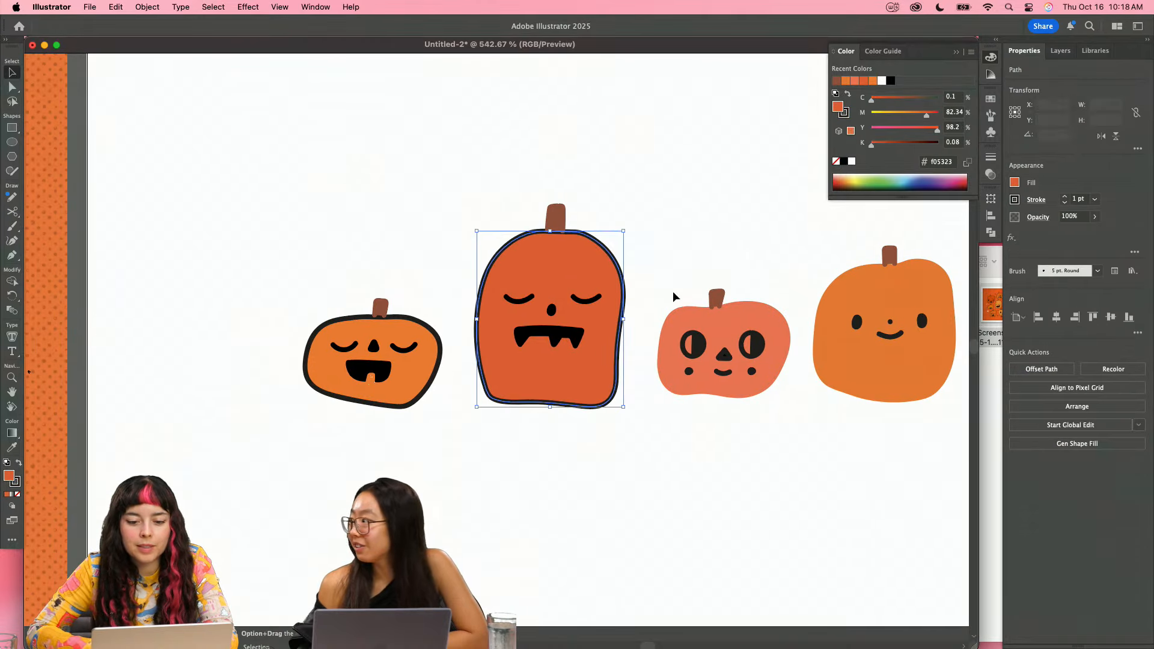
pyautogui.click(848, 96)
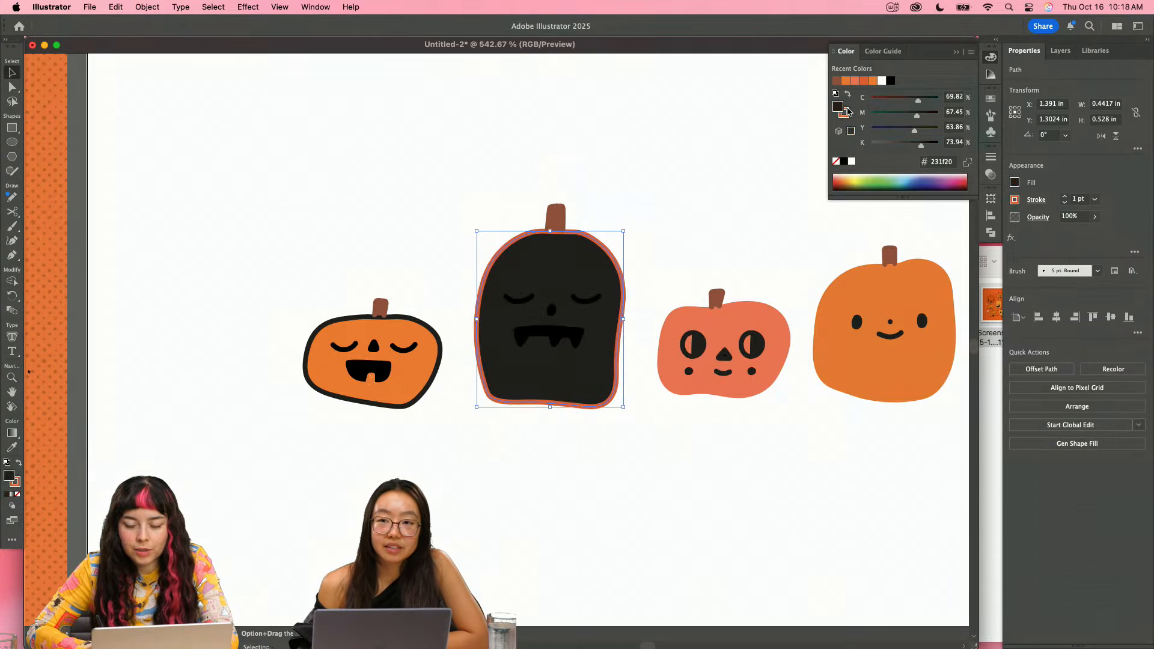
pyautogui.click(835, 162)
pyautogui.click(847, 114)
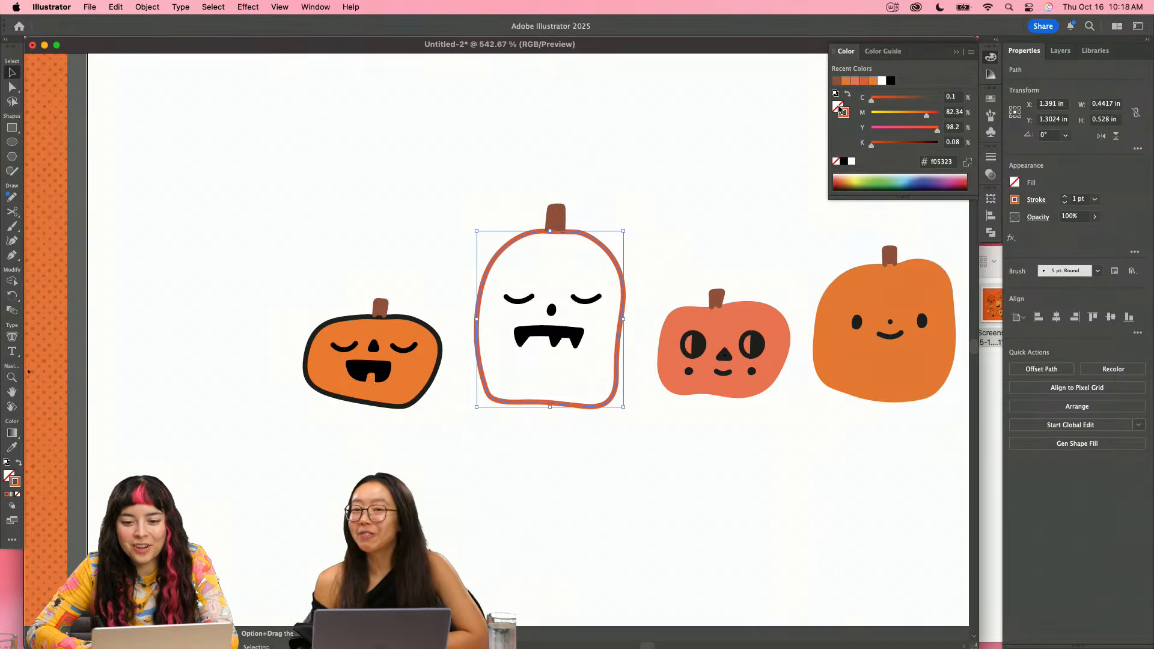
pyautogui.click(838, 107)
pyautogui.click(838, 147)
pyautogui.click(751, 211)
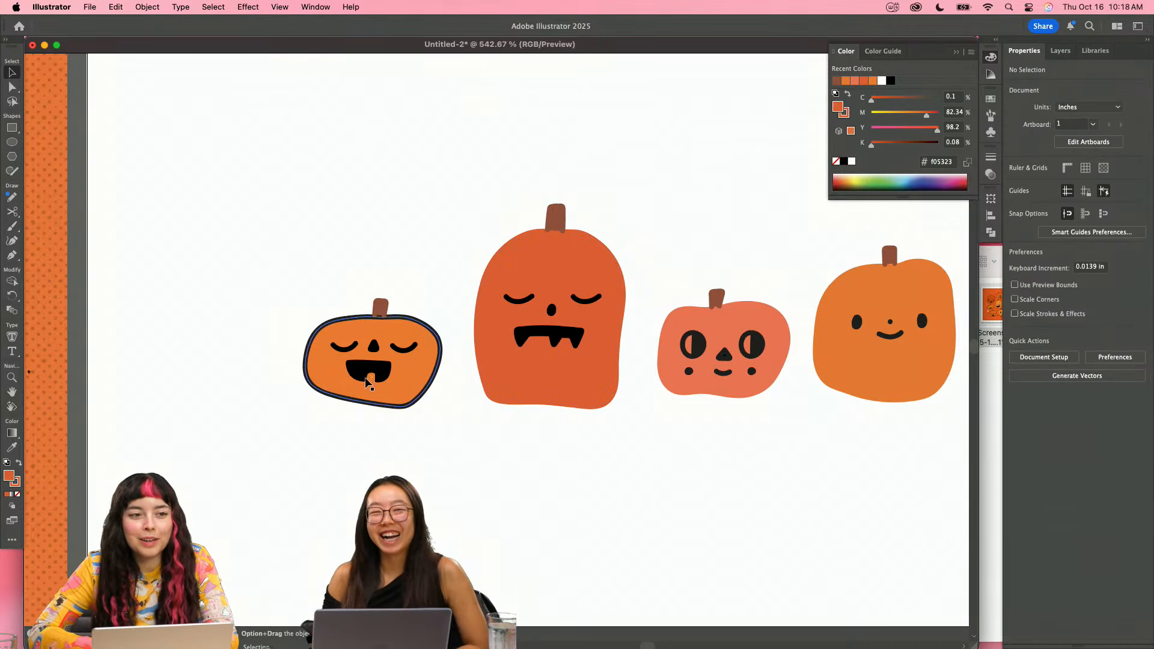
# - Replace the small laughing pumpkin's black outline with its orange FF7212 and keep the body filled in the same orange
pyautogui.click(427, 395)
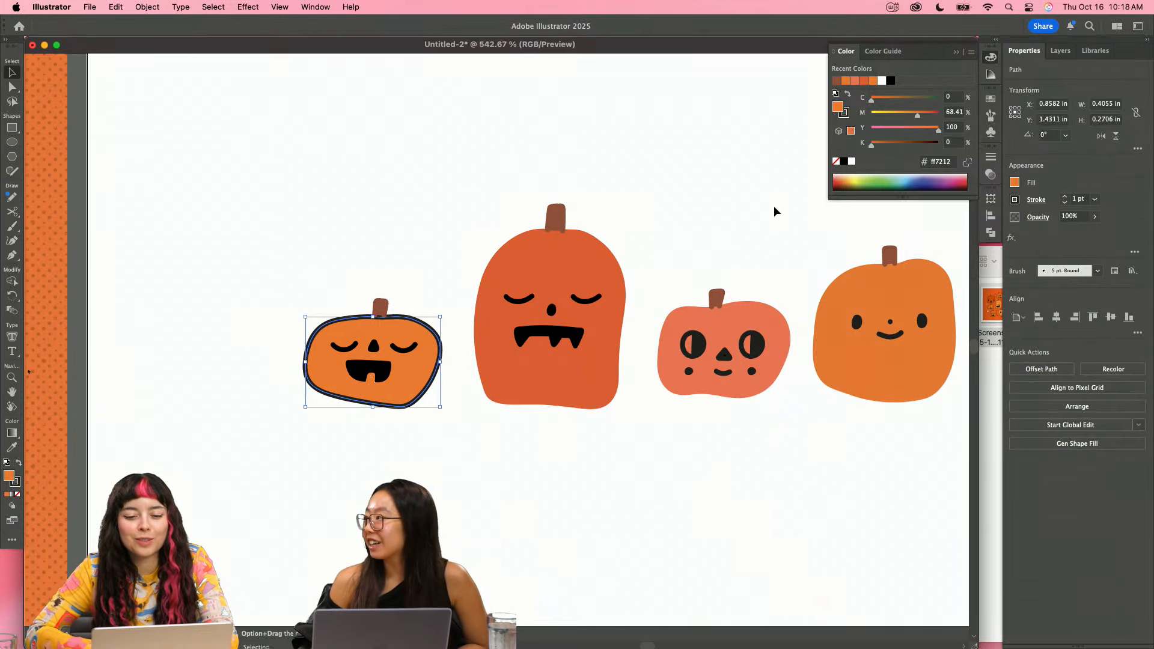
pyautogui.click(849, 95)
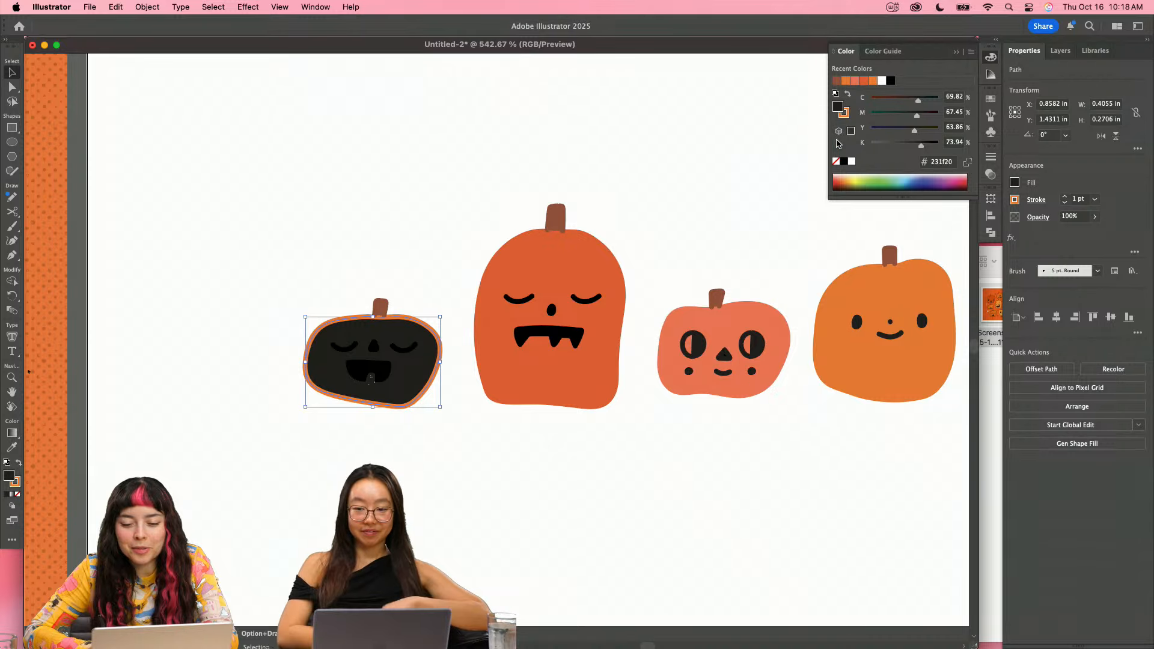
pyautogui.click(835, 163)
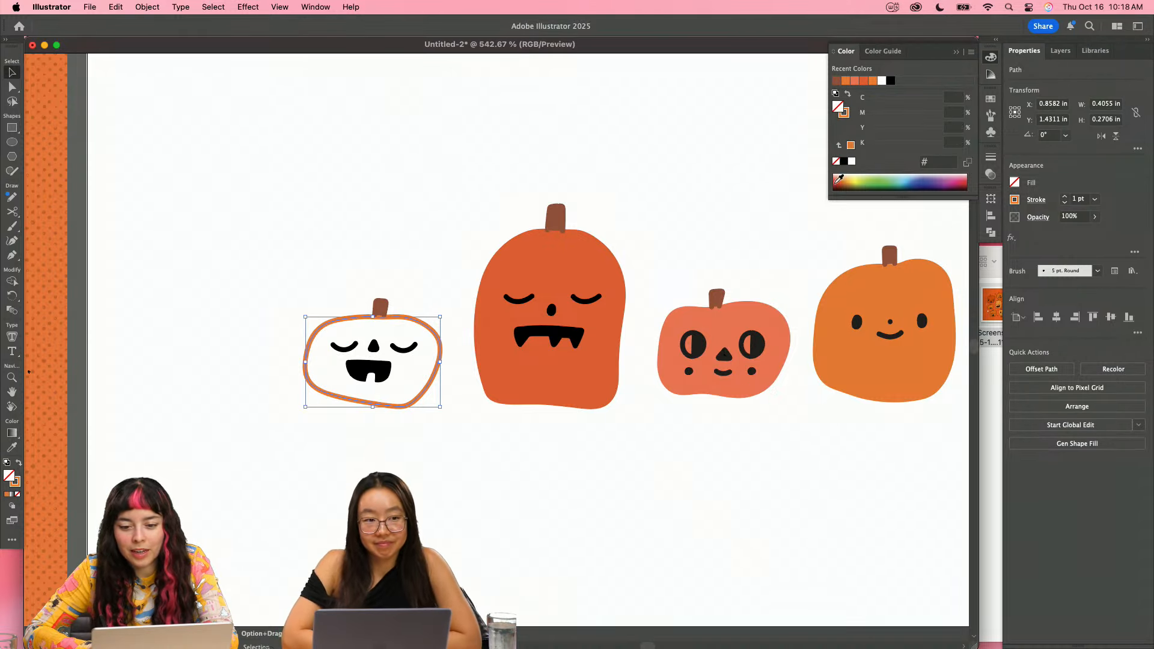
pyautogui.click(850, 146)
pyautogui.click(718, 236)
# - Select all four brown stems and send them to the back, behind the pumpkin bodies
pyautogui.scroll(5, 406, 319)
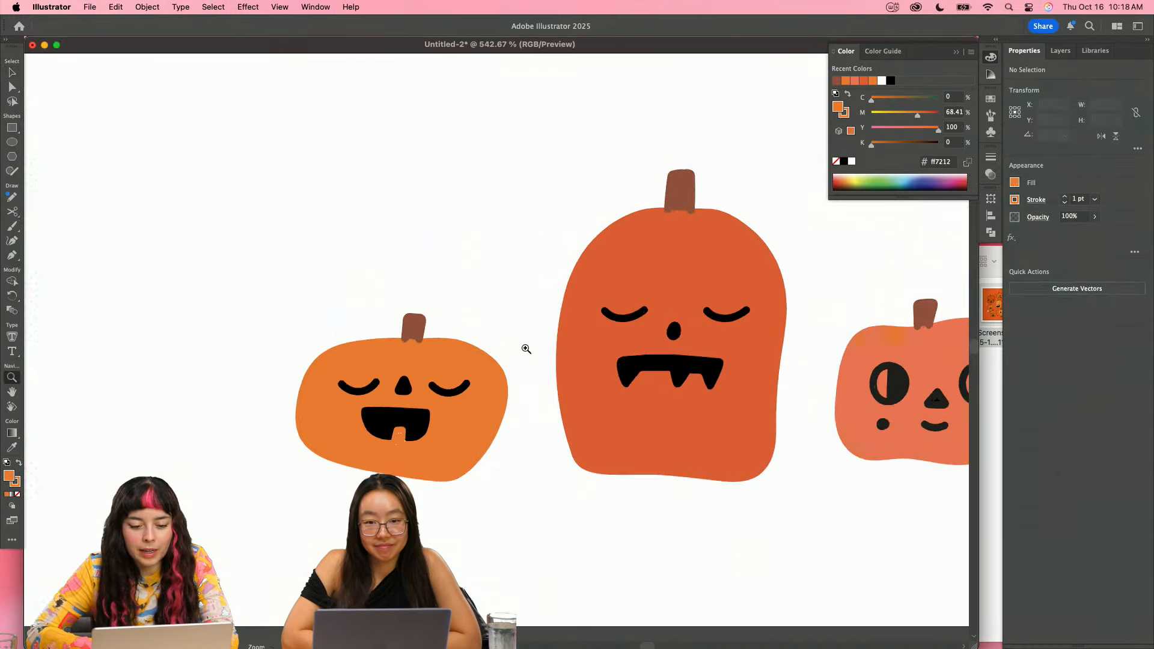
pyautogui.click(421, 343)
pyautogui.scroll(-8, 745, 268)
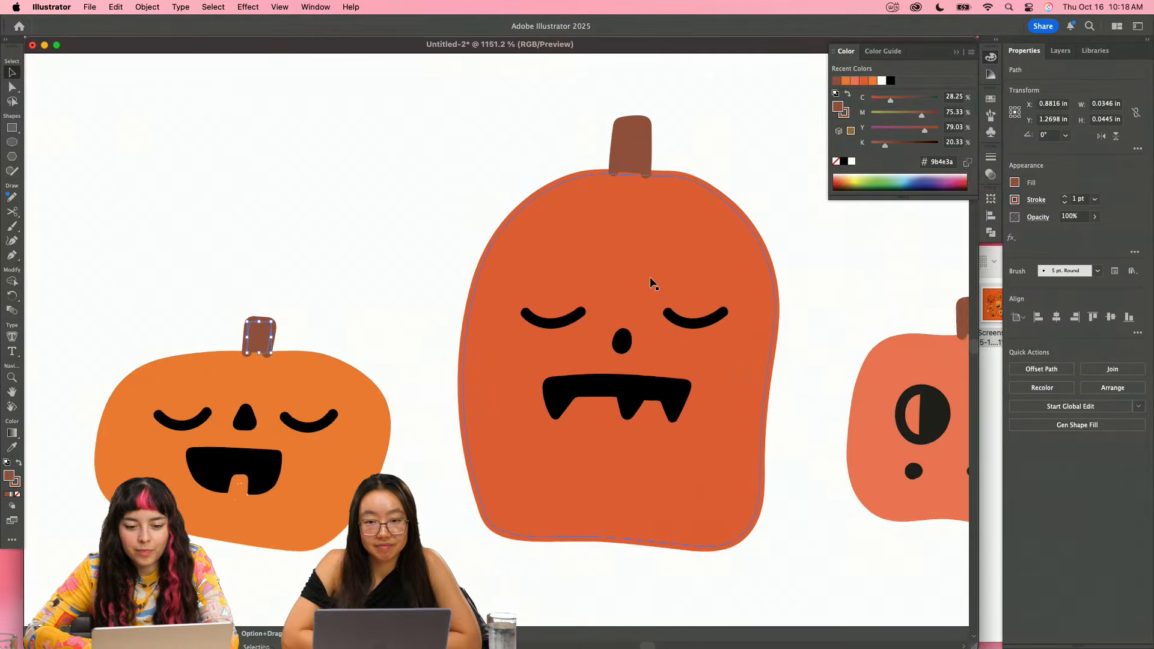
pyautogui.moveTo(574, 239); pyautogui.dragTo(576, 241)
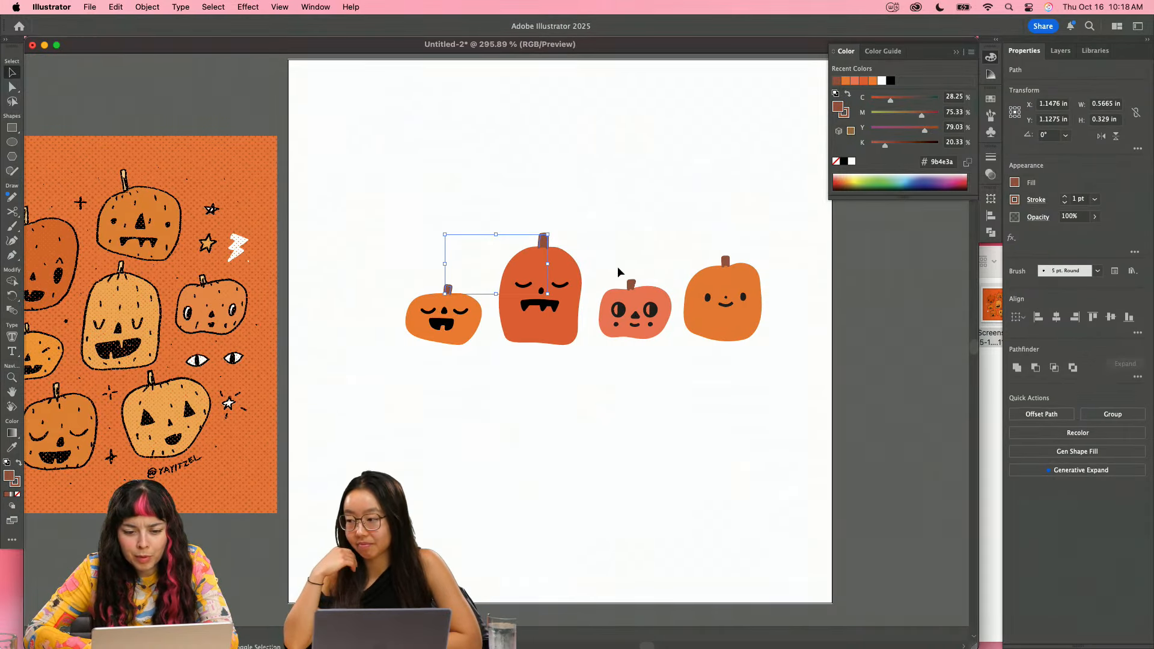
pyautogui.moveTo(727, 264); pyautogui.dragTo(728, 266)
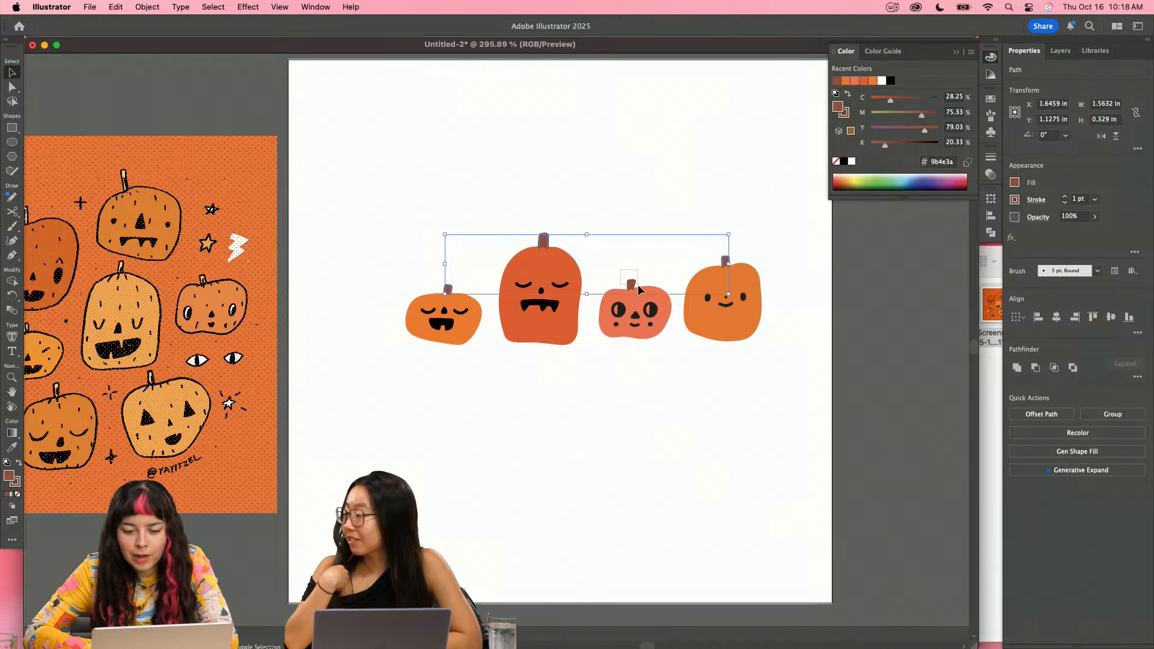
pyautogui.rightClick(636, 287)
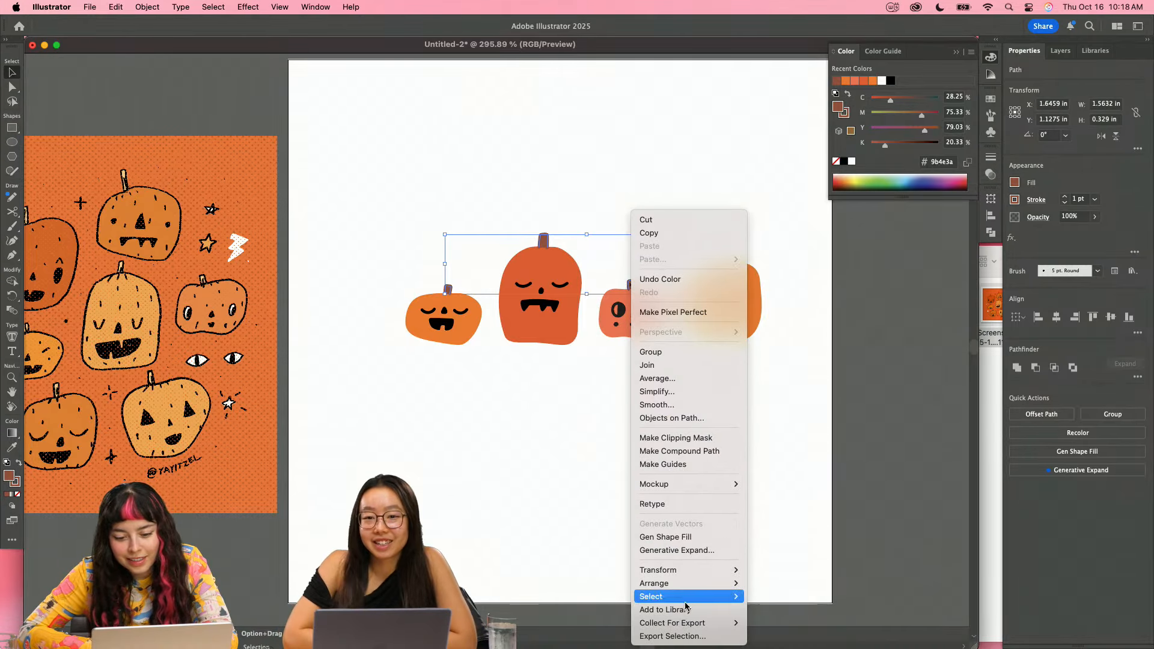
pyautogui.moveTo(682, 583)
pyautogui.click(776, 616)
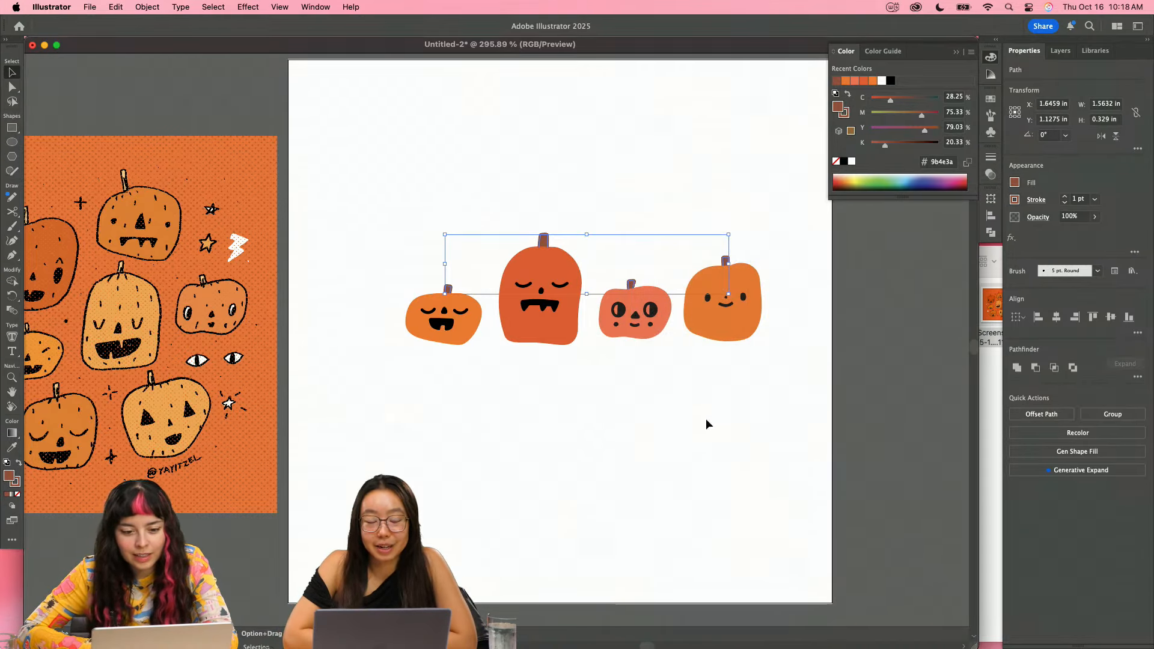
pyautogui.click(706, 421)
# - Inspect the tooth gap in the small laughing pumpkin's mouth for stray fragments and leave nothing selected
pyautogui.moveTo(420, 316); pyautogui.dragTo(567, 331)
pyautogui.press('v')
pyautogui.click(602, 360)
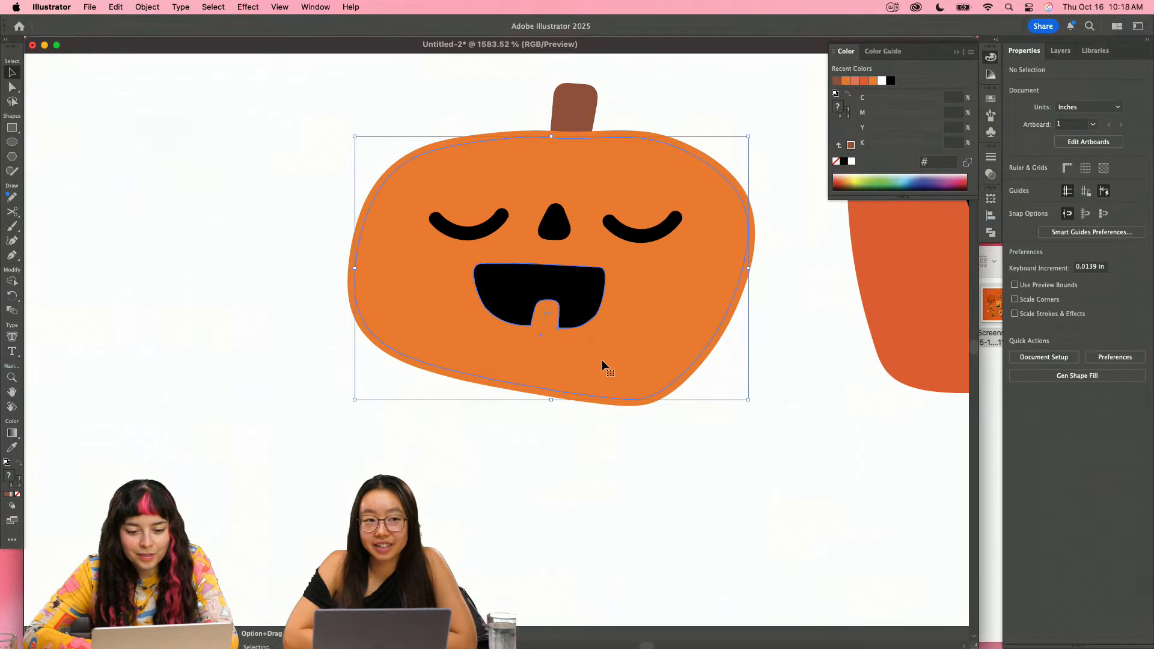
pyautogui.doubleClick(597, 349)
pyautogui.press('Escape')
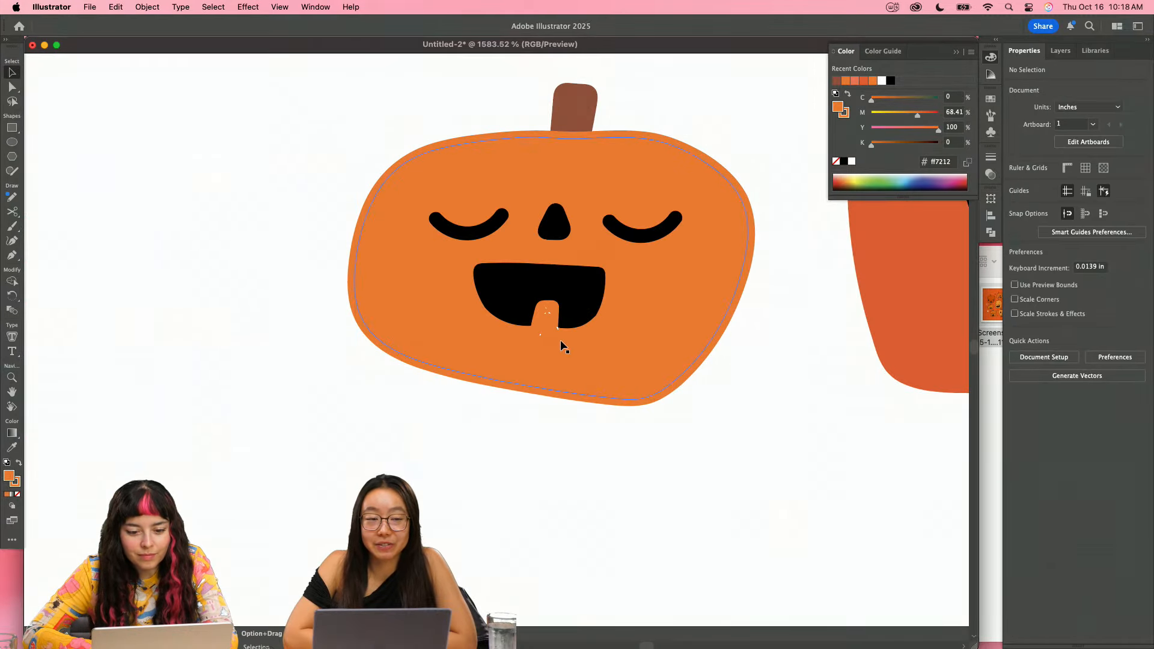
pyautogui.click(559, 329)
pyautogui.press('z')
pyautogui.moveTo(507, 339); pyautogui.dragTo(841, 370)
pyautogui.press('a')
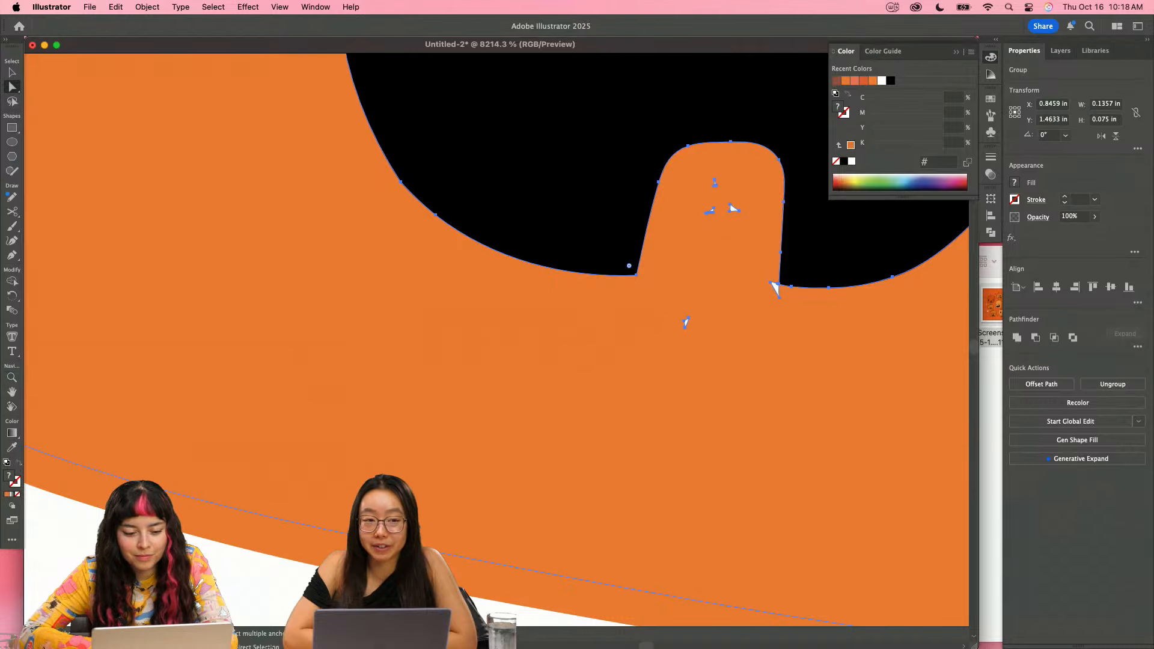
pyautogui.press('shift+super+a')
# - Select a white fragment near the laughing pumpkin's tooth, extend the selection to everything with the same fill colour, and delete it
pyautogui.press('z')
pyautogui.moveTo(749, 307); pyautogui.dragTo(852, 235)
pyautogui.press('a')
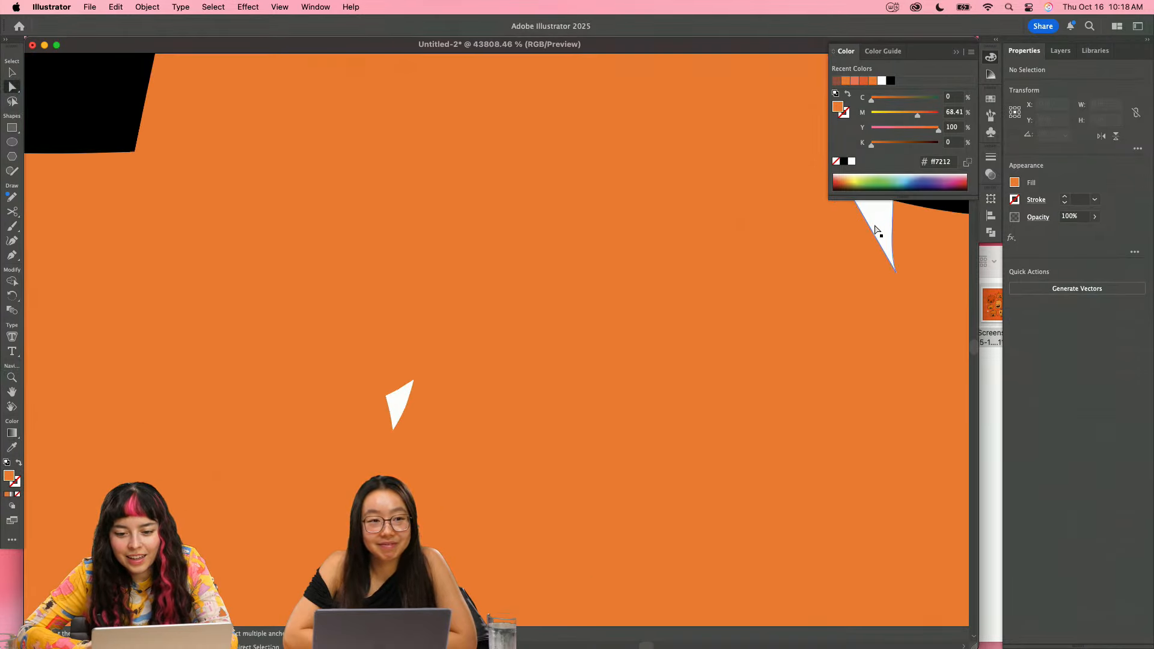
pyautogui.click(876, 228)
pyautogui.press('z')
pyautogui.moveTo(692, 297); pyautogui.dragTo(511, 300)
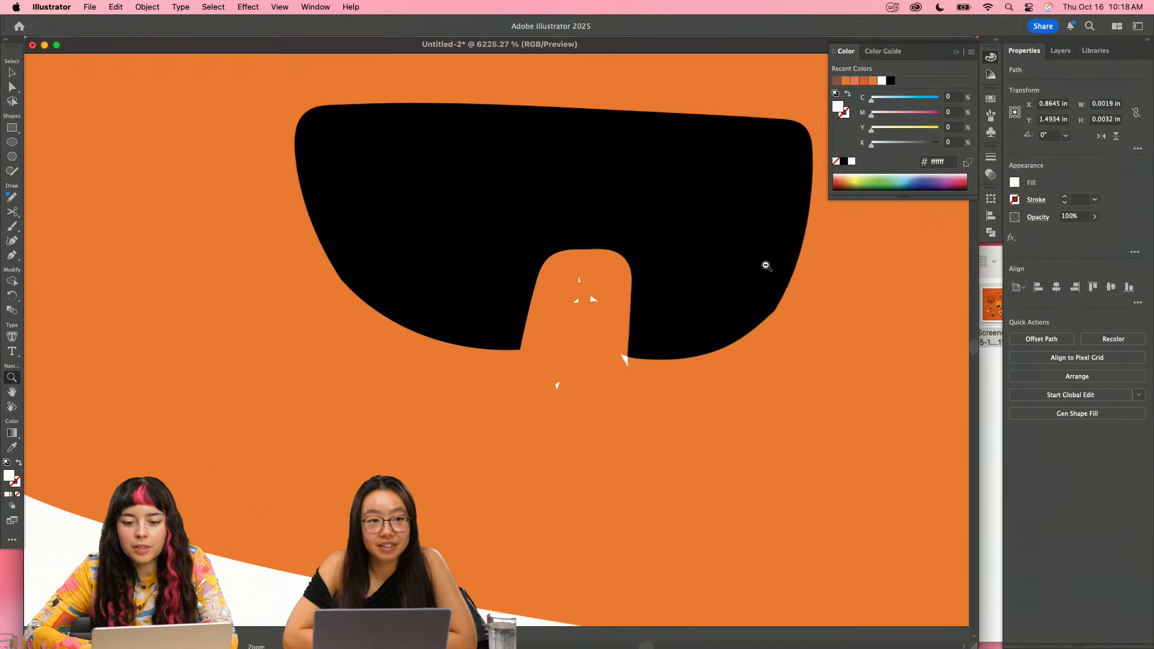
pyautogui.moveTo(765, 265); pyautogui.dragTo(621, 250)
pyautogui.click(992, 57)
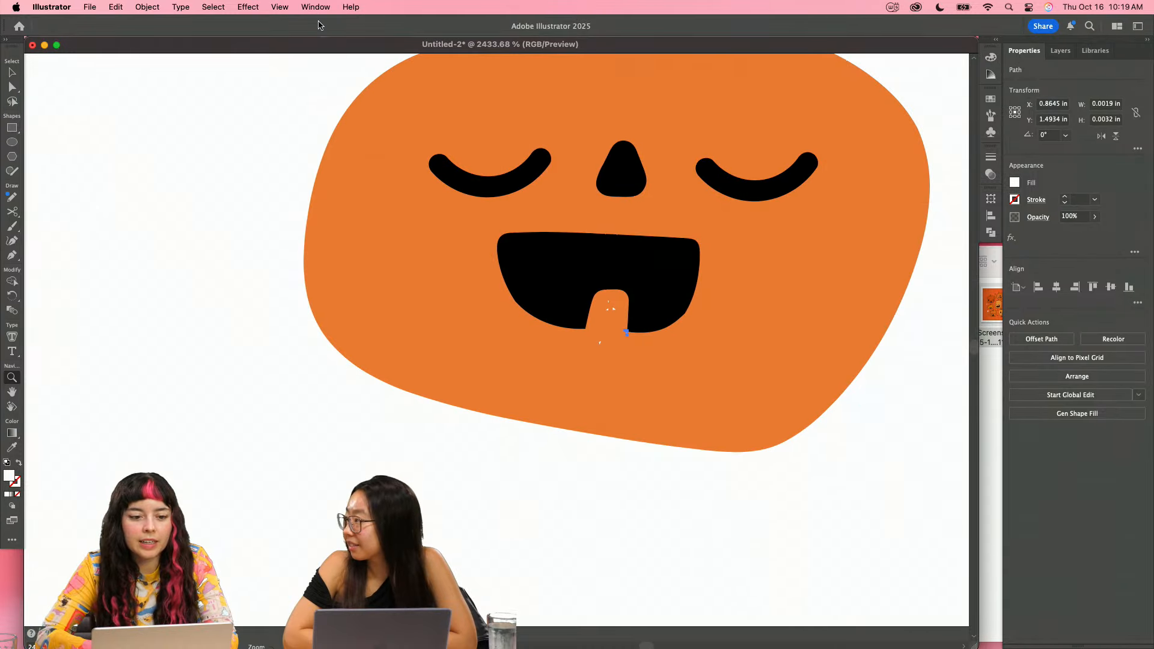
pyautogui.click(216, 8)
pyautogui.moveTo(258, 131)
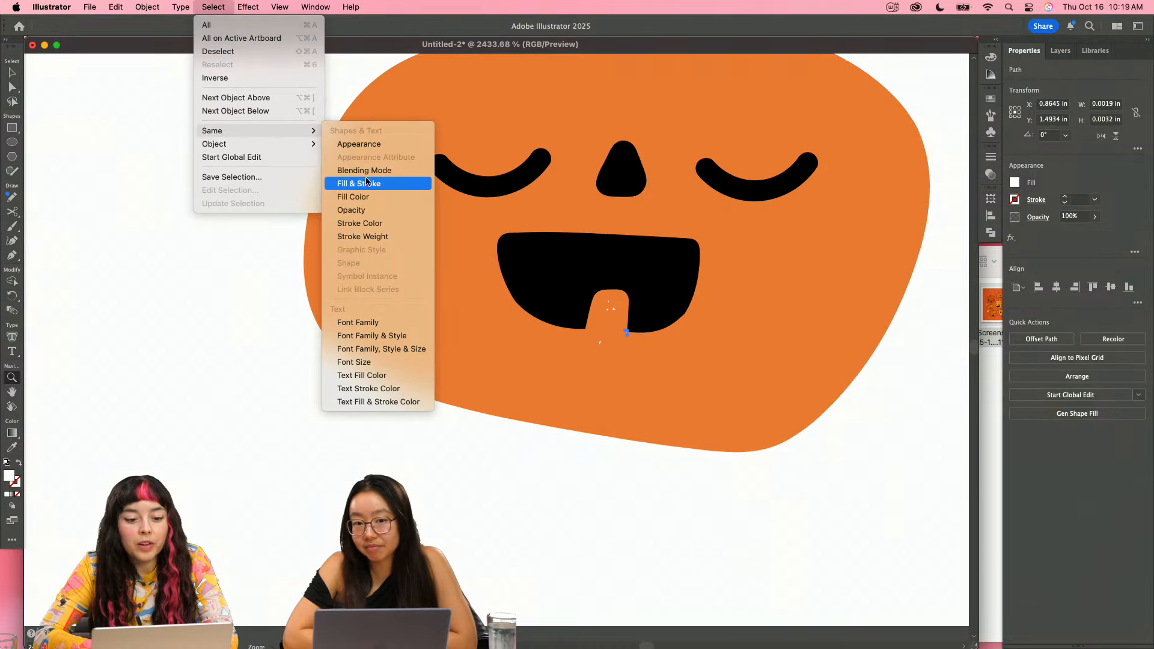
pyautogui.click(380, 199)
pyautogui.moveTo(613, 382); pyautogui.dragTo(503, 411)
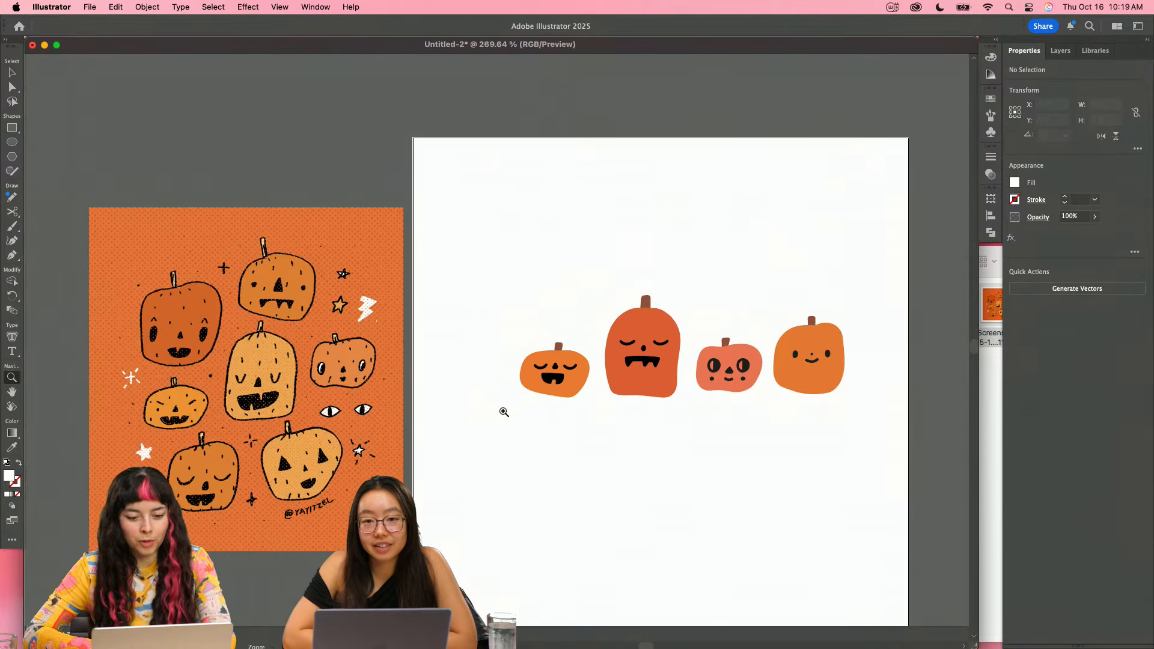
# - Pick up the small pumpkin's orange FF7212 and paint a test brush stroke about 0.13 in tall on the blank area beside it
pyautogui.moveTo(542, 373); pyautogui.dragTo(706, 402)
pyautogui.press('a')
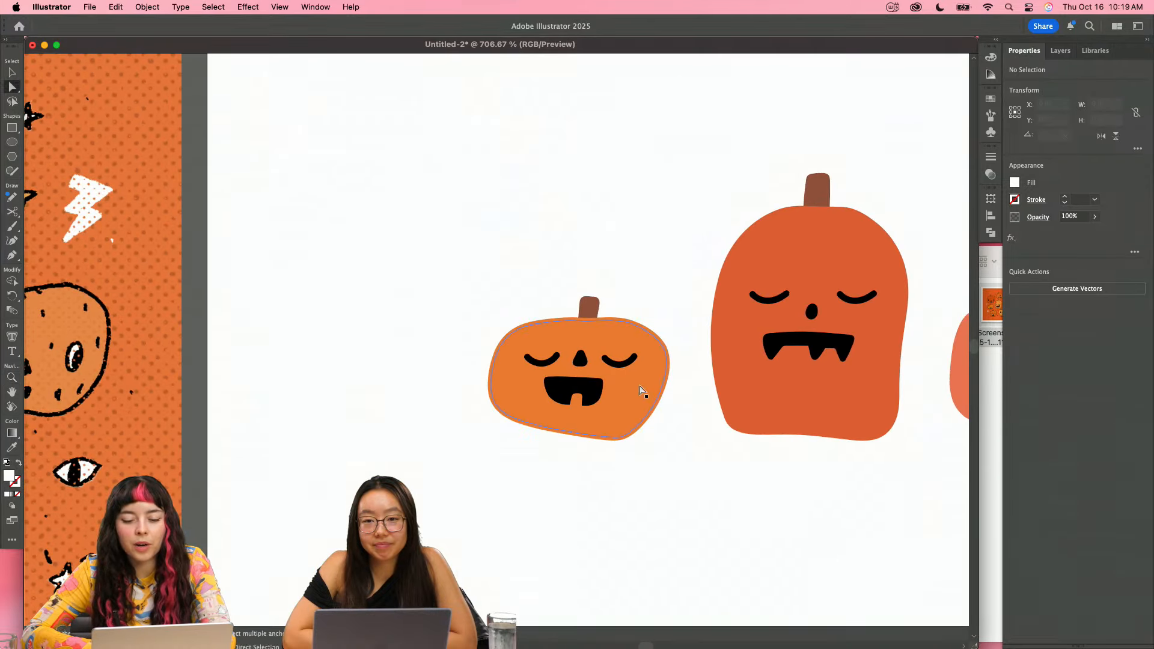
pyautogui.click(643, 392)
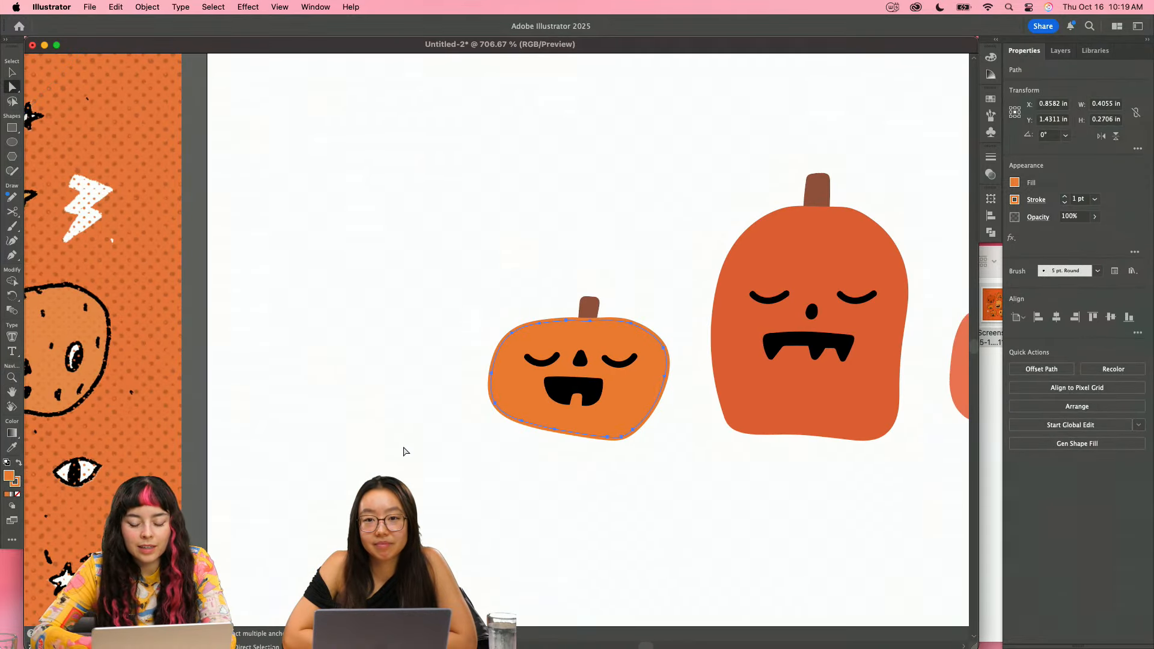
pyautogui.click(404, 450)
pyautogui.press('b')
pyautogui.moveTo(378, 197); pyautogui.dragTo(367, 257)
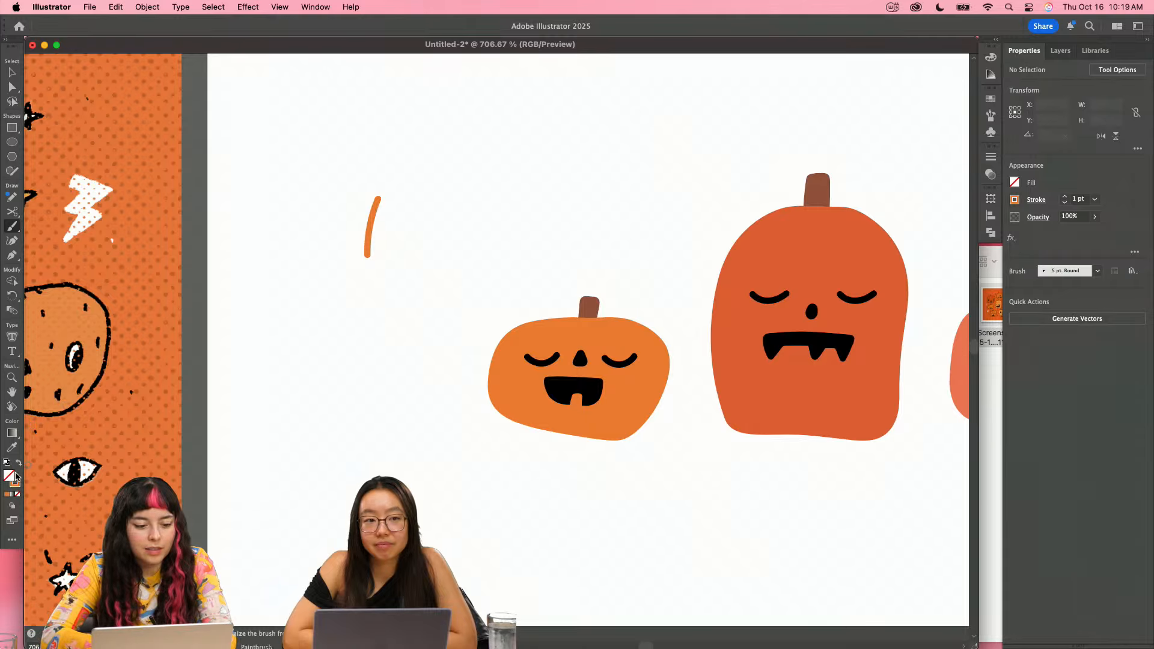
# - Change the test stroke's colour to the redder orange FF4C15
pyautogui.press('v')
pyautogui.click(370, 229)
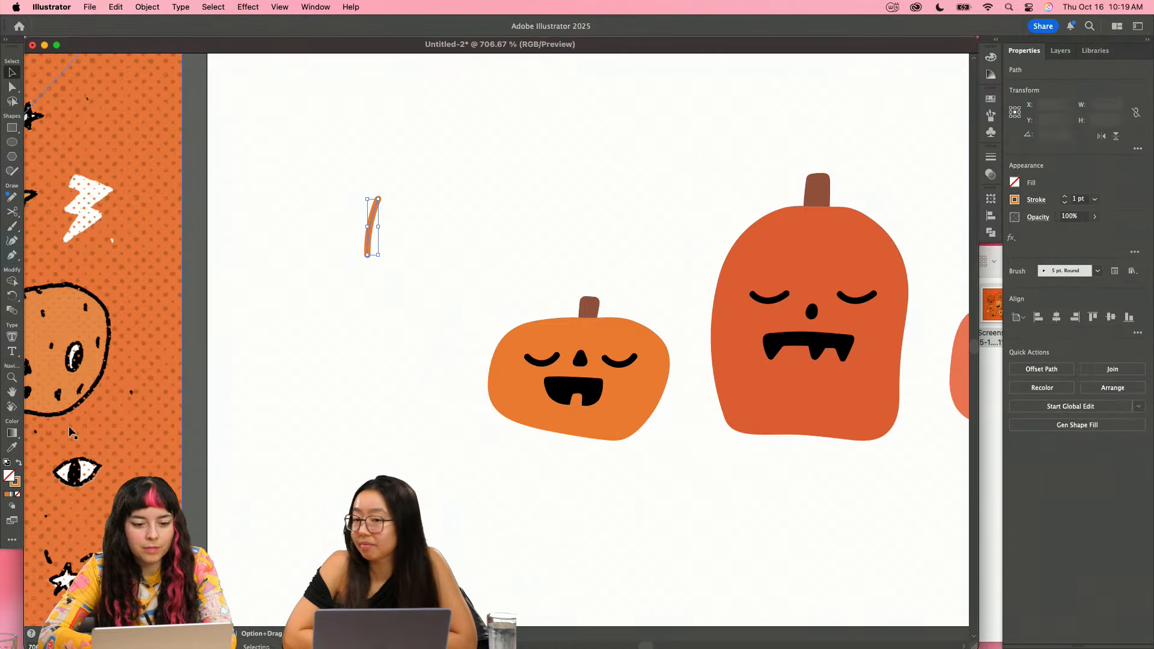
pyautogui.doubleClick(15, 482)
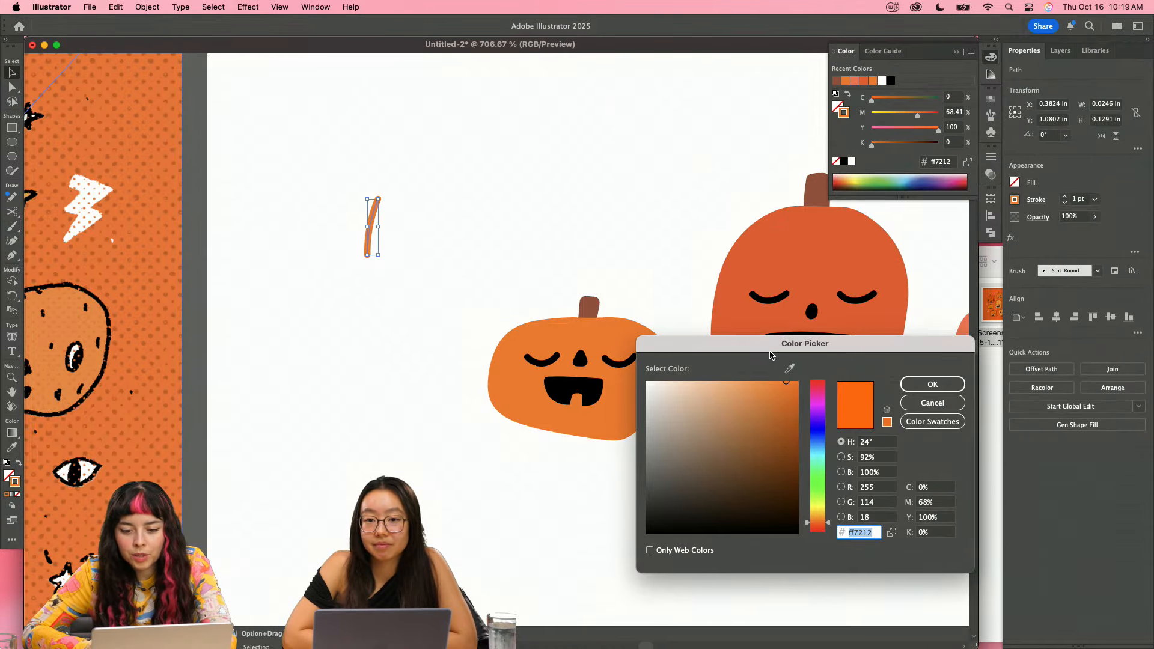
pyautogui.moveTo(773, 346); pyautogui.dragTo(783, 336)
pyautogui.moveTo(830, 494); pyautogui.dragTo(828, 515)
pyautogui.click(930, 377)
# - Paint a test stroke above the small pumpkin, plus short FF4C15 texture dashes around its left side and along its bottom
pyautogui.press('z')
pyautogui.moveTo(535, 341)
pyautogui.mouseDown()
pyautogui.moveTo(662, 384)
pyautogui.moveTo(580, 366)
pyautogui.mouseUp()
pyautogui.press('b')
pyautogui.moveTo(444, 133); pyautogui.dragTo(435, 211)
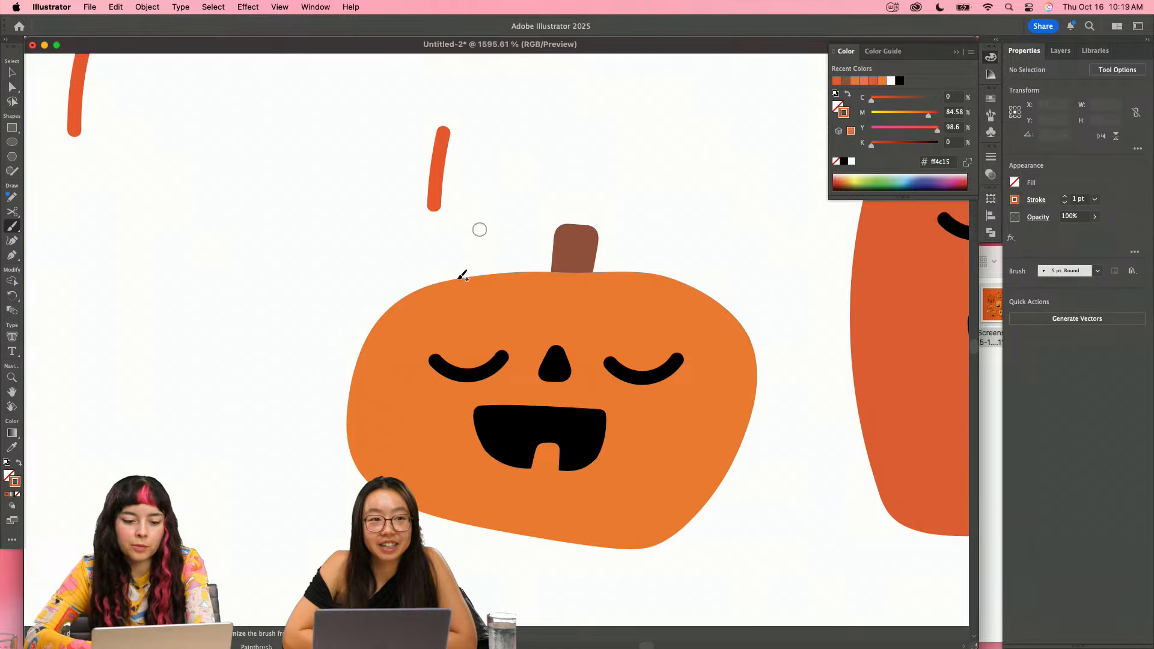
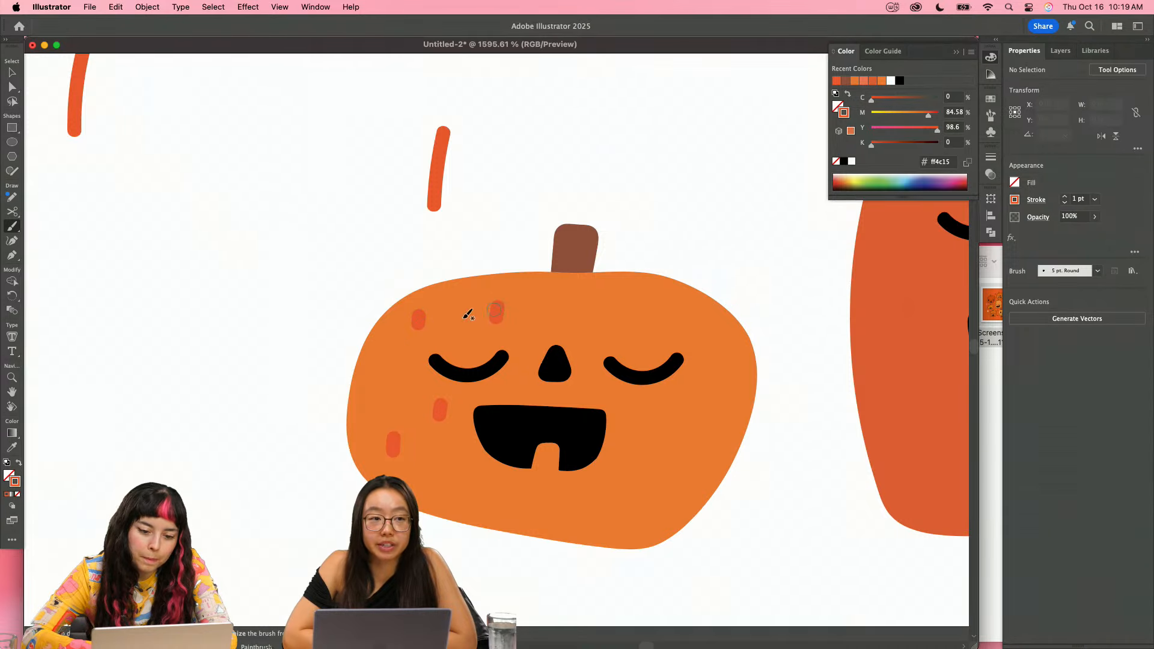
pyautogui.moveTo(390, 366); pyautogui.dragTo(386, 385)
pyautogui.moveTo(485, 480); pyautogui.dragTo(483, 499)
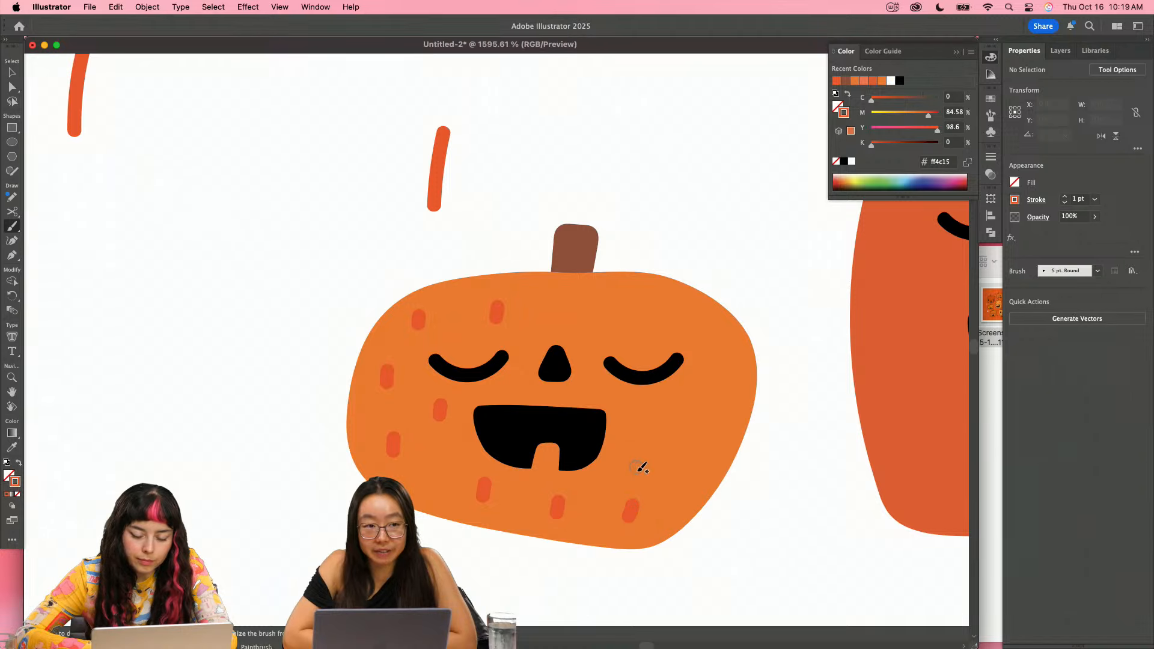
# - Undo and repaint the dash at the small pumpkin's lower right, and shift it slightly toward the body's edge
pyautogui.press('super+z')
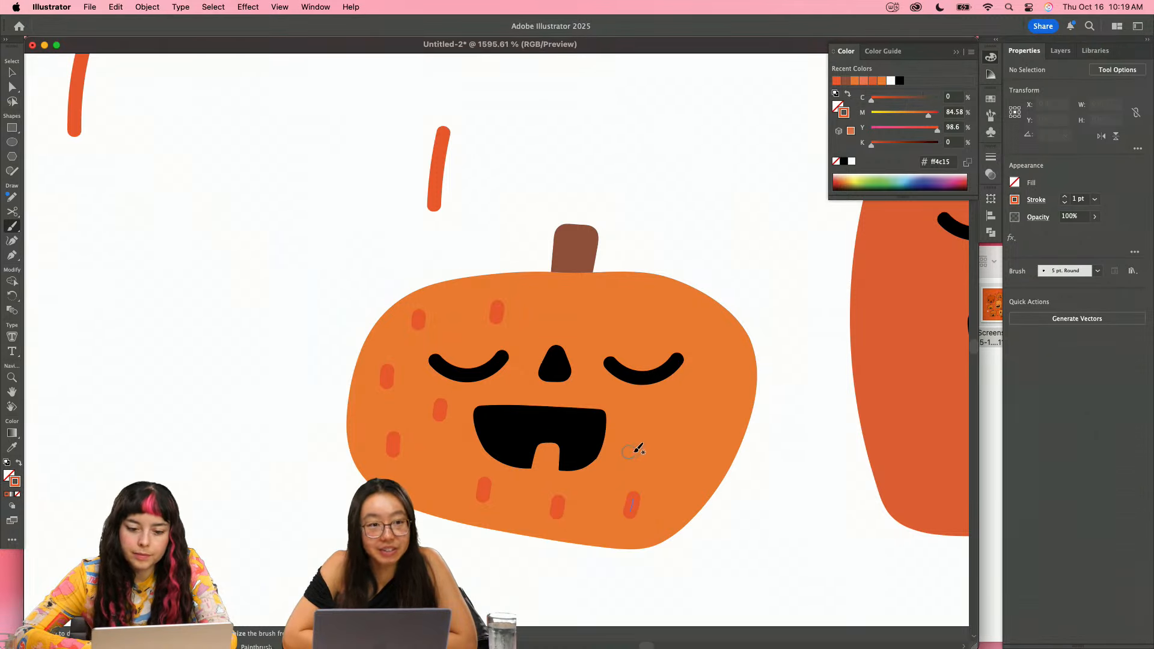
pyautogui.press('v')
pyautogui.moveTo(631, 507)
pyautogui.mouseDown()
pyautogui.moveTo(647, 510)
pyautogui.moveTo(632, 459)
pyautogui.moveTo(643, 500)
pyautogui.mouseUp()
pyautogui.press('b')
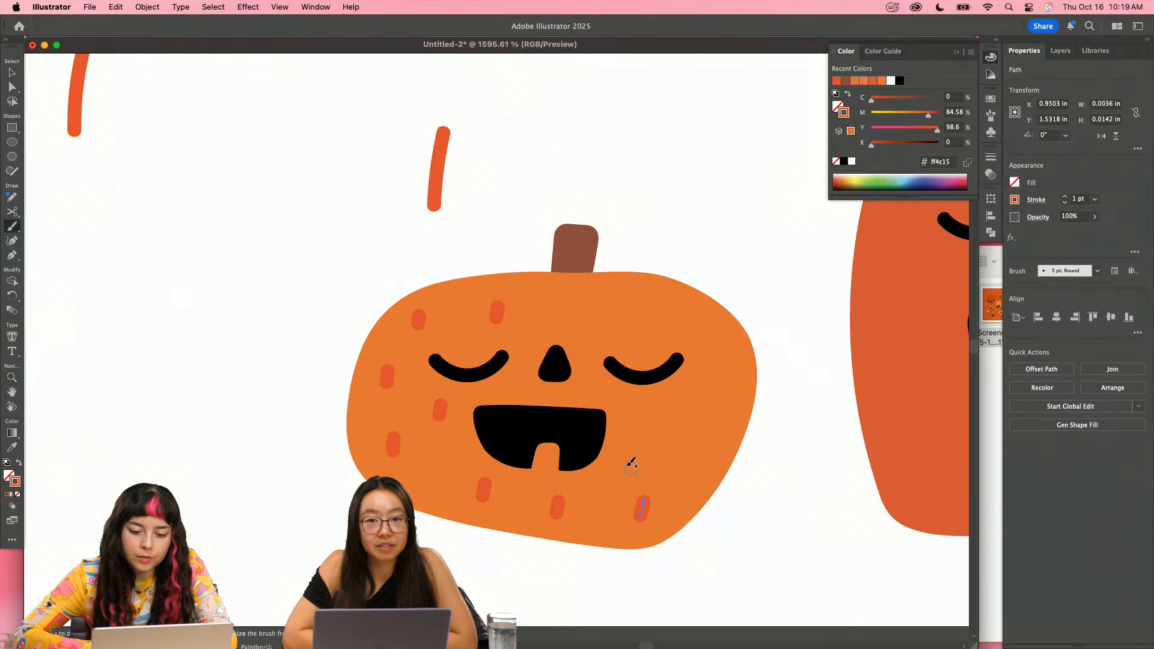
# - Paint the remaining FF4C15 dashes on the small pumpkin's right side and top, undoing and redrawing the one beside the right eye
pyautogui.moveTo(625, 439); pyautogui.dragTo(625, 437)
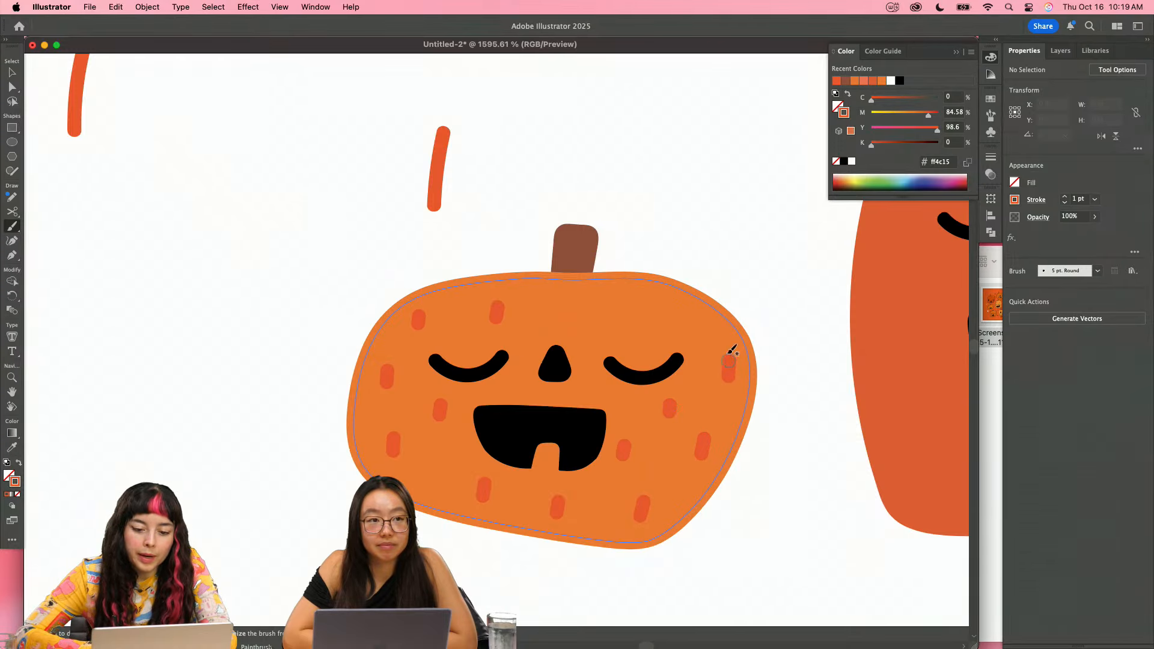
pyautogui.press('super+z')
pyautogui.moveTo(717, 369); pyautogui.dragTo(722, 351)
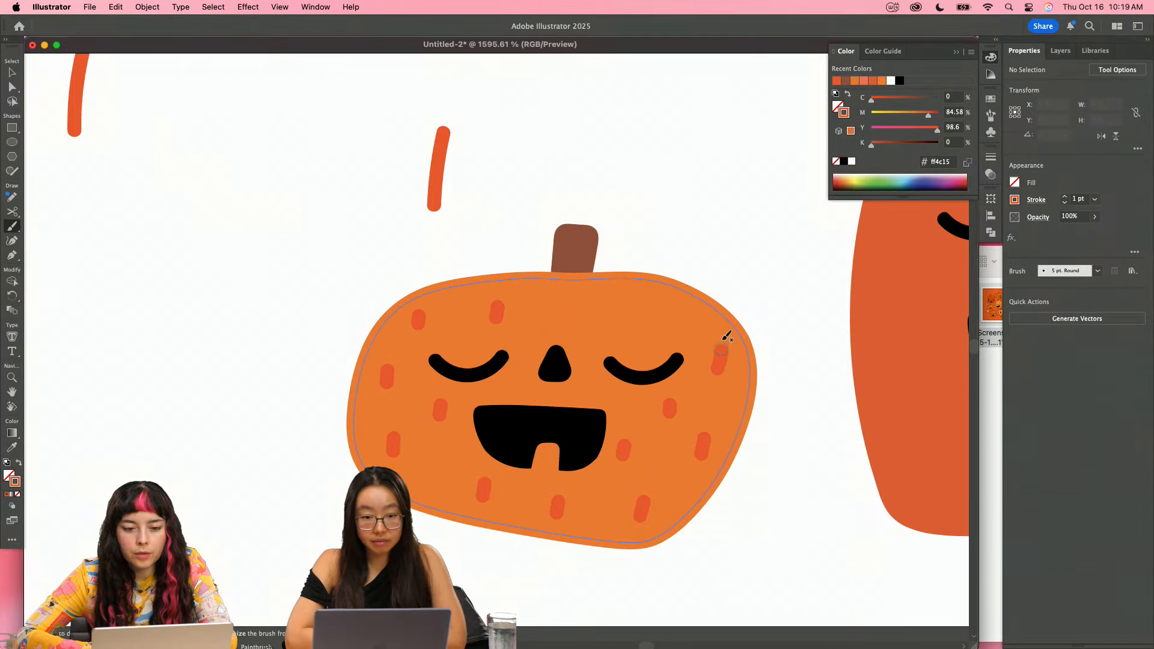
pyautogui.moveTo(651, 340); pyautogui.dragTo(654, 320)
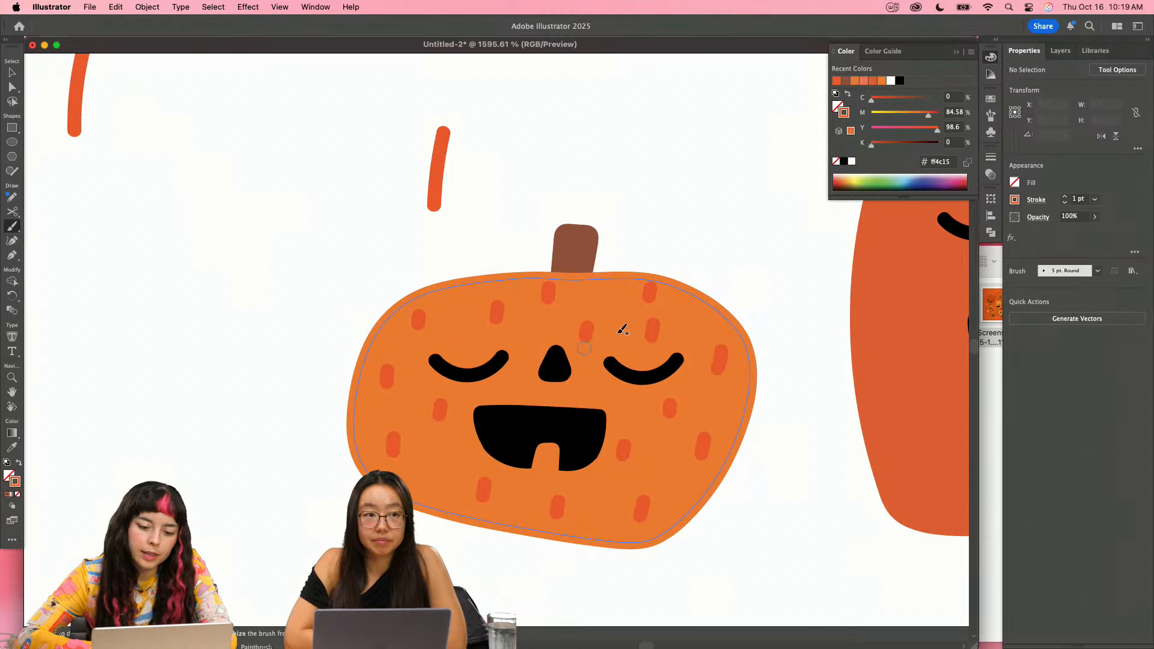
pyautogui.press('z')
pyautogui.moveTo(608, 405); pyautogui.dragTo(372, 433)
pyautogui.moveTo(586, 407); pyautogui.dragTo(418, 428)
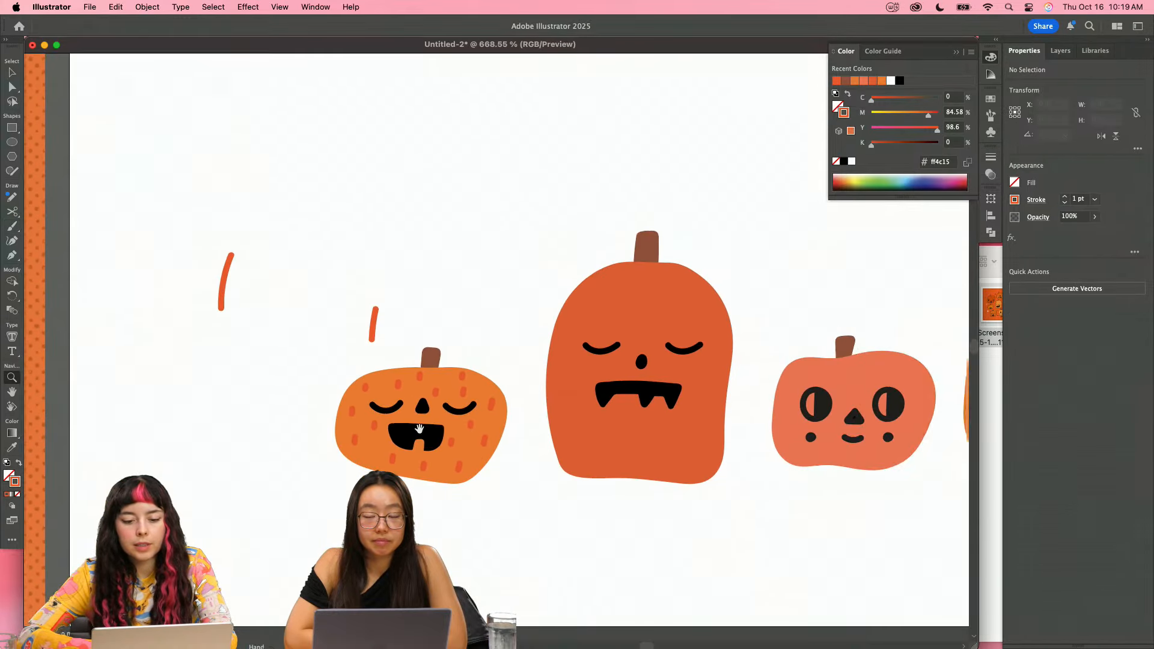
# - Pick up an existing small-pumpkin dash's style and paint a short FF4C15 test dash between the small and tall pumpkins
pyautogui.moveTo(526, 431); pyautogui.dragTo(489, 399)
pyautogui.click(484, 399)
pyautogui.press('v')
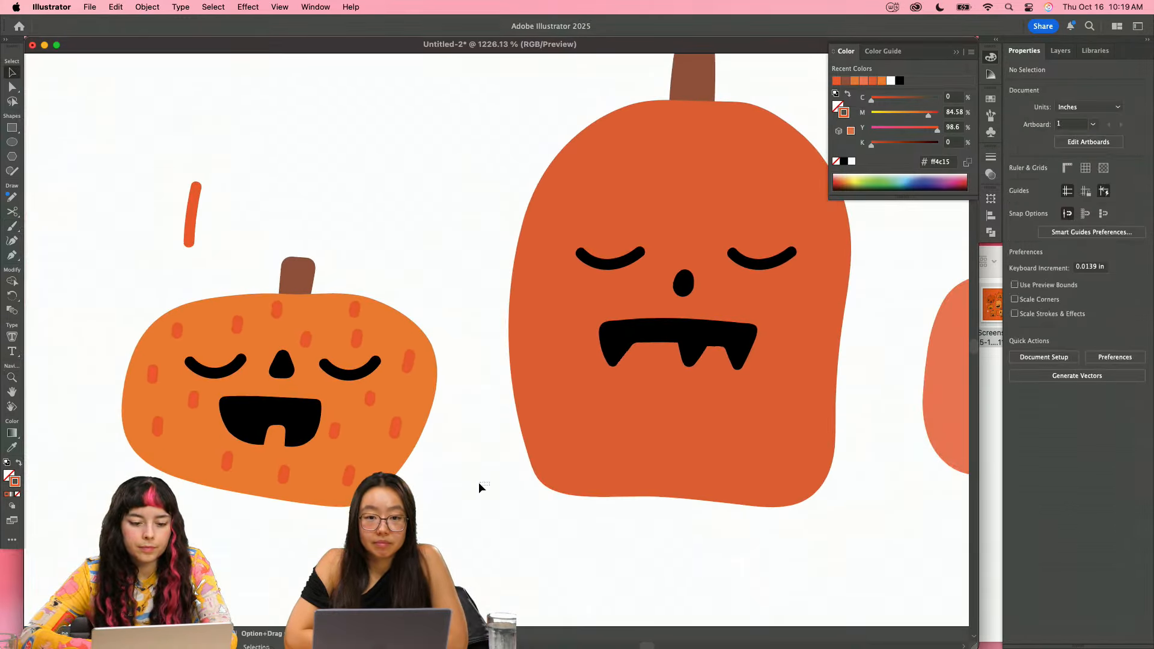
pyautogui.click(678, 427)
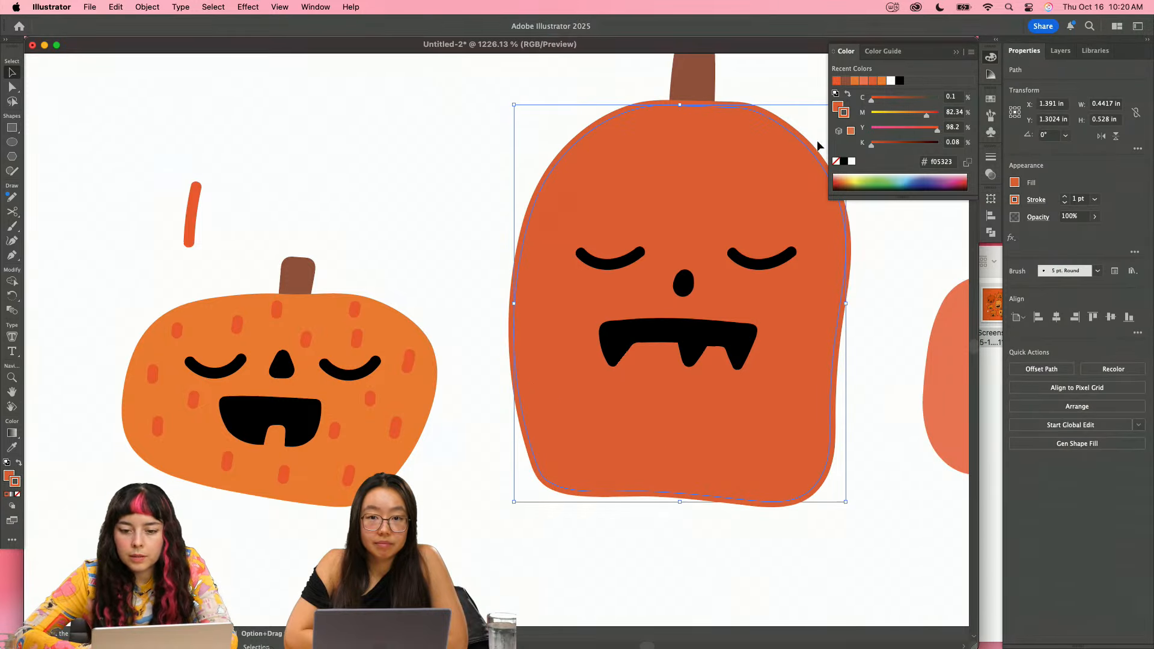
pyautogui.click(573, 134)
pyautogui.click(394, 428)
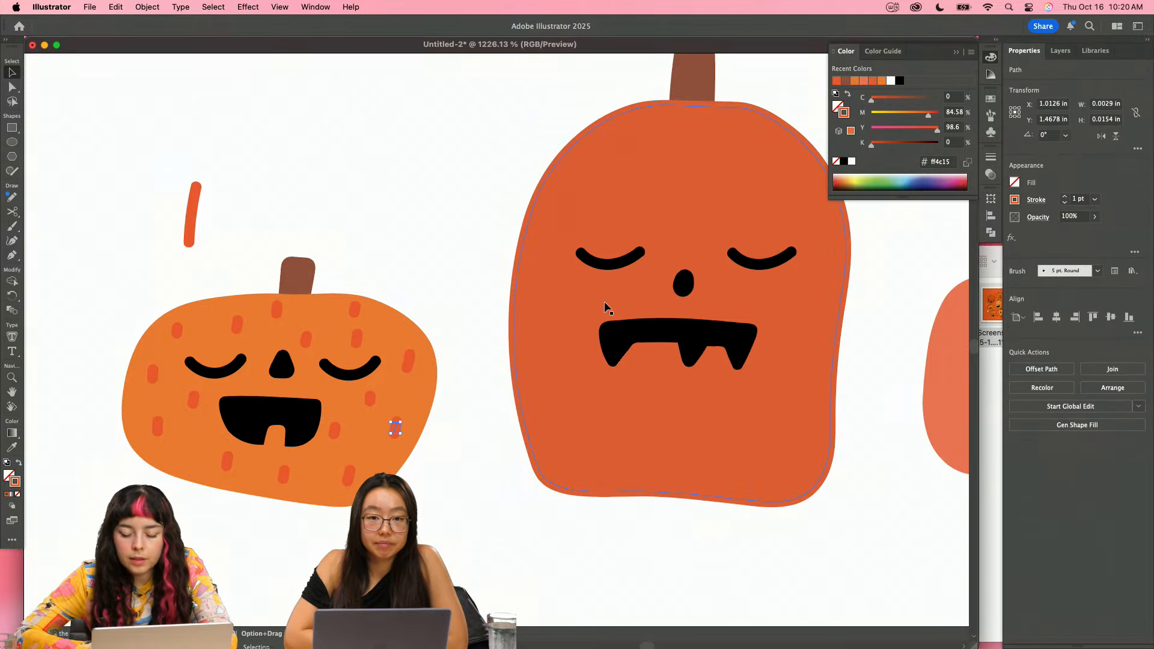
pyautogui.click(482, 468)
pyautogui.press('b')
pyautogui.moveTo(474, 514); pyautogui.dragTo(476, 492)
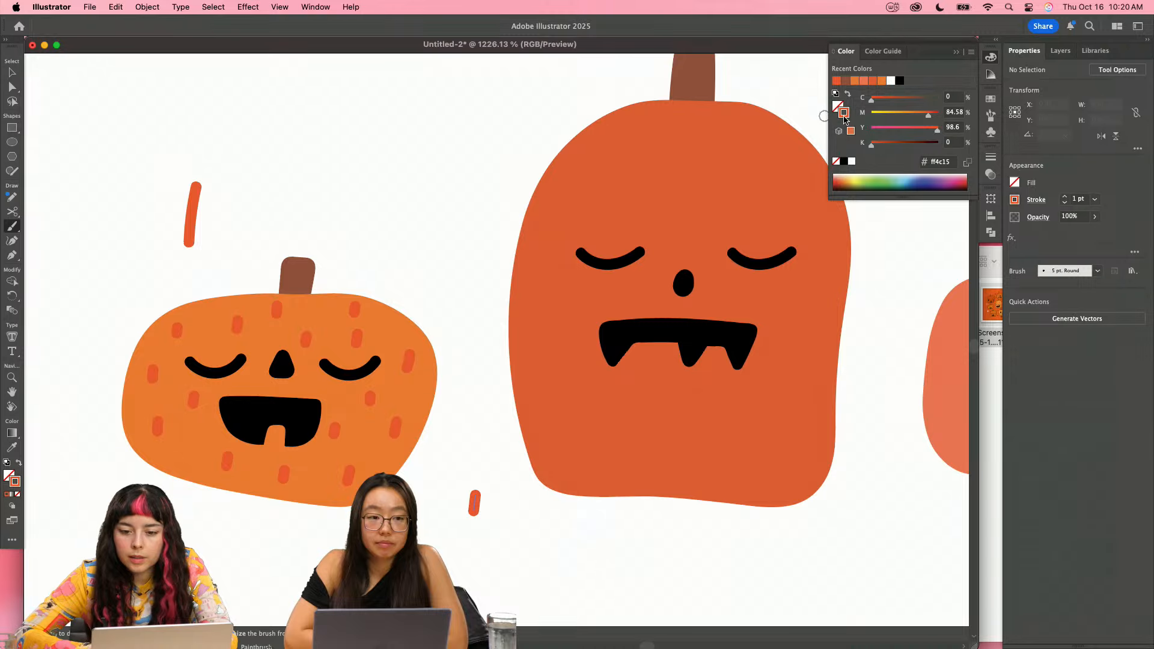
# - Set the brush stroke colour to B72200 and paint short dashes on the tall pumpkin's left side and below its mouth
pyautogui.doubleClick(844, 119)
pyautogui.click(796, 386)
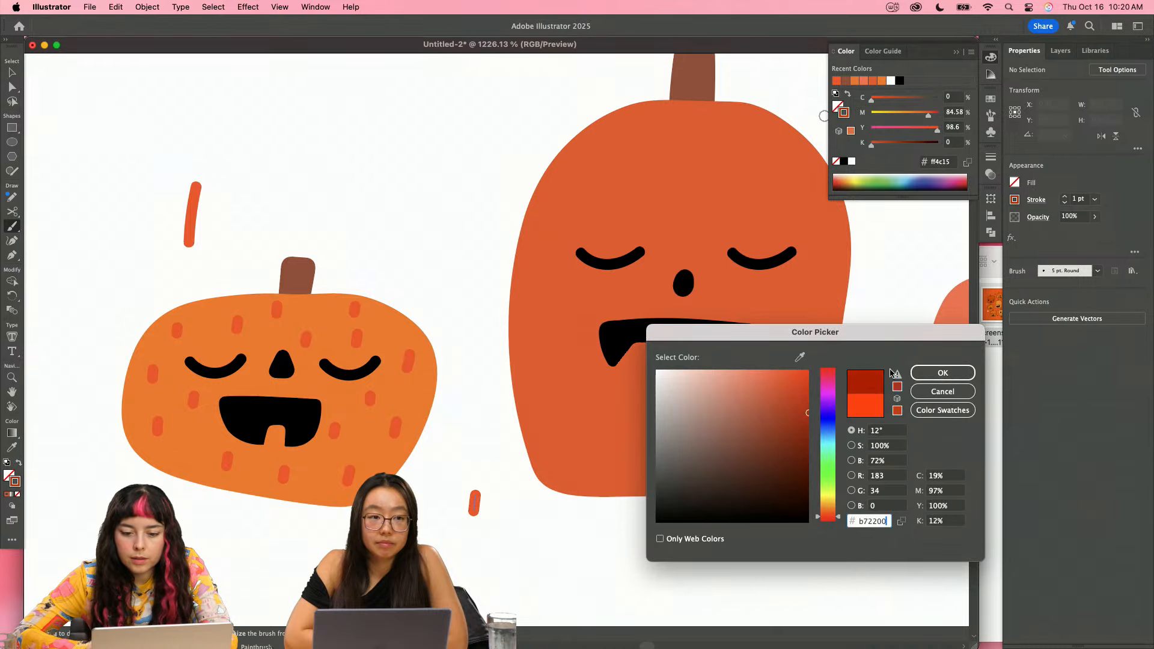
pyautogui.click(943, 373)
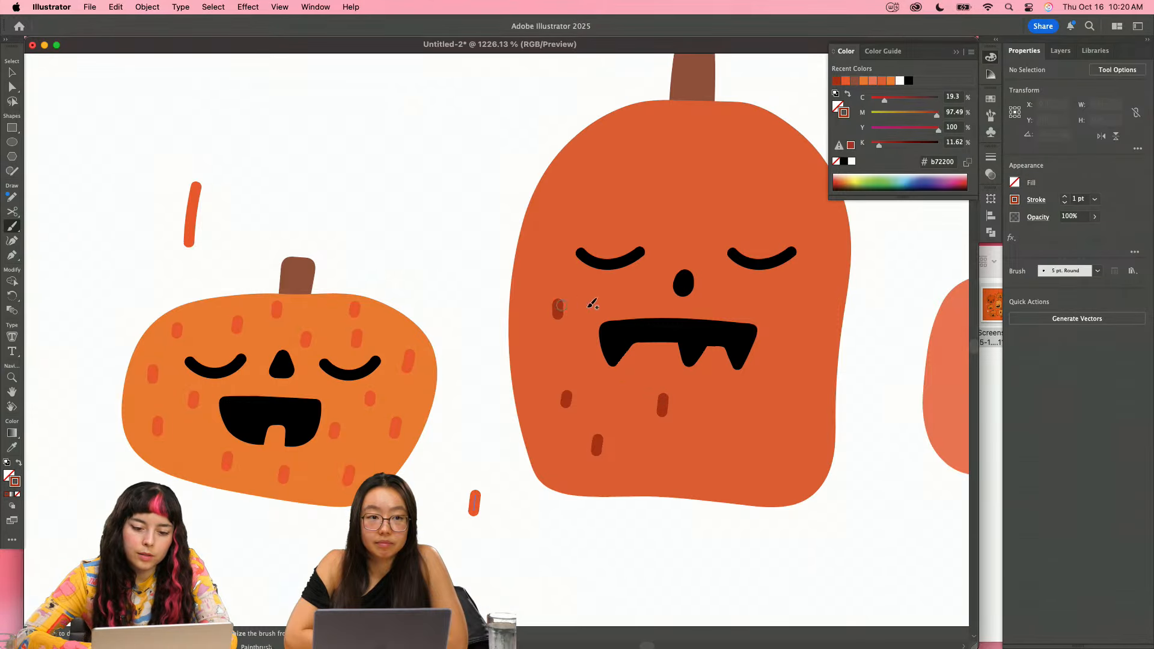
pyautogui.moveTo(700, 466); pyautogui.dragTo(703, 451)
pyautogui.moveTo(730, 408); pyautogui.dragTo(733, 397)
# - Add the remaining B72200 dashes at the tall pumpkin's lower right, along its right side and across its top
pyautogui.press('v')
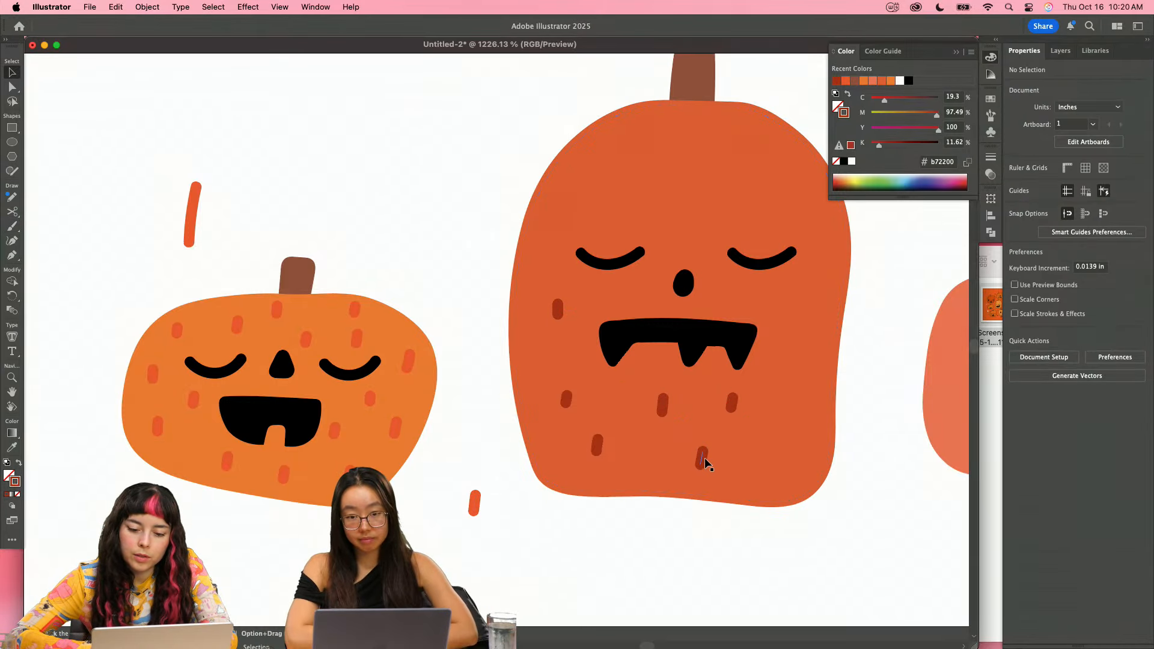
pyautogui.moveTo(705, 460); pyautogui.dragTo(783, 455)
pyautogui.press('b')
pyautogui.moveTo(794, 374); pyautogui.dragTo(793, 369)
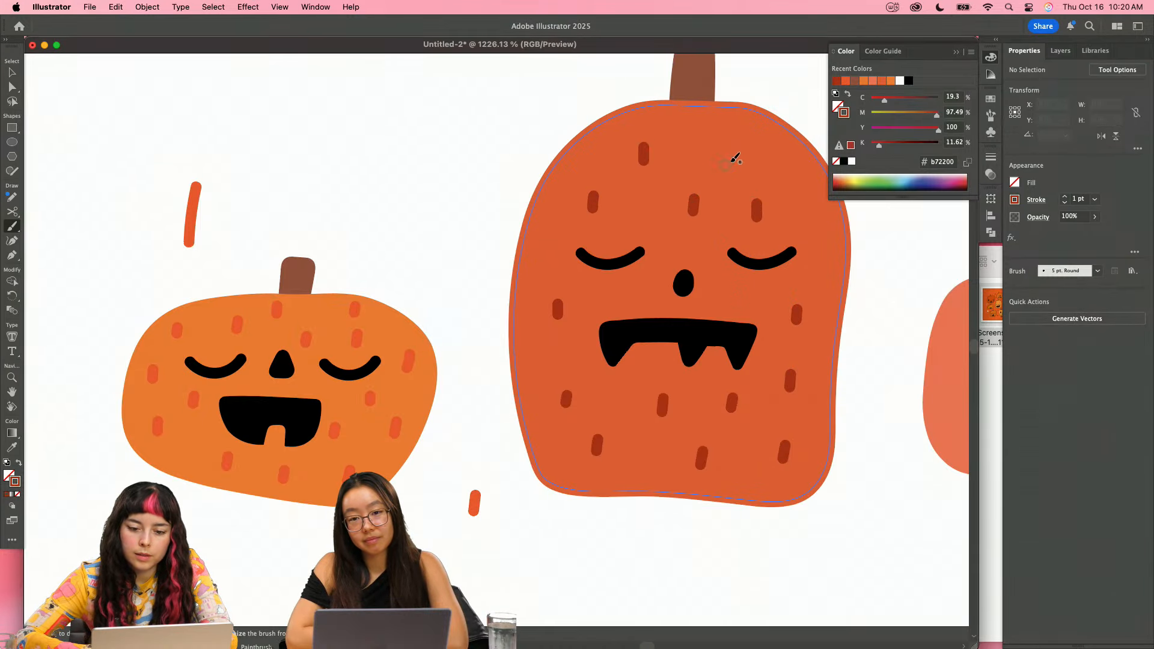
pyautogui.moveTo(790, 191)
pyautogui.mouseDown()
pyautogui.moveTo(623, 250)
pyautogui.moveTo(478, 254)
pyautogui.mouseUp()
# - Delete the two long test strokes above the small pumpkin and move the loose short dash beneath the pink pumpkin
pyautogui.press('v')
pyautogui.click(394, 386)
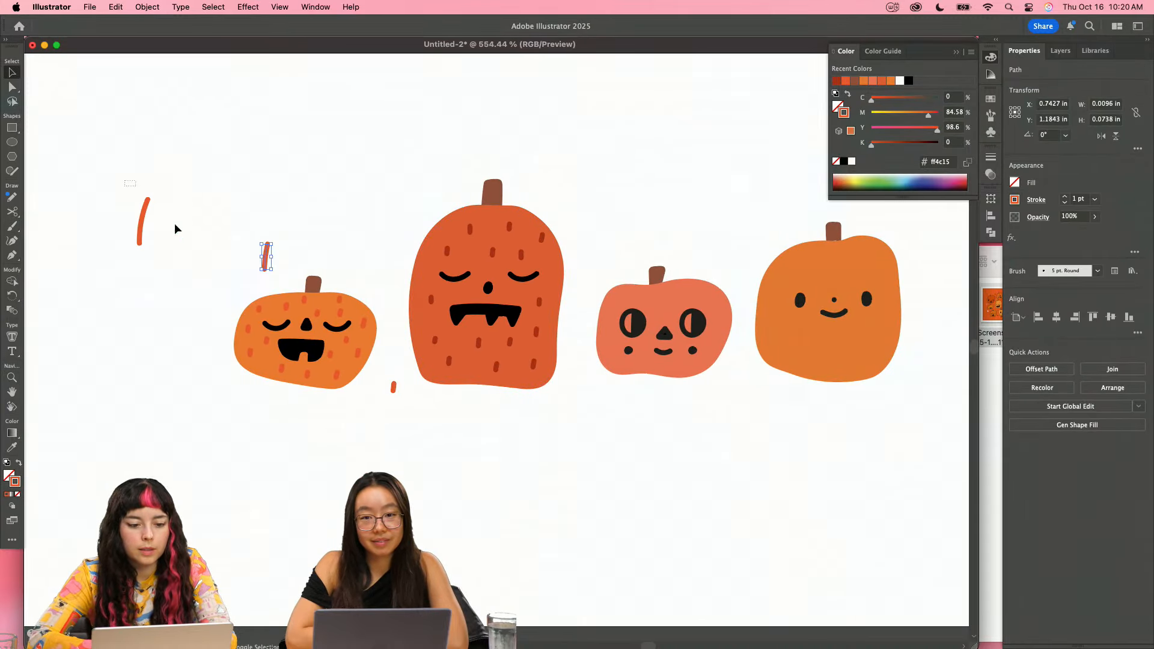
pyautogui.moveTo(175, 229); pyautogui.dragTo(273, 274)
pyautogui.press('Delete')
pyautogui.moveTo(395, 390); pyautogui.dragTo(609, 394)
# - Expand the appearance of the smiling orange pumpkin's body and of the pink pumpkin's body
pyautogui.scroll(5, 808, 352)
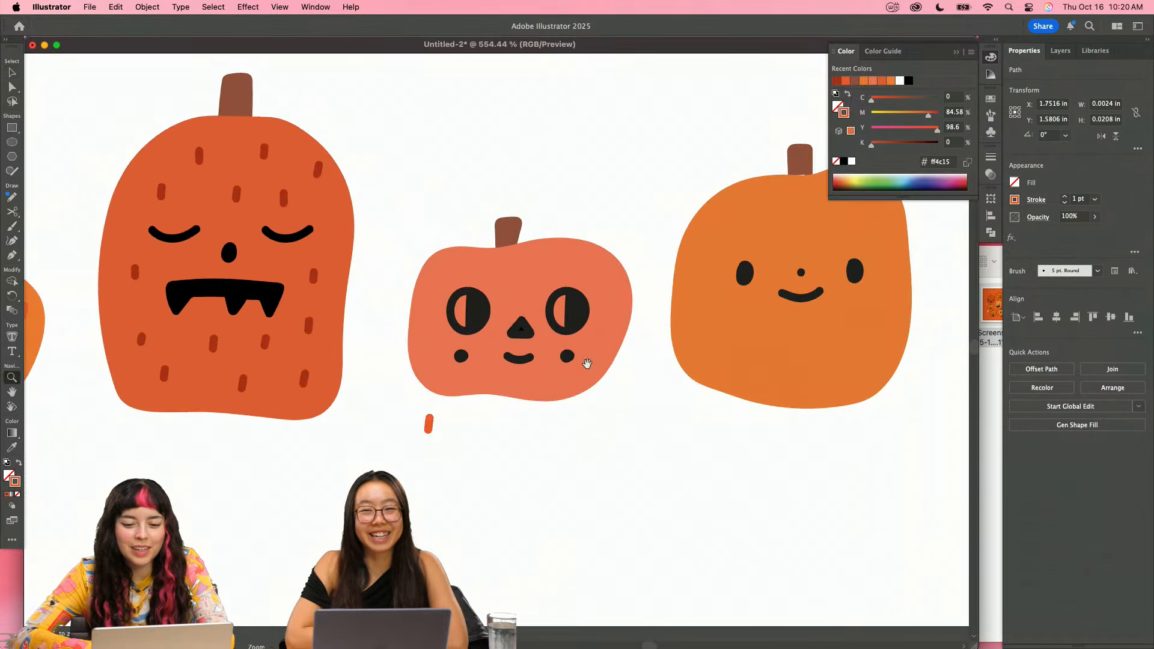
pyautogui.click(685, 366)
pyautogui.scroll(-5, 685, 360)
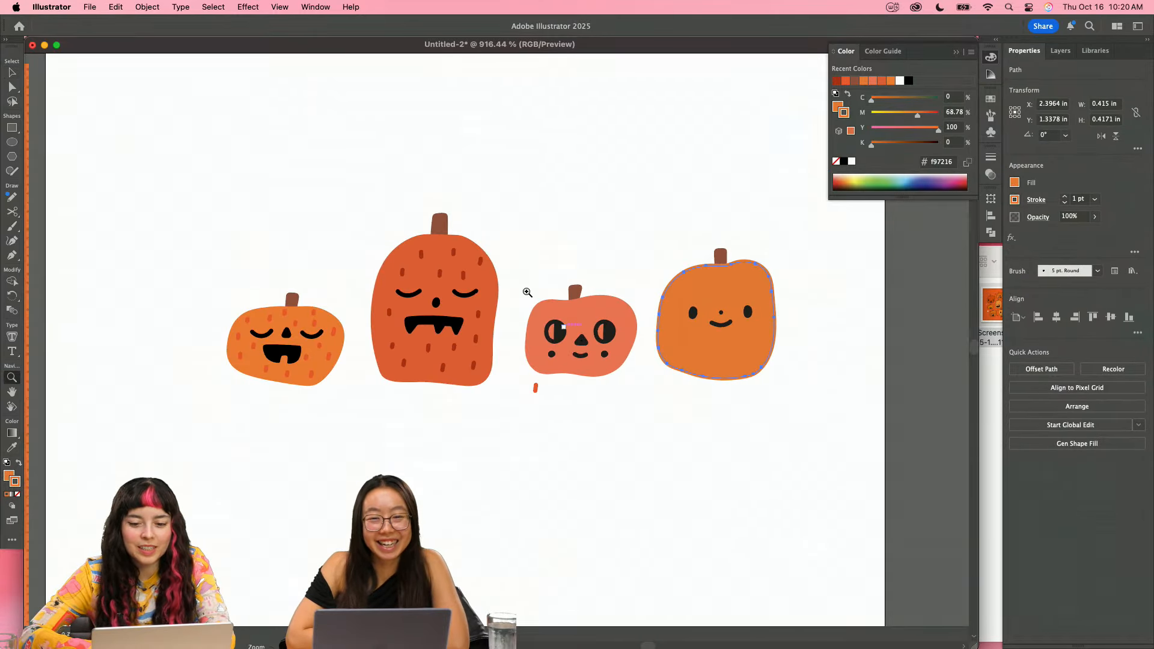
pyautogui.click(147, 6)
pyautogui.press('Escape')
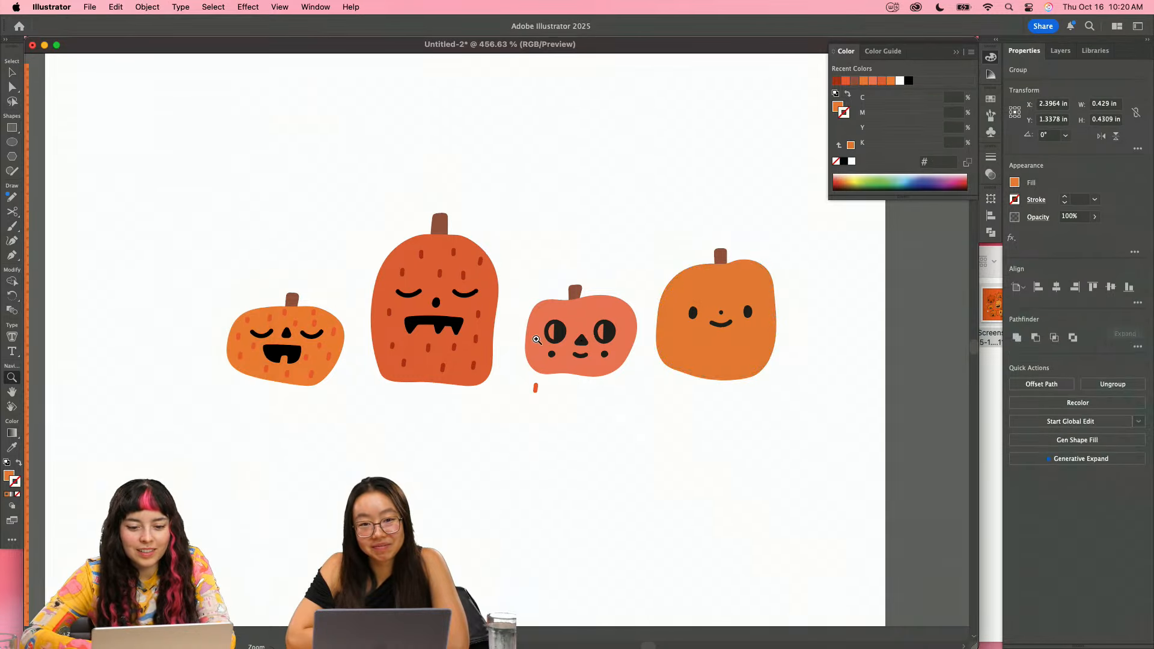
pyautogui.press('super+equal')
pyautogui.click(499, 343)
pyautogui.click(148, 7)
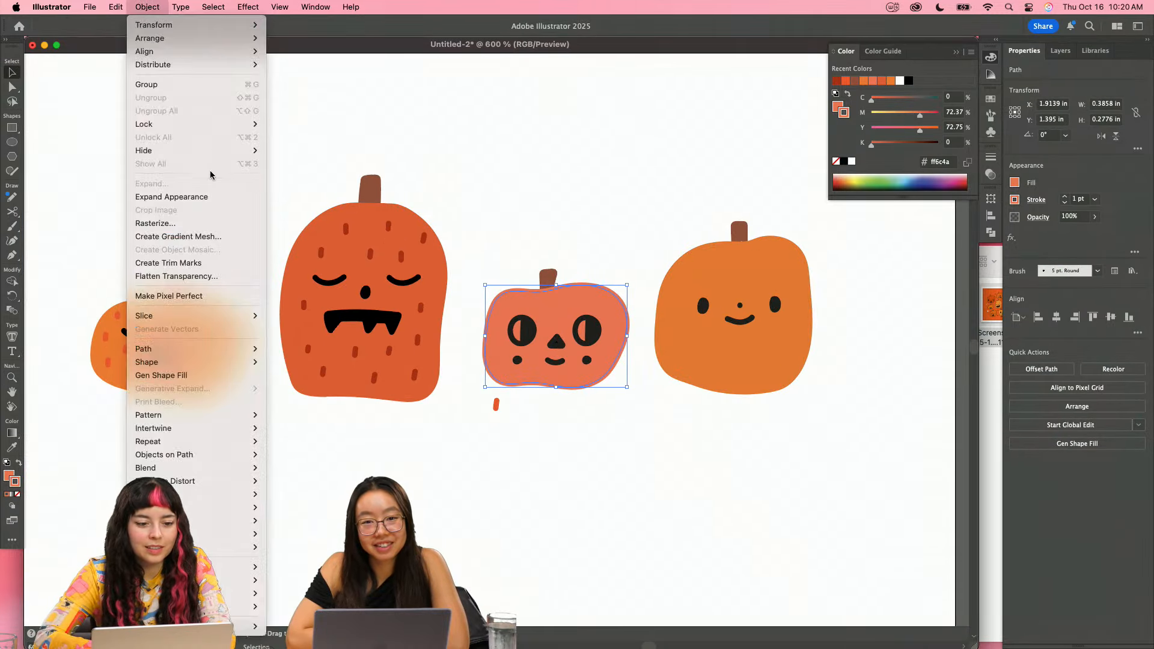
pyautogui.click(211, 196)
# - Expand the appearance of the tall pumpkin's body and of the small orange pumpkin's body
pyautogui.click(366, 226)
pyautogui.click(147, 6)
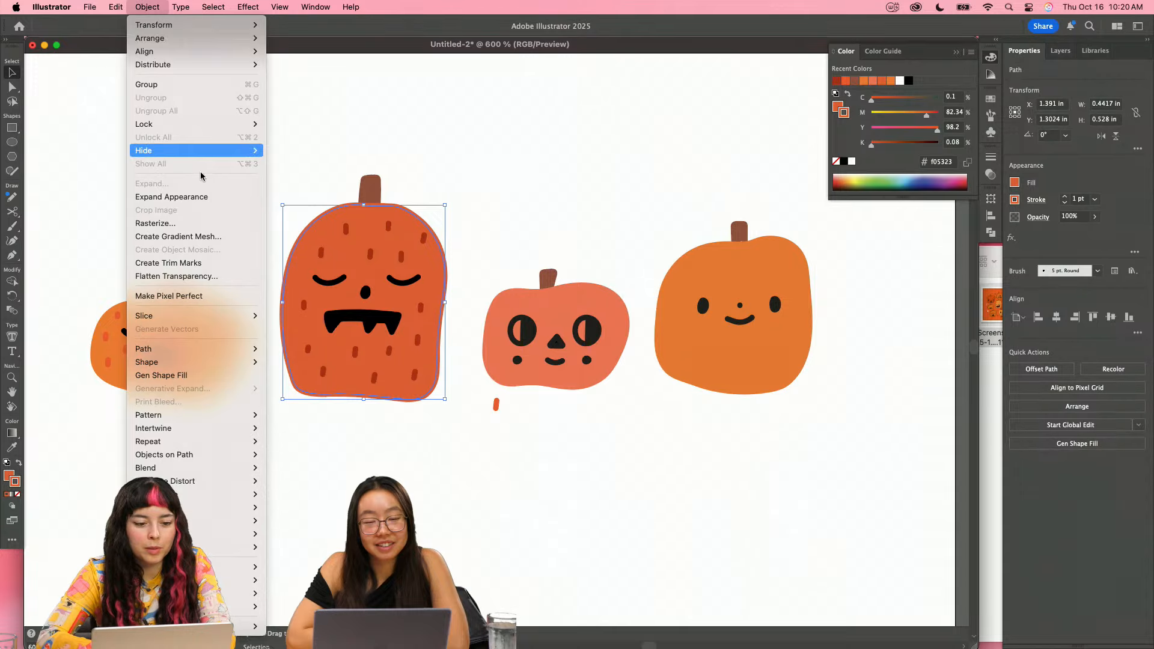
pyautogui.click(207, 196)
pyautogui.click(192, 312)
pyautogui.click(147, 7)
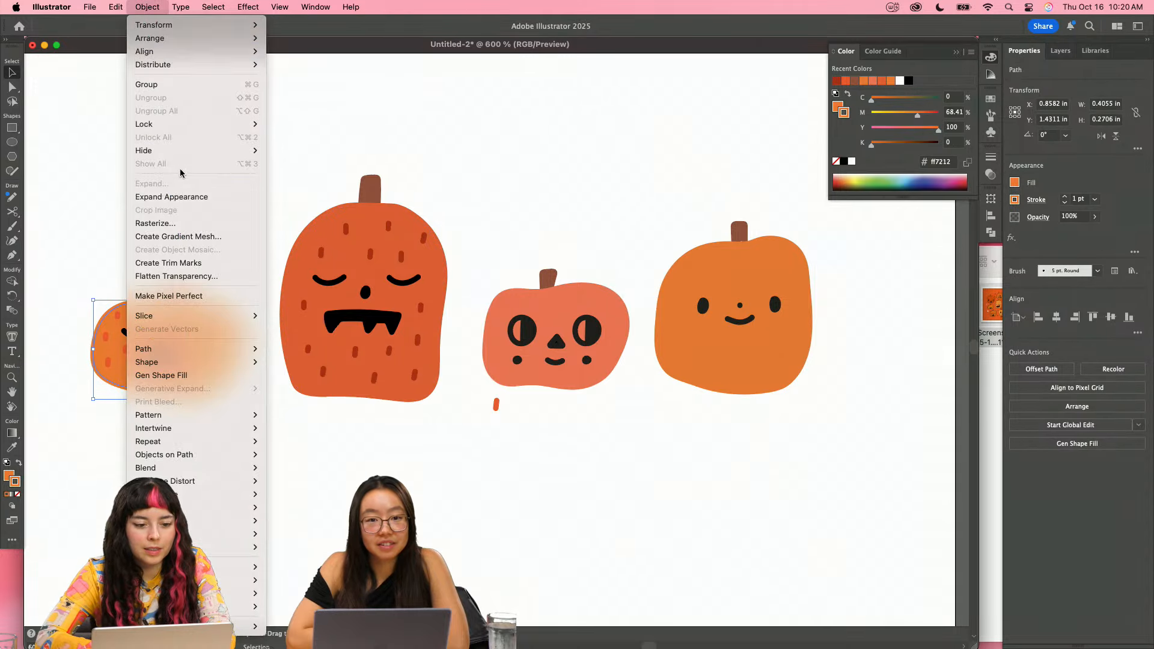
pyautogui.click(207, 197)
pyautogui.click(490, 264)
# - Fill both eye circles of the pink pumpkin with white
pyautogui.press('a')
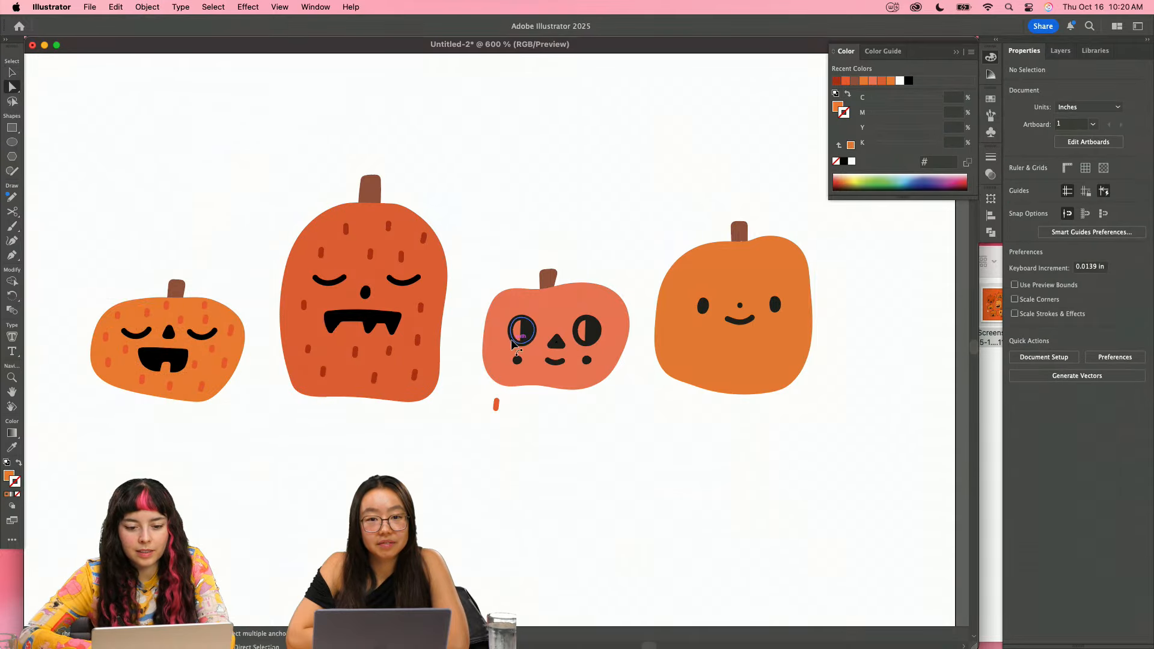
pyautogui.click(515, 341)
pyautogui.keyDown('shift'); pyautogui.click(581, 342); pyautogui.keyUp('shift')
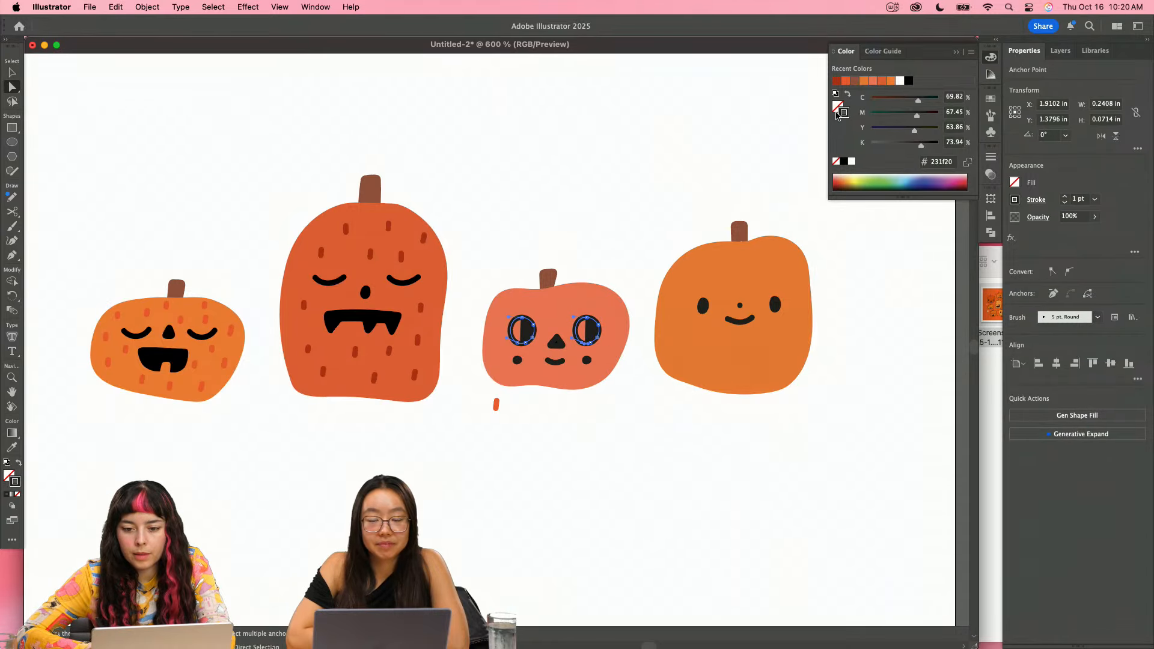
pyautogui.click(836, 113)
pyautogui.click(851, 163)
pyautogui.press('v')
pyautogui.click(679, 234)
# - Swap the pink pumpkin's nose fill and stroke so its outline is 000000, and refill the nose with dark 231F20
pyautogui.press('z')
pyautogui.moveTo(553, 329); pyautogui.dragTo(640, 362)
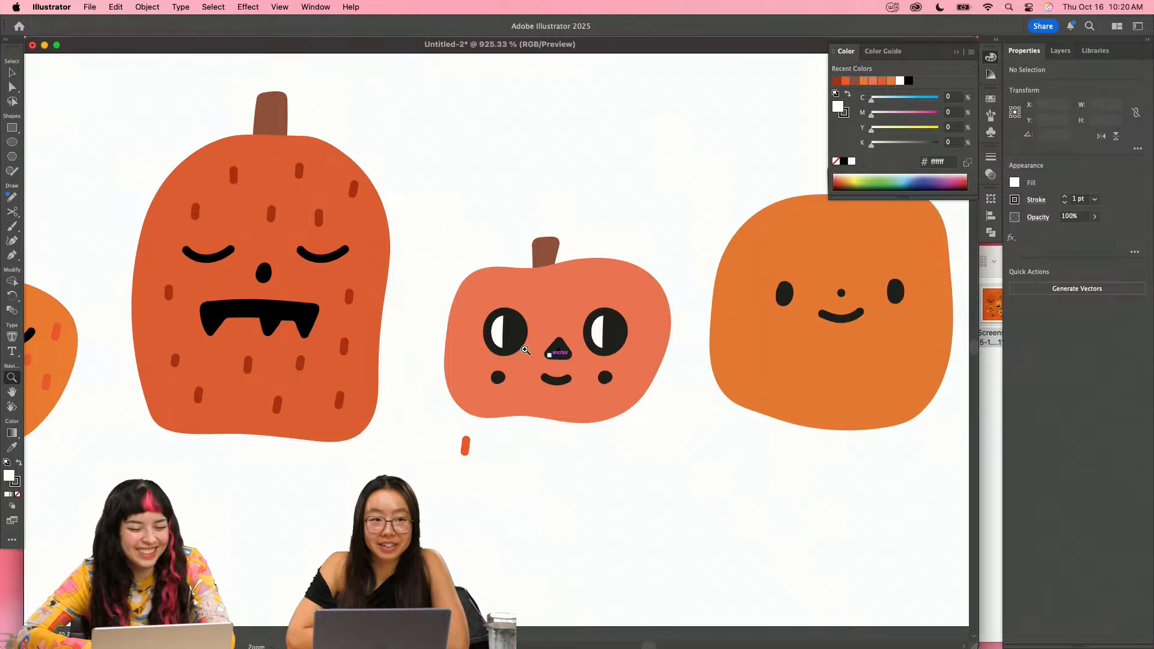
pyautogui.moveTo(525, 349); pyautogui.dragTo(631, 378)
pyautogui.press('v')
pyautogui.click(616, 360)
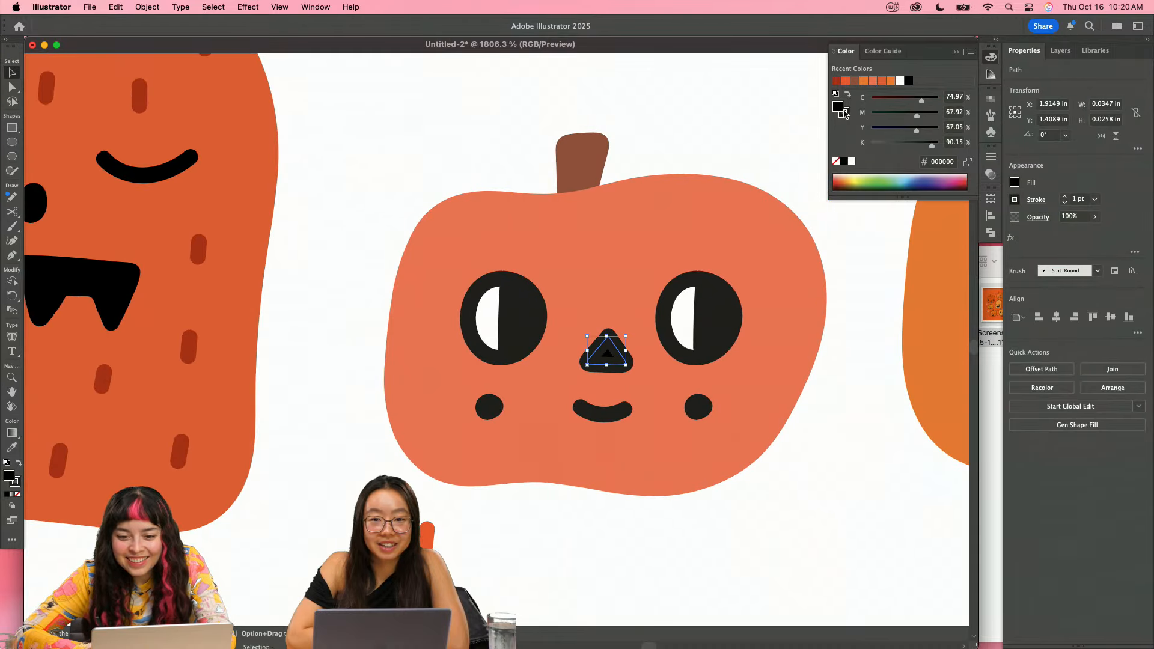
pyautogui.click(843, 114)
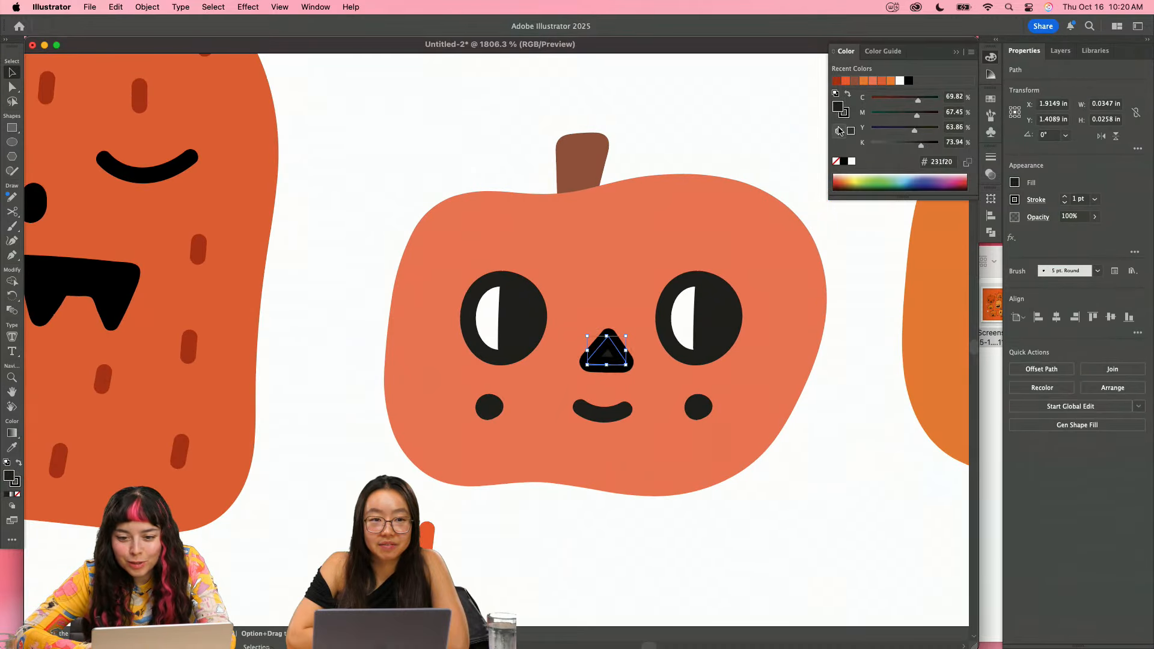
pyautogui.click(835, 161)
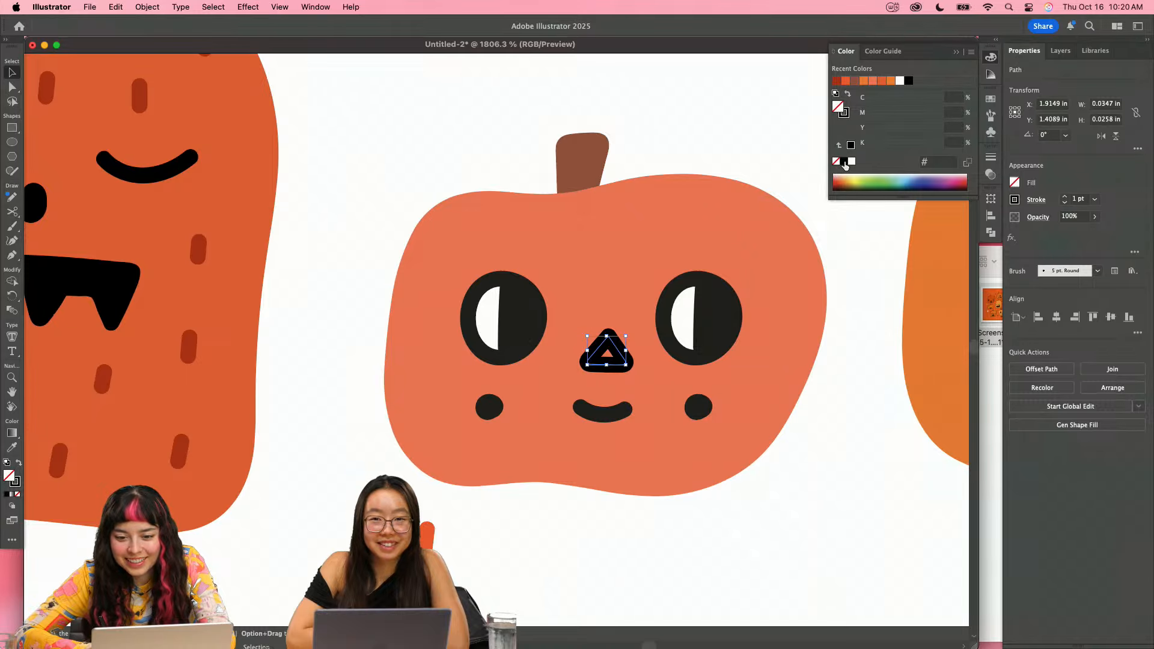
pyautogui.click(844, 162)
pyautogui.click(802, 142)
# - Clear the pink pumpkin's nose fill and refill it with the same black 000000 as its outline
pyautogui.press('z')
pyautogui.moveTo(691, 247); pyautogui.dragTo(737, 310)
pyautogui.press('v')
pyautogui.click(611, 358)
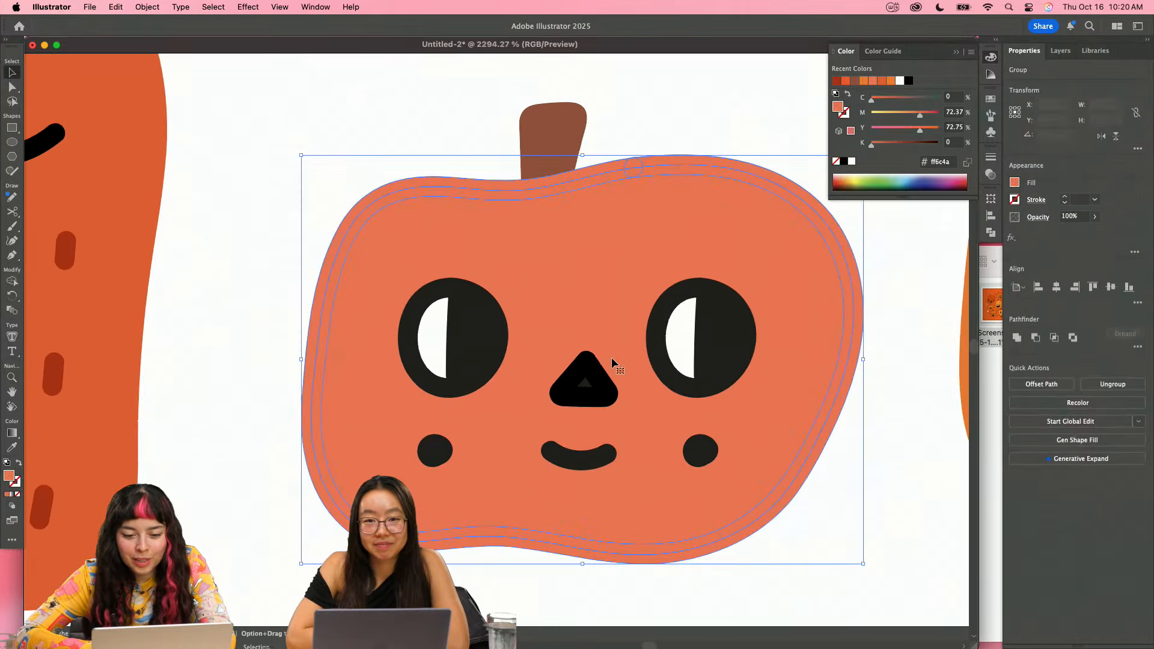
pyautogui.click(610, 359)
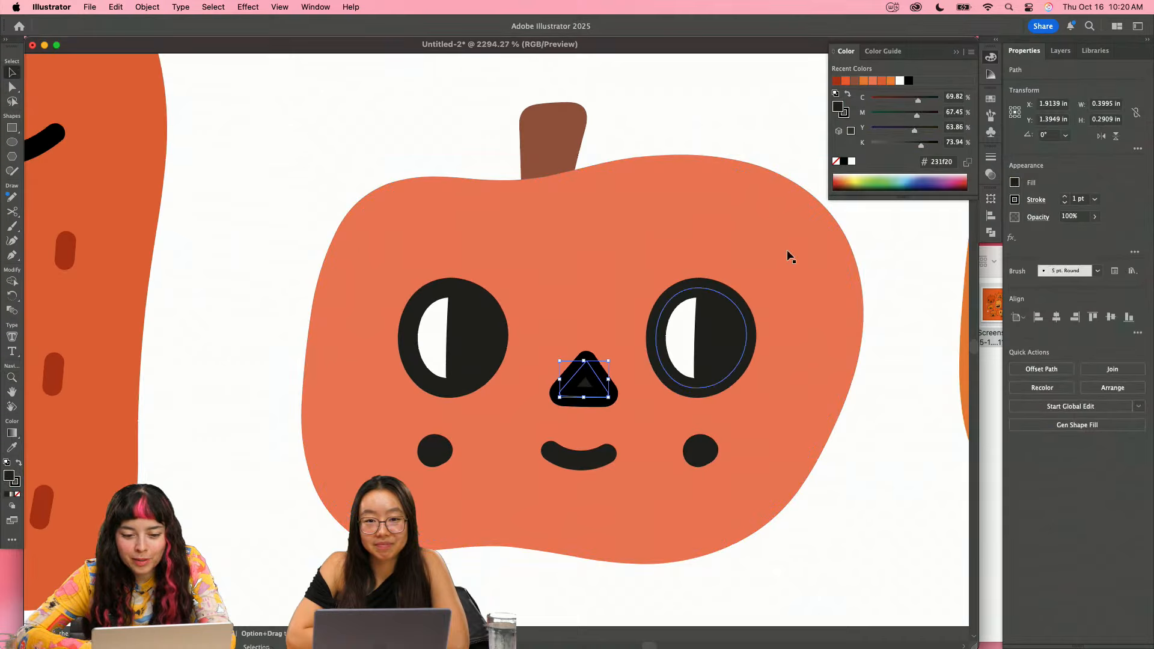
pyautogui.click(835, 162)
pyautogui.click(845, 114)
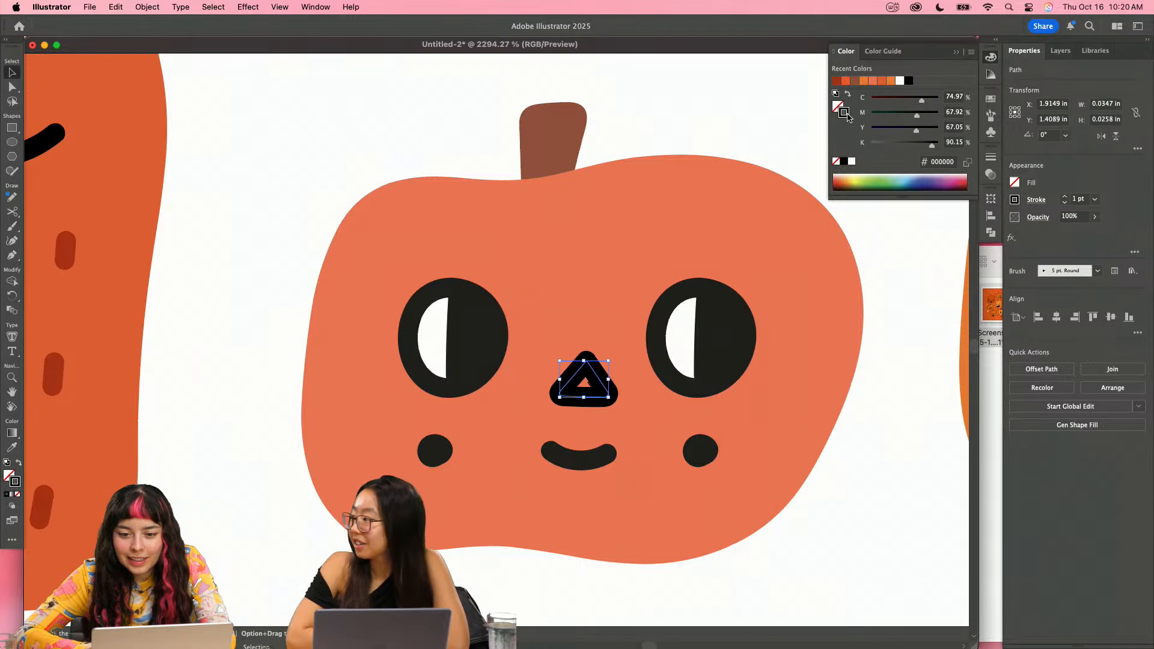
pyautogui.doubleClick(844, 113)
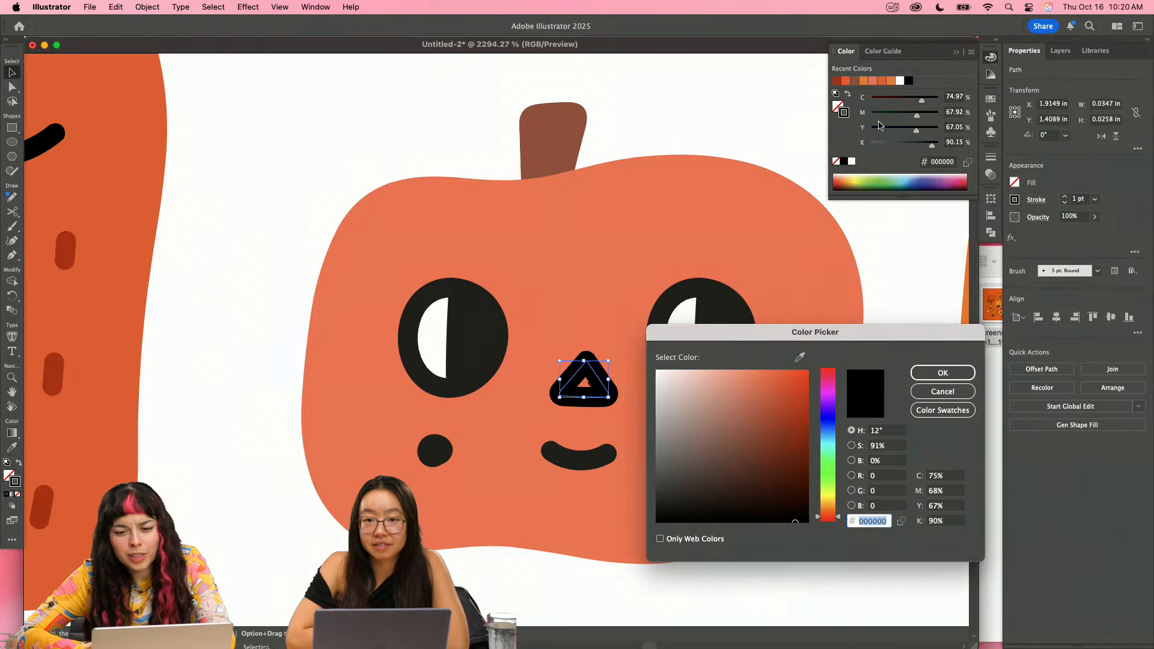
pyautogui.press('Escape')
pyautogui.click(836, 107)
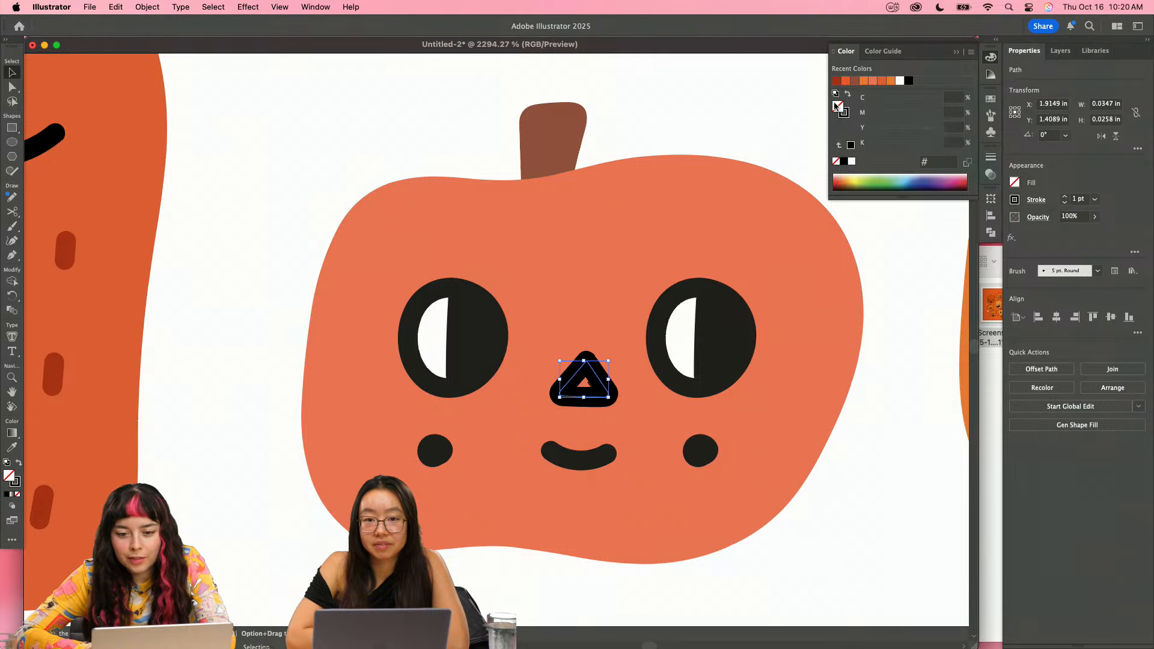
pyautogui.click(851, 146)
pyautogui.click(782, 167)
# - Select both eye circles of the pink pumpkin and squash them slightly from the top to a height of about 0.07 in
pyautogui.press('z')
pyautogui.moveTo(608, 415); pyautogui.dragTo(568, 398)
pyautogui.press('v')
pyautogui.click(659, 371)
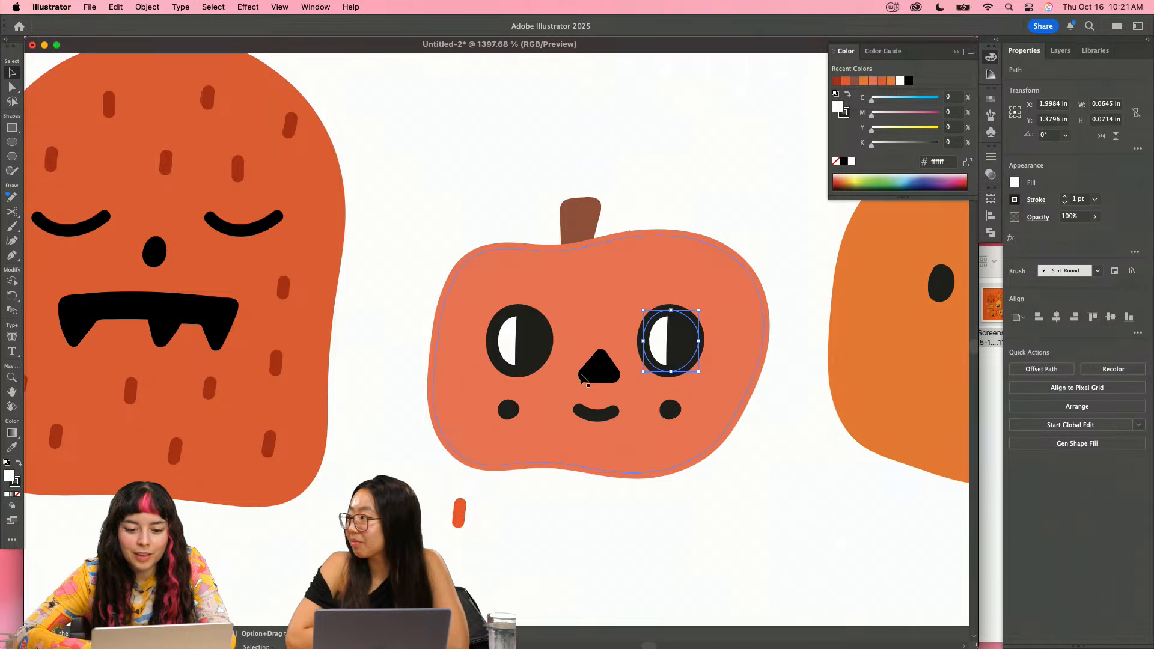
pyautogui.keyDown('shift'); pyautogui.click(521, 359); pyautogui.keyUp('shift')
pyautogui.moveTo(600, 311); pyautogui.dragTo(595, 313)
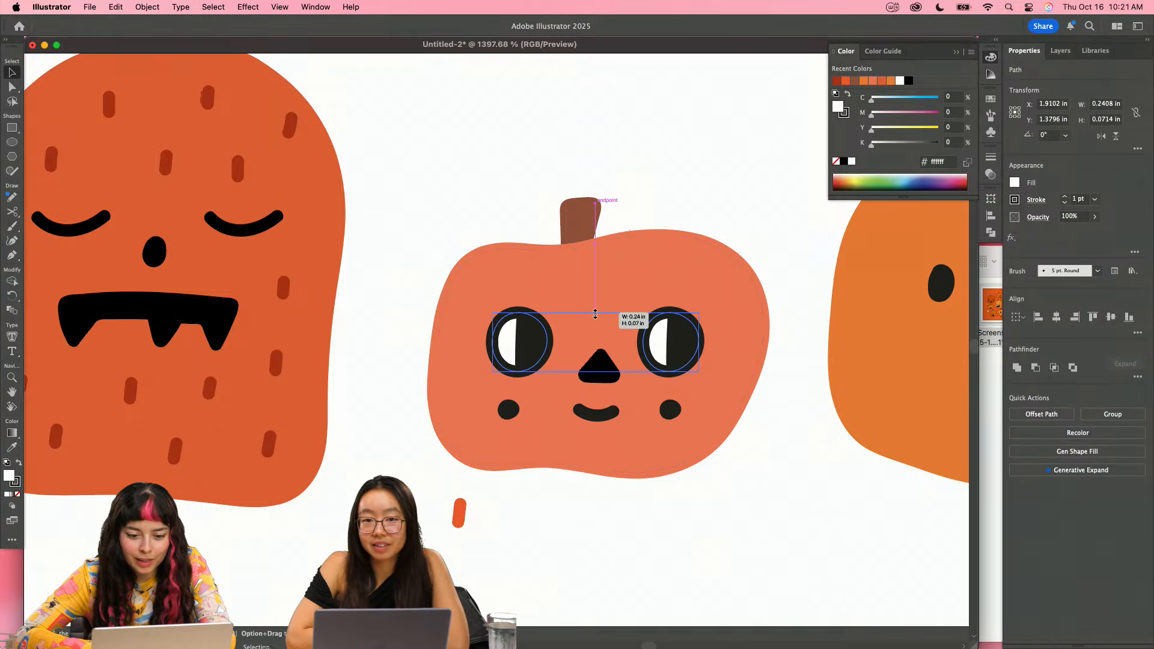
pyautogui.click(670, 218)
# - Select both cheek dots of the pink pumpkin and expand their appearance
pyautogui.press('z')
pyautogui.moveTo(699, 218); pyautogui.dragTo(577, 232)
pyautogui.press('v')
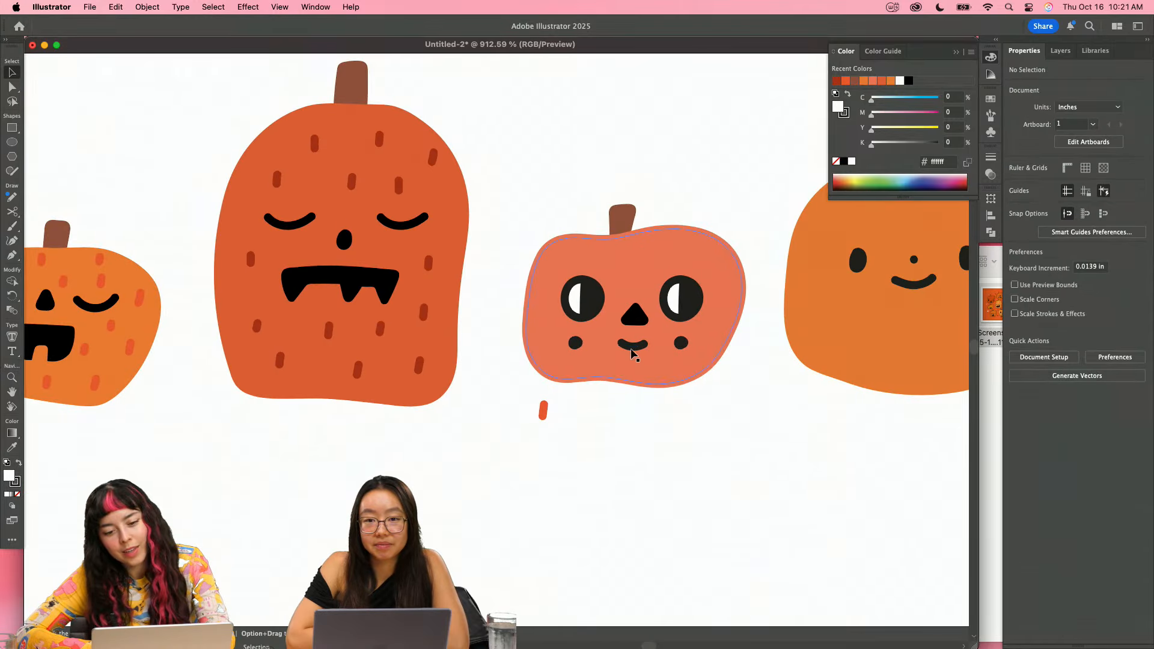
pyautogui.click(632, 348)
pyautogui.keyDown('shift'); pyautogui.click(575, 342); pyautogui.keyUp('shift')
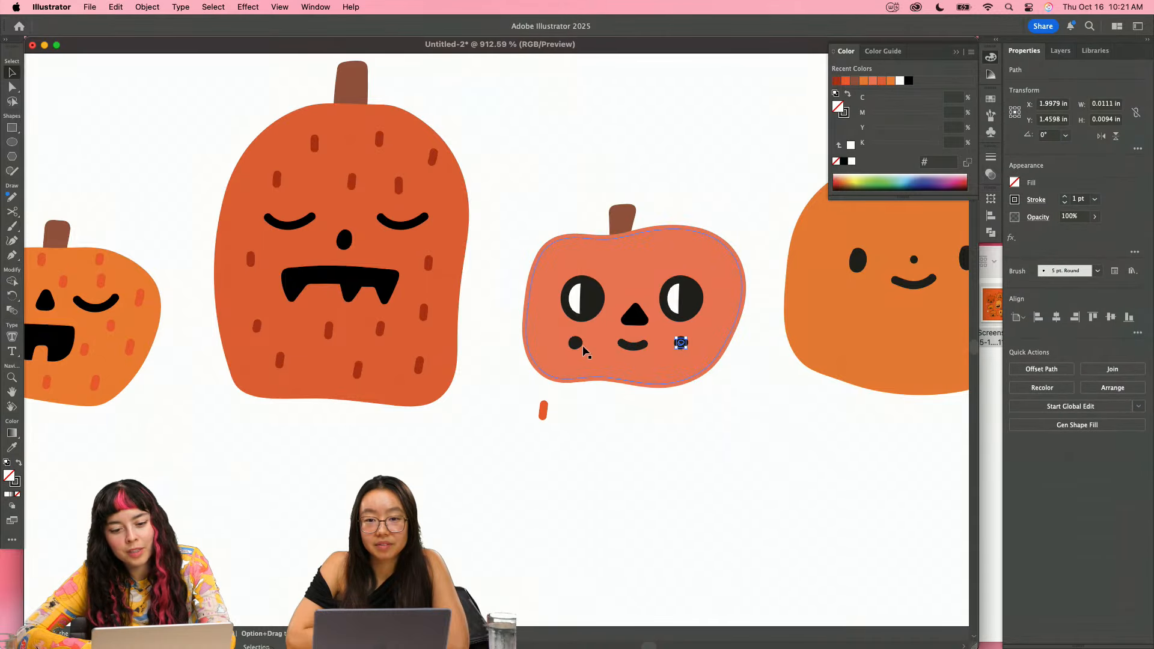
pyautogui.keyDown('shift'); pyautogui.click(681, 343); pyautogui.keyUp('shift')
pyautogui.click(148, 7)
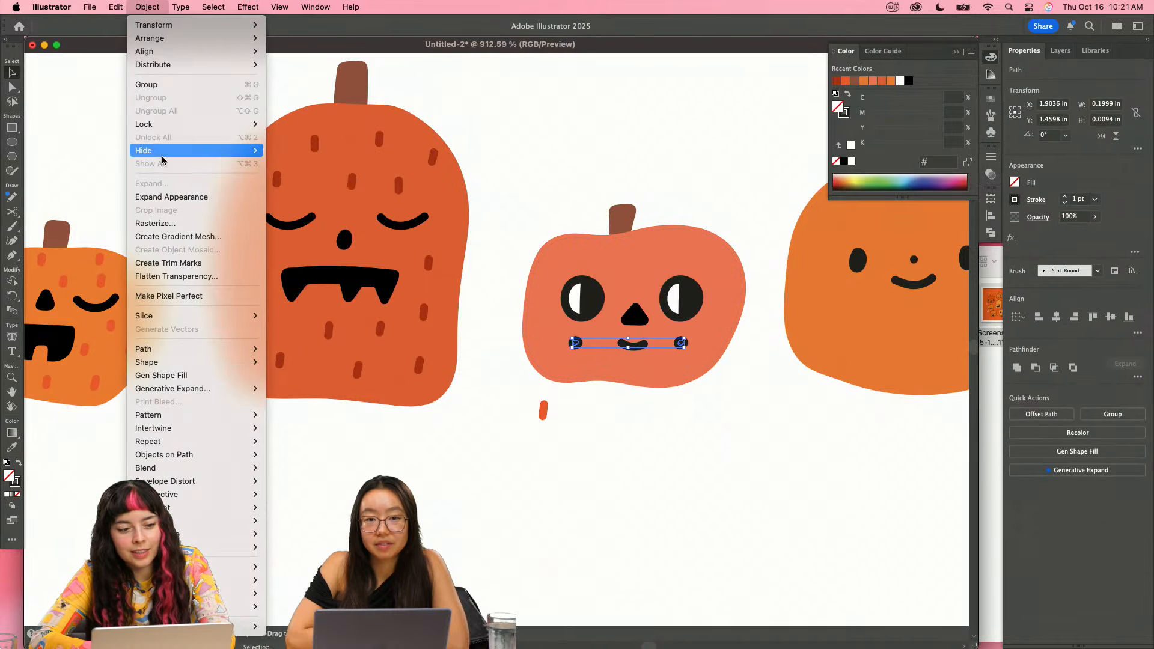
pyautogui.click(180, 197)
# - Sample the pink body colour FF6C4A for the cheeks and change their fill to the darker red C12E16
pyautogui.press('i')
pyautogui.click(661, 276)
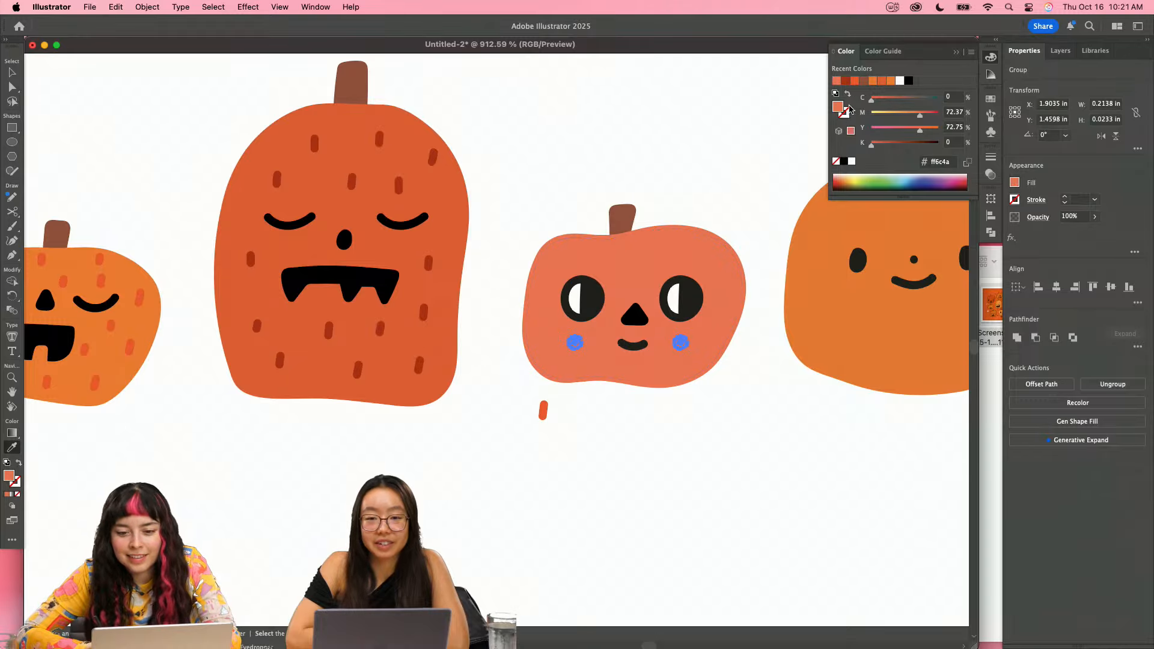
pyautogui.doubleClick(838, 110)
pyautogui.write('c12e16')
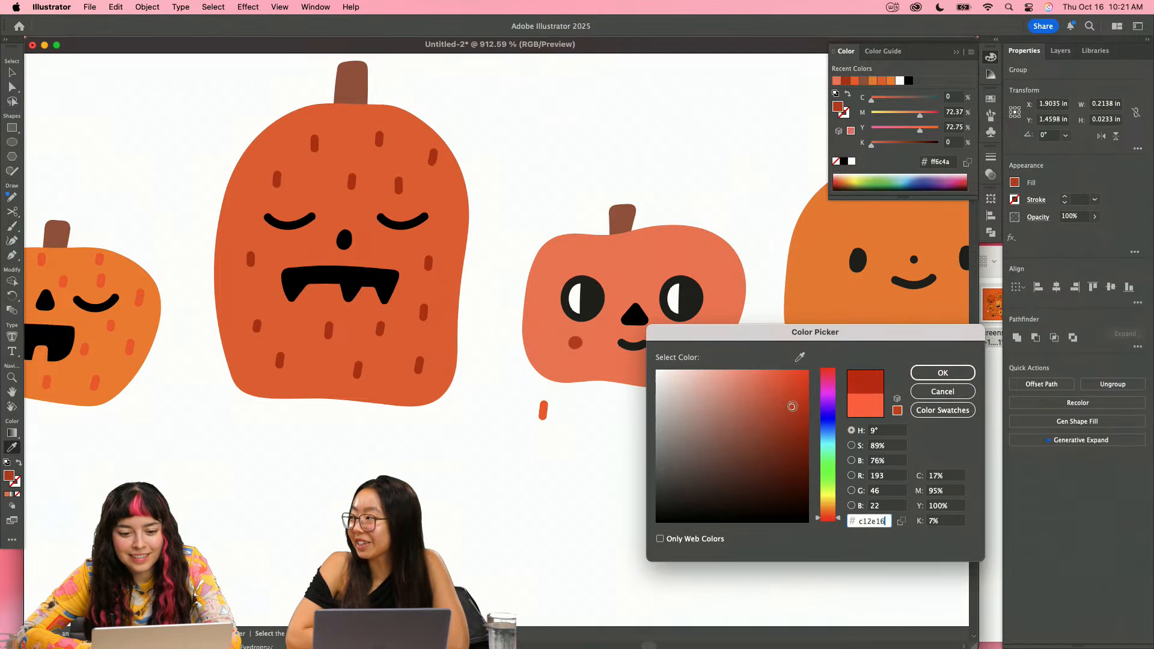
pyautogui.click(927, 372)
pyautogui.press('v')
pyautogui.click(765, 455)
# - Delete the loose test dash beneath the pink pumpkin
pyautogui.click(544, 410)
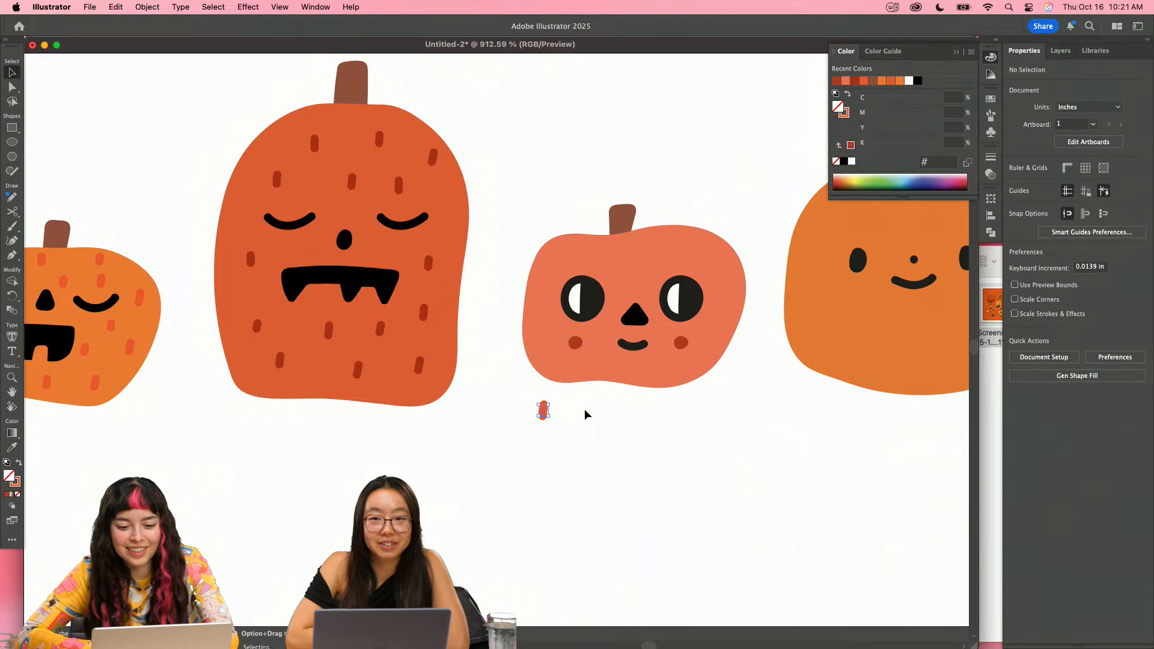
pyautogui.press('Delete')
pyautogui.scroll(-3, 673, 405)
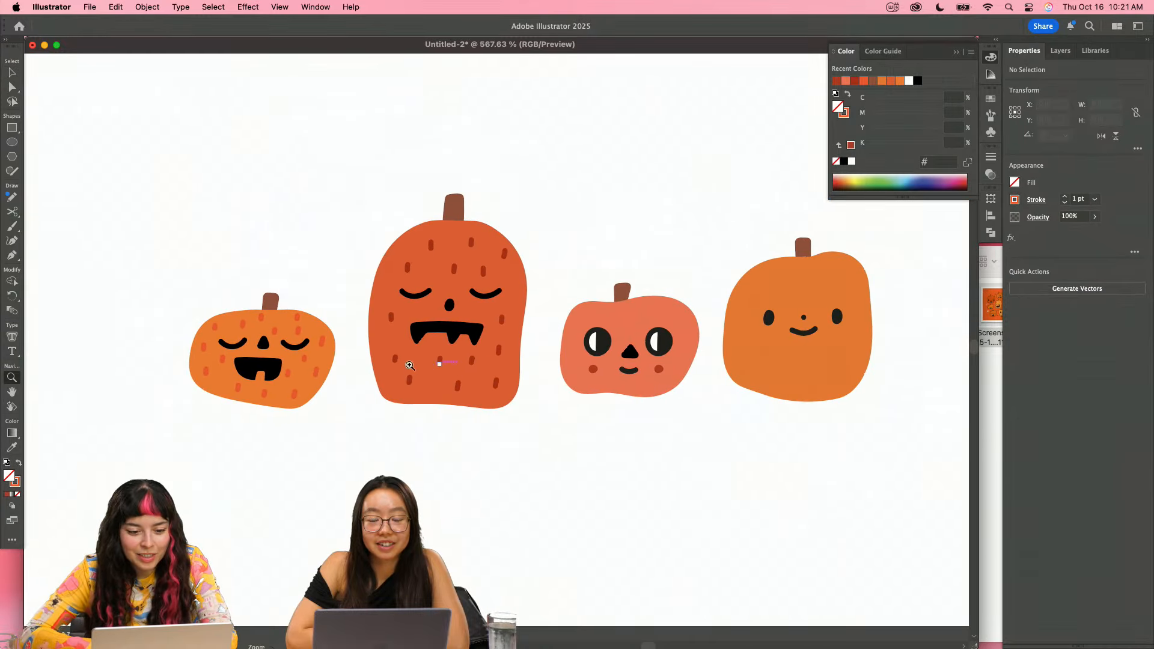
# - Unite the expanded shapes of each of the four pumpkin bodies, one pumpkin at a time
pyautogui.click(318, 392)
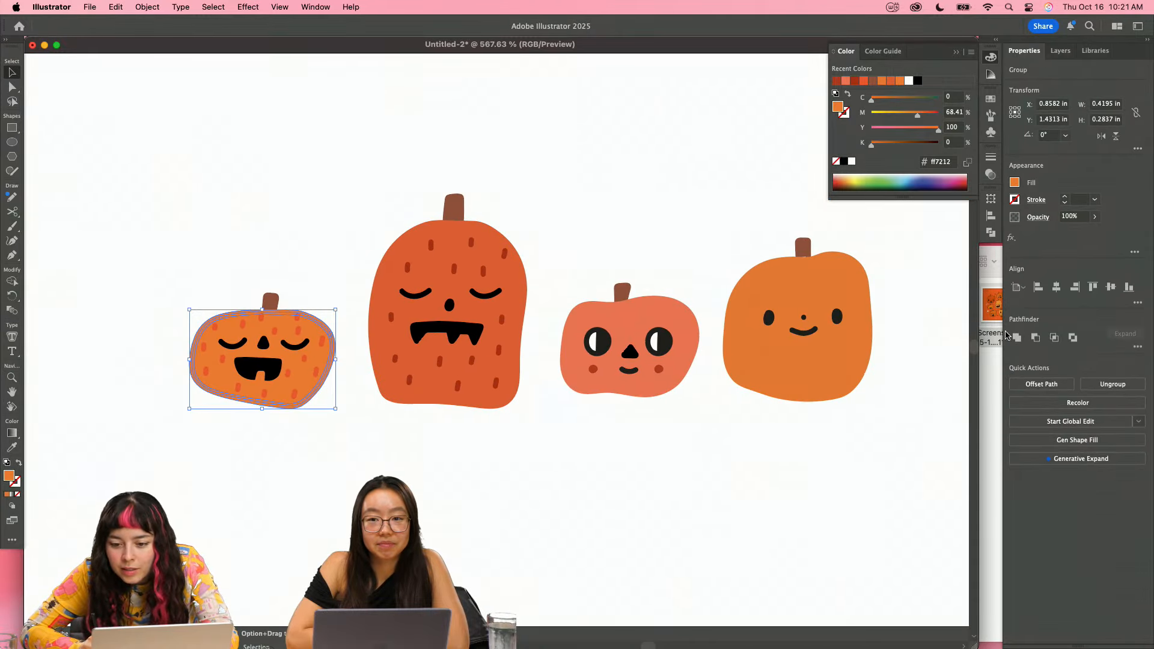
pyautogui.click(1014, 337)
pyautogui.click(516, 399)
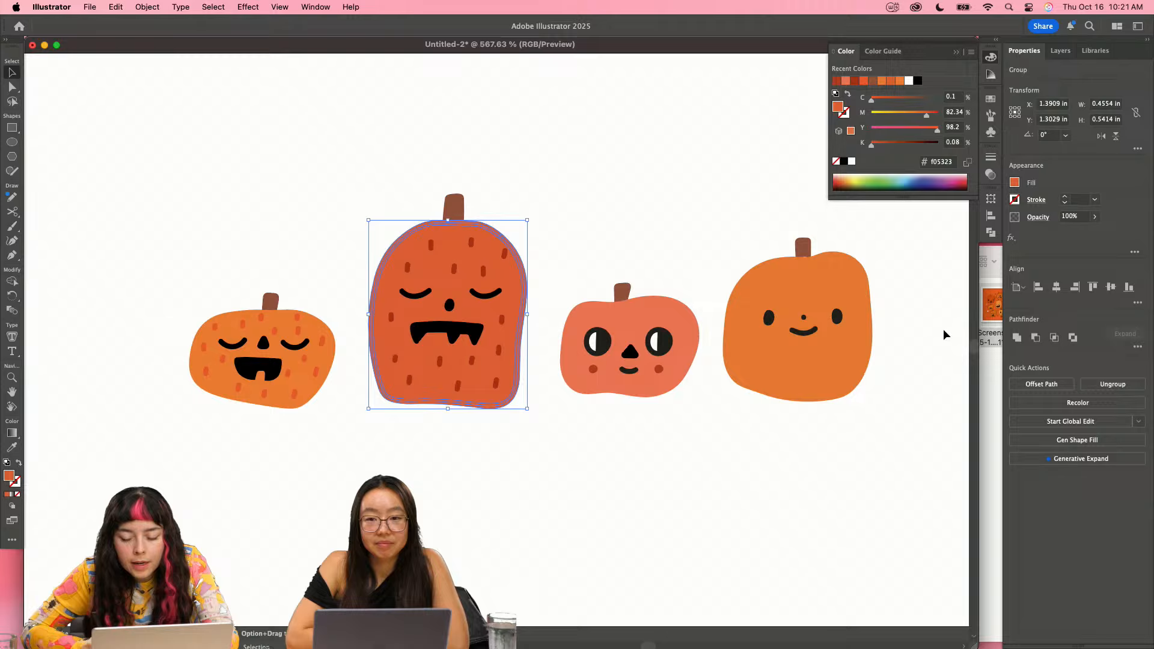
pyautogui.click(1017, 338)
pyautogui.click(687, 356)
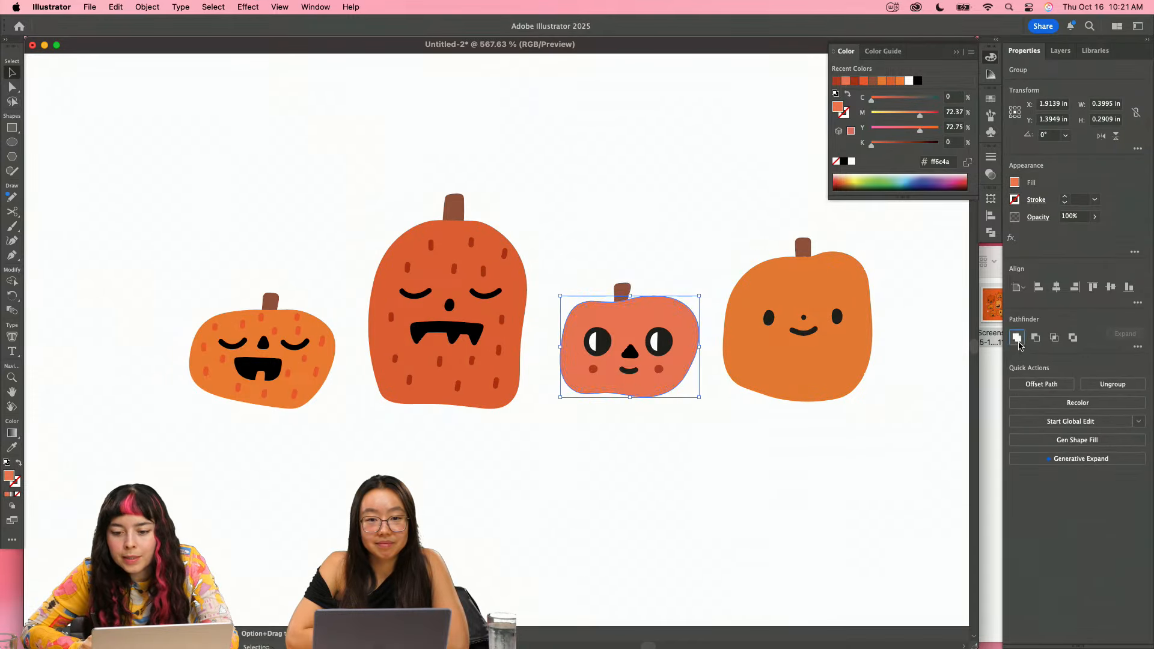
pyautogui.click(1018, 342)
pyautogui.click(833, 364)
pyautogui.click(1016, 340)
pyautogui.click(836, 408)
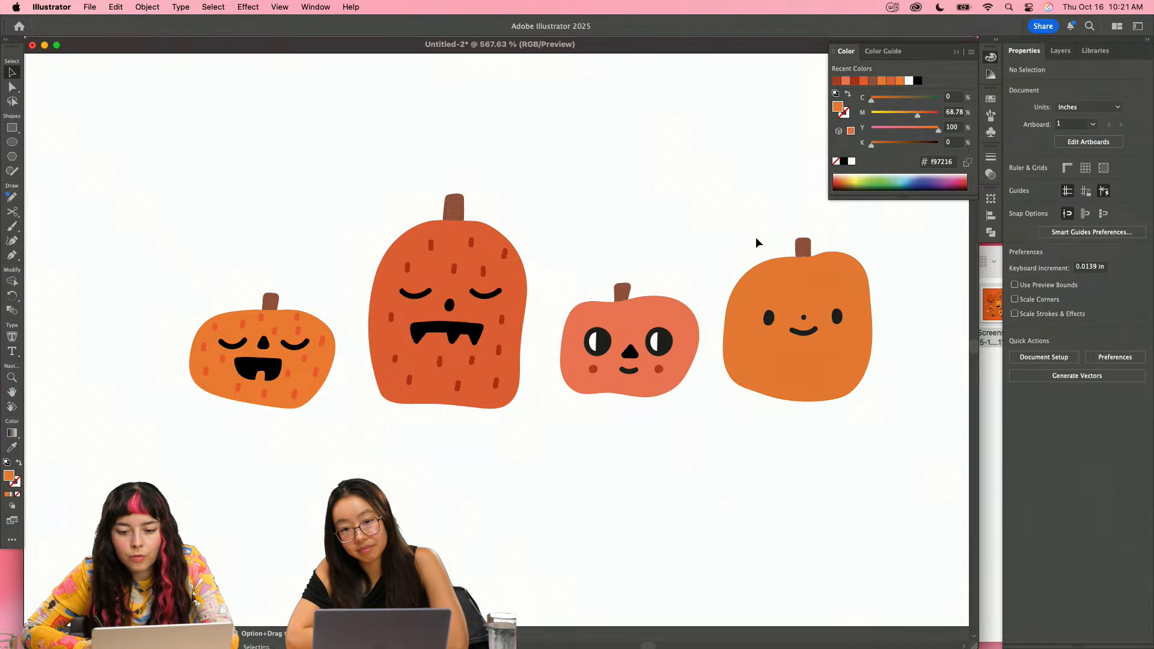
# - Select the four brown pumpkin stems together, expand their appearance, and unite the resulting shapes
pyautogui.scroll(5, 757, 242)
pyautogui.click(901, 290)
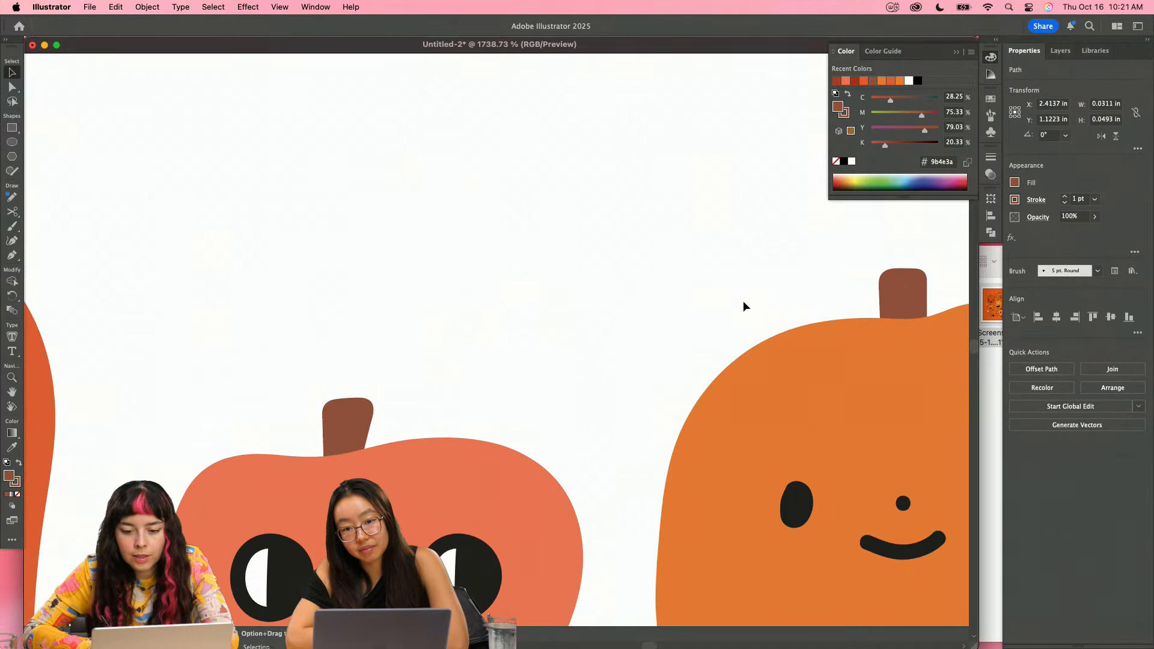
pyautogui.click(744, 301)
pyautogui.moveTo(790, 266); pyautogui.dragTo(655, 251)
pyautogui.click(824, 273)
pyautogui.keyDown('shift'); pyautogui.click(661, 310); pyautogui.keyUp('shift')
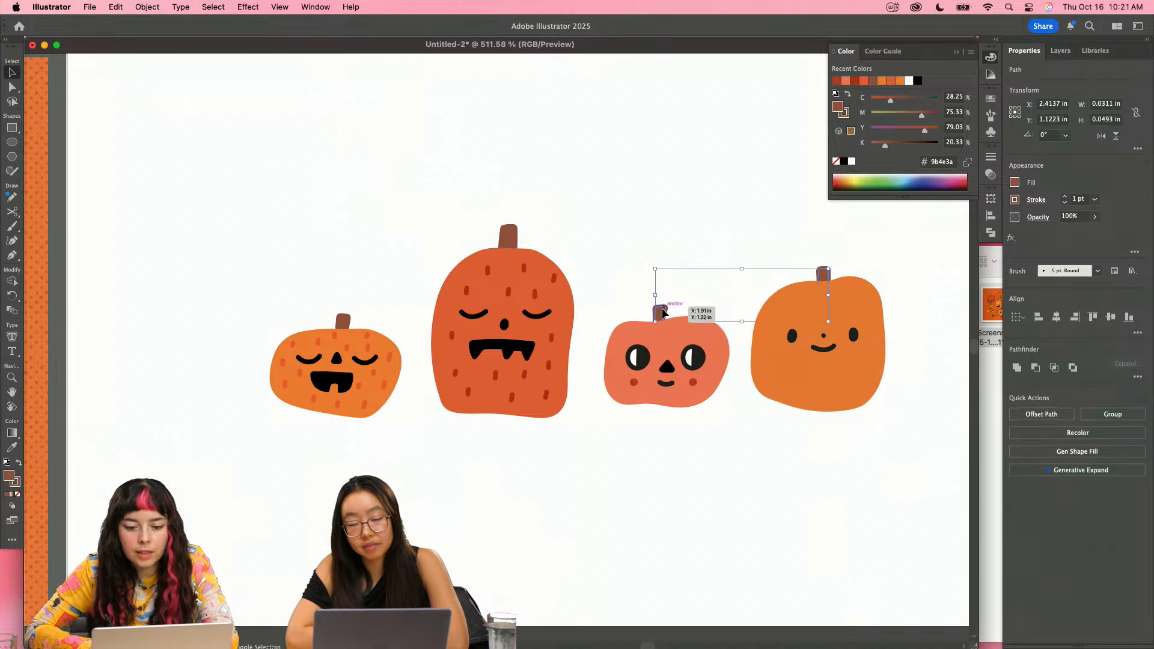
pyautogui.keyDown('shift'); pyautogui.click(508, 236); pyautogui.keyUp('shift')
pyautogui.keyDown('shift'); pyautogui.click(343, 321); pyautogui.keyUp('shift')
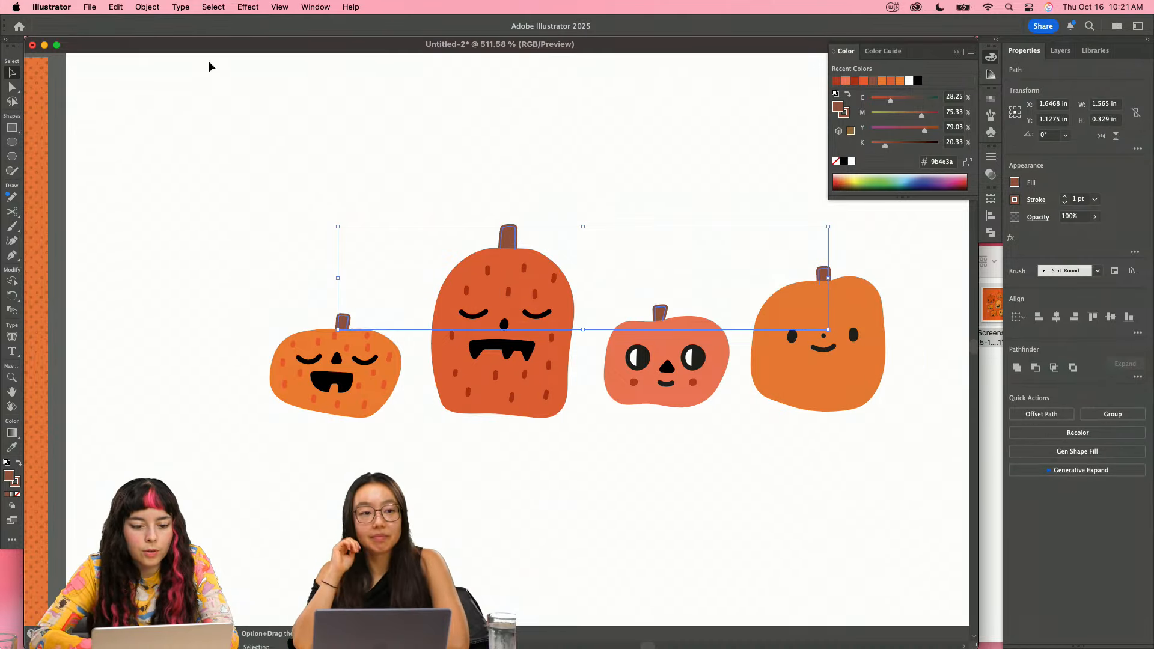
pyautogui.click(147, 6)
pyautogui.click(224, 198)
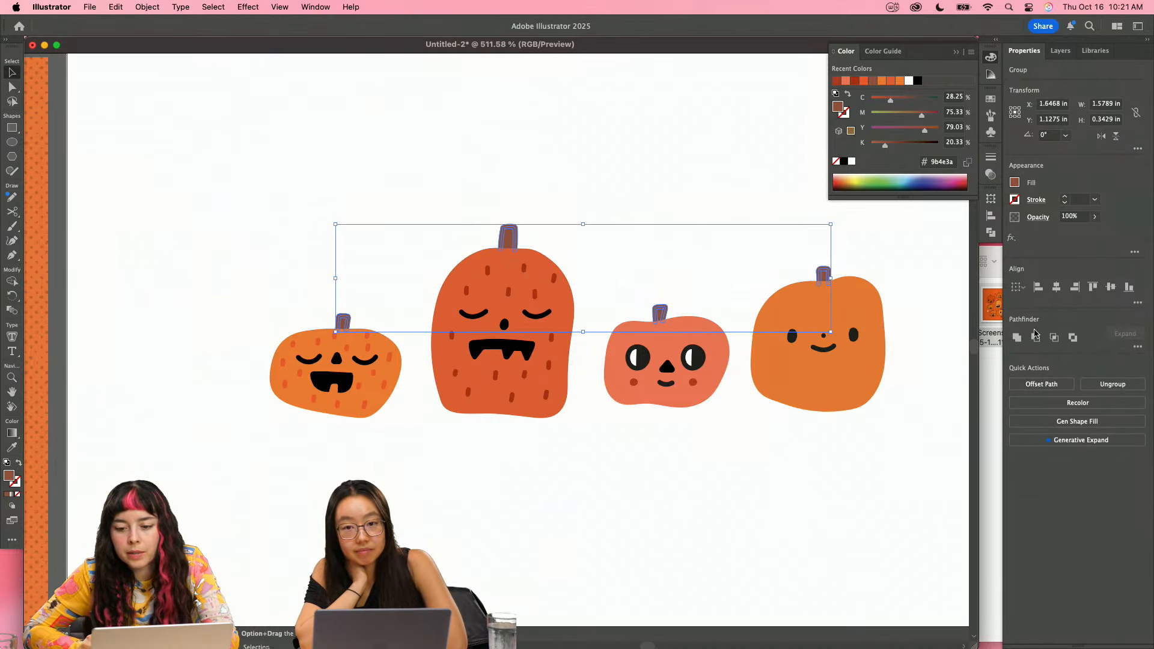
pyautogui.click(1016, 337)
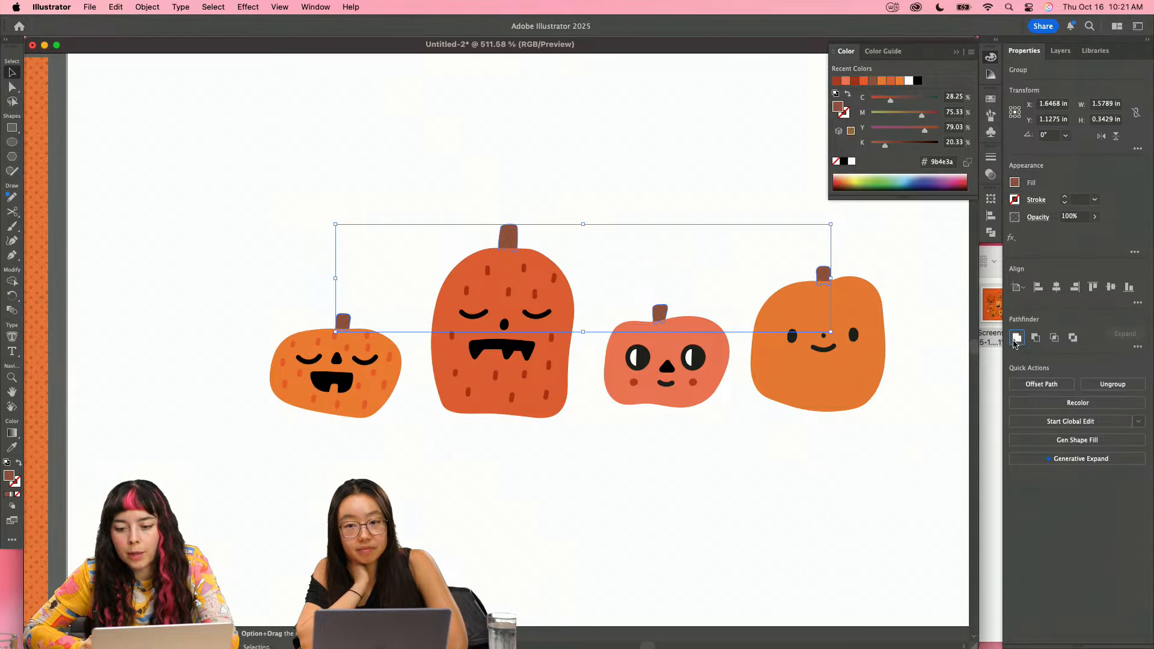
pyautogui.click(886, 414)
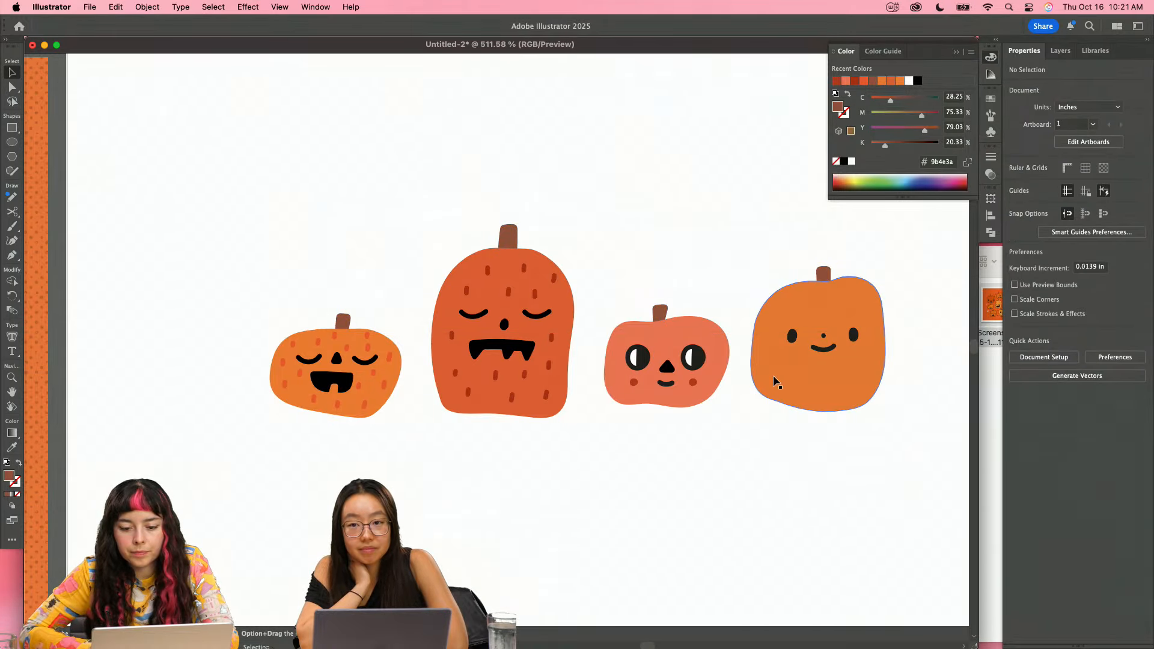
# - Change the fill of the rightmost pumpkin's body to the orange FF6700
pyautogui.press('z')
pyautogui.moveTo(770, 379); pyautogui.dragTo(822, 379)
pyautogui.press('a')
pyautogui.click(822, 380)
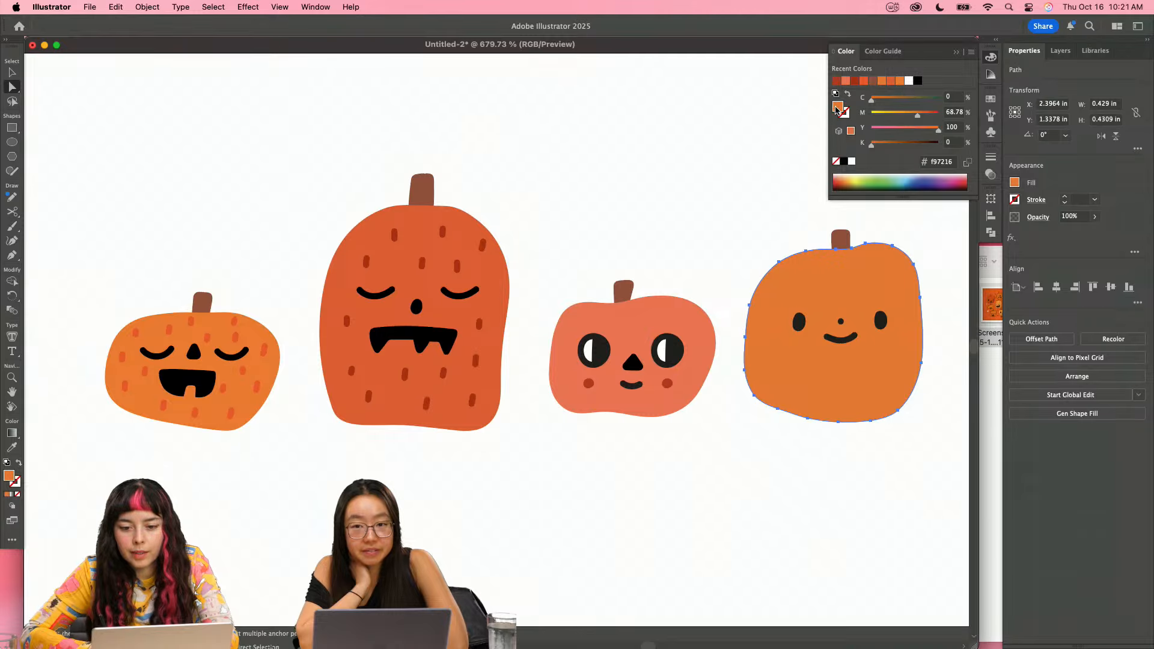
pyautogui.doubleClick(836, 107)
pyautogui.moveTo(815, 336); pyautogui.dragTo(786, 388)
pyautogui.write('ff6700')
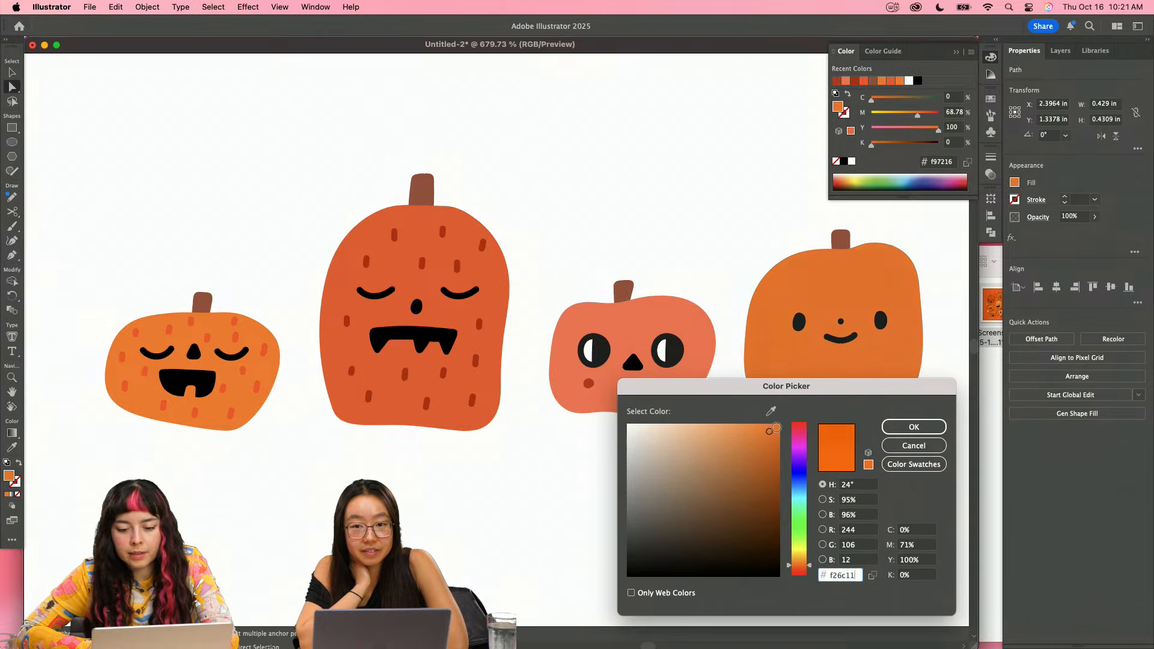
pyautogui.click(901, 426)
# - Change the fill of the round-eyed pink pumpkin's body to the orange-red FF6131
pyautogui.click(698, 394)
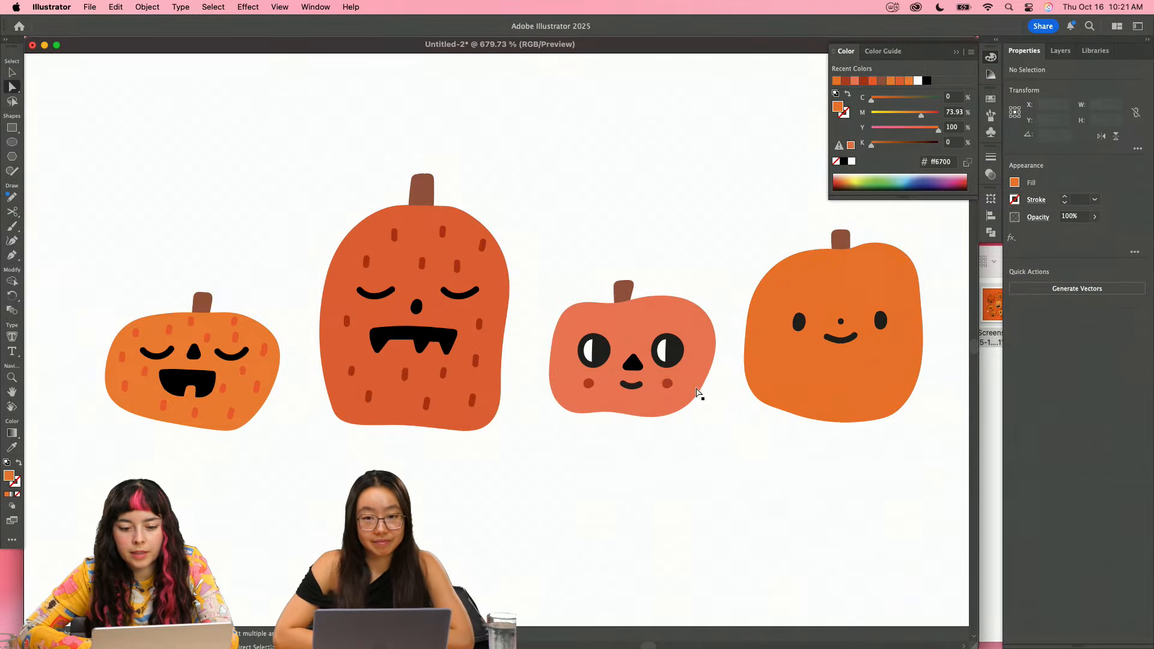
pyautogui.doubleClick(835, 106)
pyautogui.click(745, 426)
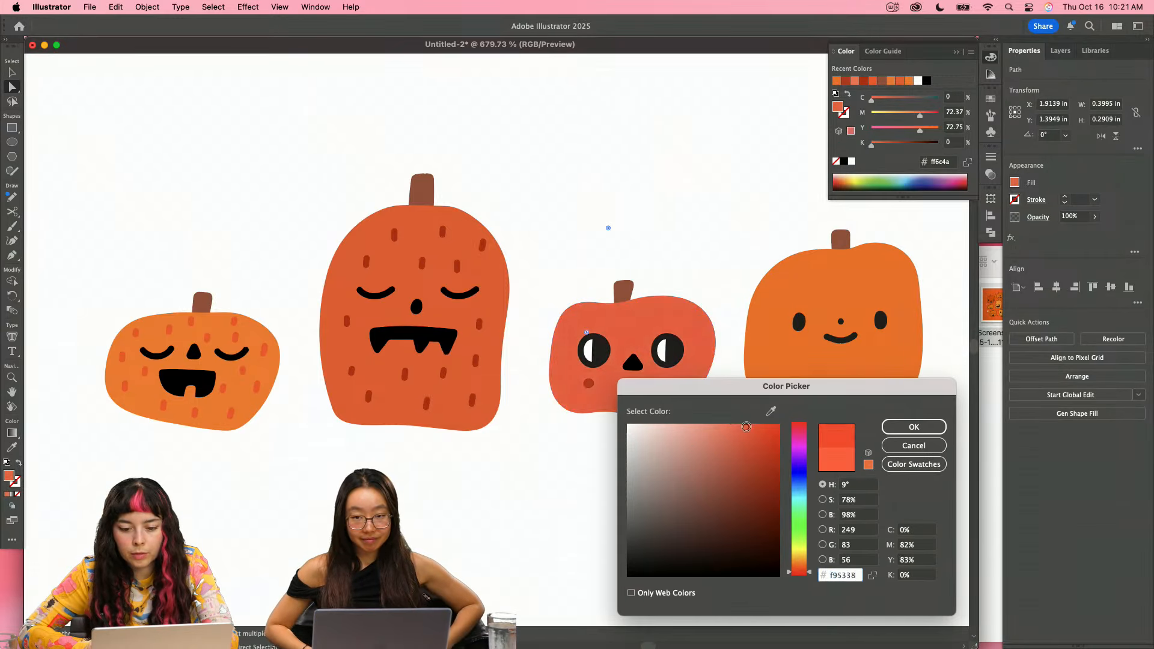
pyautogui.moveTo(769, 396); pyautogui.dragTo(730, 428)
pyautogui.click(716, 473)
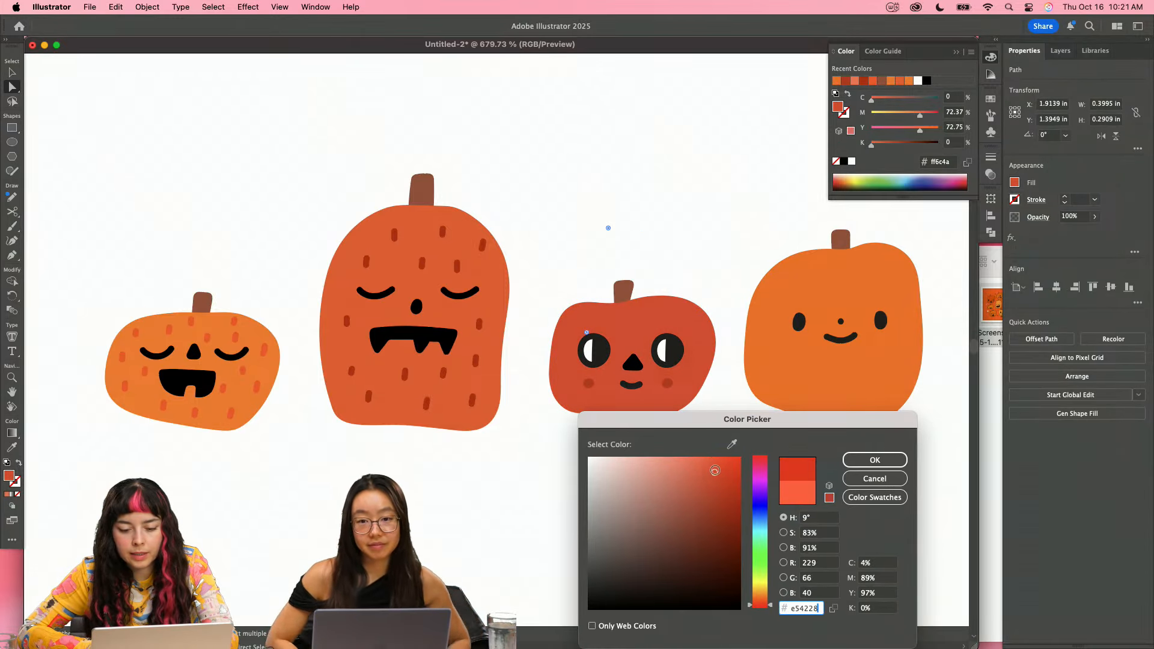
pyautogui.moveTo(762, 608); pyautogui.dragTo(768, 601)
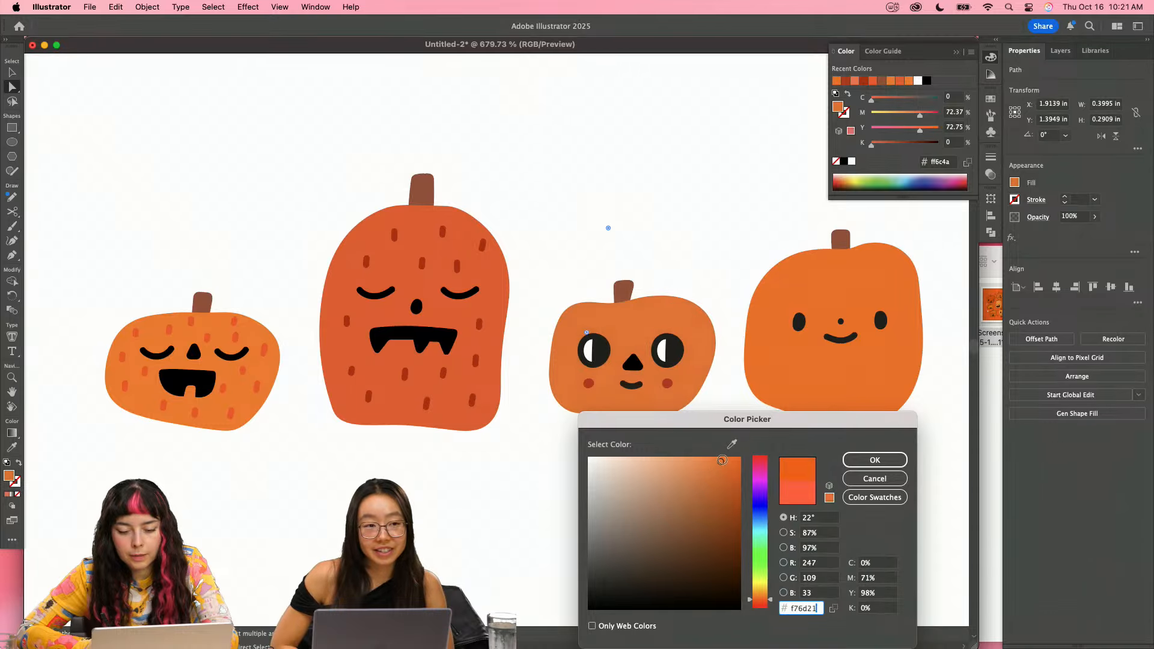
pyautogui.moveTo(722, 458)
pyautogui.mouseDown()
pyautogui.moveTo(706, 462)
pyautogui.moveTo(713, 448)
pyautogui.mouseUp()
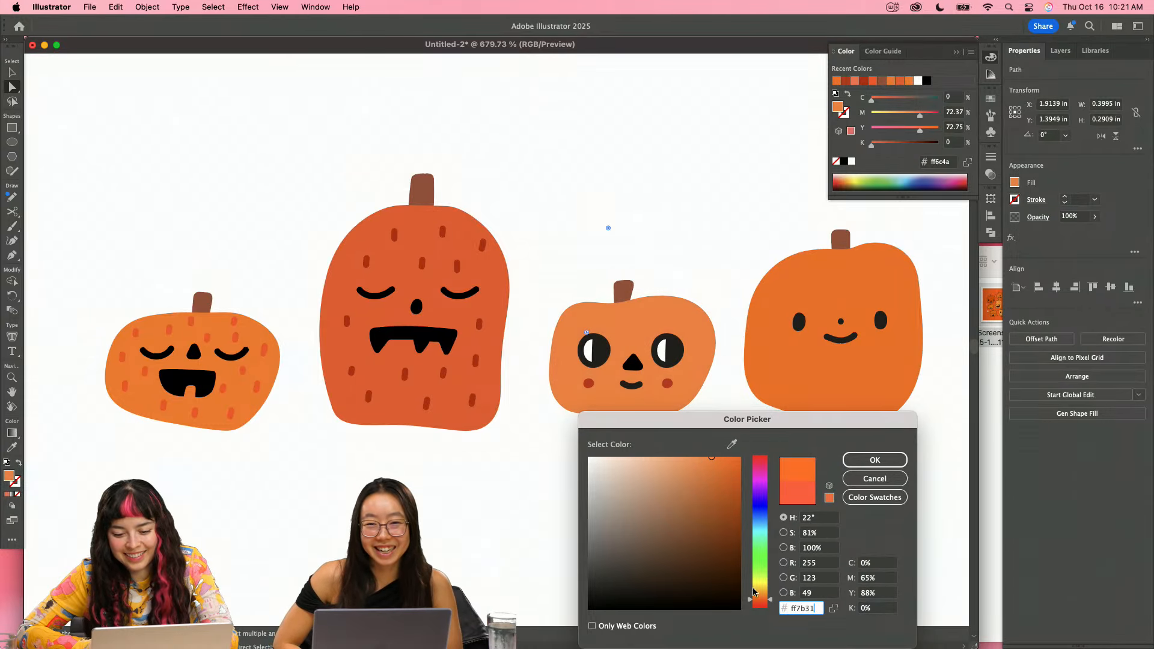
pyautogui.moveTo(755, 593); pyautogui.dragTo(765, 604)
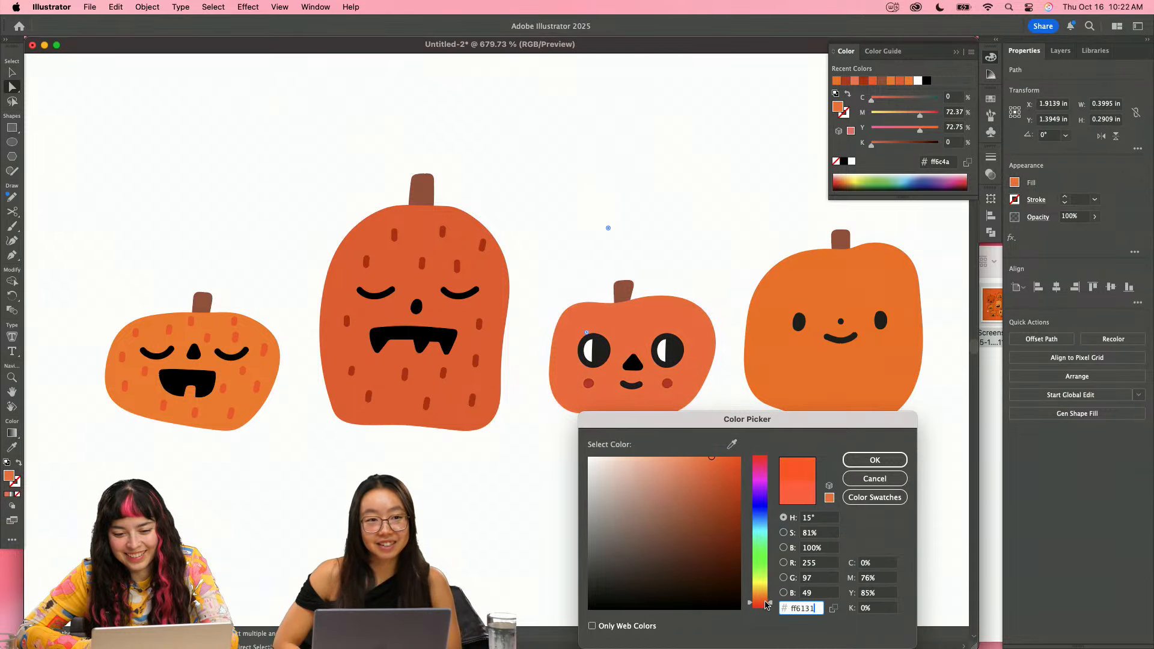
pyautogui.click(875, 460)
# - Change the fill of the tall fanged pumpkin's body to the red F4451C
pyautogui.click(502, 394)
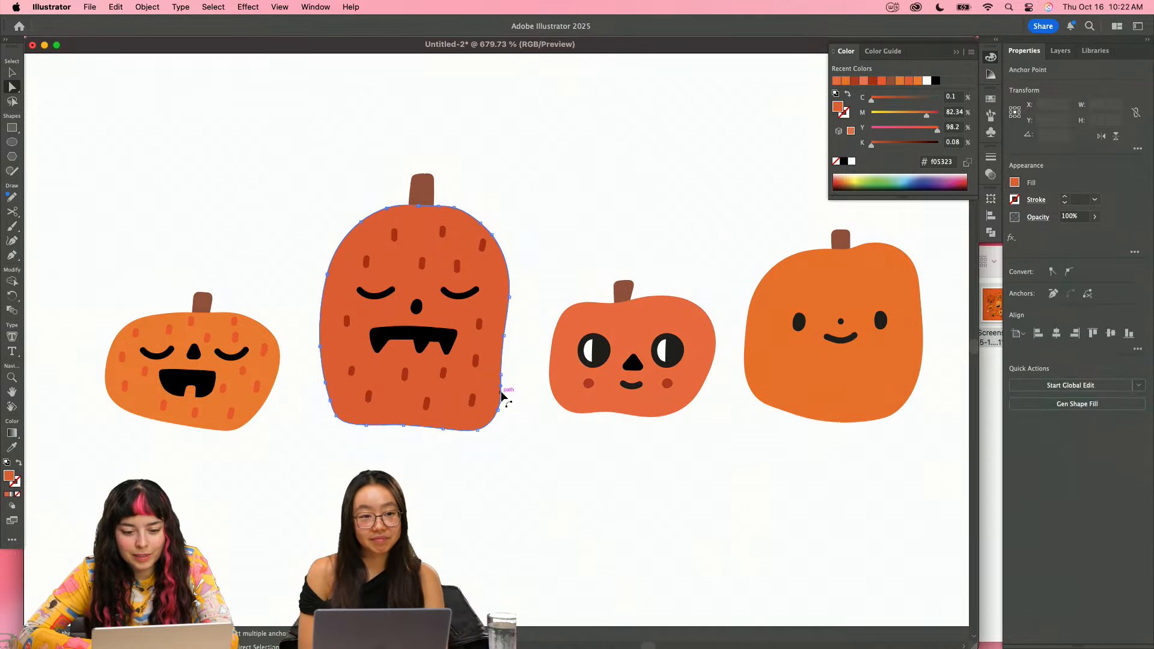
pyautogui.doubleClick(839, 107)
pyautogui.click(733, 463)
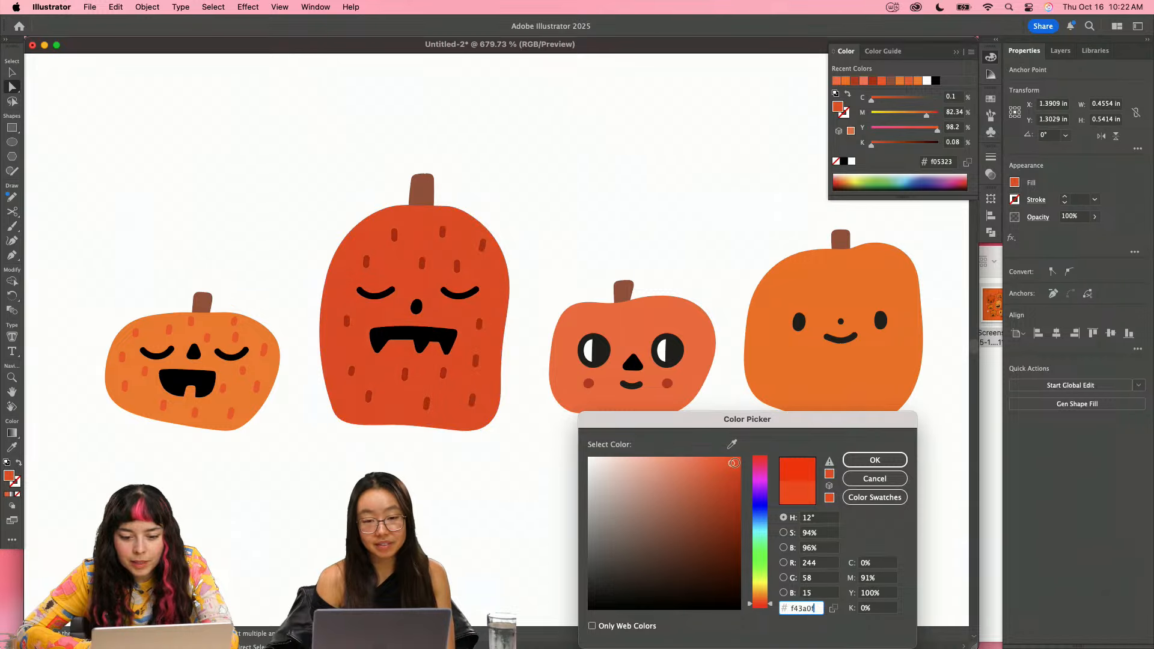
pyautogui.moveTo(734, 463); pyautogui.dragTo(725, 463)
pyautogui.click(848, 456)
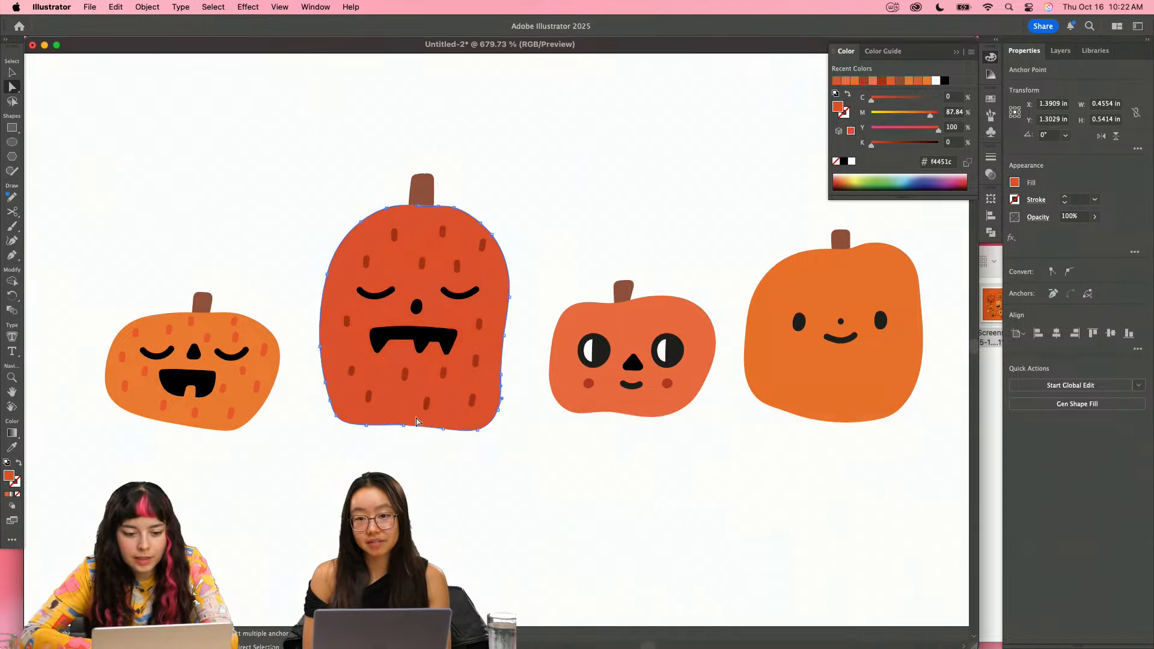
# - Change the fill of the leftmost pumpkin's body to the lighter orange FF7F29
pyautogui.click(291, 399)
pyautogui.click(258, 404)
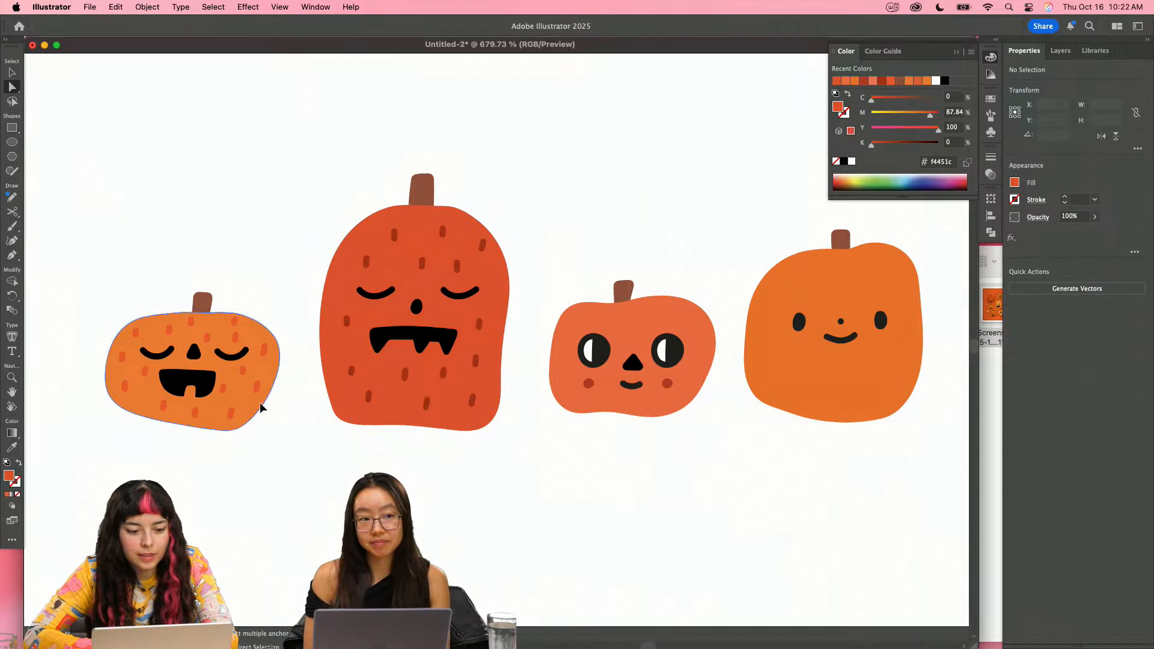
pyautogui.doubleClick(841, 109)
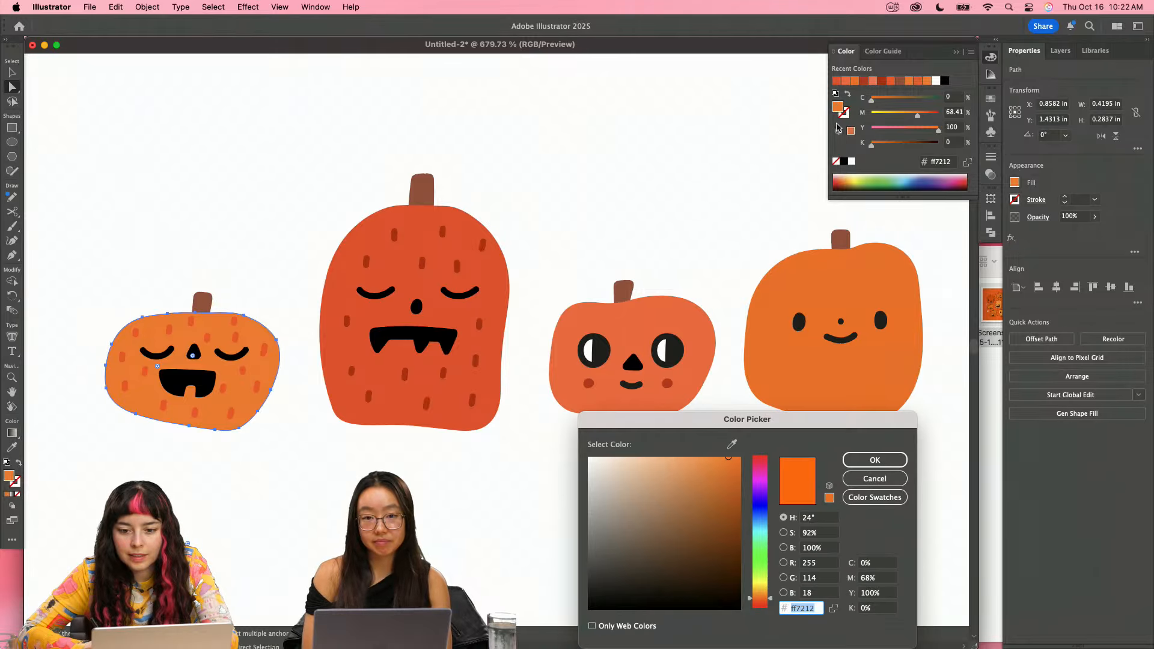
pyautogui.click(719, 457)
pyautogui.click(850, 458)
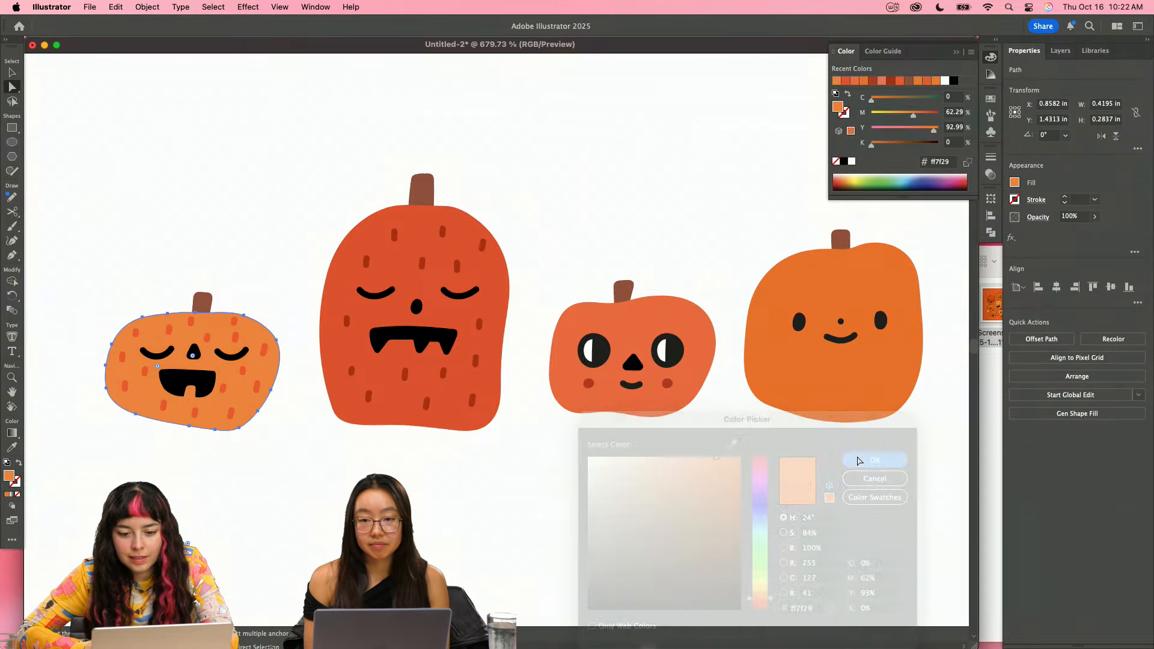
pyautogui.click(780, 476)
# - Select the leftmost pumpkin's mouth, nose and both closed eyes, and group them
pyautogui.scroll(-3, 706, 443)
pyautogui.hscroll(2, 480, 409)
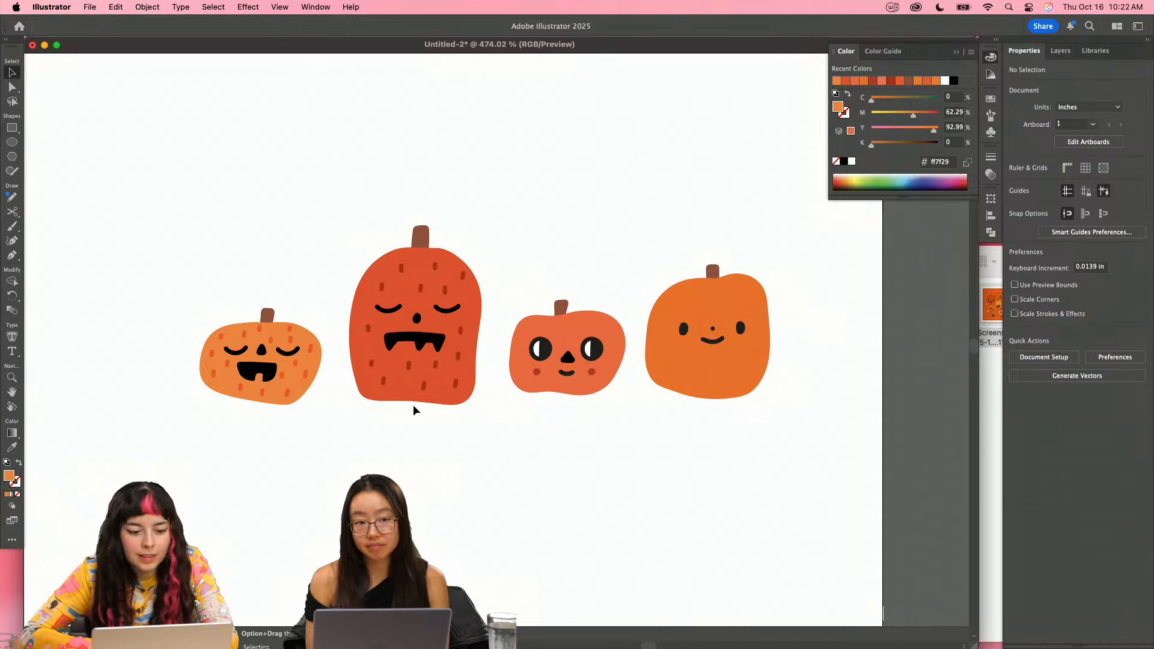
pyautogui.click(305, 377)
pyautogui.keyDown('shift'); pyautogui.click(305, 379); pyautogui.keyUp('shift')
pyautogui.press('super+shift+a')
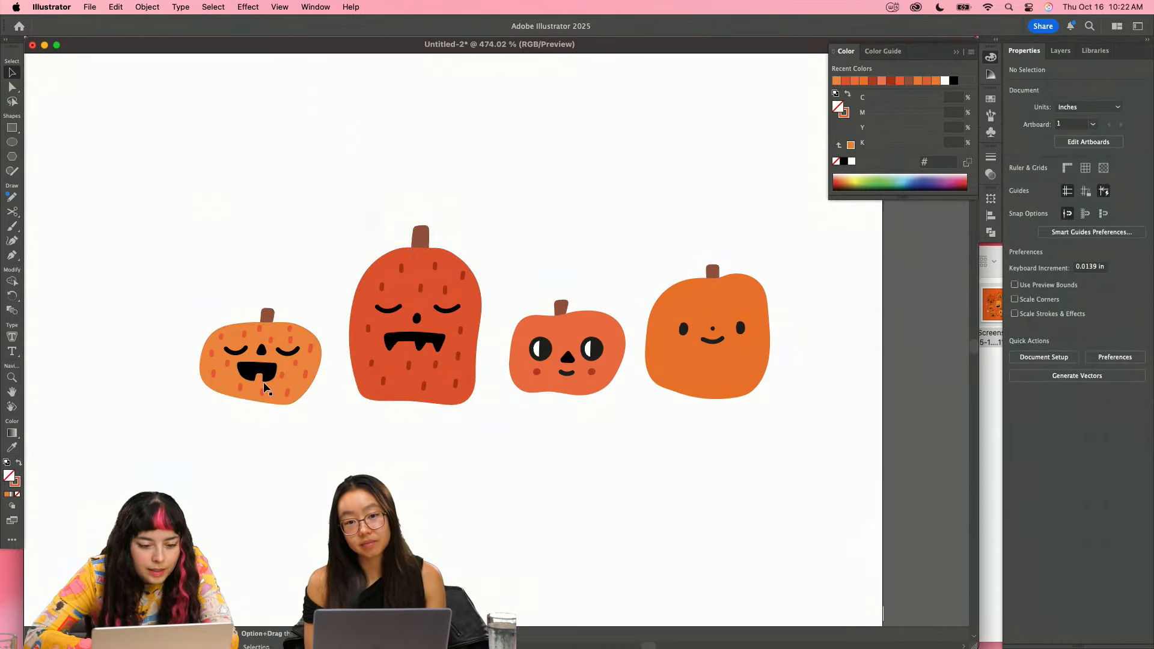
pyautogui.scroll(10, 265, 384)
pyautogui.click(373, 402)
pyautogui.keyDown('shift'); pyautogui.click(468, 313); pyautogui.keyUp('shift')
pyautogui.keyDown('shift'); pyautogui.click(364, 302); pyautogui.keyUp('shift')
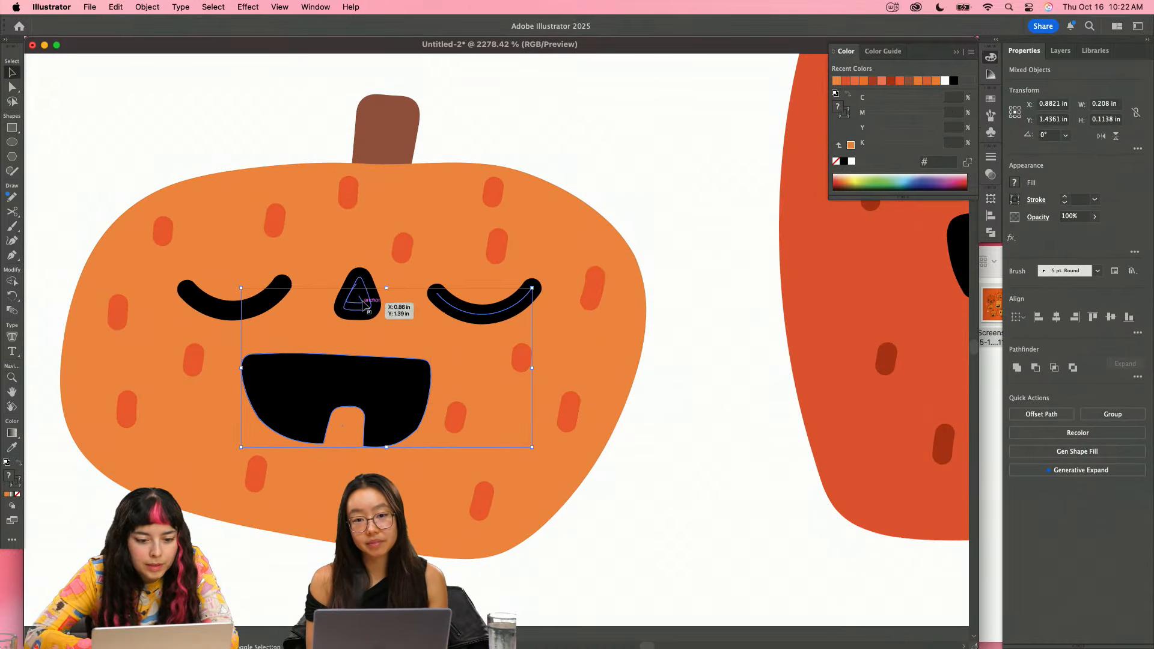
pyautogui.keyDown('shift'); pyautogui.click(275, 296); pyautogui.keyUp('shift')
pyautogui.press('super+g')
# - Group all the texture dashes of the leftmost pumpkin and place a copy of the group over the round-eyed pumpkin
pyautogui.press('super+a')
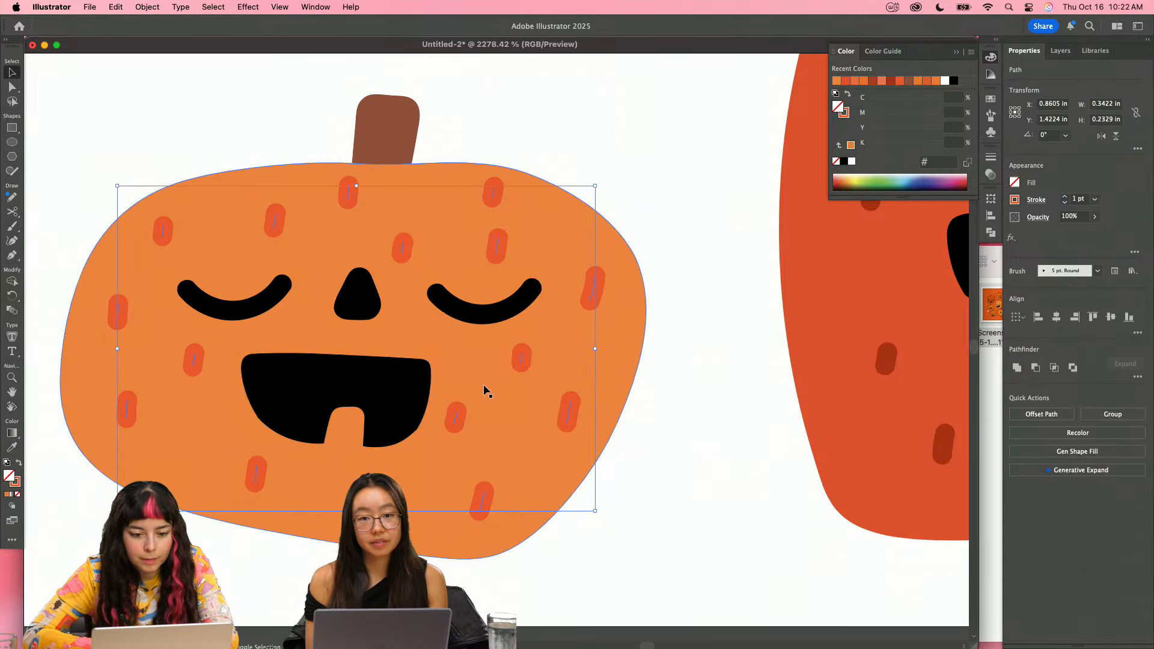
pyautogui.click(568, 397)
pyautogui.press('super+g')
pyautogui.scroll(-6, 567, 396)
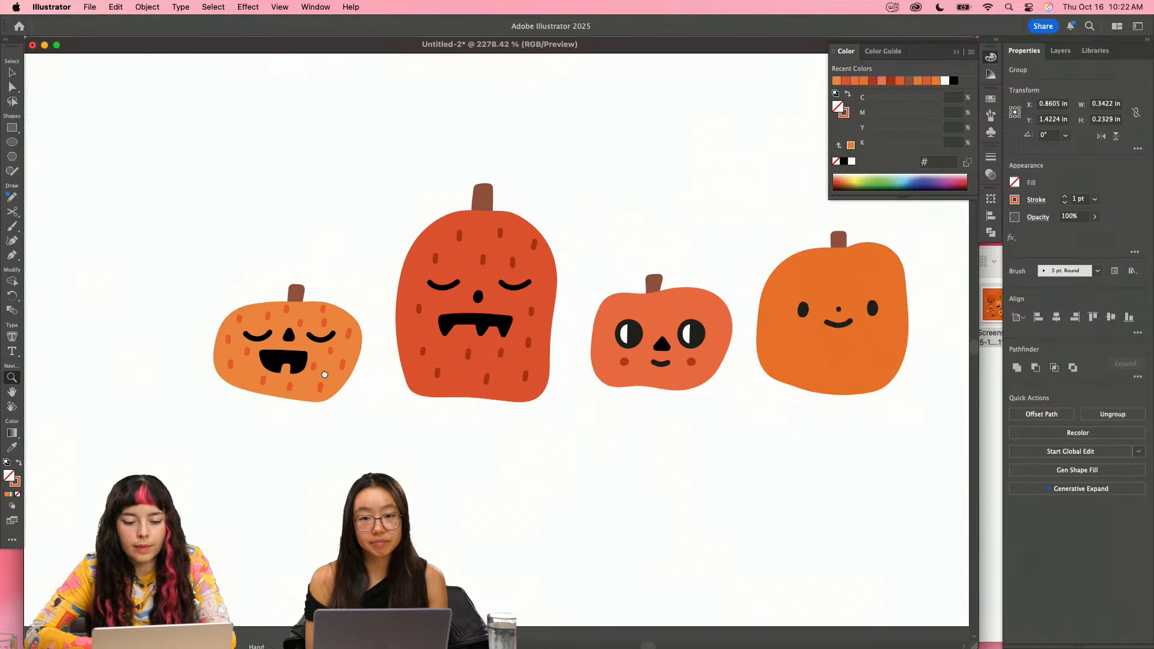
pyautogui.moveTo(322, 341); pyautogui.dragTo(746, 356)
pyautogui.scroll(5, 663, 330)
# - Inside the copied dash group, reposition individual dashes on the round-eyed pumpkin so they clear its facial features
pyautogui.doubleClick(691, 356)
pyautogui.moveTo(640, 405); pyautogui.dragTo(550, 318)
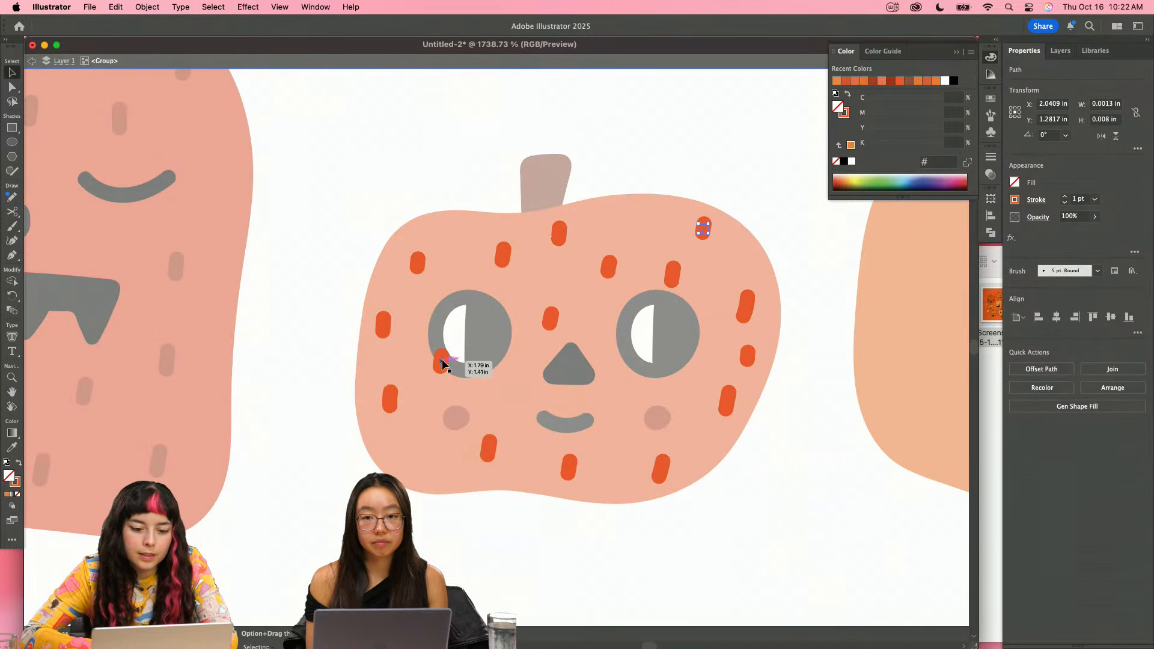
pyautogui.moveTo(443, 363); pyautogui.dragTo(410, 450)
pyautogui.moveTo(488, 447); pyautogui.dragTo(502, 442)
pyautogui.click(499, 473)
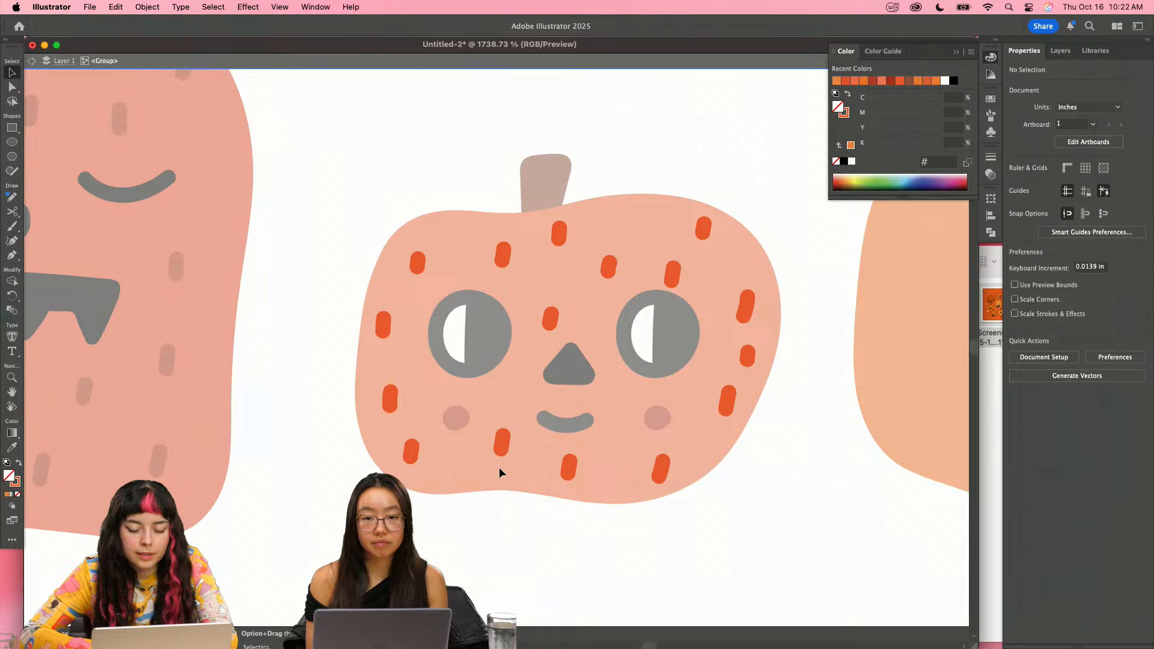
pyautogui.press('Escape')
# - Select the dash group on the round-eyed pumpkin and expand its appearance
pyautogui.click(509, 452)
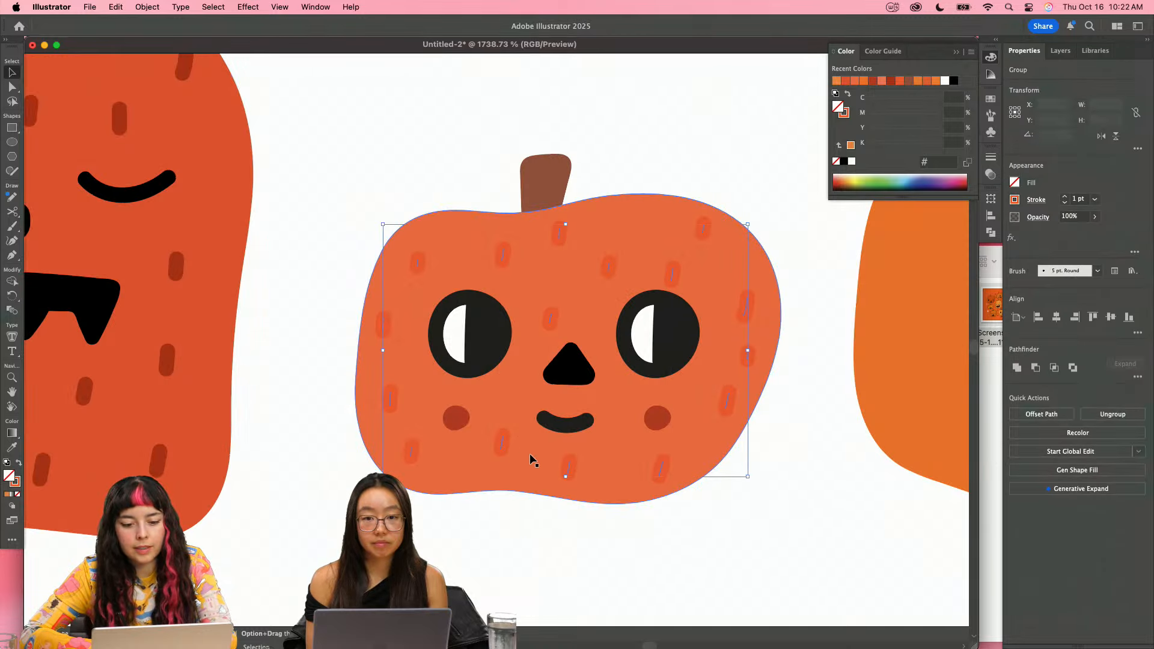
pyautogui.click(161, 7)
pyautogui.click(180, 192)
# - Recolor the round-eyed pumpkin's dashes with its sampled body color, darkened to e2411b
pyautogui.press('i')
pyautogui.click(521, 384)
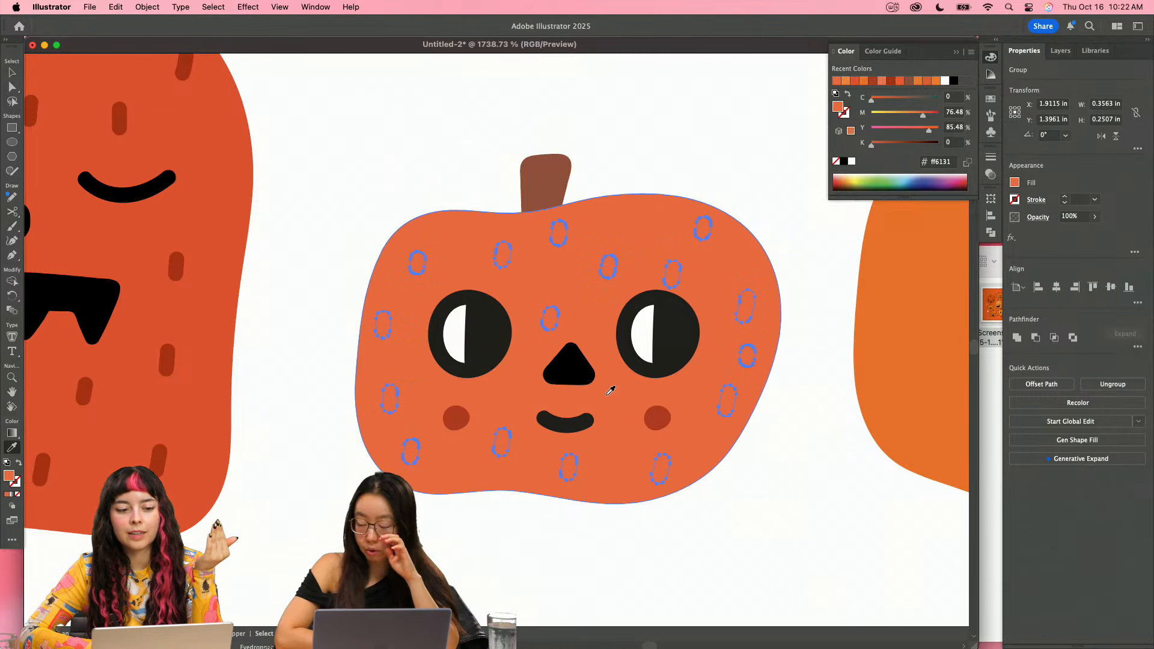
pyautogui.doubleClick(839, 110)
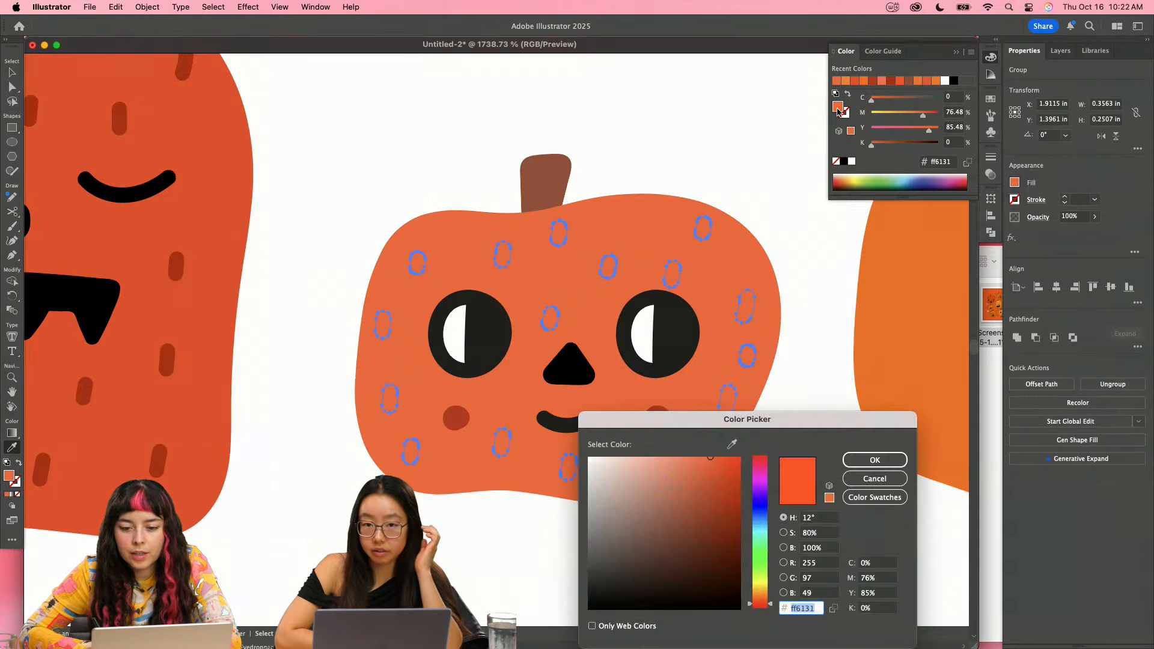
pyautogui.moveTo(713, 460); pyautogui.dragTo(720, 474)
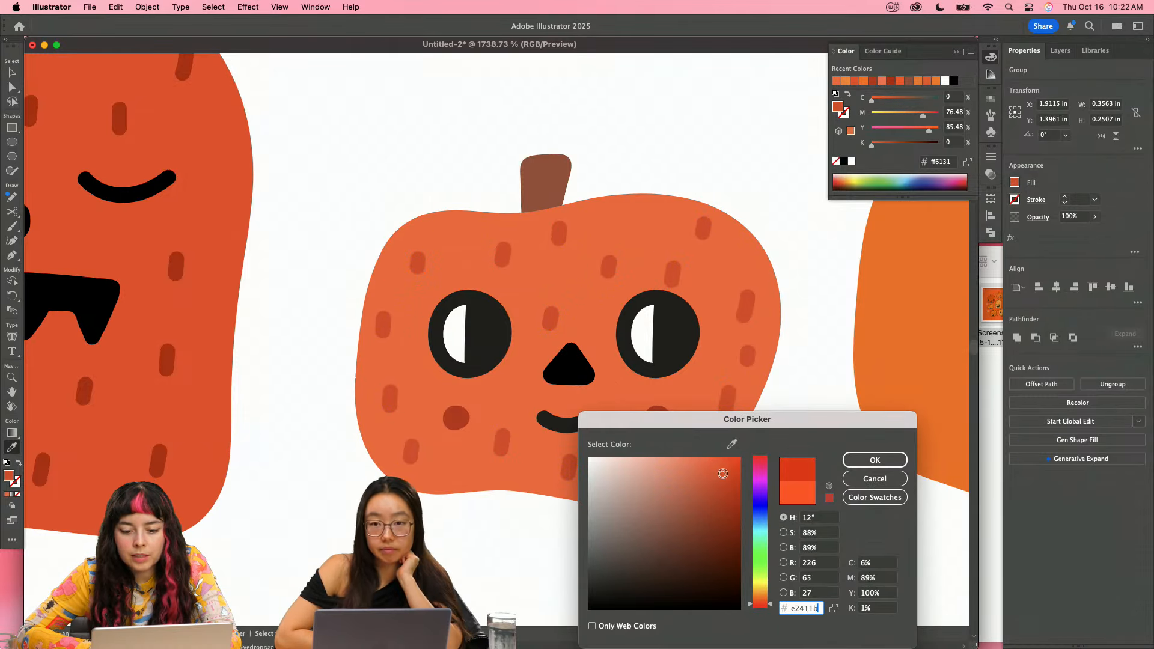
pyautogui.click(855, 455)
# - Select the stroke path inside the round-eyed pumpkin's right eye and all objects with the same fill and stroke, and clear the selection
pyautogui.moveTo(727, 462); pyautogui.dragTo(617, 480)
pyautogui.moveTo(616, 480); pyautogui.dragTo(485, 438)
pyautogui.click(606, 402)
pyautogui.moveTo(556, 389); pyautogui.dragTo(683, 355)
pyautogui.click(668, 326)
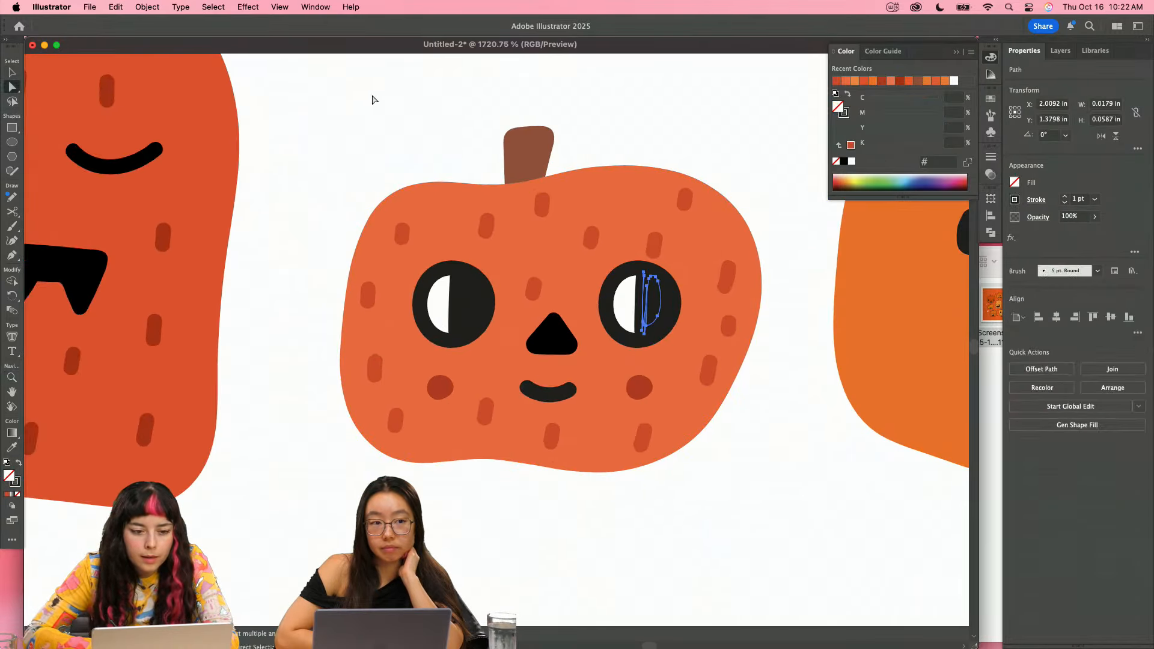
pyautogui.click(214, 6)
pyautogui.moveTo(249, 129)
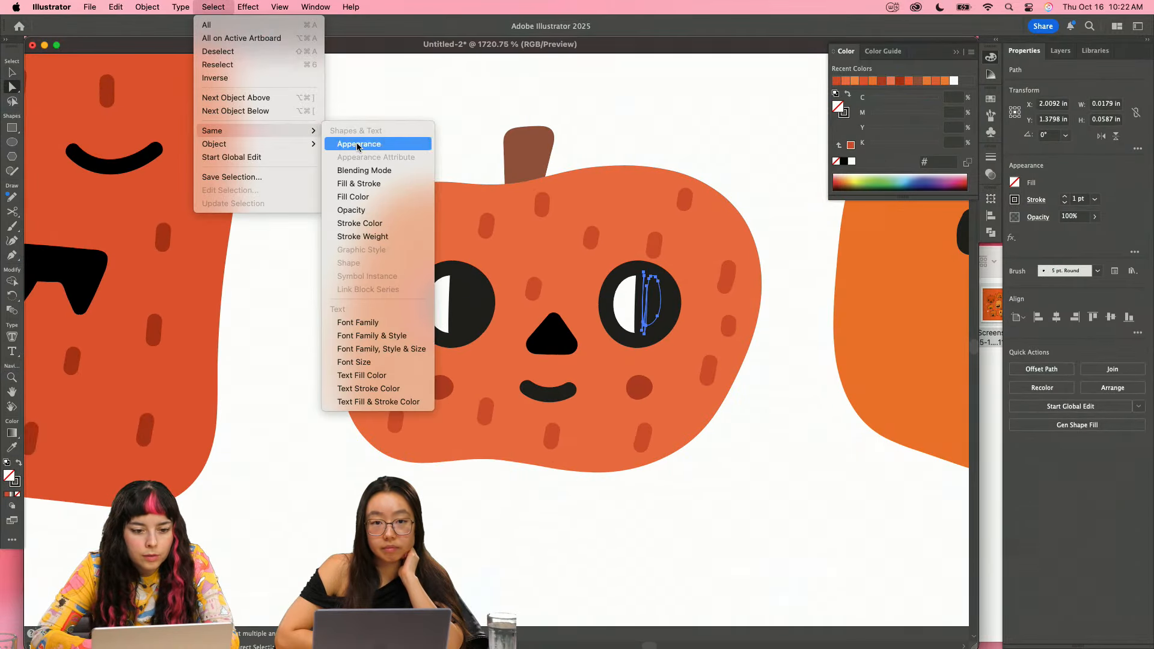
pyautogui.click(360, 183)
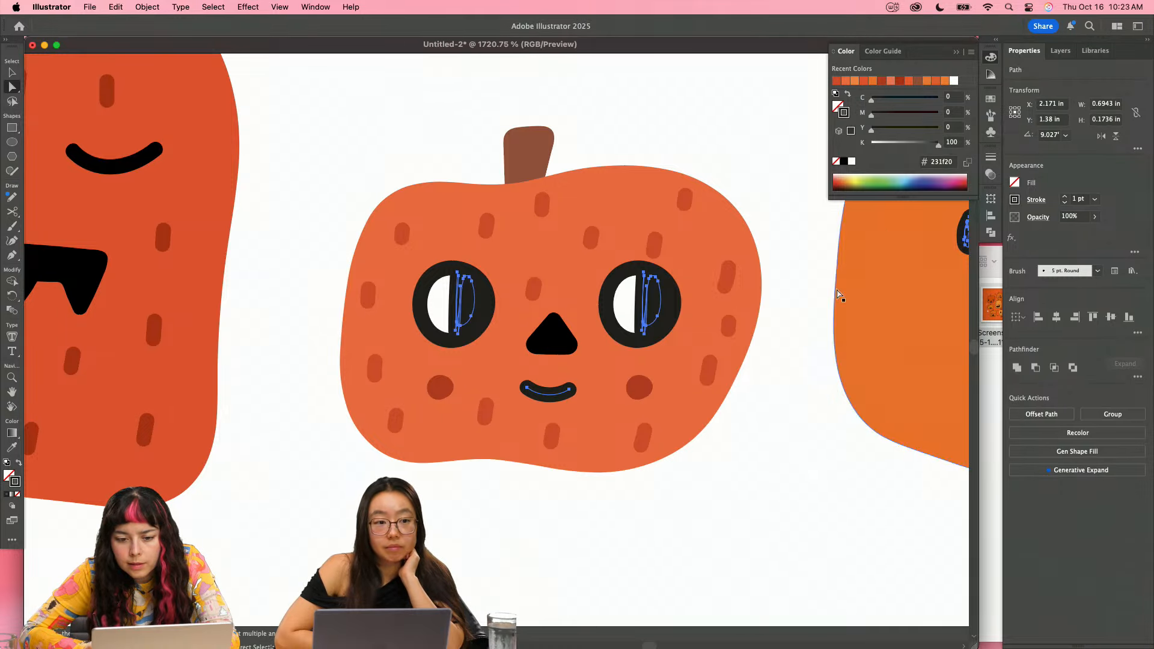
pyautogui.click(806, 399)
# - Expand the appearance of the round-eyed pumpkin's nose and fill it with the eyes' dark color 231f20, without a stroke
pyautogui.click(553, 342)
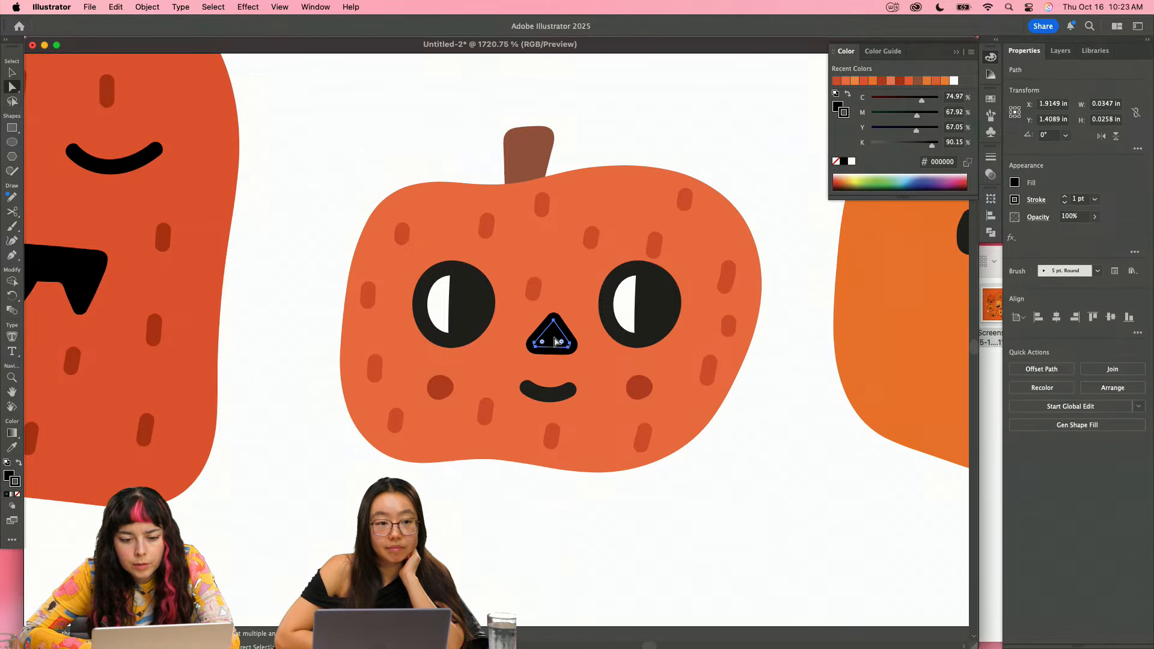
pyautogui.moveTo(661, 357); pyautogui.dragTo(432, 377)
pyautogui.click(143, 6)
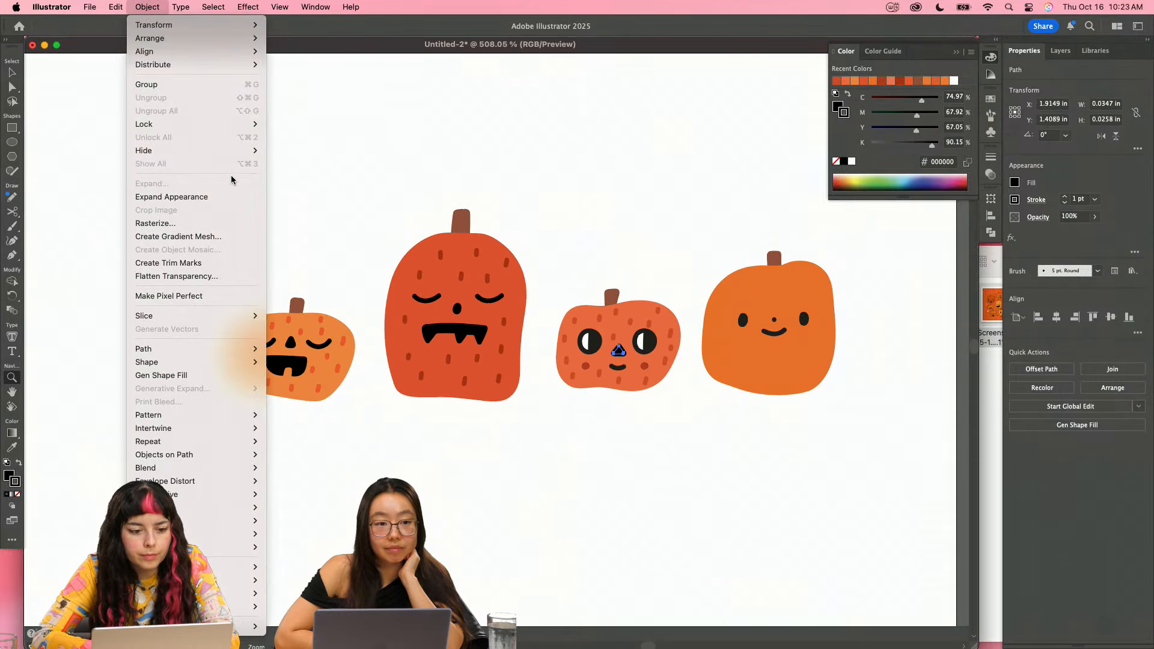
pyautogui.click(227, 197)
pyautogui.click(655, 338)
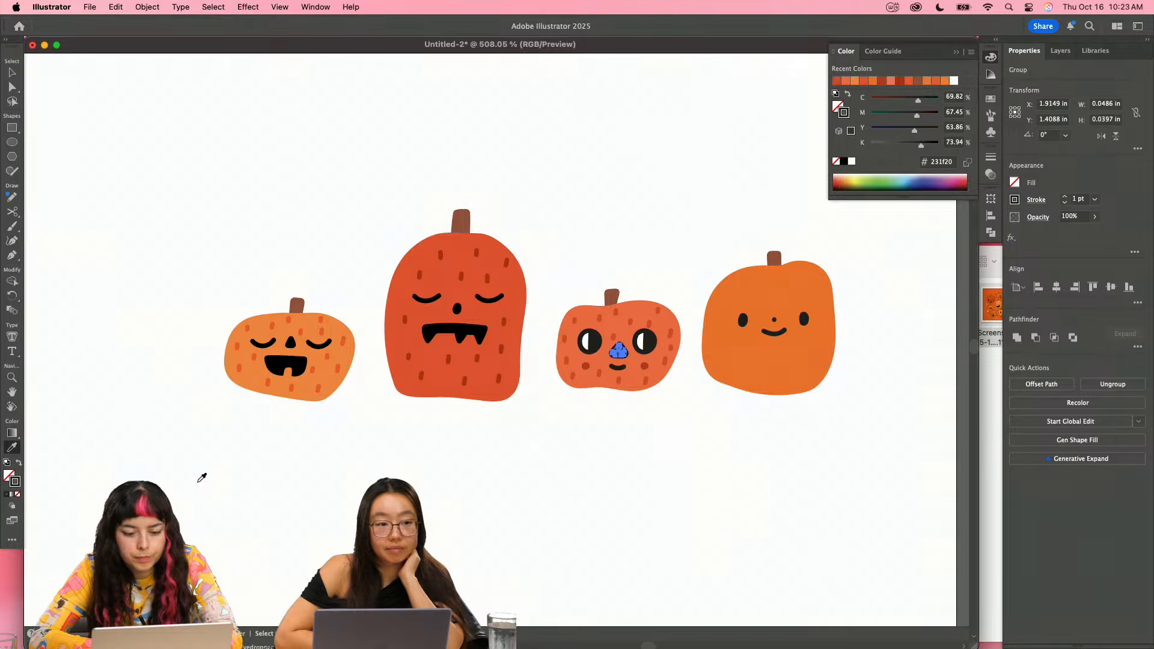
pyautogui.click(18, 462)
pyautogui.click(380, 441)
# - Place a copy of the round-eyed pumpkin's dash group over the rightmost pumpkin
pyautogui.moveTo(658, 431); pyautogui.dragTo(545, 432)
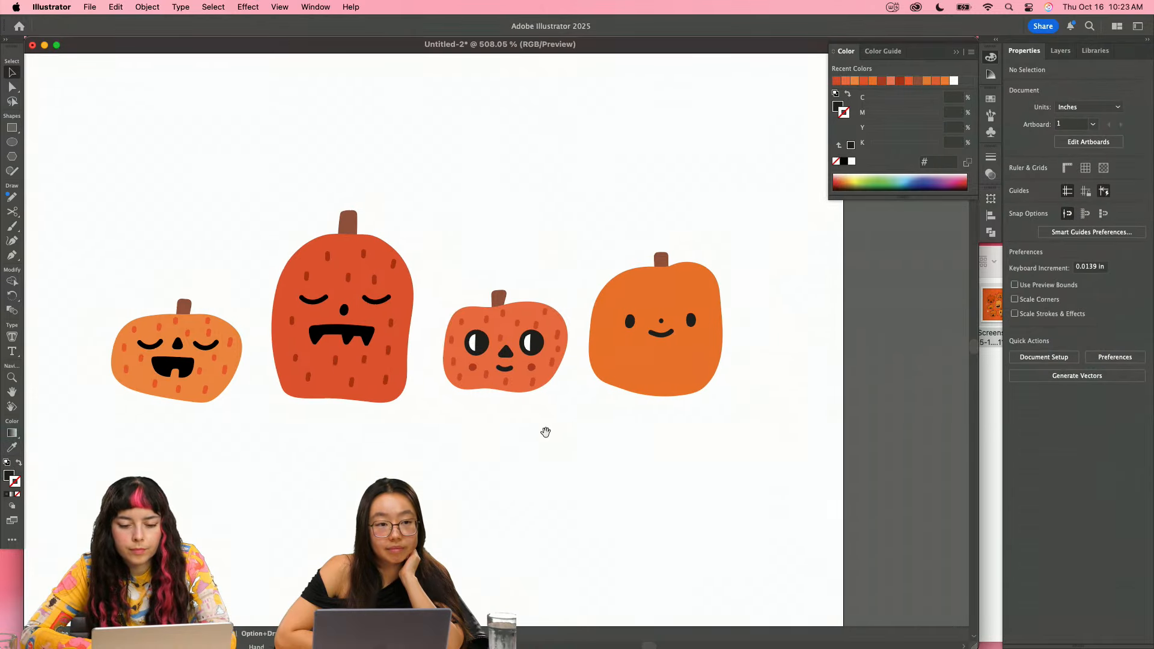
pyautogui.scroll(2, 569, 399)
pyautogui.moveTo(550, 355); pyautogui.dragTo(753, 335)
pyautogui.moveTo(666, 411); pyautogui.dragTo(590, 422)
pyautogui.moveTo(644, 340); pyautogui.dragTo(704, 343)
# - Inside the copied dash group, spread individual dashes across the lower half of the rightmost pumpkin
pyautogui.doubleClick(670, 422)
pyautogui.moveTo(672, 422); pyautogui.dragTo(701, 445)
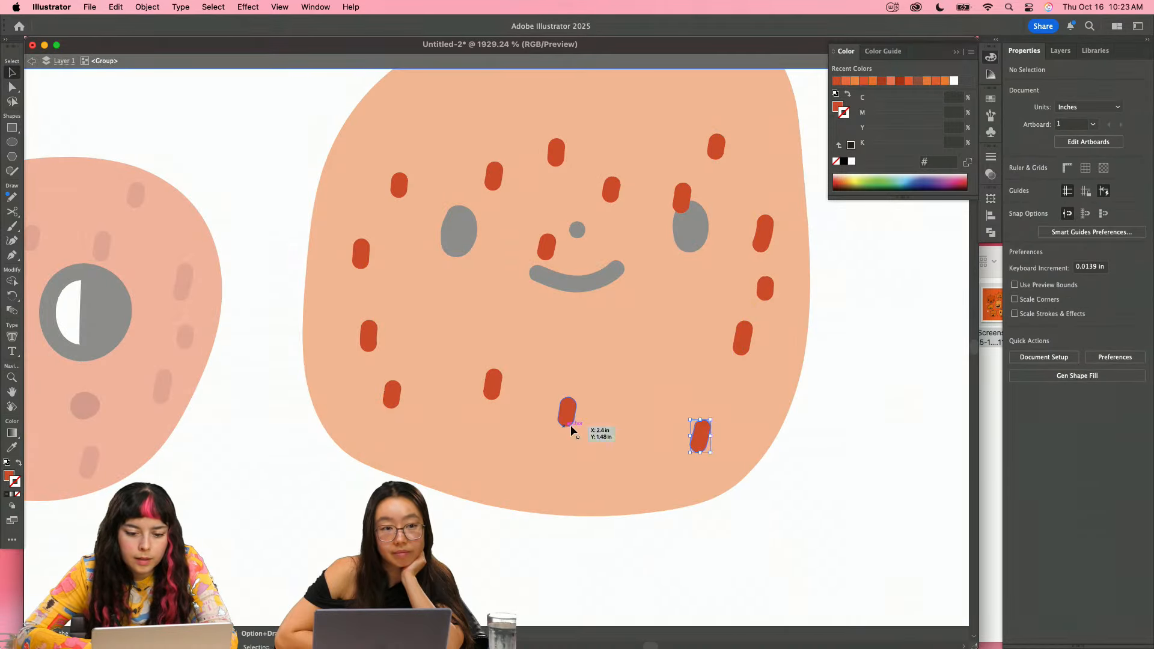
pyautogui.moveTo(572, 428); pyautogui.dragTo(612, 436)
pyautogui.moveTo(512, 459); pyautogui.dragTo(512, 462)
pyautogui.moveTo(493, 388); pyautogui.dragTo(500, 466)
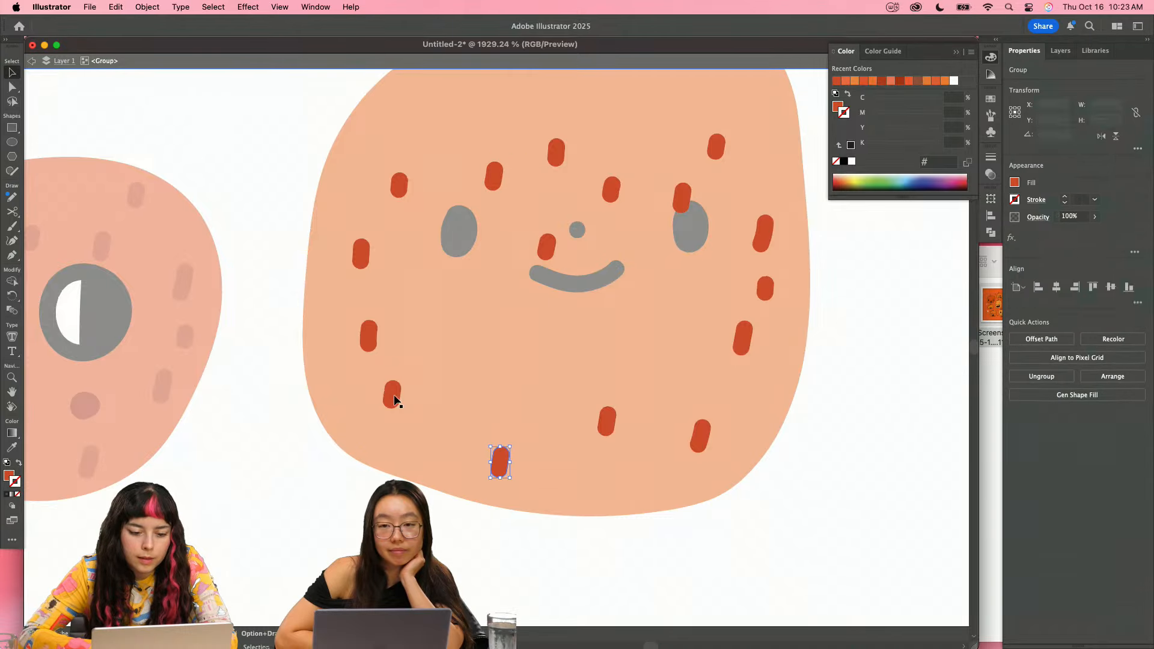
pyautogui.moveTo(391, 388); pyautogui.dragTo(394, 416)
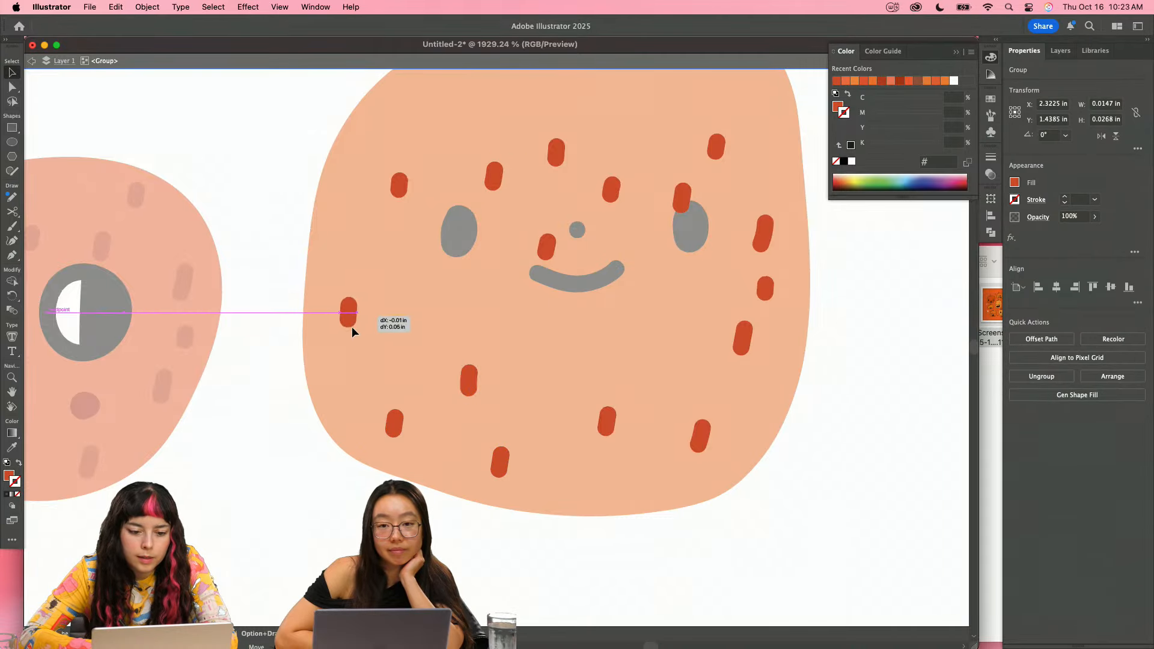
pyautogui.moveTo(352, 327); pyautogui.dragTo(348, 344)
pyautogui.moveTo(468, 312); pyautogui.dragTo(479, 366)
pyautogui.moveTo(750, 381); pyautogui.dragTo(680, 405)
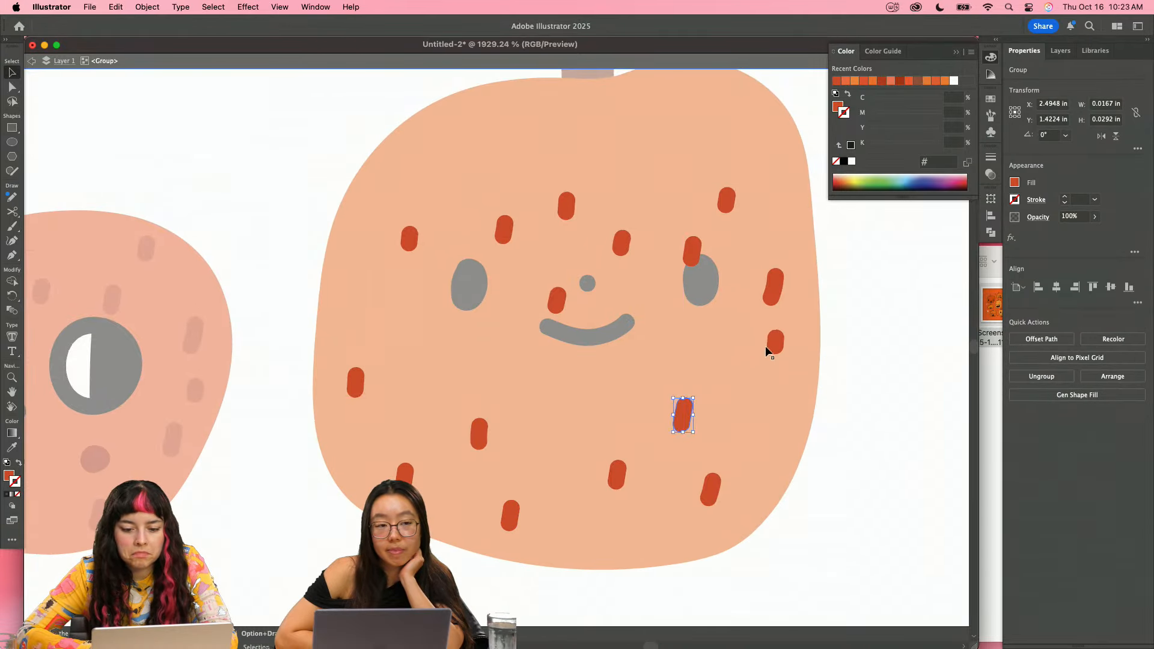
# - Delete the dashes around the rightmost pumpkin's eyes and forehead, and duplicate lower dashes below the smile and on both cheeks
pyautogui.moveTo(422, 206); pyautogui.dragTo(399, 189)
pyautogui.press('Delete')
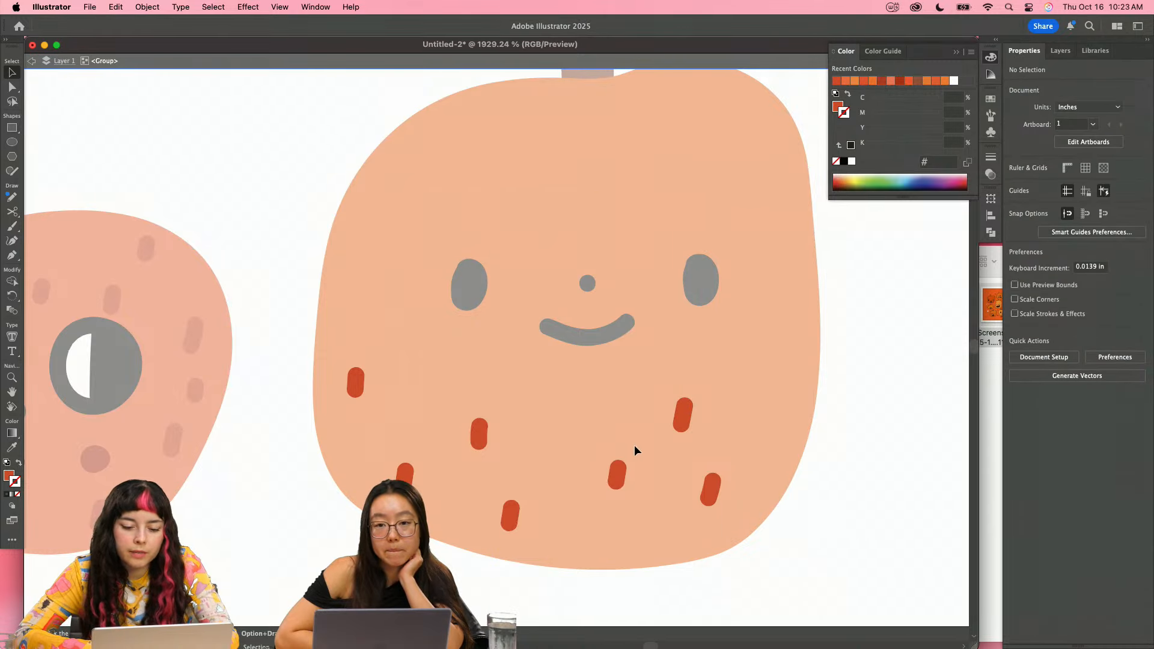
pyautogui.moveTo(621, 468); pyautogui.dragTo(625, 494)
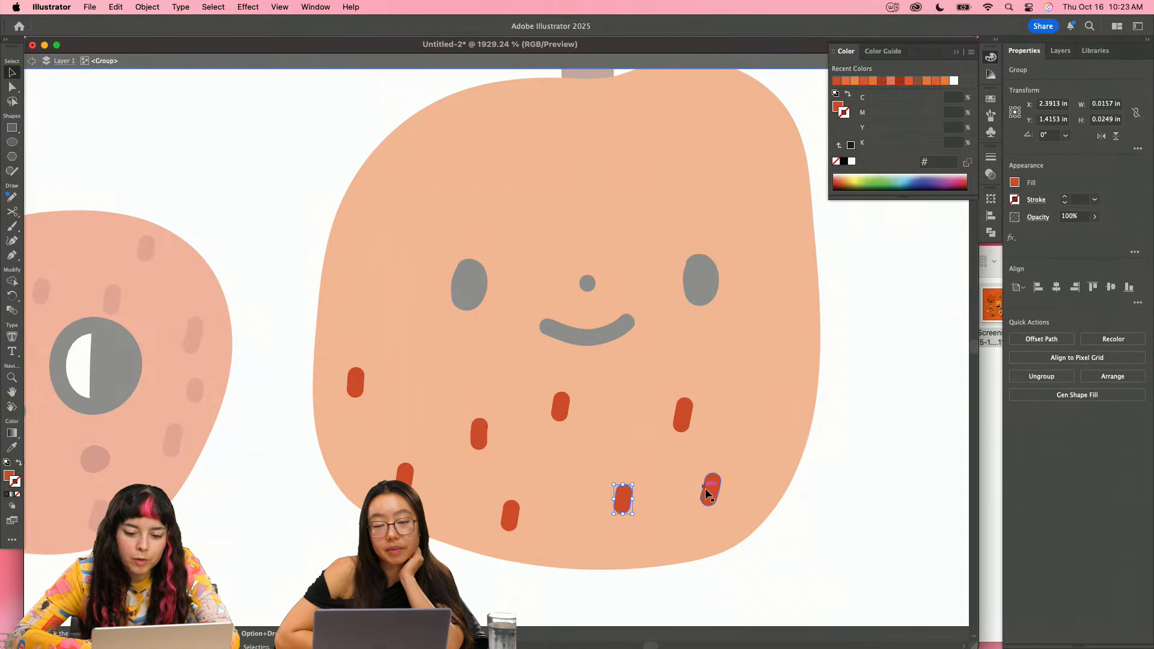
pyautogui.moveTo(732, 491); pyautogui.dragTo(763, 362)
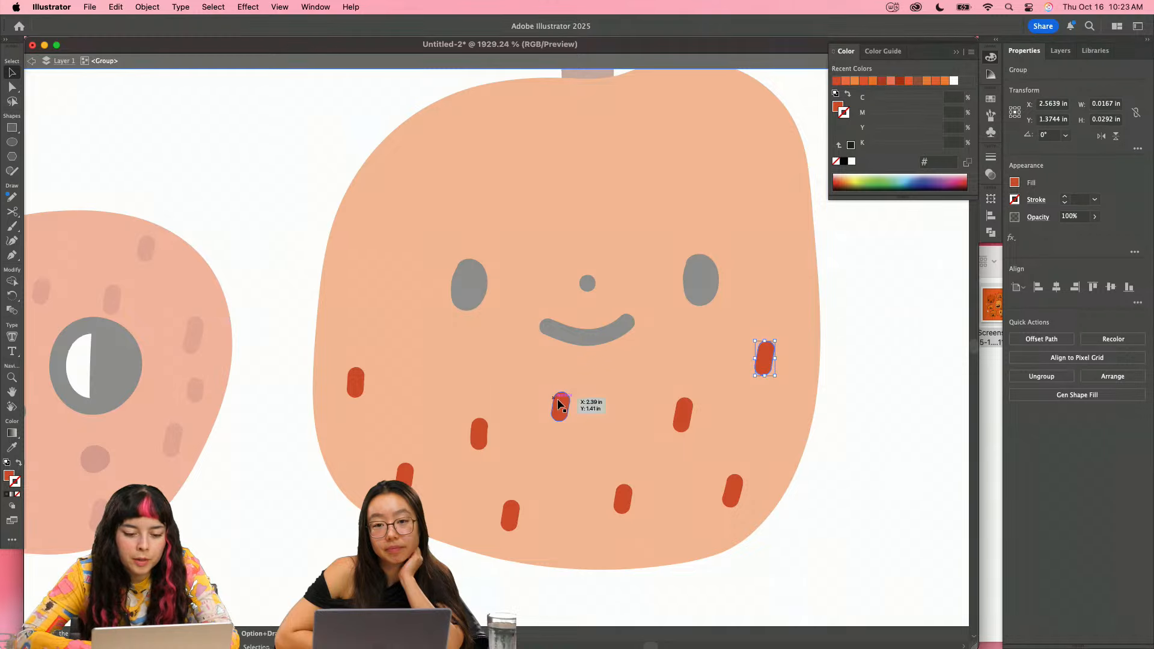
pyautogui.moveTo(559, 404); pyautogui.dragTo(426, 355)
# - Duplicate dashes along the left side, around the eyes and across the forehead of the rightmost pumpkin, and leave the group
pyautogui.moveTo(359, 381); pyautogui.dragTo(396, 298)
pyautogui.moveTo(442, 354); pyautogui.dragTo(365, 203)
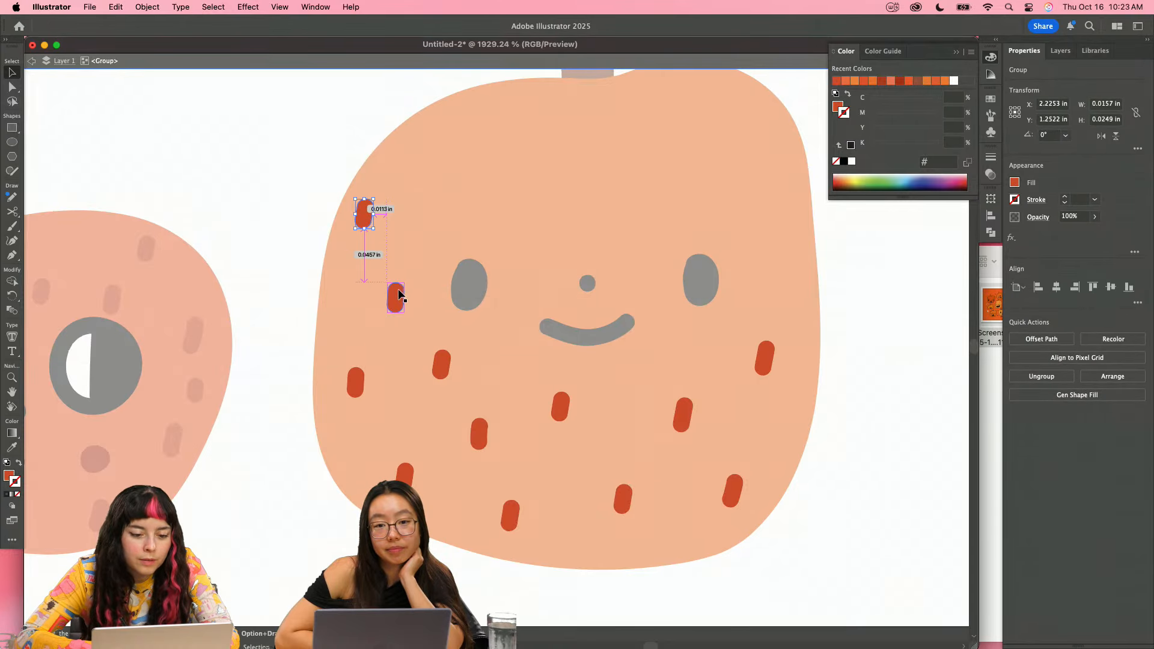
pyautogui.moveTo(399, 292); pyautogui.dragTo(463, 202)
pyautogui.moveTo(439, 351); pyautogui.dragTo(537, 235)
pyautogui.moveTo(483, 424); pyautogui.dragTo(553, 183)
pyautogui.moveTo(443, 142); pyautogui.dragTo(520, 116)
pyautogui.moveTo(612, 126); pyautogui.dragTo(706, 110)
pyautogui.moveTo(705, 110); pyautogui.dragTo(720, 197)
pyautogui.moveTo(643, 223); pyautogui.dragTo(771, 157)
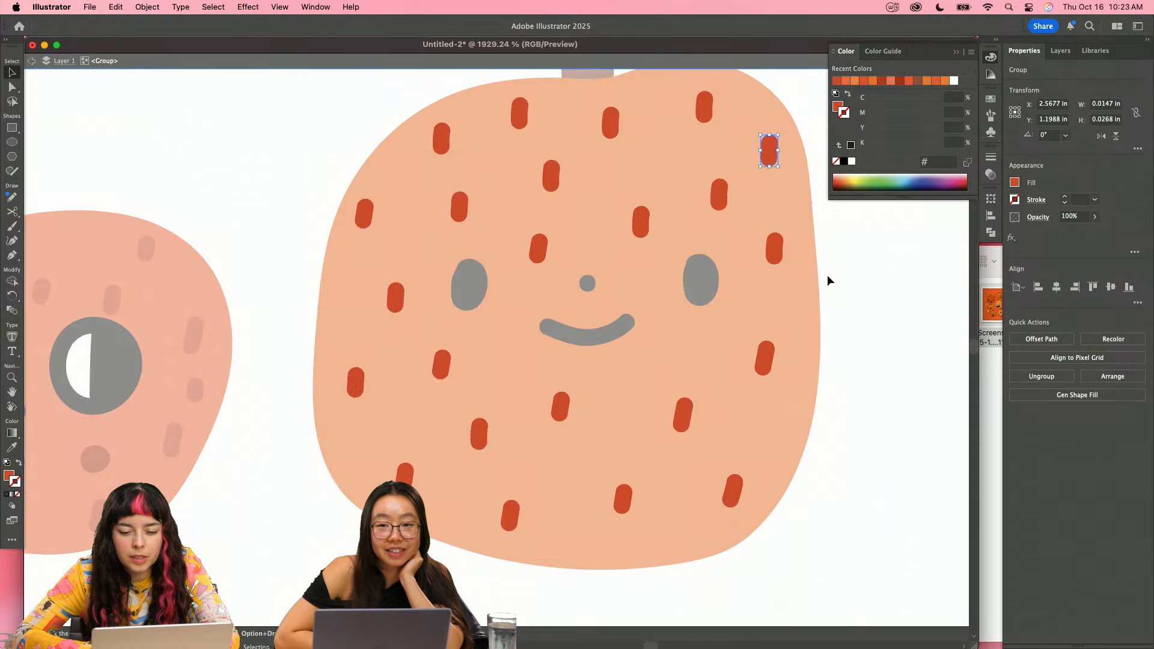
pyautogui.doubleClick(837, 308)
# - Delete the surplus dashes on the rightmost pumpkin's forehead and space the remaining ones above its face more evenly
pyautogui.press('z')
pyautogui.moveTo(813, 296); pyautogui.dragTo(687, 322)
pyautogui.hscroll(2, 629, 307)
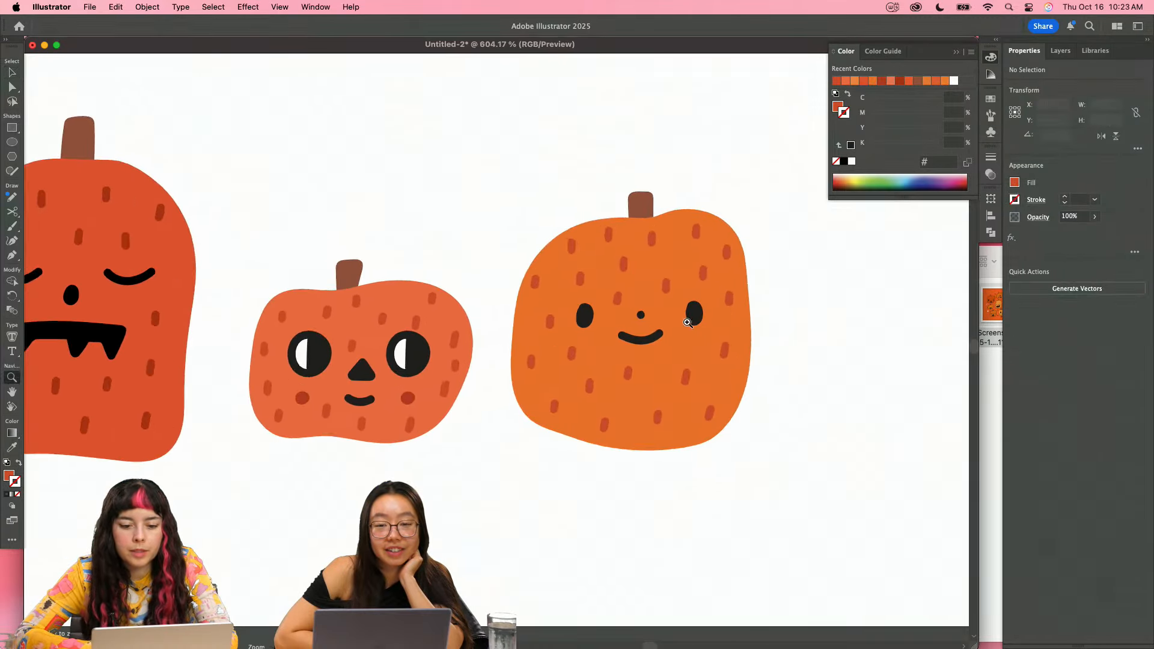
pyautogui.press('v')
pyautogui.doubleClick(617, 301)
pyautogui.click(624, 264)
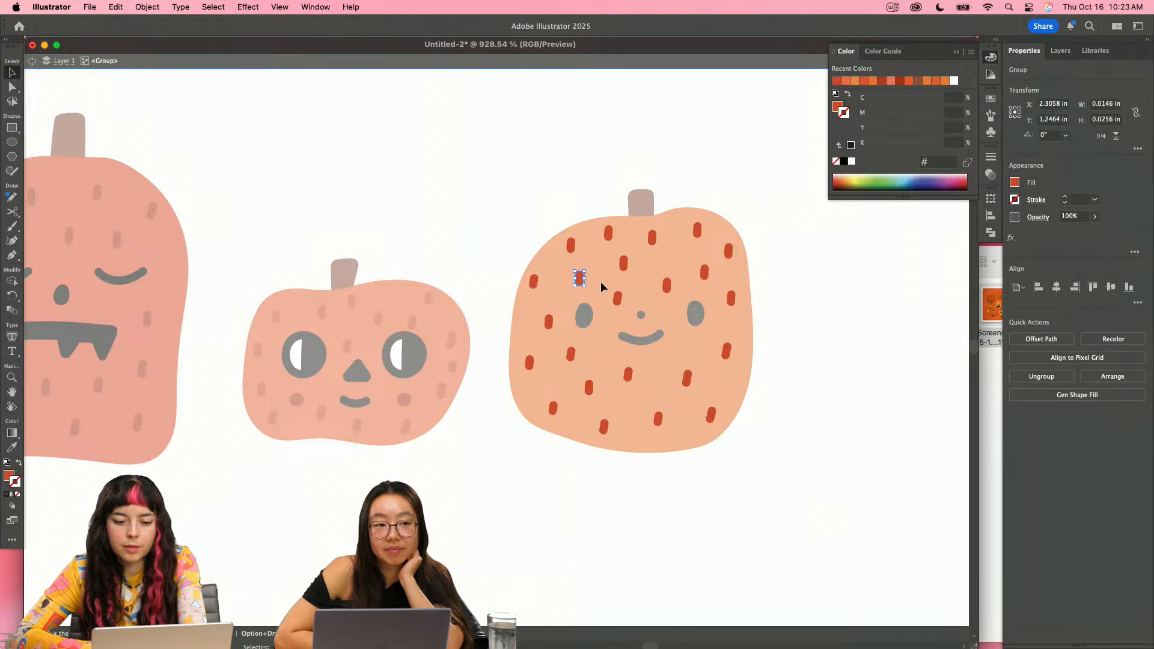
pyautogui.press('Delete')
pyautogui.moveTo(580, 279); pyautogui.dragTo(615, 244)
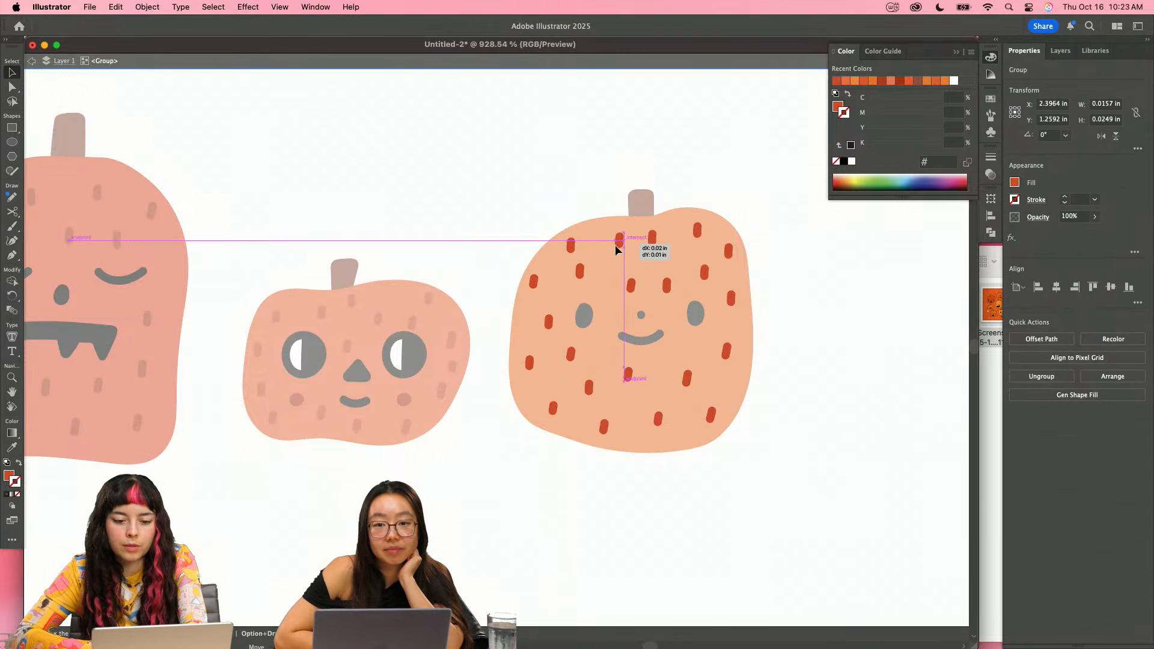
pyautogui.moveTo(681, 282); pyautogui.dragTo(679, 256)
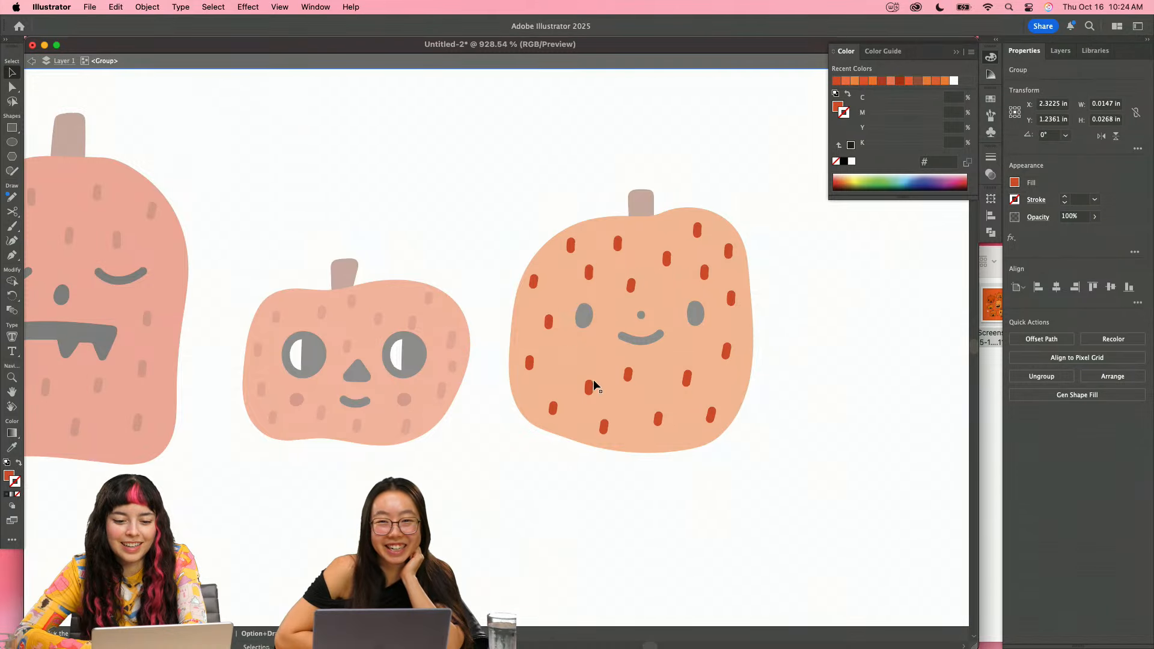
# - Rearrange the dashes below the rightmost pumpkin's smile into an even scatter and leave the group
pyautogui.moveTo(594, 381); pyautogui.dragTo(617, 401)
pyautogui.click(603, 337)
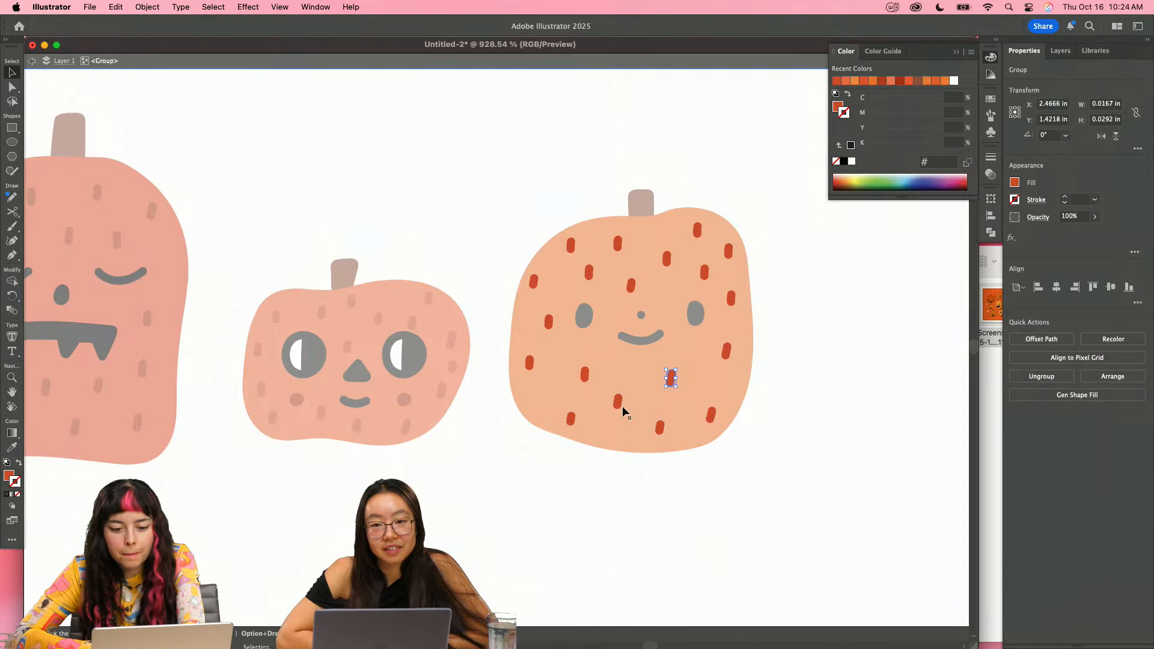
pyautogui.moveTo(622, 406); pyautogui.dragTo(631, 399)
pyautogui.click(811, 393)
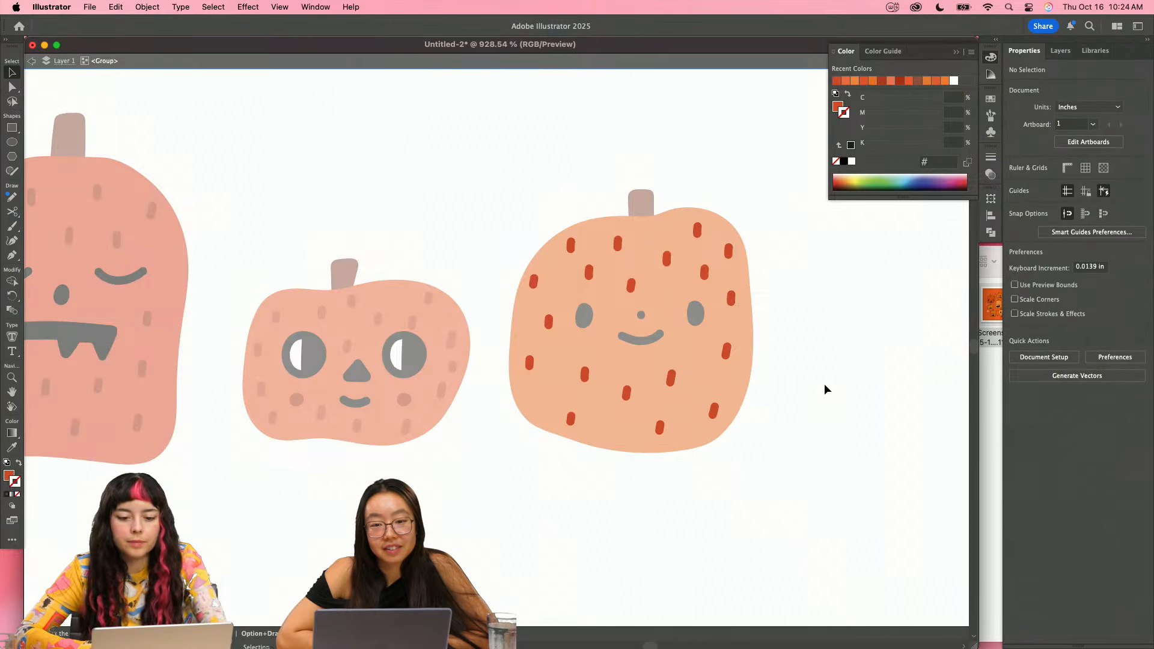
pyautogui.doubleClick(822, 386)
# - Move the dash near the rightmost pumpkin's right edge, beside the smile, slightly downward within the group
pyautogui.press('z')
pyautogui.moveTo(802, 342)
pyautogui.mouseDown()
pyautogui.moveTo(714, 330)
pyautogui.moveTo(736, 354)
pyautogui.moveTo(799, 353)
pyautogui.mouseUp()
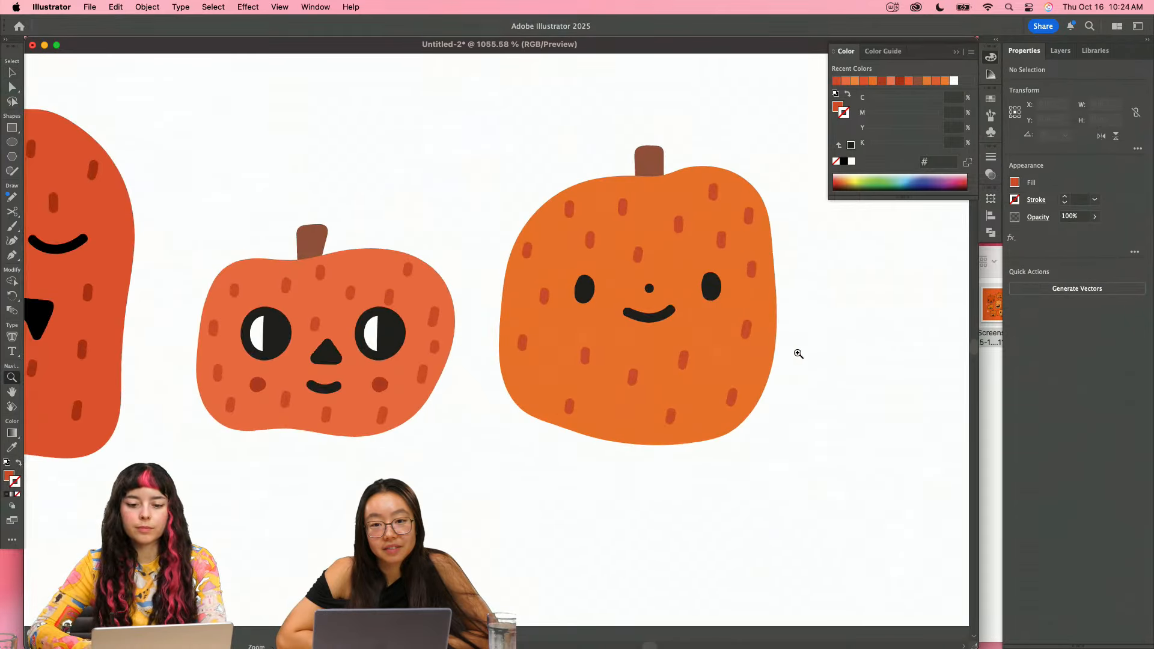
pyautogui.press('v')
pyautogui.doubleClick(745, 328)
pyautogui.moveTo(746, 328); pyautogui.dragTo(745, 337)
pyautogui.doubleClick(815, 313)
# - Select all four pumpkins on the artboard to check their paths
pyautogui.press('z')
pyautogui.moveTo(815, 312); pyautogui.dragTo(580, 438)
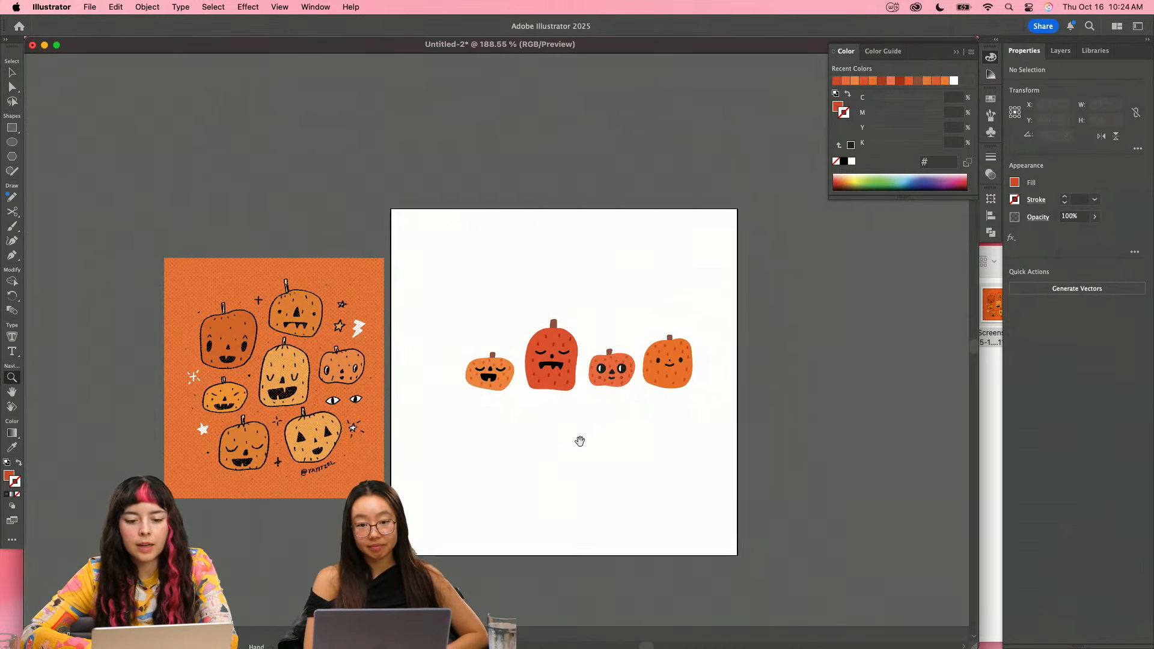
pyautogui.press('v')
pyautogui.moveTo(479, 327); pyautogui.dragTo(708, 404)
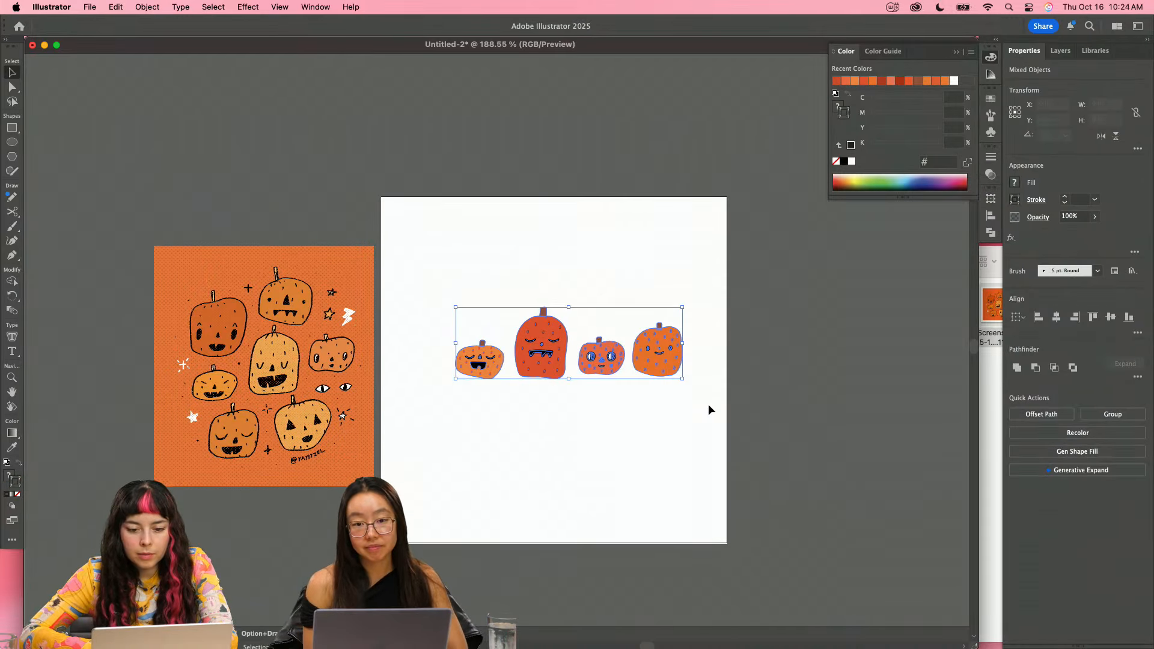
pyautogui.scroll(5, 614, 390)
# - Select the tall pumpkin's fanged mouth and any objects with the same fill and stroke, and expand their appearance
pyautogui.click(654, 348)
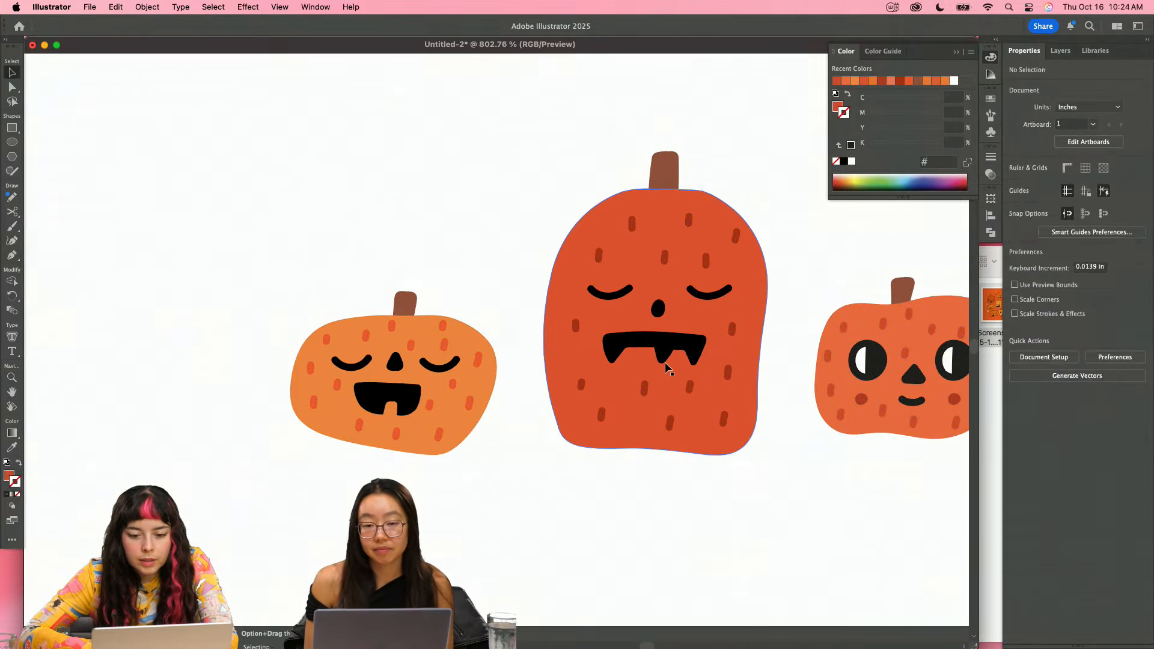
pyautogui.click(248, 7)
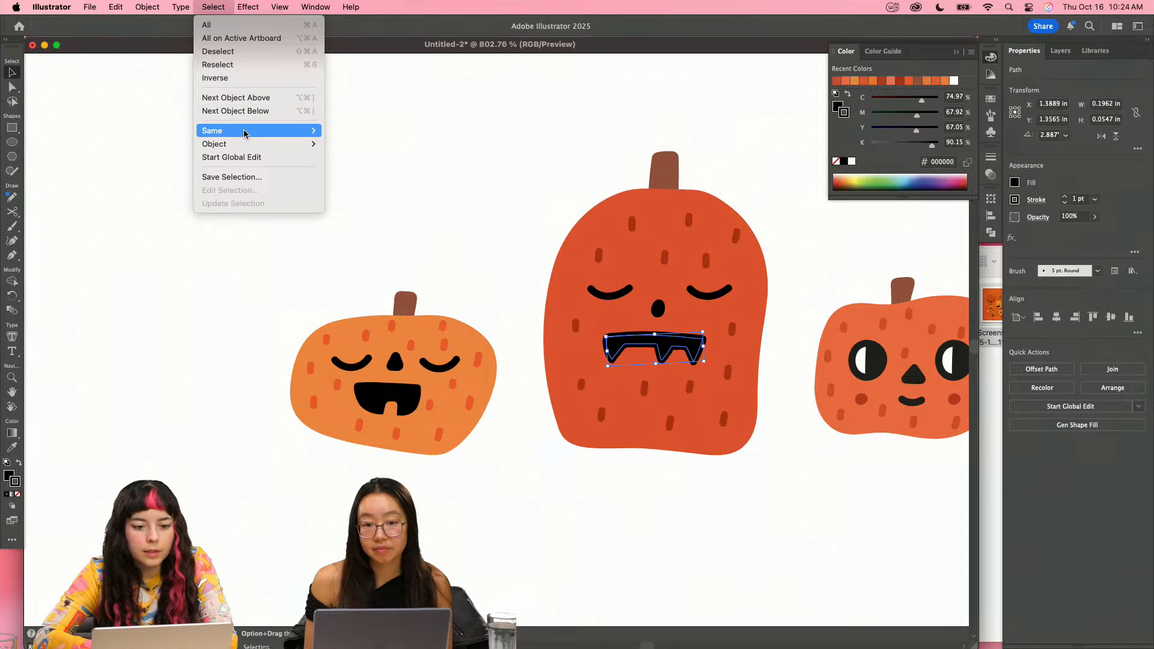
pyautogui.moveTo(244, 130)
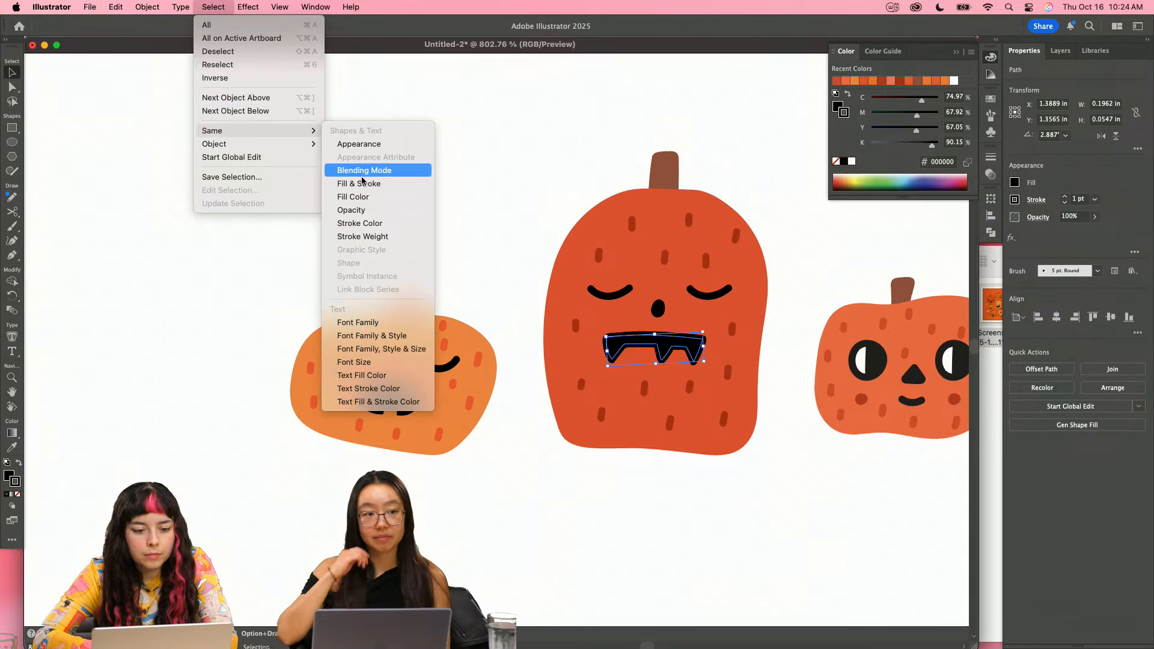
pyautogui.click(370, 185)
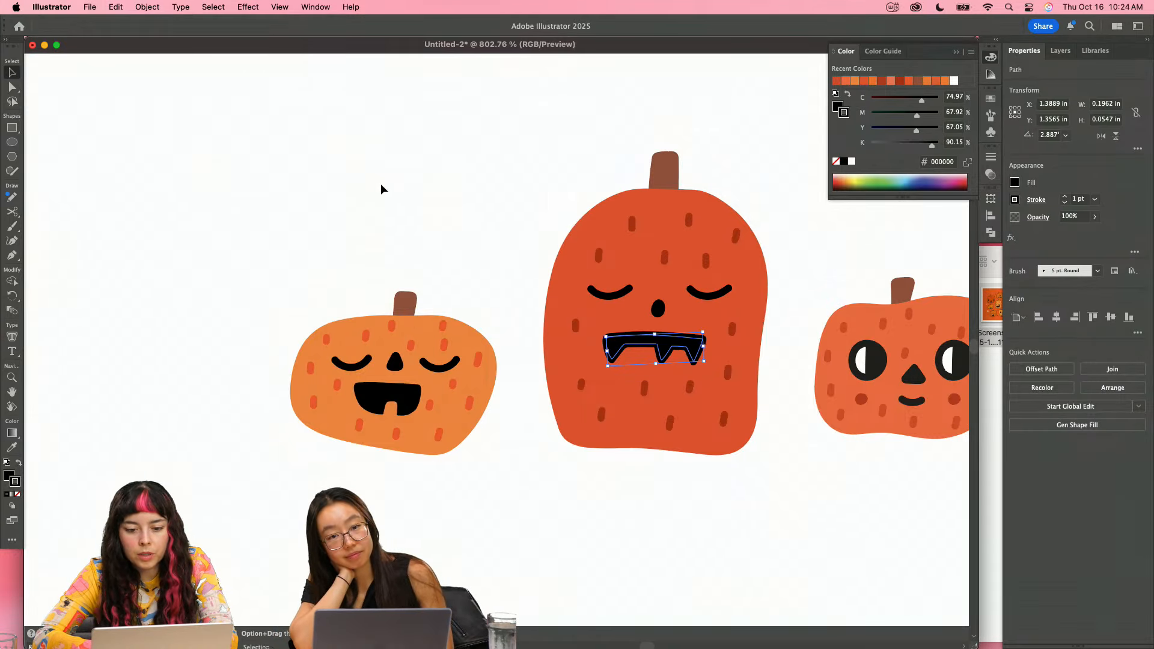
pyautogui.click(147, 7)
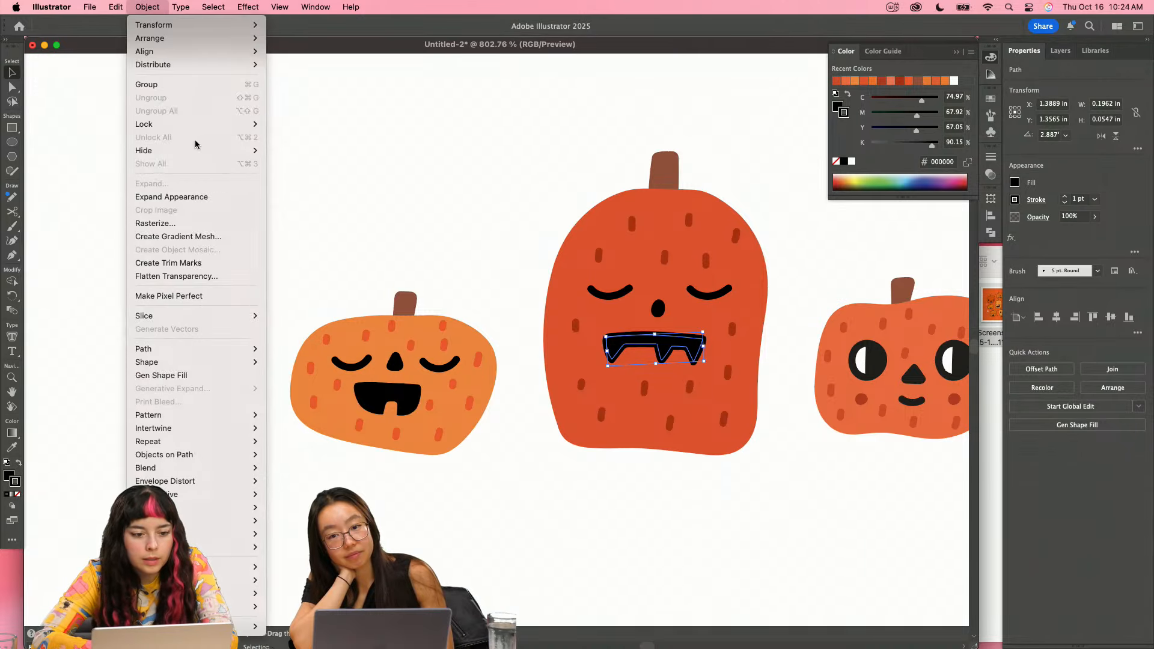
pyautogui.click(205, 196)
# - Select the tall pumpkin's left closed eye and every object with the same fill and stroke, and expand their appearance
pyautogui.click(602, 298)
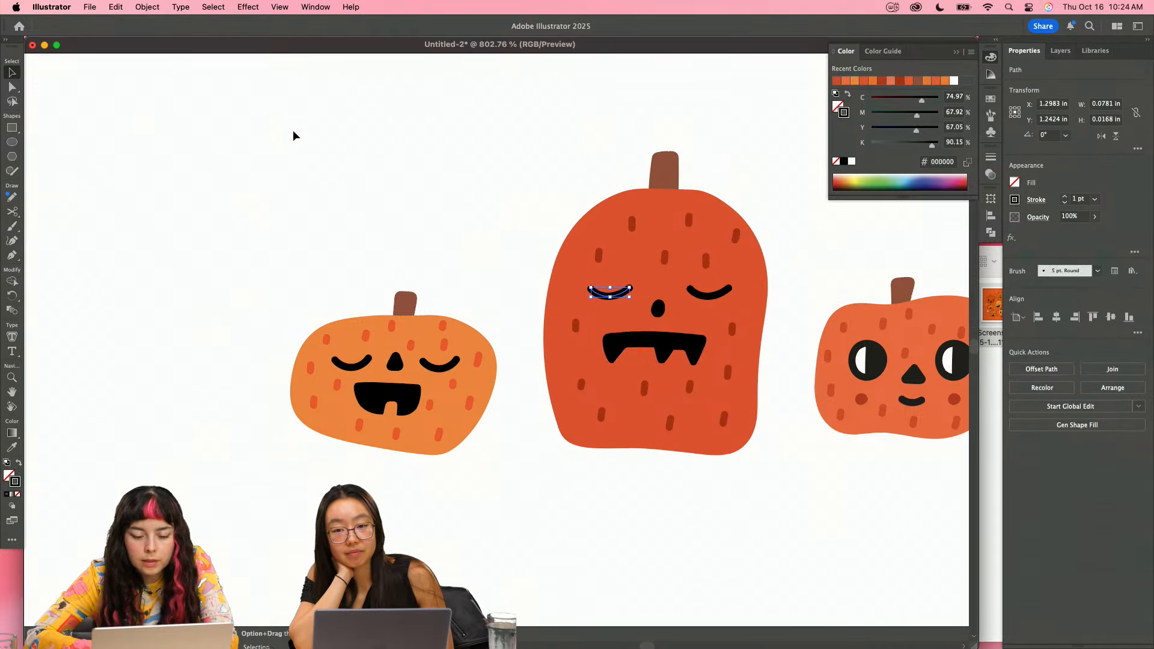
pyautogui.click(213, 7)
pyautogui.moveTo(259, 143)
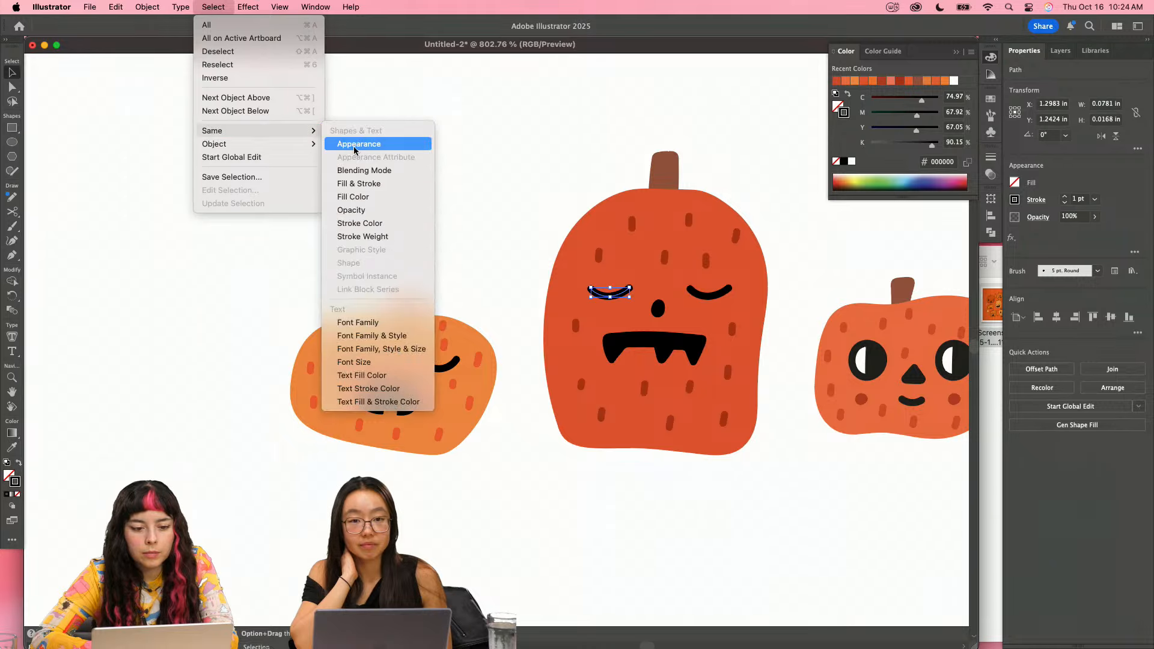
pyautogui.click(360, 184)
pyautogui.press('z')
pyautogui.moveTo(492, 231); pyautogui.dragTo(298, 272)
pyautogui.click(214, 7)
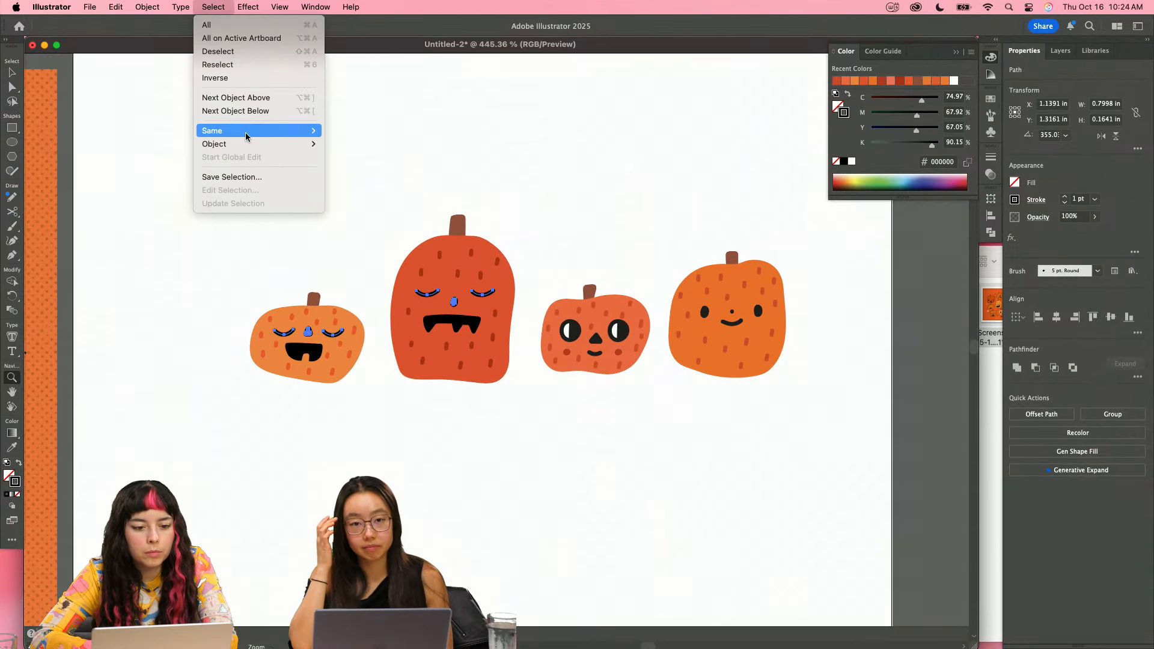
pyautogui.moveTo(258, 130)
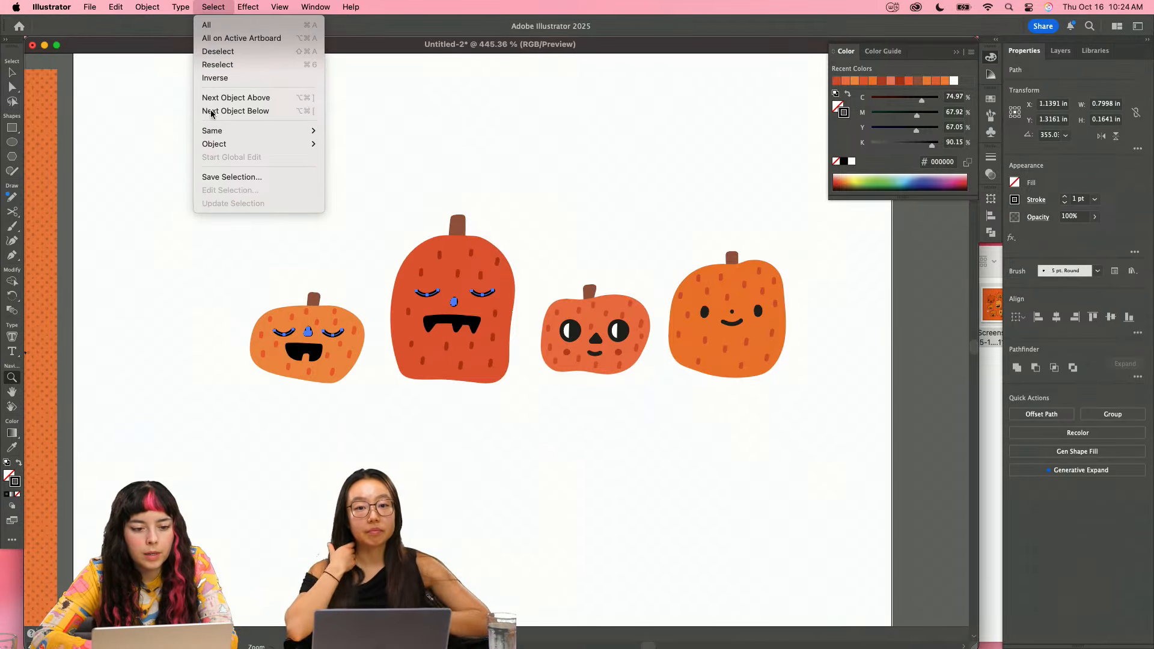
pyautogui.moveTo(148, 6)
pyautogui.click(194, 199)
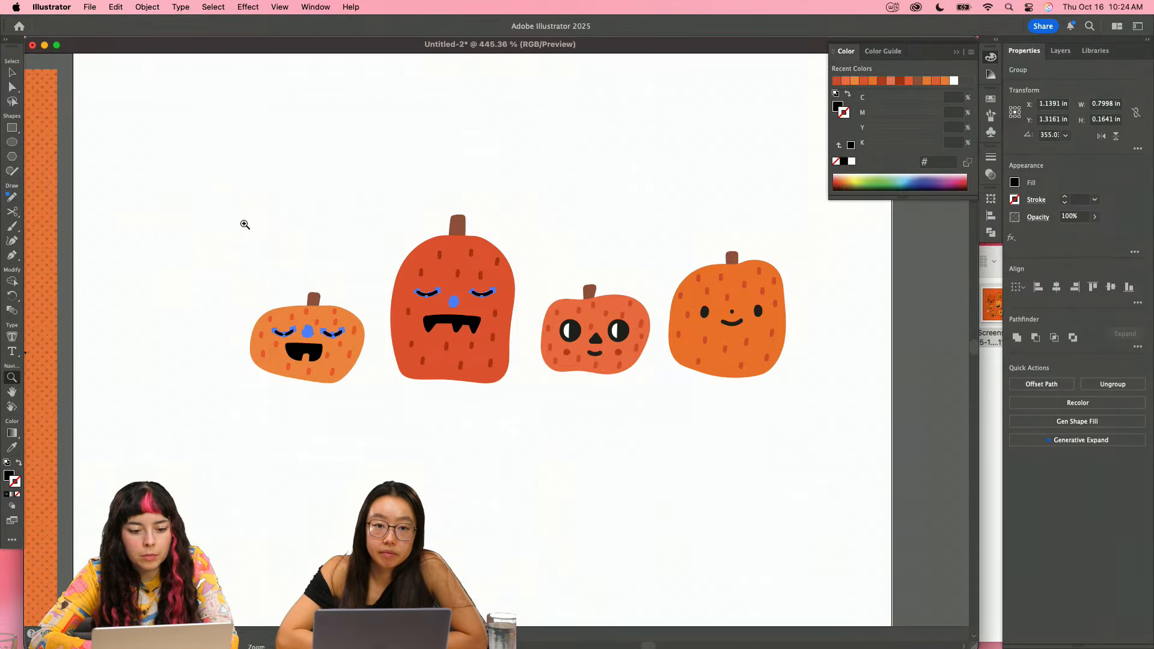
# - Check the other pumpkins' mouths and eyes for live strokes, and expand the appearance of the rightmost pumpkin's eyes, nose and smile
pyautogui.click(317, 349)
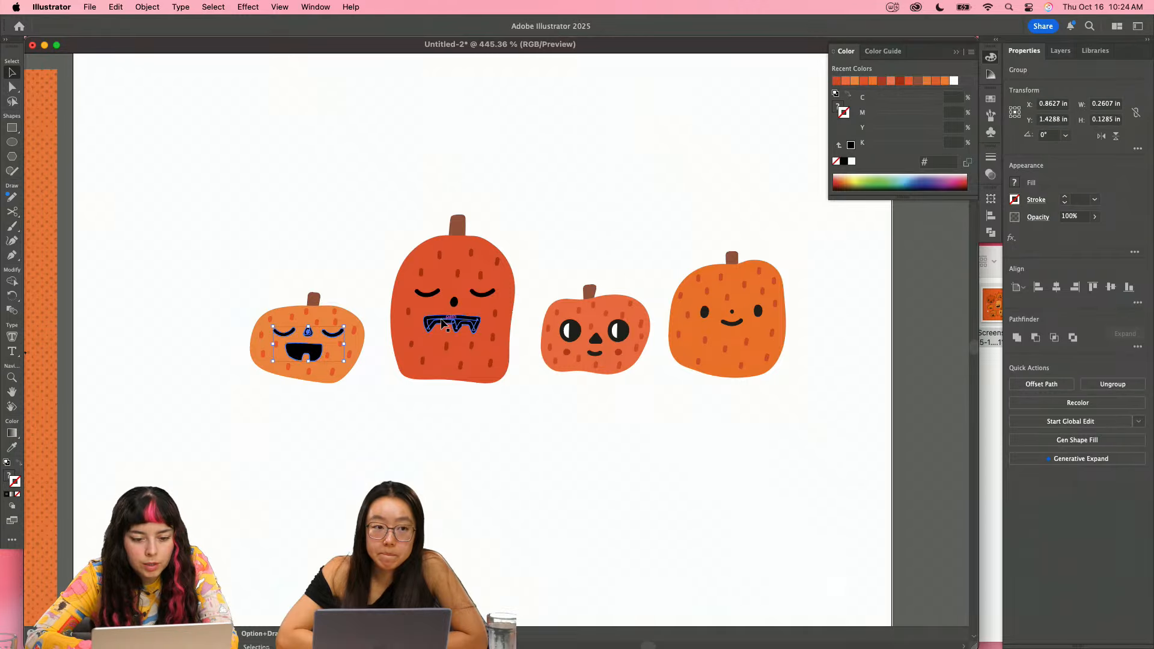
pyautogui.click(462, 329)
pyautogui.click(579, 338)
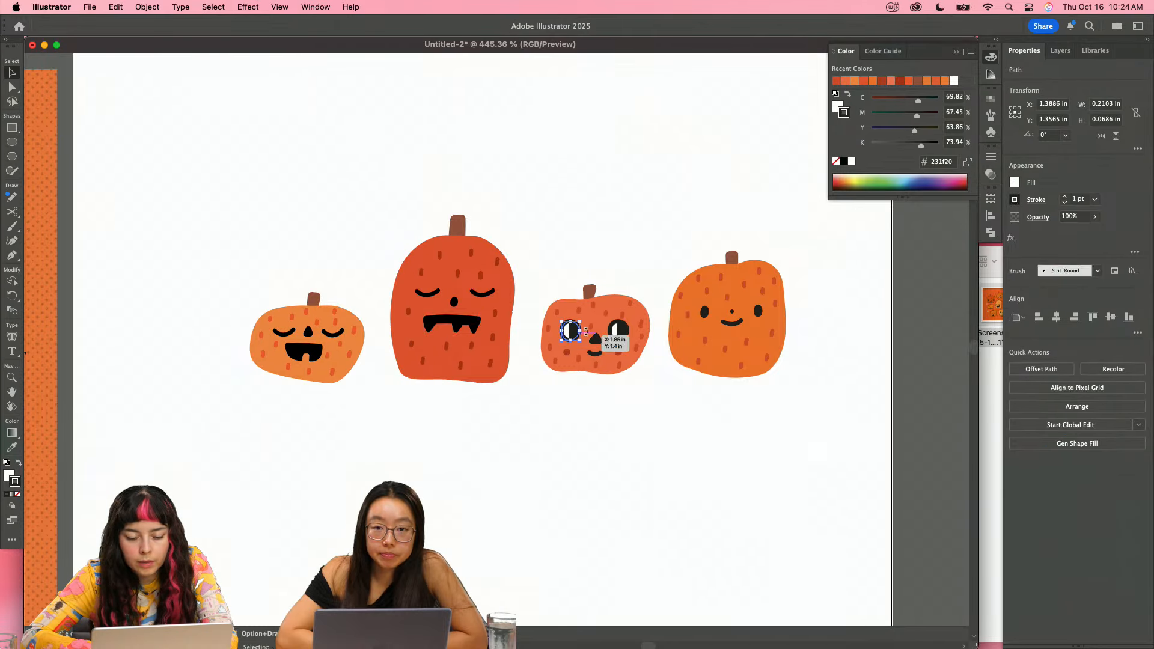
pyautogui.moveTo(578, 327); pyautogui.dragTo(713, 371)
pyautogui.click(856, 322)
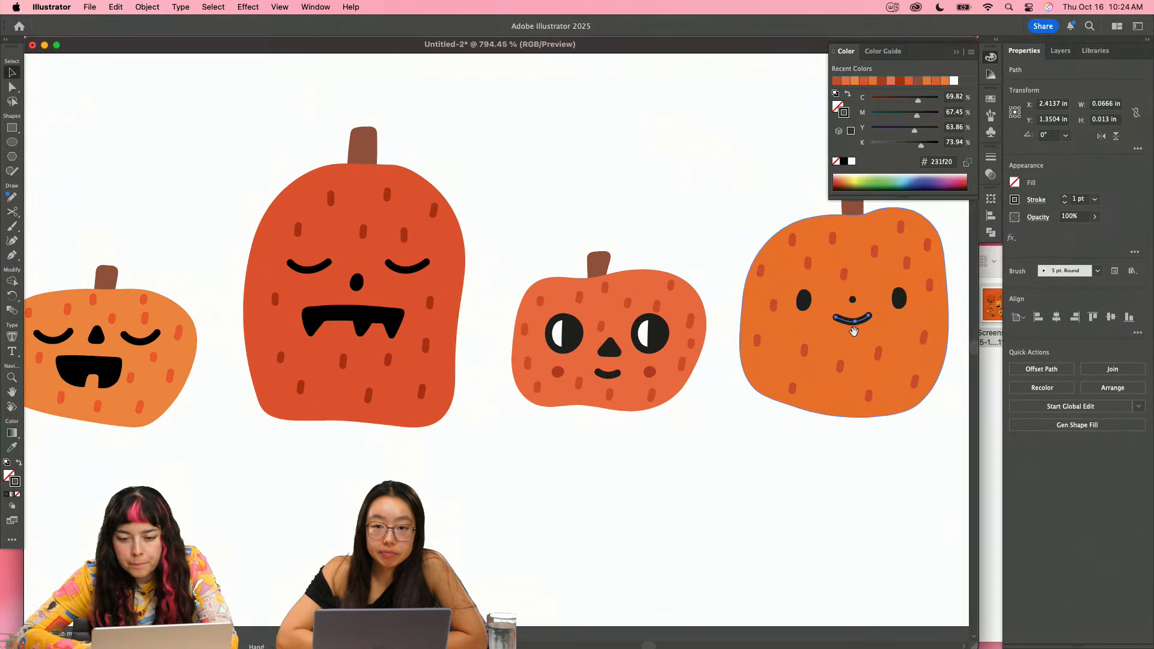
pyautogui.moveTo(855, 330); pyautogui.dragTo(757, 344)
pyautogui.keyDown('shift'); pyautogui.click(754, 313); pyautogui.keyUp('shift')
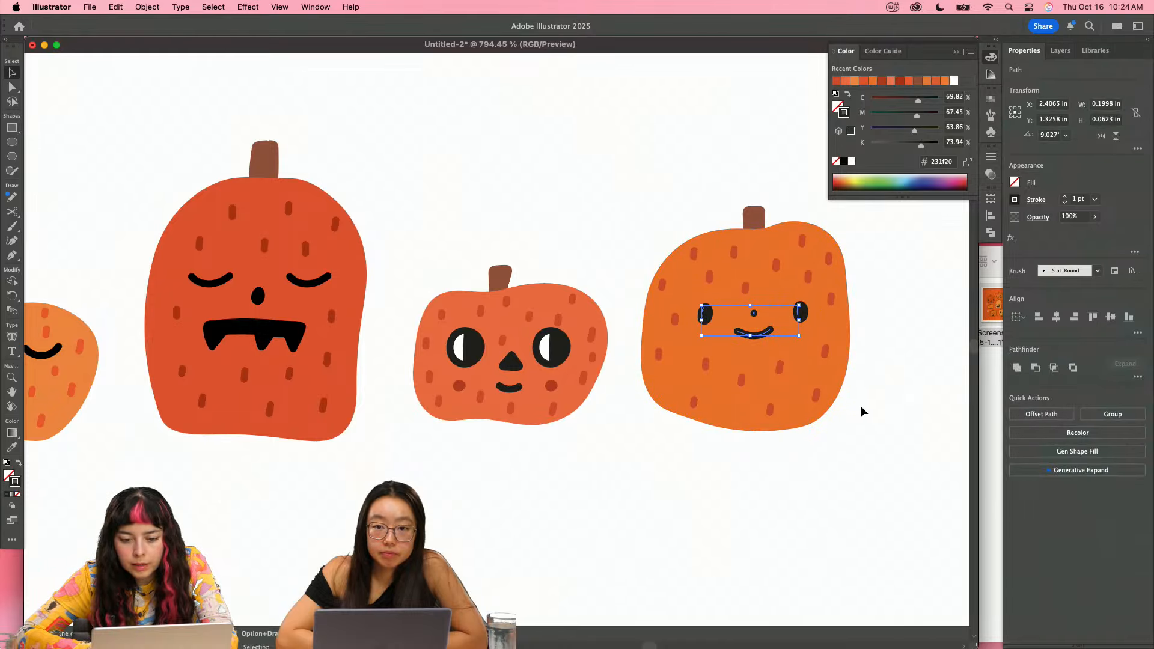
pyautogui.keyDown('shift'); pyautogui.click(810, 378); pyautogui.keyUp('shift')
pyautogui.keyDown('shift'); pyautogui.click(766, 359); pyautogui.keyUp('shift')
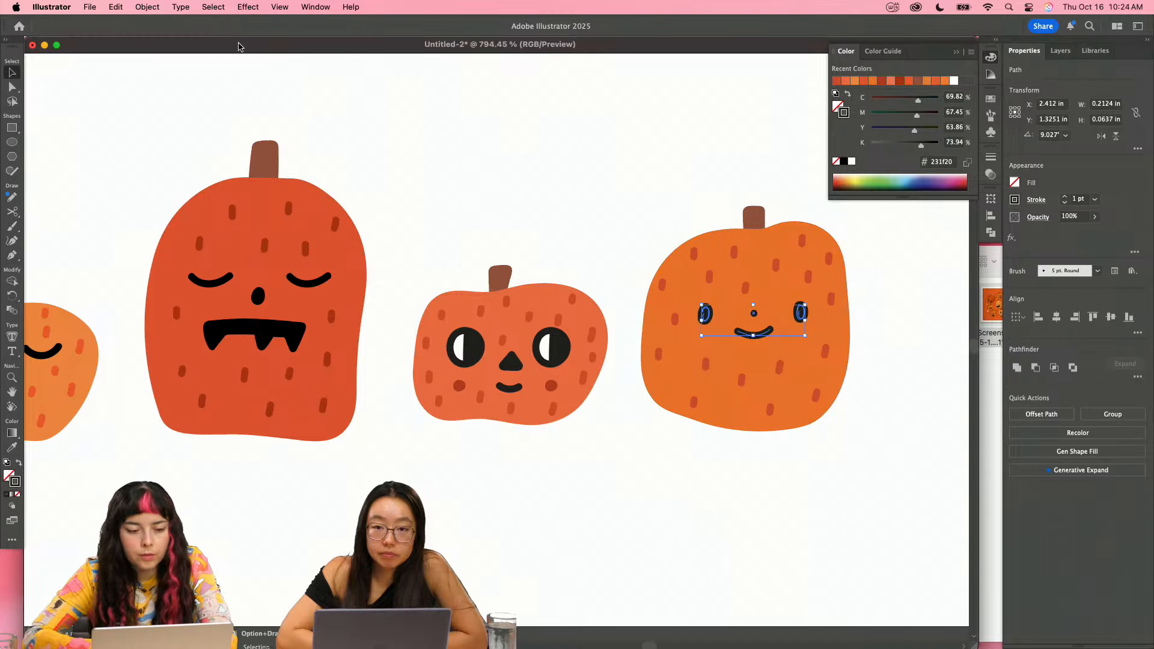
pyautogui.click(147, 6)
pyautogui.click(197, 197)
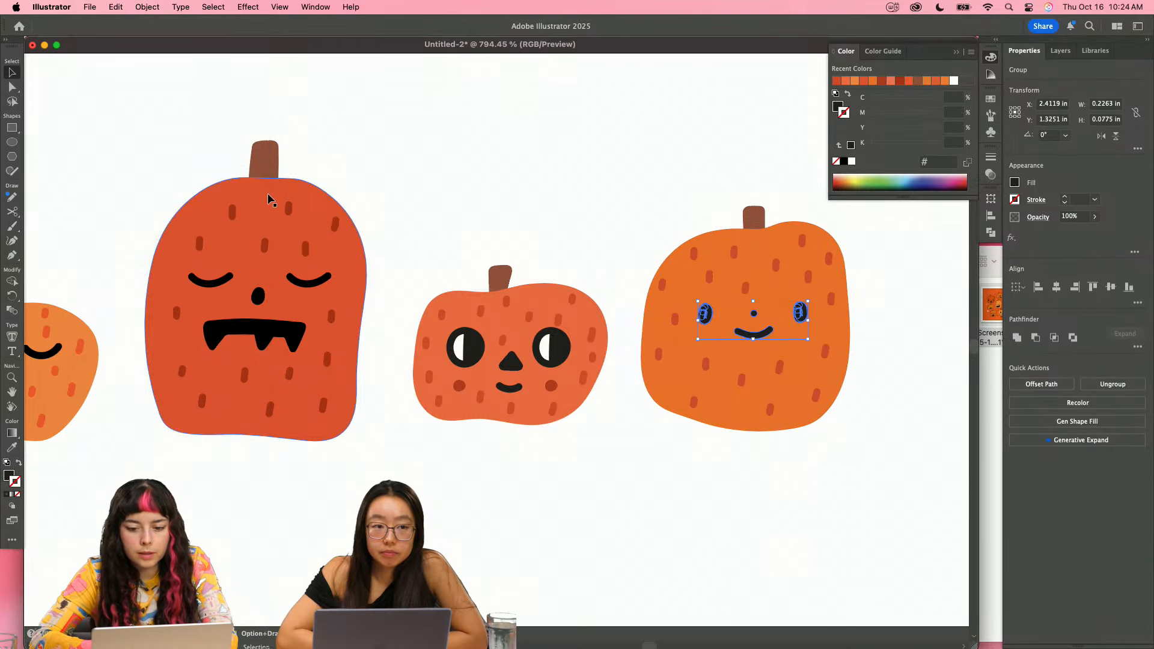
# - Expand the appearance of the third pumpkin's eyes, including their white highlights, and of its smile
pyautogui.click(556, 355)
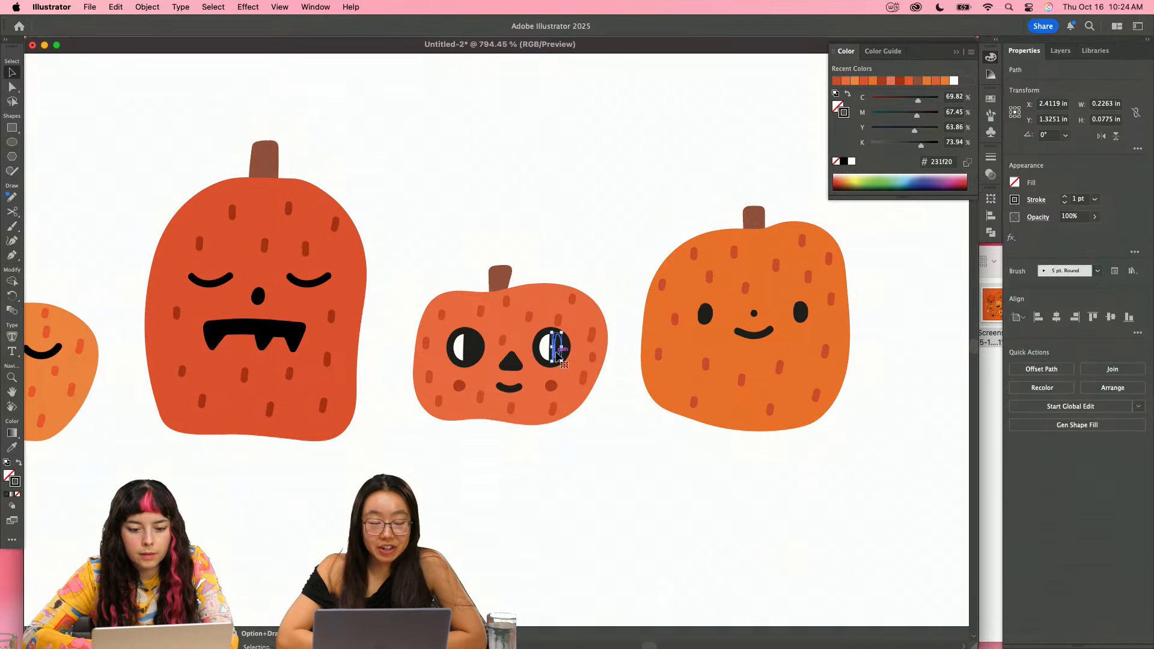
pyautogui.keyDown('shift'); pyautogui.click(543, 364); pyautogui.keyUp('shift')
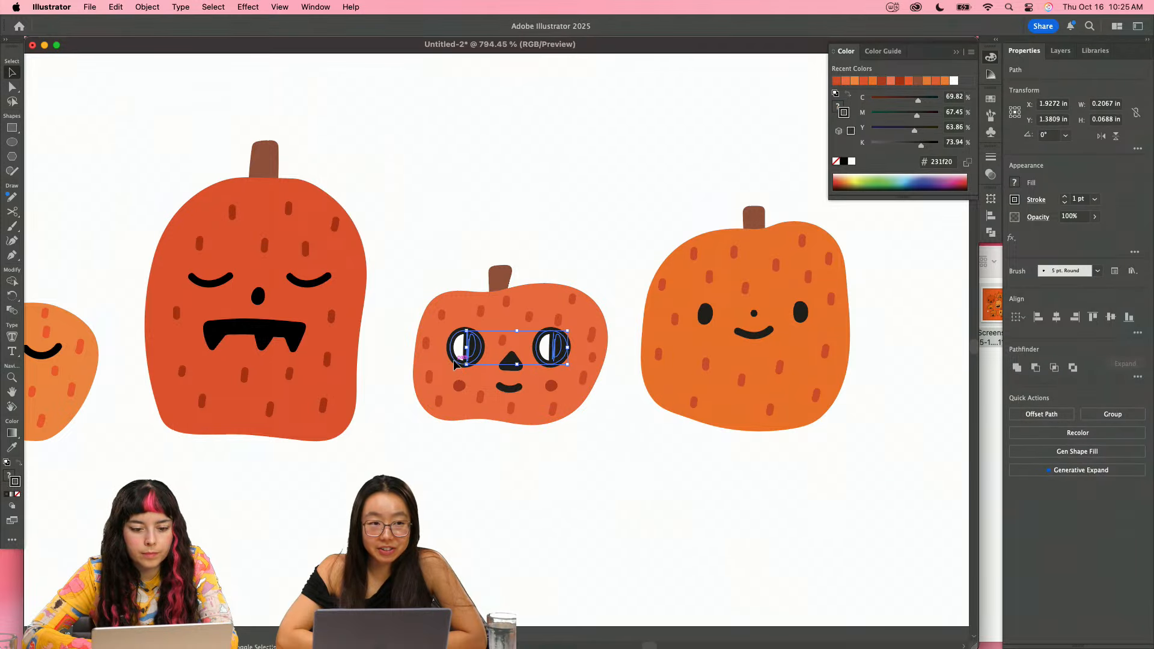
pyautogui.click(153, 7)
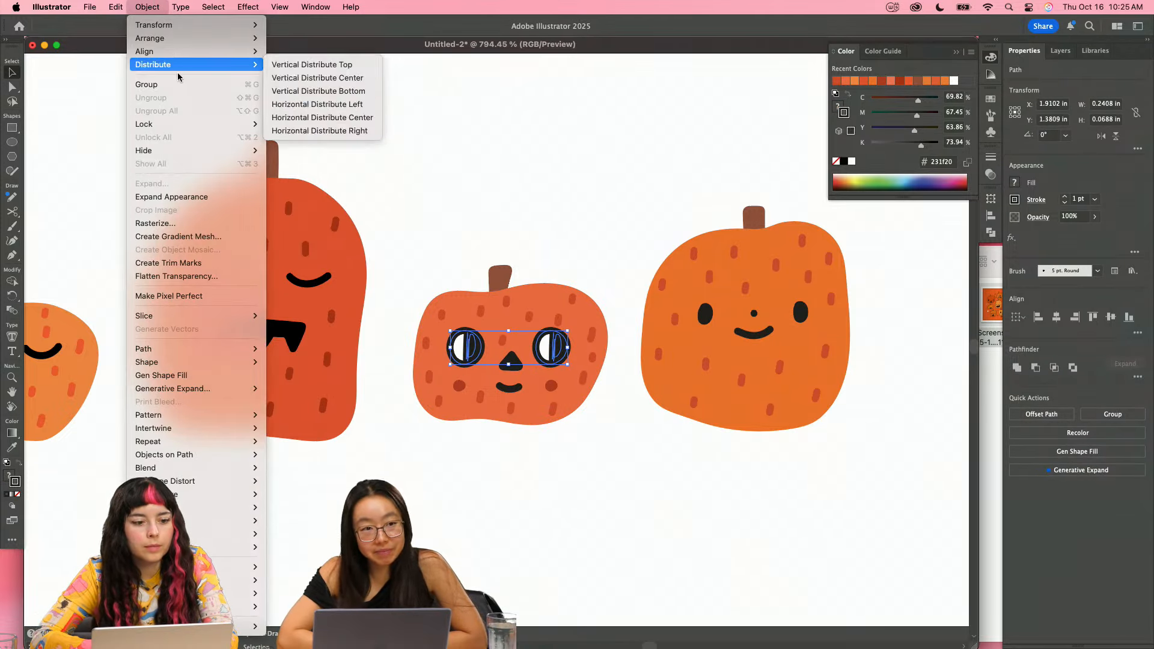
pyautogui.click(188, 198)
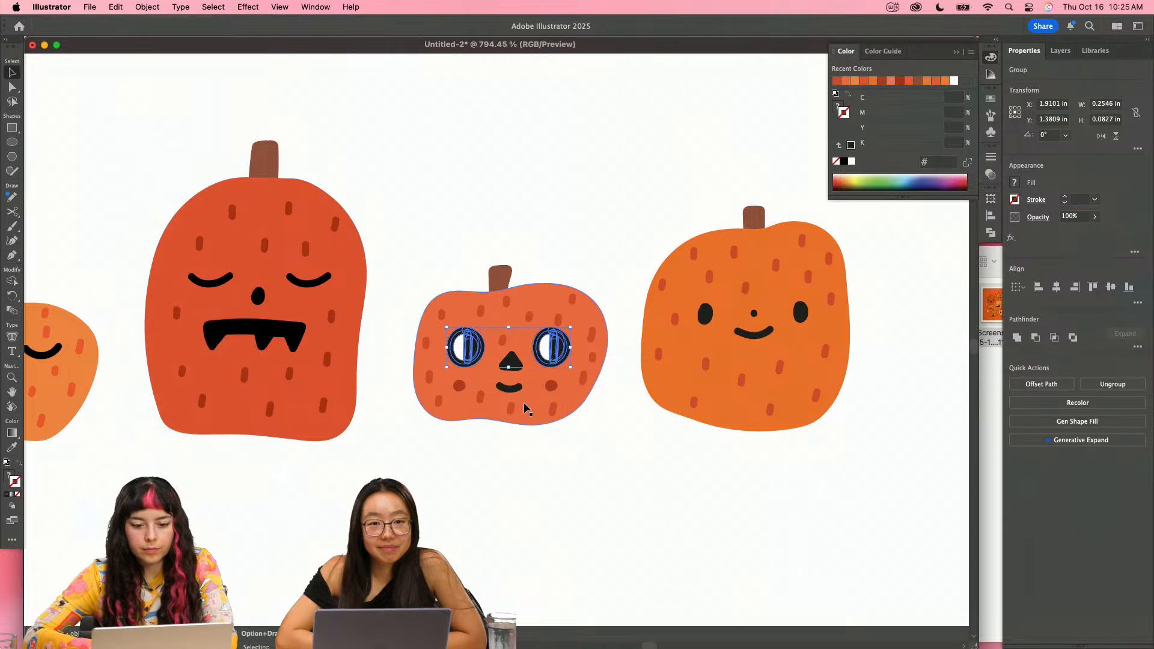
pyautogui.click(509, 387)
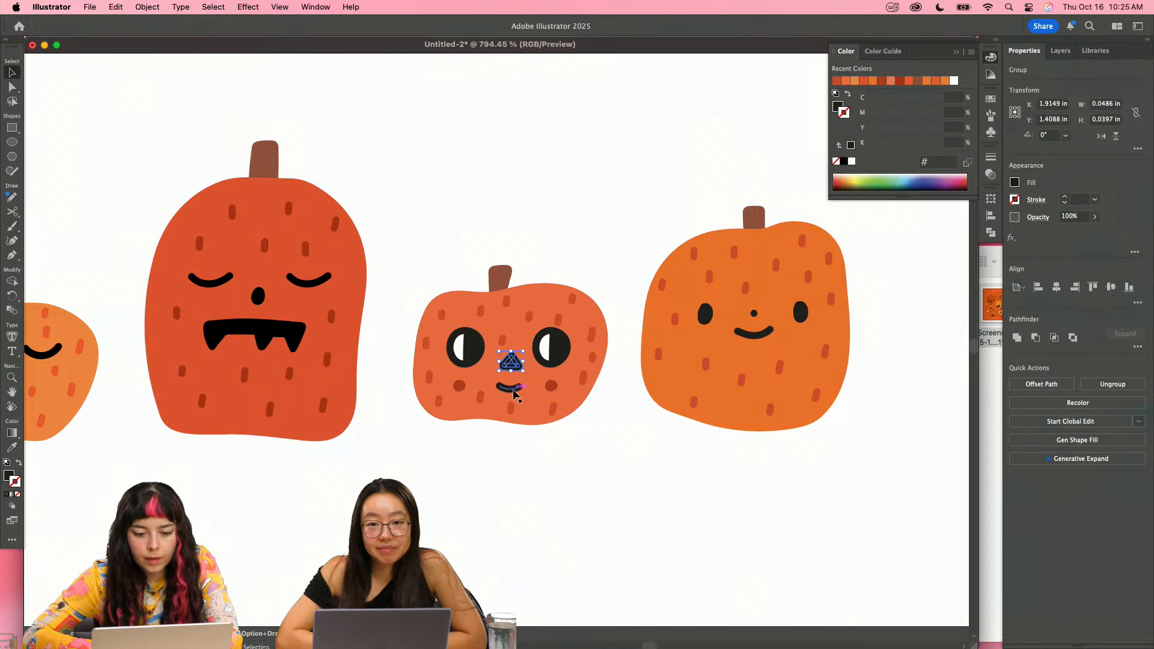
pyautogui.click(153, 7)
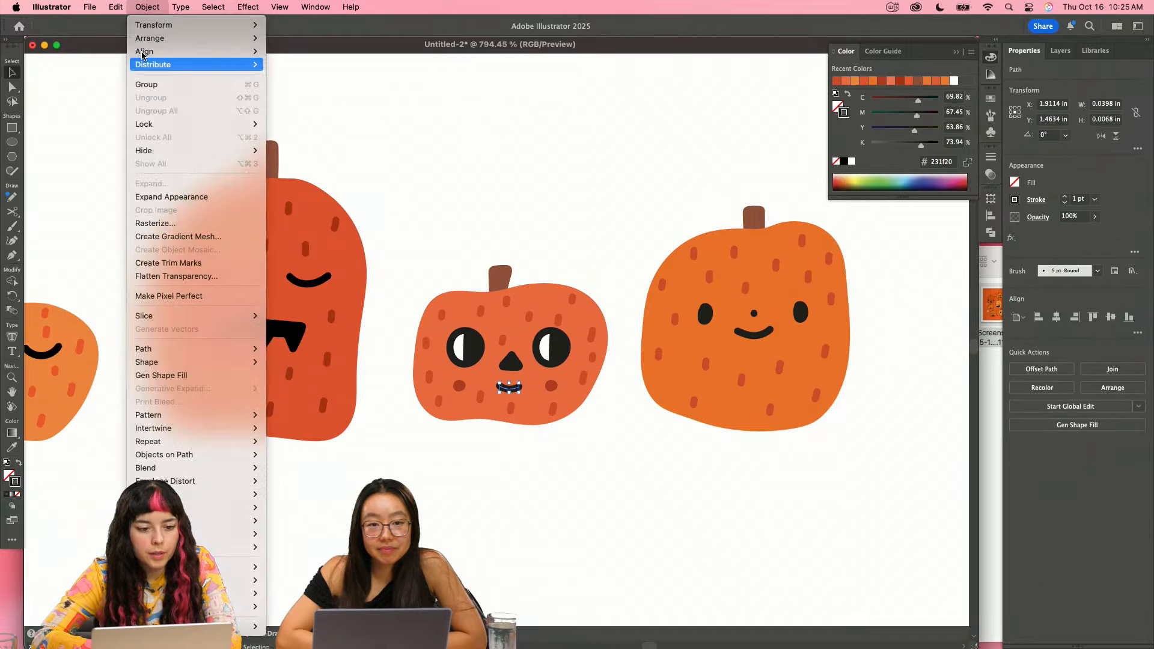
pyautogui.click(185, 198)
# - Enlarge all four pumpkins proportionally and inspect the tall pumpkin's dashes for strokes that do not scale with the artwork
pyautogui.click(535, 449)
pyautogui.scroll(-5, 534, 449)
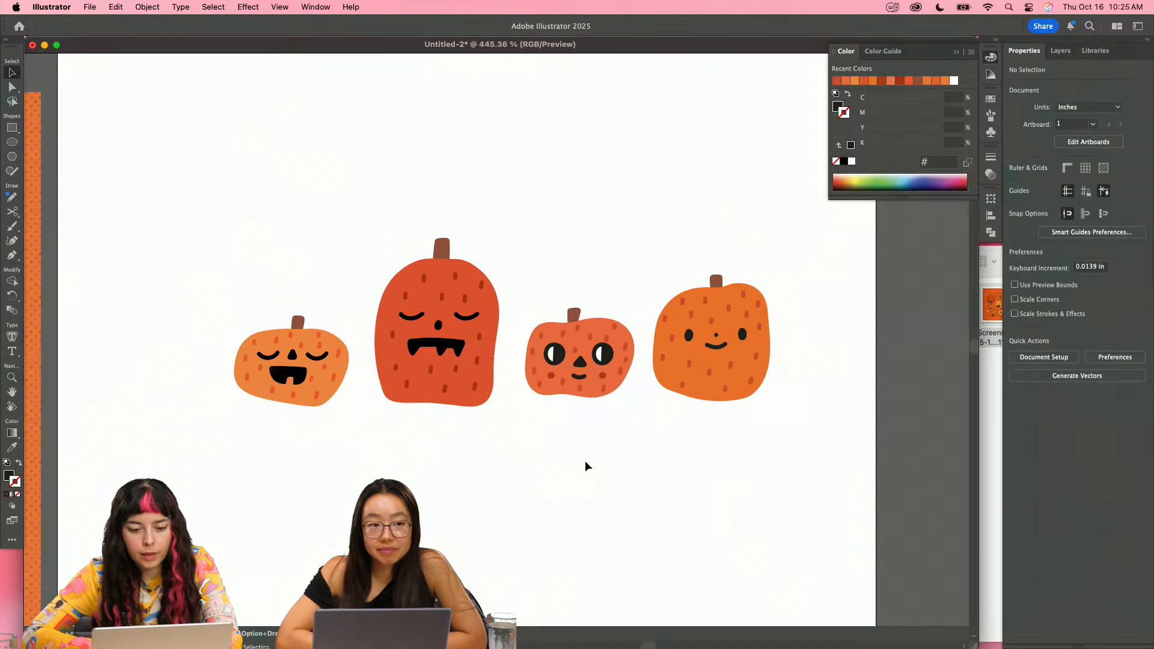
pyautogui.scroll(-10, 587, 467)
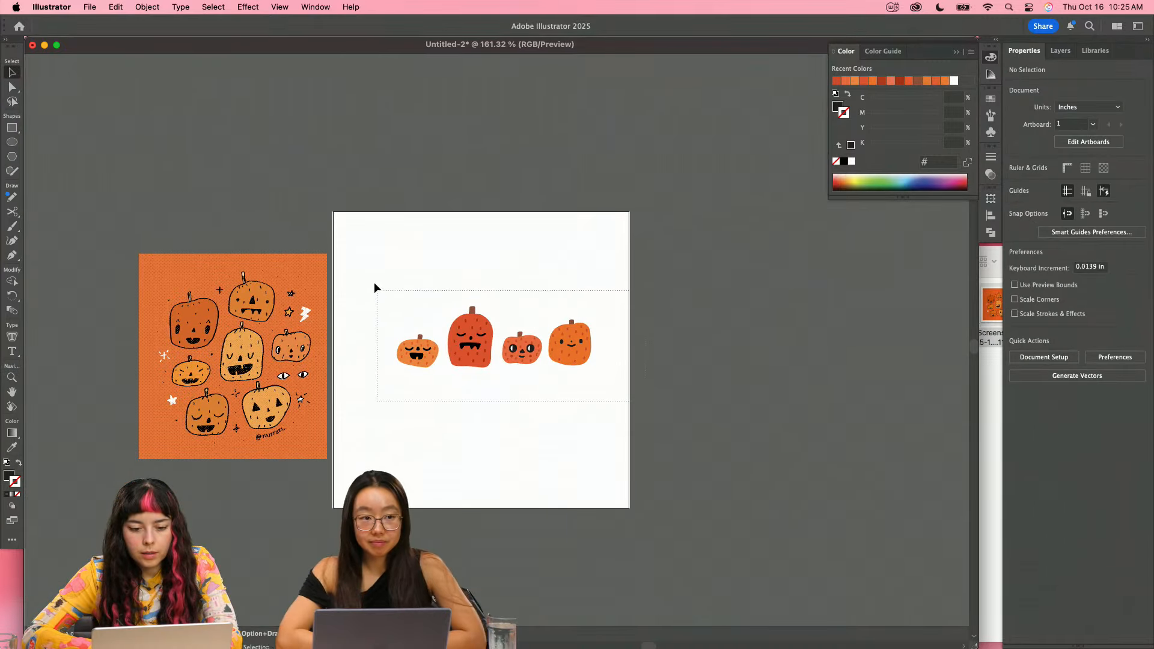
pyautogui.moveTo(374, 287); pyautogui.dragTo(375, 288)
pyautogui.moveTo(593, 337); pyautogui.dragTo(937, 357)
pyautogui.scroll(-3, 753, 355)
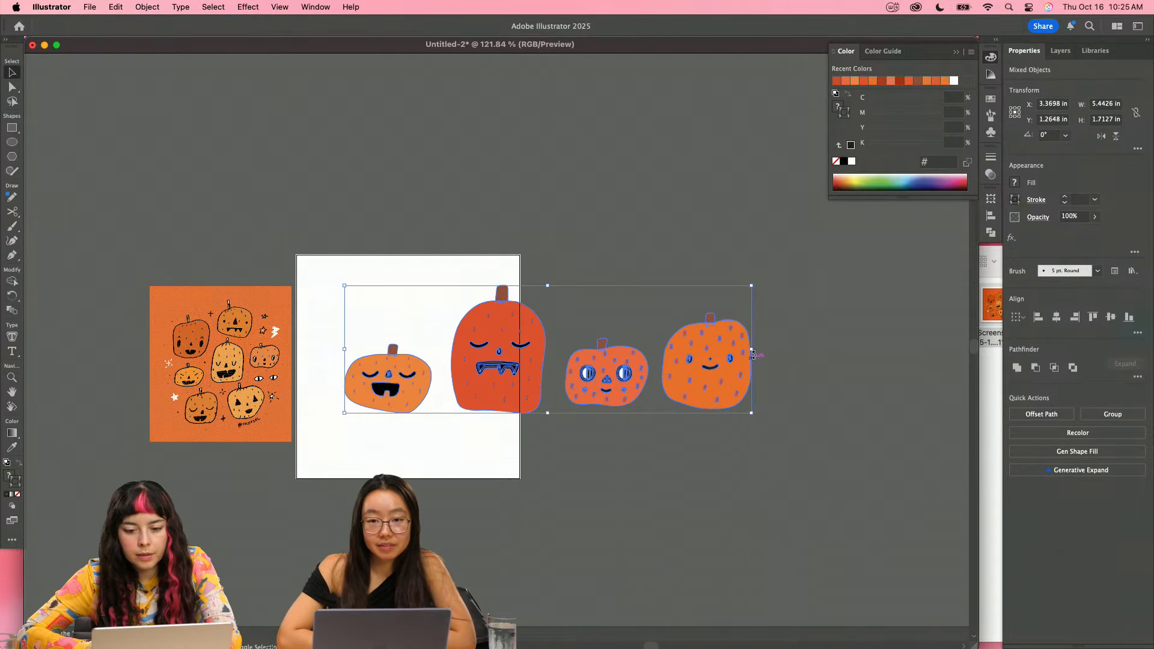
pyautogui.moveTo(753, 355); pyautogui.dragTo(880, 358)
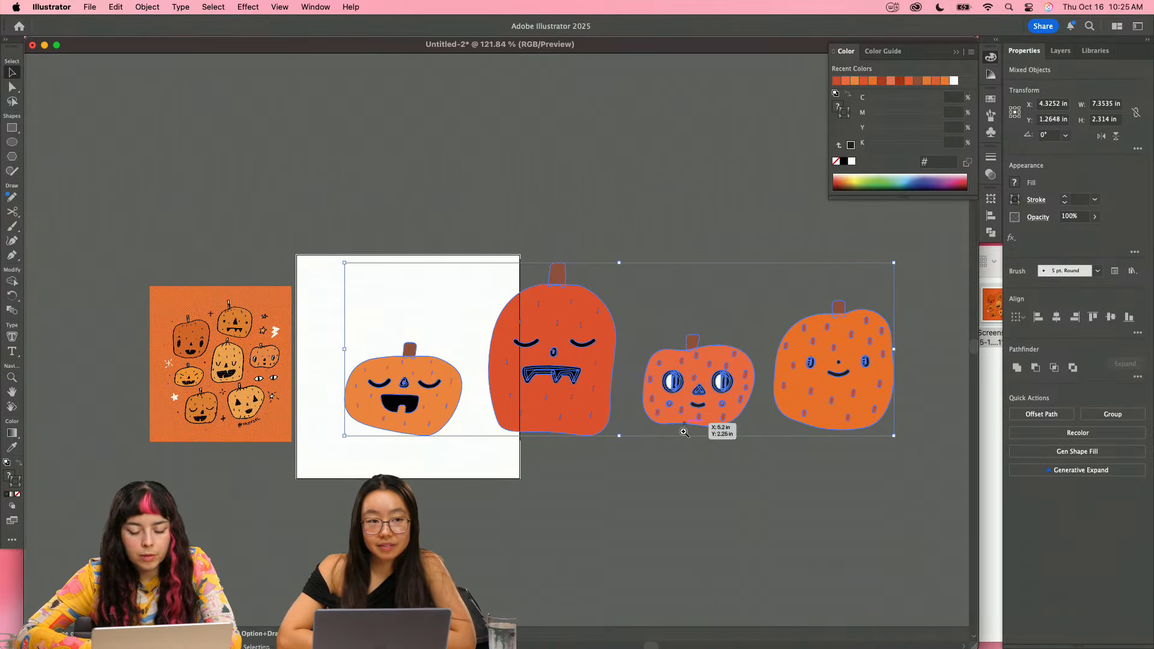
pyautogui.scroll(-3, 684, 431)
pyautogui.click(546, 431)
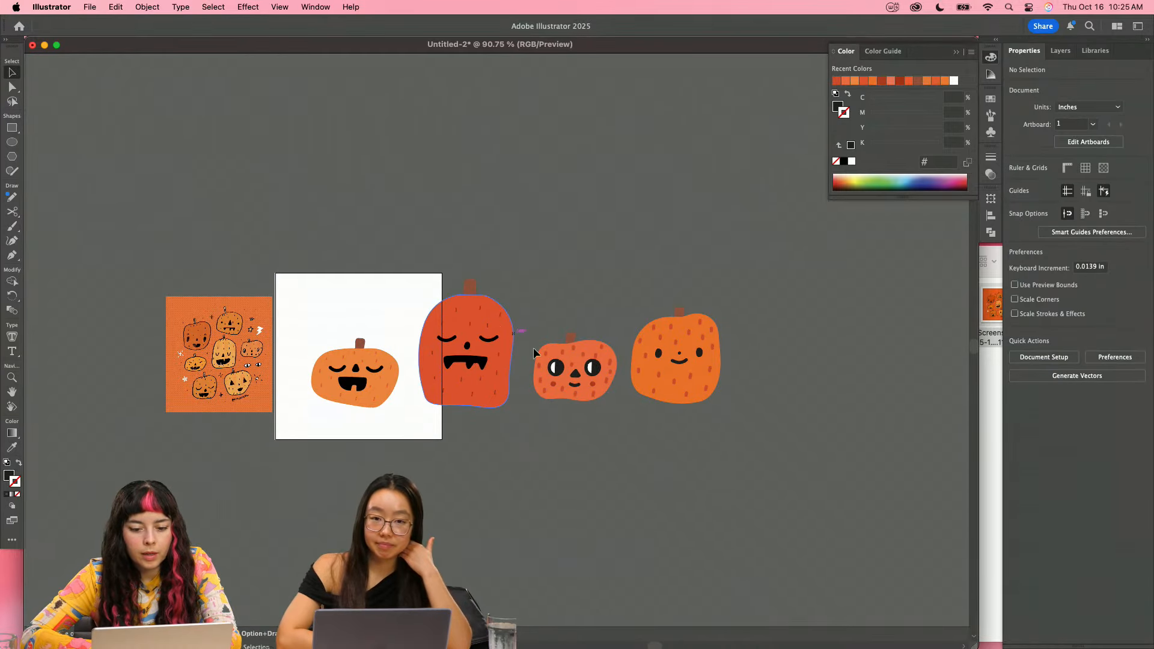
pyautogui.moveTo(449, 354); pyautogui.dragTo(677, 445)
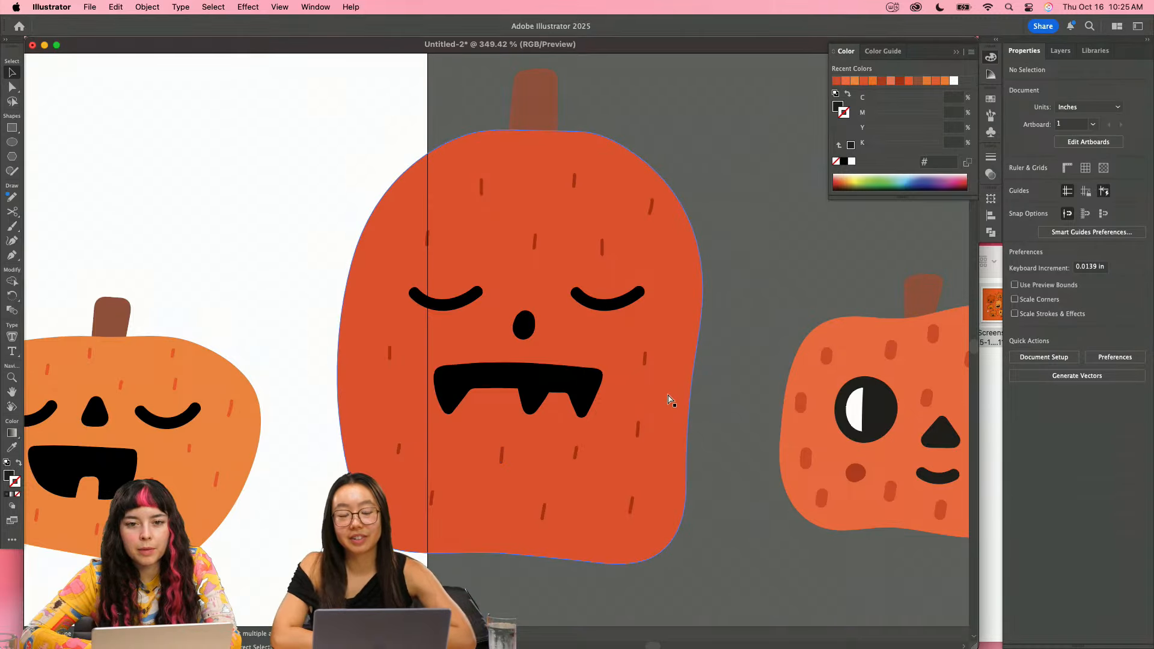
# - Undo the test enlargement of the four pumpkins and clear the selection
pyautogui.press('super+z')
pyautogui.press('super+z')
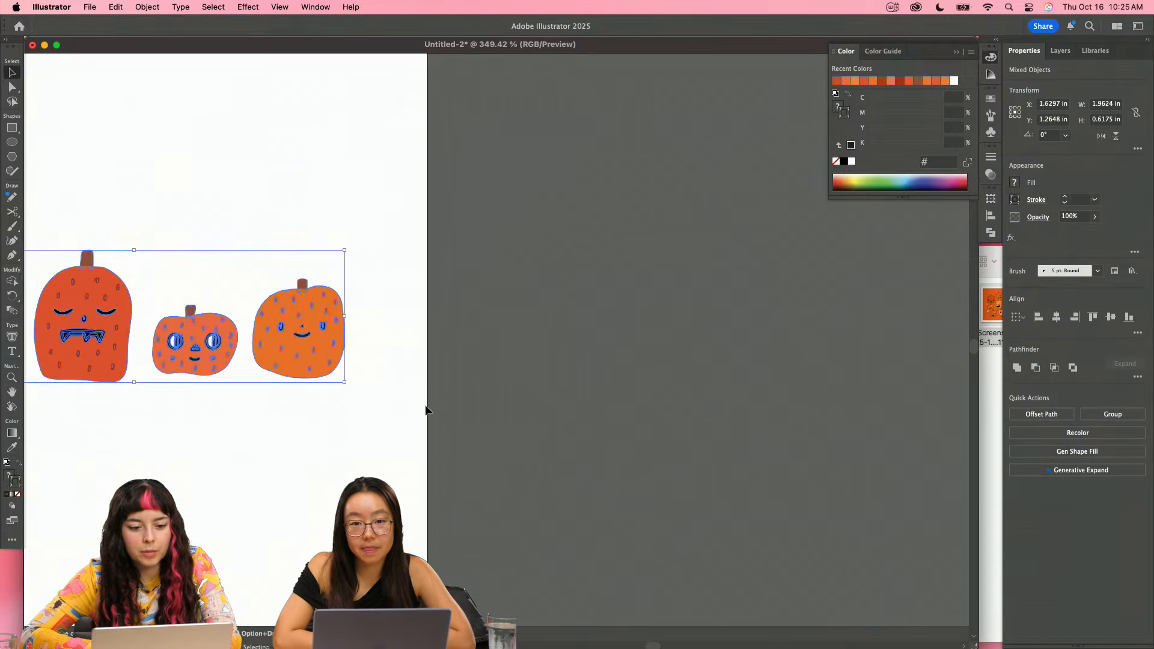
pyautogui.moveTo(306, 423); pyautogui.dragTo(616, 387)
pyautogui.moveTo(455, 369); pyautogui.dragTo(523, 412)
pyautogui.click(516, 354)
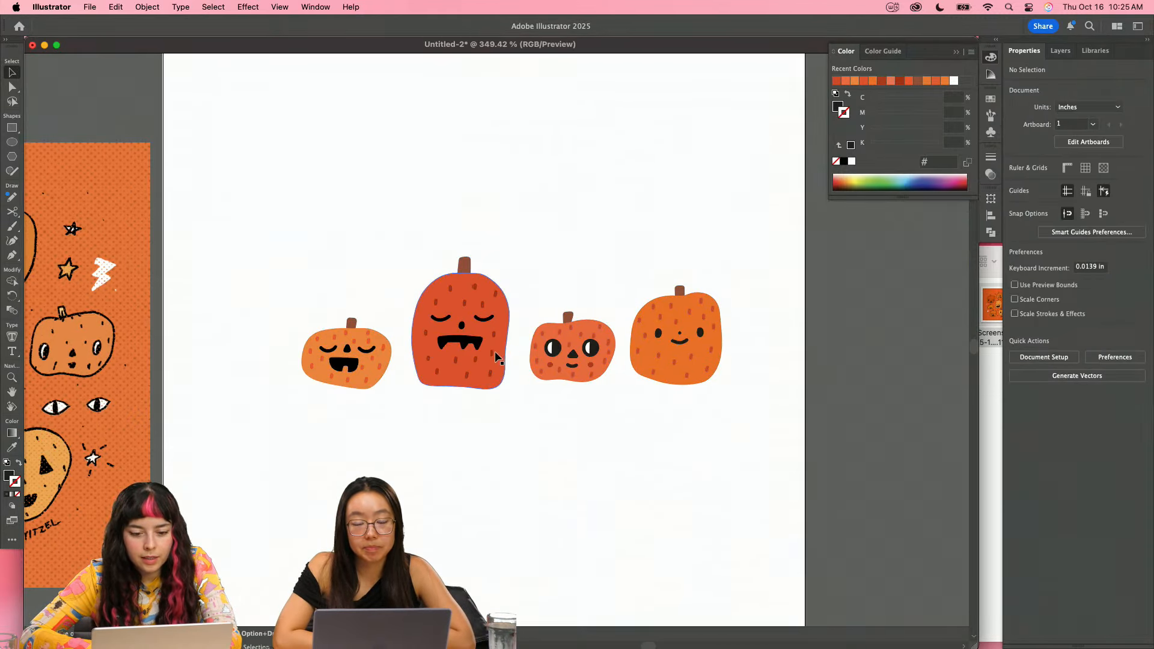
pyautogui.click(492, 354)
pyautogui.moveTo(417, 313); pyautogui.dragTo(568, 424)
pyautogui.moveTo(569, 427); pyautogui.dragTo(372, 211)
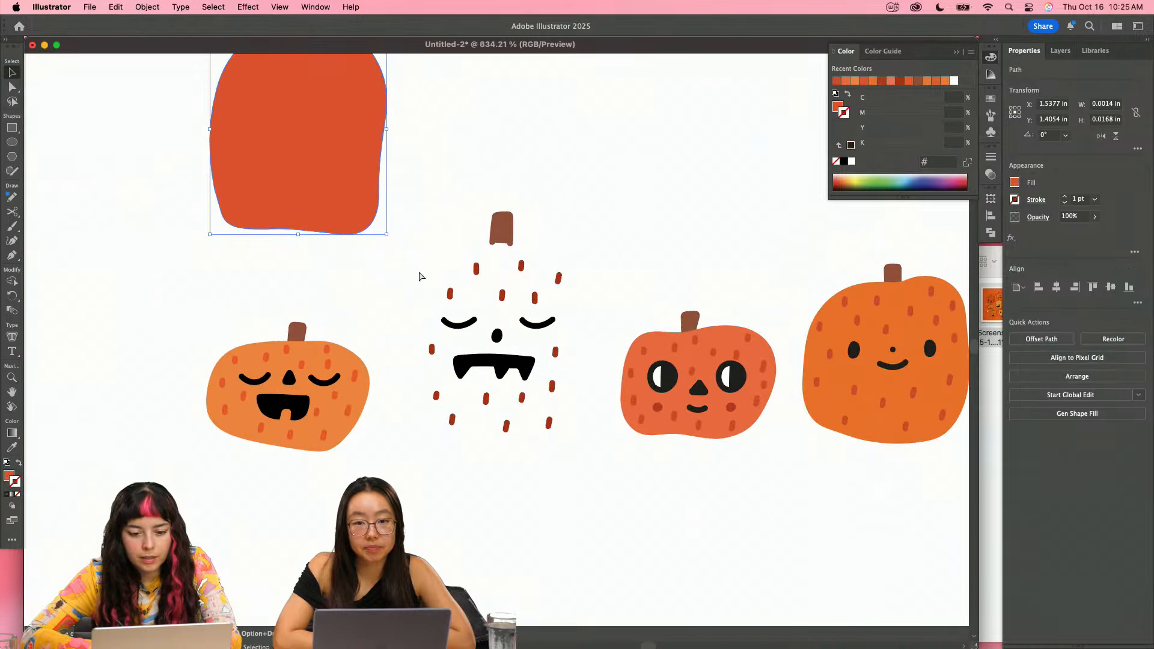
pyautogui.press('super+z')
# - Select the tall pumpkin's dashes and closed eyes without its body, nose, mouth or the stems, and expand their appearance
pyautogui.moveTo(598, 468); pyautogui.dragTo(425, 236)
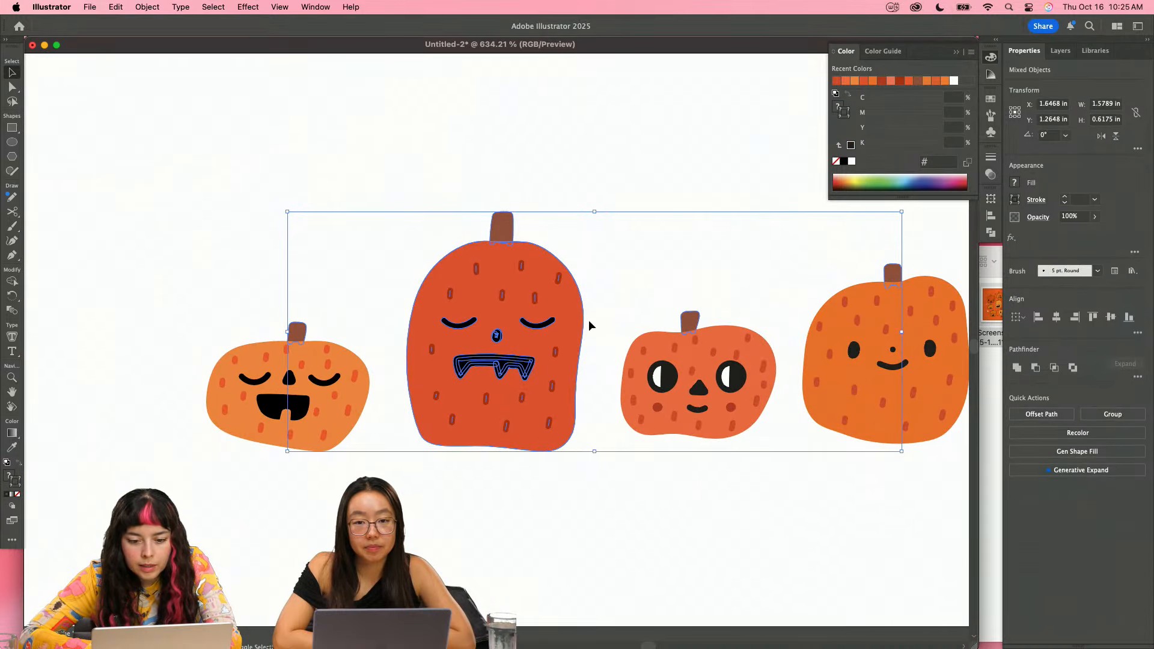
pyautogui.keyDown('shift'); pyautogui.click(574, 357); pyautogui.keyUp('shift')
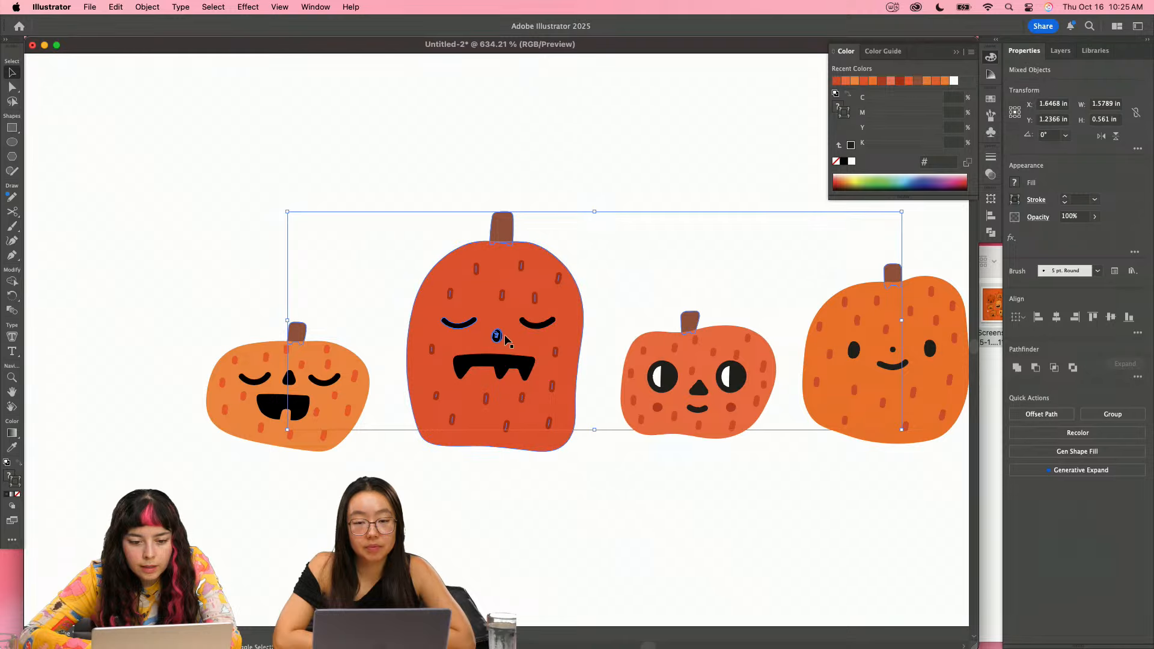
pyautogui.keyDown('shift'); pyautogui.click(894, 275); pyautogui.keyUp('shift')
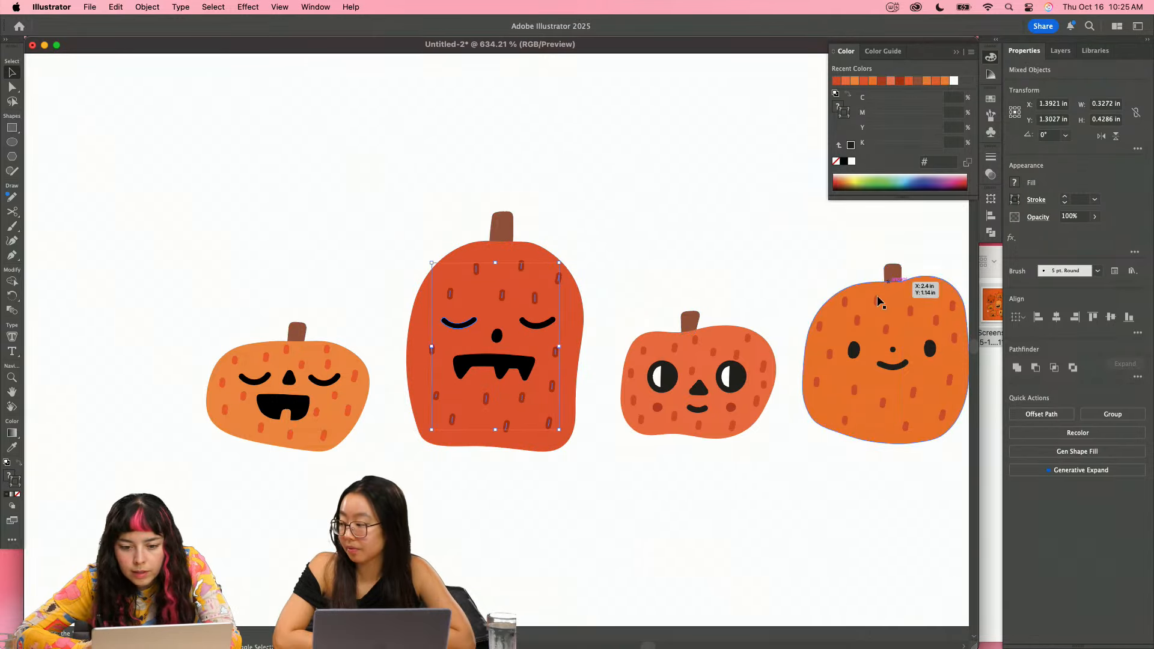
pyautogui.click(144, 7)
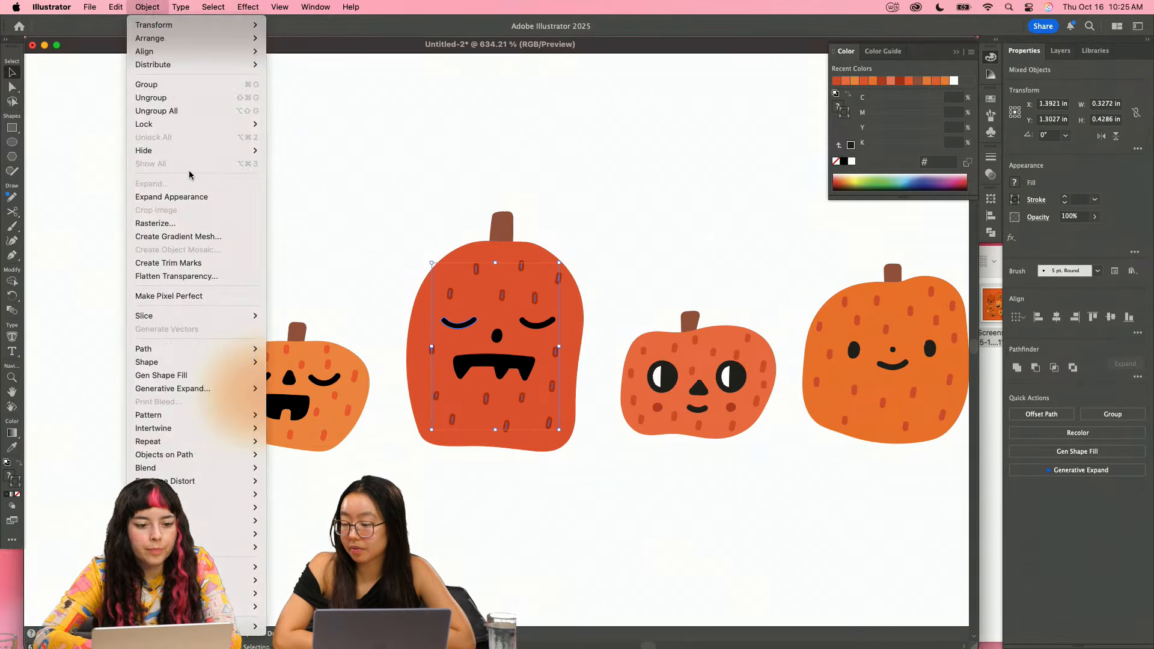
pyautogui.click(191, 196)
# - Ungroup the four pumpkin stems and group all parts of the tall pumpkin together with its stem
pyautogui.click(511, 235)
pyautogui.rightClick(504, 232)
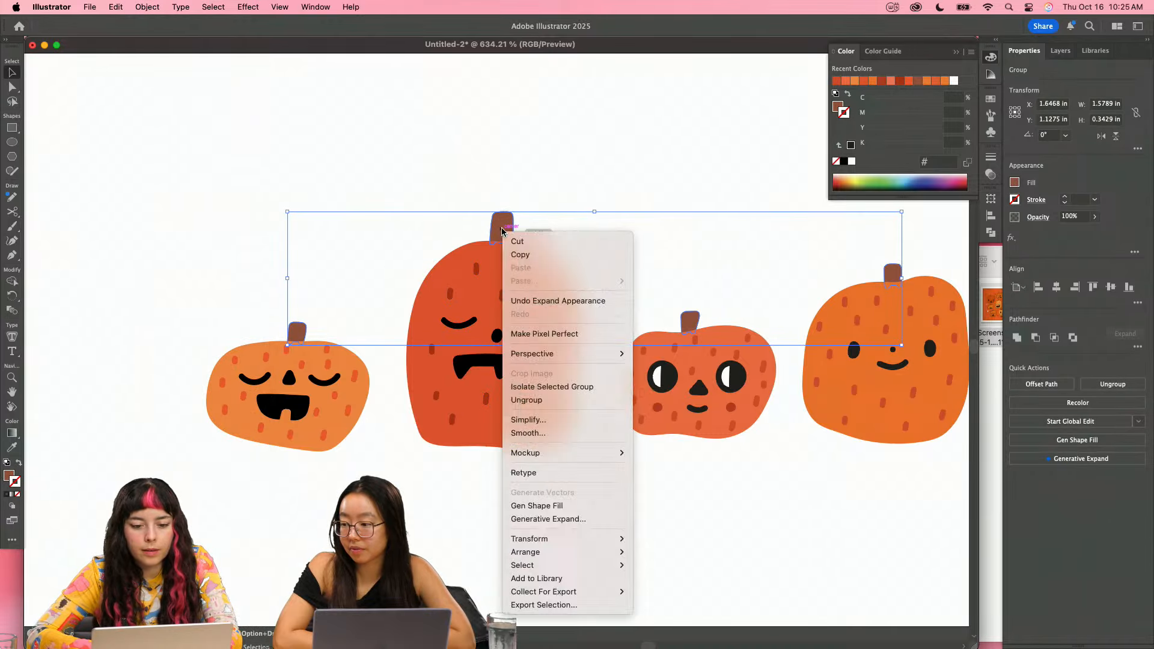
pyautogui.click(549, 398)
pyautogui.moveTo(581, 463); pyautogui.dragTo(410, 233)
pyautogui.press('super+g')
# - Select all parts of the third pumpkin, and of the rightmost pumpkin, to group each one as a single object
pyautogui.click(695, 348)
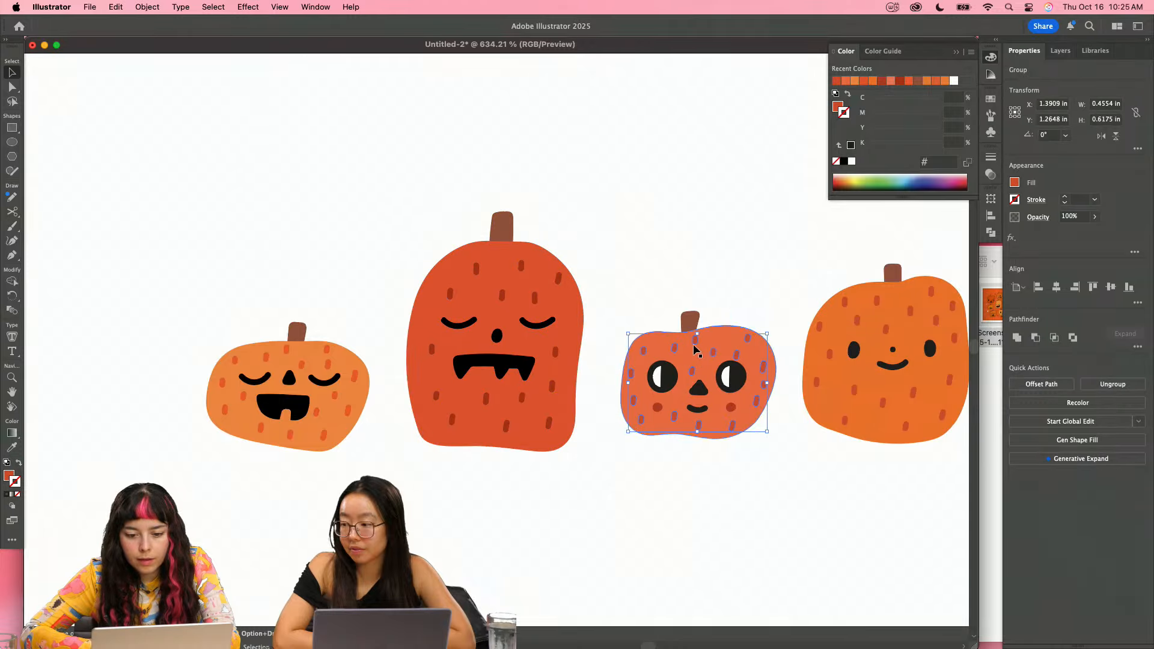
pyautogui.click(778, 448)
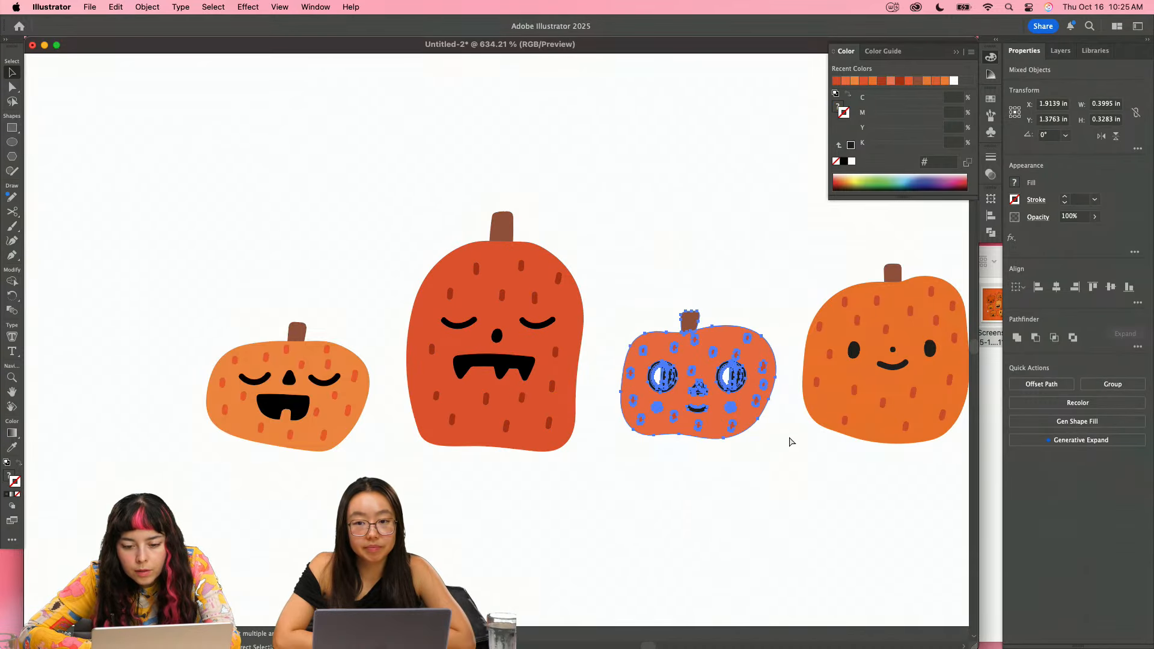
pyautogui.moveTo(777, 471); pyautogui.dragTo(631, 461)
pyautogui.moveTo(849, 448); pyautogui.dragTo(704, 255)
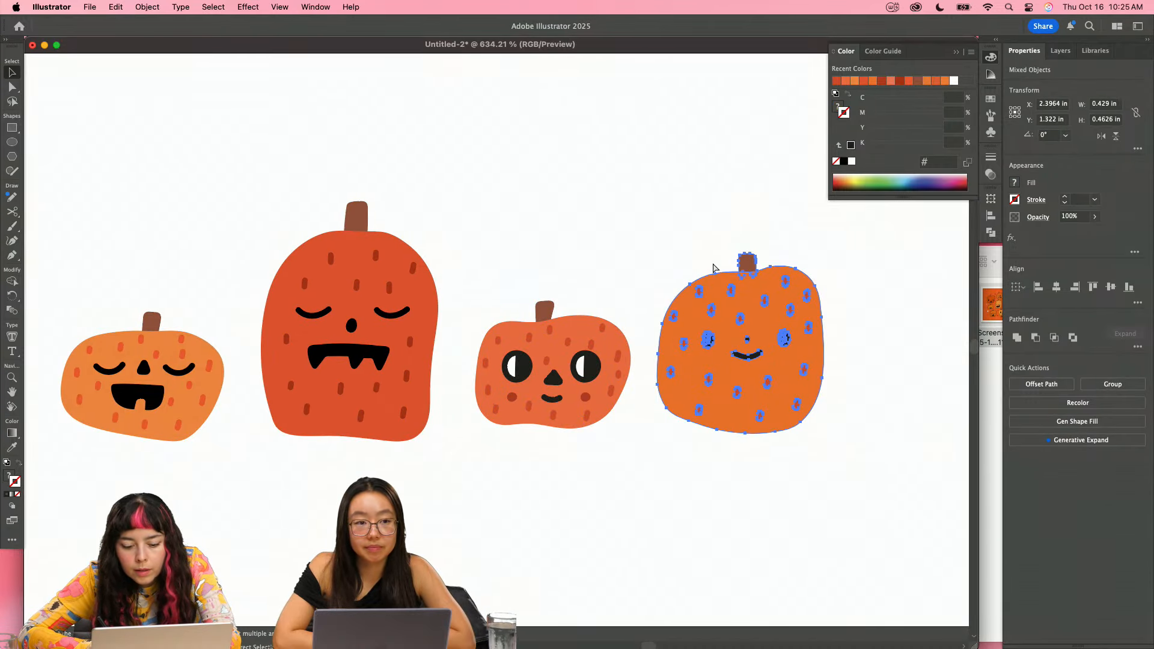
# - Group the parts of the rightmost pumpkin and try to group the parts of the leftmost pumpkin
pyautogui.press('super+g')
pyautogui.moveTo(74, 247); pyautogui.dragTo(239, 430)
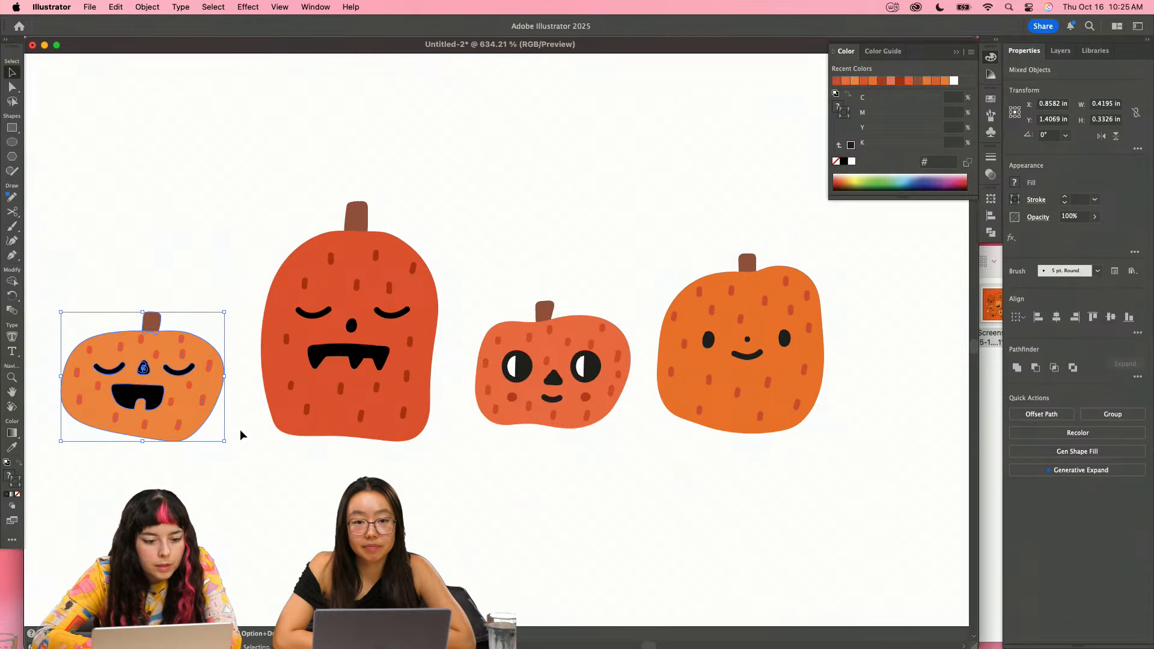
pyautogui.press('super+g')
pyautogui.click(226, 398)
pyautogui.click(207, 369)
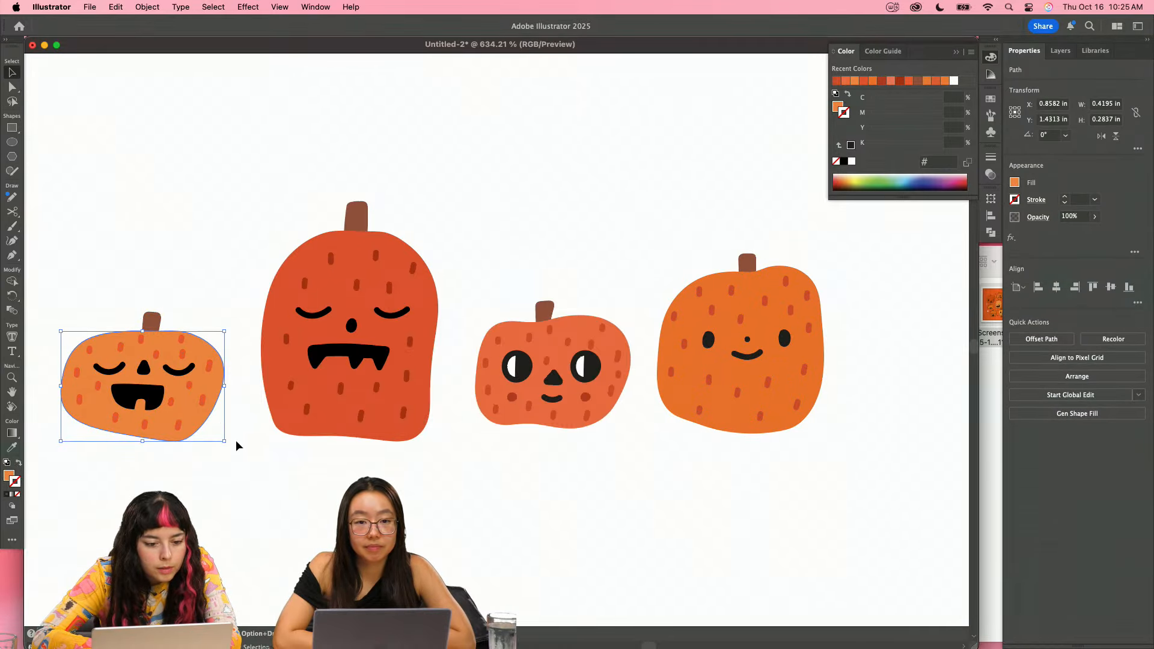
# - Expand the appearance of the leftmost pumpkin's spots, and group the whole pumpkin with its spots, face and stem
pyautogui.click(211, 367)
pyautogui.click(148, 7)
pyautogui.click(200, 200)
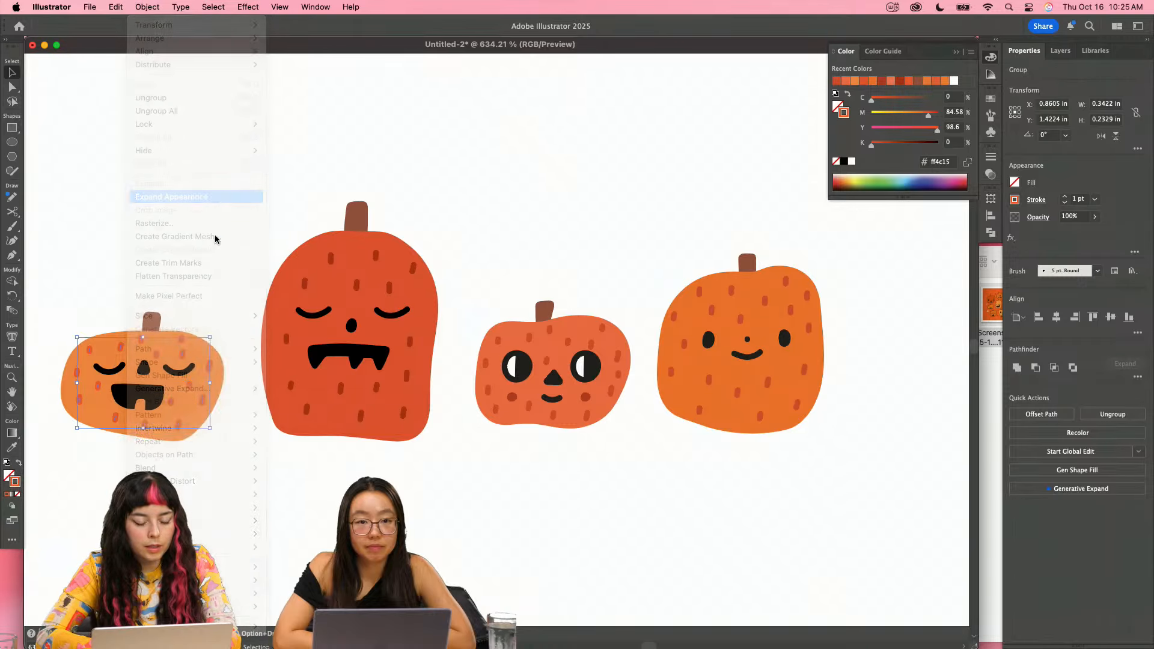
pyautogui.moveTo(244, 448); pyautogui.dragTo(70, 265)
pyautogui.press('super+g')
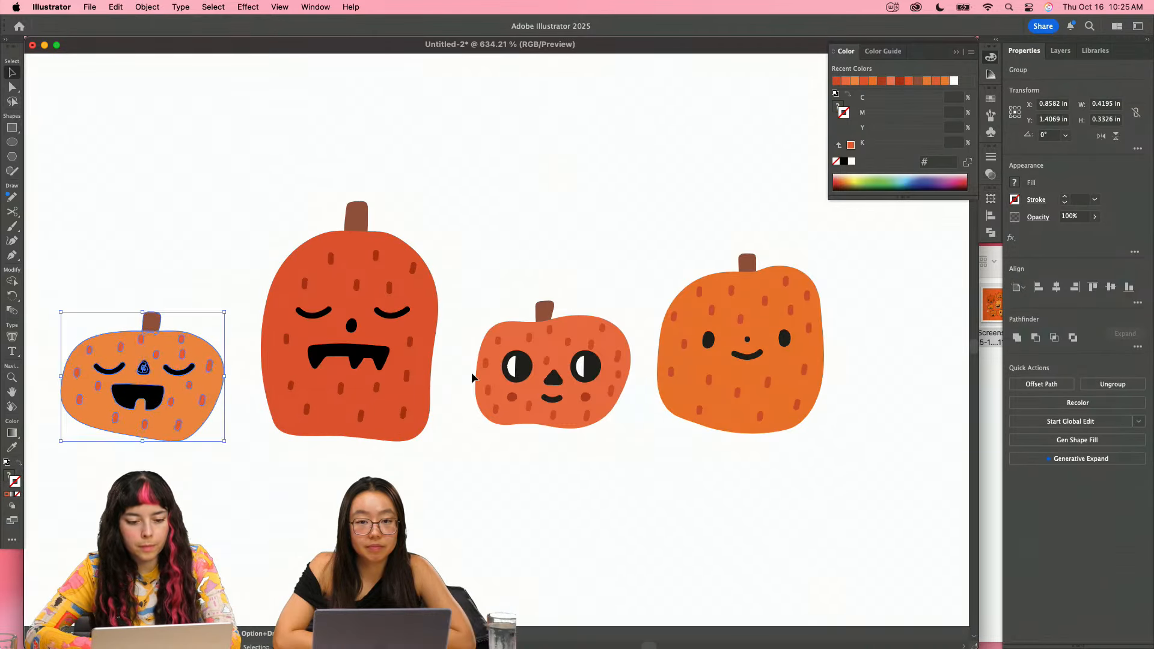
# - Delete the orange pumpkin reference image beside the artboard
pyautogui.click(471, 378)
pyautogui.scroll(-10, 479, 304)
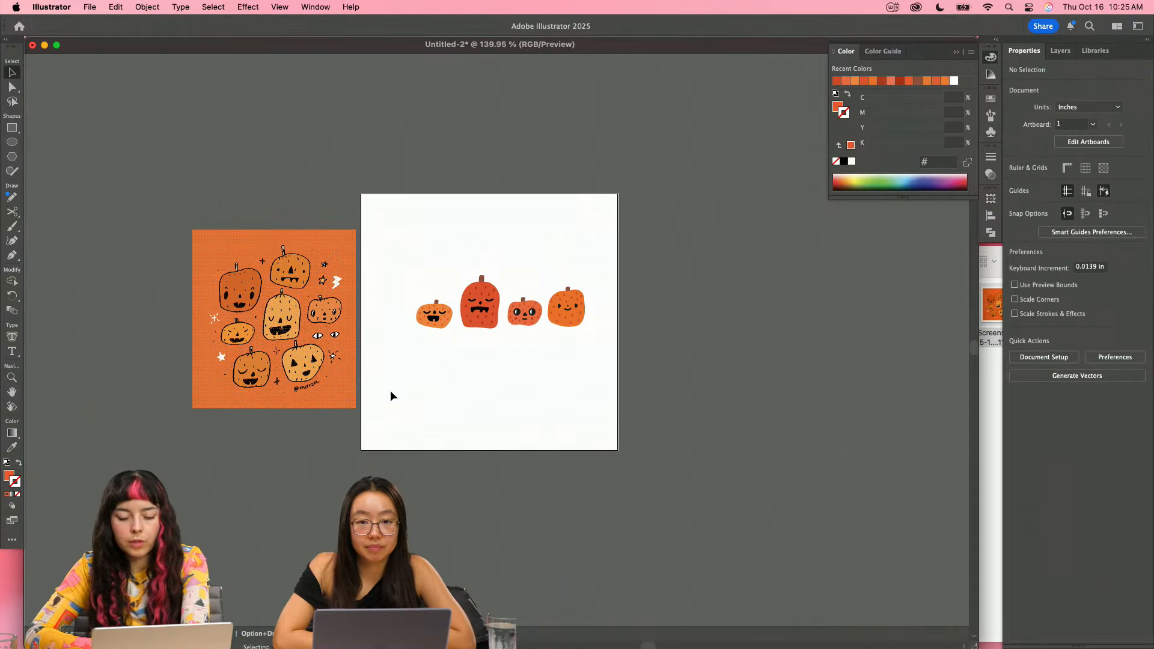
pyautogui.click(335, 363)
pyautogui.press('Delete')
# - Enlarge all four pumpkins together until the leftmost is about 2.04 in wide, keeping that one over the artboard
pyautogui.moveTo(575, 386); pyautogui.dragTo(423, 380)
pyautogui.moveTo(500, 379); pyautogui.dragTo(402, 371)
pyautogui.moveTo(521, 379); pyautogui.dragTo(220, 295)
pyautogui.moveTo(345, 327); pyautogui.dragTo(729, 325)
pyautogui.click(359, 408)
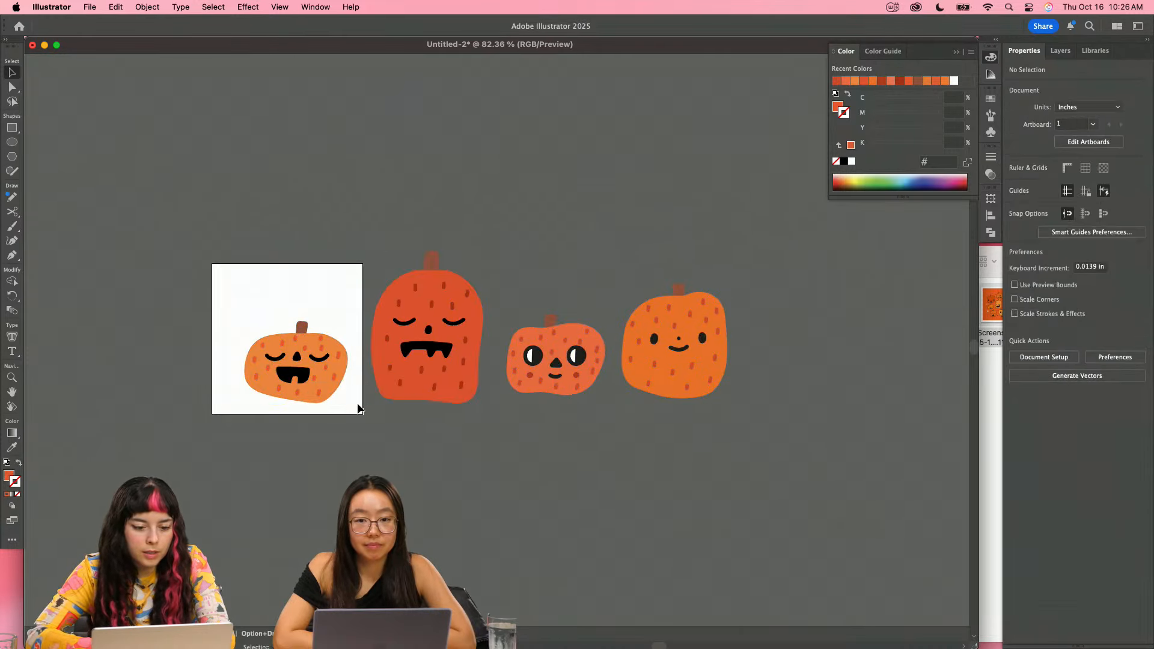
# - Position the leftmost pumpkin near the middle of the artboard and move the other three outside, above and right of it
pyautogui.click(309, 364)
pyautogui.moveTo(309, 364); pyautogui.dragTo(295, 340)
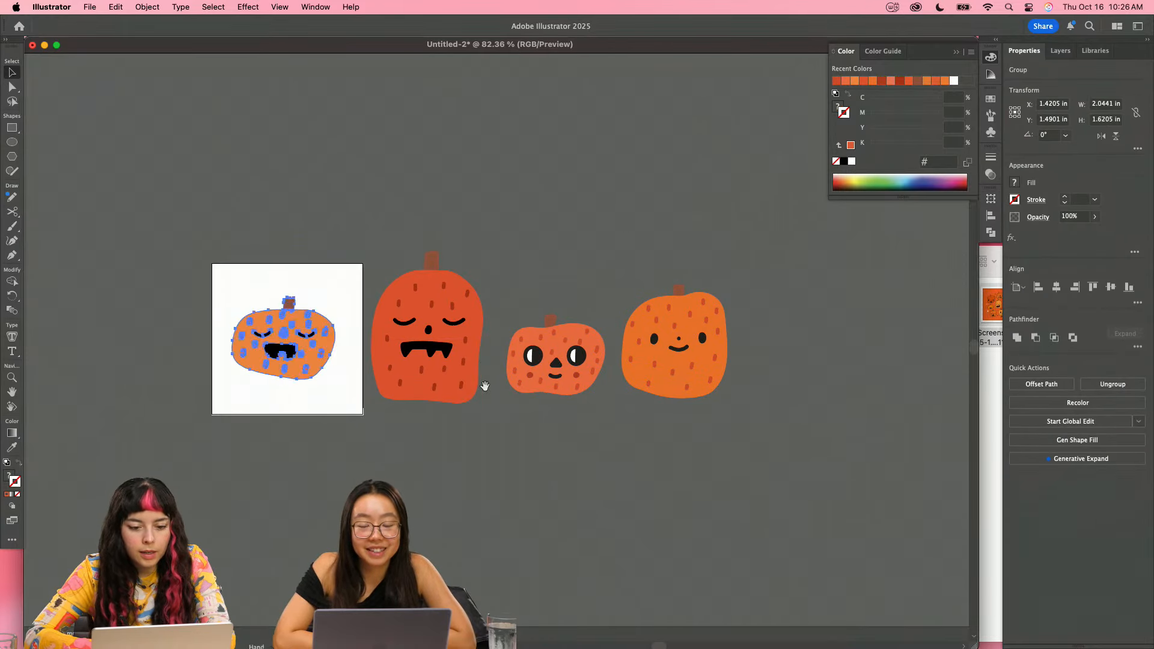
pyautogui.moveTo(485, 386); pyautogui.dragTo(357, 171)
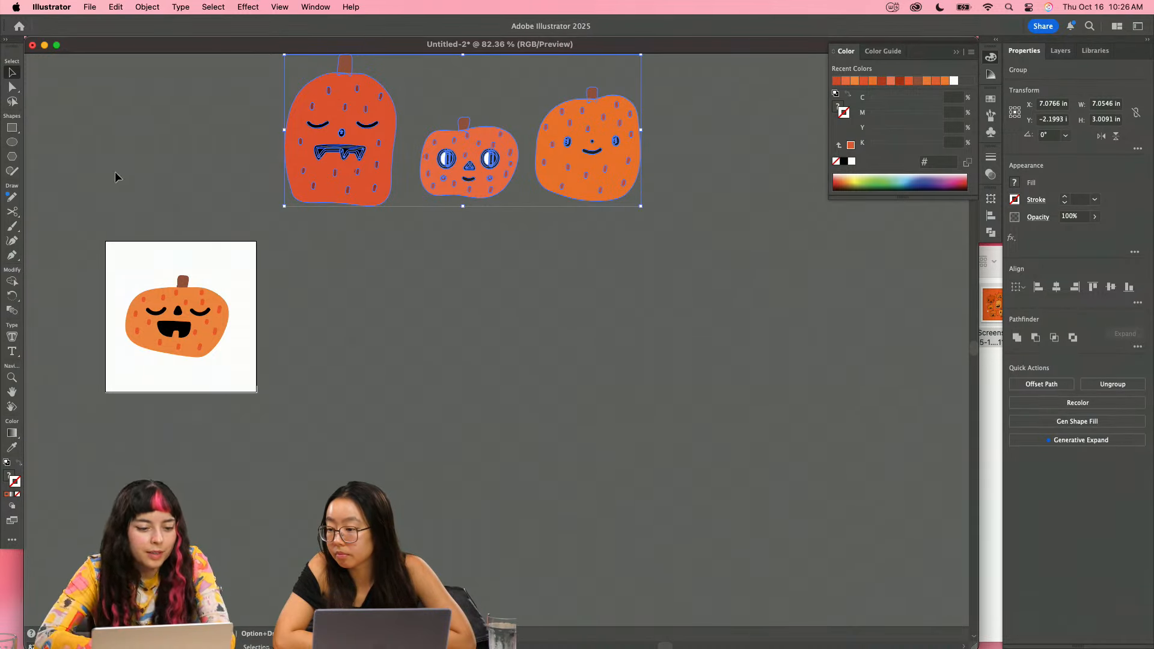
pyautogui.moveTo(229, 247); pyautogui.dragTo(255, 309)
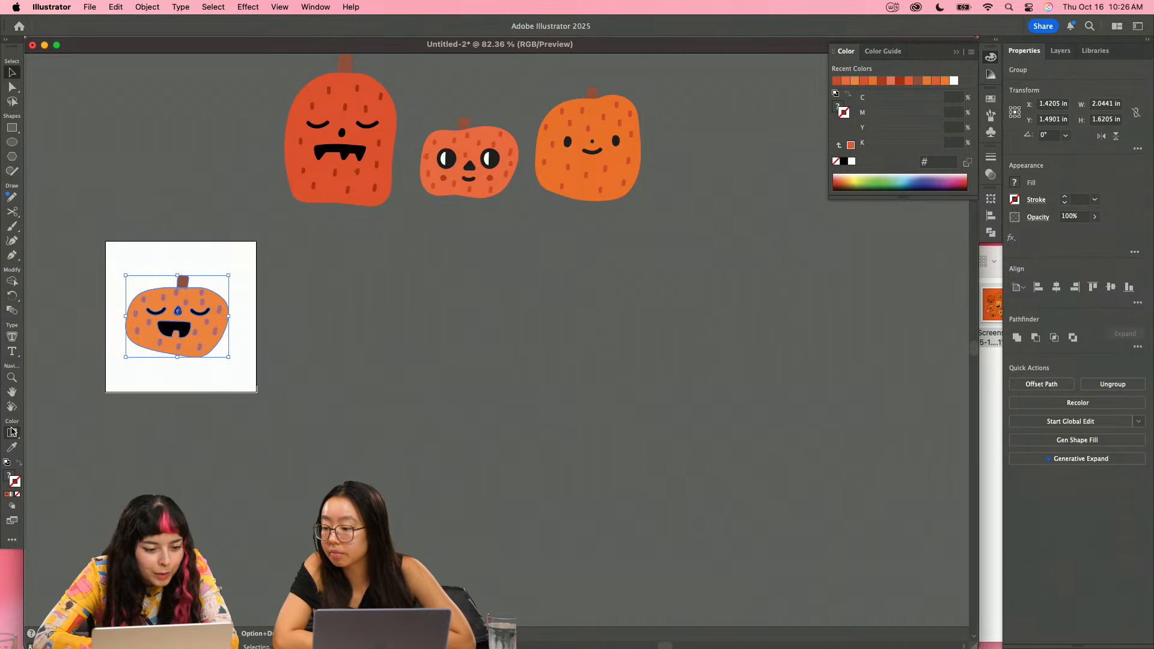
pyautogui.click(313, 7)
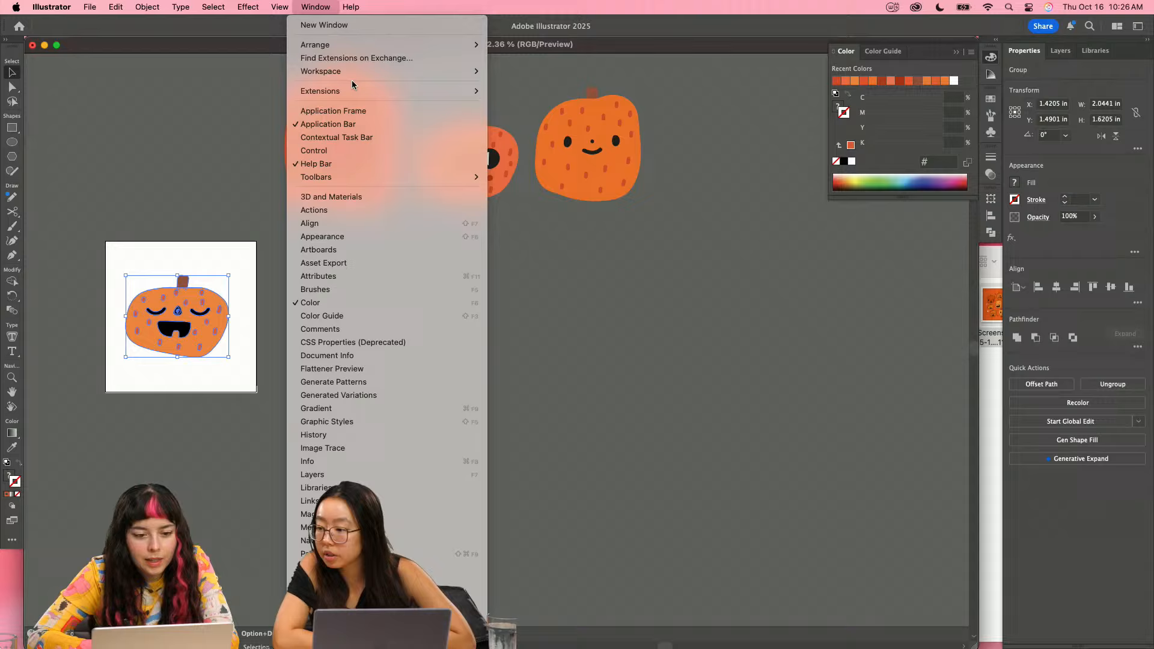
pyautogui.click(347, 250)
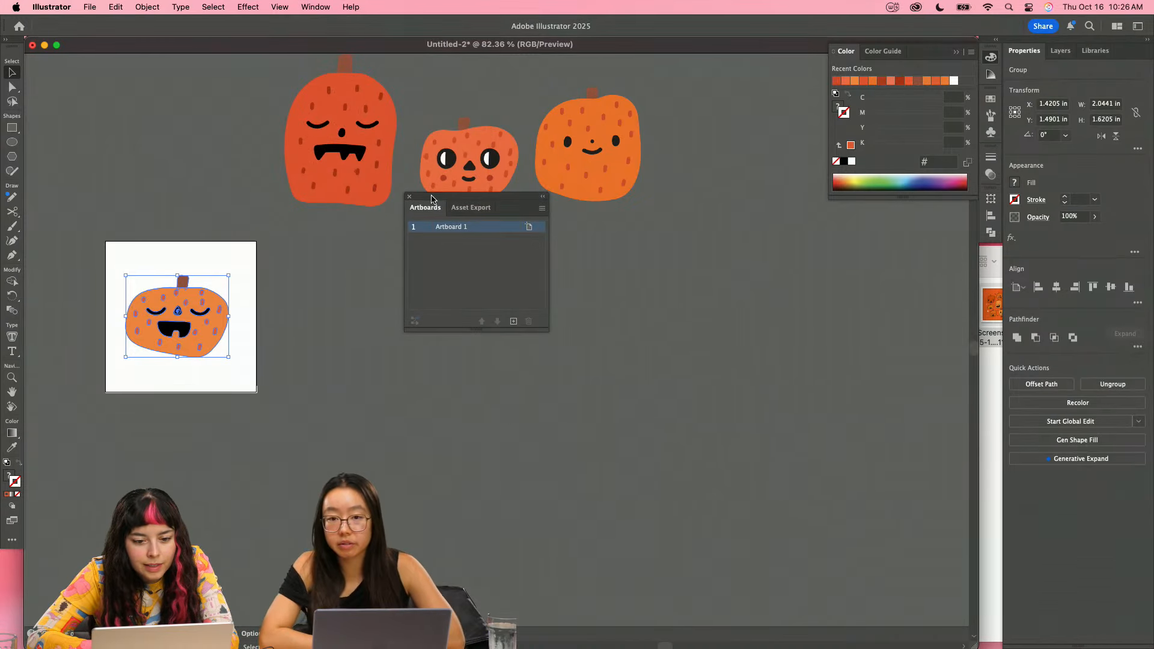
pyautogui.moveTo(431, 199); pyautogui.dragTo(851, 251)
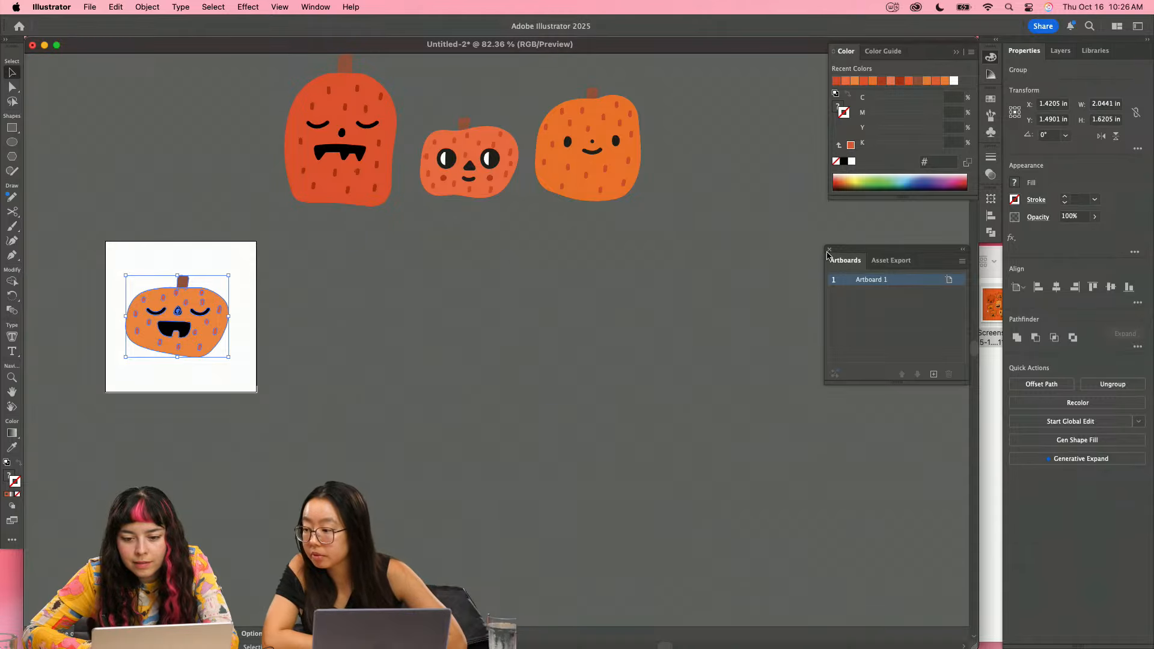
pyautogui.click(829, 250)
# - Switch the workspace to Typography
pyautogui.moveTo(306, 336); pyautogui.dragTo(378, 329)
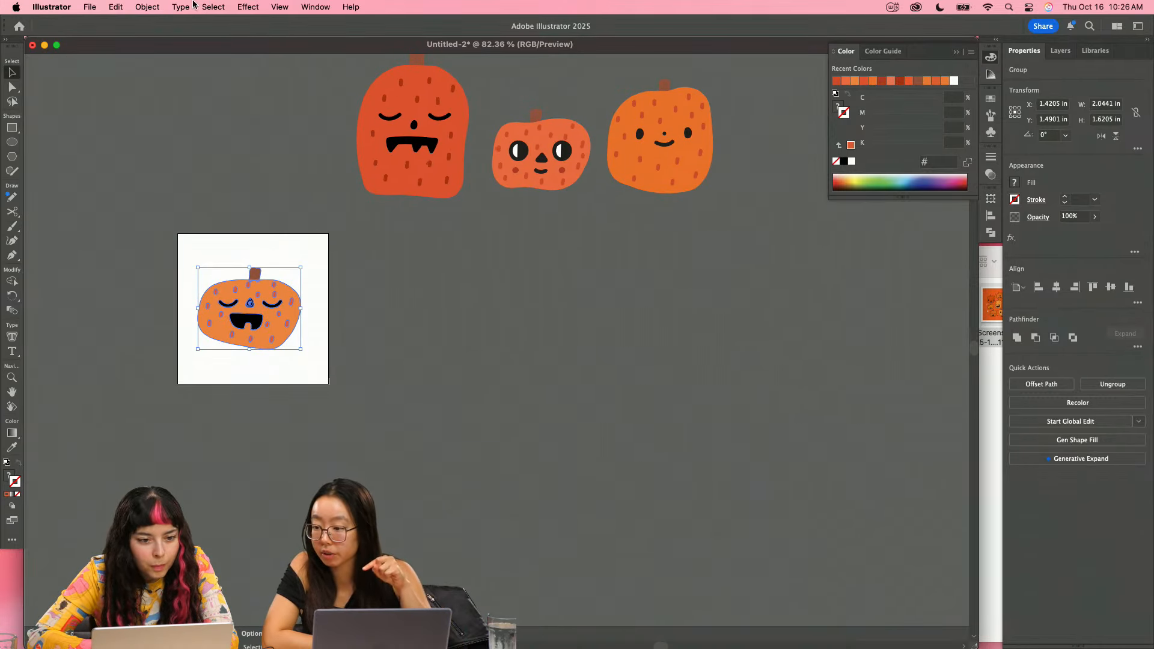
pyautogui.click(295, 6)
pyautogui.moveTo(339, 72)
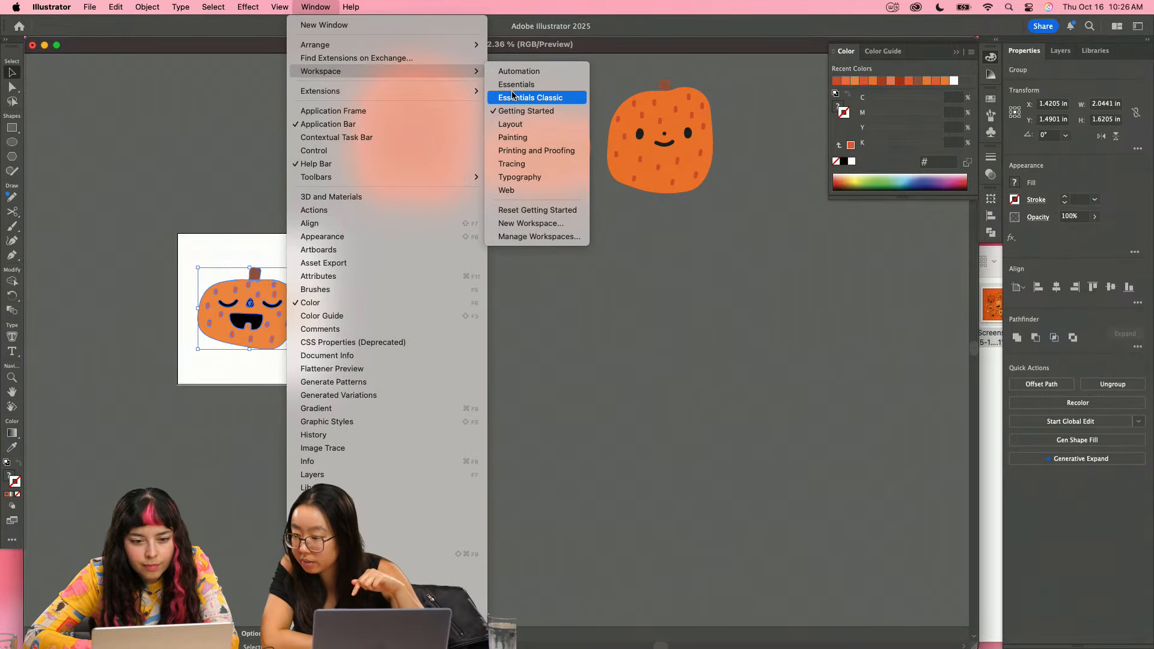
pyautogui.click(528, 178)
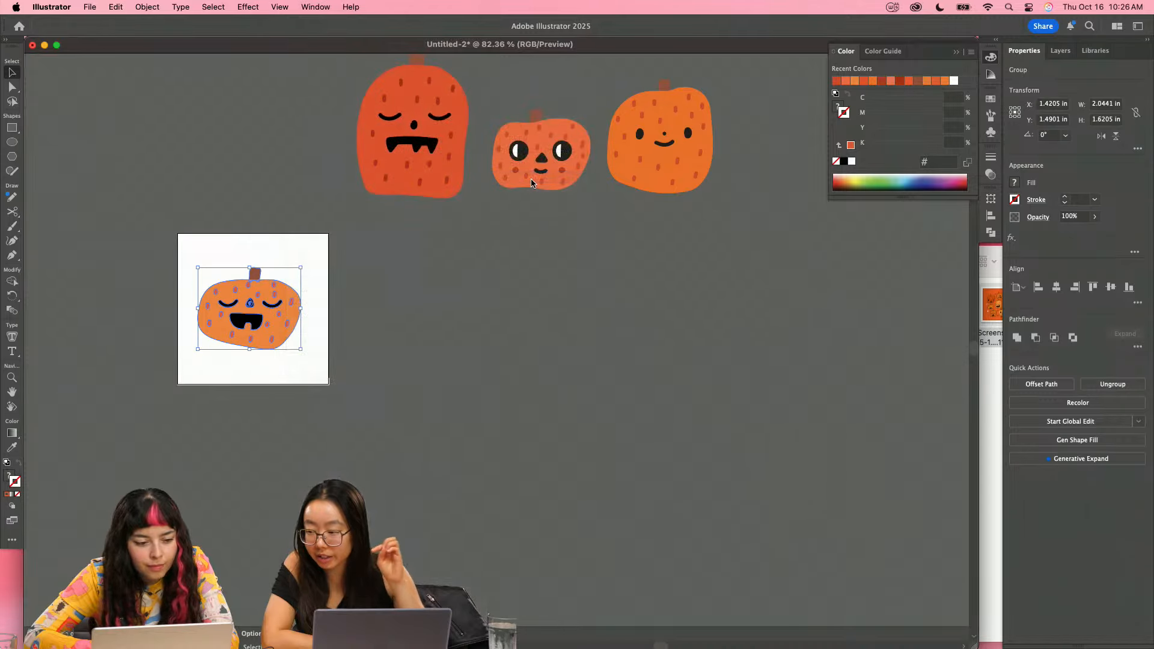
pyautogui.moveTo(537, 186); pyautogui.dragTo(538, 184)
# - Duplicate the artboard together with its pumpkin to make a row of four evenly spaced artboards
pyautogui.click(12, 299)
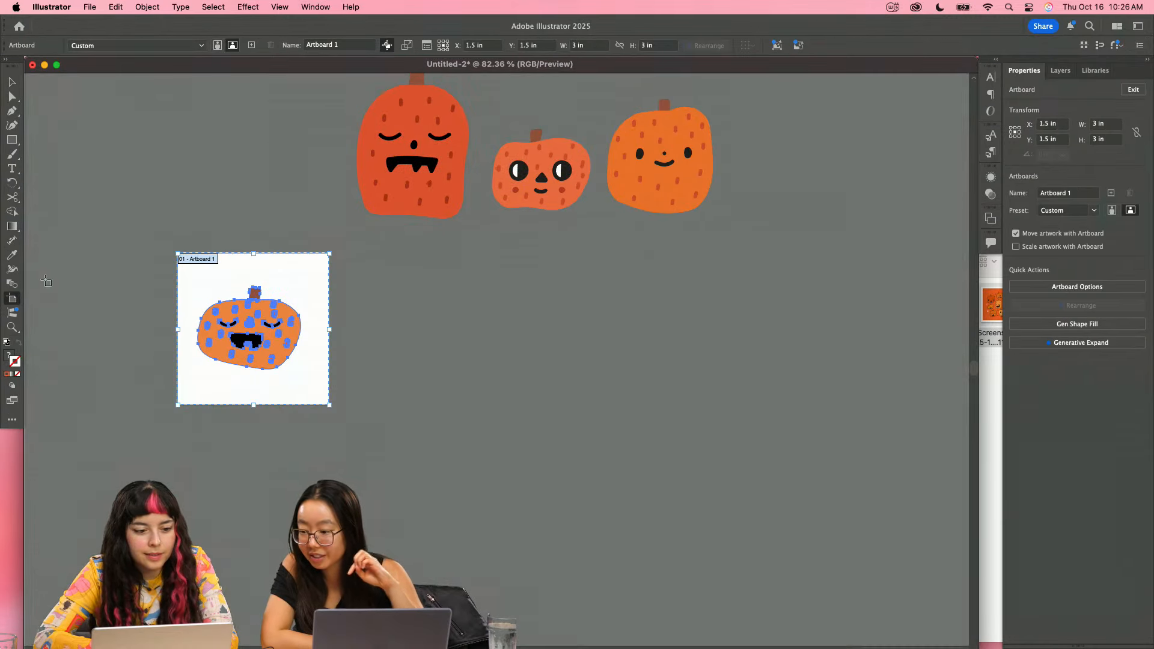
pyautogui.moveTo(258, 292); pyautogui.dragTo(685, 304)
pyautogui.press('Escape')
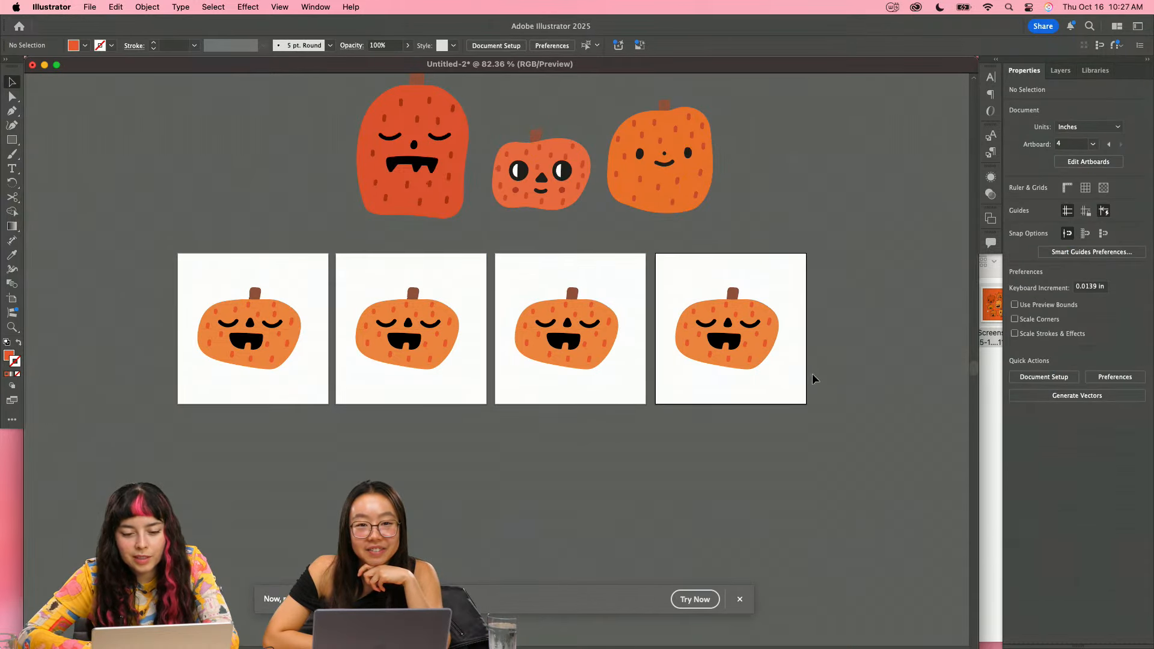
# - Replace the pumpkin copies on the last three artboards with the tall red, the round-eyed and the smiling orange pumpkins
pyautogui.moveTo(380, 296); pyautogui.dragTo(380, 294)
pyautogui.press('Delete')
pyautogui.moveTo(419, 139); pyautogui.dragTo(420, 318)
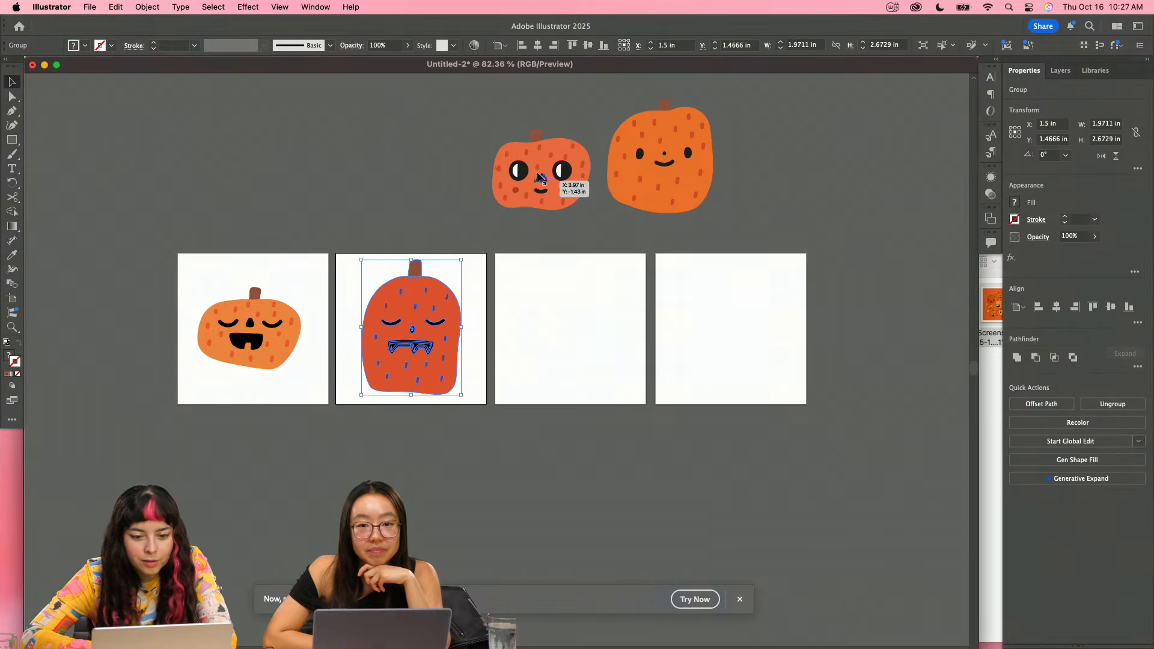
pyautogui.moveTo(538, 183); pyautogui.dragTo(574, 332)
pyautogui.moveTo(651, 217); pyautogui.dragTo(725, 357)
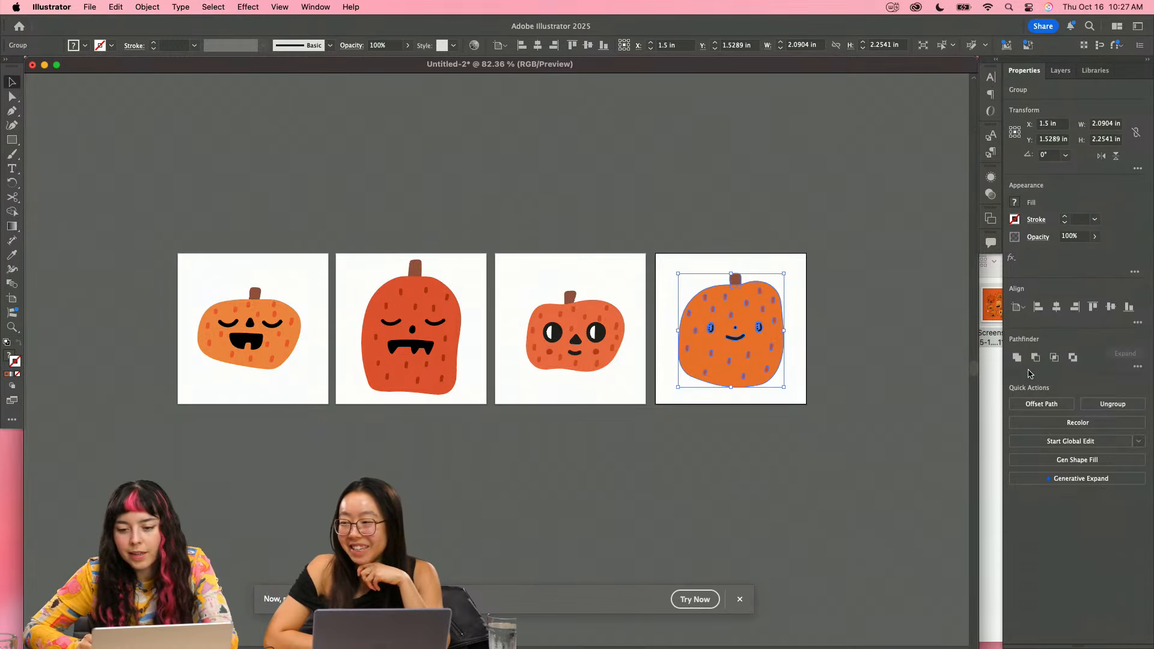
# - Centre each of the four pumpkins horizontally and vertically on its own artboard
pyautogui.click(1110, 309)
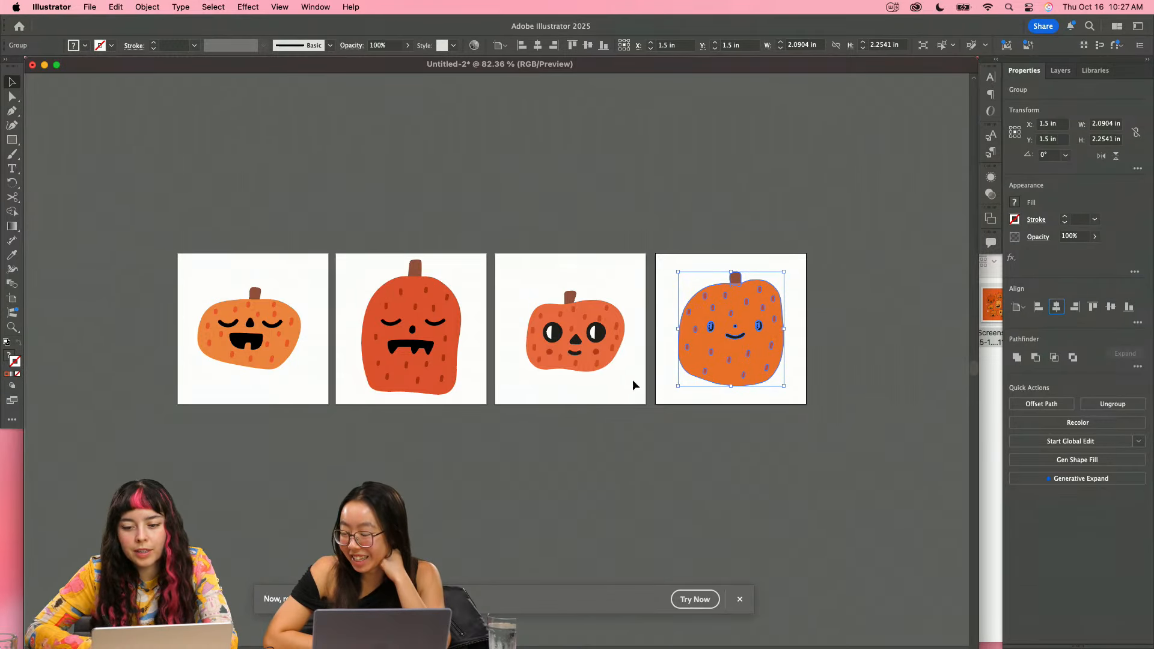
pyautogui.click(603, 356)
pyautogui.click(1055, 307)
pyautogui.click(1110, 307)
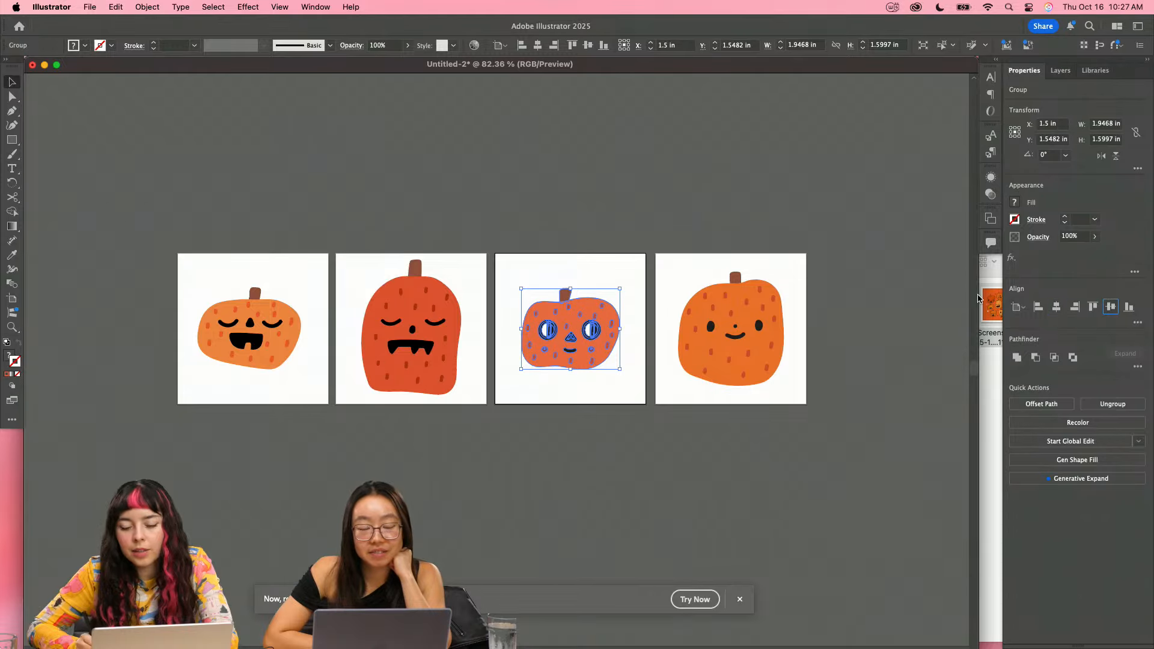
pyautogui.click(379, 280)
pyautogui.click(1111, 308)
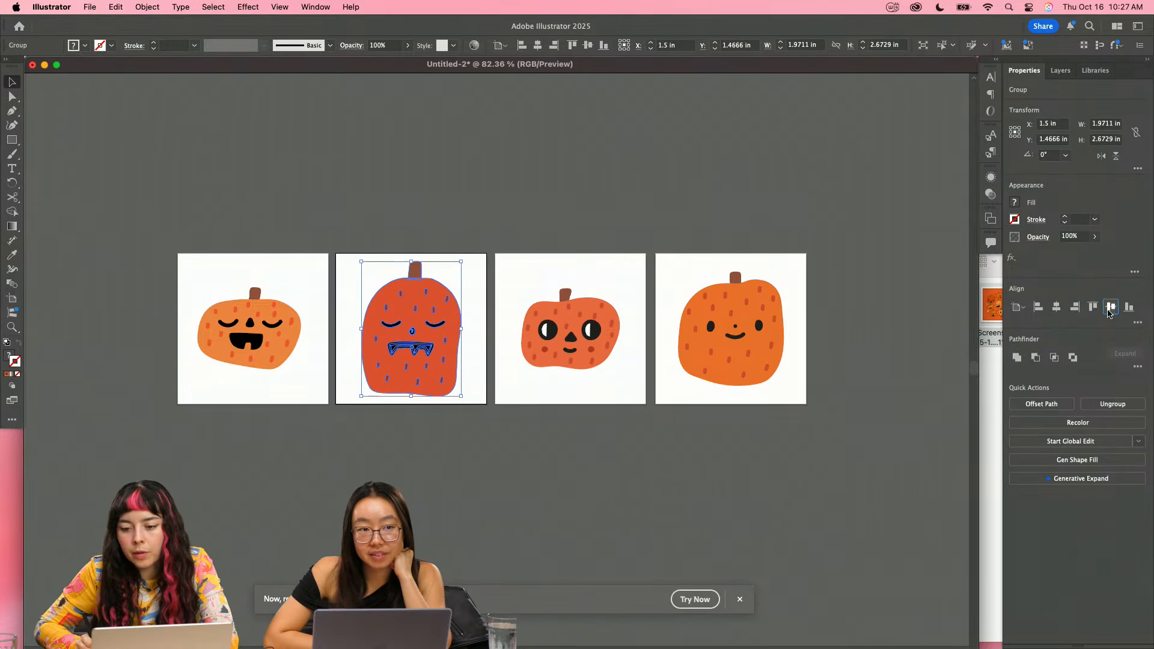
pyautogui.click(246, 318)
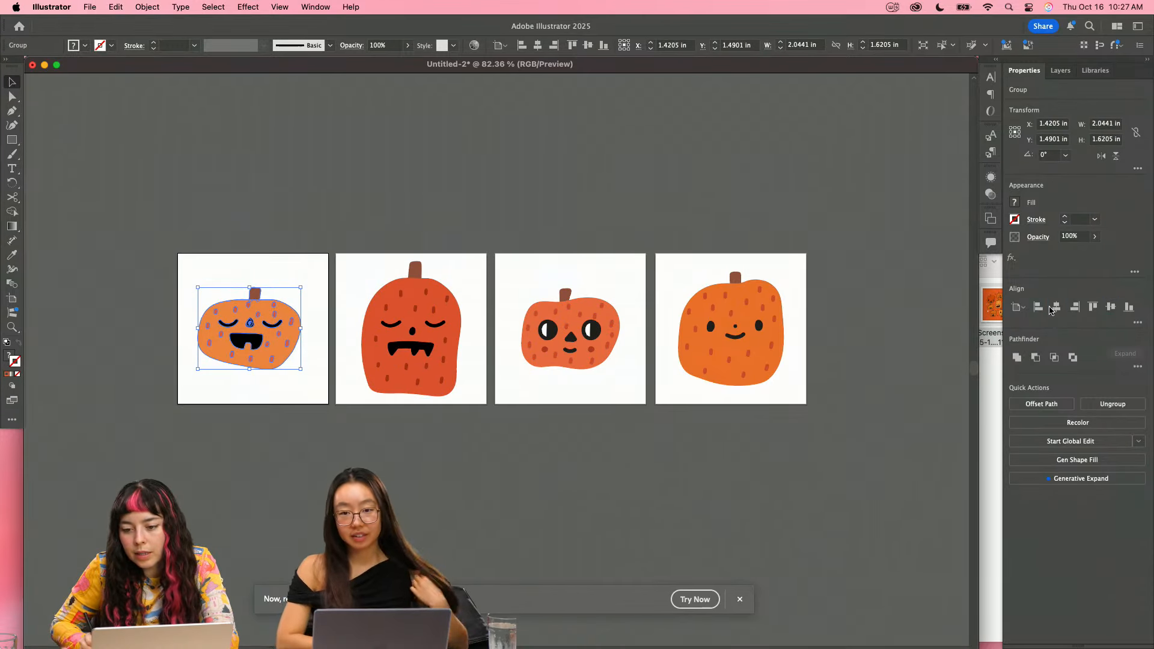
pyautogui.click(1056, 307)
pyautogui.click(1110, 308)
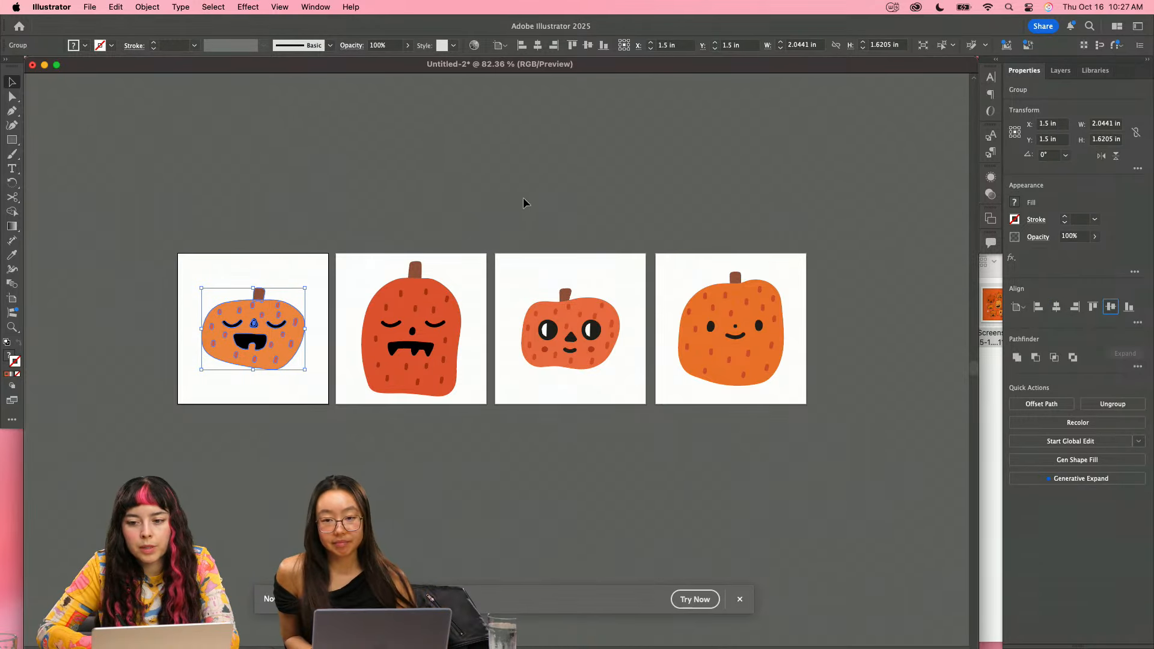
pyautogui.click(523, 200)
# - Export all artboards as separate PNG files named Pumpkins to the Desktop, at 72 ppi with a transparent background
pyautogui.moveTo(509, 235); pyautogui.dragTo(536, 223)
pyautogui.click(89, 7)
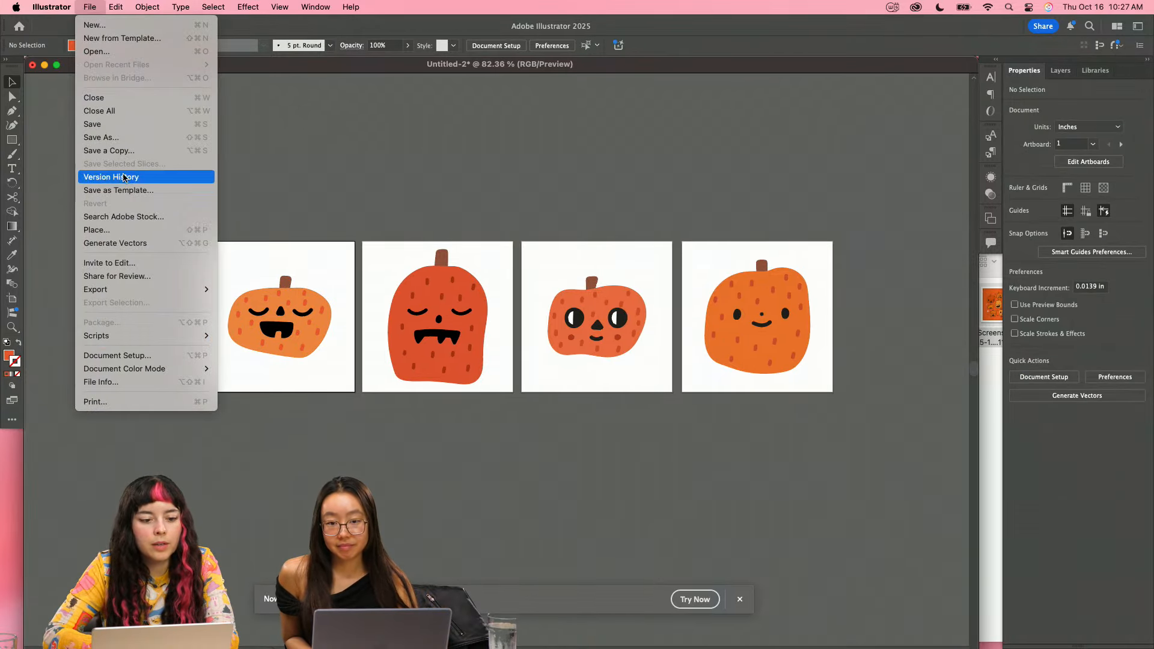
pyautogui.moveTo(135, 288)
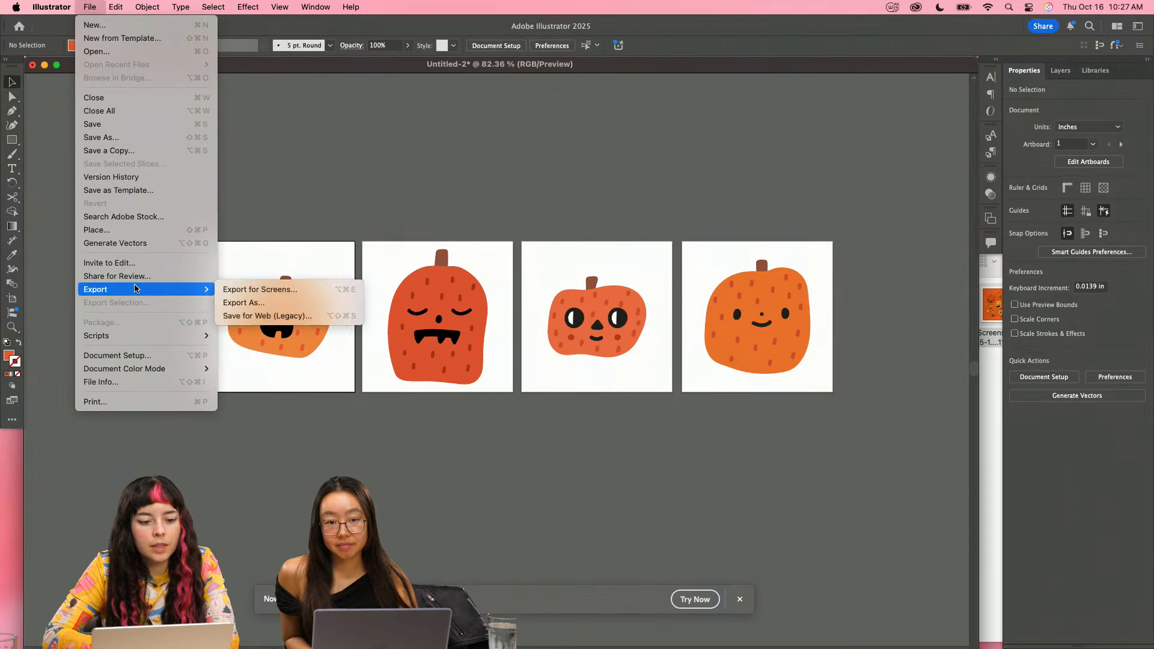
pyautogui.click(257, 302)
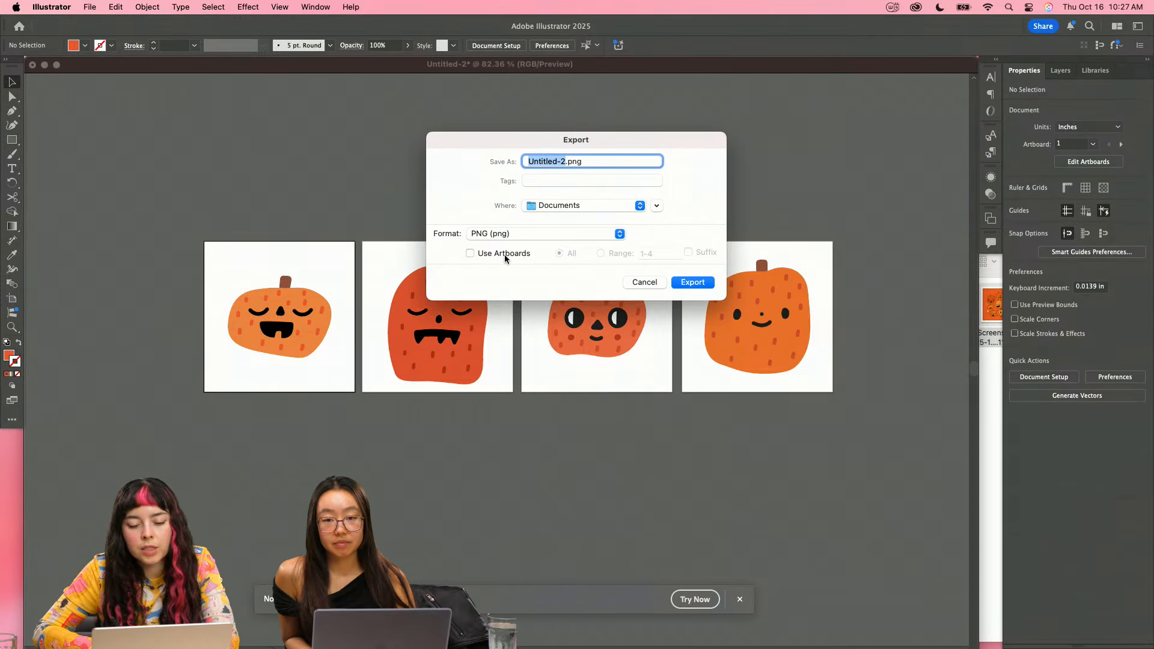
pyautogui.click(497, 254)
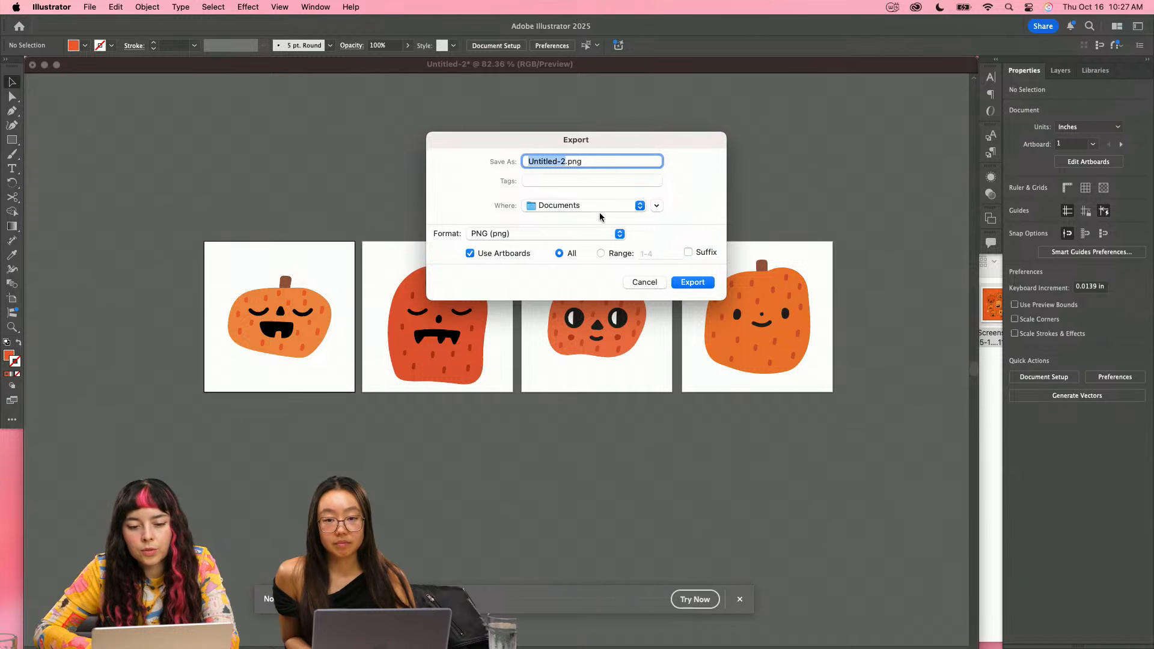
pyautogui.click(551, 206)
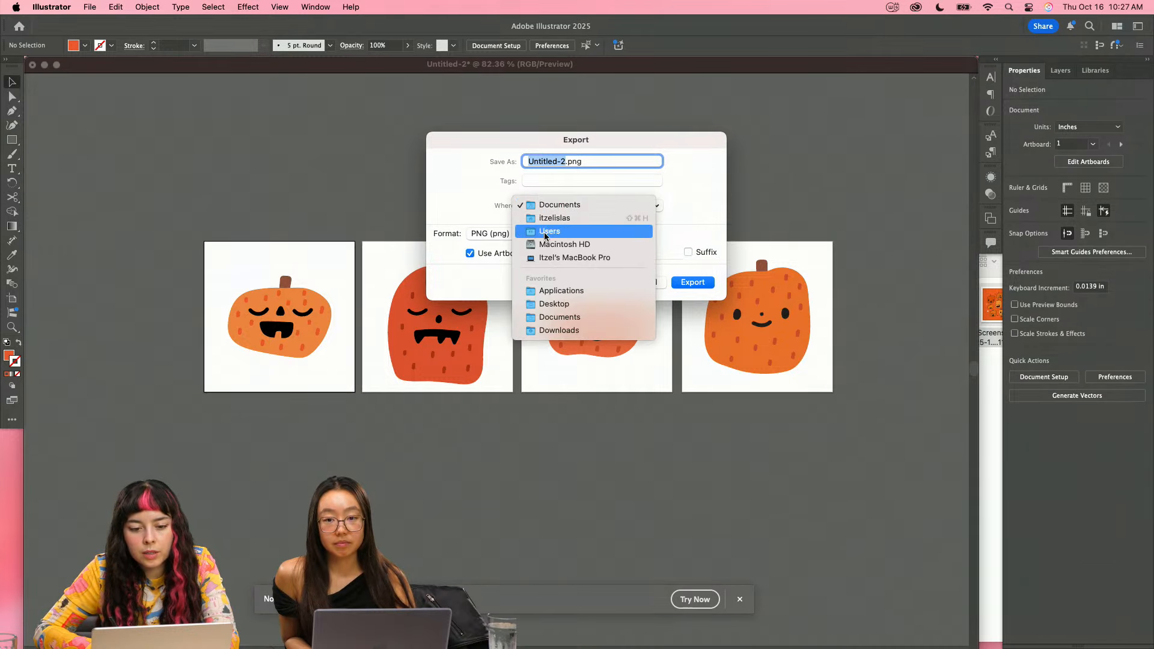
pyautogui.click(556, 304)
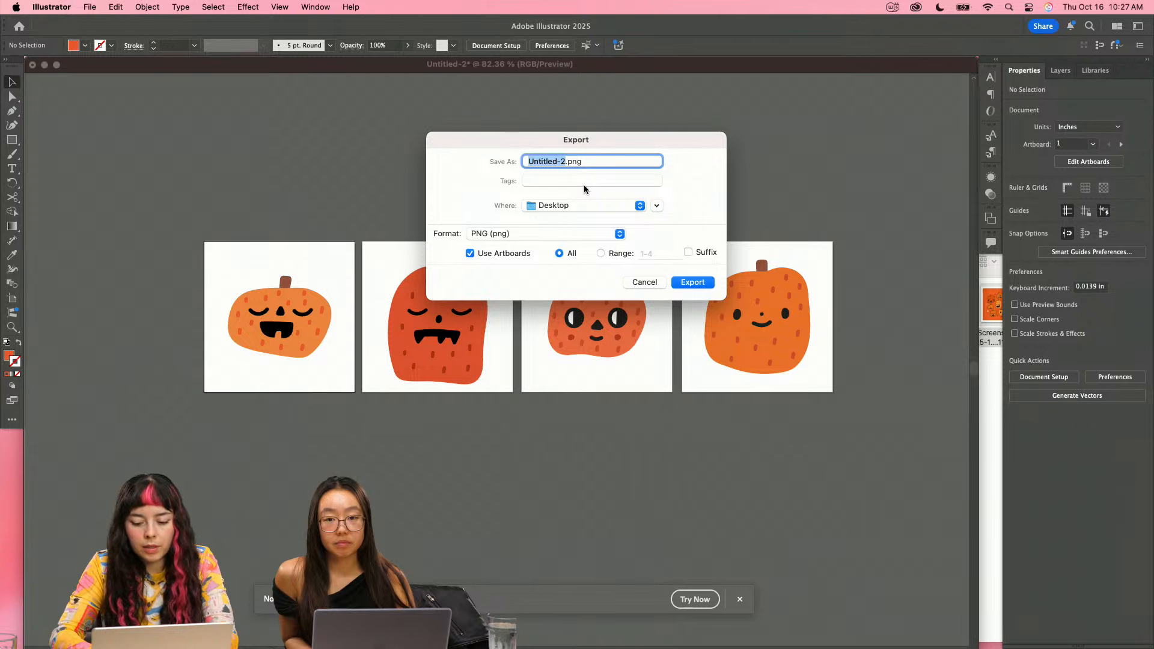
pyautogui.write('Pumpkins')
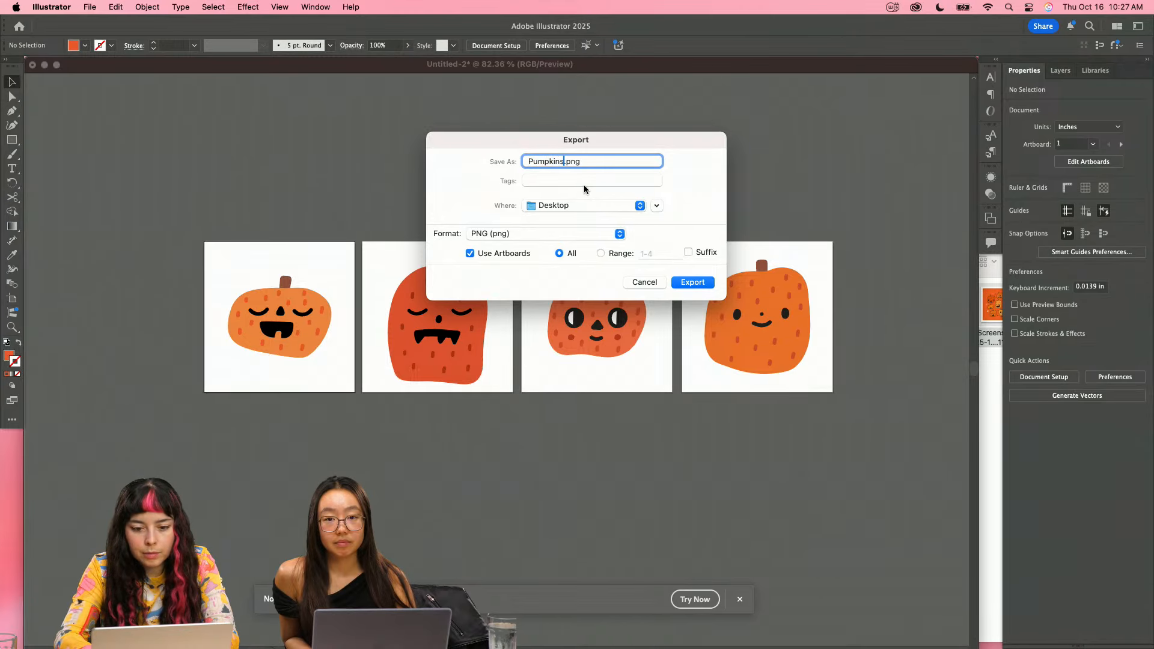
pyautogui.click(692, 284)
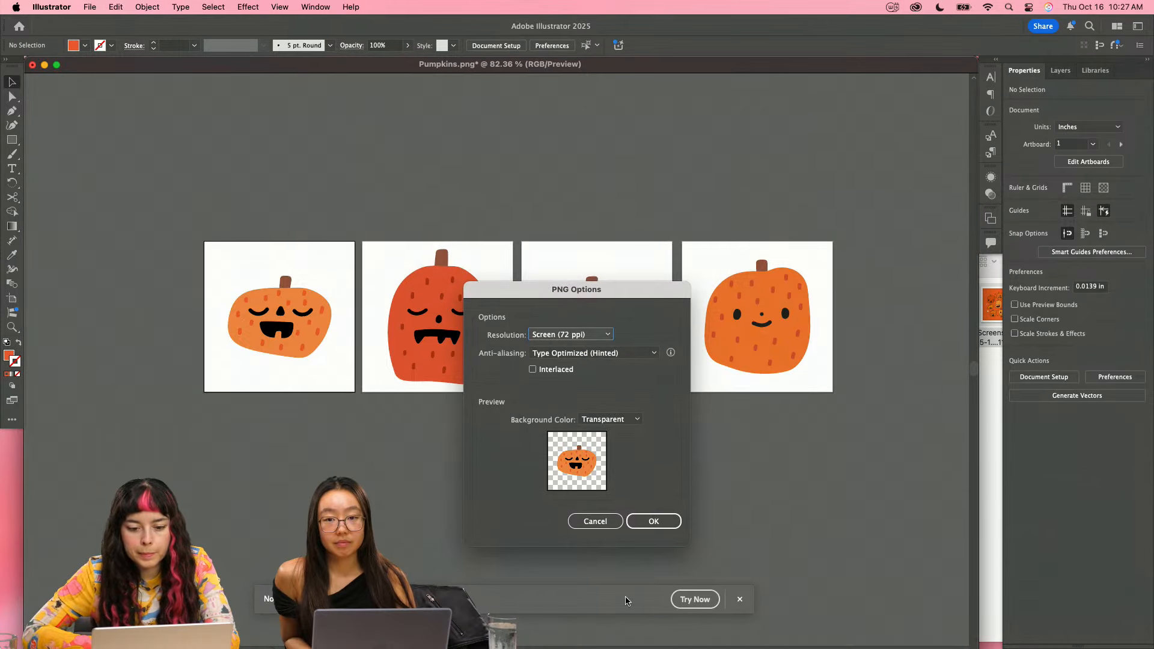
pyautogui.click(652, 530)
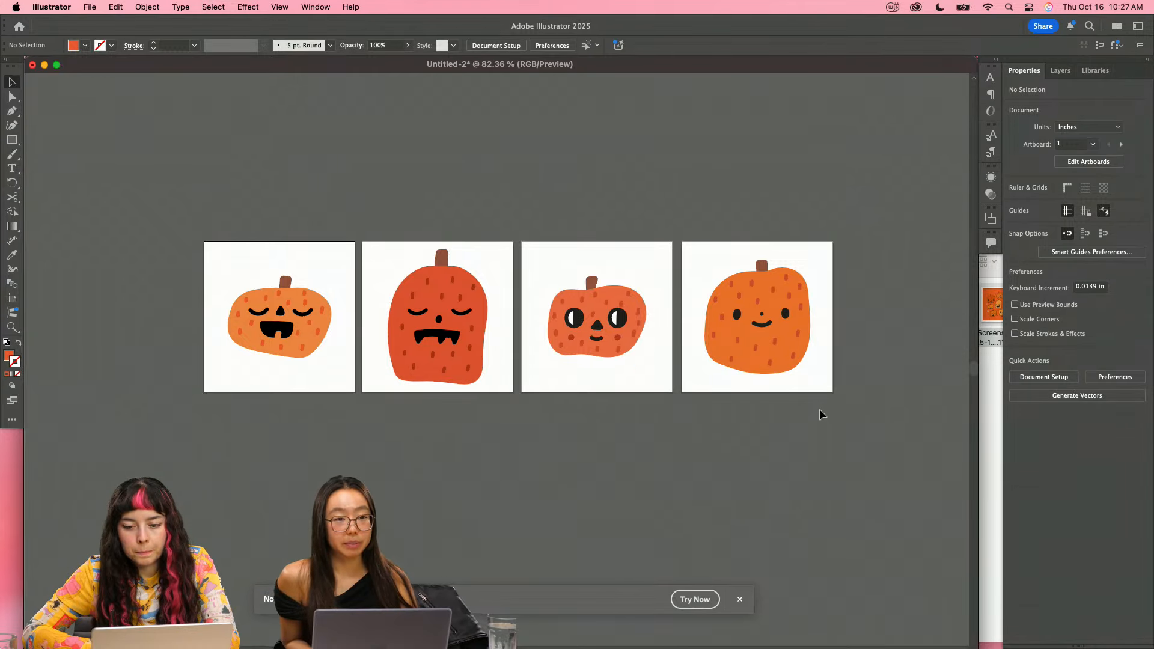
# - Bring up the Pathfinder options and place them in the empty canvas area beside the last pumpkin's artboard
pyautogui.moveTo(822, 394); pyautogui.dragTo(732, 375)
pyautogui.scroll(5, 791, 350)
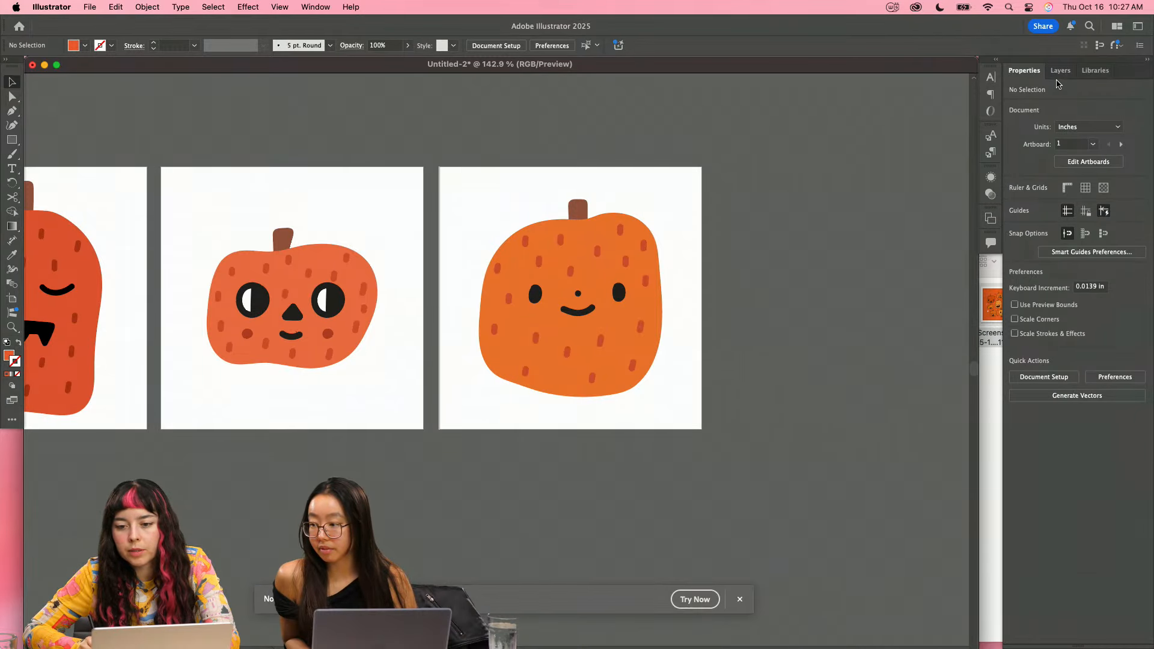
pyautogui.click(316, 7)
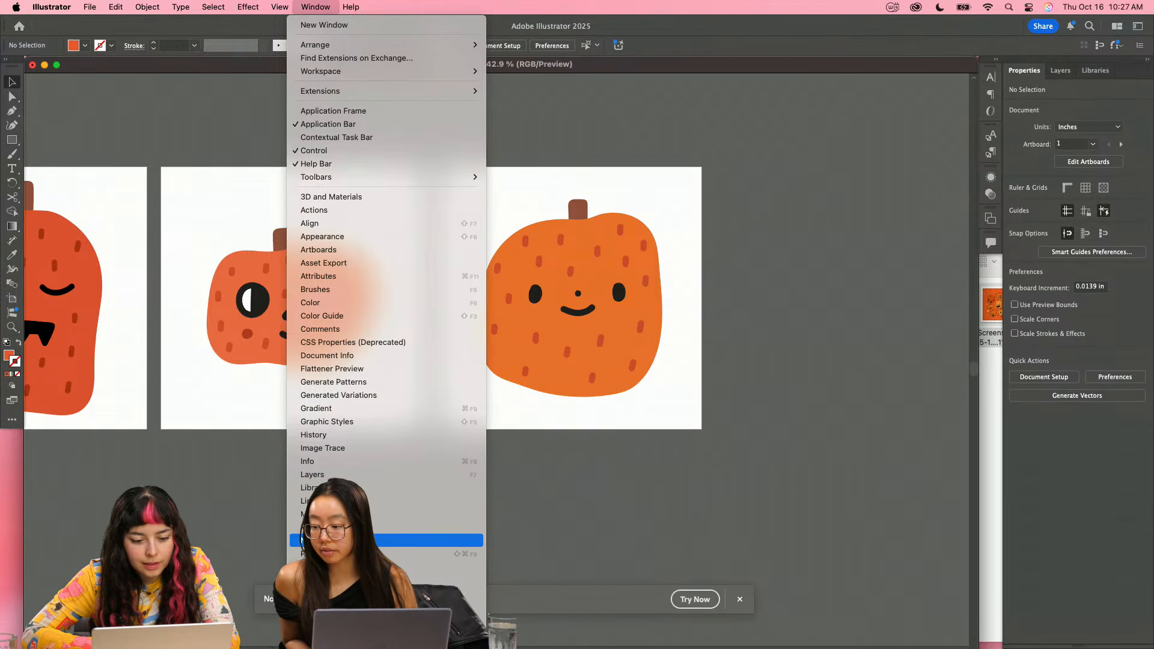
pyautogui.click(337, 540)
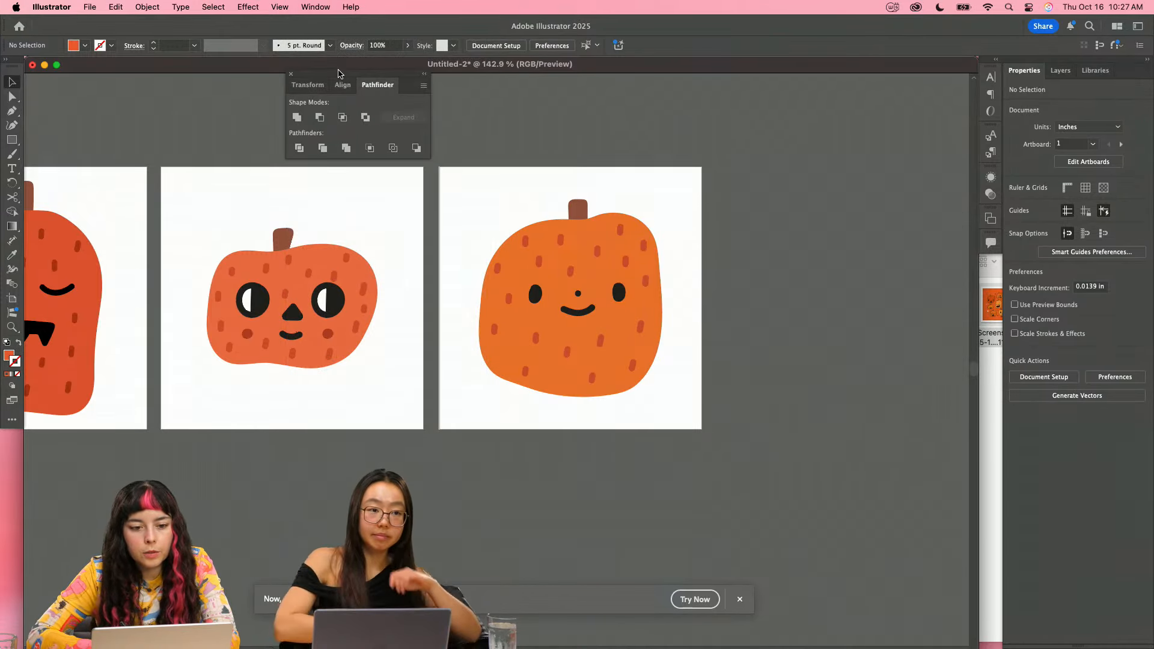
pyautogui.moveTo(371, 80); pyautogui.dragTo(907, 179)
# - Create two overlapping circles about 1.11 in wide beside the last artboard, giving the second one a white fill
pyautogui.moveTo(819, 341); pyautogui.dragTo(709, 330)
pyautogui.press('z')
pyautogui.moveTo(616, 334); pyautogui.dragTo(649, 345)
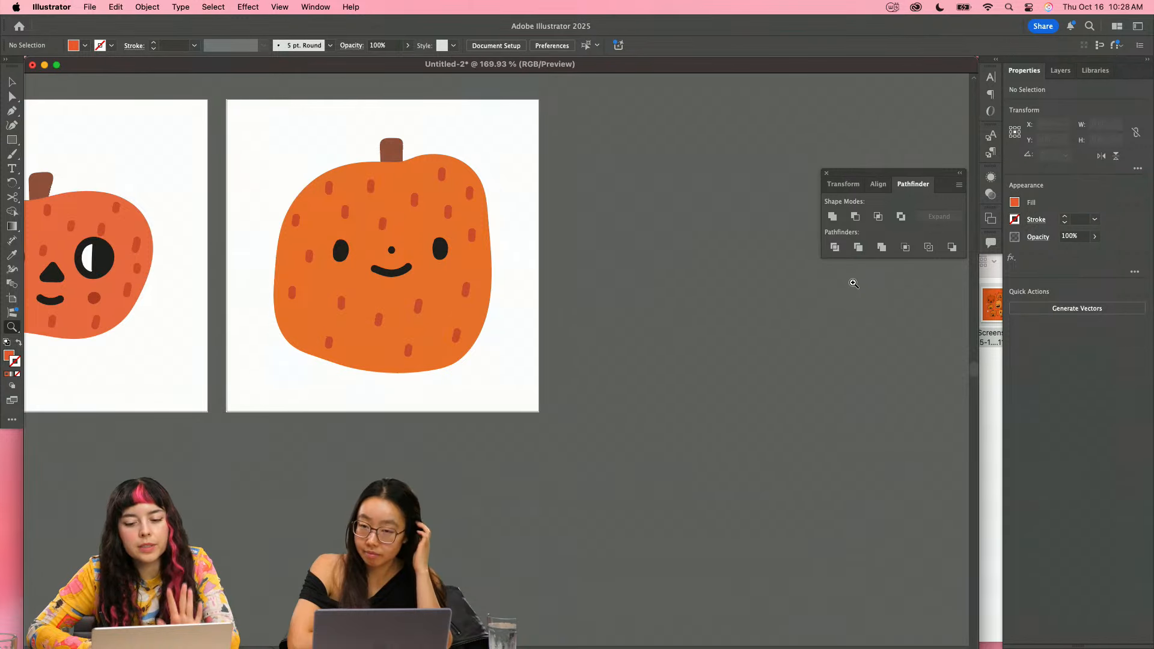
pyautogui.moveTo(766, 355); pyautogui.dragTo(676, 334)
pyautogui.press('l')
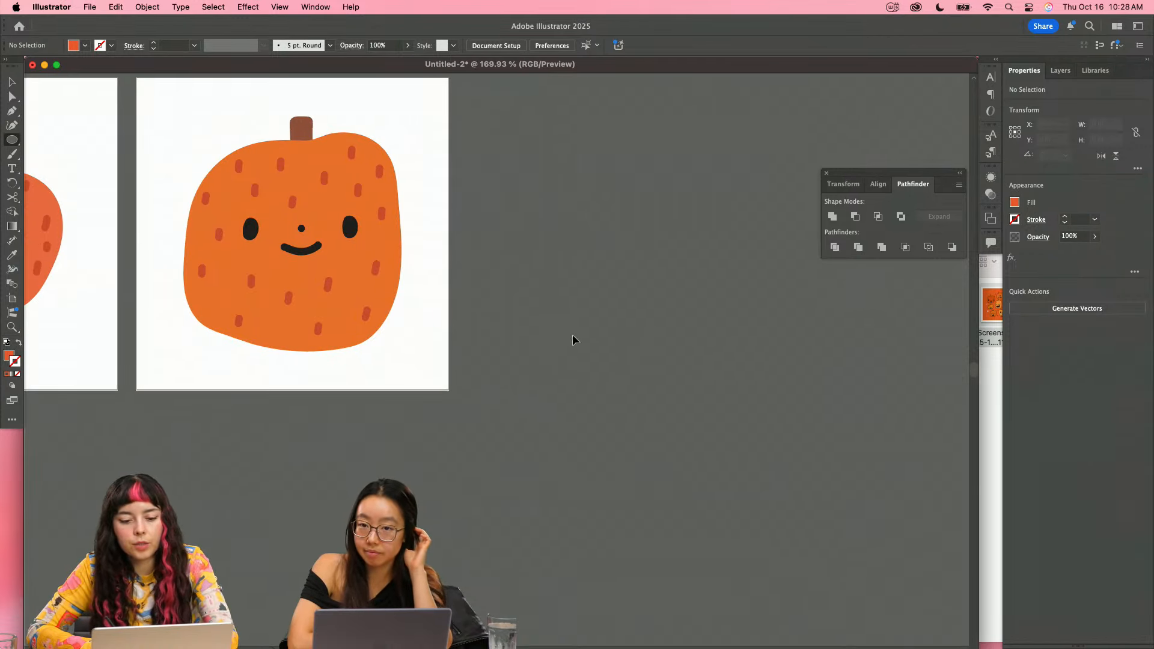
pyautogui.moveTo(572, 336); pyautogui.dragTo(588, 351)
pyautogui.press('Delete')
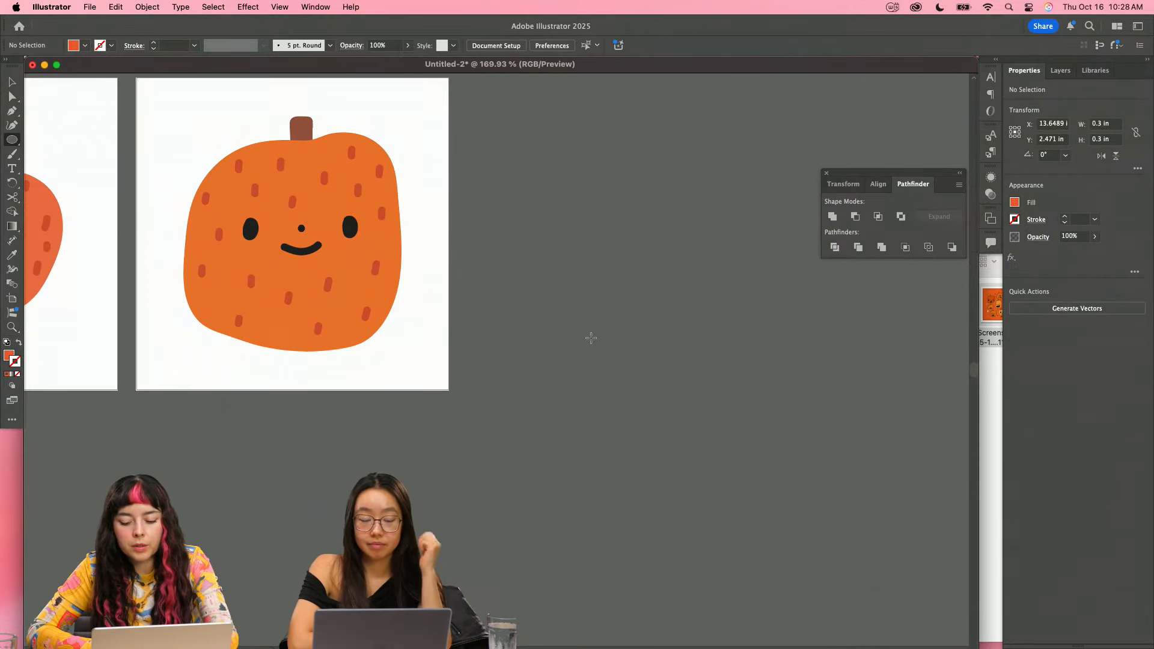
pyautogui.moveTo(588, 318)
pyautogui.mouseDown()
pyautogui.moveTo(648, 355)
pyautogui.moveTo(613, 329)
pyautogui.moveTo(683, 329)
pyautogui.mouseUp()
pyautogui.press('v')
pyautogui.press('i')
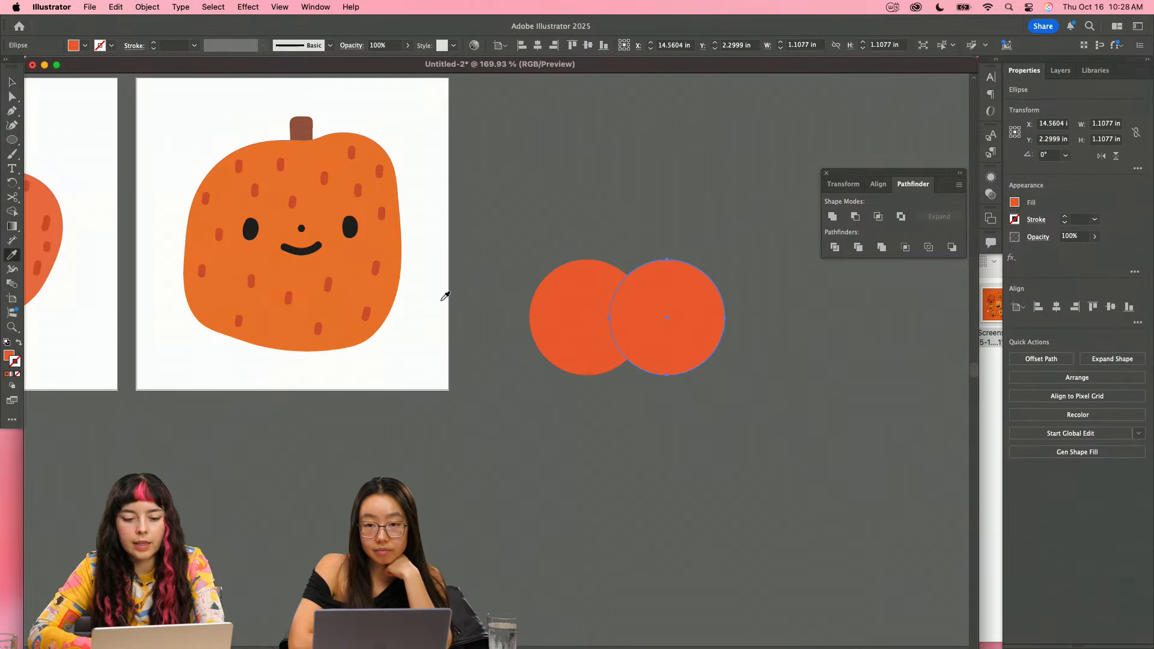
pyautogui.click(442, 300)
pyautogui.press('v')
pyautogui.click(691, 386)
# - Duplicate the pair of overlapping circles straight above the original pair
pyautogui.moveTo(694, 385); pyautogui.dragTo(603, 418)
pyautogui.moveTo(642, 422); pyautogui.dragTo(495, 311)
pyautogui.keyDown('alt'); pyautogui.moveTo(585, 358); pyautogui.dragTo(587, 211); pyautogui.keyUp('alt')
# - Divide the lower pair of circles with Pathfinder and move the overlapping lens-shaped piece out below them
pyautogui.click(599, 278)
pyautogui.moveTo(521, 347); pyautogui.dragTo(497, 341)
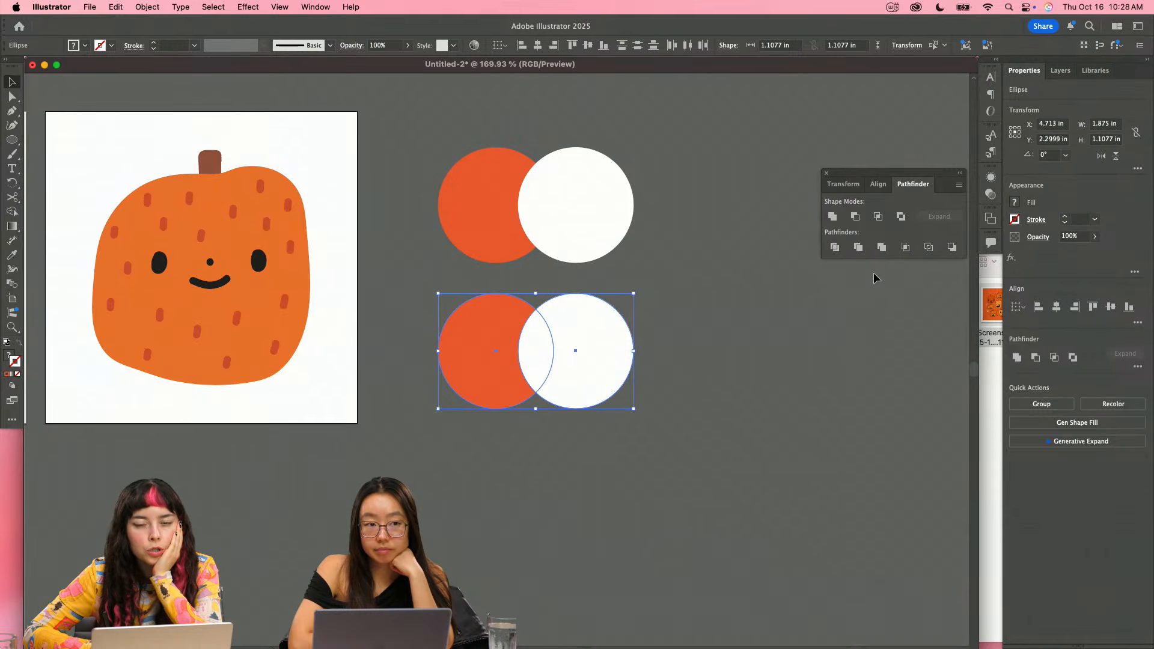
pyautogui.click(836, 247)
pyautogui.click(624, 391)
pyautogui.press('a')
pyautogui.moveTo(541, 354); pyautogui.dragTo(530, 486)
pyautogui.click(638, 462)
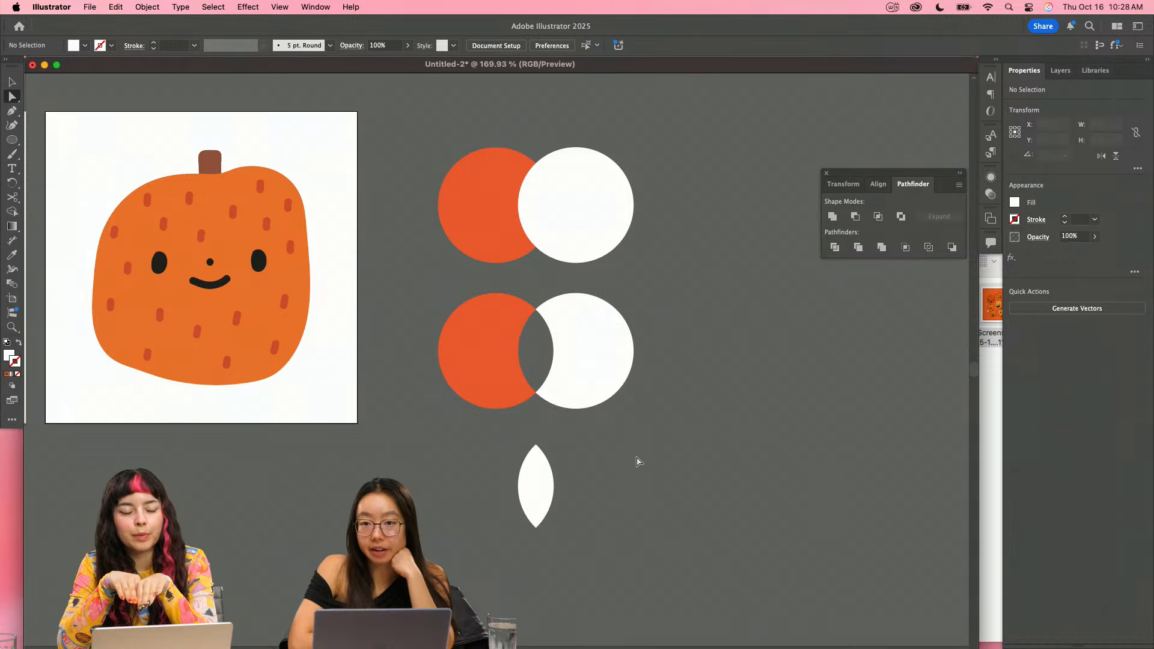
# - Give both upper circles the same orange-red fill and merge them into one shape with Pathfinder Merge
pyautogui.press('v')
pyautogui.moveTo(642, 248); pyautogui.dragTo(504, 157)
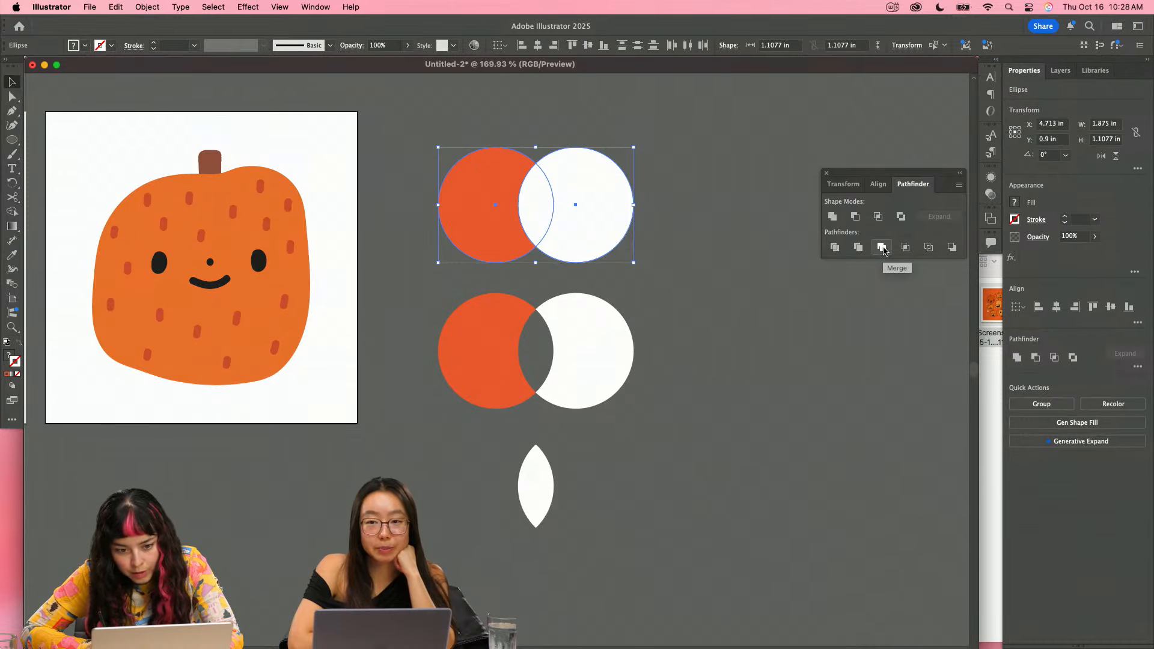
pyautogui.press('i')
pyautogui.click(493, 168)
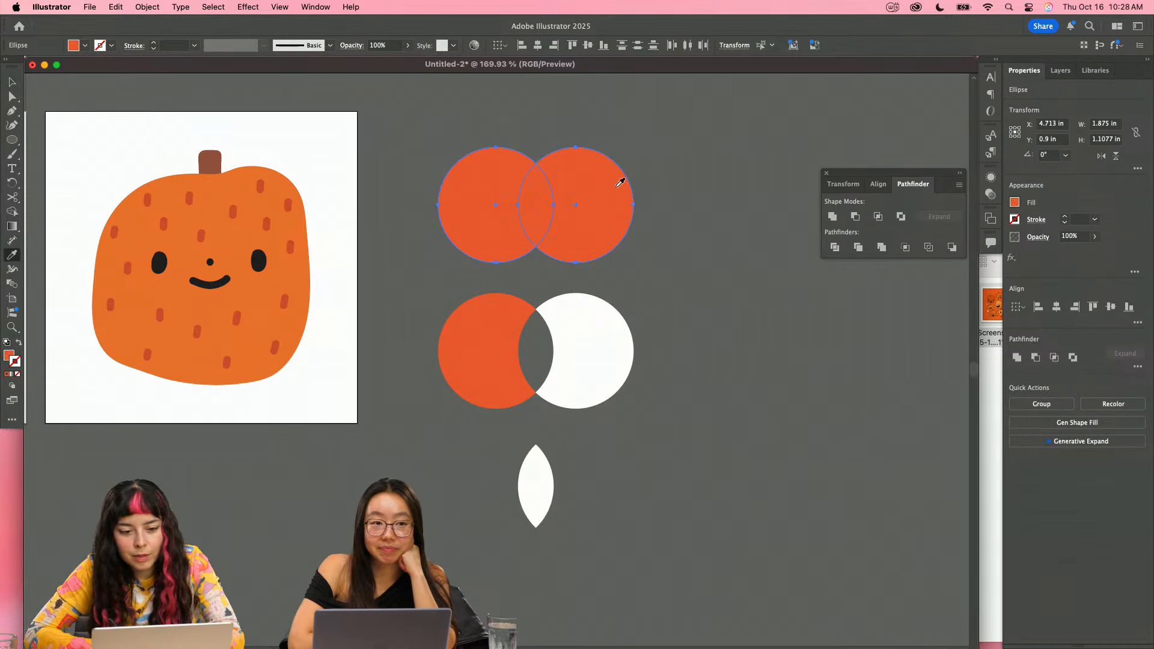
pyautogui.press('v')
pyautogui.click(882, 247)
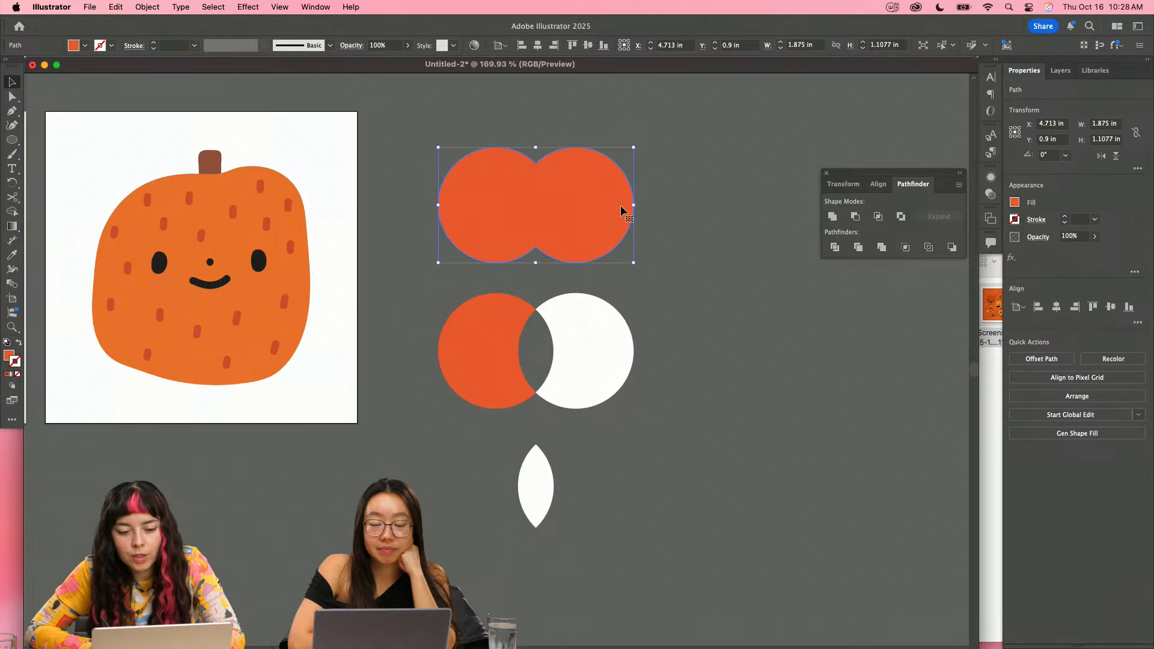
# - Examine the merged double-circle shape's outline and anchor points up close
pyautogui.press('z')
pyautogui.moveTo(511, 170); pyautogui.dragTo(672, 255)
pyautogui.press('a')
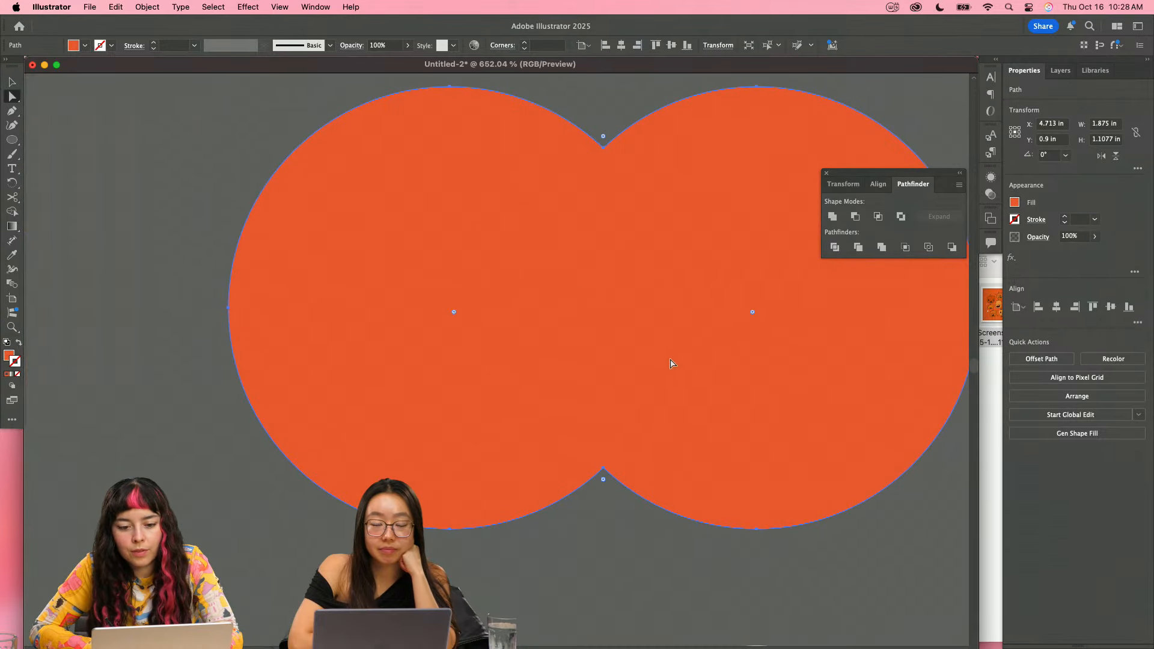
pyautogui.press('z')
pyautogui.moveTo(650, 362); pyautogui.dragTo(598, 456)
pyautogui.scroll(-5, 592, 427)
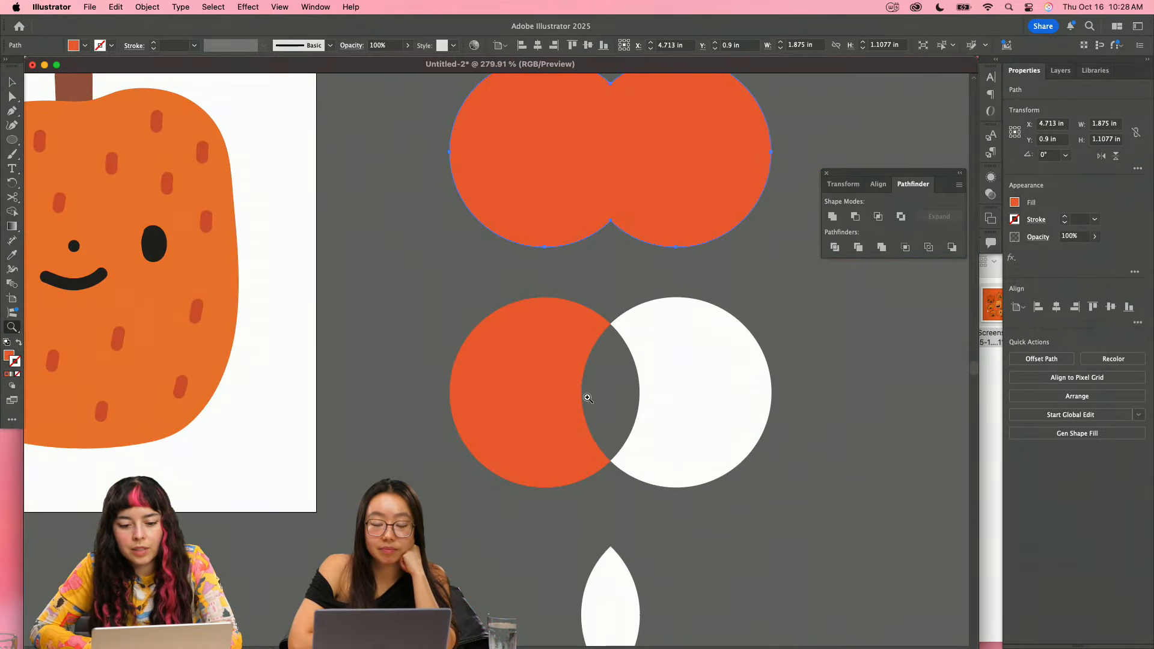
pyautogui.scroll(3, 626, 348)
pyautogui.press('a')
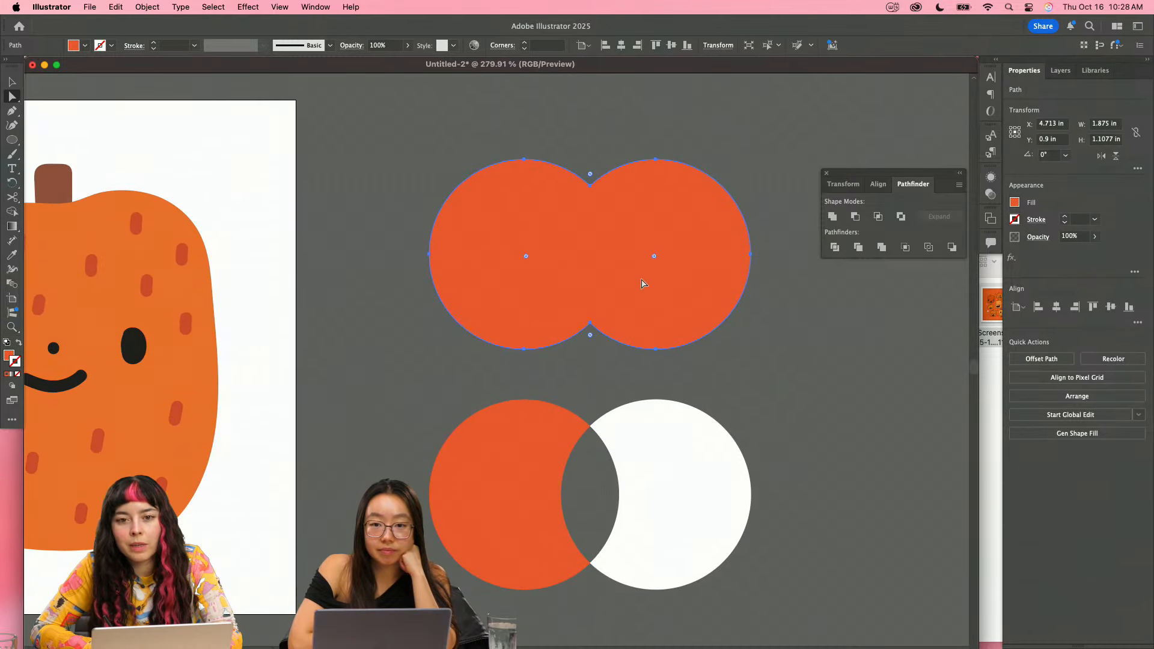
# - Isolate the smiling pumpkin's eyes within its group and combine their overlapping strokes with Pathfinder Merge, leaving isolation when done
pyautogui.press('z')
pyautogui.moveTo(661, 292); pyautogui.dragTo(734, 242)
pyautogui.hscroll(-1, 541, 306)
pyautogui.press('v')
pyautogui.press('z')
pyautogui.scroll(-2, 734, 242)
pyautogui.press('v')
pyautogui.click(719, 314)
pyautogui.doubleClick(734, 326)
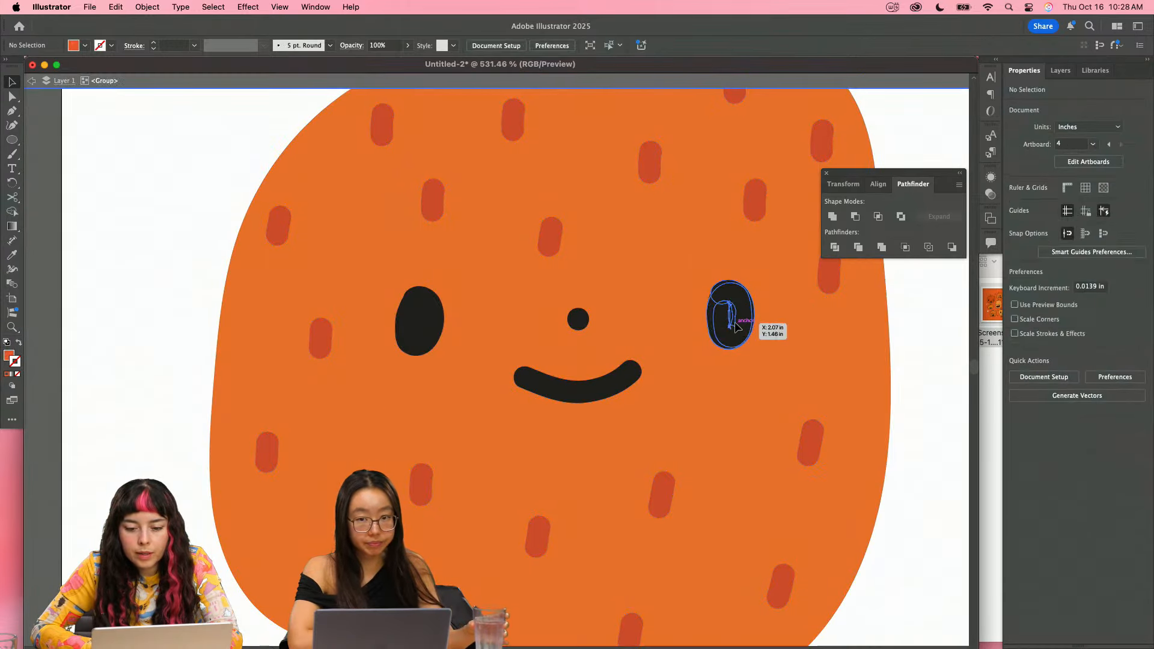
pyautogui.click(736, 330)
pyautogui.doubleClick(740, 330)
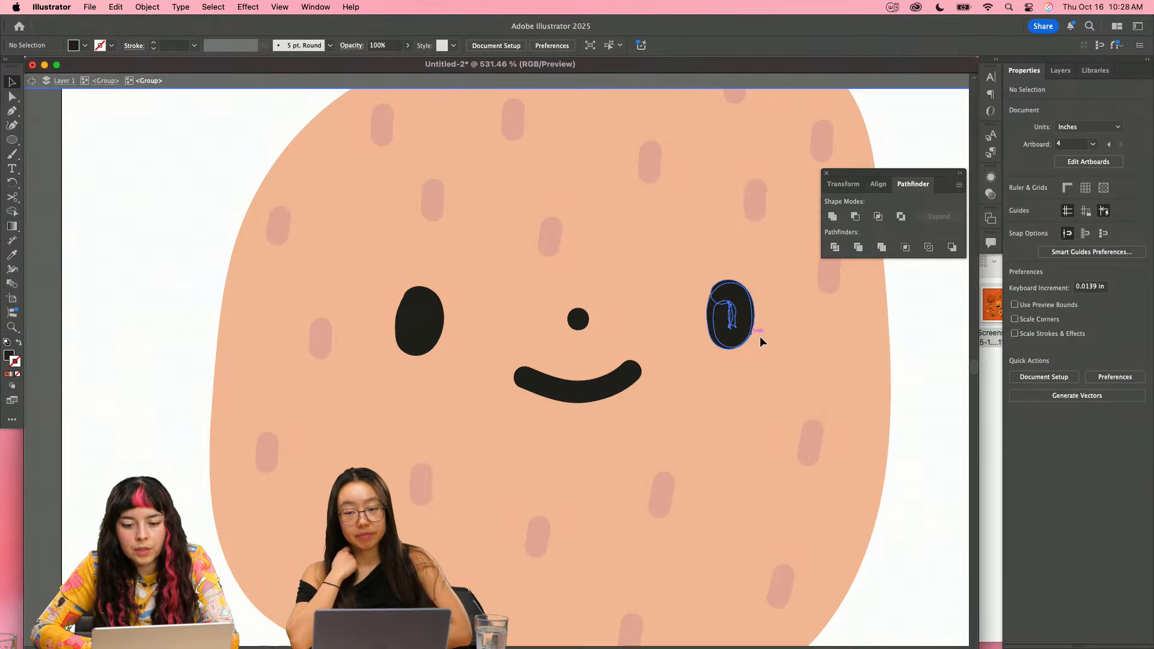
pyautogui.keyDown('shift'); pyautogui.click(404, 326); pyautogui.keyUp('shift')
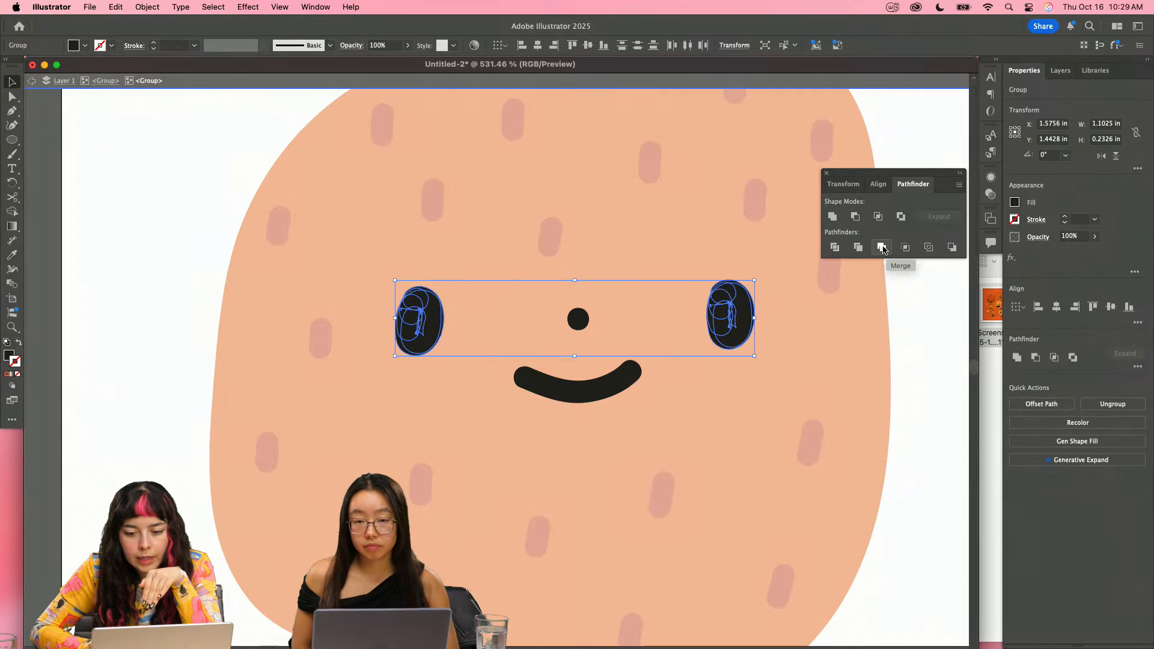
pyautogui.click(882, 248)
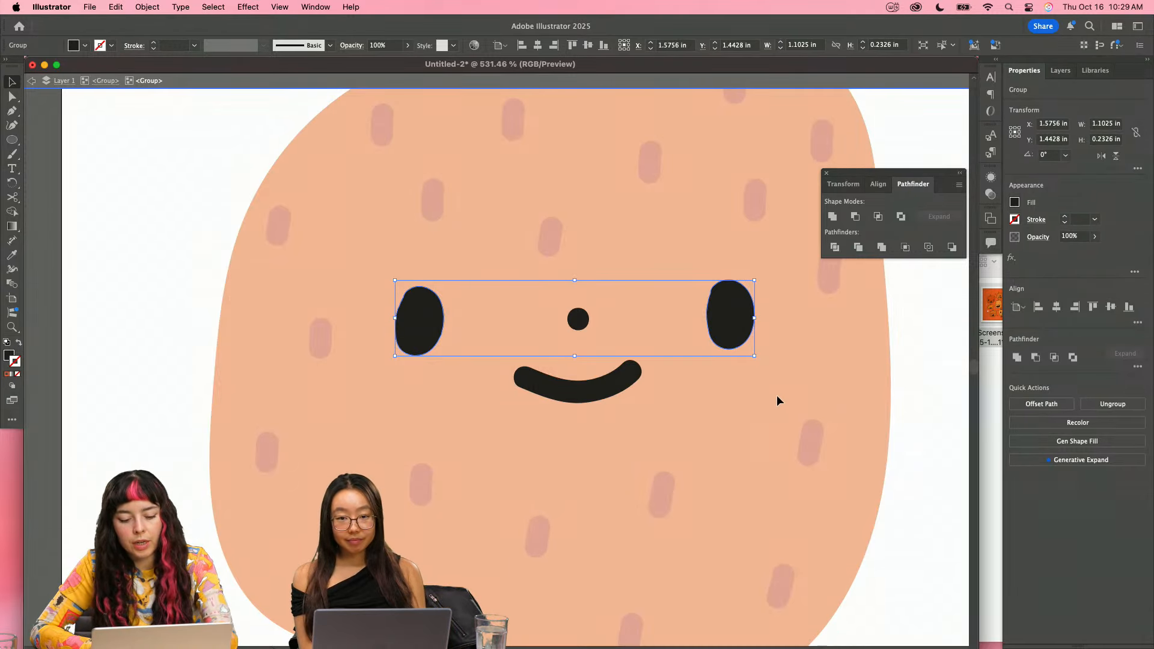
pyautogui.press('Escape')
pyautogui.moveTo(792, 345); pyautogui.dragTo(572, 385)
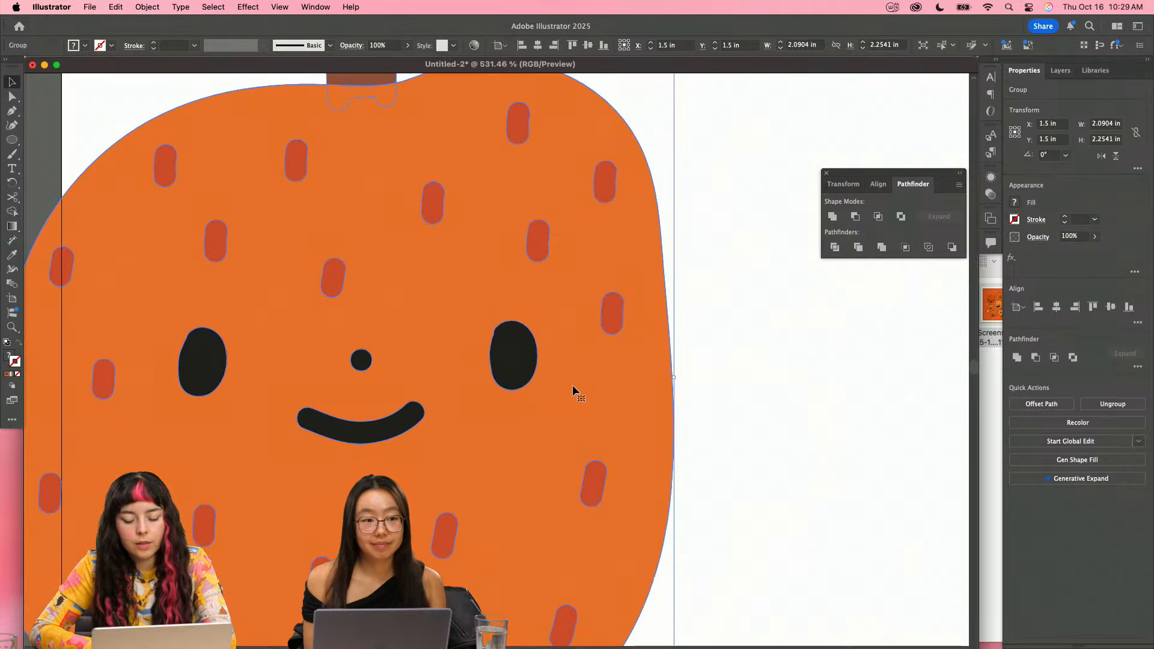
pyautogui.press('super+z')
# - Delete the merged circles, the divided circles and the lens shape beside the last artboard
pyautogui.moveTo(741, 353); pyautogui.dragTo(300, 357)
pyautogui.moveTo(636, 359); pyautogui.dragTo(556, 352)
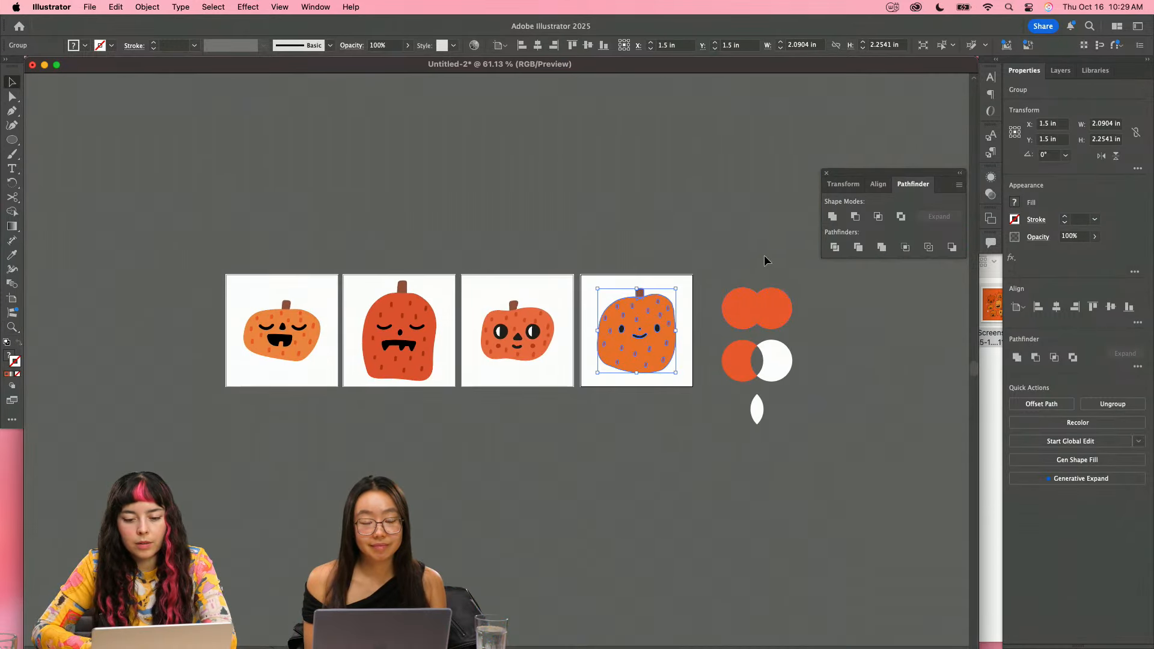
pyautogui.moveTo(766, 260); pyautogui.dragTo(845, 405)
pyautogui.press('Delete')
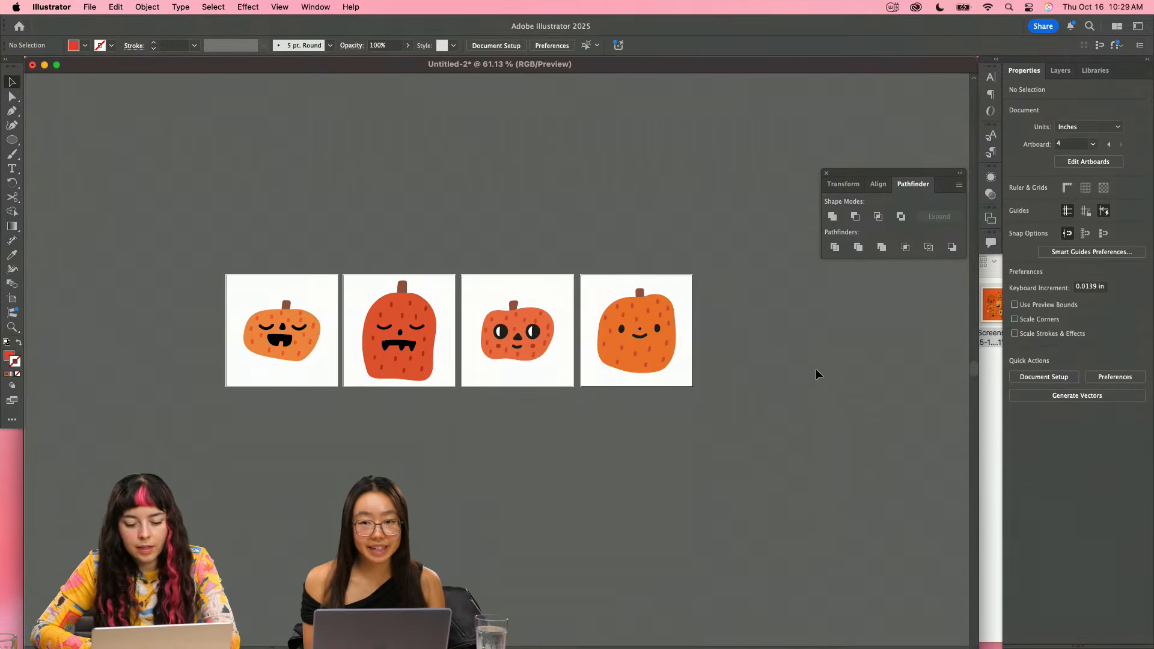
# - Minimize the open windows and preview the four exported Pumpkins PNG files on the desktop with Quick Look
pyautogui.press('super+m')
pyautogui.moveTo(711, 259); pyautogui.dragTo(634, 182)
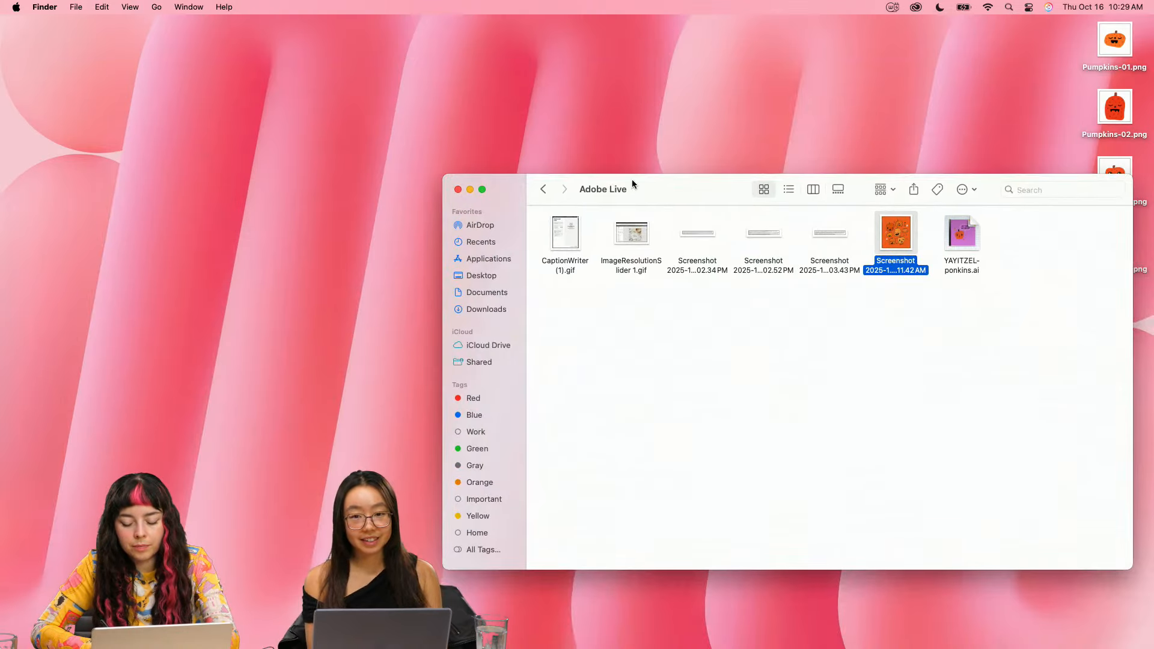
pyautogui.press('super+m')
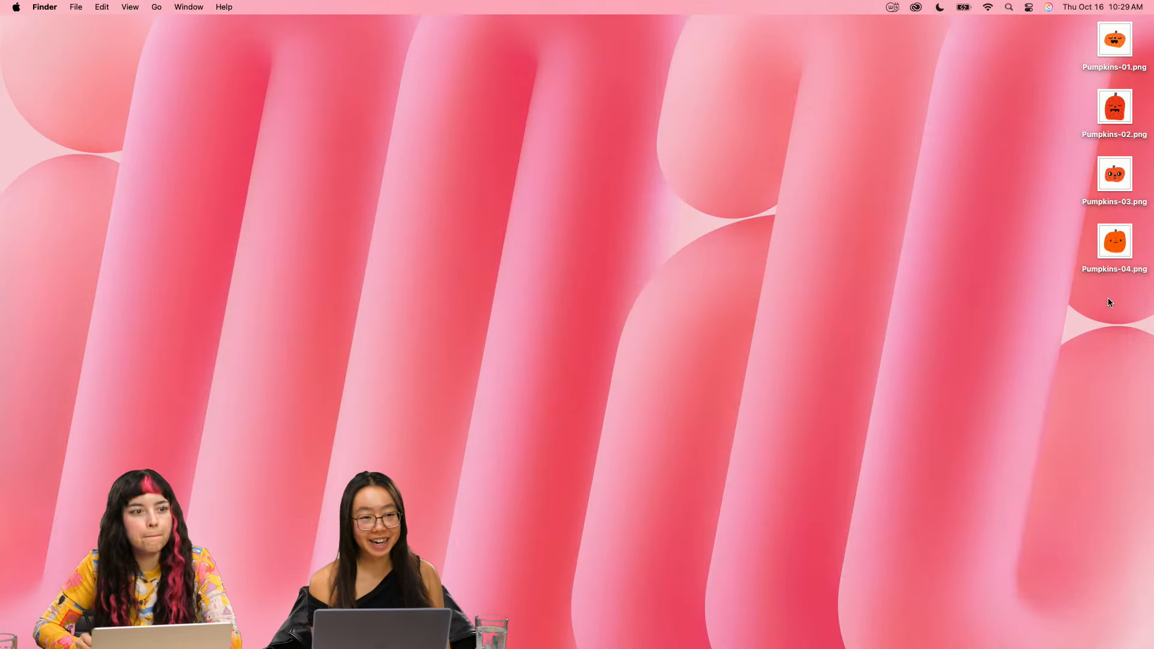
pyautogui.click(1122, 228)
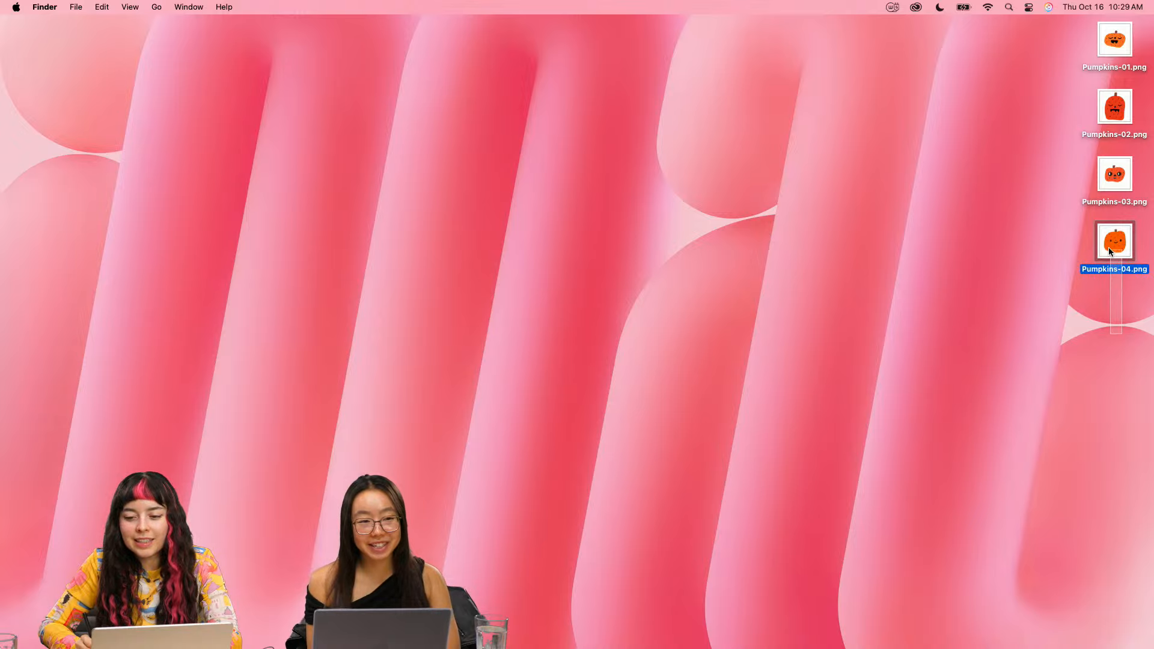
pyautogui.press('space')
pyautogui.click(1114, 178)
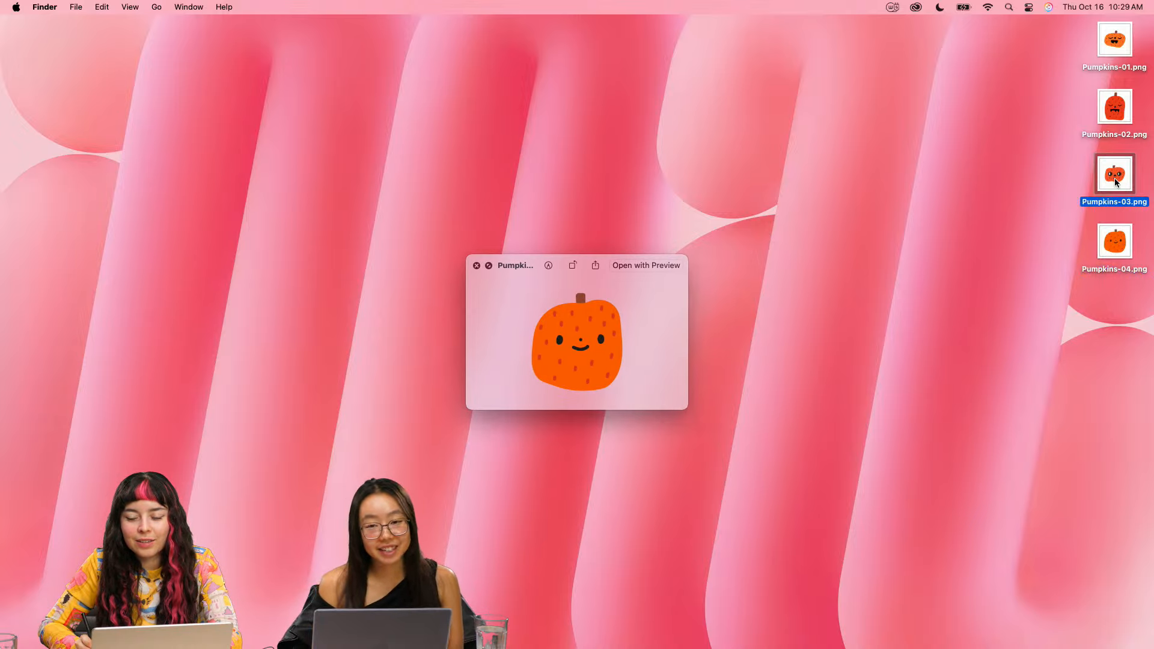
pyautogui.click(1118, 115)
pyautogui.click(1119, 54)
pyautogui.press('space')
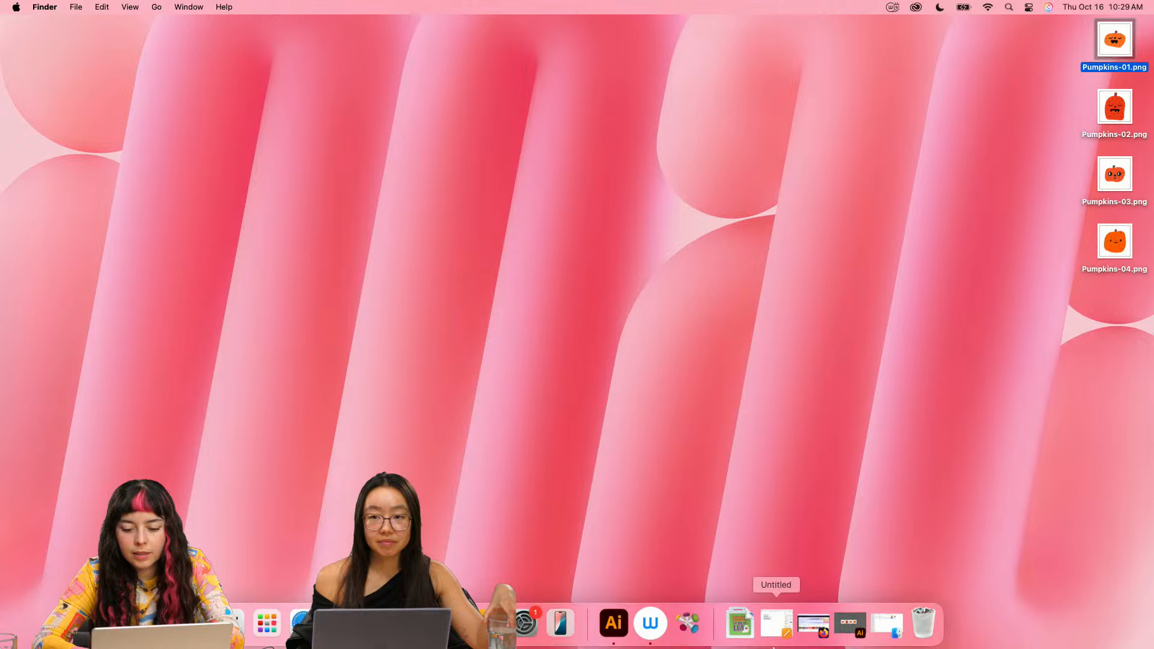
# - Switch to Adobe Express in Firefox and create a new brand by manual setup, named Halloween Flyer
pyautogui.click(805, 634)
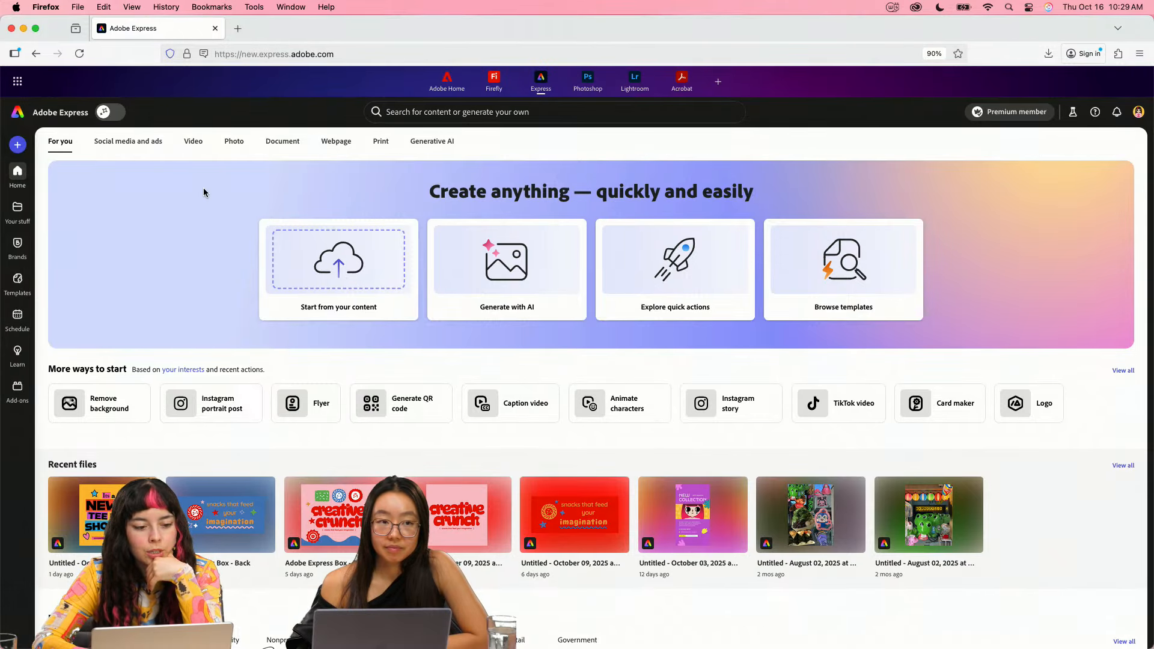
pyautogui.click(16, 243)
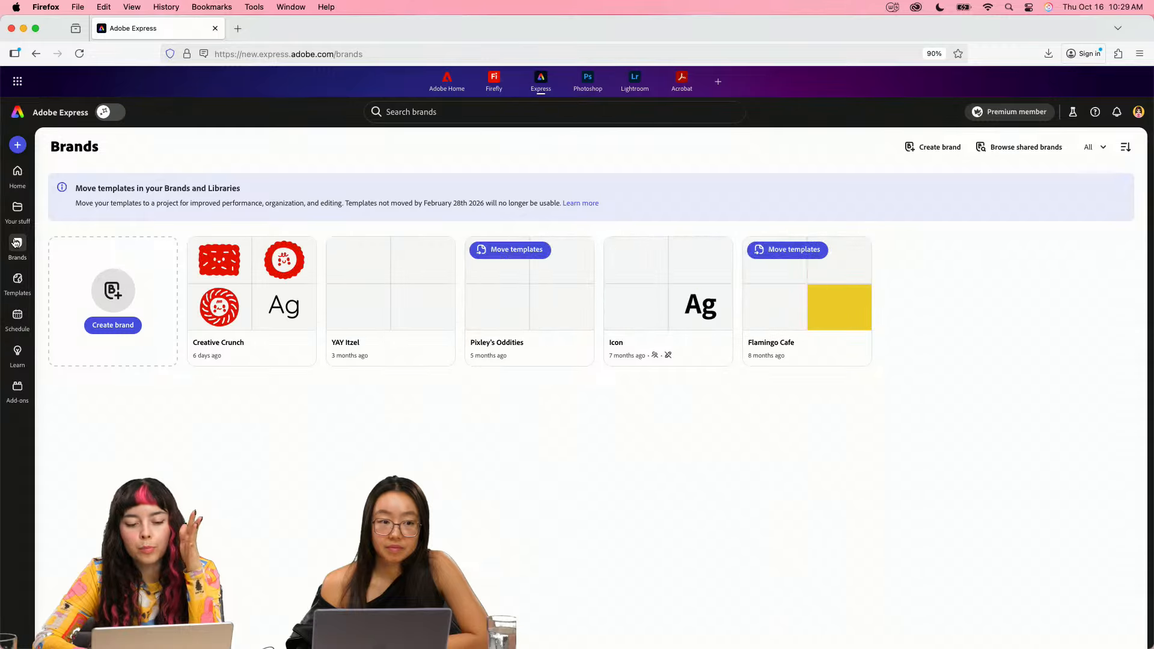
pyautogui.click(112, 306)
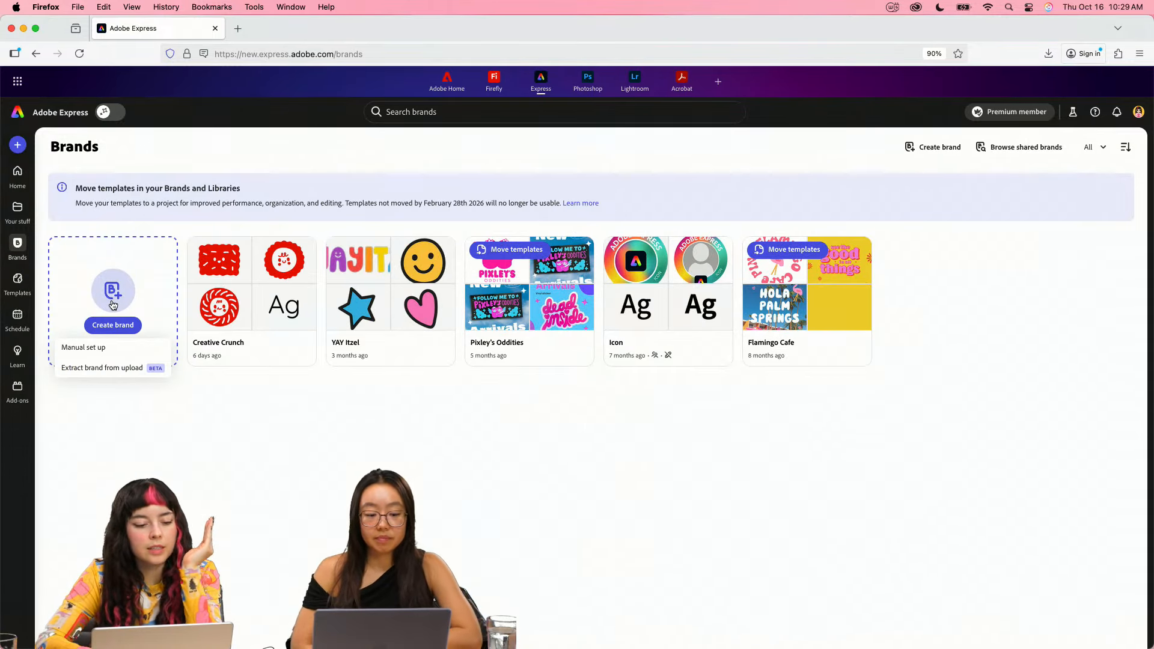
pyautogui.click(113, 348)
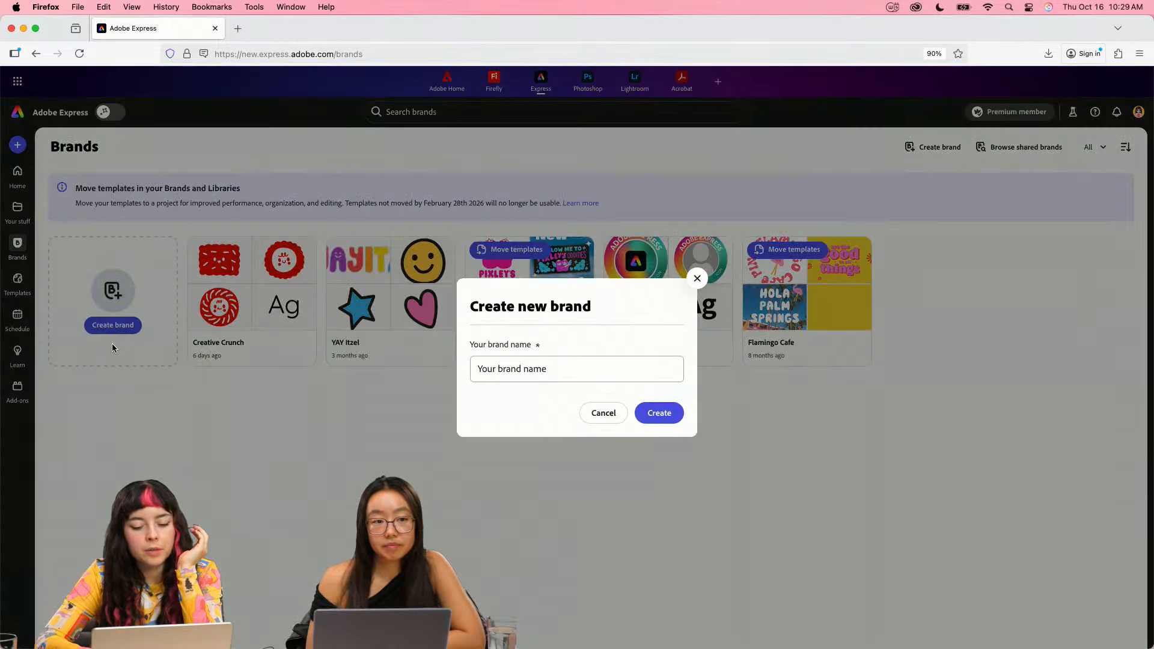
pyautogui.click(593, 368)
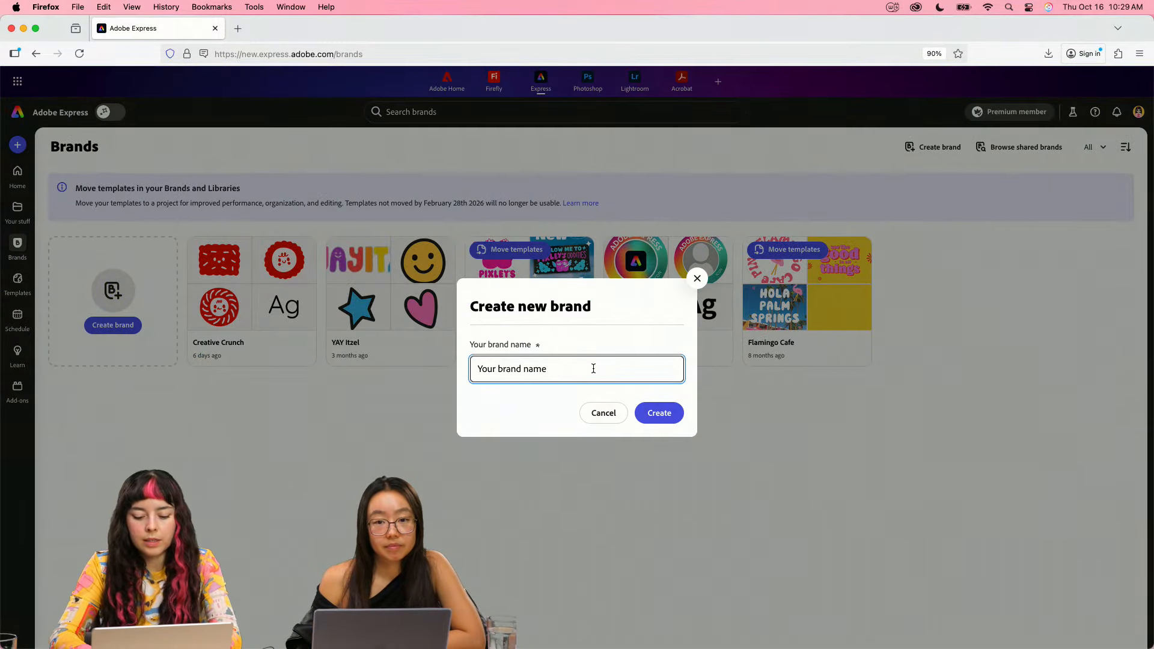
pyautogui.write('Halloween')
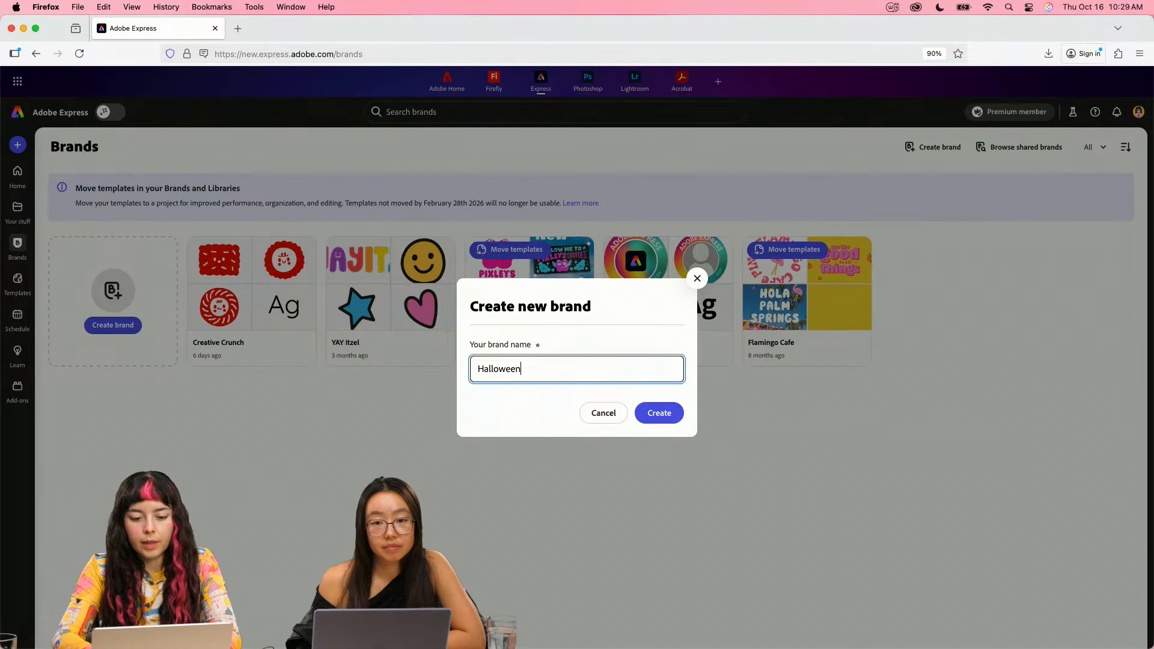
pyautogui.write(' Flyer')
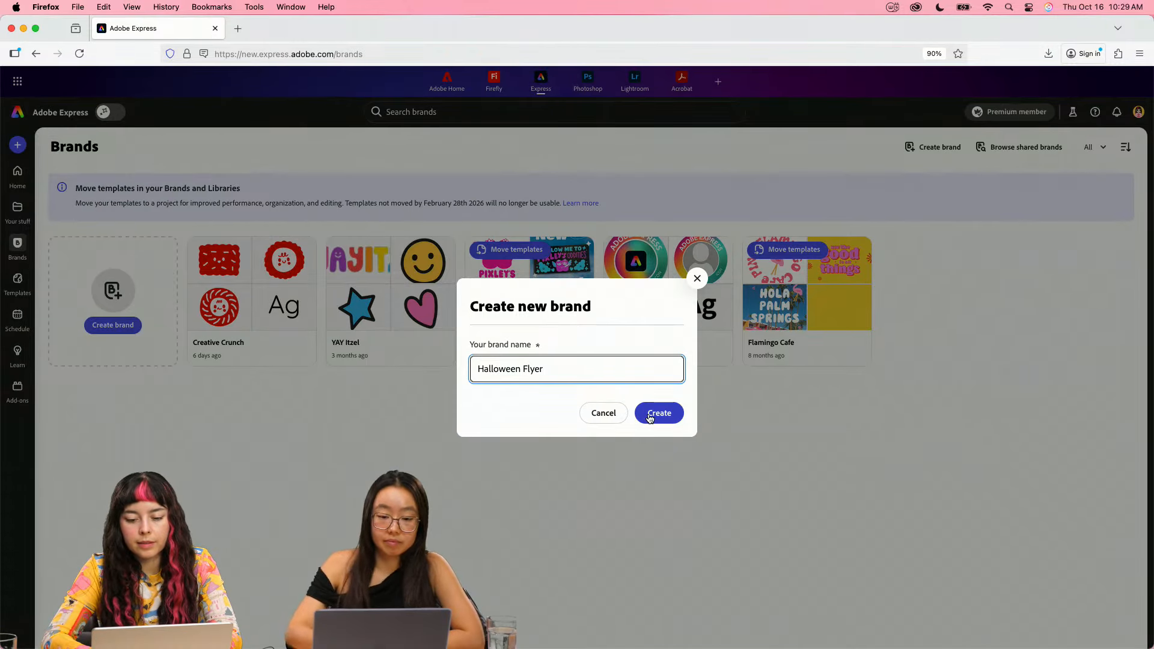
pyautogui.click(649, 417)
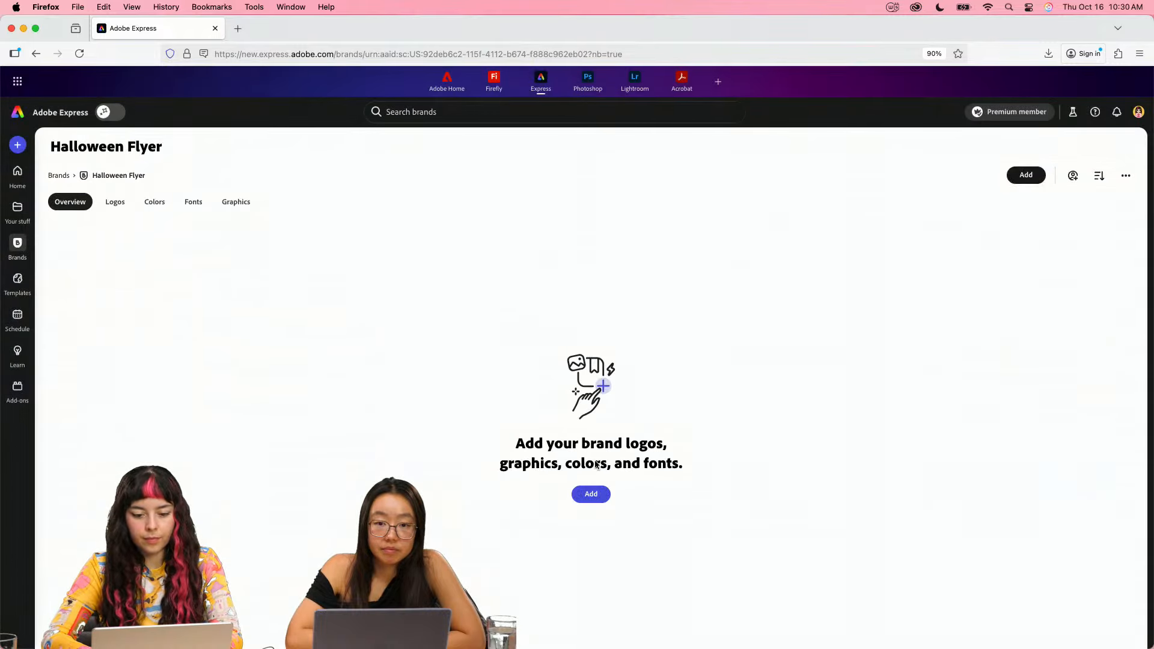
# - Upload Pumpkins-01.png through Pumpkins-04.png from the desktop to the Halloween Flyer brand as graphics
pyautogui.click(592, 495)
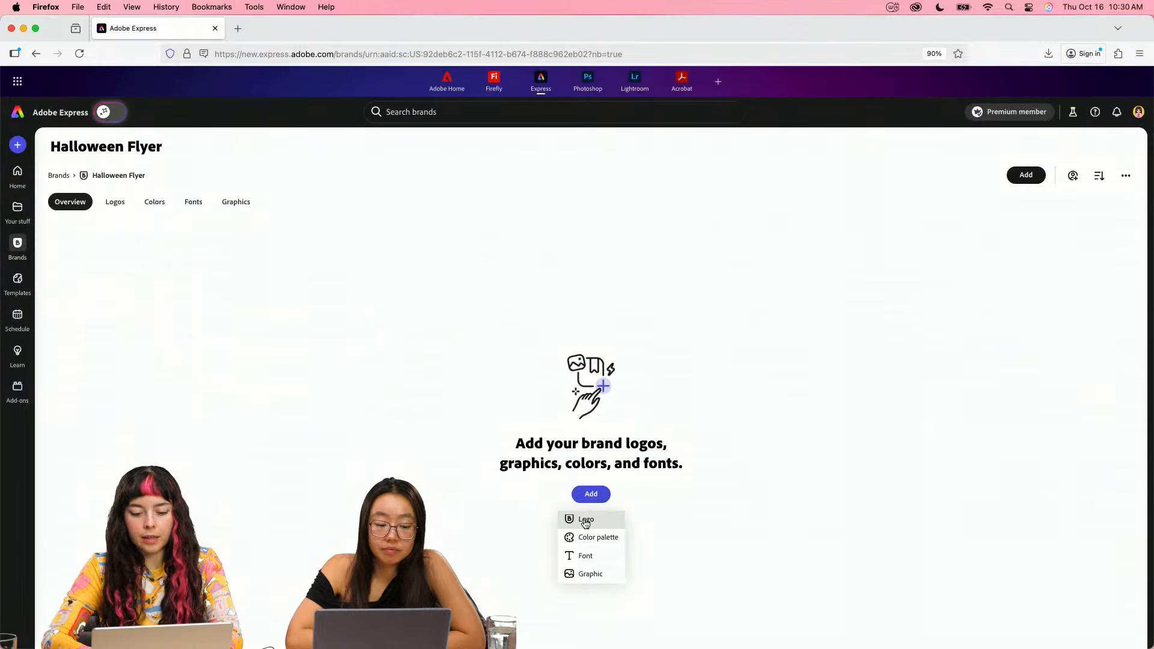
pyautogui.click(601, 575)
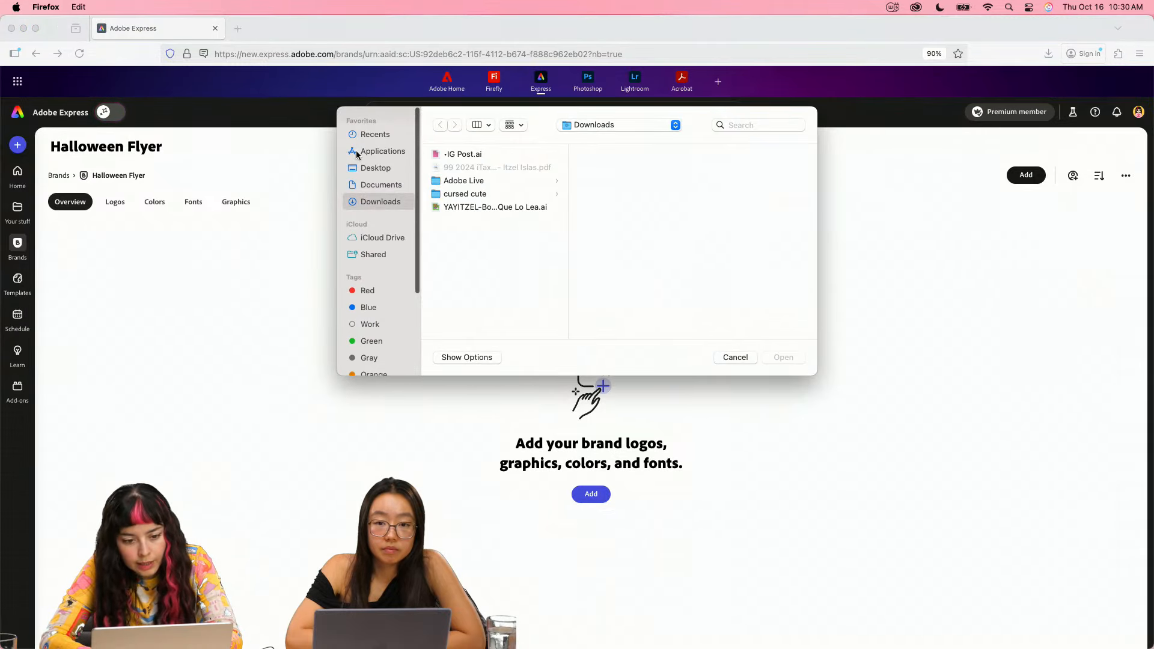
pyautogui.click(373, 171)
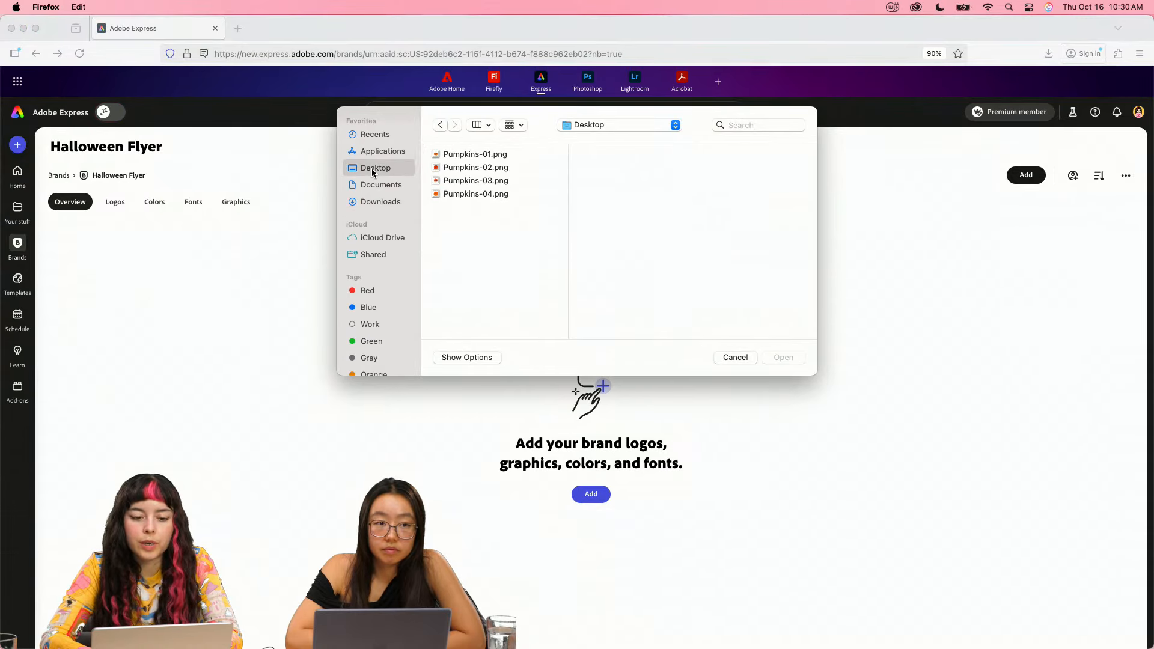
pyautogui.moveTo(478, 234); pyautogui.dragTo(477, 146)
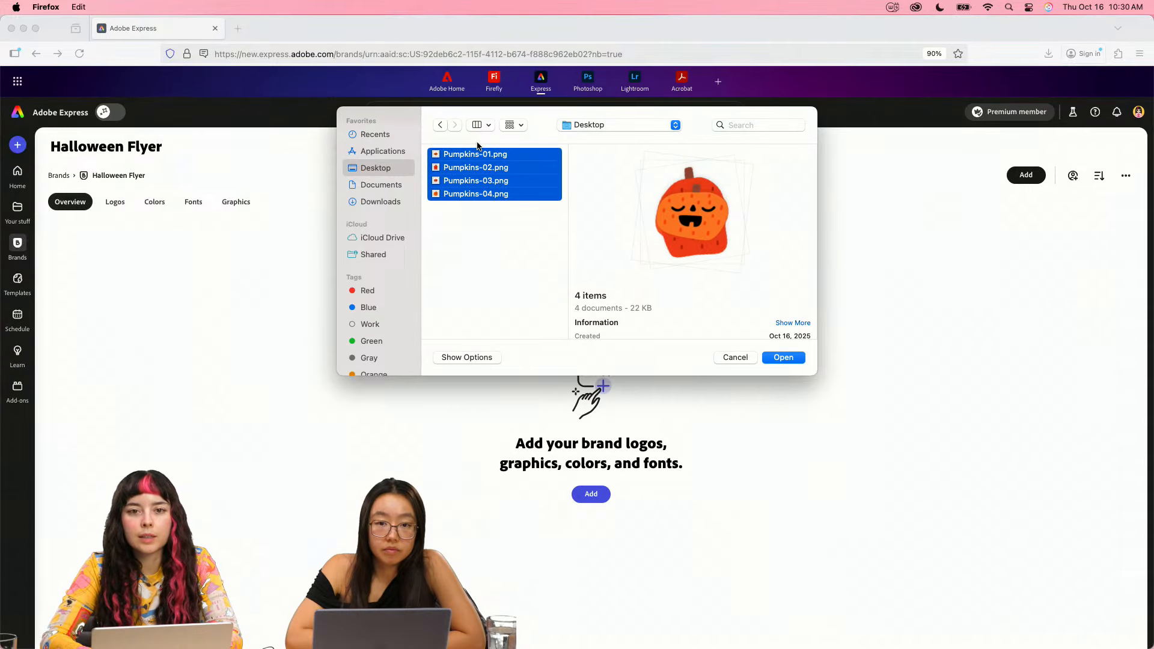
pyautogui.click(781, 358)
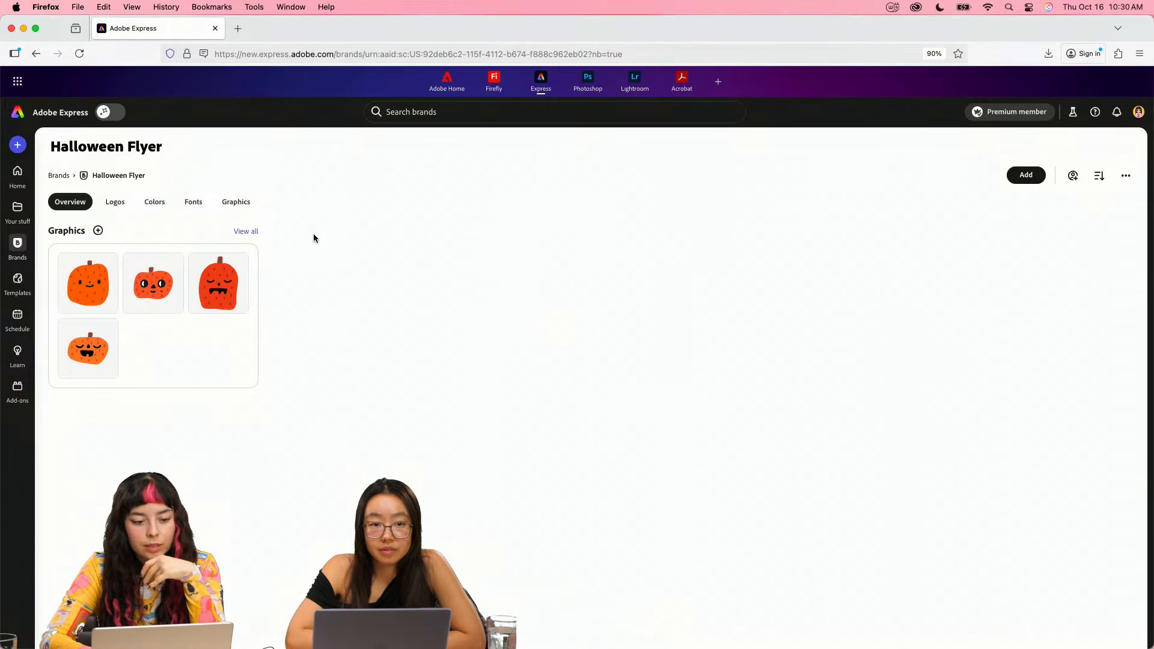
# - Start a color palette for the Halloween Flyer brand with the default light purple swatch as its first color
pyautogui.click(119, 204)
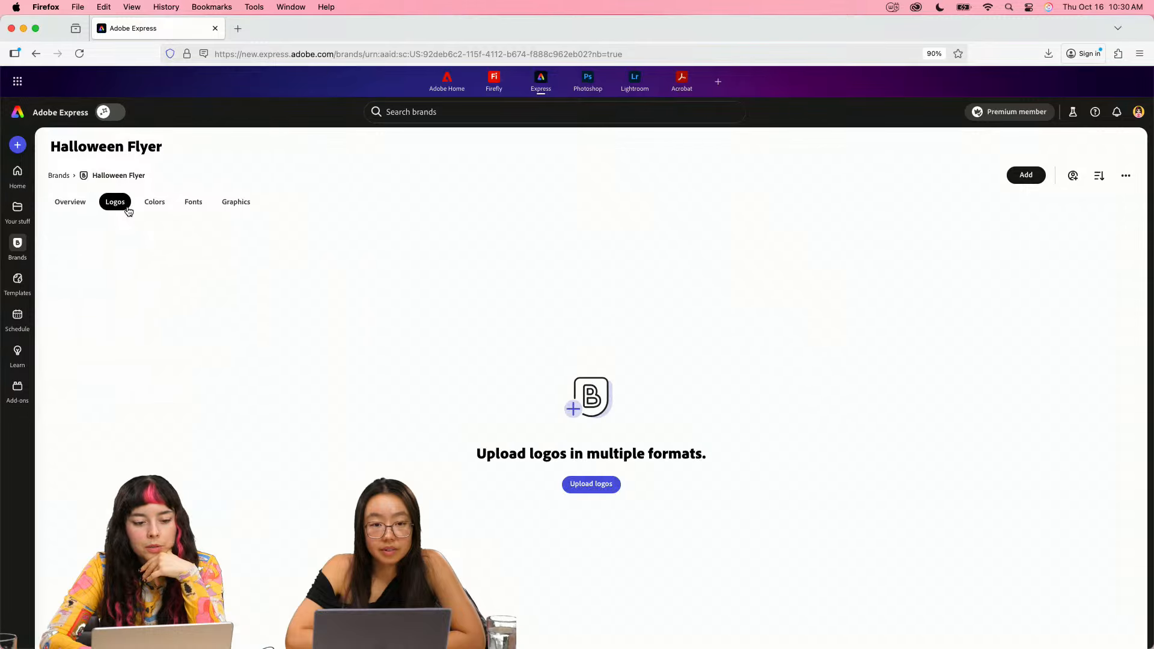
pyautogui.click(156, 202)
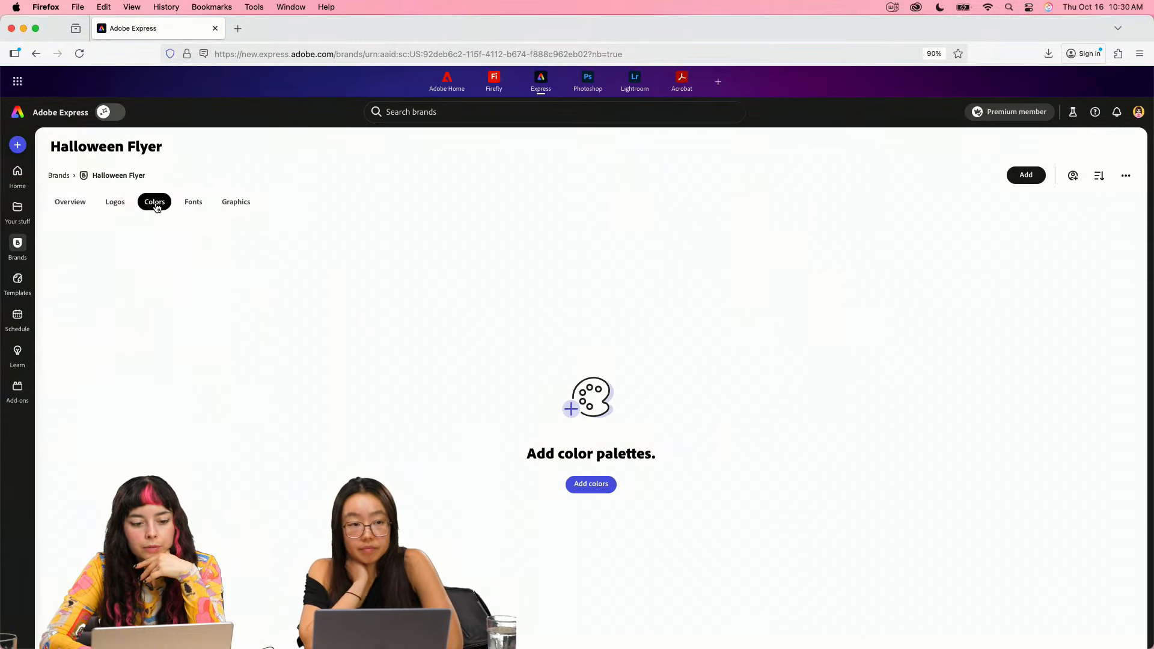
pyautogui.click(599, 484)
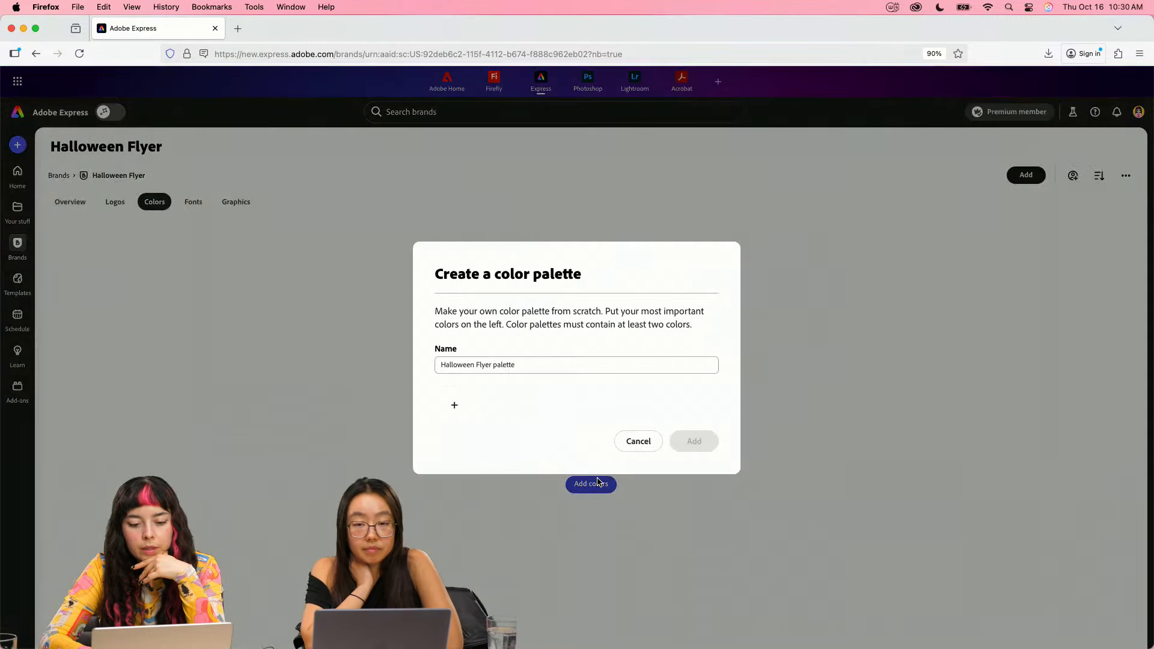
pyautogui.click(456, 411)
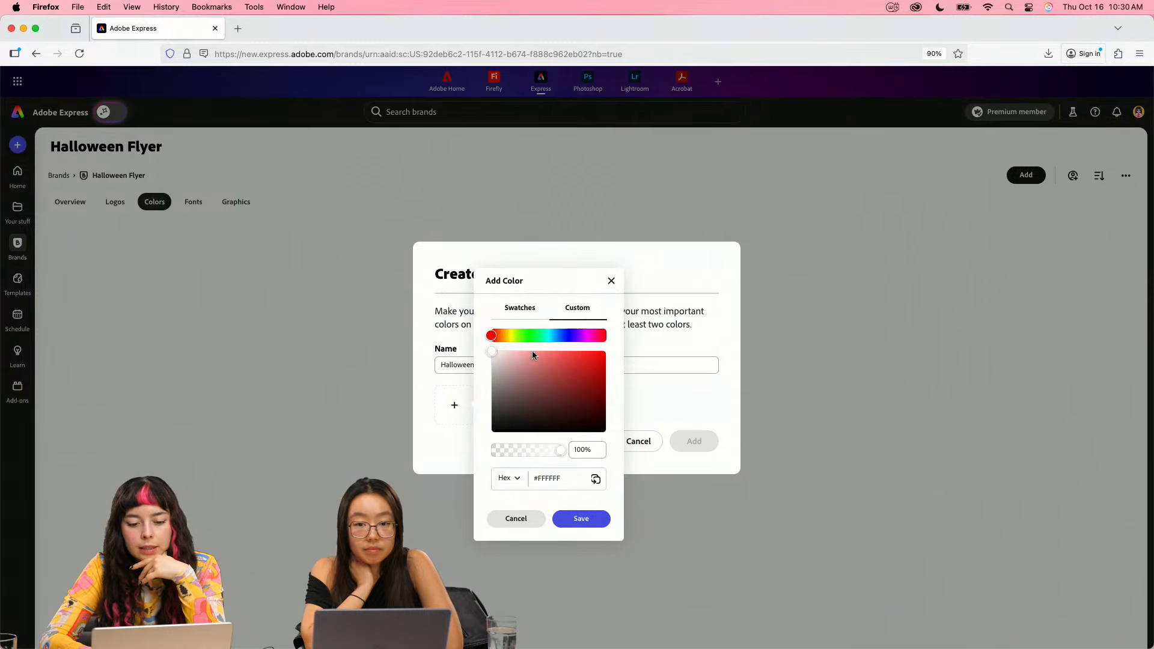
pyautogui.click(527, 318)
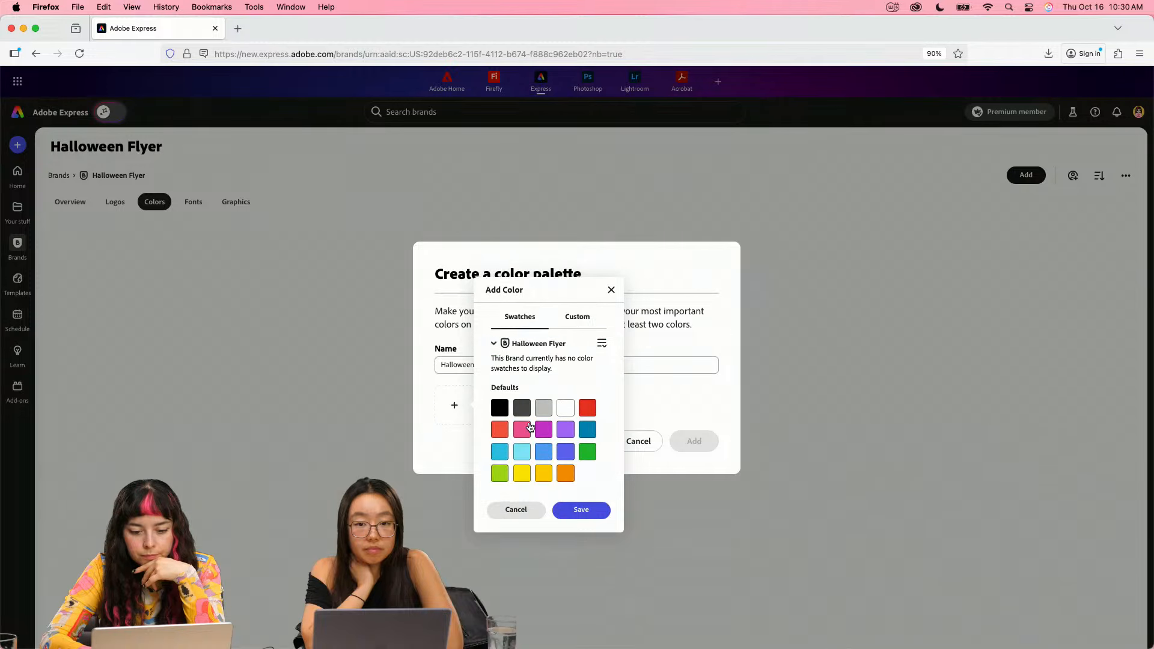
pyautogui.click(566, 475)
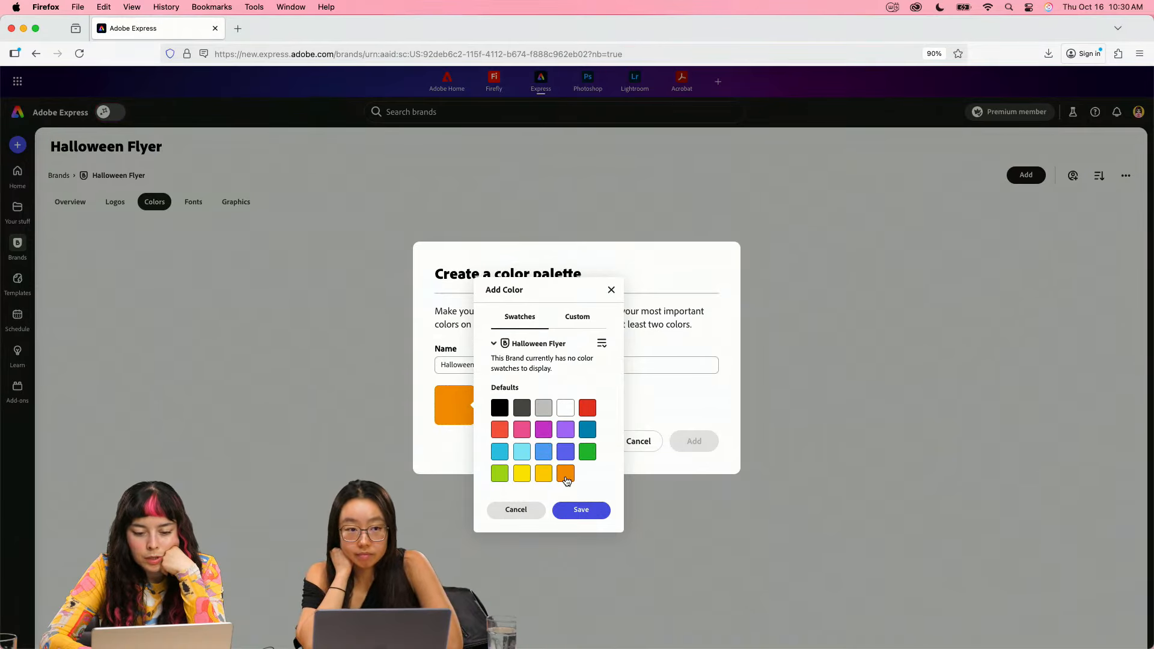
pyautogui.click(587, 453)
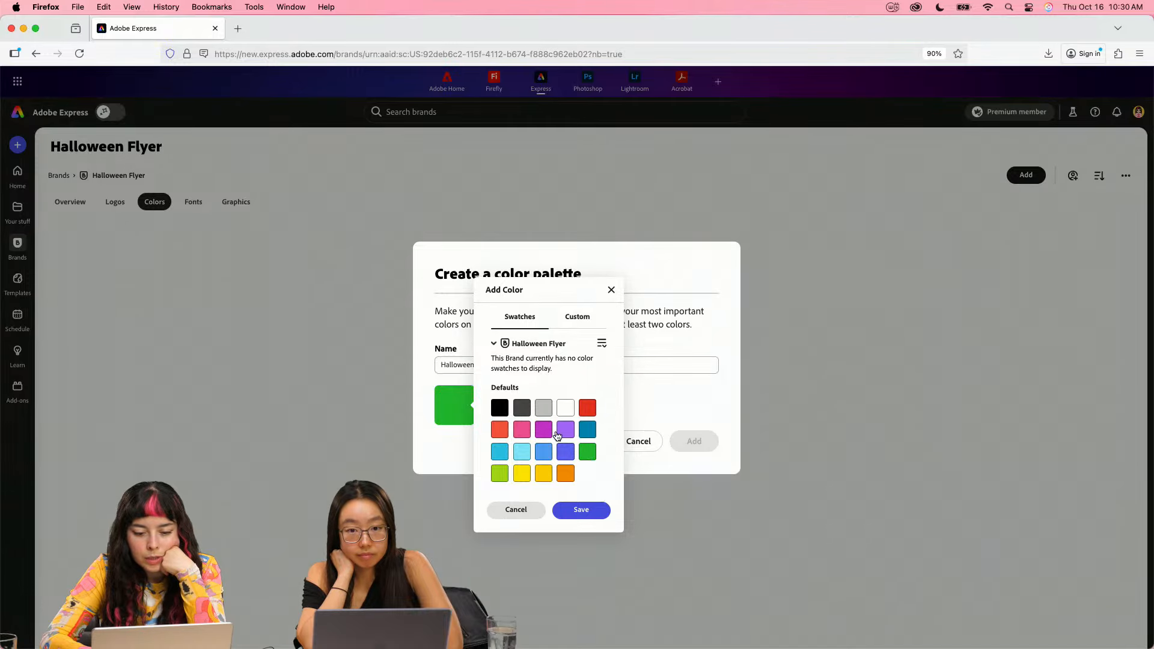
pyautogui.click(547, 434)
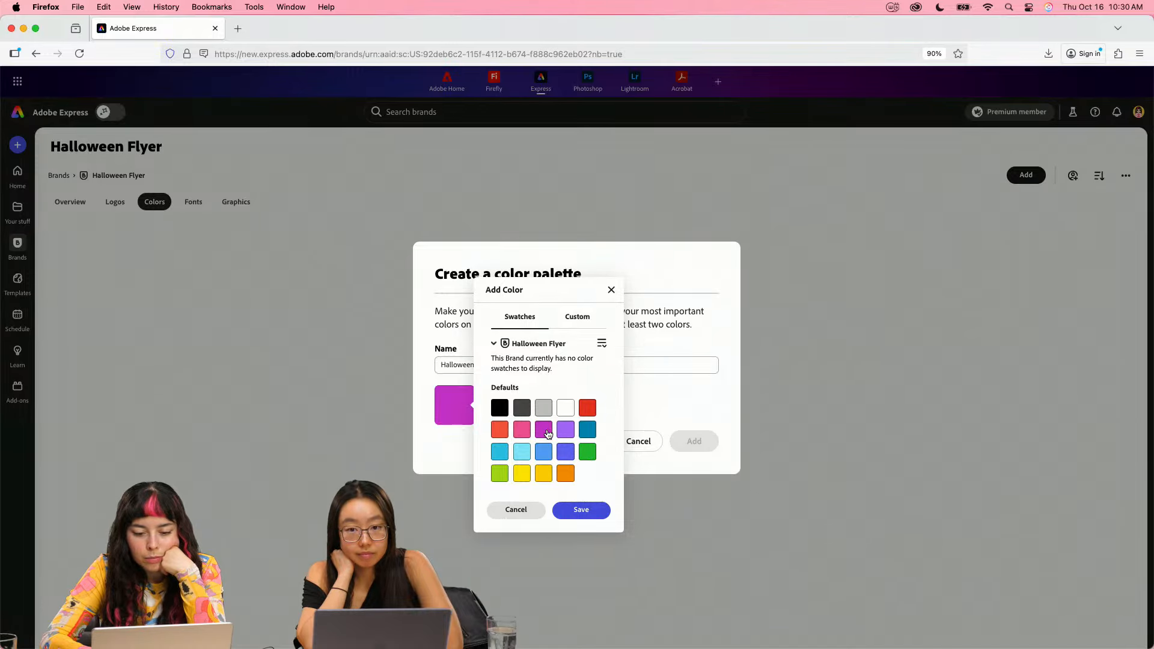
pyautogui.click(566, 434)
pyautogui.click(580, 509)
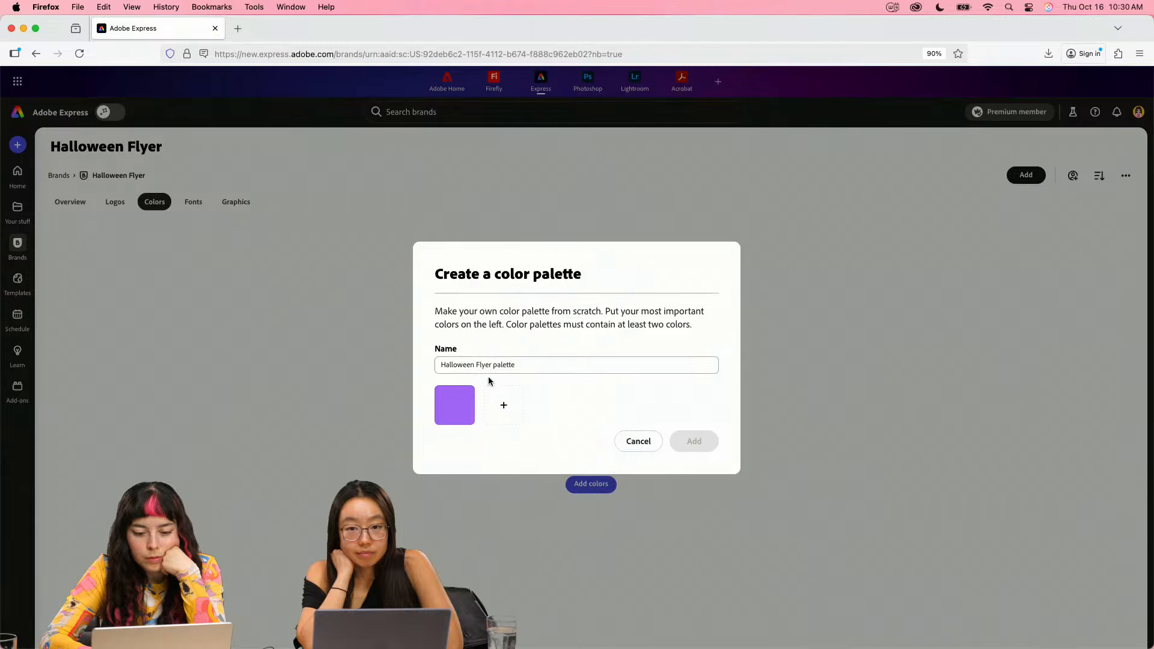
# - Add the default magenta and orange swatches to the palette as its second and third colors
pyautogui.click(508, 411)
pyautogui.click(592, 429)
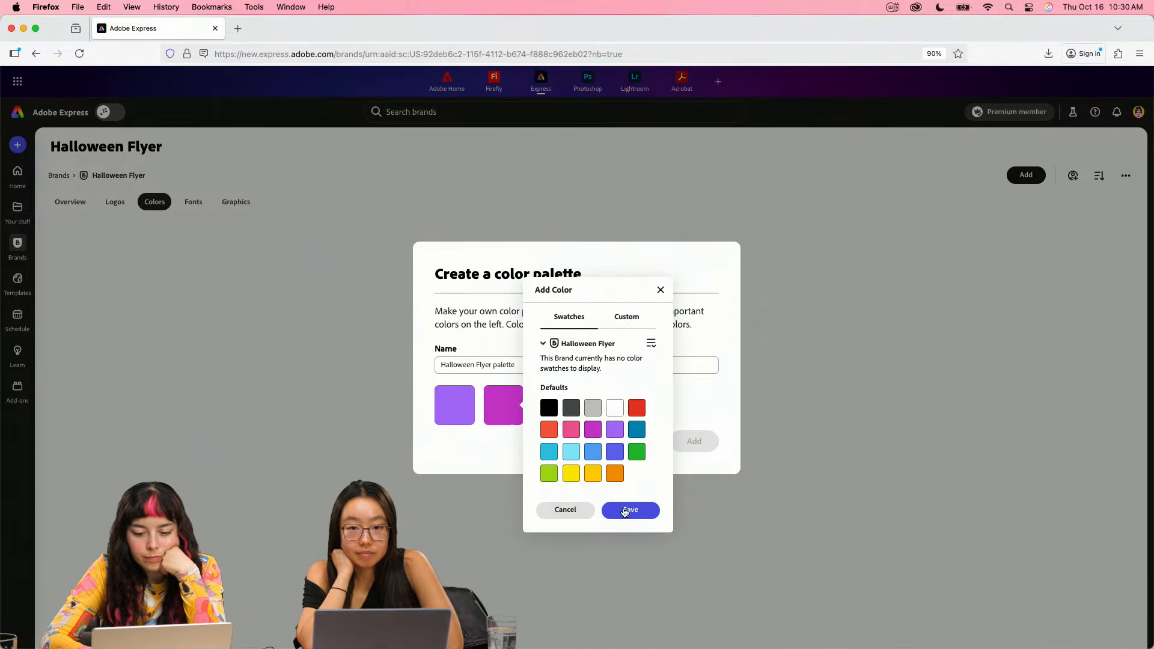
pyautogui.click(626, 511)
pyautogui.click(552, 405)
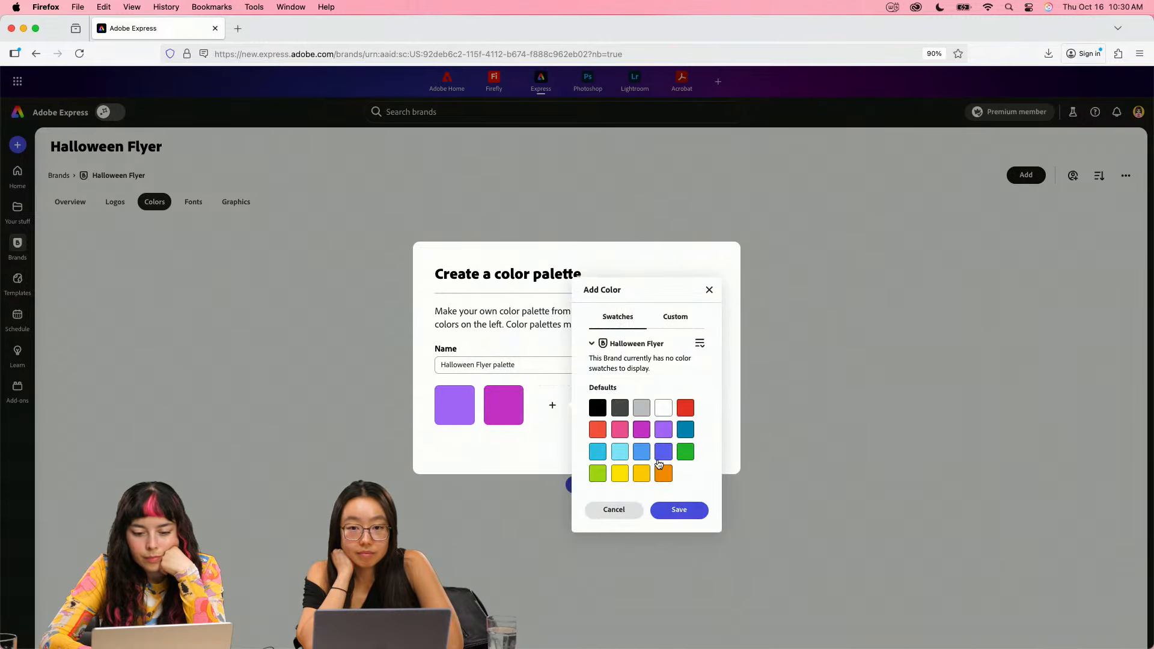
pyautogui.click(667, 477)
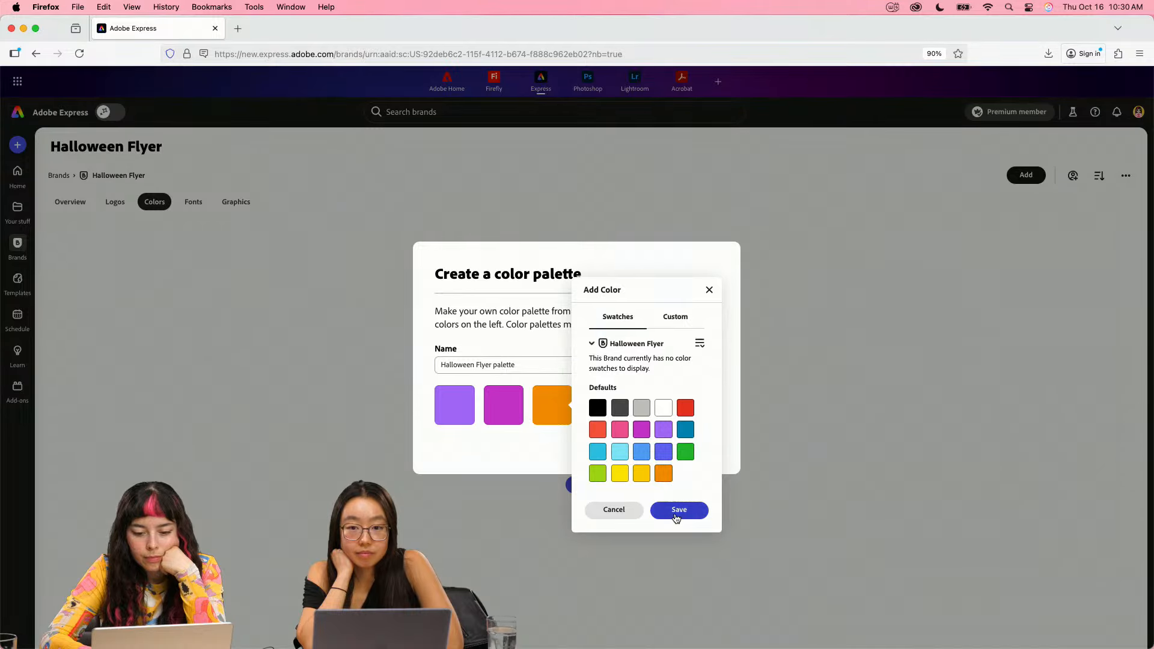
pyautogui.click(678, 510)
# - Add the default lime green and black swatches to the palette as its fourth and fifth colors
pyautogui.click(612, 418)
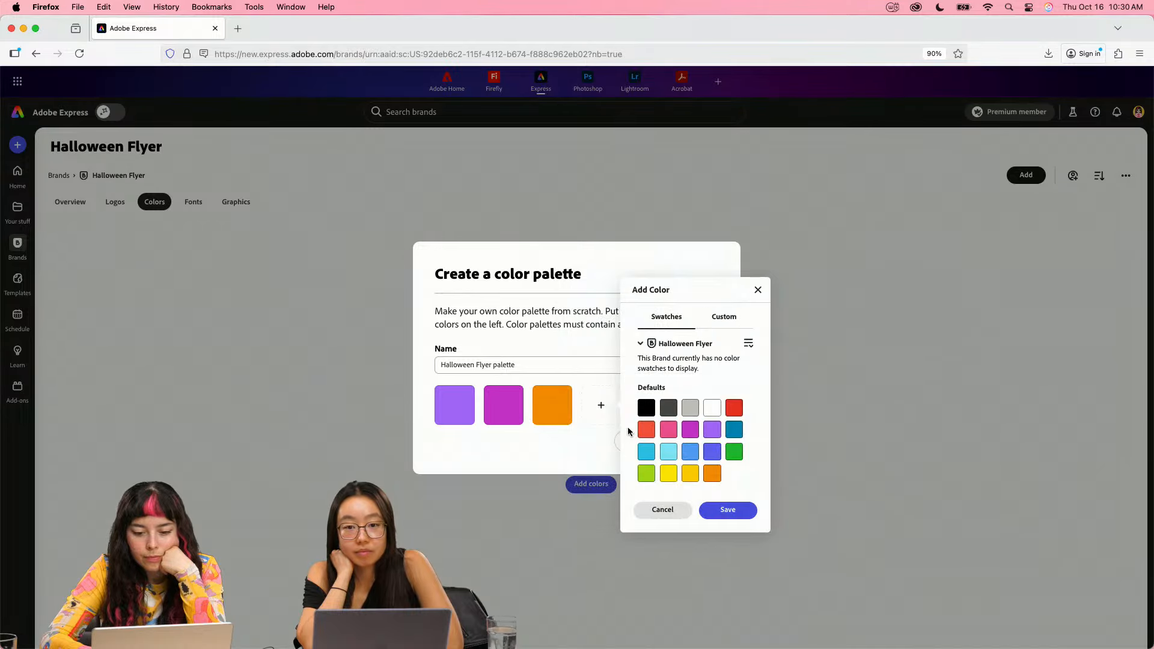
pyautogui.click(740, 459)
pyautogui.click(641, 477)
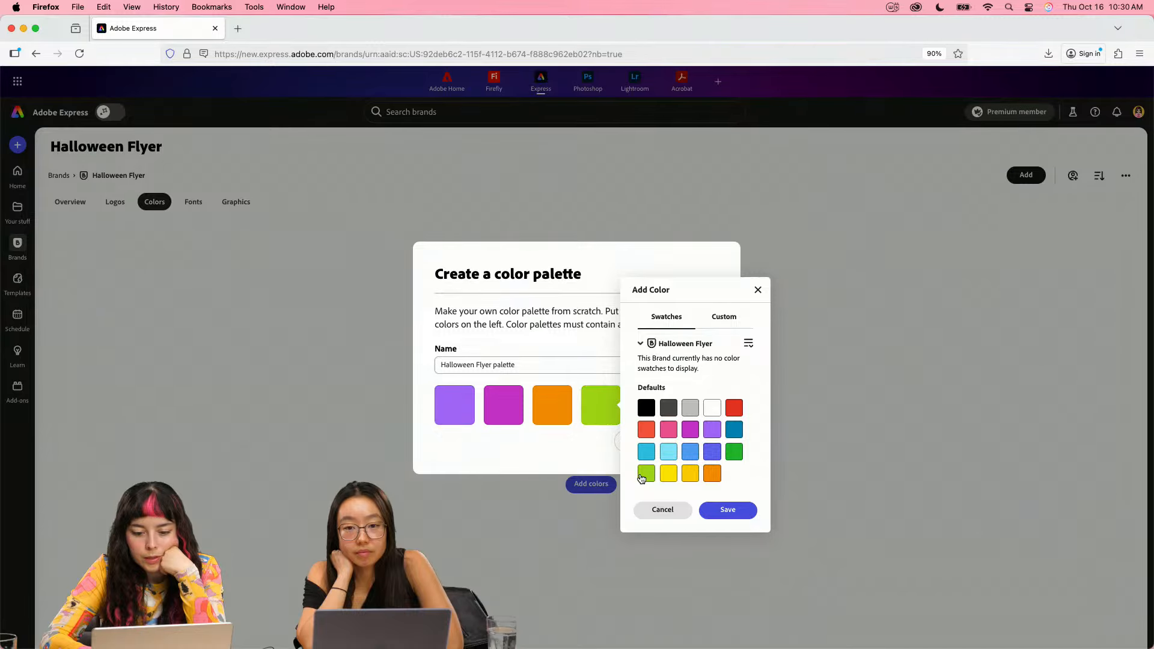
pyautogui.click(724, 508)
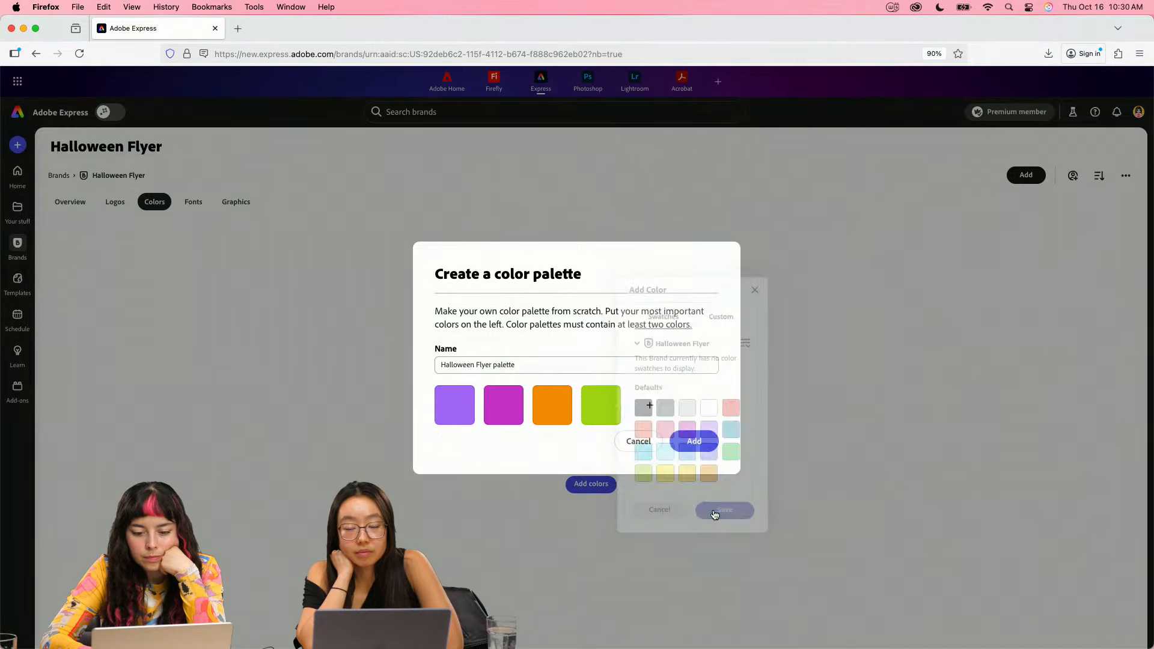
pyautogui.click(655, 412)
pyautogui.click(695, 415)
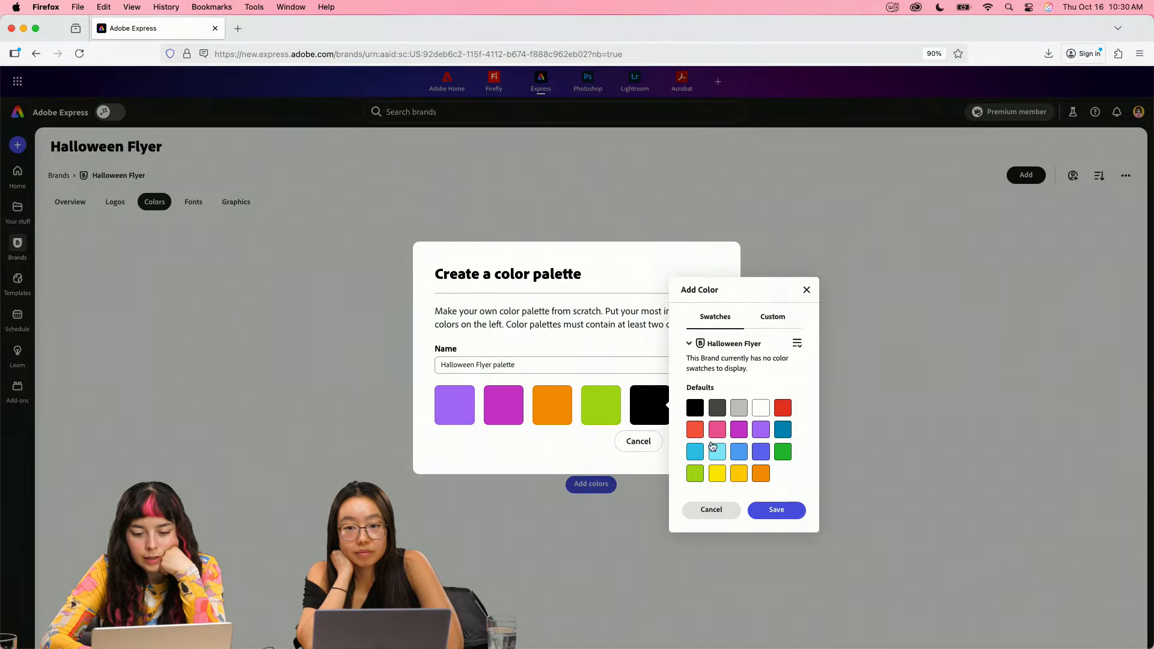
pyautogui.click(785, 512)
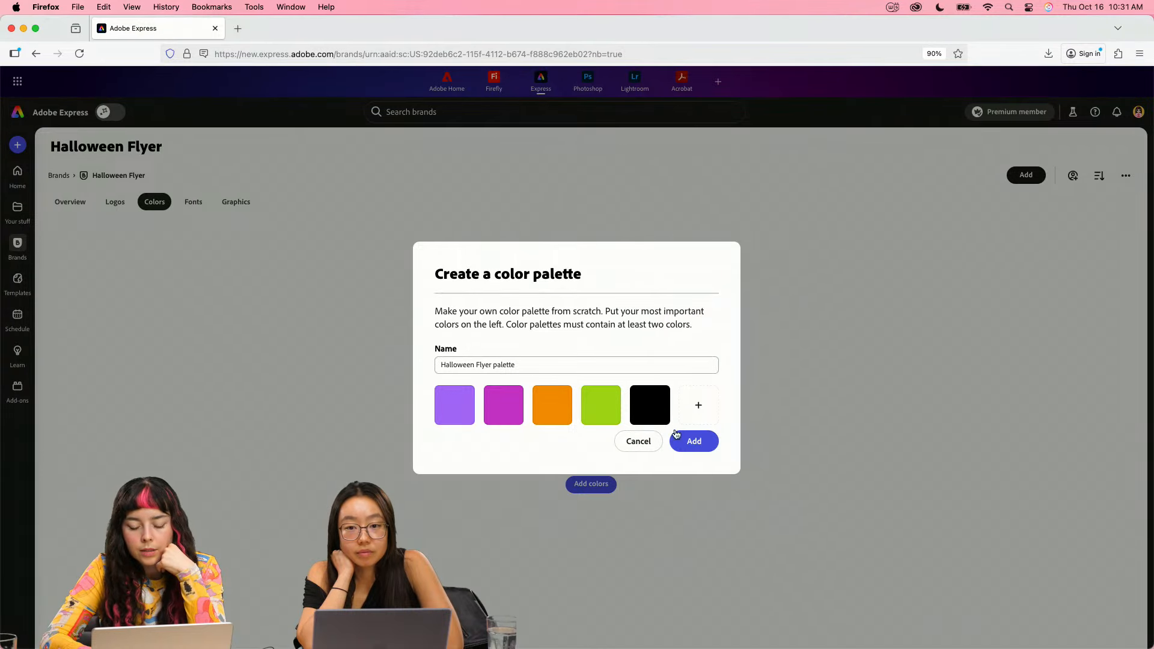
# - Add a custom dark green, hex #3A8024 at 100% opacity, to the palette as its sixth color
pyautogui.click(699, 405)
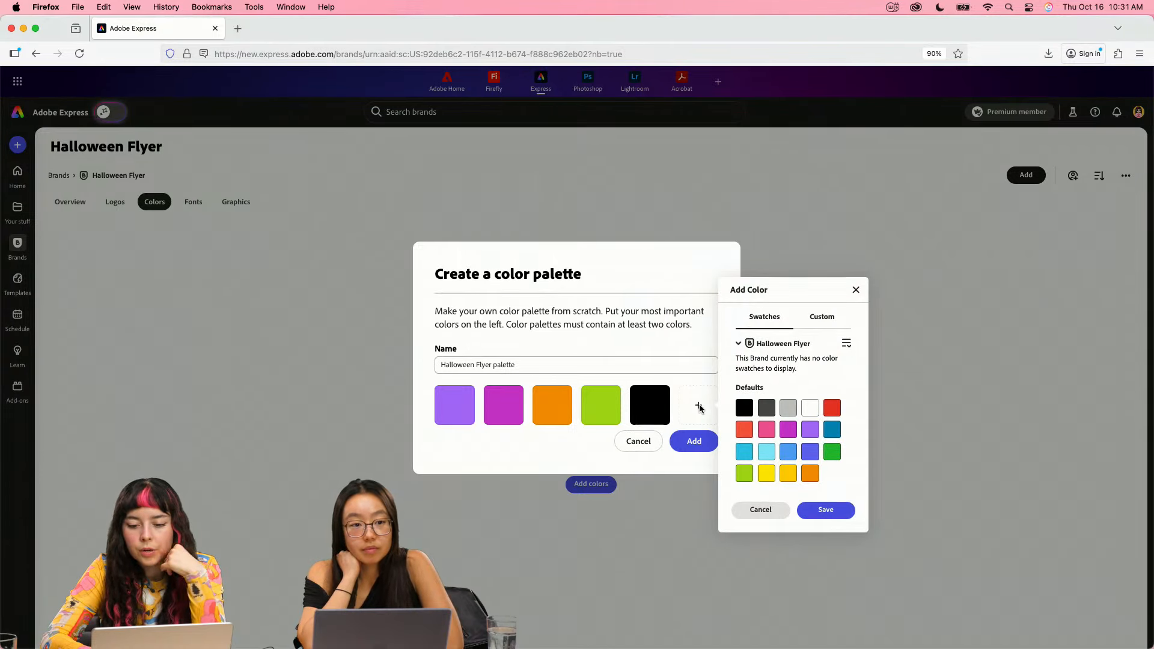
pyautogui.click(822, 316)
pyautogui.click(761, 371)
pyautogui.moveTo(761, 371); pyautogui.dragTo(833, 383)
pyautogui.click(784, 337)
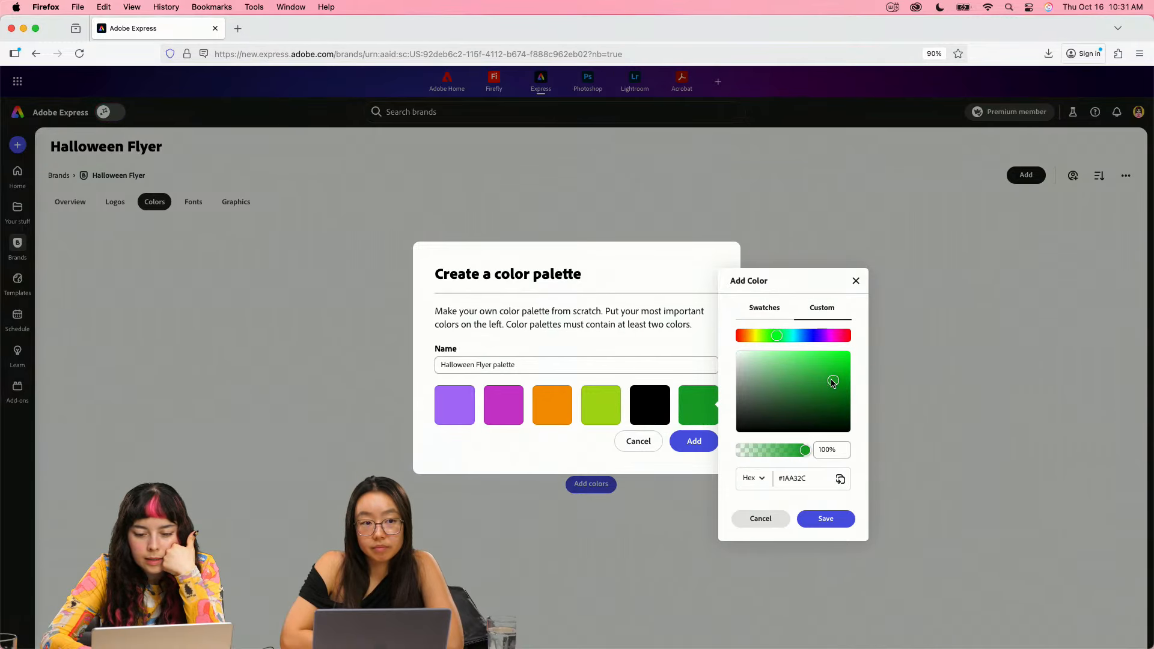
pyautogui.click(795, 386)
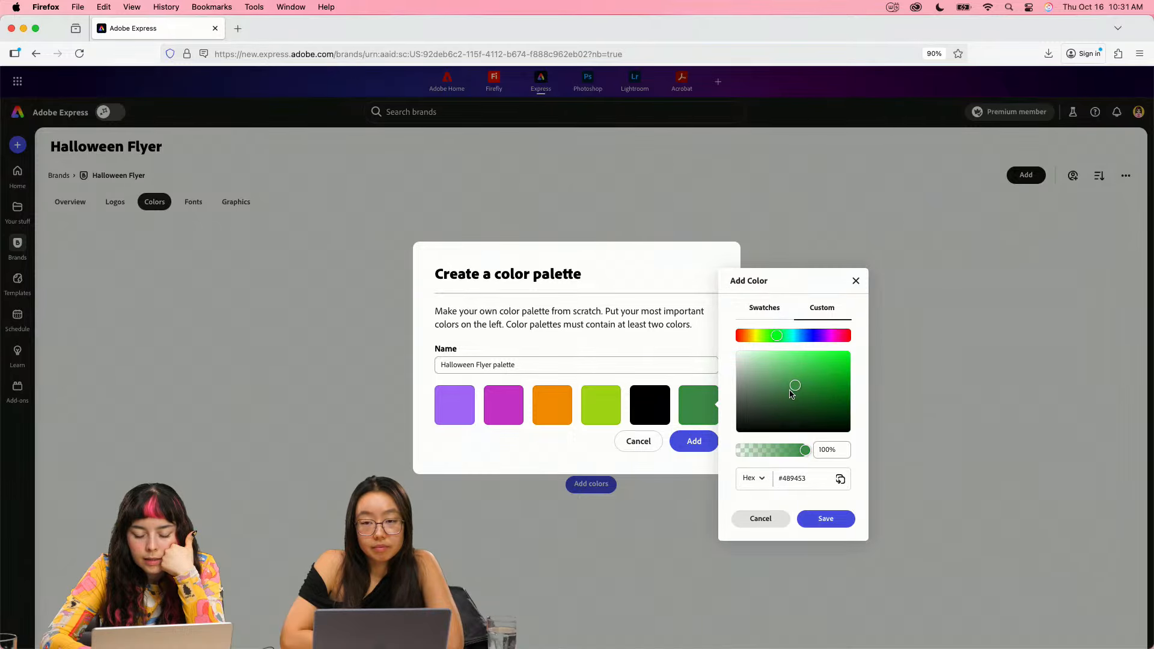
pyautogui.moveTo(767, 334); pyautogui.dragTo(769, 332)
pyautogui.click(819, 391)
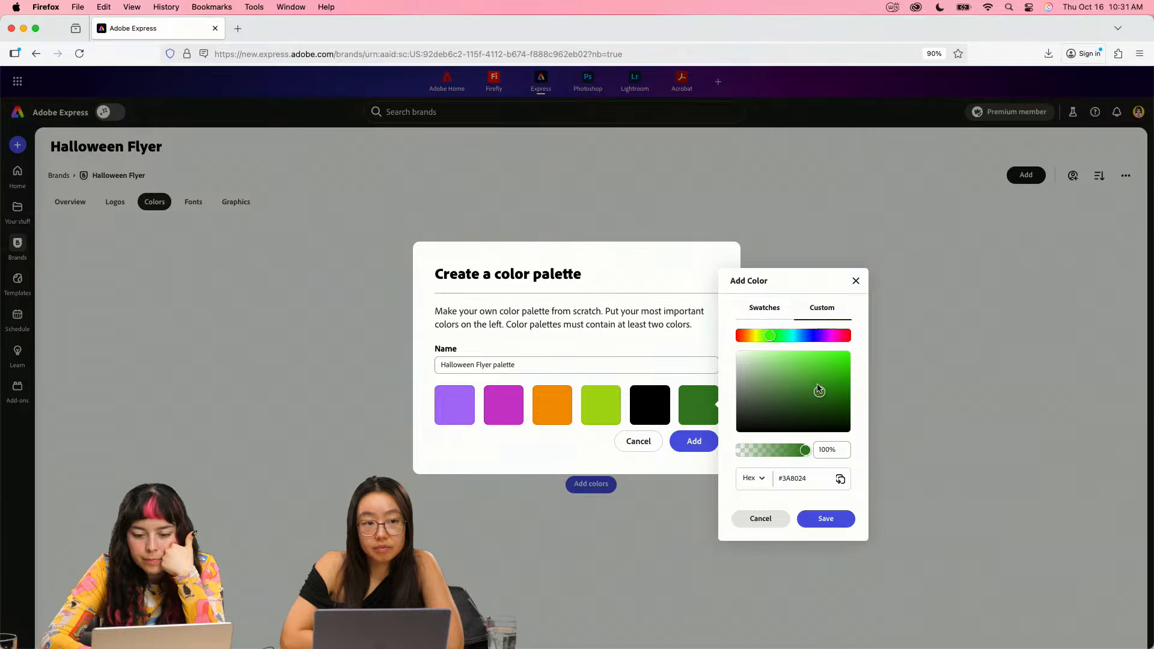
pyautogui.click(821, 519)
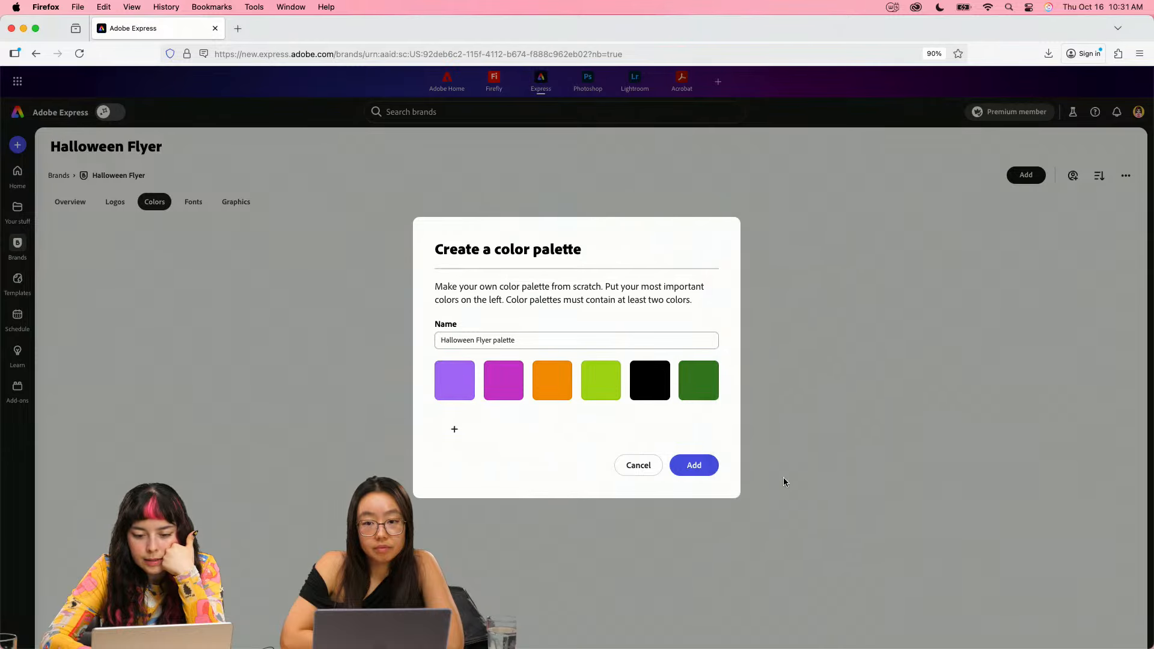
# - Move black behind the dark green at the end of the palette and add the palette to the brand
pyautogui.moveTo(661, 370); pyautogui.dragTo(714, 366)
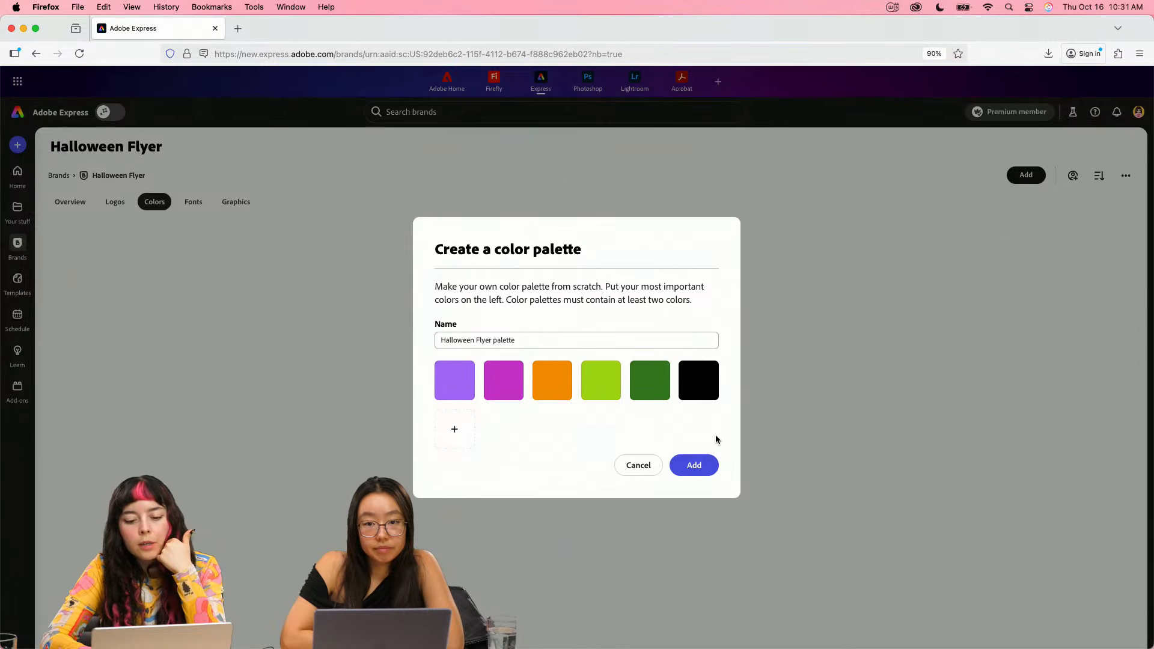
pyautogui.click(703, 469)
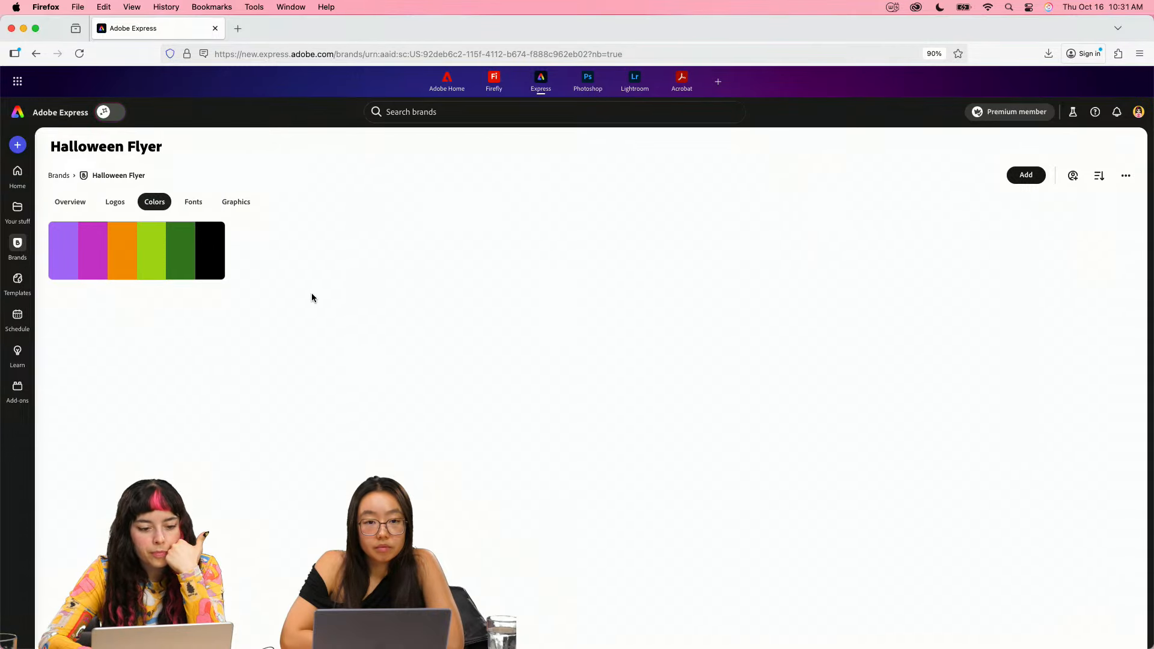
# - Add Gambado Sans Forte from the available fonts as the first font of the Halloween Flyer brand
pyautogui.click(198, 209)
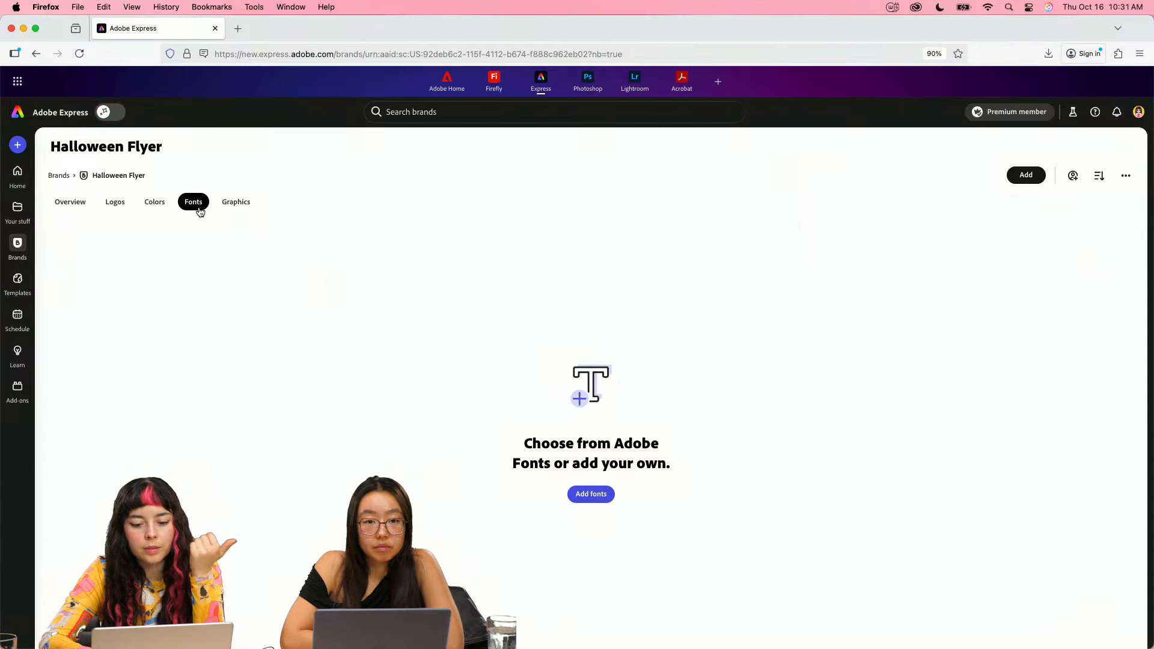
pyautogui.click(583, 495)
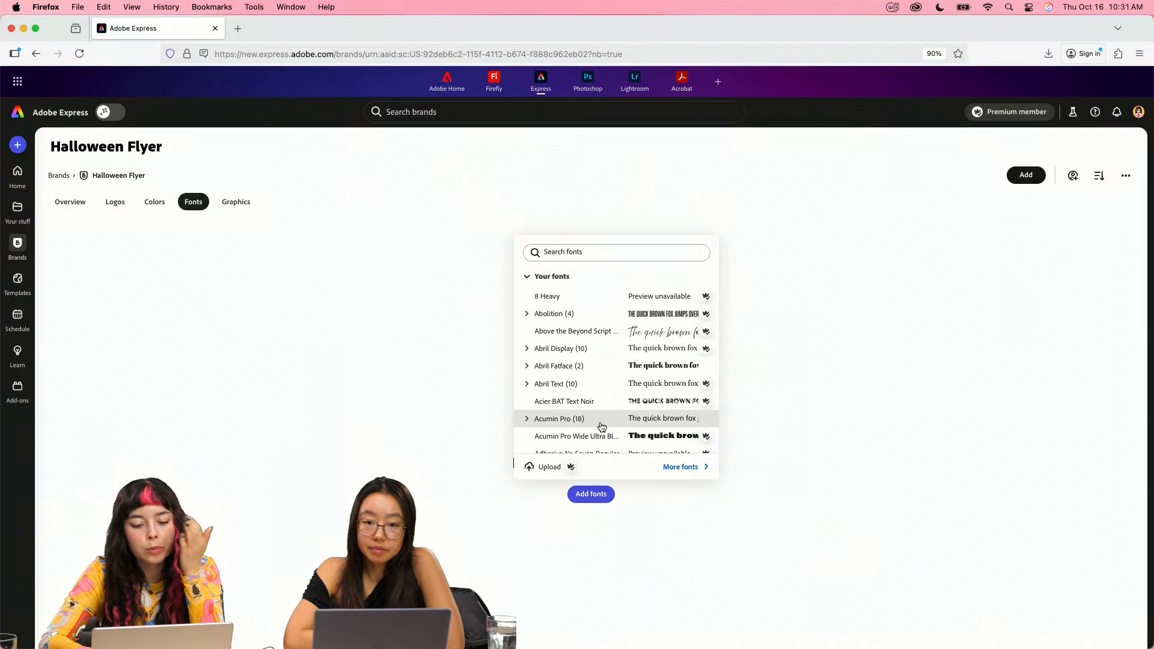
pyautogui.scroll(-5, 601, 433)
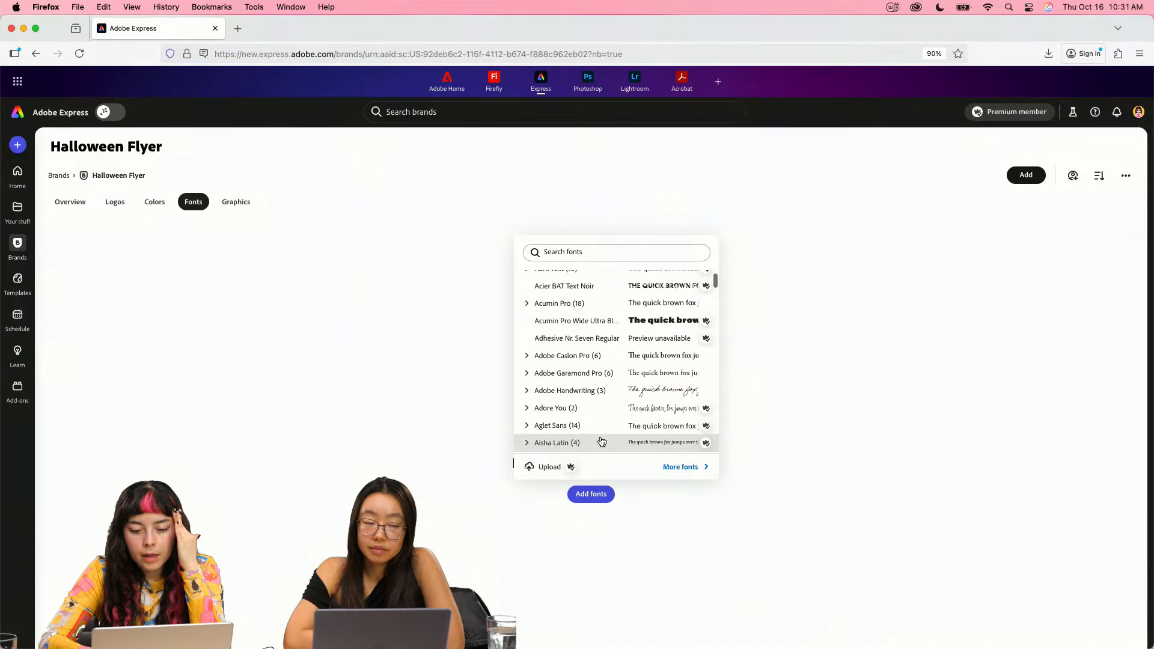
pyautogui.scroll(2, 657, 334)
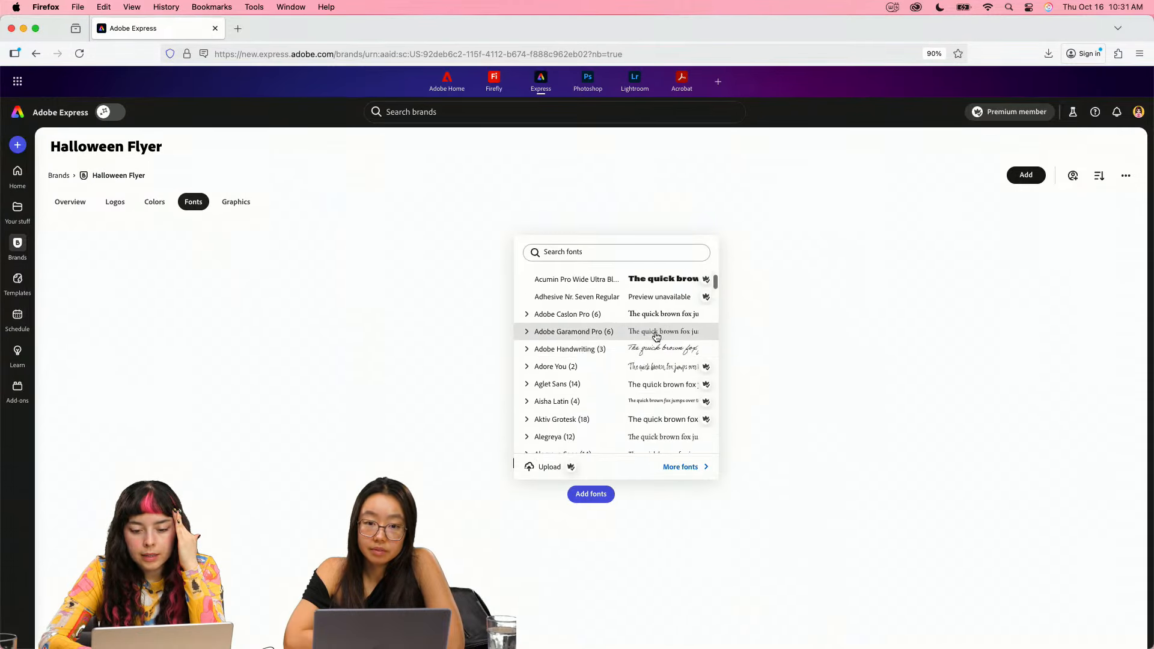
pyautogui.scroll(-3, 655, 327)
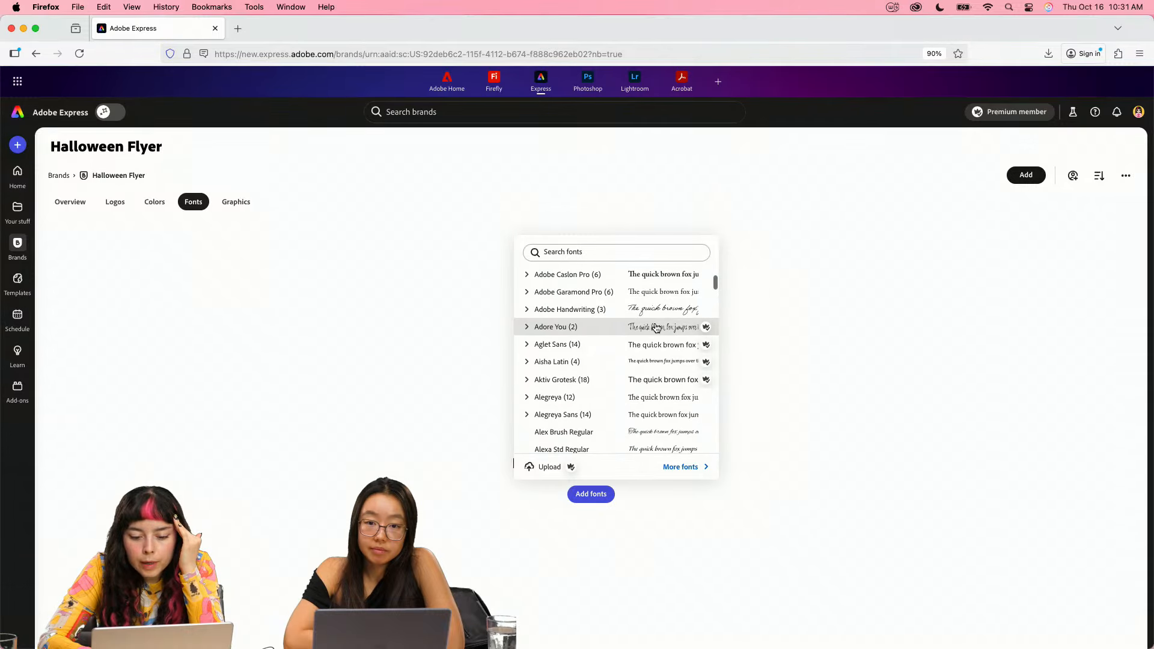
pyautogui.moveTo(715, 283); pyautogui.dragTo(710, 337)
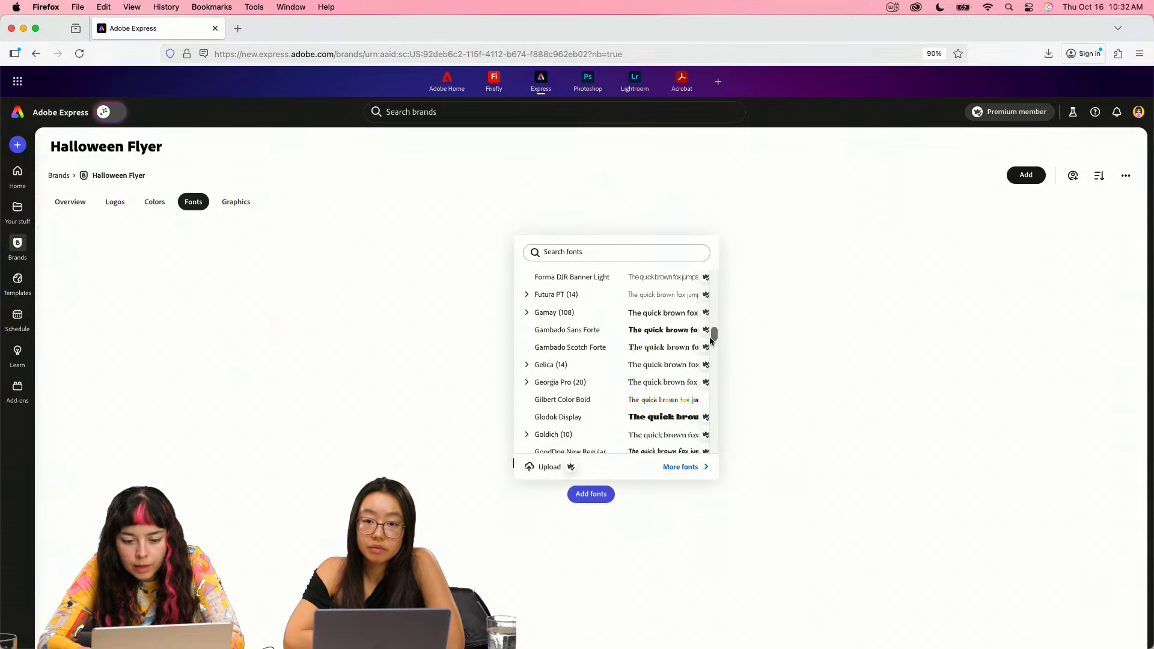
pyautogui.click(666, 335)
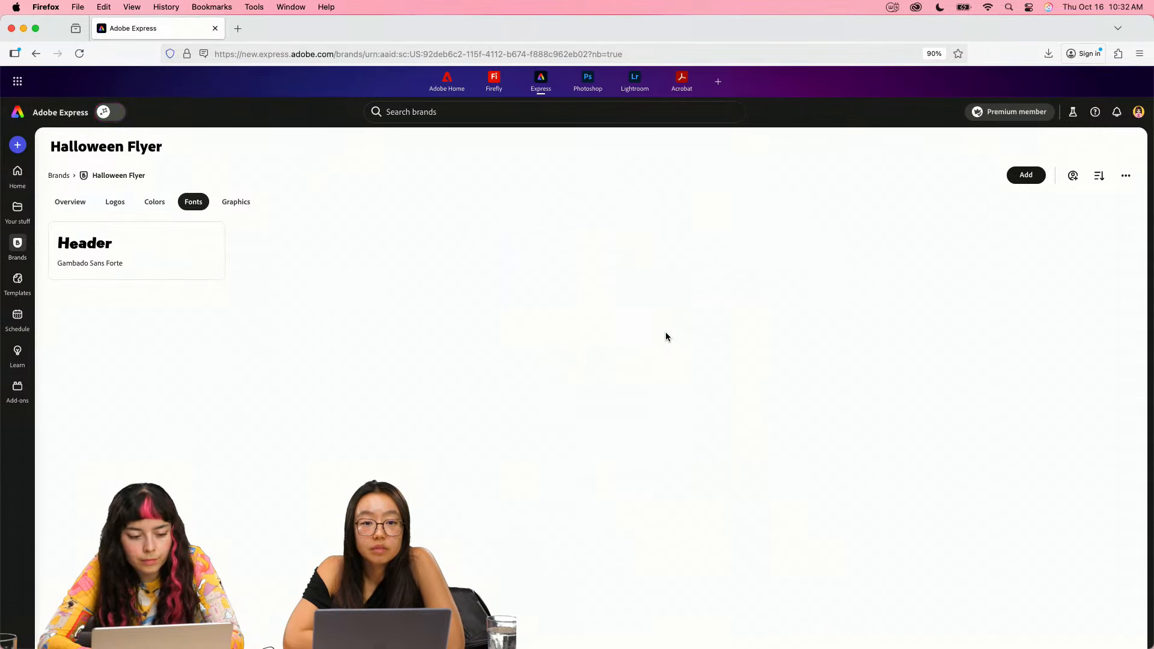
# - Add Alternate Gothic ATF Thin as a second font to the Halloween Flyer brand
pyautogui.moveTo(218, 270)
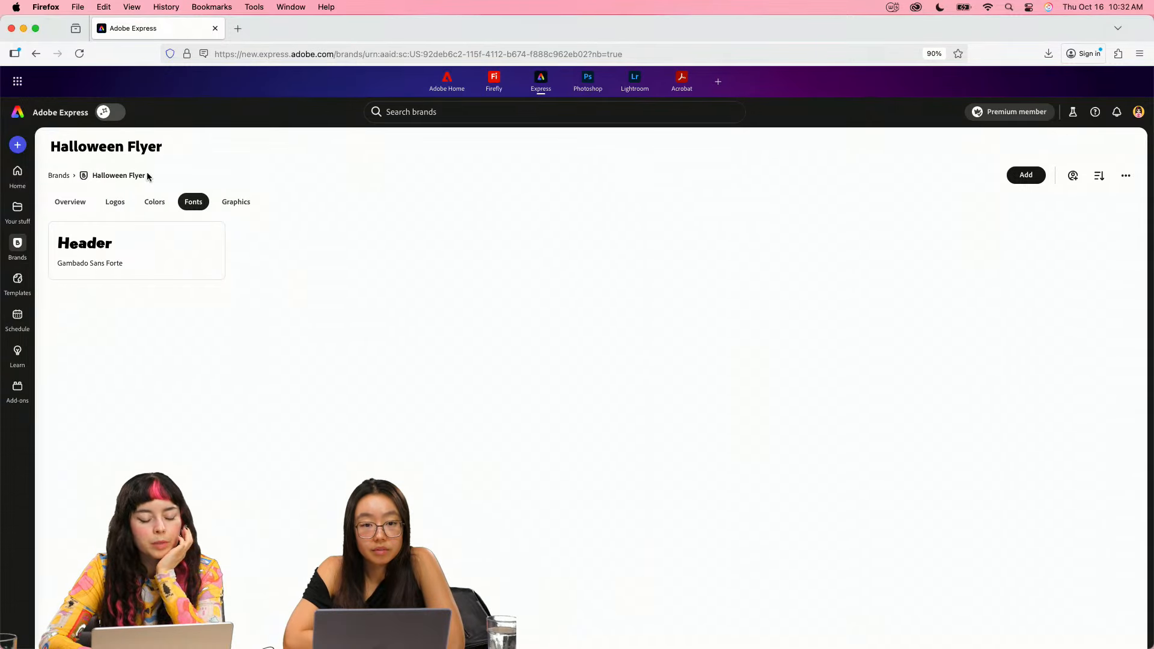
pyautogui.click(1025, 178)
pyautogui.click(1037, 237)
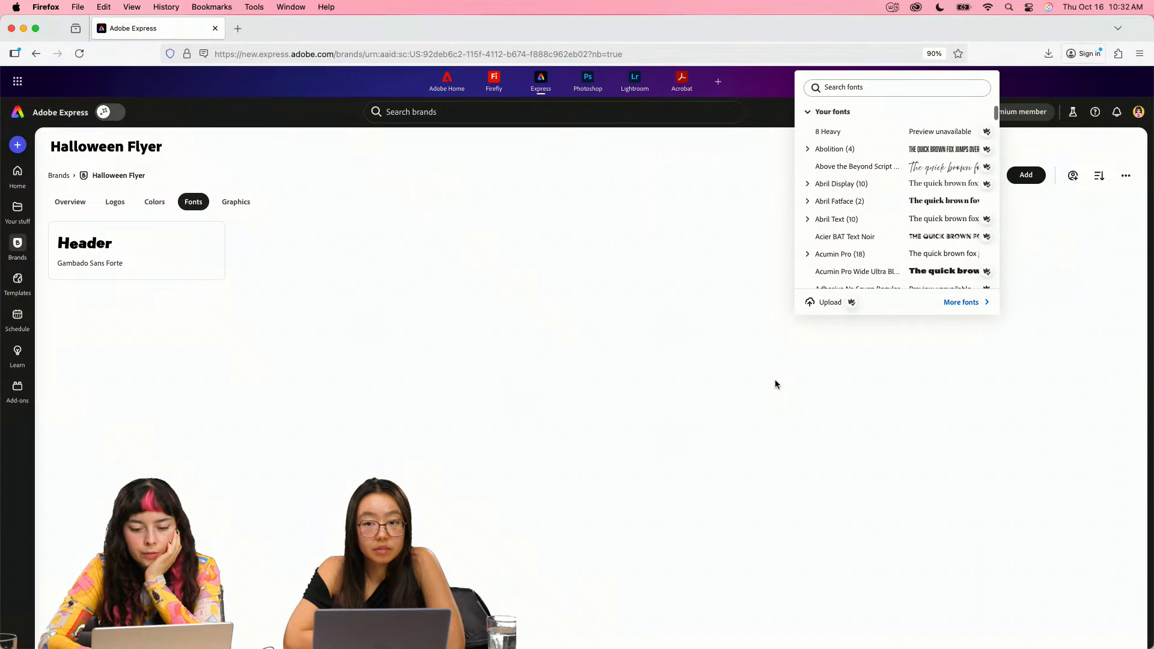
pyautogui.scroll(-3, 945, 259)
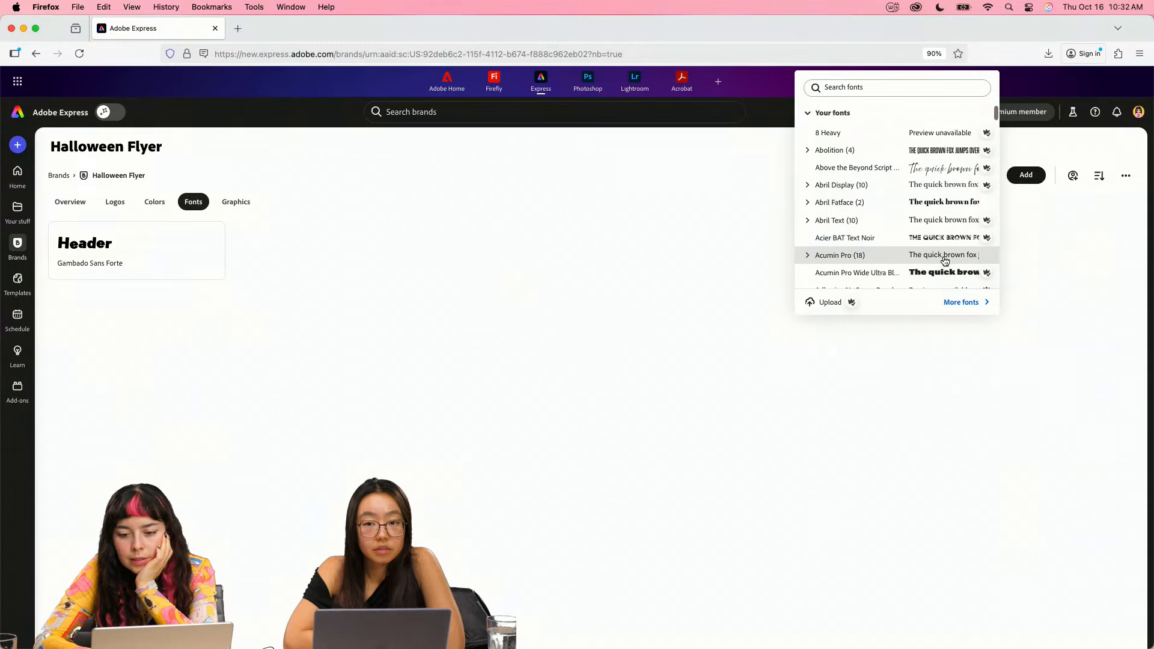
pyautogui.scroll(-7, 945, 261)
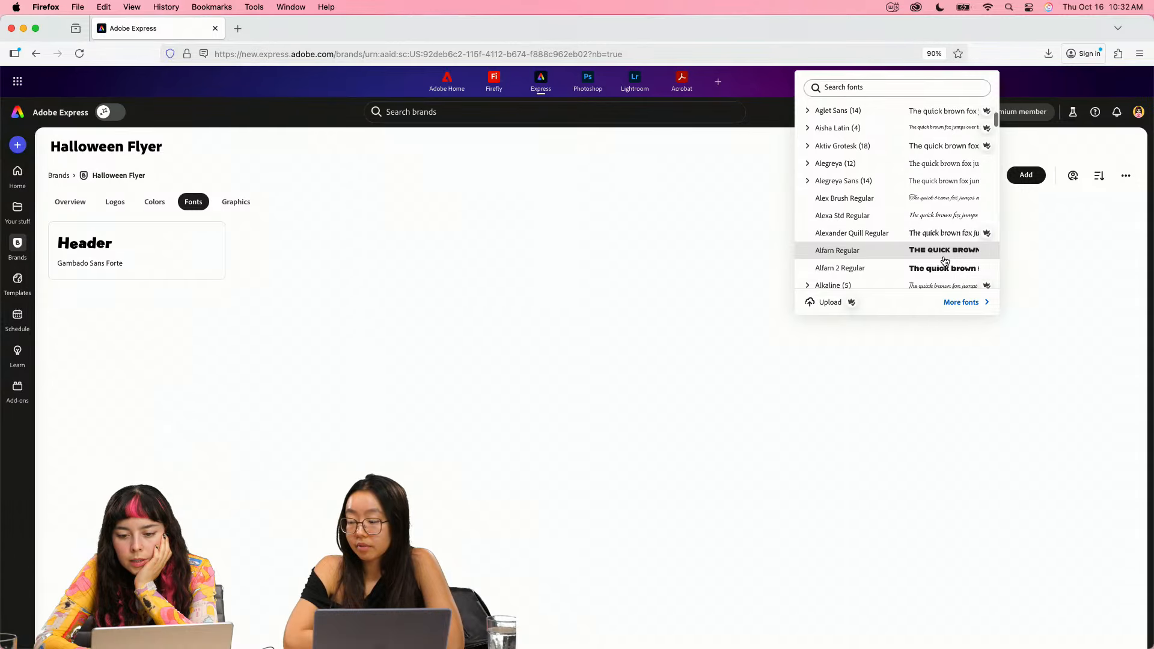
pyautogui.scroll(-1, 945, 260)
pyautogui.scroll(-4, 945, 260)
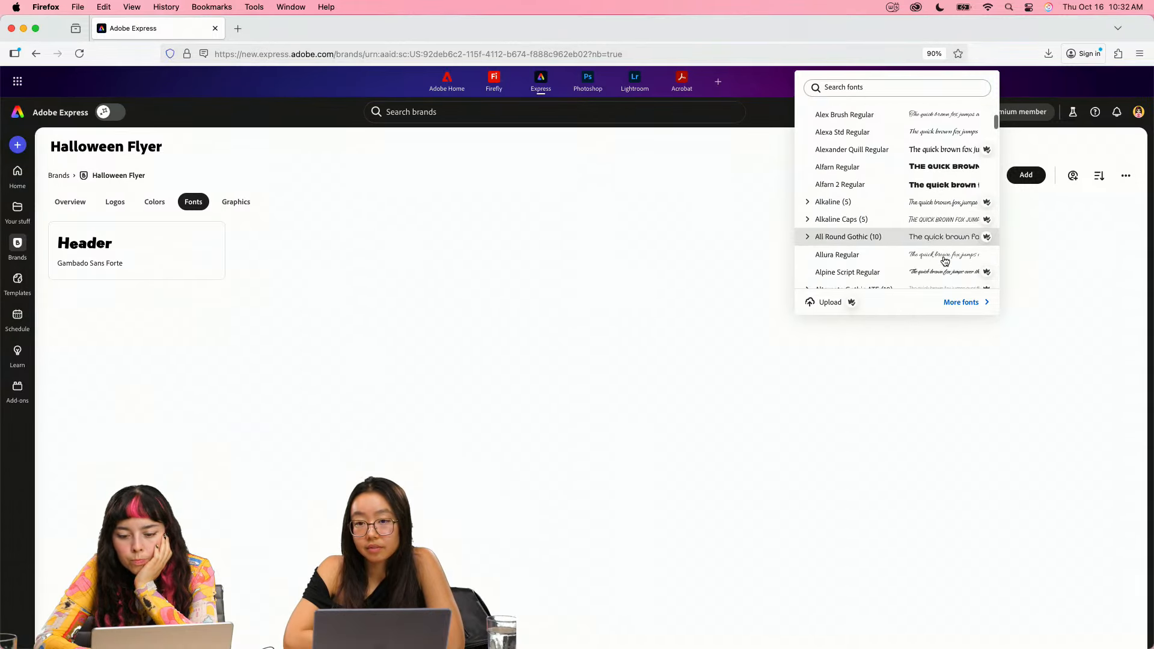
pyautogui.scroll(-3, 945, 261)
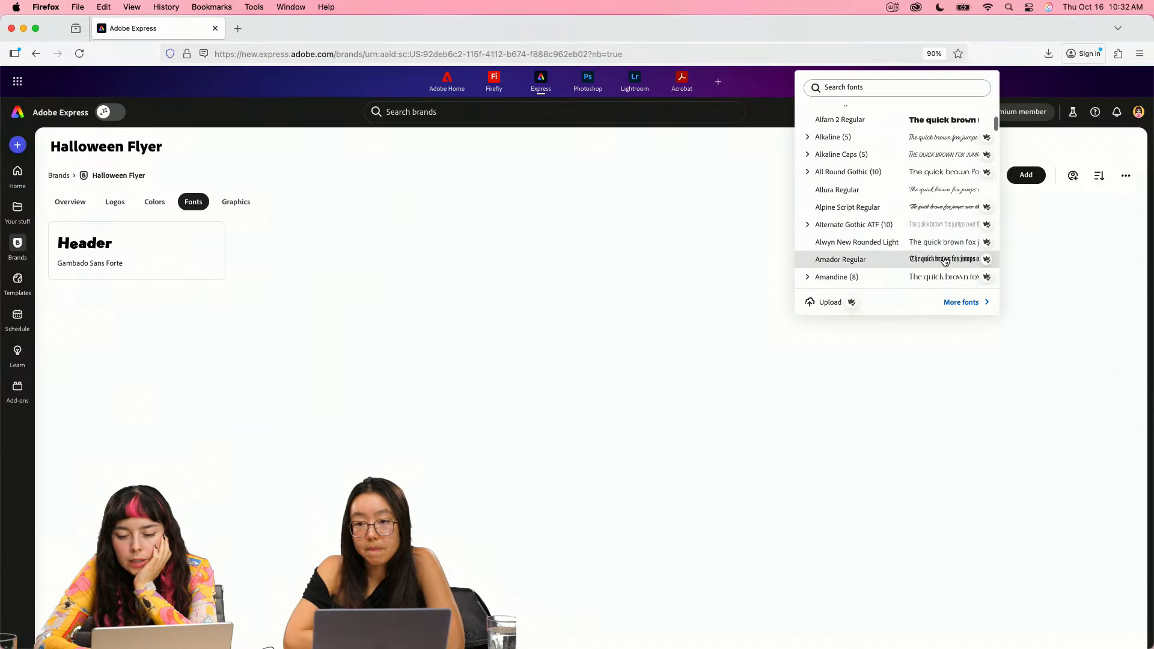
pyautogui.click(928, 223)
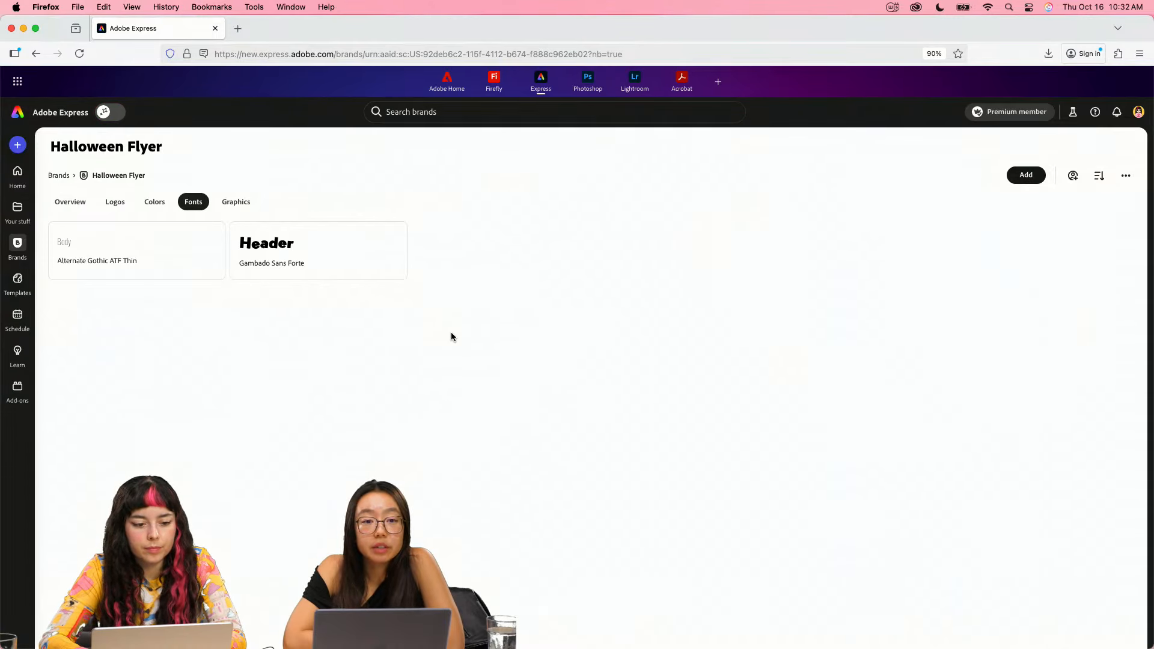
# - Change the role of the Alternate Gothic ATF Thin brand font to Header
pyautogui.click(213, 234)
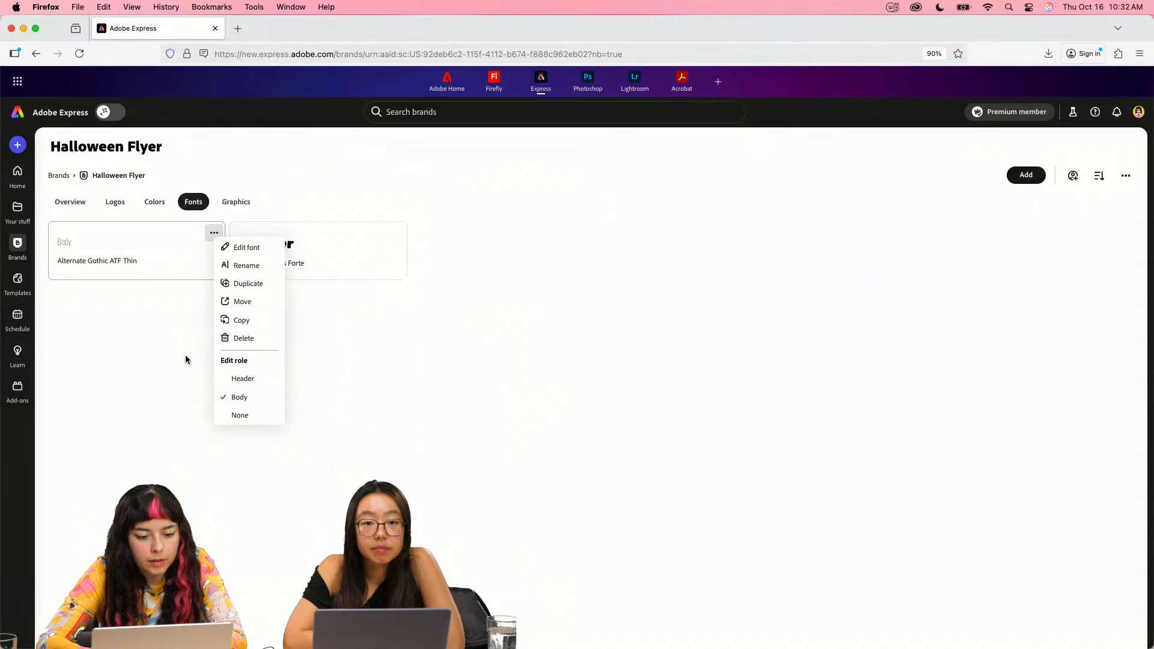
pyautogui.click(241, 379)
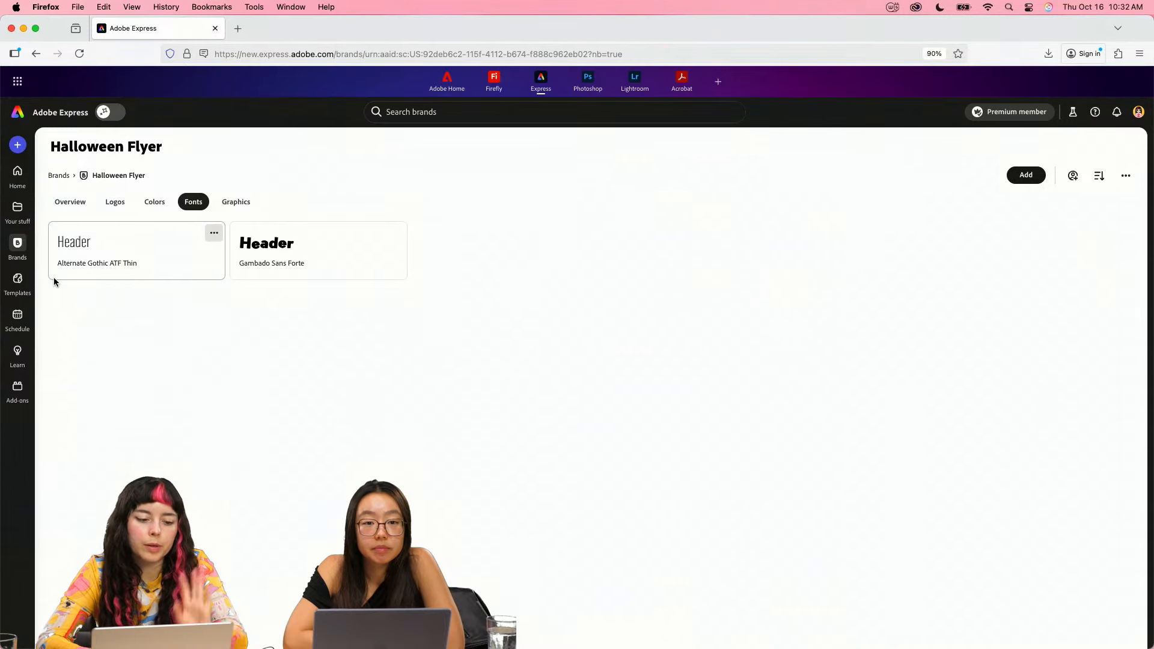
pyautogui.moveTo(35, 223)
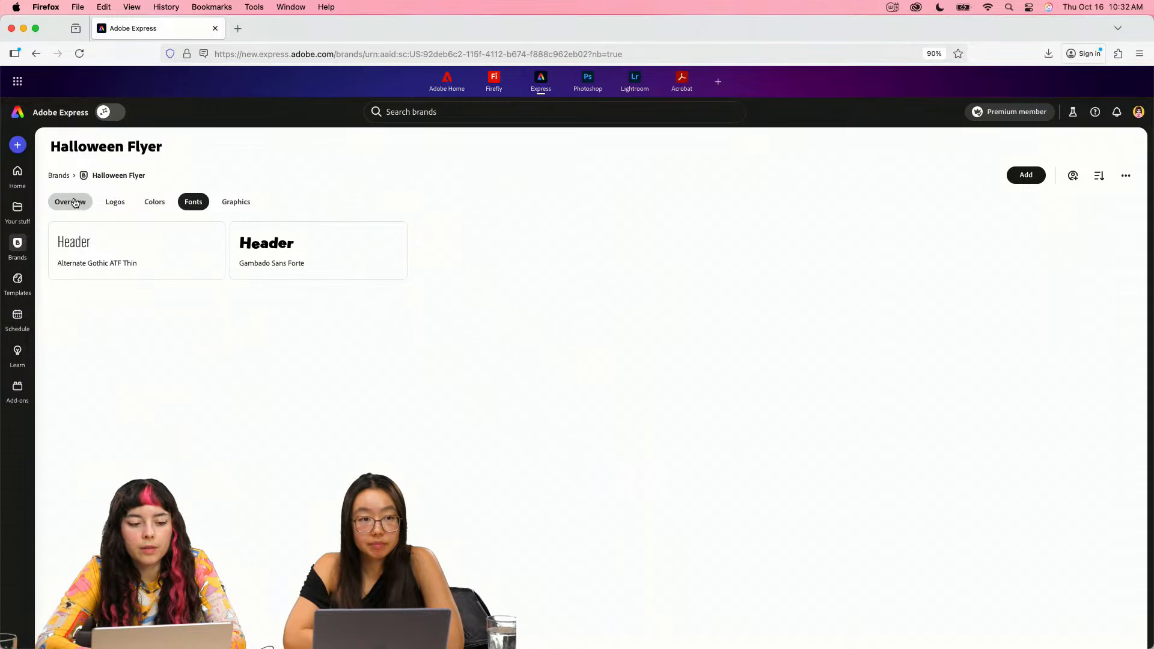
# - Look at the YAY Itzel brand's overview as an example and return to the Halloween Flyer brand's overview
pyautogui.click(60, 176)
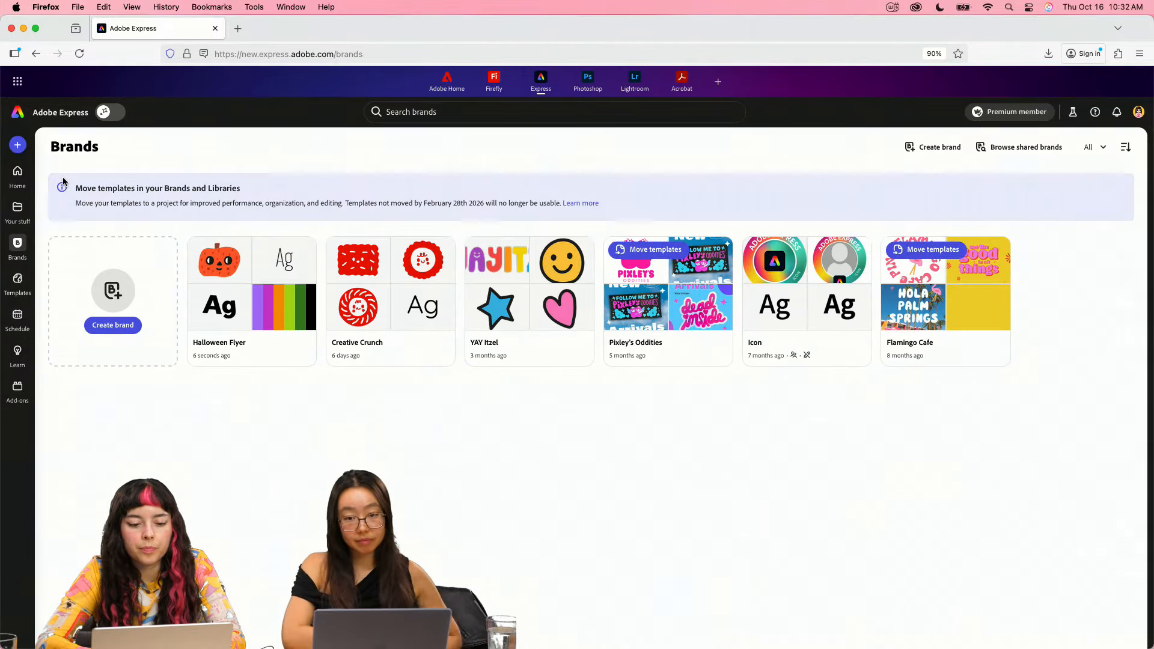
pyautogui.click(522, 354)
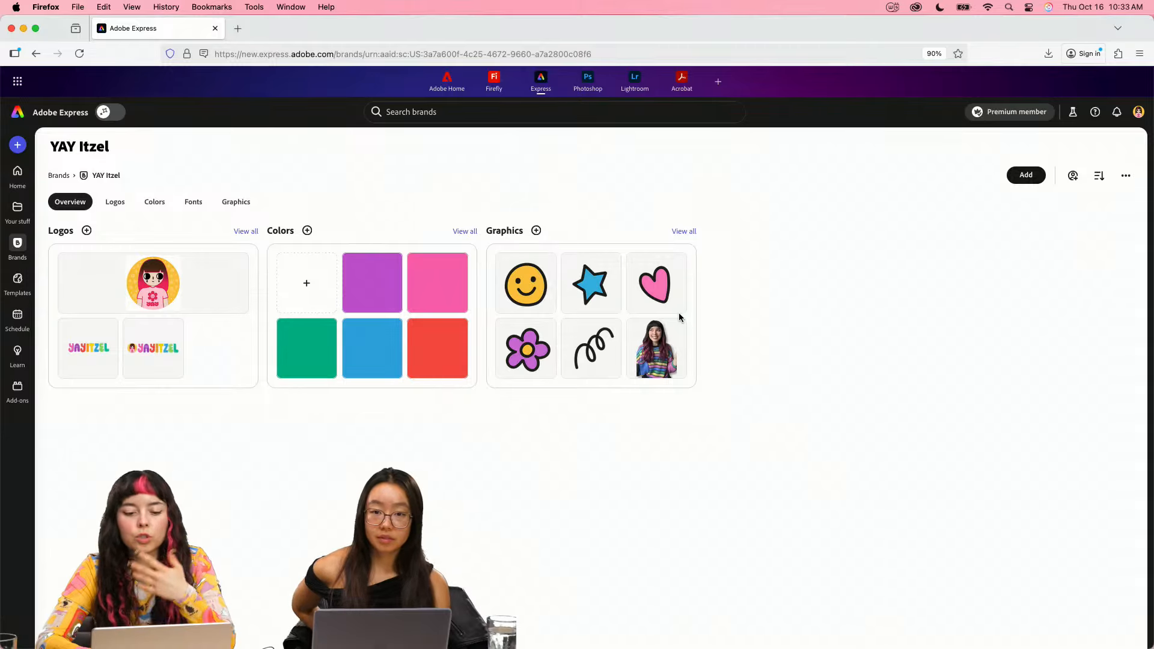
pyautogui.click(18, 245)
pyautogui.click(255, 355)
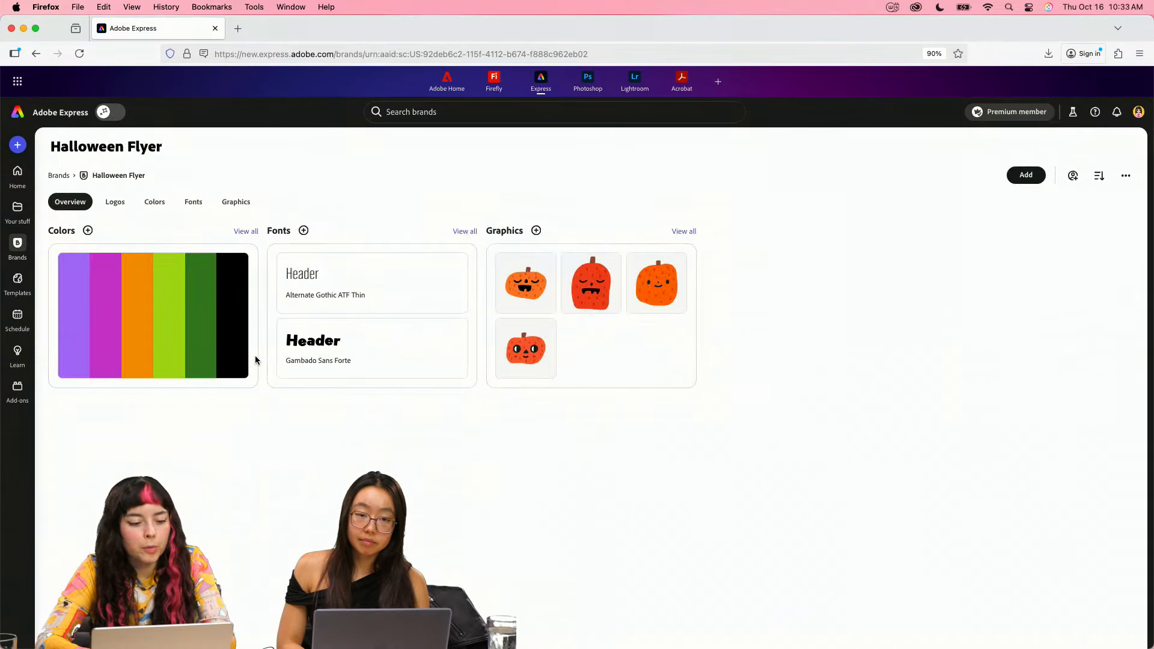
# - Browse the template gallery, examining the seasonal moments collection and the full popular templates collection
pyautogui.click(16, 280)
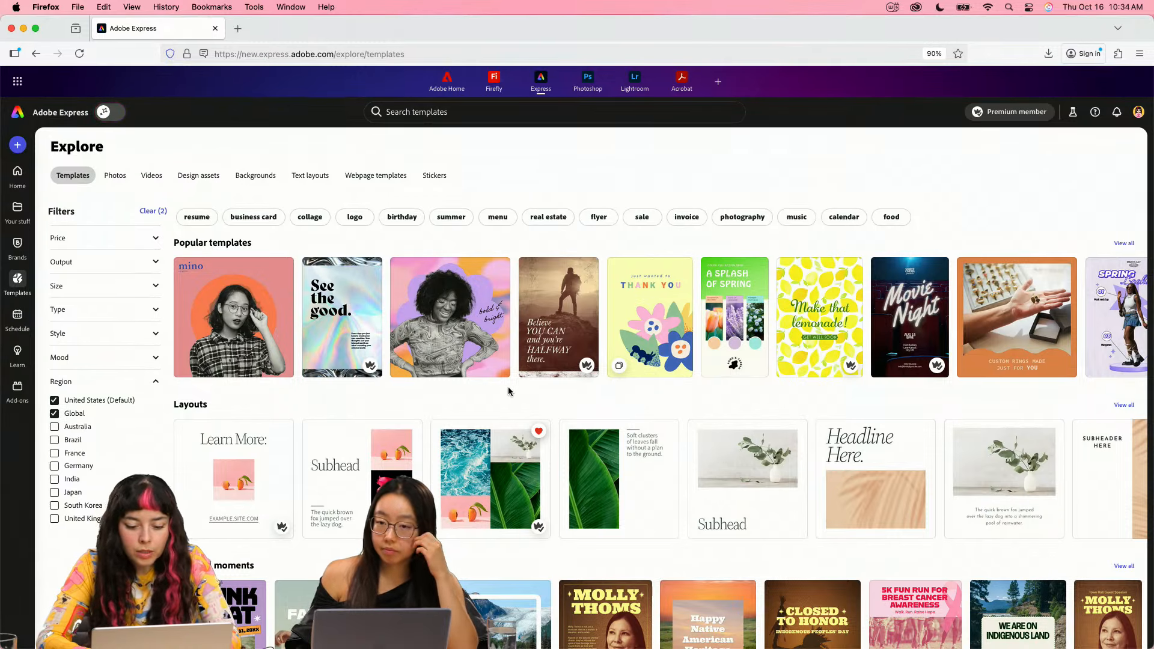
pyautogui.scroll(-3, 507, 389)
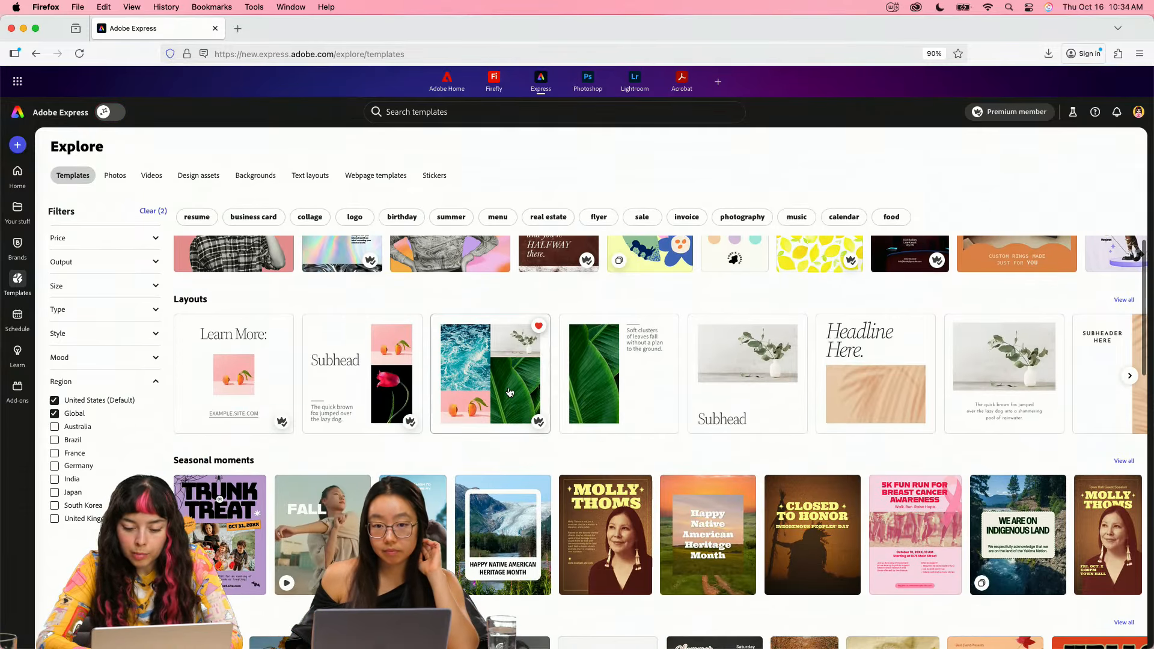
pyautogui.scroll(-2, 508, 392)
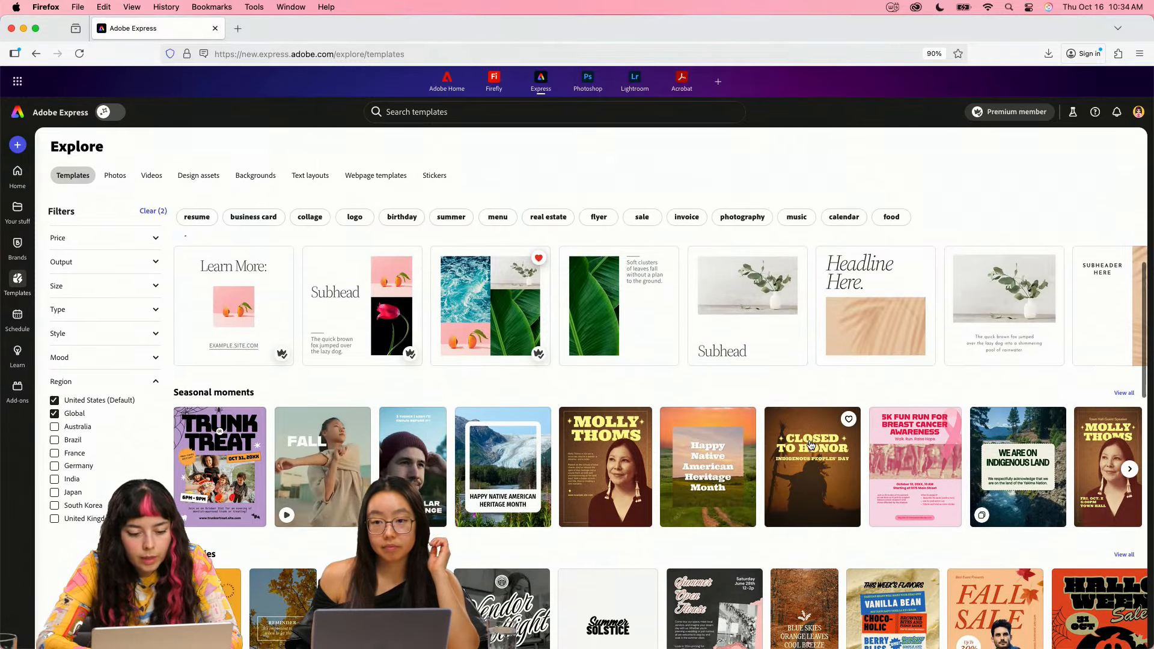
pyautogui.hscroll(5, 810, 450)
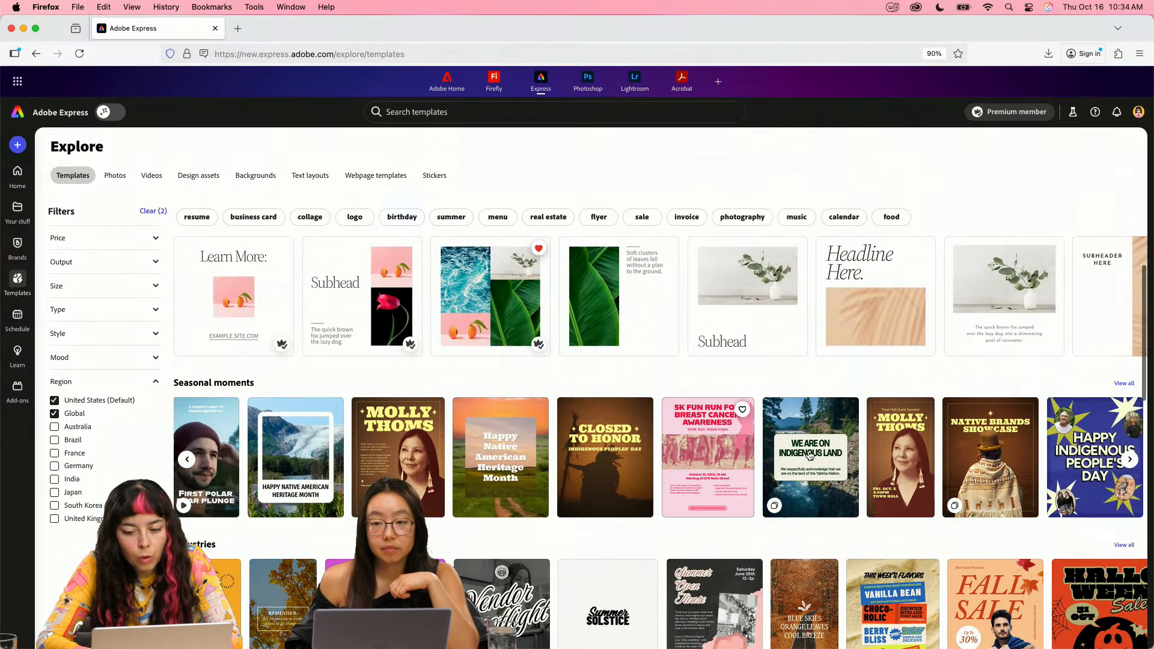
pyautogui.hscroll(10, 810, 455)
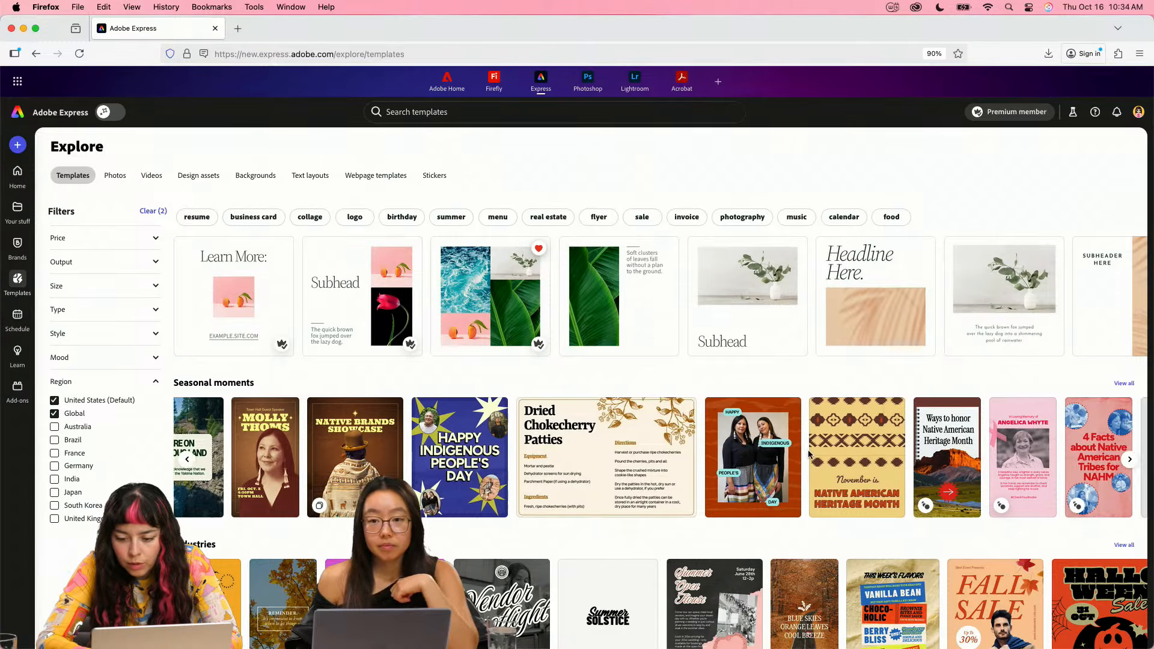
pyautogui.scroll(5, 809, 453)
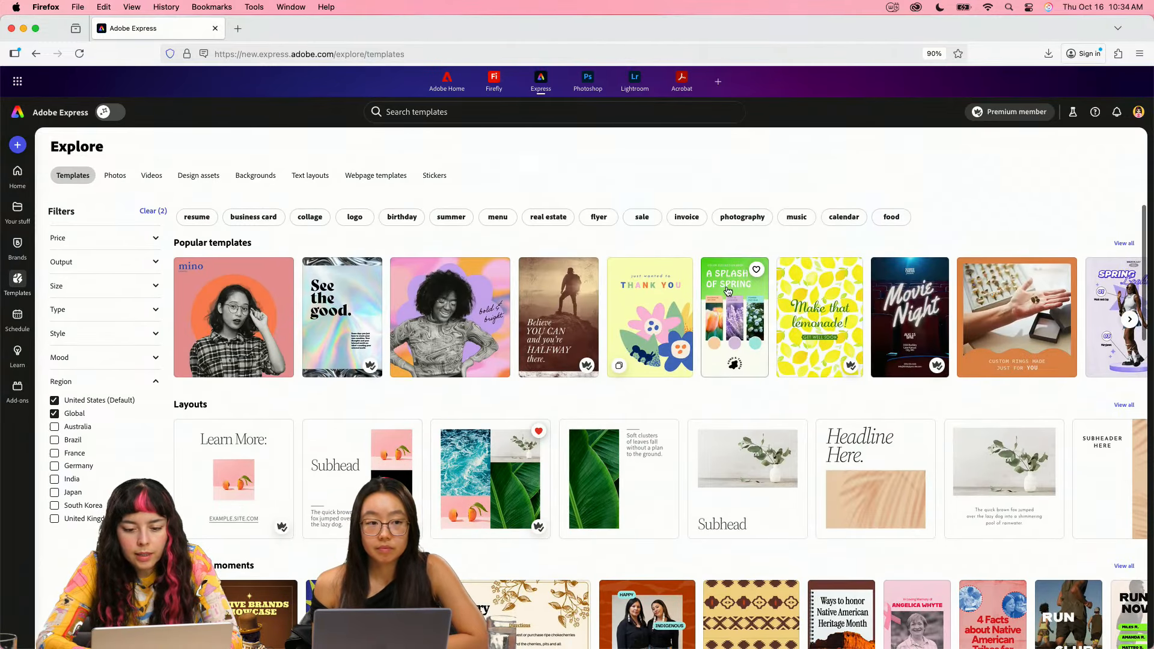
pyautogui.click(1121, 244)
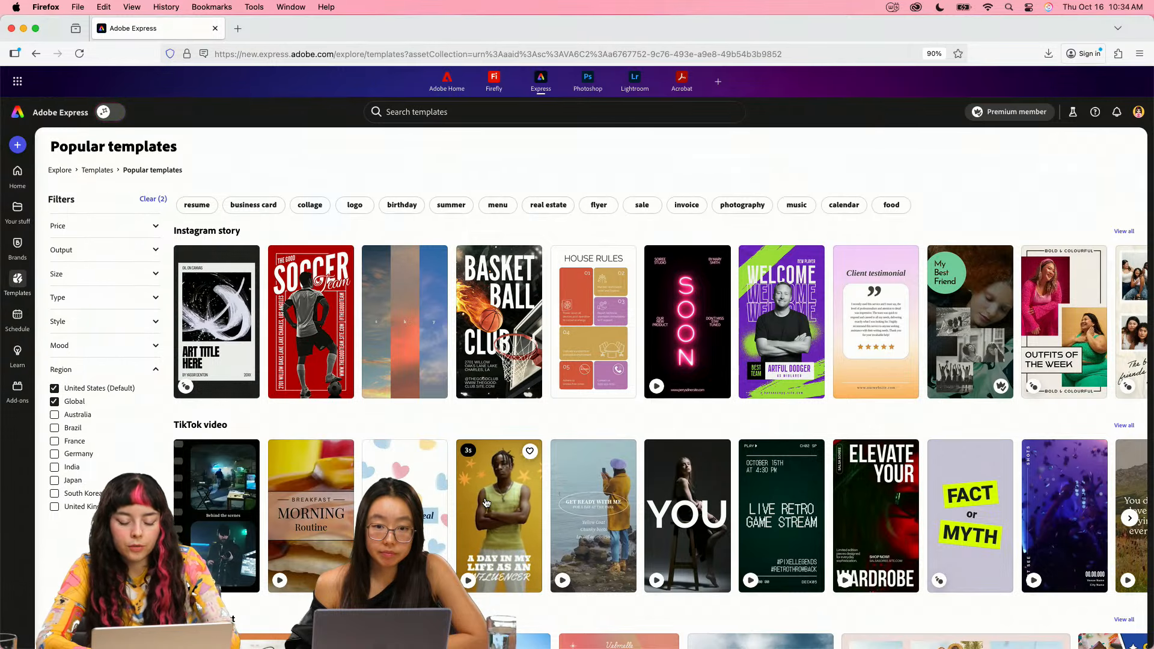
pyautogui.scroll(-1, 486, 503)
pyautogui.scroll(-2, 486, 503)
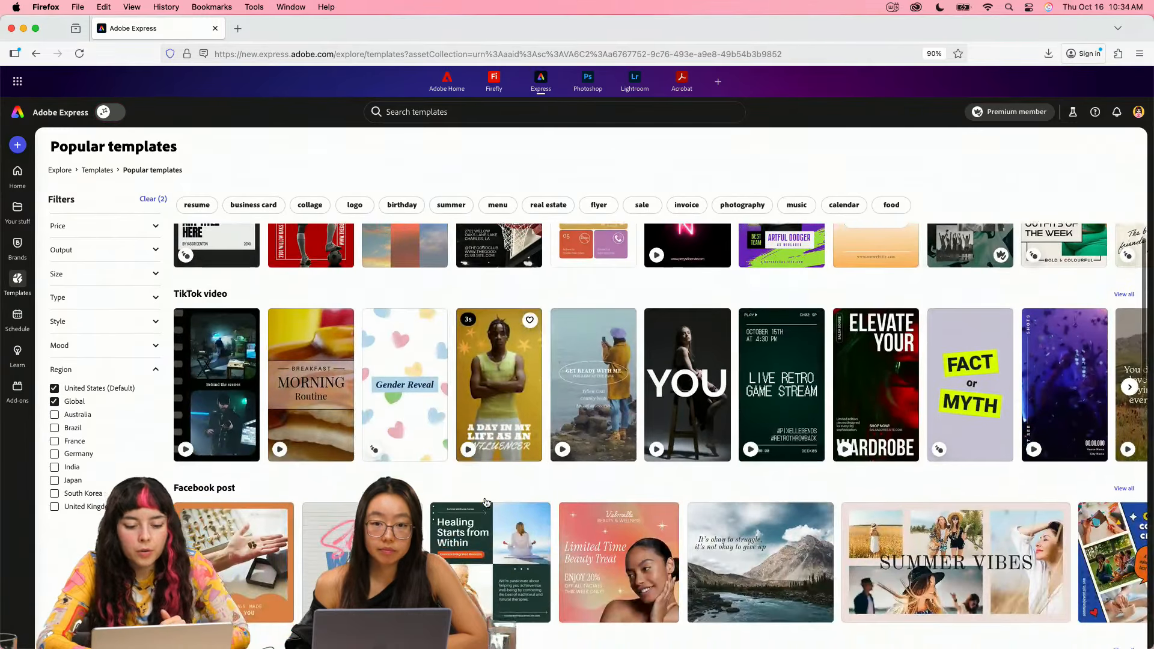
pyautogui.scroll(-3, 486, 502)
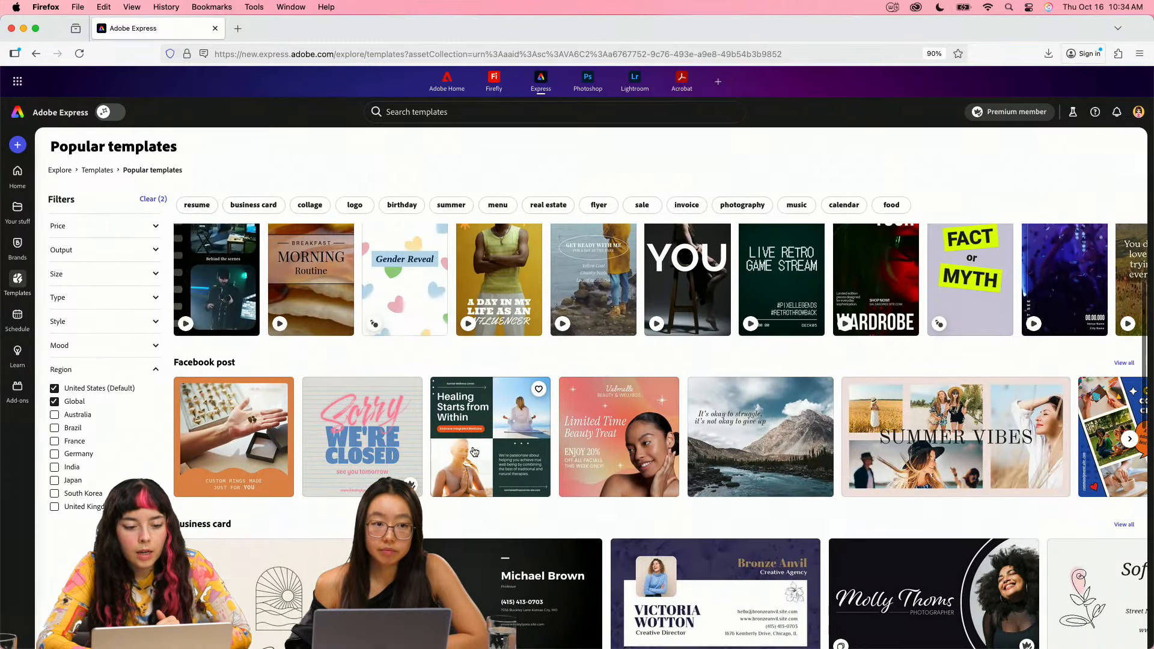
pyautogui.scroll(5, 474, 452)
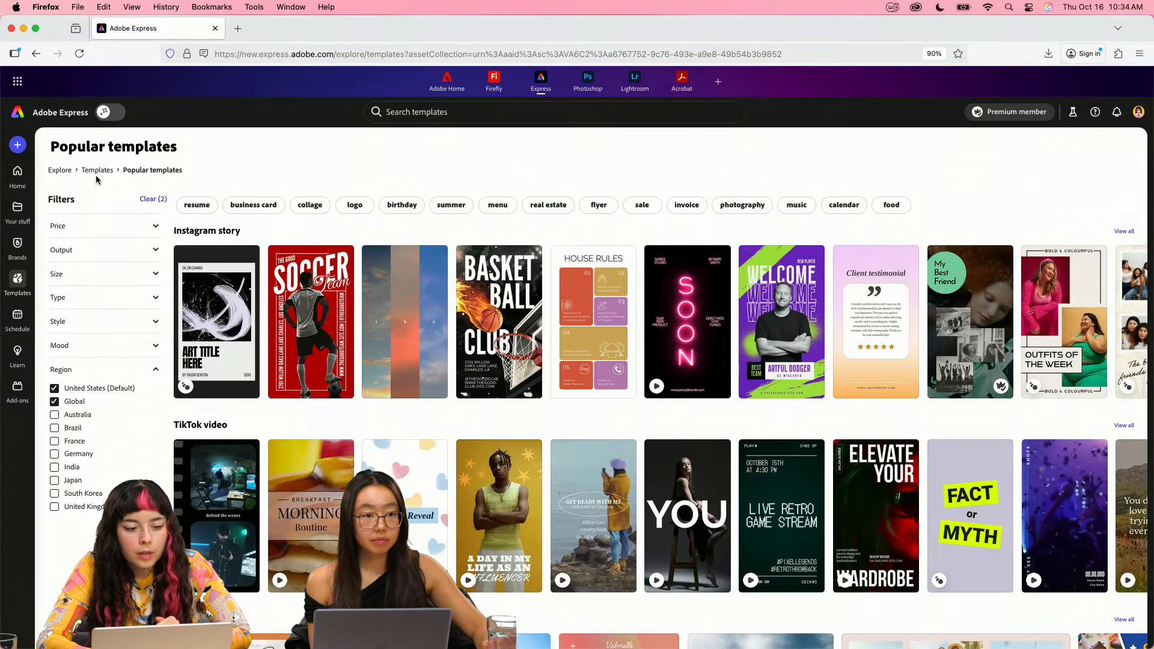
# - Return to the main template gallery, search it for "halloween" and look through the matching designs
pyautogui.click(98, 171)
pyautogui.click(440, 116)
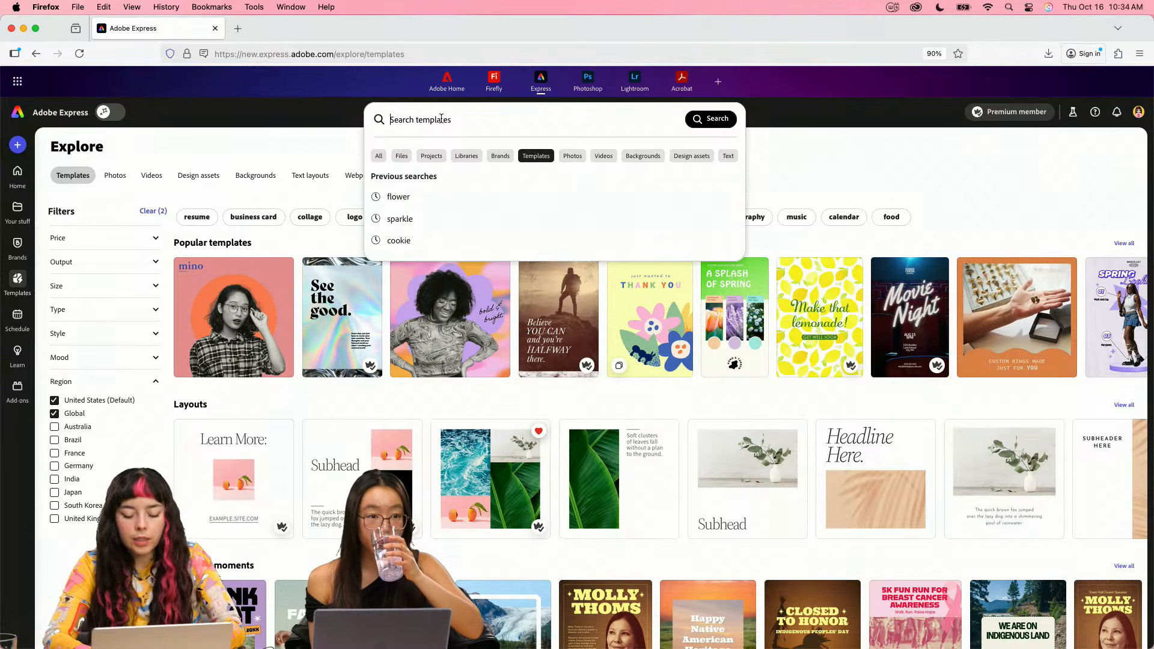
pyautogui.write('hallow')
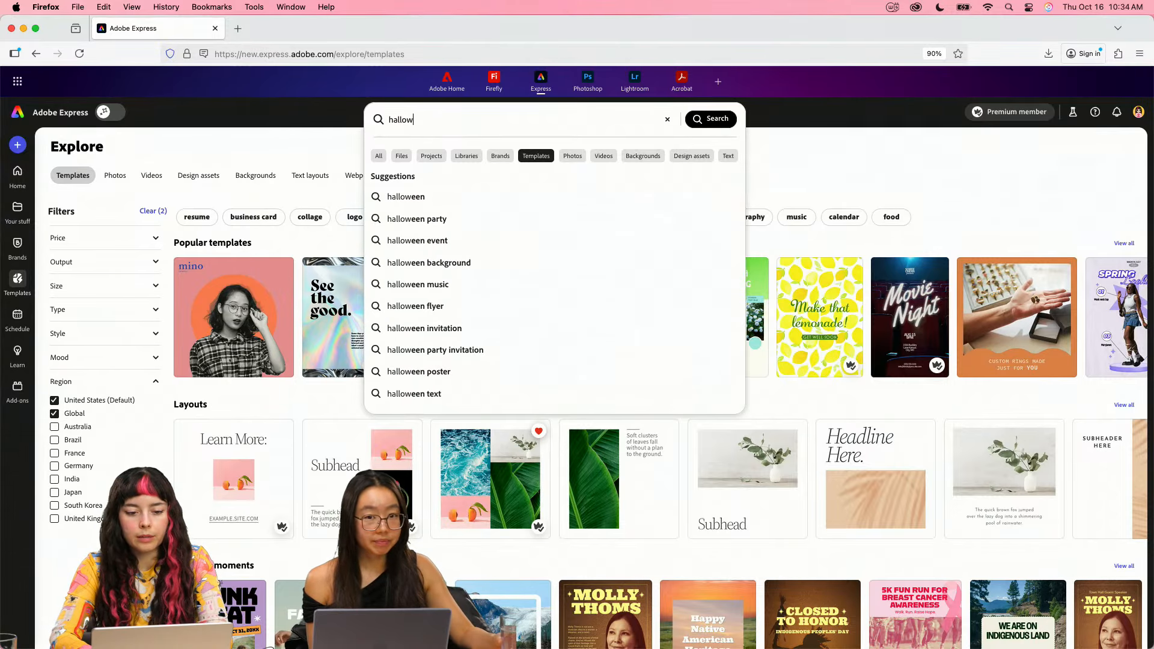
pyautogui.write('een')
pyautogui.press('Return')
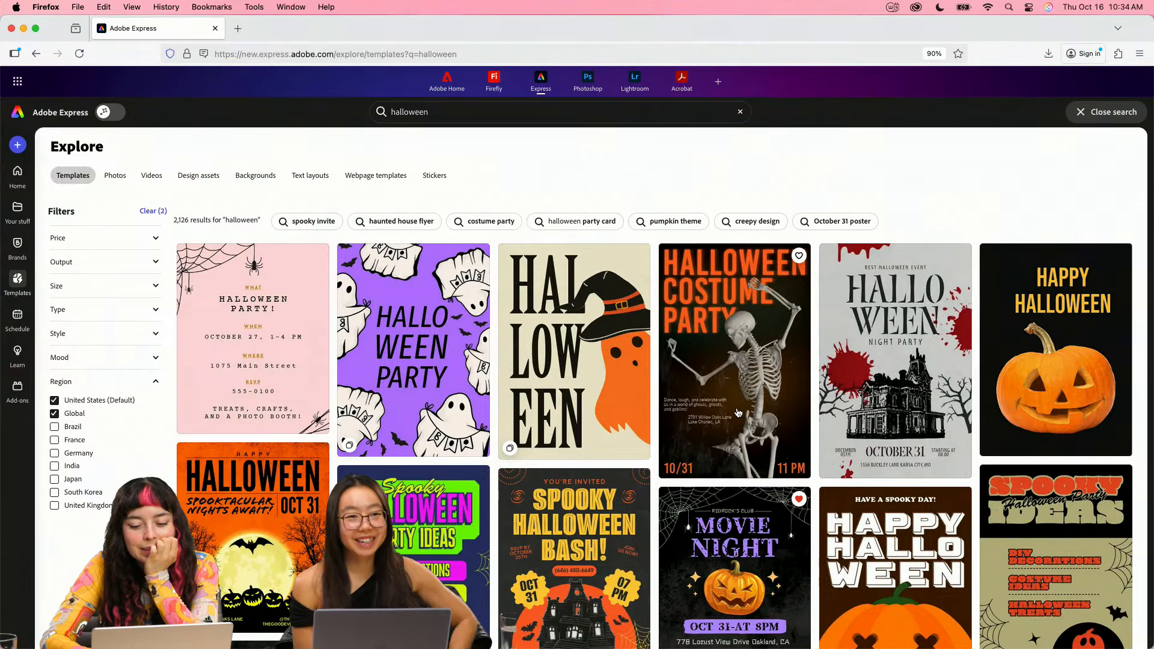
pyautogui.scroll(-2, 738, 412)
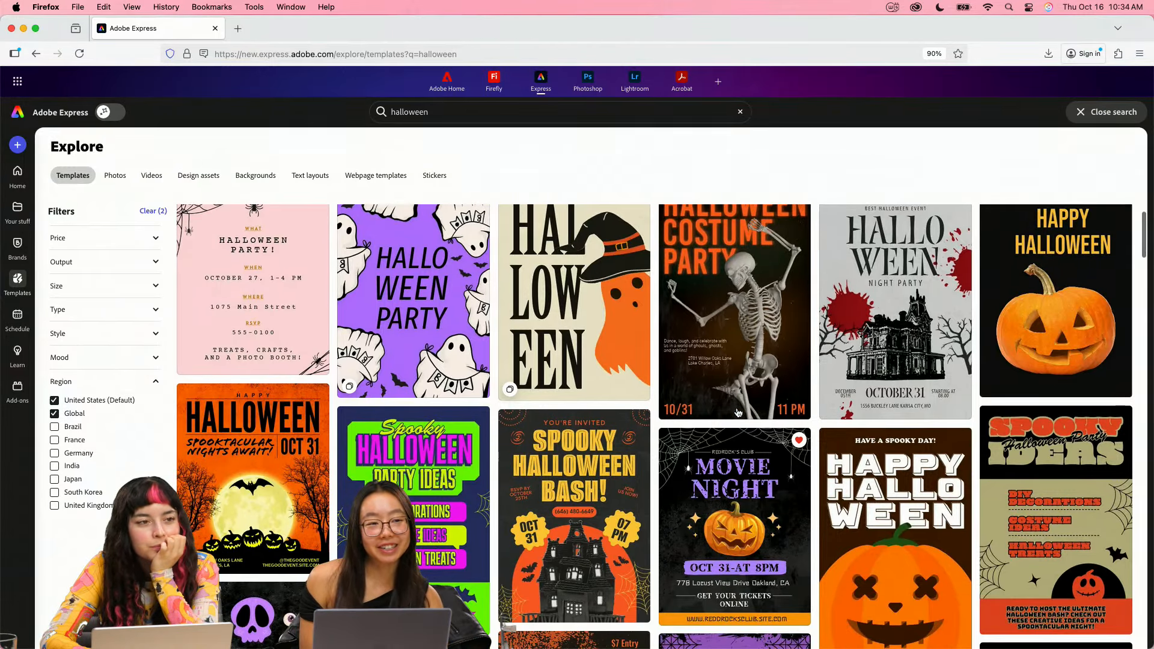
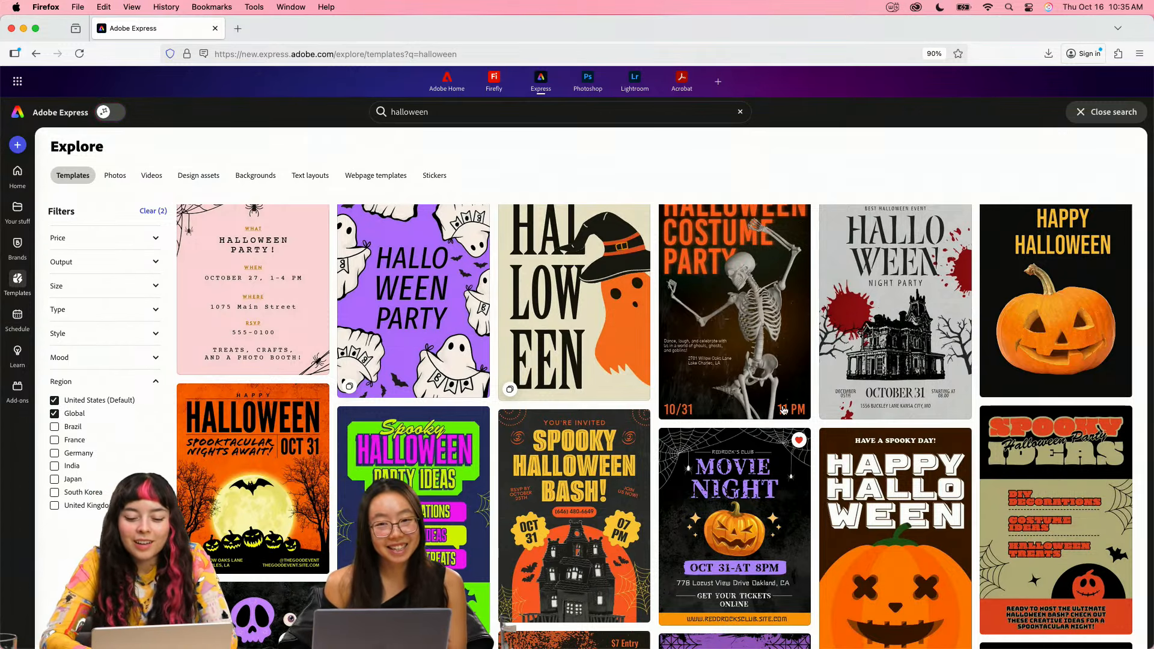
pyautogui.scroll(-2, 858, 427)
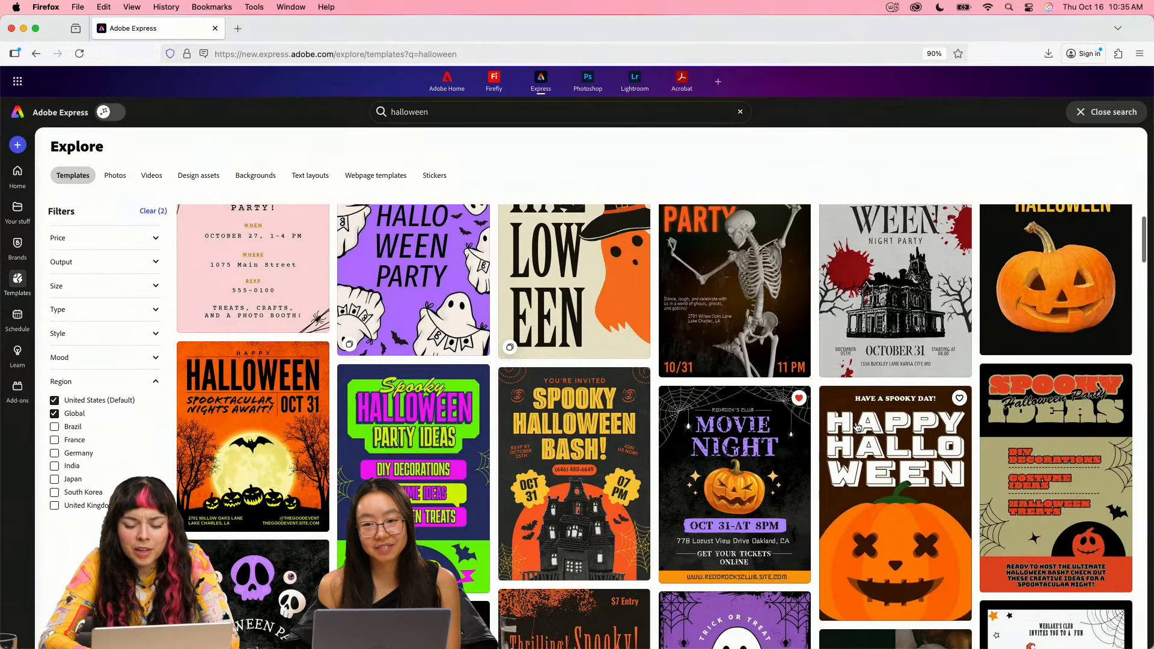
pyautogui.scroll(2, 858, 427)
pyautogui.scroll(1, 858, 426)
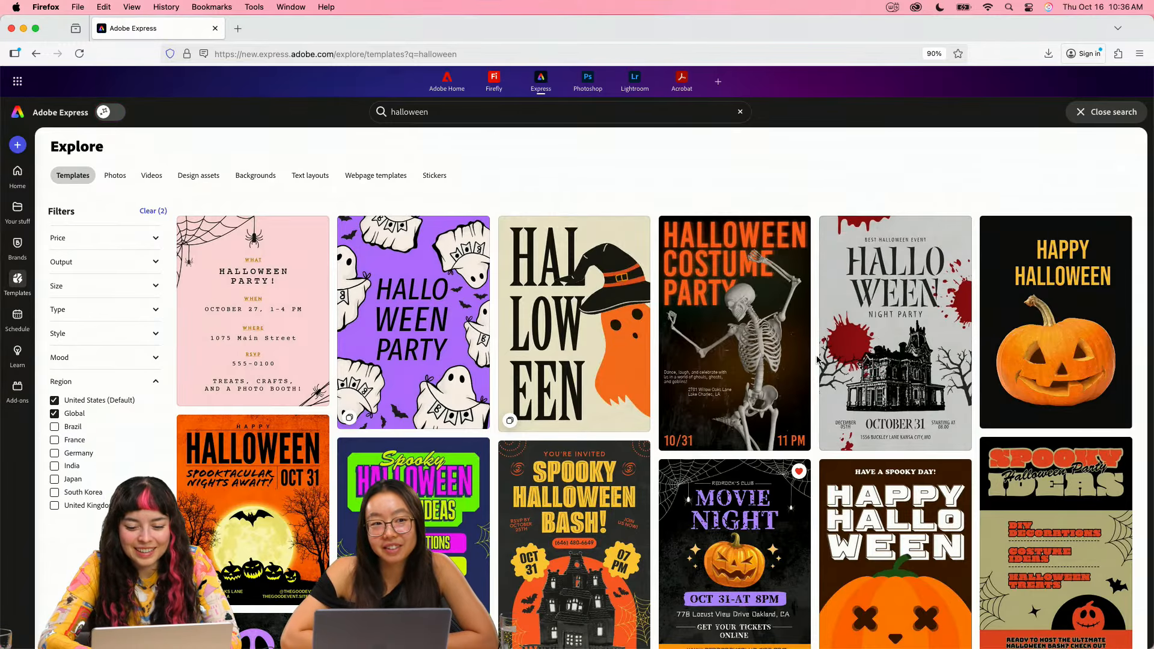
pyautogui.scroll(-1, 817, 359)
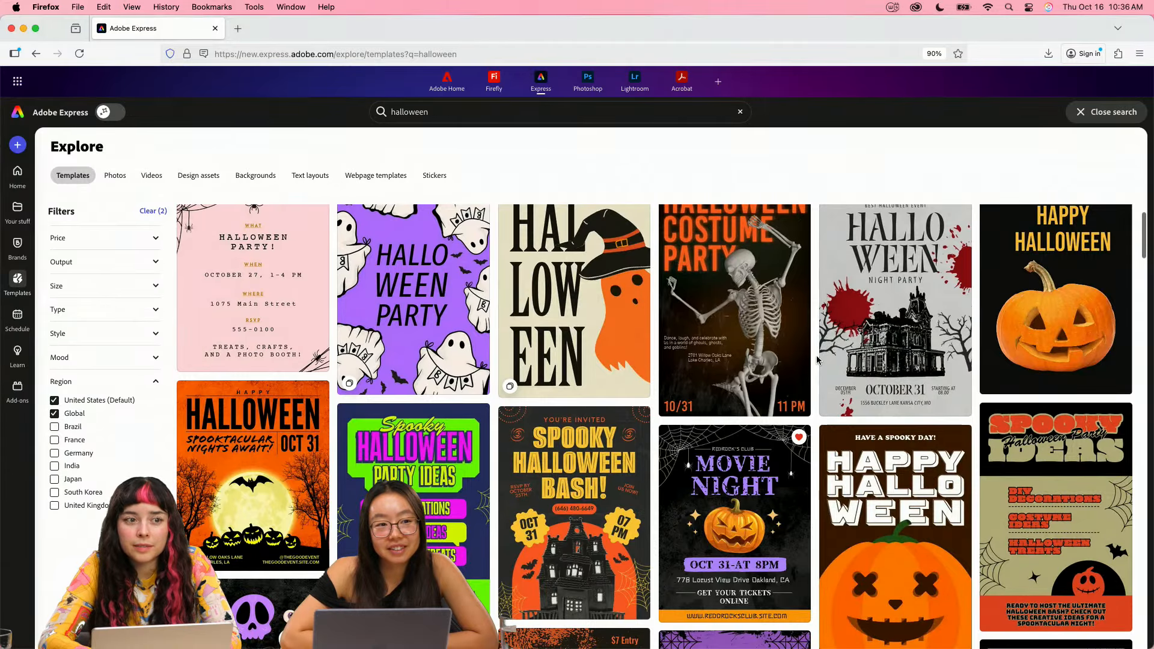
pyautogui.scroll(-1, 816, 359)
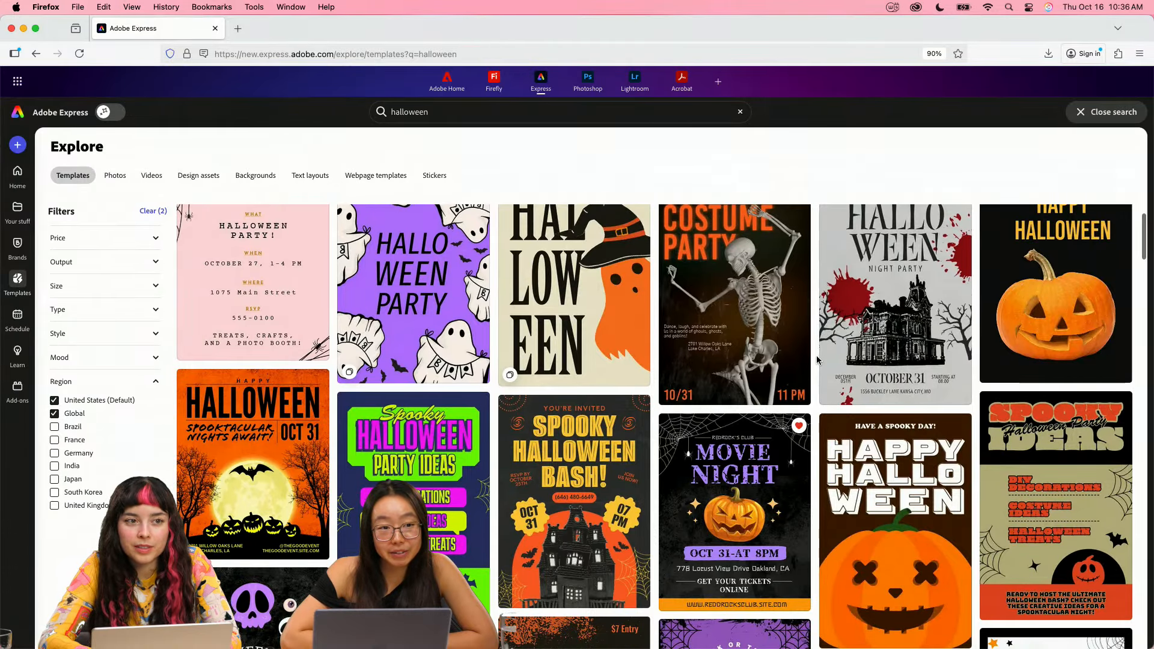
pyautogui.scroll(1, 816, 359)
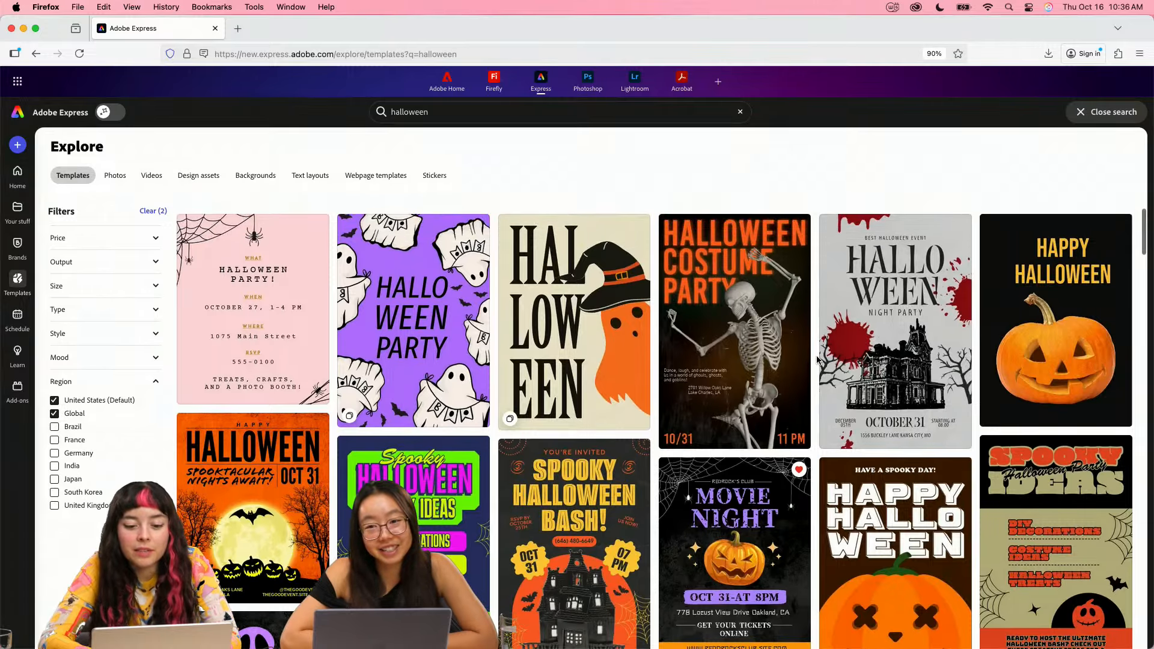
pyautogui.scroll(-1, 817, 359)
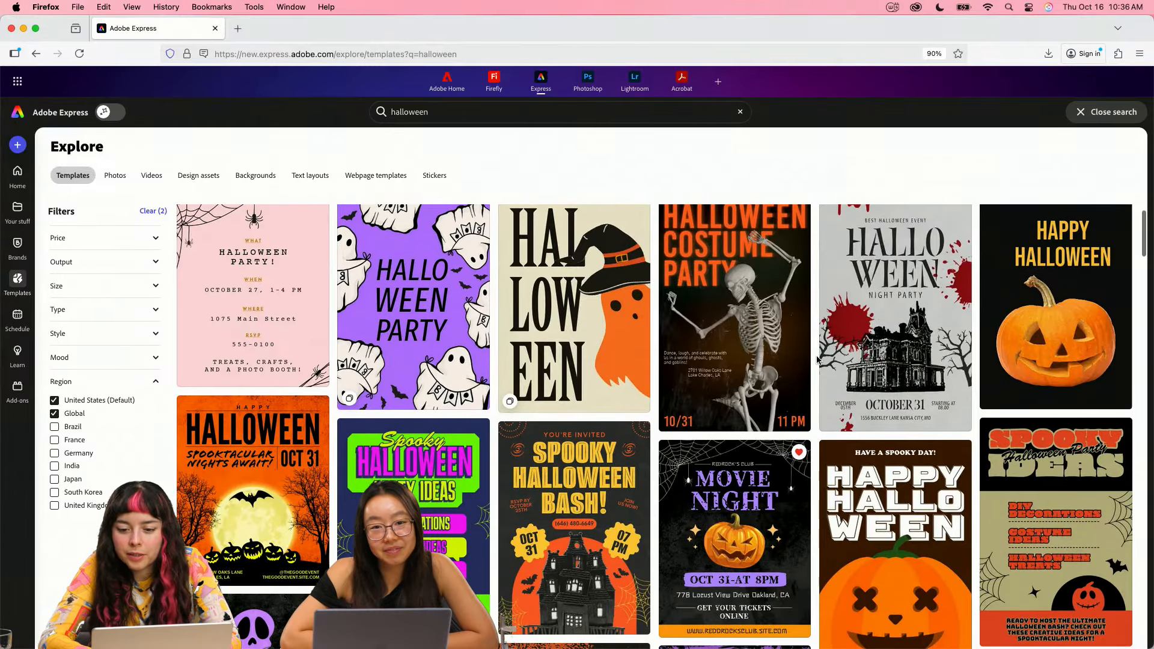
# - Browse deep into the Halloween template results, examining the party invitation, event flyer, sale and greeting designs
pyautogui.scroll(-4, 816, 359)
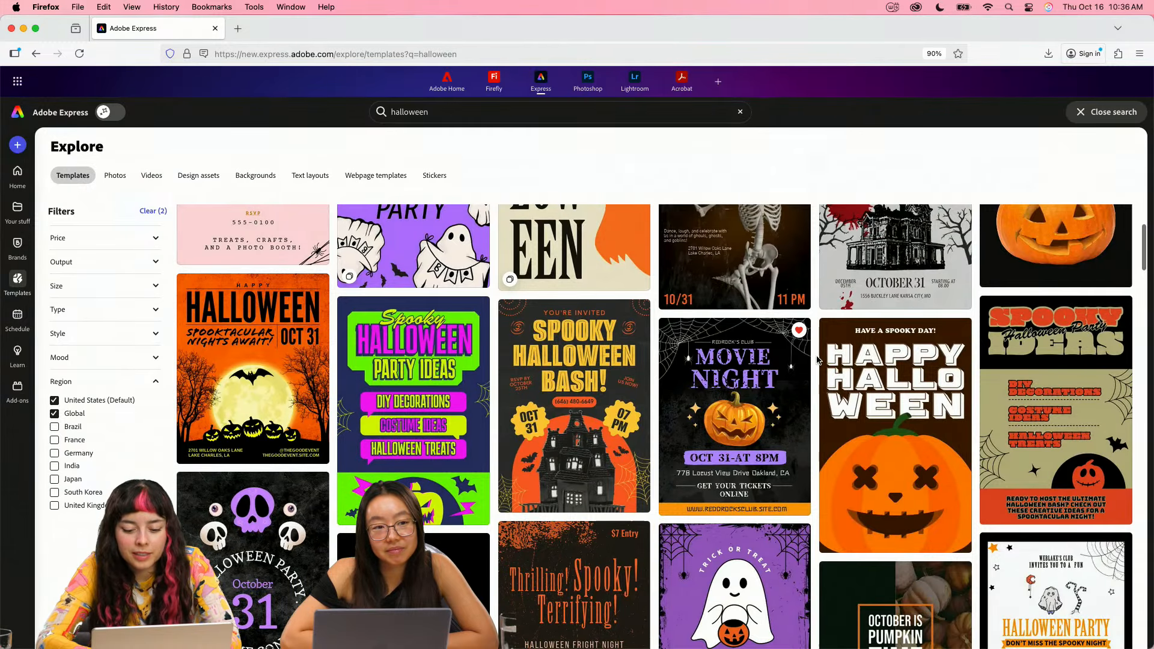
pyautogui.scroll(-2, 816, 359)
pyautogui.scroll(-5, 816, 359)
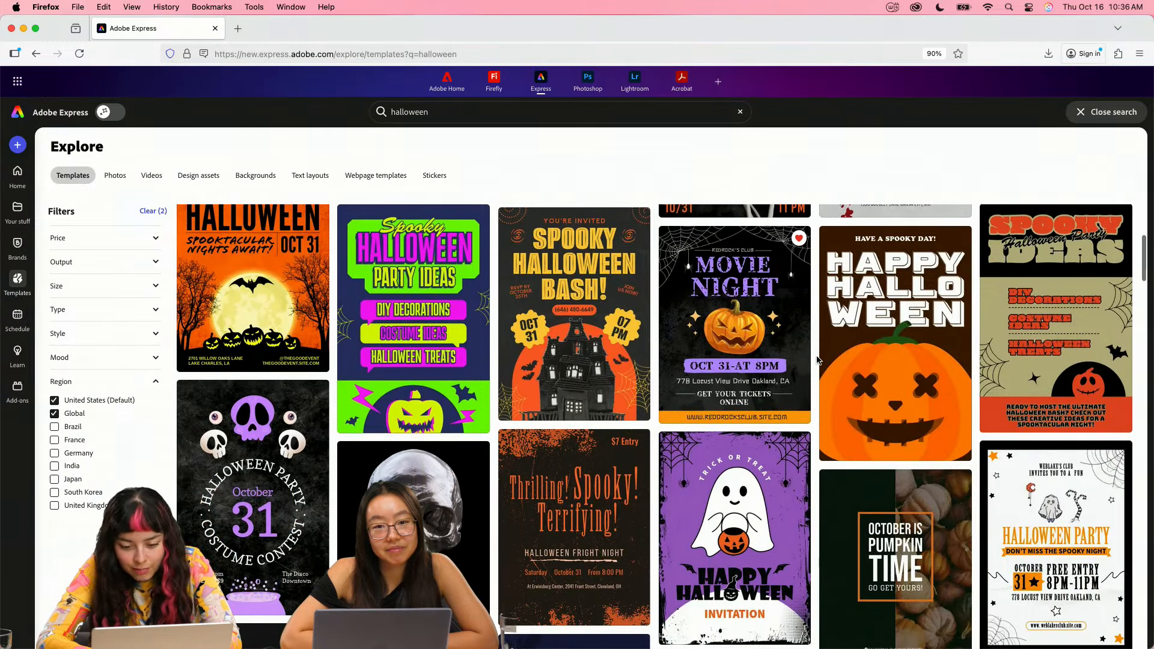
pyautogui.scroll(-7, 817, 360)
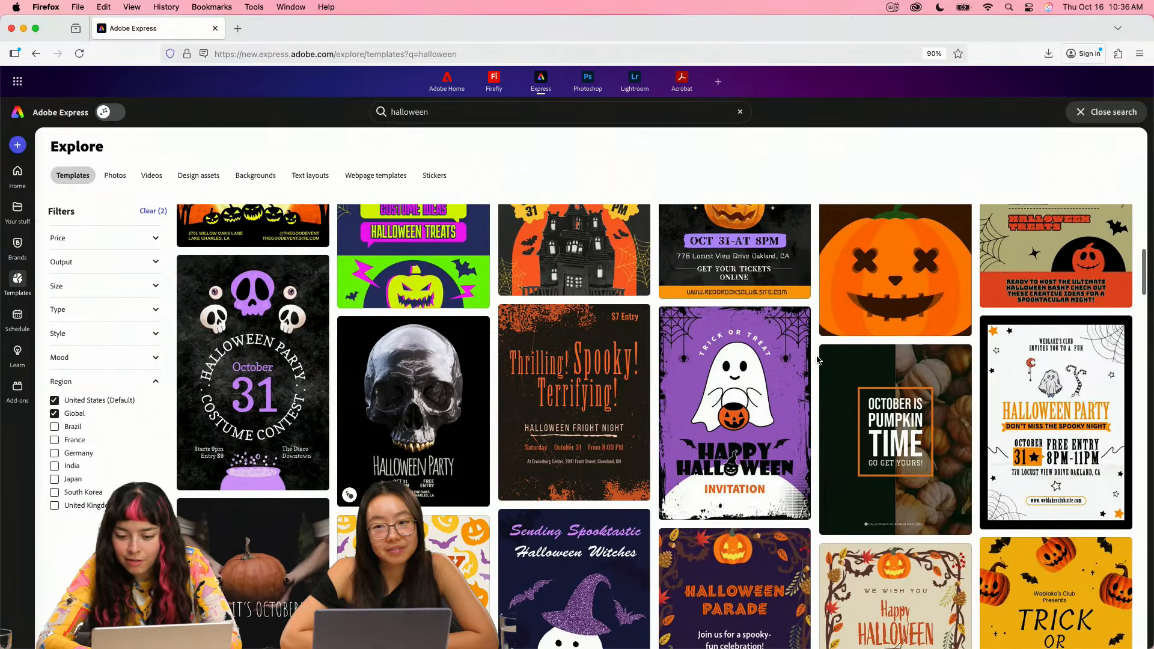
pyautogui.scroll(-2, 816, 359)
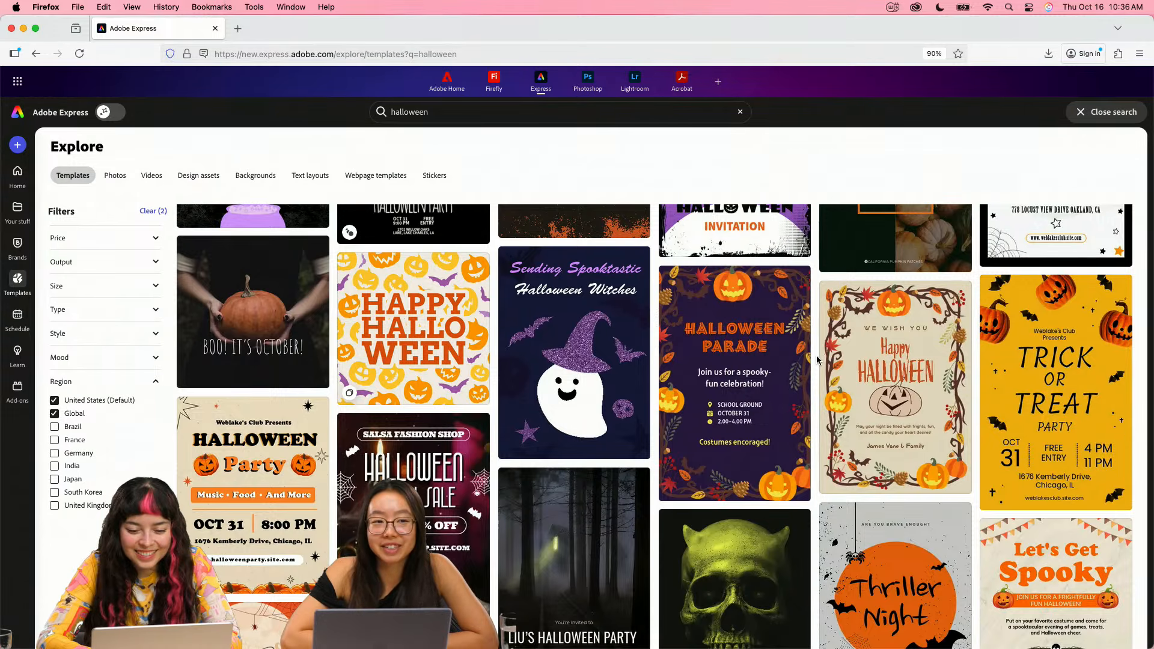
pyautogui.scroll(-1, 817, 360)
pyautogui.scroll(-2, 817, 359)
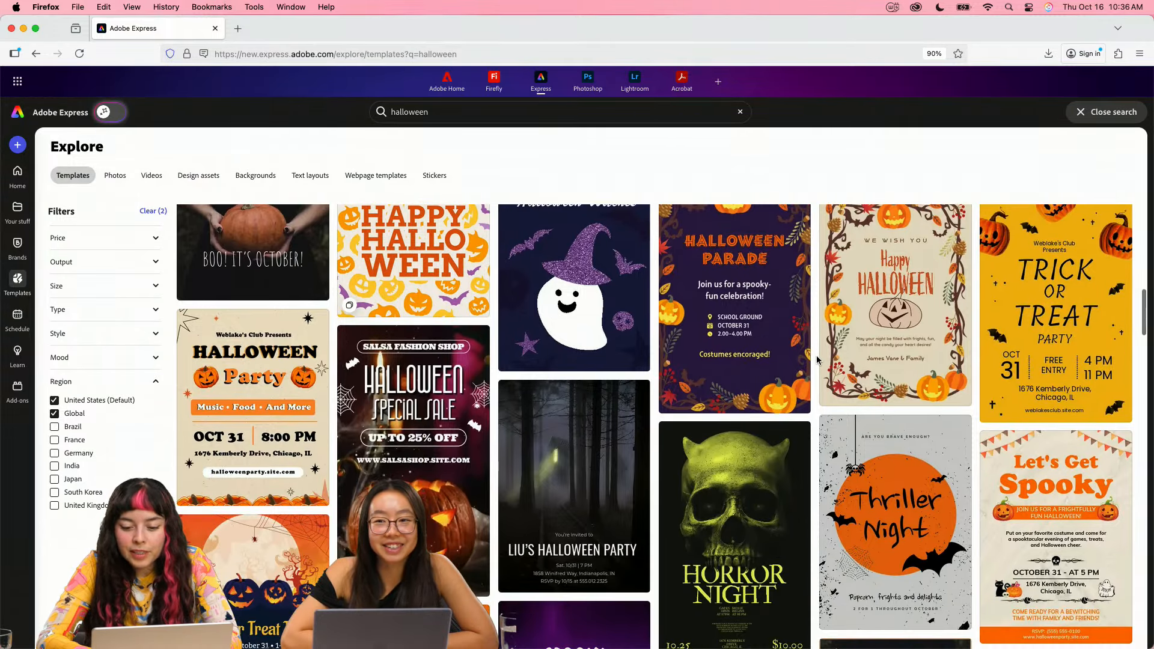
pyautogui.scroll(-1, 816, 360)
pyautogui.scroll(-1, 817, 359)
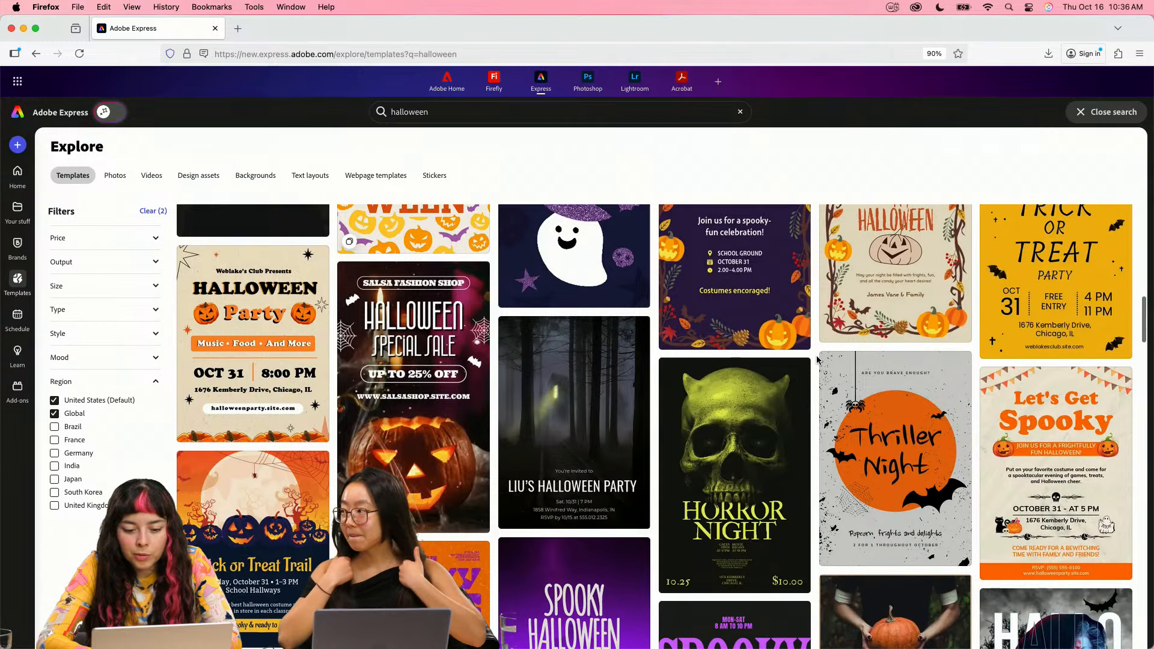
pyautogui.scroll(-7, 817, 359)
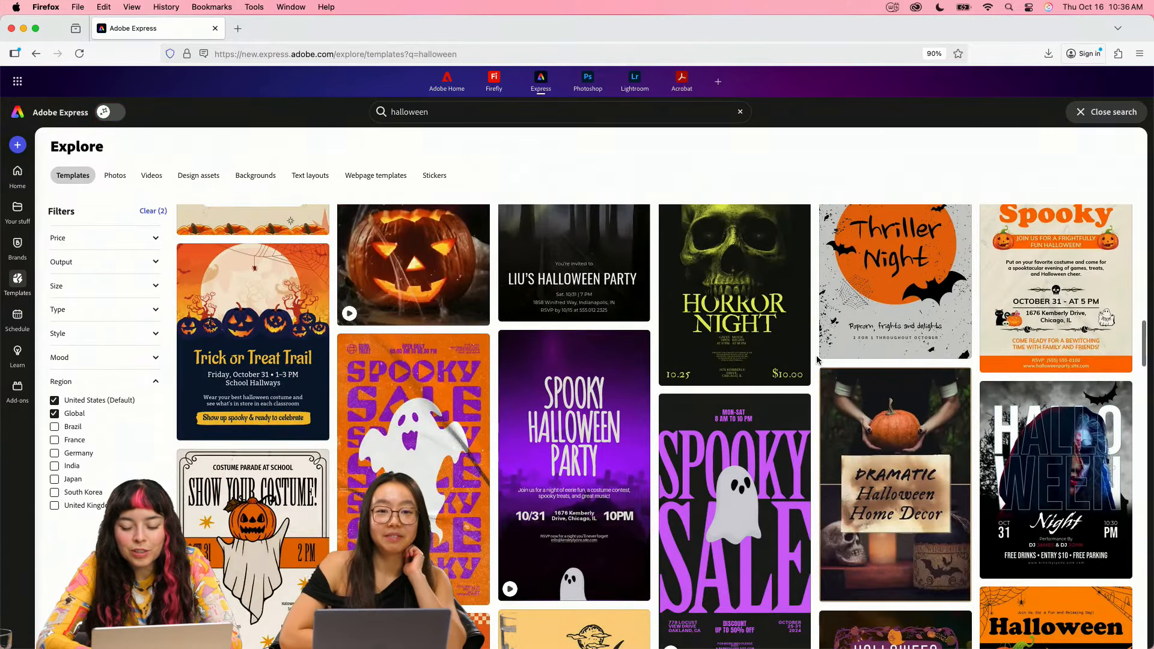
pyautogui.scroll(-8, 817, 359)
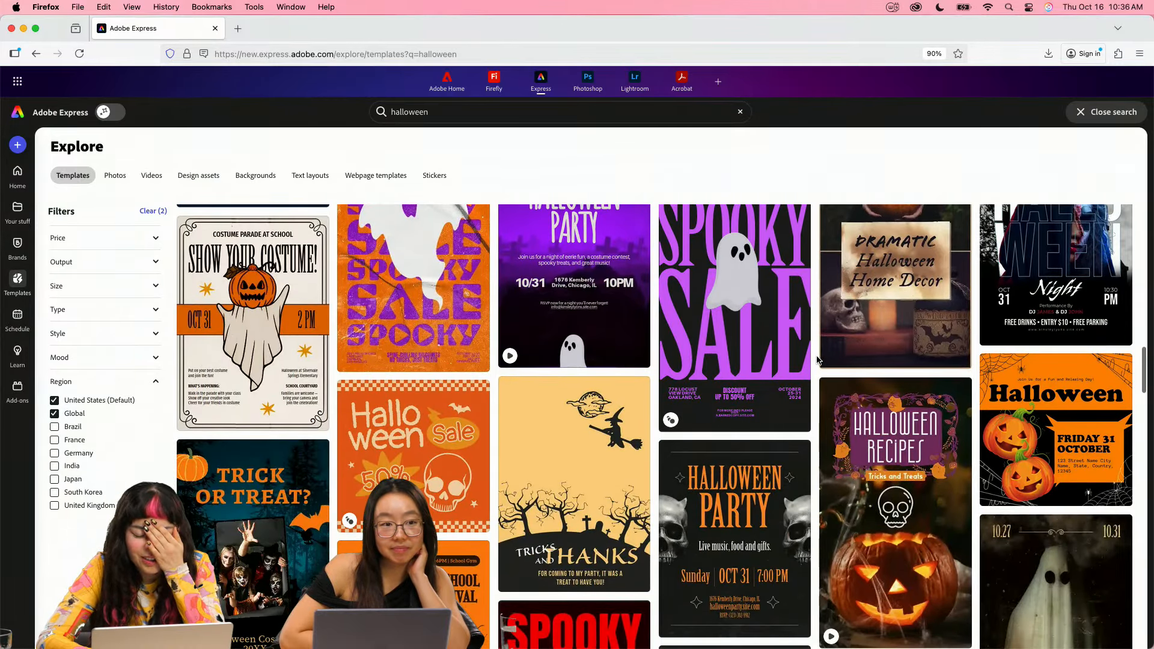
pyautogui.scroll(-2, 819, 343)
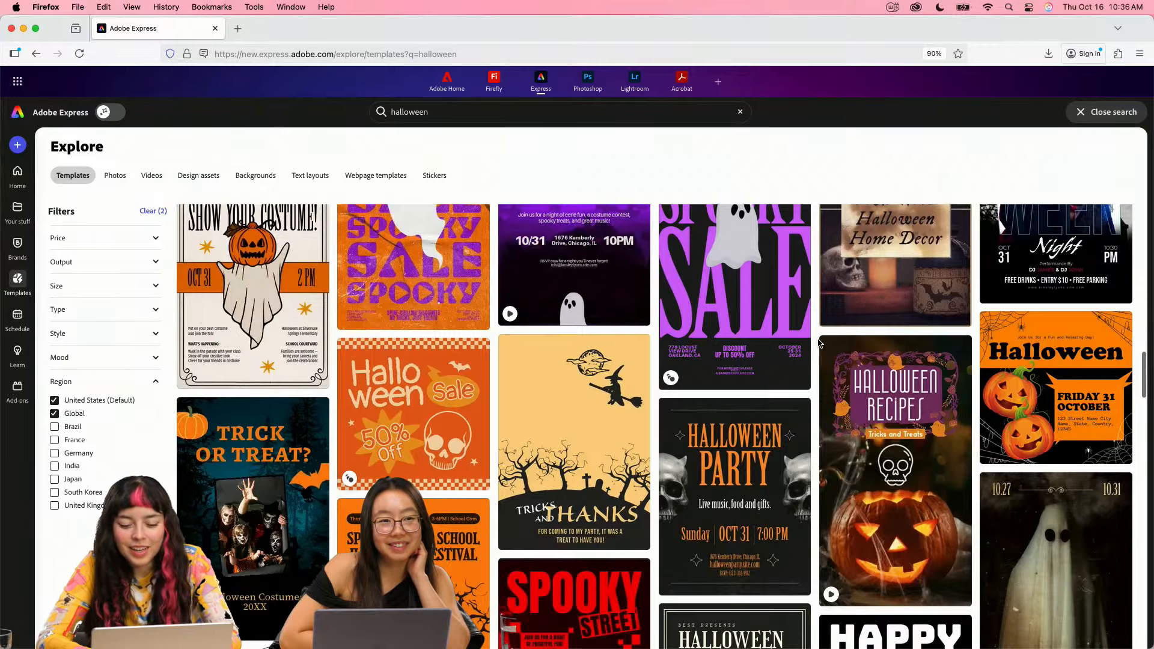
pyautogui.scroll(-10, 818, 343)
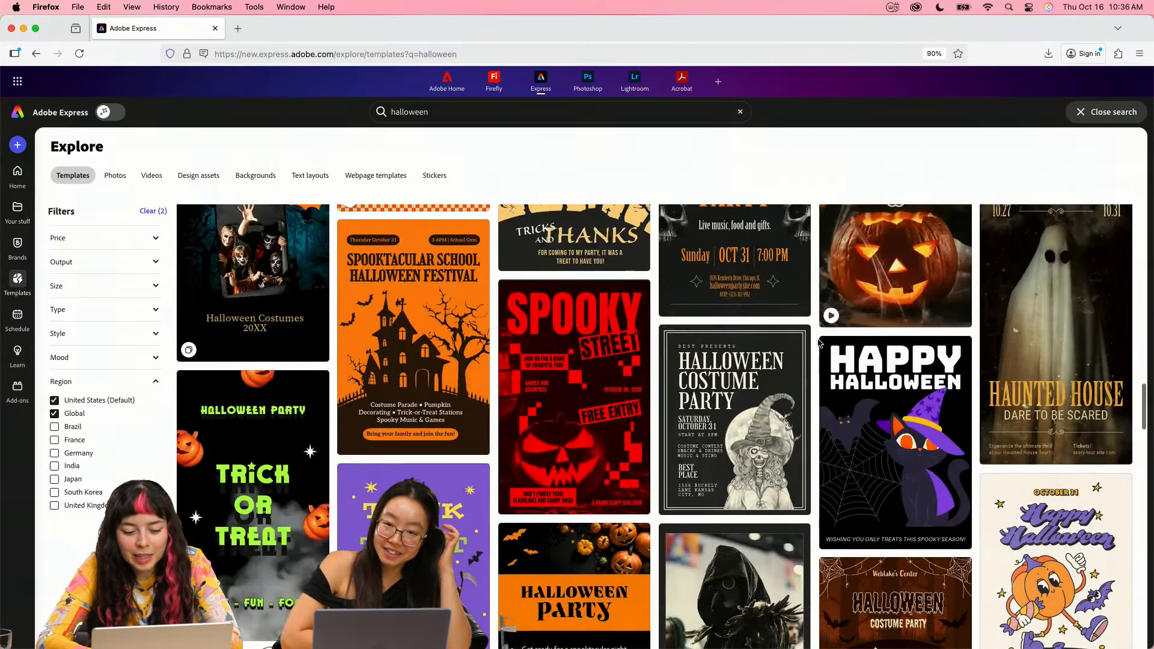
pyautogui.scroll(-5, 818, 342)
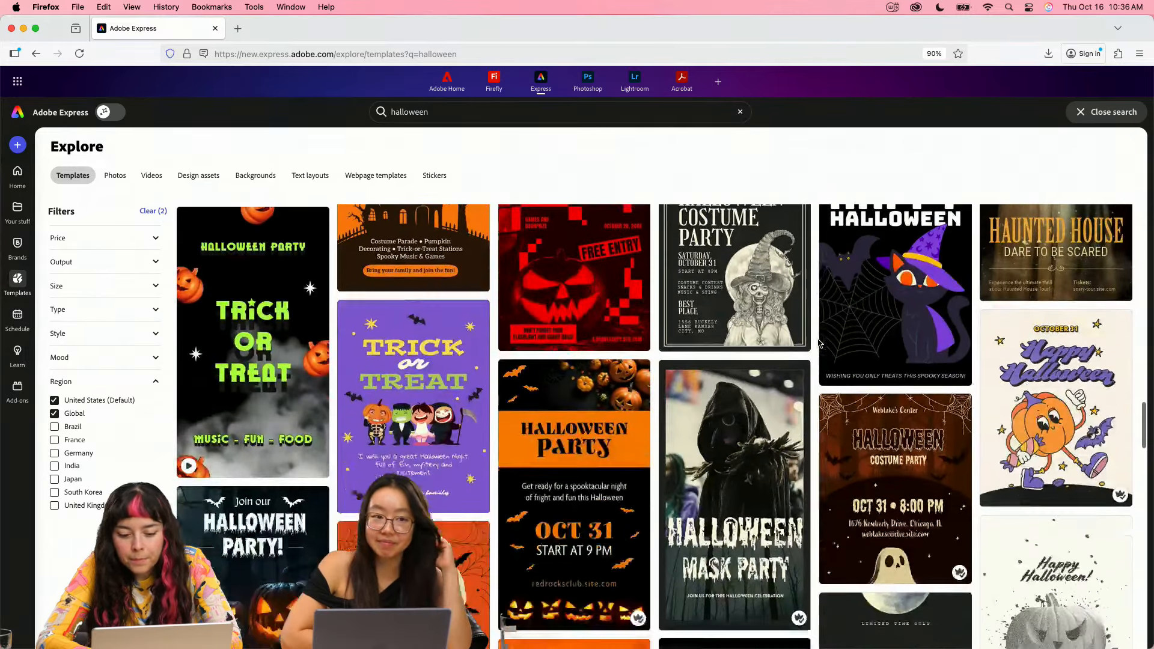
pyautogui.scroll(-6, 818, 343)
pyautogui.scroll(-12, 818, 343)
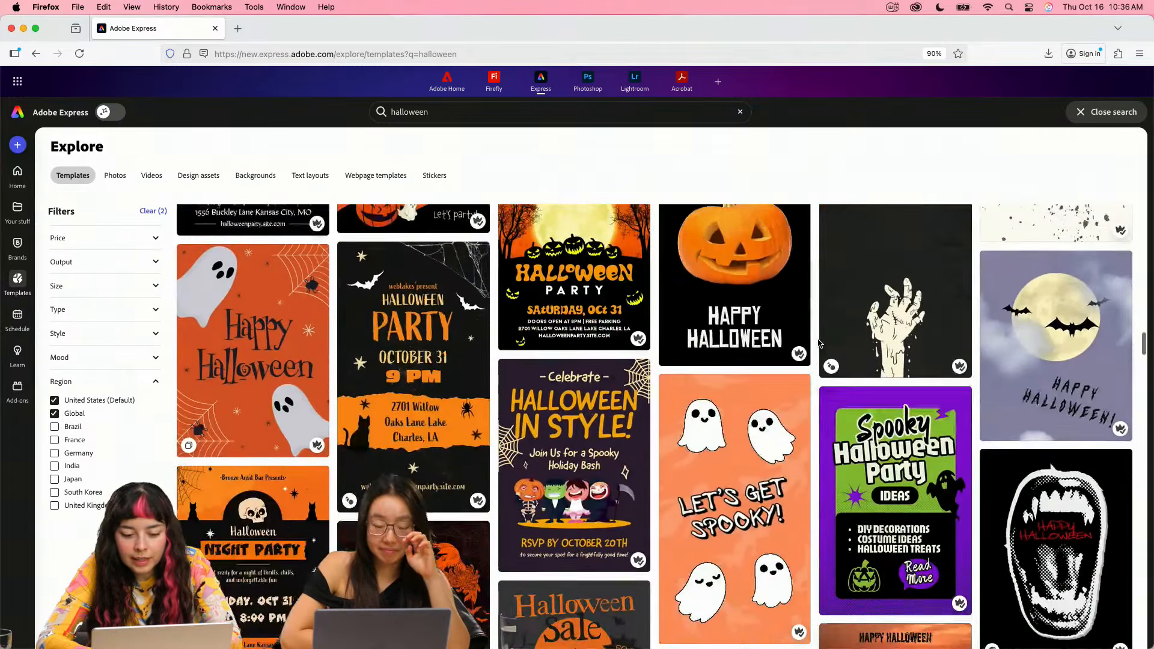
pyautogui.scroll(-2, 818, 342)
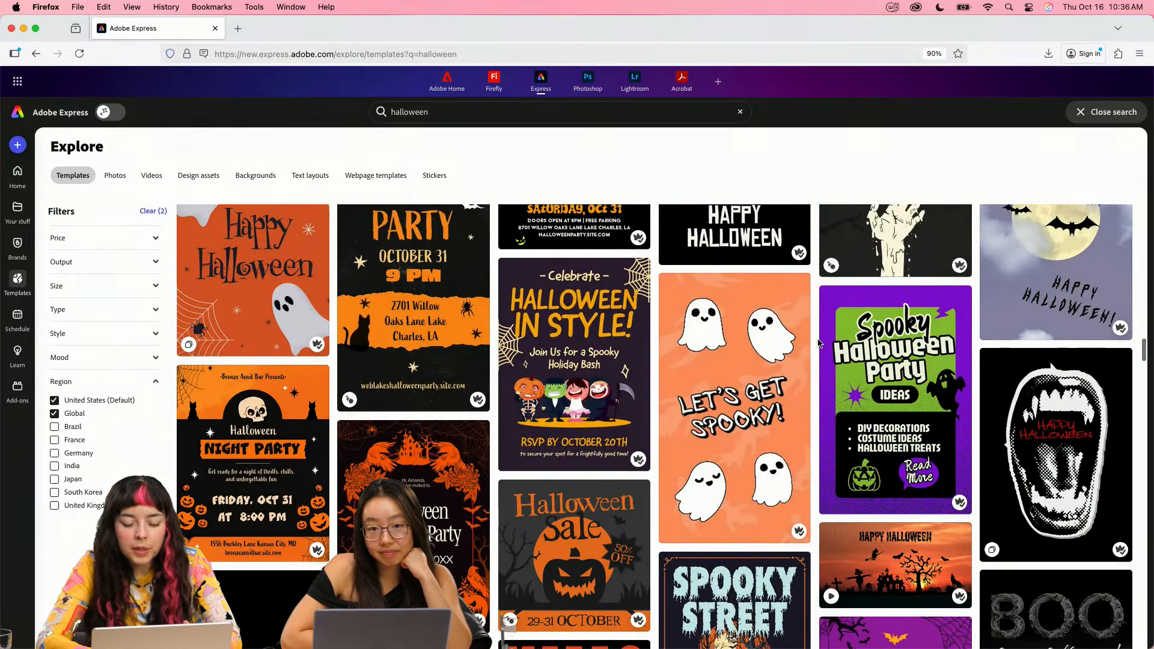
pyautogui.scroll(-5, 819, 342)
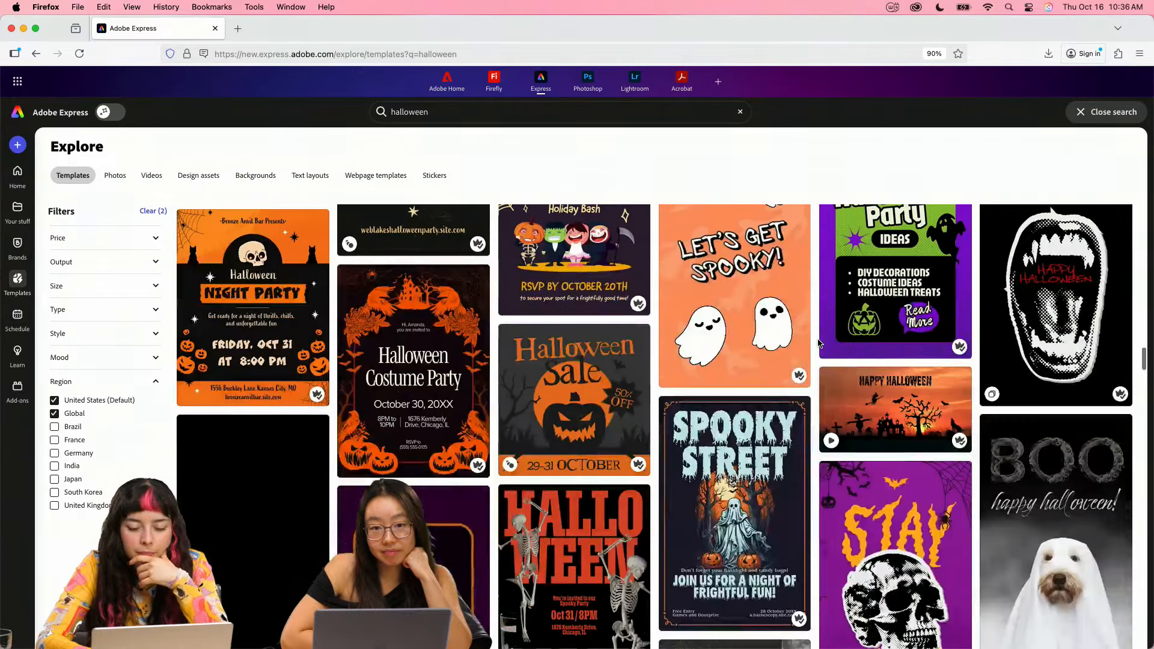
pyautogui.scroll(-8, 819, 342)
pyautogui.scroll(-2, 819, 342)
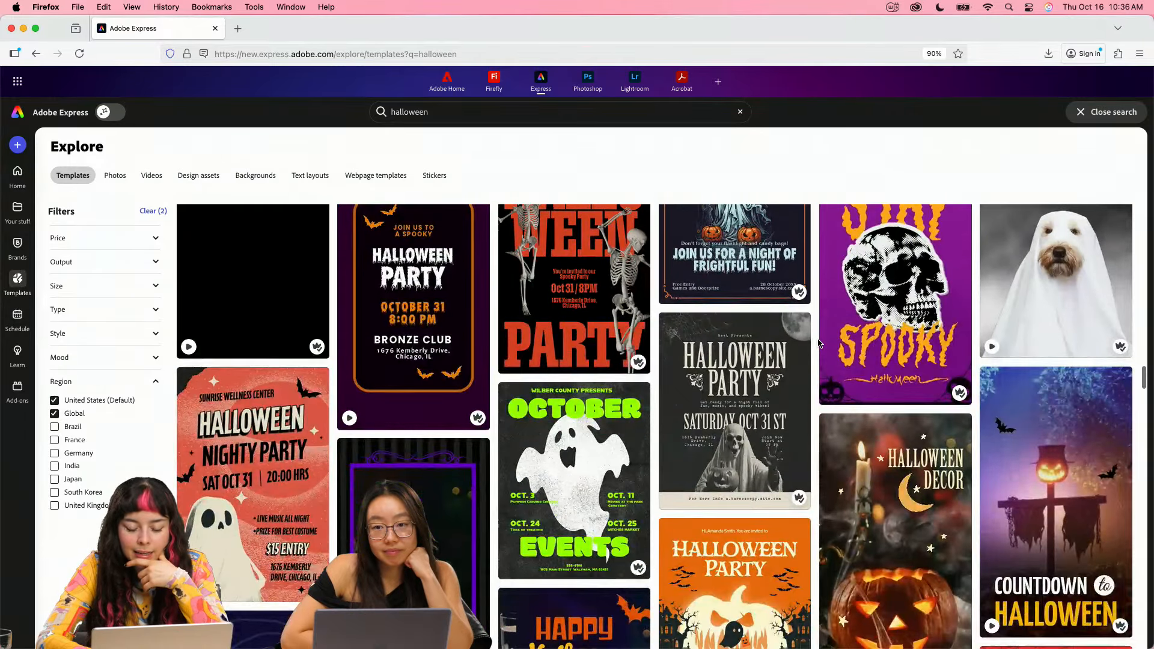
pyautogui.scroll(-5, 818, 342)
pyautogui.scroll(-3, 818, 342)
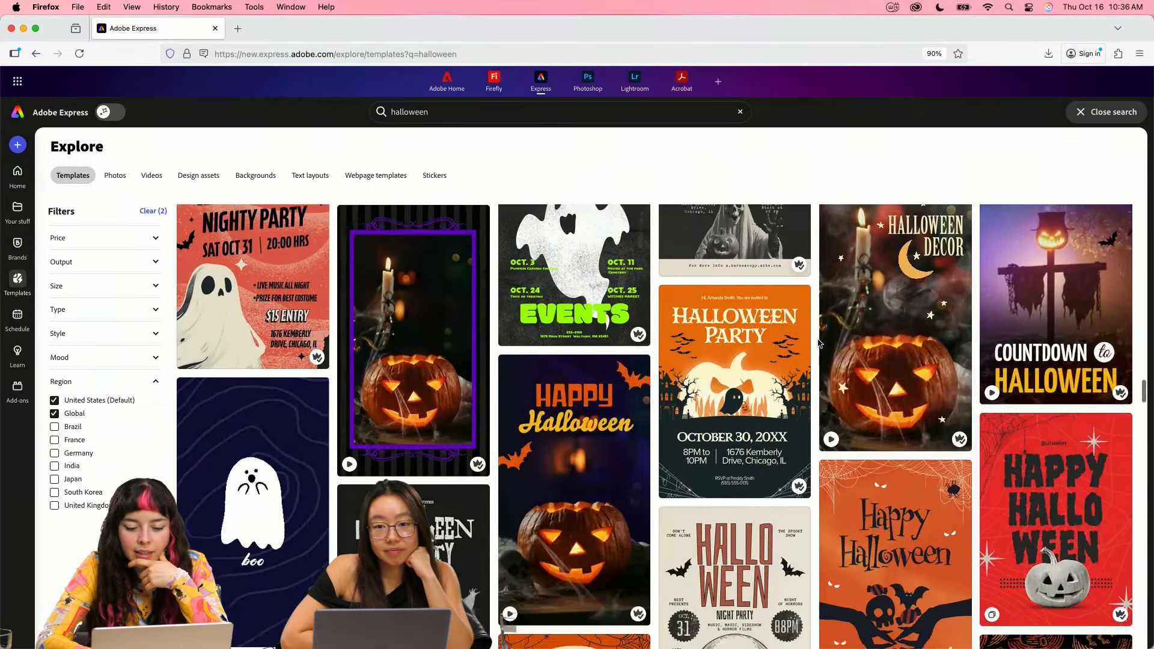
pyautogui.scroll(-7, 819, 343)
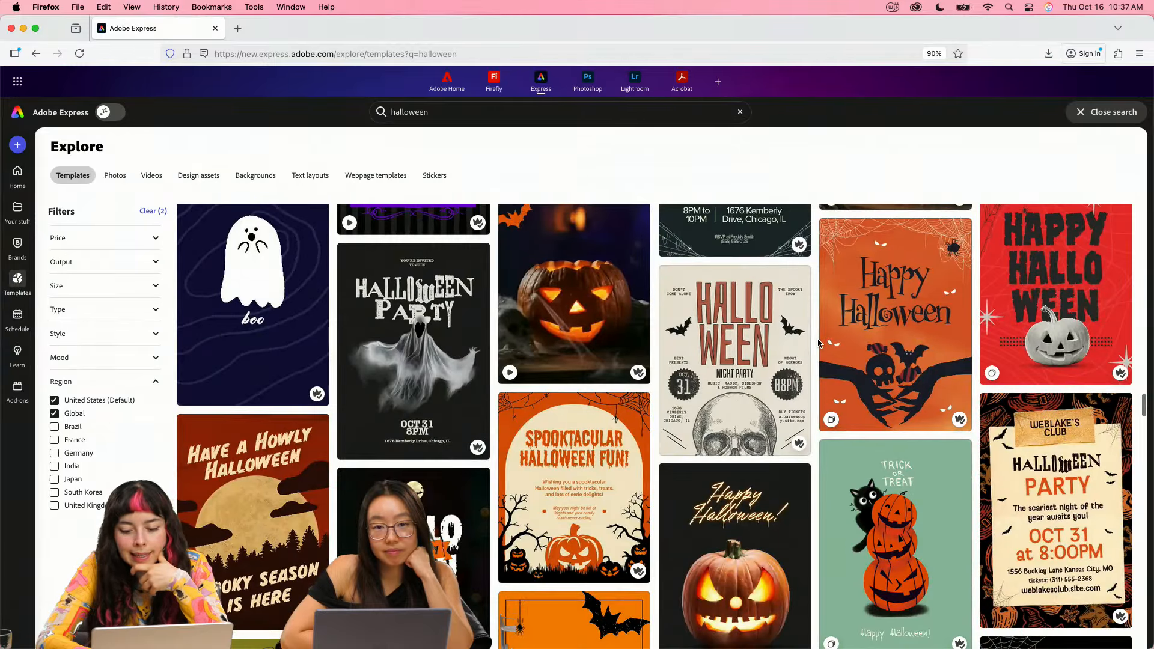
pyautogui.scroll(-3, 819, 342)
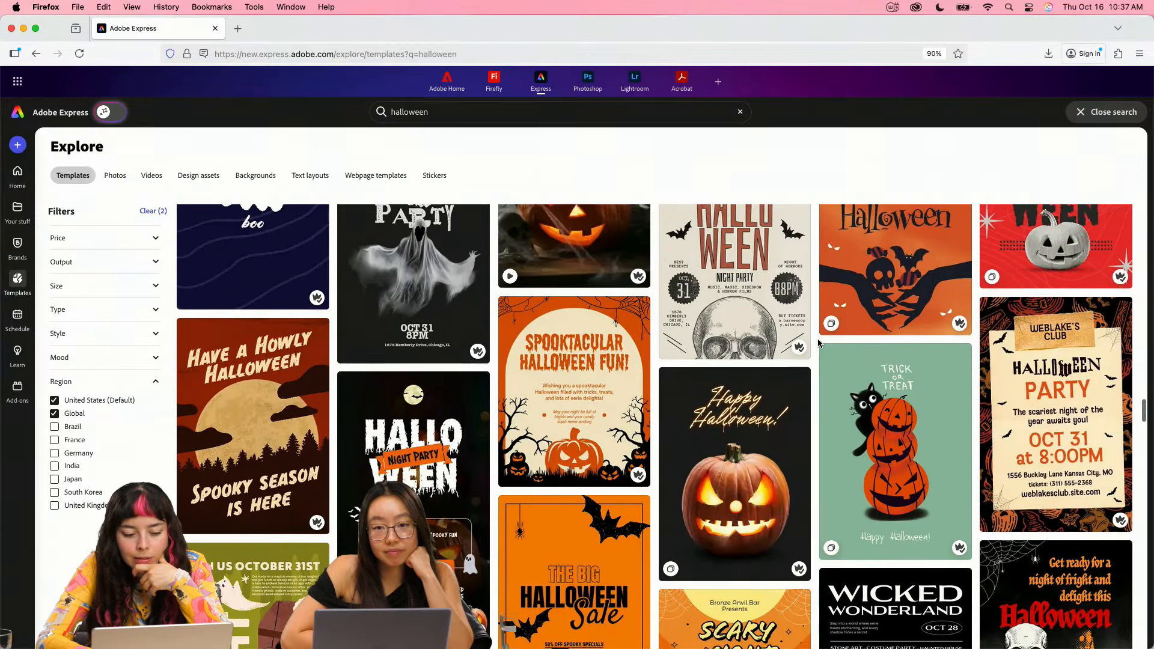
pyautogui.scroll(-4, 818, 343)
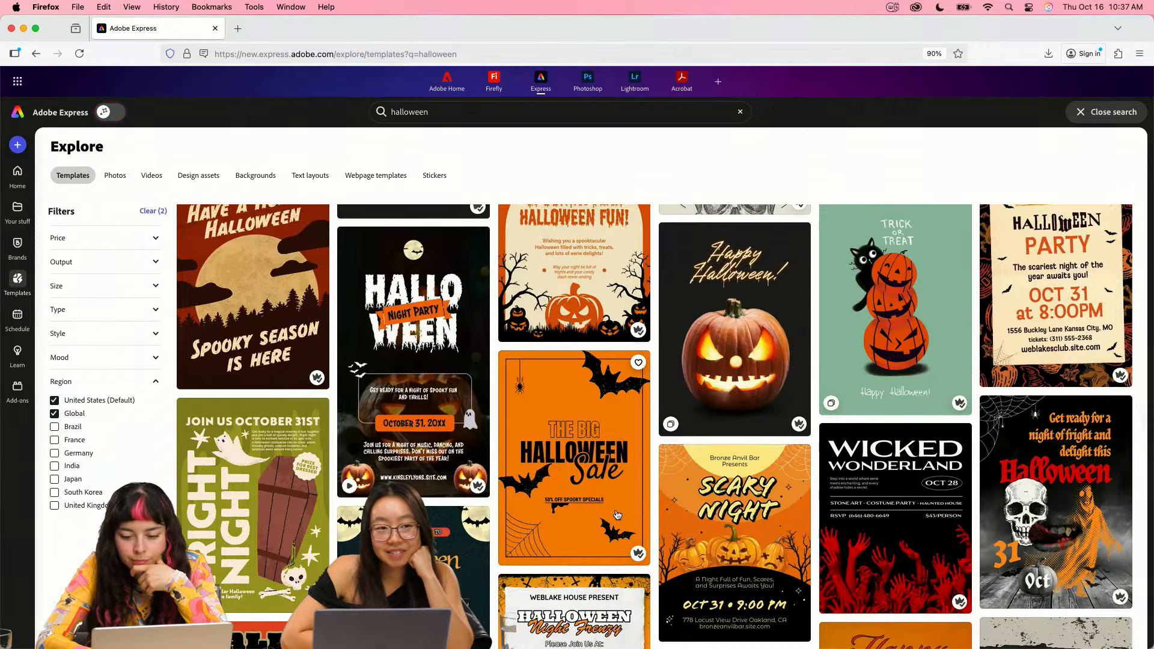
pyautogui.scroll(-15, 618, 515)
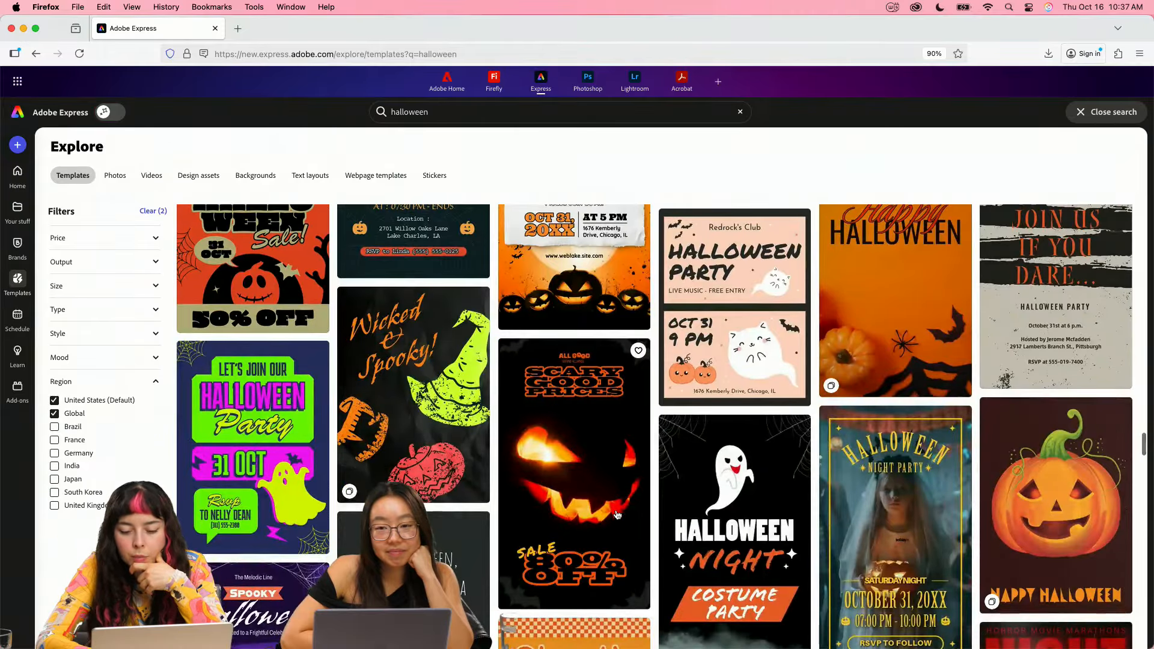
# - Return to the earlier Halloween results and compare the first rows of party and event flyer templates again
pyautogui.scroll(-20, 618, 515)
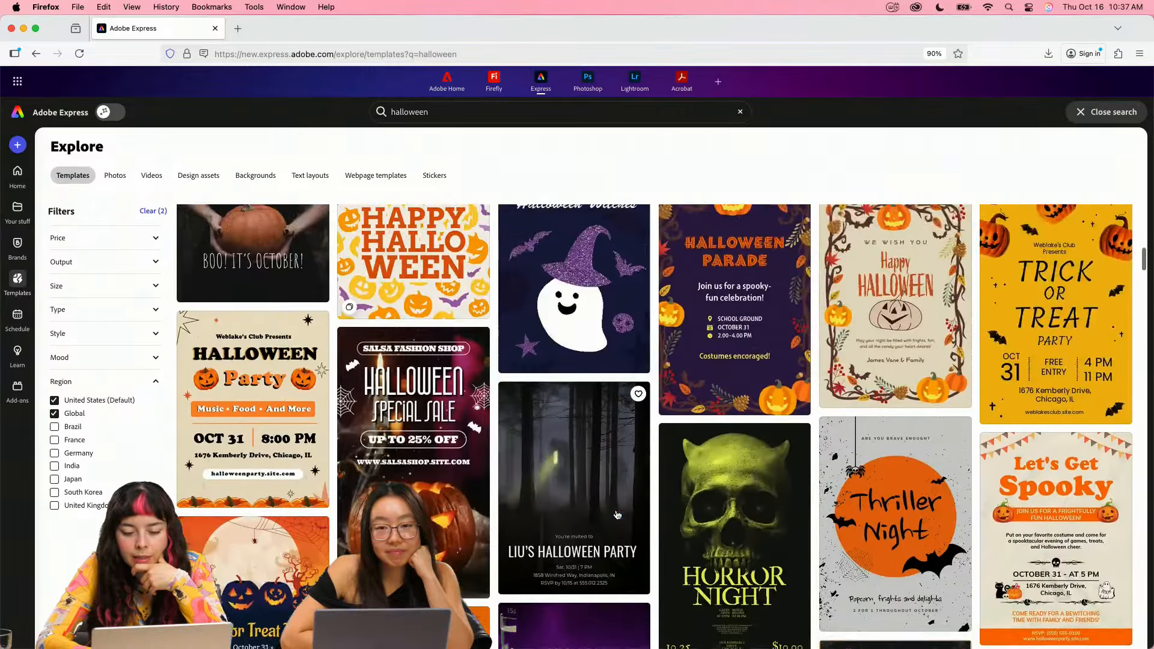
pyautogui.scroll(15, 617, 515)
pyautogui.scroll(-5, 617, 515)
pyautogui.scroll(1, 617, 515)
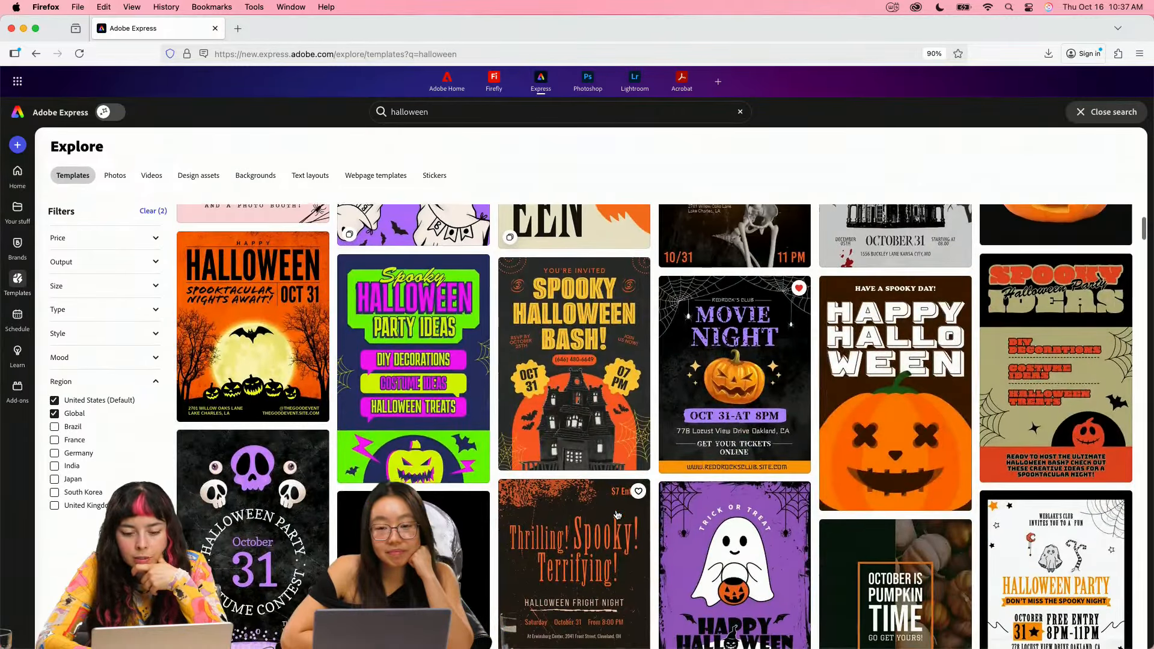
pyautogui.scroll(-1, 617, 511)
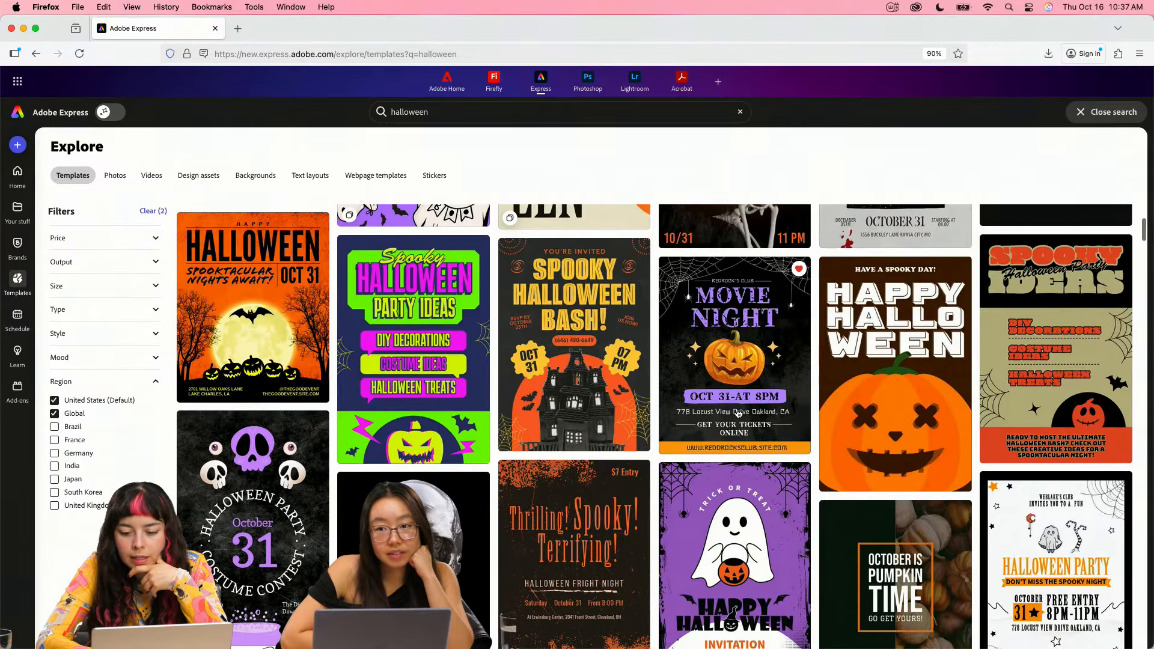
pyautogui.scroll(-7, 739, 414)
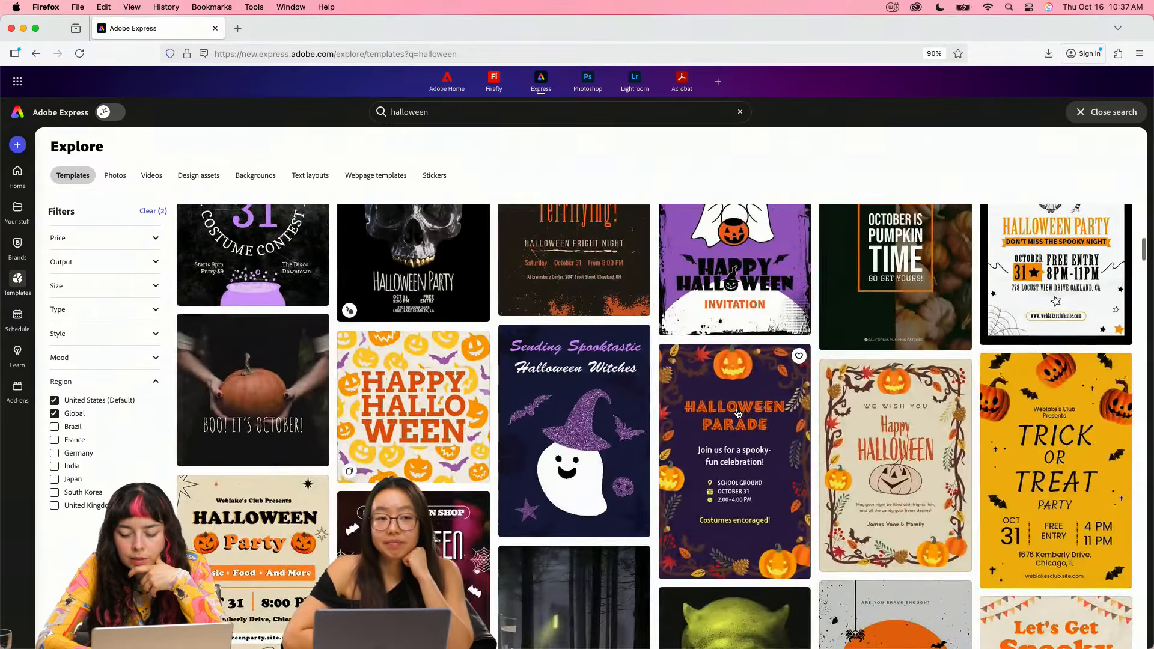
pyautogui.scroll(-5, 739, 414)
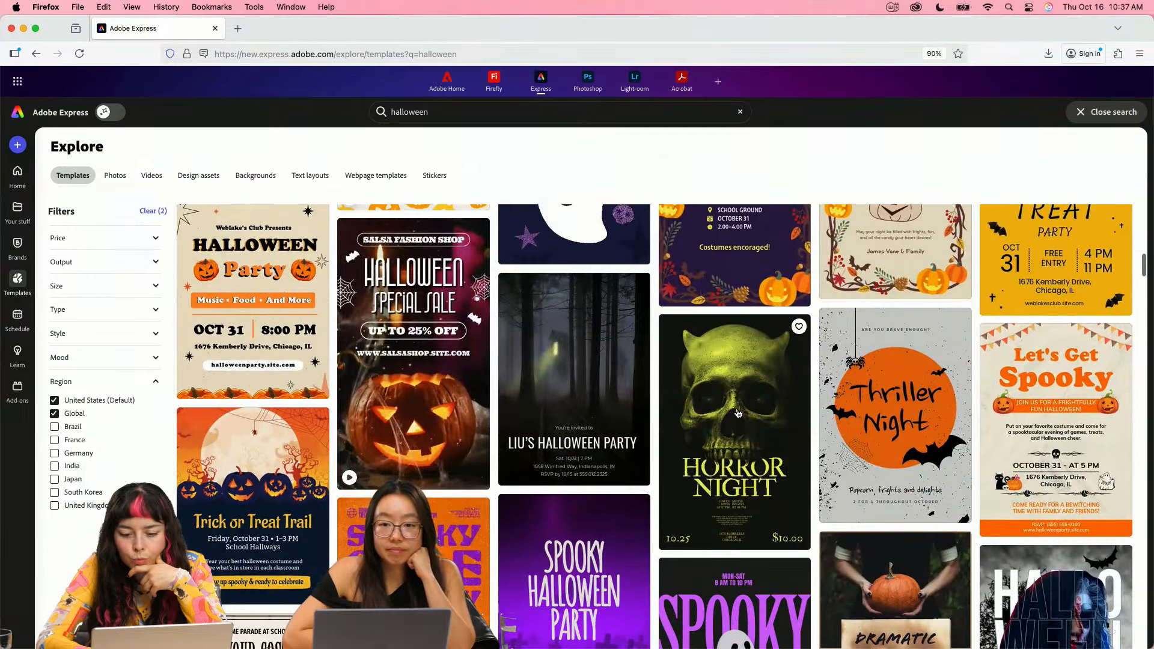
pyautogui.scroll(-3, 738, 414)
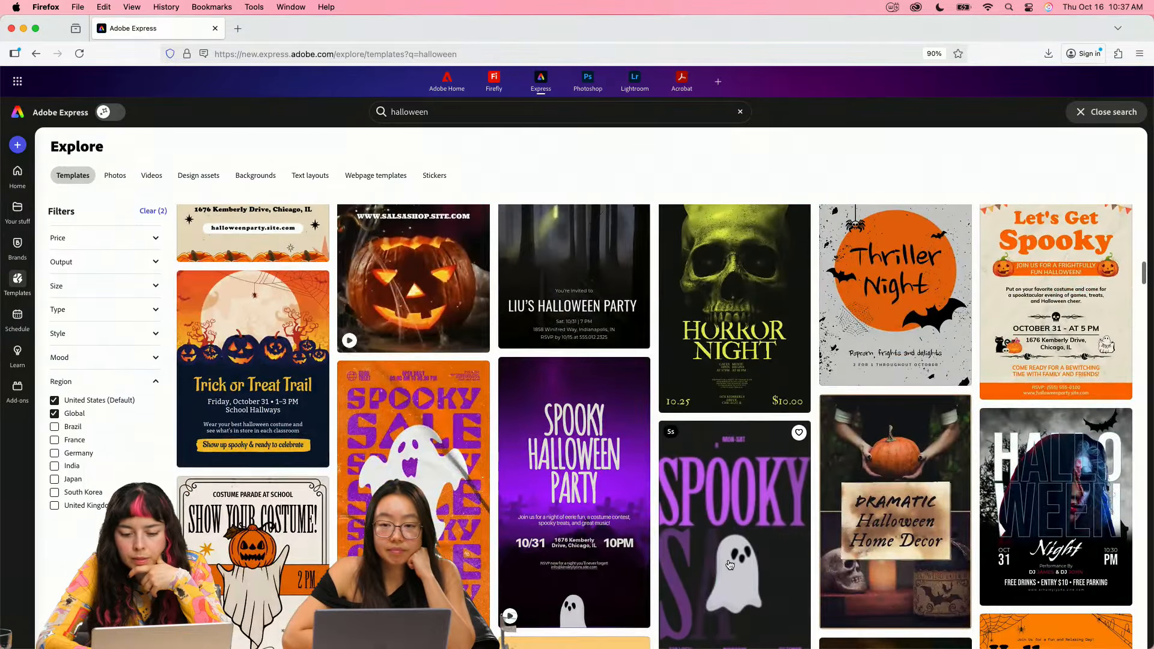
# - Preview the Purple and Black Halloween Movie Night Event Flyer template, then close the preview and return to the results
pyautogui.scroll(15, 729, 565)
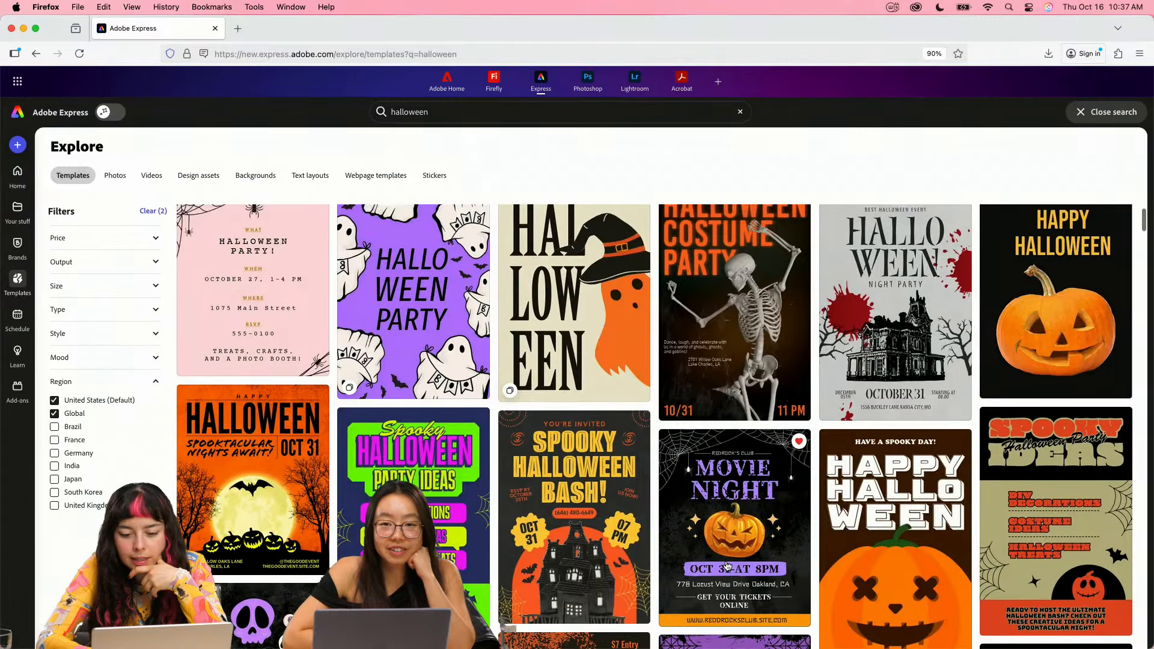
pyautogui.scroll(-1, 728, 565)
pyautogui.click(736, 502)
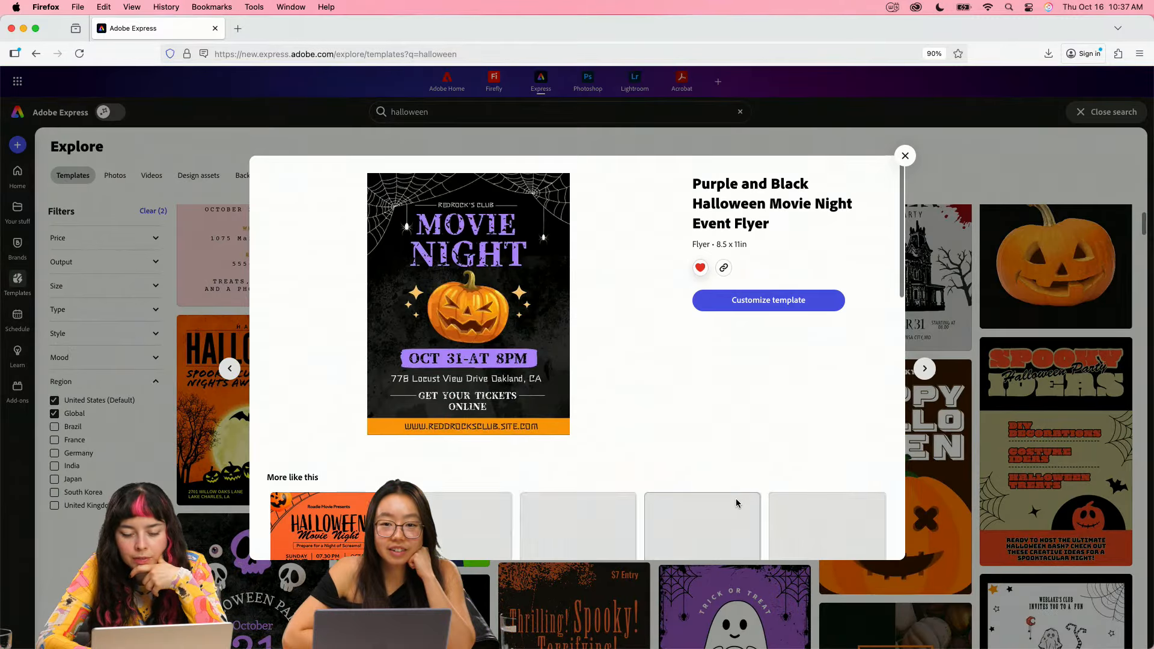
pyautogui.click(904, 156)
pyautogui.scroll(1, 799, 401)
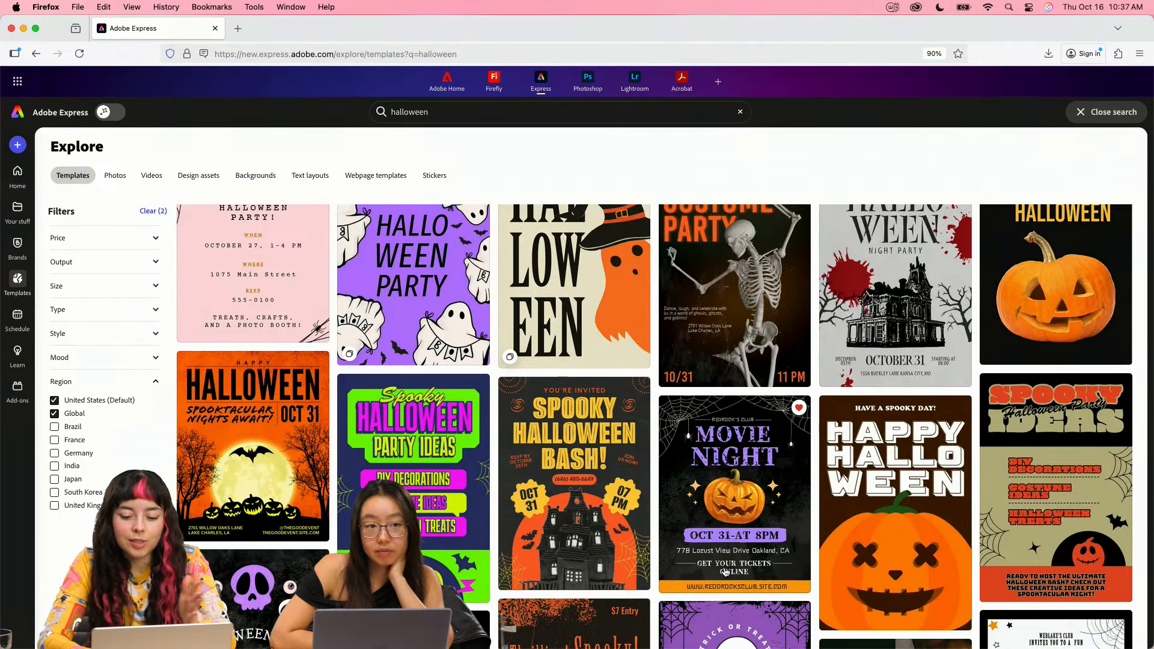
# - Start customizing the Purple and Black Halloween Movie Night Event Flyer template
pyautogui.click(736, 554)
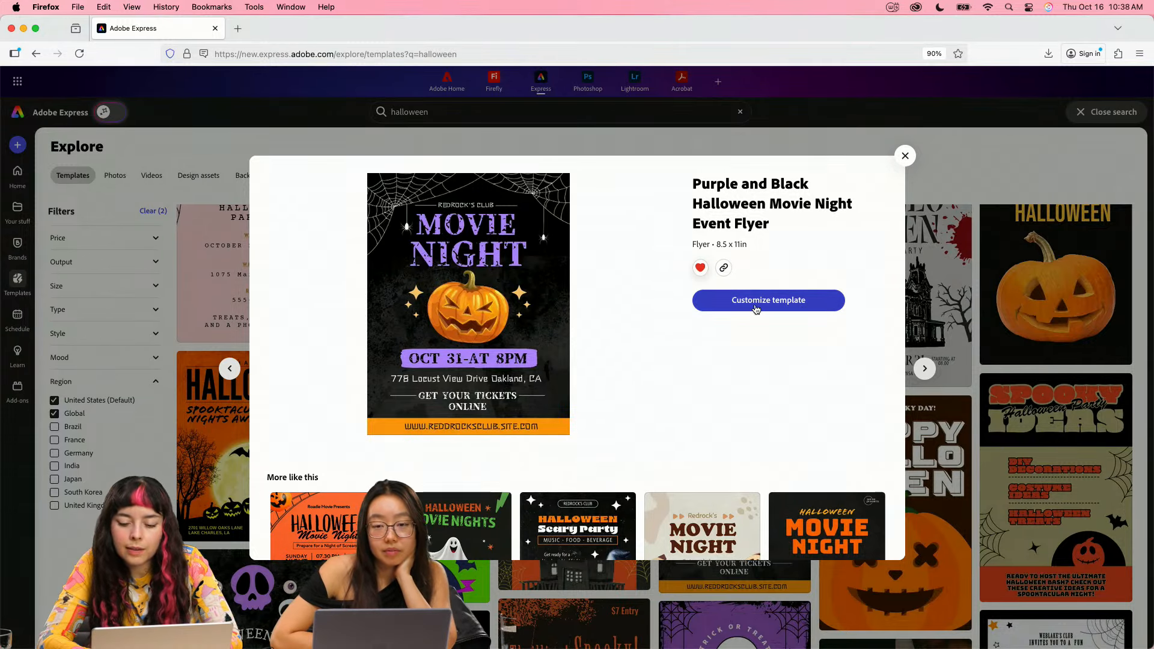
pyautogui.click(781, 307)
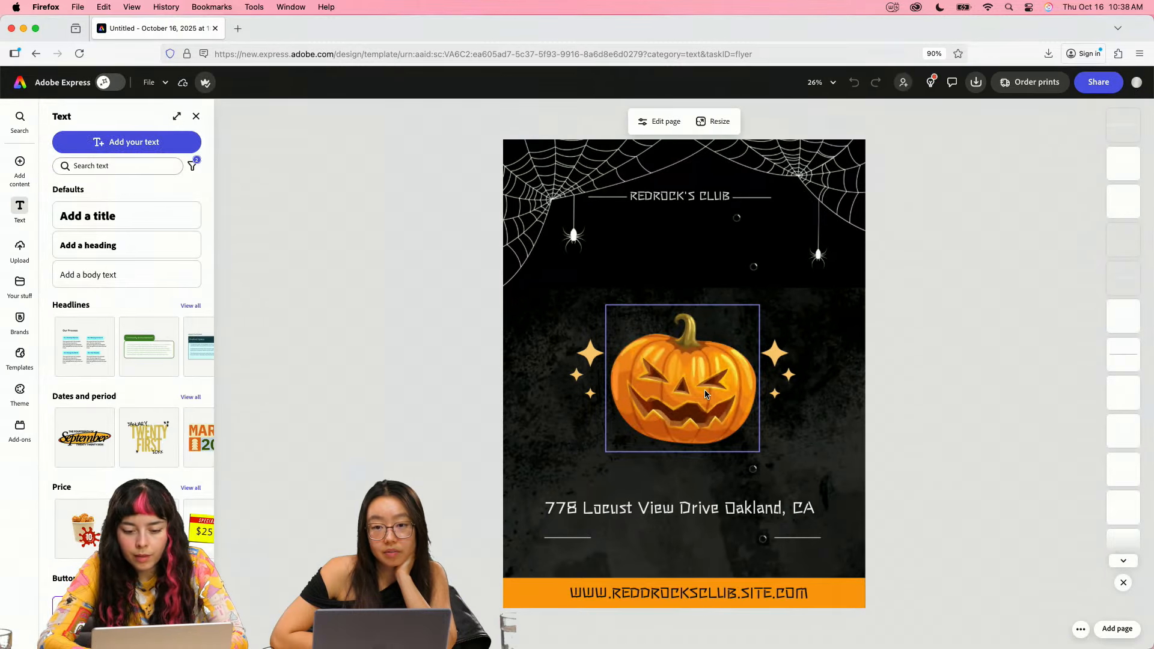
# - Replace the template's carved pumpkin image with the round smiling orange pumpkin from the Halloween Flyer brand graphics
pyautogui.click(705, 394)
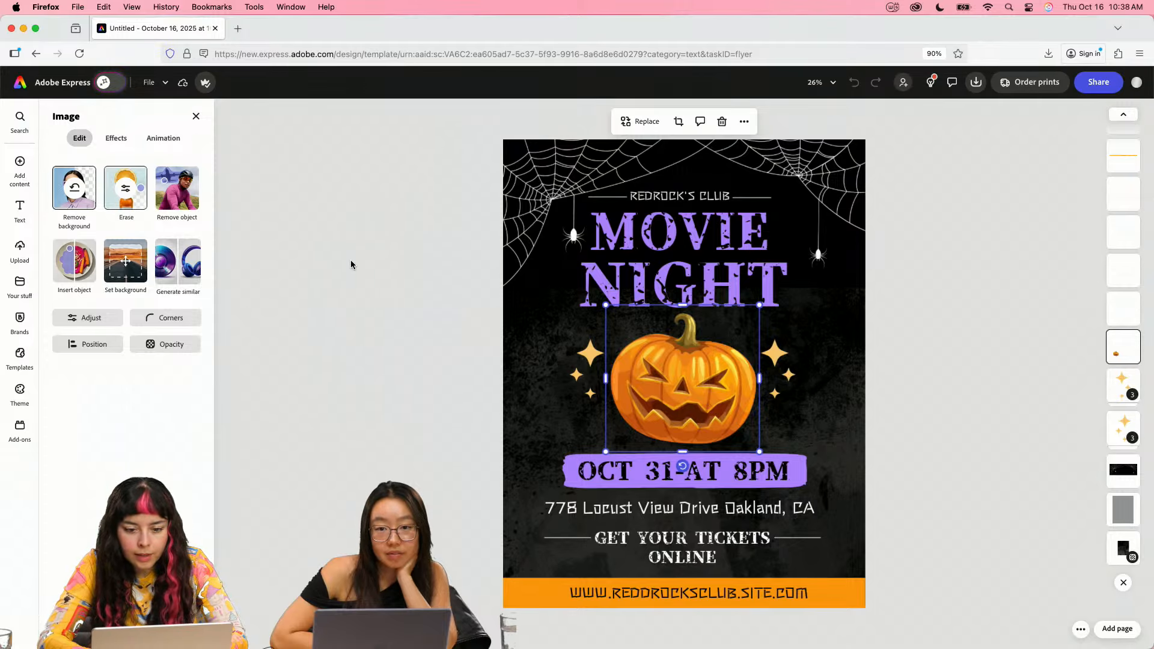
pyautogui.click(643, 130)
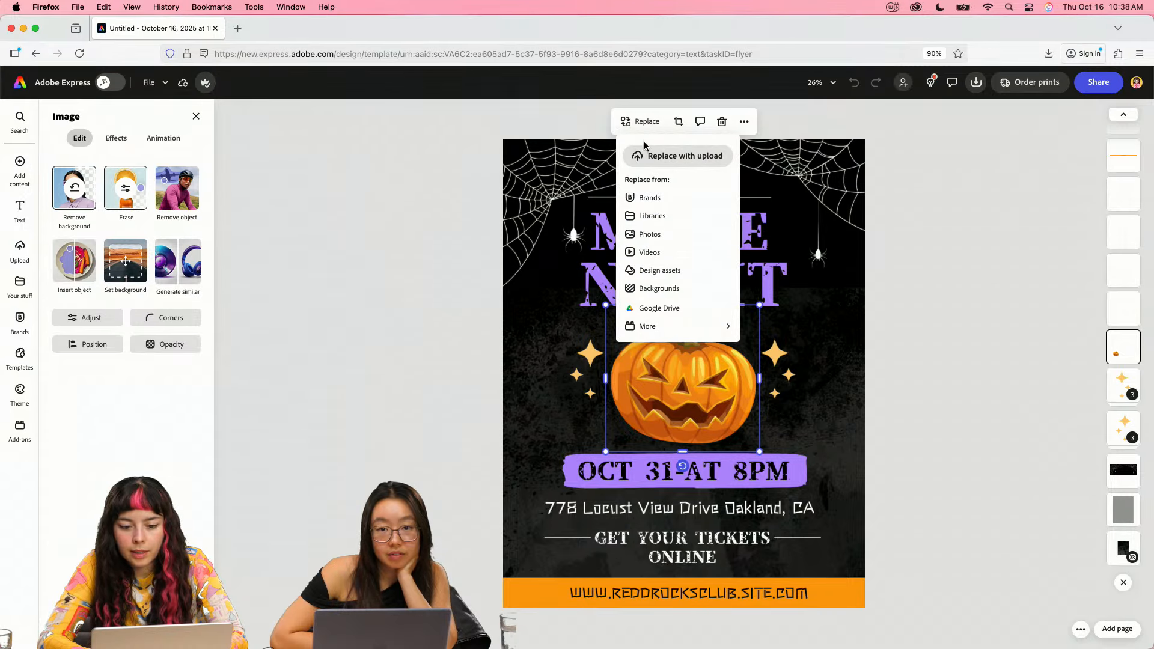
pyautogui.click(651, 198)
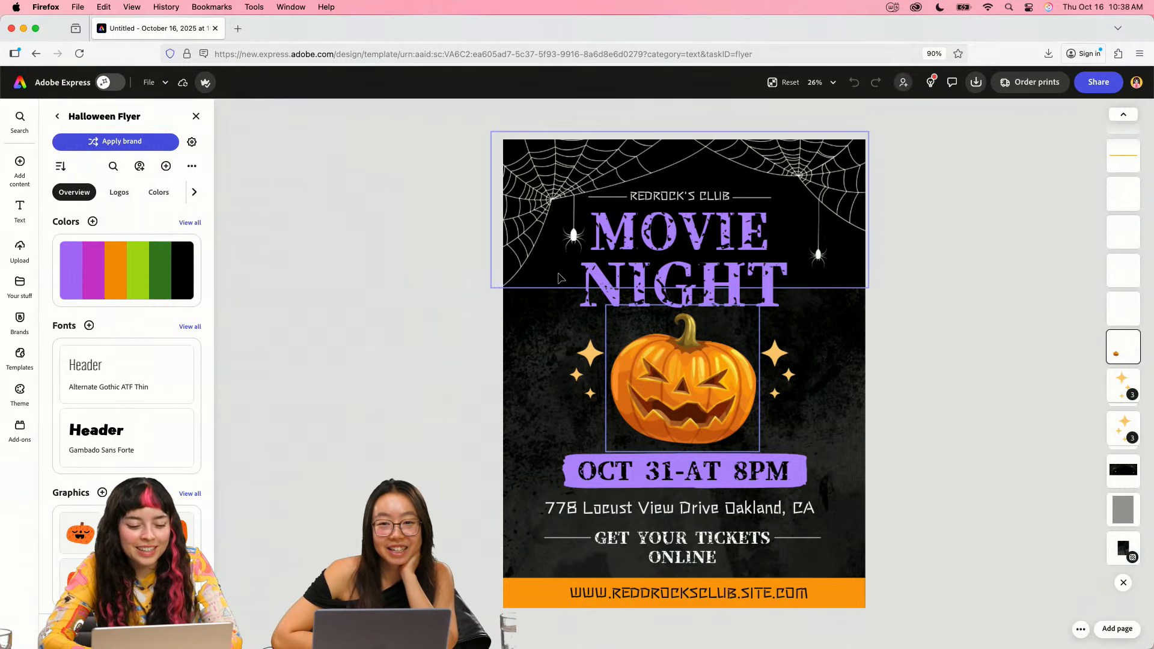
pyautogui.click(190, 494)
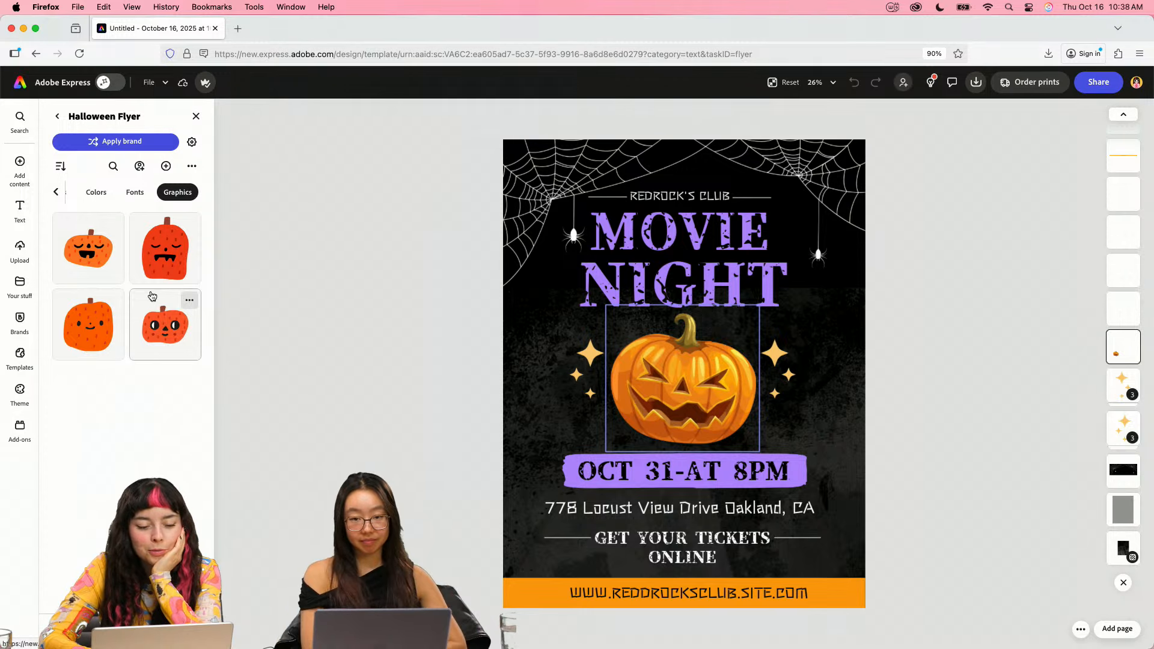
pyautogui.click(105, 258)
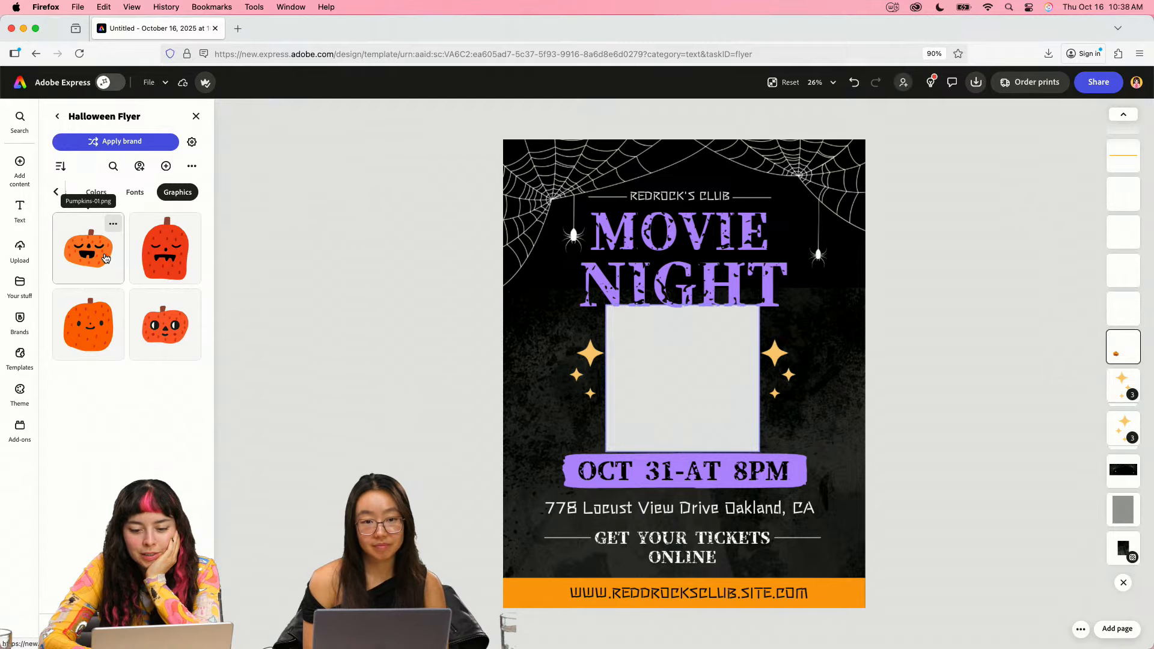
pyautogui.click(100, 344)
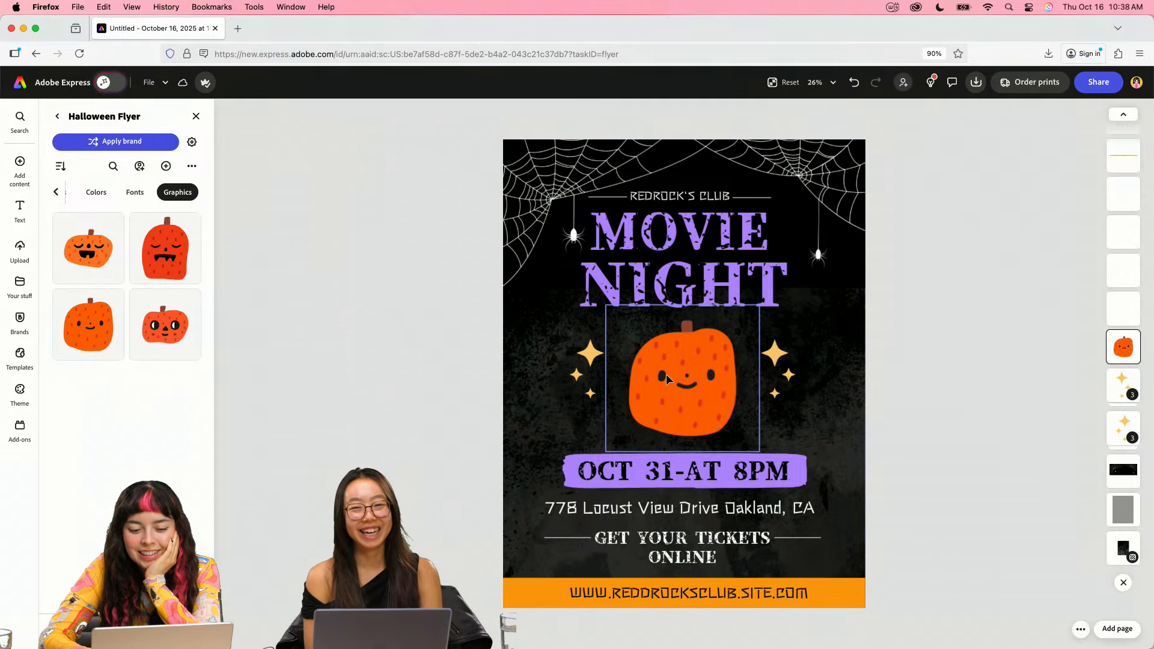
pyautogui.click(965, 389)
pyautogui.click(964, 388)
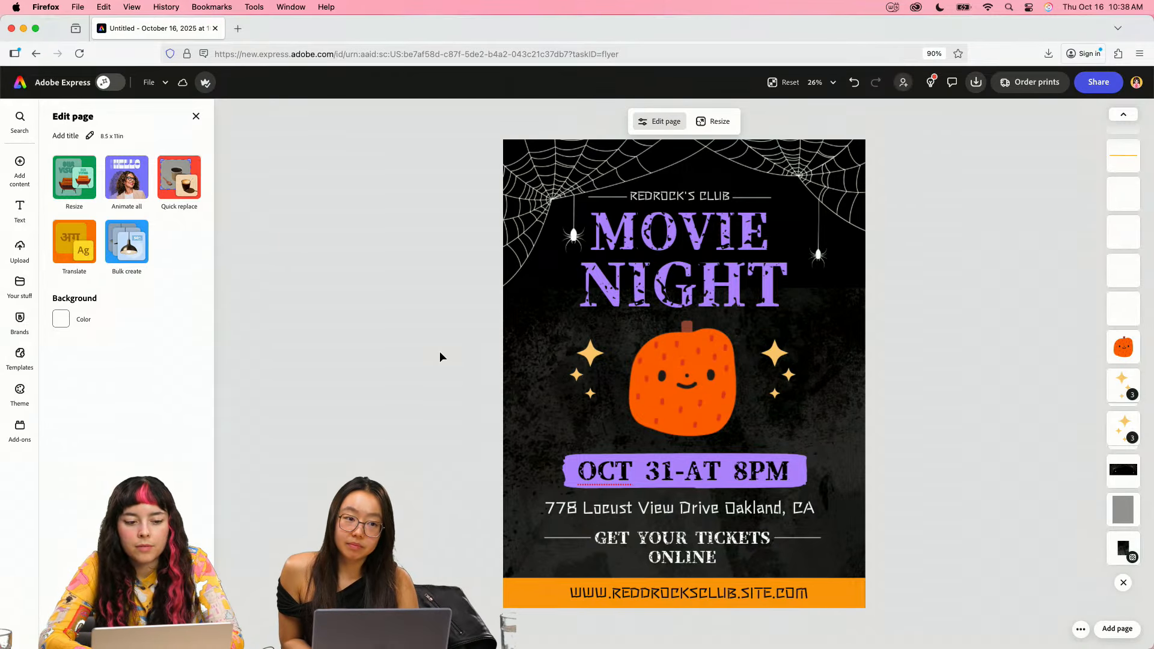
# - Replace the "REDROCK'S CLUB" line above the title with the host's brand name followed by "INVITES YOU TO" in capitals
pyautogui.doubleClick(678, 205)
pyautogui.press('super+a')
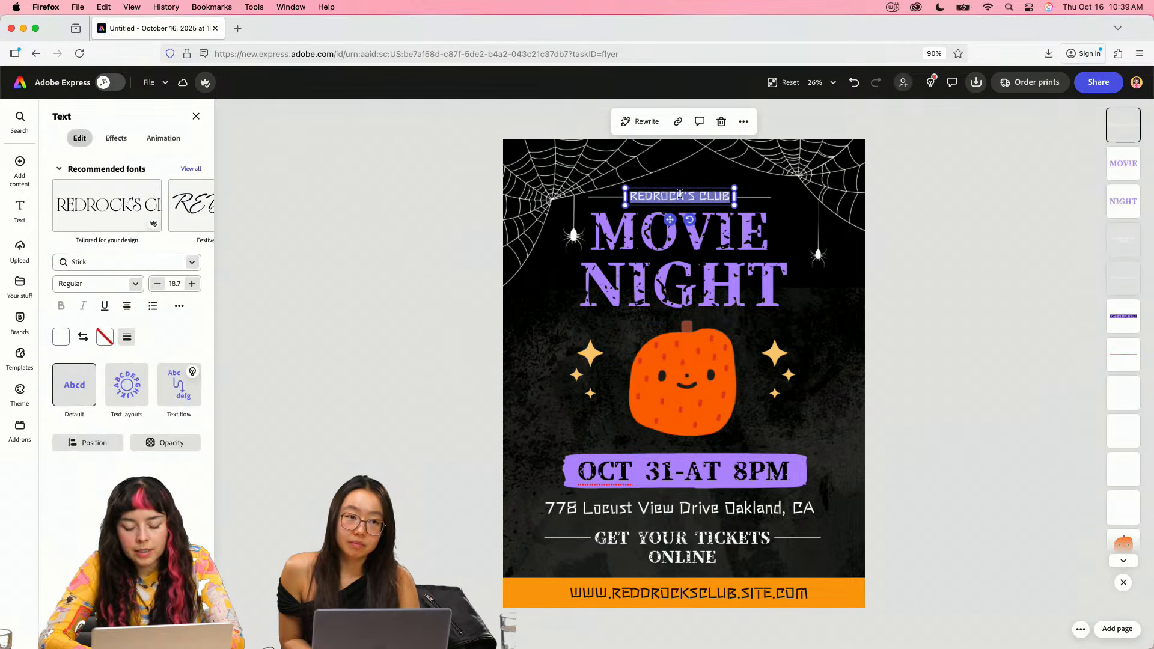
pyautogui.write('Yay')
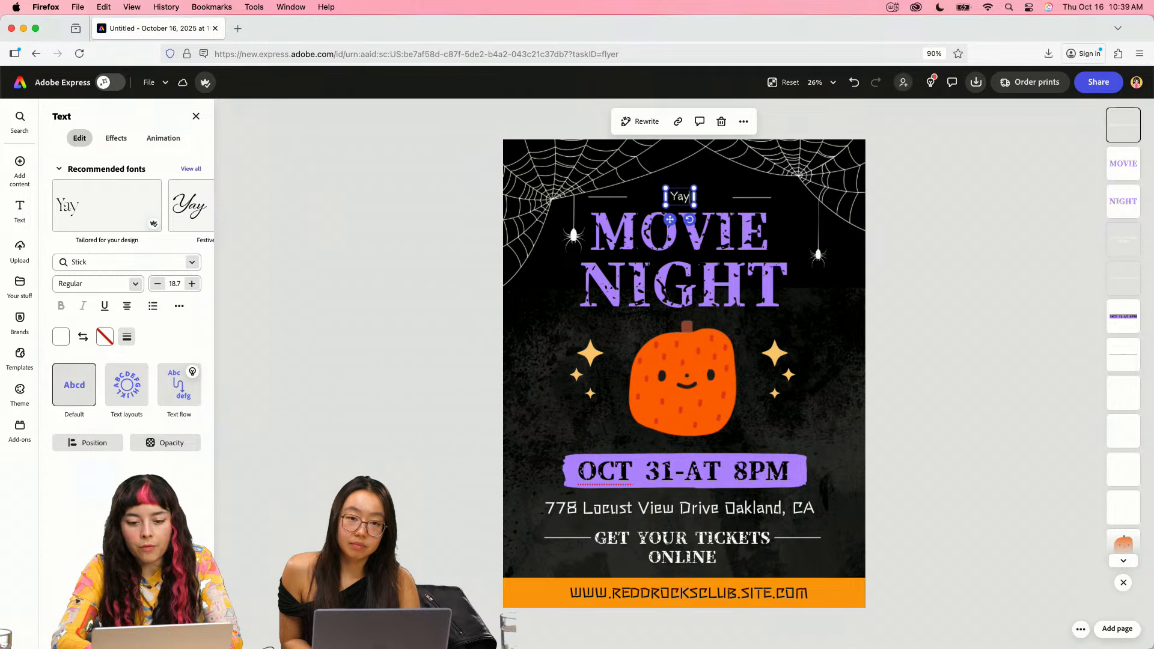
pyautogui.press('BackSpace')
pyautogui.press('BackSpace')
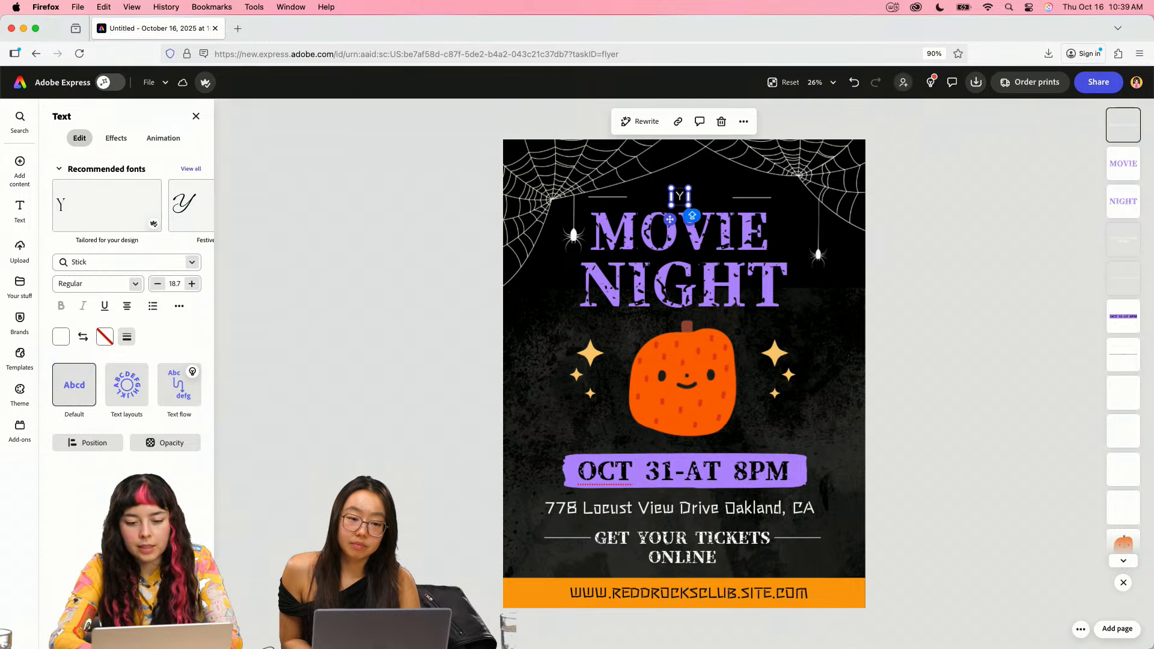
pyautogui.write('AY ITZEL')
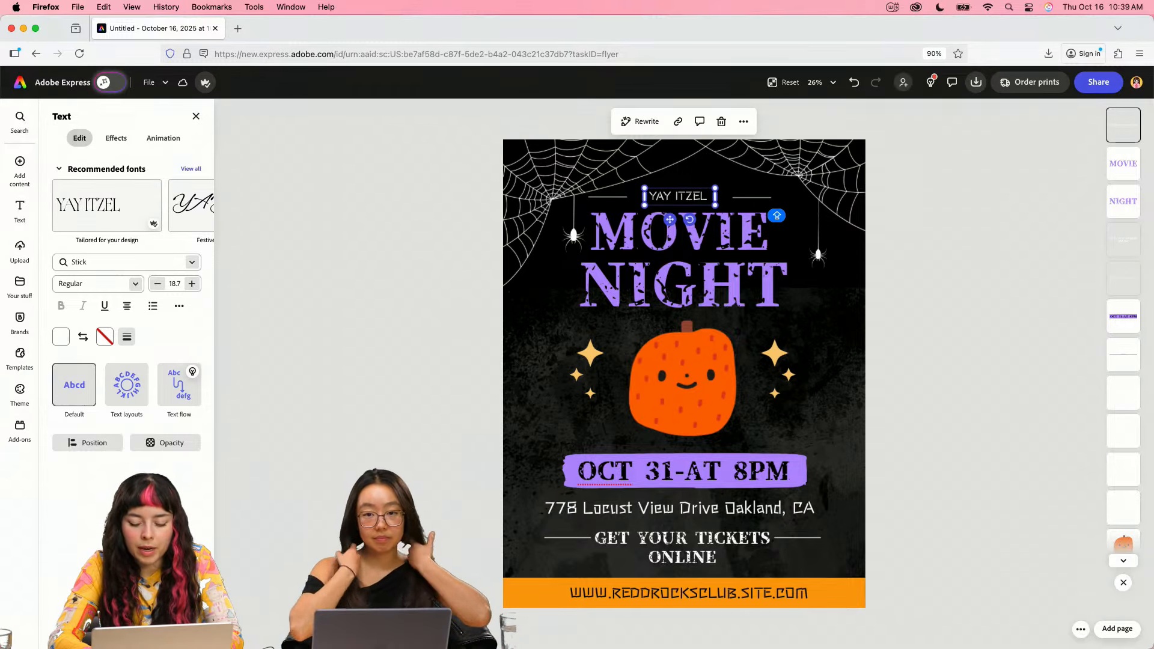
pyautogui.write(' INVITES Y')
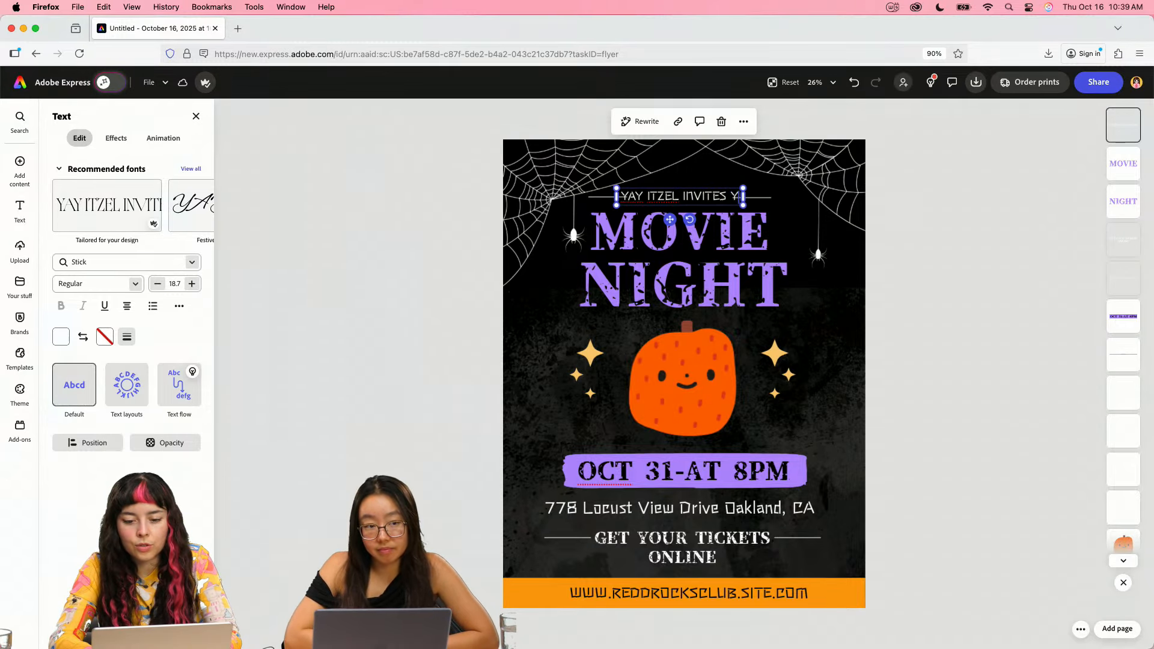
pyautogui.write('OU TO')
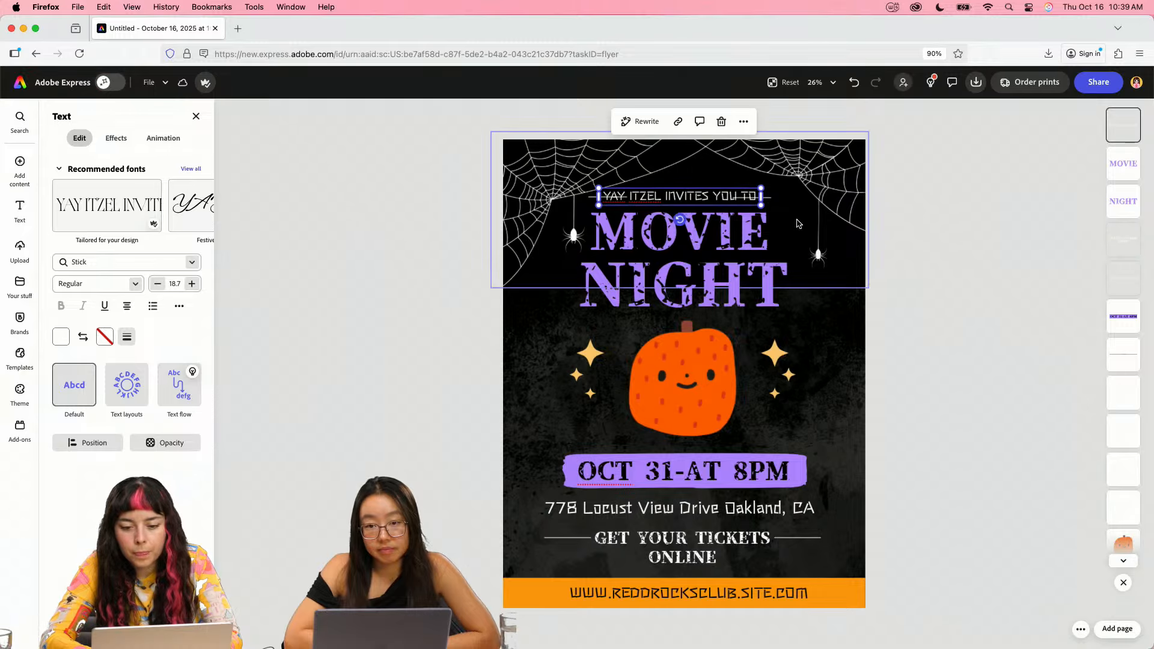
# - Delete the two short white lines on either side of the invitation text
pyautogui.click(771, 201)
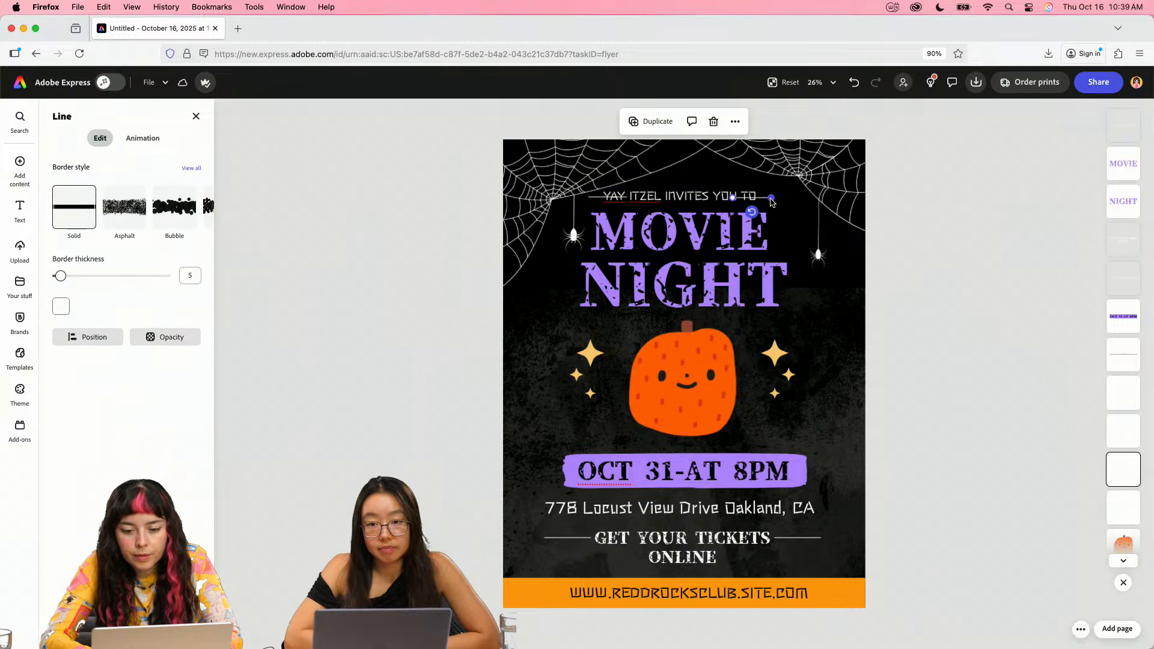
pyautogui.press('Escape')
pyautogui.click(594, 198)
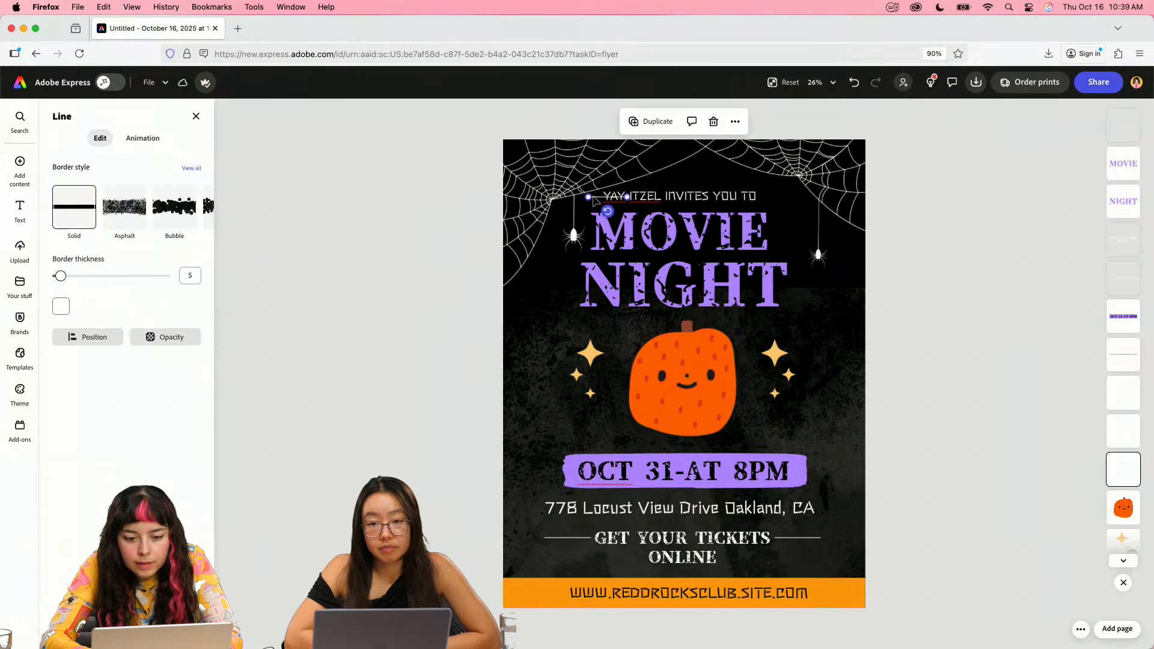
pyautogui.press('Escape')
# - Set the invitation line in the Leander Script Pro Regular font from the festive celebrations recommendations and enlarge it slightly
pyautogui.click(632, 195)
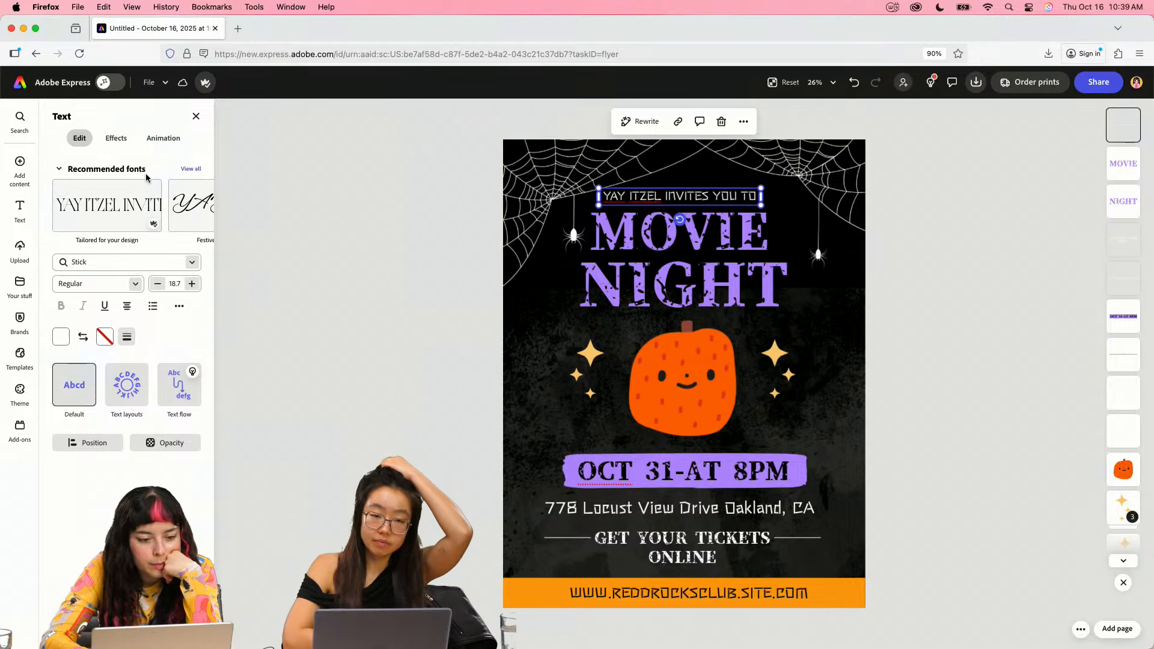
pyautogui.hscroll(5, 191, 226)
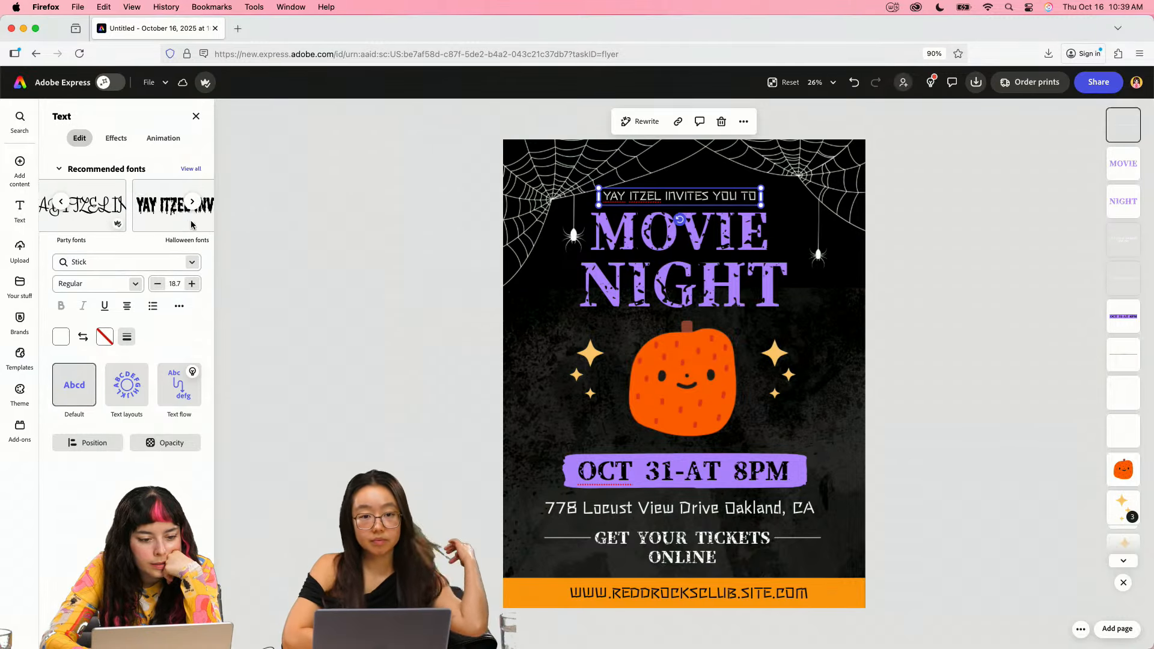
pyautogui.hscroll(3, 191, 226)
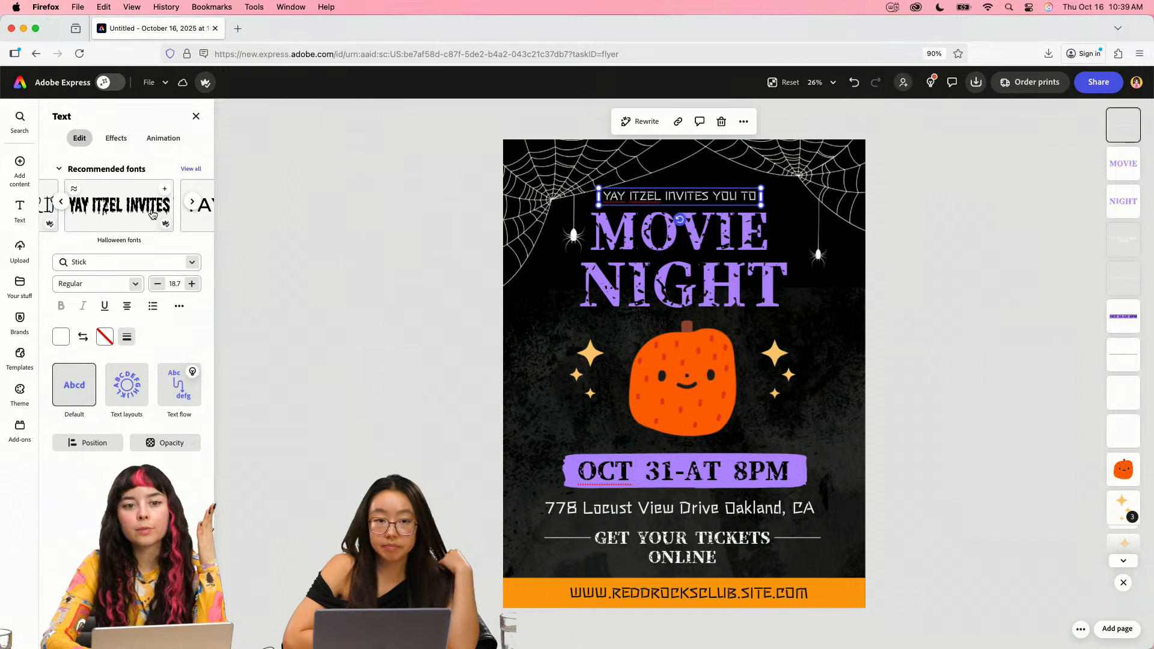
pyautogui.click(191, 169)
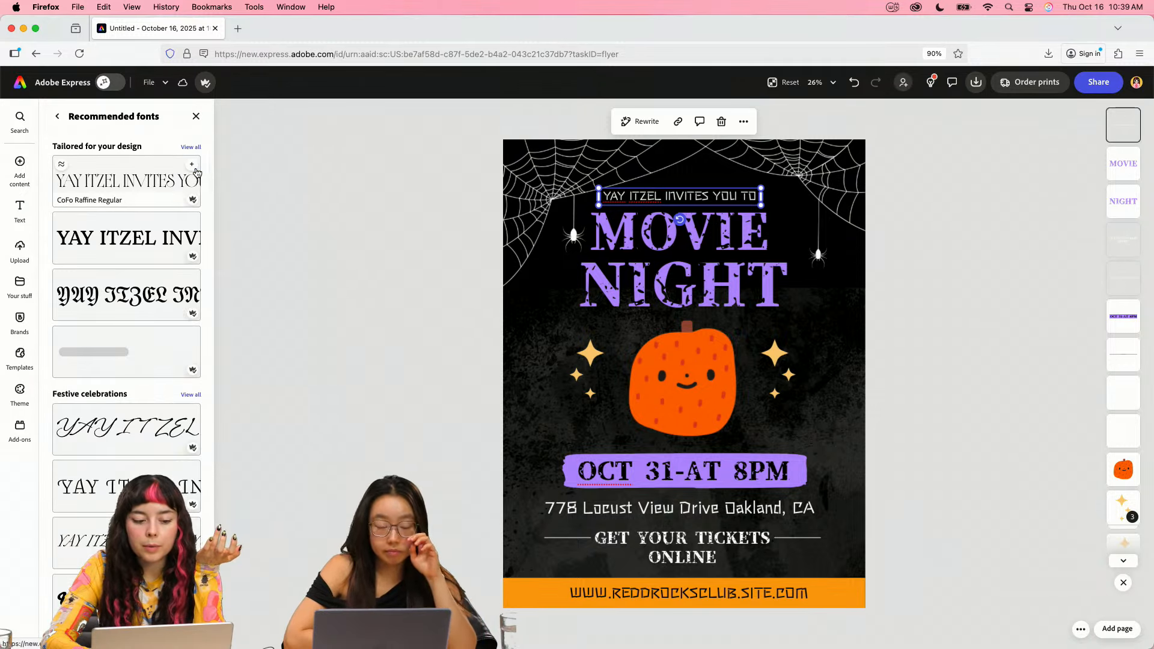
pyautogui.scroll(-2, 154, 322)
pyautogui.scroll(-2, 154, 322)
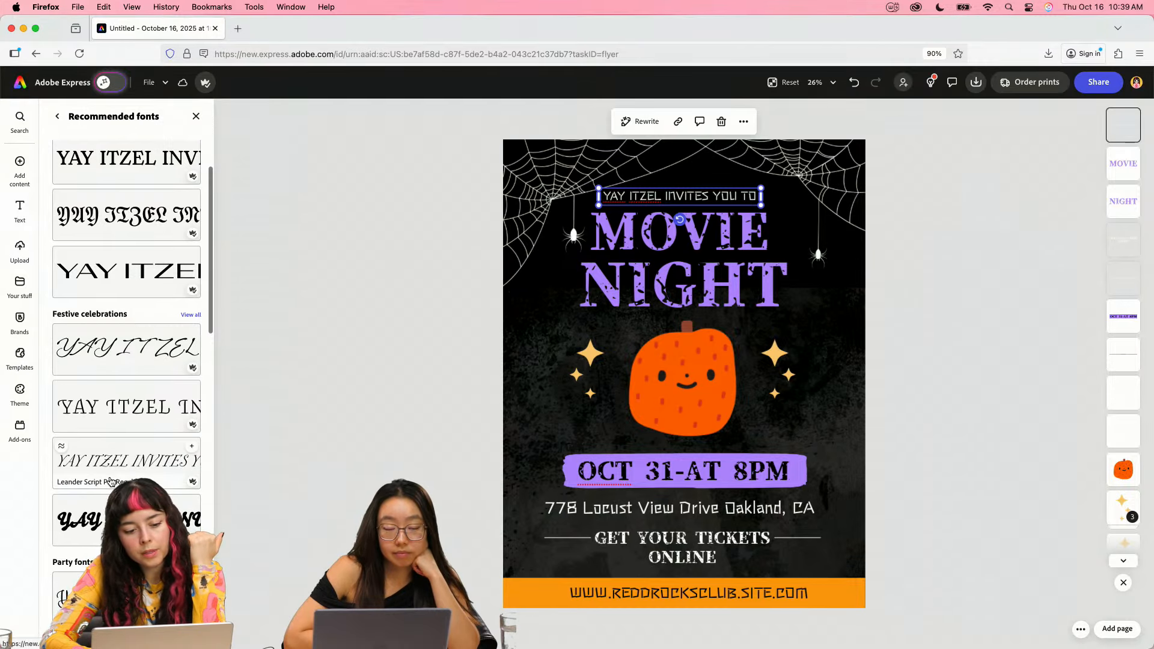
pyautogui.click(144, 467)
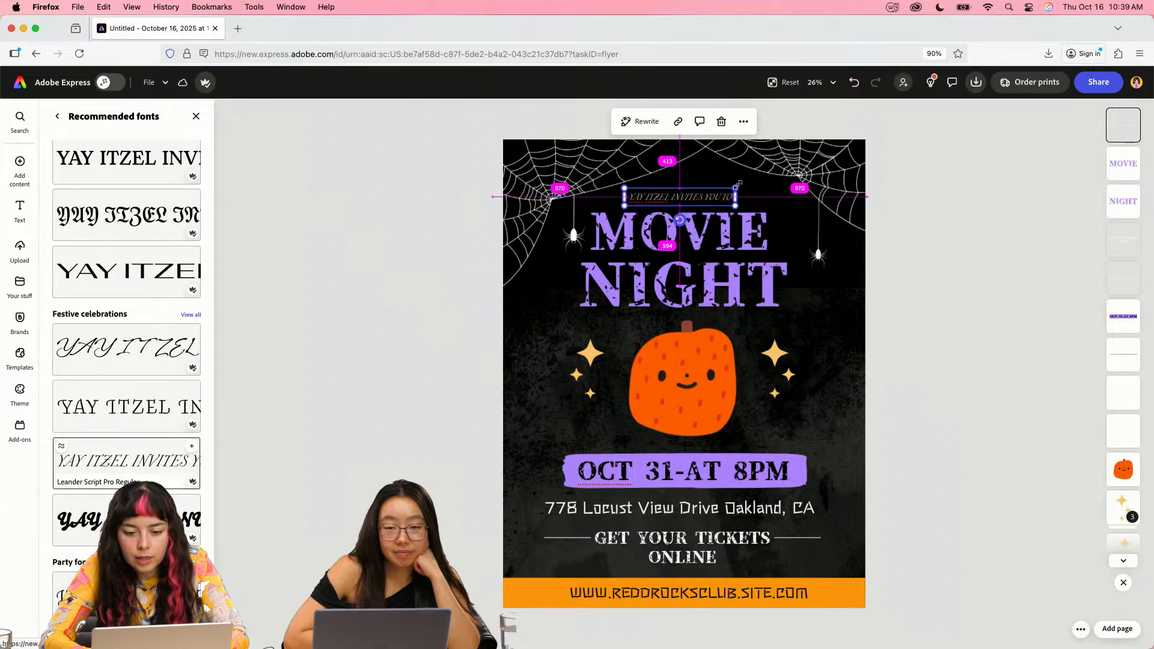
pyautogui.moveTo(736, 188); pyautogui.dragTo(765, 184)
# - Replace the title word "MOVIE" with "YAY SPOOKY"
pyautogui.click(730, 228)
pyautogui.click(729, 229)
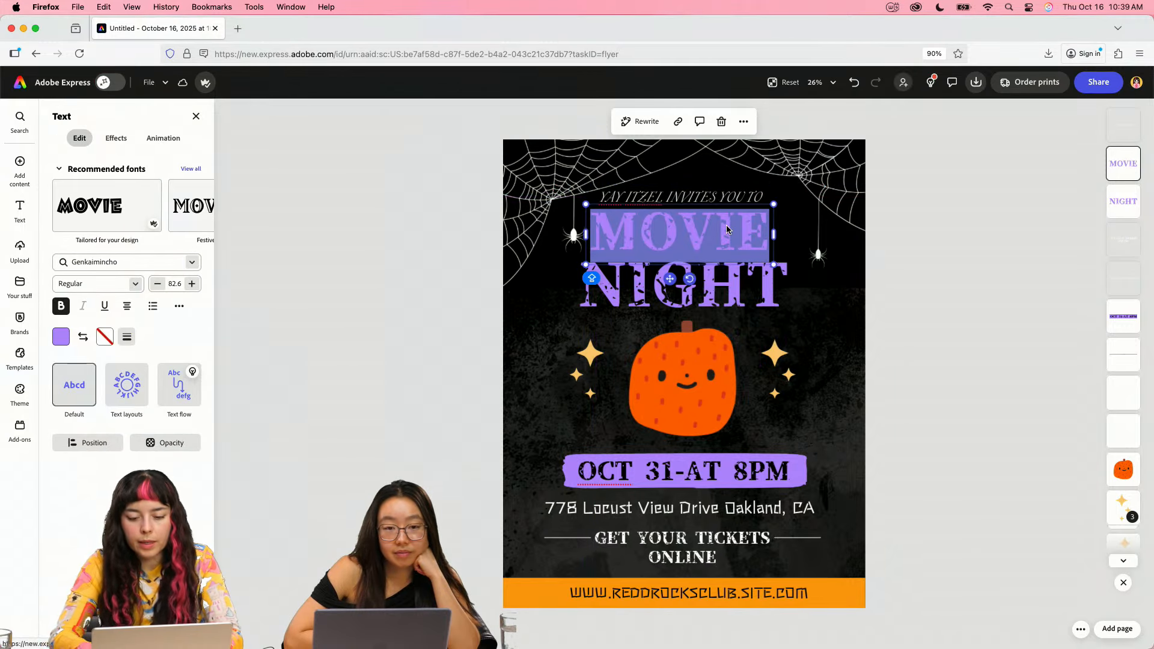
pyautogui.write('YA')
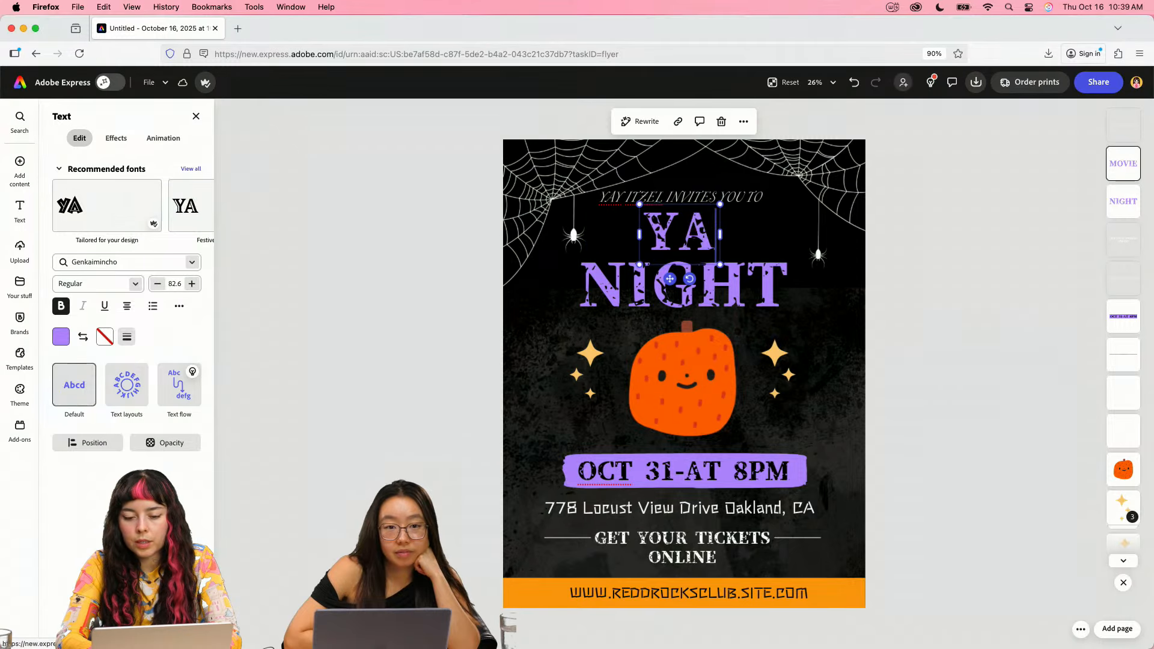
pyautogui.write('Y SPOOKY')
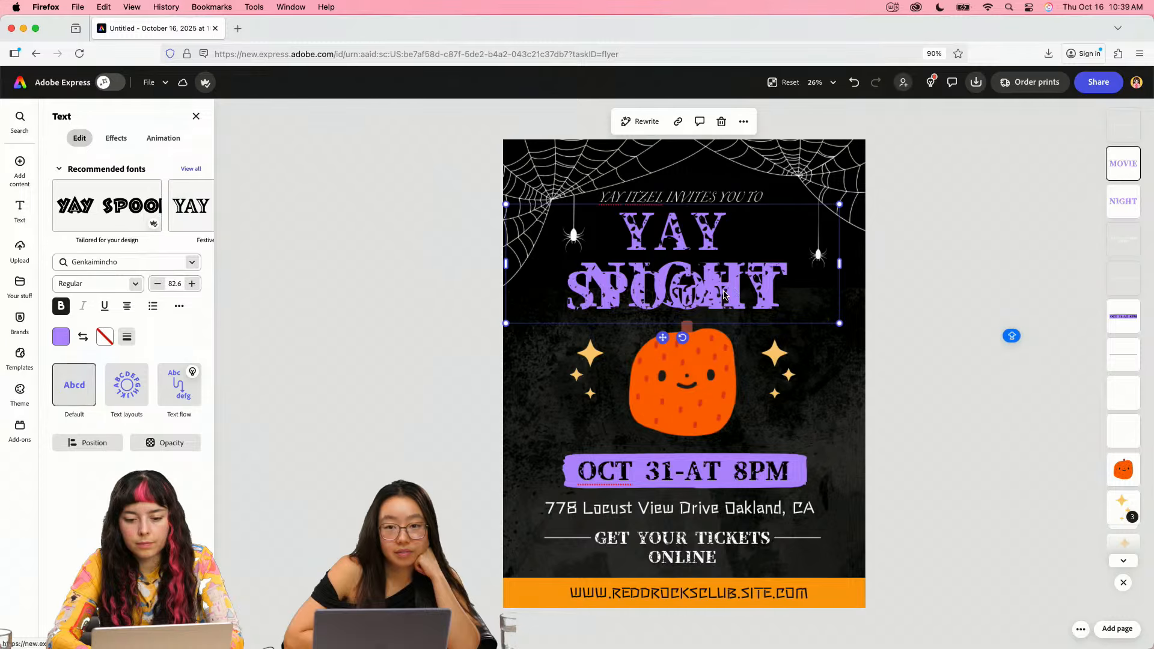
# - Enlarge the "YAY SPOOKY" text box and reduce its font size to 79.3 to fit the title on one line
pyautogui.moveTo(840, 323); pyautogui.dragTo(870, 334)
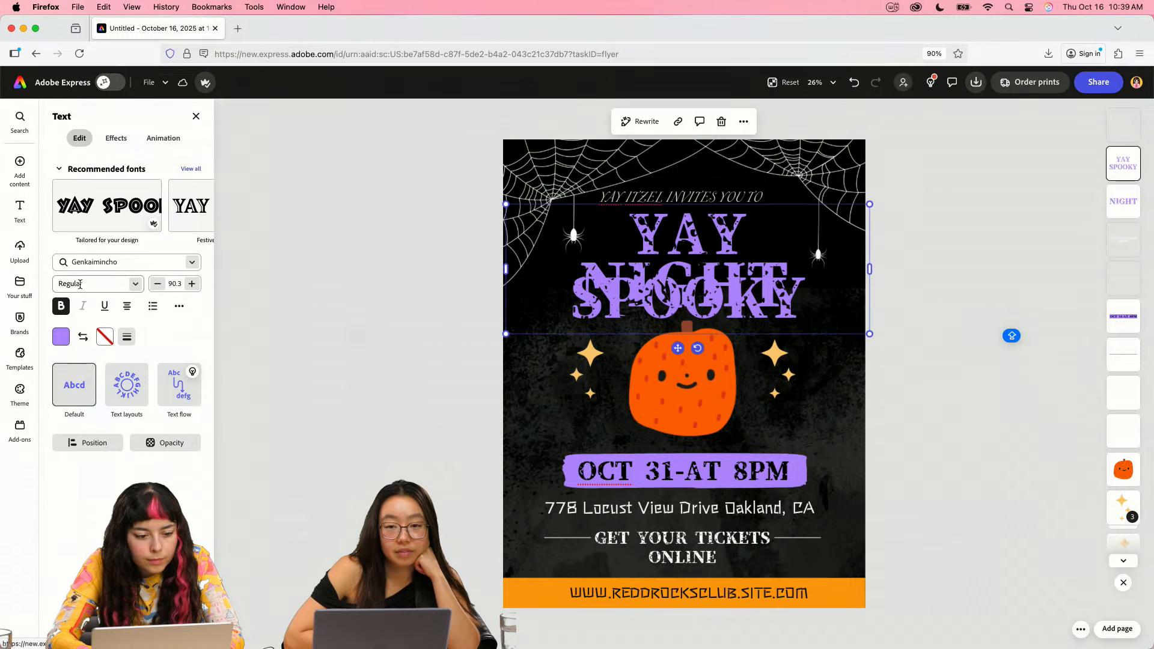
pyautogui.click(158, 283)
pyautogui.click(157, 284)
pyautogui.click(157, 284)
pyautogui.click(158, 285)
pyautogui.click(159, 286)
pyautogui.click(158, 284)
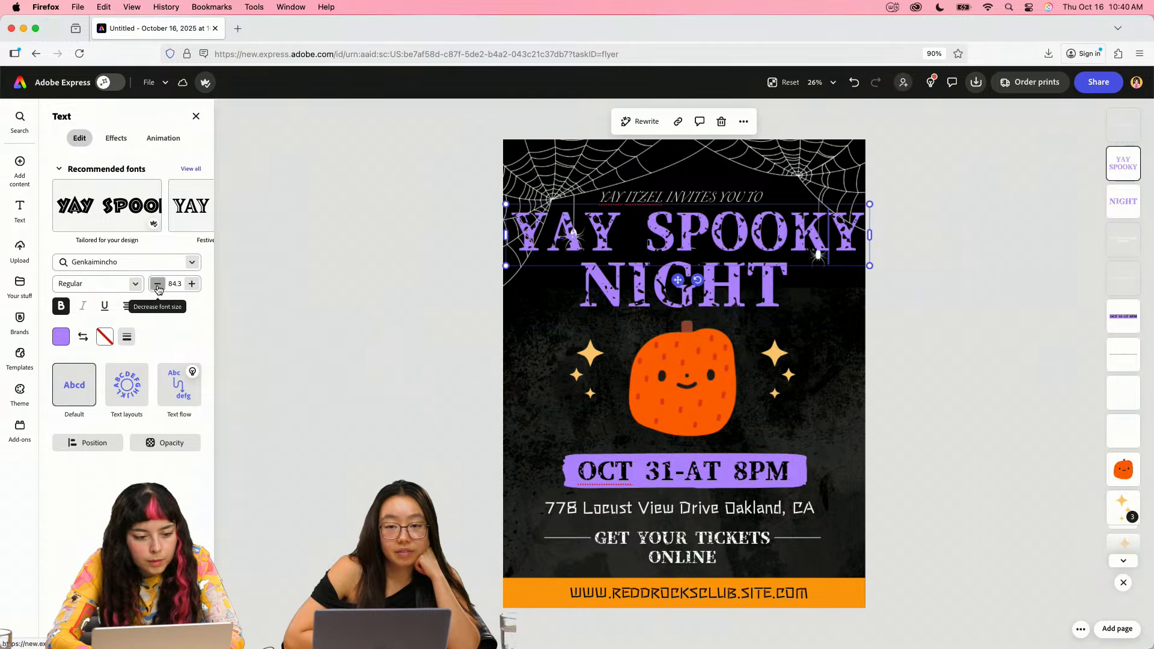
pyautogui.click(158, 283)
pyautogui.click(158, 284)
pyautogui.click(158, 283)
pyautogui.click(158, 284)
pyautogui.click(157, 283)
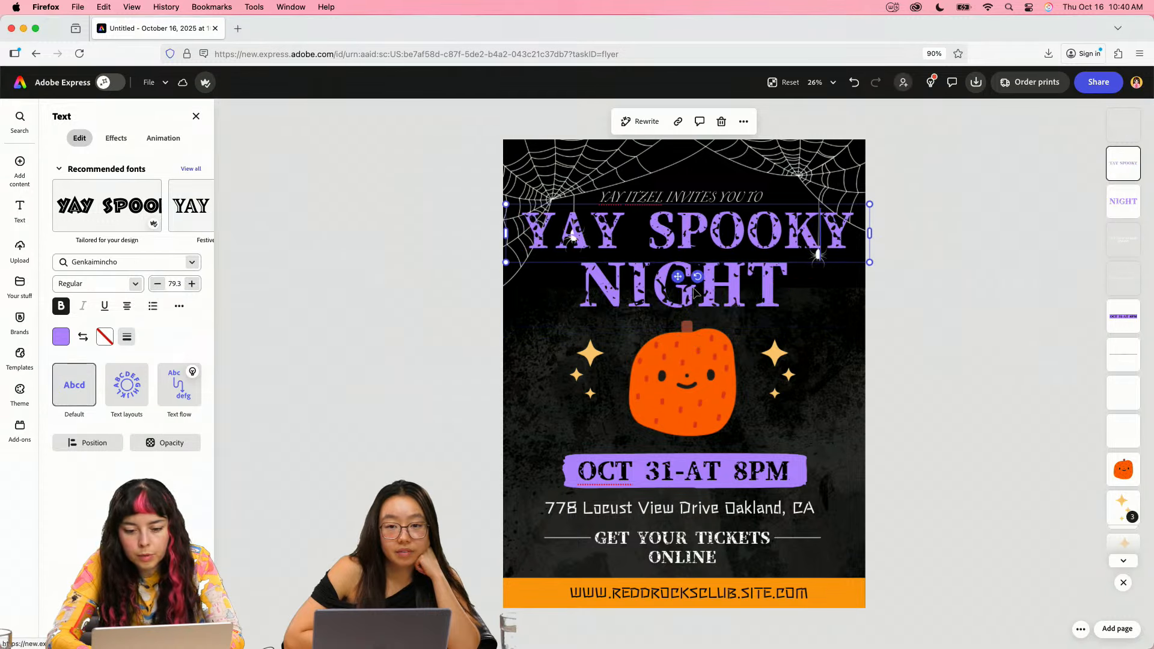
# - Replace the title word "NIGHT" with "POP UP!" and scale the text down to size 85.9
pyautogui.doubleClick(697, 287)
pyautogui.write('POP UP!')
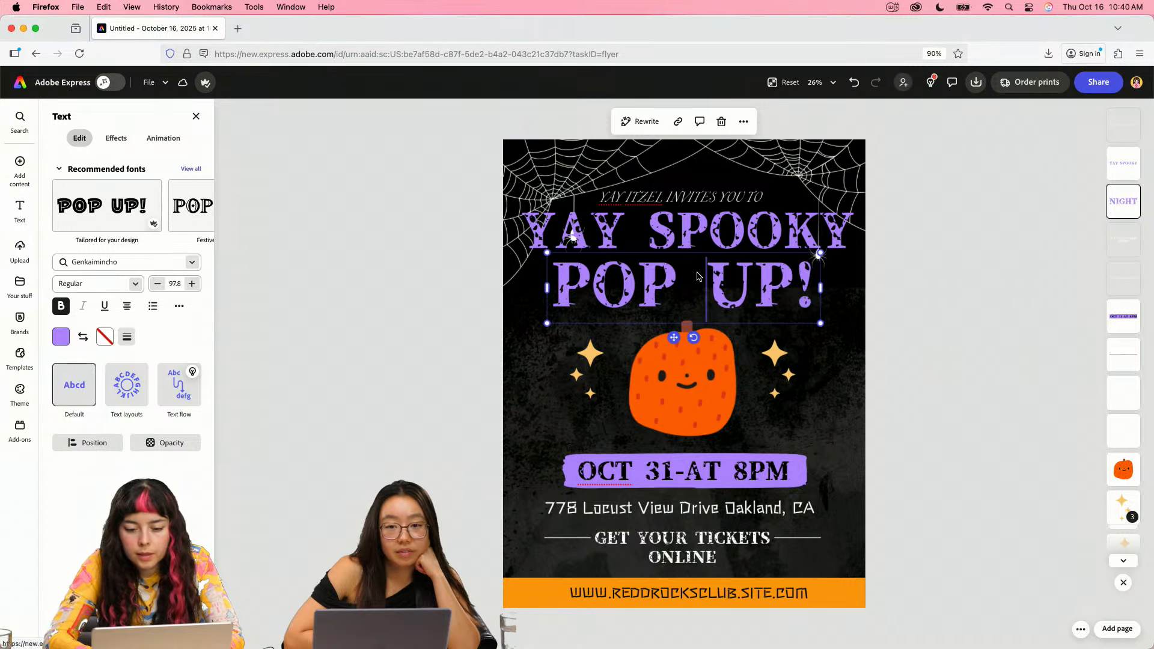
pyautogui.moveTo(820, 322); pyautogui.dragTo(806, 325)
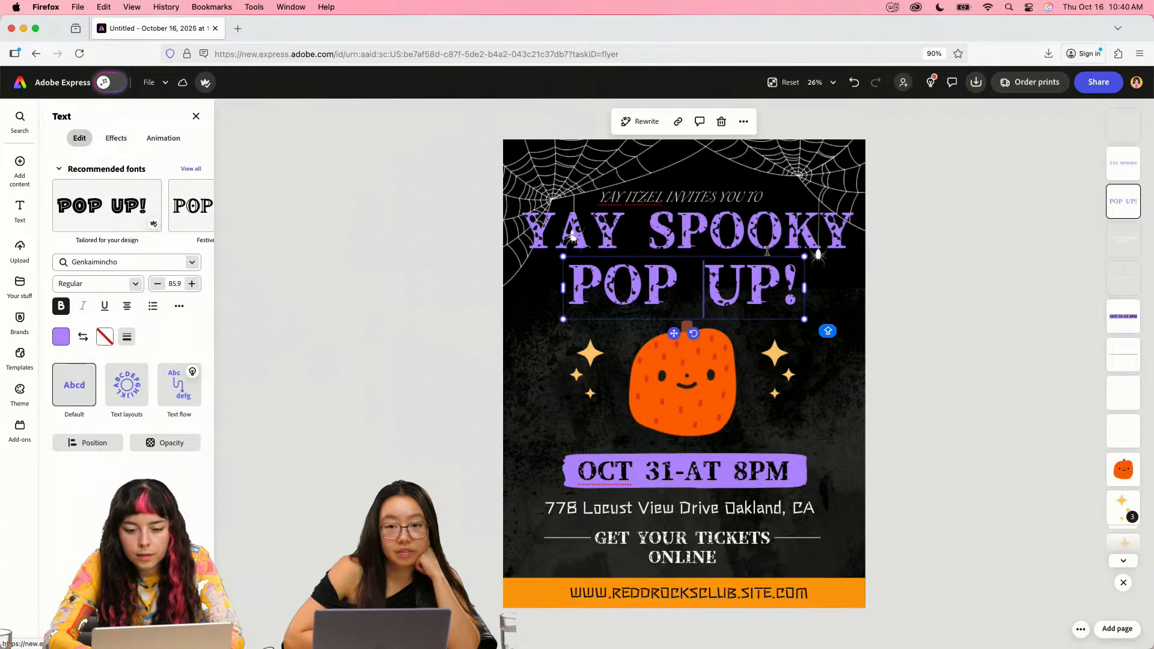
pyautogui.moveTo(700, 293); pyautogui.dragTo(770, 244)
pyautogui.press('super+z')
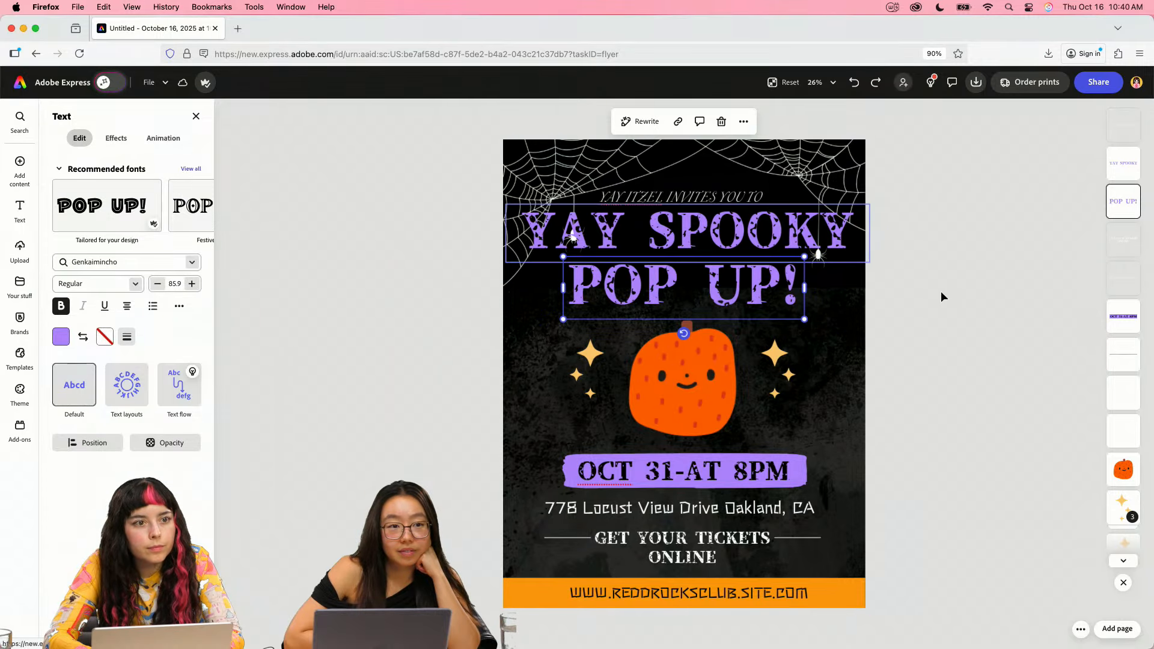
# - Move the "POP UP!" line slightly down beneath "YAY SPOOKY"
pyautogui.click(956, 284)
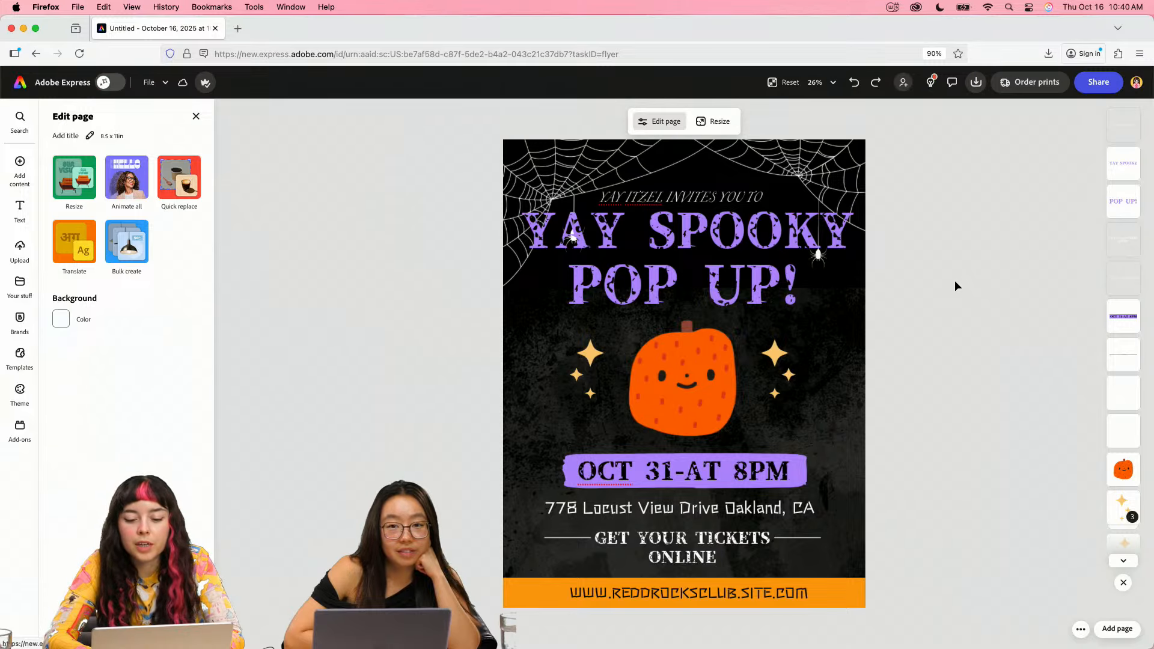
pyautogui.click(804, 243)
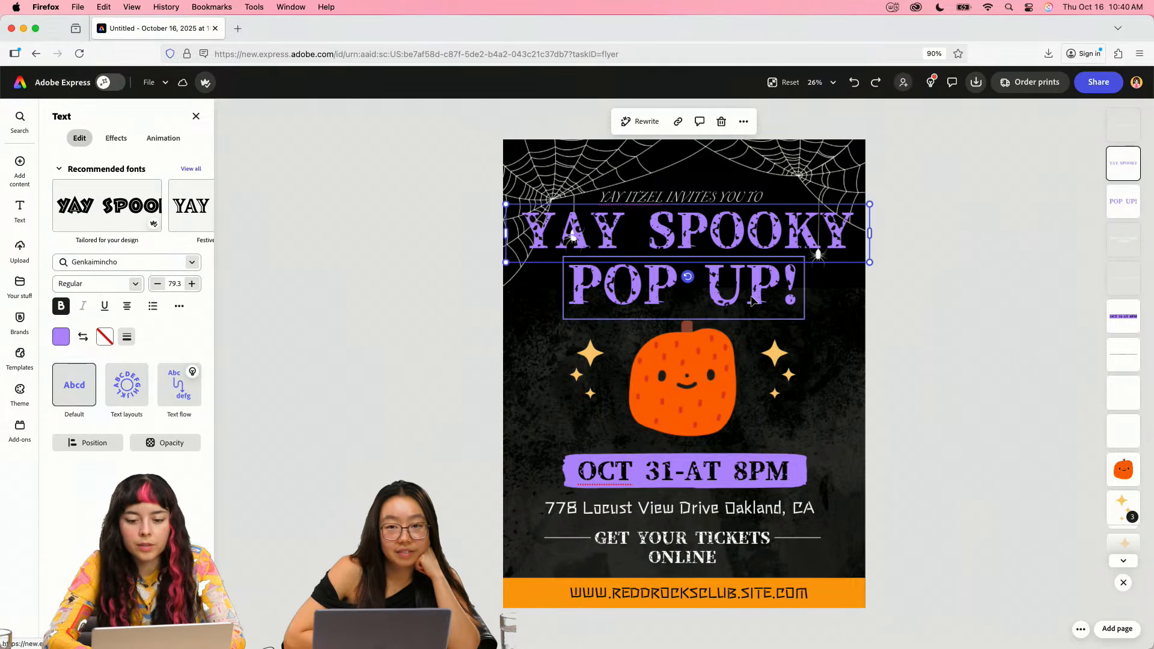
pyautogui.moveTo(752, 294); pyautogui.dragTo(752, 298)
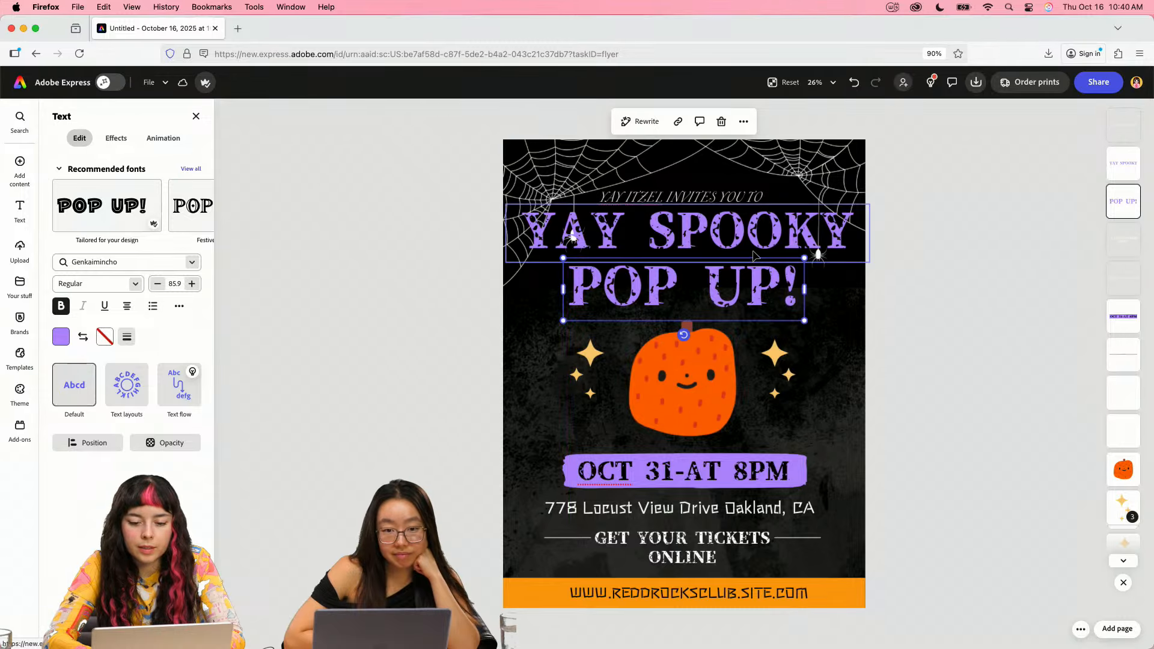
# - Change the font of the "YAY SPOOKY" title text to Brushtones Regular from the recommended festive fonts
pyautogui.click(819, 250)
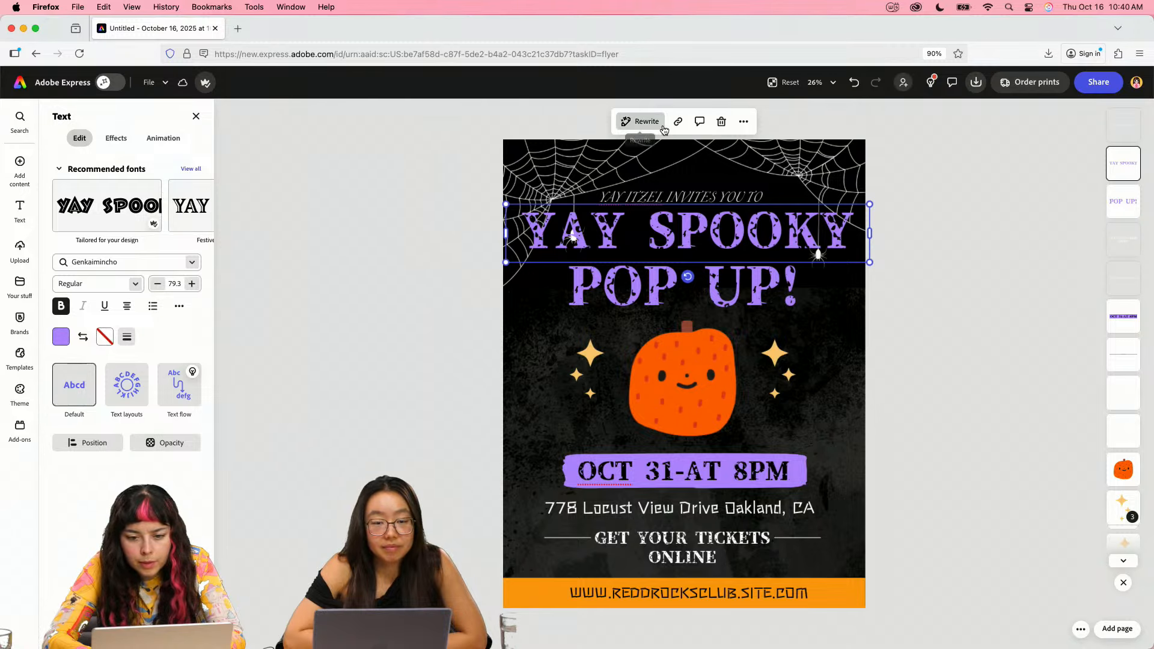
pyautogui.doubleClick(655, 219)
pyautogui.click(656, 219)
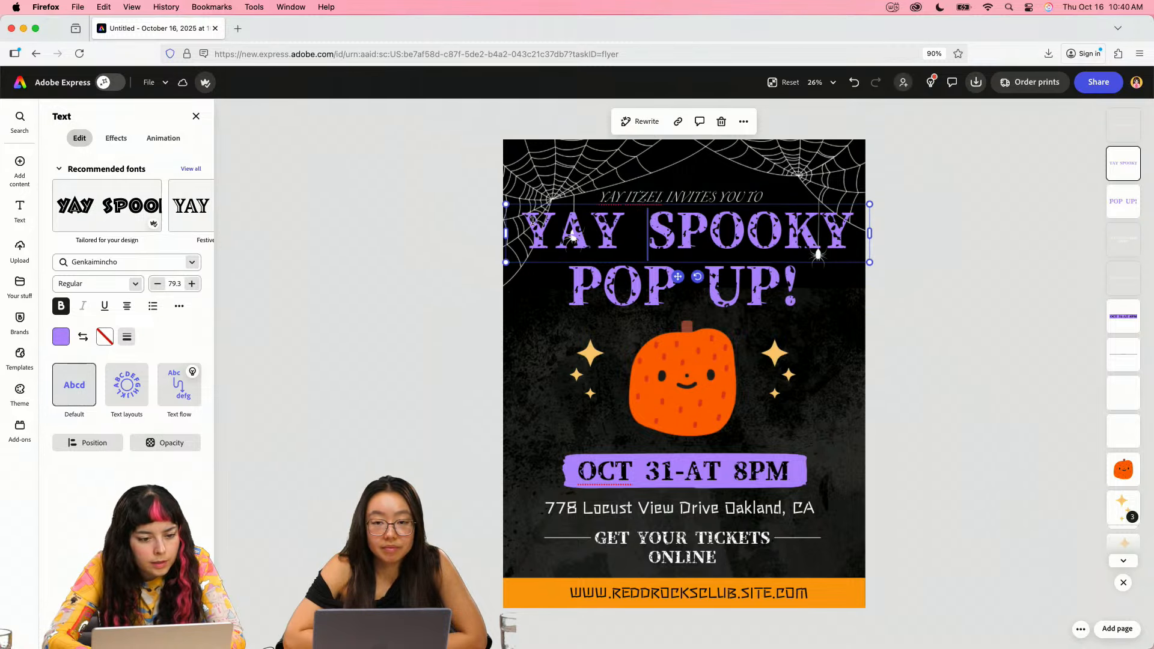
pyautogui.click(191, 171)
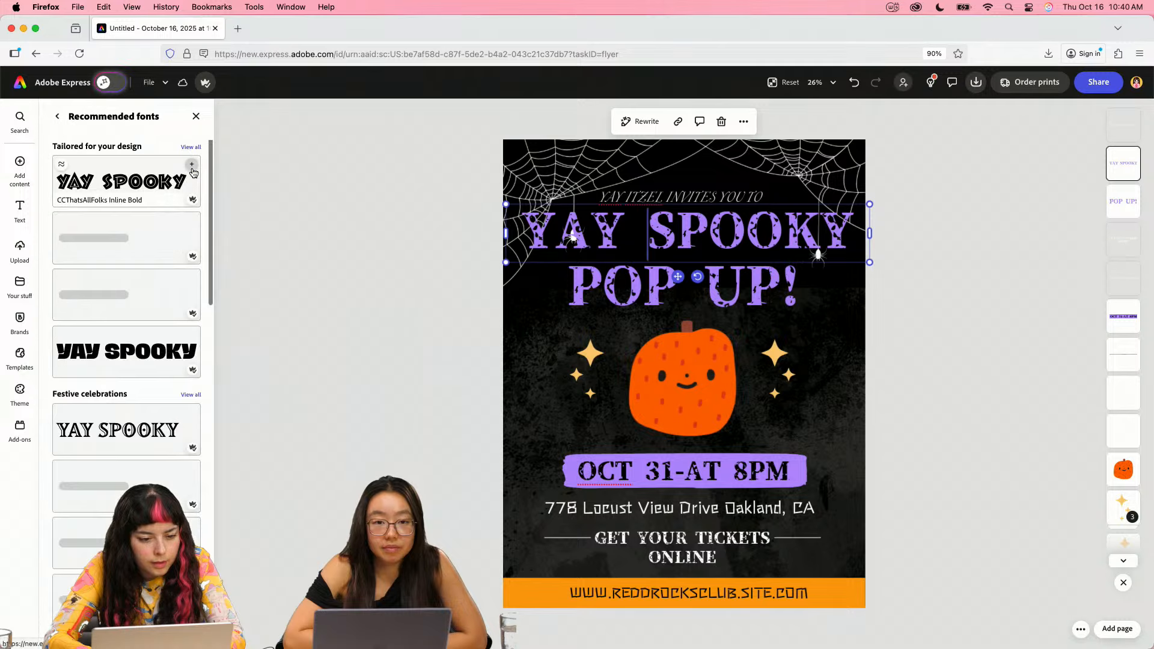
pyautogui.scroll(-3, 152, 354)
pyautogui.scroll(-1, 152, 353)
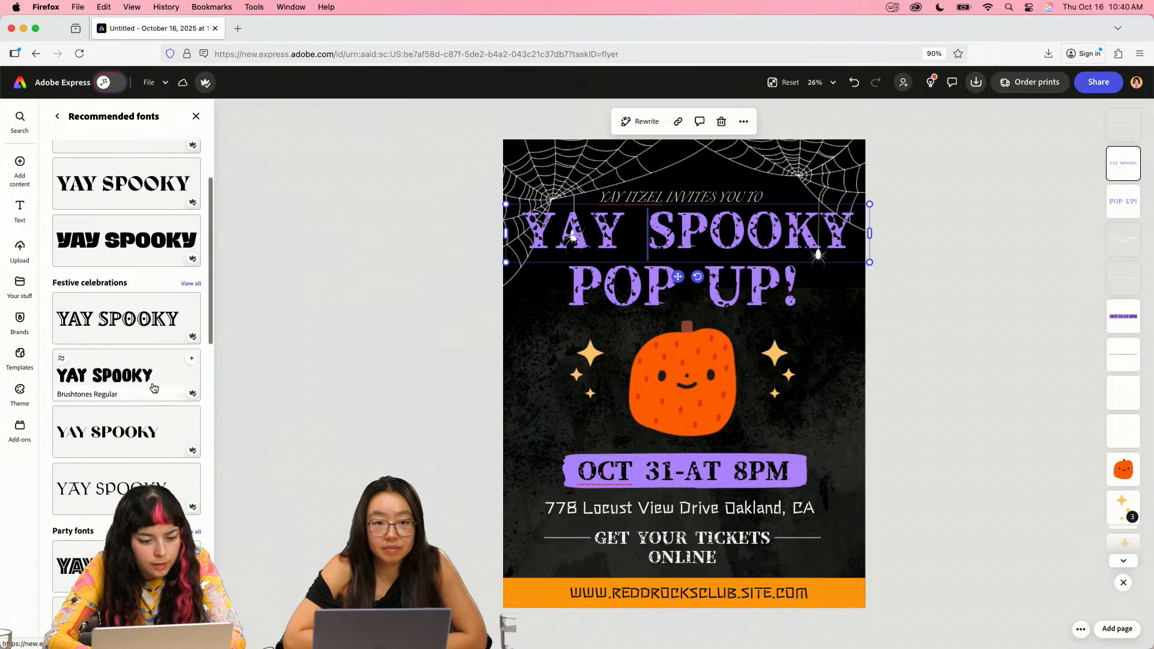
pyautogui.click(152, 367)
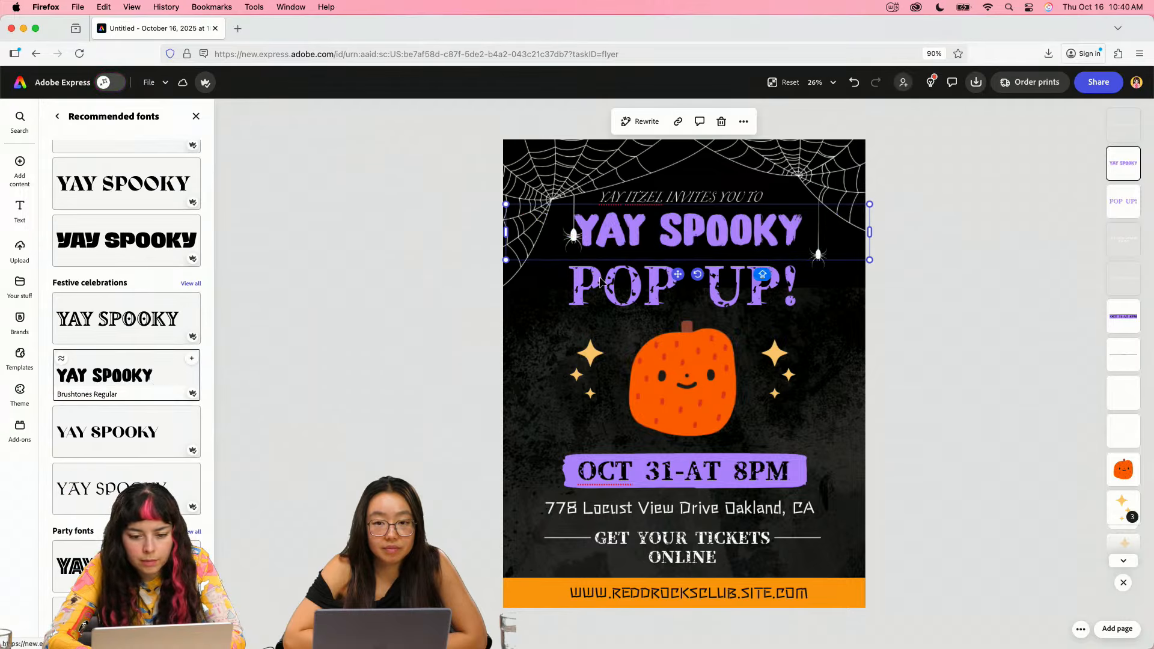
# - Delete the separate "POP UP!" text box beneath "YAY SPOOKY"
pyautogui.click(592, 277)
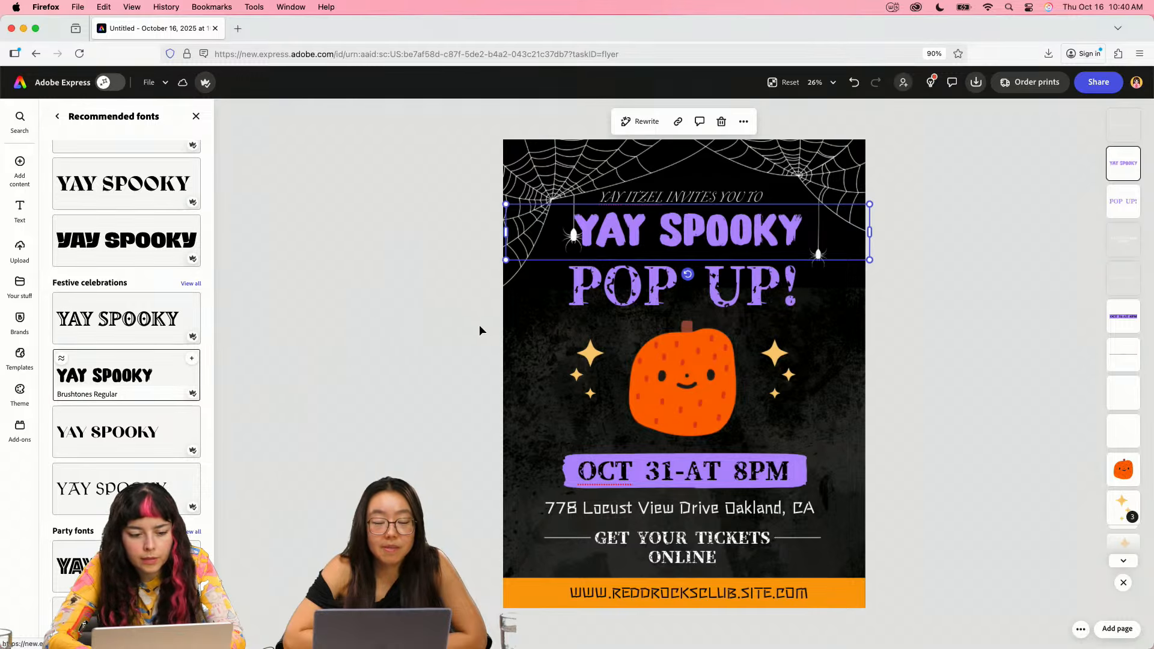
pyautogui.click(619, 287)
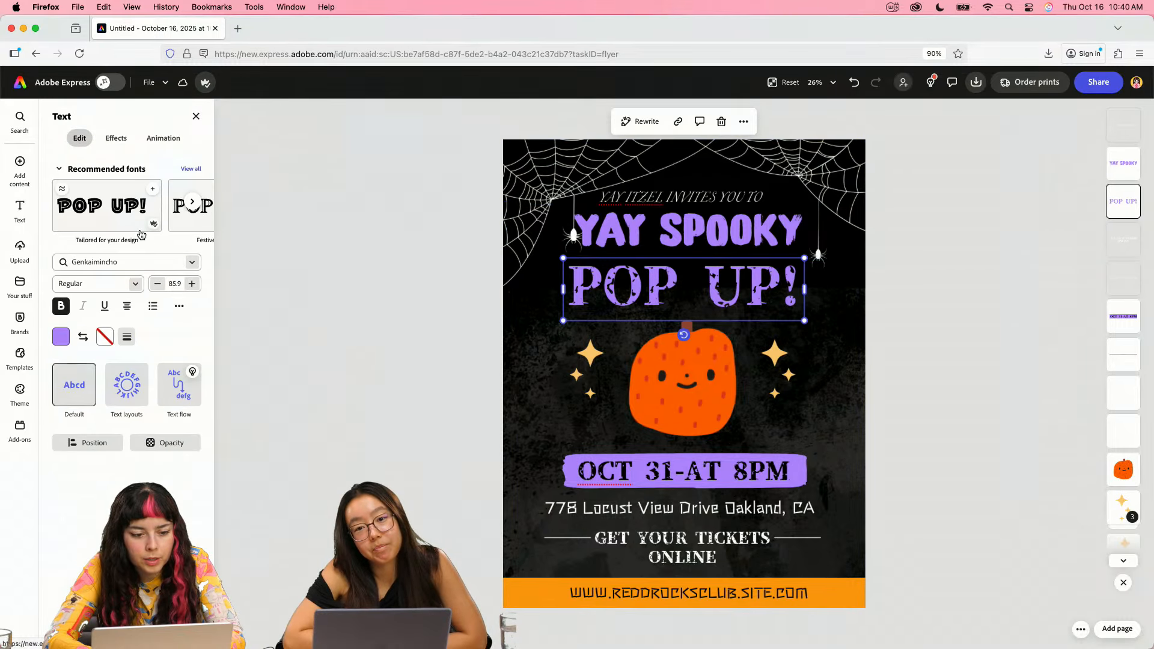
pyautogui.click(191, 169)
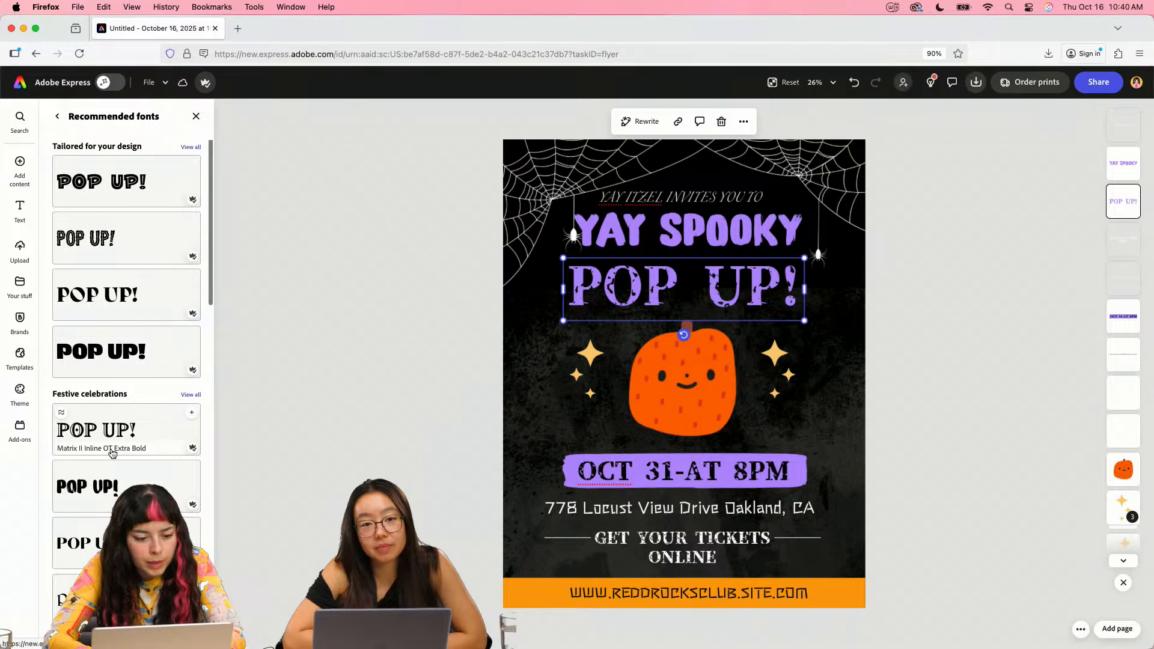
pyautogui.scroll(-4, 114, 449)
pyautogui.scroll(-3, 111, 452)
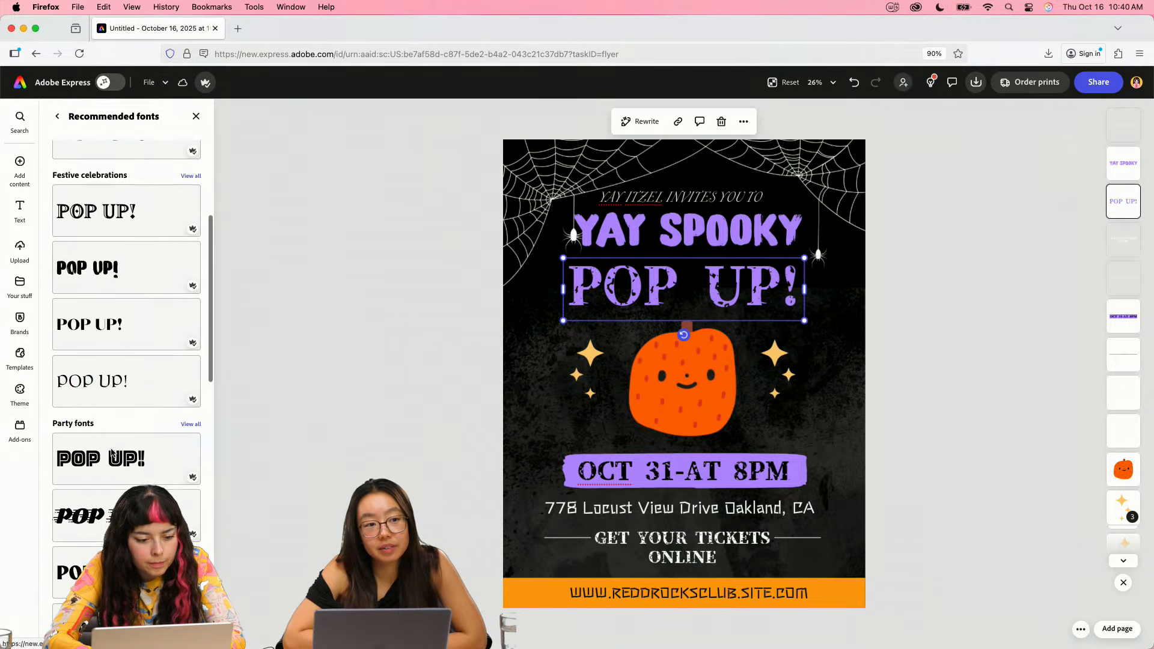
pyautogui.press('Delete')
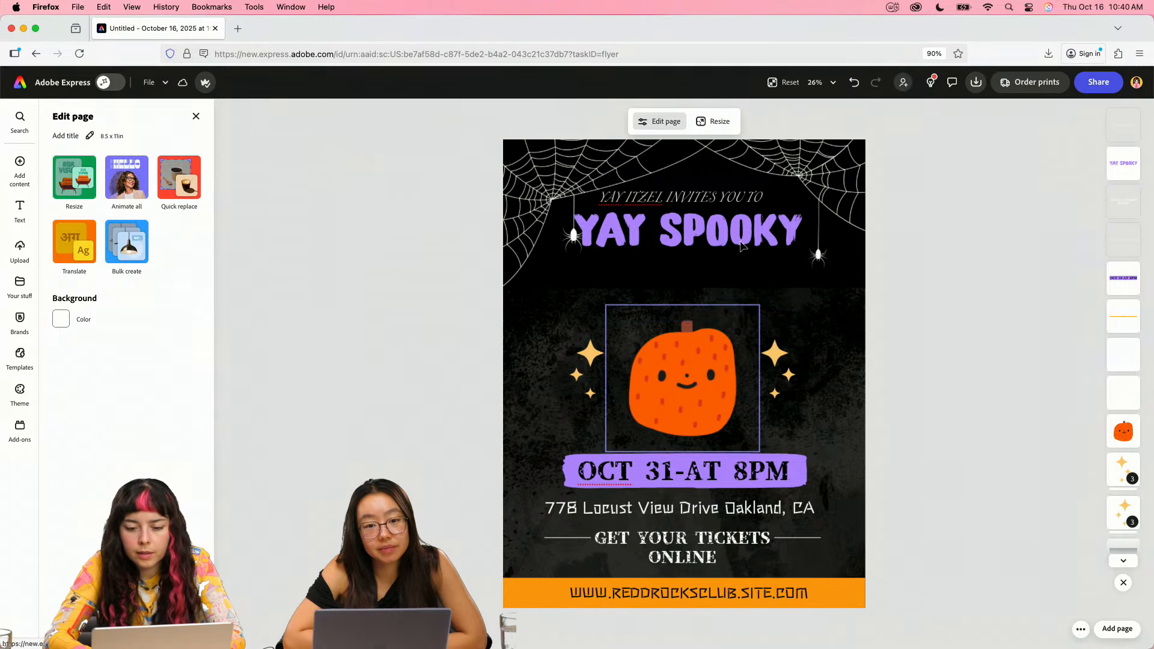
# - Add "POP UP!" as a second line in the "YAY SPOOKY" text box and set its line spacing to 0.92
pyautogui.doubleClick(800, 233)
pyautogui.click(799, 233)
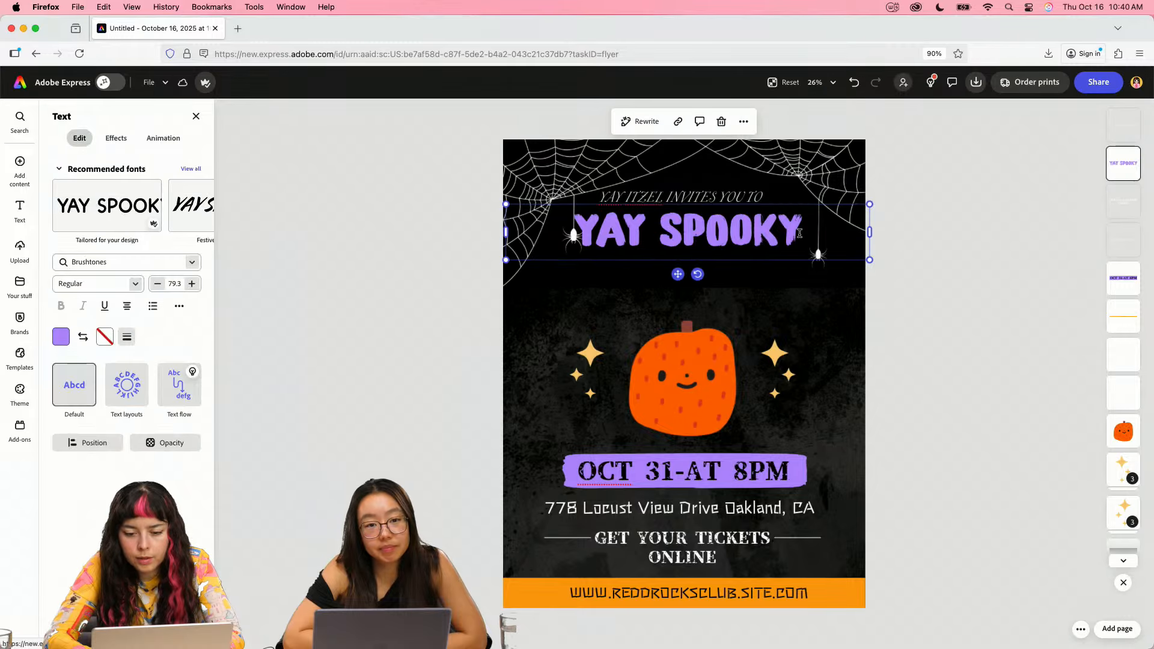
pyautogui.press('Return')
pyautogui.write('POP UP!')
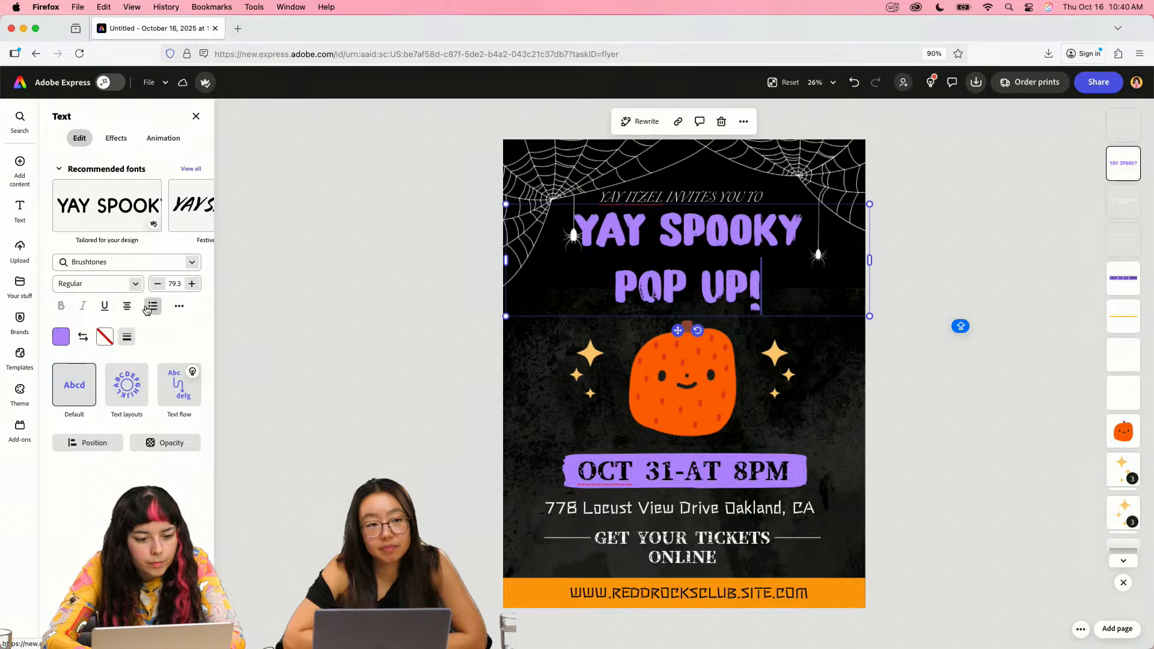
pyautogui.click(179, 306)
pyautogui.moveTo(146, 385); pyautogui.dragTo(138, 418)
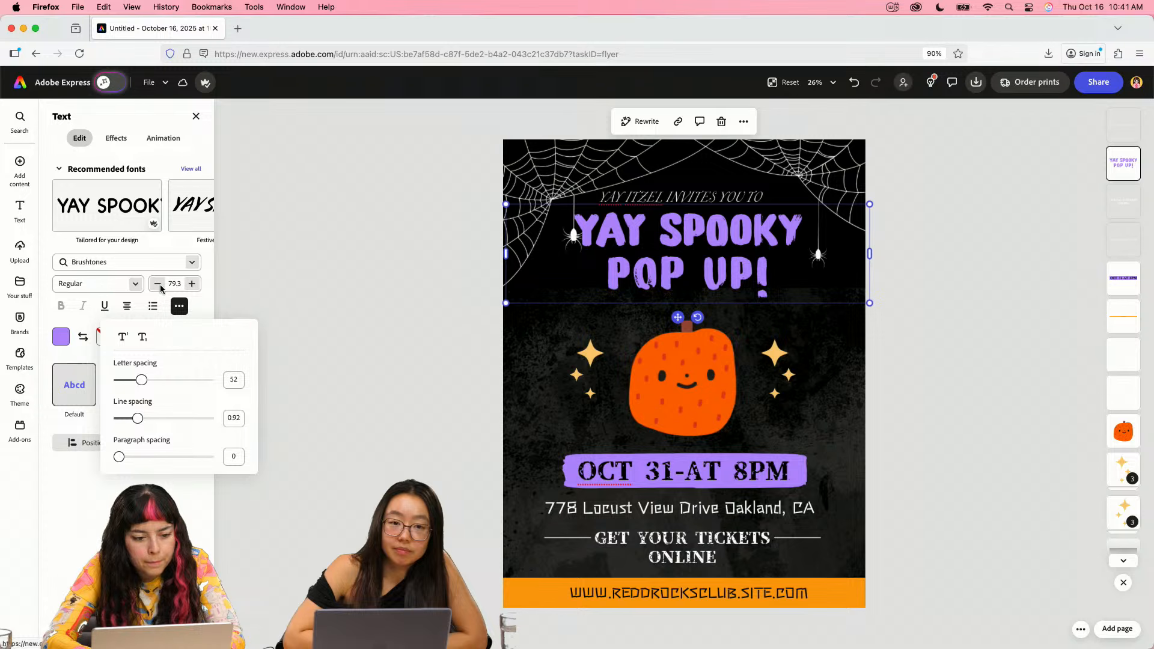
# - Increase the font size of the two-line "YAY SPOOKY POP UP!" title to 100.3
pyautogui.click(199, 287)
pyautogui.click(199, 286)
pyautogui.click(199, 286)
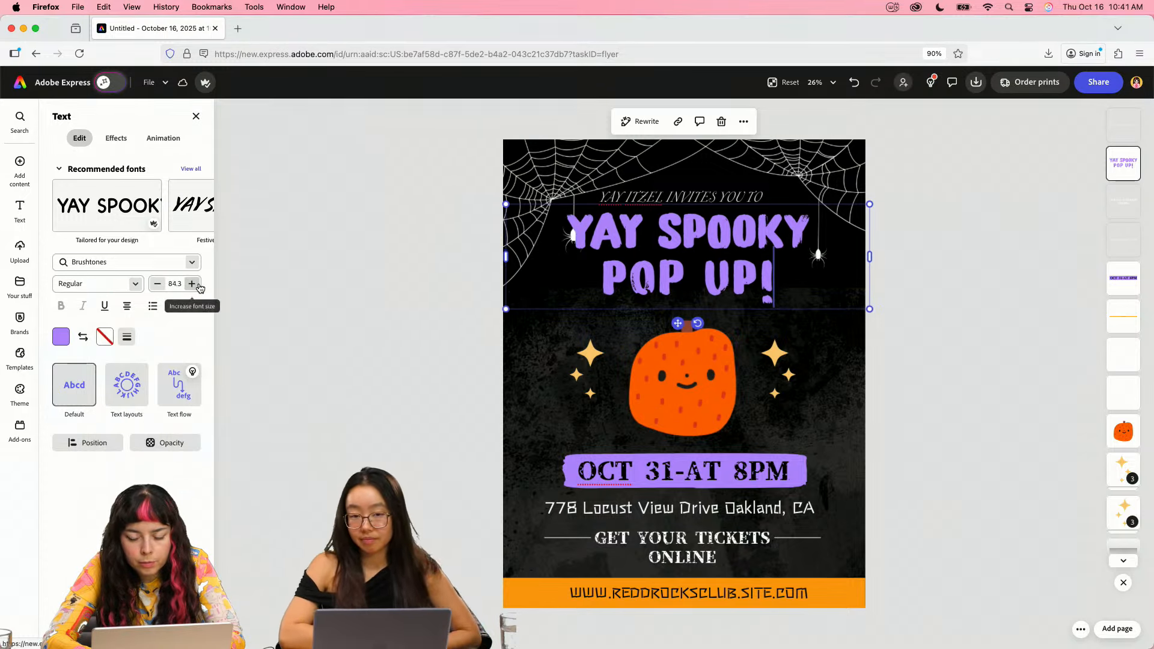
pyautogui.click(200, 287)
pyautogui.click(200, 287)
pyautogui.click(199, 287)
pyautogui.click(200, 287)
pyautogui.click(199, 287)
pyautogui.click(199, 286)
pyautogui.click(200, 287)
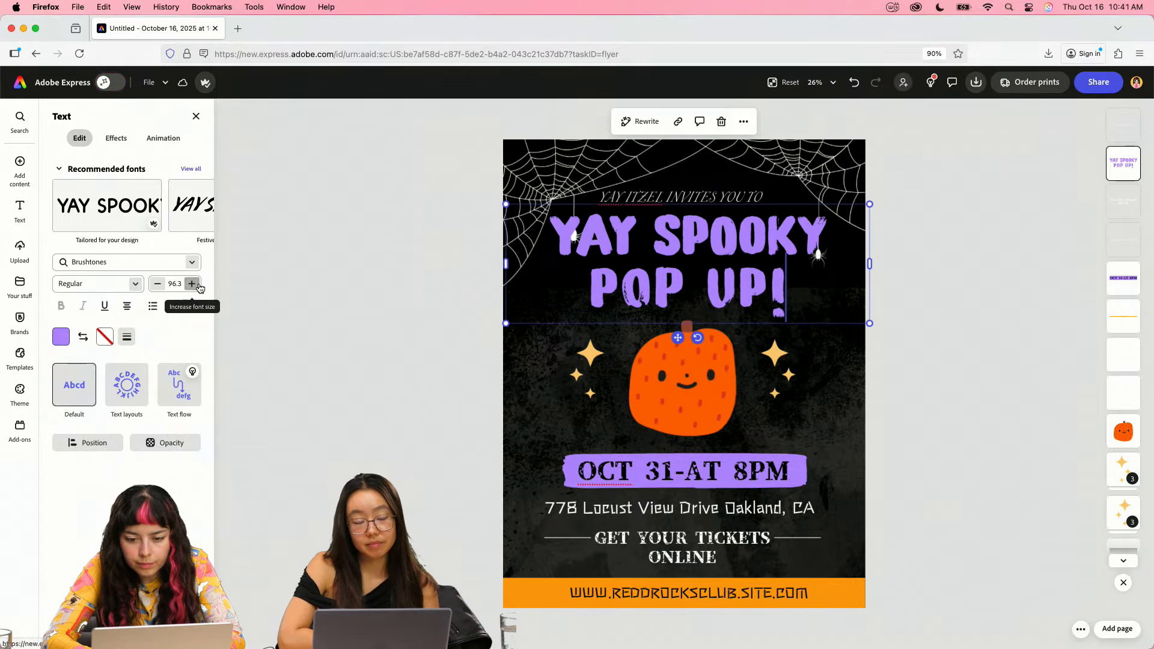
pyautogui.click(200, 288)
pyautogui.click(200, 287)
pyautogui.click(200, 287)
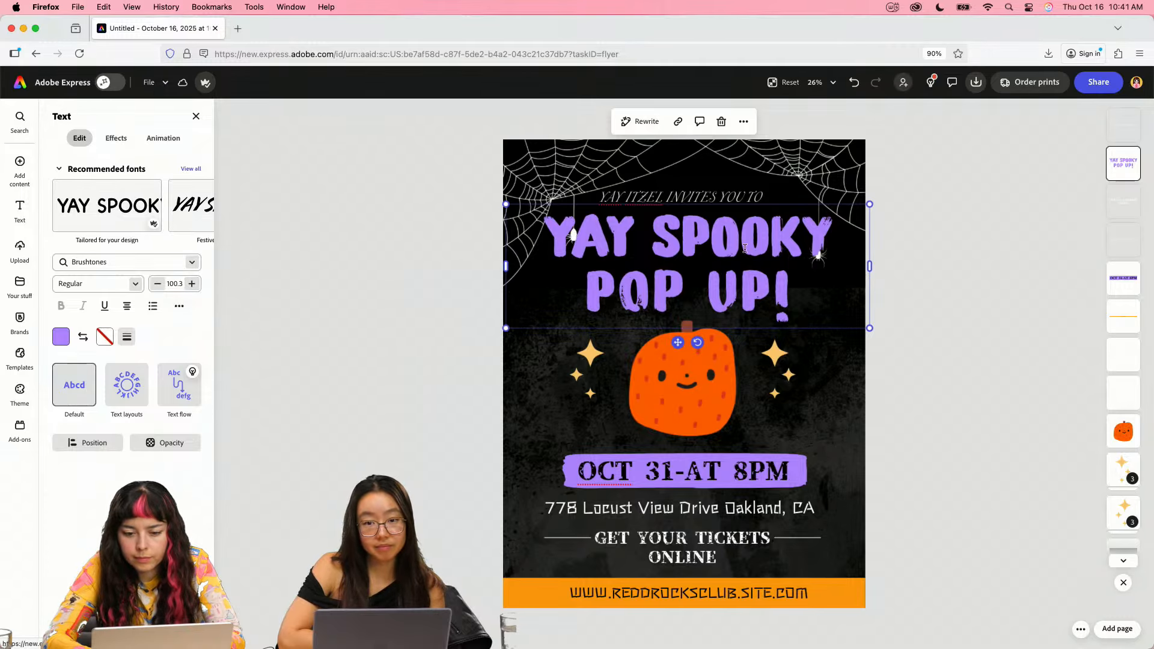
# - Shift the spiderweb image behind the title slightly up and to the left, then deselect it
pyautogui.click(842, 597)
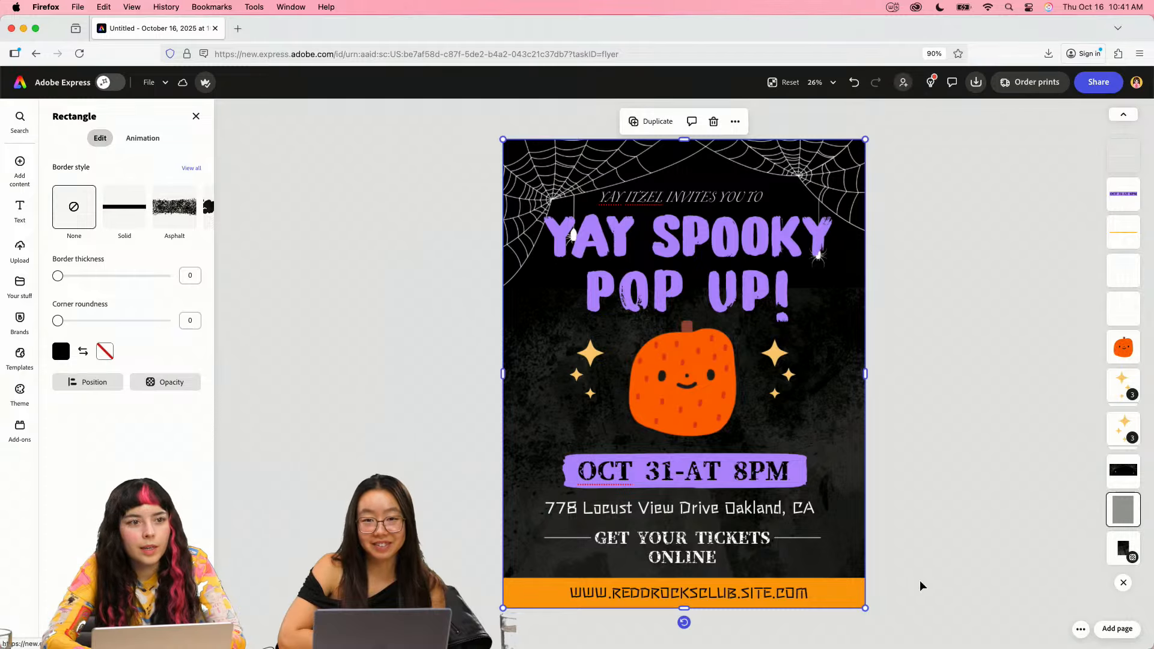
pyautogui.click(841, 188)
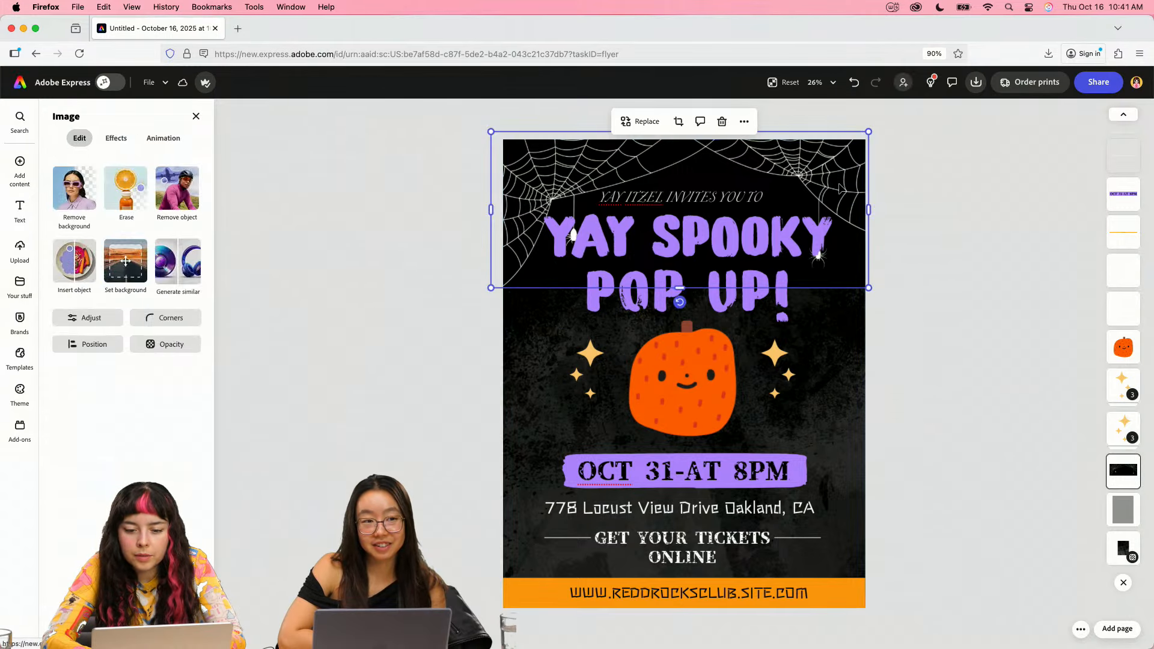
pyautogui.moveTo(839, 192)
pyautogui.mouseDown()
pyautogui.moveTo(835, 180)
pyautogui.moveTo(837, 190)
pyautogui.mouseUp()
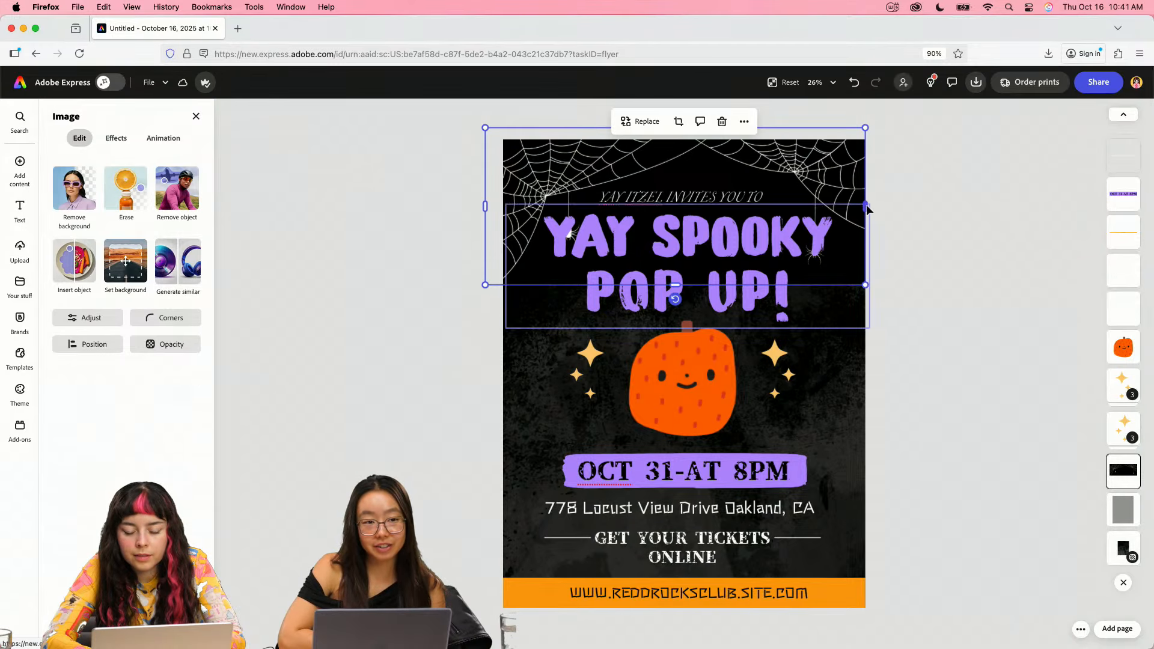
pyautogui.click(920, 249)
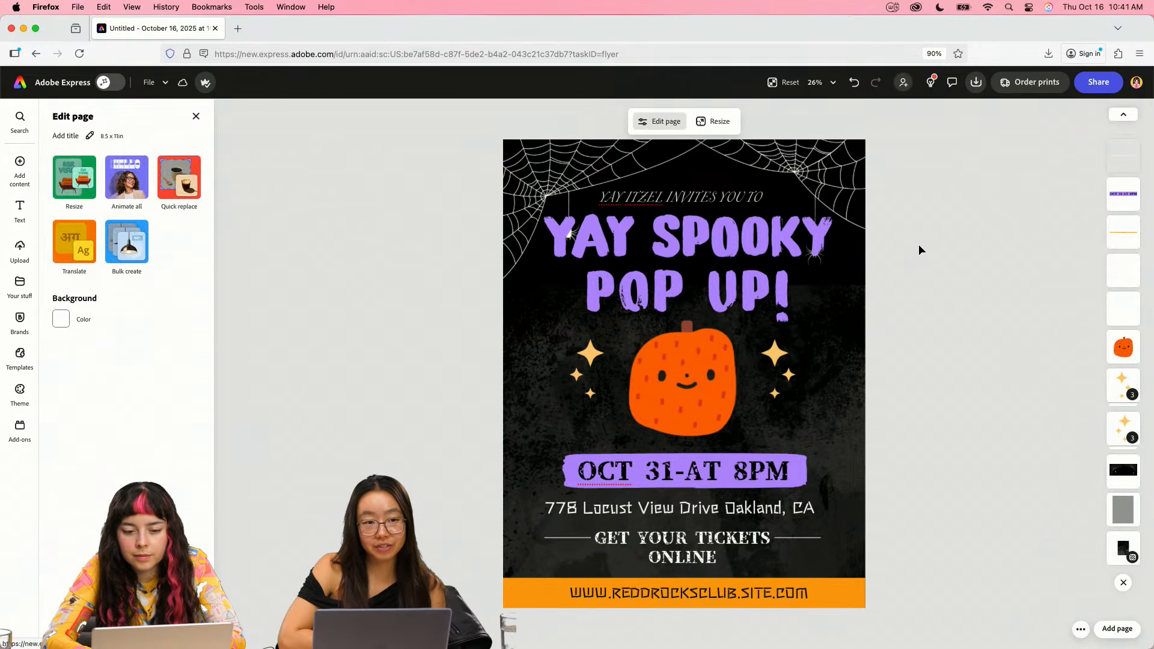
pyautogui.click(773, 374)
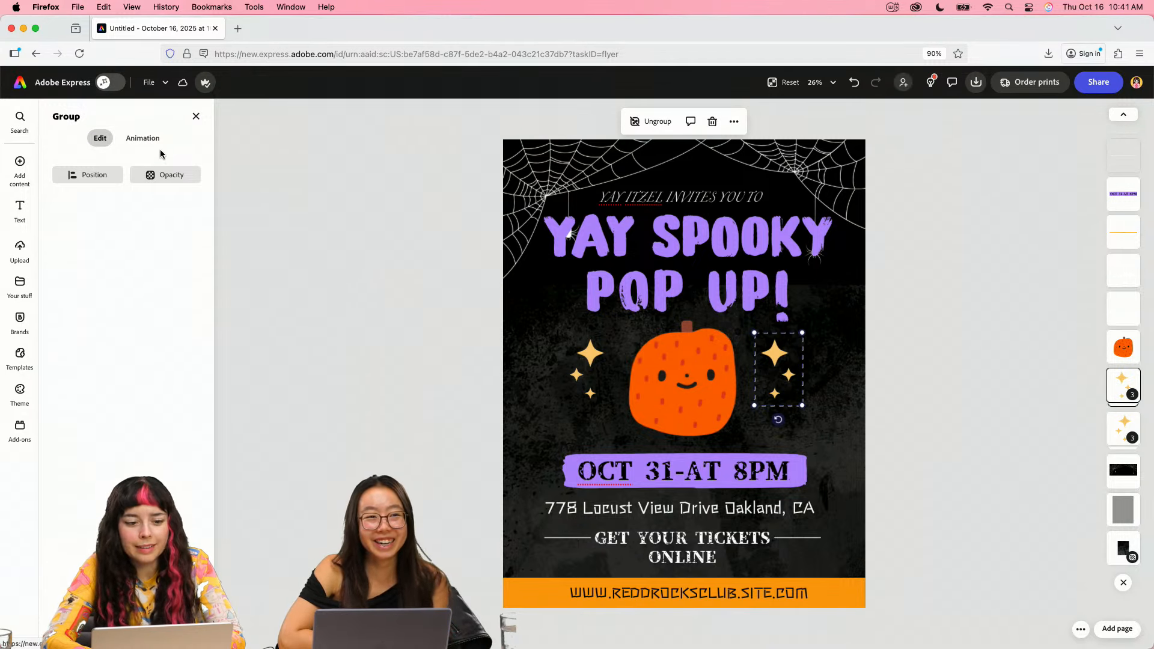
pyautogui.click(142, 139)
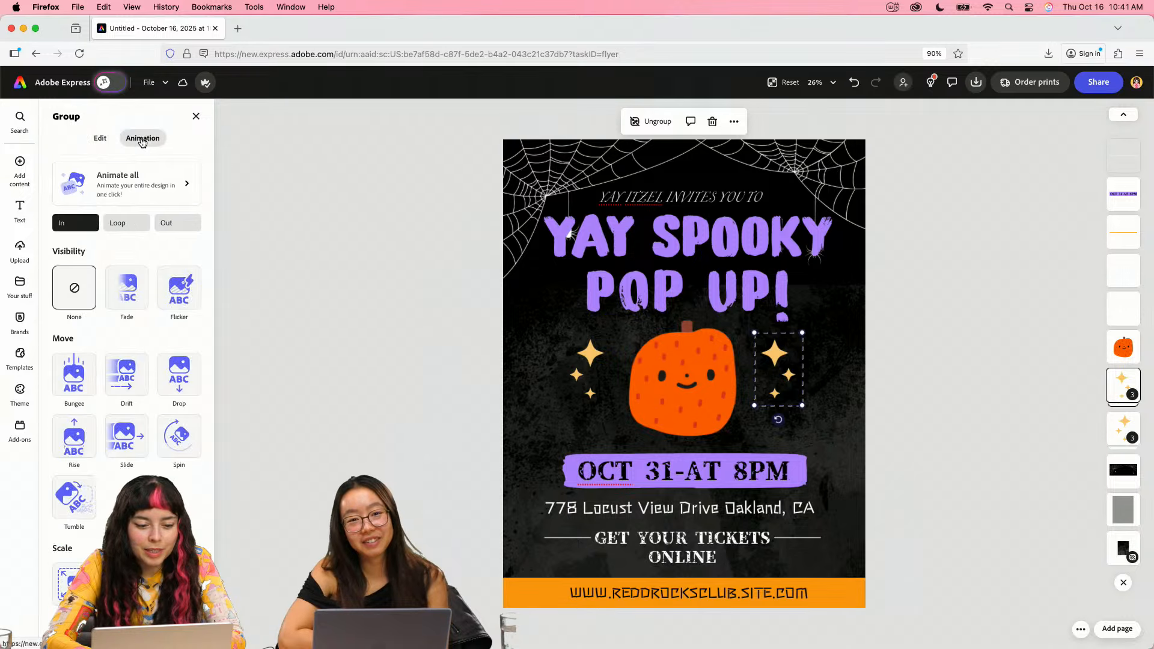
pyautogui.click(100, 138)
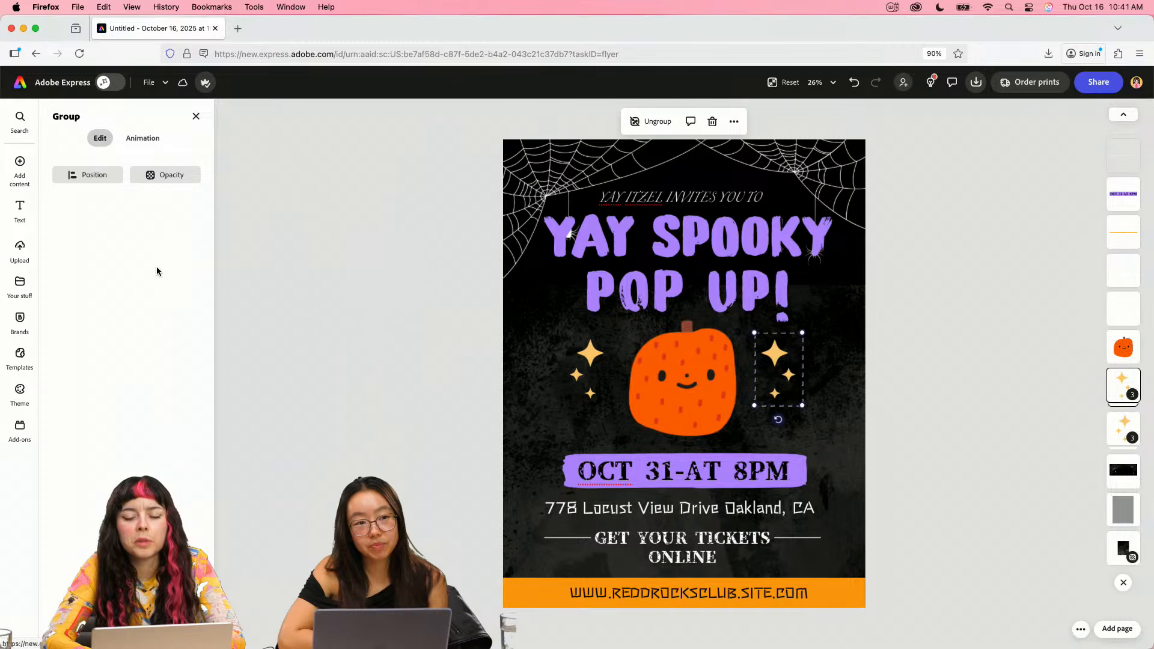
# - Replace the street address line below the date banner with "Adobe Live Office"
pyautogui.click(690, 477)
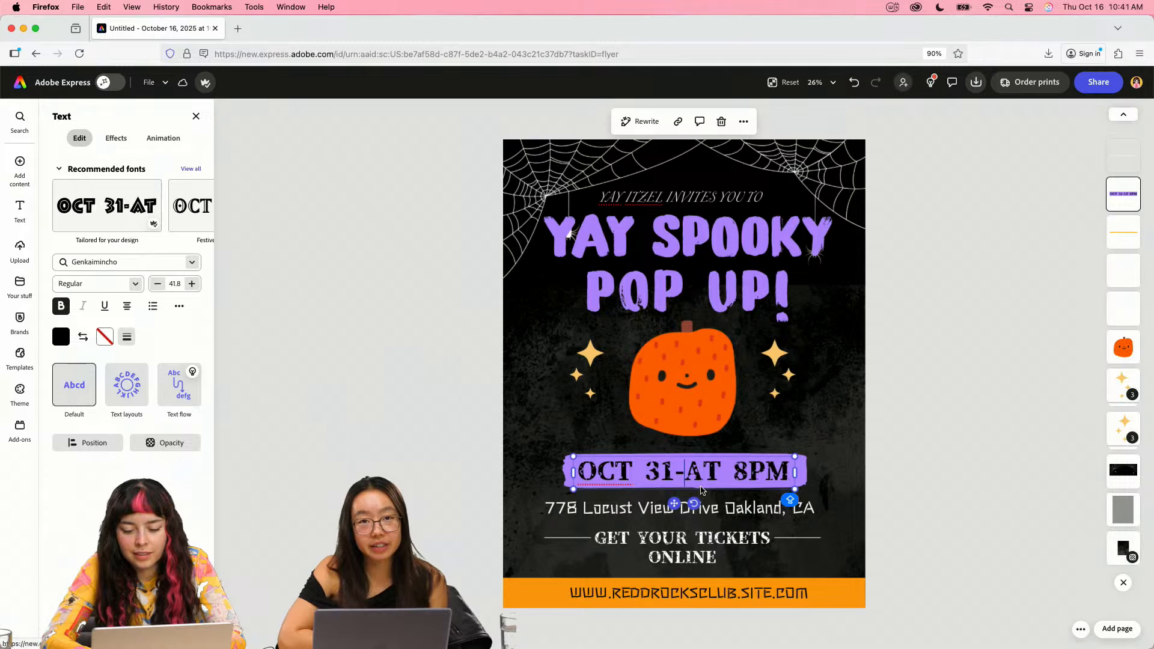
pyautogui.click(769, 506)
pyautogui.doubleClick(769, 506)
pyautogui.click(769, 506)
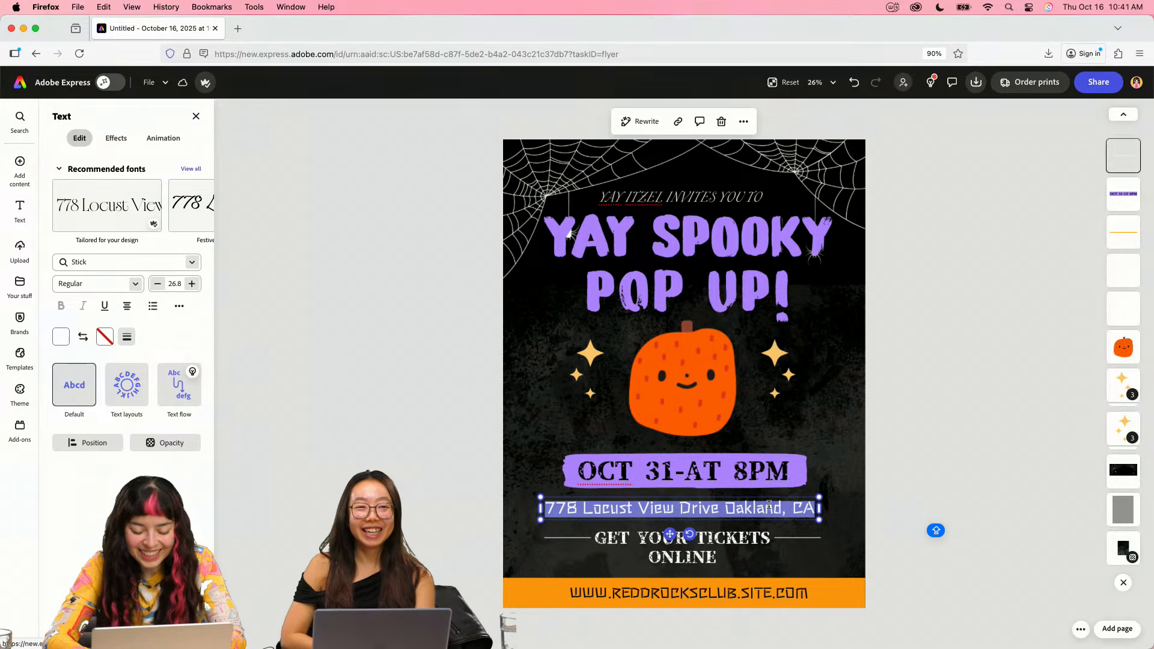
pyautogui.write('Adob')
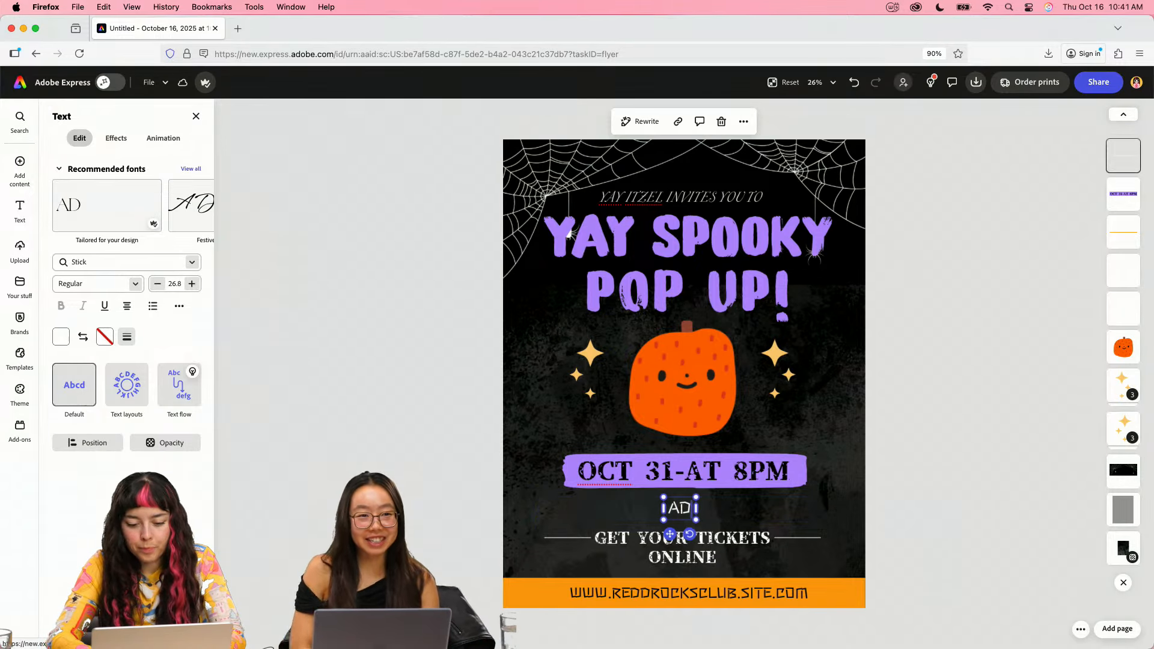
pyautogui.write('e Live')
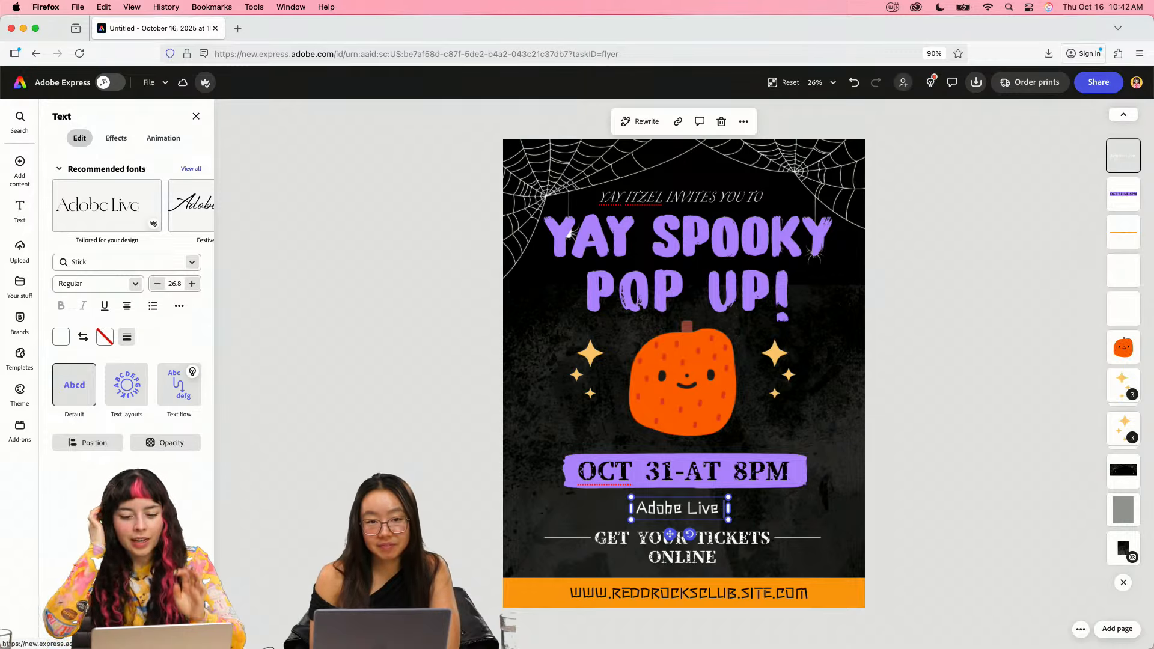
pyautogui.write('Office')
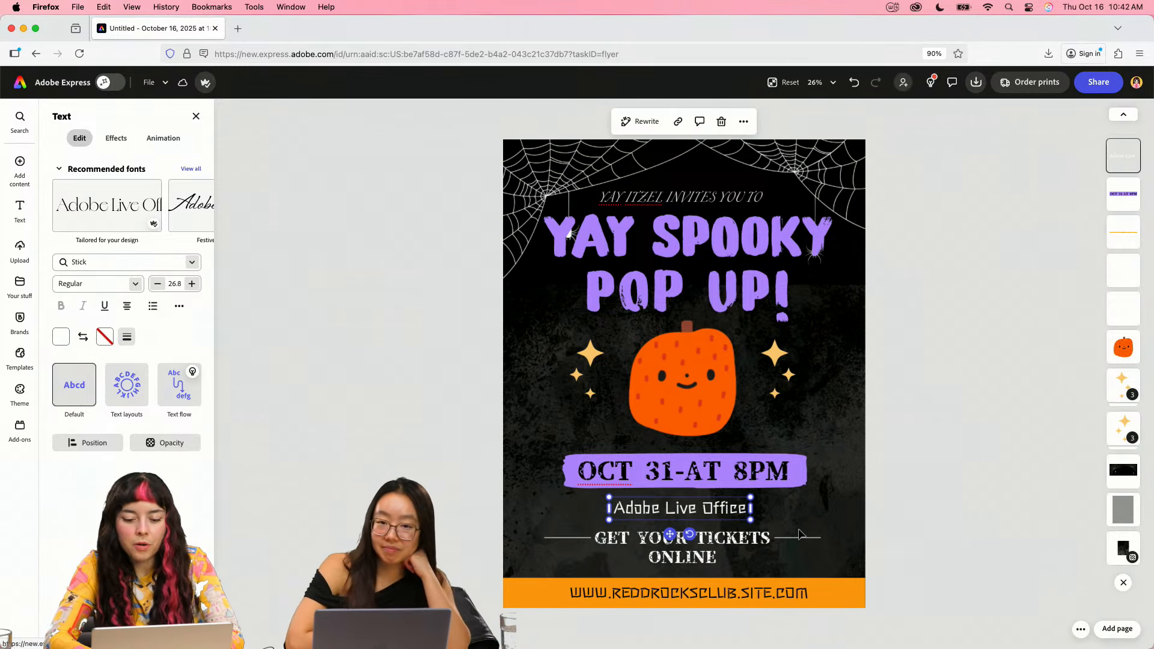
# - Compare Gorgias Regular and Bello Script Pro on the "Adobe Live Office" line and apply Bello Script Pro
pyautogui.click(190, 169)
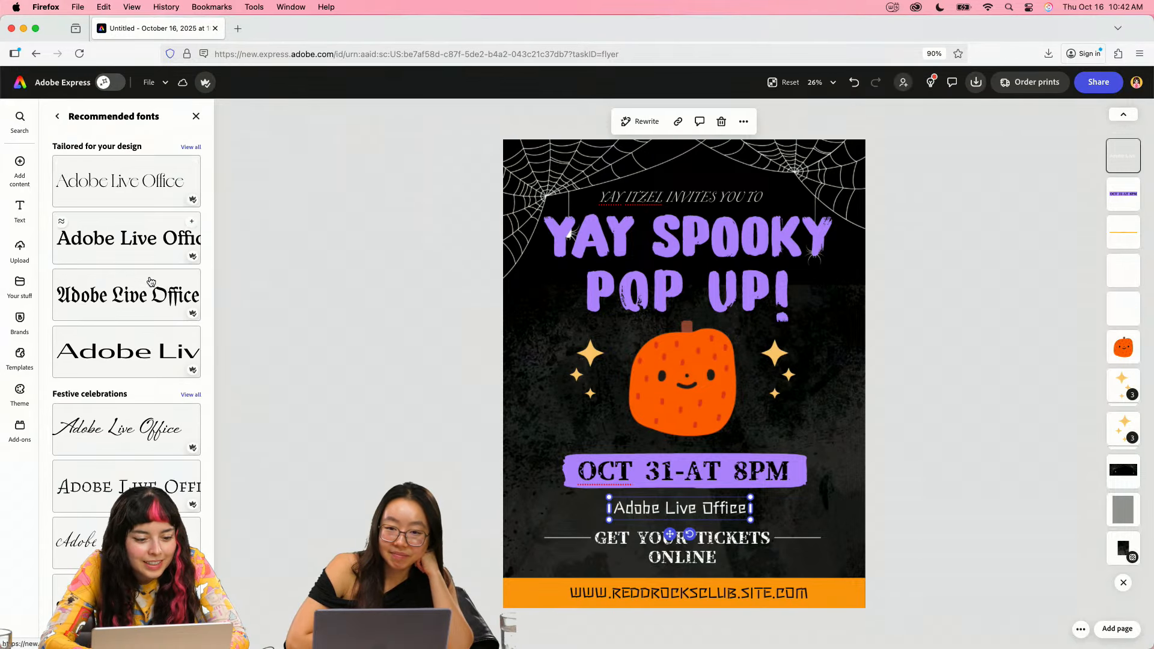
pyautogui.click(149, 302)
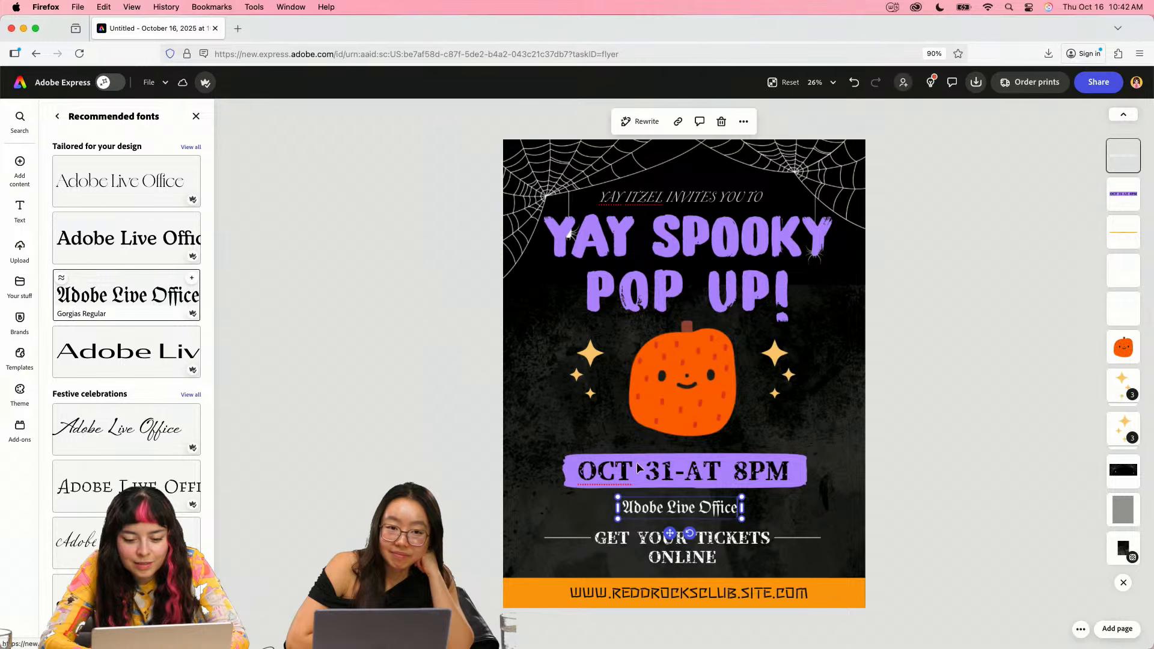
pyautogui.scroll(-3, 137, 445)
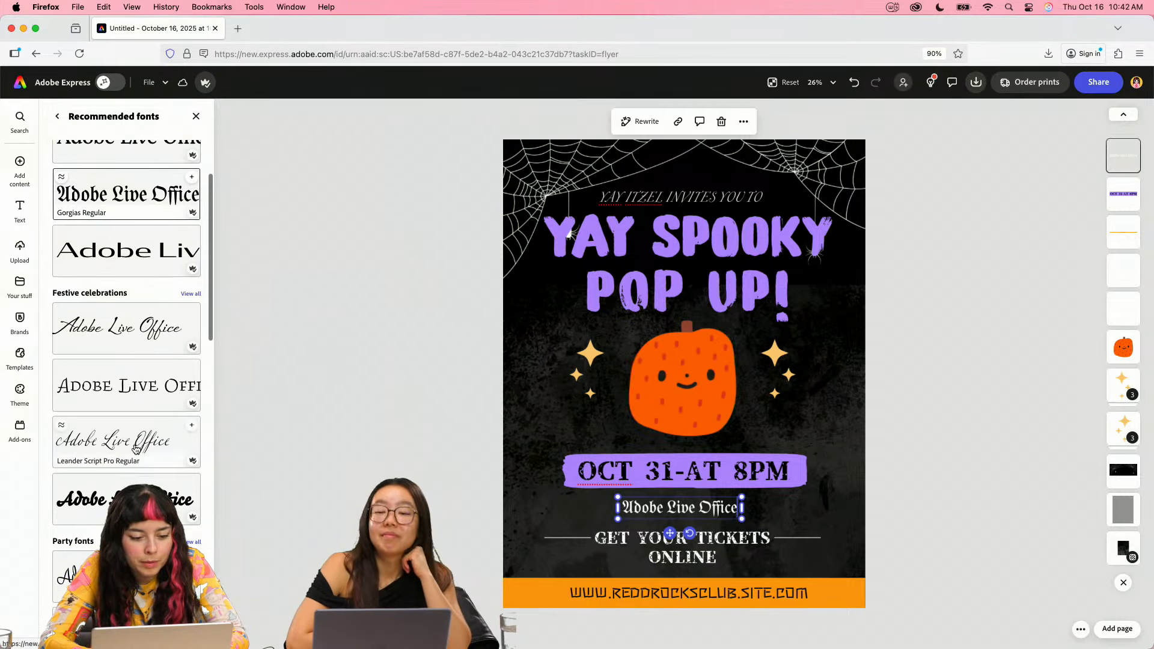
pyautogui.click(128, 483)
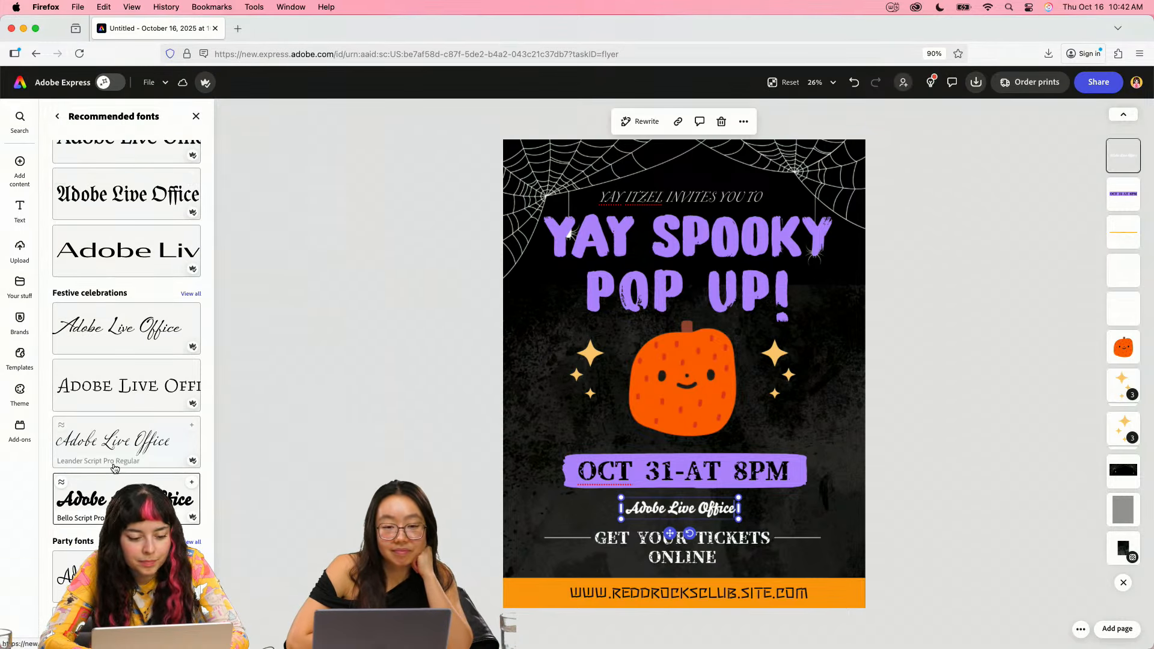
pyautogui.scroll(3, 140, 451)
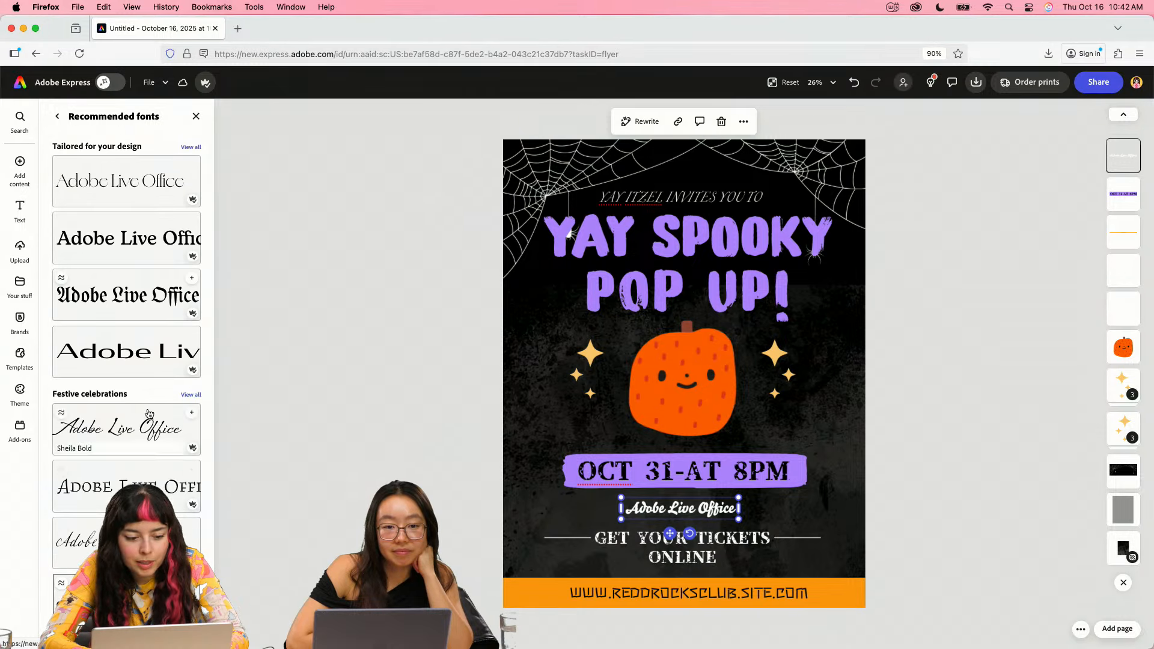
pyautogui.click(153, 279)
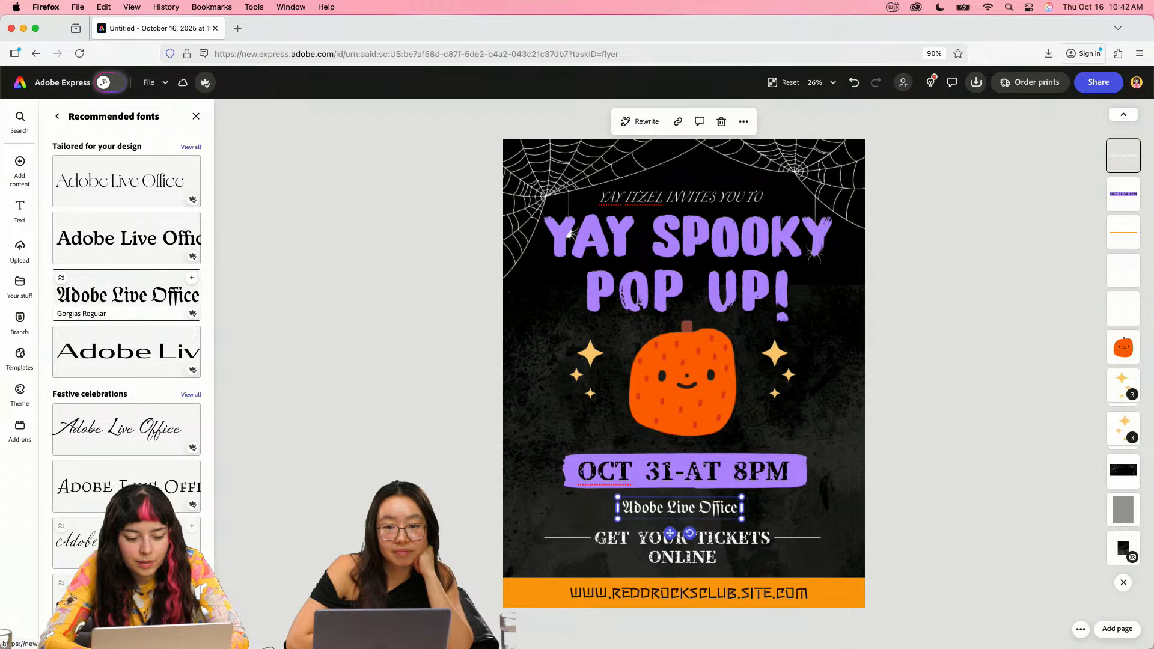
pyautogui.click(126, 600)
pyautogui.scroll(-6, 126, 541)
pyautogui.scroll(6, 126, 361)
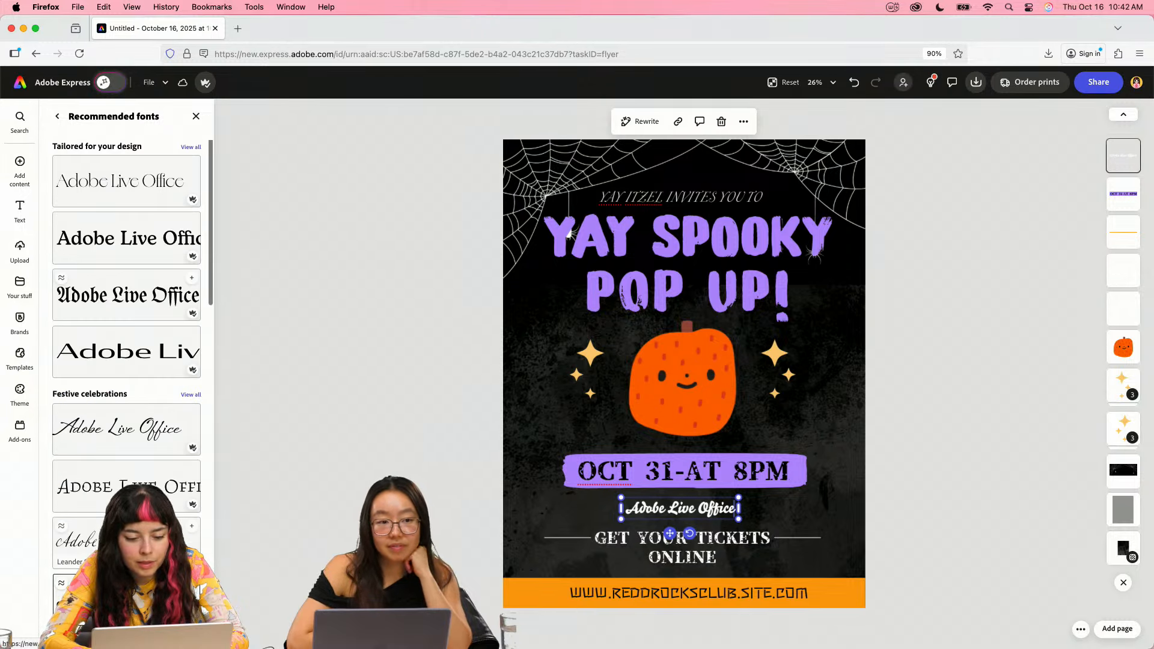
# - Browse the recommended fonts for the "Adobe Live Office" line and apply Shantell Sans Bouncy Bold
pyautogui.scroll(-3, 126, 361)
pyautogui.scroll(-2, 126, 361)
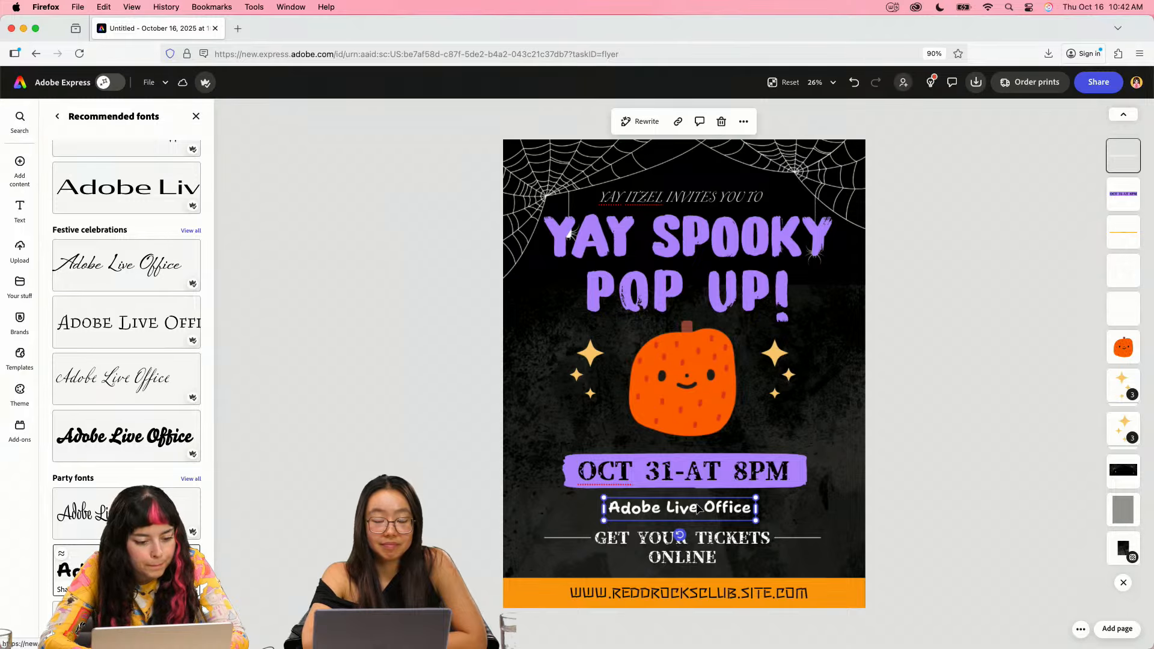
# - Change the font of the invitation line above the title to Shantell Sans Bouncy
pyautogui.click(697, 197)
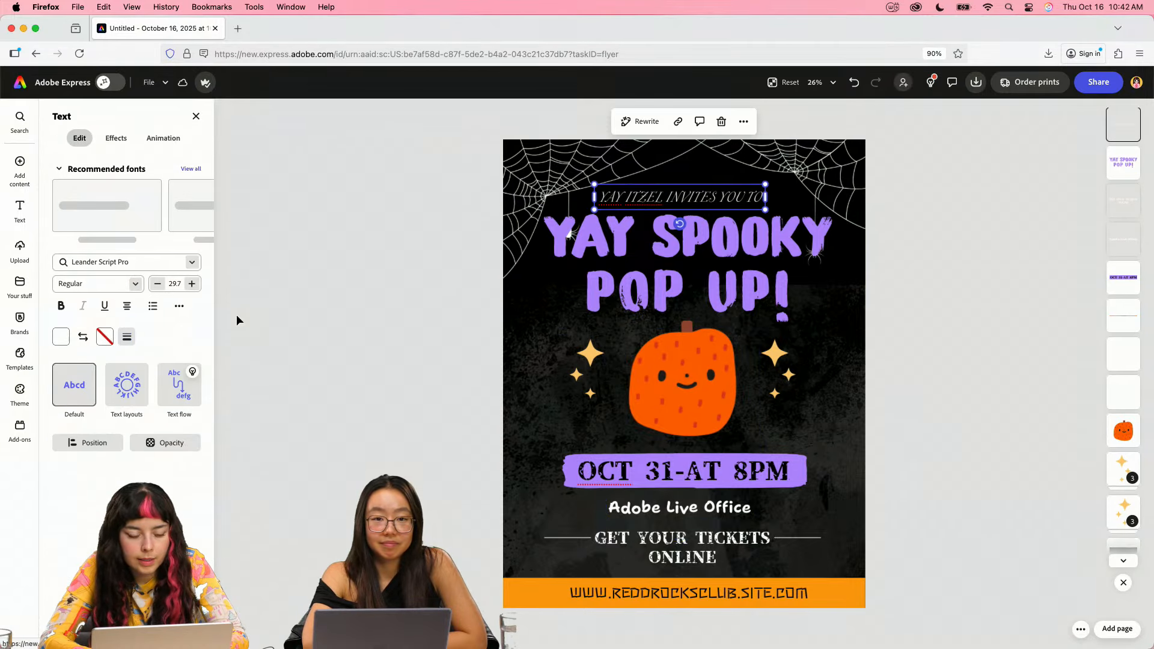
pyautogui.click(120, 262)
pyautogui.write('shant')
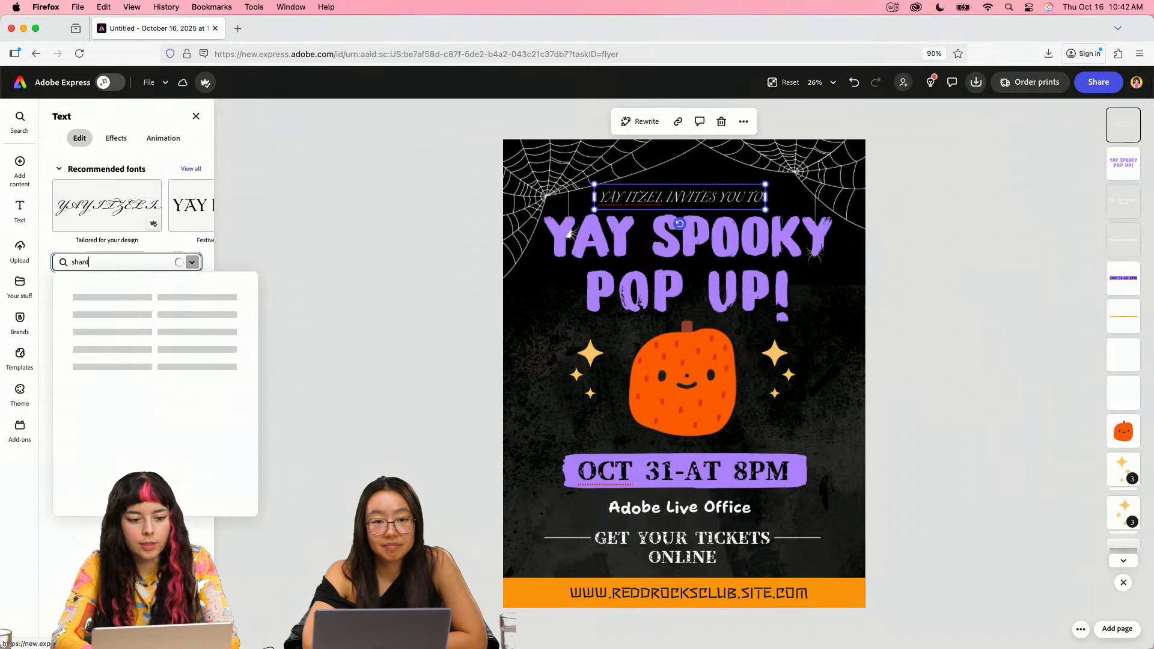
pyautogui.write('ell')
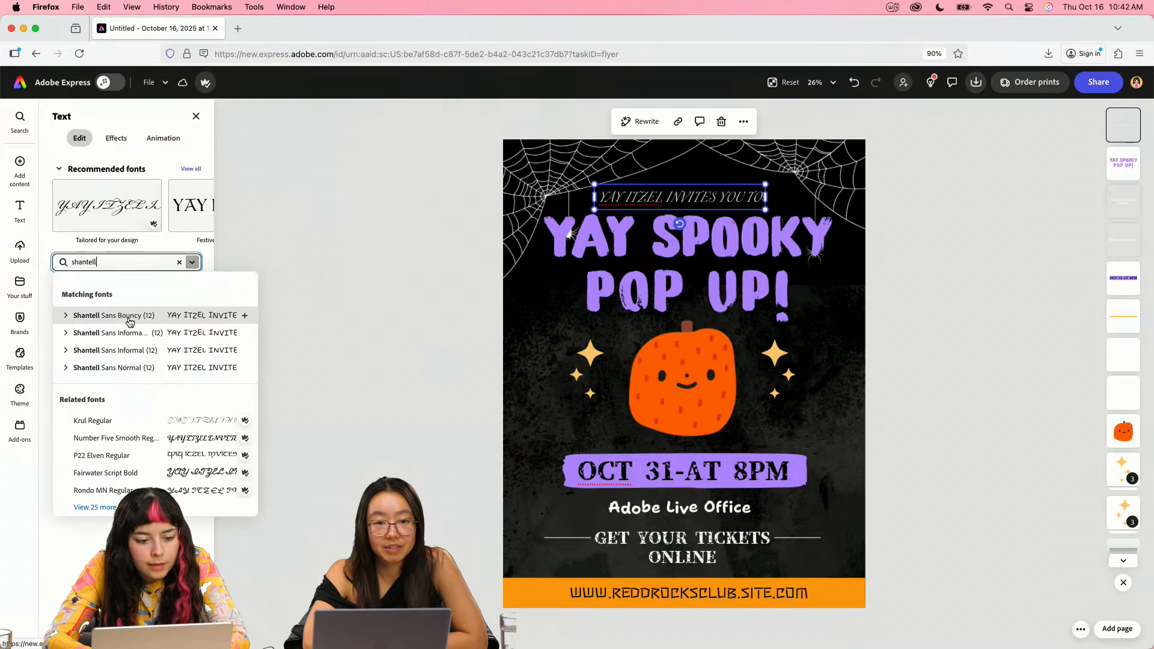
pyautogui.click(129, 317)
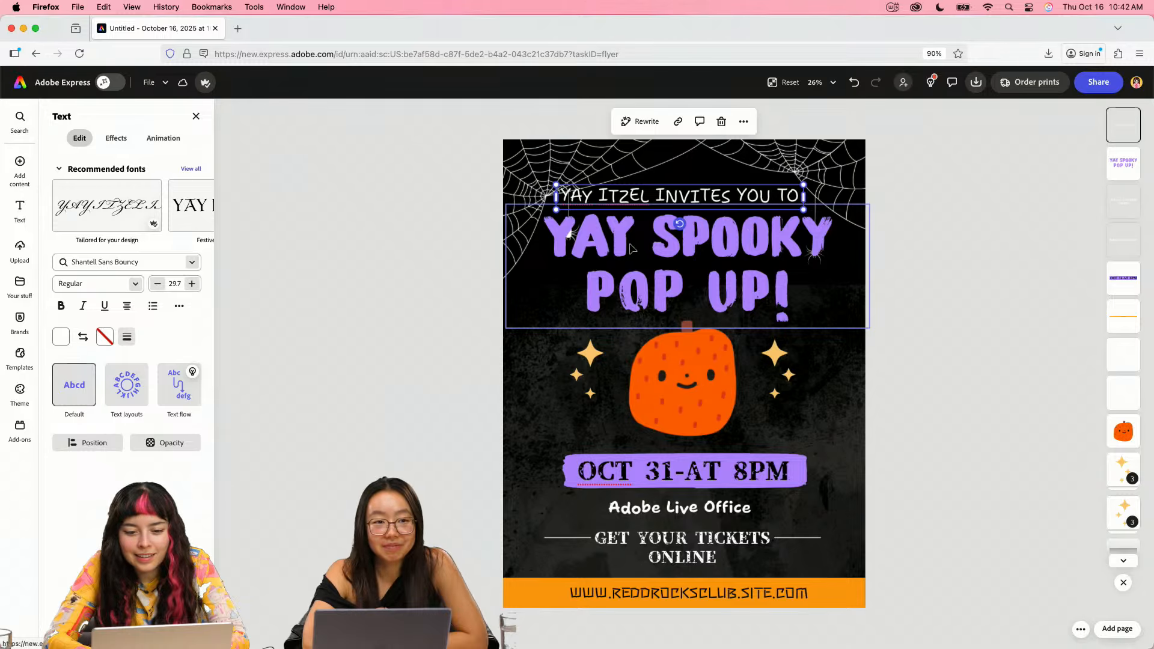
# - Try the Bold weight on the invitation line above the title and undo it
pyautogui.click(135, 284)
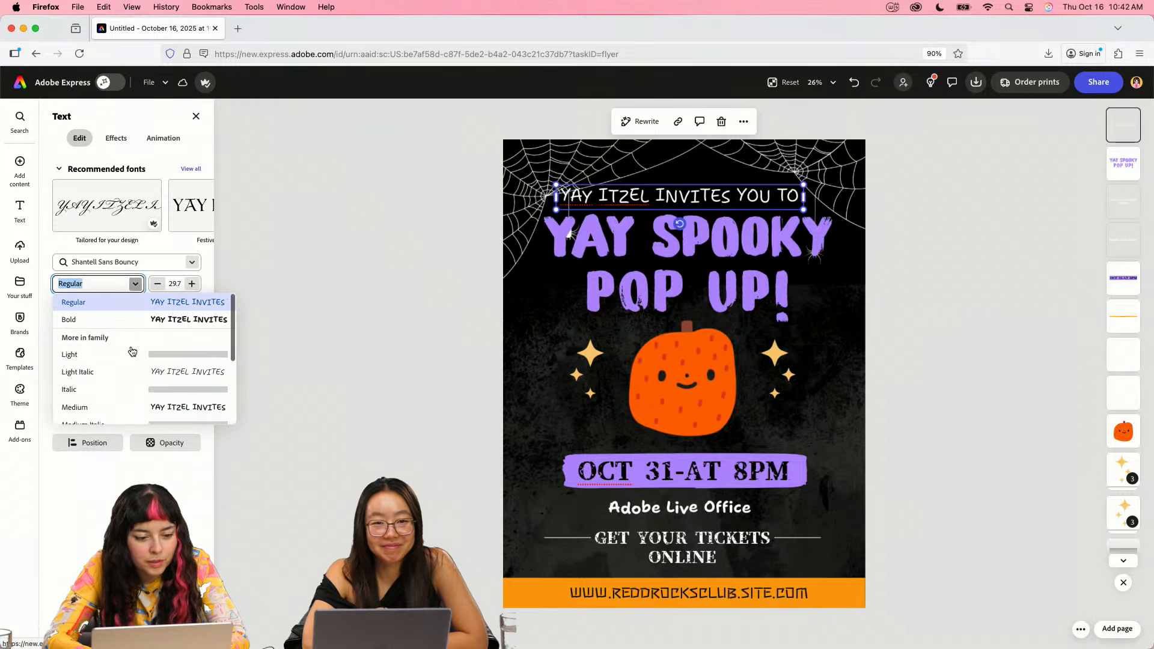
pyautogui.click(138, 322)
pyautogui.click(343, 379)
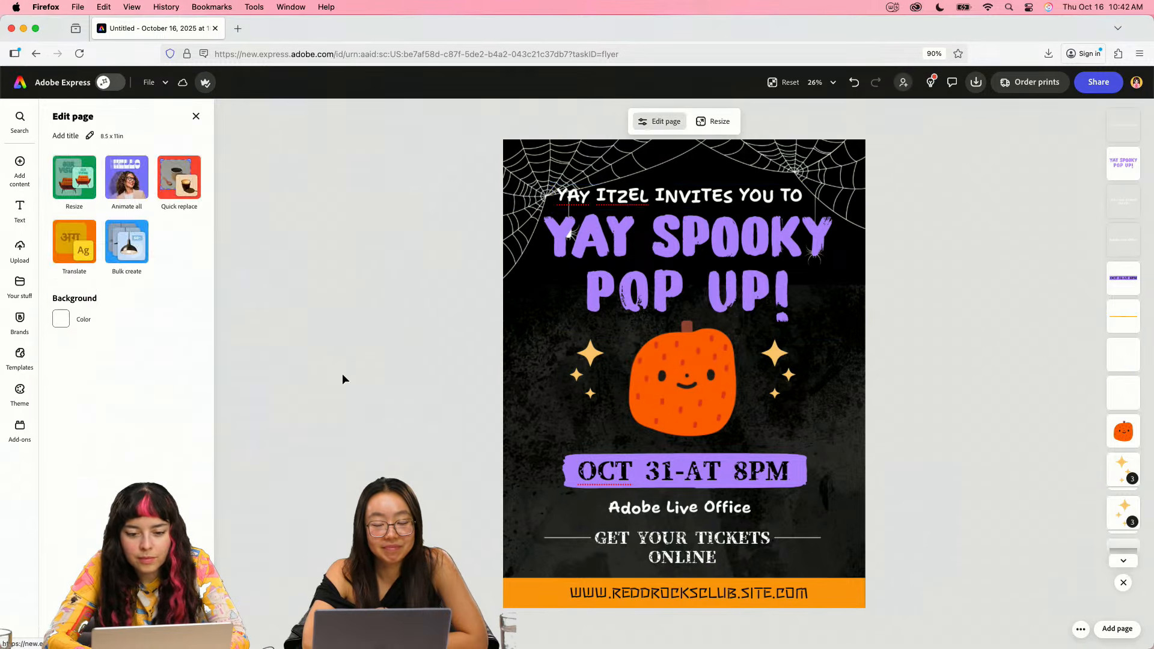
pyautogui.press('super+z')
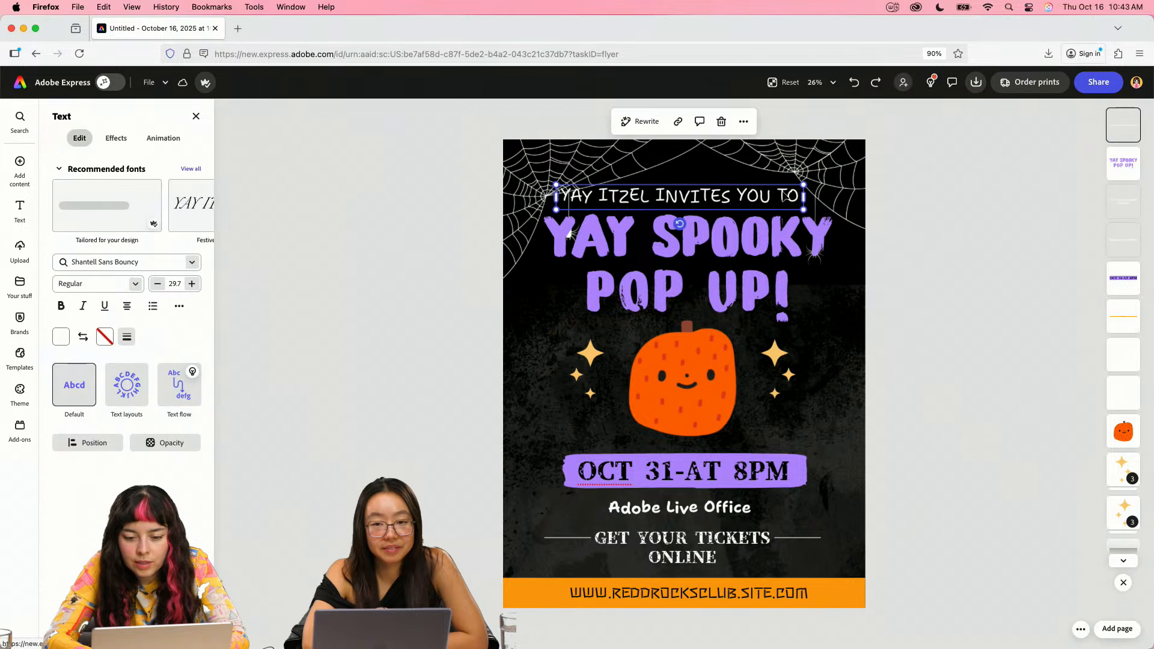
# - Nudge the invitation line slightly right and down so it is centred above the title, then deselect it
pyautogui.moveTo(781, 199); pyautogui.dragTo(781, 200)
pyautogui.click(956, 355)
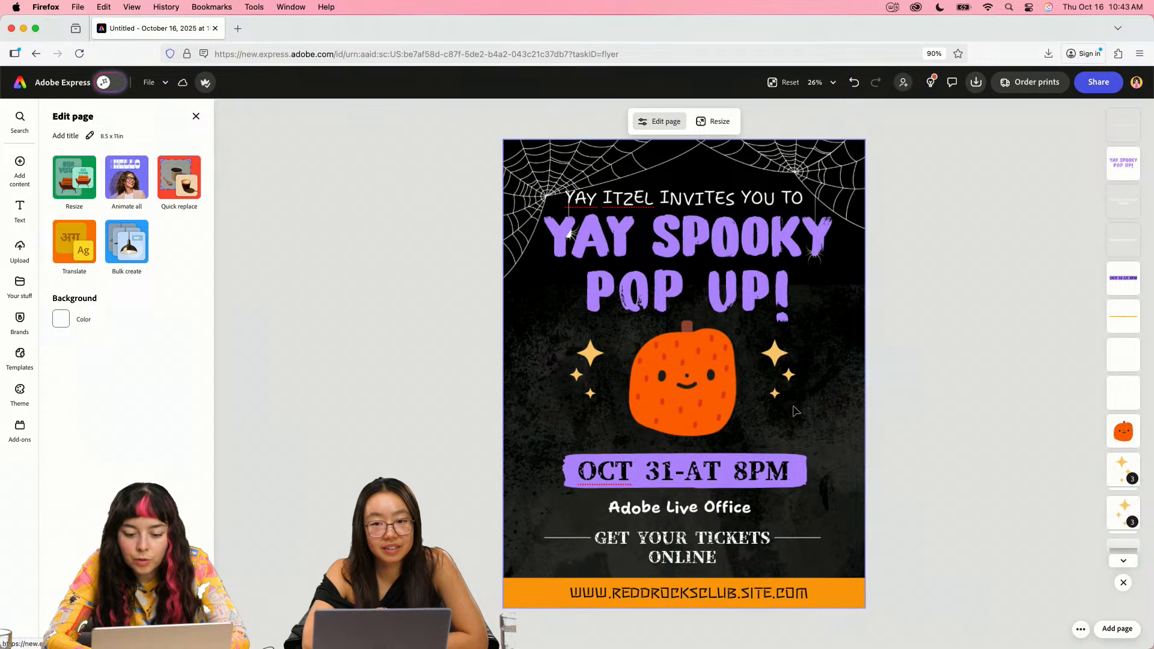
# - Apply the Halloween Flyer brand font Alternate Gothic ATF Thin to the "GET YOUR TICKETS ONLINE" line
pyautogui.click(695, 545)
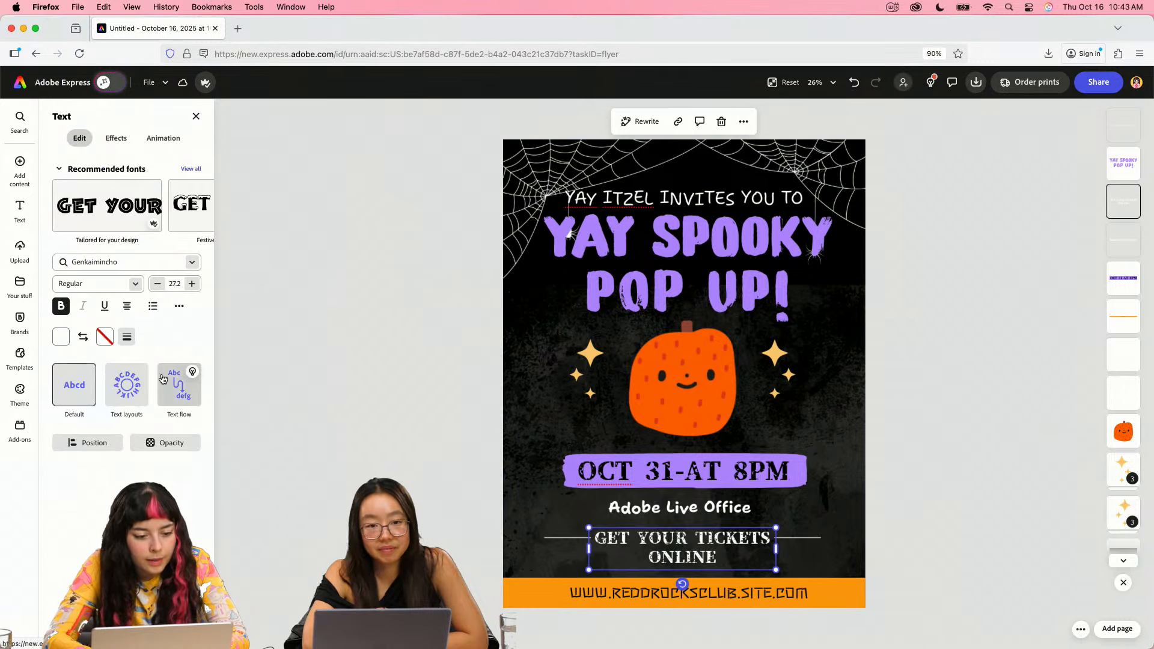
pyautogui.click(622, 263)
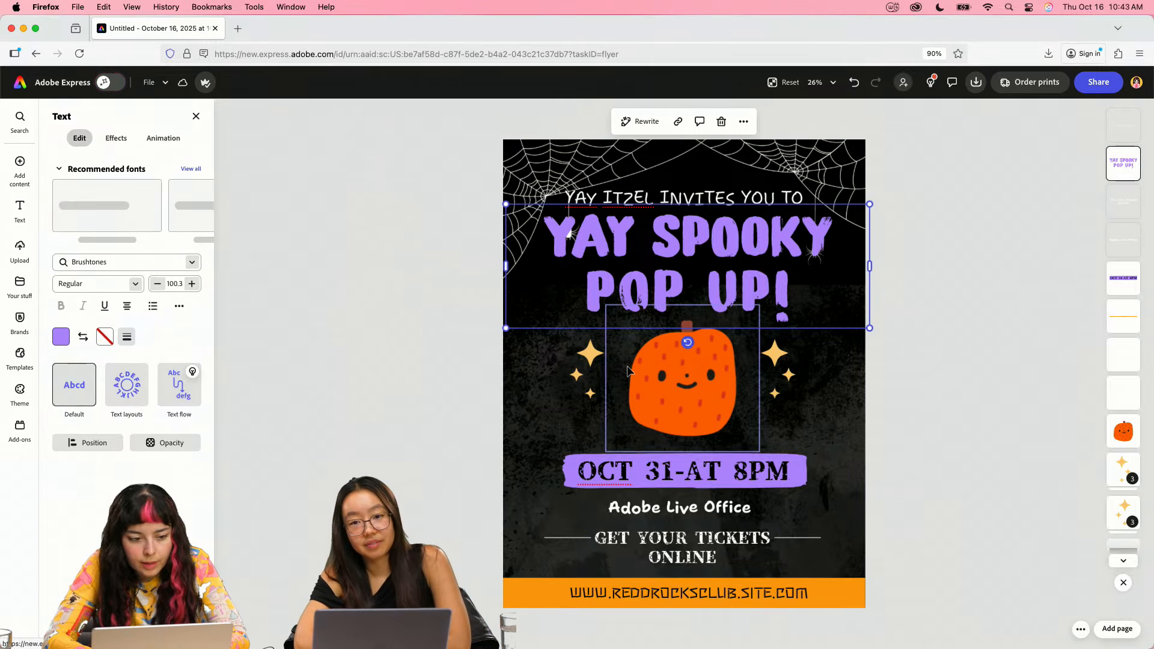
pyautogui.click(647, 551)
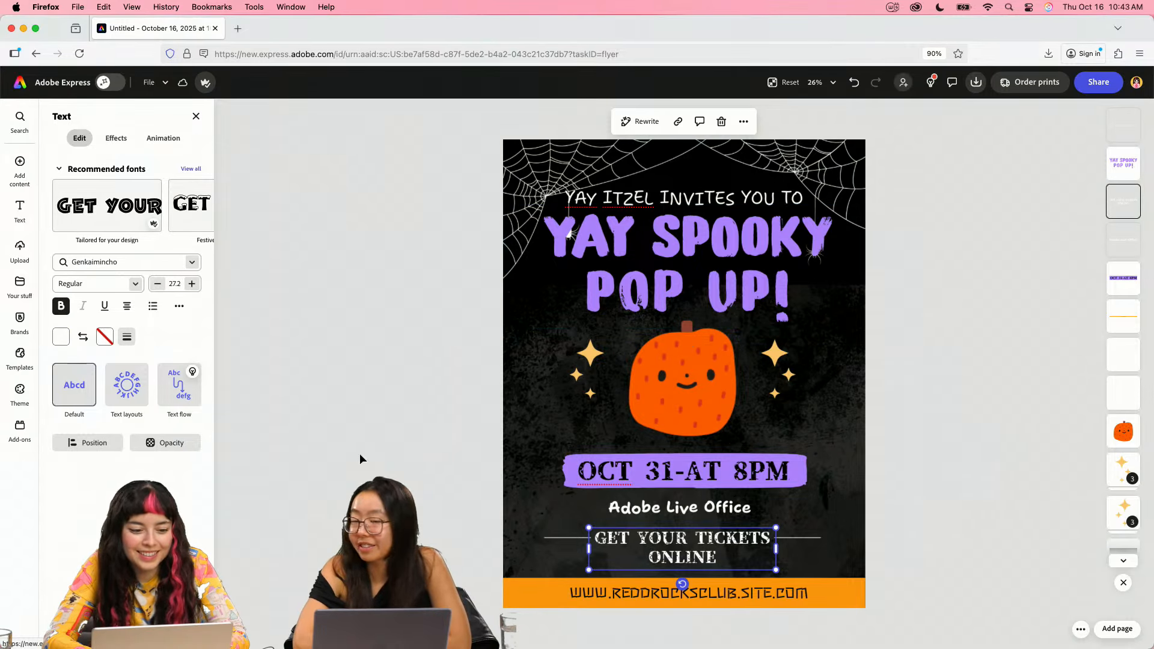
pyautogui.click(196, 262)
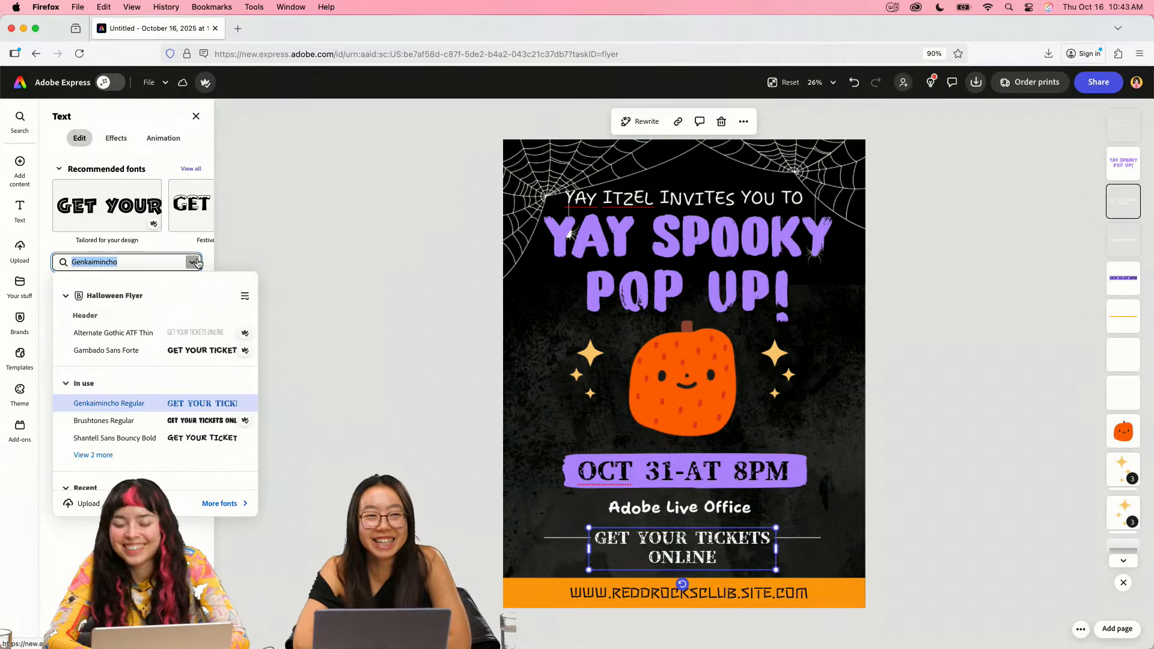
pyautogui.click(172, 335)
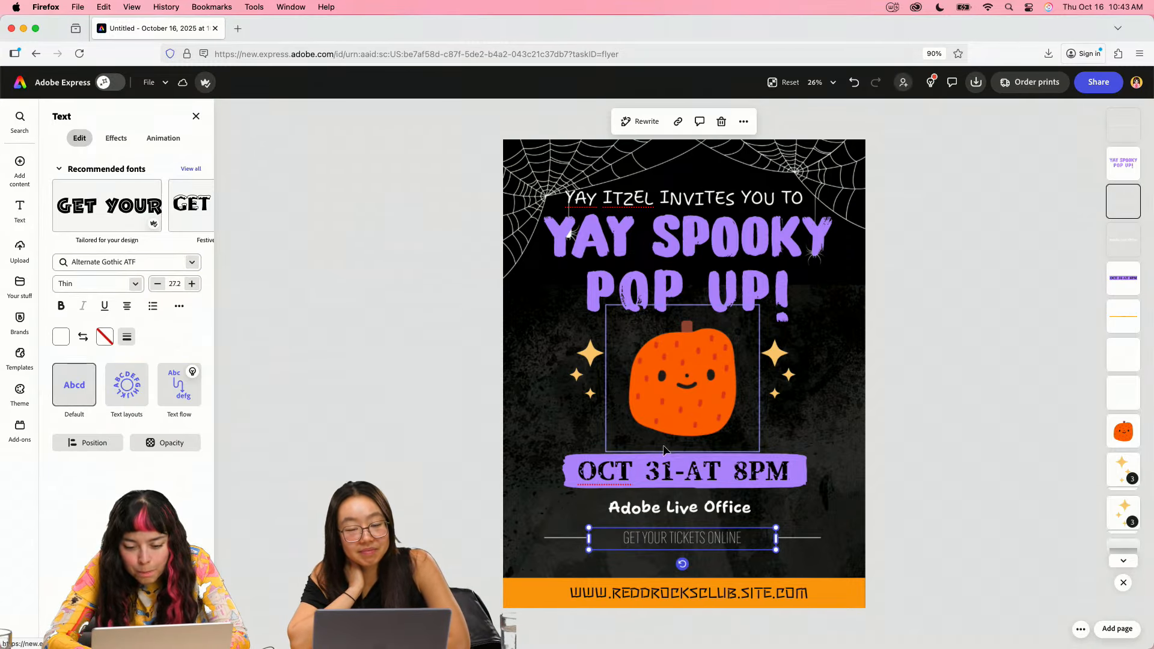
# - Enlarge the "GET YOUR TICKETS ONLINE" line to font size 38.3 so it fills the gap between the two divider lines
pyautogui.click(192, 262)
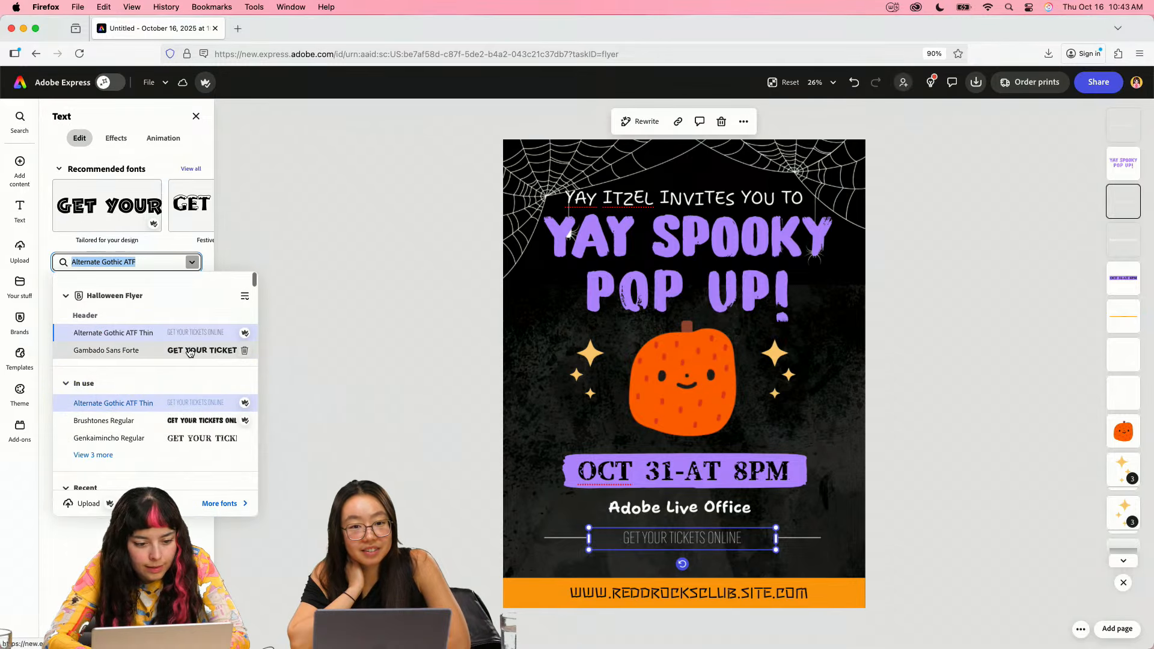
pyautogui.click(194, 261)
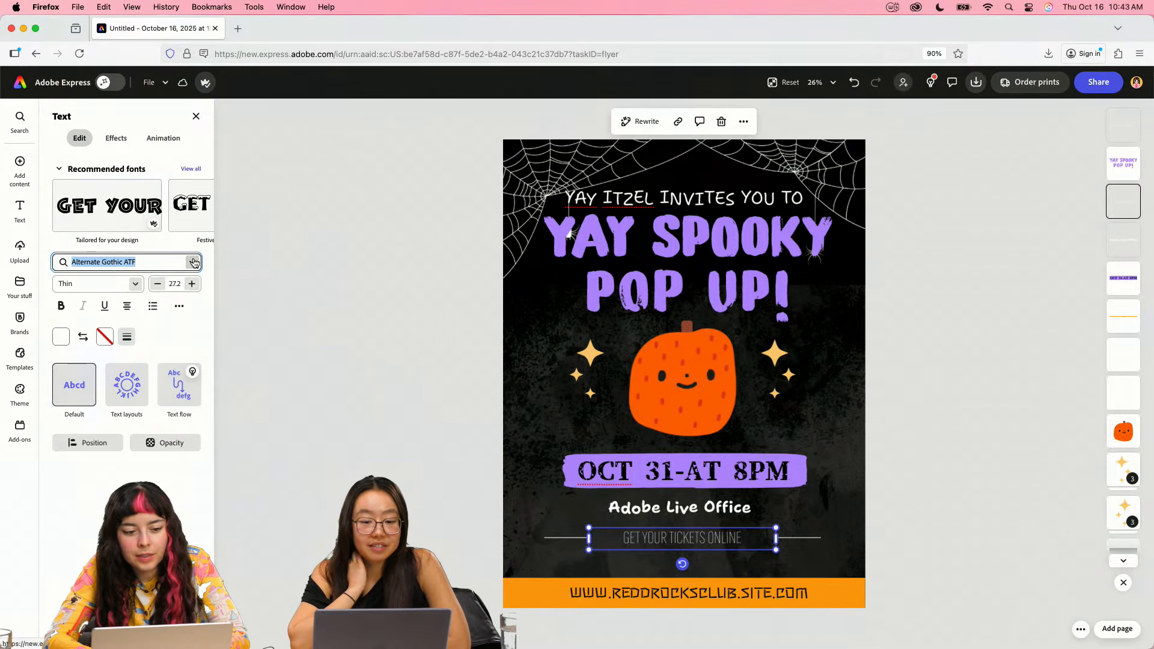
pyautogui.click(194, 262)
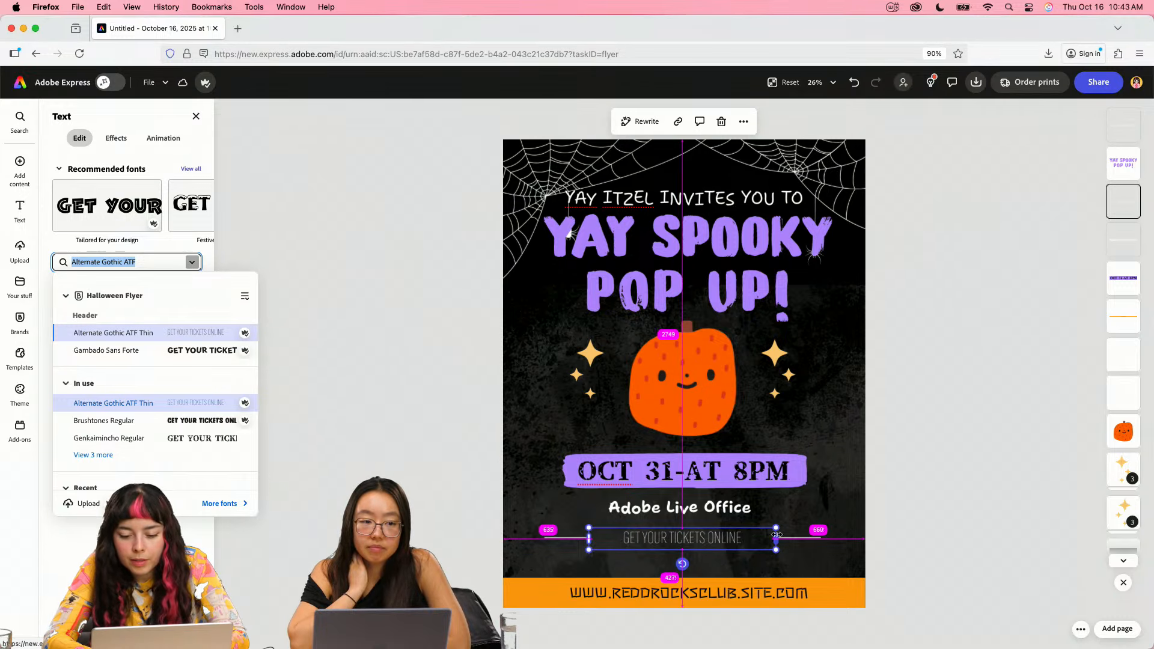
pyautogui.moveTo(775, 528); pyautogui.dragTo(811, 520)
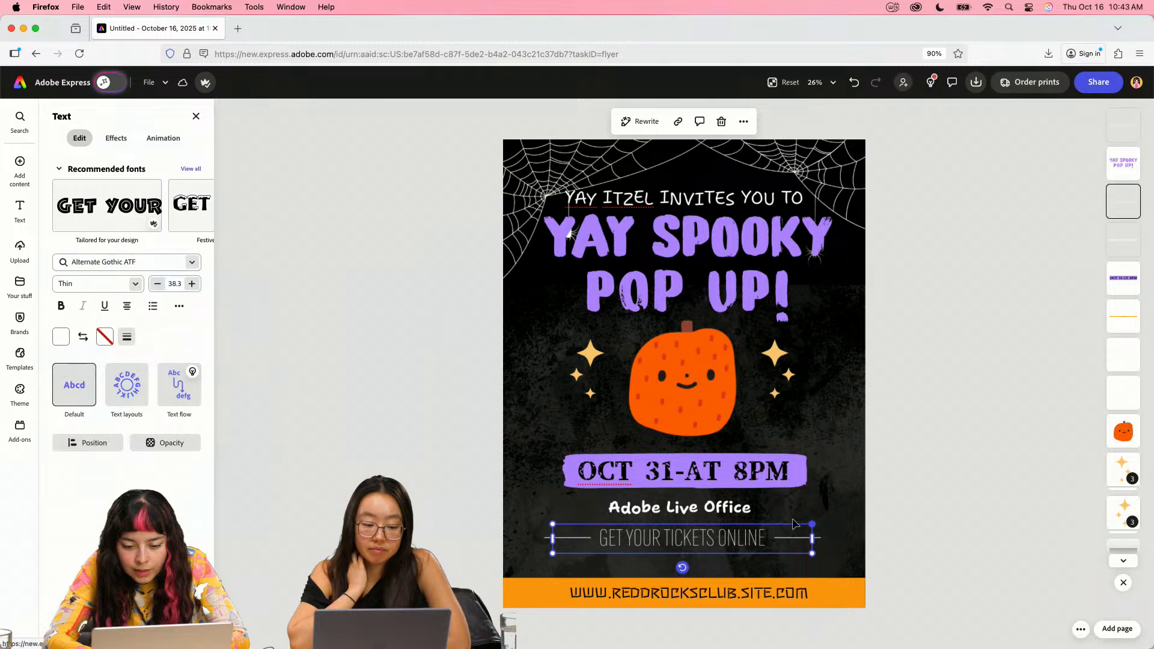
# - Set the website line in the orange banner to Alternate Gothic ATF Thin and enlarge it to font size 39.7
pyautogui.click(713, 593)
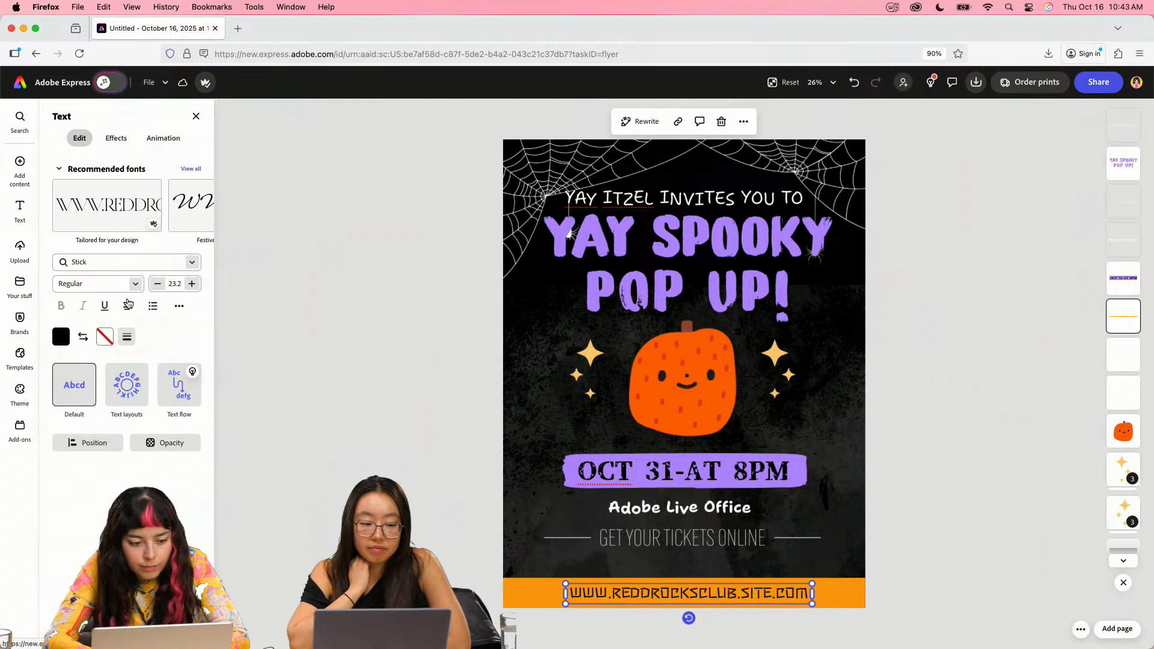
pyautogui.click(189, 263)
pyautogui.click(158, 332)
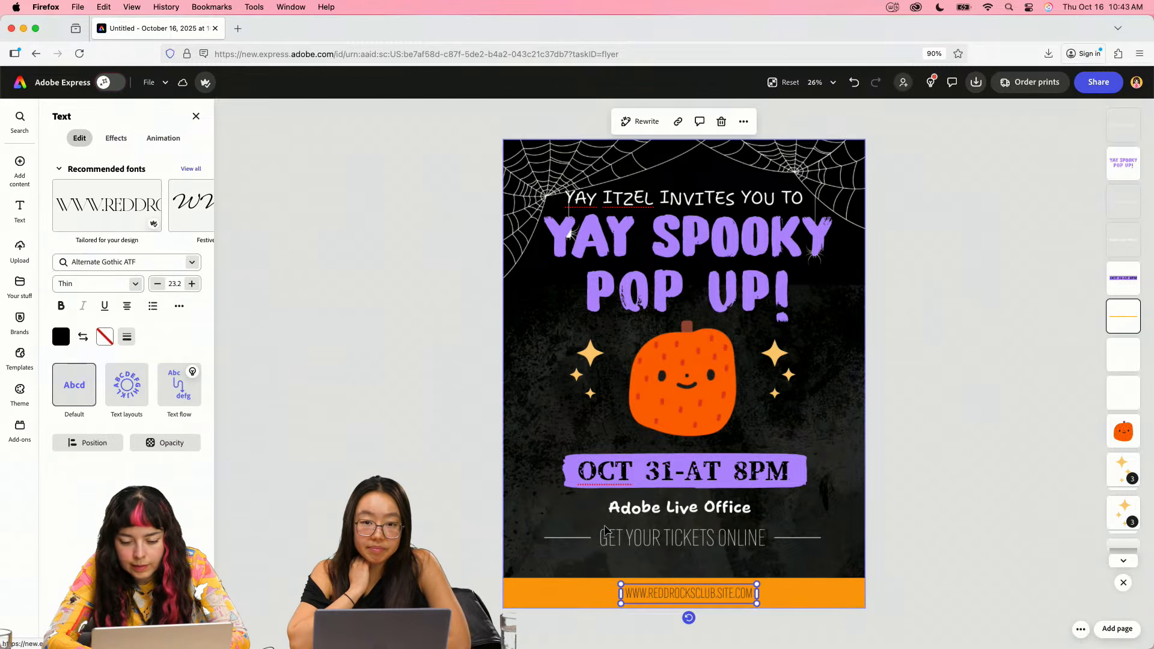
pyautogui.moveTo(757, 594); pyautogui.dragTo(803, 594)
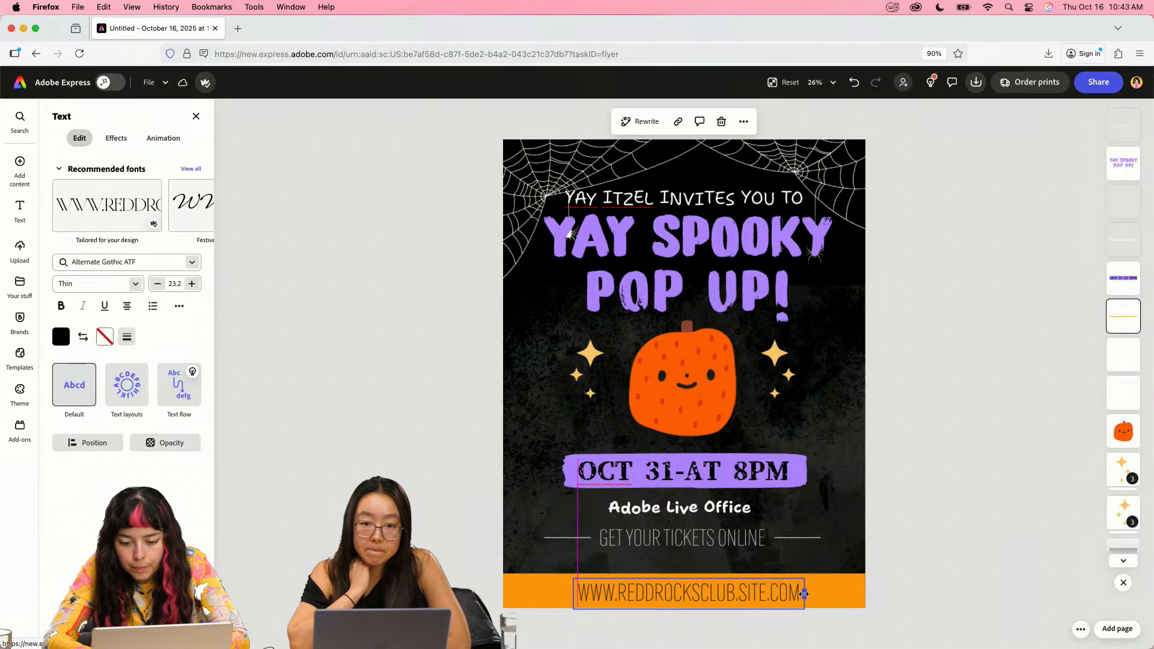
pyautogui.doubleClick(733, 593)
pyautogui.write('www.')
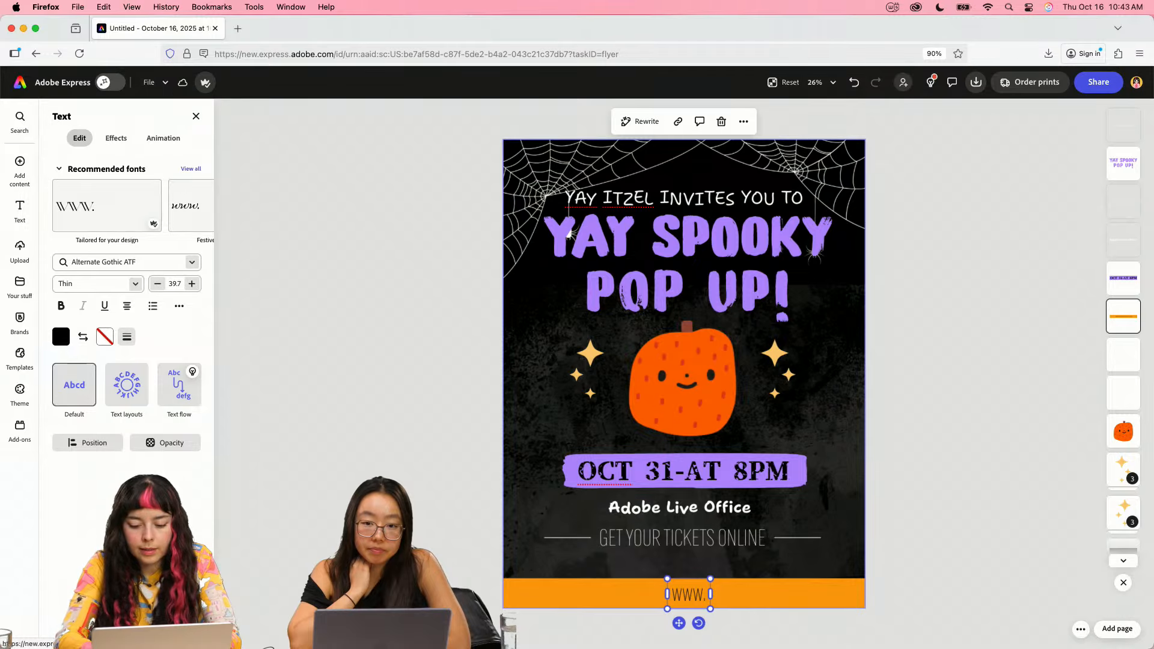
pyautogui.write('y')
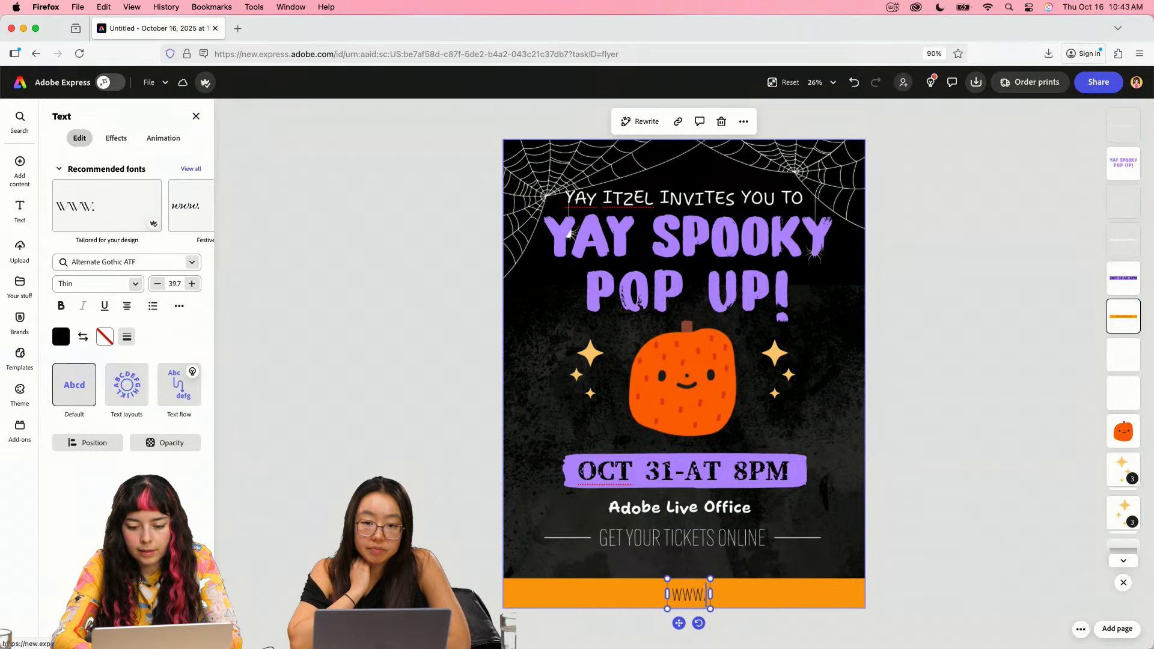
pyautogui.write('aylandia.cm')
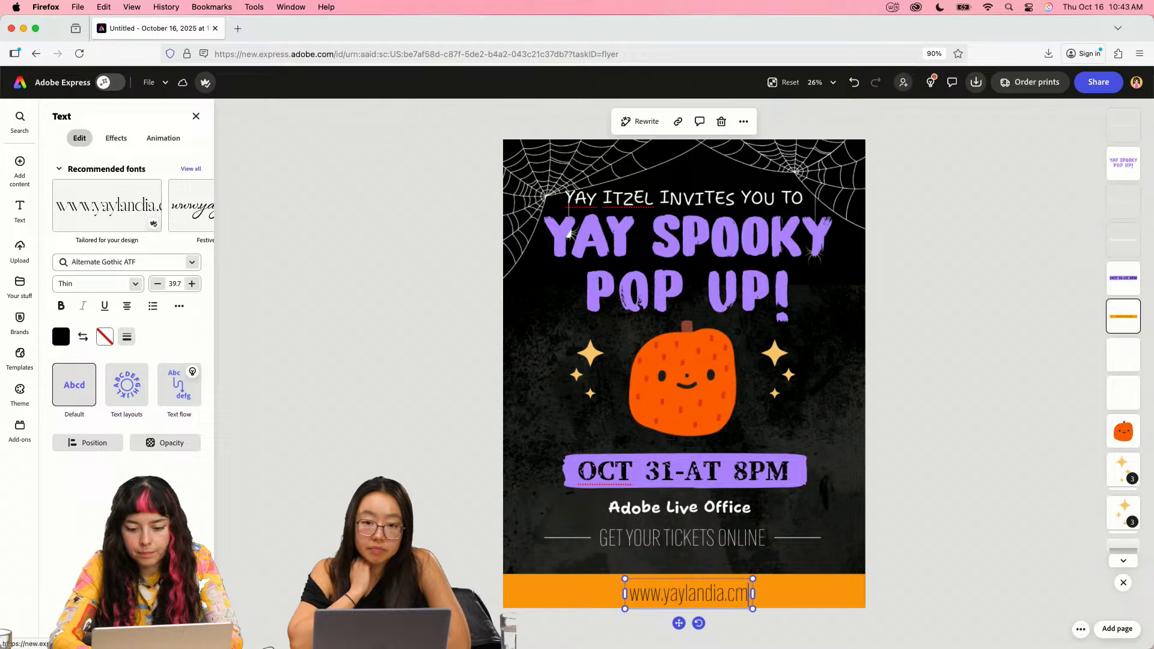
pyautogui.press('BackSpace')
pyautogui.write('om')
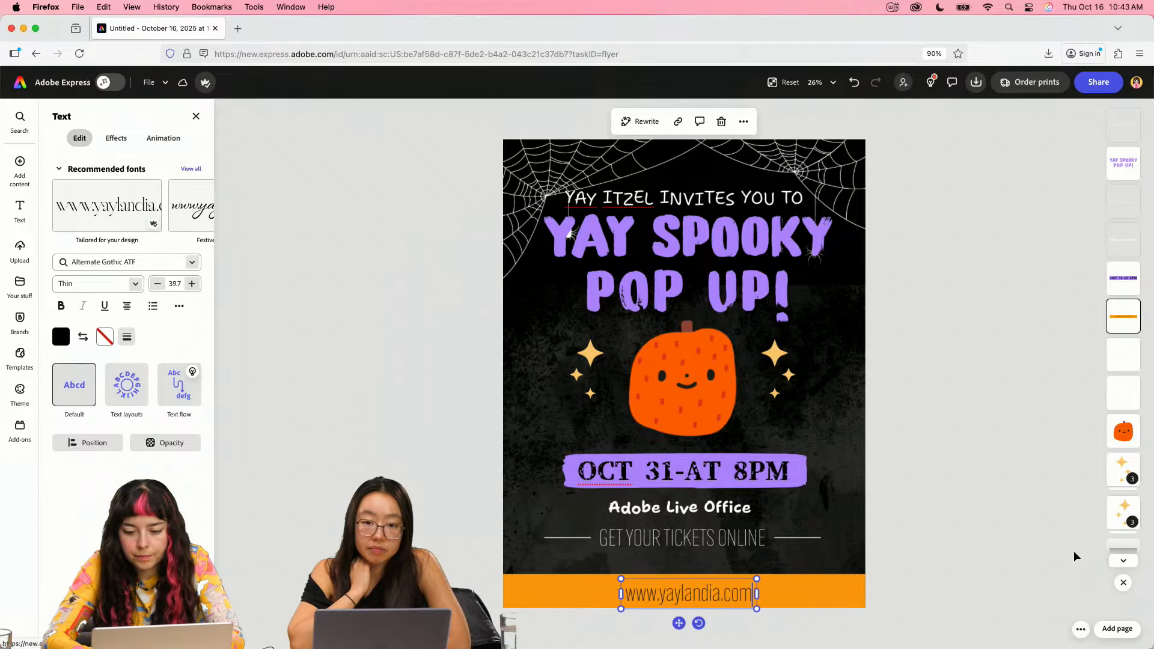
# - Delete the dark semi-transparent rectangle overlaying the flyer's textured background
pyautogui.click(837, 516)
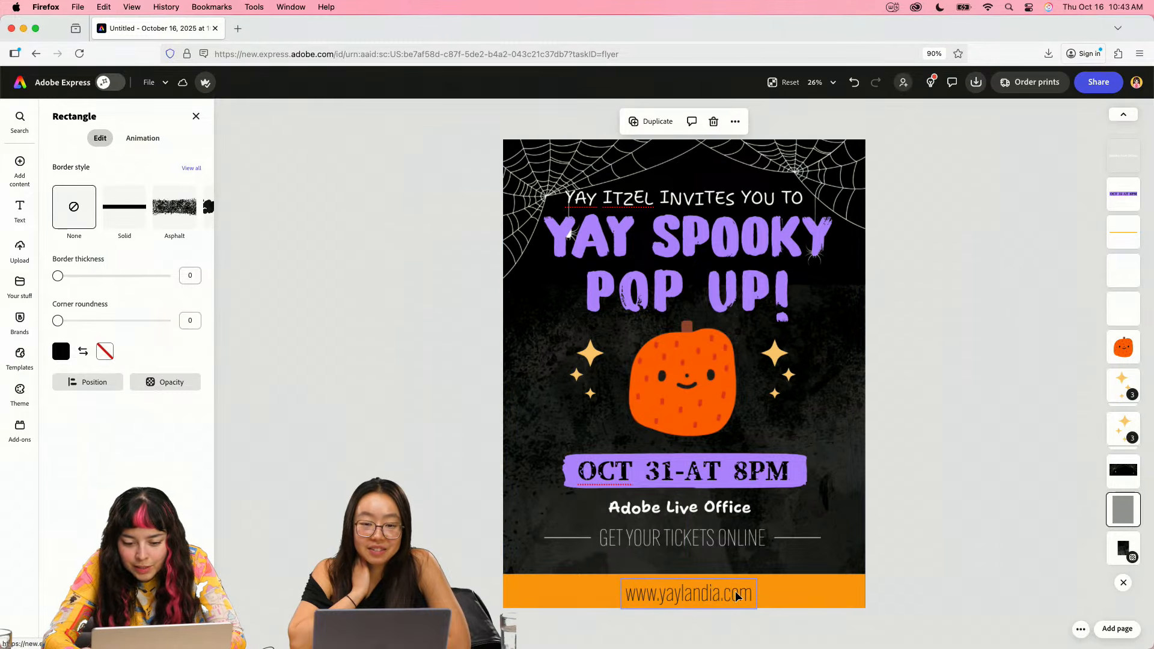
pyautogui.click(888, 584)
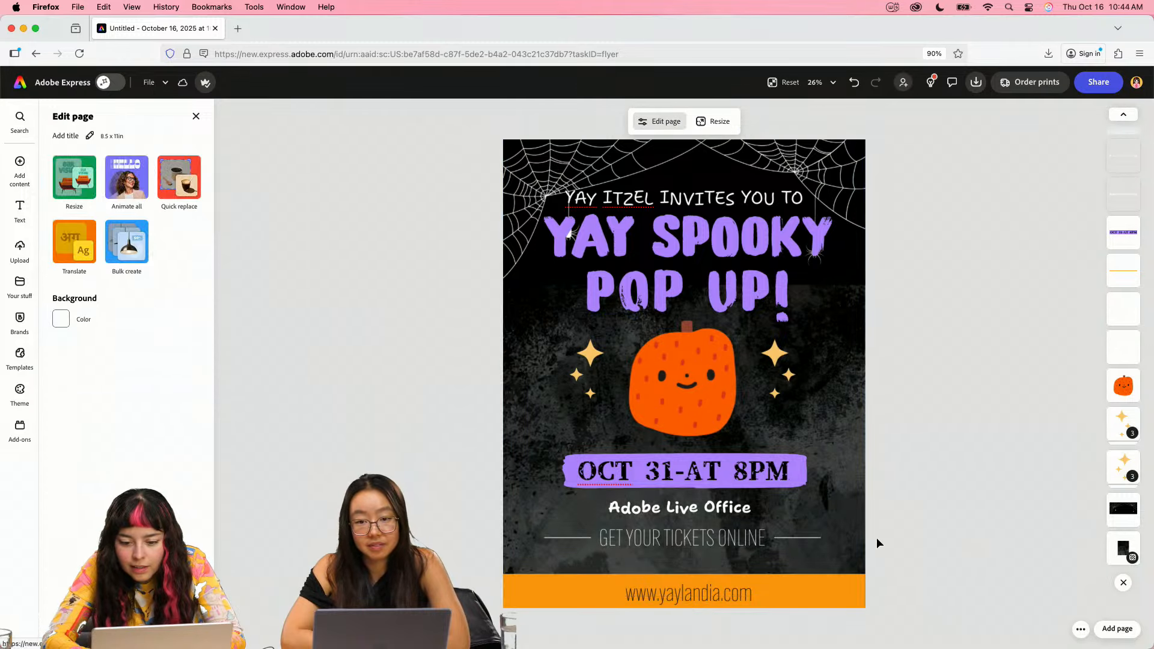
# - Try deleting the textured background image and undo the deletion
pyautogui.click(839, 505)
pyautogui.press('BackSpace')
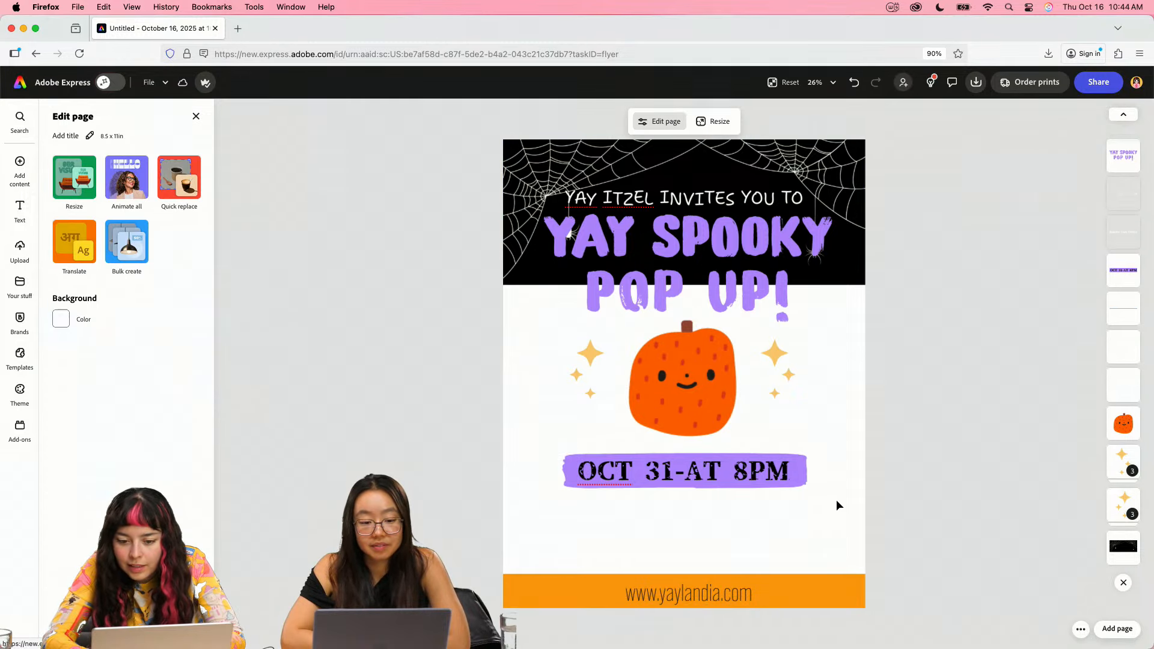
pyautogui.press('super+z')
pyautogui.scroll(-1, 1123, 522)
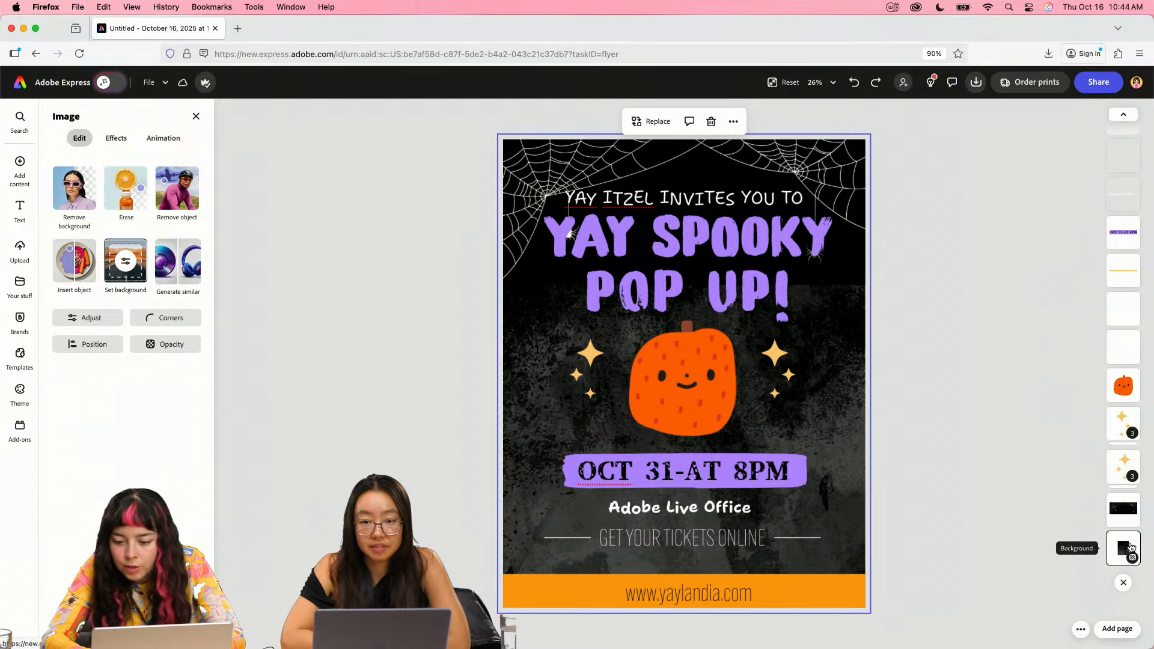
# - Delete the textured background image and set the page background color to black
pyautogui.click(1123, 510)
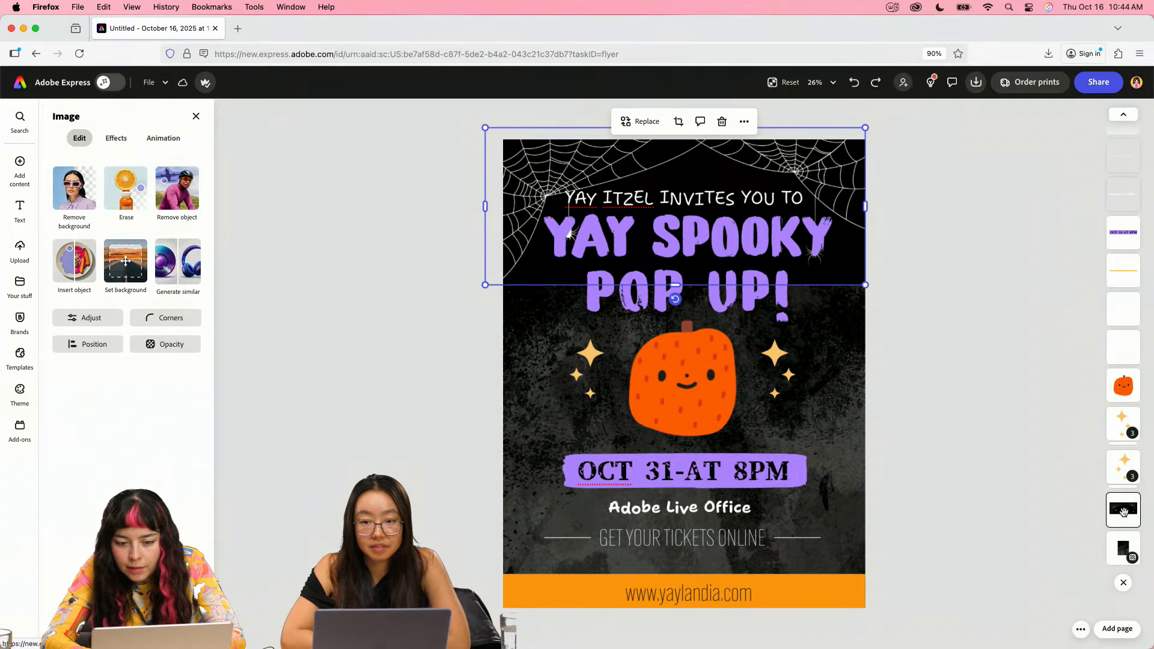
pyautogui.click(1123, 560)
pyautogui.press('BackSpace')
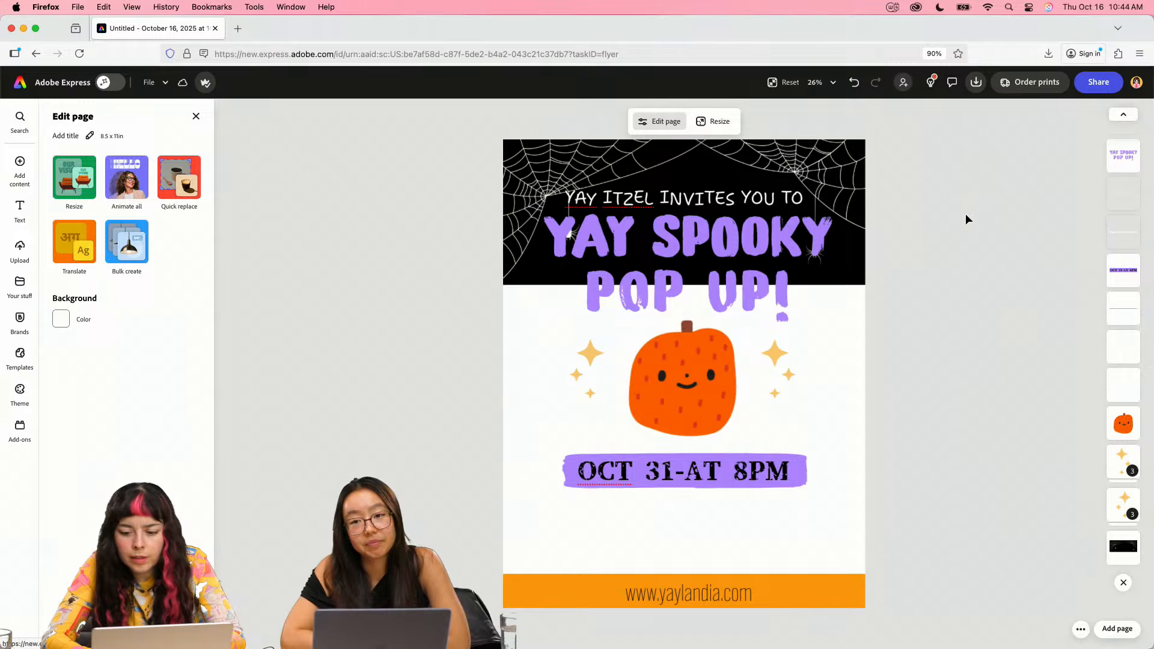
pyautogui.click(61, 319)
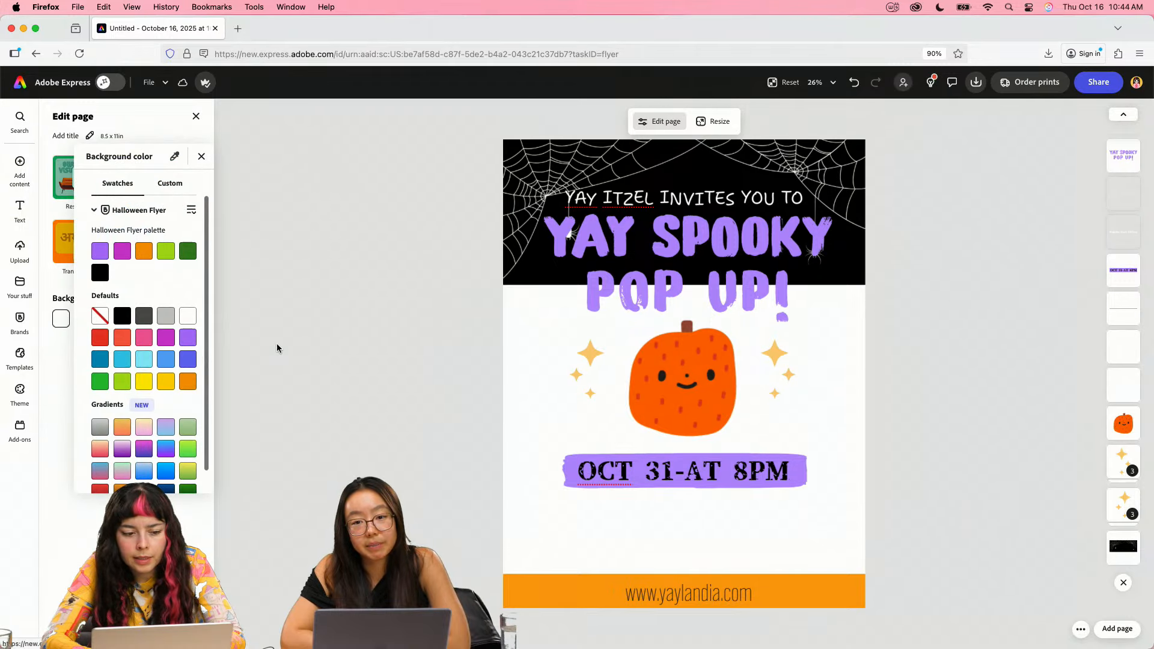
pyautogui.click(132, 318)
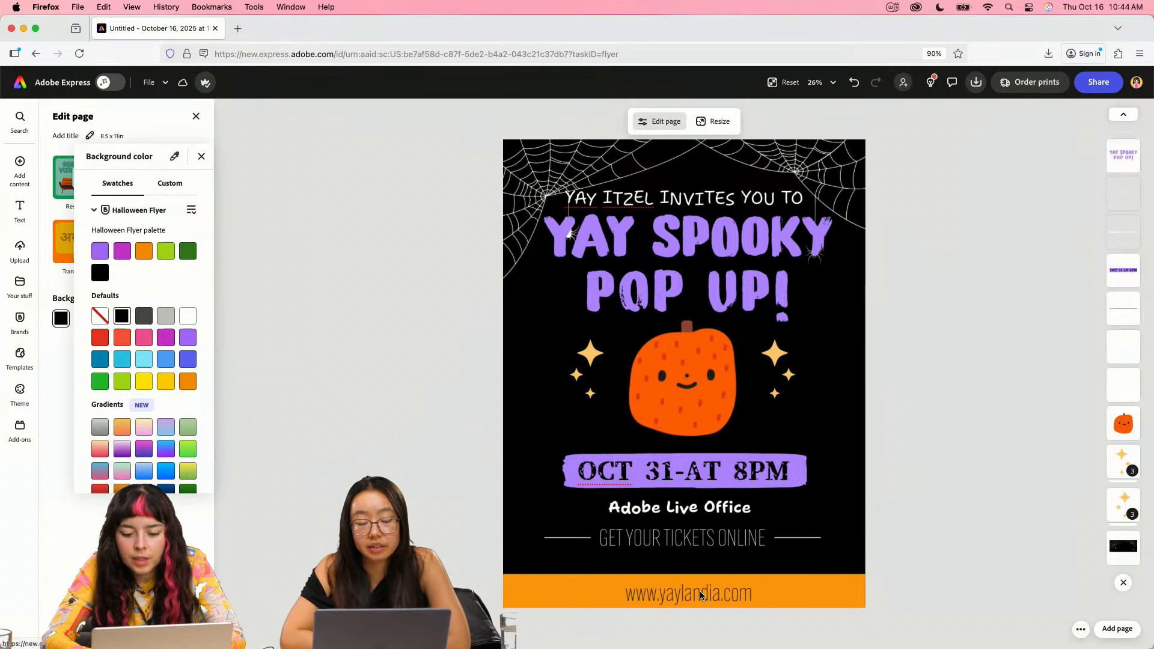
pyautogui.click(828, 597)
pyautogui.scroll(2, 1123, 391)
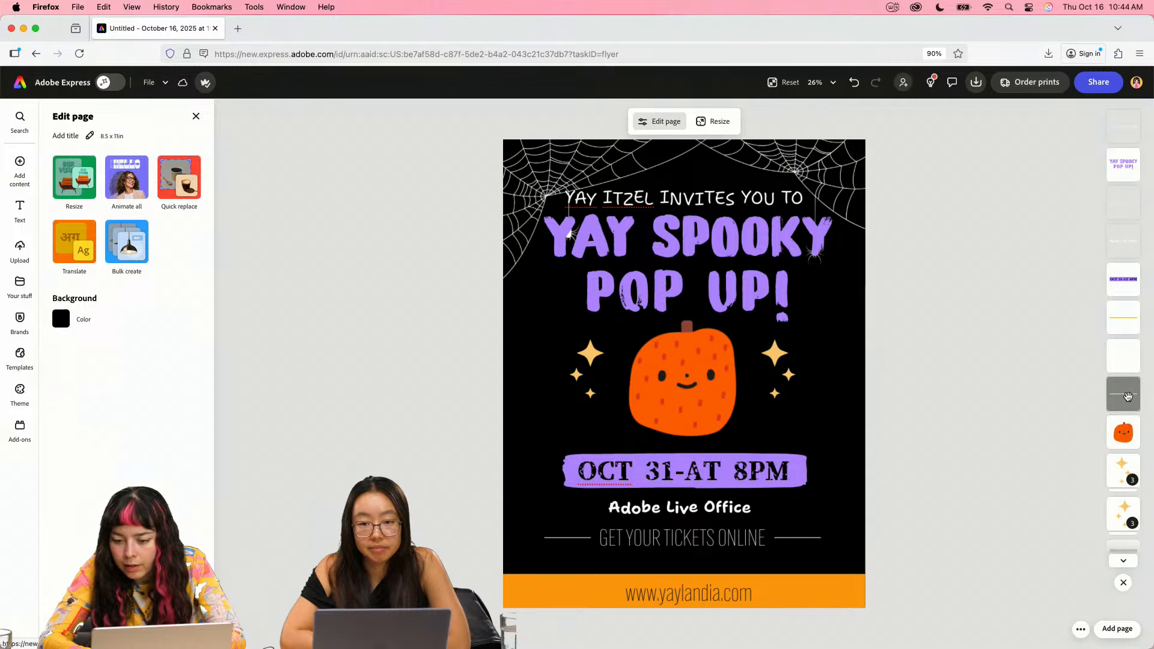
pyautogui.click(1119, 328)
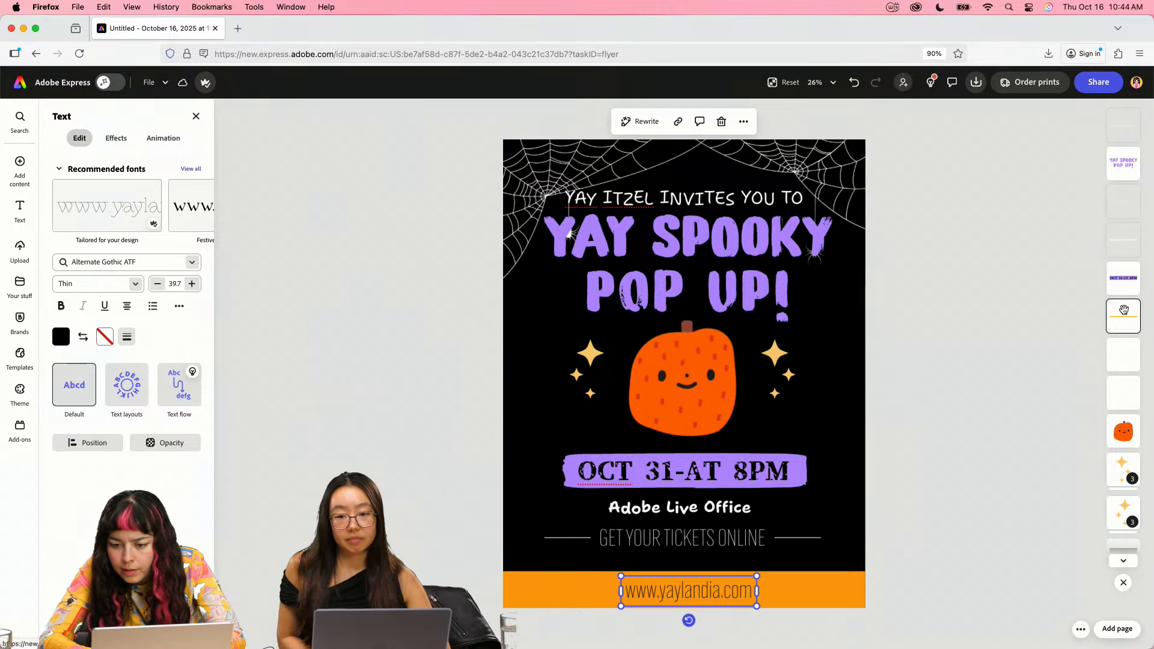
pyautogui.rightClick(771, 586)
pyautogui.click(906, 577)
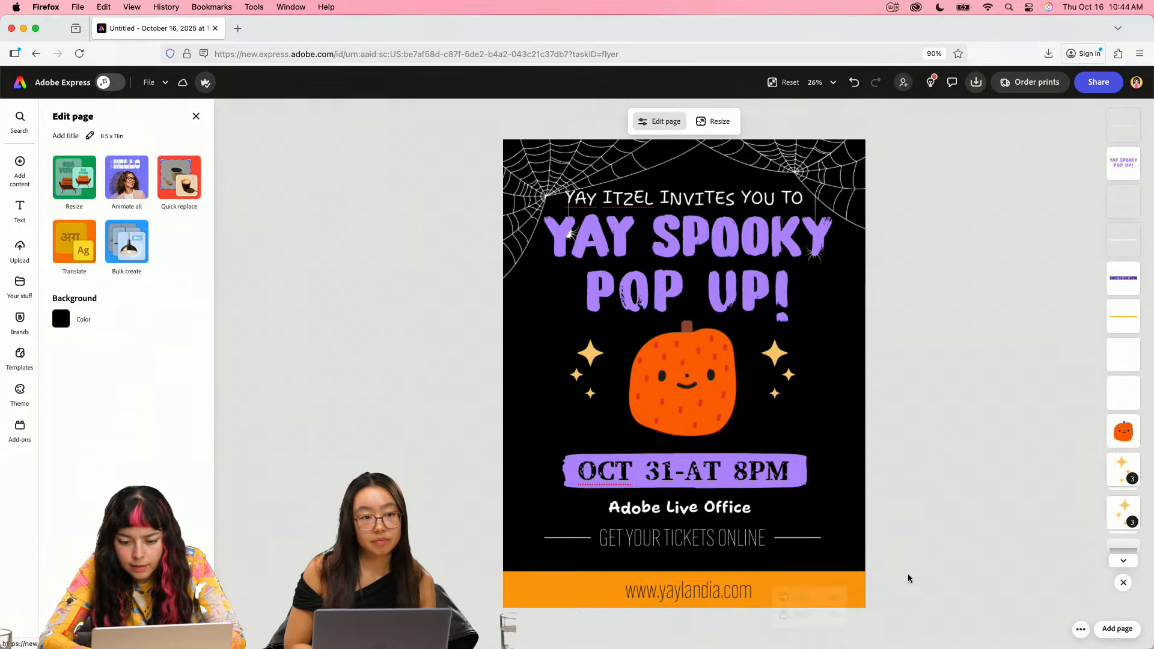
pyautogui.click(1133, 325)
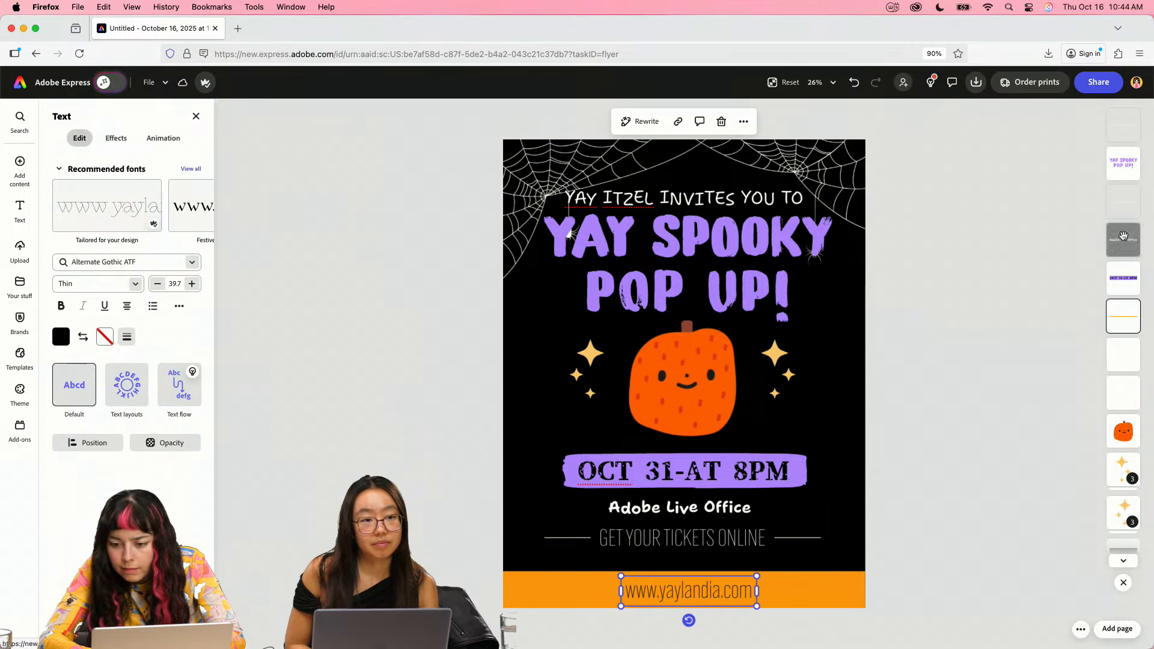
pyautogui.scroll(-1, 1130, 366)
pyautogui.click(1122, 387)
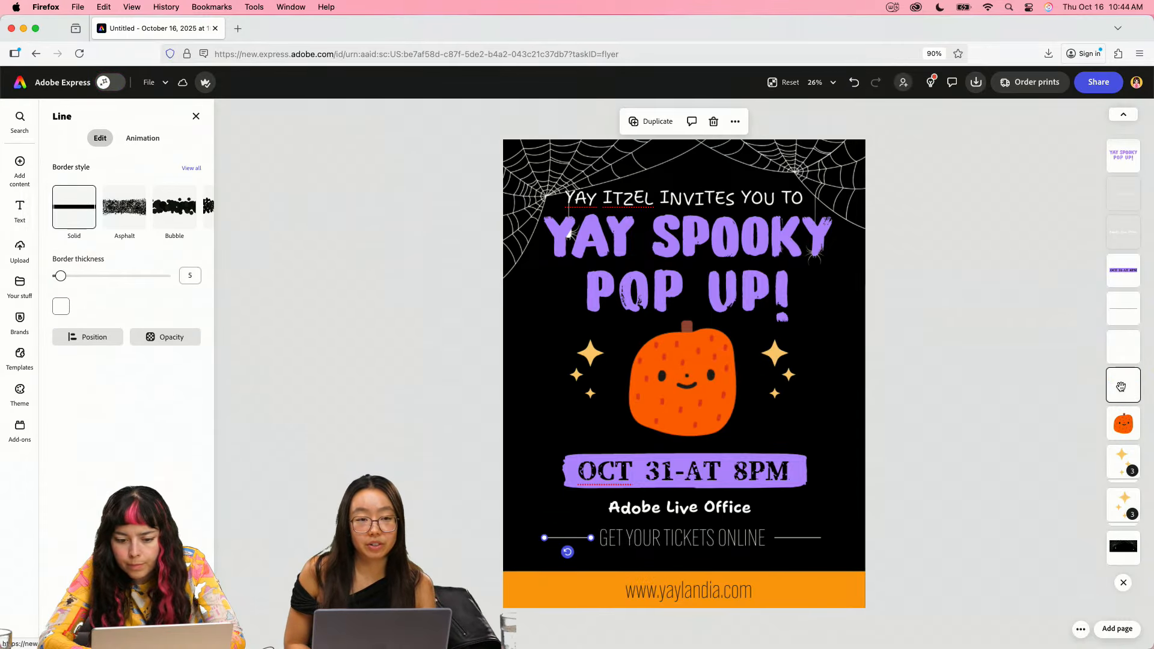
pyautogui.click(1127, 323)
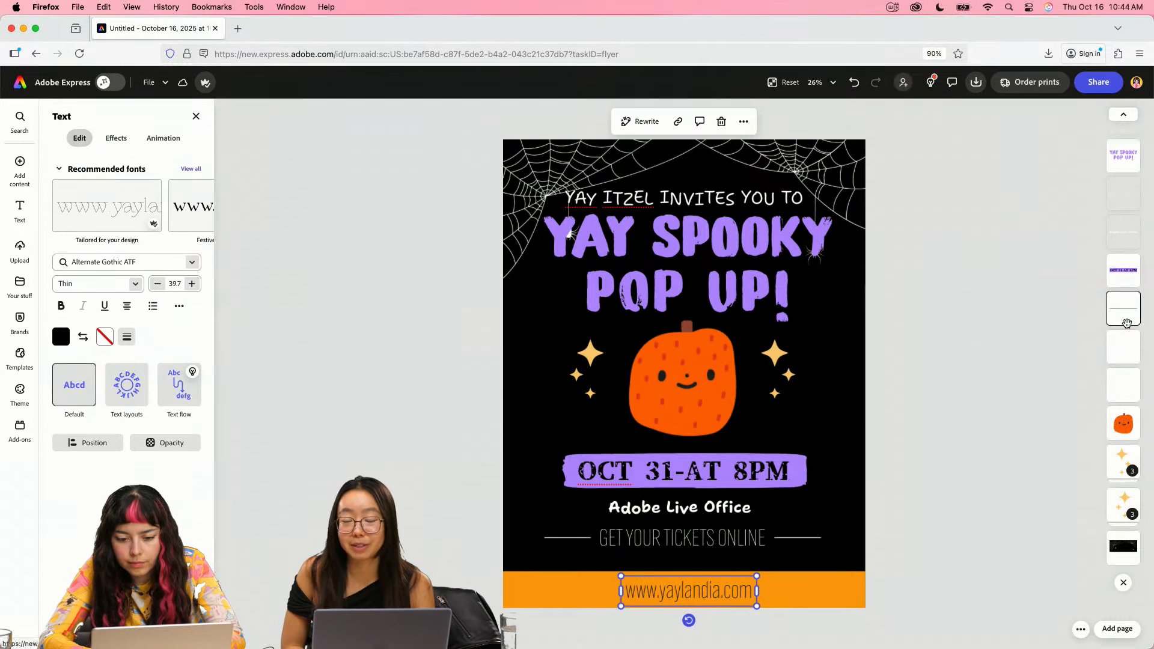
# - Try the Alternate Gothic ATF and Gambado Sans fonts on the "OCT 31-AT 8PM" text, undoing each change
pyautogui.click(1129, 276)
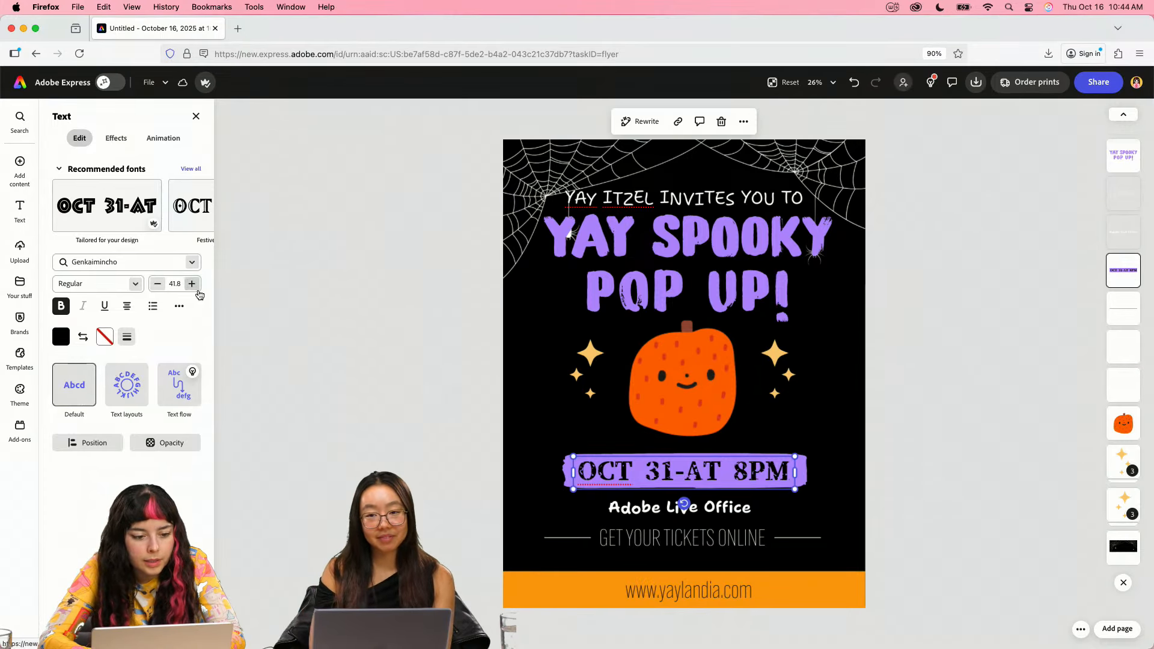
pyautogui.click(191, 262)
pyautogui.click(145, 332)
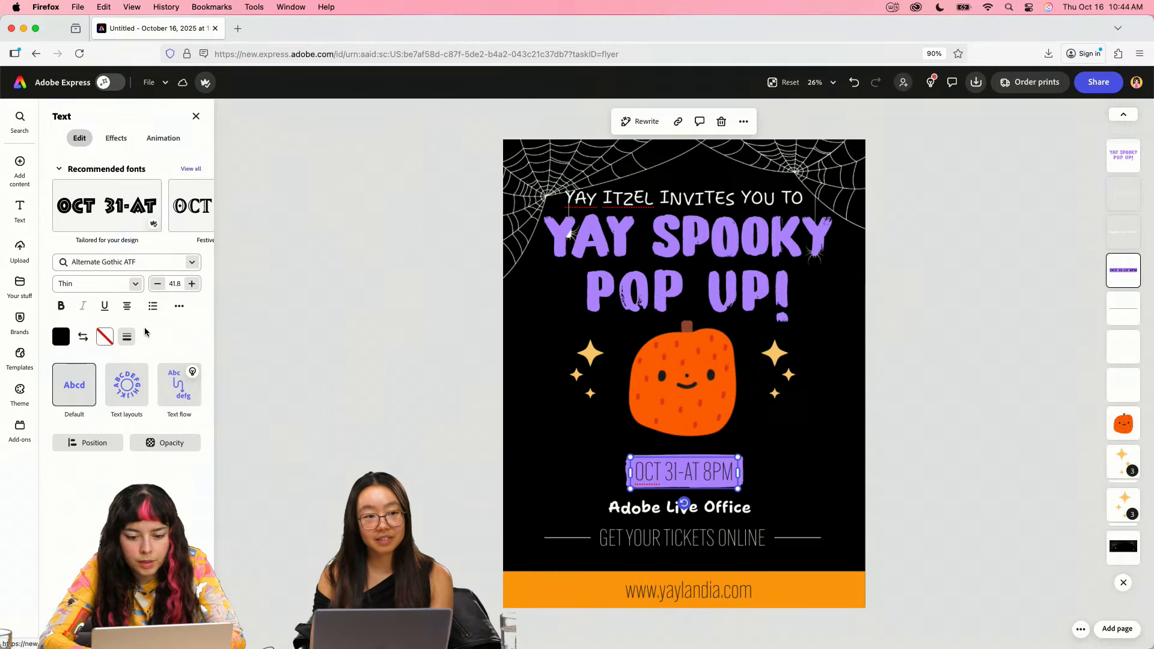
pyautogui.press('super+z')
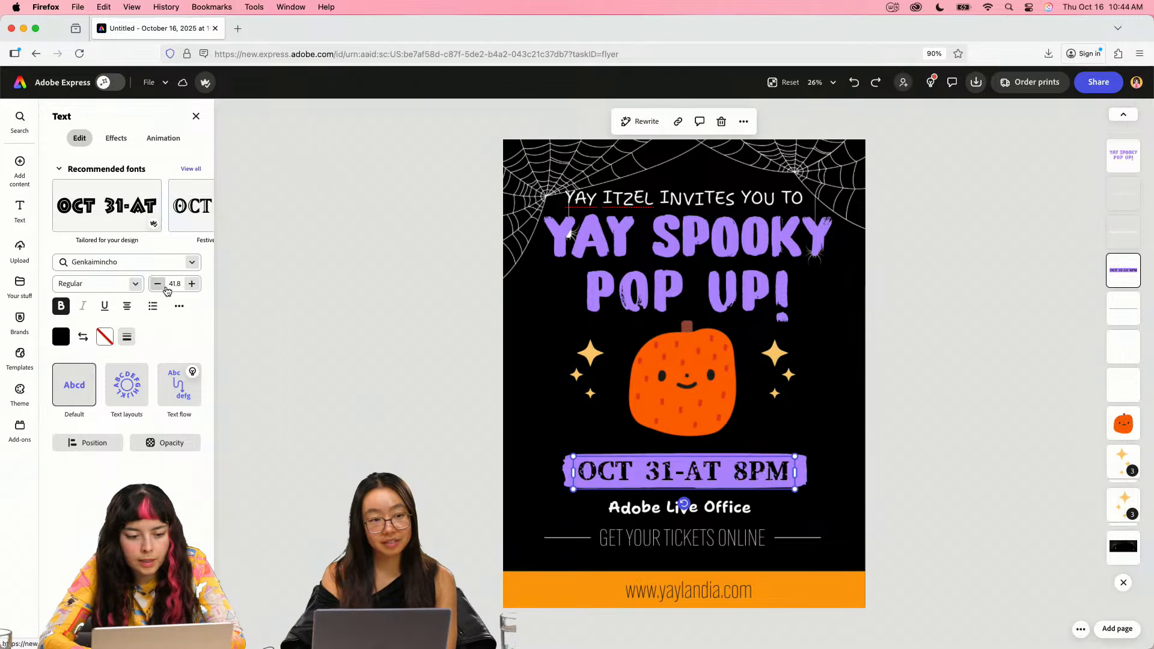
pyautogui.click(191, 262)
pyautogui.click(173, 351)
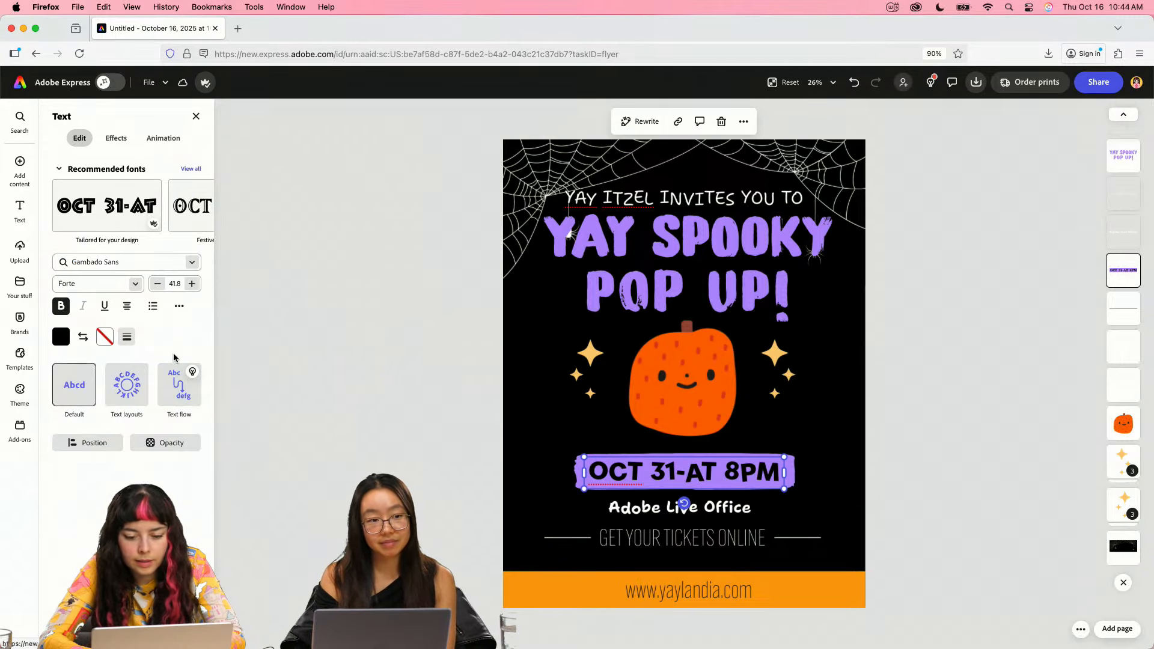
pyautogui.press('super+z')
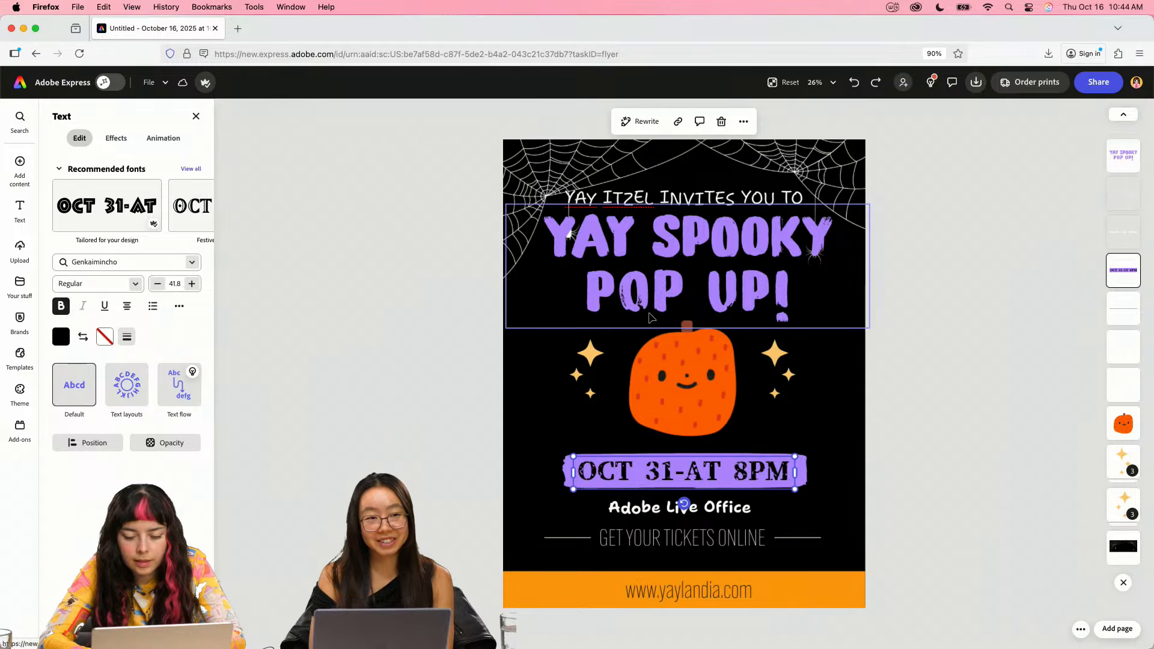
# - Try deleting the spiderweb image across the flyer's upper part and undo the deletion
pyautogui.click(846, 182)
pyautogui.press('Delete')
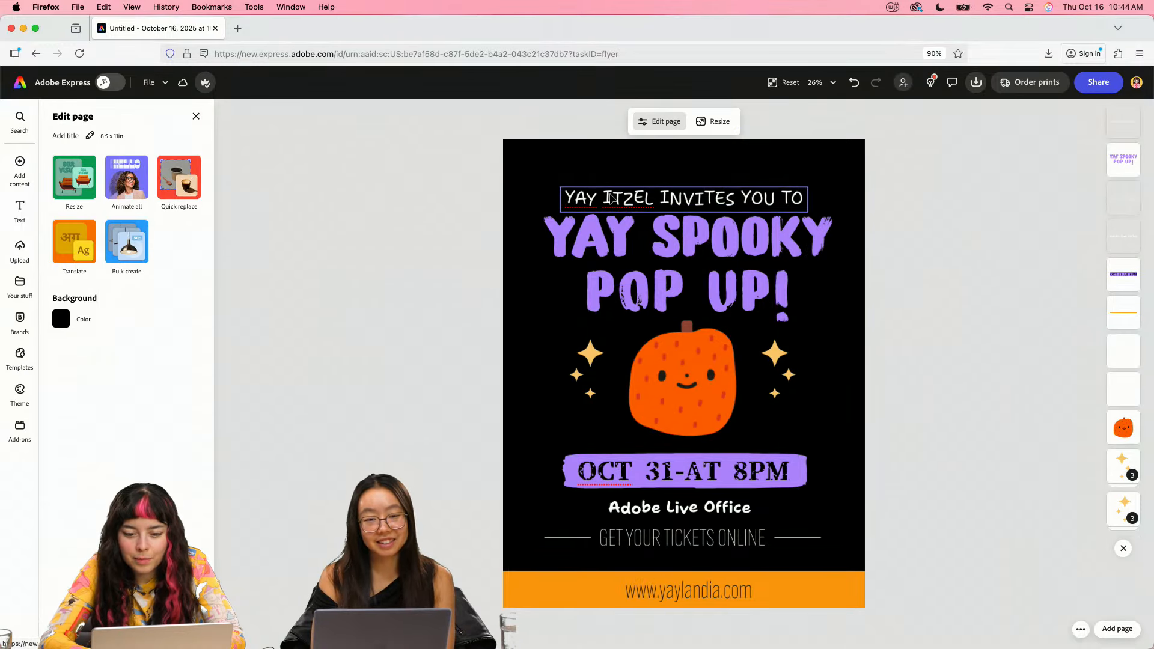
pyautogui.press('super+z')
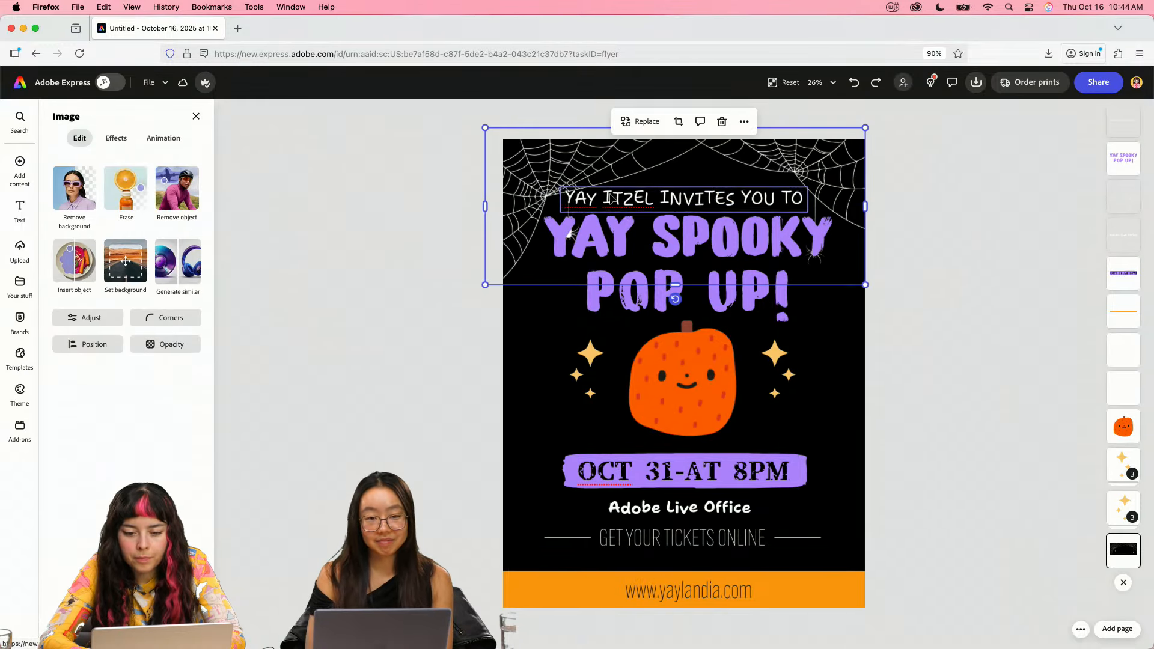
pyautogui.click(1013, 474)
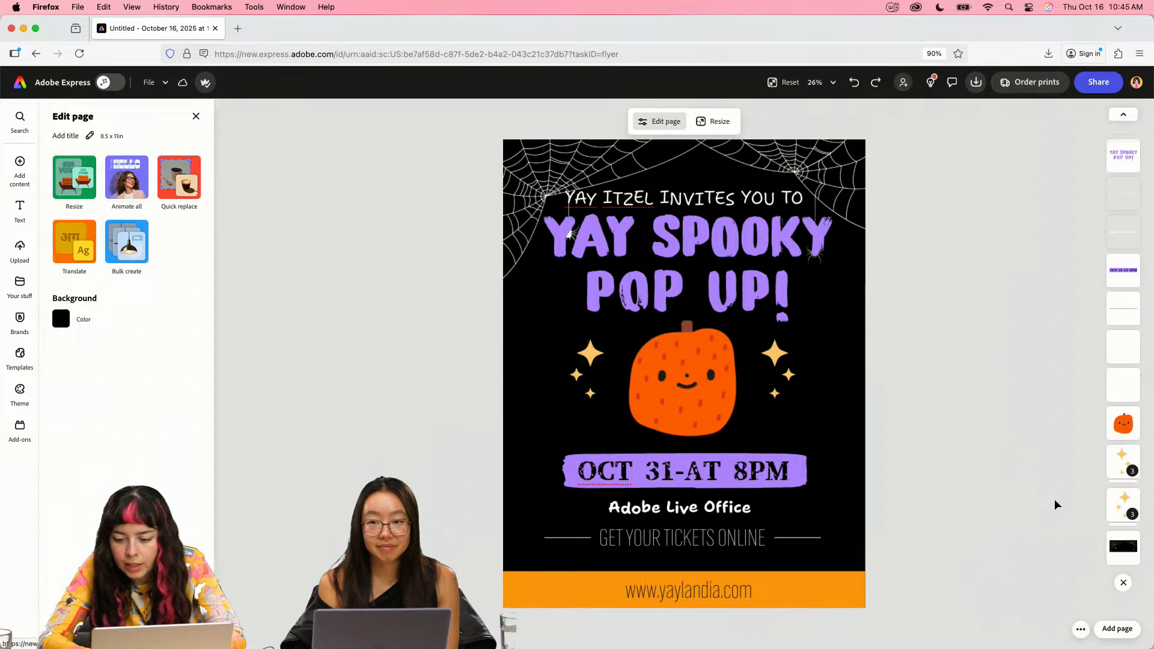
pyautogui.click(1121, 556)
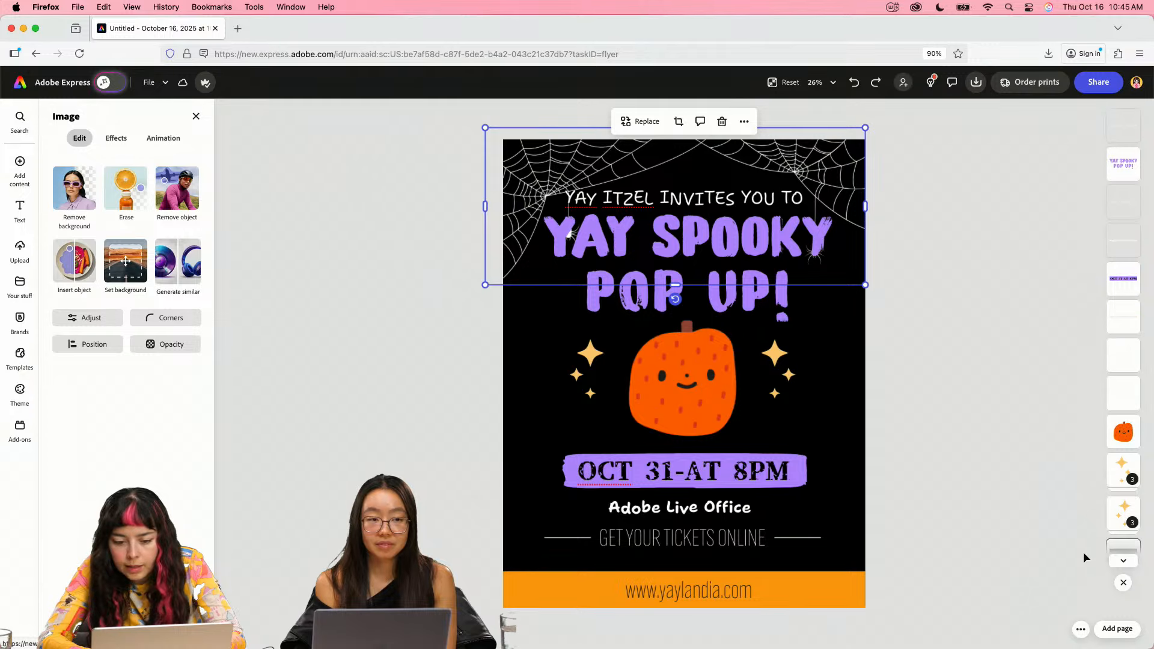
pyautogui.click(976, 547)
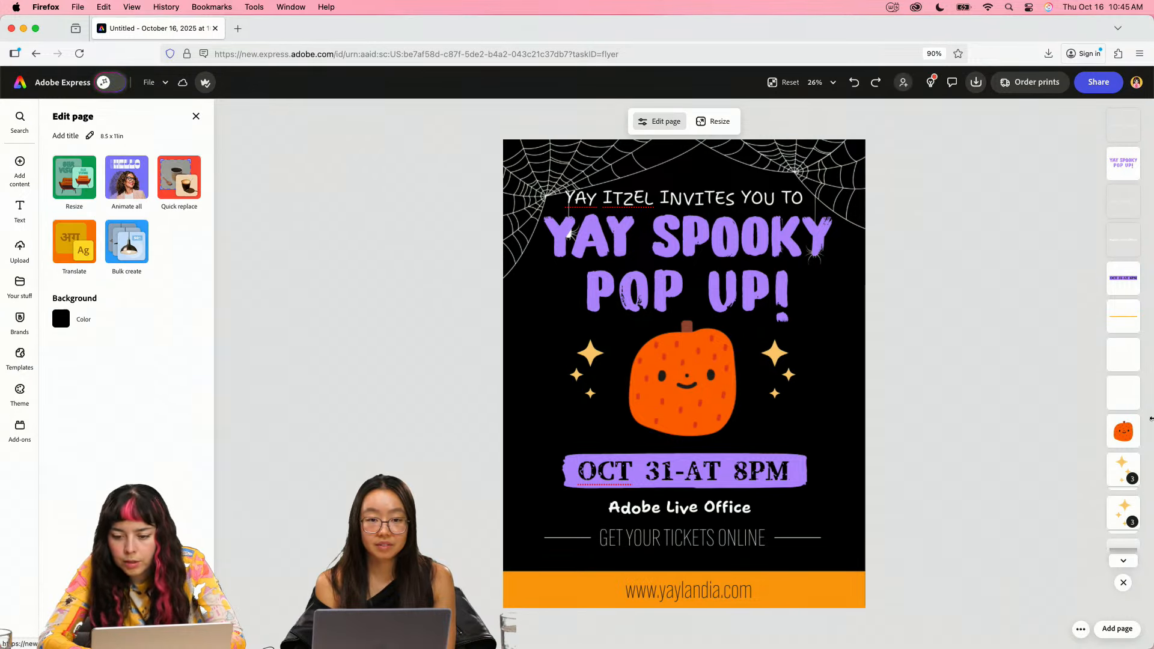
pyautogui.click(1123, 332)
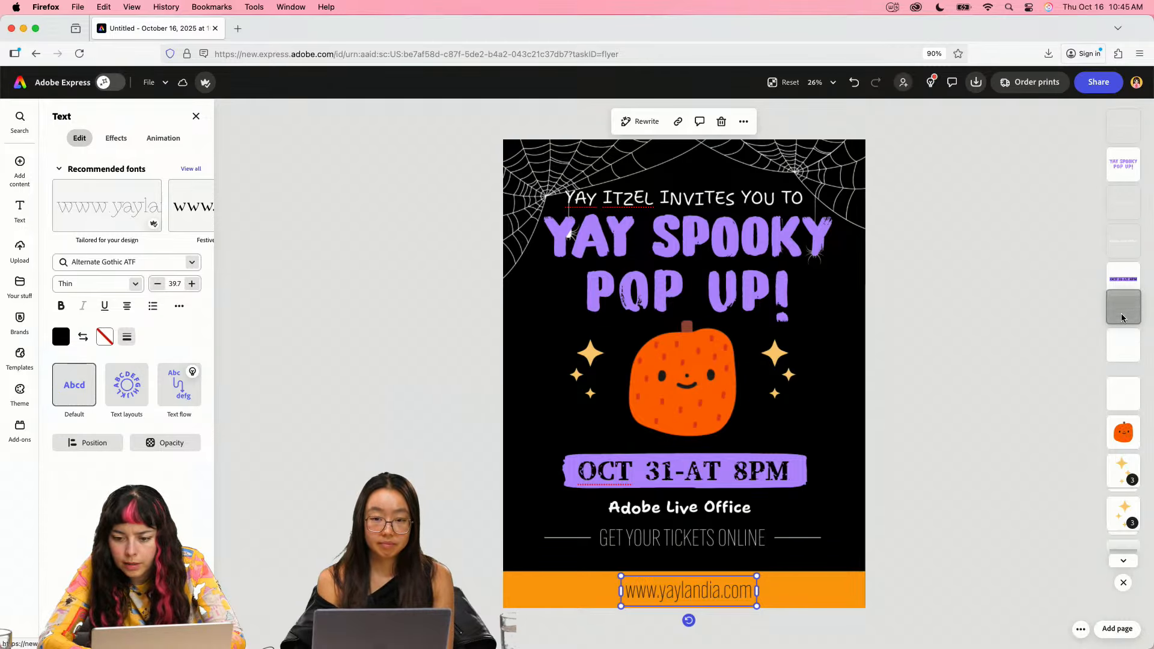
pyautogui.click(1122, 347)
pyautogui.click(1120, 400)
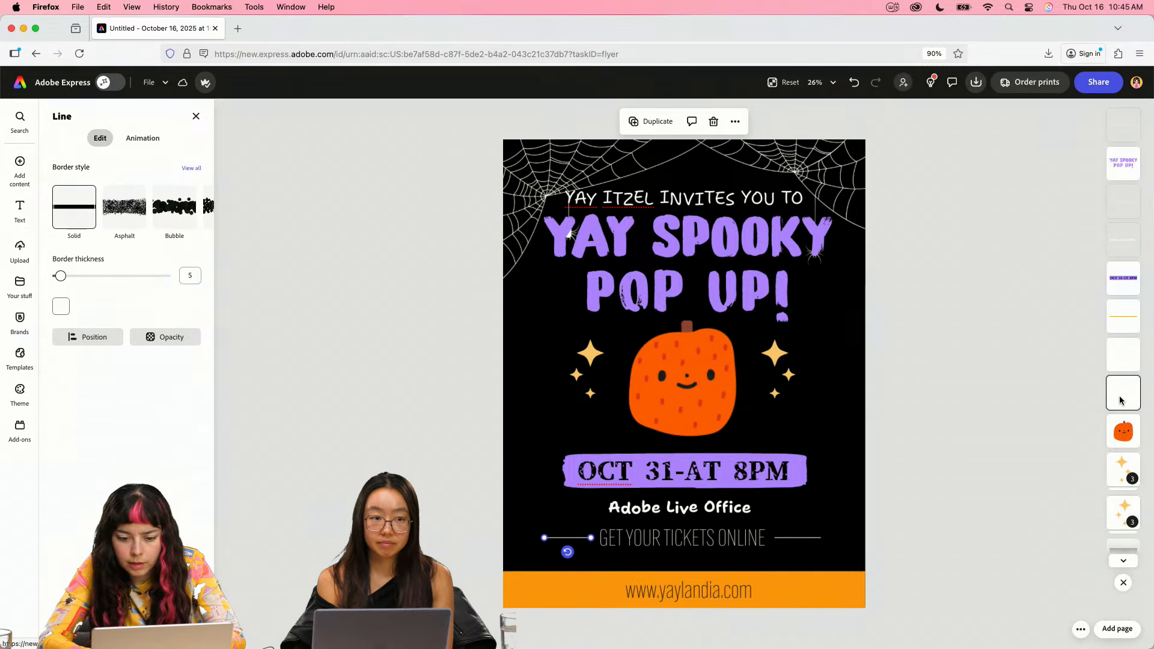
pyautogui.click(1121, 331)
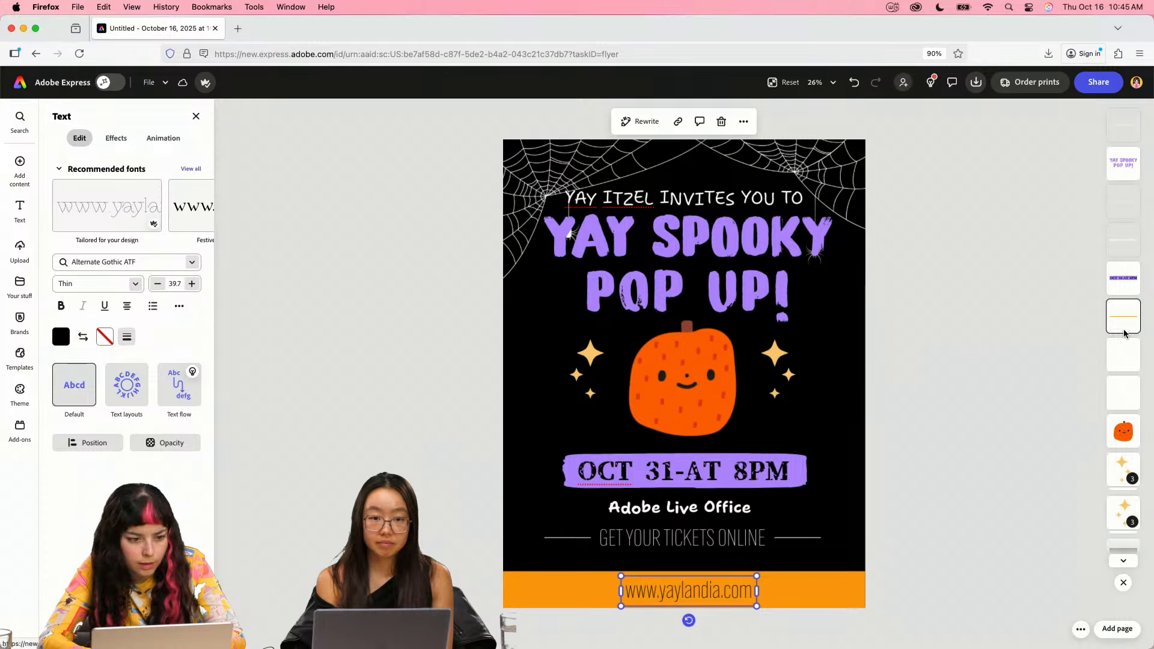
pyautogui.click(967, 350)
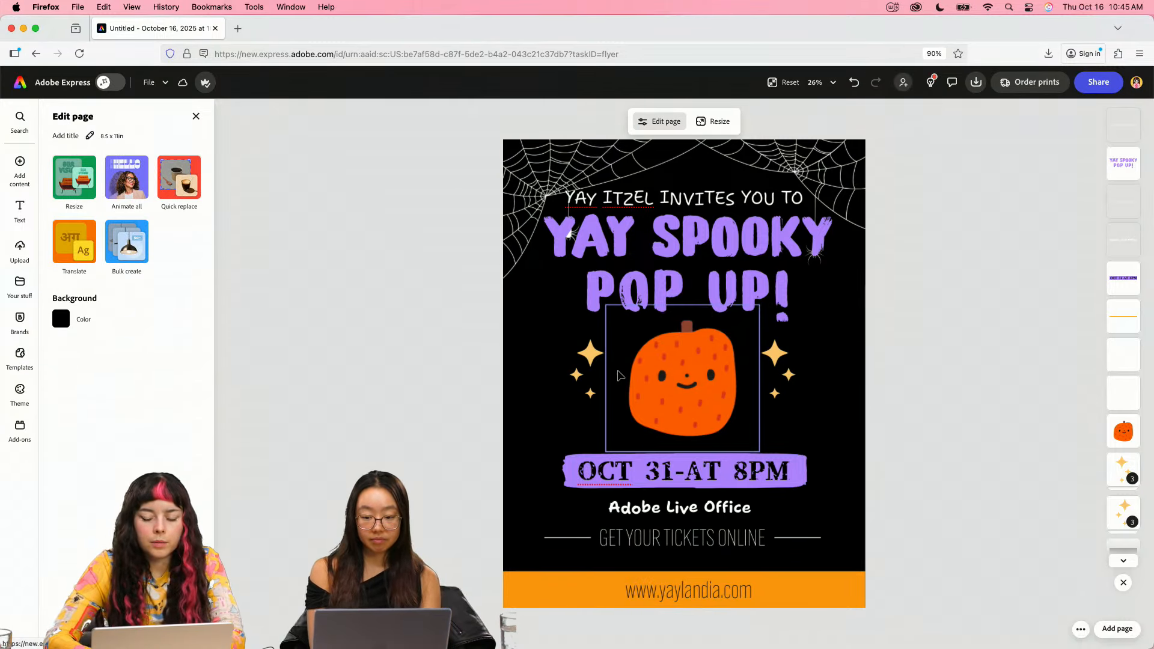
# - Try several Halloween Flyer palette colors on the large star left of the pumpkin and fill it with orange #F69500
pyautogui.doubleClick(599, 362)
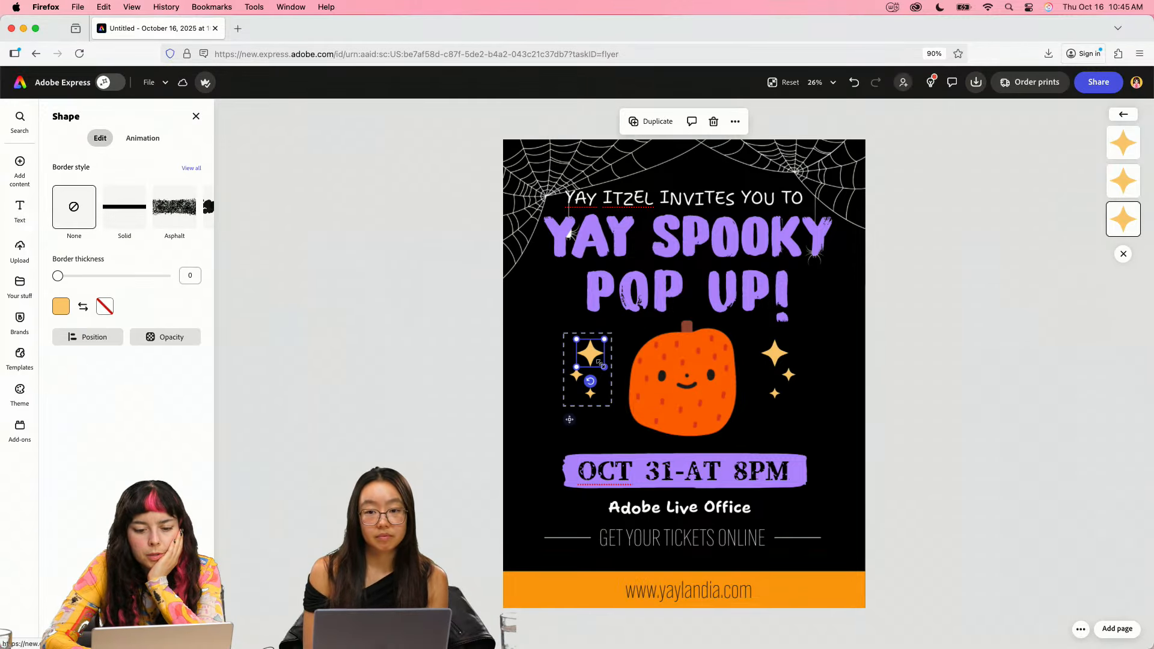
pyautogui.click(68, 310)
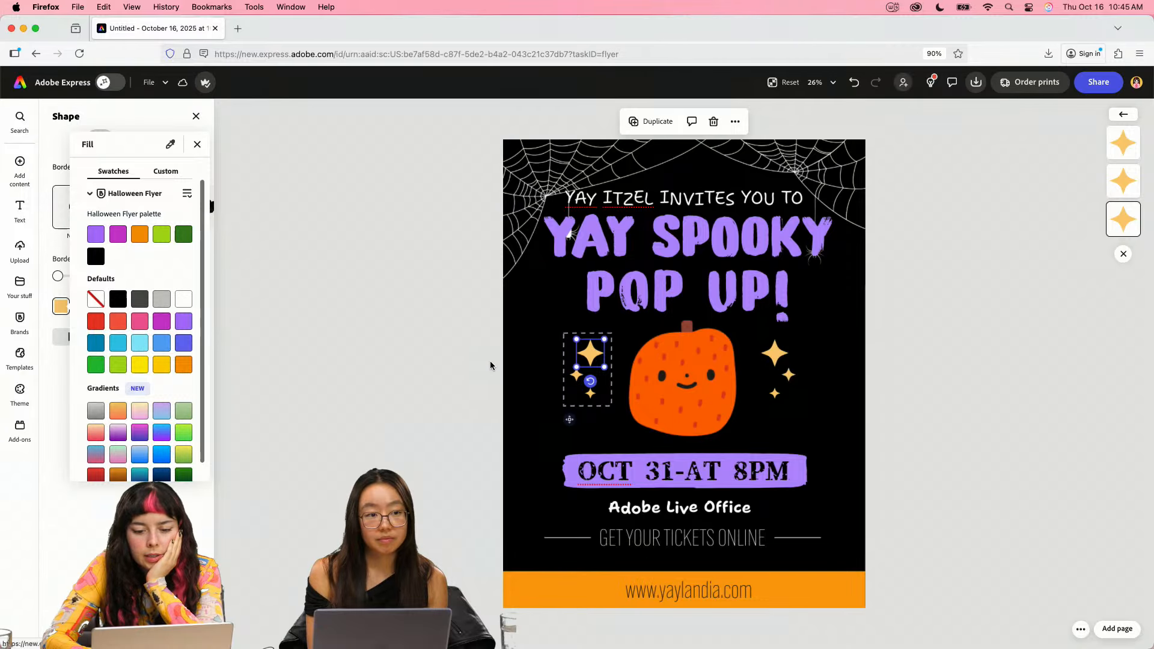
pyautogui.click(592, 355)
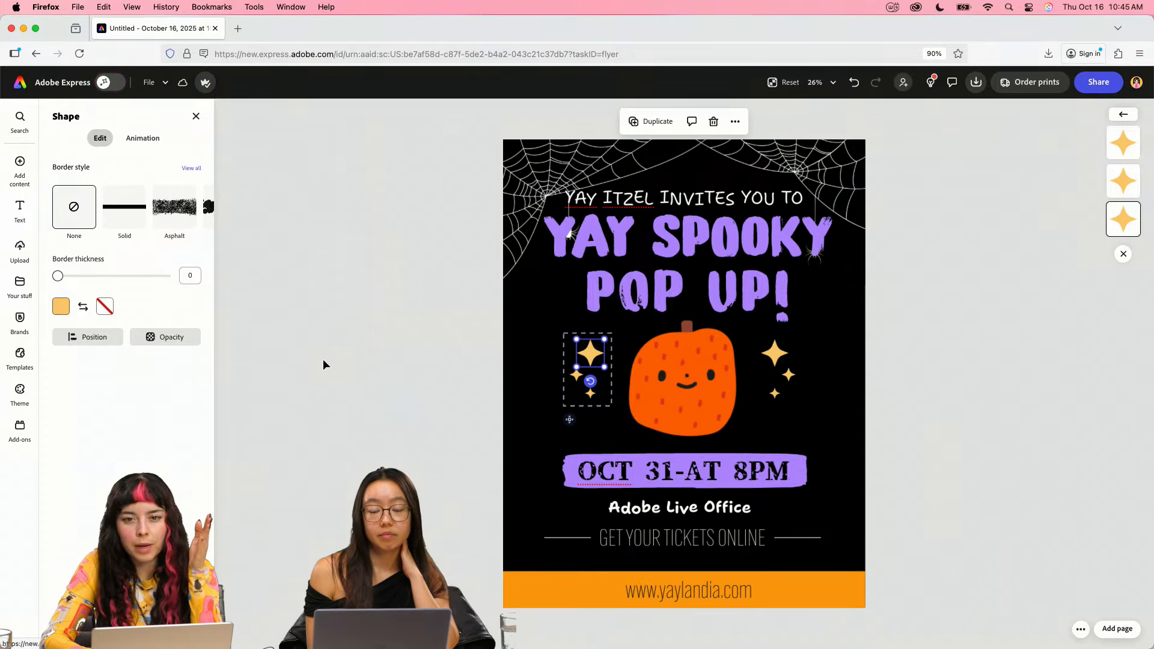
pyautogui.moveTo(68, 282); pyautogui.dragTo(1, 272)
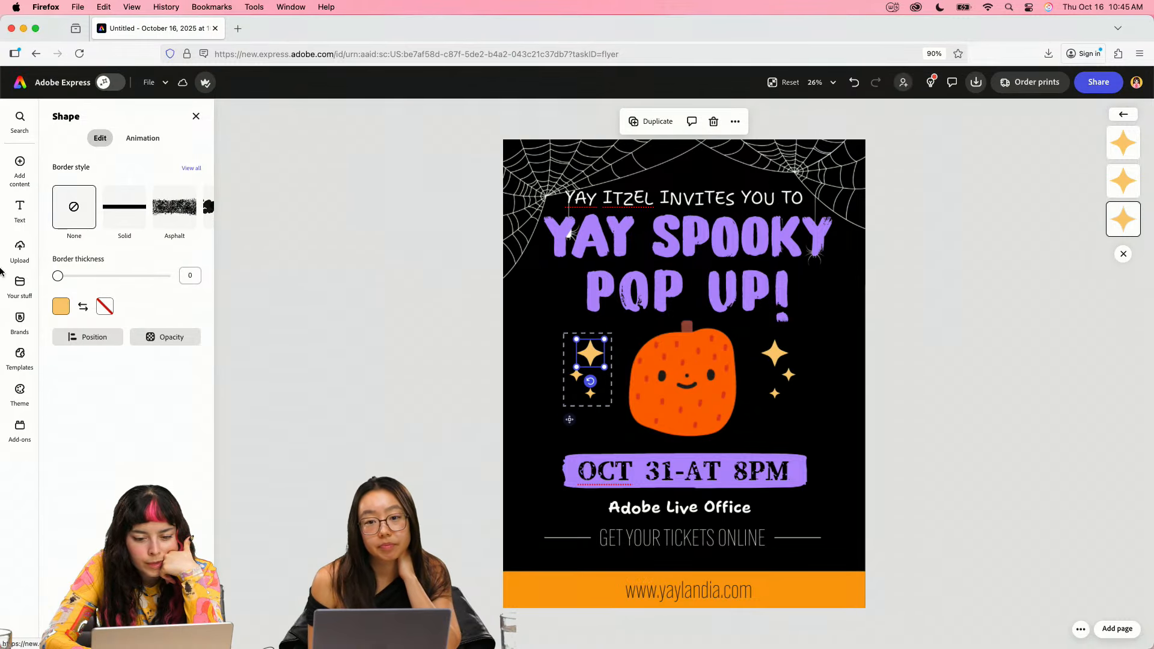
pyautogui.click(66, 310)
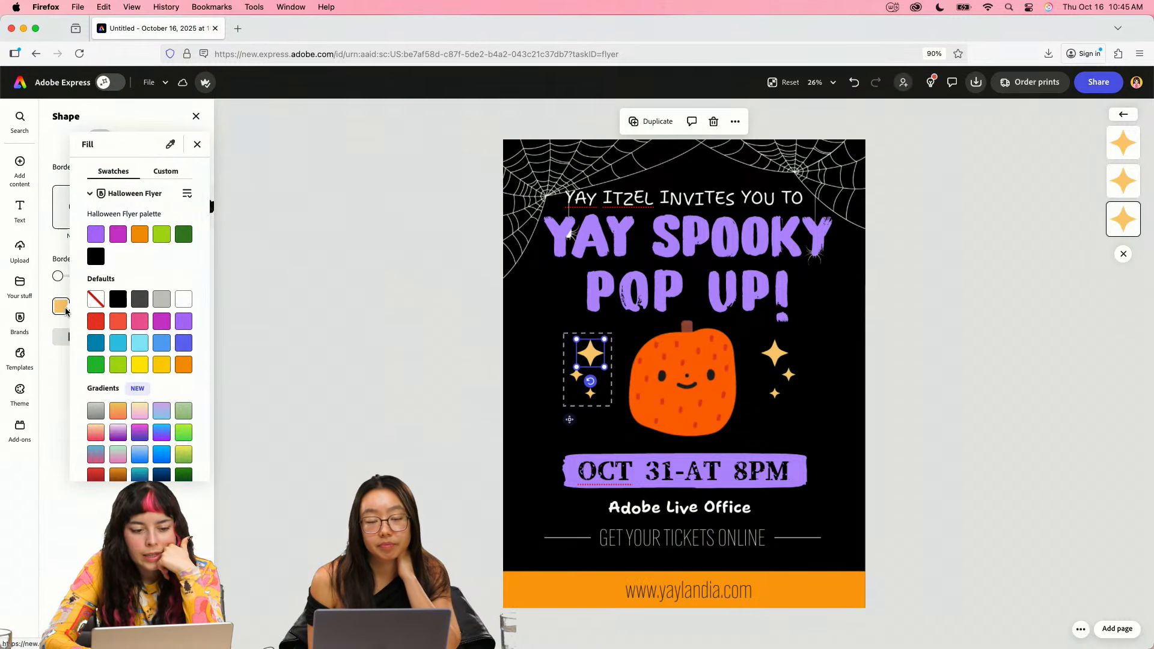
pyautogui.click(61, 307)
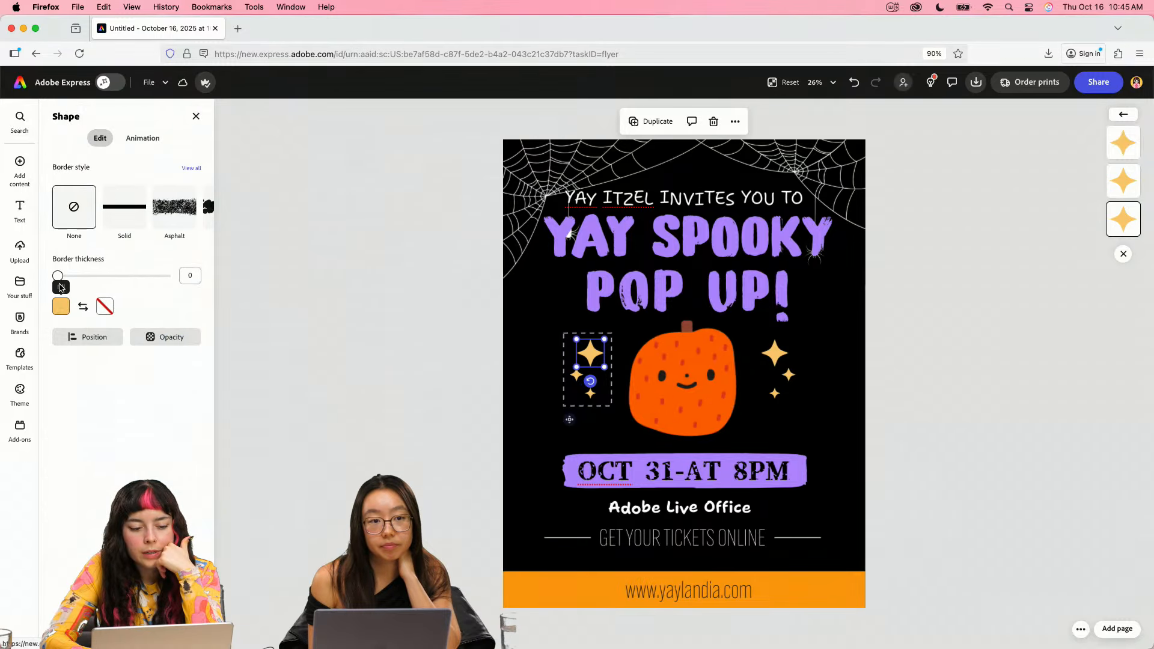
pyautogui.click(61, 306)
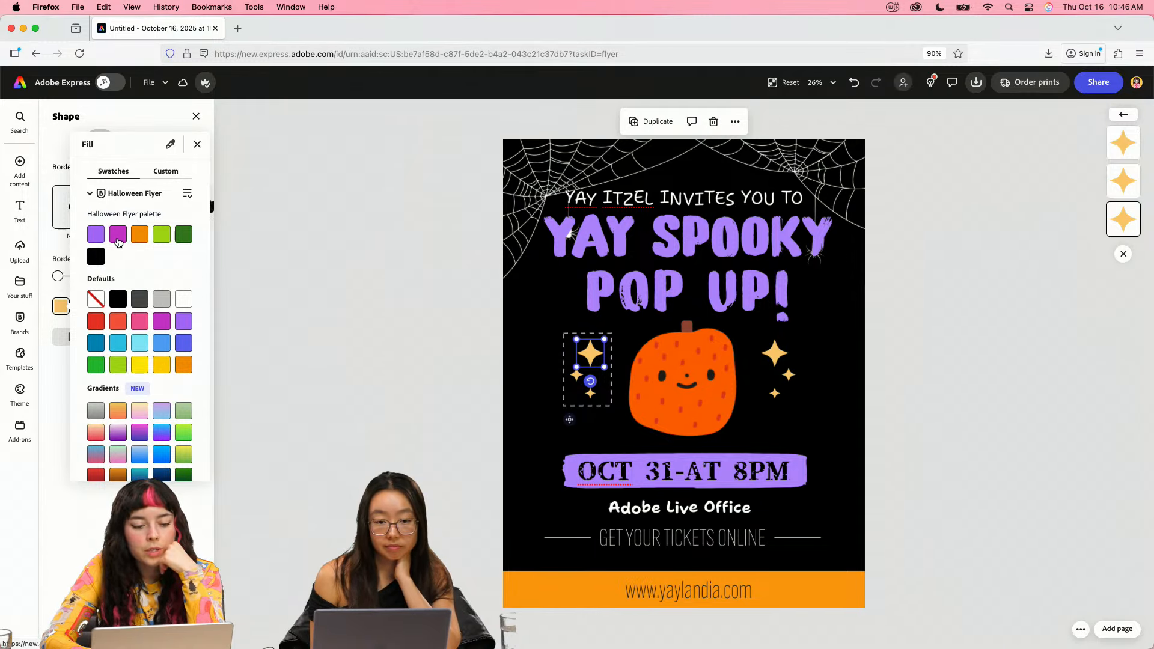
pyautogui.click(118, 240)
pyautogui.click(94, 238)
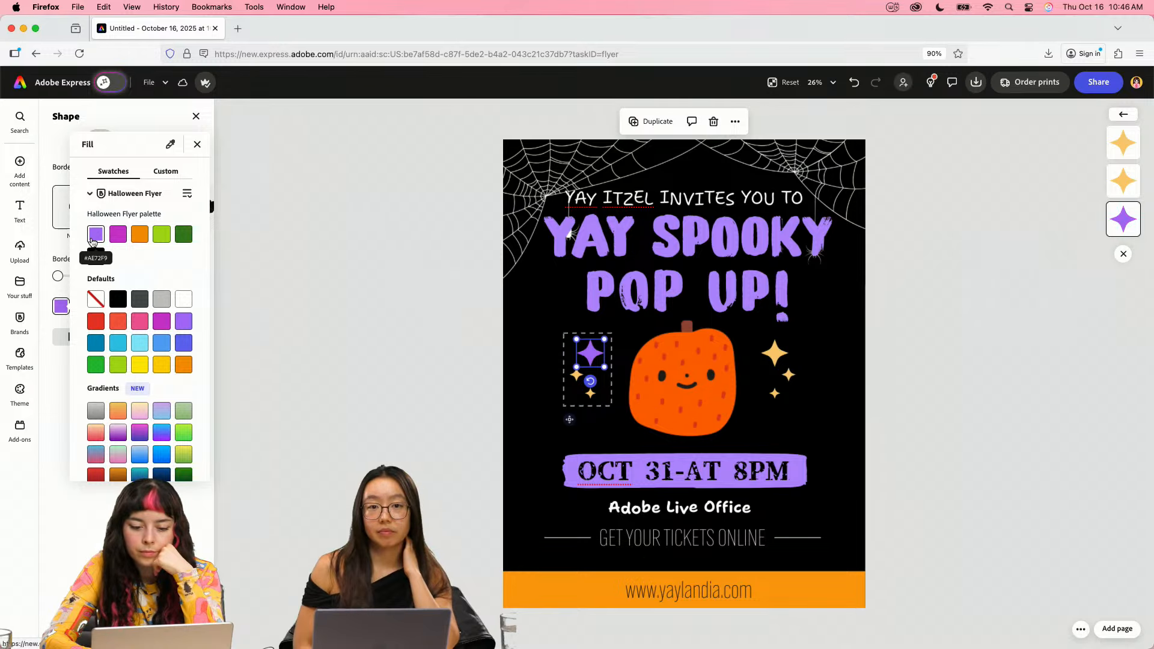
pyautogui.click(139, 235)
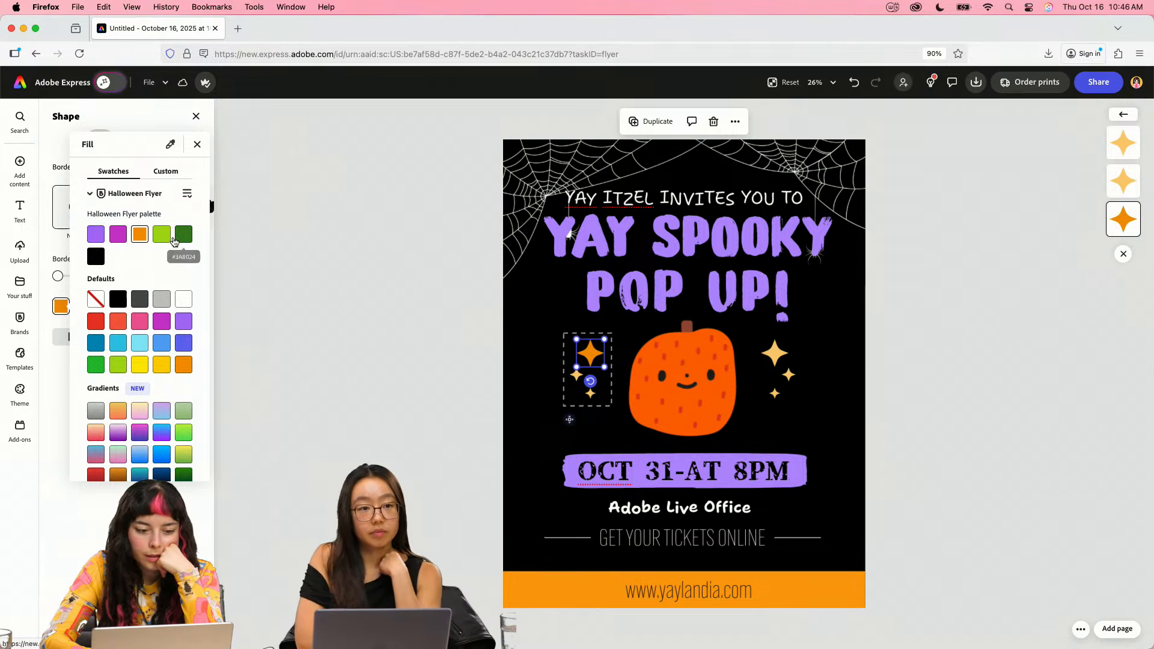
pyautogui.click(170, 238)
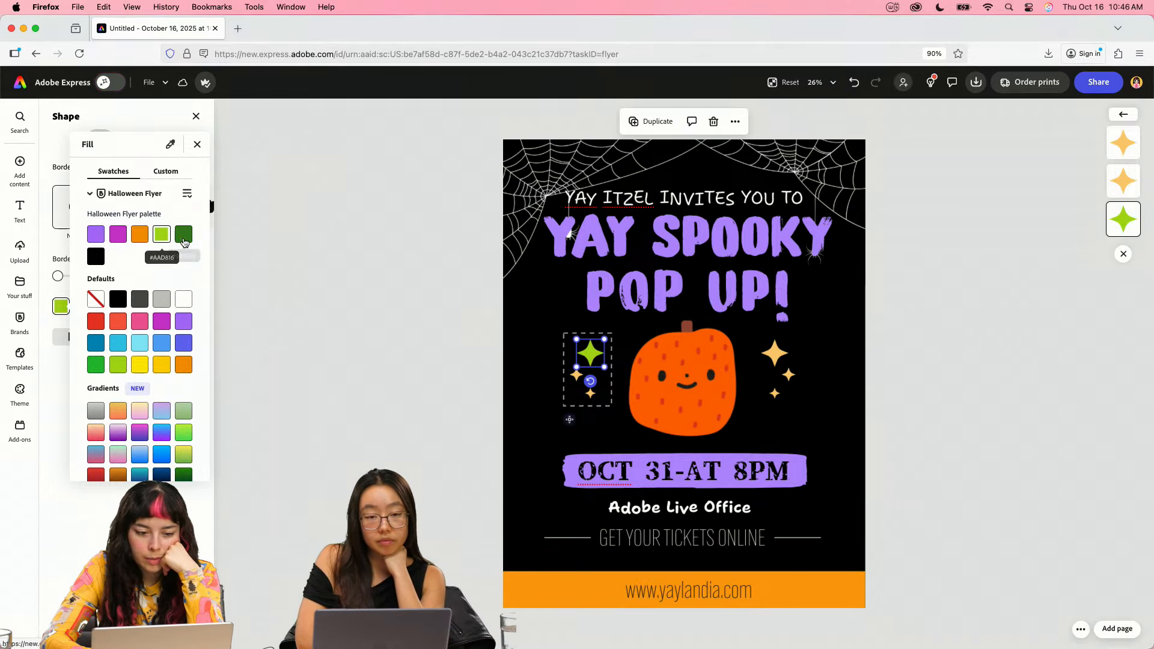
pyautogui.click(185, 240)
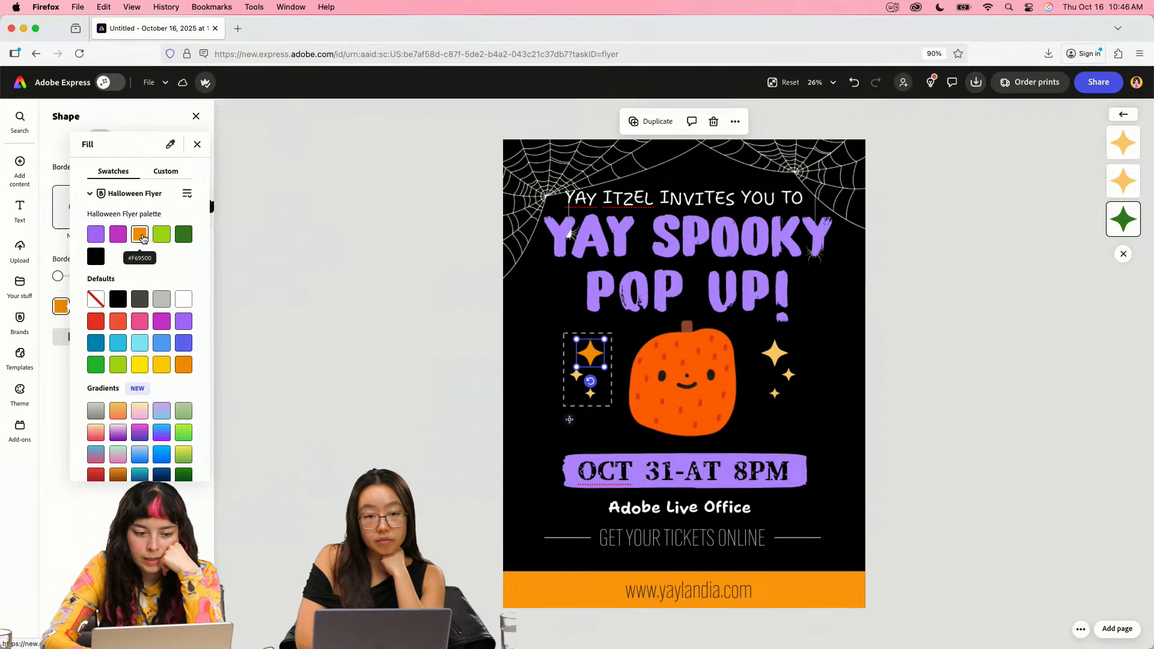
pyautogui.click(139, 234)
# - Fill the two smaller stars left of the pumpkin with the orange from the Halloween Flyer palette
pyautogui.click(578, 380)
pyautogui.click(577, 375)
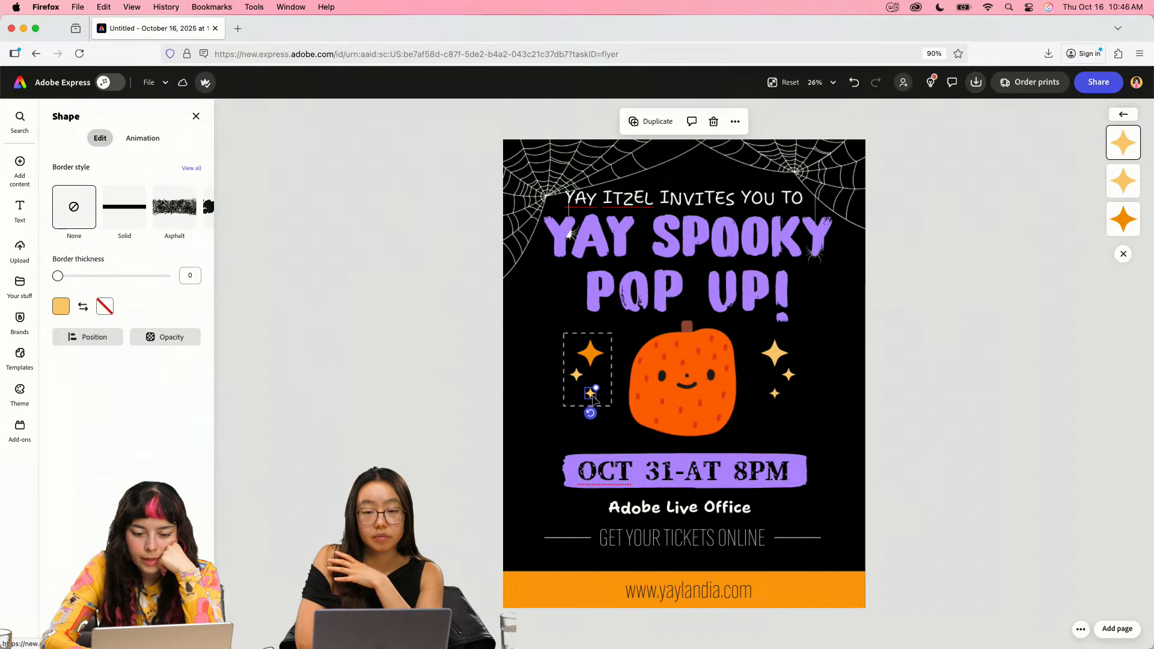
pyautogui.keyDown('shift'); pyautogui.click(590, 394); pyautogui.keyUp('shift')
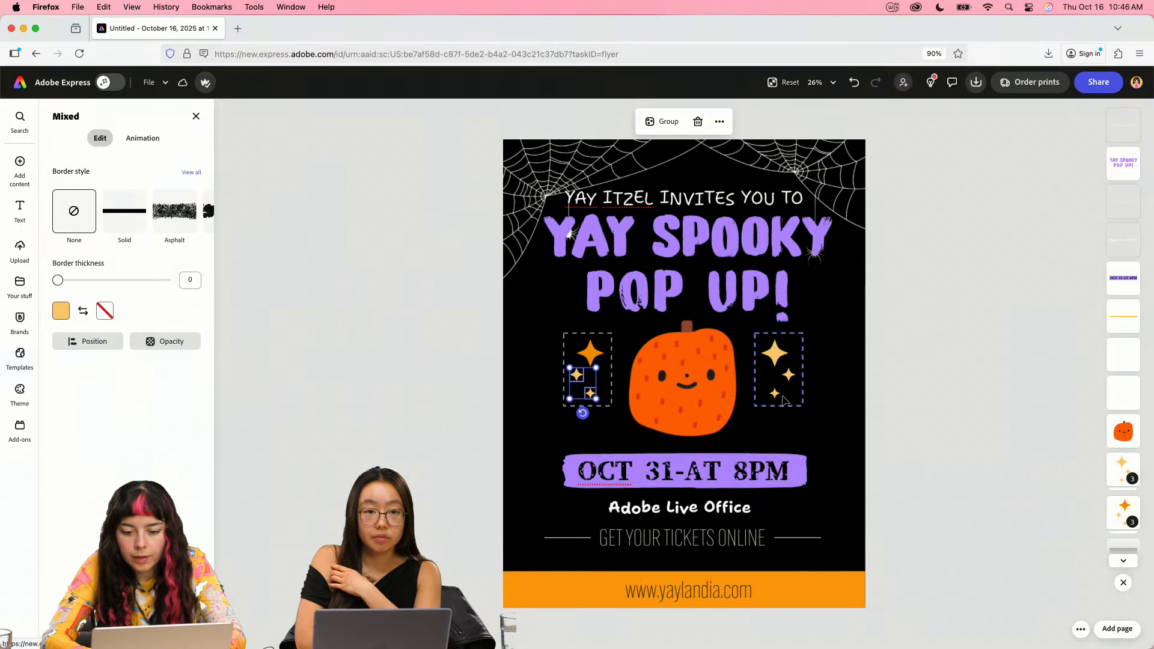
pyautogui.keyDown('shift'); pyautogui.click(783, 377); pyautogui.keyUp('shift')
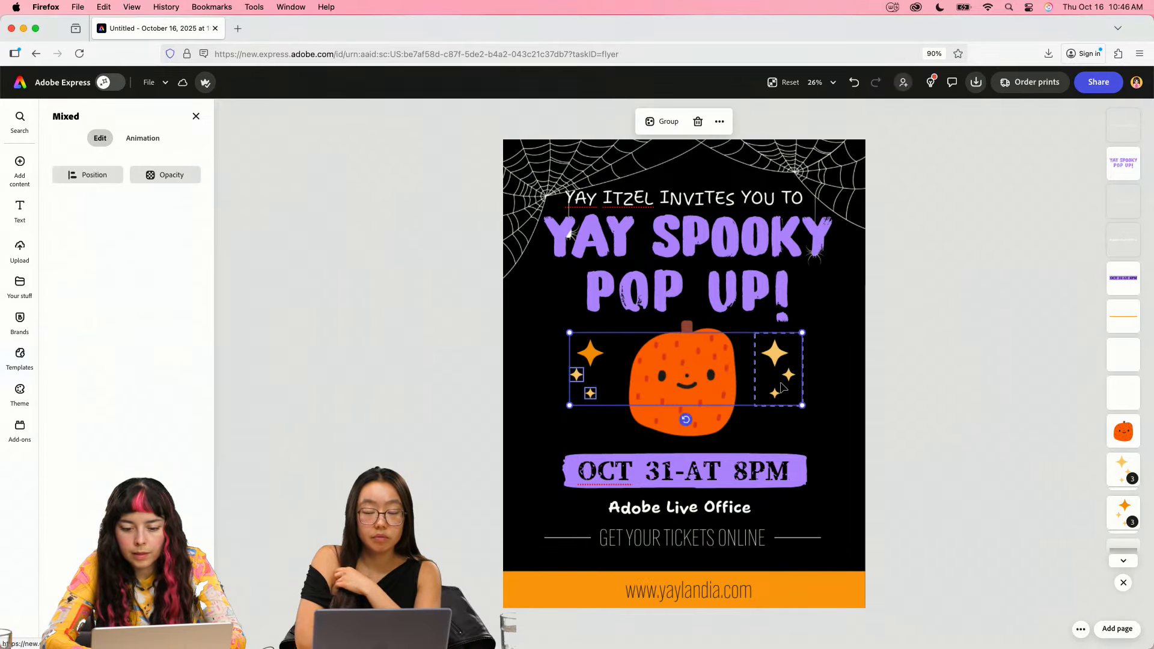
pyautogui.keyDown('shift'); pyautogui.click(784, 378); pyautogui.keyUp('shift')
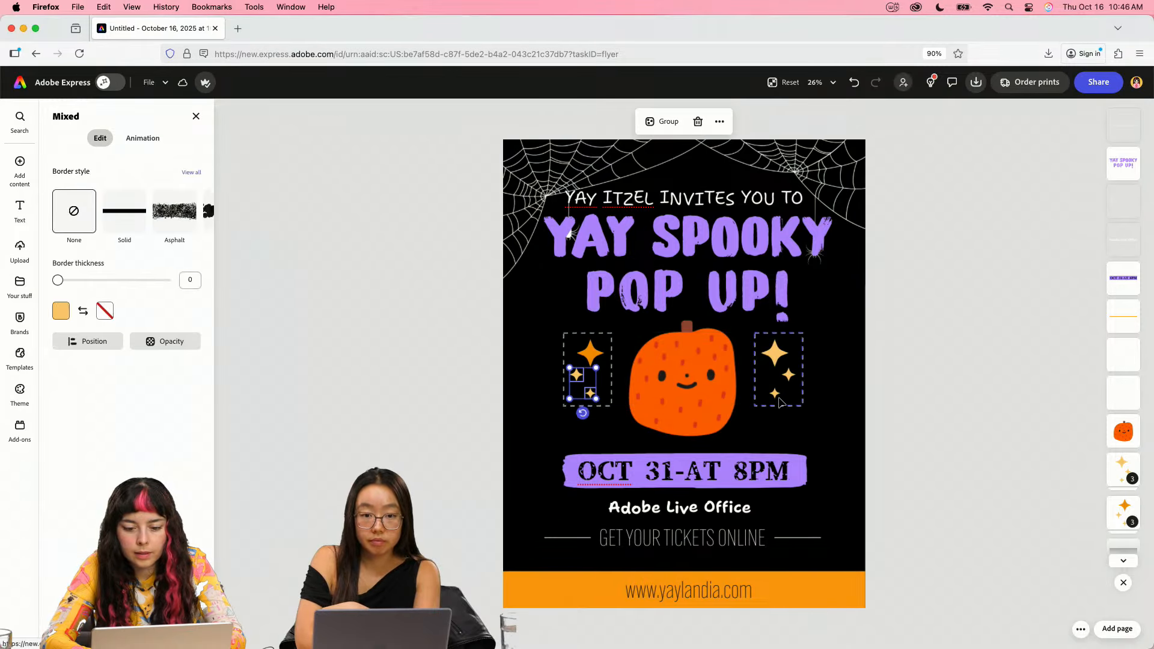
pyautogui.click(61, 311)
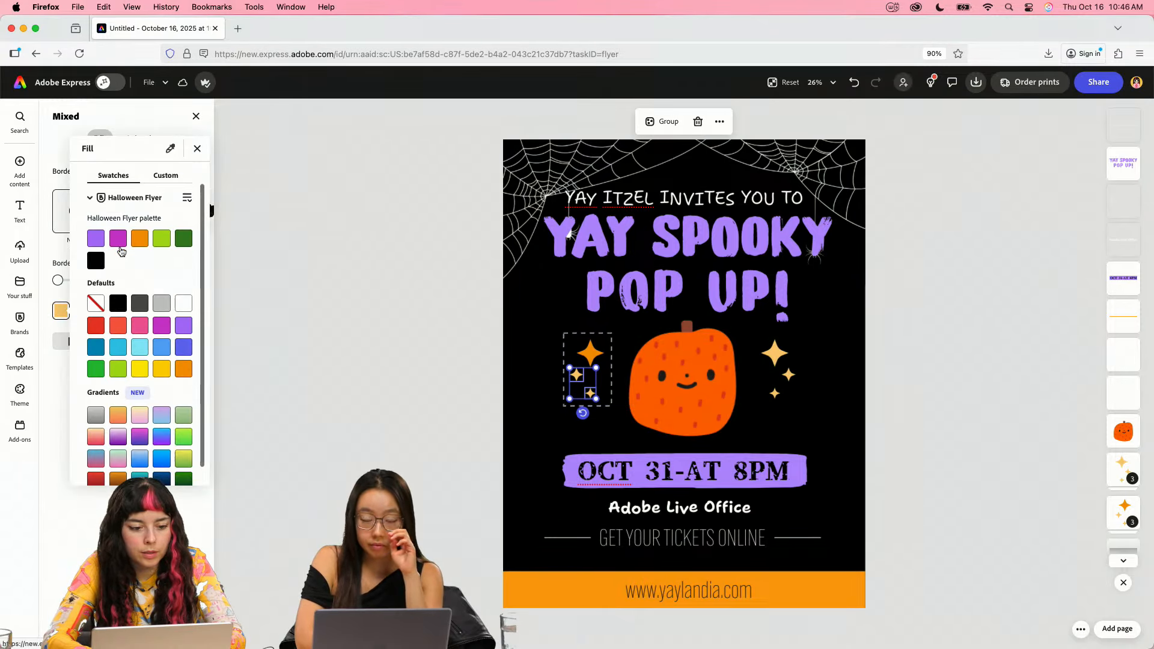
pyautogui.click(134, 240)
pyautogui.click(948, 487)
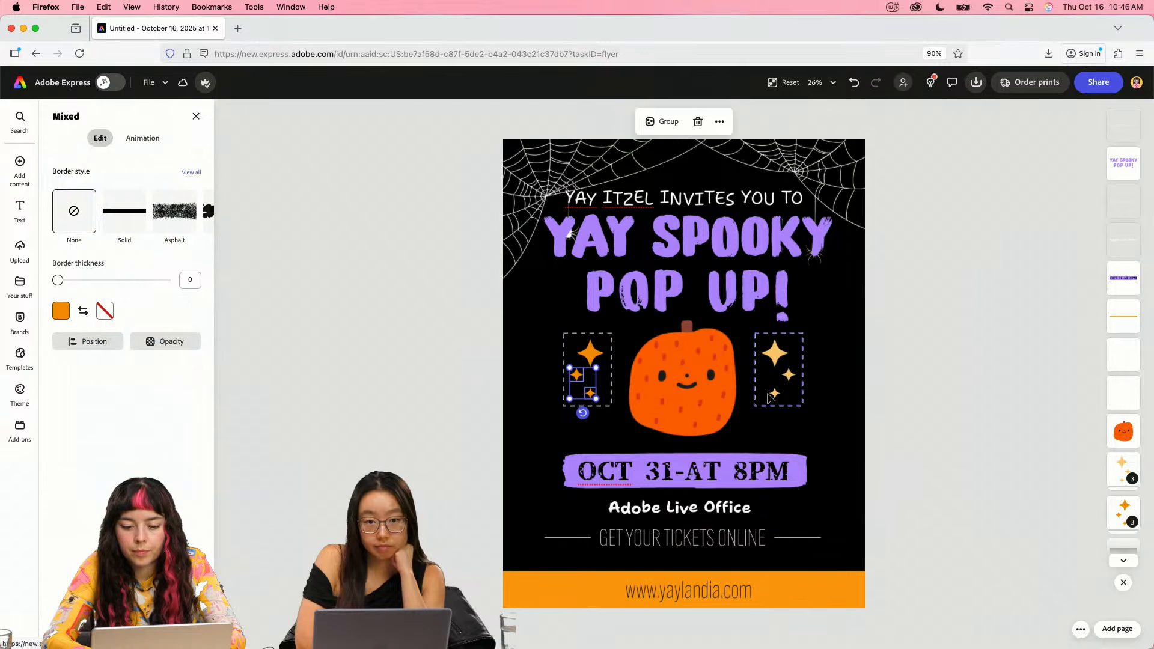
# - Fill the large and middle stars to the right of the pumpkin with the orange from the Halloween Flyer palette
pyautogui.click(775, 394)
pyautogui.click(790, 373)
pyautogui.click(789, 374)
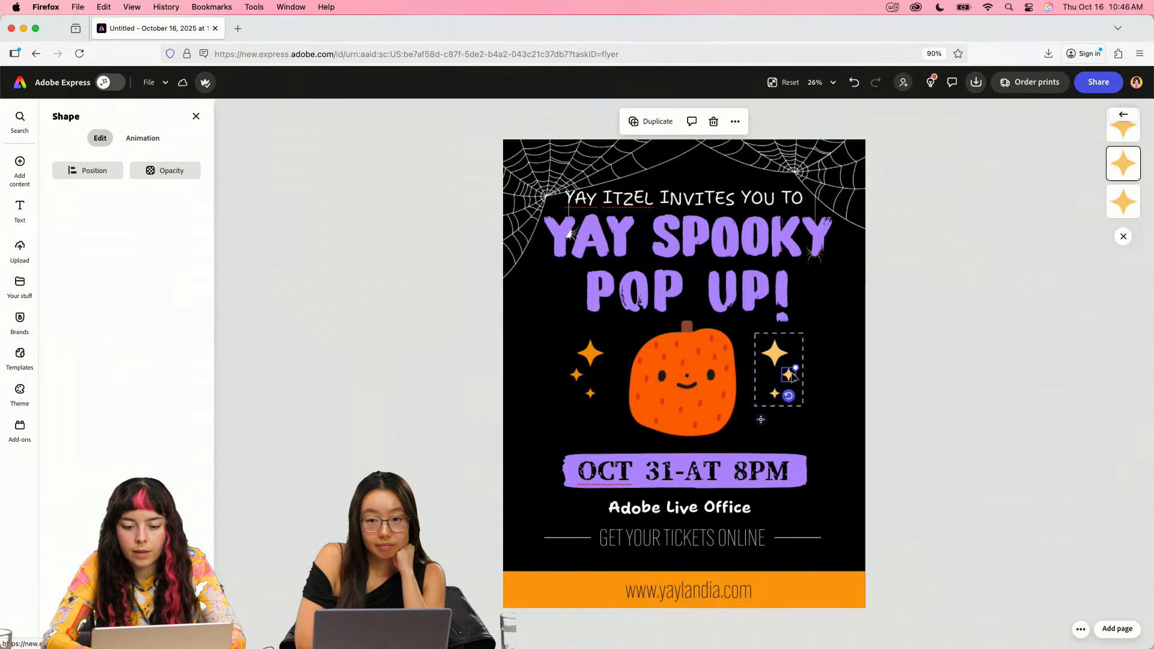
pyautogui.keyDown('shift'); pyautogui.click(776, 352); pyautogui.keyUp('shift')
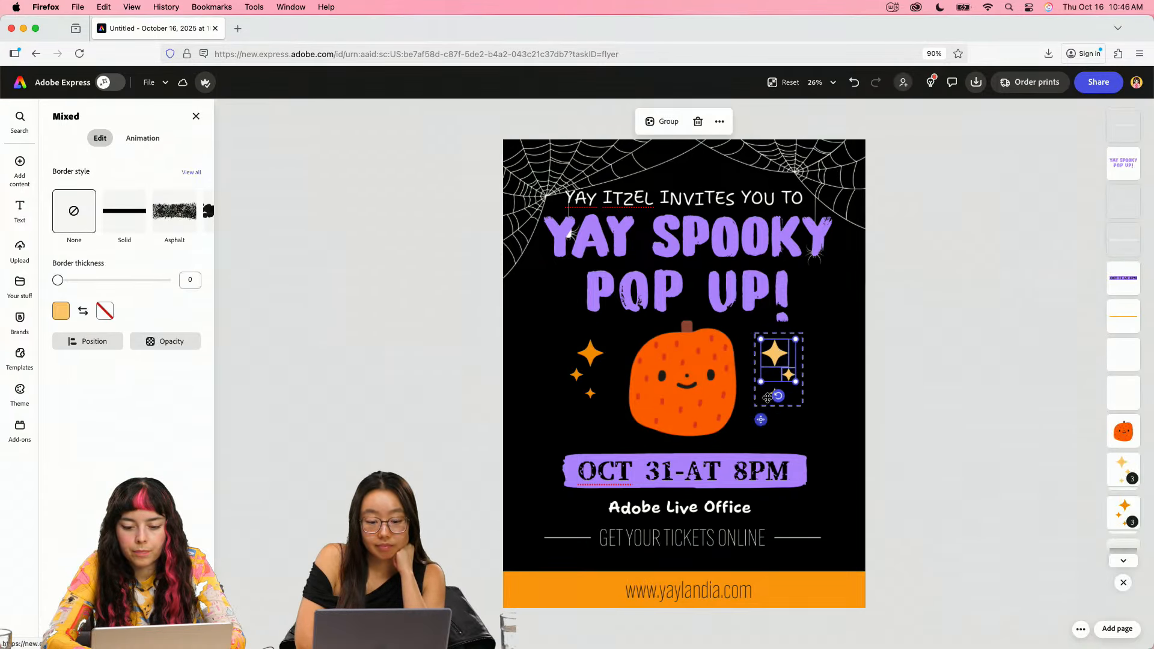
pyautogui.click(61, 311)
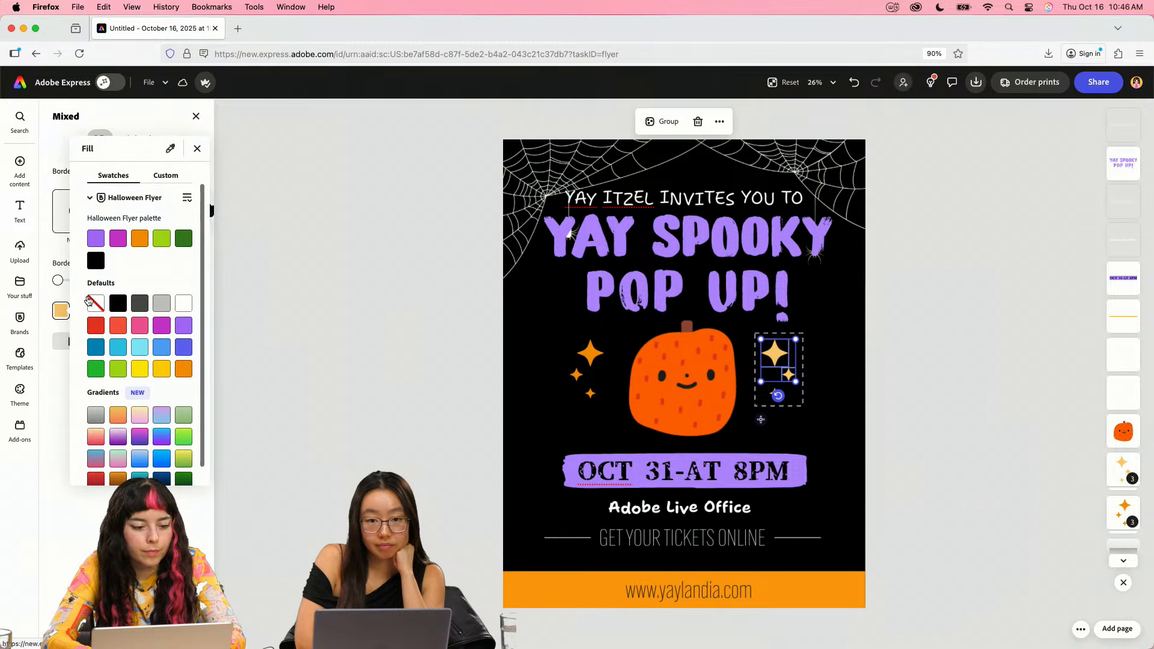
pyautogui.click(139, 238)
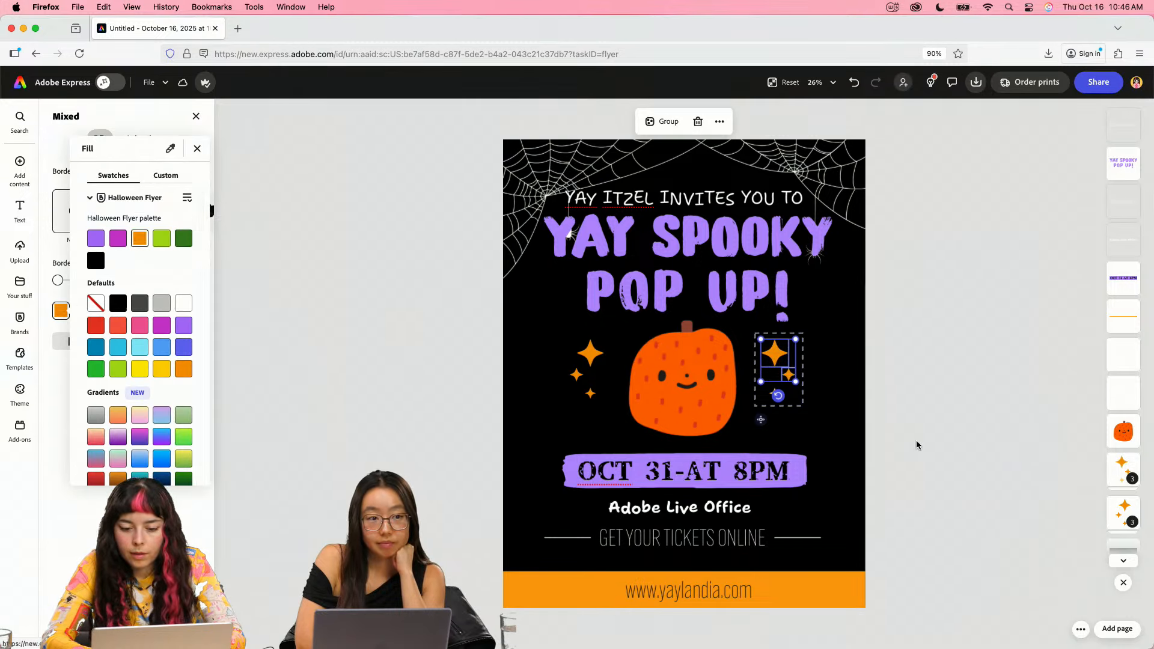
pyautogui.click(875, 414)
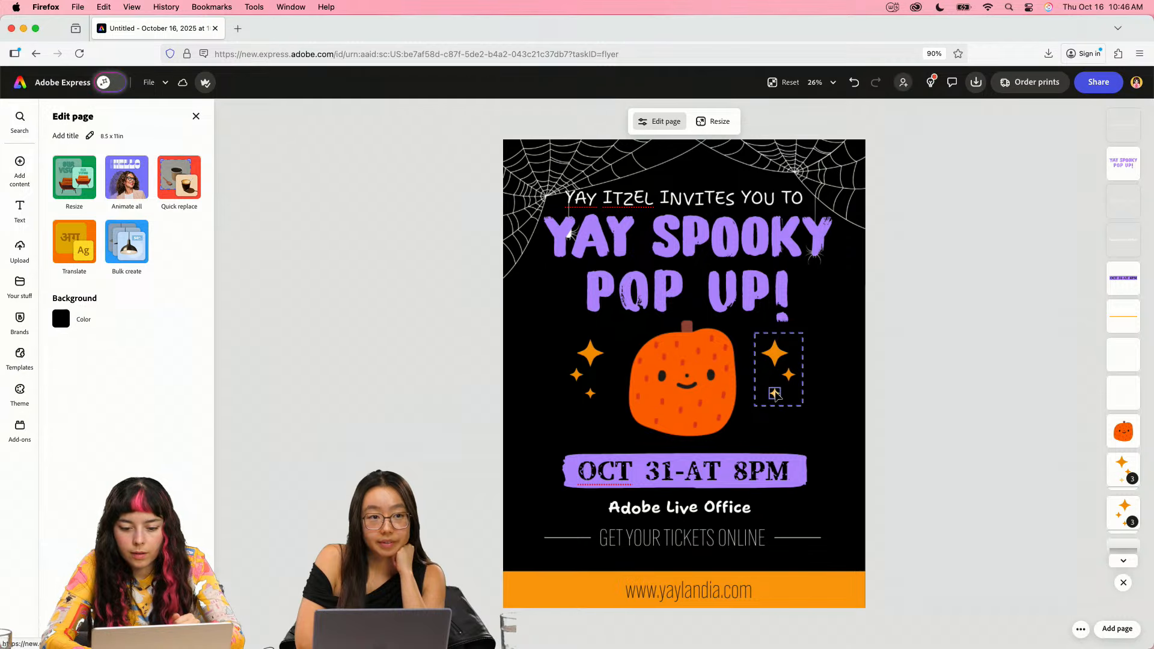
# - Fill the smallest star to the right of the pumpkin with the same Halloween Flyer palette orange
pyautogui.click(774, 393)
pyautogui.click(61, 306)
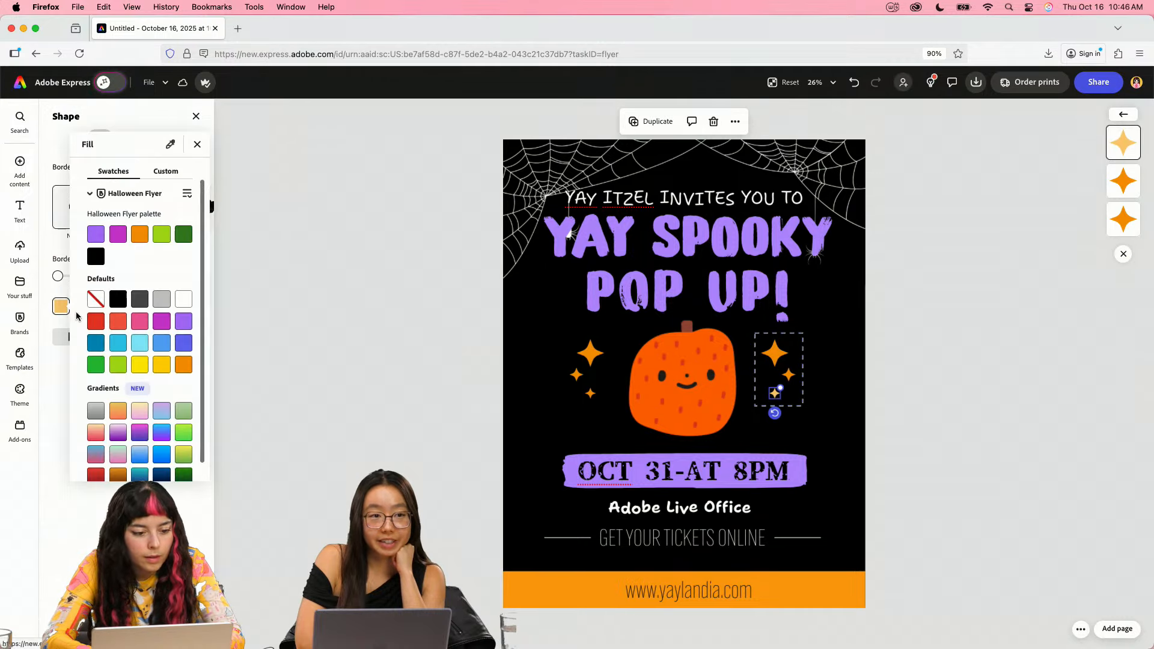
pyautogui.click(139, 235)
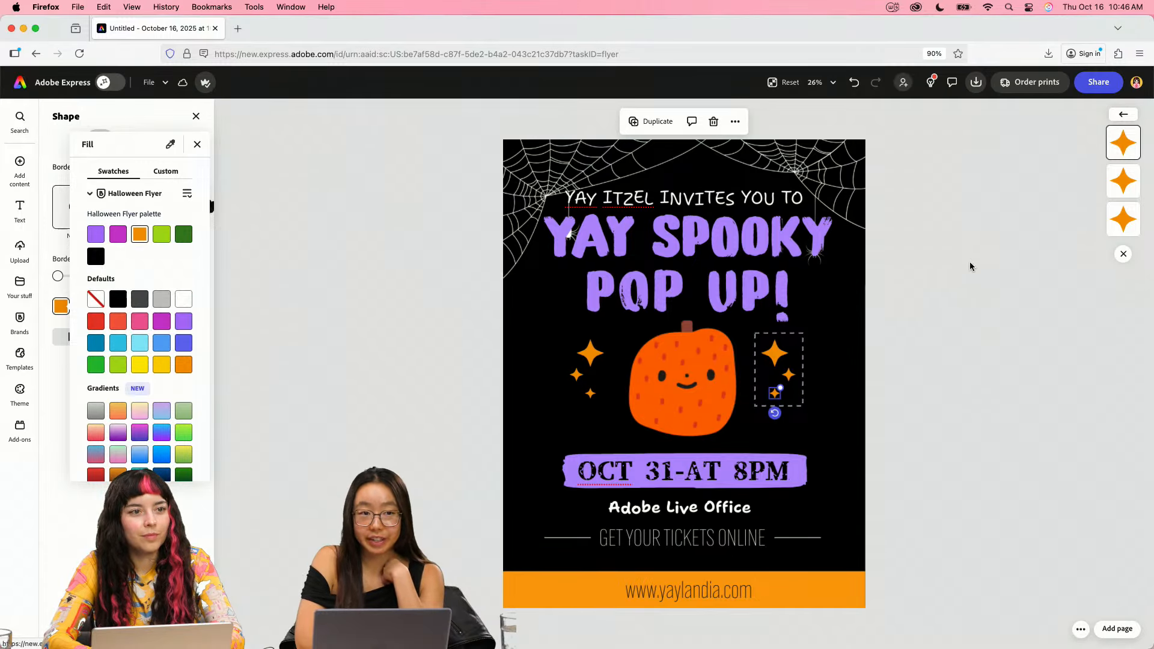
pyautogui.click(988, 281)
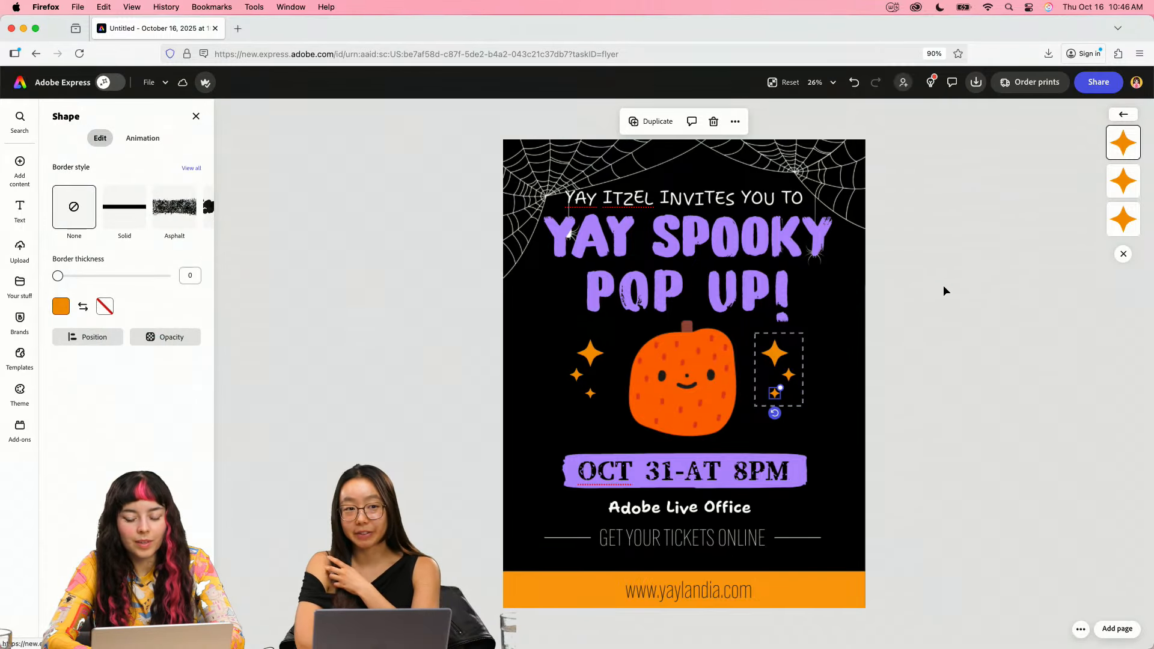
pyautogui.click(915, 353)
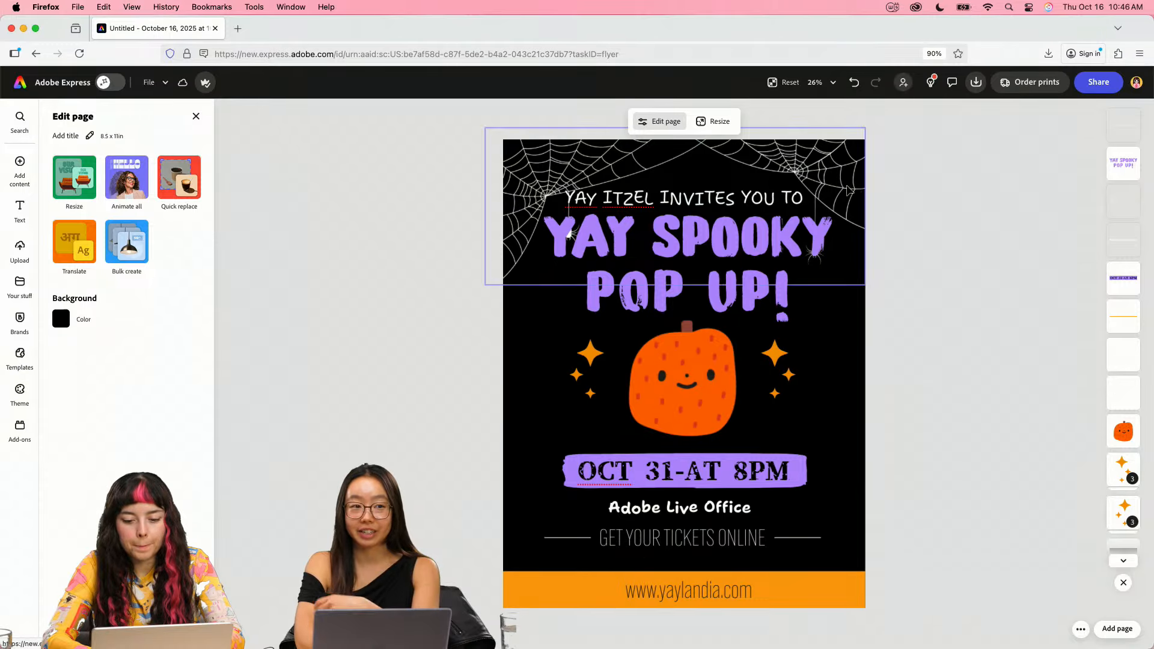
pyautogui.click(685, 198)
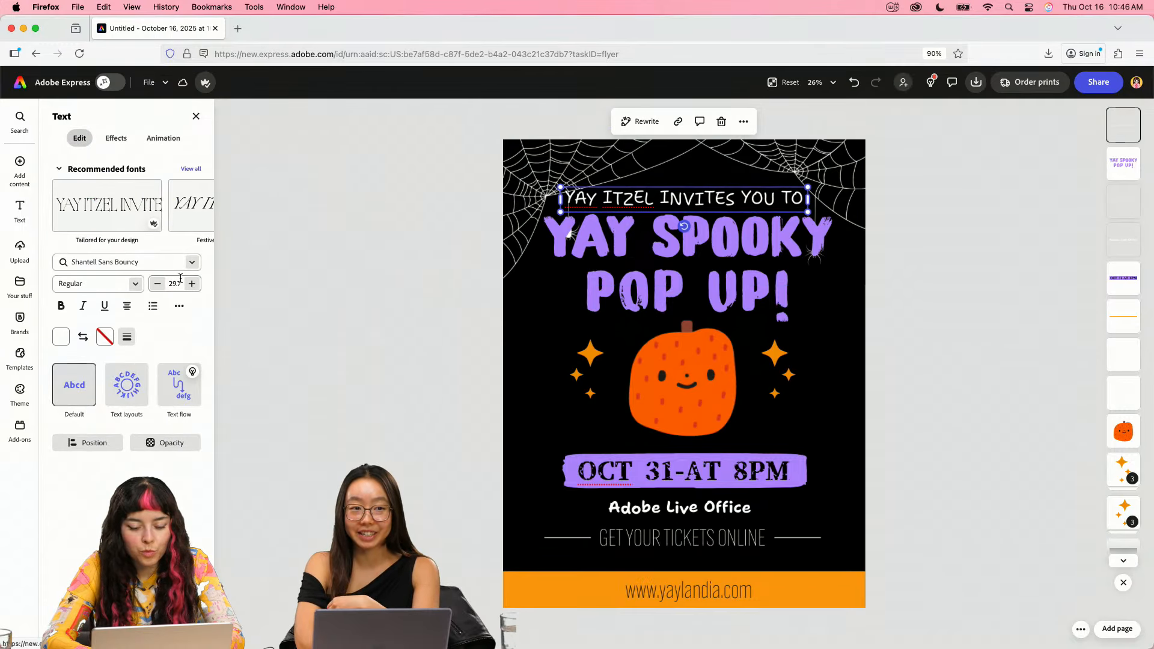
pyautogui.click(382, 442)
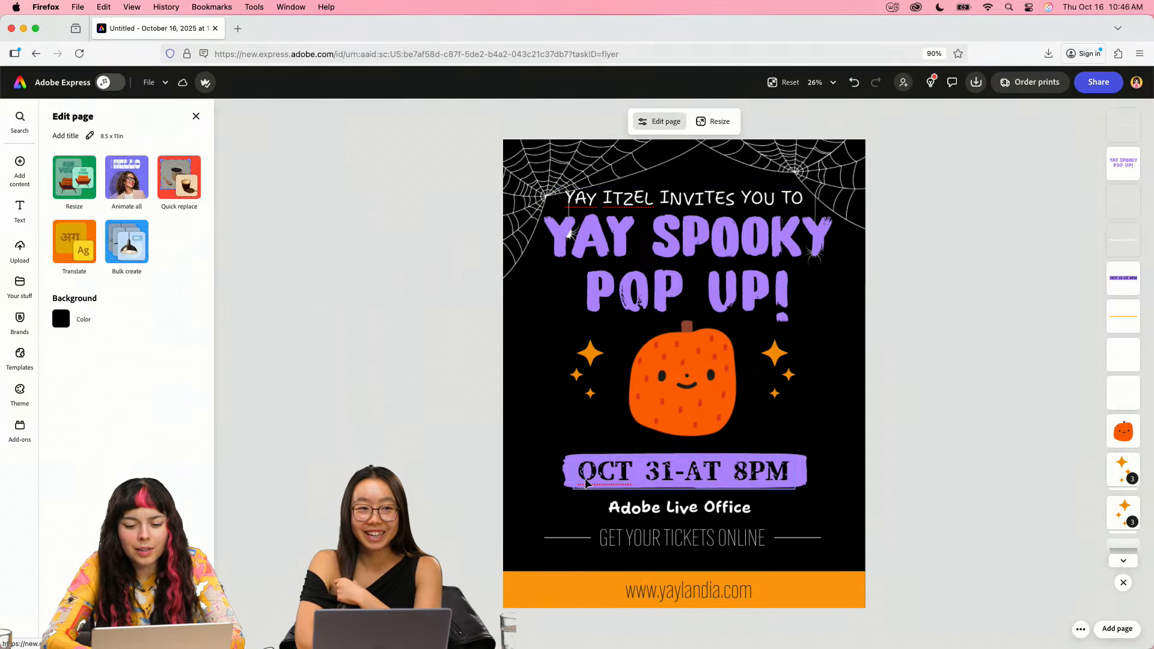
pyautogui.click(681, 594)
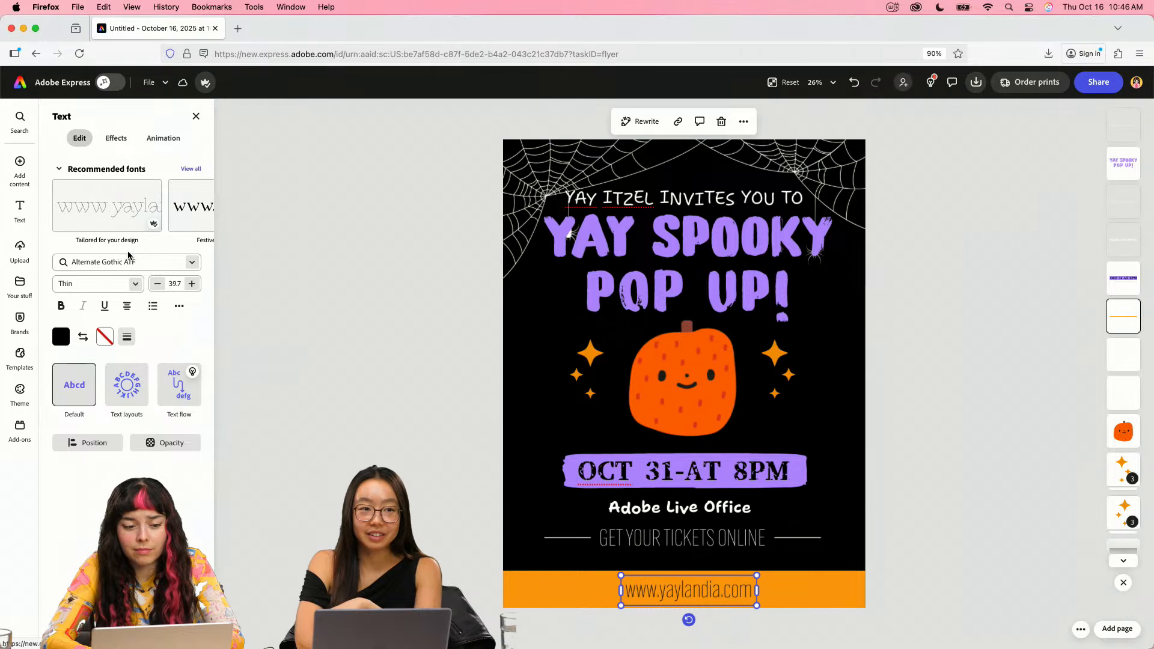
pyautogui.click(135, 285)
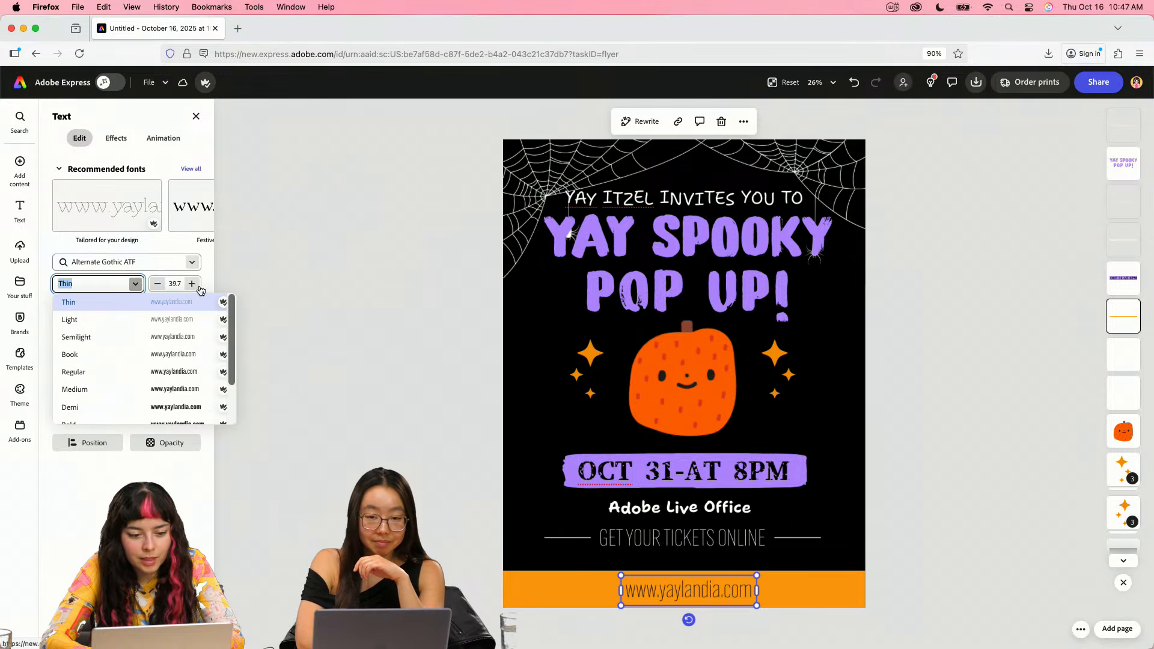
pyautogui.click(262, 286)
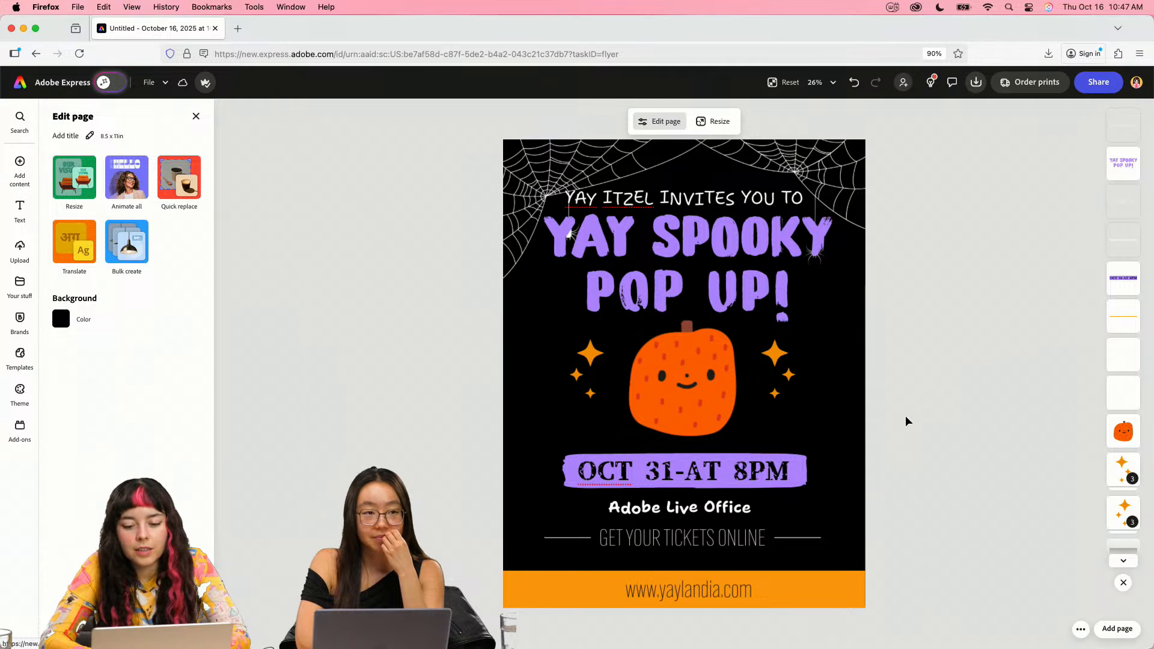
# - Try moving the spiderweb image away from the flyer's upper part and undo the change
pyautogui.click(791, 145)
pyautogui.moveTo(791, 144); pyautogui.dragTo(396, 327)
pyautogui.press('super+z')
pyautogui.press('super+z')
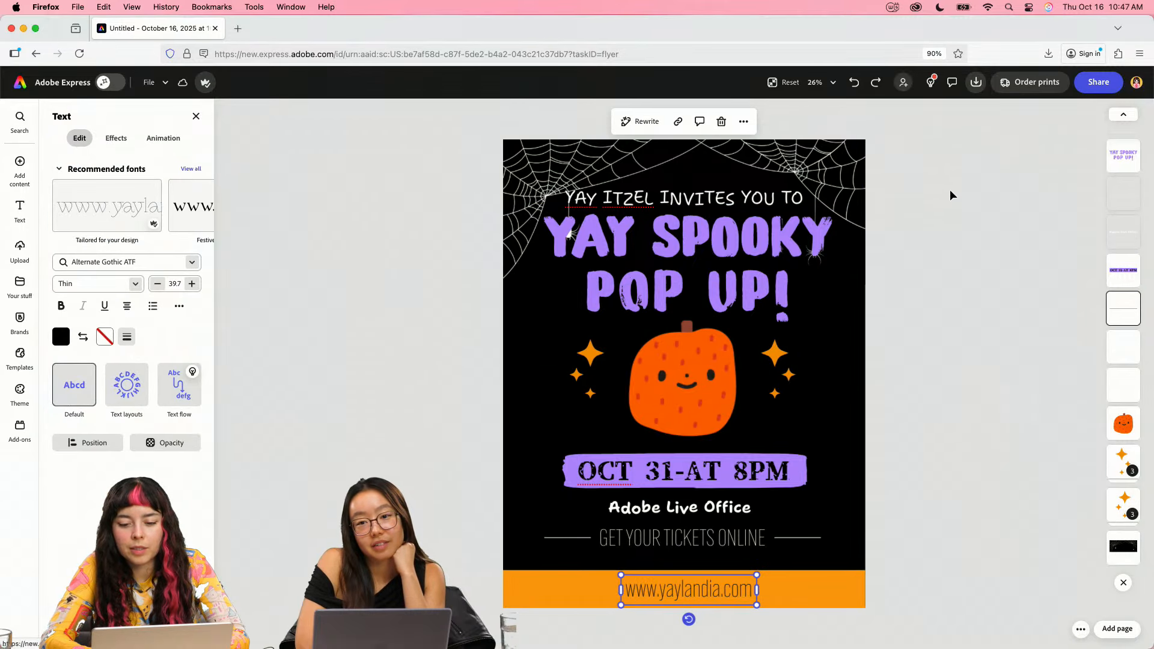
pyautogui.click(950, 191)
pyautogui.click(854, 178)
pyautogui.click(928, 191)
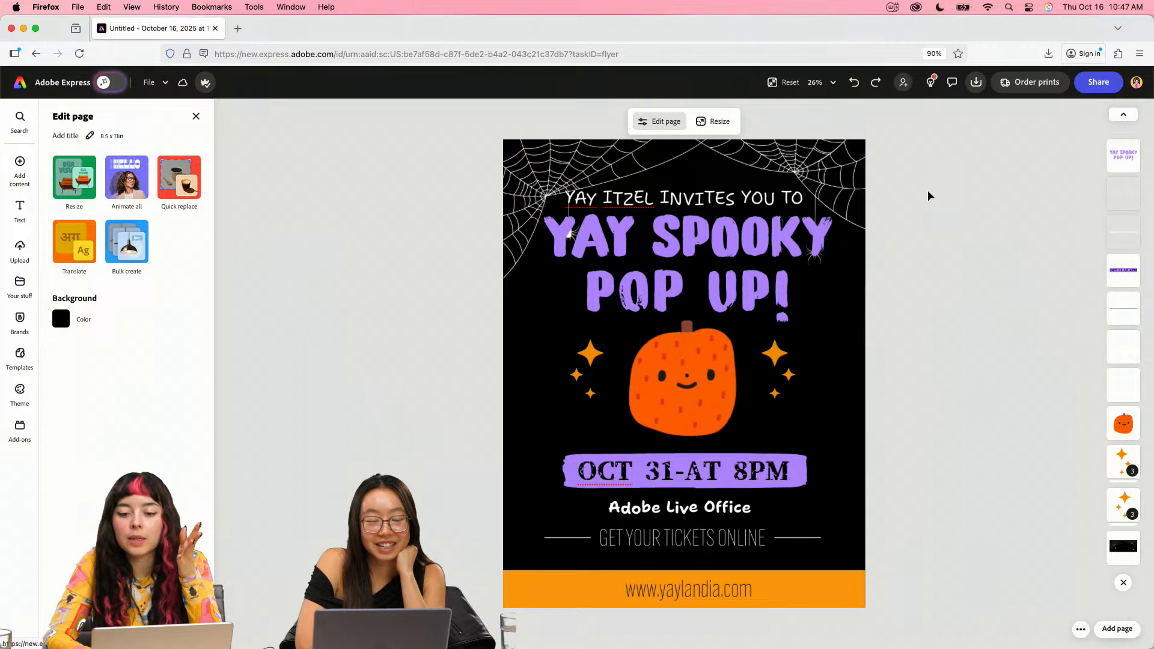
# - Download the flyer as a PNG at size 1.5 and dismiss the print offer
pyautogui.click(977, 87)
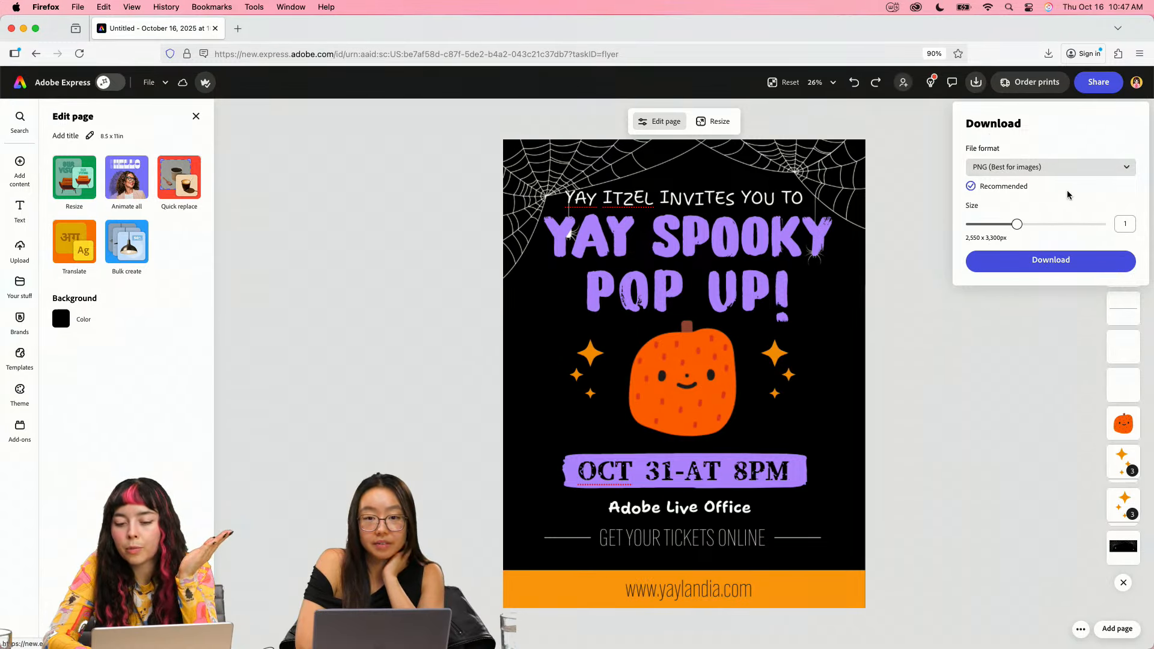
pyautogui.click(1050, 174)
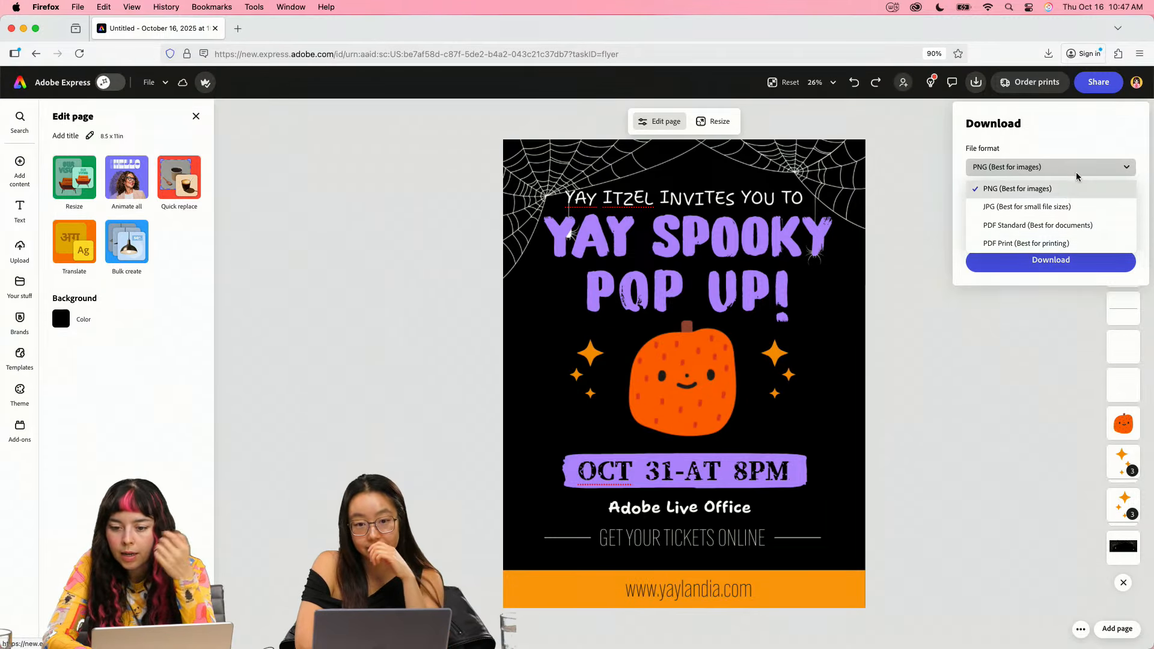
pyautogui.click(1071, 138)
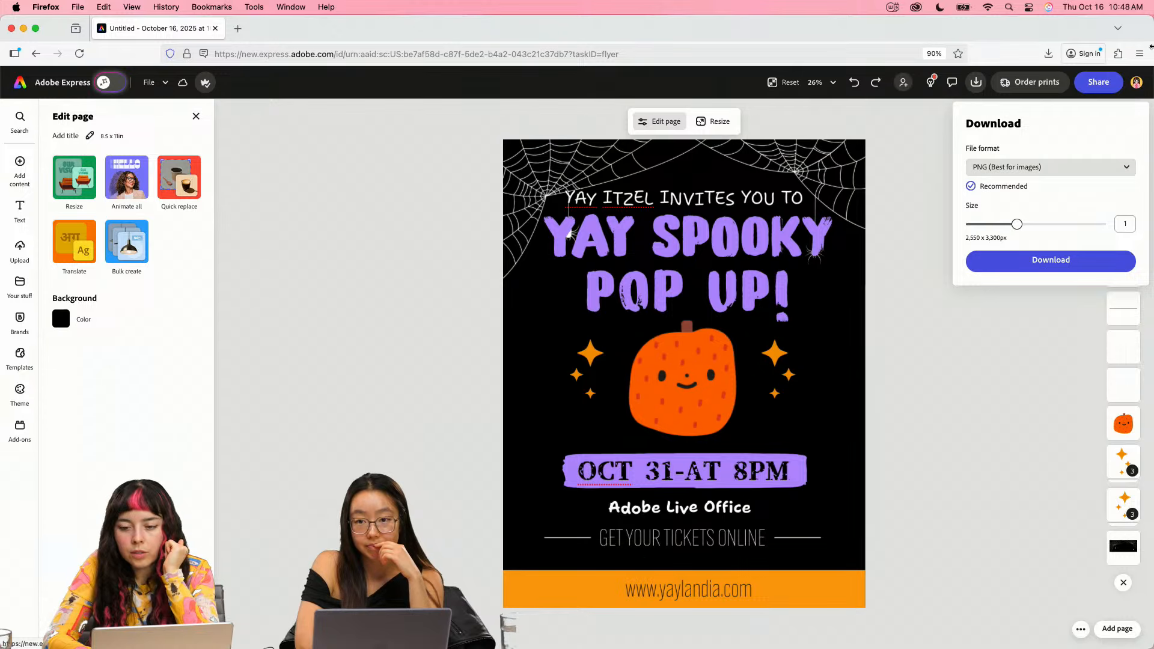
pyautogui.moveTo(1148, 34); pyautogui.dragTo(972, 19)
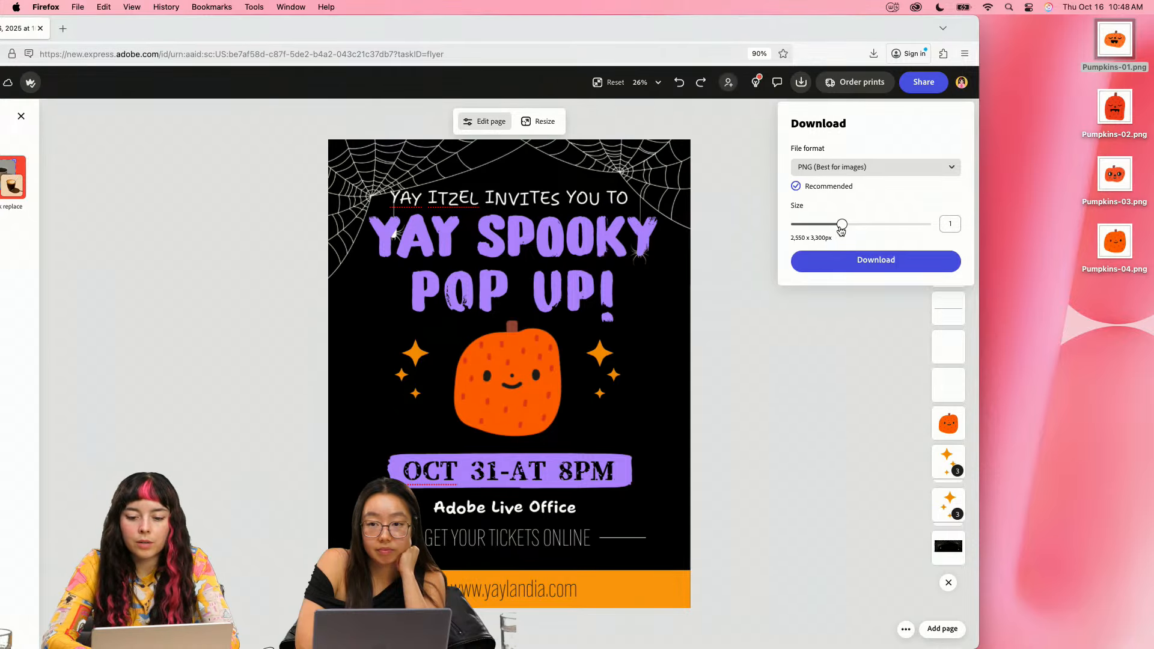
pyautogui.moveTo(841, 227); pyautogui.dragTo(876, 229)
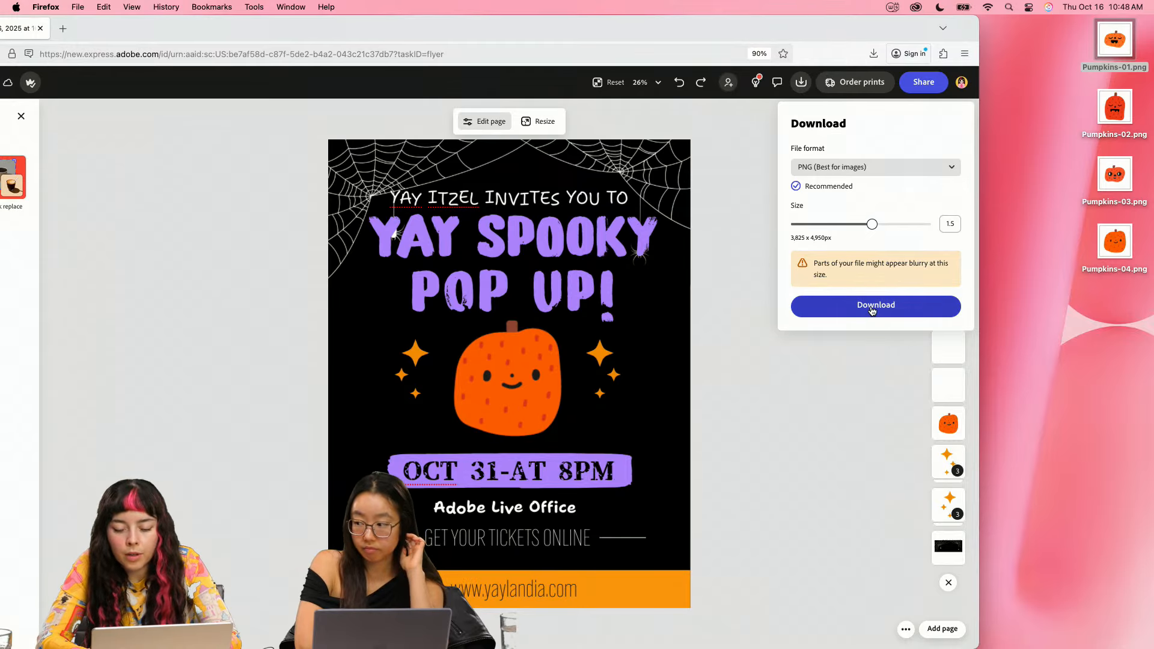
pyautogui.click(872, 307)
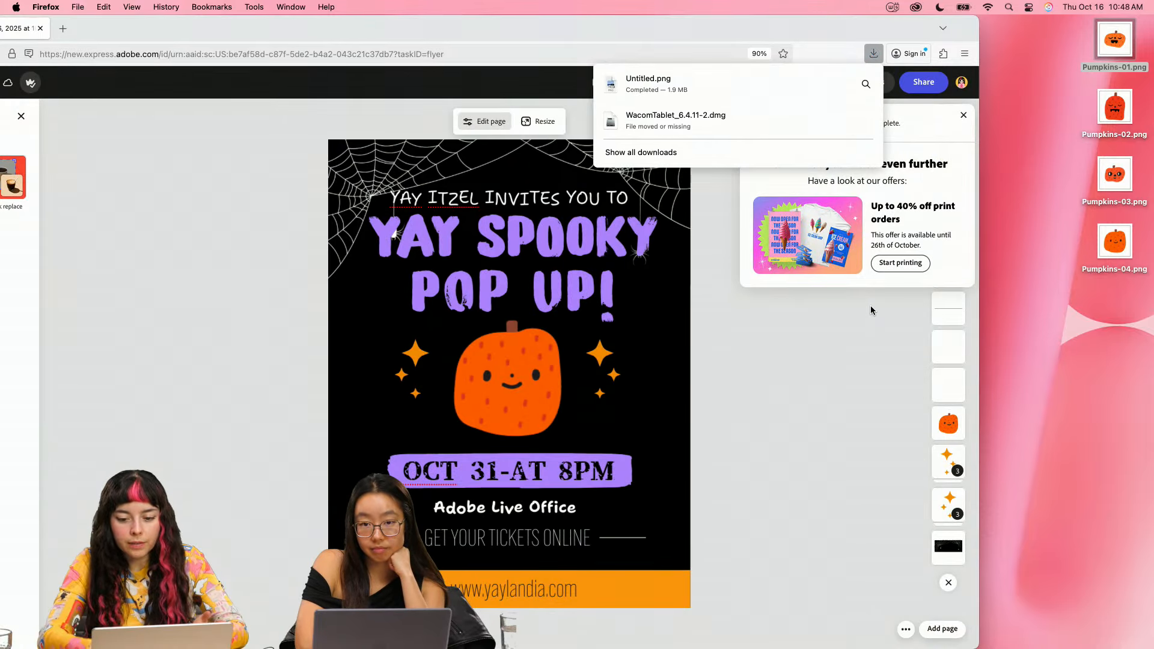
pyautogui.click(963, 114)
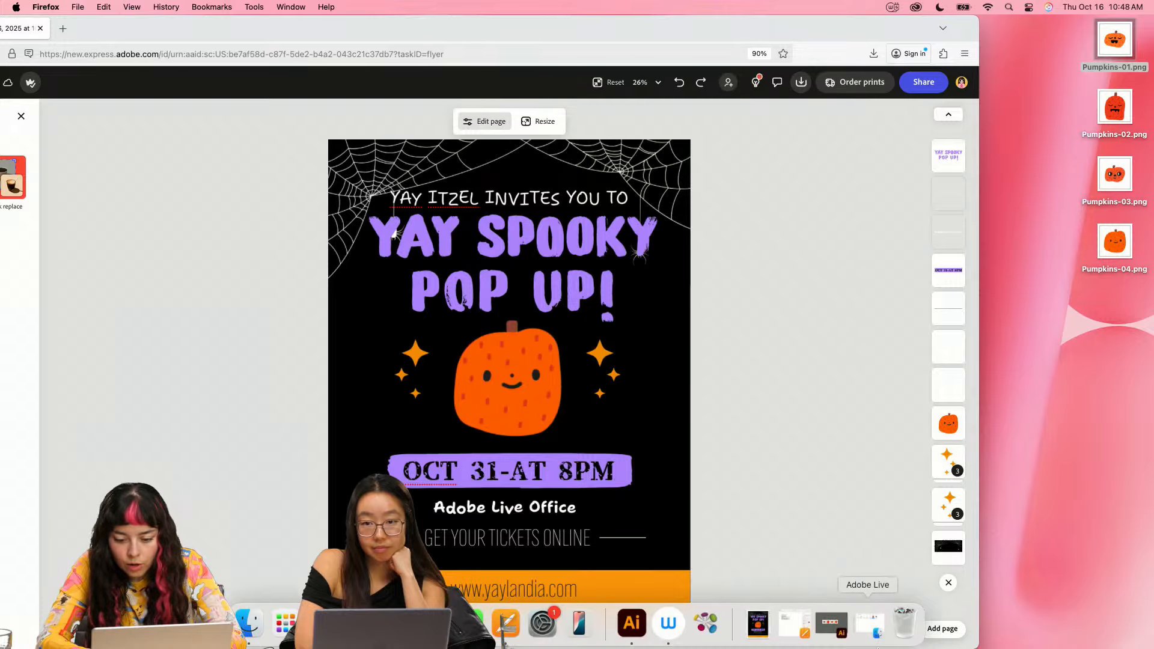
# - Open the Downloads folder in Finder and hide the browser window covering it
pyautogui.click(758, 624)
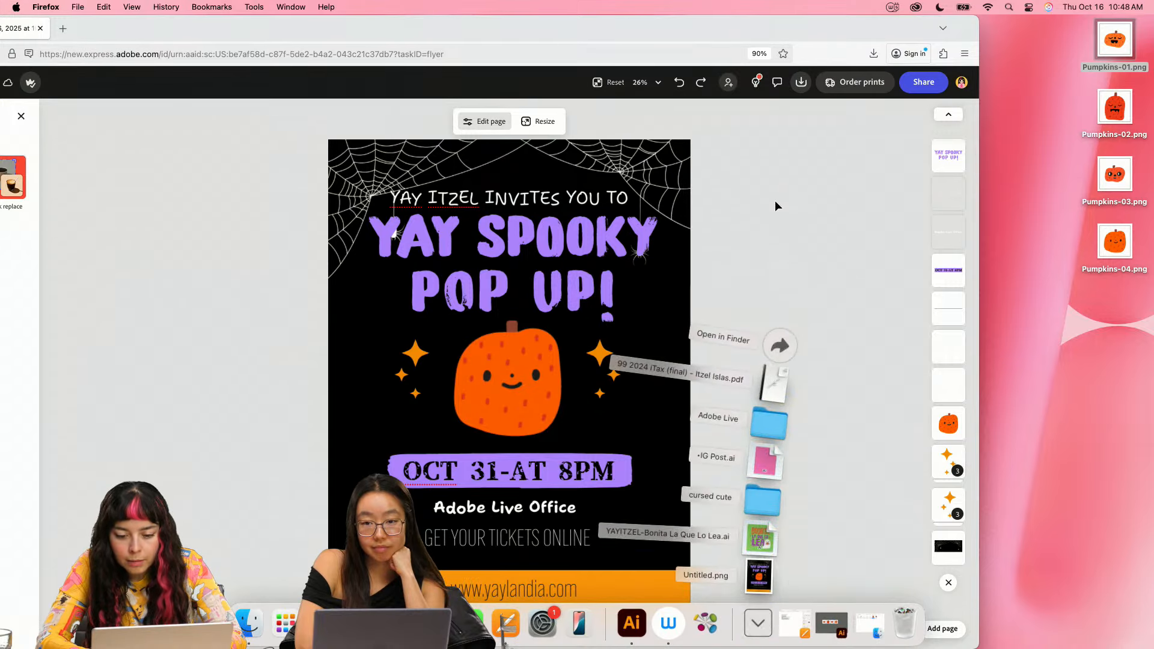
pyautogui.click(780, 346)
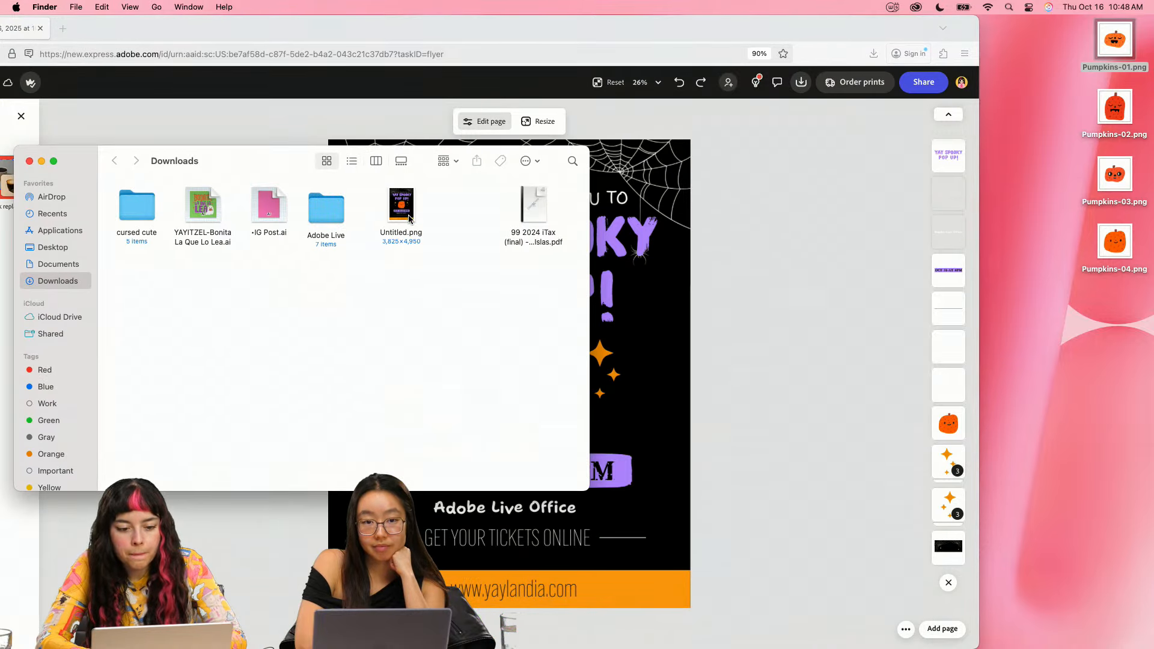
pyautogui.click(796, 98)
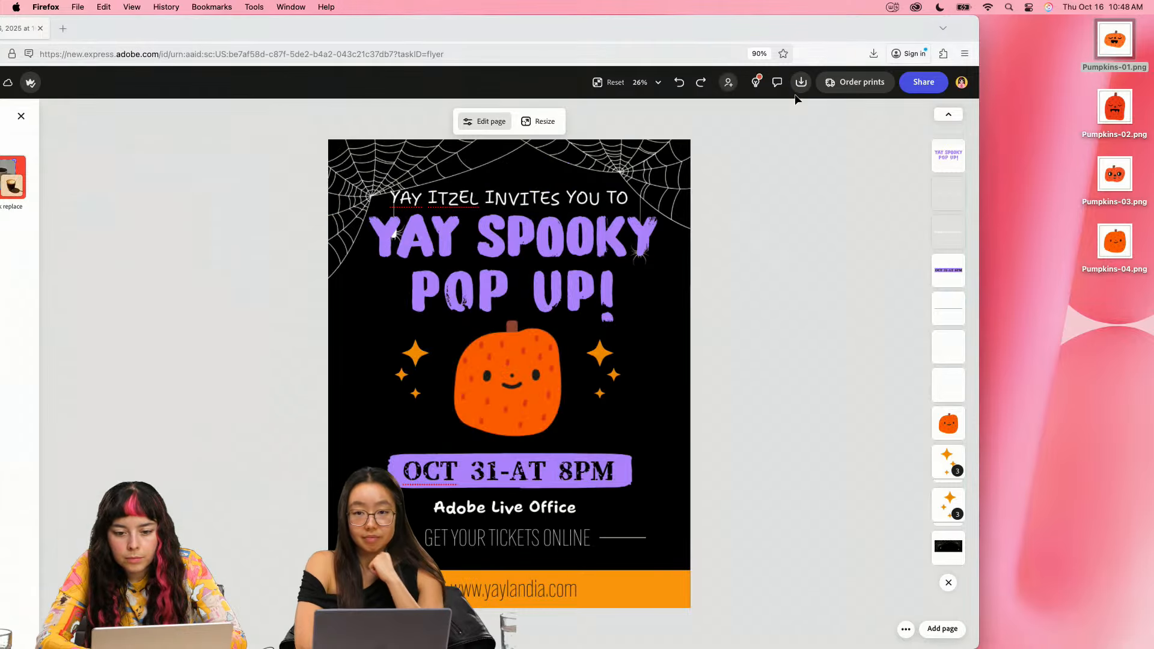
pyautogui.click(801, 82)
pyautogui.click(733, 197)
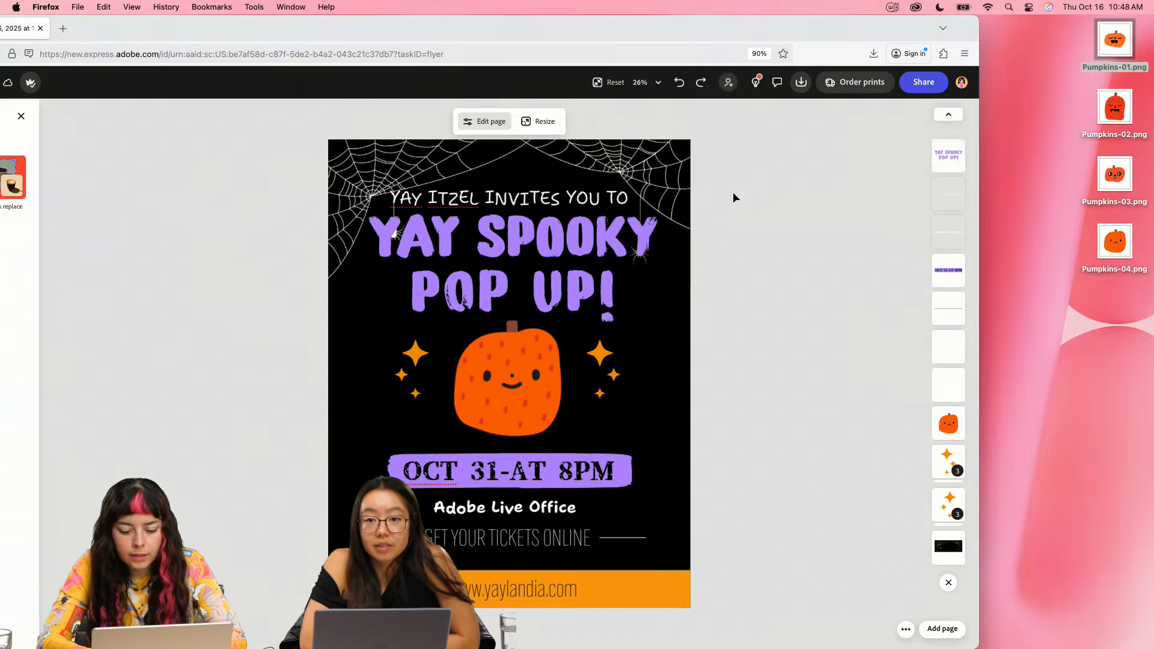
pyautogui.press('cmd+h')
# - Preview the downloaded Untitled.png from the Downloads folder, then close the preview
pyautogui.click(408, 224)
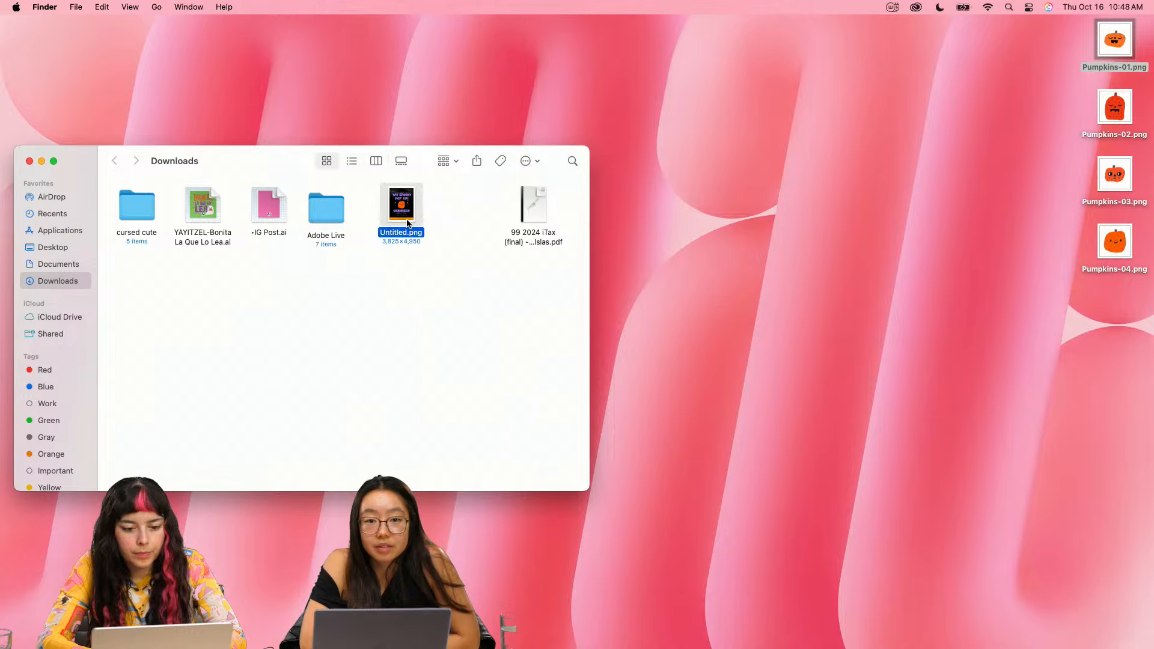
pyautogui.click(387, 248)
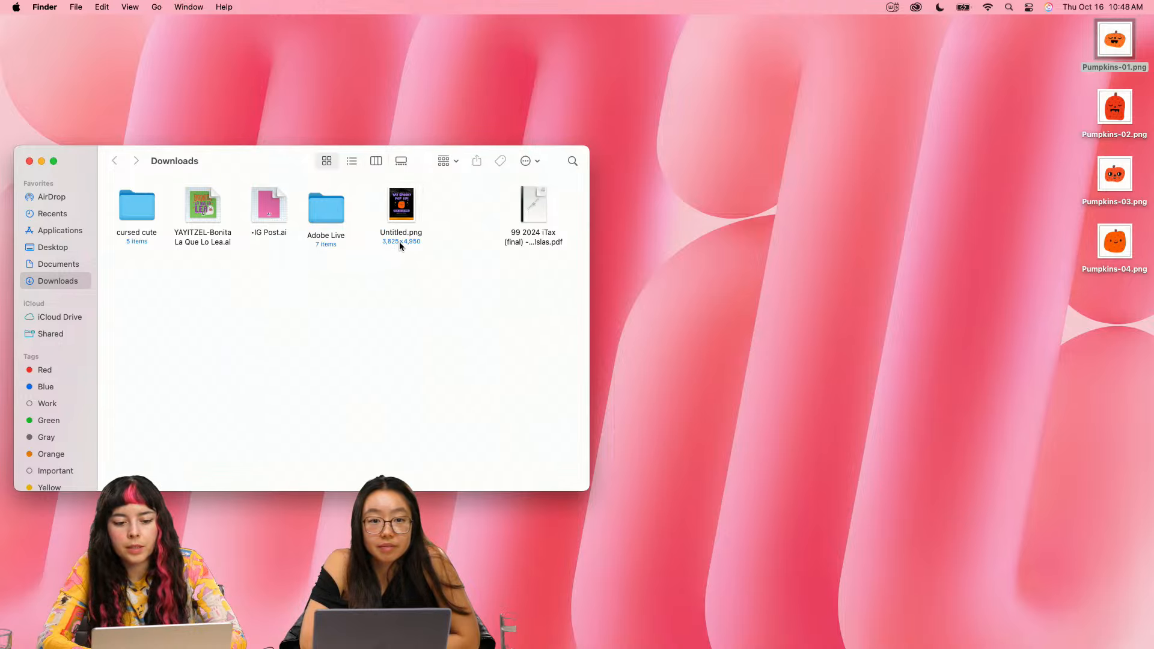
pyautogui.click(411, 219)
pyautogui.press('space')
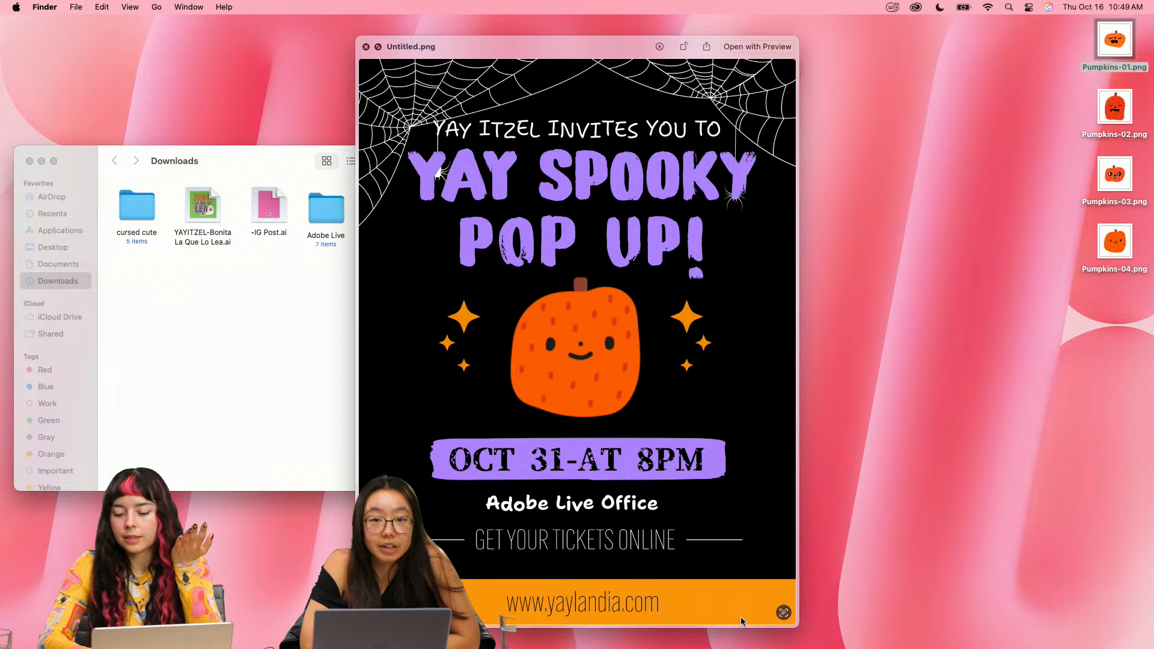
pyautogui.moveTo(798, 628); pyautogui.dragTo(837, 648)
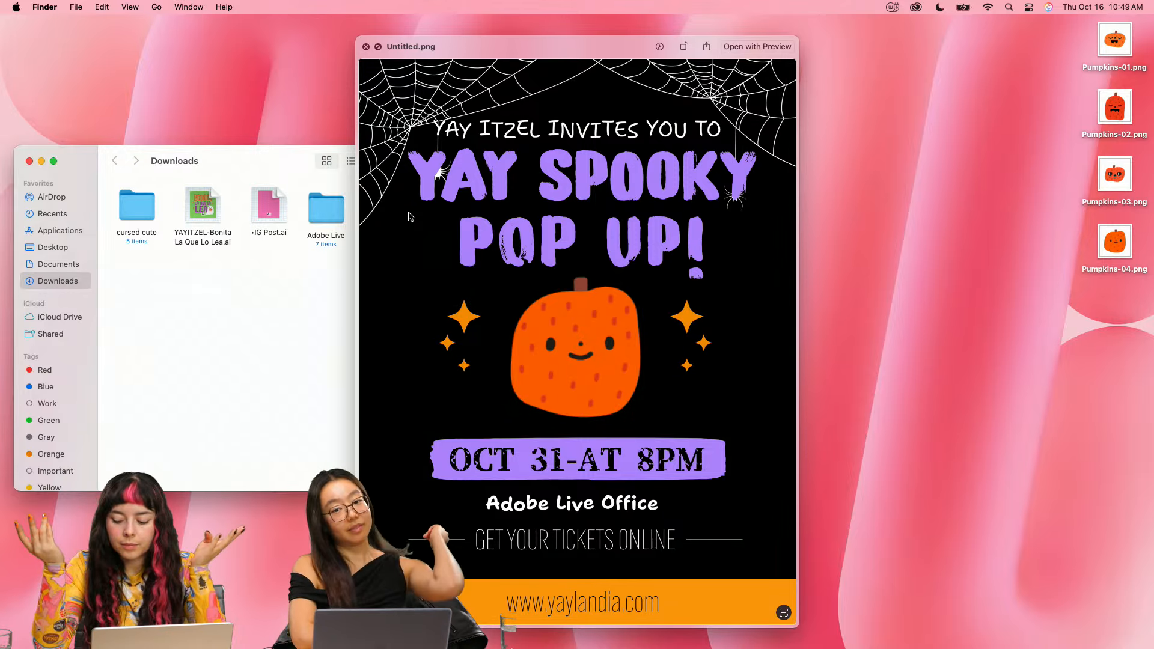
pyautogui.press('space')
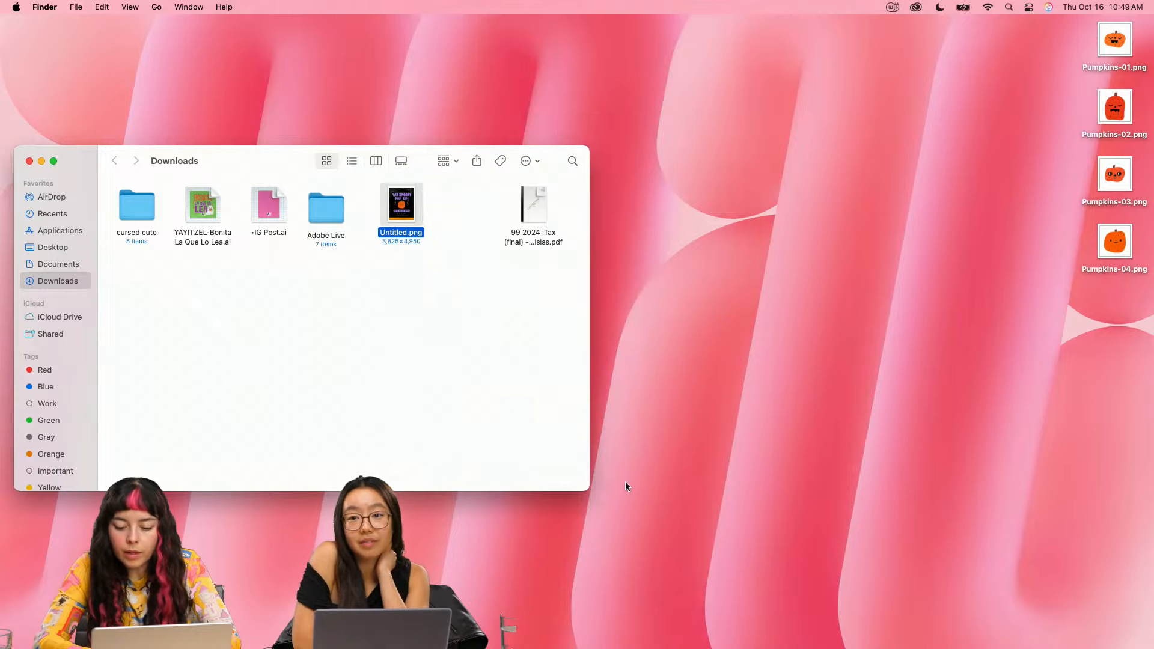
# - Switch back to the flyer in Firefox and open its file sharing options
pyautogui.moveTo(852, 646)
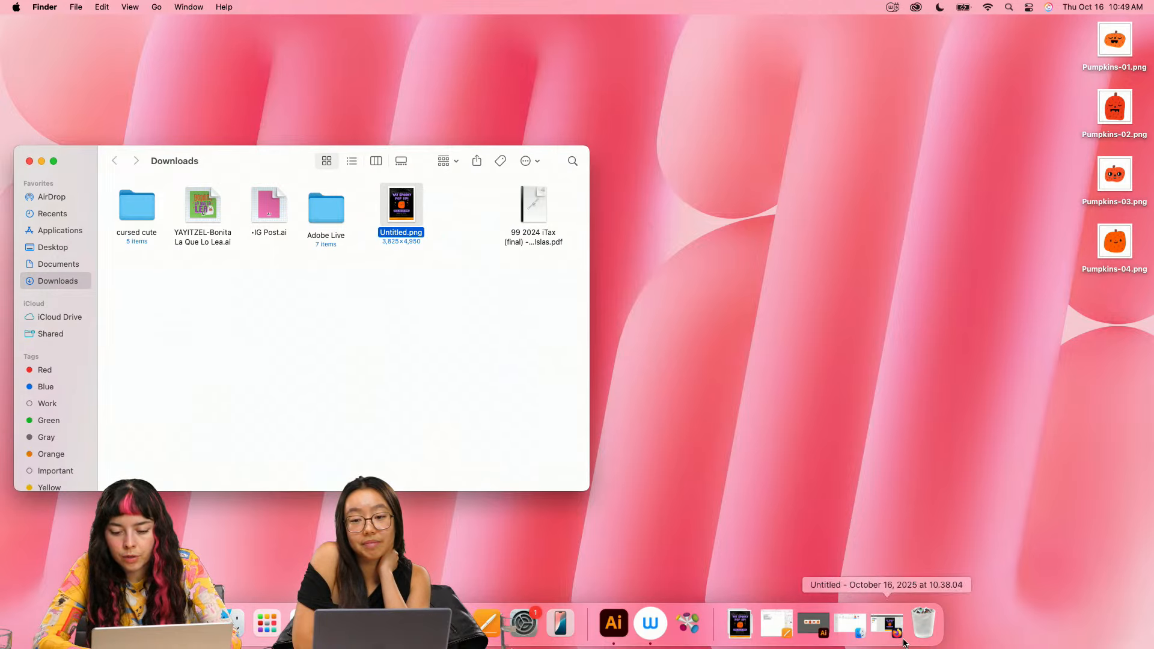
pyautogui.click(889, 626)
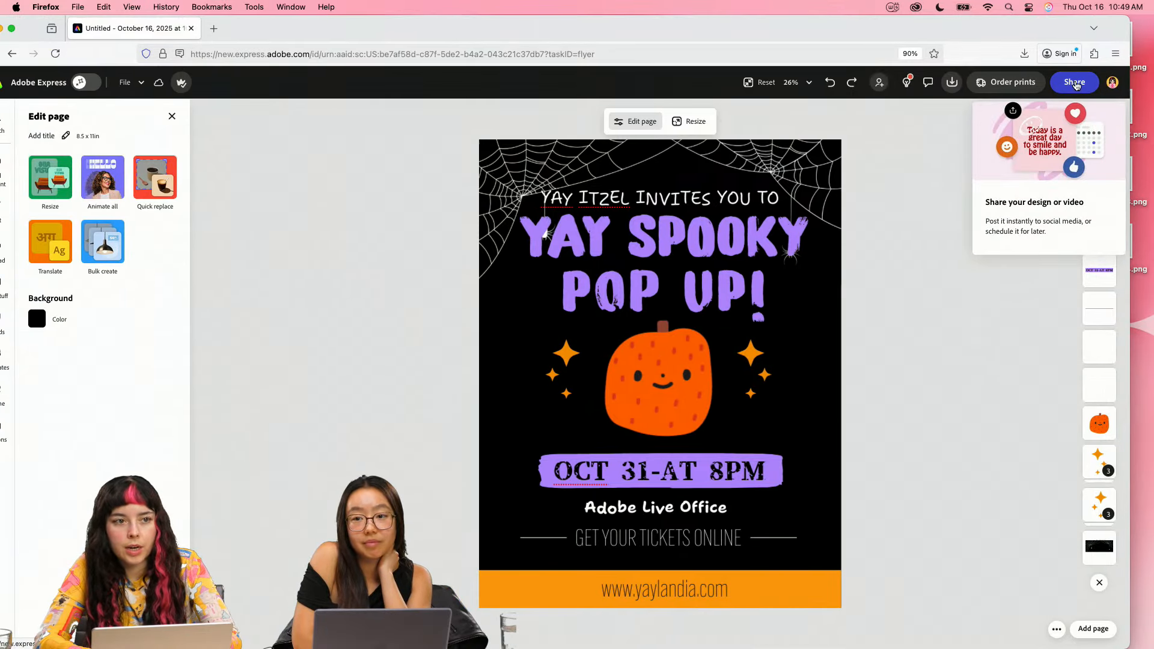
pyautogui.click(1076, 83)
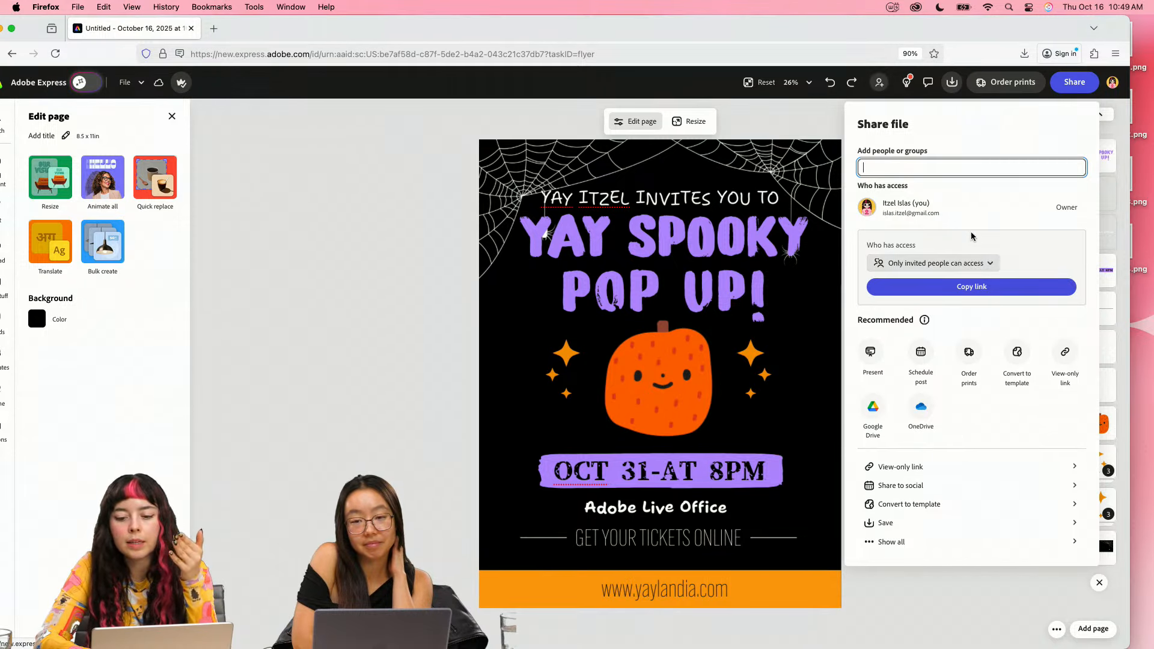
# - Review the access options for the flyer's share link and leave the access setting as is
pyautogui.click(981, 265)
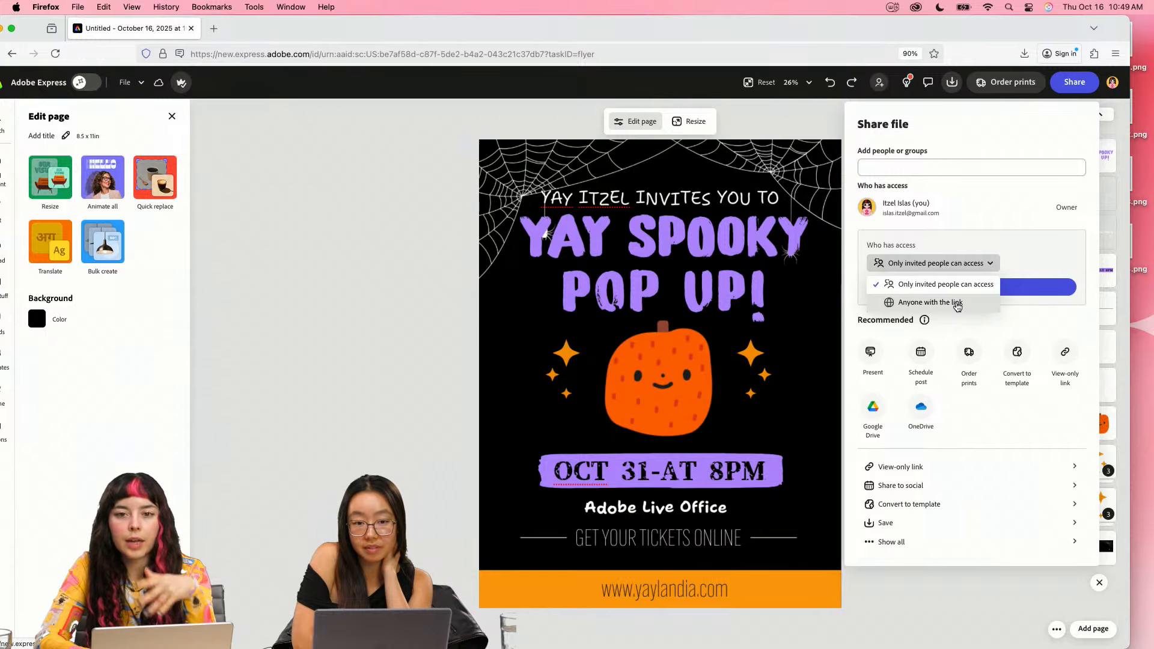
pyautogui.click(1020, 257)
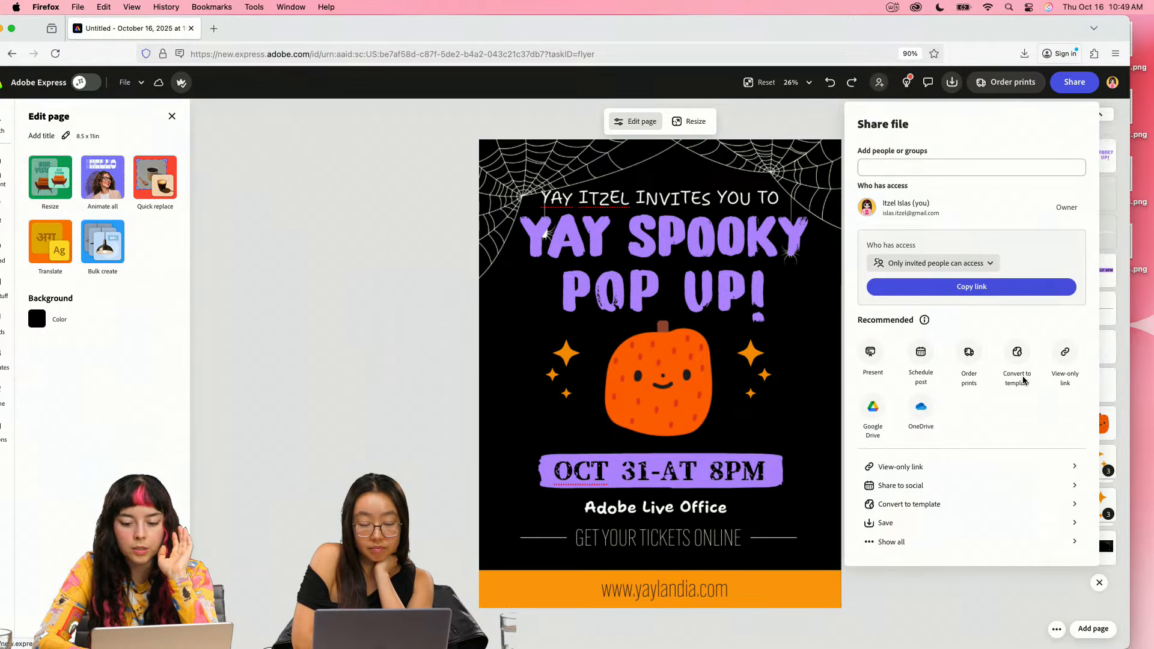
# - Open social media sharing for the flyer, bring the whole browser window into view, and check the available channels
pyautogui.click(915, 486)
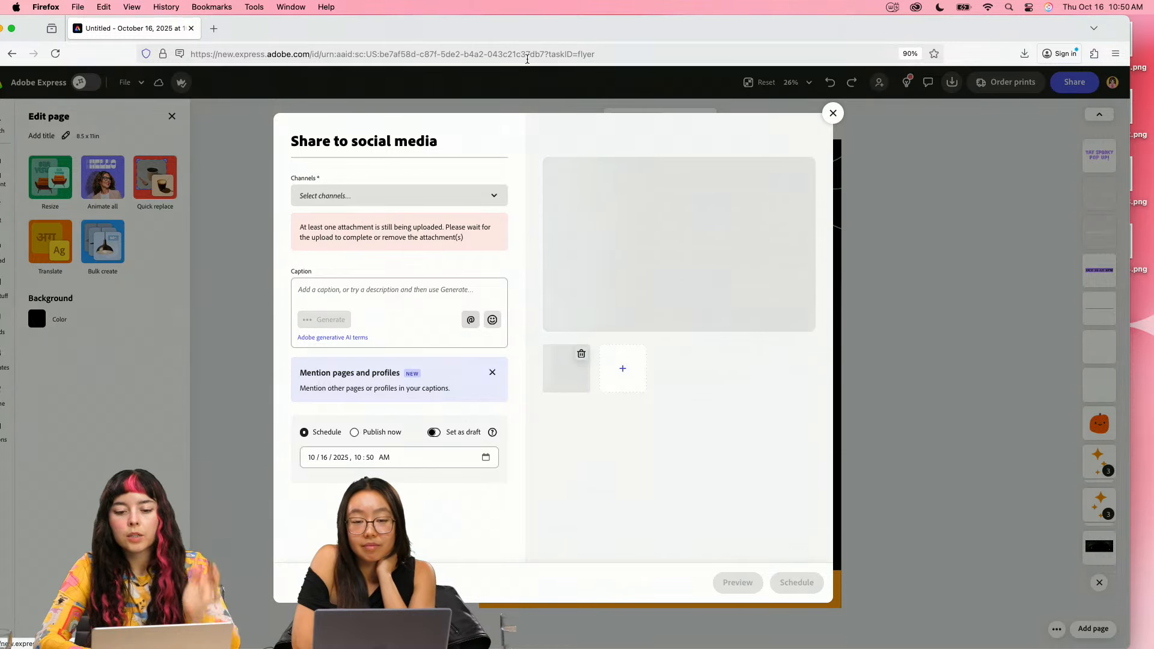
pyautogui.moveTo(463, 33); pyautogui.dragTo(491, 31)
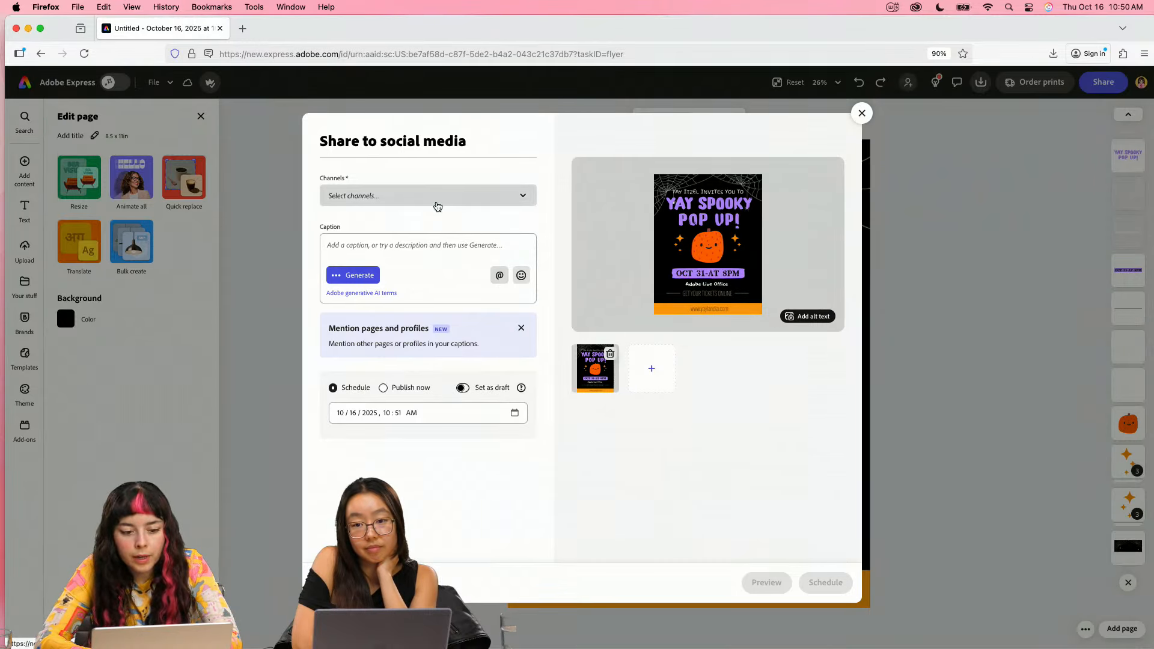
pyautogui.click(437, 200)
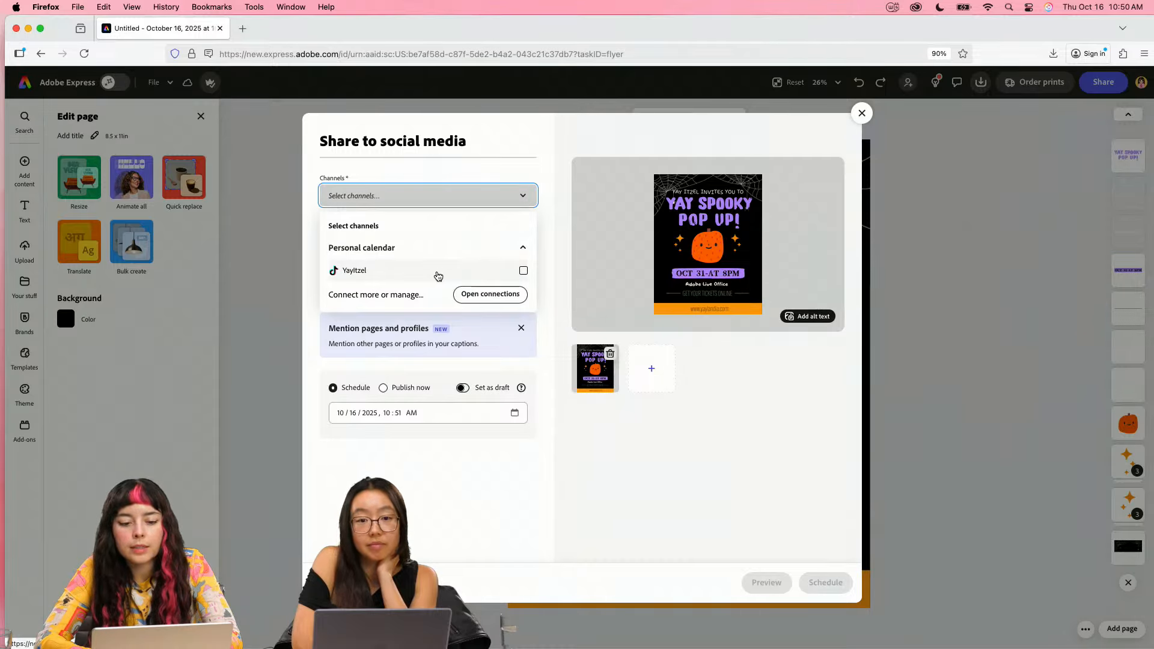
pyautogui.click(524, 196)
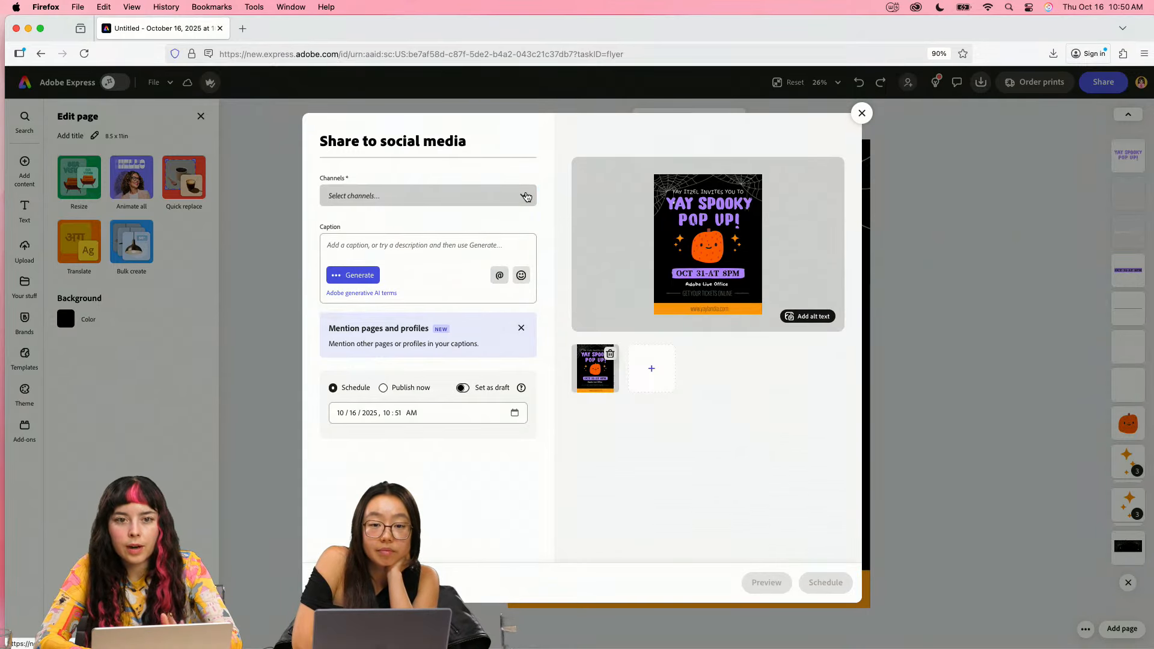
# - Write the post caption "I invite you to my halloween pop up! Spooky snacks and drinks included."
pyautogui.click(458, 242)
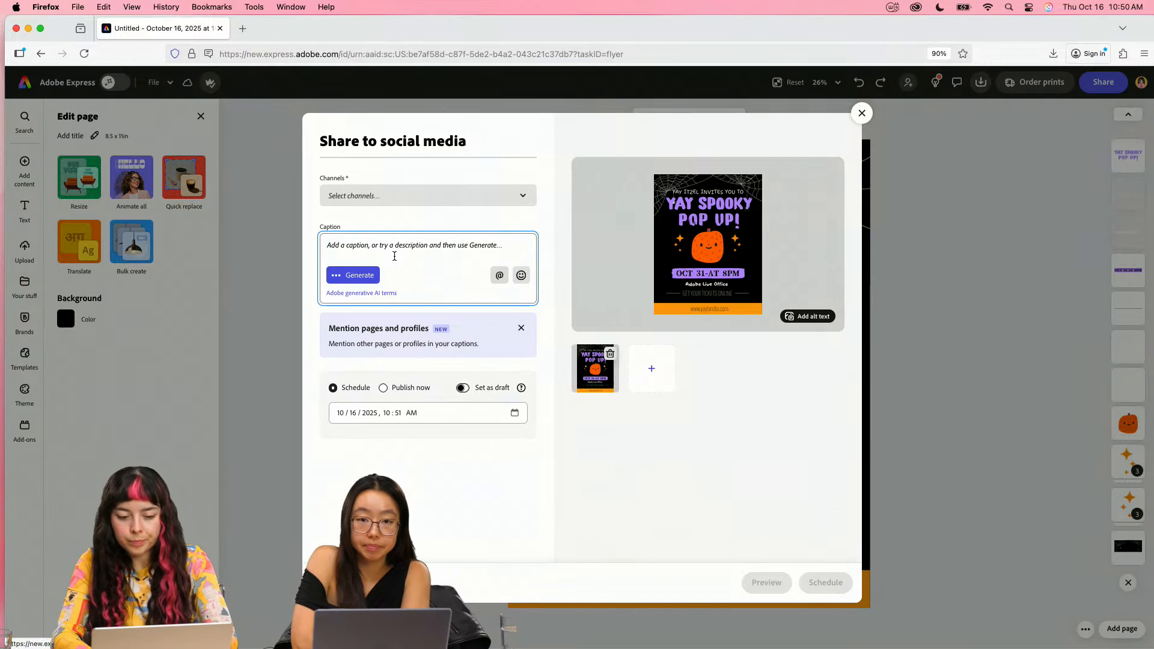
pyautogui.write('I')
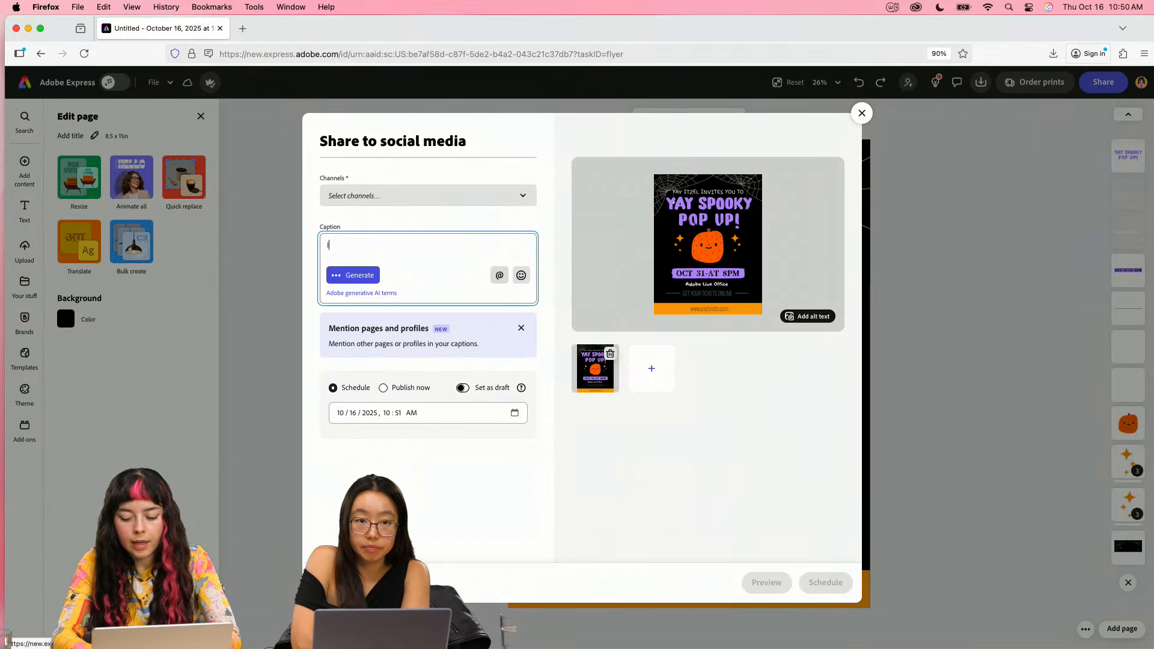
pyautogui.write(' onviote')
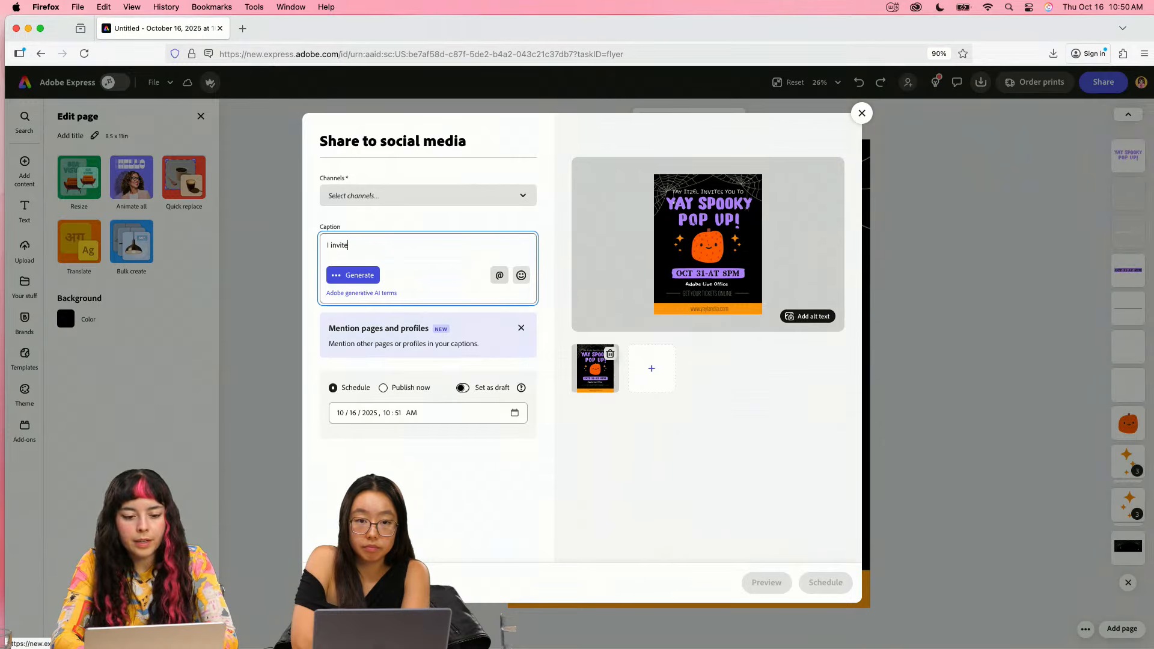
pyautogui.write(' you to my')
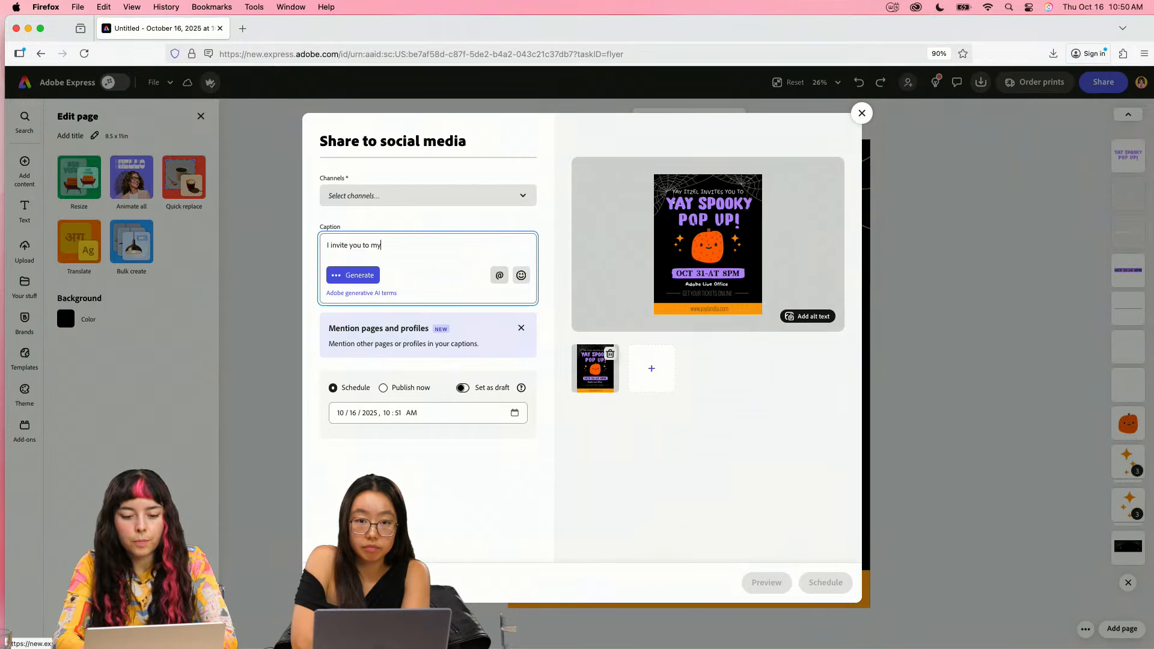
pyautogui.write(' halloween')
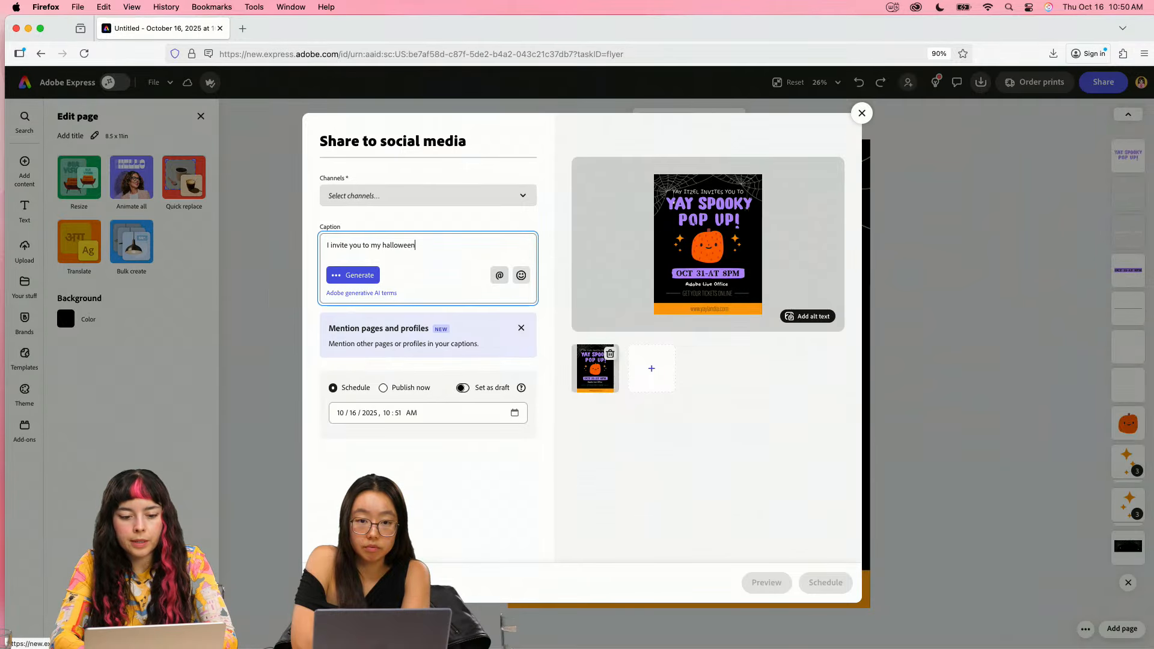
pyautogui.write(' pop up!')
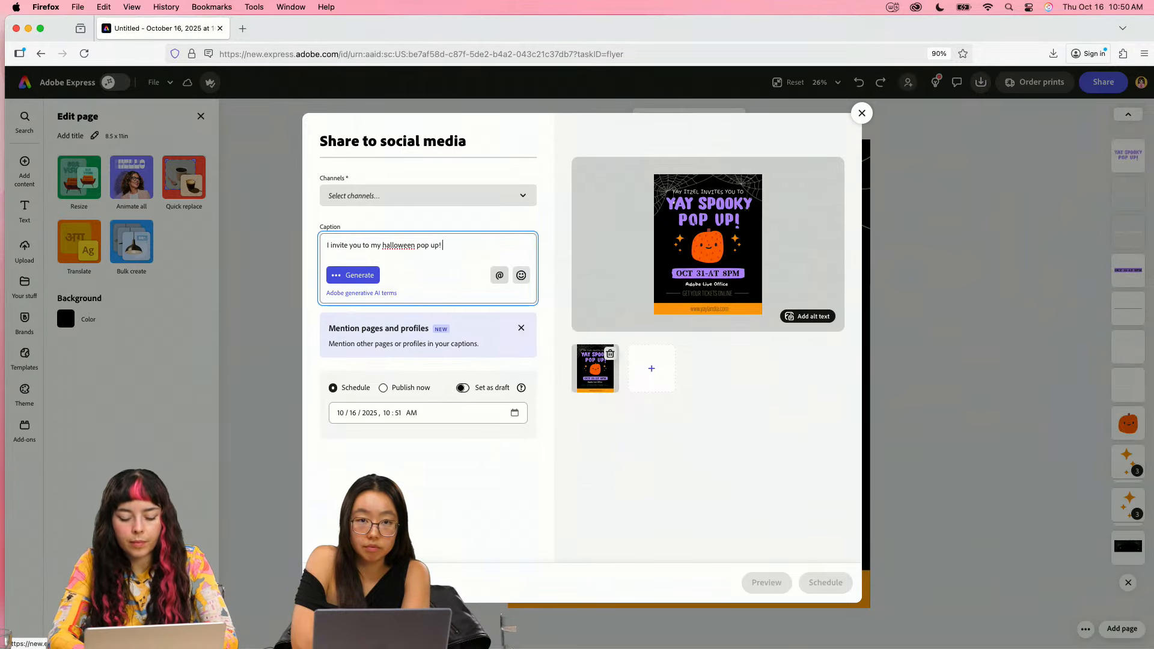
pyautogui.write(' So')
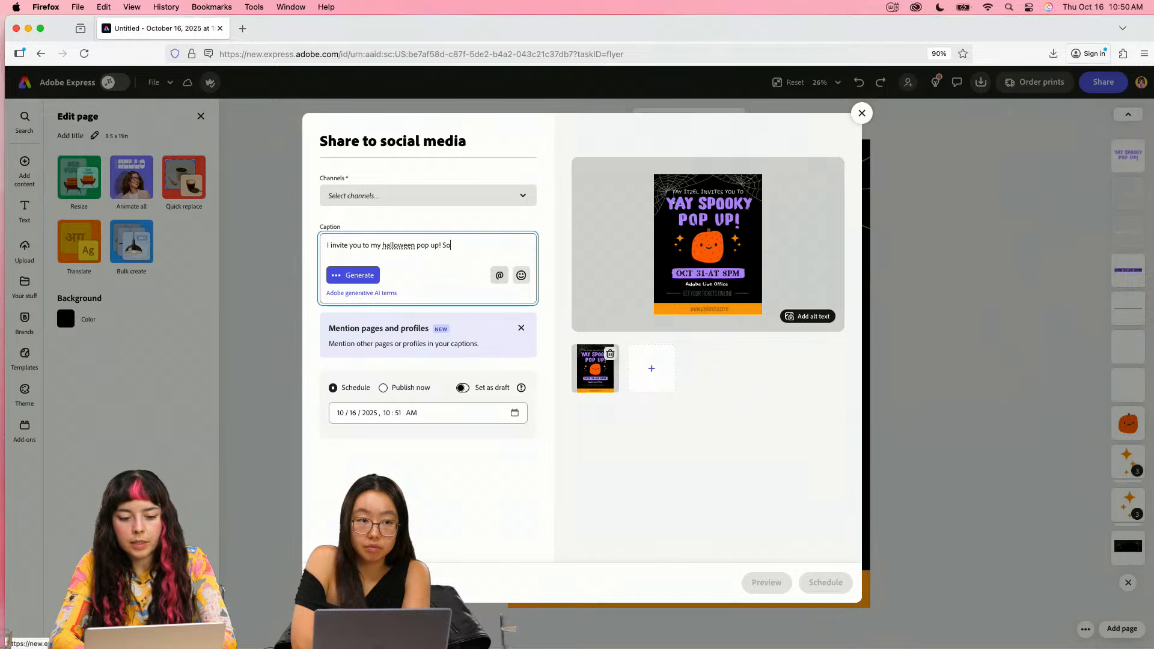
pyautogui.press('BackSpace')
pyautogui.write('pook')
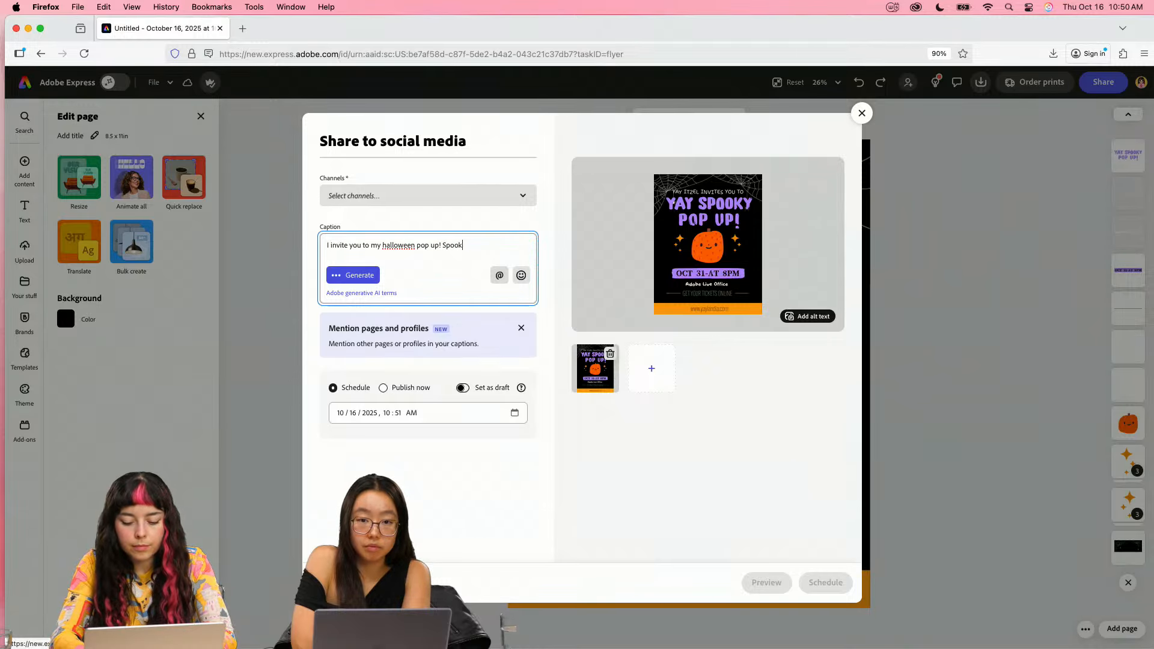
pyautogui.write('y snacks a')
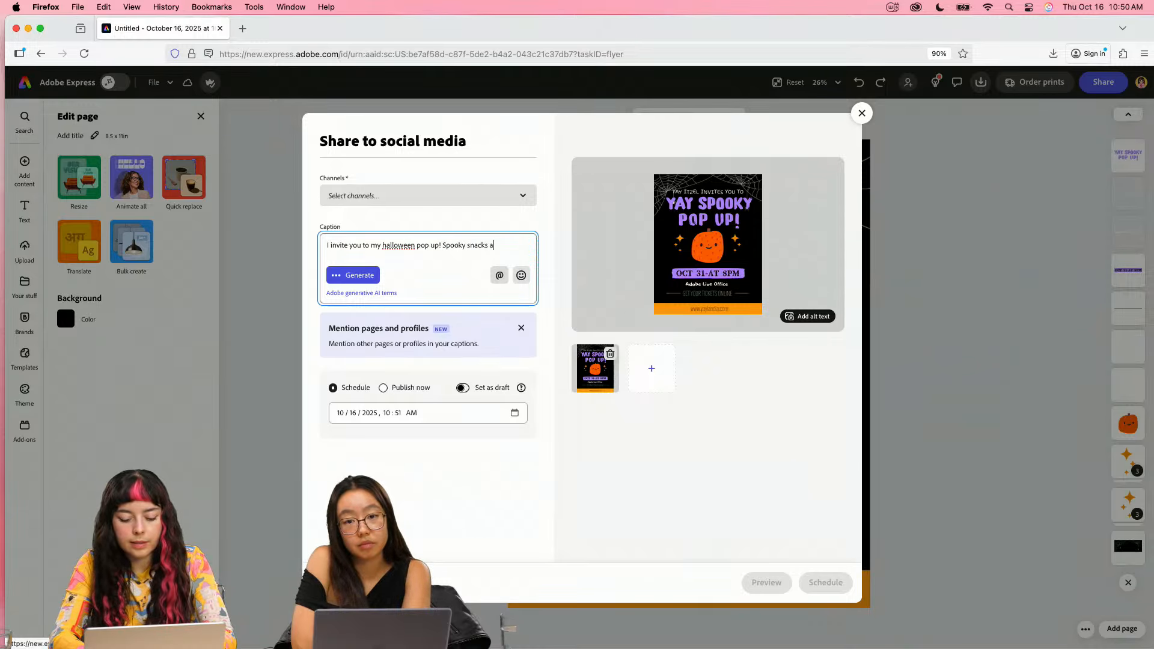
pyautogui.write('nd drinks ')
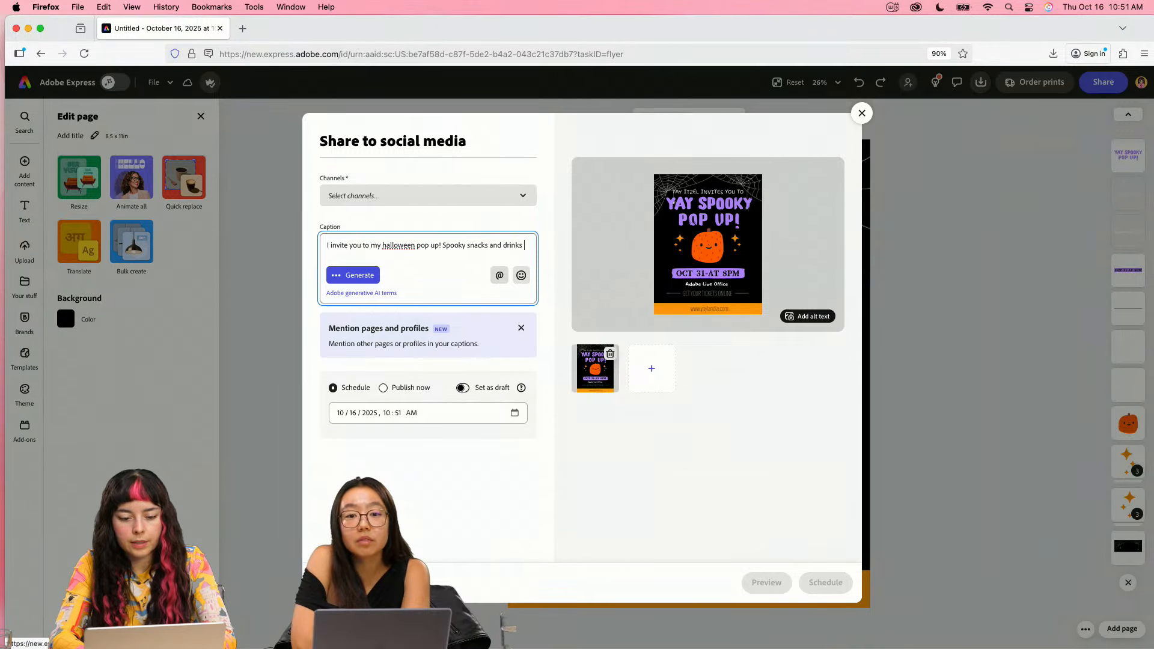
pyautogui.write('invluded.')
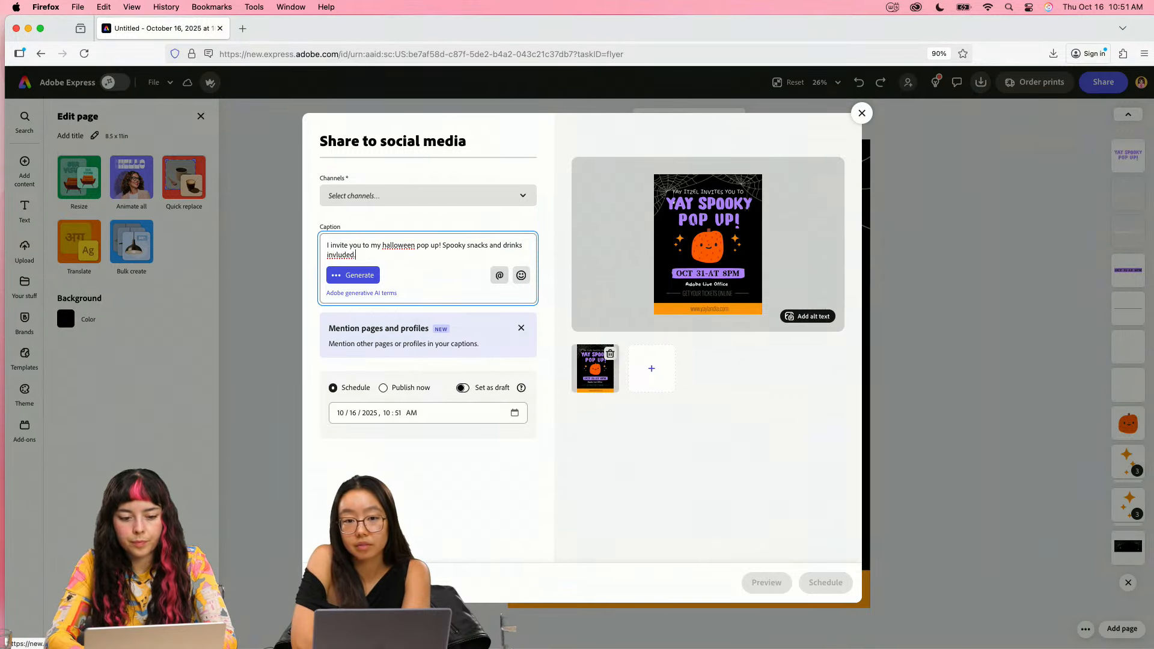
pyautogui.press('Left')
pyautogui.press('Left')
pyautogui.press('Left')
pyautogui.press('Left')
pyautogui.press('Left')
pyautogui.press('Left')
pyautogui.press('BackSpace')
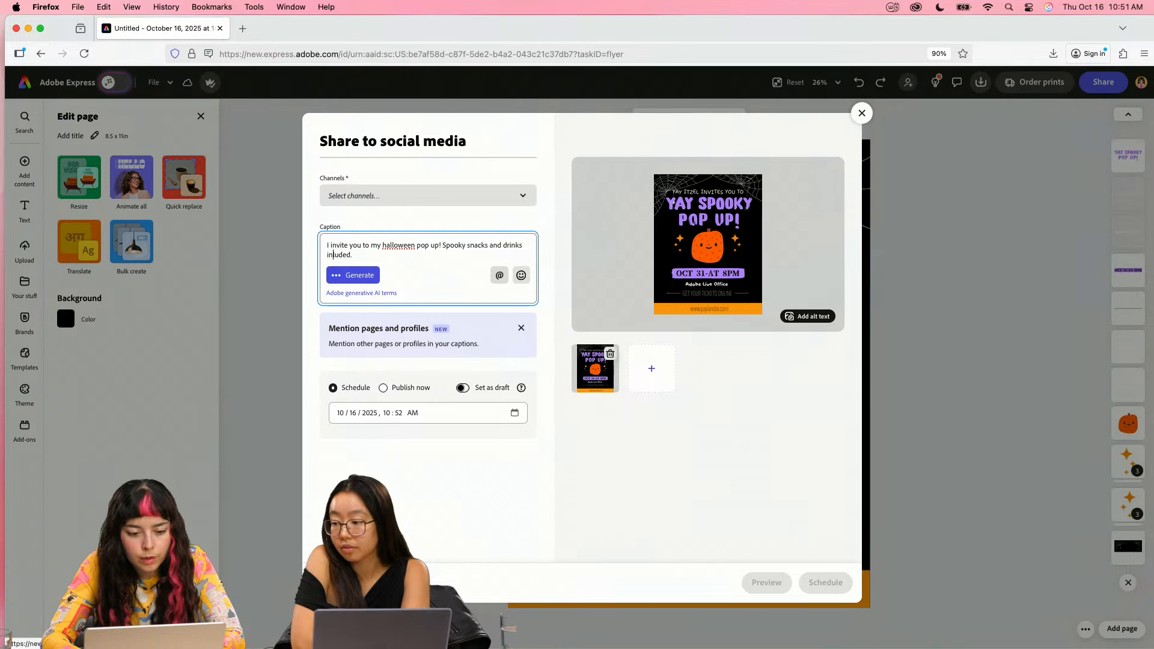
pyautogui.write('cl')
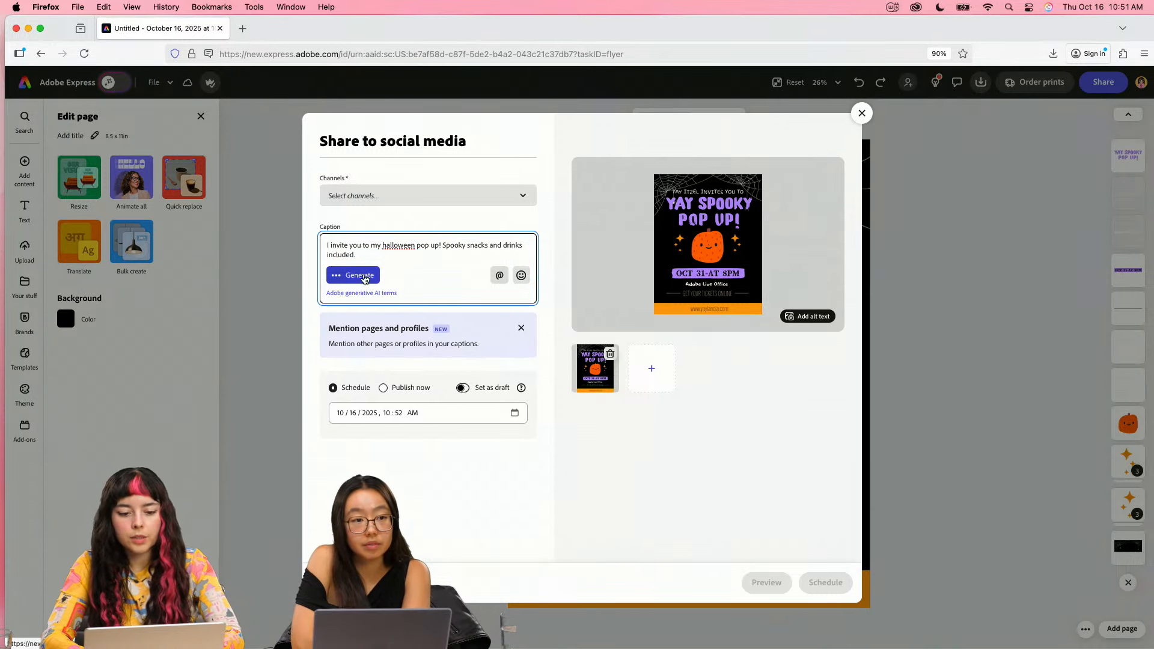
# - Generate a new caption from the written text, dismiss the notice about mentioning pages and profiles, and review the suggestion
pyautogui.click(359, 275)
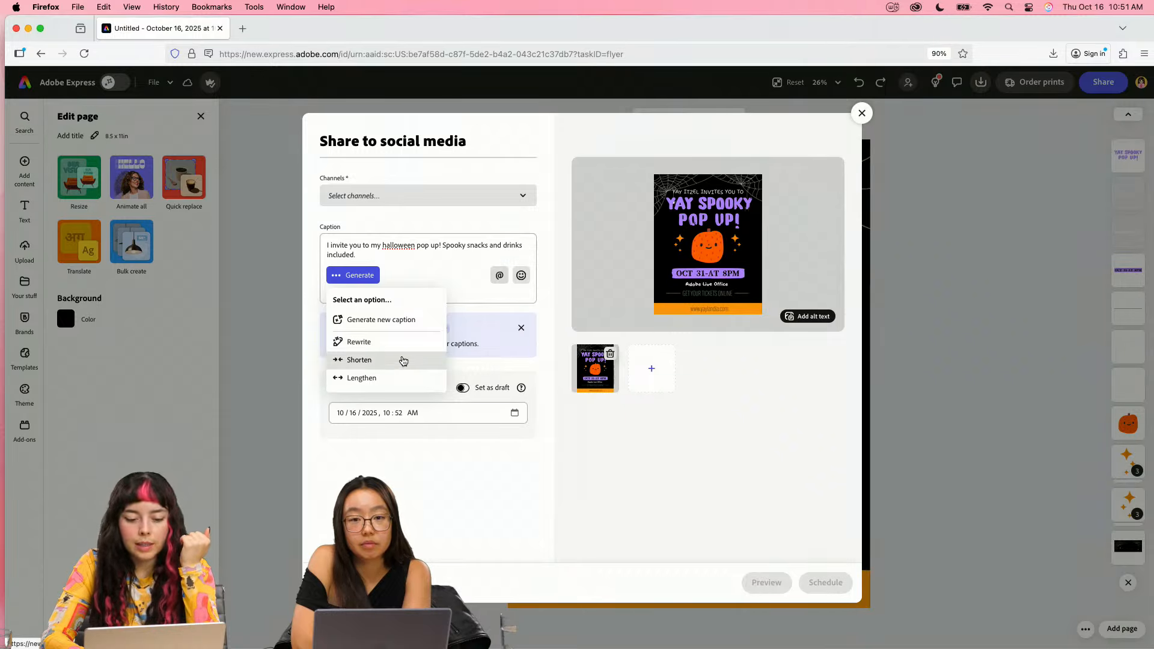
pyautogui.click(401, 325)
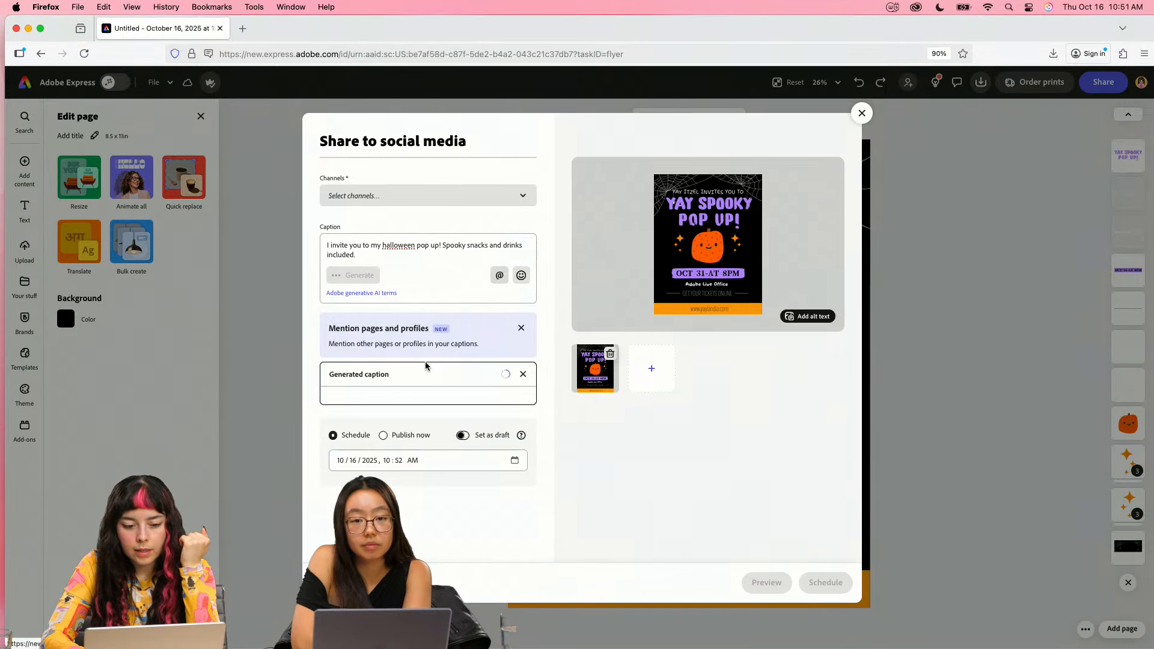
pyautogui.click(522, 330)
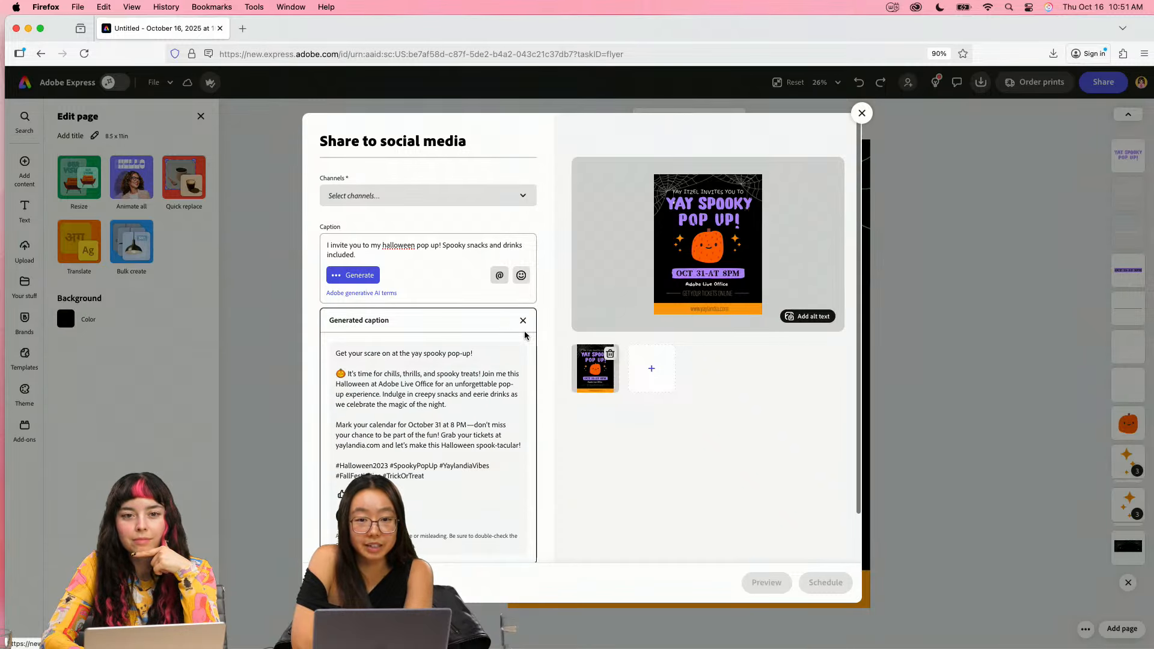
pyautogui.scroll(-1, 571, 385)
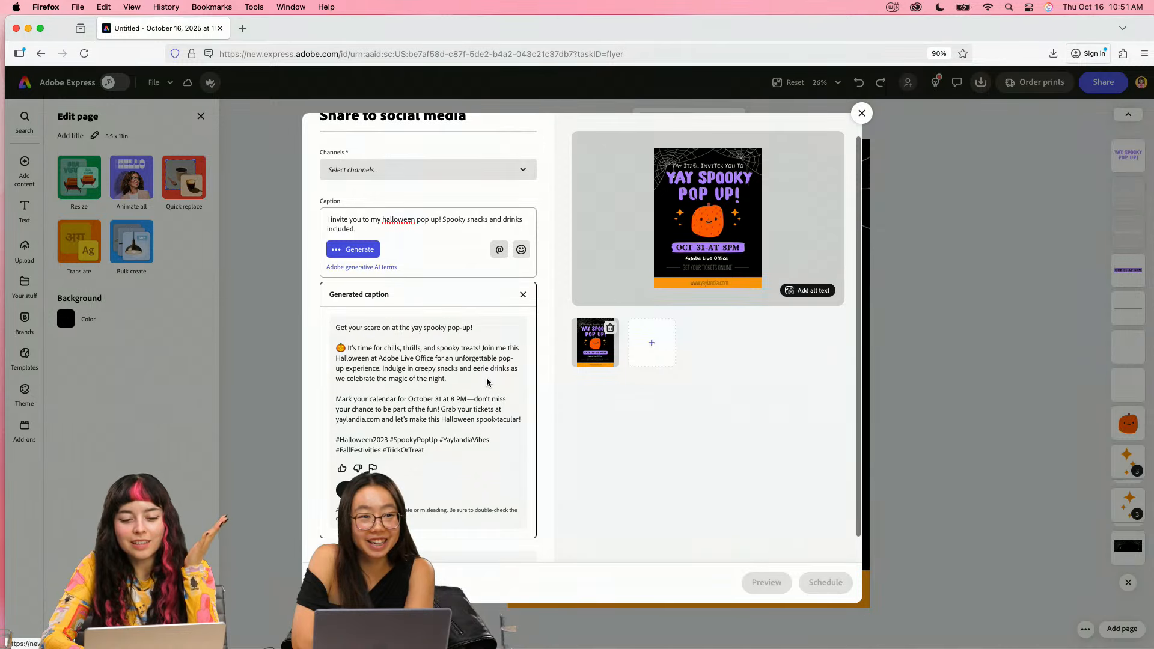
pyautogui.scroll(-1, 490, 380)
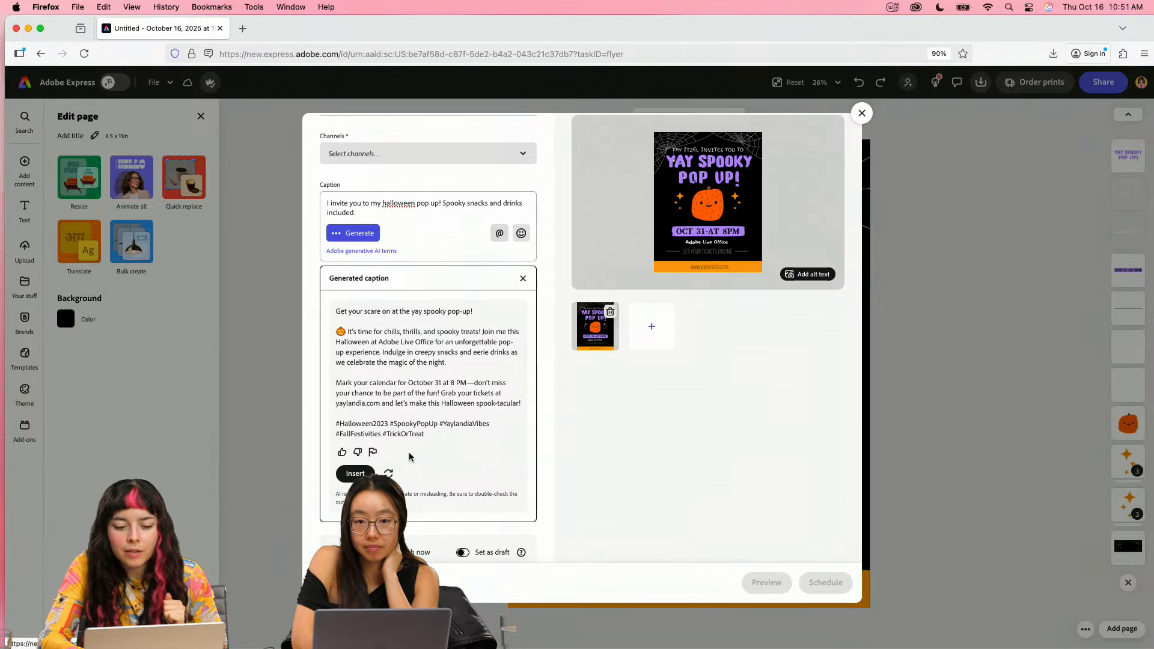
# - Generate a shortened version of the written caption, followed by a lengthened version
pyautogui.click(372, 235)
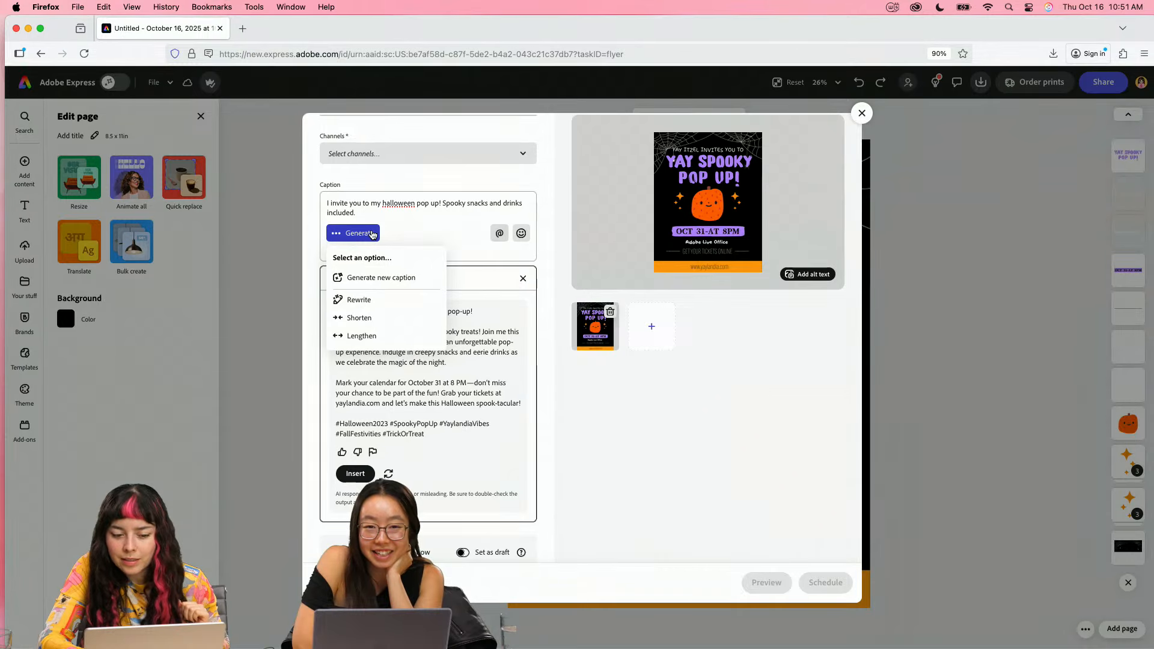
pyautogui.click(367, 320)
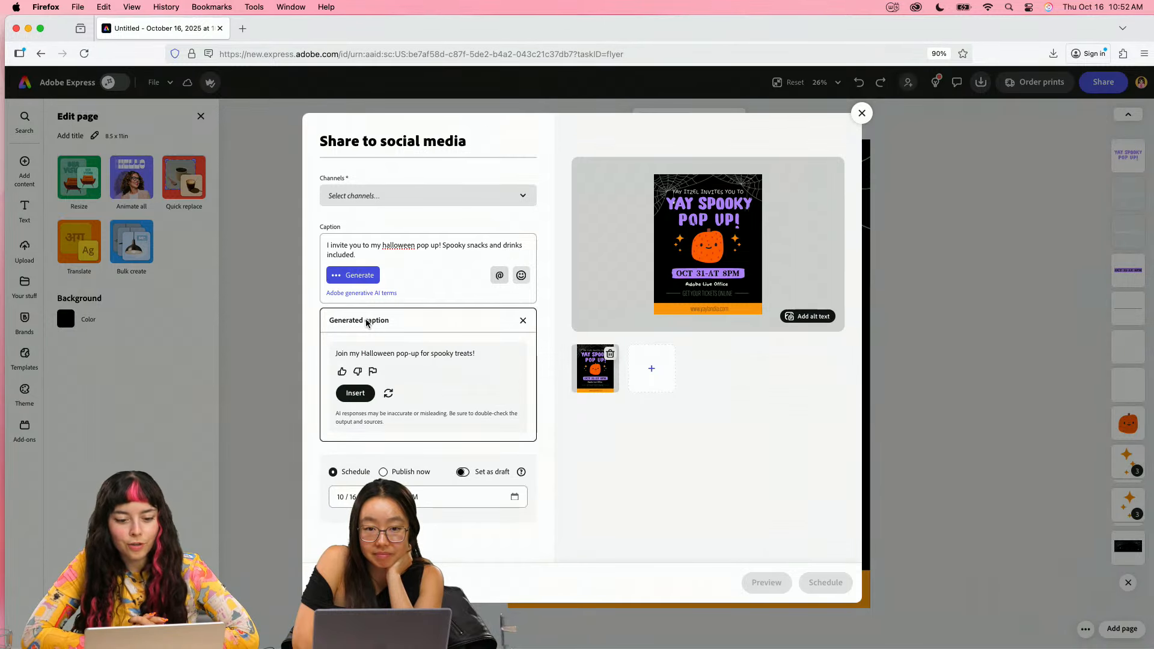
pyautogui.click(370, 280)
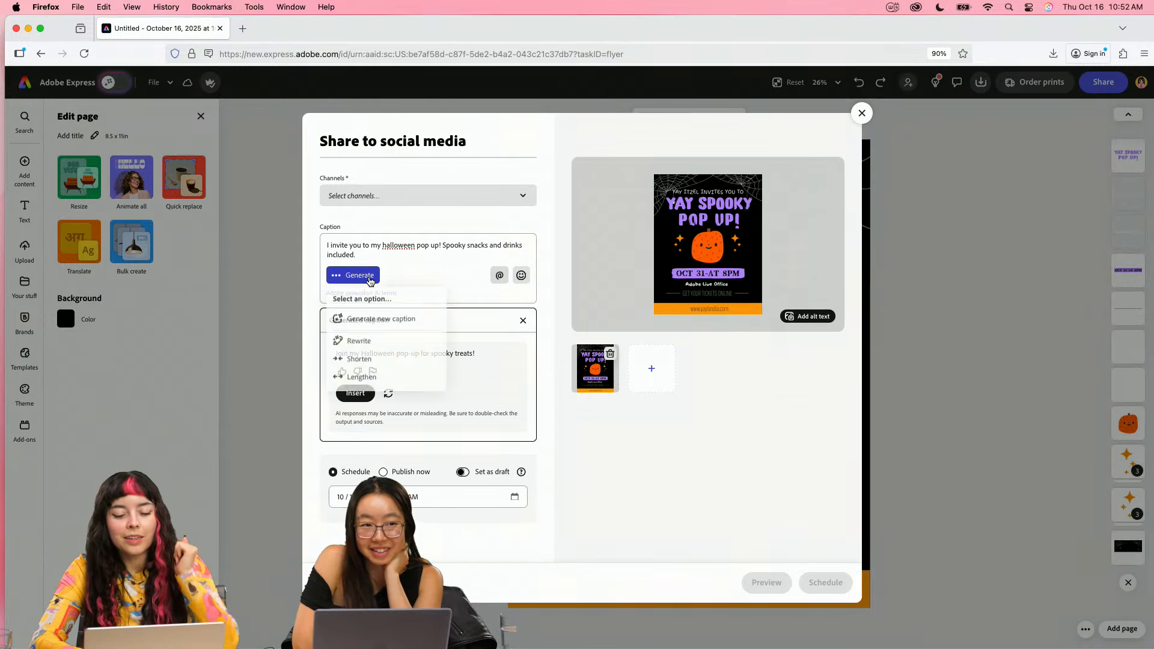
pyautogui.click(362, 377)
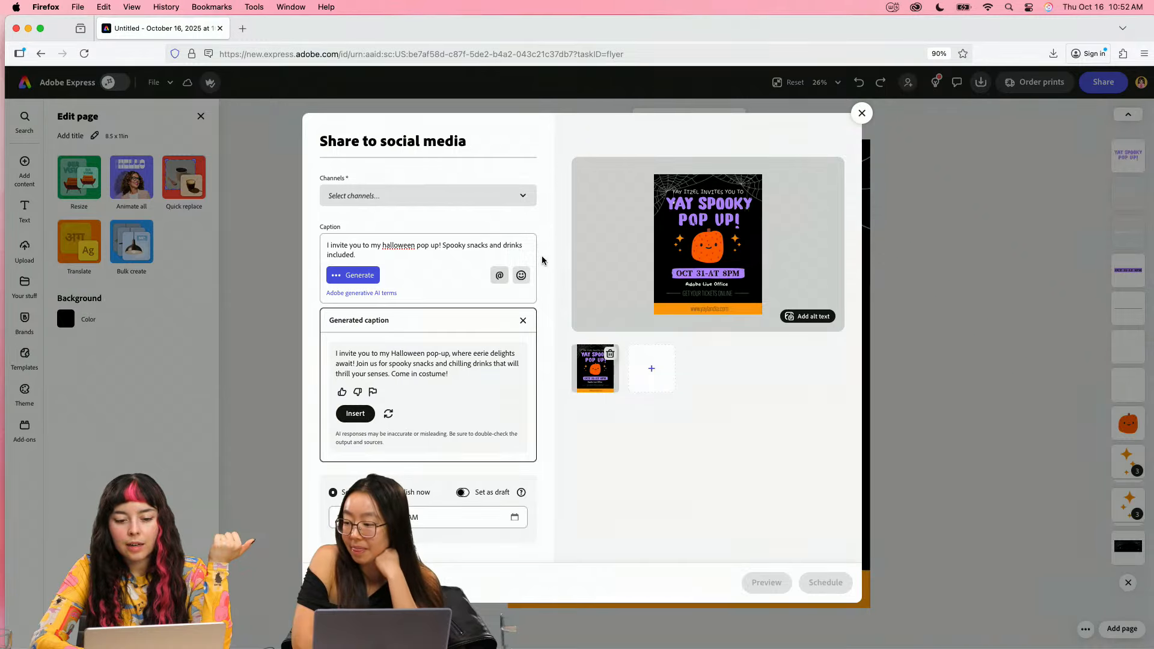
# - Open the emoji picker for the post caption
pyautogui.click(522, 275)
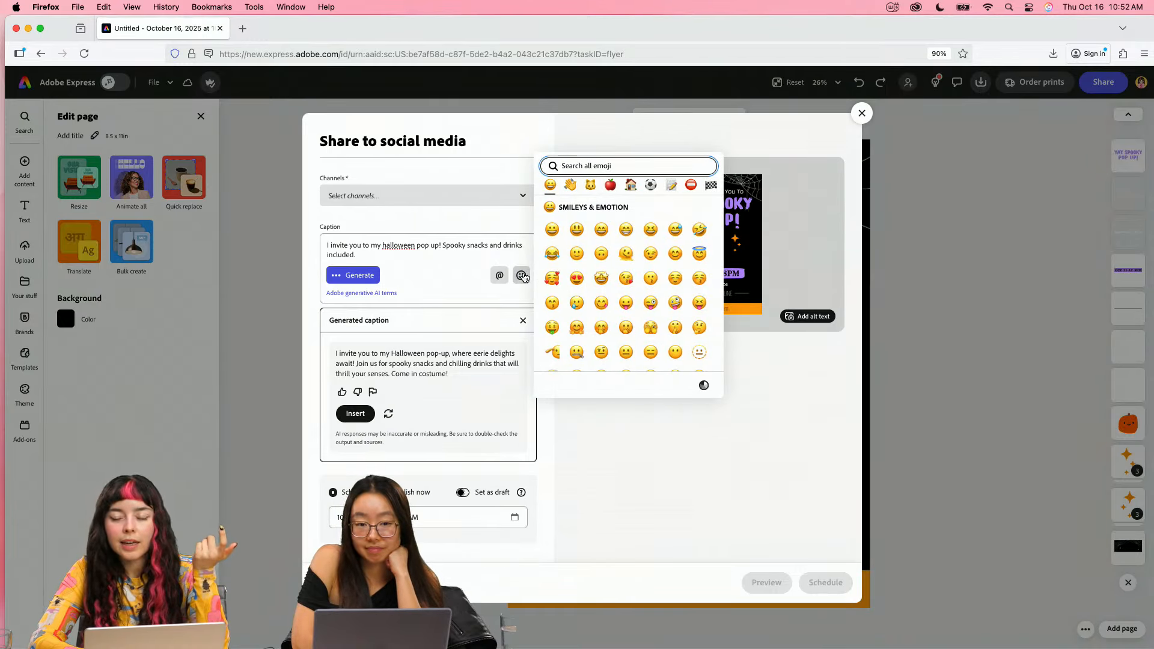
# - Close the emoji picker, add a mention symbol to the flyer post's caption, and dismiss the social mentions help
pyautogui.click(449, 363)
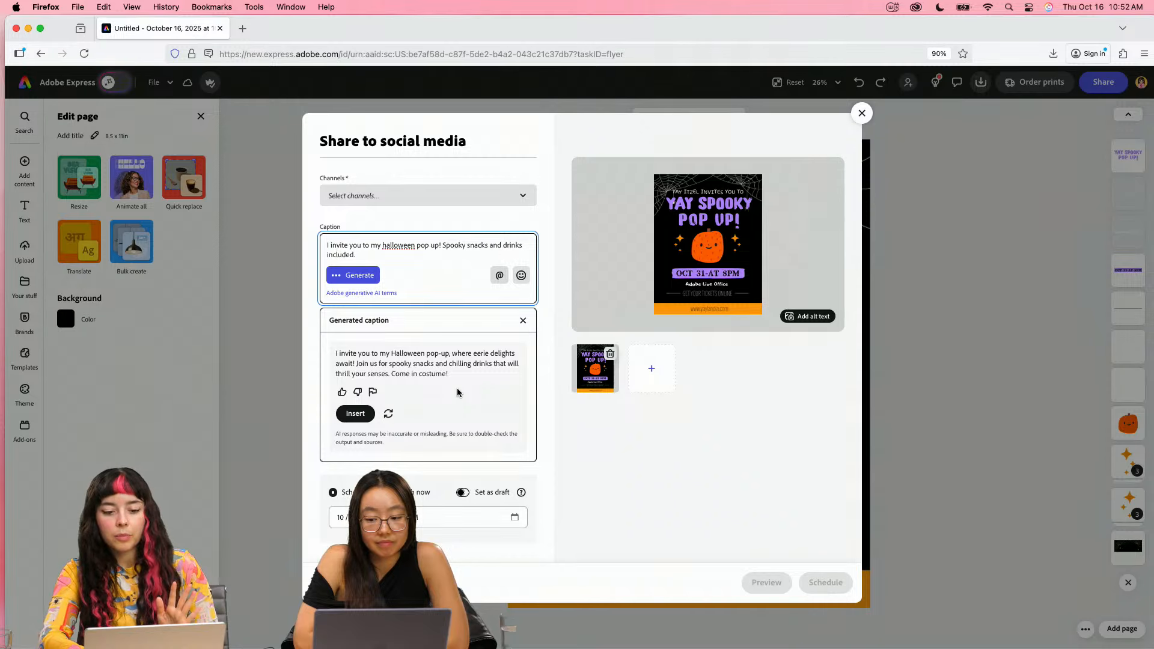
pyautogui.click(501, 275)
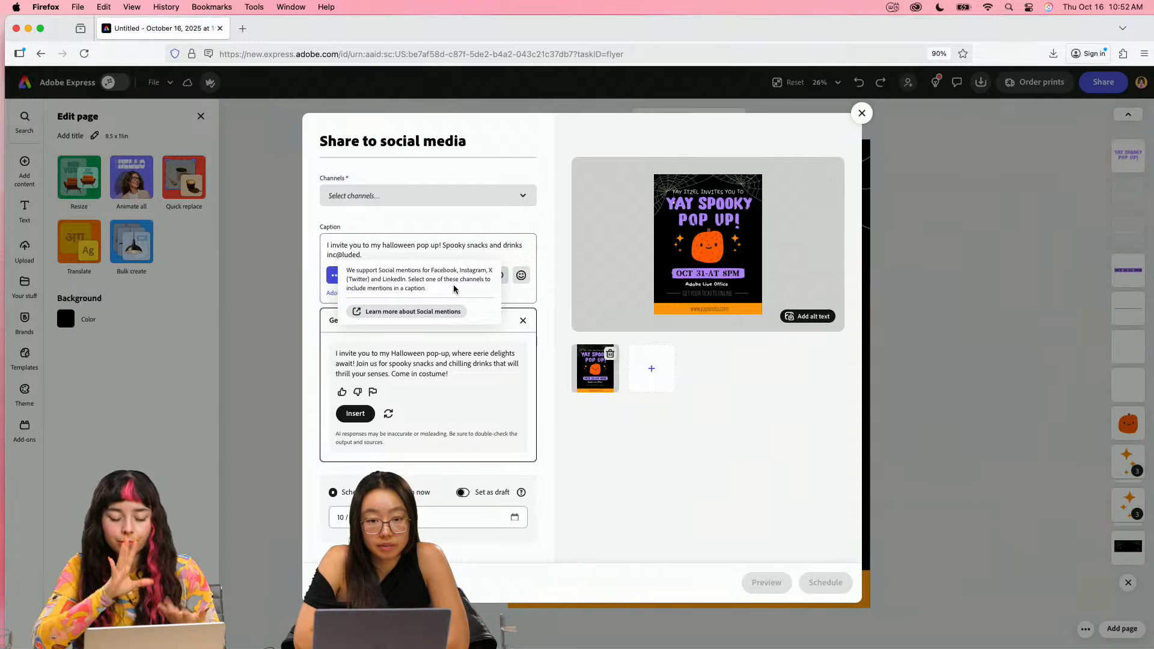
pyautogui.click(515, 310)
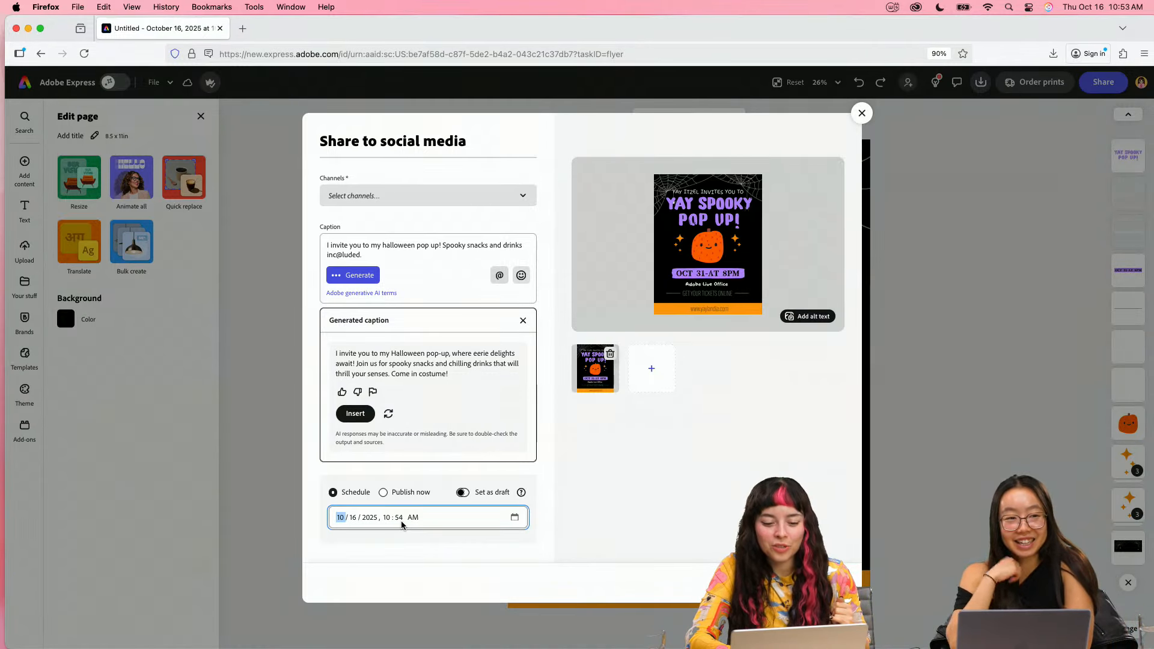
# - Try October 24, 2025 as the post date, and switch to immediate publishing and back to scheduling
pyautogui.click(514, 518)
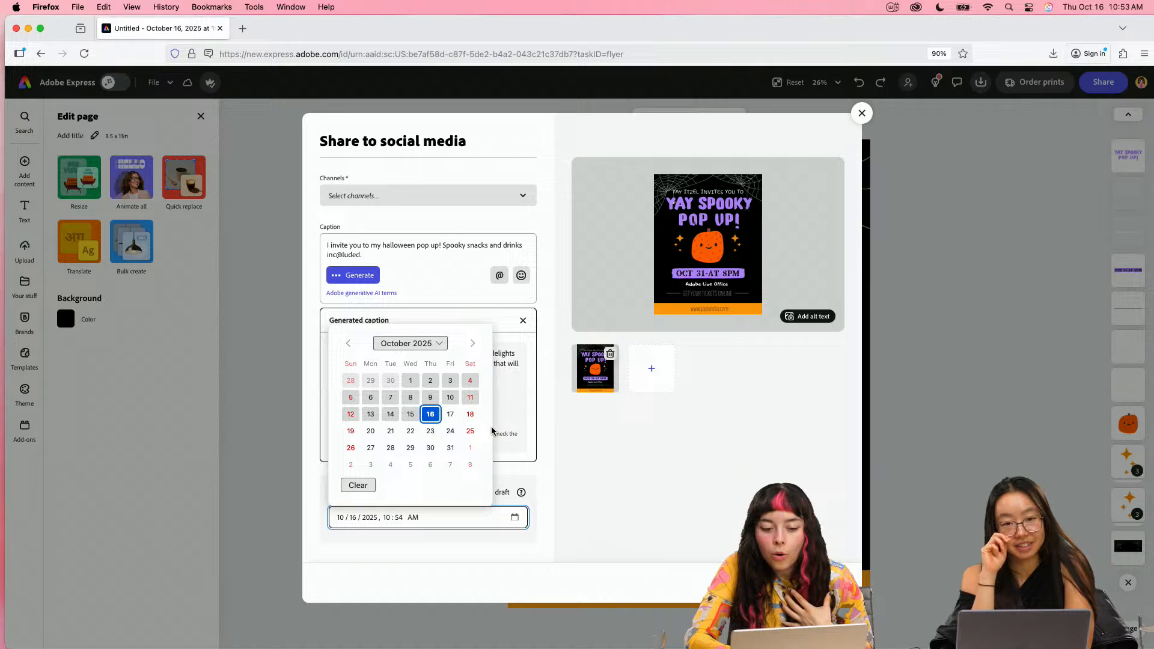
pyautogui.click(452, 433)
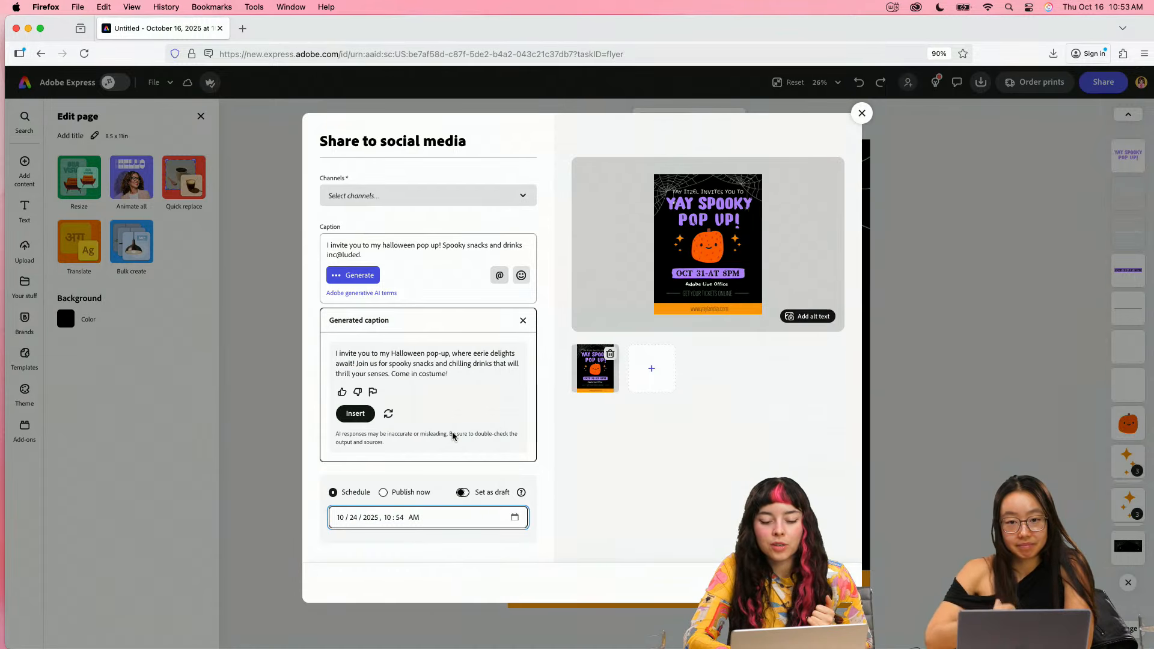
pyautogui.click(411, 493)
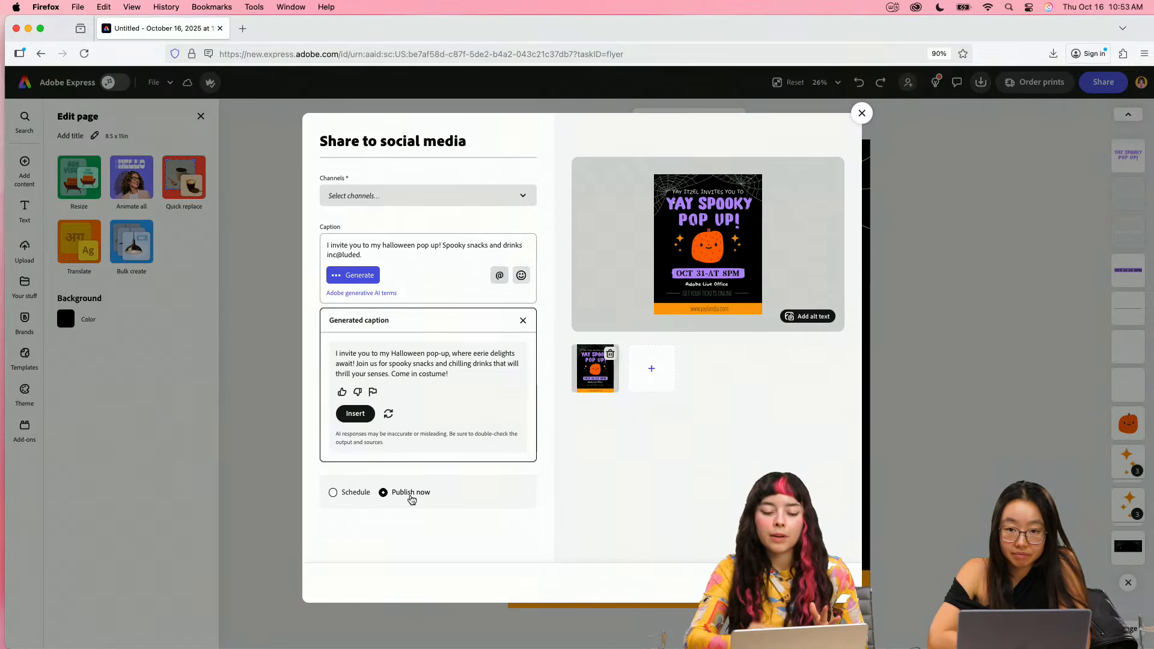
pyautogui.click(356, 494)
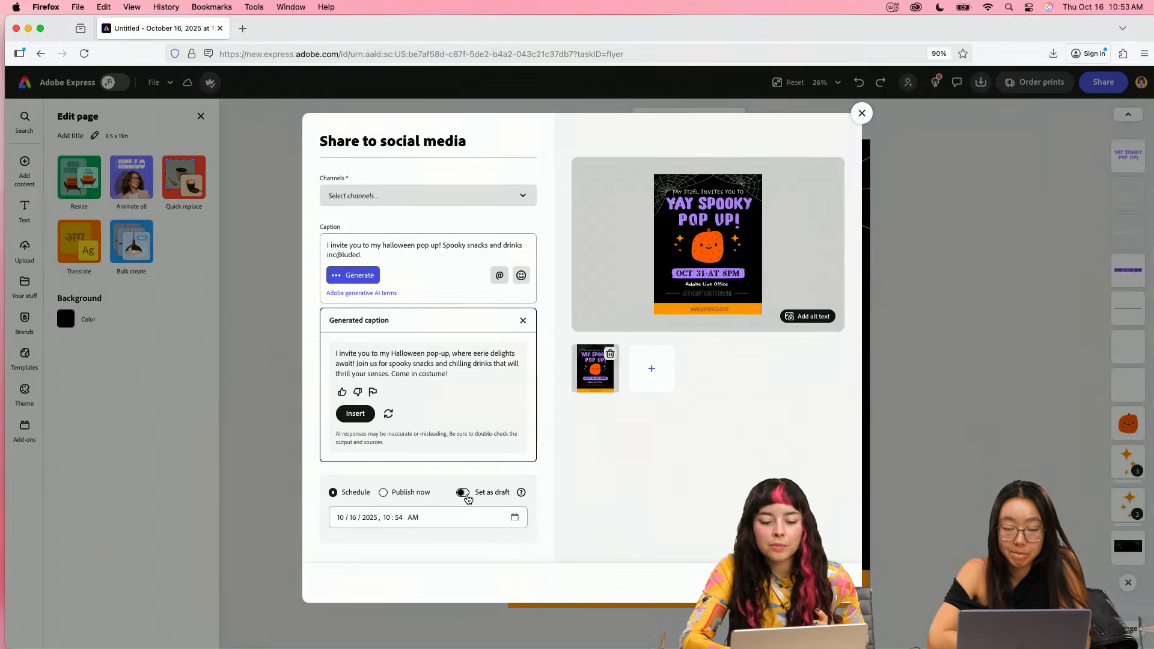
# - Mark the flyer post as a draft, date it October 17, 2025, and save it to the calendar
pyautogui.click(468, 498)
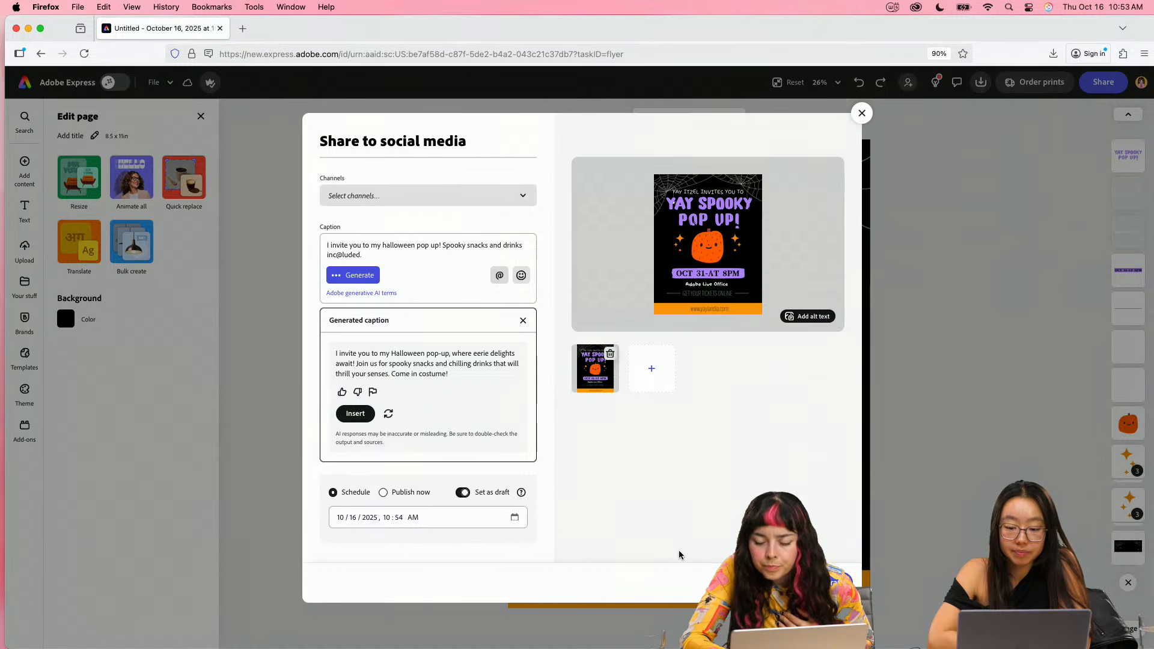
pyautogui.click(514, 517)
pyautogui.click(471, 413)
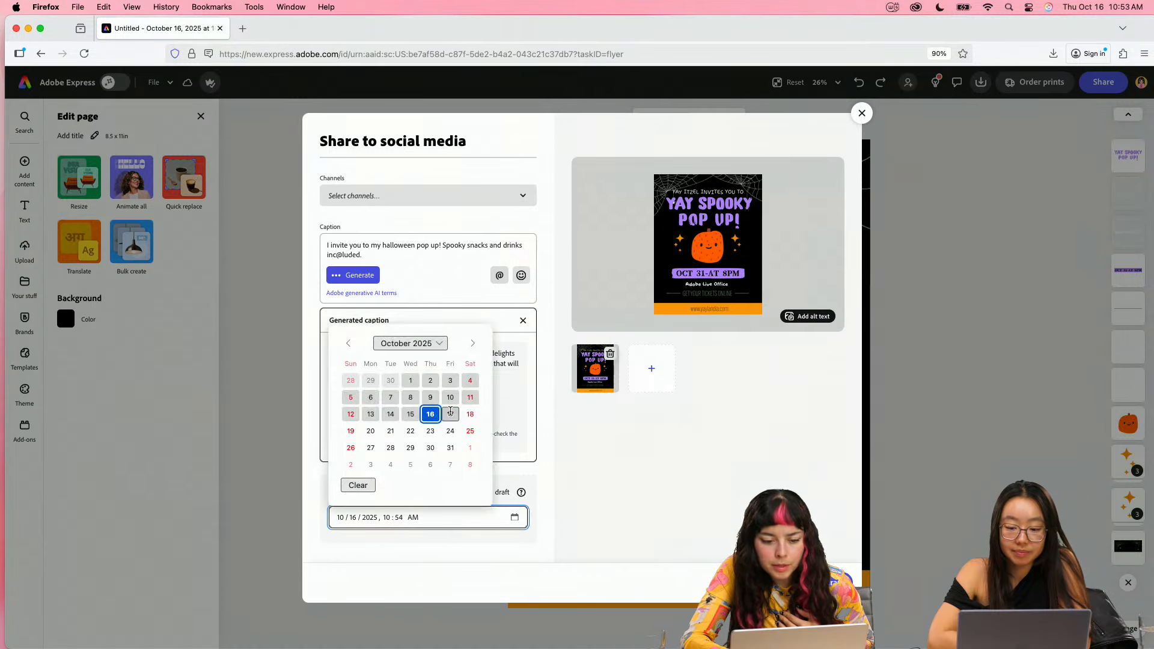
pyautogui.click(826, 582)
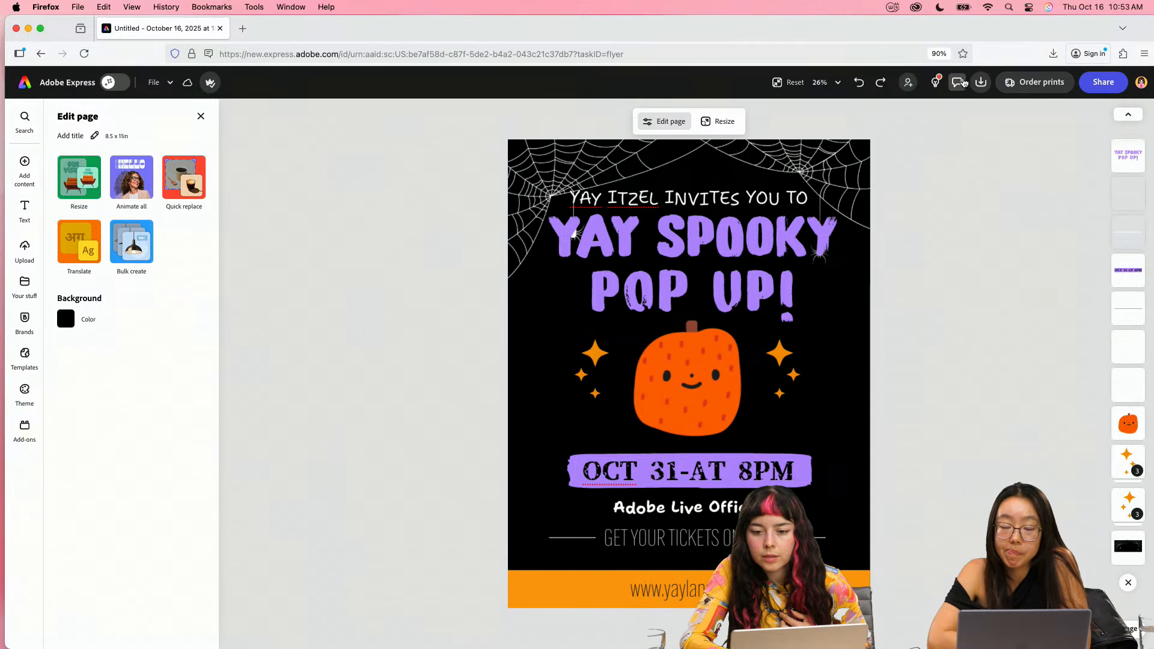
# - Share the flyer to social media again and save it as a draft dated October 18, 2025
pyautogui.click(1104, 82)
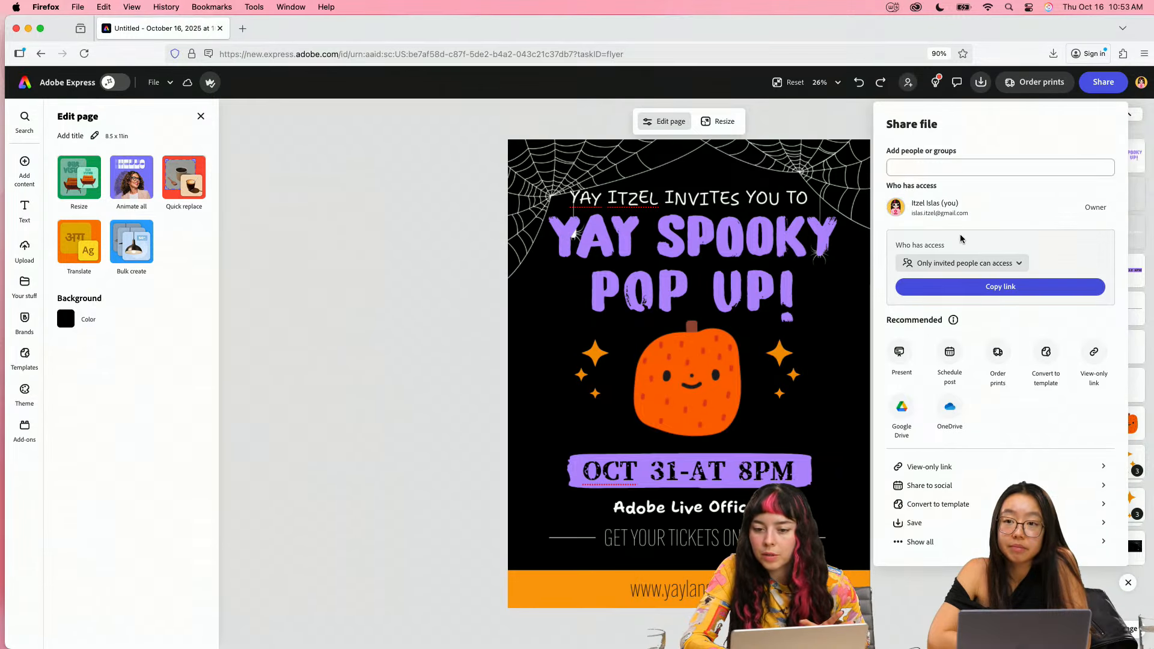
pyautogui.click(938, 485)
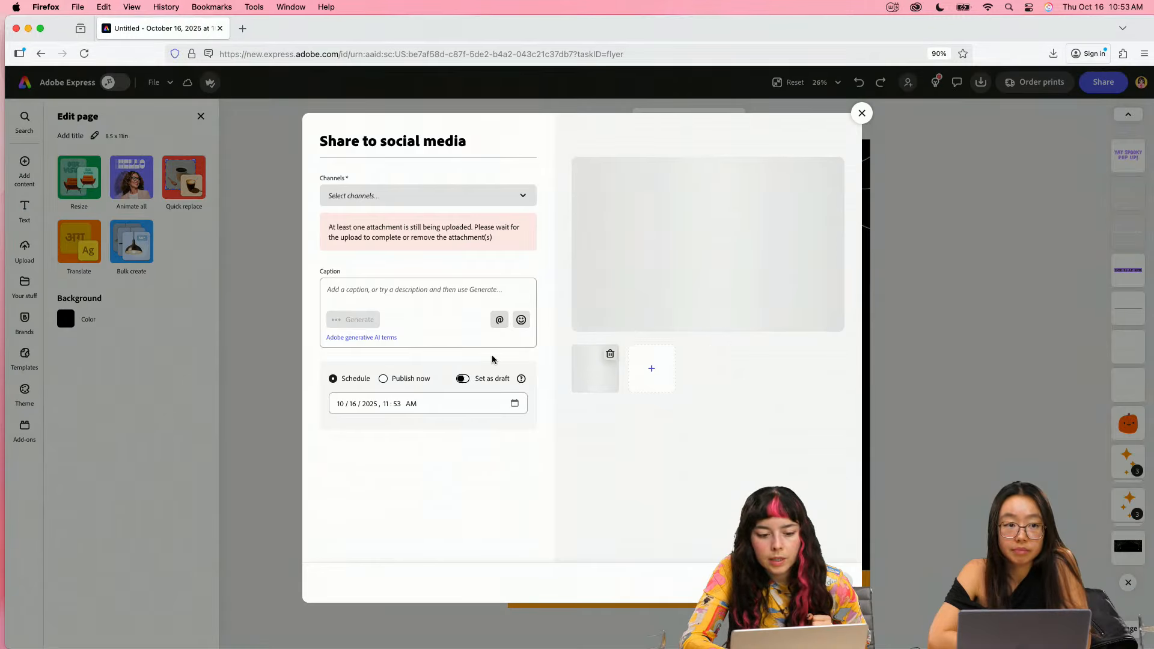
pyautogui.click(481, 380)
pyautogui.click(471, 403)
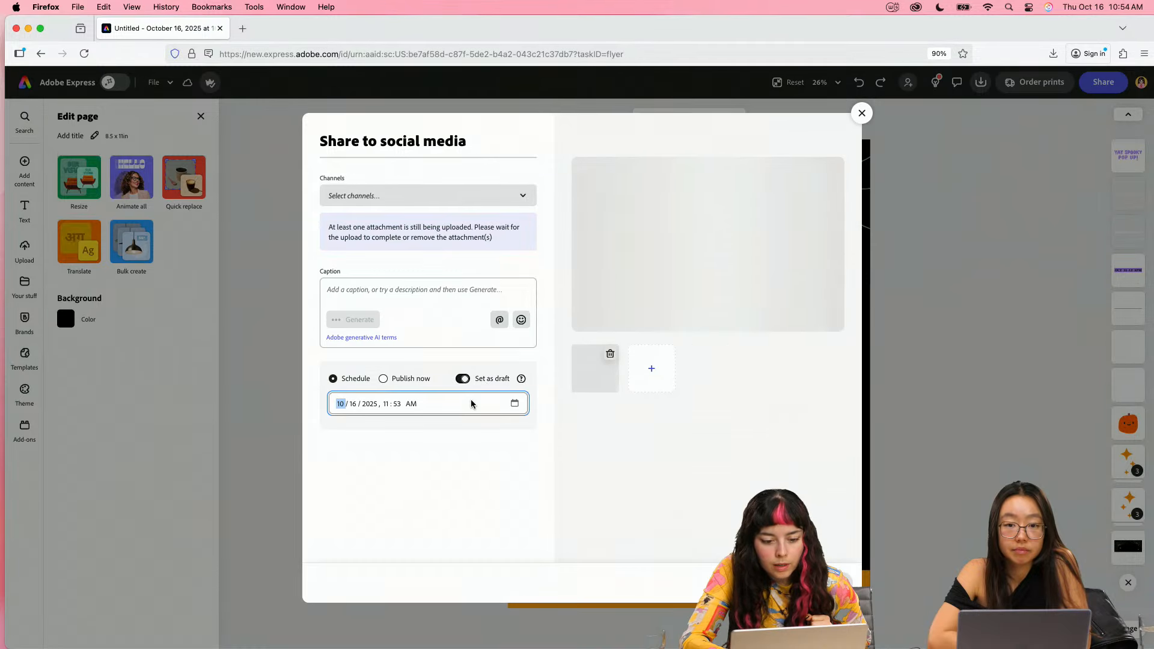
pyautogui.click(512, 406)
pyautogui.click(468, 500)
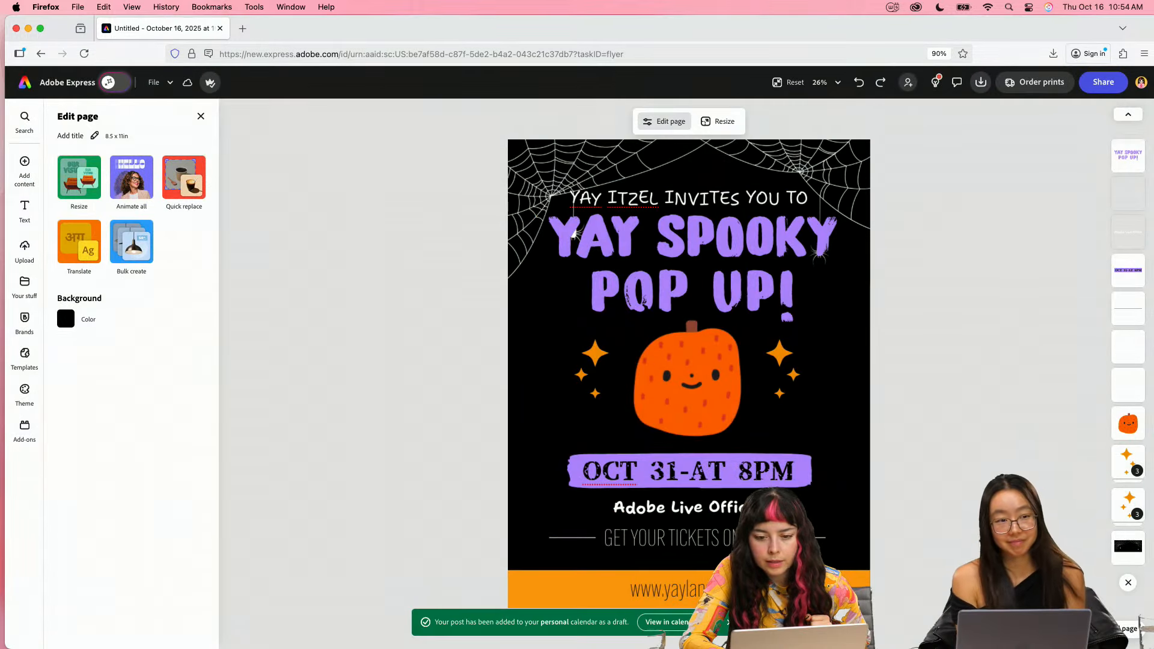
# - View the saved drafts in the personal calendar and read the details of the Limited-Time Offer suggestion on October 9
pyautogui.click(664, 622)
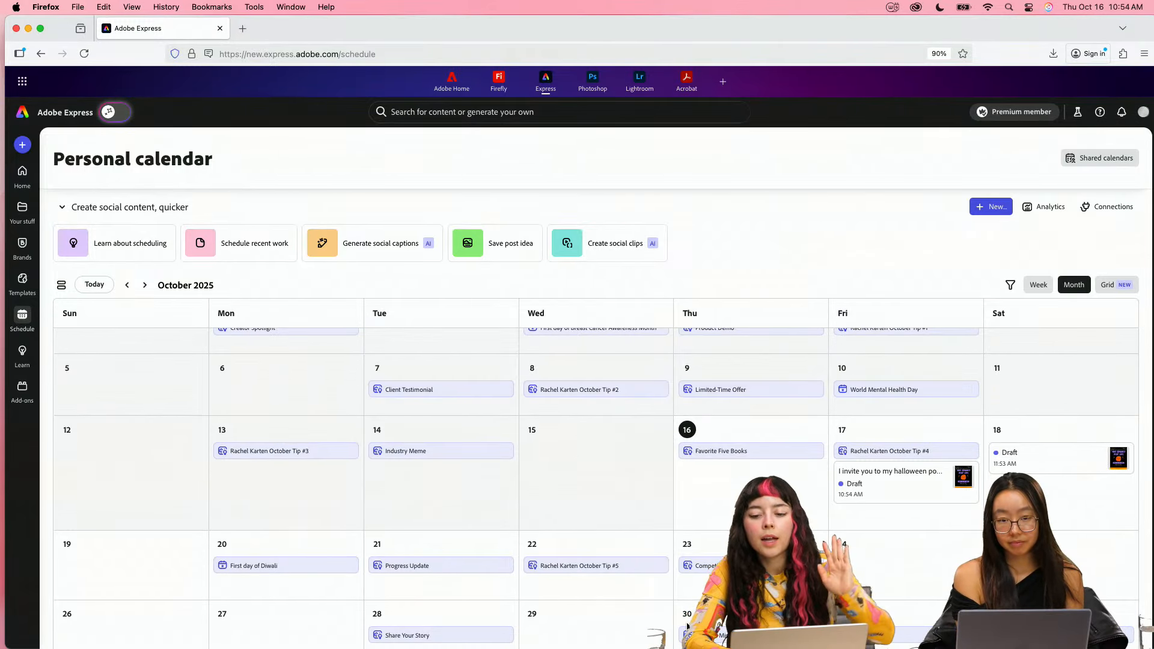
pyautogui.moveTo(906, 498)
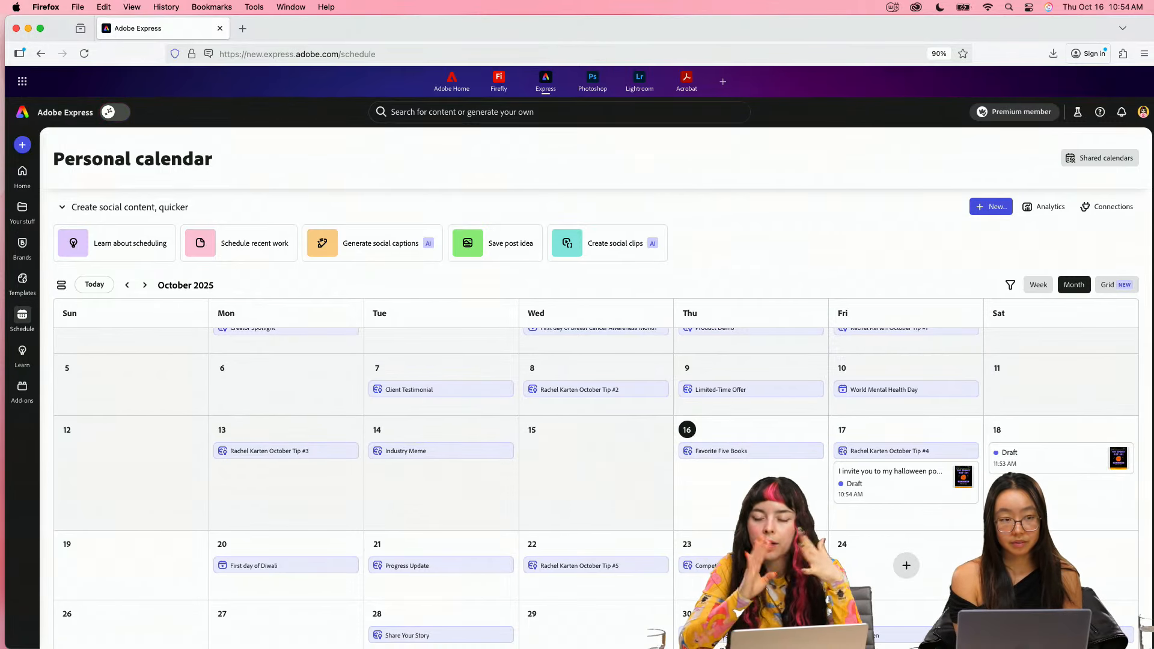
pyautogui.scroll(1, 800, 468)
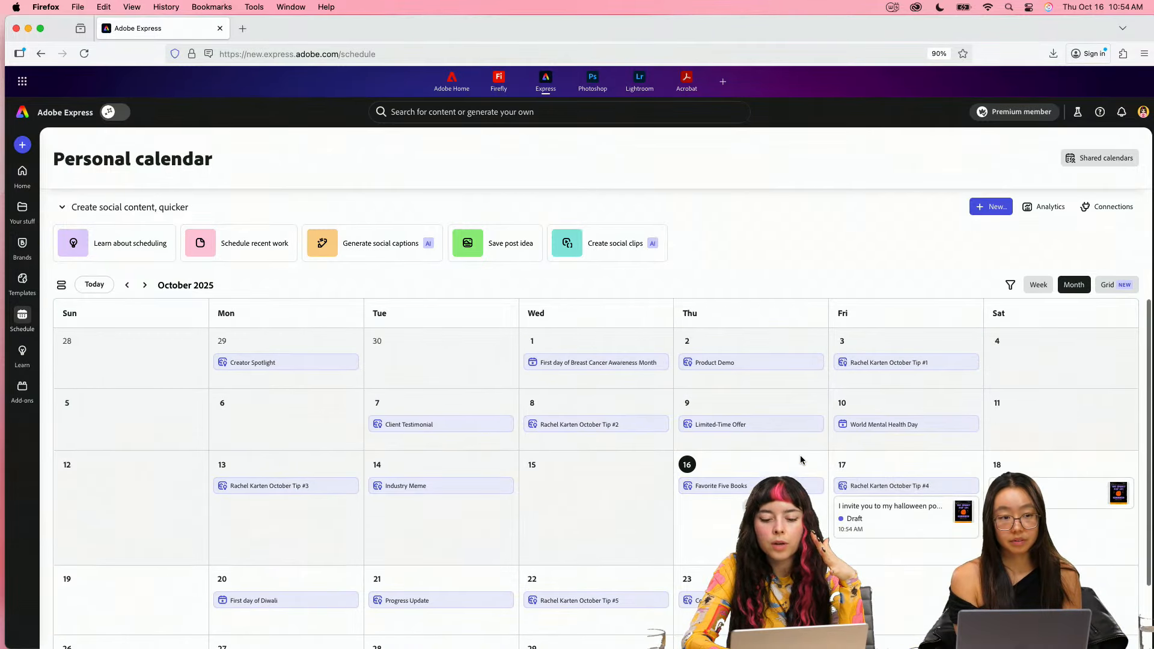
pyautogui.moveTo(768, 486)
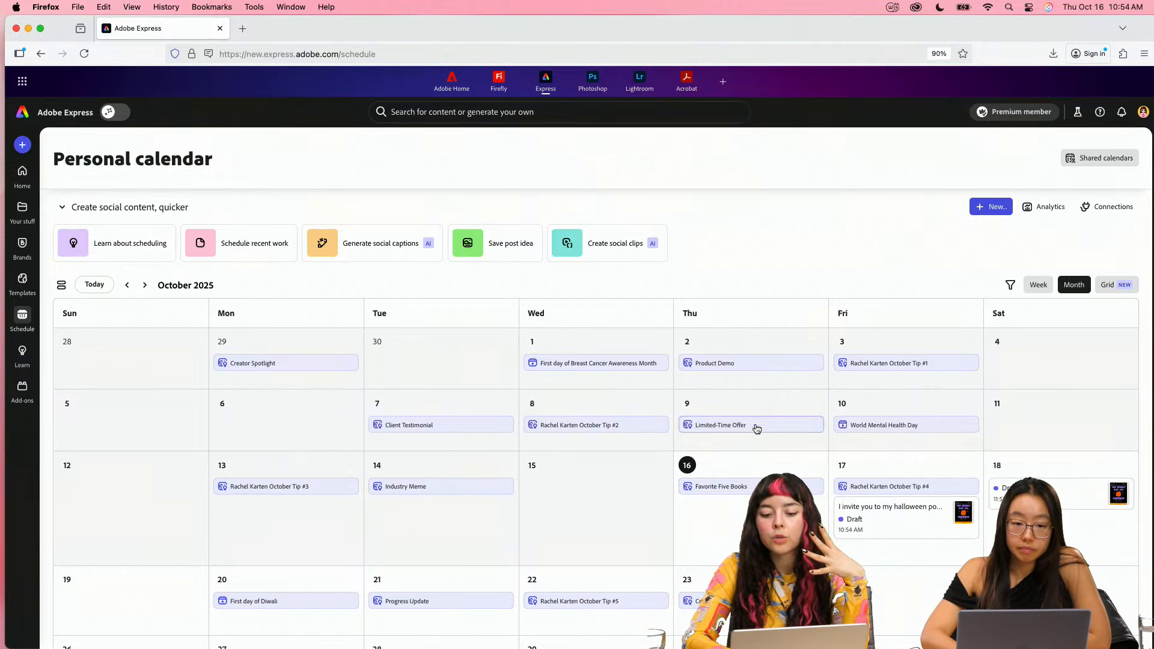
pyautogui.moveTo(755, 433)
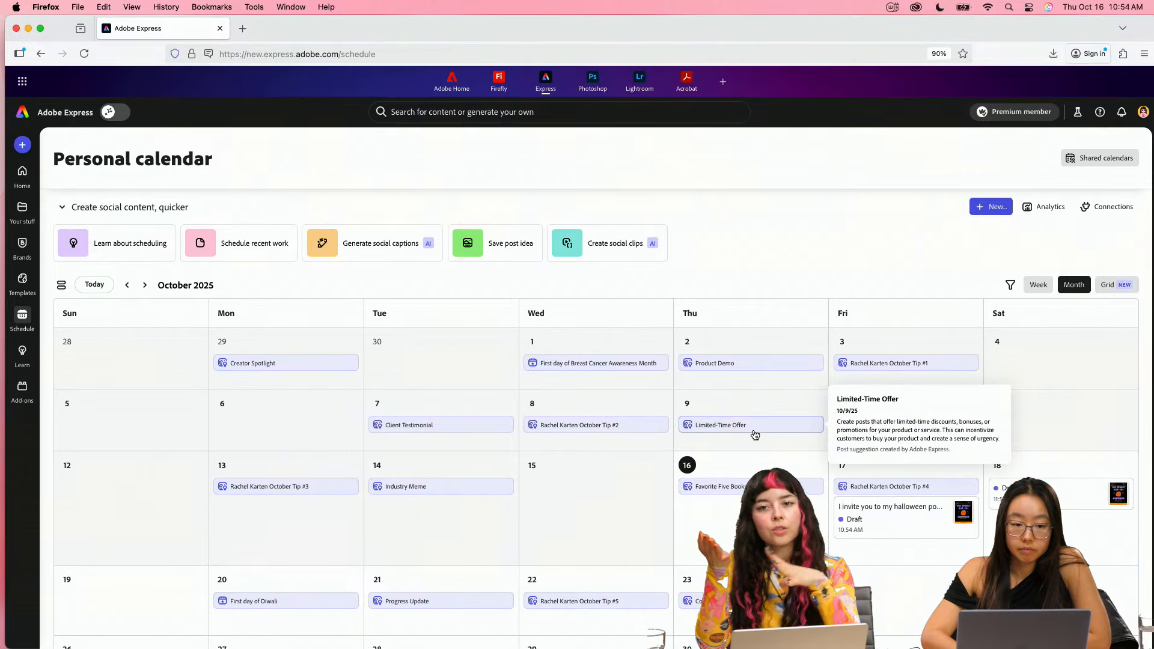
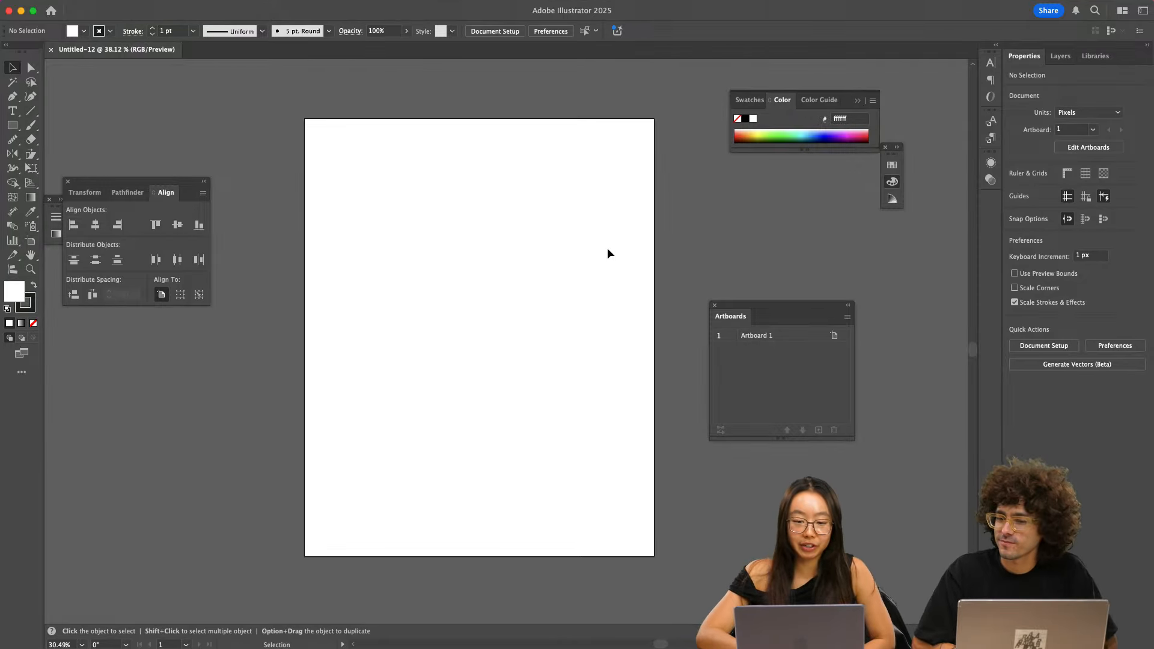
# - In Illustrator, add the text "Life" near the artboard's upper edge and enlarge it to about 643 pt
pyautogui.hscroll(-2, 607, 248)
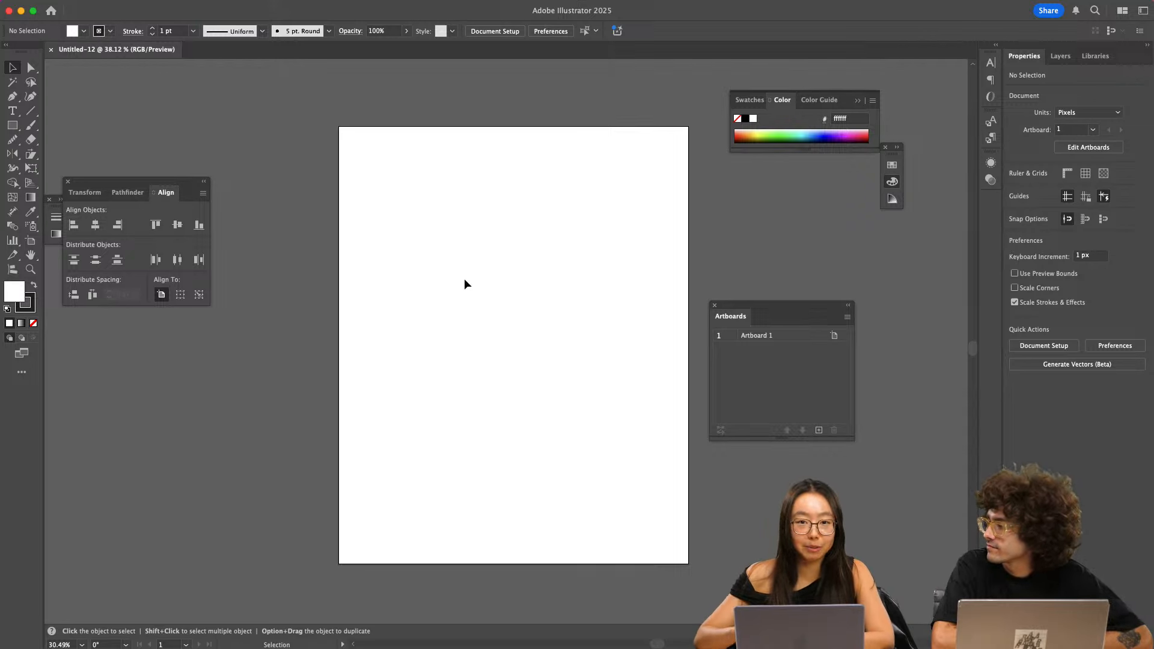
pyautogui.press('t')
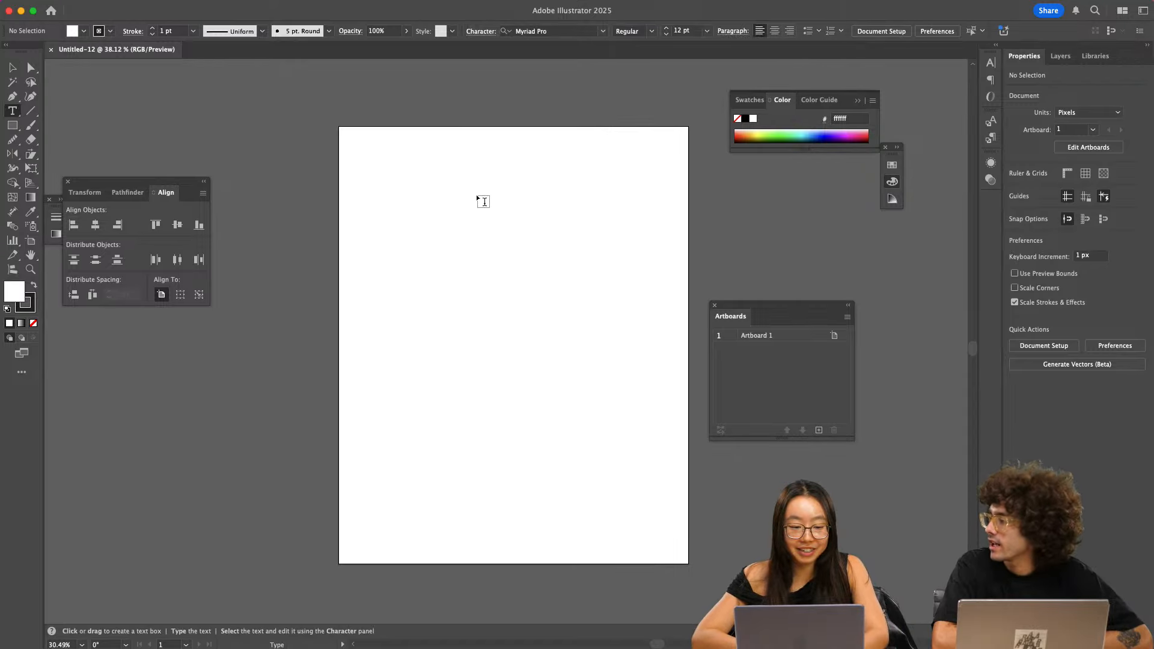
pyautogui.click(449, 218)
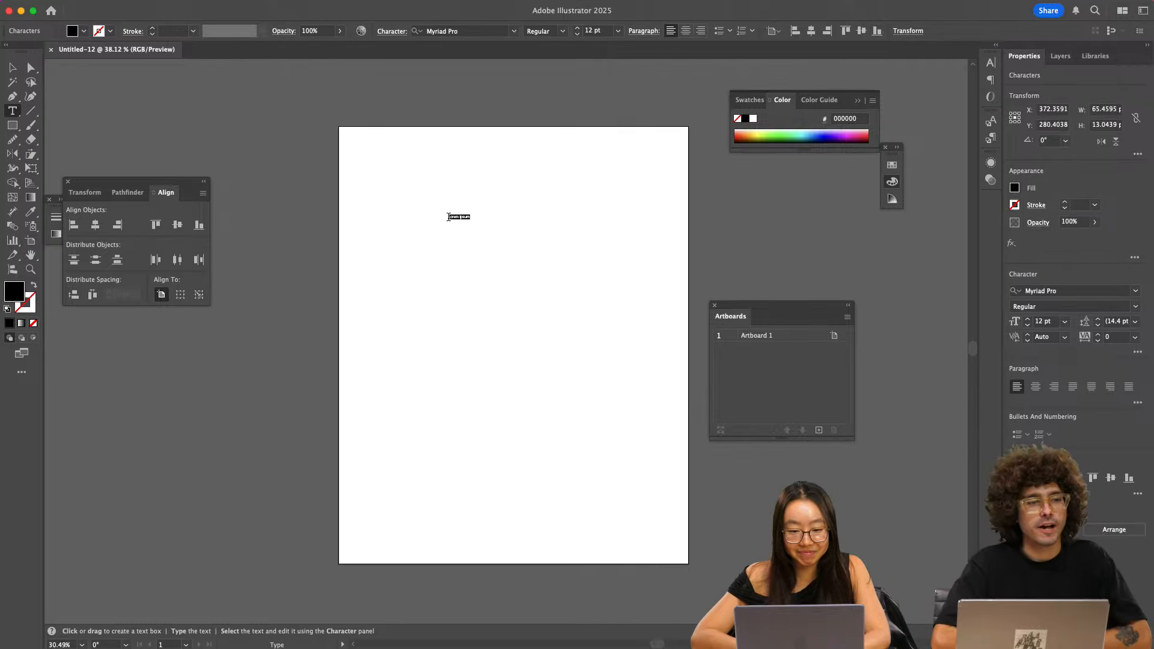
pyautogui.write('4ife')
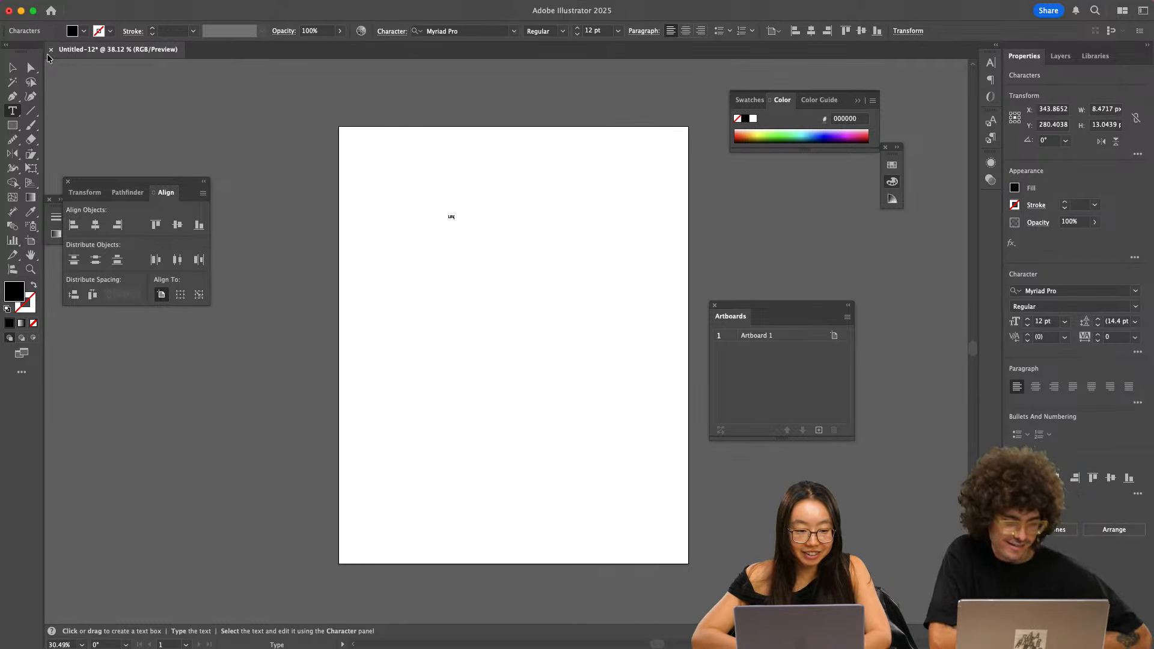
pyautogui.click(31, 67)
pyautogui.click(12, 67)
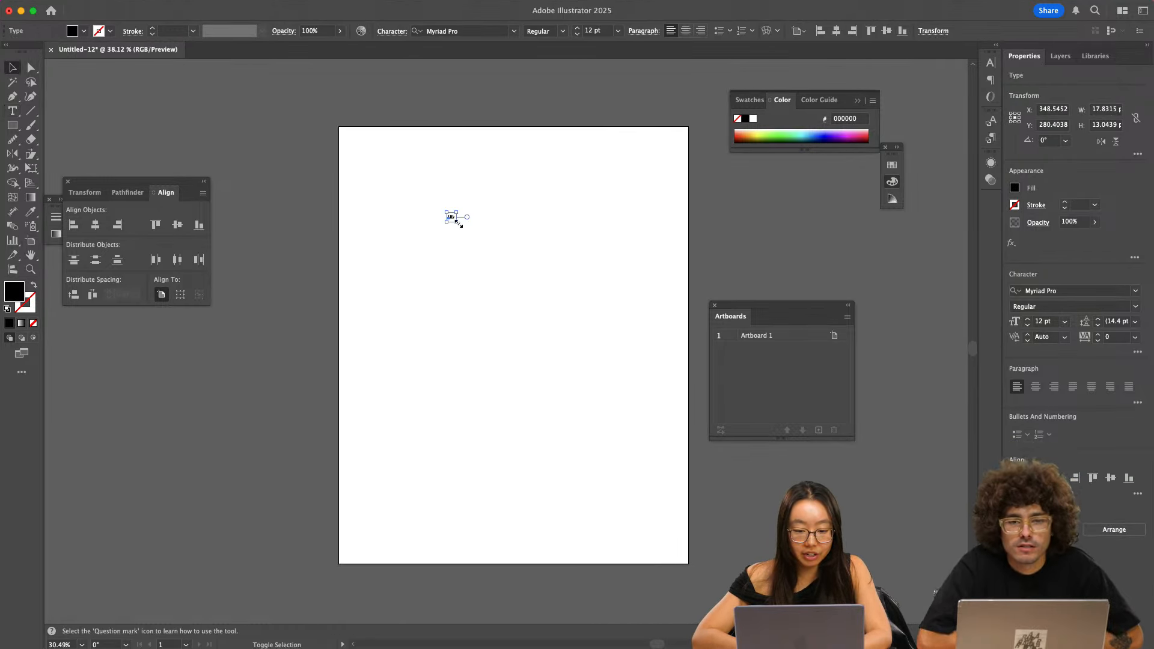
pyautogui.moveTo(457, 221); pyautogui.dragTo(666, 201)
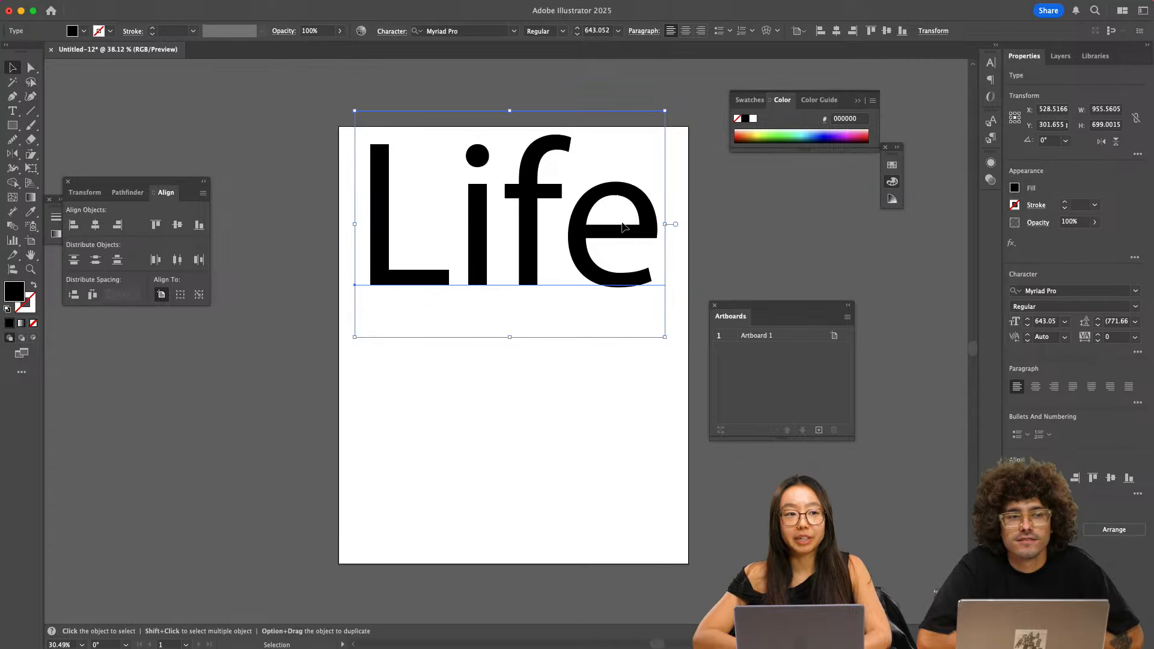
pyautogui.scroll(-2, 623, 226)
pyautogui.hscroll(2, 622, 223)
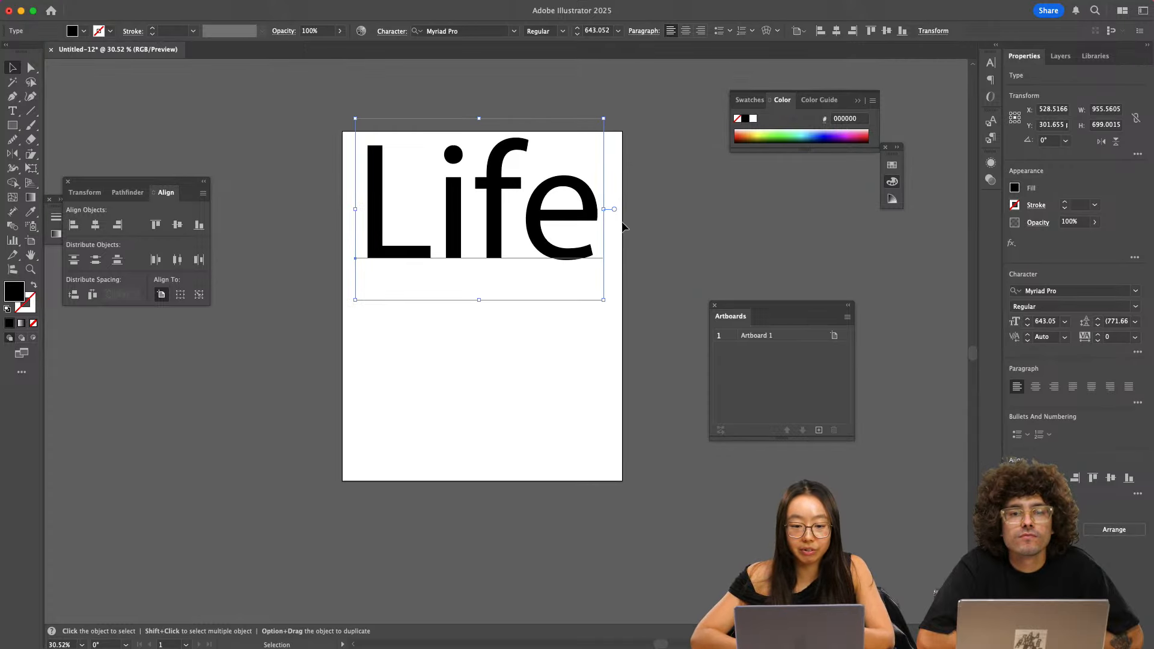
pyautogui.hscroll(2, 622, 221)
pyautogui.scroll(1, 621, 221)
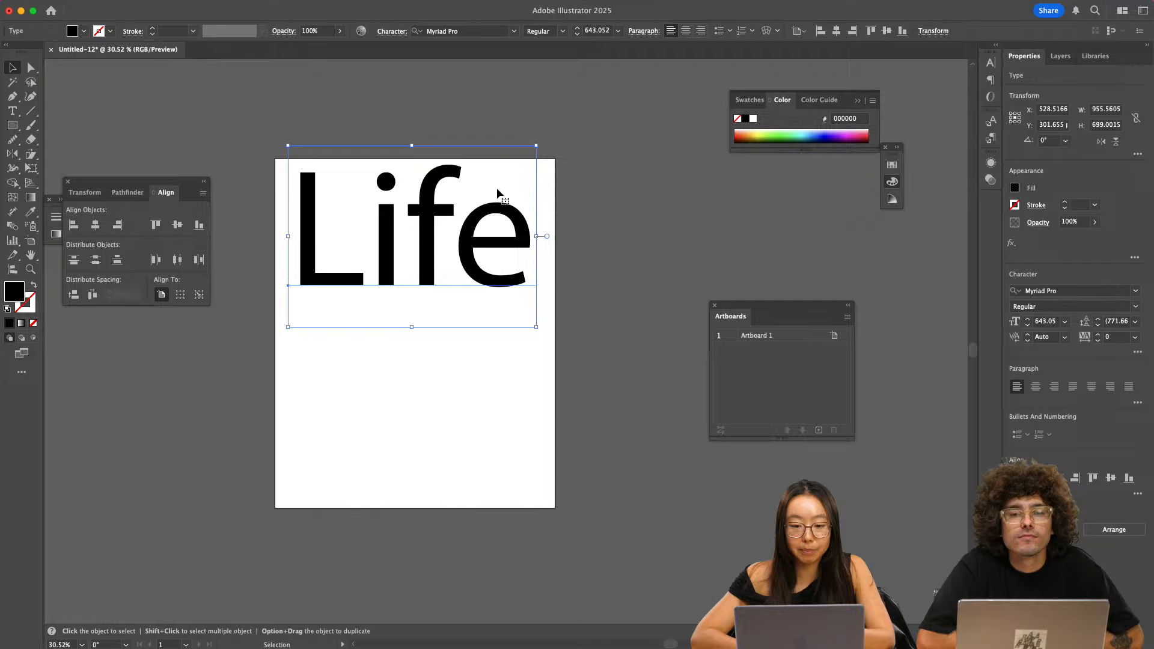
pyautogui.click(513, 31)
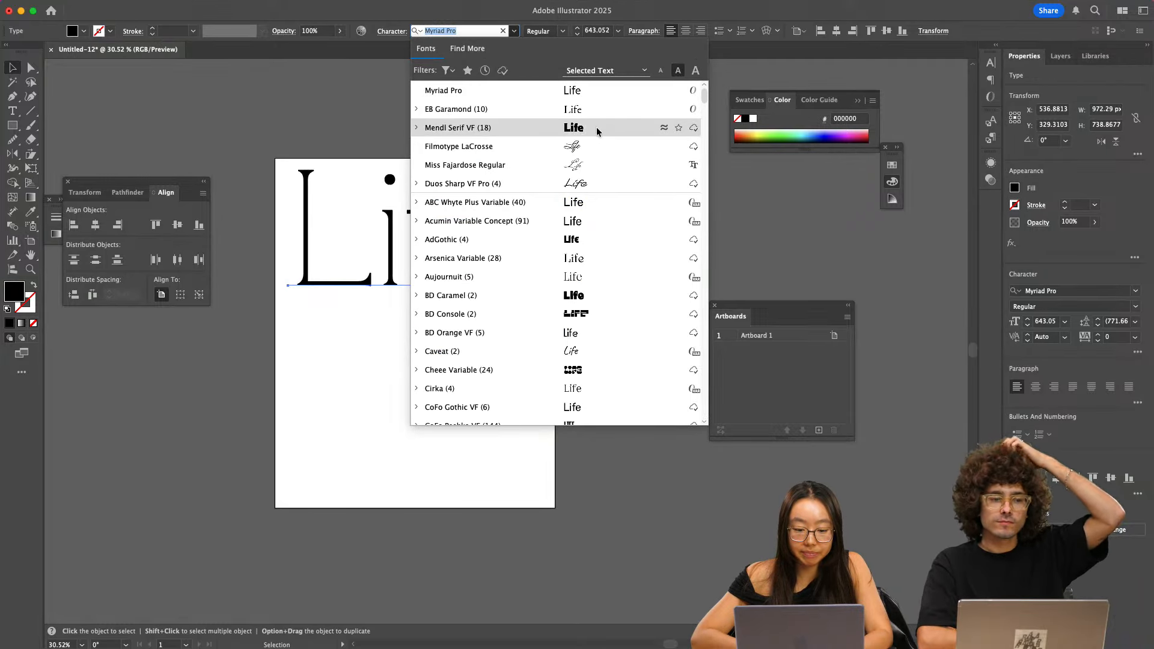
pyautogui.click(733, 188)
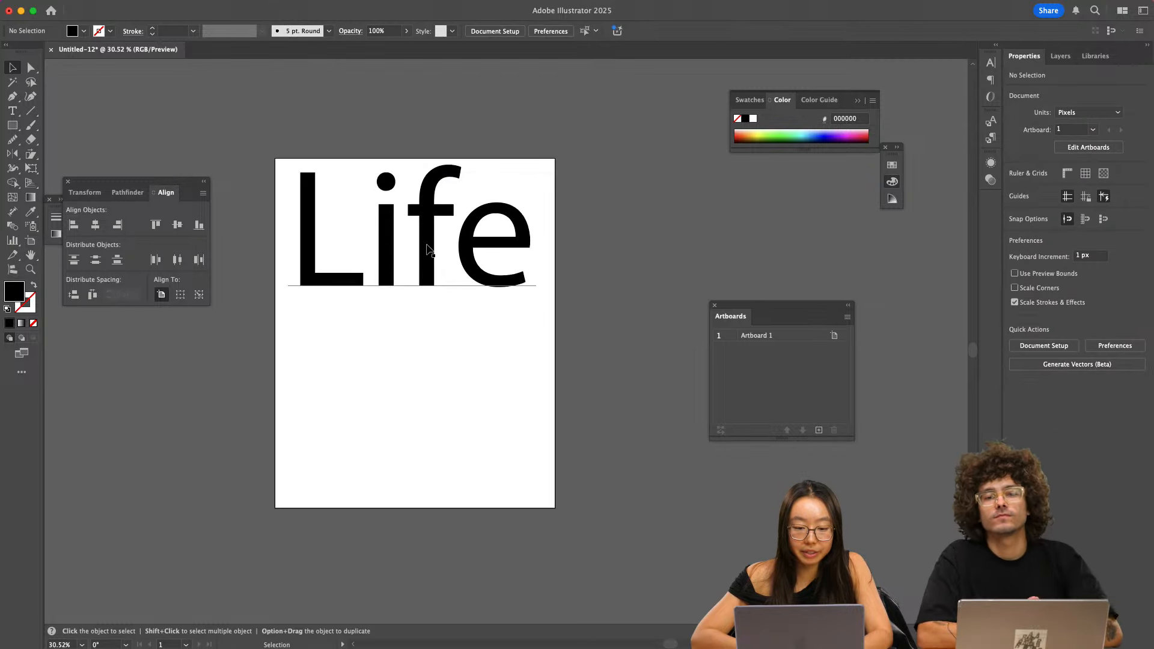
# - Set the font of the "Life" text to Mendl Serif VF
pyautogui.hscroll(-5, 429, 250)
pyautogui.hscroll(-3, 429, 250)
pyautogui.click(639, 240)
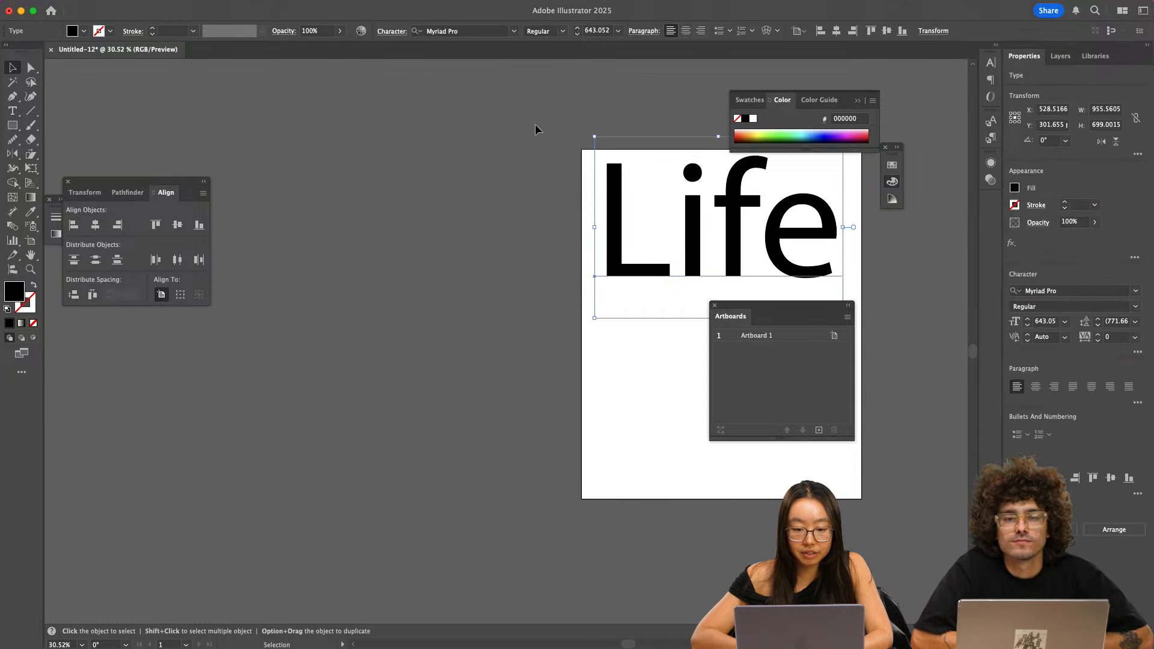
pyautogui.click(515, 31)
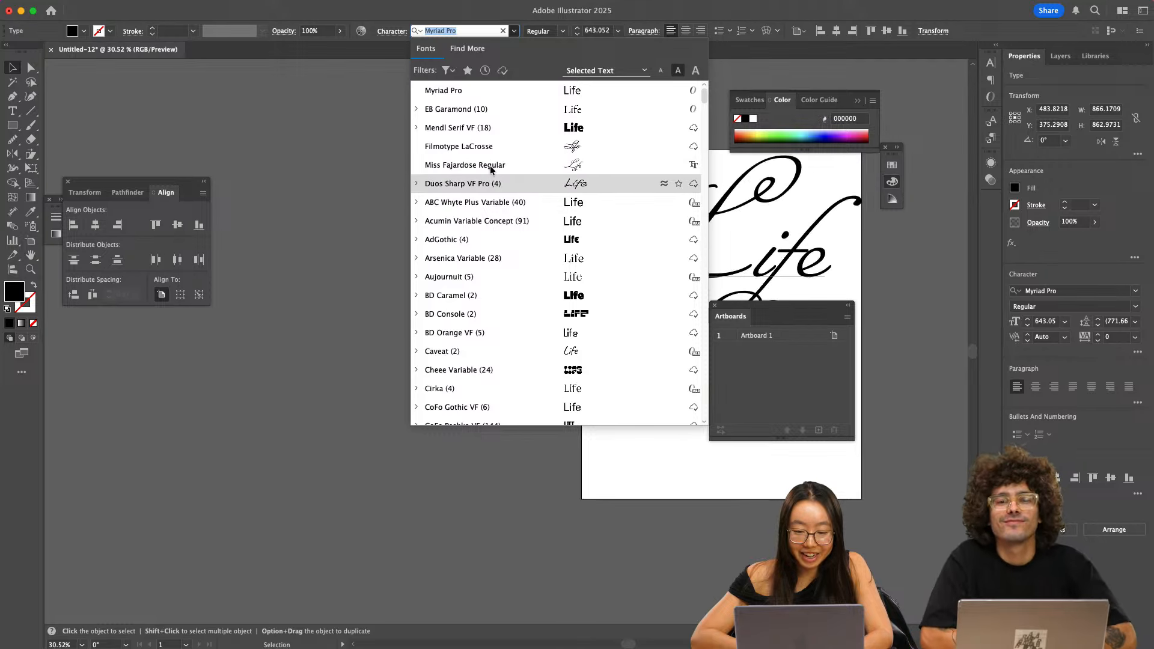
pyautogui.click(491, 128)
# - Set the font style of the "Life" text to Dawn XBold
pyautogui.hscroll(5, 528, 162)
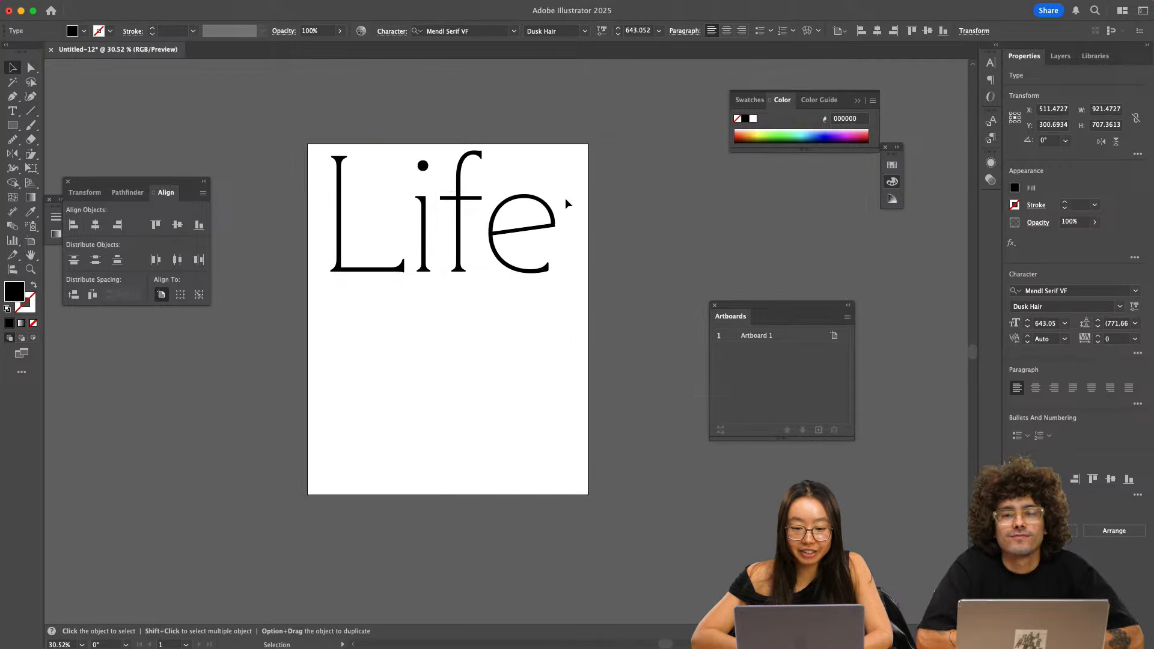
pyautogui.hscroll(2, 565, 200)
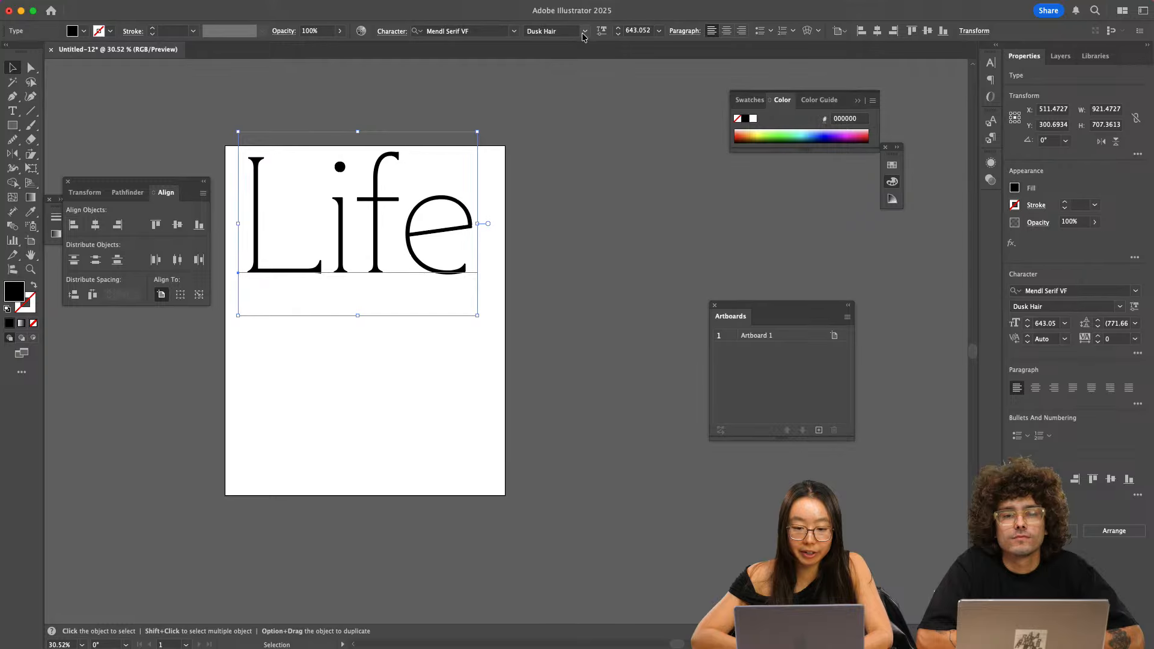
pyautogui.click(583, 32)
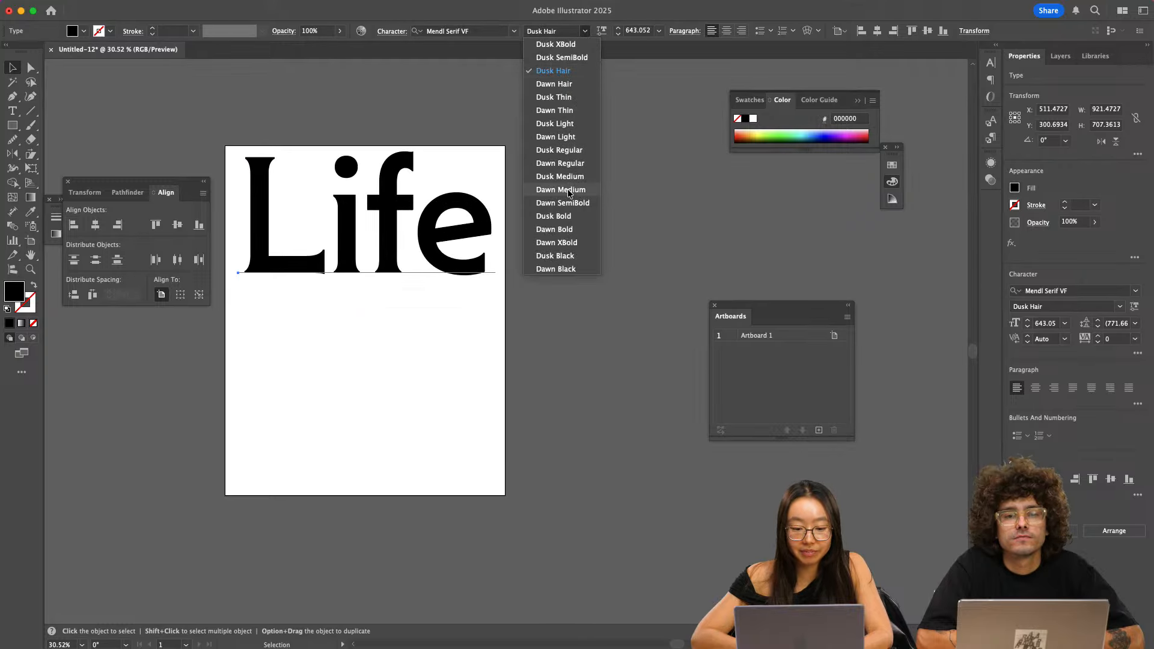
pyautogui.click(565, 255)
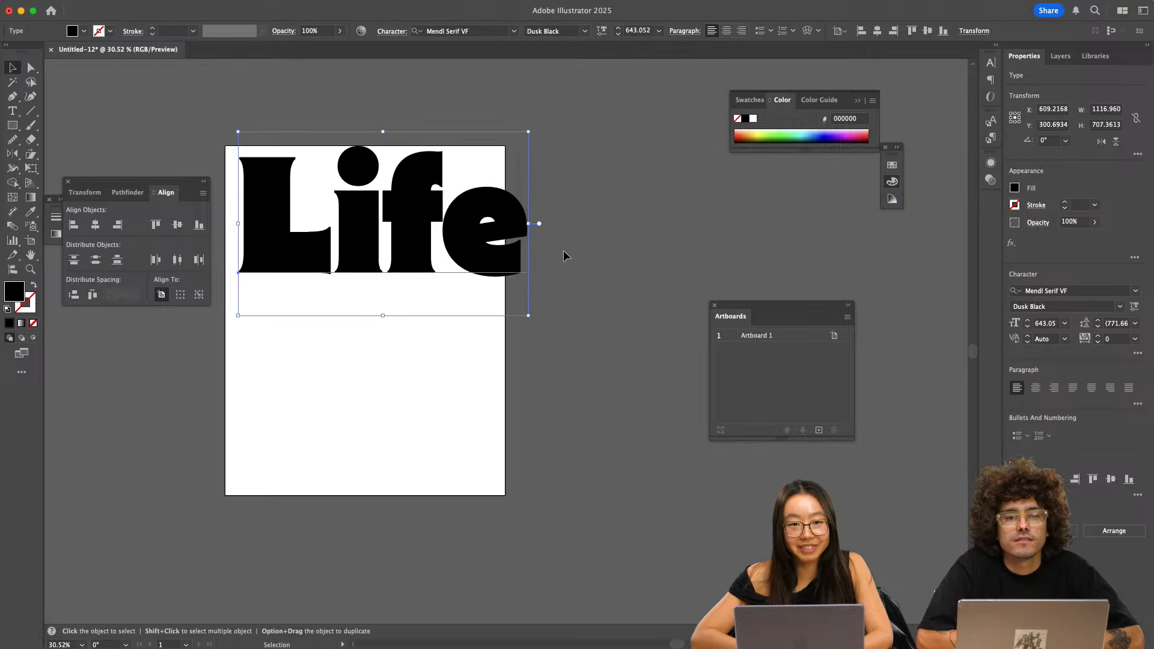
pyautogui.click(584, 33)
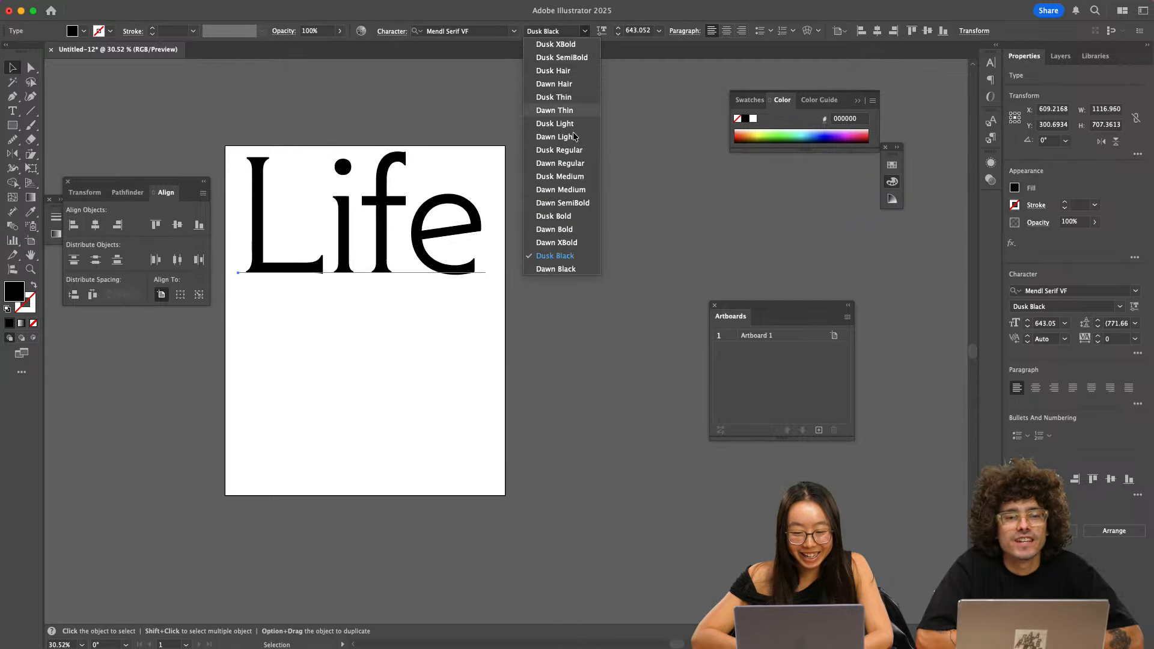
pyautogui.click(554, 244)
# - Tighten the tracking of the whole word "Life" to -20
pyautogui.press('t')
pyautogui.doubleClick(424, 224)
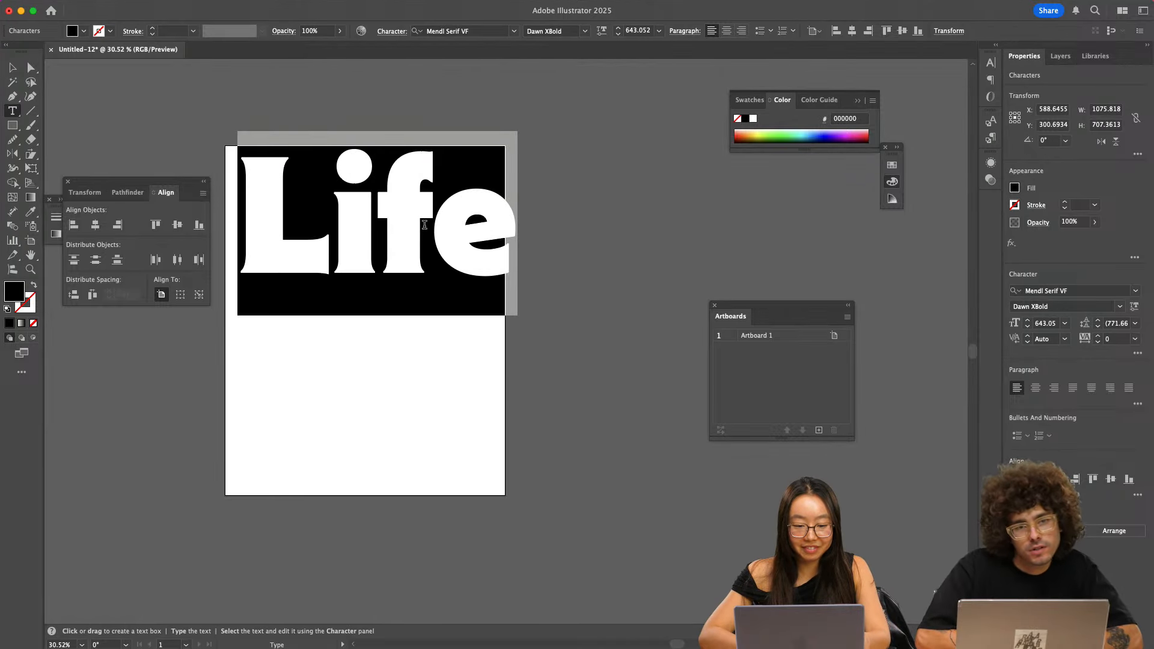
pyautogui.hotkey('alt', 'Left')
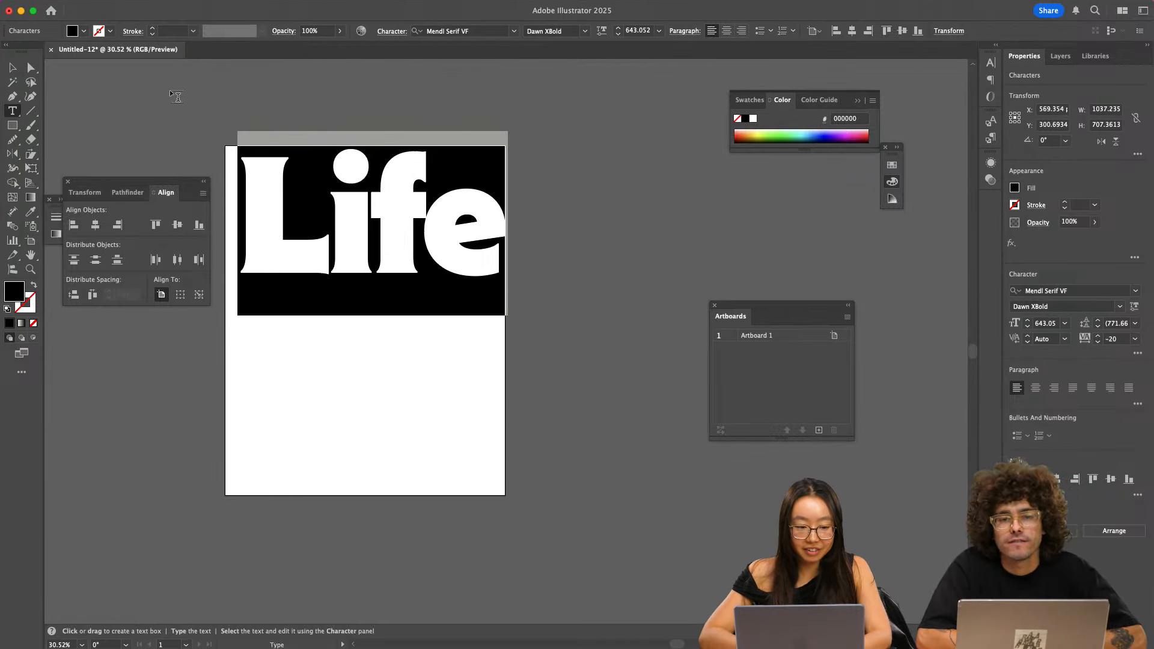
pyautogui.press('Escape')
# - Move "Life" to fit across the artboard's upper part and enlarge it to about 650 pt
pyautogui.hscroll(-6, 428, 114)
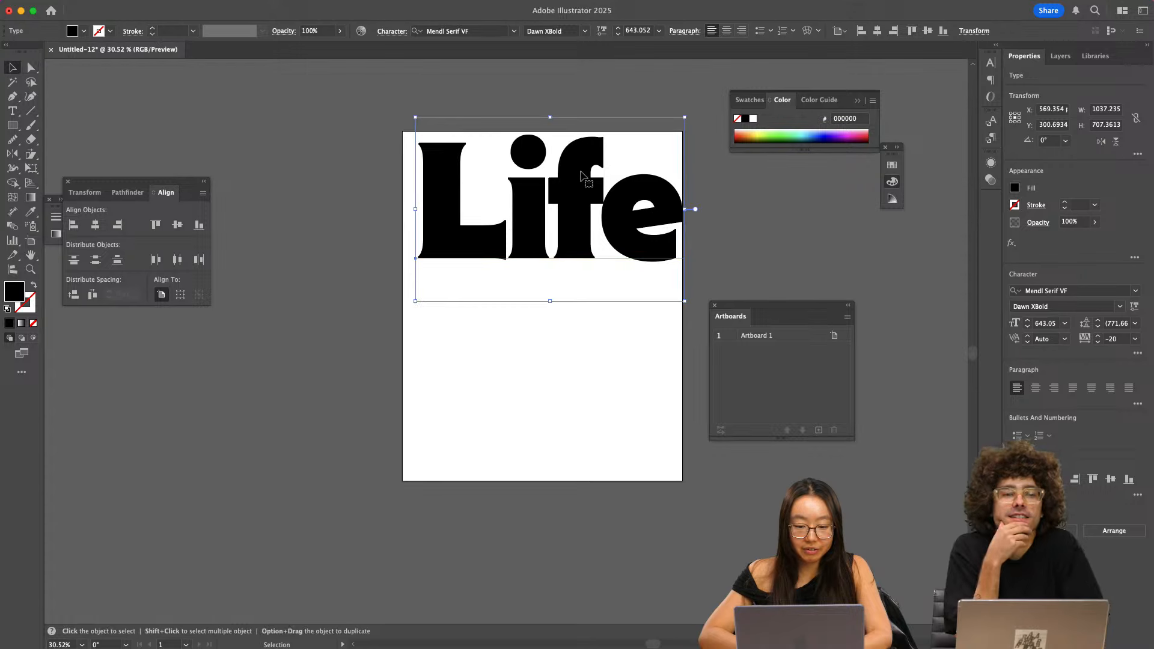
pyautogui.moveTo(570, 194); pyautogui.dragTo(562, 198)
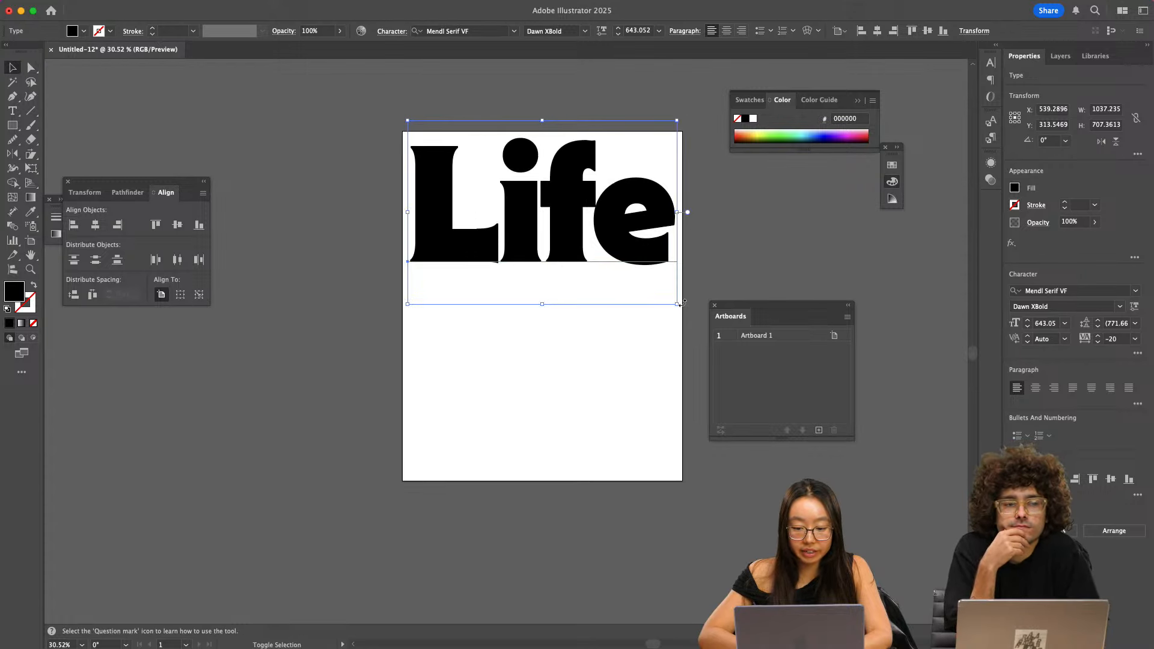
pyautogui.moveTo(679, 306); pyautogui.dragTo(681, 307)
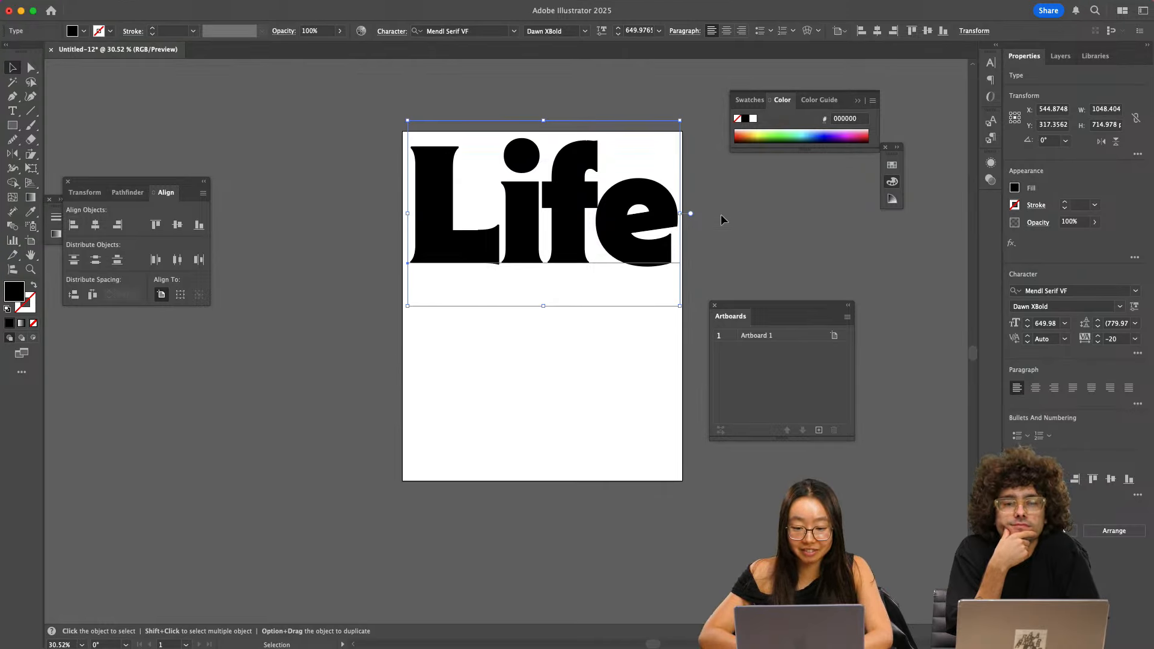
pyautogui.scroll(-2, 720, 214)
pyautogui.hscroll(2, 718, 217)
pyautogui.click(689, 236)
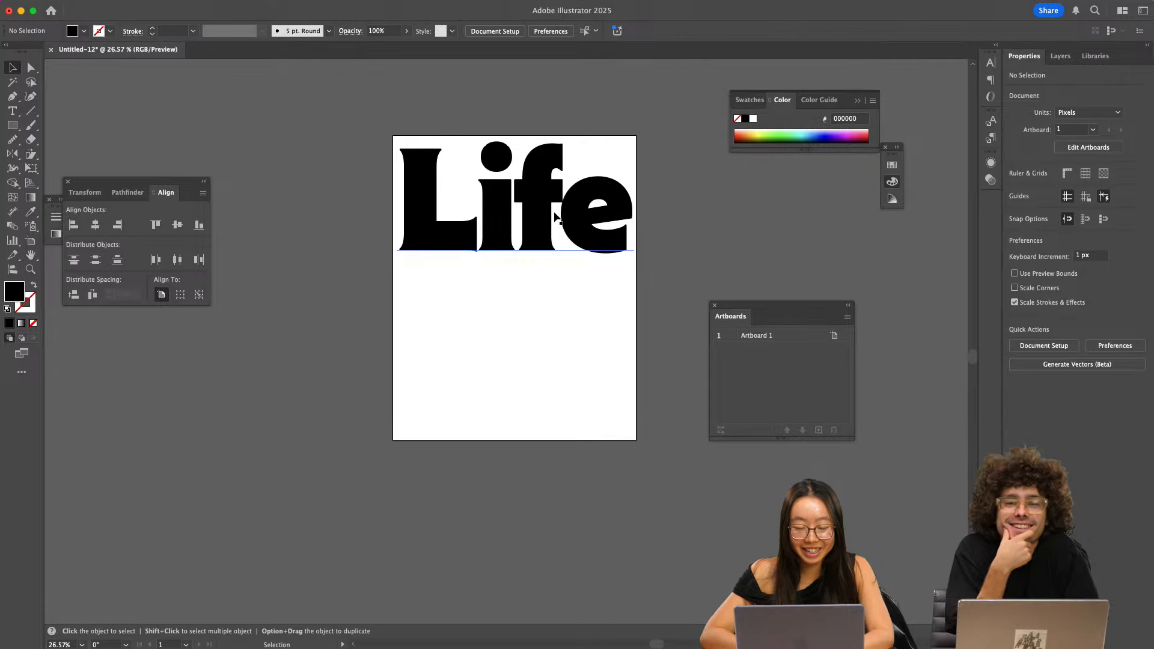
# - Duplicate "Life" below the original, change the copy to "is" and reduce it to about 279 pt
pyautogui.keyDown('alt'); pyautogui.moveTo(554, 212); pyautogui.dragTo(550, 385); pyautogui.keyUp('alt')
pyautogui.press('t')
pyautogui.moveTo(414, 376); pyautogui.dragTo(636, 373)
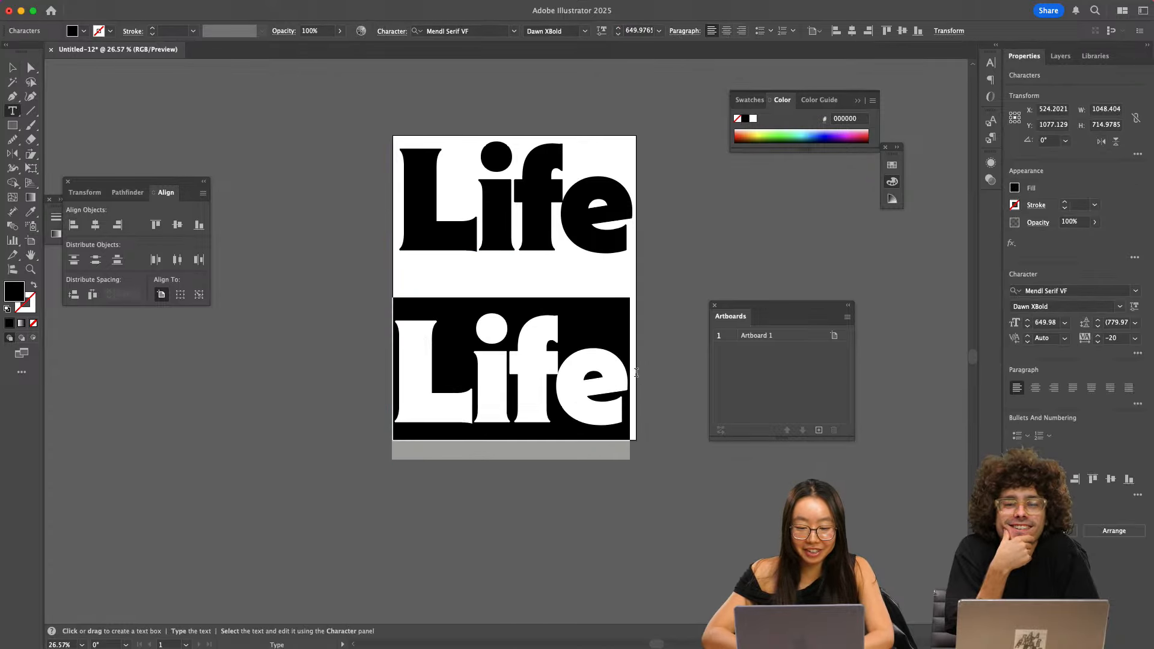
pyautogui.press('BackSpace')
pyautogui.write('is')
pyautogui.press('Escape')
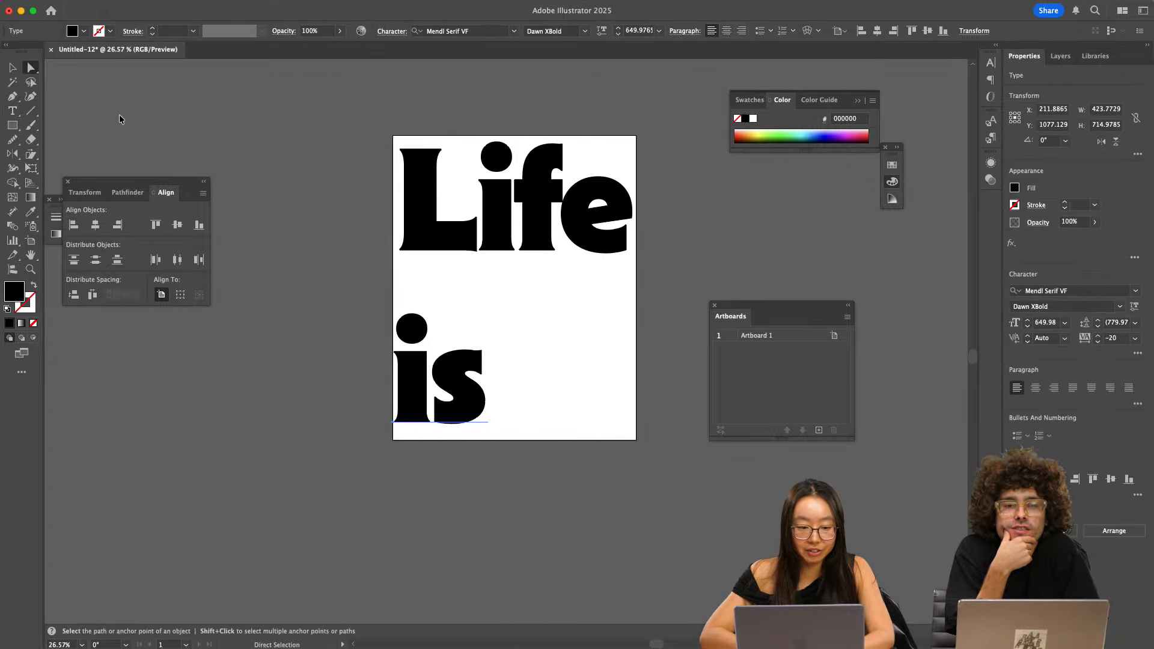
pyautogui.moveTo(489, 381)
pyautogui.keyDown('shift'); pyautogui.mouseDown()
pyautogui.moveTo(434, 379)
pyautogui.moveTo(454, 342)
pyautogui.moveTo(484, 323)
pyautogui.moveTo(485, 393)
pyautogui.mouseUp(); pyautogui.keyUp('shift')
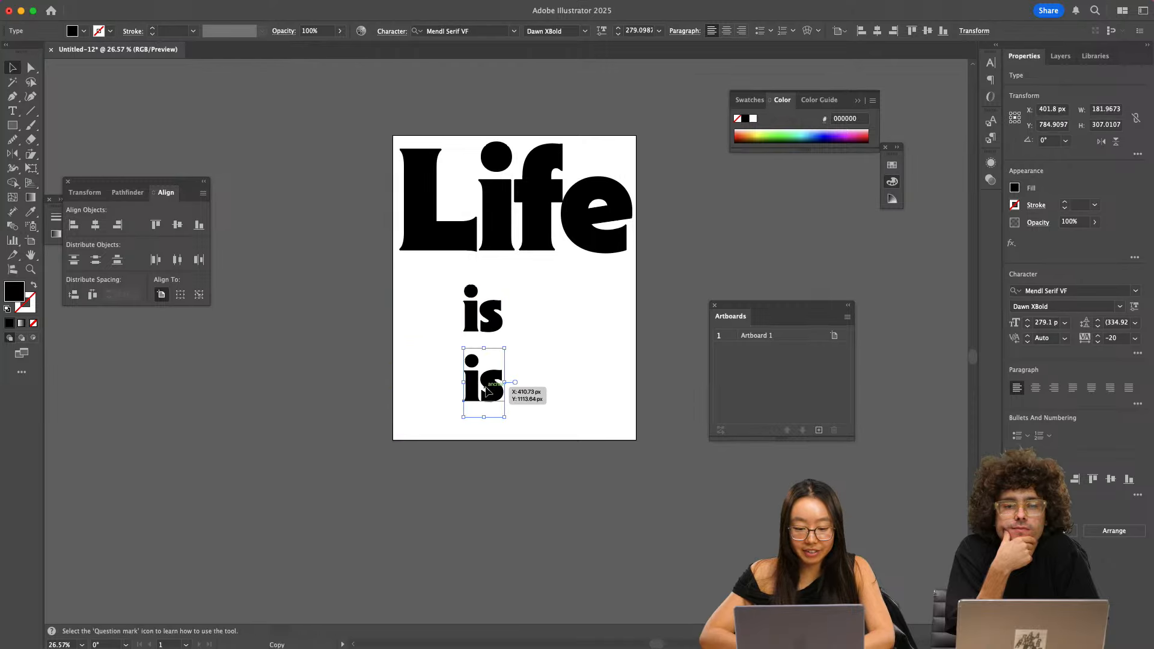
# - Change the duplicate of "is" to "more" and place both words side by side in the artboard's lower half
pyautogui.doubleClick(484, 388)
pyautogui.write('more')
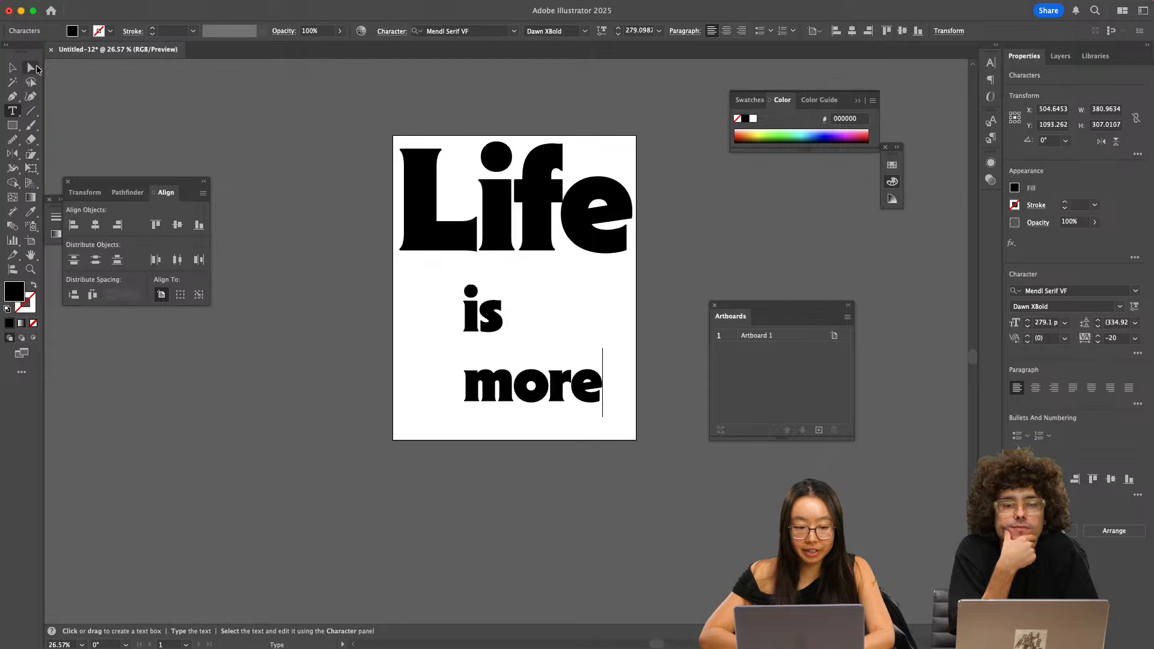
pyautogui.press('Escape')
pyautogui.moveTo(507, 385); pyautogui.dragTo(571, 330)
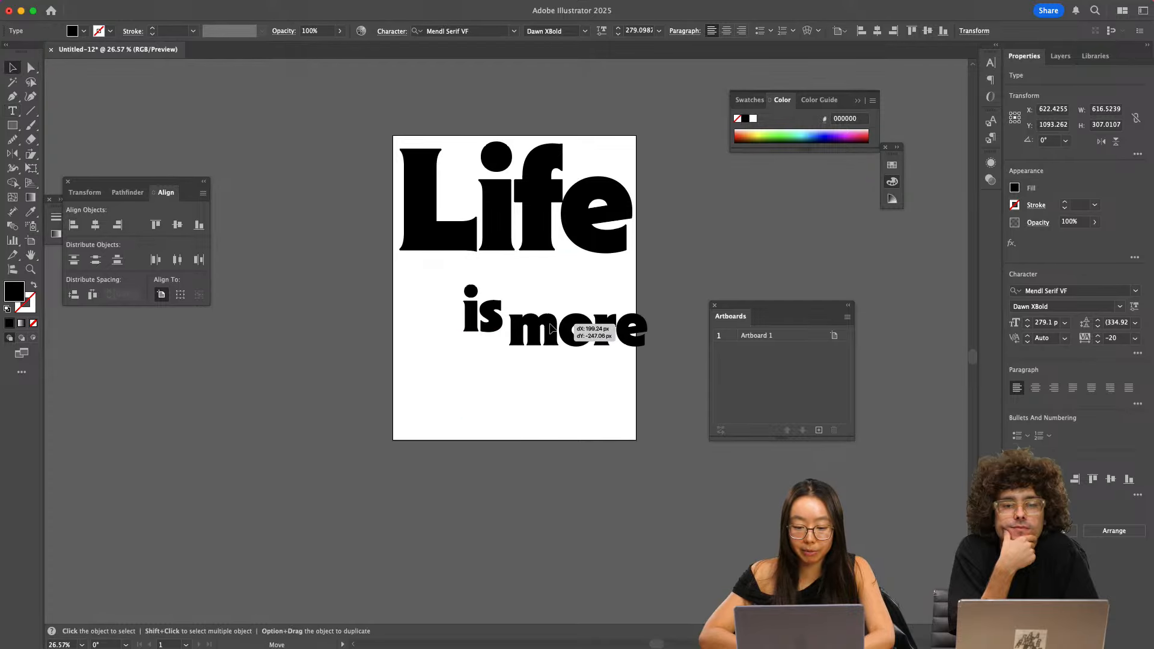
pyautogui.moveTo(440, 361); pyautogui.dragTo(504, 358)
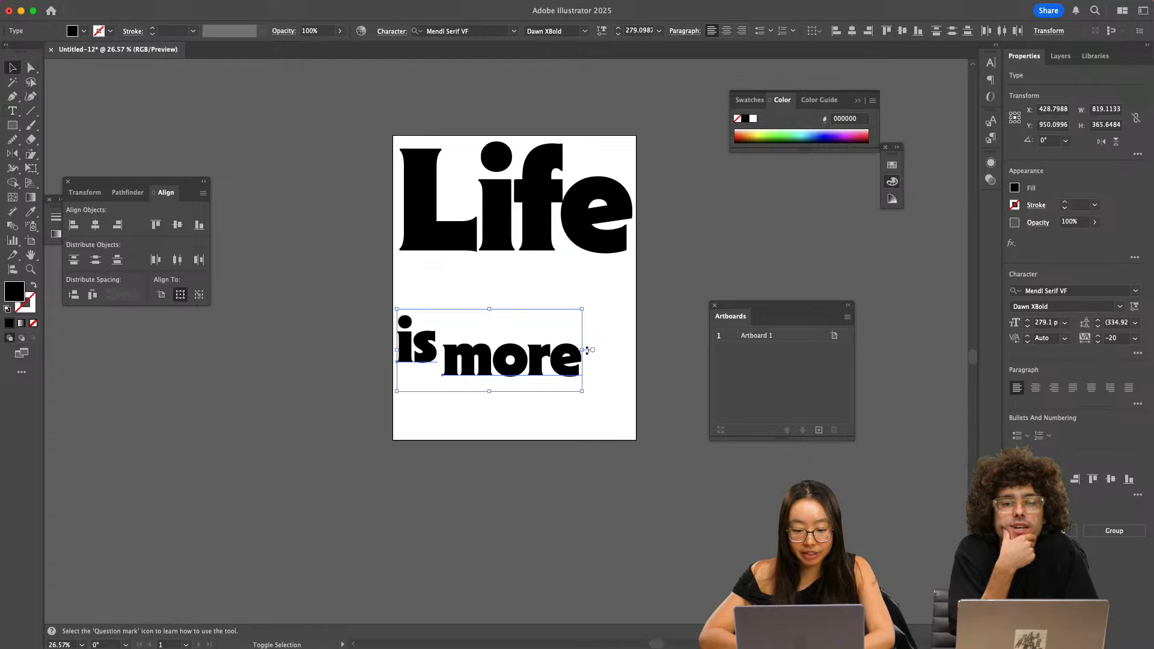
# - Shrink "is" and "more" to about 199 pt and add a copy below "more" that reads "than"
pyautogui.keyDown('shift'); pyautogui.moveTo(581, 350); pyautogui.dragTo(526, 406); pyautogui.keyUp('shift')
pyautogui.click(515, 398)
pyautogui.doubleClick(507, 407)
pyautogui.doubleClick(507, 406)
pyautogui.write('than')
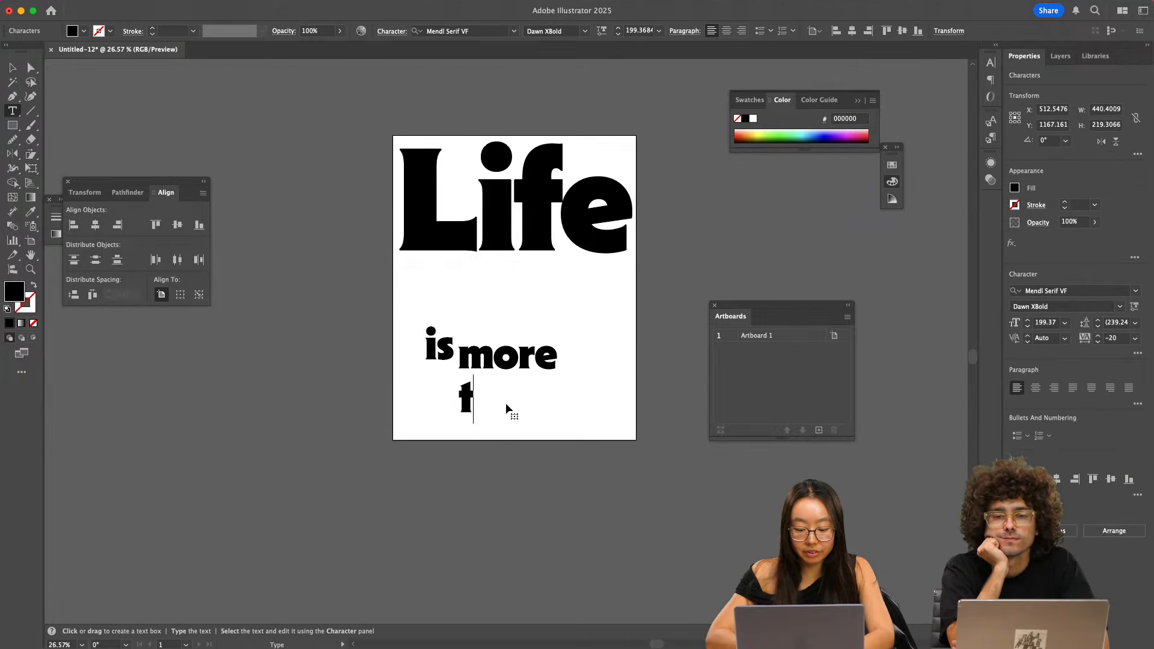
pyautogui.click(12, 67)
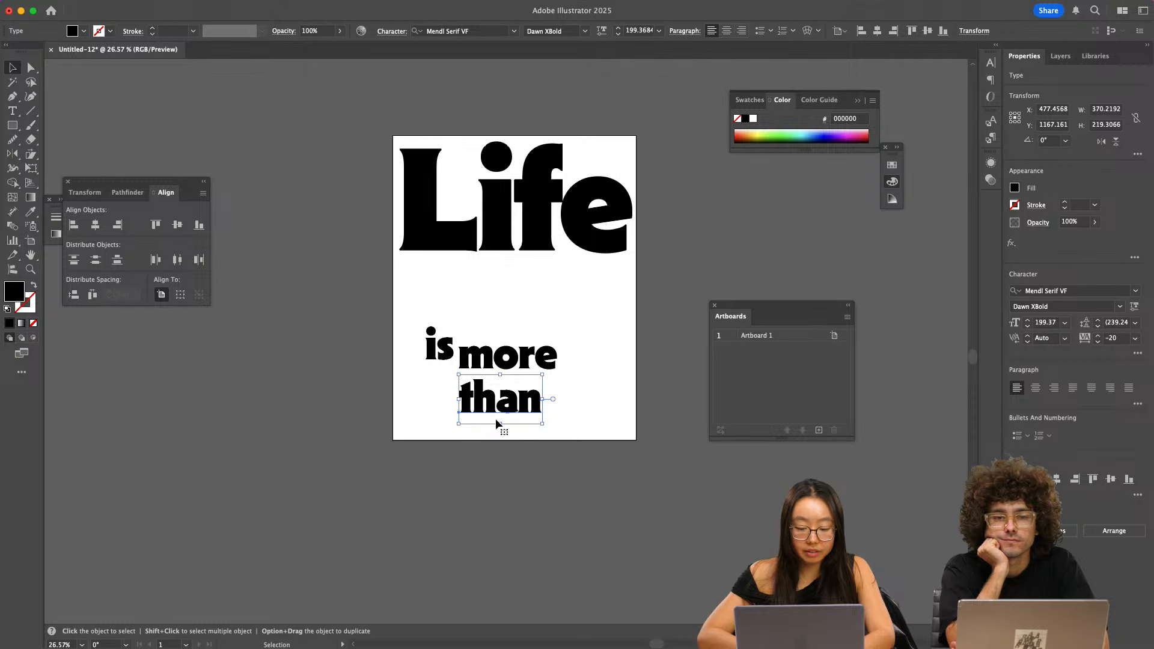
# - Arrange "is", "more" and "than" as a descending staircase below "Life"
pyautogui.moveTo(496, 423); pyautogui.dragTo(529, 415)
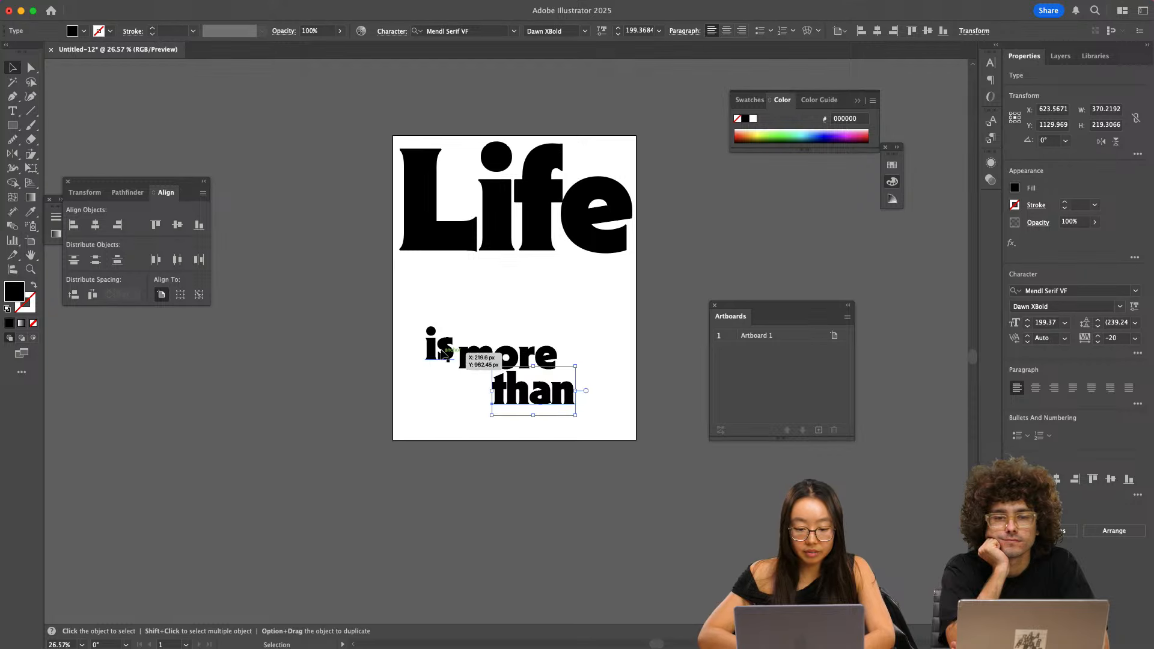
pyautogui.moveTo(442, 353); pyautogui.dragTo(439, 301)
pyautogui.moveTo(511, 358); pyautogui.dragTo(491, 330)
# - Duplicate "than" beneath itself, change the copy to "work" and shift it toward the artboard's right edge
pyautogui.moveTo(522, 399)
pyautogui.mouseDown()
pyautogui.moveTo(502, 367)
pyautogui.moveTo(510, 417)
pyautogui.mouseUp()
pyautogui.press('t')
pyautogui.doubleClick(517, 414)
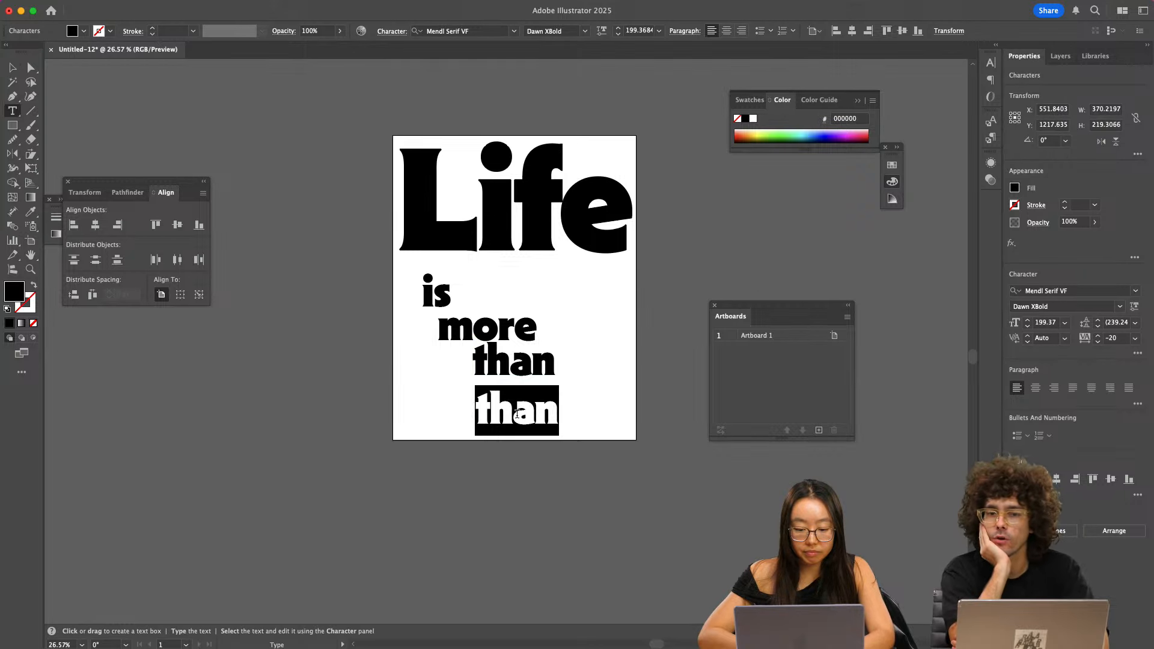
pyautogui.write('work')
pyautogui.click(13, 68)
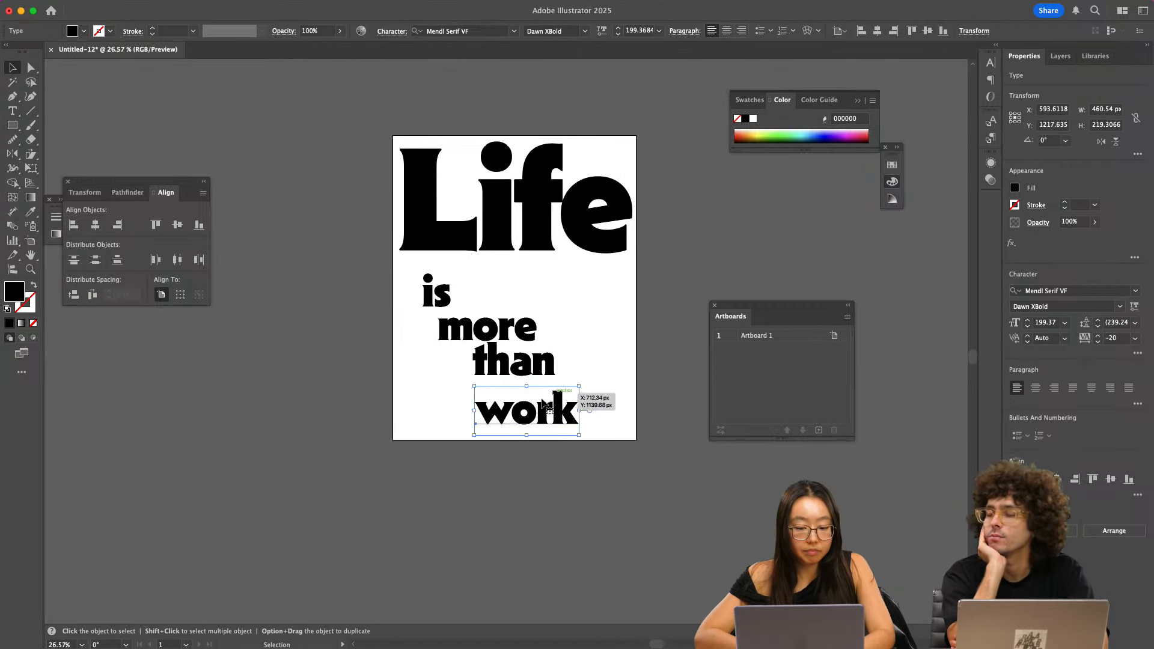
pyautogui.moveTo(538, 402); pyautogui.dragTo(580, 408)
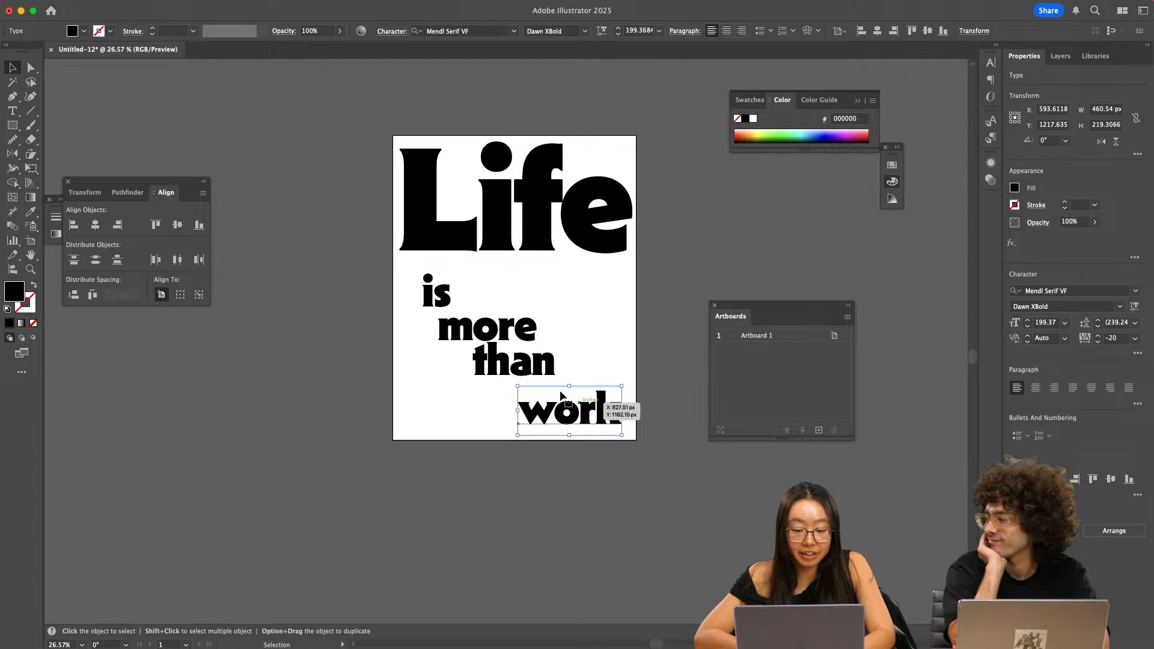
# - Reposition "is", "more", "than" and "work" into a tight stack stepping down to the right
pyautogui.moveTo(494, 324); pyautogui.dragTo(504, 321)
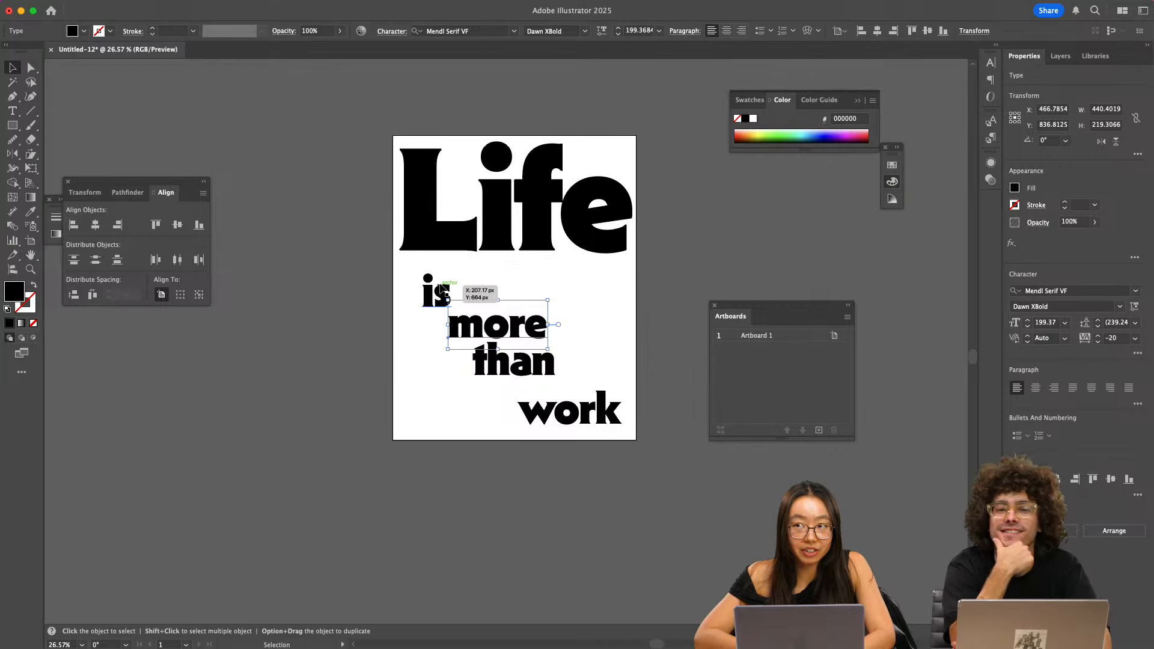
pyautogui.moveTo(443, 290); pyautogui.dragTo(481, 288)
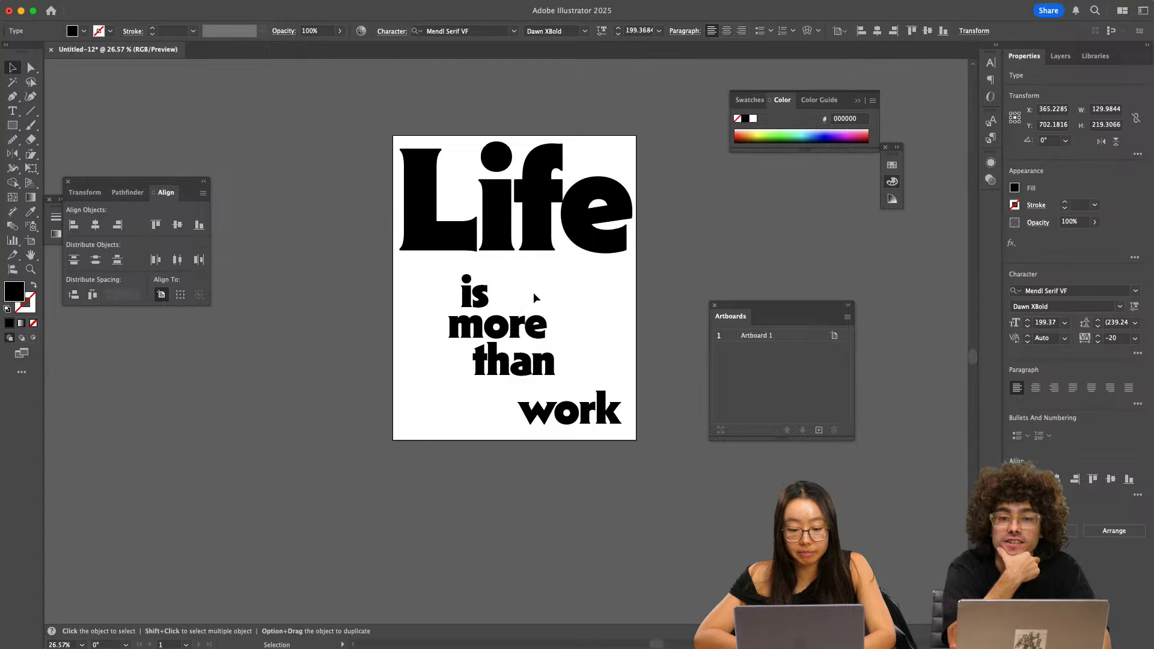
pyautogui.moveTo(532, 325); pyautogui.dragTo(539, 360)
pyautogui.click(612, 308)
pyautogui.moveTo(545, 402); pyautogui.dragTo(558, 363)
pyautogui.moveTo(478, 301); pyautogui.dragTo(488, 304)
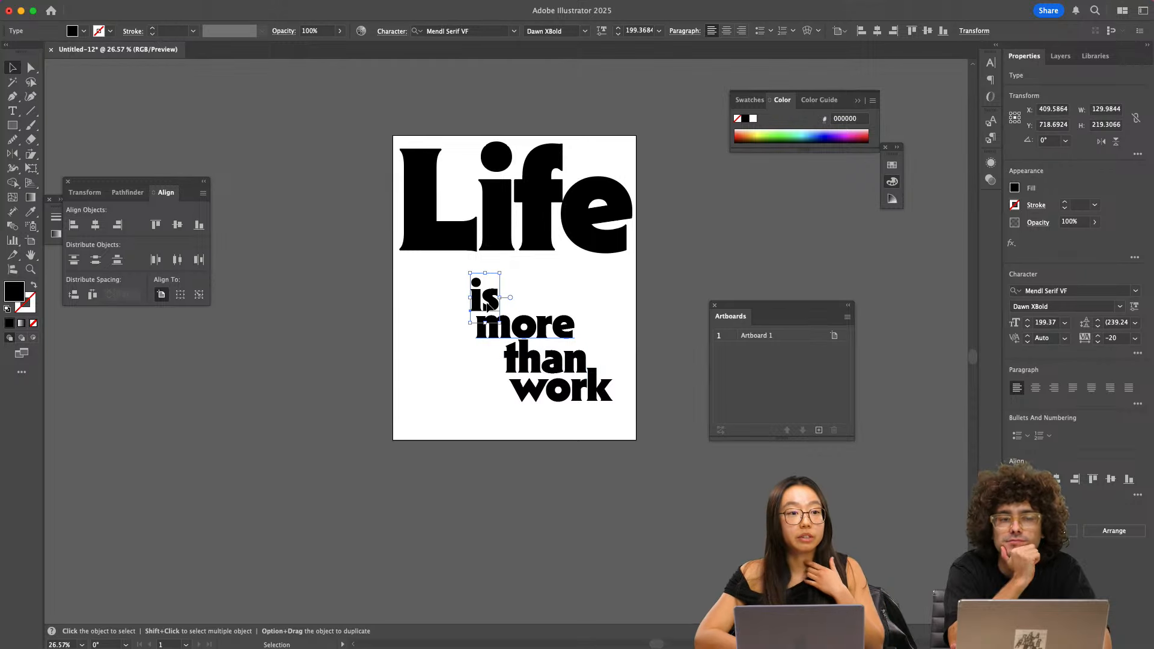
# - Shrink the four stacked words to about 163 pt and stagger them in the artboard's lower-right corner
pyautogui.moveTo(421, 293); pyautogui.dragTo(578, 421)
pyautogui.click(646, 329)
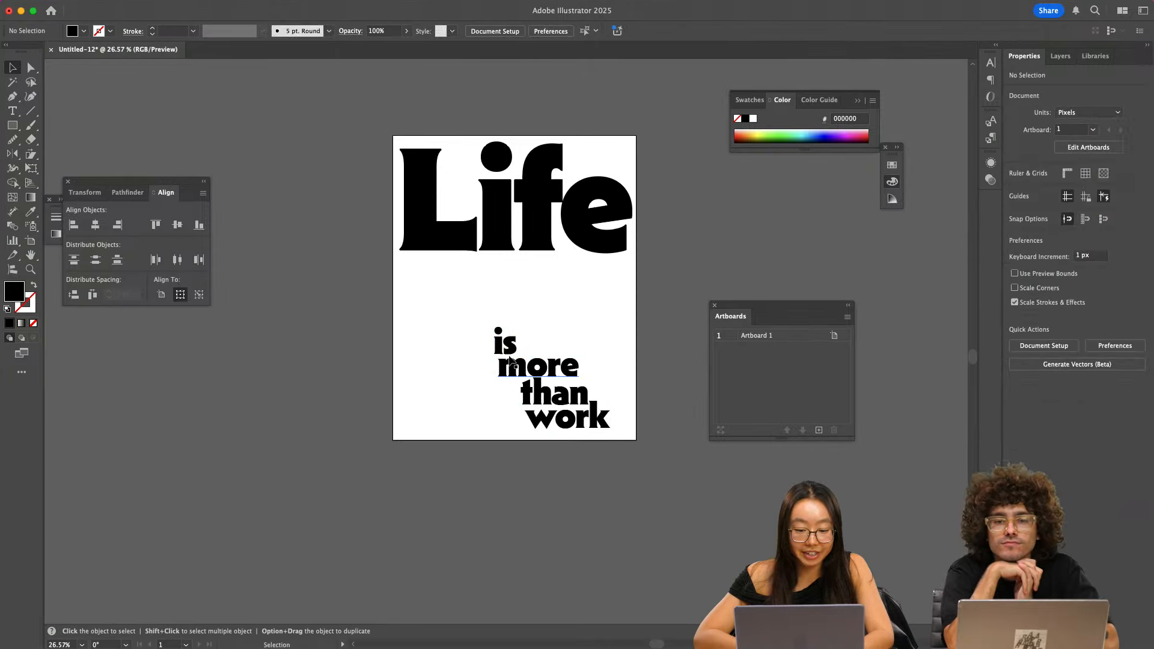
pyautogui.moveTo(527, 364); pyautogui.dragTo(548, 385)
pyautogui.moveTo(557, 430); pyautogui.dragTo(602, 436)
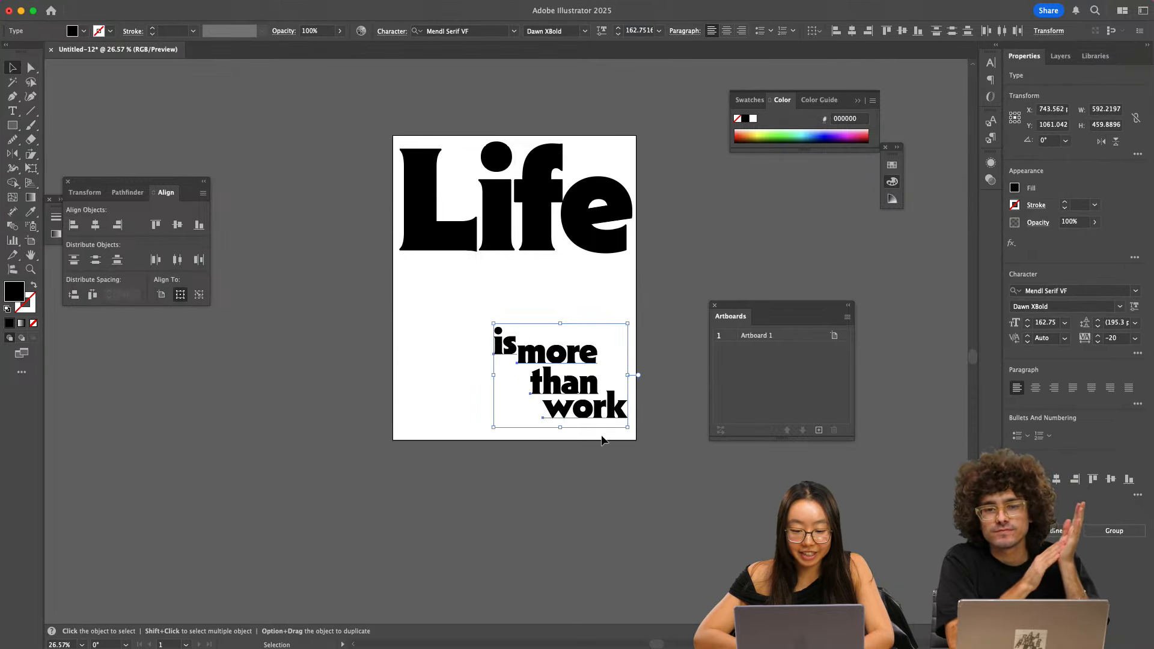
# - Shear the four small words vertically by about 13.5° so their baselines slant upward to the right
pyautogui.click(30, 154)
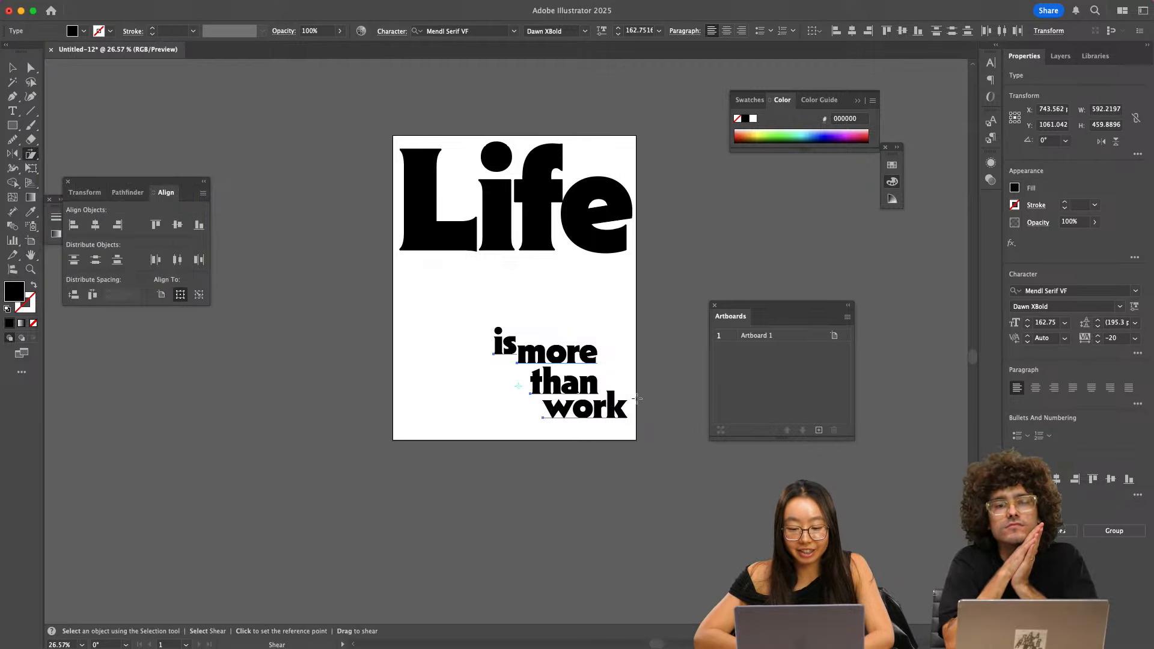
pyautogui.moveTo(628, 407); pyautogui.dragTo(620, 387)
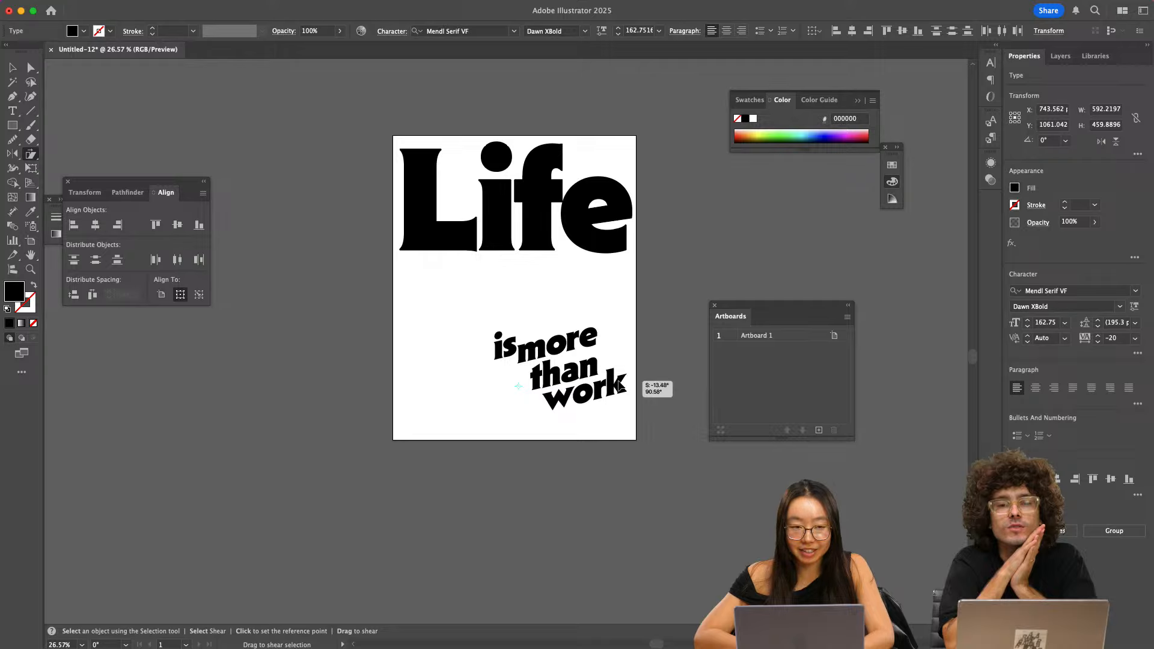
pyautogui.press('v')
pyautogui.click(657, 372)
# - Move "is" up and to the left, and enlarge the four slanted words to about 214 pt
pyautogui.moveTo(513, 348); pyautogui.dragTo(480, 335)
pyautogui.moveTo(425, 309); pyautogui.dragTo(692, 457)
pyautogui.click(610, 482)
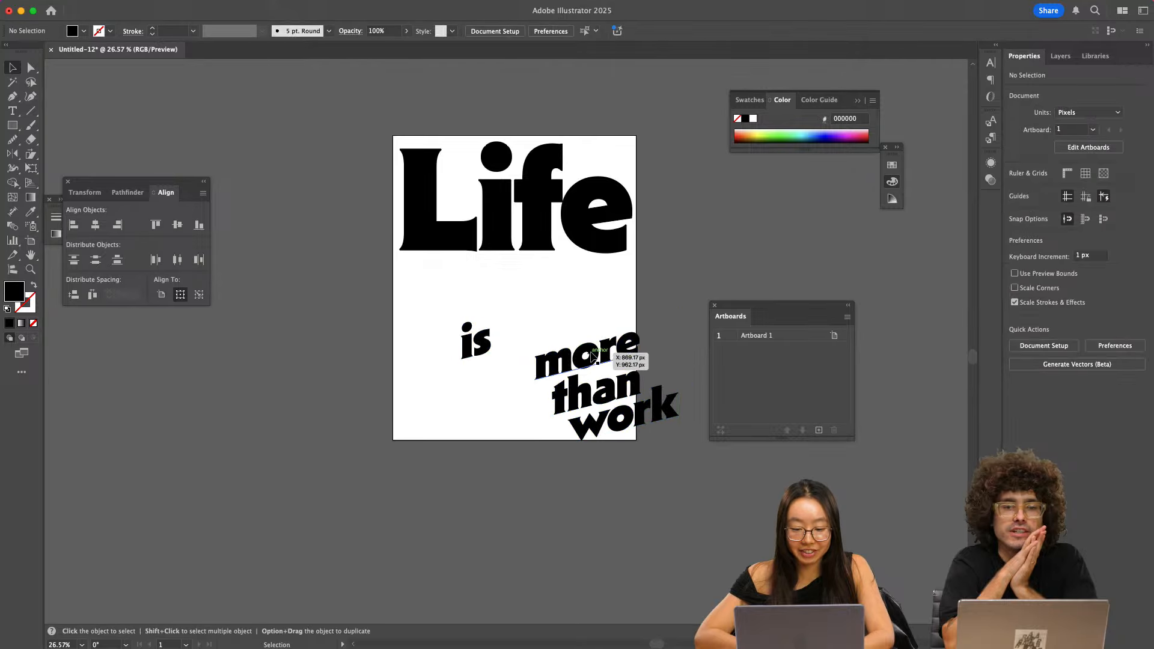
# - Restack the slanted "more", "than" and "work" closely in descending steps beneath "is"
pyautogui.moveTo(593, 356); pyautogui.dragTo(533, 359)
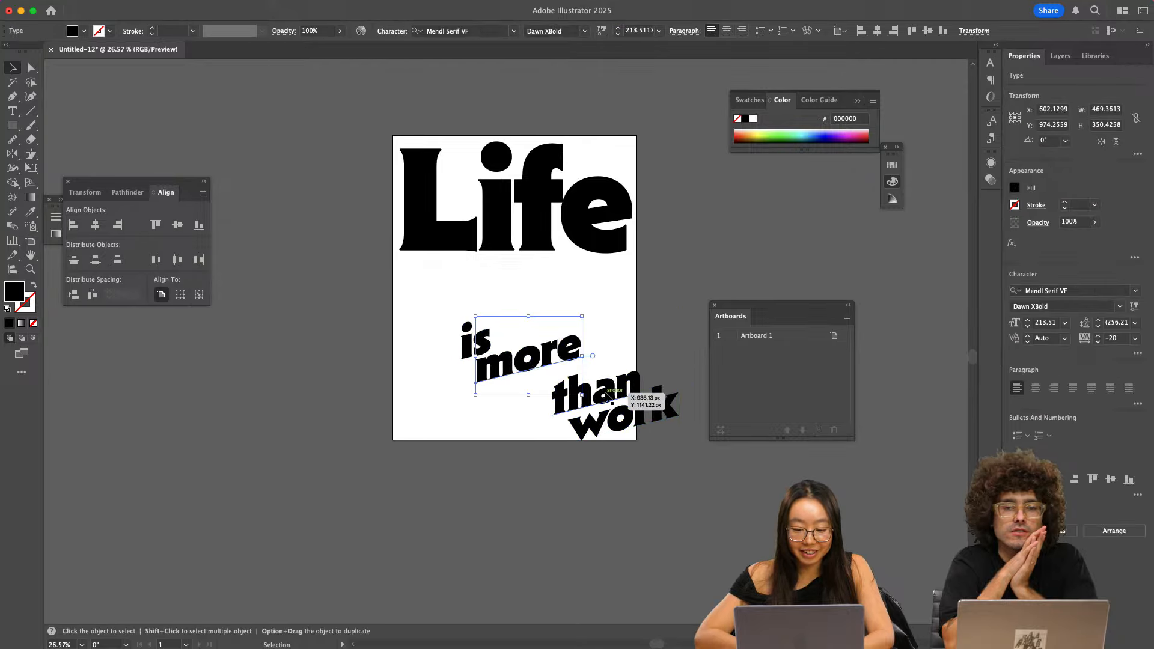
pyautogui.moveTo(608, 397); pyautogui.dragTo(543, 372)
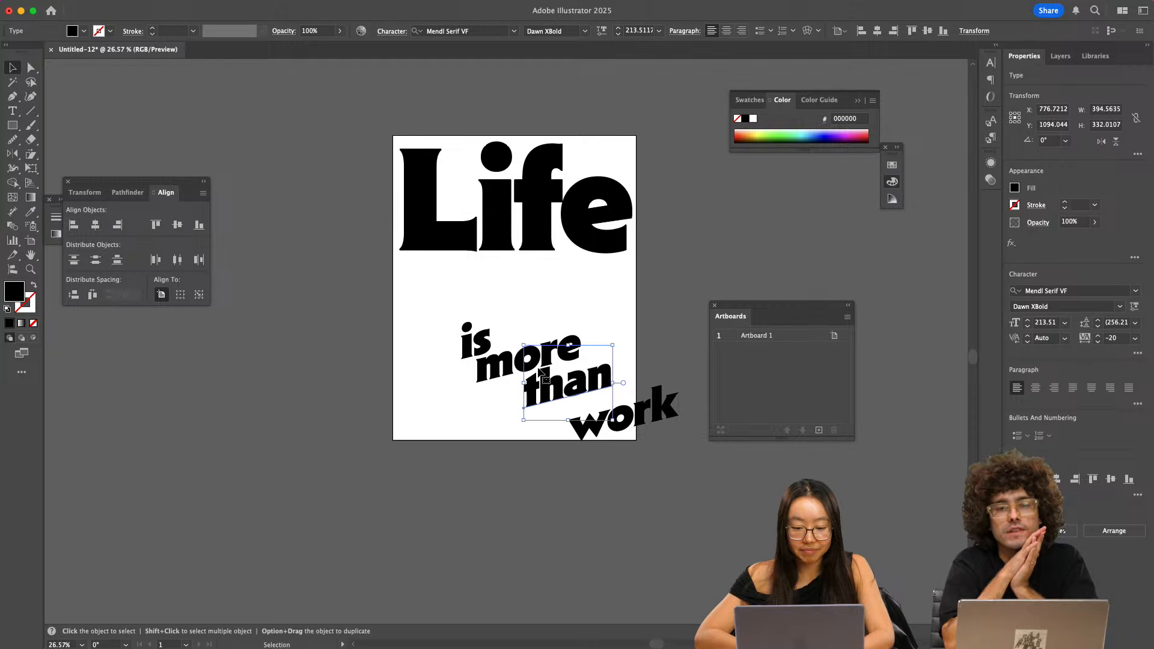
pyautogui.click(459, 369)
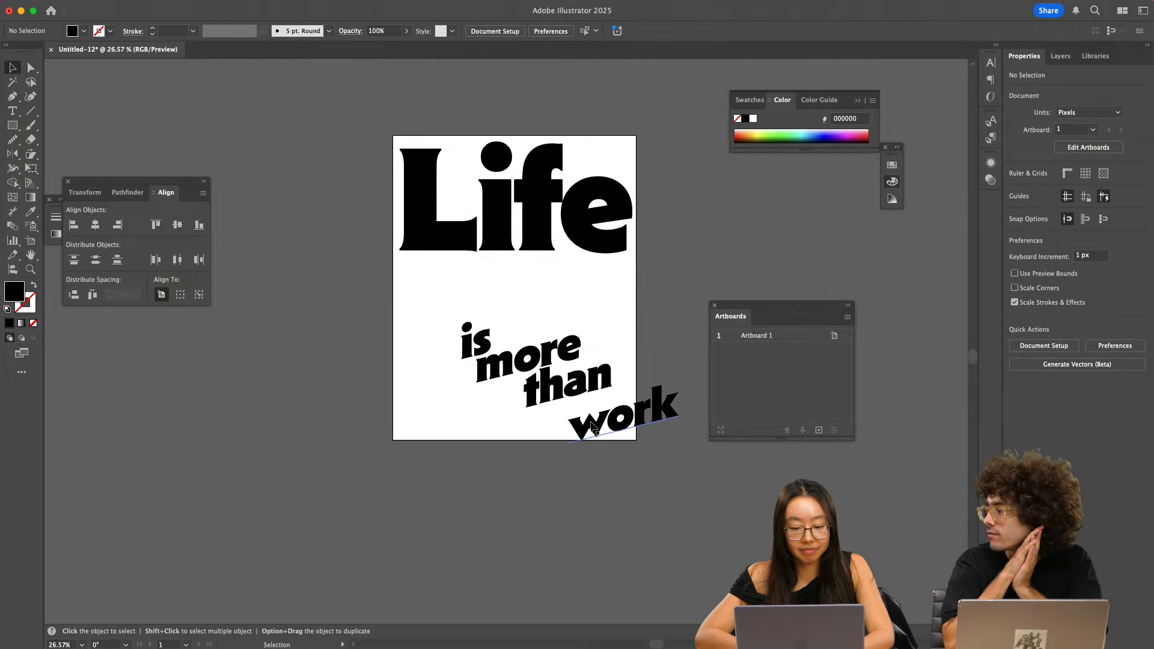
pyautogui.moveTo(594, 427)
pyautogui.mouseDown()
pyautogui.moveTo(569, 410)
pyautogui.moveTo(593, 444)
pyautogui.mouseUp()
pyautogui.click(439, 344)
pyautogui.click(477, 299)
# - Scale down the slanted four-word stack and position it inside the artboard's lower-right corner
pyautogui.moveTo(476, 333); pyautogui.dragTo(647, 442)
pyautogui.moveTo(654, 376); pyautogui.dragTo(626, 382)
pyautogui.moveTo(616, 399); pyautogui.dragTo(613, 401)
pyautogui.click(655, 324)
pyautogui.scroll(2, 654, 323)
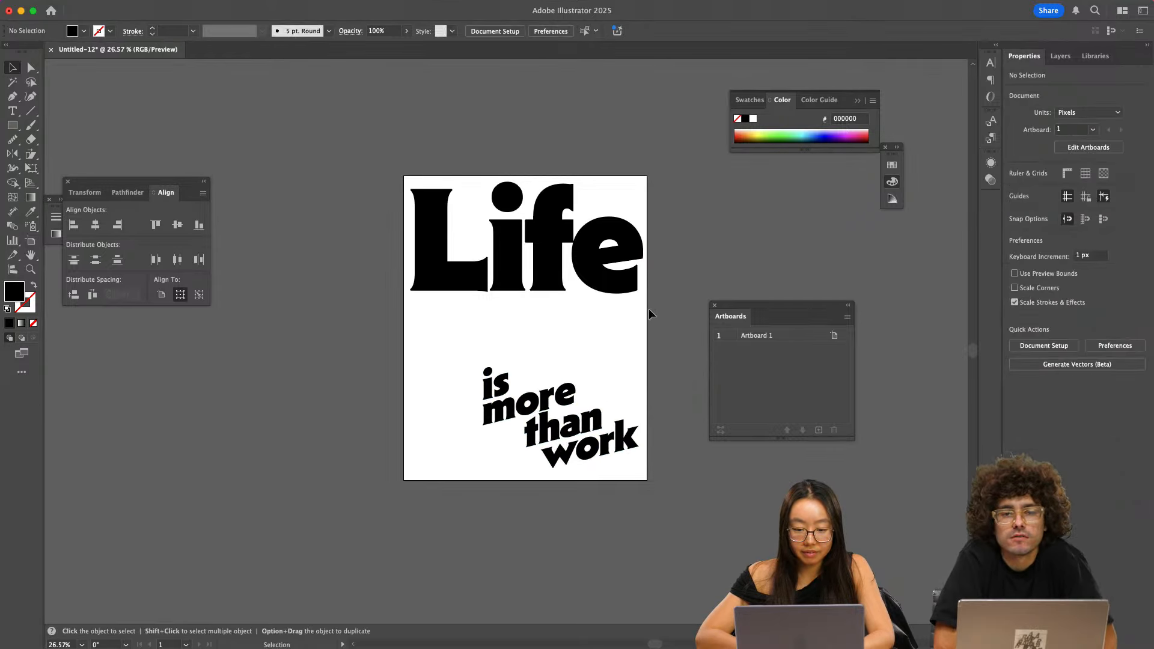
# - Scale "Life" down slightly to about 642 pt and center it horizontally on the artboard
pyautogui.click(623, 277)
pyautogui.moveTo(644, 247); pyautogui.dragTo(642, 248)
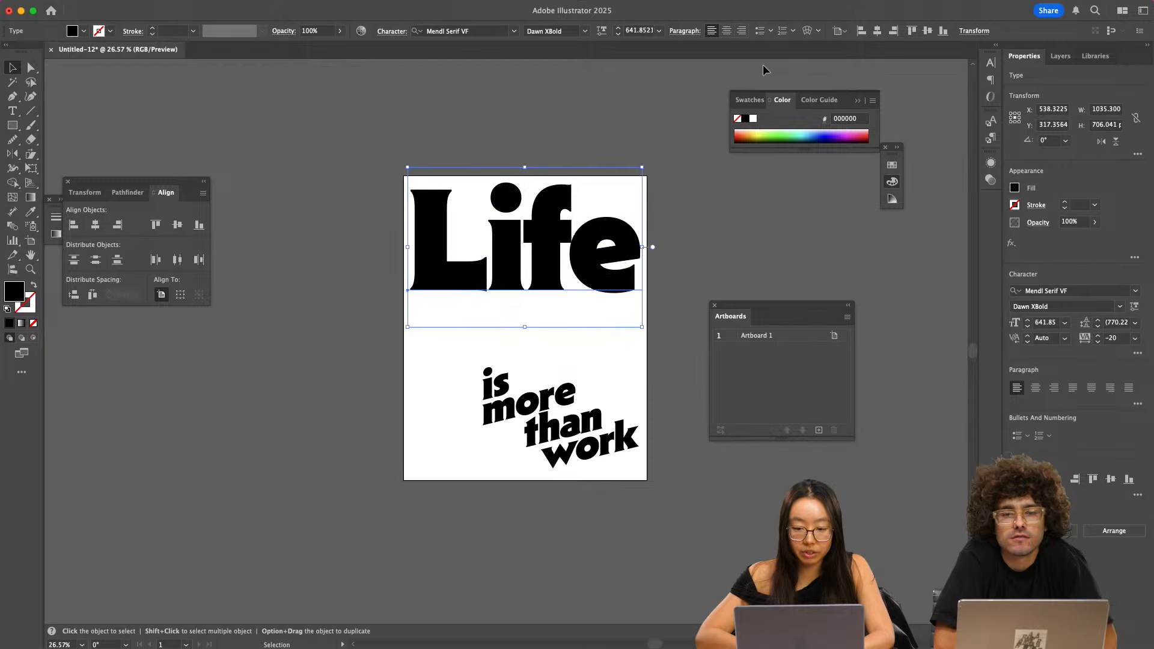
pyautogui.click(875, 33)
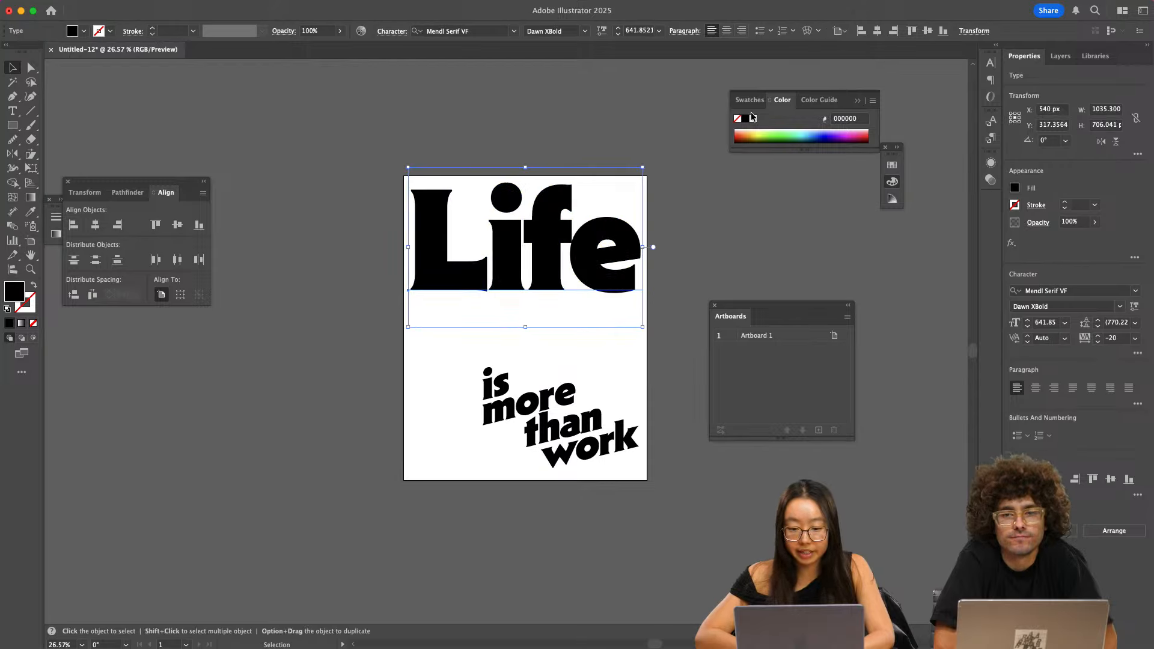
pyautogui.click(673, 150)
pyautogui.click(625, 234)
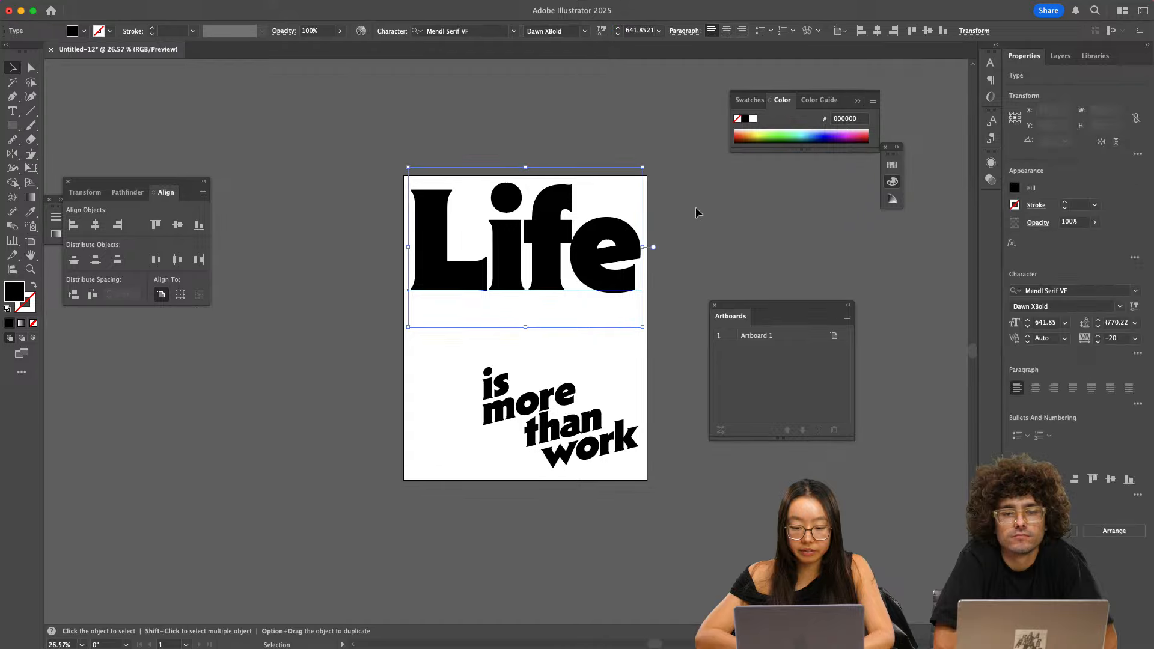
pyautogui.click(694, 207)
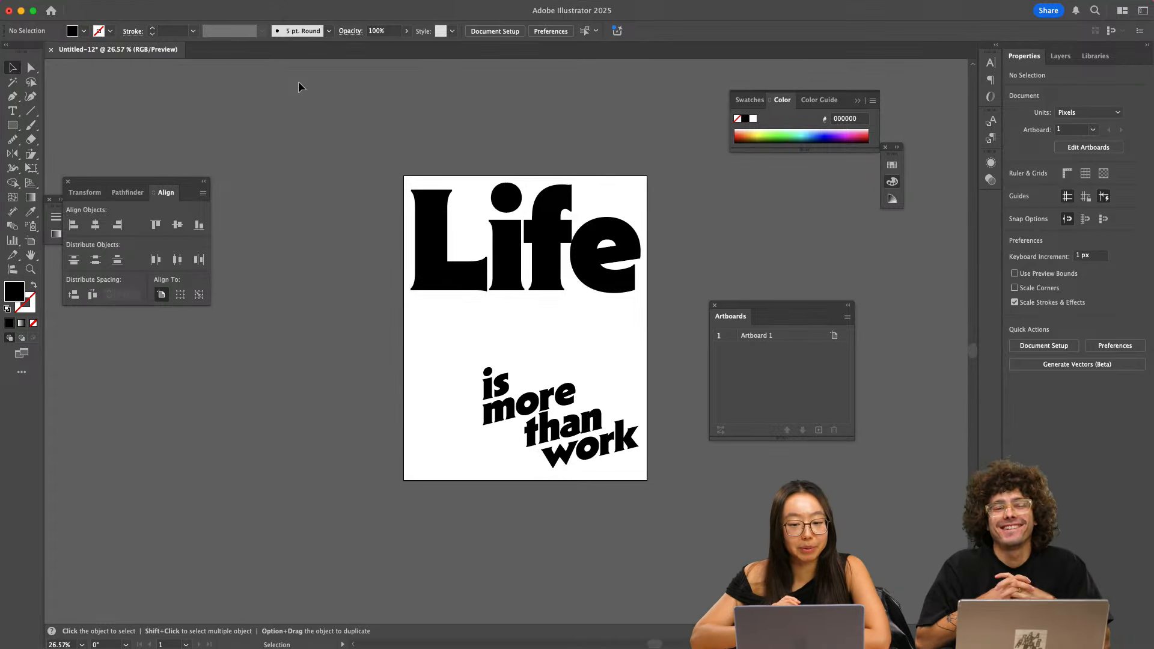
# - Place the photo IMG_2496.HEIC from the desktop and shrink it to about 1195 × 1594 px beside the artboard
pyautogui.moveTo(259, 12); pyautogui.dragTo(278, 14)
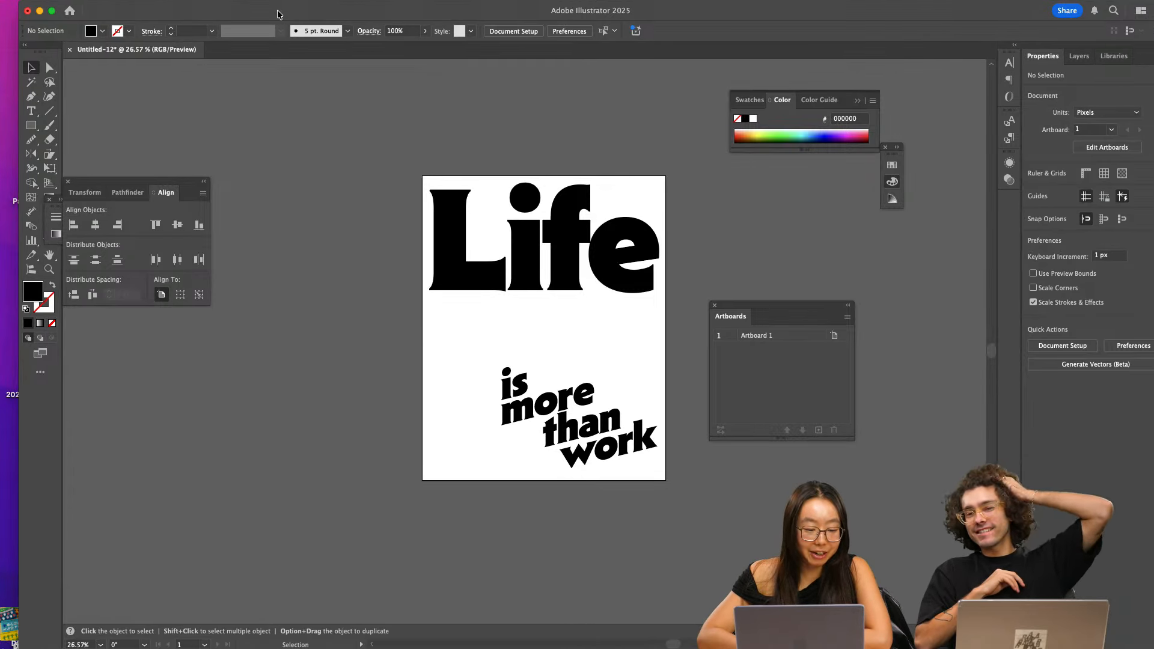
pyautogui.moveTo(16, 603); pyautogui.dragTo(255, 339)
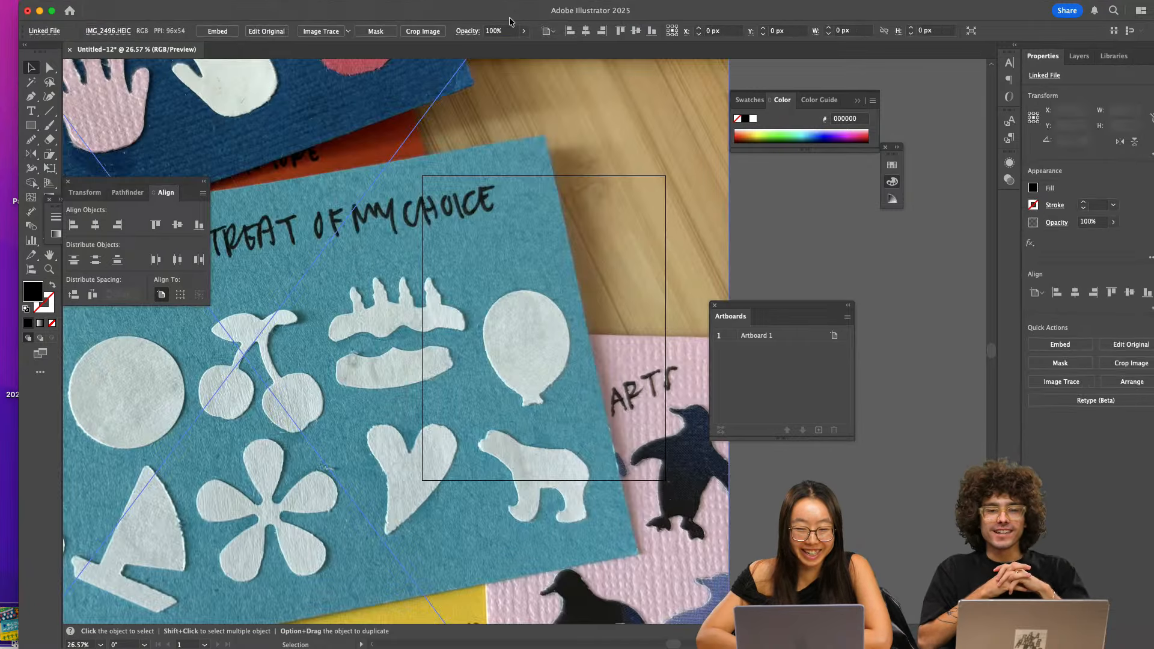
pyautogui.moveTo(510, 18); pyautogui.dragTo(498, 18)
pyautogui.scroll(-5, 395, 225)
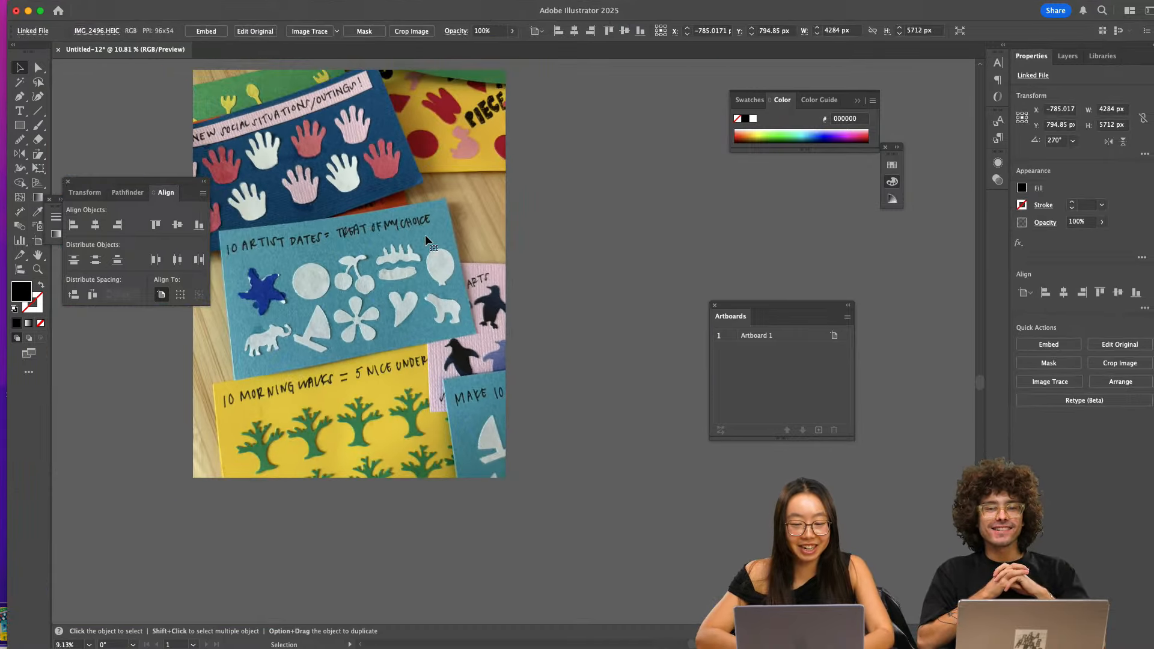
pyautogui.moveTo(500, 269); pyautogui.dragTo(373, 292)
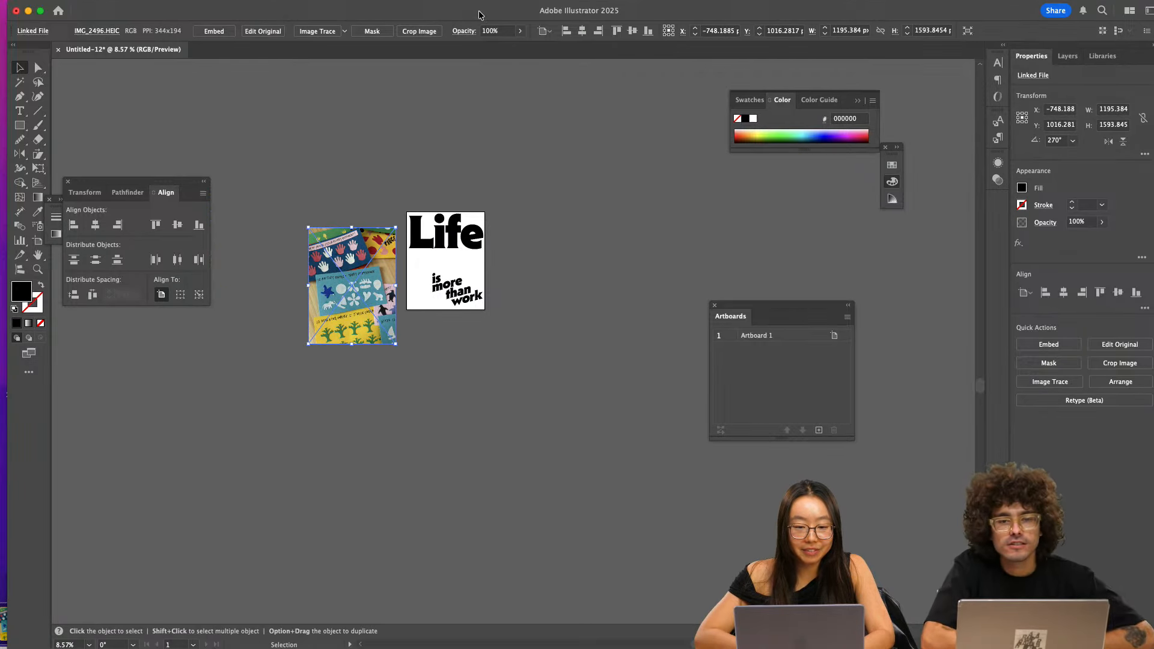
pyautogui.moveTo(479, 11); pyautogui.dragTo(468, 13)
# - Scale the placed photo down to about 950 × 1267 px and move it closer to the artboard
pyautogui.scroll(5, 353, 272)
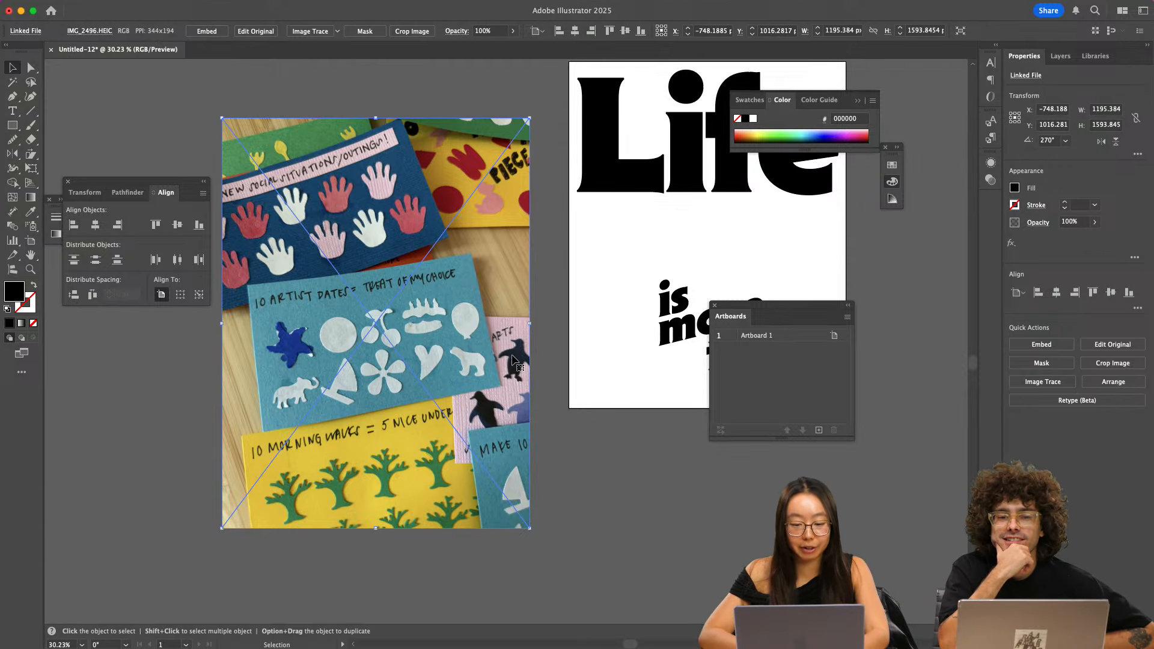
pyautogui.moveTo(531, 325); pyautogui.dragTo(468, 323)
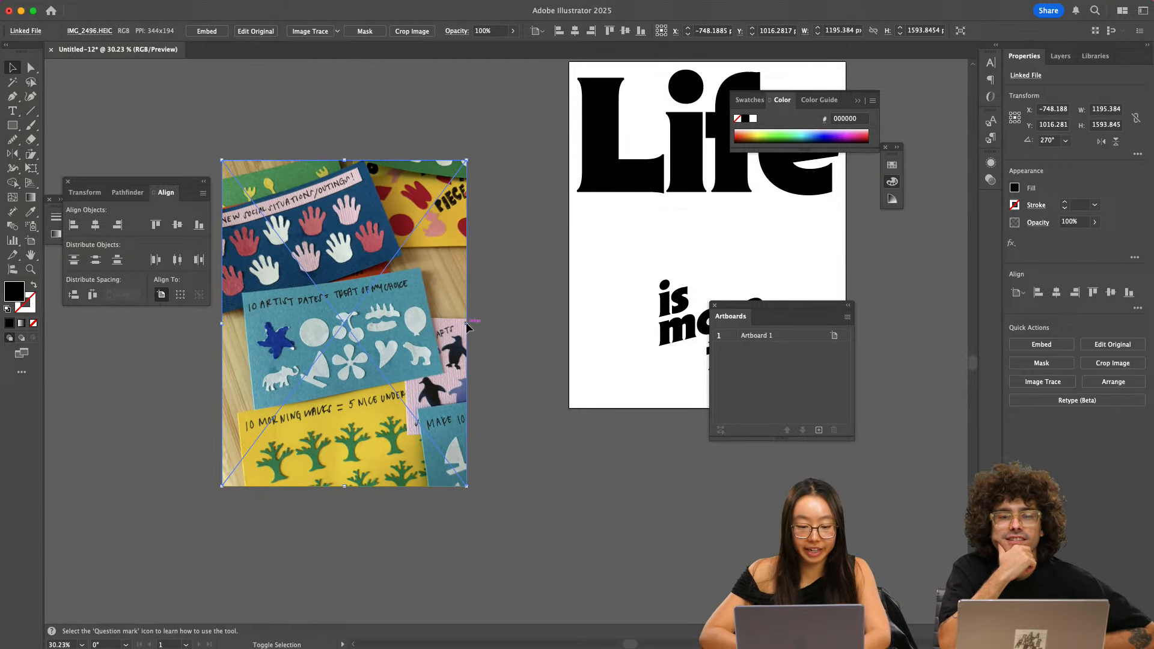
pyautogui.moveTo(296, 303); pyautogui.dragTo(358, 278)
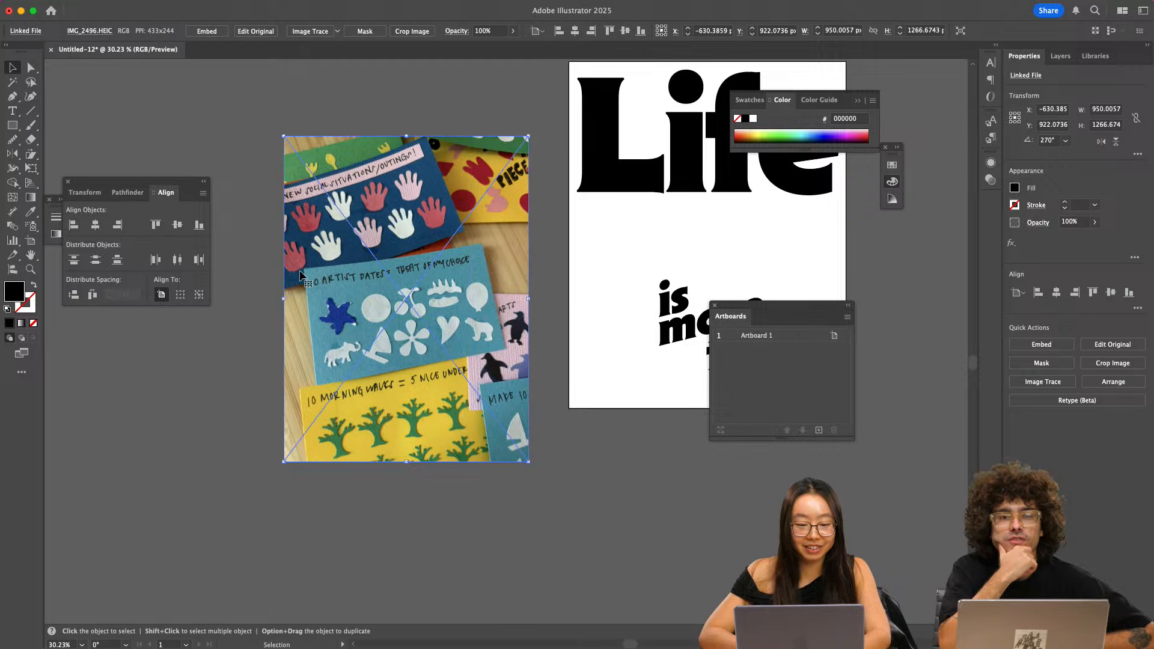
pyautogui.click(218, 398)
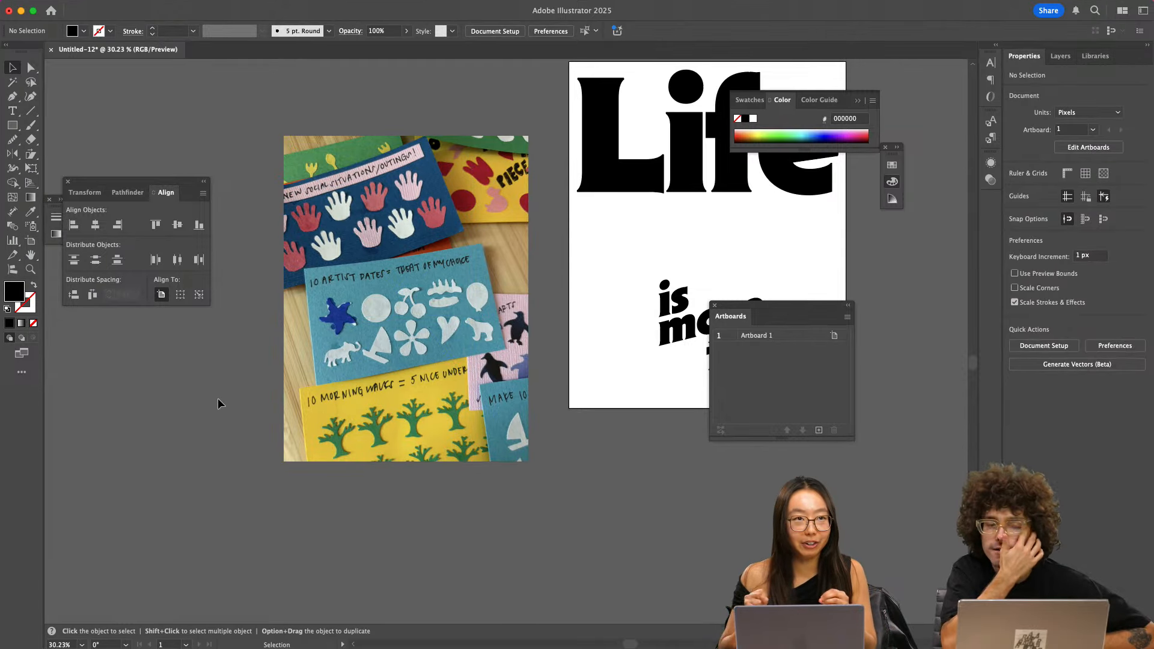
# - Image Trace the paper-cutout photo with the 3 Colors preset and expand the tracing into editable paths
pyautogui.scroll(3, 218, 398)
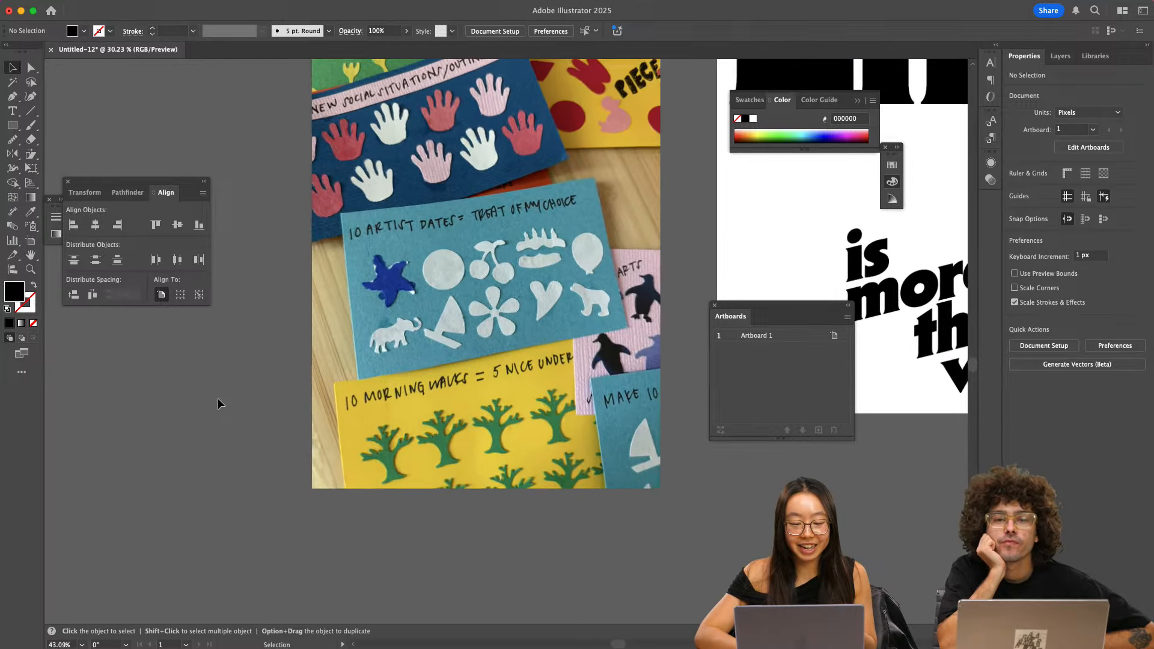
pyautogui.scroll(2, 511, 361)
pyautogui.hscroll(1, 510, 360)
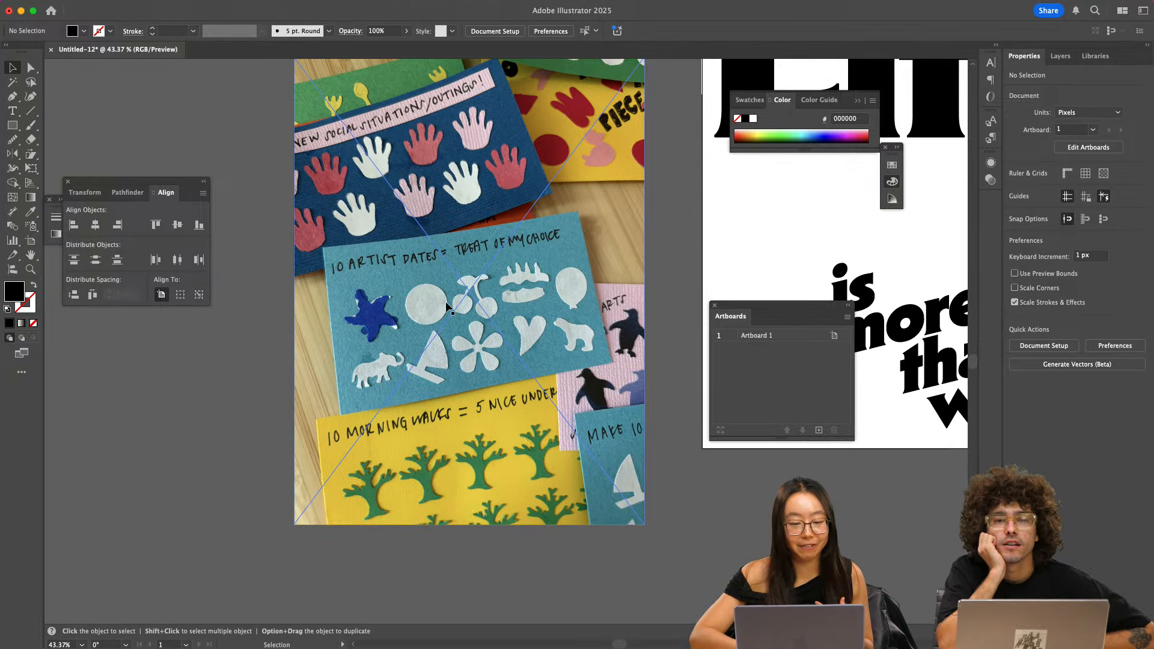
pyautogui.scroll(-1, 452, 340)
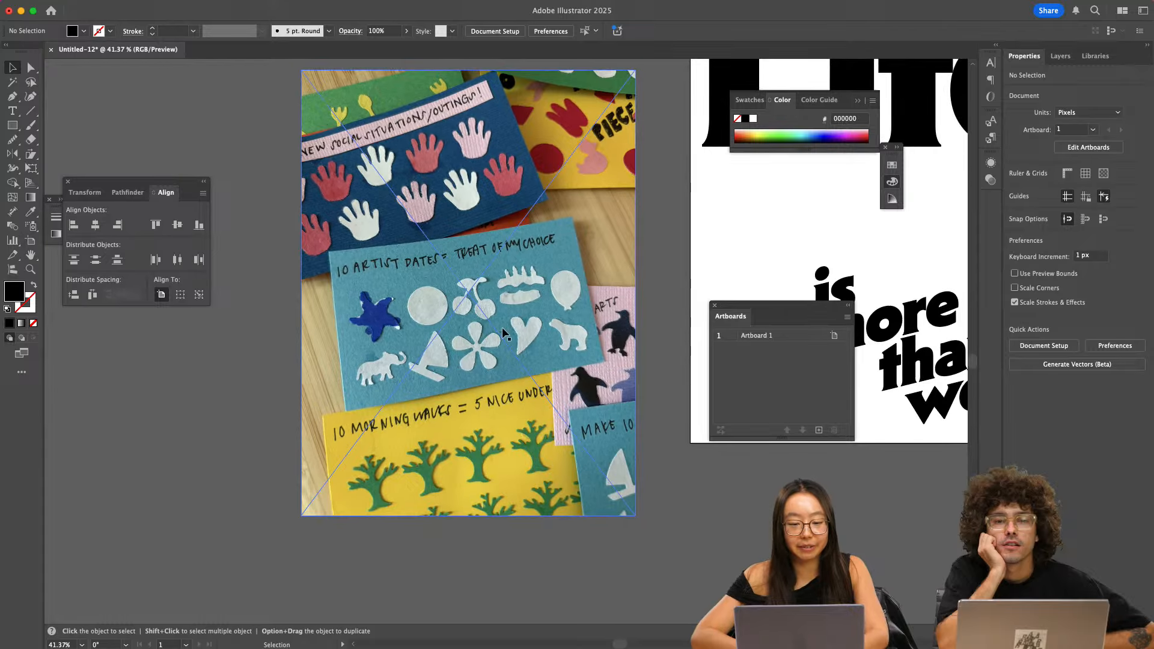
pyautogui.scroll(3, 517, 305)
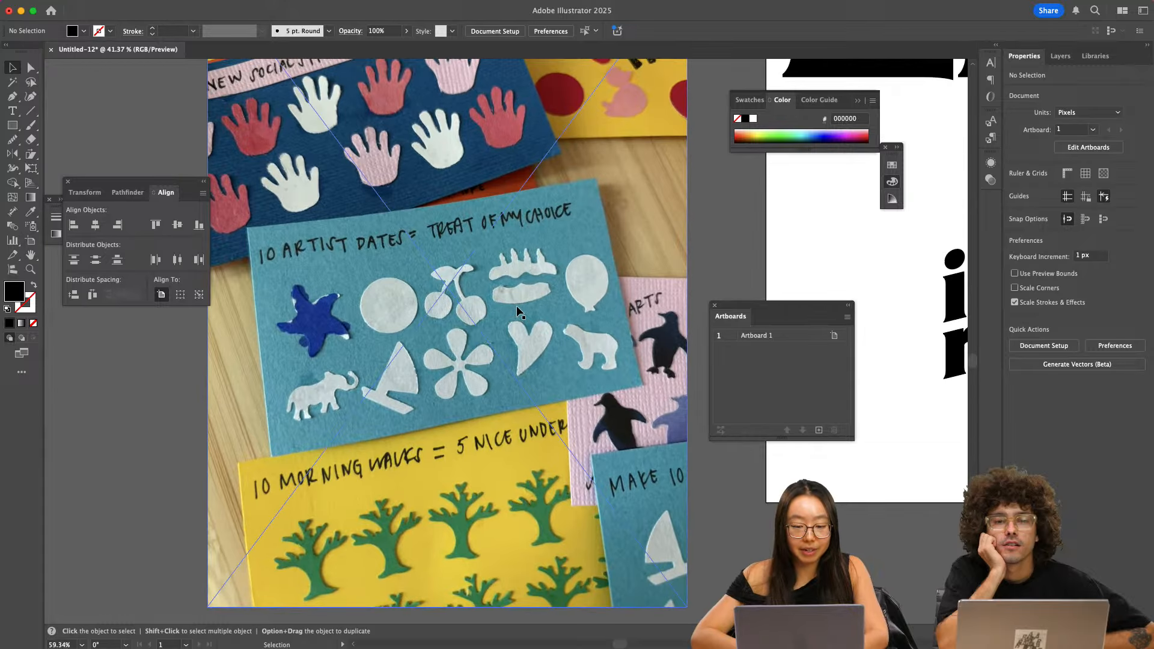
pyautogui.click(461, 312)
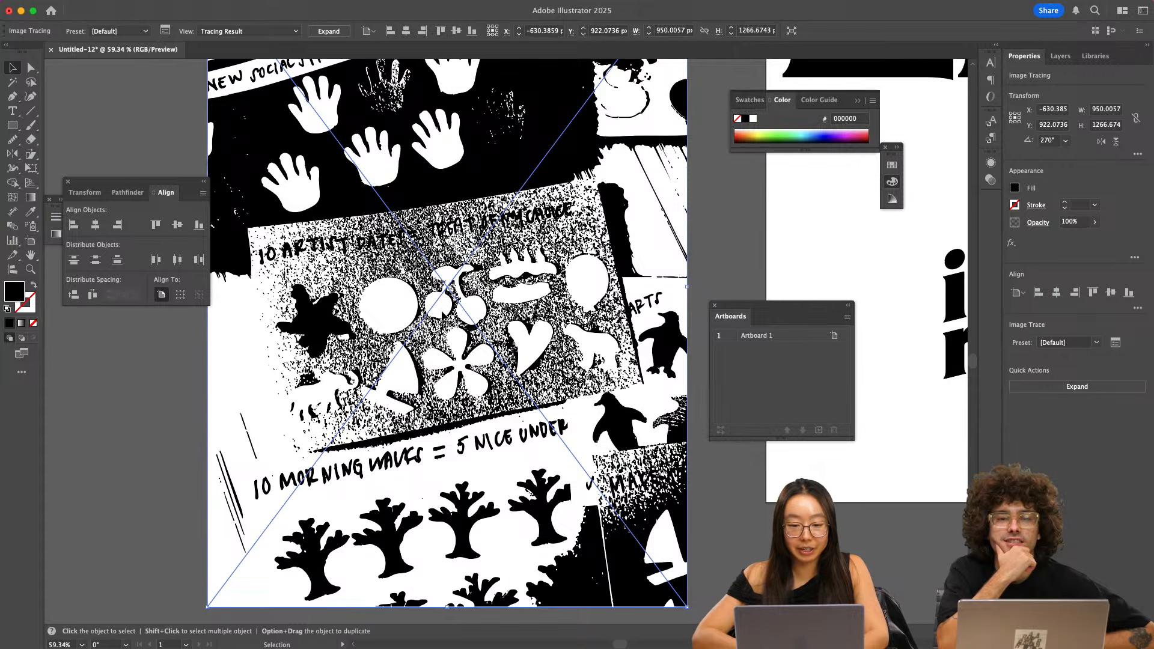
pyautogui.press('super+z')
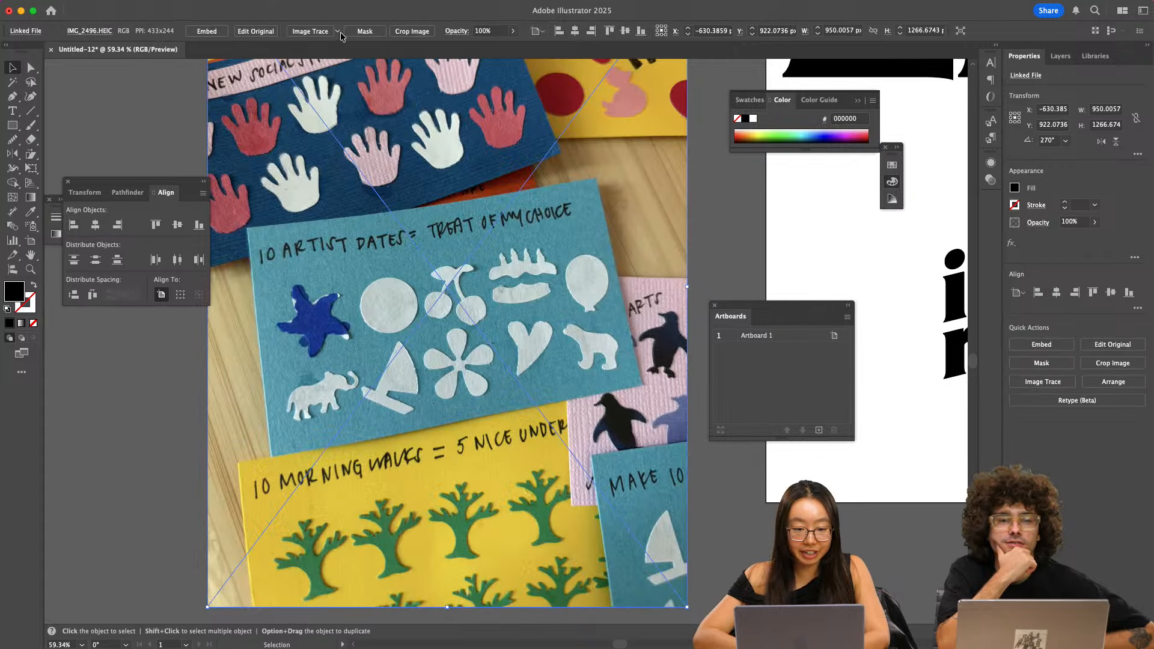
pyautogui.click(337, 30)
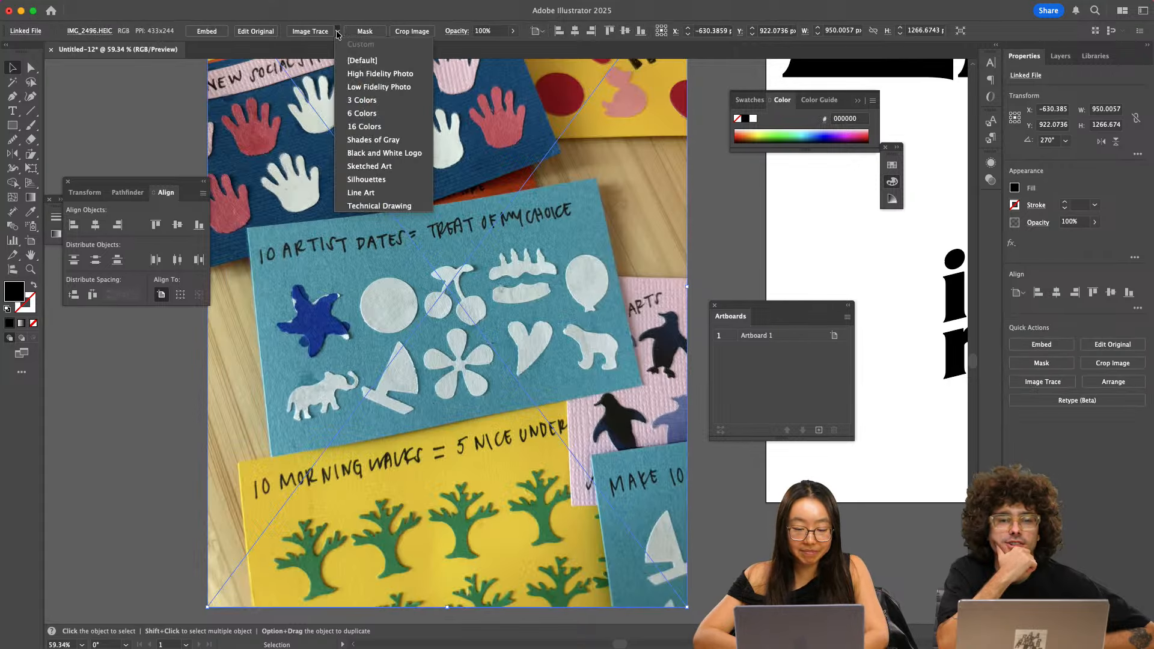
pyautogui.click(362, 100)
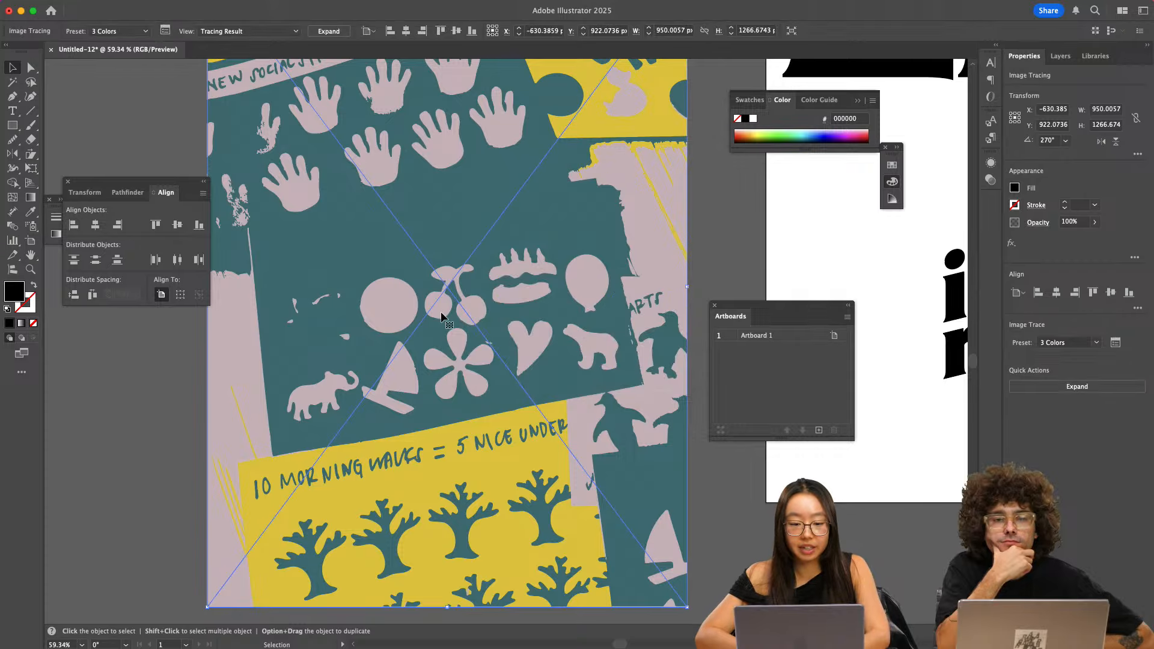
pyautogui.click(328, 32)
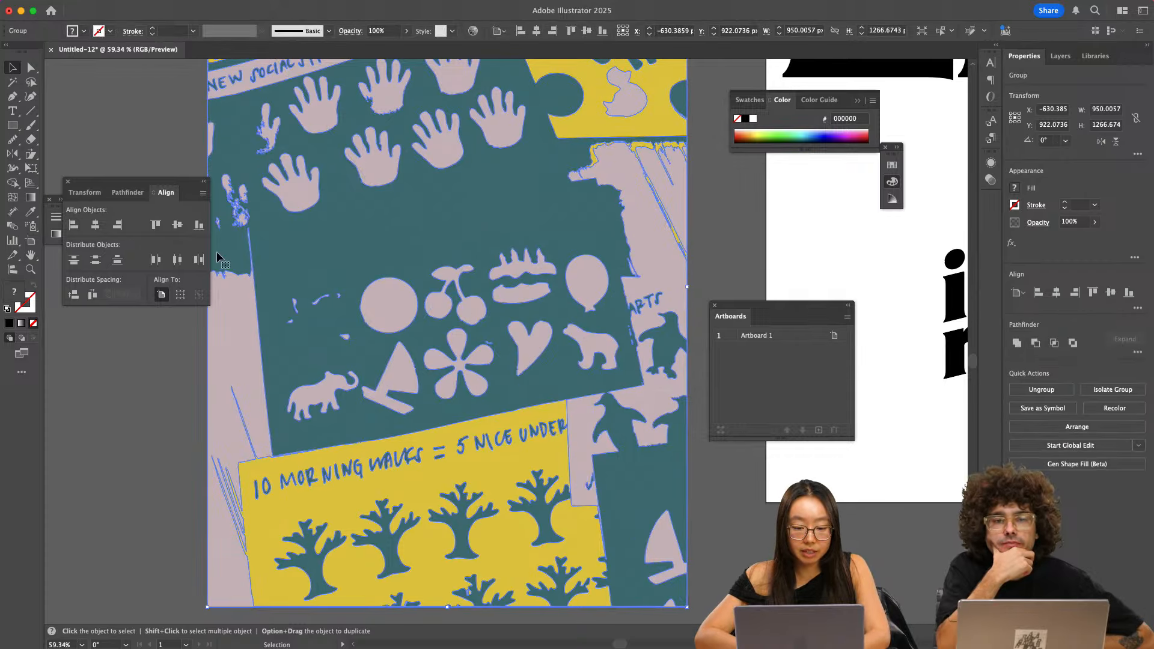
# - Directly select the shapes across the upper part of the expanded tracing and delete them entirely, including the large teal background
pyautogui.click(148, 349)
pyautogui.scroll(-5, 146, 351)
pyautogui.hscroll(-3, 146, 351)
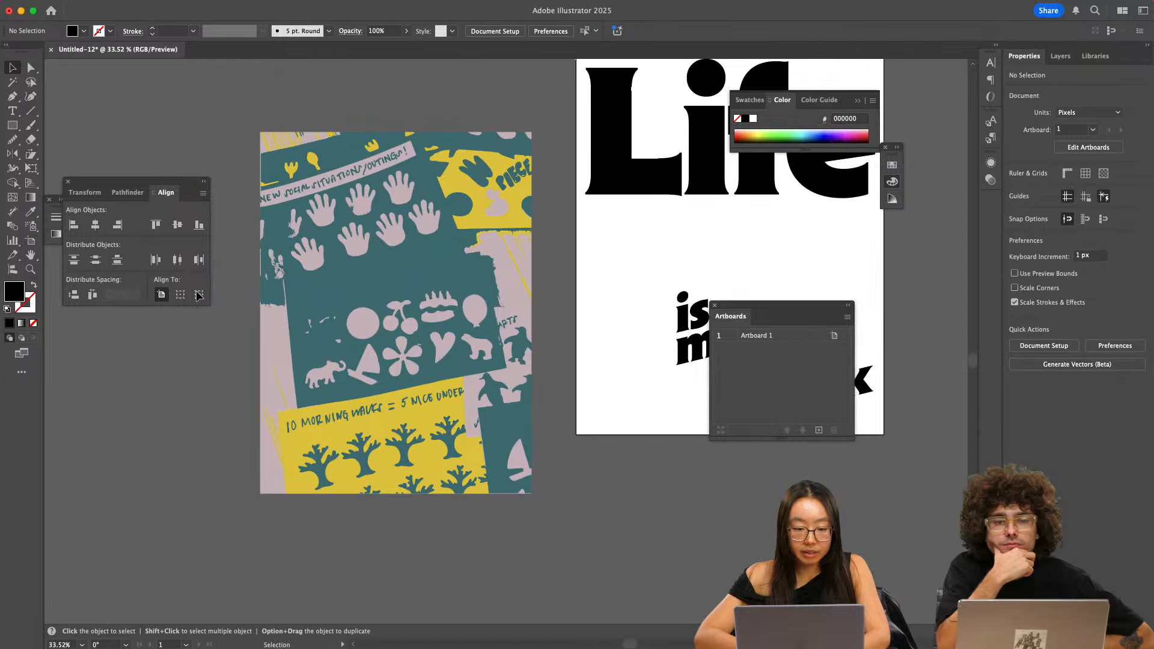
pyautogui.press('a')
pyautogui.moveTo(226, 107); pyautogui.dragTo(552, 283)
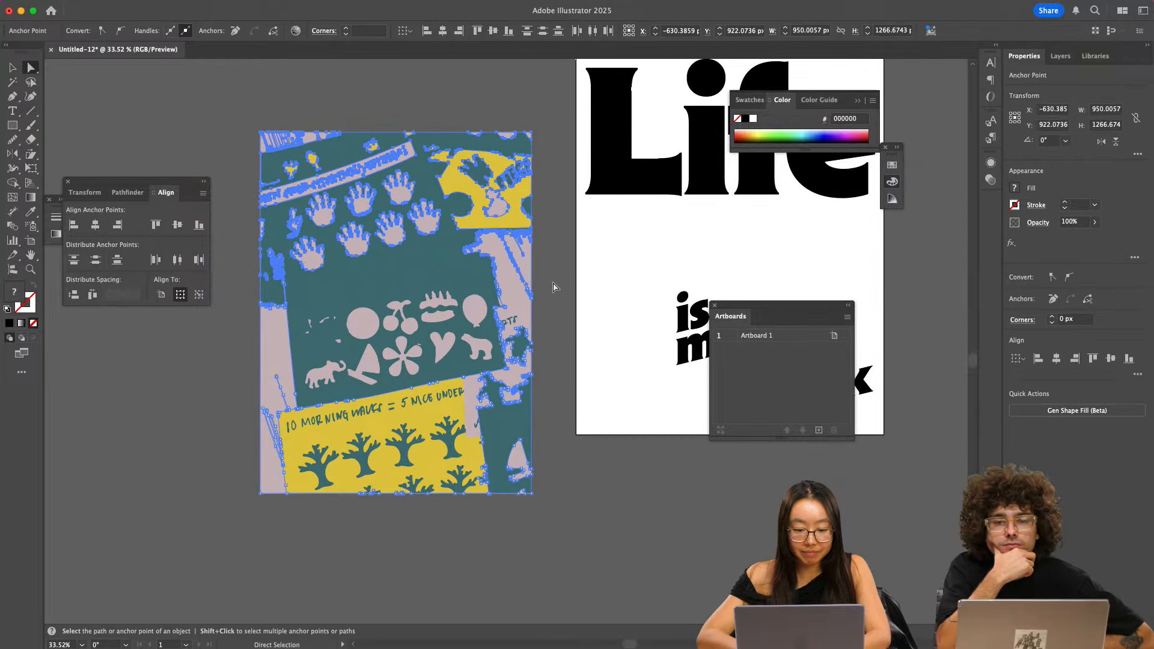
pyautogui.press('Delete')
pyautogui.press('Delete')
# - Ungroup the remaining traced shapes into separate objects
pyautogui.press('v')
pyautogui.click(412, 321)
pyautogui.moveTo(239, 3)
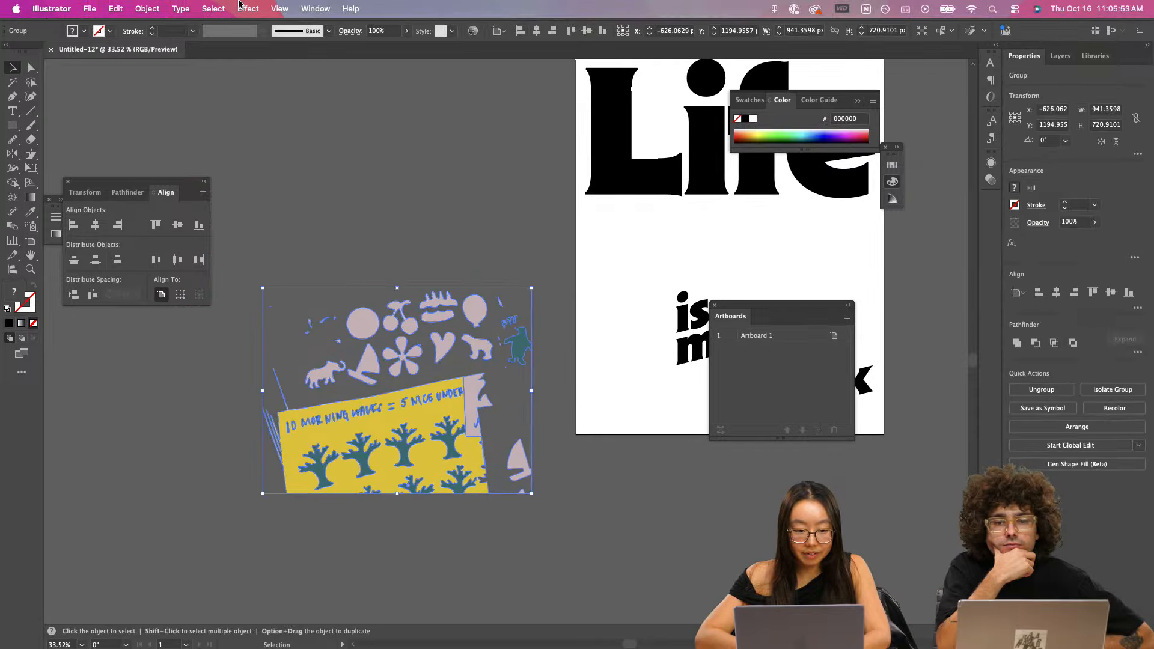
pyautogui.click(148, 9)
pyautogui.click(175, 110)
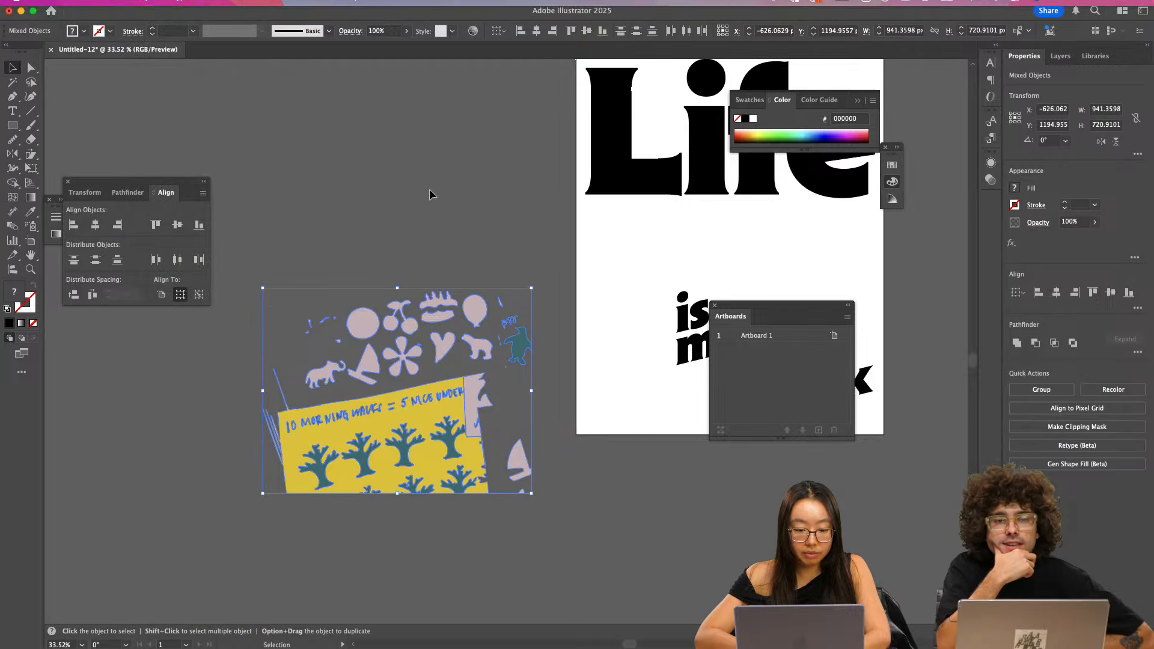
pyautogui.click(431, 194)
# - Move the pink cherry shape clear of the other traced pieces and delete all the rest
pyautogui.moveTo(409, 308); pyautogui.dragTo(491, 231)
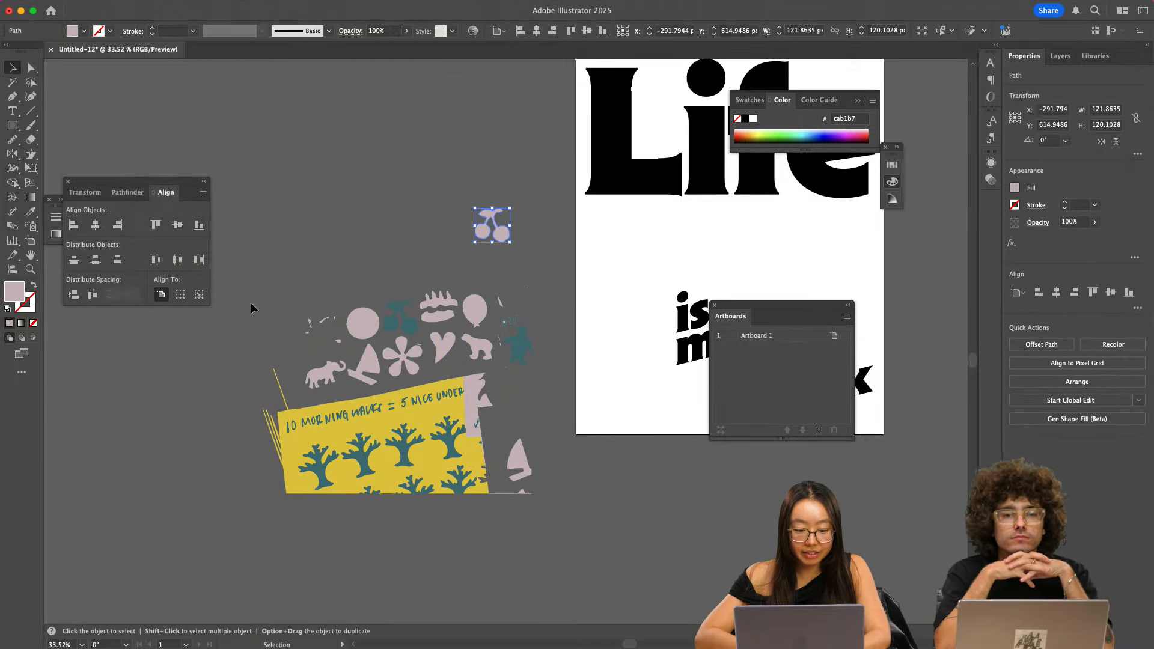
pyautogui.moveTo(536, 511); pyautogui.dragTo(568, 540)
pyautogui.press('Delete')
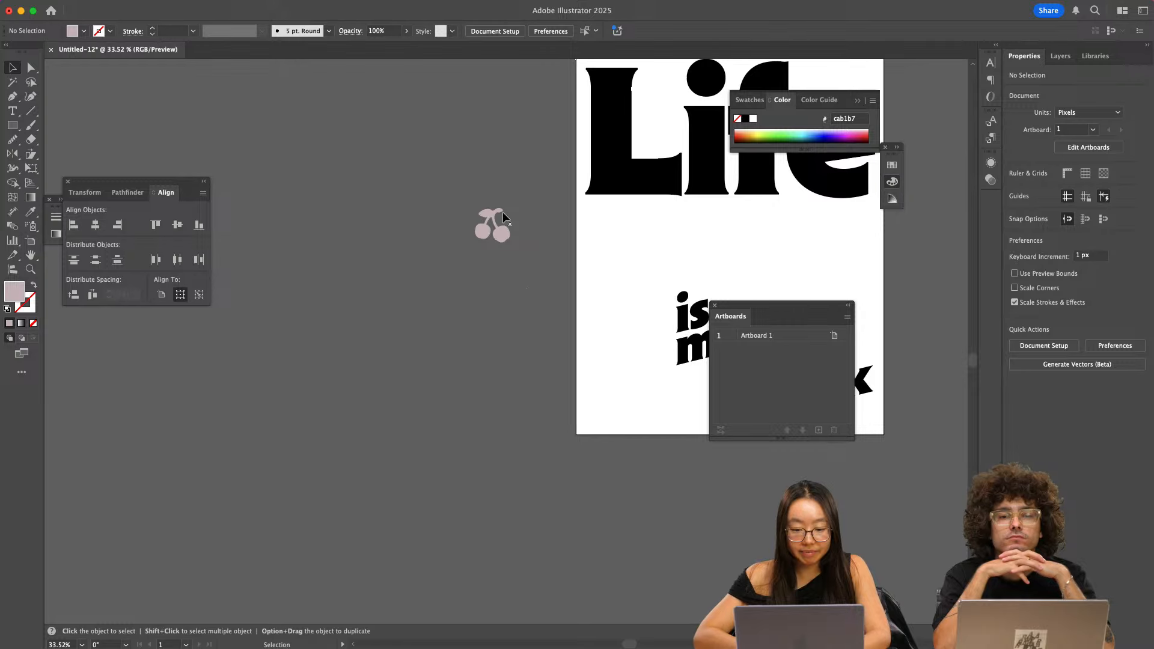
# - Move the cherry onto the artboard and enlarge it to about 509 × 501 px in the lower-left area
pyautogui.moveTo(499, 220); pyautogui.dragTo(632, 259)
pyautogui.click(497, 238)
pyautogui.click(478, 265)
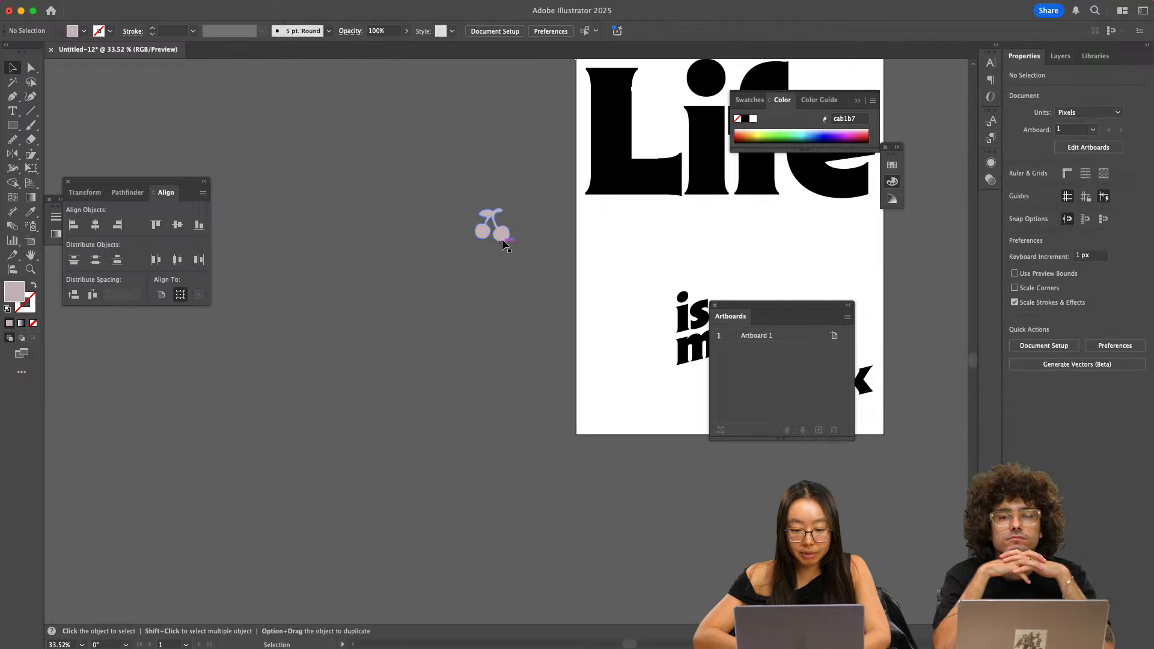
pyautogui.moveTo(507, 239); pyautogui.dragTo(637, 262)
pyautogui.hscroll(5, 637, 262)
pyautogui.moveTo(526, 279); pyautogui.dragTo(633, 410)
pyautogui.moveTo(582, 350); pyautogui.dragTo(556, 377)
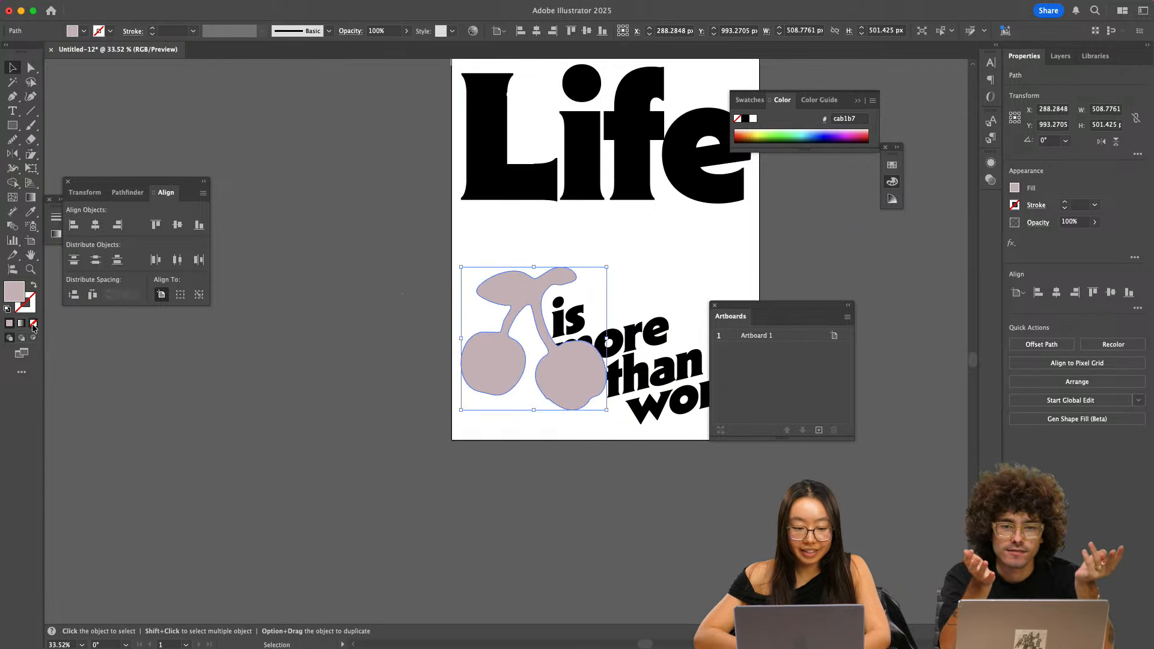
# - Fill the cherry shape with red #ed0000
pyautogui.doubleClick(15, 294)
pyautogui.write('ff0049')
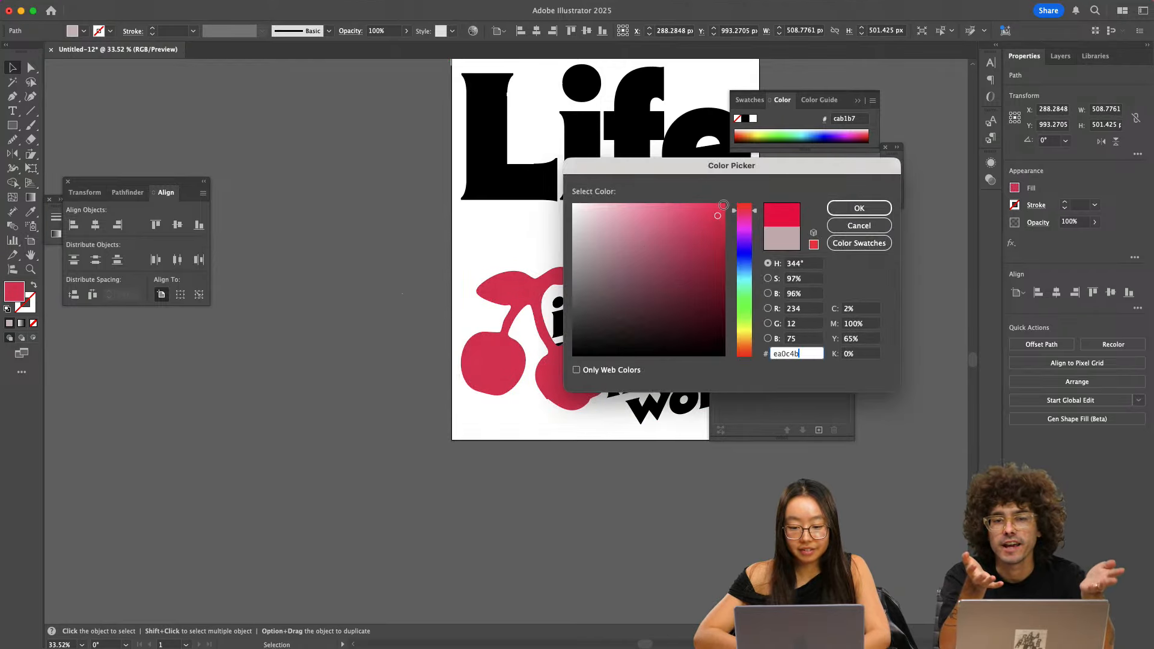
pyautogui.moveTo(746, 216)
pyautogui.mouseDown()
pyautogui.moveTo(748, 201)
pyautogui.moveTo(723, 225)
pyautogui.moveTo(726, 213)
pyautogui.mouseUp()
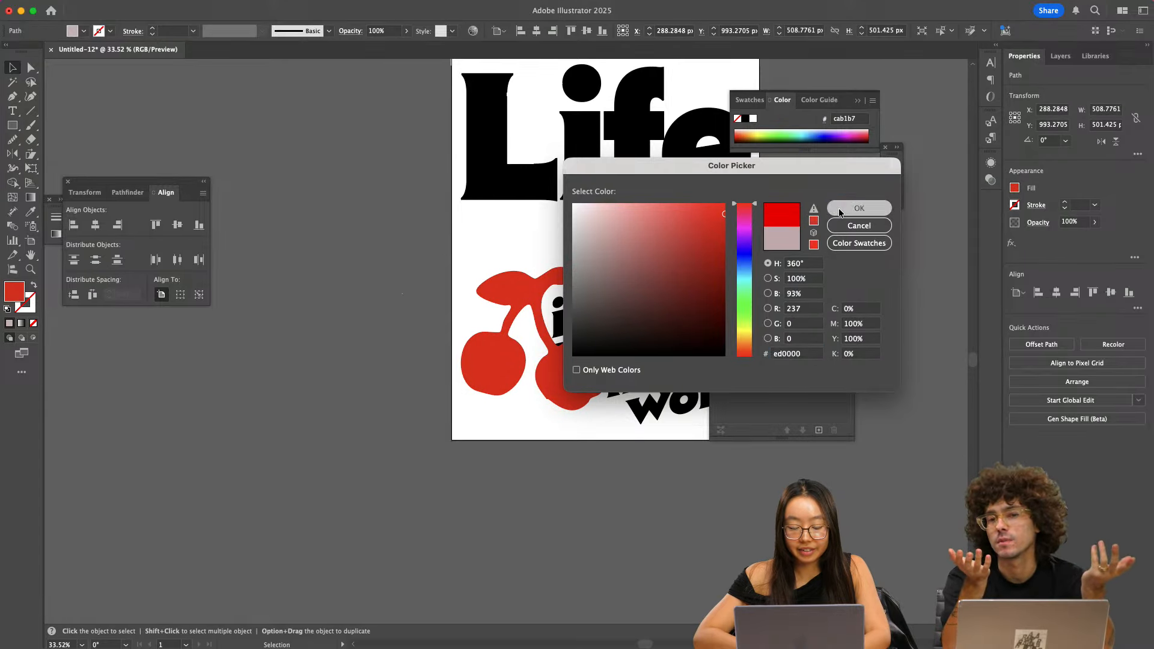
pyautogui.press('Return')
# - Send the cherry behind the slanted words and scale it to about 473 × 466 px in the artboard's lower-left corner
pyautogui.hscroll(3, 498, 395)
pyautogui.press('a')
pyautogui.moveTo(499, 395); pyautogui.dragTo(504, 411)
pyautogui.press('super+[')
pyautogui.moveTo(538, 360); pyautogui.dragTo(528, 363)
pyautogui.click(513, 492)
pyautogui.hscroll(3, 513, 492)
pyautogui.scroll(2, 513, 492)
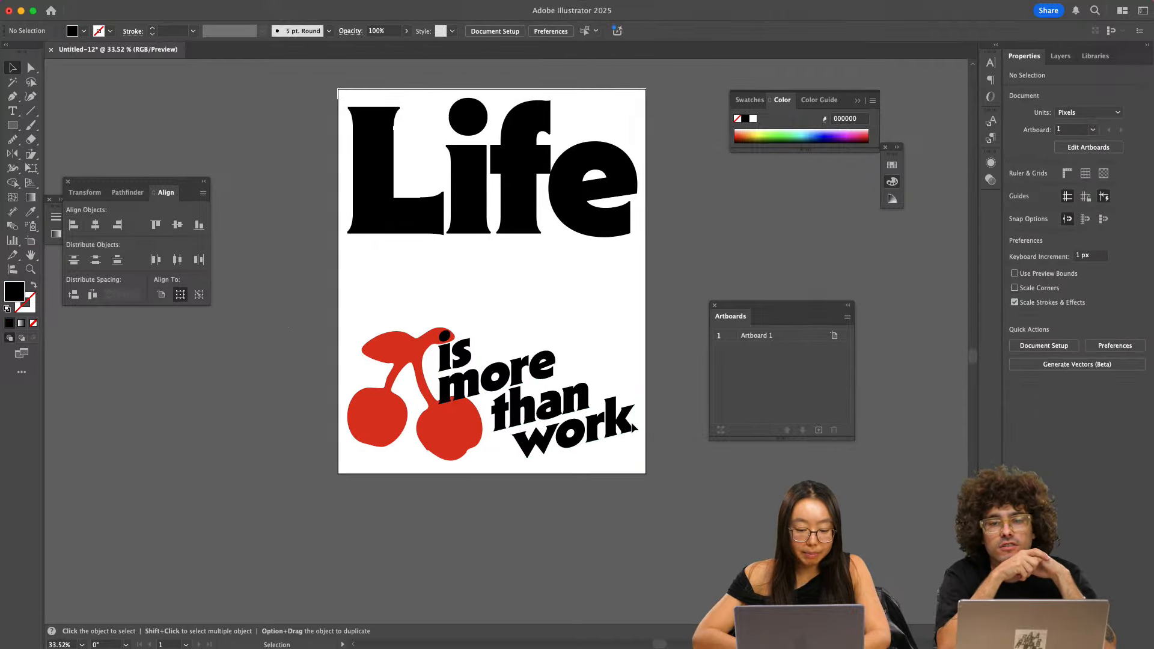
# - Shift "work" slightly left and "is" and "more" slightly right, keeping the dot of "is" at the tip of the cherry stem
pyautogui.click(616, 428)
pyautogui.moveTo(540, 363); pyautogui.dragTo(513, 358)
pyautogui.scroll(5, 488, 388)
pyautogui.moveTo(442, 343); pyautogui.dragTo(459, 327)
pyautogui.click(485, 280)
pyautogui.scroll(-3, 458, 327)
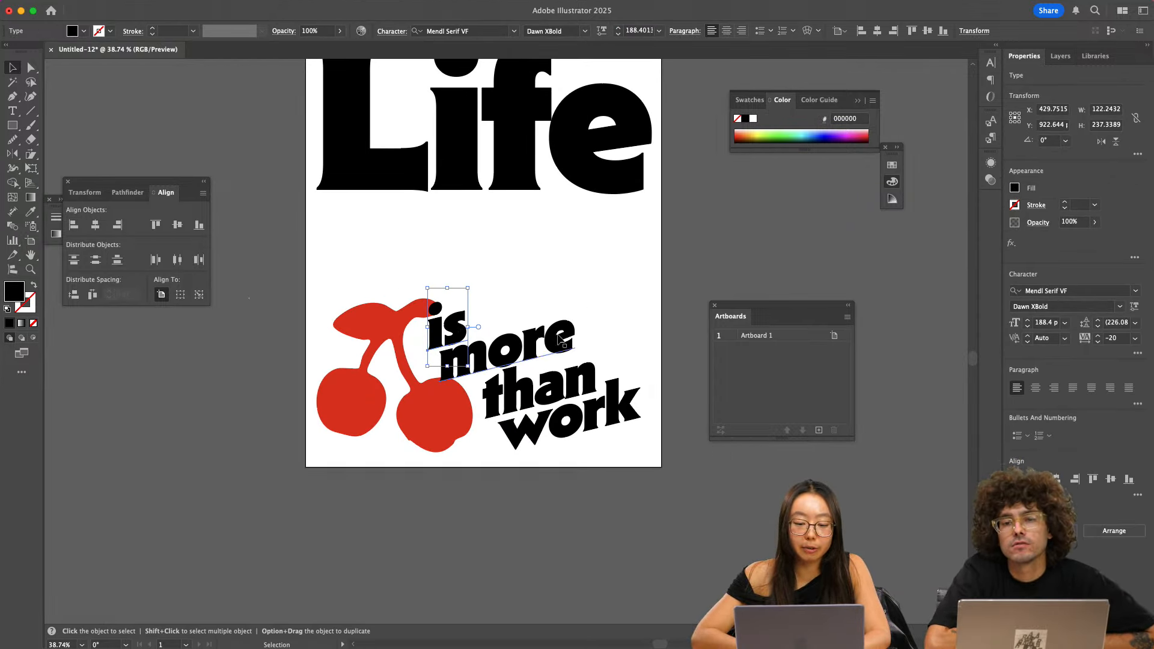
# - Nudge "than" and "work" slightly left to tighten the slanted stack beside the cherry
pyautogui.moveTo(564, 382); pyautogui.dragTo(553, 385)
pyautogui.scroll(4, 570, 382)
pyautogui.moveTo(644, 431); pyautogui.dragTo(637, 434)
pyautogui.scroll(-4, 637, 434)
pyautogui.click(582, 323)
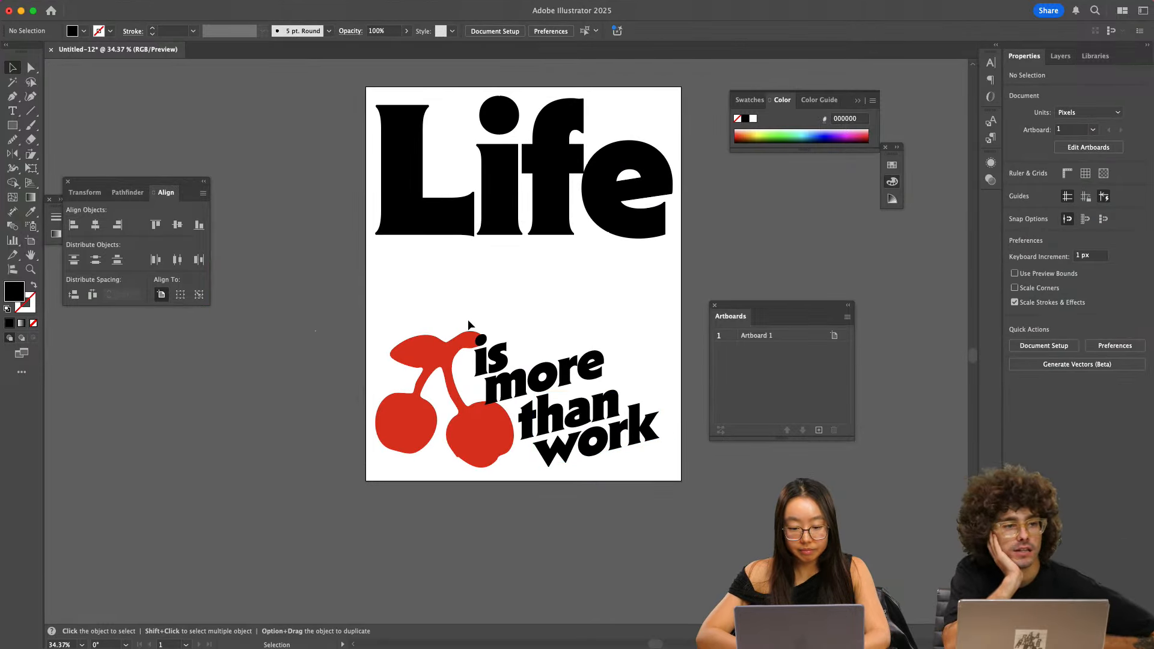
# - Align the left edge of the cherry with the left edge of the "Life" text
pyautogui.click(437, 348)
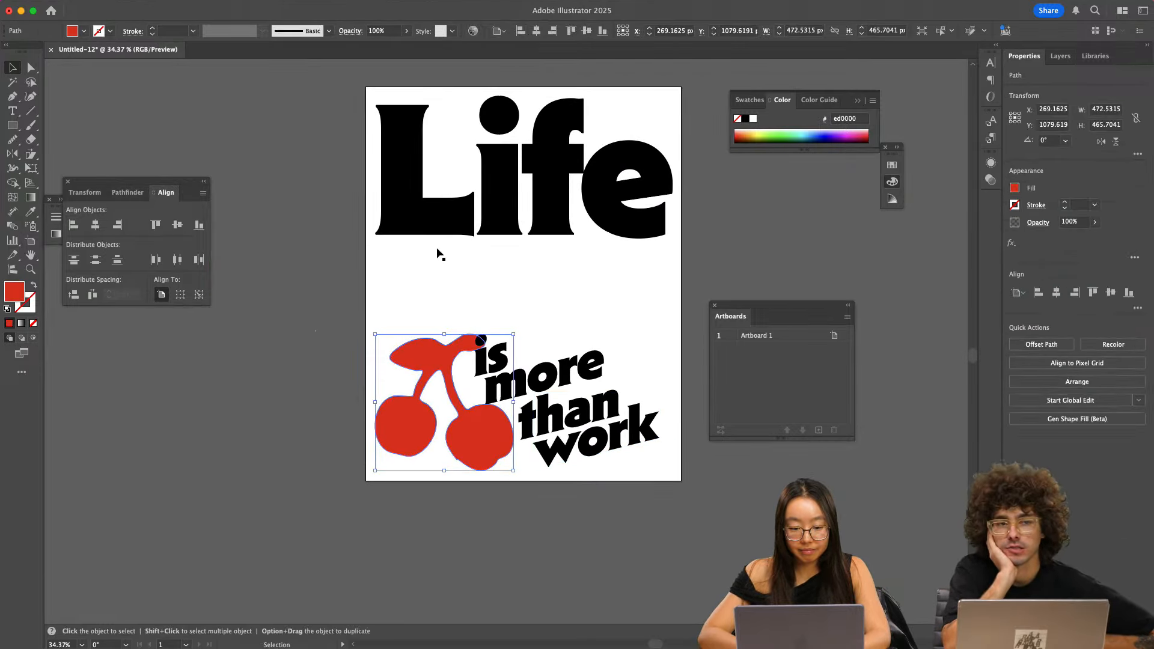
pyautogui.keyDown('shift'); pyautogui.click(428, 220); pyautogui.keyUp('shift')
pyautogui.click(416, 33)
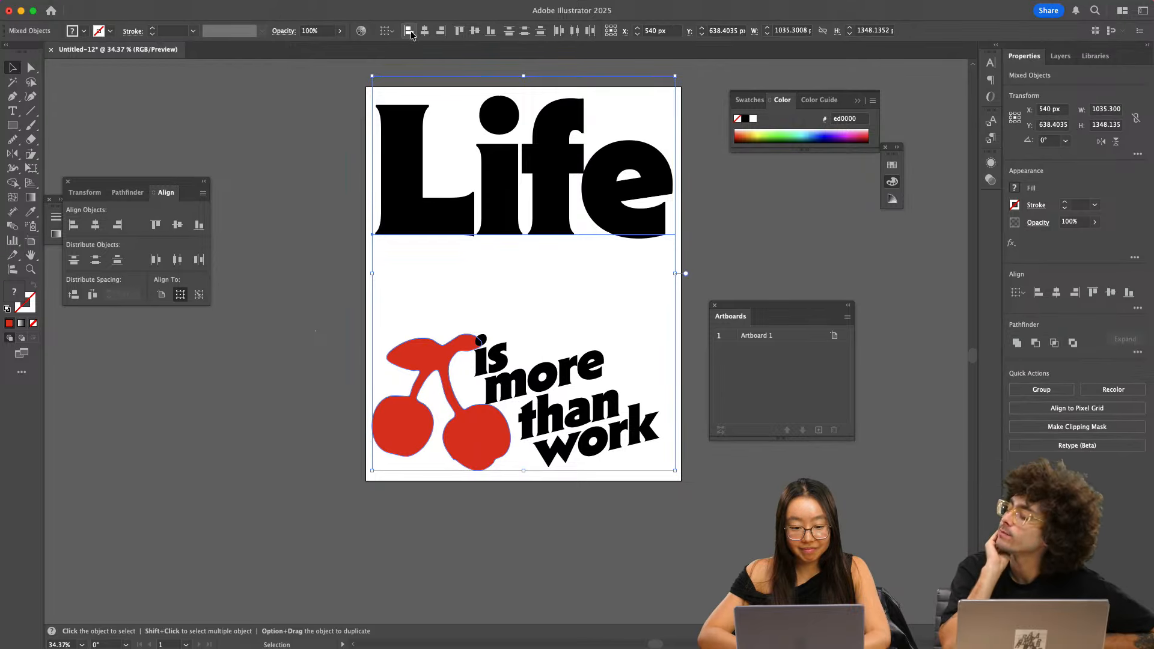
pyautogui.click(304, 193)
# - Expand the "Life" text's object and fill into vector shapes
pyautogui.click(471, 211)
pyautogui.moveTo(284, 4)
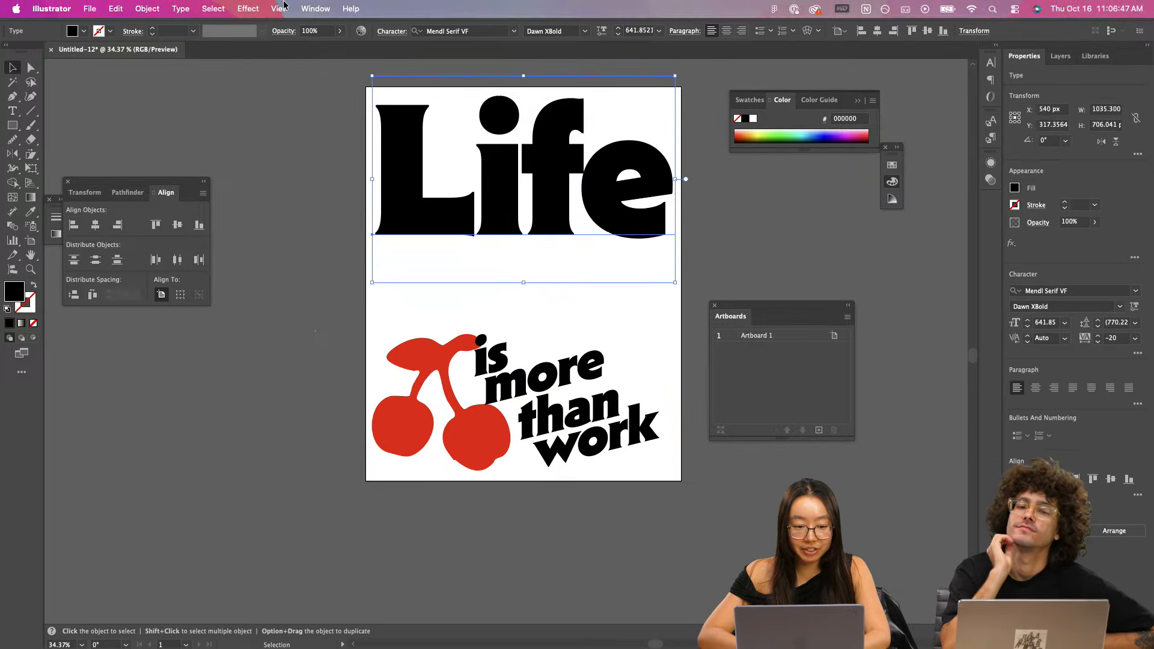
pyautogui.click(158, 10)
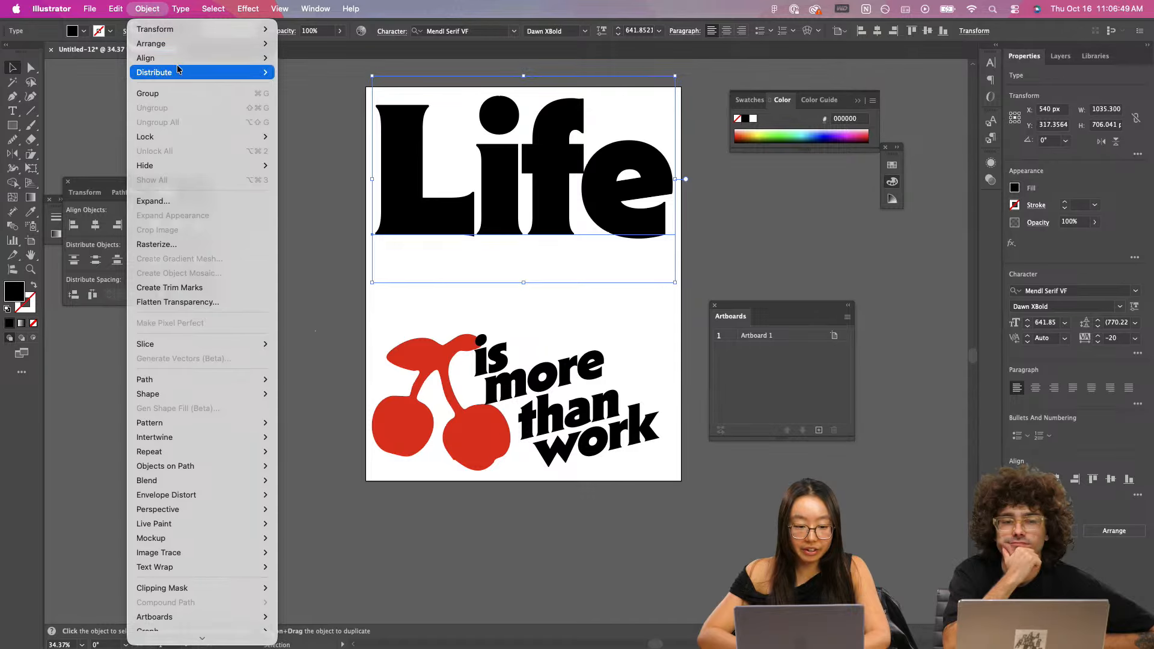
pyautogui.click(180, 201)
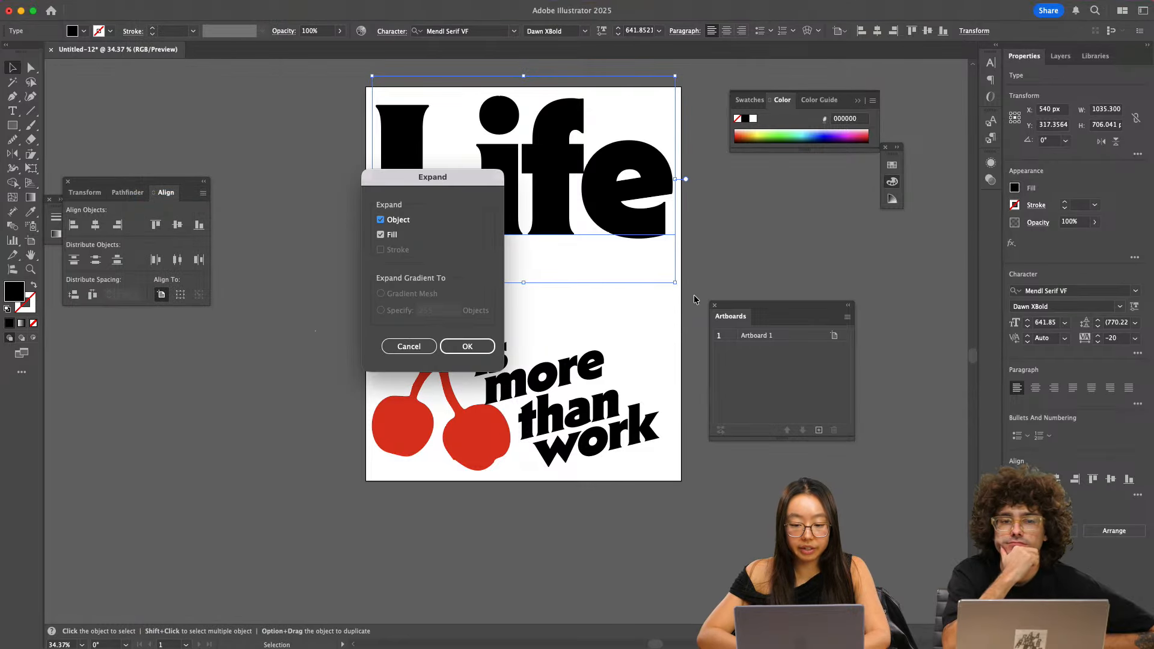
pyautogui.click(493, 343)
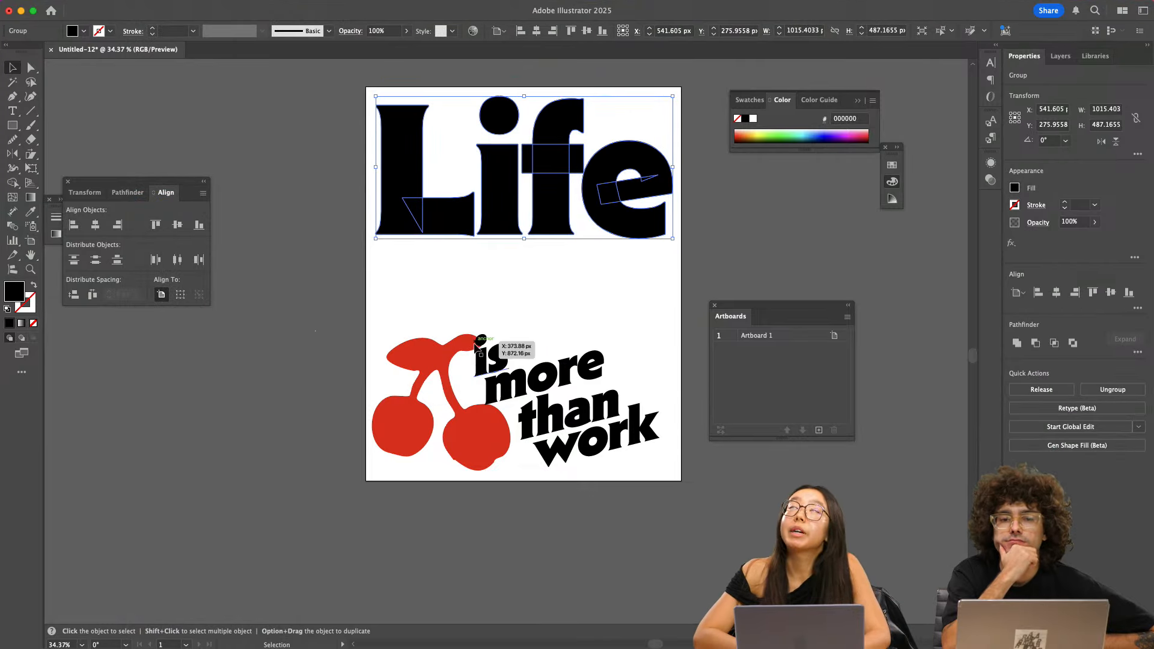
# - Unite the overlapping shapes inside the expanded "Life" letters with Pathfinder
pyautogui.moveTo(507, 6)
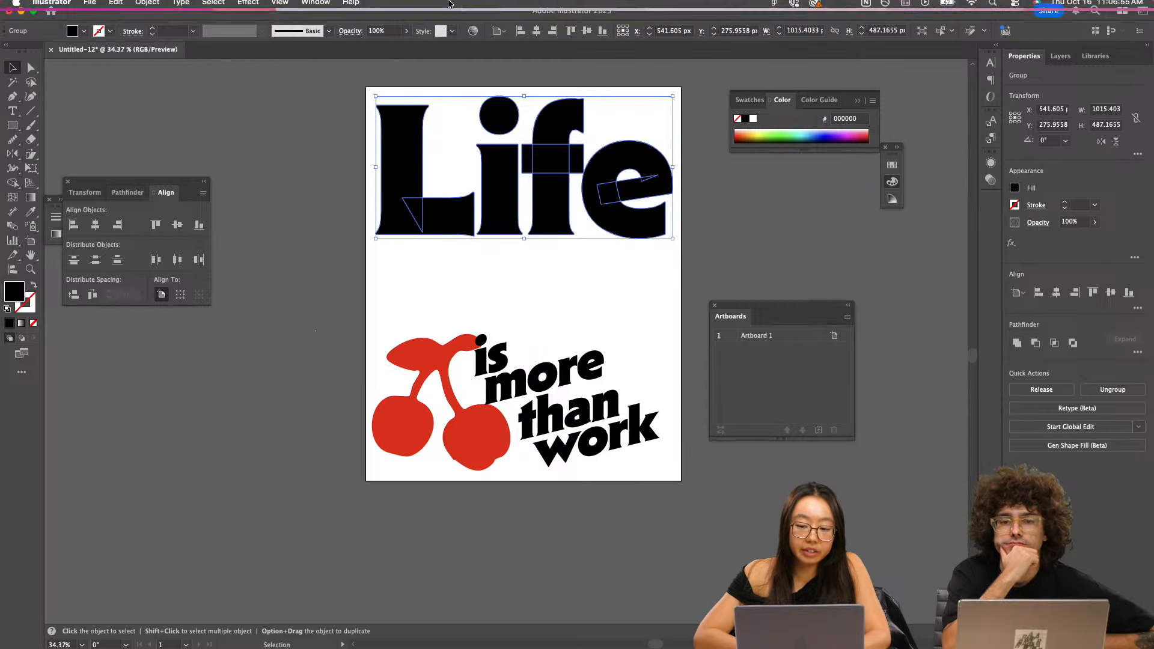
pyautogui.click(314, 4)
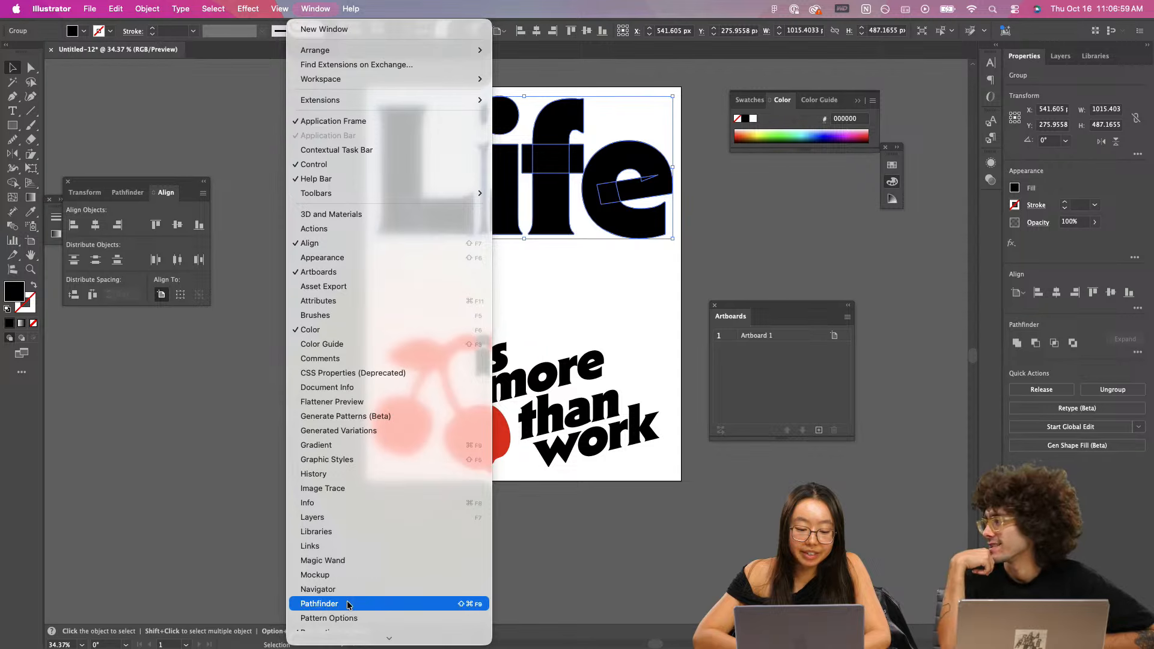
pyautogui.click(325, 603)
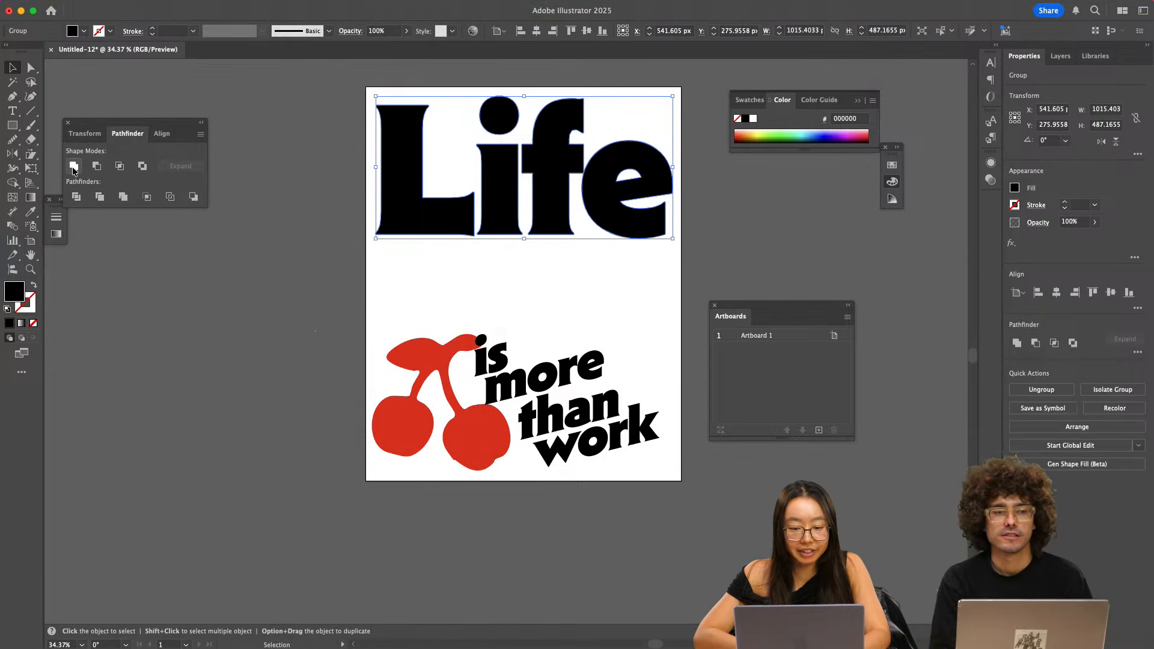
pyautogui.click(323, 296)
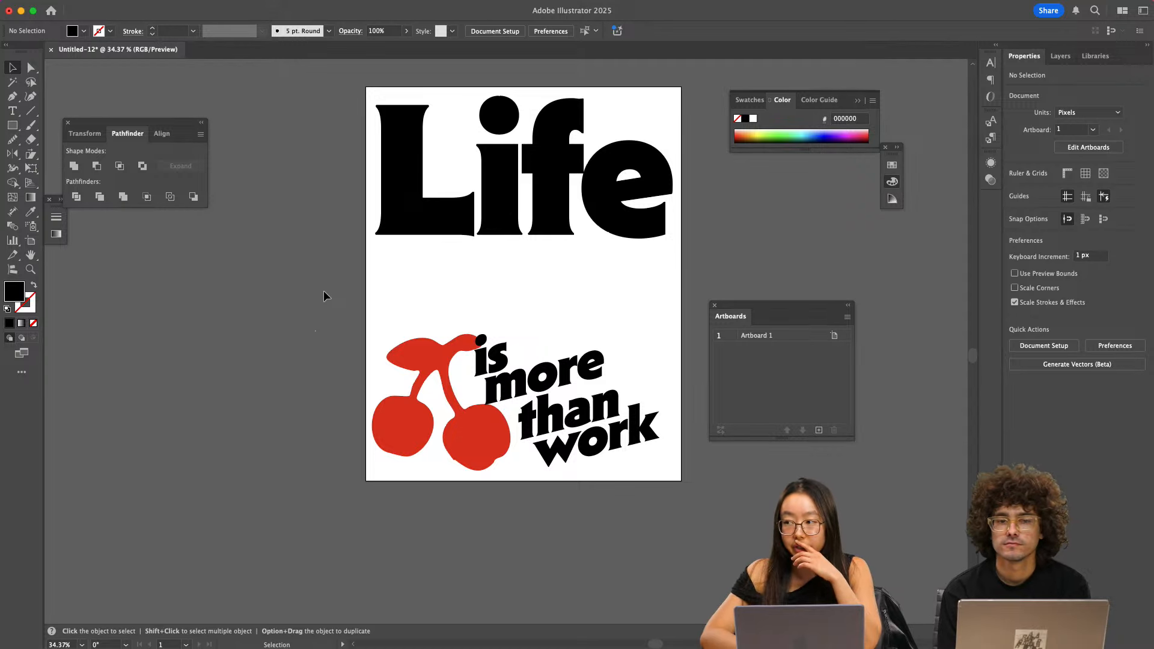
# - Enlarge "Life" slightly to about 1026 × 492 px, centre it horizontally on the artboard and nudge it up 10 px
pyautogui.hscroll(2, 324, 291)
pyautogui.hscroll(2, 342, 280)
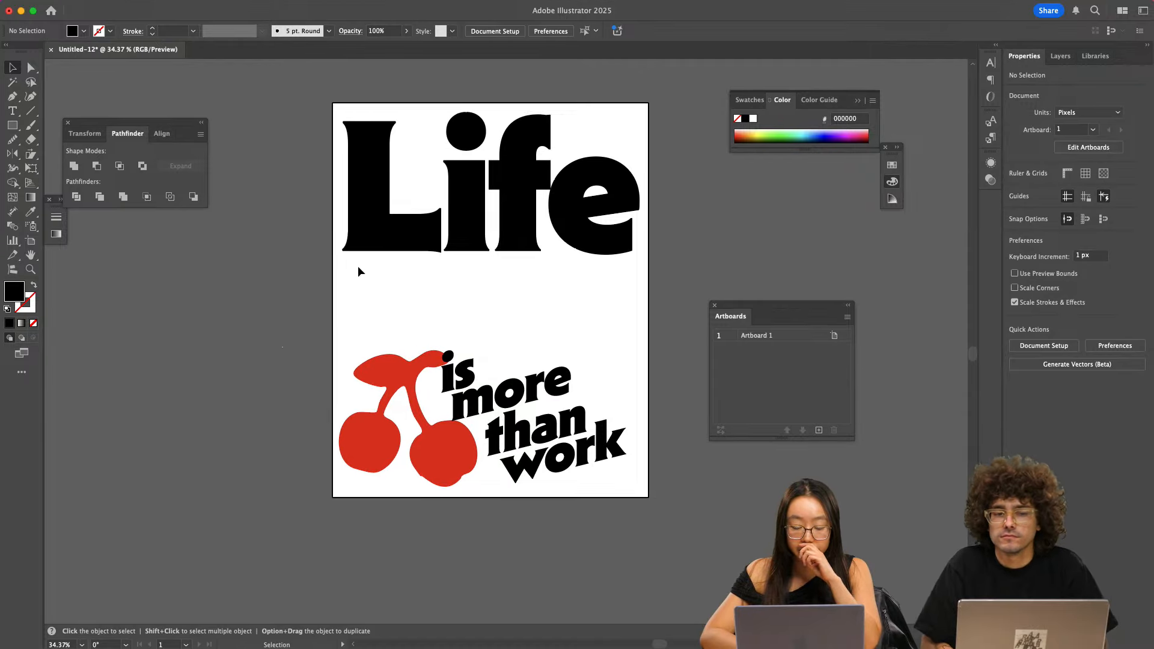
pyautogui.hscroll(2, 360, 267)
pyautogui.click(382, 253)
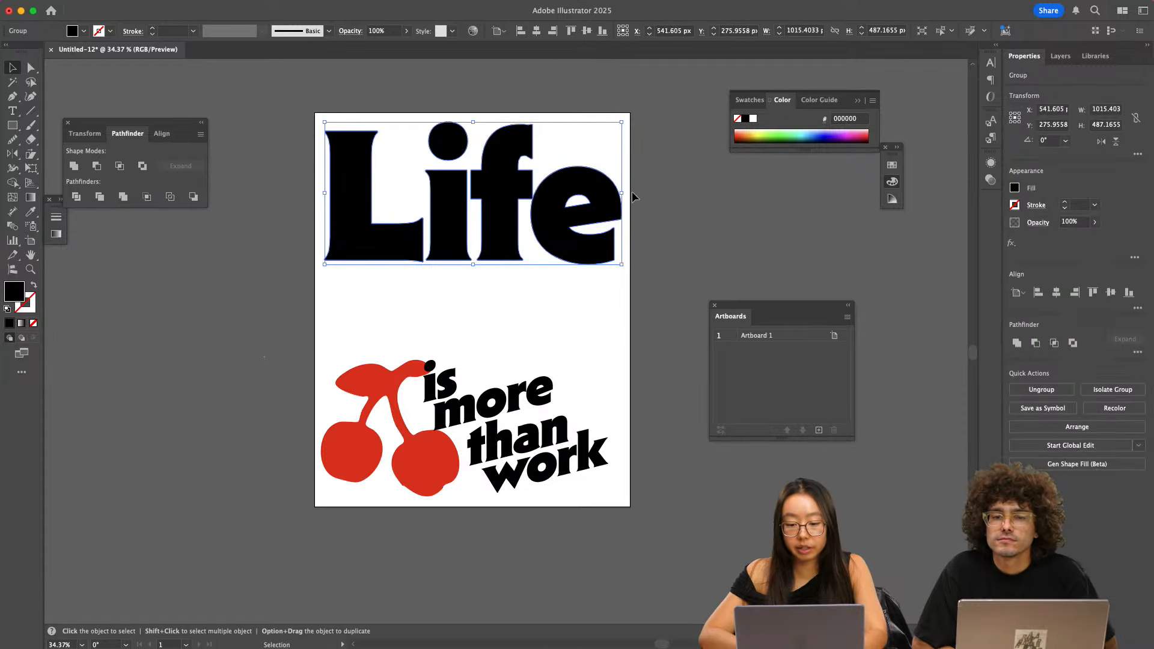
pyautogui.moveTo(622, 193); pyautogui.dragTo(624, 194)
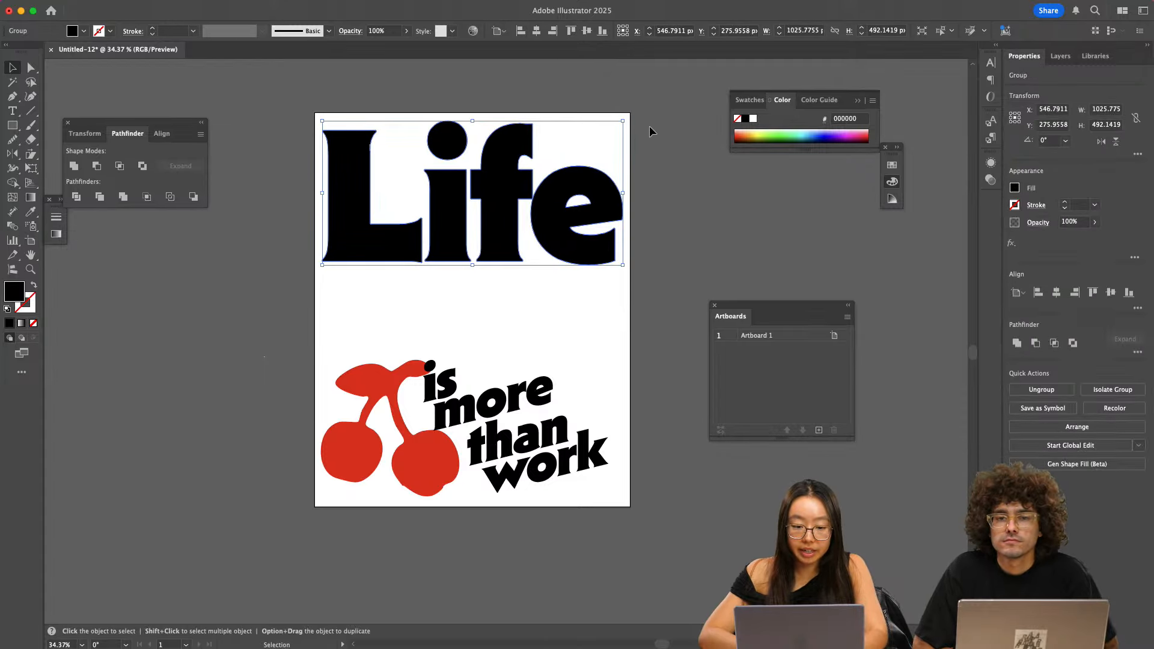
pyautogui.hotkey('shift', 'Up')
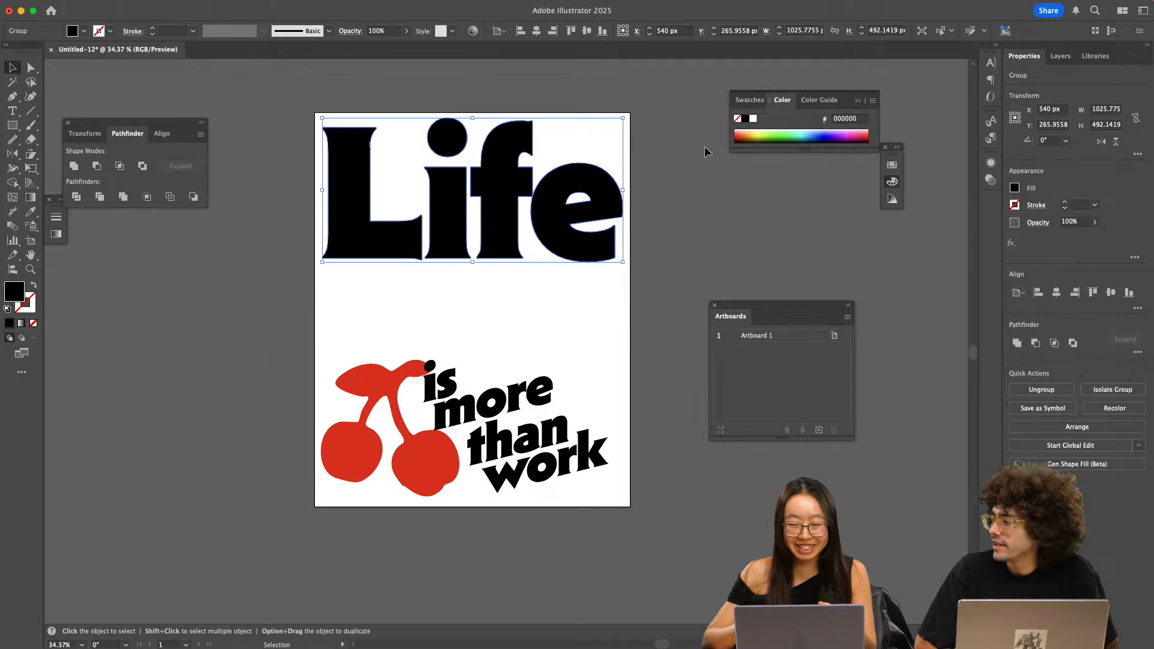
pyautogui.click(640, 204)
# - Draw a rectangle of about 1147 × 1422 px over the whole artboard and send it behind all the artwork
pyautogui.scroll(-1, 640, 204)
pyautogui.press('m')
pyautogui.moveTo(339, 114)
pyautogui.mouseDown()
pyautogui.moveTo(499, 252)
pyautogui.moveTo(640, 487)
pyautogui.mouseUp()
pyautogui.moveTo(328, 3)
pyautogui.click(147, 8)
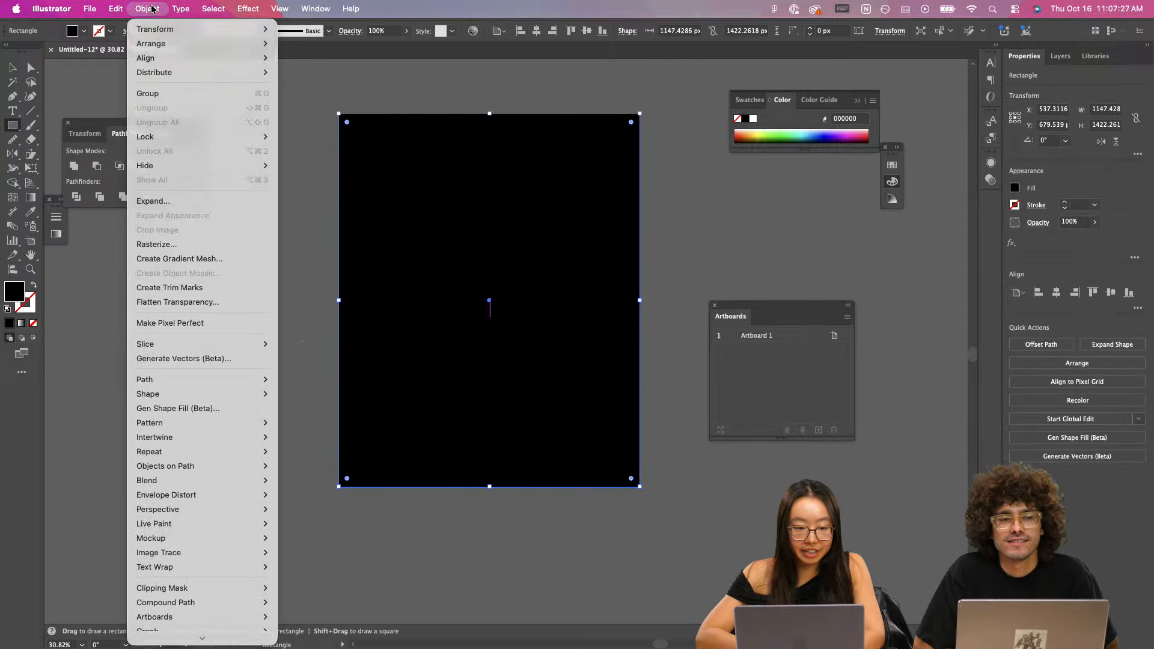
pyautogui.moveTo(151, 43)
pyautogui.click(316, 89)
pyautogui.press('v')
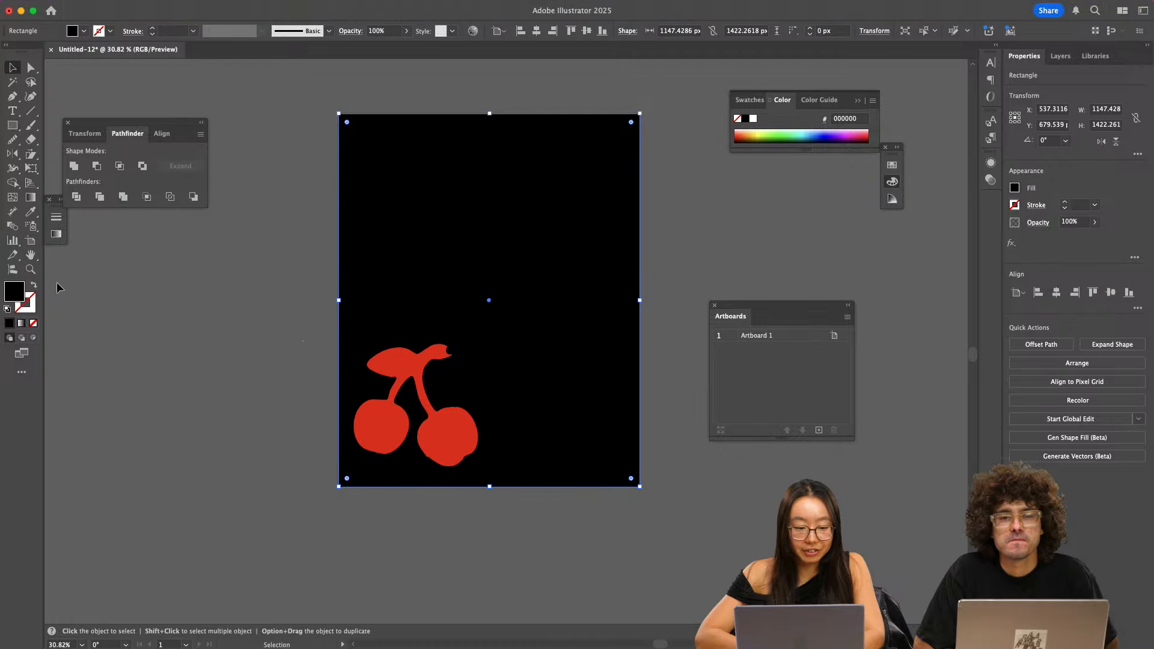
# - Fill the background rectangle with the cream colour #fff5ee
pyautogui.doubleClick(16, 292)
pyautogui.write('ffc0d2')
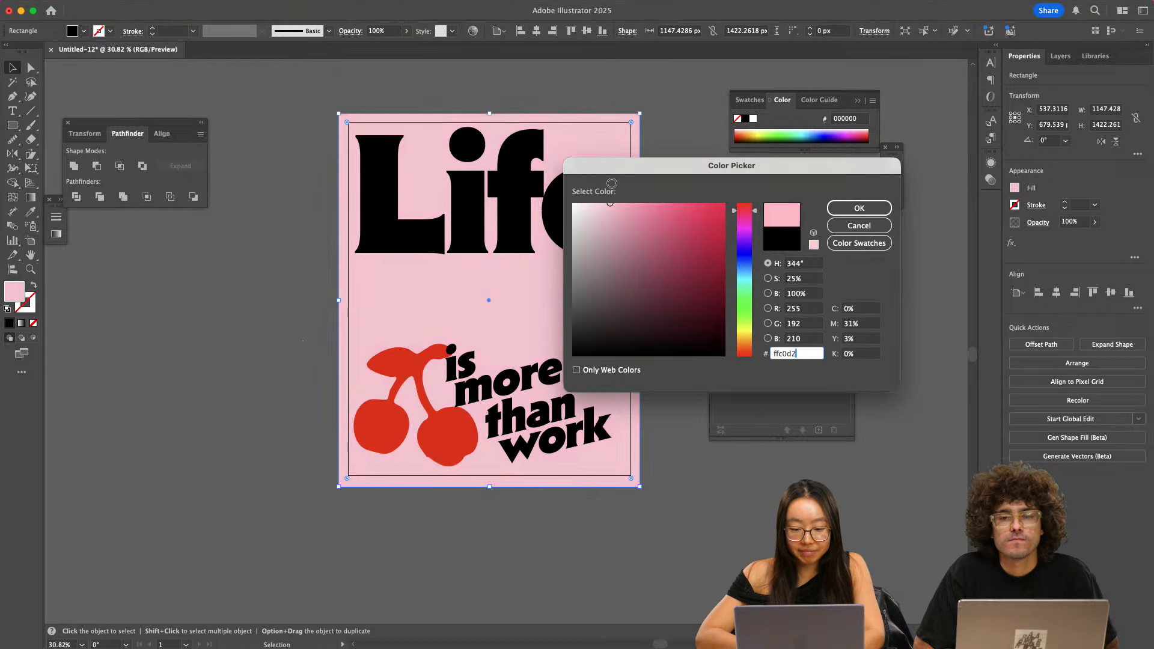
pyautogui.moveTo(744, 233); pyautogui.dragTo(748, 356)
pyautogui.moveTo(649, 267); pyautogui.dragTo(587, 192)
pyautogui.moveTo(747, 346); pyautogui.dragTo(747, 339)
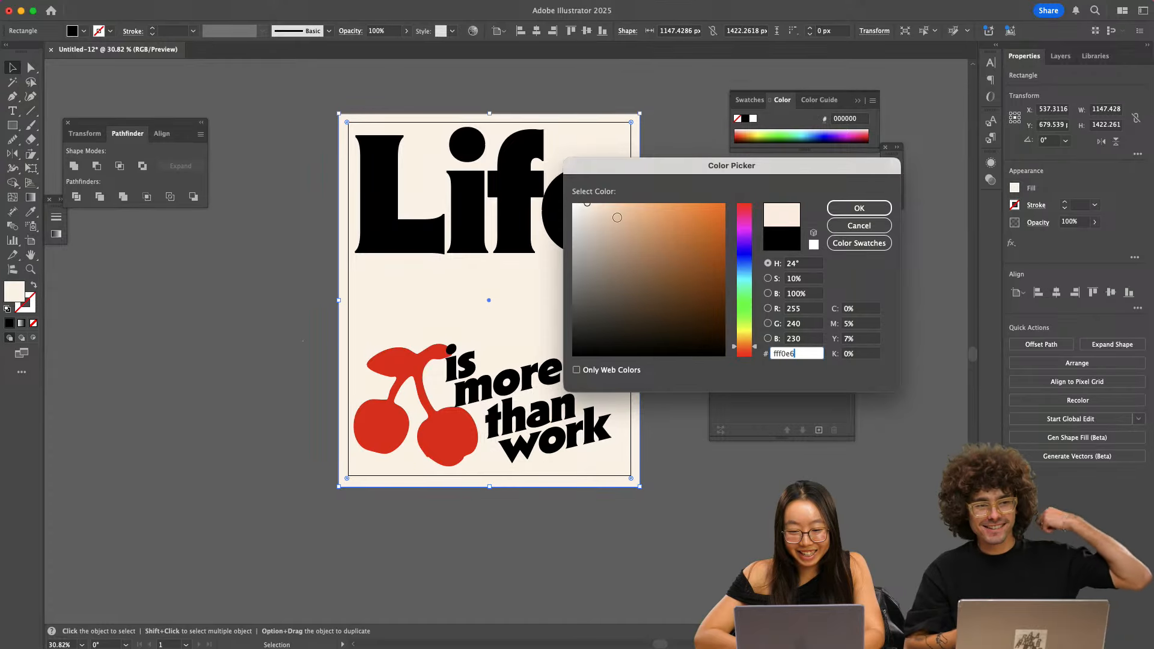
pyautogui.click(591, 200)
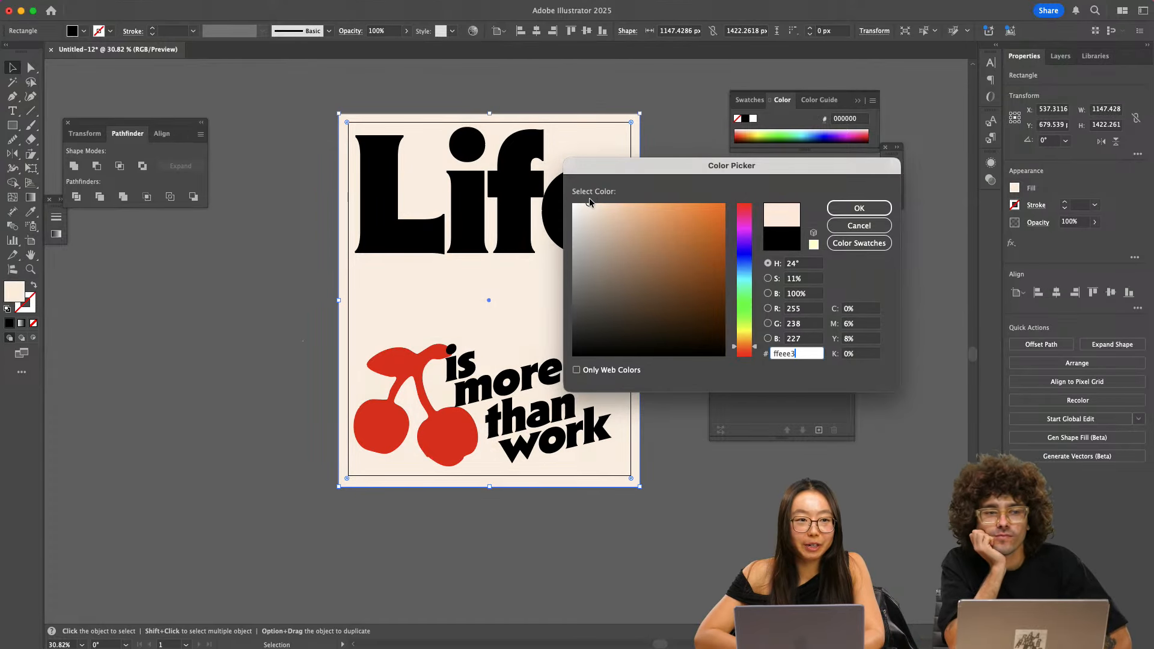
pyautogui.click(589, 199)
pyautogui.moveTo(589, 208); pyautogui.dragTo(583, 197)
pyautogui.moveTo(749, 343); pyautogui.dragTo(748, 346)
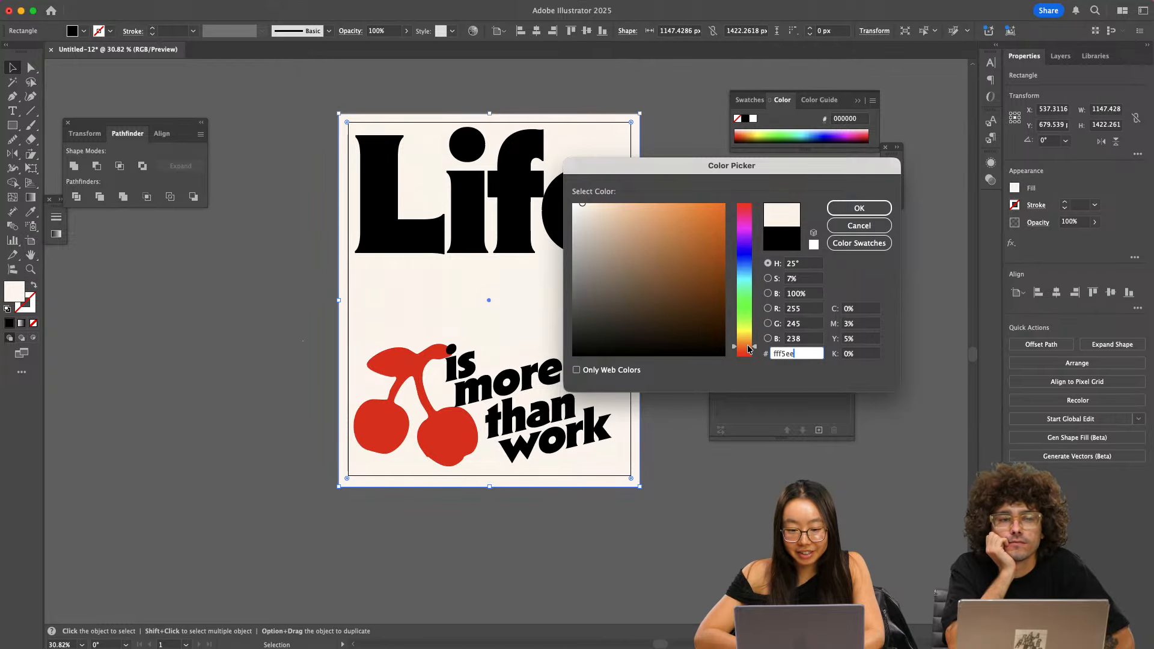
pyautogui.click(860, 208)
pyautogui.click(683, 107)
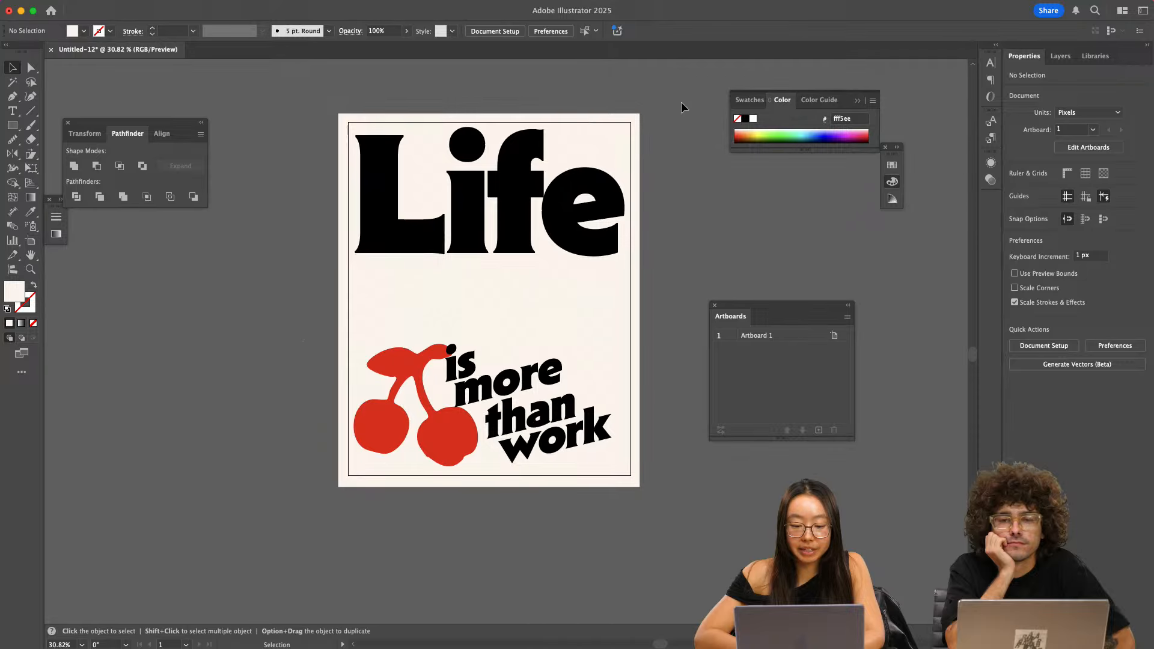
# - Move the four slanted words "is", "more", "than" and "work" together slightly down beside the cherry
pyautogui.scroll(-3, 681, 102)
pyautogui.hscroll(3, 680, 102)
pyautogui.scroll(6, 474, 259)
pyautogui.click(396, 372)
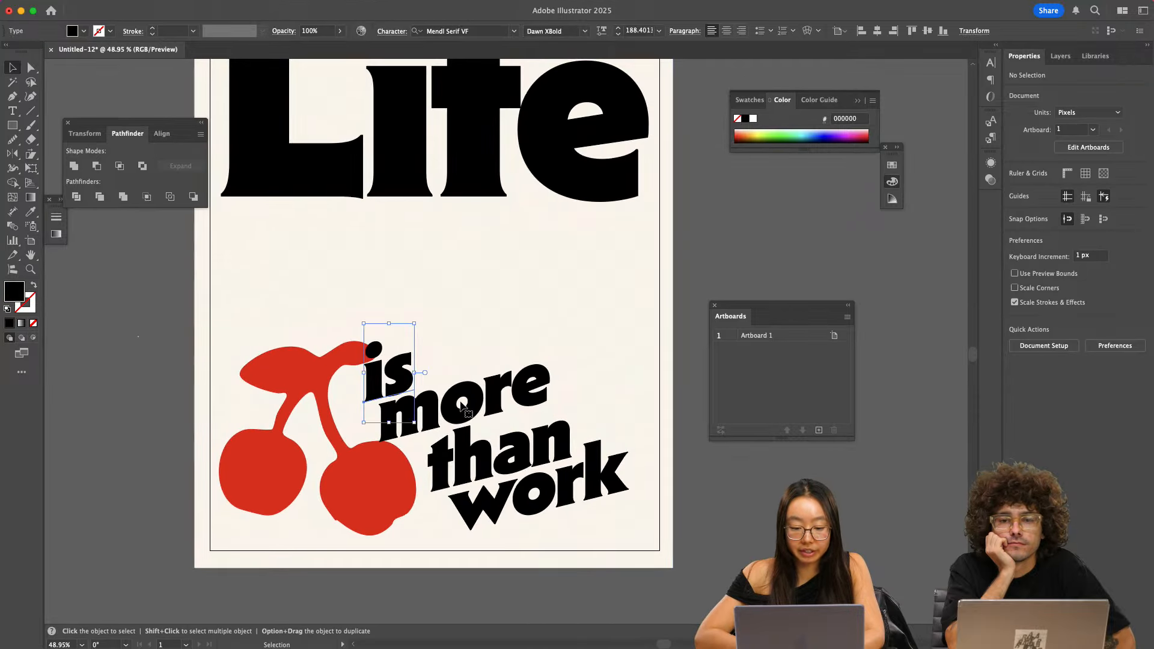
pyautogui.keyDown('shift'); pyautogui.click(463, 409); pyautogui.keyUp('shift')
pyautogui.keyDown('shift'); pyautogui.click(511, 439); pyautogui.keyUp('shift')
pyautogui.keyDown('shift'); pyautogui.click(565, 486); pyautogui.keyUp('shift')
pyautogui.moveTo(539, 469); pyautogui.dragTo(535, 473)
pyautogui.scroll(-3, 535, 473)
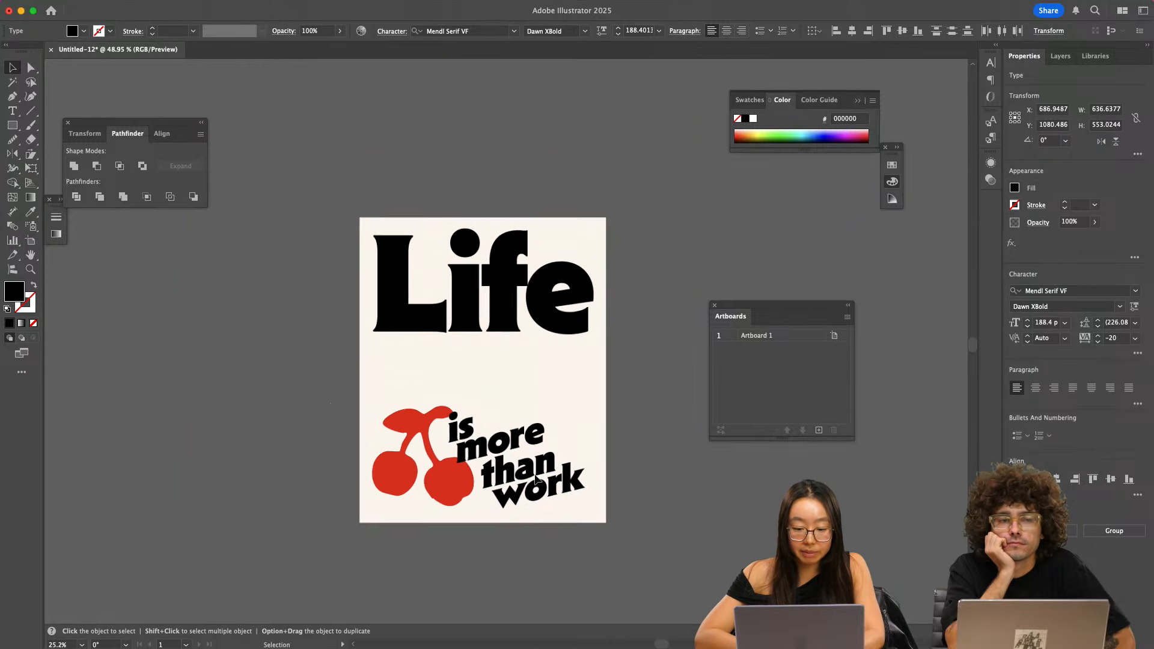
pyautogui.click(638, 406)
# - Duplicate the artboard with its artwork and place the copy just to the right of the original
pyautogui.hscroll(5, 638, 403)
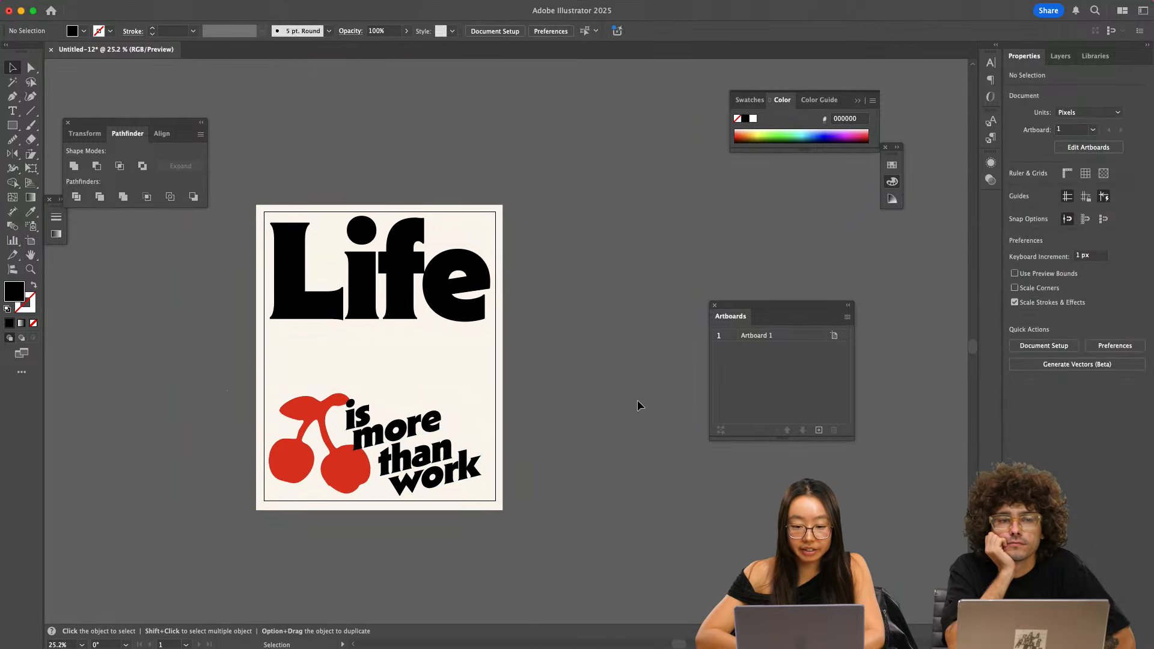
pyautogui.click(502, 33)
pyautogui.moveTo(350, 275); pyautogui.dragTo(610, 271)
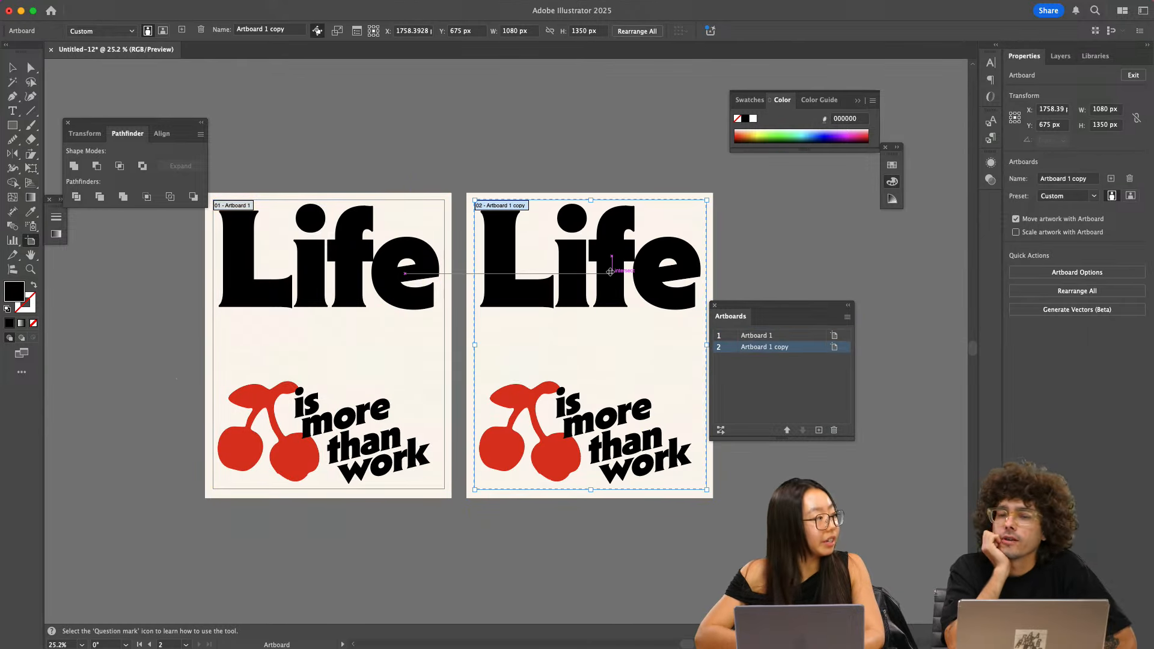
pyautogui.press('Escape')
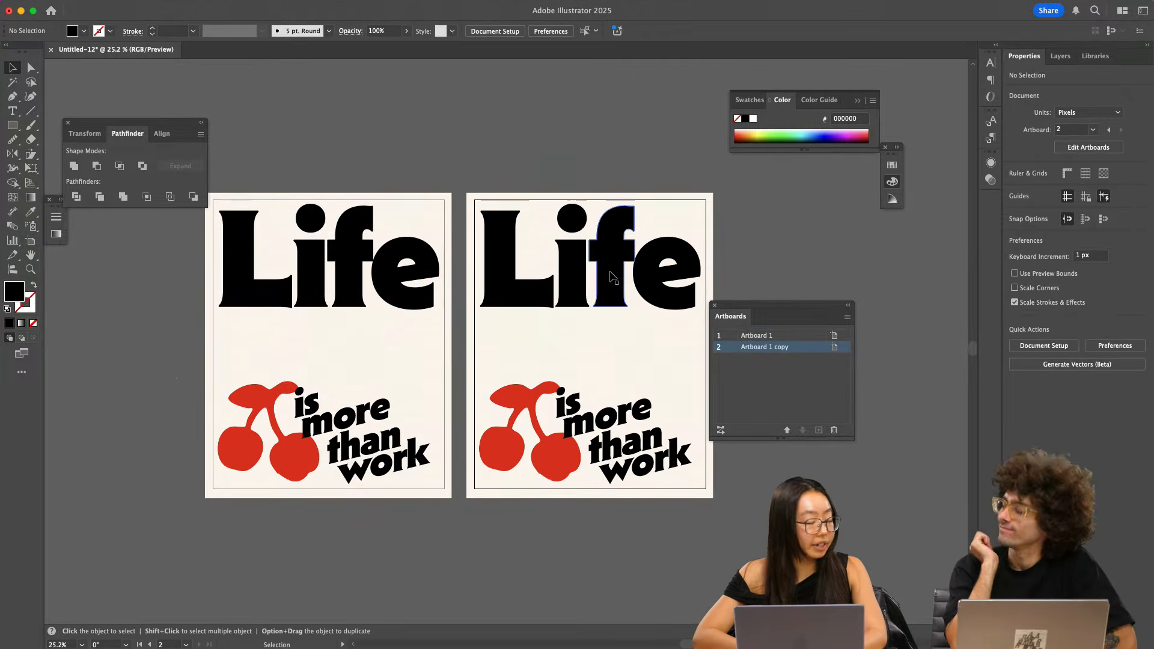
# - Fill the background rectangle of the copied artboard with the dark red #350202
pyautogui.hscroll(2, 651, 294)
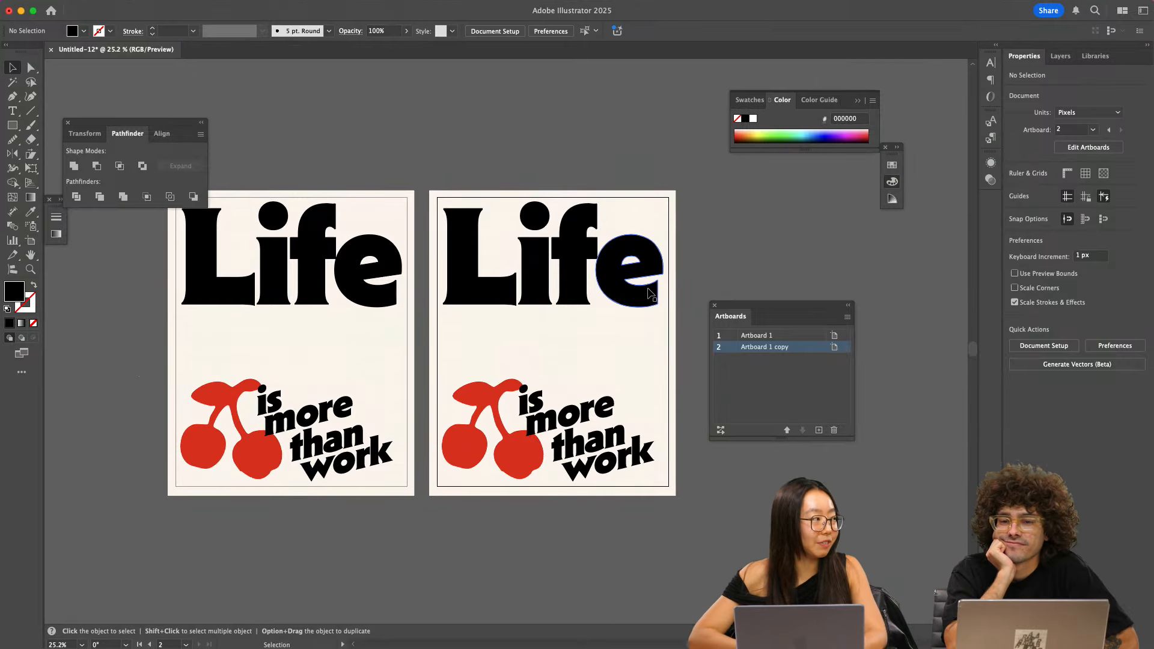
pyautogui.scroll(1, 650, 293)
pyautogui.scroll(1, 571, 355)
pyautogui.click(589, 358)
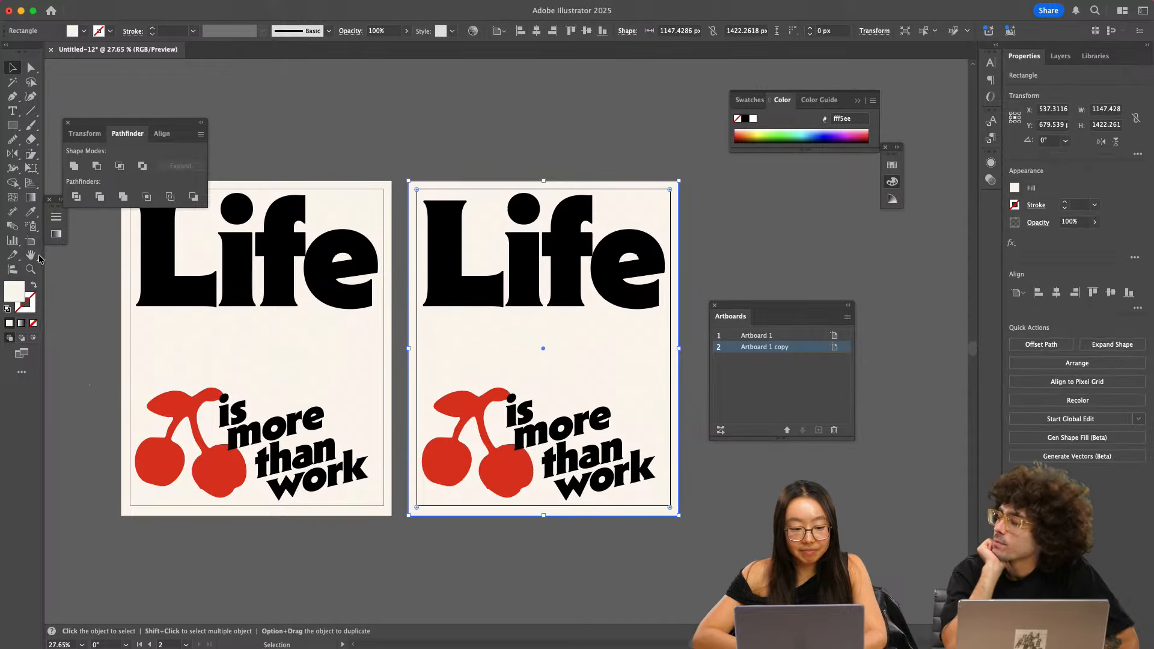
pyautogui.doubleClick(17, 291)
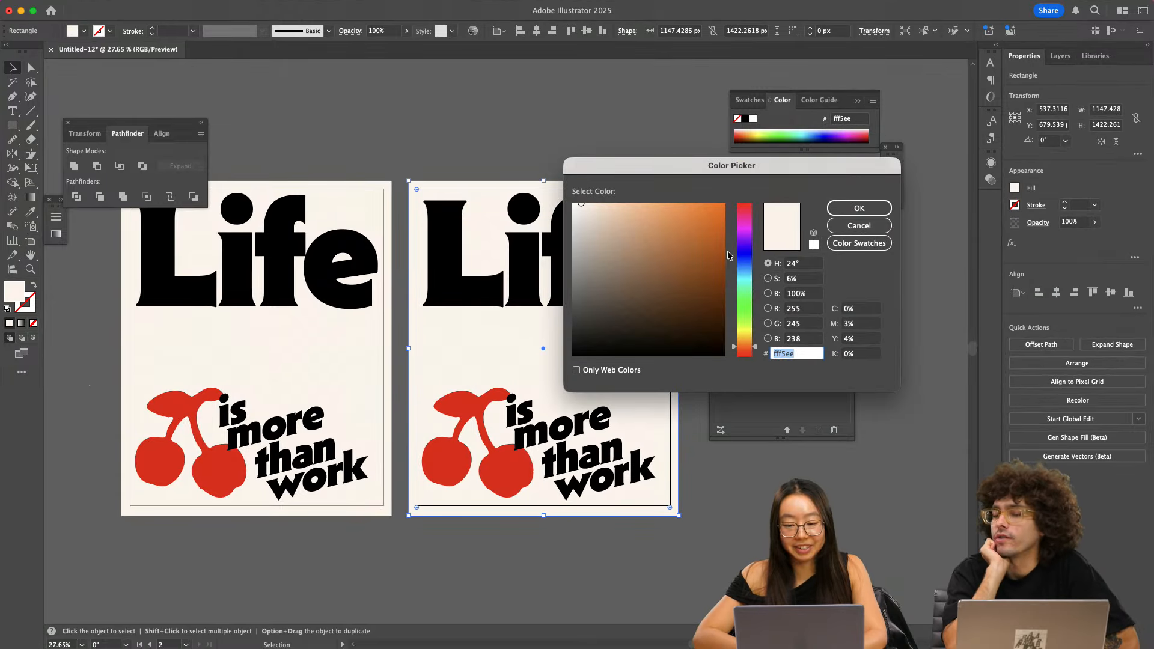
pyautogui.moveTo(743, 260); pyautogui.dragTo(745, 221)
pyautogui.moveTo(623, 213); pyautogui.dragTo(596, 202)
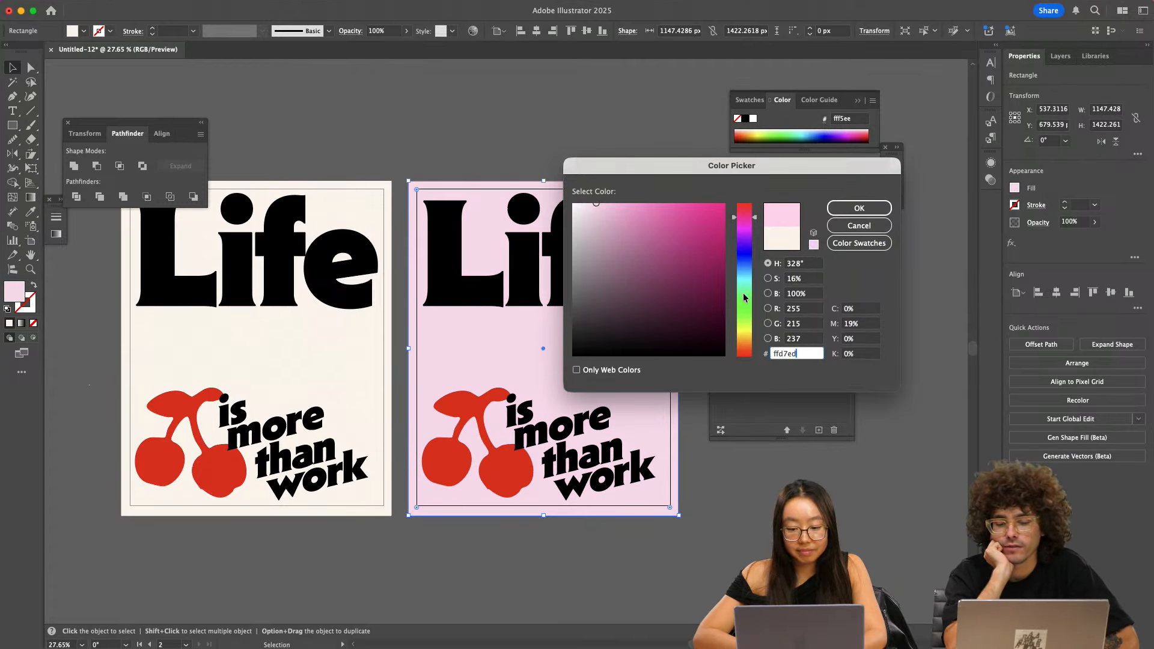
pyautogui.moveTo(713, 307)
pyautogui.mouseDown()
pyautogui.moveTo(719, 331)
pyautogui.moveTo(719, 321)
pyautogui.mouseUp()
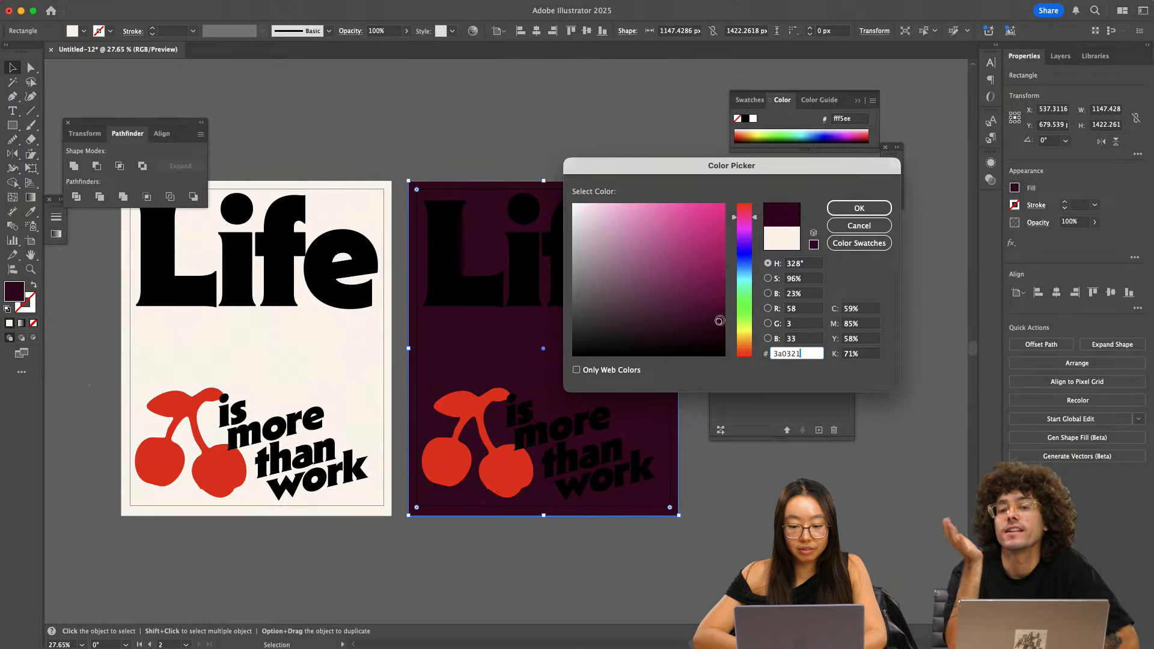
pyautogui.moveTo(744, 243); pyautogui.dragTo(745, 188)
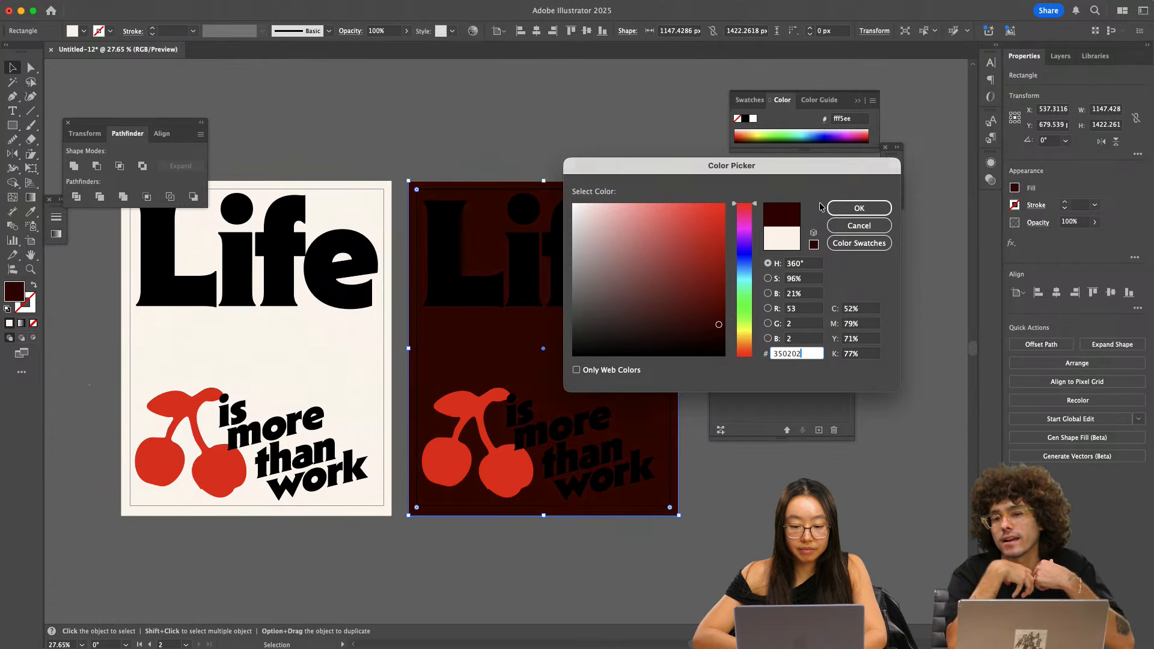
pyautogui.click(859, 208)
# - Try the cream fill colours #fff2e9, #fff8e1 and #ffefe1 on the word "Life" in the dark red poster
pyautogui.click(629, 258)
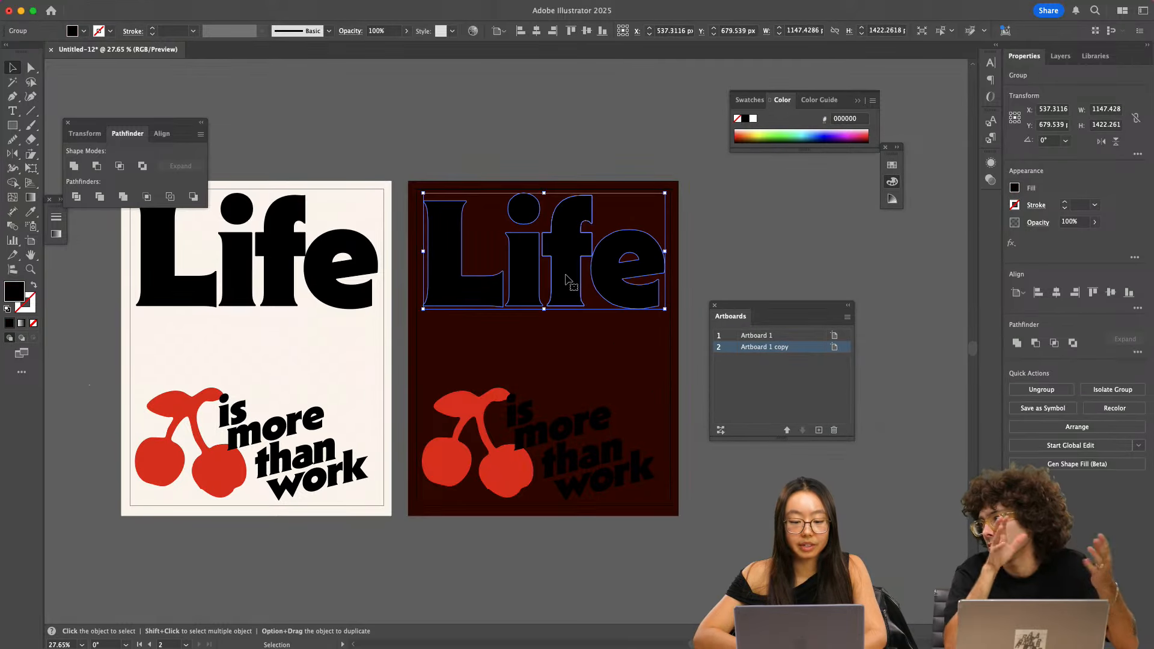
pyautogui.doubleClick(14, 293)
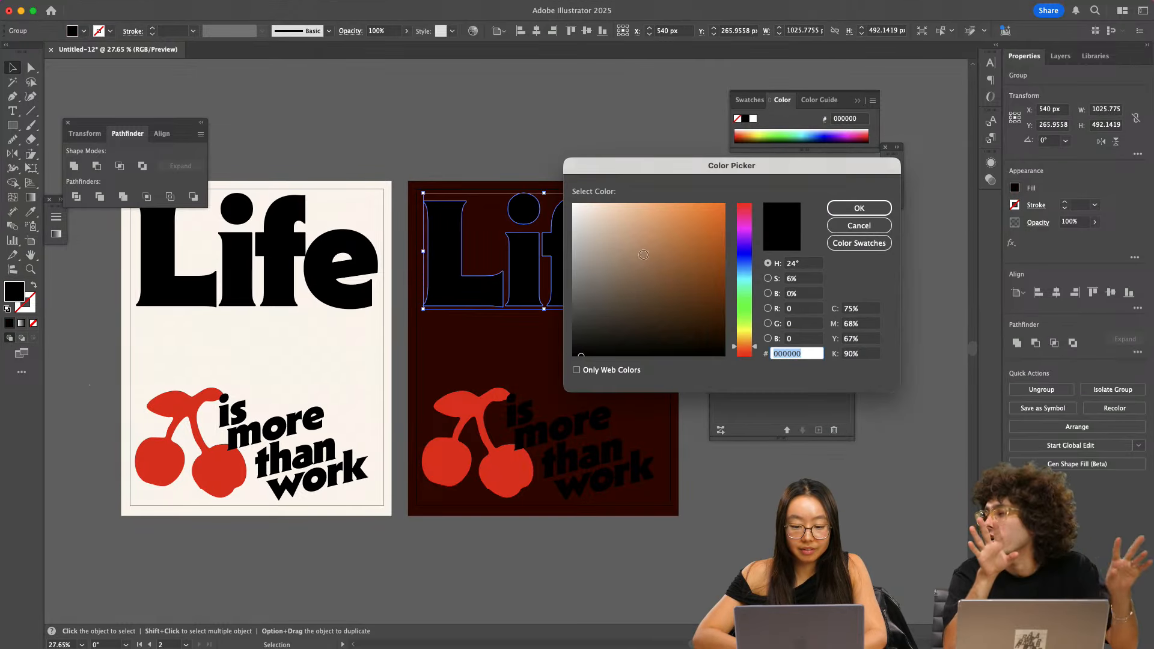
pyautogui.write('fff2e9')
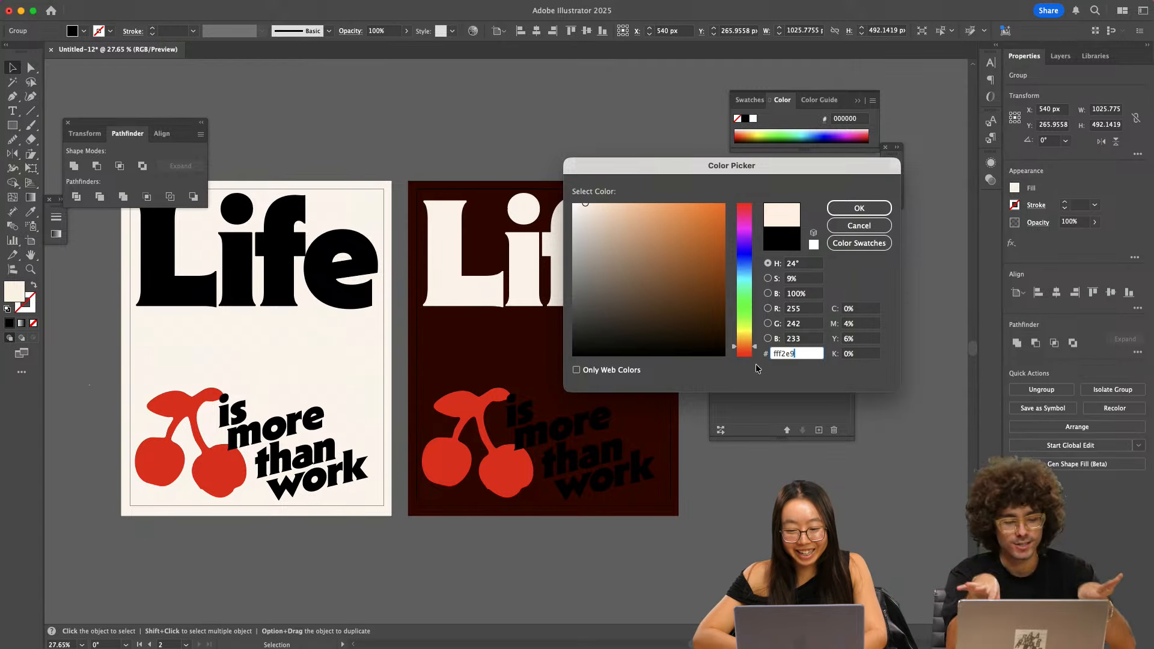
pyautogui.press('BackSpace')
pyautogui.press('BackSpace')
pyautogui.press('BackSpace')
pyautogui.write('ae9')
pyautogui.press('BackSpace')
pyautogui.press('BackSpace')
pyautogui.press('BackSpace')
pyautogui.write('8e1')
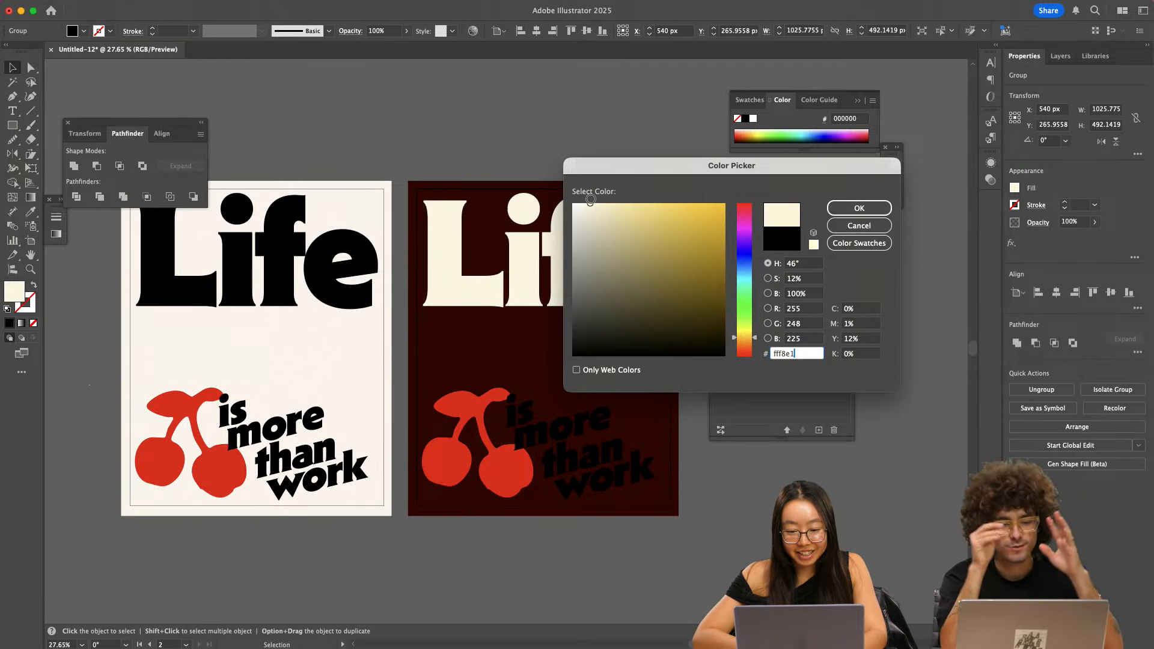
pyautogui.press('BackSpace')
pyautogui.press('BackSpace')
pyautogui.press('BackSpace')
pyautogui.press('BackSpace')
pyautogui.write('efe1')
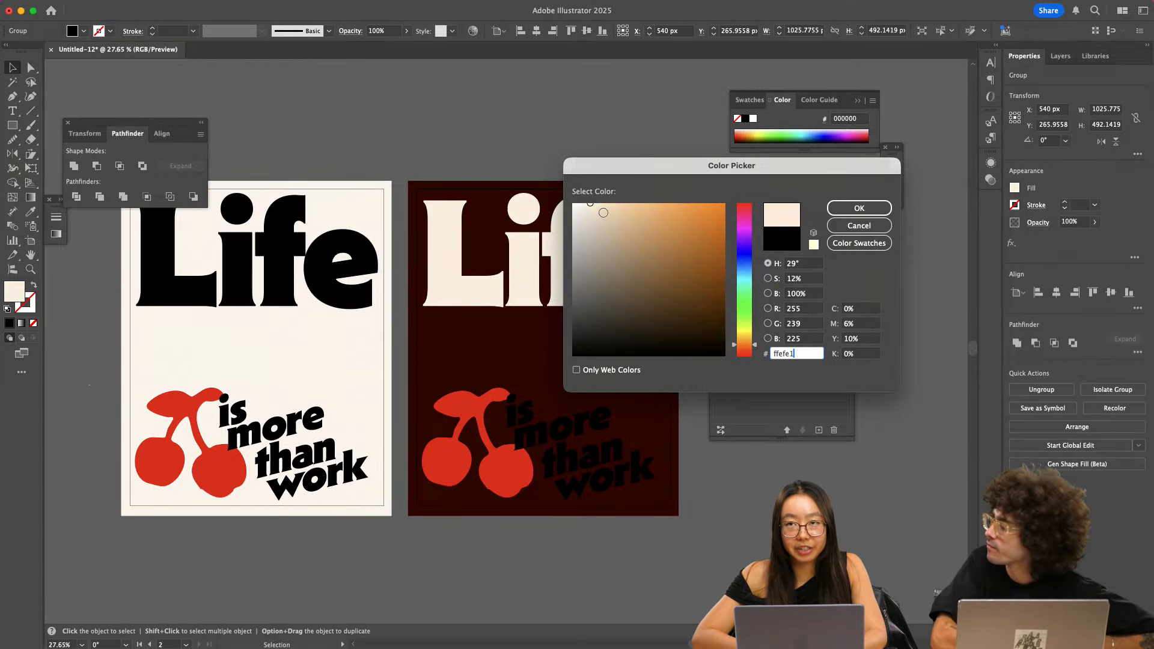
# - Fill the word "Life" on the dark red poster with the light pink #ffc2c2
pyautogui.moveTo(601, 209)
pyautogui.mouseDown()
pyautogui.moveTo(607, 223)
pyautogui.moveTo(613, 192)
pyautogui.mouseUp()
pyautogui.moveTo(739, 212); pyautogui.dragTo(748, 187)
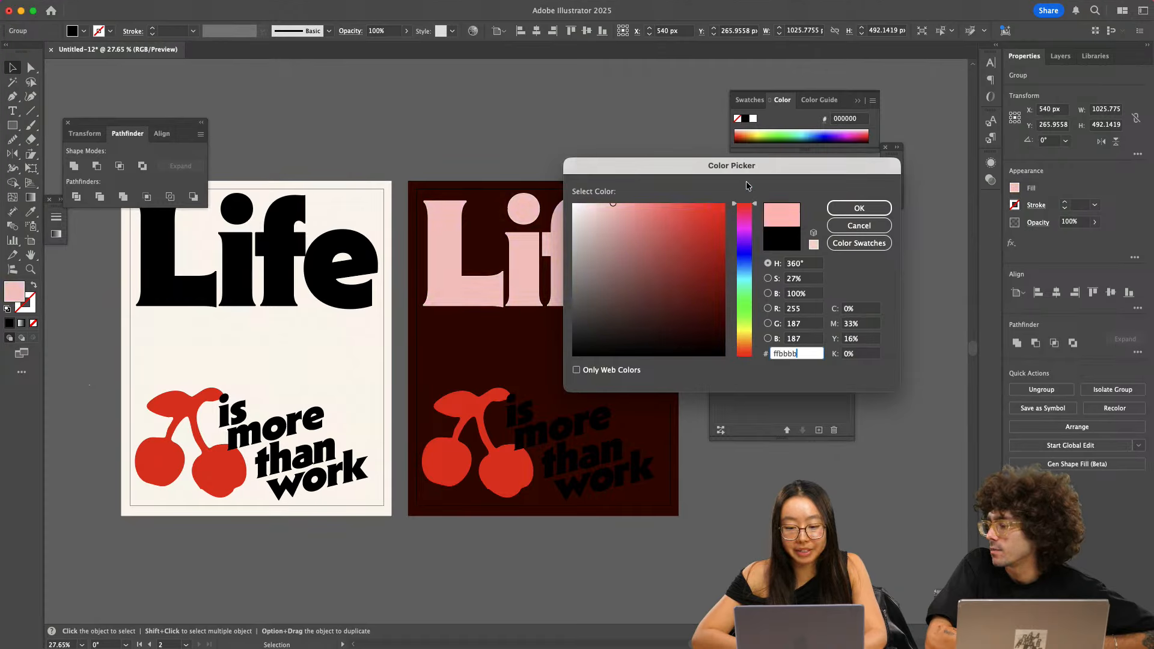
pyautogui.moveTo(610, 211); pyautogui.dragTo(624, 195)
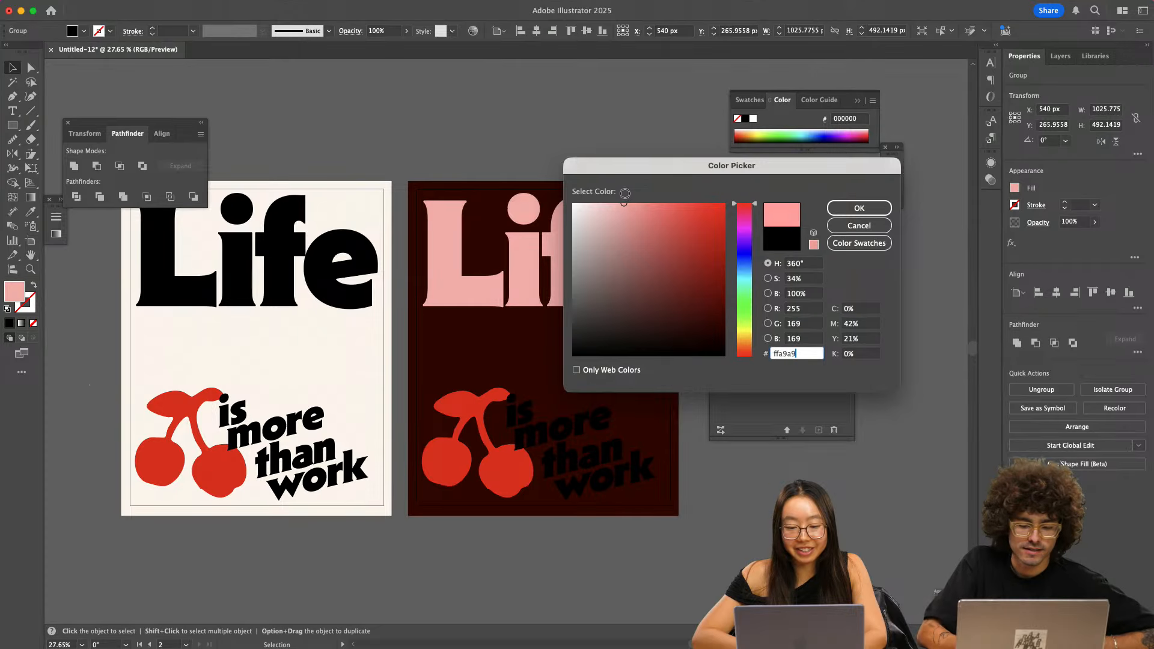
pyautogui.moveTo(739, 224); pyautogui.dragTo(738, 221)
pyautogui.moveTo(622, 216); pyautogui.dragTo(601, 204)
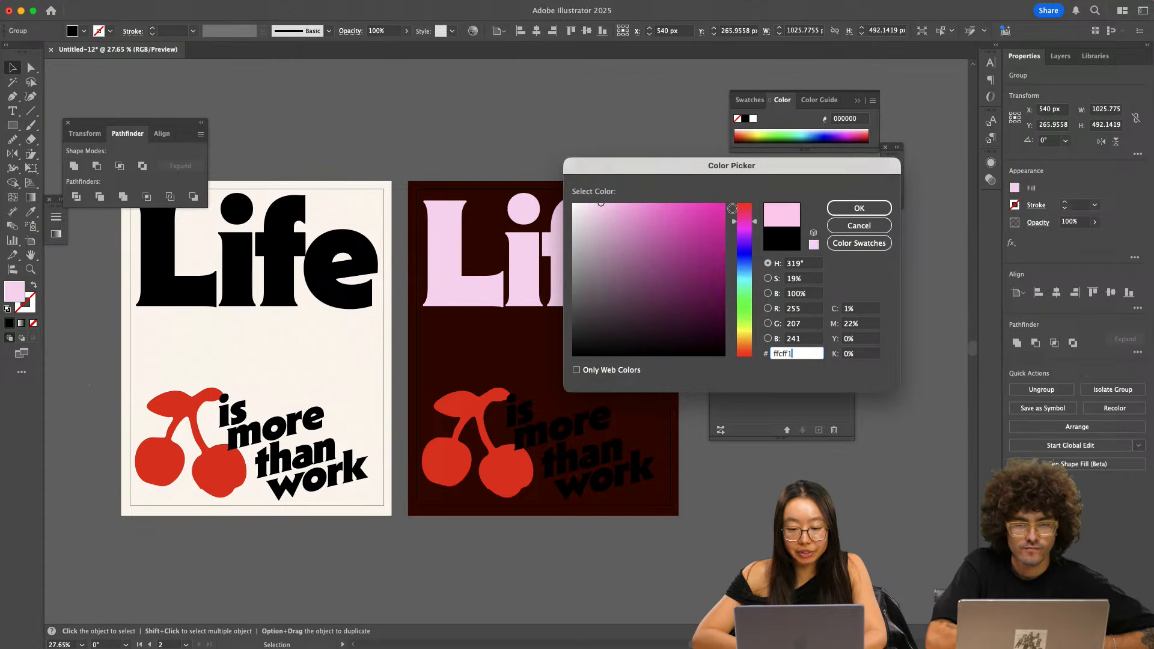
pyautogui.moveTo(735, 221); pyautogui.dragTo(734, 203)
pyautogui.moveTo(616, 205); pyautogui.dragTo(609, 205)
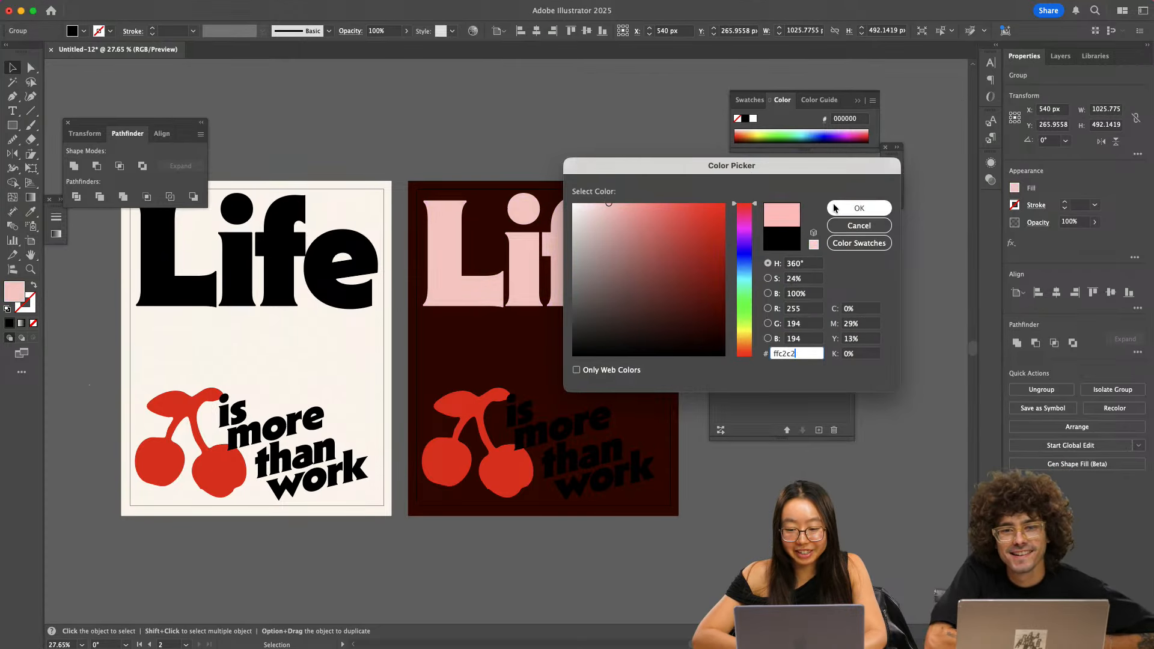
pyautogui.click(859, 208)
# - Expand the four slanted words on the dark red poster into shapes and fill them with the pink sampled from "Life"
pyautogui.click(605, 436)
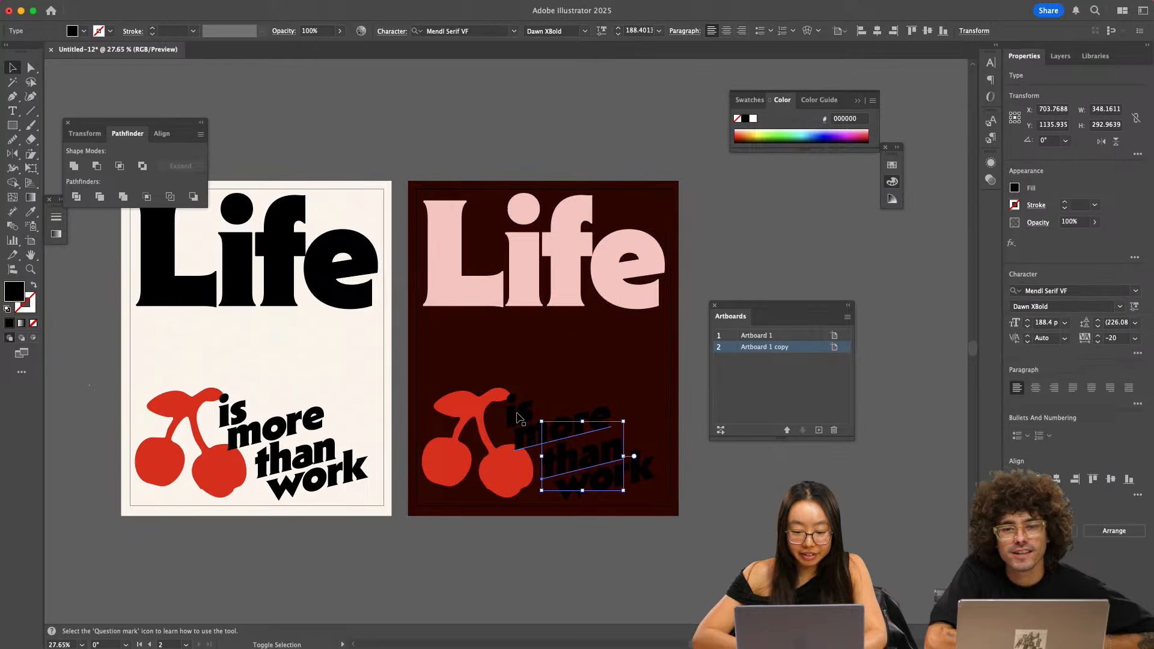
pyautogui.keyDown('shift'); pyautogui.click(579, 429); pyautogui.keyUp('shift')
pyautogui.keyDown('shift'); pyautogui.click(611, 490); pyautogui.keyUp('shift')
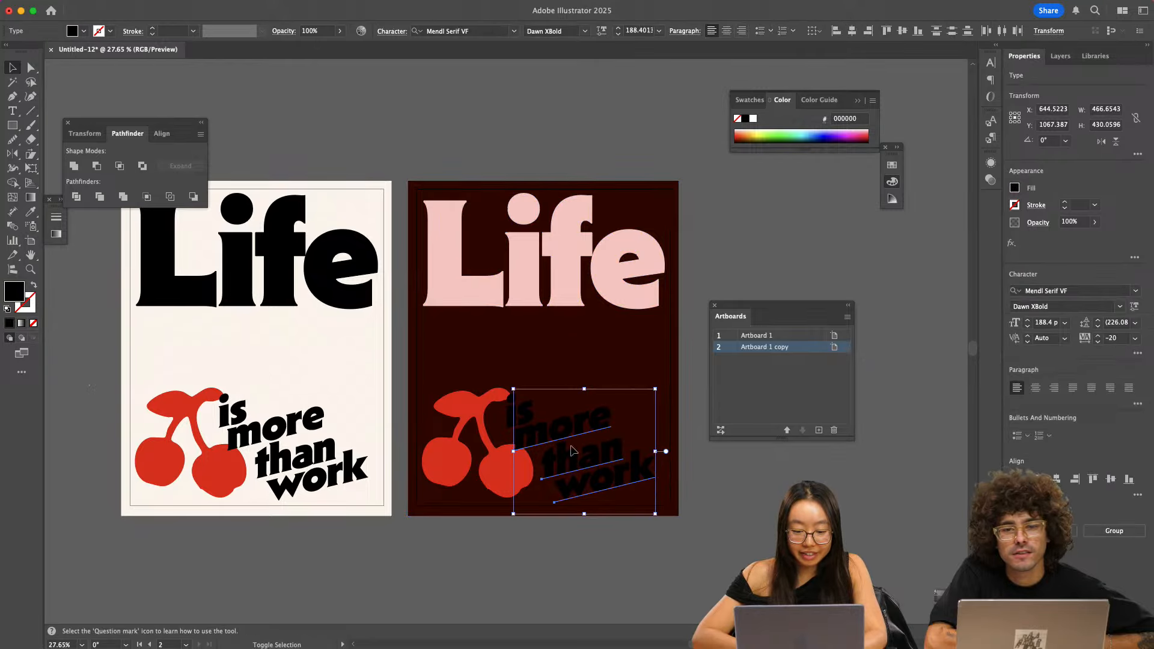
pyautogui.keyDown('shift'); pyautogui.click(518, 419); pyautogui.keyUp('shift')
pyautogui.click(147, 8)
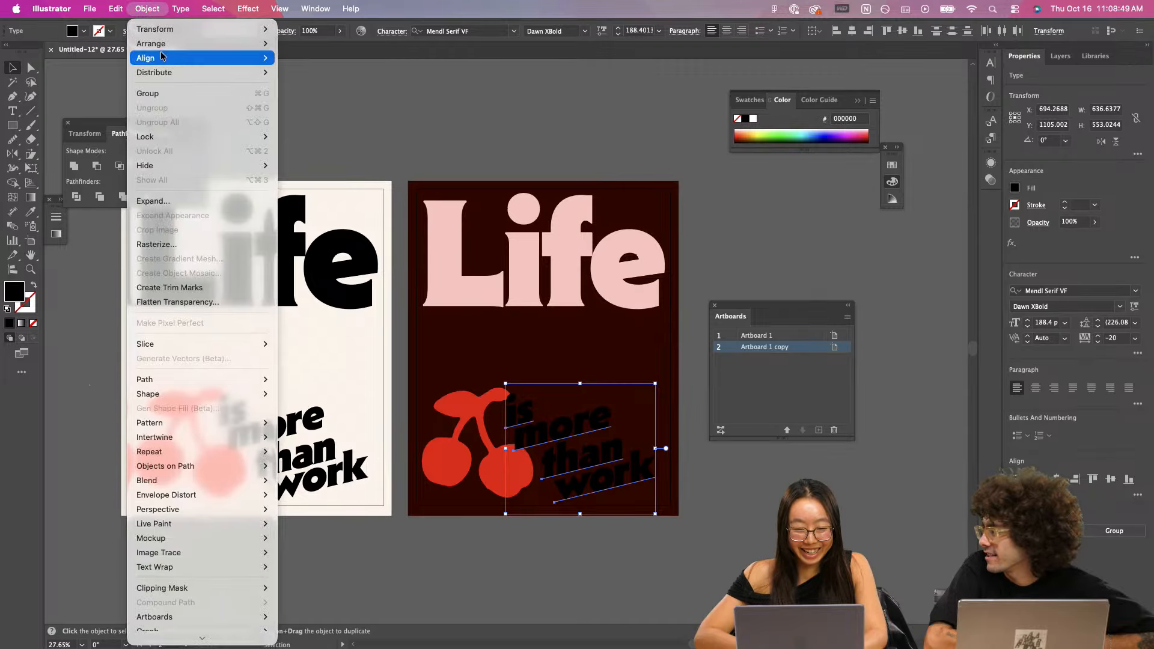
pyautogui.click(189, 201)
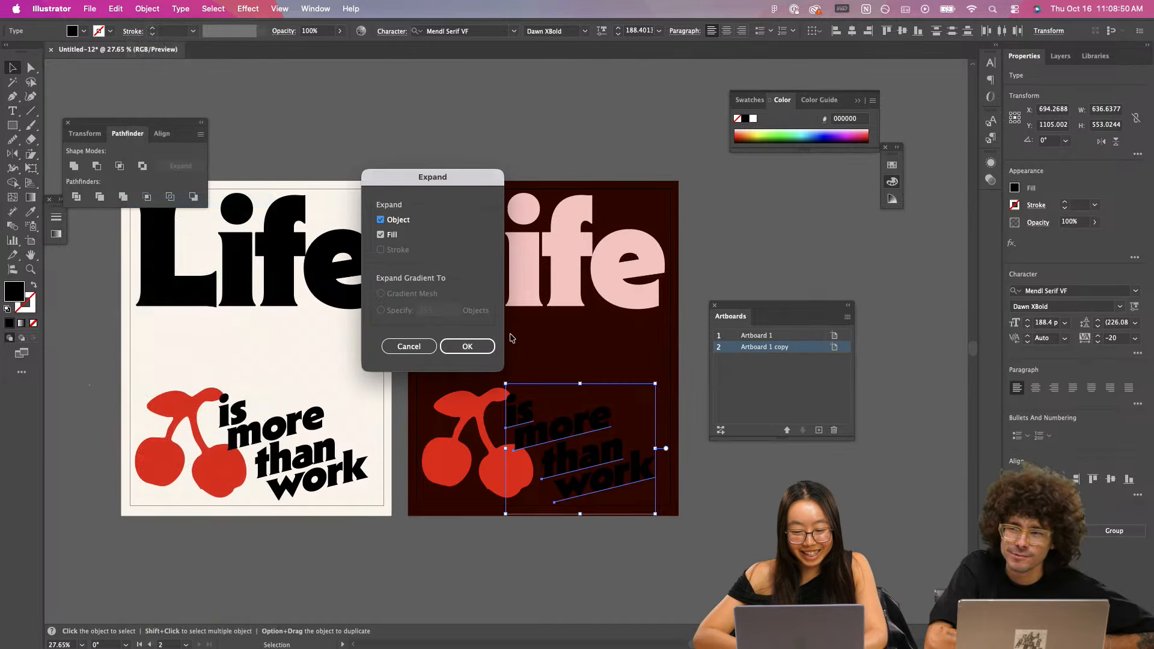
pyautogui.click(458, 344)
pyautogui.press('i')
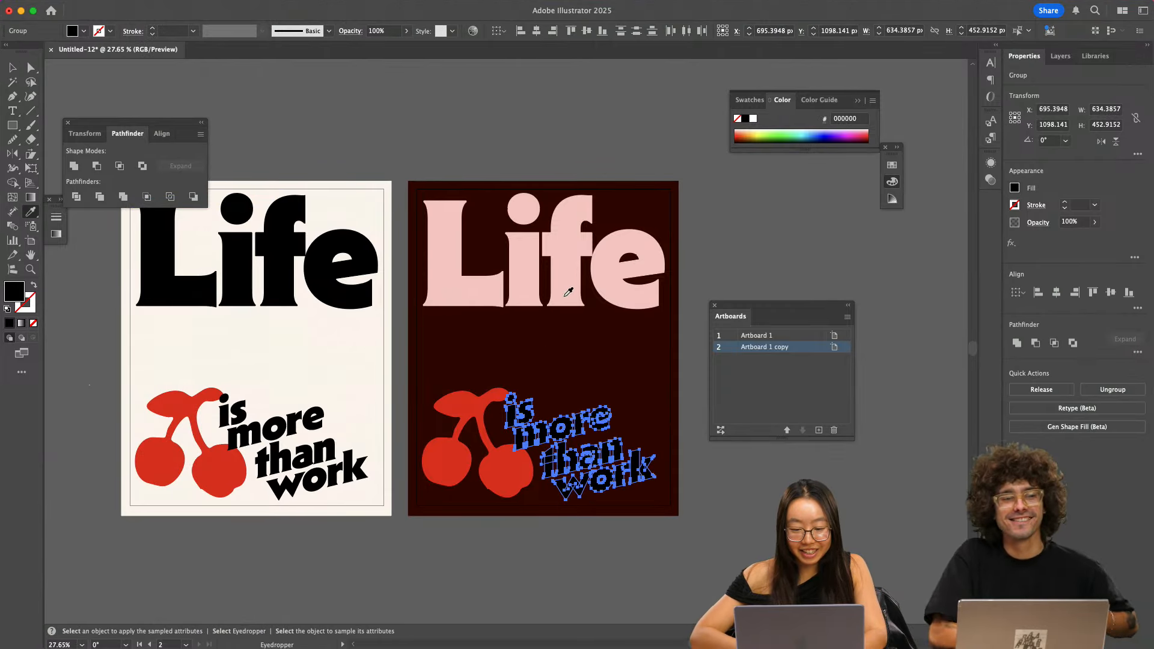
pyautogui.click(577, 259)
# - Expand the words "is", "more", "than" and "work" together with "Life" on the cream poster into shapes
pyautogui.click(233, 405)
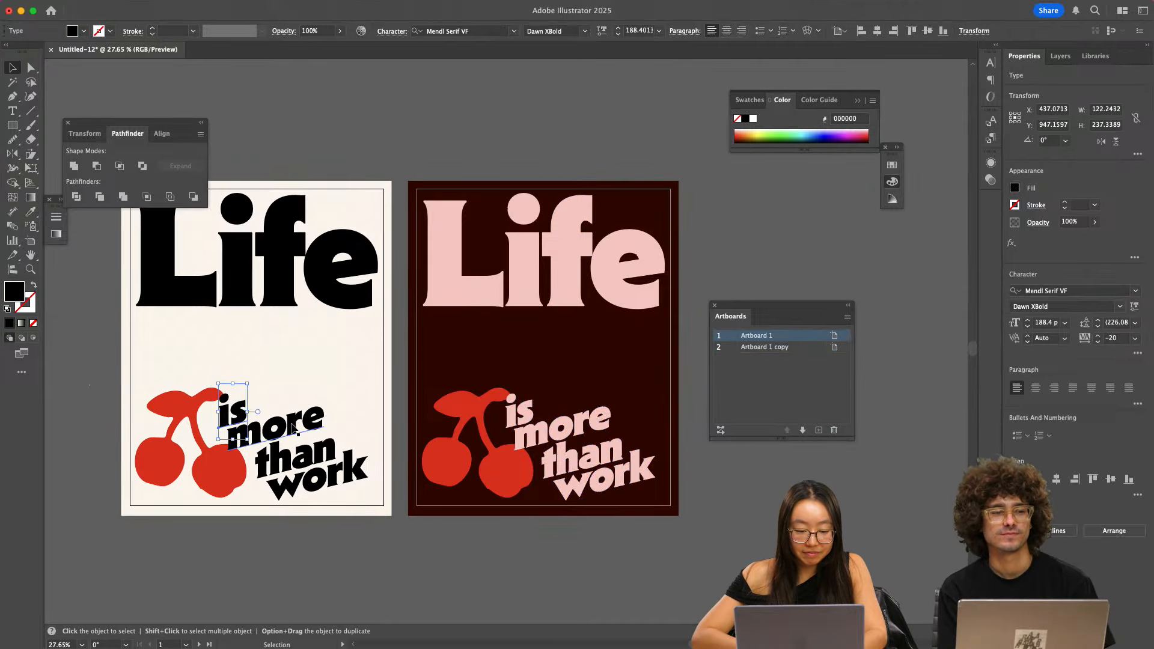
pyautogui.keyDown('shift'); pyautogui.click(272, 430); pyautogui.keyUp('shift')
pyautogui.keyDown('shift'); pyautogui.click(325, 448); pyautogui.keyUp('shift')
pyautogui.keyDown('shift'); pyautogui.click(329, 475); pyautogui.keyUp('shift')
pyautogui.keyDown('shift'); pyautogui.click(315, 270); pyautogui.keyUp('shift')
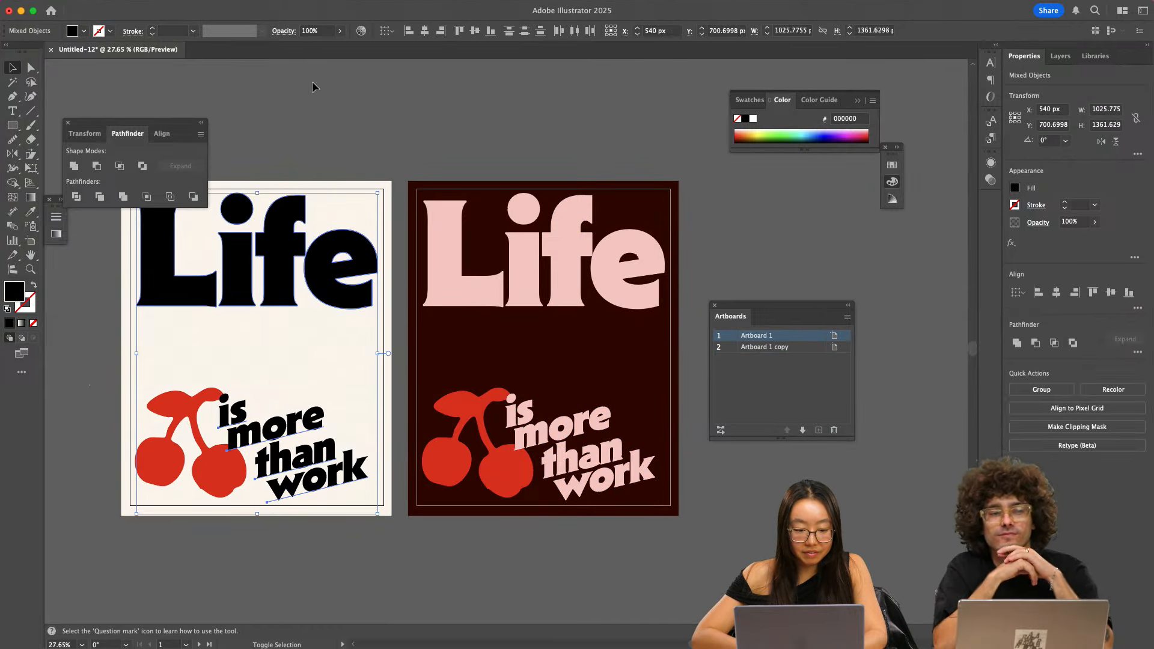
pyautogui.click(148, 9)
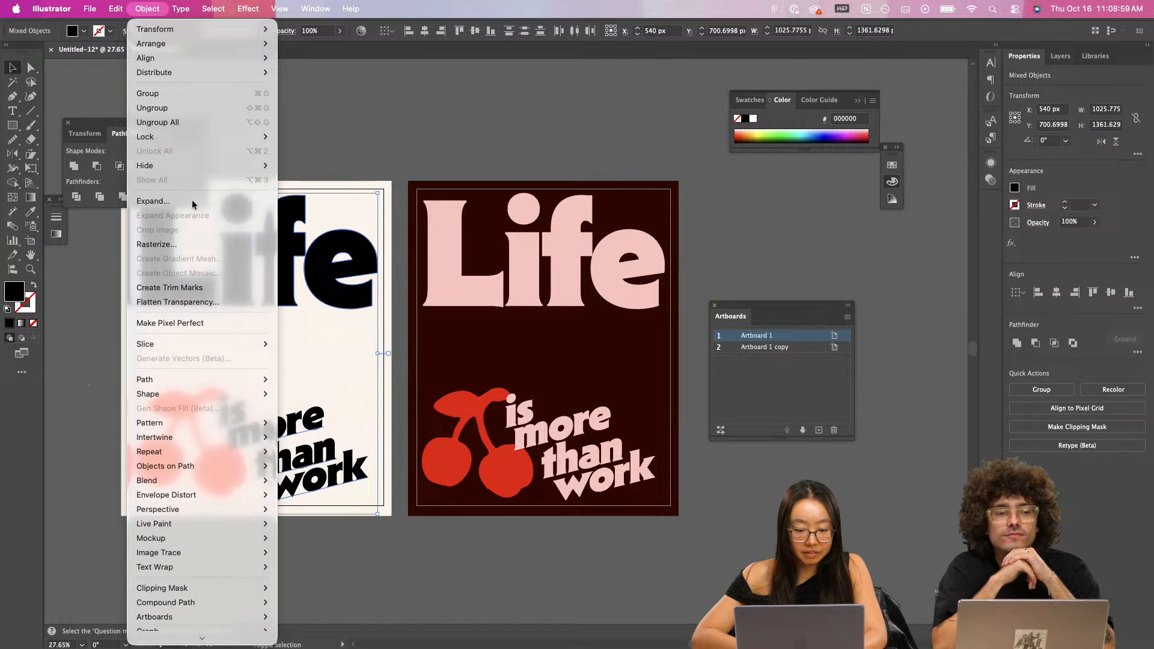
pyautogui.click(155, 201)
pyautogui.click(467, 347)
pyautogui.click(649, 421)
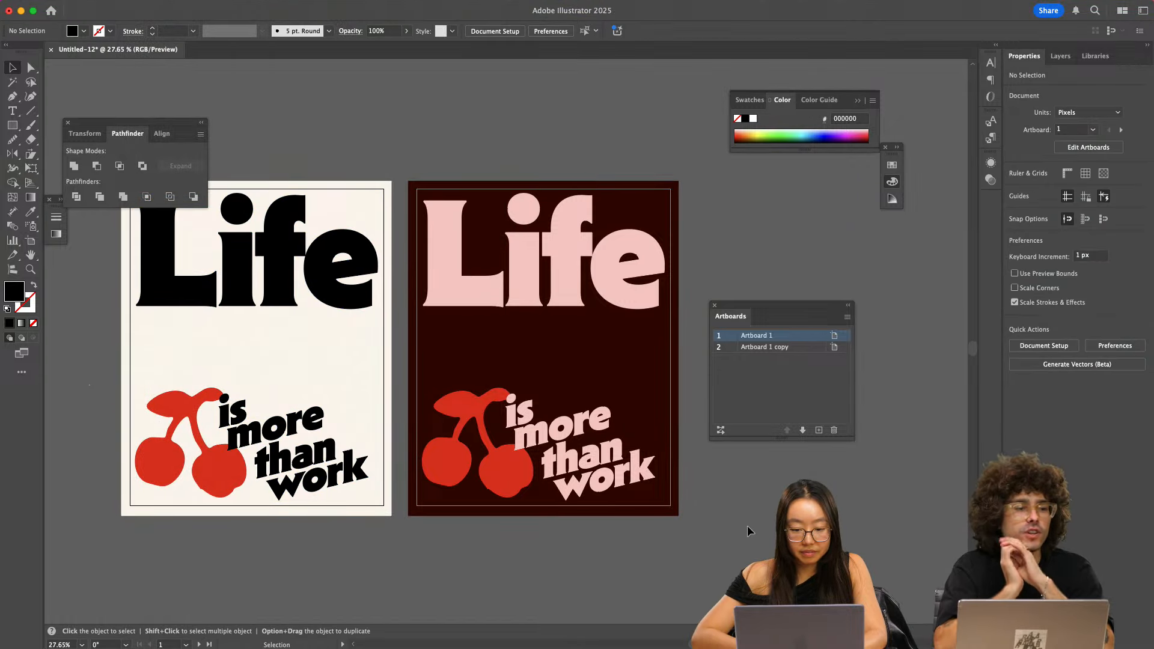
# - Fill the word "Life" on the dark red poster with the peach cream #ffdfc5
pyautogui.scroll(-1, 650, 421)
pyautogui.scroll(-2, 650, 421)
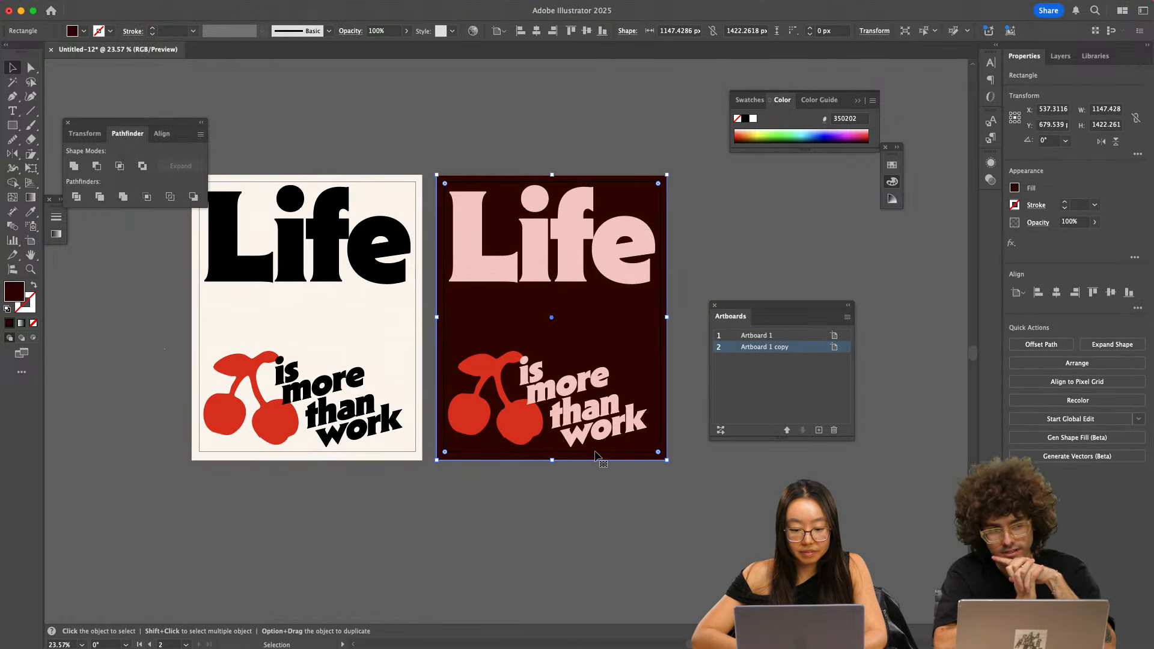
pyautogui.scroll(-1, 596, 455)
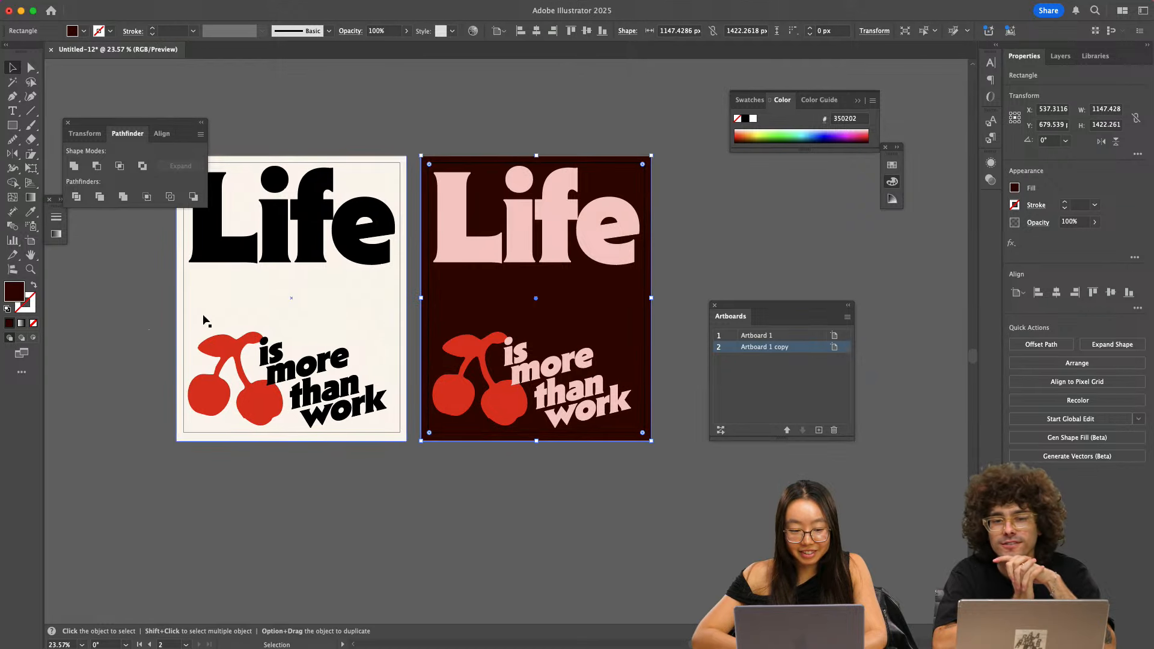
pyautogui.click(498, 258)
pyautogui.doubleClick(14, 293)
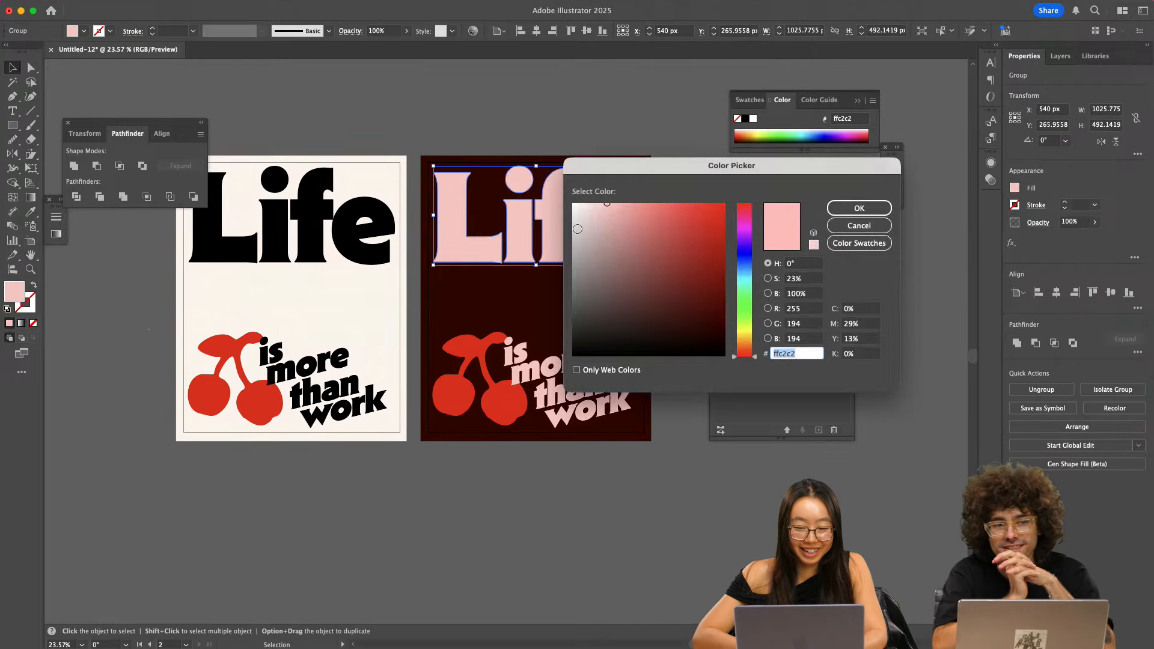
pyautogui.write('ffdfc5')
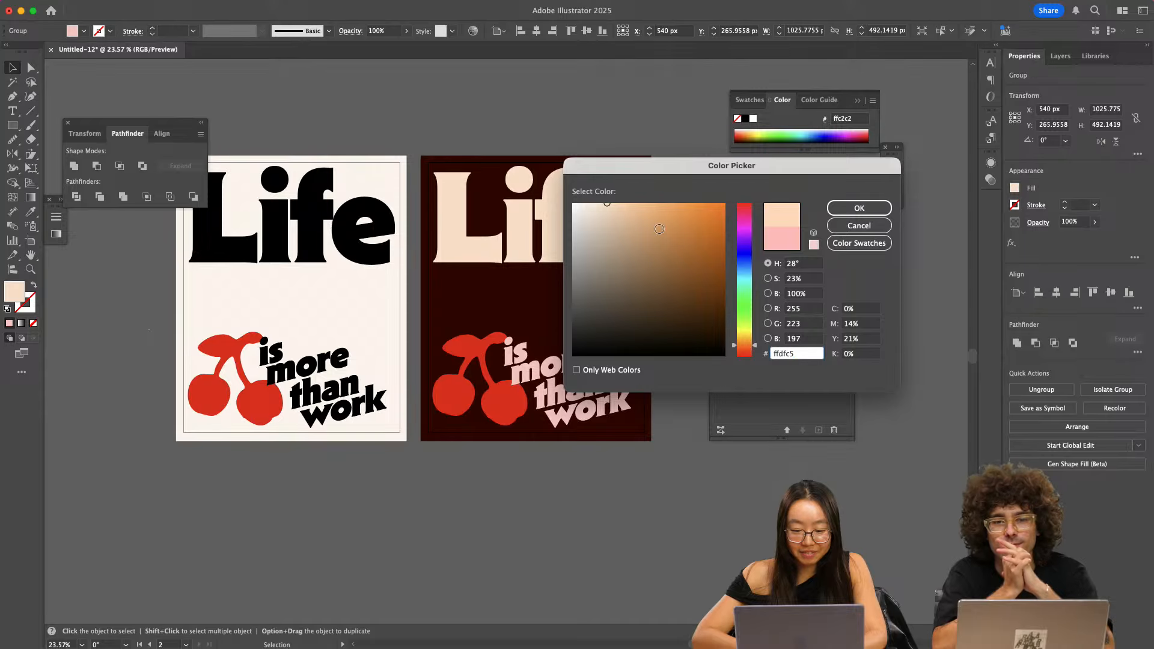
pyautogui.click(859, 208)
# - Recolour the four slanted words on the dark red poster with the peach cream sampled from "Life"
pyautogui.click(515, 352)
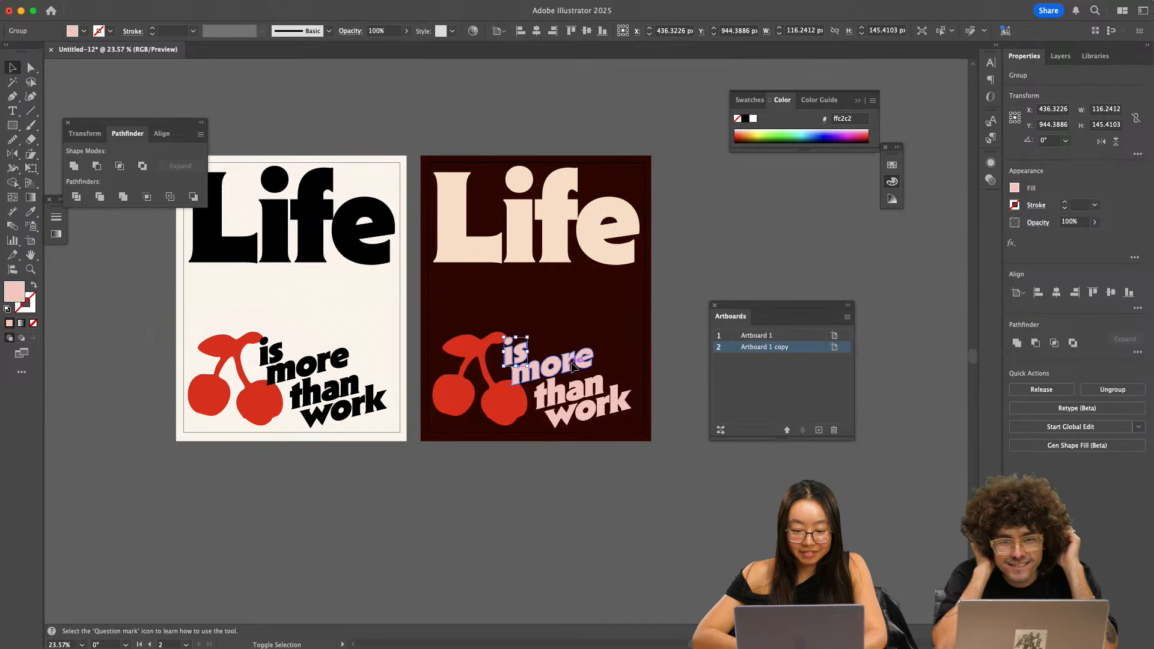
pyautogui.keyDown('shift'); pyautogui.click(572, 363); pyautogui.keyUp('shift')
pyautogui.keyDown('shift'); pyautogui.click(591, 387); pyautogui.keyUp('shift')
pyautogui.keyDown('shift'); pyautogui.click(623, 403); pyautogui.keyUp('shift')
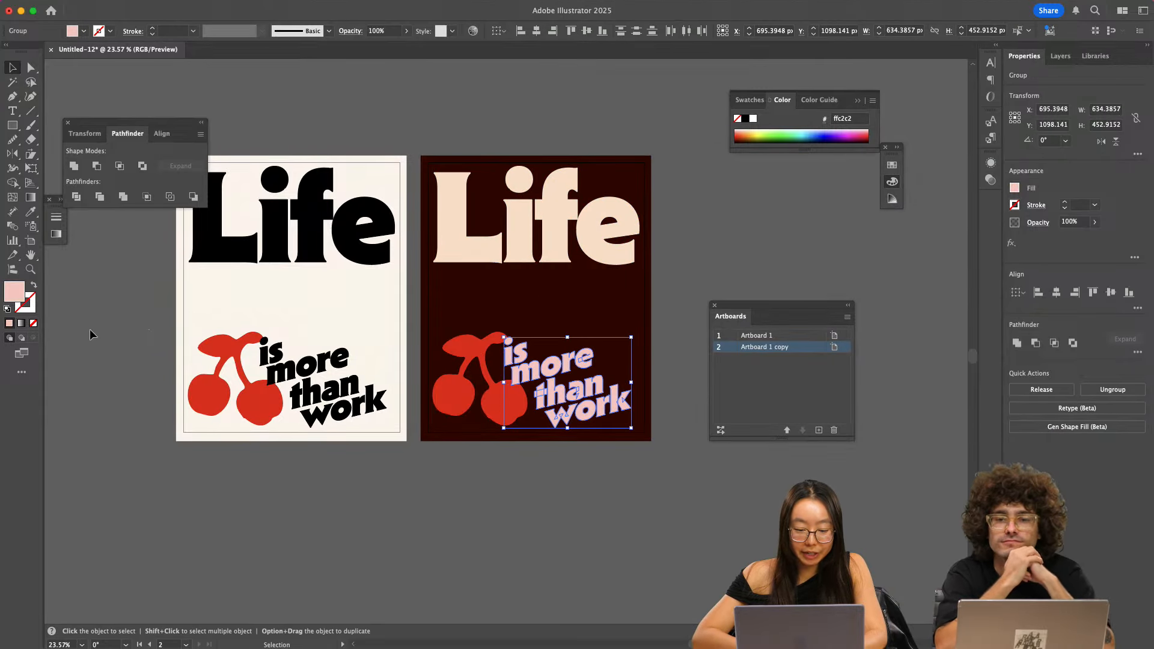
pyautogui.press('i')
pyautogui.click(467, 249)
pyautogui.press('v')
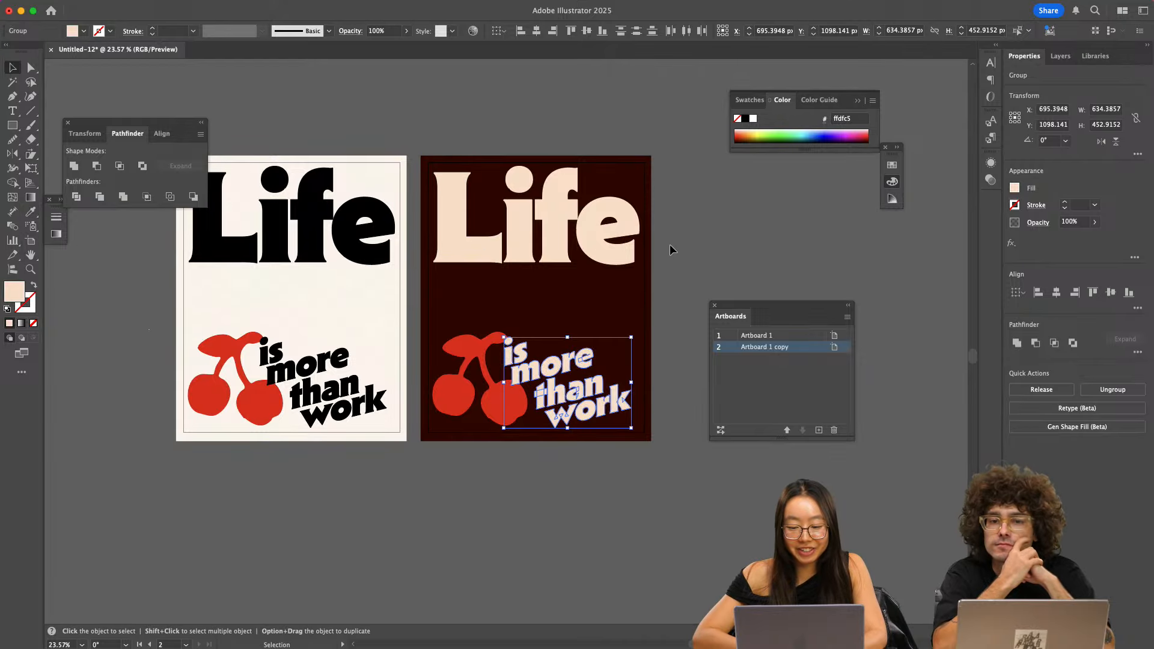
pyautogui.click(667, 245)
# - Change the fill of the dark red poster's background rectangle to #4c0000
pyautogui.scroll(-2, 658, 250)
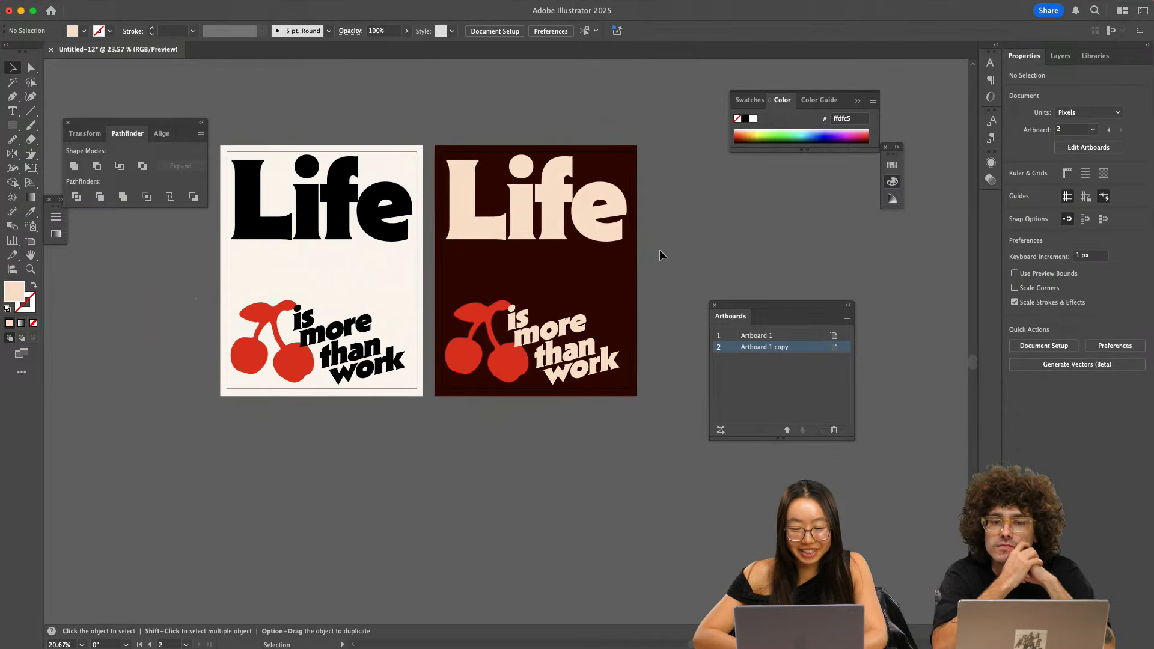
pyautogui.click(562, 265)
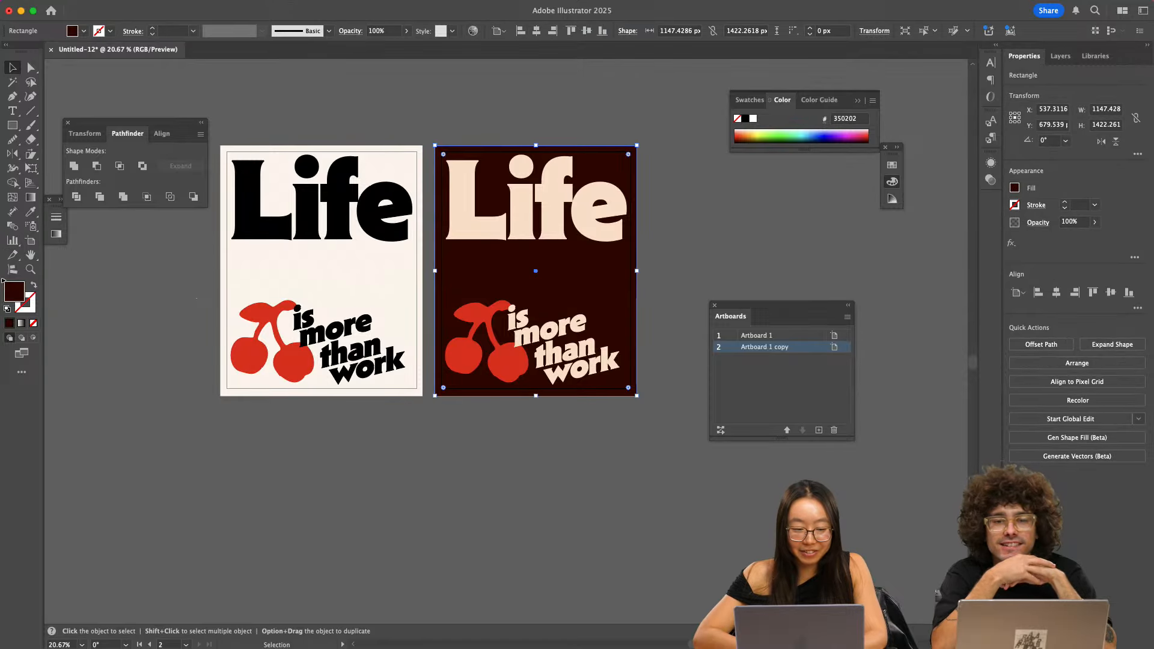
pyautogui.doubleClick(16, 295)
pyautogui.write('510000')
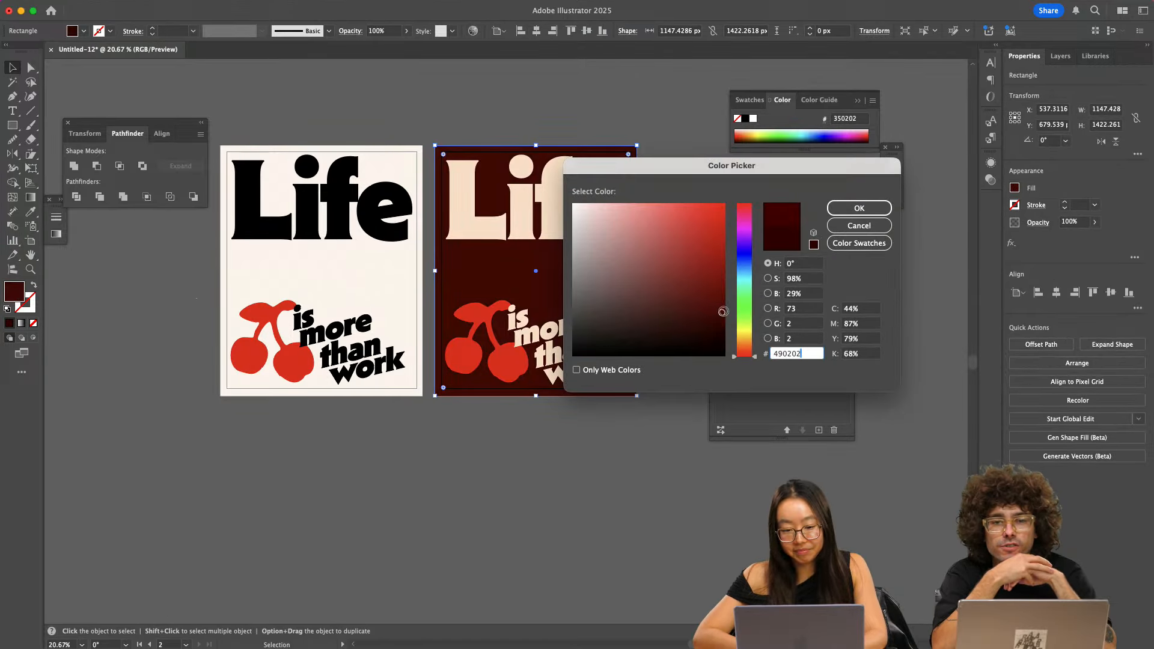
pyautogui.moveTo(726, 306); pyautogui.dragTo(724, 311)
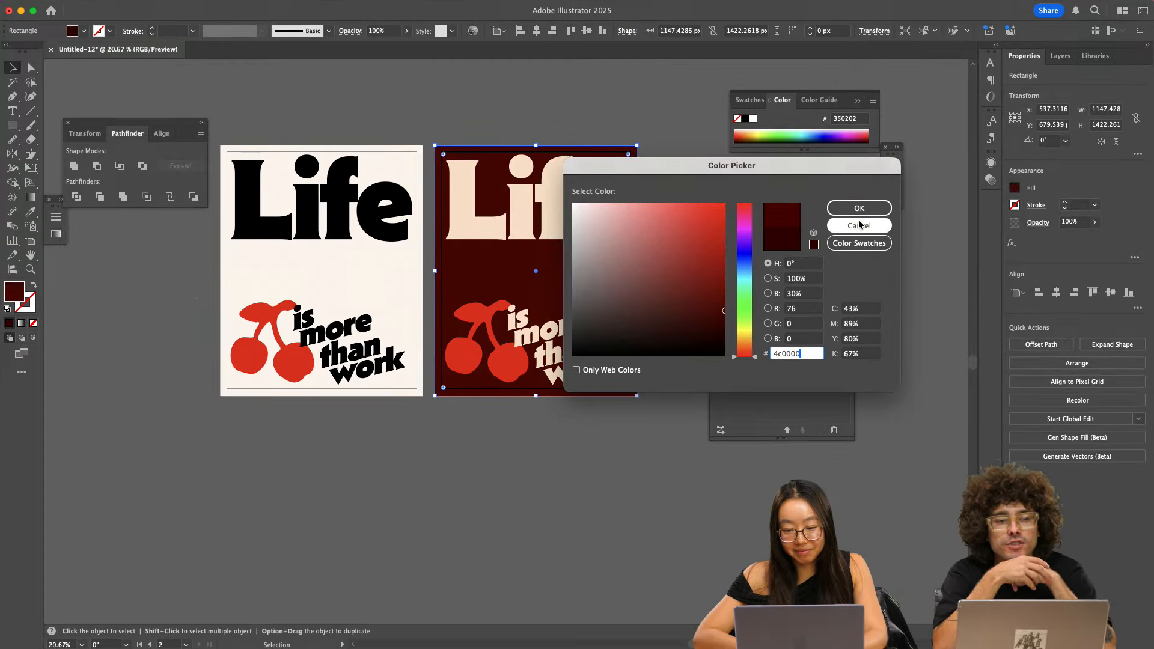
pyautogui.press('Return')
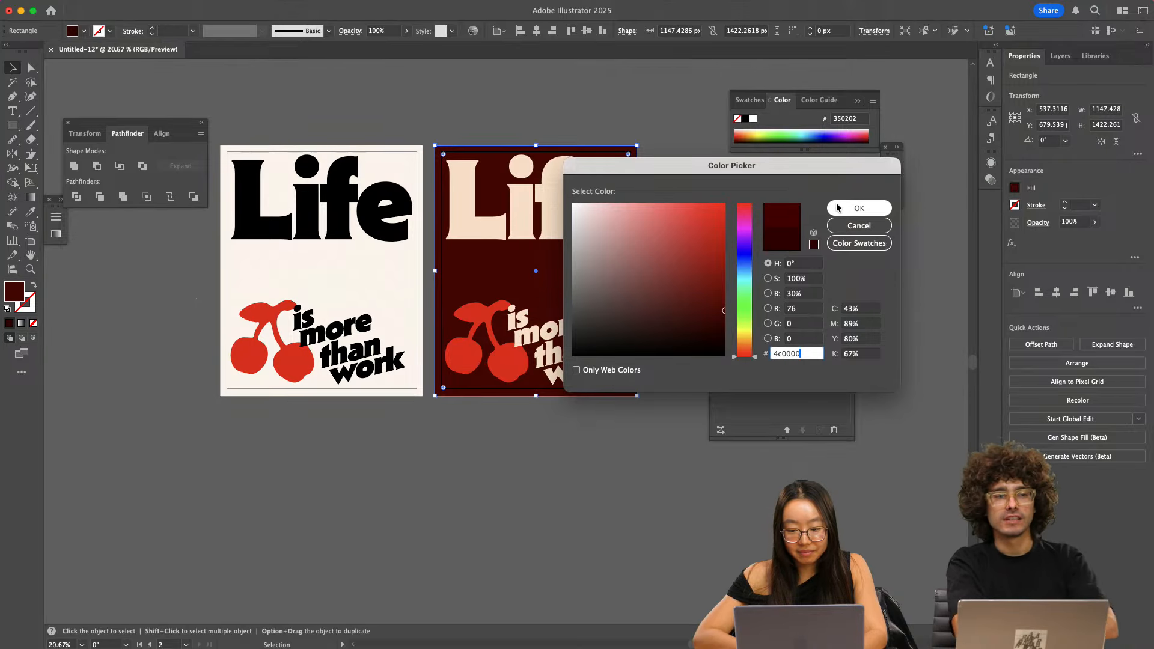
pyautogui.click(660, 120)
# - Duplicate the dark red artboard with its artwork and place the copy just to its right as a third poster
pyautogui.hscroll(3, 660, 120)
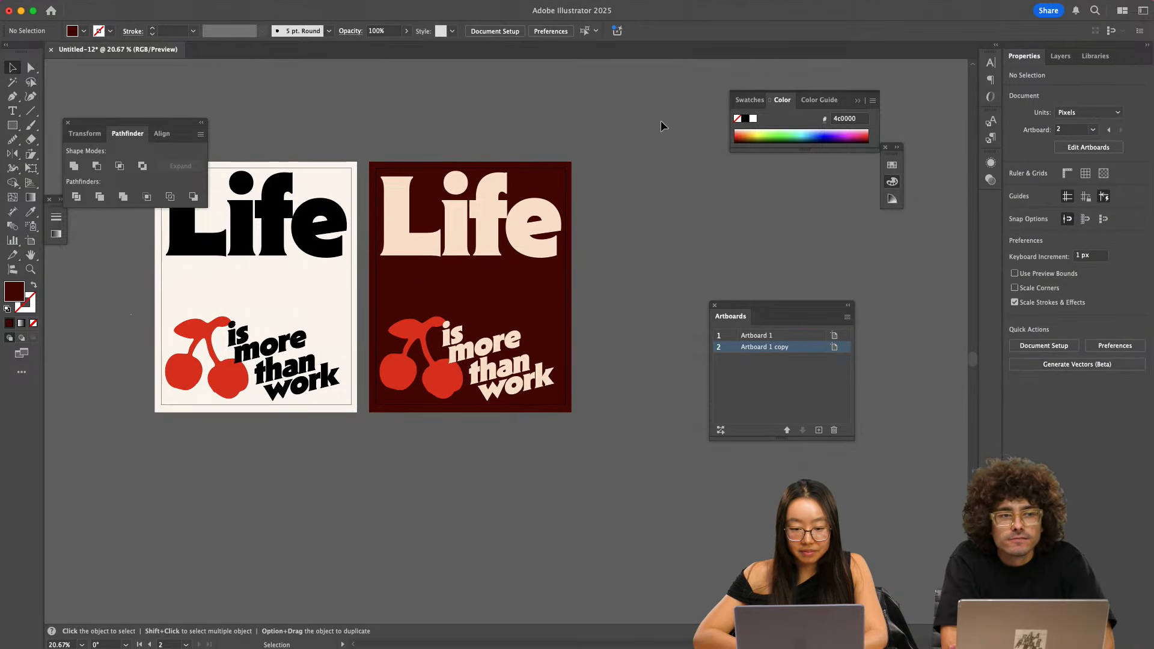
pyautogui.click(499, 33)
pyautogui.click(559, 213)
pyautogui.moveTo(446, 223); pyautogui.dragTo(672, 223)
pyautogui.press('Escape')
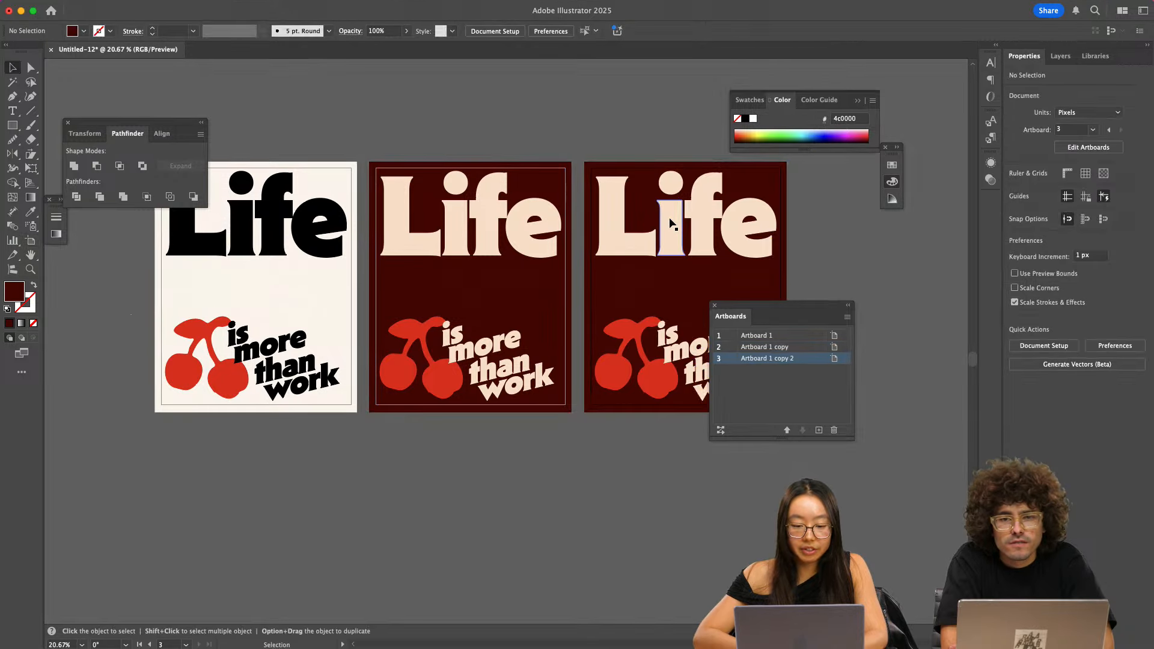
# - Change the fill of the third poster's background rectangle to the red #a00000
pyautogui.hscroll(2, 672, 224)
pyautogui.click(658, 277)
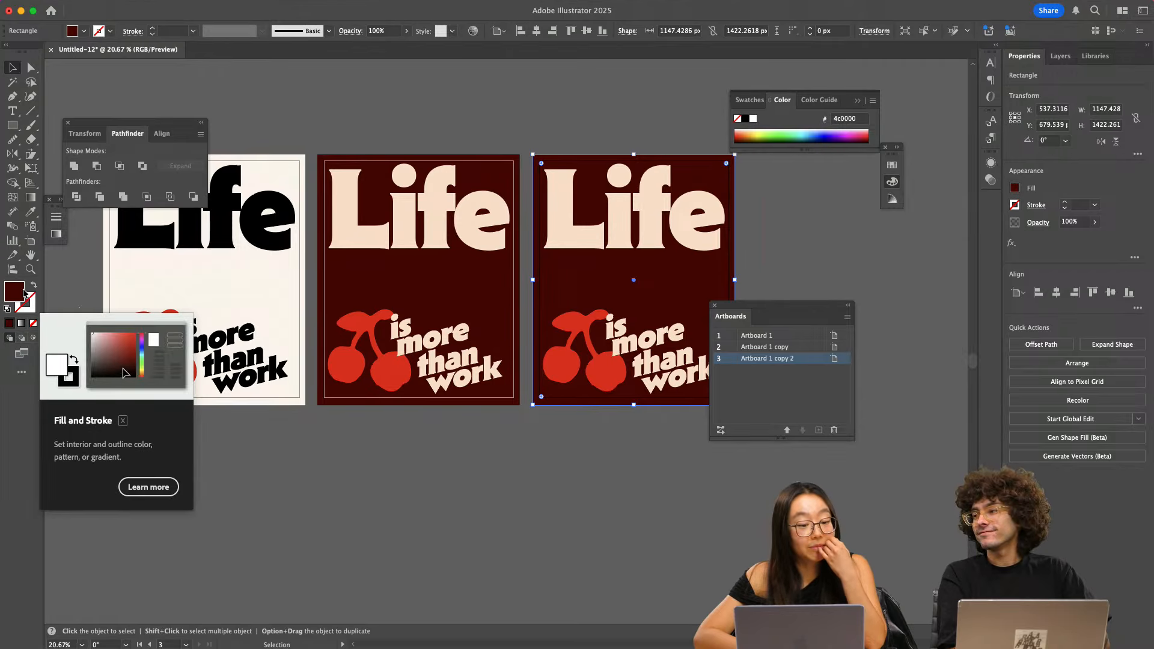
pyautogui.doubleClick(16, 292)
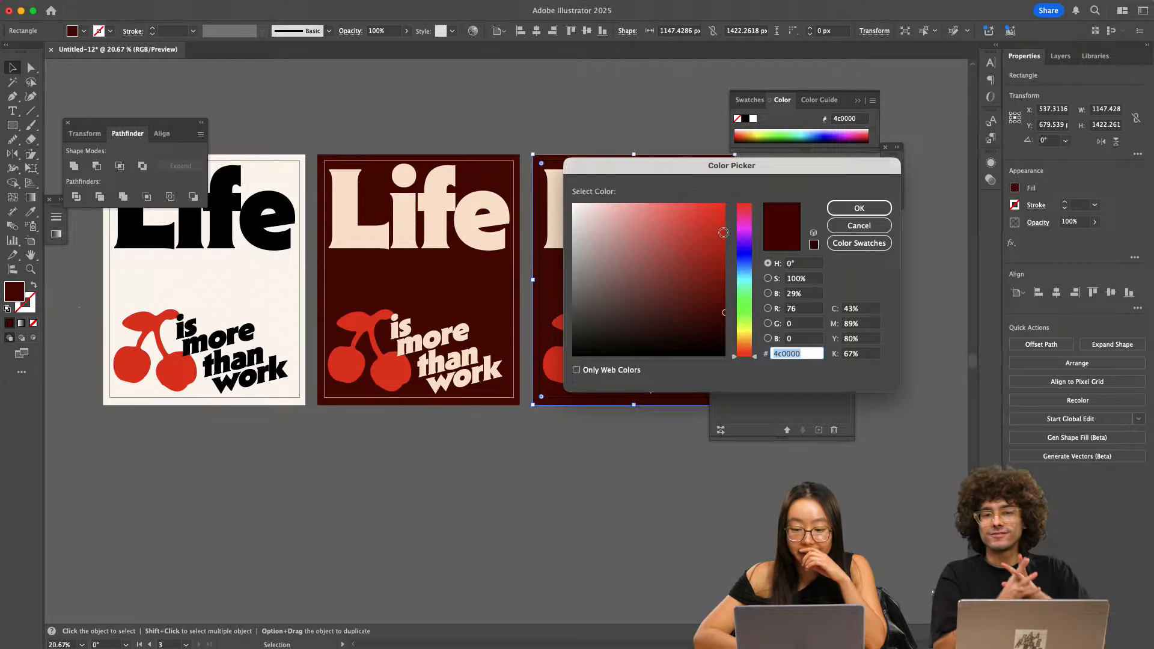
pyautogui.moveTo(723, 232); pyautogui.dragTo(720, 226)
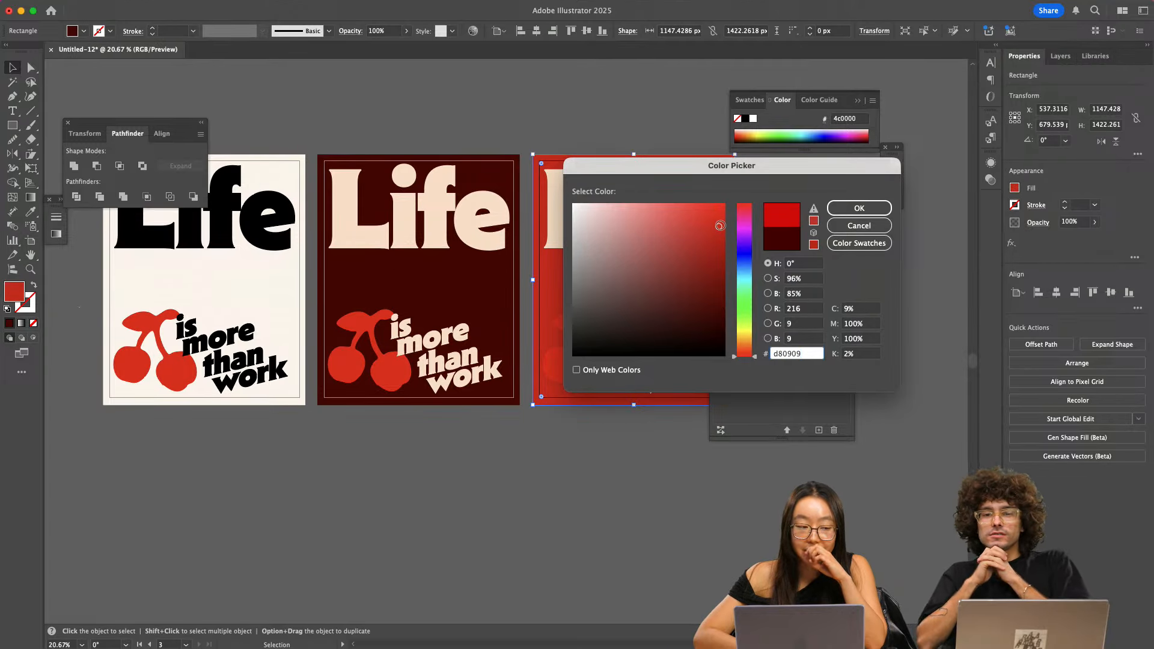
pyautogui.moveTo(694, 169); pyautogui.dragTo(782, 169)
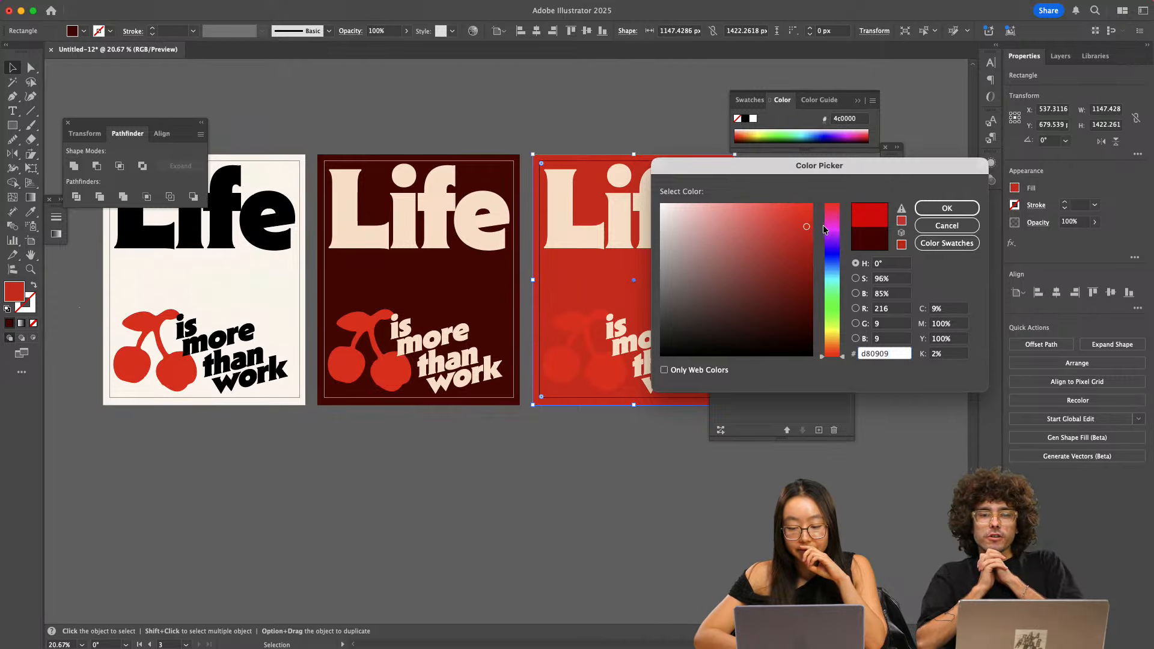
pyautogui.moveTo(805, 232); pyautogui.dragTo(814, 252)
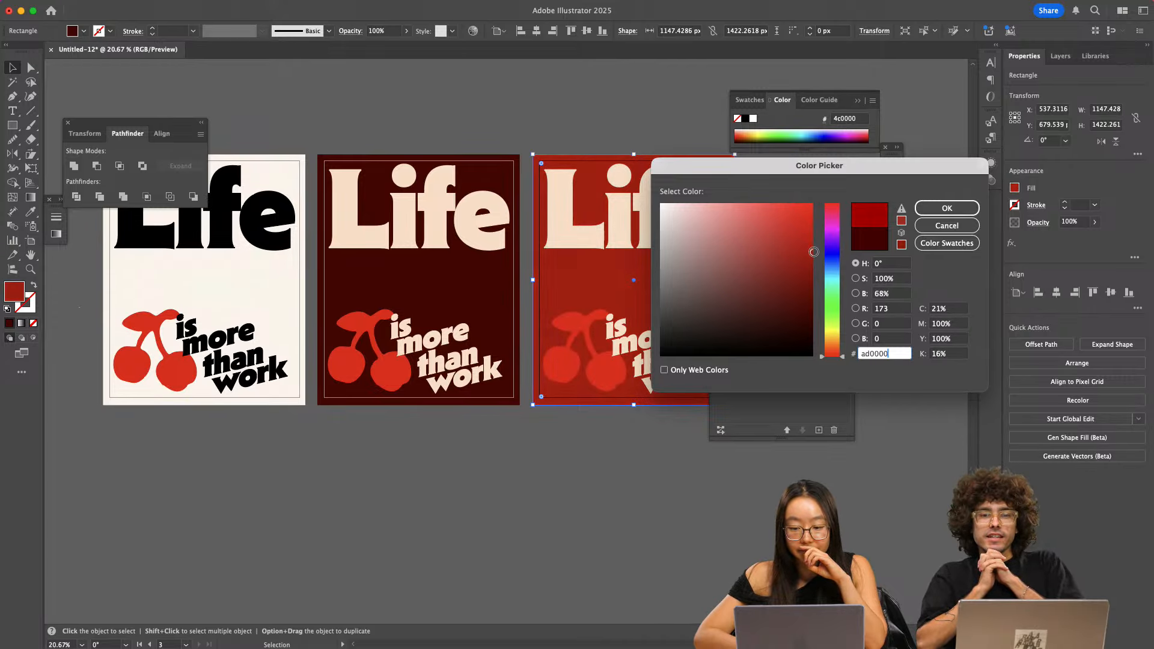
pyautogui.click(946, 208)
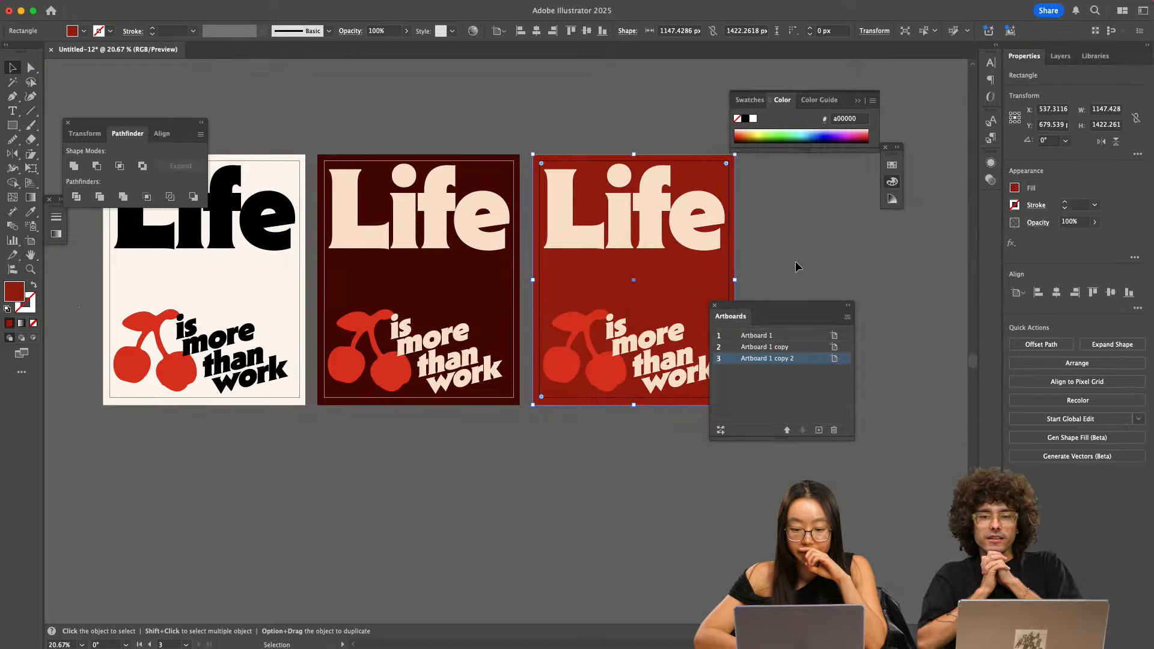
pyautogui.hscroll(3, 672, 282)
pyautogui.click(523, 232)
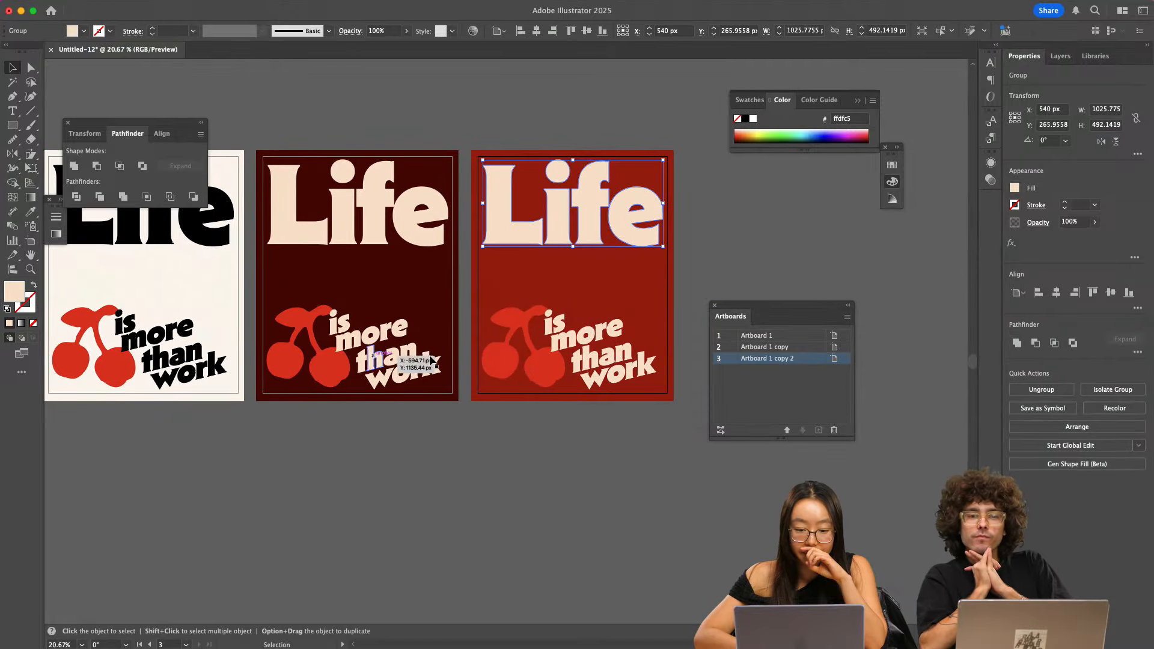
pyautogui.click(490, 374)
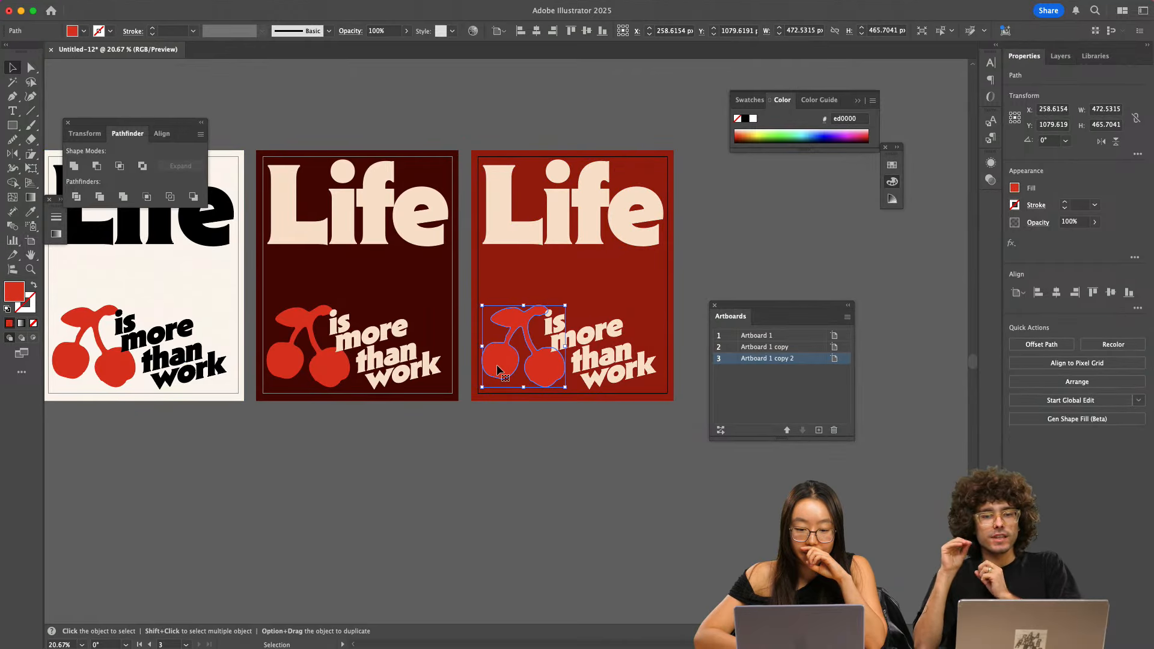
pyautogui.click(488, 459)
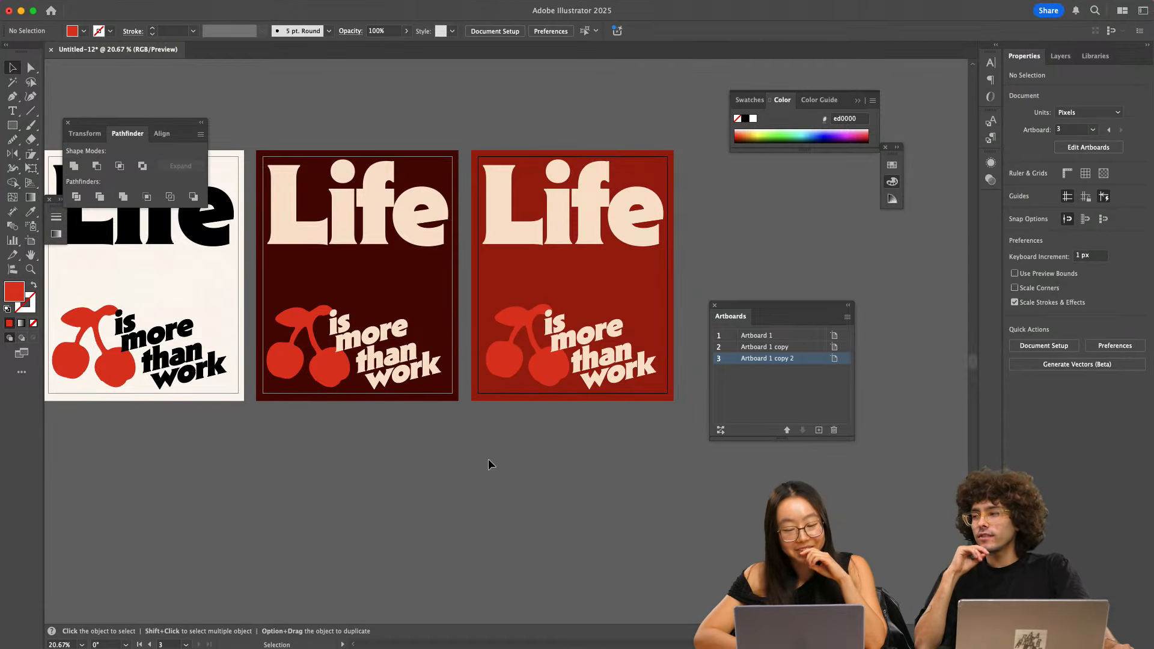
# - Change the fill of the cream poster's background rectangle to the warmer cream #ffe7d7
pyautogui.hscroll(-3, 488, 460)
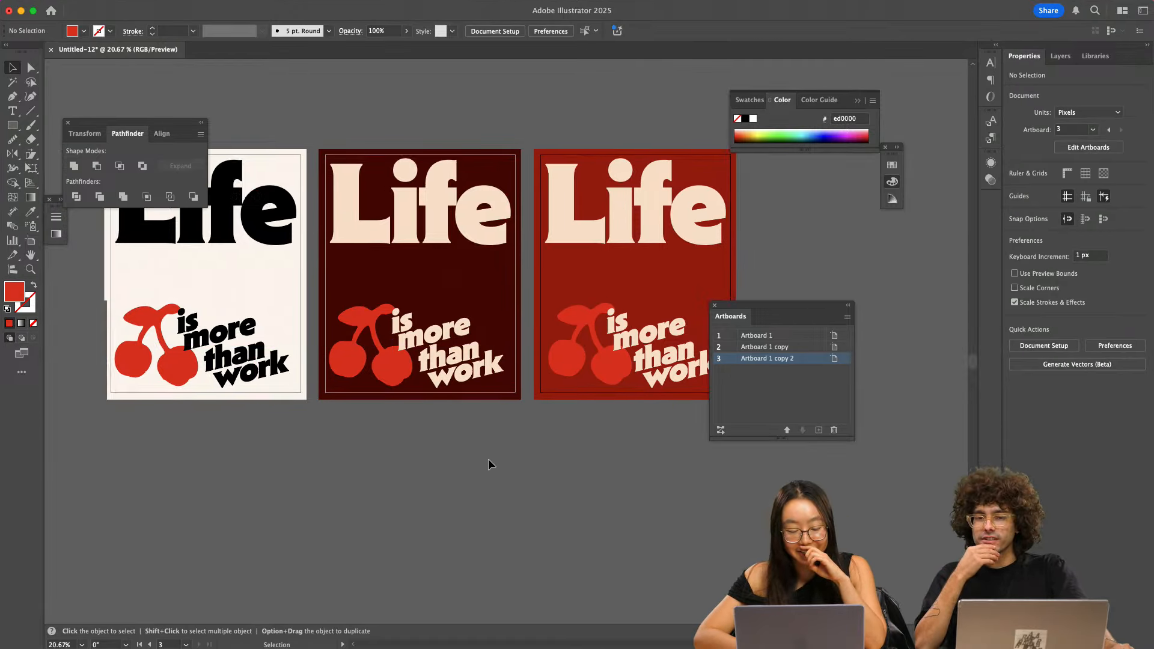
pyautogui.click(289, 327)
pyautogui.doubleClick(8, 298)
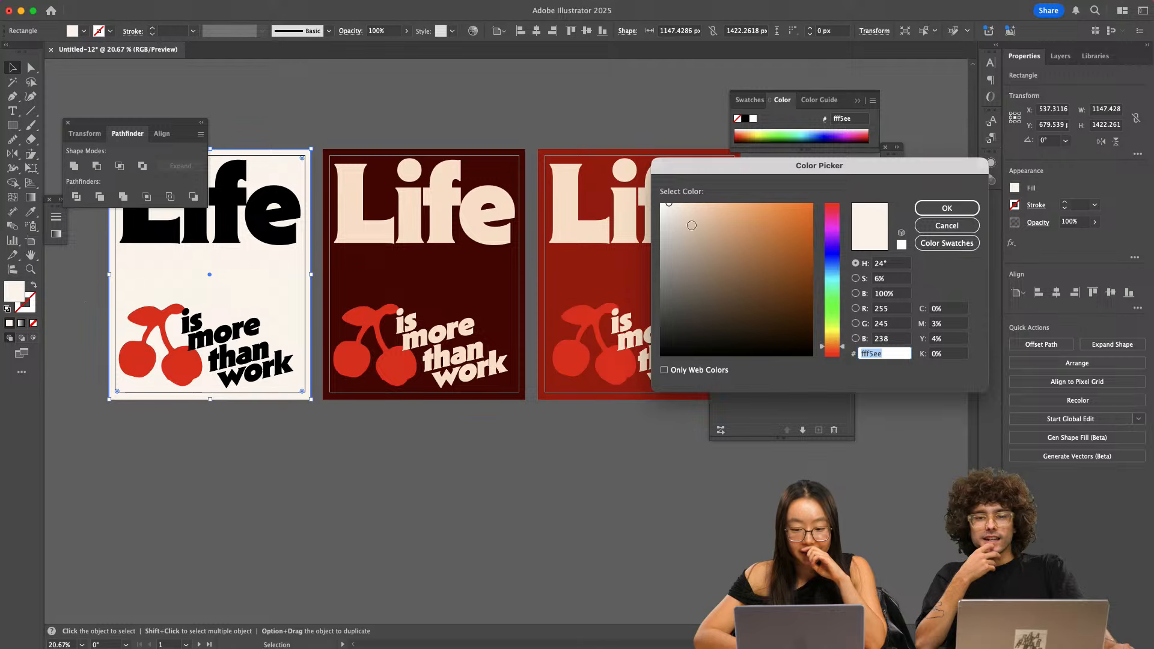
pyautogui.moveTo(692, 225); pyautogui.dragTo(684, 193)
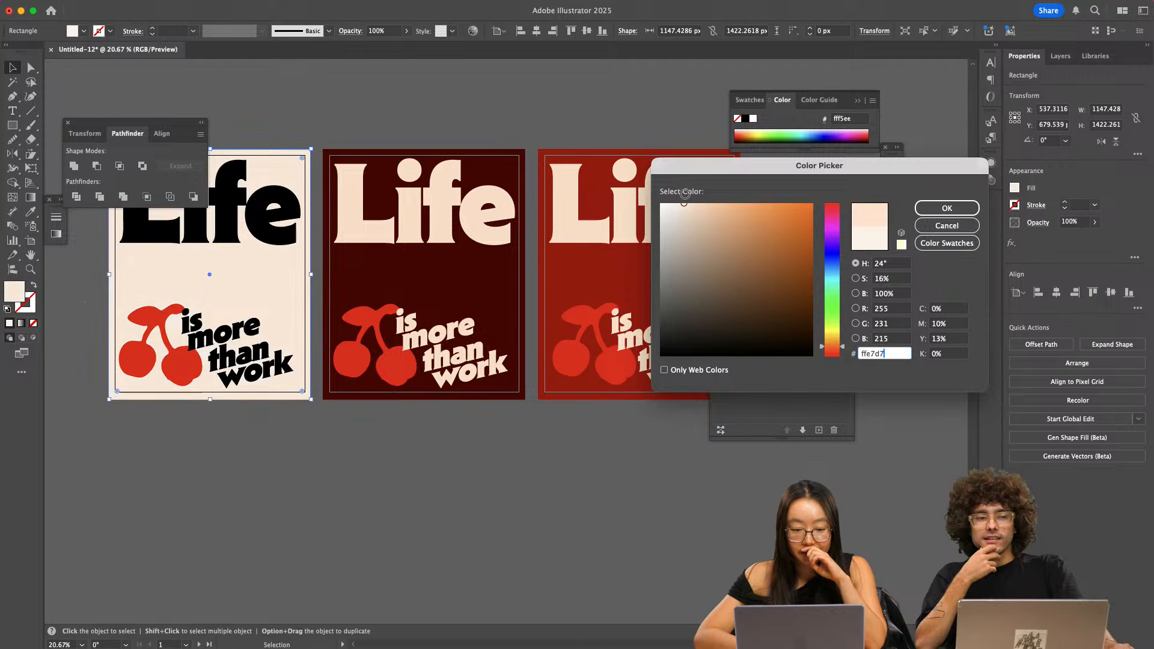
pyautogui.click(964, 208)
pyautogui.click(654, 450)
# - Move the floating artboard list clear of the third poster
pyautogui.scroll(-2, 654, 450)
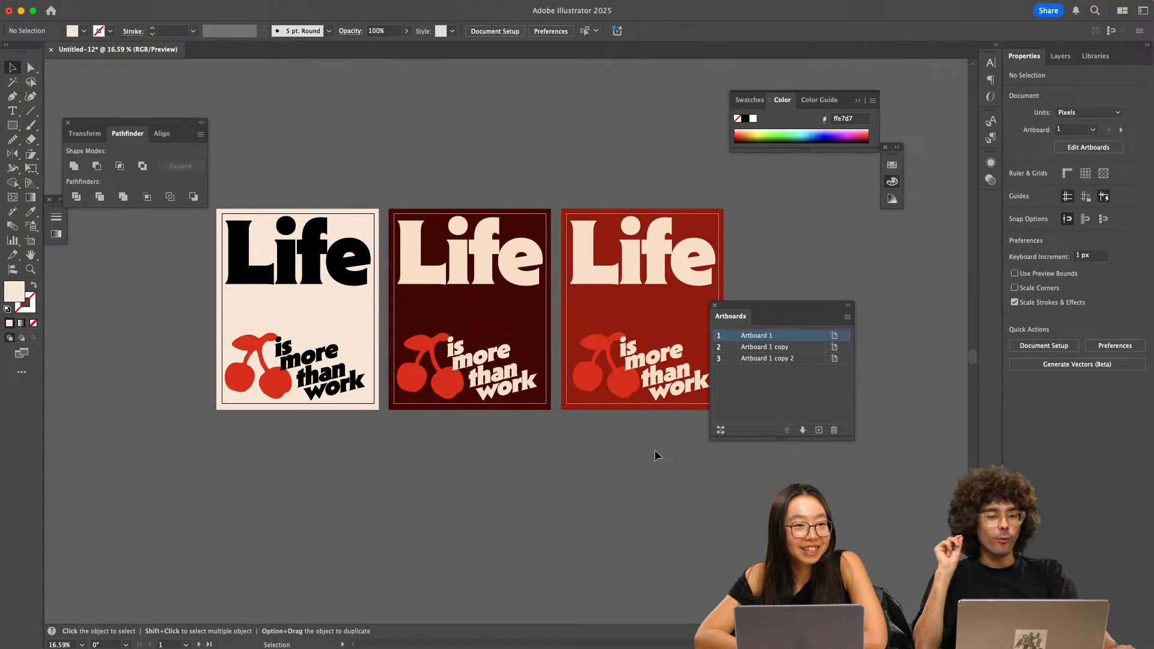
pyautogui.hscroll(3, 655, 449)
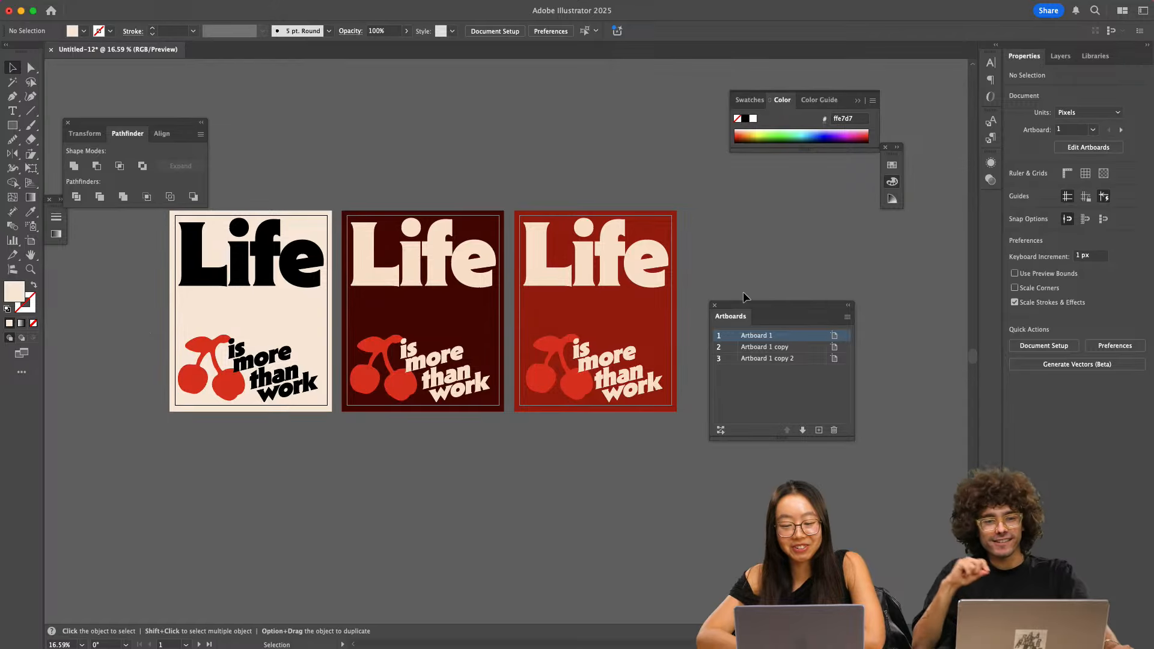
pyautogui.moveTo(739, 304); pyautogui.dragTo(824, 292)
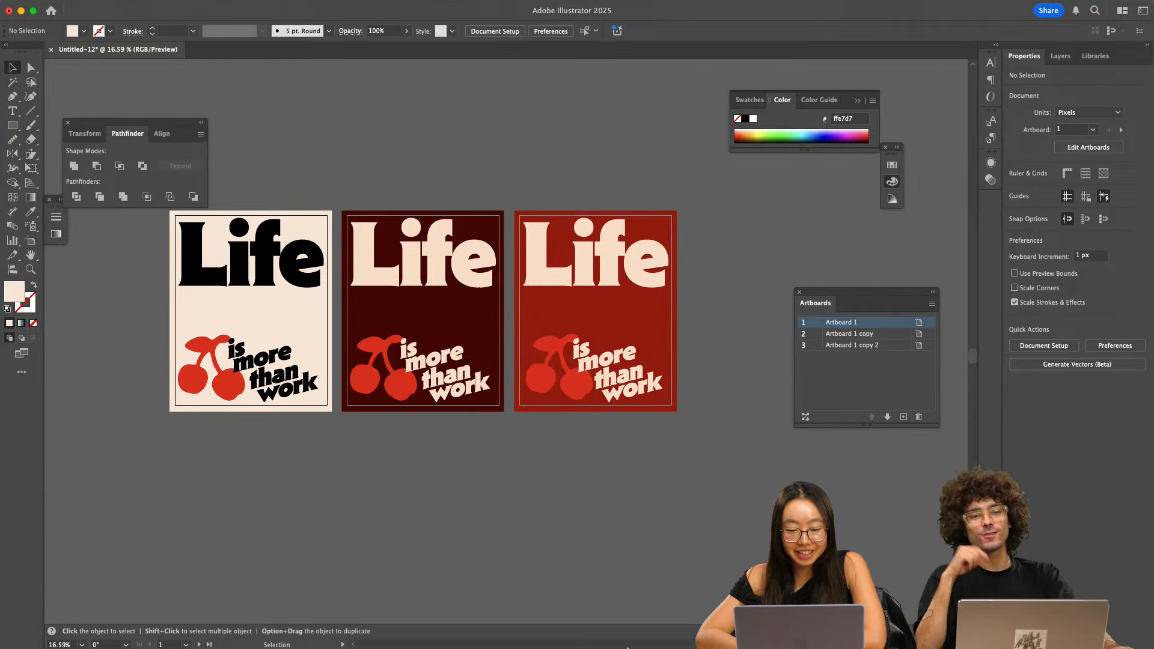
# - Recolour the word "Life" on the dark red poster to bright red #f20a0a, after trying yellow and orange fills
pyautogui.scroll(2, 481, 258)
pyautogui.click(457, 278)
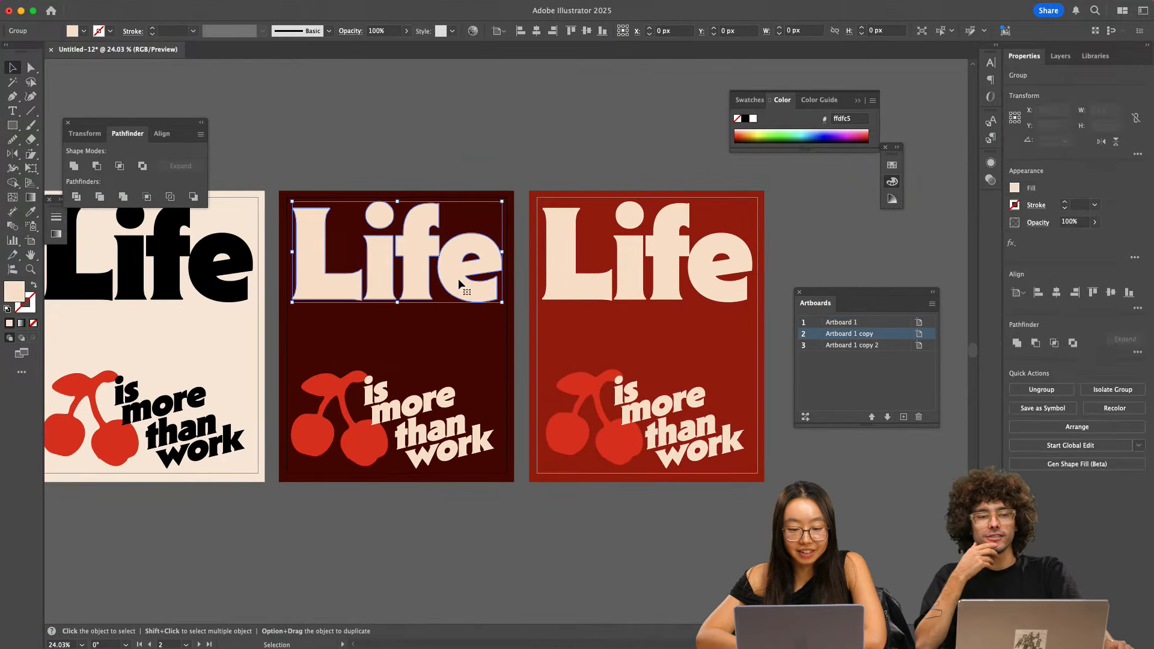
pyautogui.doubleClick(15, 293)
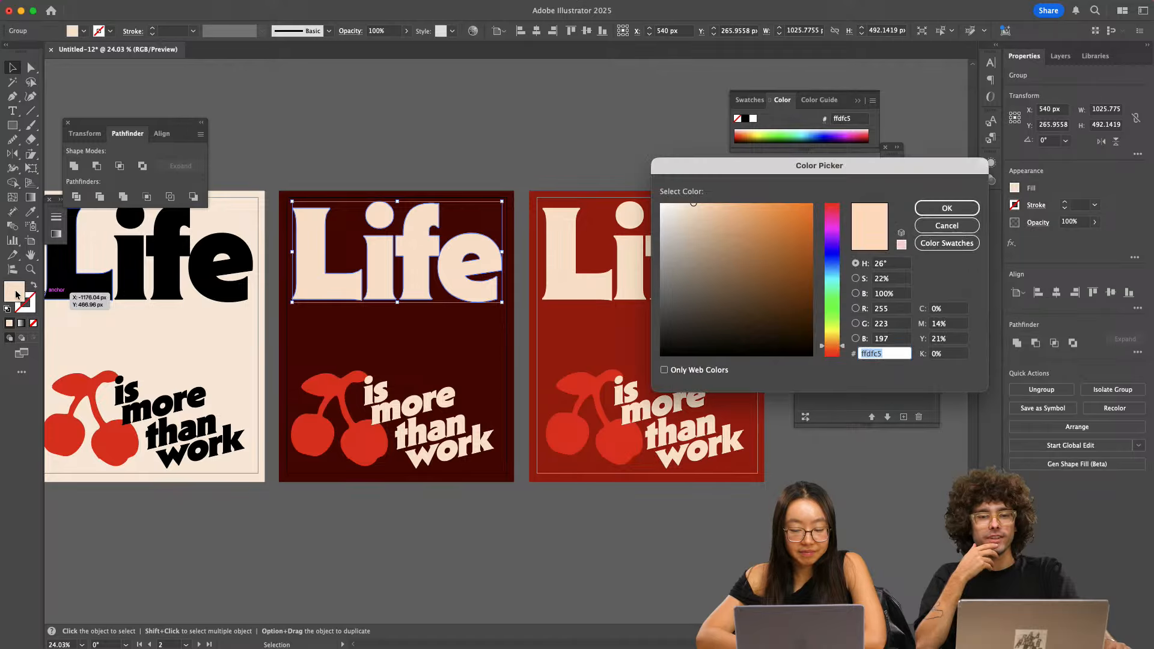
pyautogui.click(834, 340)
pyautogui.moveTo(723, 211); pyautogui.dragTo(747, 206)
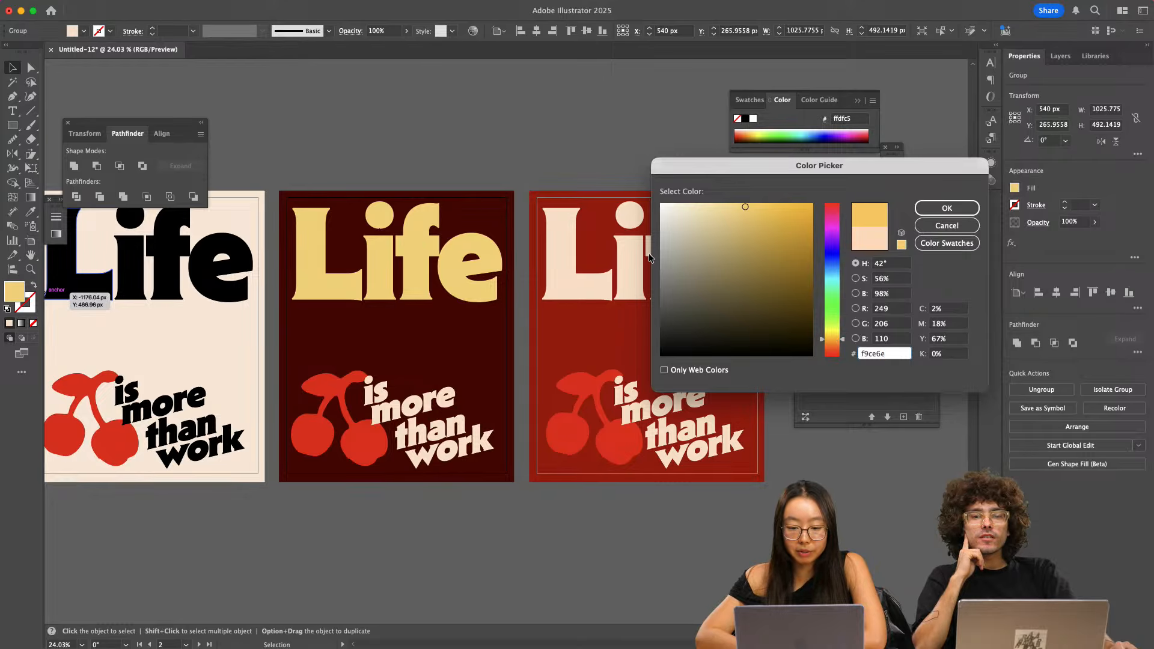
pyautogui.moveTo(836, 334); pyautogui.dragTo(836, 343)
pyautogui.moveTo(744, 206); pyautogui.dragTo(795, 202)
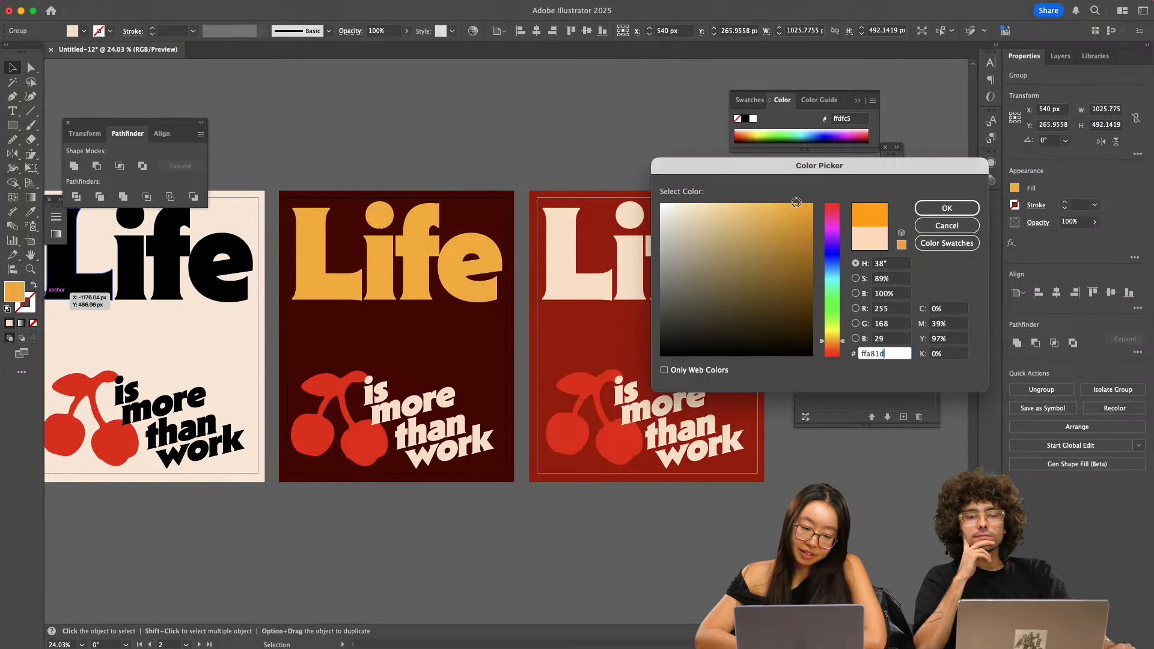
pyautogui.click(832, 344)
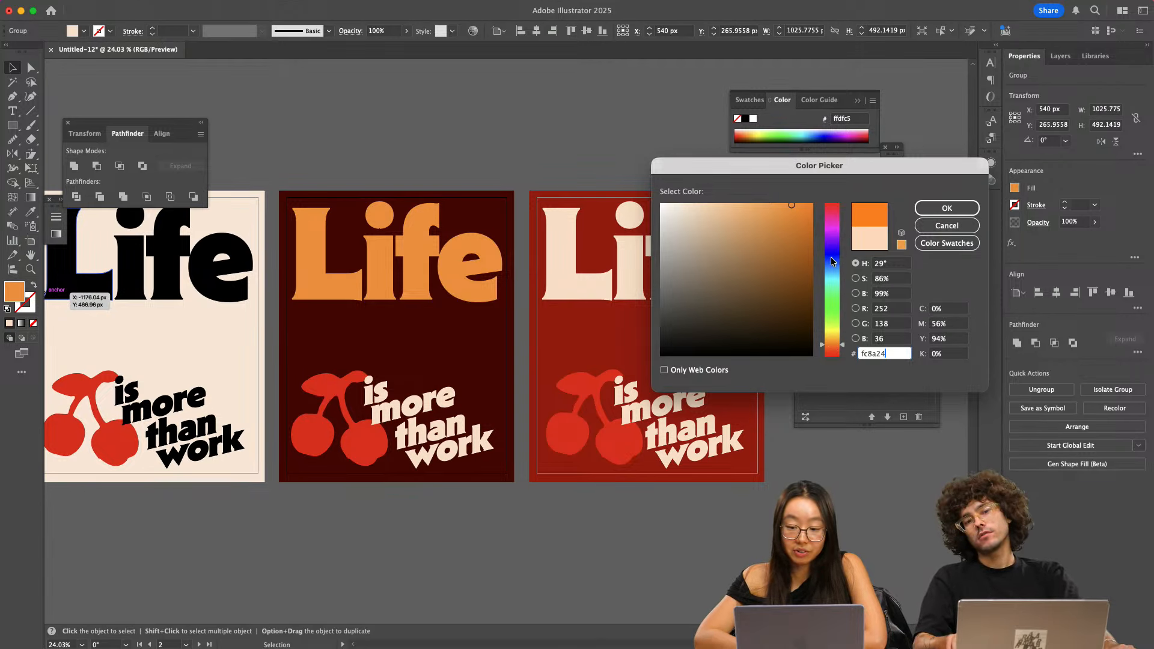
pyautogui.moveTo(833, 261); pyautogui.dragTo(832, 172)
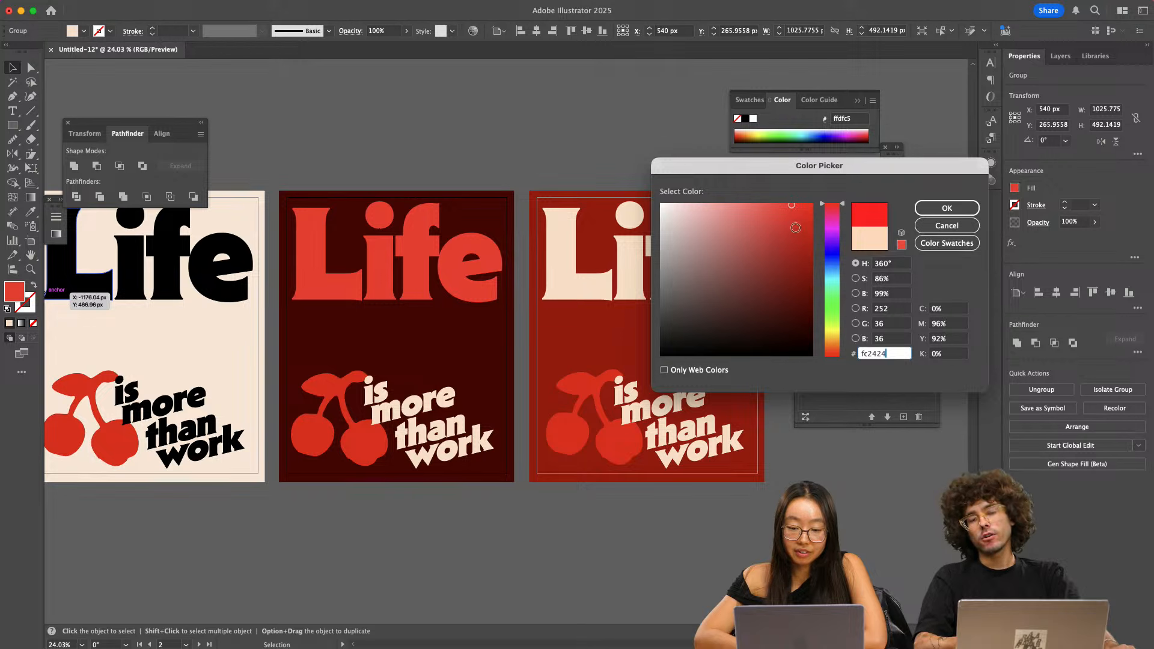
pyautogui.click(804, 215)
pyautogui.moveTo(804, 214); pyautogui.dragTo(805, 209)
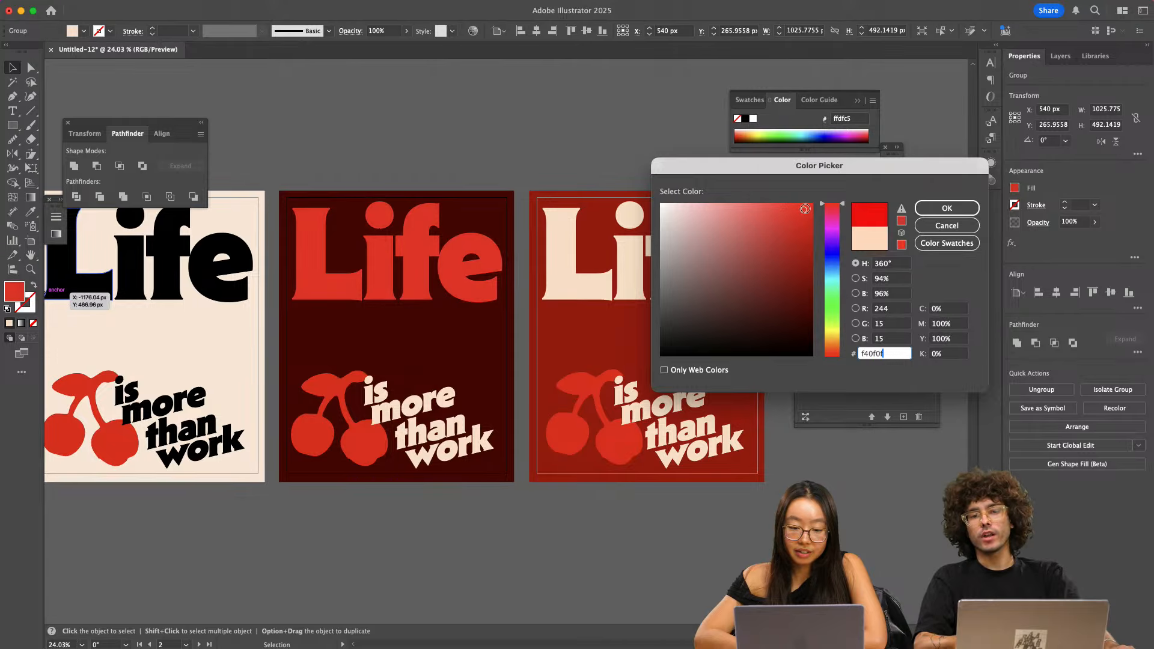
pyautogui.click(947, 207)
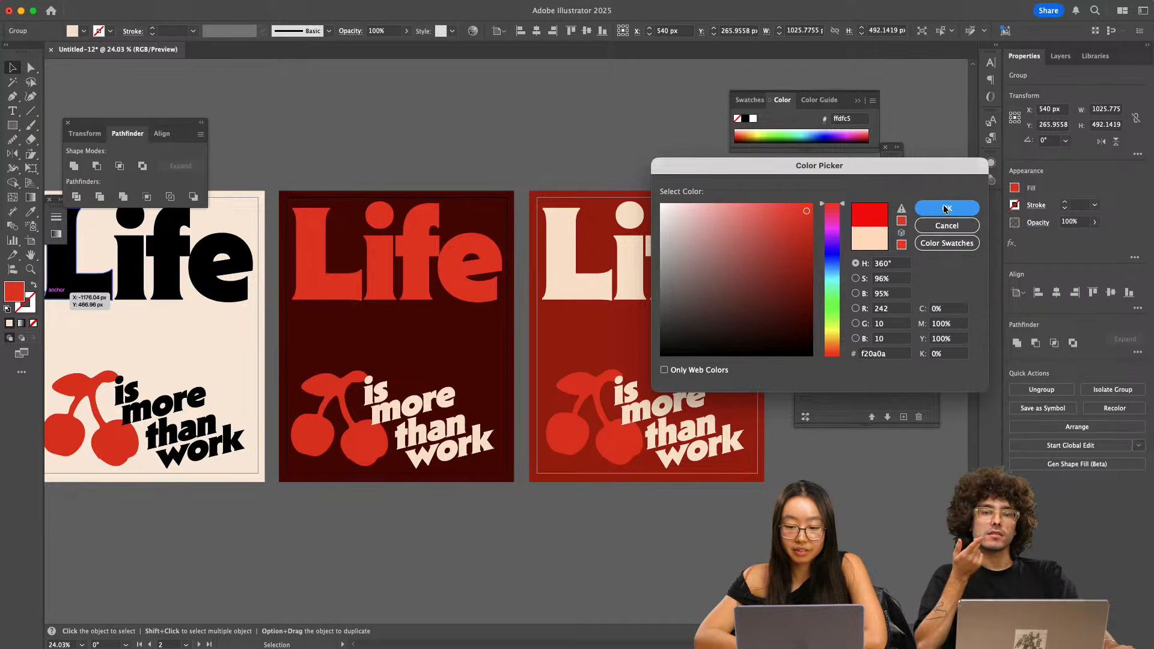
pyautogui.click(574, 110)
pyautogui.scroll(-2, 575, 110)
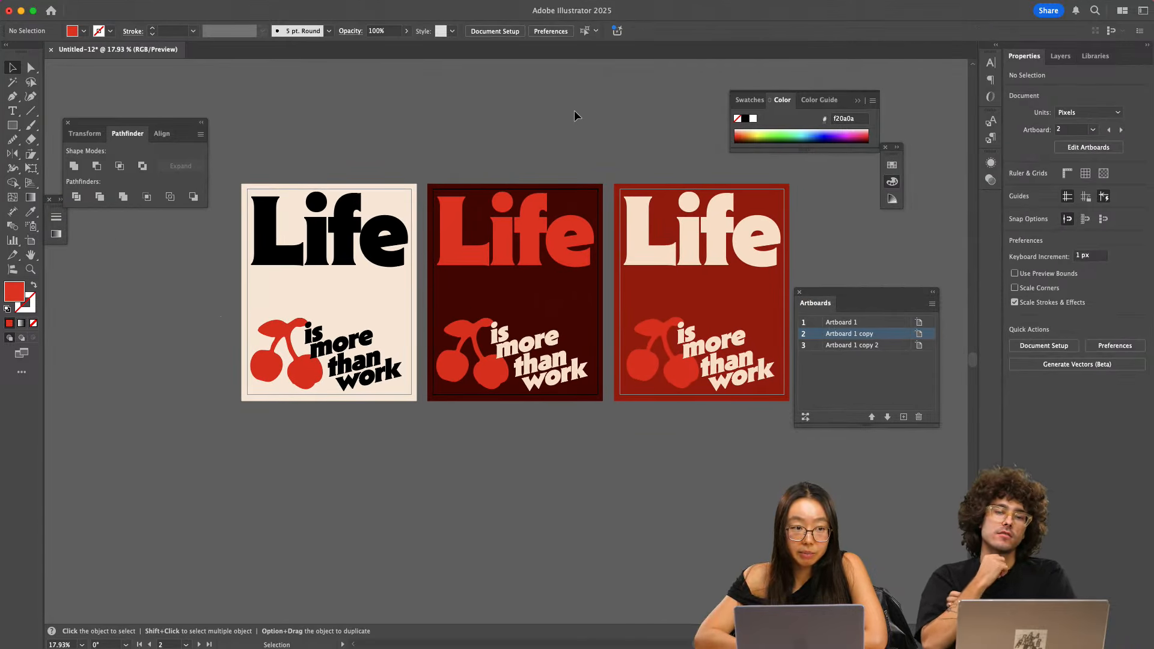
# - Select the word "Life" and the four slanted words "is more than work" on the cream poster and copy them
pyautogui.moveTo(600, 644)
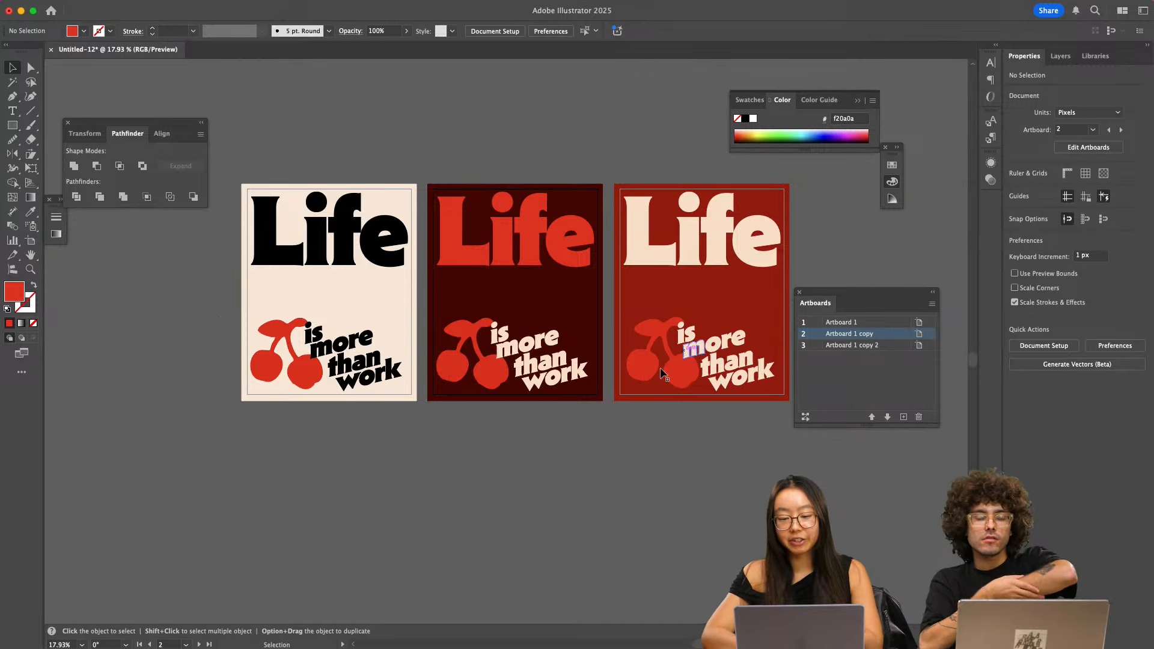
pyautogui.click(373, 216)
pyautogui.keyDown('shift'); pyautogui.click(312, 336); pyautogui.keyUp('shift')
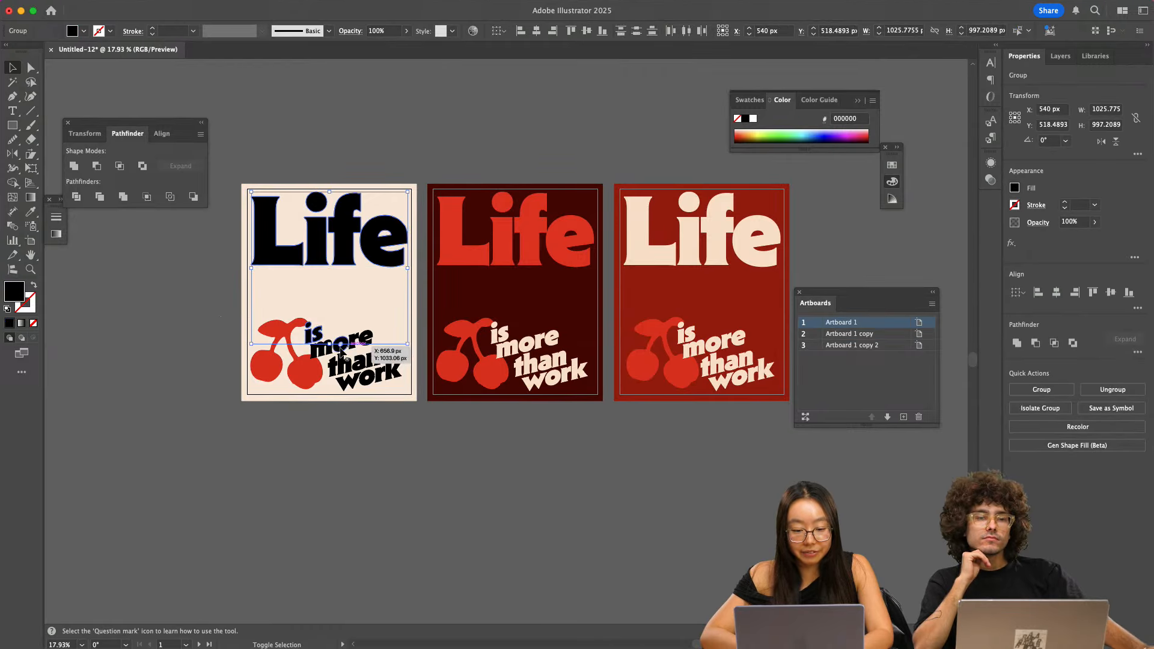
pyautogui.scroll(5, 331, 352)
pyautogui.keyDown('shift'); pyautogui.click(347, 348); pyautogui.keyUp('shift')
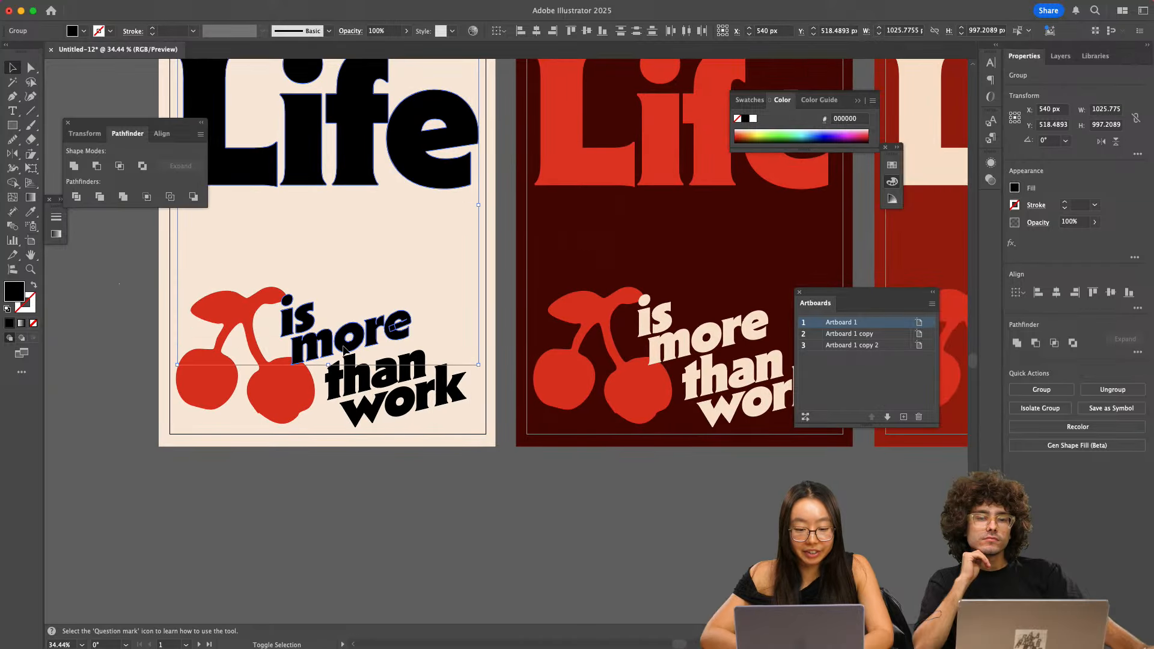
pyautogui.keyDown('shift'); pyautogui.click(352, 383); pyautogui.keyUp('shift')
pyautogui.keyDown('shift'); pyautogui.click(368, 413); pyautogui.keyUp('shift')
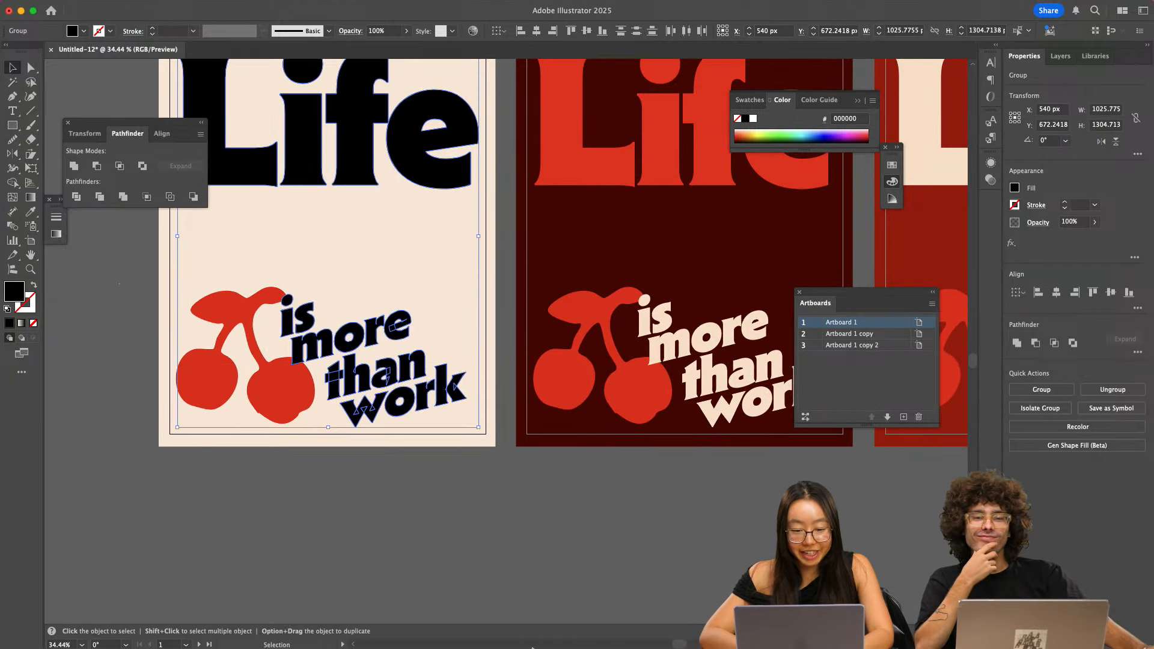
# - Switch to Photoshop and create a new document of 1080 × 1350 pixels at 300 pixels/inch
pyautogui.click(618, 637)
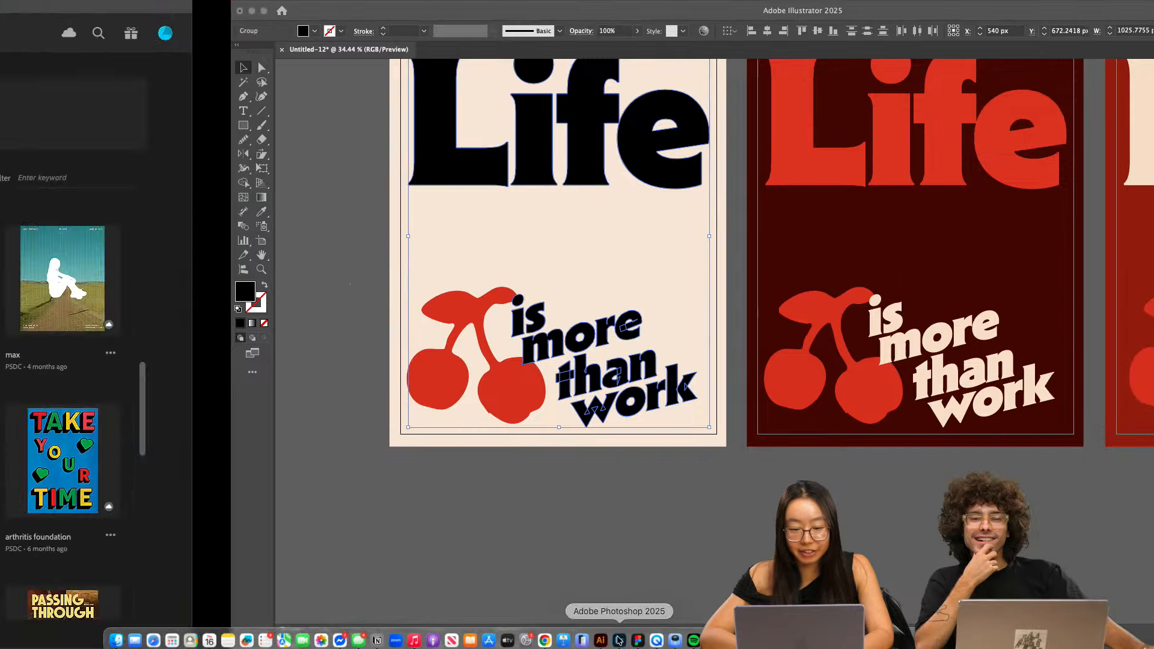
pyautogui.click(48, 86)
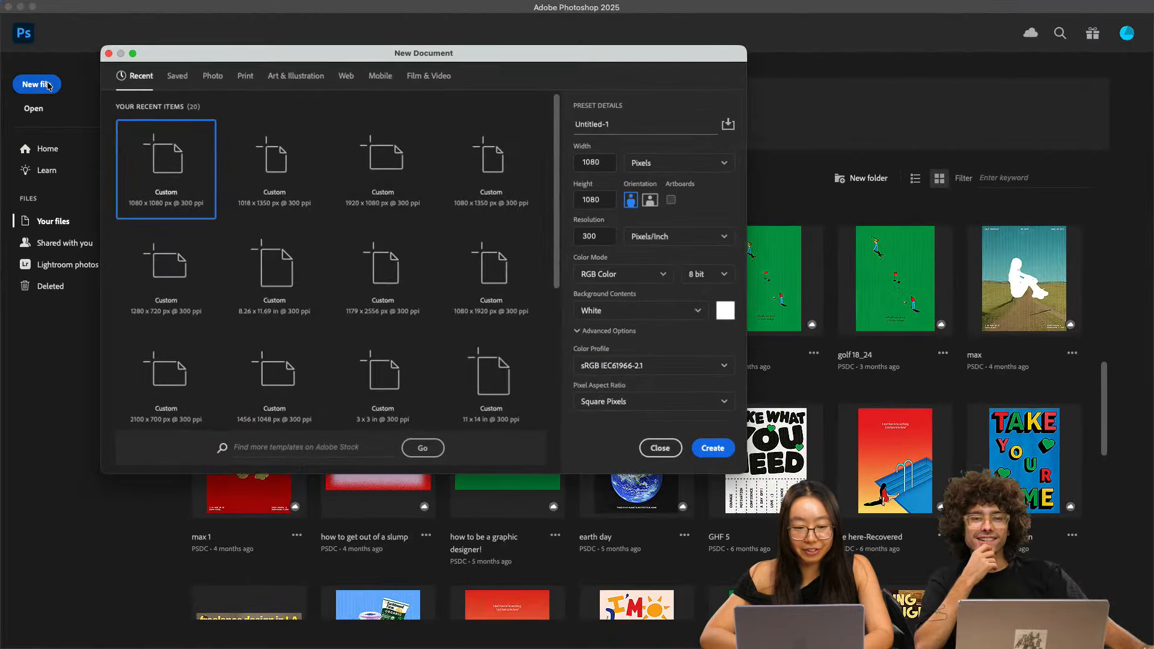
pyautogui.doubleClick(605, 164)
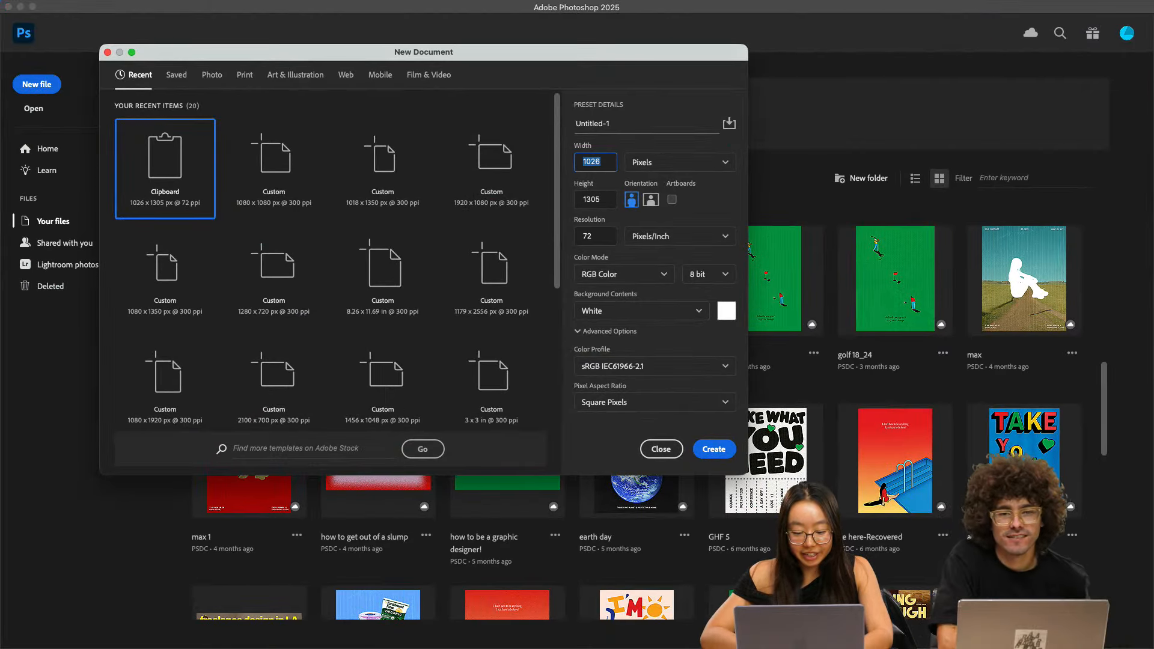
pyautogui.write('1080')
pyautogui.doubleClick(593, 199)
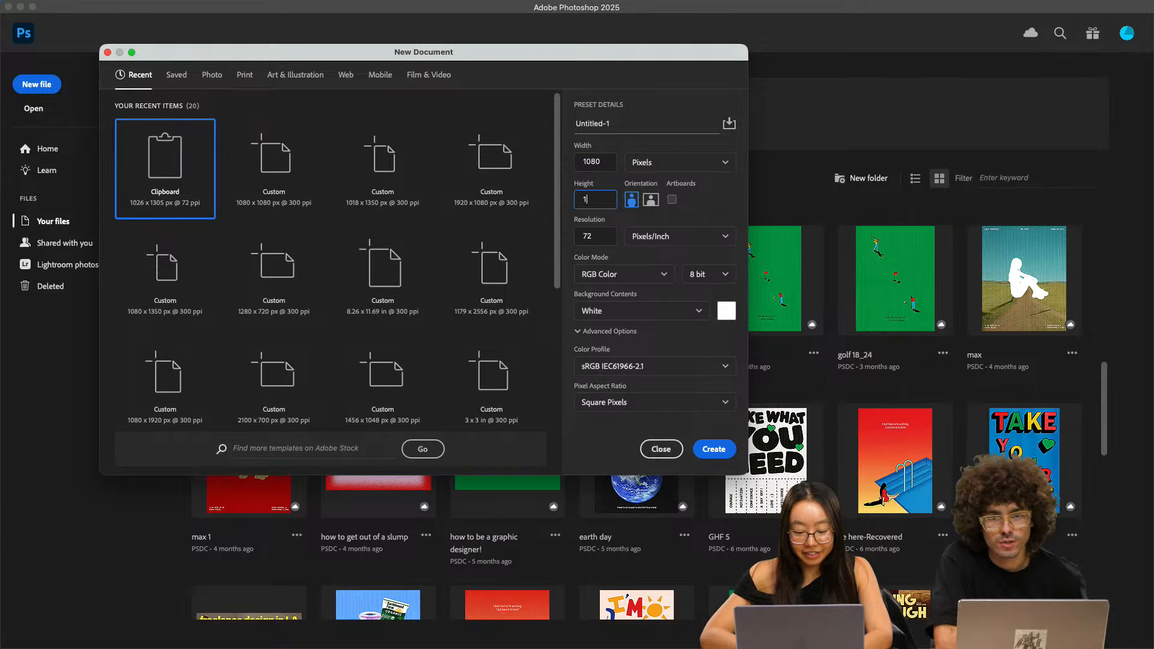
pyautogui.doubleClick(595, 236)
pyautogui.write('300')
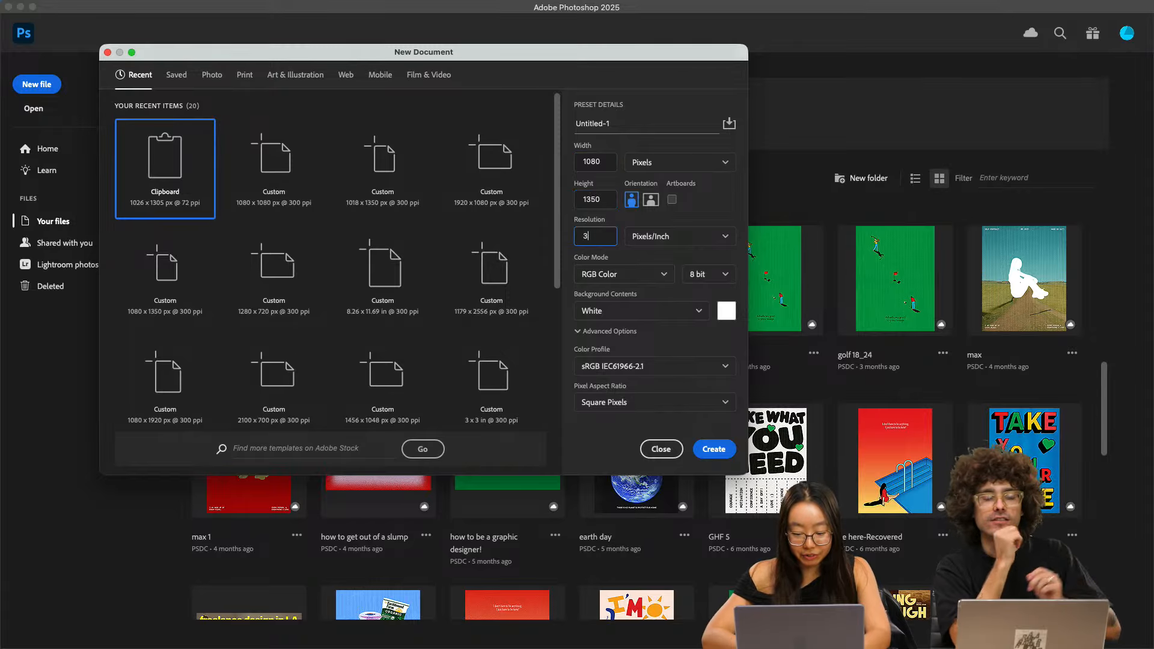
pyautogui.click(708, 450)
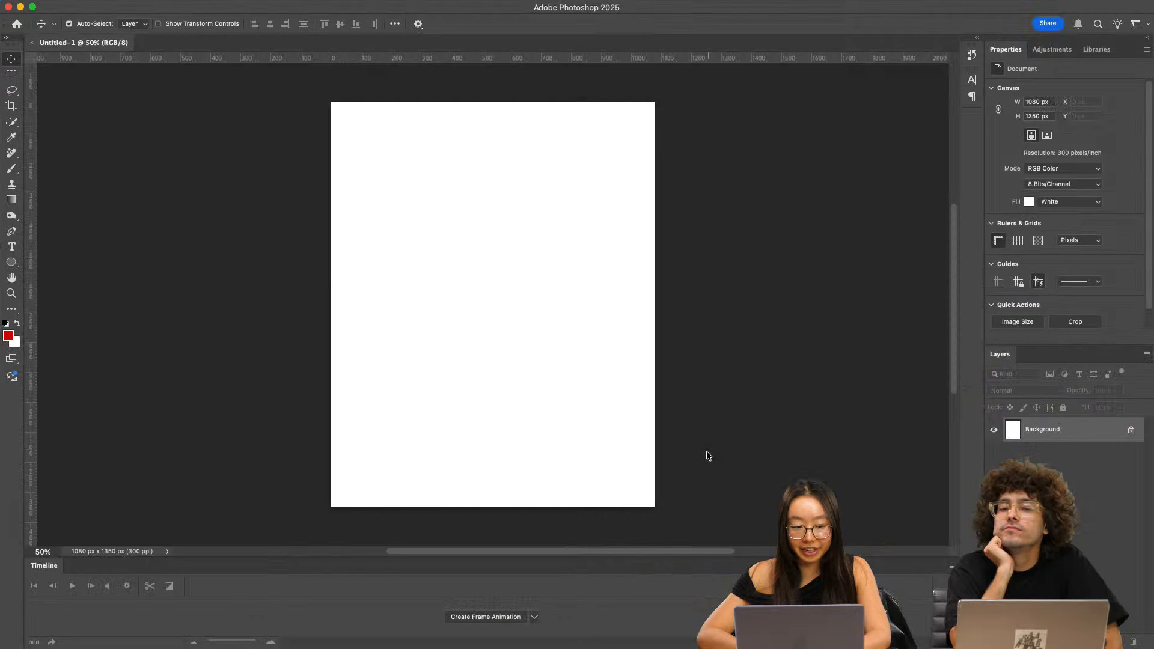
# - Paste the copied lettering as a Smart Object and fit it centred within the canvas at 1016 × 1292 px
pyautogui.press('super+v')
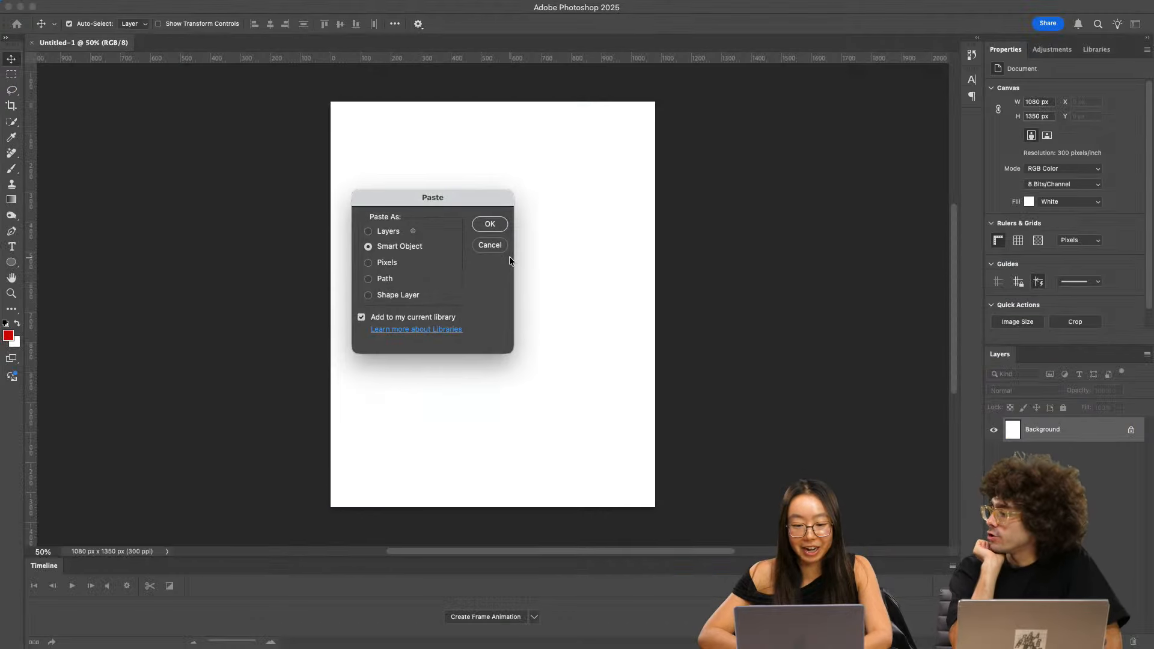
pyautogui.click(490, 225)
pyautogui.moveTo(654, 310); pyautogui.dragTo(644, 304)
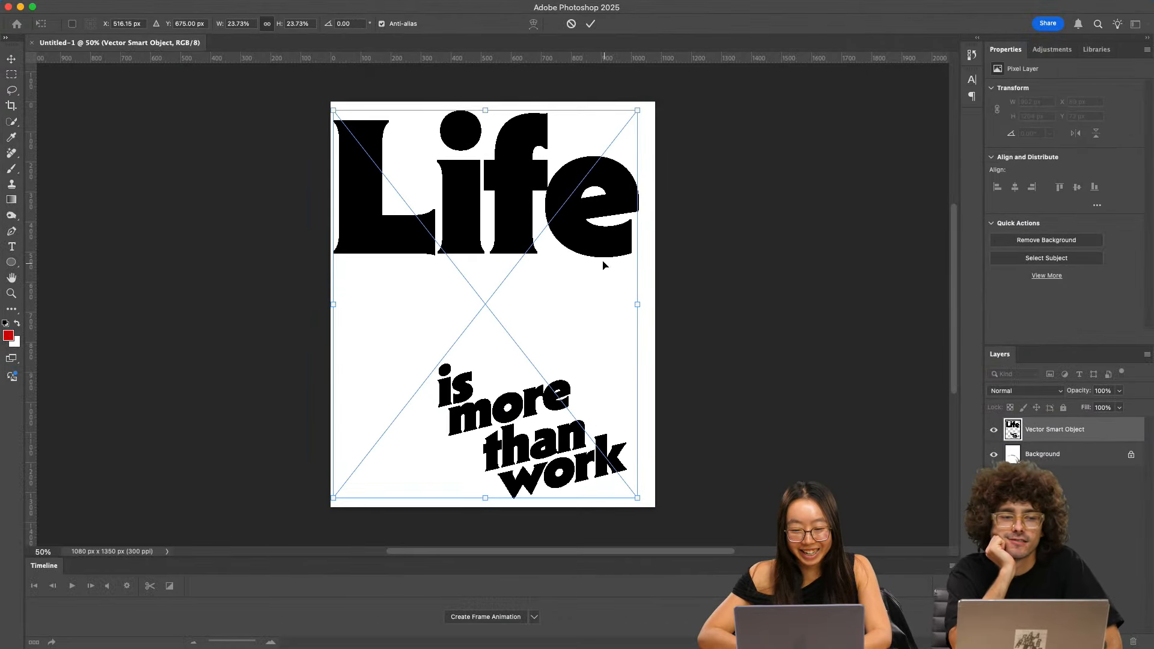
pyautogui.moveTo(602, 260); pyautogui.dragTo(606, 247)
pyautogui.press('Return')
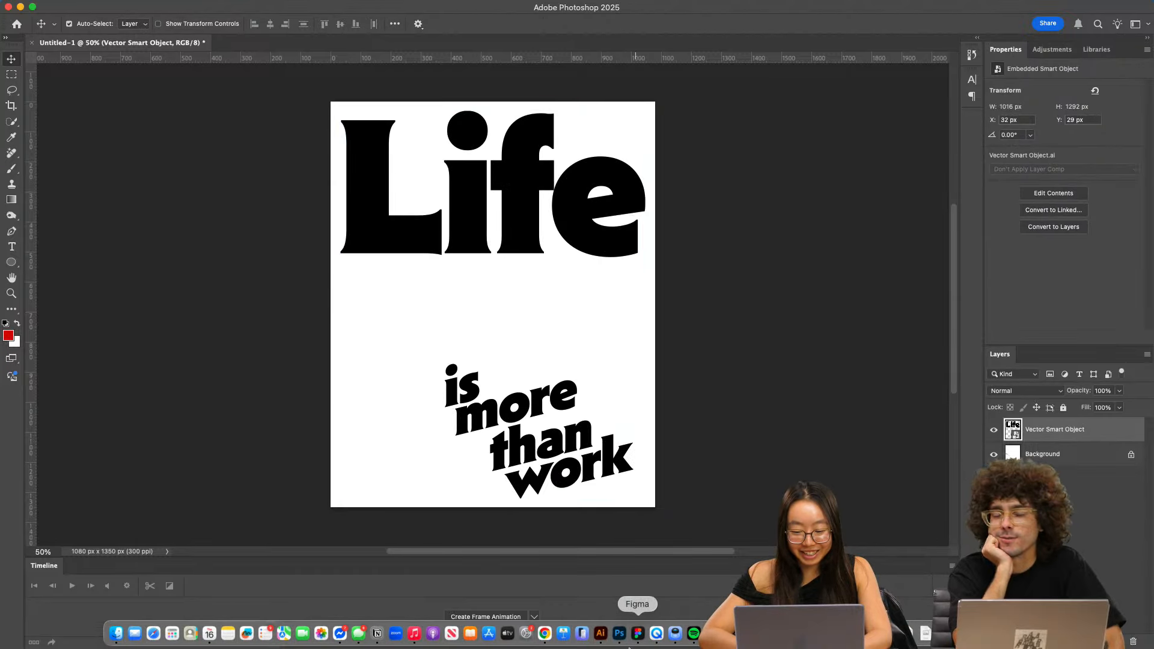
# - Switch to Illustrator, copy the red cherries from the cream poster and return to Photoshop
pyautogui.click(601, 639)
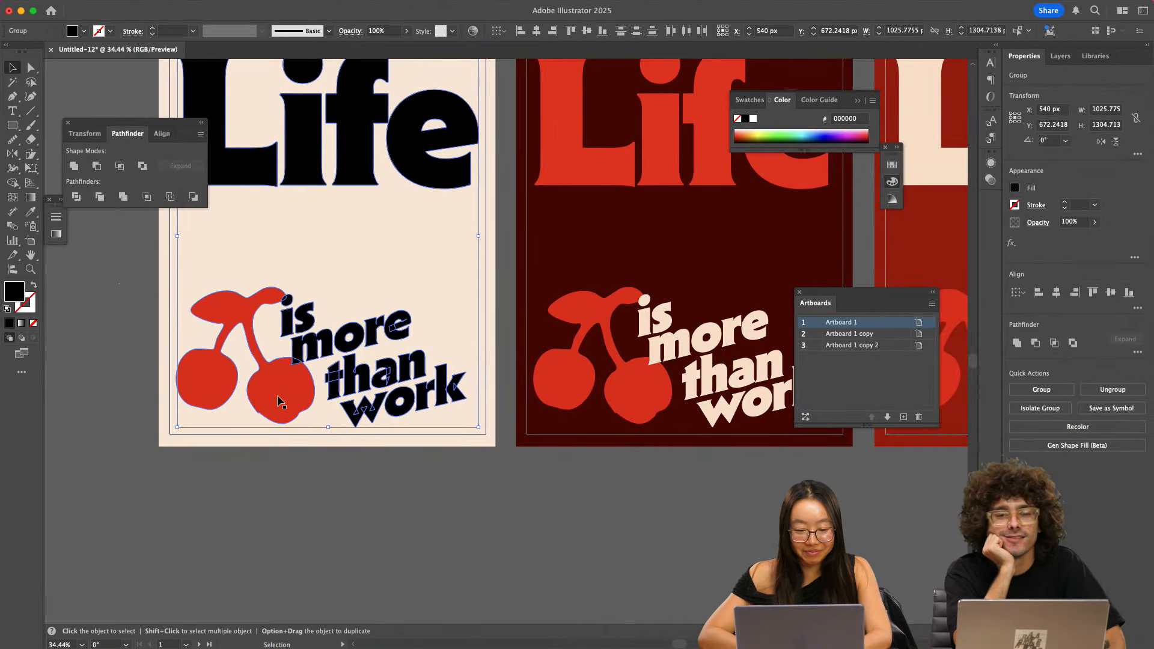
pyautogui.click(279, 399)
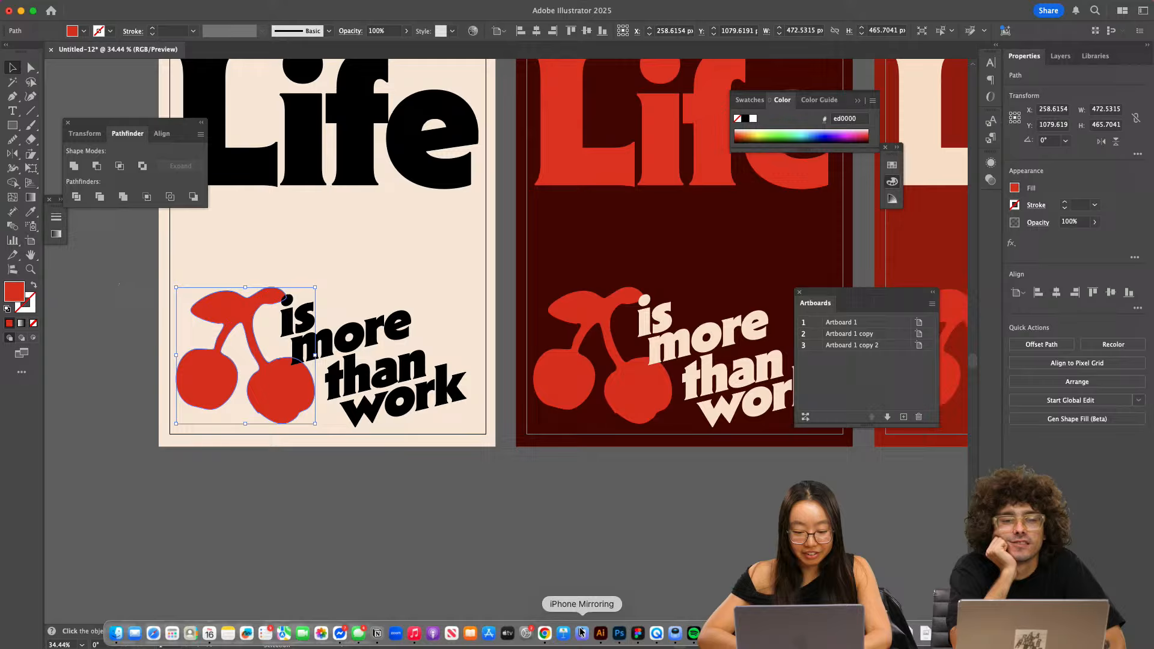
pyautogui.click(619, 633)
# - Paste the cherries as a Smart Object scaled to 29.45% in the canvas's lower-left corner and move their layer beneath the lettering
pyautogui.press('super+v')
pyautogui.click(490, 225)
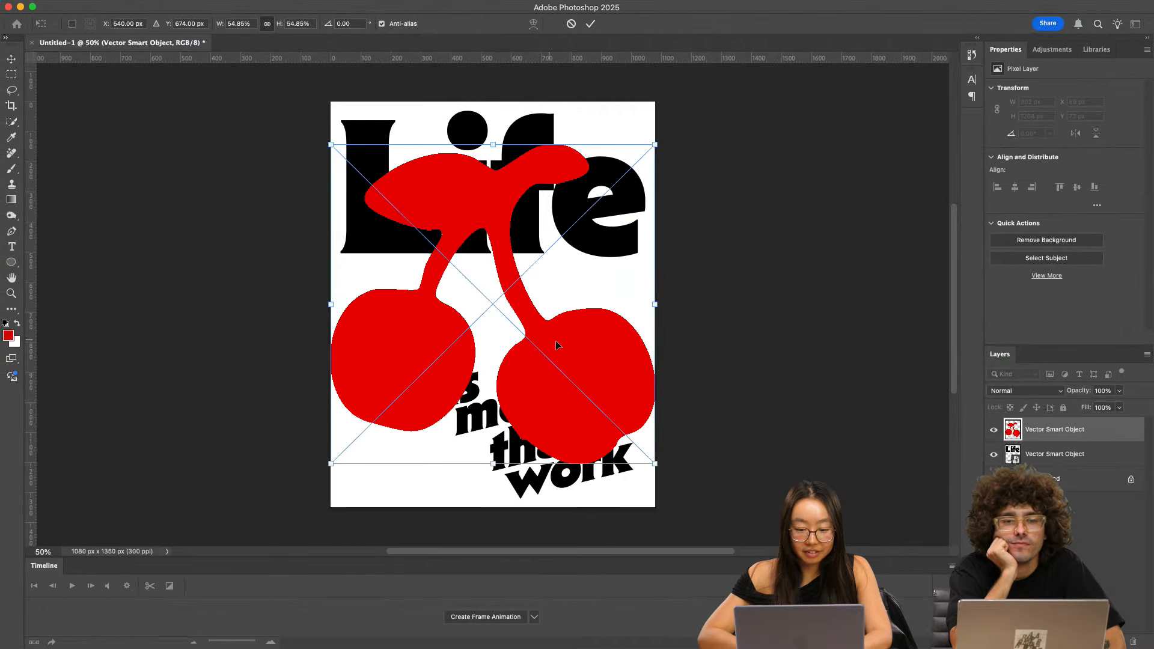
pyautogui.moveTo(651, 313); pyautogui.dragTo(504, 304)
pyautogui.moveTo(465, 344); pyautogui.dragTo(474, 450)
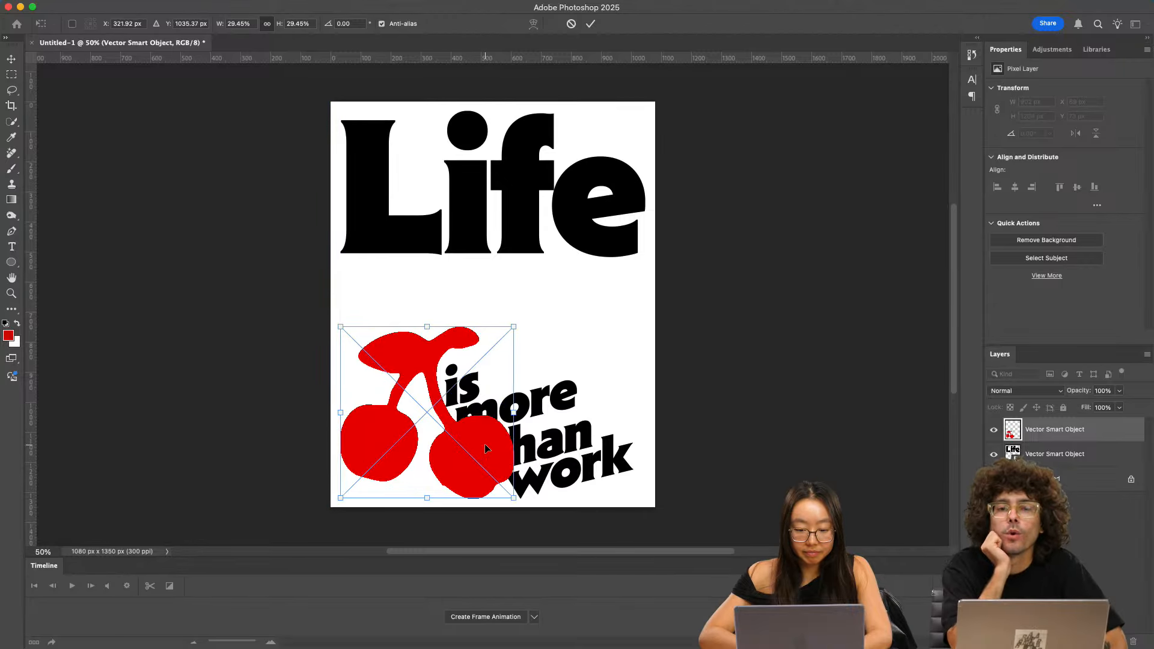
pyautogui.press('Return')
pyautogui.moveTo(1055, 429); pyautogui.dragTo(1055, 468)
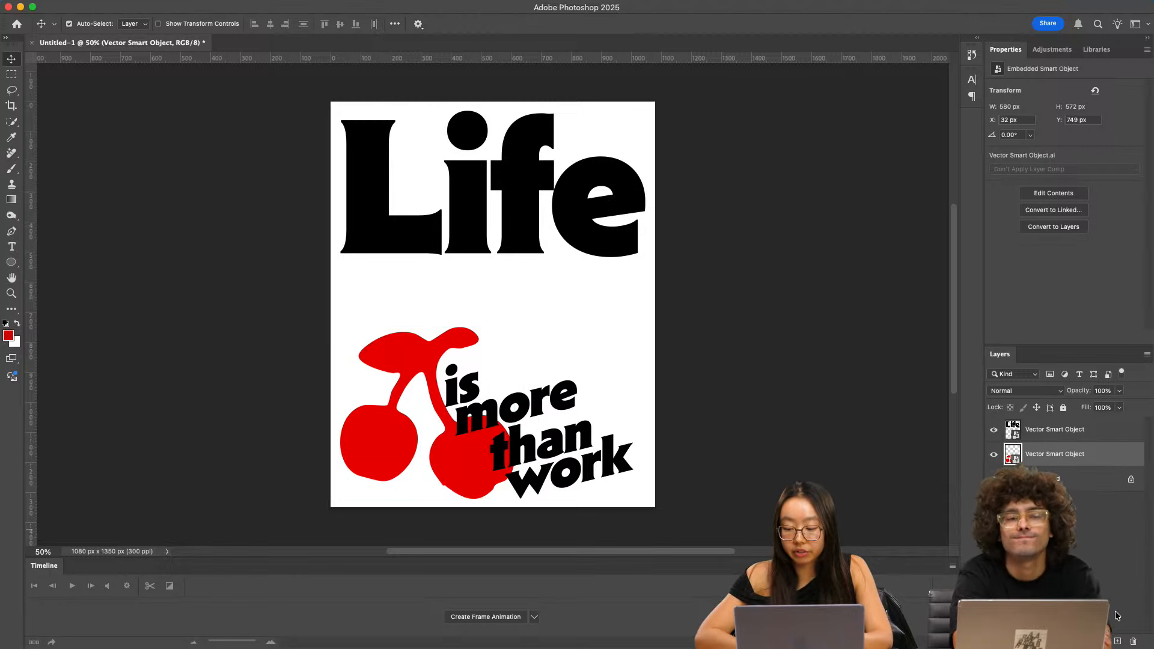
# - Add a Solid Color fill layer in pale peach #ffded0 directly above the Background layer
pyautogui.click(1063, 487)
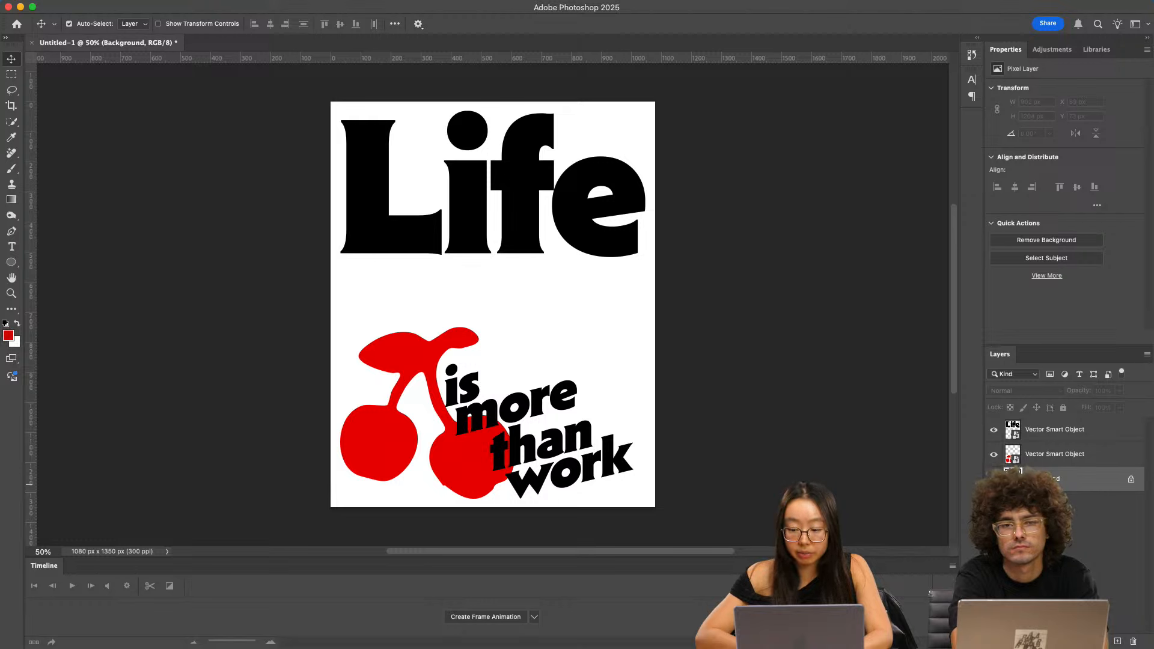
pyautogui.click(1087, 642)
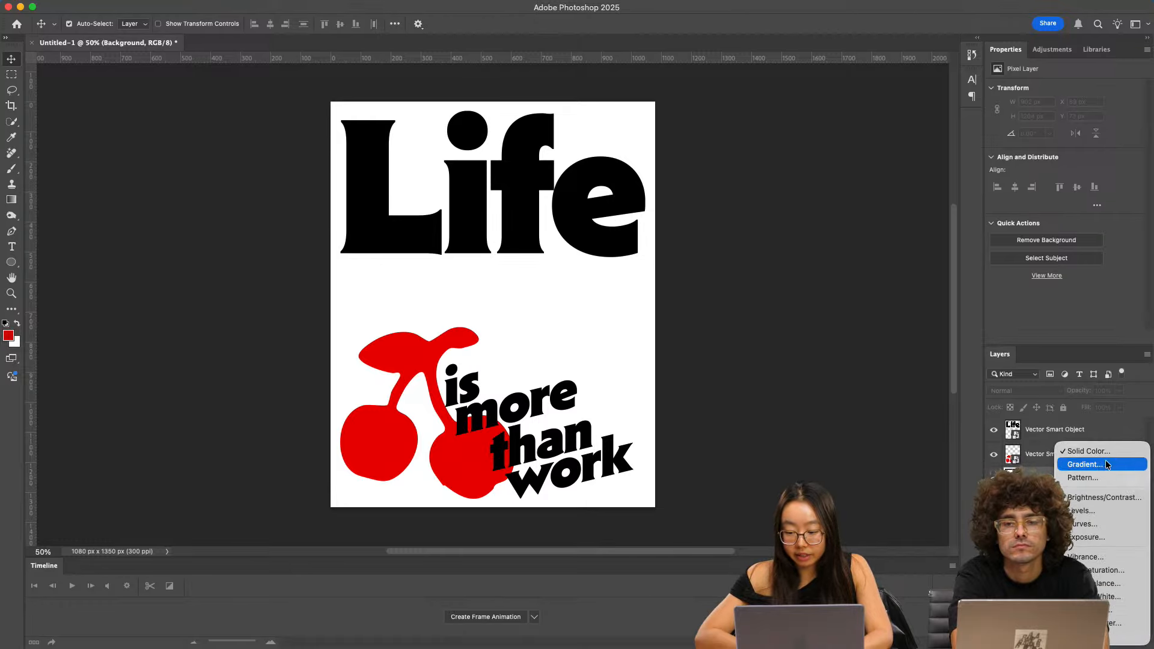
pyautogui.press('Escape')
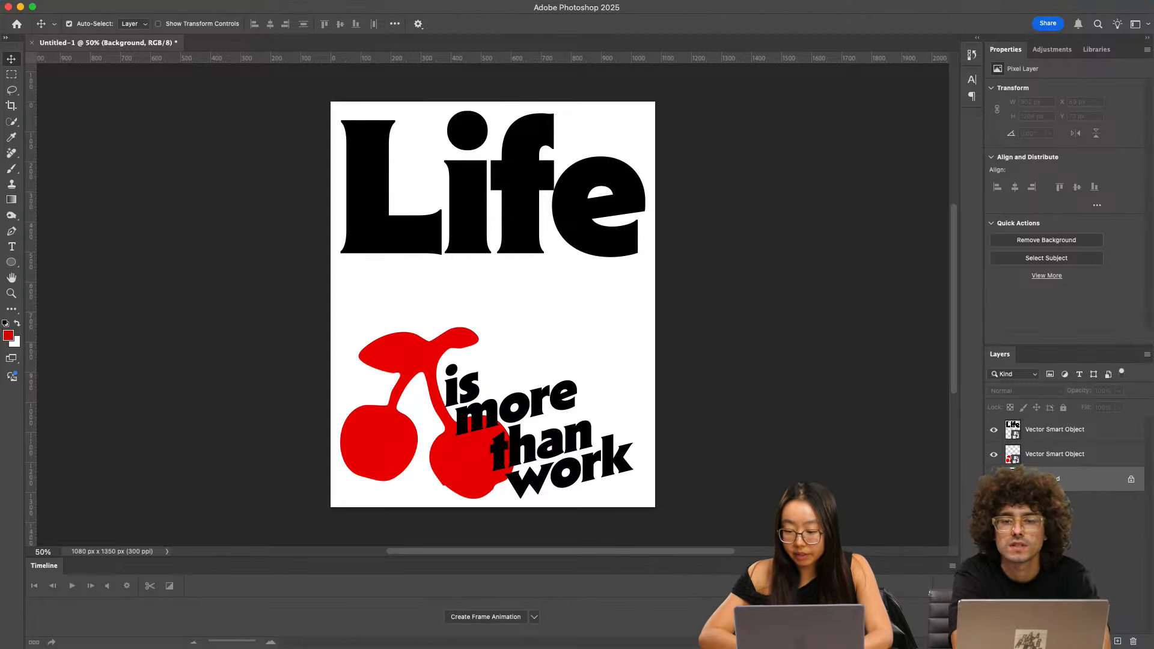
pyautogui.click(1087, 642)
pyautogui.click(1078, 448)
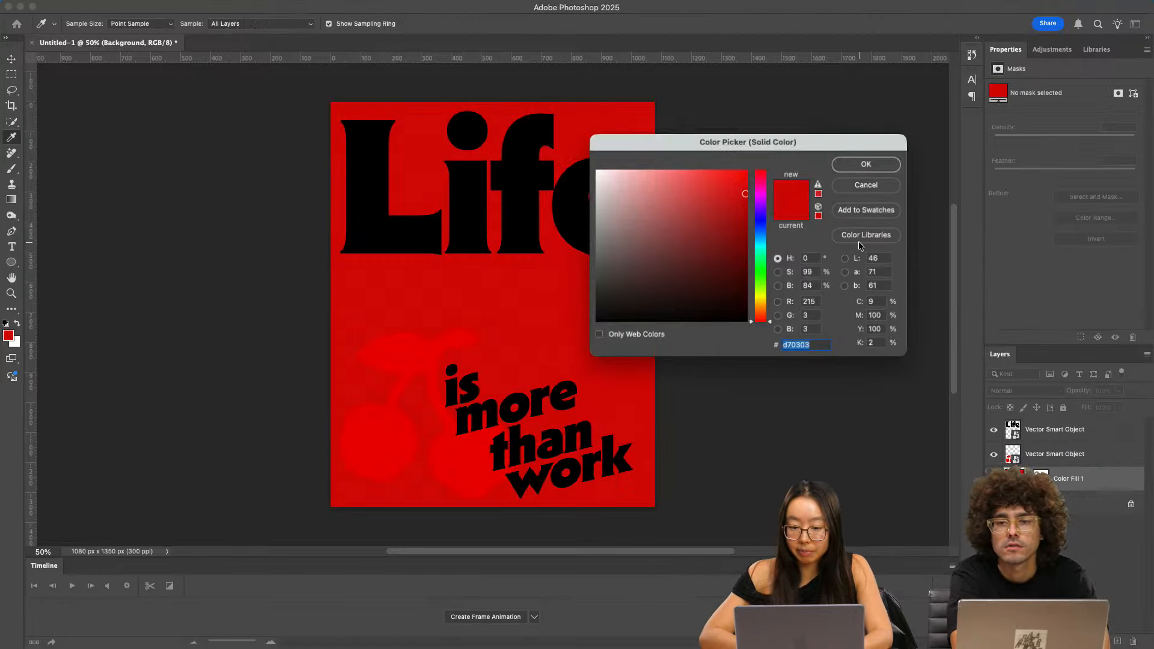
pyautogui.moveTo(746, 193); pyautogui.dragTo(614, 163)
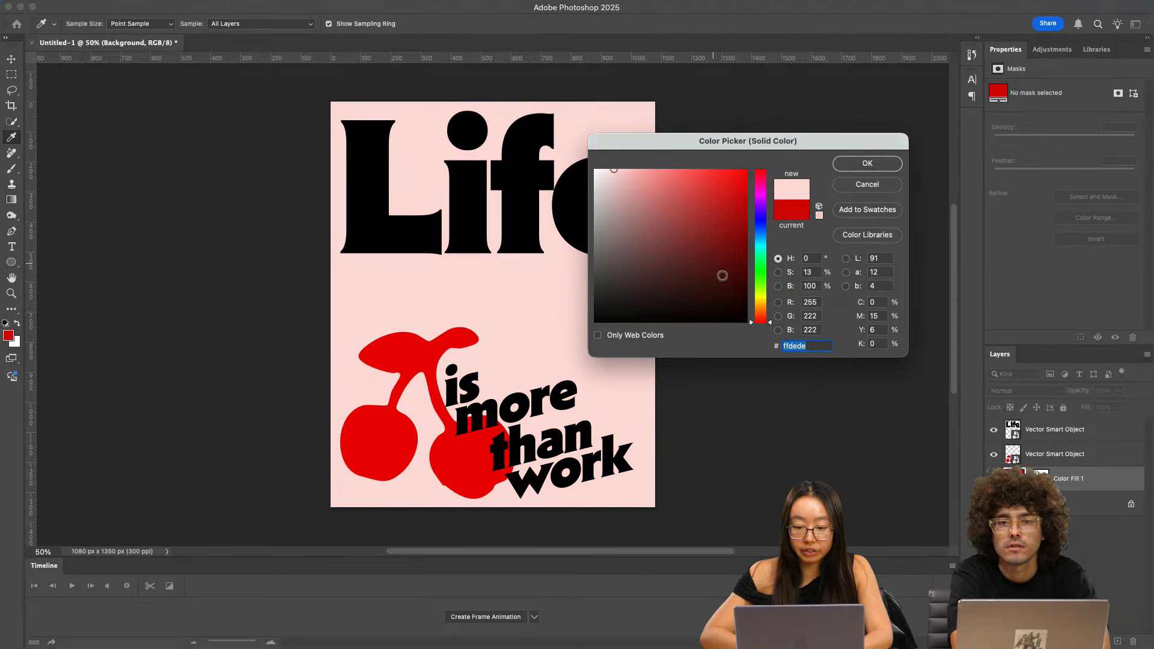
pyautogui.moveTo(761, 319); pyautogui.dragTo(762, 315)
pyautogui.moveTo(616, 170); pyautogui.dragTo(622, 163)
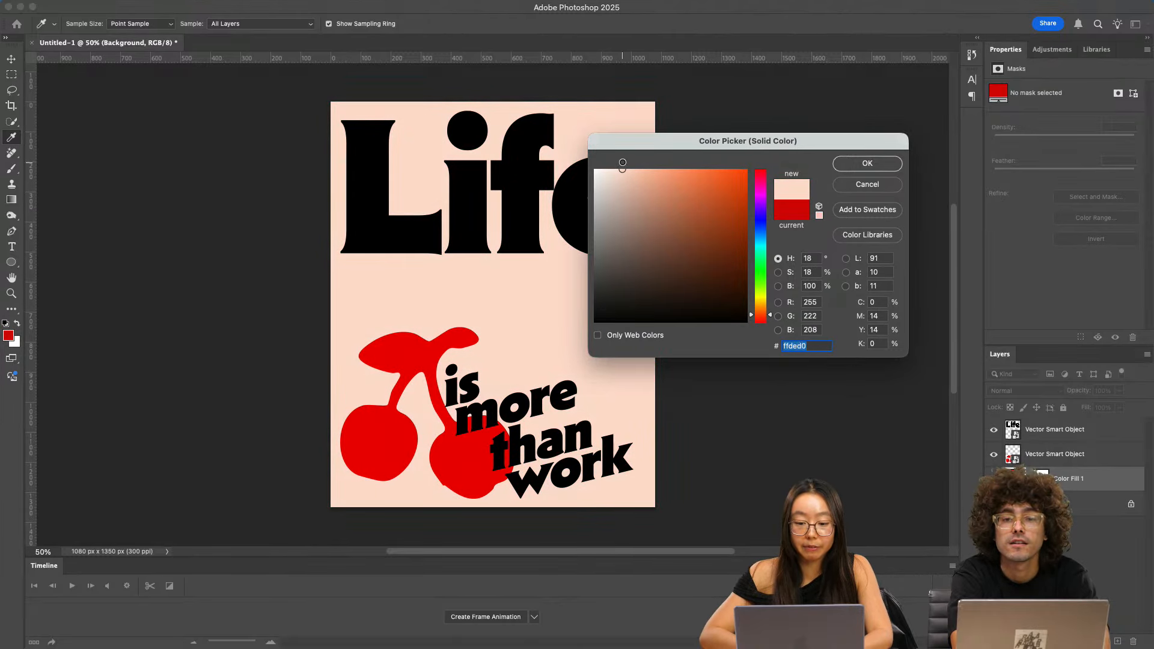
pyautogui.click(837, 167)
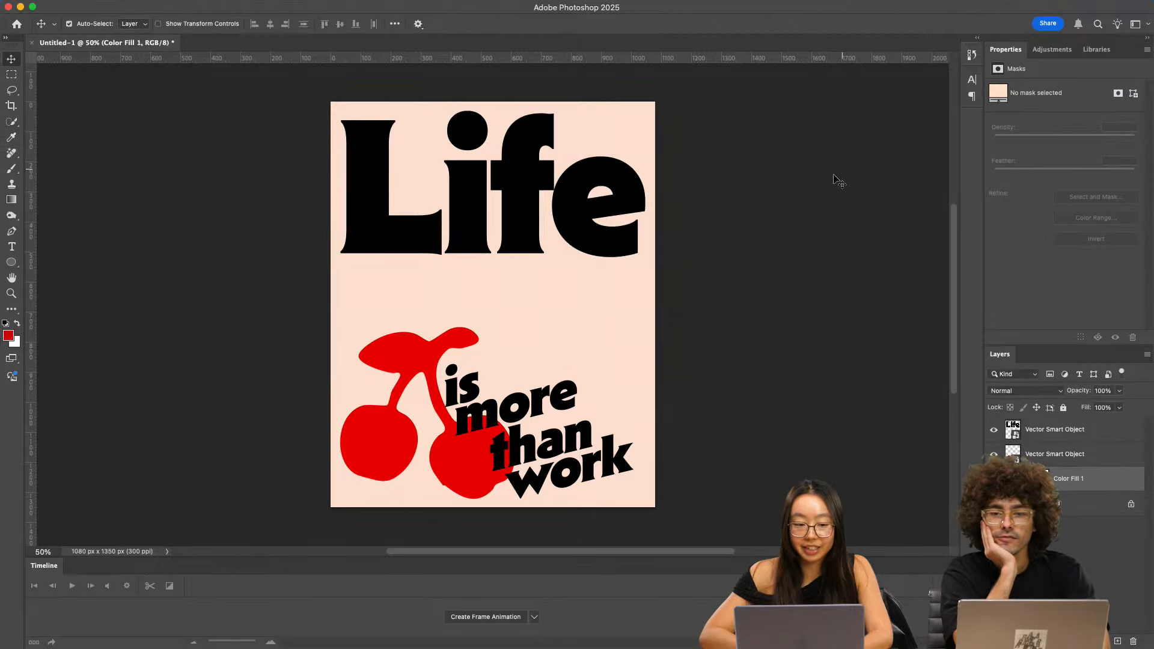
# - Place the Inky_grain texture image from the desktop and enlarge it to 35.75% so it covers the whole canvas
pyautogui.moveTo(347, 9); pyautogui.dragTo(420, 9)
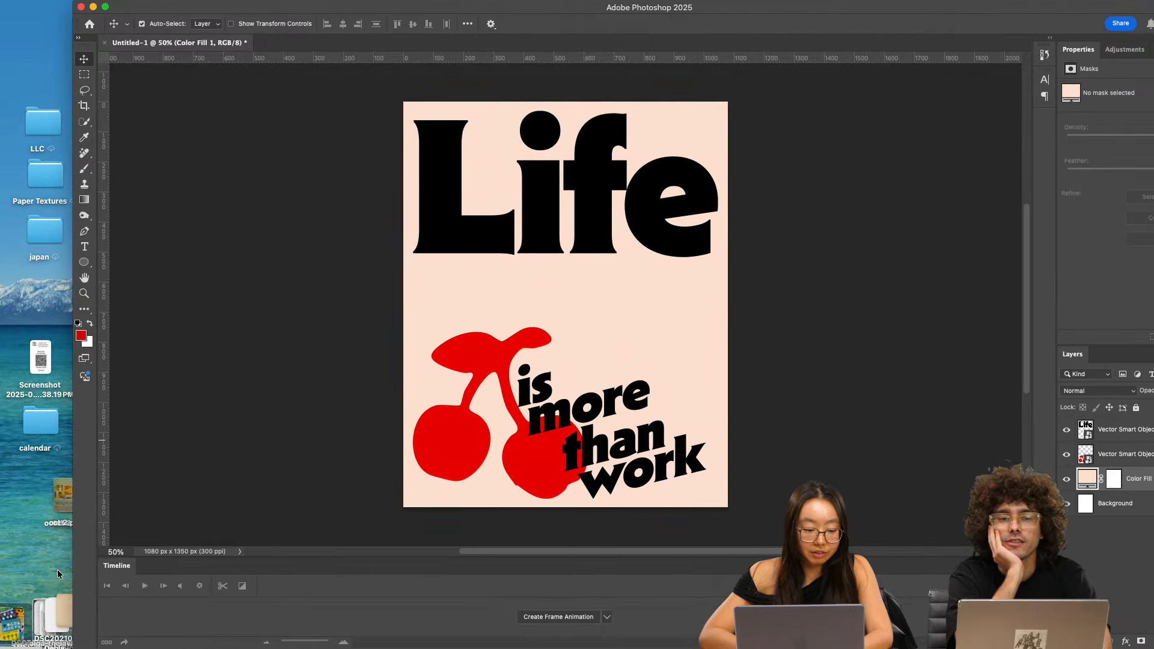
pyautogui.moveTo(62, 600); pyautogui.dragTo(19, 539)
pyautogui.moveTo(63, 608); pyautogui.dragTo(48, 531)
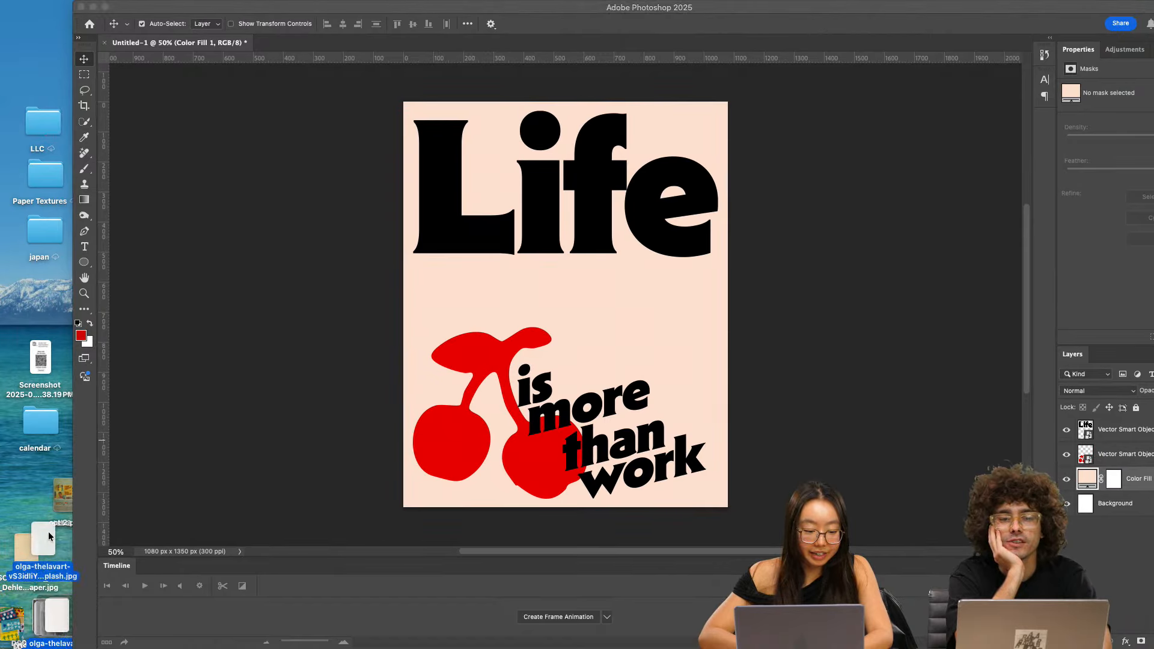
pyautogui.moveTo(54, 606); pyautogui.dragTo(27, 531)
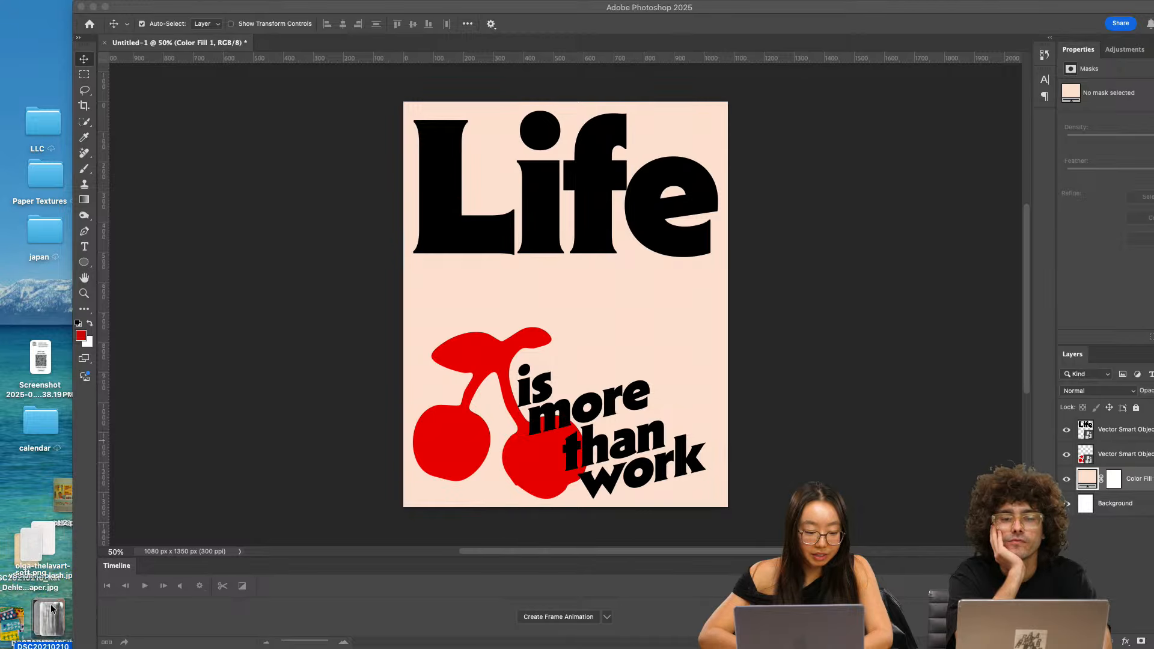
pyautogui.moveTo(50, 610); pyautogui.dragTo(481, 342)
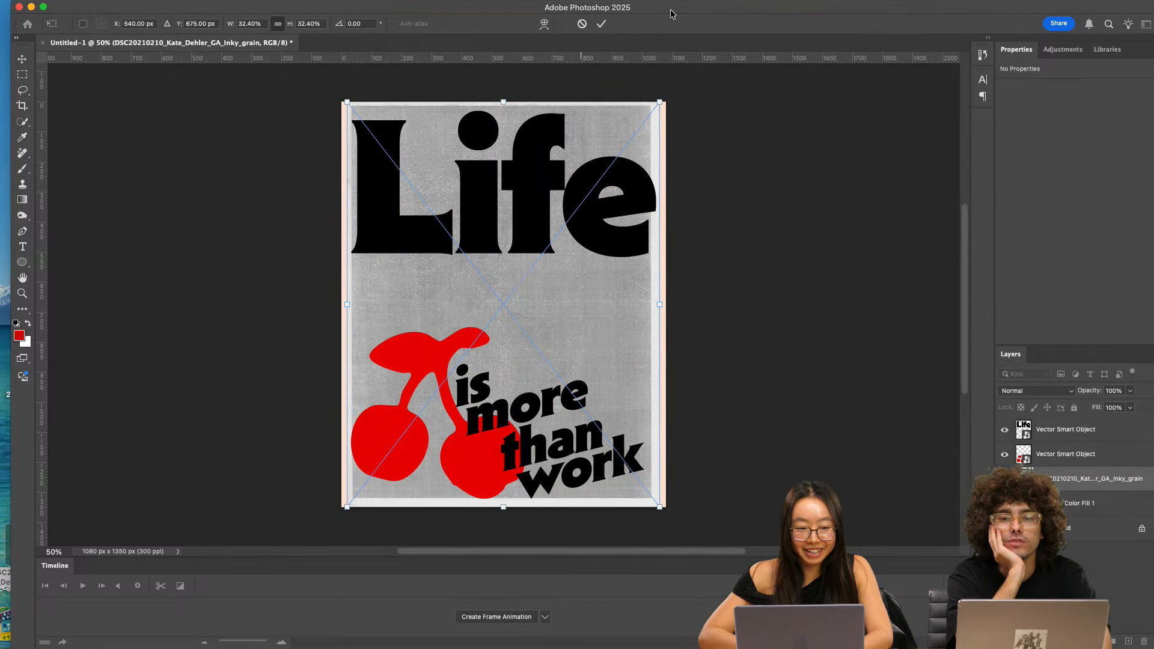
pyautogui.moveTo(651, 300); pyautogui.dragTo(667, 299)
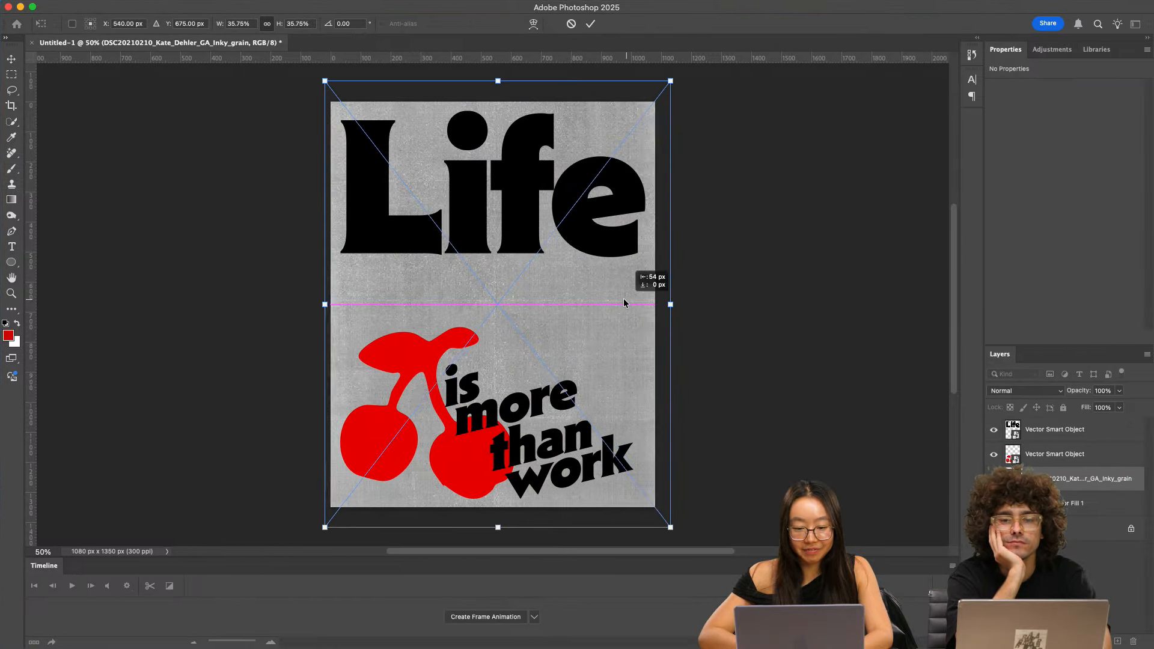
pyautogui.press('Return')
# - Move the Inky_grain texture to the top of the layer stack and set its blend mode to Soft Light
pyautogui.moveTo(1082, 479); pyautogui.dragTo(1082, 422)
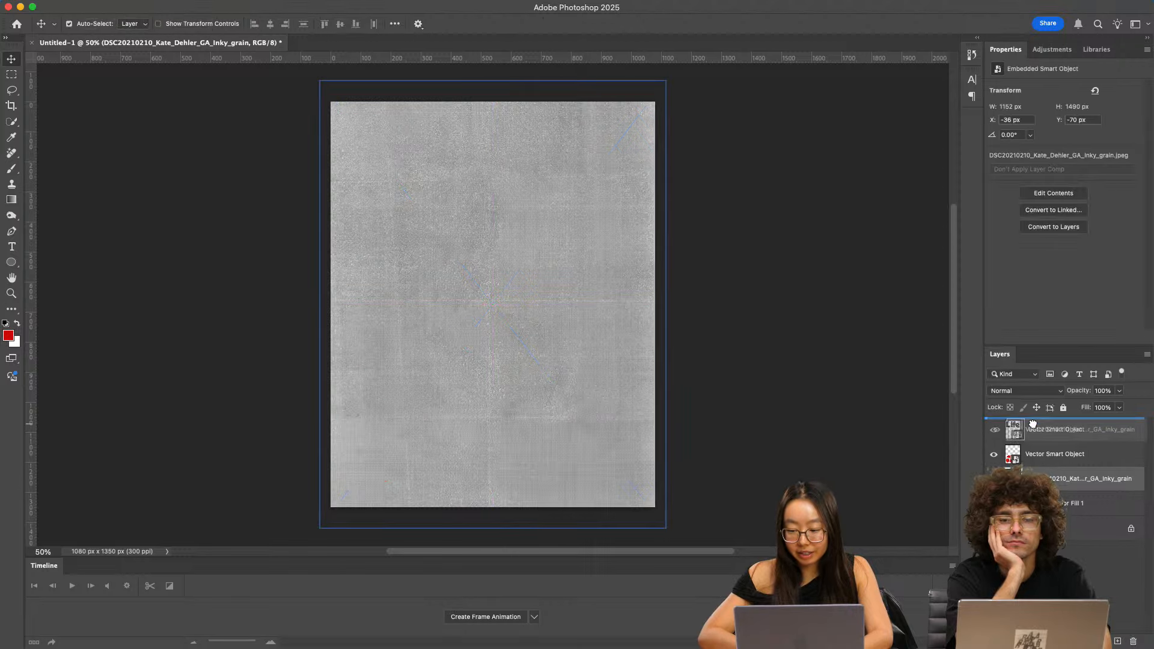
pyautogui.click(1025, 391)
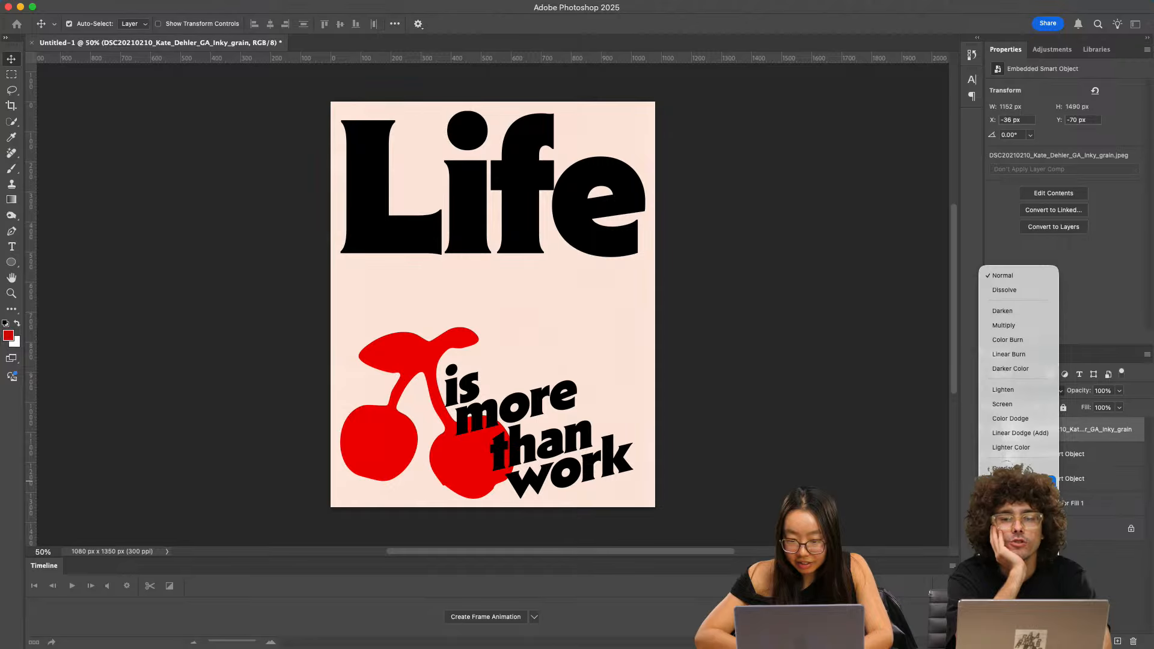
pyautogui.click(1012, 482)
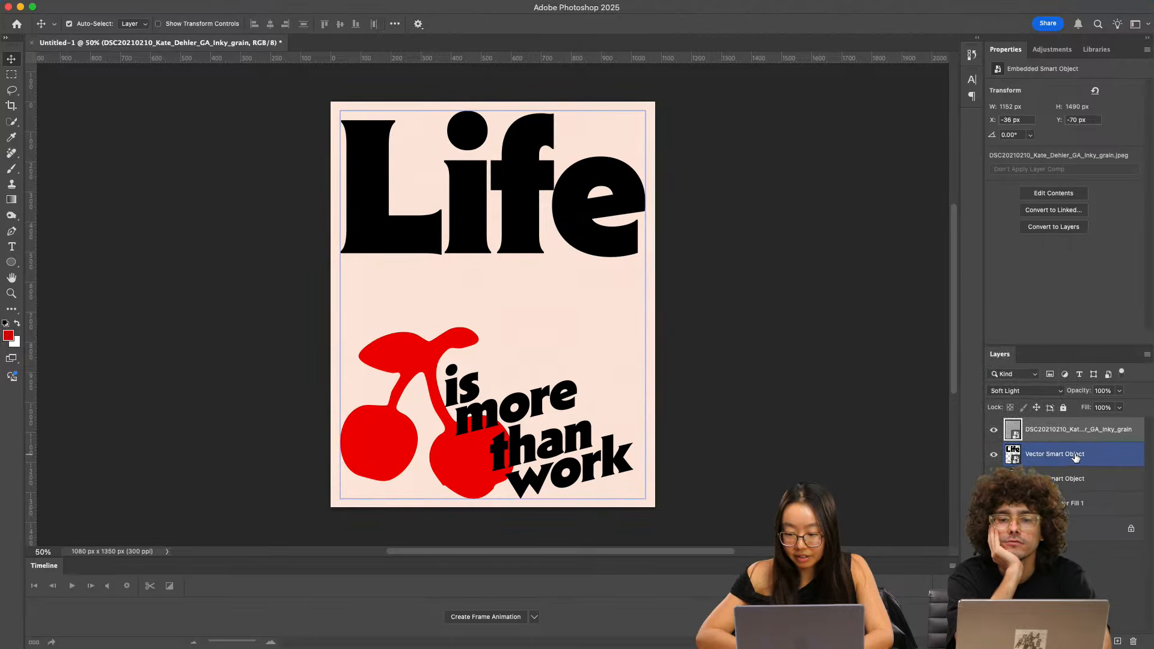
pyautogui.click(1036, 391)
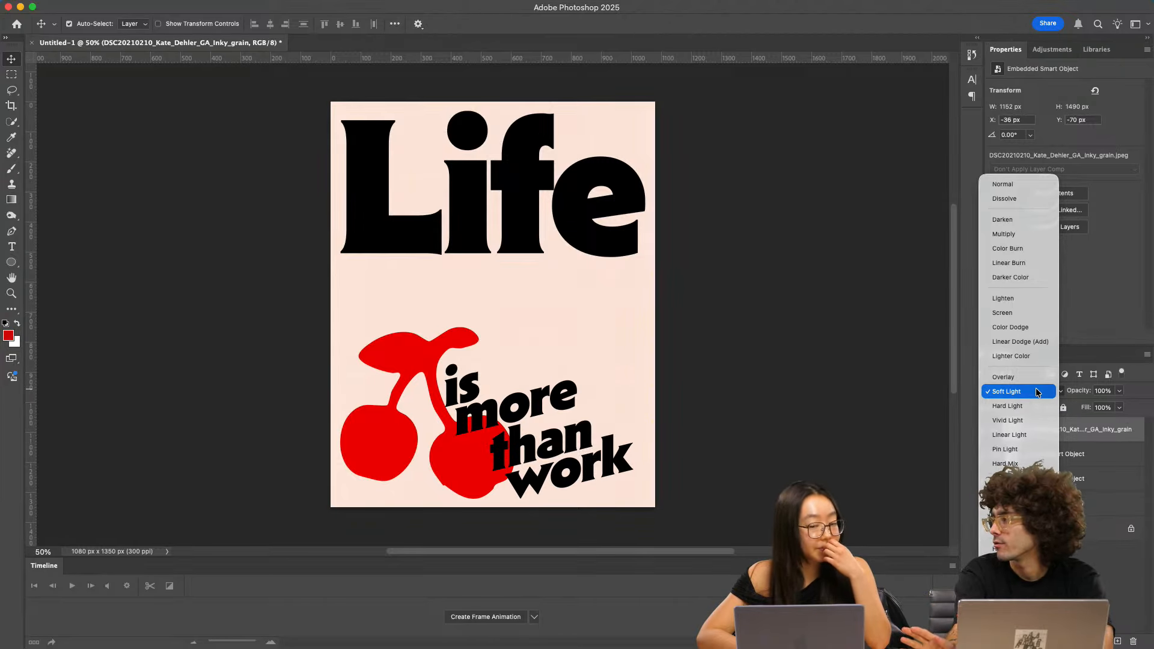
pyautogui.click(1036, 391)
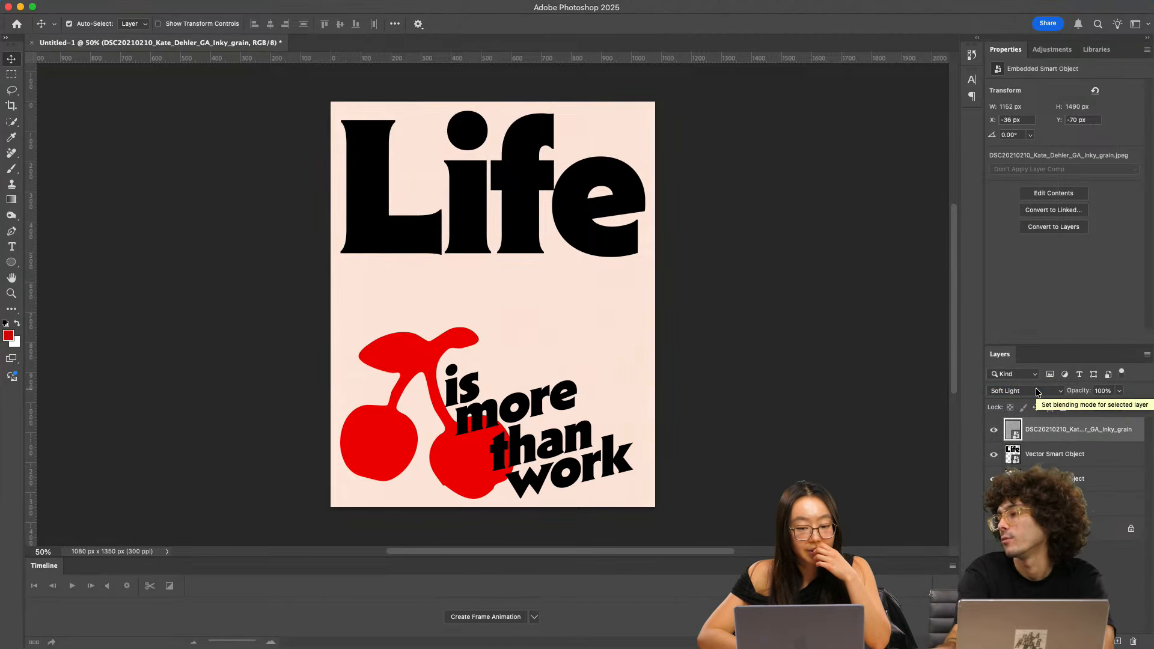
pyautogui.click(1036, 392)
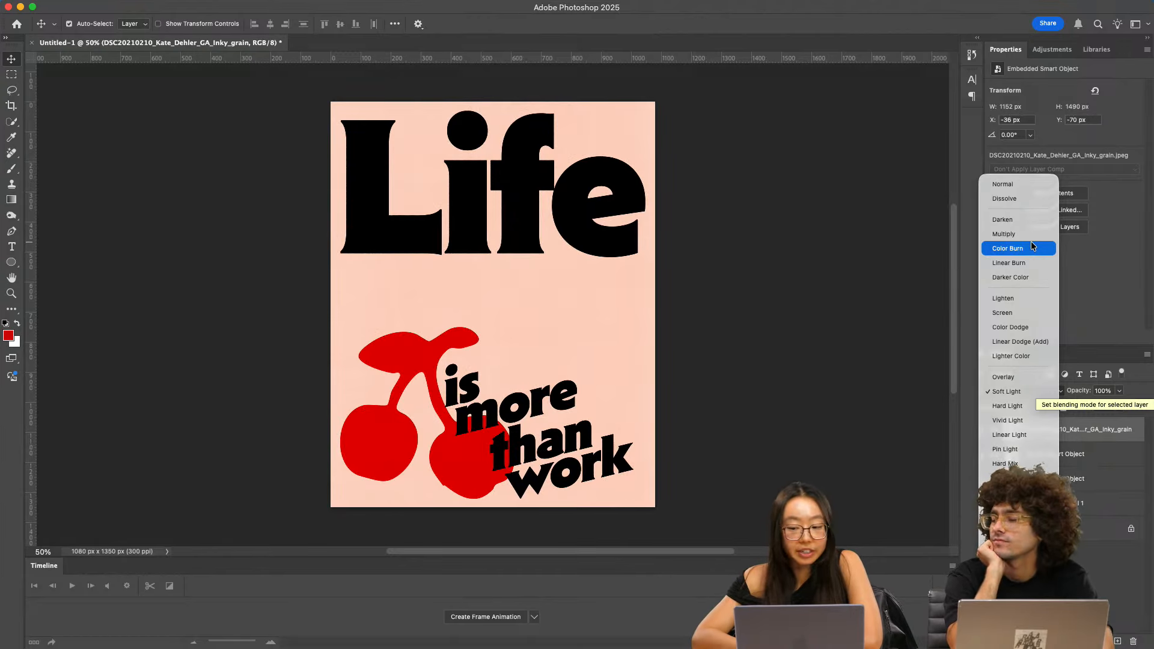
pyautogui.click(1097, 436)
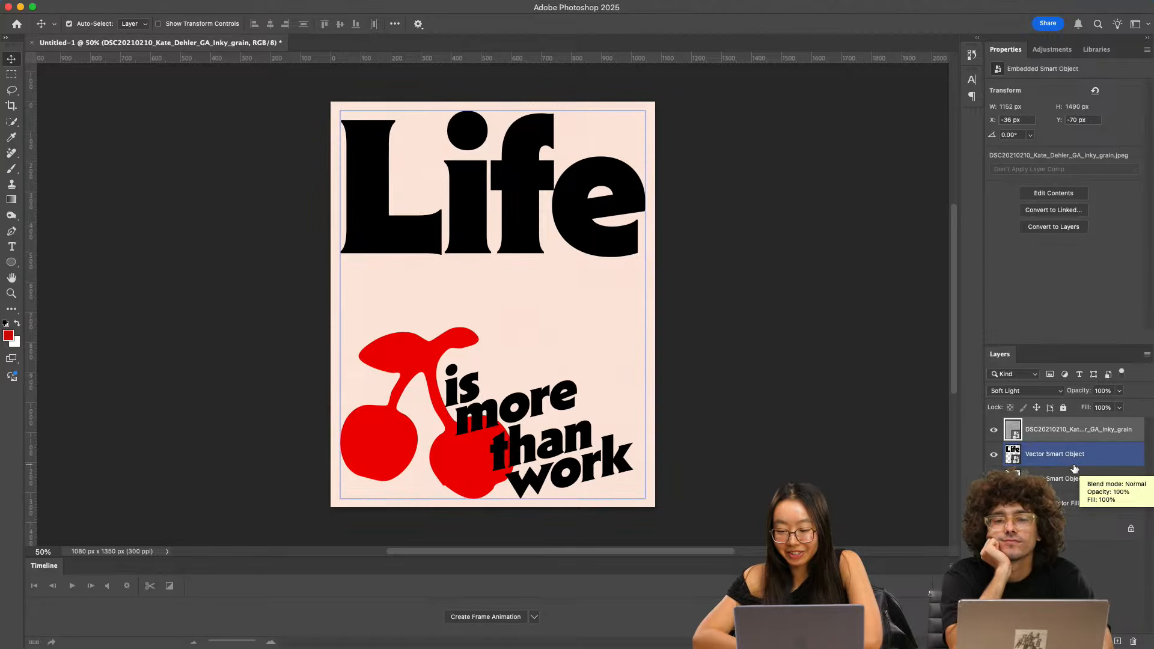
# - Add a Solid Color fill layer in dark red #540202 clipped to the lettering layer
pyautogui.click(1073, 464)
pyautogui.press('super+alt+shift+n')
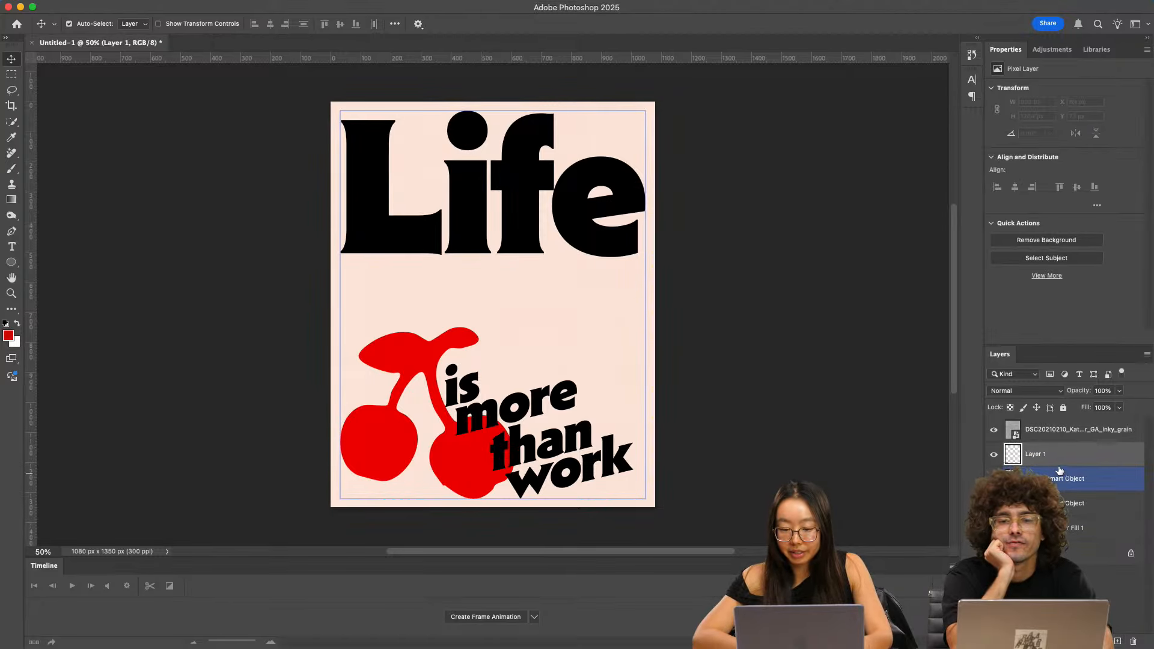
pyautogui.click(1086, 641)
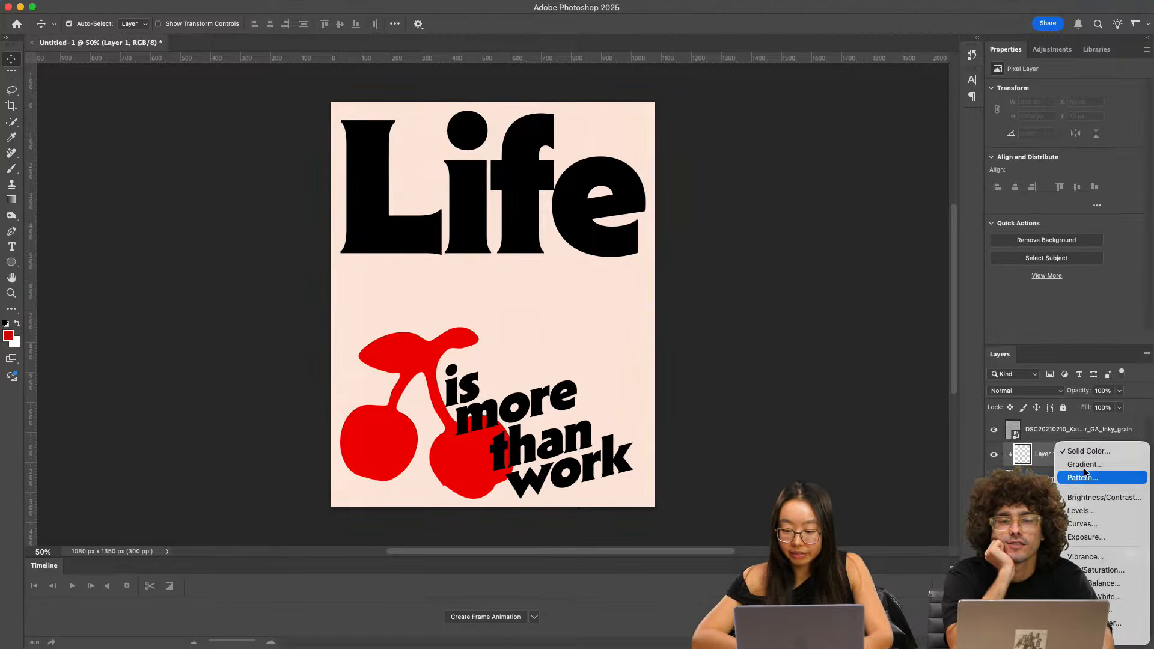
pyautogui.click(1088, 452)
pyautogui.moveTo(746, 198); pyautogui.dragTo(744, 272)
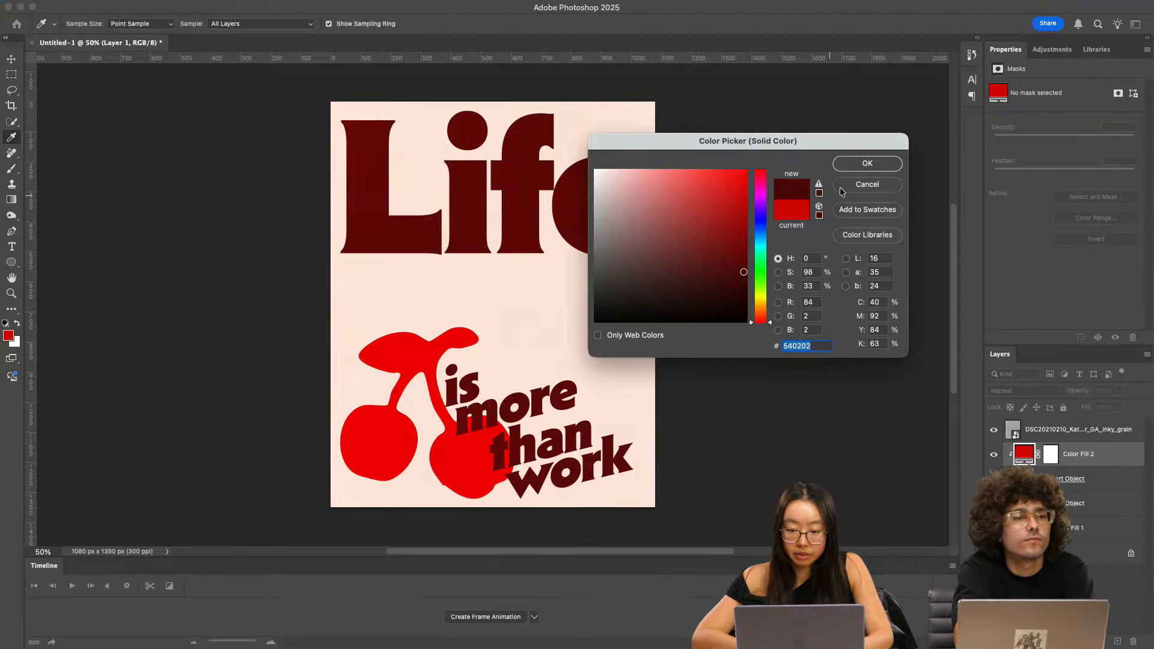
pyautogui.click(867, 172)
# - Place the Dotty_textile texture from the desktop as the top layer, enlarge it to 1168 × 1510 px and blend it with Soft Light
pyautogui.click(636, 109)
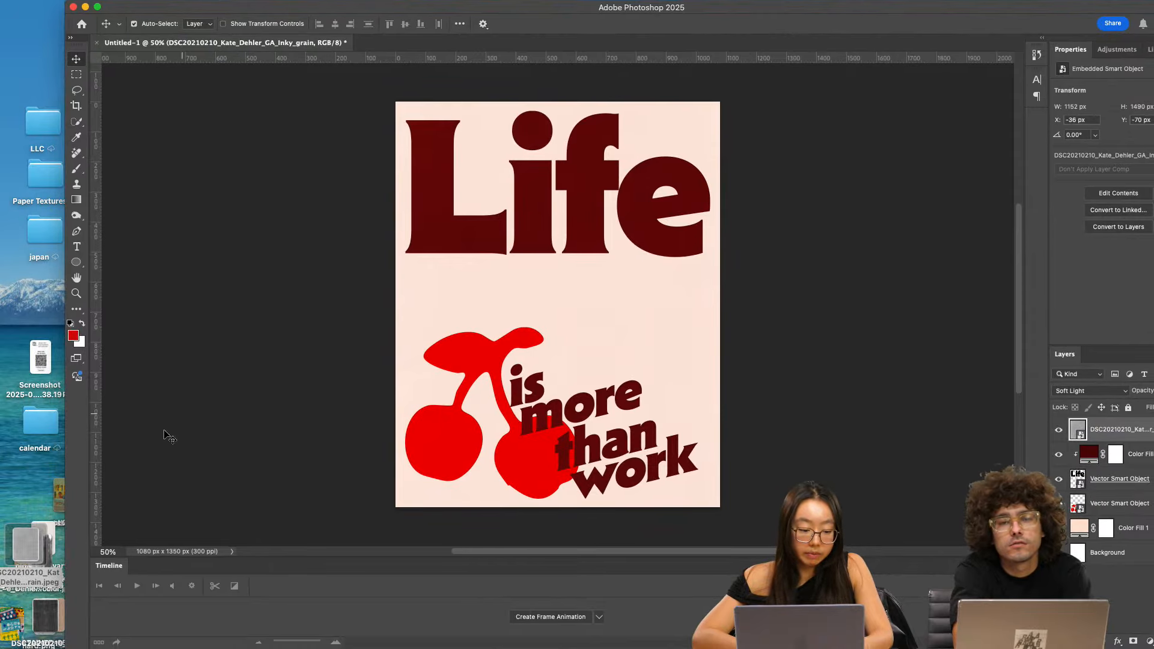
pyautogui.moveTo(28, 541); pyautogui.dragTo(21, 590)
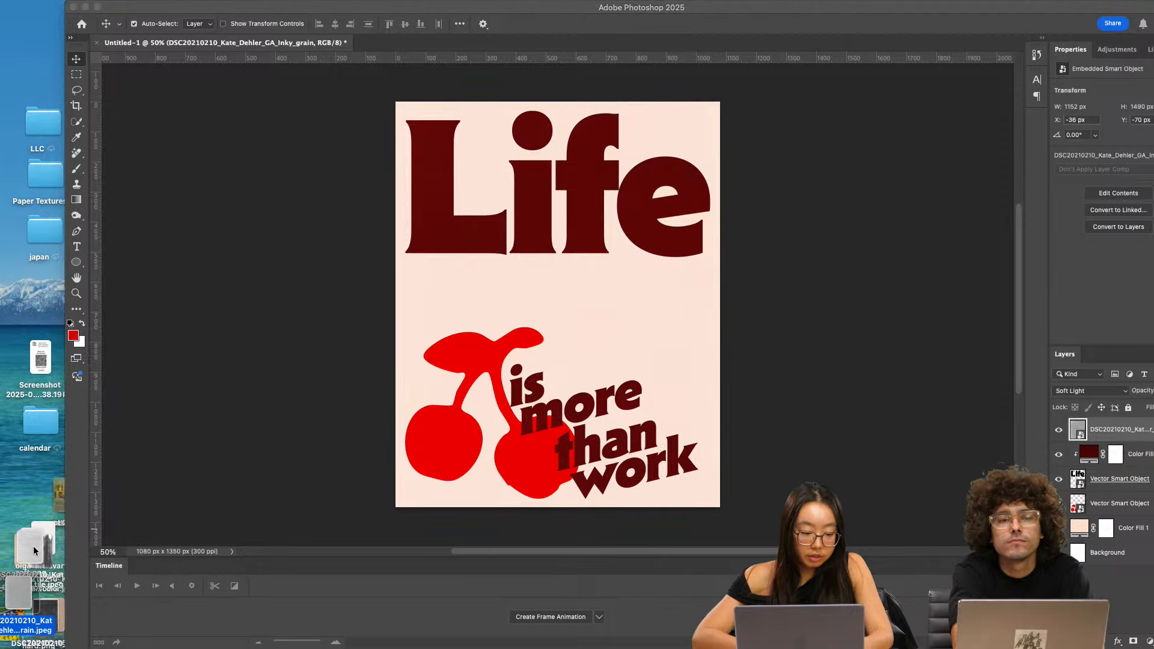
pyautogui.moveTo(33, 550); pyautogui.dragTo(608, 314)
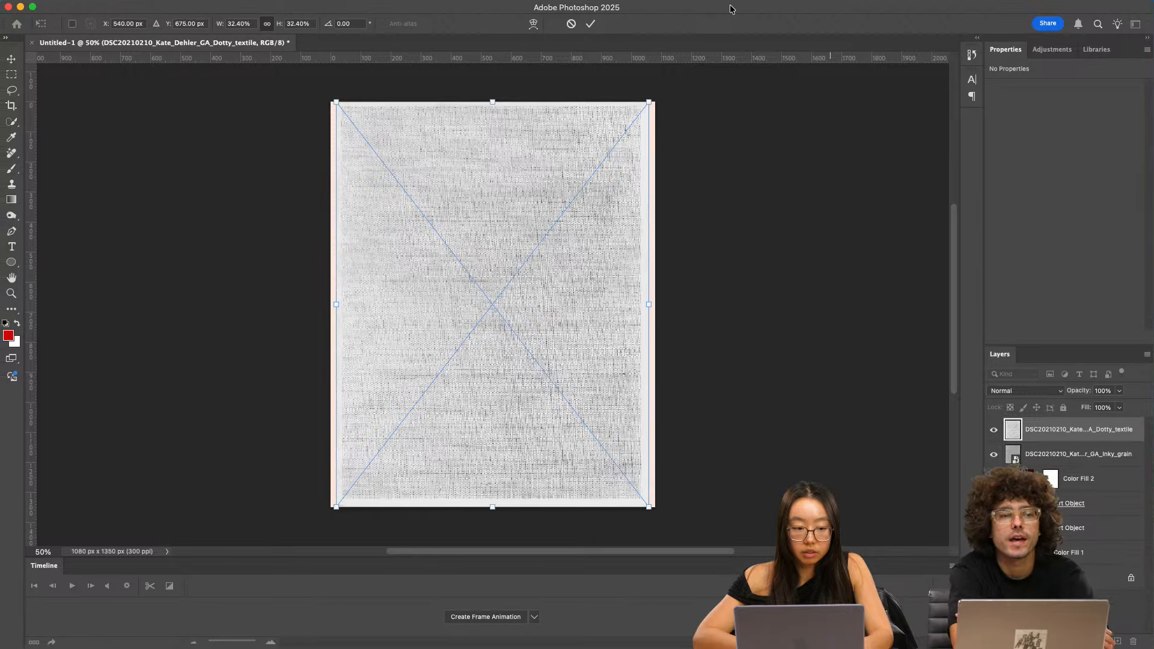
pyautogui.moveTo(642, 301); pyautogui.dragTo(613, 301)
pyautogui.press('Return')
pyautogui.click(1030, 391)
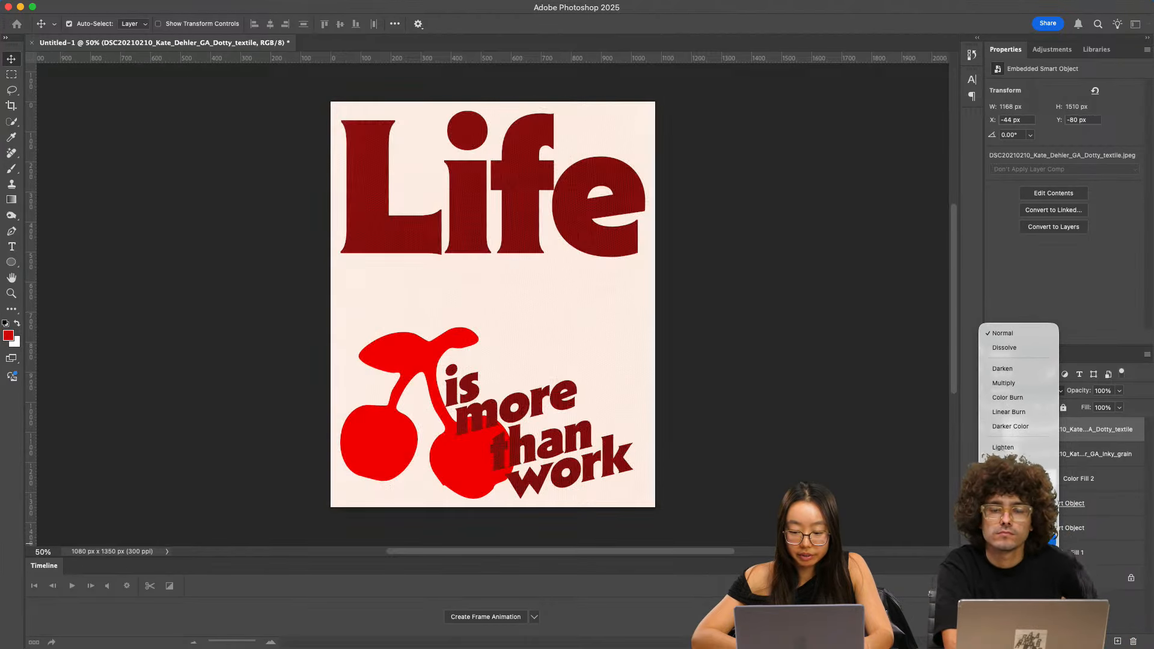
pyautogui.click(1052, 540)
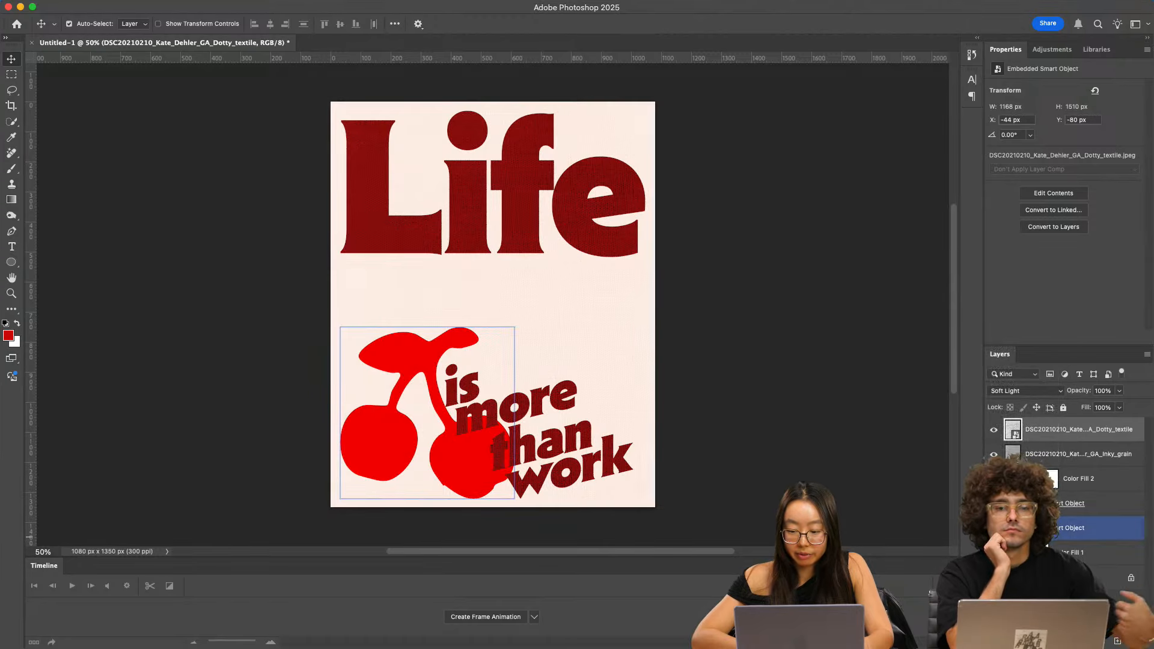
# - Change the background colour fill layer to peach #ffd0ae
pyautogui.click(1075, 528)
pyautogui.click(1075, 552)
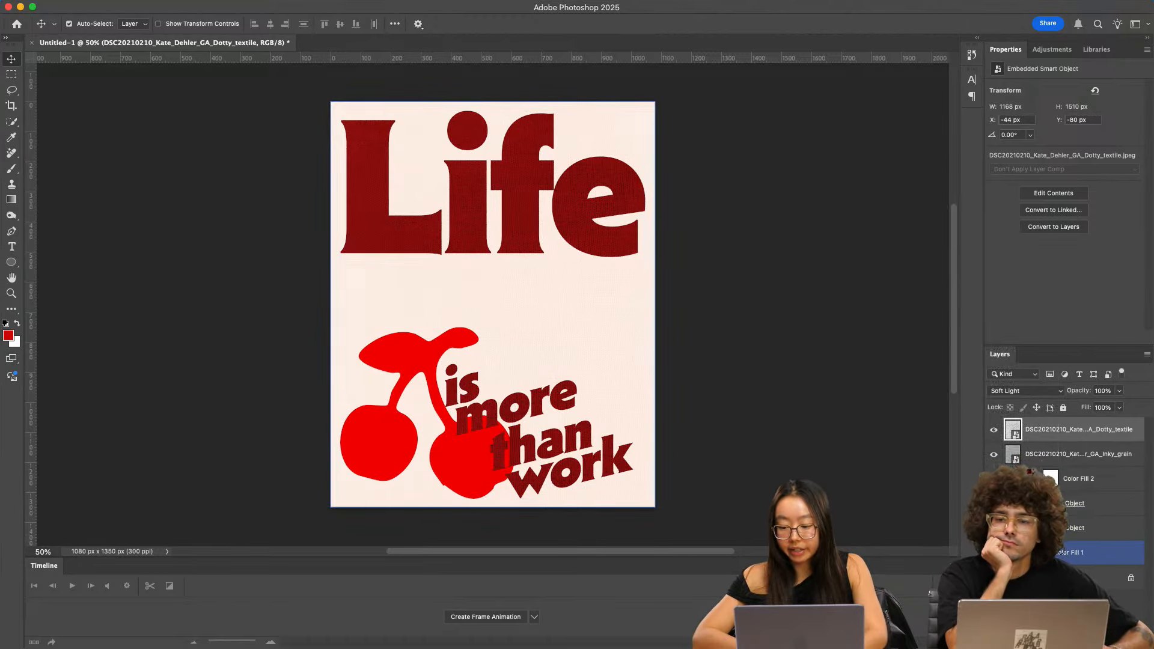
pyautogui.doubleClick(1012, 553)
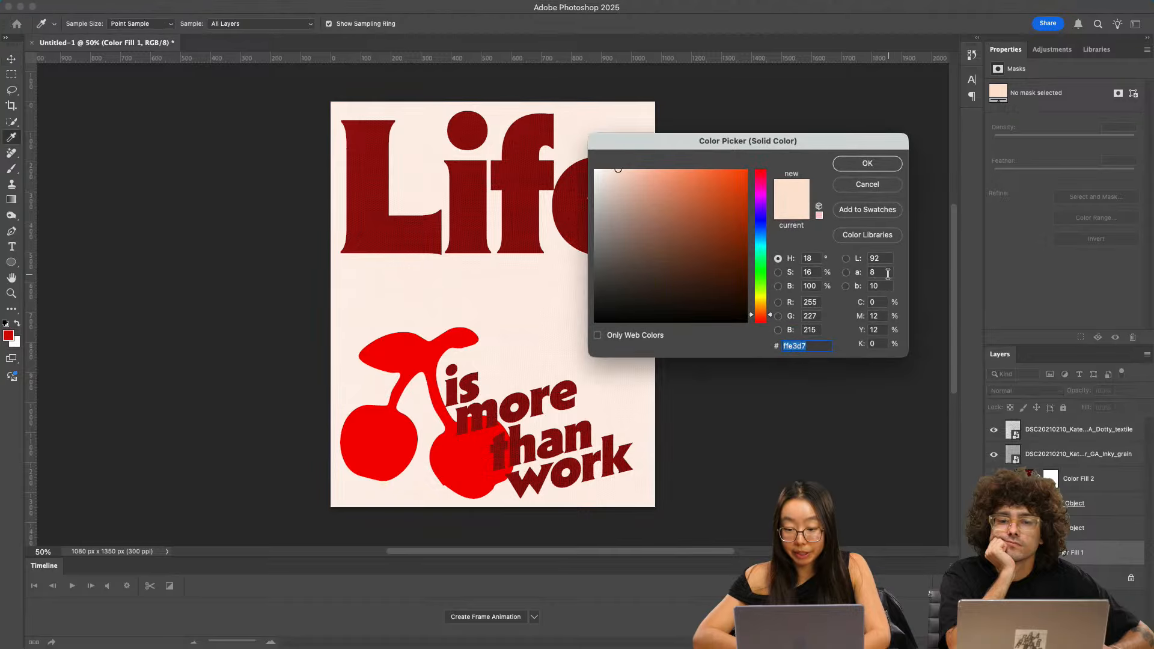
pyautogui.click(625, 174)
pyautogui.moveTo(625, 174); pyautogui.dragTo(642, 169)
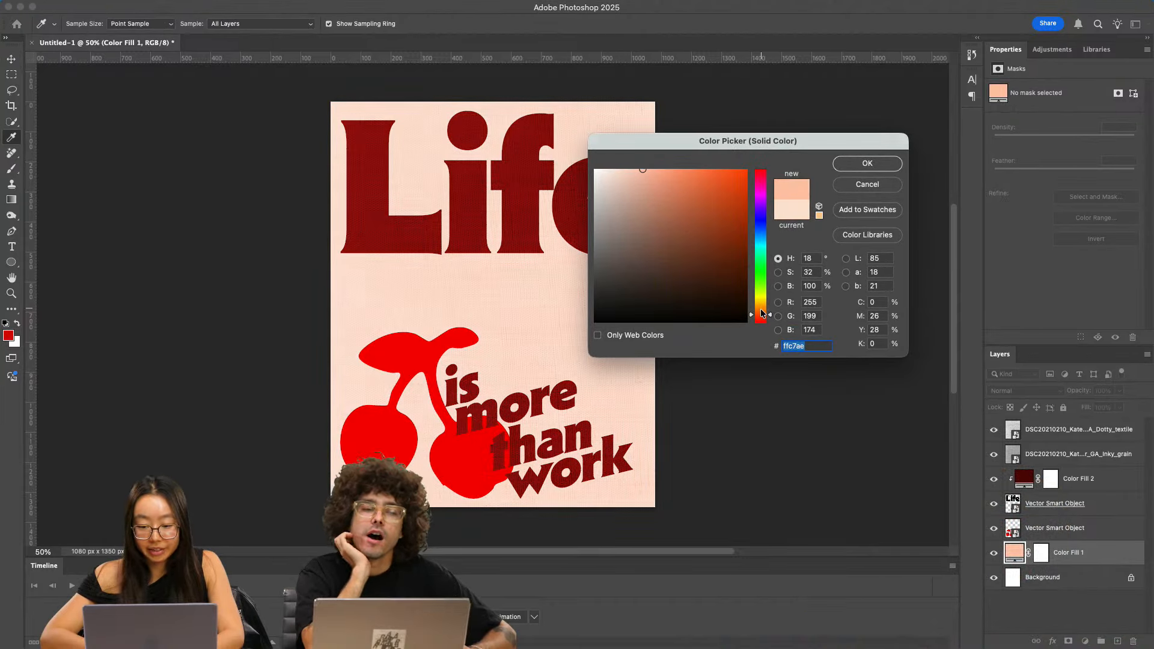
pyautogui.moveTo(761, 314); pyautogui.dragTo(761, 310)
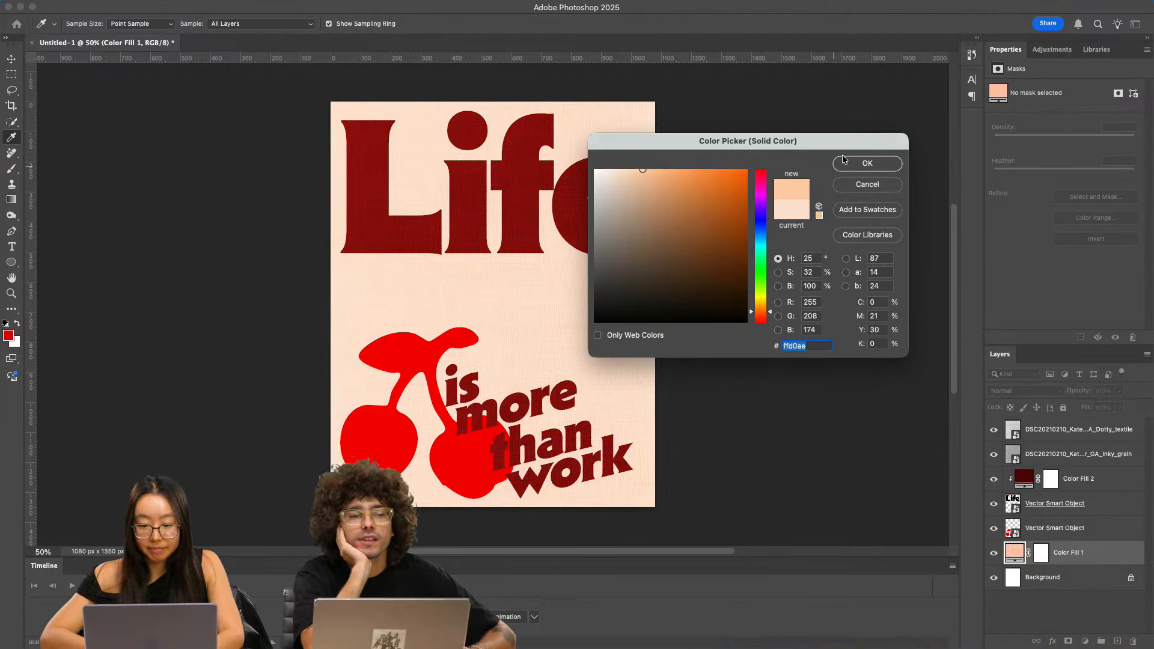
pyautogui.click(860, 162)
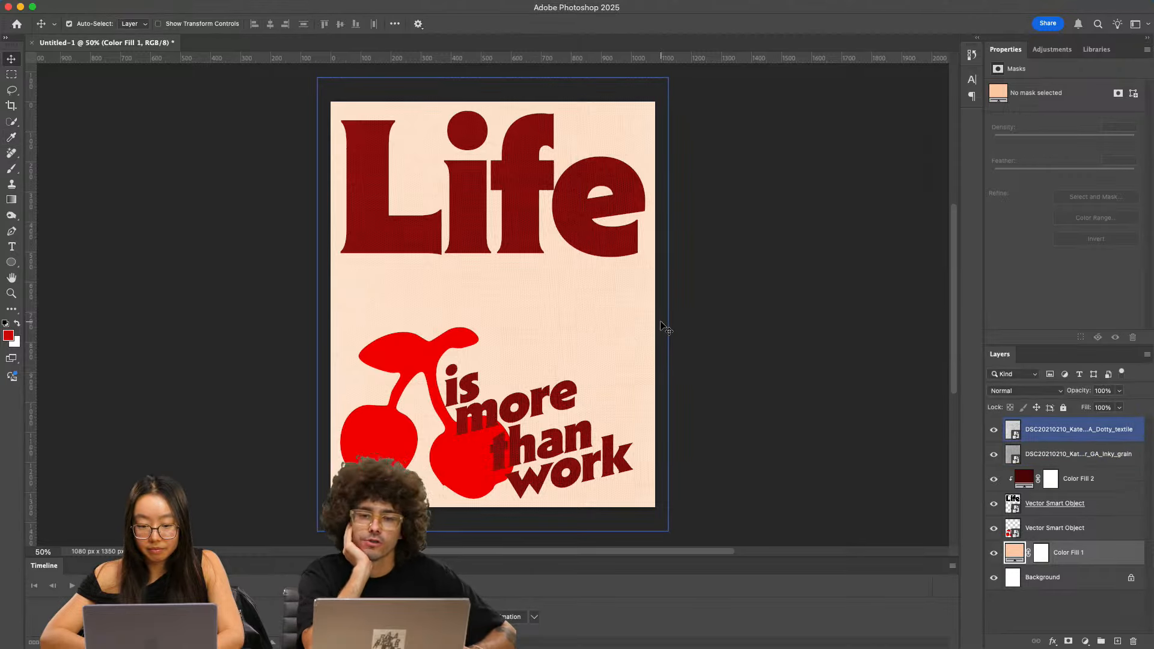
# - Apply an Add Noise filter to the lettering smart object with an amount of 30.68% and Uniform distribution
pyautogui.click(1078, 506)
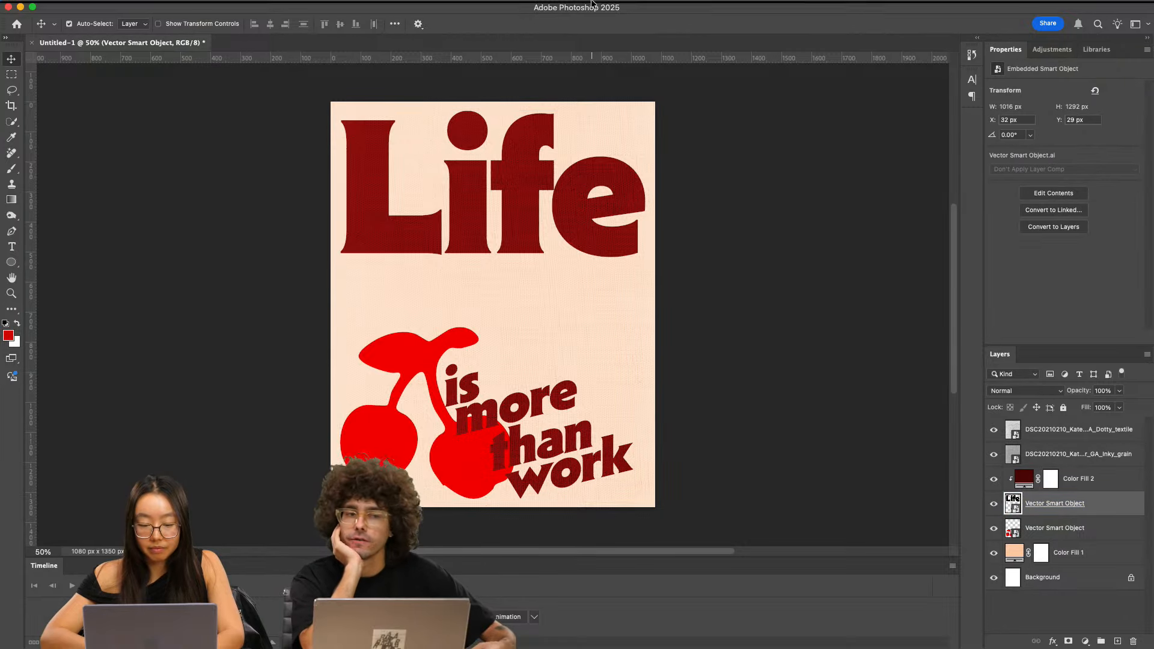
pyautogui.click(299, 7)
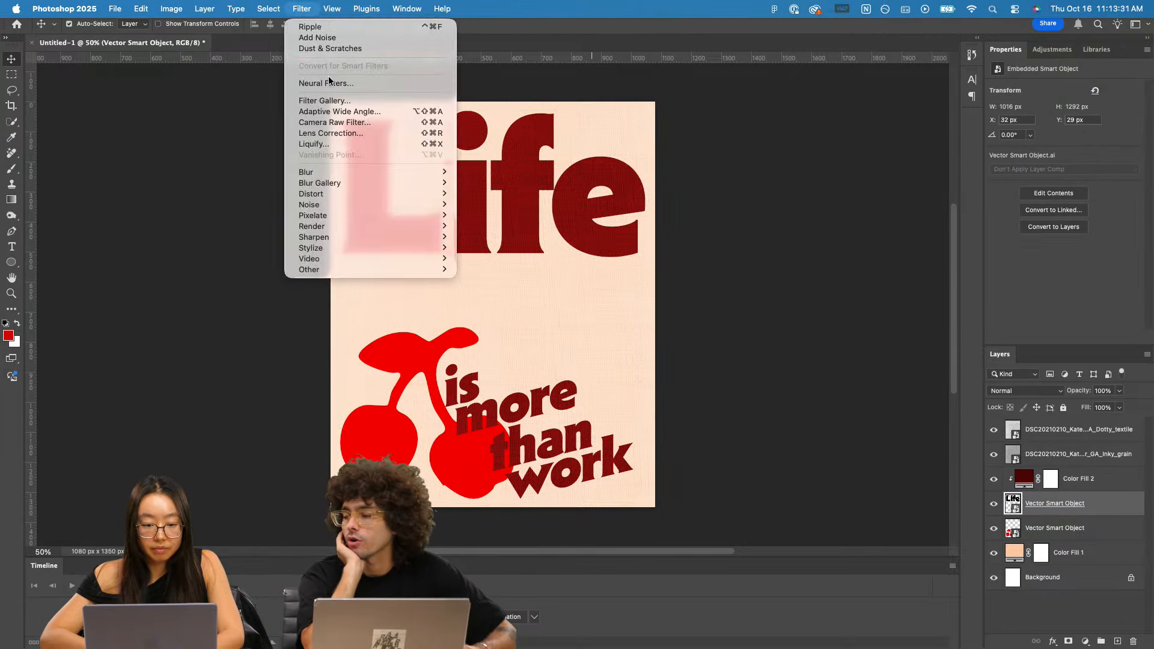
pyautogui.moveTo(448, 209)
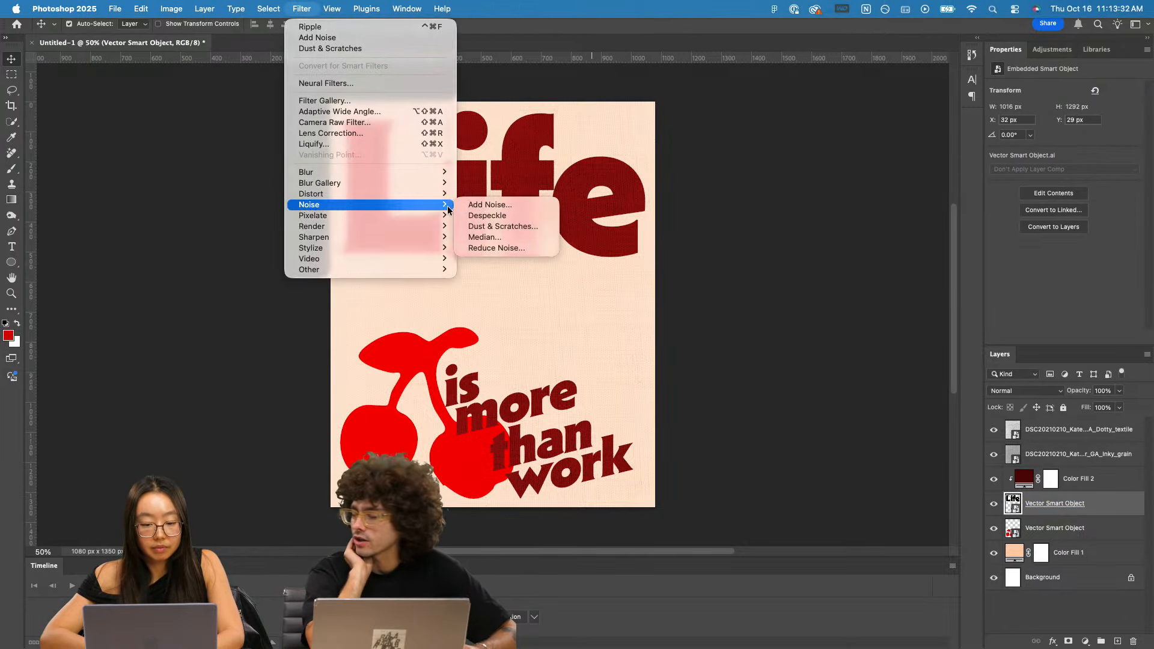
pyautogui.click(490, 205)
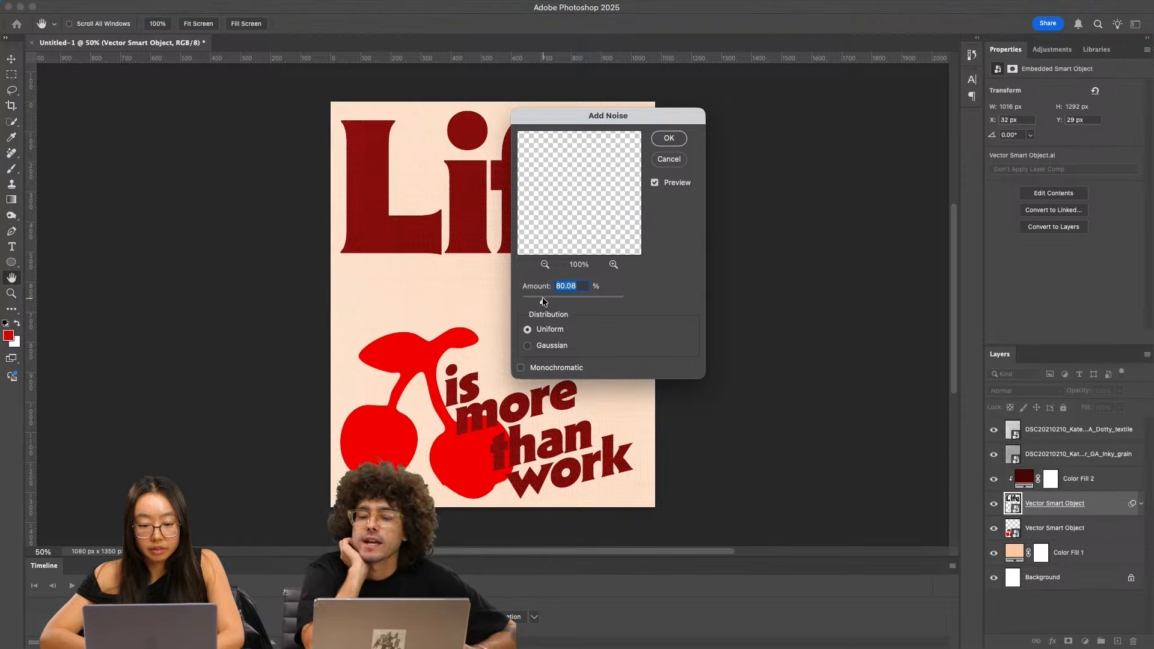
pyautogui.moveTo(538, 297); pyautogui.dragTo(529, 297)
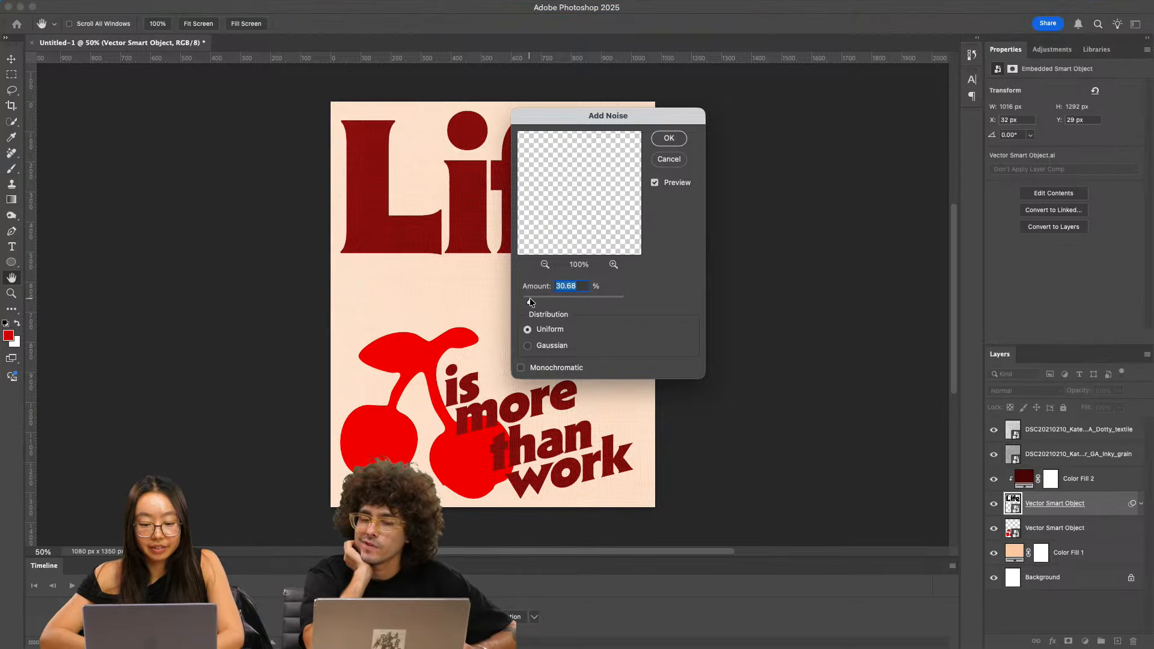
pyautogui.click(675, 140)
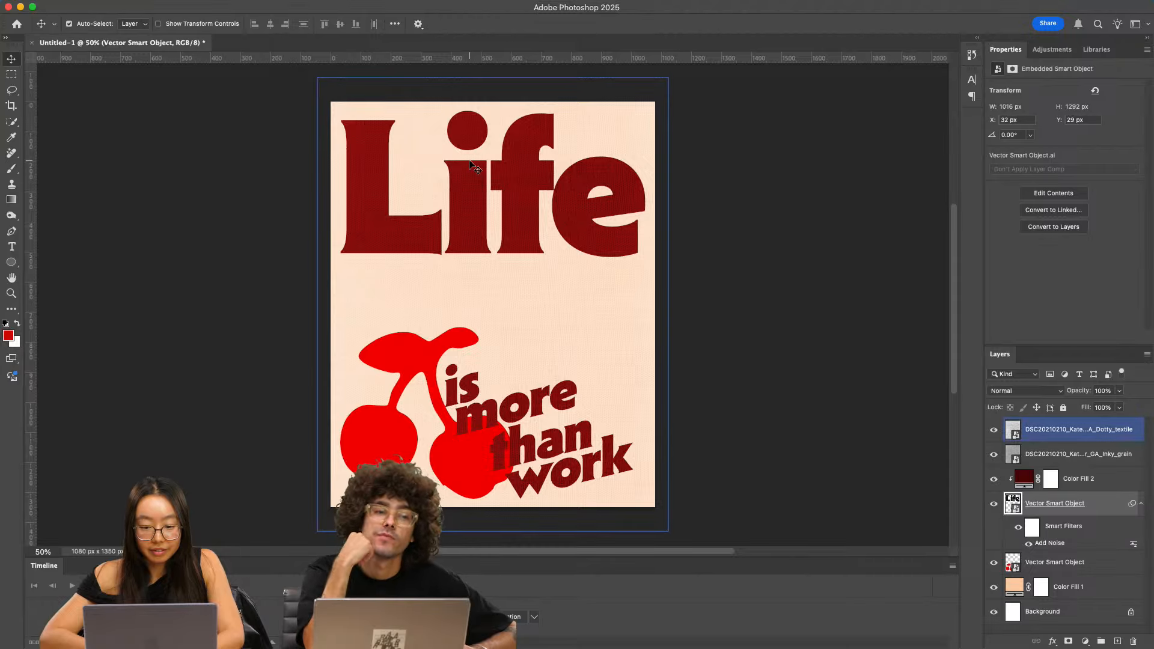
# - Examine the noise and texture on the Life lettering up close and across the whole poster
pyautogui.scroll(5, 470, 164)
pyautogui.scroll(2, 471, 164)
pyautogui.scroll(-3, 474, 168)
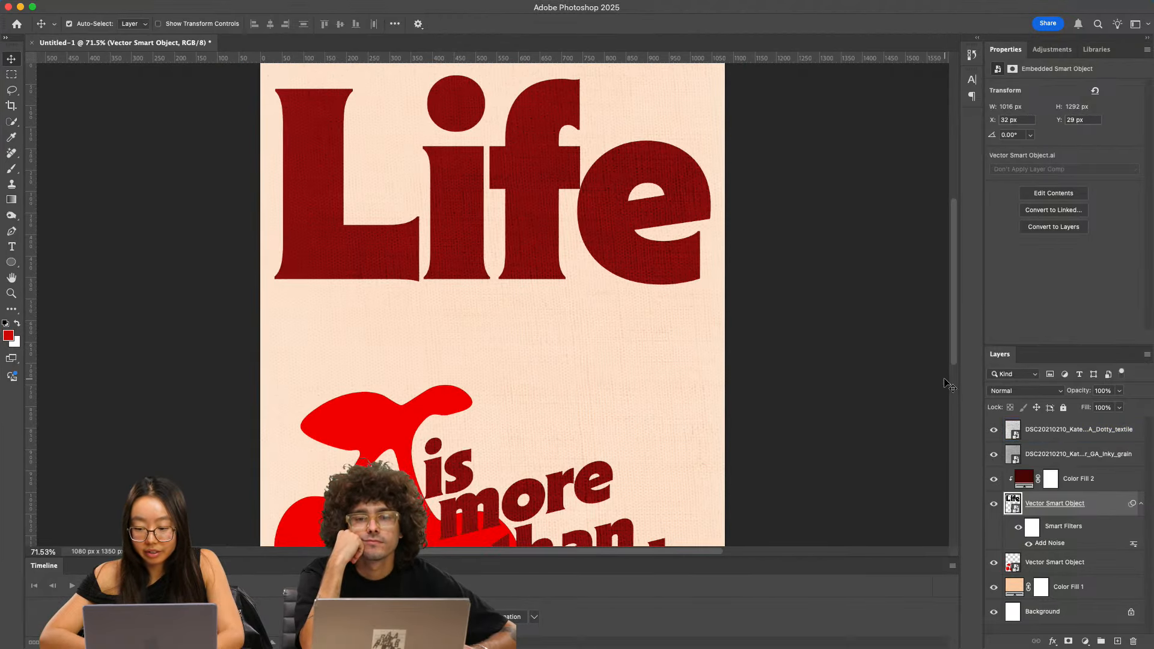
pyautogui.click(1084, 455)
pyautogui.scroll(-8, 719, 337)
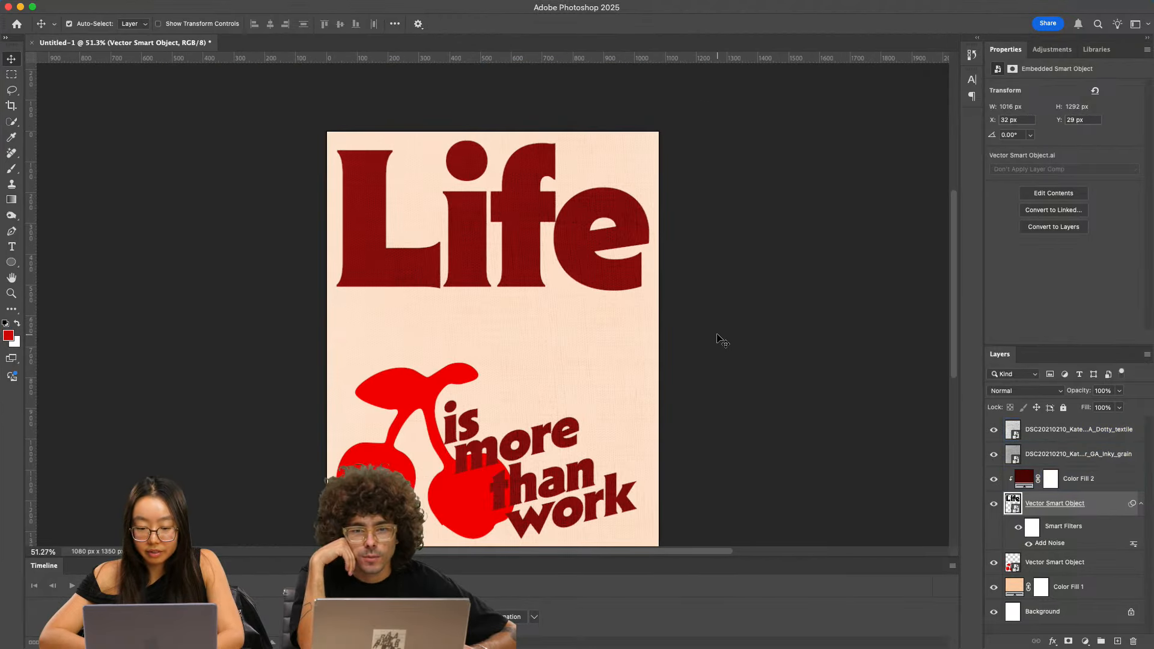
pyautogui.click(582, 291)
pyautogui.scroll(15, 583, 291)
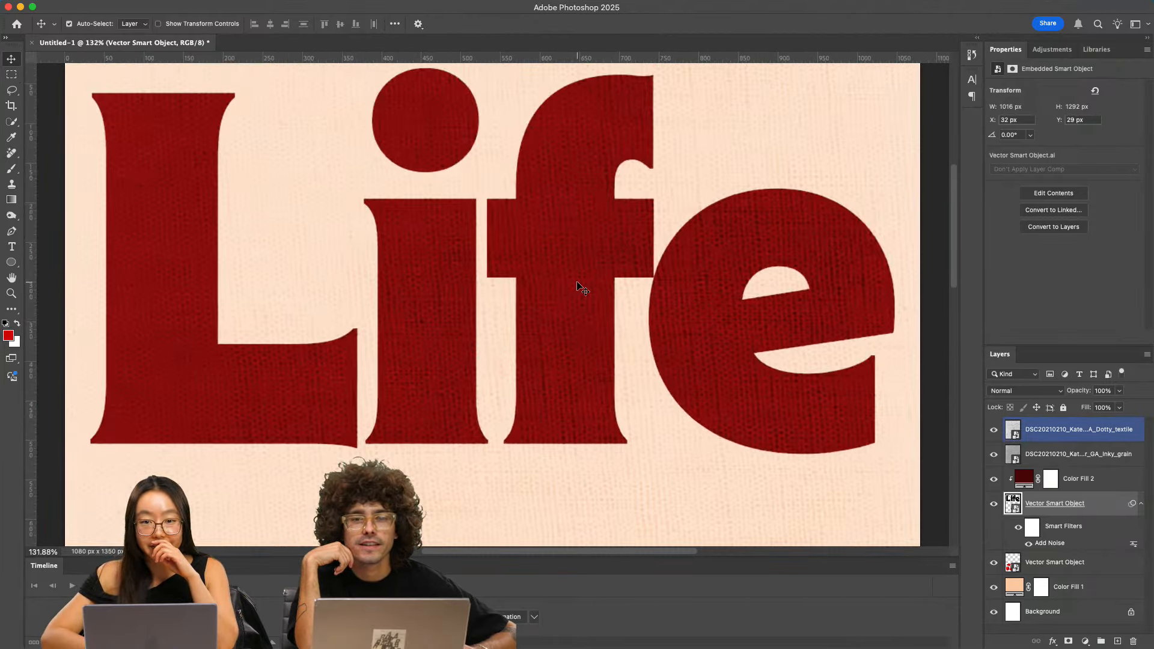
pyautogui.scroll(-12, 582, 291)
# - Set the Inky_grain layer's blend mode to Vivid Light and clip it to the lettering
pyautogui.click(1042, 450)
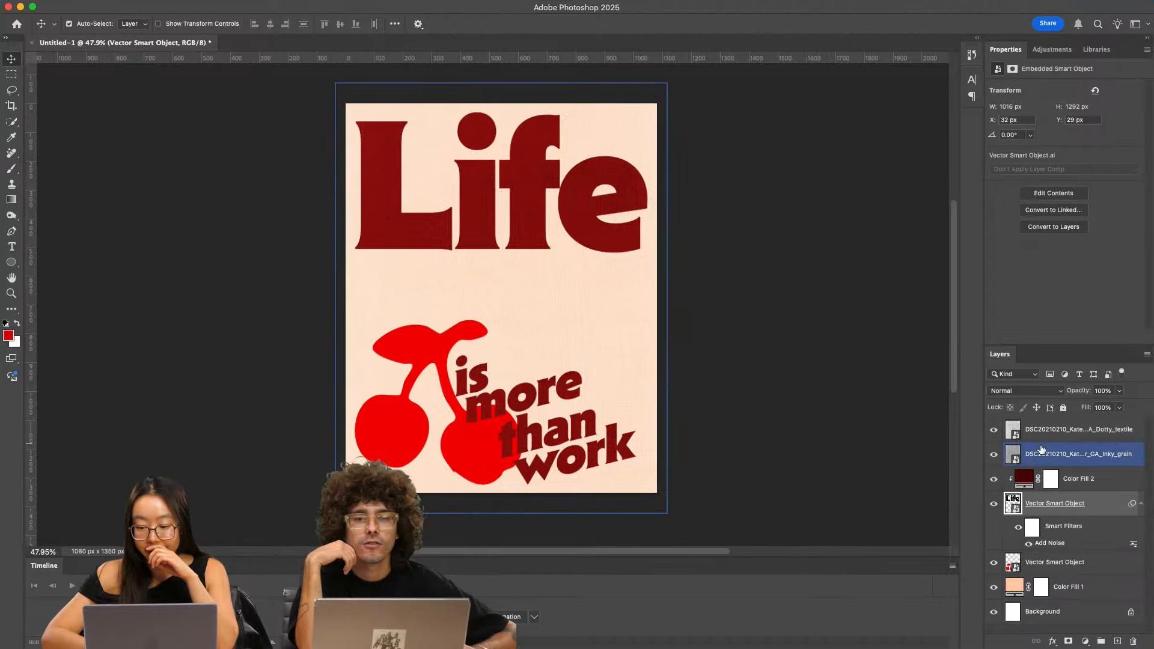
pyautogui.click(1025, 391)
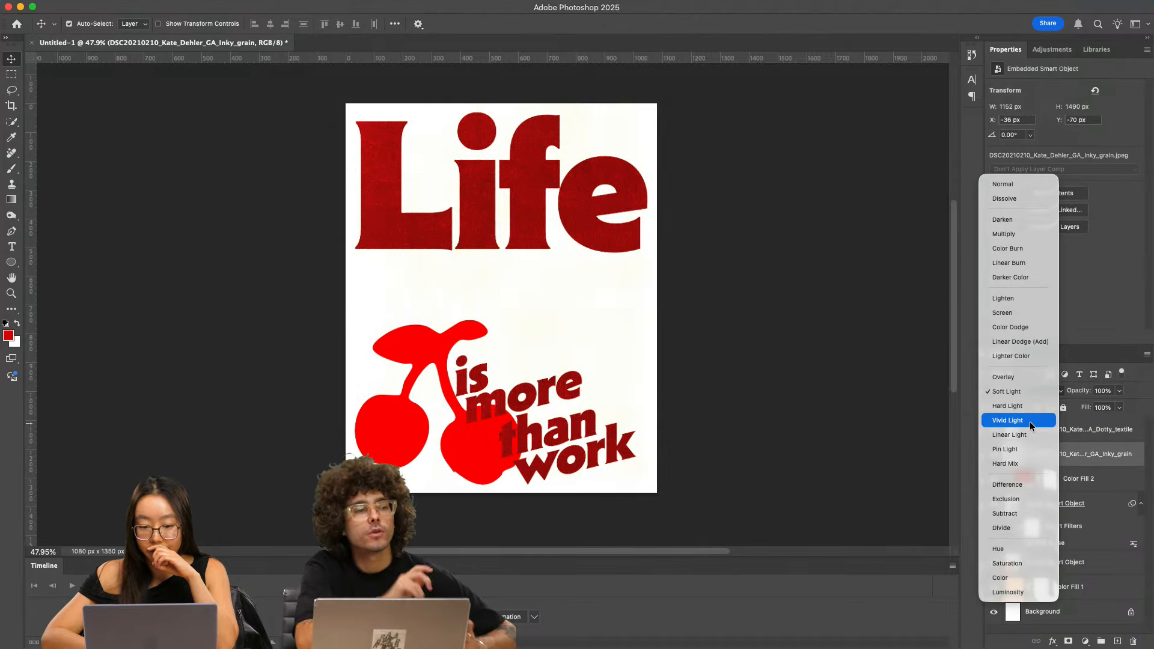
pyautogui.click(1031, 425)
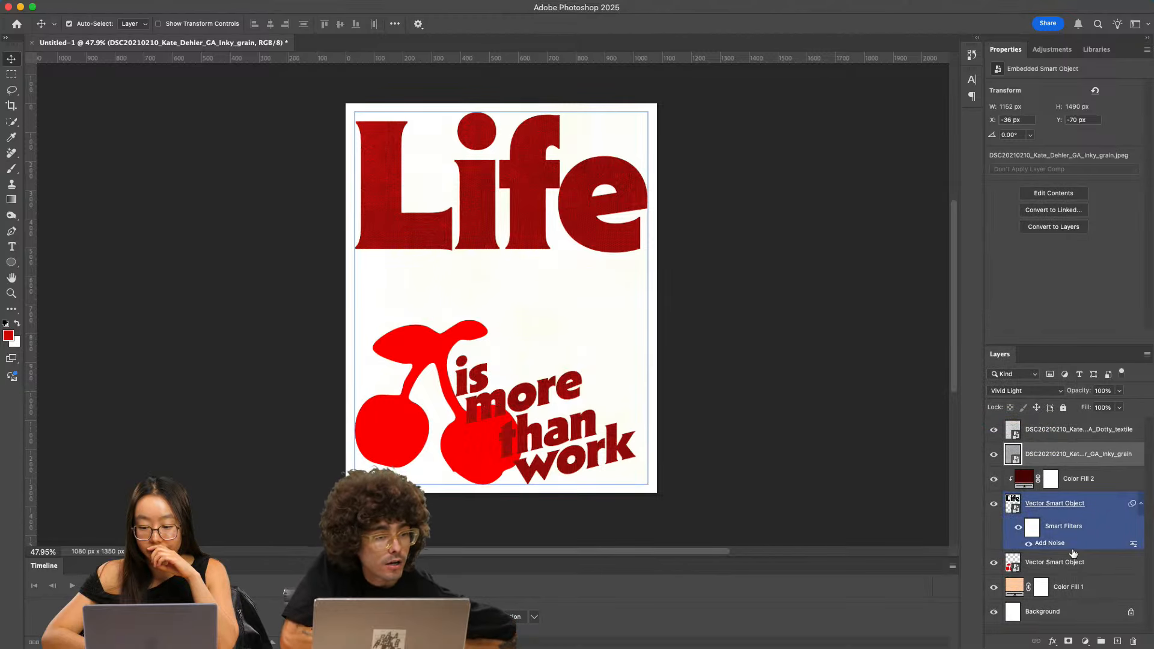
pyautogui.click(1105, 455)
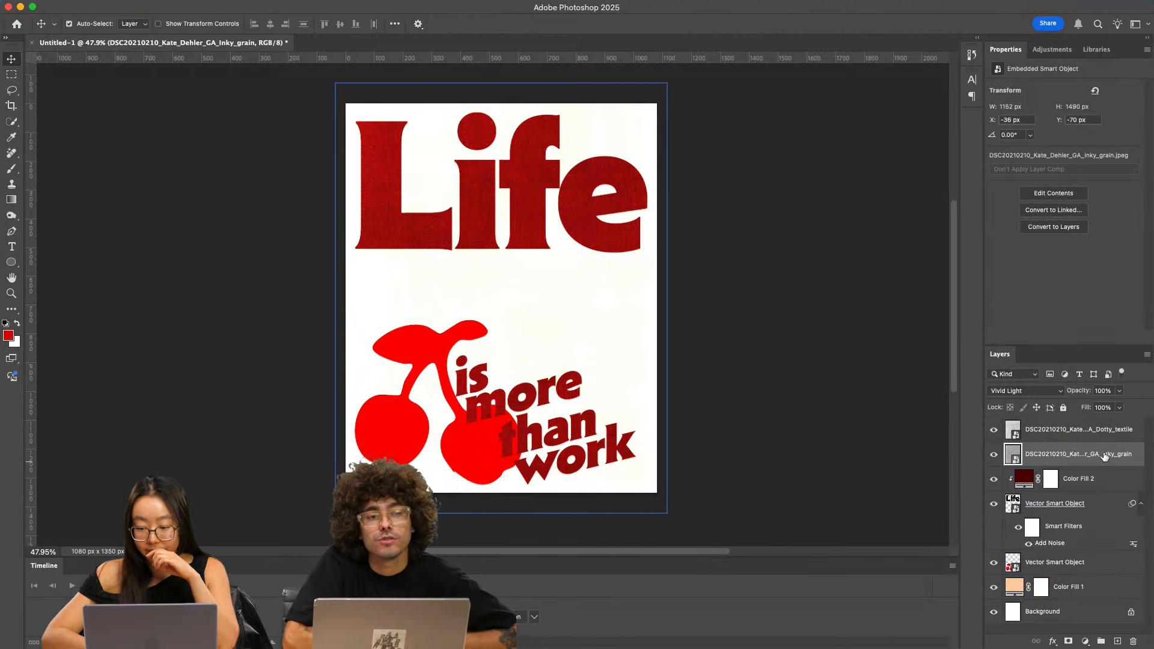
pyautogui.keyDown('alt'); pyautogui.click(1062, 463); pyautogui.keyUp('alt')
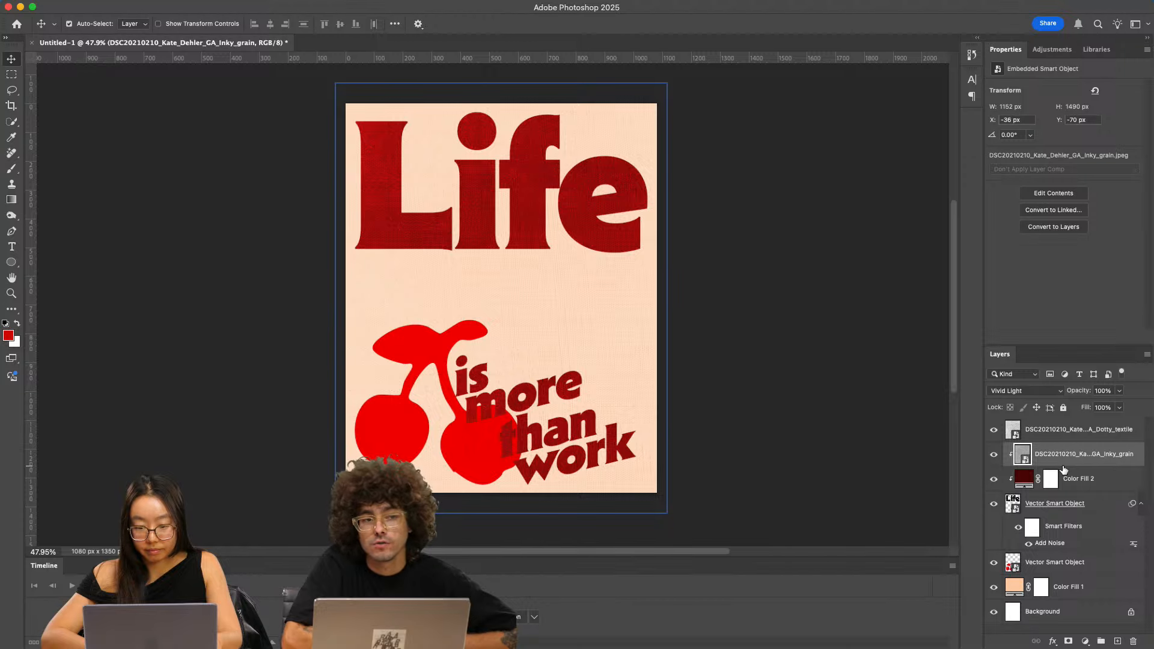
# - Compare the poster with the Dotty_textile texture hidden and shown
pyautogui.click(1049, 438)
pyautogui.click(994, 432)
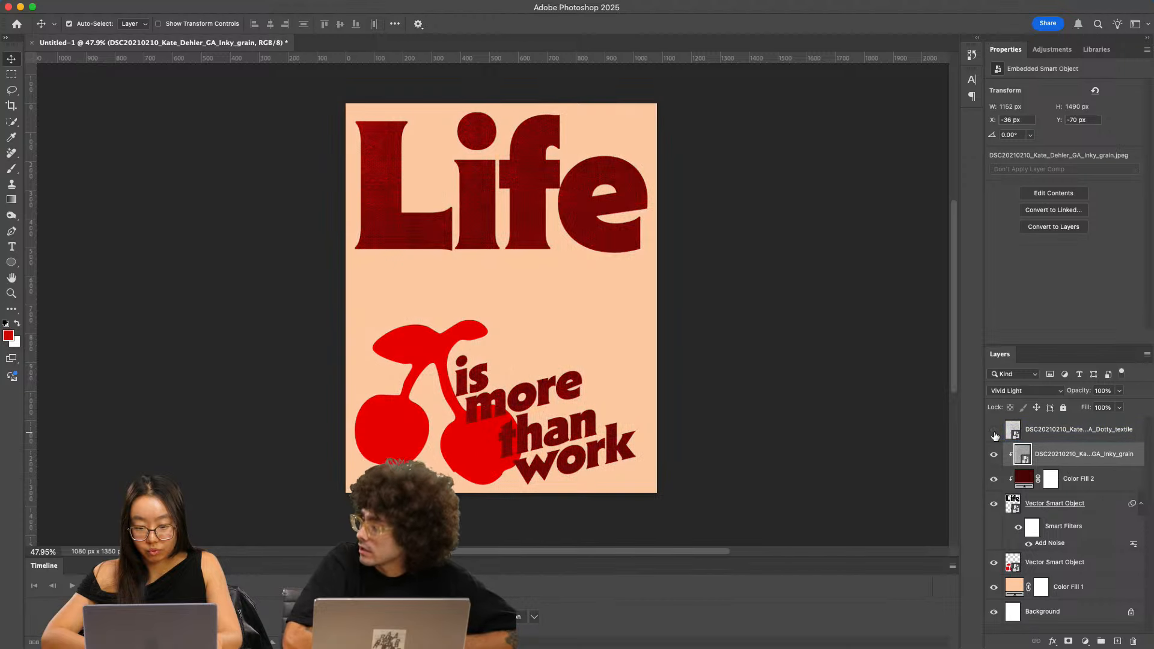
pyautogui.click(994, 431)
pyautogui.click(994, 431)
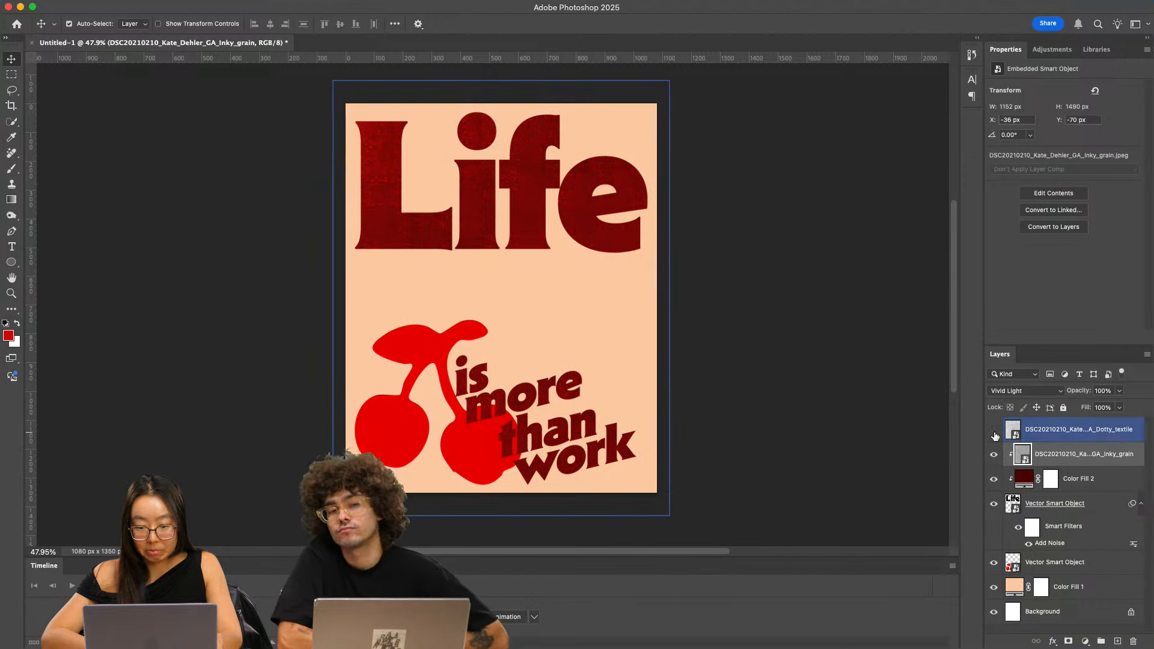
pyautogui.click(994, 432)
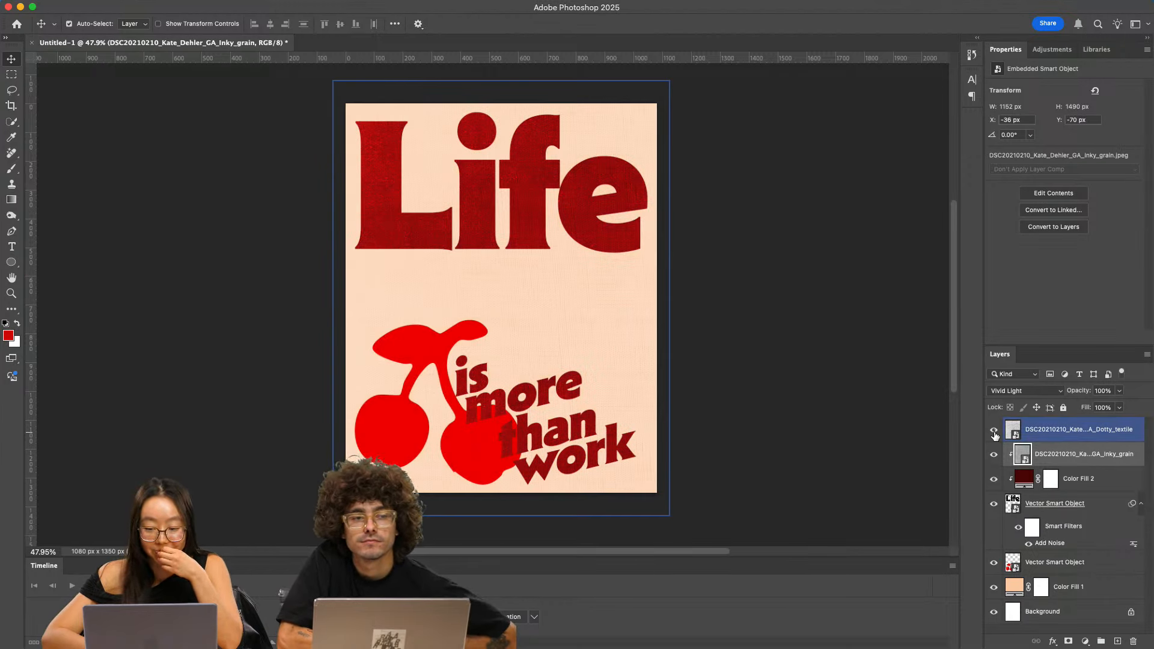
# - Add an empty layer above the cherry smart object and clip it to the cherries
pyautogui.click(1057, 505)
pyautogui.click(1062, 562)
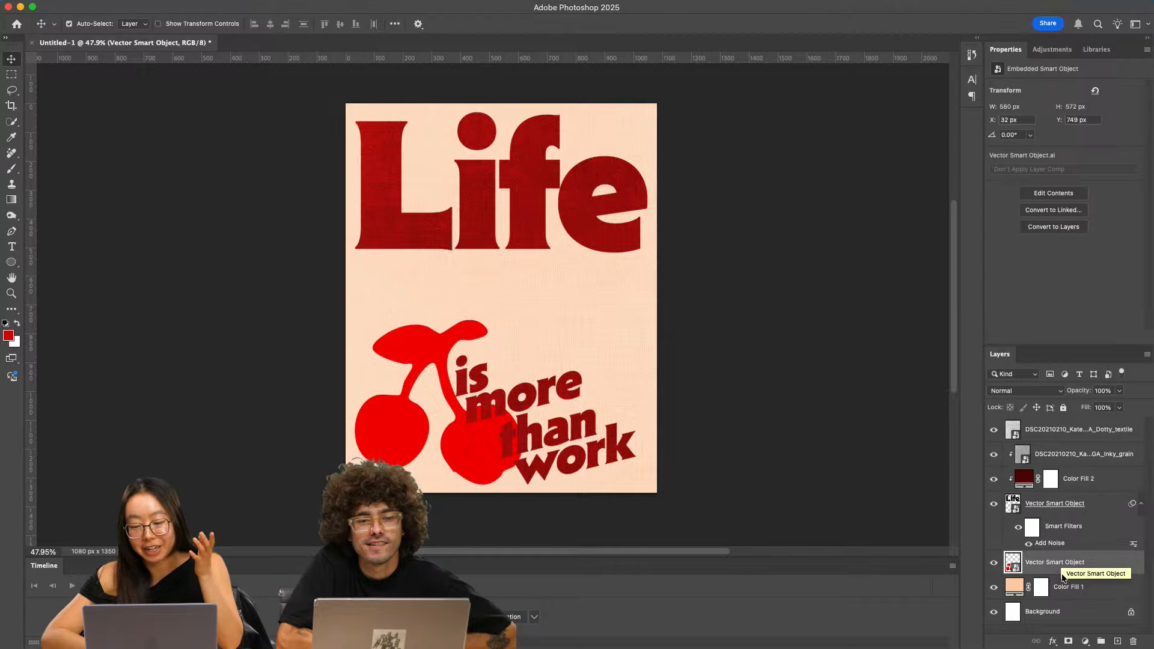
pyautogui.click(1116, 641)
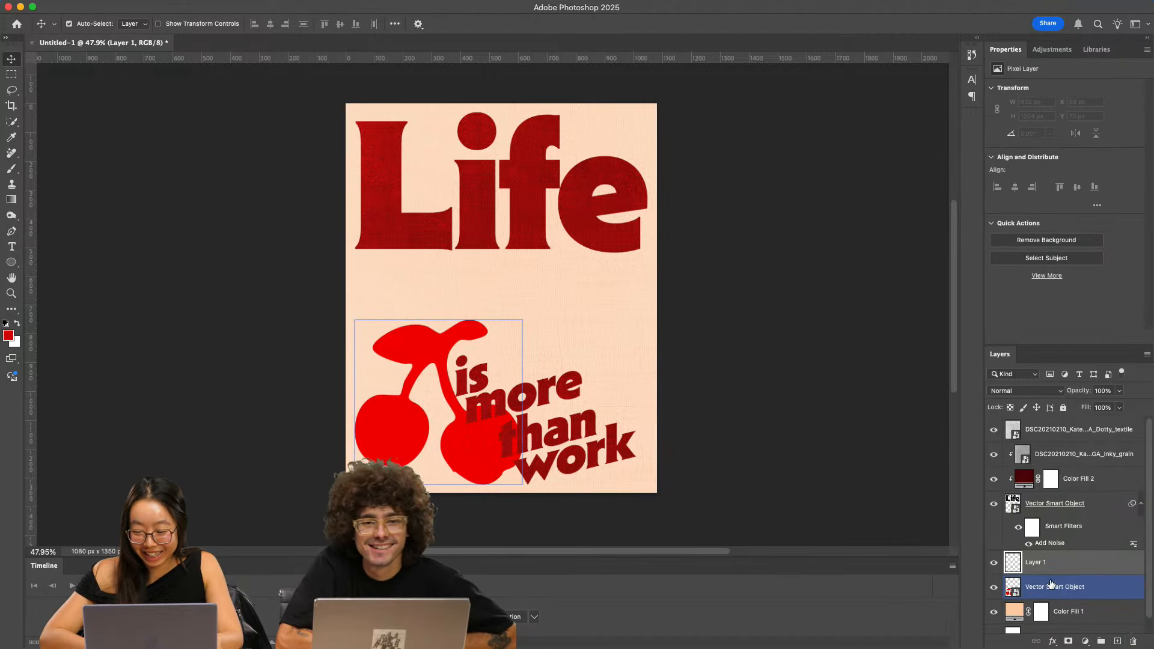
pyautogui.press('super+alt+g')
# - Add a Solid Color fill layer clipped directly to the cherry smart object and choose a bright, slightly softened red for it
pyautogui.click(1086, 641)
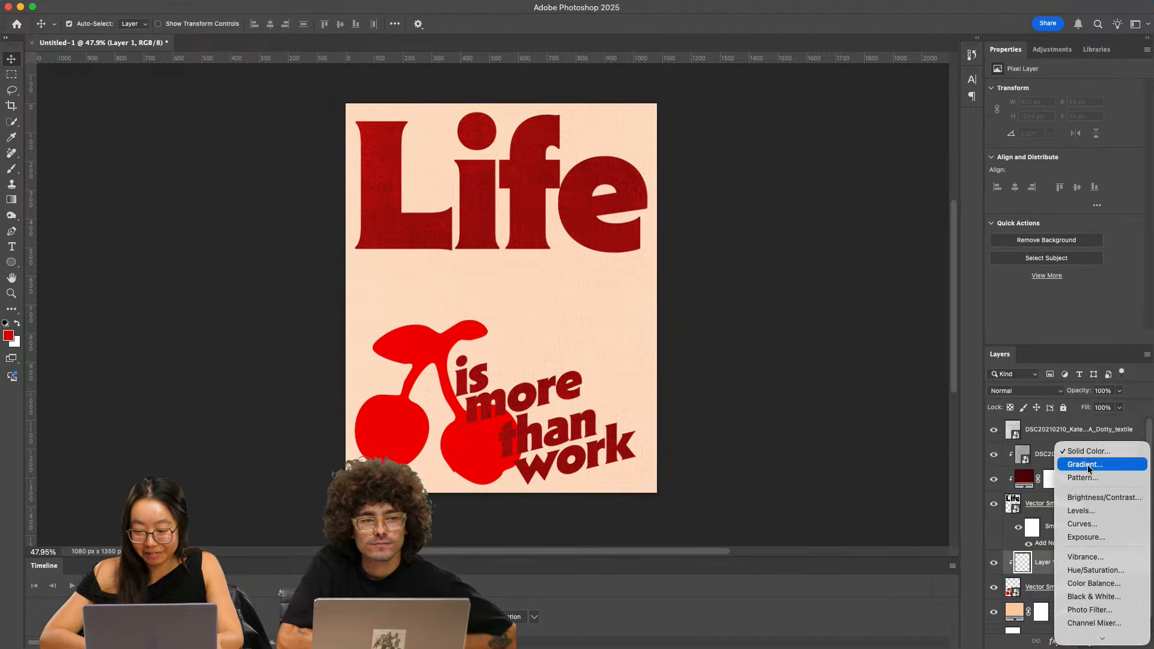
pyautogui.click(1035, 587)
pyautogui.click(1074, 588)
pyautogui.click(1085, 642)
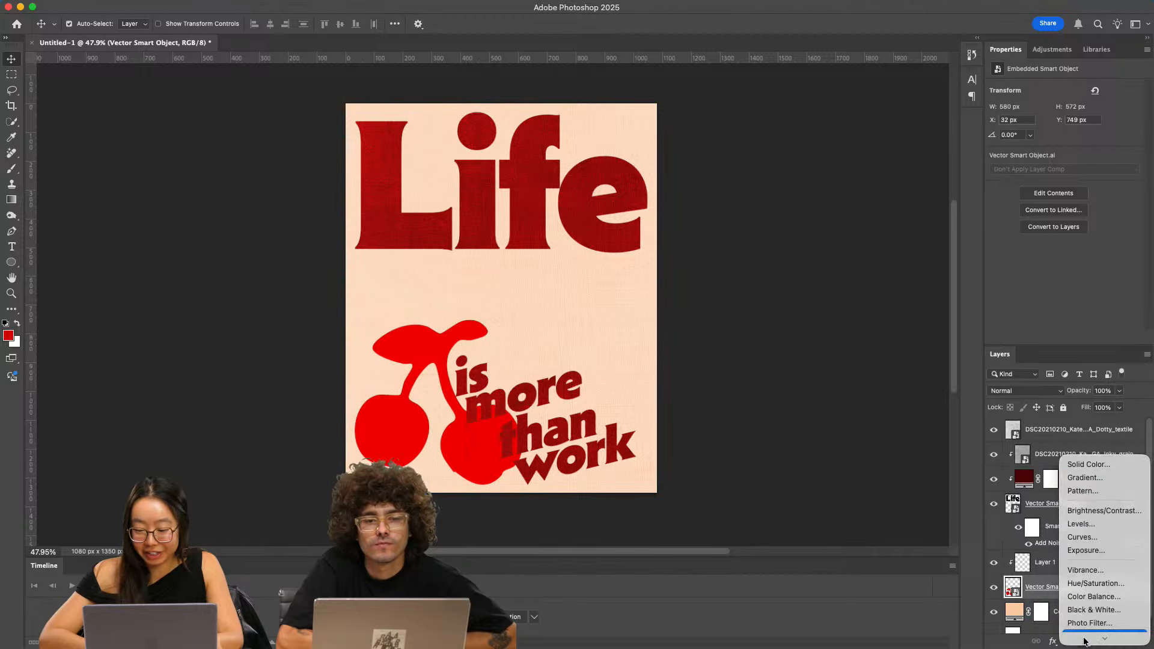
pyautogui.click(943, 390)
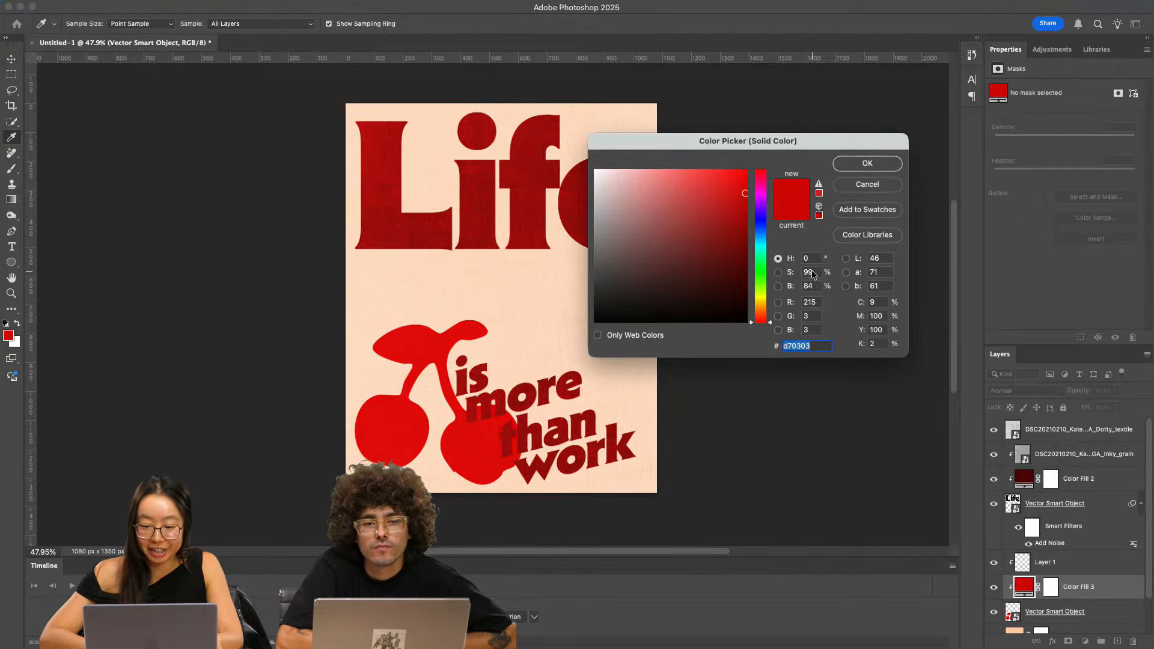
pyautogui.moveTo(745, 255)
pyautogui.mouseDown()
pyautogui.moveTo(710, 186)
pyautogui.moveTo(748, 185)
pyautogui.mouseUp()
pyautogui.click(756, 313)
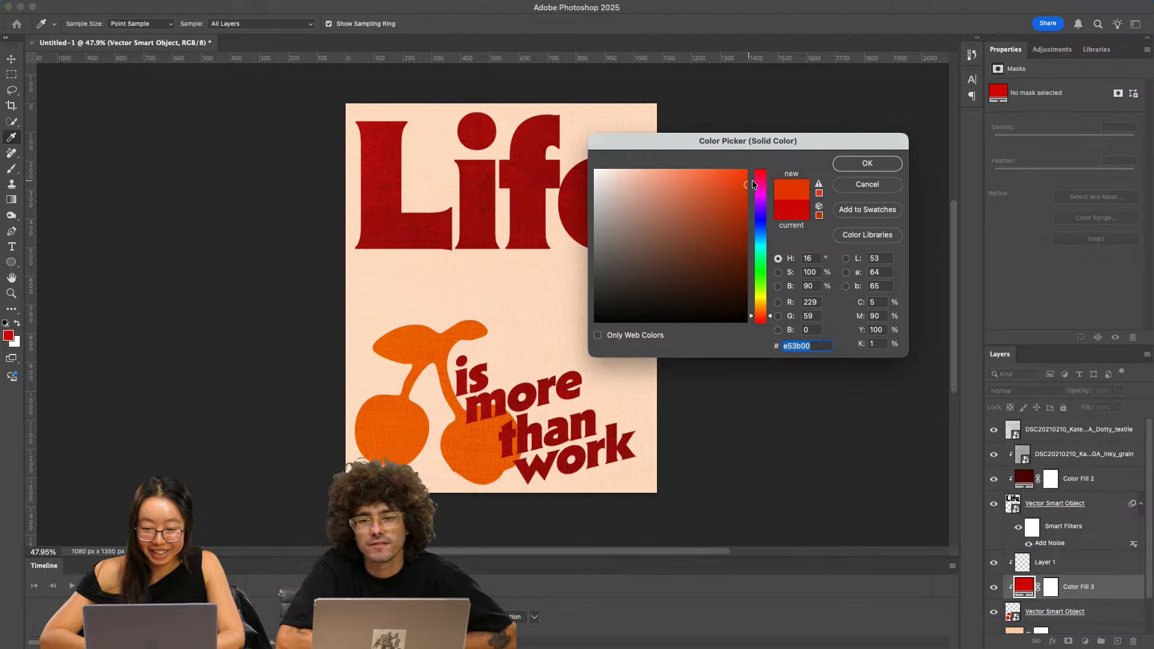
pyautogui.moveTo(759, 178)
pyautogui.mouseDown()
pyautogui.moveTo(758, 151)
pyautogui.moveTo(729, 183)
pyautogui.moveTo(734, 212)
pyautogui.moveTo(733, 171)
pyautogui.moveTo(762, 176)
pyautogui.moveTo(760, 161)
pyautogui.moveTo(736, 185)
pyautogui.mouseUp()
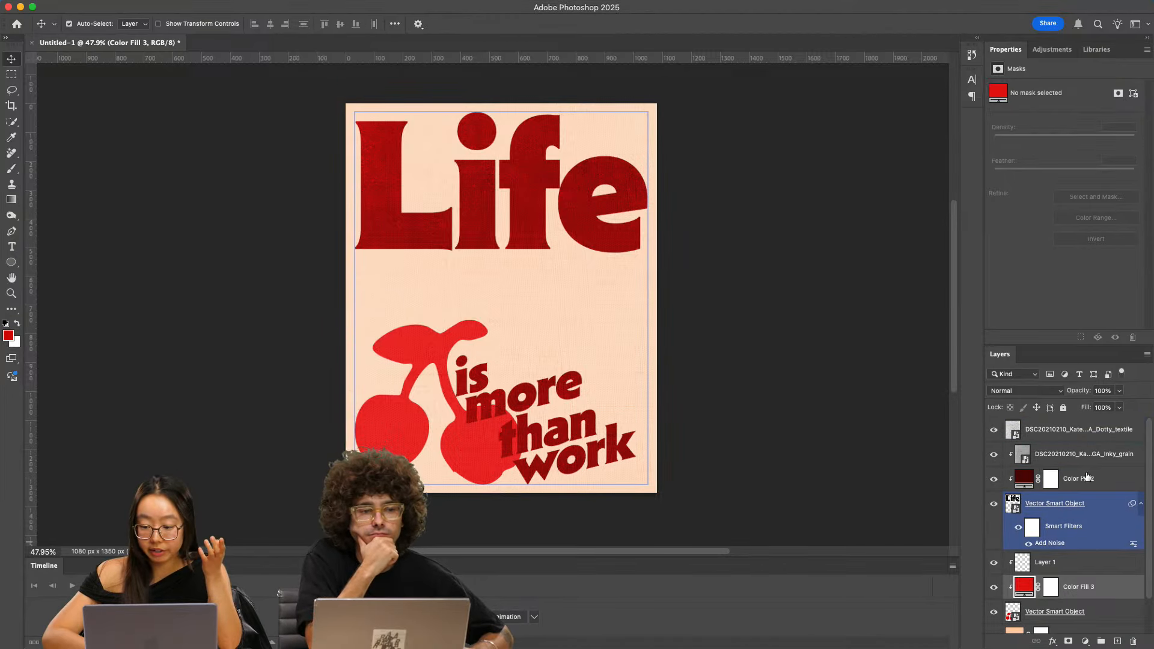
# - Switch to Illustrator to review the colour schemes of the three poster artboards, and return to Photoshop
pyautogui.moveTo(693, 647)
pyautogui.click(602, 644)
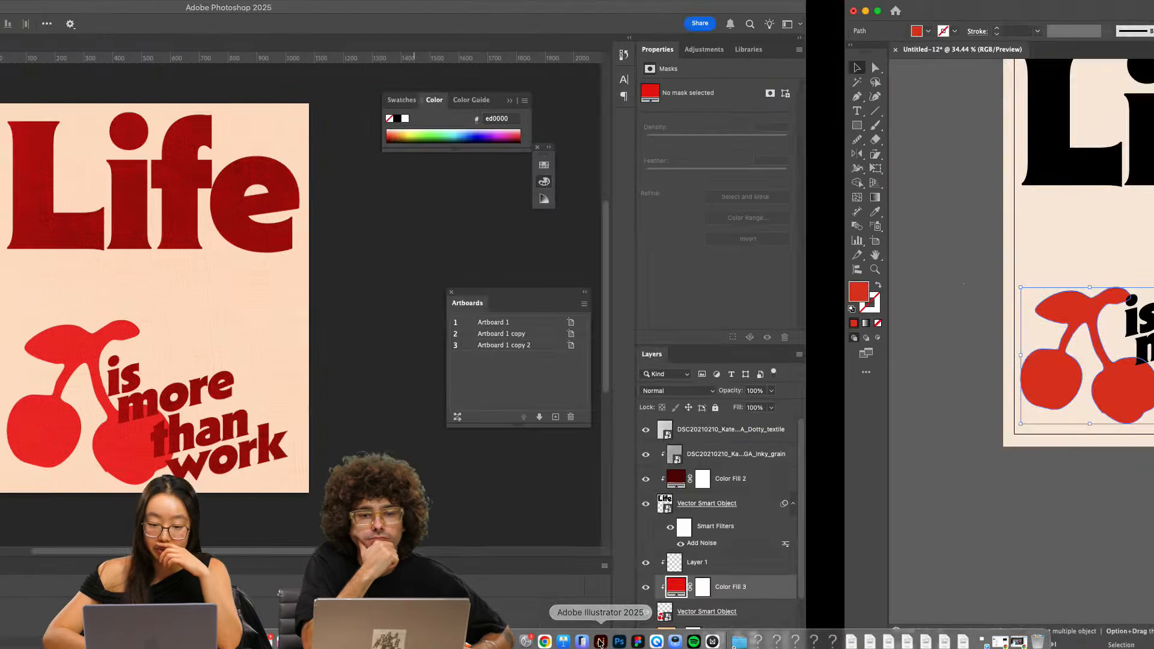
pyautogui.scroll(-5, 595, 444)
pyautogui.hscroll(3, 595, 444)
pyautogui.hscroll(3, 595, 443)
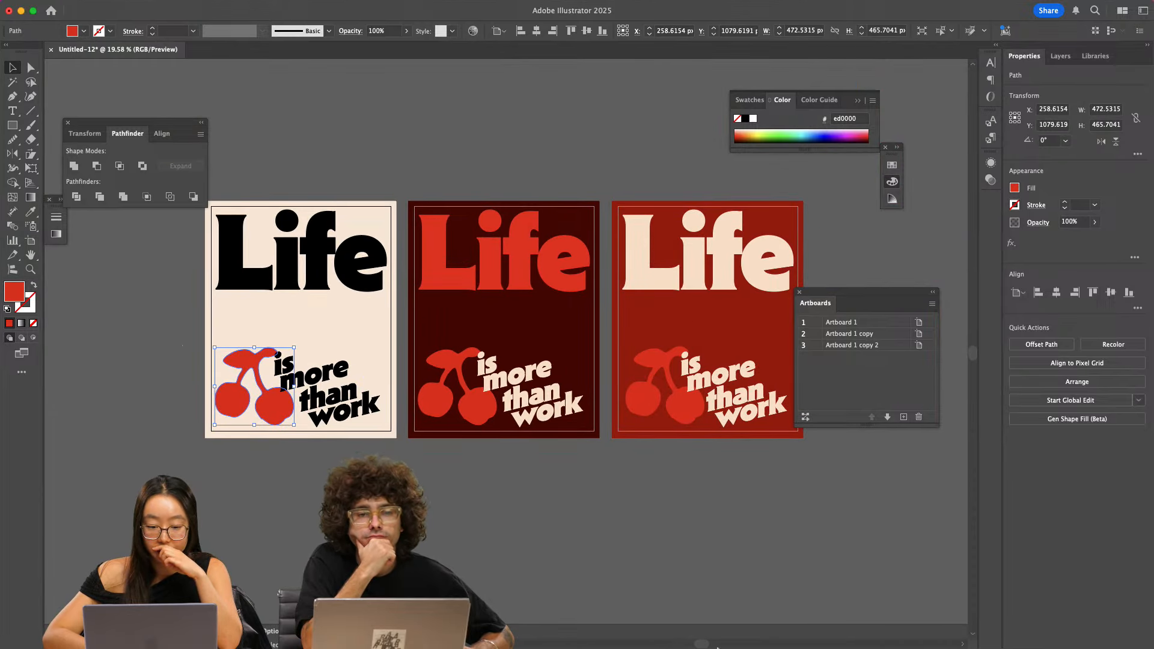
pyautogui.moveTo(740, 640)
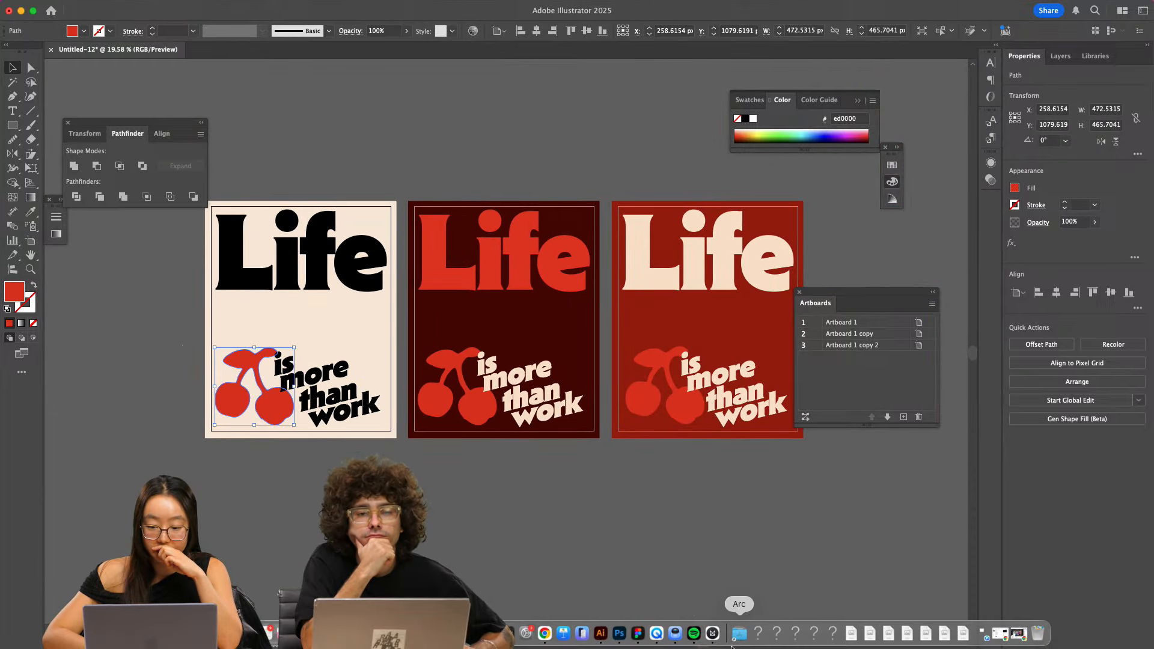
pyautogui.click(622, 638)
# - Group all layers above the Background layer, duplicate the group and expand the copy to show its layers
pyautogui.click(1060, 480)
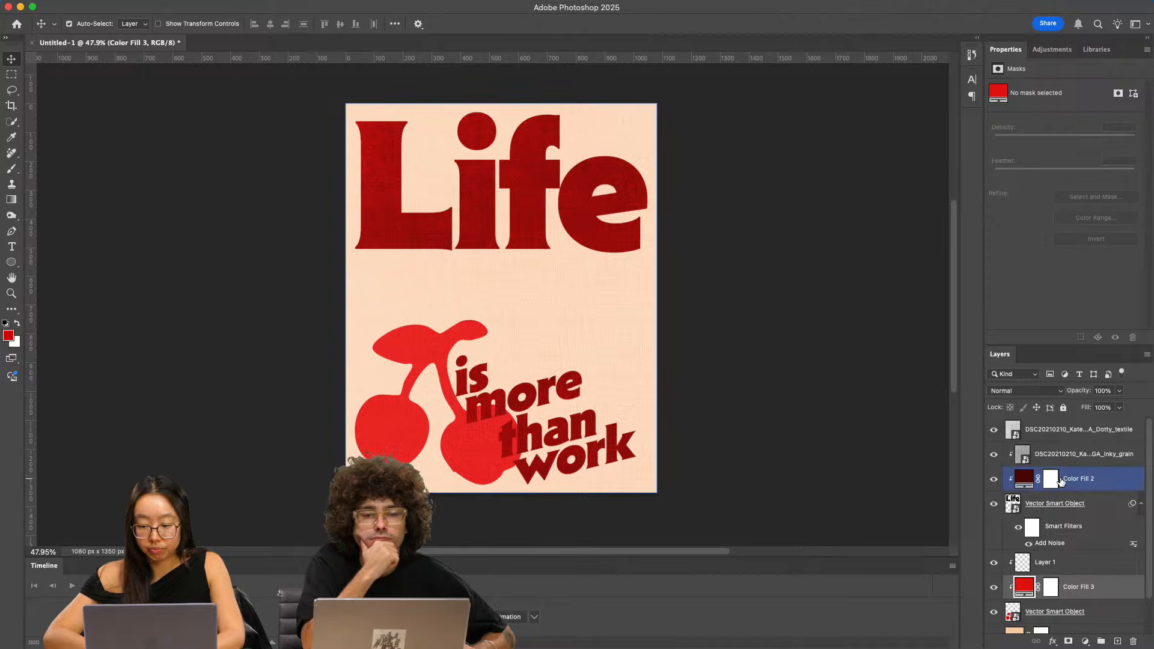
pyautogui.click(1076, 437)
pyautogui.scroll(-3, 1067, 517)
pyautogui.keyDown('shift'); pyautogui.click(1084, 604); pyautogui.keyUp('shift')
pyautogui.press('super+g')
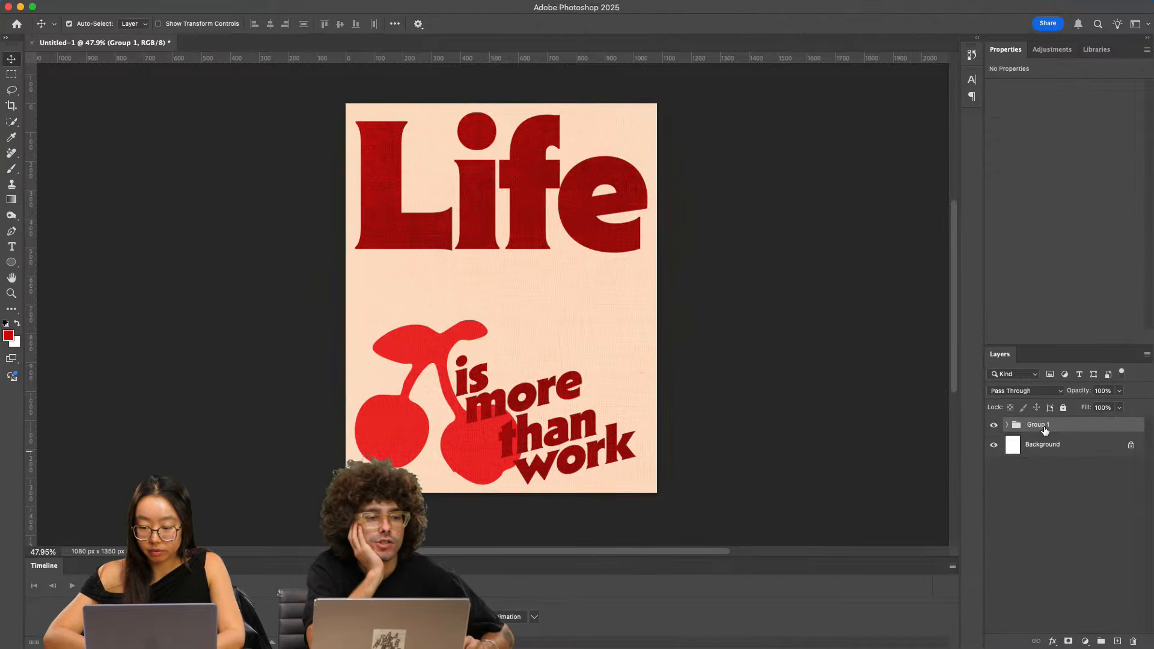
pyautogui.moveTo(1086, 431); pyautogui.dragTo(1117, 640)
pyautogui.click(1007, 425)
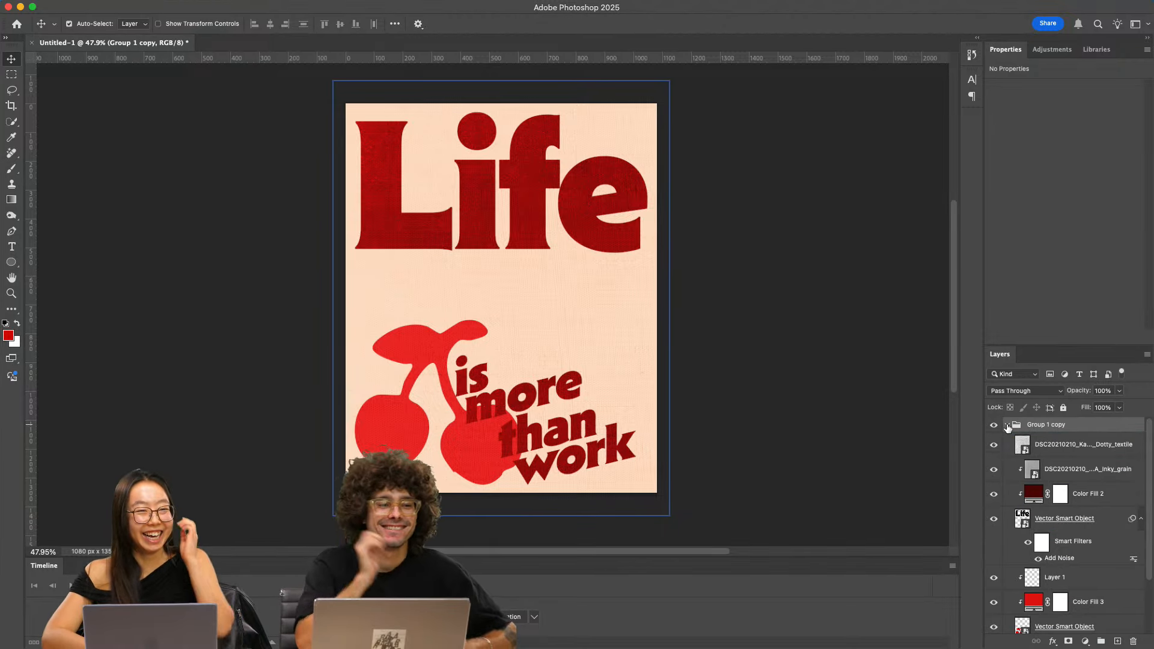
# - Recolour the lettering's Solid Color fill in the copied group to pale cream #ffe4bd
pyautogui.click(1051, 446)
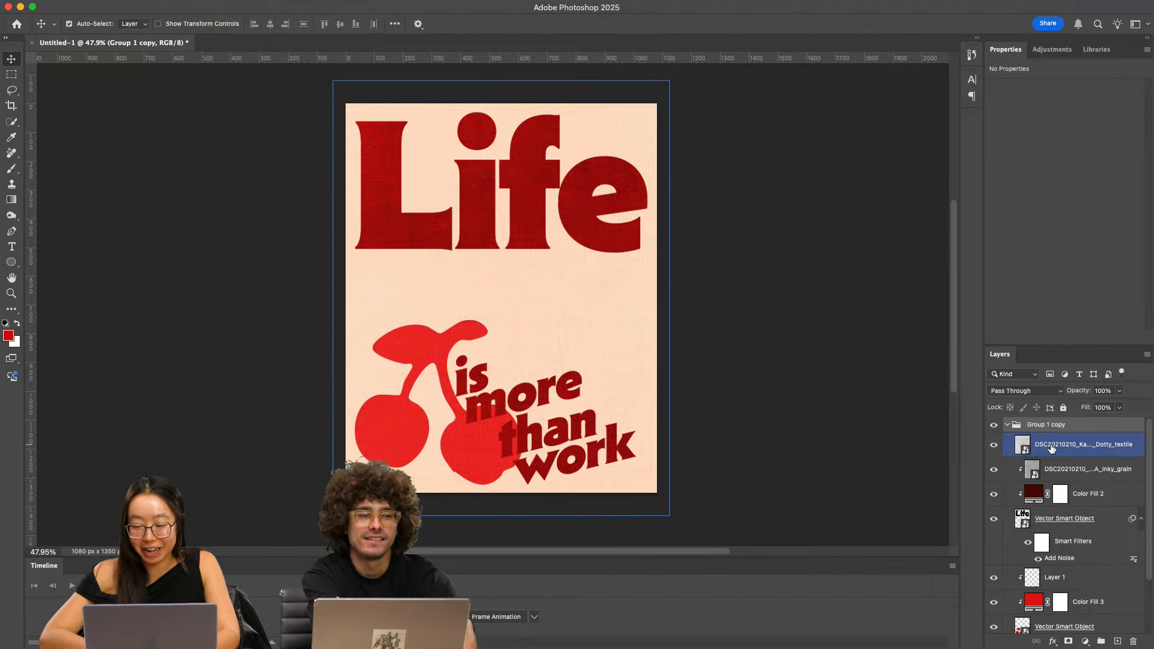
pyautogui.click(995, 446)
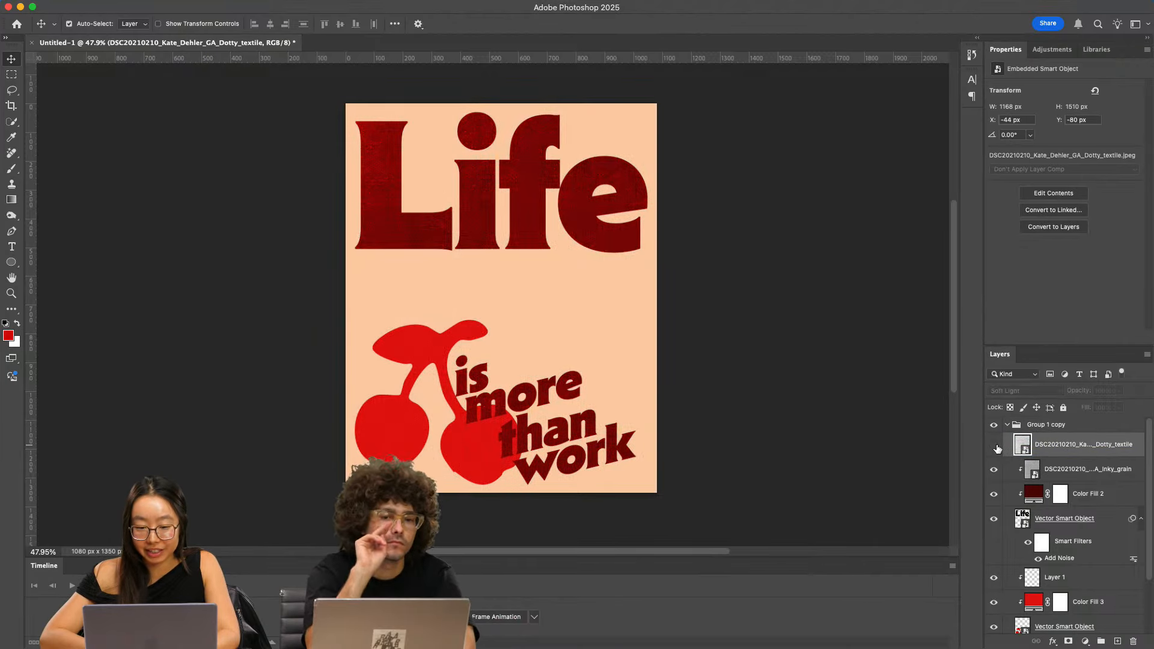
pyautogui.click(994, 446)
pyautogui.click(1038, 493)
pyautogui.doubleClick(1038, 493)
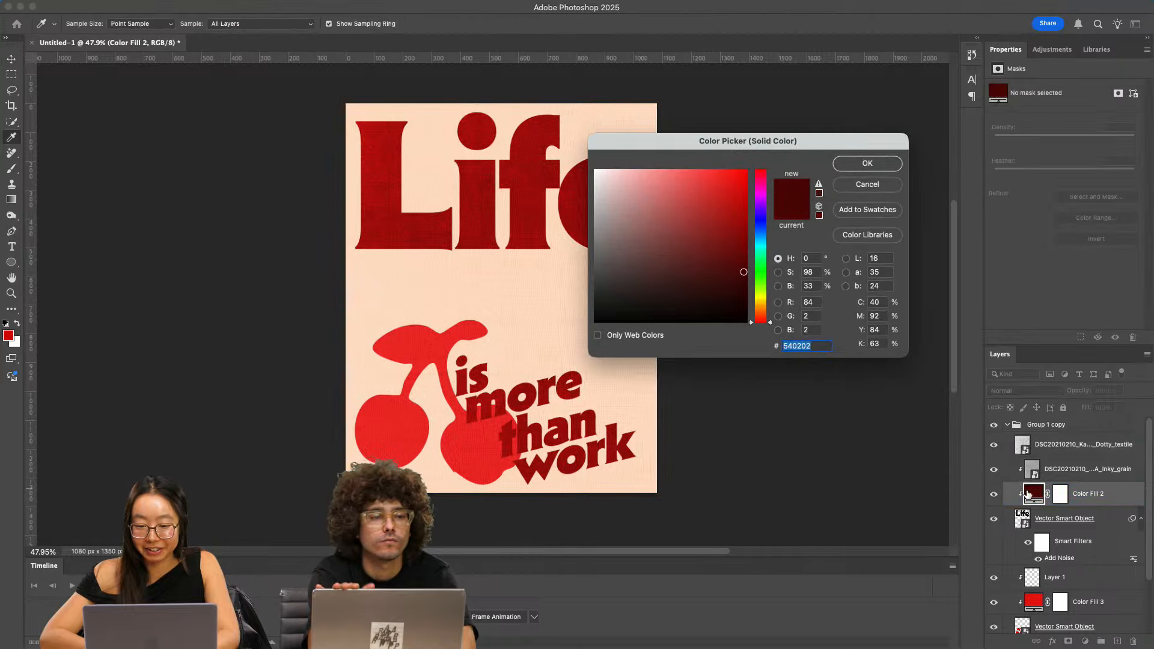
pyautogui.click(620, 170)
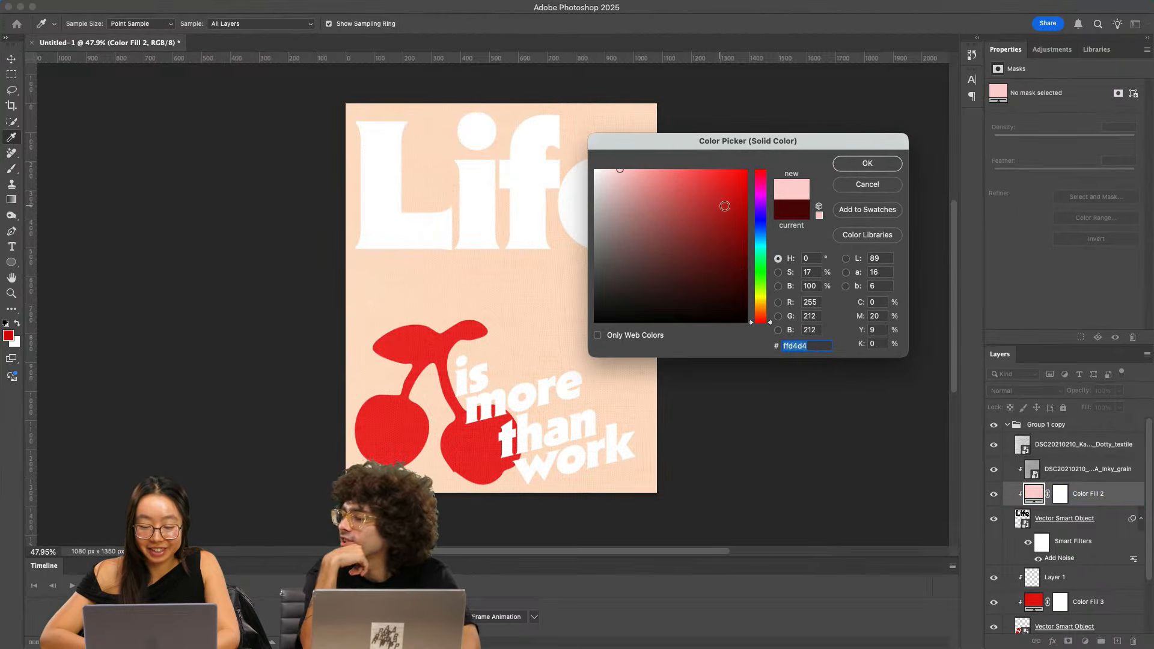
pyautogui.click(761, 319)
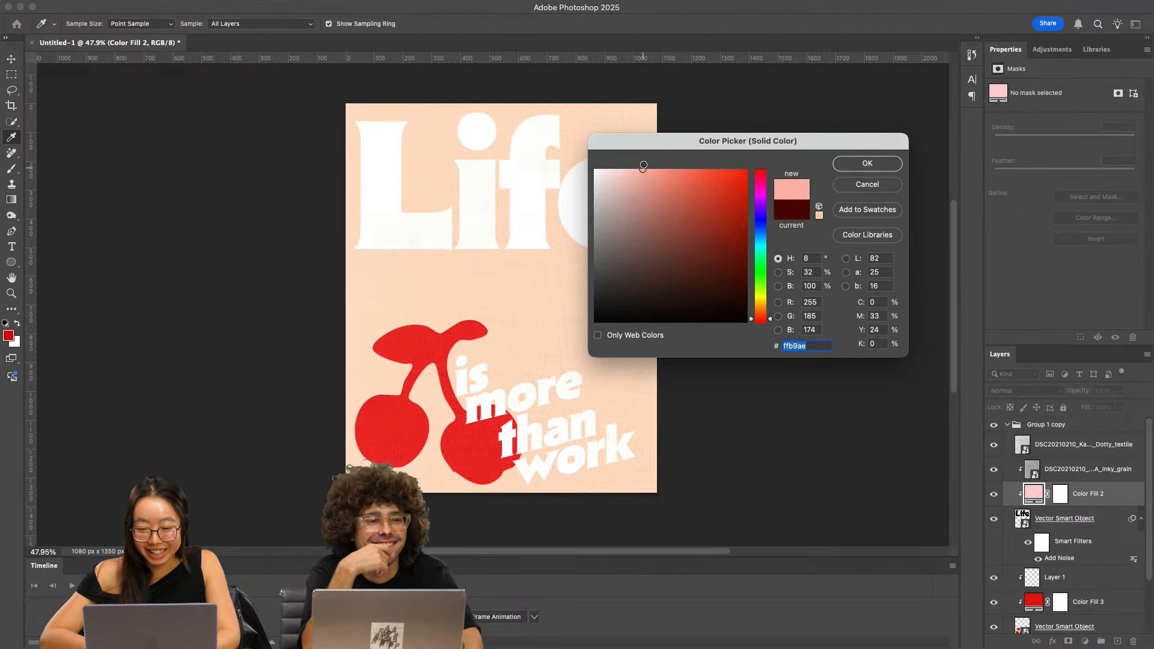
pyautogui.click(762, 308)
pyautogui.moveTo(629, 178); pyautogui.dragTo(634, 166)
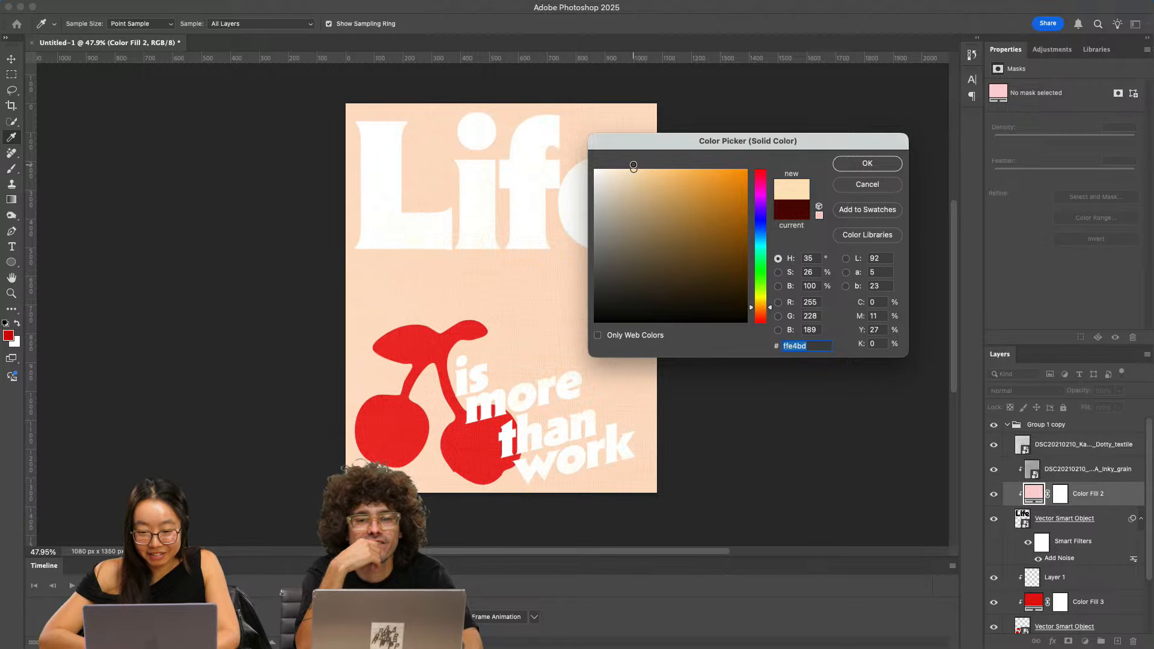
pyautogui.click(865, 163)
# - Set the copied group's background colour fill to dark red #590000 and compare the poster with the inky grain texture hidden and shown
pyautogui.scroll(-3, 1058, 541)
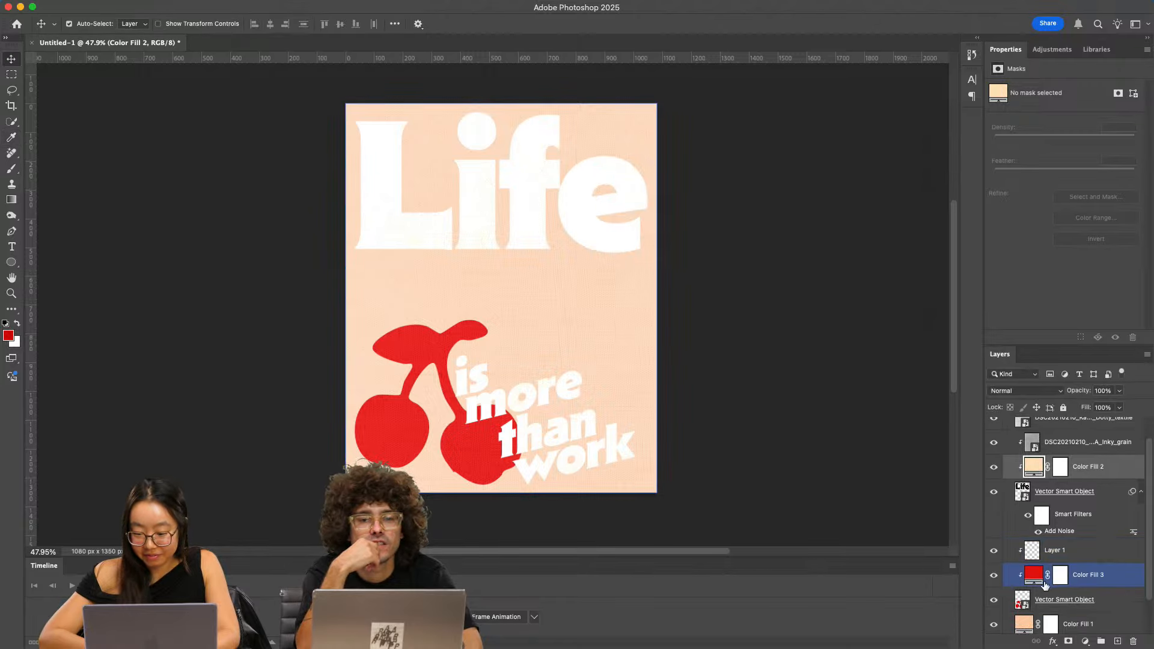
pyautogui.doubleClick(1025, 582)
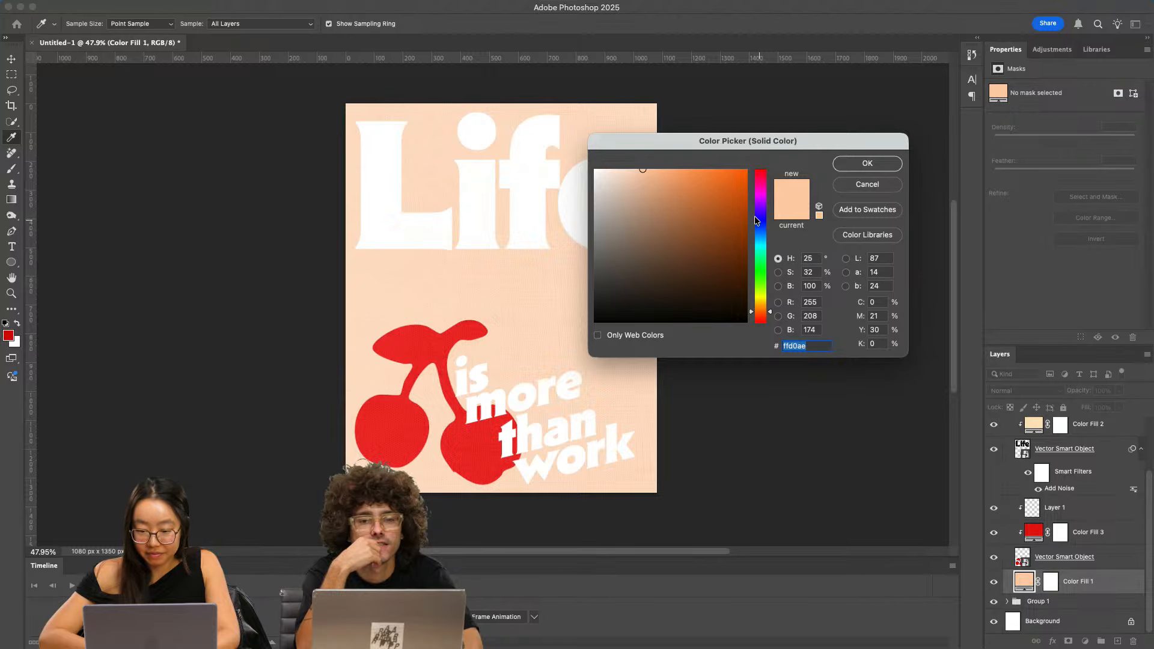
pyautogui.moveTo(759, 210); pyautogui.dragTo(760, 139)
pyautogui.moveTo(743, 236)
pyautogui.mouseDown()
pyautogui.moveTo(746, 264)
pyautogui.moveTo(748, 252)
pyautogui.mouseUp()
pyautogui.click(748, 269)
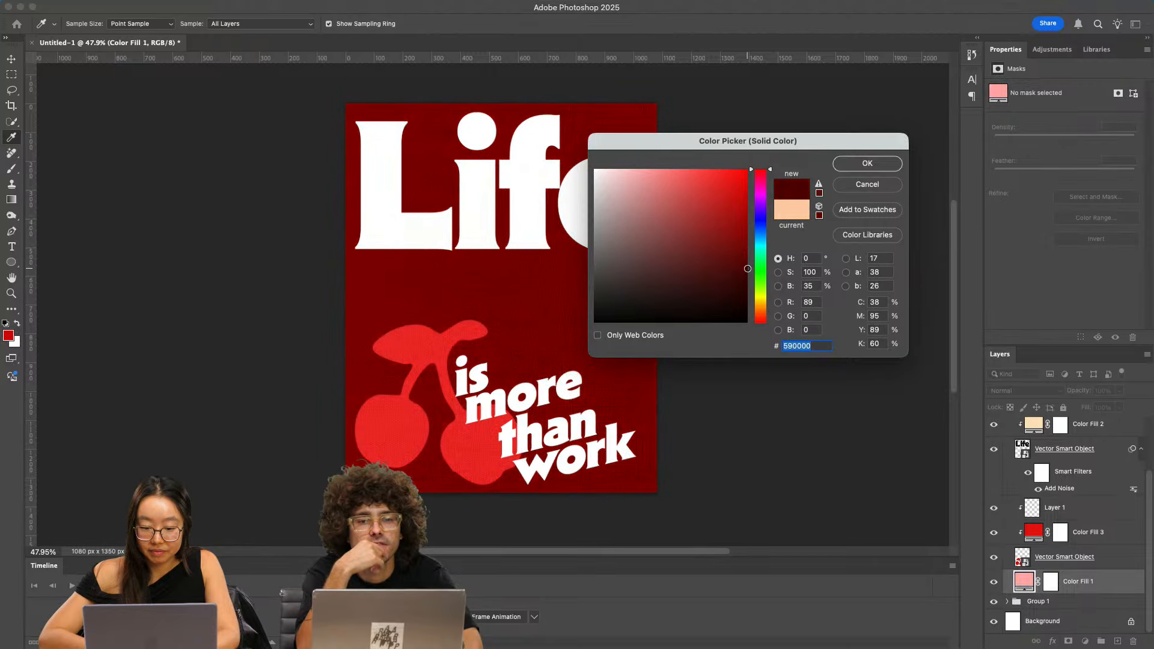
pyautogui.click(868, 164)
pyautogui.scroll(3, 1064, 511)
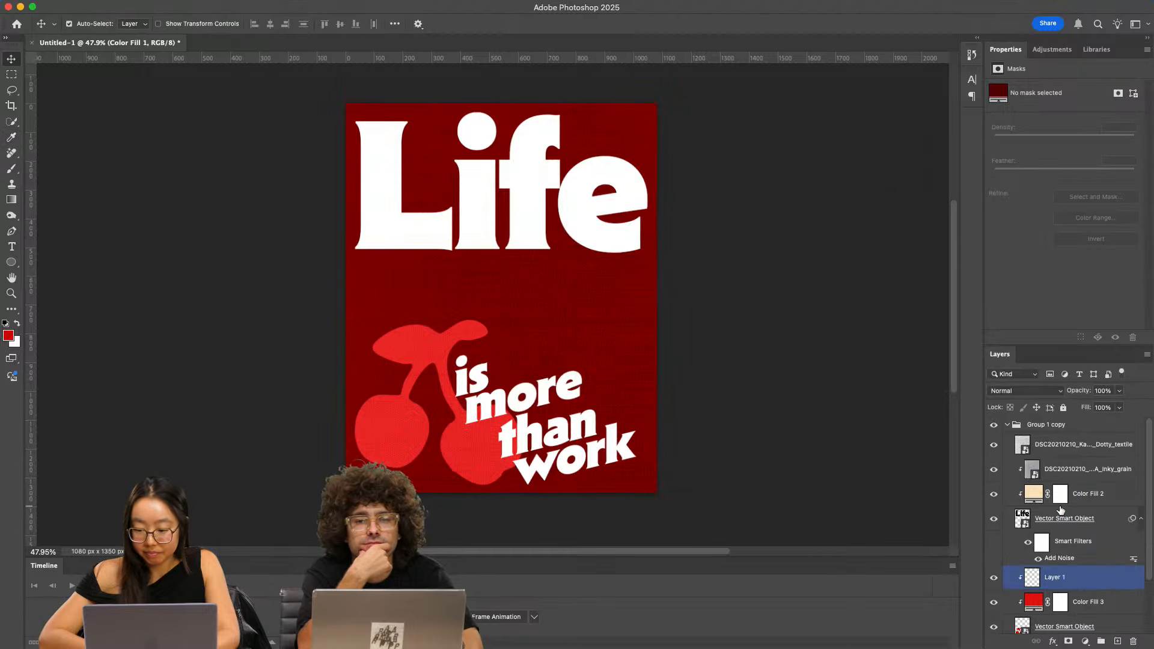
pyautogui.click(994, 469)
pyautogui.click(995, 471)
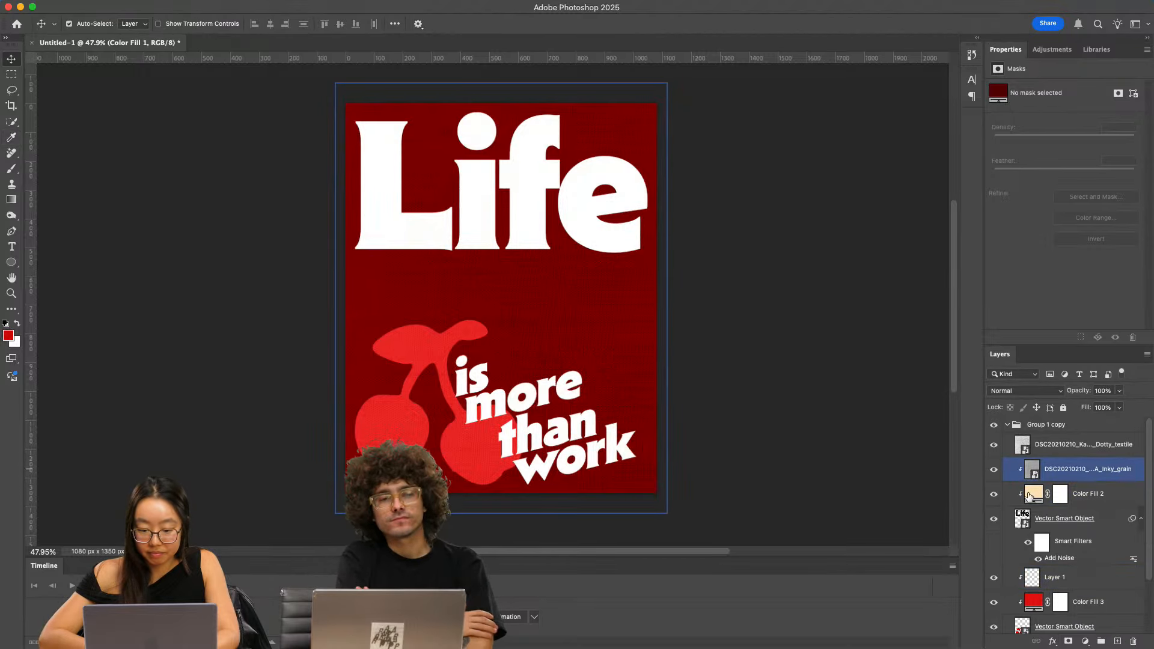
# - Place the scratchy_toner 2 texture image from the desktop above the background fill, enlarged to about 1270 × 1642 px to cover the poster
pyautogui.moveTo(719, 8); pyautogui.dragTo(781, 9)
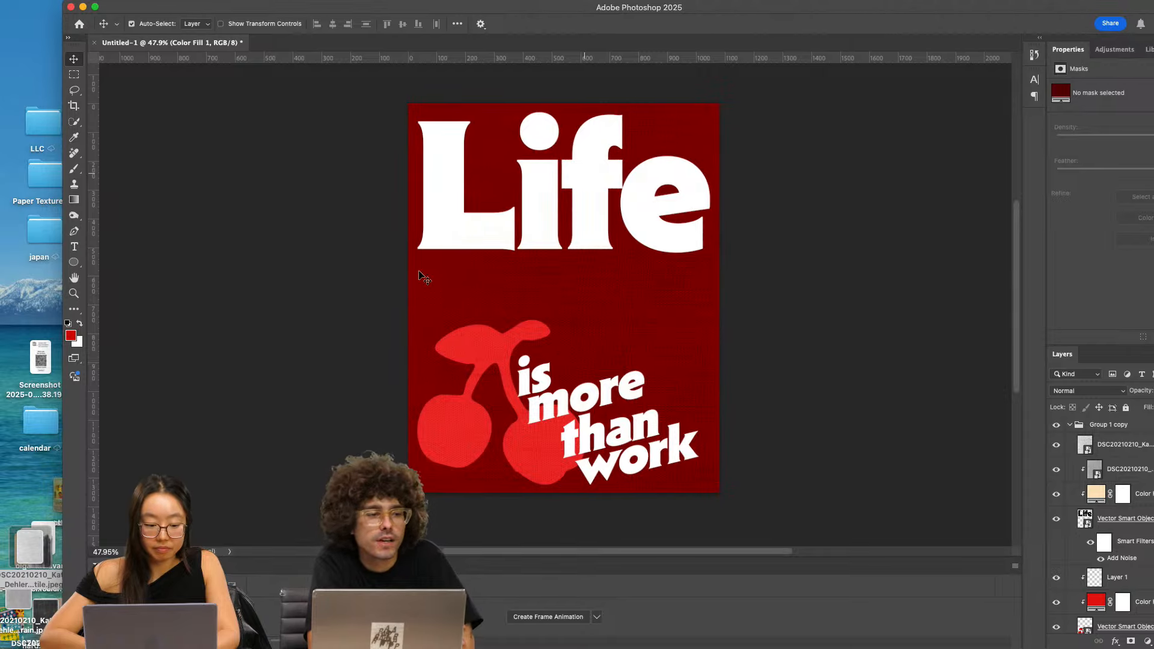
pyautogui.moveTo(51, 592); pyautogui.dragTo(541, 240)
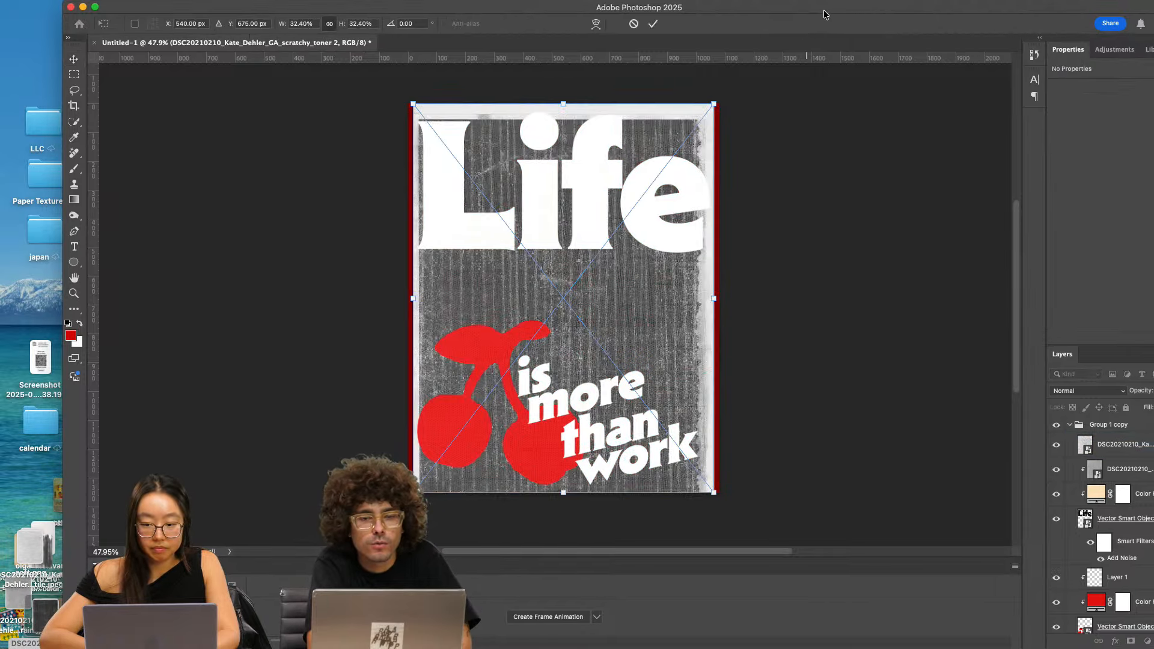
pyautogui.moveTo(824, 11); pyautogui.dragTo(762, 13)
pyautogui.moveTo(654, 297); pyautogui.dragTo(719, 299)
pyautogui.moveTo(644, 296); pyautogui.dragTo(619, 295)
pyautogui.press('Return')
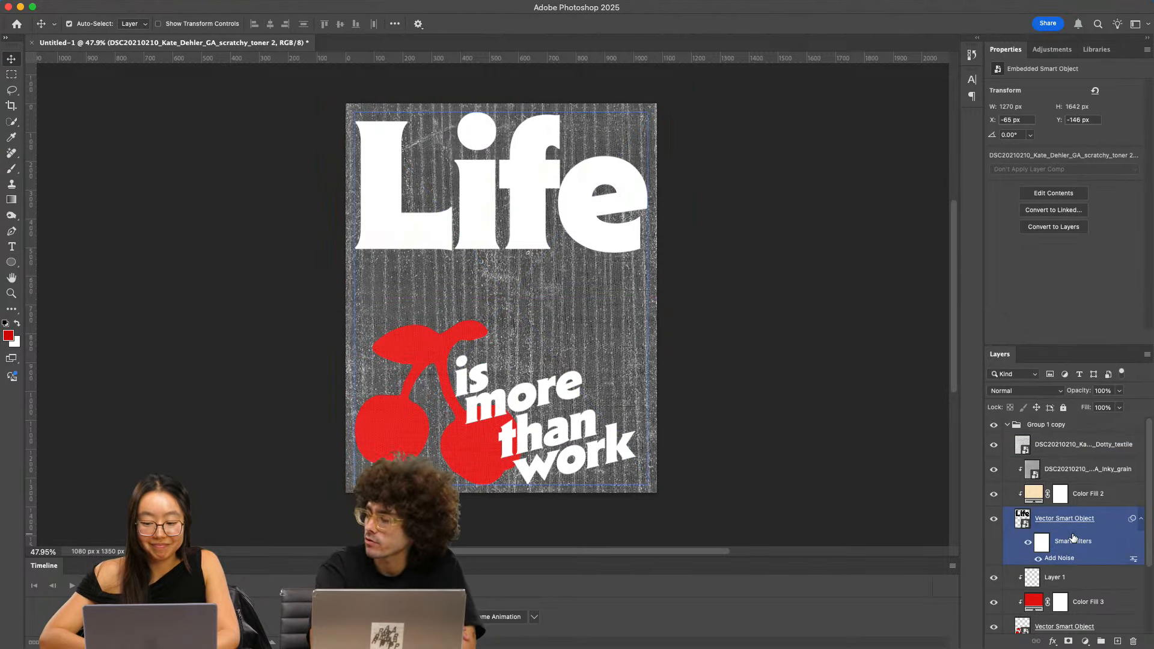
# - Set the dotty textile texture to Multiply and move it beneath the lettering's cream colour fill
pyautogui.moveTo(1095, 450); pyautogui.dragTo(1087, 423)
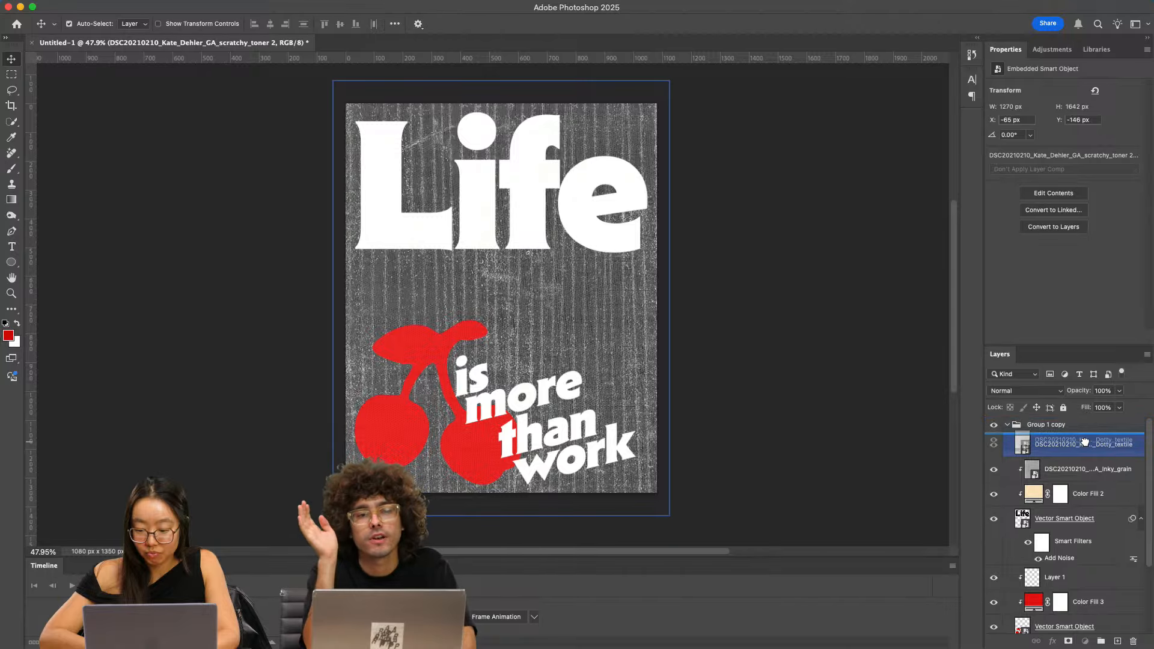
pyautogui.click(1034, 391)
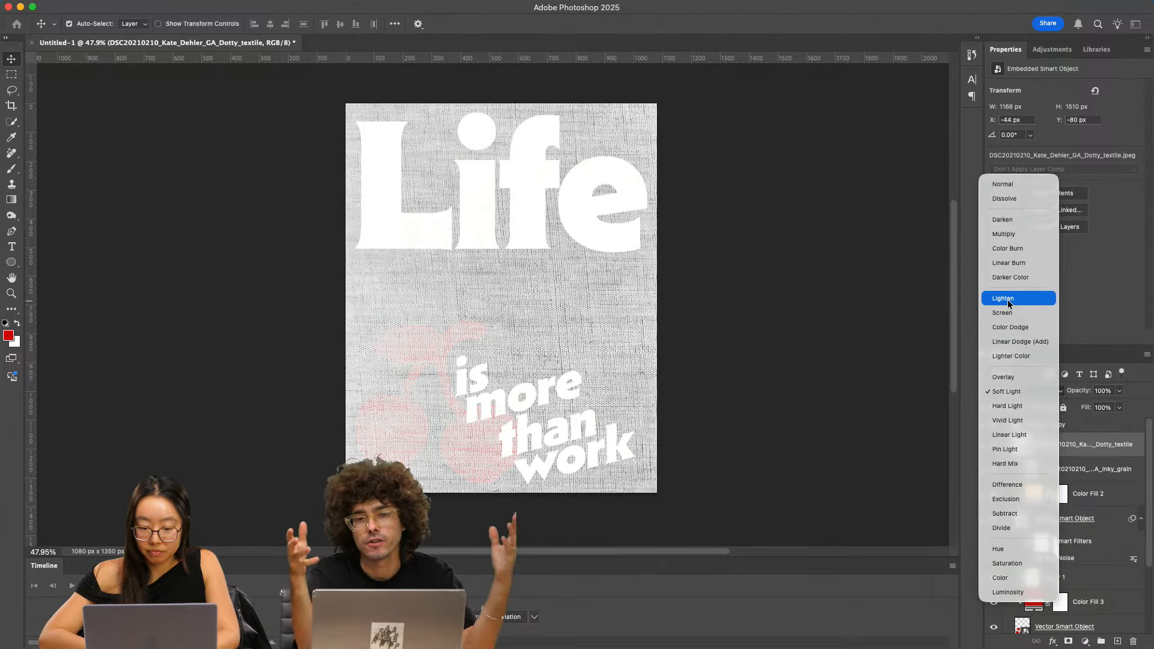
pyautogui.click(1010, 239)
pyautogui.moveTo(1070, 446); pyautogui.dragTo(1065, 504)
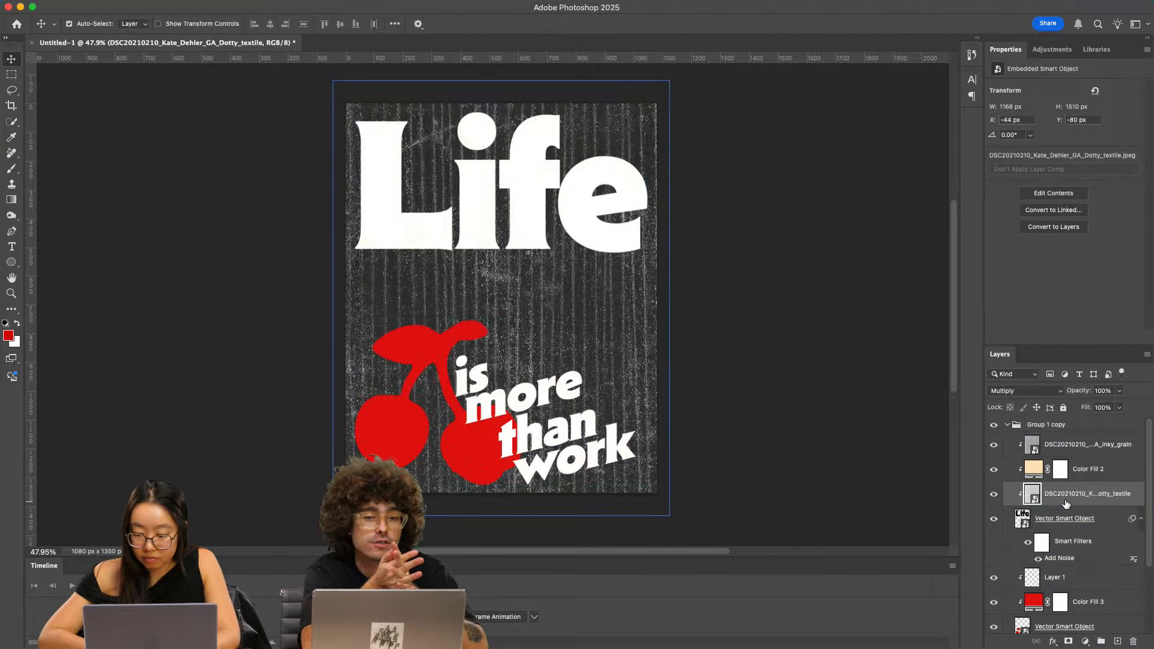
# - Set the inky grain texture to Linear Light and move it directly above the lettering smart object
pyautogui.click(1008, 425)
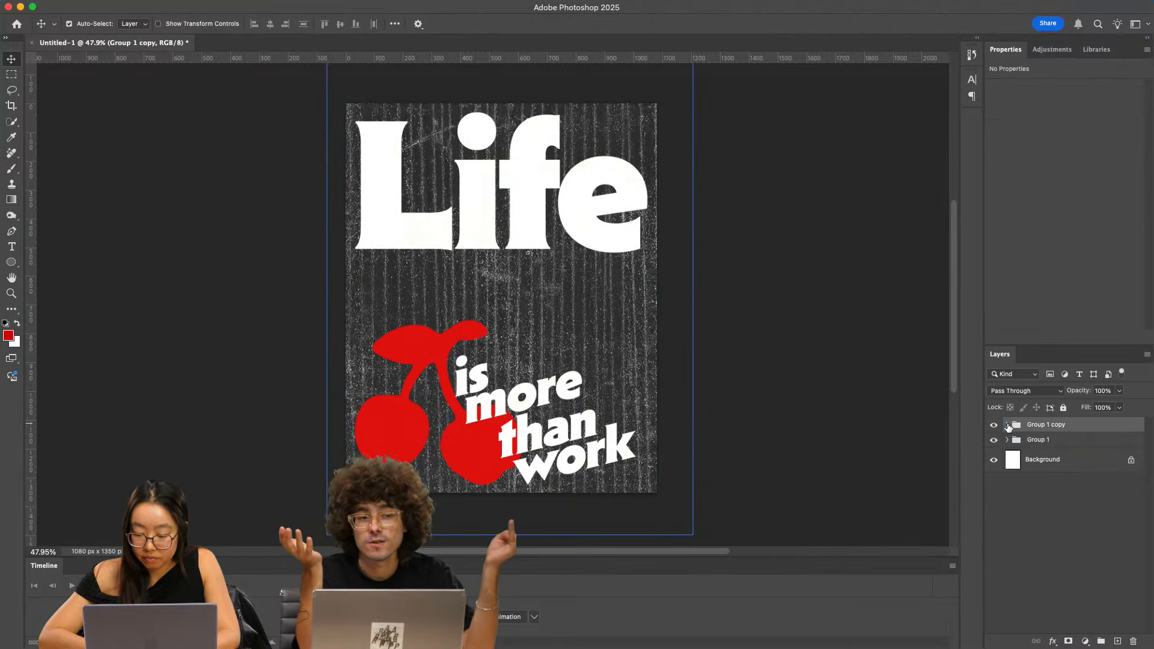
pyautogui.click(1008, 425)
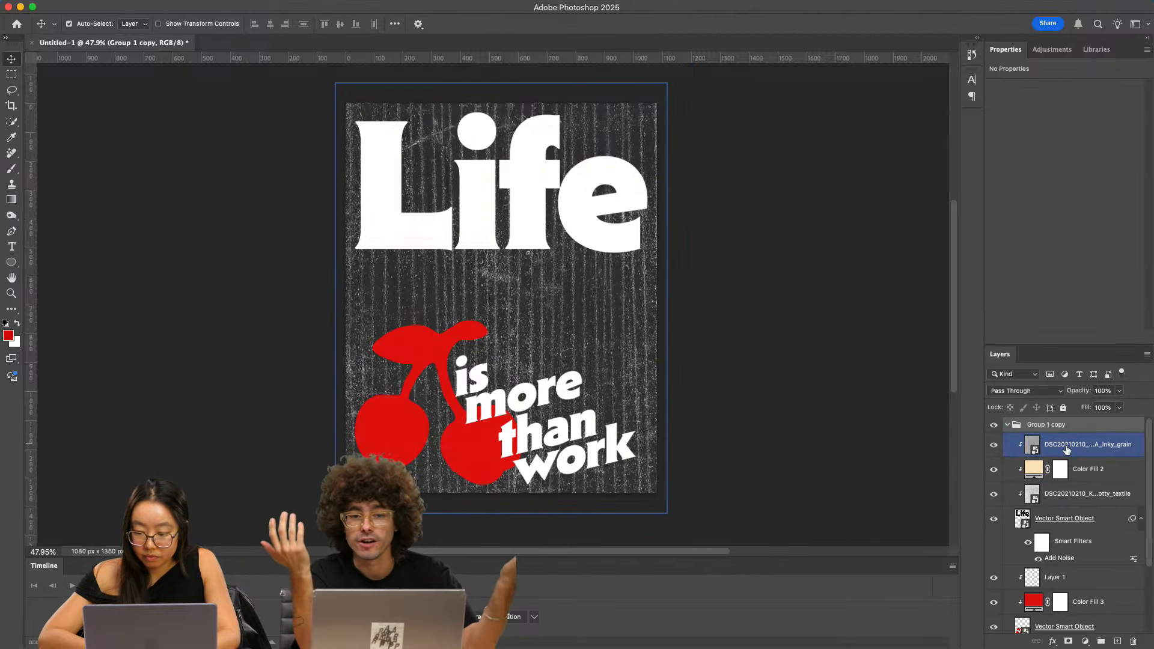
pyautogui.click(1076, 444)
pyautogui.click(1042, 392)
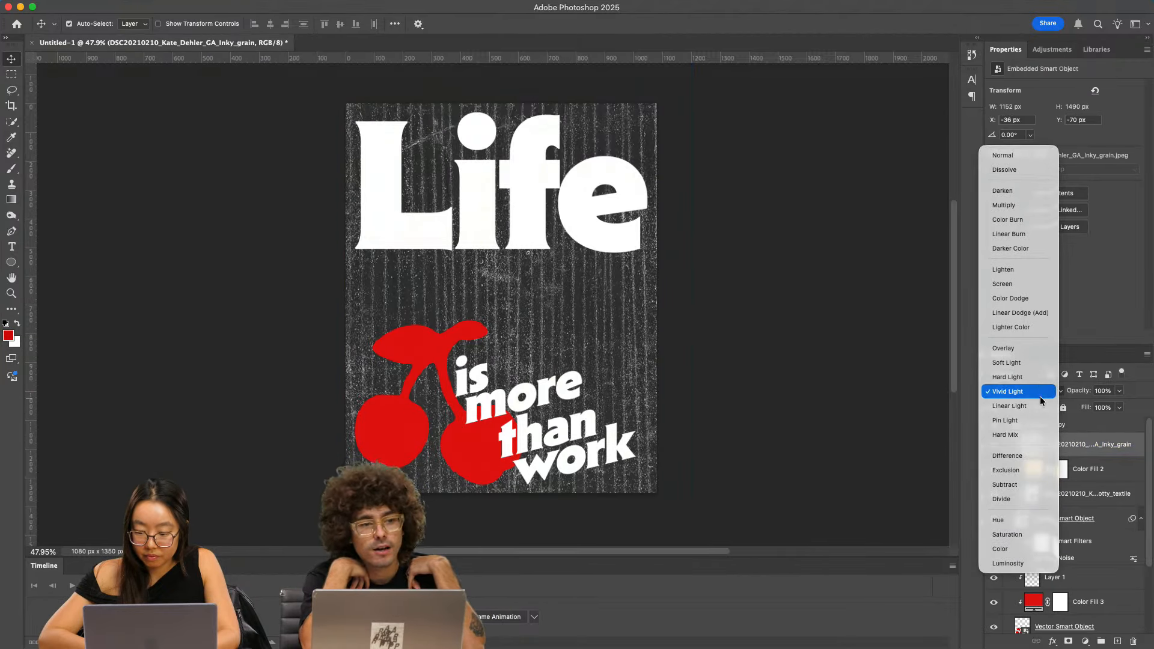
pyautogui.click(1039, 405)
pyautogui.moveTo(1074, 449); pyautogui.dragTo(1084, 510)
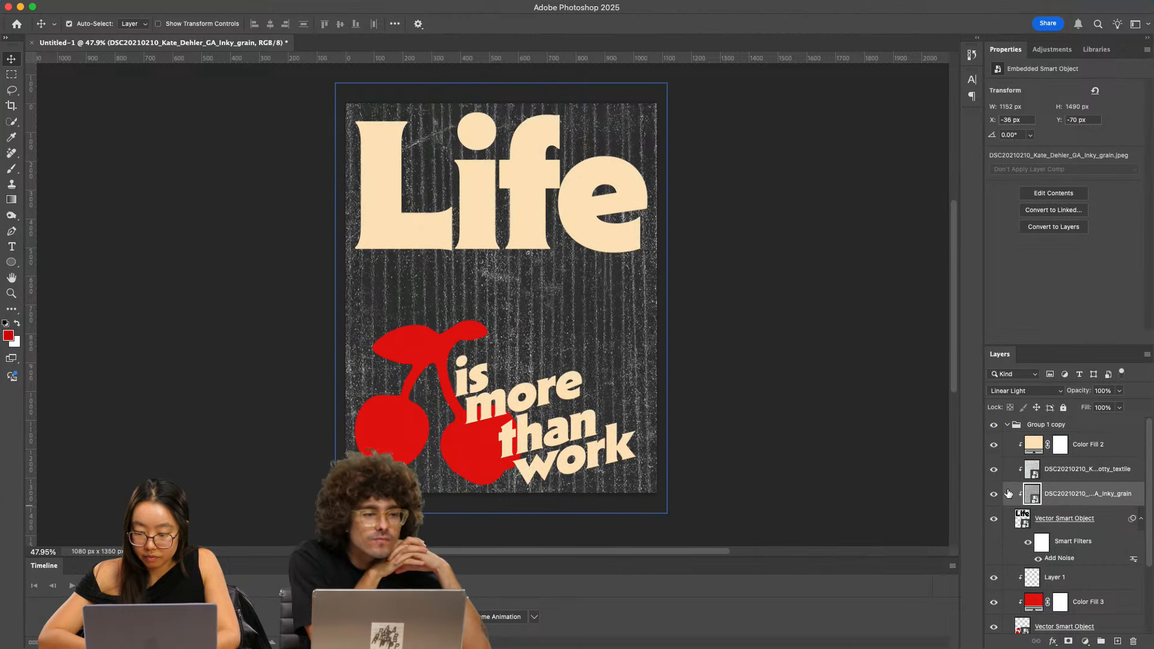
# - Delete the inky grain and dotty textile texture layers from the copied group
pyautogui.click(993, 494)
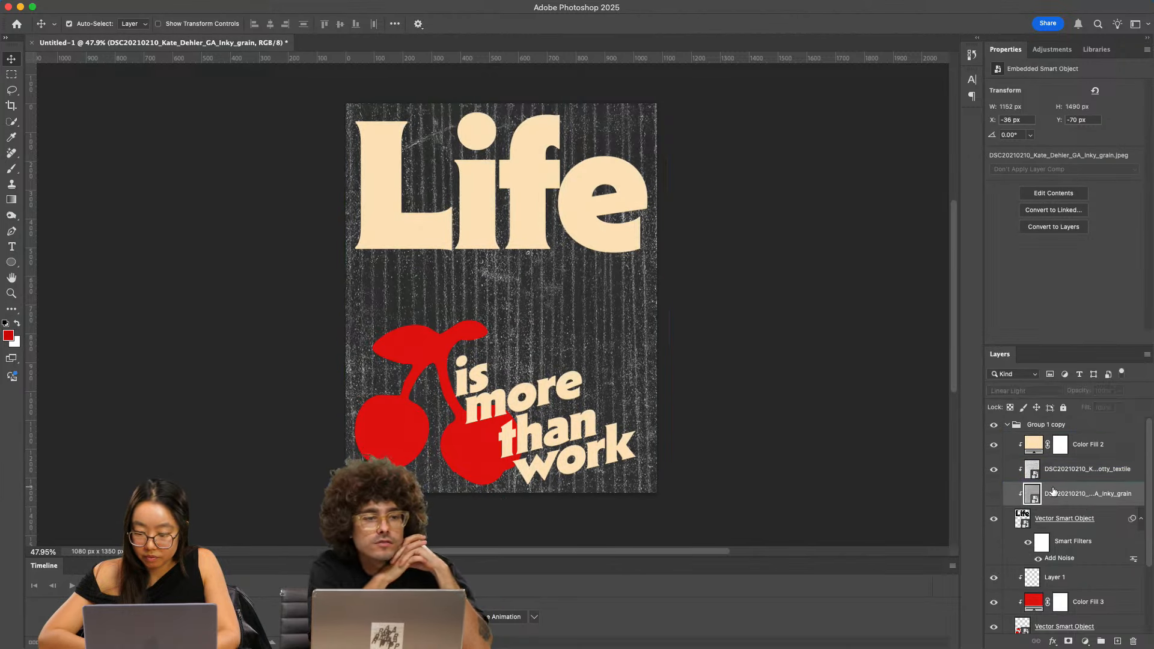
pyautogui.press('Delete')
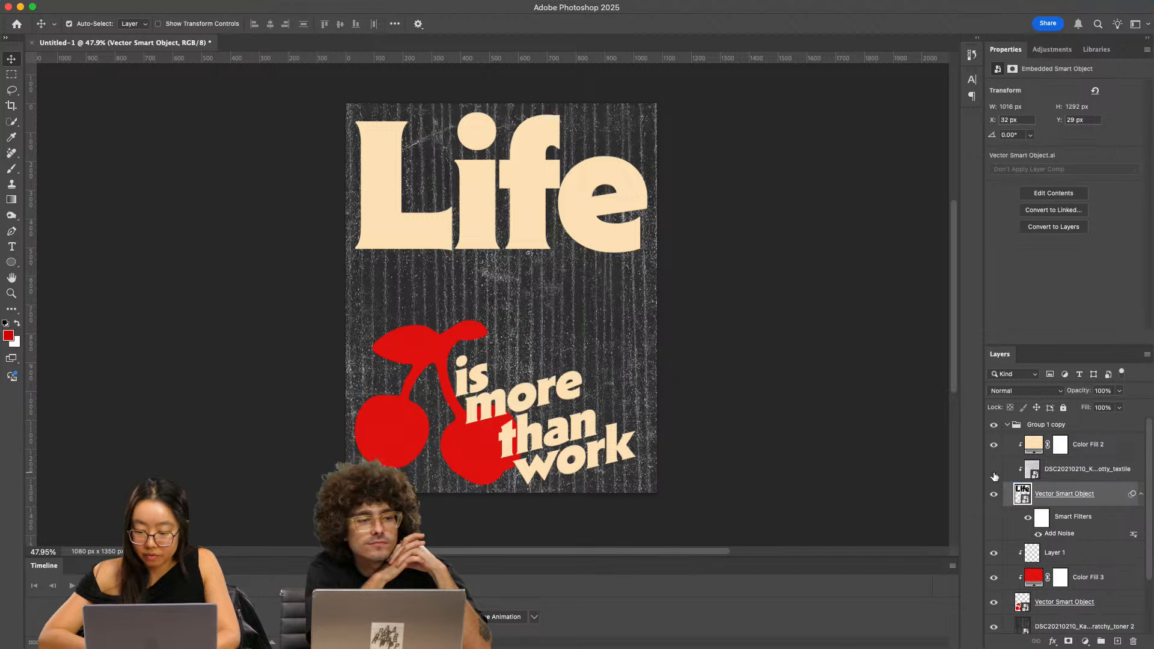
pyautogui.click(994, 445)
pyautogui.click(994, 448)
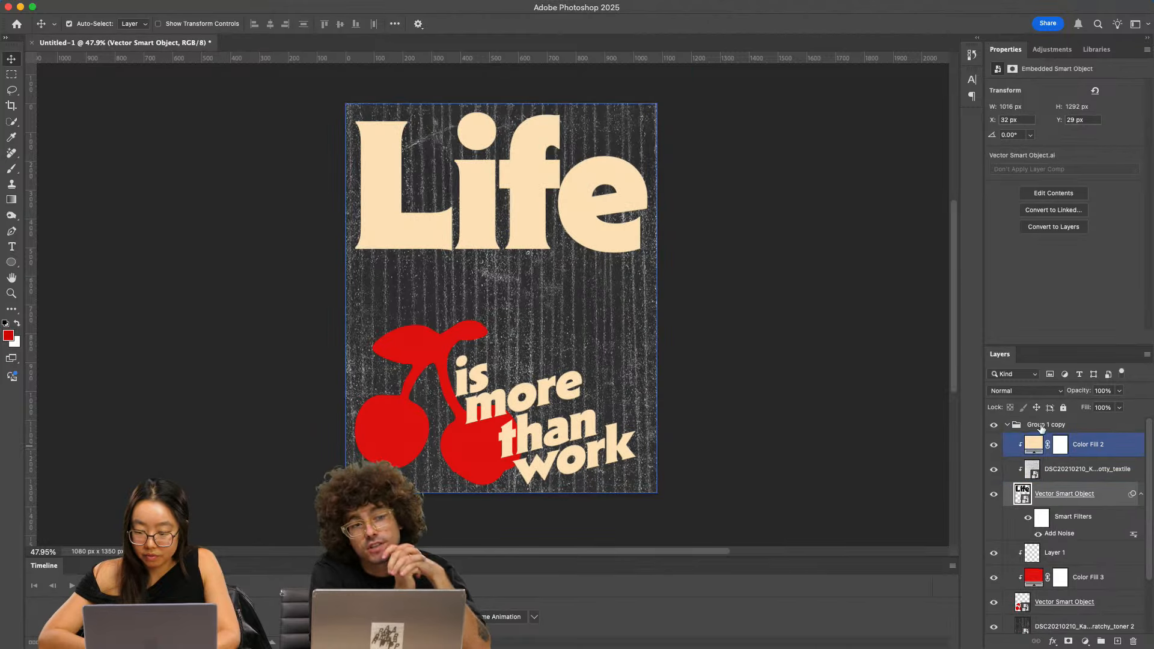
pyautogui.click(1061, 471)
pyautogui.press('Delete')
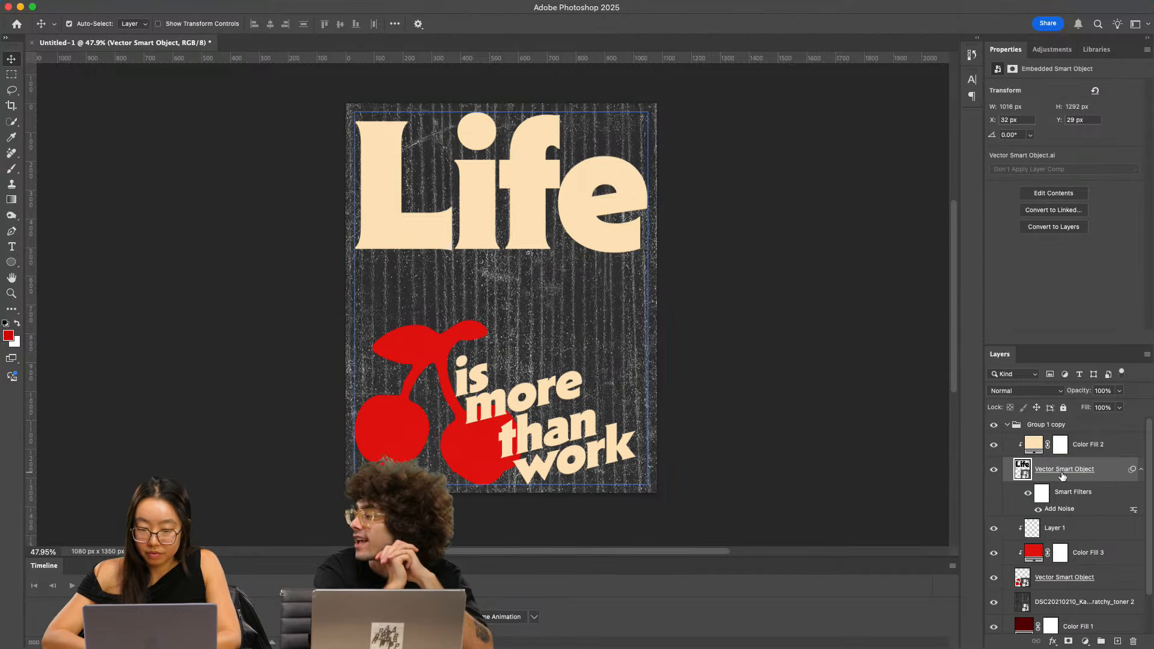
# - Compare the background with the scratchy toner texture hidden and shown, and set that texture's blend mode to Color Dodge
pyautogui.click(995, 602)
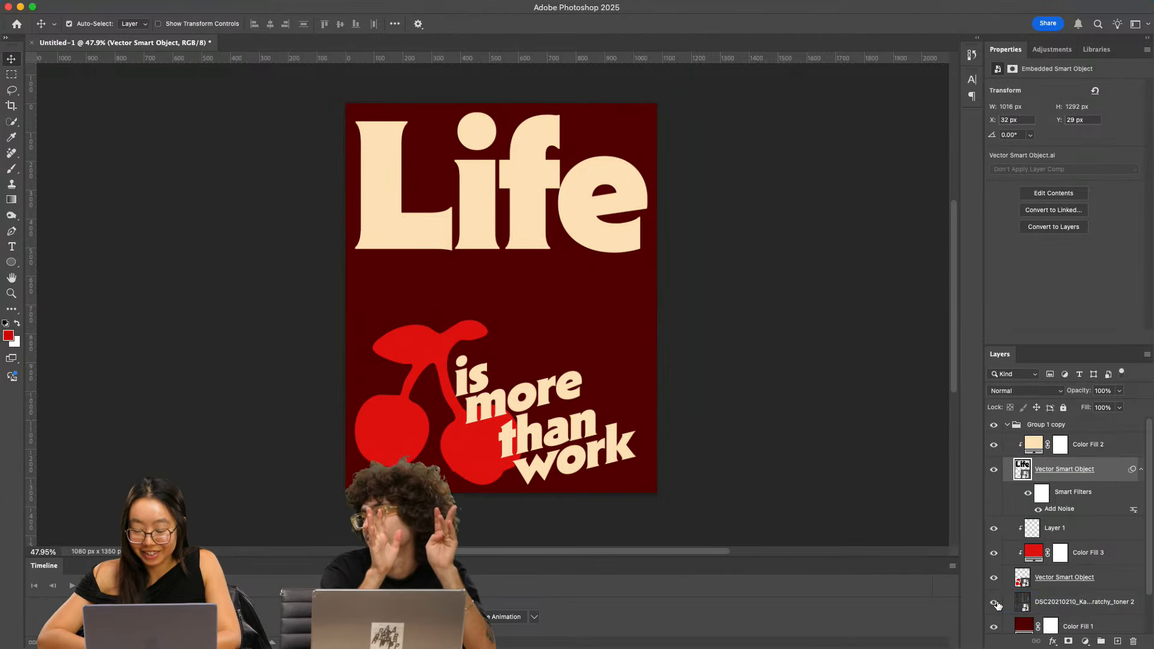
pyautogui.click(995, 603)
pyautogui.click(1074, 605)
pyautogui.scroll(-3, 1074, 607)
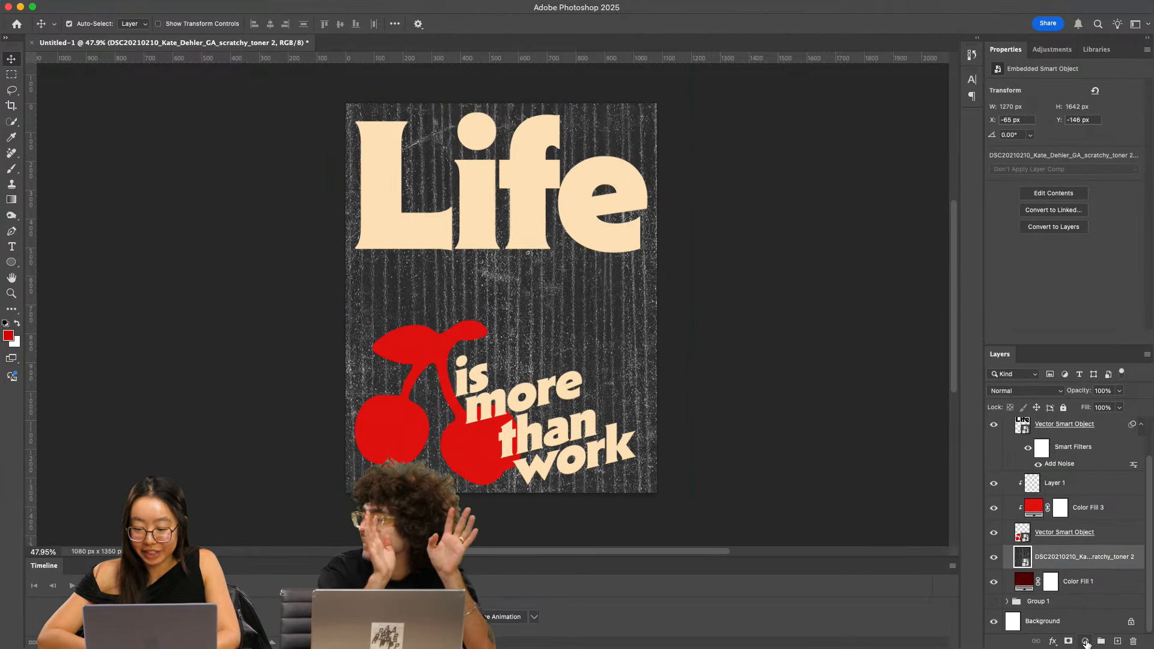
pyautogui.click(1020, 389)
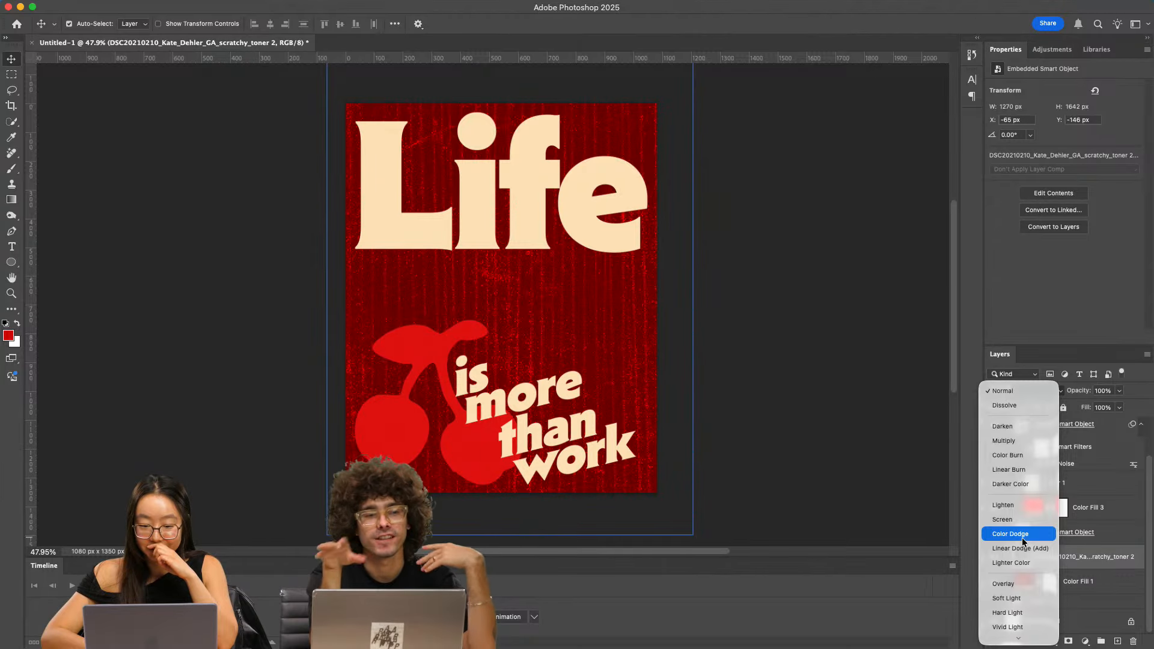
pyautogui.click(1022, 537)
# - Move the scratchy toner texture between the lettering and the cherry layers and set its blend mode to Soft Light
pyautogui.moveTo(1066, 559)
pyautogui.mouseDown()
pyautogui.moveTo(1061, 457)
pyautogui.moveTo(1058, 505)
pyautogui.mouseUp()
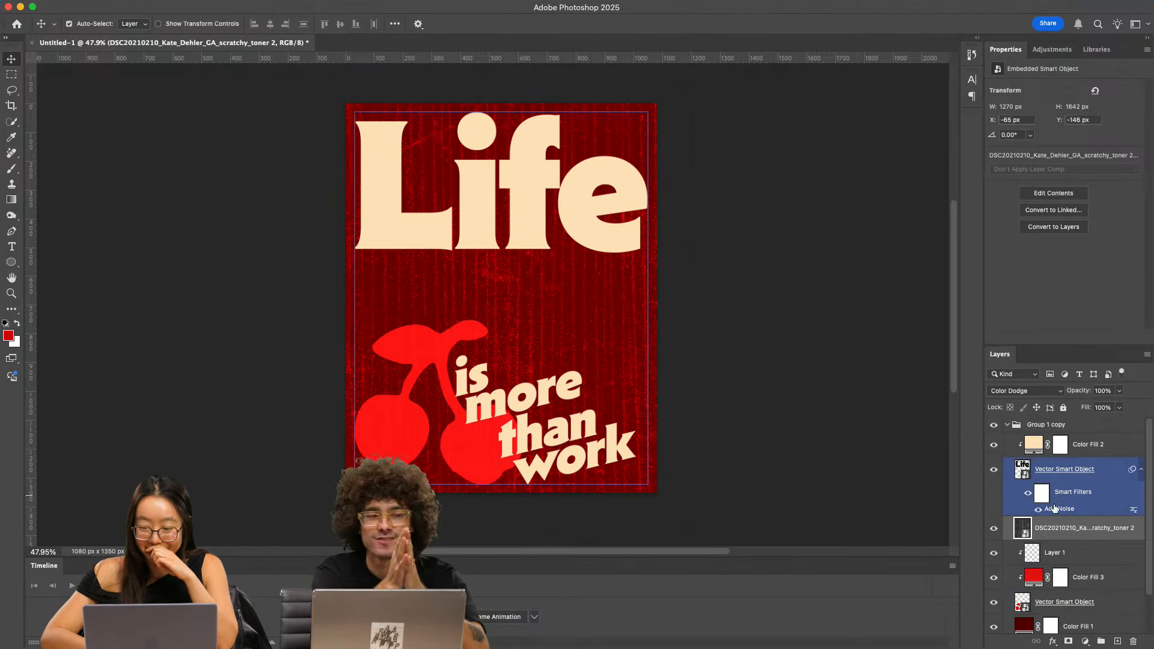
pyautogui.click(1029, 390)
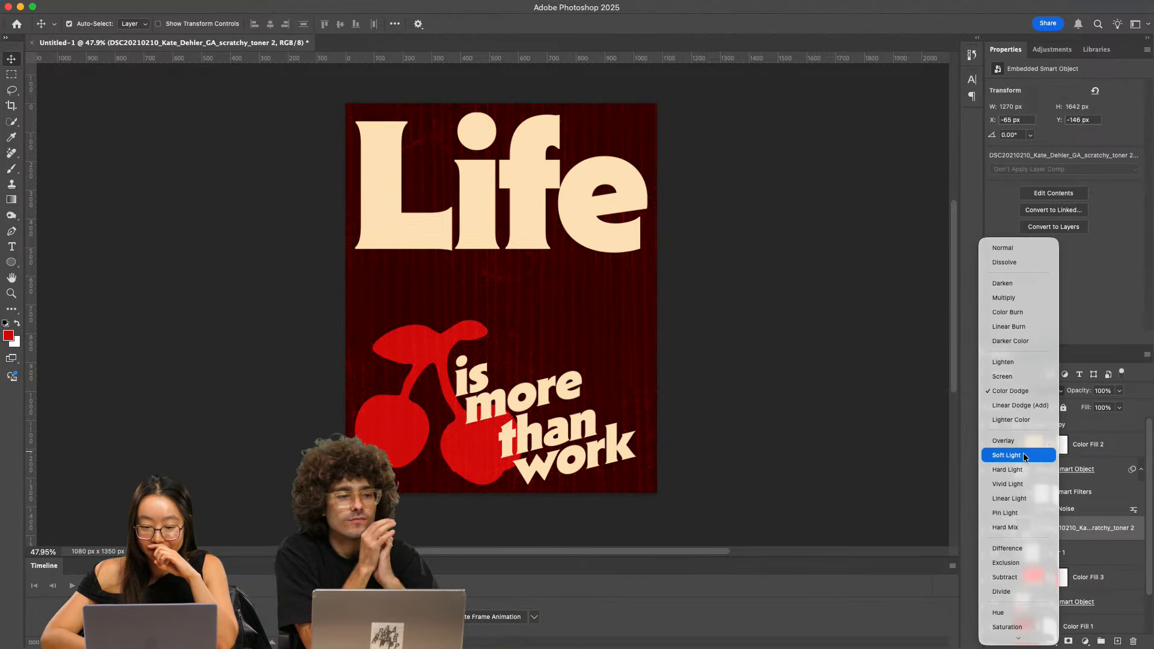
pyautogui.click(1024, 456)
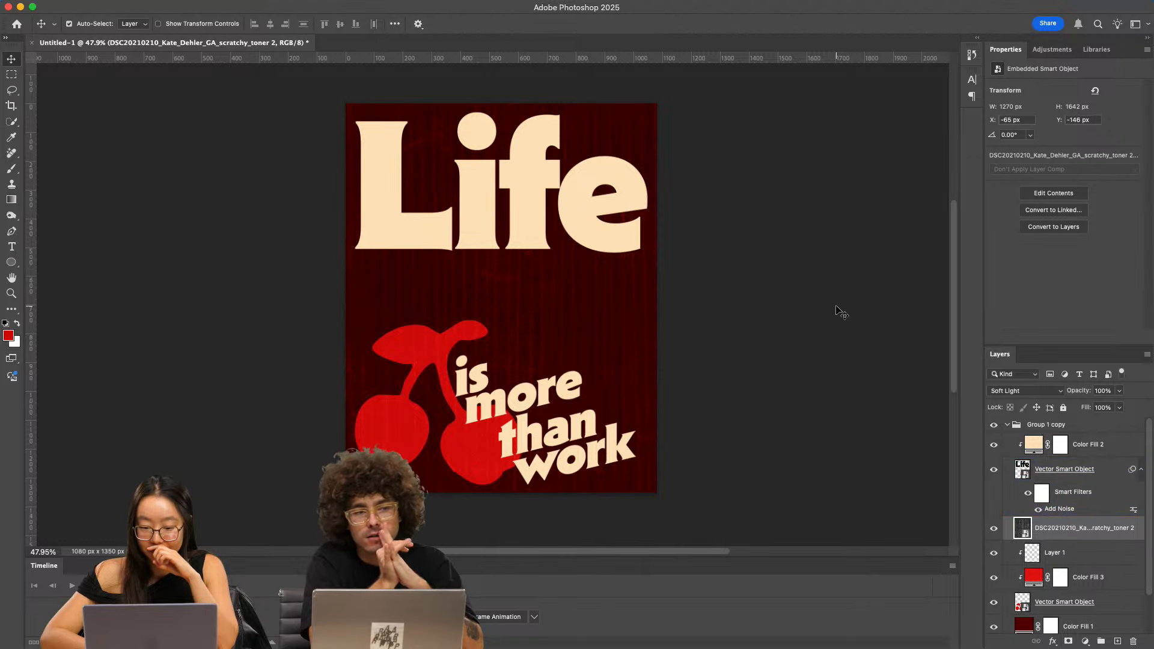
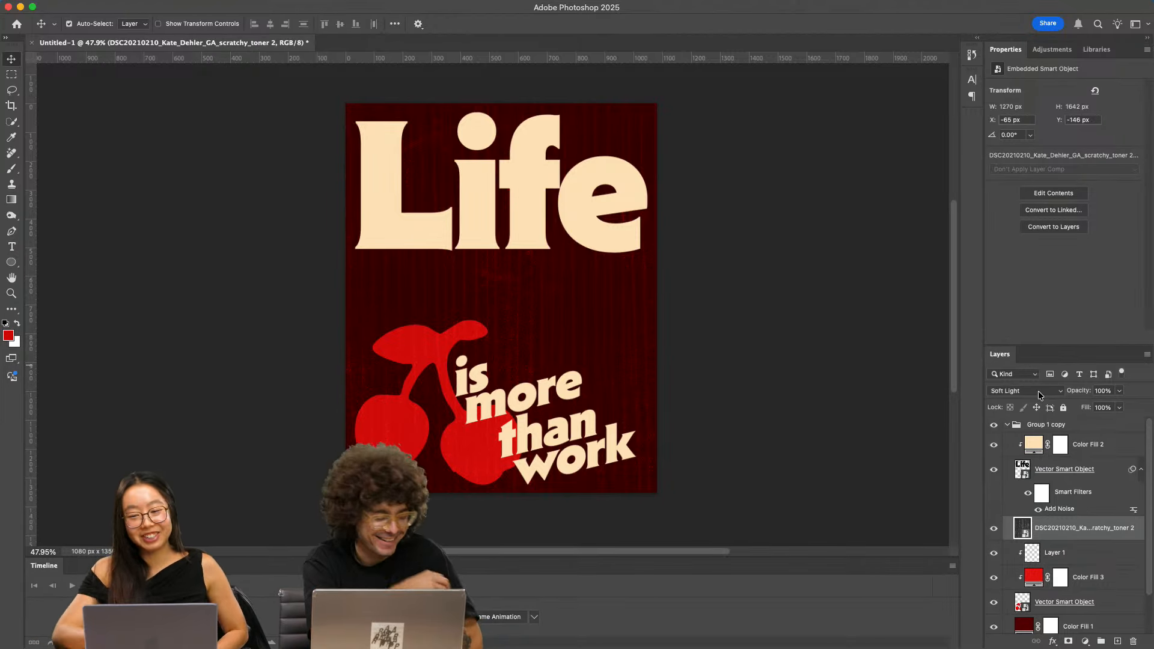
pyautogui.click(1037, 390)
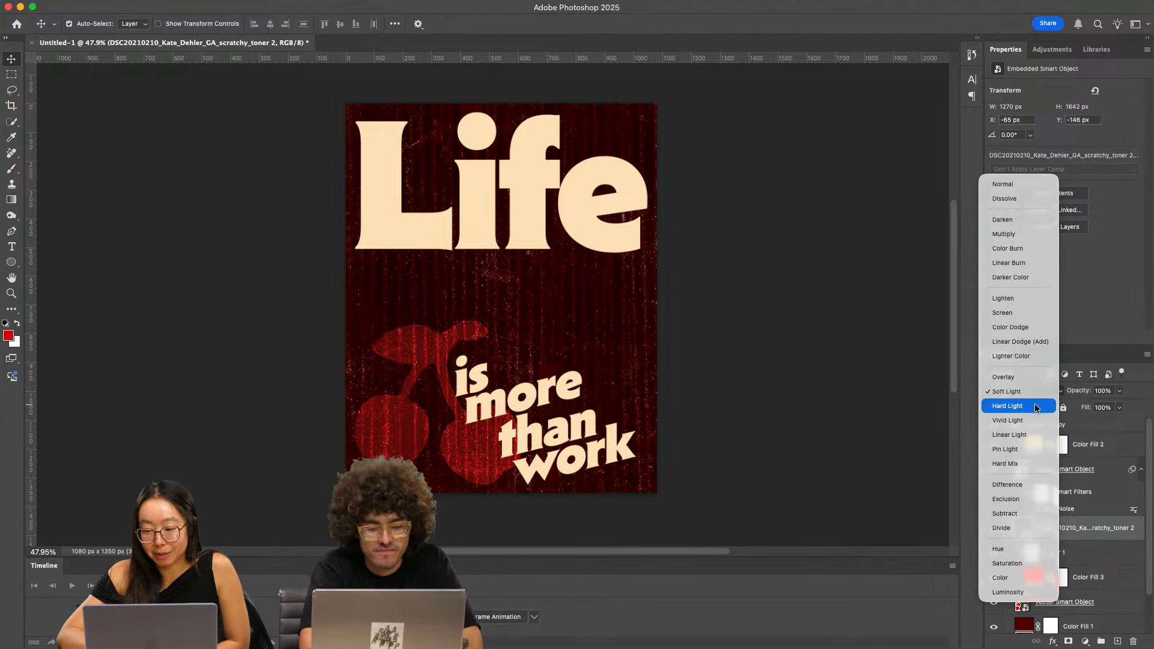
pyautogui.click(1037, 396)
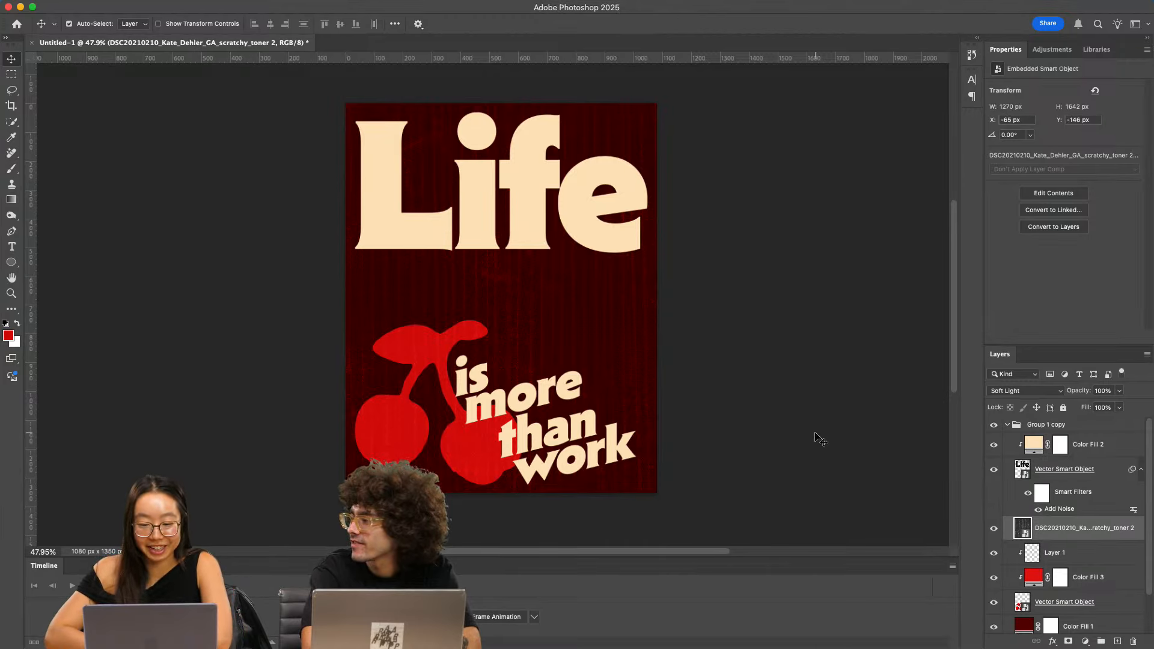
pyautogui.click(1112, 554)
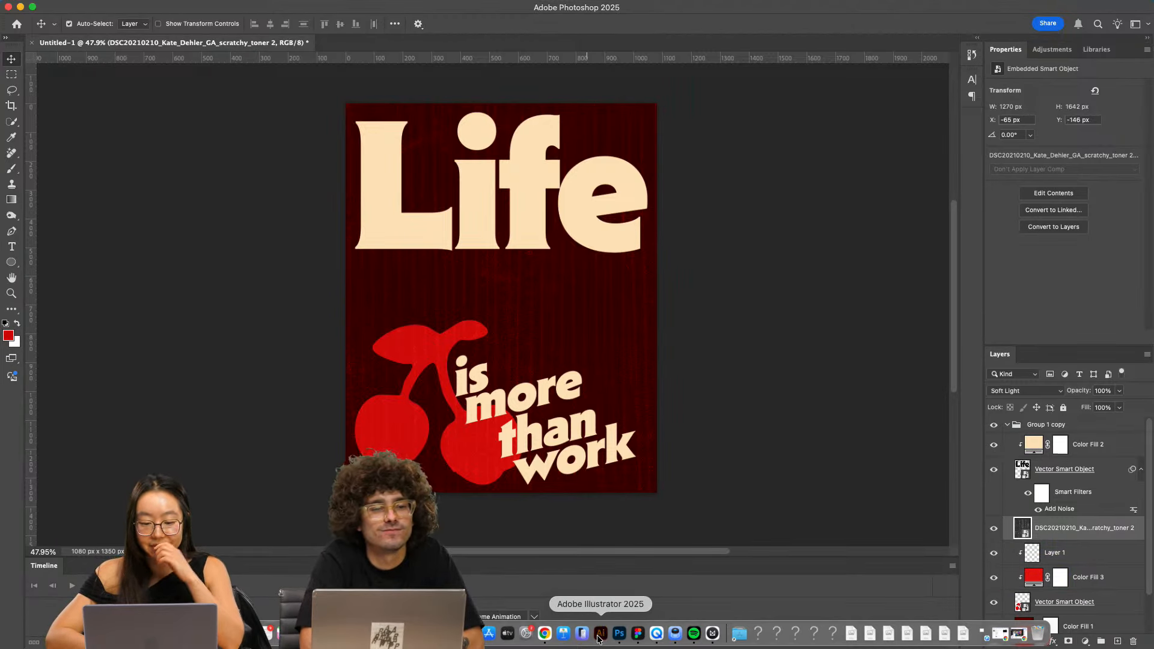
# - Switch to Adobe Illustrator and duplicate the first, cream poster artboard with its artwork directly below the original
pyautogui.click(598, 637)
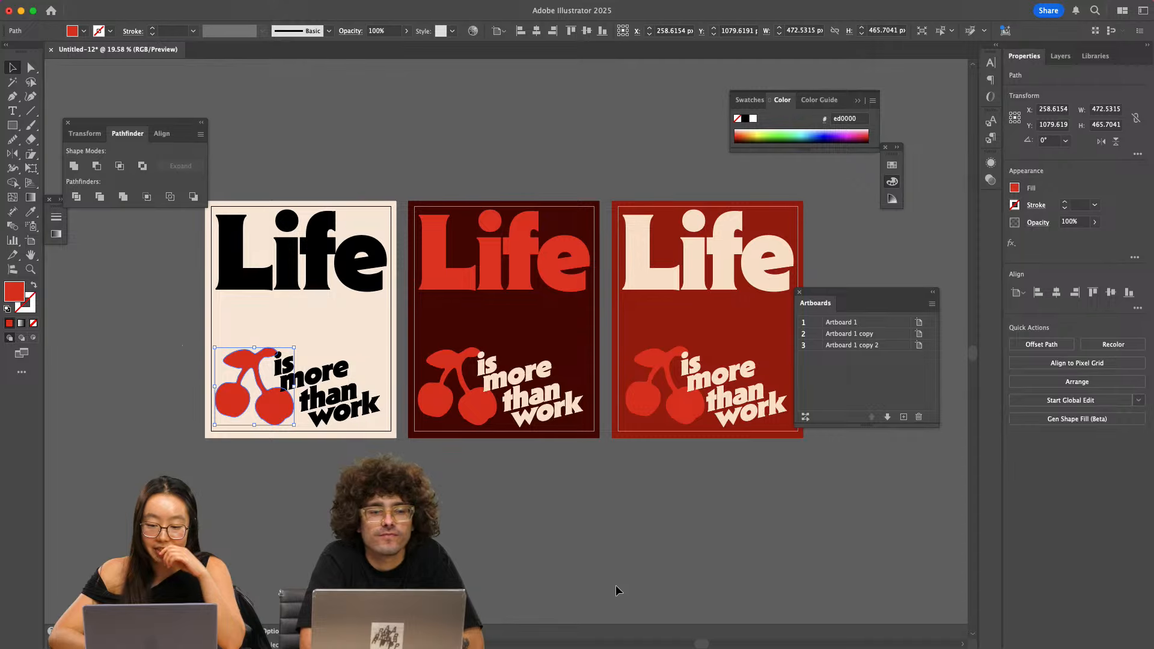
pyautogui.click(614, 641)
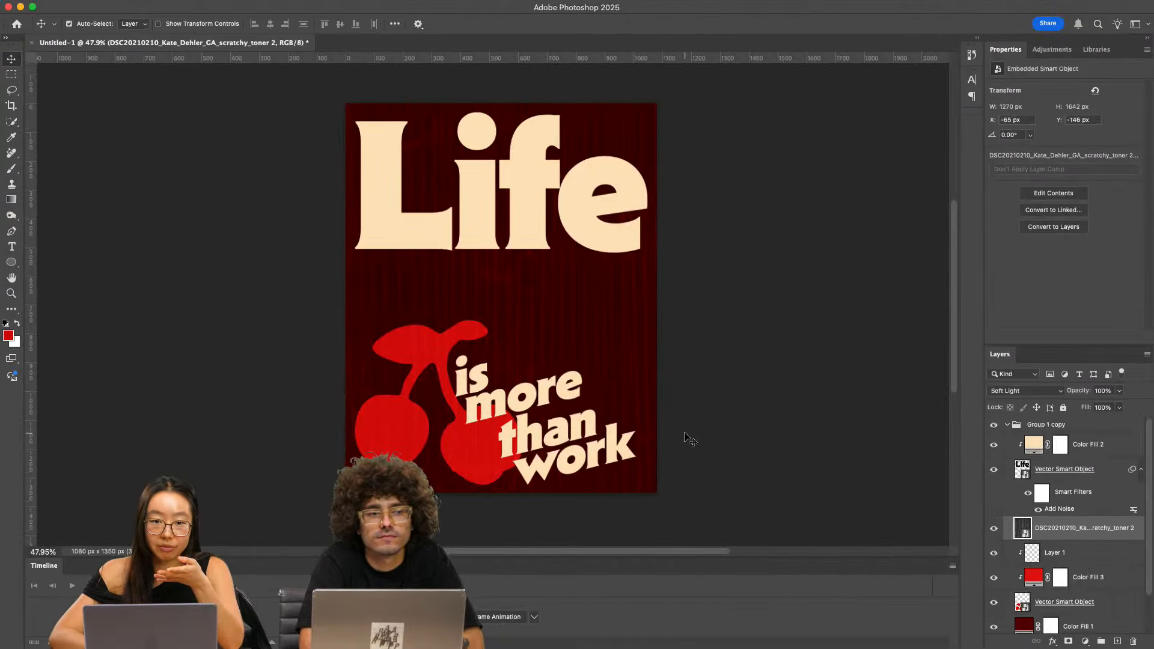
pyautogui.click(599, 637)
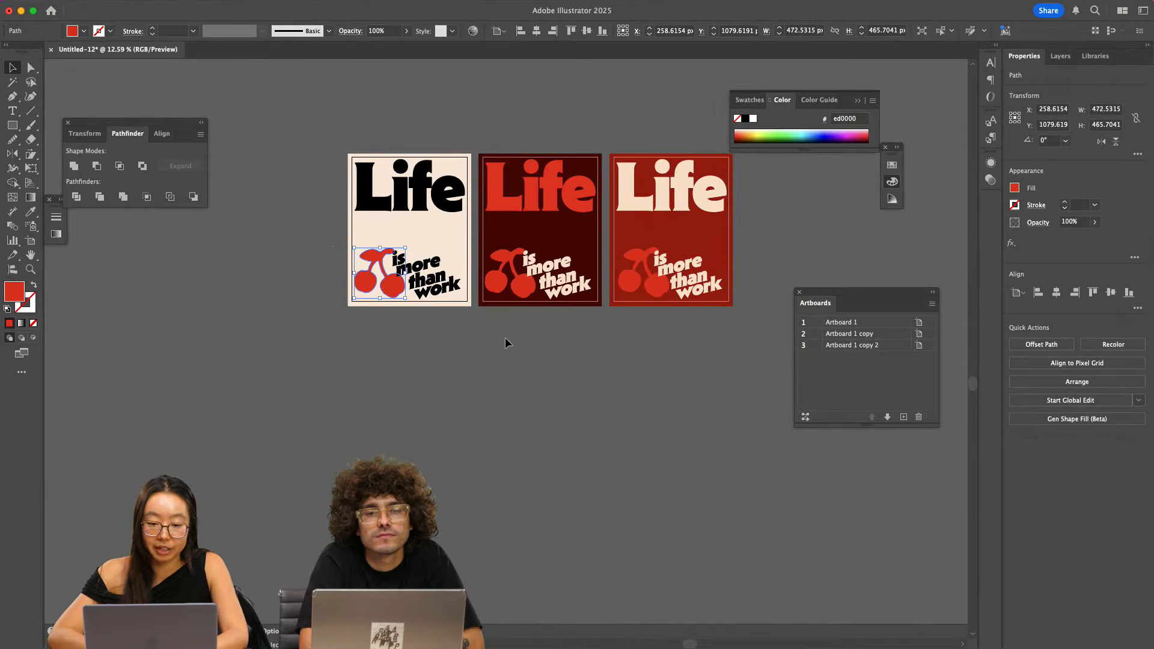
pyautogui.click(565, 98)
pyautogui.click(494, 30)
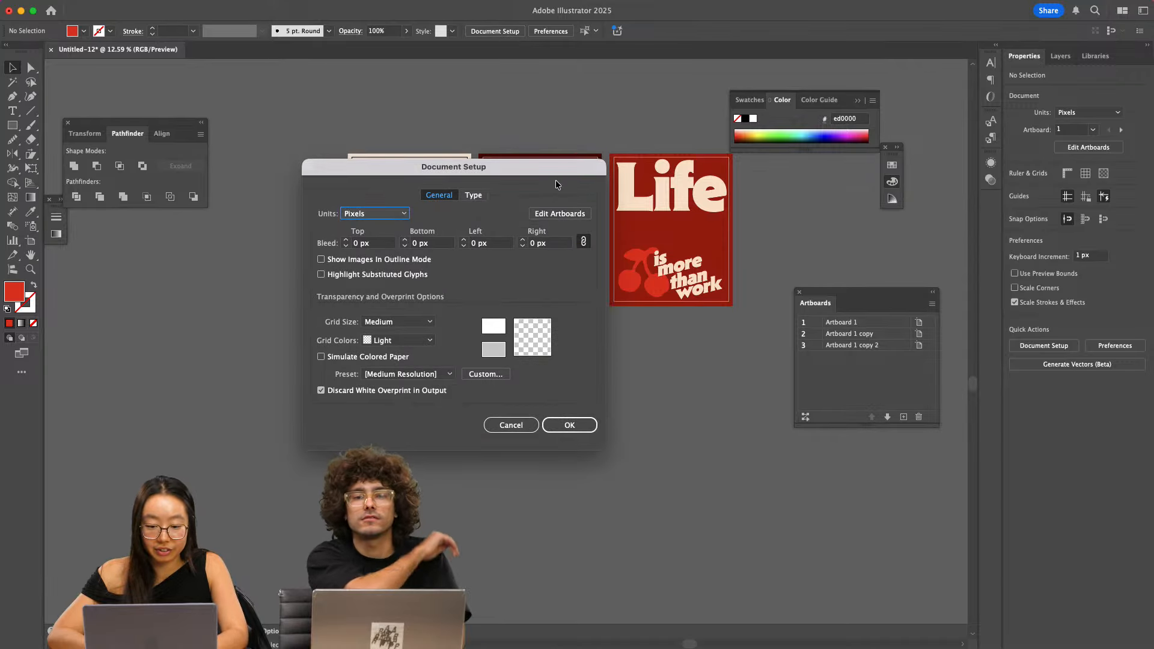
pyautogui.click(559, 216)
pyautogui.moveTo(406, 216); pyautogui.dragTo(406, 442)
pyautogui.press('Escape')
# - Delete all the copied poster artwork from the duplicated artboard, leaving it blank
pyautogui.scroll(3, 308, 533)
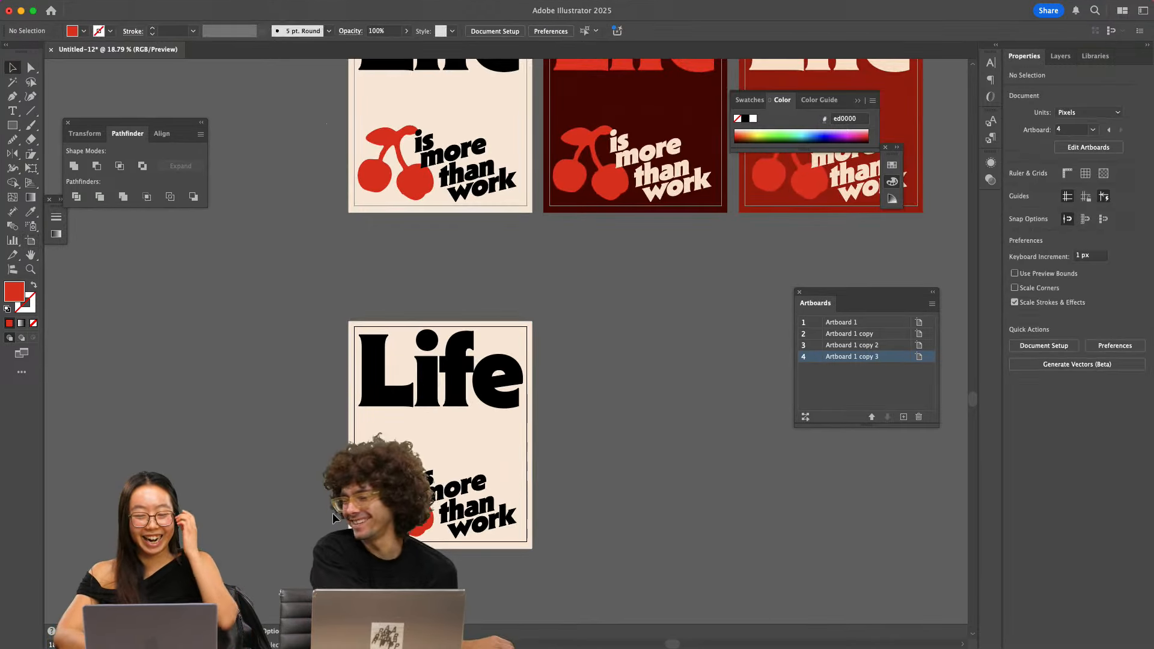
pyautogui.moveTo(307, 530); pyautogui.dragTo(565, 367)
pyautogui.press('Delete')
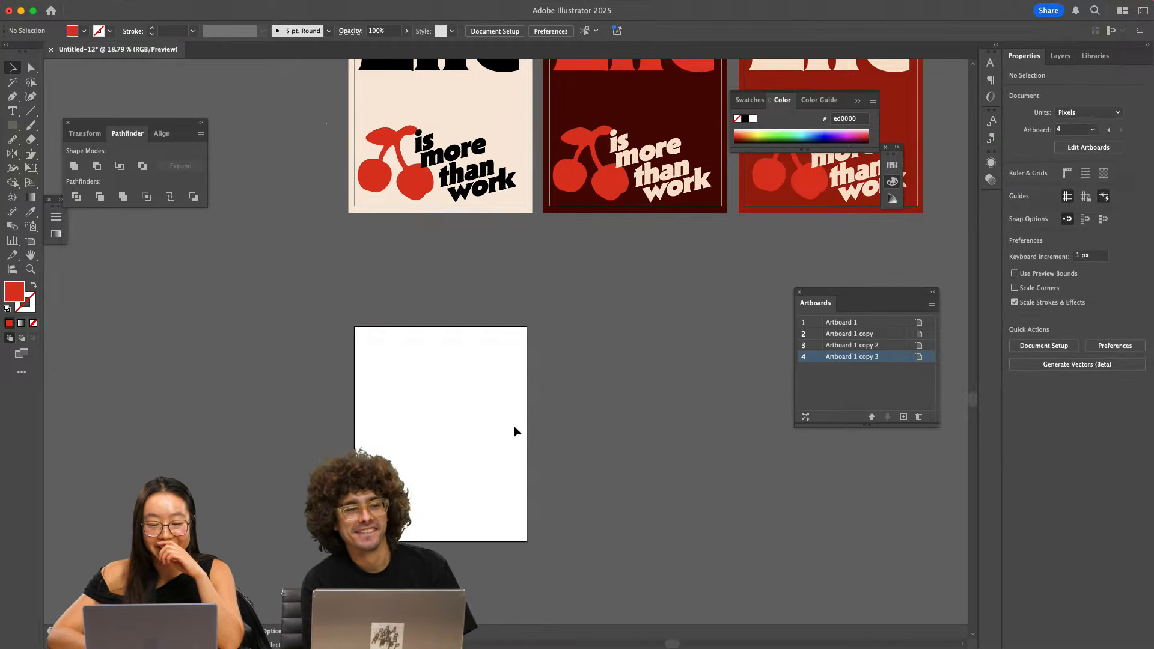
# - Set the blank artboard's height to 1080 px to make it square, and leave artboard editing
pyautogui.scroll(4, 426, 513)
pyautogui.scroll(-3, 426, 515)
pyautogui.scroll(2, 477, 173)
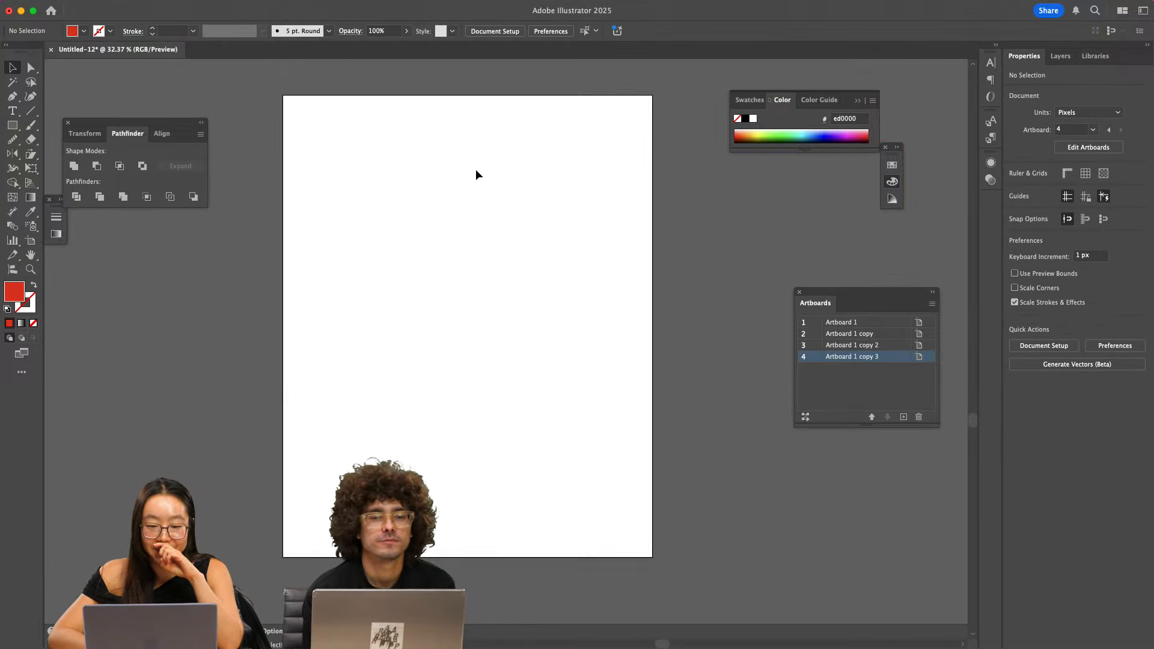
pyautogui.scroll(1, 477, 167)
pyautogui.click(496, 31)
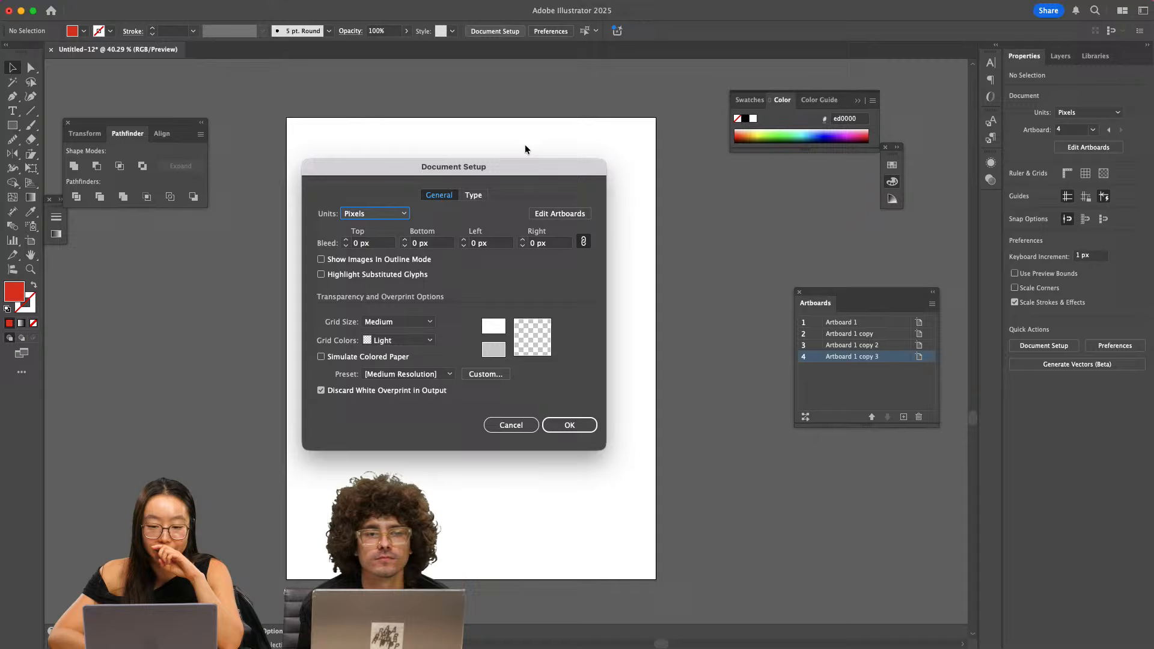
pyautogui.click(558, 214)
pyautogui.doubleClick(583, 32)
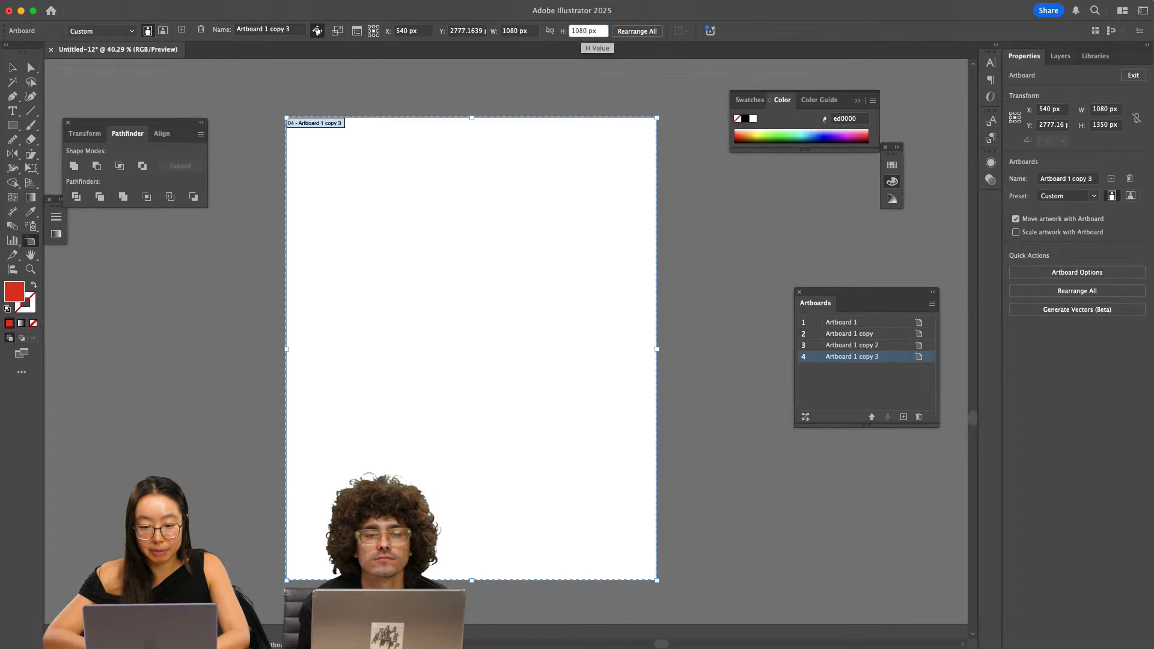
pyautogui.write('1080')
pyautogui.press('Return')
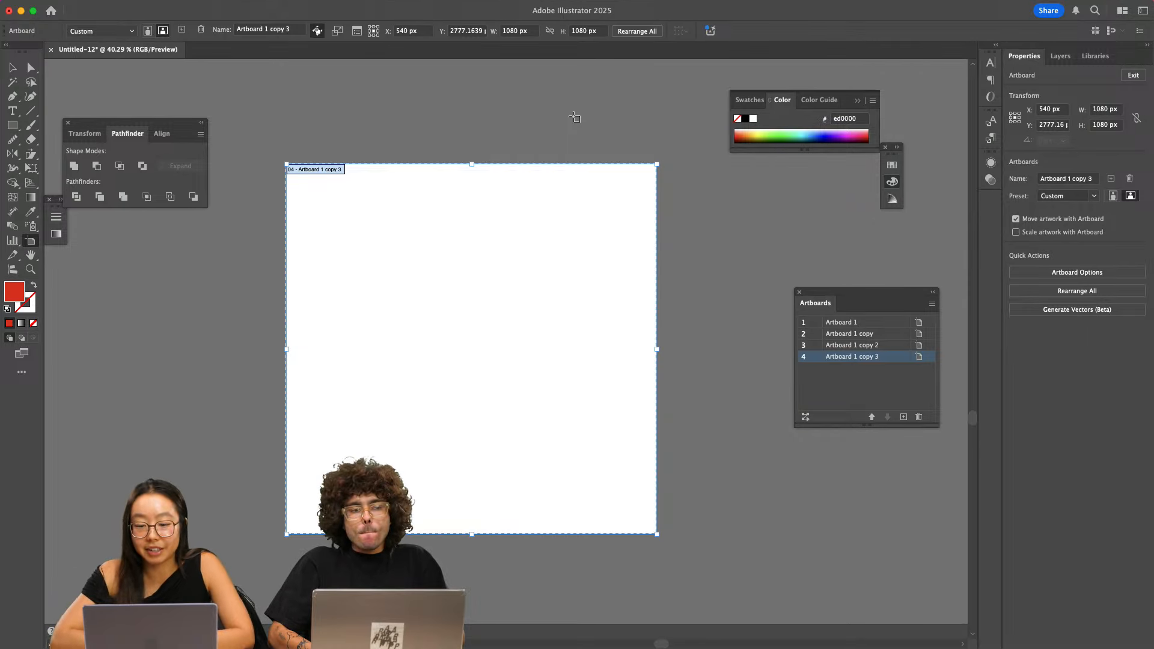
pyautogui.press('v')
# - Draw a square about 312 px wide near the upper-left corner of the blank artboard
pyautogui.scroll(-3, 525, 201)
pyautogui.scroll(-1, 526, 199)
pyautogui.scroll(5, 551, 149)
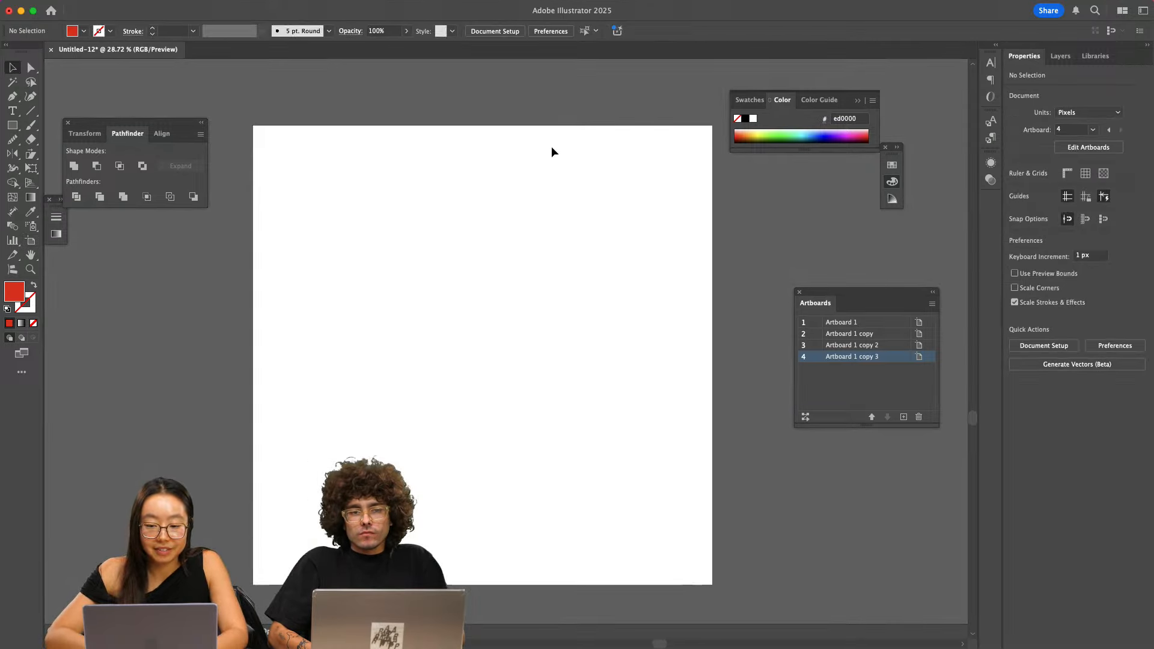
pyautogui.press('super+0')
pyautogui.press('m')
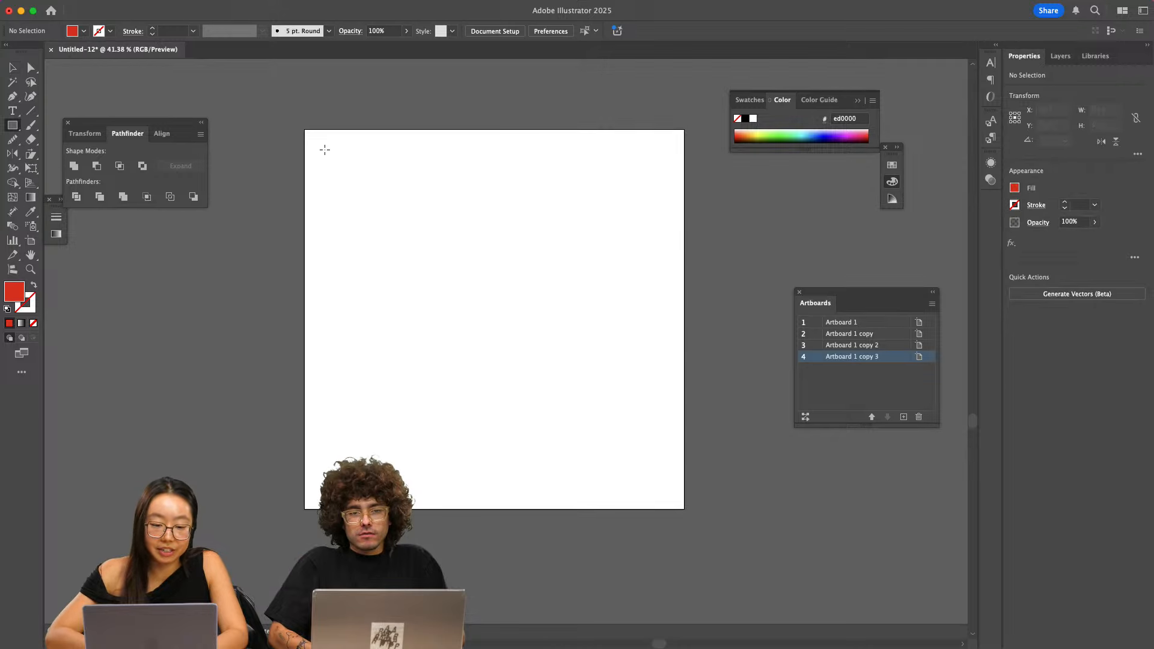
pyautogui.moveTo(324, 149); pyautogui.dragTo(435, 259)
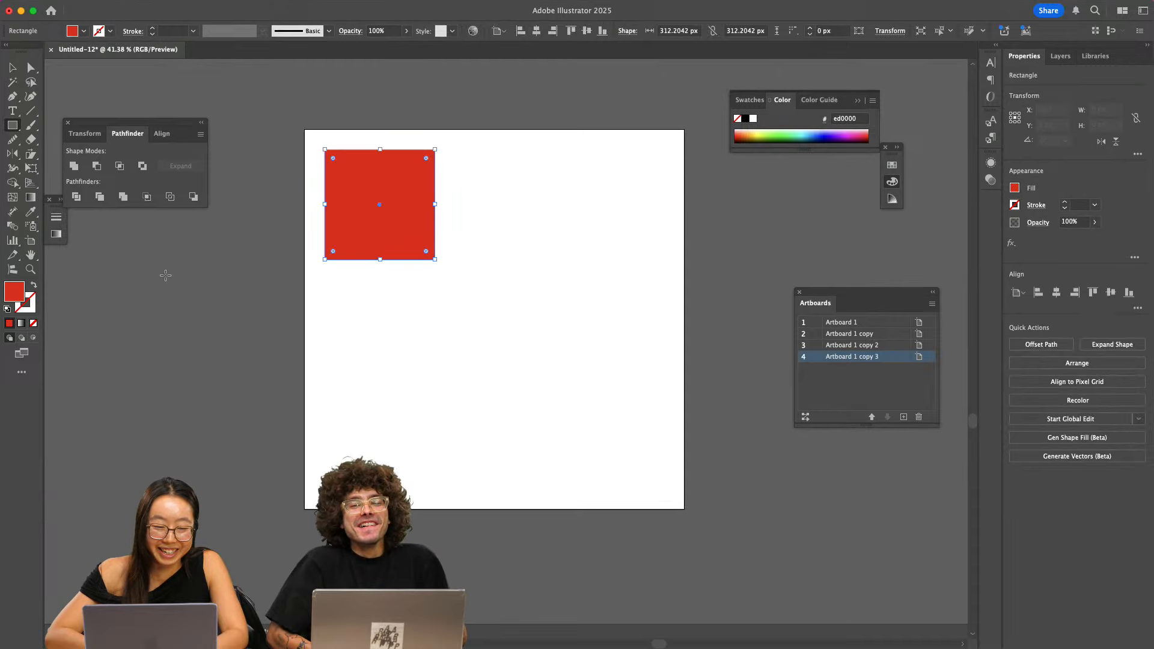
# - Remove the square's fill and give it a black 000000 stroke
pyautogui.doubleClick(30, 309)
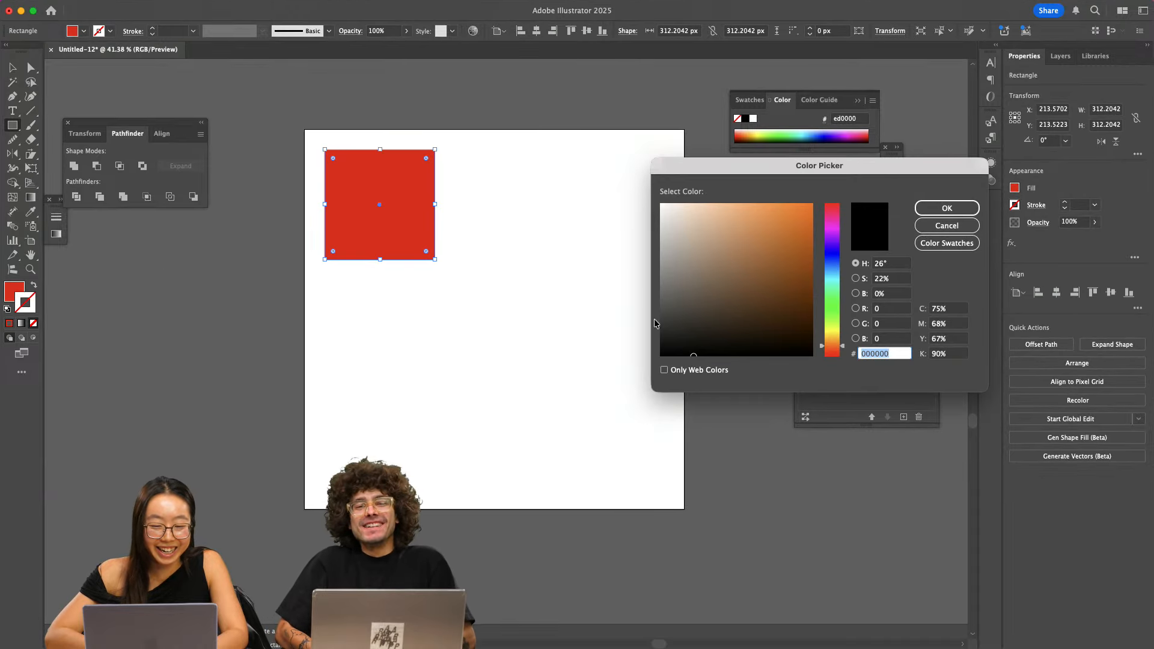
pyautogui.click(926, 208)
pyautogui.click(16, 290)
pyautogui.click(32, 321)
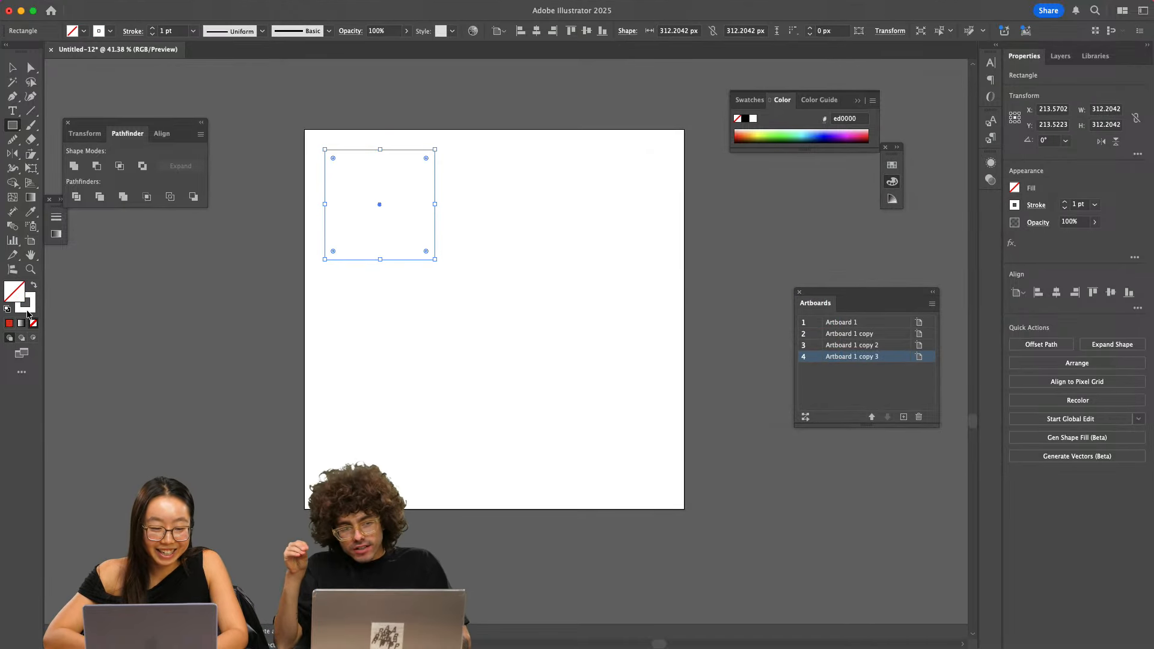
pyautogui.doubleClick(27, 313)
pyautogui.moveTo(675, 330); pyautogui.dragTo(608, 377)
pyautogui.click(927, 212)
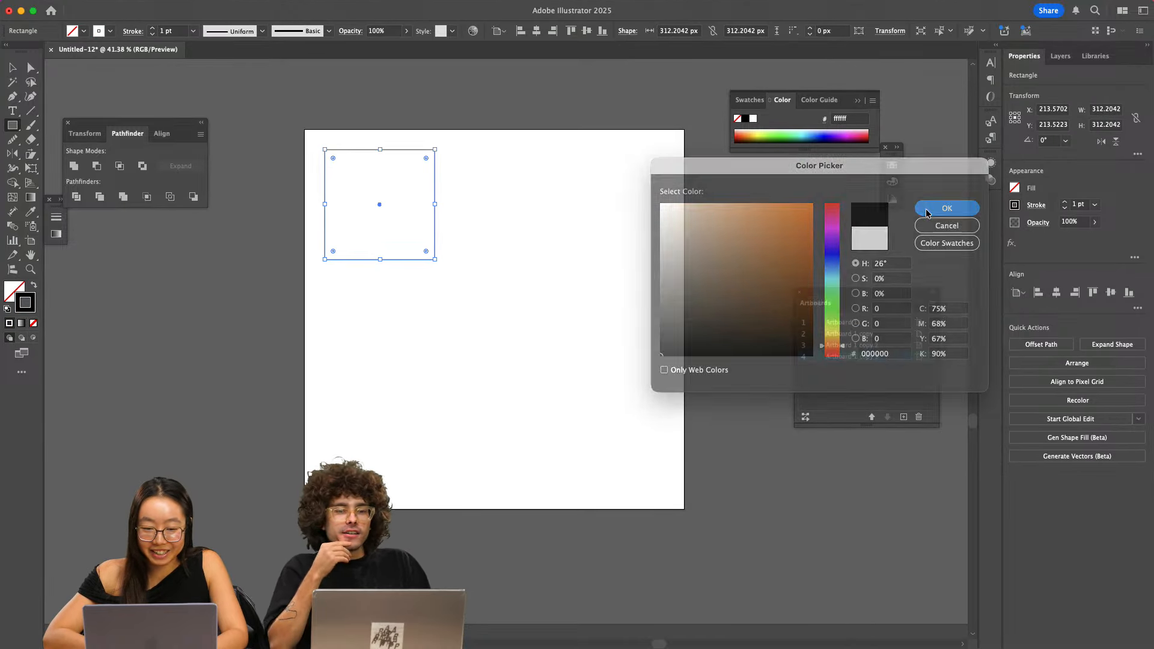
# - Set the square's stroke weight to 5 pt
pyautogui.click(153, 28)
pyautogui.click(153, 28)
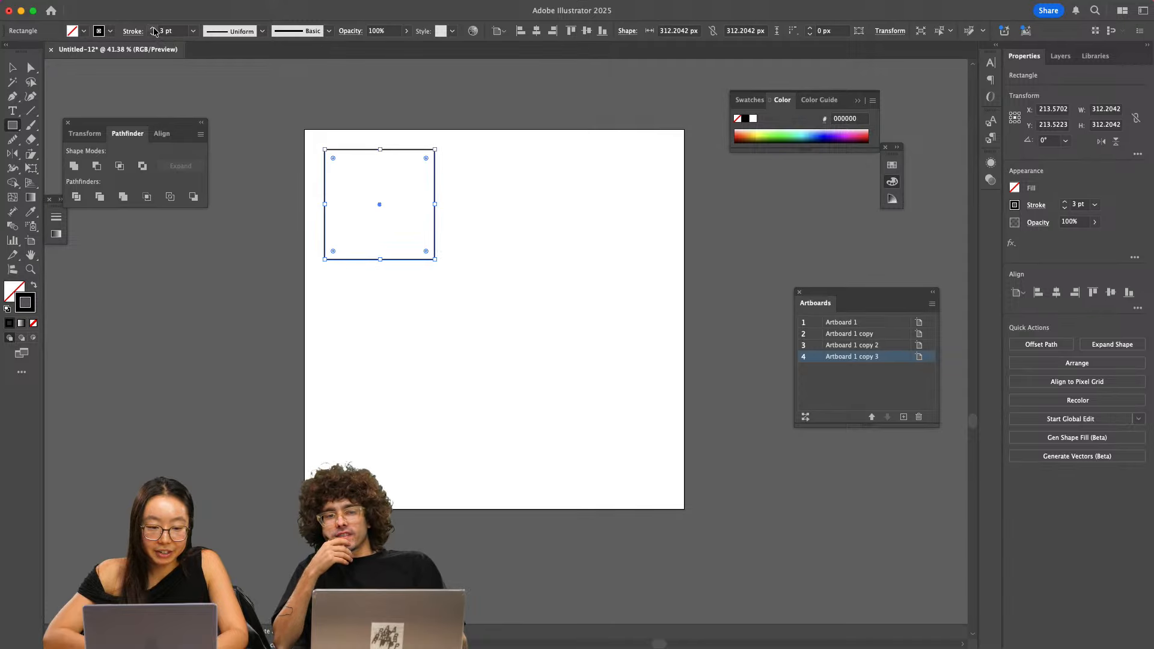
pyautogui.click(152, 28)
pyautogui.click(153, 28)
pyautogui.click(251, 93)
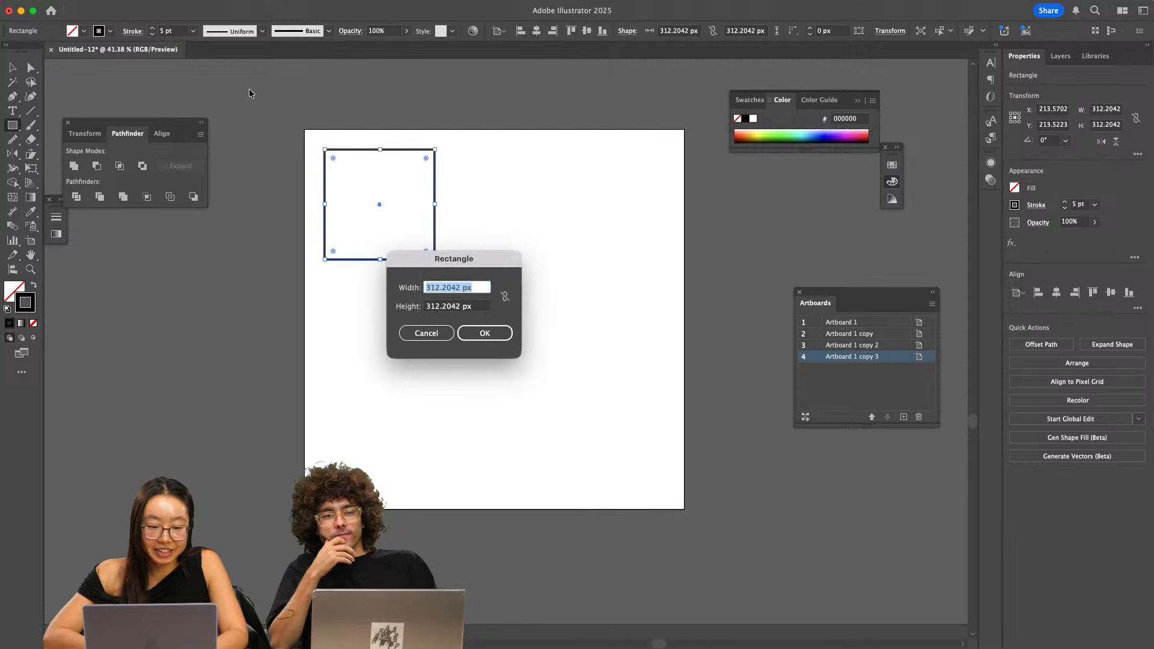
pyautogui.click(426, 333)
# - Scale the square down proportionally to about 287 px per side
pyautogui.press('v')
pyautogui.click(456, 303)
pyautogui.click(435, 259)
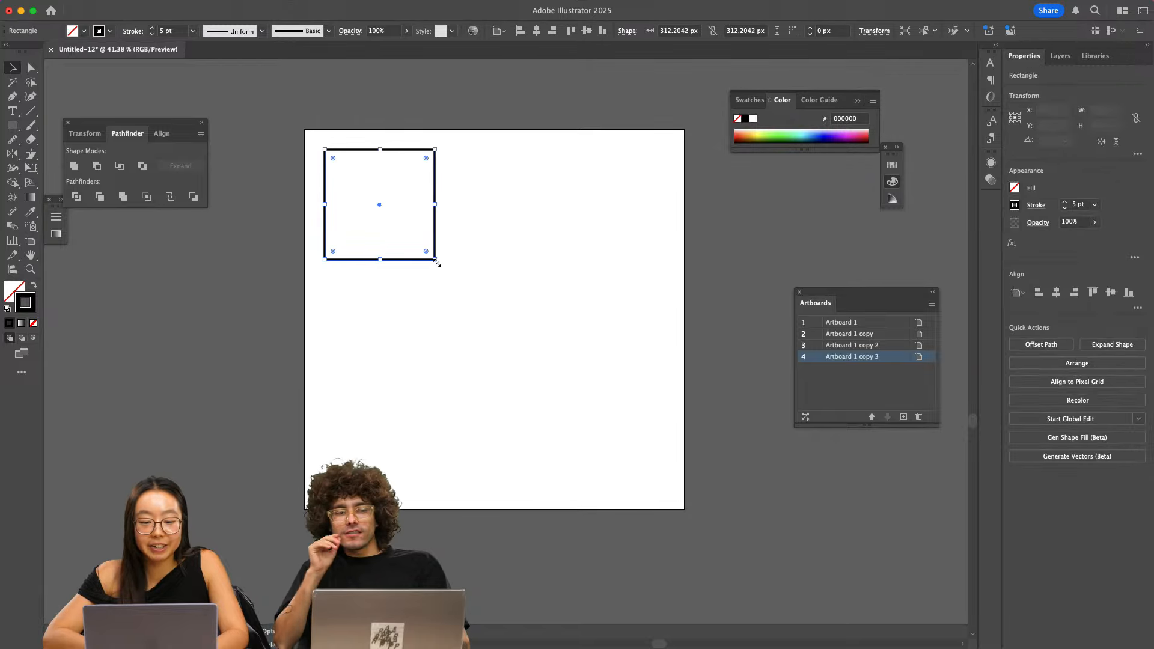
pyautogui.moveTo(435, 260); pyautogui.dragTo(425, 250)
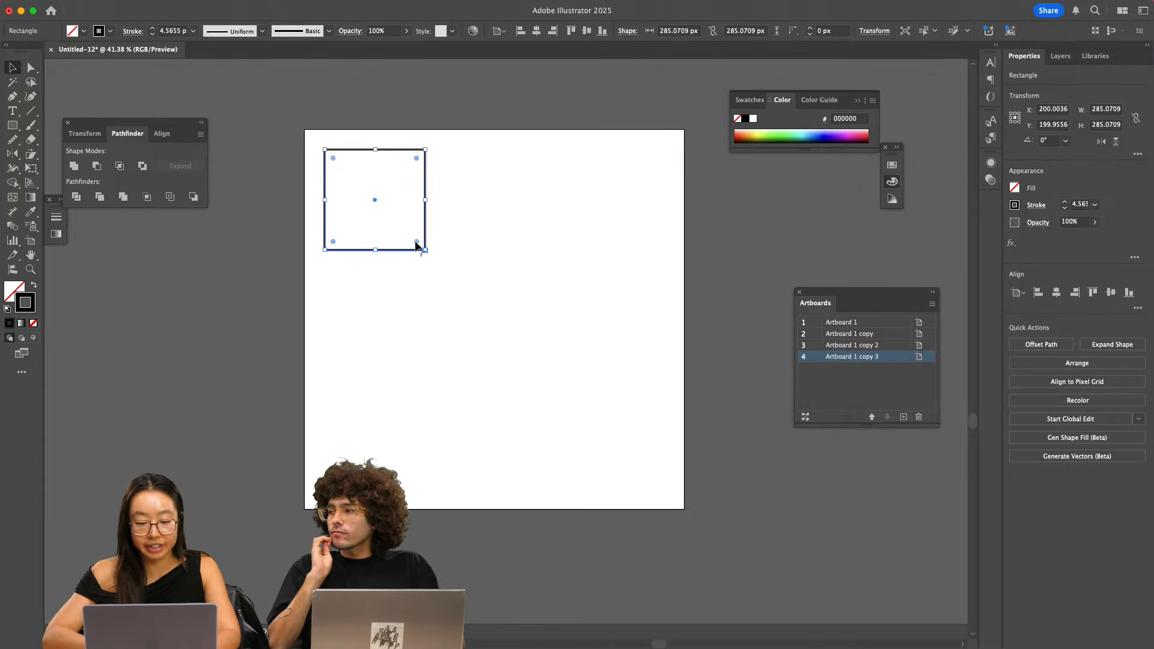
pyautogui.moveTo(419, 243)
pyautogui.mouseDown()
pyautogui.moveTo(407, 233)
pyautogui.moveTo(426, 250)
pyautogui.mouseUp()
# - Round all four corners of the square to a radius of about 22 px
pyautogui.click(459, 229)
pyautogui.click(414, 238)
pyautogui.click(444, 289)
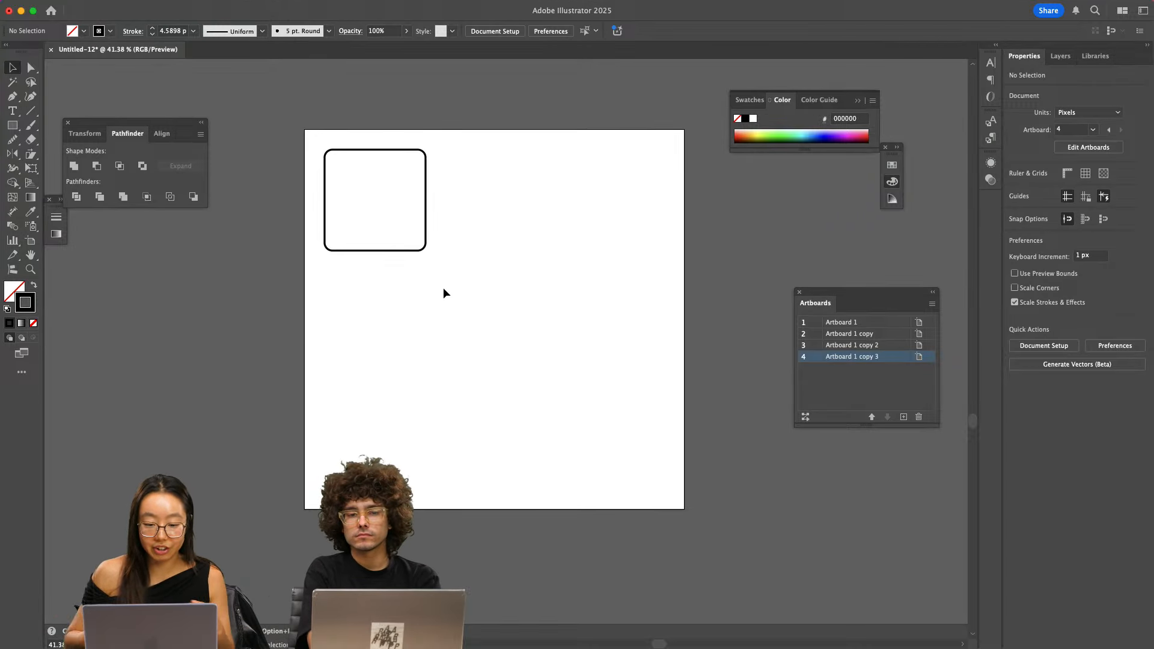
# - Copy the rounded square sideways into an evenly spaced row of three and centre the row horizontally on the artboard
pyautogui.click(421, 250)
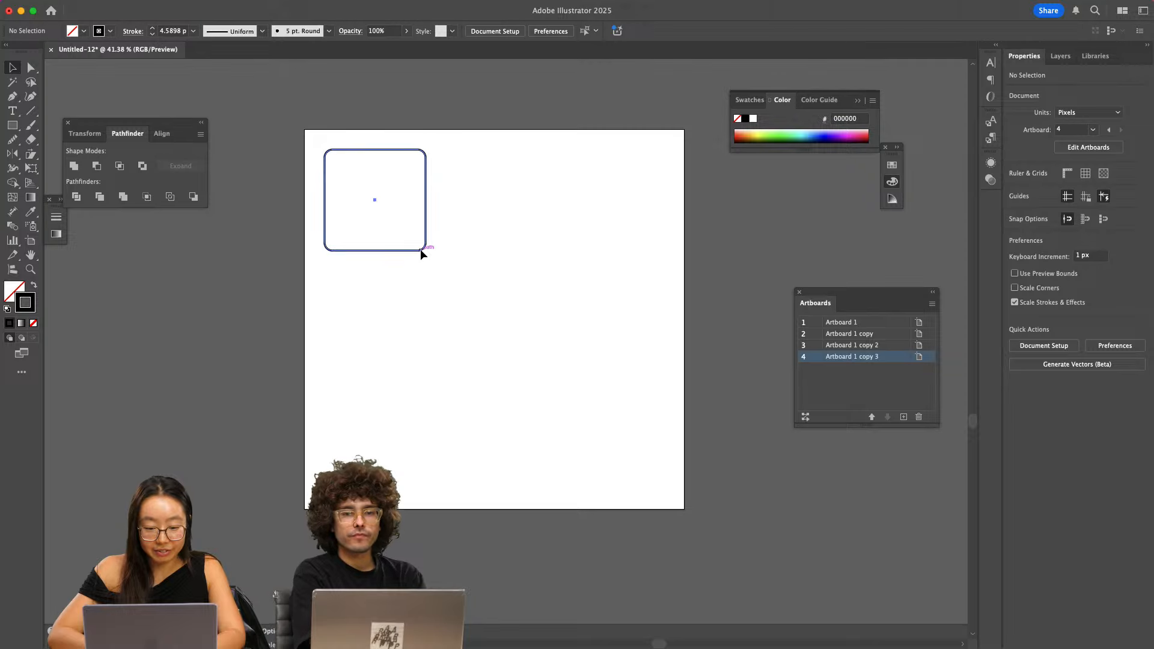
pyautogui.moveTo(426, 216); pyautogui.dragTo(539, 222)
pyautogui.press('super+d')
pyautogui.moveTo(355, 314); pyautogui.dragTo(661, 187)
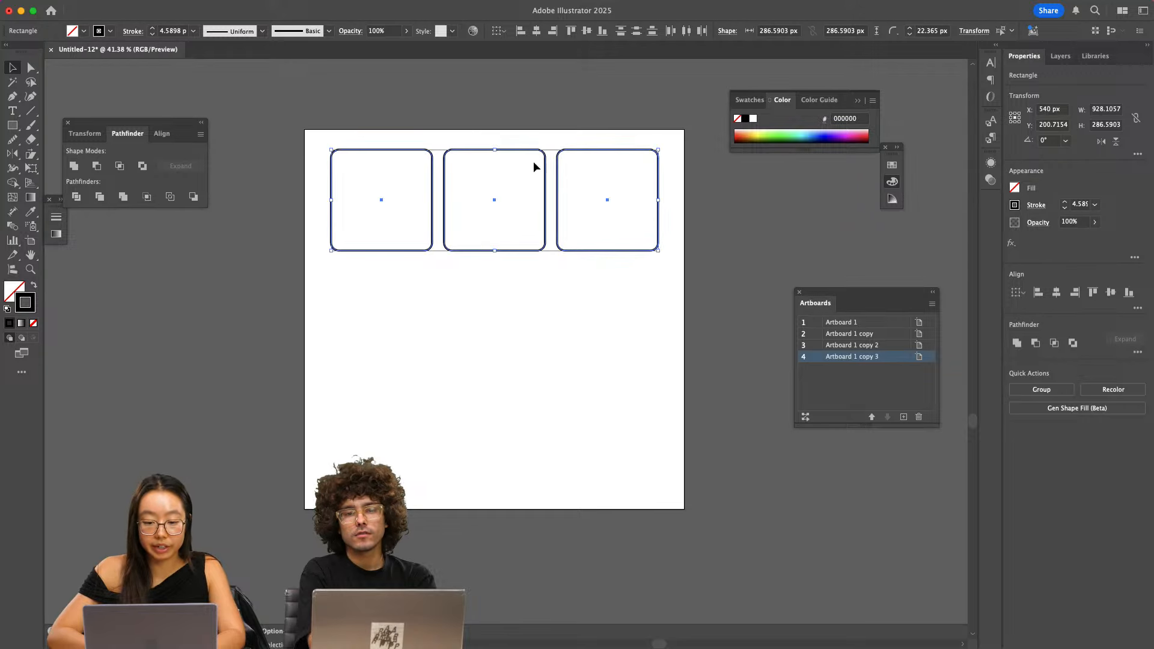
# - Duplicate the row of squares downward twice with equal spacing to form a three-by-three grid
pyautogui.moveTo(515, 242); pyautogui.dragTo(514, 363)
pyautogui.press('super+d')
pyautogui.click(342, 197)
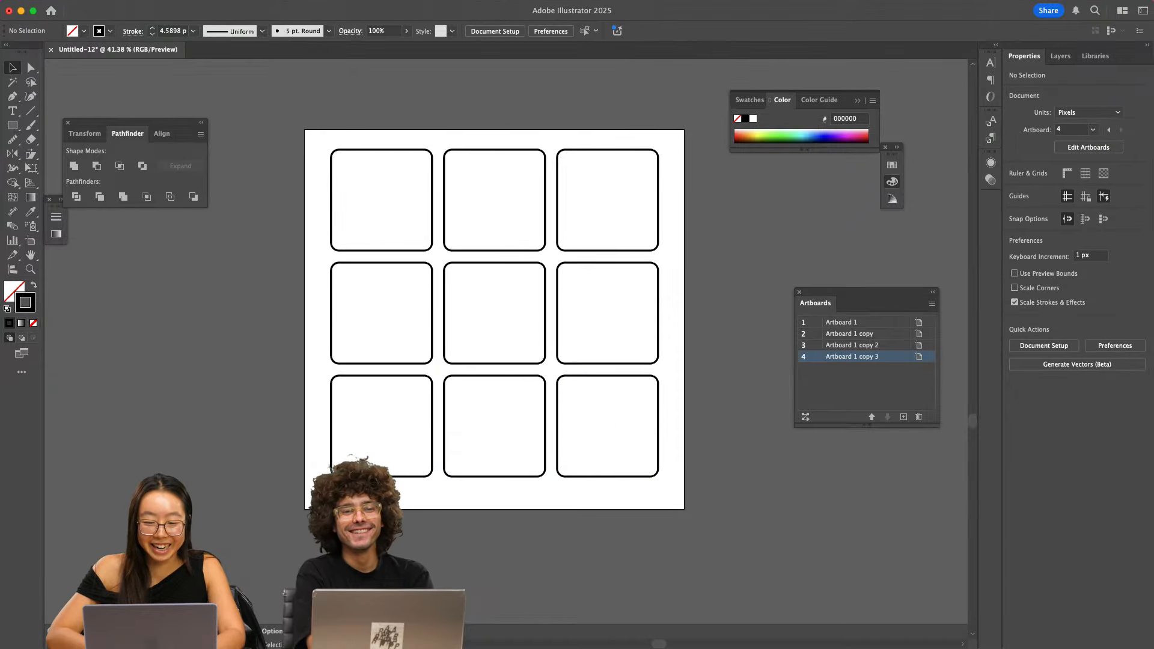
# - Try to align the grid's squares vertically column by column, and undo the alignment of the middle column
pyautogui.moveTo(342, 203); pyautogui.dragTo(416, 481)
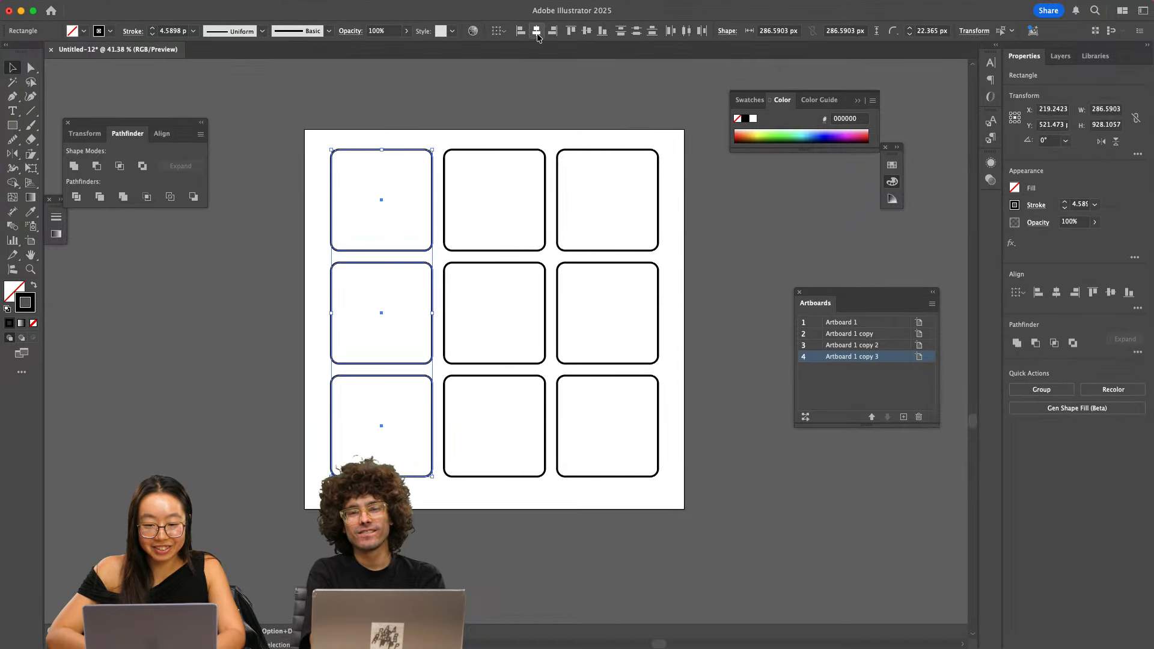
pyautogui.moveTo(491, 140); pyautogui.dragTo(496, 428)
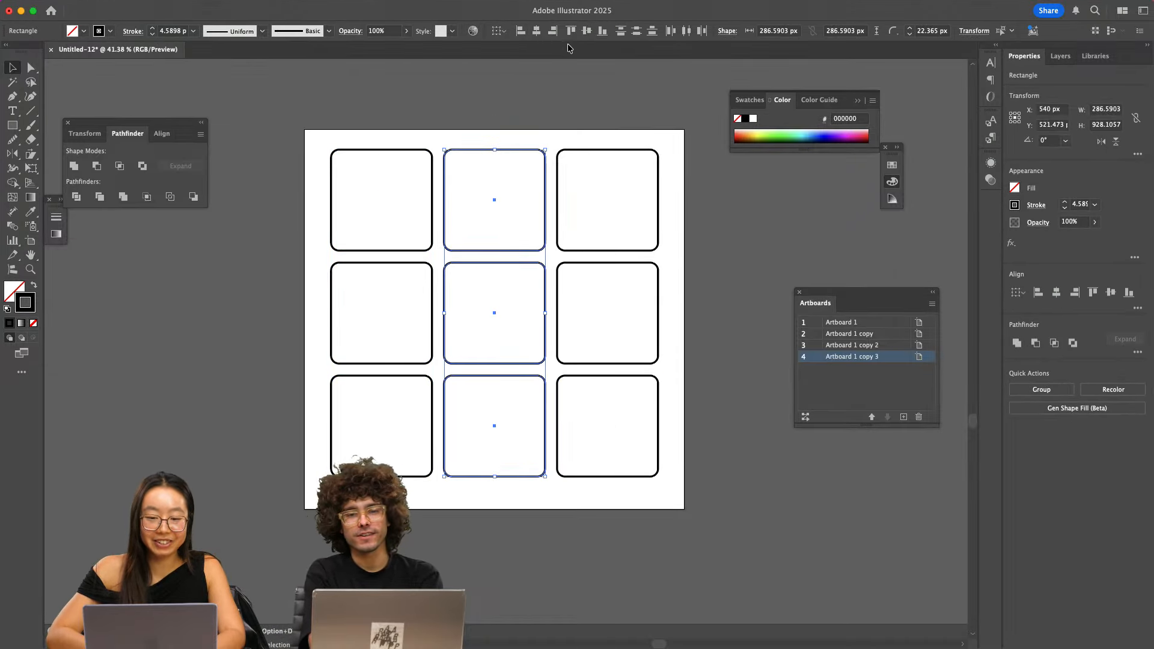
pyautogui.click(584, 30)
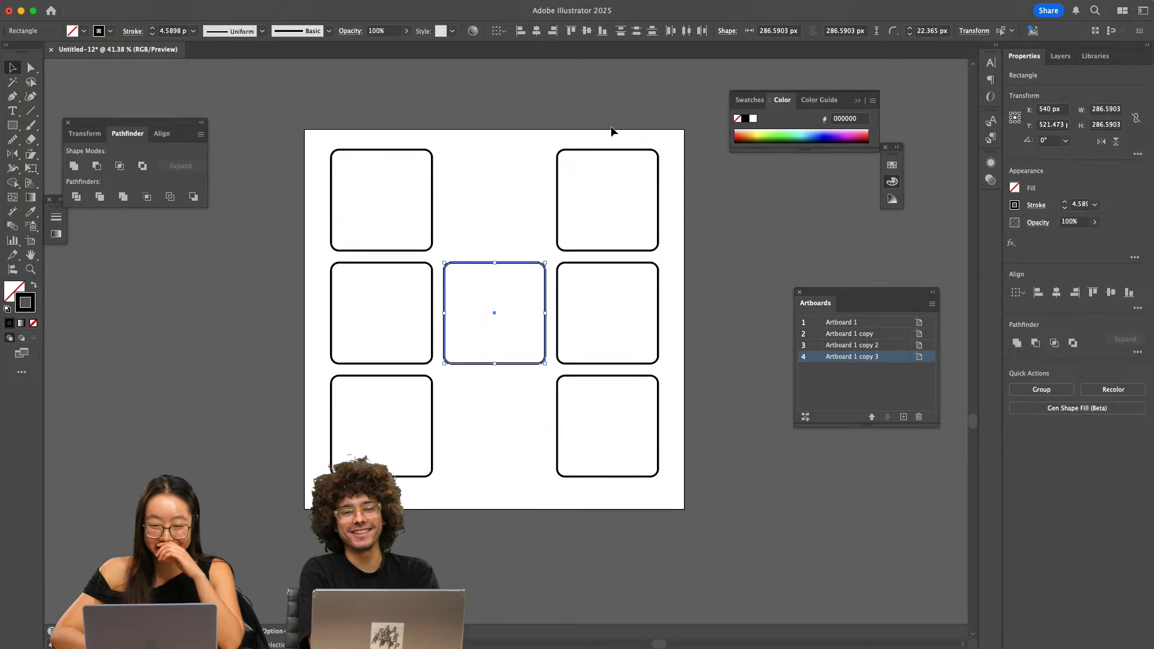
pyautogui.moveTo(612, 129); pyautogui.dragTo(622, 389)
pyautogui.press('super+z')
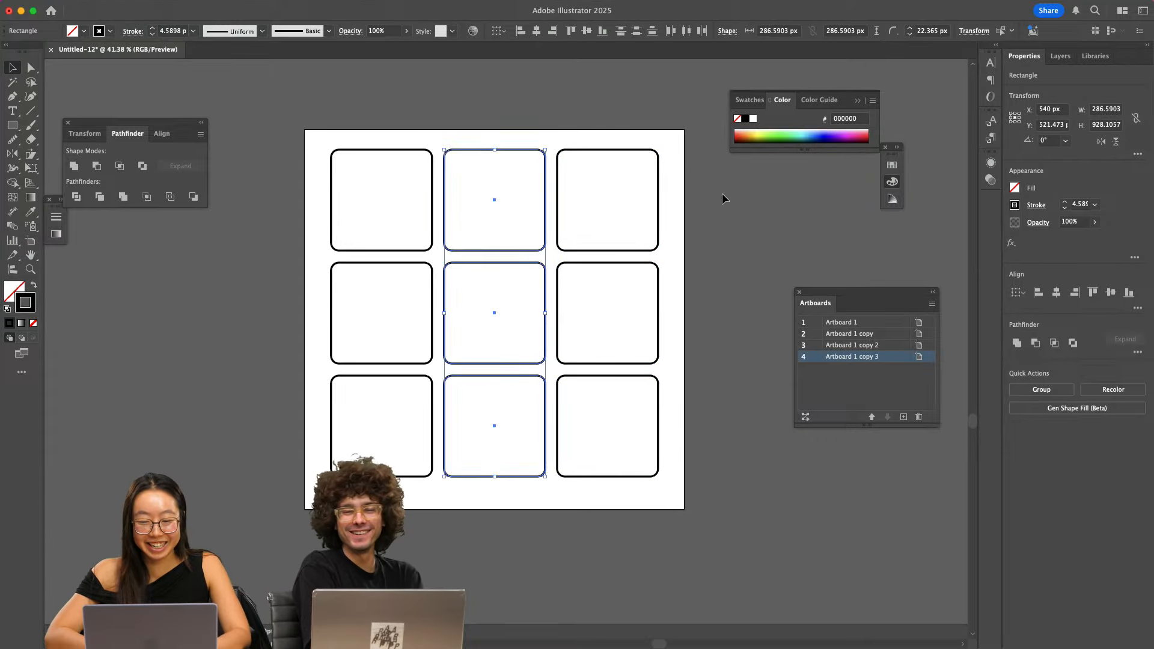
pyautogui.click(722, 193)
pyautogui.moveTo(615, 207); pyautogui.dragTo(618, 484)
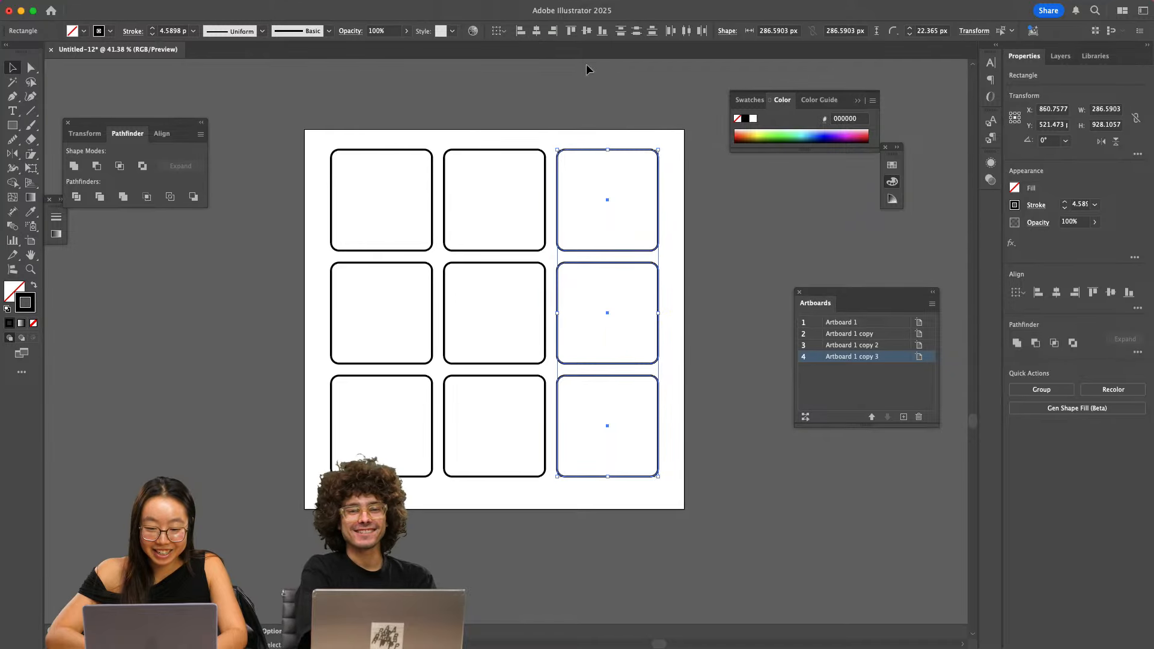
# - Group all nine rounded squares and centre the group horizontally and vertically on the artboard
pyautogui.press('super+a')
pyautogui.press('super+g')
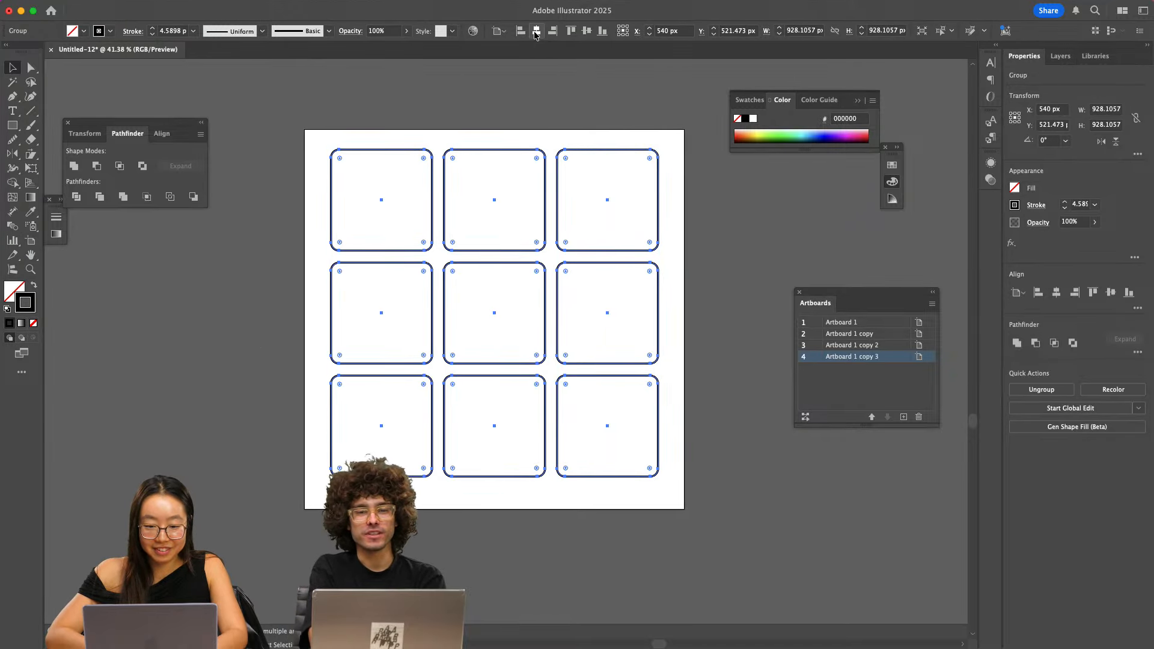
pyautogui.click(658, 110)
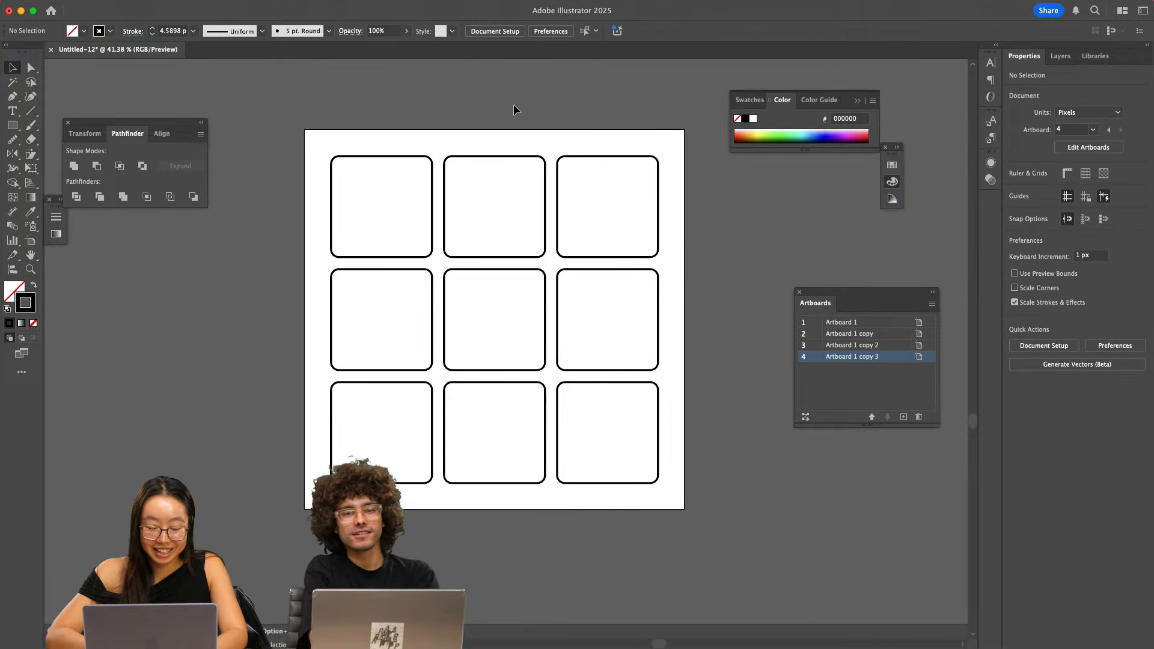
# - Ungroup the centred grid into nine separate rounded squares
pyautogui.keyDown('alt'); pyautogui.scroll(-2, 515, 108); pyautogui.keyUp('alt')
pyautogui.click(455, 171)
pyautogui.click(147, 8)
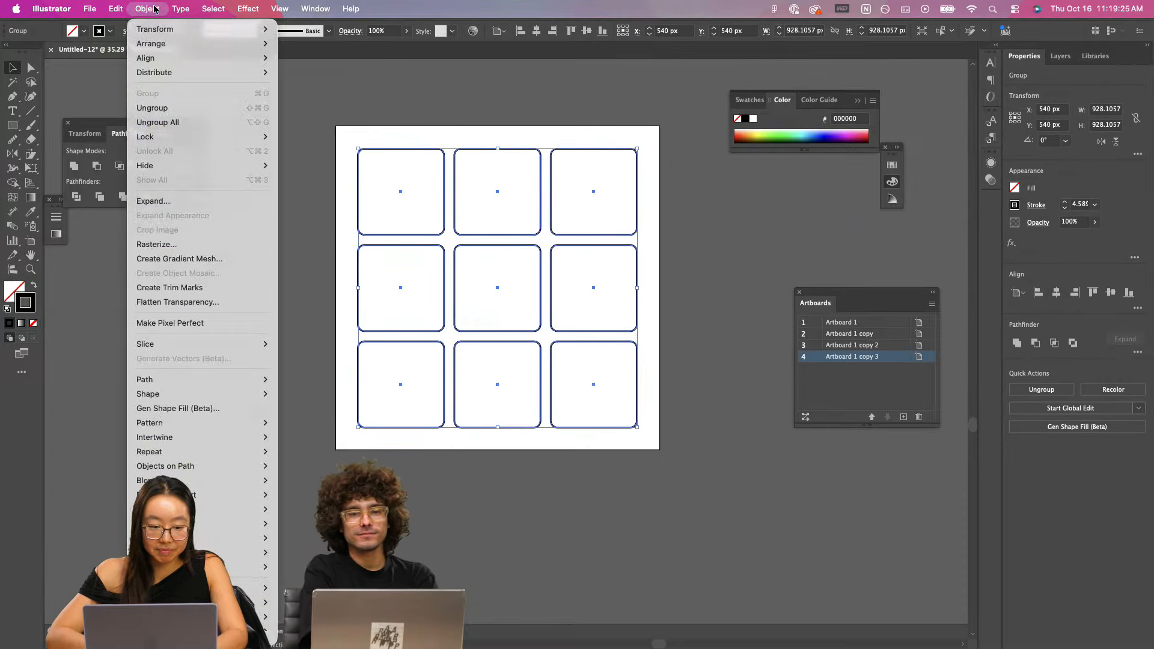
pyautogui.click(170, 108)
pyautogui.click(372, 147)
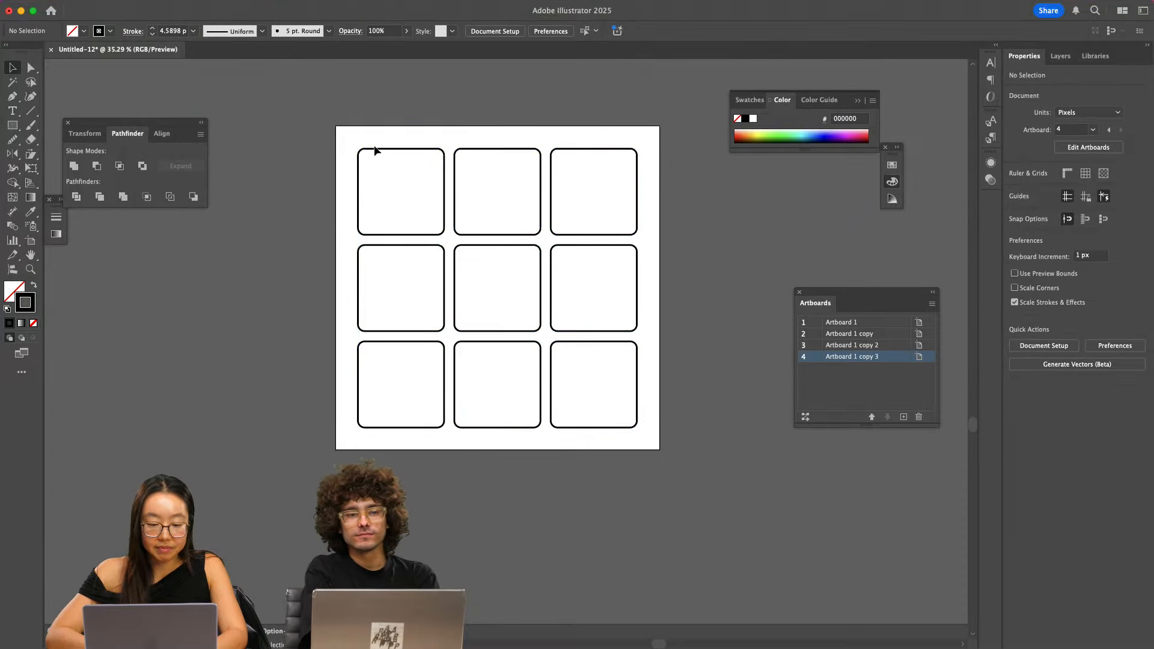
# - Fill the top-left rounded square of the grid with red #e50a0a
pyautogui.keyDown('alt'); pyautogui.scroll(3, 368, 211); pyautogui.keyUp('alt')
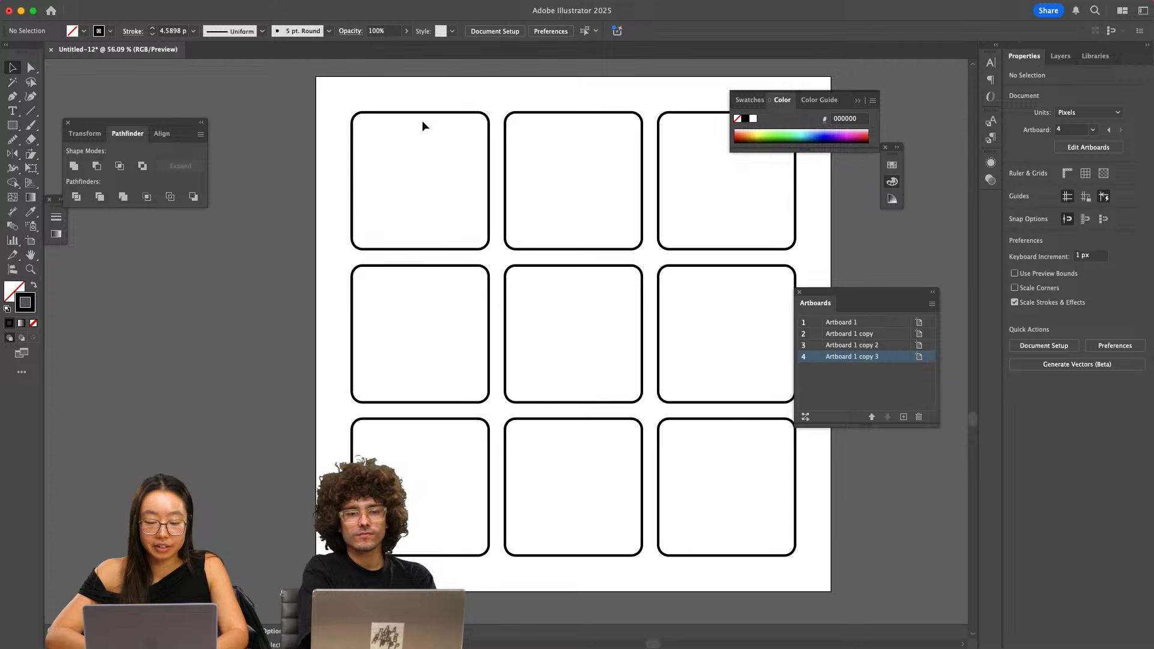
pyautogui.click(419, 113)
pyautogui.doubleClick(13, 291)
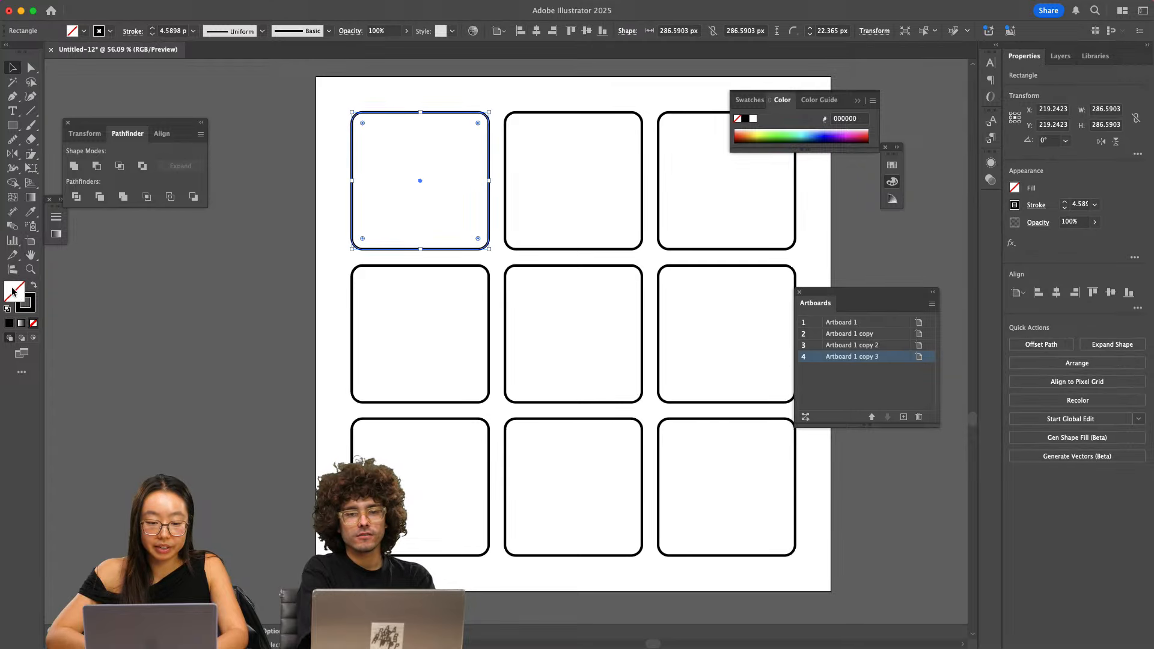
pyautogui.moveTo(830, 269); pyautogui.dragTo(832, 173)
pyautogui.moveTo(793, 210); pyautogui.dragTo(806, 219)
pyautogui.click(948, 207)
# - Fill the middle square of the grid's top row with green #00aa49
pyautogui.hscroll(2, 336, 255)
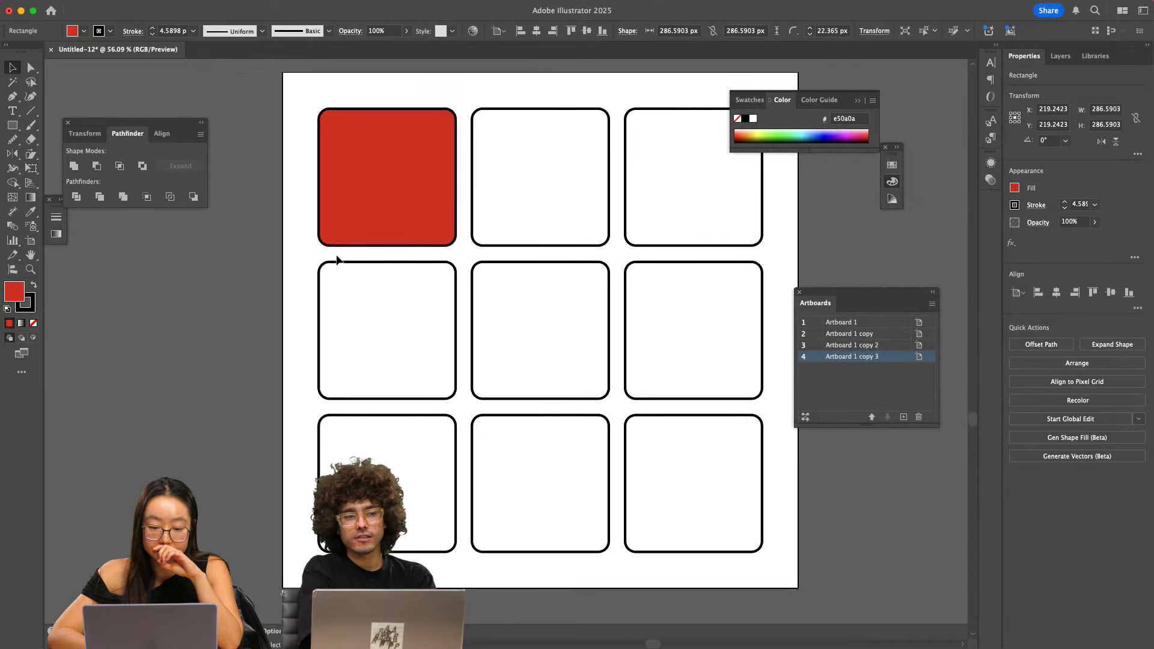
pyautogui.click(606, 205)
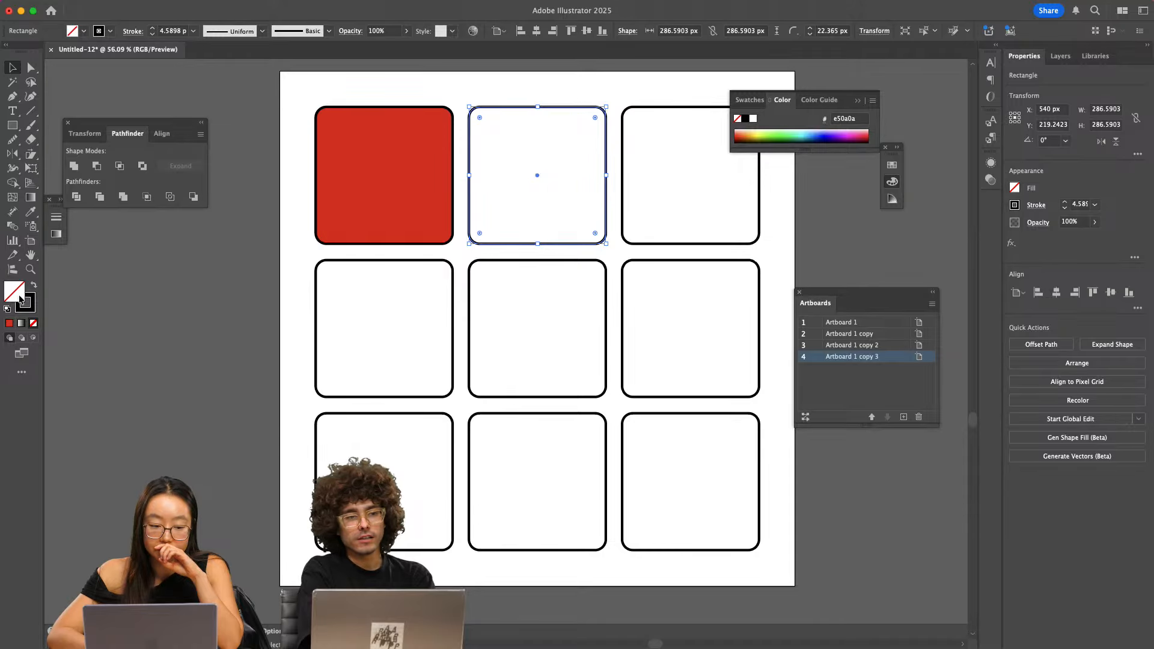
pyautogui.doubleClick(18, 296)
pyautogui.click(835, 295)
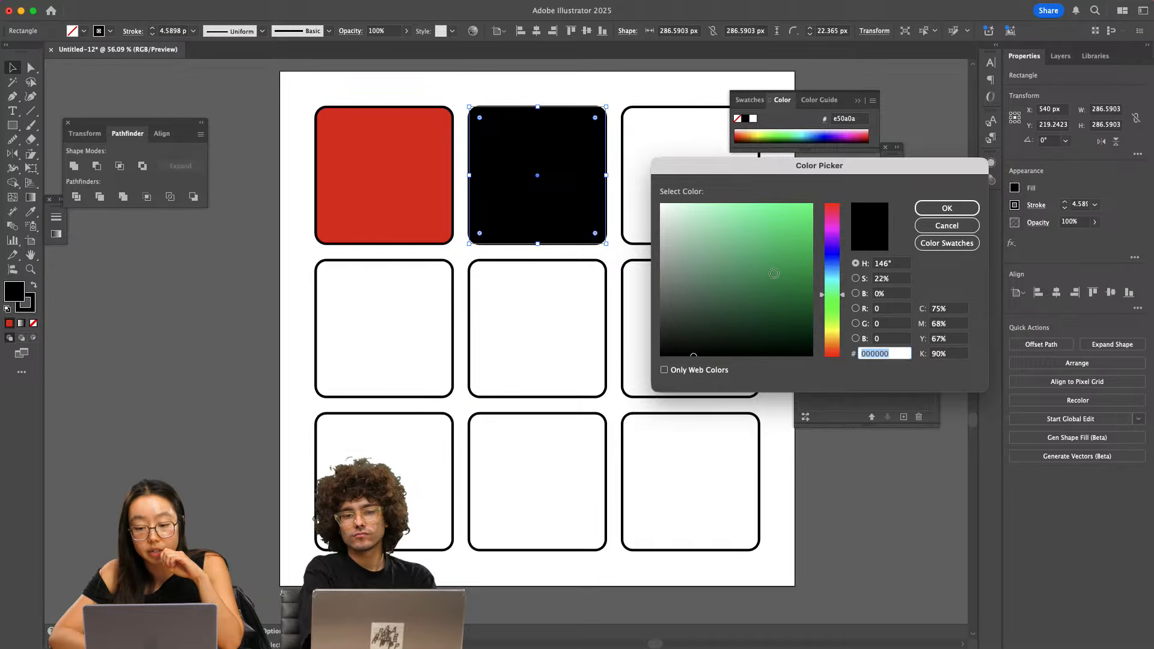
pyautogui.write('00aa49')
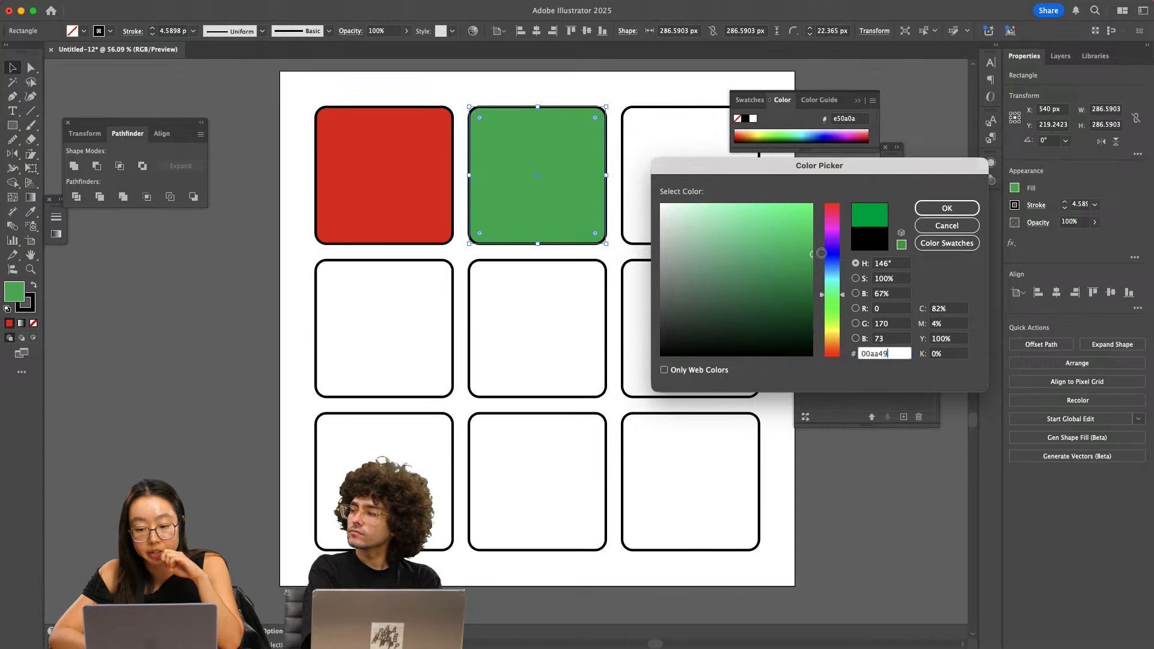
pyautogui.click(946, 208)
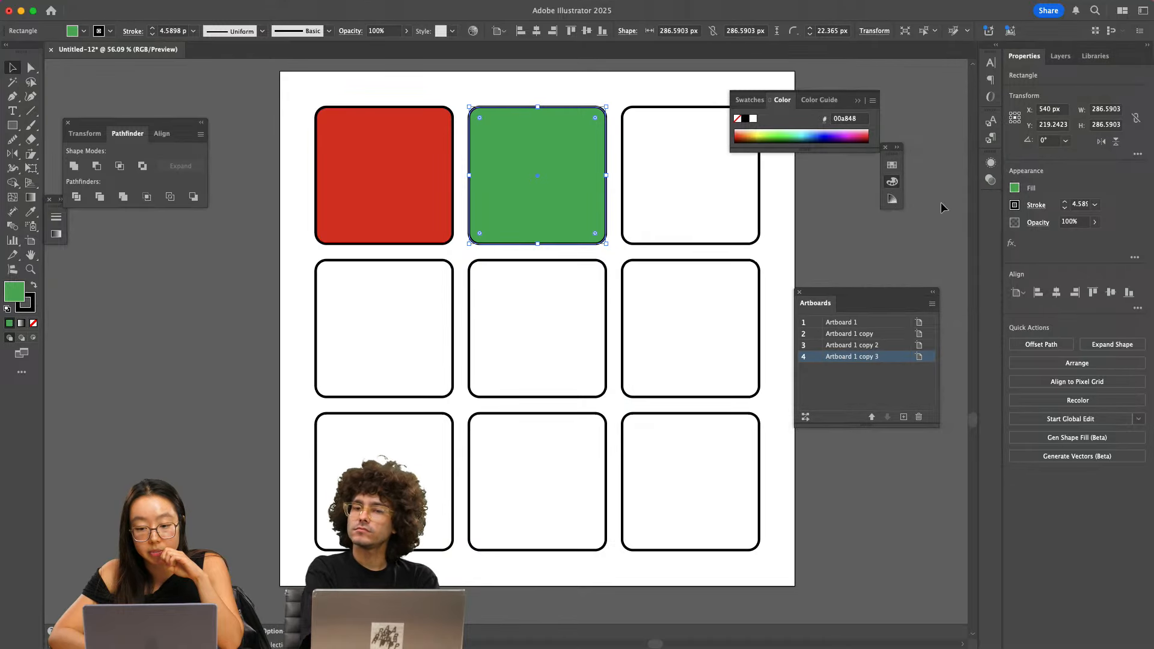
# - Fill the last square of the grid's top row with bright blue #114df4
pyautogui.click(759, 225)
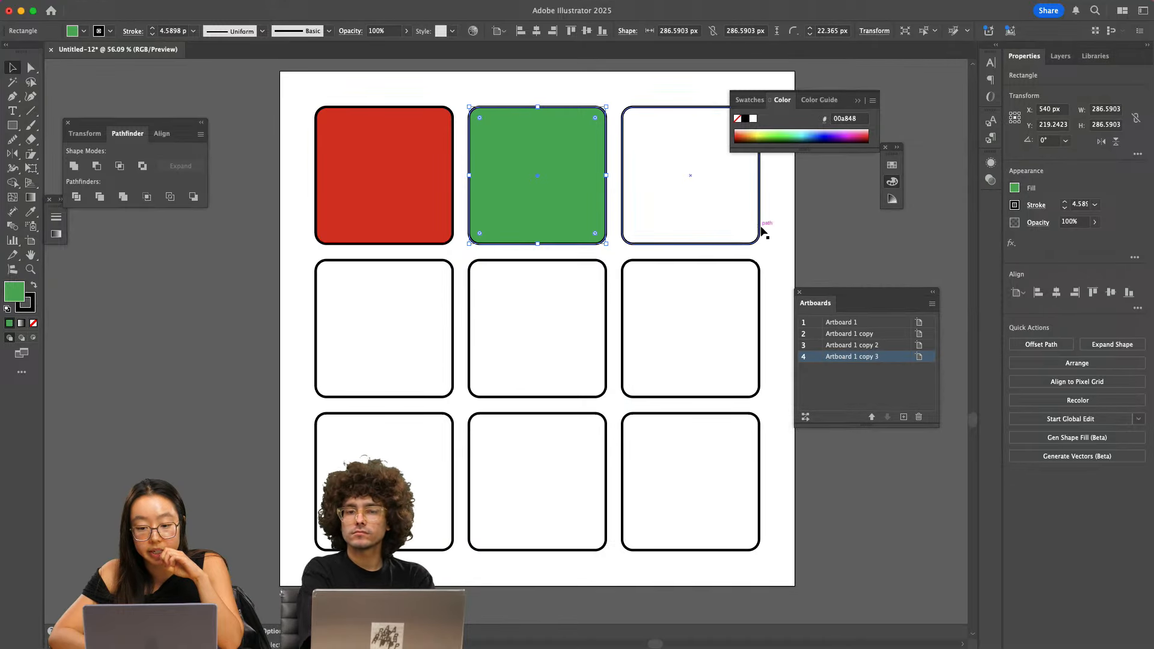
pyautogui.doubleClick(14, 296)
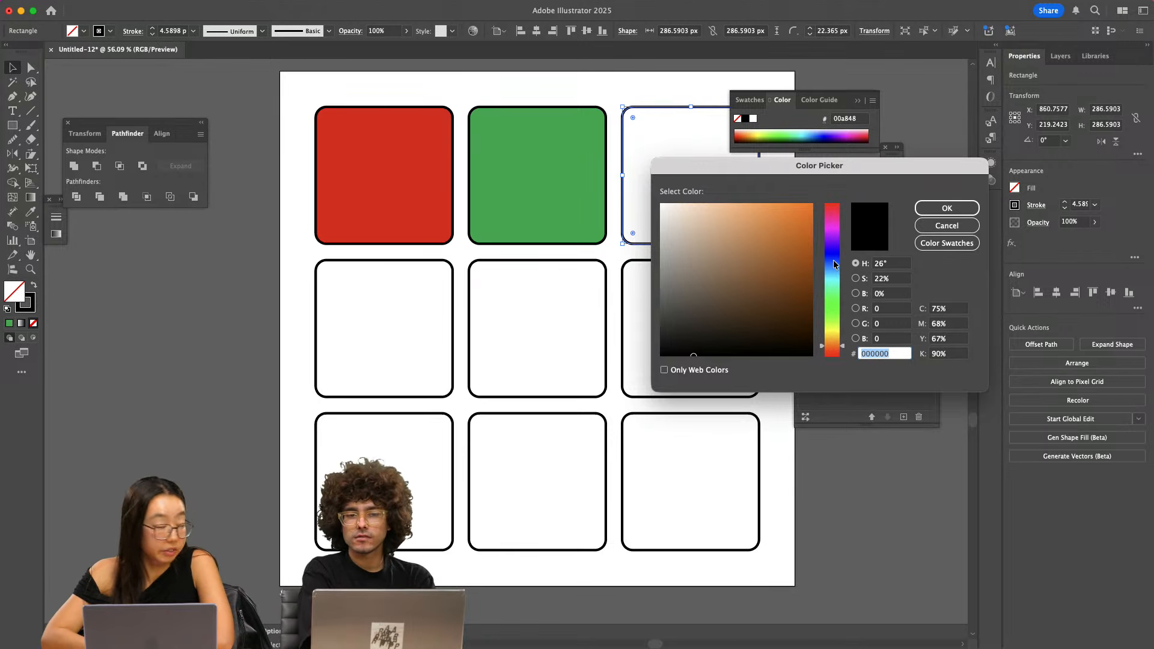
pyautogui.moveTo(834, 262)
pyautogui.mouseDown()
pyautogui.moveTo(783, 206)
pyautogui.moveTo(798, 215)
pyautogui.mouseUp()
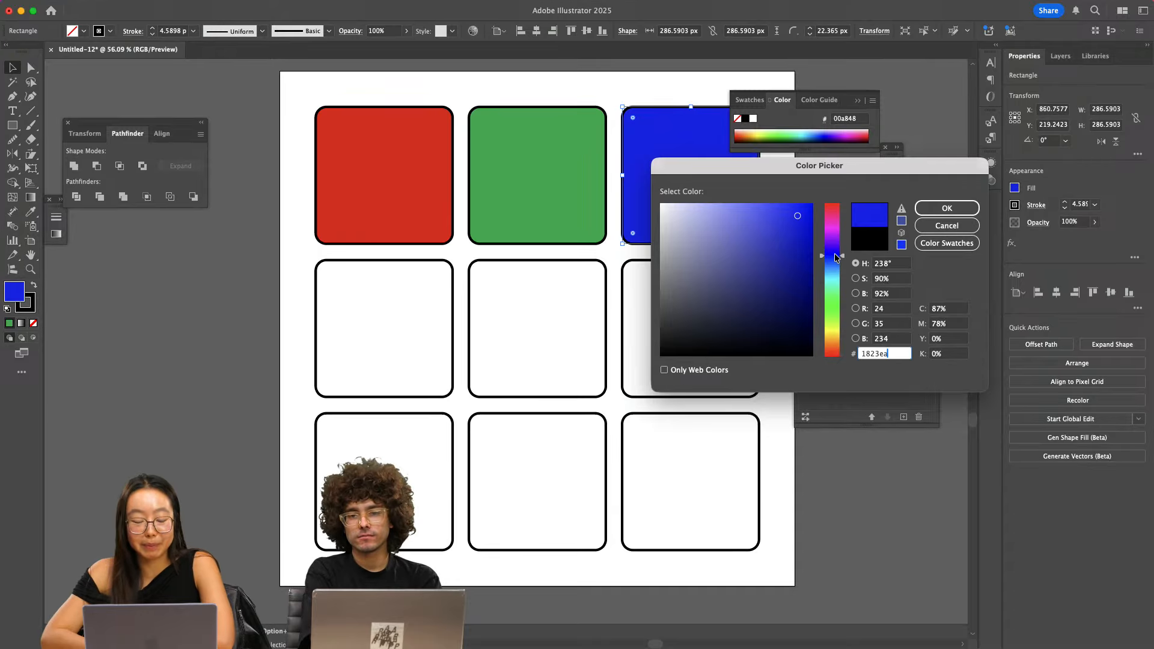
pyautogui.moveTo(835, 257); pyautogui.dragTo(835, 259)
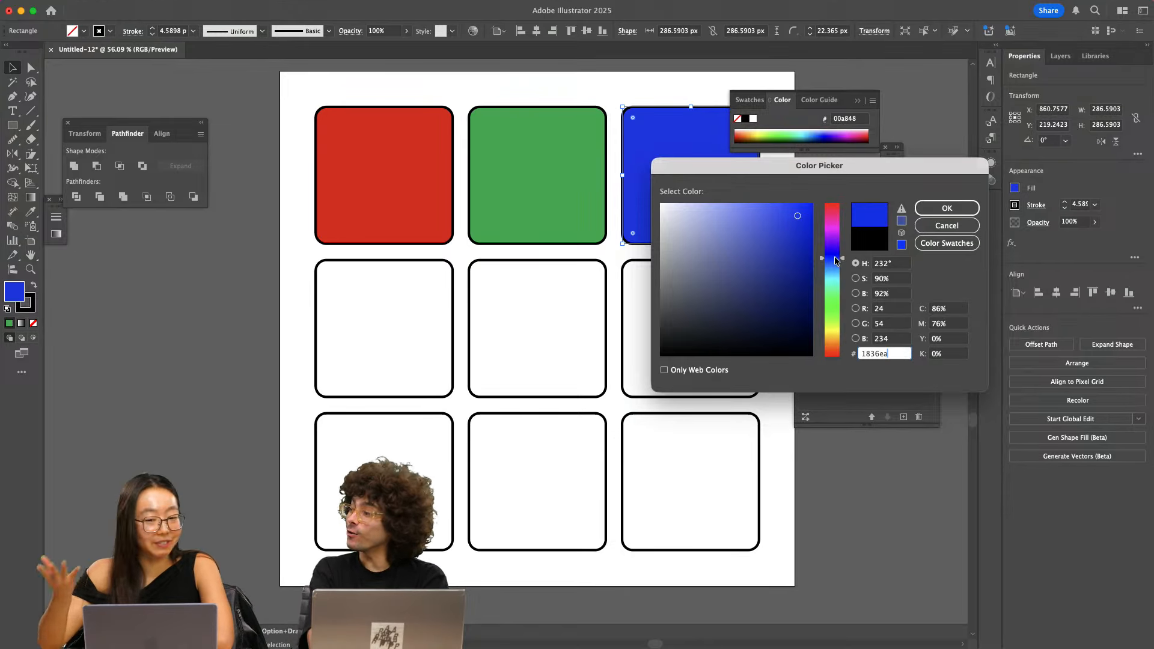
pyautogui.moveTo(833, 263); pyautogui.dragTo(833, 261)
pyautogui.moveTo(792, 219); pyautogui.dragTo(802, 208)
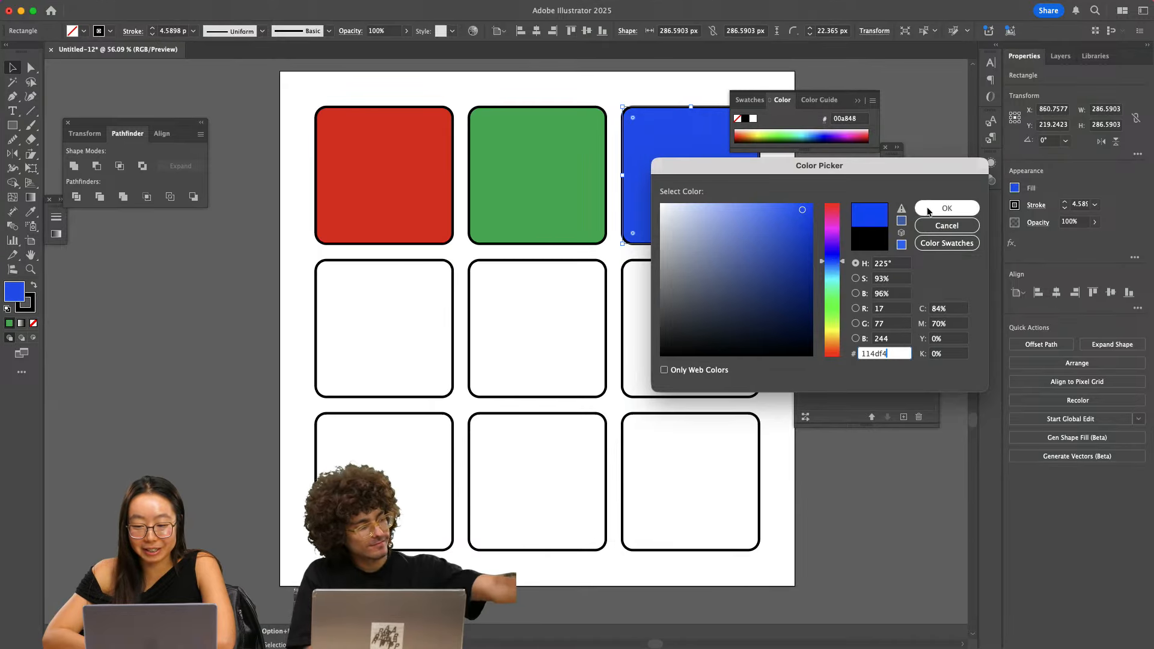
pyautogui.click(947, 207)
# - Try orange, mint and lime fills on the first square of the middle row, and apply yellow #ffe815
pyautogui.scroll(-2, 187, 373)
pyautogui.click(291, 357)
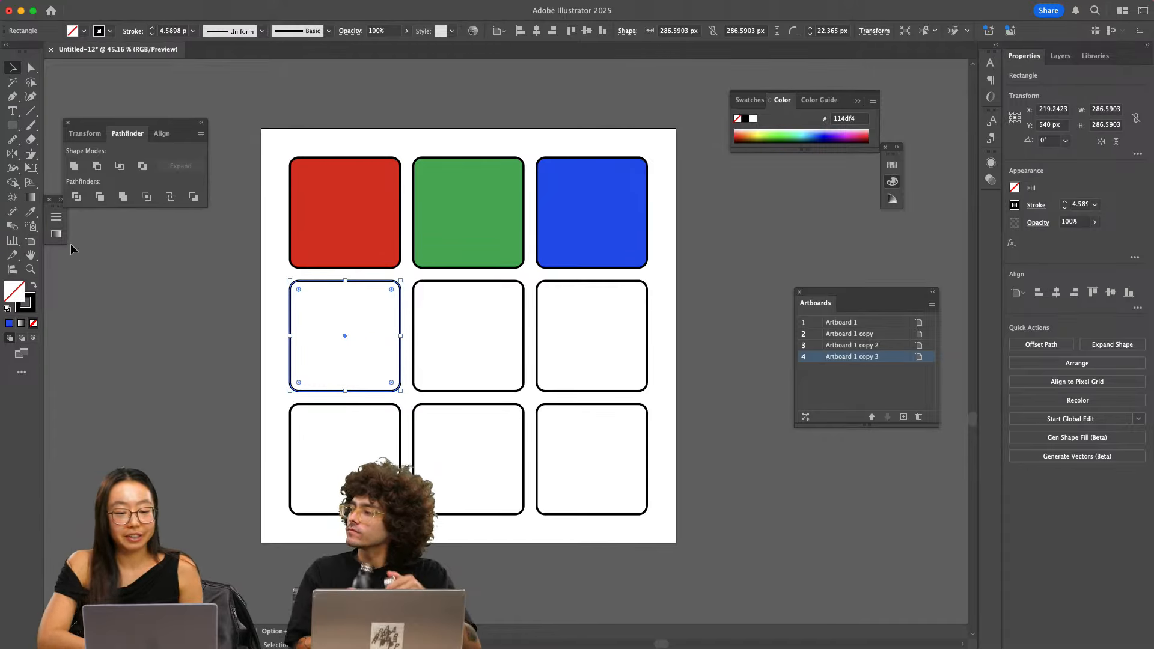
pyautogui.doubleClick(16, 293)
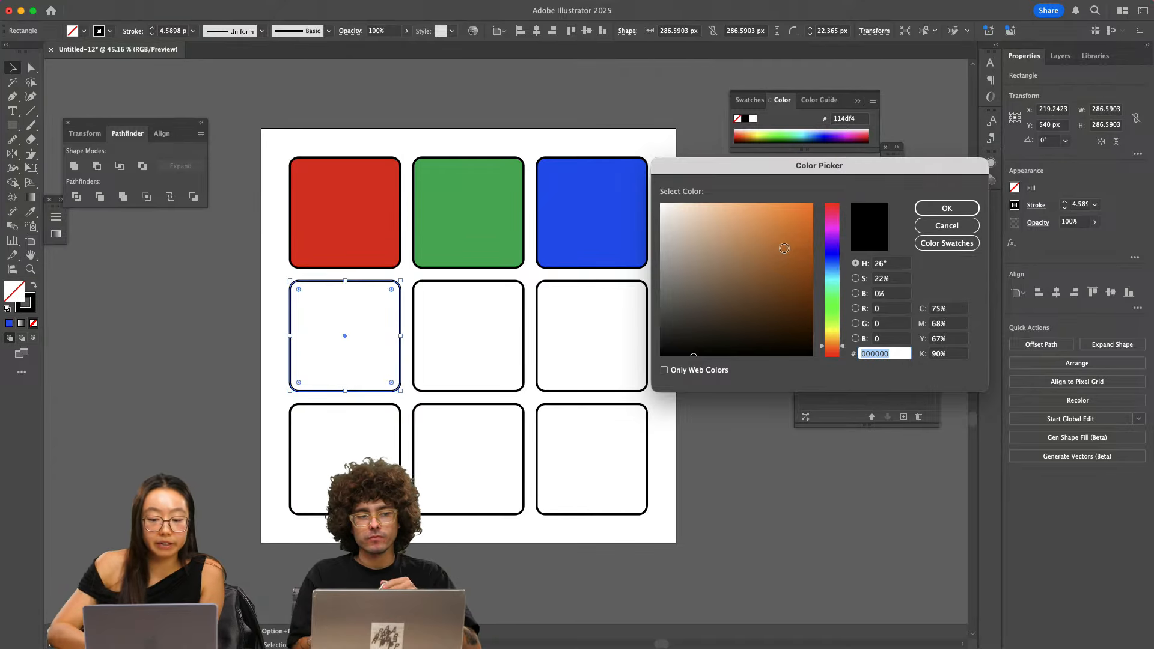
pyautogui.write('fc7108')
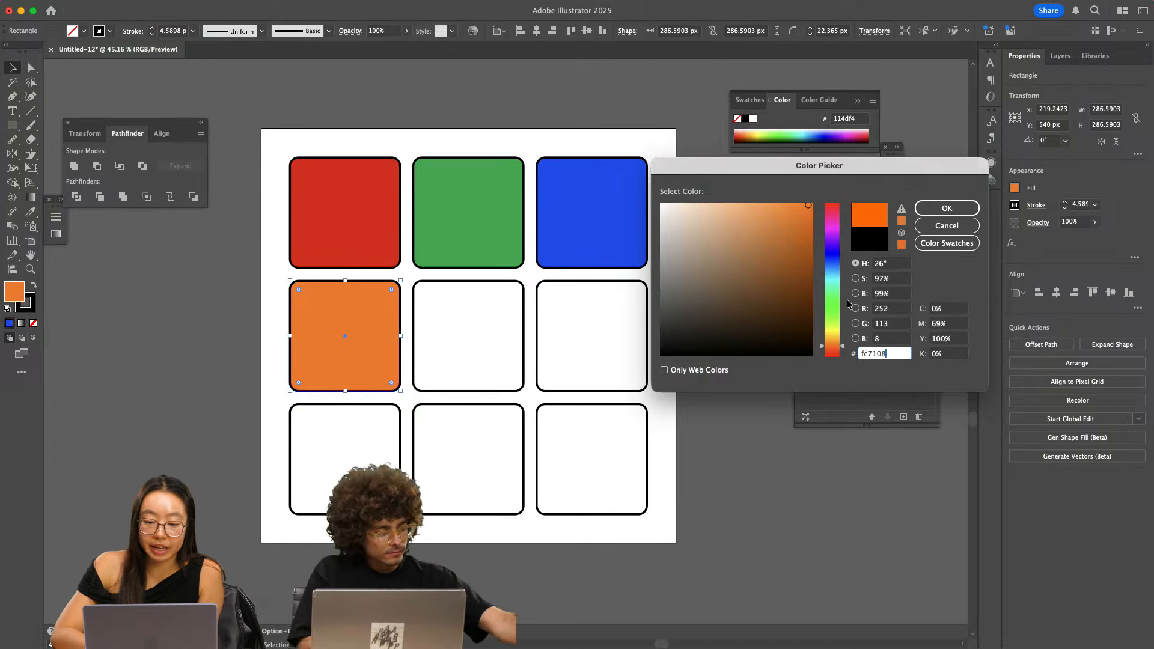
pyautogui.moveTo(836, 232)
pyautogui.mouseDown()
pyautogui.moveTo(775, 193)
pyautogui.moveTo(723, 188)
pyautogui.mouseUp()
pyautogui.moveTo(833, 301); pyautogui.dragTo(834, 294)
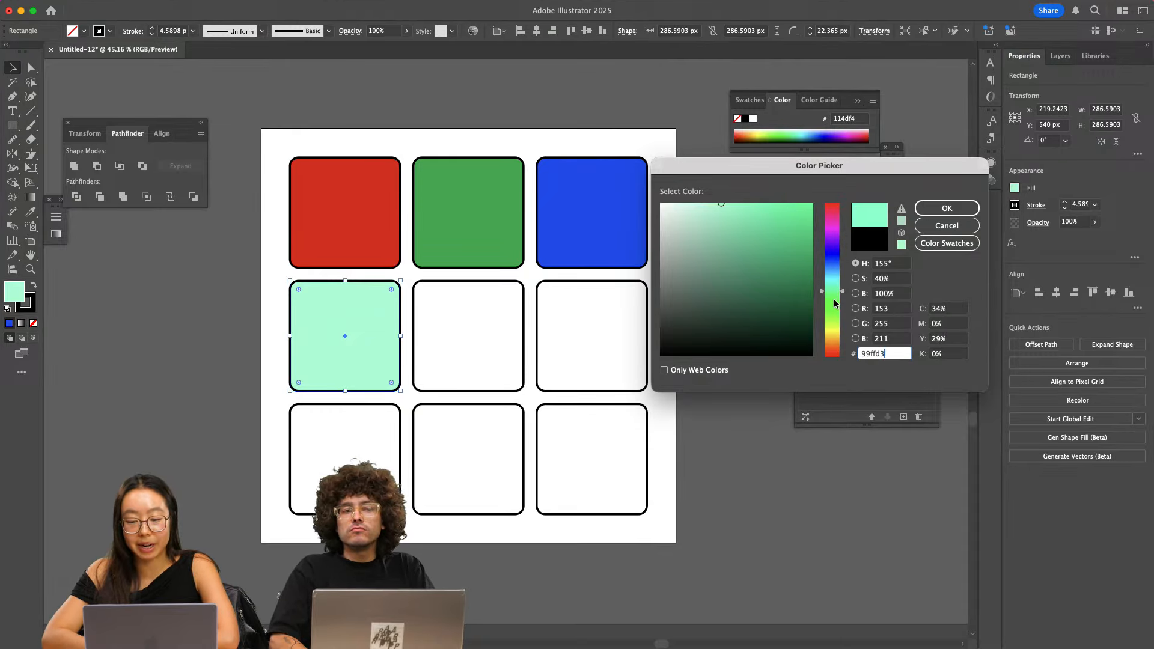
pyautogui.moveTo(833, 339); pyautogui.dragTo(834, 308)
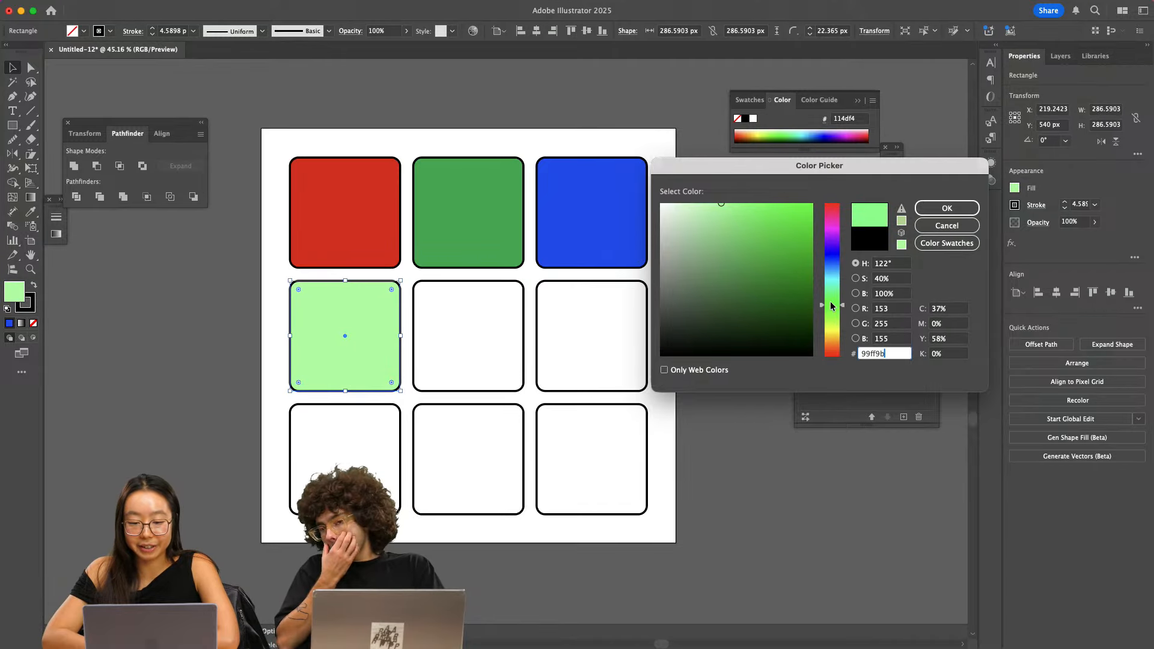
pyautogui.moveTo(750, 216)
pyautogui.mouseDown()
pyautogui.moveTo(750, 197)
pyautogui.moveTo(752, 224)
pyautogui.moveTo(792, 191)
pyautogui.mouseUp()
pyautogui.click(833, 328)
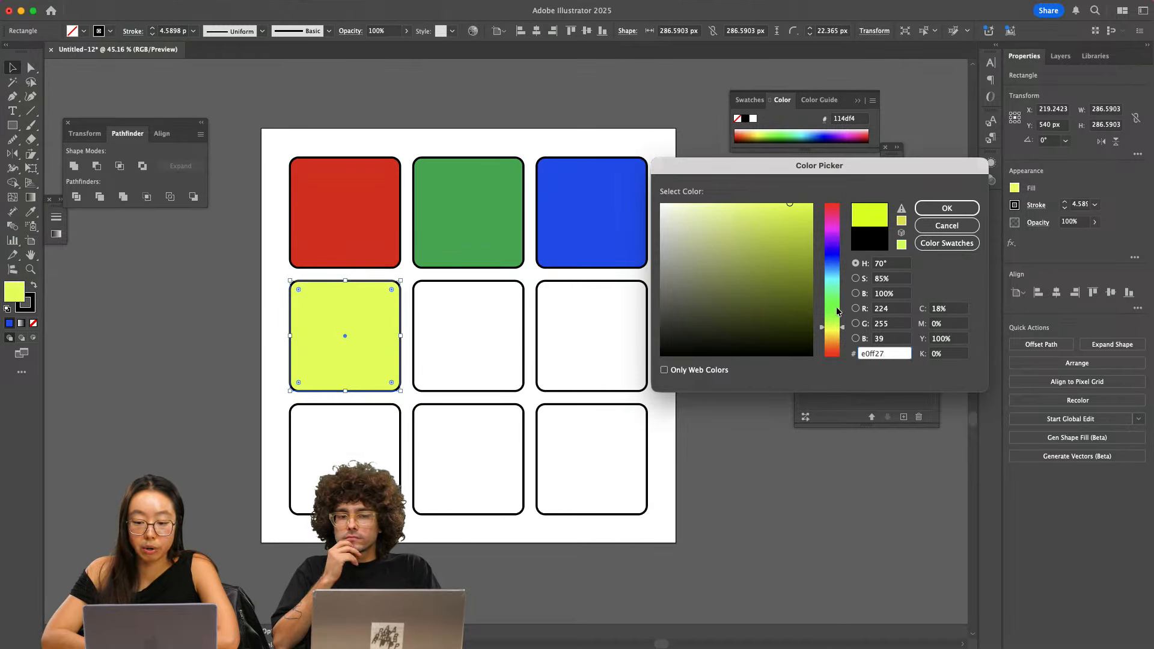
pyautogui.moveTo(834, 332); pyautogui.dragTo(835, 334)
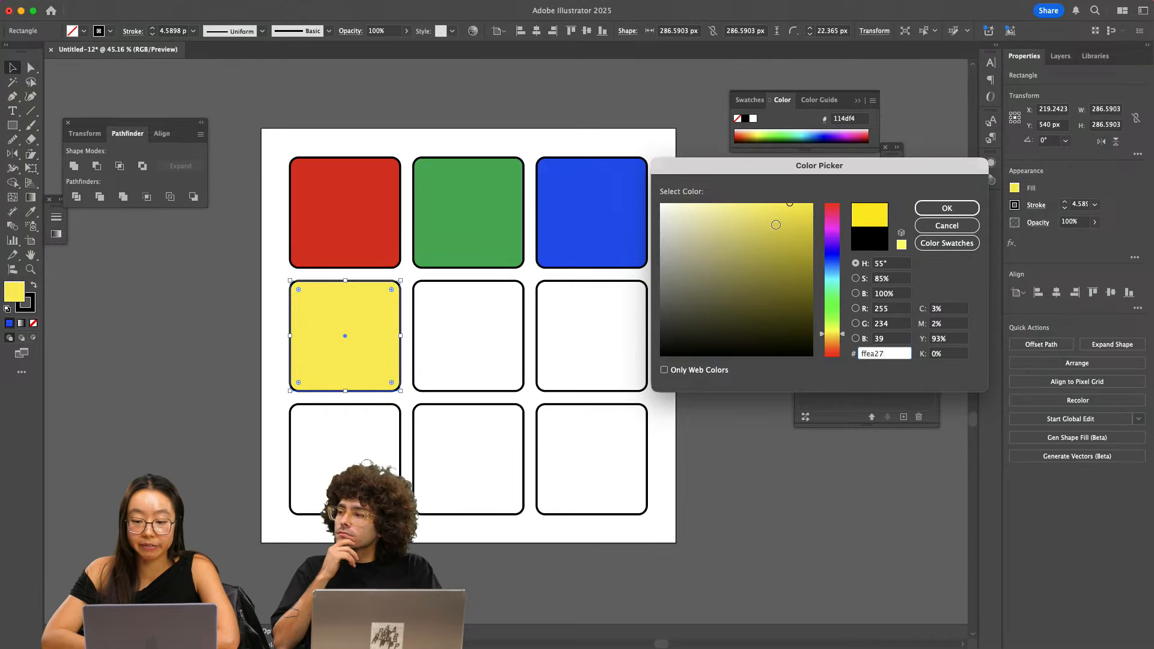
pyautogui.moveTo(776, 226); pyautogui.dragTo(800, 196)
pyautogui.click(939, 211)
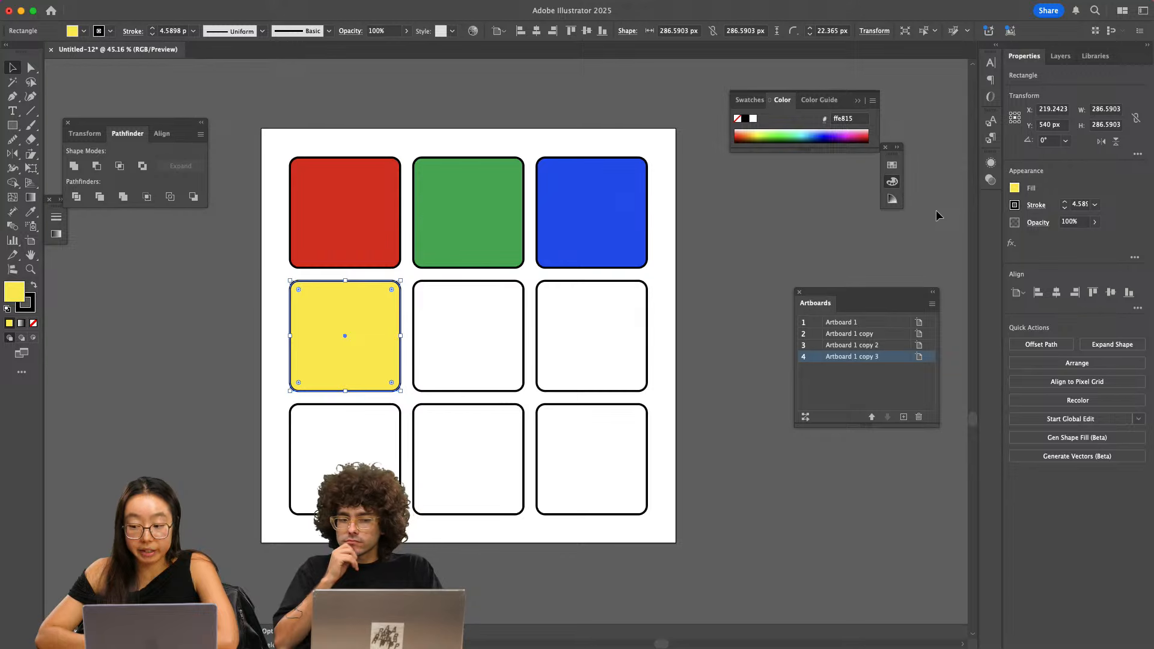
# - Change the fill of the middle row's first square to amber #ffb624
pyautogui.doubleClick(13, 293)
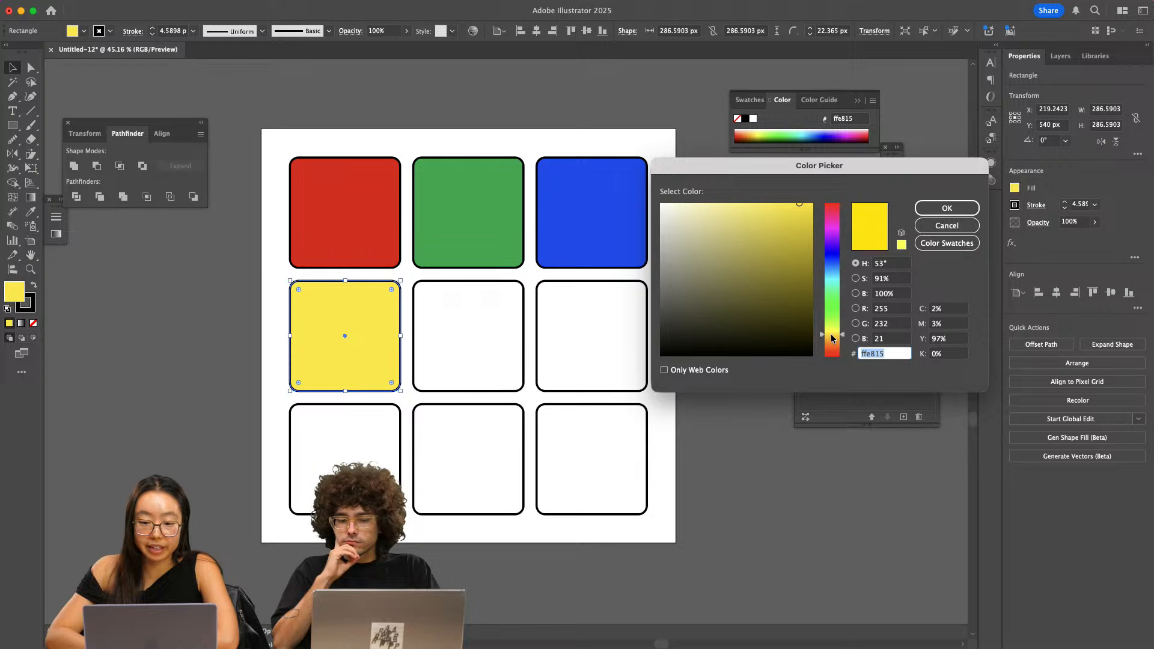
pyautogui.write('ffb624')
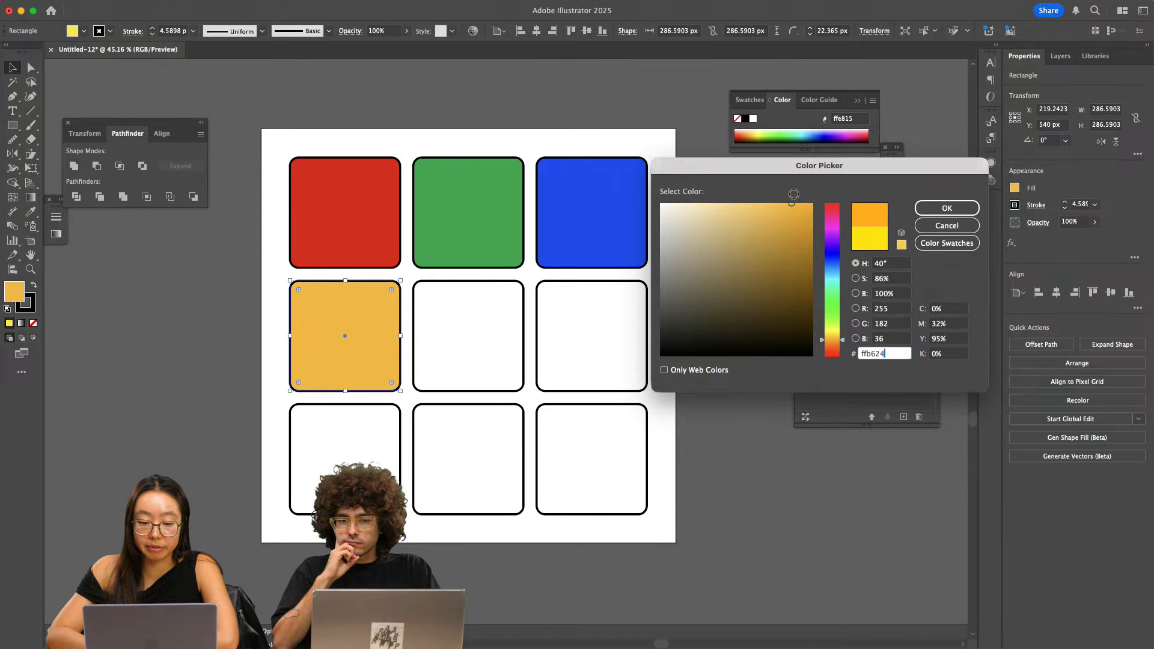
pyautogui.click(937, 208)
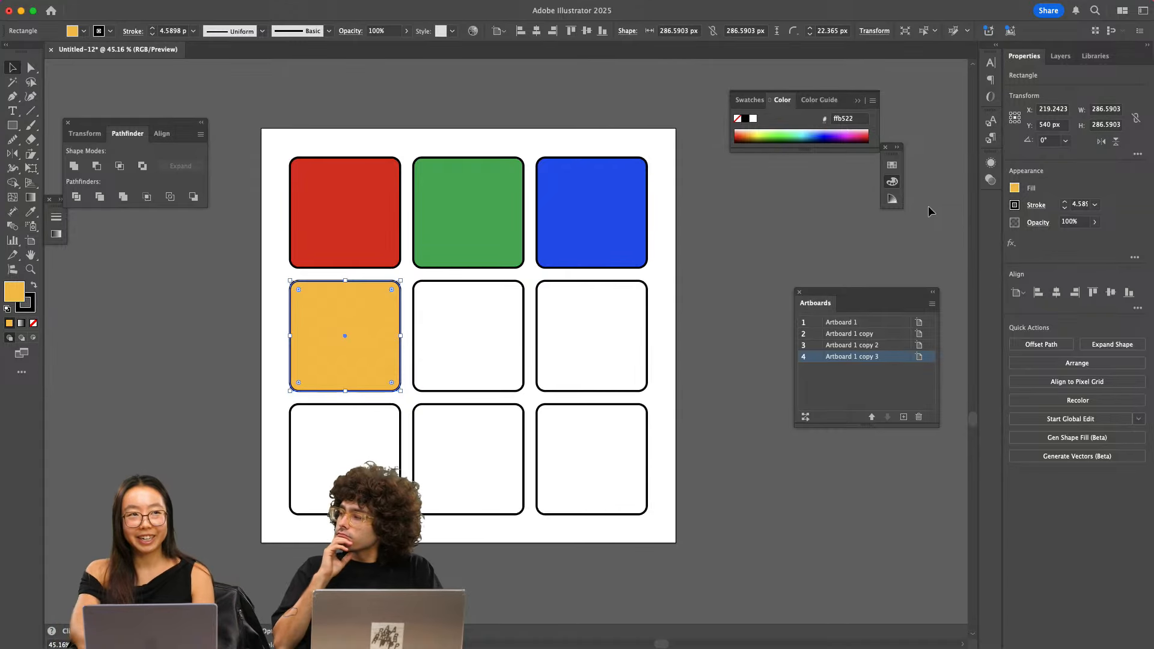
# - Fill the centre square of the grid with pink #ff78dc
pyautogui.click(502, 290)
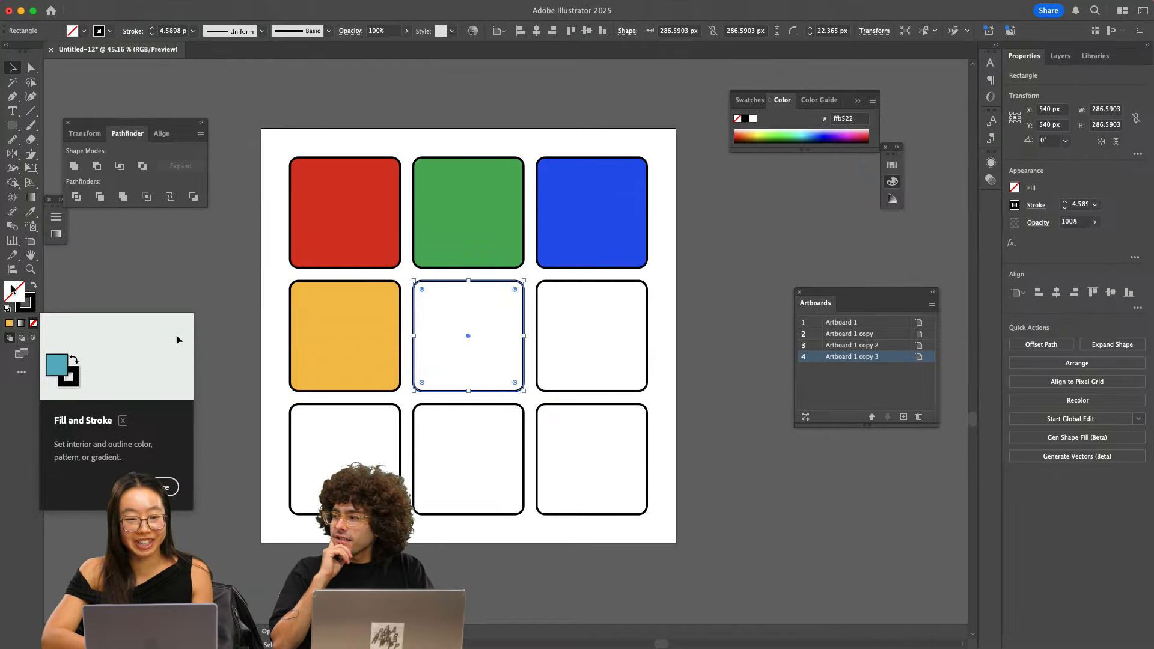
pyautogui.doubleClick(13, 290)
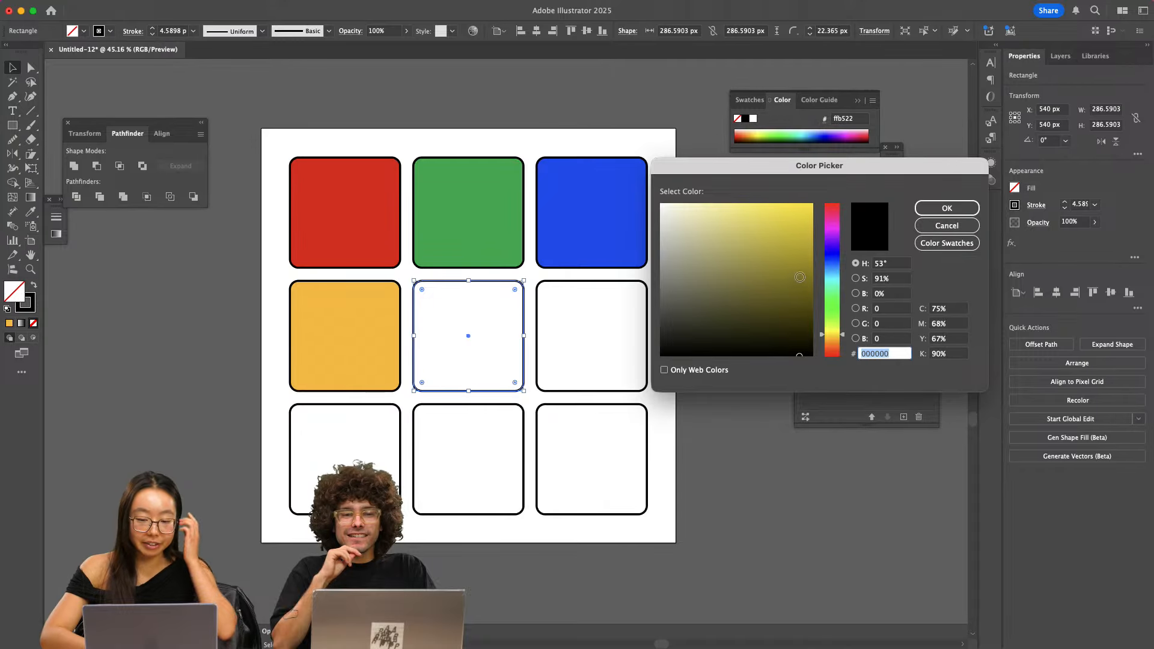
pyautogui.click(833, 263)
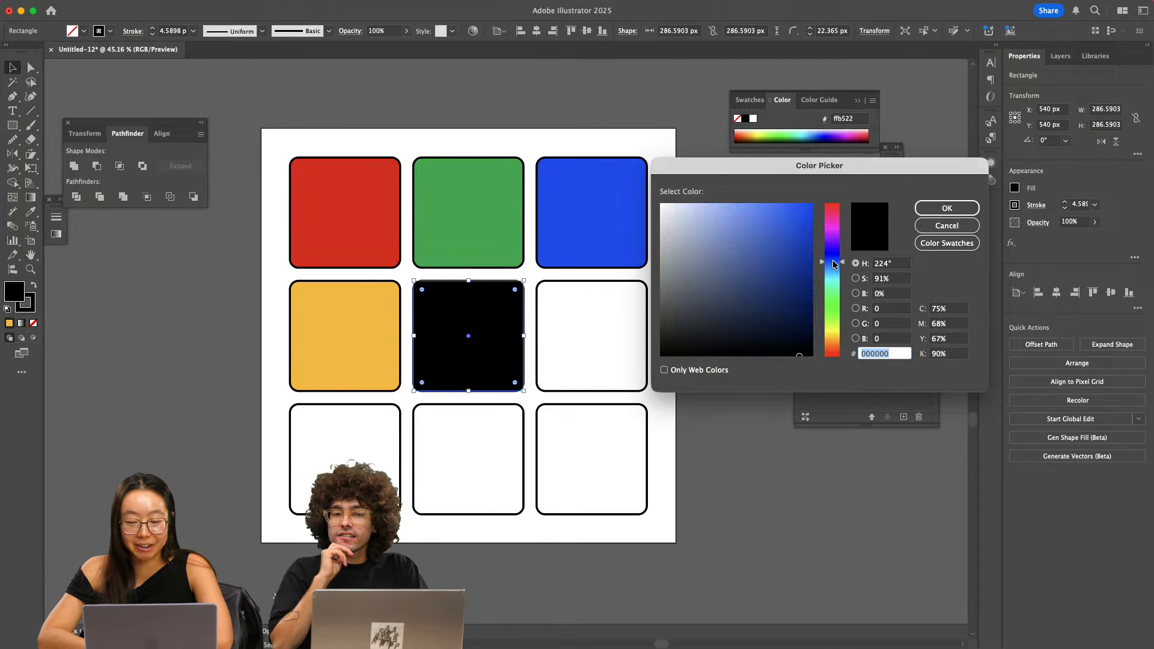
pyautogui.moveTo(833, 263); pyautogui.dragTo(834, 227)
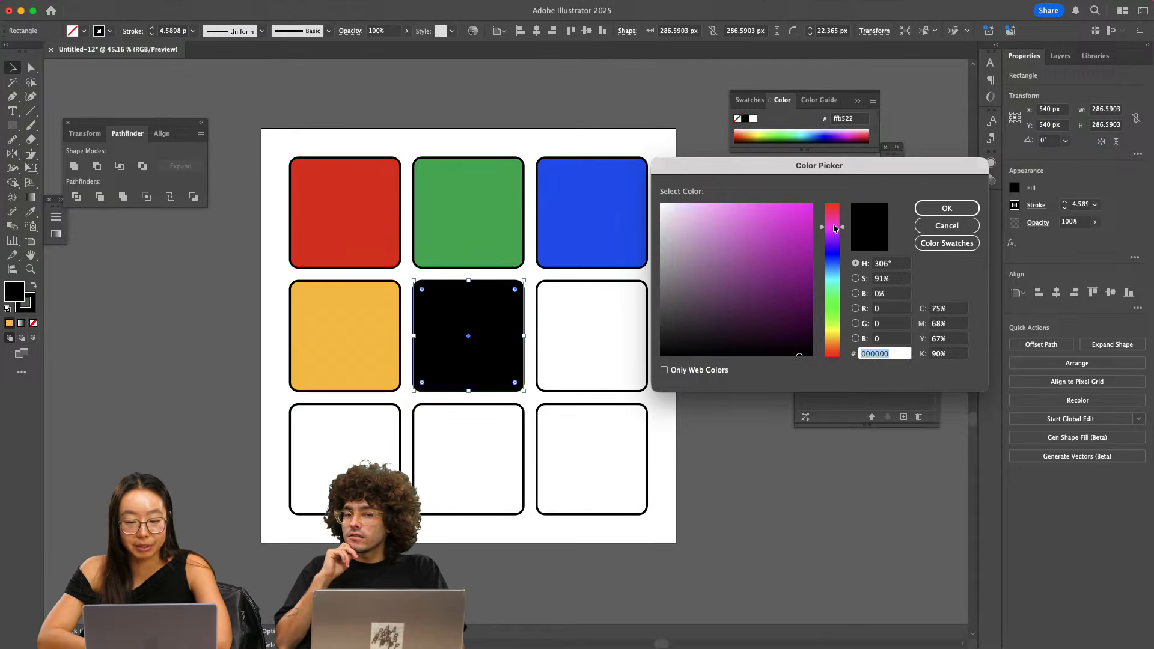
pyautogui.moveTo(745, 217); pyautogui.dragTo(746, 197)
pyautogui.click(922, 208)
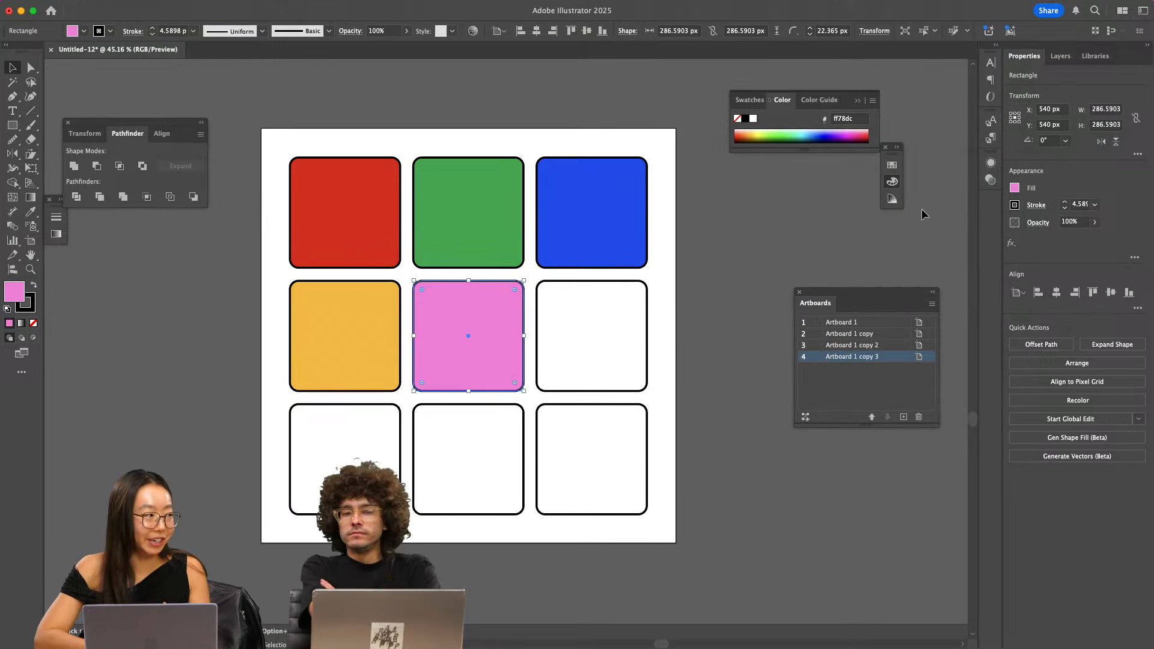
# - Fill the last square of the middle row with light blue #5fd2ff
pyautogui.click(588, 281)
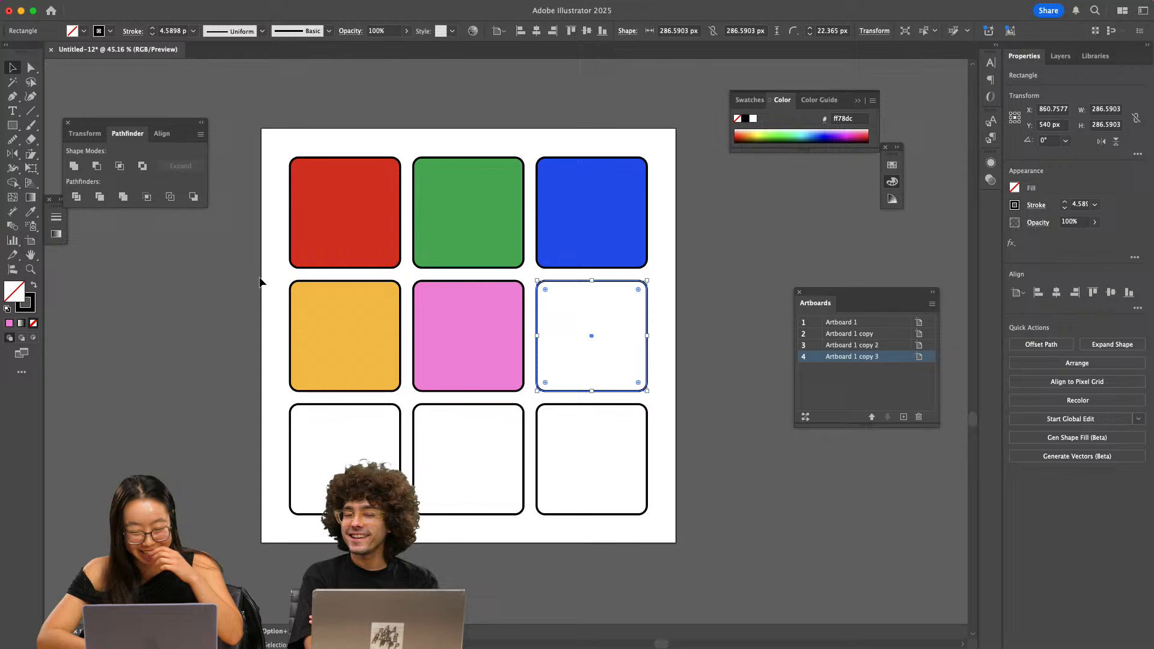
pyautogui.doubleClick(9, 294)
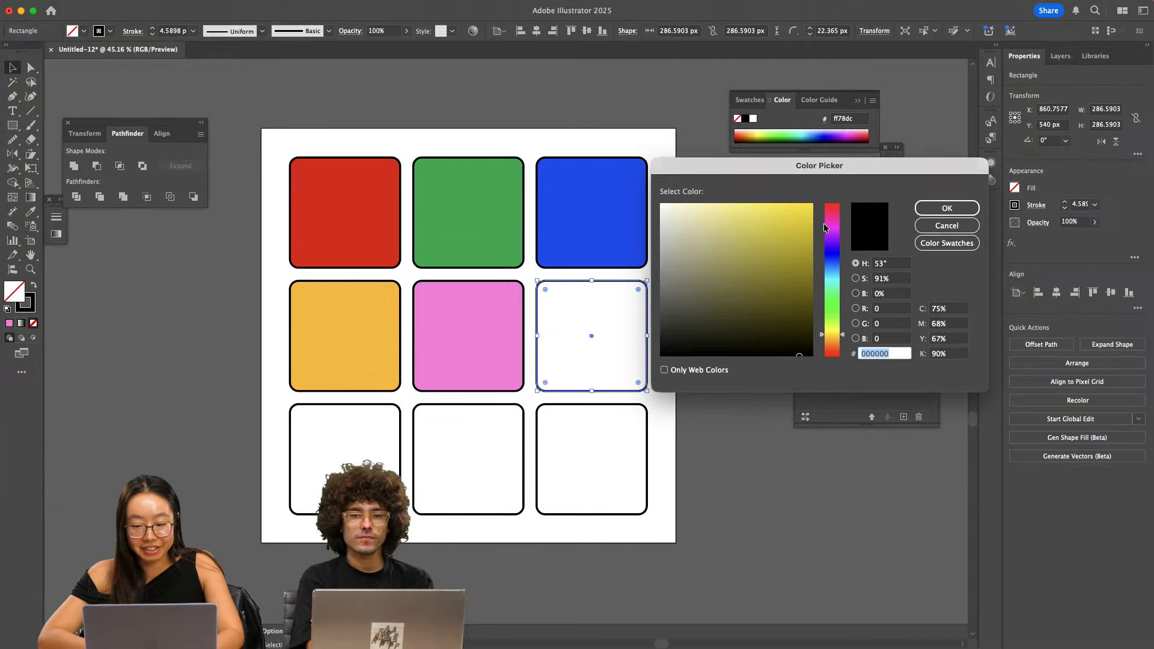
pyautogui.click(832, 204)
pyautogui.click(773, 201)
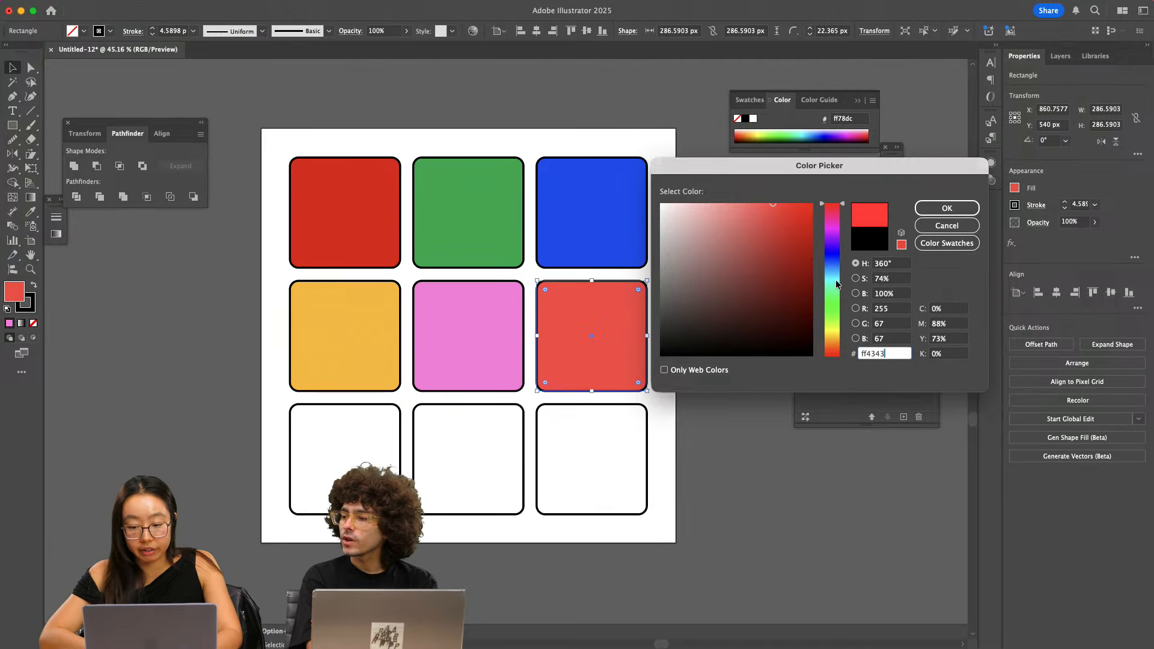
pyautogui.moveTo(834, 350); pyautogui.dragTo(834, 357)
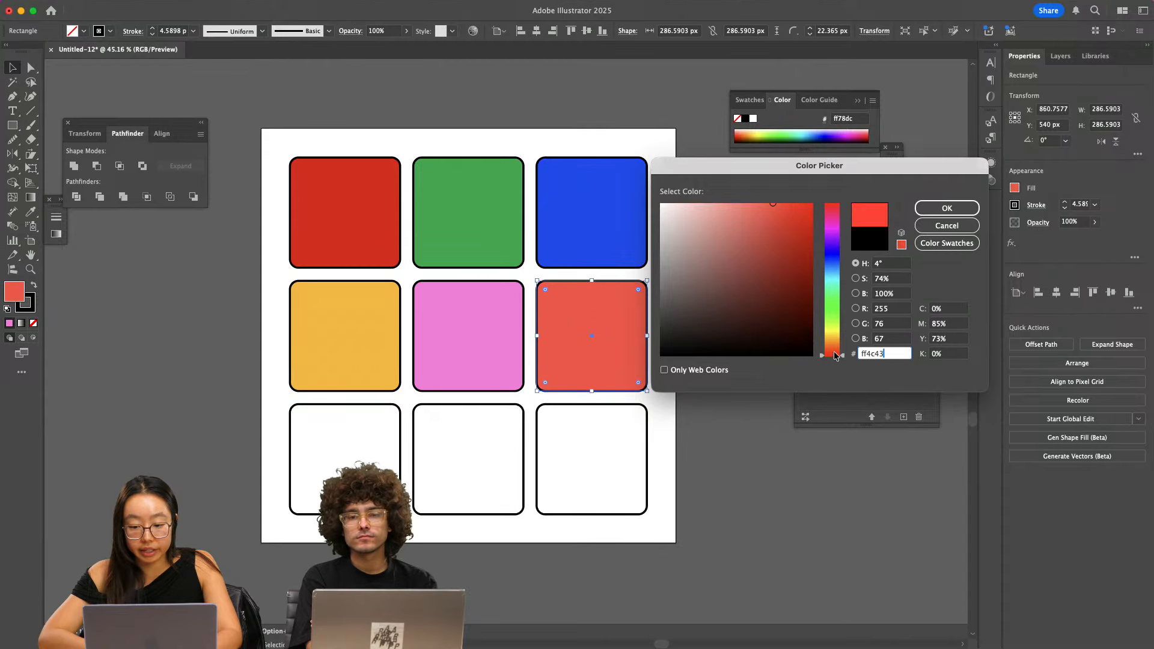
pyautogui.moveTo(833, 281); pyautogui.dragTo(833, 272)
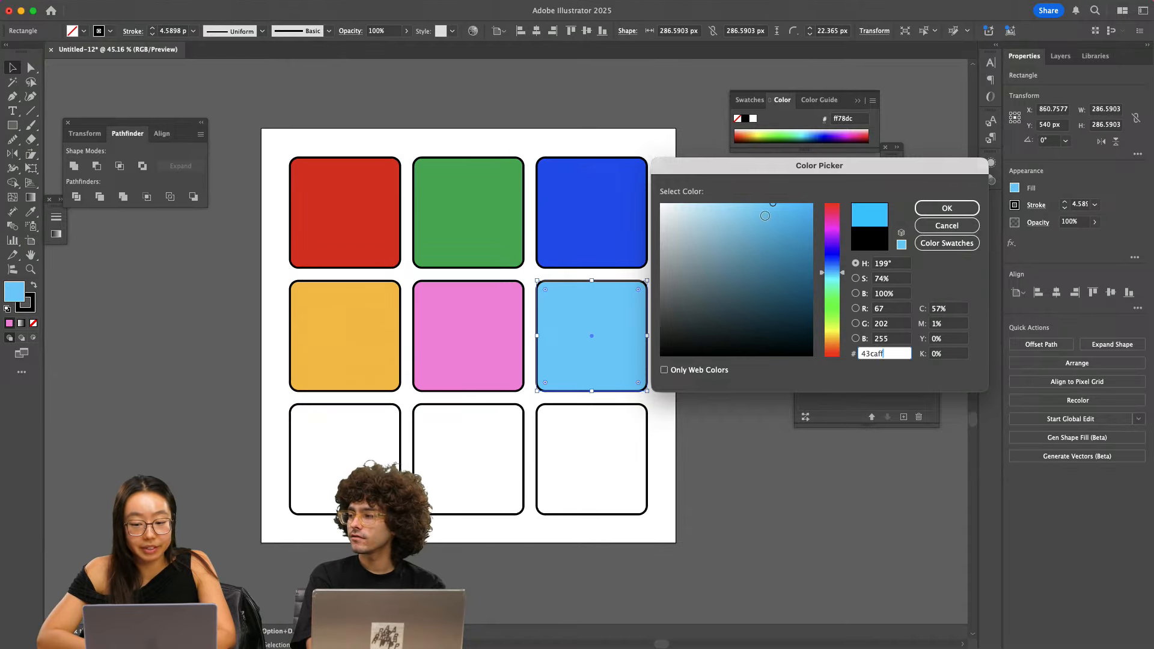
pyautogui.moveTo(773, 203); pyautogui.dragTo(757, 200)
pyautogui.click(942, 209)
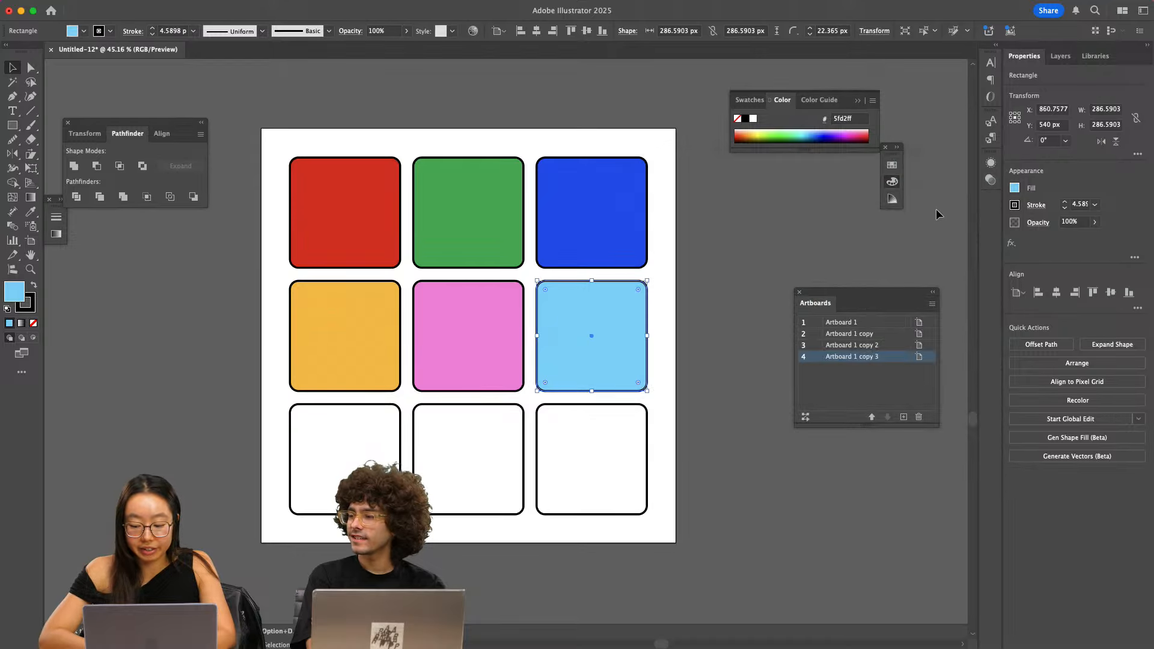
# - Select the first rounded square in the grid's bottom row
pyautogui.click(290, 430)
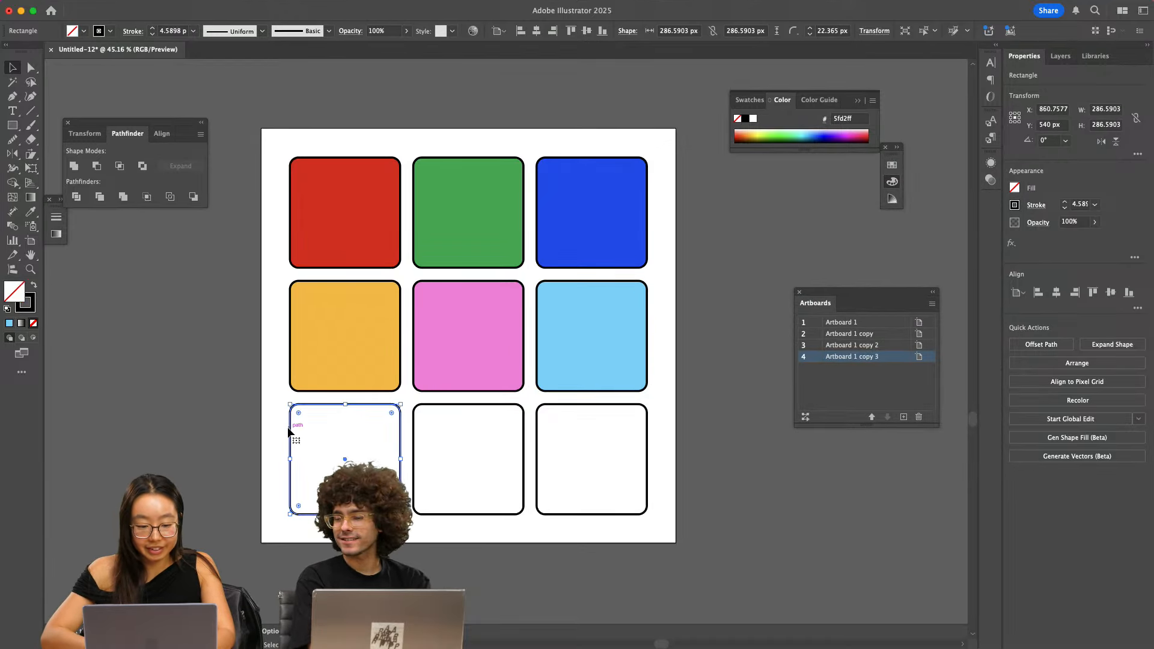
# - Fill the bottom-left rounded square with dark red 960000
pyautogui.doubleClick(15, 292)
pyautogui.moveTo(838, 303); pyautogui.dragTo(835, 184)
pyautogui.moveTo(804, 286)
pyautogui.mouseDown()
pyautogui.moveTo(811, 305)
pyautogui.moveTo(813, 265)
pyautogui.mouseUp()
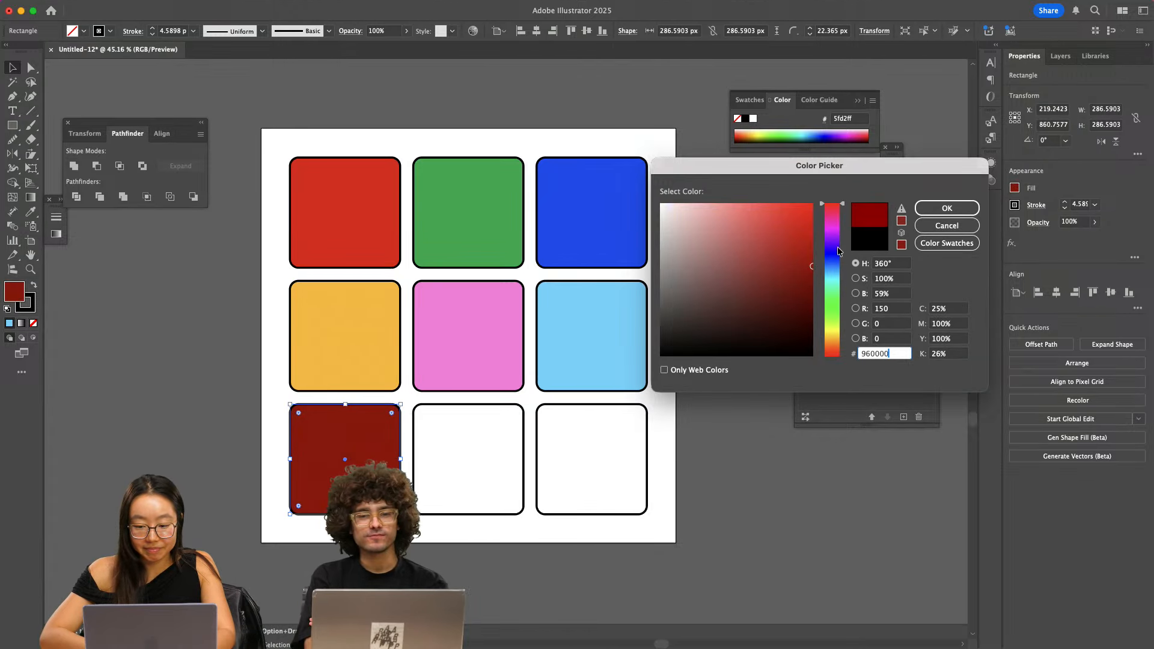
pyautogui.click(947, 208)
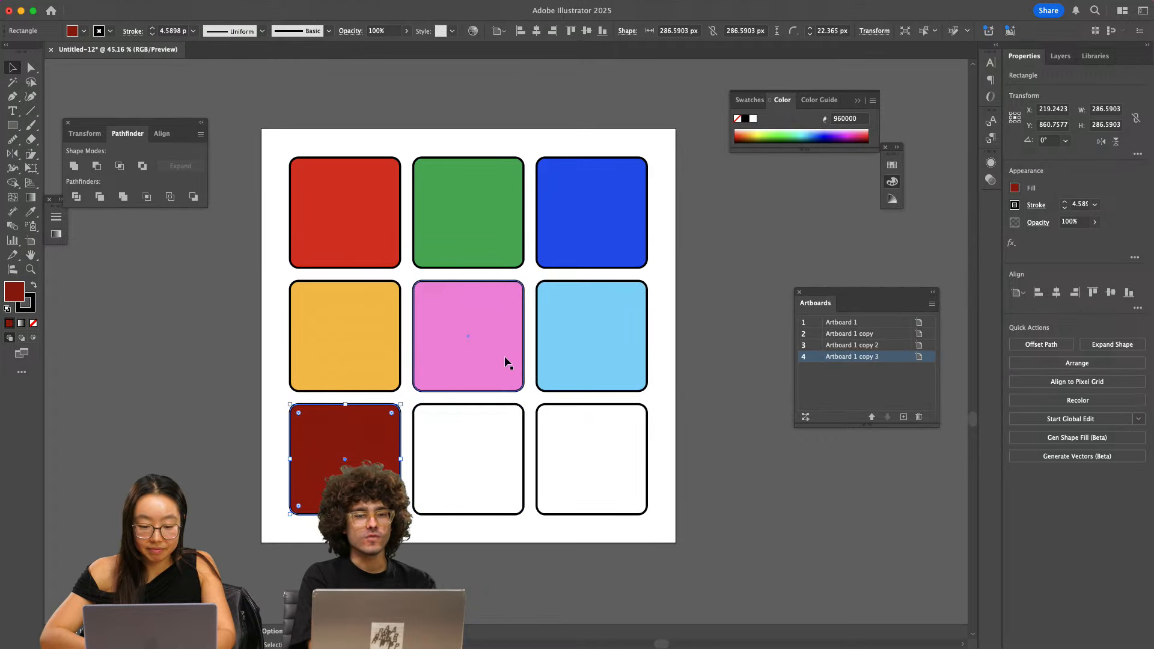
# - Place copies of the dark red and pink squares beside the artboard as colour references
pyautogui.moveTo(346, 457); pyautogui.dragTo(146, 467)
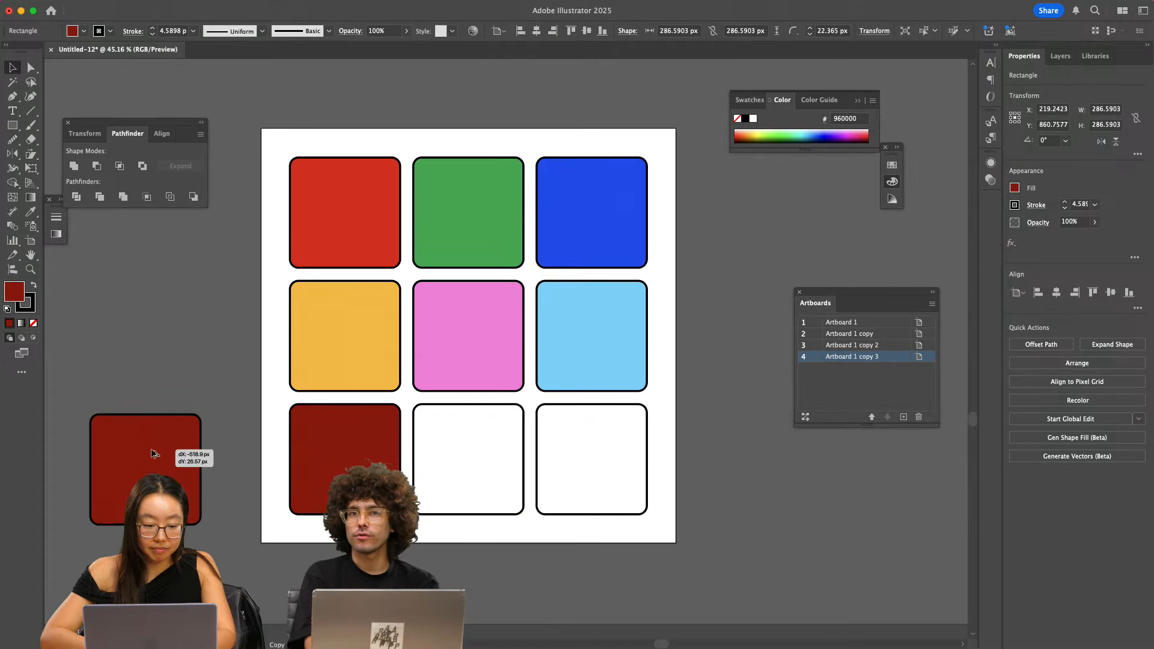
pyautogui.moveTo(447, 348); pyautogui.dragTo(94, 356)
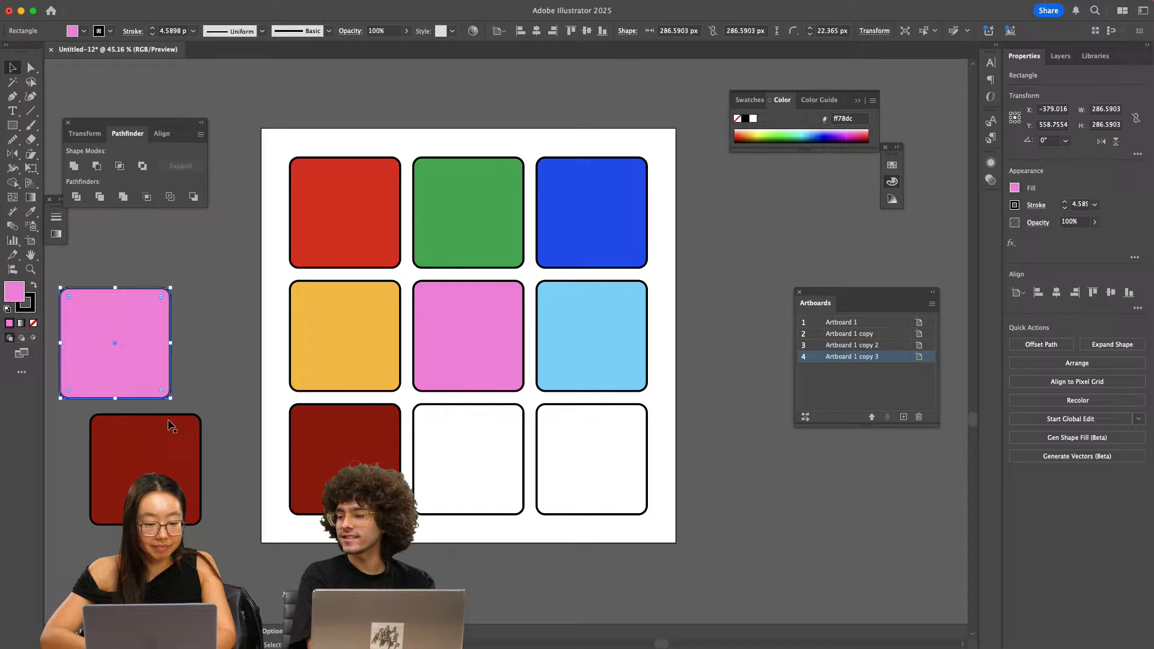
# - Swap the centre and bottom-left square colours with the Eyedropper, making the centre dark red and the bottom-left pink
pyautogui.click(435, 333)
pyautogui.press('i')
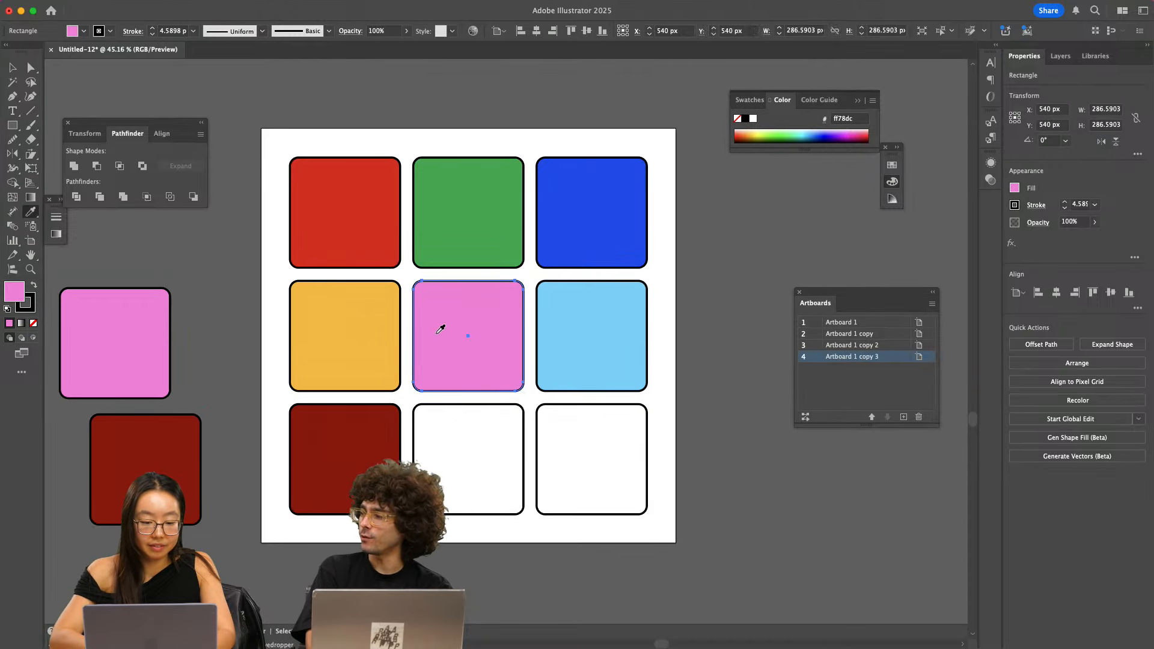
pyautogui.click(173, 443)
pyautogui.press('v')
pyautogui.click(347, 455)
pyautogui.press('i')
pyautogui.click(113, 368)
pyautogui.press('v')
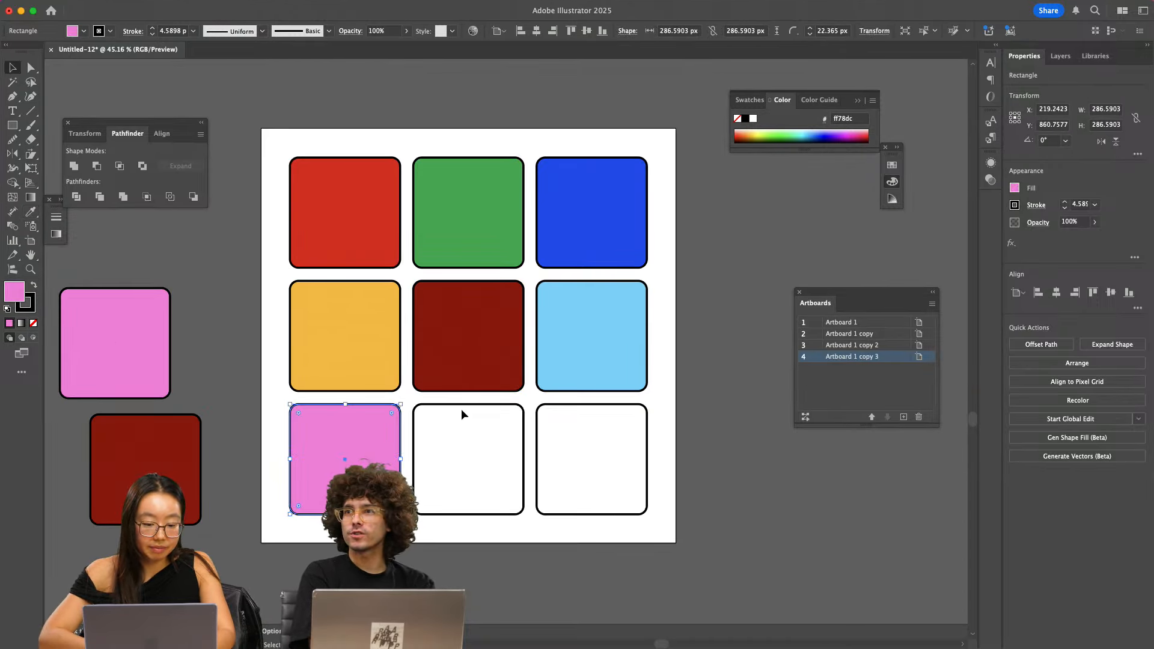
# - Fill the bottom-middle rounded square with light green 77ff4a
pyautogui.click(465, 410)
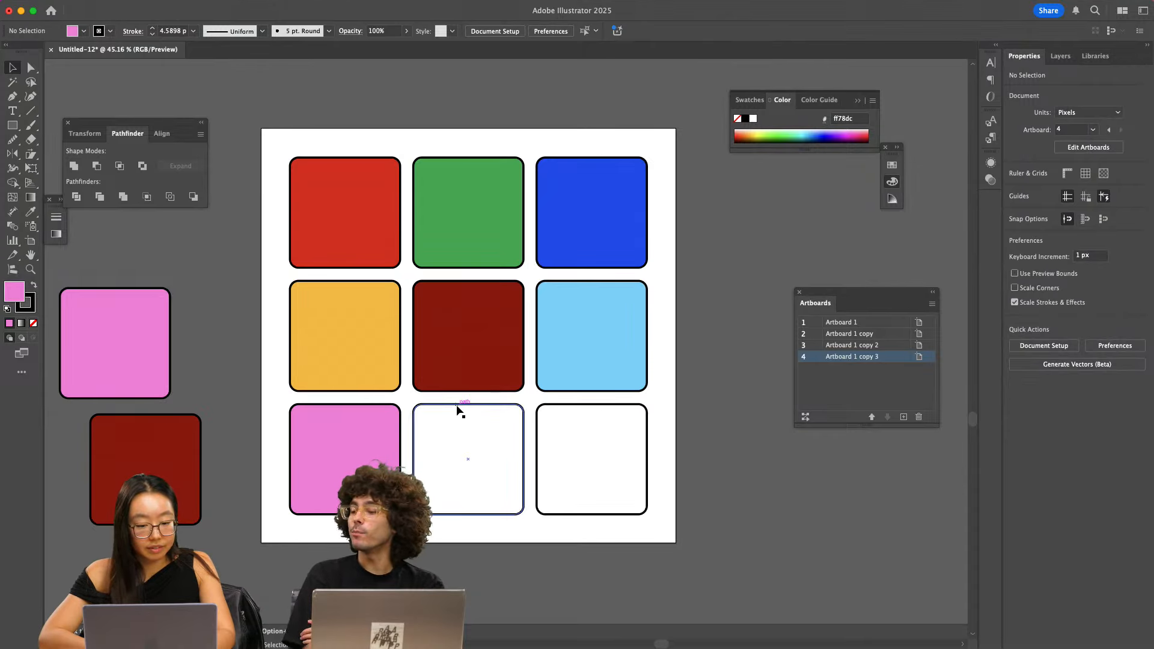
pyautogui.click(457, 411)
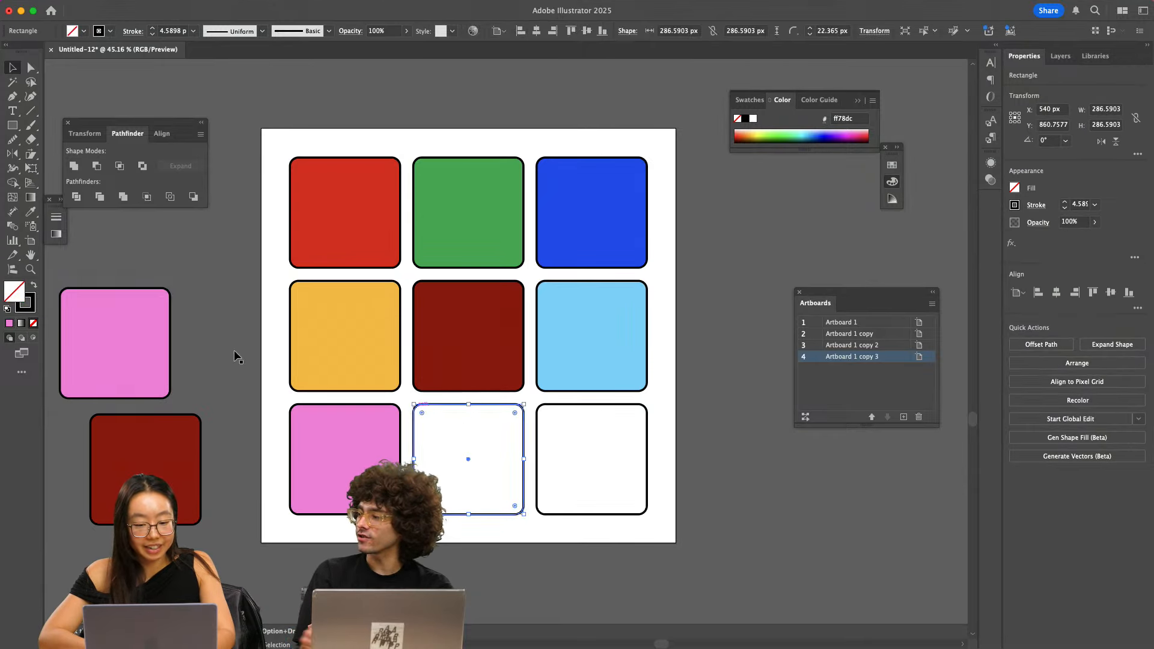
pyautogui.doubleClick(17, 297)
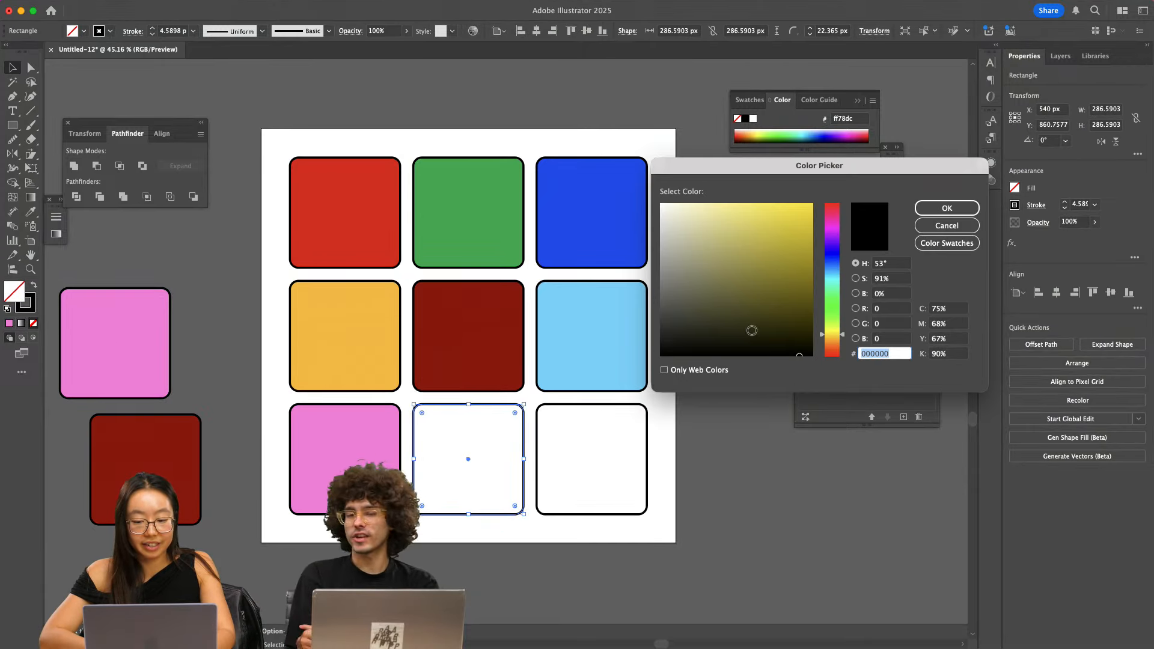
pyautogui.click(834, 350)
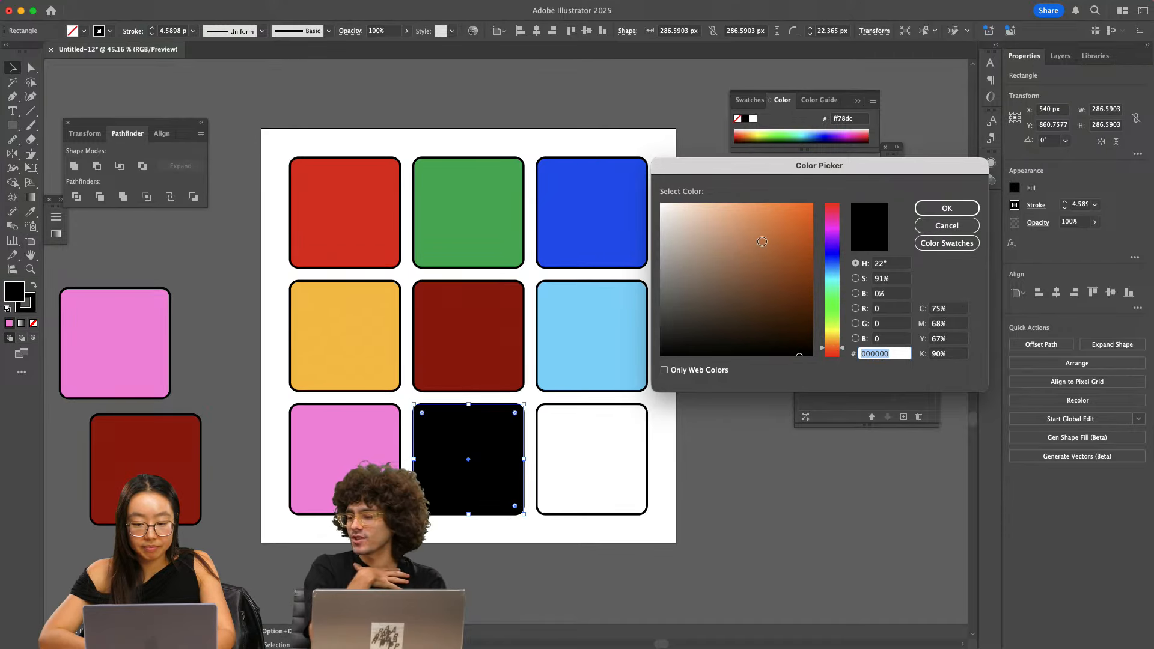
pyautogui.write('99ff99')
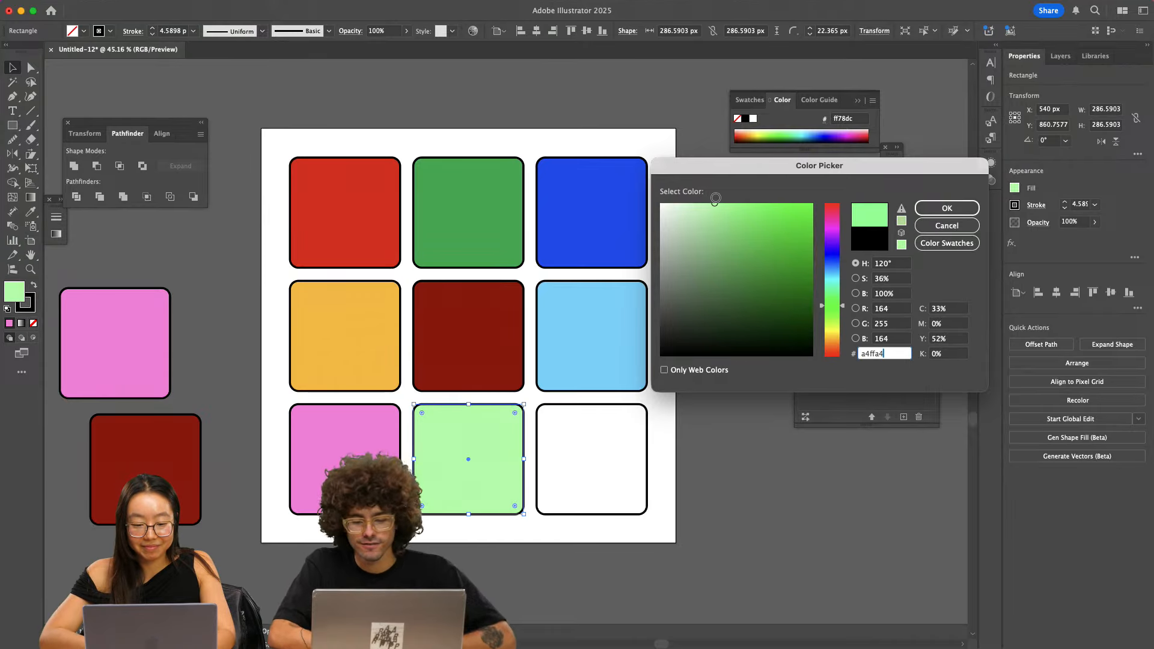
pyautogui.moveTo(724, 194); pyautogui.dragTo(737, 195)
pyautogui.moveTo(833, 294); pyautogui.dragTo(834, 312)
pyautogui.moveTo(744, 218)
pyautogui.mouseDown()
pyautogui.moveTo(757, 197)
pyautogui.moveTo(769, 203)
pyautogui.mouseUp()
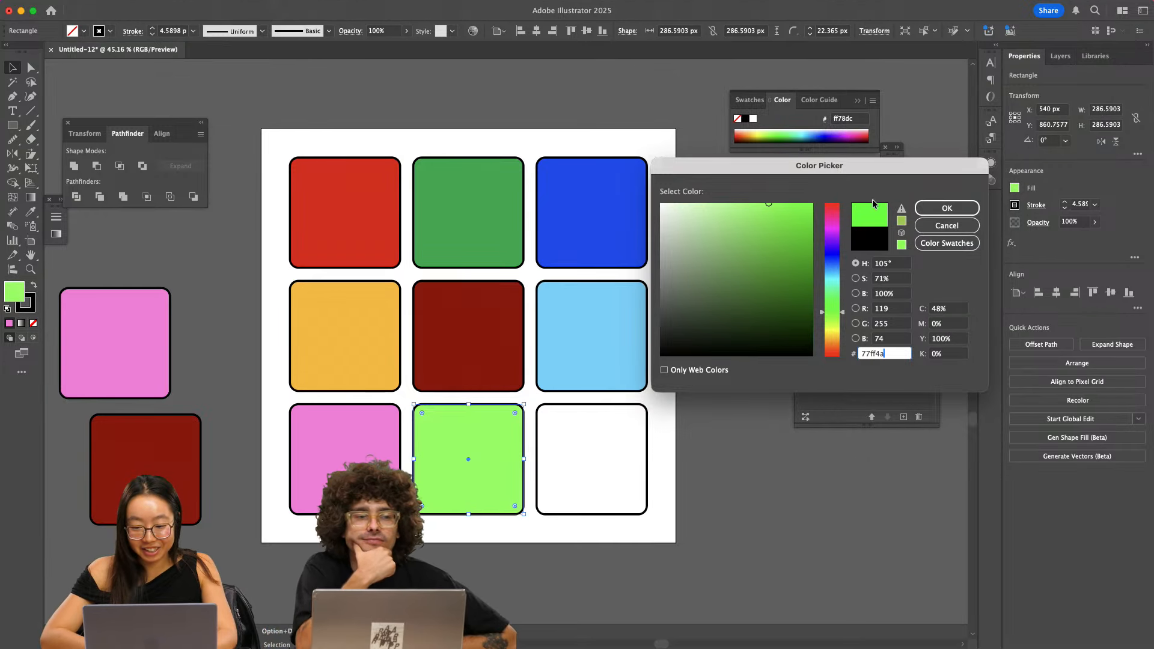
pyautogui.click(947, 208)
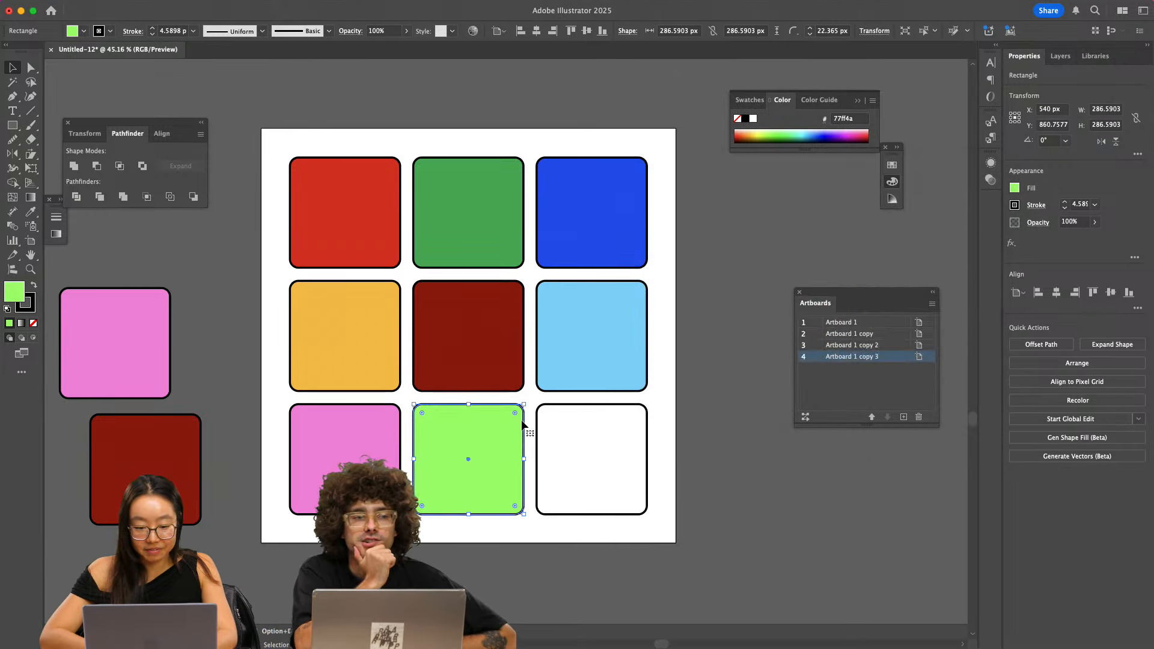
# - Fill the bottom-right rounded square with bright red fc2424
pyautogui.click(539, 432)
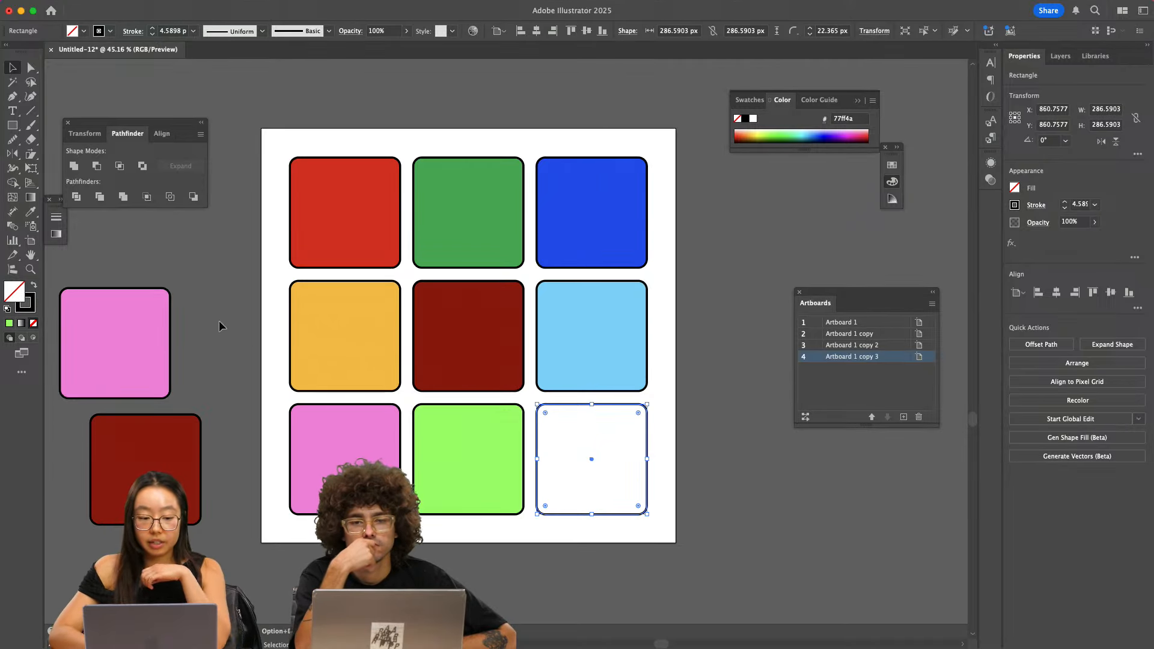
pyautogui.doubleClick(14, 294)
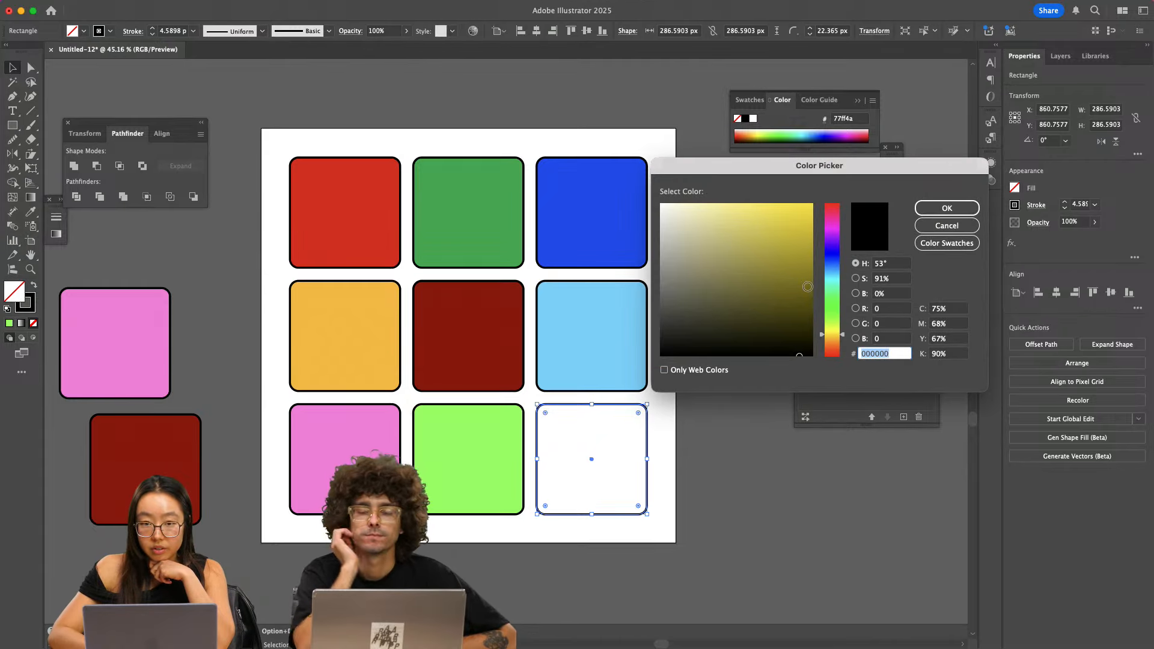
pyautogui.click(832, 241)
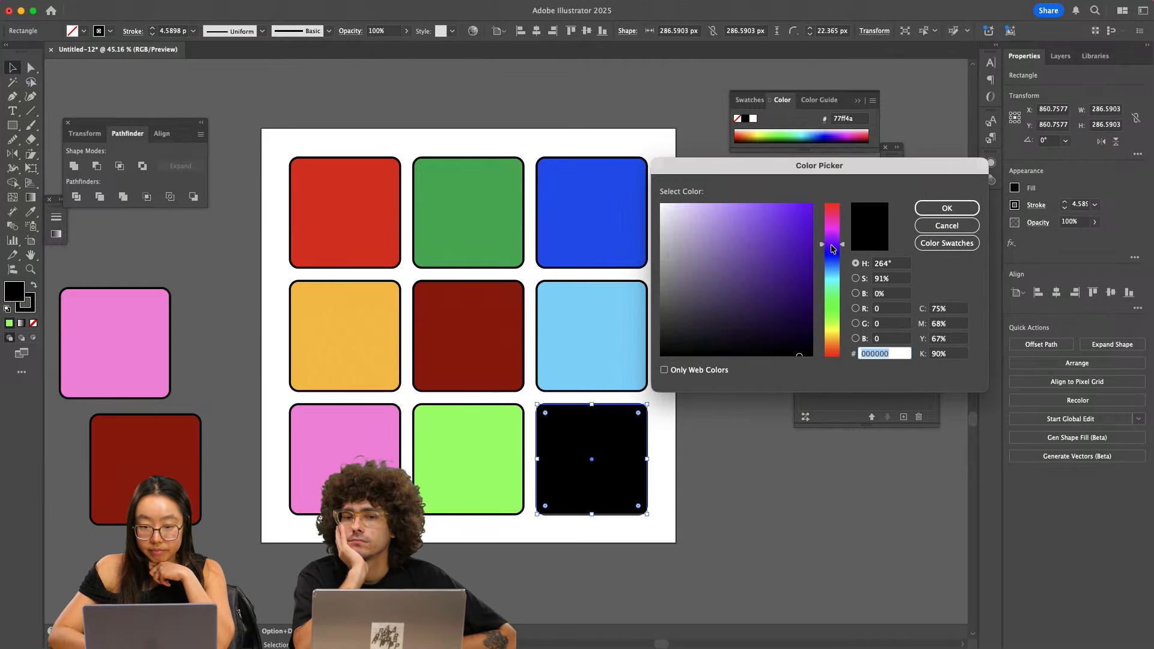
pyautogui.click(833, 247)
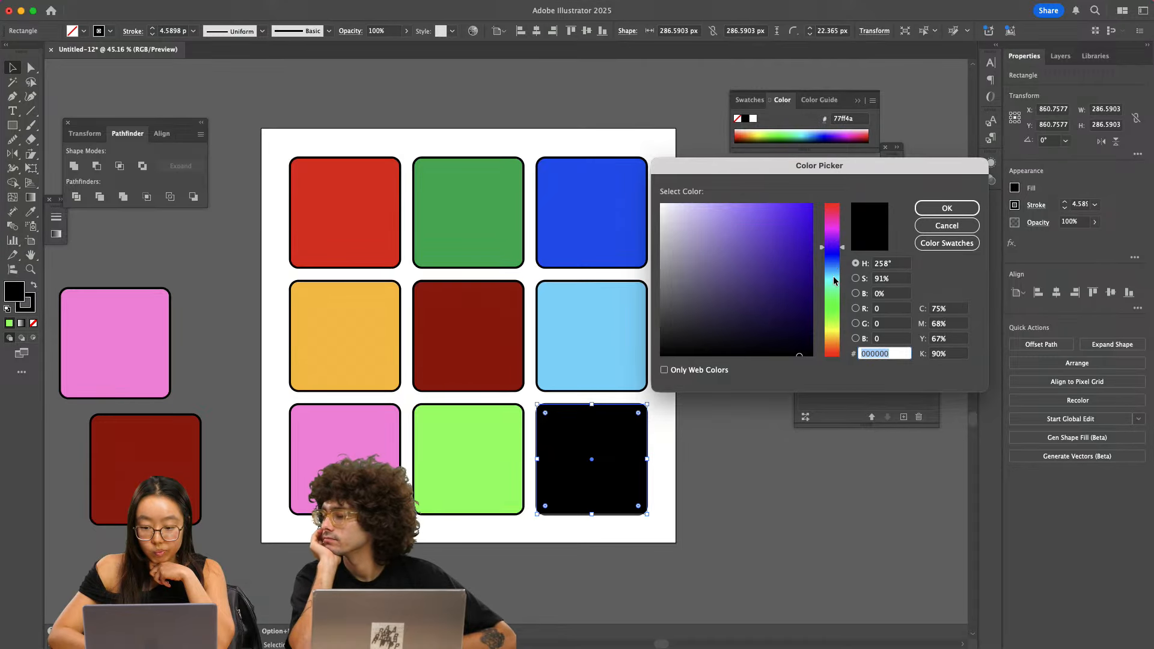
pyautogui.click(834, 329)
pyautogui.moveTo(780, 253)
pyautogui.mouseDown()
pyautogui.moveTo(781, 211)
pyautogui.moveTo(797, 193)
pyautogui.mouseUp()
pyautogui.click(831, 340)
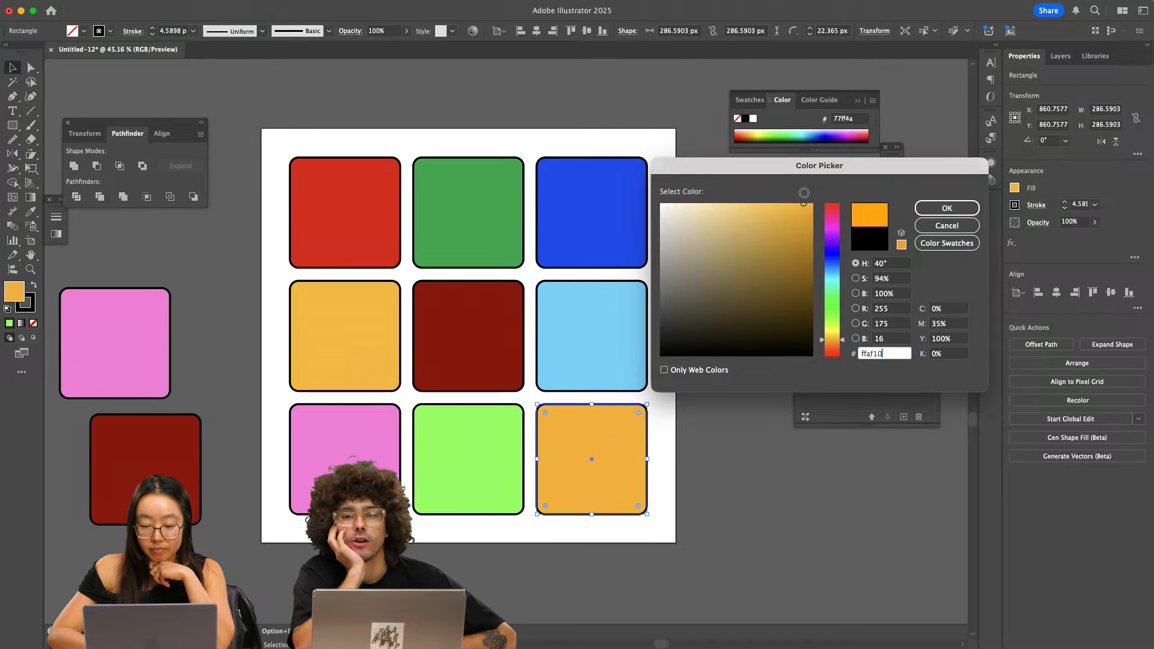
pyautogui.moveTo(831, 242)
pyautogui.mouseDown()
pyautogui.moveTo(833, 183)
pyautogui.moveTo(790, 203)
pyautogui.mouseUp()
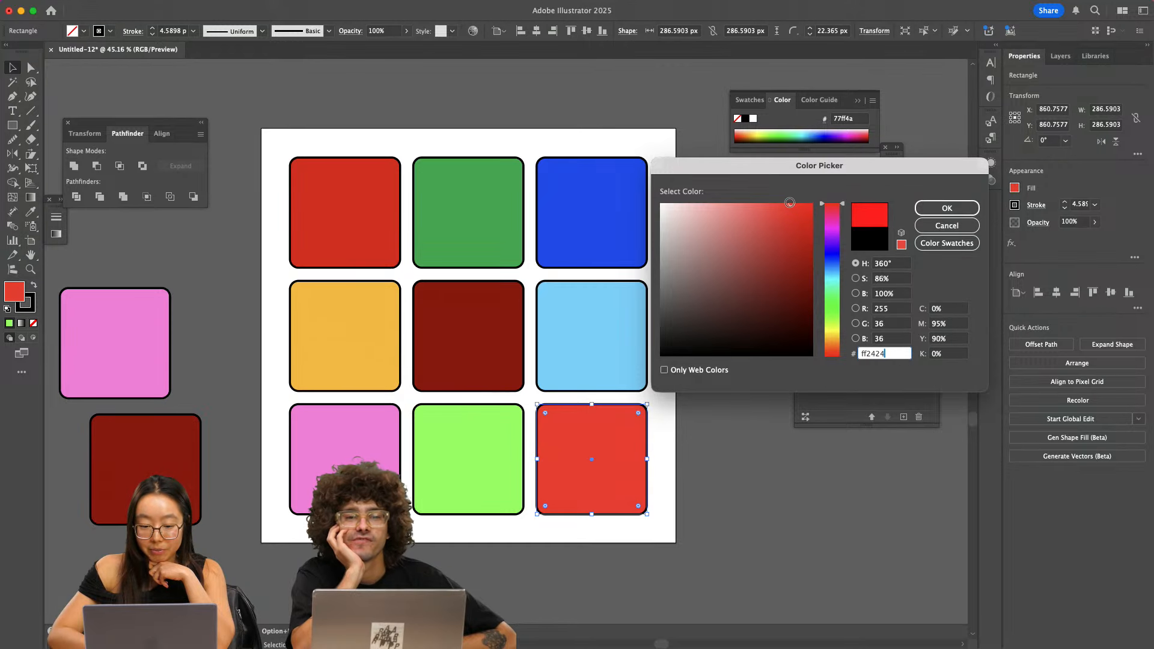
pyautogui.click(946, 208)
# - Change the middle-left square's fill to yellow ffc612
pyautogui.click(341, 363)
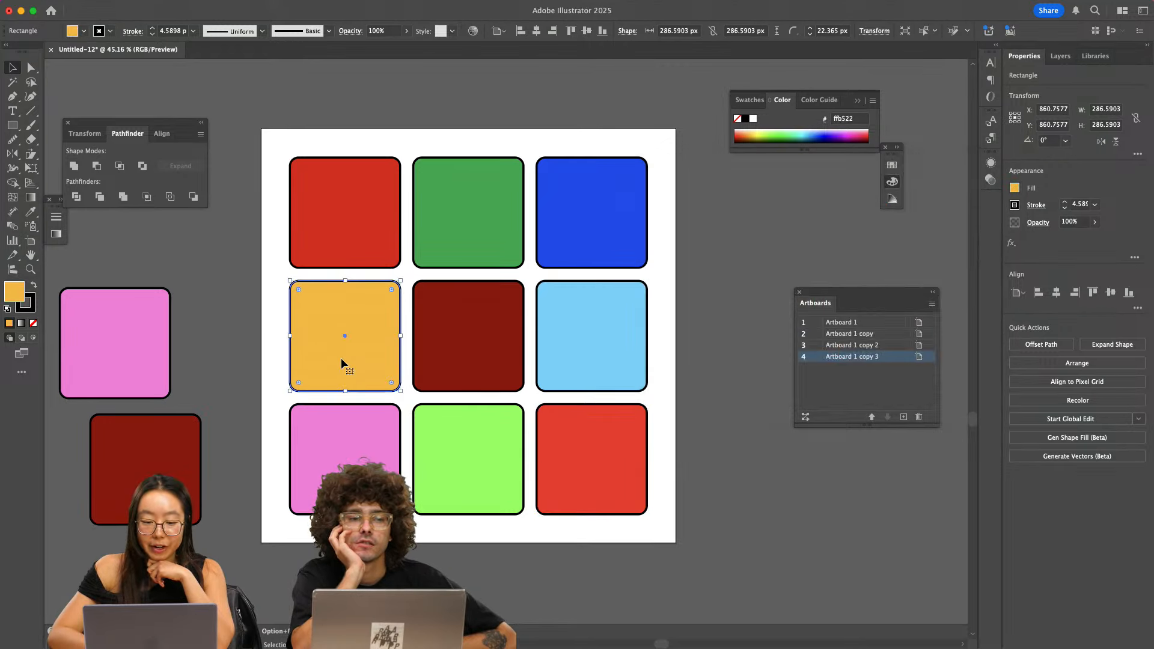
pyautogui.doubleClick(13, 295)
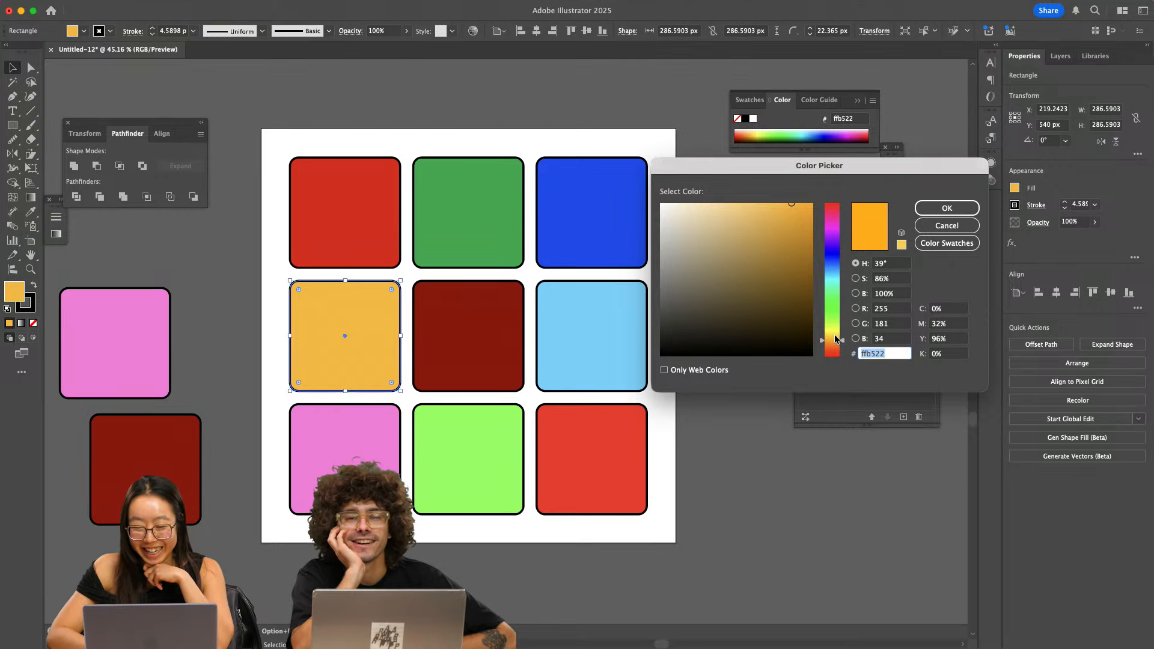
pyautogui.moveTo(836, 340); pyautogui.dragTo(836, 337)
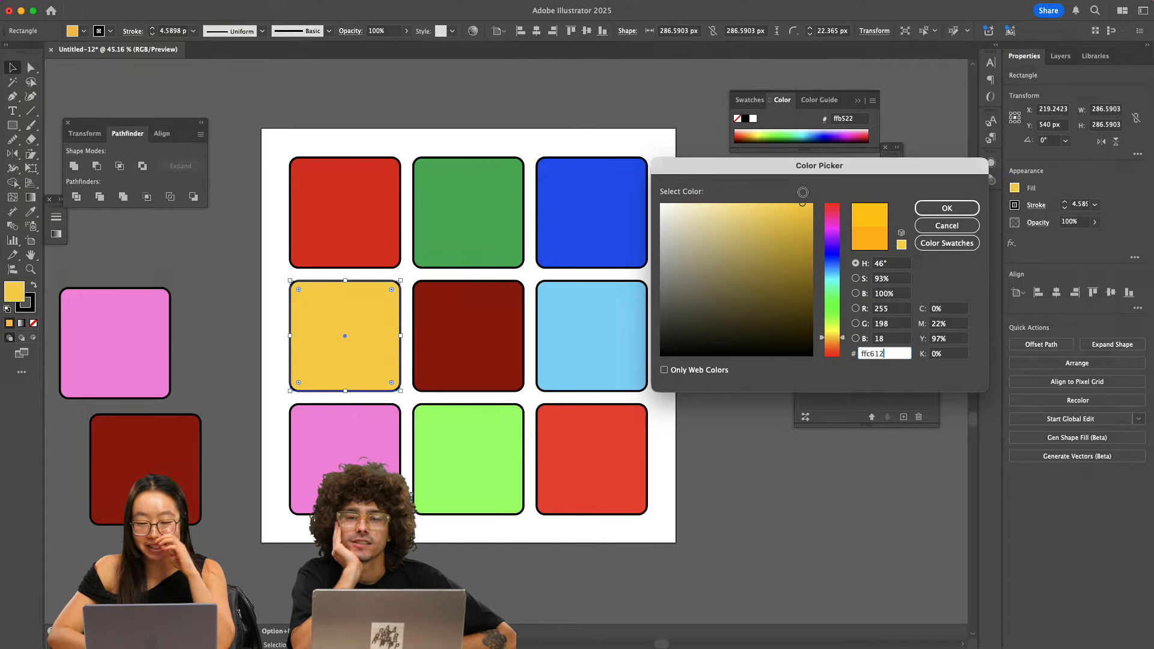
pyautogui.click(946, 209)
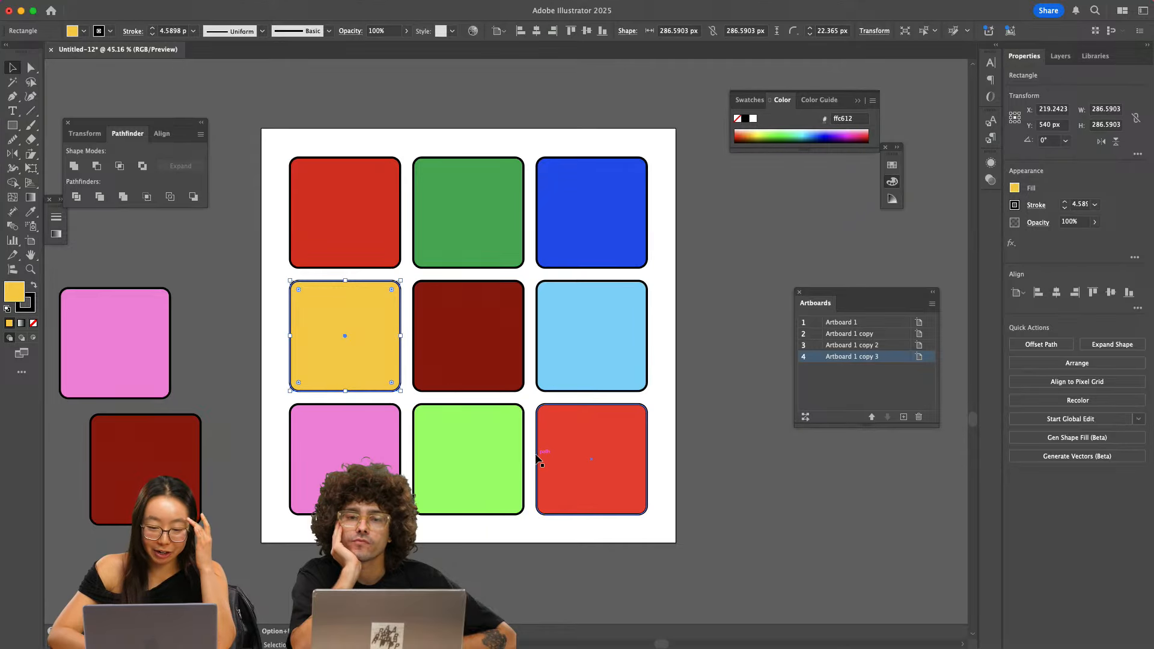
# - Darken the top-left square's red fill to d80000
pyautogui.hscroll(-3, 539, 460)
pyautogui.scroll(-1, 539, 459)
pyautogui.click(408, 211)
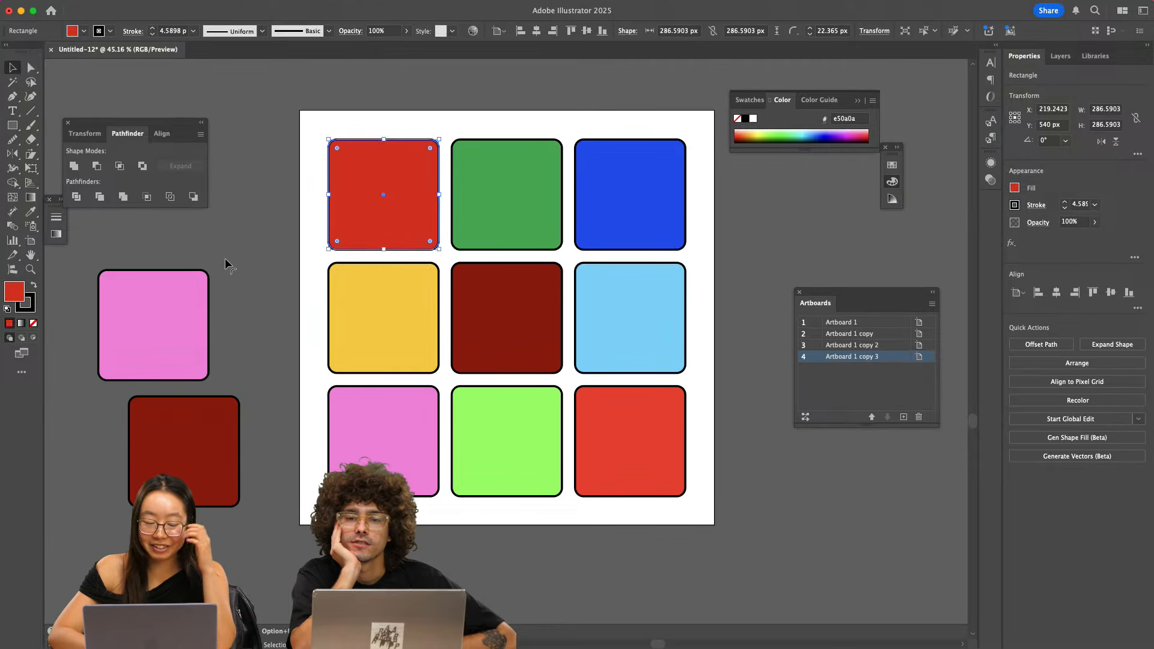
pyautogui.doubleClick(12, 294)
pyautogui.moveTo(793, 224); pyautogui.dragTo(814, 227)
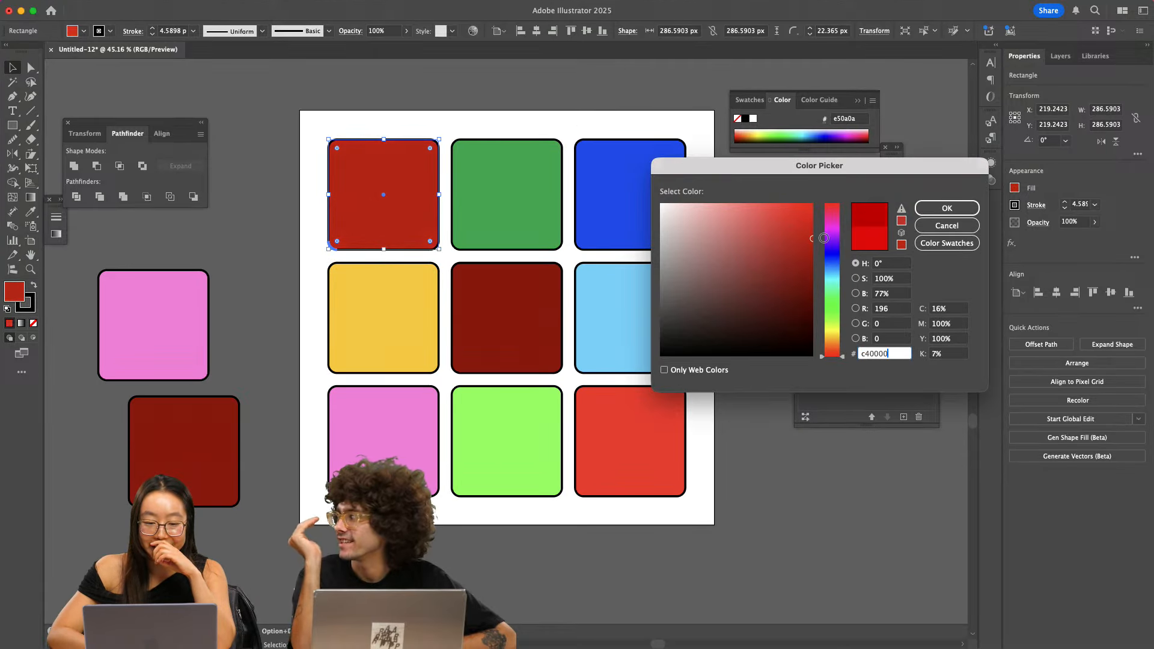
pyautogui.click(946, 208)
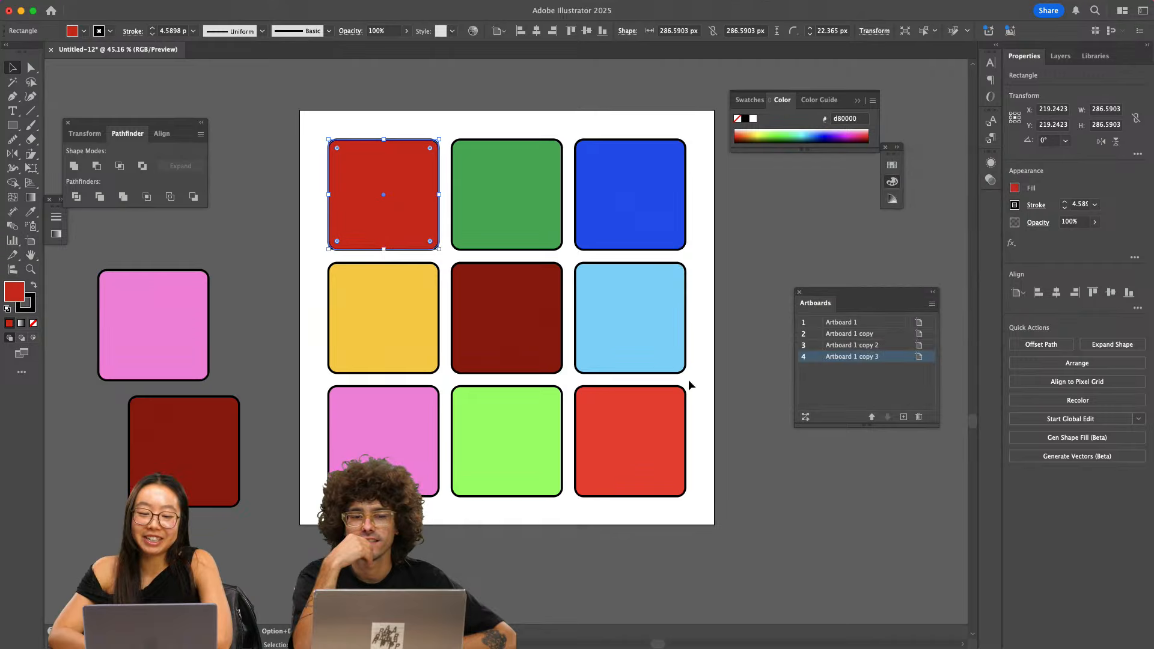
# - Change the bottom-right square's fill to orange ff5910
pyautogui.click(673, 467)
pyautogui.doubleClick(7, 299)
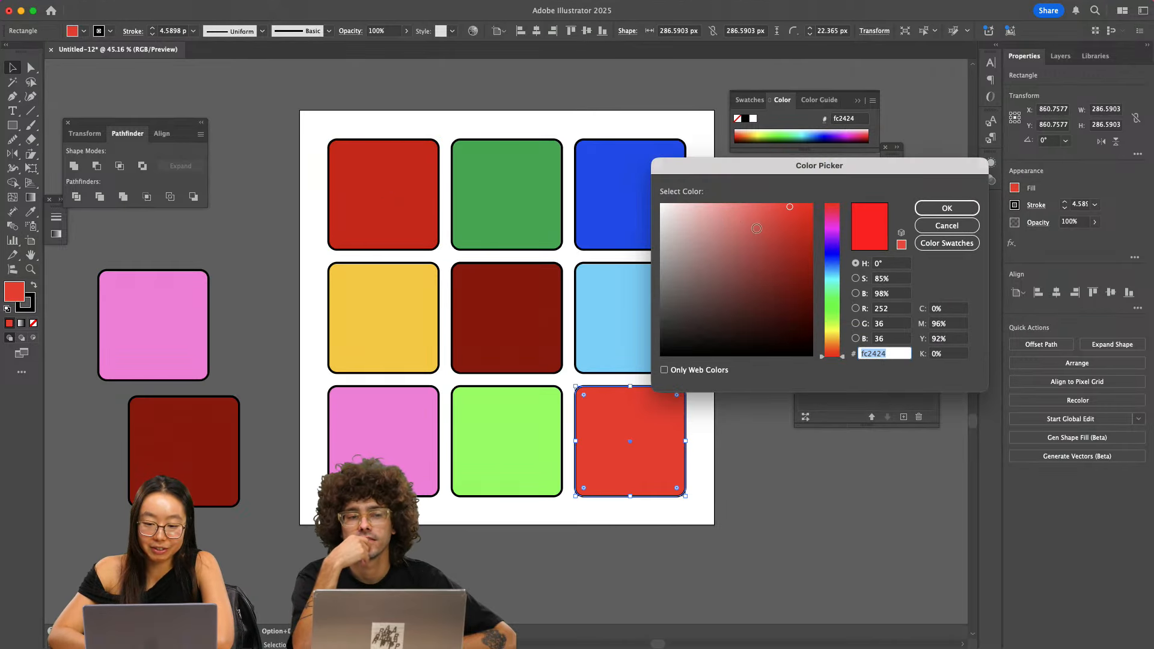
pyautogui.write('ff4a4a')
pyautogui.click(836, 349)
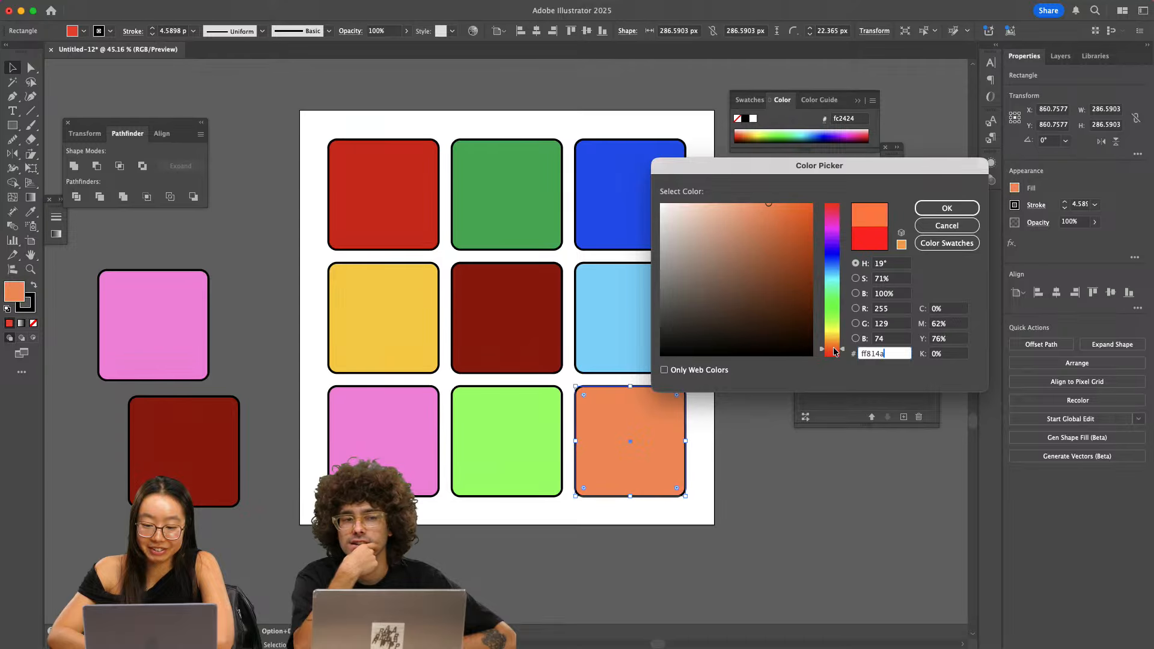
pyautogui.moveTo(786, 238); pyautogui.dragTo(798, 190)
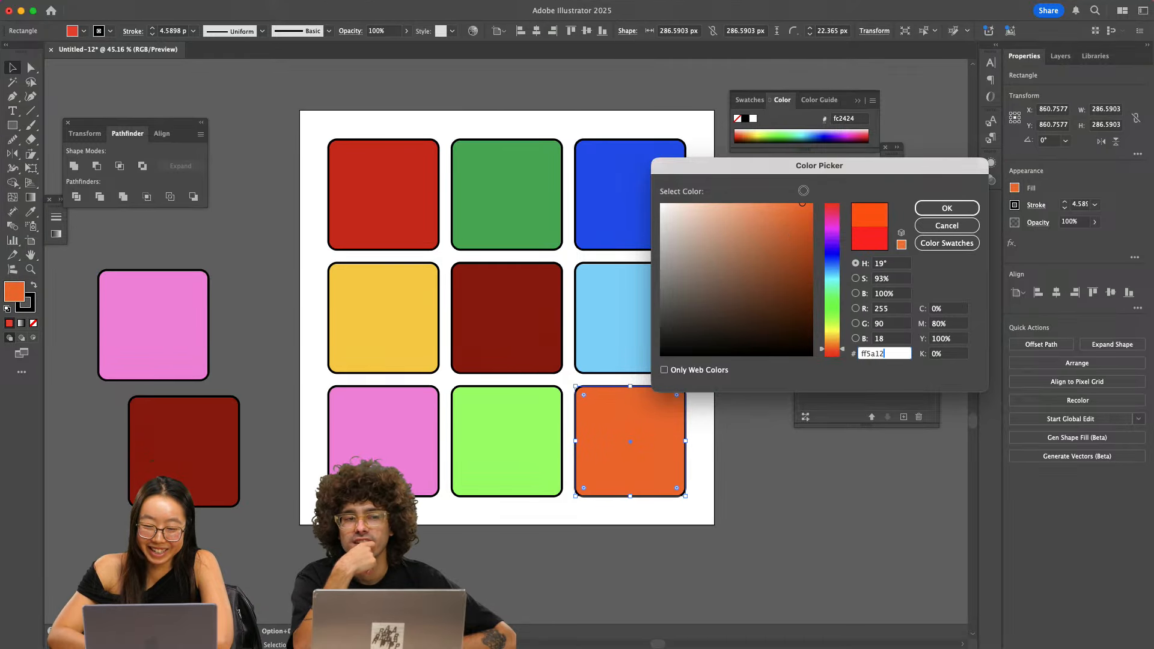
pyautogui.click(932, 208)
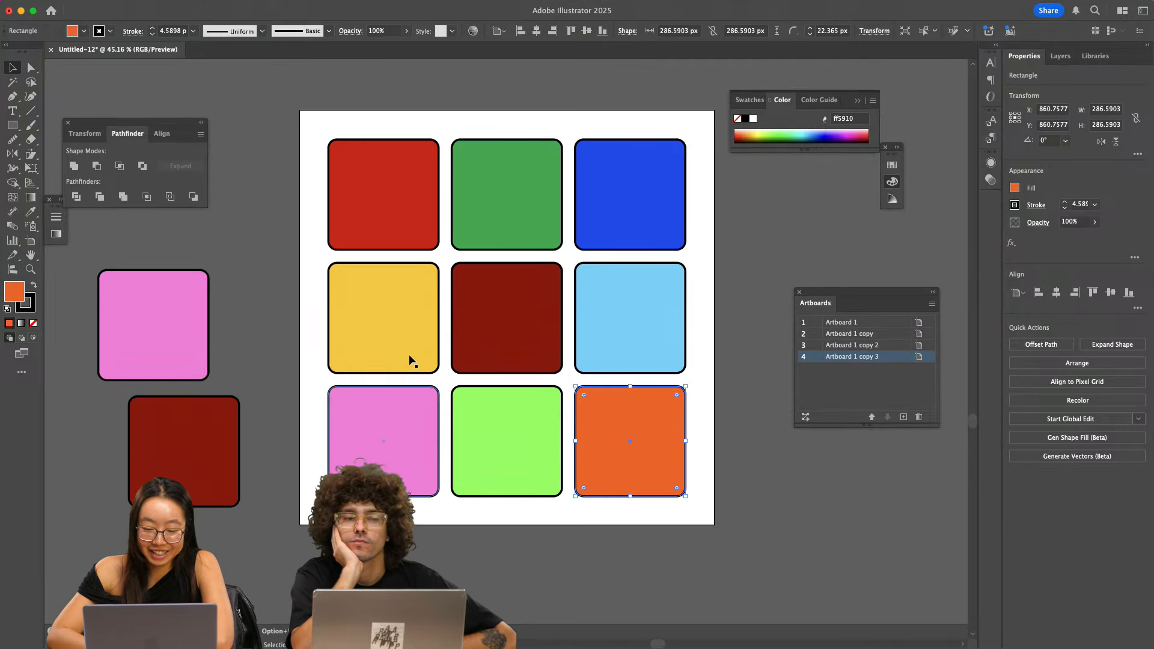
# - Place a copy of the light green square beside the artboard, next to the pink and dark red copies
pyautogui.hscroll(-3, 412, 353)
pyautogui.scroll(-3, 413, 353)
pyautogui.click(441, 339)
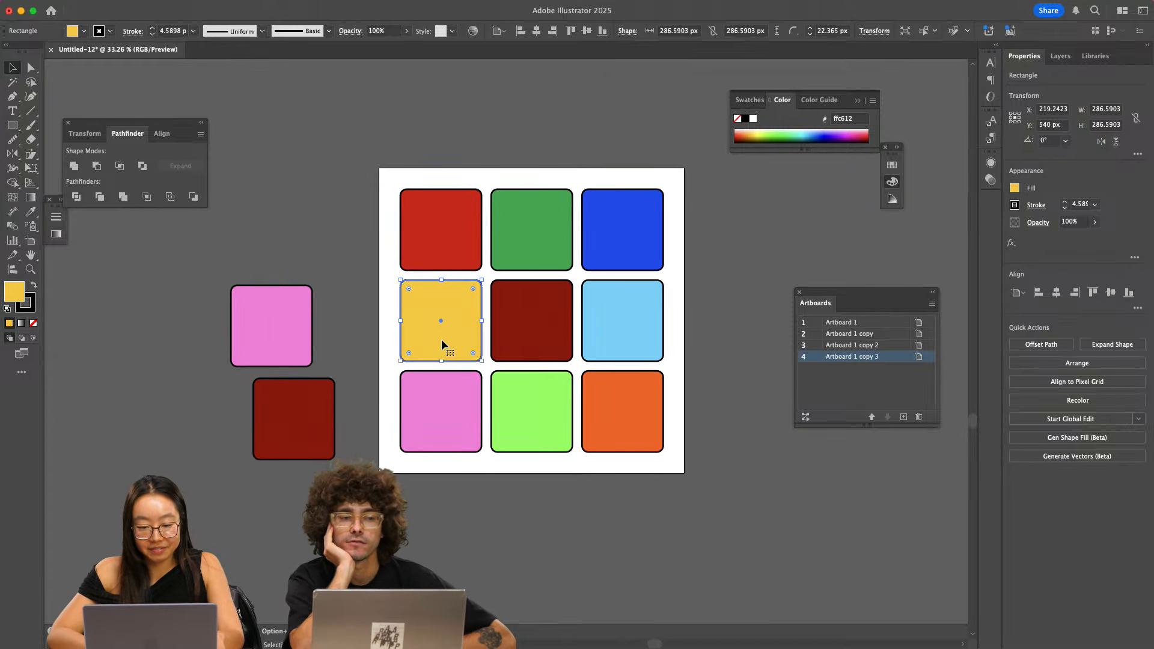
pyautogui.click(511, 255)
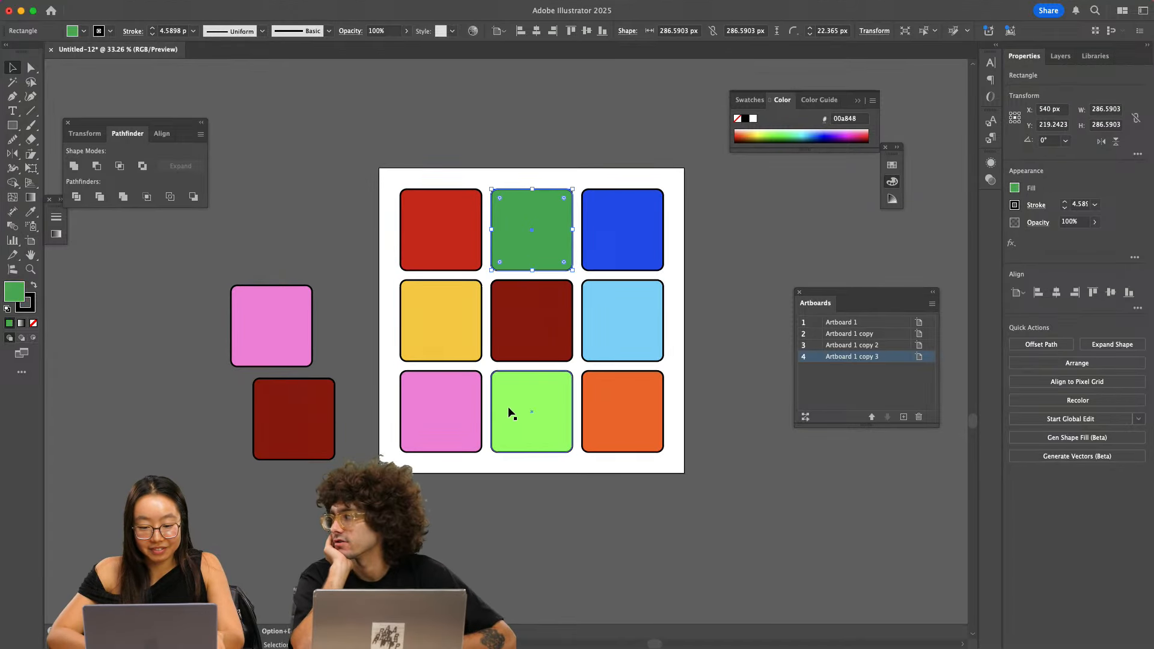
pyautogui.click(441, 432)
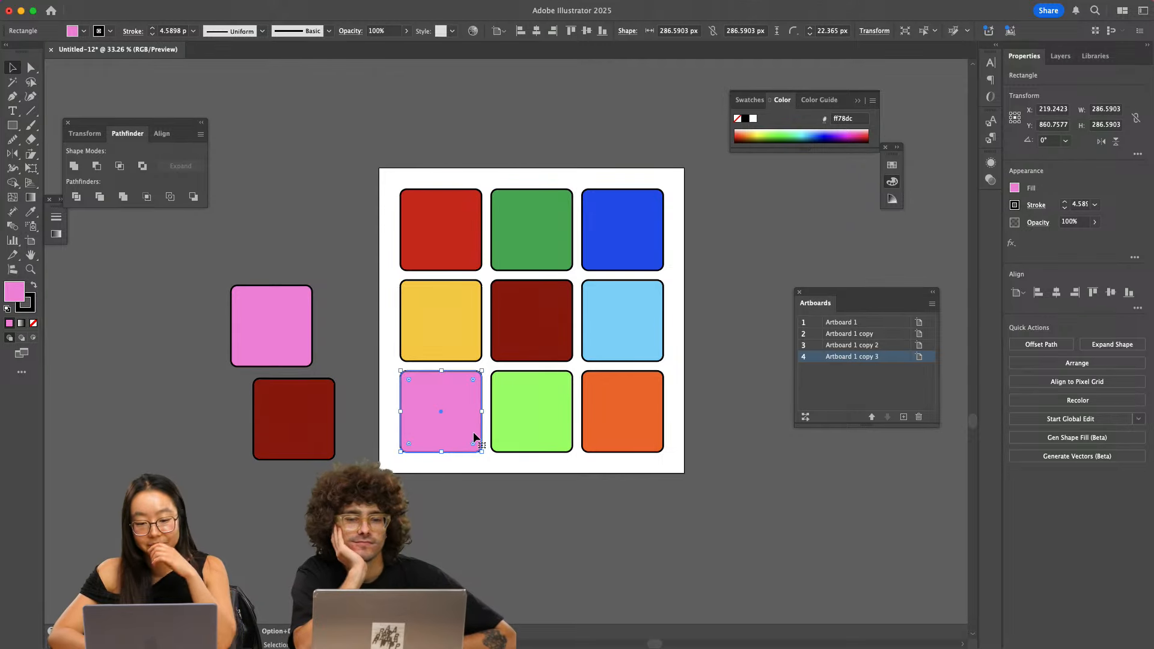
pyautogui.moveTo(510, 427); pyautogui.dragTo(155, 415)
# - Swap the bottom row's first two fills by sampling the spare squares, making the bottom-left light green and the bottom-middle pink
pyautogui.click(459, 413)
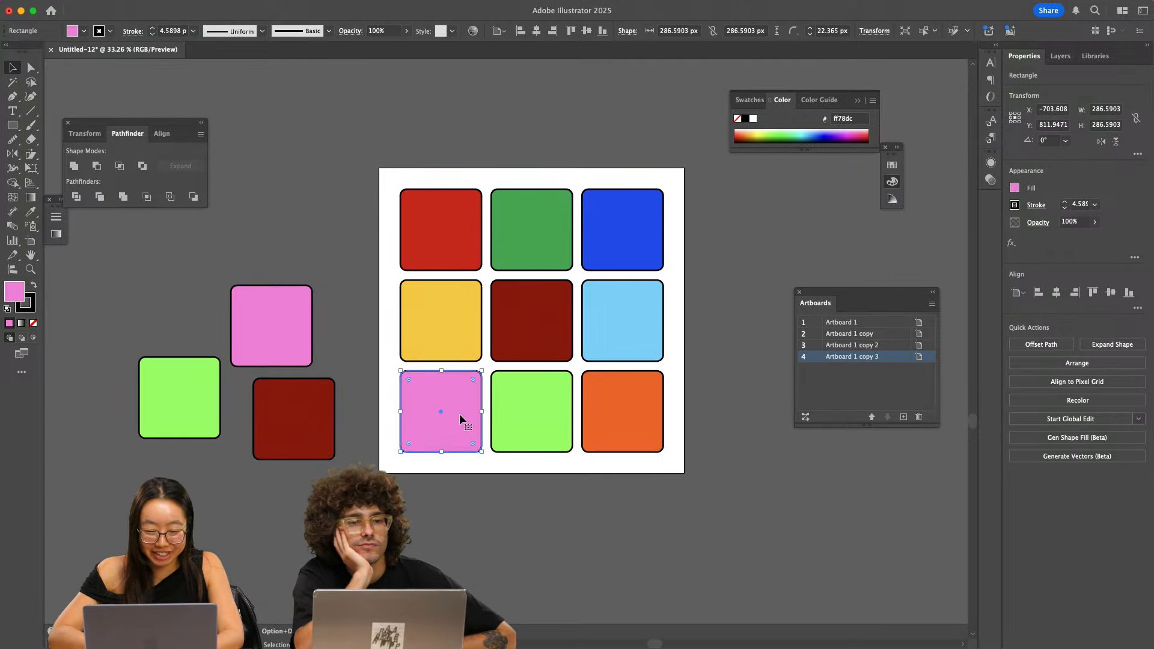
pyautogui.press('i')
pyautogui.click(194, 404)
pyautogui.keyDown('super'); pyautogui.click(497, 415); pyautogui.keyUp('super')
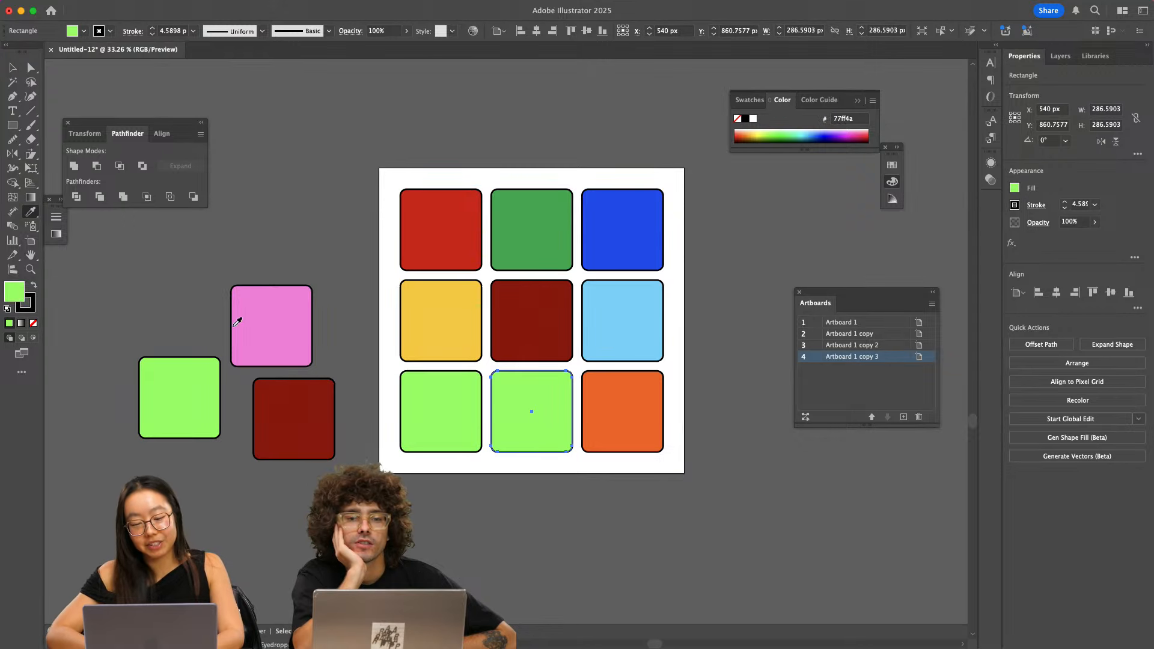
pyautogui.click(259, 323)
pyautogui.press('v')
pyautogui.click(453, 536)
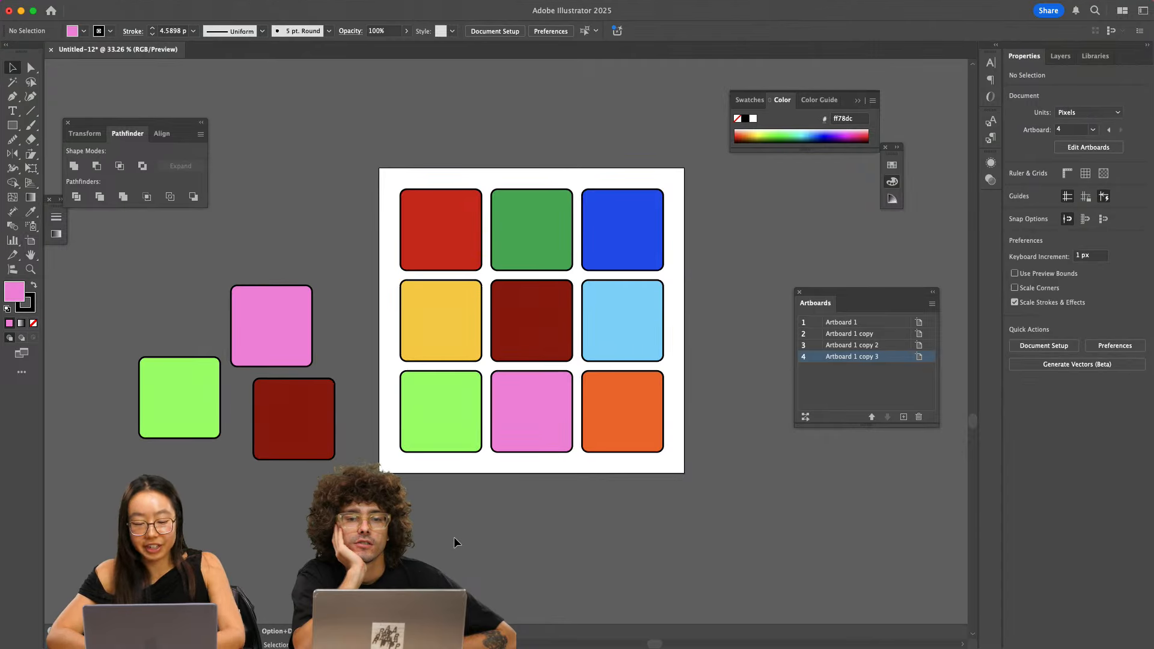
# - Change the middle-right square's fill to a more saturated light blue, 3bd1ff
pyautogui.hscroll(-2, 454, 538)
pyautogui.scroll(1, 453, 538)
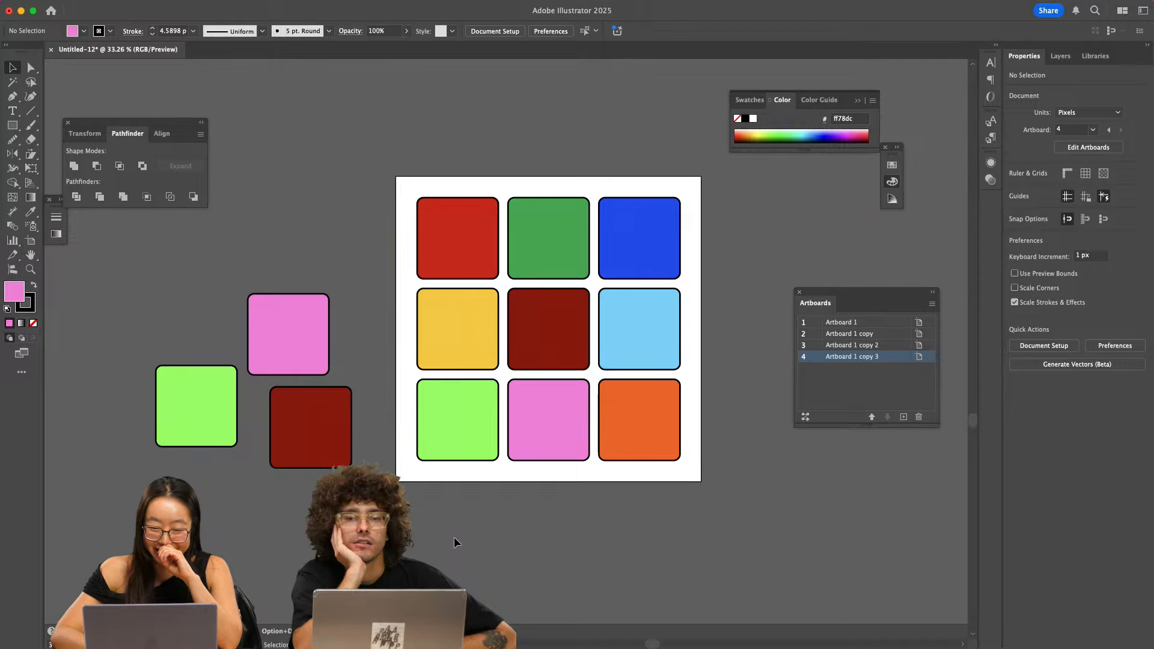
pyautogui.click(660, 334)
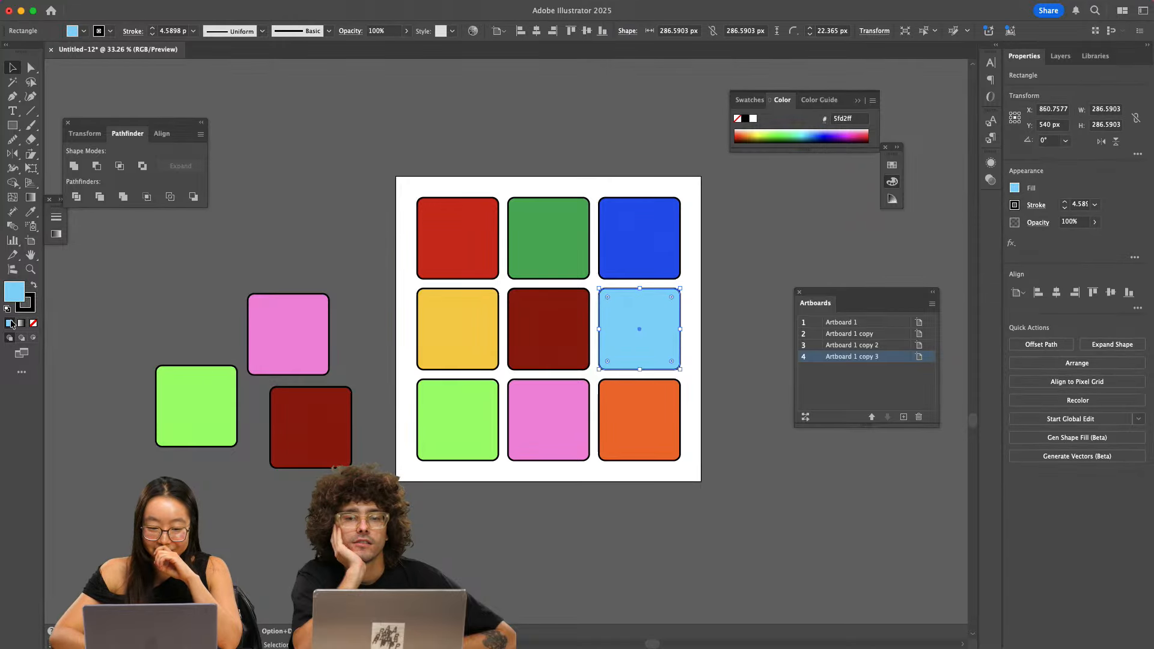
pyautogui.doubleClick(14, 292)
pyautogui.write('43d3ff')
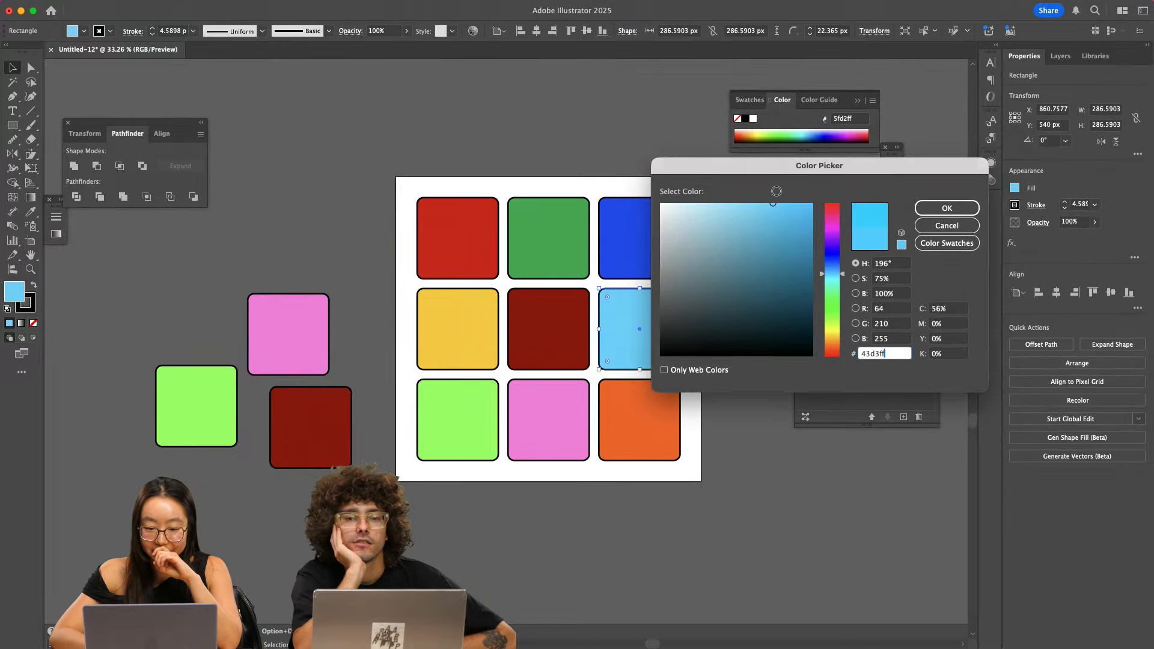
pyautogui.click(947, 208)
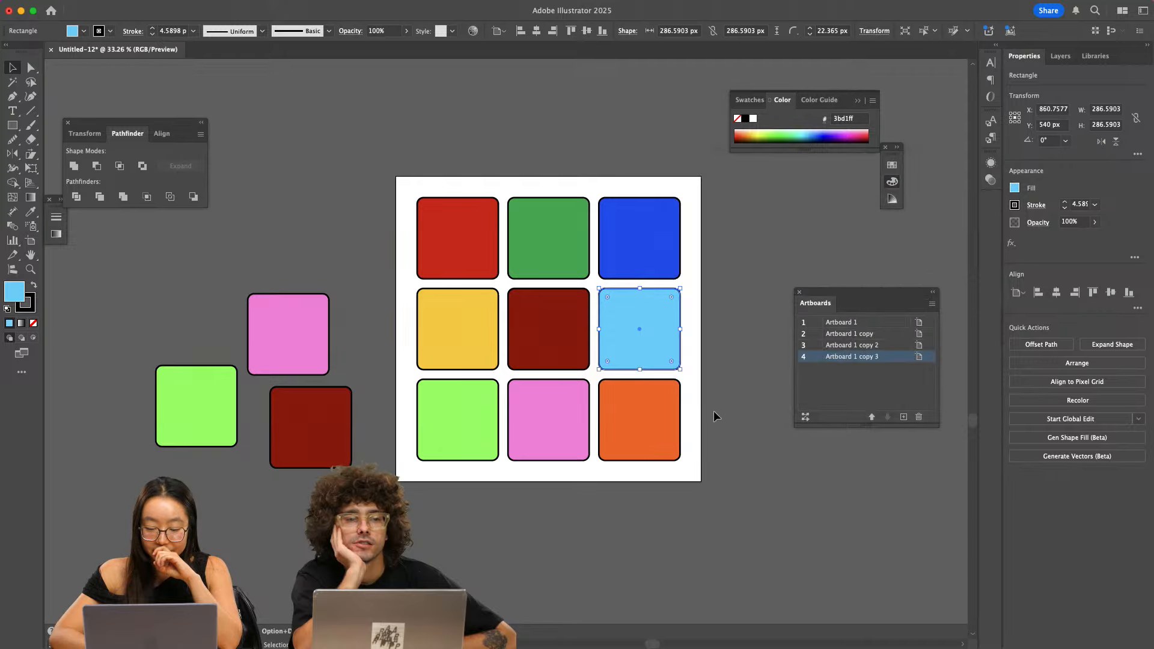
pyautogui.click(713, 410)
# - Draw a background rectangle of about 1112 px square over the whole artboard and send it behind the colour grid
pyautogui.press('m')
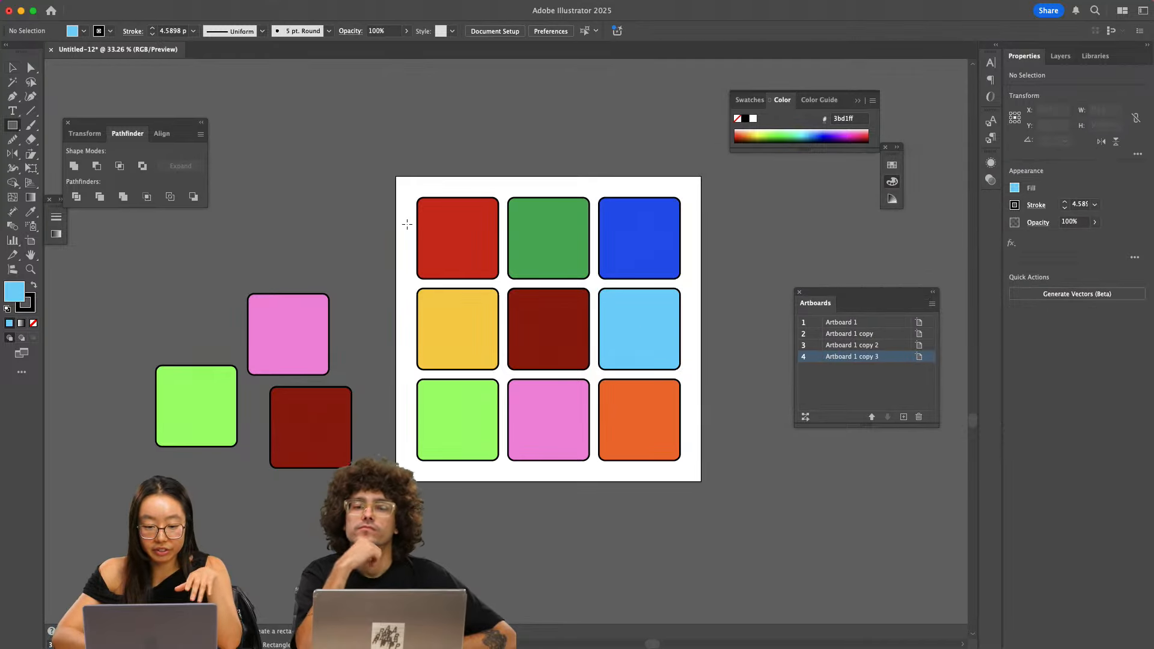
pyautogui.moveTo(393, 178); pyautogui.dragTo(706, 485)
pyautogui.click(148, 8)
pyautogui.moveTo(181, 43)
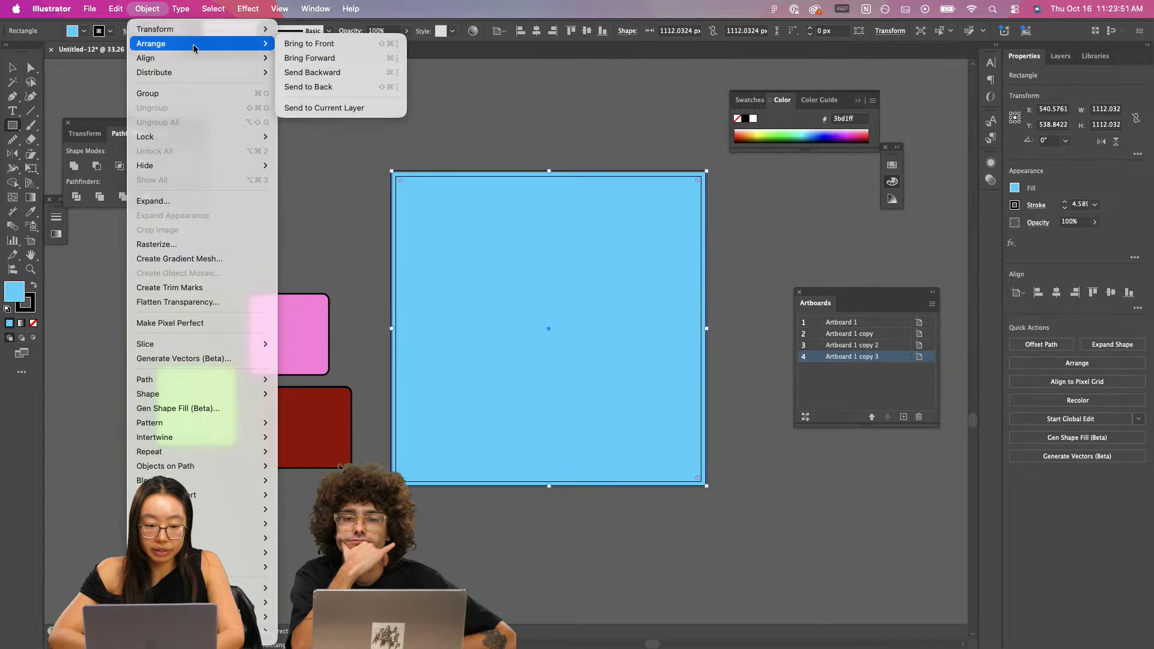
pyautogui.click(320, 89)
# - Fill the background rectangle with pale cream ffe9d9 and remove its stroke
pyautogui.doubleClick(16, 295)
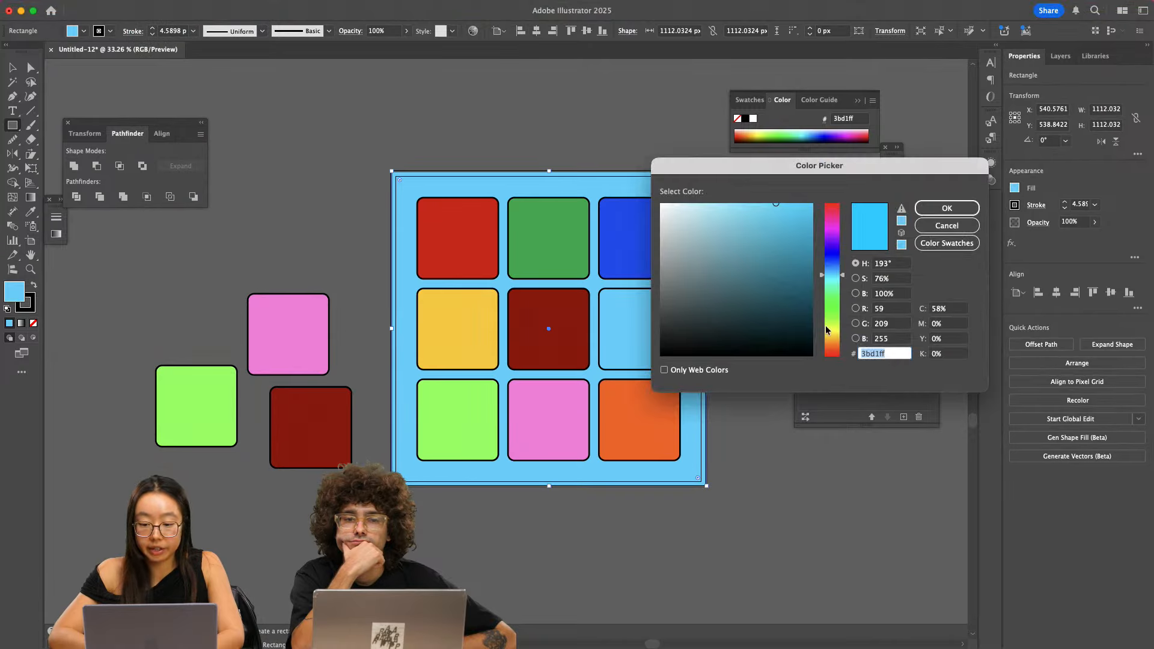
pyautogui.click(833, 350)
pyautogui.moveTo(753, 273)
pyautogui.mouseDown()
pyautogui.moveTo(680, 195)
pyautogui.moveTo(696, 193)
pyautogui.mouseUp()
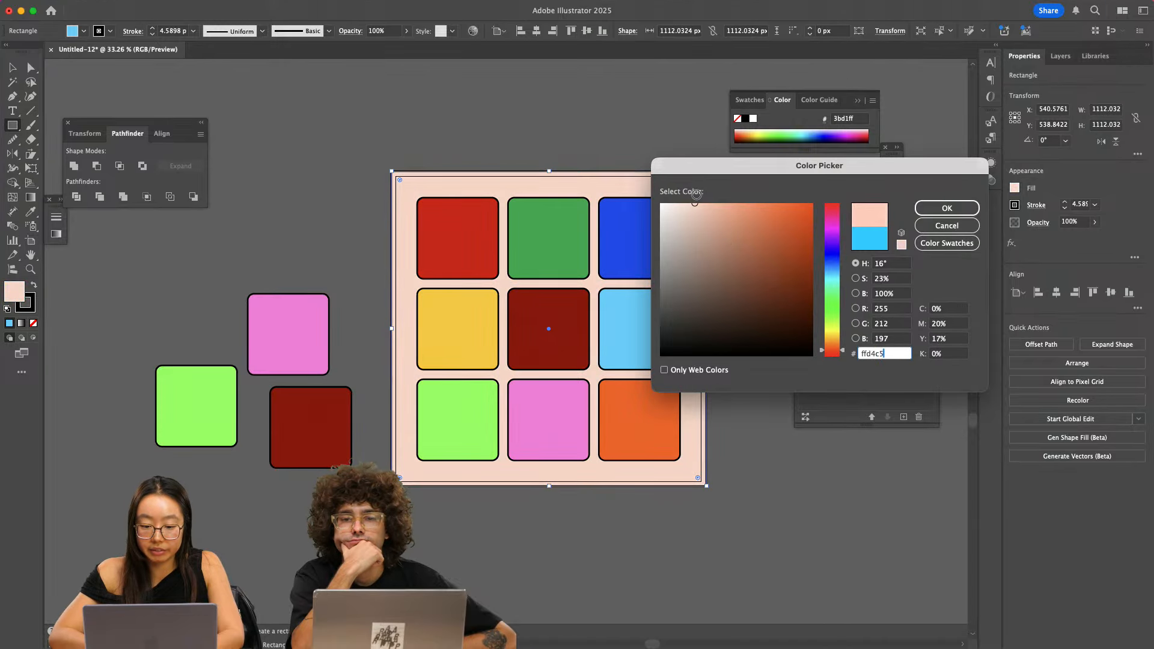
pyautogui.click(836, 346)
pyautogui.moveTo(686, 206); pyautogui.dragTo(683, 197)
pyautogui.click(919, 208)
pyautogui.press('v')
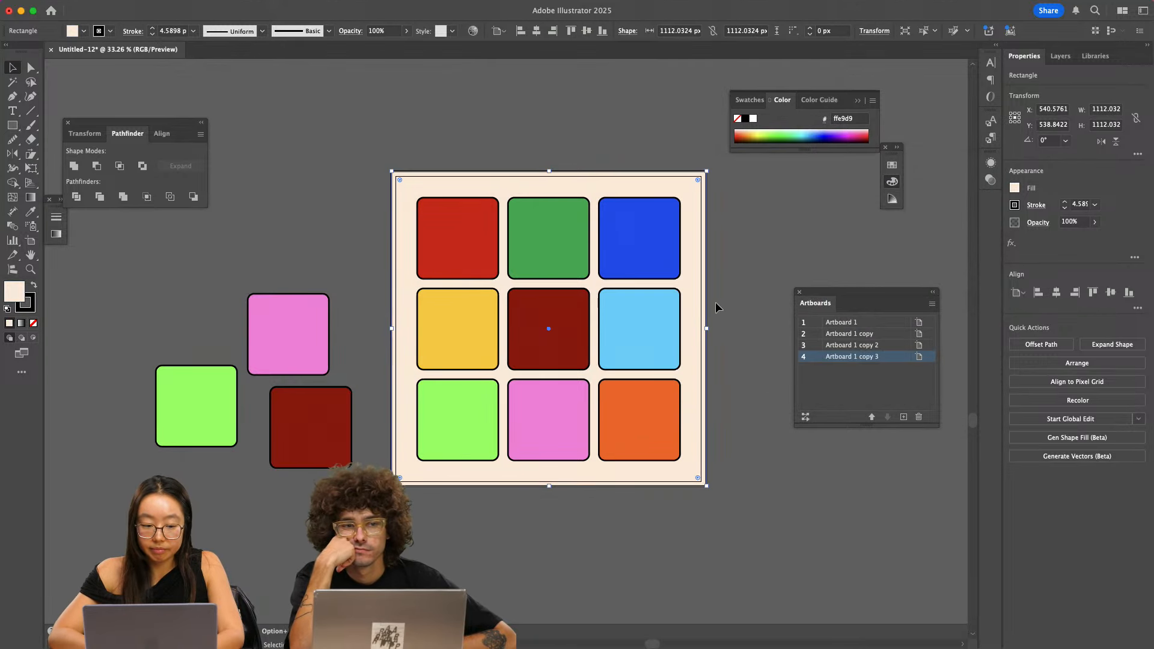
pyautogui.click(33, 322)
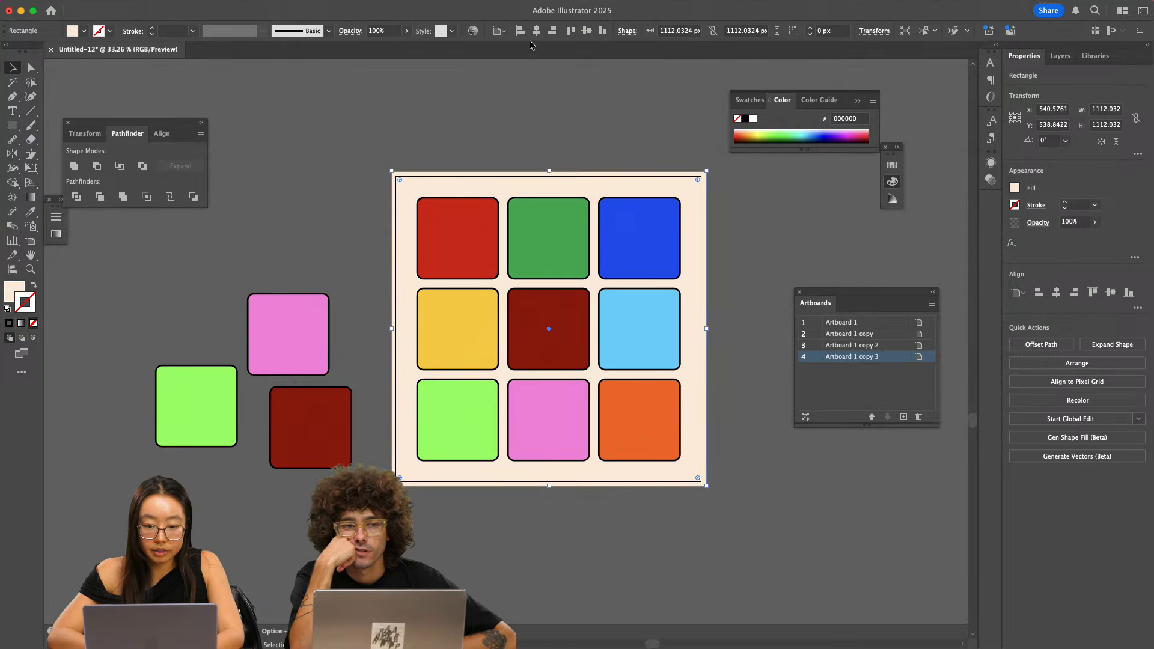
pyautogui.click(589, 135)
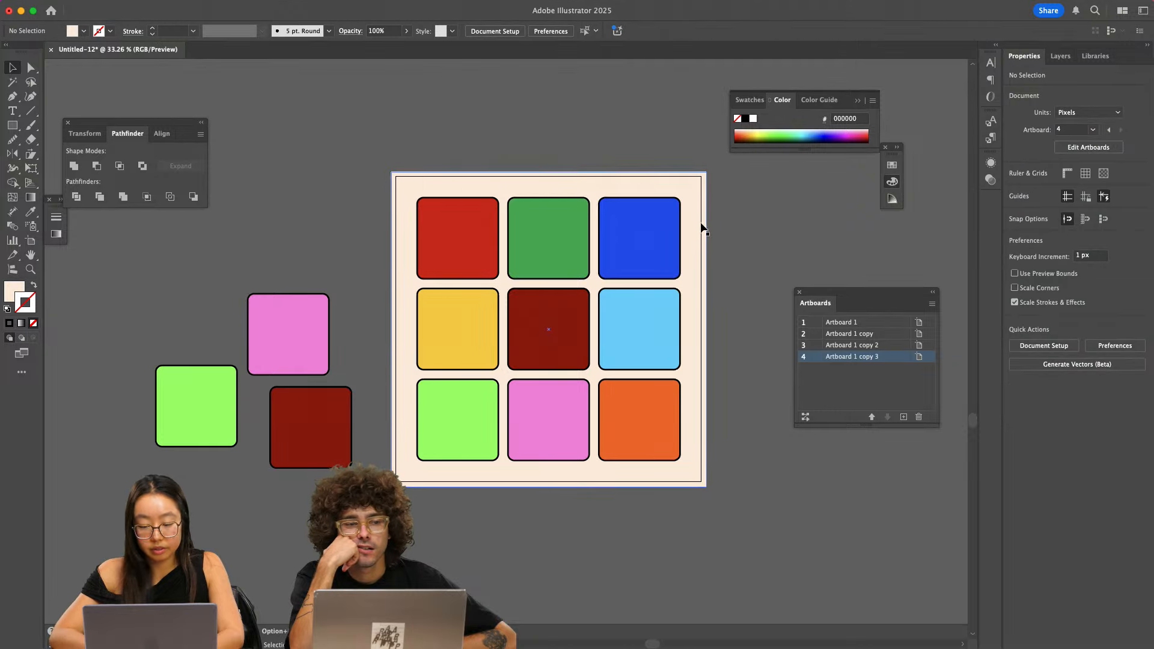
# - Add the word "You" as black text, enlarge it to about 98 pt and place it beside the artboard's upper-left corner
pyautogui.press('t')
pyautogui.scroll(2, 471, 262)
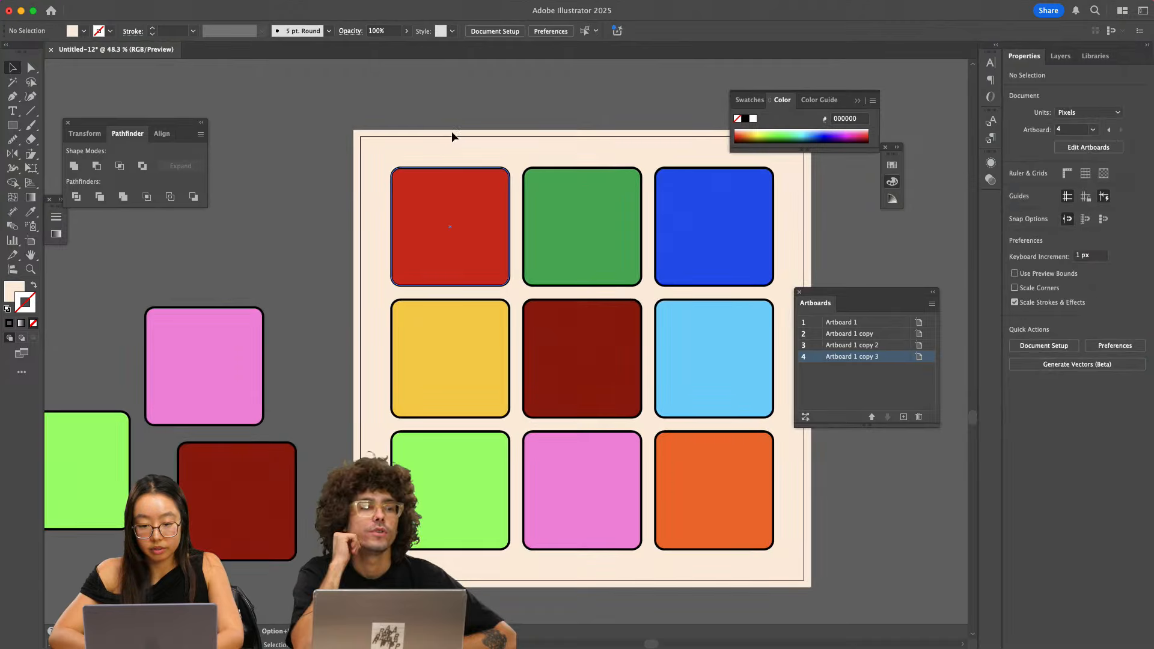
pyautogui.click(467, 91)
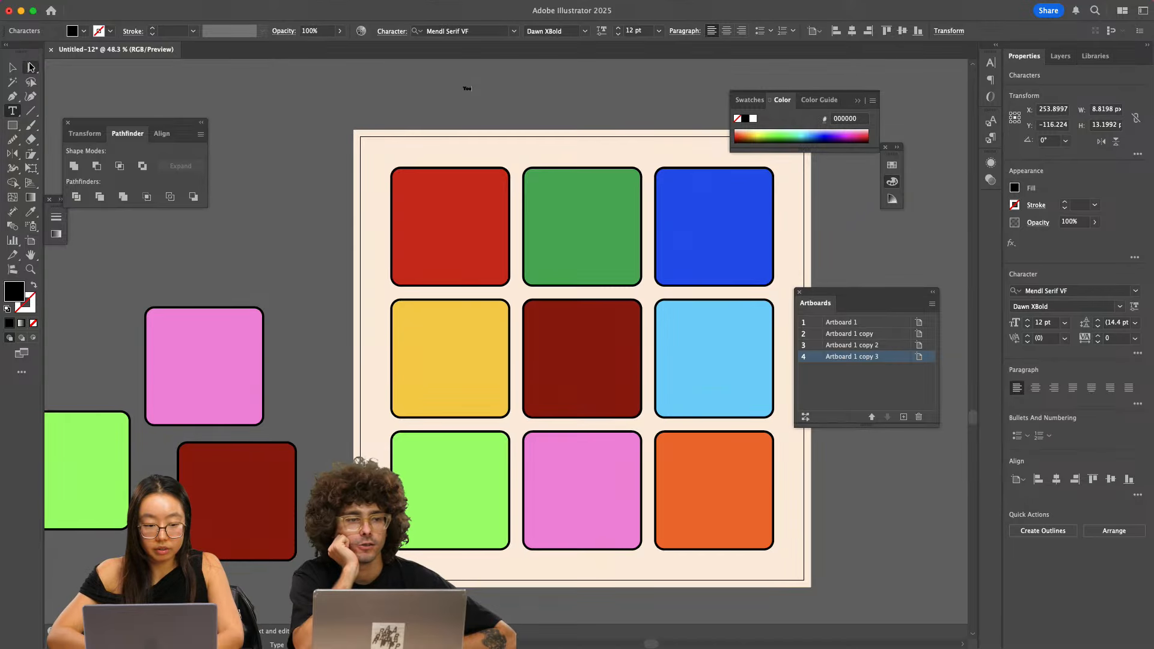
pyautogui.press('Escape')
pyautogui.moveTo(472, 91); pyautogui.dragTo(287, 230)
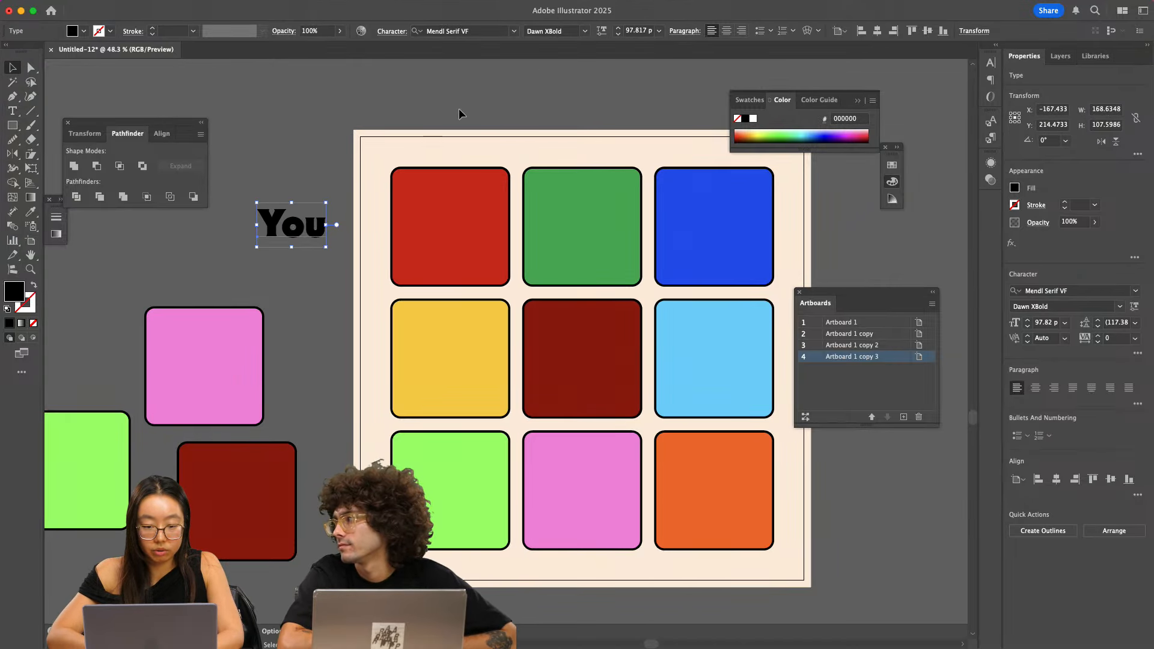
# - Set the word "You" in EB Garamond Italic
pyautogui.click(502, 30)
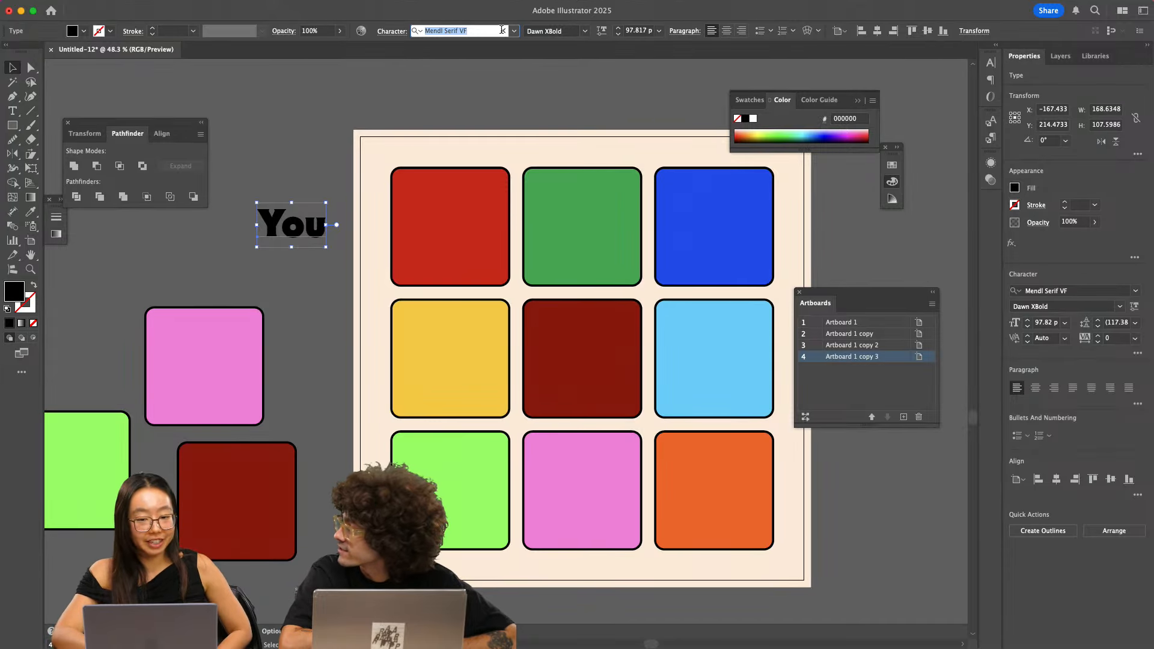
pyautogui.click(514, 32)
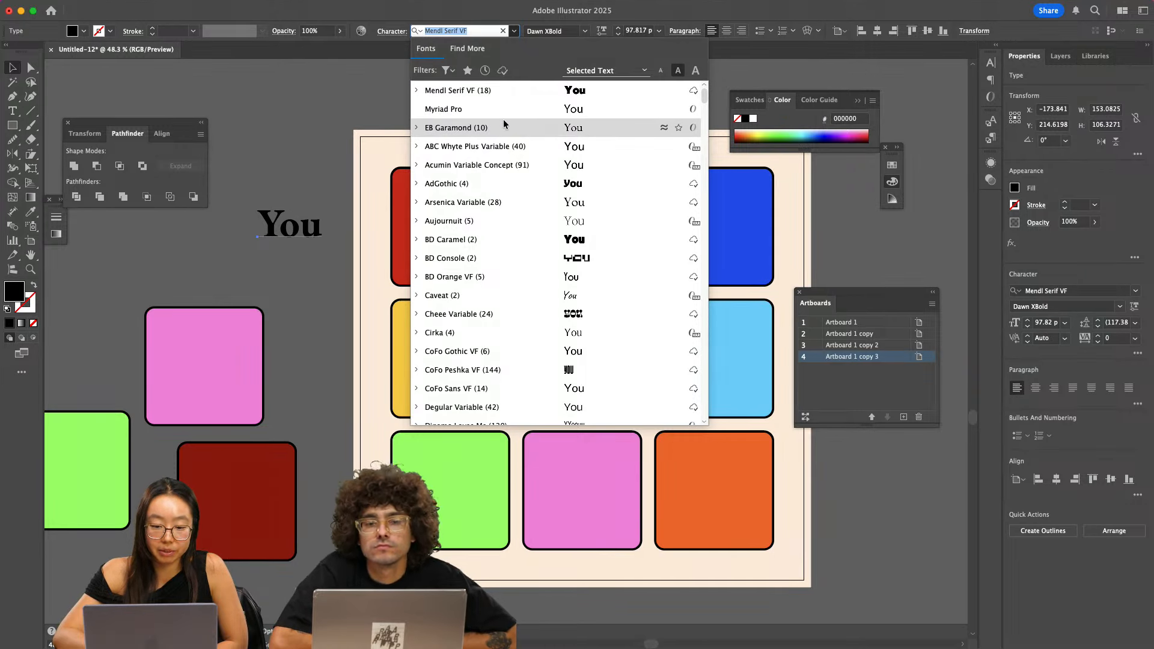
pyautogui.click(416, 128)
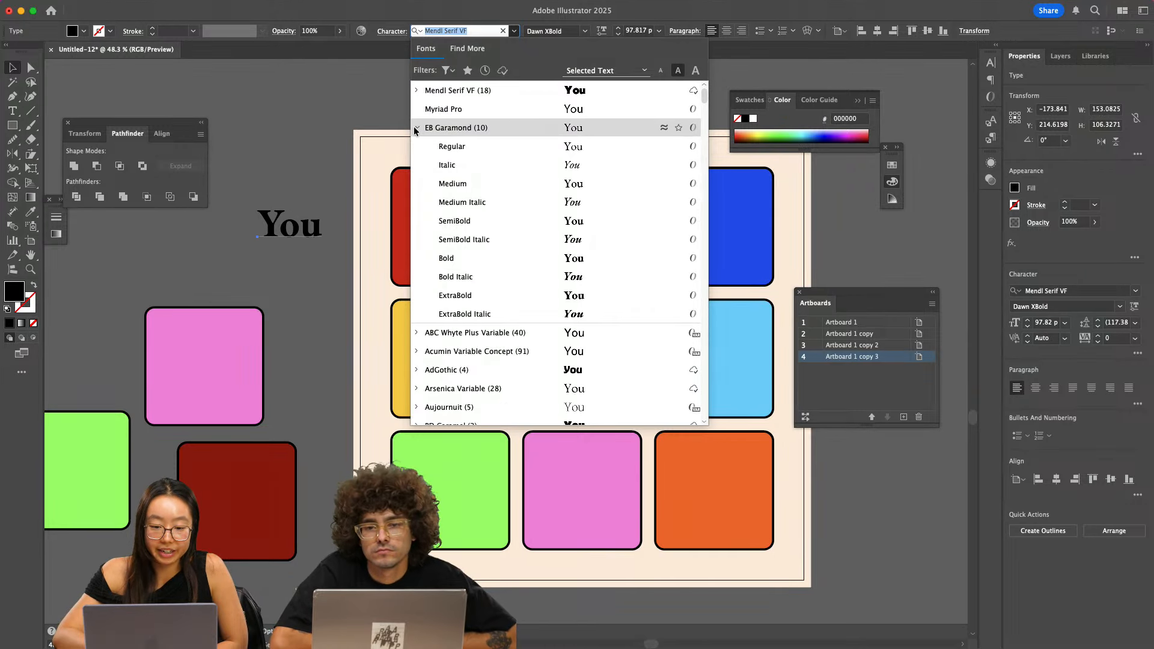
pyautogui.click(466, 165)
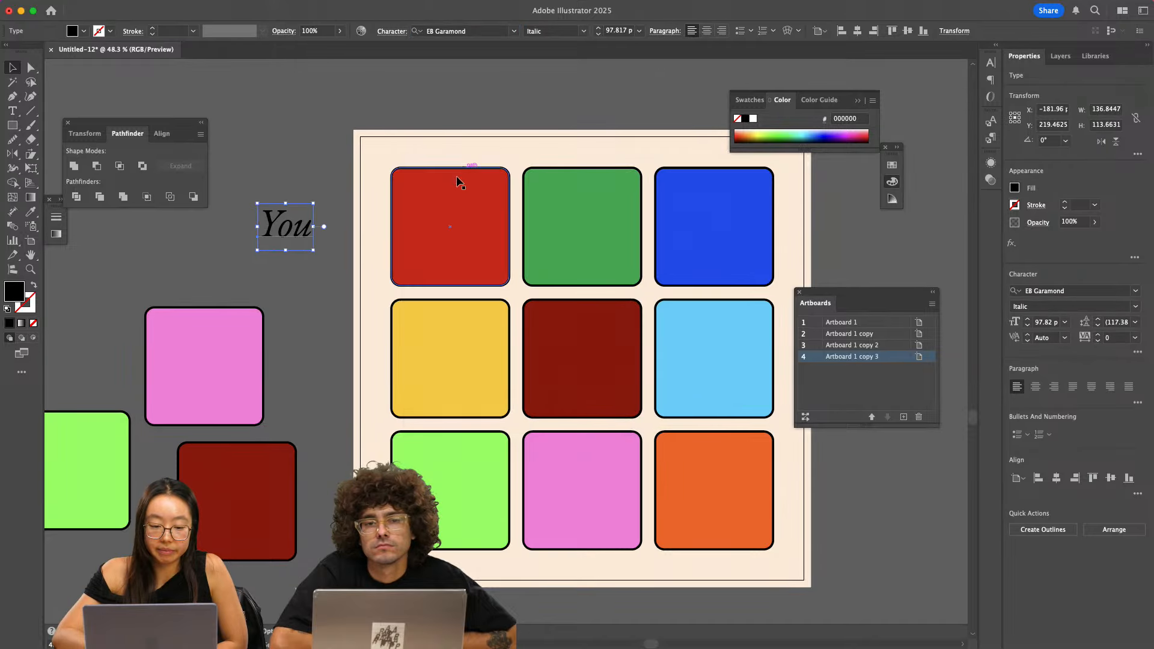
# - Tighten the tracking of "You" to -60 and change its font style to Medium Italic
pyautogui.scroll(2, 291, 234)
pyautogui.doubleClick(279, 228)
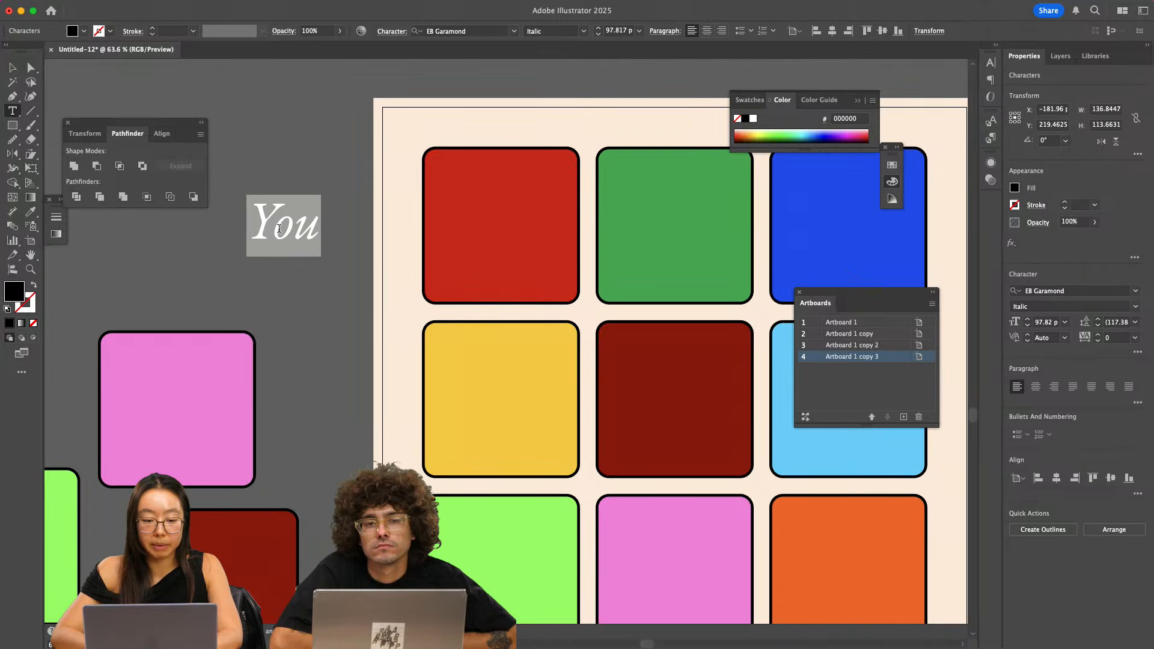
pyautogui.hotkey('alt', 'Left')
pyautogui.hotkey('alt', 'Left')
pyautogui.hotkey('alt', 'Left')
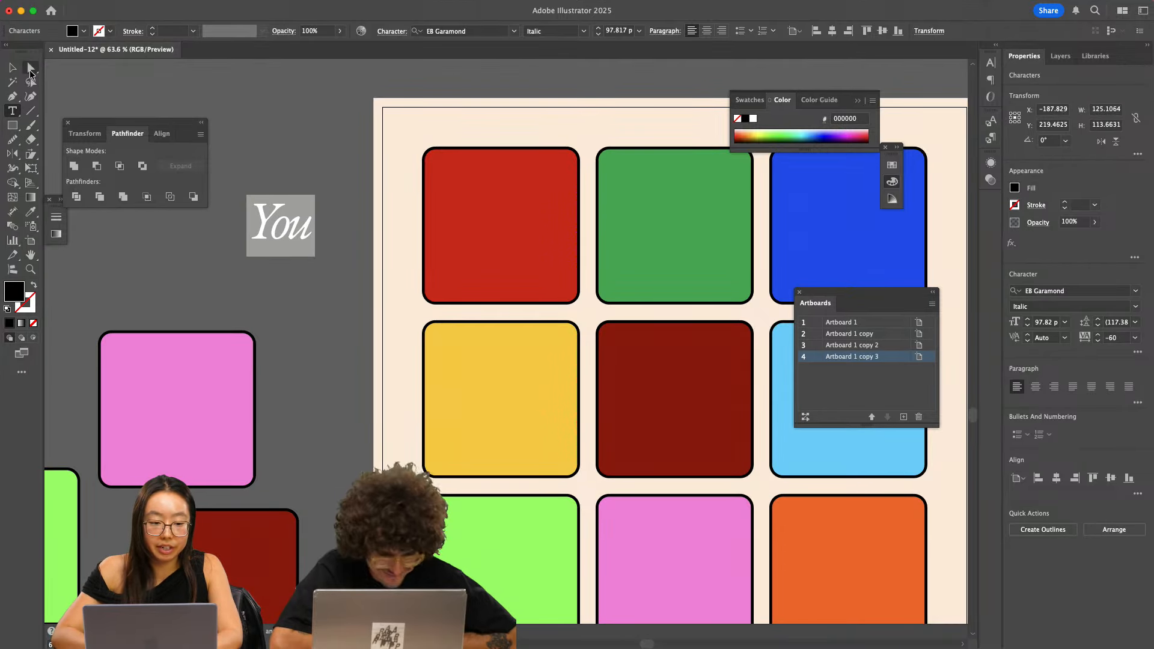
pyautogui.press('Escape')
pyautogui.click(583, 31)
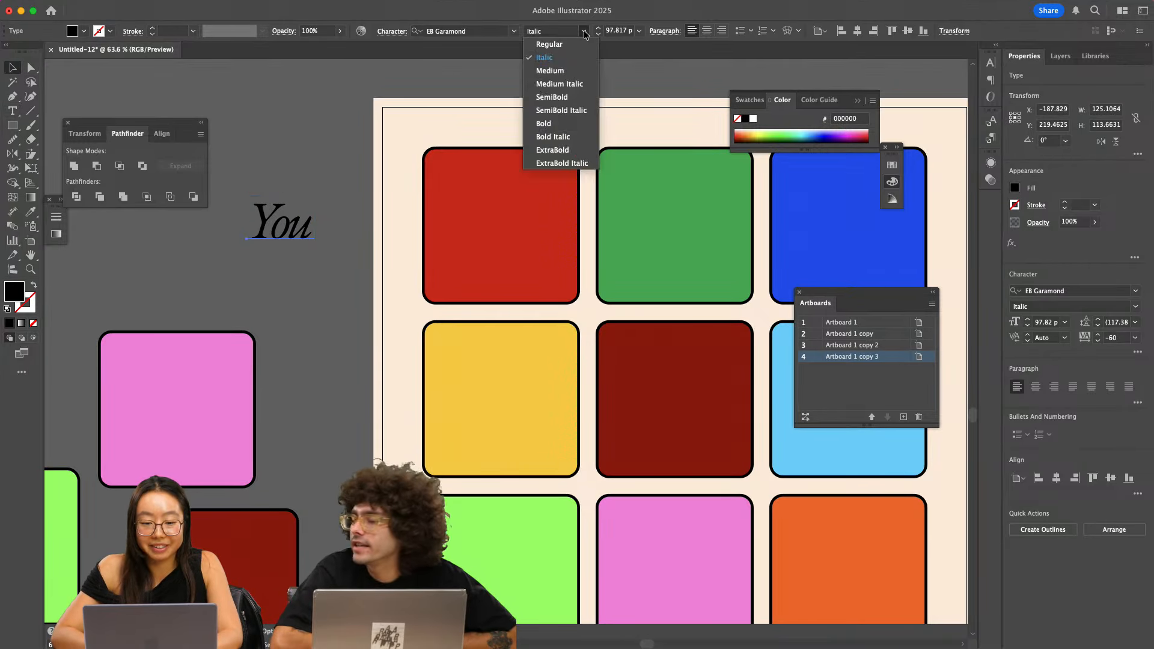
pyautogui.click(550, 79)
# - Move "You" into the red top-left square and scale it down to about 64 pt
pyautogui.moveTo(292, 239); pyautogui.dragTo(502, 223)
pyautogui.scroll(-2, 341, 241)
pyautogui.scroll(-2, 341, 241)
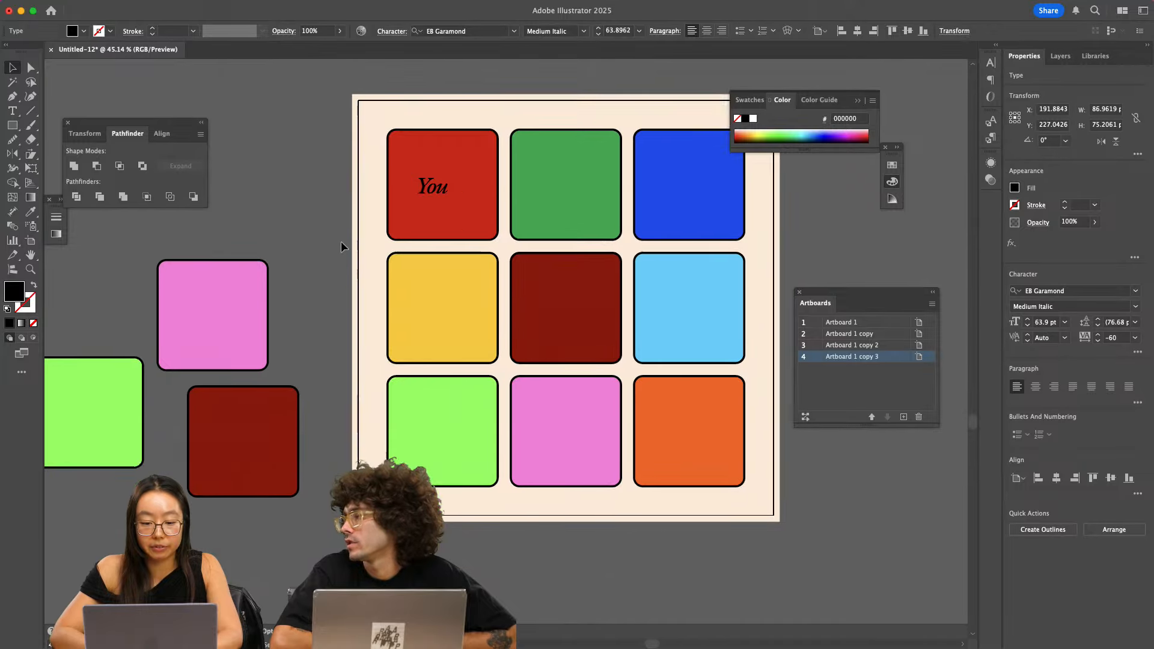
pyautogui.click(330, 193)
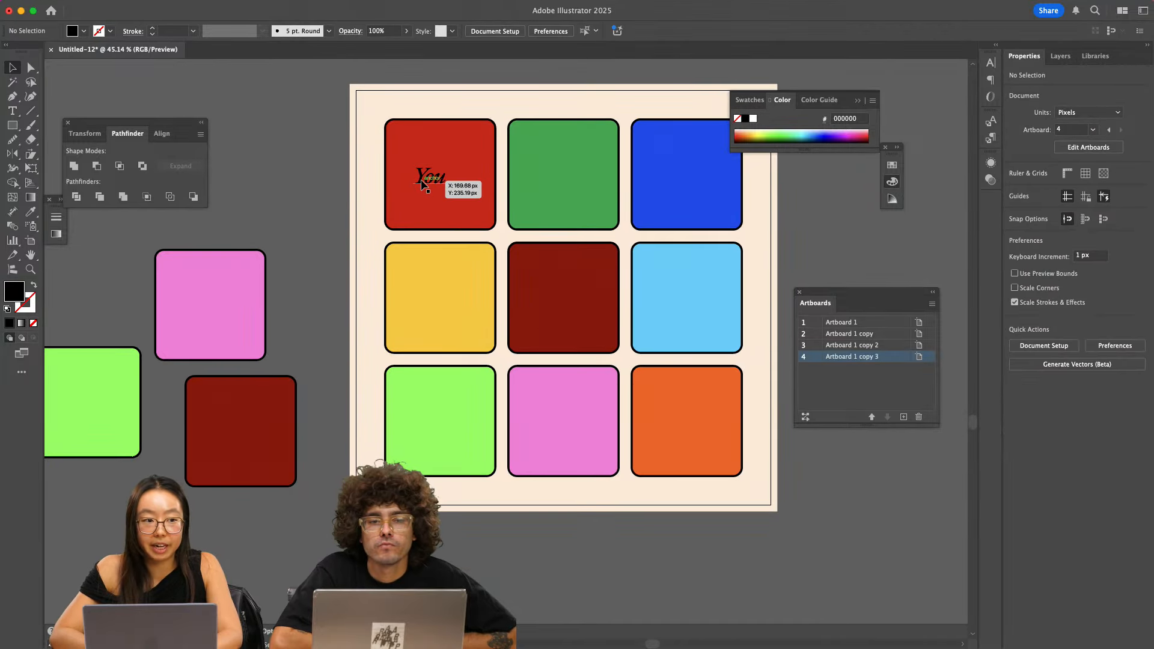
pyautogui.moveTo(422, 183); pyautogui.dragTo(436, 181)
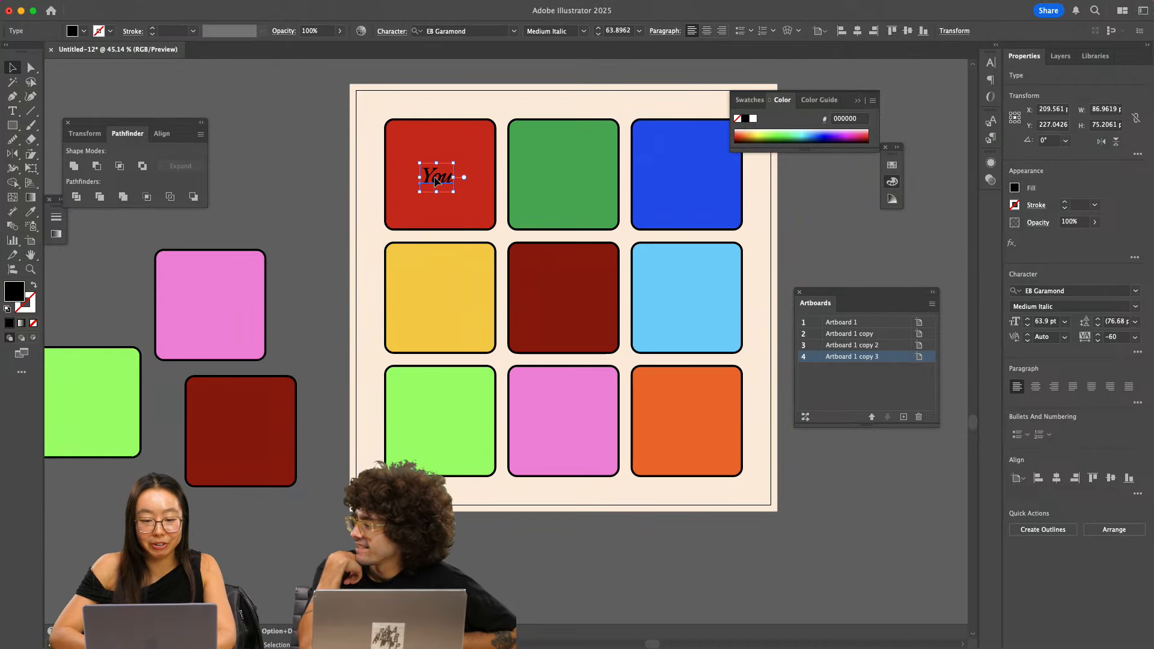
# - Reduce "You" to about 61.6 pt and adjust its position to the middle of the red square
pyautogui.scroll(2, 435, 177)
pyautogui.click(405, 186)
pyautogui.scroll(5, 448, 201)
pyautogui.click(405, 221)
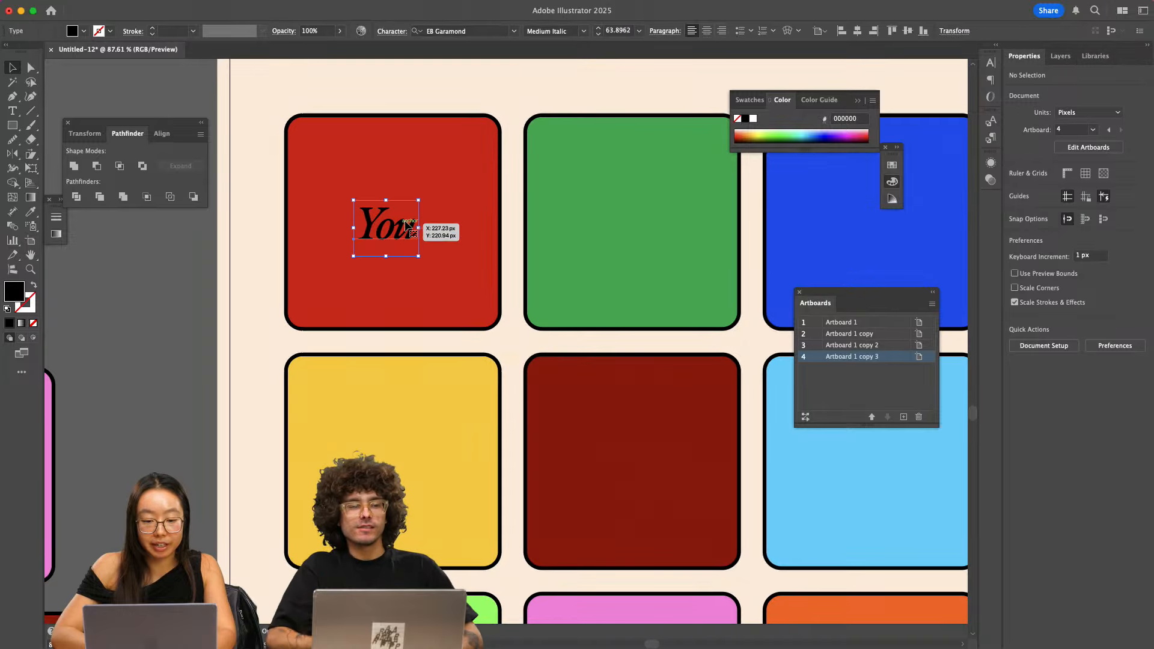
pyautogui.moveTo(418, 227); pyautogui.dragTo(415, 229)
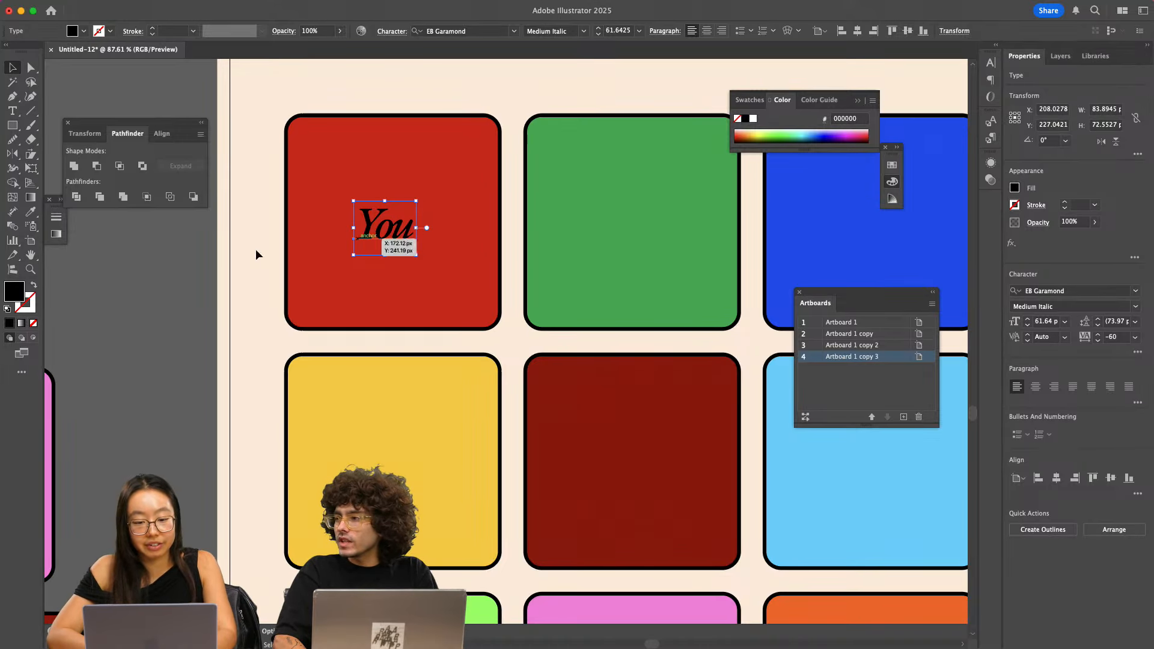
pyautogui.click(186, 261)
pyautogui.scroll(-3, 187, 261)
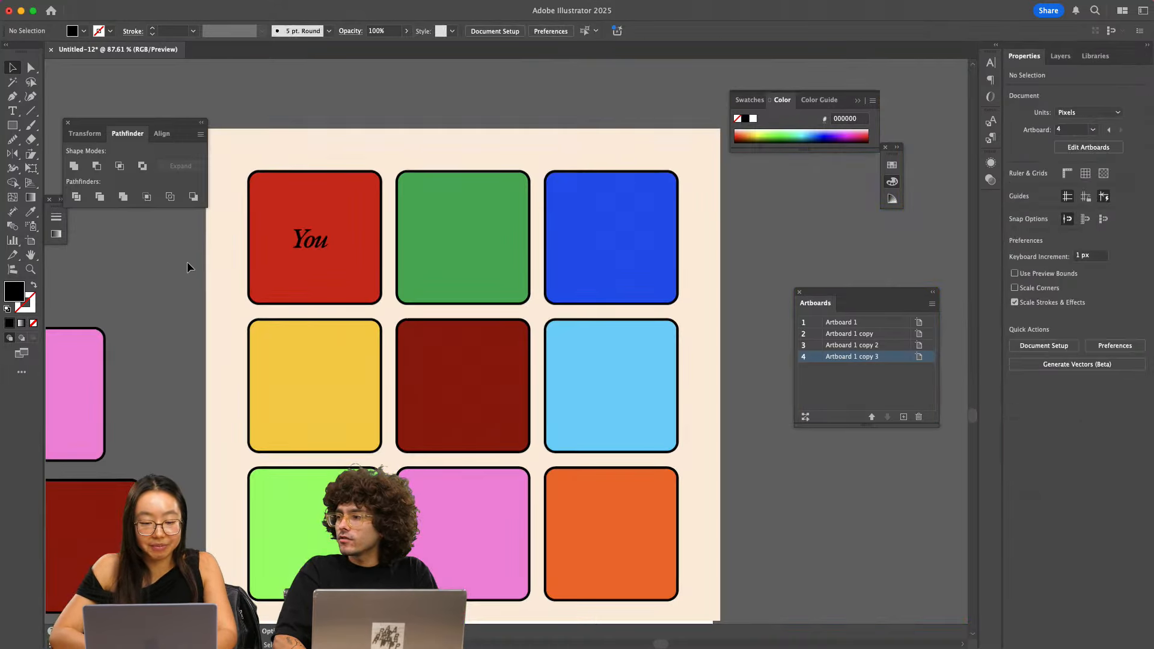
pyautogui.click(307, 243)
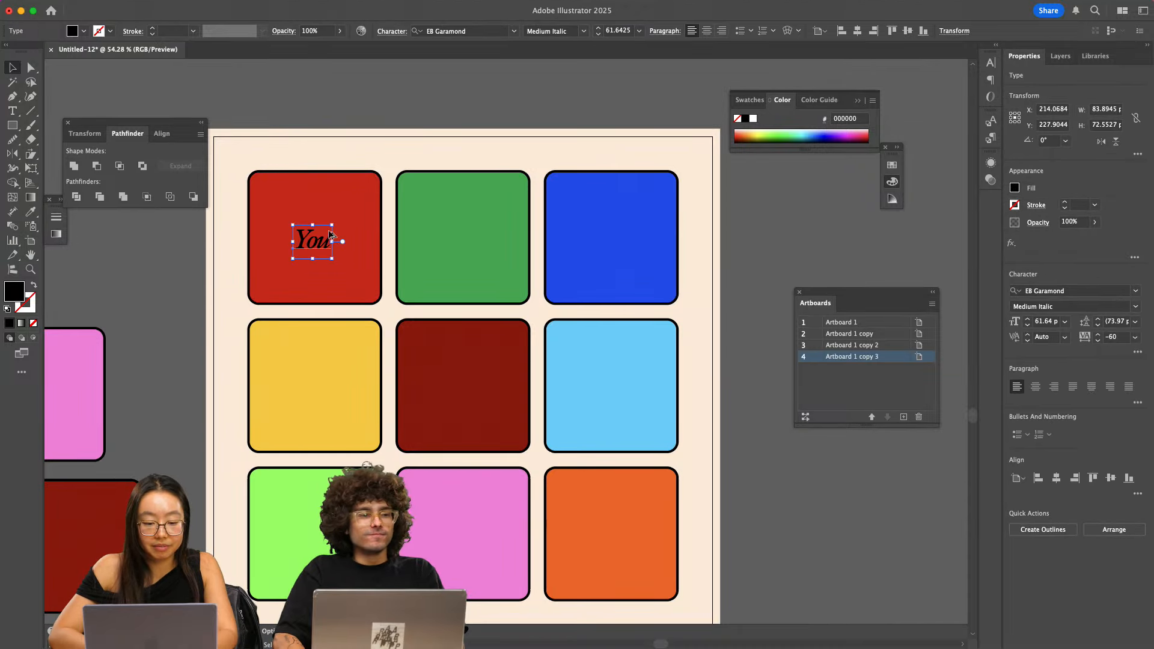
# - Copy "You" into the green top-middle square, change the copy's text to "Can" and centre it there
pyautogui.moveTo(310, 248); pyautogui.dragTo(456, 248)
pyautogui.doubleClick(456, 247)
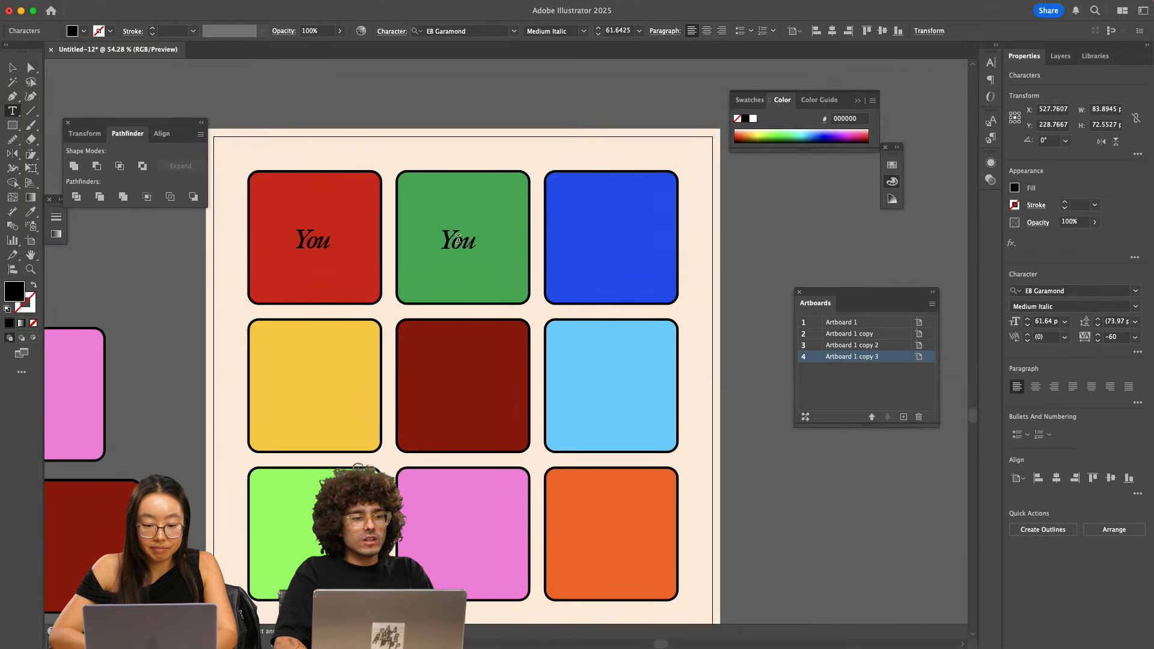
pyautogui.press('super+a')
pyautogui.write('C')
pyautogui.press('Escape')
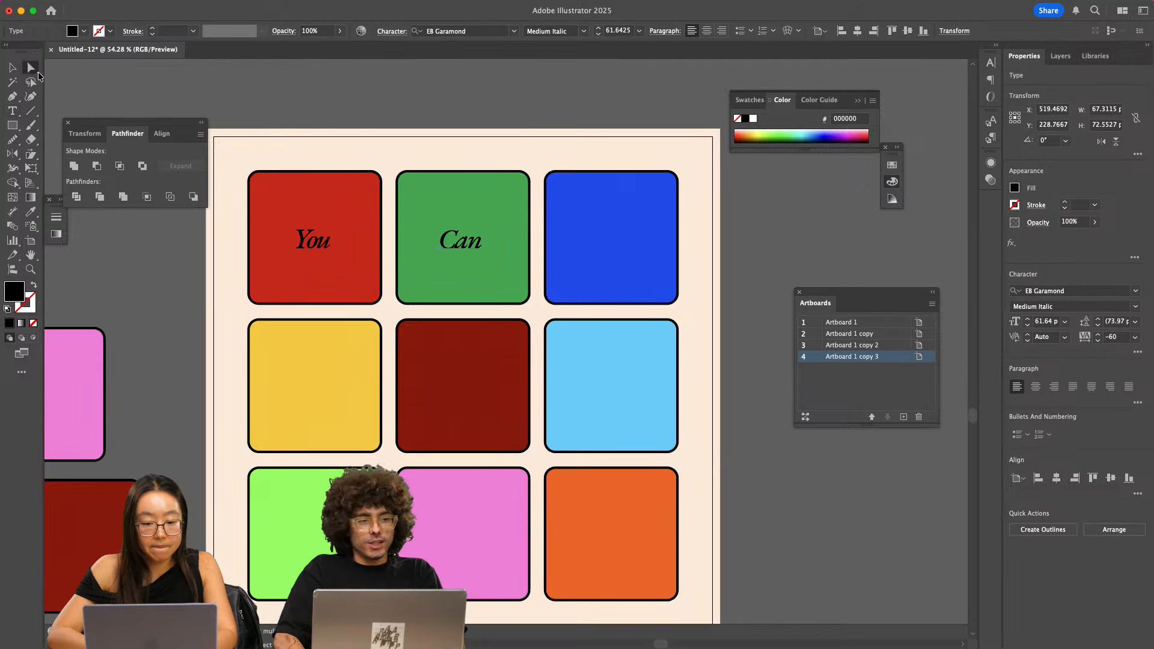
pyautogui.moveTo(464, 245); pyautogui.dragTo(463, 238)
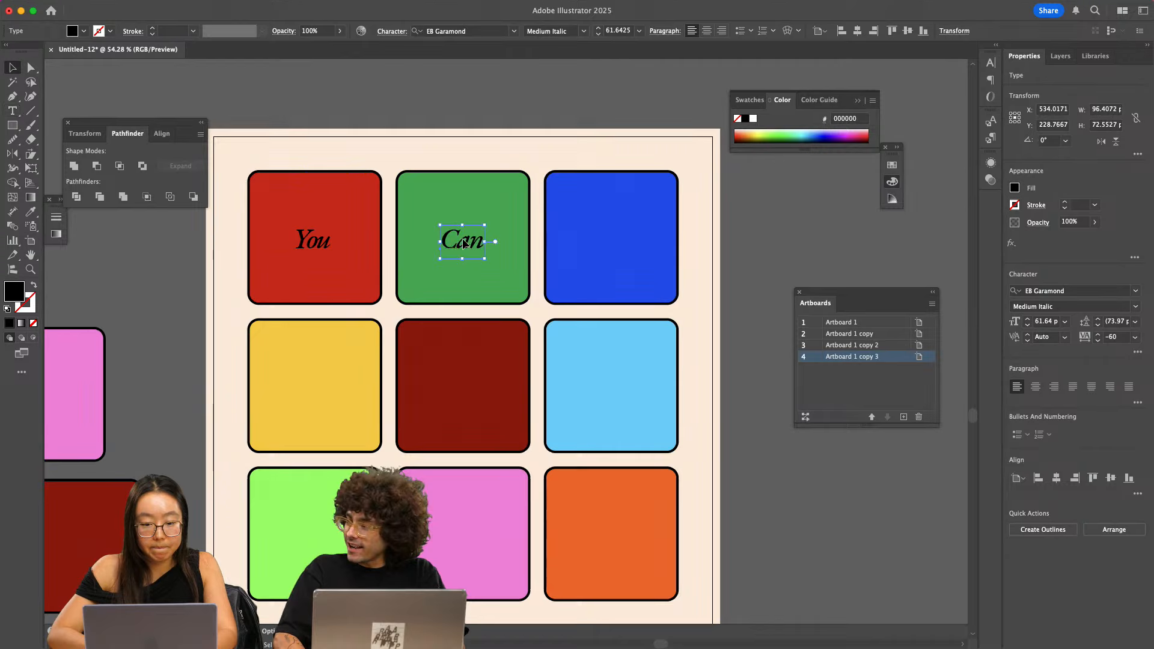
pyautogui.click(502, 103)
# - Save the document on the computer as an Illustrator file named "type!" on the Desktop
pyautogui.press('super+s')
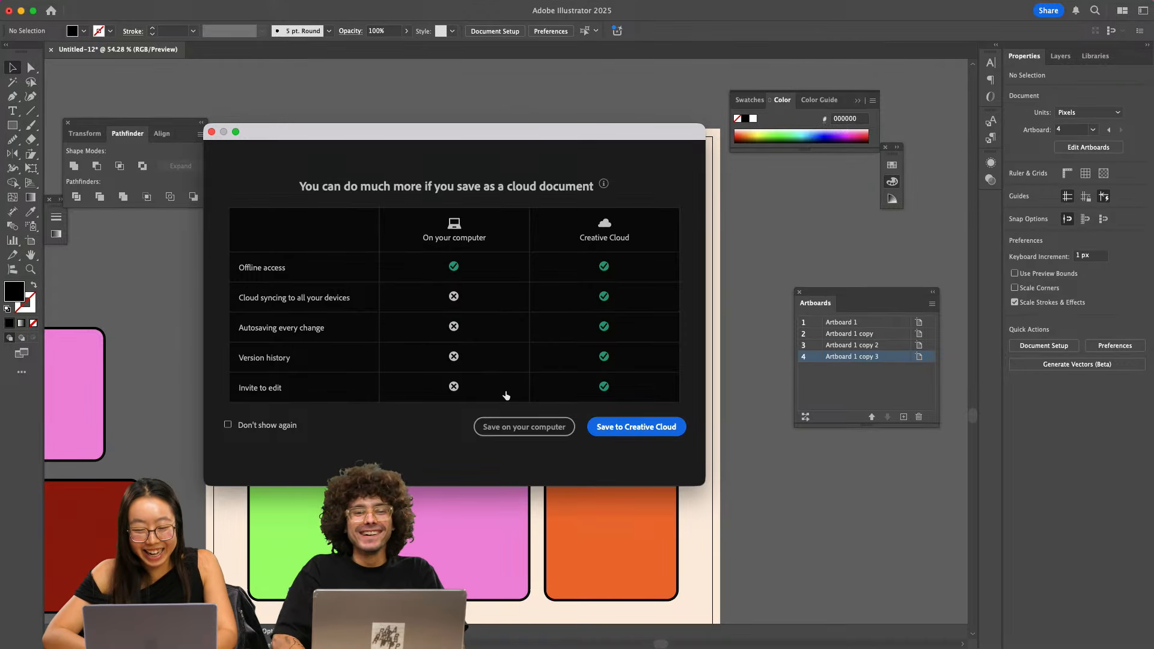
pyautogui.click(518, 425)
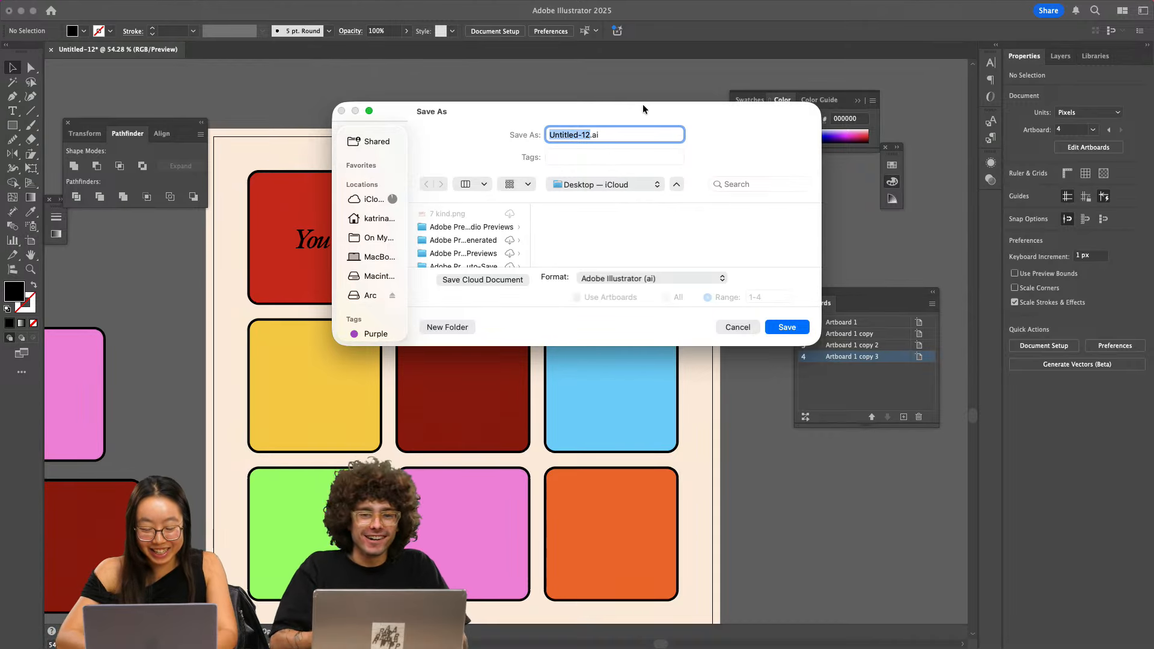
pyautogui.write('type')
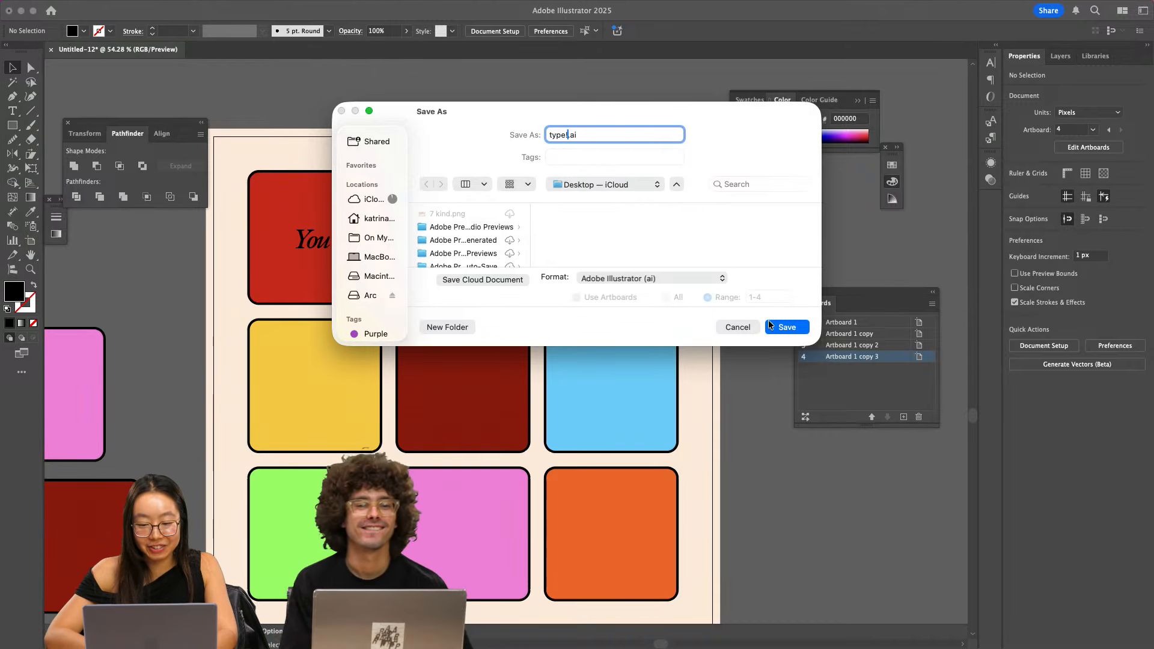
pyautogui.click(770, 325)
pyautogui.click(597, 479)
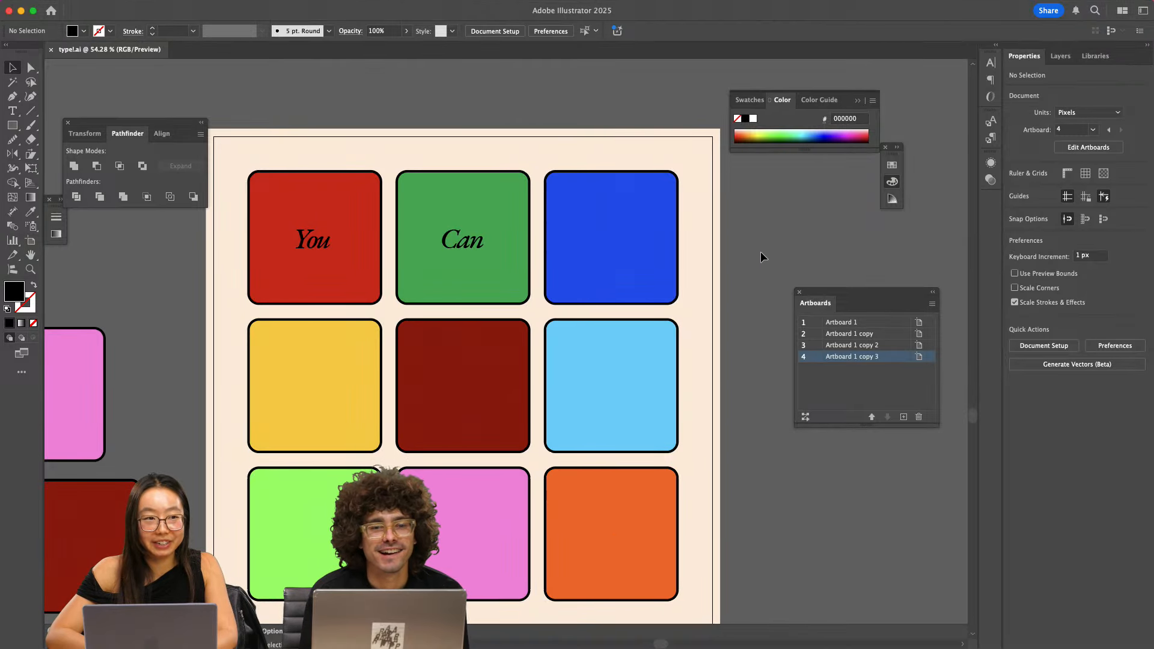
# - Copy "Can" into the blue top-right square, change the copy's text to "Be" and centre it there
pyautogui.scroll(1, 760, 251)
pyautogui.scroll(-1, 759, 251)
pyautogui.hscroll(-1, 760, 252)
pyautogui.click(487, 210)
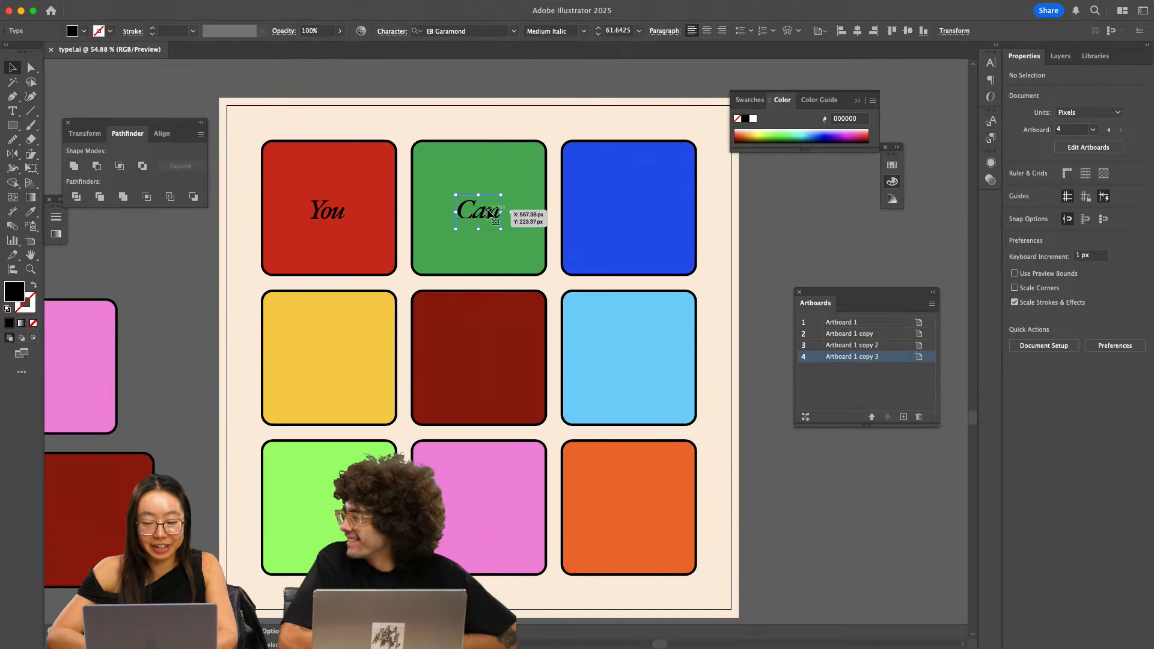
pyautogui.moveTo(487, 211); pyautogui.dragTo(629, 219)
pyautogui.doubleClick(626, 211)
pyautogui.doubleClick(626, 212)
pyautogui.write('Be')
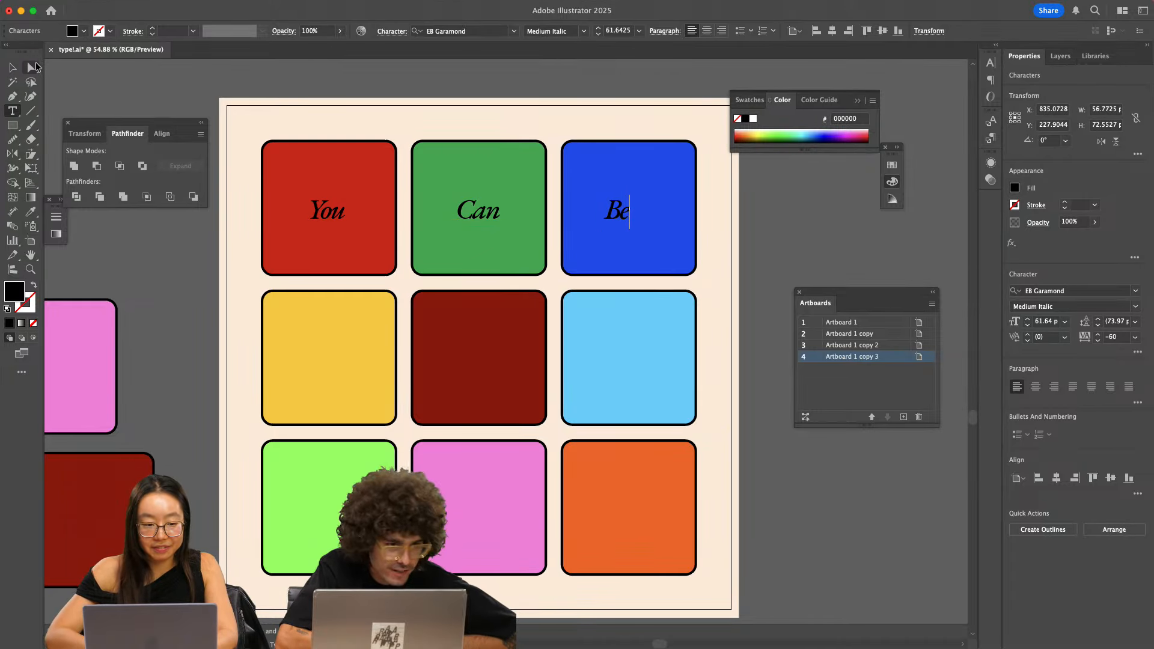
pyautogui.press('Escape')
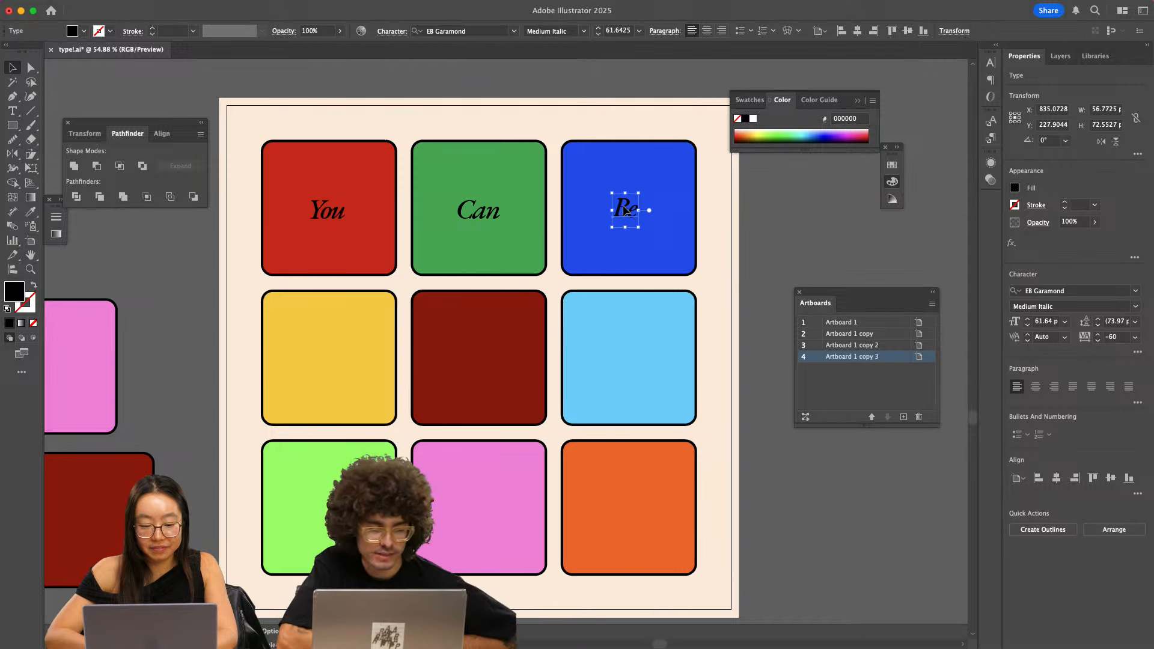
# - Copy "You" into the yellow square below it and change the copy's text to "Lost"
pyautogui.moveTo(328, 211); pyautogui.dragTo(328, 360)
pyautogui.doubleClick(328, 359)
pyautogui.doubleClick(327, 359)
pyautogui.write('Lost')
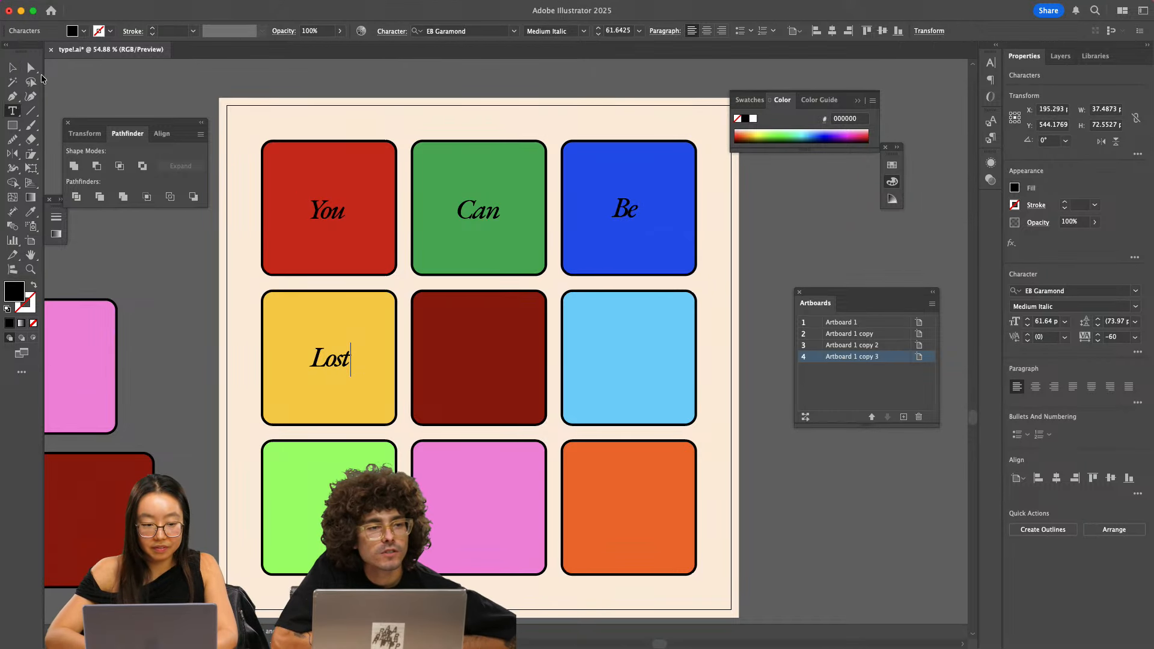
pyautogui.press('Escape')
# - Nudge "Lost" and "You" closer to the middle of their squares
pyautogui.hscroll(-5, 221, 330)
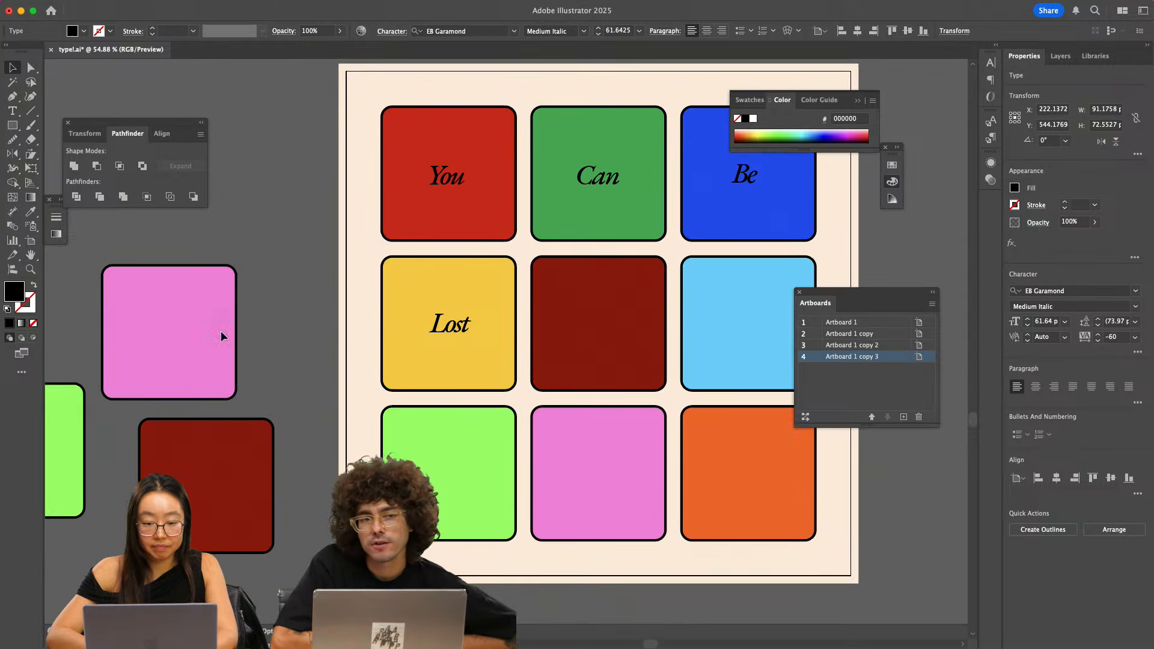
pyautogui.click(443, 325)
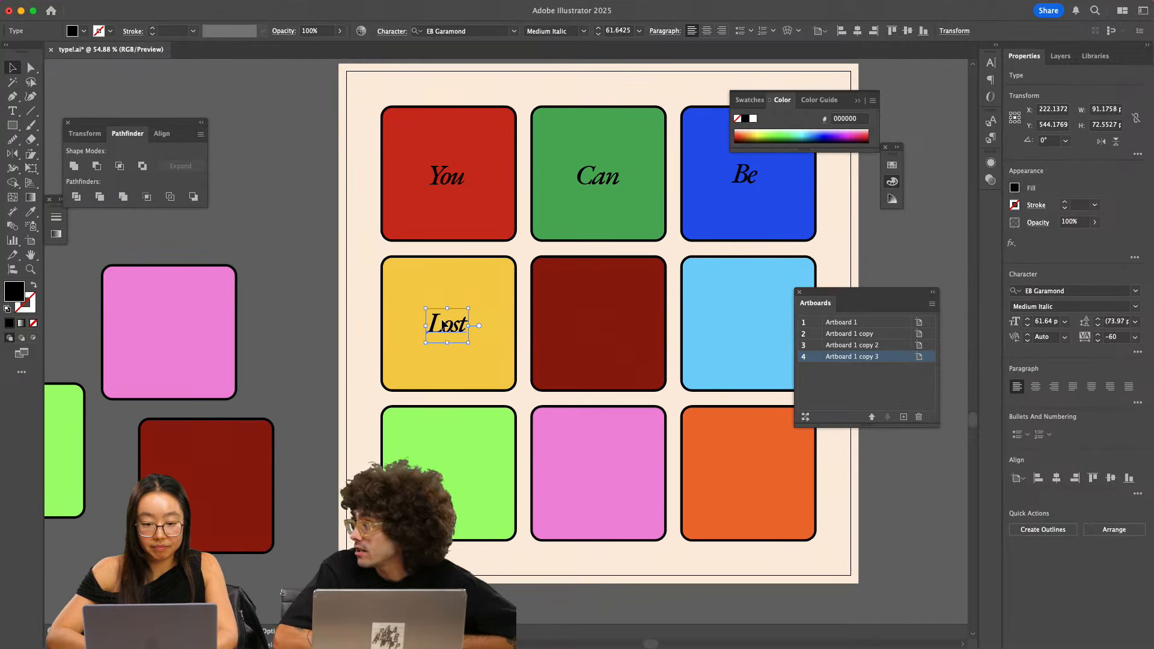
pyautogui.click(448, 175)
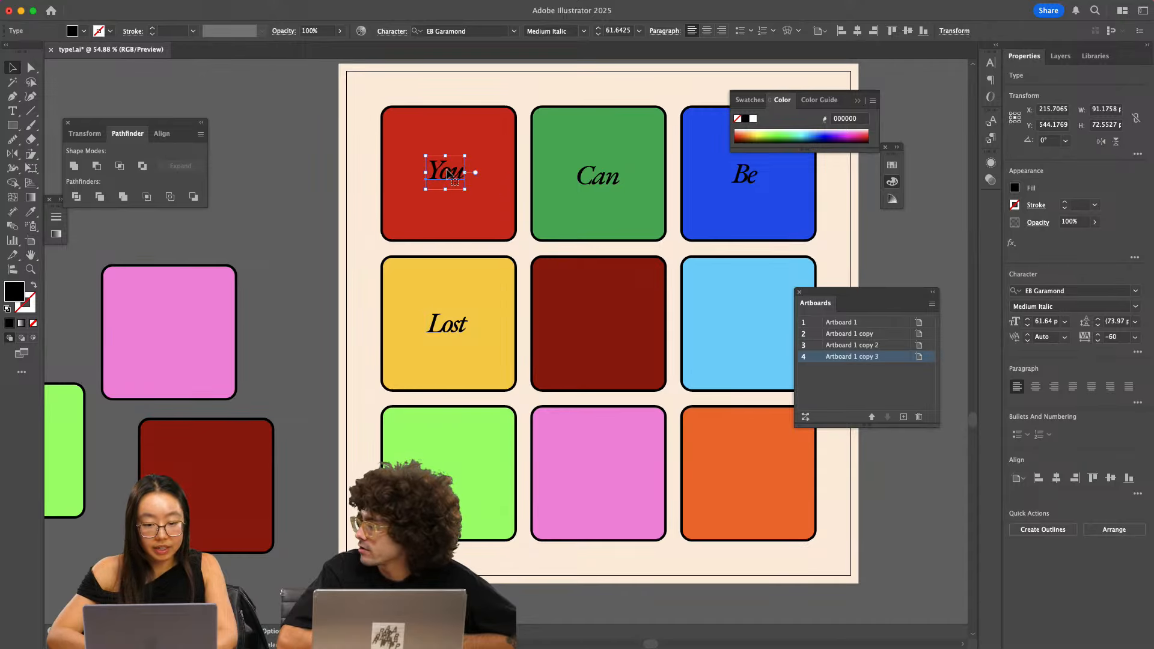
pyautogui.click(311, 222)
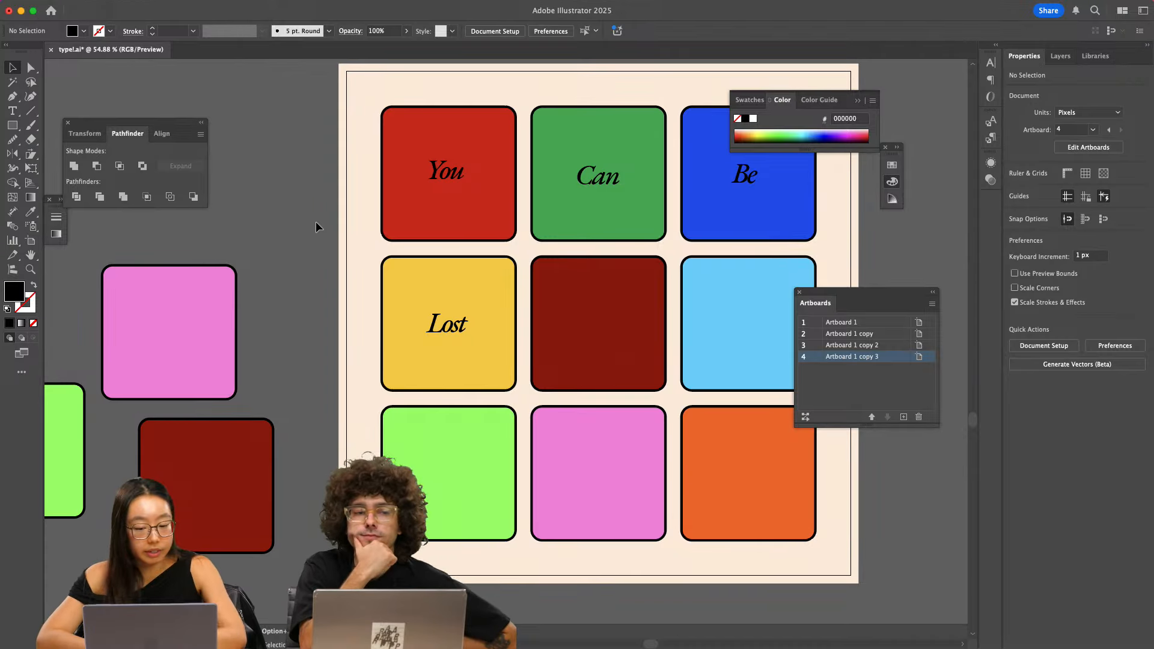
# - Copy "Lost" into the dark red centre square and change the copy's text to "and"
pyautogui.scroll(-2, 401, 322)
pyautogui.moveTo(438, 327); pyautogui.dragTo(551, 325)
pyautogui.doubleClick(551, 322)
pyautogui.doubleClick(551, 321)
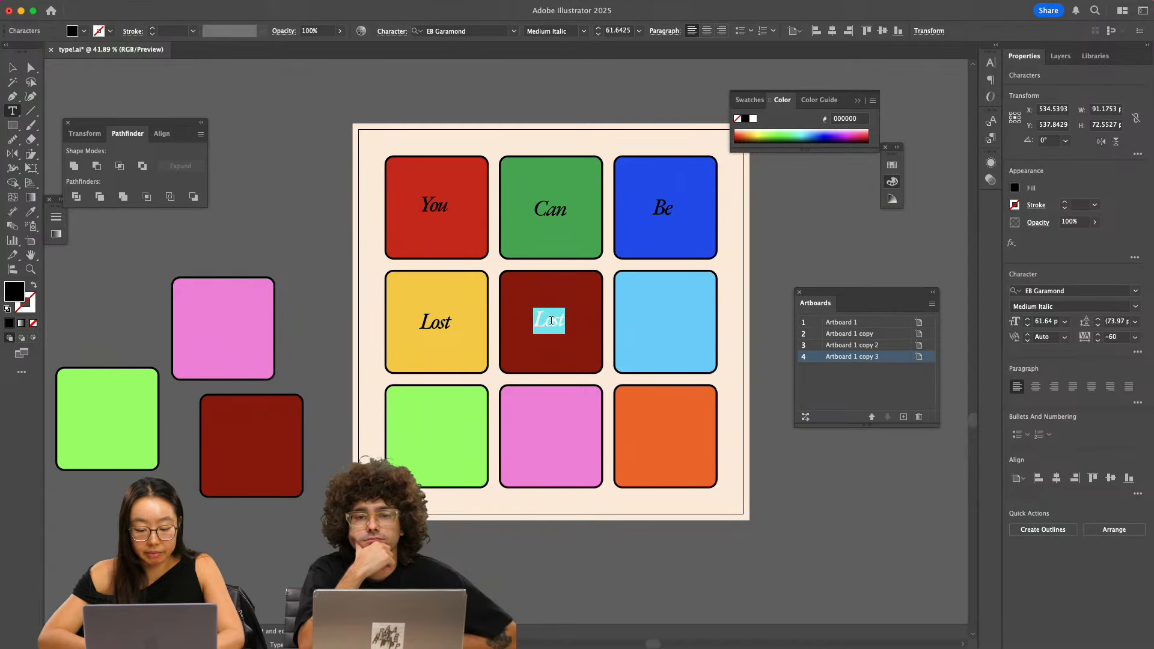
pyautogui.write('and')
pyautogui.press('Escape')
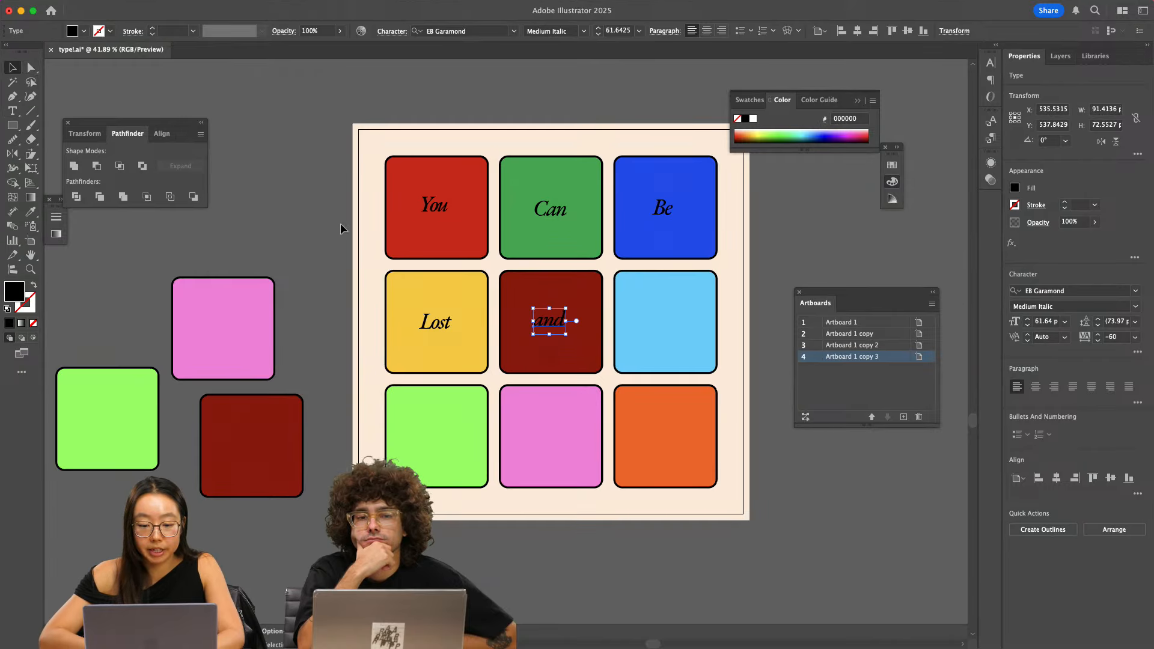
# - Copy "and" into the light blue square and adjust the copy's position within it
pyautogui.moveTo(554, 325); pyautogui.dragTo(664, 325)
pyautogui.doubleClick(665, 321)
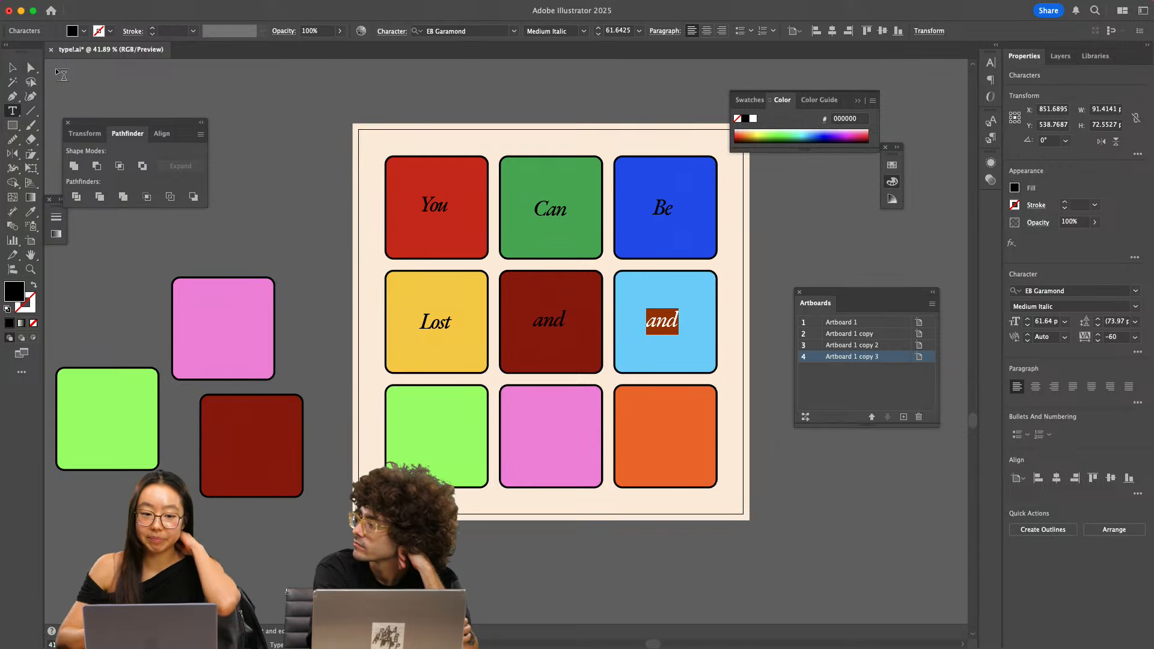
pyautogui.press('Escape')
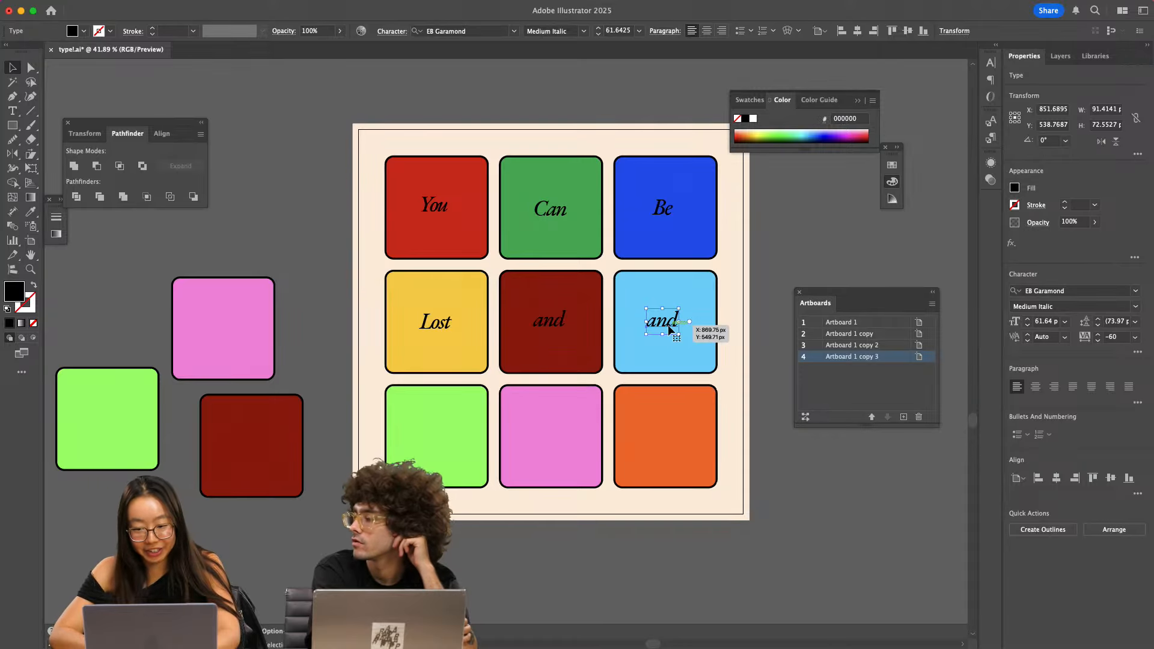
pyautogui.moveTo(668, 326)
pyautogui.mouseDown()
pyautogui.moveTo(678, 339)
pyautogui.moveTo(670, 329)
pyautogui.mouseUp()
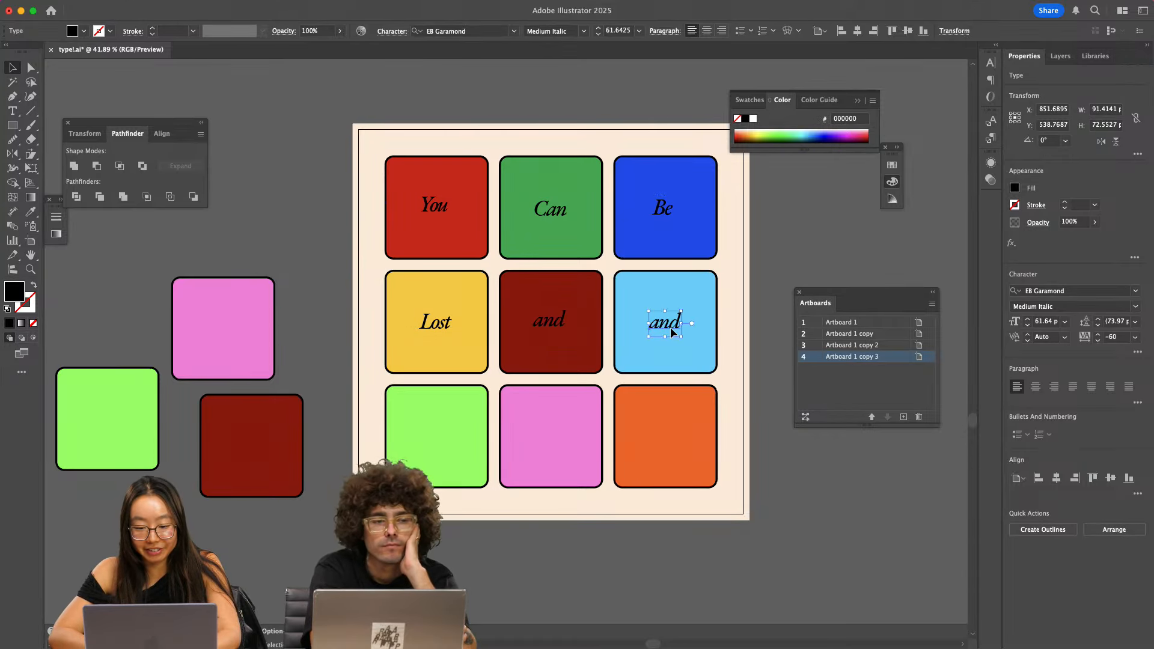
# - Change the word in the light blue square to "on" and centre it there
pyautogui.scroll(3, 672, 329)
pyautogui.doubleClick(672, 333)
pyautogui.doubleClick(672, 333)
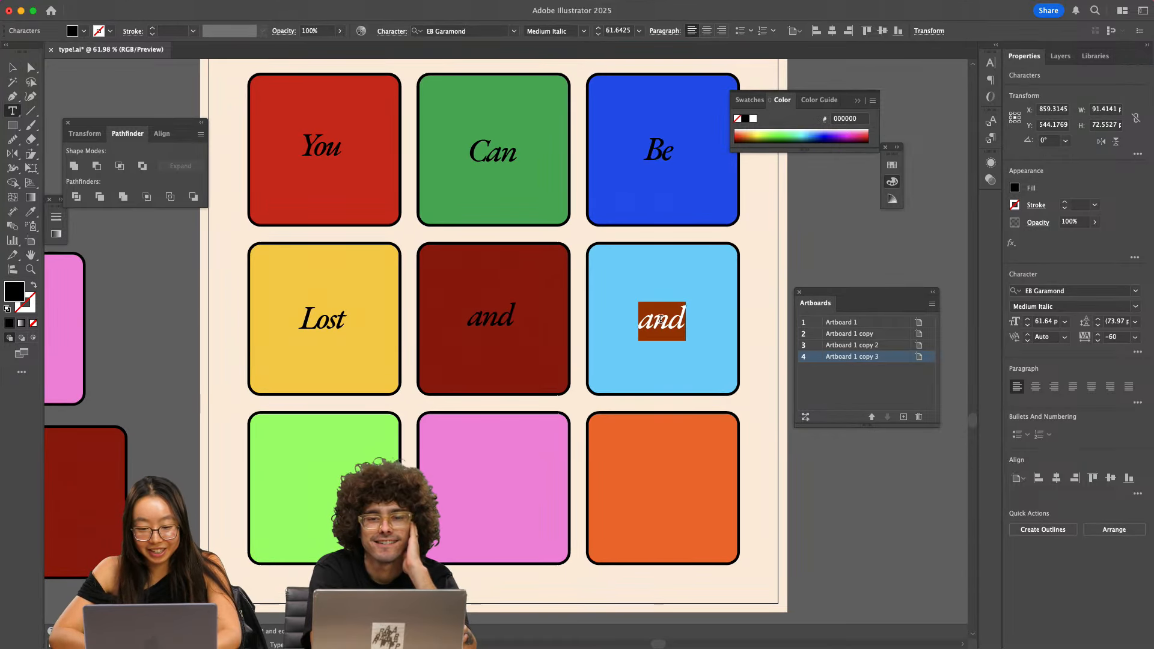
pyautogui.write('on')
pyautogui.click(13, 67)
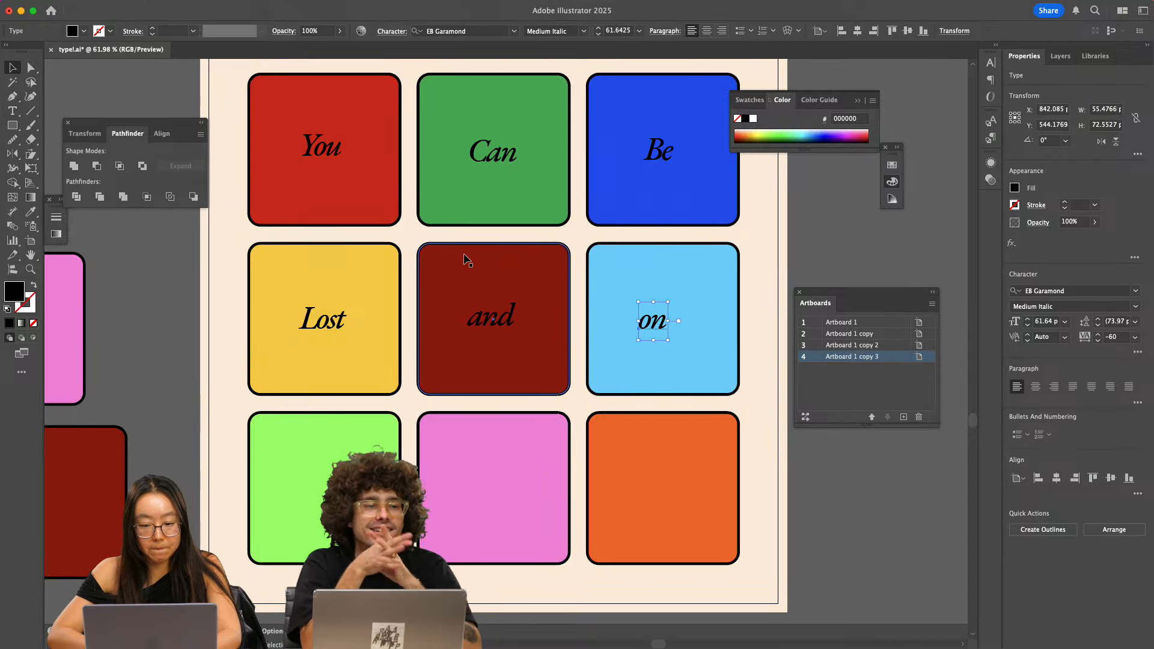
pyautogui.scroll(-3, 464, 255)
pyautogui.click(682, 276)
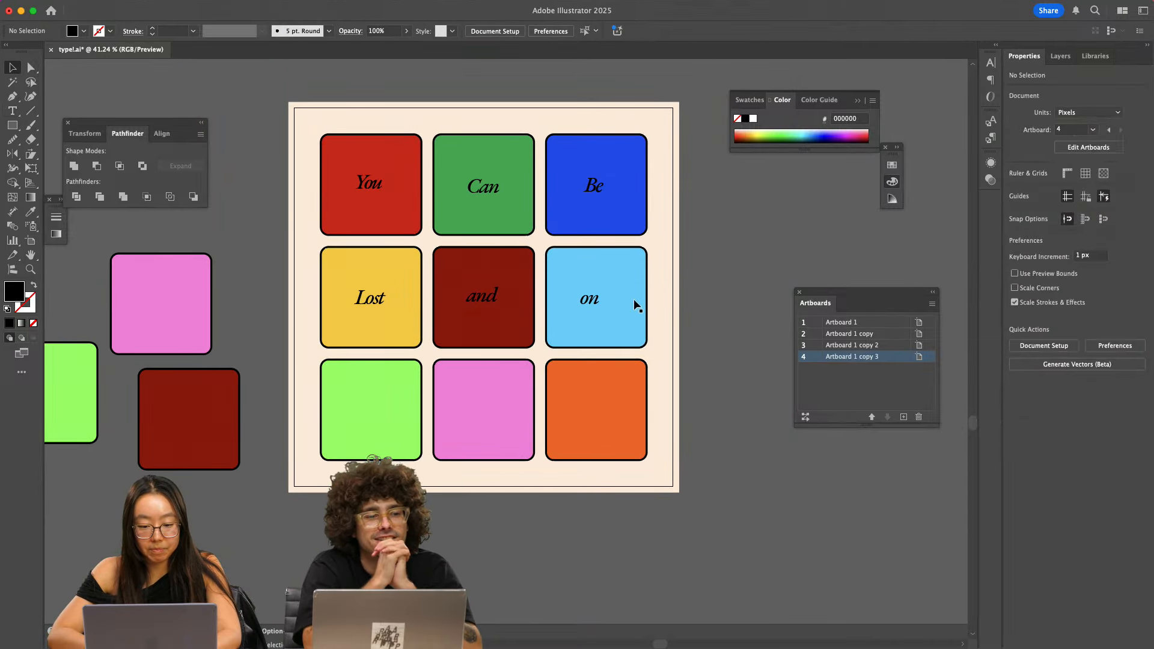
pyautogui.click(595, 303)
# - Copy "Lost" into the light green bottom-left square and change the copy's text to "the"
pyautogui.moveTo(377, 306); pyautogui.dragTo(372, 411)
pyautogui.press('t')
pyautogui.doubleClick(372, 411)
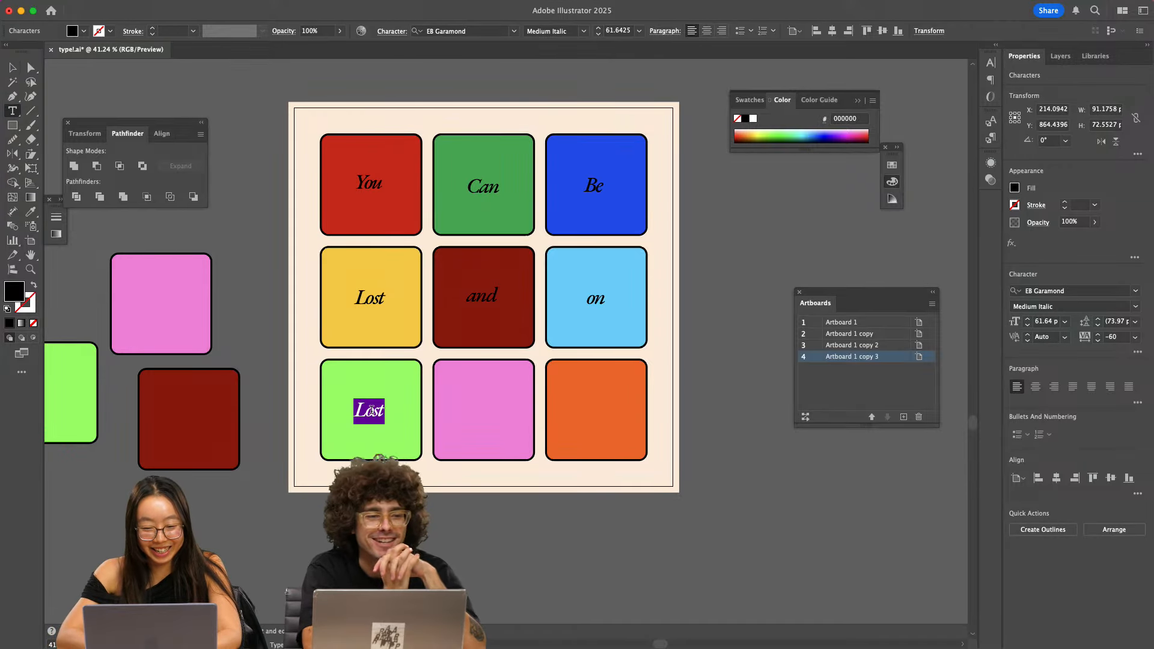
pyautogui.write('the')
pyautogui.press('Escape')
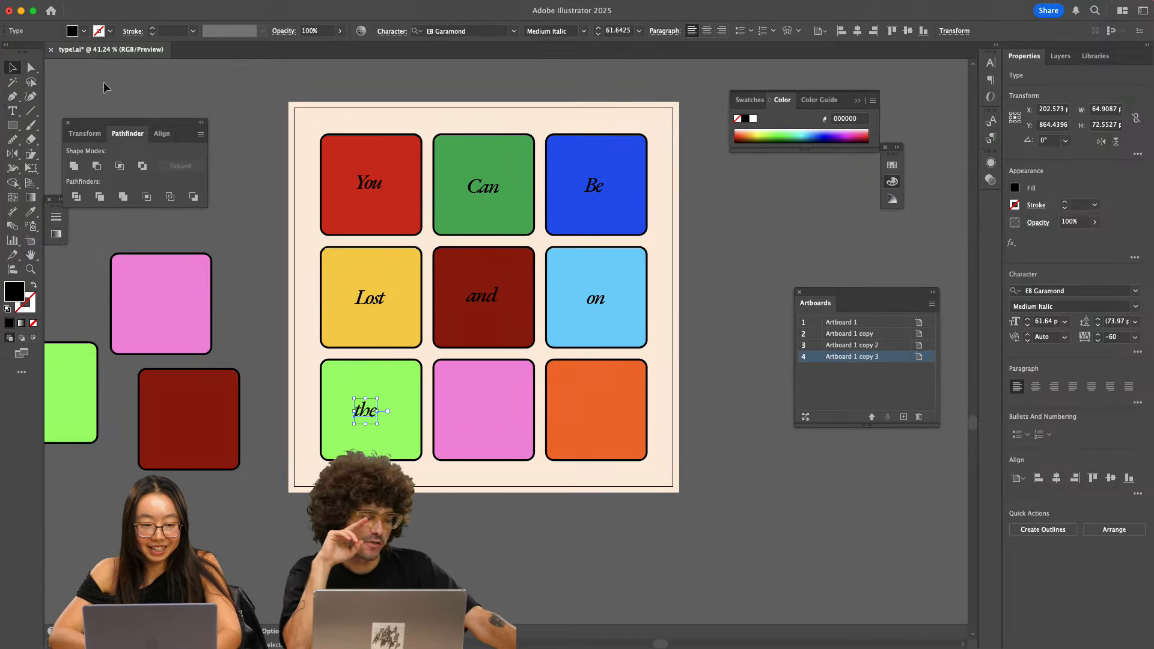
pyautogui.click(211, 95)
# - Copy "the" into the pink bottom-middle square and change the copy's text to "right"
pyautogui.moveTo(368, 413); pyautogui.dragTo(481, 414)
pyautogui.doubleClick(478, 413)
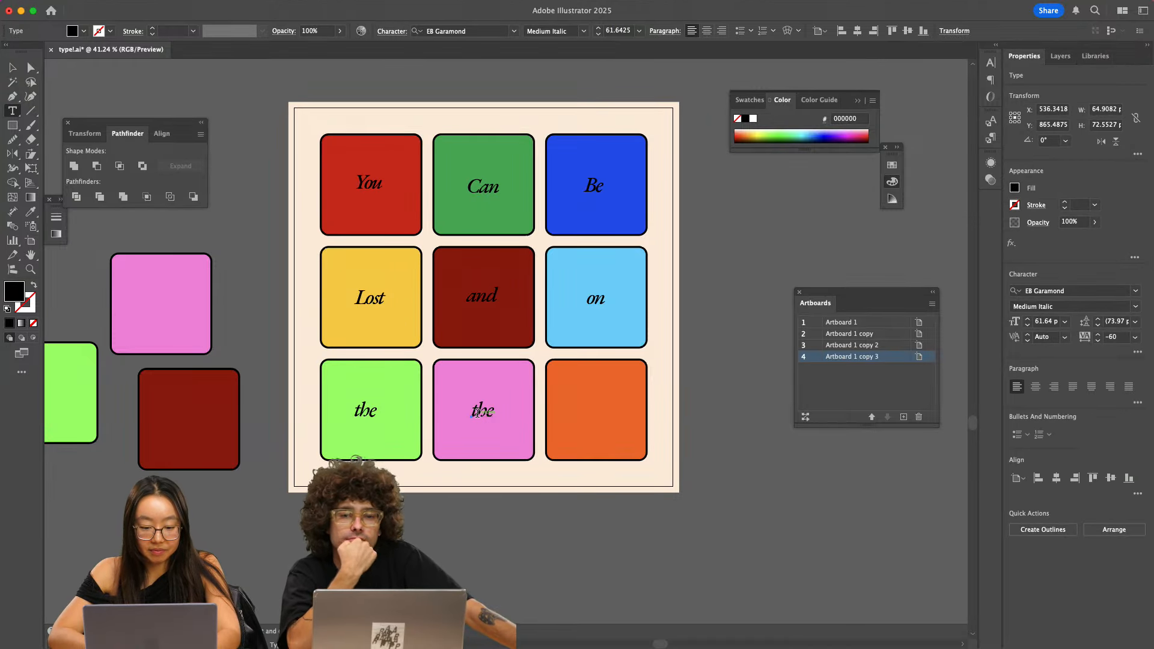
pyautogui.doubleClick(477, 413)
pyautogui.write('right')
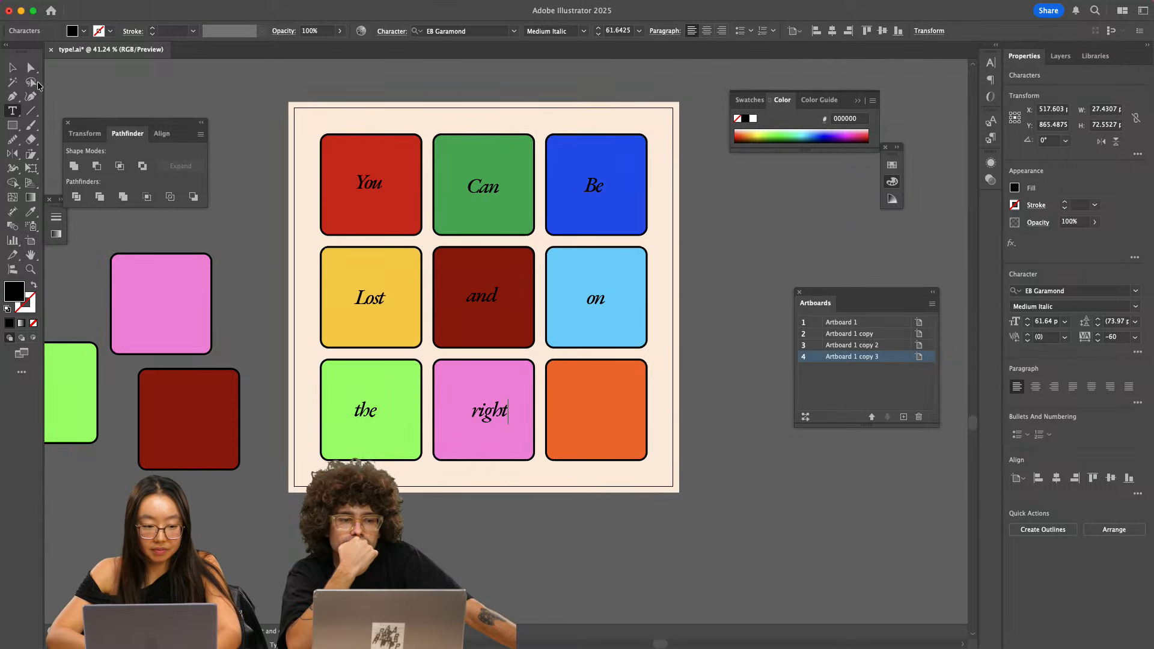
pyautogui.click(14, 68)
# - Copy "right" into the orange bottom-right square, change the copy's text to "path" and centre it there
pyautogui.moveTo(490, 415); pyautogui.dragTo(594, 416)
pyautogui.doubleClick(592, 414)
pyautogui.doubleClick(592, 414)
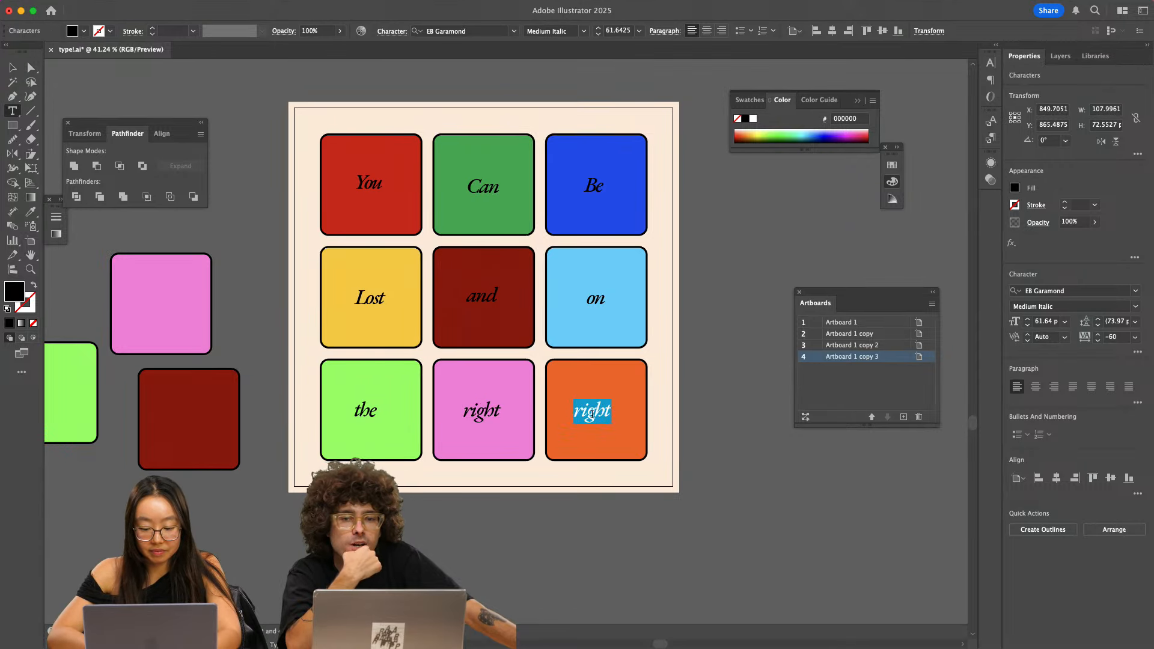
pyautogui.write('path')
pyautogui.click(12, 67)
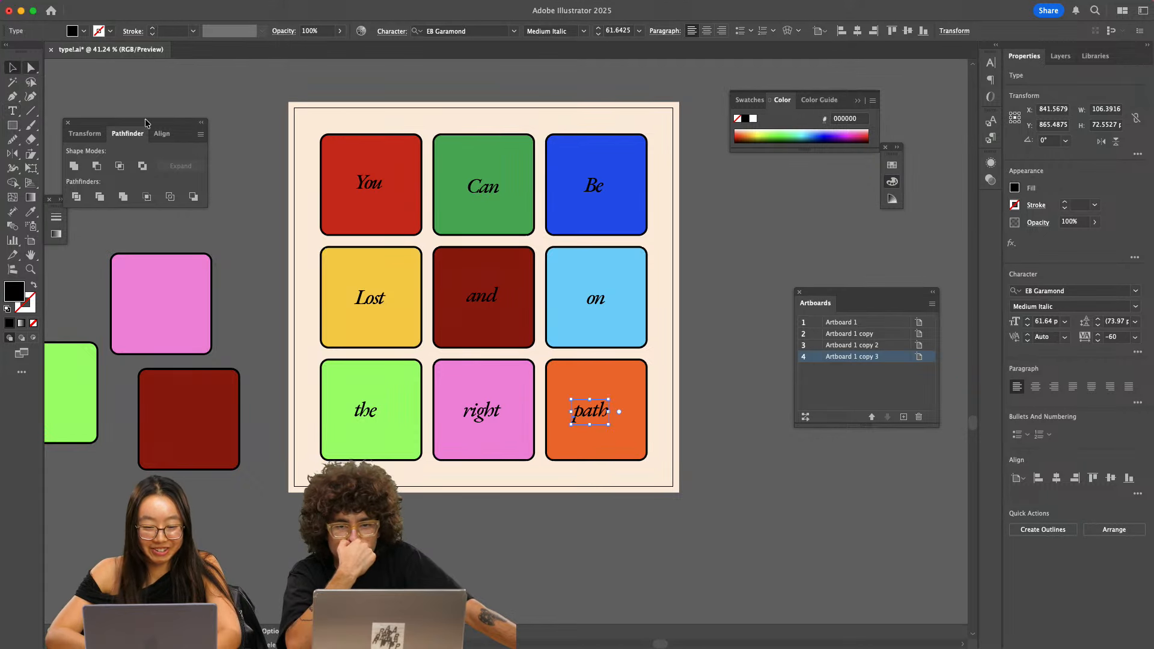
pyautogui.click(726, 374)
pyautogui.moveTo(607, 415); pyautogui.dragTo(611, 414)
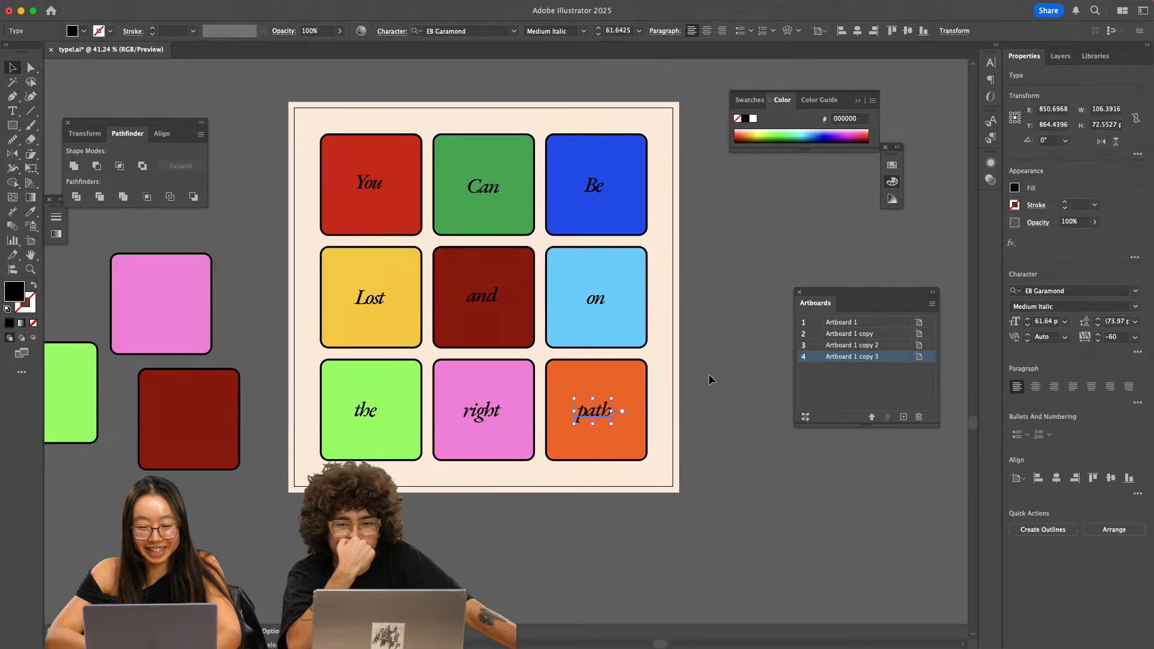
# - Lighten the fill of the dark red centre square to #bc0202
pyautogui.scroll(2, 496, 246)
pyautogui.moveTo(384, 209); pyautogui.dragTo(394, 216)
pyautogui.click(505, 303)
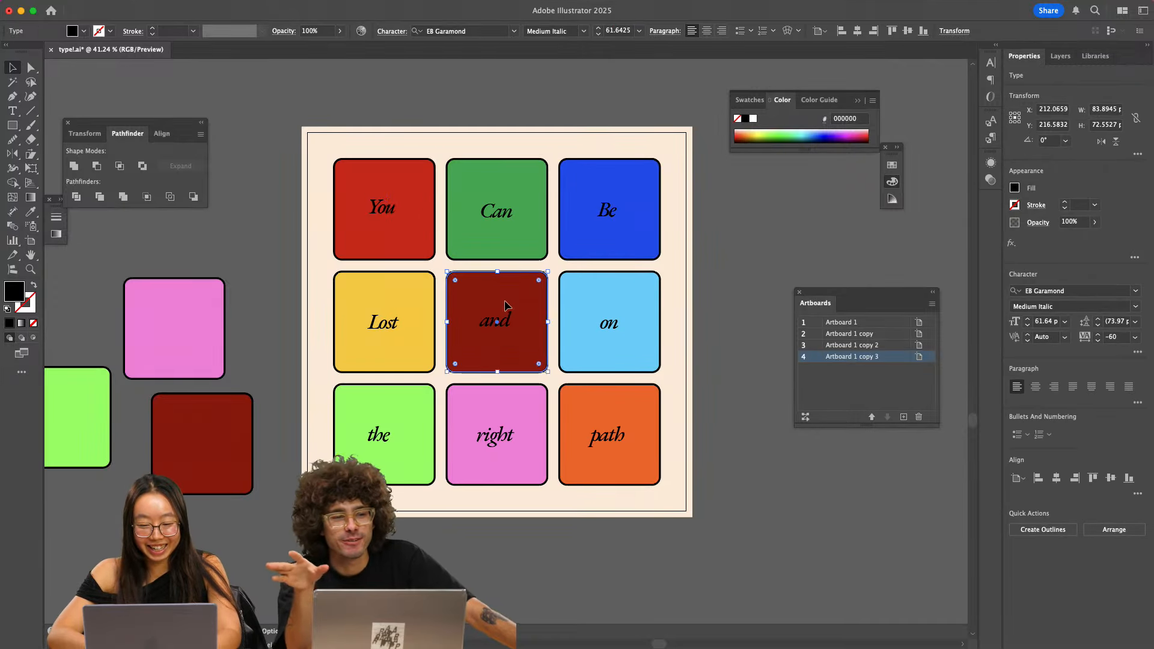
pyautogui.doubleClick(15, 293)
pyautogui.moveTo(805, 259); pyautogui.dragTo(810, 243)
pyautogui.click(946, 208)
# - Brighten the fill of the top-left red square to #ff0000
pyautogui.click(338, 207)
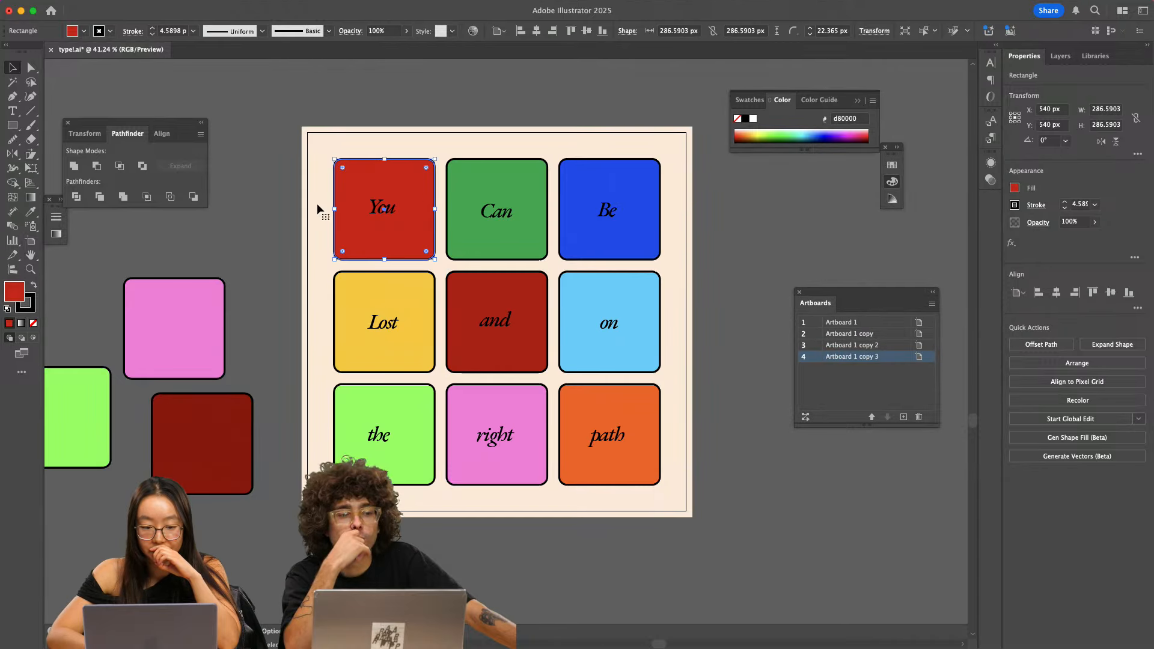
pyautogui.doubleClick(15, 293)
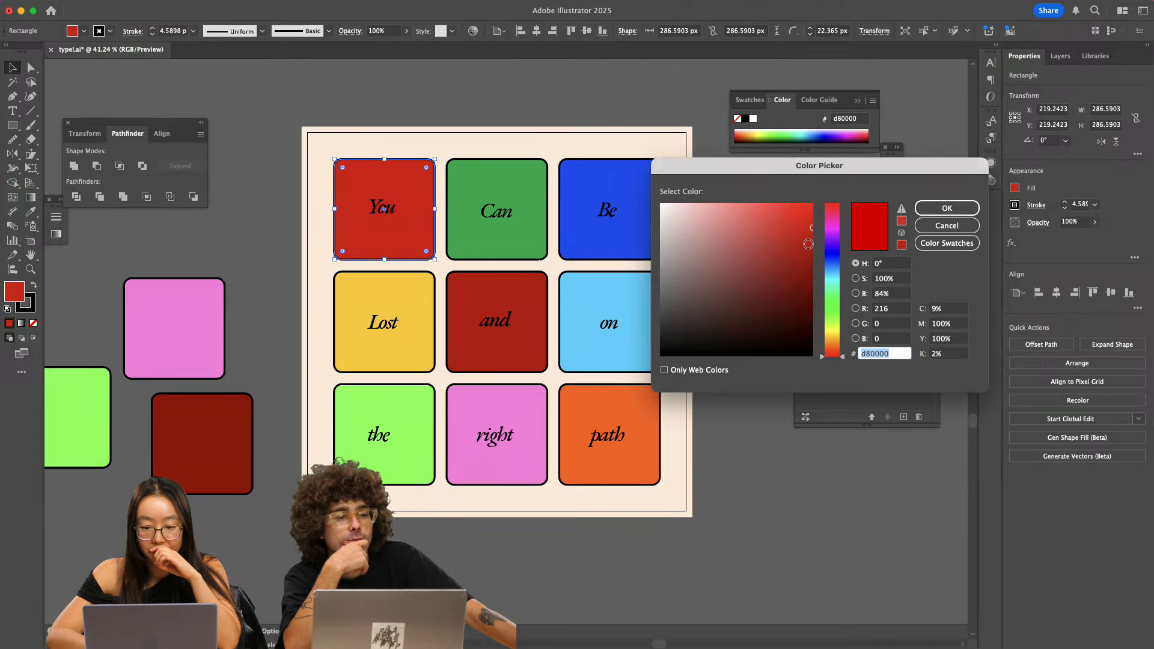
pyautogui.moveTo(809, 244); pyautogui.dragTo(792, 196)
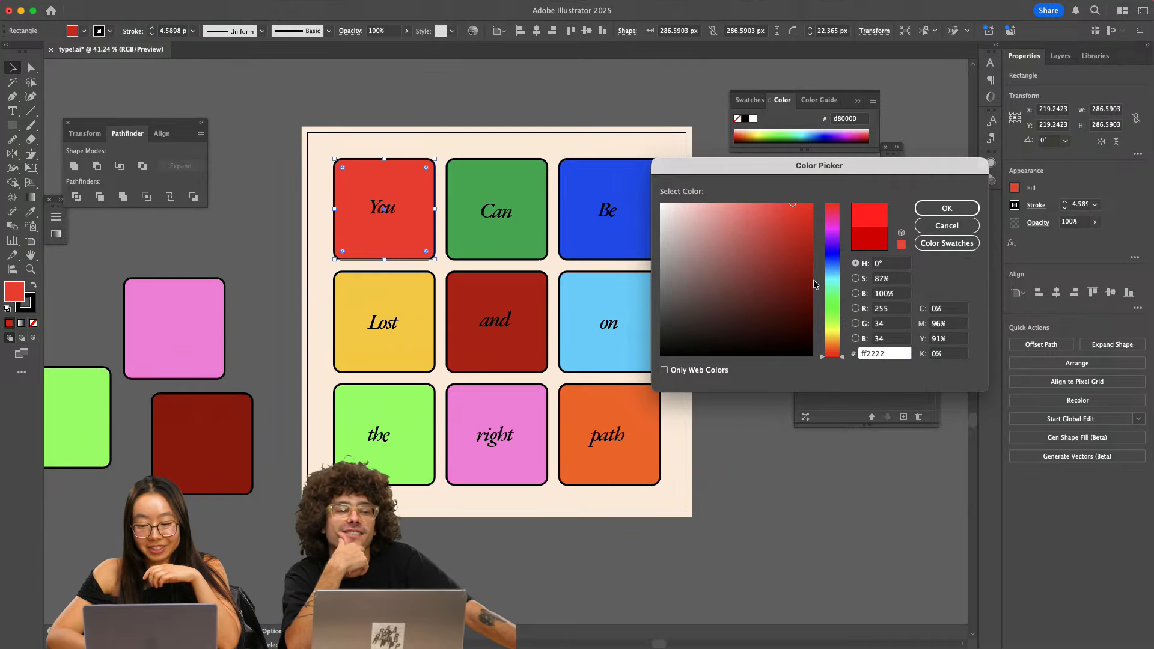
pyautogui.moveTo(800, 226)
pyautogui.mouseDown()
pyautogui.moveTo(800, 189)
pyautogui.moveTo(786, 187)
pyautogui.moveTo(805, 186)
pyautogui.moveTo(812, 203)
pyautogui.mouseUp()
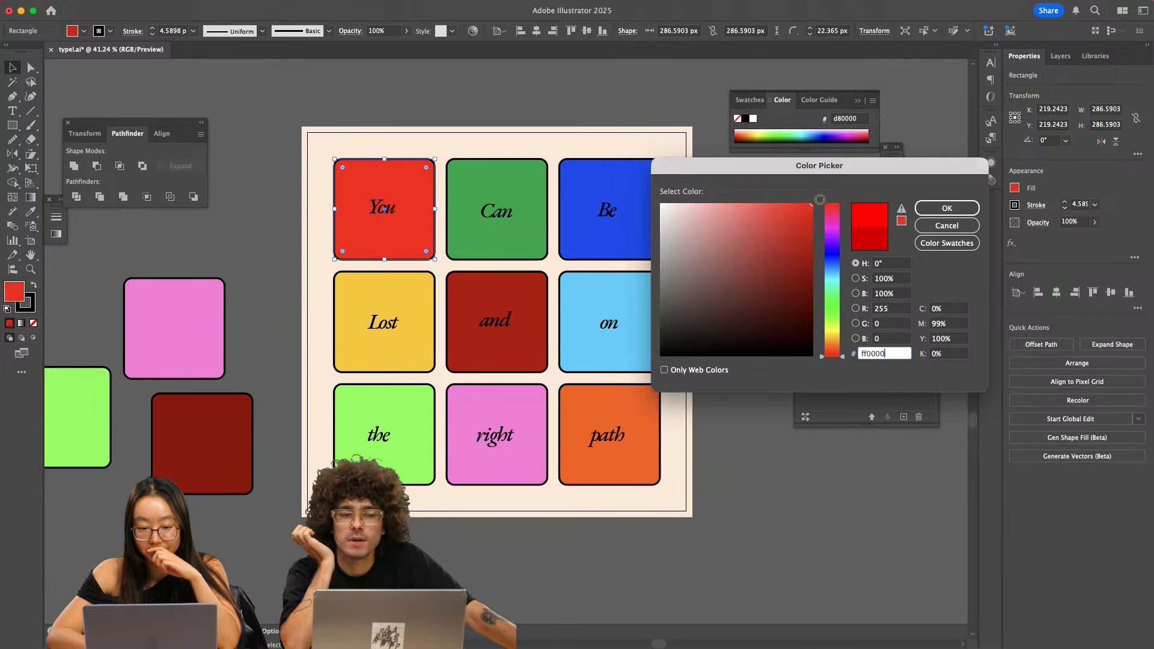
pyautogui.click(786, 264)
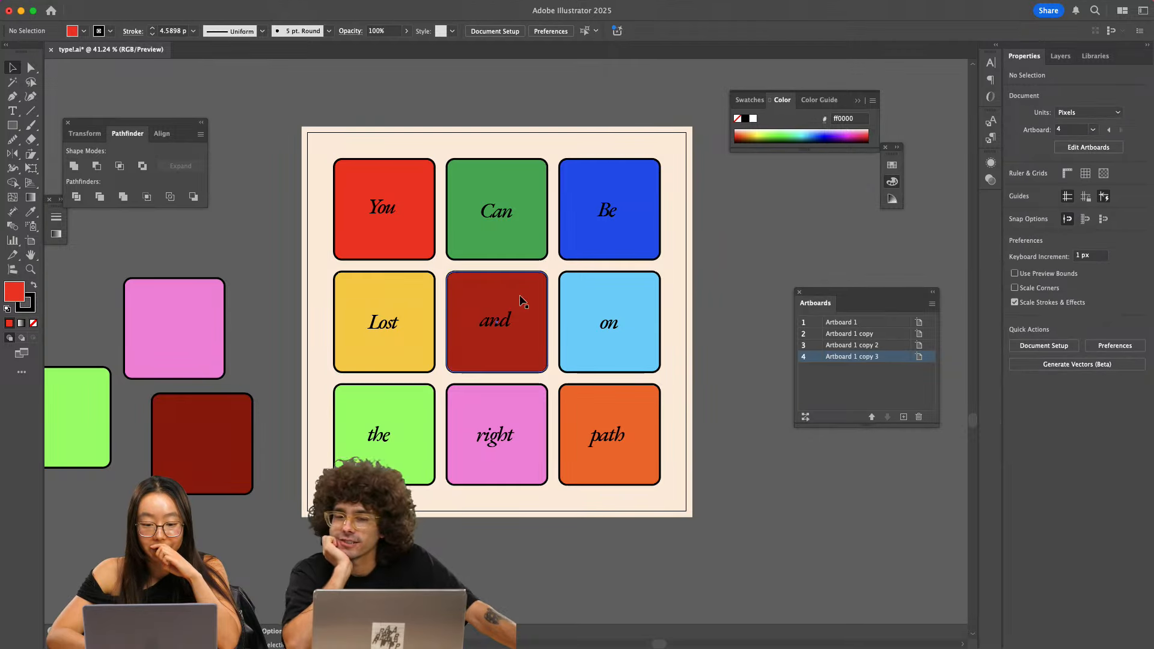
# - Lighten the fill of the dark red centre square to #d60b0b
pyautogui.click(526, 298)
pyautogui.doubleClick(10, 294)
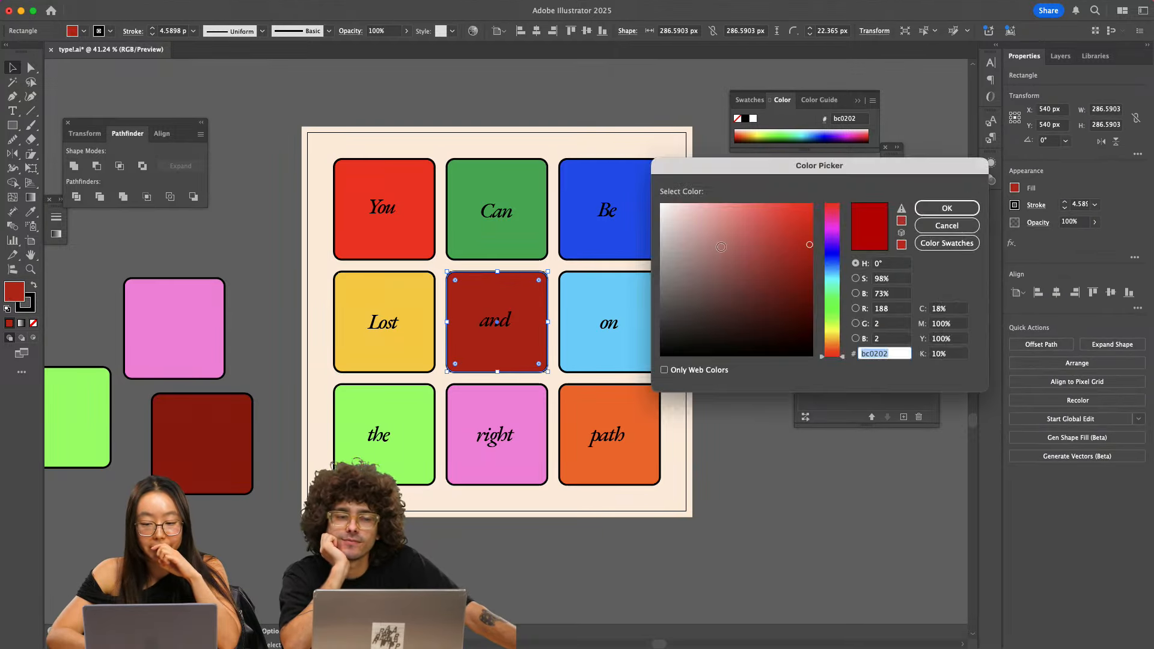
pyautogui.write('cc0a0a')
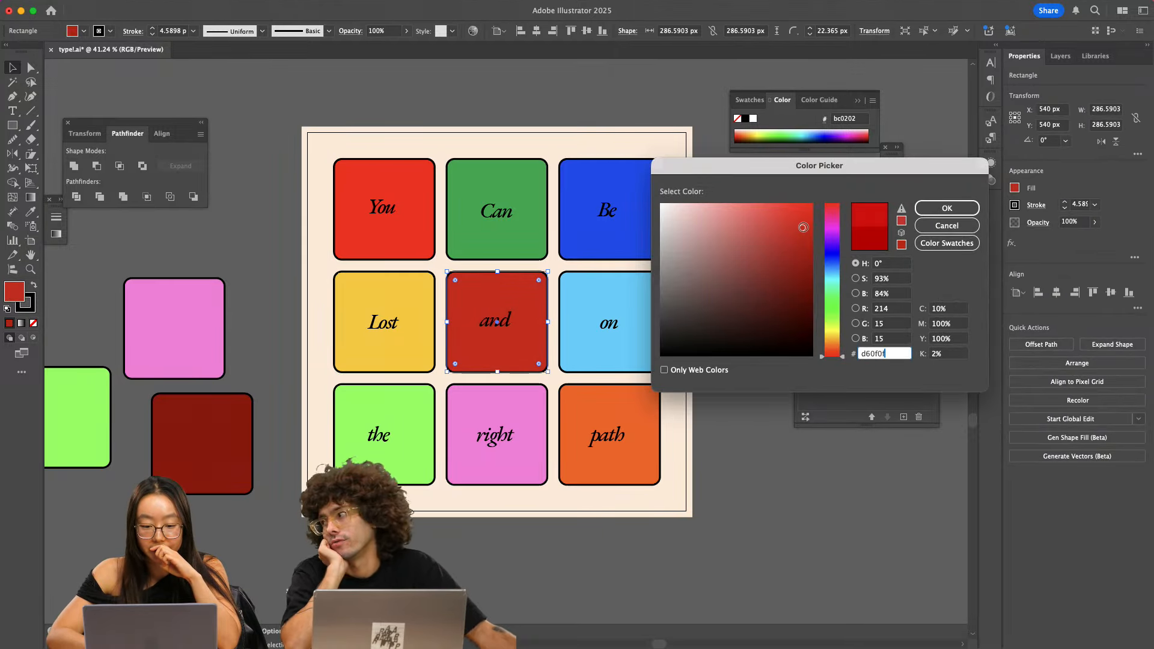
pyautogui.click(946, 208)
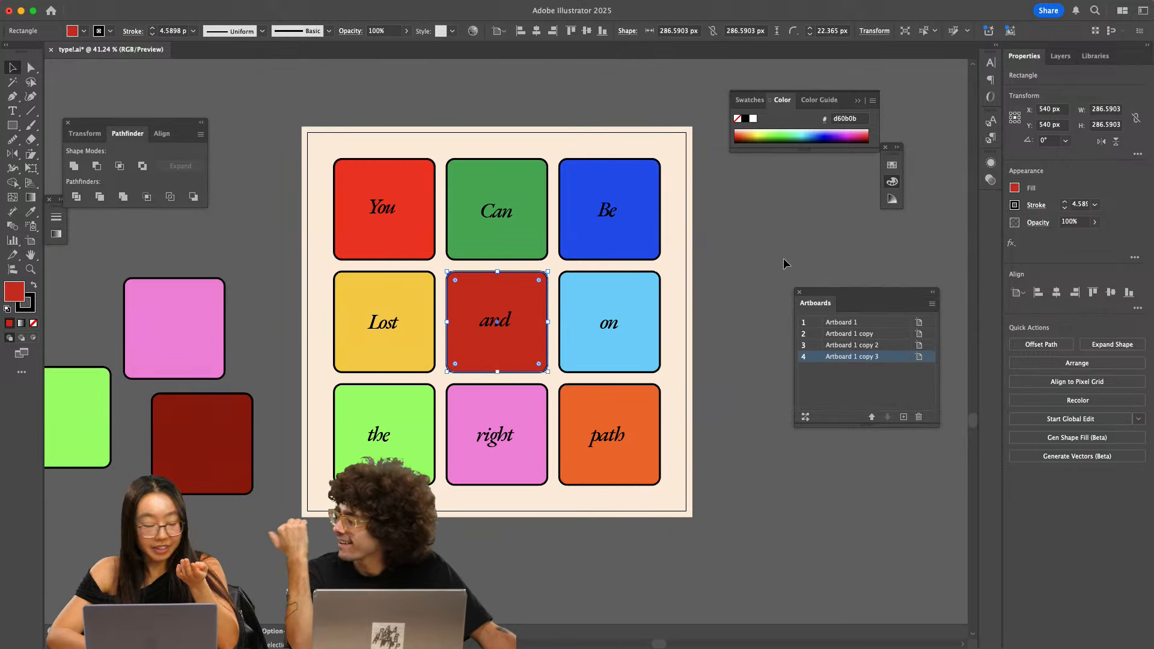
pyautogui.press('super+z')
pyautogui.press('super+shift+z')
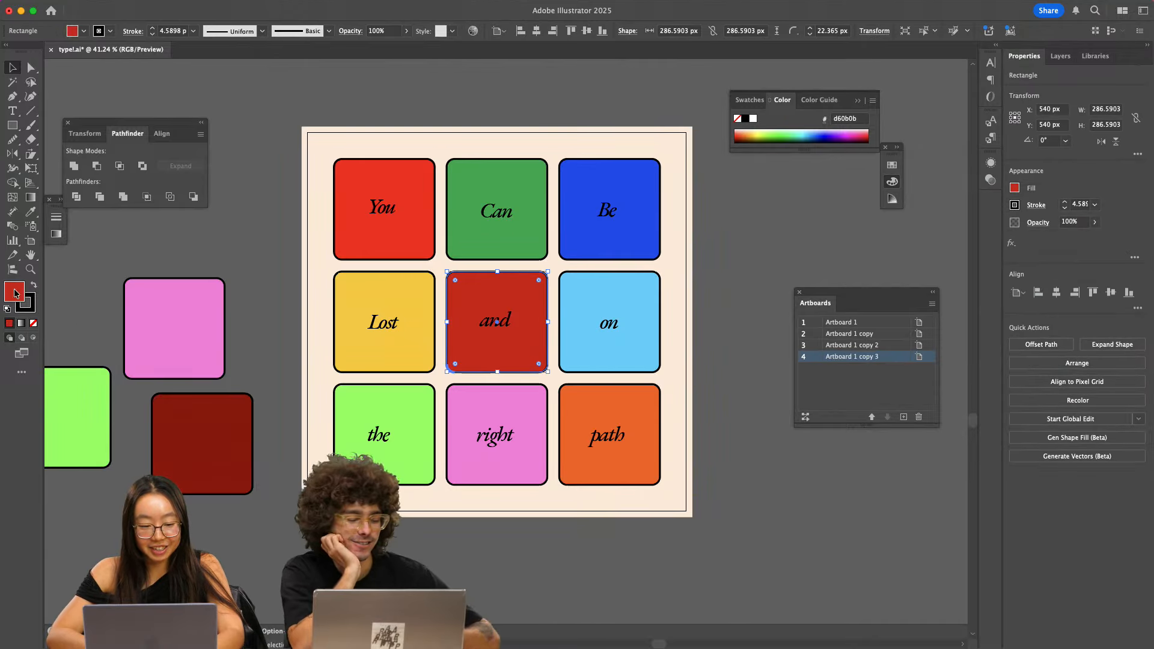
# - Set the fill of the centre square behind "and" to #c10c0c
pyautogui.doubleClick(9, 293)
pyautogui.write('bc0c0c')
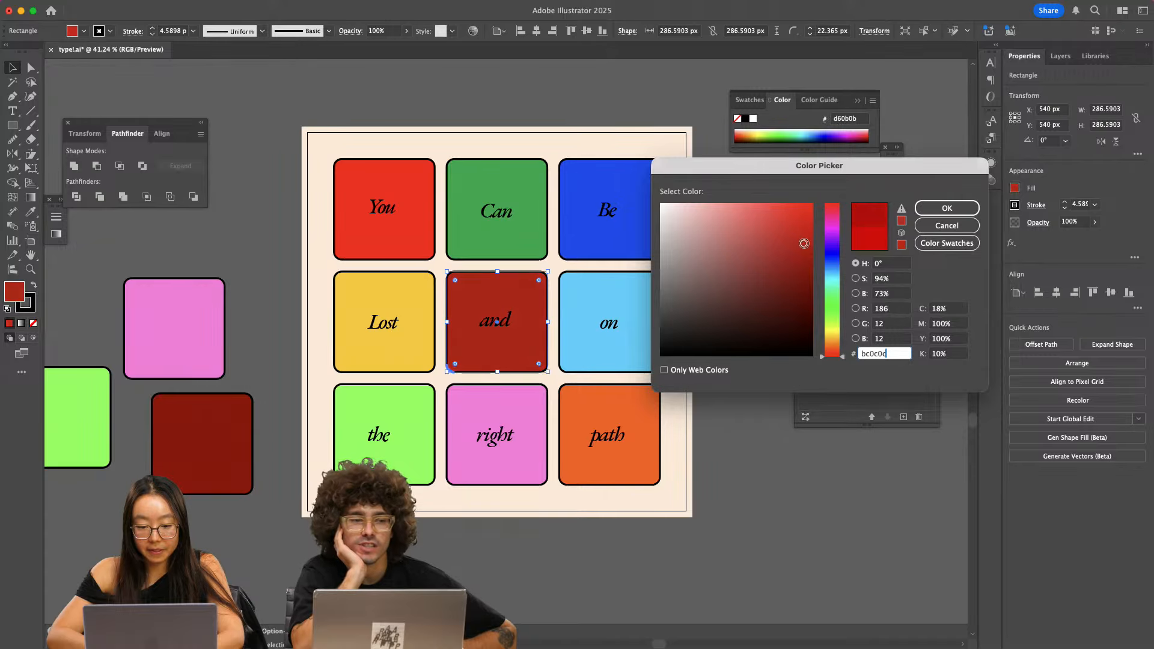
pyautogui.click(939, 216)
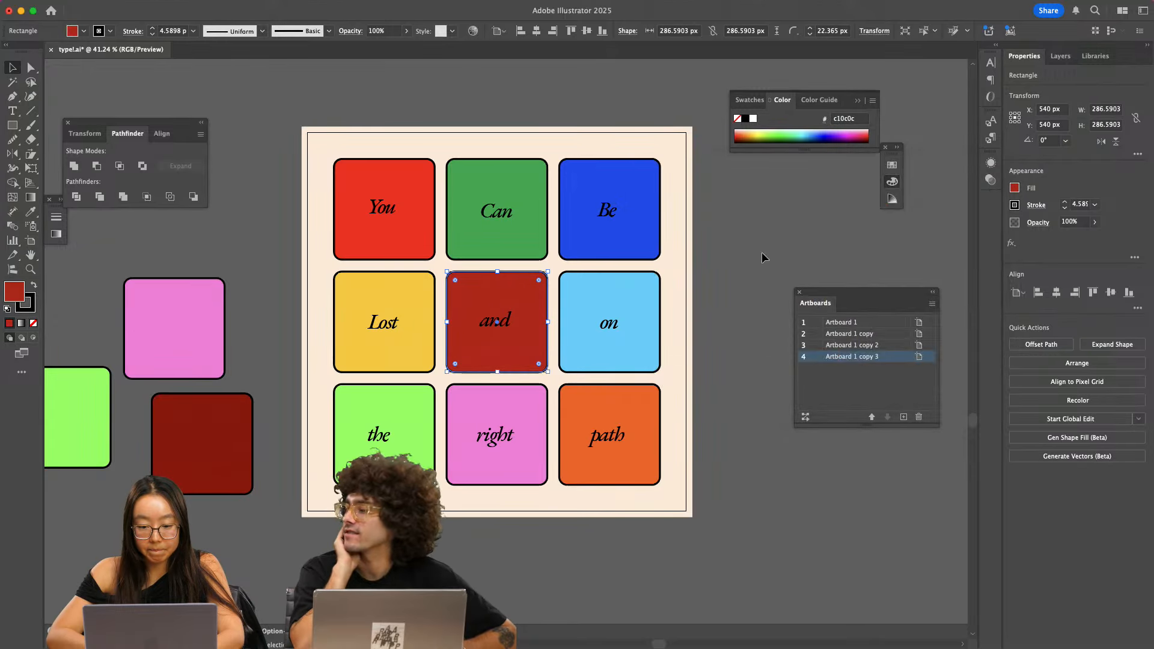
pyautogui.click(759, 253)
# - Expand the fill and stroke of the top-left red square into separate shapes
pyautogui.click(432, 258)
pyautogui.scroll(3, 431, 260)
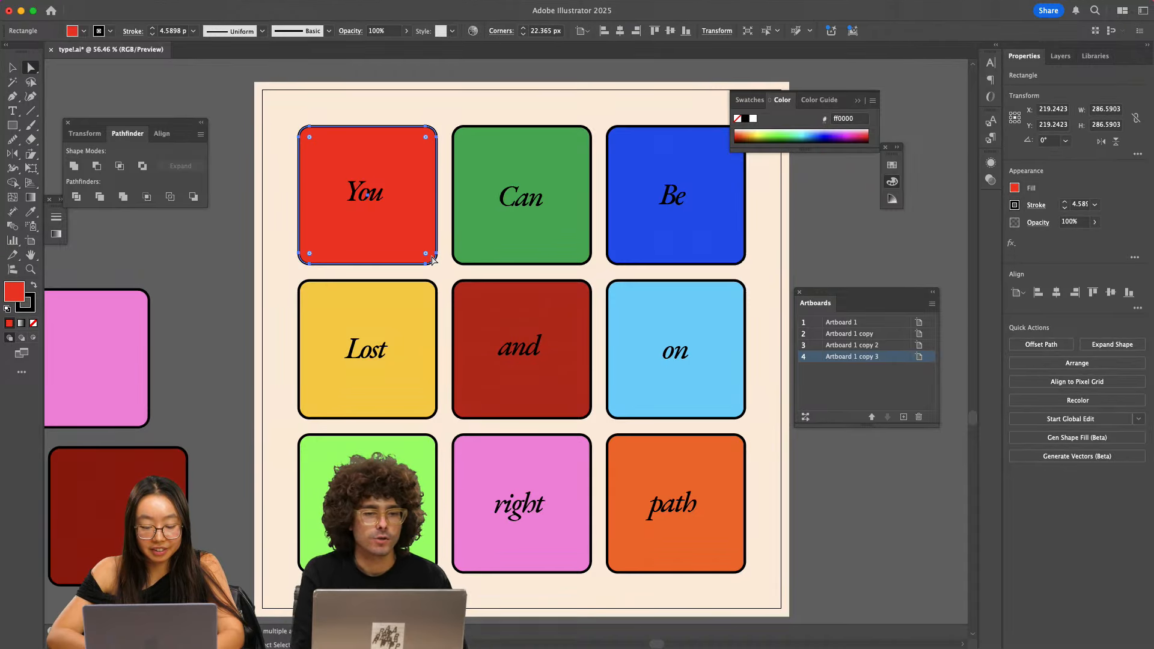
pyautogui.click(249, 220)
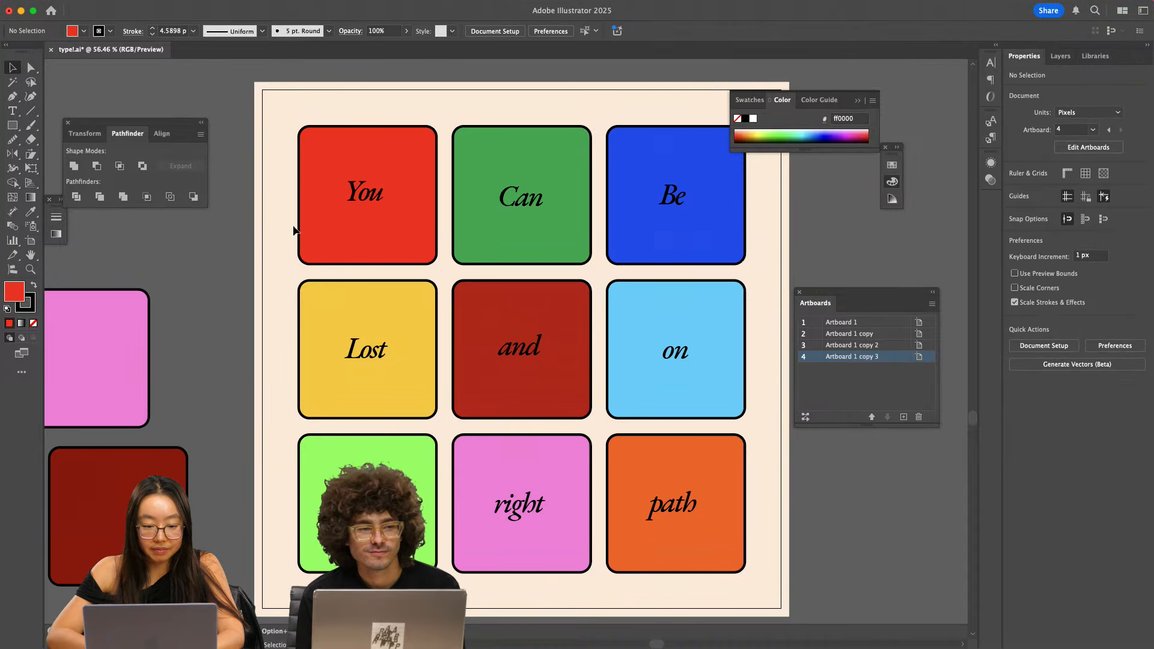
pyautogui.click(304, 247)
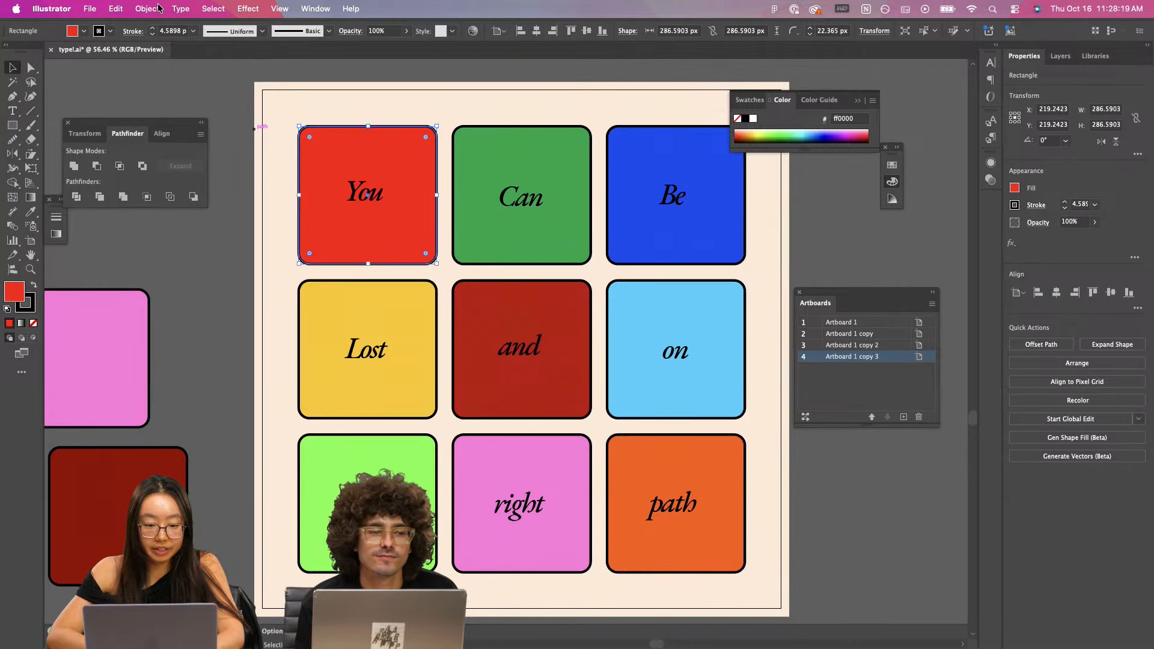
pyautogui.click(147, 8)
pyautogui.click(153, 202)
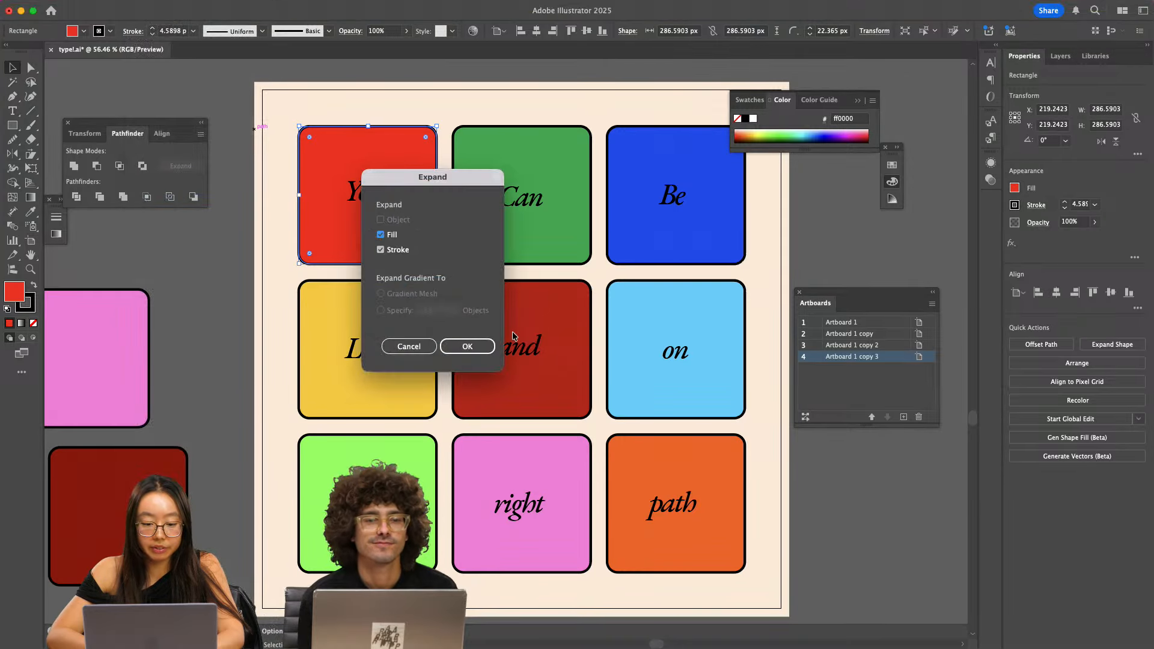
pyautogui.click(467, 346)
# - Increase the inner top-left corner radius of the red square's black outline to about 27.6 px
pyautogui.scroll(5, 309, 128)
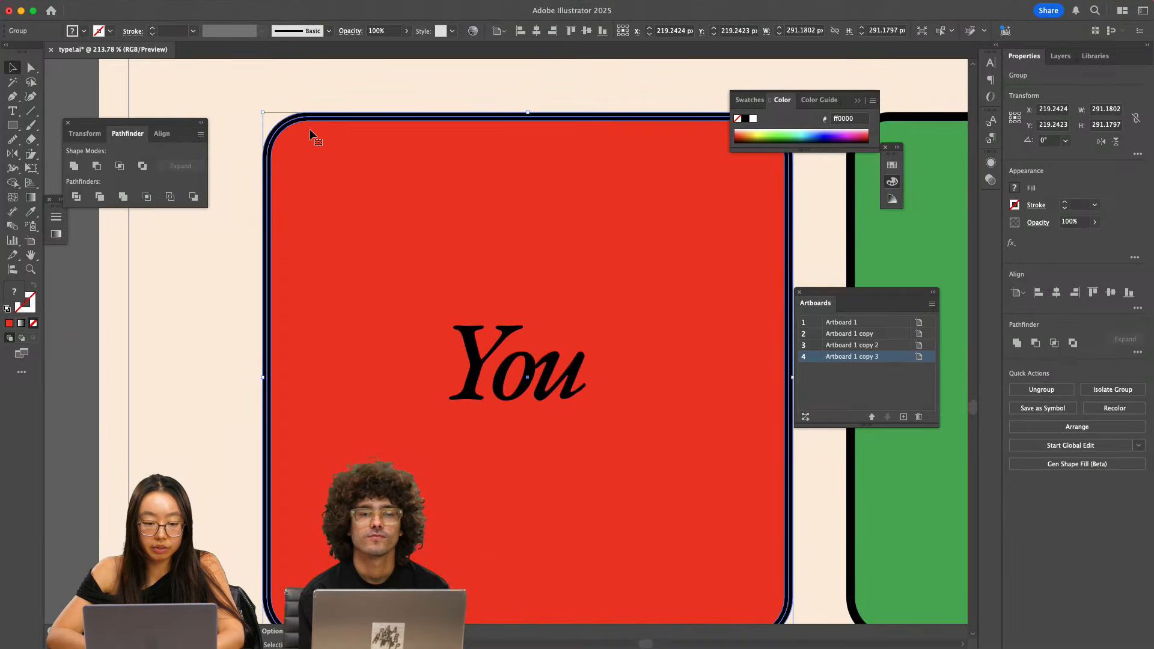
pyautogui.scroll(-3, 292, 131)
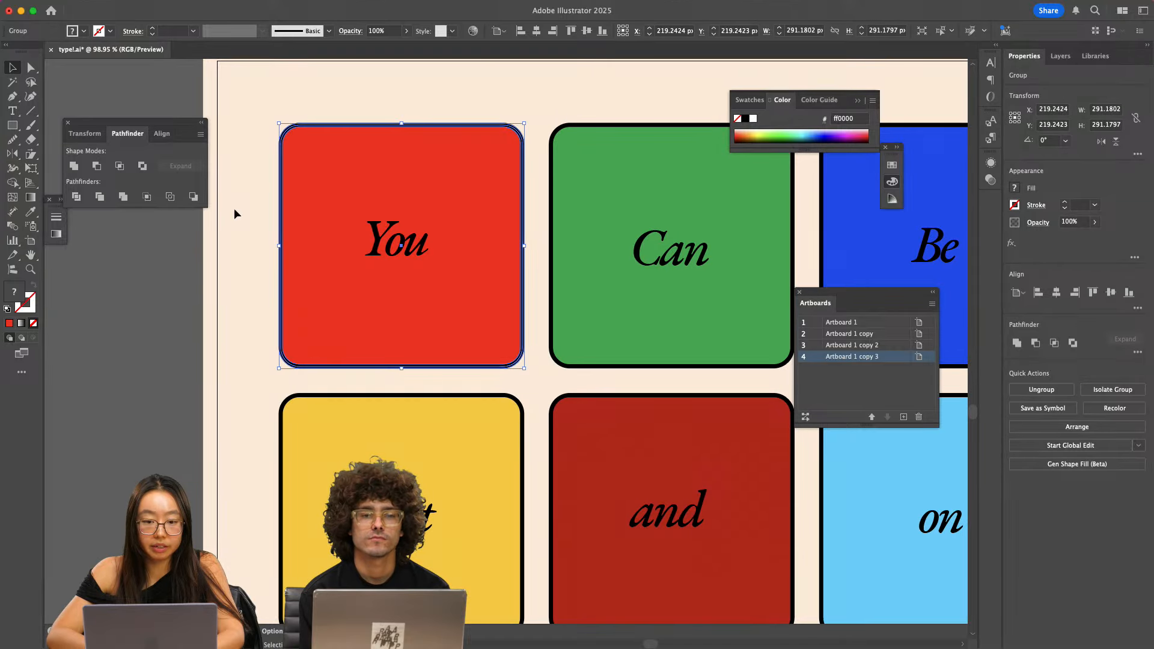
pyautogui.click(209, 283)
pyautogui.press('a')
pyautogui.click(280, 157)
pyautogui.scroll(3, 280, 158)
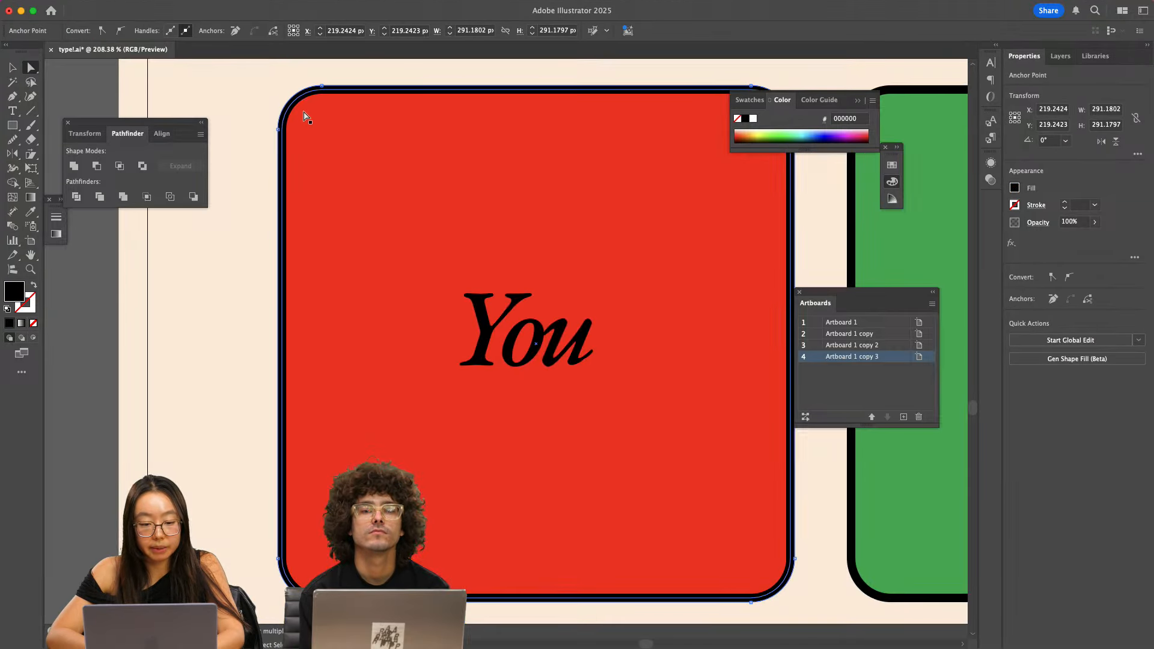
pyautogui.click(302, 106)
pyautogui.moveTo(322, 132); pyautogui.dragTo(333, 149)
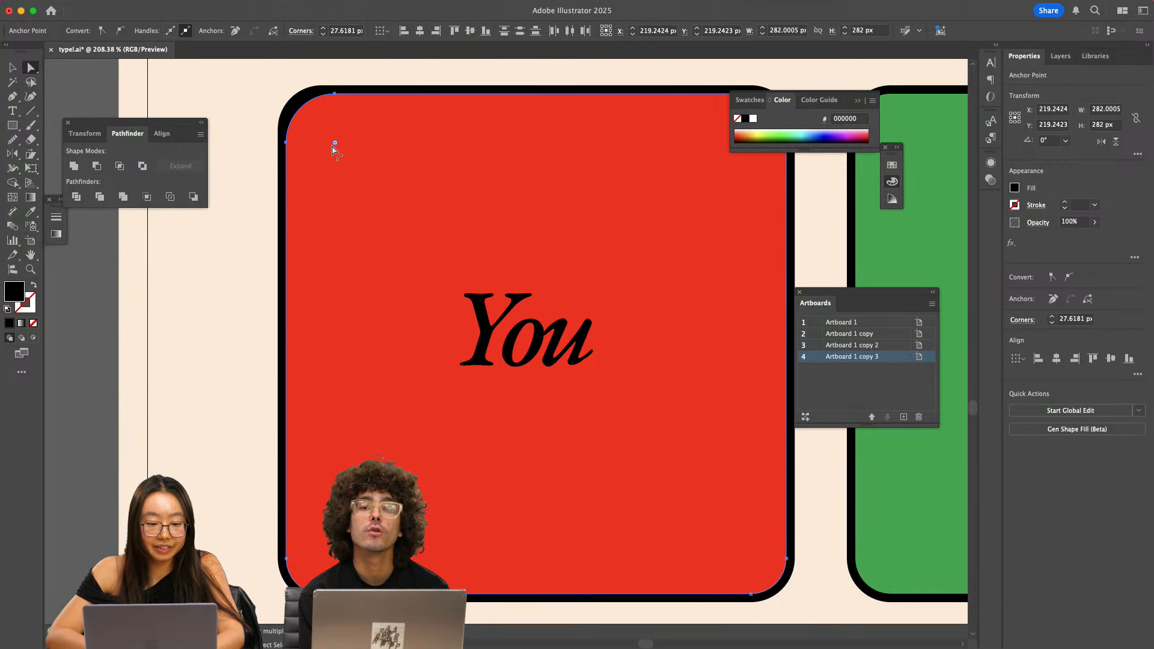
# - Tighten the outer top-right corner of the red square's black outline to a radius of about 22.4 px
pyautogui.scroll(-2, 332, 149)
pyautogui.click(598, 122)
pyautogui.scroll(3, 598, 122)
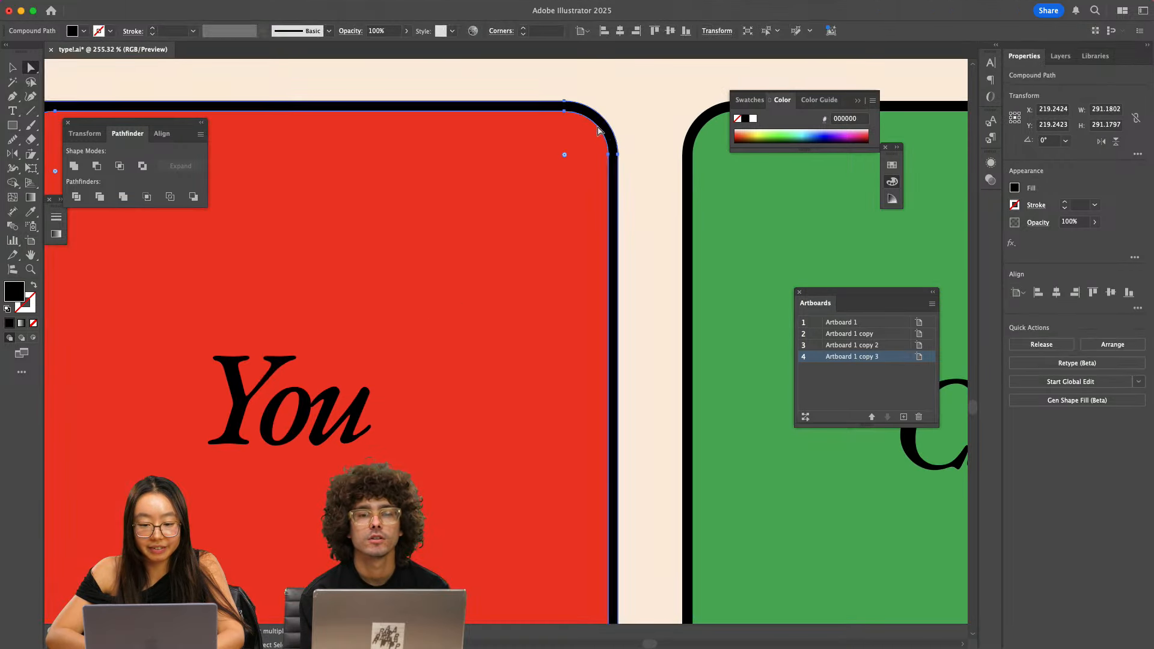
pyautogui.moveTo(569, 155)
pyautogui.mouseDown()
pyautogui.moveTo(543, 178)
pyautogui.moveTo(573, 155)
pyautogui.mouseUp()
pyautogui.scroll(-3, 573, 155)
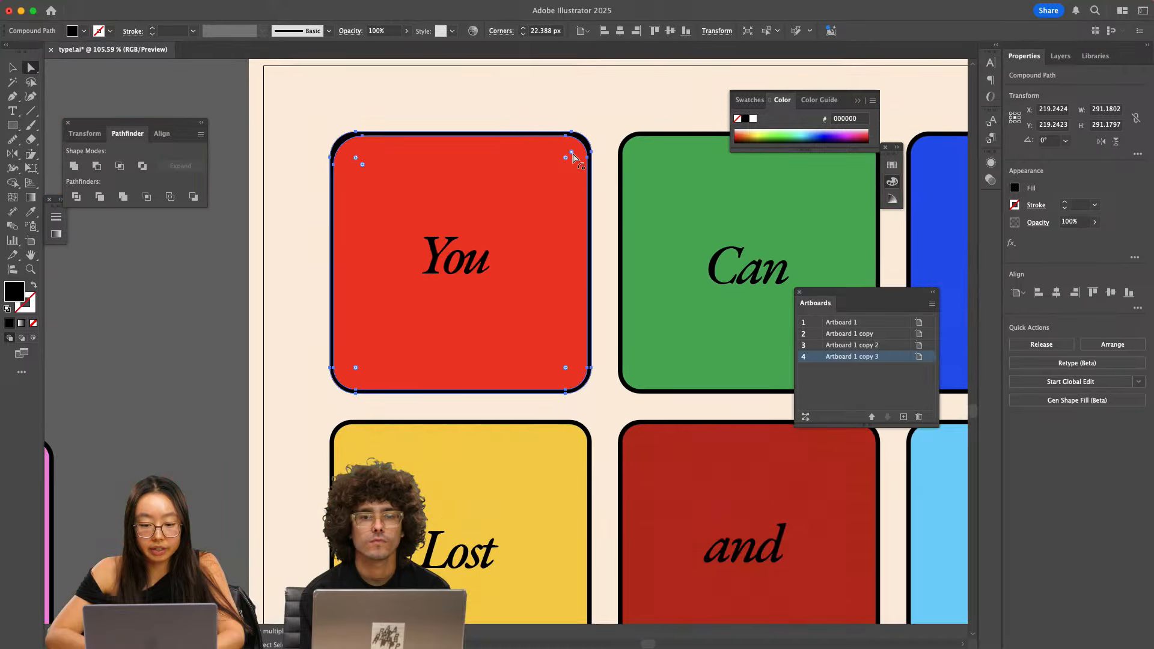
# - Tighten the outer bottom-left corner of the red square's black outline to a radius of about 22.6 px
pyautogui.scroll(-1, 568, 160)
pyautogui.click(340, 331)
pyautogui.scroll(3, 359, 349)
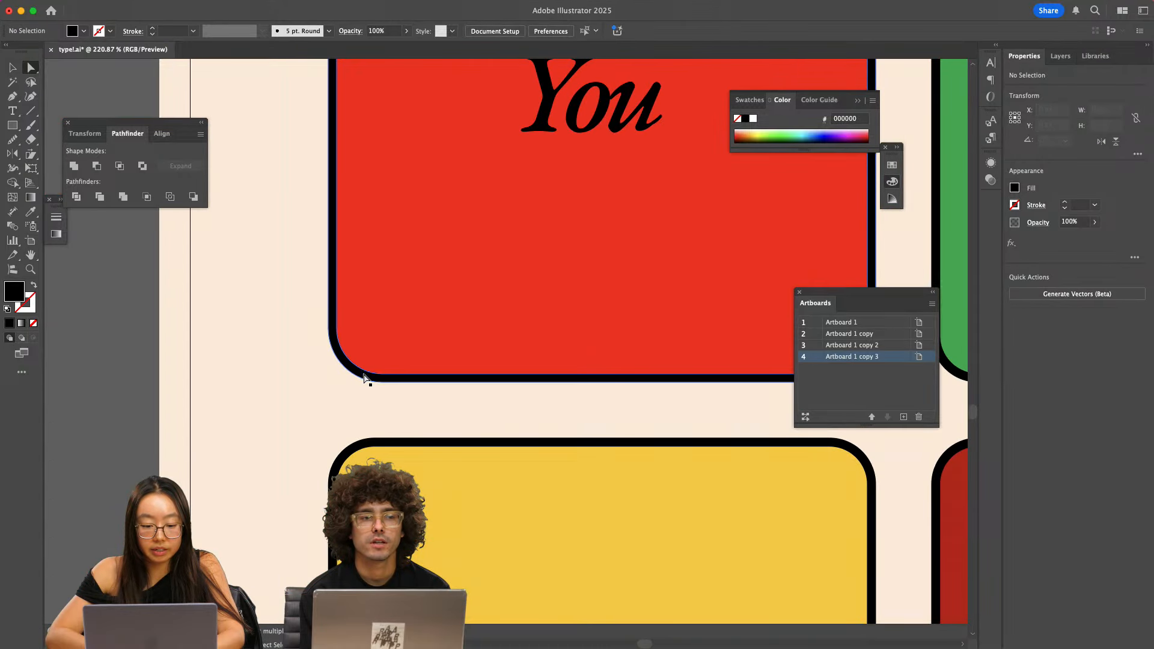
pyautogui.click(366, 380)
pyautogui.moveTo(383, 332)
pyautogui.mouseDown()
pyautogui.moveTo(399, 316)
pyautogui.moveTo(374, 337)
pyautogui.mouseUp()
# - Reshape the inner bottom-right corner curve of the red square's outline so the black border thickens unevenly there
pyautogui.scroll(-3, 371, 346)
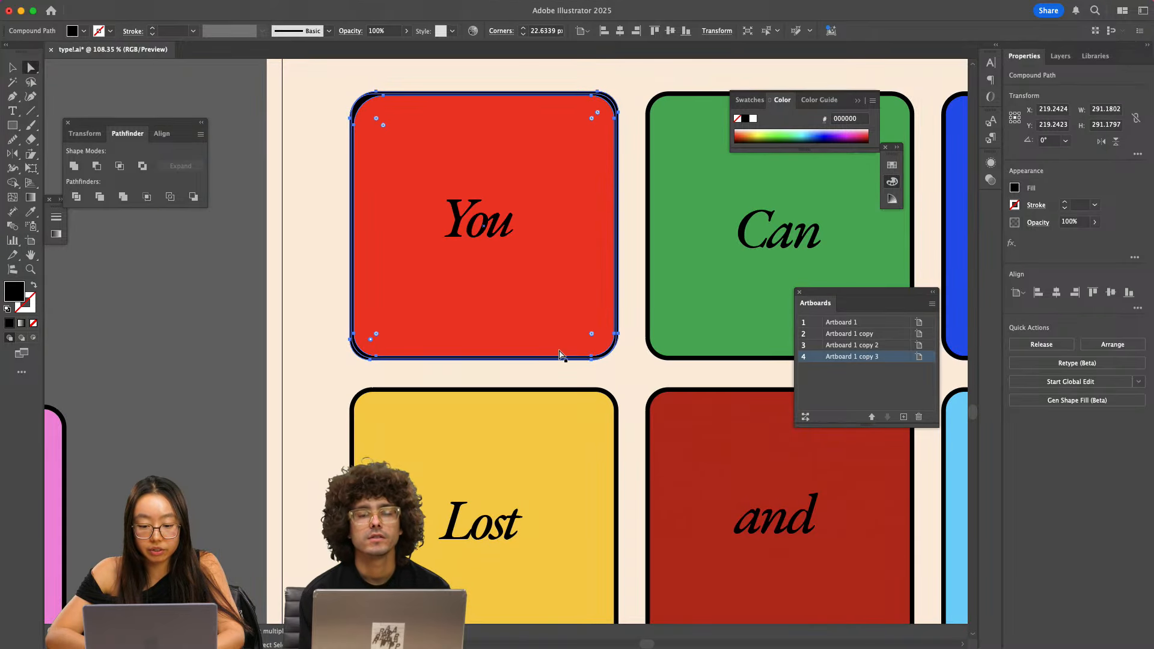
pyautogui.scroll(4, 609, 350)
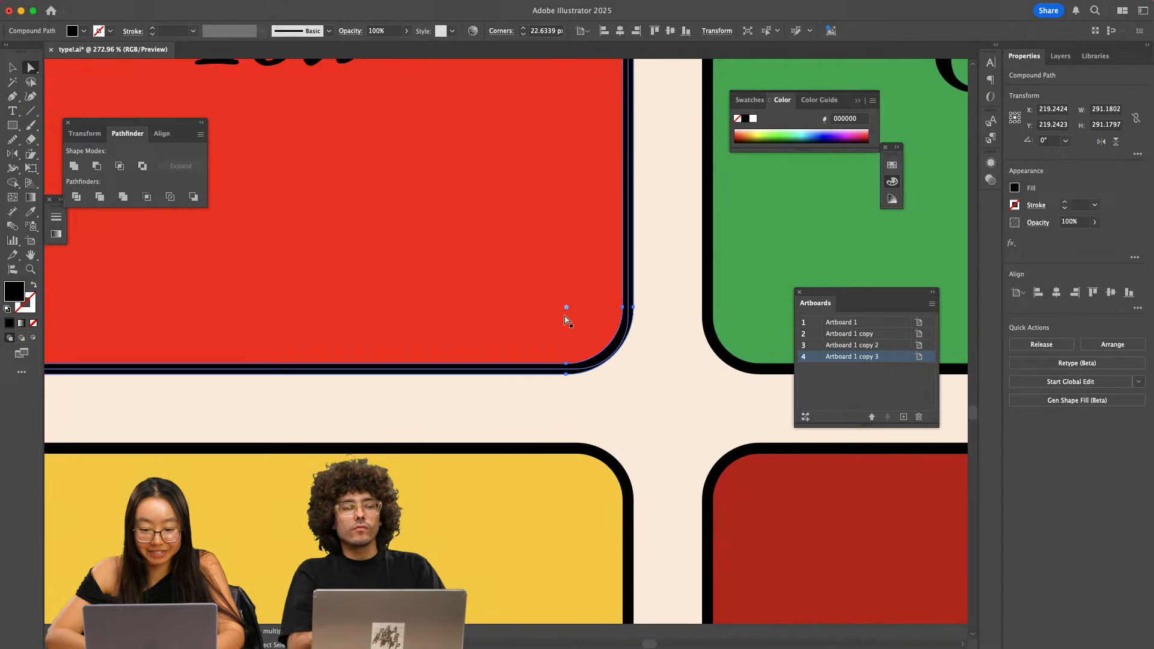
pyautogui.moveTo(566, 307)
pyautogui.mouseDown()
pyautogui.moveTo(554, 301)
pyautogui.moveTo(565, 306)
pyautogui.mouseUp()
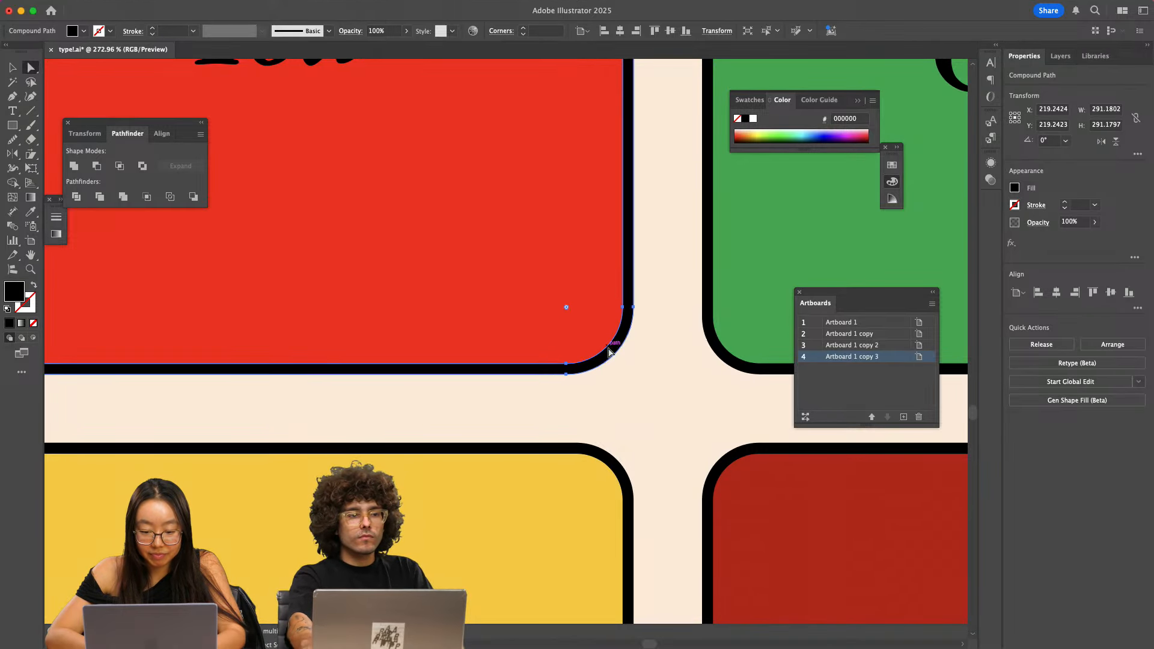
pyautogui.click(566, 365)
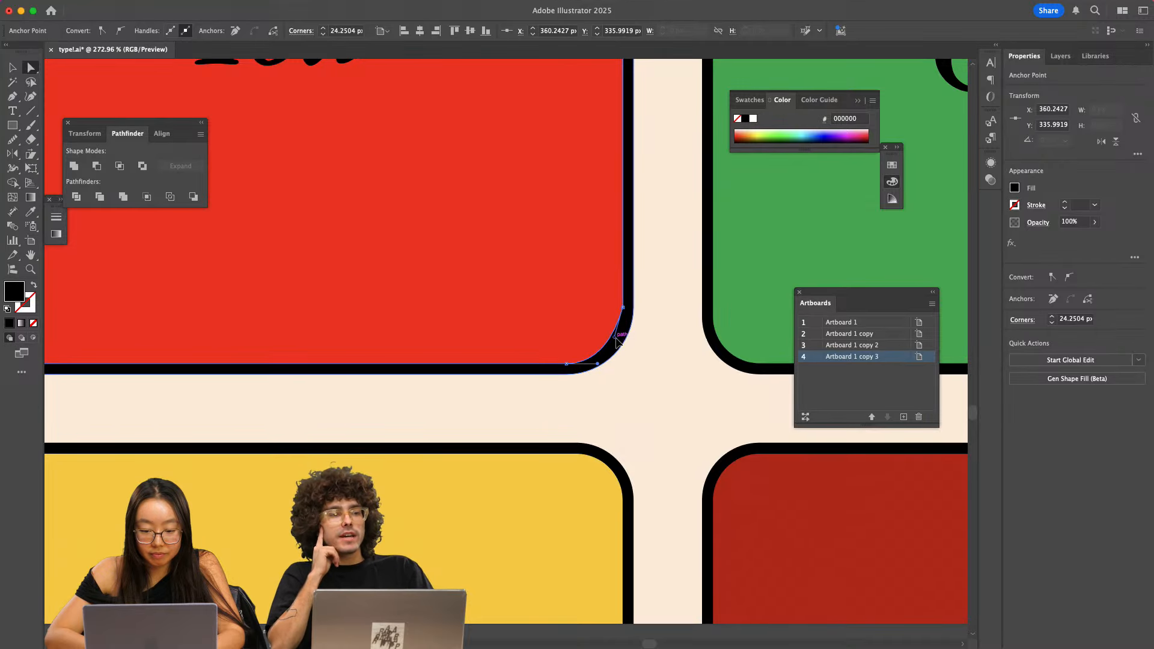
pyautogui.moveTo(614, 338); pyautogui.dragTo(606, 339)
pyautogui.press('v')
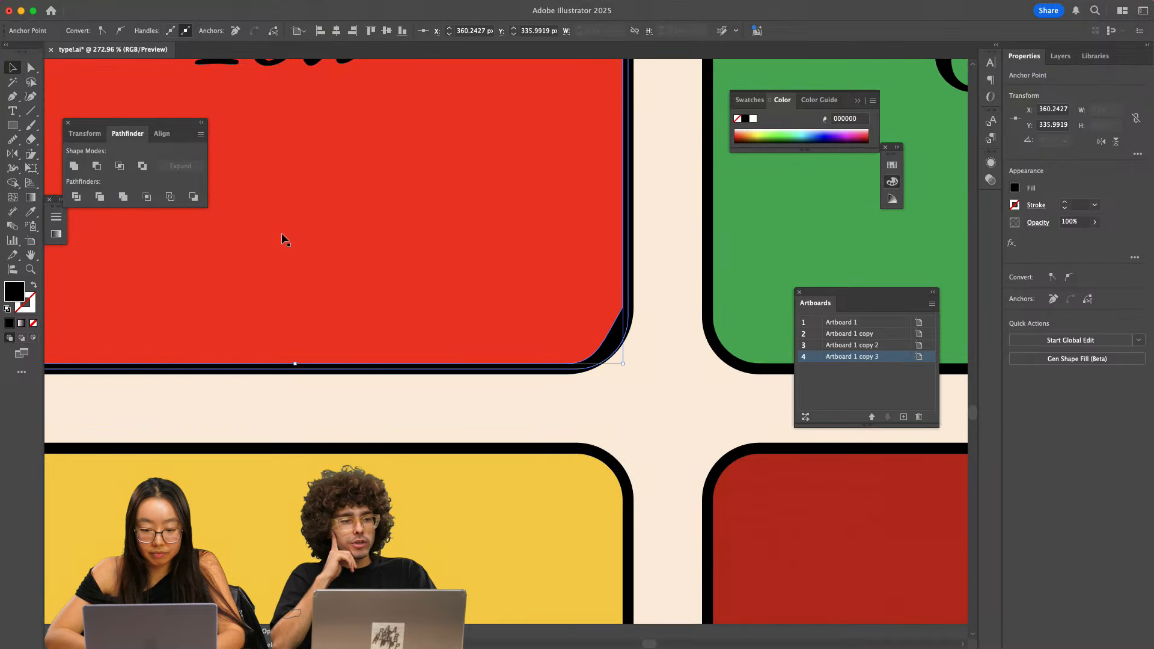
pyautogui.press('a')
pyautogui.click(620, 307)
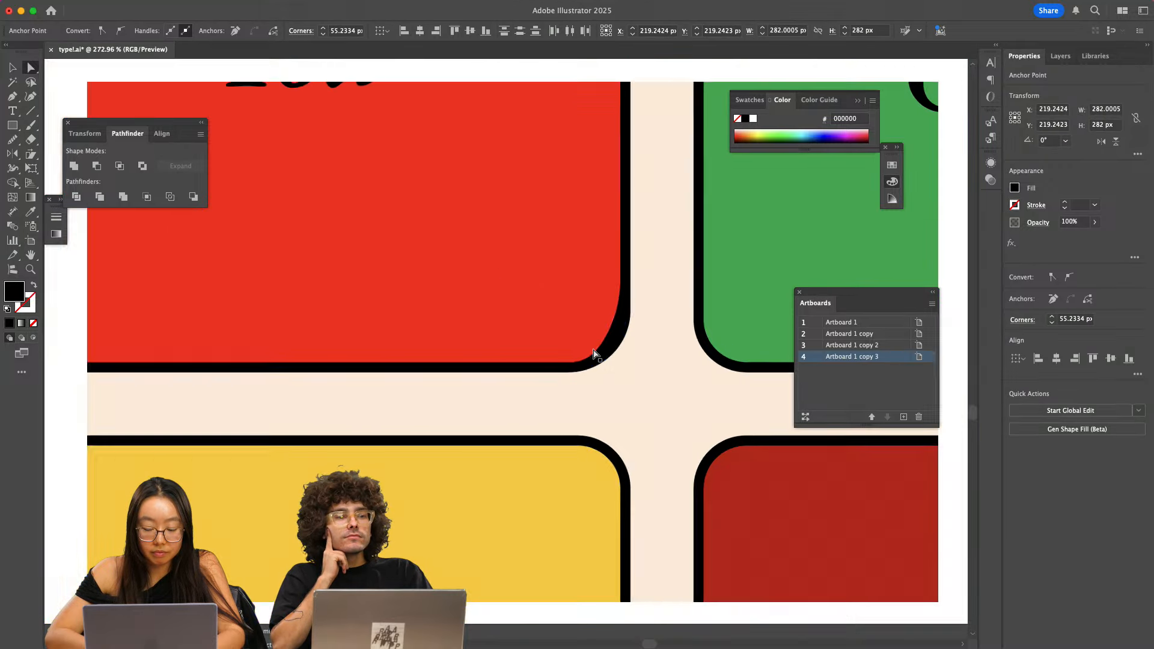
pyautogui.scroll(-5, 593, 354)
# - Rework the inner edge of the red square's outline with the Smooth tool, around the top-left corner and up the right side
pyautogui.press('v')
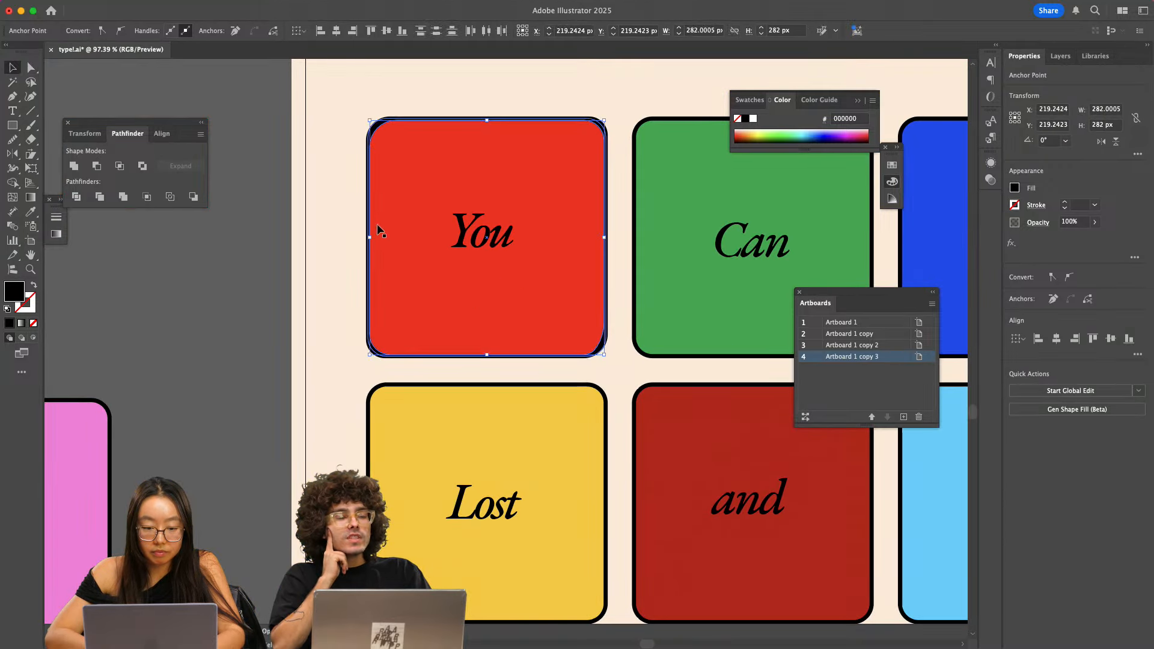
pyautogui.click(12, 141)
pyautogui.scroll(5, 361, 177)
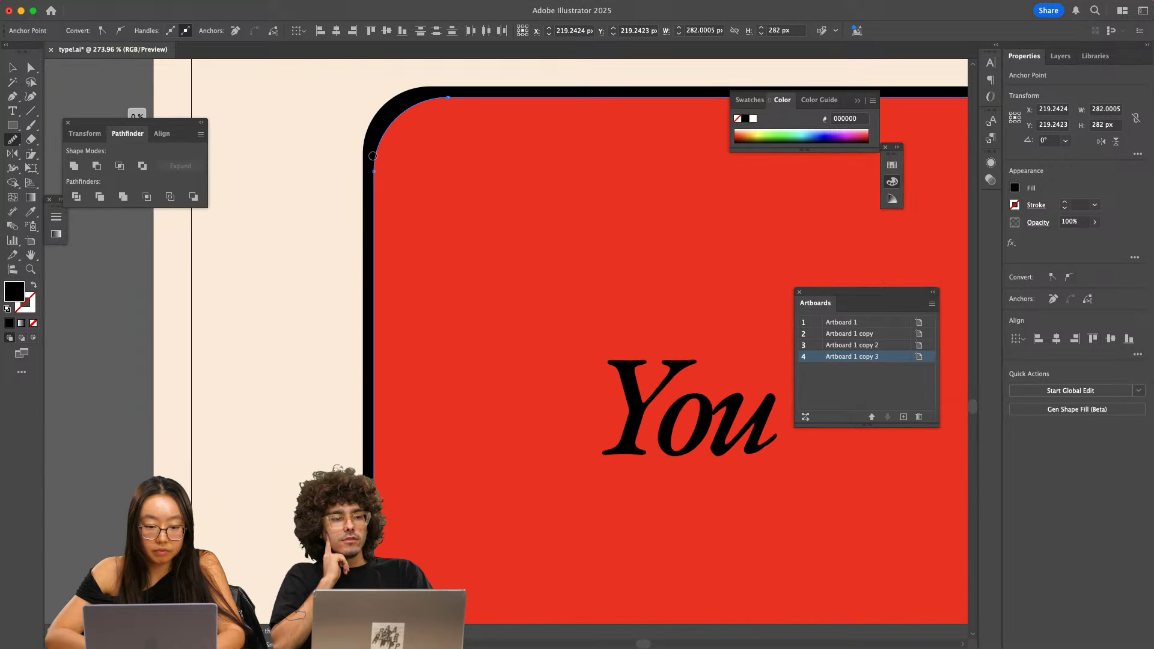
pyautogui.moveTo(373, 157)
pyautogui.mouseDown()
pyautogui.moveTo(373, 214)
pyautogui.moveTo(373, 189)
pyautogui.moveTo(413, 117)
pyautogui.moveTo(393, 129)
pyautogui.moveTo(494, 105)
pyautogui.mouseUp()
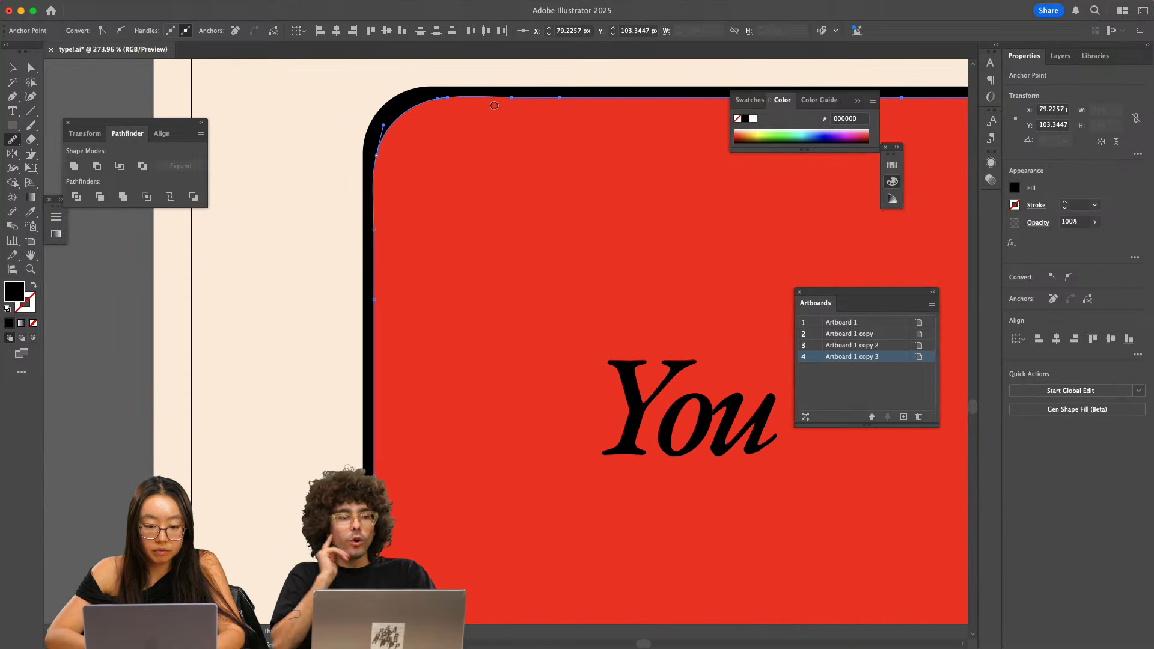
pyautogui.scroll(-3, 415, 110)
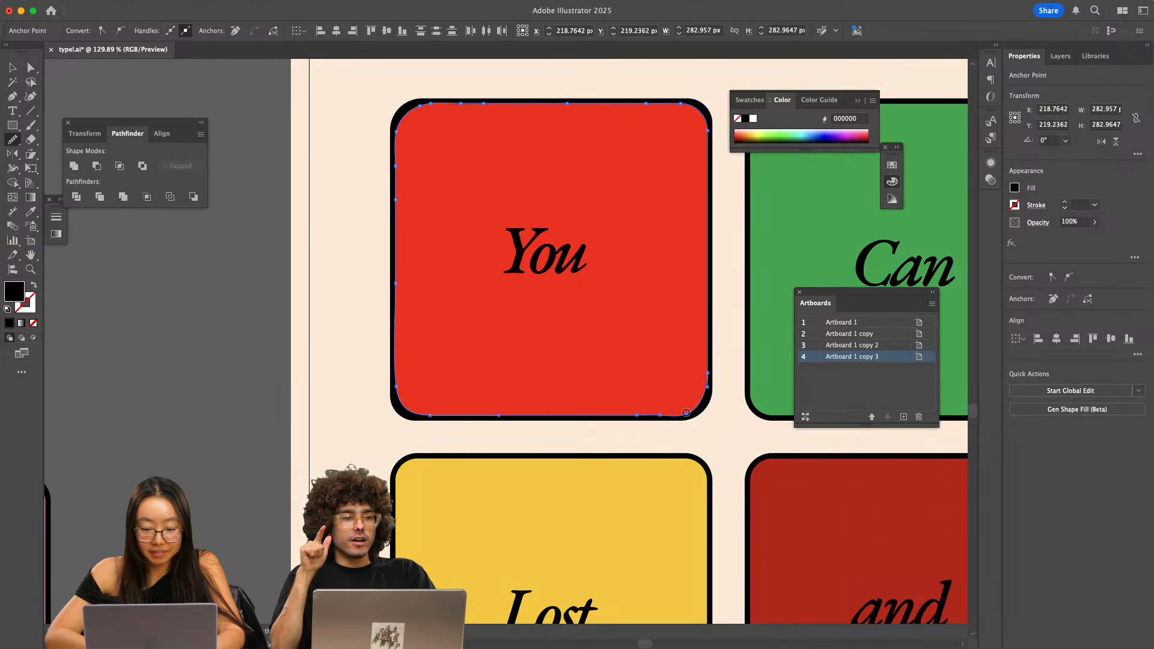
pyautogui.moveTo(686, 413)
pyautogui.mouseDown()
pyautogui.moveTo(706, 350)
pyautogui.moveTo(706, 384)
pyautogui.moveTo(708, 199)
pyautogui.mouseUp()
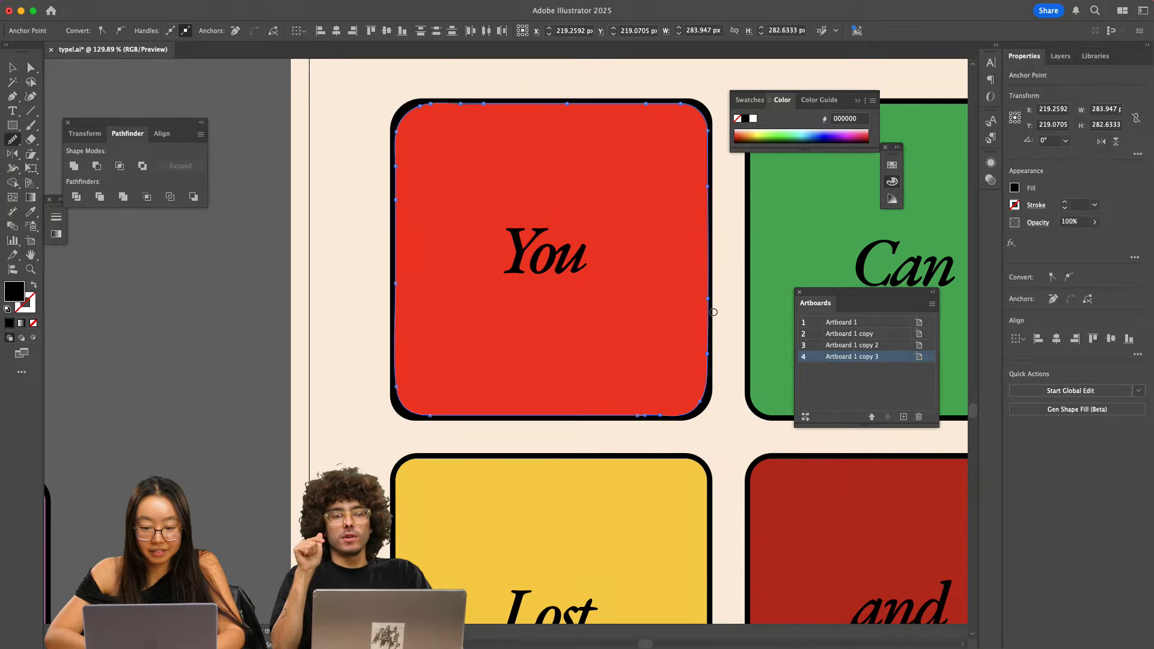
# - Shift an anchor point on the outline's inner right edge slightly inward and smooth that edge into an irregular line
pyautogui.scroll(3, 713, 312)
pyautogui.press('a')
pyautogui.moveTo(707, 295); pyautogui.dragTo(702, 280)
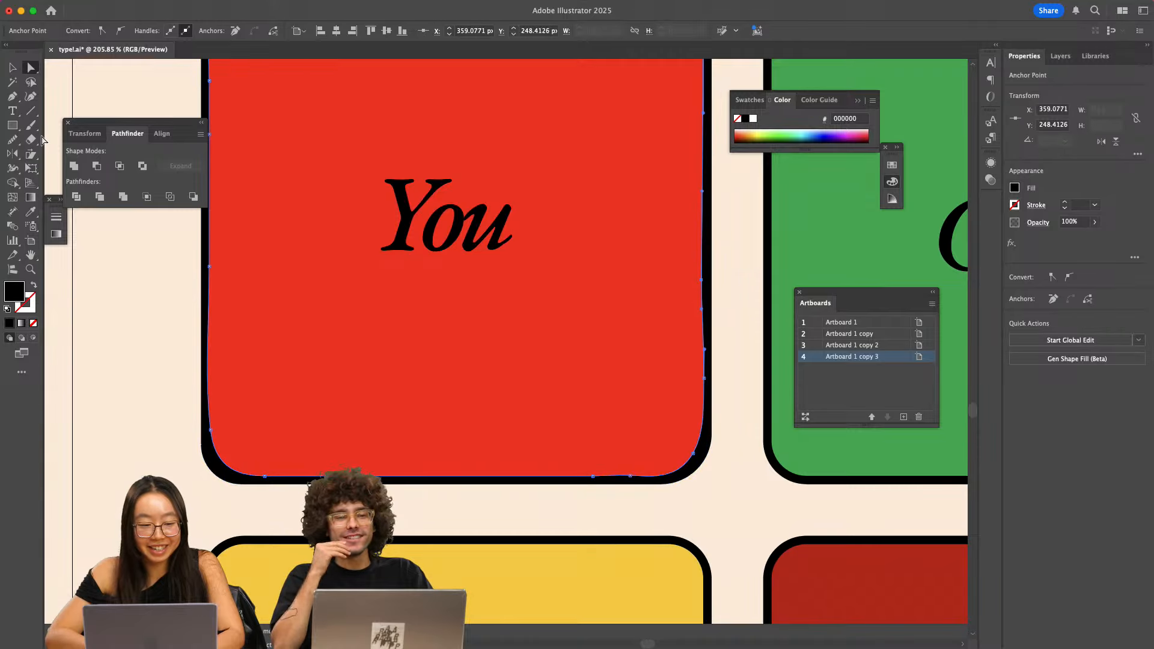
pyautogui.click(12, 139)
pyautogui.moveTo(704, 191)
pyautogui.mouseDown()
pyautogui.moveTo(702, 361)
pyautogui.moveTo(701, 216)
pyautogui.moveTo(664, 193)
pyautogui.mouseUp()
pyautogui.scroll(-5, 702, 372)
pyautogui.press('v')
pyautogui.click(385, 263)
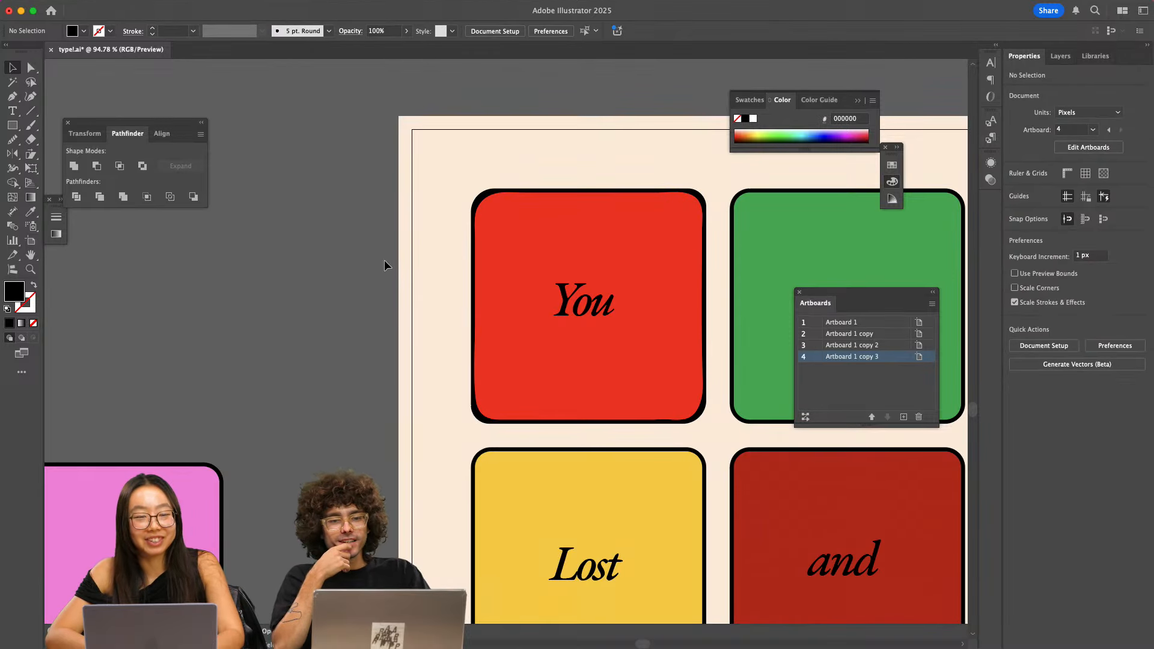
# - Move the green square out of the grid to the empty area above the artboard
pyautogui.scroll(-5, 384, 260)
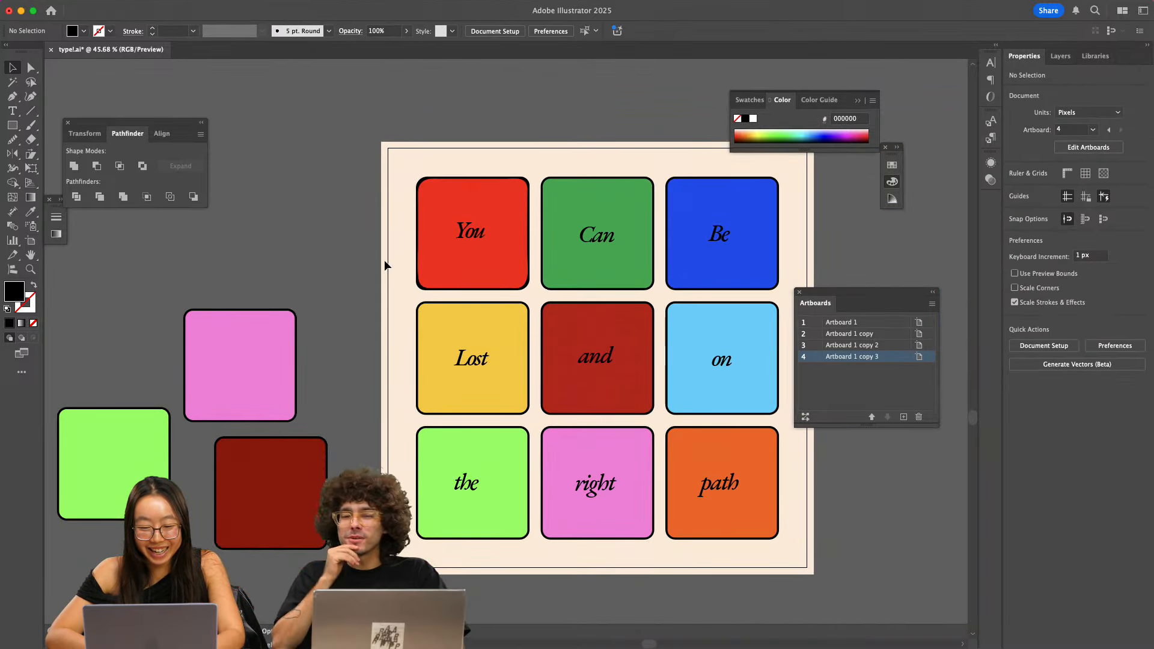
pyautogui.scroll(4, 524, 191)
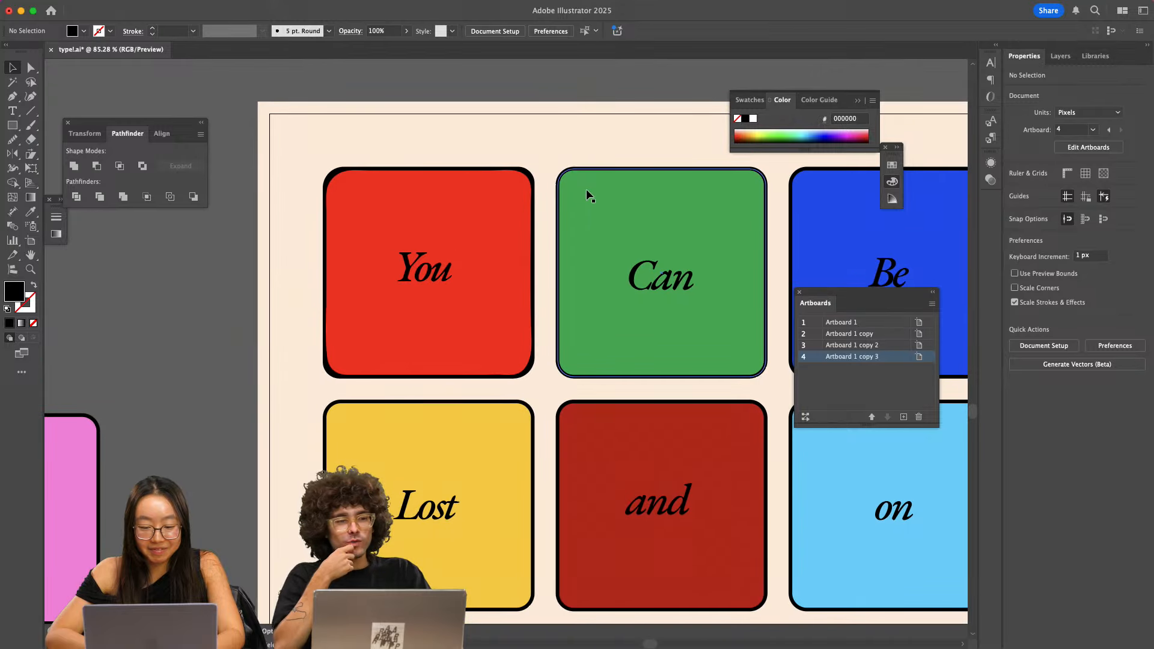
pyautogui.scroll(-8, 572, 190)
pyautogui.moveTo(586, 193); pyautogui.dragTo(617, 94)
# - Place a copy of the uneven-outlined red square behind "Can", centre it in the top-middle cell and rotate it to 180°
pyautogui.moveTo(552, 200); pyautogui.dragTo(632, 271)
pyautogui.scroll(3, 621, 195)
pyautogui.scroll(1, 622, 195)
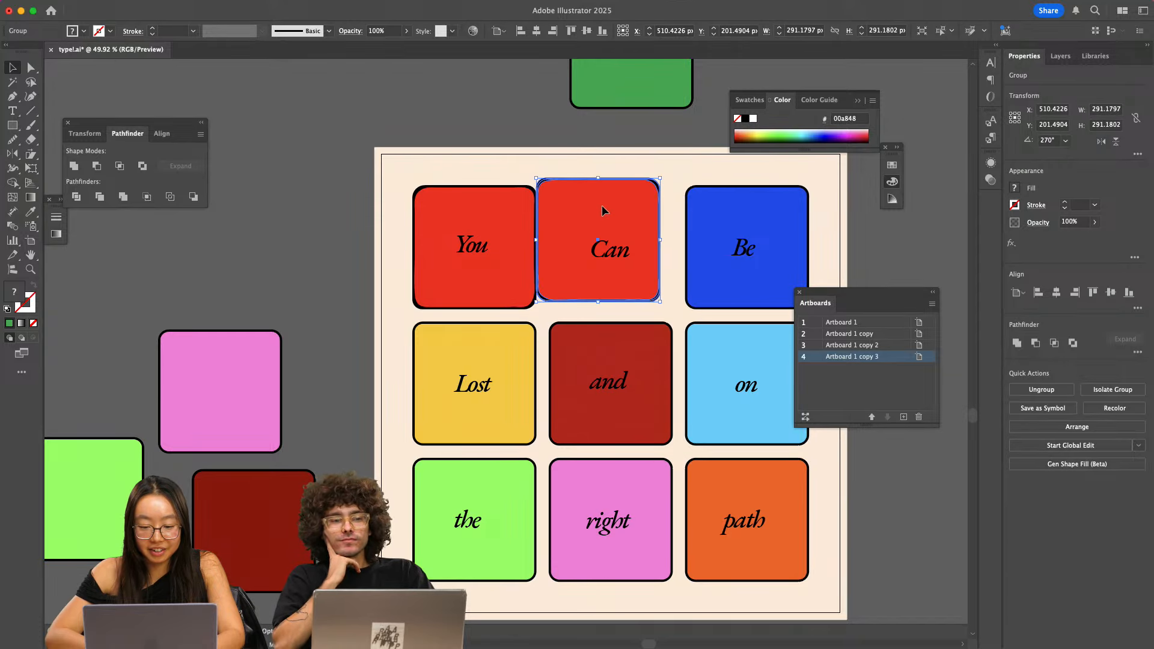
pyautogui.moveTo(602, 210); pyautogui.dragTo(611, 221)
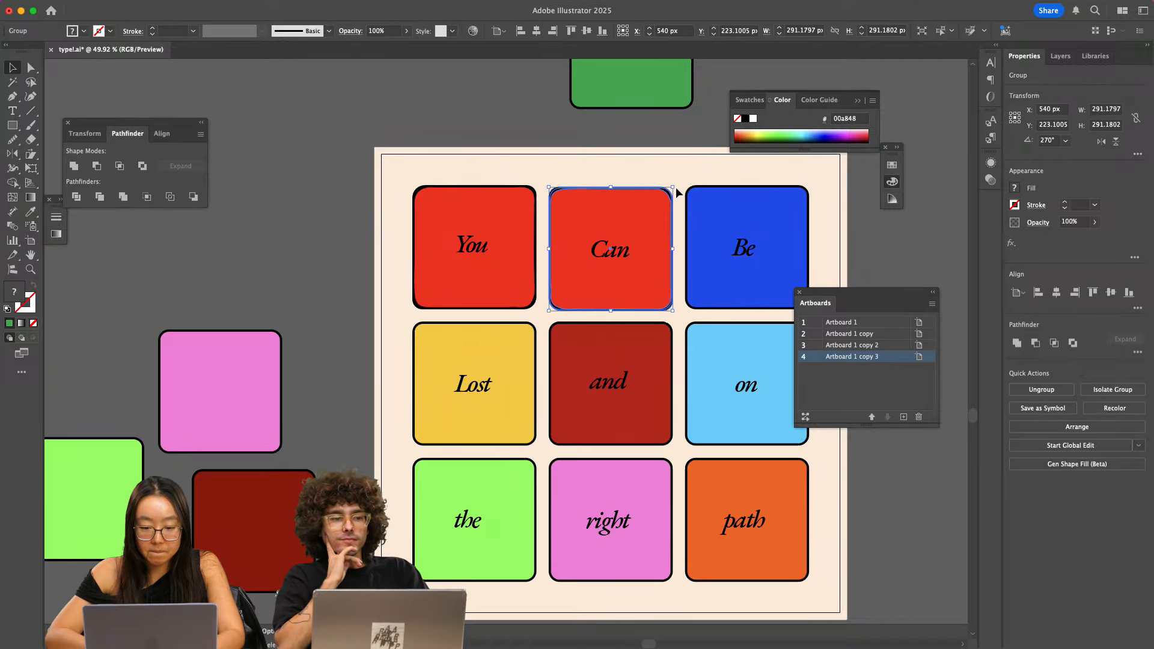
pyautogui.moveTo(678, 191); pyautogui.dragTo(691, 298)
pyautogui.press('i')
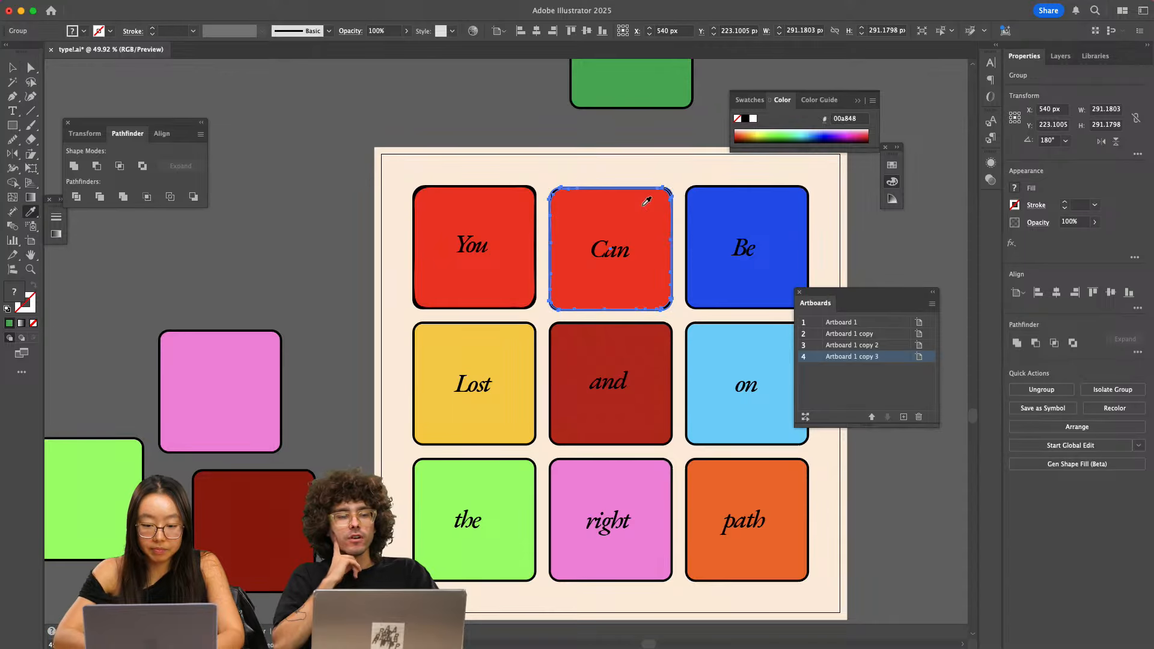
pyautogui.click(630, 79)
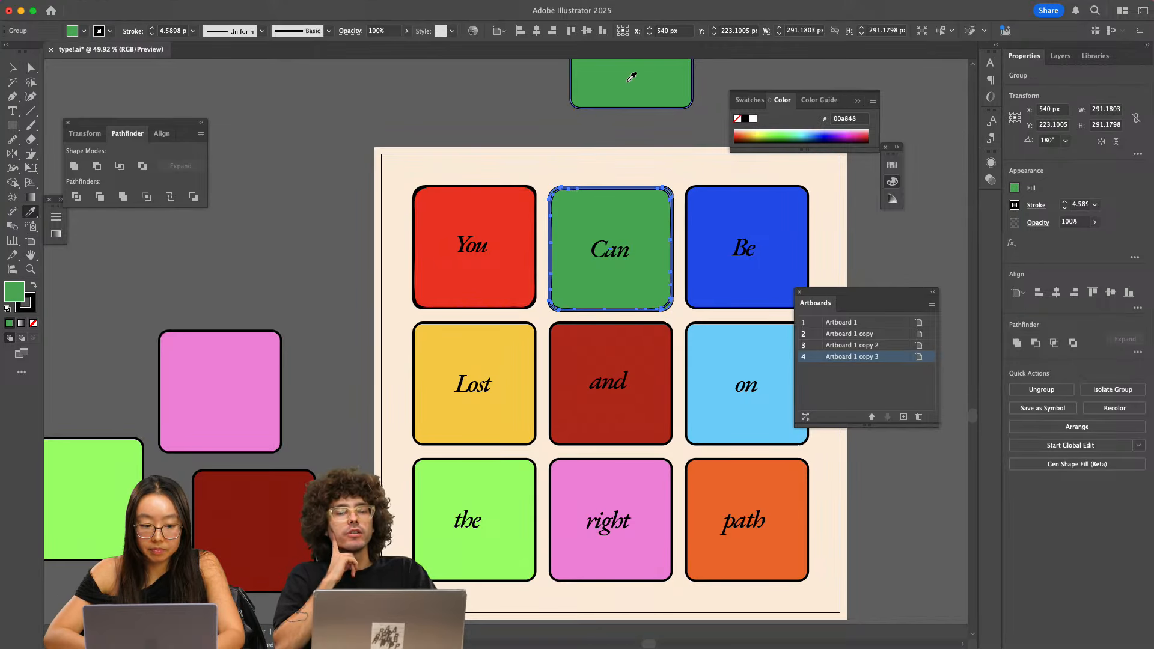
pyautogui.press('super+z')
# - Change only the fill of the uneven-outlined square behind "Can" to green 00a848, leaving its outline shape untouched
pyautogui.press('a')
pyautogui.click(521, 111)
pyautogui.click(628, 84)
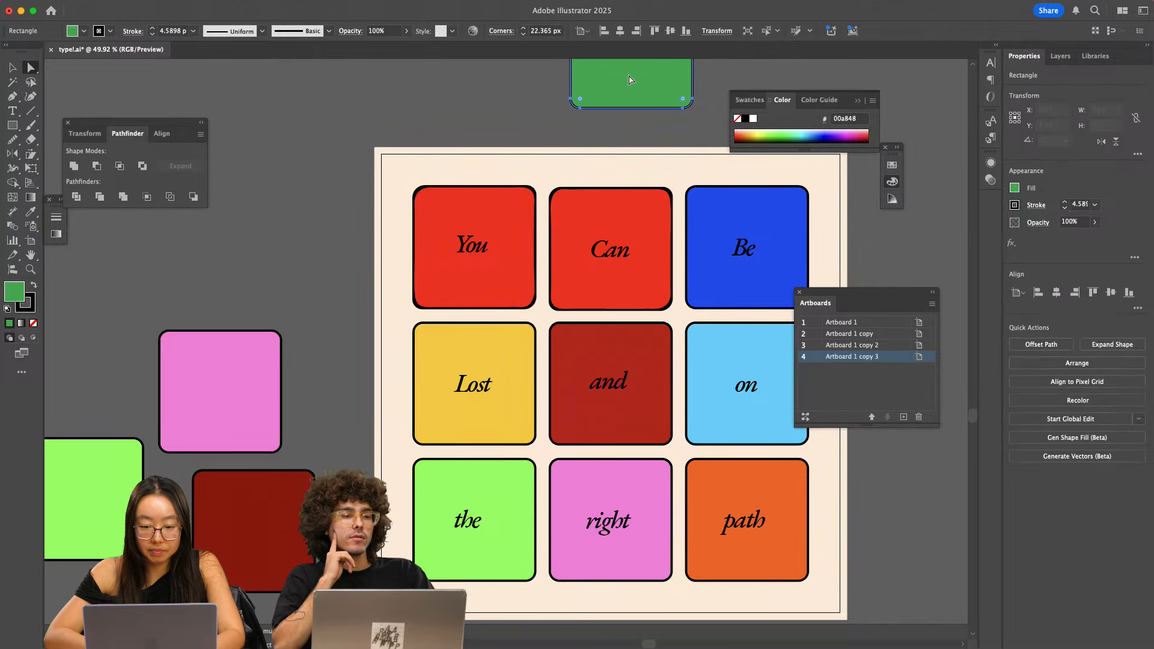
pyautogui.doubleClick(13, 292)
pyautogui.click(947, 208)
pyautogui.click(610, 248)
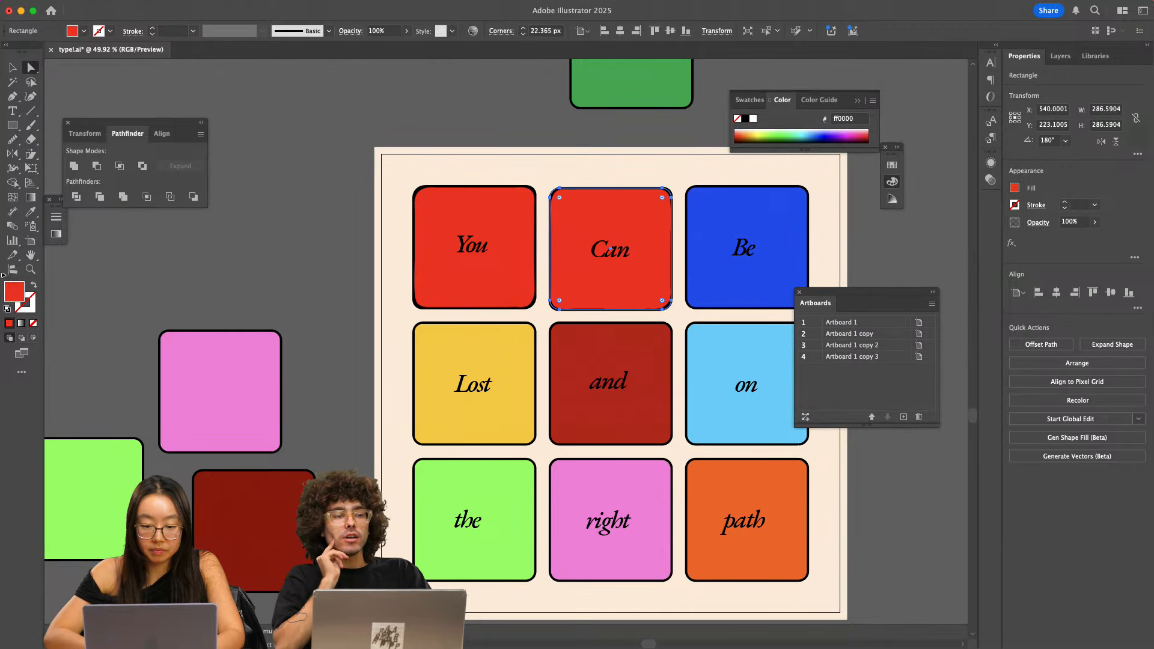
pyautogui.doubleClick(15, 294)
pyautogui.write('00a848')
pyautogui.press('Return')
pyautogui.press('v')
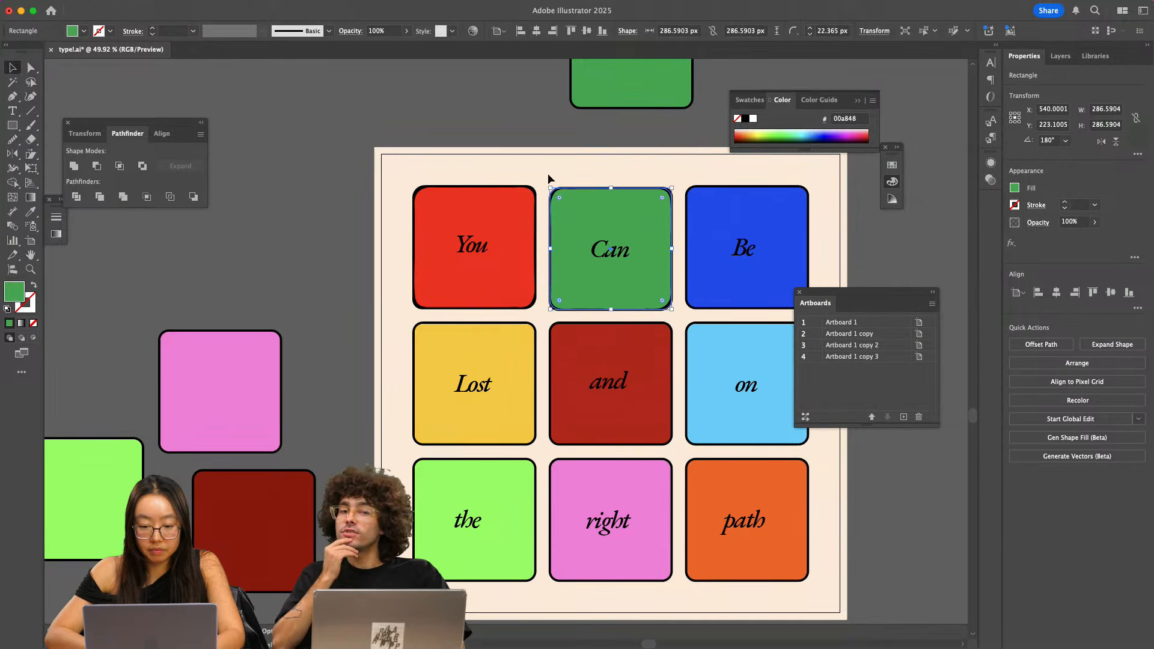
pyautogui.click(340, 268)
# - Shift the green "Can" square up level with the top row and delete the spare green square above the artboard
pyautogui.scroll(2, 601, 215)
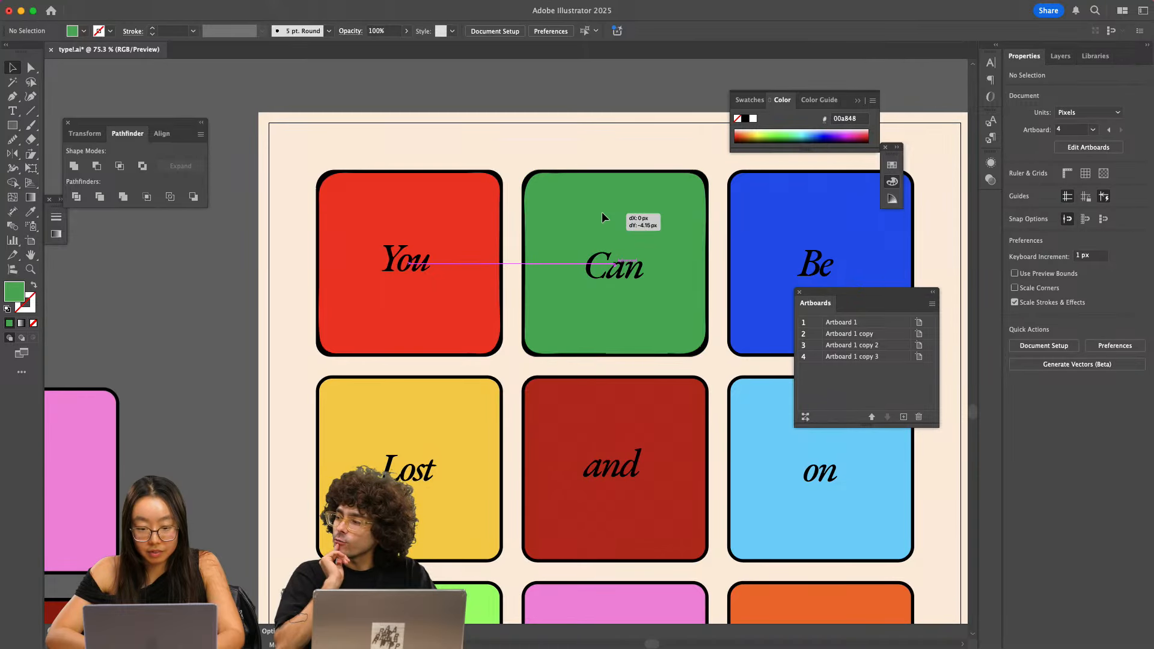
pyautogui.scroll(-2, 470, 143)
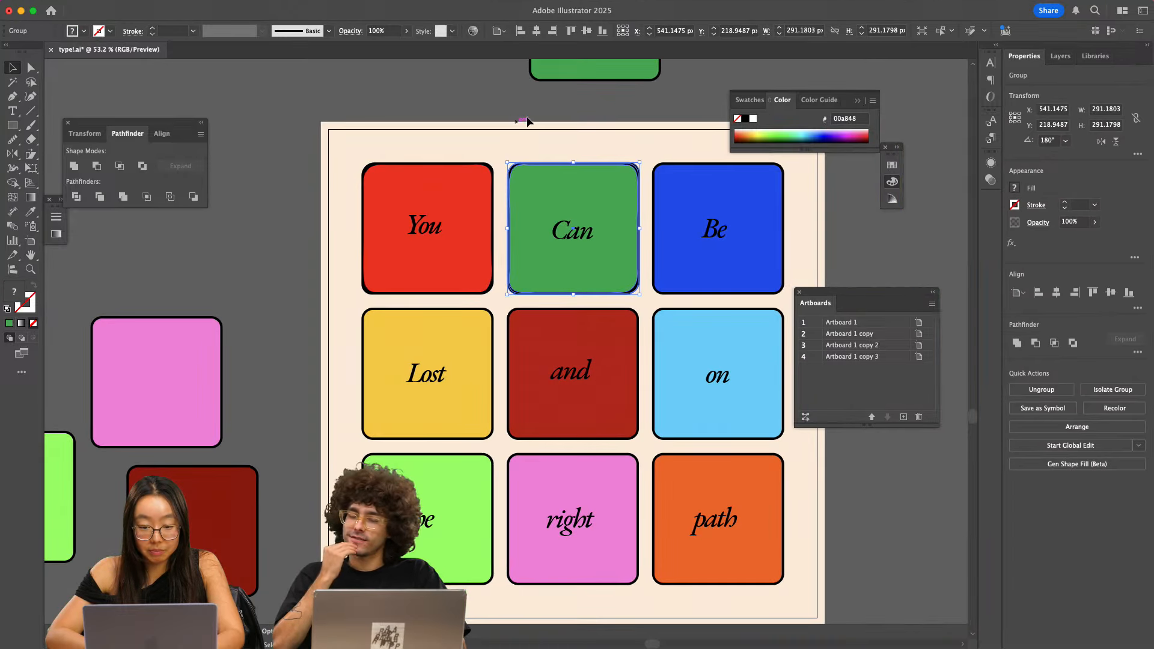
pyautogui.scroll(3, 549, 138)
pyautogui.click(548, 138)
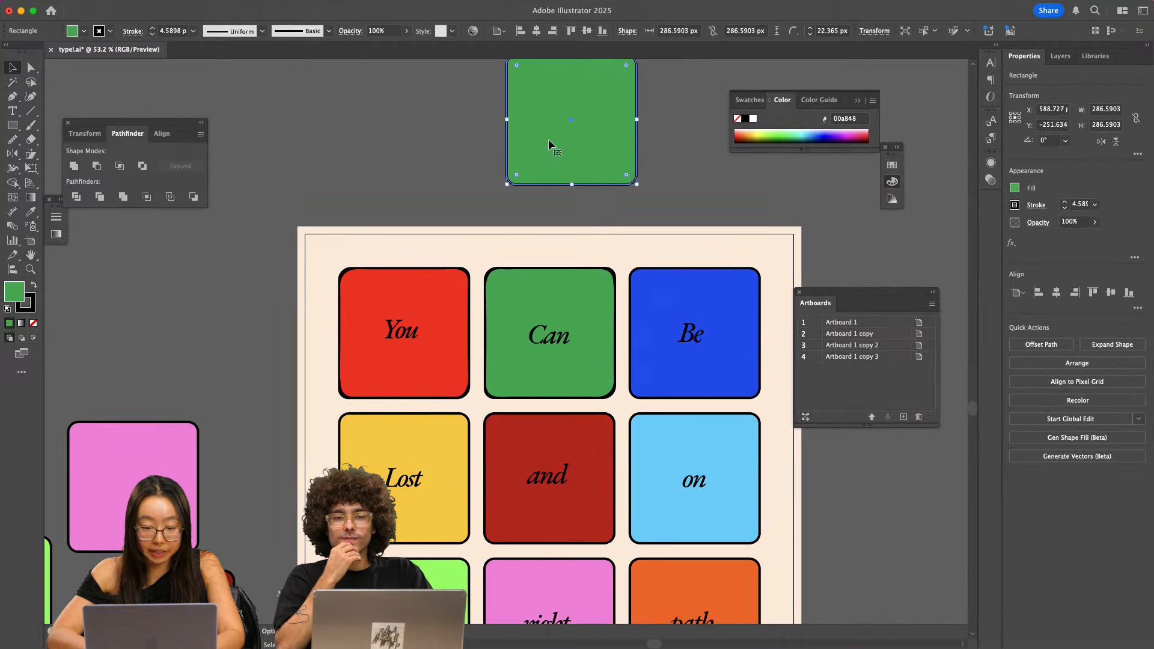
pyautogui.press('Delete')
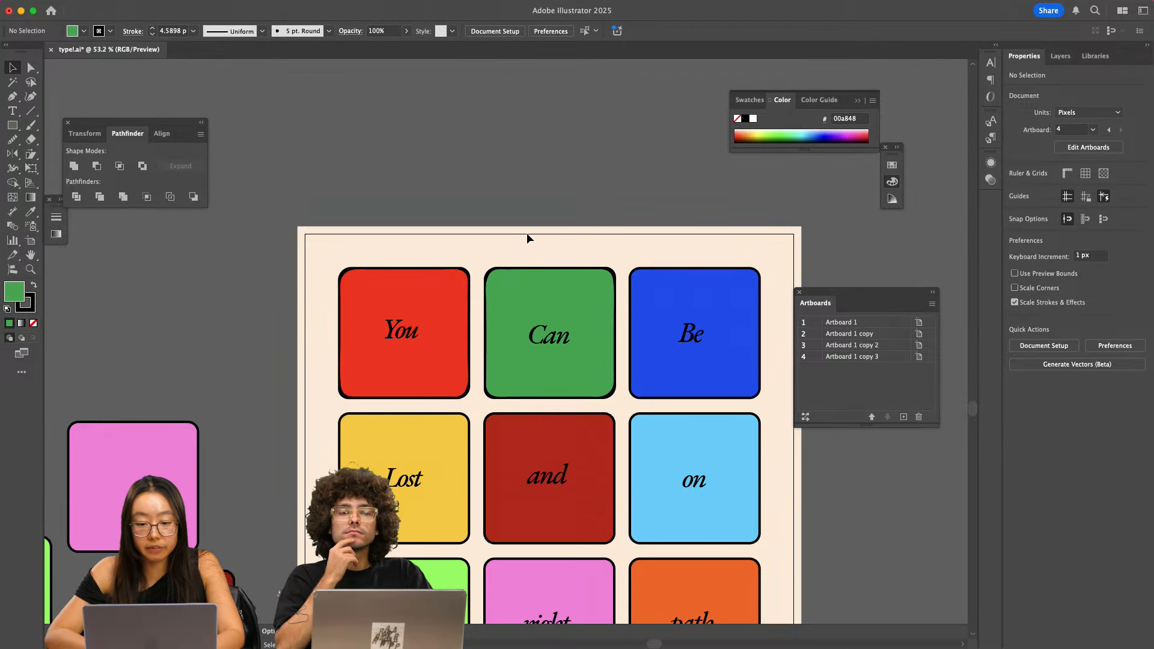
# - Move the blue square above the artboard, place a copy of the uneven-outlined green square behind "Be" and rotate it to 90°
pyautogui.hscroll(2, 538, 211)
pyautogui.scroll(-1, 538, 211)
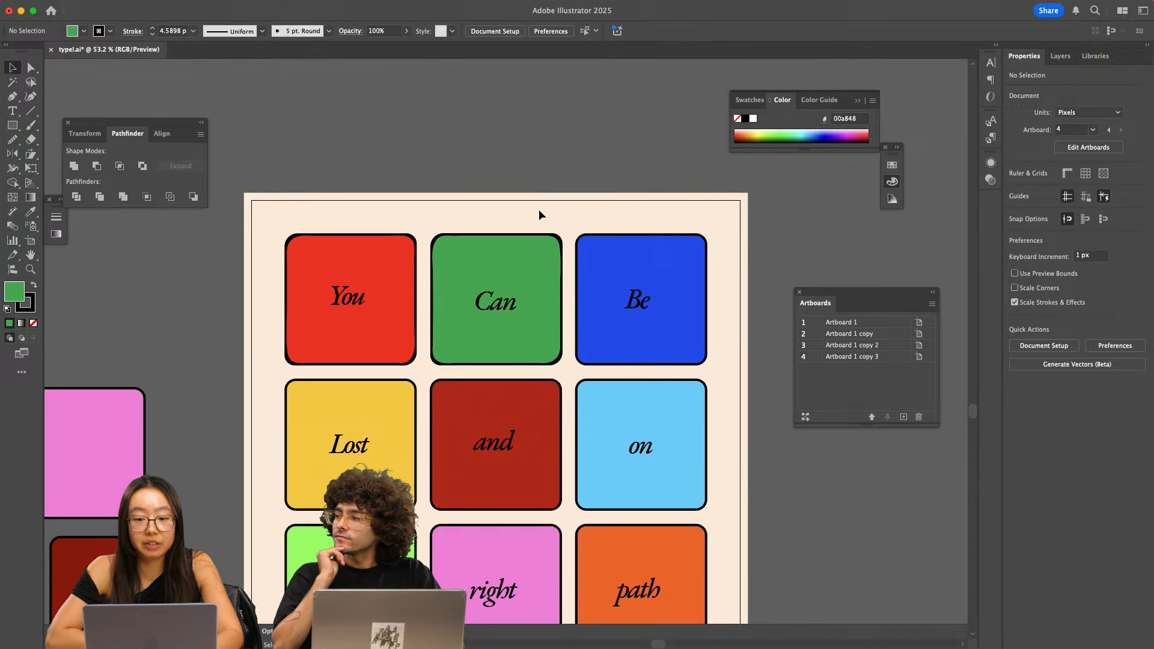
pyautogui.press('a')
pyautogui.click(605, 254)
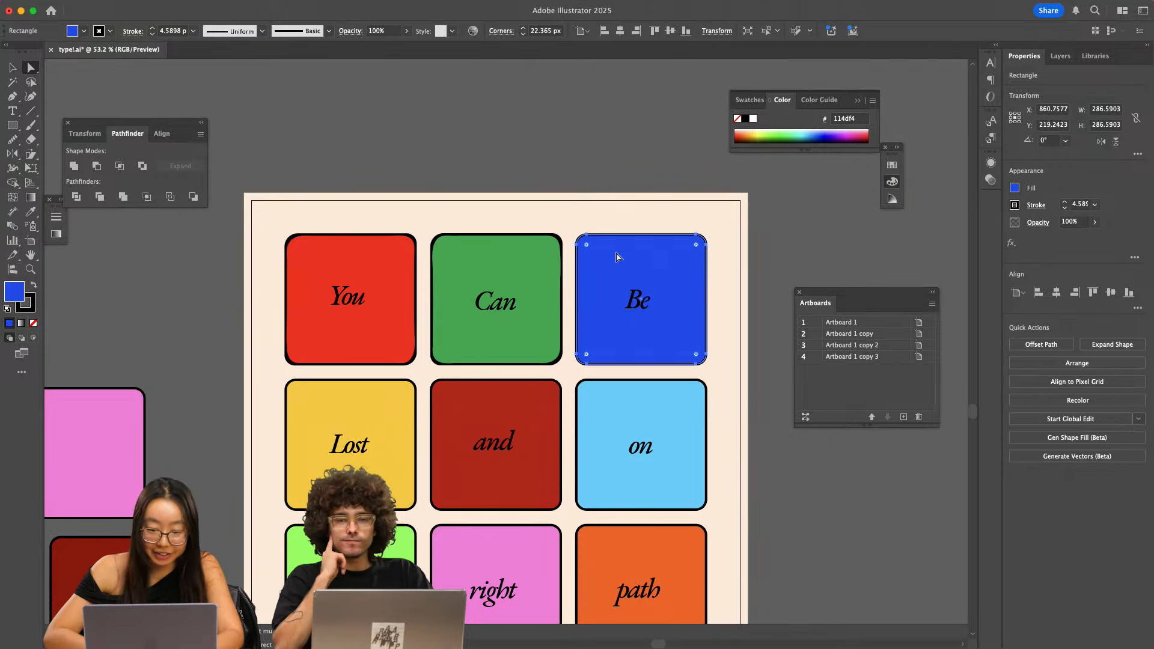
pyautogui.press('v')
pyautogui.moveTo(615, 254); pyautogui.dragTo(657, 70)
pyautogui.moveTo(495, 255); pyautogui.dragTo(641, 261)
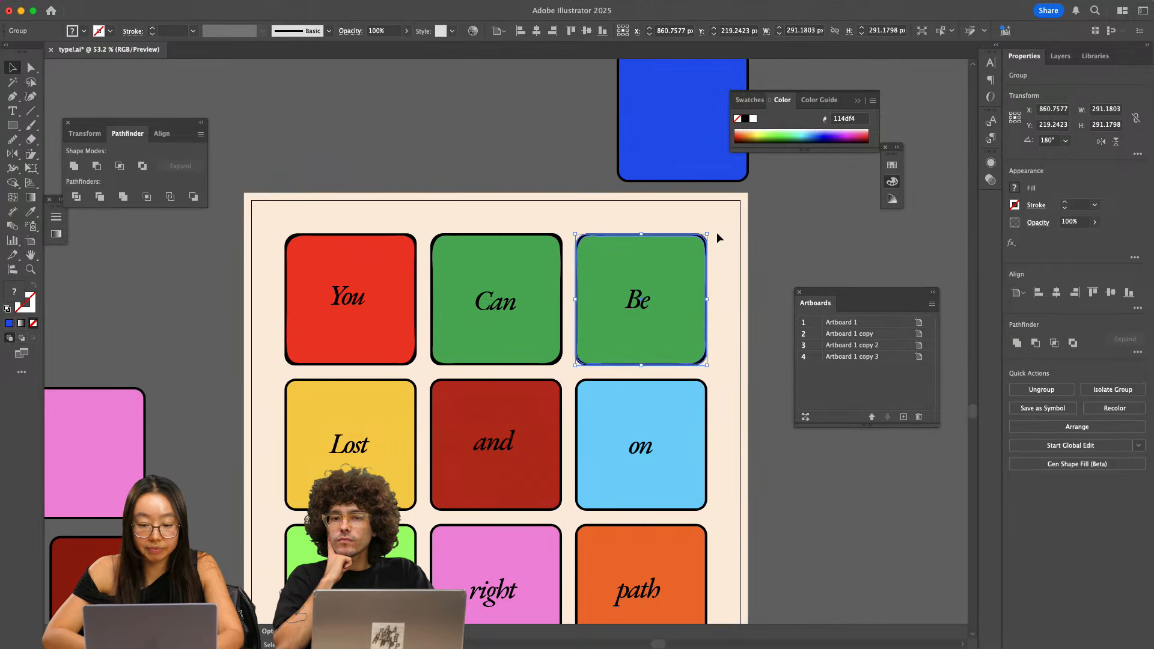
pyautogui.moveTo(712, 232); pyautogui.dragTo(701, 343)
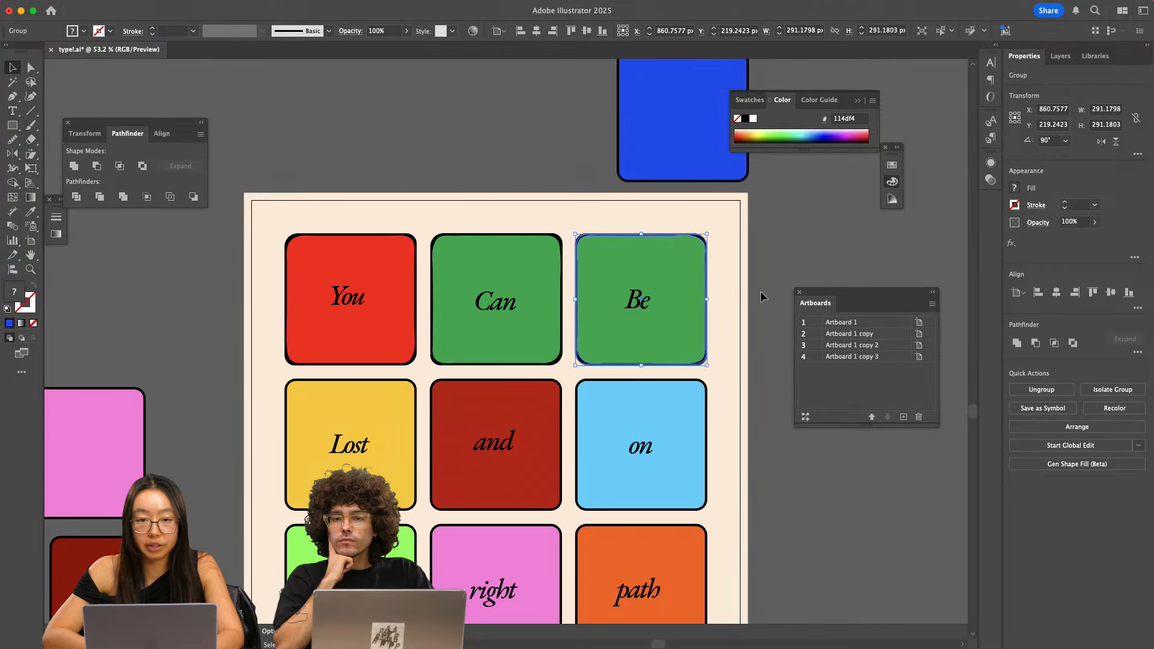
# - Fill the square behind "Be" with blue 114df4 sampled from the spare blue square, and delete the spare
pyautogui.click(670, 268)
pyautogui.press('i')
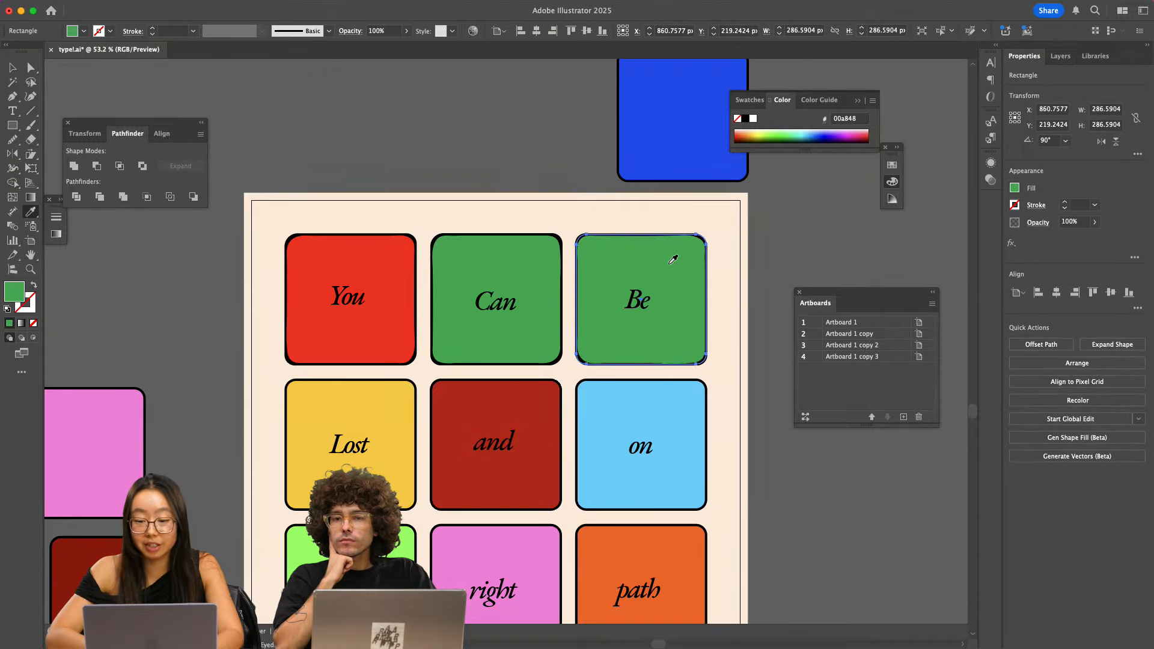
pyautogui.click(676, 142)
pyautogui.press('v')
pyautogui.click(691, 148)
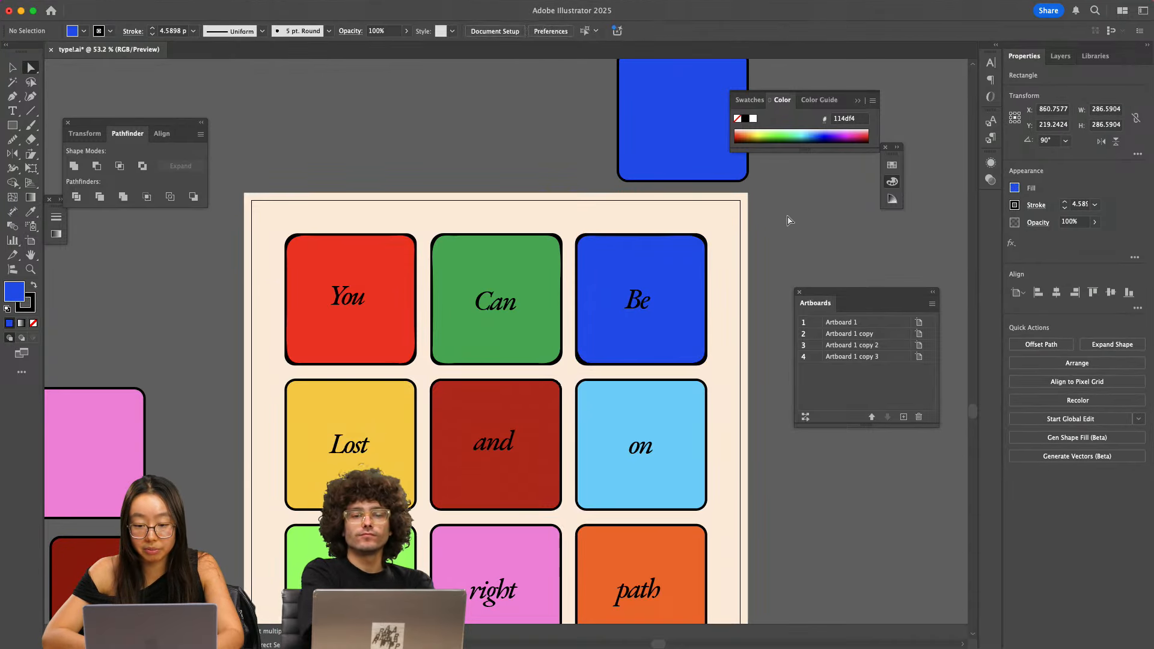
pyautogui.press('Delete')
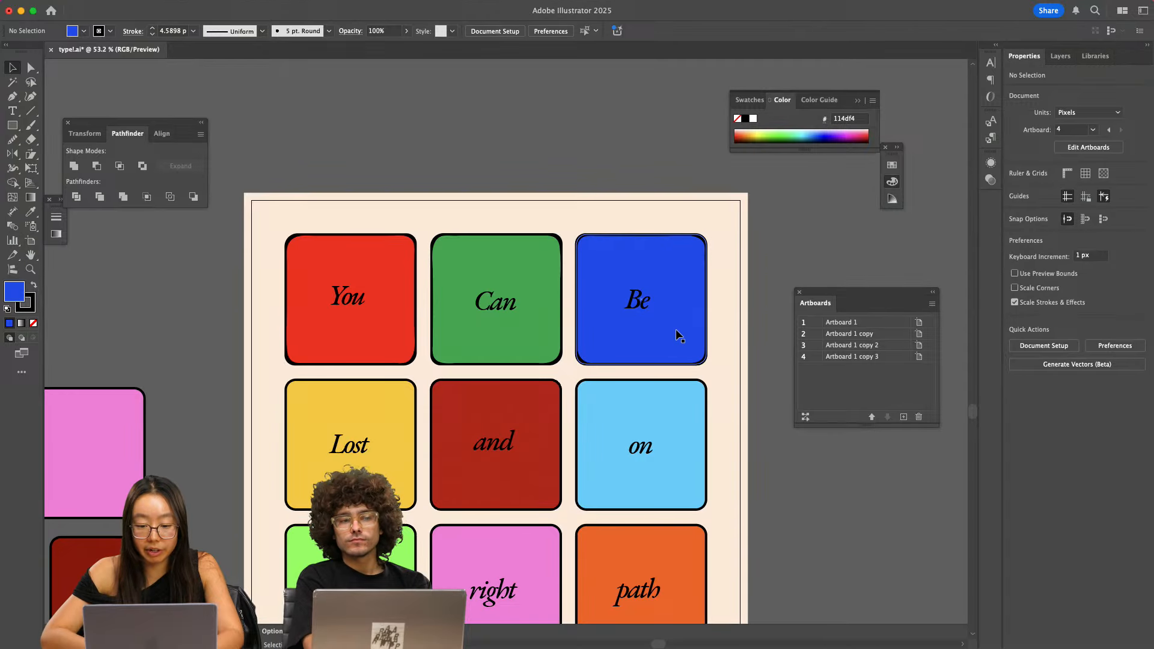
# - Nudge the blue square group behind "Be" down by 1 px
pyautogui.scroll(5, 678, 336)
pyautogui.click(633, 312)
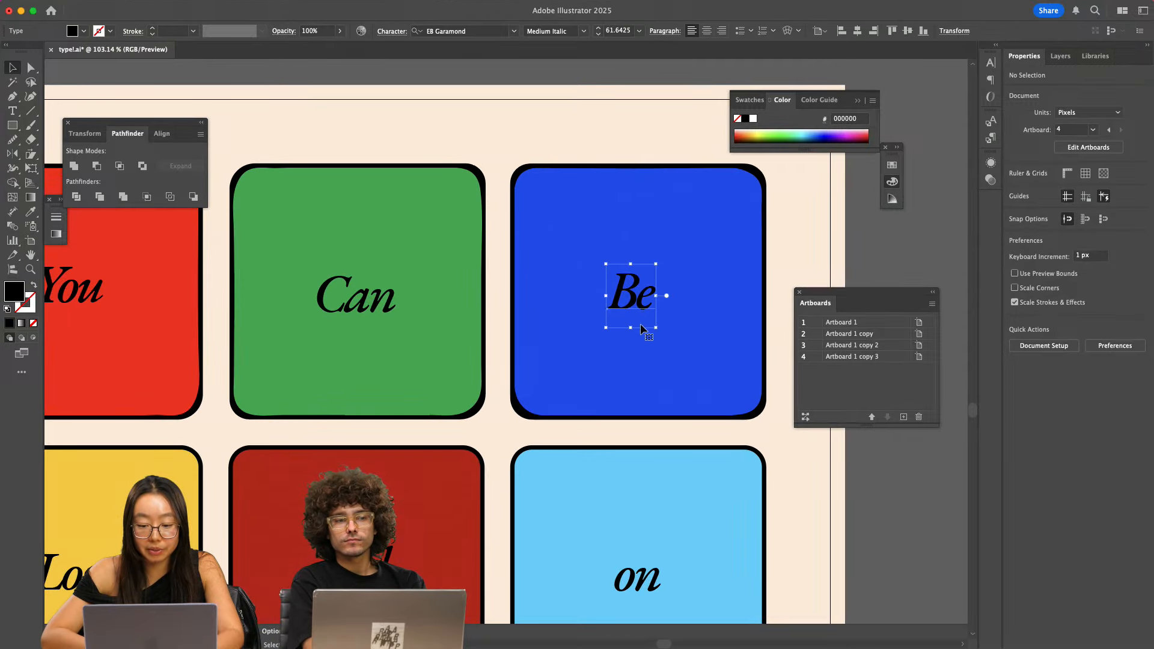
pyautogui.click(652, 370)
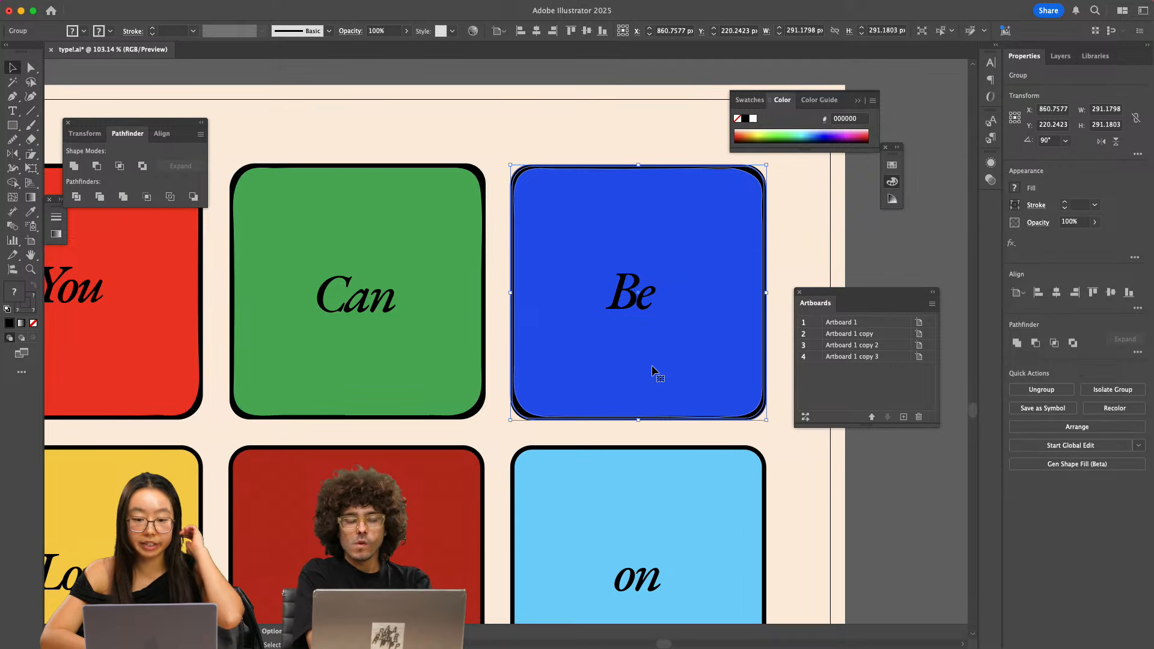
pyautogui.scroll(-3, 651, 365)
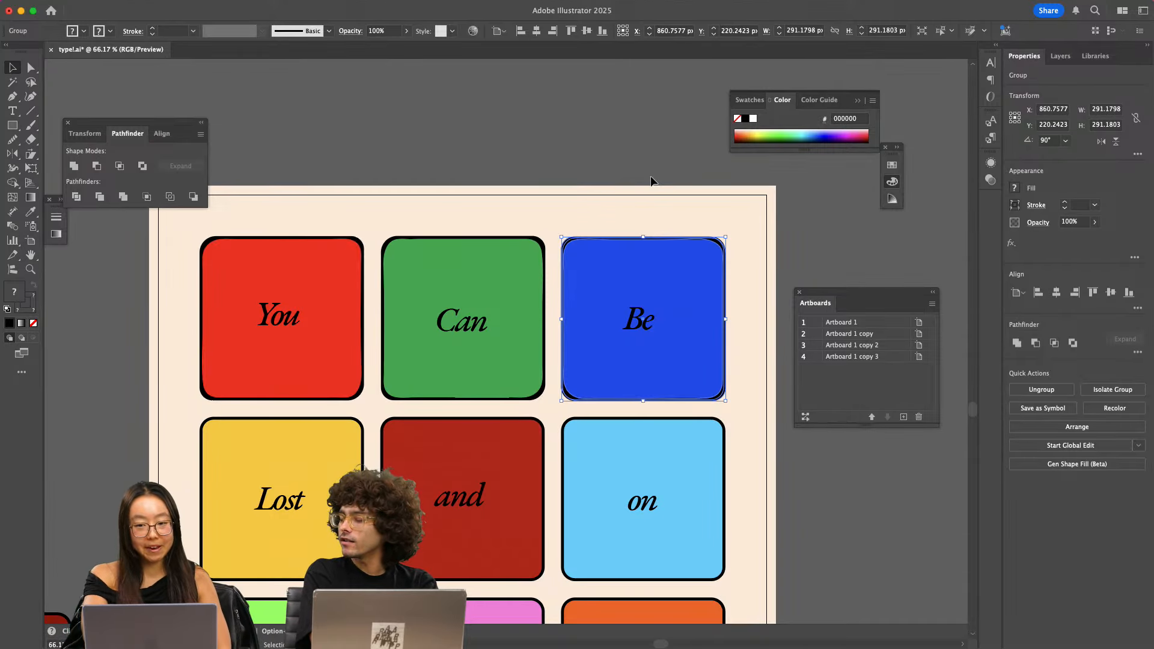
pyautogui.click(652, 181)
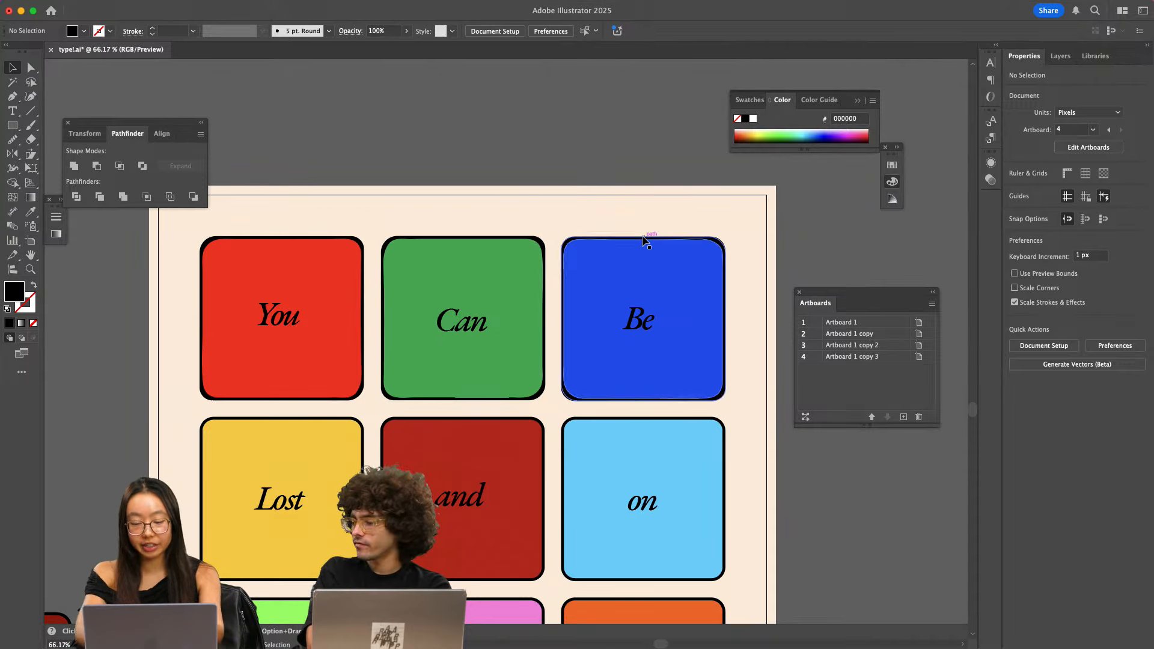
# - Move the anchor point at the top-left corner of the blue square's outline slightly inward, to about X 731.5, Y 84.8 px
pyautogui.scroll(5, 577, 258)
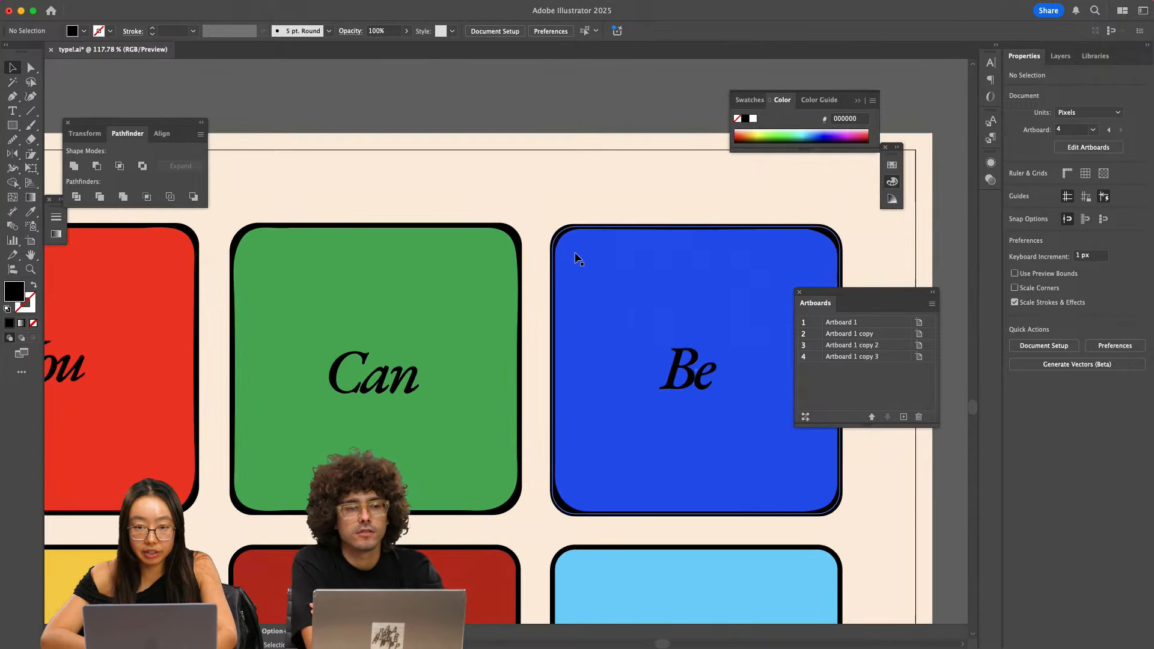
pyautogui.press('a')
pyautogui.click(575, 251)
pyautogui.scroll(6, 565, 252)
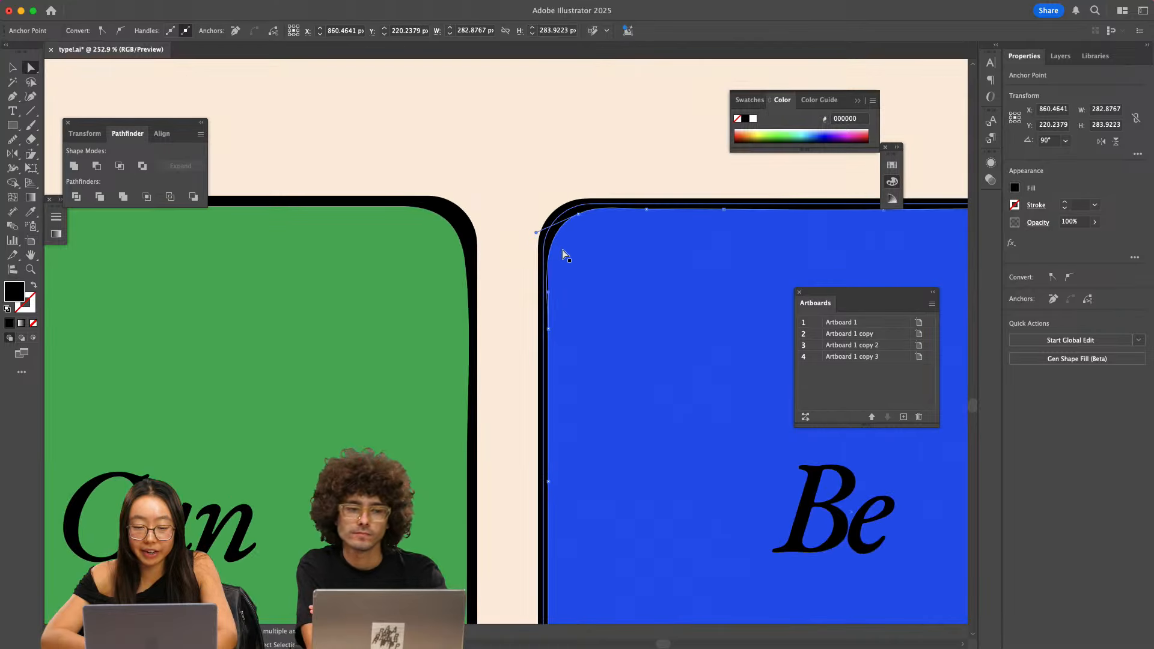
pyautogui.click(545, 238)
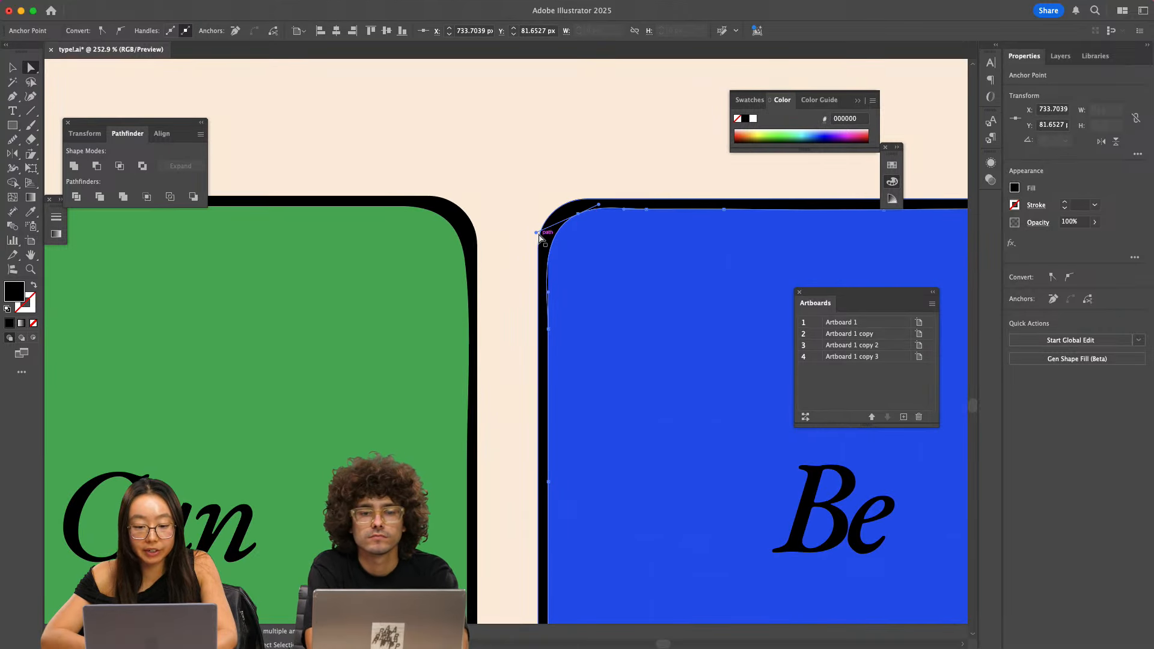
pyautogui.moveTo(536, 233); pyautogui.dragTo(574, 225)
pyautogui.scroll(-5, 574, 225)
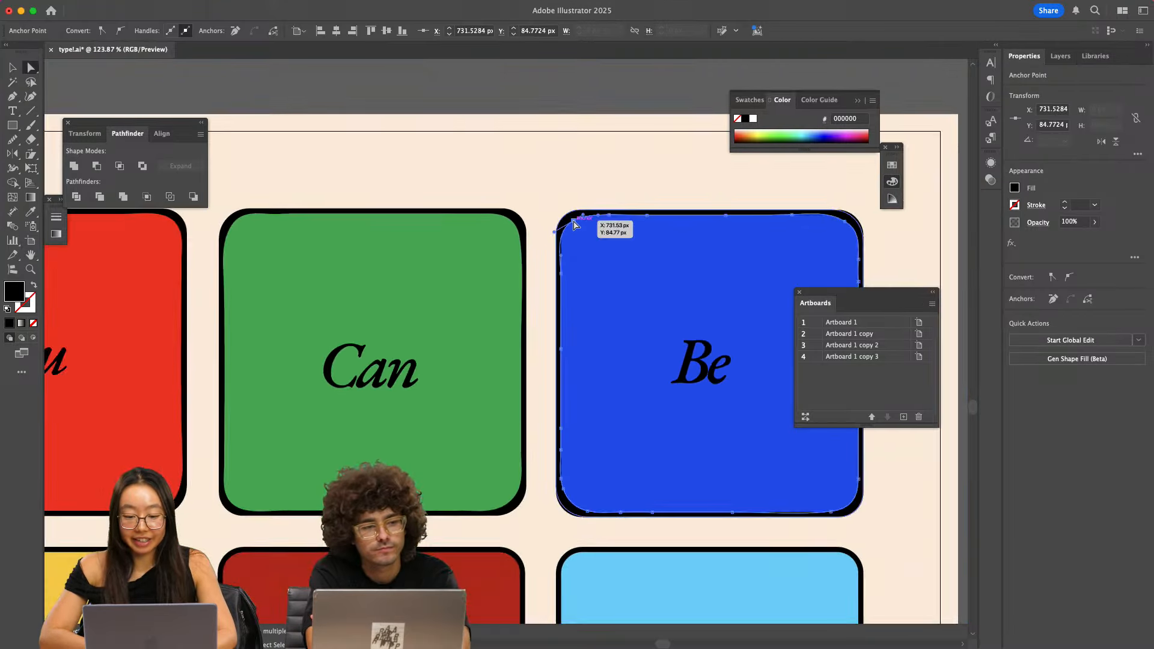
pyautogui.scroll(-5, 573, 225)
pyautogui.press('v')
pyautogui.click(602, 155)
# - Place a copy of the uneven-outlined red square in the empty area left of the artboard
pyautogui.scroll(-3, 602, 155)
pyautogui.scroll(-1, 602, 155)
pyautogui.hscroll(-1, 602, 155)
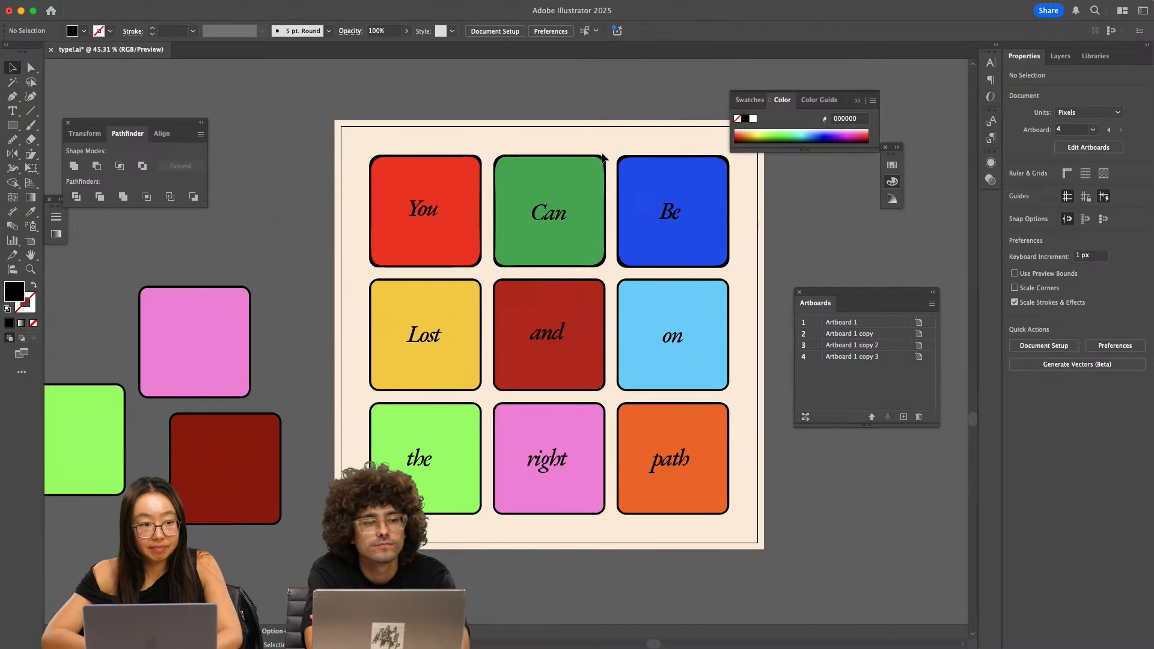
pyautogui.moveTo(469, 253); pyautogui.dragTo(305, 264)
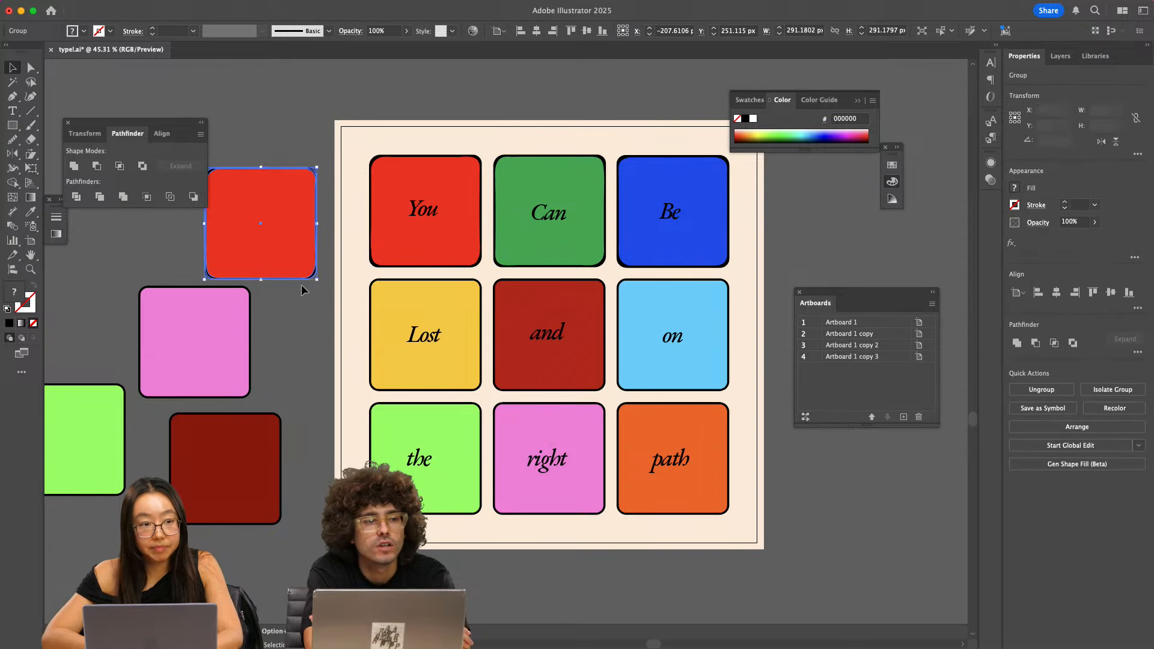
# - Fill the copied red square with yellow ffc612 sampled from the square behind "Lost"
pyautogui.press('a')
pyautogui.click(313, 330)
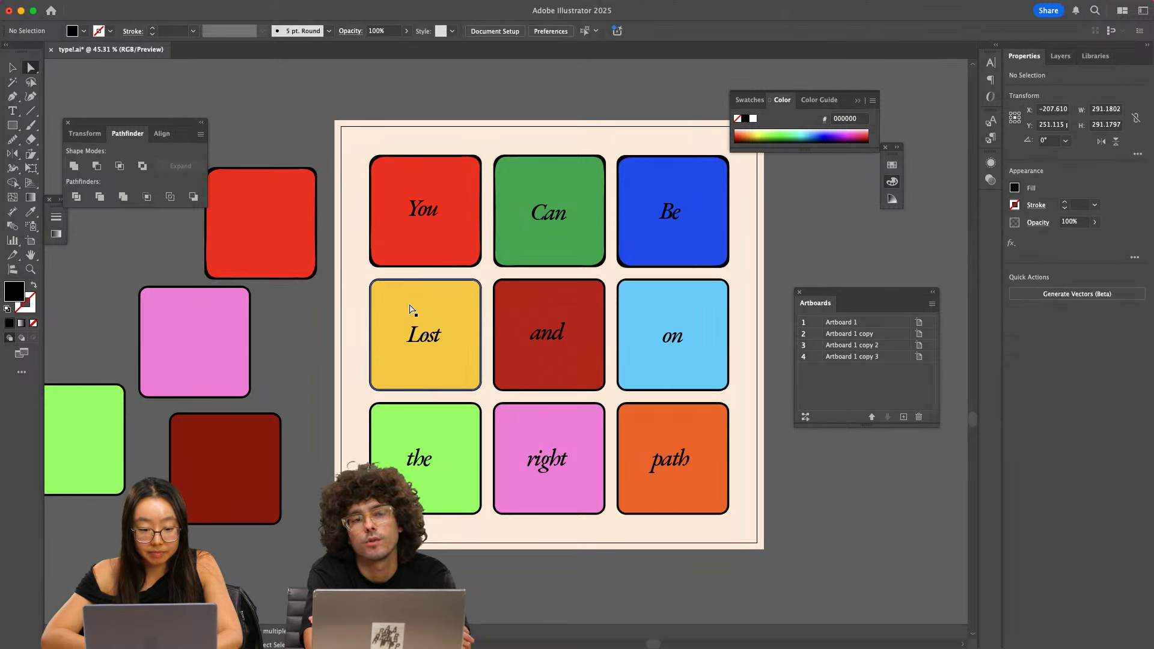
pyautogui.click(411, 307)
pyautogui.click(302, 265)
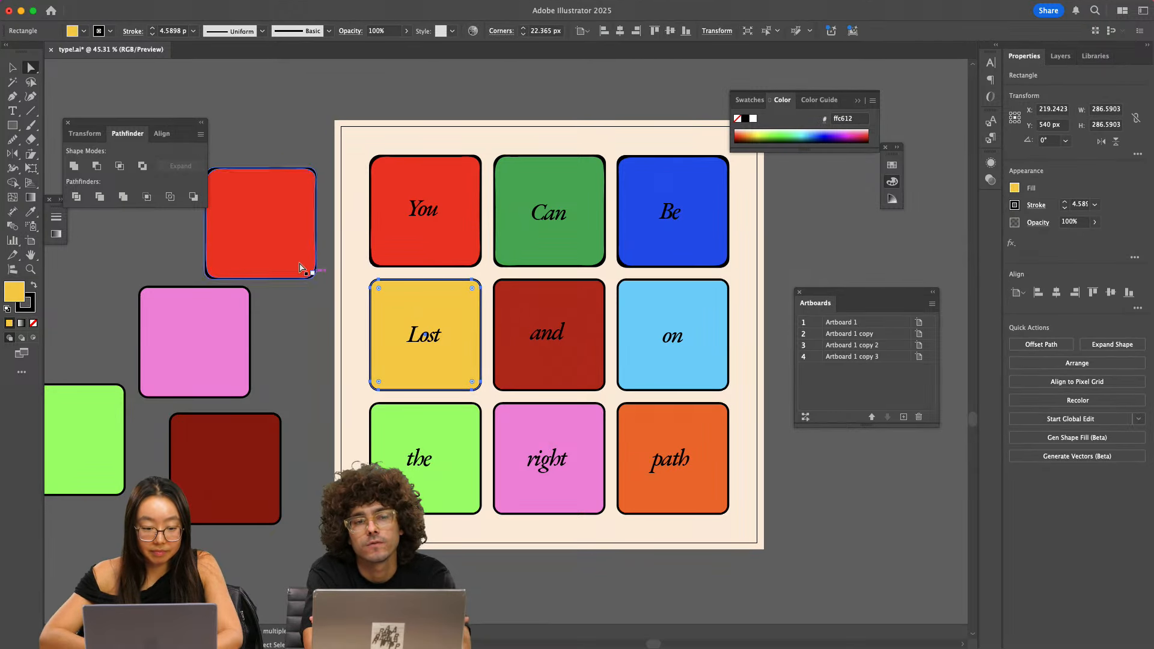
pyautogui.press('i')
pyautogui.click(396, 310)
pyautogui.press('v')
pyautogui.click(304, 330)
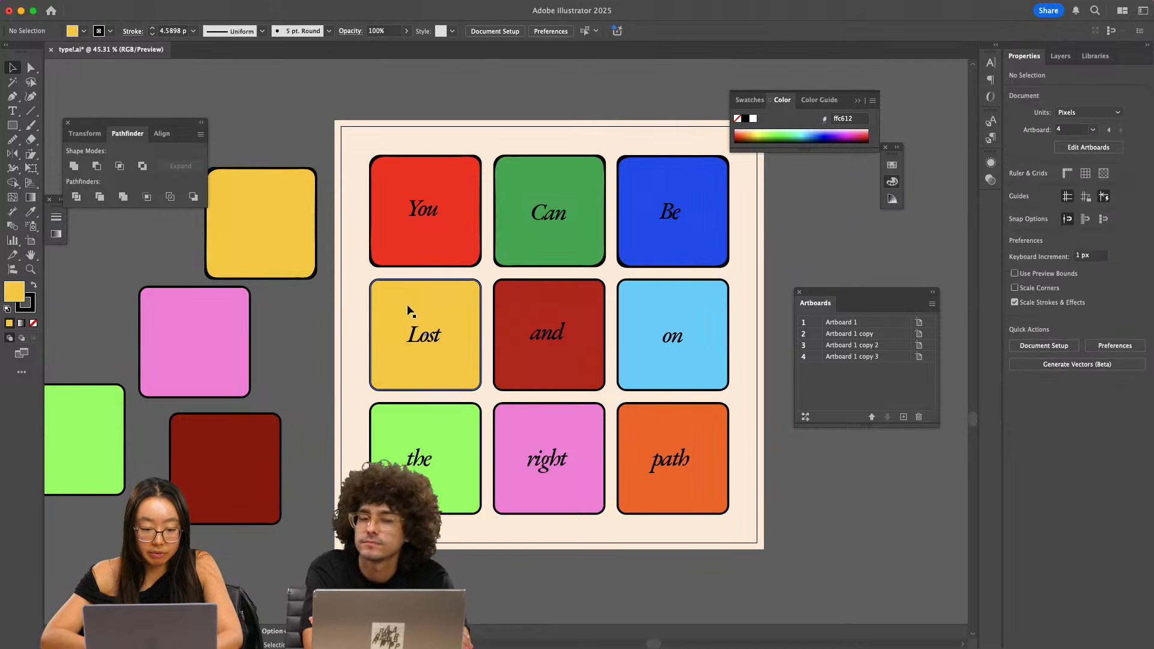
# - Delete the original yellow square, move the uneven-outlined yellow copy into its cell behind "Lost" and rotate it to 90°
pyautogui.moveTo(408, 310); pyautogui.dragTo(326, 359)
pyautogui.press('Delete')
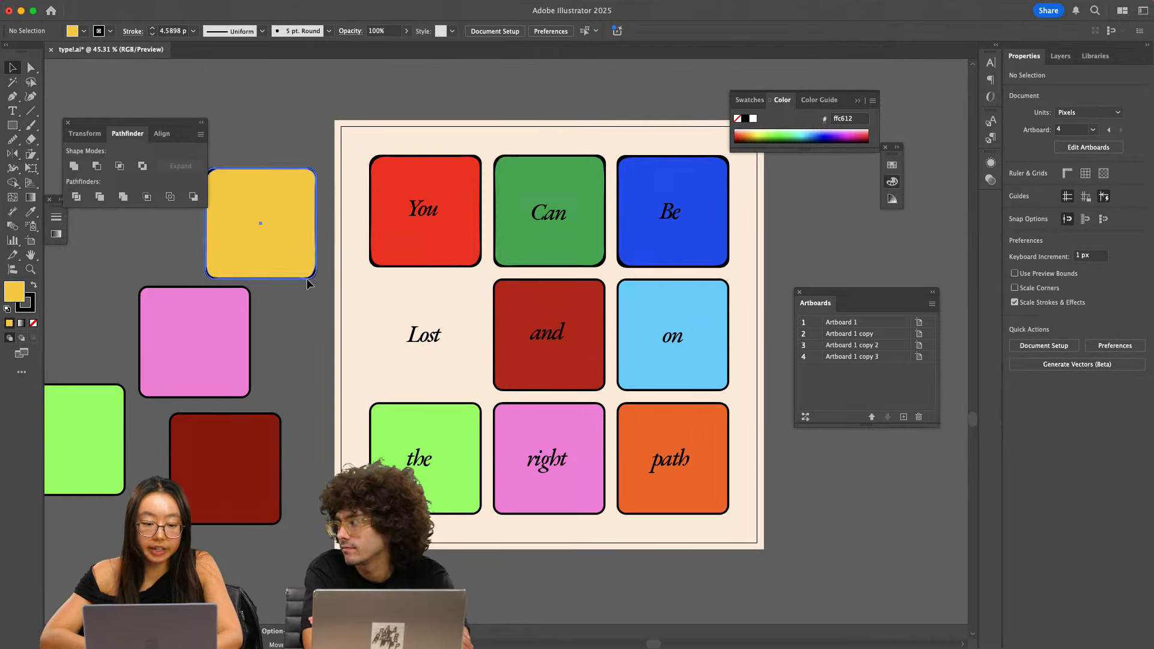
pyautogui.moveTo(269, 249); pyautogui.dragTo(430, 354)
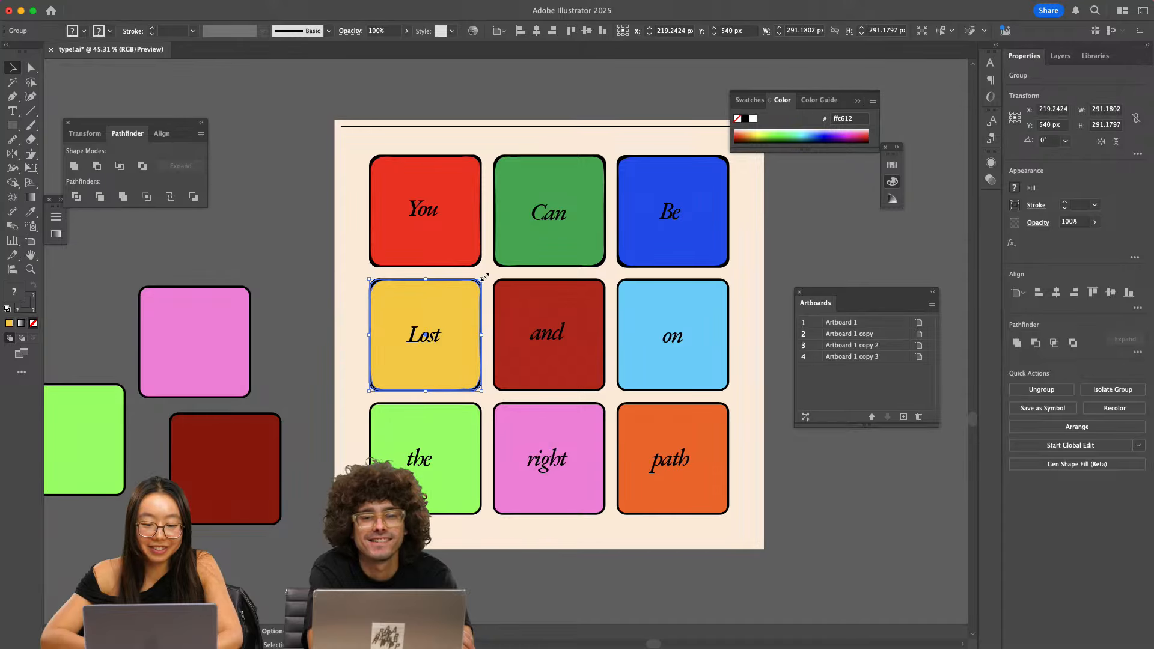
pyautogui.click(326, 331)
# - Centre the word "Lost" and its yellow square on each other
pyautogui.scroll(2, 427, 352)
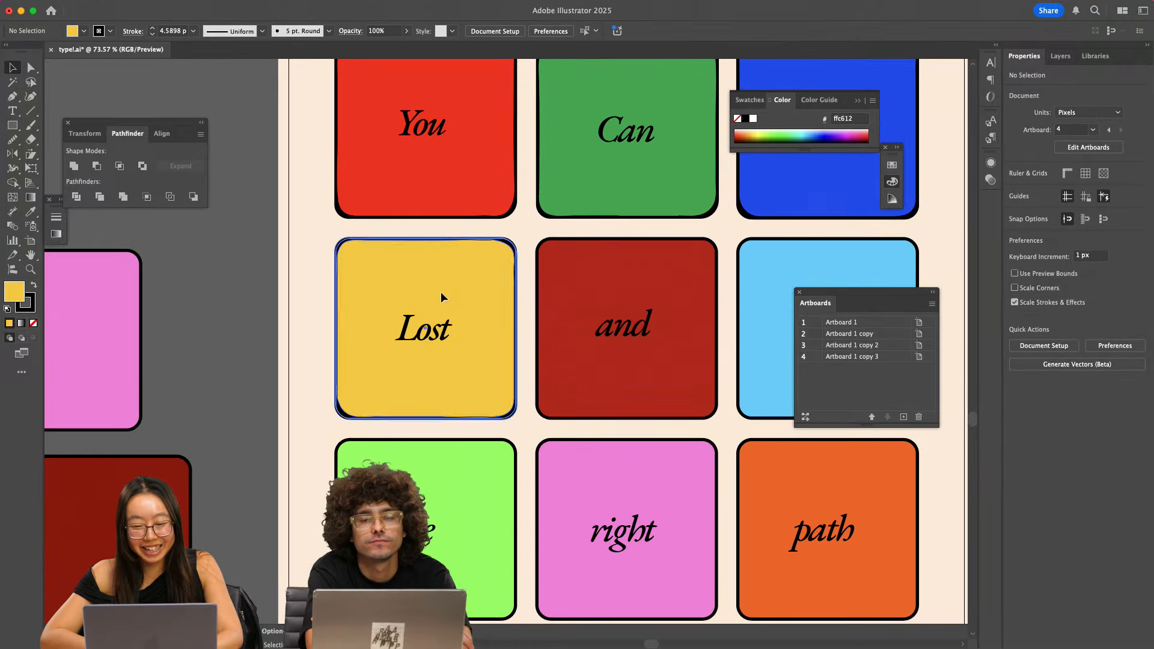
pyautogui.click(429, 332)
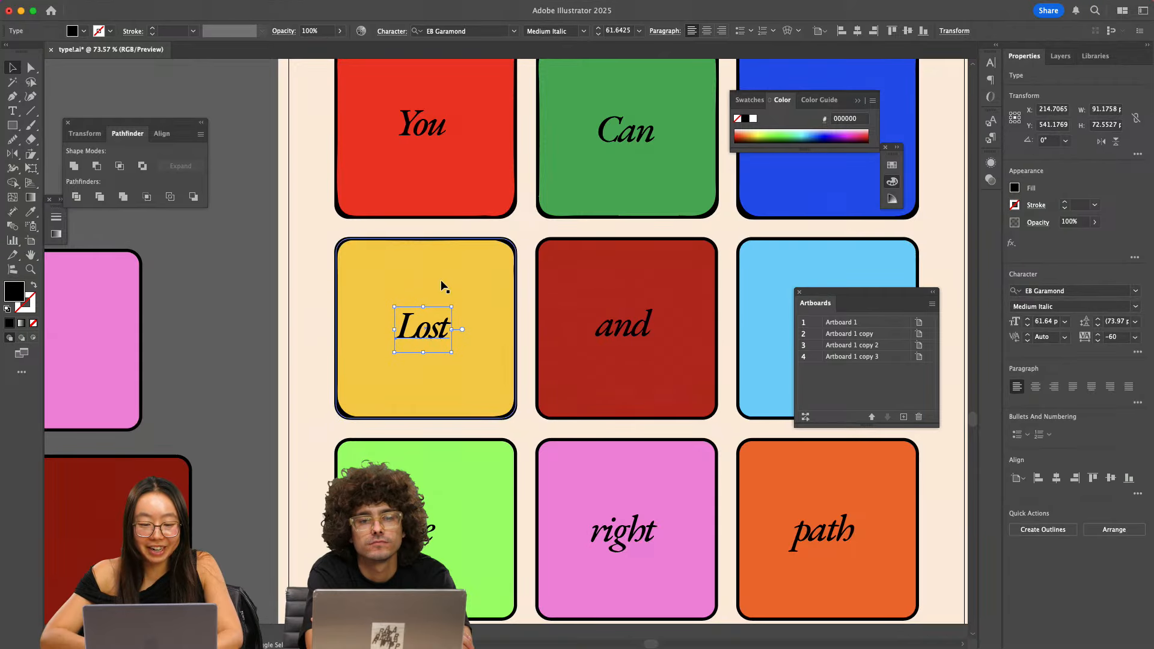
pyautogui.keyDown('shift'); pyautogui.click(443, 289); pyautogui.keyUp('shift')
pyautogui.click(427, 36)
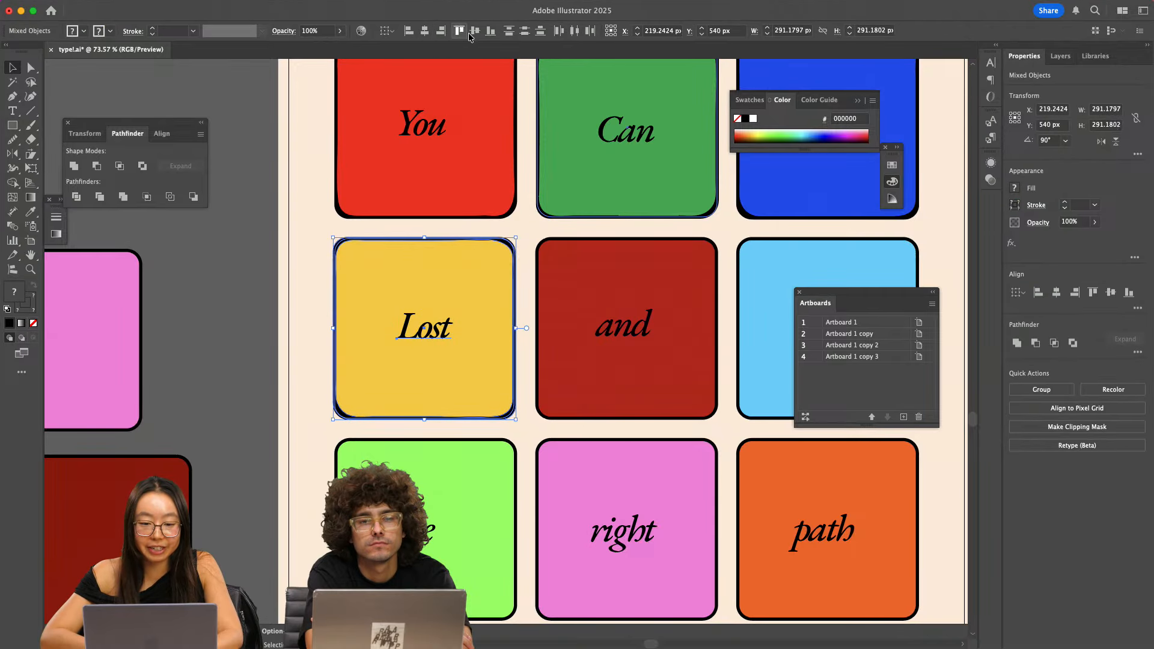
pyautogui.click(233, 290)
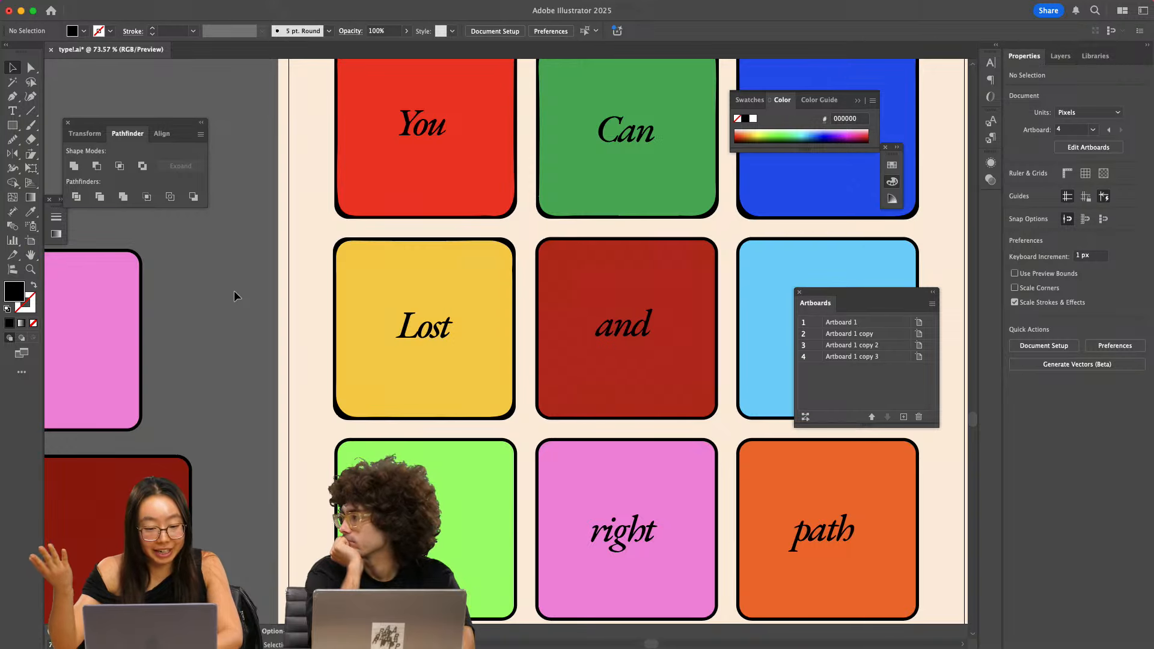
# - Move the two stacked plain dark red squares behind "and" to the empty area right of the artboard
pyautogui.press('super+0')
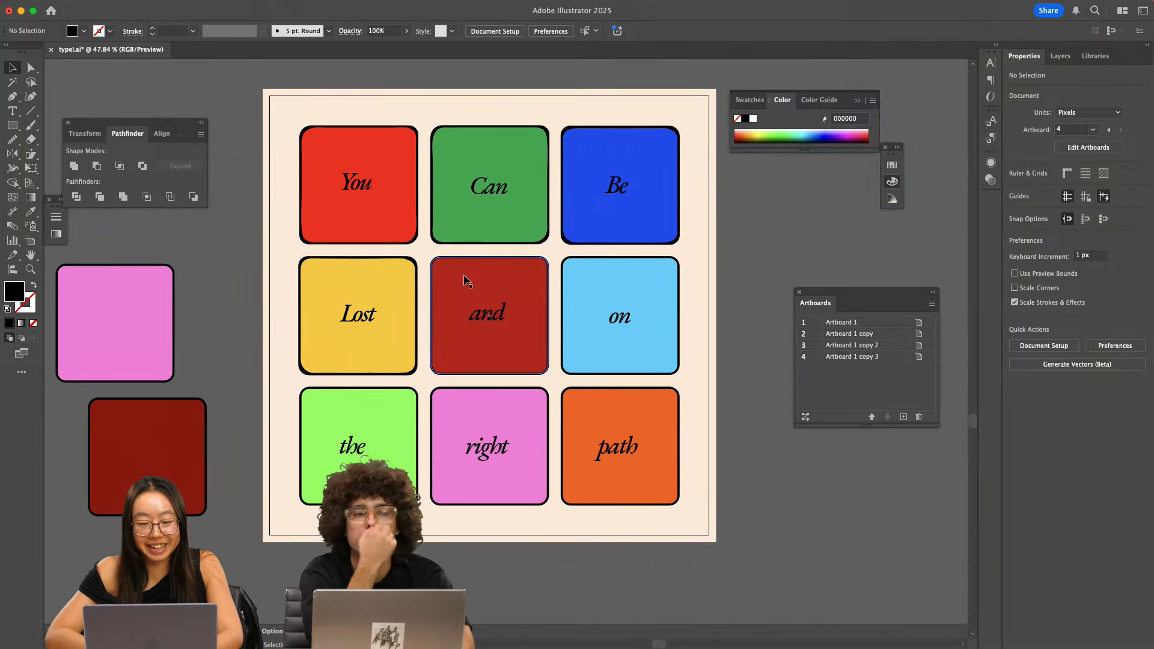
pyautogui.click(467, 280)
pyautogui.scroll(-3, 475, 277)
pyautogui.moveTo(480, 279); pyautogui.dragTo(681, 232)
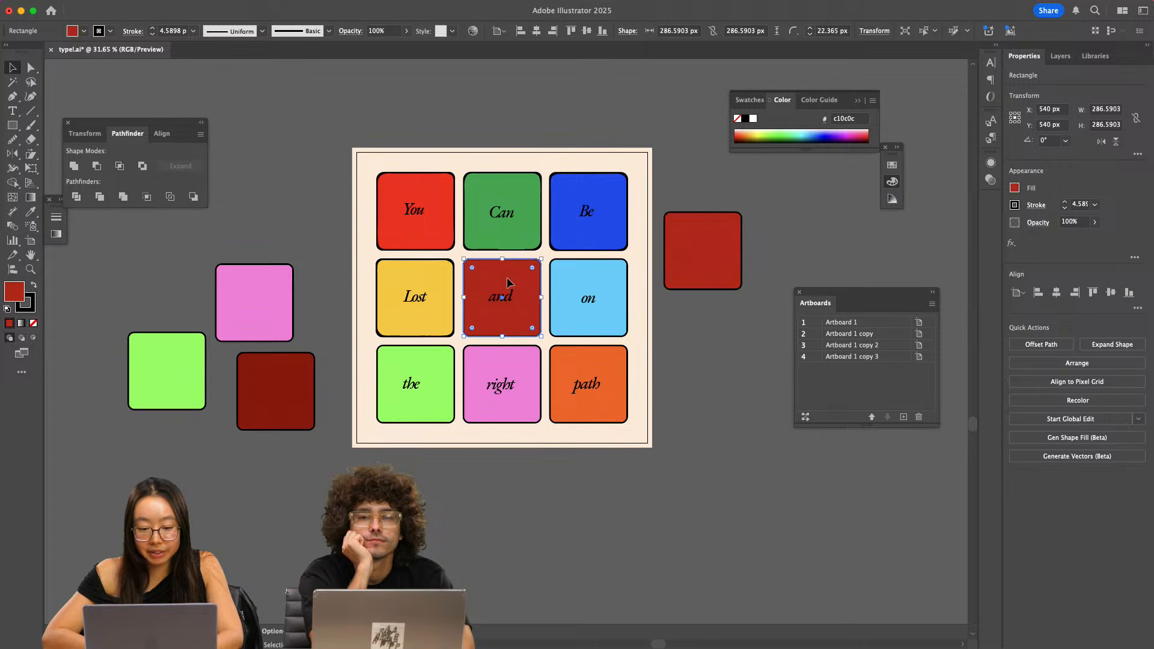
pyautogui.moveTo(508, 282); pyautogui.dragTo(690, 321)
# - Copy the uneven-outlined yellow square into the cell behind "and" and fill it with red c10c0c sampled from a moved square
pyautogui.moveTo(425, 281); pyautogui.dragTo(510, 279)
pyautogui.click(701, 170)
pyautogui.press('a')
pyautogui.click(506, 278)
pyautogui.press('i')
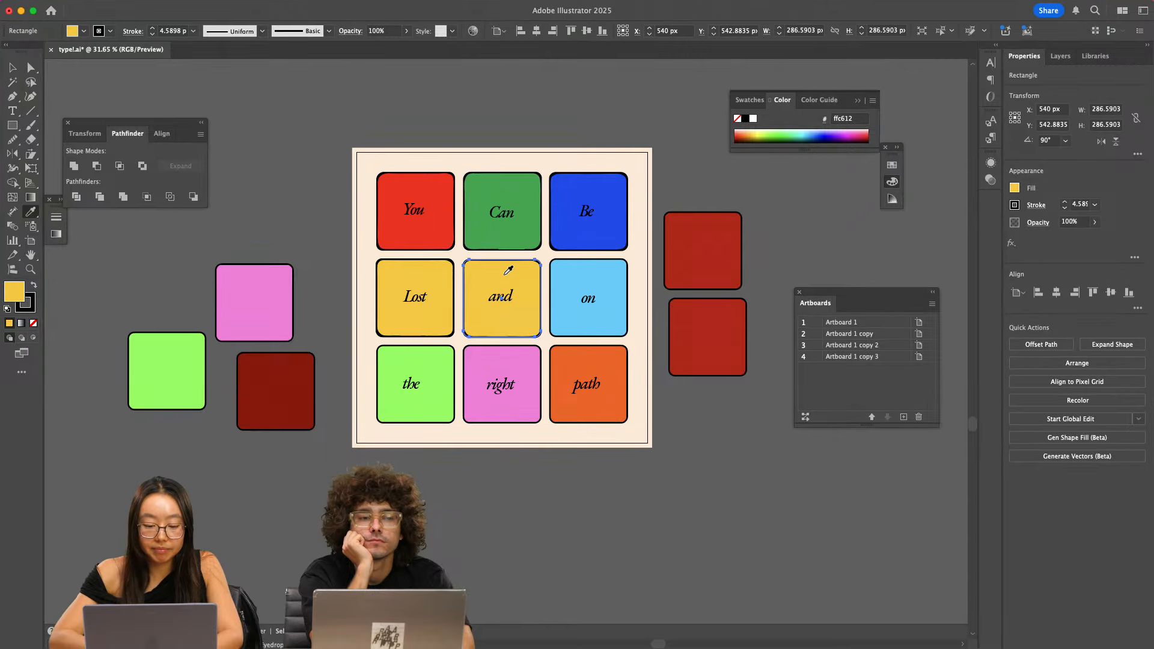
pyautogui.click(741, 256)
pyautogui.press('v')
pyautogui.click(755, 257)
pyautogui.click(709, 327)
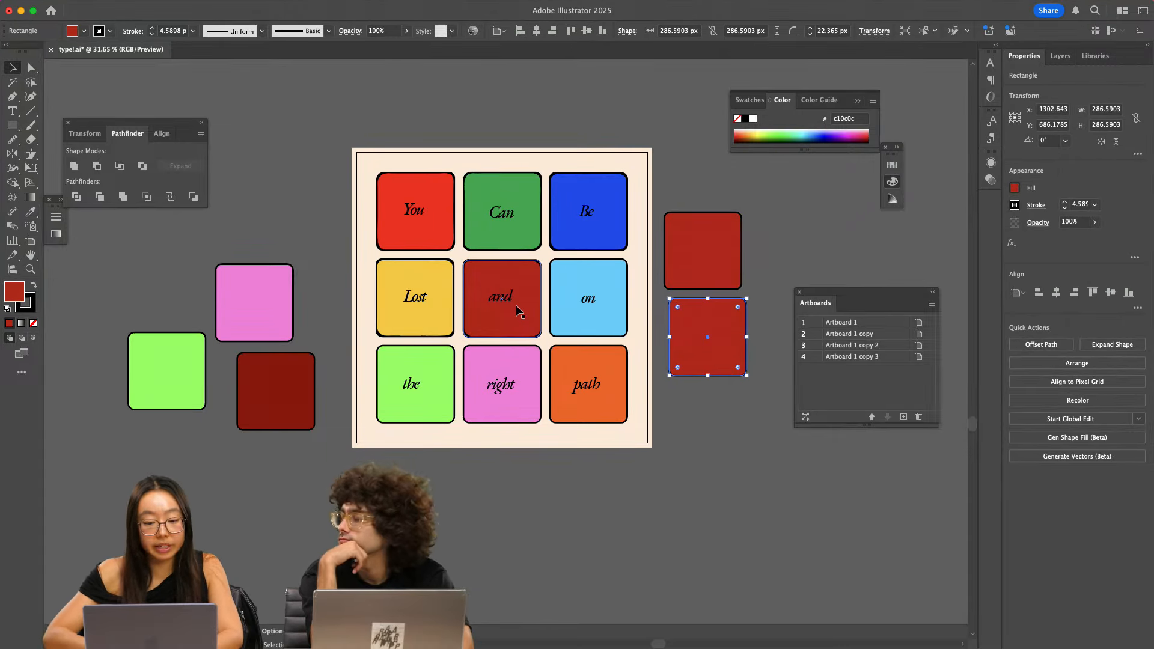
# - Rotate the uneven-outlined dark red square behind "and" to 0°
pyautogui.scroll(5, 517, 313)
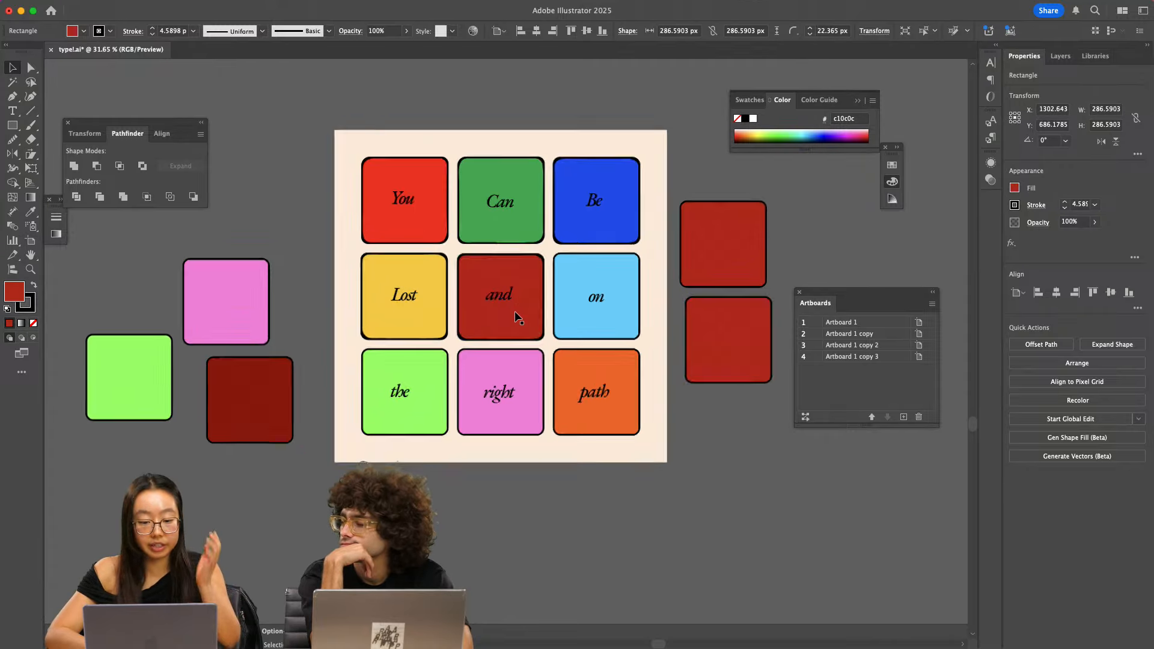
pyautogui.click(507, 334)
pyautogui.moveTo(571, 207); pyautogui.dragTo(527, 322)
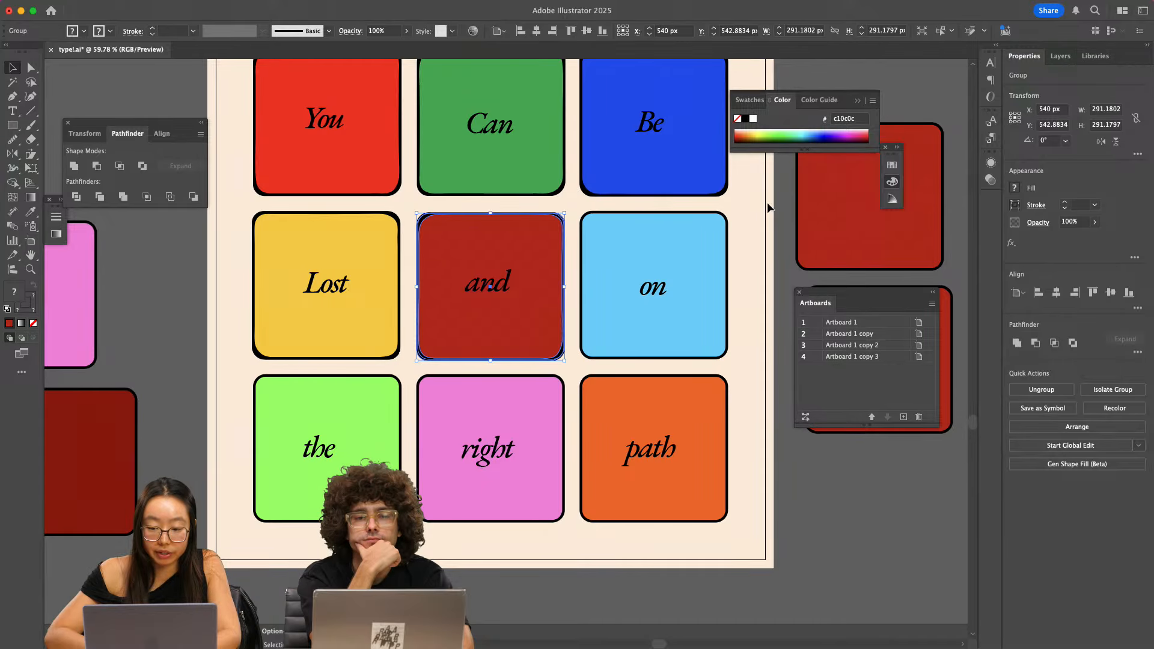
pyautogui.click(780, 211)
pyautogui.click(534, 251)
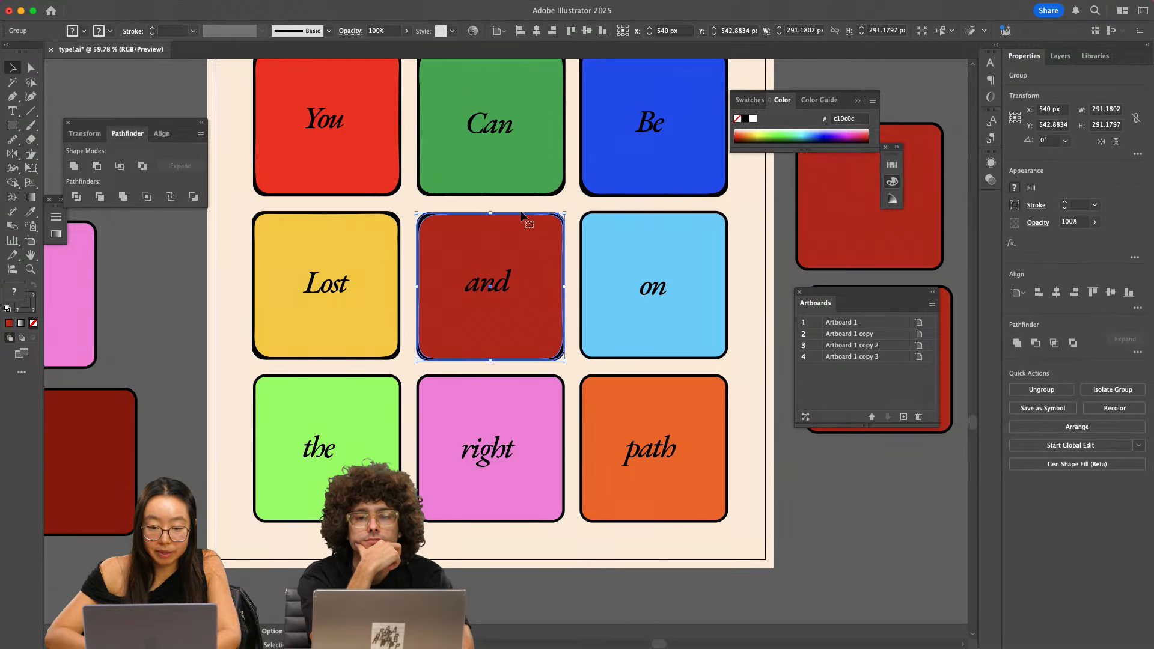
pyautogui.hscroll(3, 520, 215)
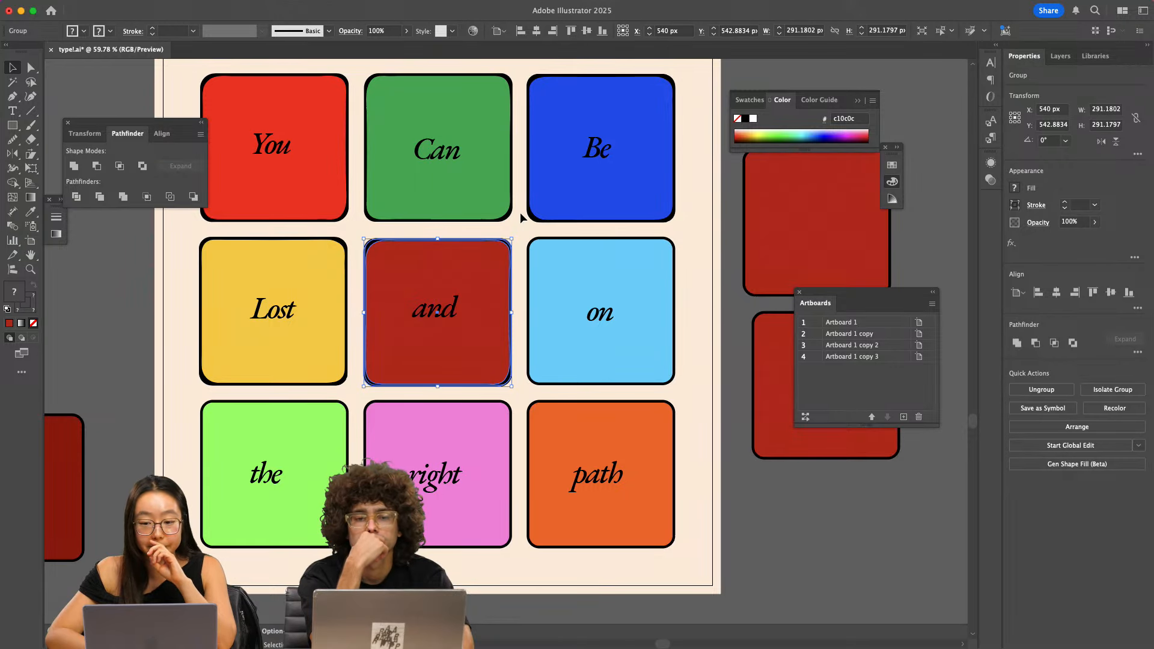
pyautogui.scroll(-1, 521, 212)
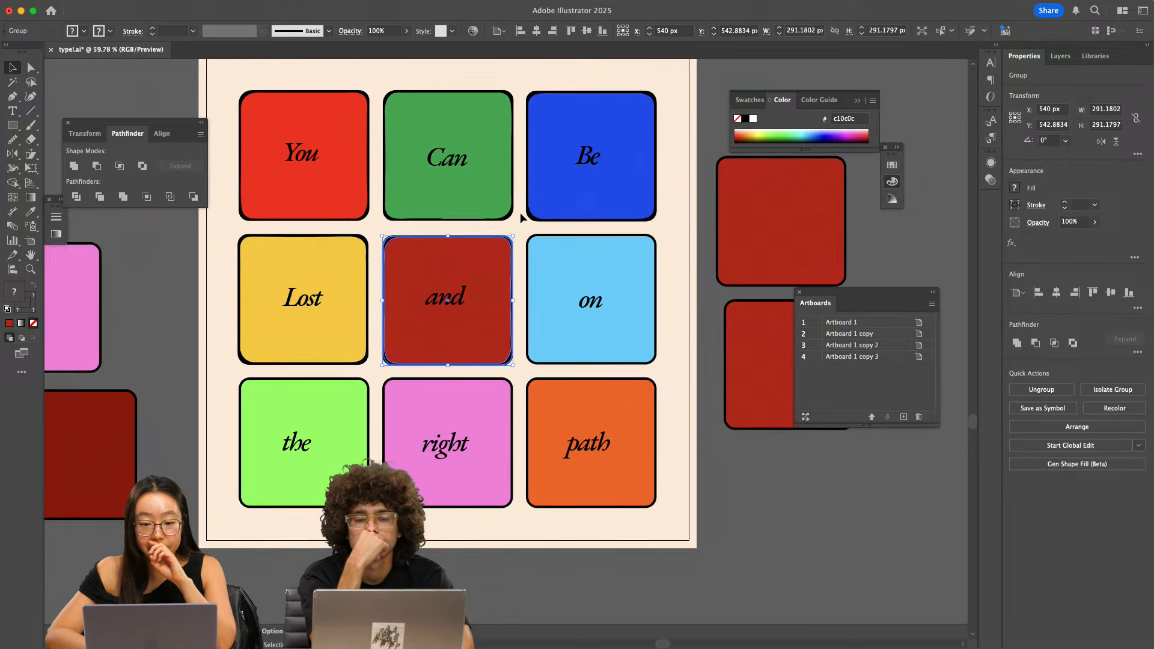
# - Move the plain light-blue square right of the artboard and place a copy of the outlined blue "Be" square behind "on"
pyautogui.click(562, 267)
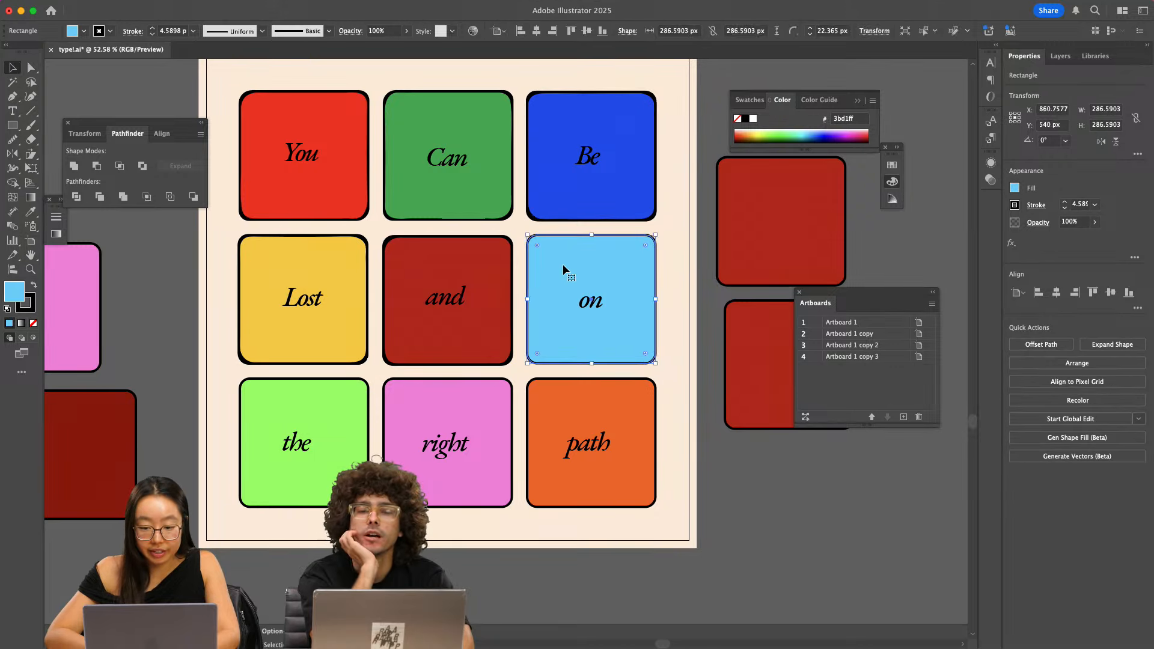
pyautogui.scroll(-2, 562, 267)
pyautogui.moveTo(562, 267); pyautogui.dragTo(783, 211)
pyautogui.moveTo(565, 221); pyautogui.dragTo(565, 318)
pyautogui.scroll(3, 638, 265)
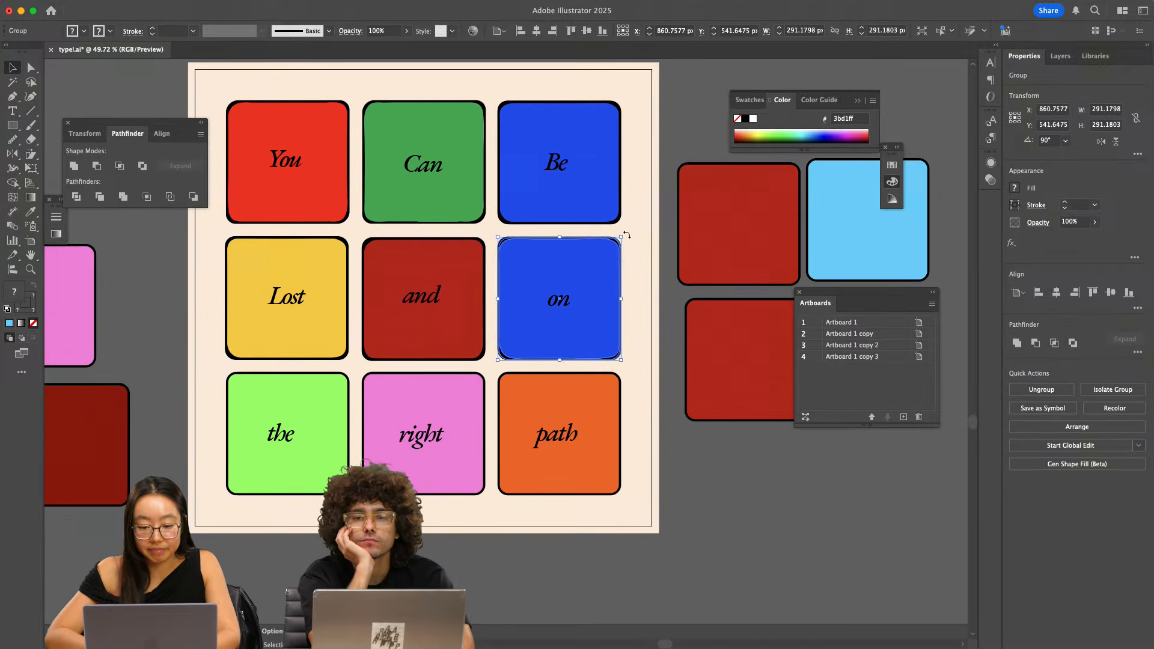
# - Rotate the copied square behind "on" a quarter turn and fill it with light blue 3bd1ff sampled from the moved square
pyautogui.moveTo(627, 235); pyautogui.dragTo(619, 345)
pyautogui.click(667, 292)
pyautogui.press('a')
pyautogui.click(591, 273)
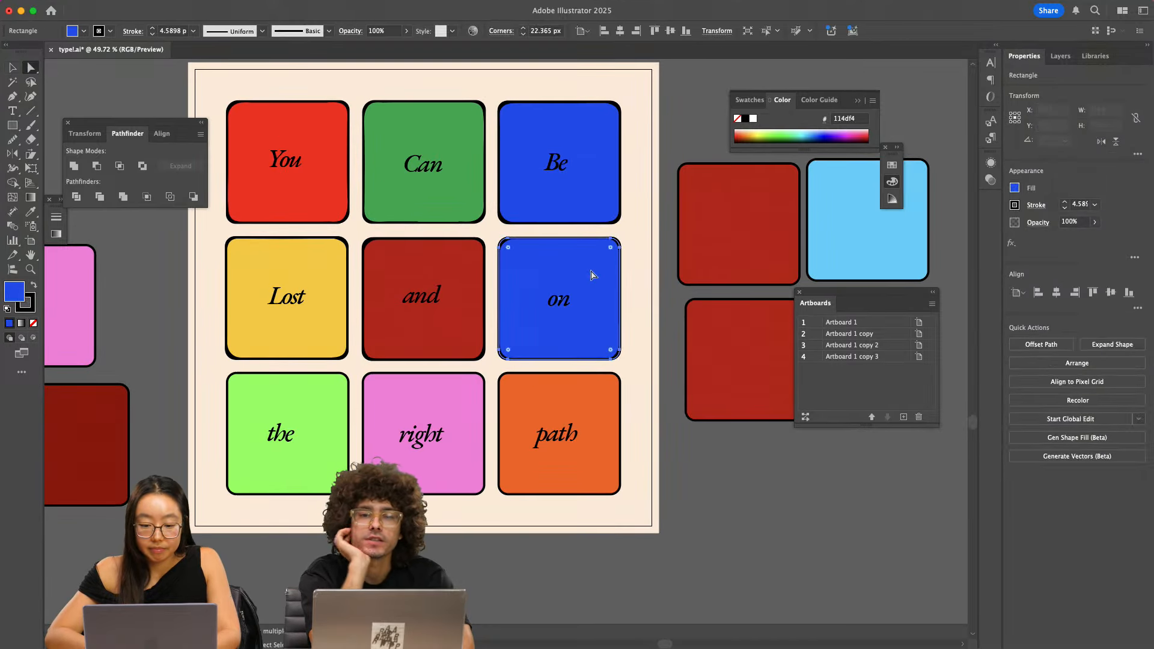
pyautogui.press('i')
pyautogui.click(857, 230)
pyautogui.press('v')
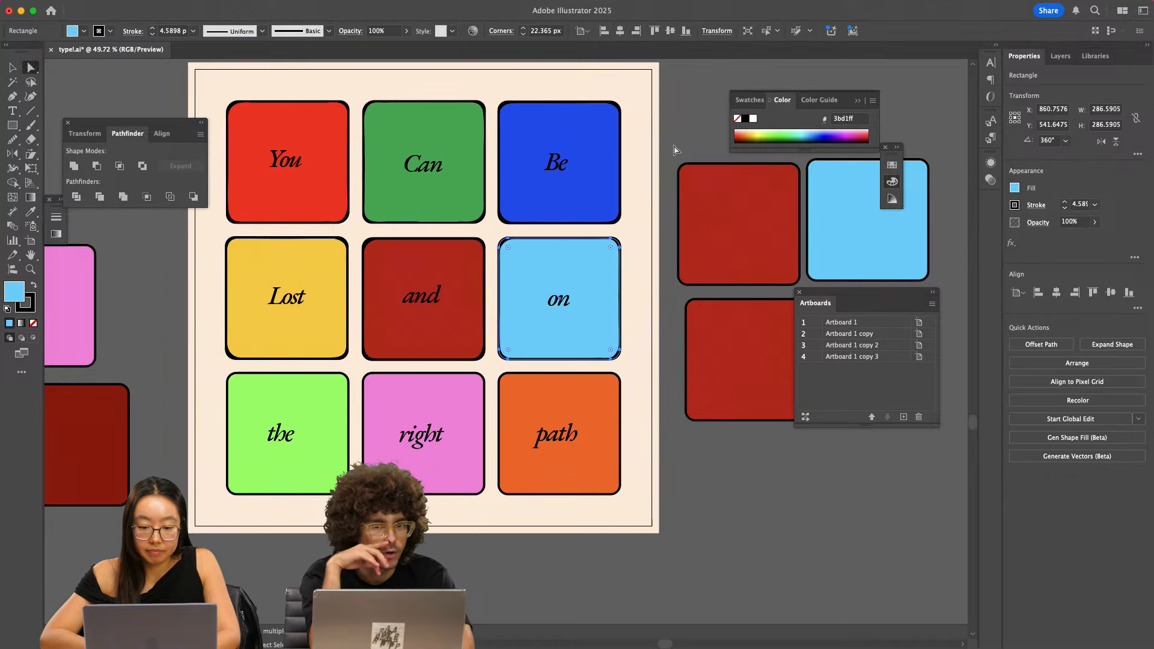
pyautogui.click(673, 145)
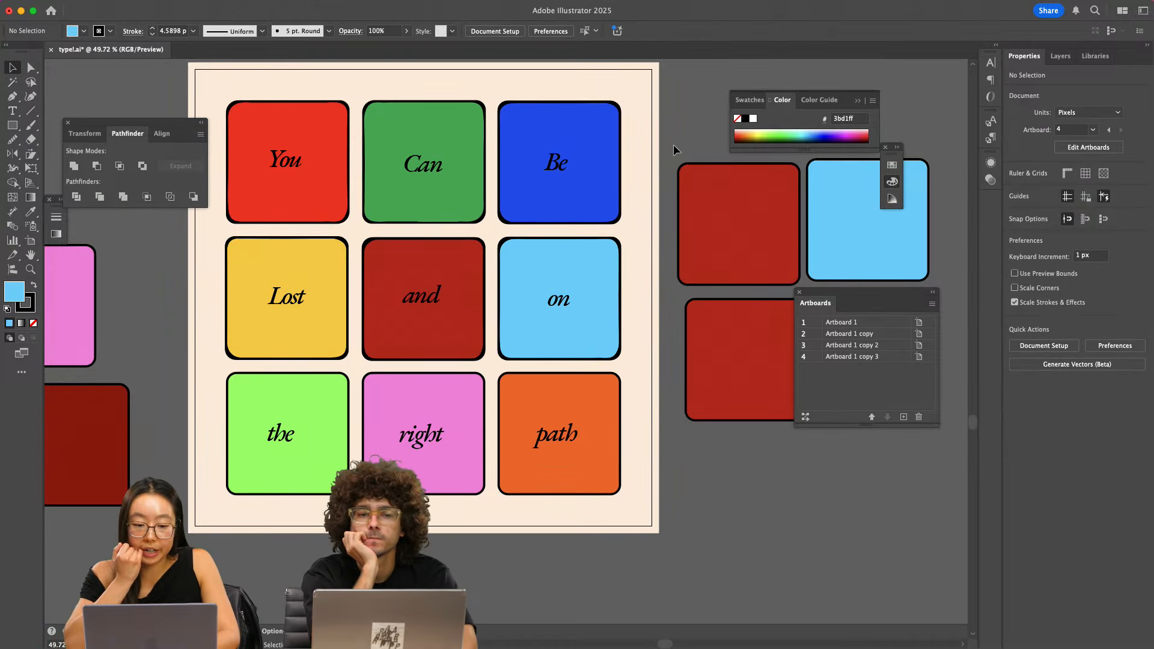
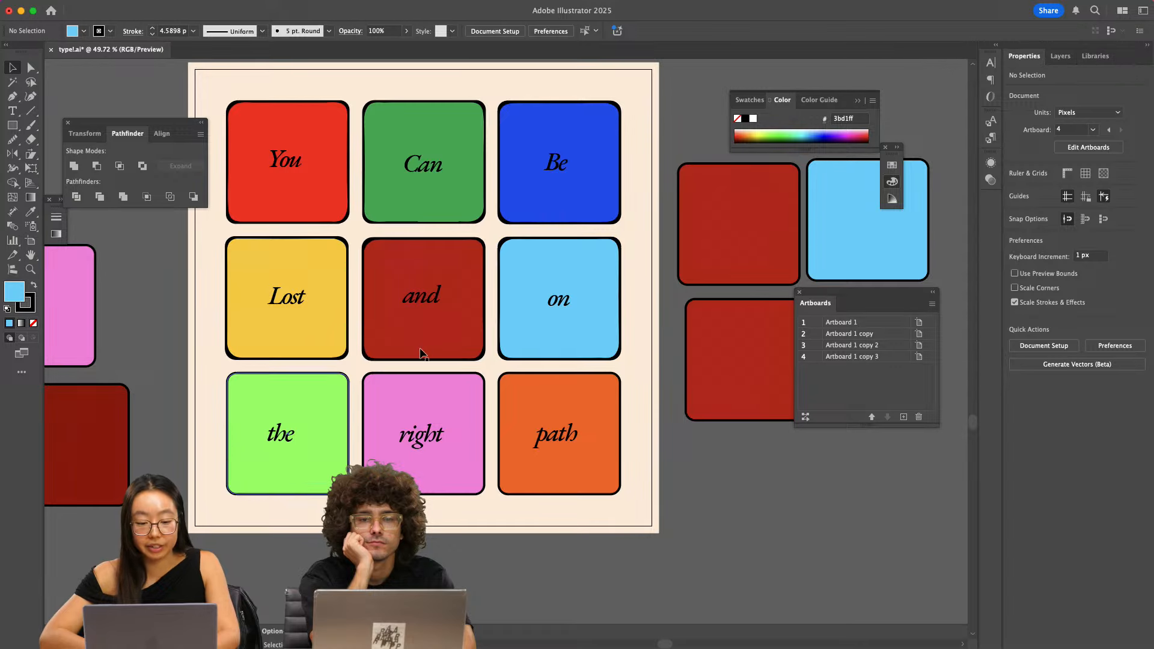
# - Move the plain green square off the artboard and place a copy of the outlined light-blue square behind "the", rotated to 270°
pyautogui.click(292, 407)
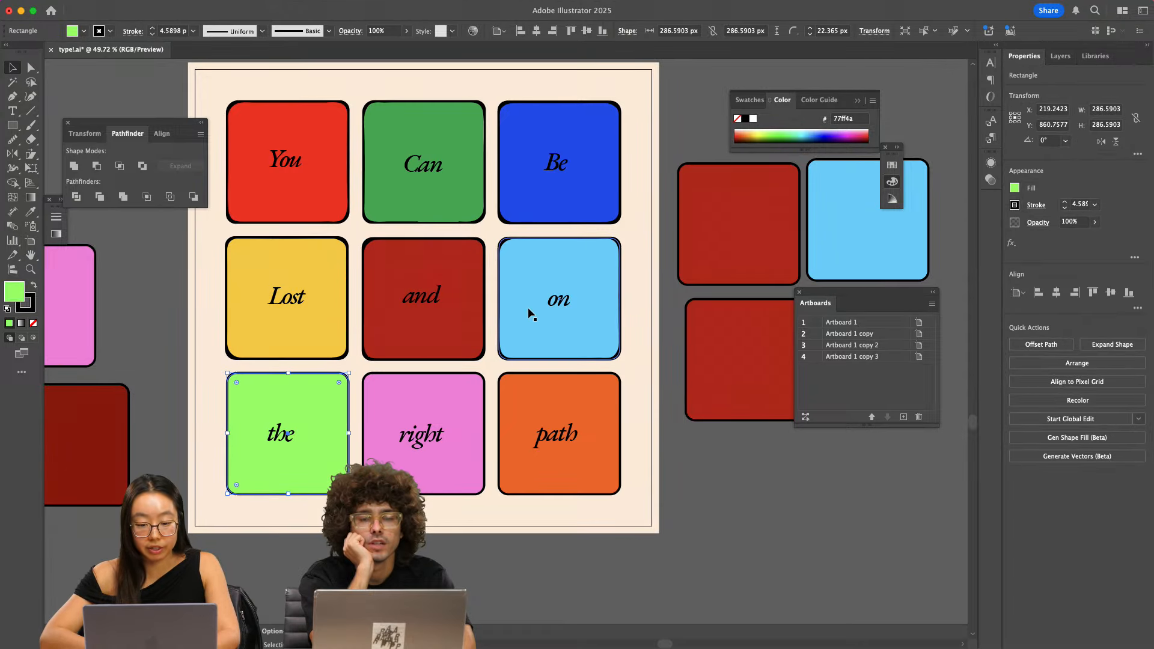
pyautogui.moveTo(533, 272); pyautogui.dragTo(182, 422)
pyautogui.moveTo(275, 384); pyautogui.dragTo(221, 477)
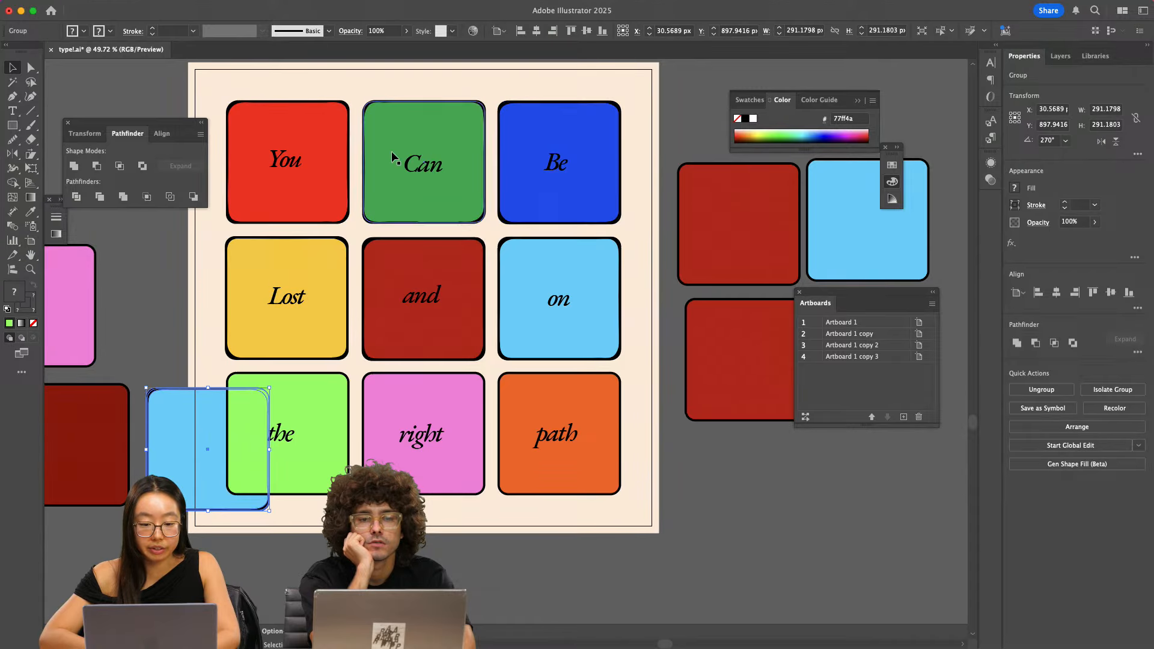
pyautogui.moveTo(225, 427); pyautogui.dragTo(145, 518)
pyautogui.click(301, 395)
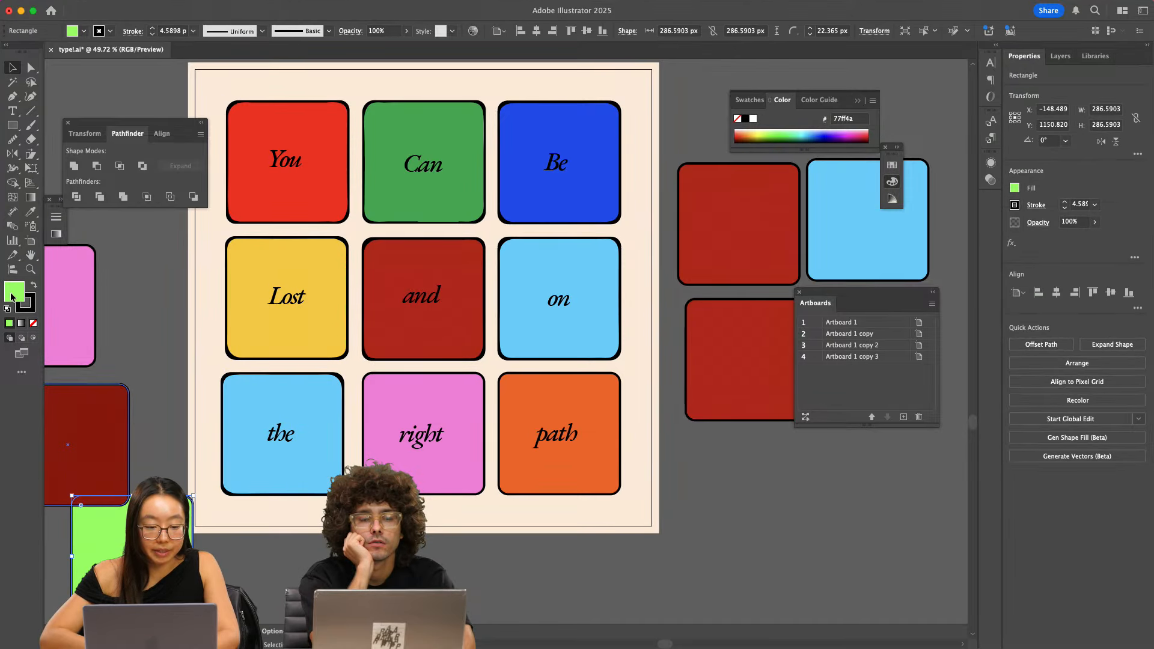
# - Take the plain green square's hex colour and fill the copied square behind "the" with 77ff4a
pyautogui.doubleClick(12, 296)
pyautogui.click(941, 207)
pyautogui.press('a')
pyautogui.click(300, 399)
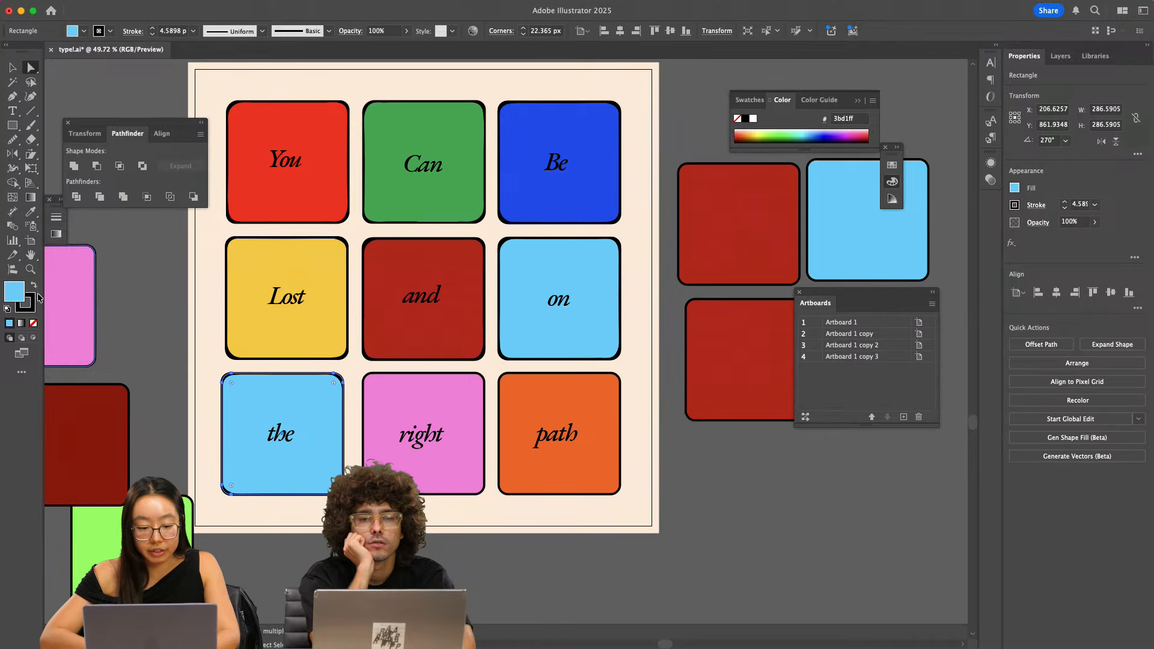
pyautogui.doubleClick(14, 292)
pyautogui.write('77ff4a')
pyautogui.press('Return')
pyautogui.press('v')
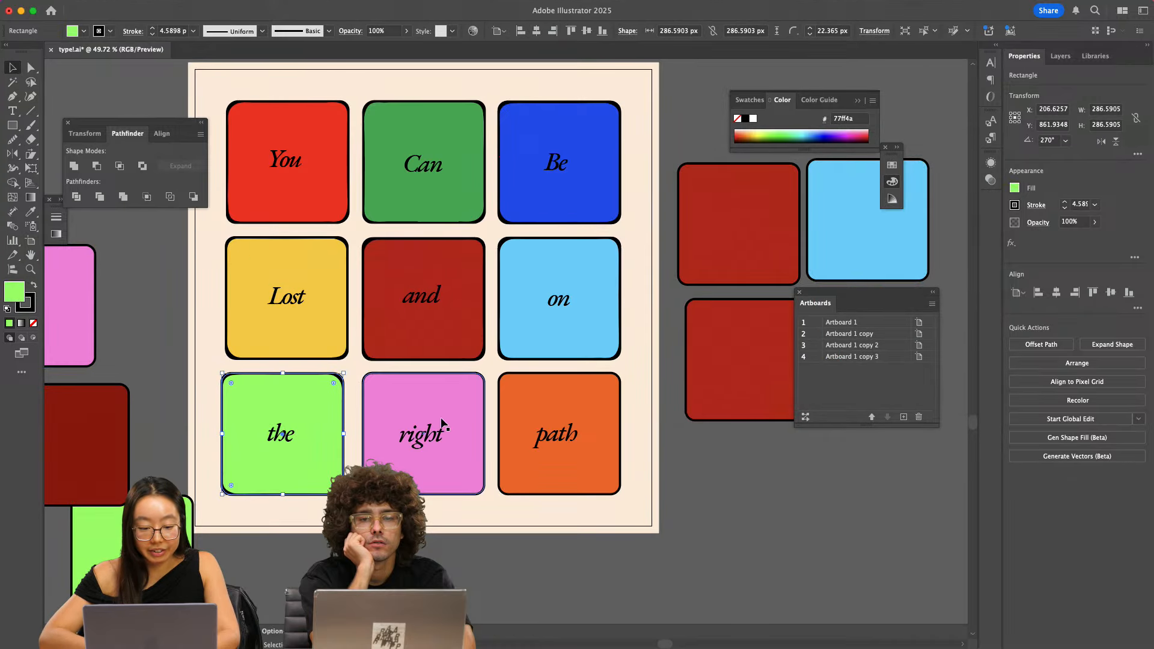
# - Shift the outlined green square slightly right so it lines up with the grid cell behind "the"
pyautogui.scroll(3, 248, 405)
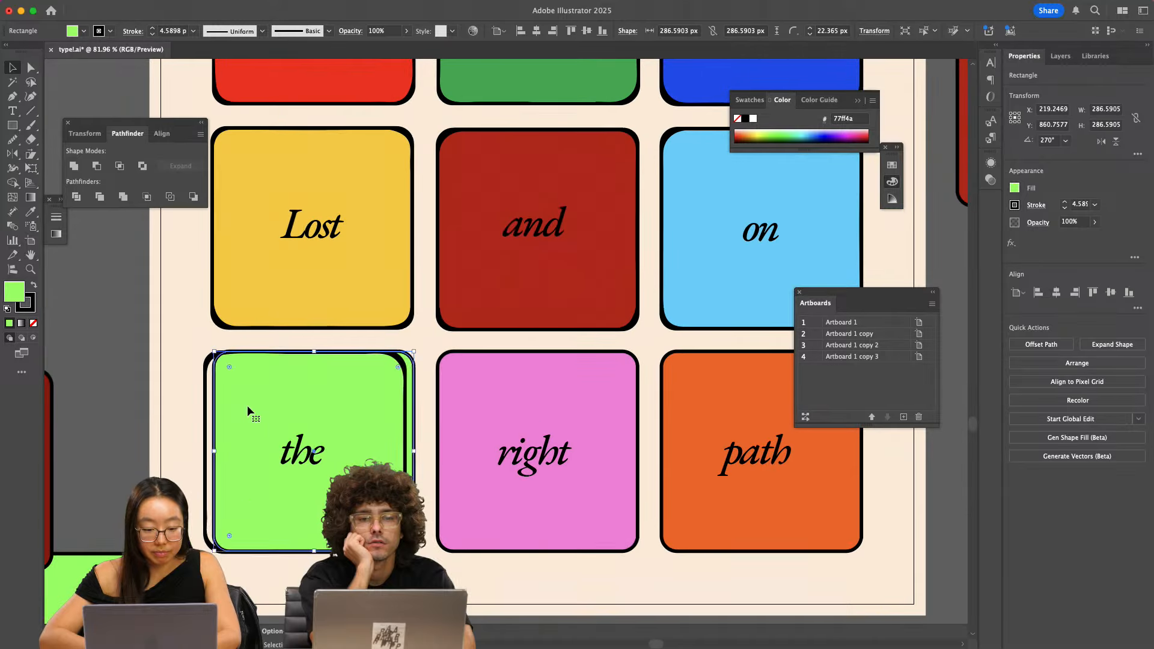
pyautogui.click(143, 397)
pyautogui.moveTo(209, 362)
pyautogui.mouseDown()
pyautogui.moveTo(242, 360)
pyautogui.moveTo(217, 362)
pyautogui.mouseUp()
# - Delete the moved plain green square and the plain dark red and light-blue squares beside the artboard
pyautogui.scroll(-5, 217, 362)
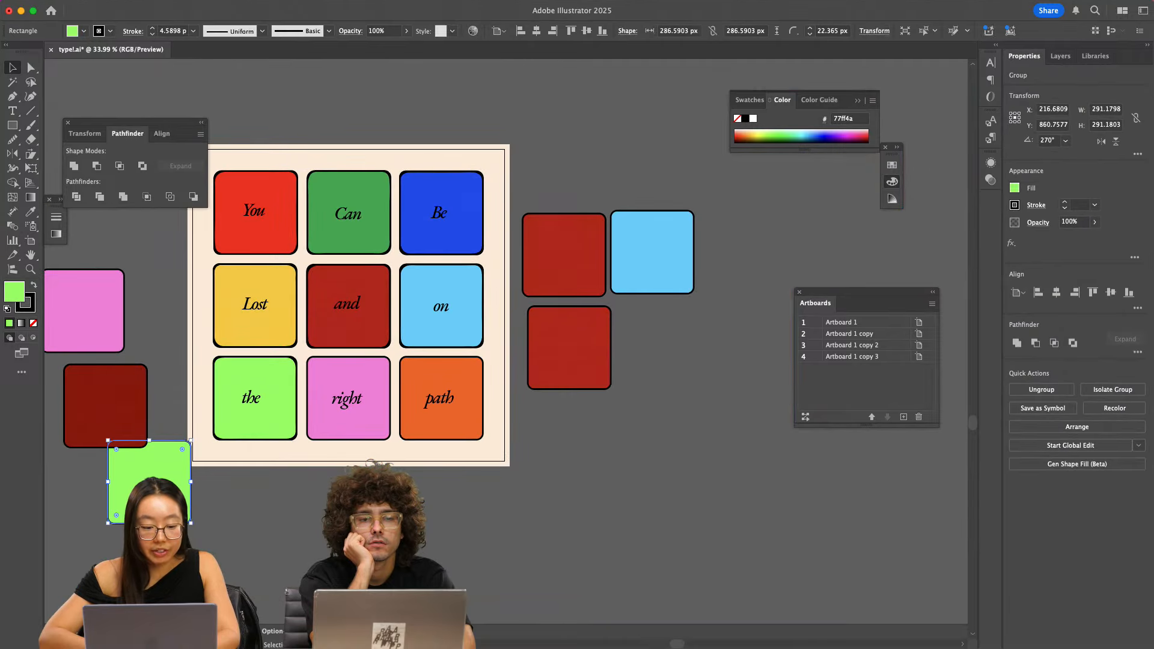
pyautogui.moveTo(542, 208); pyautogui.dragTo(654, 388)
pyautogui.press('Delete')
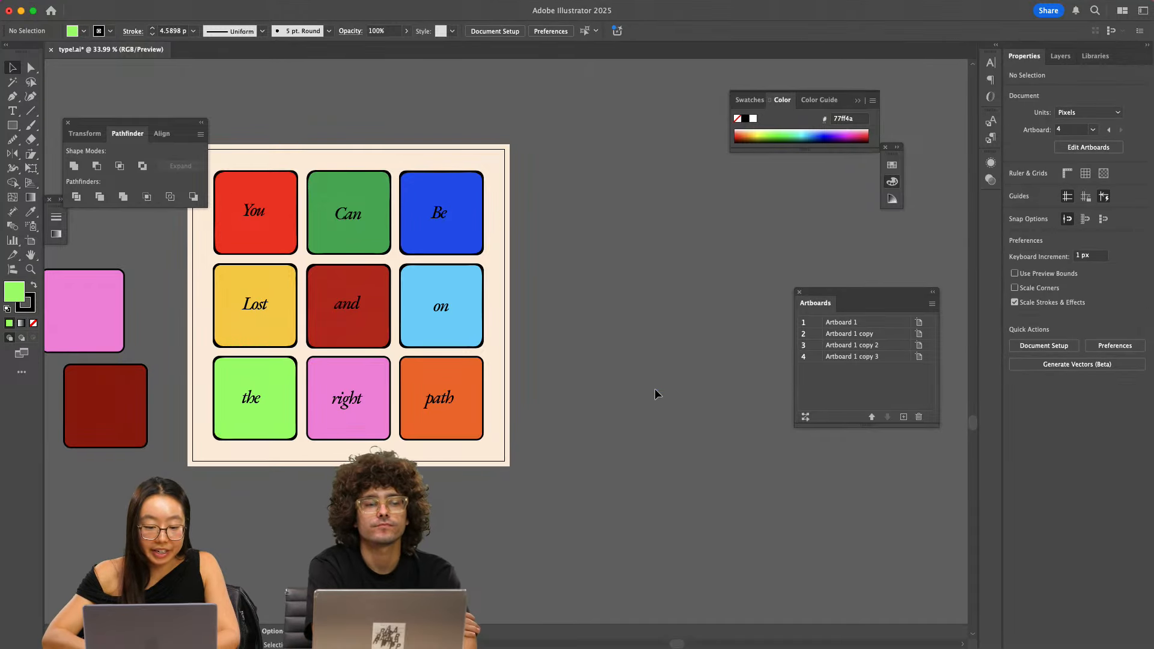
# - Move one plain pink square from behind "right" below the artboard and delete the other one in that cell
pyautogui.scroll(4, 254, 442)
pyautogui.scroll(-3, 395, 402)
pyautogui.moveTo(466, 384); pyautogui.dragTo(345, 534)
pyautogui.click(431, 390)
pyautogui.press('Delete')
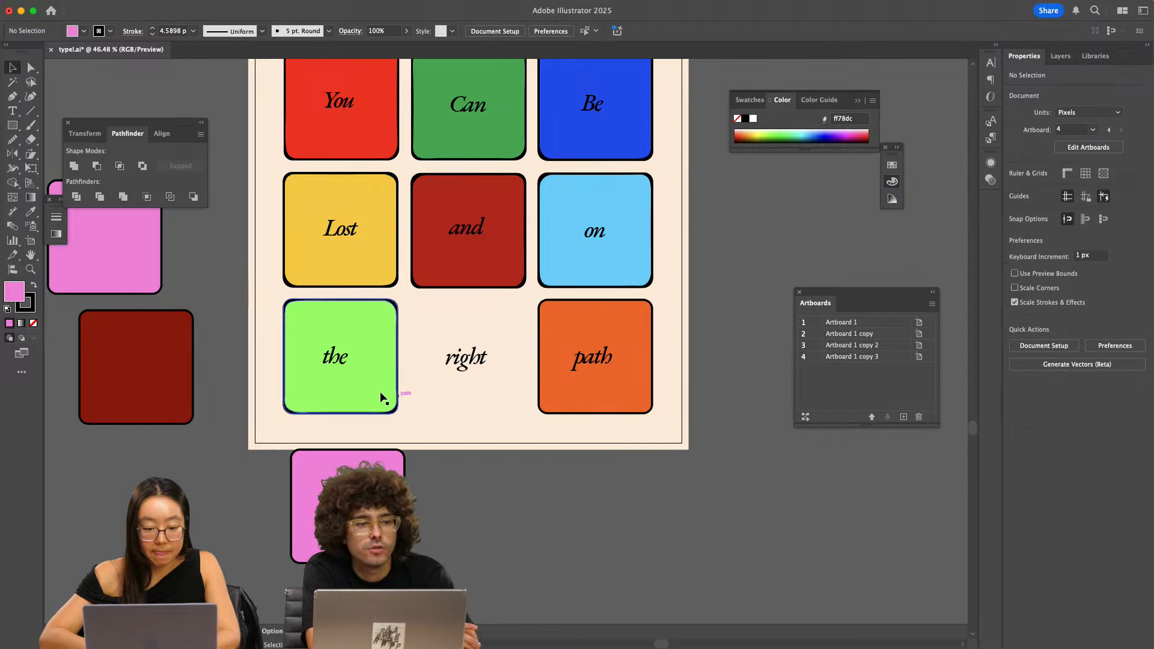
# - Place a copy of the outlined green square behind "right" and rotate it to 90°
pyautogui.moveTo(385, 393); pyautogui.dragTo(469, 328)
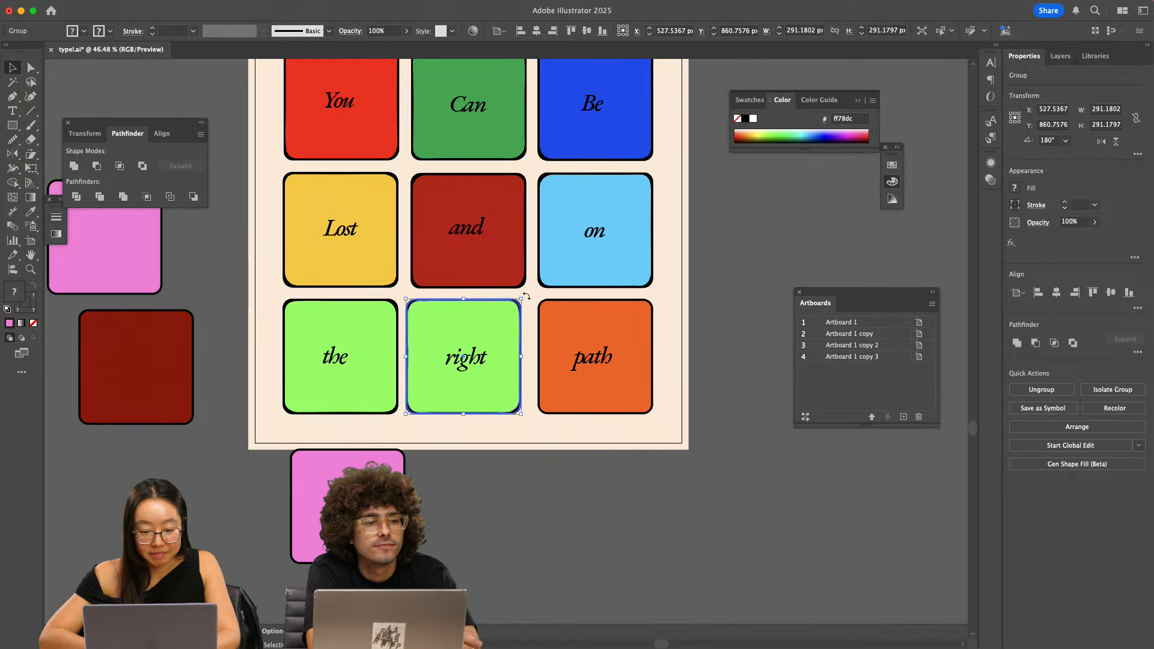
pyautogui.moveTo(522, 299); pyautogui.dragTo(500, 396)
pyautogui.click(488, 503)
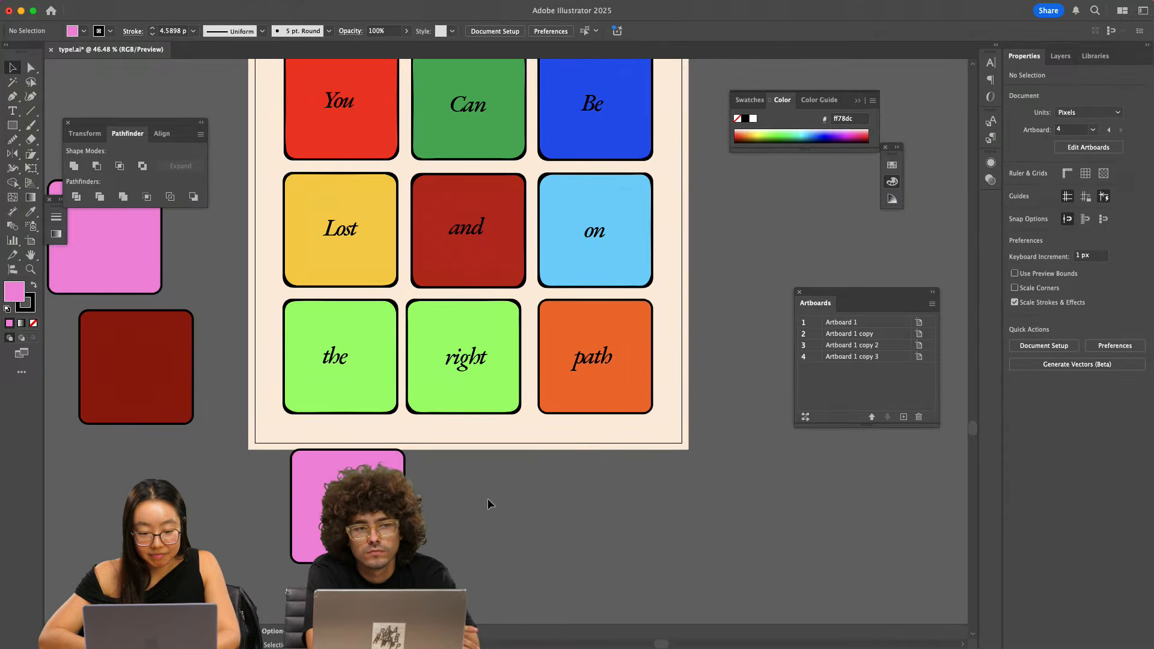
# - Fill the copied square behind "right" with pink ff78dc sampled from the plain pink square below the artboard
pyautogui.press('a')
pyautogui.click(478, 396)
pyautogui.press('i')
pyautogui.click(389, 466)
pyautogui.press('v')
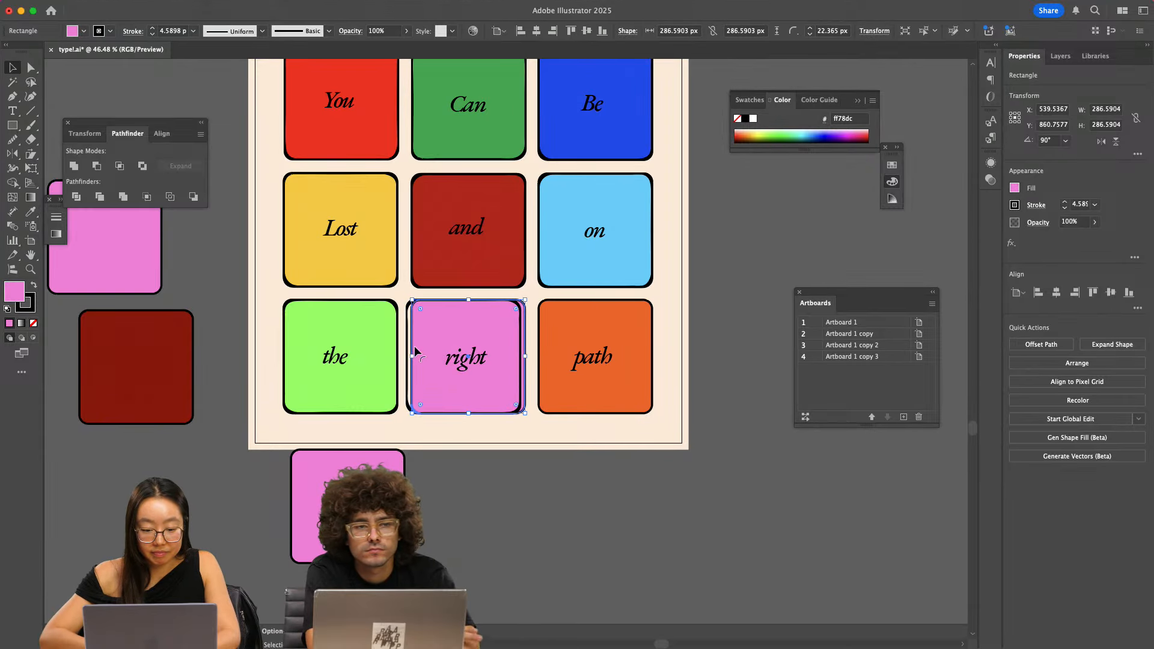
# - Shift the outlined pink square slightly right so it lines up with the middle column
pyautogui.scroll(3, 417, 361)
pyautogui.click(466, 544)
pyautogui.moveTo(415, 468); pyautogui.dragTo(423, 468)
pyautogui.scroll(-3, 423, 468)
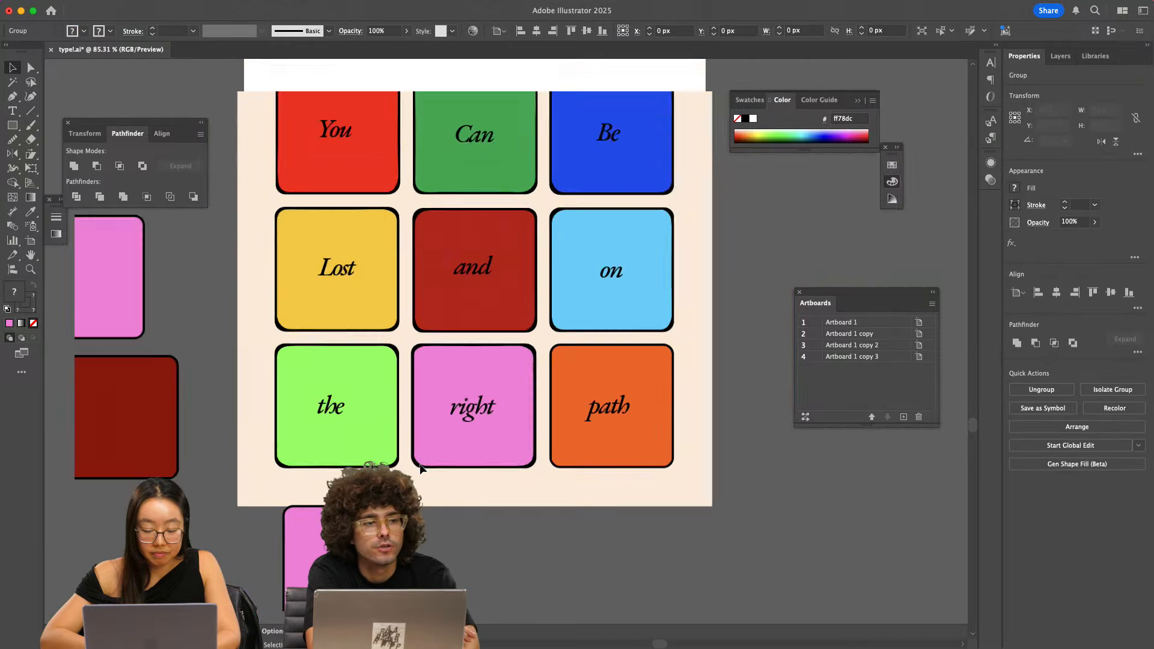
# - Move a plain orange square from behind "path" to the empty area right of the artboard
pyautogui.press('v')
pyautogui.click(562, 456)
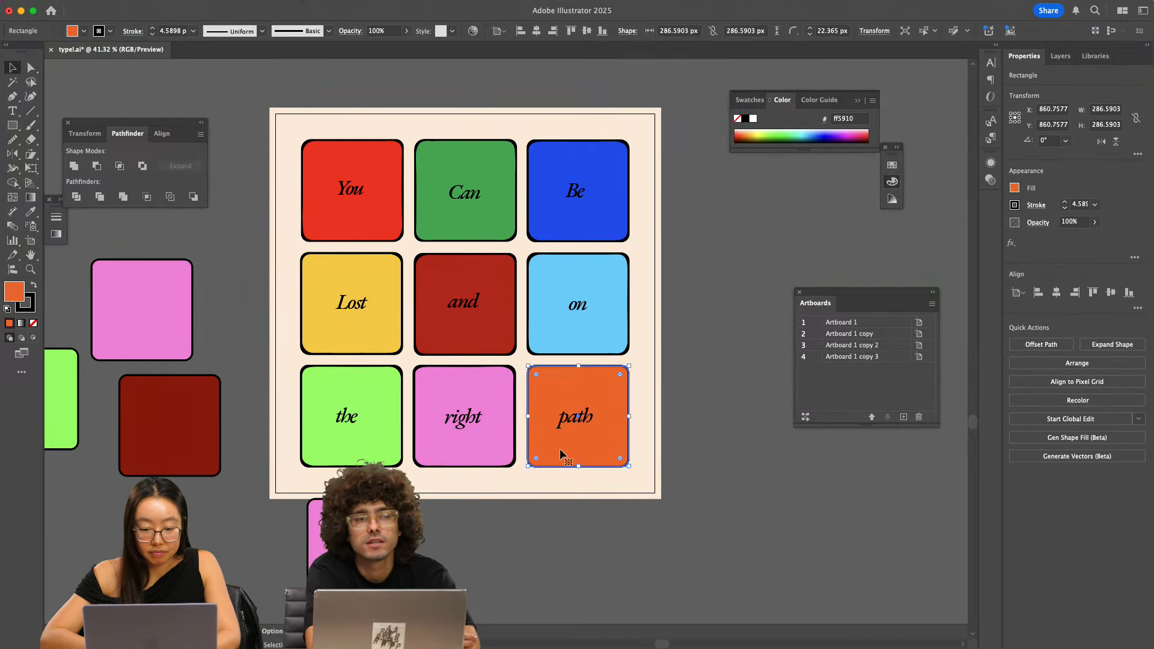
pyautogui.moveTo(562, 456); pyautogui.dragTo(735, 323)
pyautogui.click(664, 443)
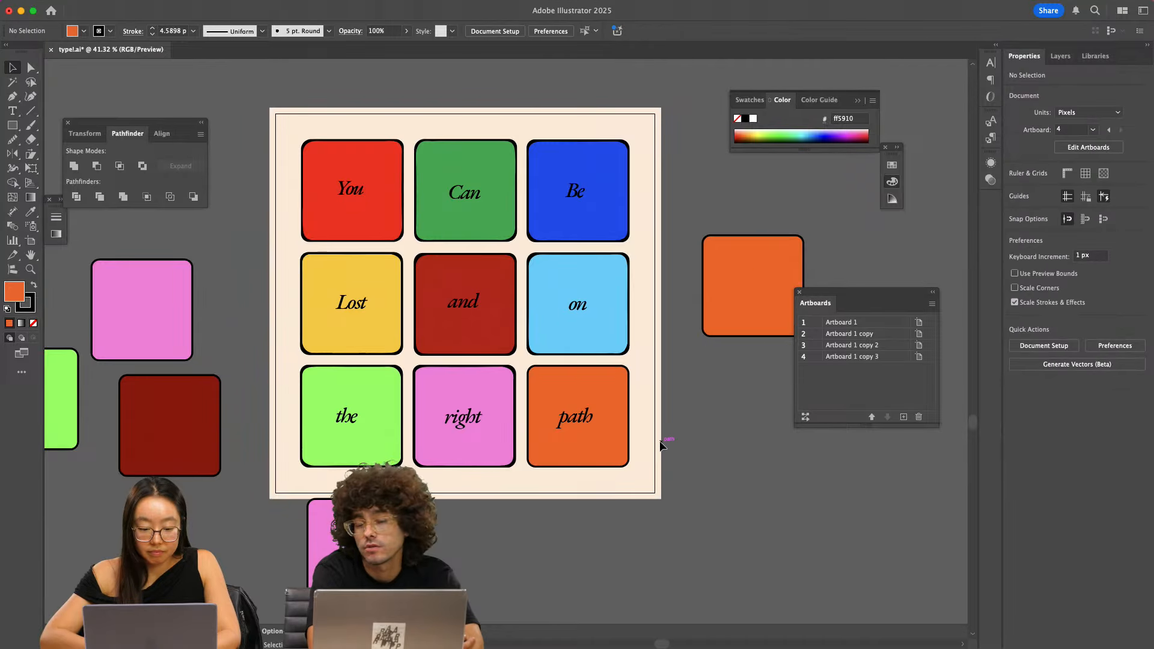
# - Move the leftover plain pink square to the empty area below the artboard and delete it
pyautogui.scroll(-2, 661, 443)
pyautogui.scroll(-2, 546, 446)
pyautogui.moveTo(429, 460); pyautogui.dragTo(519, 509)
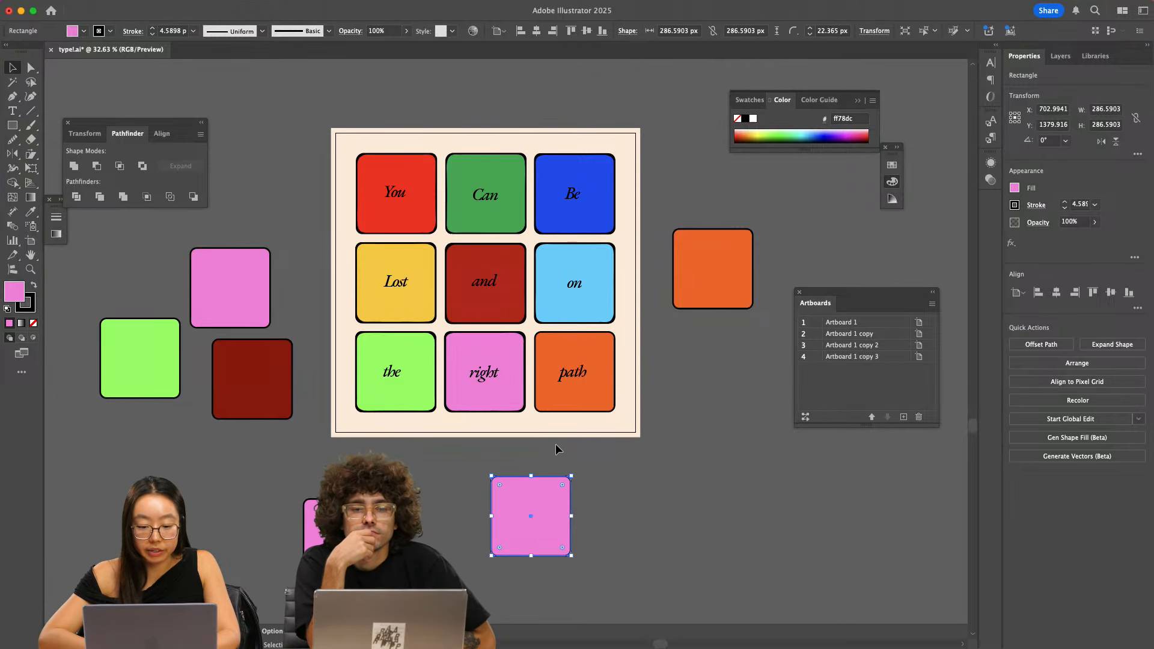
pyautogui.press('Delete')
# - Adjust the corner rounding of the whole black outline around the pink square behind "right"
pyautogui.scroll(3, 528, 383)
pyautogui.scroll(3, 527, 384)
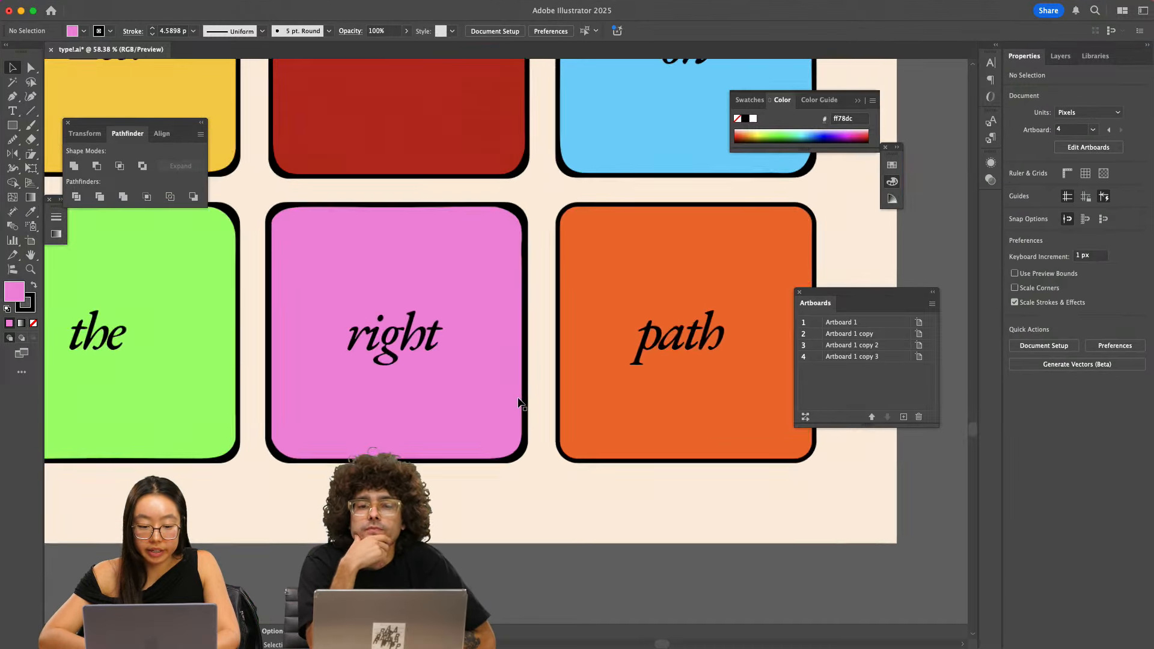
pyautogui.moveTo(523, 398)
pyautogui.mouseDown()
pyautogui.moveTo(499, 444)
pyautogui.moveTo(518, 395)
pyautogui.mouseUp()
pyautogui.scroll(3, 522, 369)
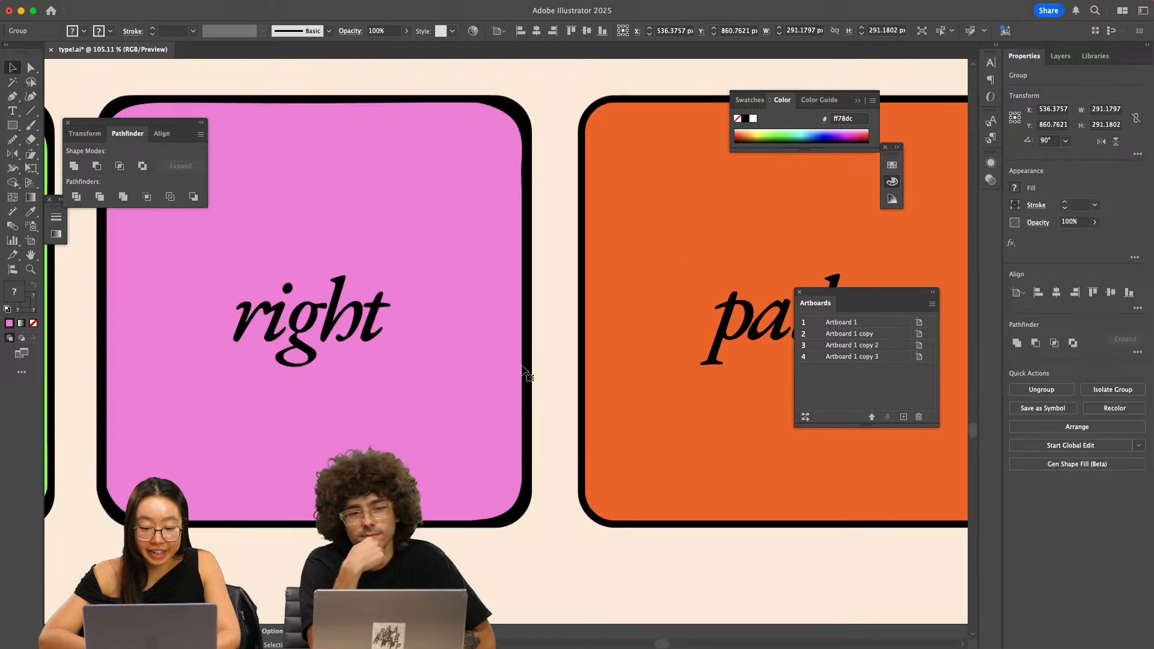
pyautogui.click(559, 535)
pyautogui.press('a')
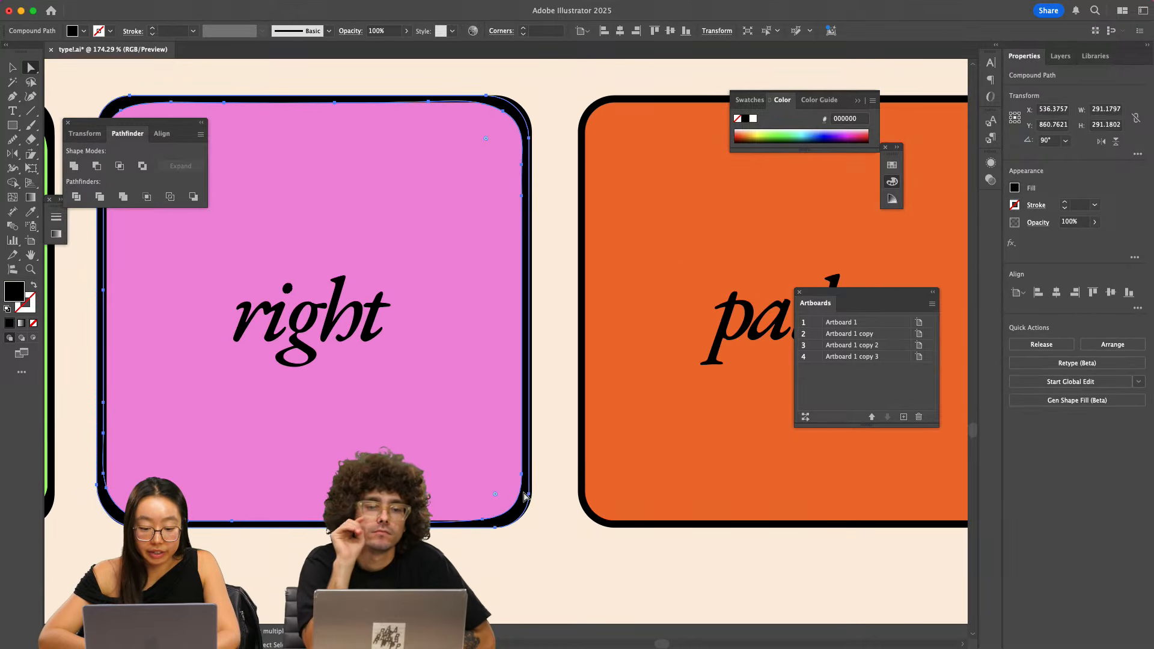
pyautogui.click(524, 497)
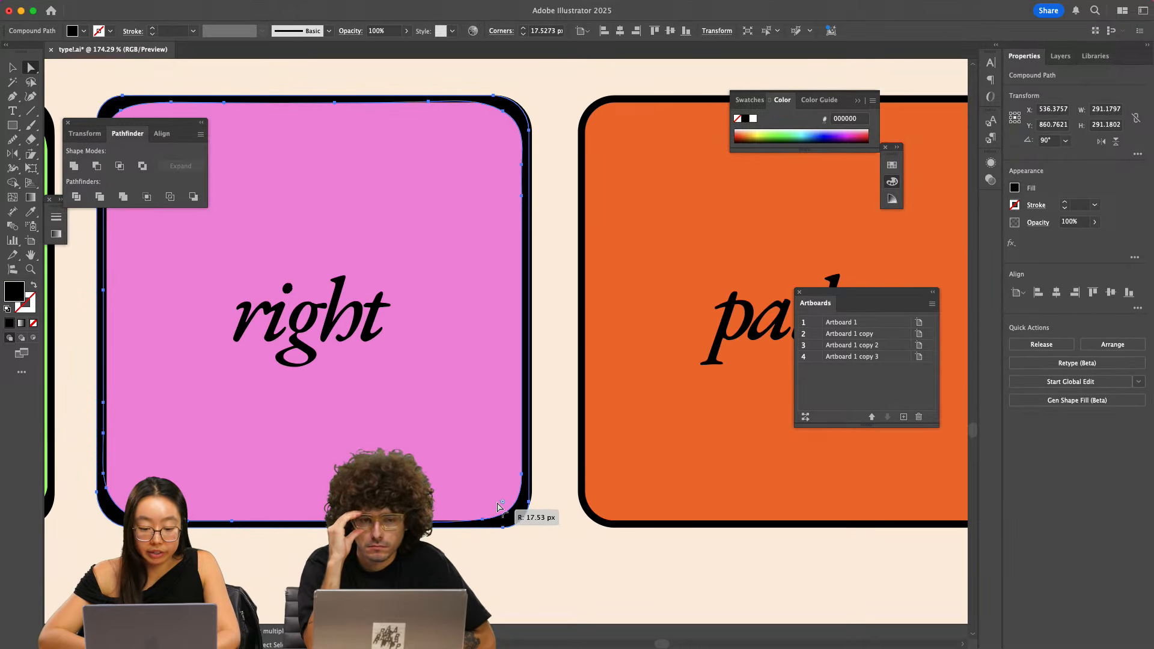
pyautogui.moveTo(499, 510); pyautogui.dragTo(488, 487)
pyautogui.click(537, 102)
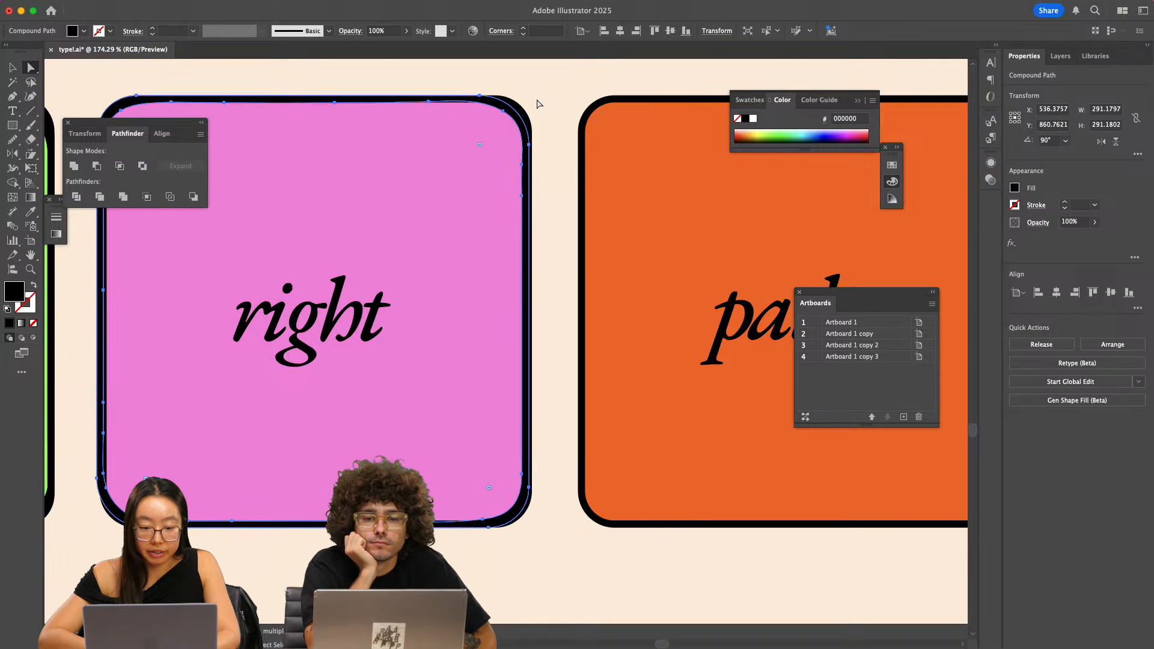
# - Round the upper-right corner of the black outline behind "right" to a radius of about 21.8 px
pyautogui.click(514, 111)
pyautogui.scroll(2, 514, 112)
pyautogui.scroll(2, 514, 112)
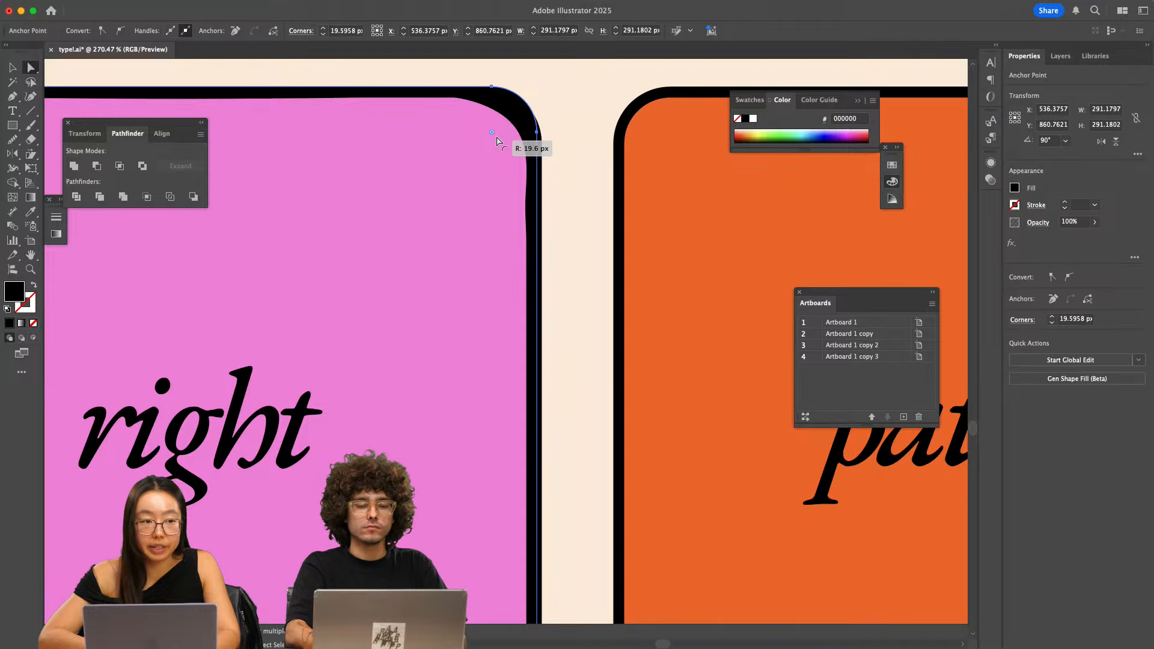
pyautogui.click(494, 142)
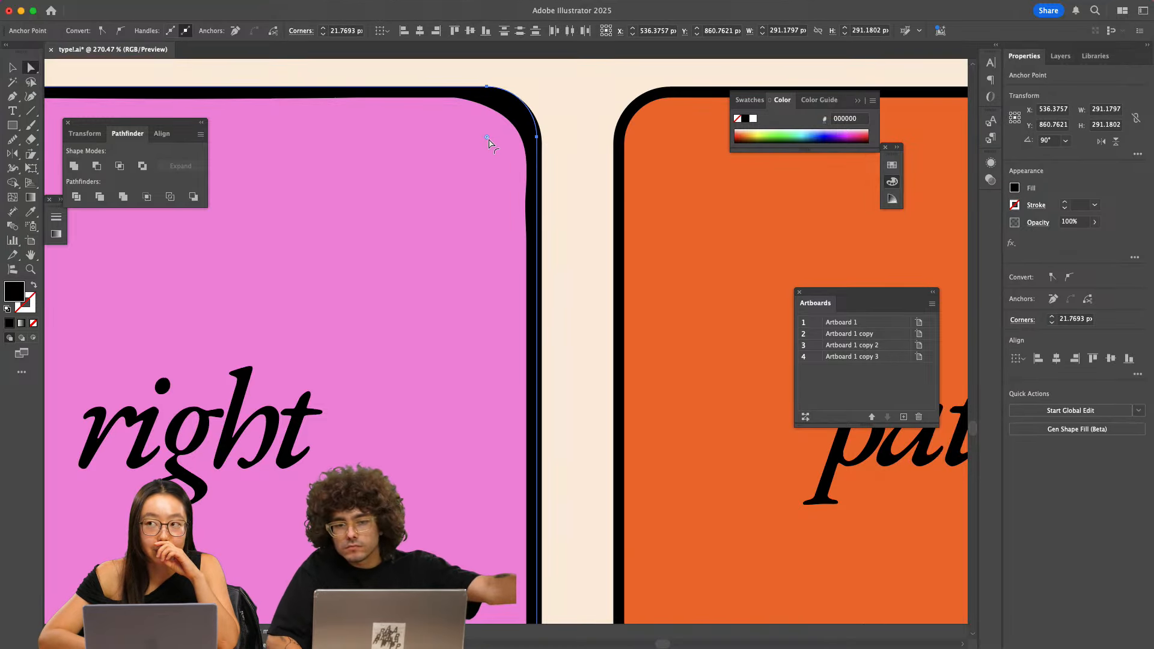
# - Delete the pink fill shape behind "right", keeping only its hand-drawn black outline
pyautogui.scroll(-8, 488, 143)
pyautogui.click(469, 355)
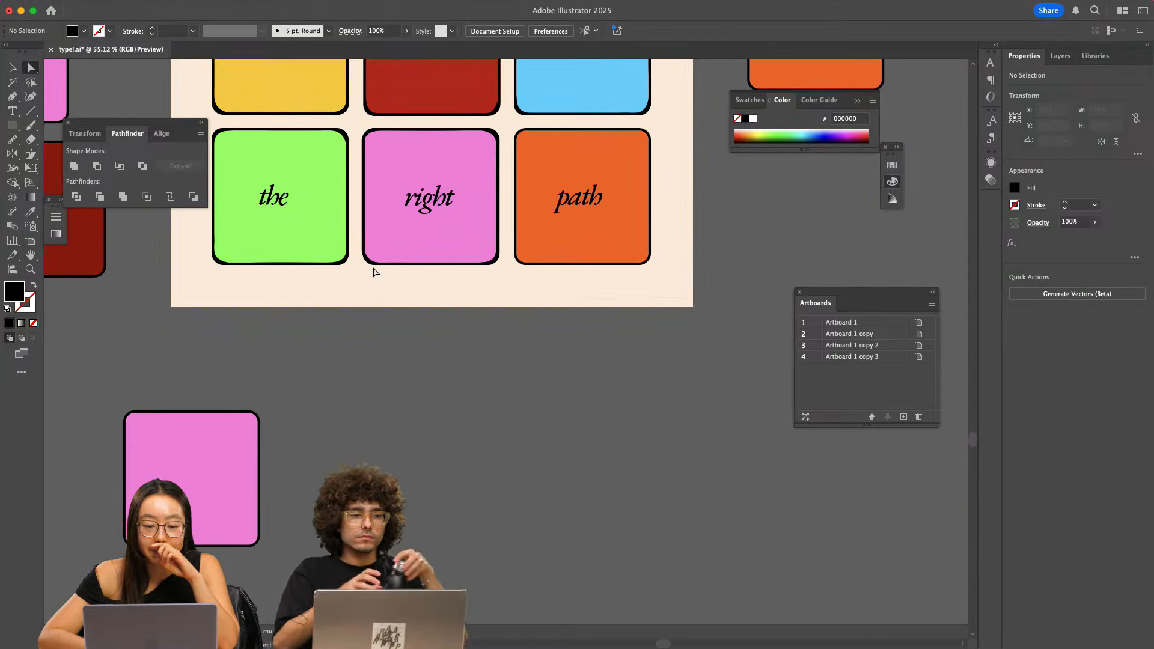
pyautogui.scroll(3, 375, 272)
pyautogui.scroll(3, 360, 272)
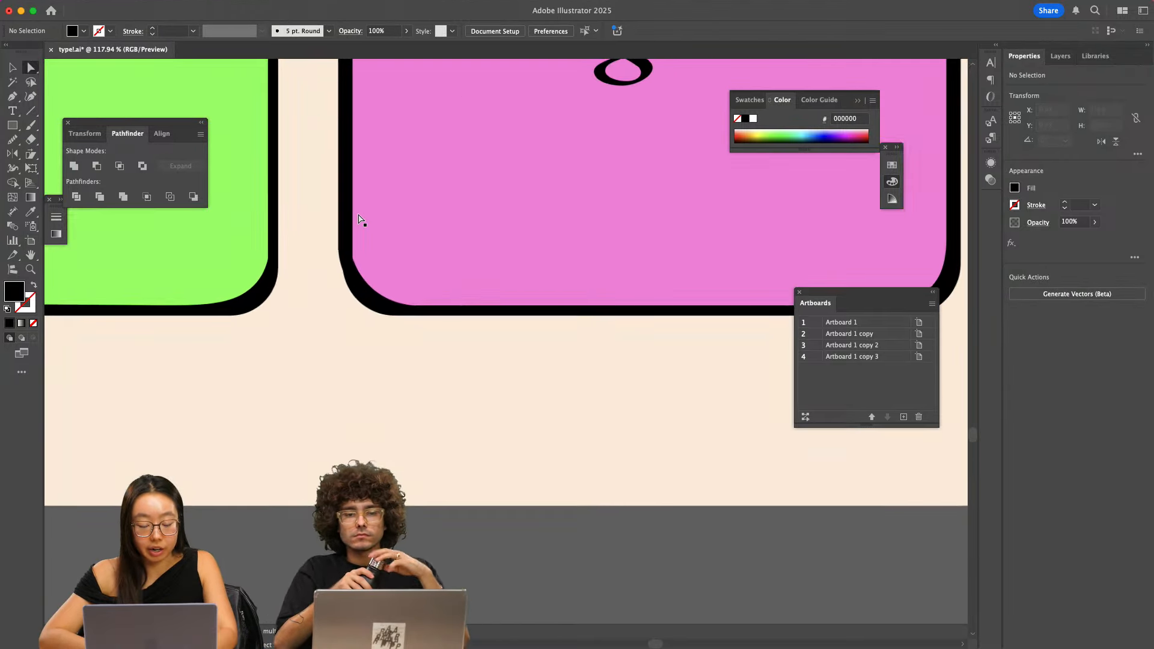
pyautogui.click(363, 287)
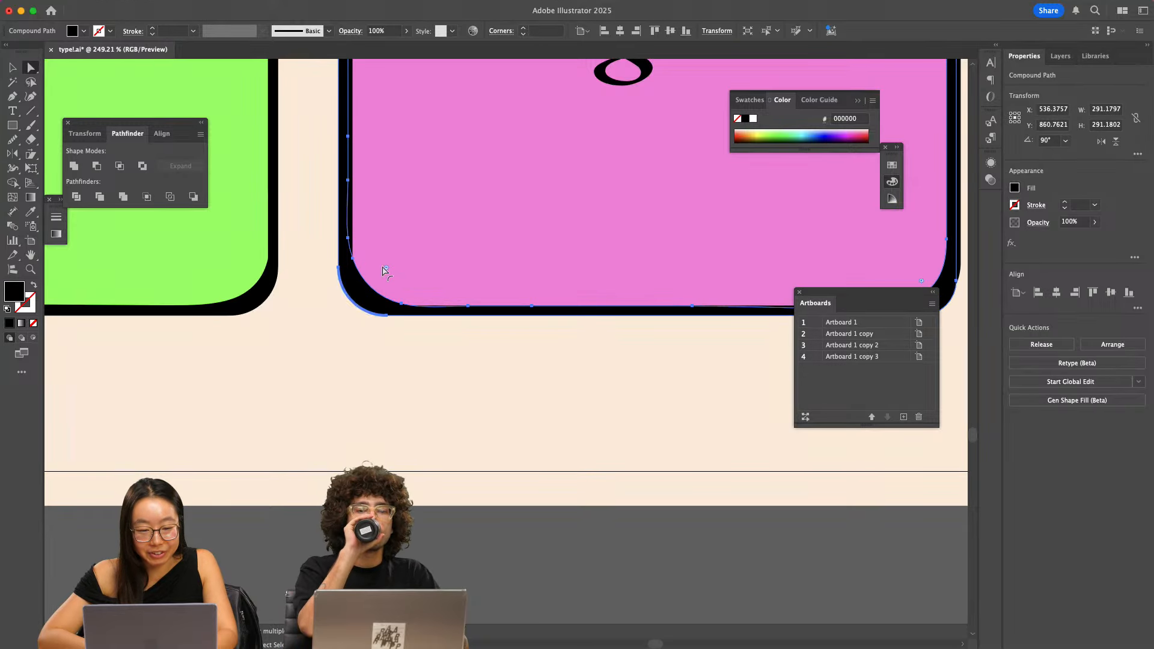
pyautogui.click(353, 226)
pyautogui.press('Delete')
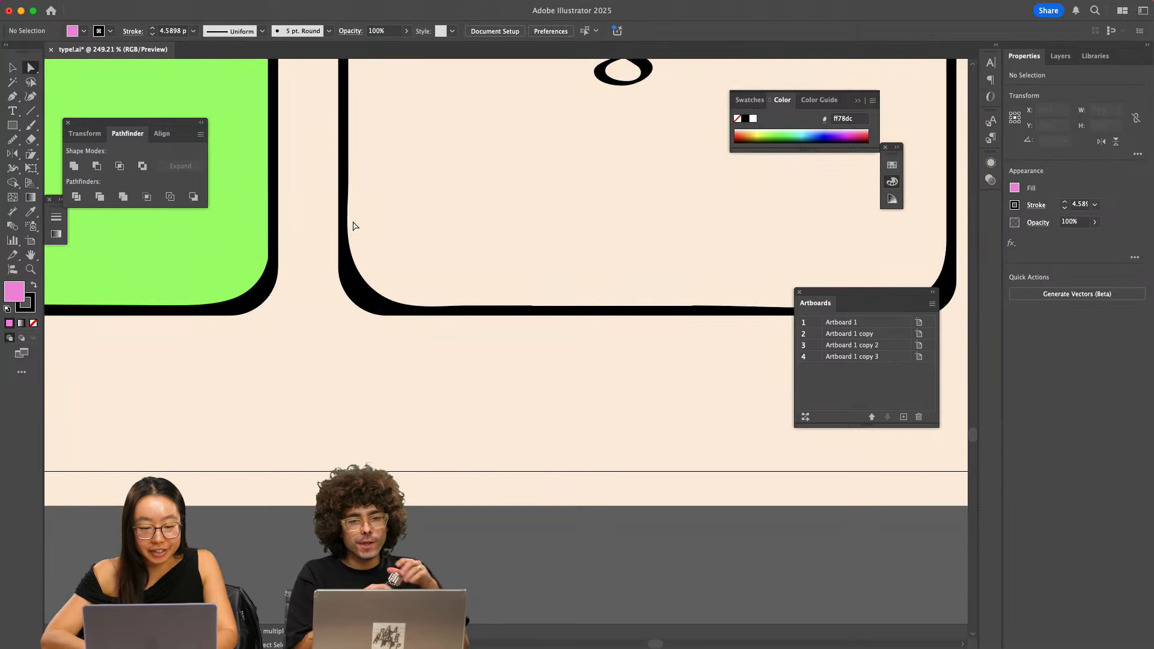
# - Draw a small pink square about 90 px wide in the empty area below the artboard
pyautogui.scroll(-3, 346, 243)
pyautogui.press('v')
pyautogui.scroll(-5, 317, 331)
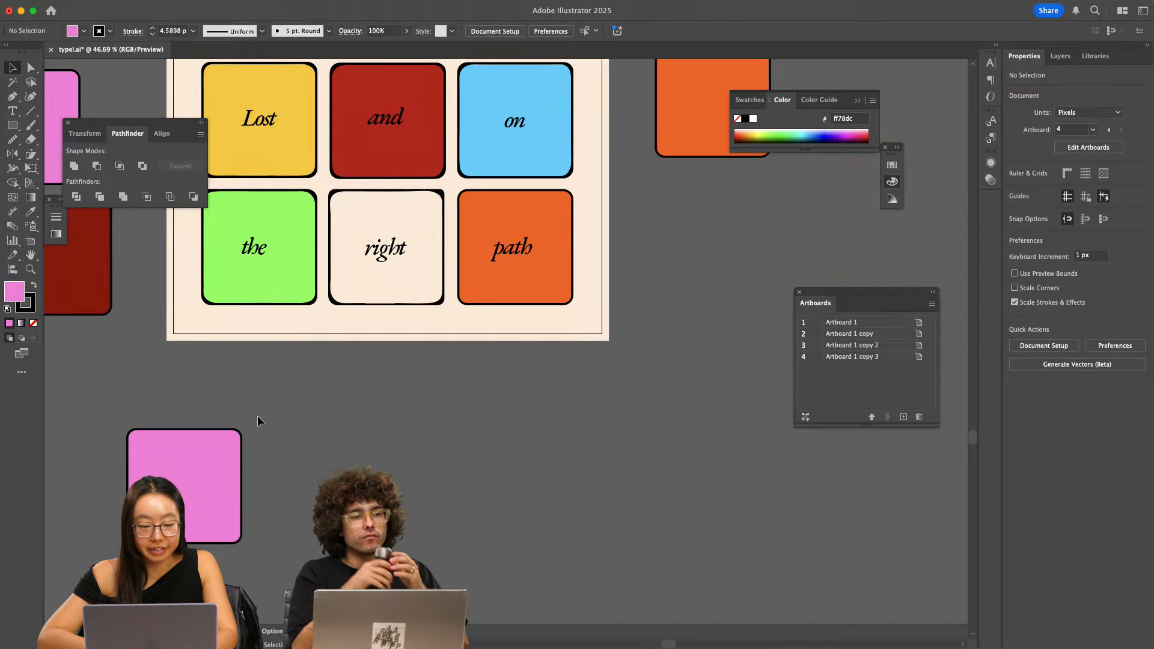
pyautogui.click(214, 472)
pyautogui.press('m')
pyautogui.moveTo(282, 382); pyautogui.dragTo(317, 419)
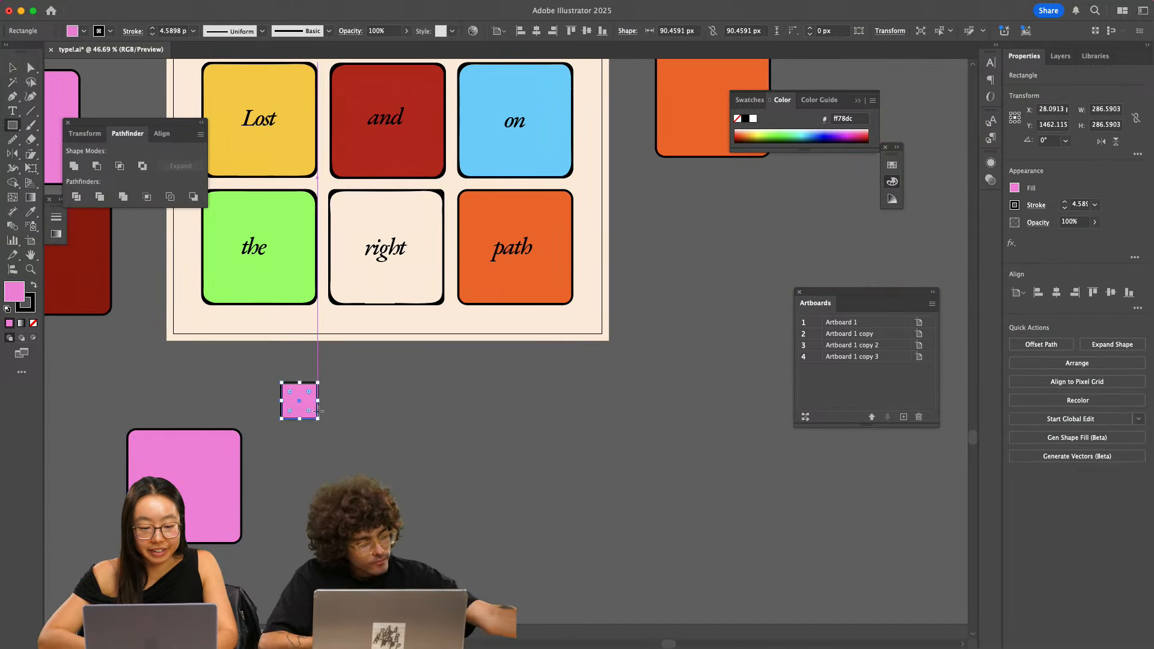
pyautogui.press('a')
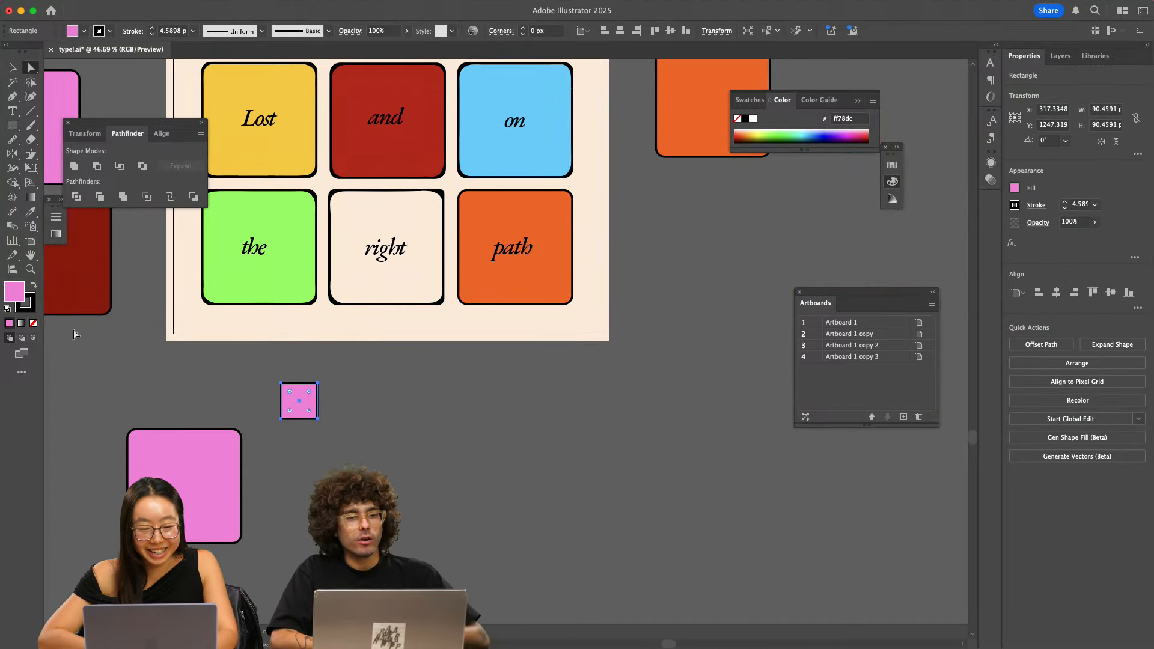
pyautogui.doubleClick(14, 292)
pyautogui.click(946, 208)
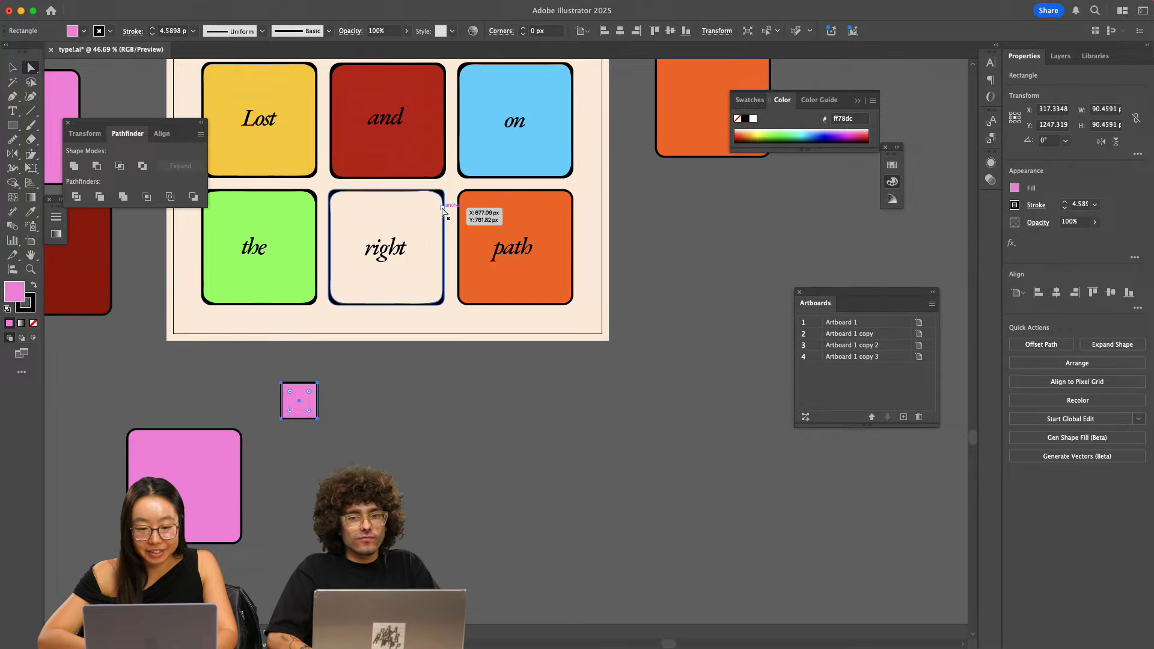
# - Try to fill the hollow outline behind "right" with the Live Paint Bucket, and undo the attempt
pyautogui.click(443, 209)
pyautogui.scroll(4, 392, 168)
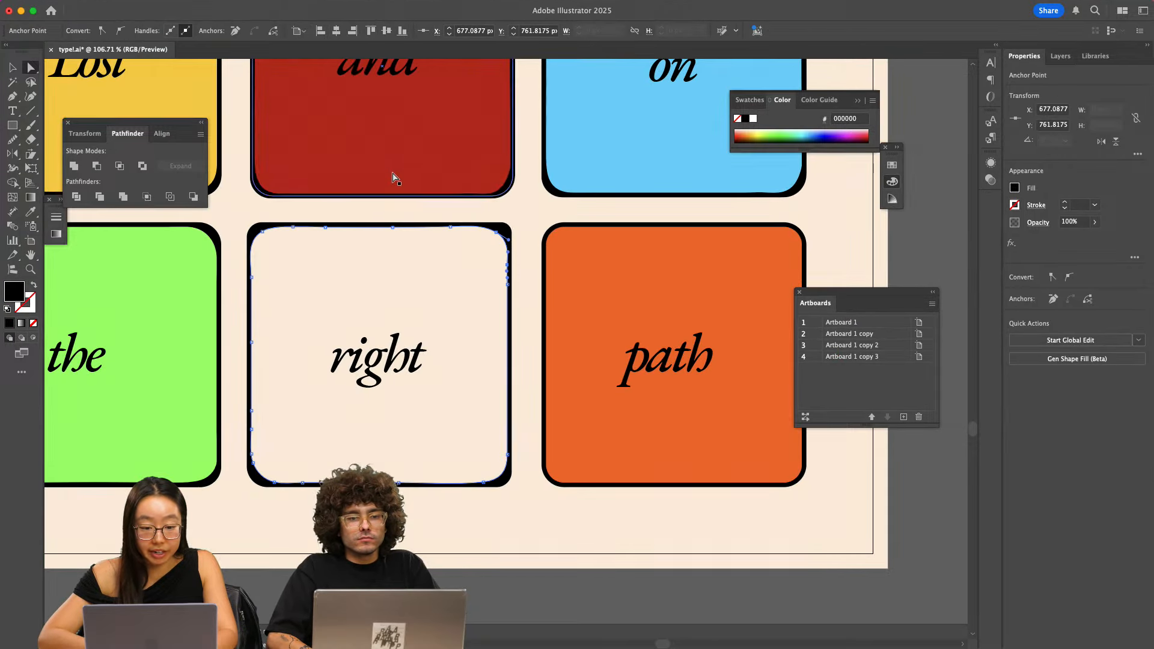
pyautogui.press('k')
pyautogui.click(345, 274)
pyautogui.scroll(-4, 345, 272)
pyautogui.press('super+z')
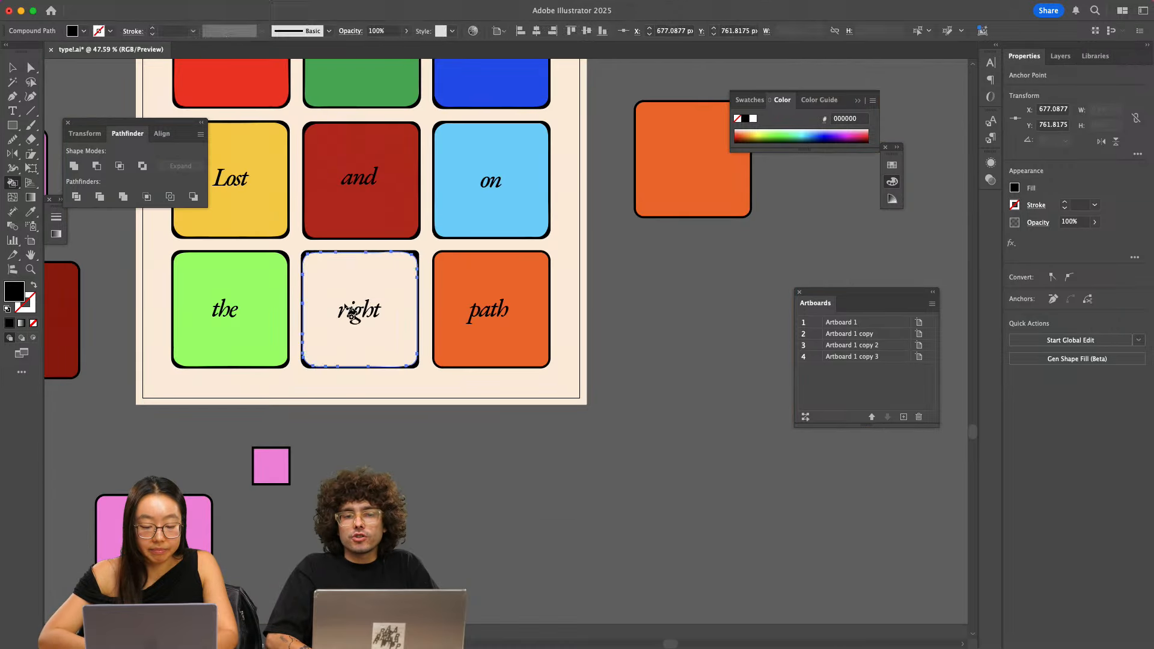
# - Sample pink ff78dc from the small square below the artboard and try to paint it into the outline behind "right"
pyautogui.press('v')
pyautogui.click(352, 457)
pyautogui.press('i')
pyautogui.click(265, 462)
pyautogui.press('k')
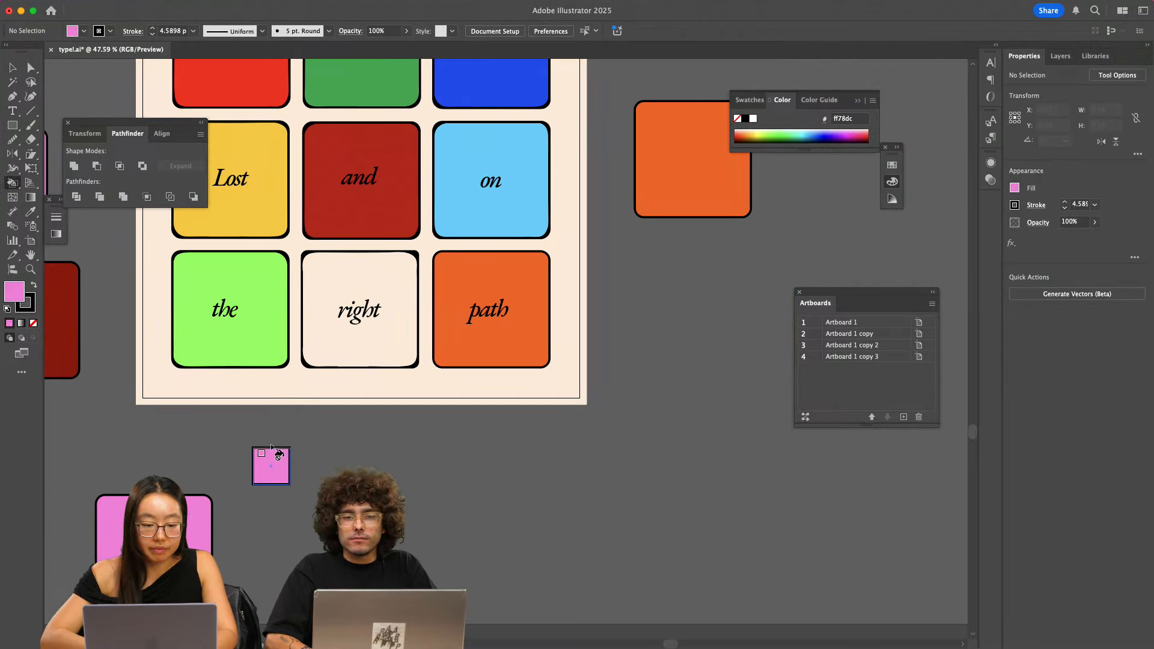
pyautogui.press('v')
pyautogui.click(417, 280)
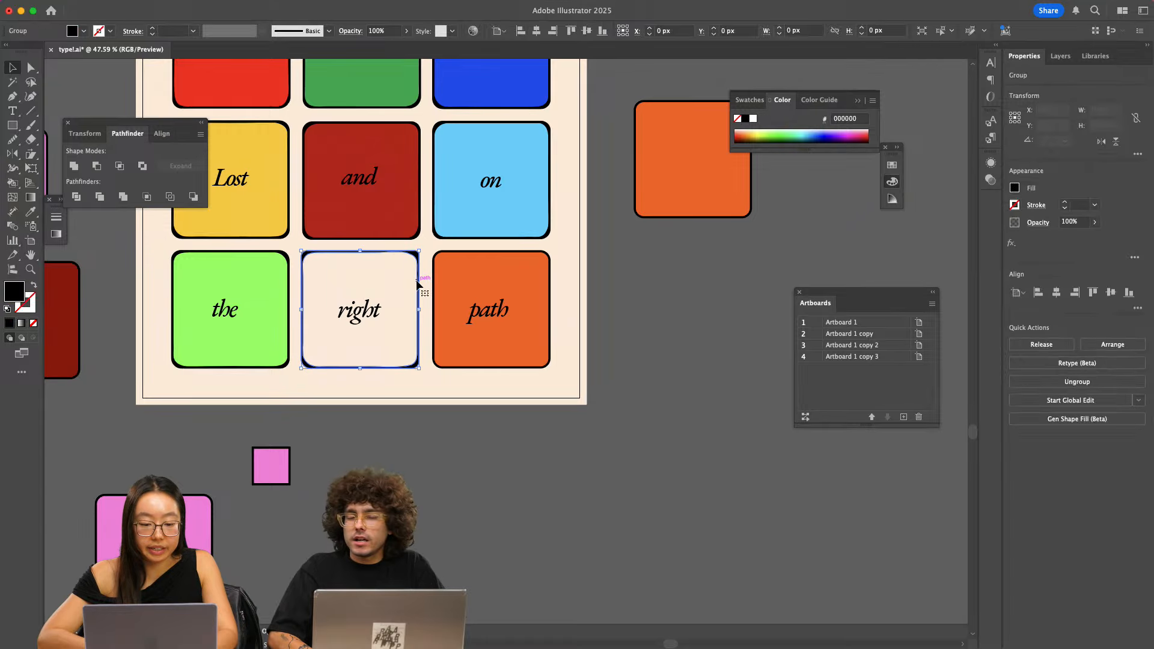
pyautogui.press('k')
pyautogui.press('a')
pyautogui.click(155, 433)
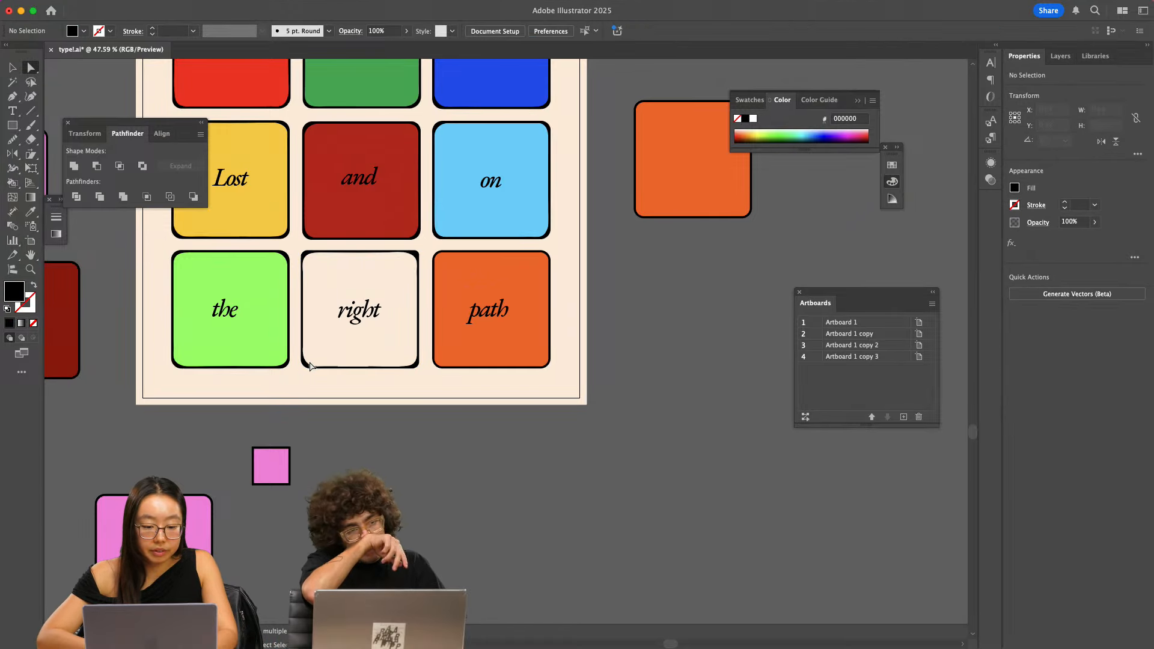
# - Delete the hollow black outline behind "right"
pyautogui.click(305, 364)
pyautogui.press('v')
pyautogui.moveTo(304, 309); pyautogui.dragTo(305, 454)
pyautogui.press('super+z')
pyautogui.click(272, 463)
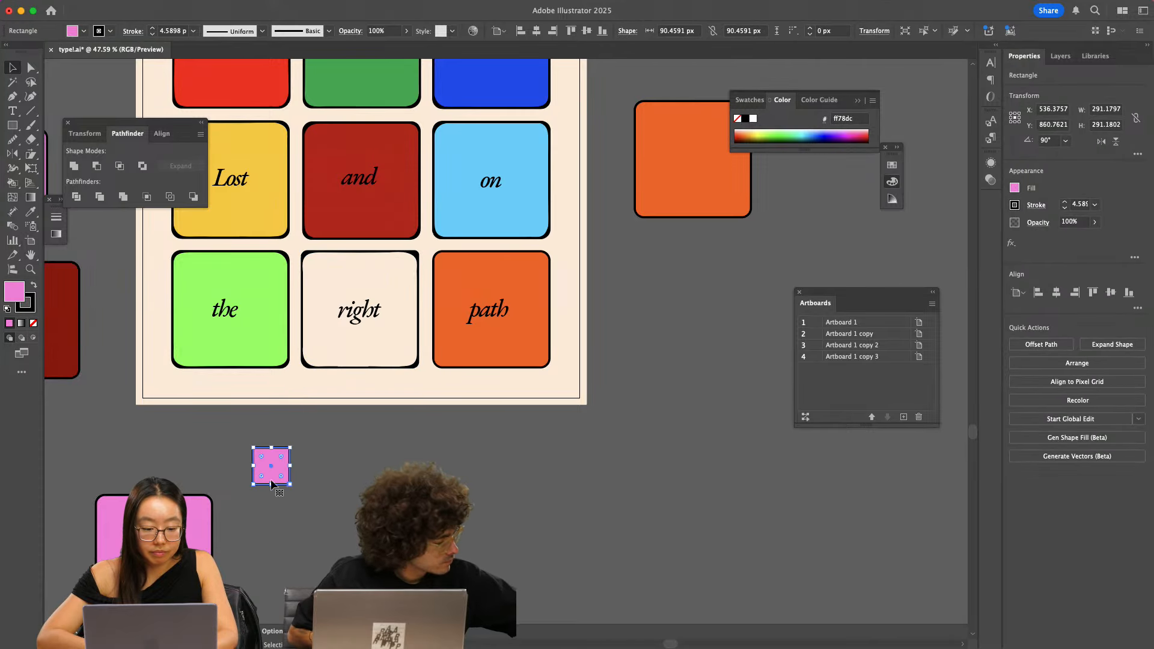
pyautogui.click(305, 364)
pyautogui.press('Delete')
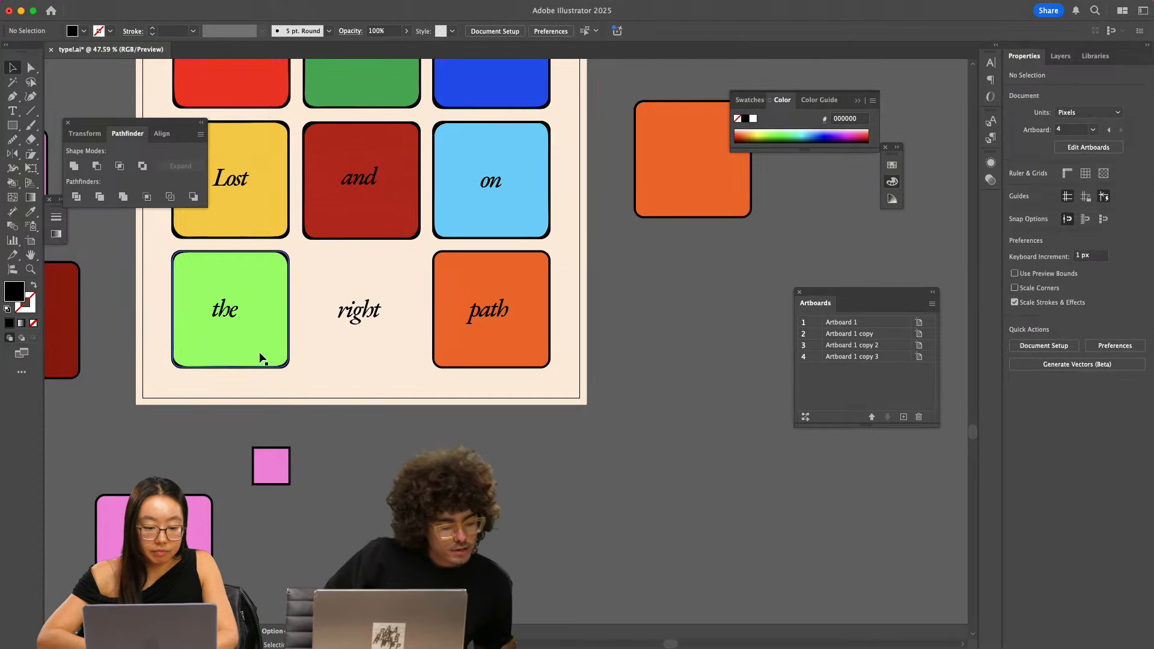
# - Duplicate the outlined green square from behind "the" to behind "right" and fill the copy with sampled pink ff78dc
pyautogui.moveTo(260, 356); pyautogui.dragTo(382, 354)
pyautogui.press('a')
pyautogui.press('i')
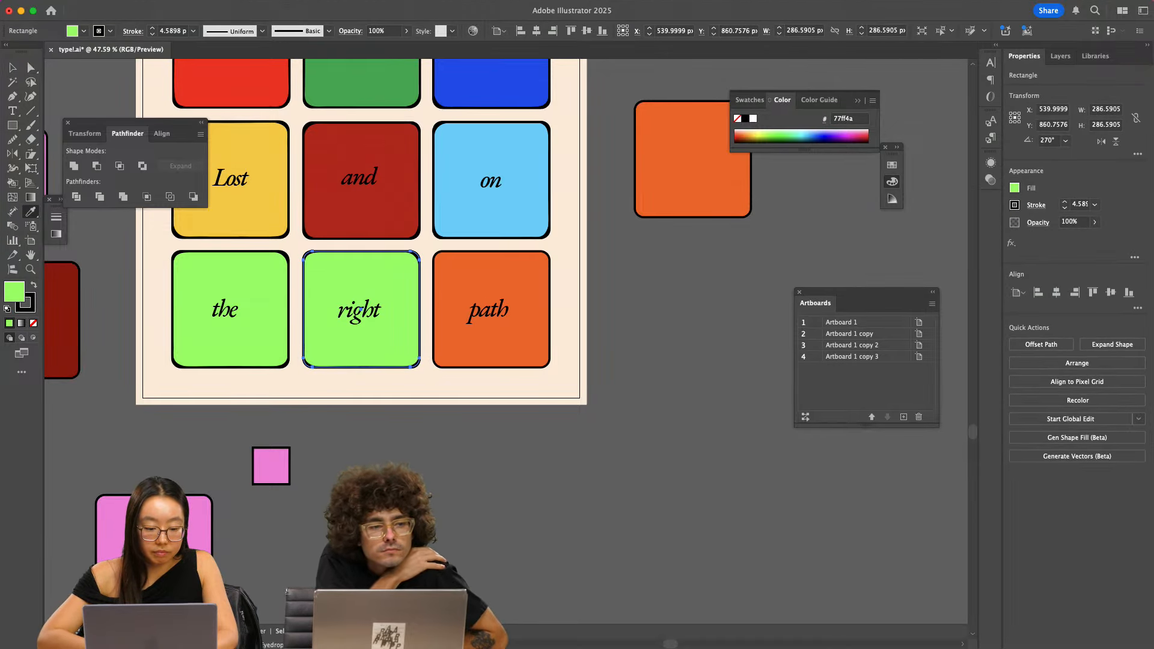
pyautogui.click(158, 529)
pyautogui.press('v')
pyautogui.press('super+shift+a')
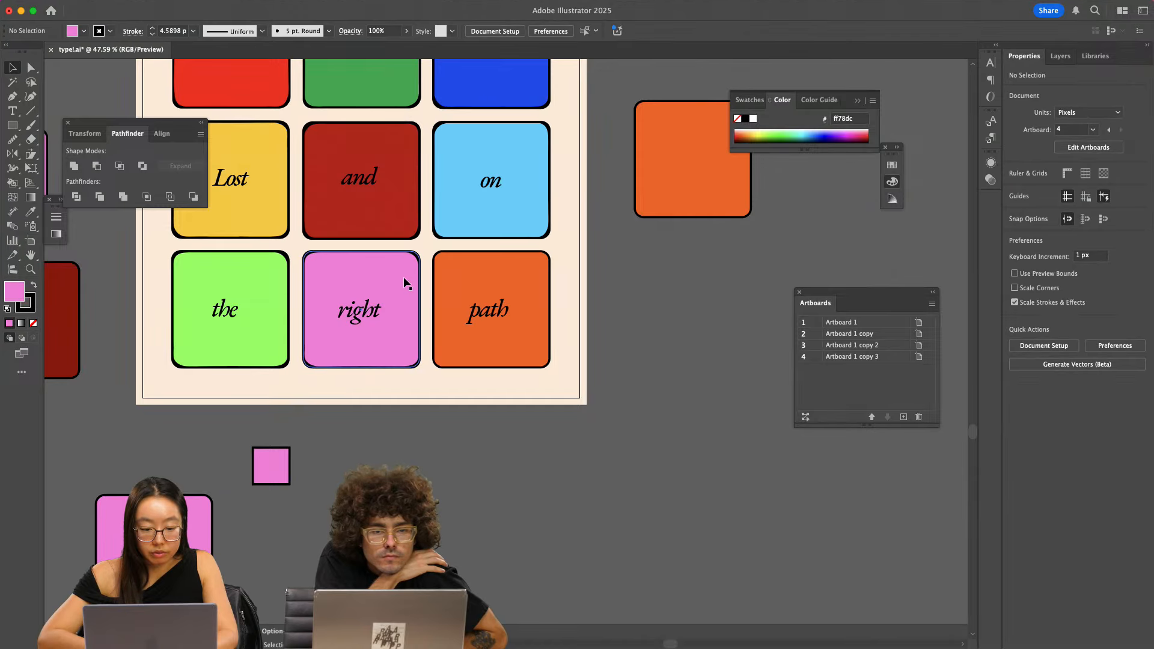
# - Rotate the outlined pink square behind "right" to 180°
pyautogui.click(402, 277)
pyautogui.moveTo(425, 246); pyautogui.dragTo(384, 354)
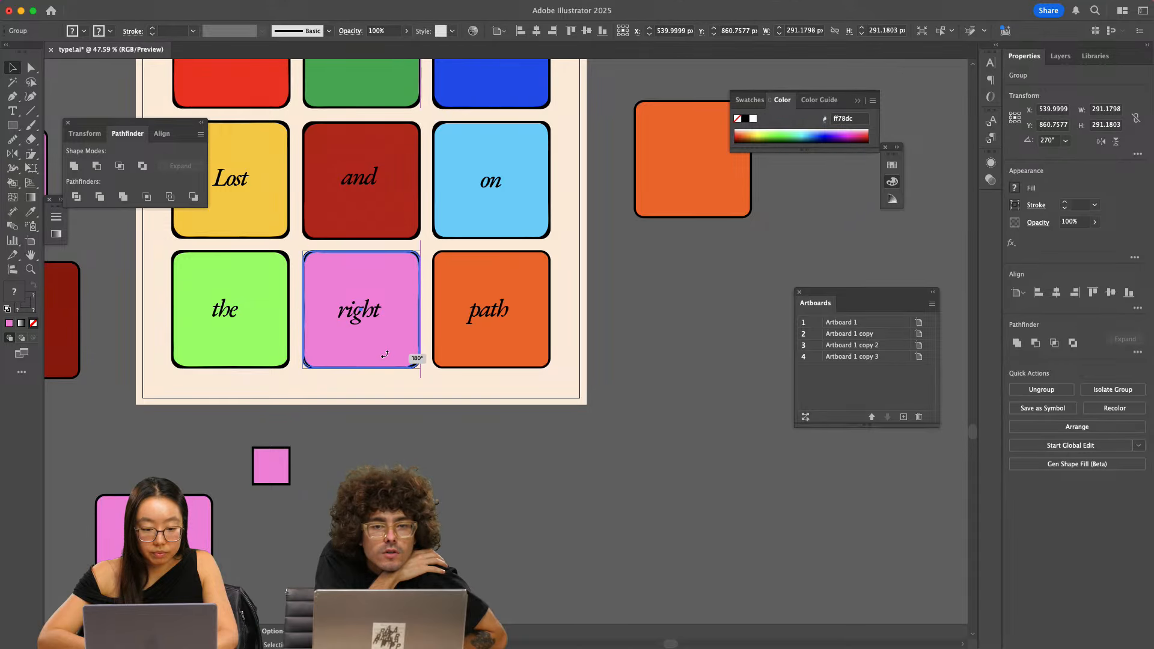
pyautogui.click(402, 438)
# - Clear the space behind "path" by moving its plain orange square to below the artboard
pyautogui.press('a')
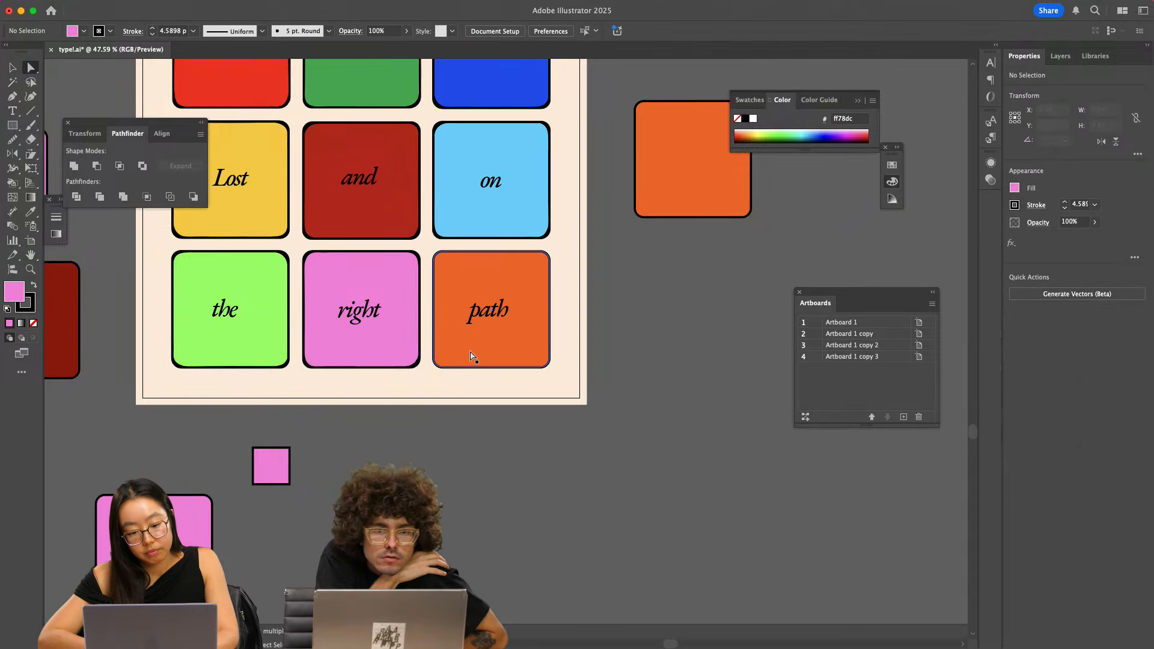
pyautogui.moveTo(470, 354); pyautogui.dragTo(430, 496)
pyautogui.click(471, 355)
pyautogui.press('Delete')
pyautogui.moveTo(401, 348); pyautogui.dragTo(532, 349)
pyautogui.press('v')
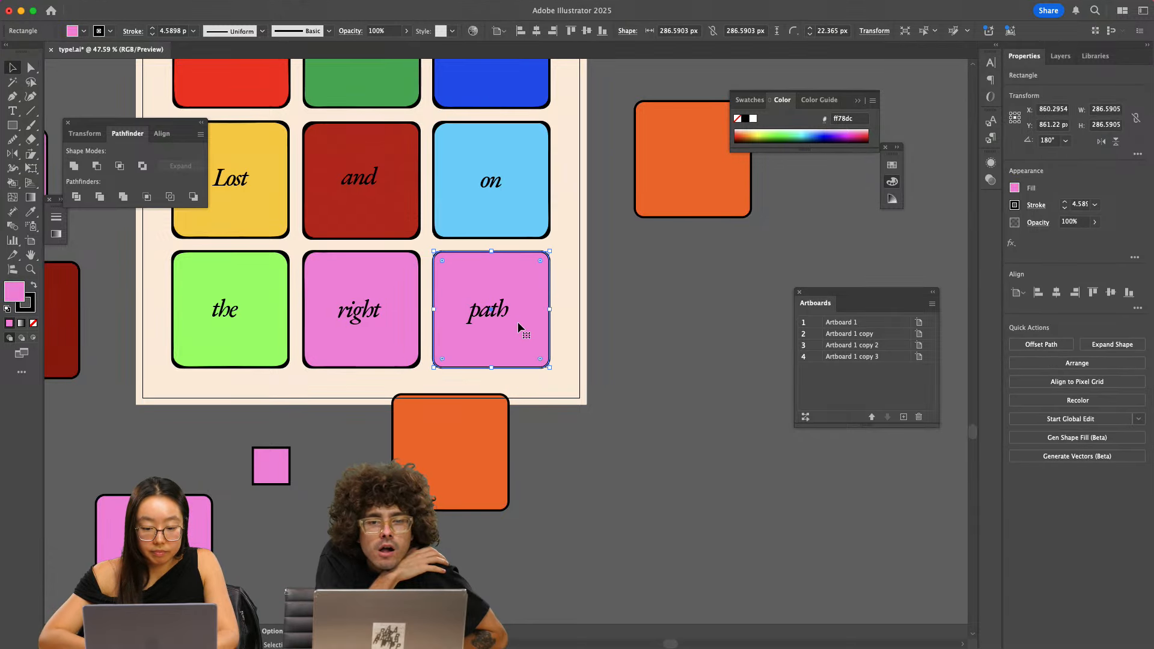
pyautogui.press('Delete')
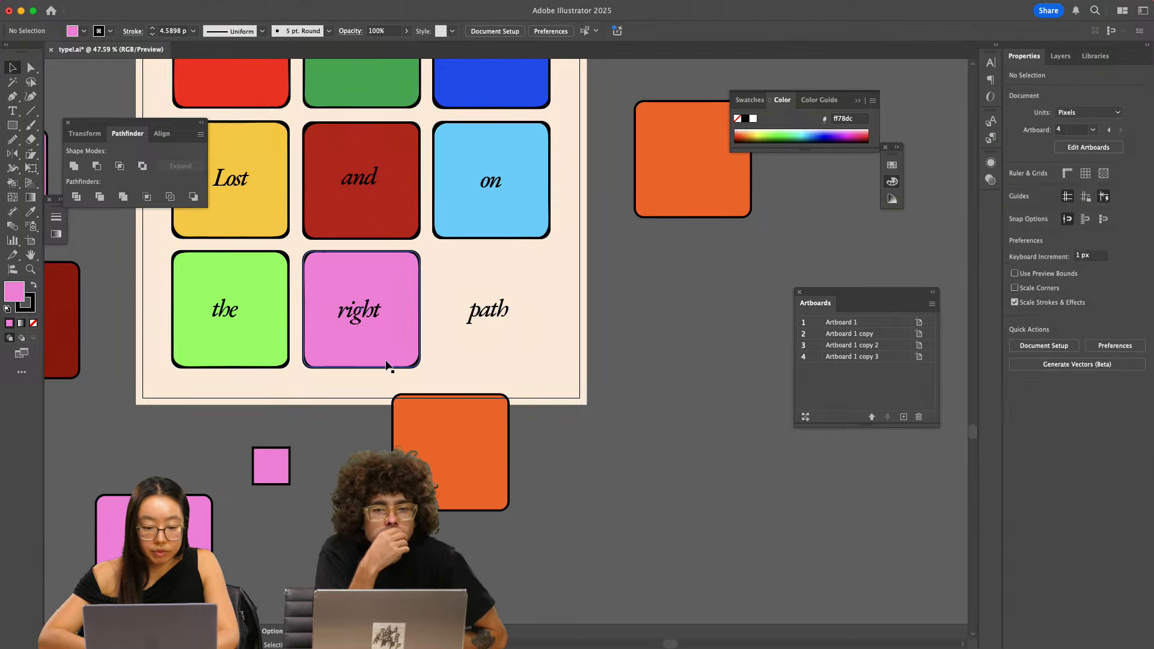
# - Duplicate the outlined pink square from behind "right" to behind "path" and rotate the copy to 90°
pyautogui.moveTo(387, 365); pyautogui.dragTo(515, 368)
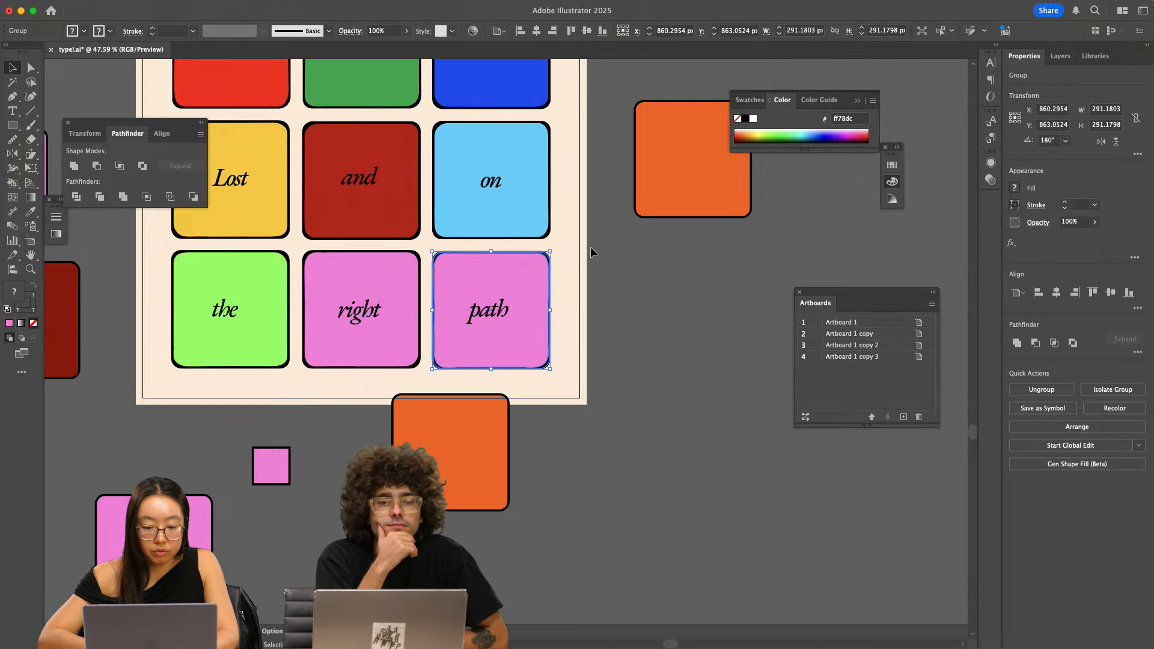
pyautogui.moveTo(558, 251); pyautogui.dragTo(532, 358)
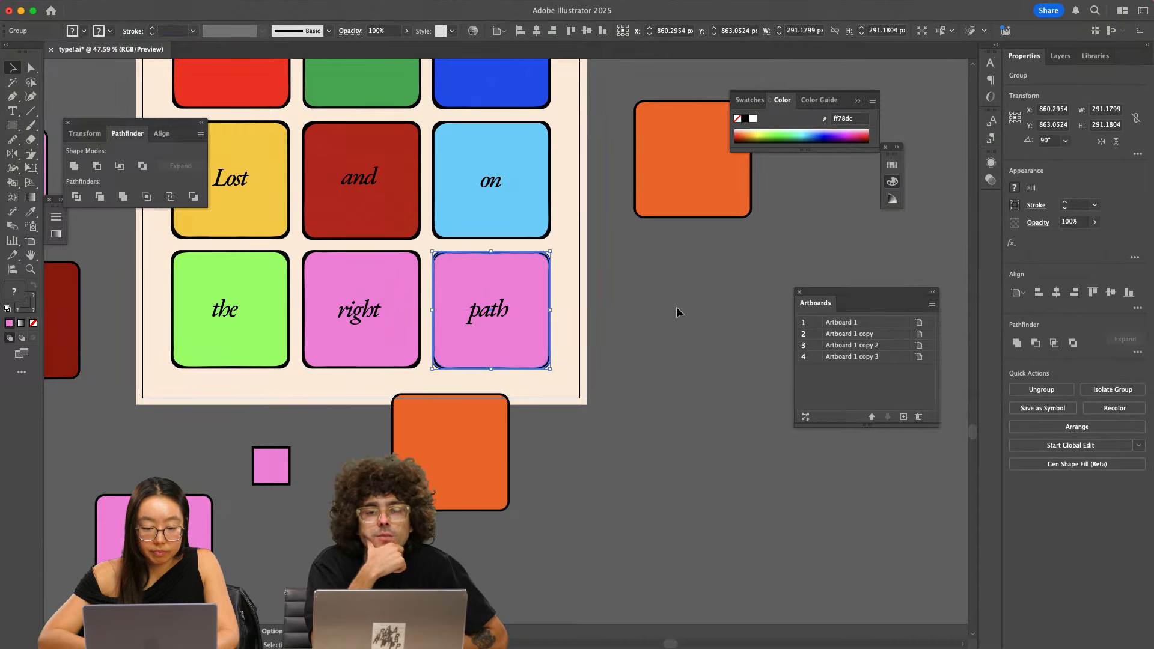
# - Fill the copied square behind "path" with sampled orange ff5910 and delete the leftover orange square overlapping the artboard's lower edge
pyautogui.press('i')
pyautogui.click(510, 336)
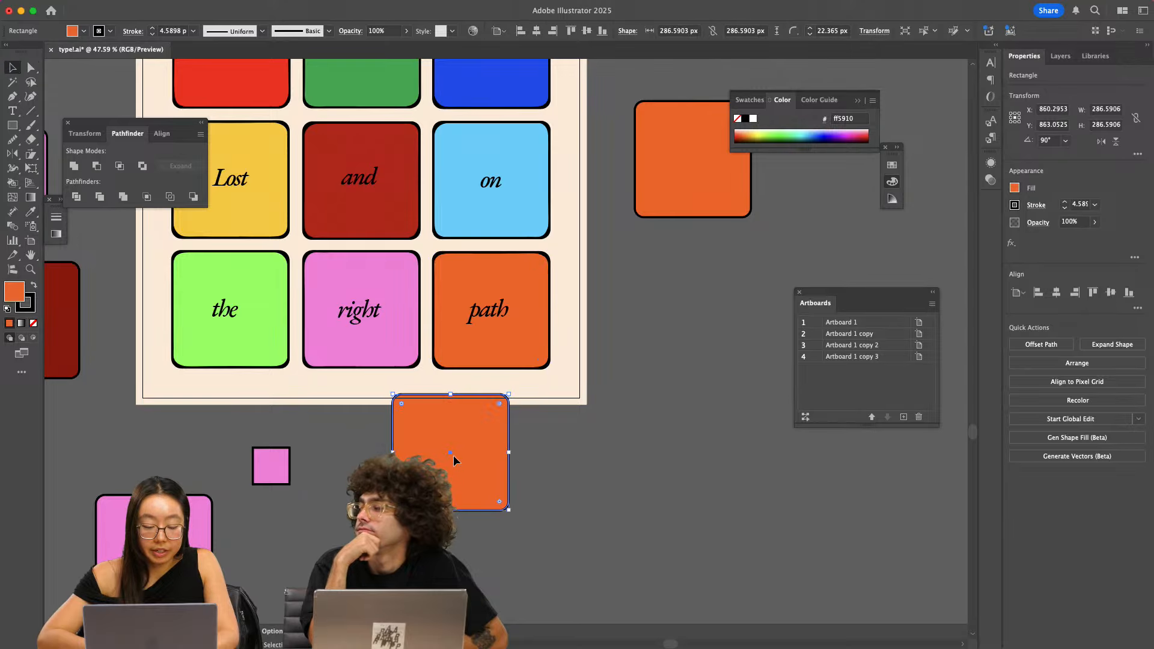
pyautogui.press('Delete')
pyautogui.press('v')
# - Select all nine words in the grid, from "You" to "path", and expand the live text into vector shapes
pyautogui.scroll(3, 457, 452)
pyautogui.hscroll(-2, 457, 452)
pyautogui.scroll(3, 475, 421)
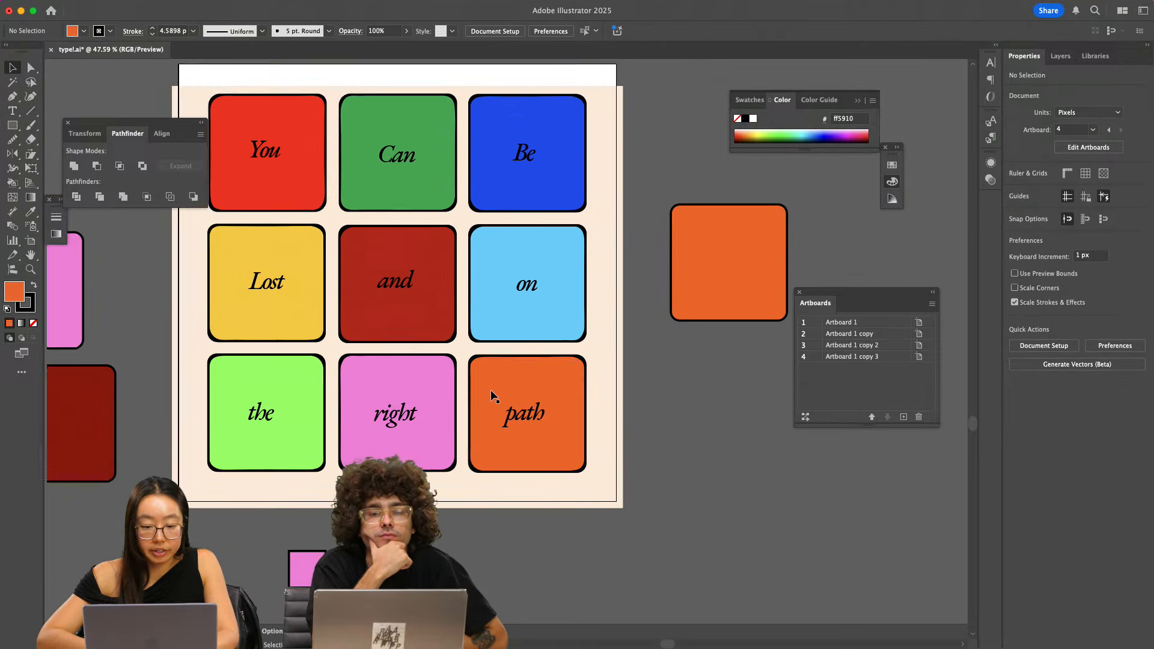
pyautogui.hscroll(-3, 489, 393)
pyautogui.click(350, 174)
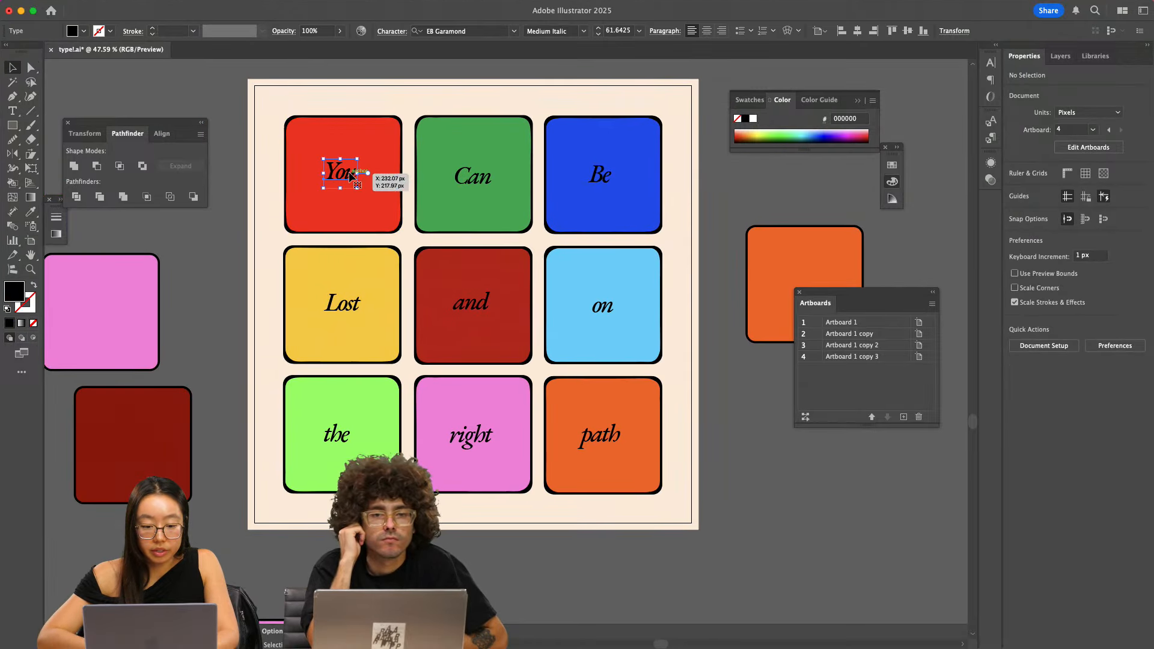
pyautogui.keyDown('shift'); pyautogui.click(479, 177); pyautogui.keyUp('shift')
pyautogui.keyDown('shift'); pyautogui.click(597, 177); pyautogui.keyUp('shift')
pyautogui.keyDown('shift'); pyautogui.click(344, 303); pyautogui.keyUp('shift')
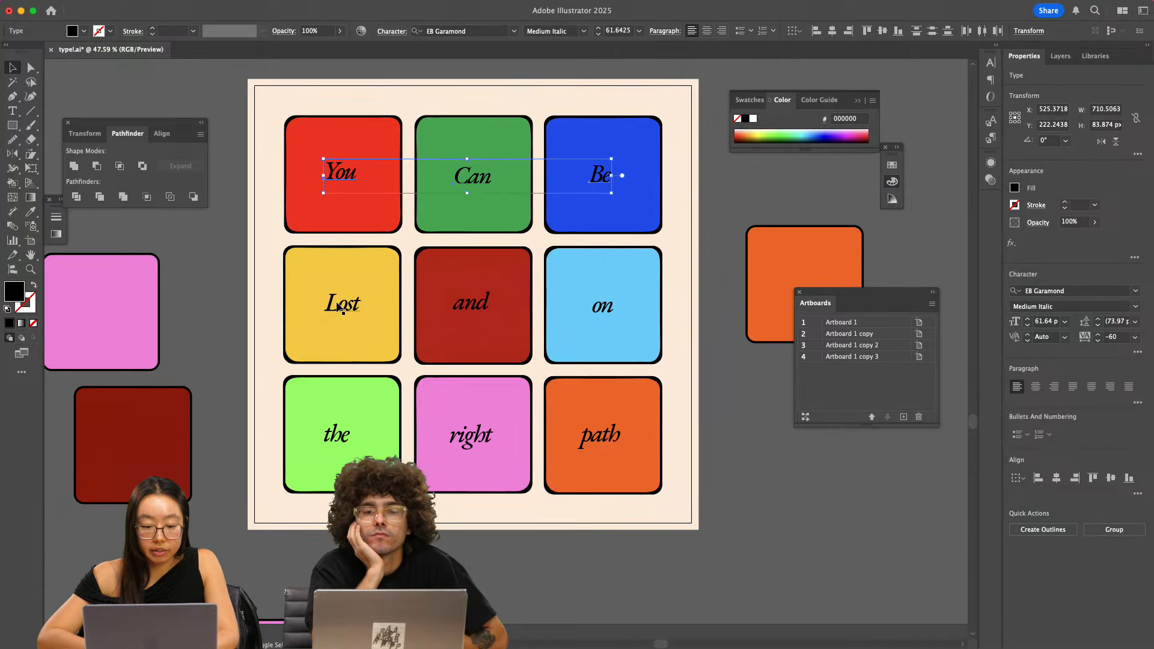
pyautogui.keyDown('shift'); pyautogui.click(481, 308); pyautogui.keyUp('shift')
pyautogui.moveTo(598, 309); pyautogui.dragTo(603, 308)
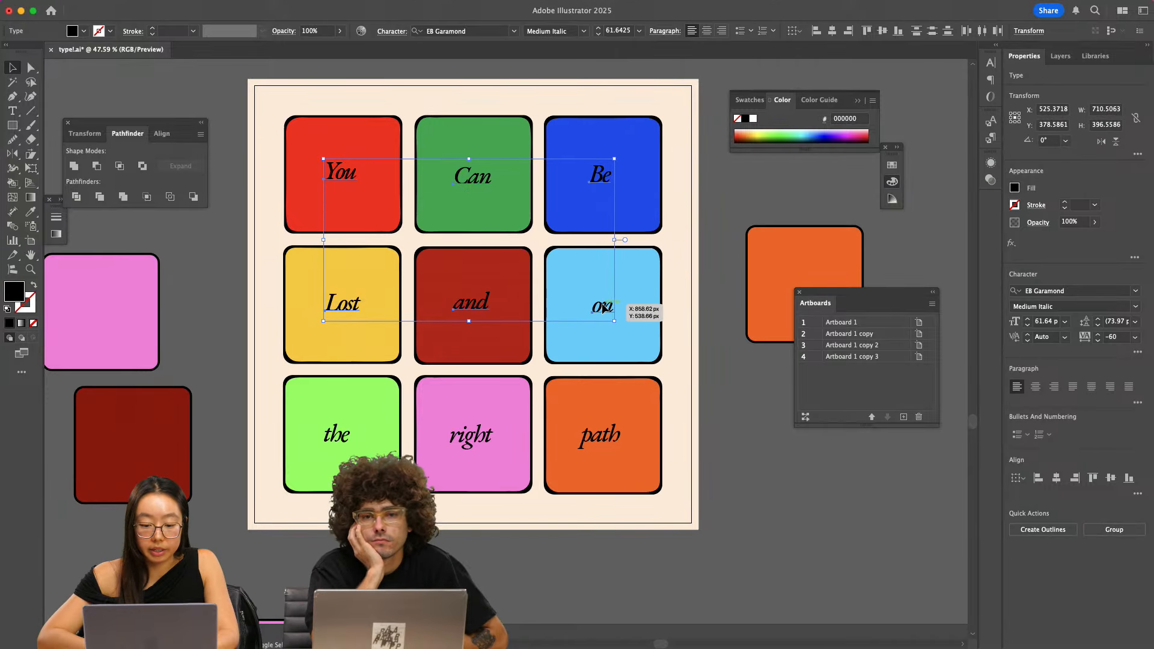
pyautogui.keyDown('shift'); pyautogui.click(334, 442); pyautogui.keyUp('shift')
pyautogui.keyDown('shift'); pyautogui.click(467, 441); pyautogui.keyUp('shift')
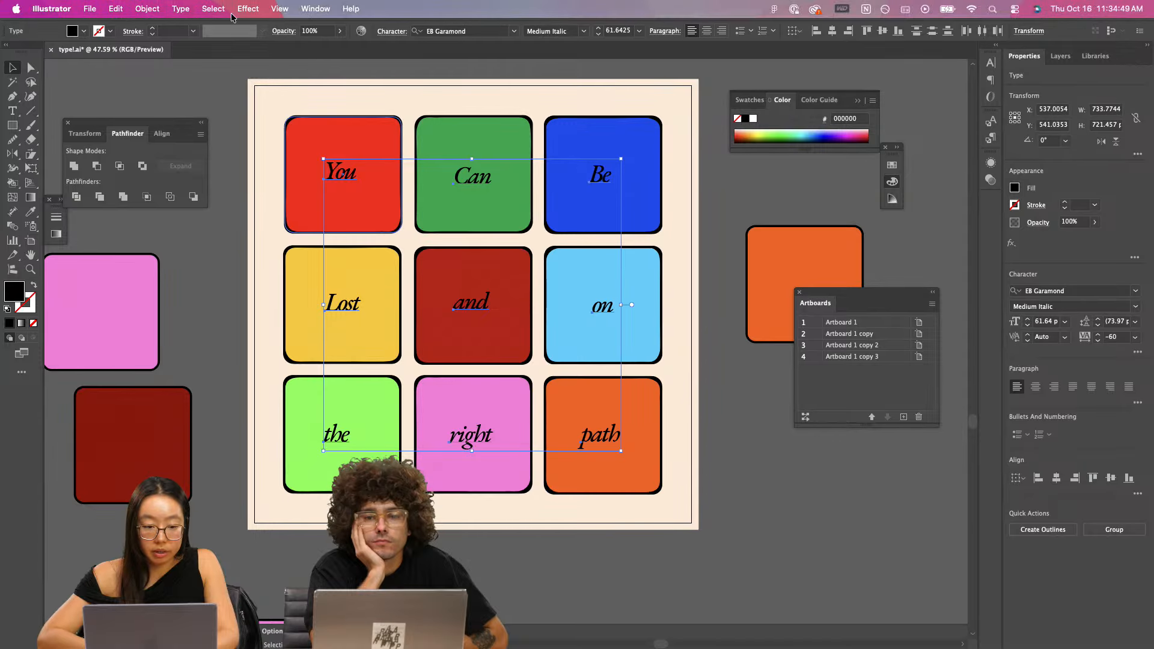
pyautogui.click(147, 8)
pyautogui.click(173, 201)
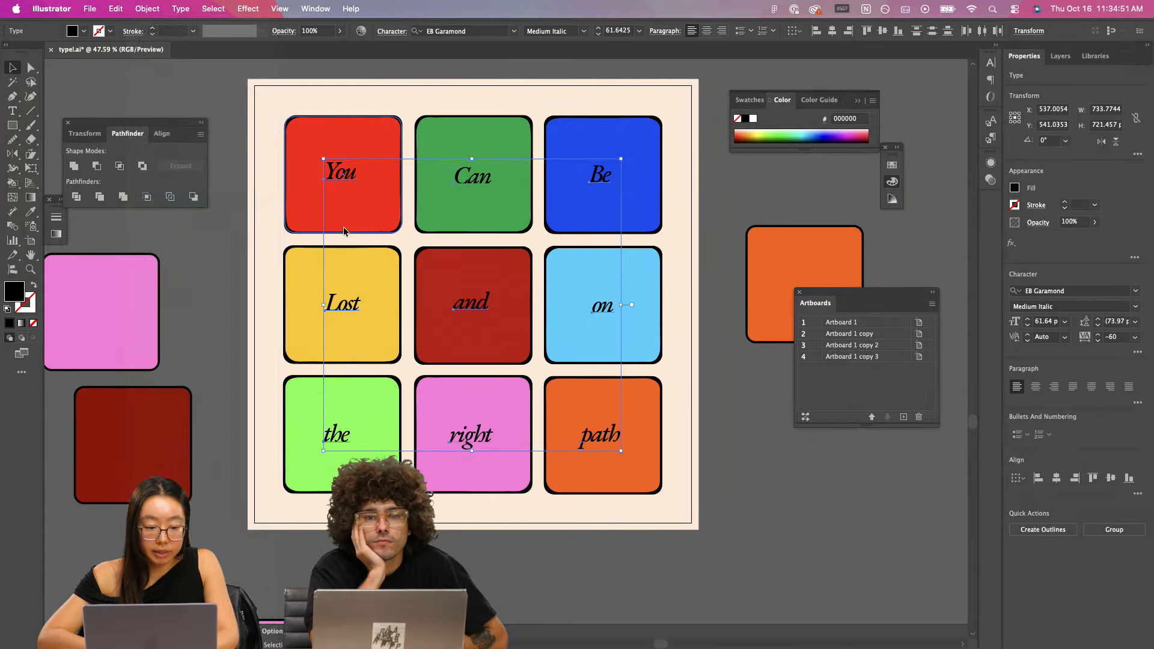
pyautogui.click(468, 347)
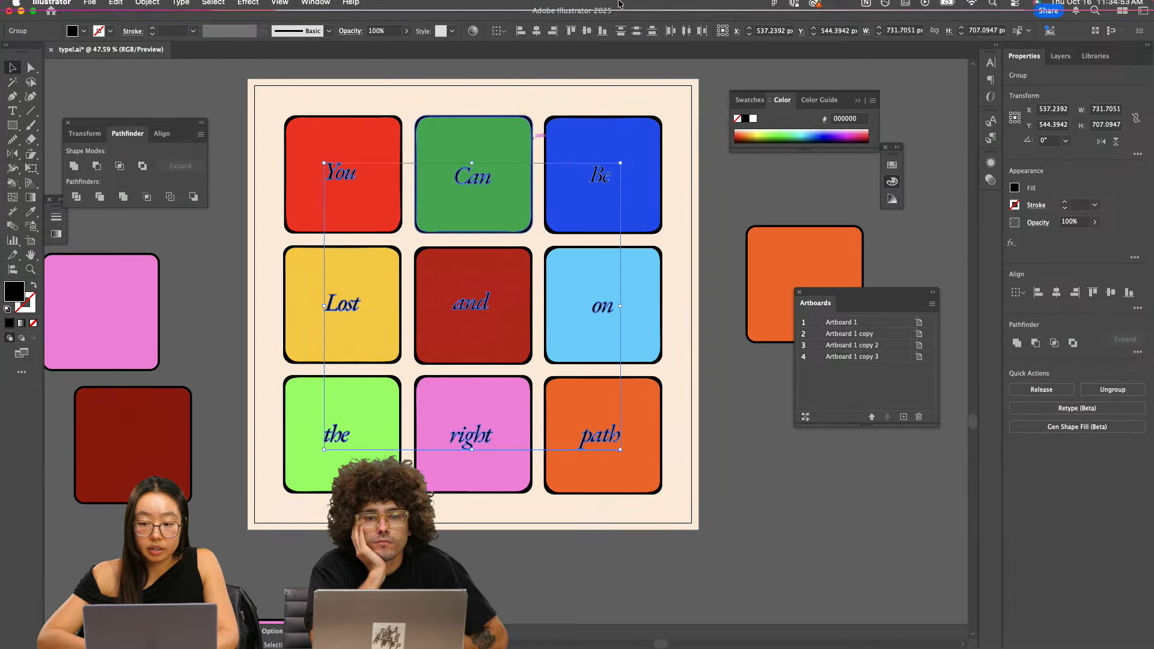
# - Smooth the paths of the expanded word "You" on the red square to about 22%
pyautogui.scroll(3, 232, 225)
pyautogui.click(246, 232)
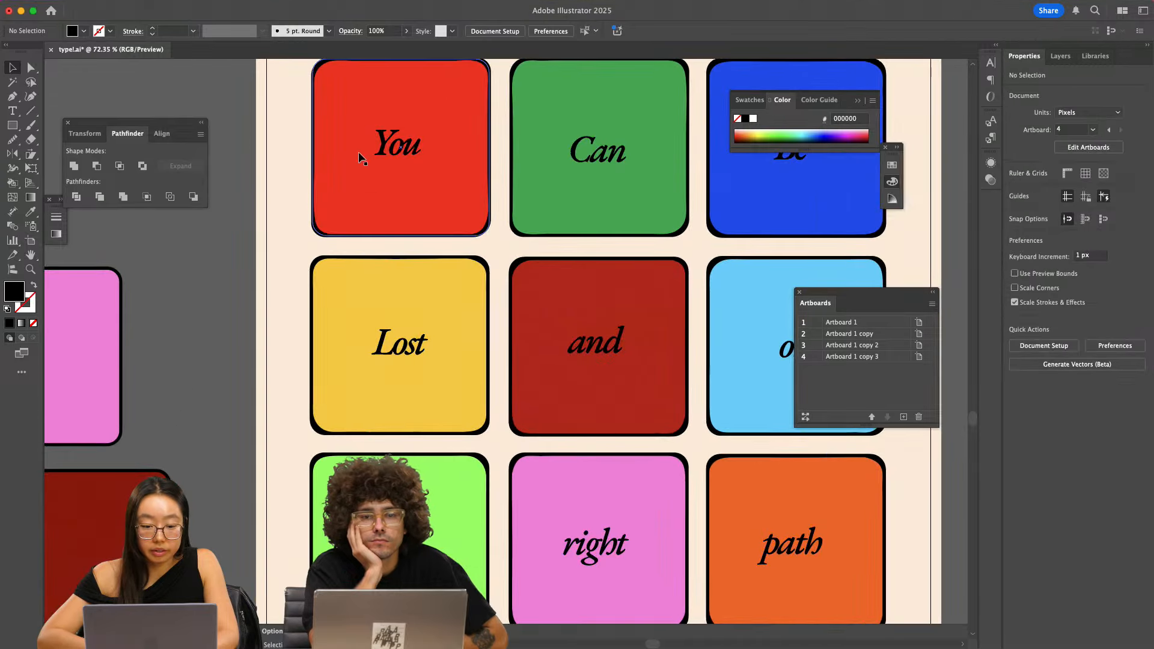
pyautogui.scroll(5, 359, 155)
pyautogui.moveTo(360, 155); pyautogui.dragTo(269, 201)
pyautogui.scroll(-3, 270, 201)
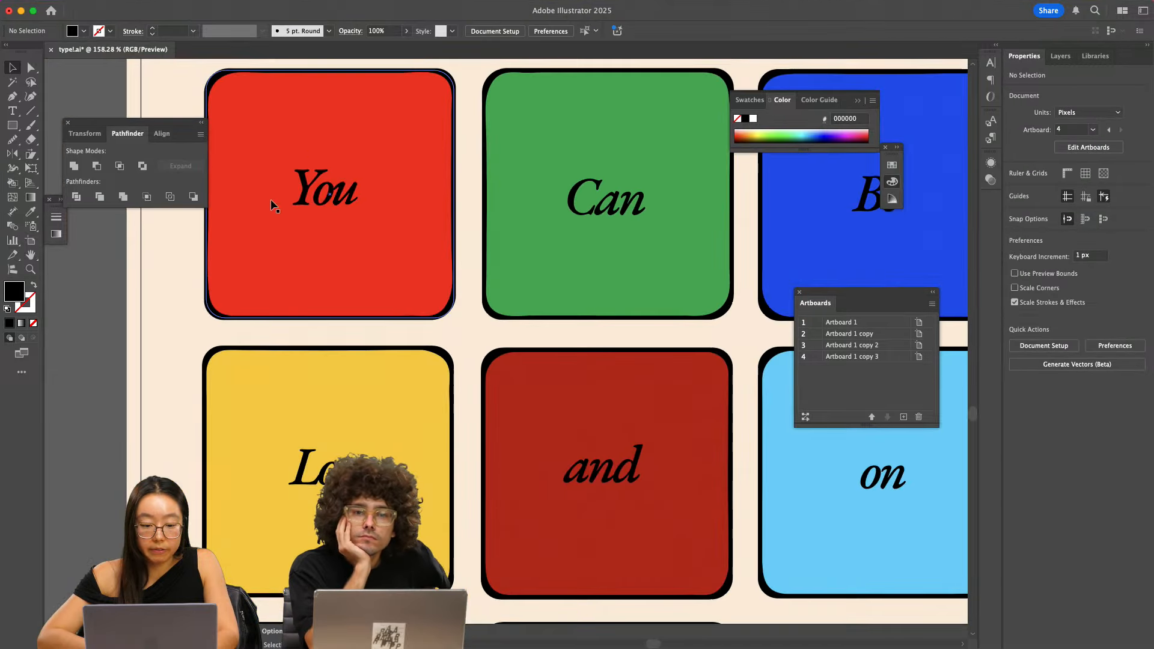
pyautogui.click(338, 203)
pyautogui.click(147, 9)
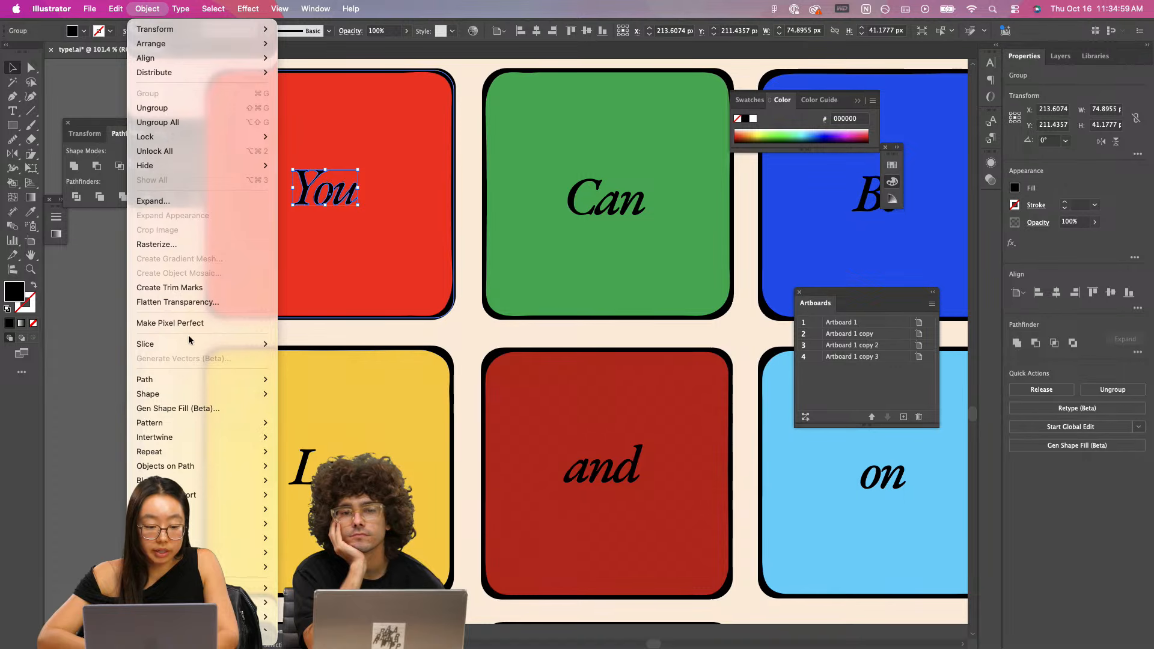
pyautogui.moveTo(193, 377)
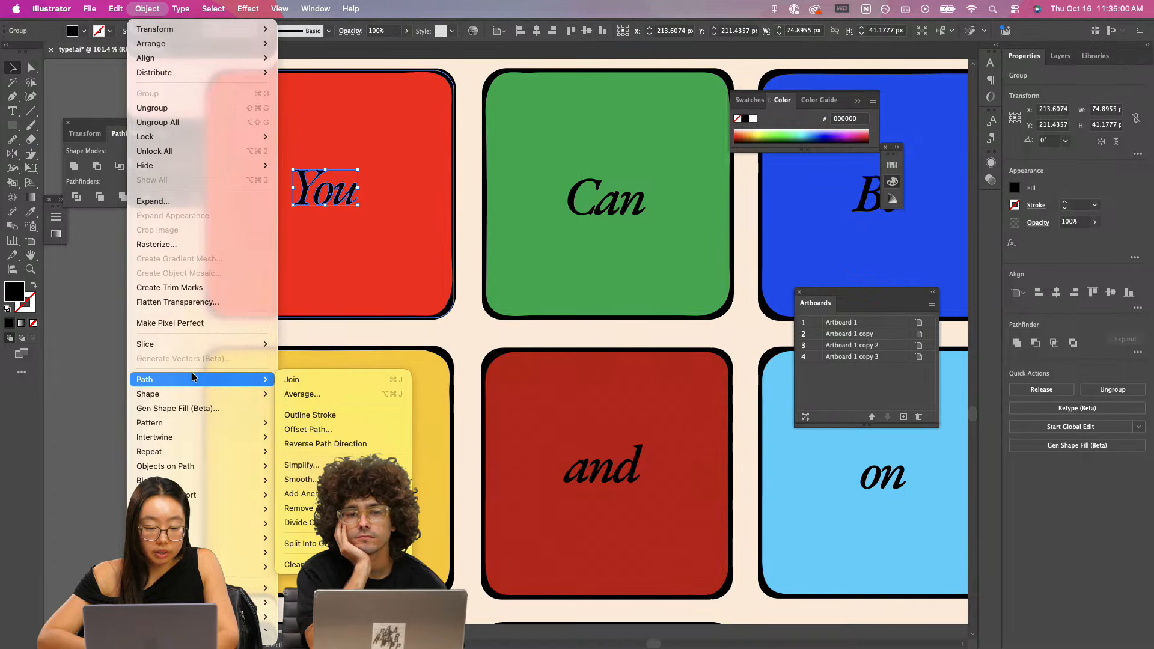
pyautogui.click(302, 465)
pyautogui.scroll(3, 253, 237)
pyautogui.scroll(4, 253, 237)
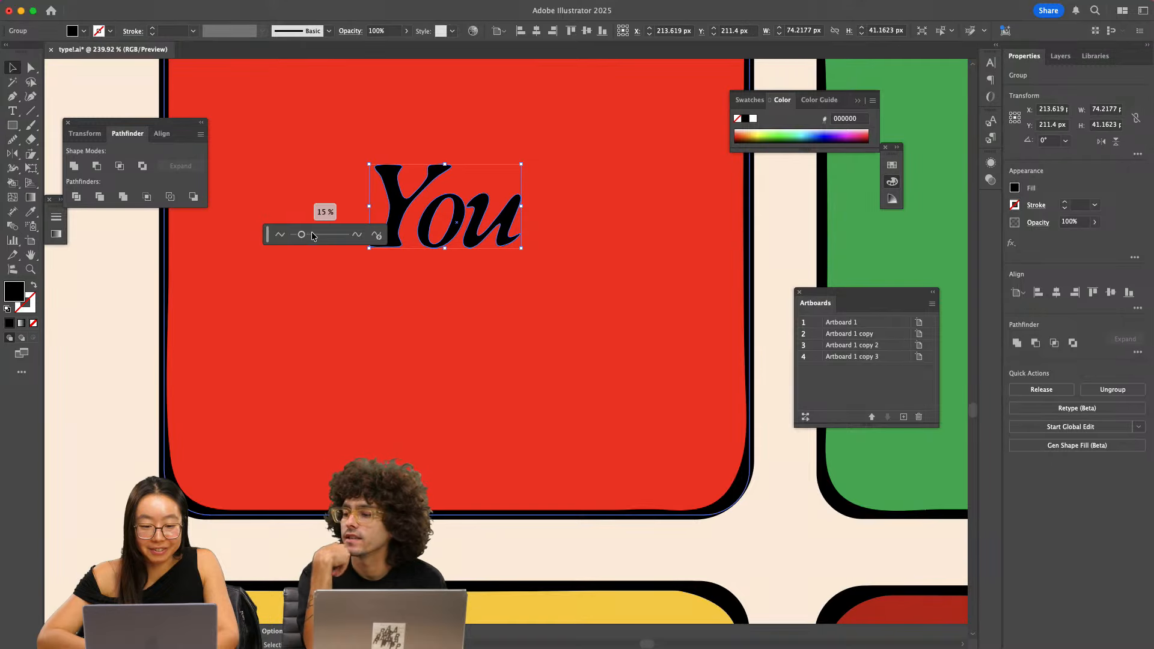
pyautogui.moveTo(312, 236)
pyautogui.mouseDown()
pyautogui.moveTo(345, 235)
pyautogui.moveTo(303, 236)
pyautogui.mouseUp()
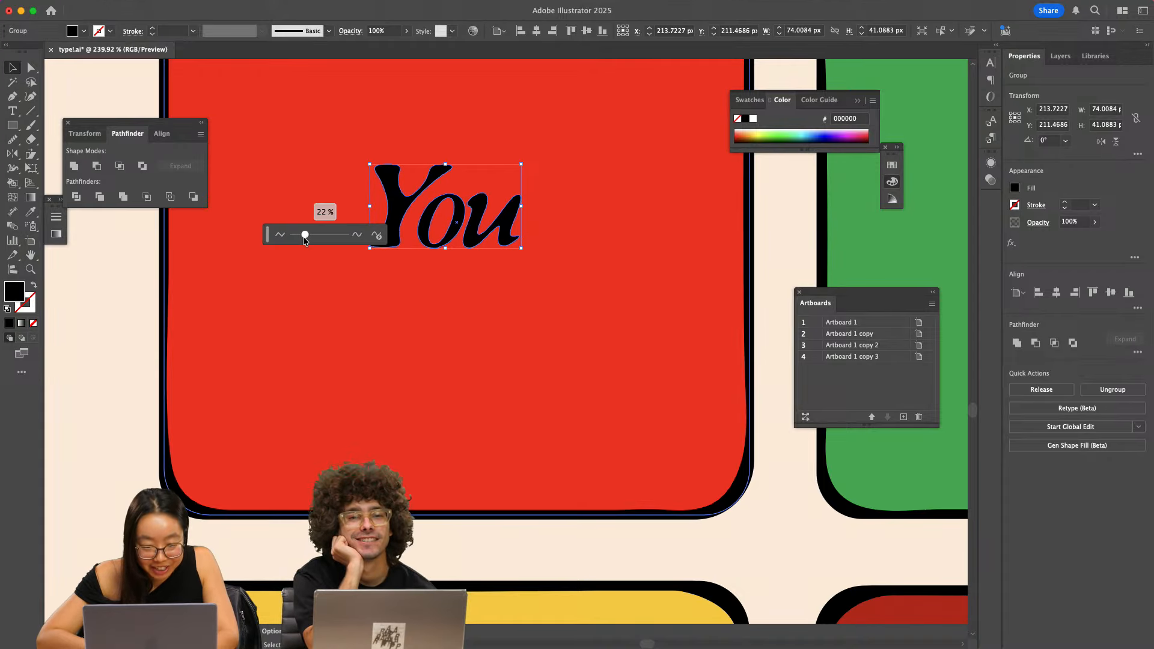
pyautogui.click(117, 286)
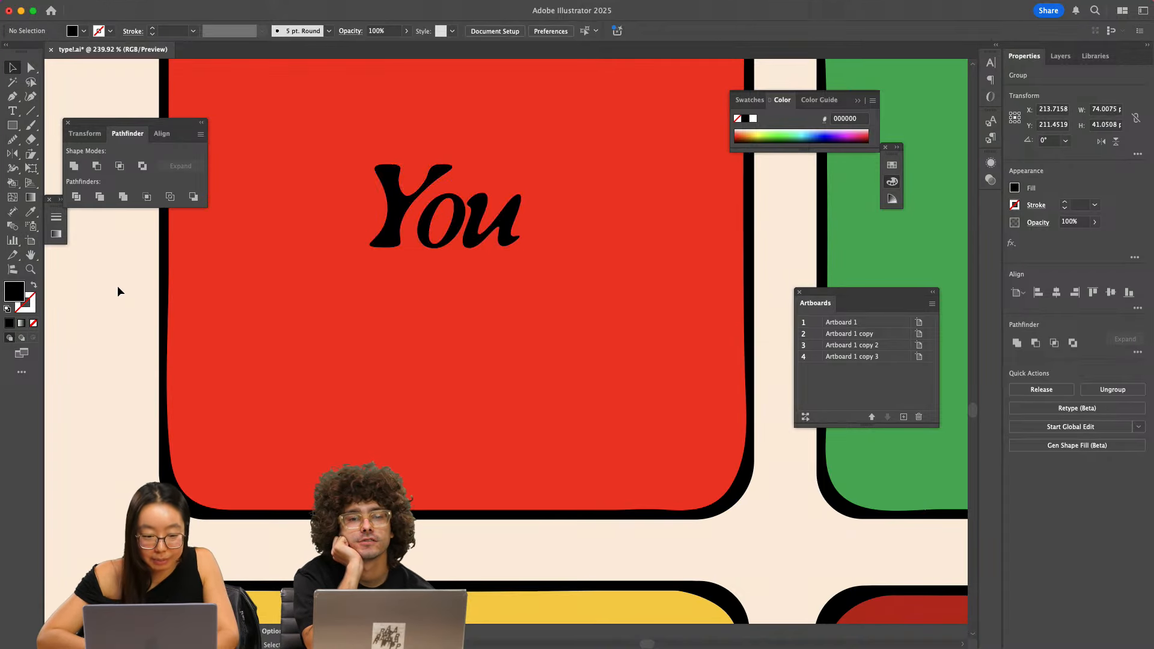
# - Smooth the paths of the expanded word "Can" on the green square to 17%
pyautogui.scroll(-5, 117, 286)
pyautogui.scroll(-5, 117, 286)
pyautogui.hscroll(-3, 117, 286)
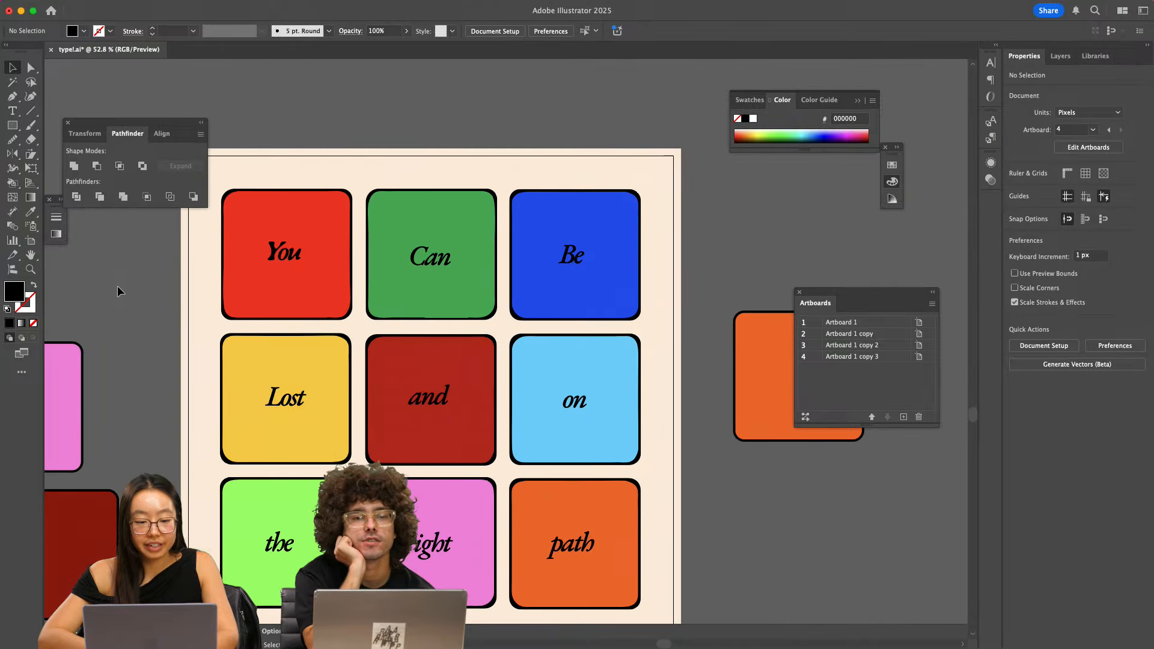
pyautogui.scroll(3, 190, 243)
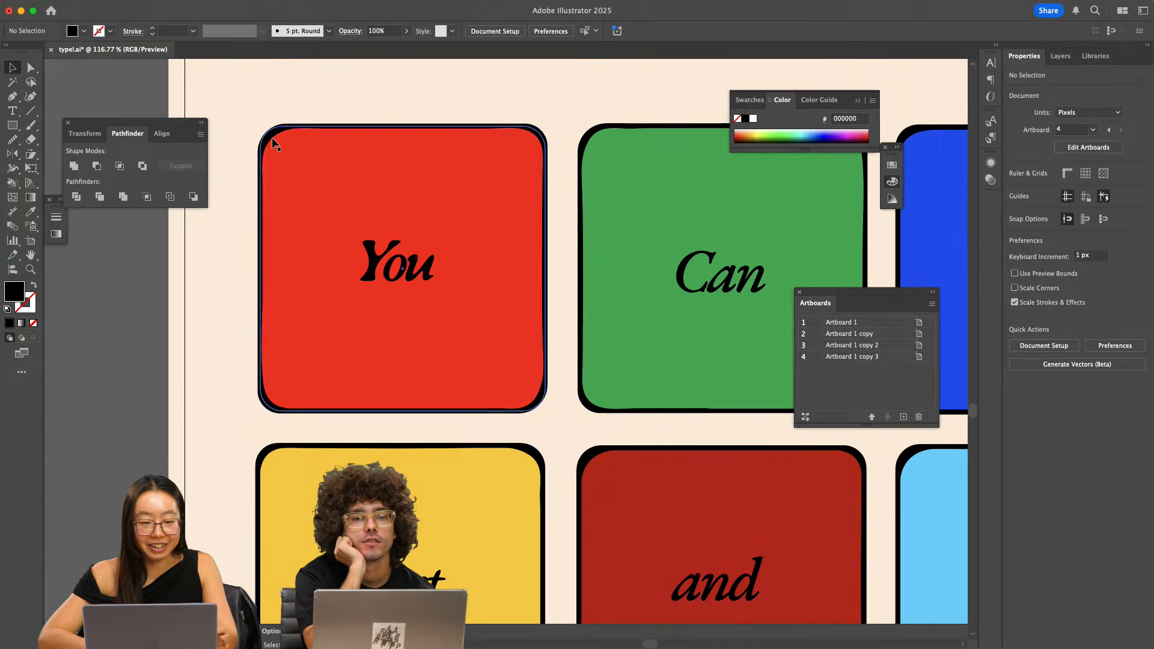
pyautogui.click(752, 286)
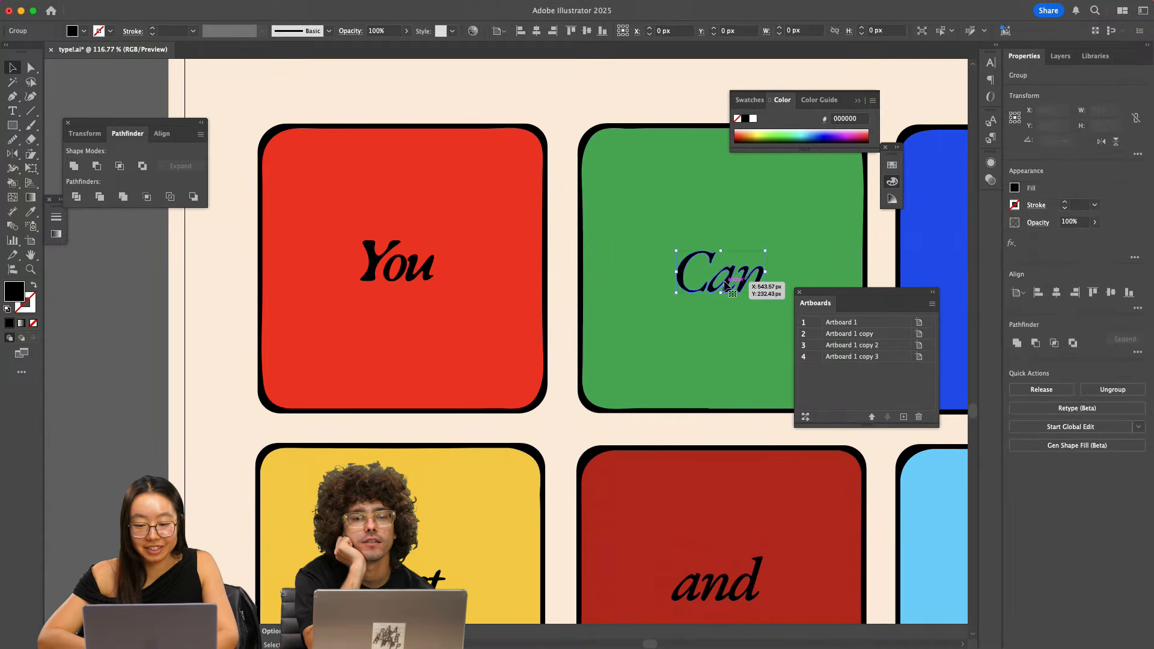
pyautogui.moveTo(345, 3)
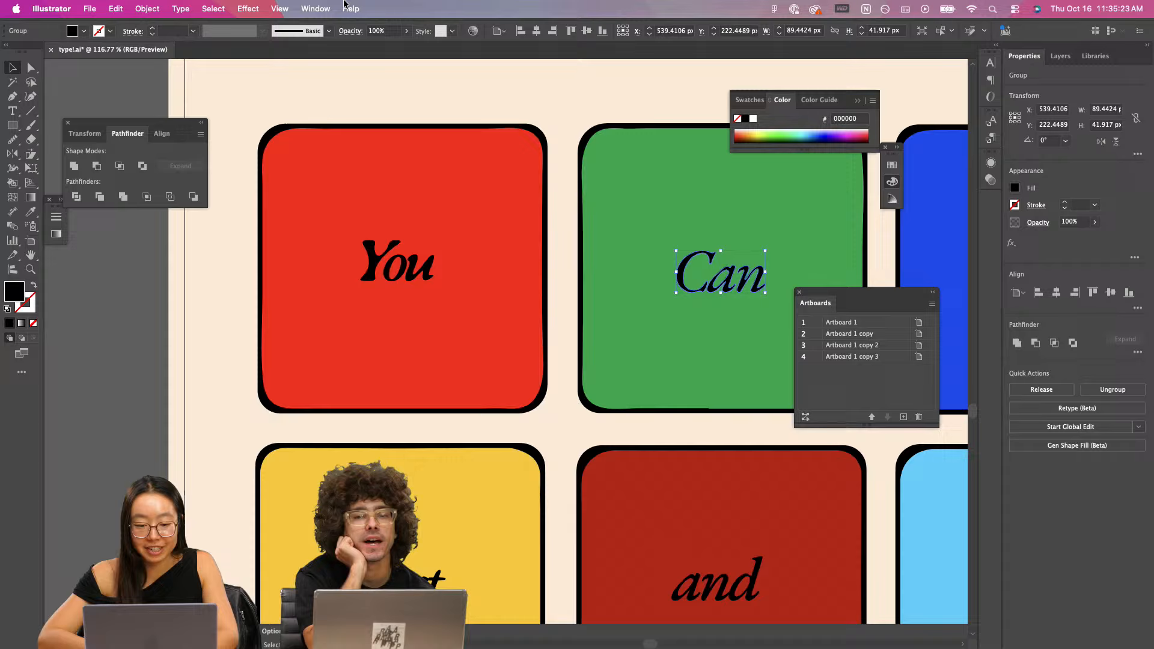
pyautogui.click(147, 10)
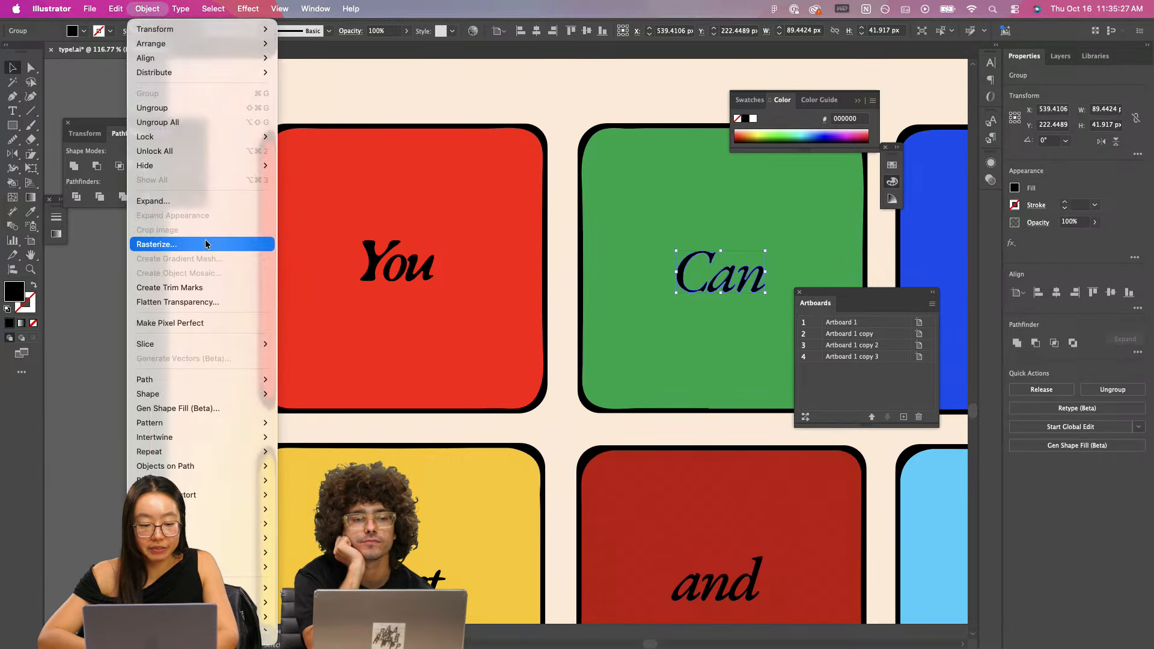
pyautogui.moveTo(199, 377)
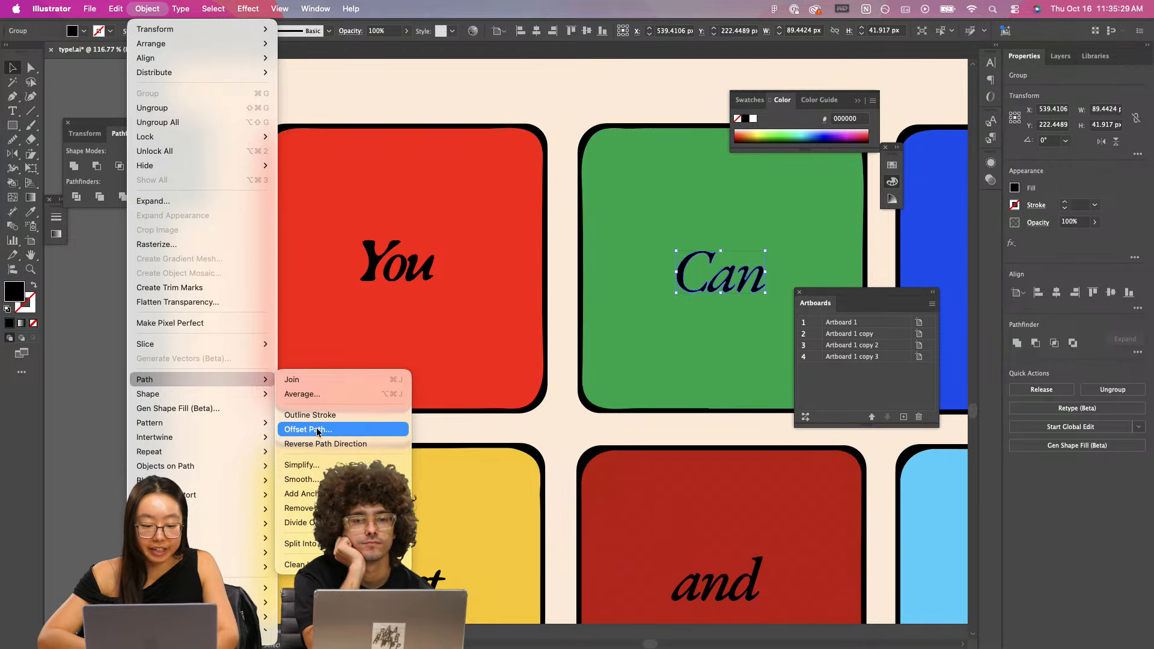
pyautogui.click(314, 479)
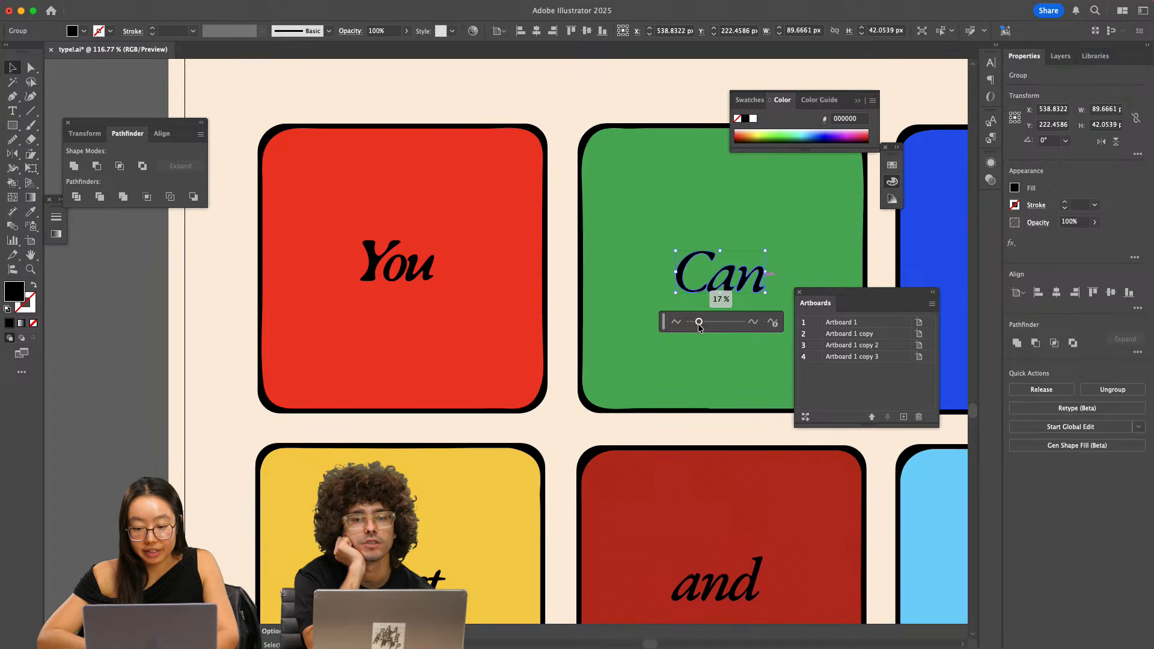
pyautogui.scroll(3, 784, 256)
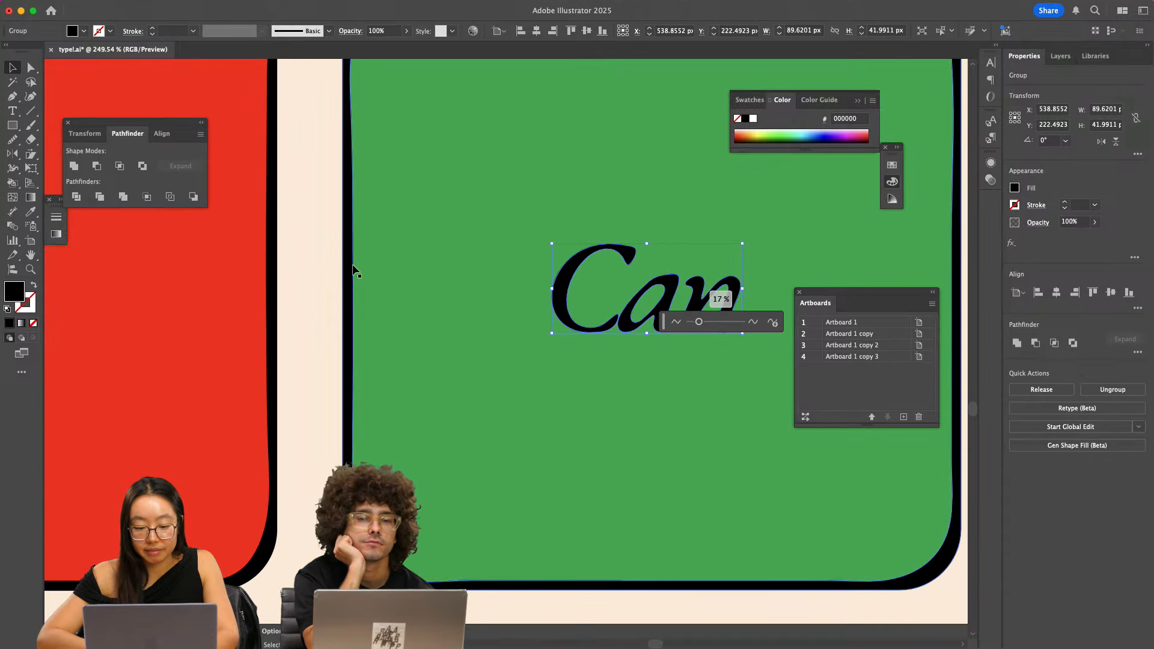
pyautogui.click(294, 289)
# - Use the Smooth tool on the letter "C" of "Can", brushing along its inner curve and lower terminal
pyautogui.click(560, 291)
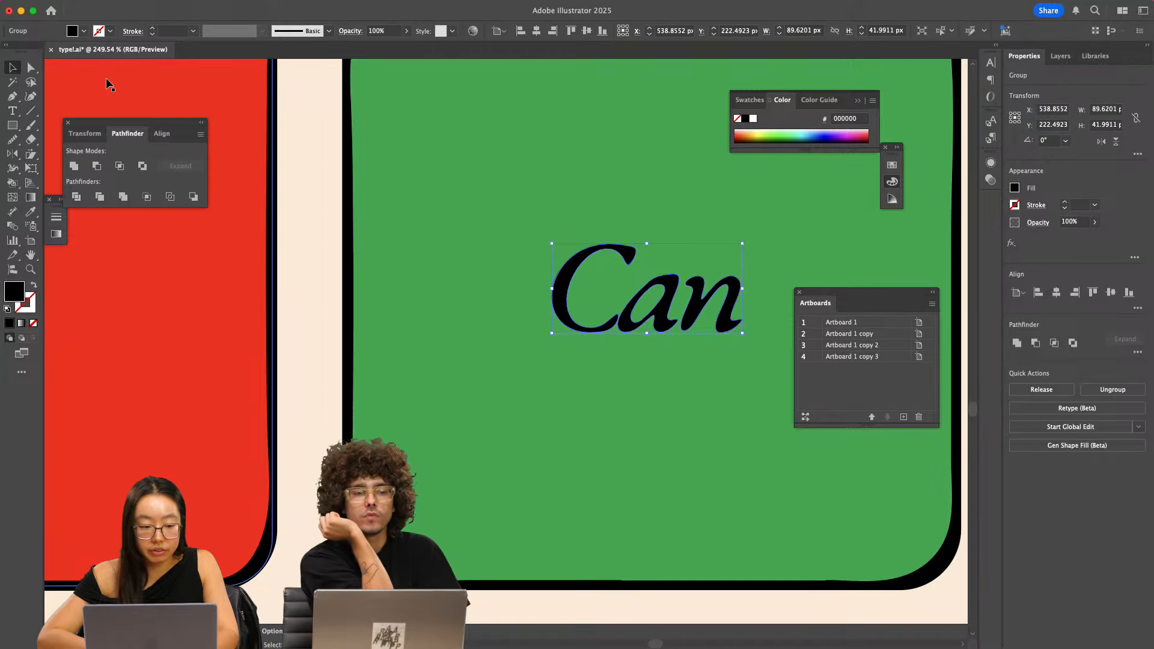
pyautogui.click(17, 144)
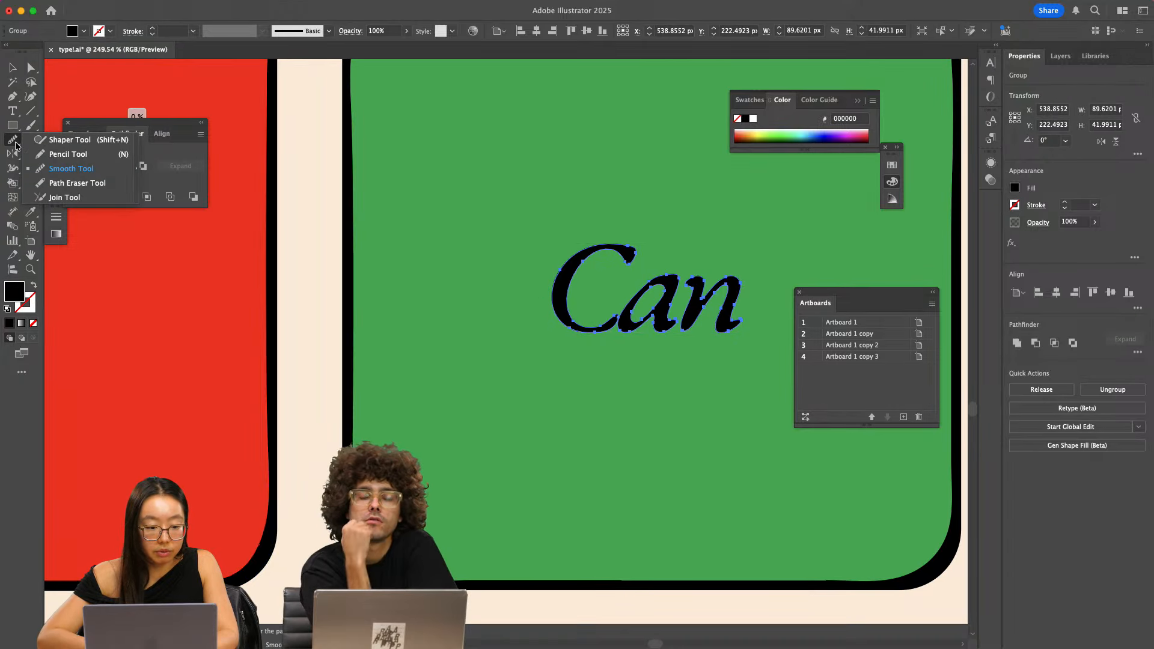
pyautogui.click(68, 170)
pyautogui.scroll(3, 577, 256)
pyautogui.moveTo(589, 266); pyautogui.dragTo(565, 359)
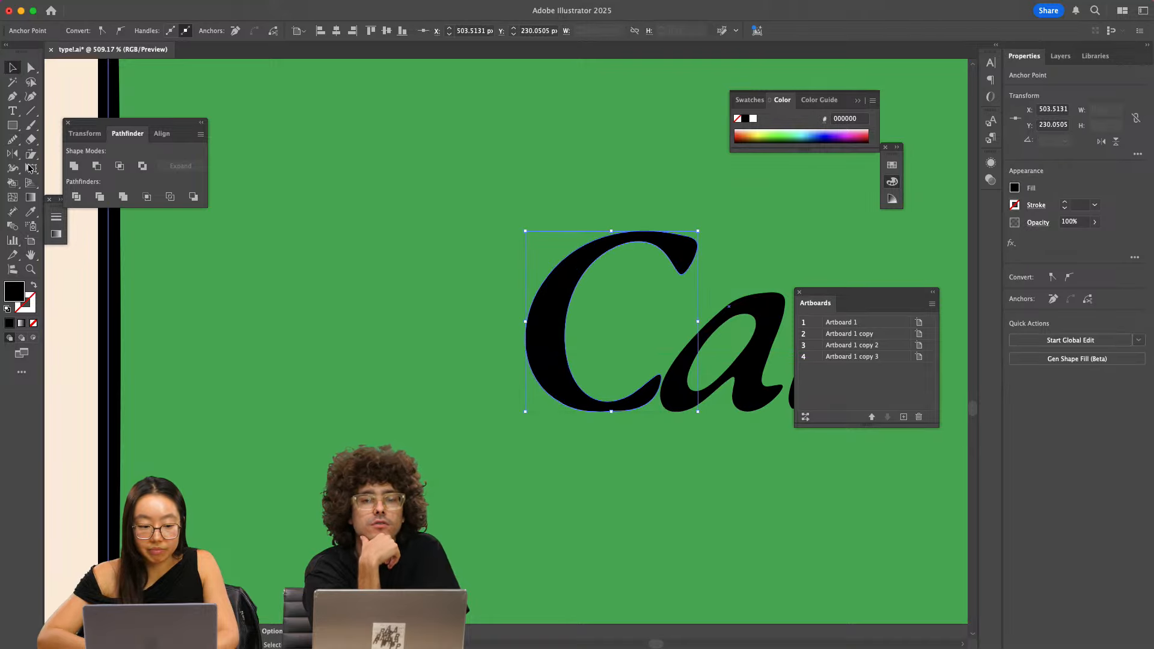
pyautogui.click(14, 141)
pyautogui.moveTo(616, 400); pyautogui.dragTo(665, 367)
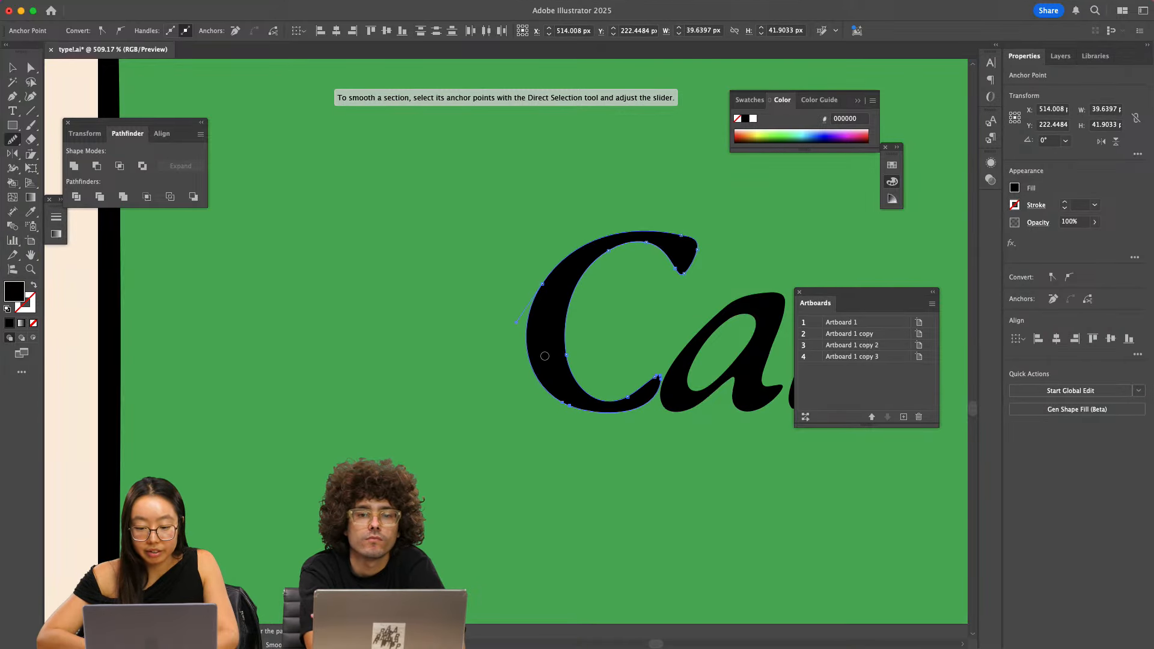
pyautogui.press('v')
# - Try reshaping the upper-left edge of the "a" in "Can" by repositioning its anchor points, and undo those edits
pyautogui.hscroll(4, 391, 293)
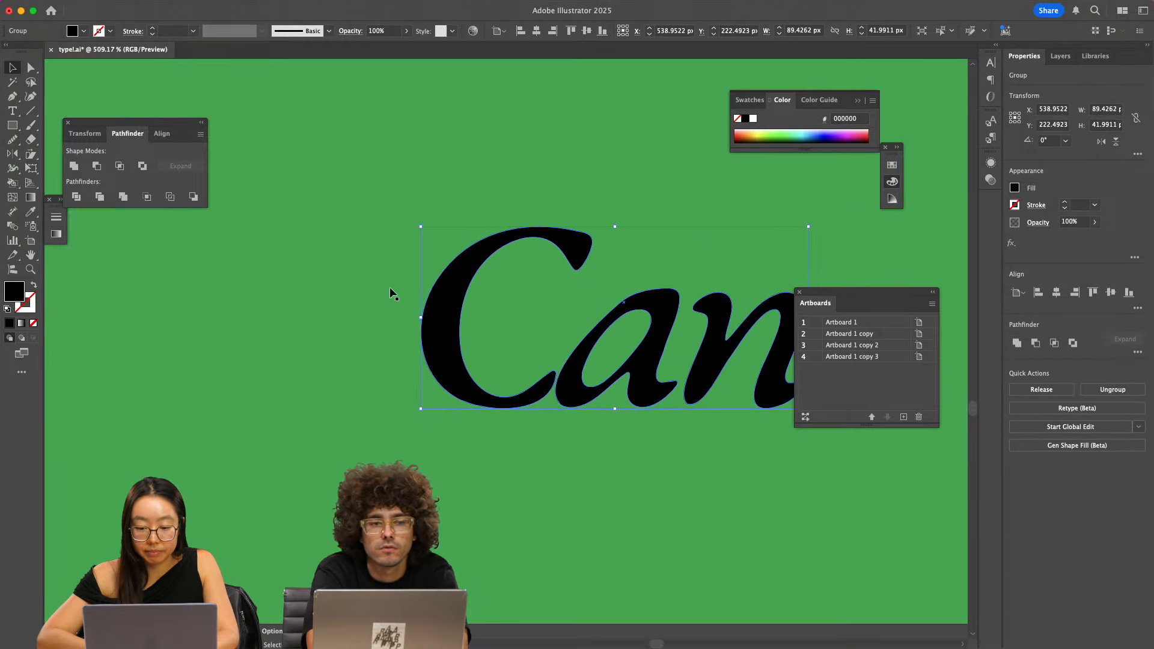
pyautogui.keyDown('super'); pyautogui.click(591, 332); pyautogui.keyUp('super')
pyautogui.moveTo(616, 307)
pyautogui.mouseDown()
pyautogui.moveTo(620, 292)
pyautogui.moveTo(609, 292)
pyautogui.mouseUp()
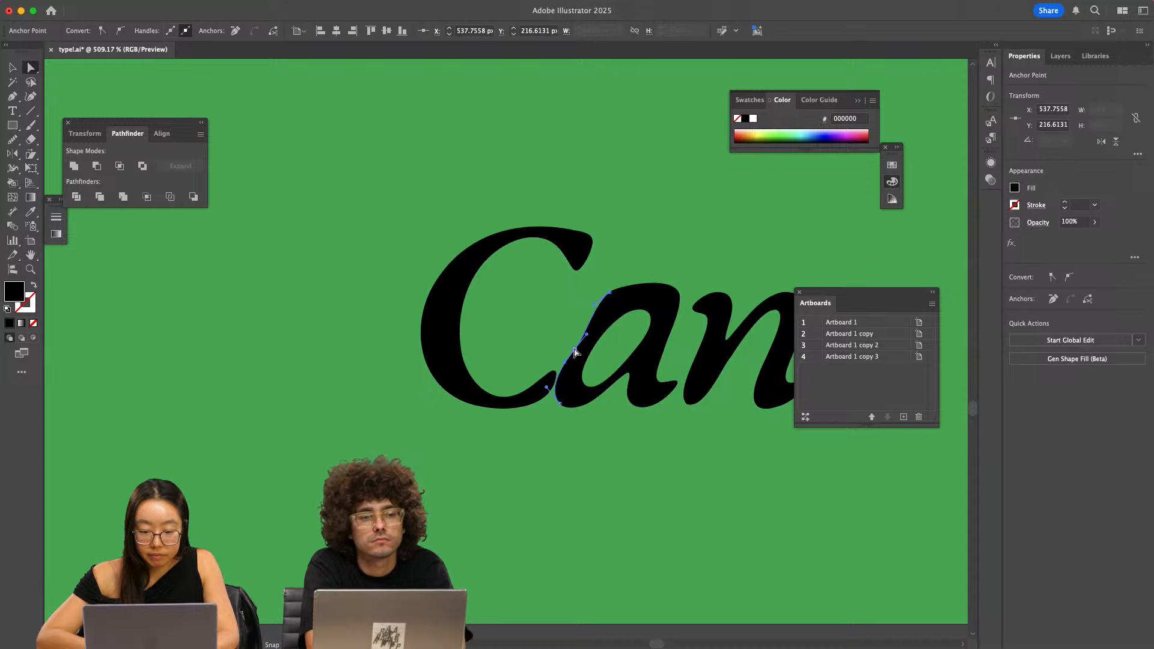
pyautogui.scroll(-5, 573, 349)
pyautogui.scroll(7, 616, 327)
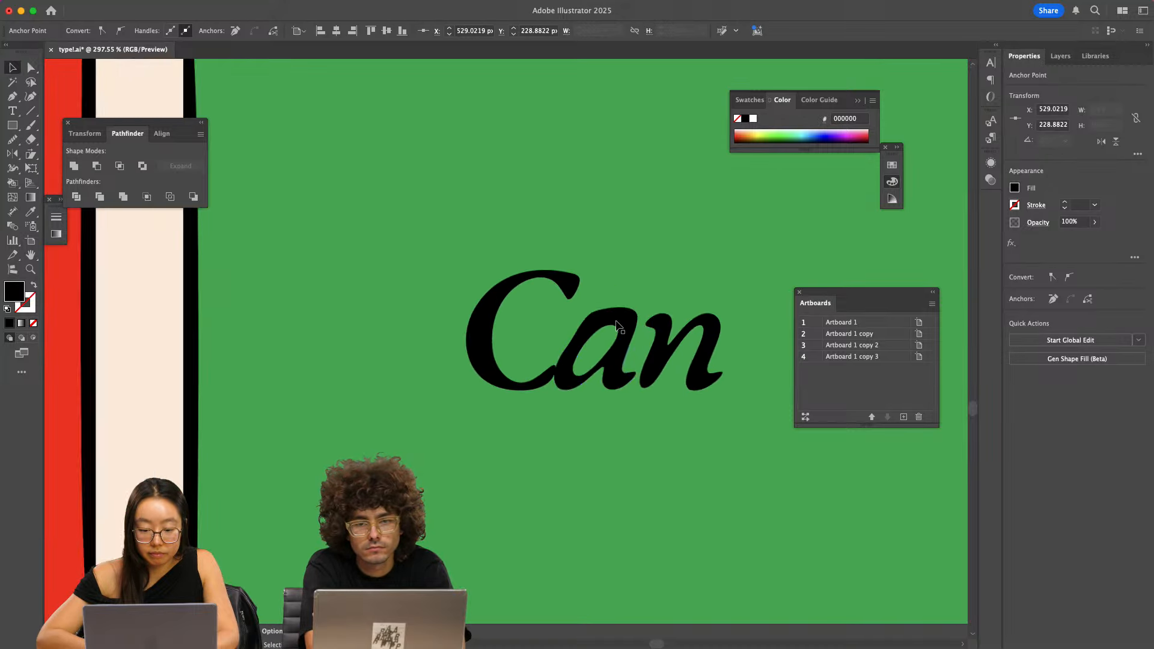
pyautogui.press('super+z')
pyautogui.press('super+z')
# - Smooth the contour of the letter "a" in "Can" with the Smooth tool
pyautogui.click(15, 142)
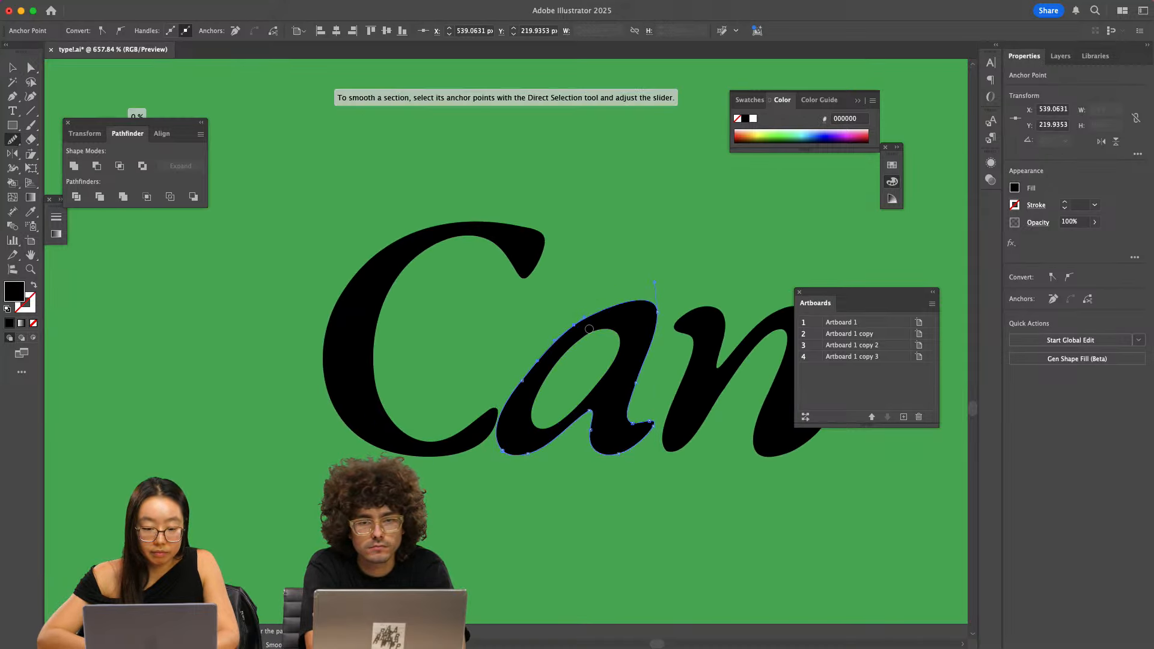
pyautogui.scroll(-5, 534, 366)
pyautogui.press('v')
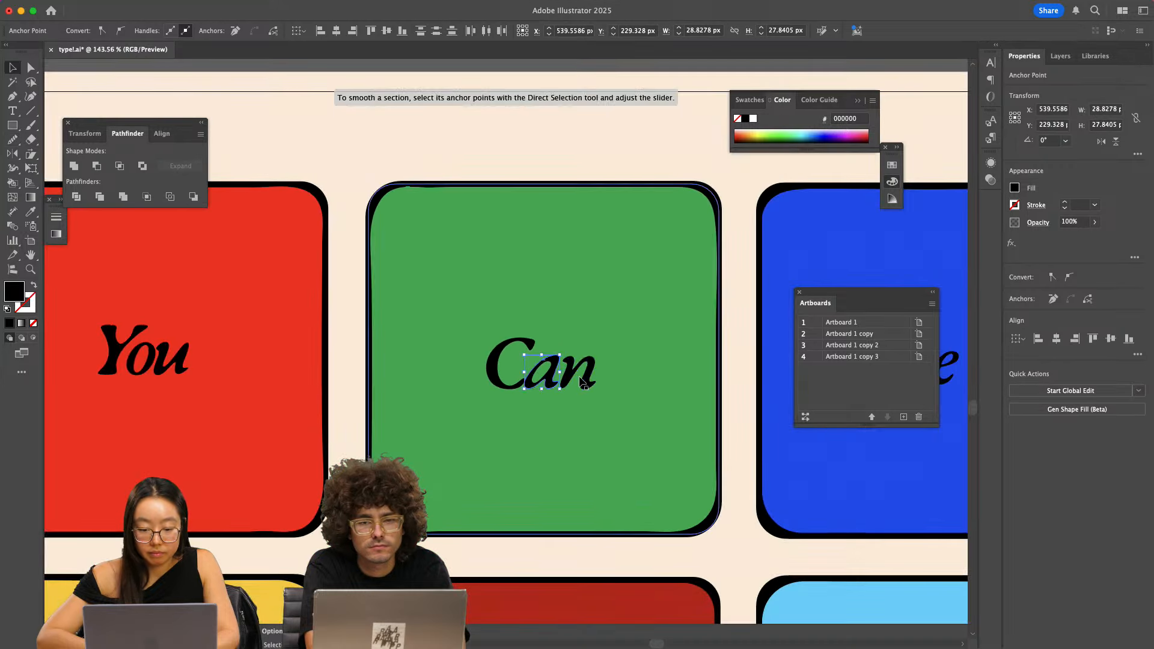
# - Smooth the paths of the expanded word "Be" on the blue square to 15%
pyautogui.scroll(-2, 583, 380)
pyautogui.click(692, 344)
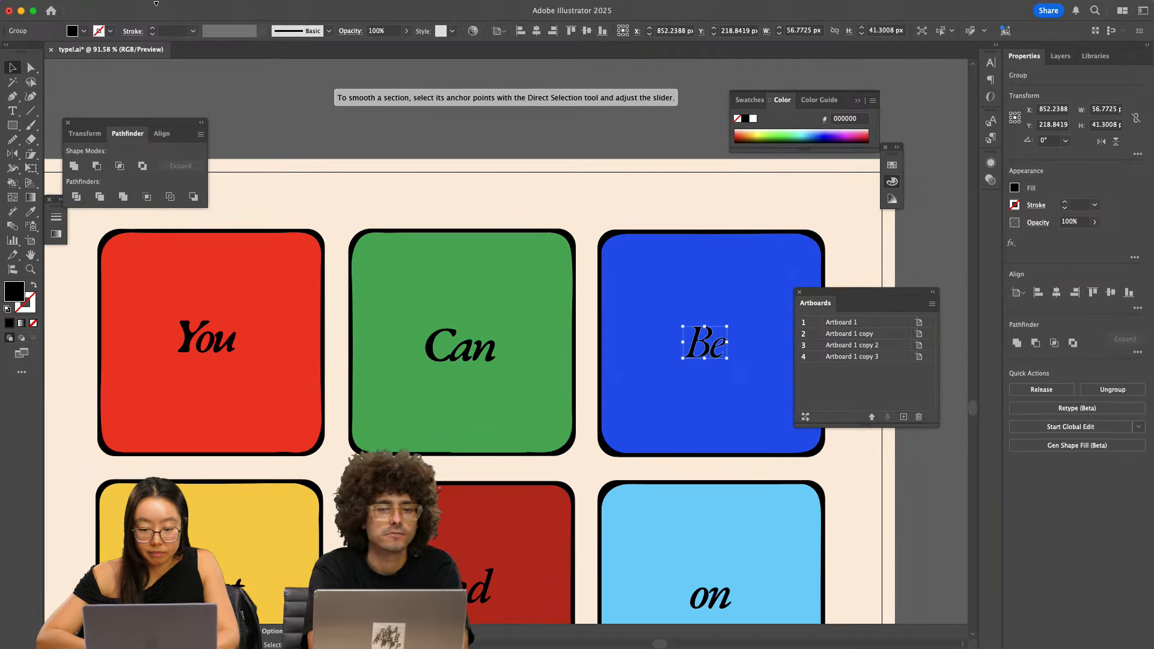
pyautogui.click(145, 9)
pyautogui.moveTo(208, 377)
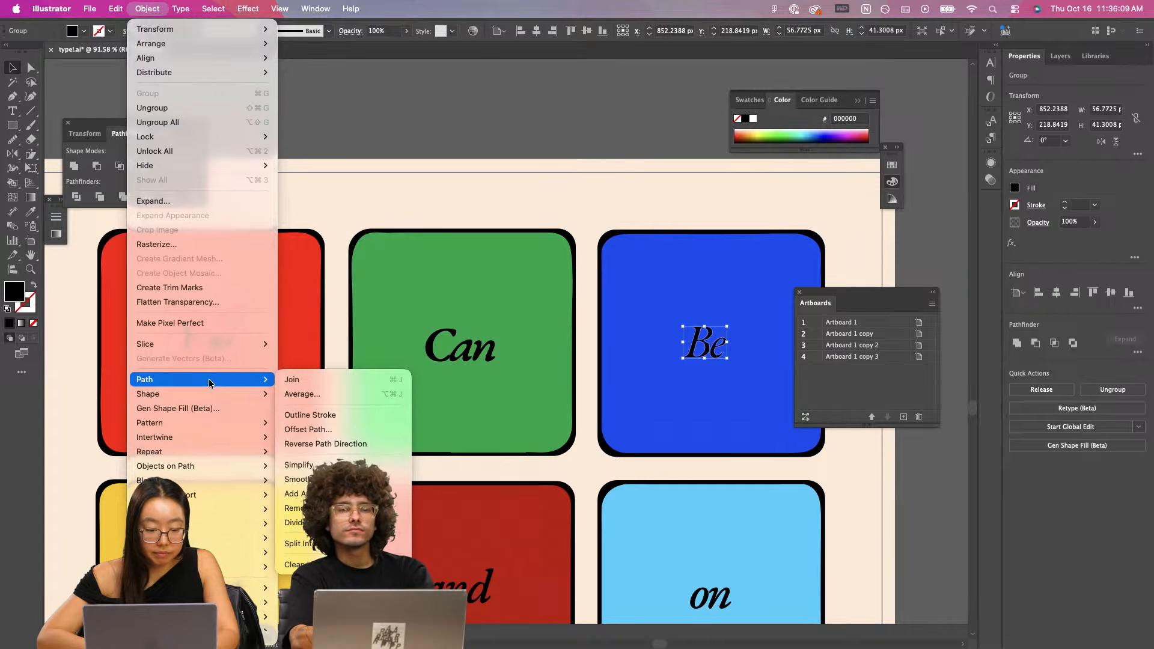
pyautogui.click(294, 479)
pyautogui.scroll(3, 759, 380)
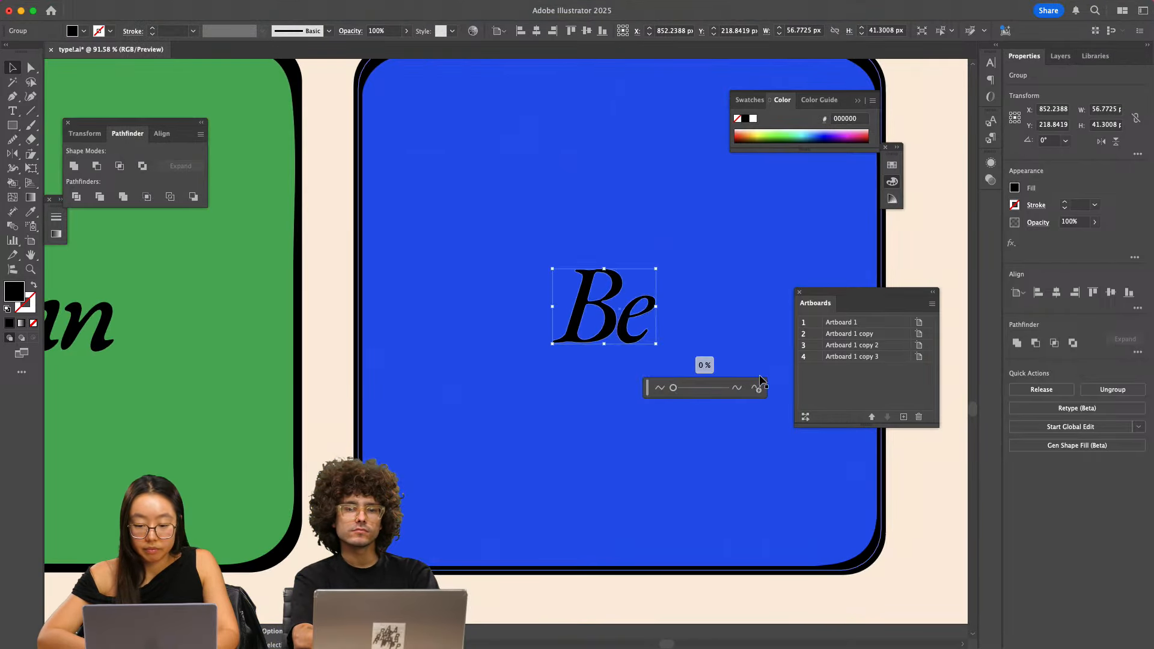
pyautogui.moveTo(673, 388); pyautogui.dragTo(682, 388)
pyautogui.scroll(4, 676, 396)
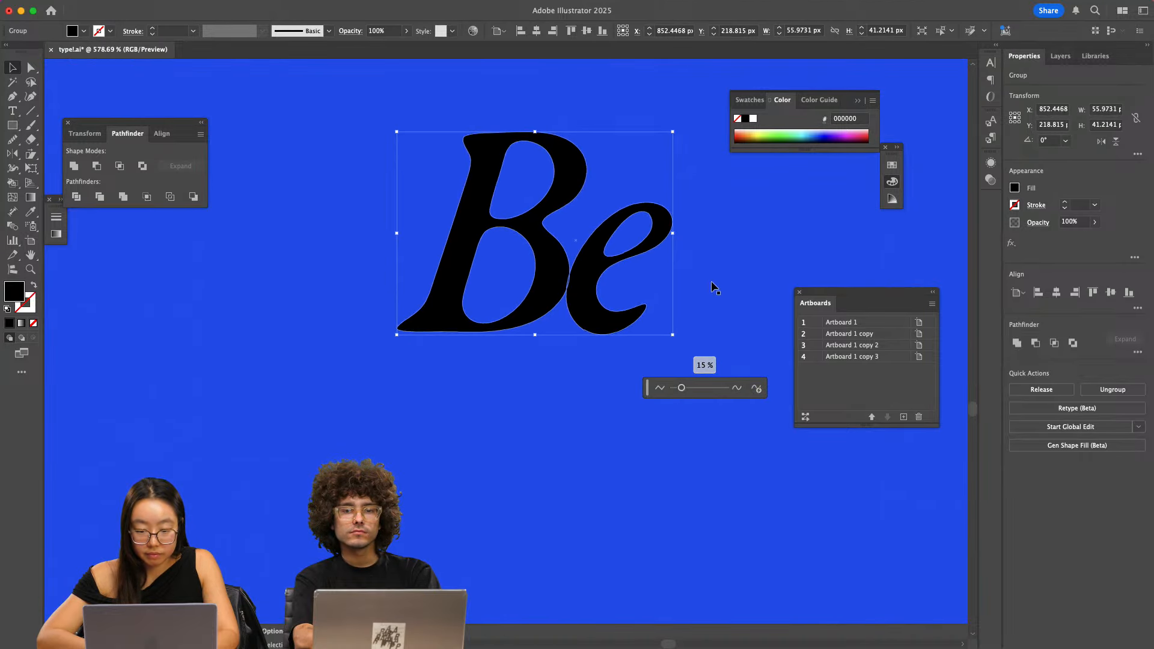
# - Move the letter "e" of "Be" on the blue square slightly away from the "B" to loosen their spacing
pyautogui.press('a')
pyautogui.click(587, 291)
pyautogui.scroll(3, 586, 291)
pyautogui.moveTo(583, 291); pyautogui.dragTo(588, 291)
pyautogui.scroll(-10, 588, 293)
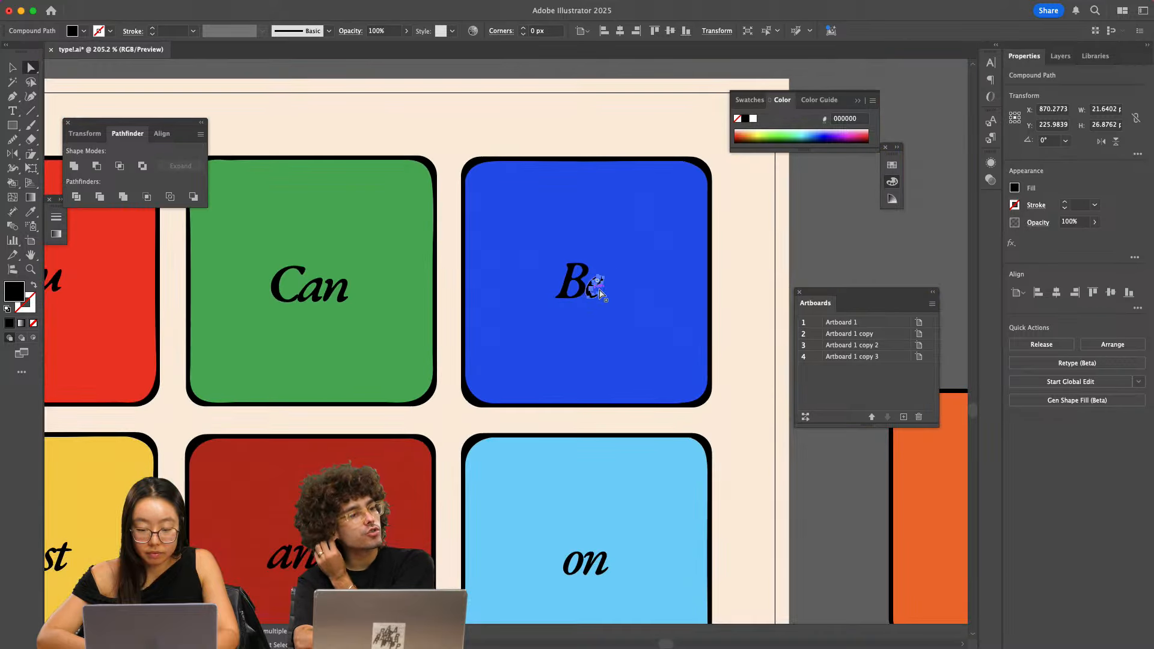
pyautogui.press('v')
pyautogui.click(753, 249)
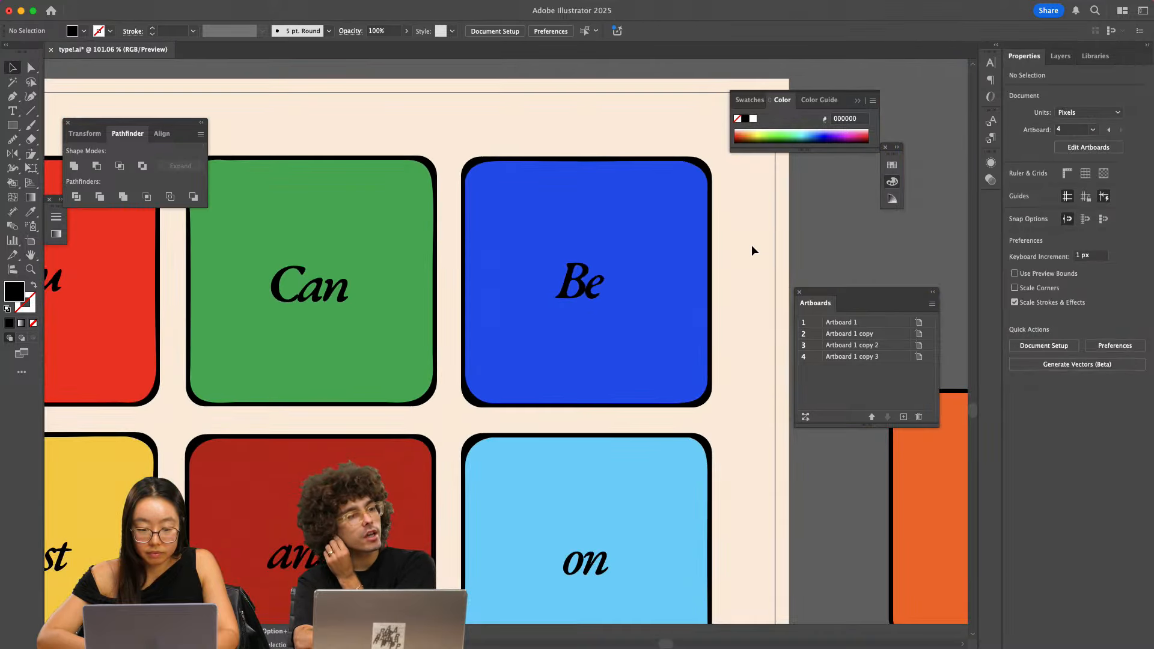
# - Select the expanded word "Lost" on the yellow square
pyautogui.scroll(-5, 751, 244)
pyautogui.scroll(5, 373, 427)
pyautogui.click(347, 397)
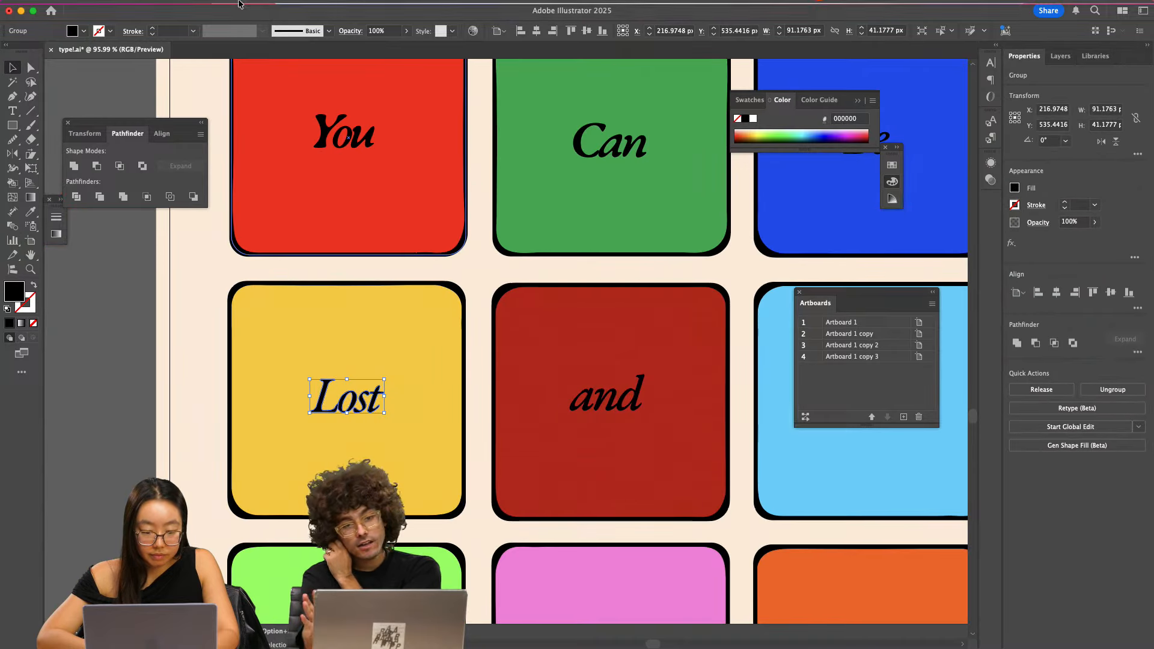
pyautogui.moveTo(239, 3)
pyautogui.click(148, 8)
pyautogui.moveTo(198, 380)
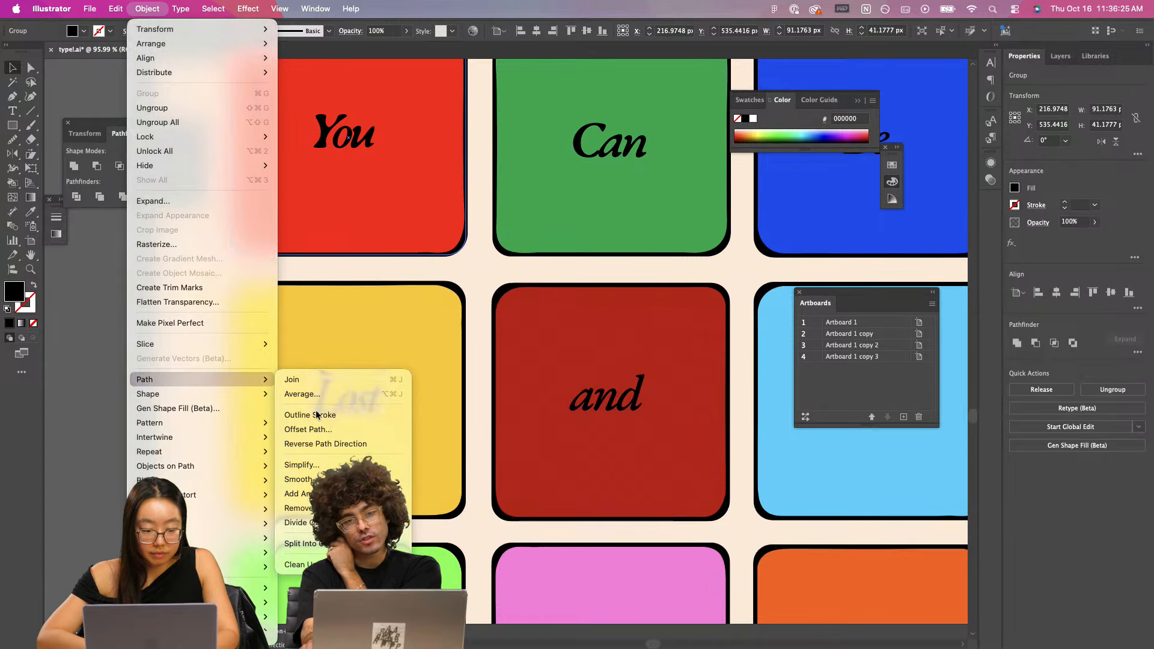
pyautogui.click(308, 429)
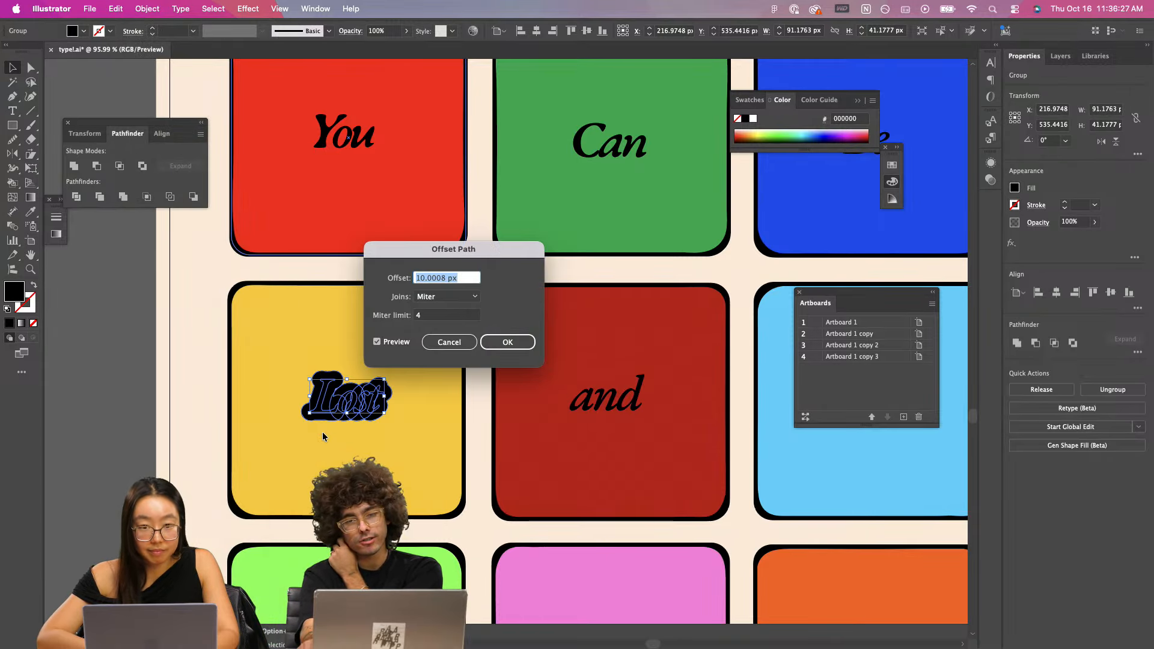
pyautogui.click(449, 342)
# - Smooth the paths of the expanded word "Lost" on the yellow square to 11%
pyautogui.click(144, 7)
pyautogui.moveTo(181, 380)
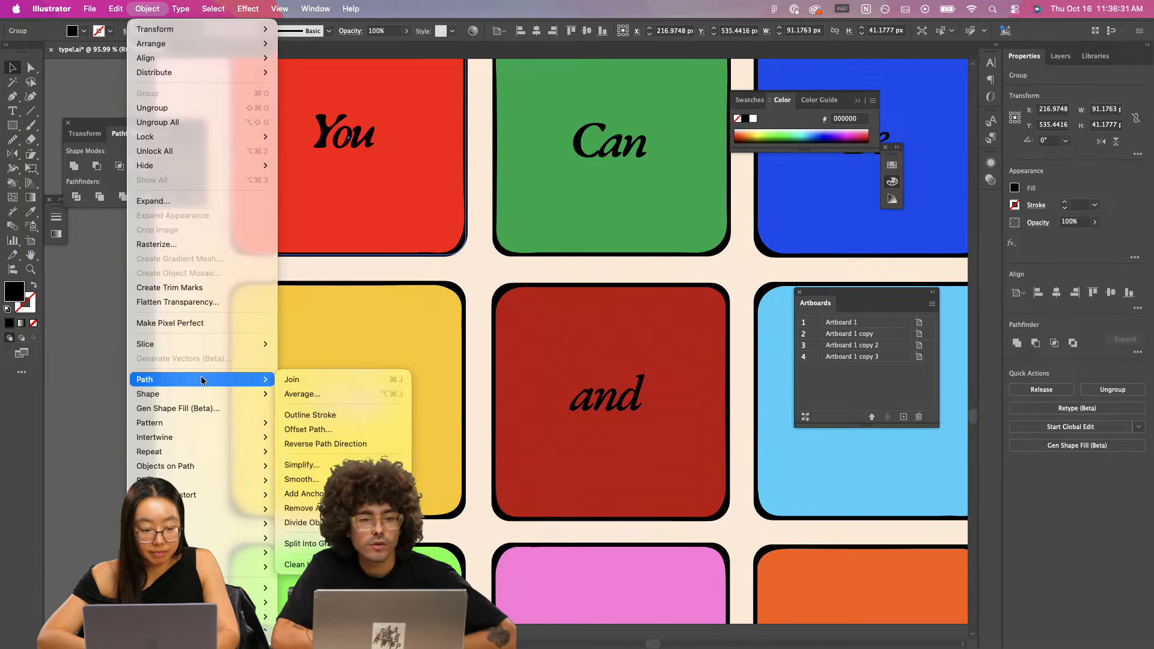
pyautogui.click(320, 479)
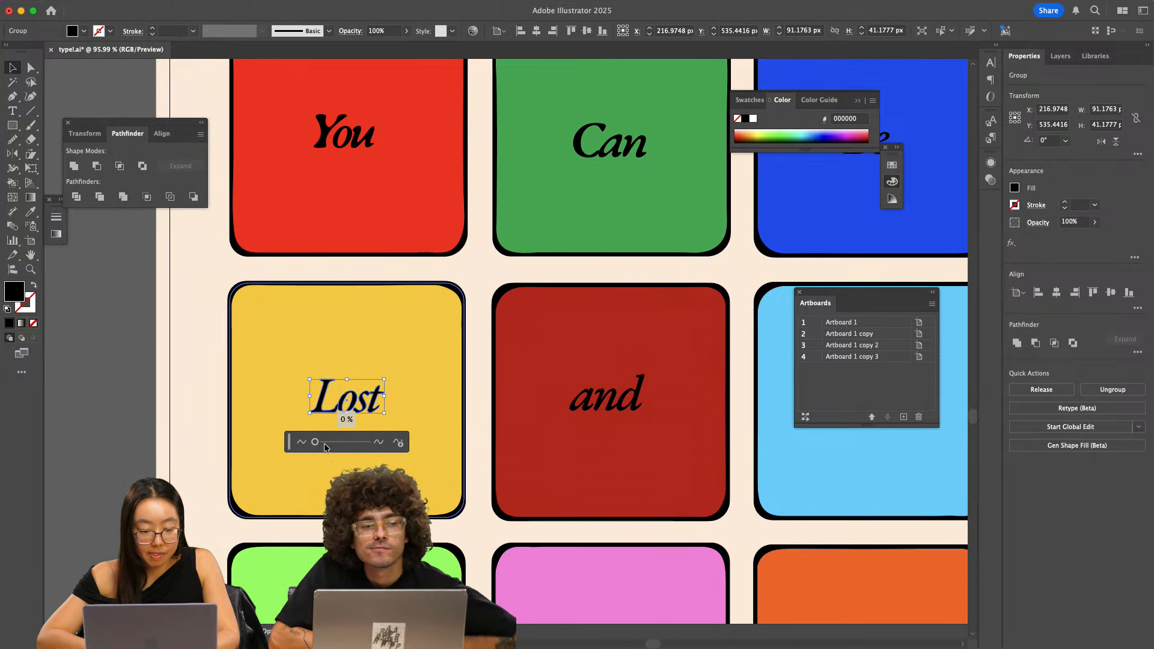
pyautogui.moveTo(326, 445); pyautogui.dragTo(322, 442)
pyautogui.scroll(5, 306, 397)
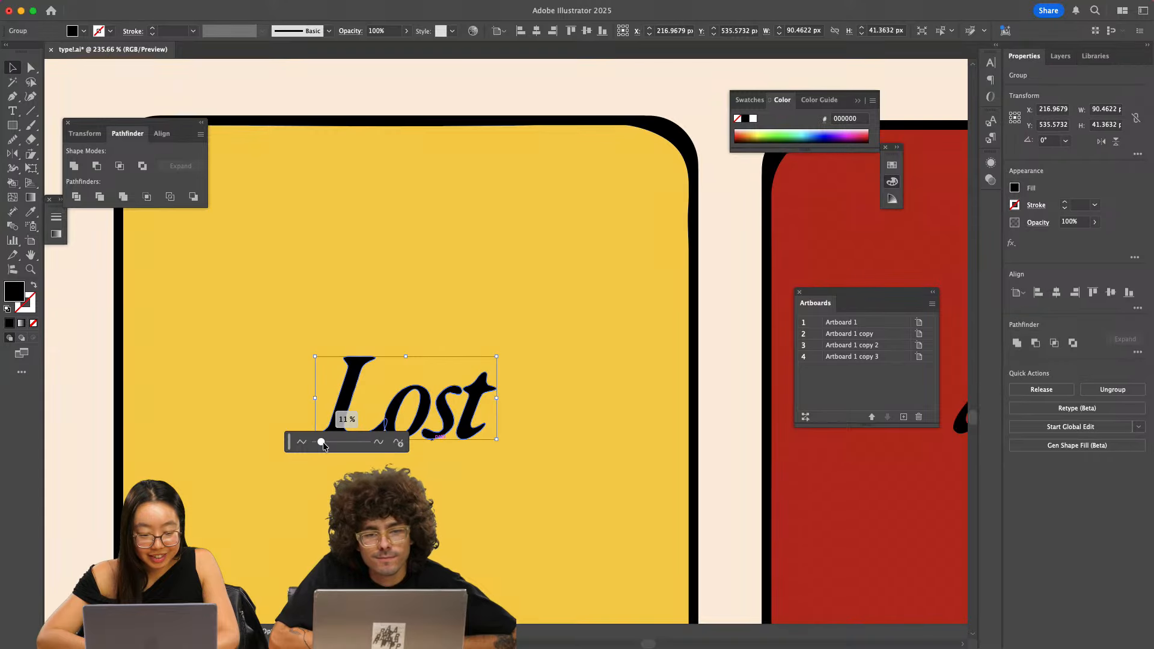
pyautogui.click(88, 431)
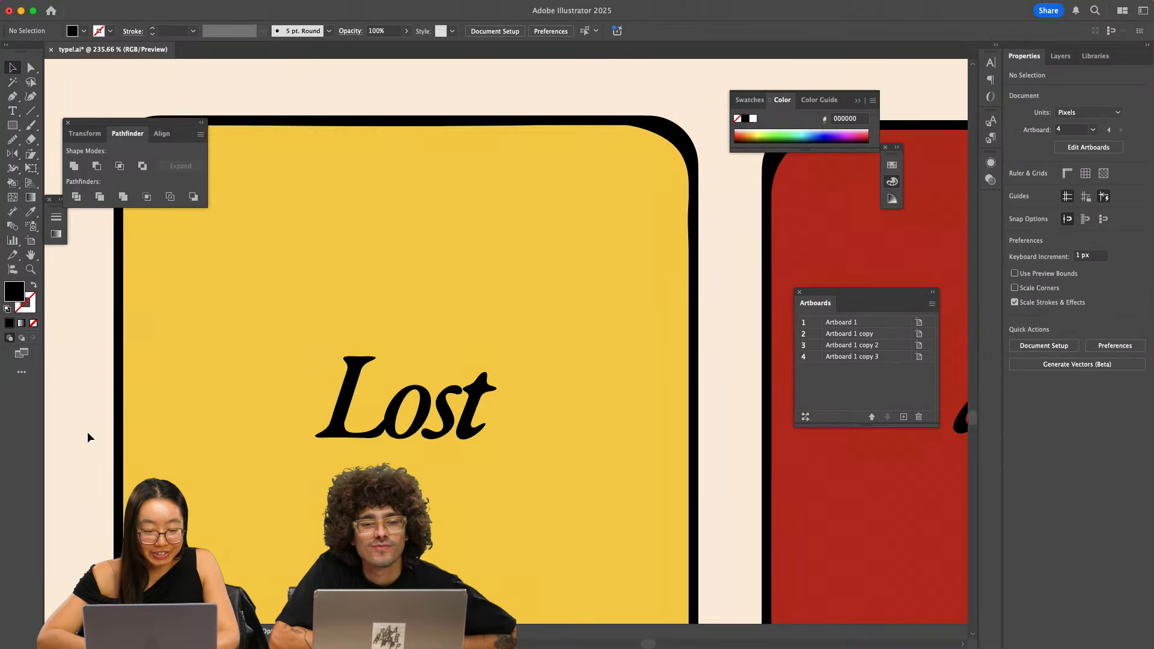
# - Select the expanded word "and" on the dark red square
pyautogui.scroll(-5, 88, 432)
pyautogui.click(474, 418)
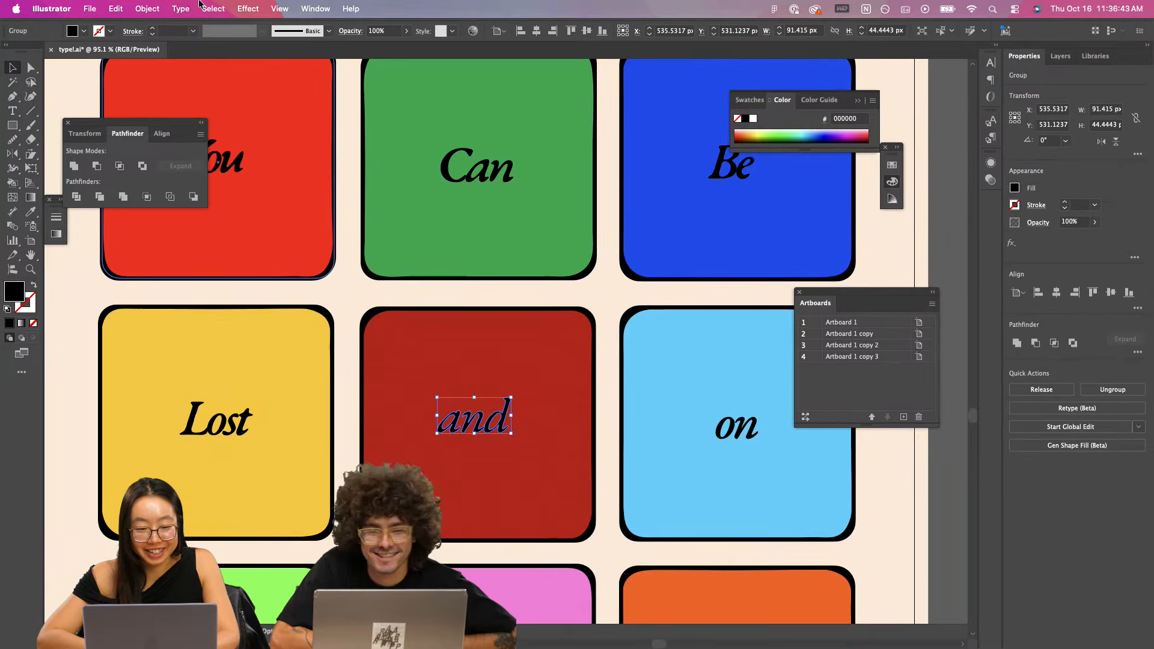
pyautogui.click(146, 9)
pyautogui.moveTo(206, 374)
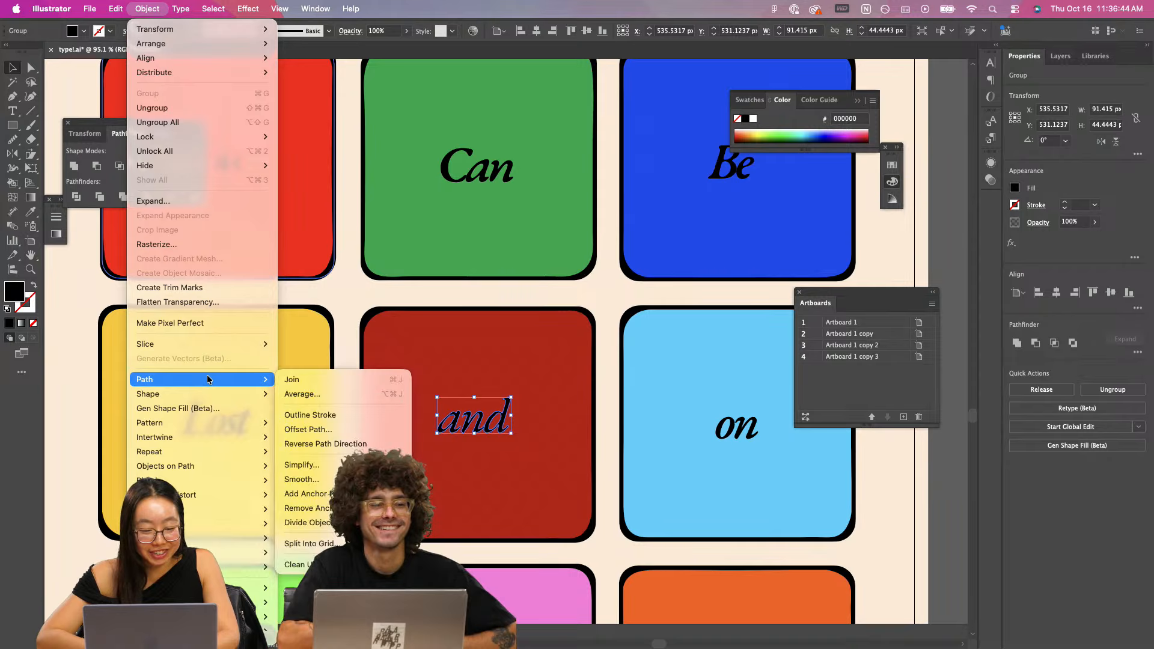
pyautogui.click(346, 427)
pyautogui.click(451, 337)
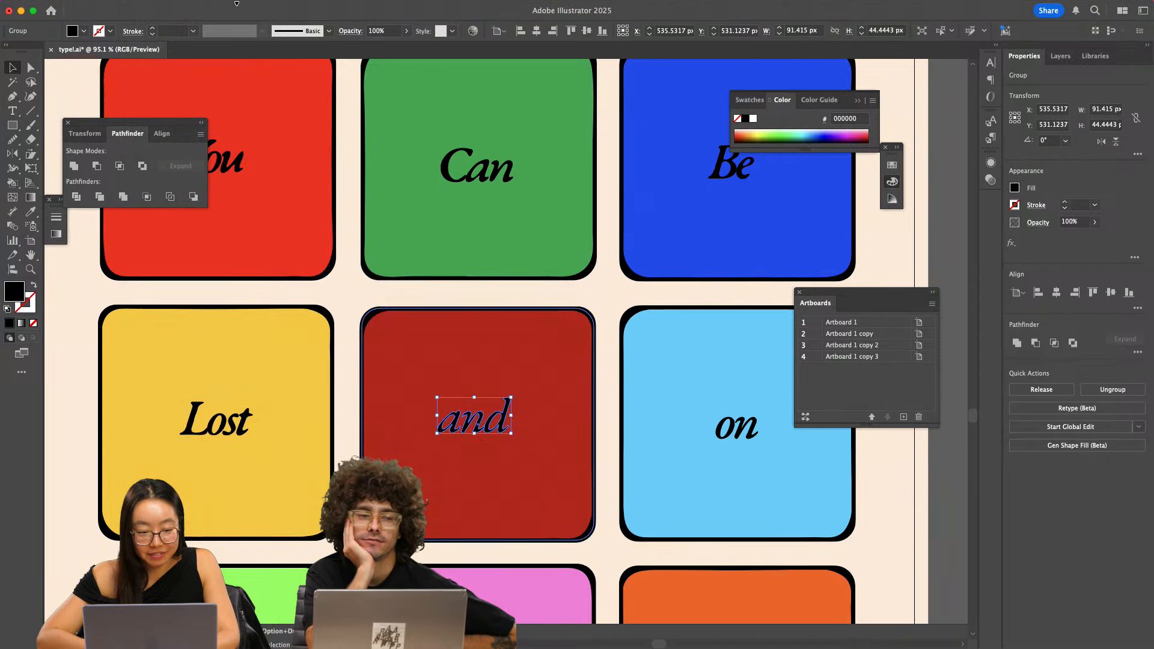
# - Smooth the paths of the expanded word "and" on the dark red square to about 7%
pyautogui.click(148, 9)
pyautogui.moveTo(205, 380)
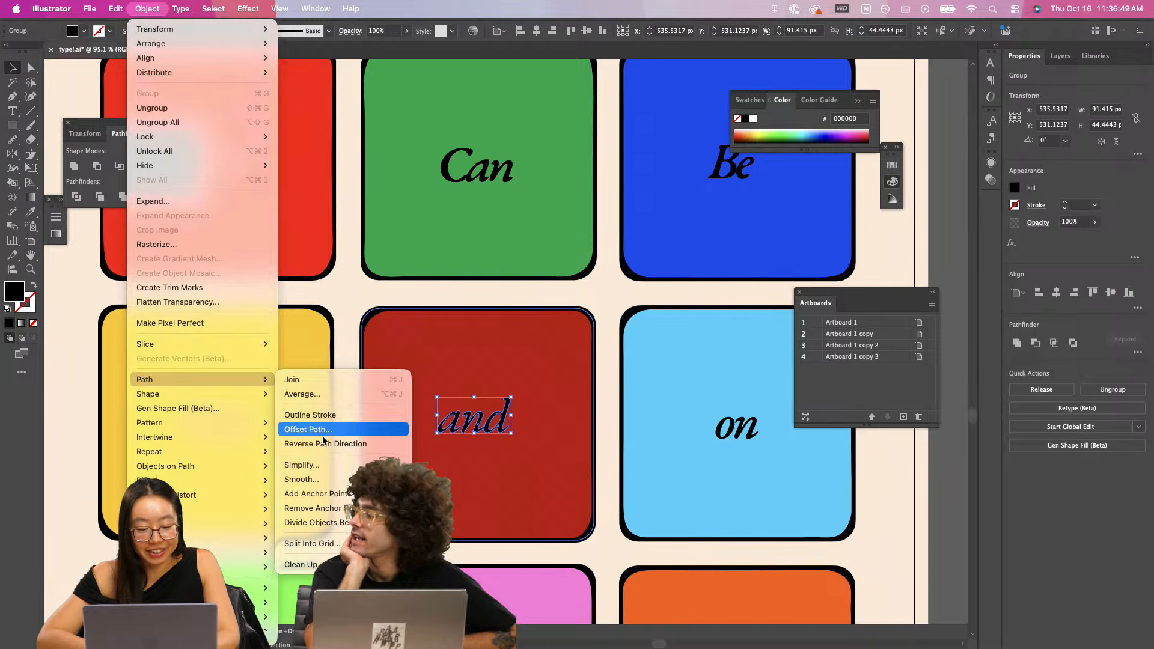
pyautogui.click(321, 479)
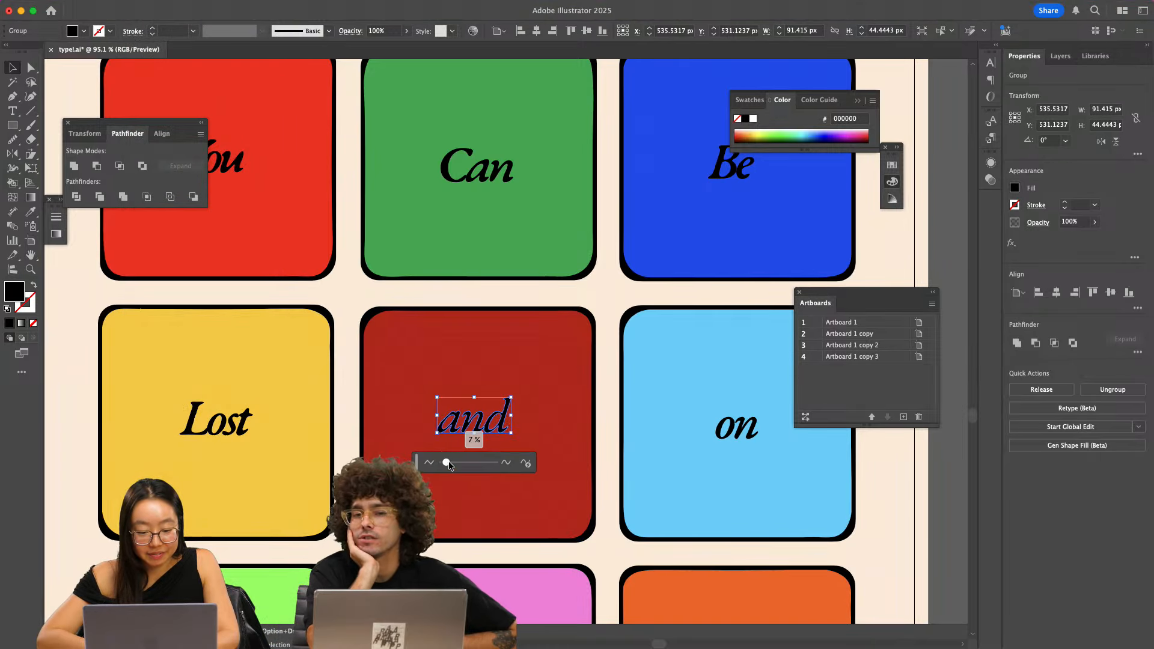
pyautogui.moveTo(454, 462); pyautogui.dragTo(448, 466)
pyautogui.scroll(6, 460, 459)
pyautogui.click(339, 394)
pyautogui.scroll(-10, 339, 394)
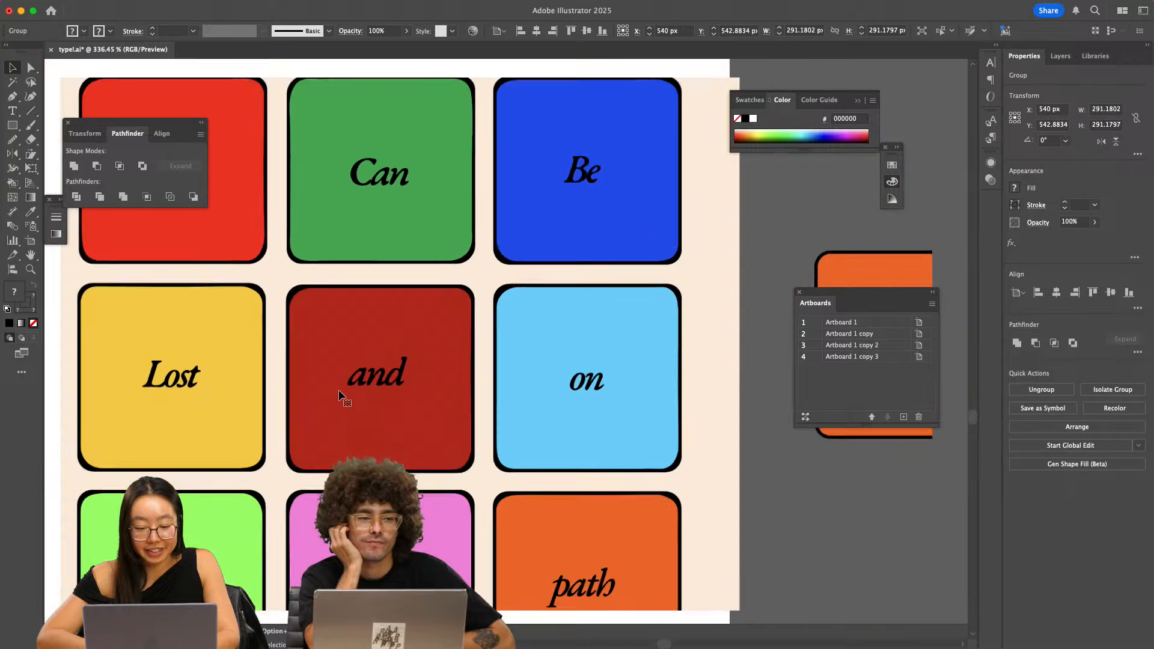
# - Select the expanded word "on" on the light blue square
pyautogui.click(548, 373)
pyautogui.click(674, 340)
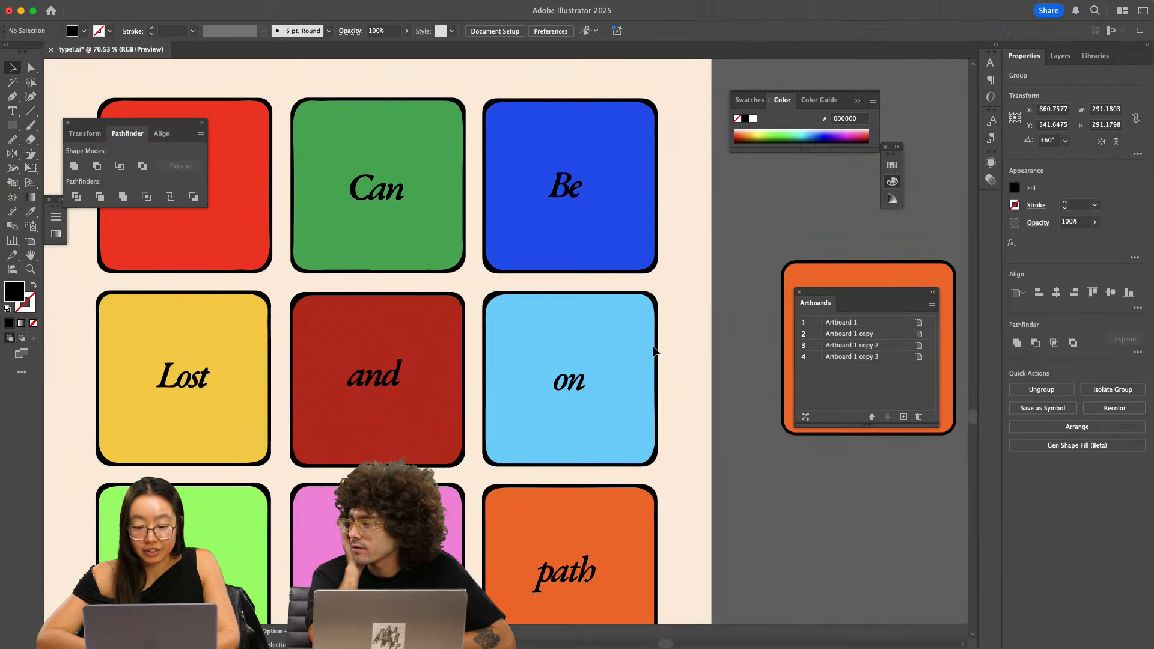
pyautogui.click(580, 384)
pyautogui.click(148, 9)
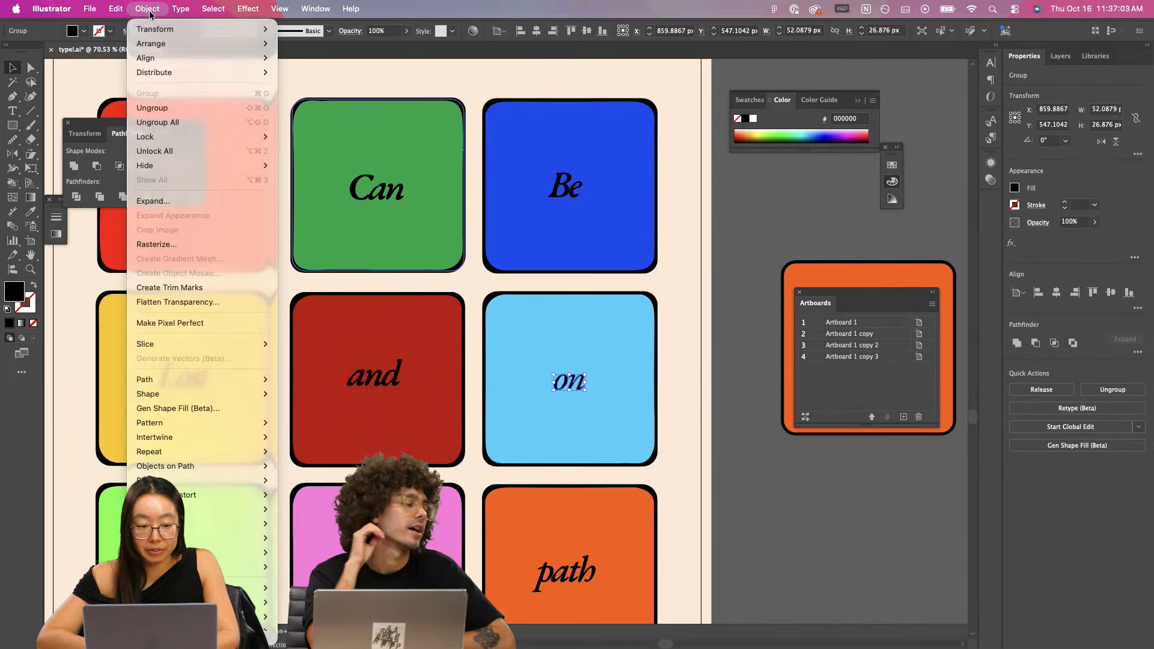
pyautogui.moveTo(198, 379)
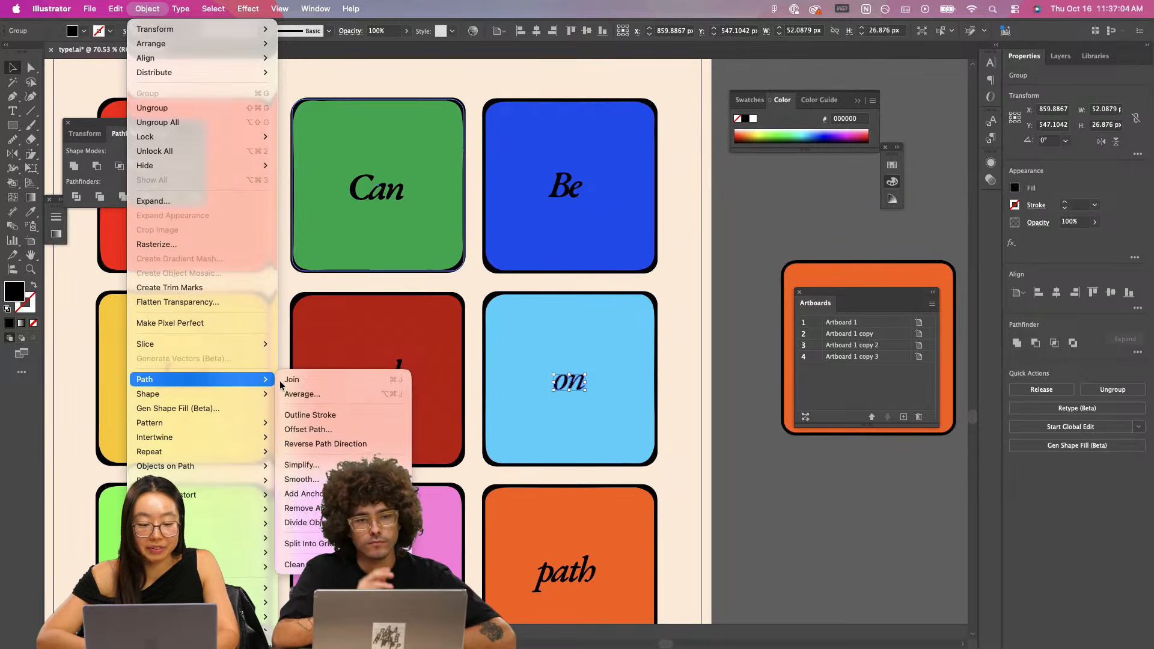
pyautogui.click(317, 428)
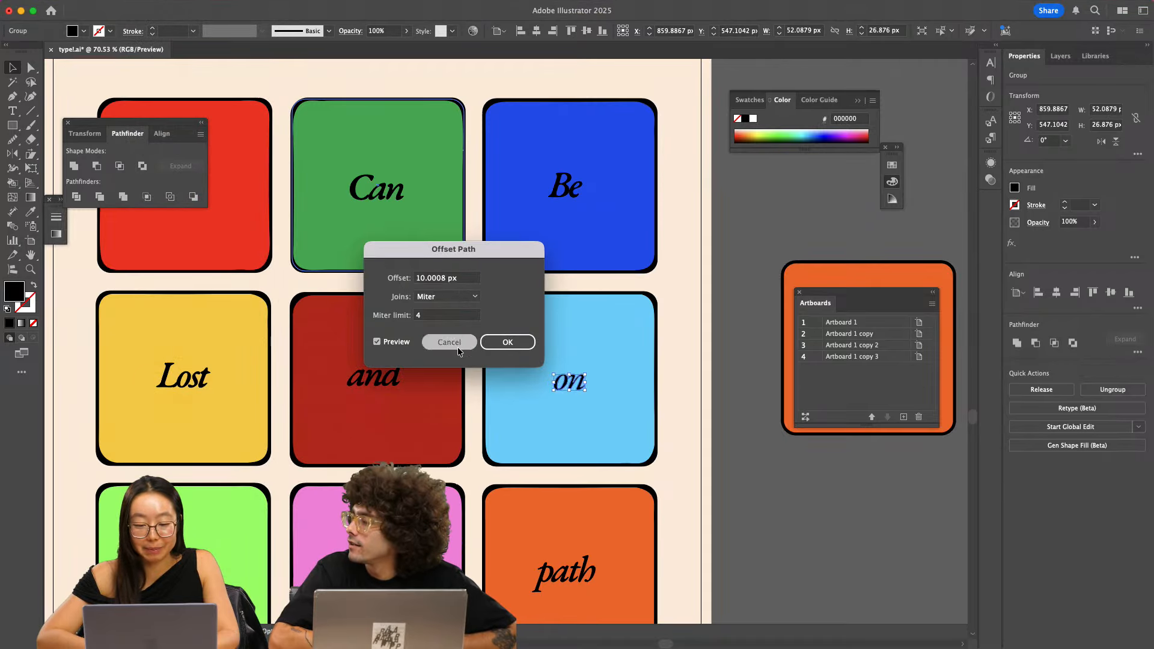
pyautogui.press('Escape')
pyautogui.click(145, 8)
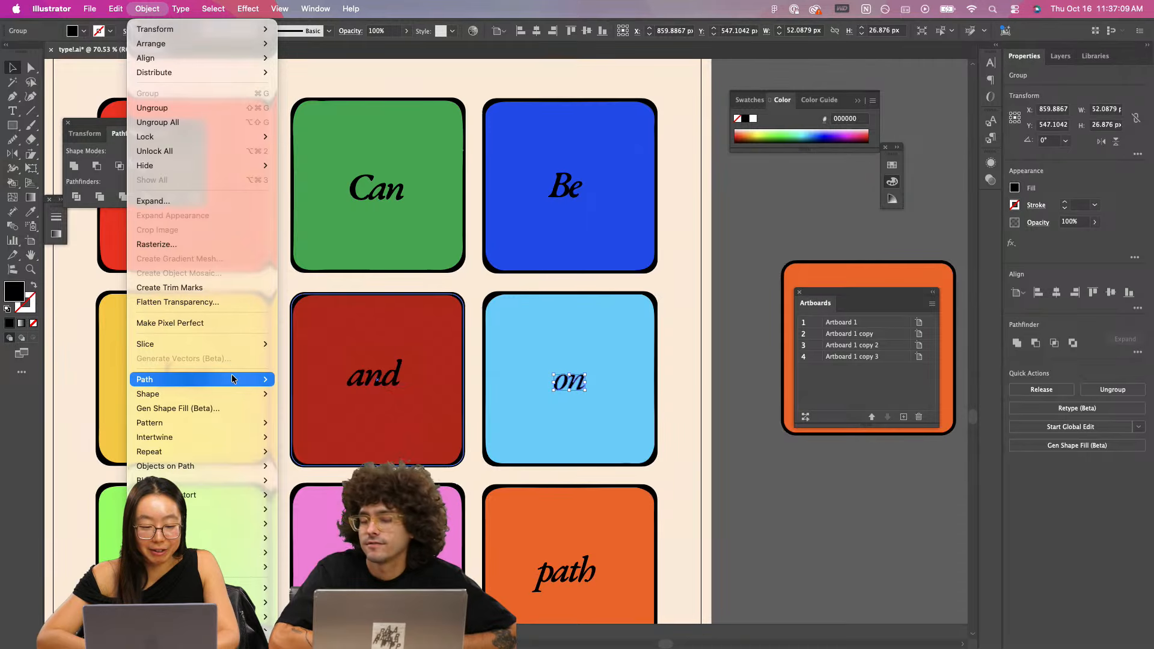
pyautogui.moveTo(199, 379)
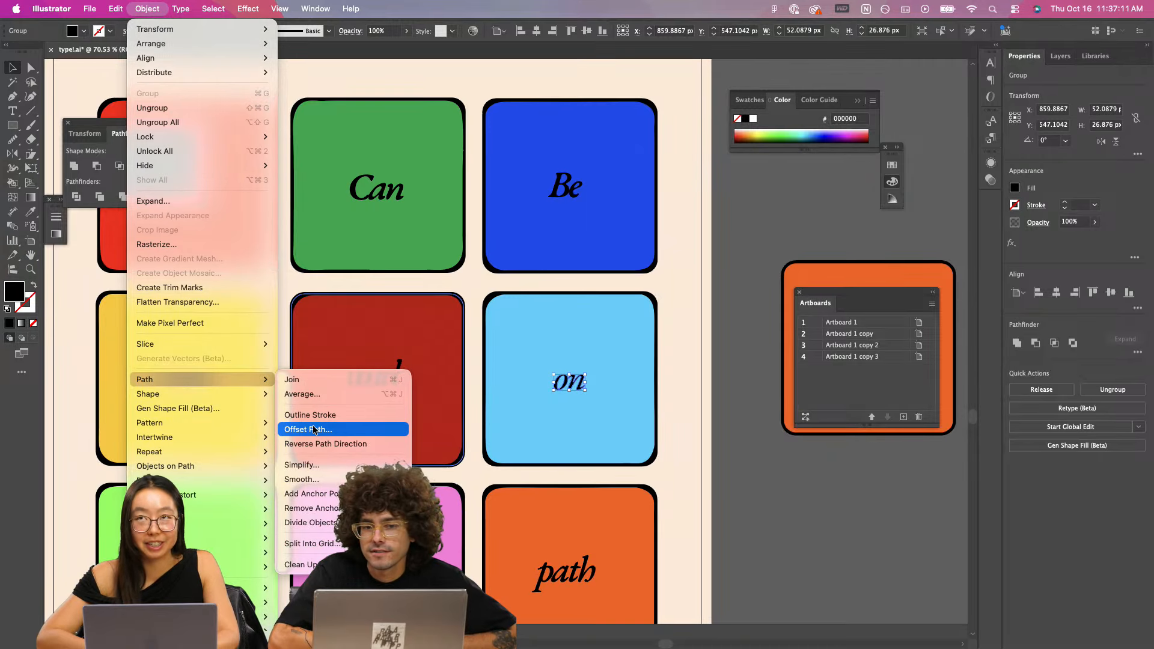
pyautogui.click(313, 429)
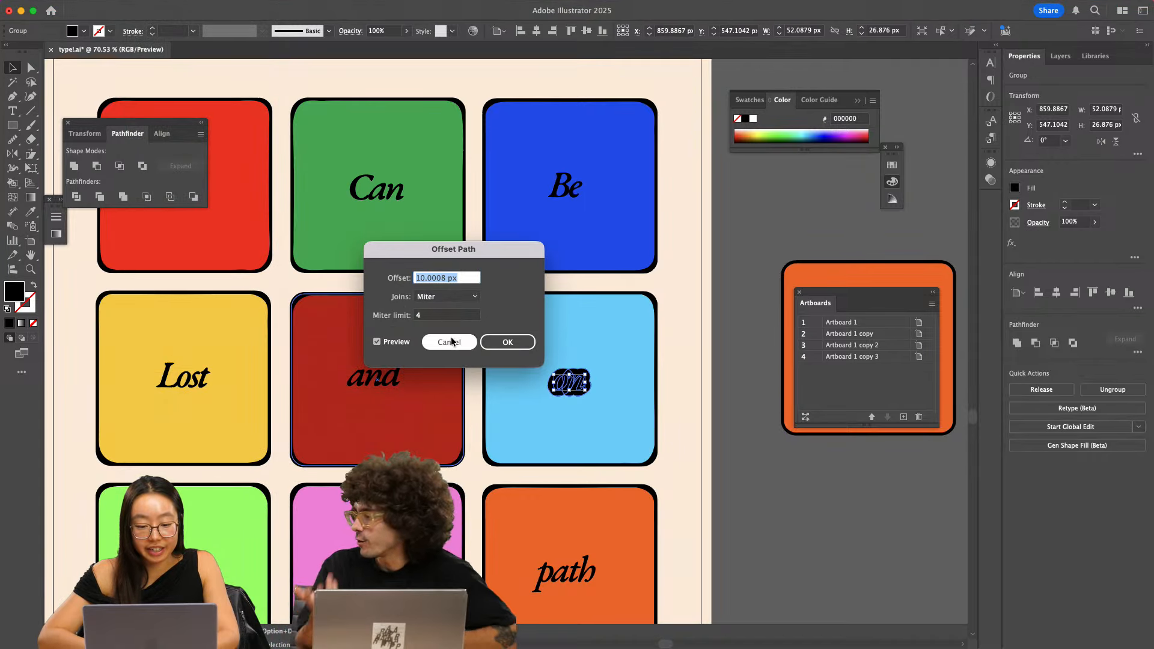
pyautogui.click(452, 341)
# - Smooth the paths of the expanded word "on" on the light blue square to 26%
pyautogui.click(147, 9)
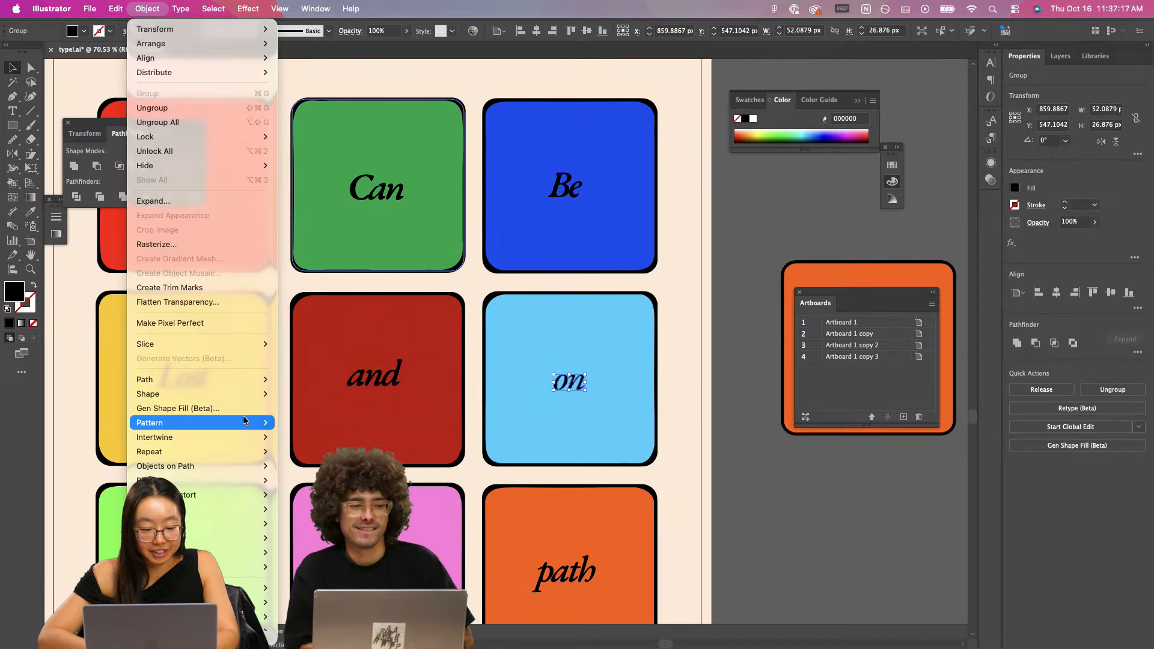
pyautogui.moveTo(238, 379)
pyautogui.click(303, 472)
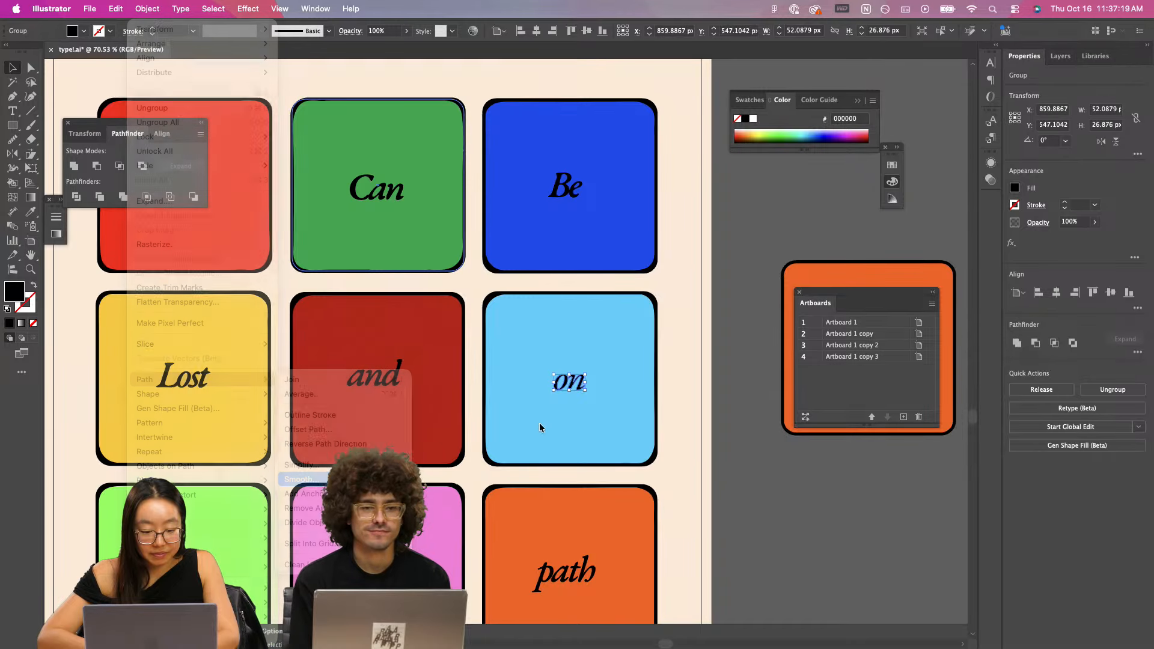
pyautogui.scroll(5, 574, 408)
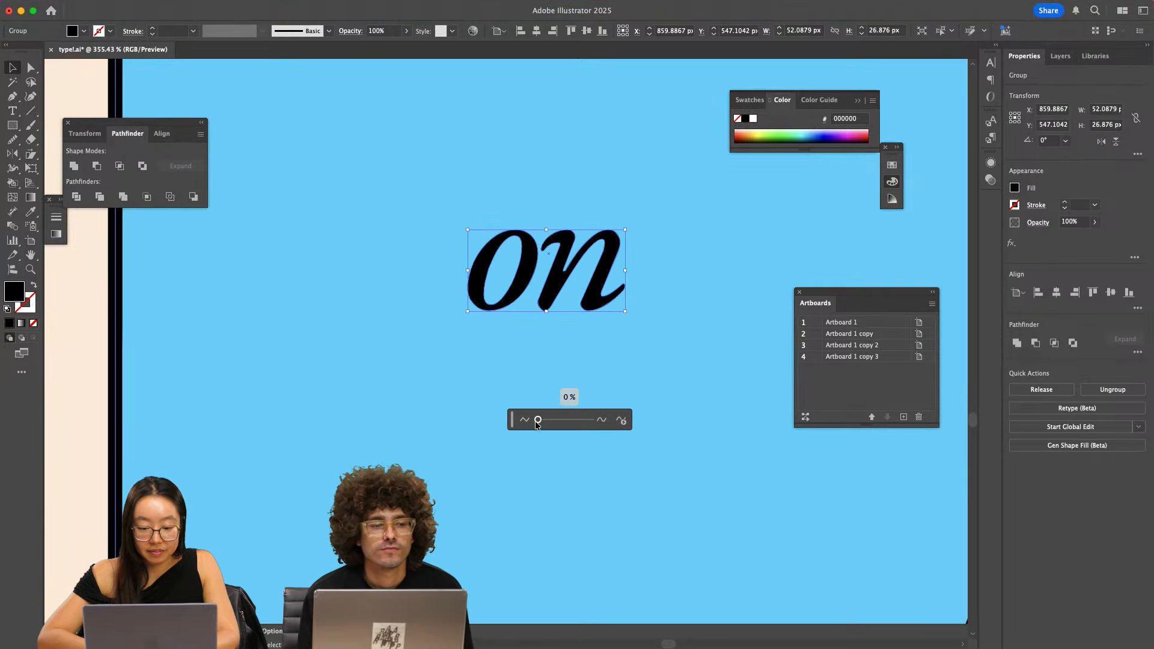
pyautogui.moveTo(538, 420); pyautogui.dragTo(548, 422)
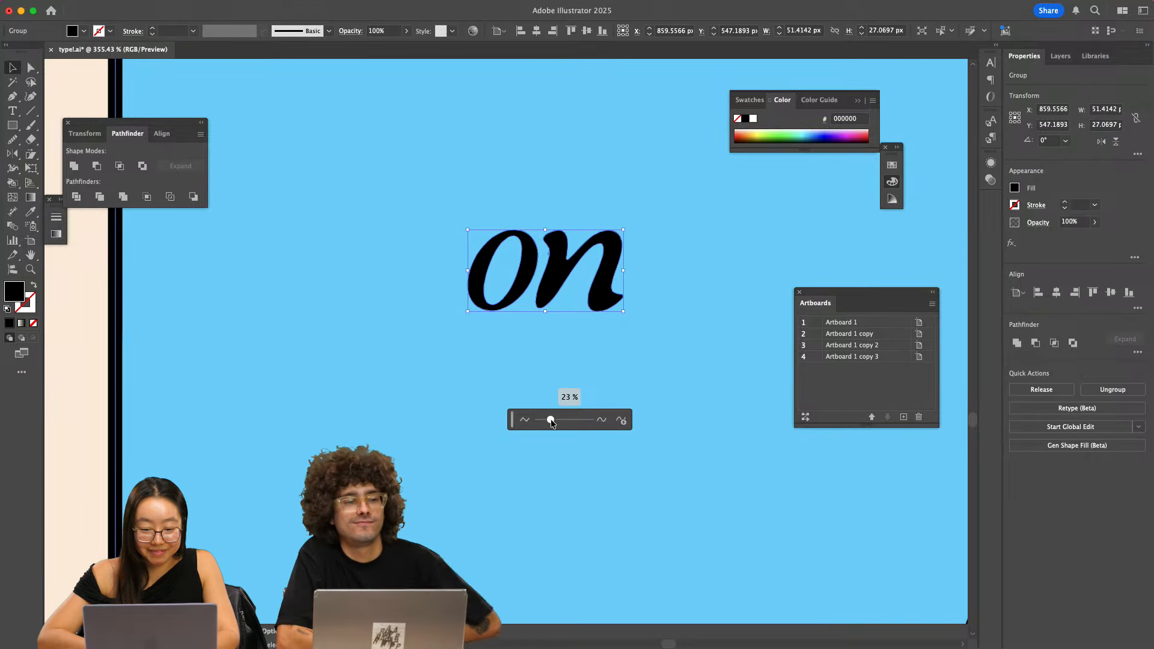
pyautogui.moveTo(551, 423); pyautogui.dragTo(554, 424)
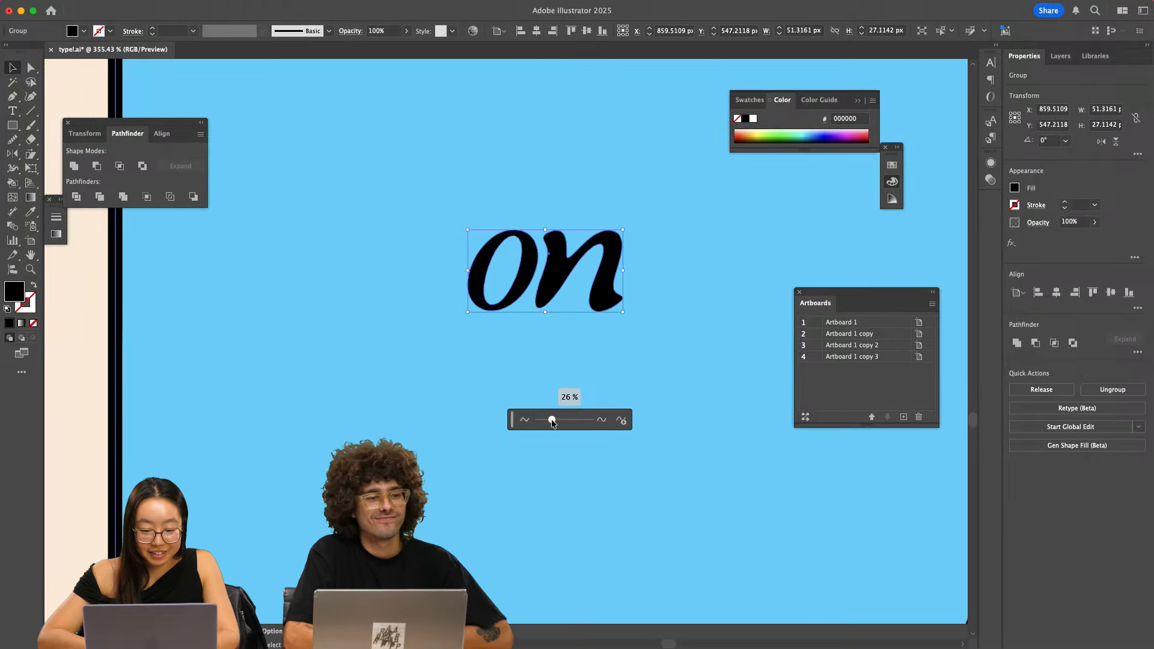
pyautogui.click(529, 353)
pyautogui.scroll(-5, 529, 354)
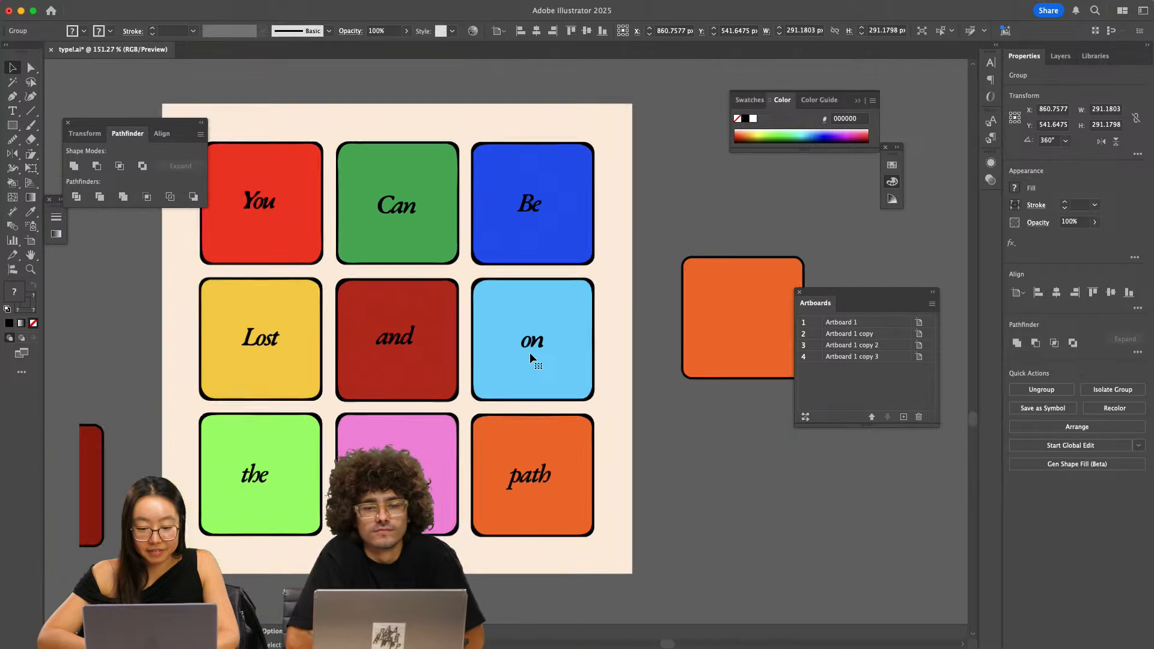
pyautogui.scroll(-2, 530, 353)
pyautogui.click(604, 375)
# - Smooth the paths of the expanded word "the" on the light green square by a small amount
pyautogui.scroll(-3, 604, 375)
pyautogui.scroll(5, 346, 384)
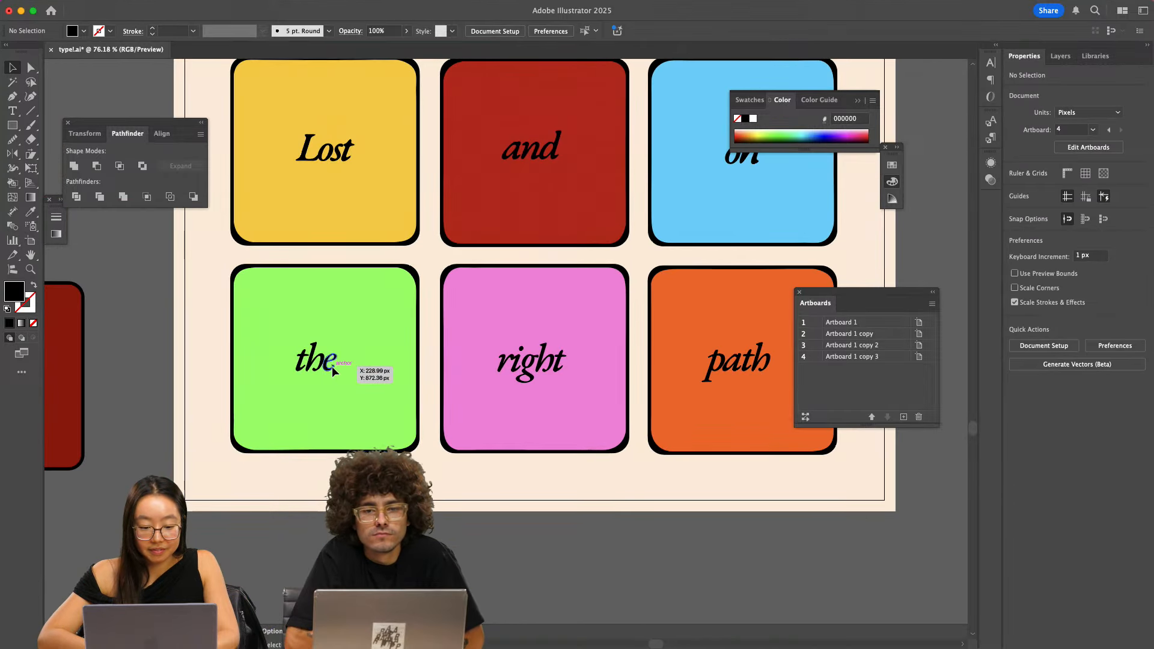
pyautogui.click(332, 366)
pyautogui.click(147, 9)
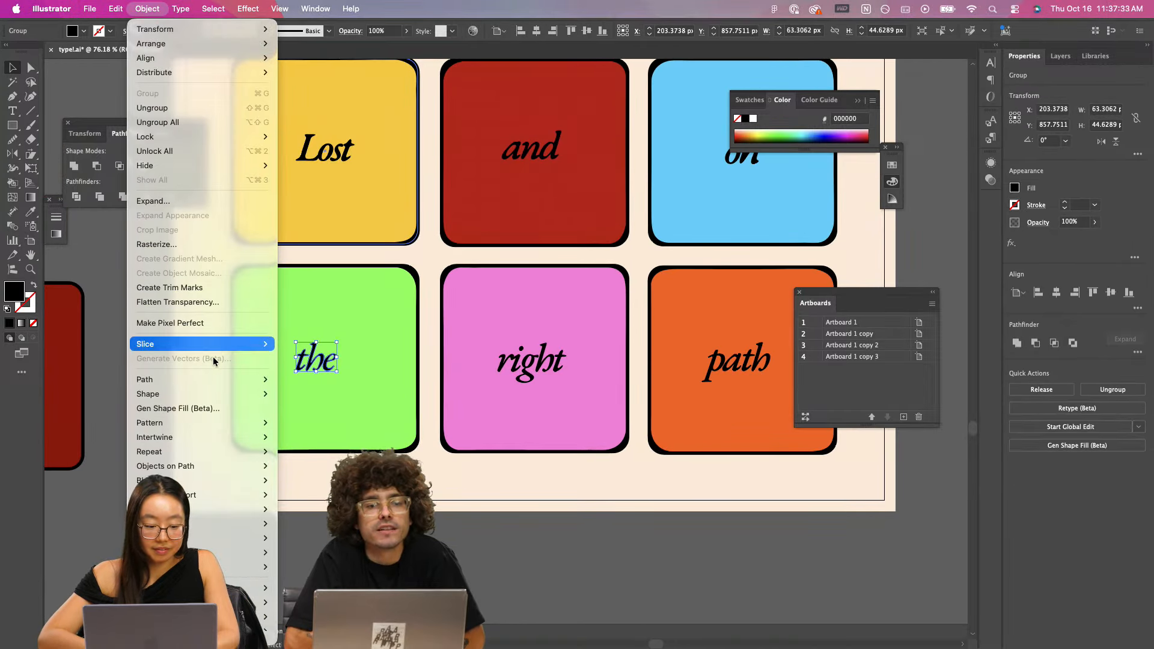
pyautogui.click(297, 475)
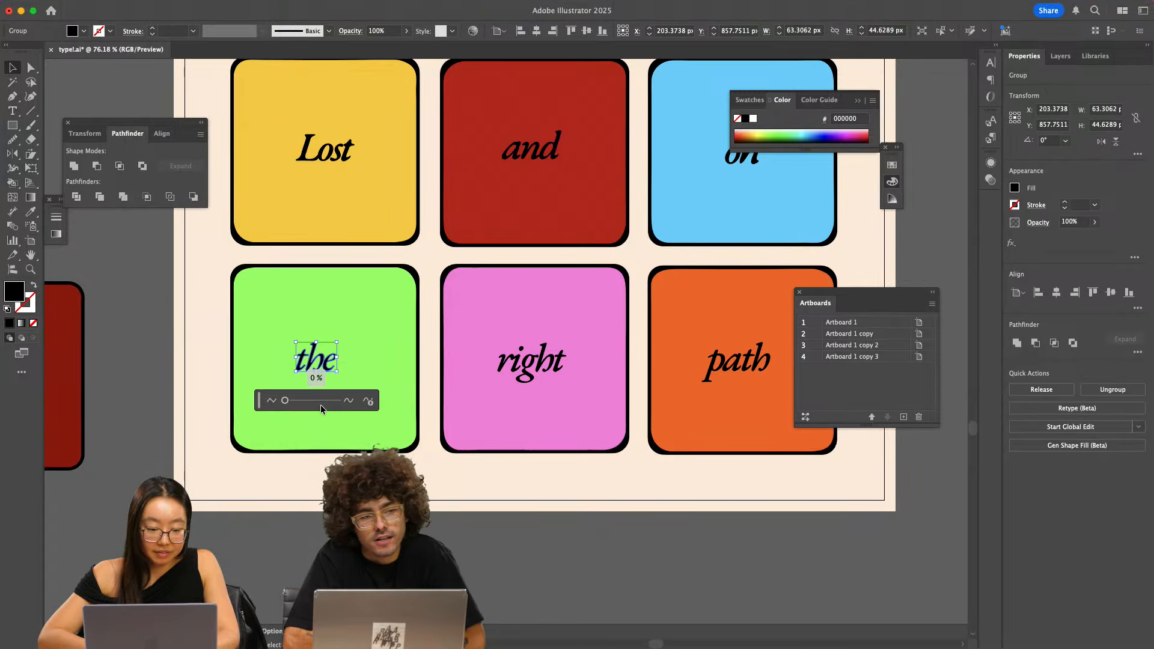
pyautogui.moveTo(287, 402); pyautogui.dragTo(295, 403)
pyautogui.scroll(8, 336, 378)
pyautogui.click(216, 439)
pyautogui.scroll(-10, 216, 439)
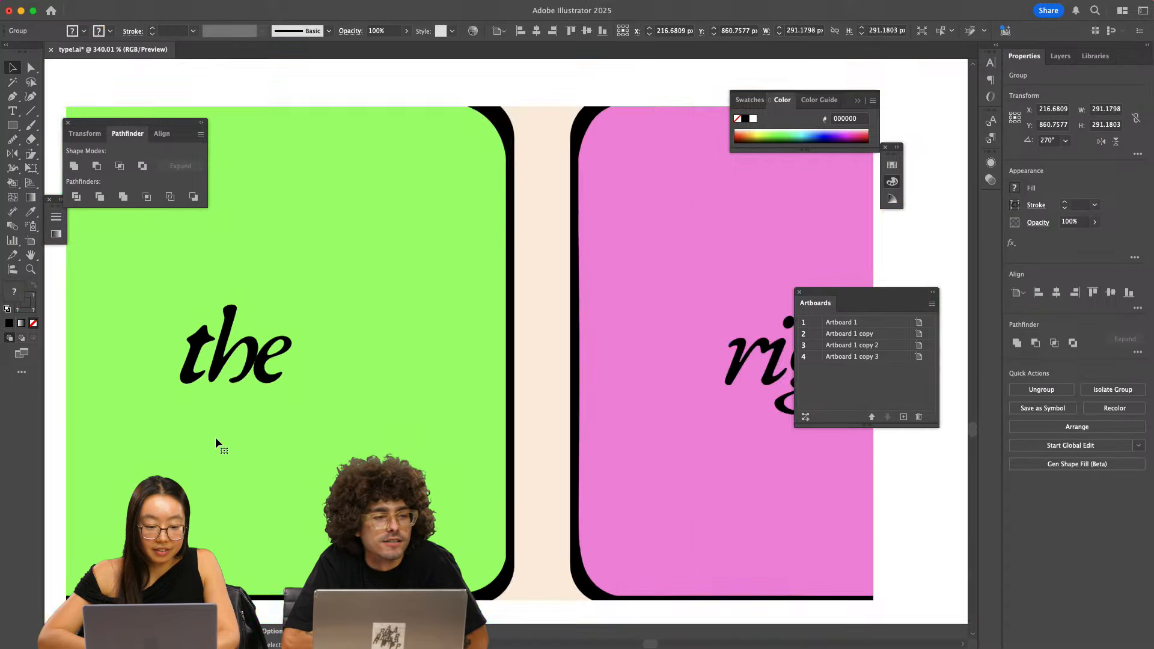
# - Select the expanded word "right" on the pink square
pyautogui.click(387, 415)
pyautogui.scroll(8, 391, 416)
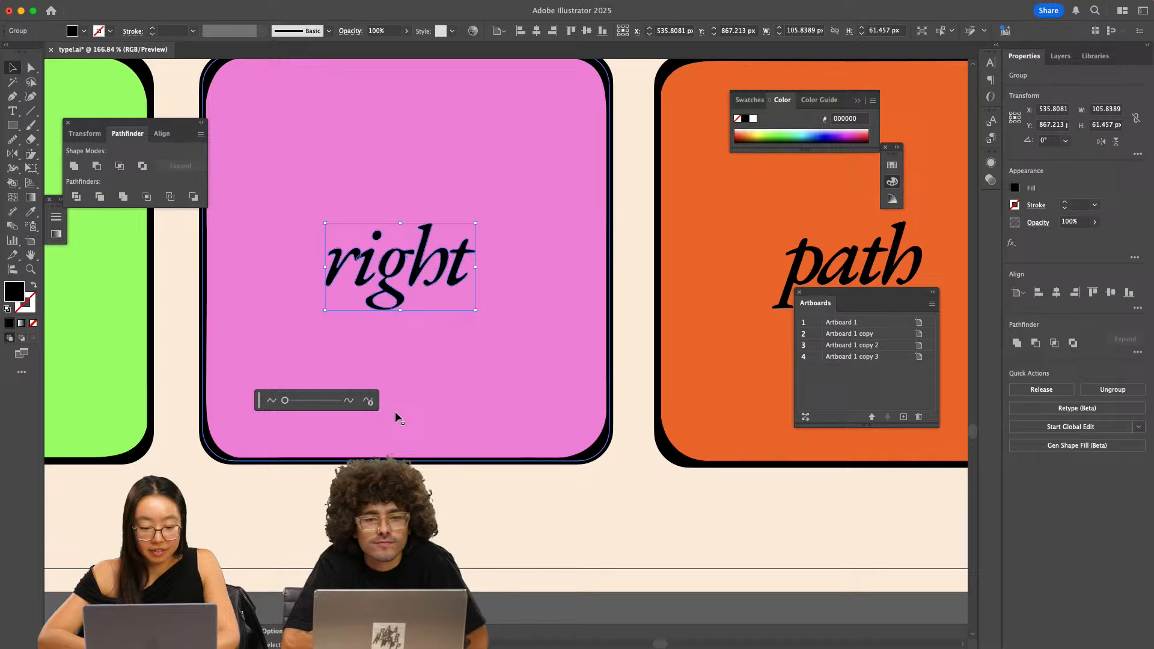
pyautogui.click(147, 8)
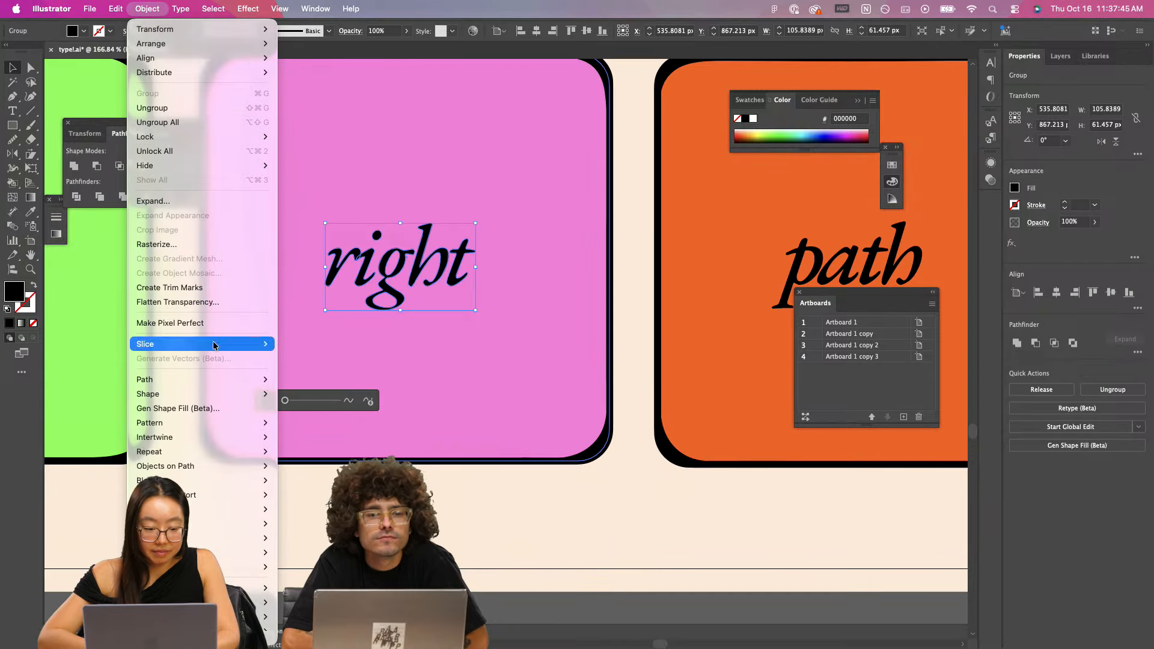
pyautogui.moveTo(219, 386)
pyautogui.click(318, 429)
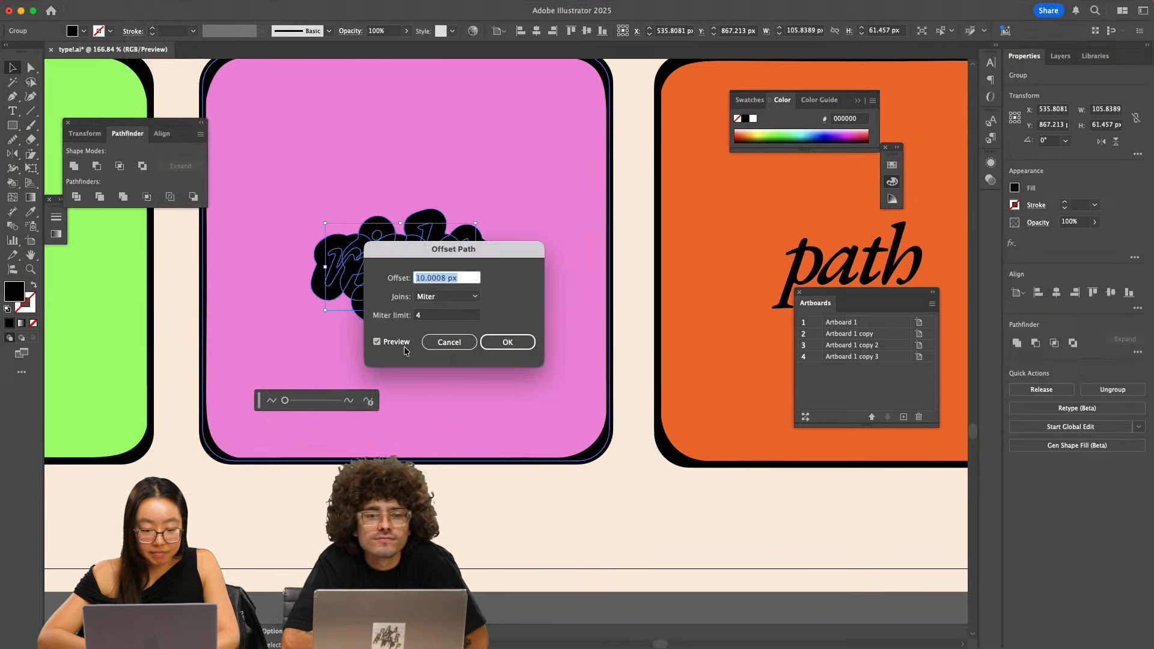
pyautogui.click(449, 342)
# - Smooth the paths of the expanded word "right" on the pink square to 19%
pyautogui.click(147, 8)
pyautogui.moveTo(264, 379)
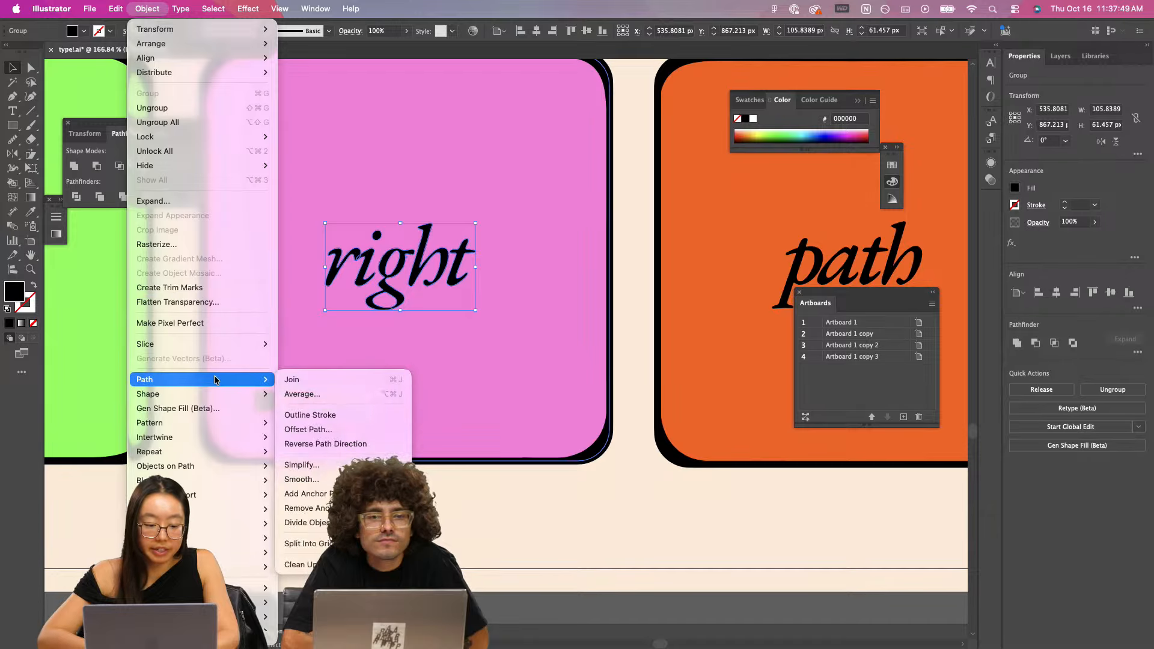
pyautogui.click(304, 479)
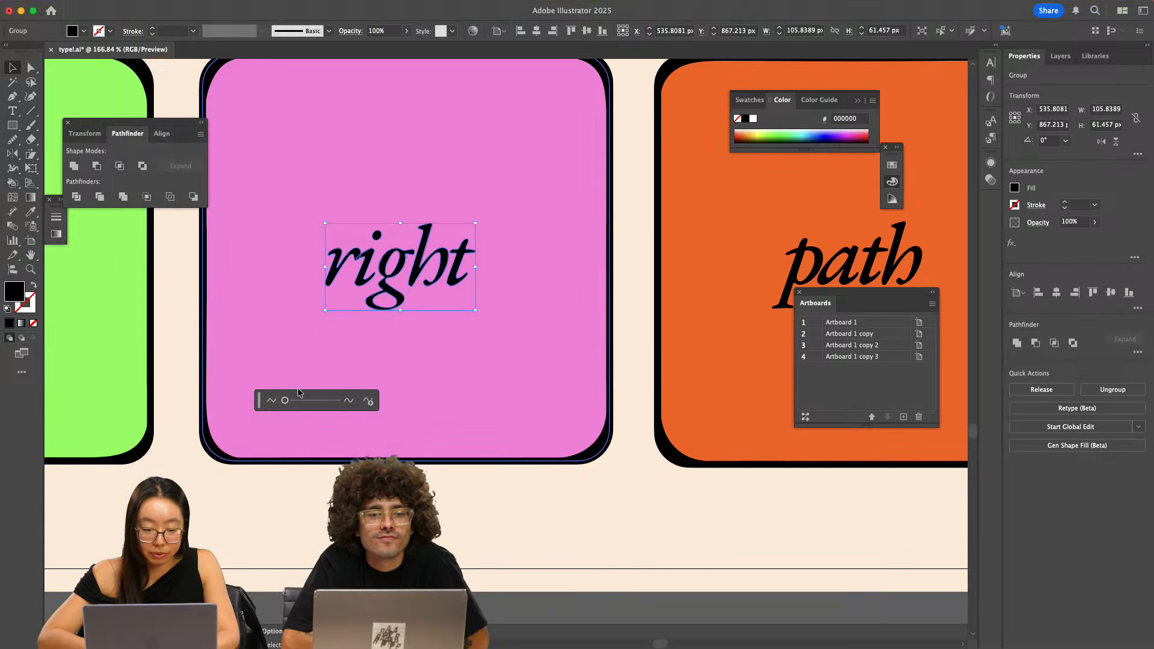
pyautogui.moveTo(289, 400); pyautogui.dragTo(301, 400)
pyautogui.moveTo(325, 400); pyautogui.dragTo(298, 399)
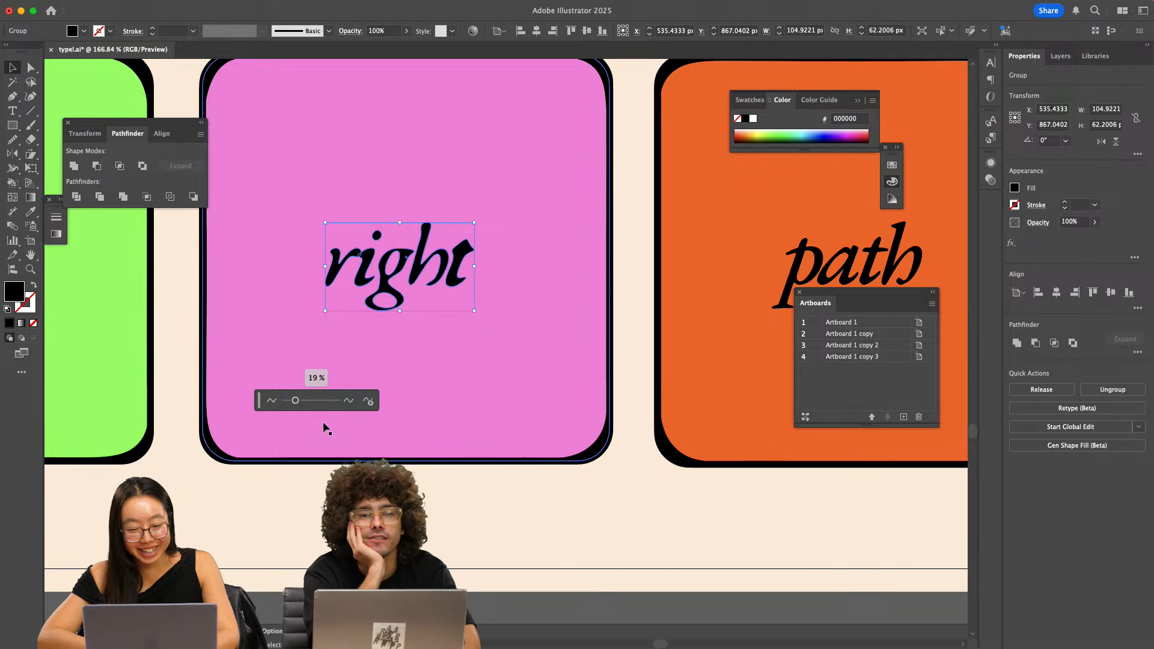
pyautogui.click(344, 444)
# - Smooth the paths of the expanded word "path" on the orange square to 18%
pyautogui.scroll(-6, 366, 462)
pyautogui.click(559, 388)
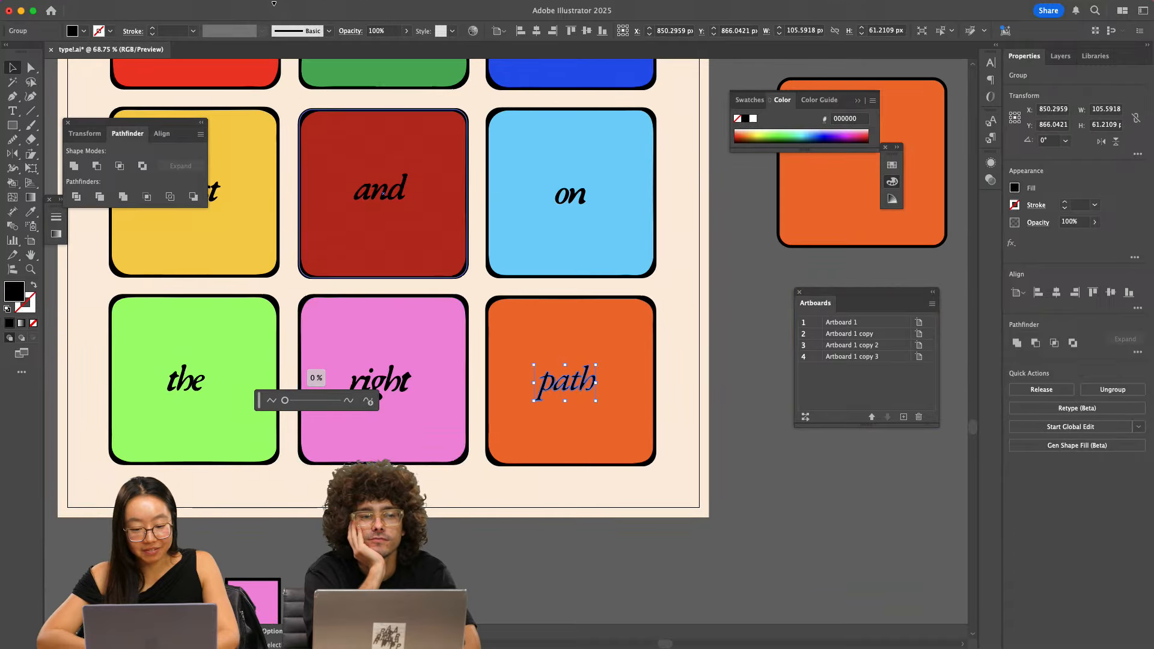
pyautogui.click(147, 8)
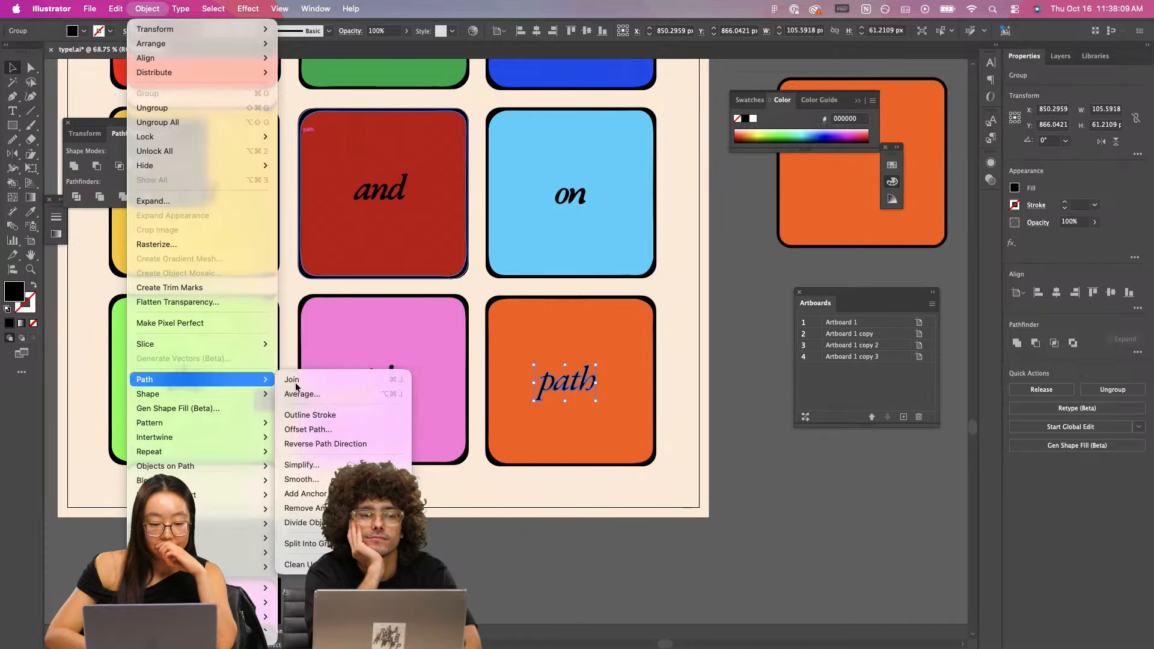
pyautogui.click(306, 465)
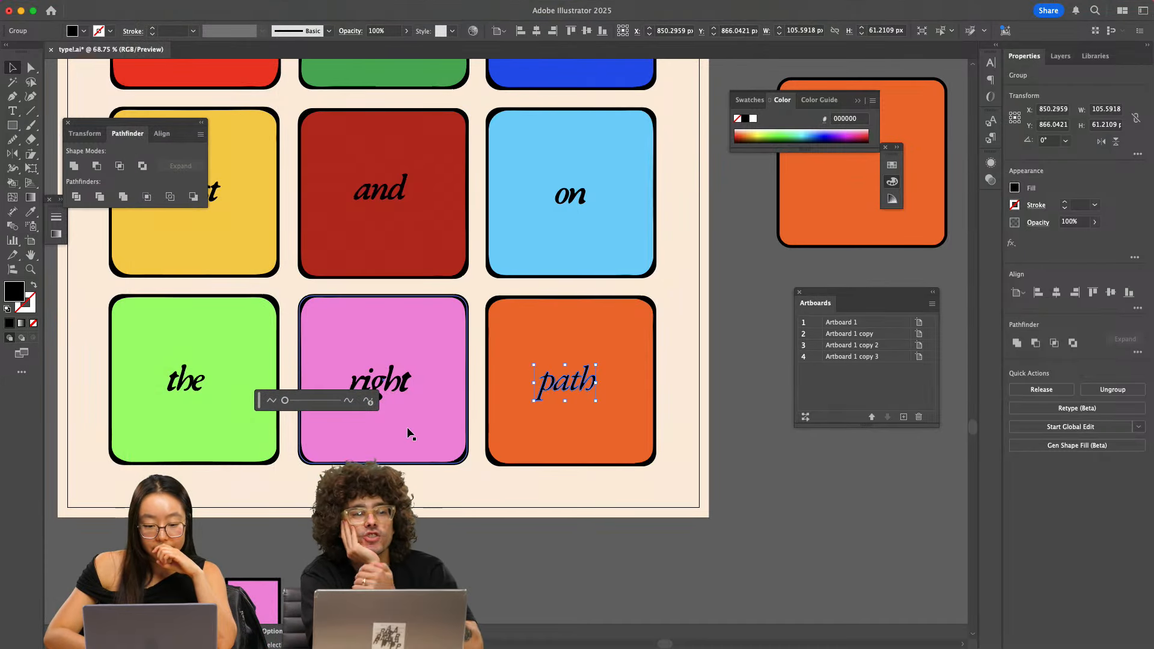
pyautogui.moveTo(286, 401); pyautogui.dragTo(294, 404)
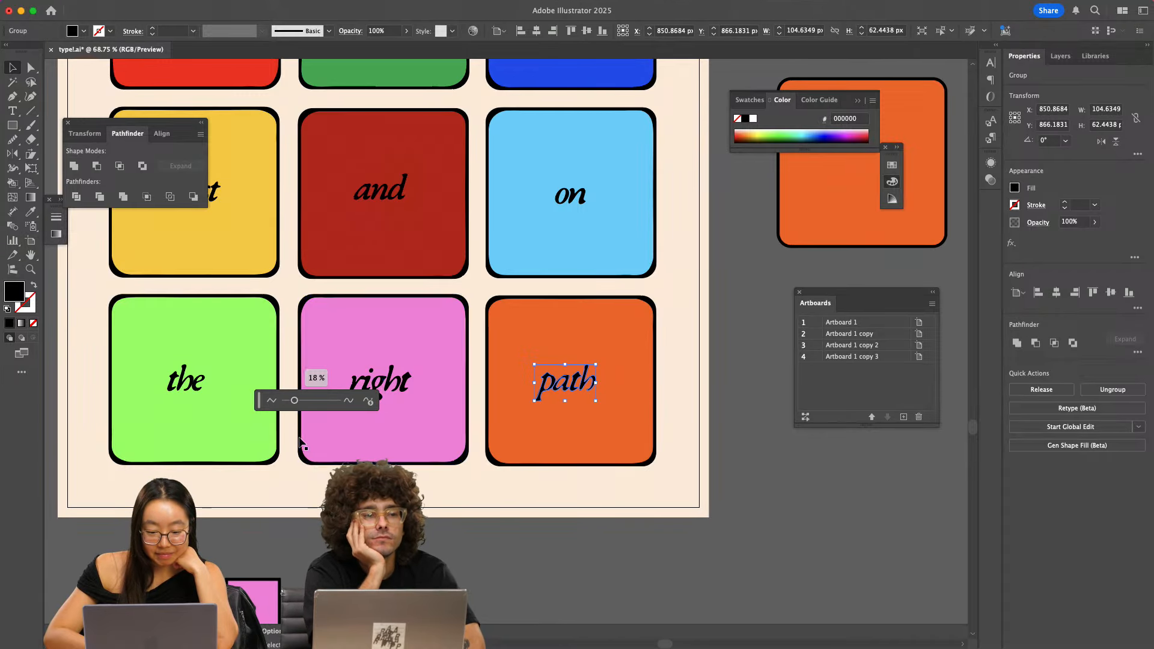
pyautogui.click(314, 544)
# - Delete the small spare pink square just below the grid artboard
pyautogui.scroll(-4, 337, 529)
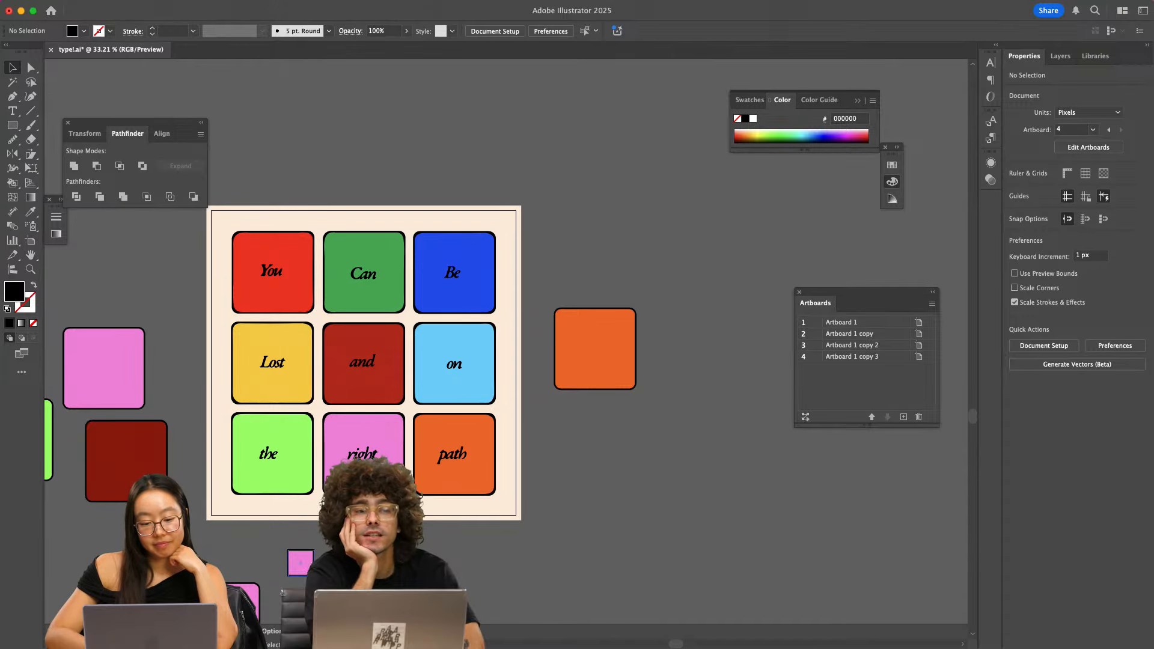
pyautogui.click(301, 562)
pyautogui.press('Delete')
# - Select the word "You" together with its red square and show the alignment options
pyautogui.hscroll(-3, 336, 517)
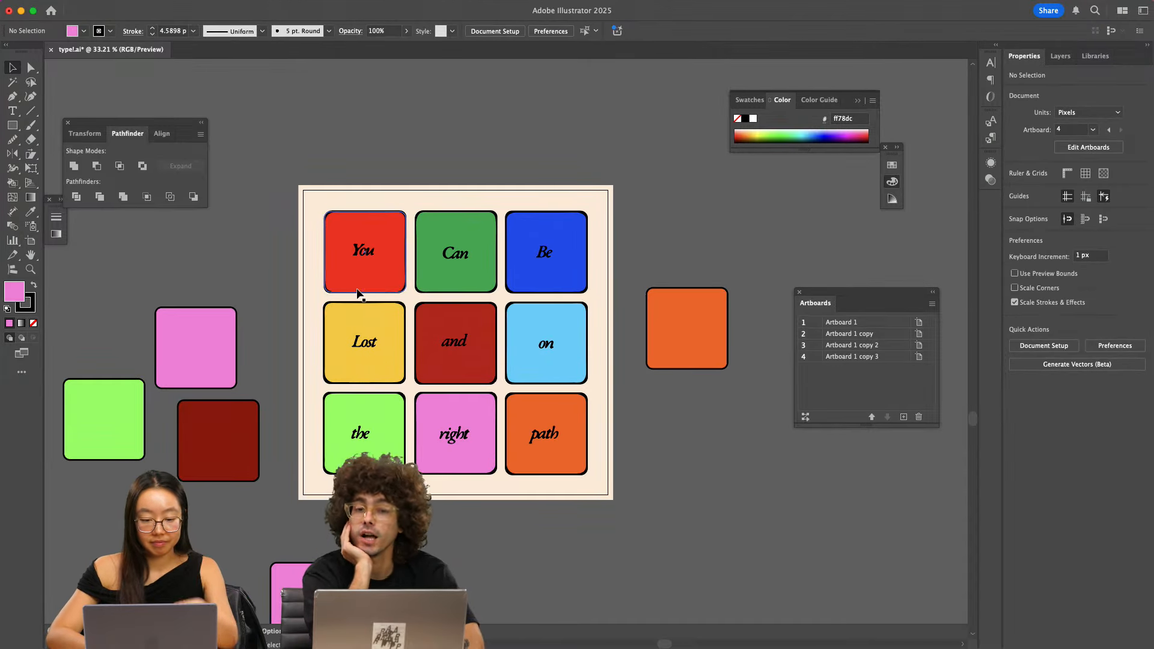
pyautogui.click(368, 253)
pyautogui.scroll(3, 367, 253)
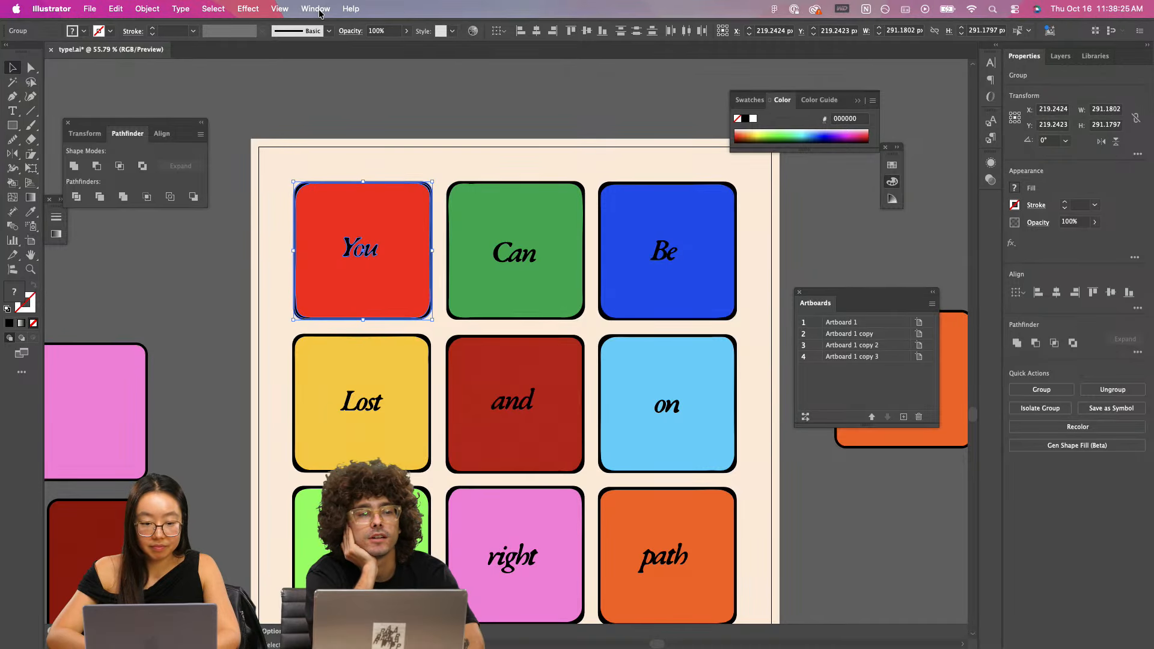
pyautogui.click(315, 8)
pyautogui.click(324, 242)
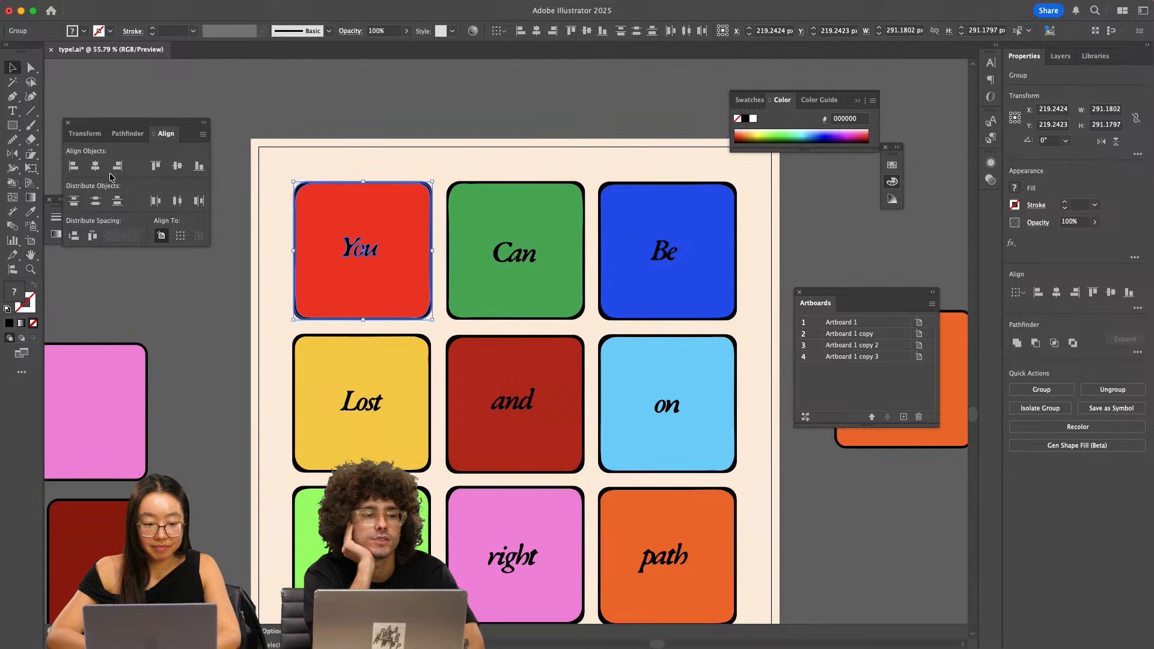
# - Centre the word "You" within its red square, using the square as the key object for alignment
pyautogui.click(384, 155)
pyautogui.click(398, 242)
pyautogui.keyDown('shift'); pyautogui.click(369, 250); pyautogui.keyUp('shift')
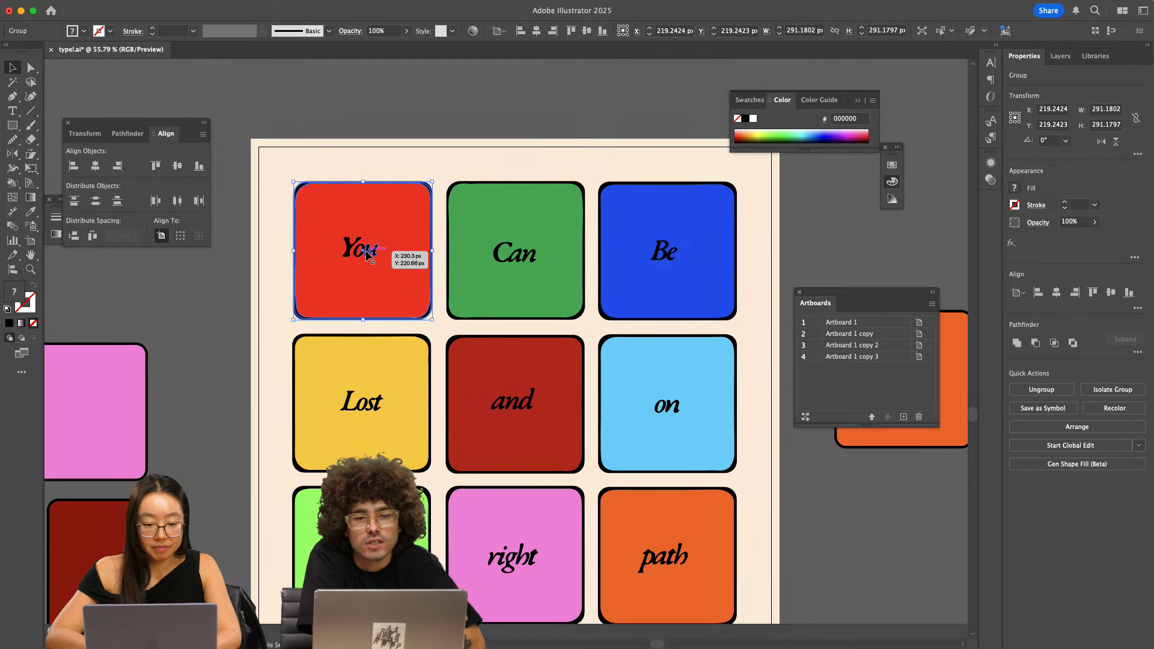
pyautogui.click(389, 168)
pyautogui.click(366, 252)
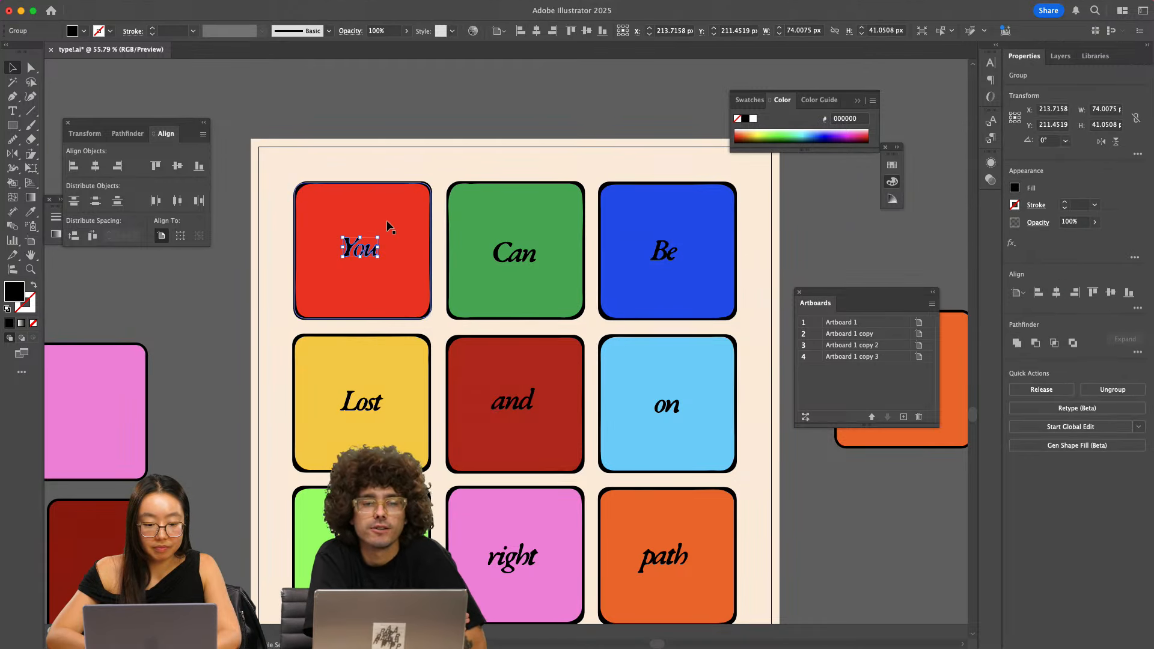
pyautogui.keyDown('shift'); pyautogui.click(388, 225); pyautogui.keyUp('shift')
pyautogui.click(377, 214)
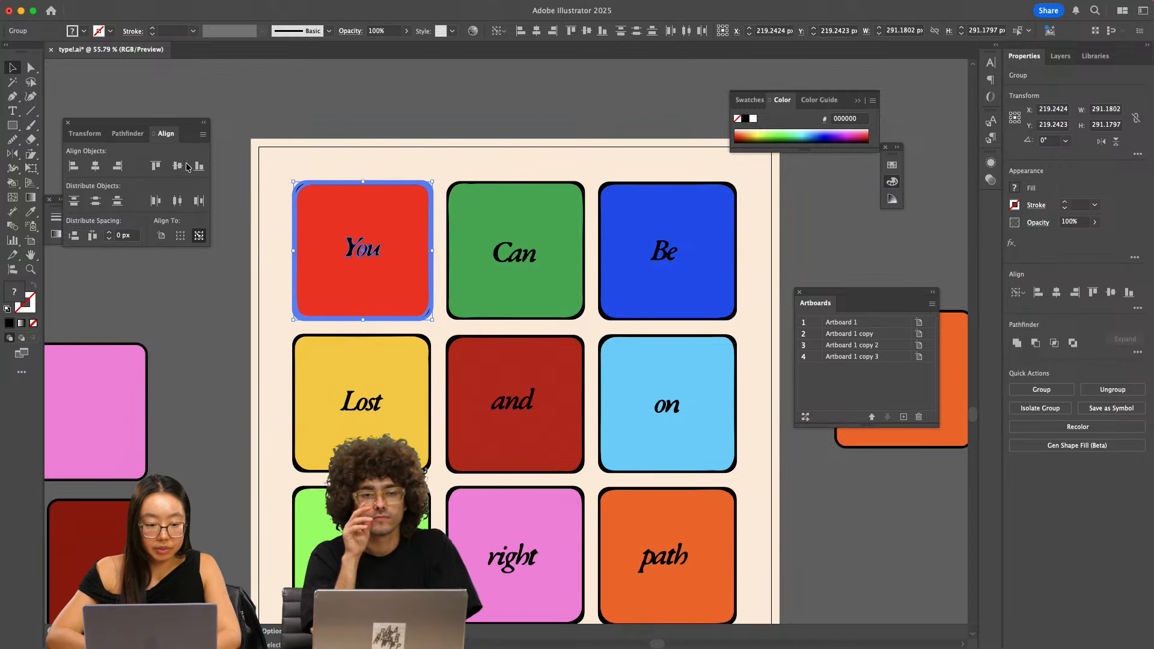
pyautogui.click(182, 164)
pyautogui.click(476, 104)
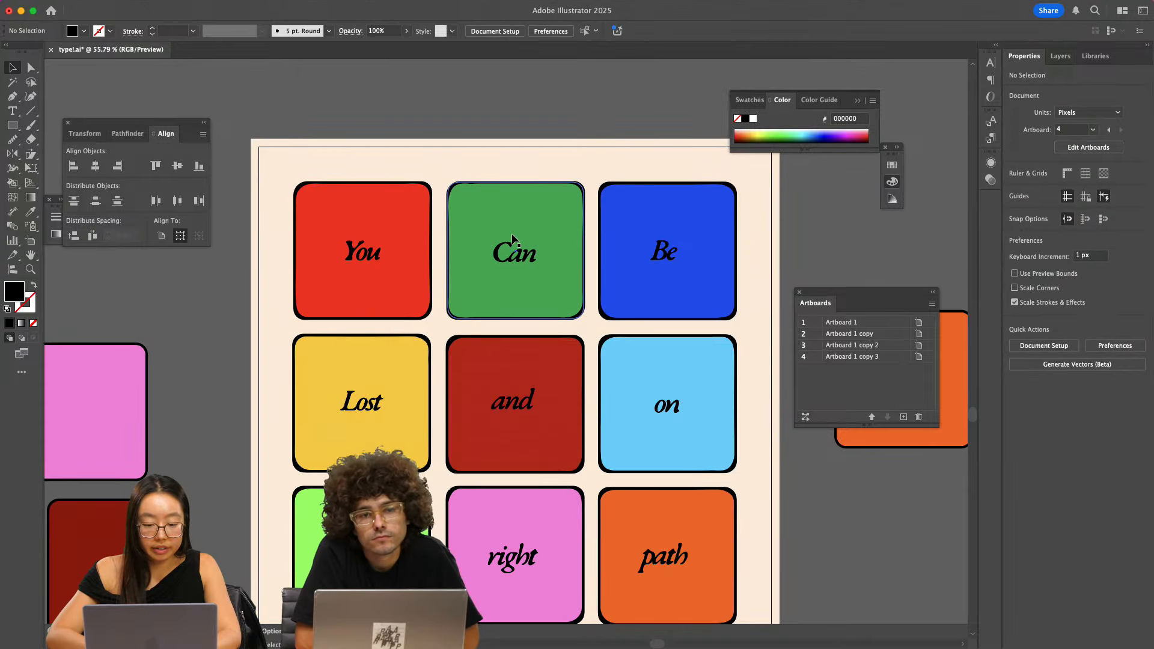
# - Move "You" to the top of the red square, "Can" to the bottom of the green one and "Be" to the right of the blue one
pyautogui.scroll(-3, 512, 238)
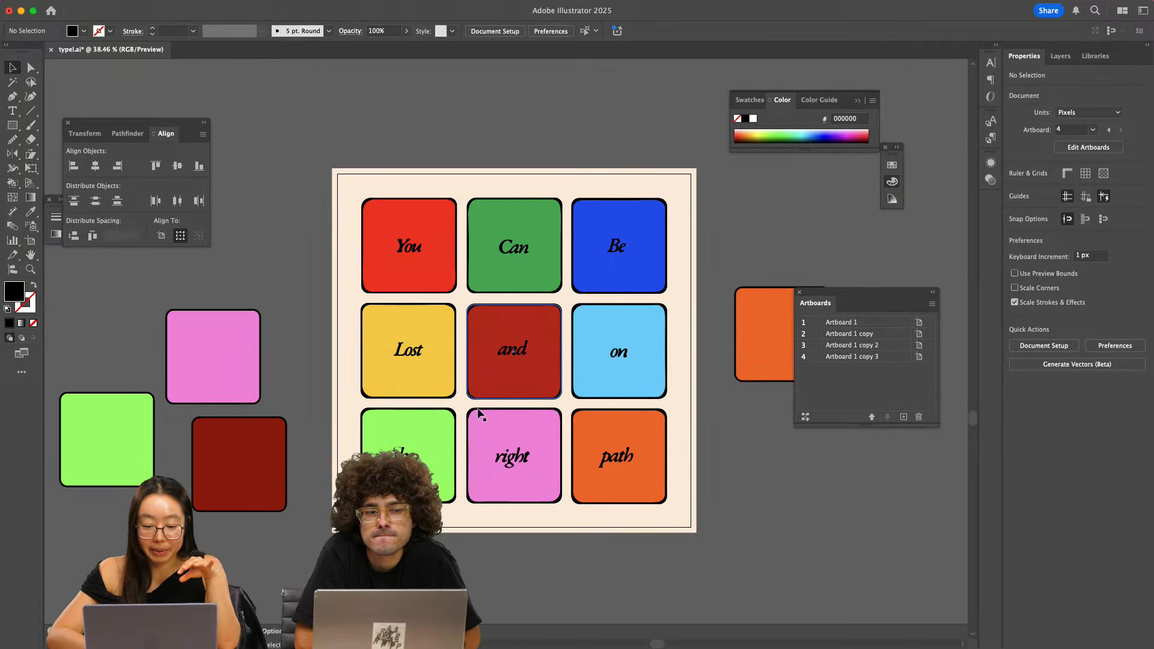
pyautogui.scroll(2, 497, 326)
pyautogui.moveTo(378, 213); pyautogui.dragTo(377, 170)
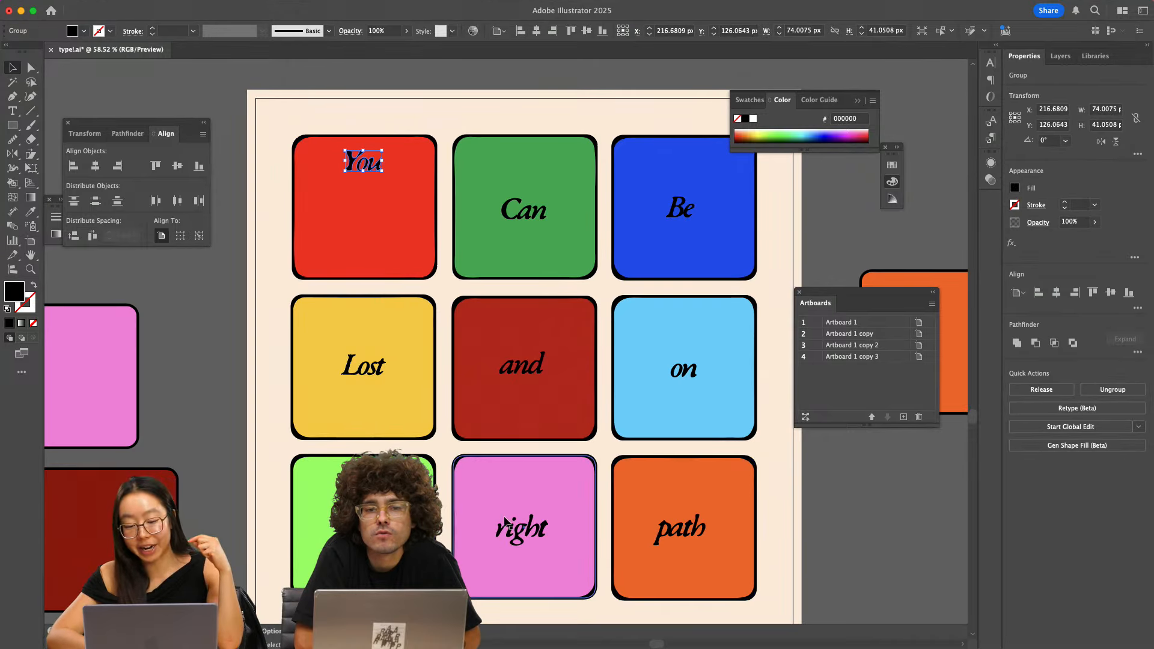
pyautogui.moveTo(528, 214); pyautogui.dragTo(525, 260)
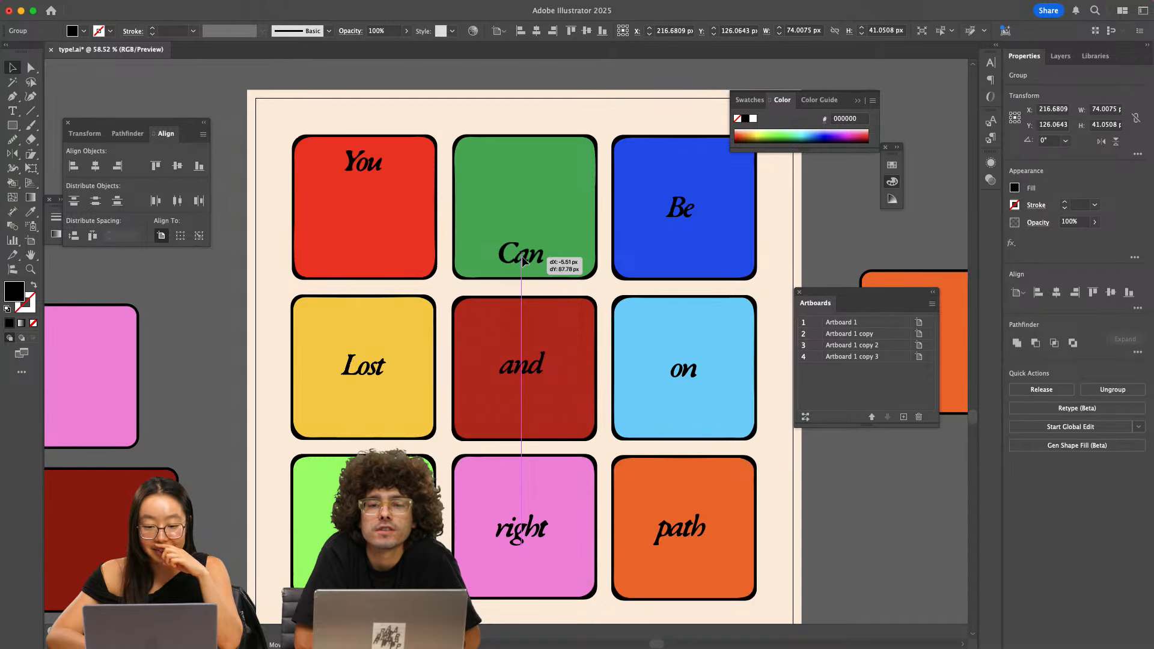
pyautogui.moveTo(678, 215); pyautogui.dragTo(736, 211)
# - Try "Lost" at the left edge of its square, "You" near the centre, and "and" and "on" at the right edges
pyautogui.scroll(-2, 737, 212)
pyautogui.moveTo(410, 165); pyautogui.dragTo(410, 168)
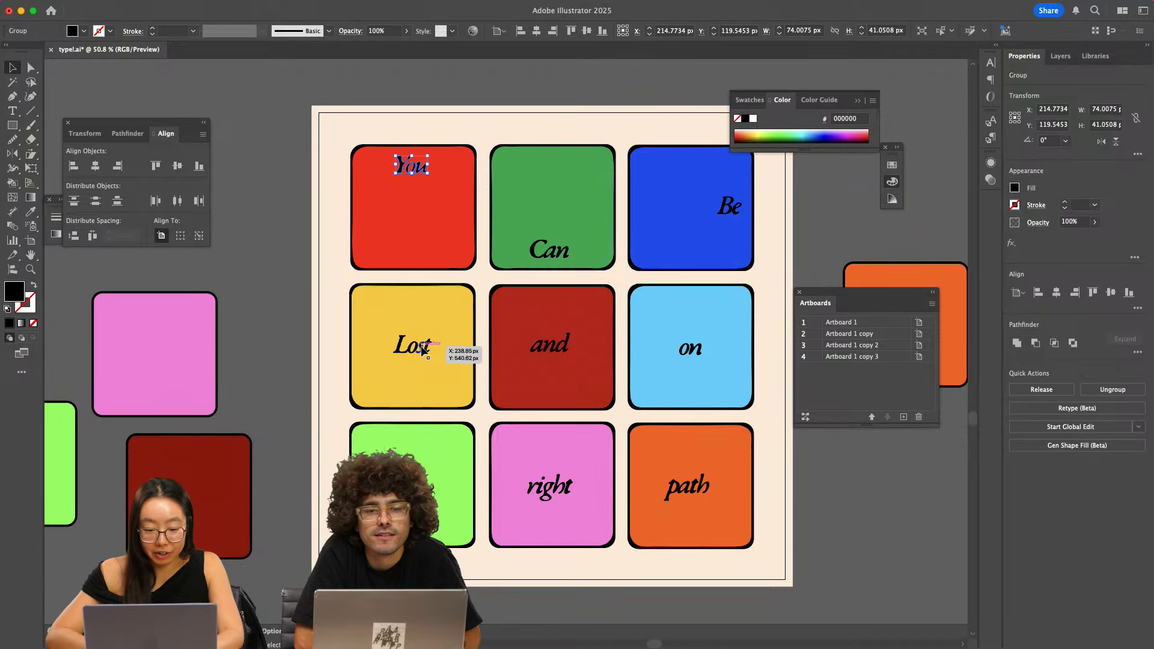
pyautogui.moveTo(425, 349); pyautogui.dragTo(393, 347)
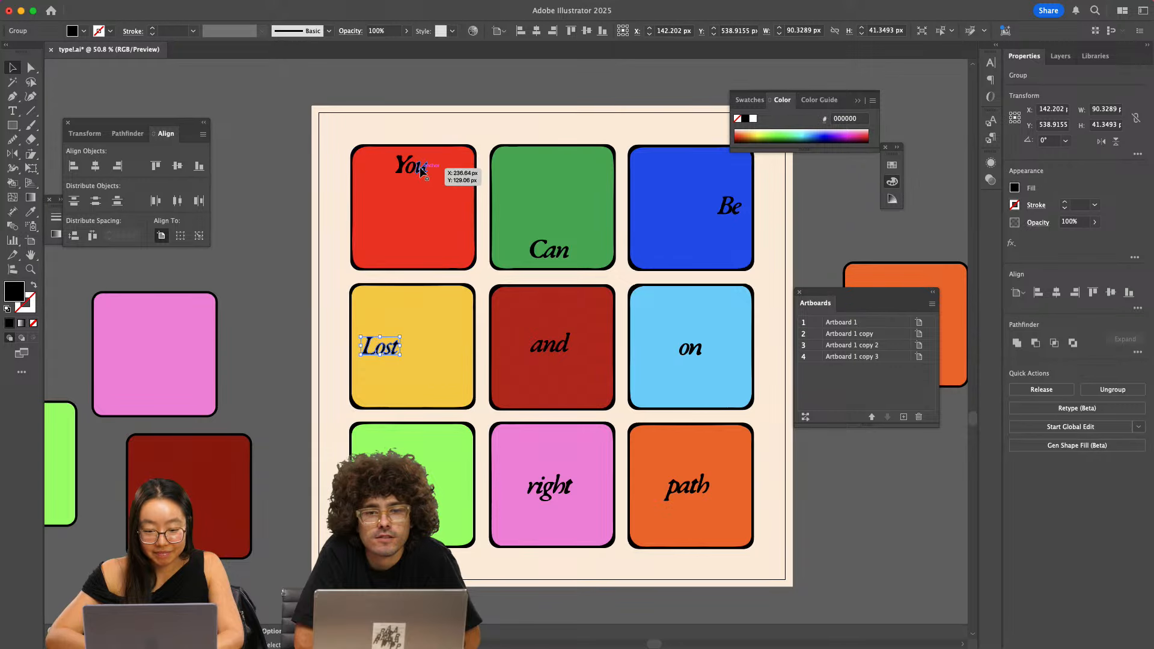
pyautogui.moveTo(423, 203); pyautogui.dragTo(423, 203)
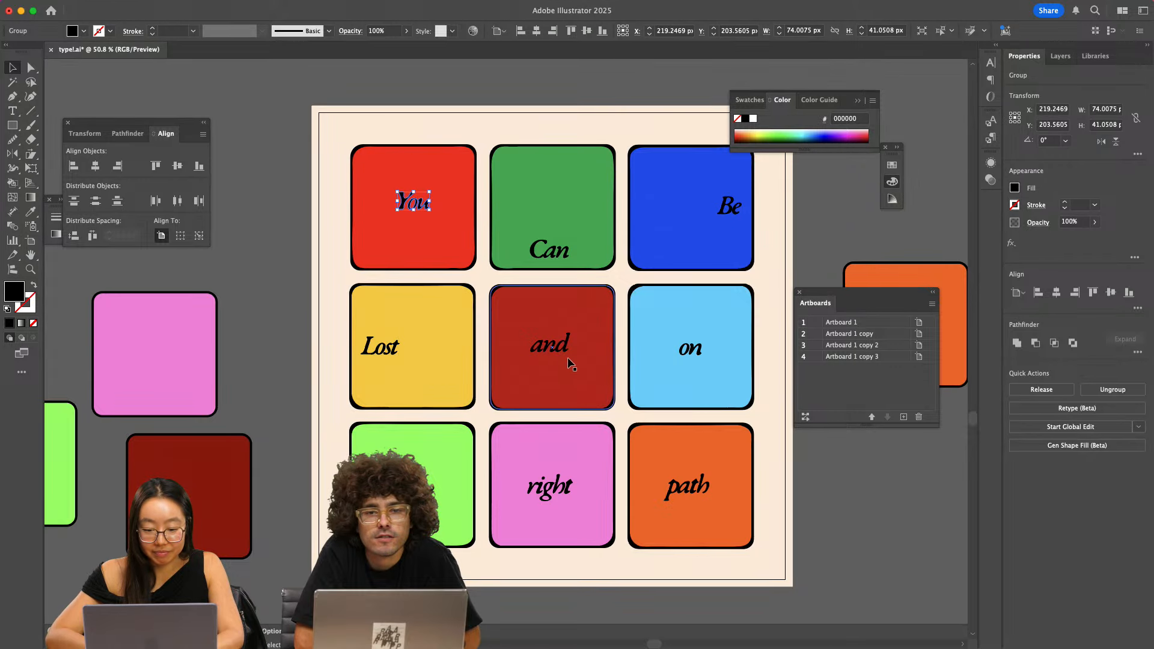
pyautogui.moveTo(565, 359); pyautogui.dragTo(595, 354)
pyautogui.moveTo(697, 354); pyautogui.dragTo(735, 347)
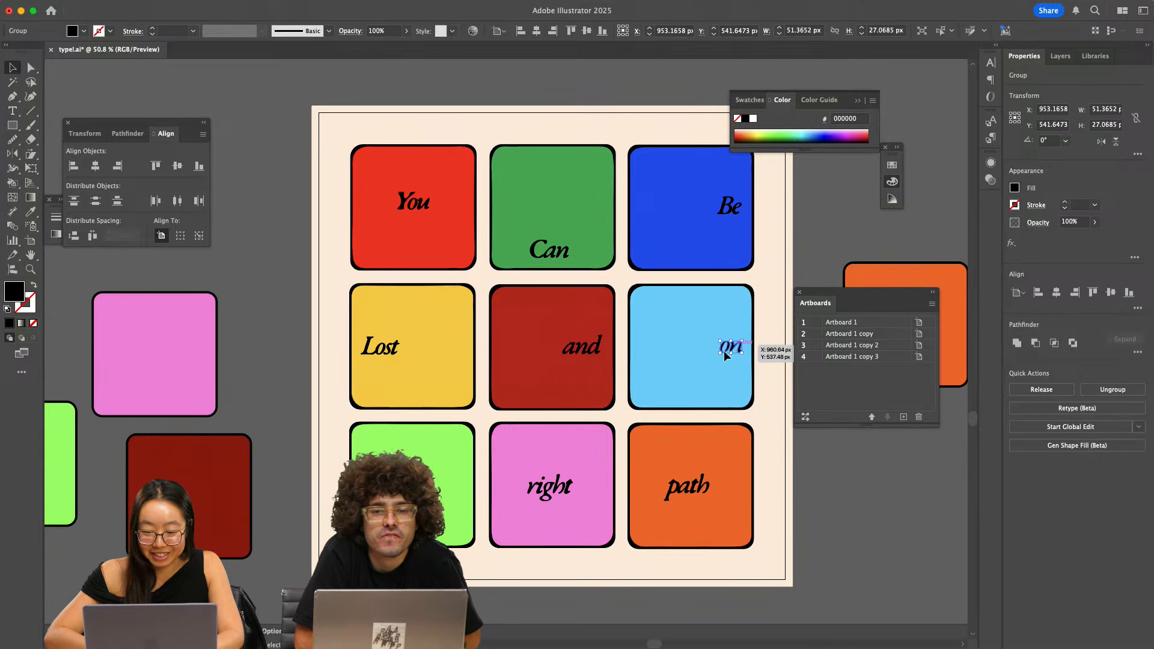
# - Reposition "Lost" at the top centre of its square, "and" at the bottom centre, and "on" near the right edge
pyautogui.moveTo(387, 349); pyautogui.dragTo(416, 307)
pyautogui.moveTo(587, 348); pyautogui.dragTo(556, 392)
pyautogui.moveTo(696, 392); pyautogui.dragTo(730, 347)
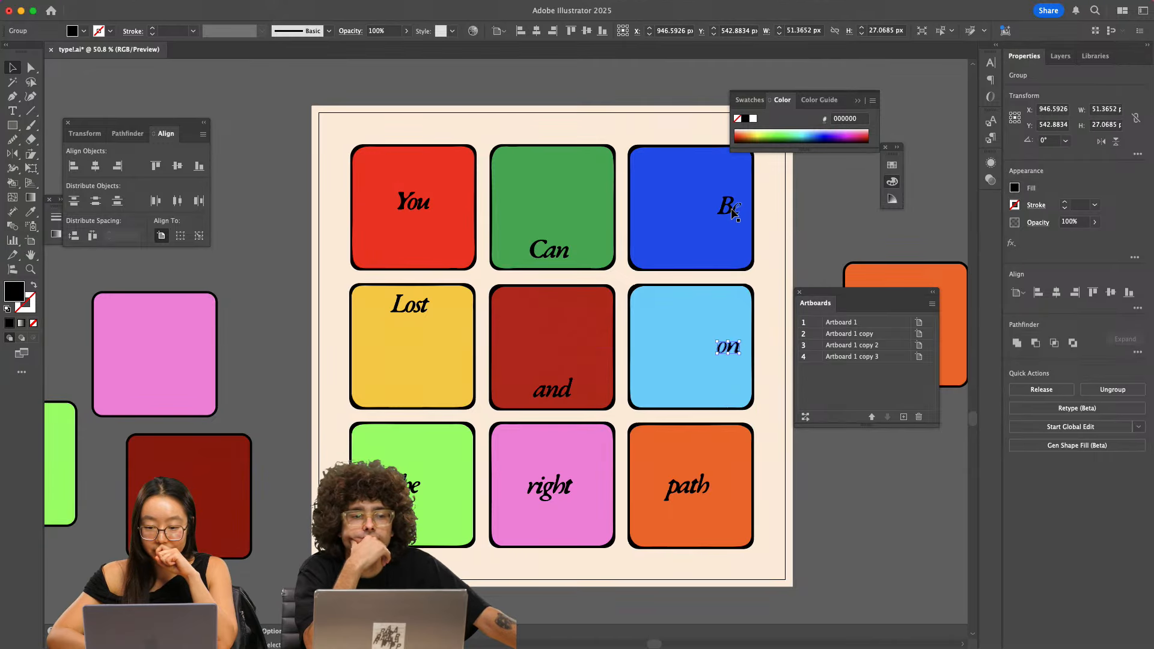
# - Move "You" to the left edge of the red square and fine-tune "Be" and "on" near the right edges of theirs
pyautogui.moveTo(422, 207); pyautogui.dragTo(388, 210)
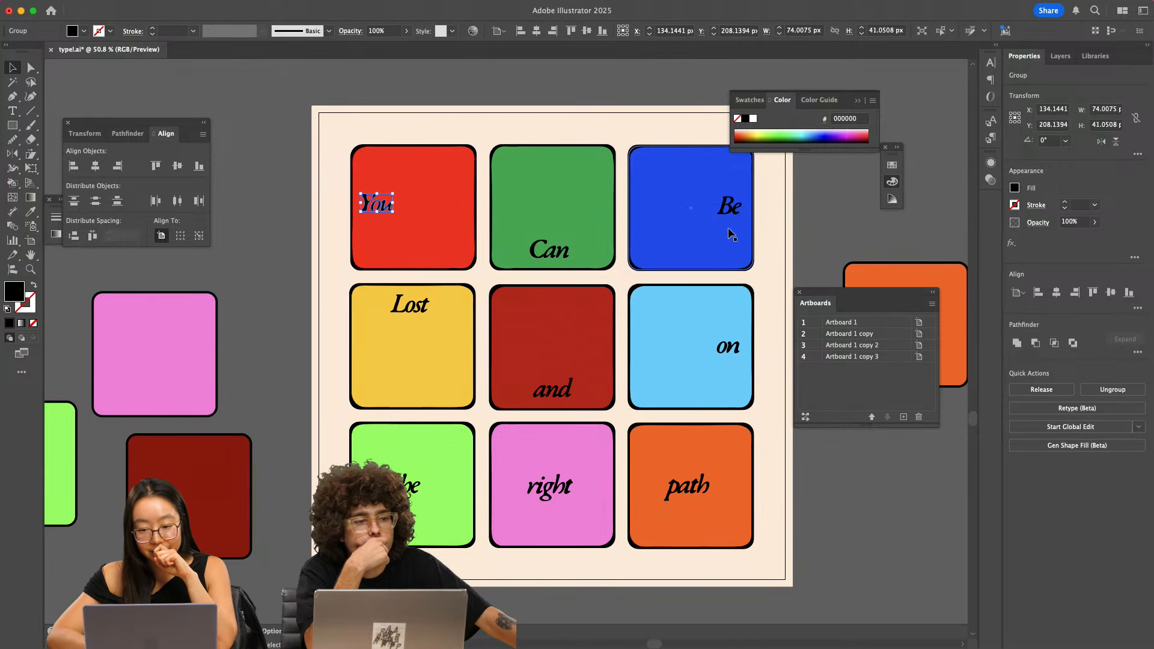
pyautogui.keyDown('alt'); pyautogui.scroll(-1, 738, 219); pyautogui.keyUp('alt')
pyautogui.moveTo(739, 215)
pyautogui.mouseDown()
pyautogui.moveTo(698, 210)
pyautogui.moveTo(733, 208)
pyautogui.mouseUp()
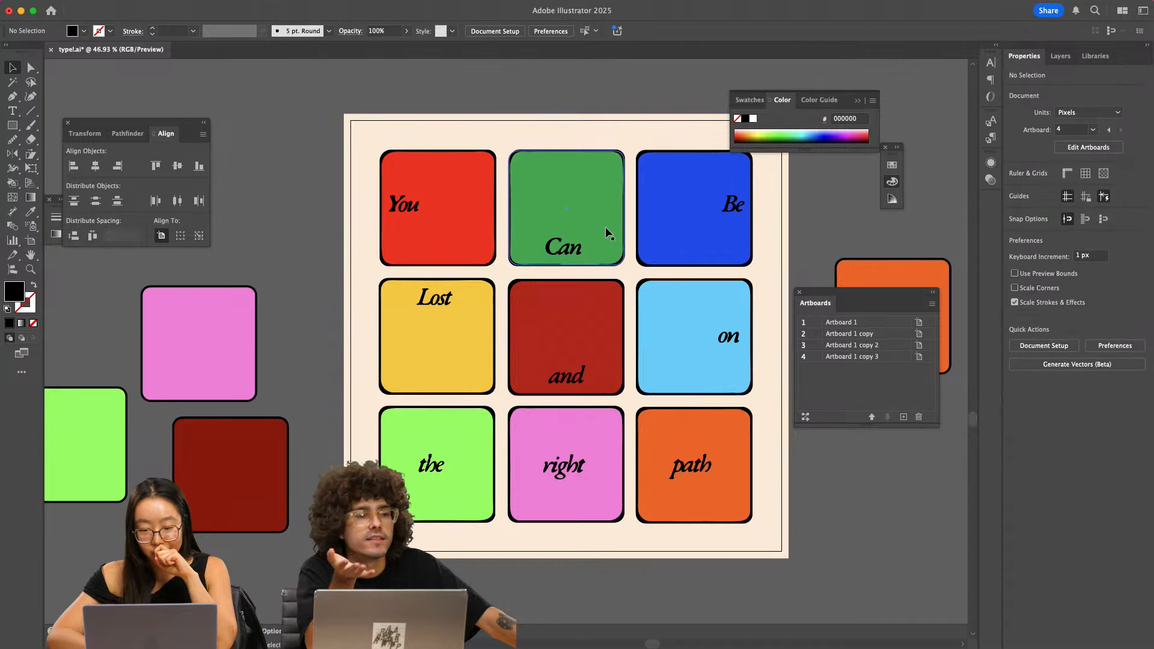
pyautogui.click(820, 235)
pyautogui.click(726, 338)
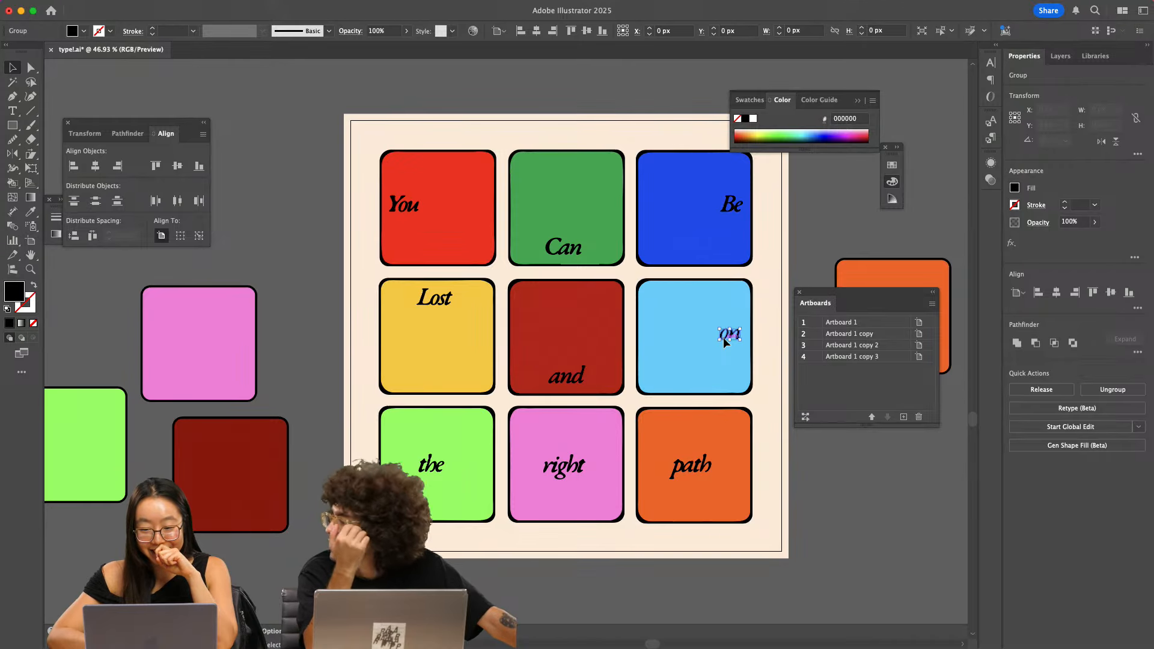
pyautogui.click(791, 229)
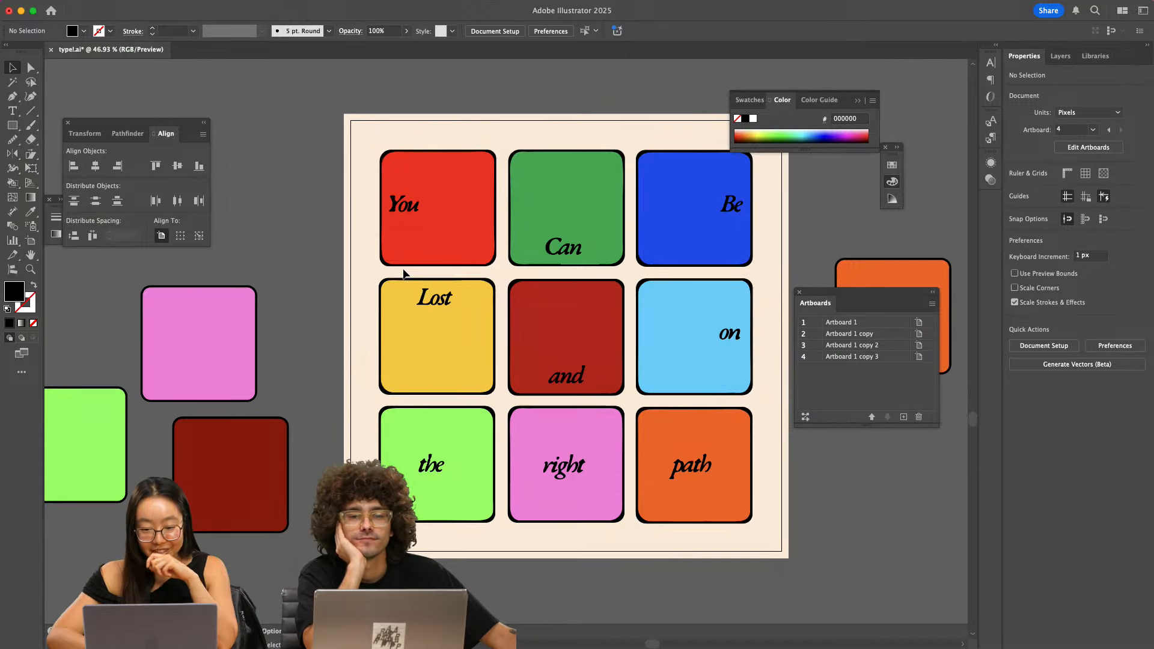
# - Delete the spare orange square lying beside the grid artboard
pyautogui.scroll(-3, 402, 274)
pyautogui.hscroll(1, 402, 271)
pyautogui.click(395, 228)
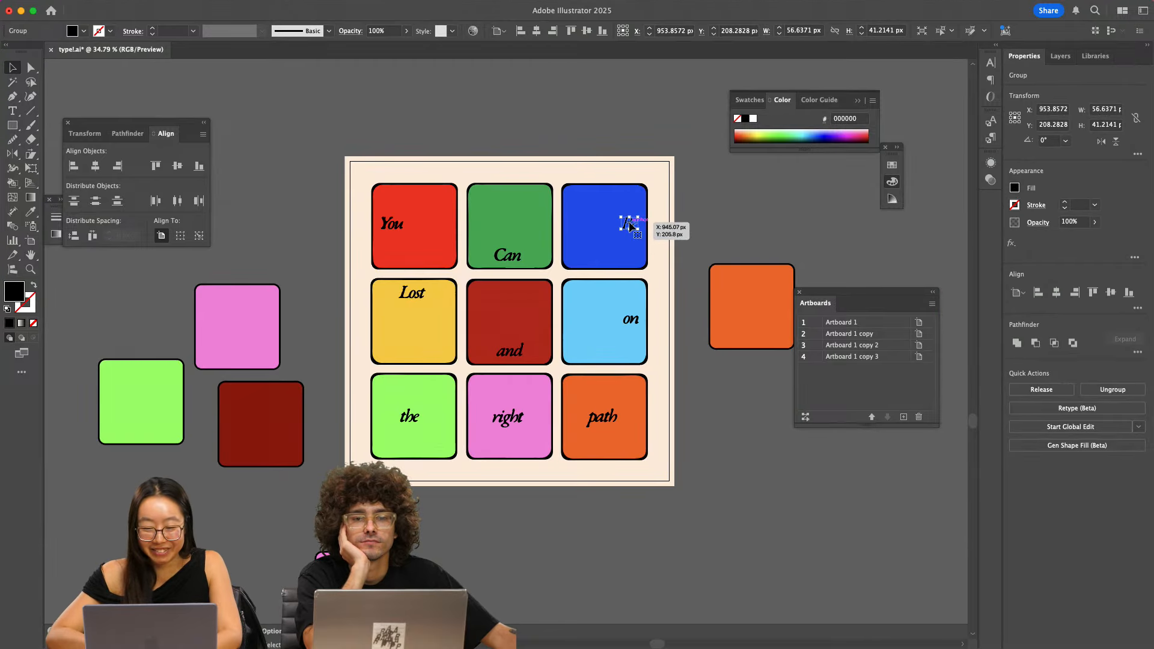
pyautogui.click(720, 309)
pyautogui.press('Delete')
pyautogui.scroll(-2, 723, 306)
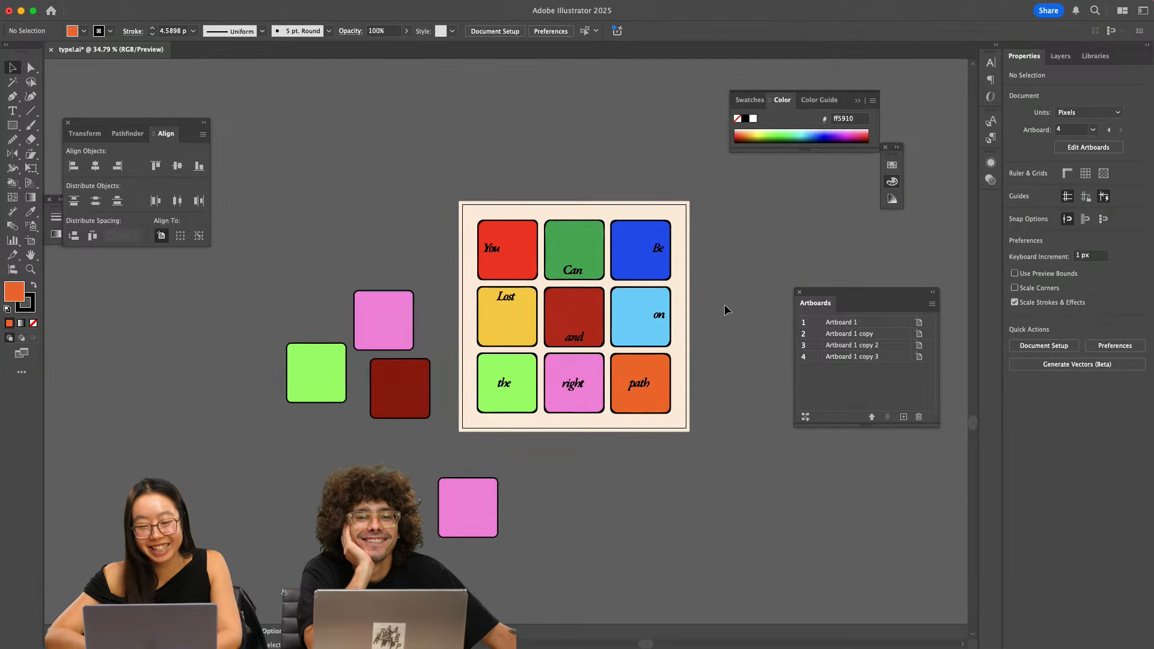
pyautogui.scroll(5, 496, 313)
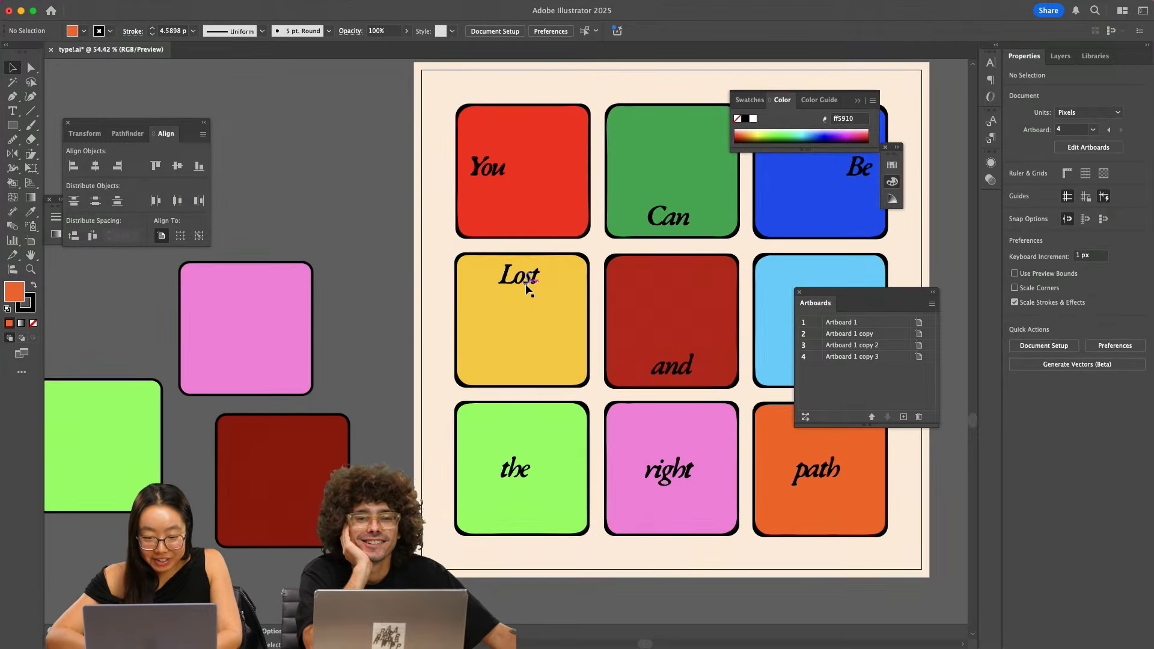
pyautogui.click(524, 281)
pyautogui.scroll(-2, 527, 289)
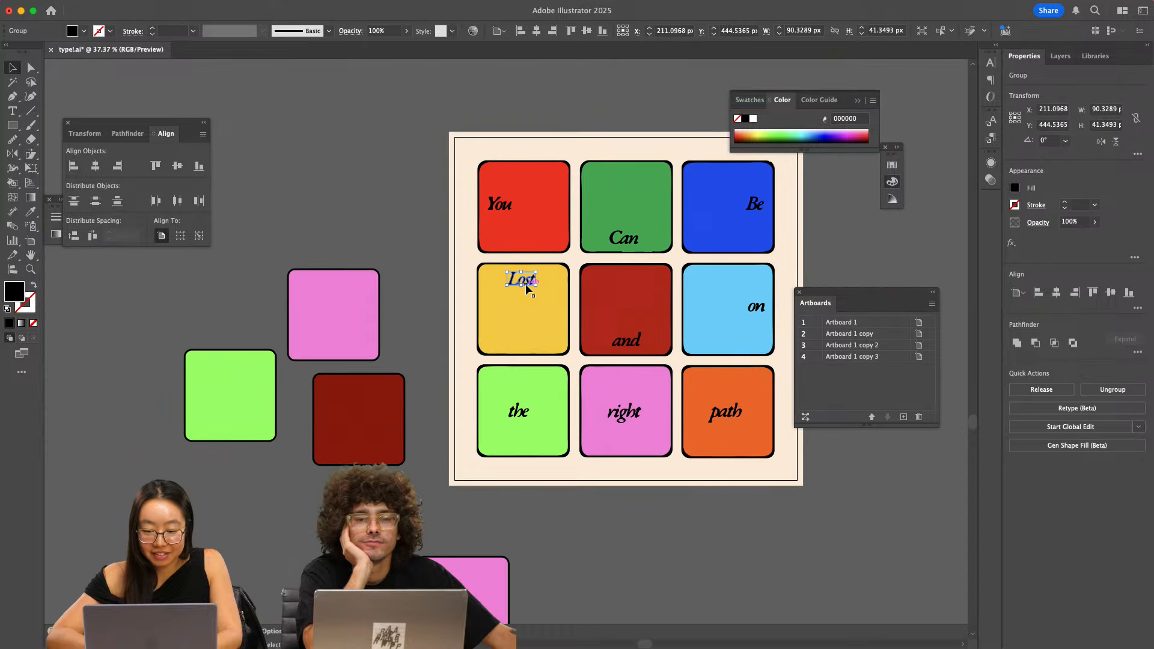
pyautogui.hscroll(2, 601, 283)
pyautogui.click(764, 262)
pyautogui.hscroll(2, 721, 265)
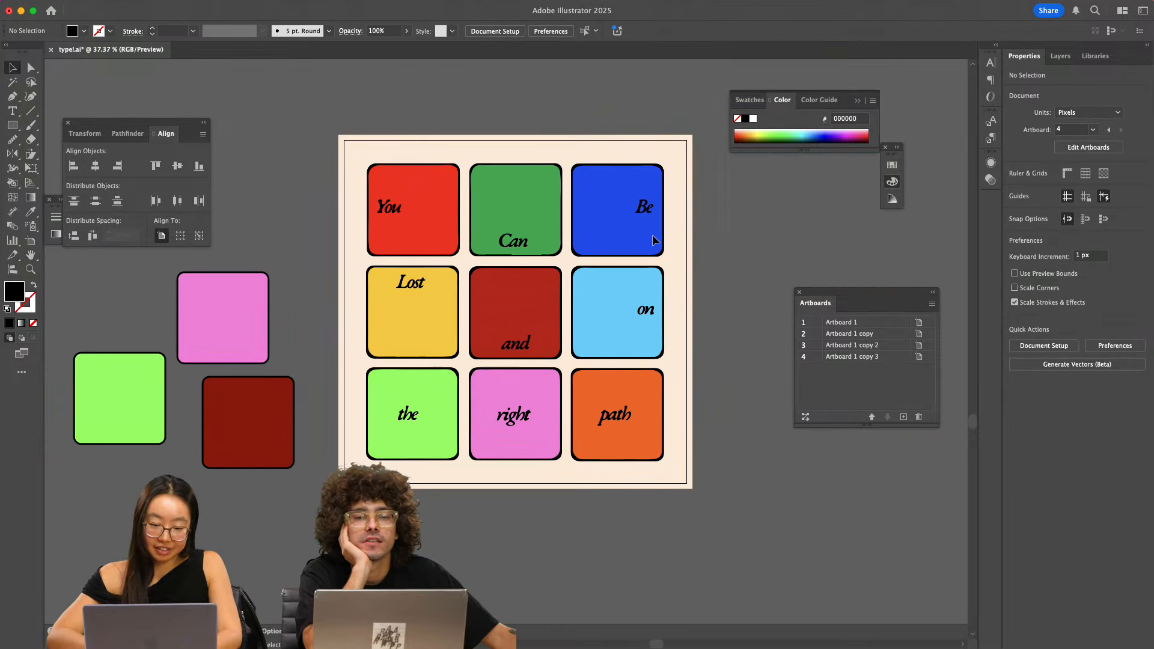
# - Centre the word "You" vertically within the red square, keying the alignment to the square
pyautogui.scroll(-1, 637, 253)
pyautogui.hscroll(2, 541, 181)
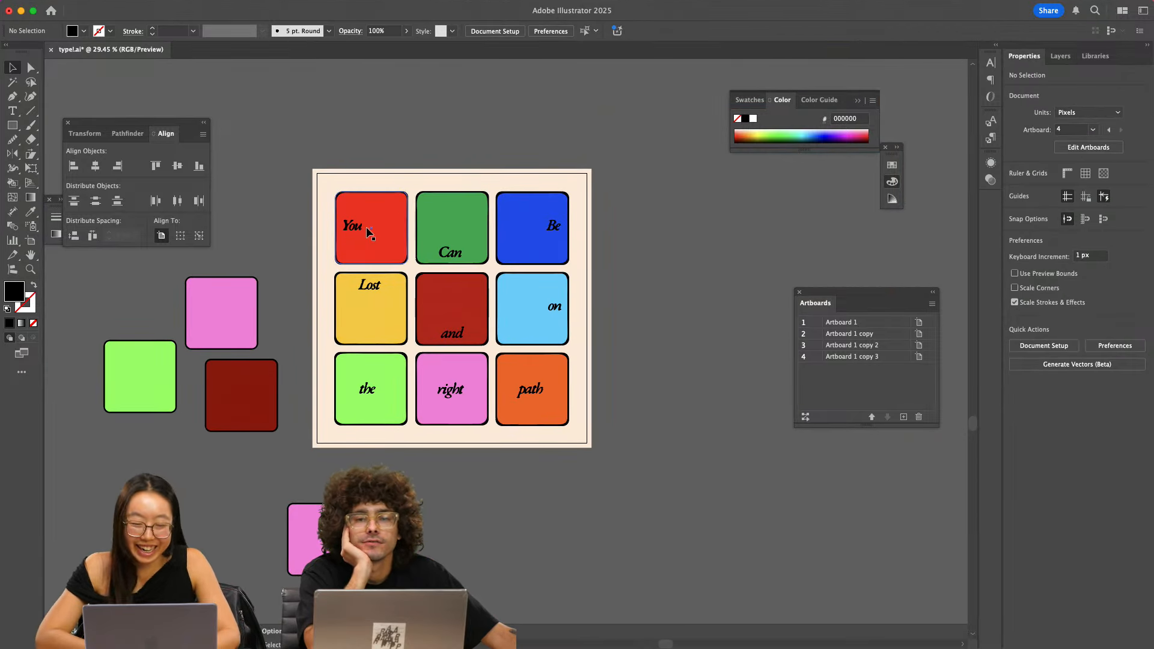
pyautogui.scroll(3, 368, 231)
pyautogui.click(415, 213)
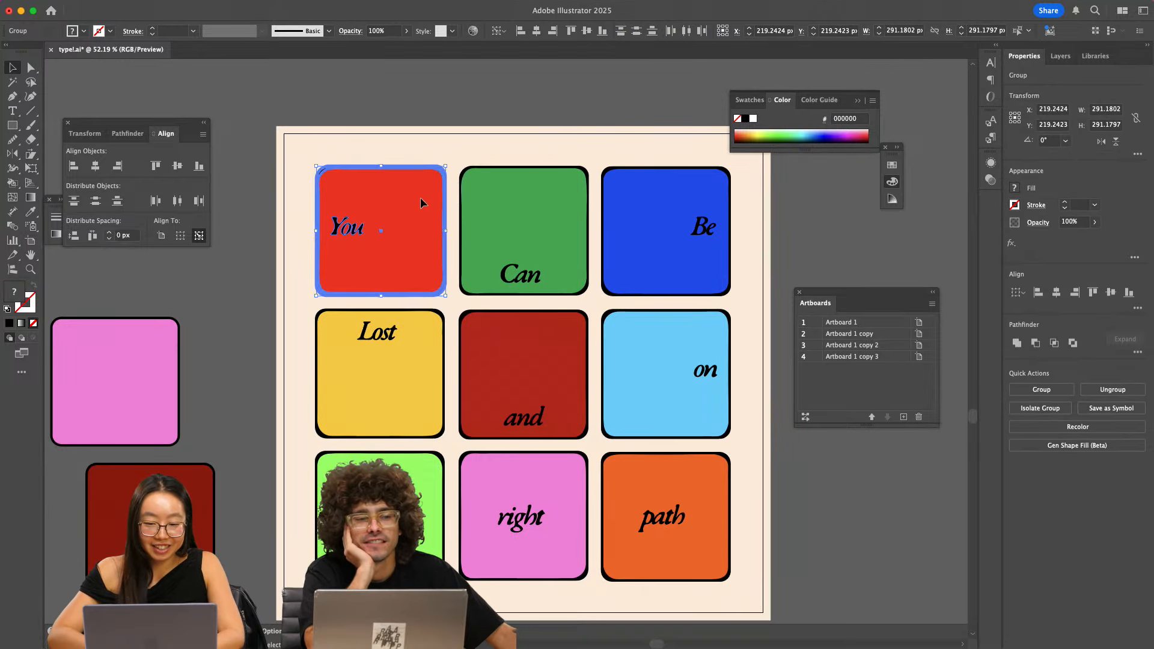
pyautogui.click(588, 32)
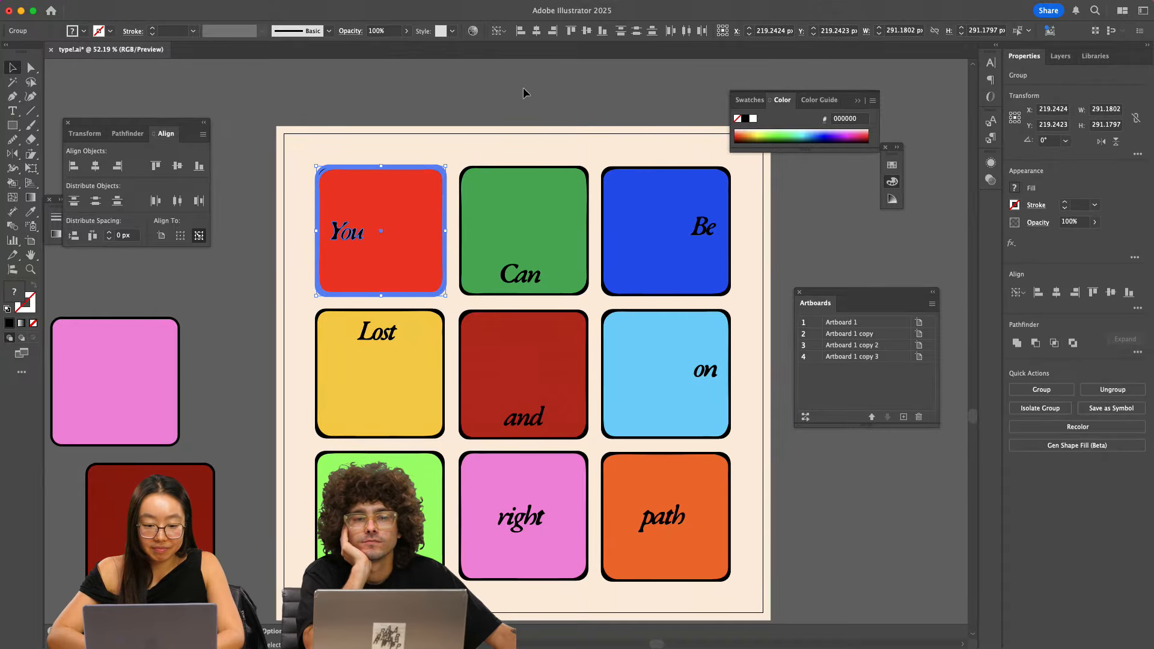
pyautogui.click(524, 89)
# - Centre "Can" horizontally within its green square and "Be" vertically within its blue square
pyautogui.click(523, 271)
pyautogui.keyDown('shift'); pyautogui.click(527, 217); pyautogui.keyUp('shift')
pyautogui.click(526, 214)
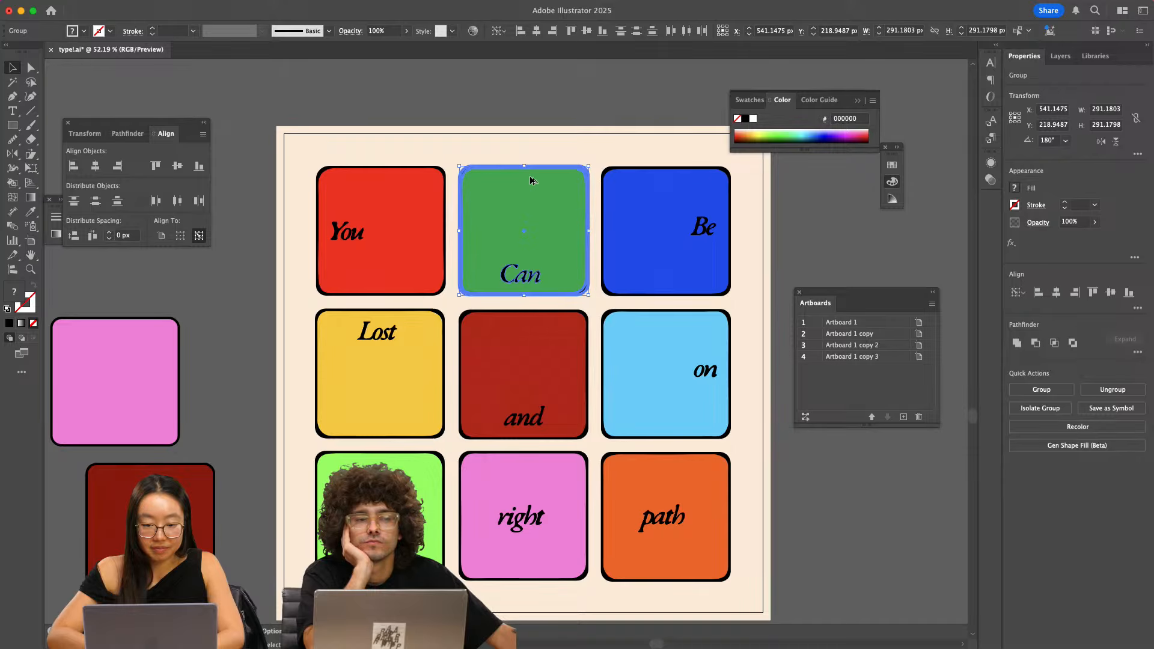
pyautogui.click(699, 228)
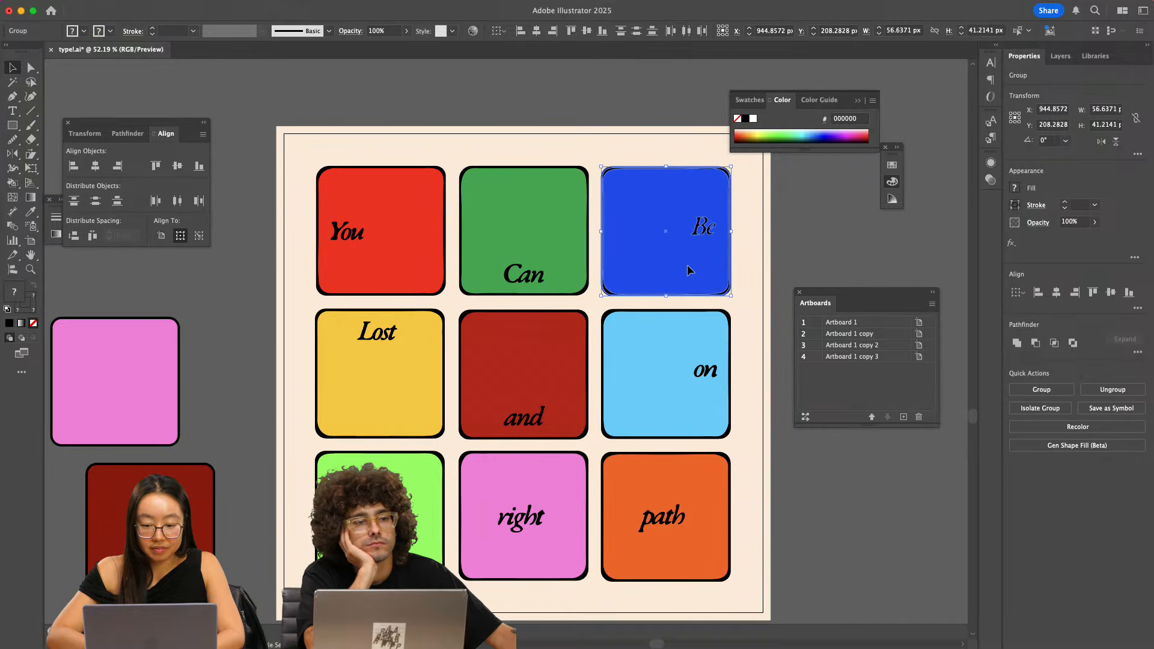
pyautogui.click(641, 177)
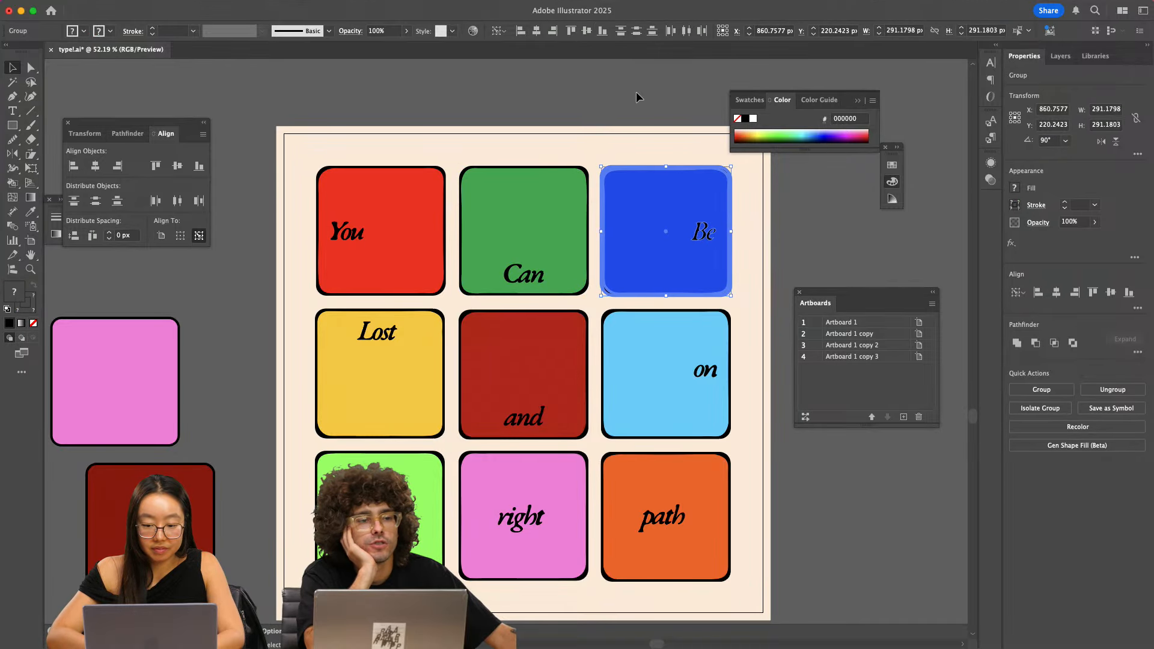
# - Centre the word "Lost" horizontally within the yellow square, using the square as the key object
pyautogui.click(394, 332)
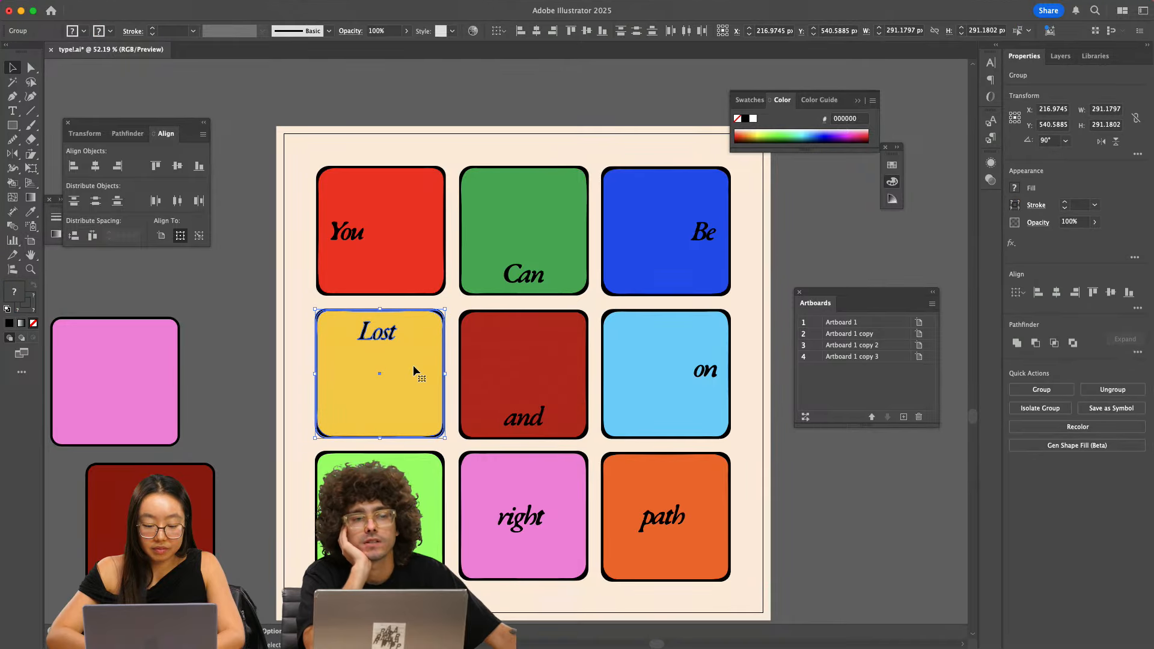
pyautogui.click(282, 360)
pyautogui.click(381, 364)
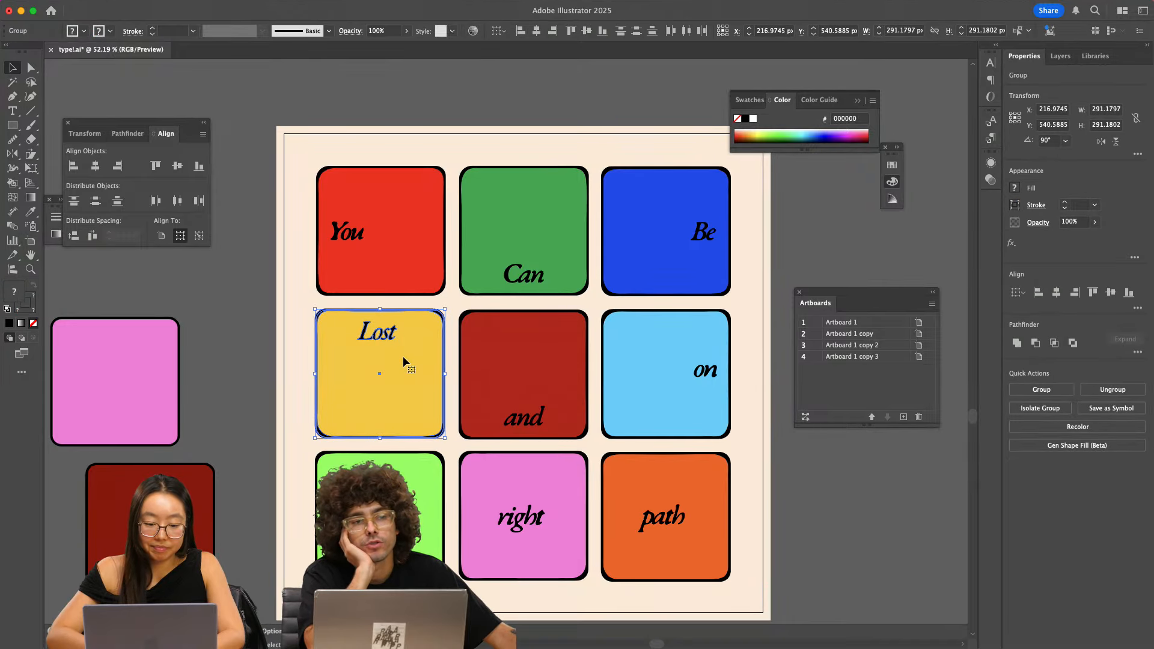
pyautogui.click(404, 348)
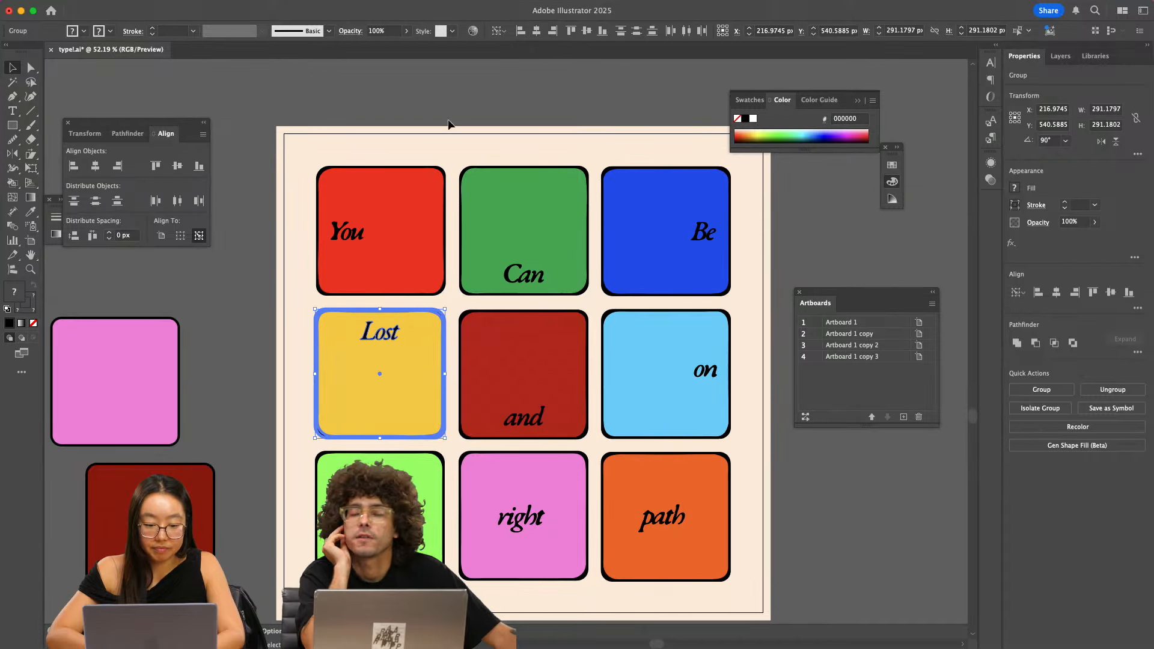
pyautogui.click(250, 268)
# - Centre "and" horizontally within the dark red square and "on" vertically within the light blue square
pyautogui.click(552, 394)
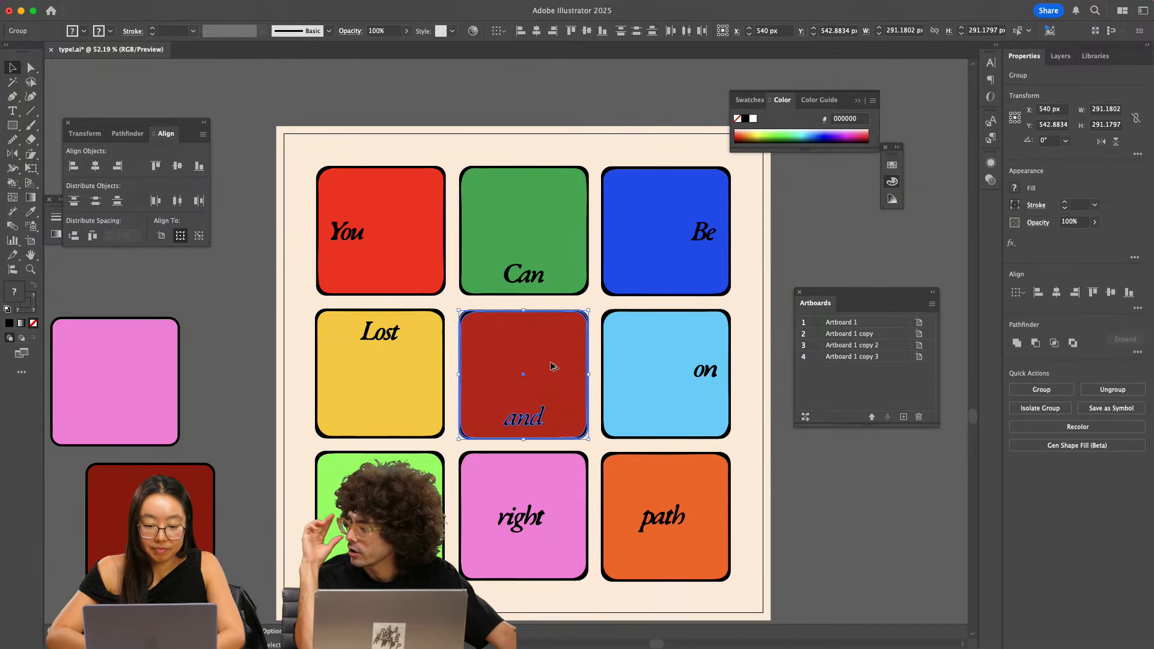
pyautogui.click(552, 367)
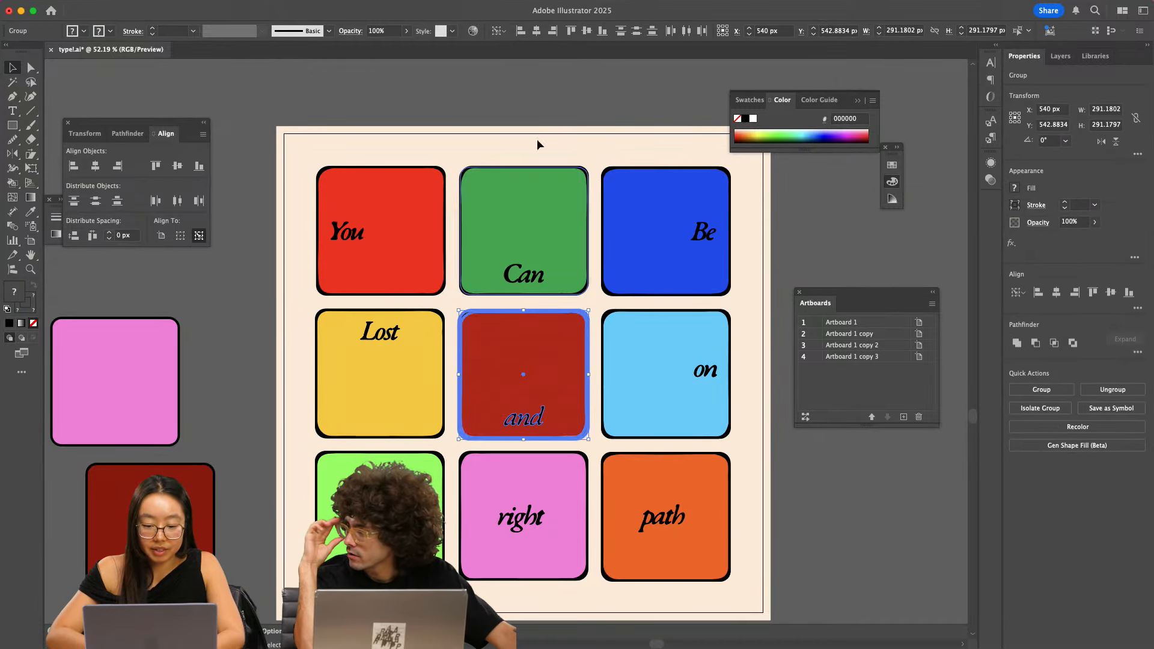
pyautogui.click(661, 147)
pyautogui.click(666, 410)
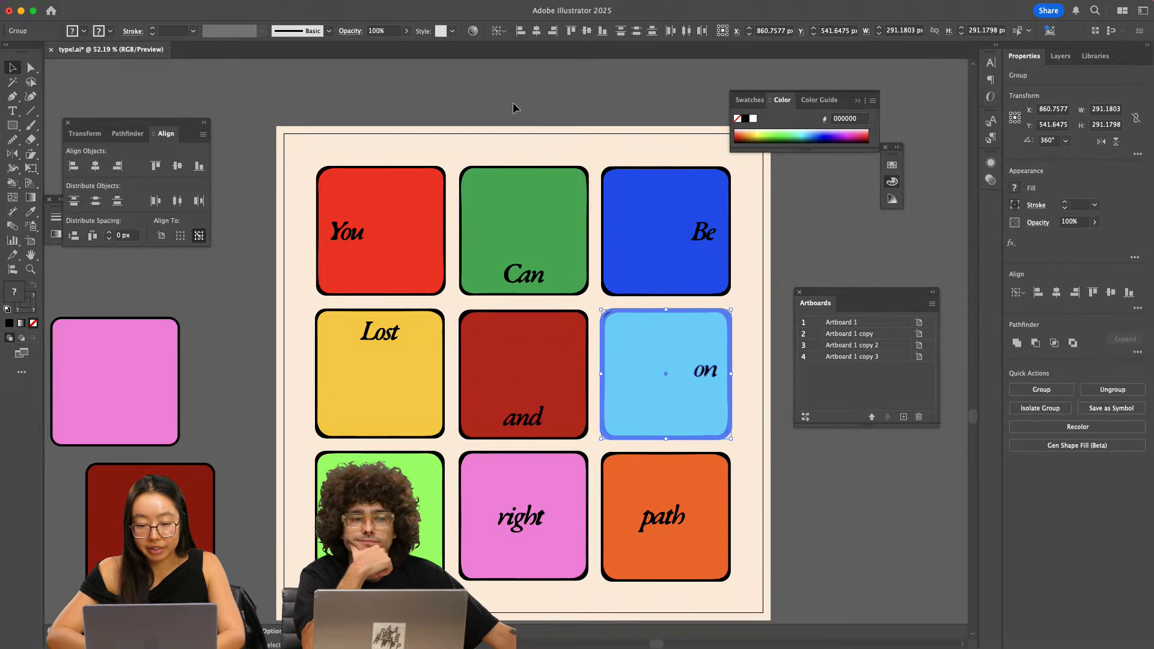
pyautogui.click(618, 144)
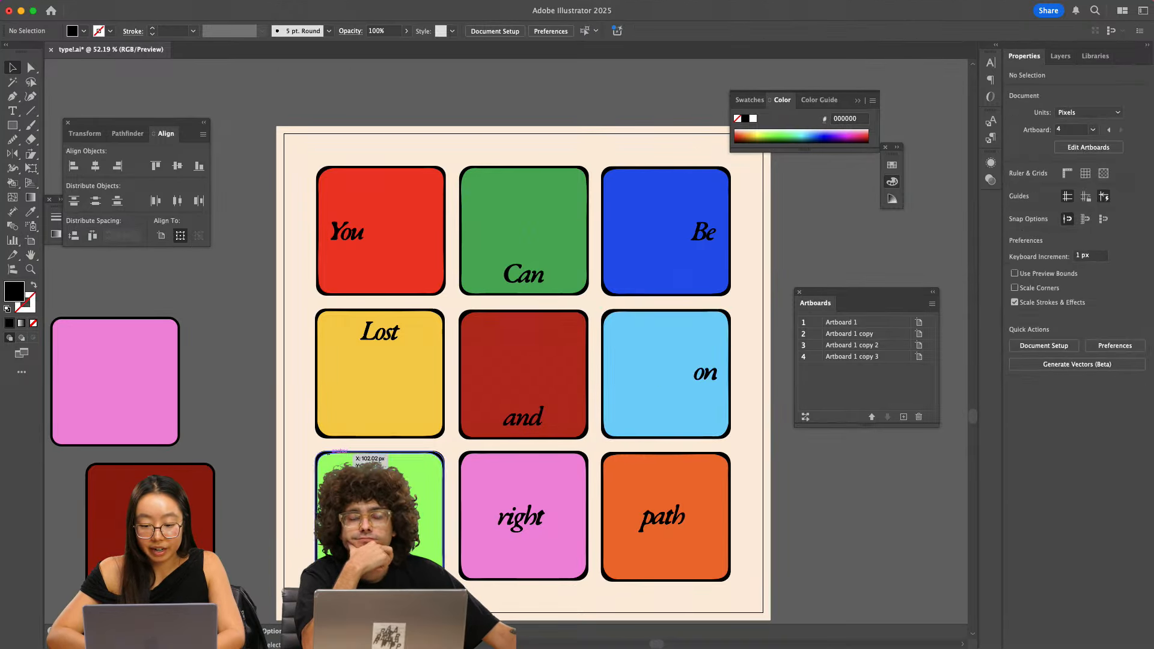
# - Centre "the" and "right" horizontally and vertically within their light green and pink squares
pyautogui.click(345, 454)
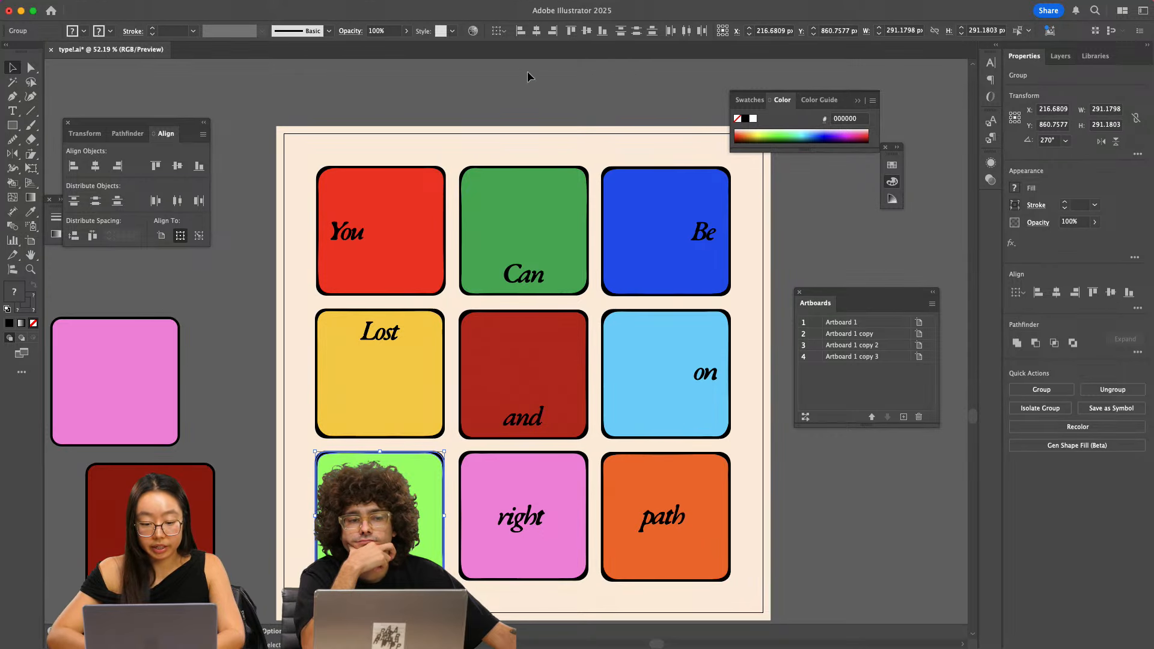
pyautogui.click(380, 517)
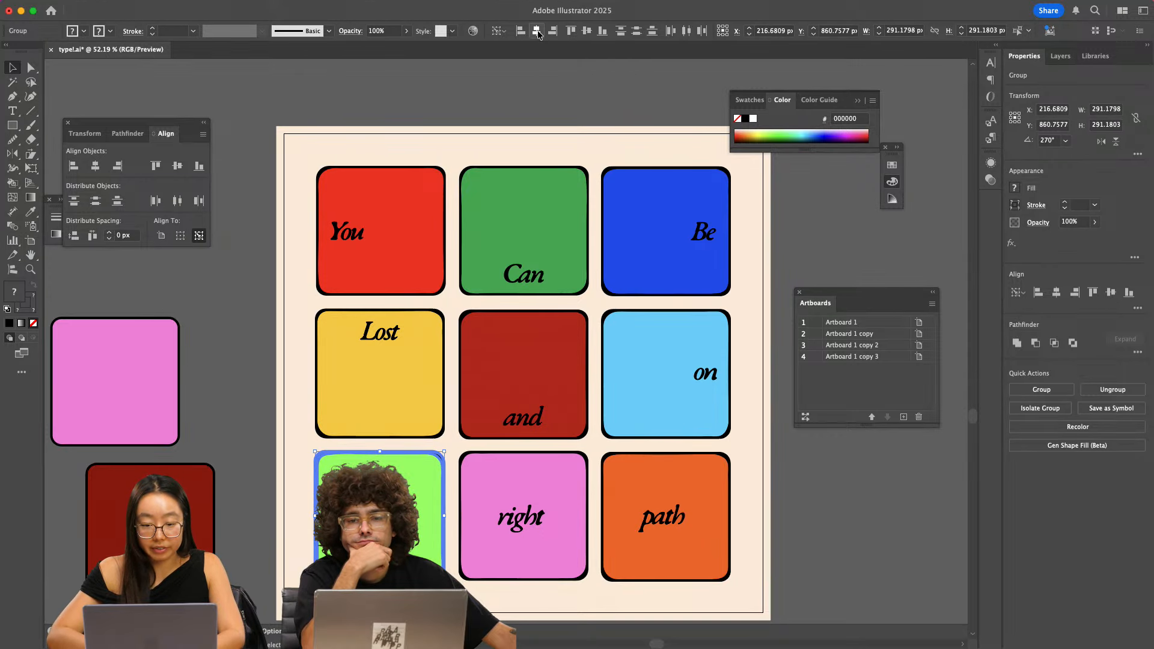
pyautogui.click(582, 92)
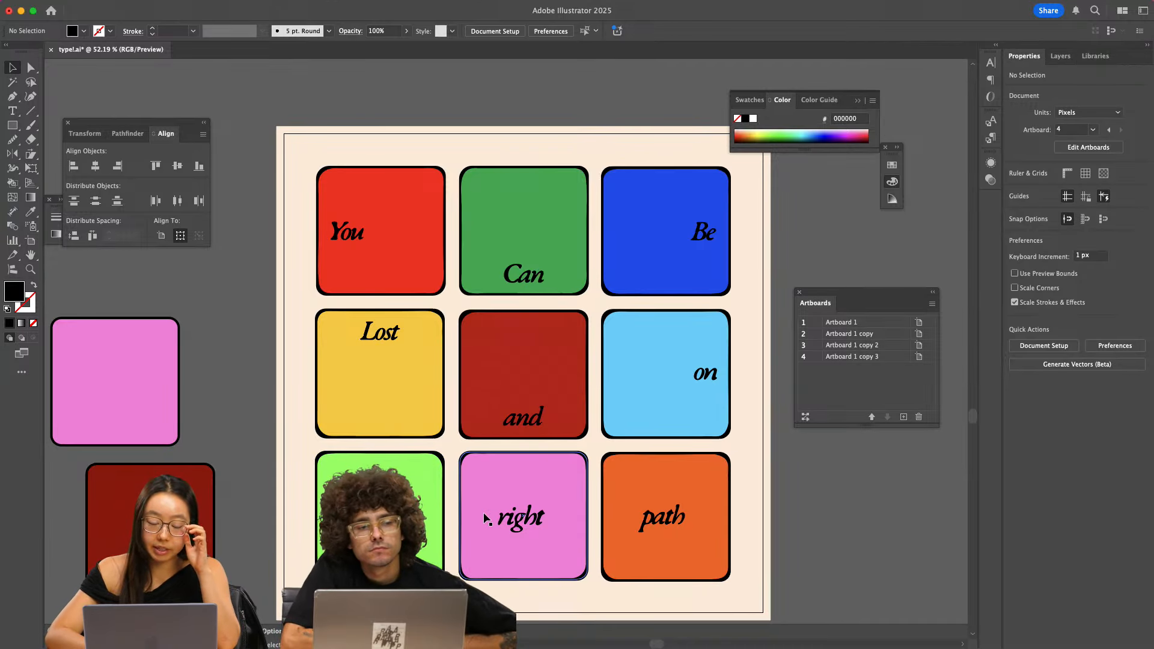
pyautogui.click(529, 505)
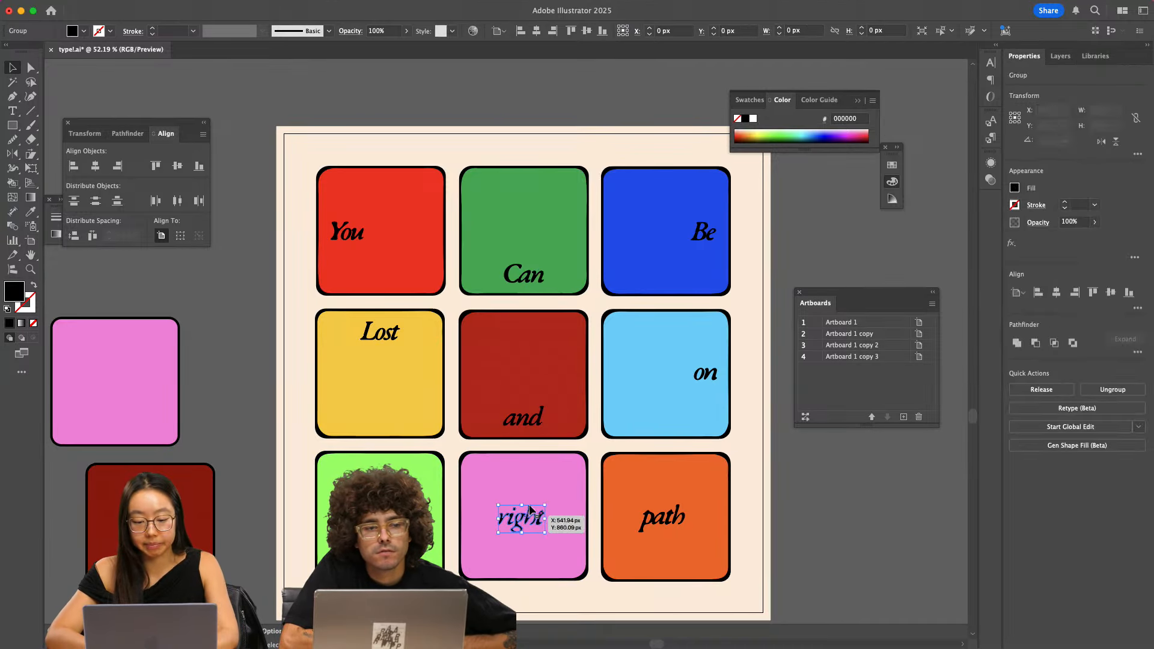
pyautogui.click(539, 485)
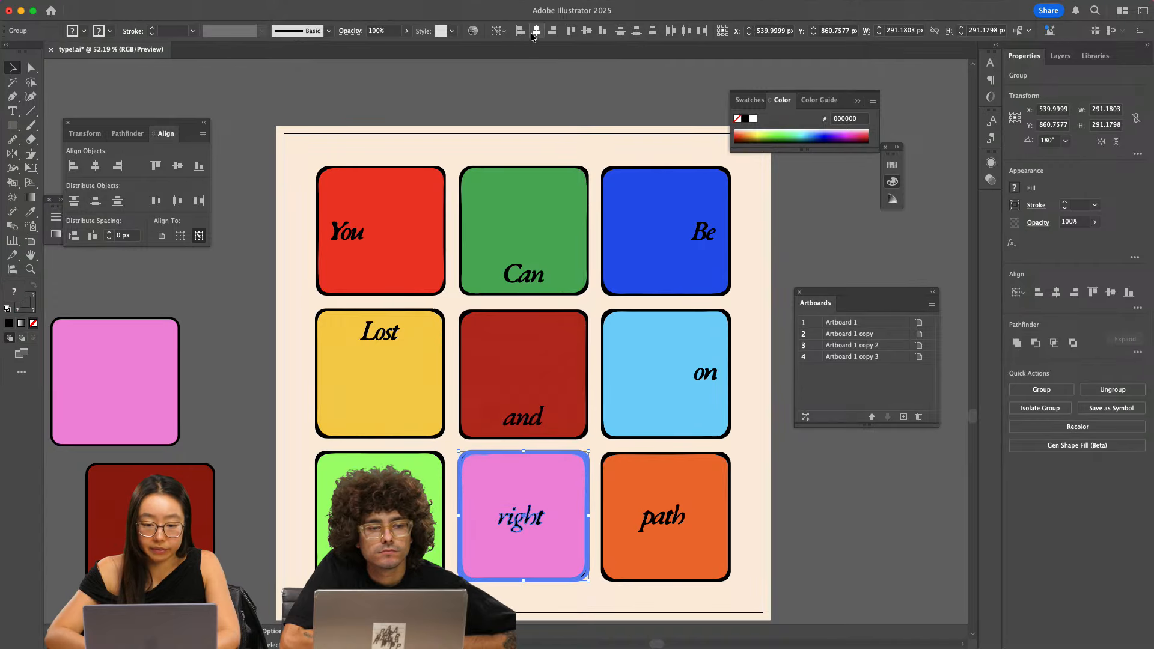
pyautogui.click(595, 149)
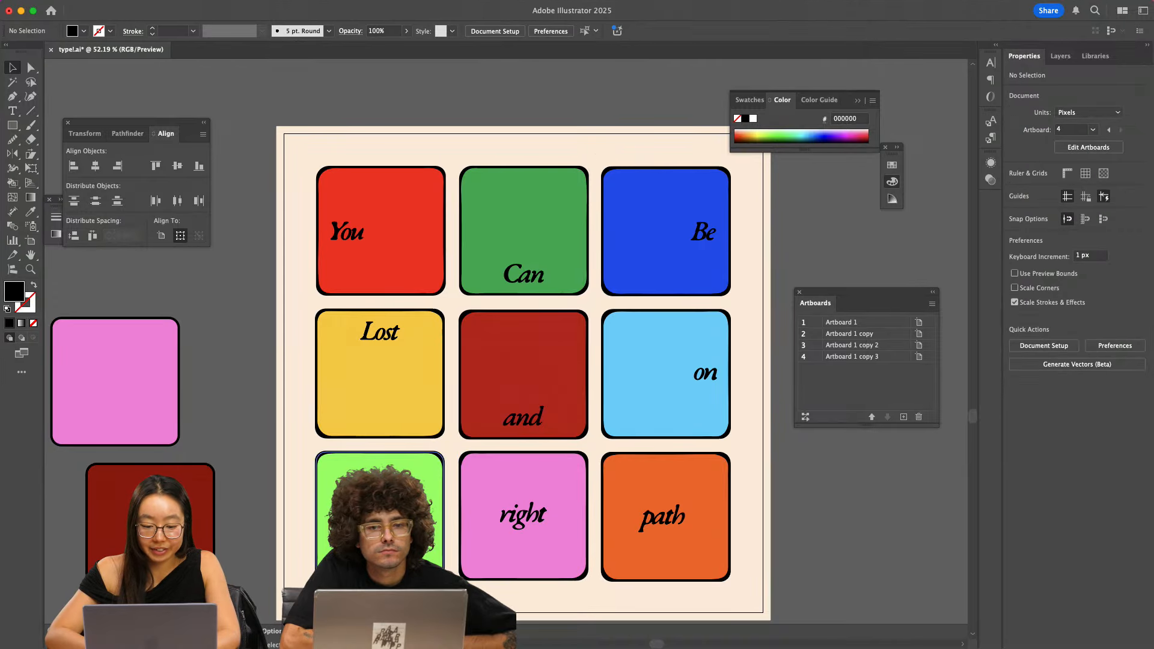
pyautogui.click(382, 516)
pyautogui.keyDown('shift'); pyautogui.click(396, 489); pyautogui.keyUp('shift')
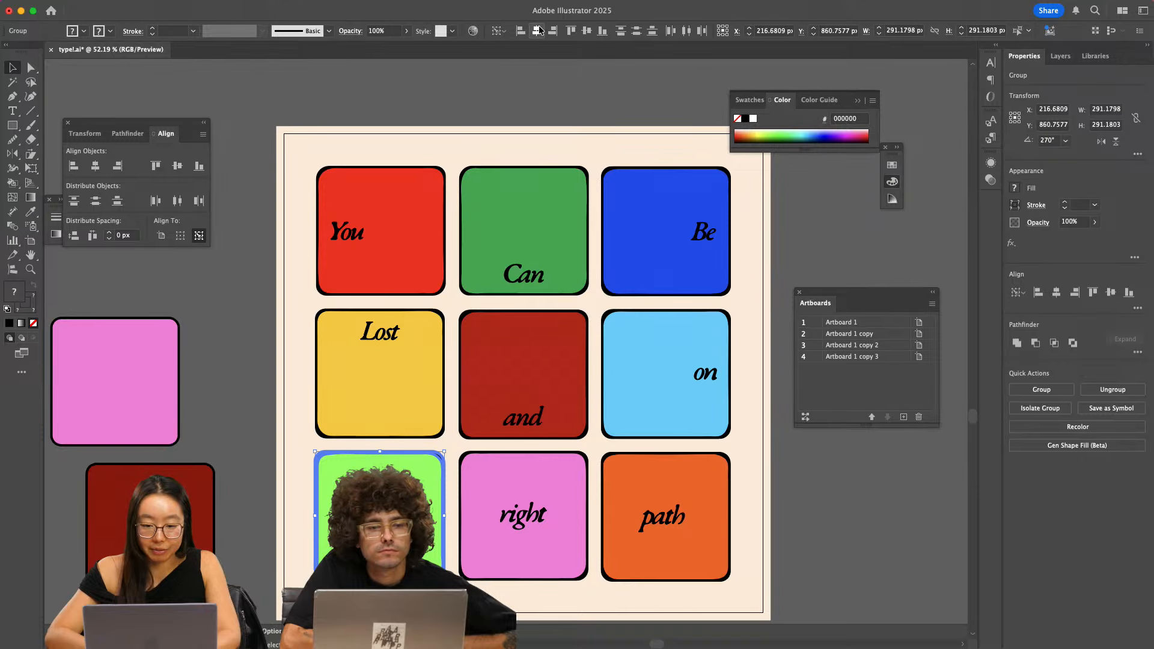
# - Centre the word "path" horizontally and vertically within the orange square
pyautogui.click(670, 515)
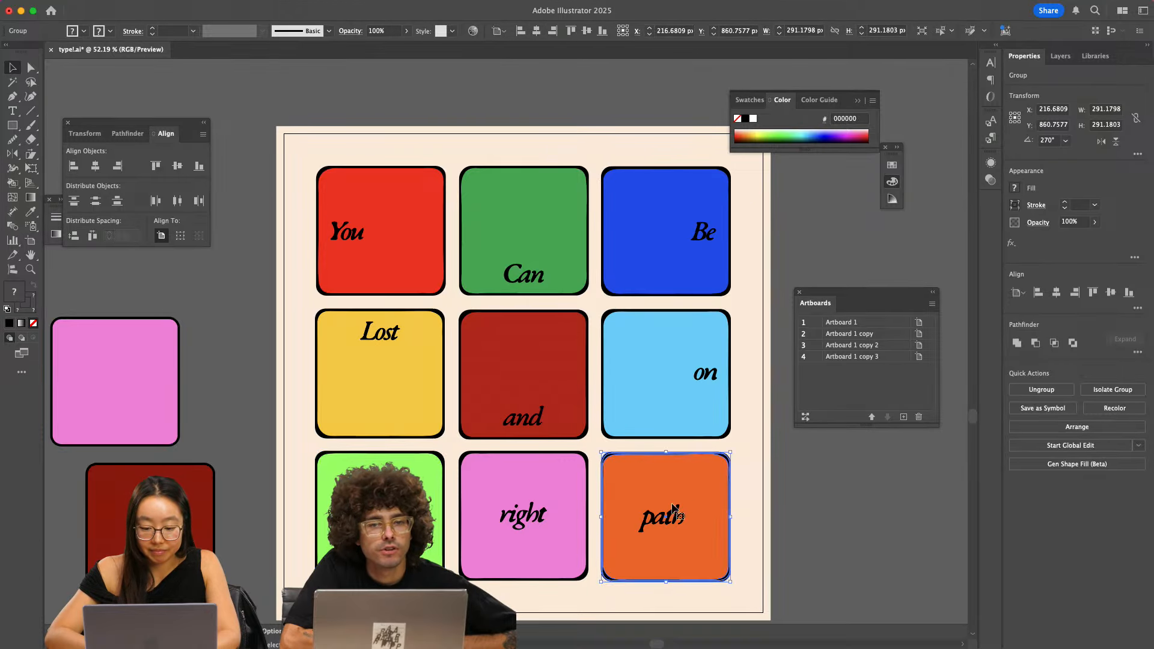
pyautogui.click(748, 499)
pyautogui.click(688, 515)
pyautogui.click(674, 515)
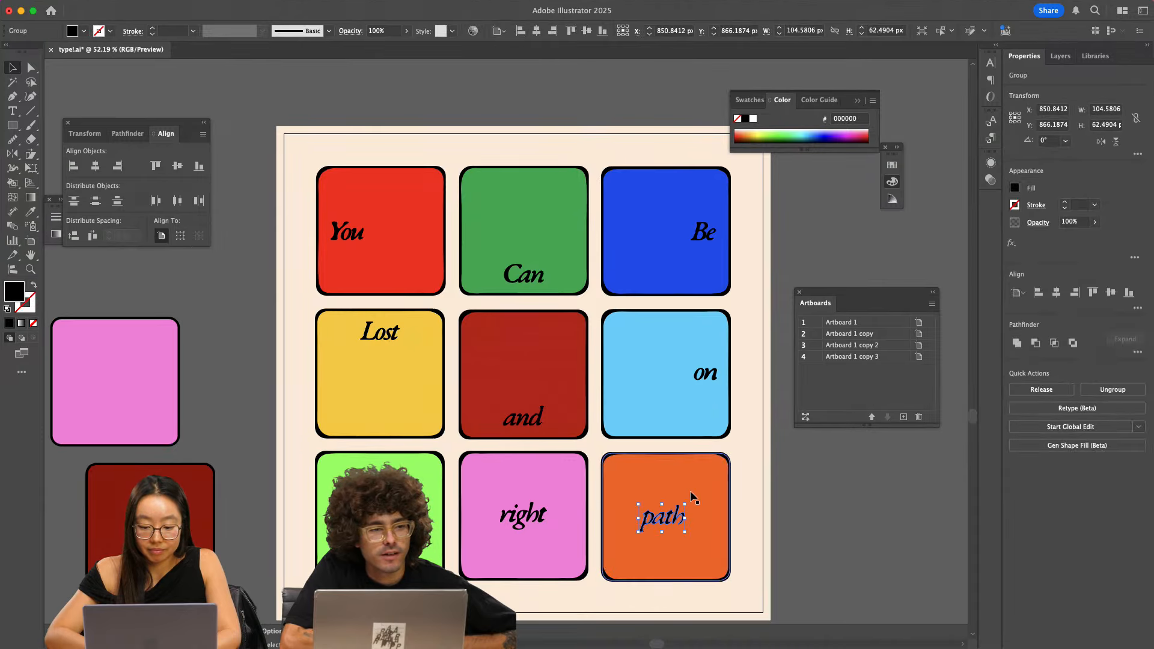
pyautogui.keyDown('shift'); pyautogui.click(686, 485); pyautogui.keyUp('shift')
pyautogui.click(685, 482)
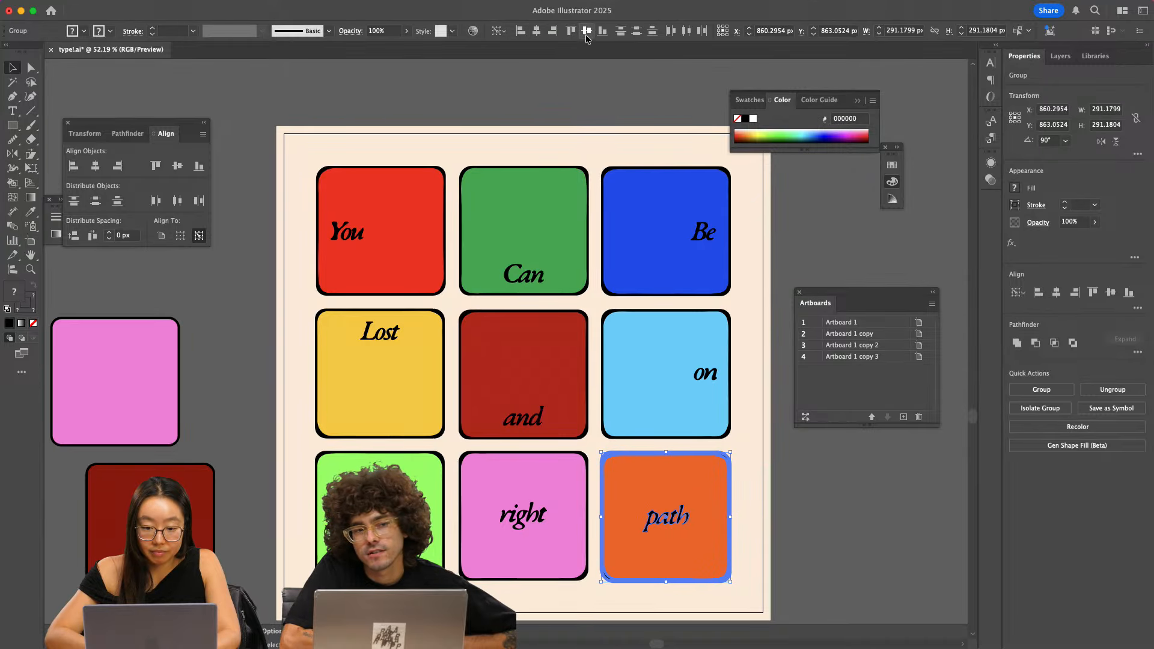
pyautogui.click(637, 98)
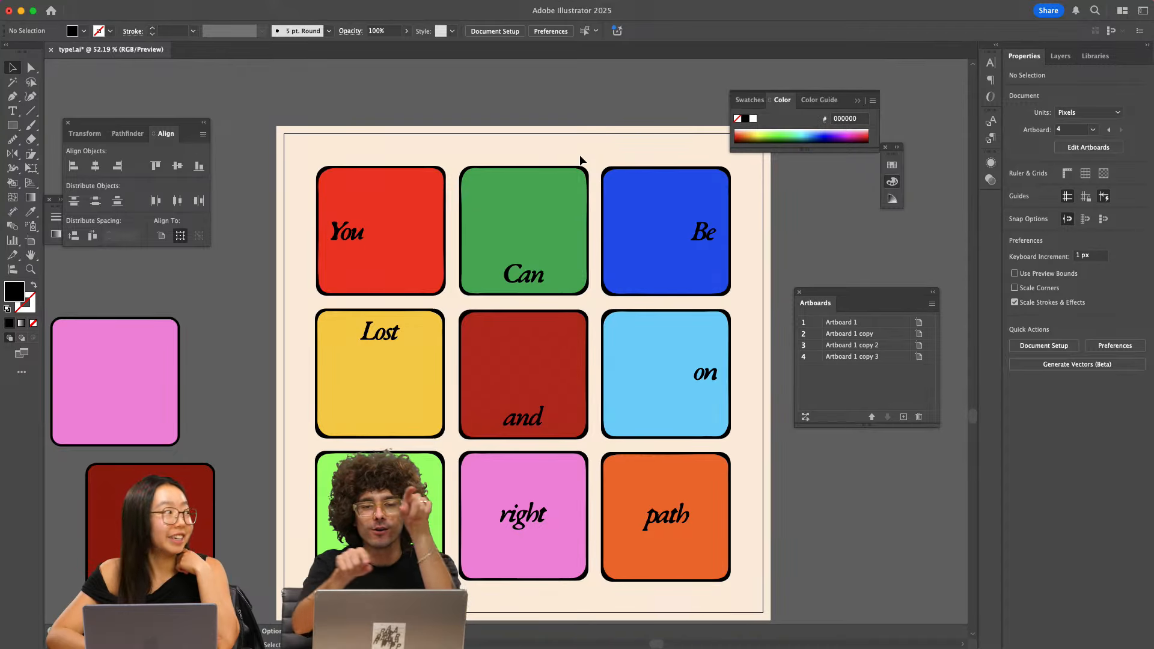
# - Delete the spare pink square lying below the grid artboard
pyautogui.scroll(-3, 581, 161)
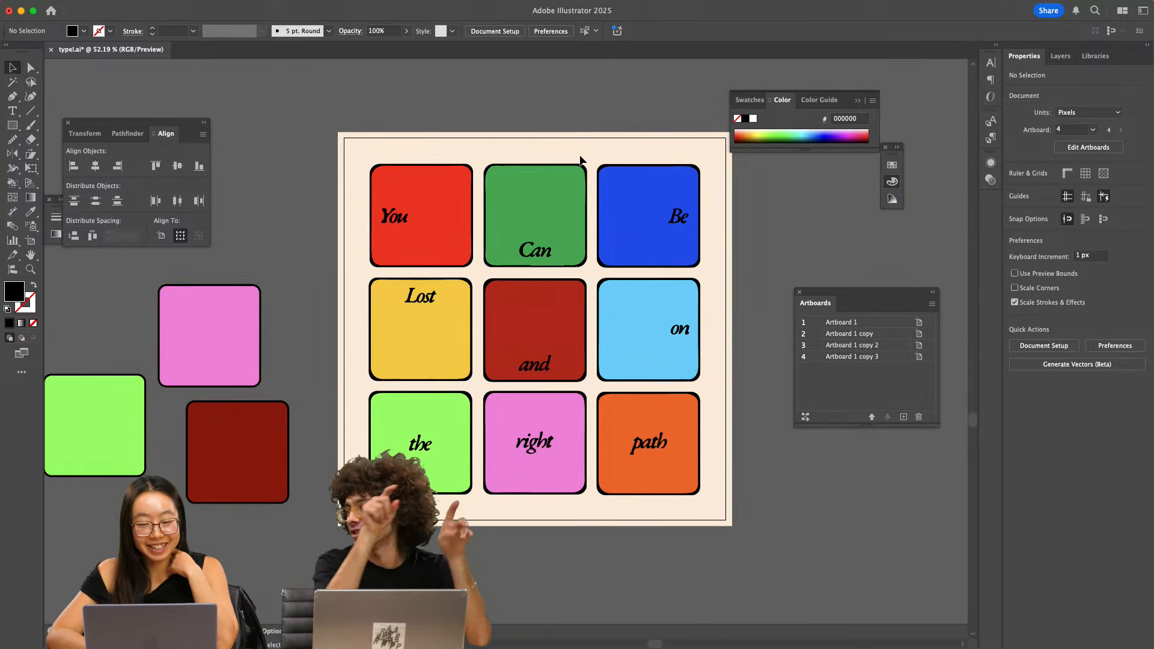
pyautogui.hscroll(2, 581, 161)
pyautogui.scroll(-1, 361, 483)
pyautogui.scroll(-3, 385, 481)
pyautogui.hscroll(-1, 385, 481)
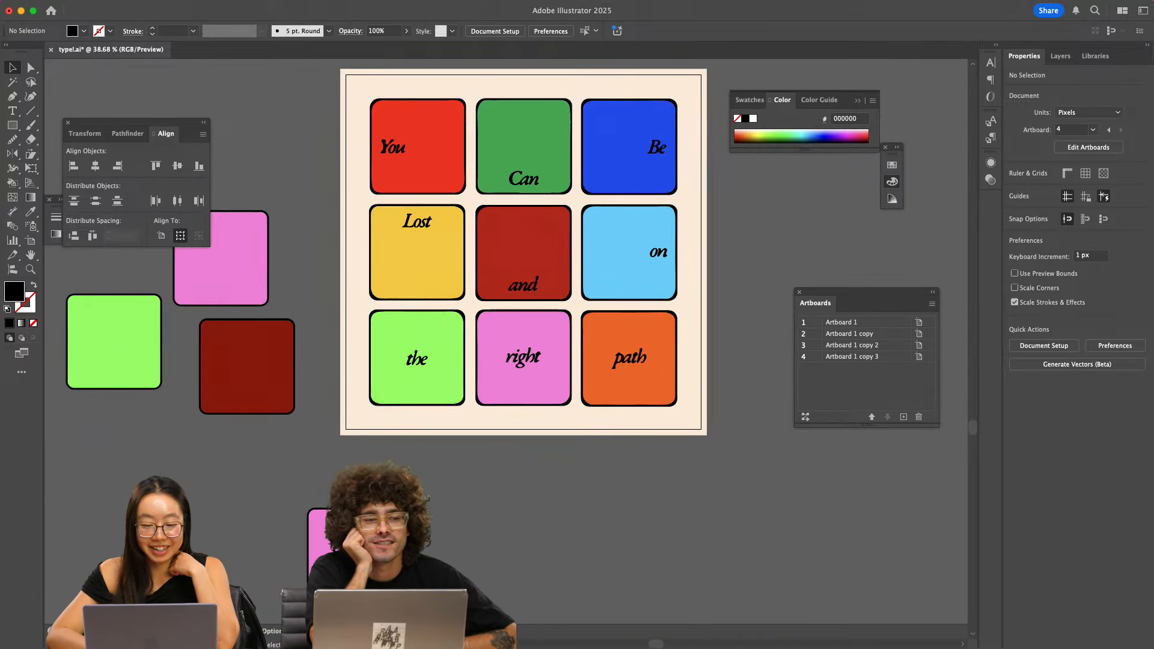
pyautogui.moveTo(387, 539); pyautogui.dragTo(190, 473)
pyautogui.press('Delete')
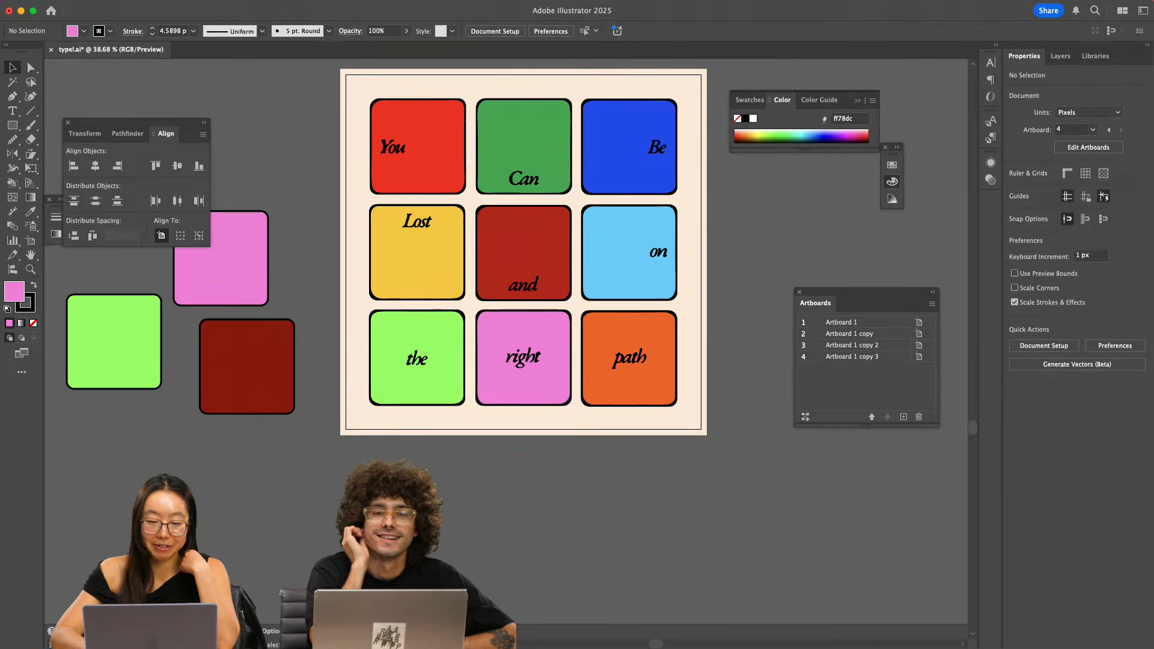
# - Change the fill of the pink square behind "right" to the more saturated pink ff55db
pyautogui.press('a')
pyautogui.click(498, 399)
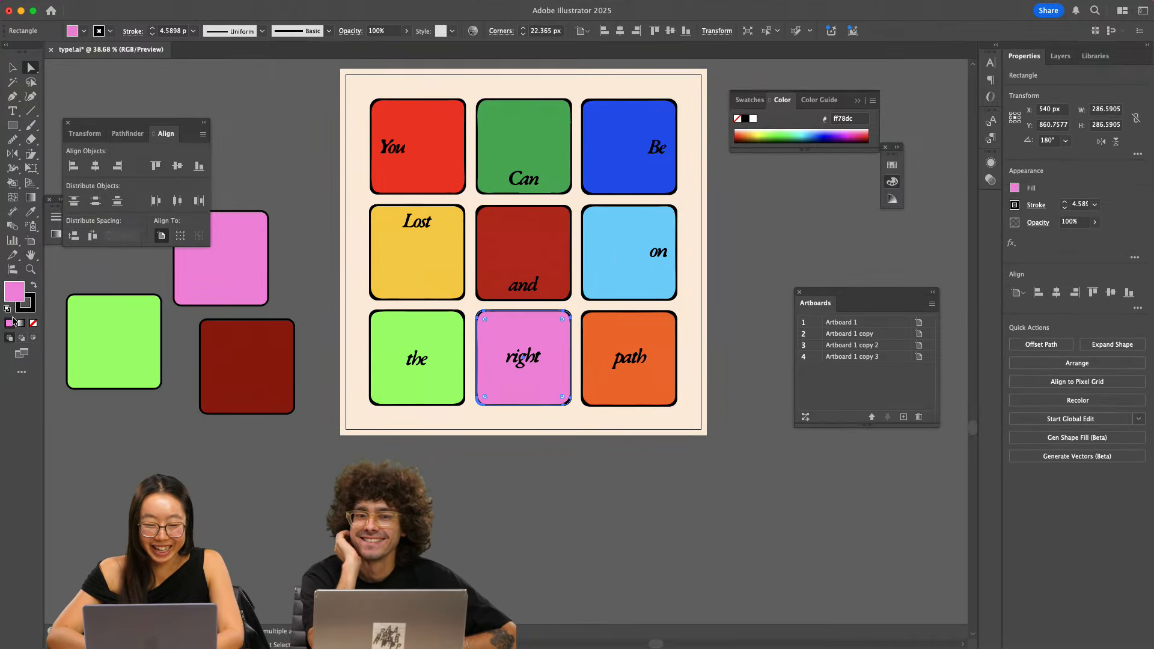
pyautogui.doubleClick(15, 292)
pyautogui.moveTo(753, 211); pyautogui.dragTo(763, 185)
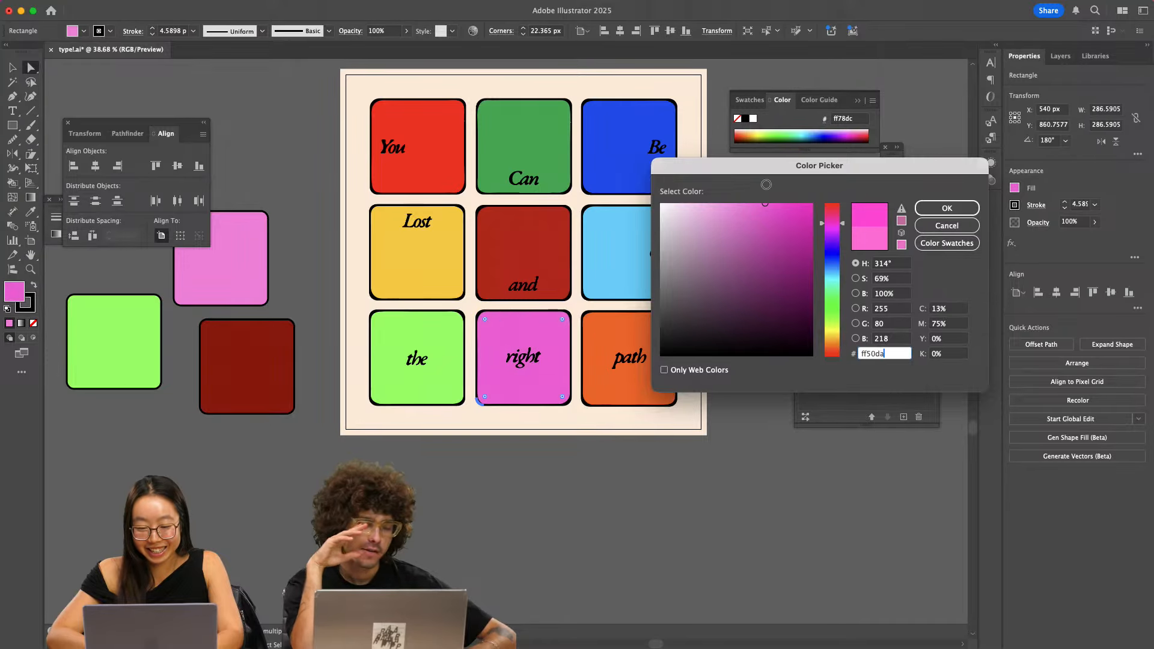
pyautogui.click(946, 208)
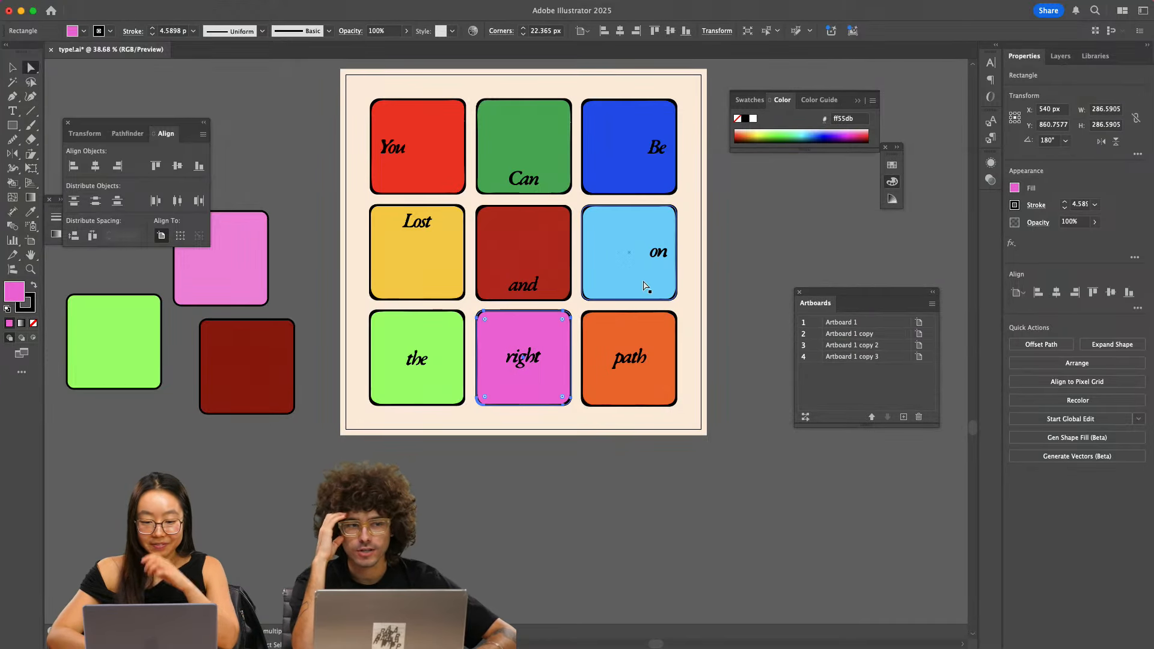
# - Change the fill of the light blue square behind "on" to the deeper blue 24b6ff
pyautogui.scroll(1, 605, 276)
pyautogui.click(605, 276)
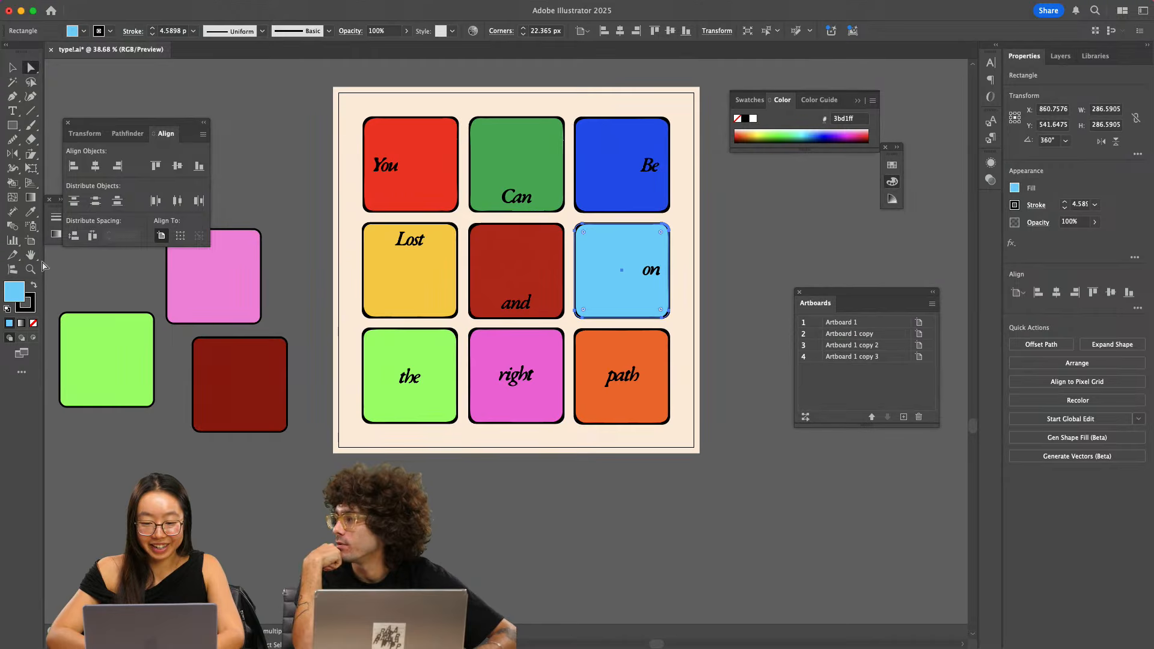
pyautogui.doubleClick(20, 296)
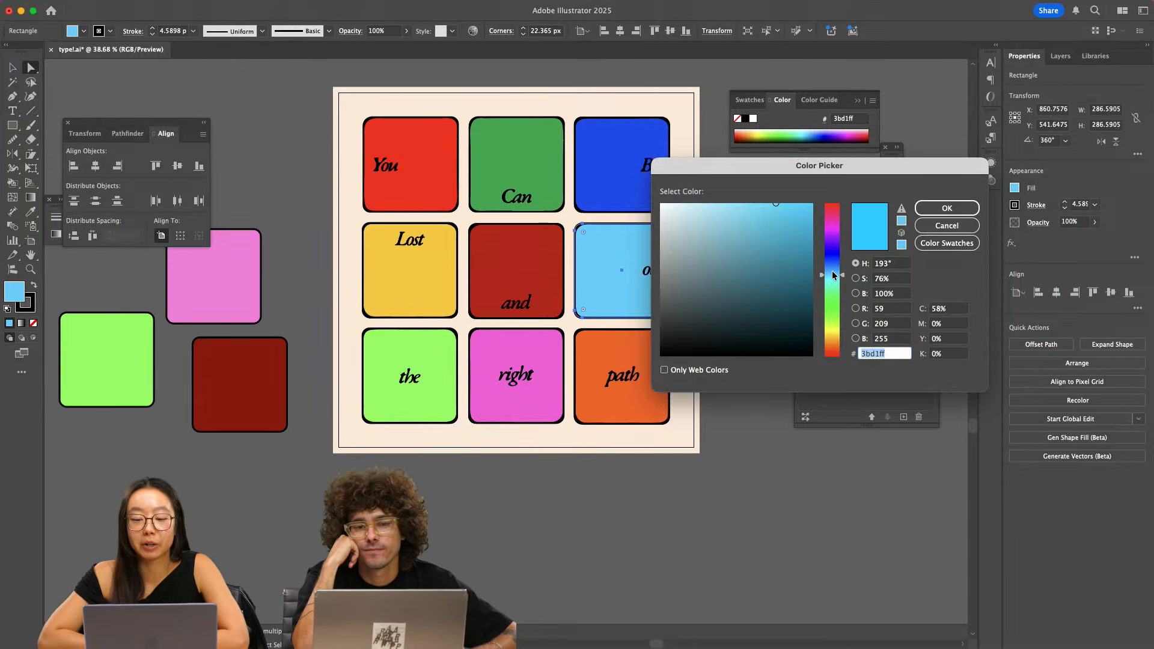
pyautogui.write('2cb9ff')
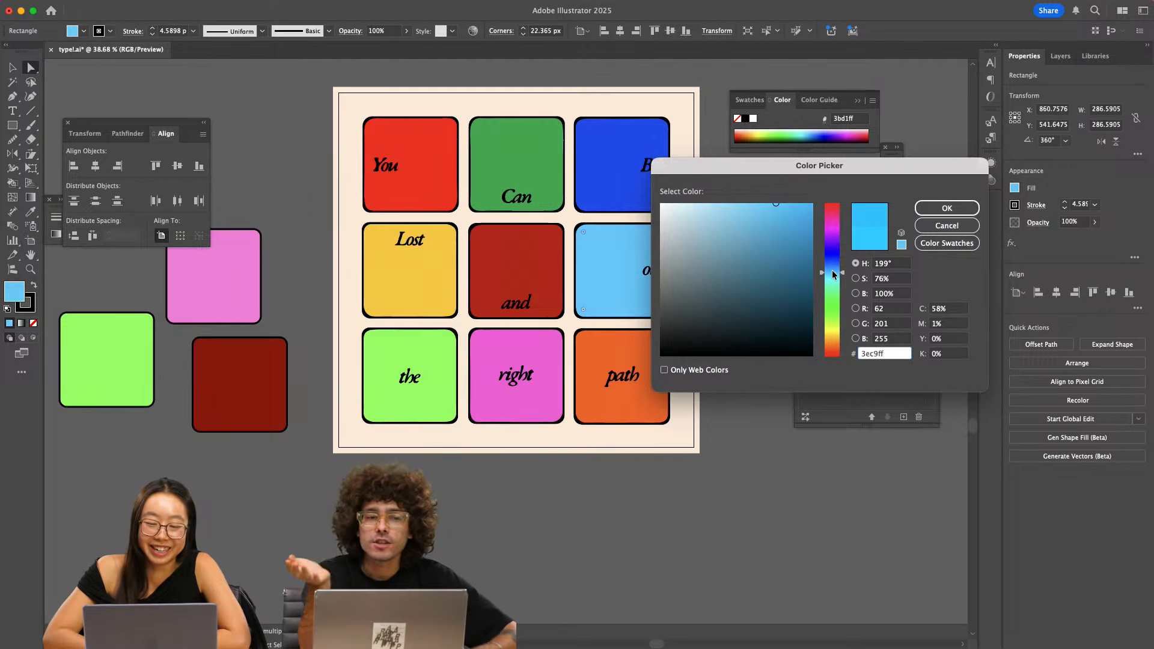
pyautogui.moveTo(787, 187); pyautogui.dragTo(785, 187)
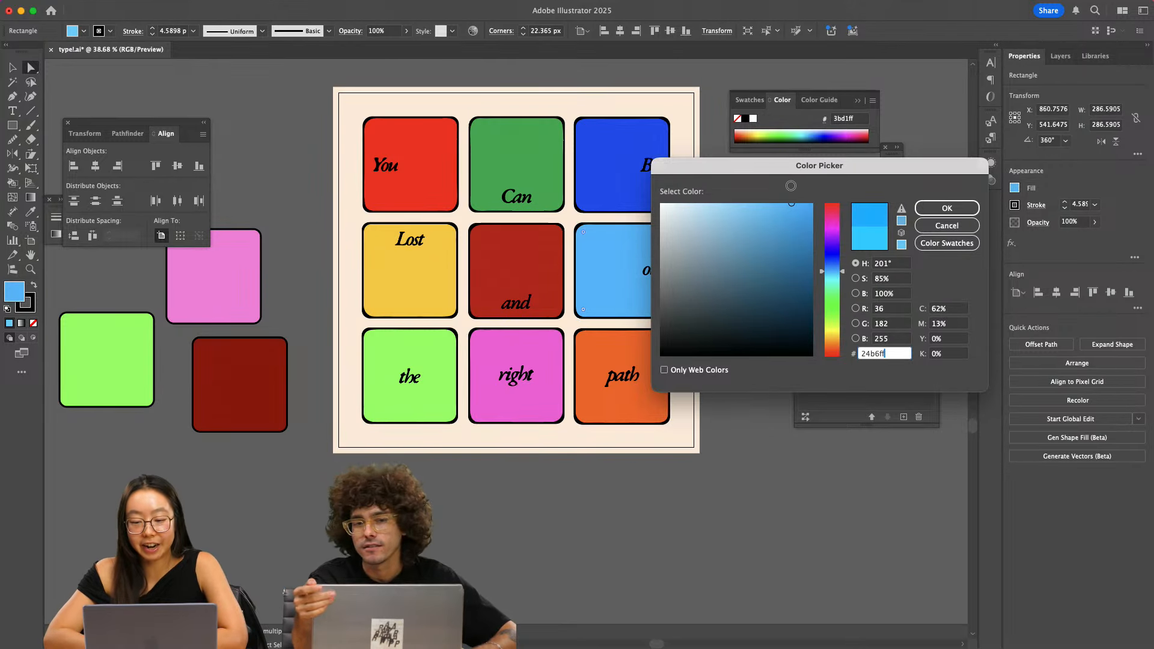
pyautogui.write('24b6ff')
pyautogui.press('Return')
# - Change the fill of the orange square behind "path" to ff4200
pyautogui.click(638, 356)
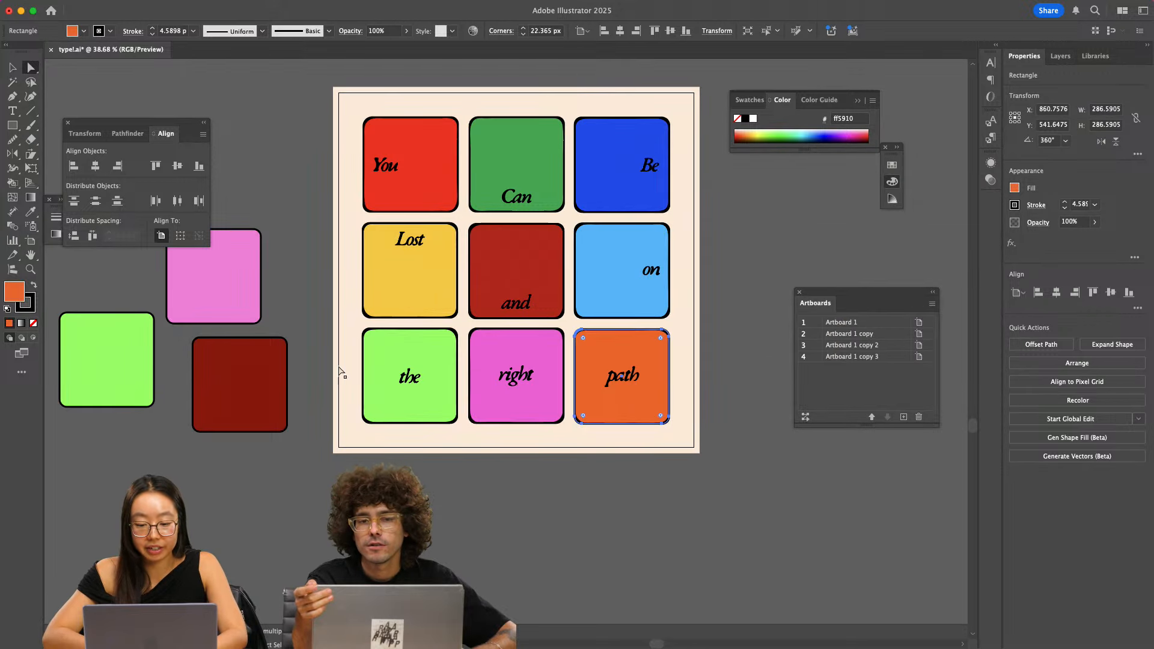
pyautogui.doubleClick(14, 292)
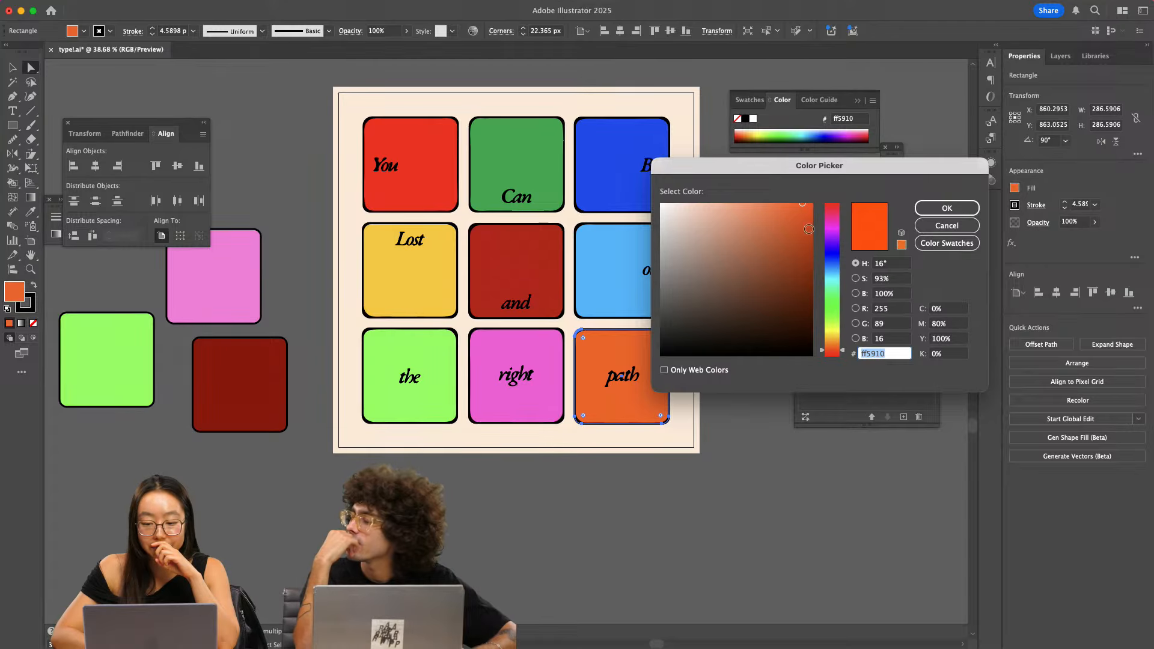
pyautogui.write('ff4200')
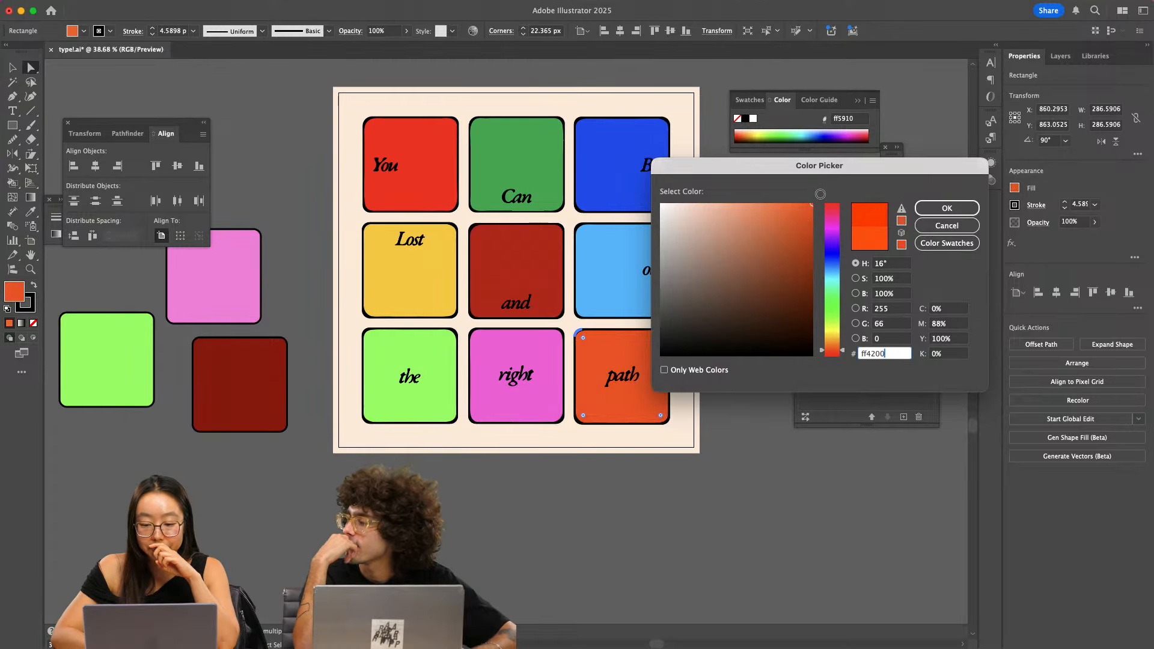
pyautogui.click(947, 208)
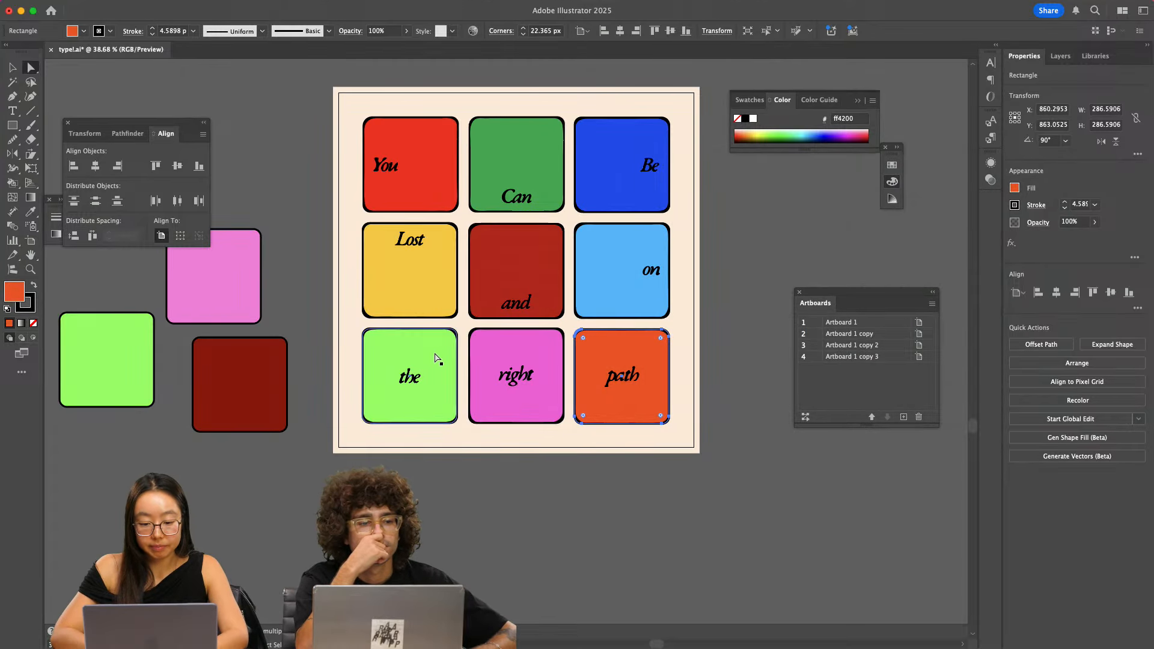
# - Recolor the fill of the square behind "the" to lime green 9dff1f
pyautogui.click(438, 361)
pyautogui.doubleClick(11, 295)
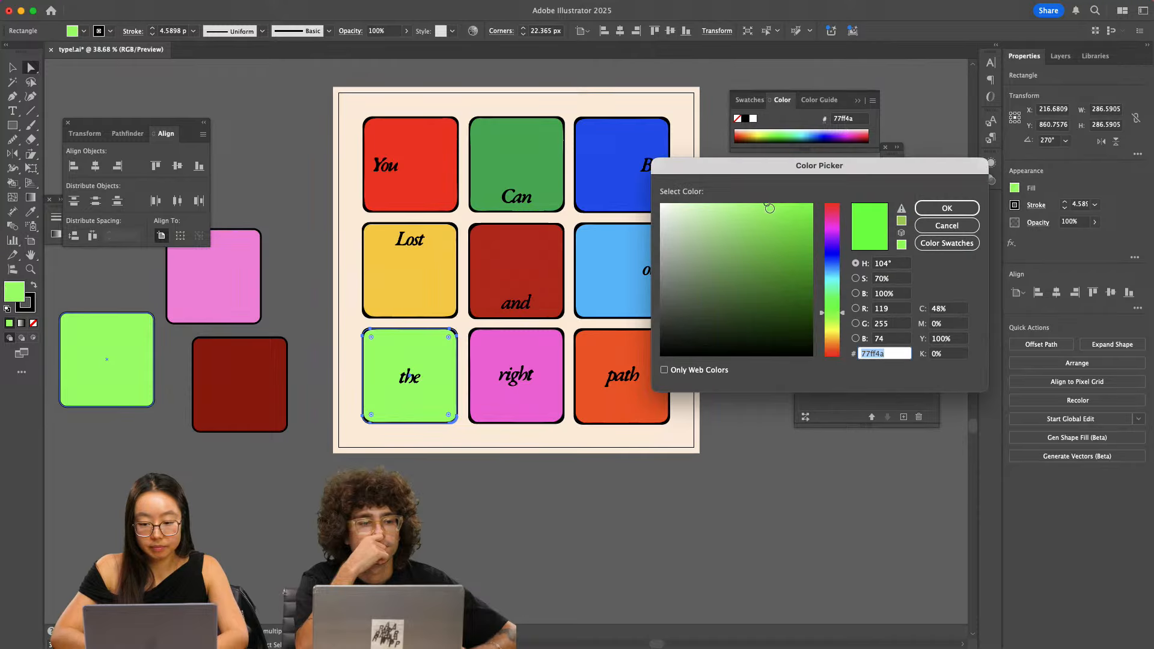
pyautogui.moveTo(769, 208); pyautogui.dragTo(738, 193)
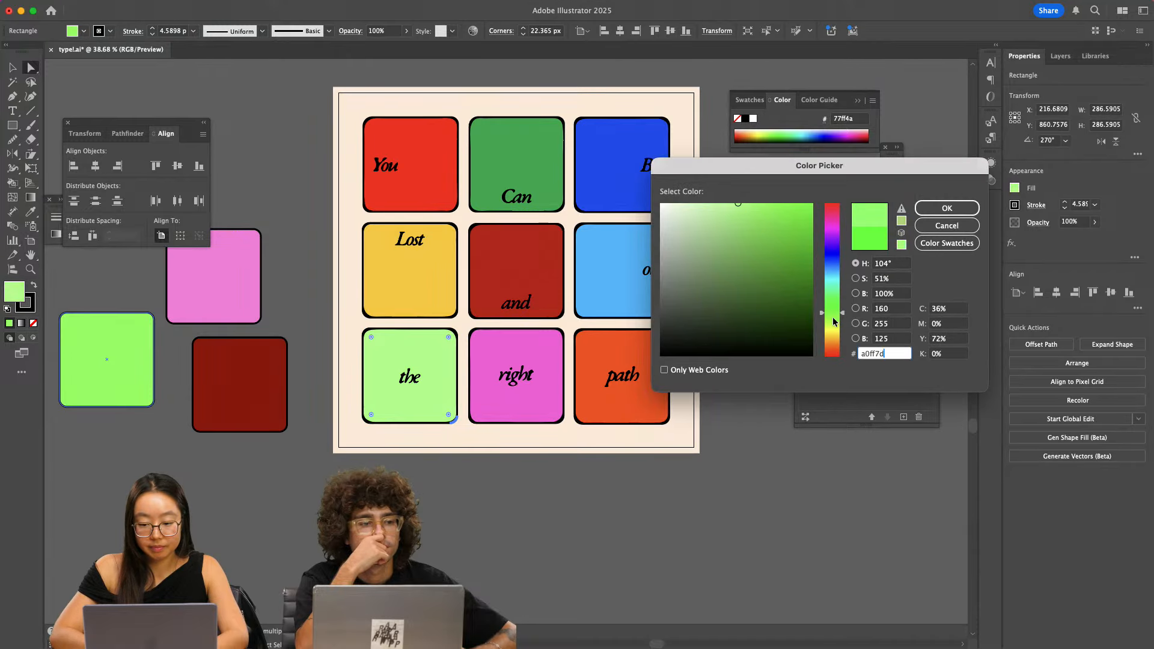
pyautogui.moveTo(834, 322)
pyautogui.mouseDown()
pyautogui.moveTo(833, 309)
pyautogui.moveTo(833, 320)
pyautogui.mouseUp()
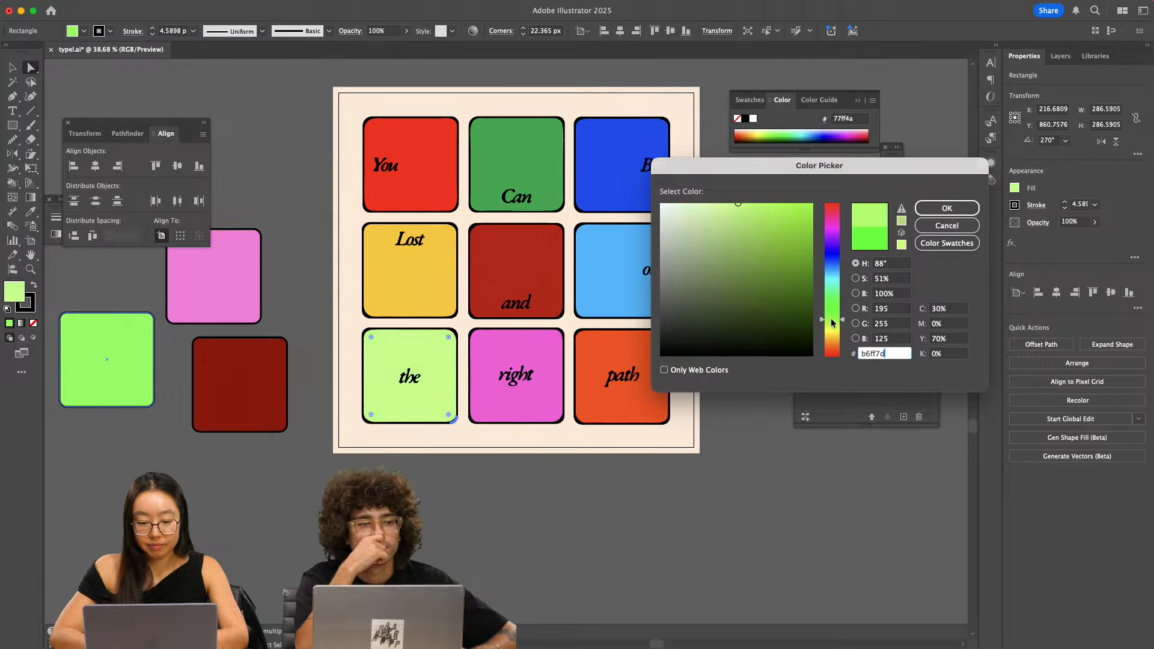
pyautogui.moveTo(723, 199); pyautogui.dragTo(795, 191)
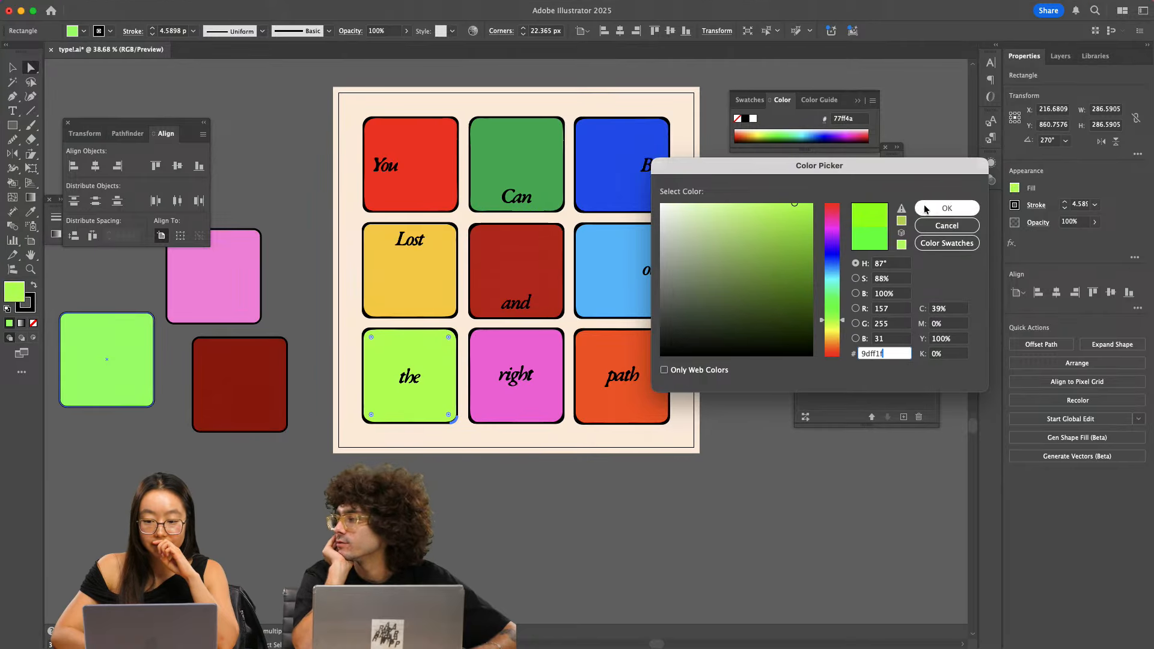
pyautogui.click(947, 208)
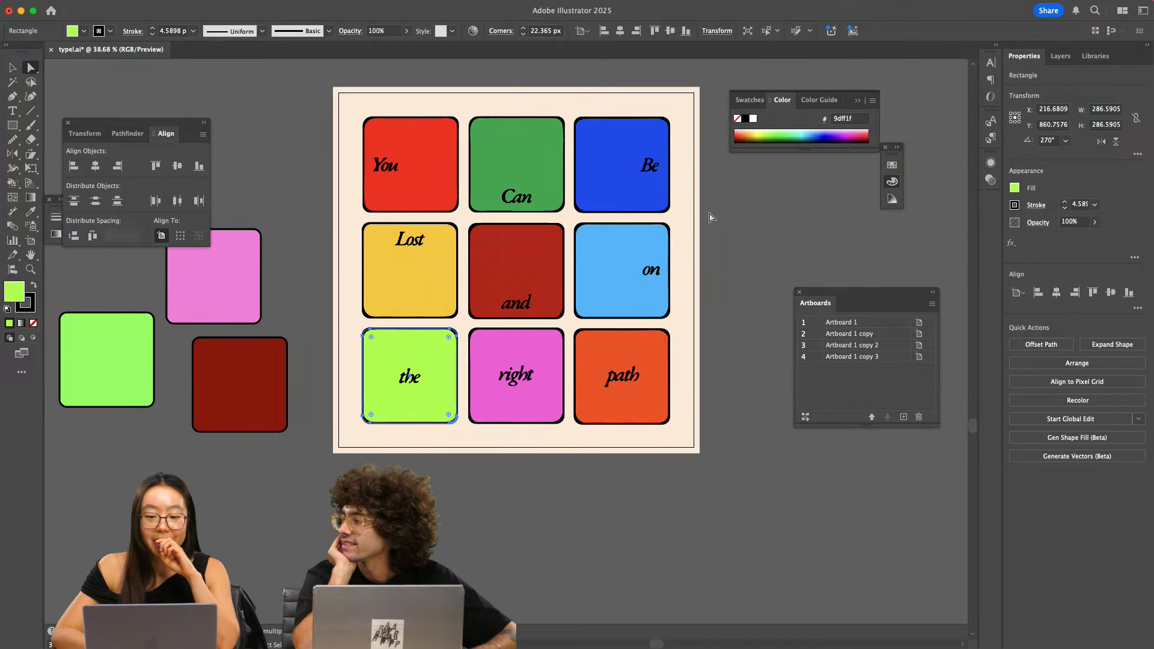
# - Change the fill of the square behind "Be" to the saturated blue 004aef
pyautogui.click(625, 205)
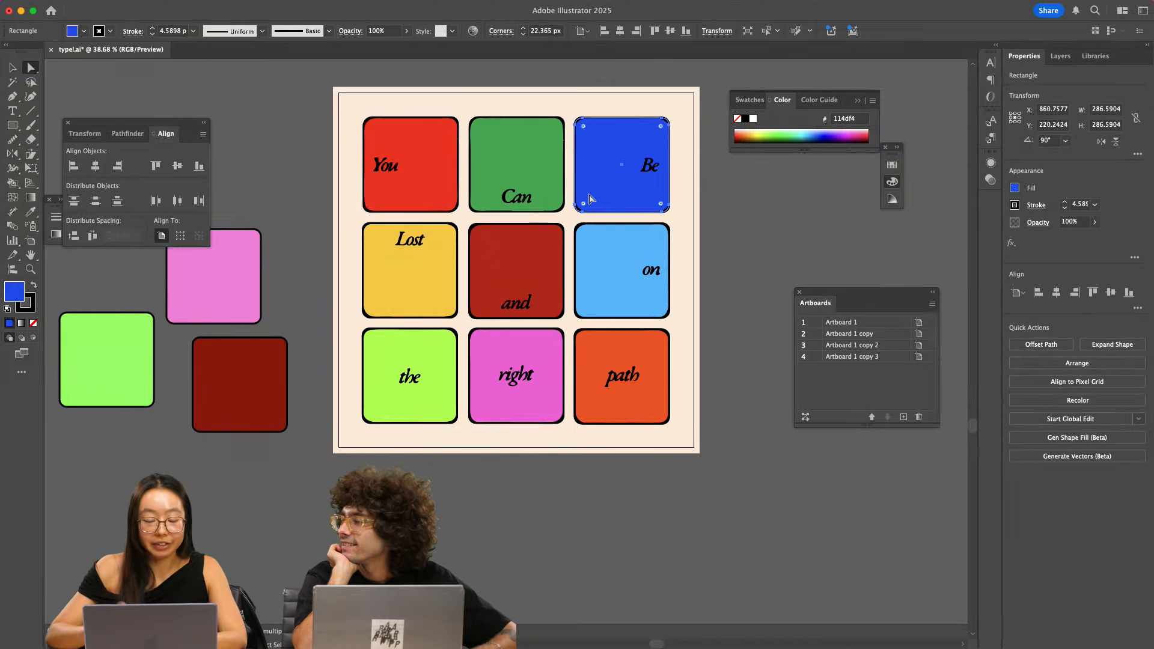
pyautogui.doubleClick(17, 291)
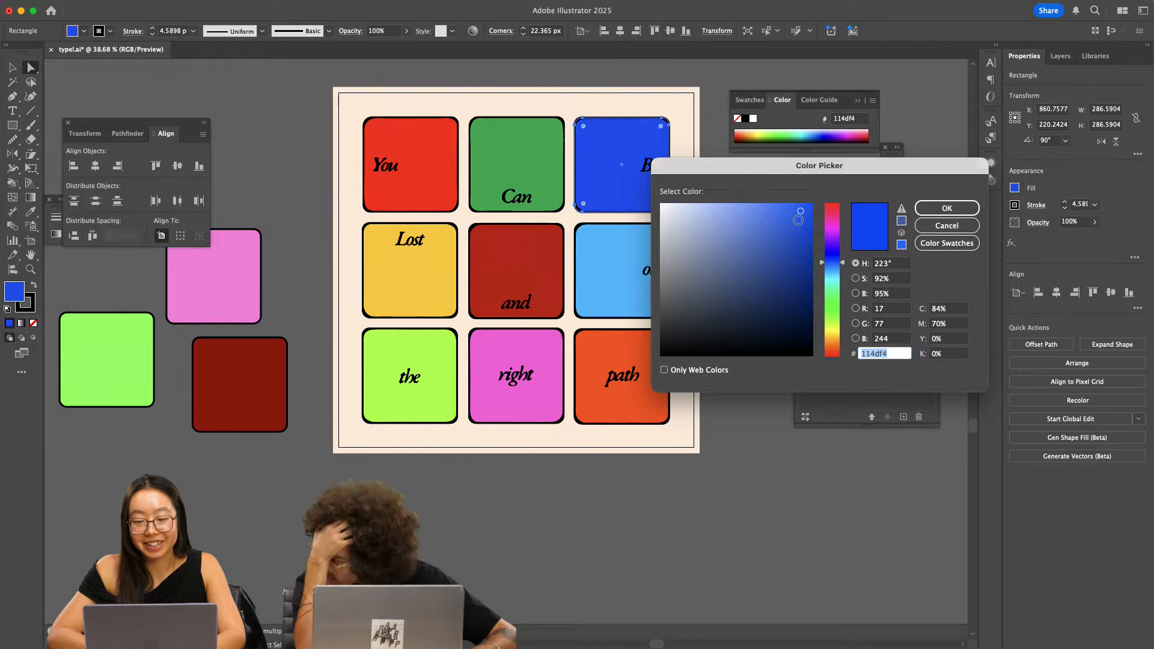
pyautogui.moveTo(797, 220); pyautogui.dragTo(816, 213)
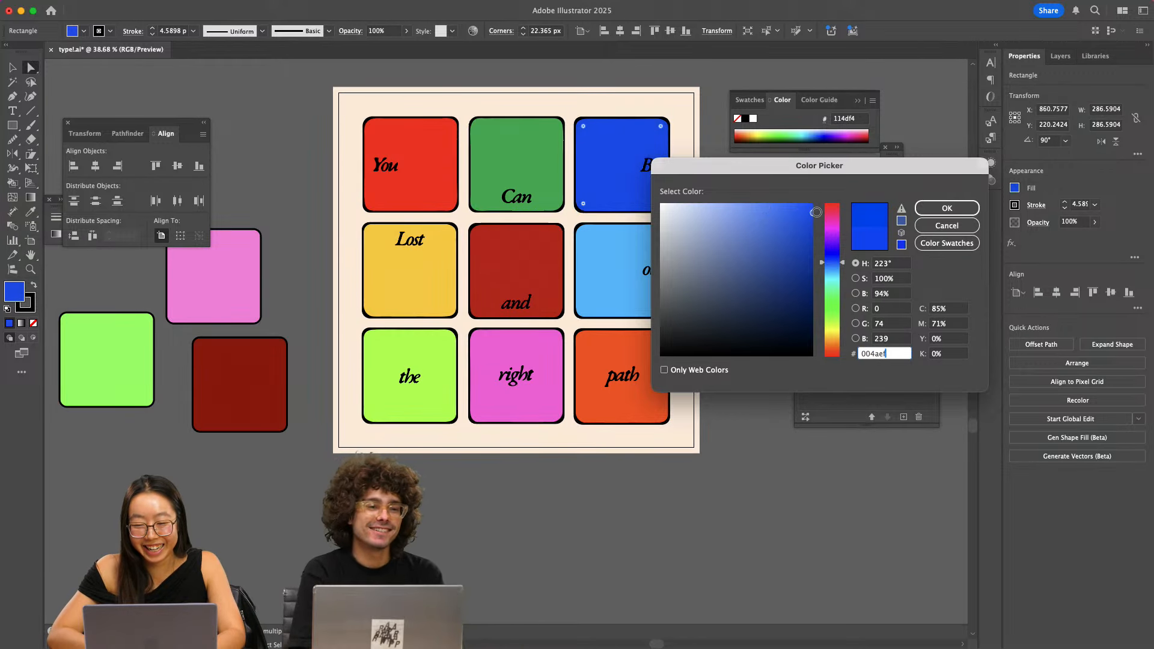
pyautogui.click(946, 208)
# - Adjust the fill of the square behind "Can" to the darker green 009b37 and deselect it
pyautogui.click(516, 168)
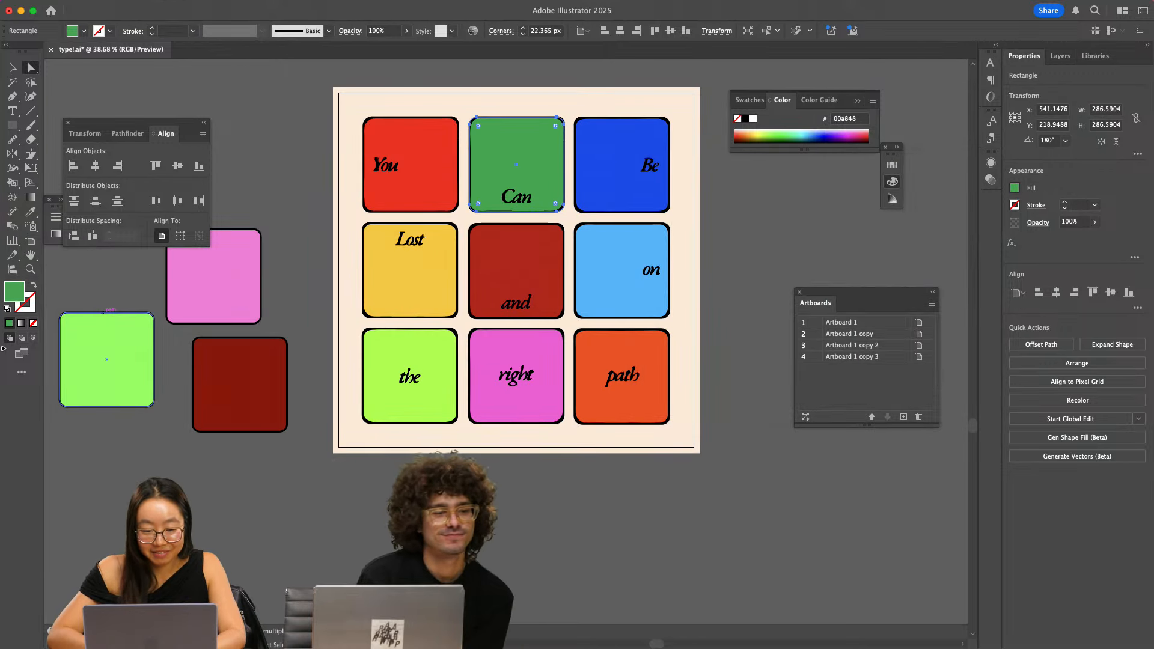
pyautogui.doubleClick(13, 299)
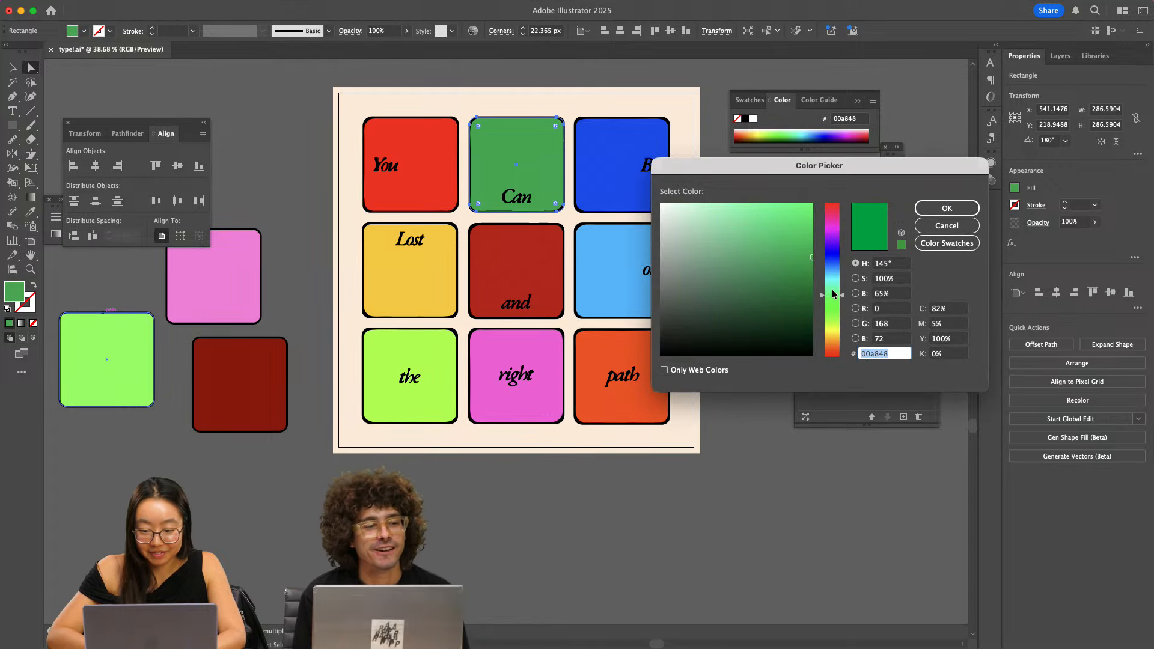
pyautogui.write('00a54e')
pyautogui.press('BackSpace')
pyautogui.press('BackSpace')
pyautogui.write('3b')
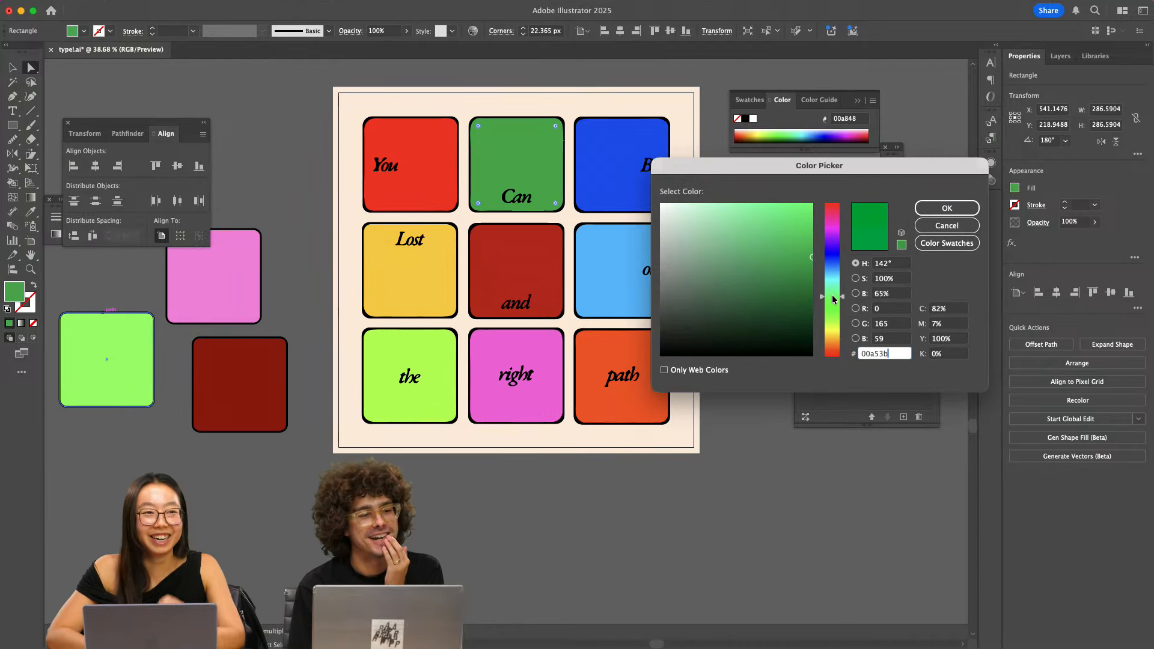
pyautogui.moveTo(791, 246)
pyautogui.mouseDown()
pyautogui.moveTo(817, 245)
pyautogui.moveTo(837, 263)
pyautogui.moveTo(833, 305)
pyautogui.mouseUp()
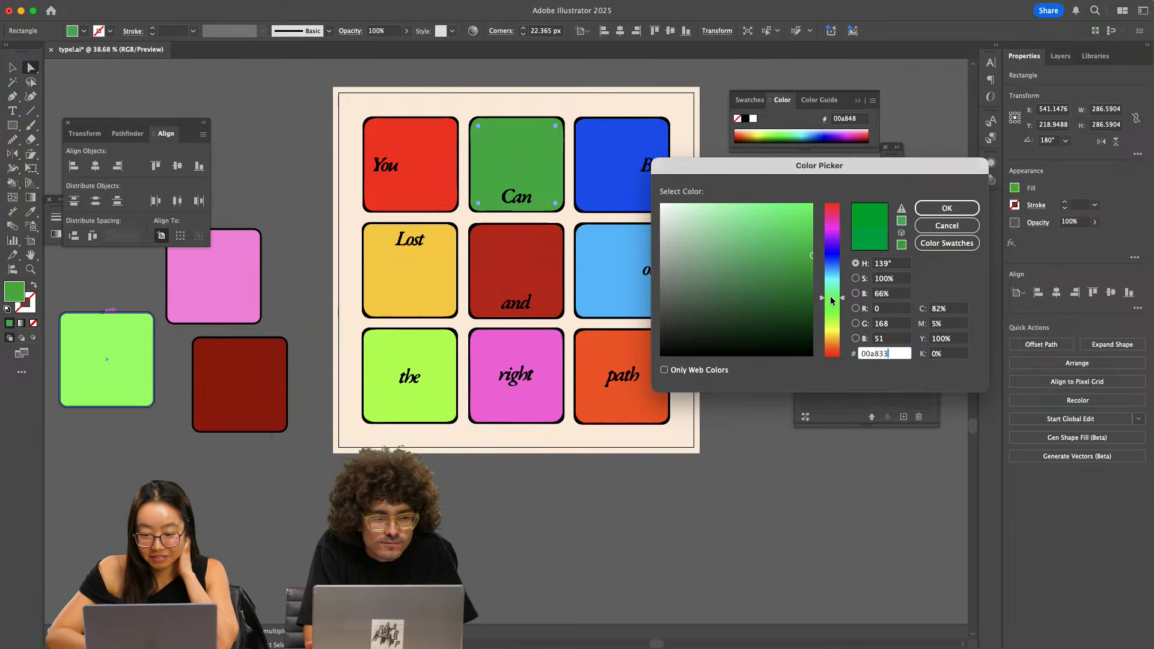
pyautogui.moveTo(801, 244); pyautogui.dragTo(829, 242)
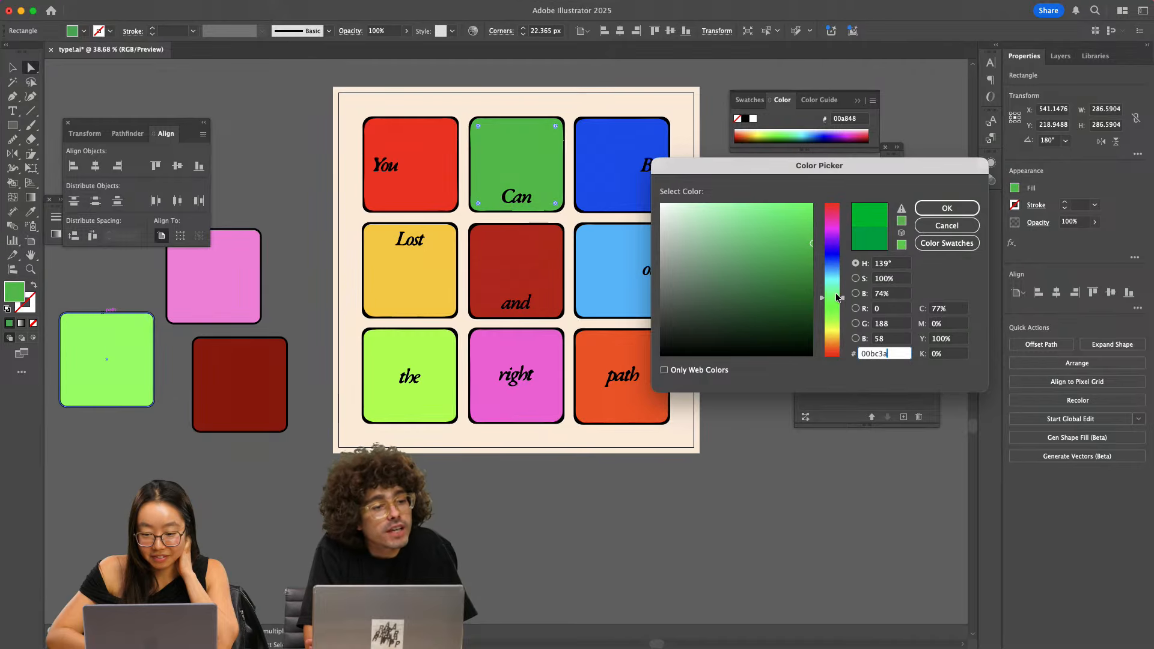
pyautogui.moveTo(834, 305); pyautogui.dragTo(836, 300)
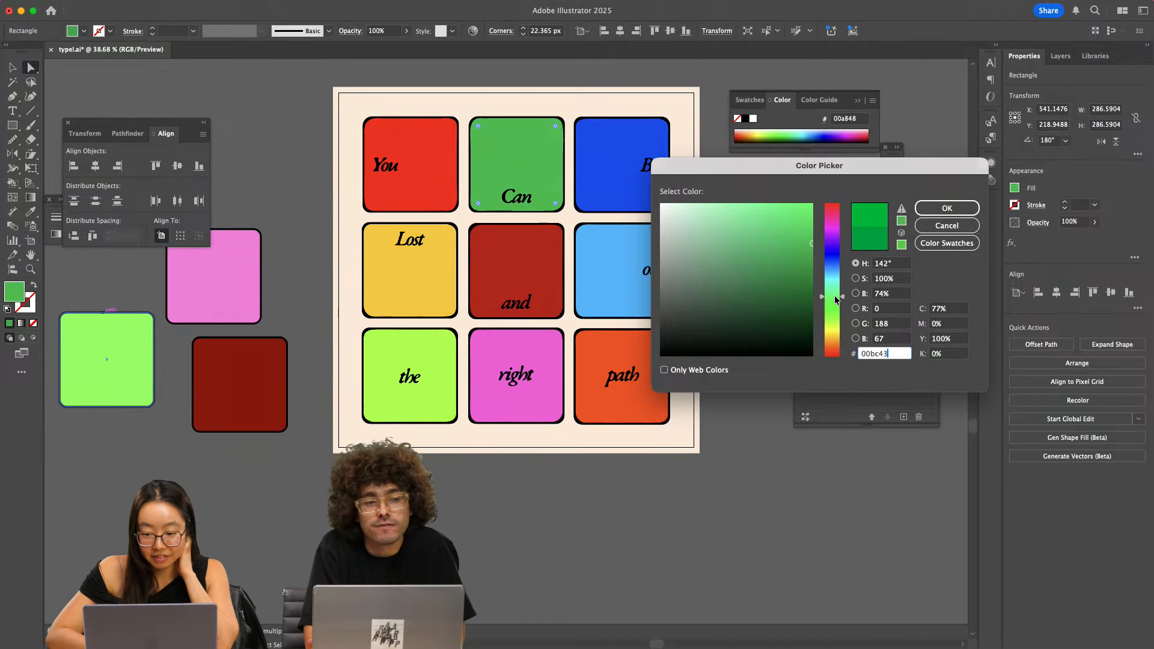
pyautogui.moveTo(800, 251); pyautogui.dragTo(824, 257)
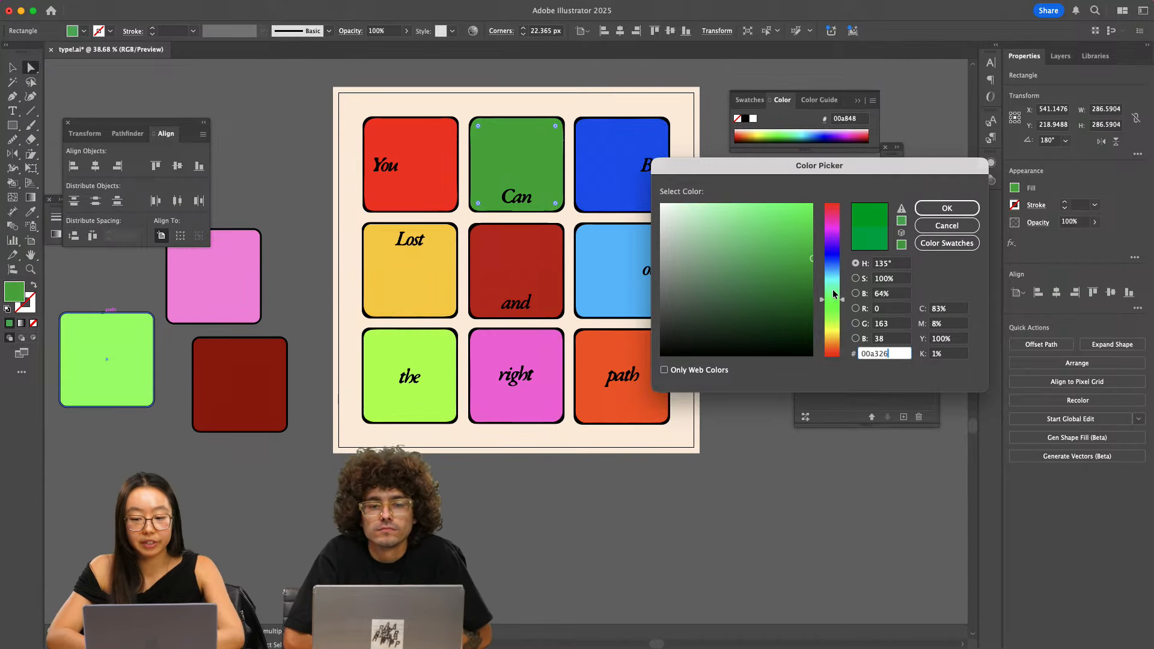
pyautogui.moveTo(831, 301); pyautogui.dragTo(831, 299)
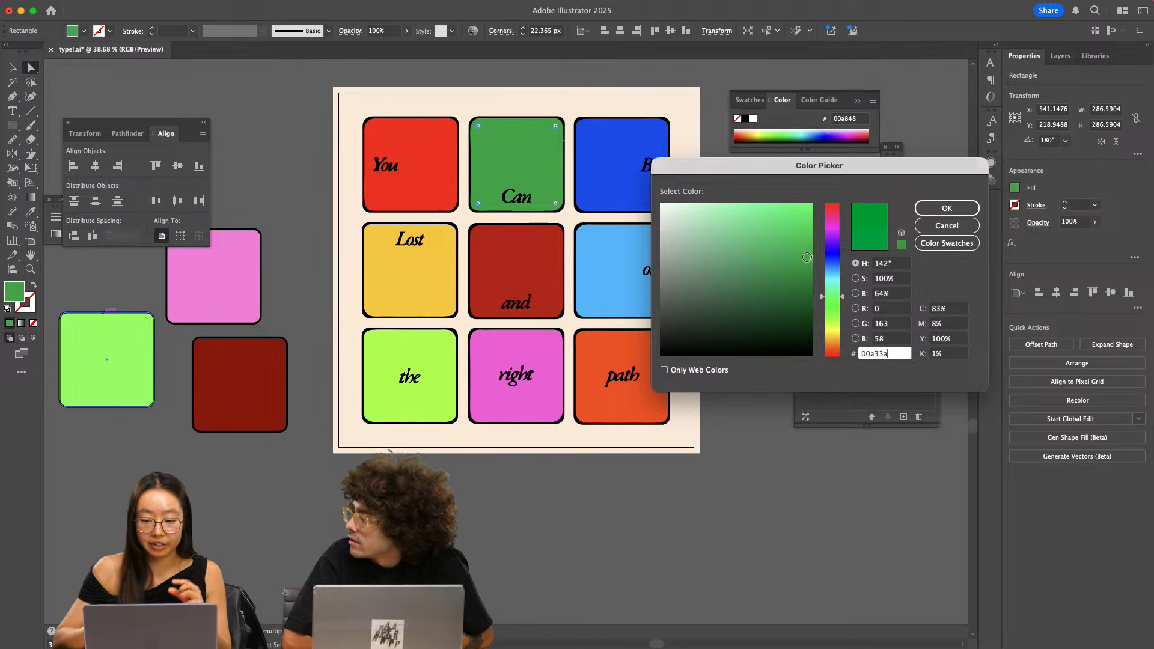
pyautogui.moveTo(806, 257); pyautogui.dragTo(821, 263)
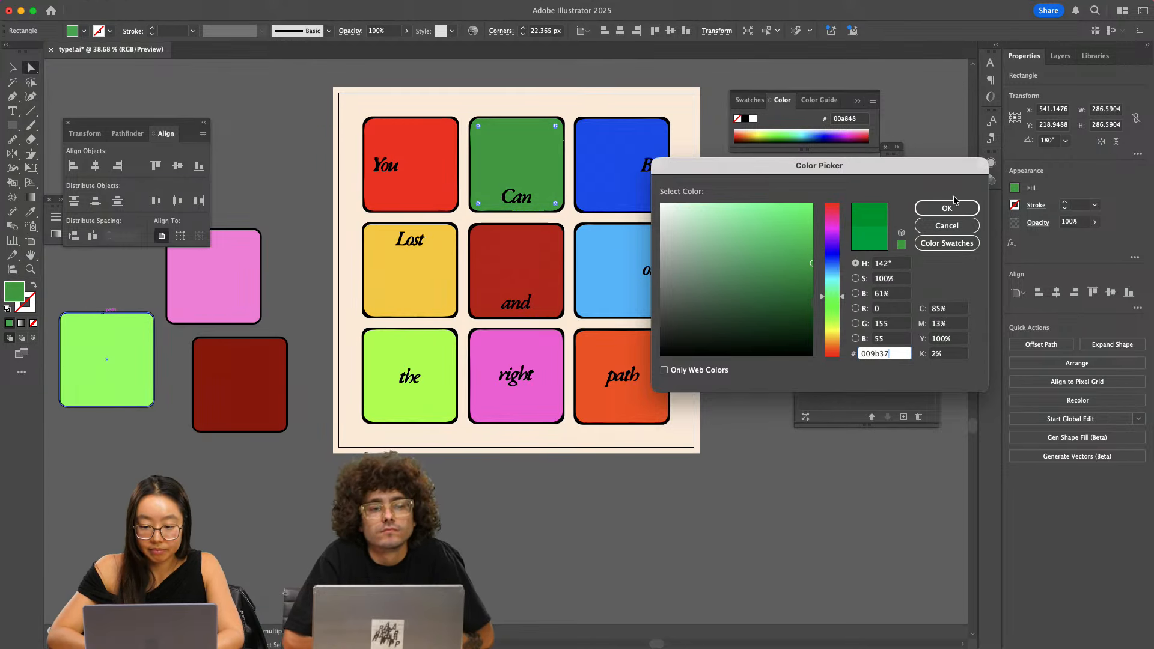
pyautogui.click(947, 207)
pyautogui.press('v')
pyautogui.click(727, 397)
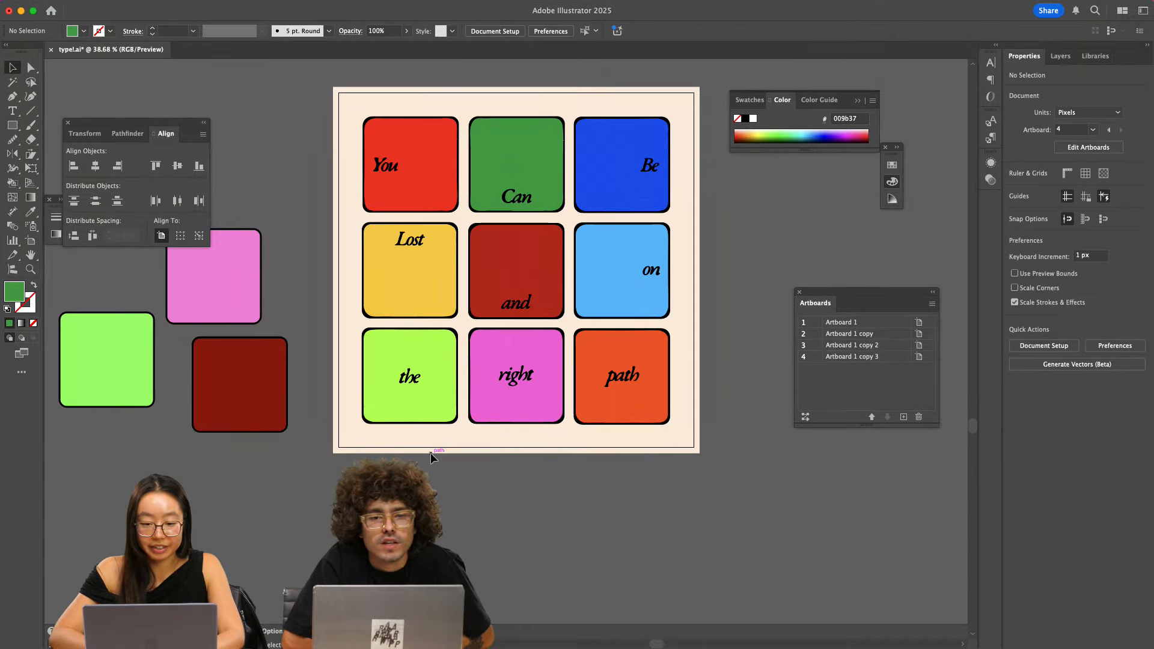
# - Copy all nine colored squares with their words and switch to Photoshop
pyautogui.scroll(-2, 430, 457)
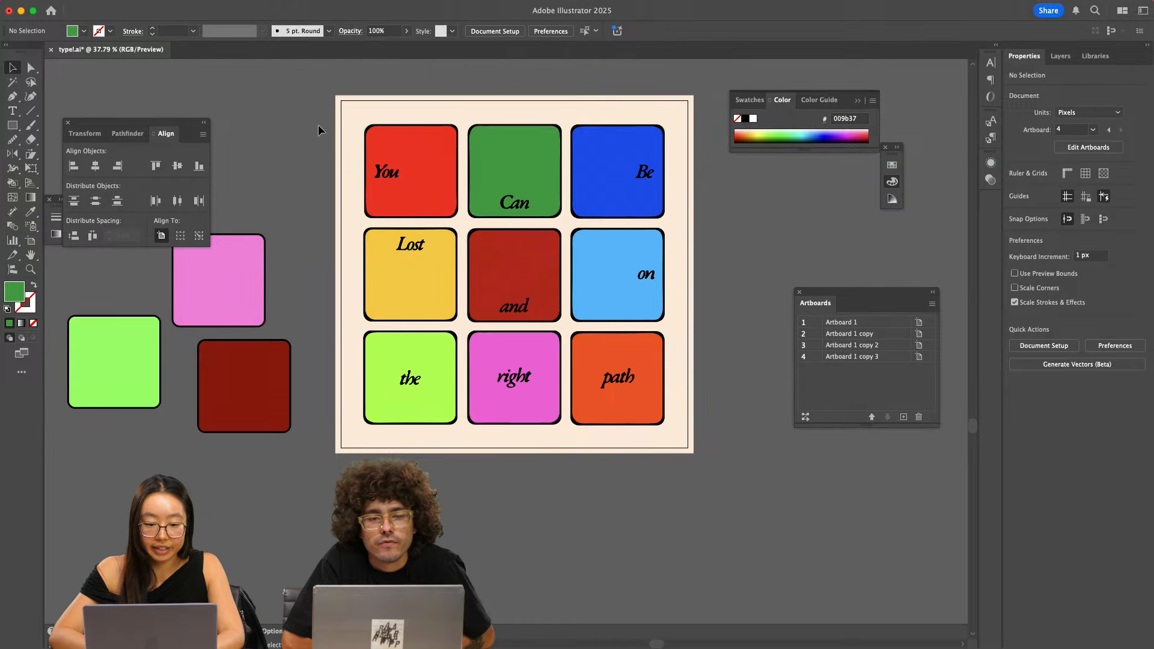
pyautogui.moveTo(322, 124); pyautogui.dragTo(672, 415)
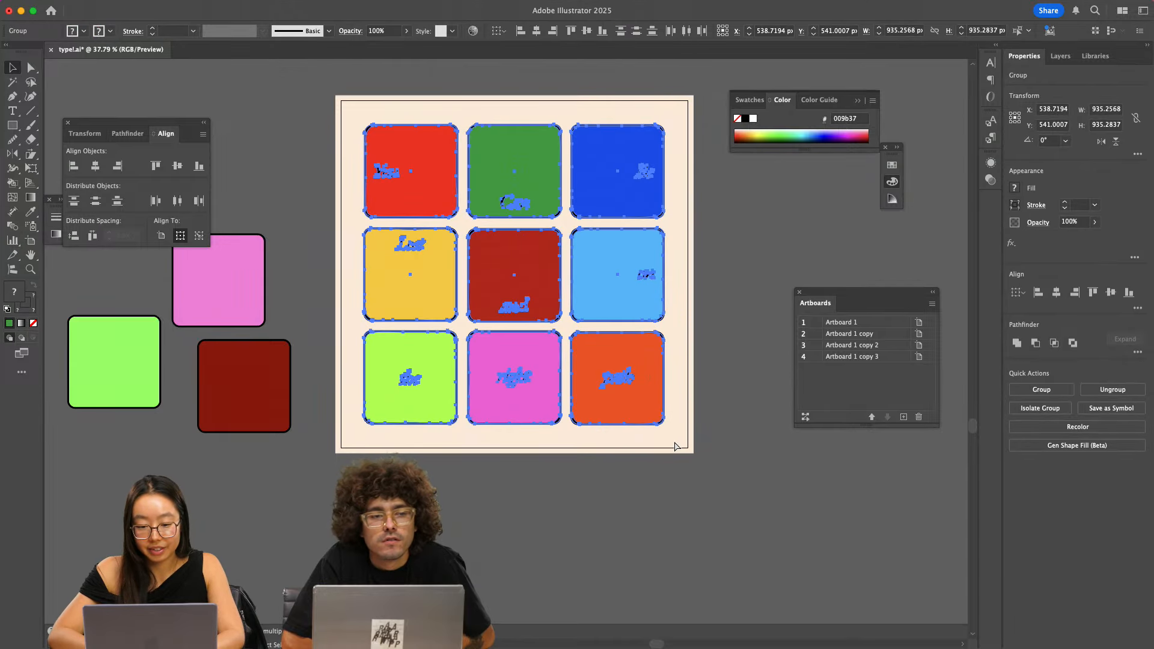
pyautogui.click(620, 636)
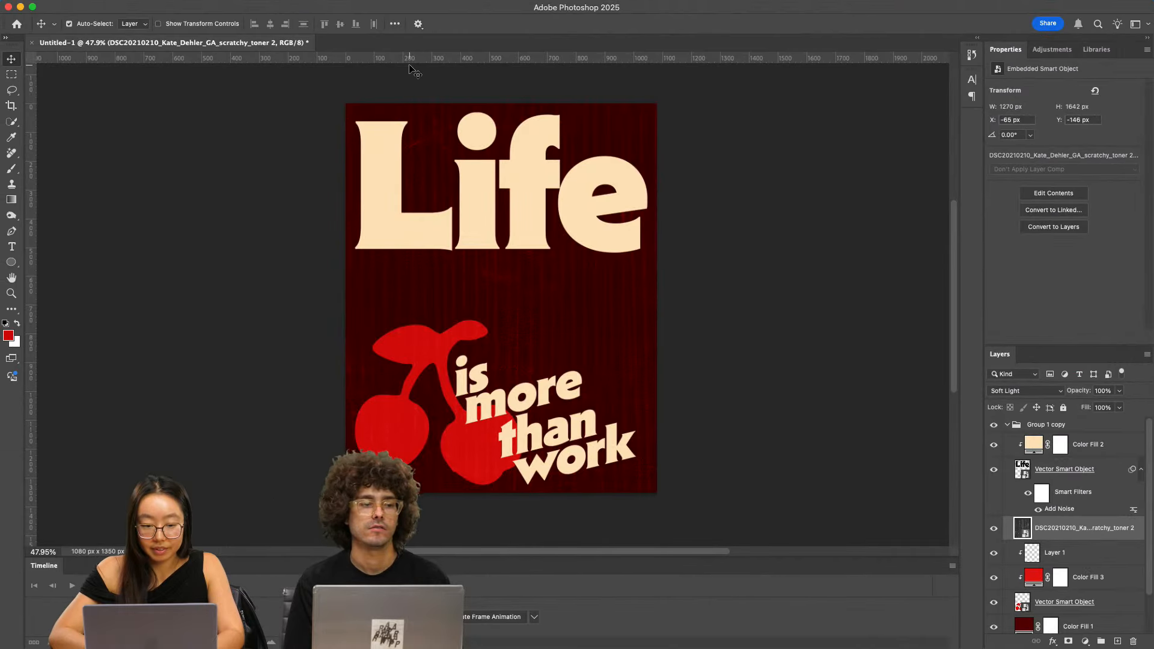
# - Create a new 1080 by 1080 px document with a resolution of 300 pixels/inch
pyautogui.click(115, 9)
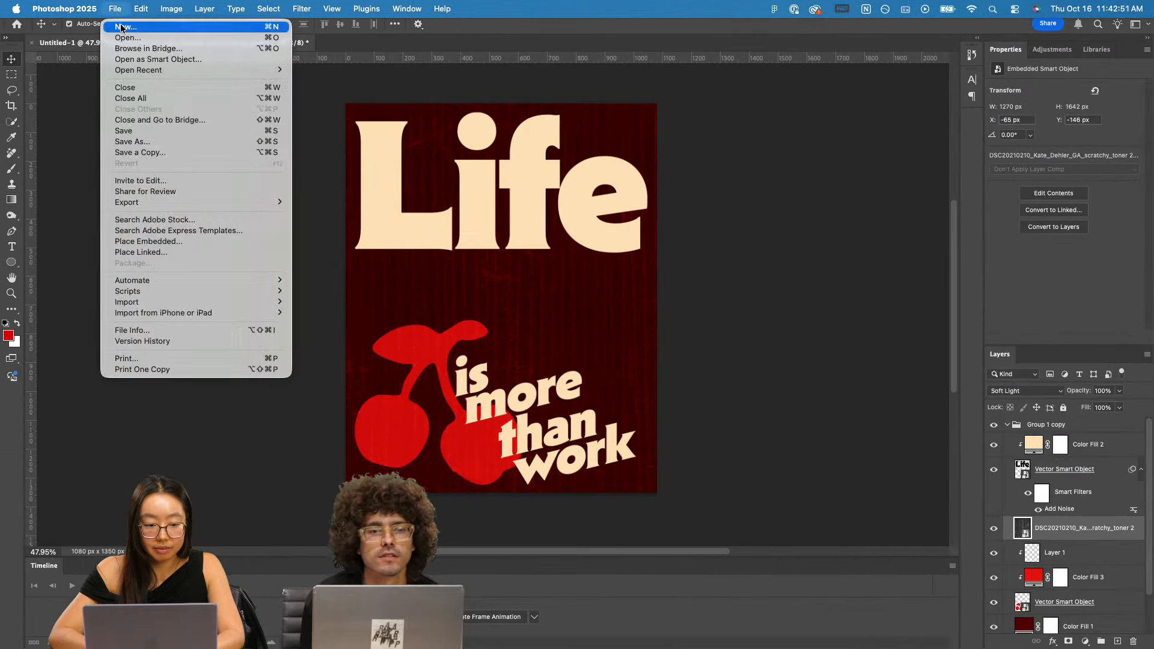
pyautogui.click(124, 27)
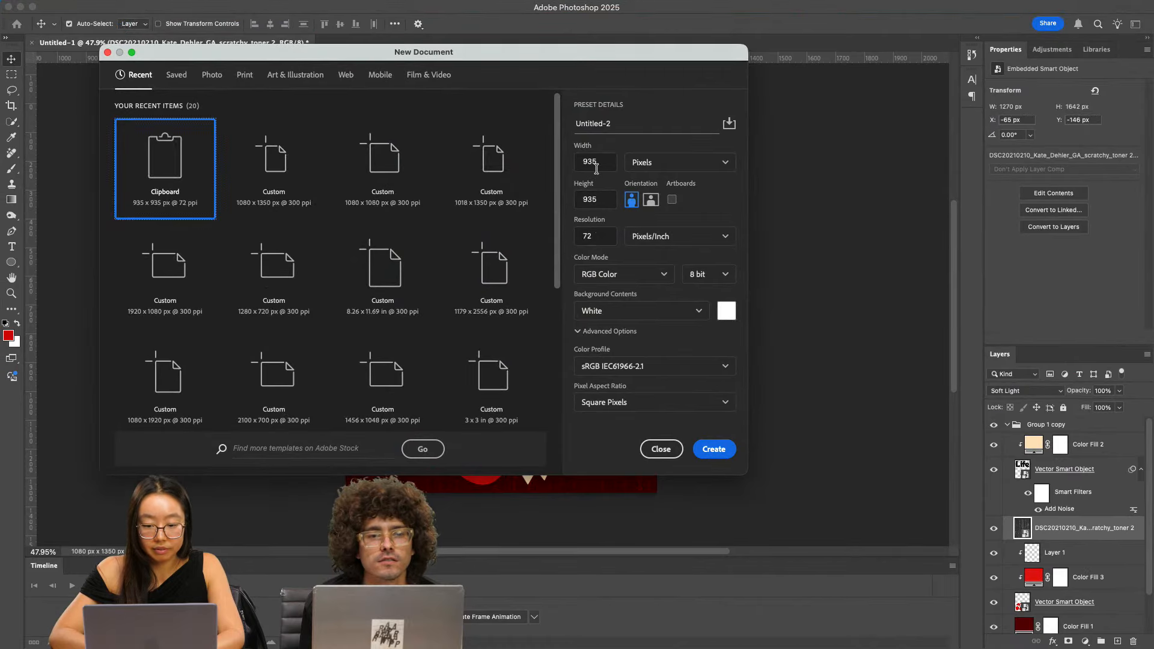
pyautogui.doubleClick(592, 161)
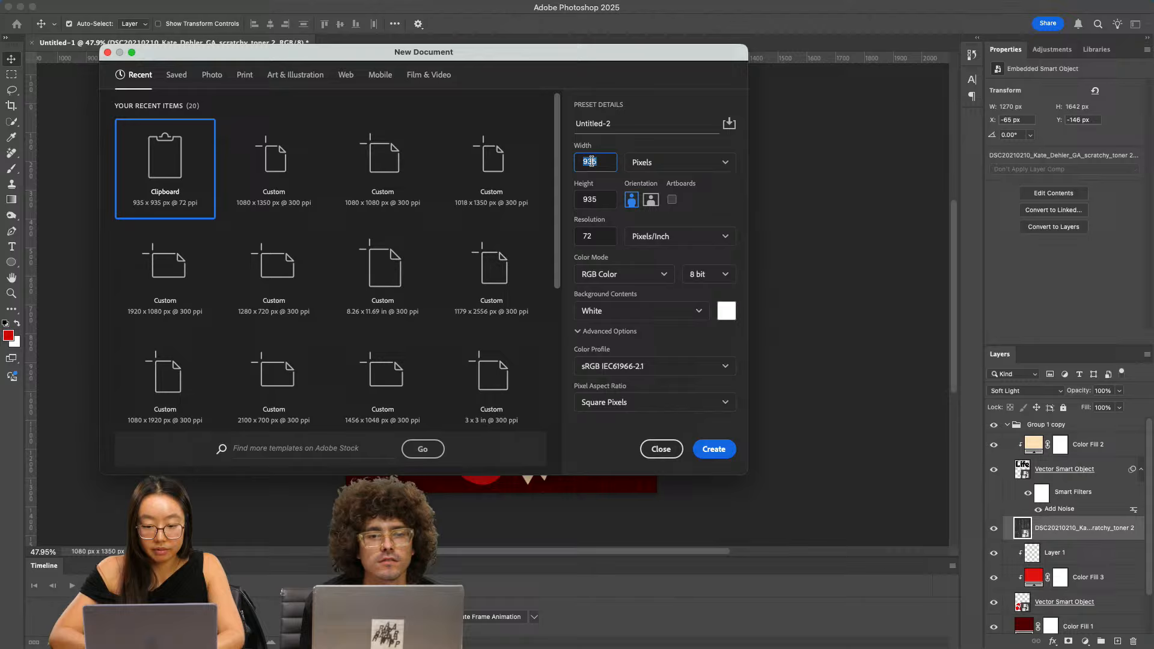
pyautogui.doubleClick(591, 199)
pyautogui.write('1080')
pyautogui.press('Tab')
pyautogui.write('3')
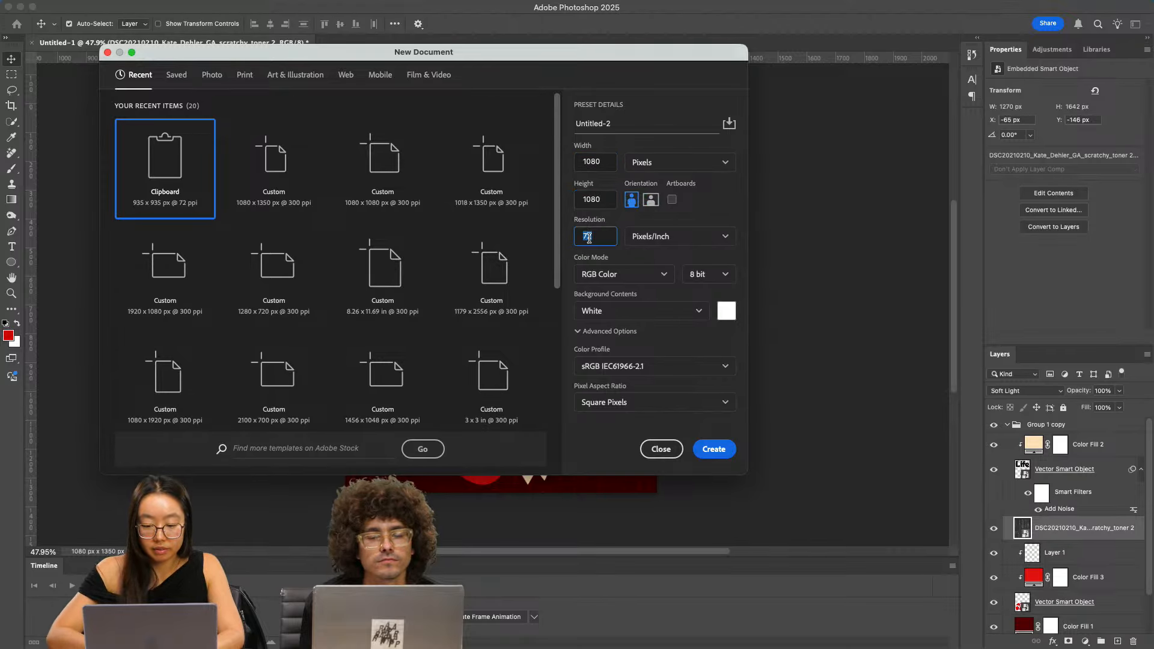
pyautogui.press('Return')
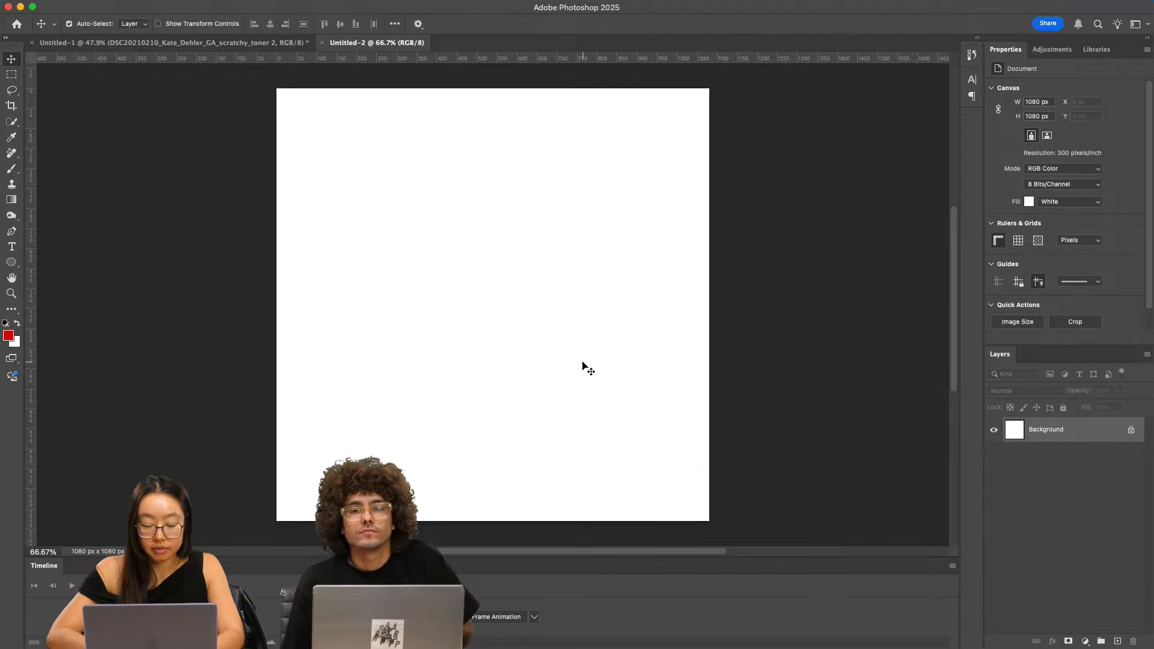
# - Paste the copied grid as a smart object and scale it about its center to about 25.8%, leaving an even margin
pyautogui.press('super+v')
pyautogui.click(499, 226)
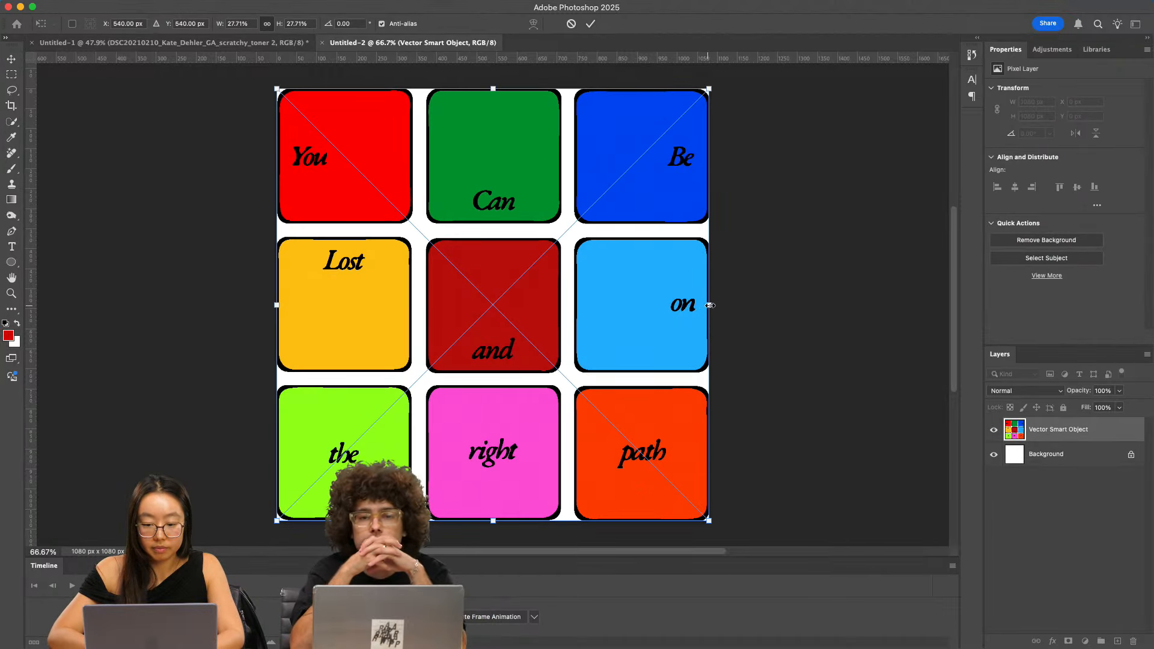
pyautogui.moveTo(709, 304); pyautogui.dragTo(651, 308)
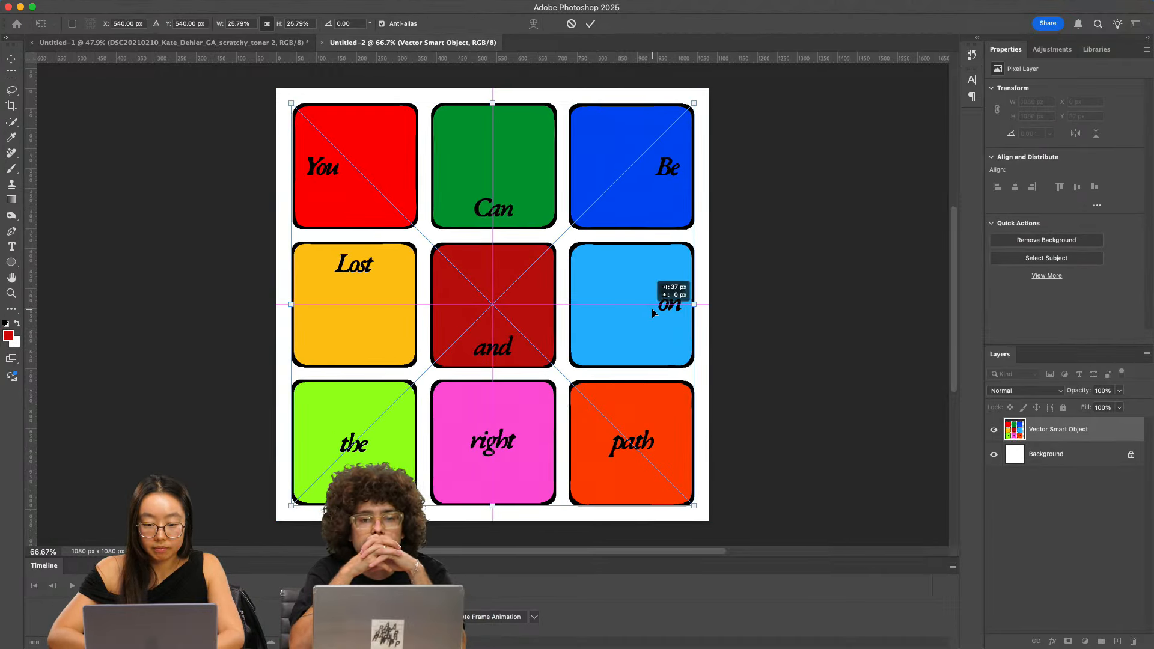
pyautogui.press('Return')
# - Add a pale peach solid color fill layer between the Background and the pasted grid
pyautogui.click(1046, 454)
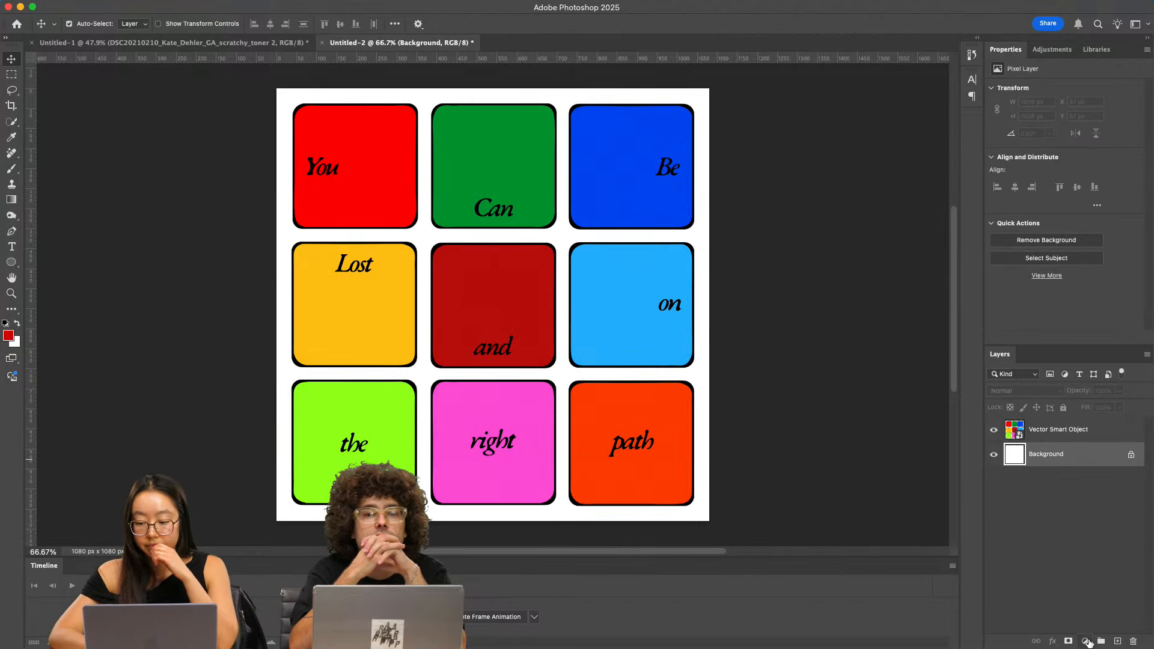
pyautogui.click(1084, 641)
pyautogui.click(1089, 451)
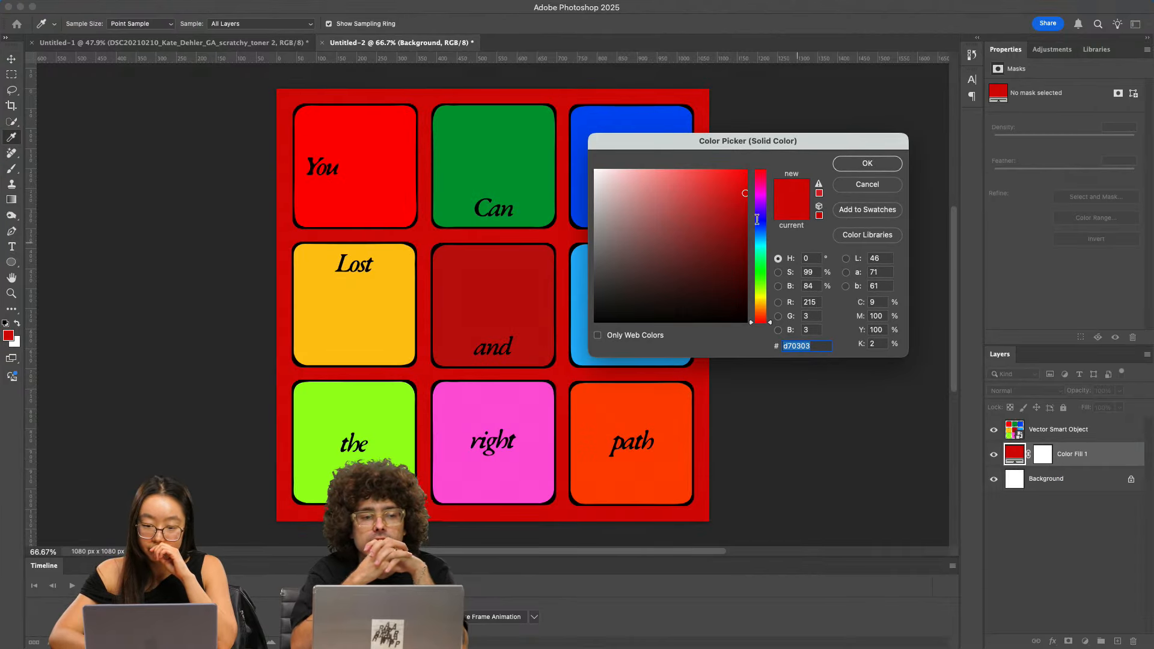
pyautogui.moveTo(667, 216)
pyautogui.mouseDown()
pyautogui.moveTo(610, 170)
pyautogui.moveTo(618, 156)
pyautogui.mouseUp()
pyautogui.click(761, 318)
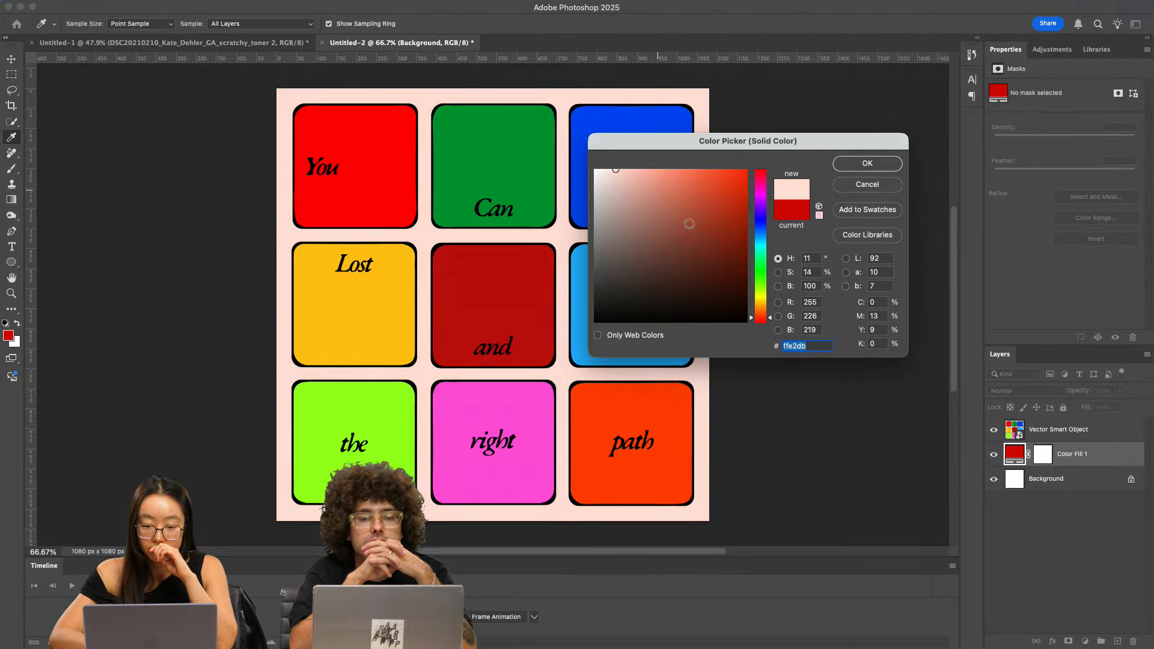
pyautogui.moveTo(766, 319); pyautogui.dragTo(762, 313)
pyautogui.click(620, 170)
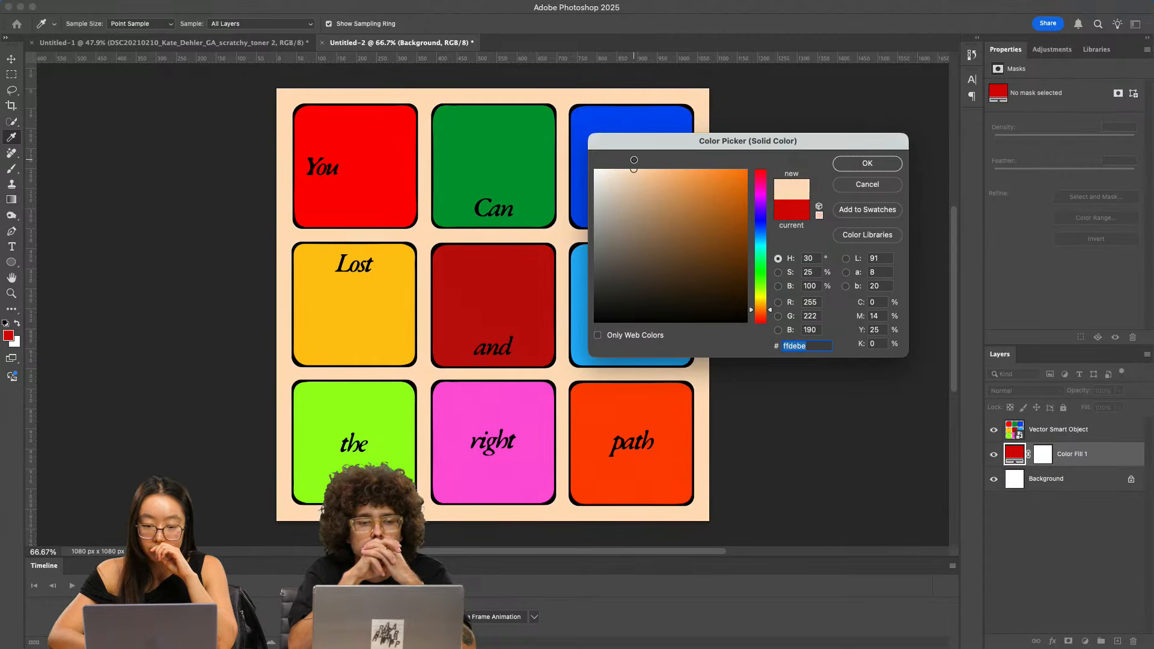
pyautogui.click(867, 165)
# - Switch back to the grid artwork in Illustrator
pyautogui.scroll(-1, 651, 381)
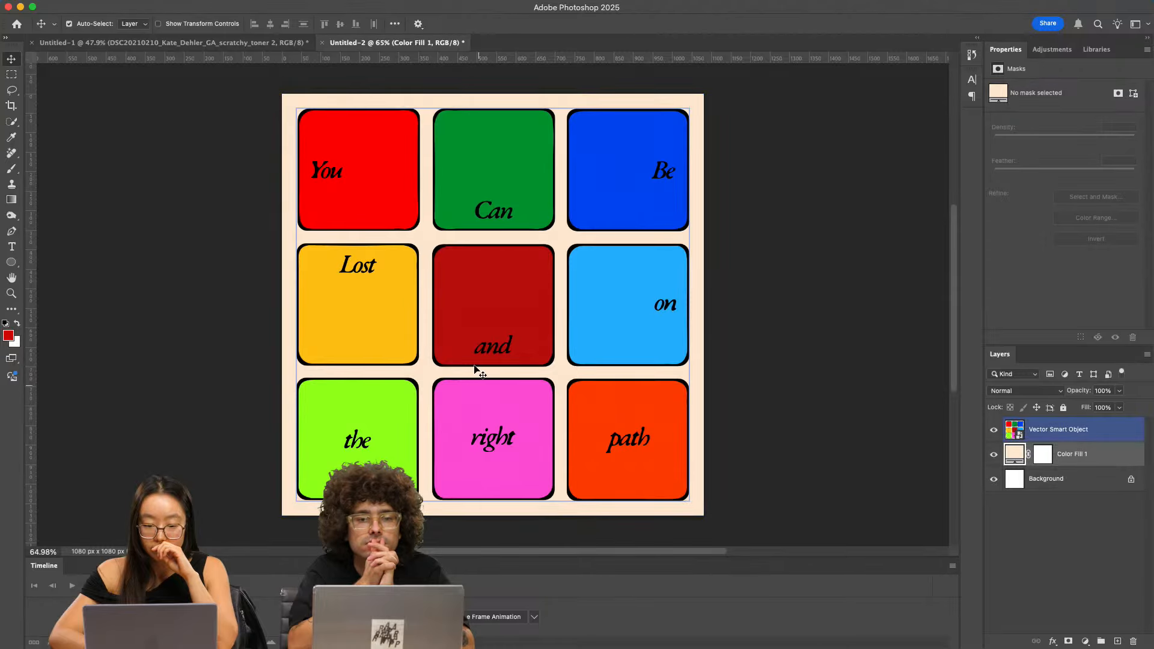
pyautogui.scroll(-1, 472, 365)
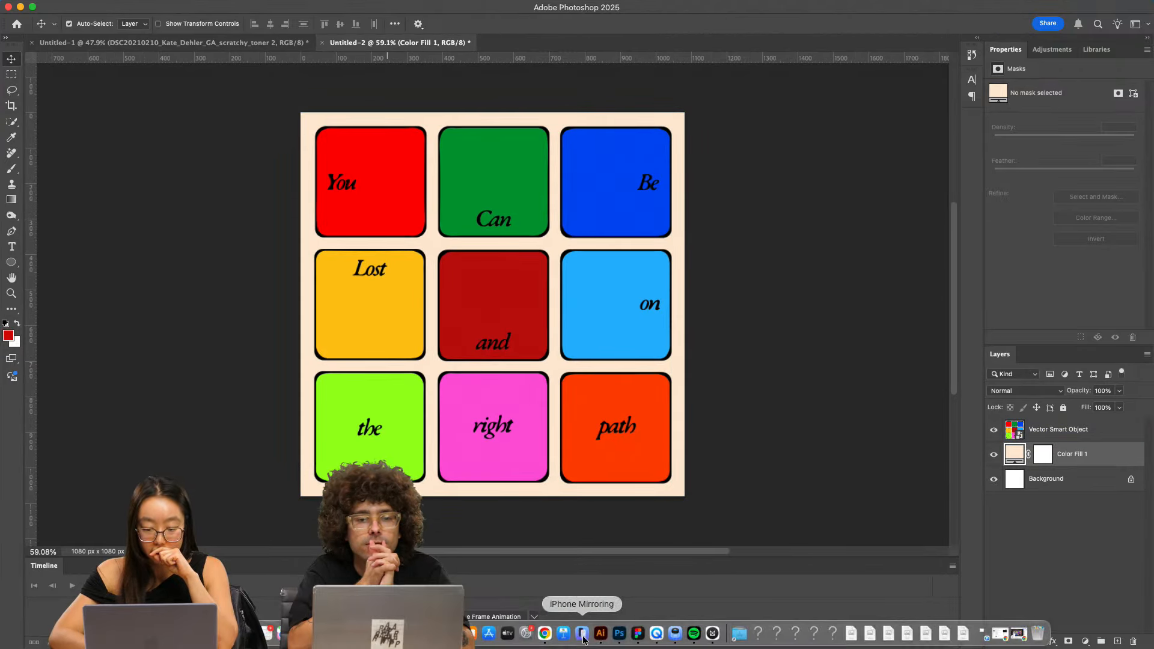
pyautogui.click(606, 637)
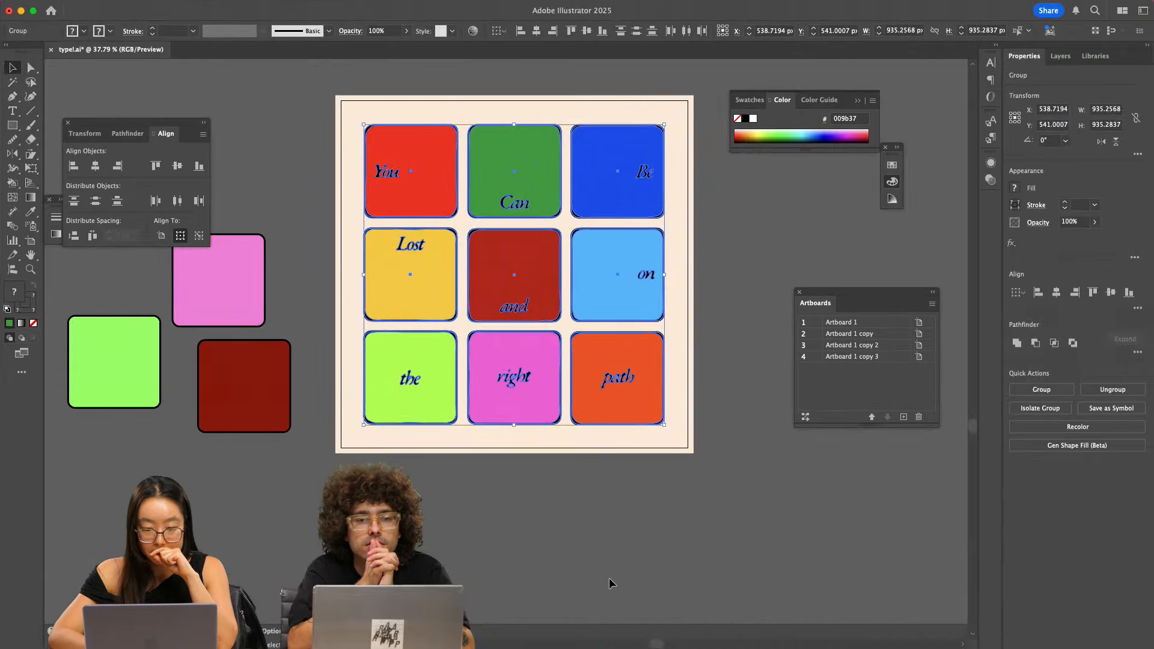
# - Switch to Photoshop and place the Dotty_textile texture image in the square poster document, scaled to about 36.2% to cover the canvas
pyautogui.click(612, 550)
pyautogui.click(619, 637)
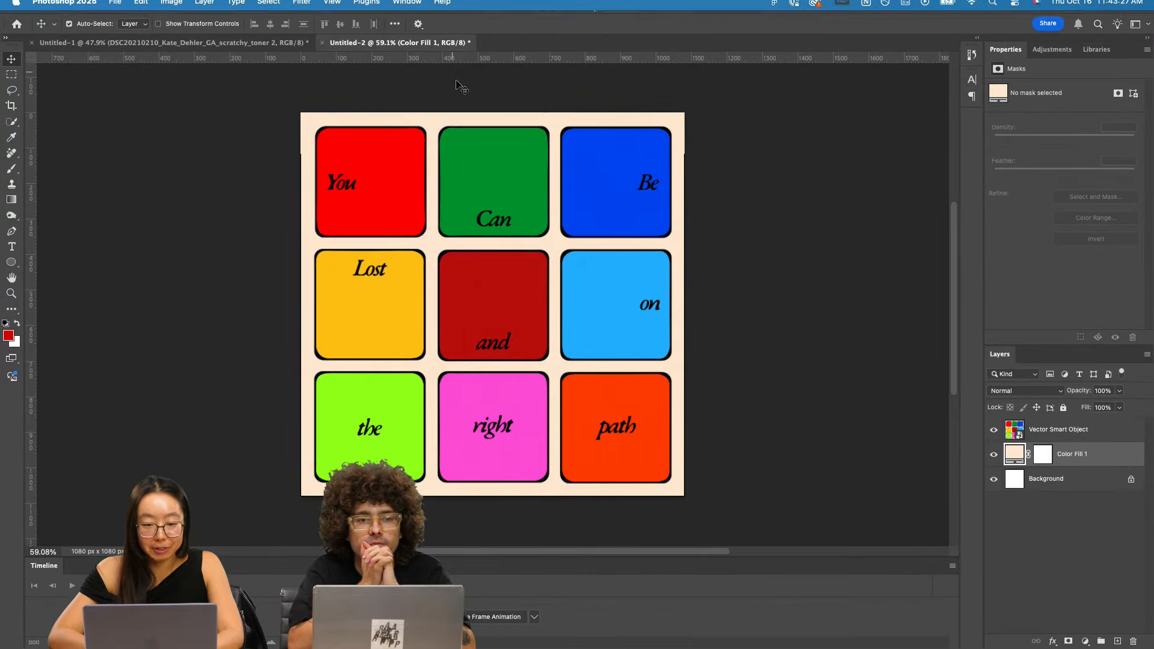
pyautogui.moveTo(454, 7); pyautogui.dragTo(485, 9)
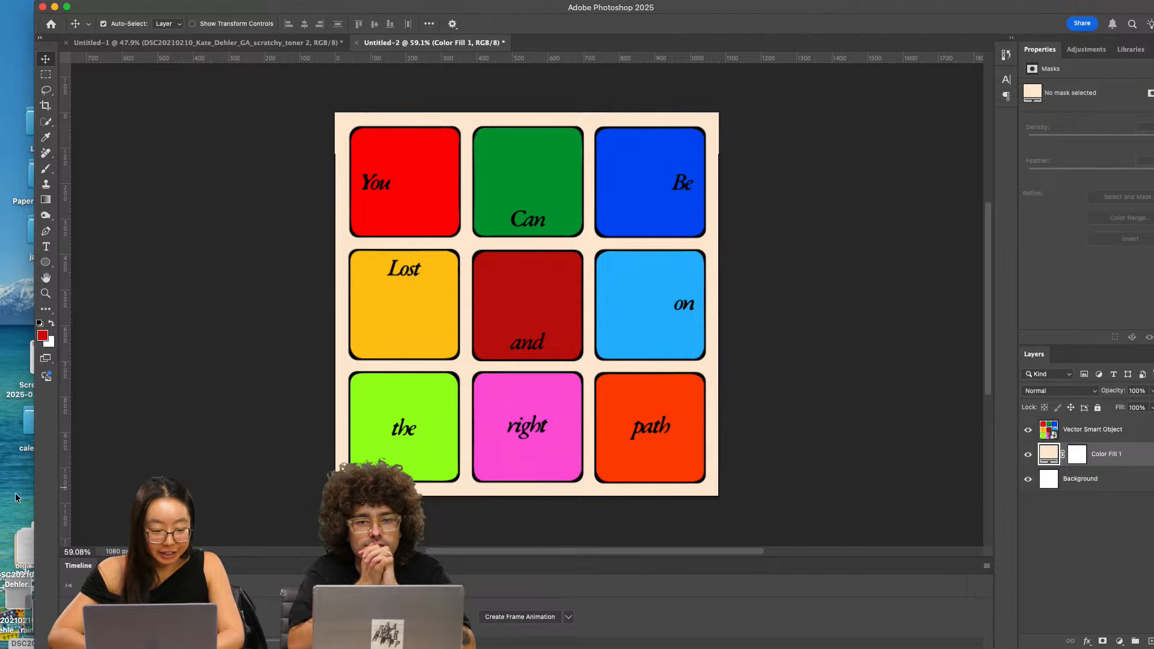
pyautogui.moveTo(26, 551); pyautogui.dragTo(473, 300)
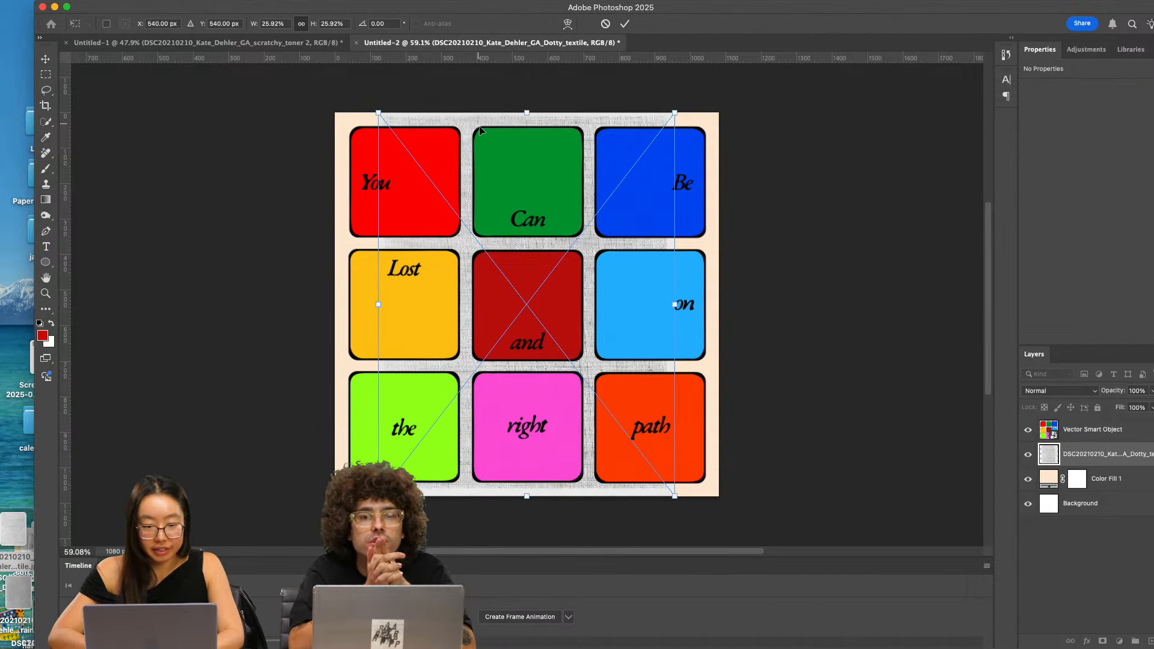
pyautogui.moveTo(675, 297); pyautogui.dragTo(734, 304)
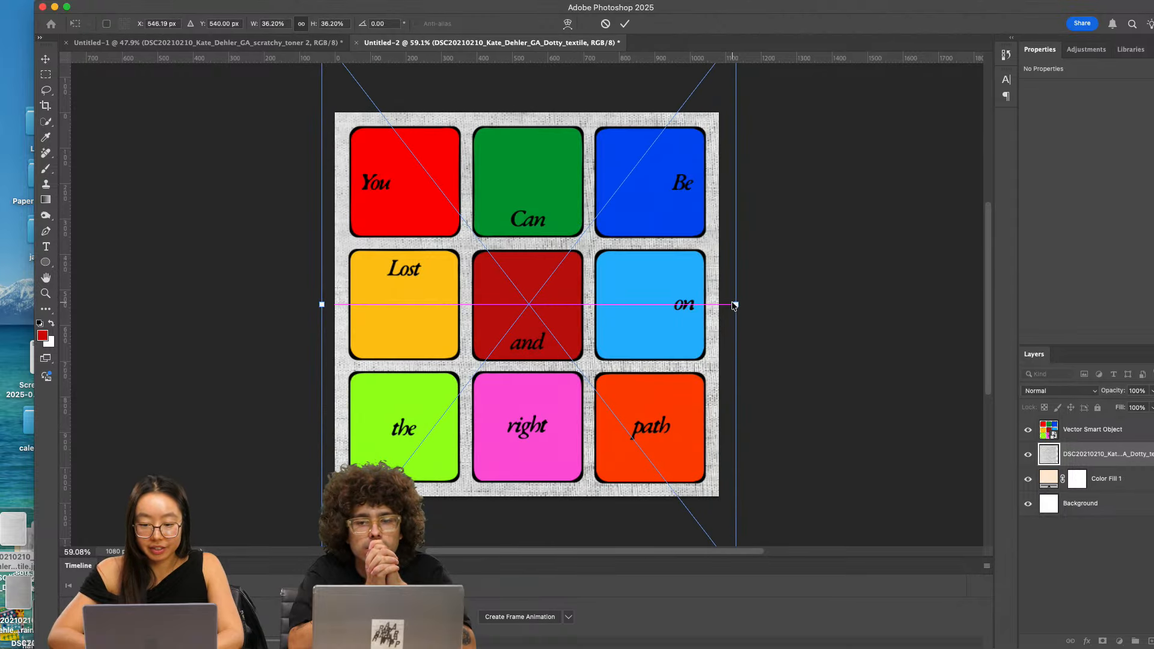
pyautogui.press('Return')
# - Move the Dotty_textile layer above the grid and set its blend mode to Color Burn
pyautogui.moveTo(1094, 452); pyautogui.dragTo(1092, 428)
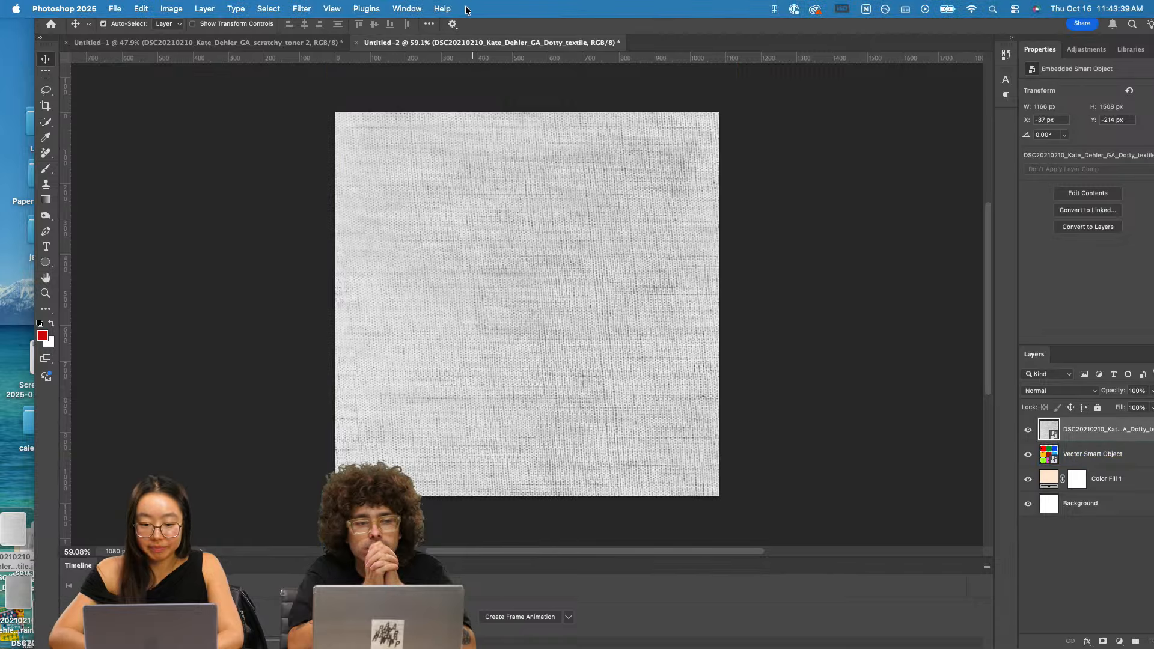
pyautogui.click(1038, 389)
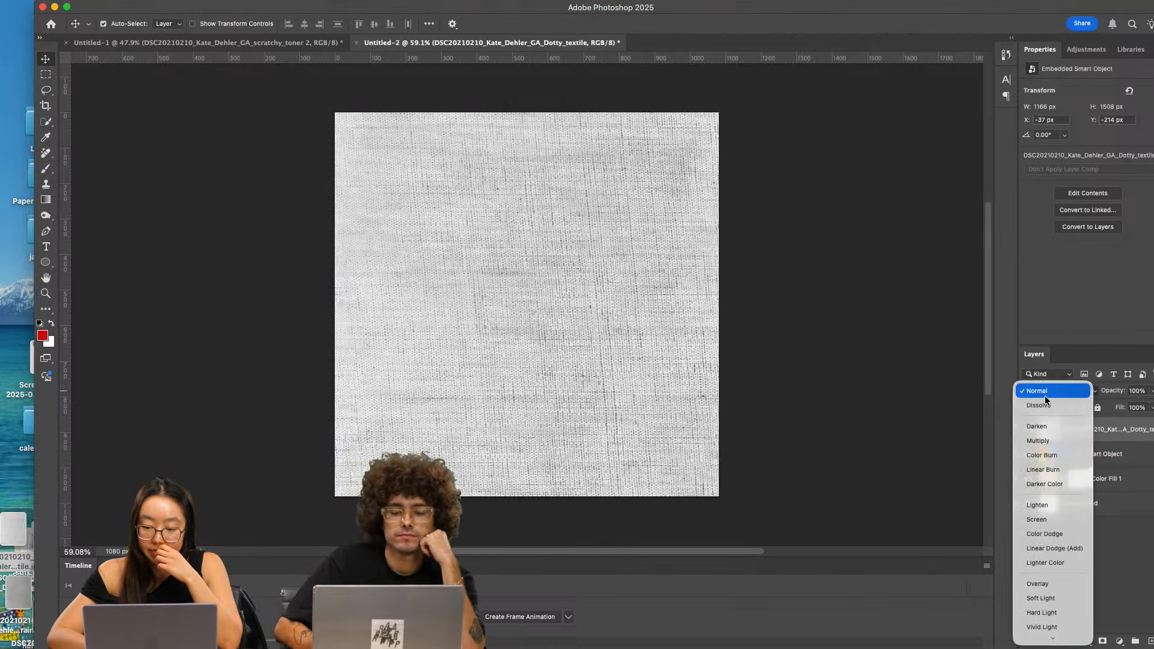
pyautogui.click(1043, 454)
pyautogui.scroll(5, 603, 330)
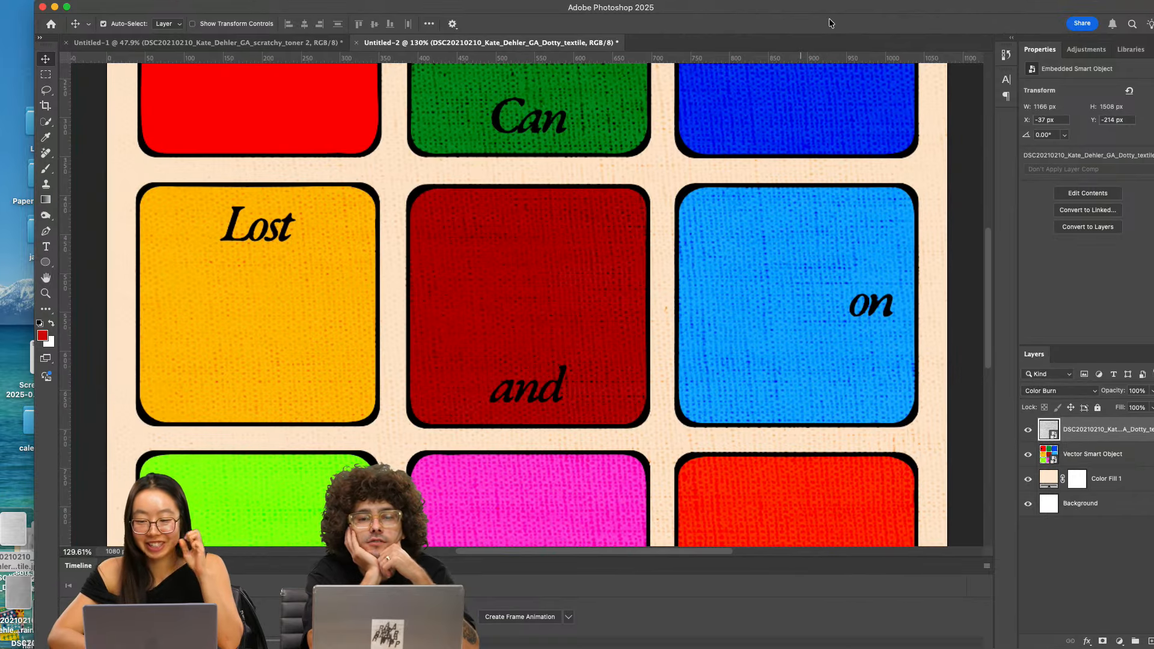
pyautogui.scroll(2, 775, 193)
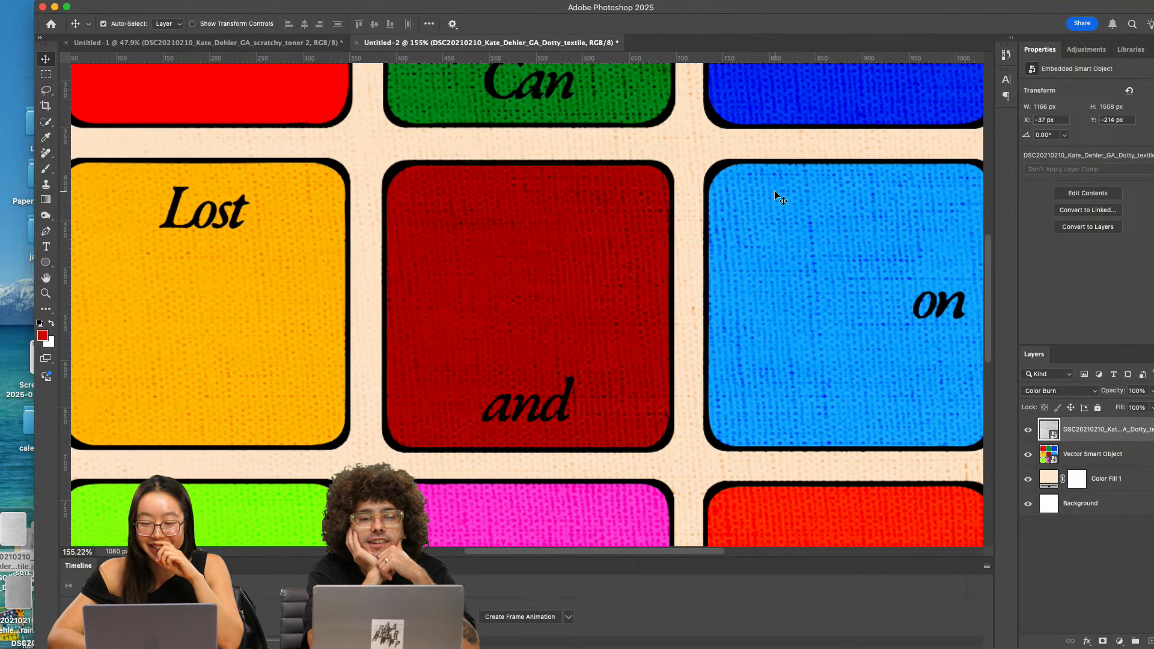
pyautogui.scroll(-2, 775, 192)
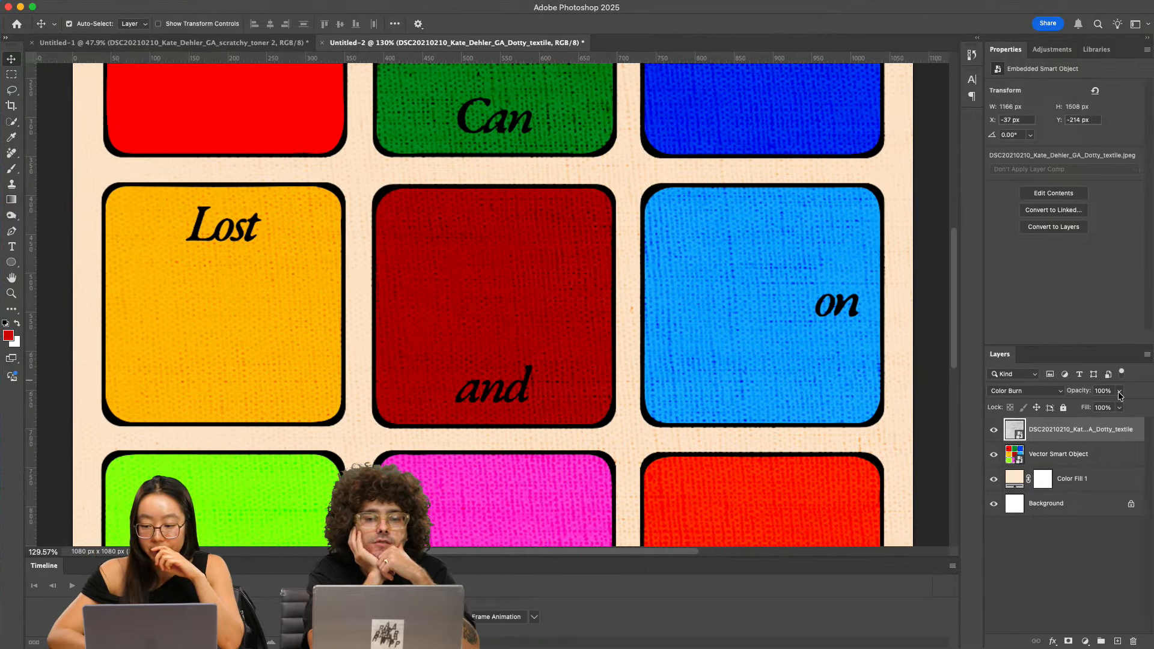
# - Reduce the Dotty_textile layer's opacity to 60%
pyautogui.moveTo(1121, 395); pyautogui.dragTo(1095, 406)
pyautogui.scroll(-5, 679, 331)
pyautogui.scroll(-1, 676, 328)
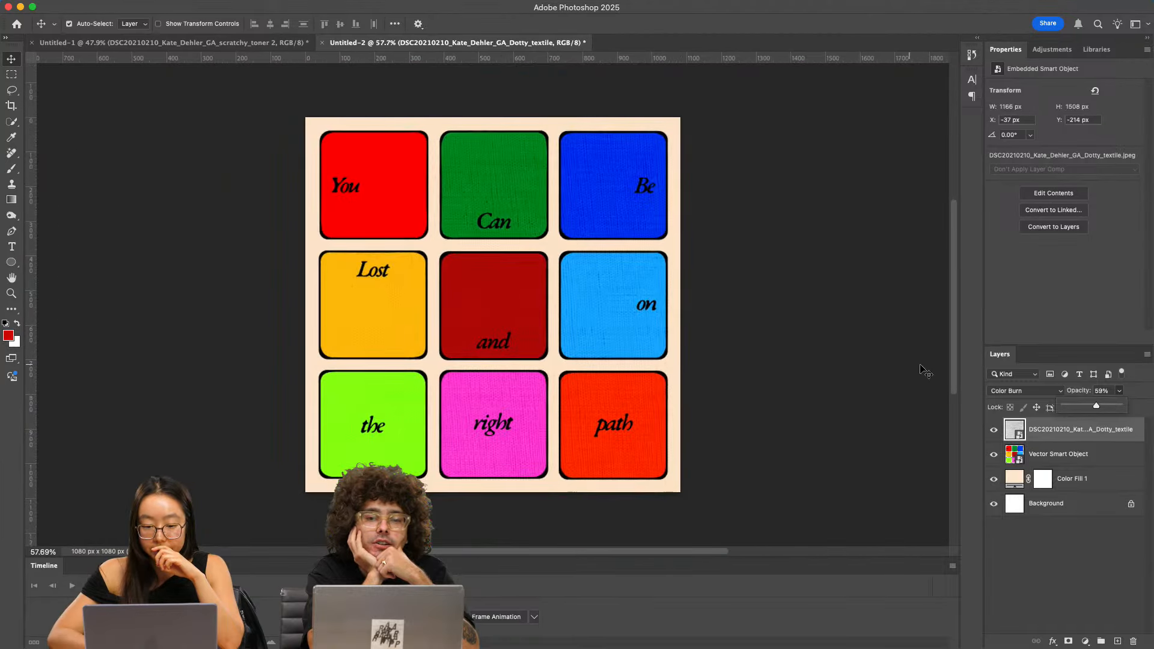
pyautogui.scroll(-3, 760, 337)
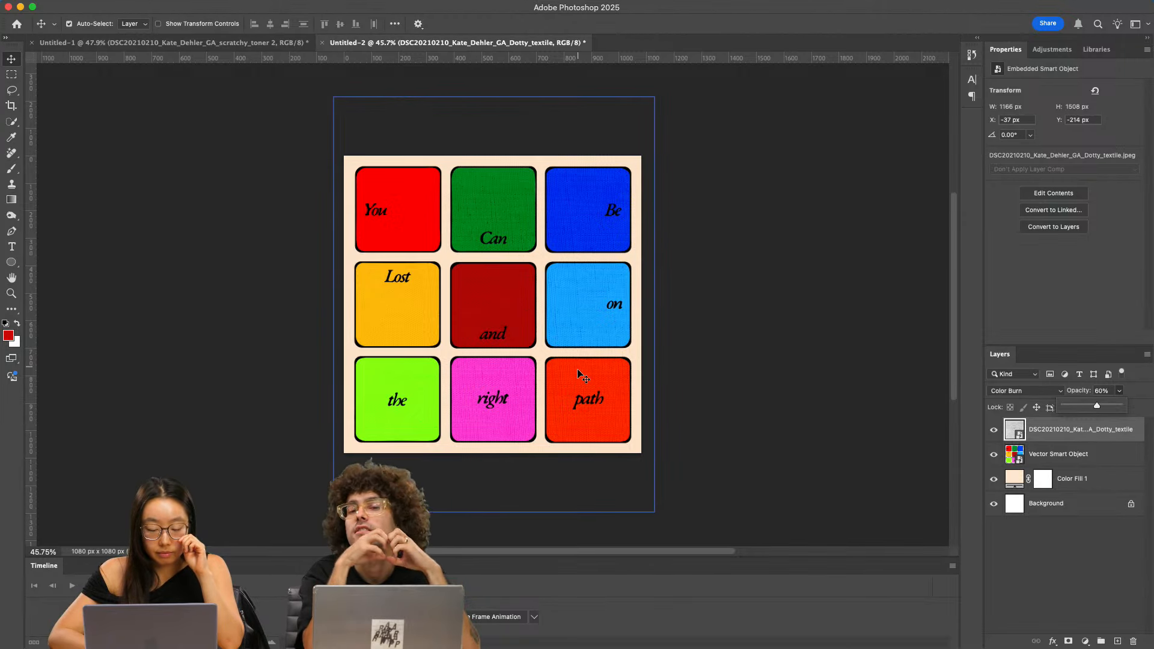
# - Clip the Dotty_textile layer to the Vector Smart Object so the texture affects only the grid
pyautogui.click(1069, 450)
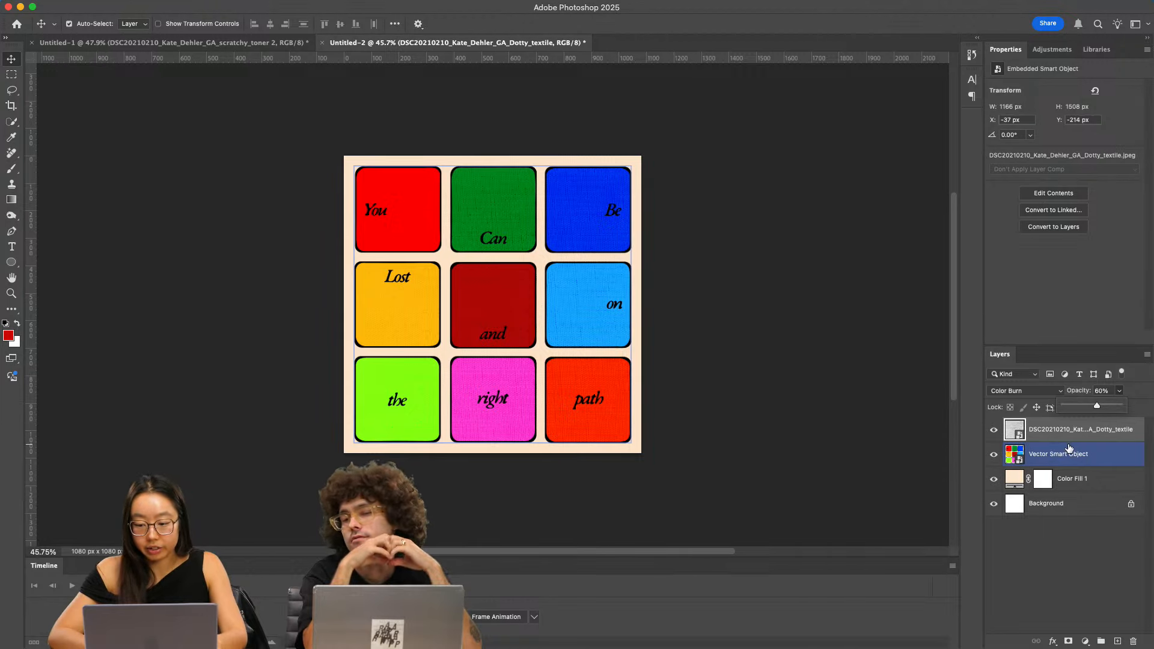
pyautogui.keyDown('alt'); pyautogui.click(1044, 440); pyautogui.keyUp('alt')
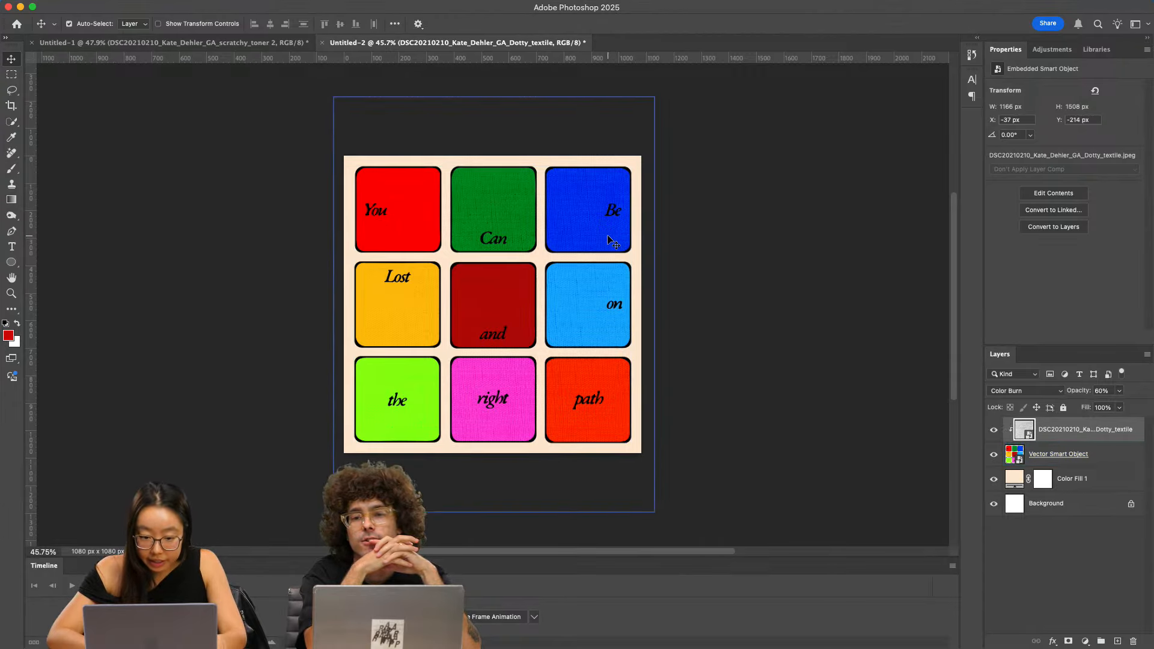
pyautogui.scroll(5, 607, 244)
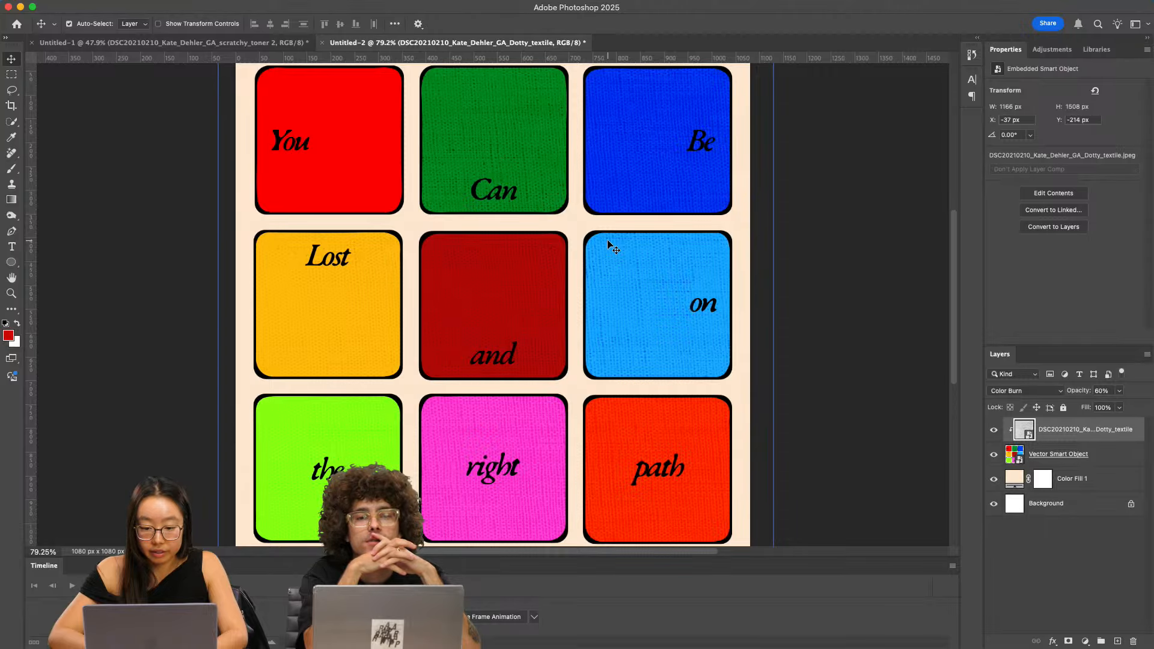
pyautogui.scroll(-3, 613, 246)
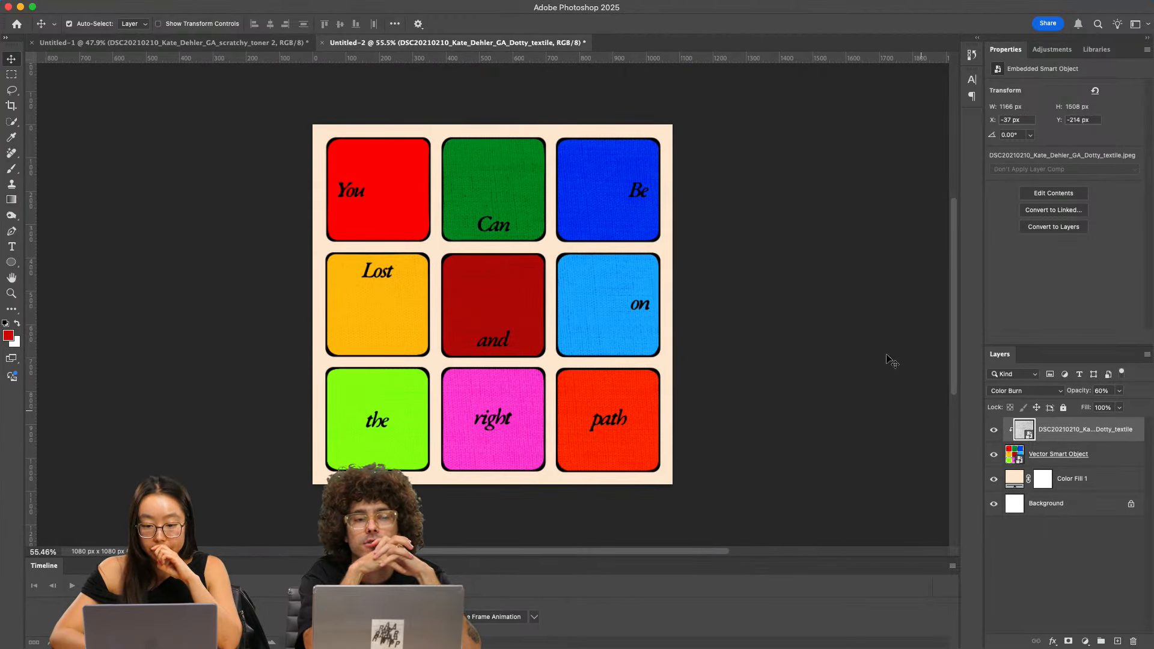
# - Place the Inky_grain texture image from the desktop, scaled to about 38.3% so it covers the whole canvas
pyautogui.moveTo(674, 11); pyautogui.dragTo(724, 12)
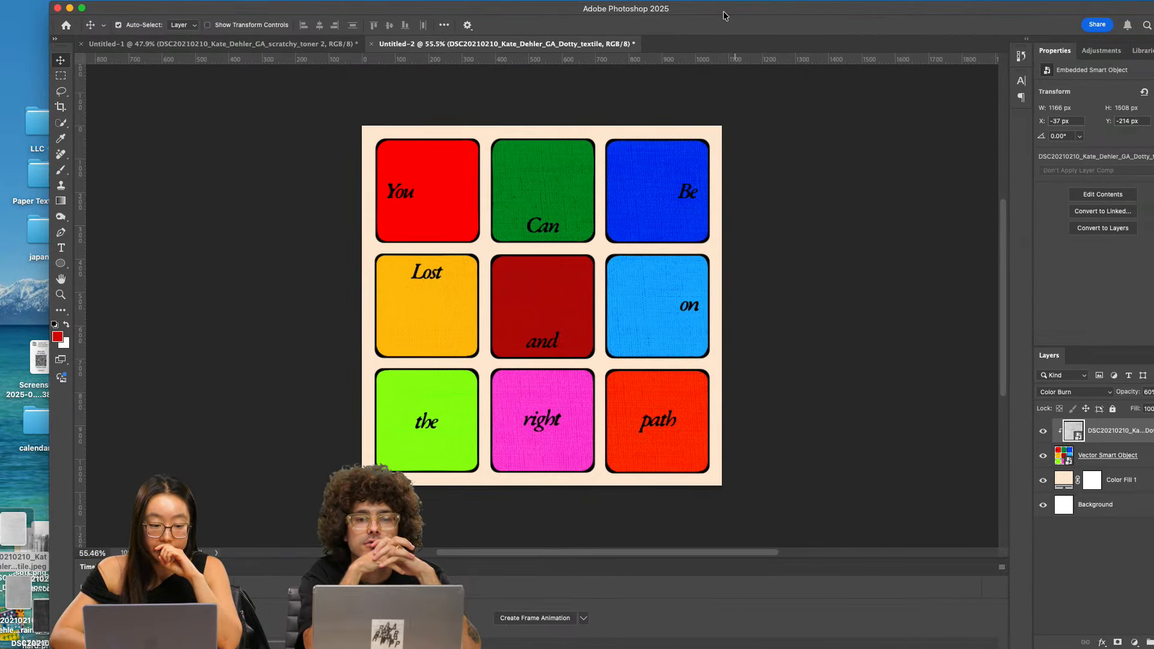
pyautogui.moveTo(20, 511); pyautogui.dragTo(42, 462)
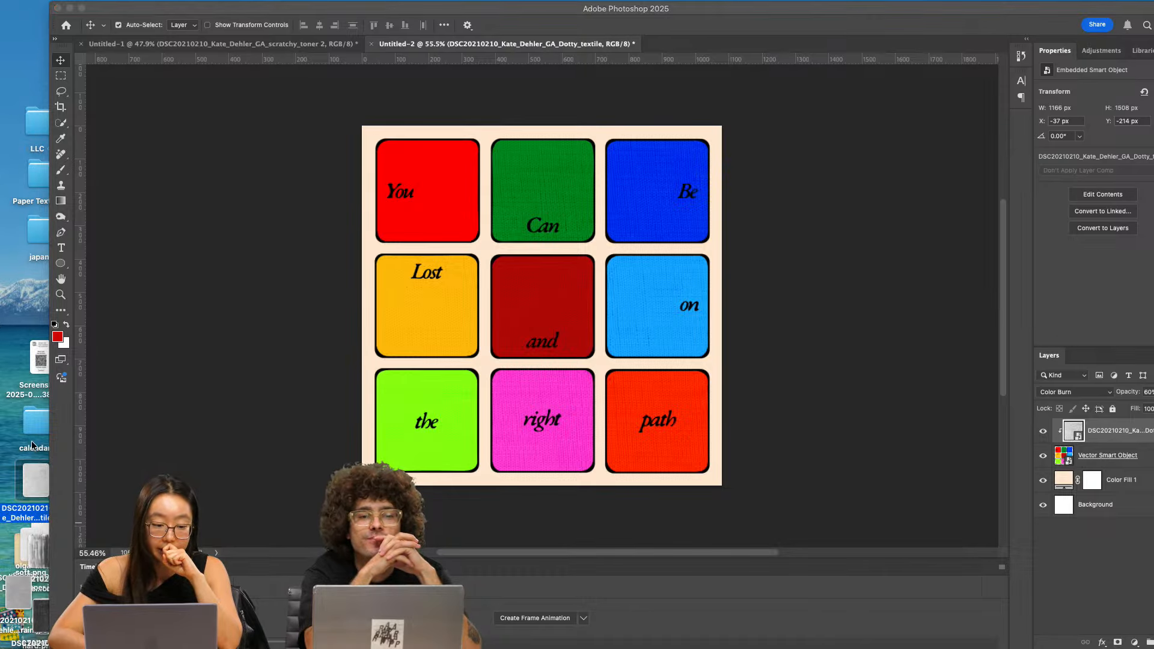
pyautogui.click(19, 549)
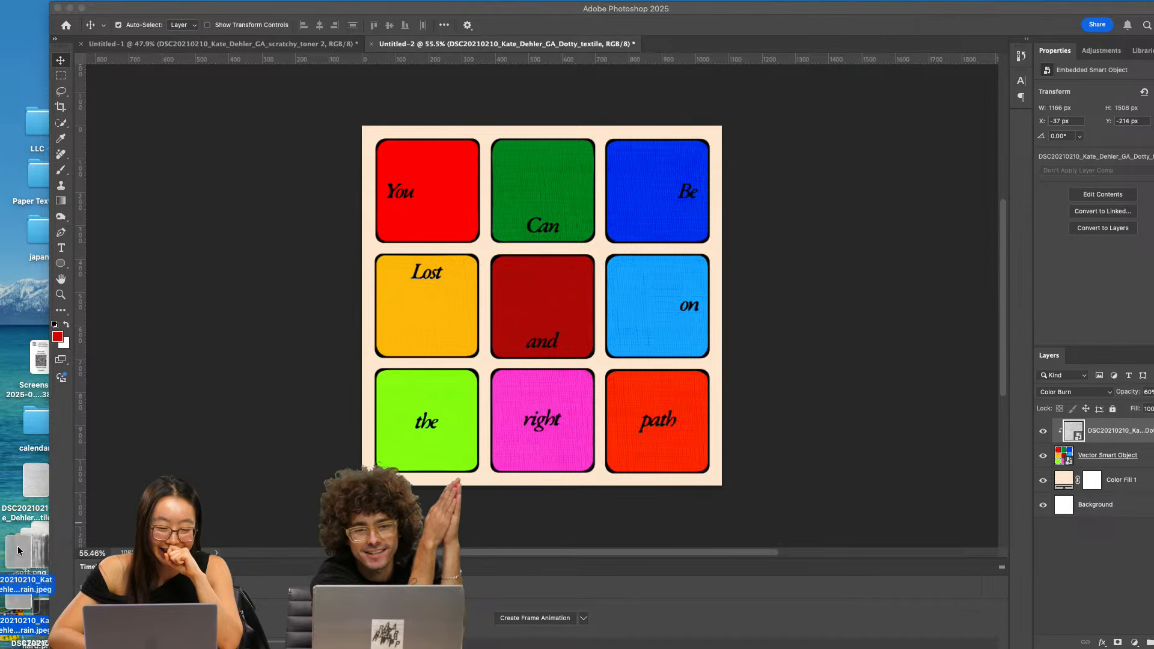
pyautogui.moveTo(19, 548); pyautogui.dragTo(499, 252)
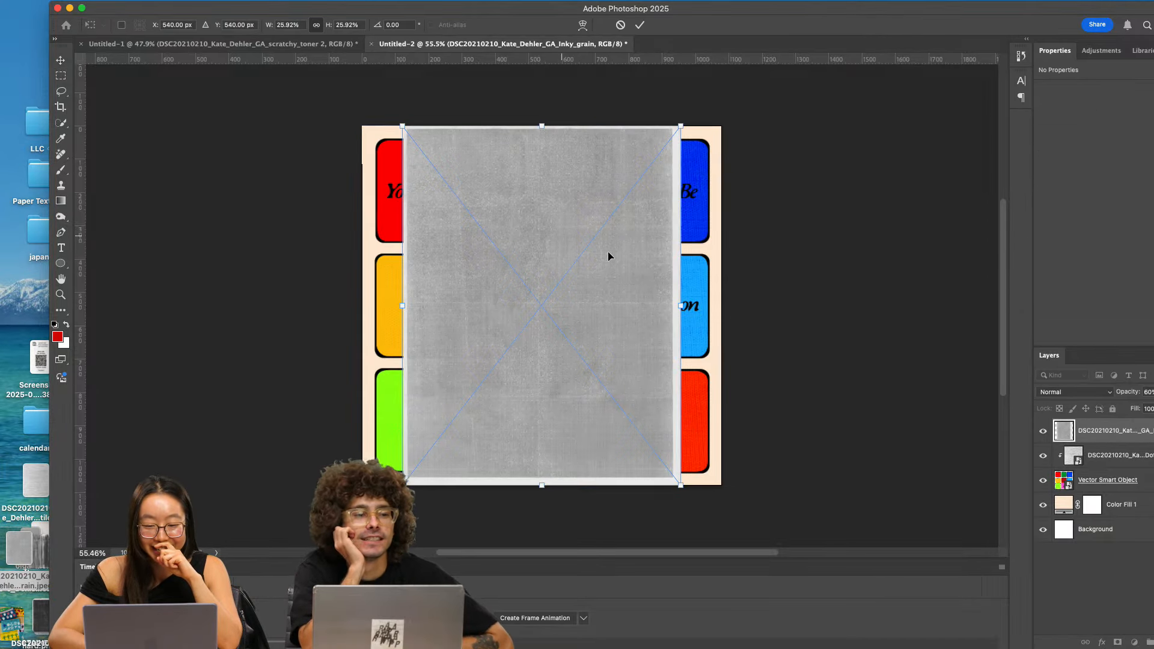
pyautogui.moveTo(682, 304); pyautogui.dragTo(646, 306)
pyautogui.moveTo(721, 306); pyautogui.dragTo(681, 307)
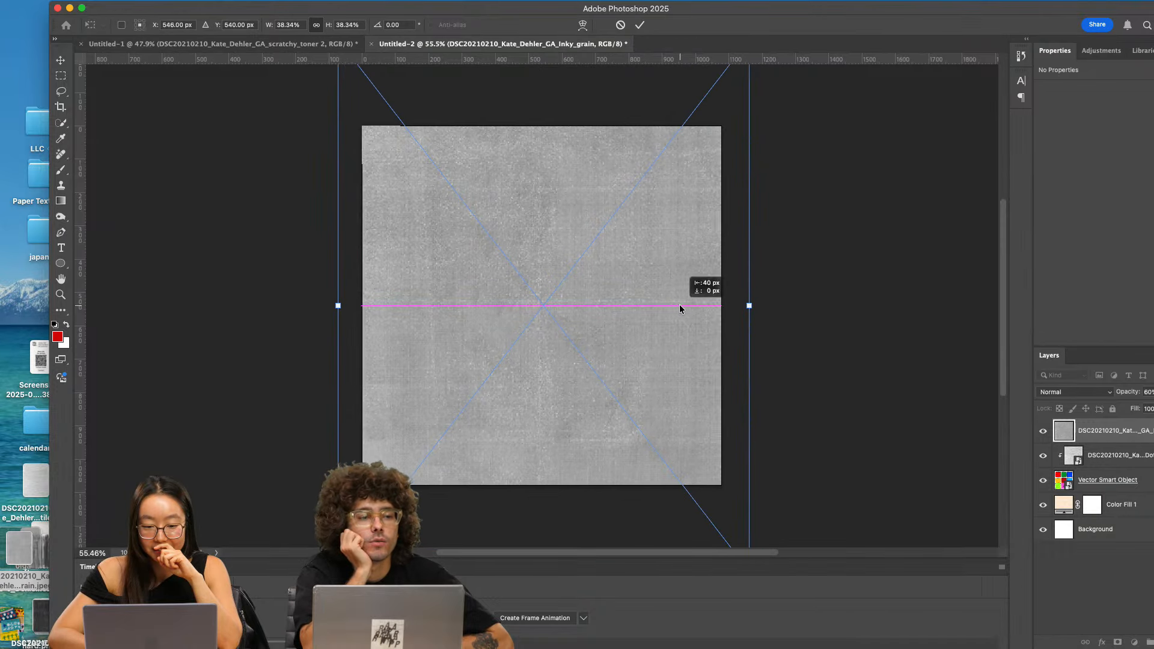
pyautogui.press('Return')
# - Move the Inky_grain layer below the grid, clip it to the solid color fill and set its blend mode to Soft Light
pyautogui.moveTo(1136, 435); pyautogui.dragTo(1115, 493)
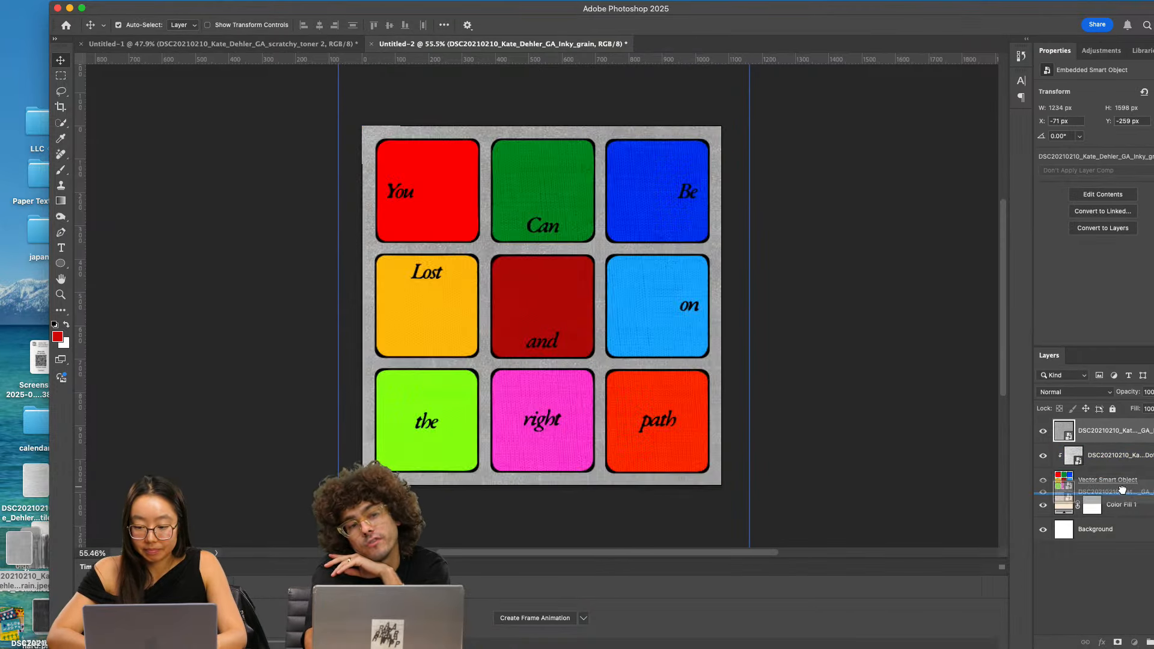
pyautogui.click(1069, 500)
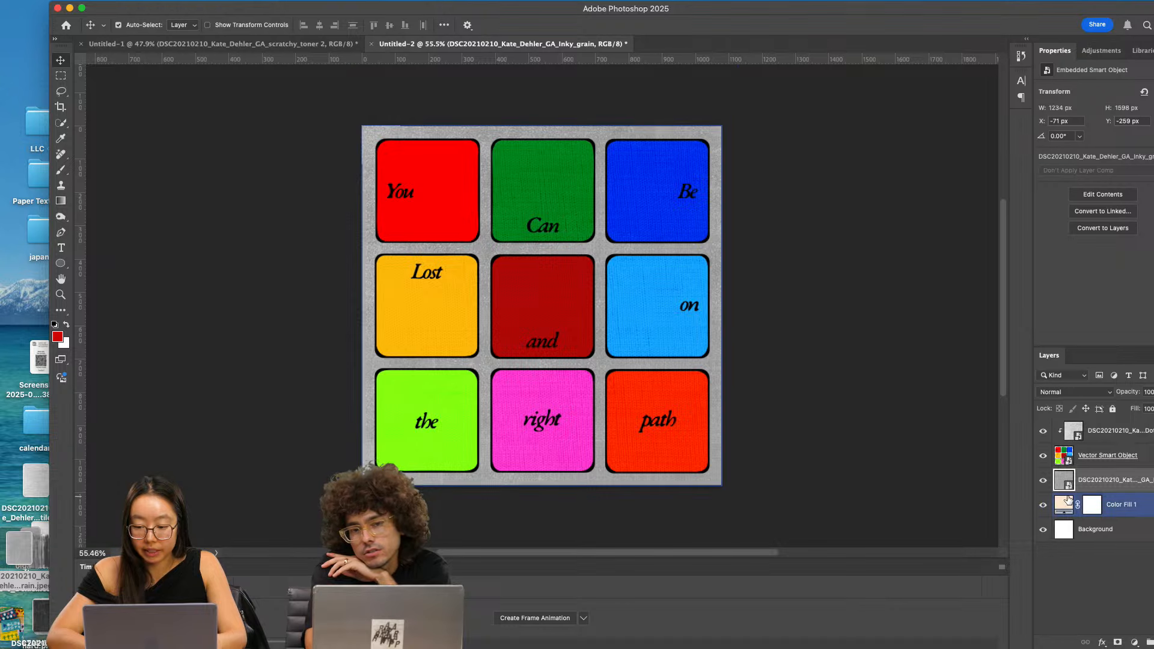
pyautogui.click(1067, 482)
pyautogui.click(1073, 392)
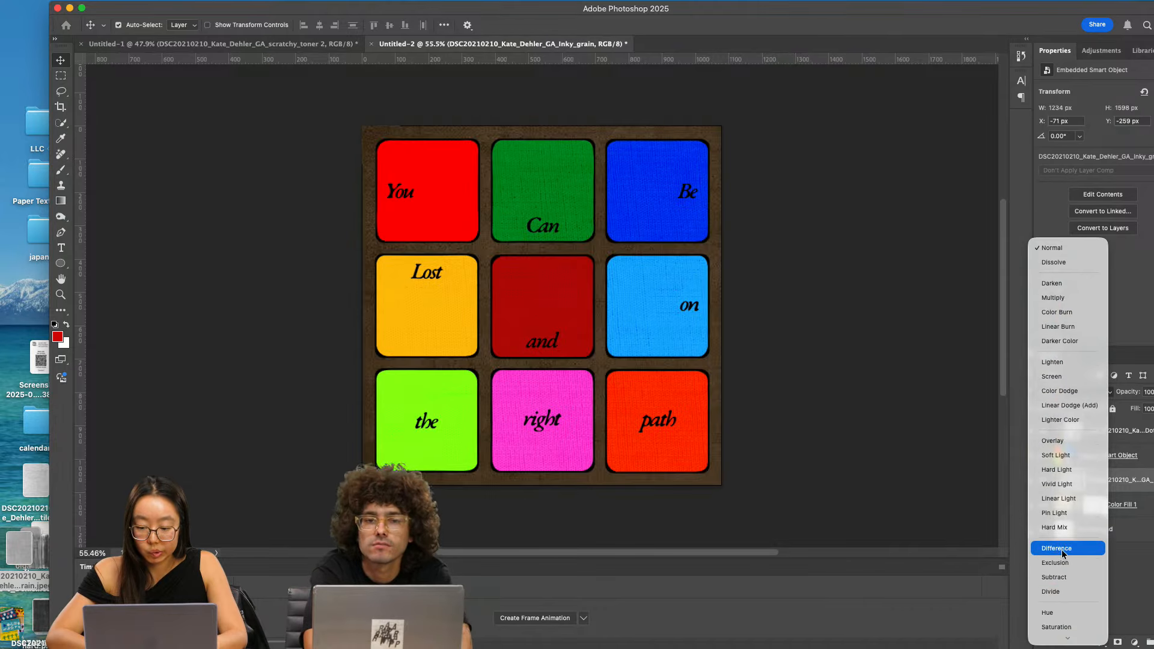
pyautogui.click(1066, 456)
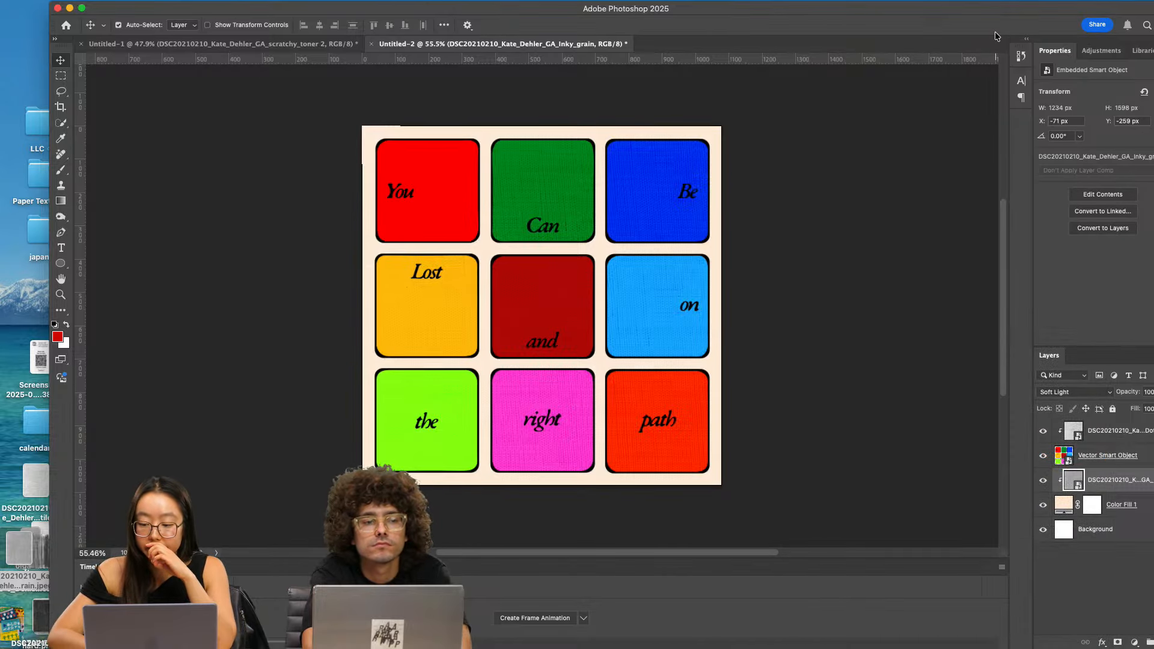
# - Change the background's solid color fill to a deeper, more saturated peach
pyautogui.doubleClick(1014, 506)
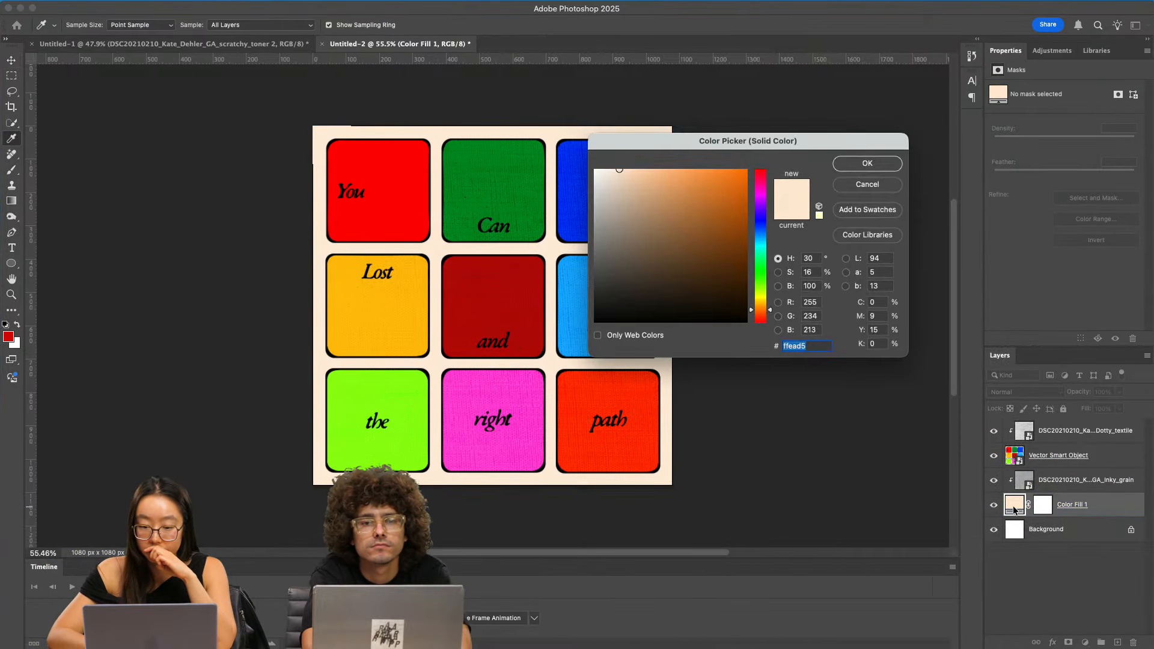
pyautogui.moveTo(645, 174)
pyautogui.mouseDown()
pyautogui.moveTo(638, 157)
pyautogui.moveTo(654, 167)
pyautogui.moveTo(639, 161)
pyautogui.mouseUp()
pyautogui.click(872, 164)
pyautogui.scroll(3, 441, 220)
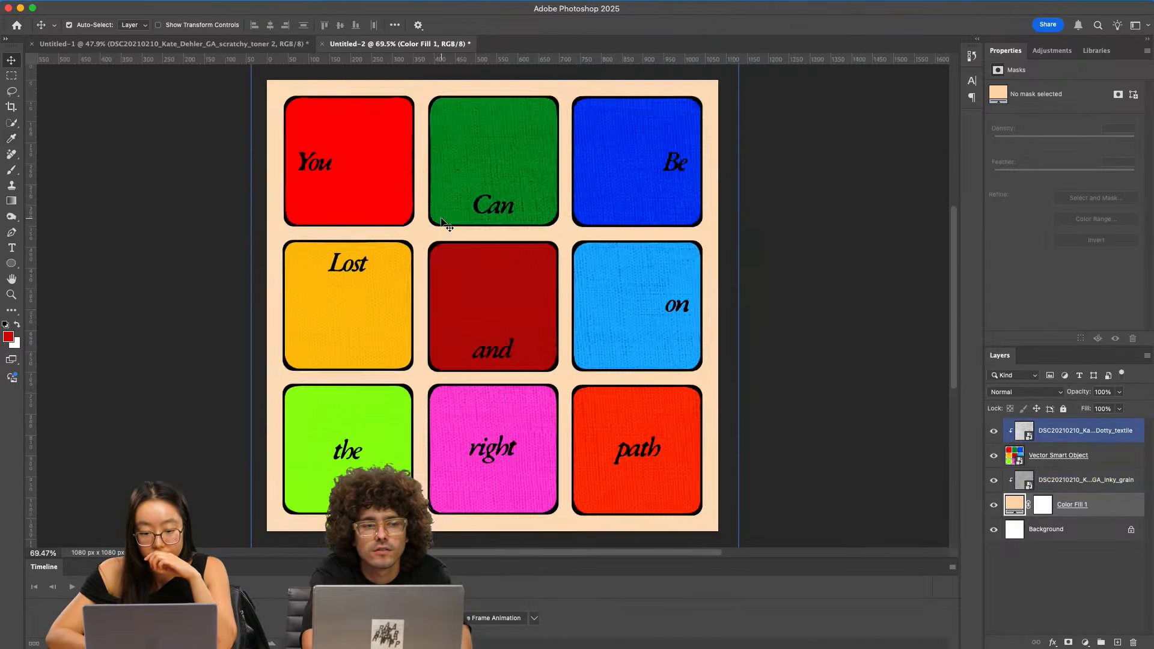
pyautogui.scroll(-3, 442, 221)
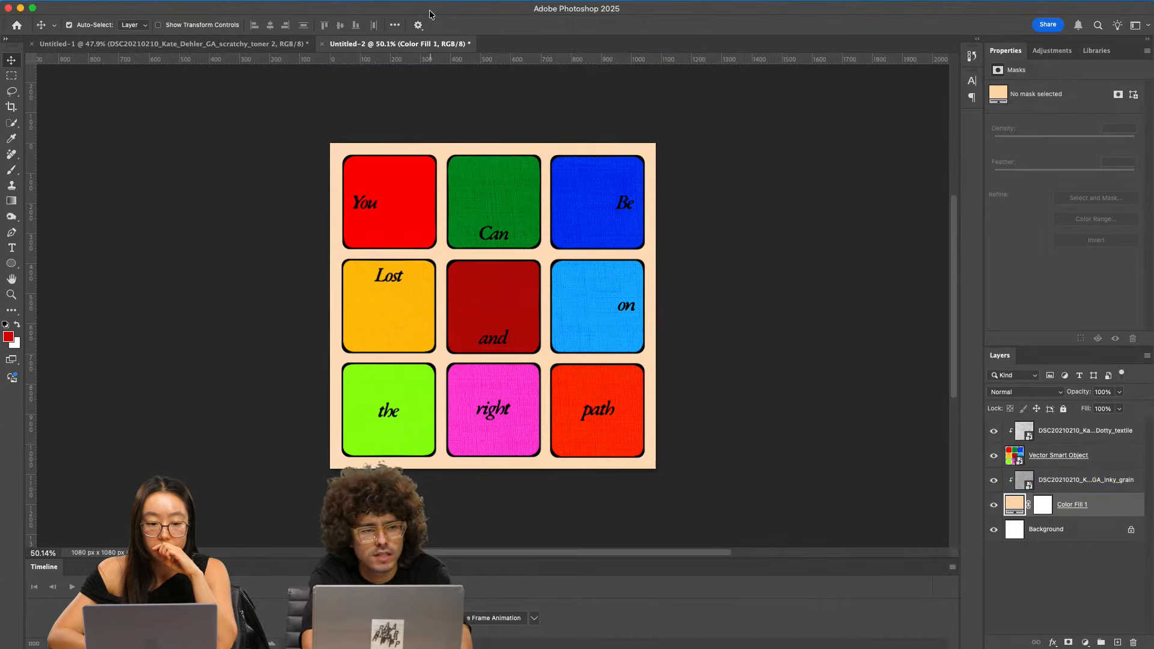
# - Place the brushed_watercolor texture image directly above the color fill, scaled to about 5.3% to cover the canvas
pyautogui.moveTo(430, 10); pyautogui.dragTo(485, 12)
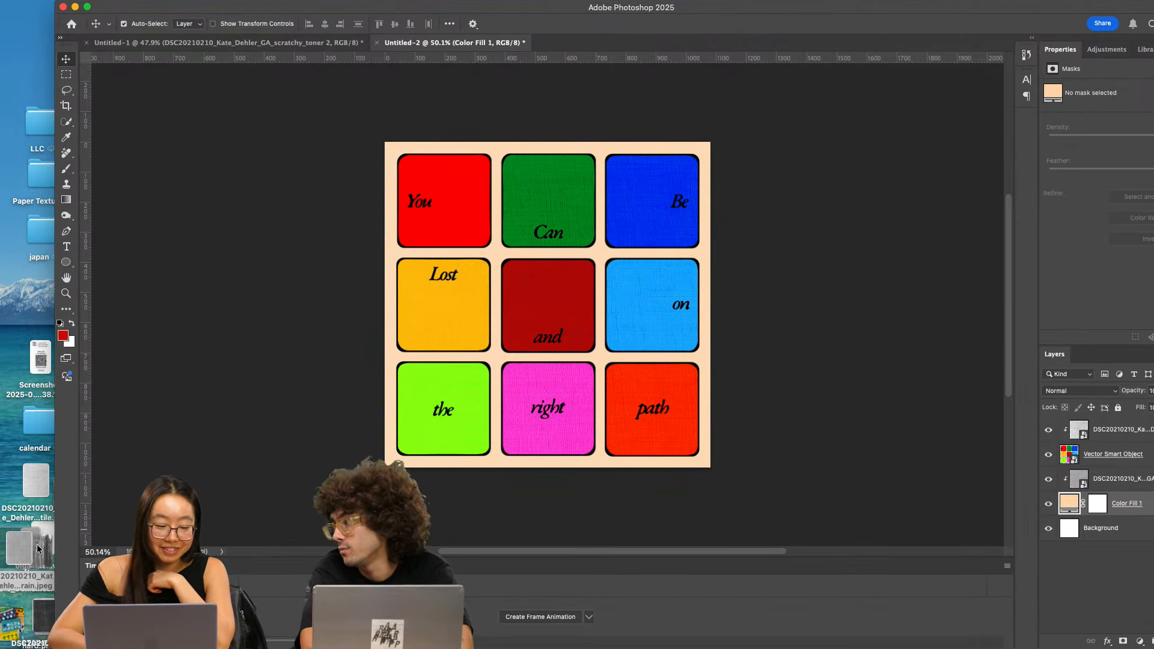
pyautogui.moveTo(16, 565); pyautogui.dragTo(41, 553)
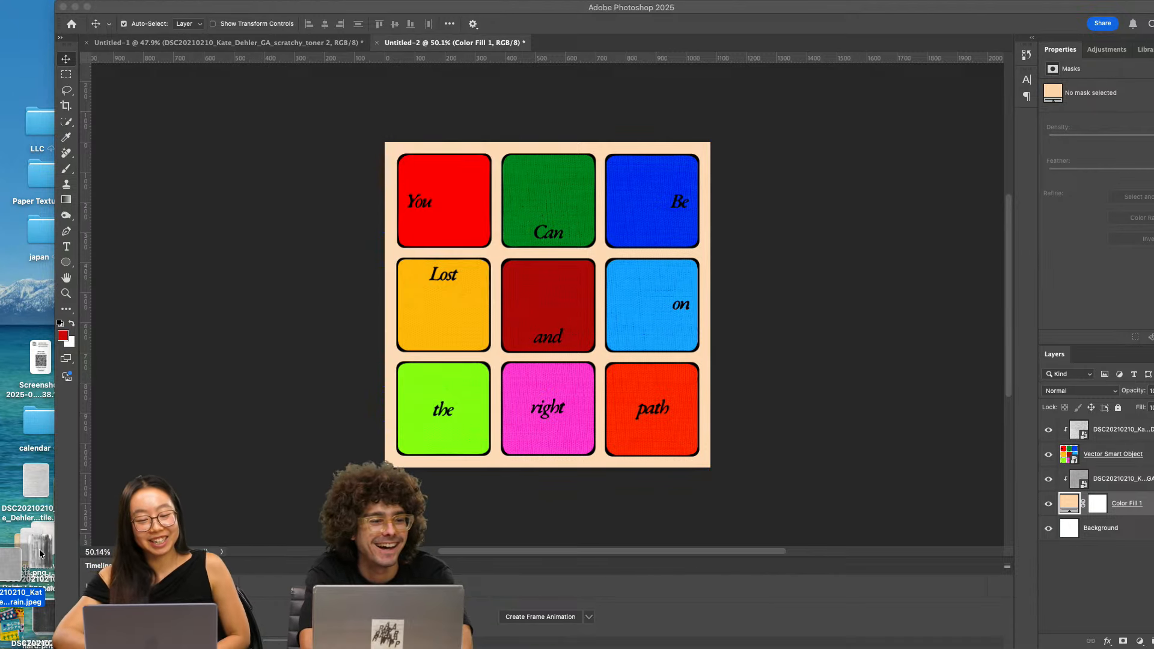
pyautogui.moveTo(39, 553); pyautogui.dragTo(549, 268)
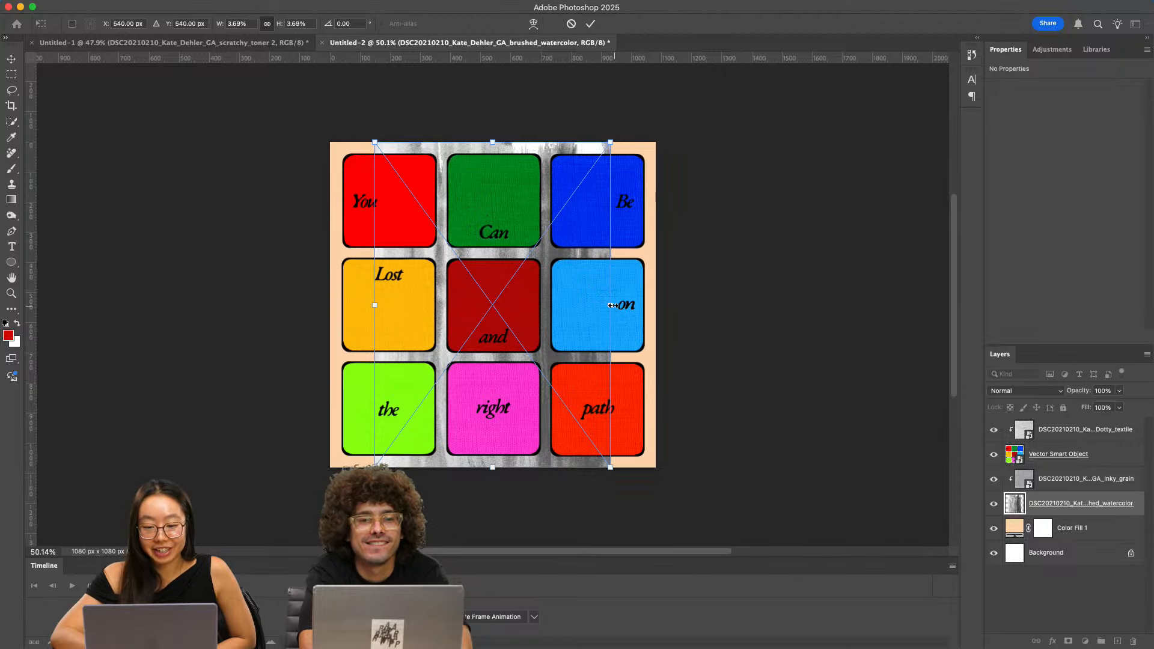
pyautogui.moveTo(613, 305); pyautogui.dragTo(680, 305)
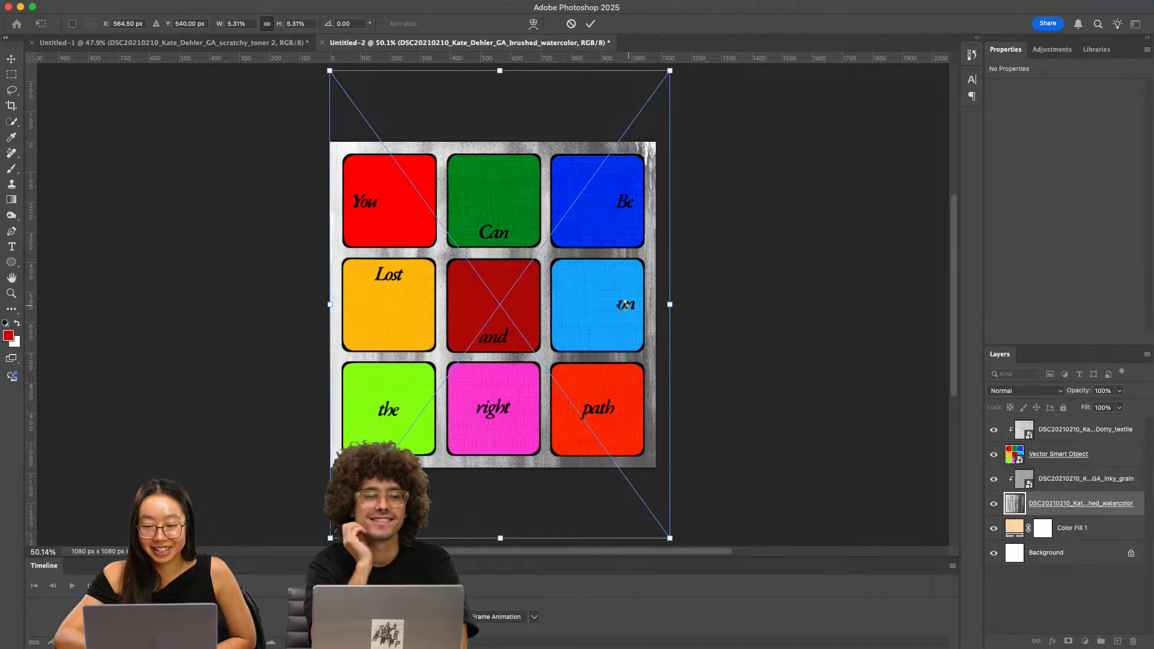
pyautogui.press('Return')
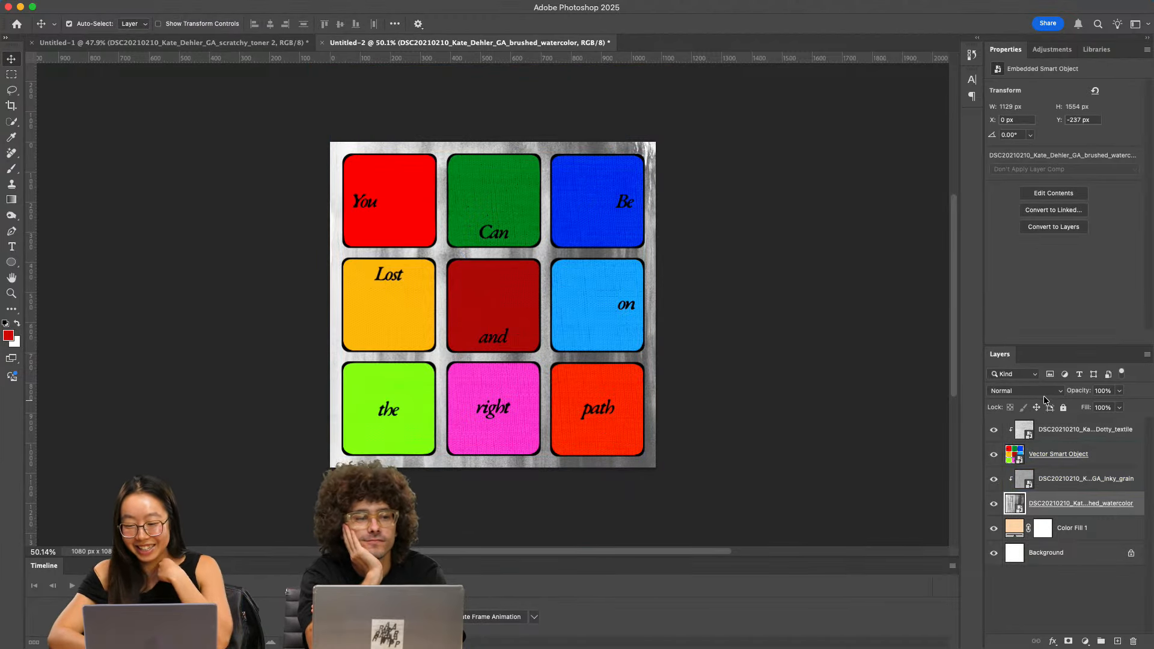
# - Set the brushed_watercolor layer's blend mode to Linear Burn and move it to the top of the layer stack
pyautogui.click(1042, 392)
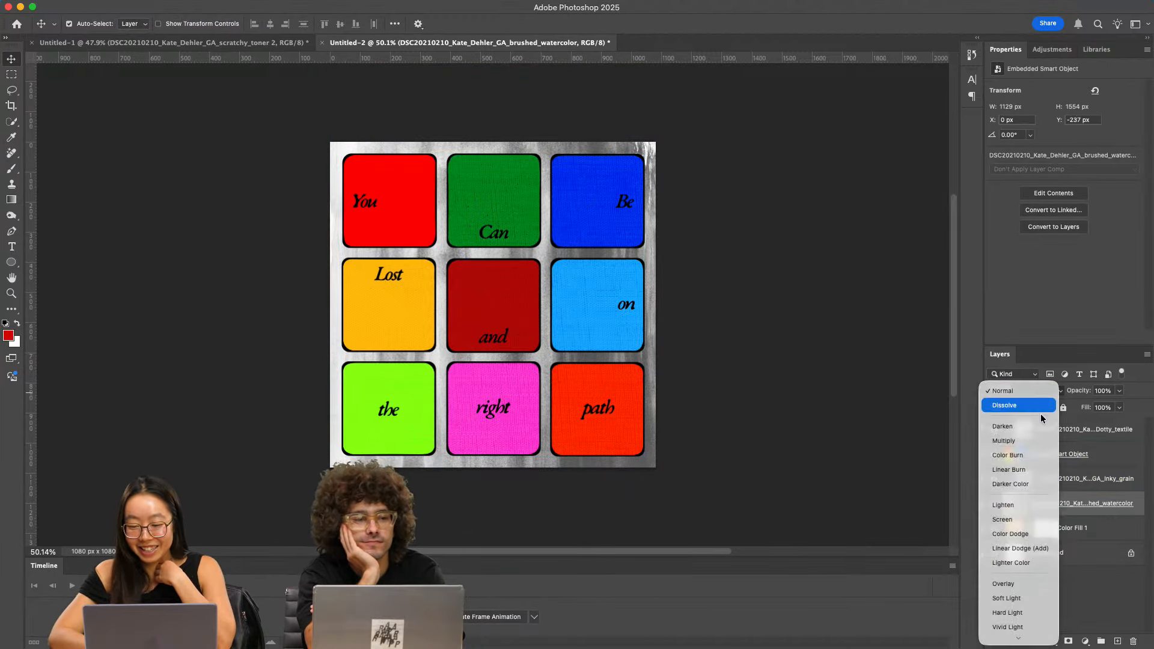
pyautogui.click(1030, 470)
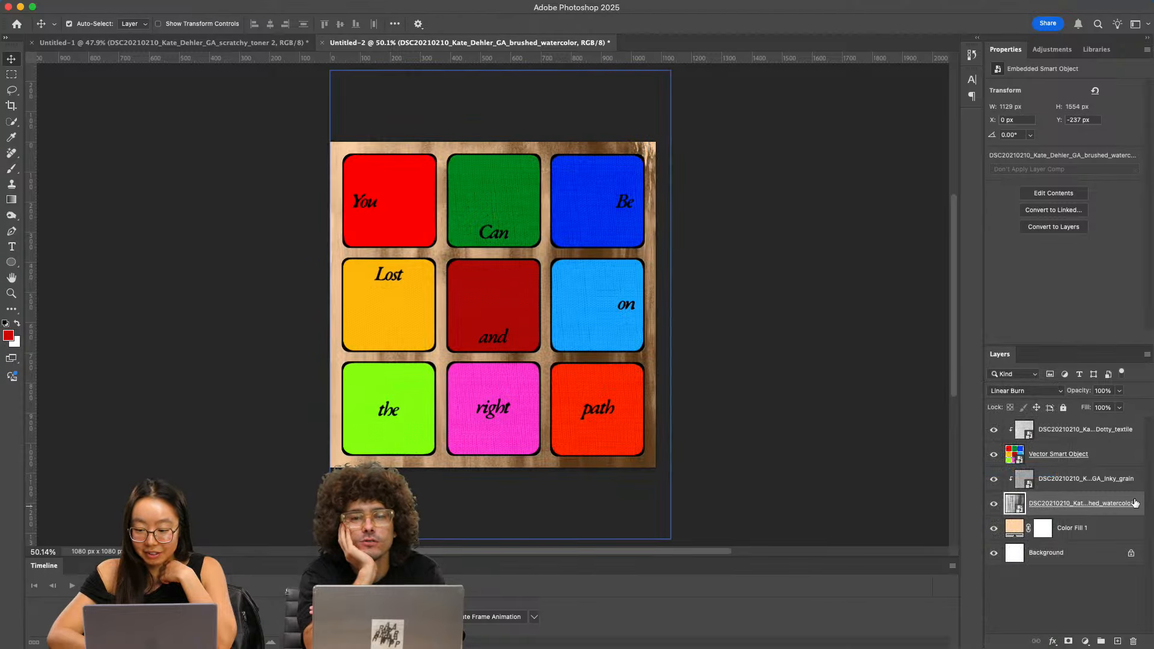
pyautogui.moveTo(1135, 503); pyautogui.dragTo(1115, 419)
# - Change the brushed_watercolor layer's blend mode to Screen and lower its opacity to 30%
pyautogui.click(1039, 389)
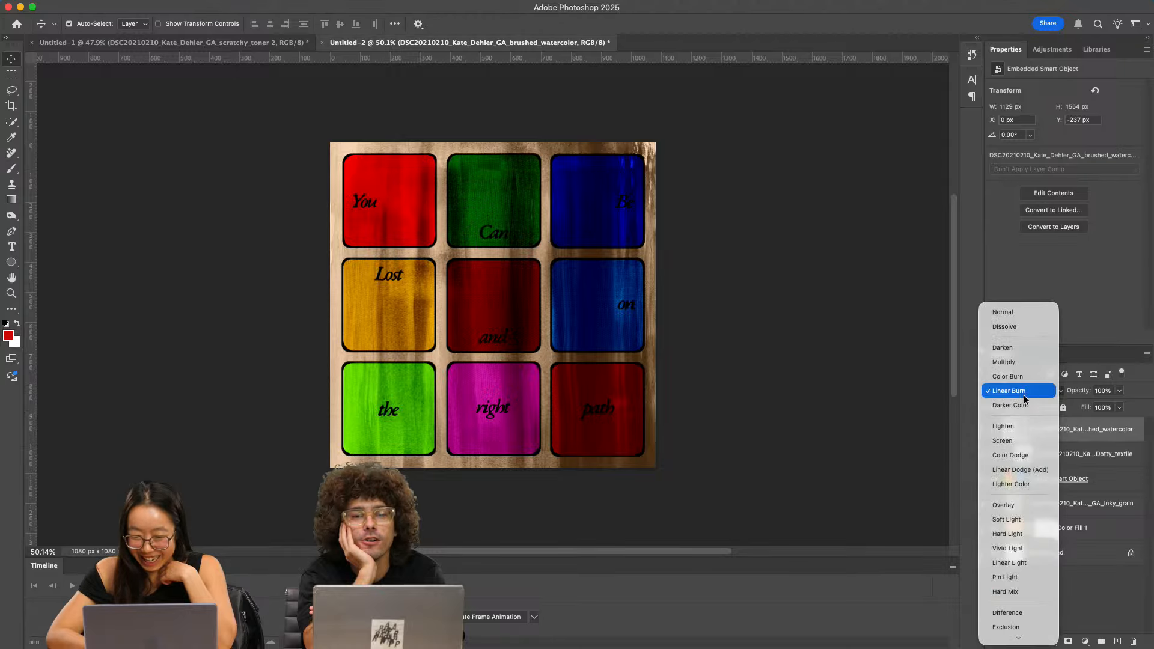
pyautogui.click(1021, 440)
pyautogui.click(1119, 391)
pyautogui.moveTo(1122, 404); pyautogui.dragTo(1080, 404)
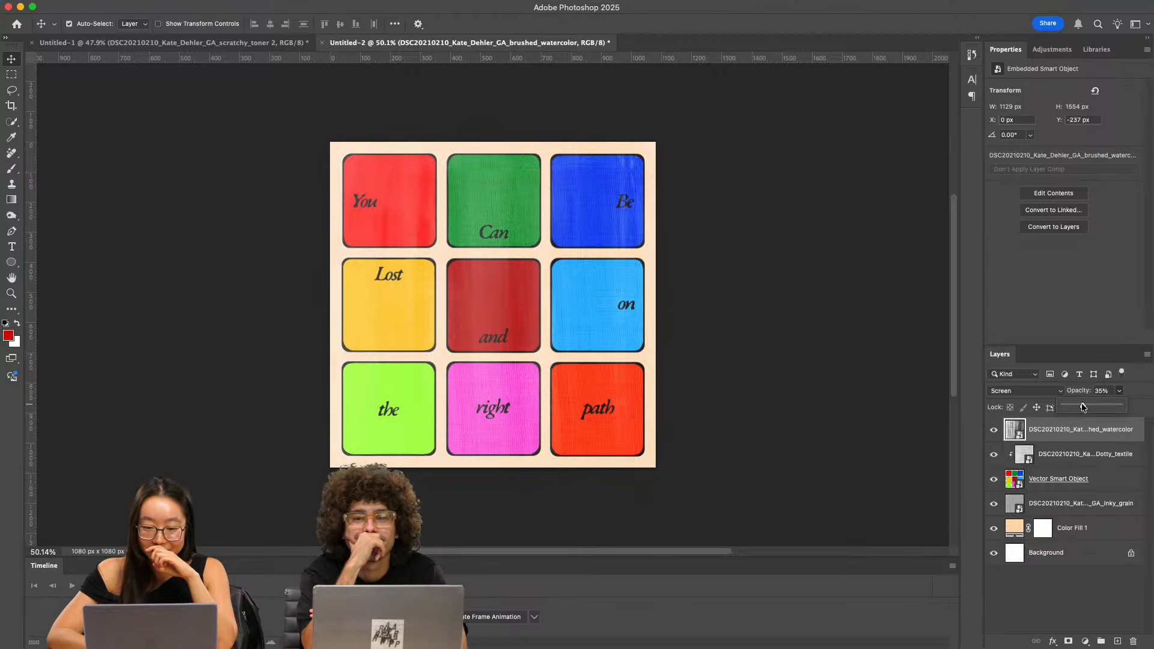
# - Try Overlay on the brushed_watercolor layer, compare other blend modes and set it to Color Burn
pyautogui.click(1011, 394)
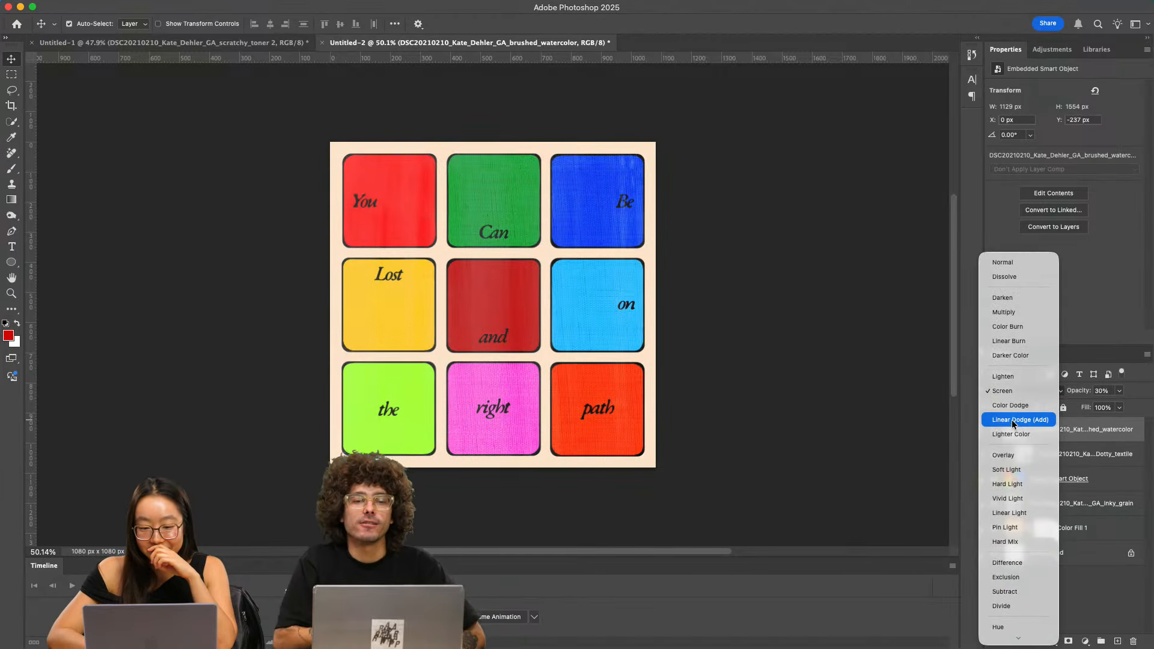
pyautogui.click(1019, 461)
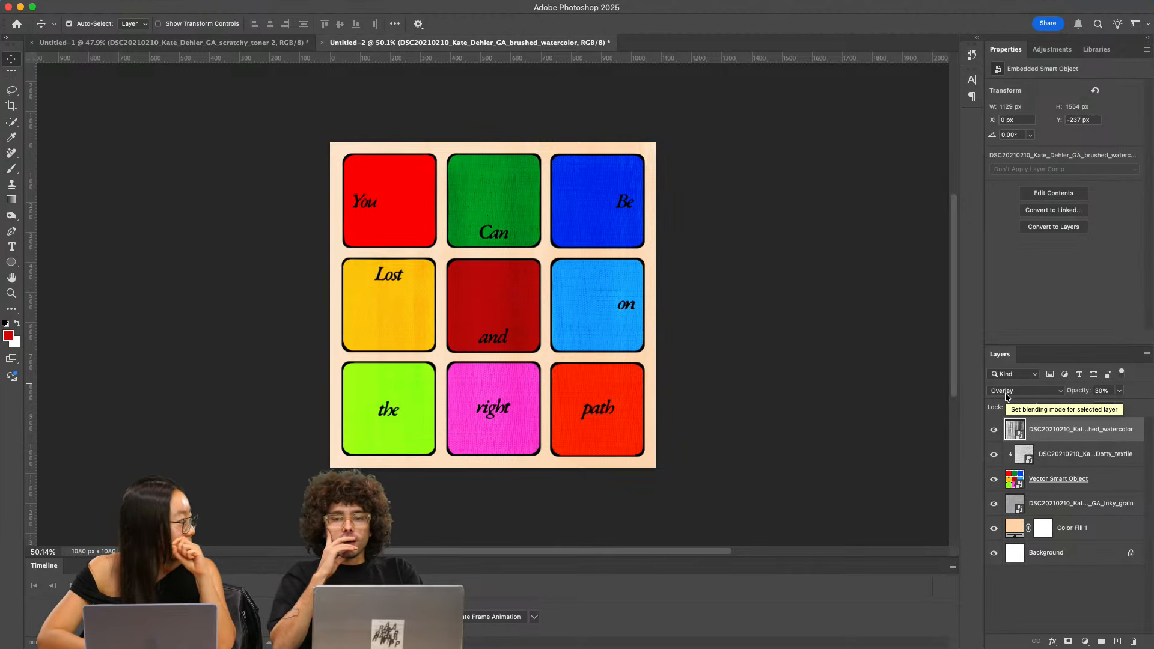
pyautogui.click(1035, 393)
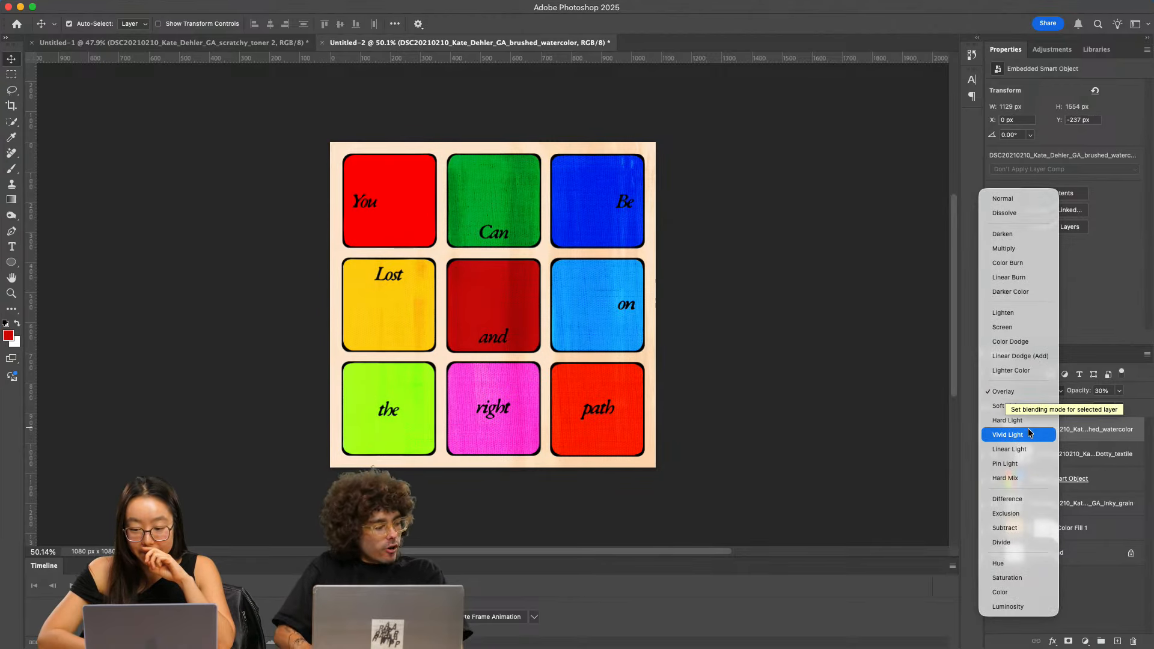
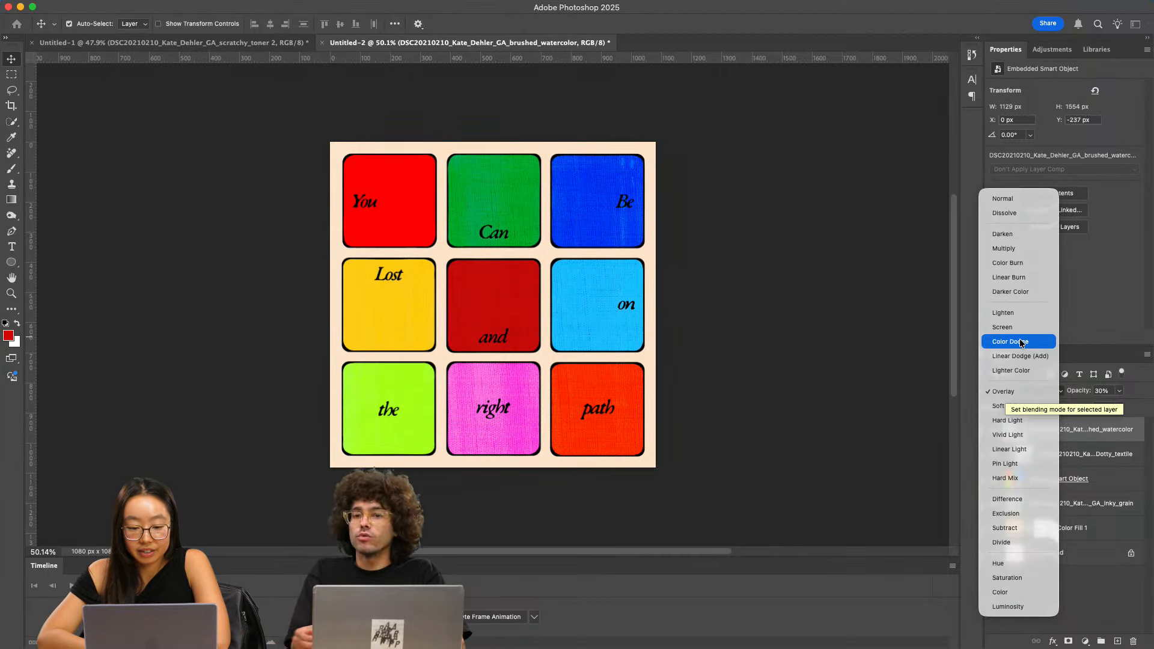
pyautogui.click(1020, 267)
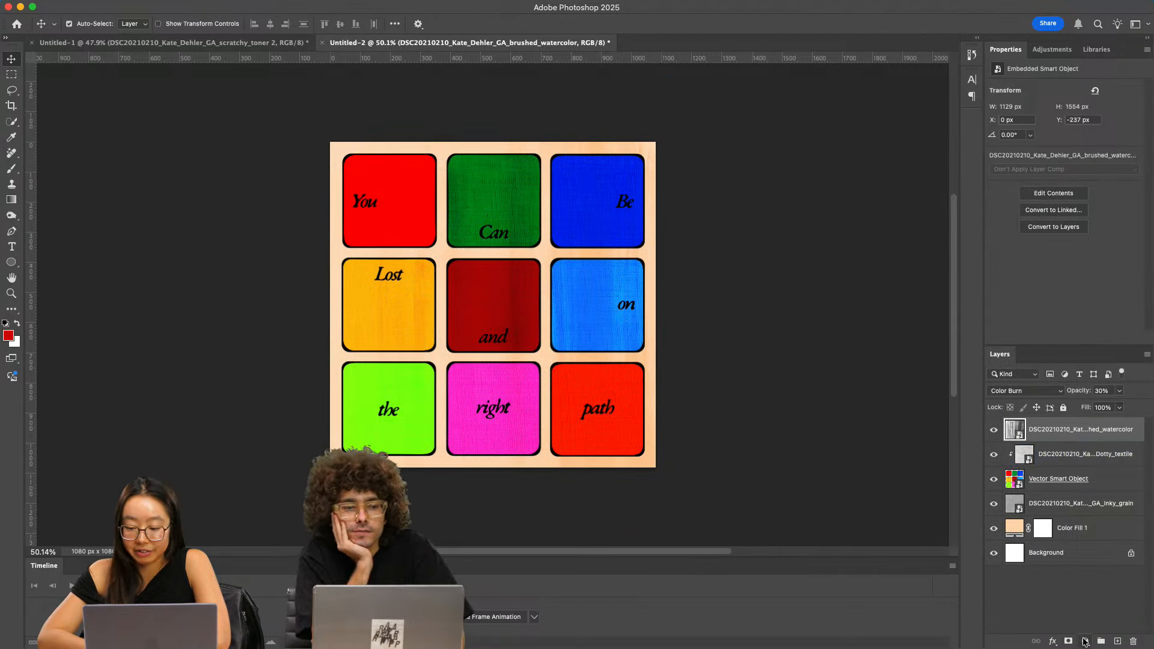
# - Add a Curves adjustment layer at the top and brighten it with points at input 178, output 194 and input 70, output 92
pyautogui.click(1084, 641)
pyautogui.click(1091, 527)
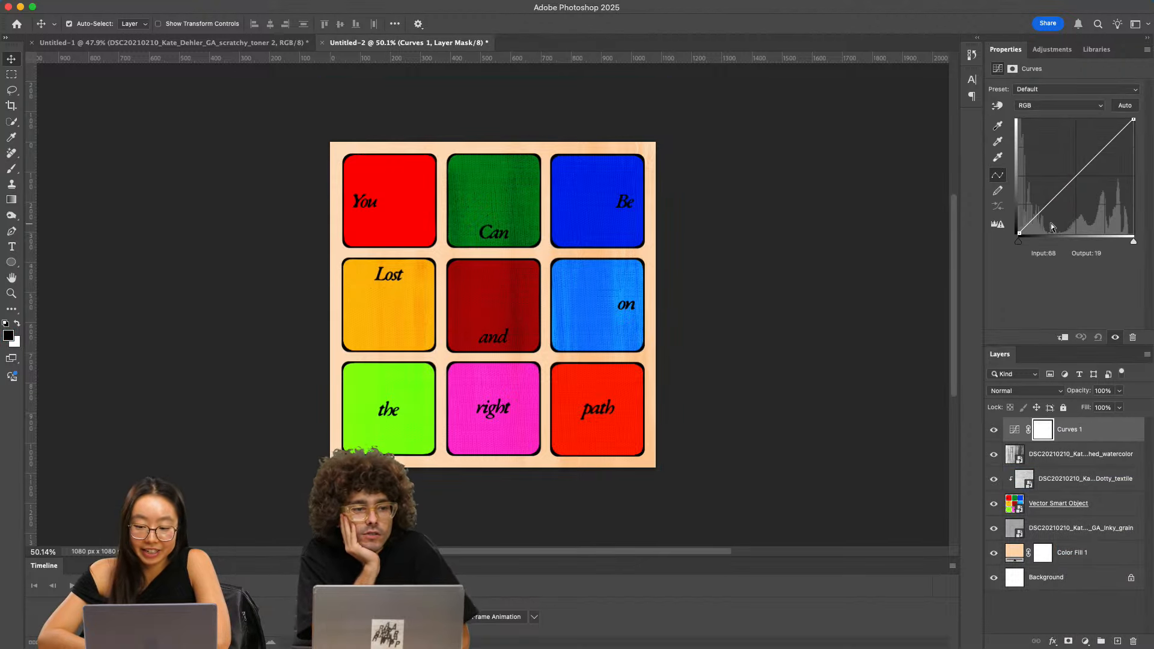
pyautogui.moveTo(1099, 153); pyautogui.dragTo(1098, 145)
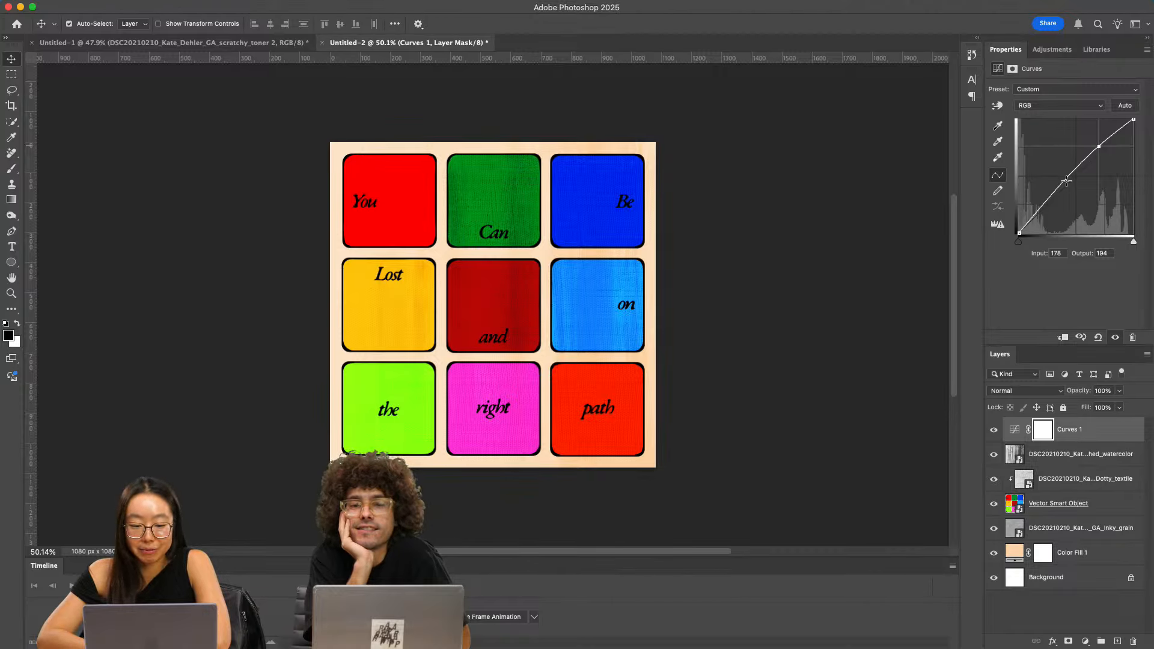
pyautogui.moveTo(1053, 194); pyautogui.dragTo(1050, 193)
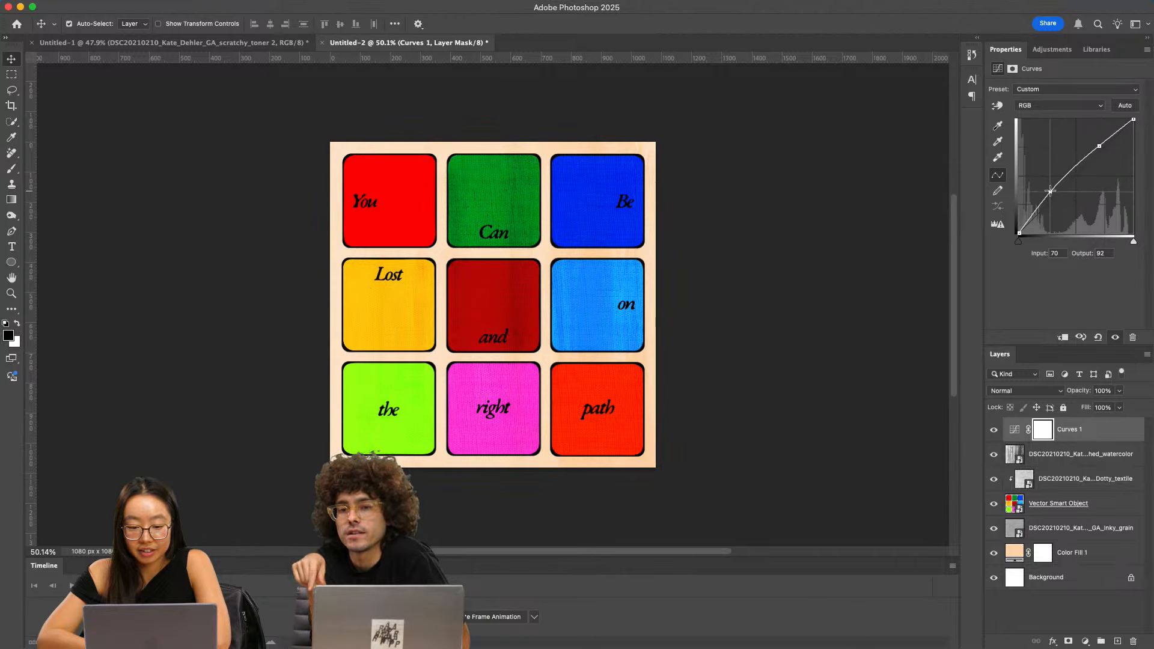
# - Clip the Curves adjustment to the brushed_watercolor layer and fine-tune its points, setting the highlight point to input 194, output 196
pyautogui.click(1070, 436)
pyautogui.keyDown('alt'); pyautogui.click(1070, 438); pyautogui.keyUp('alt')
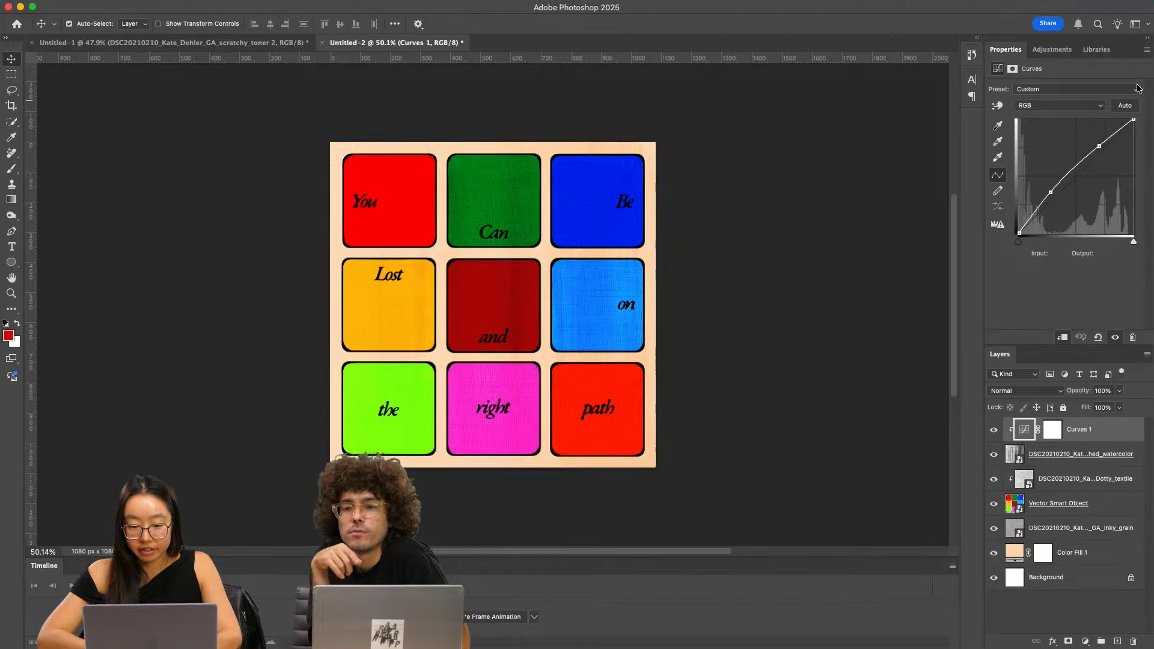
pyautogui.moveTo(1101, 147)
pyautogui.mouseDown()
pyautogui.moveTo(1098, 131)
pyautogui.moveTo(1105, 149)
pyautogui.mouseUp()
pyautogui.moveTo(1049, 190); pyautogui.dragTo(1052, 191)
pyautogui.moveTo(1106, 150); pyautogui.dragTo(1105, 145)
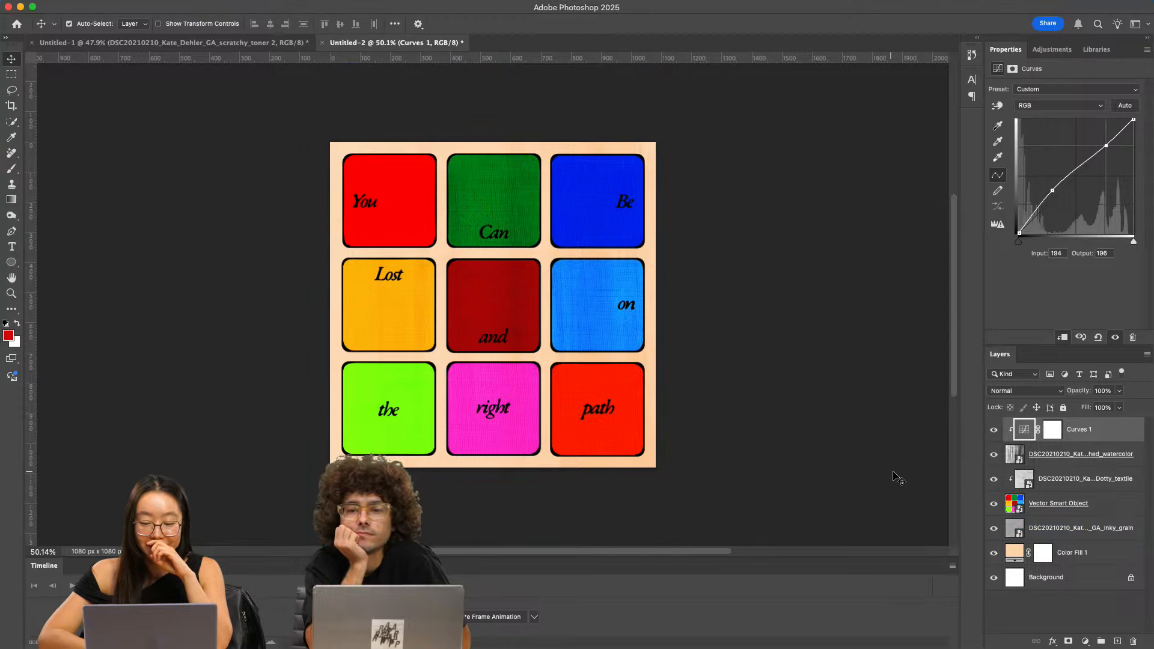
# - Switch to Illustrator and recolor the lime square behind "the" to mint green 3bff7c
pyautogui.moveTo(623, 646)
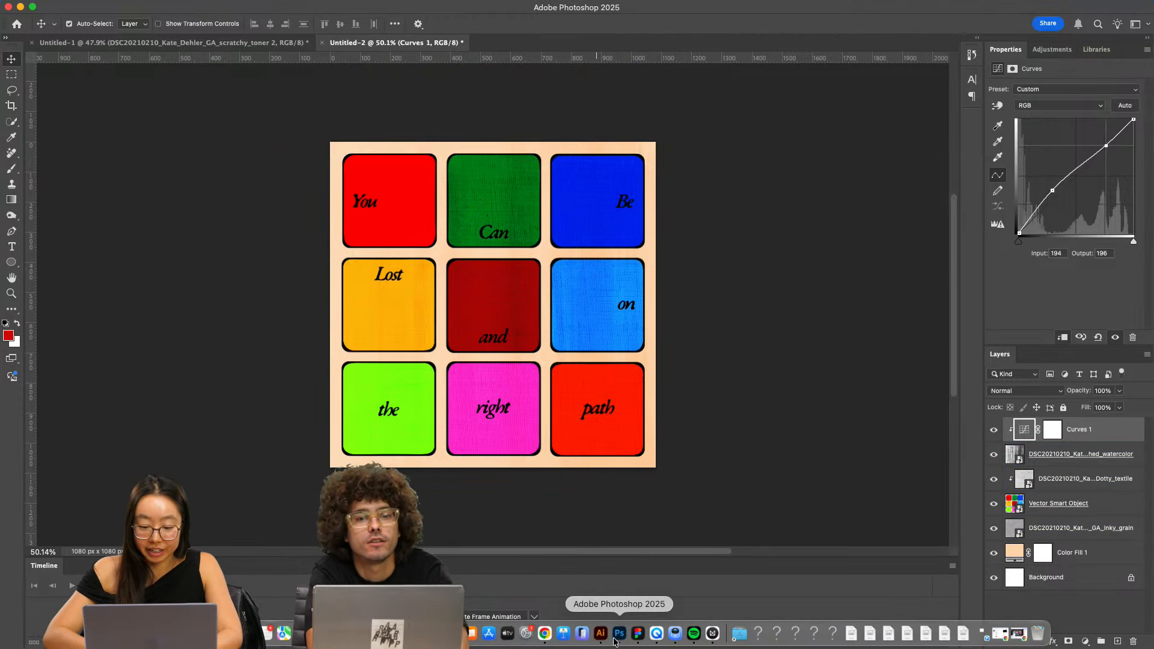
pyautogui.click(600, 634)
pyautogui.click(436, 424)
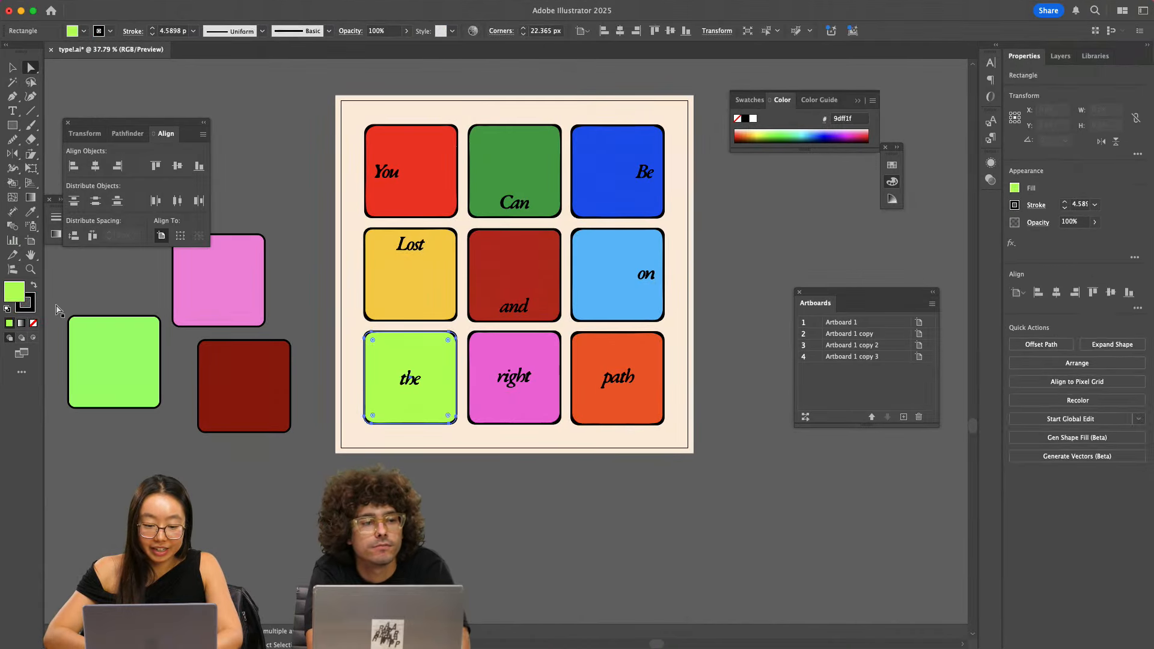
pyautogui.doubleClick(13, 292)
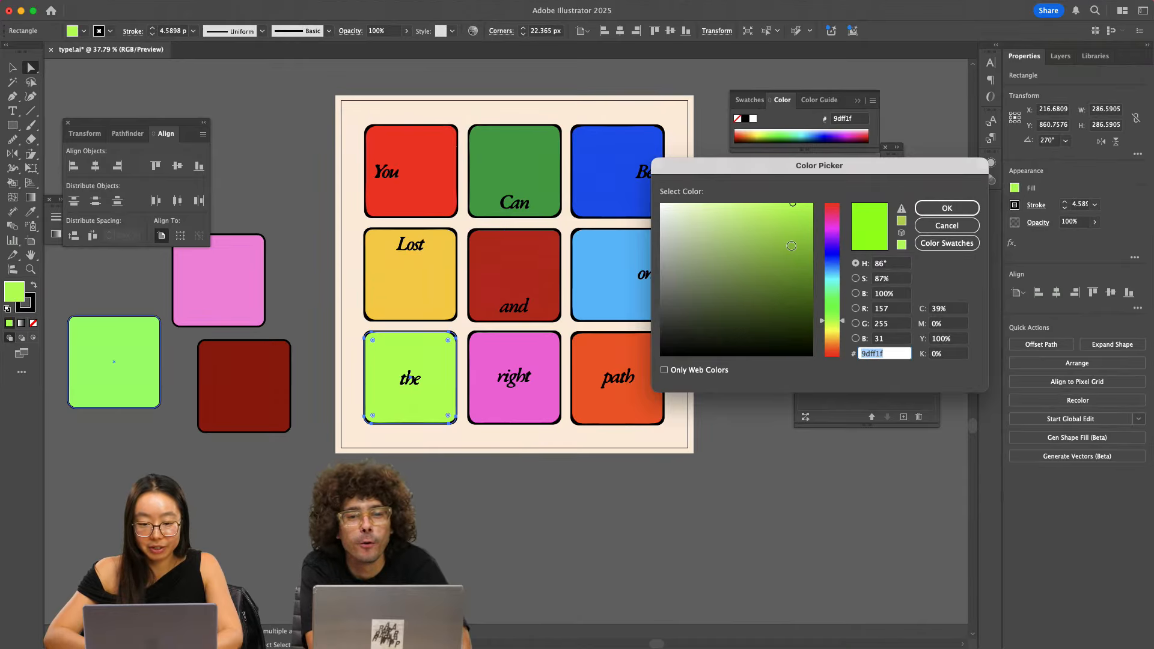
pyautogui.click(834, 315)
pyautogui.moveTo(834, 317); pyautogui.dragTo(835, 321)
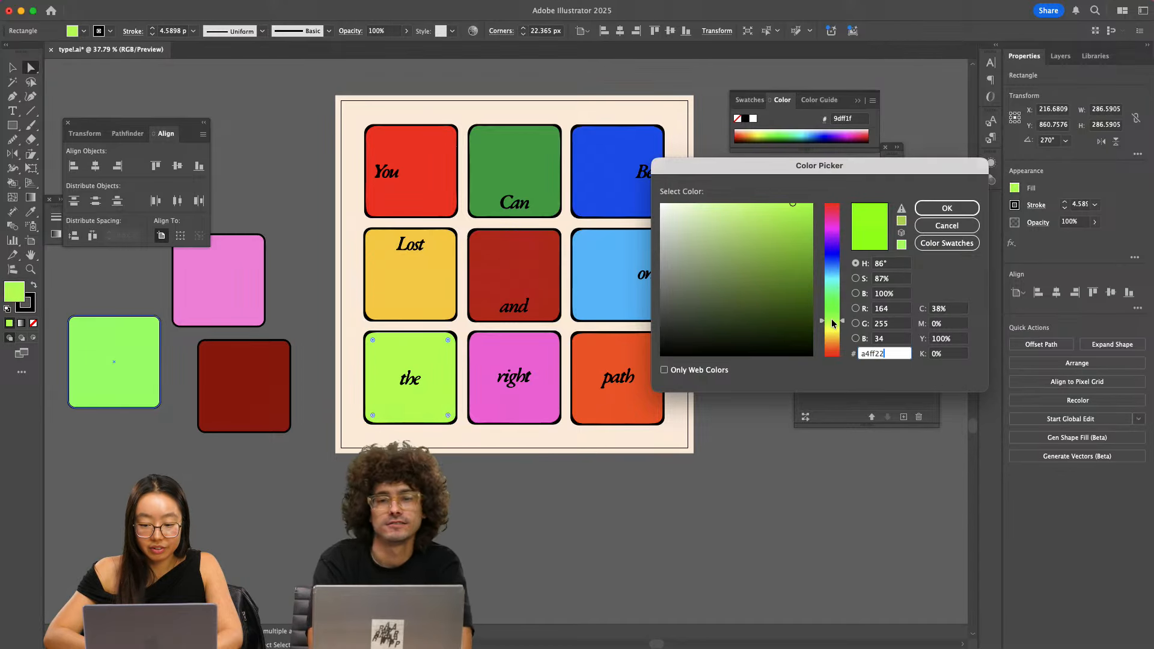
pyautogui.click(946, 208)
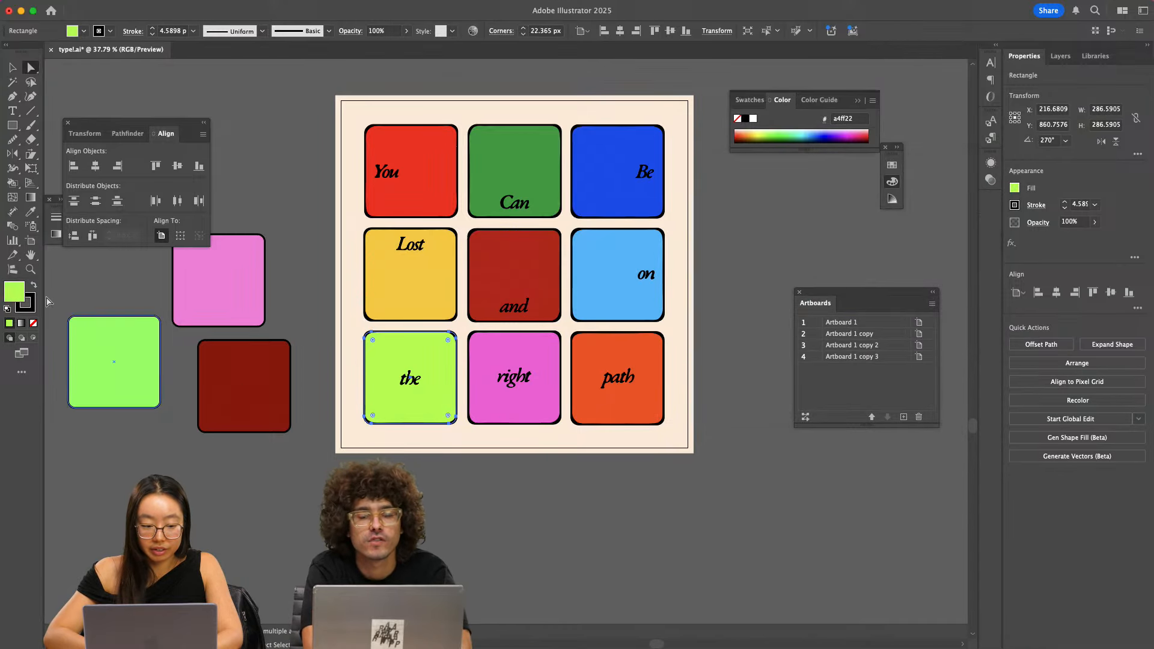
pyautogui.doubleClick(15, 292)
pyautogui.moveTo(835, 313); pyautogui.dragTo(835, 299)
pyautogui.moveTo(788, 217)
pyautogui.mouseDown()
pyautogui.moveTo(761, 202)
pyautogui.moveTo(777, 205)
pyautogui.mouseUp()
pyautogui.click(948, 210)
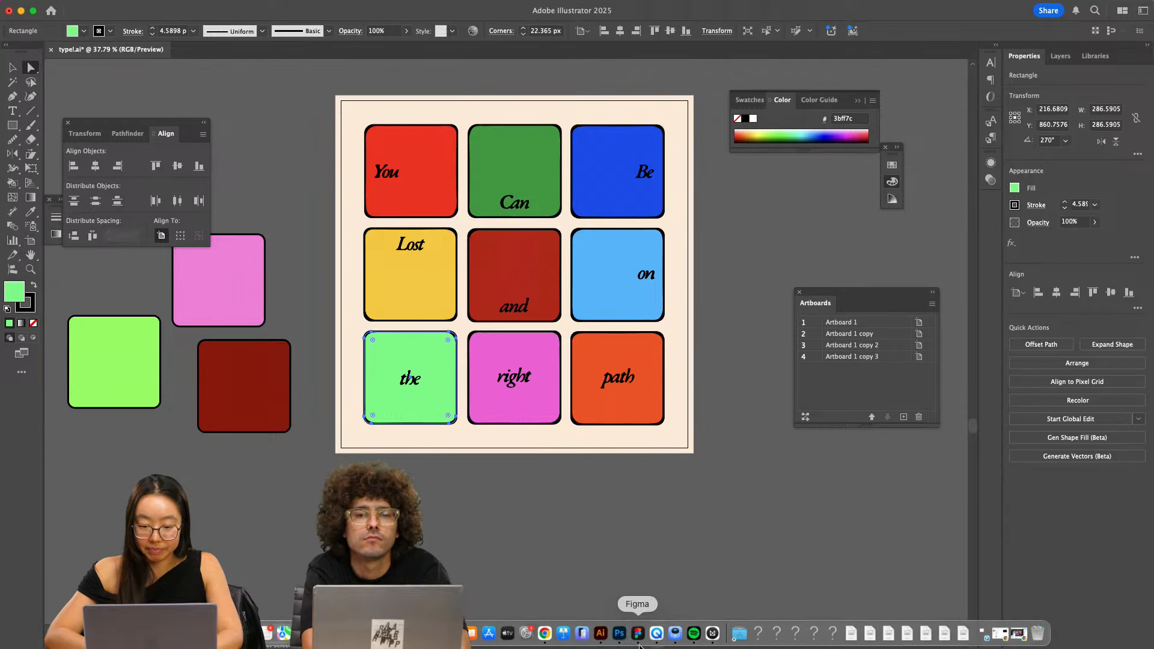
# - Select the Vector Smart Object layer in Photoshop and the whole nine-square grid in Illustrator, ending back in Photoshop
pyautogui.click(619, 641)
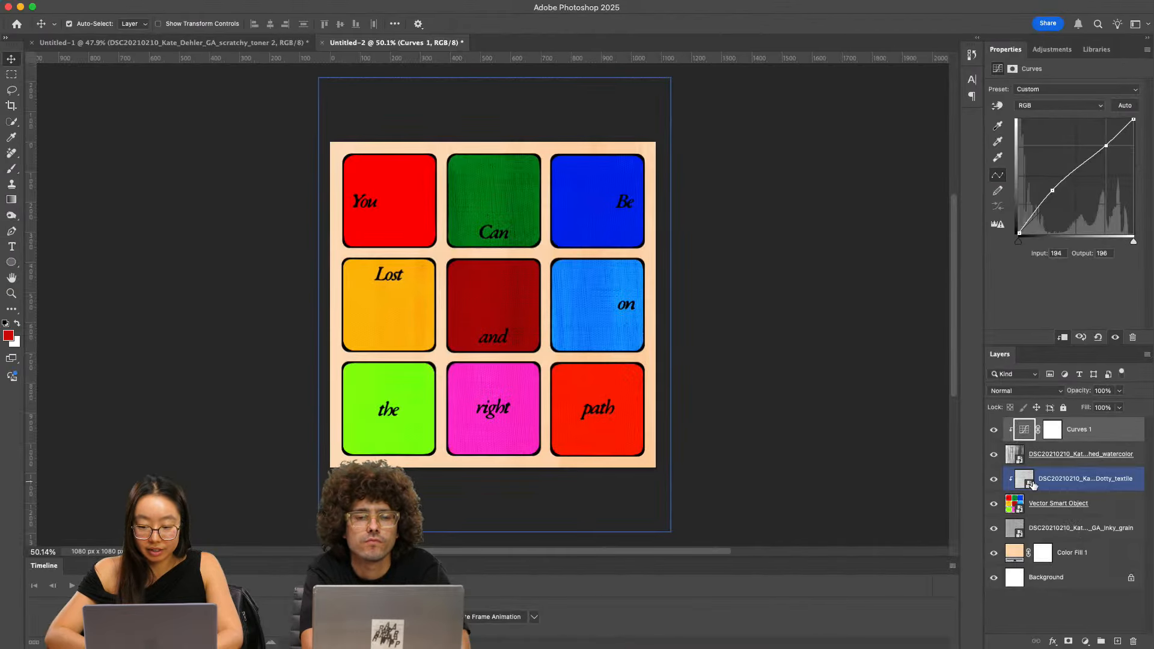
pyautogui.press('a')
pyautogui.click(1097, 503)
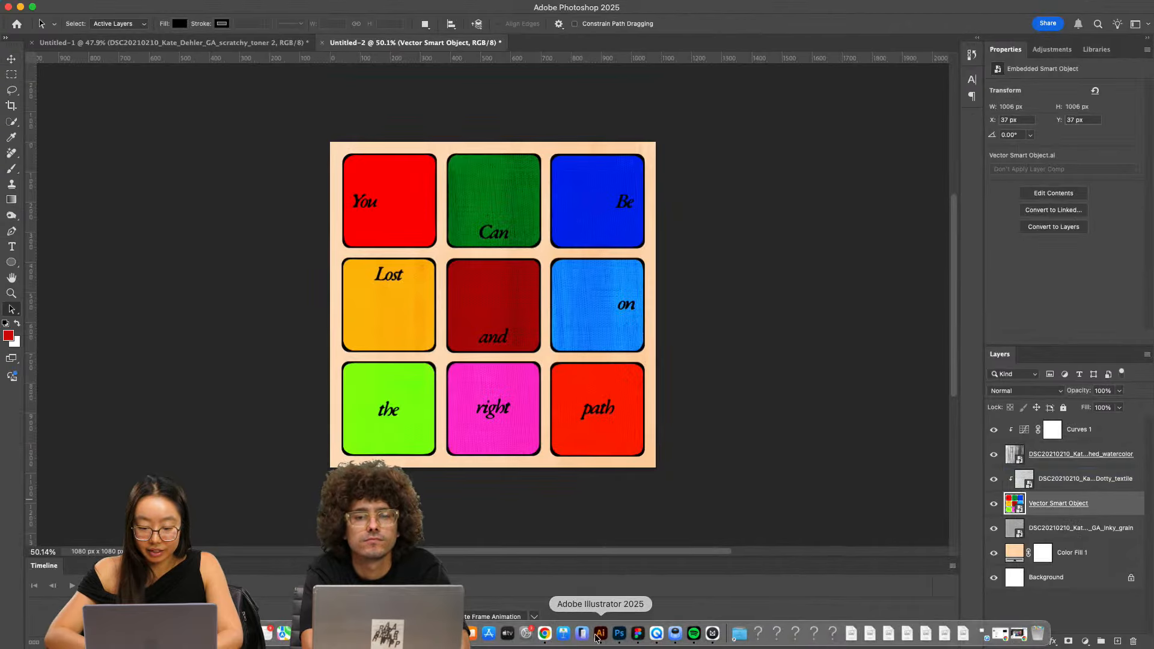
pyautogui.click(599, 638)
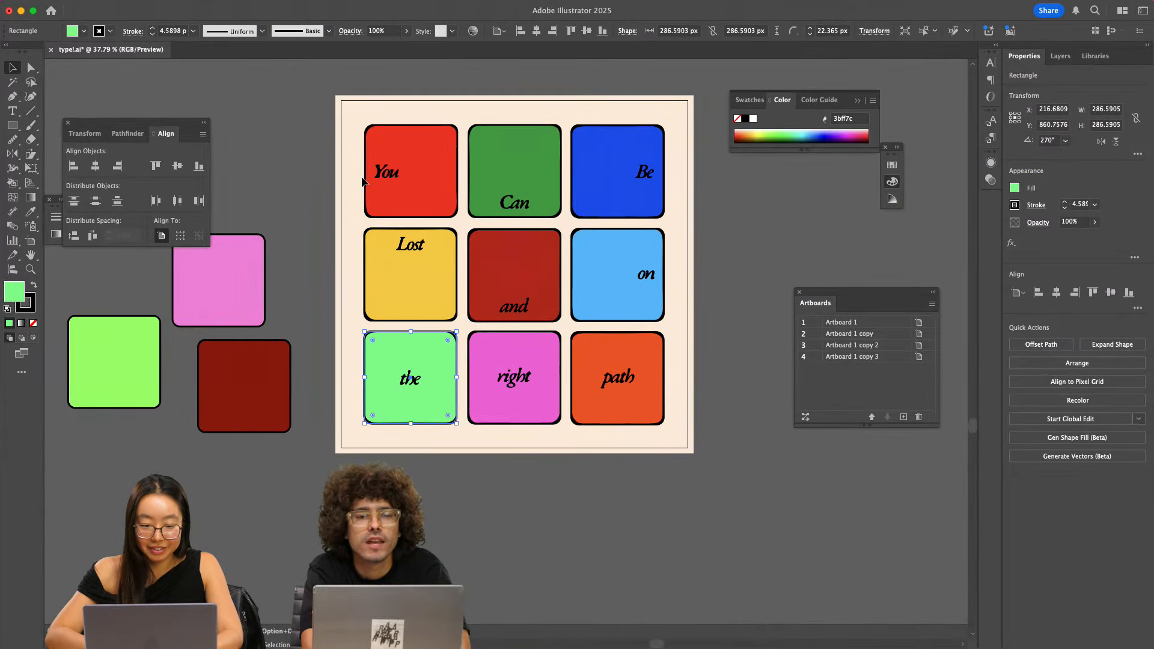
pyautogui.moveTo(363, 182); pyautogui.dragTo(672, 417)
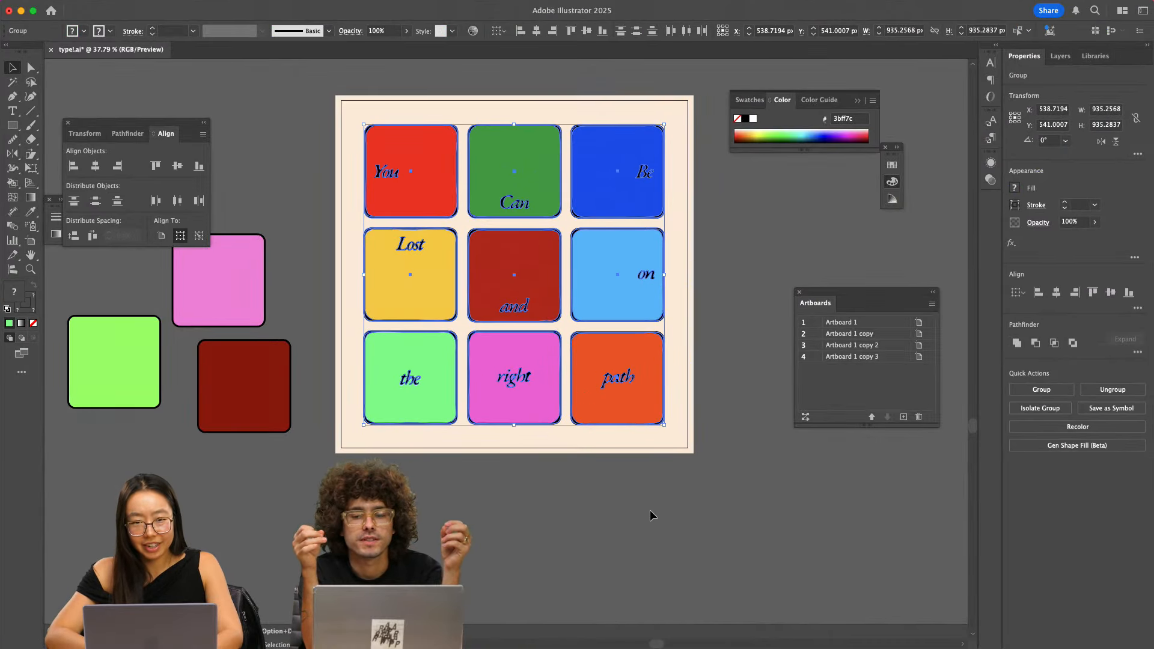
pyautogui.click(653, 637)
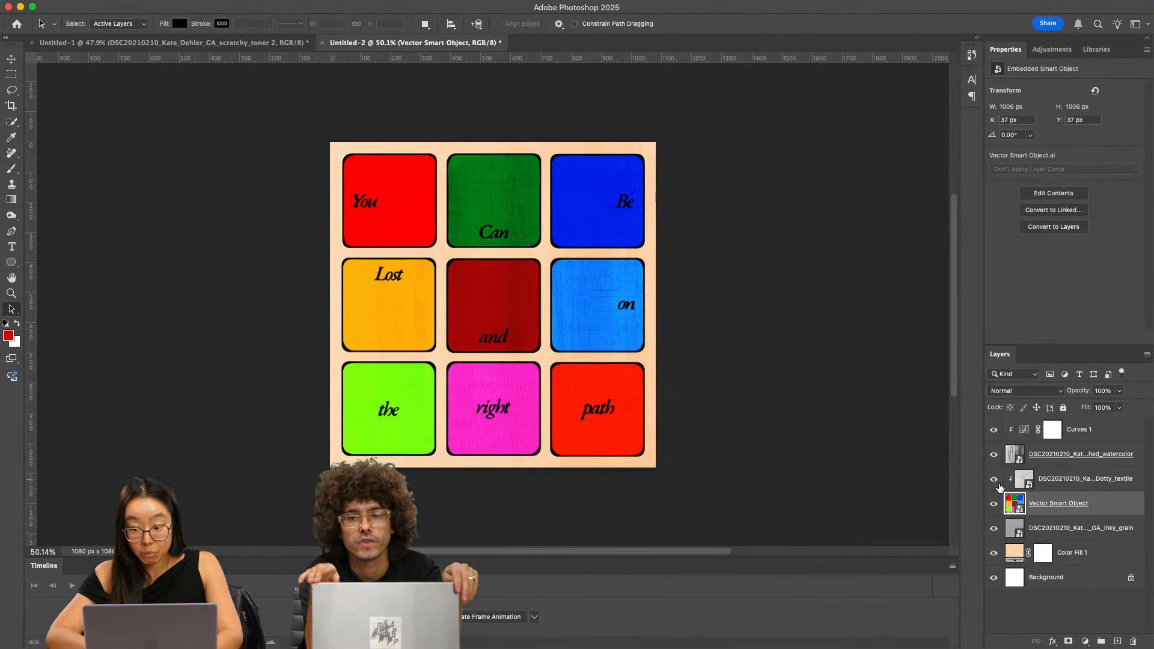
# - Add a Hue/Saturation adjustment clipped to the Vector Smart Object grid and set its saturation to -18
pyautogui.moveTo(420, 5)
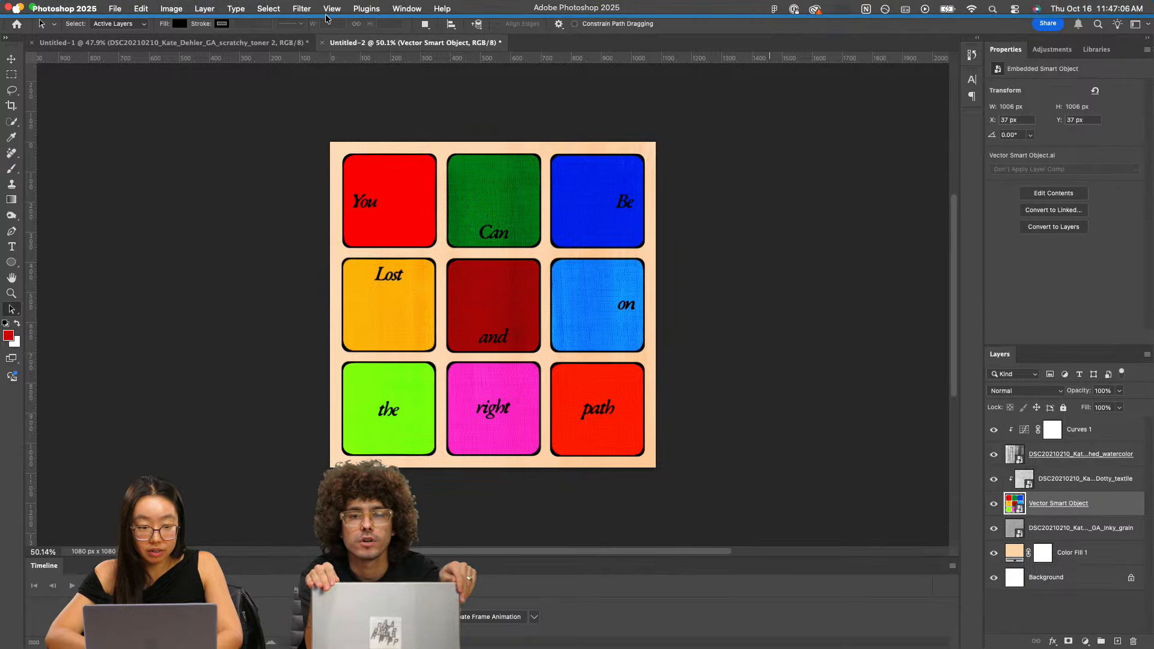
pyautogui.click(402, 9)
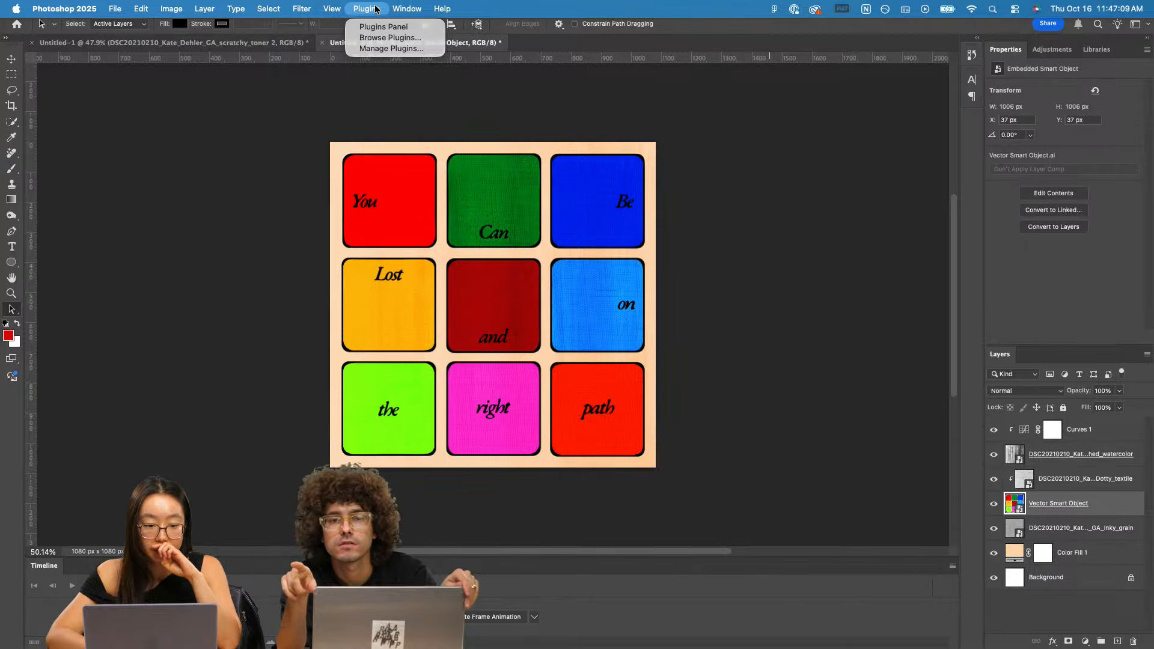
pyautogui.moveTo(407, 8)
pyautogui.click(1048, 48)
pyautogui.click(1048, 48)
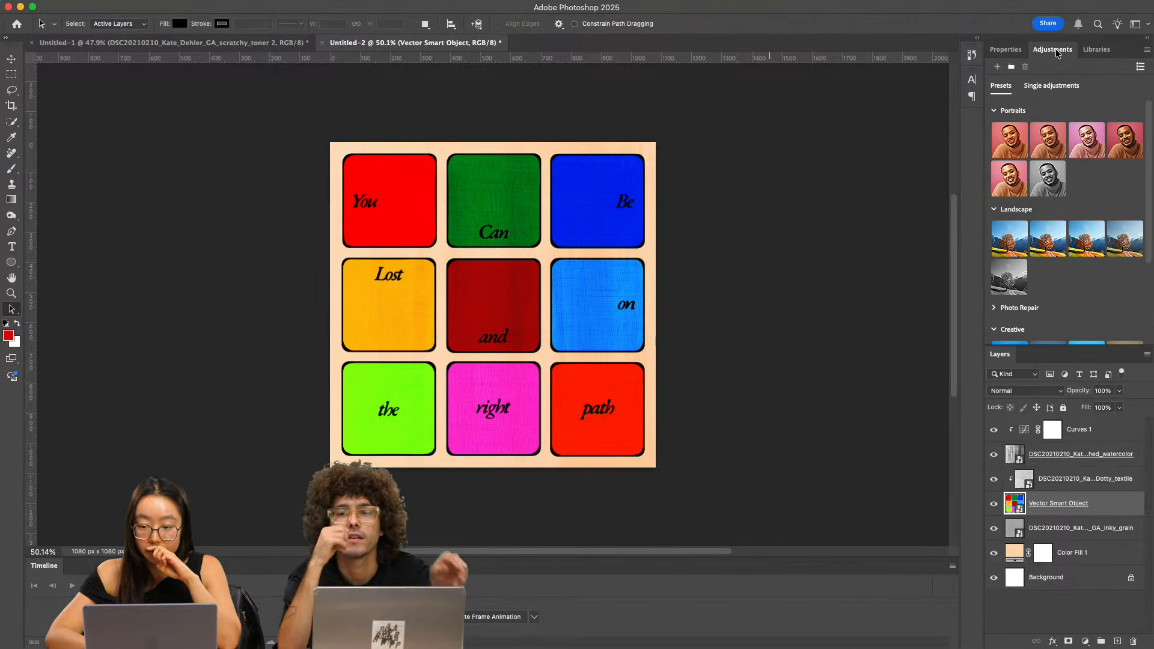
pyautogui.scroll(-3, 1135, 186)
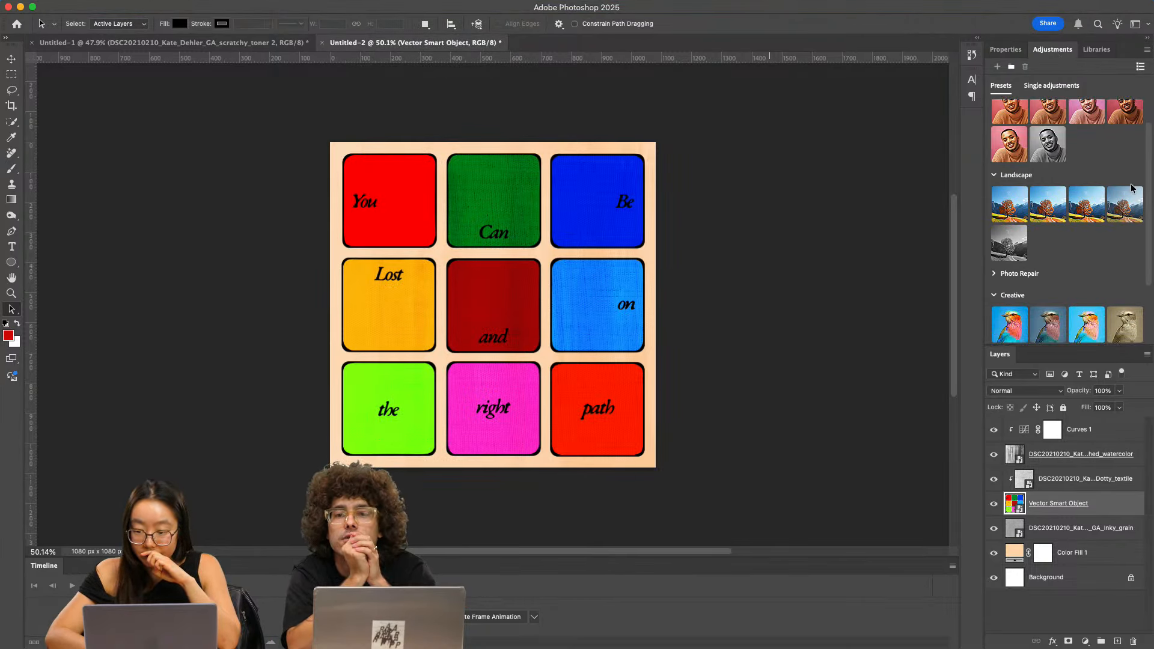
pyautogui.scroll(3, 1133, 187)
pyautogui.click(1056, 86)
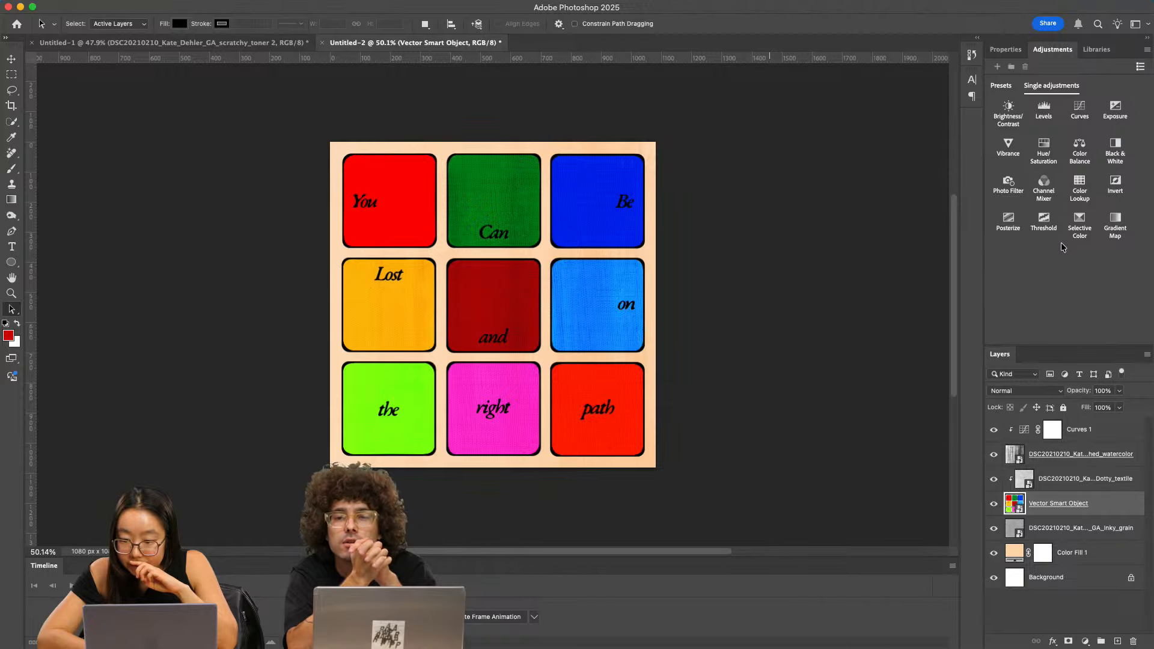
pyautogui.click(1052, 164)
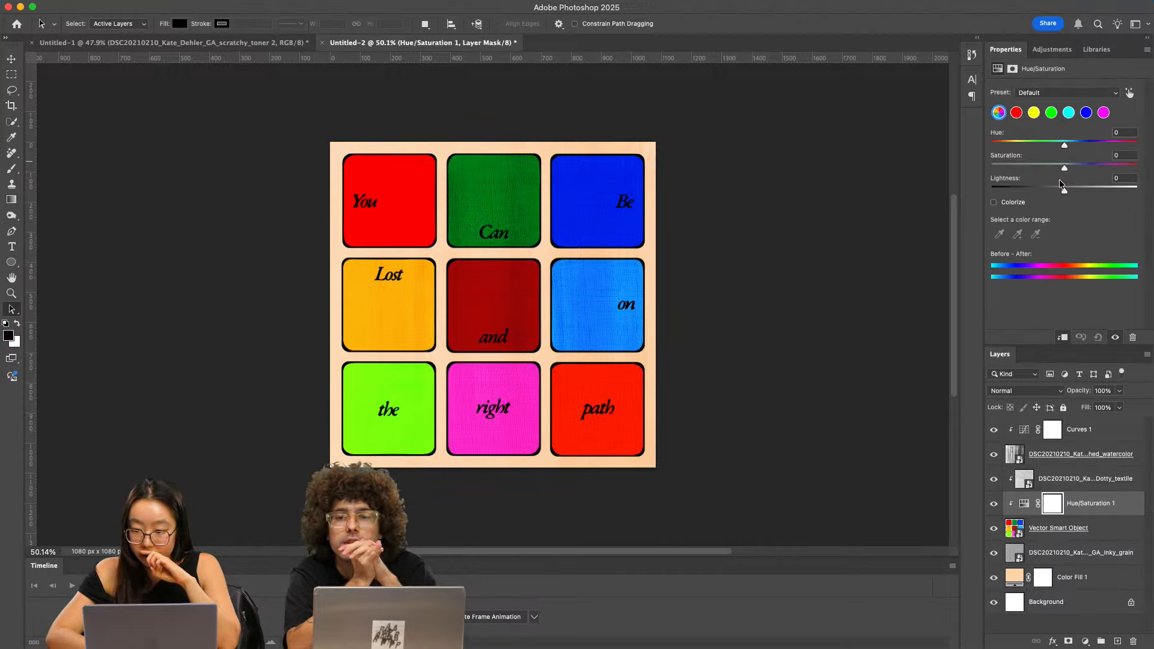
pyautogui.moveTo(1061, 168); pyautogui.dragTo(1043, 168)
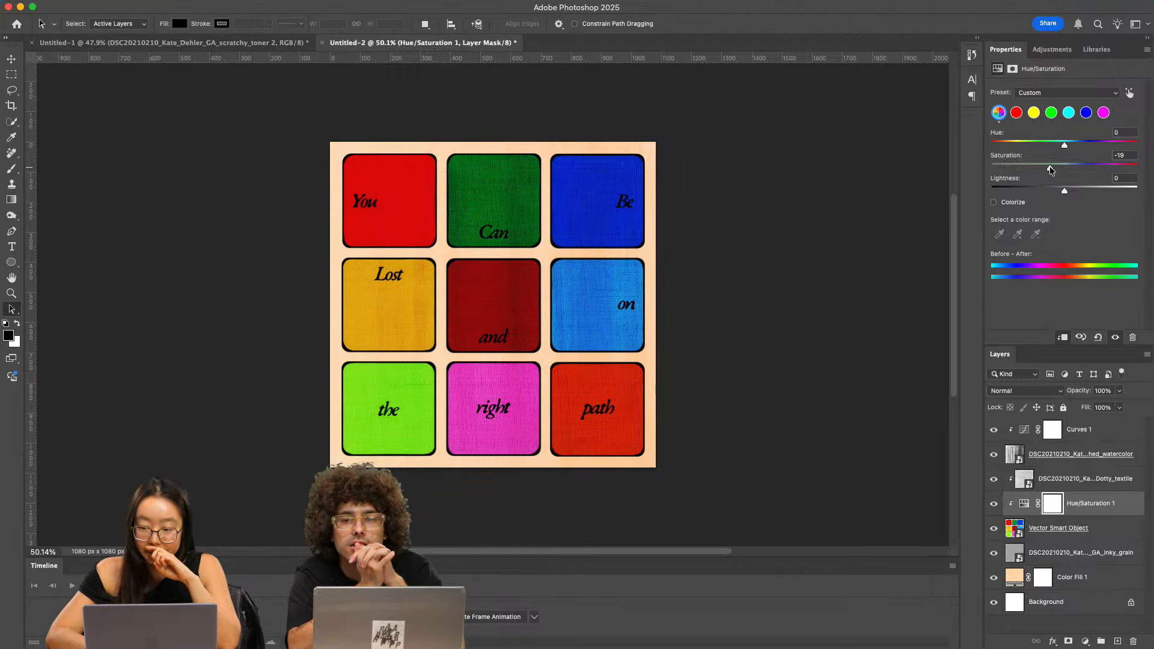
pyautogui.moveTo(1049, 167); pyautogui.dragTo(1051, 166)
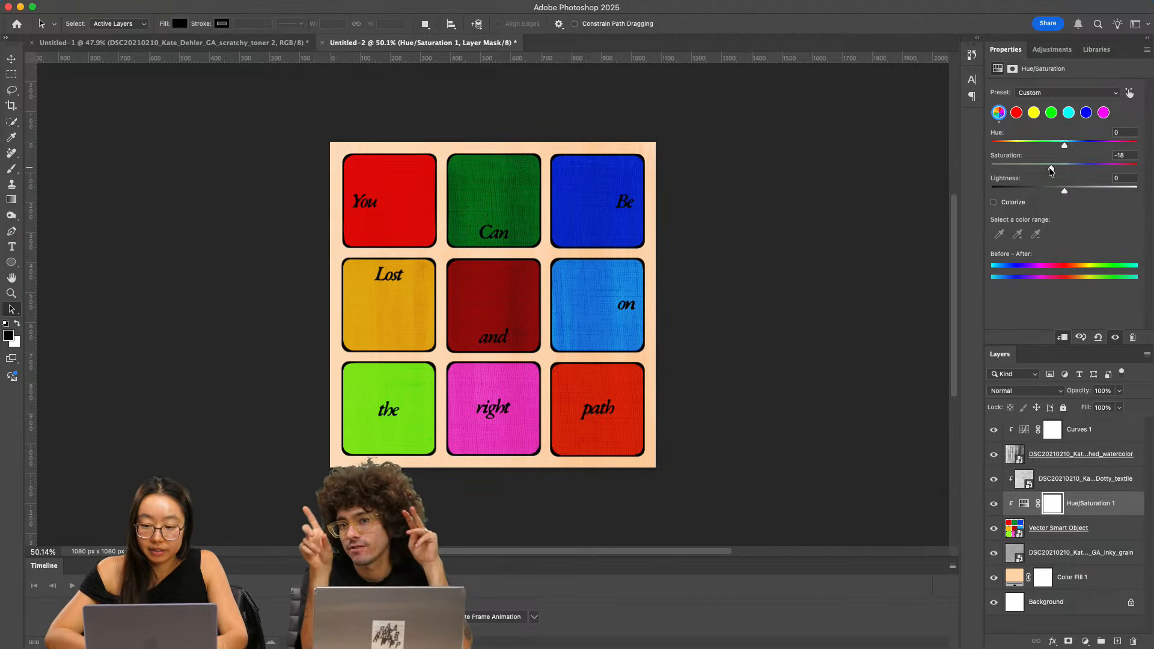
# - Compare the poster with and without the Hue/Saturation adjustment by toggling that layer's visibility
pyautogui.click(993, 506)
pyautogui.click(994, 506)
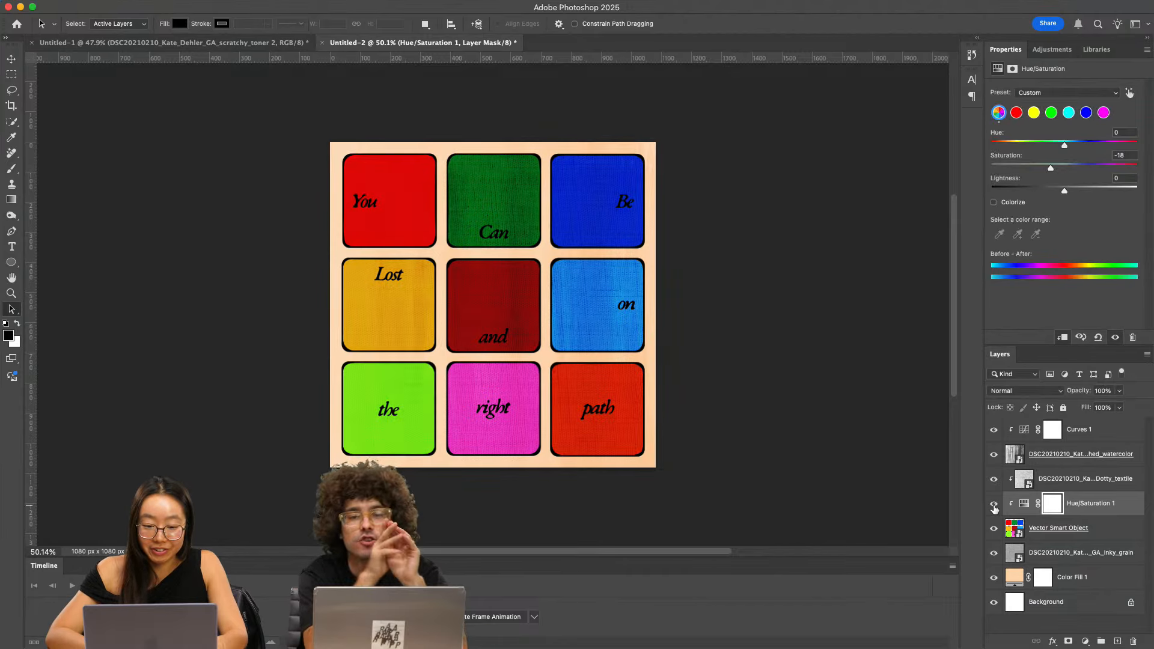
pyautogui.click(993, 506)
pyautogui.click(993, 506)
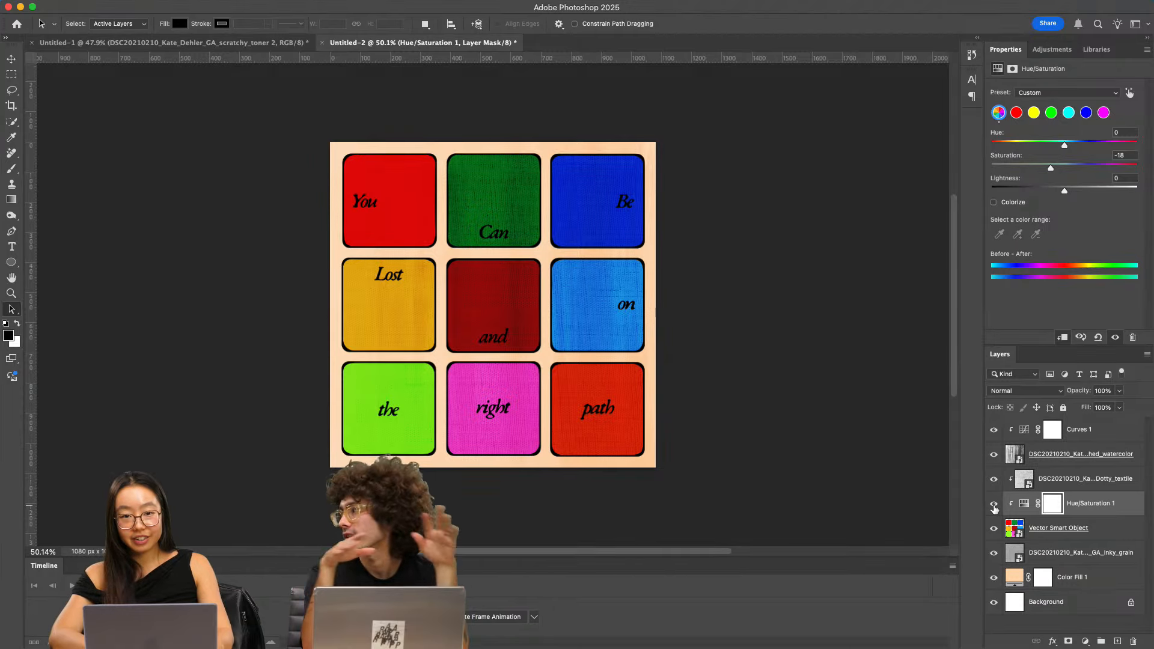
# - Toggle the Hue/Saturation adjustment off and on again to judge its effect on the grid's colors
pyautogui.click(994, 506)
pyautogui.click(993, 506)
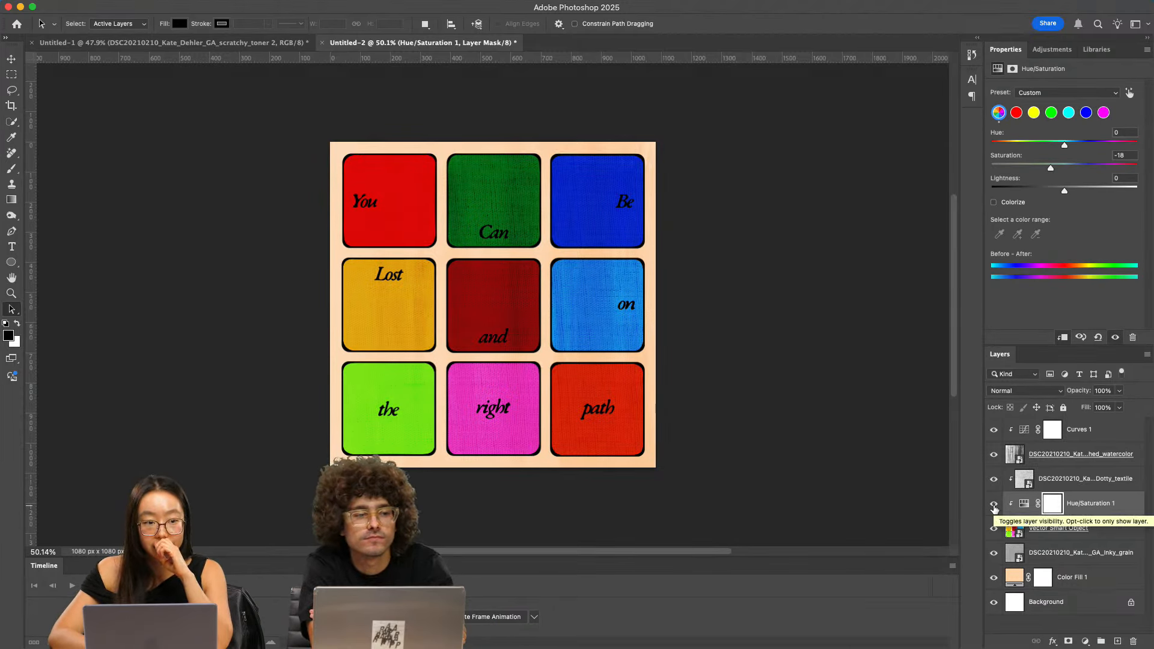
pyautogui.click(994, 507)
pyautogui.click(994, 507)
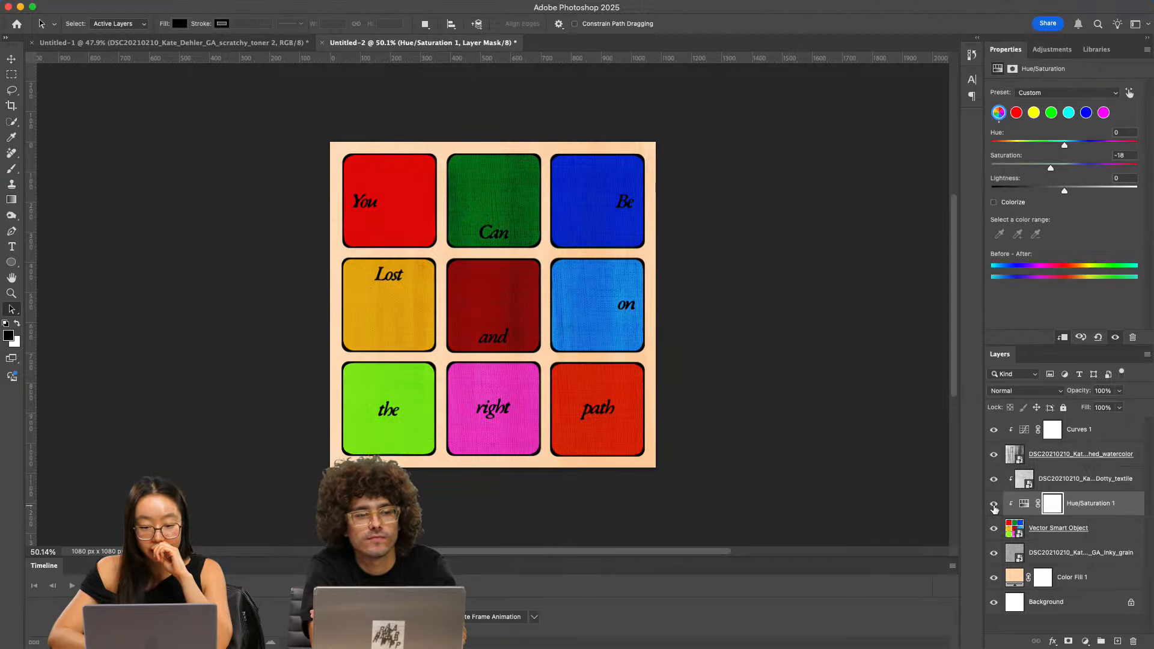
# - Switch to Illustrator, copy the whole nine-square grid with the mint green square, and return to Photoshop
pyautogui.moveTo(795, 647)
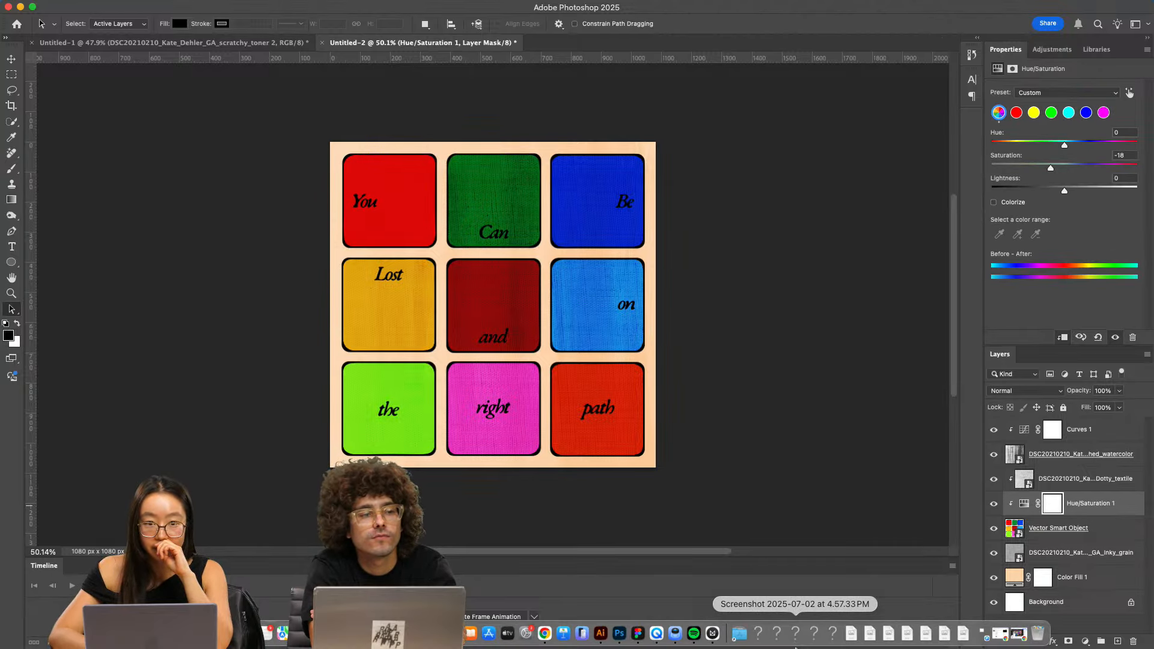
pyautogui.click(600, 633)
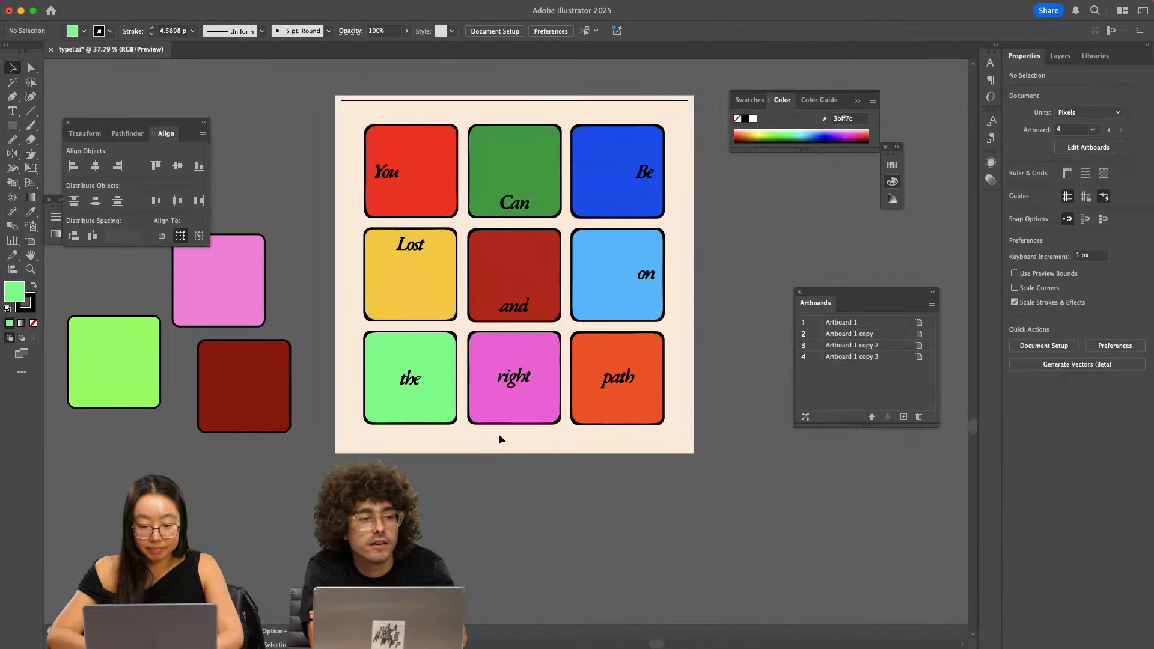
pyautogui.click(426, 355)
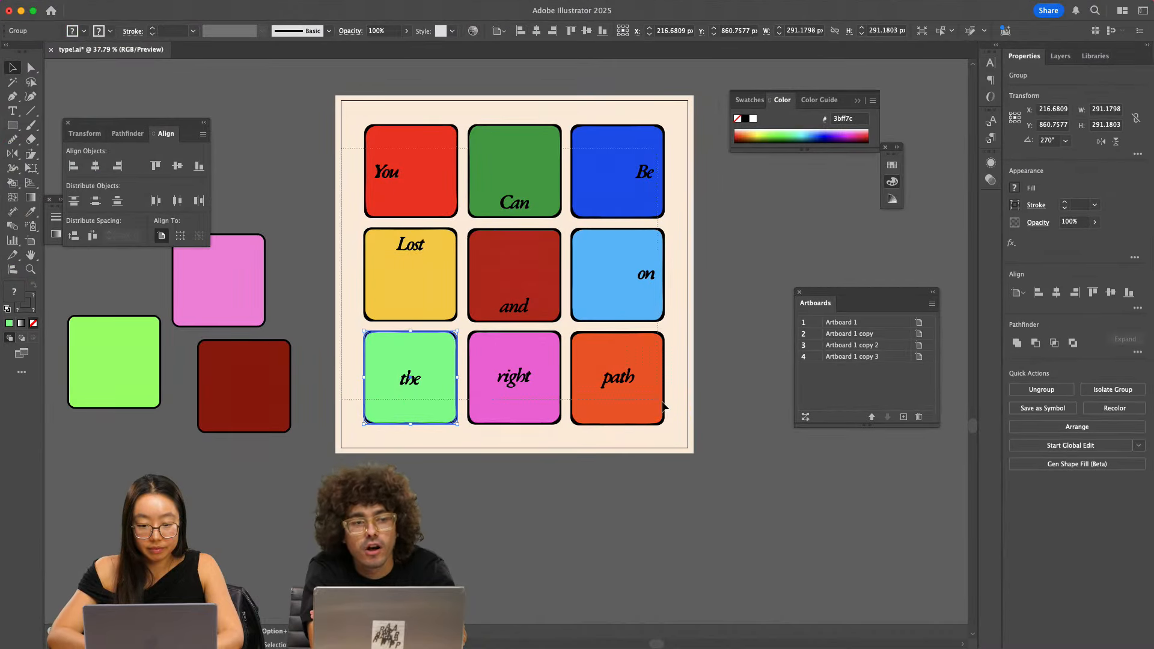
pyautogui.press('super+a')
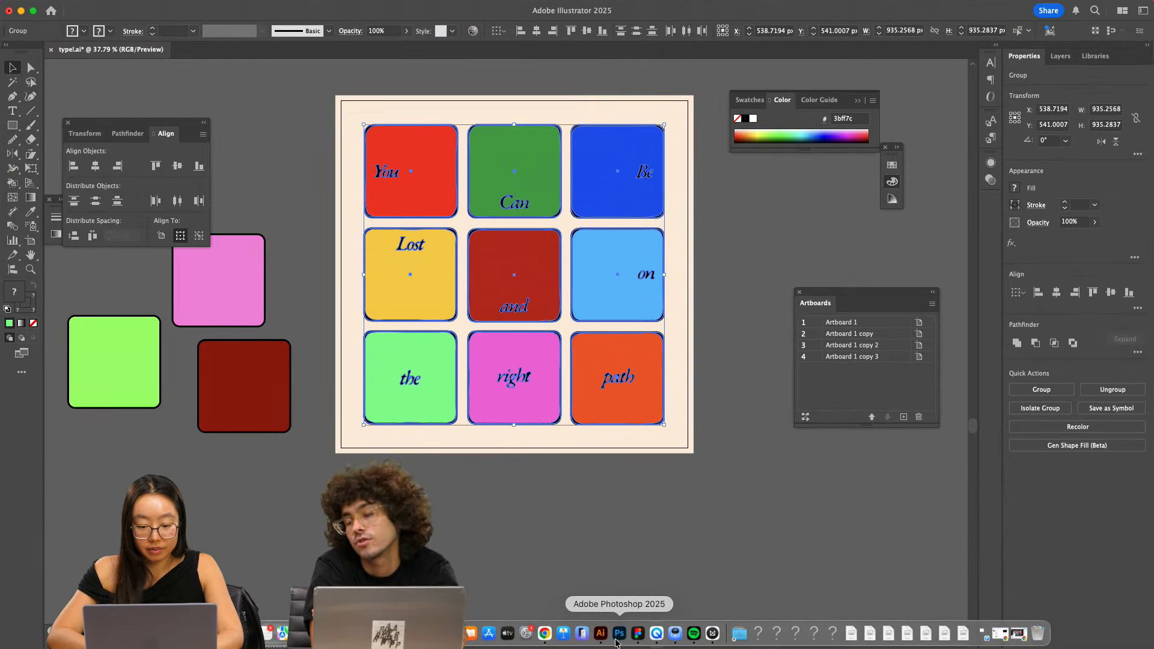
pyautogui.click(619, 633)
# - Hide the existing Vector Smart Object grid and paste the copied grid above it as a Smart Object, centered on the canvas
pyautogui.click(1092, 528)
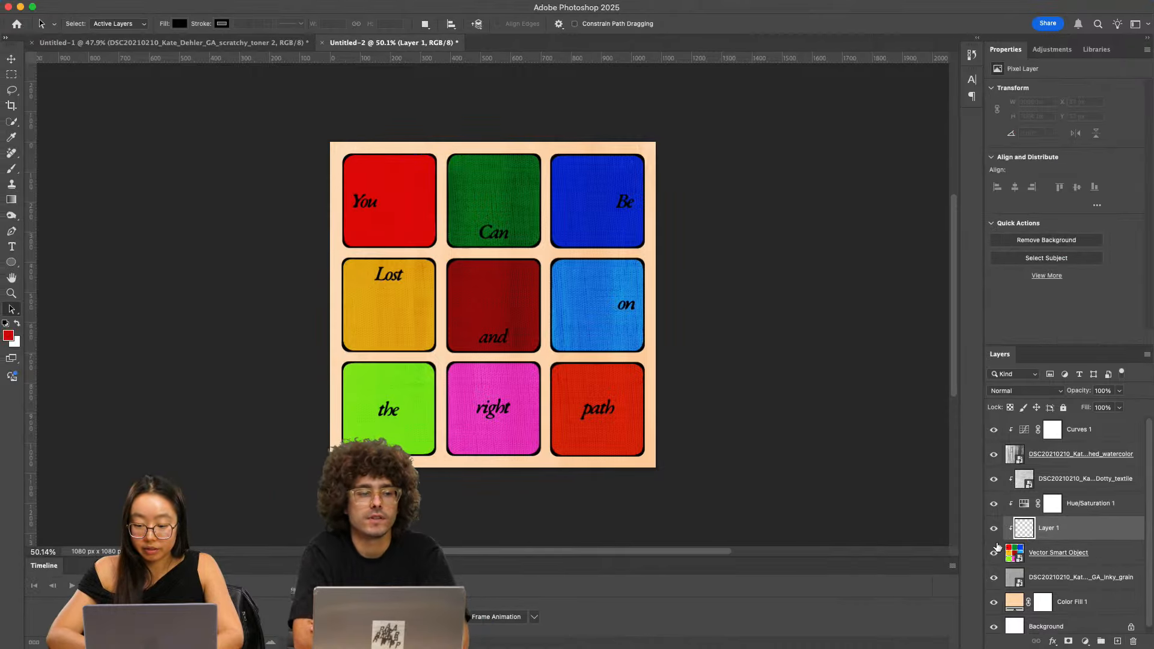
pyautogui.click(995, 529)
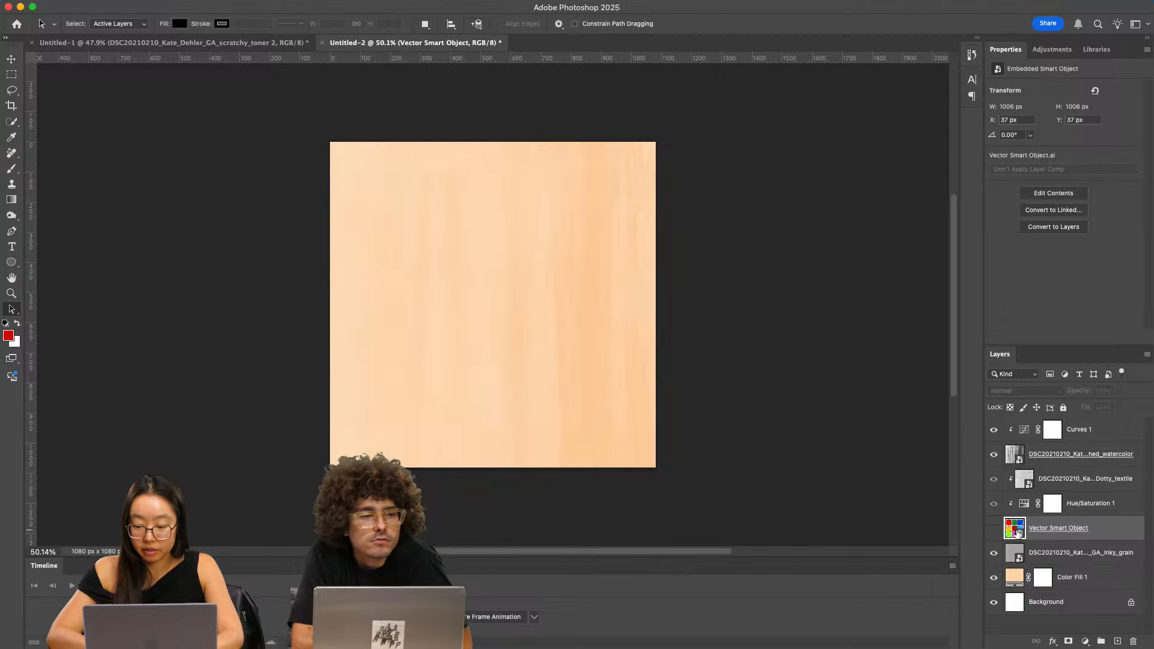
pyautogui.press('super+v')
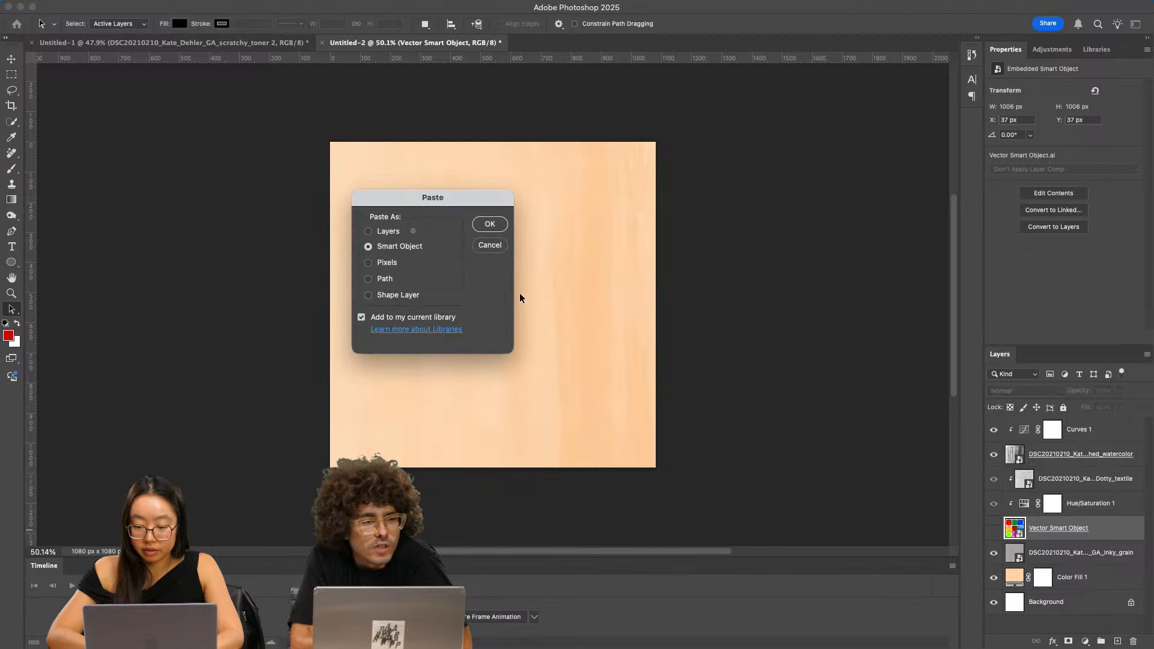
pyautogui.click(492, 229)
pyautogui.moveTo(631, 304); pyautogui.dragTo(601, 308)
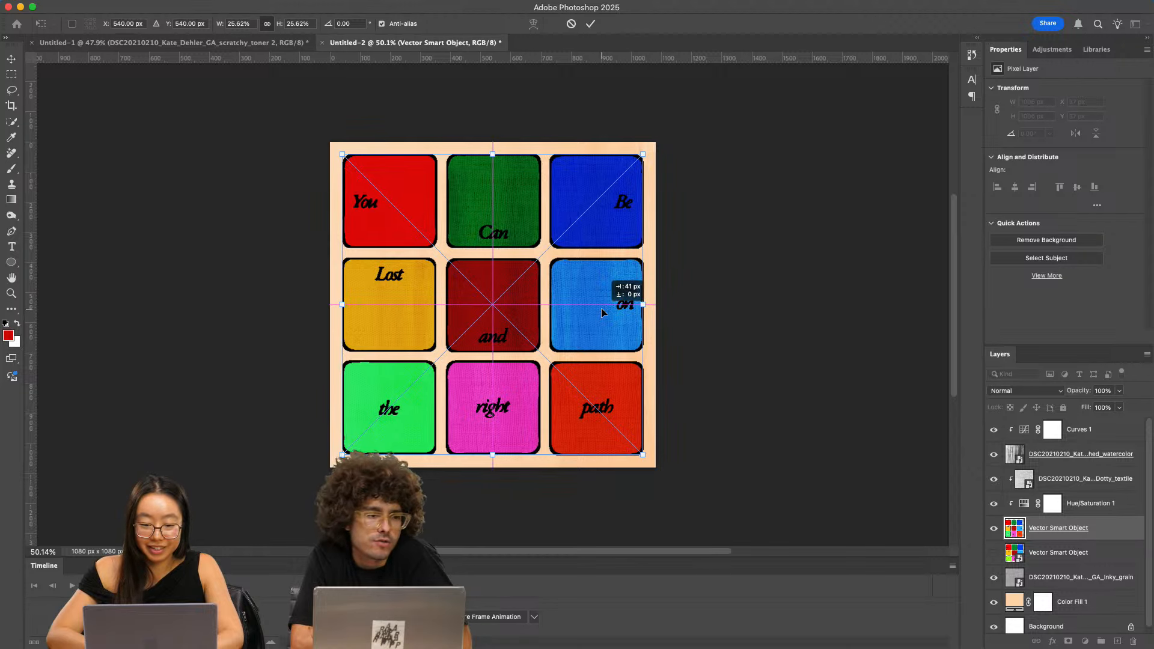
pyautogui.press('Return')
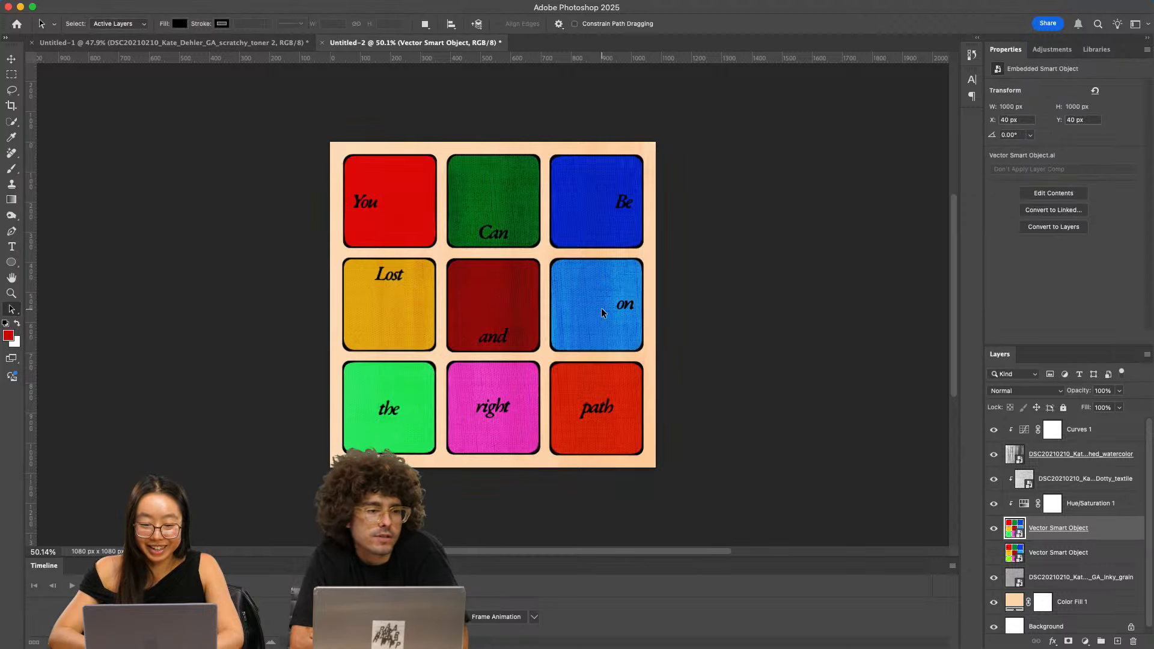
# - Compare the pasted mint-square grid with the earlier lime version by toggling layer visibility, and delete the pasted grid
pyautogui.click(994, 504)
pyautogui.click(995, 504)
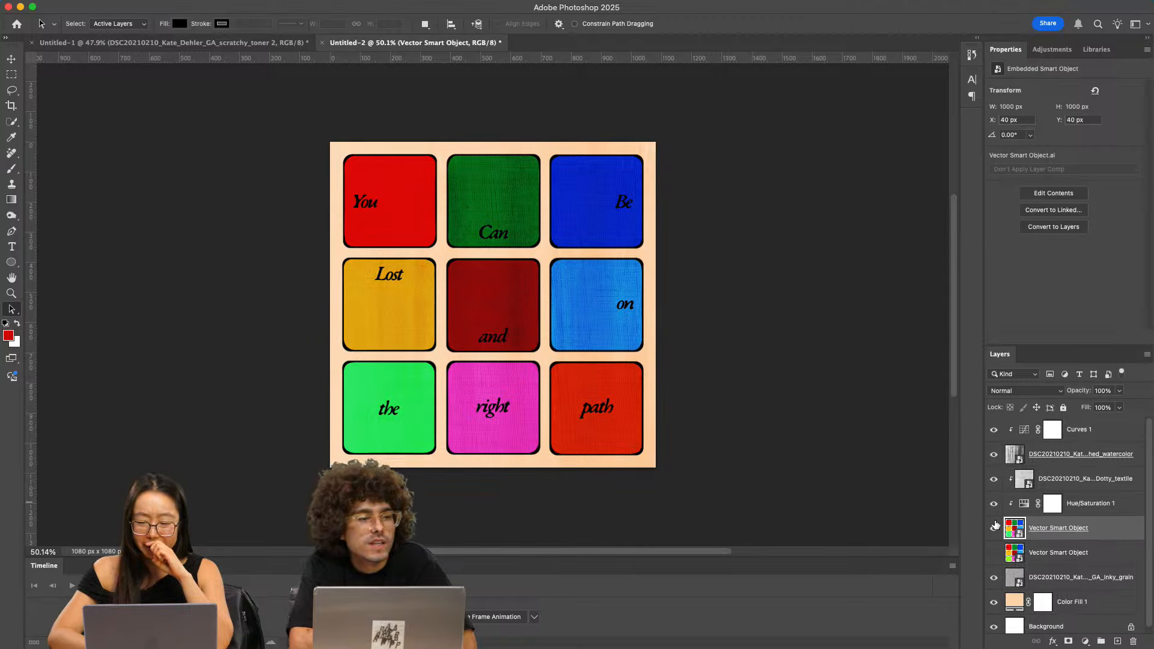
pyautogui.click(994, 528)
pyautogui.click(994, 528)
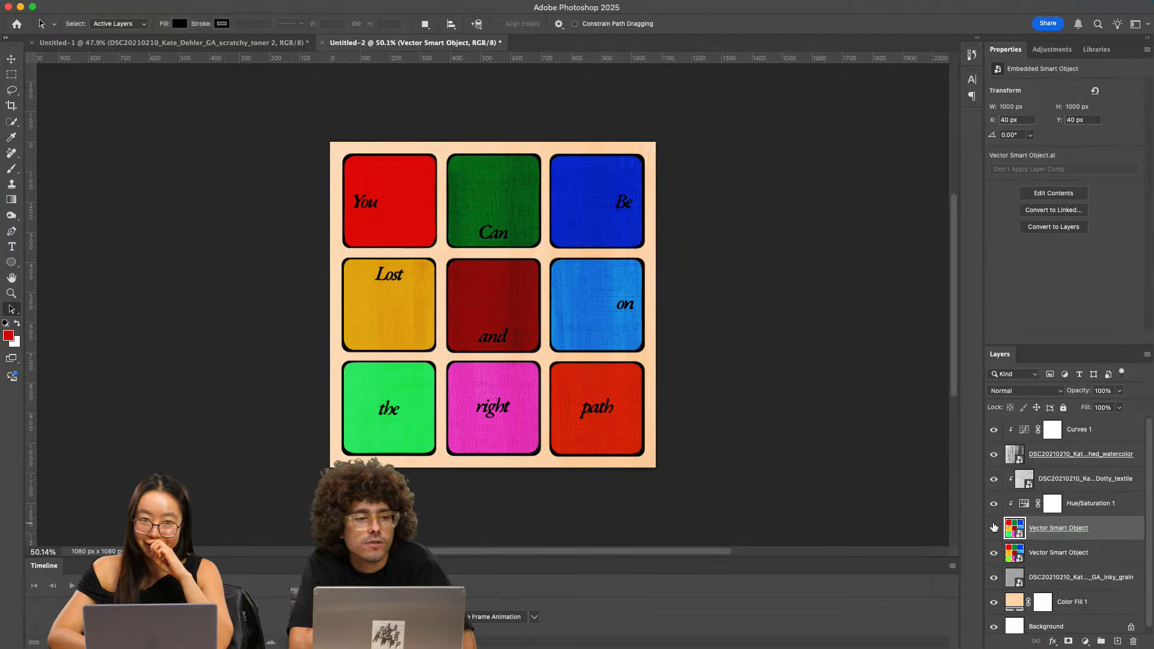
pyautogui.click(994, 528)
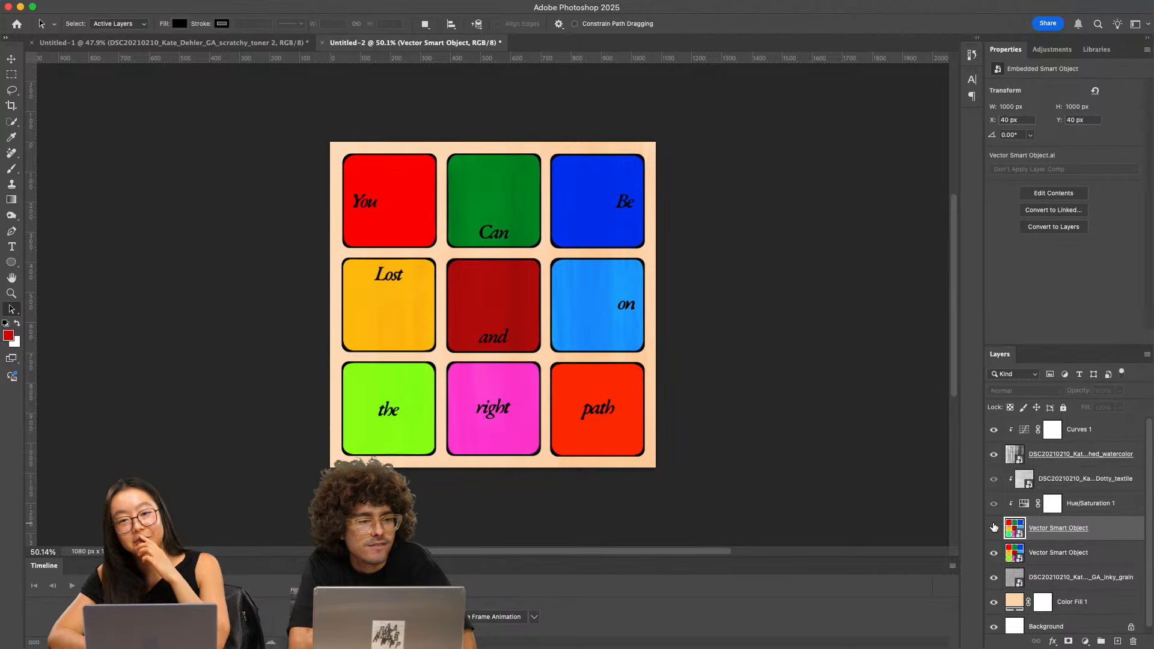
pyautogui.click(994, 528)
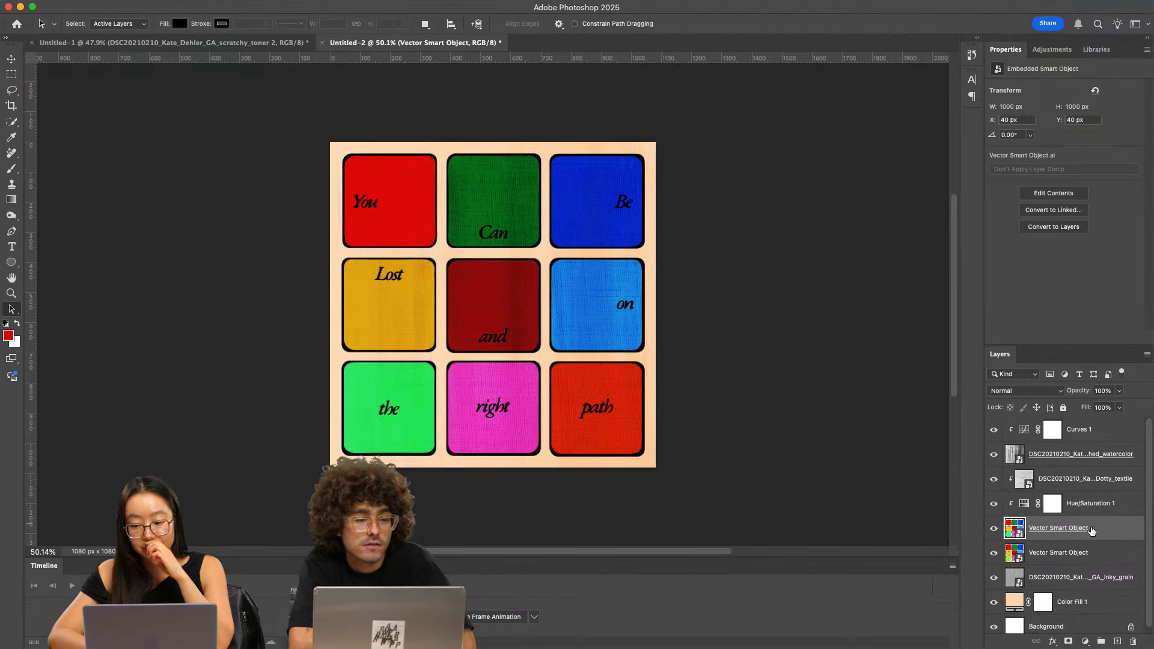
pyautogui.press('Delete')
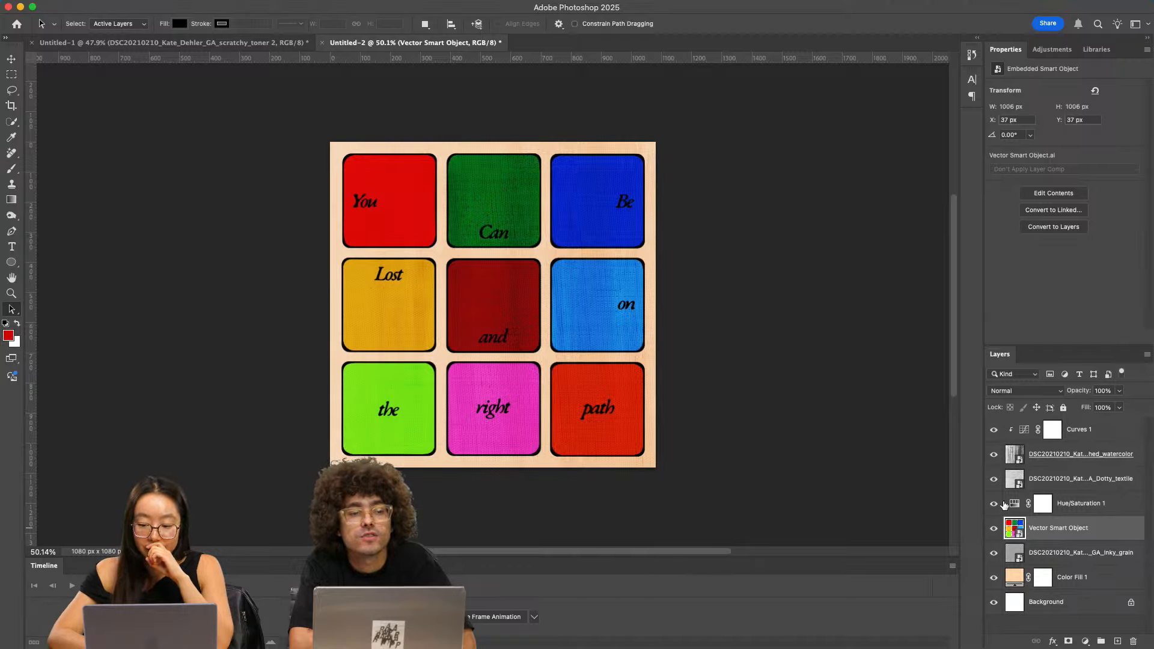
# - Recolor the Color Fill 1 background to the warm cream ffe7b9
pyautogui.doubleClick(1015, 580)
pyautogui.moveTo(642, 187); pyautogui.dragTo(627, 160)
pyautogui.click(762, 304)
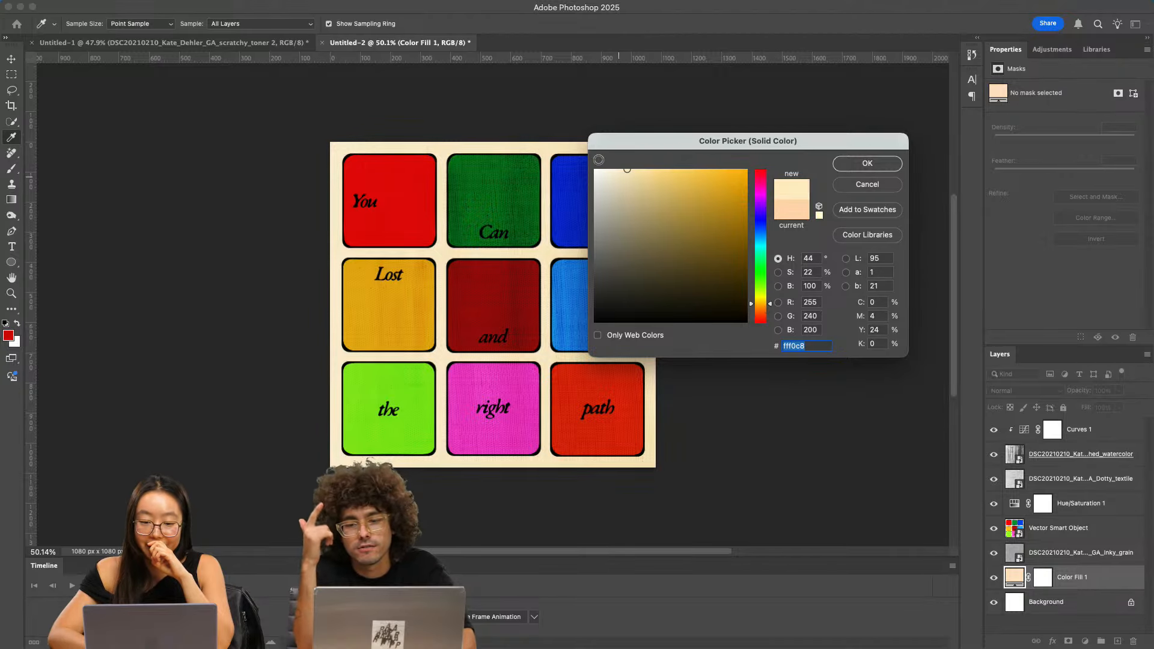
pyautogui.click(762, 314)
pyautogui.moveTo(760, 311); pyautogui.dragTo(760, 309)
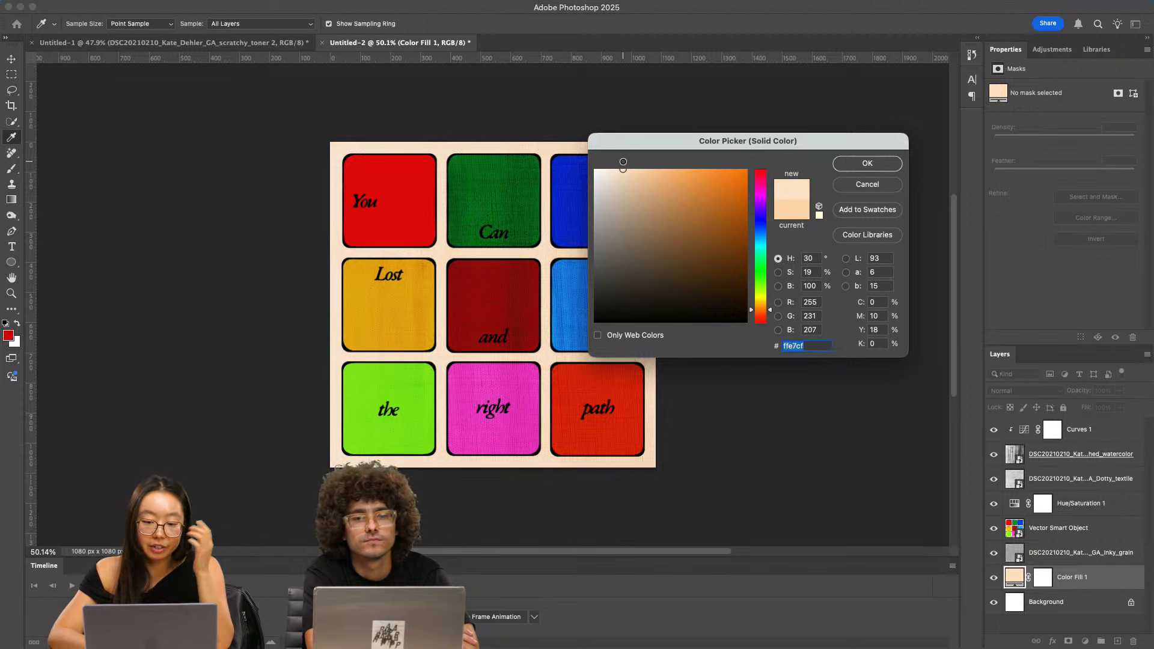
pyautogui.moveTo(627, 161)
pyautogui.mouseDown()
pyautogui.moveTo(661, 156)
pyautogui.moveTo(633, 153)
pyautogui.mouseUp()
pyautogui.click(758, 306)
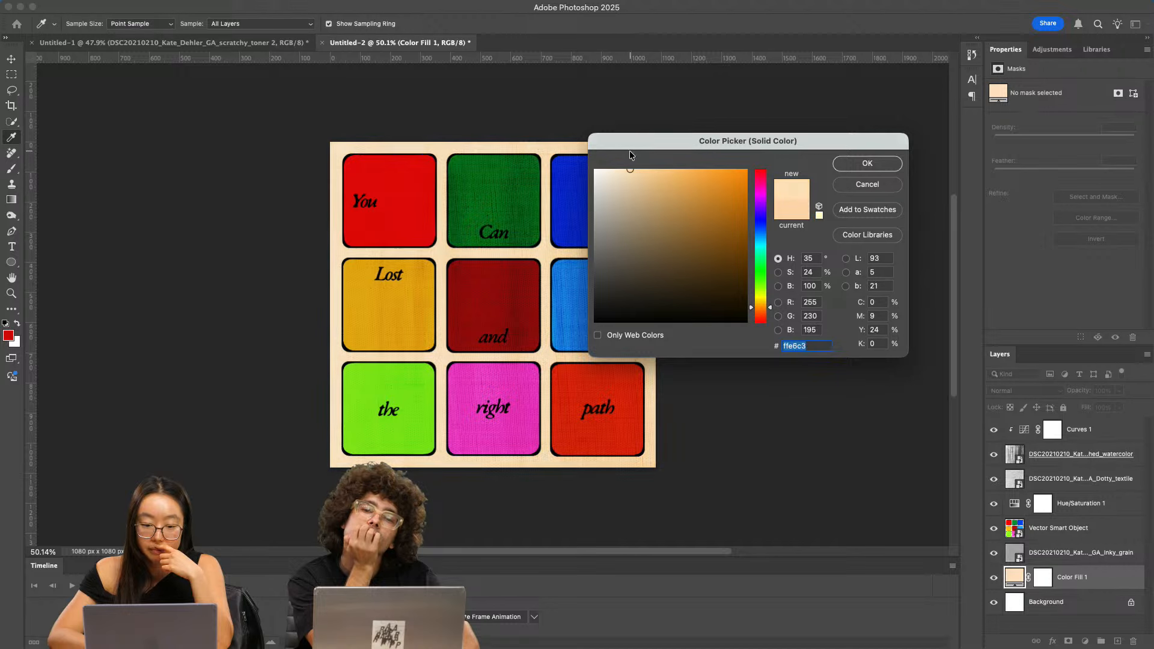
pyautogui.click(758, 306)
pyautogui.moveTo(661, 193); pyautogui.dragTo(635, 162)
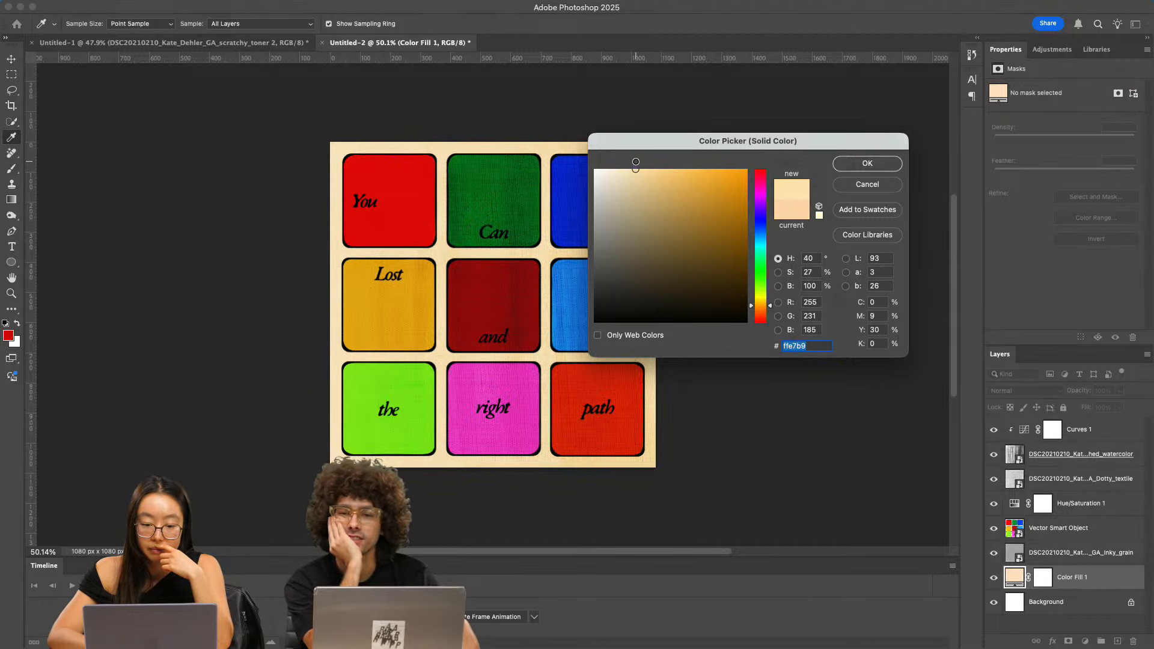
pyautogui.click(865, 163)
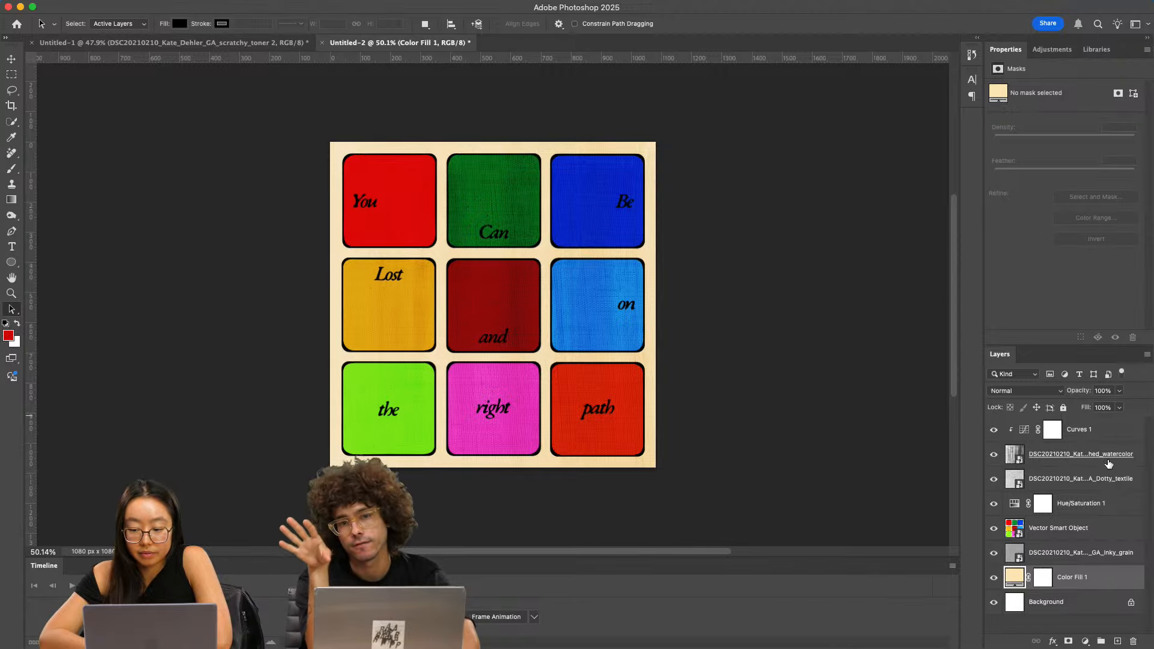
# - Lower the opacity of the brushed watercolor texture layer to about 17%
pyautogui.click(1019, 460)
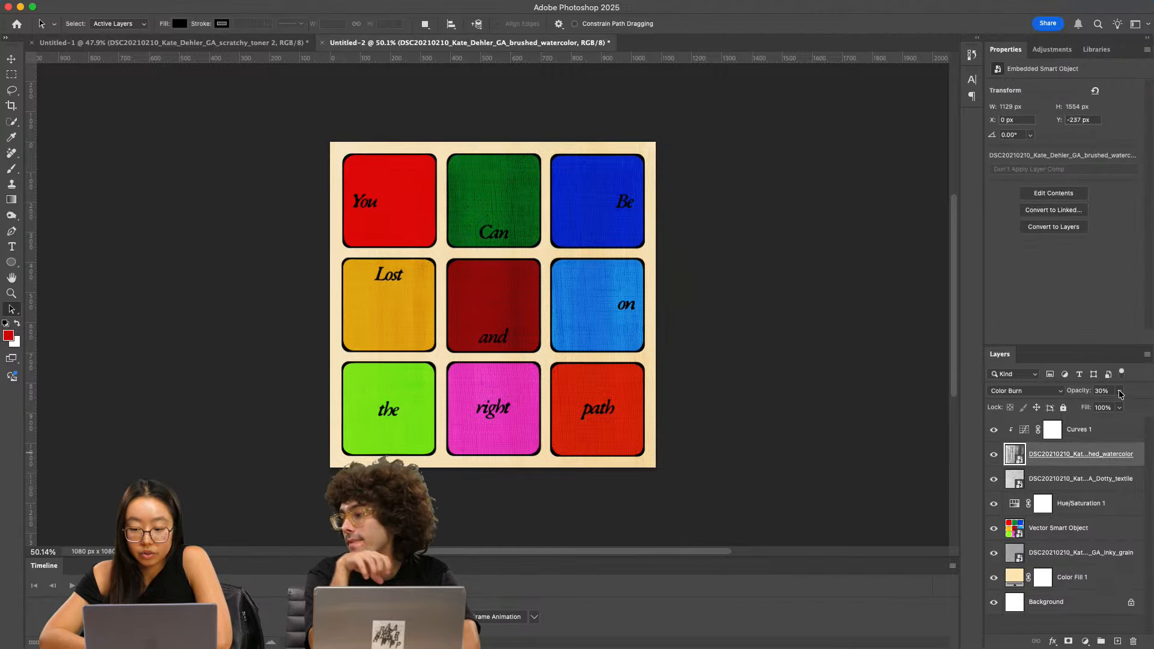
pyautogui.click(1119, 391)
pyautogui.moveTo(1104, 408); pyautogui.dragTo(1097, 409)
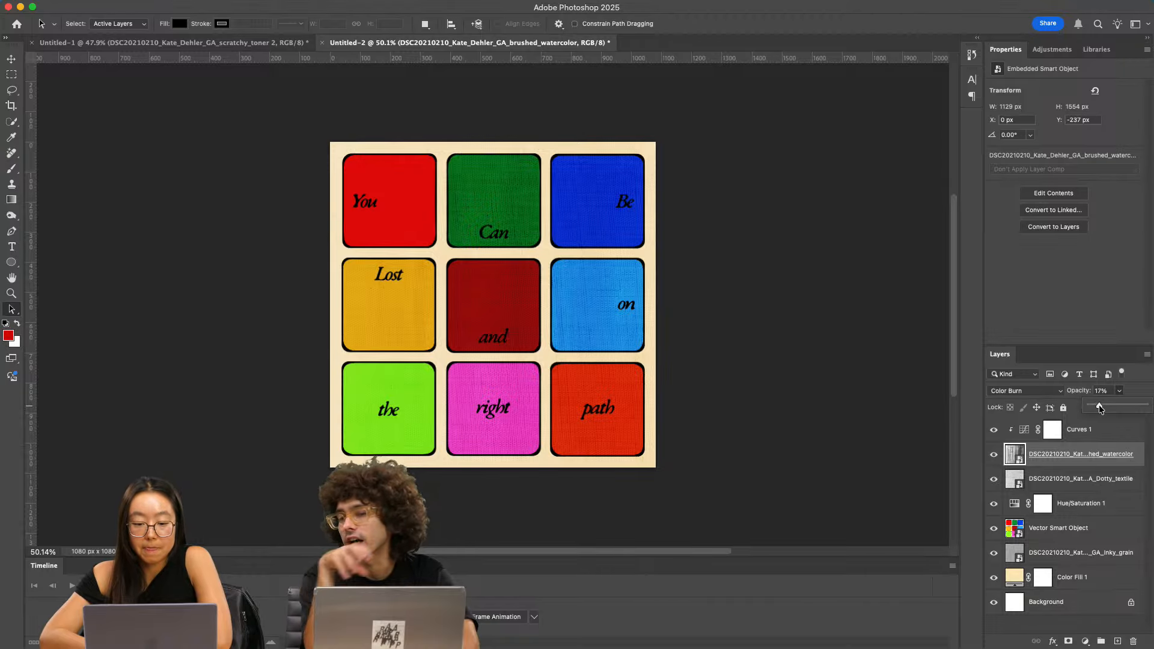
# - Set the opacity of the Dotty_textile texture layer to 61%
pyautogui.click(1064, 477)
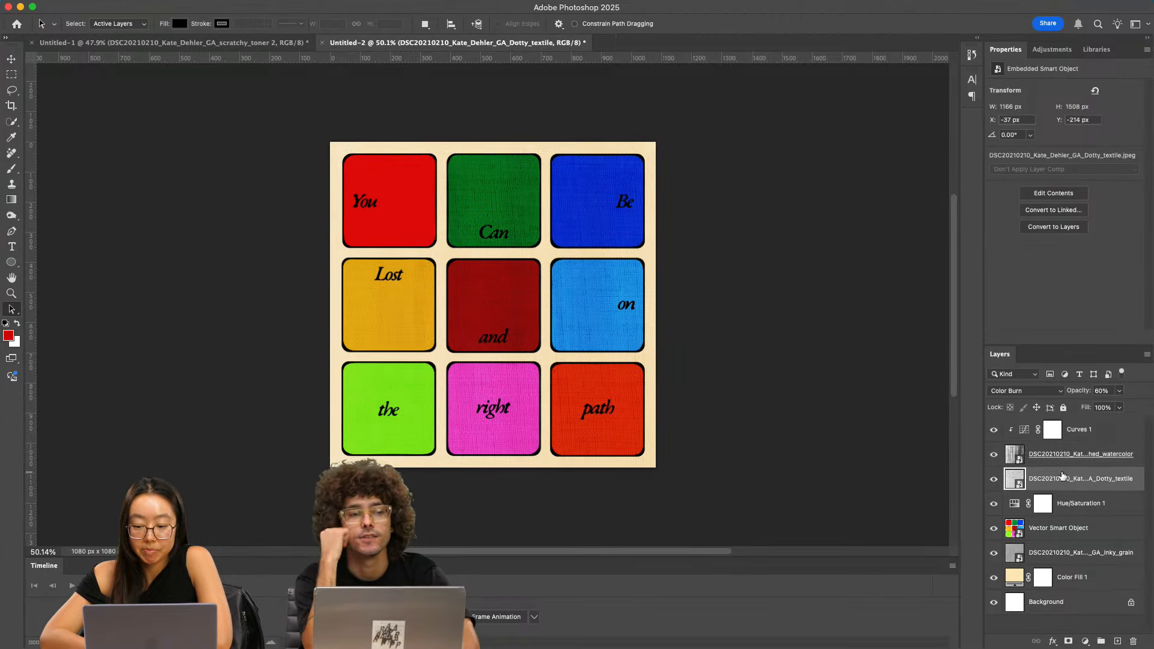
pyautogui.click(1119, 392)
pyautogui.moveTo(1102, 406); pyautogui.dragTo(1120, 406)
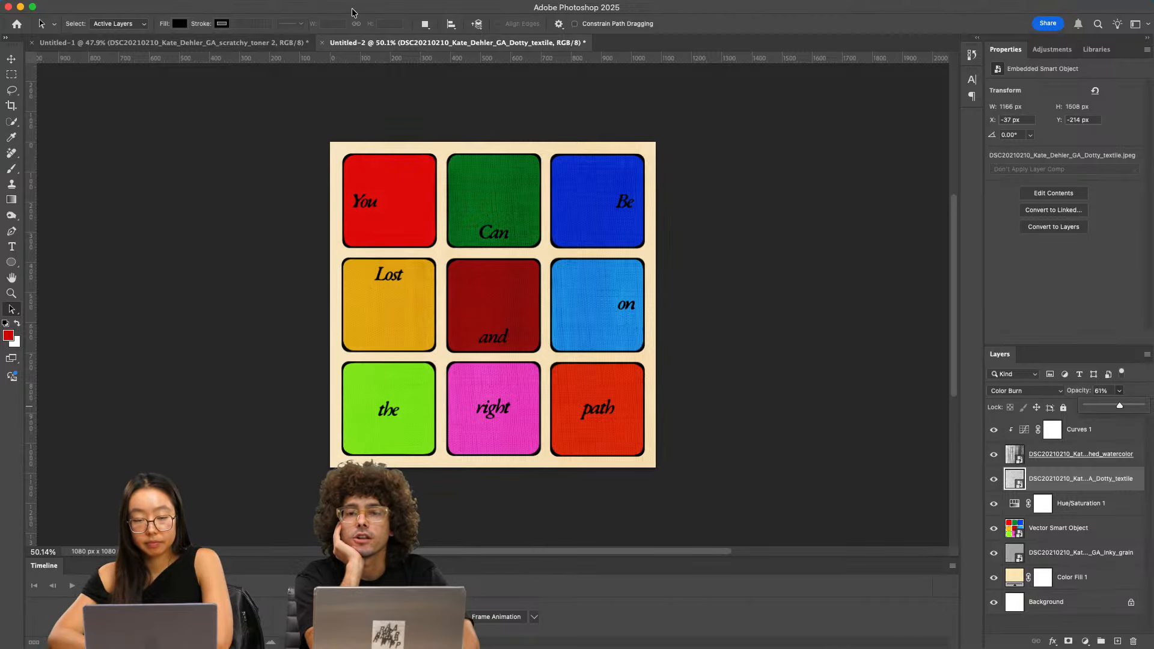
# - Apply an Add Noise filter to the Vector Smart Object grid with an amount of 14.21% and Uniform distribution
pyautogui.moveTo(234, 5)
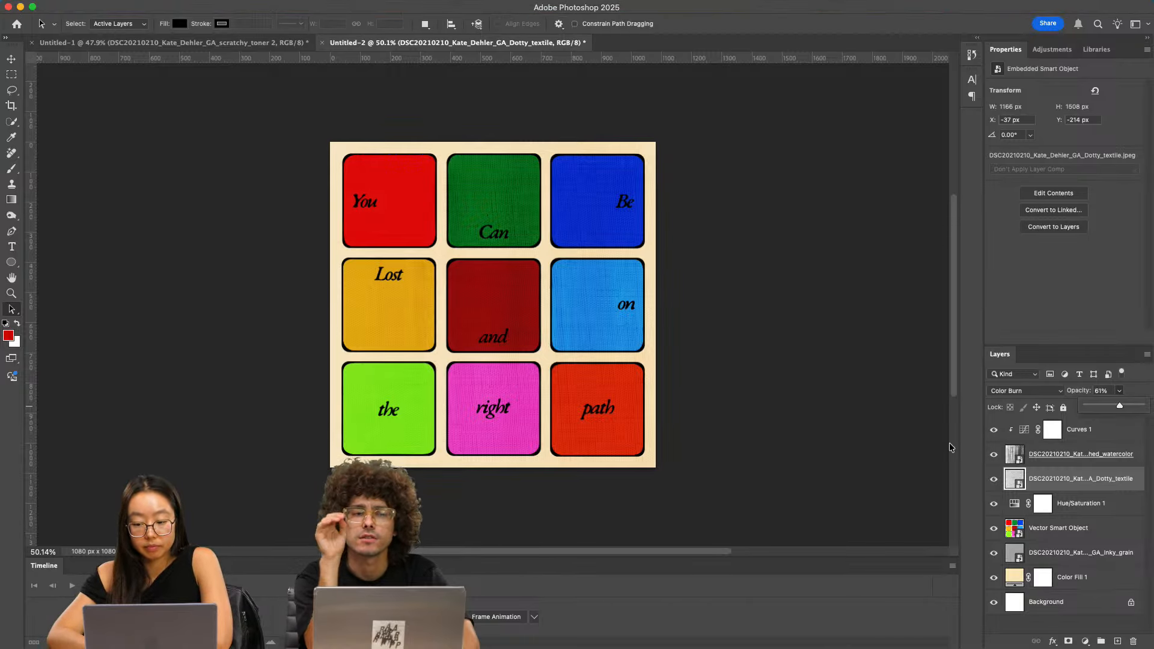
pyautogui.click(1081, 531)
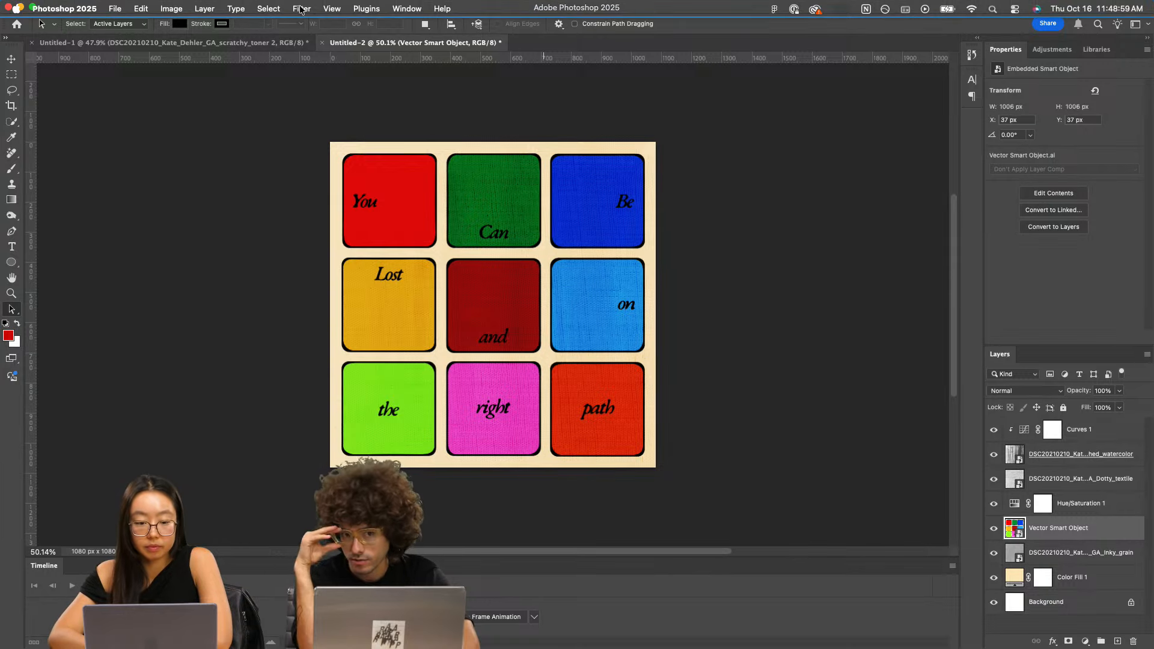
pyautogui.click(301, 8)
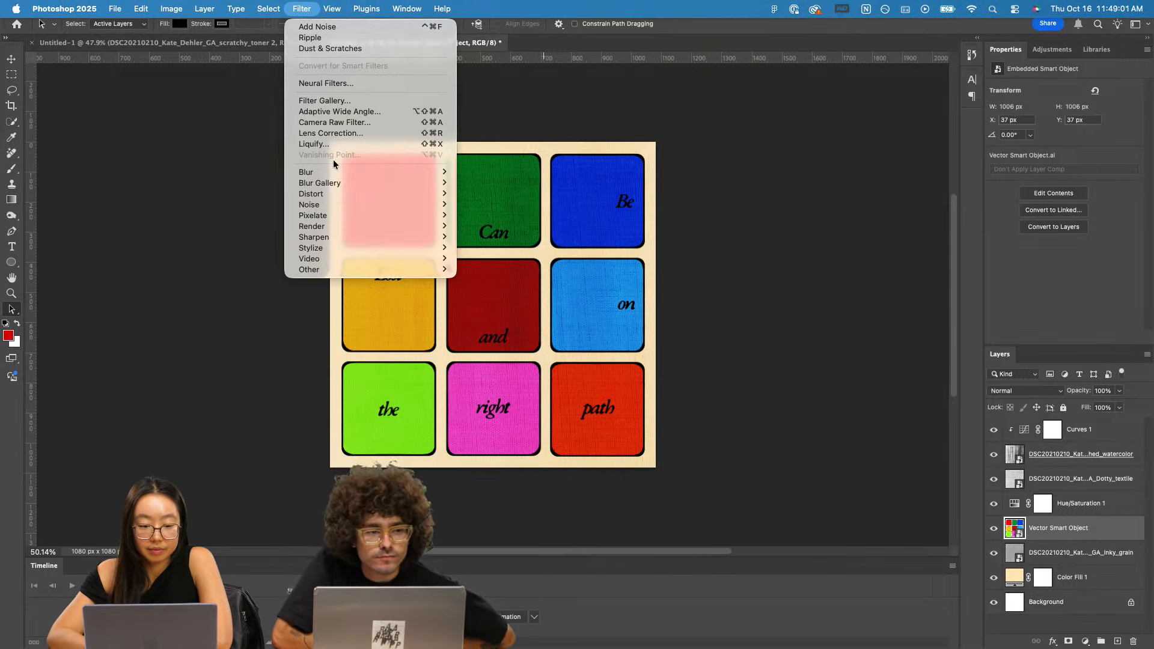
pyautogui.moveTo(334, 204)
pyautogui.click(488, 204)
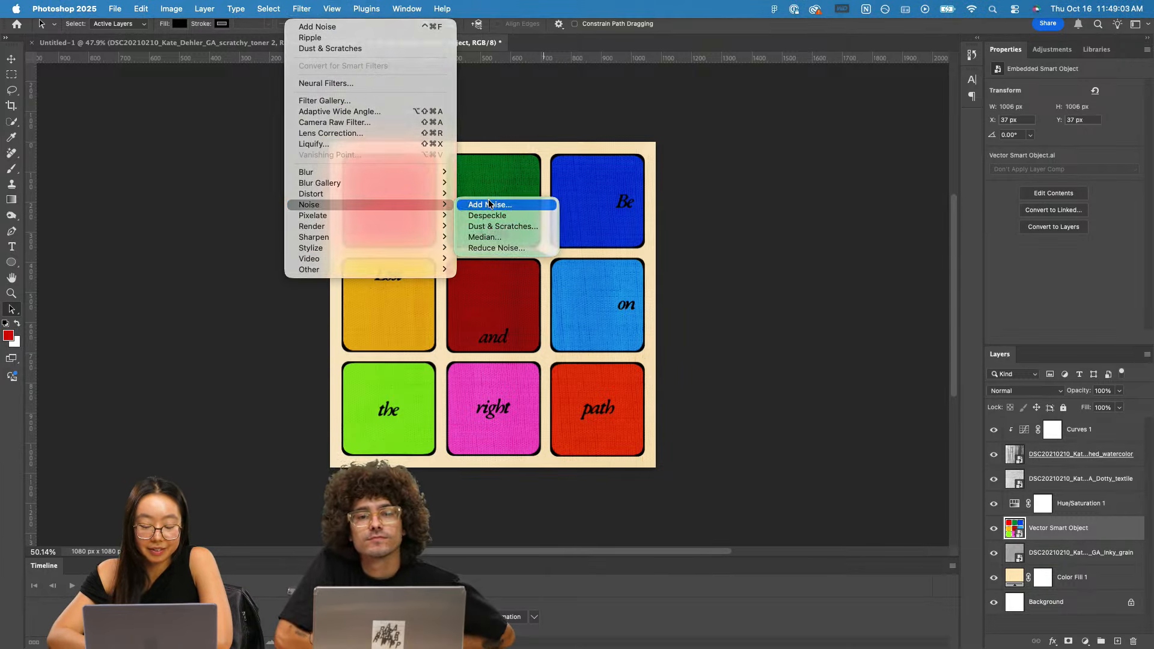
pyautogui.moveTo(647, 117); pyautogui.dragTo(748, 118)
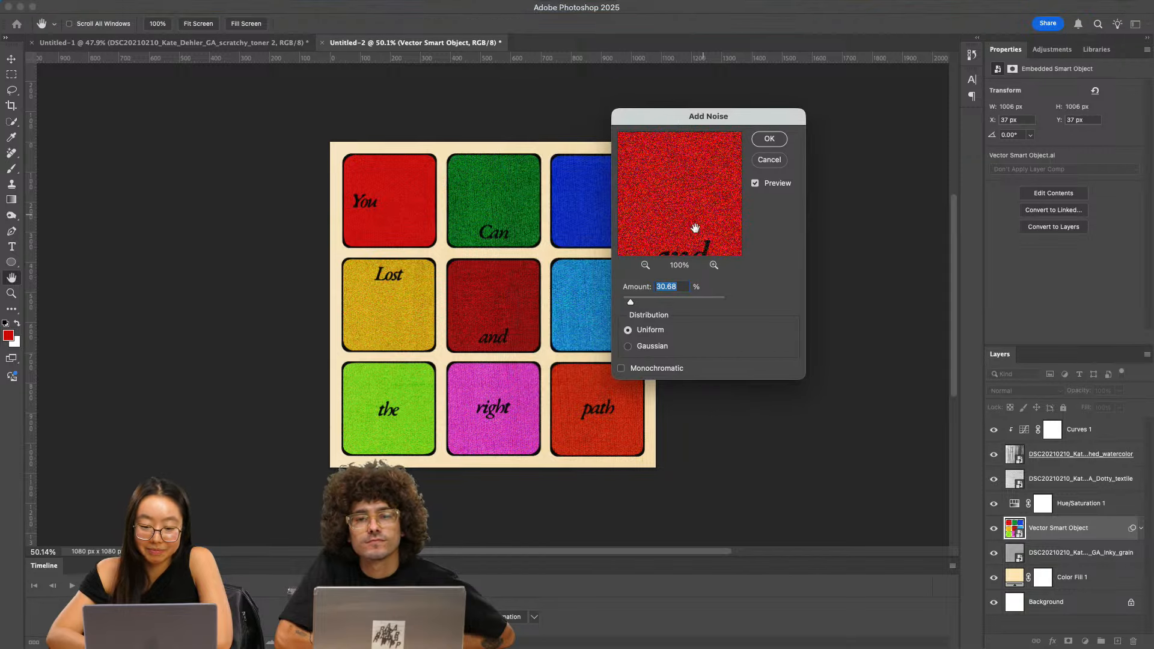
pyautogui.moveTo(630, 300); pyautogui.dragTo(626, 300)
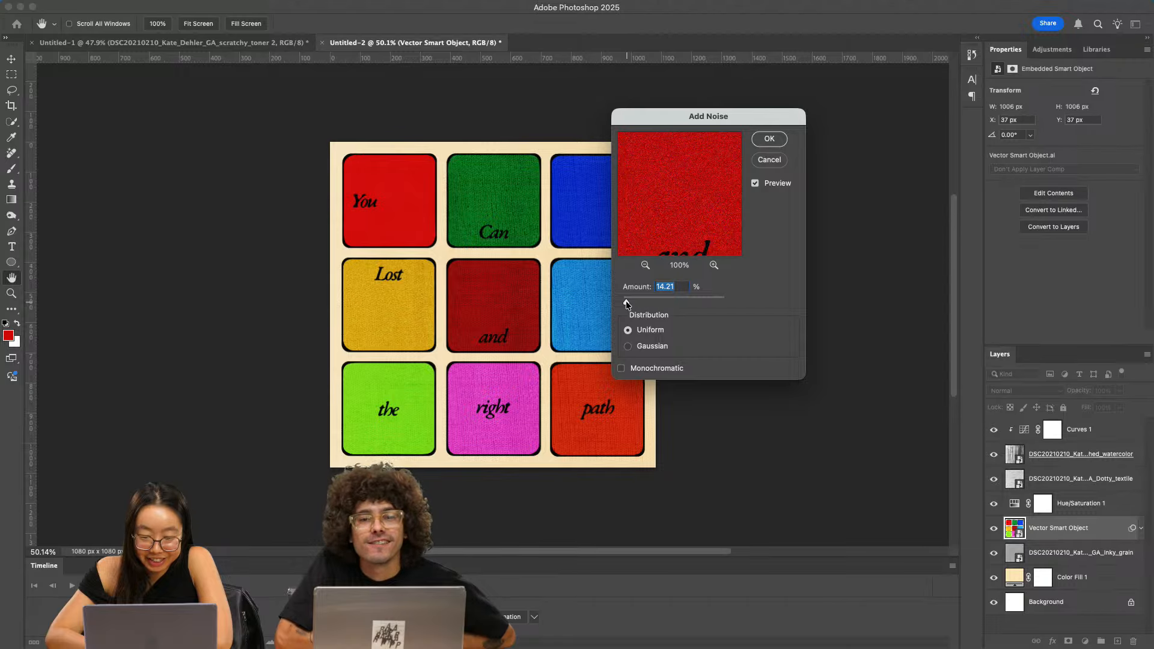
pyautogui.click(759, 142)
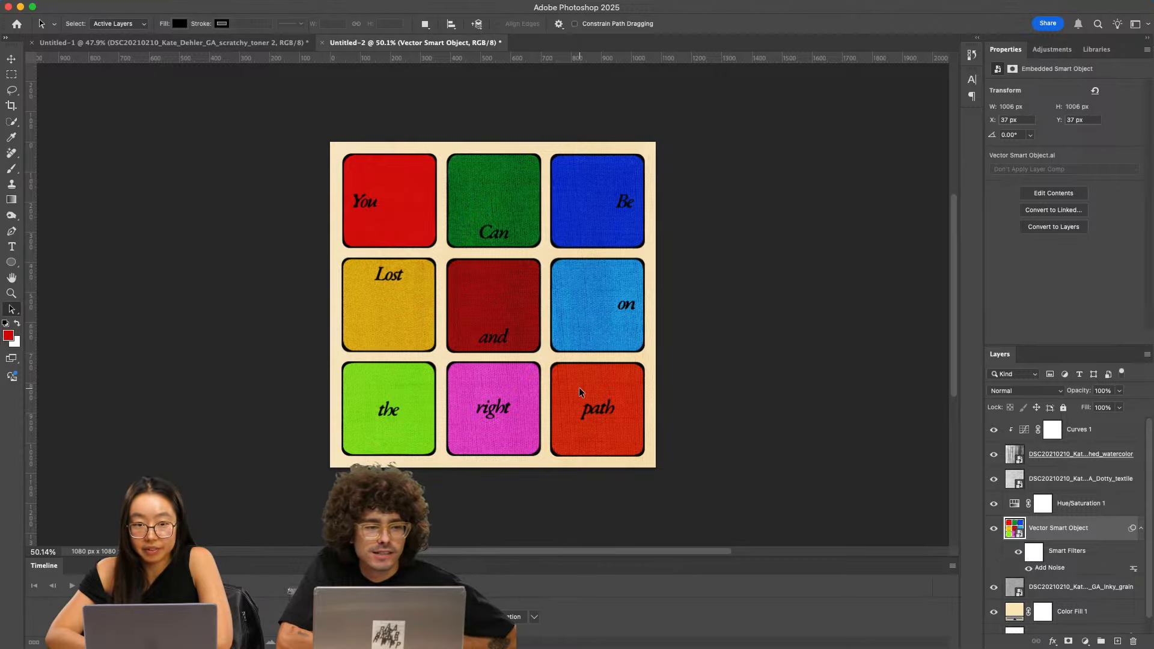
# - Compare the grid up close with and without noise by toggling the Add Noise smart filter's visibility
pyautogui.scroll(5, 581, 392)
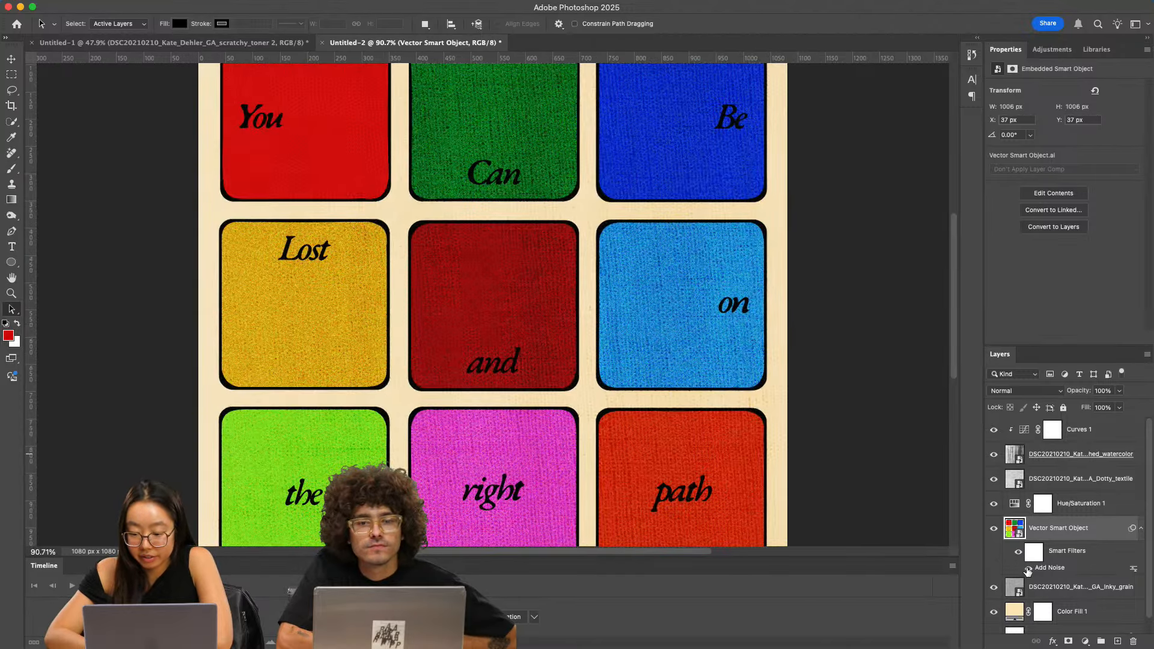
pyautogui.click(1028, 569)
pyautogui.click(1028, 569)
pyautogui.click(1028, 568)
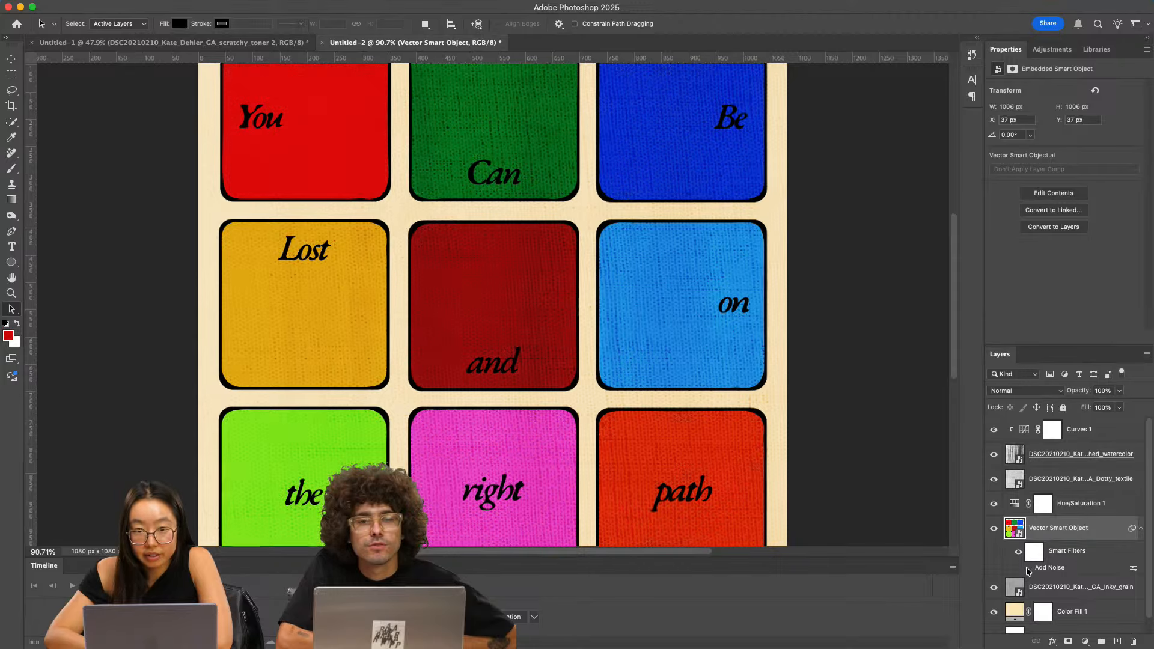
pyautogui.click(1027, 568)
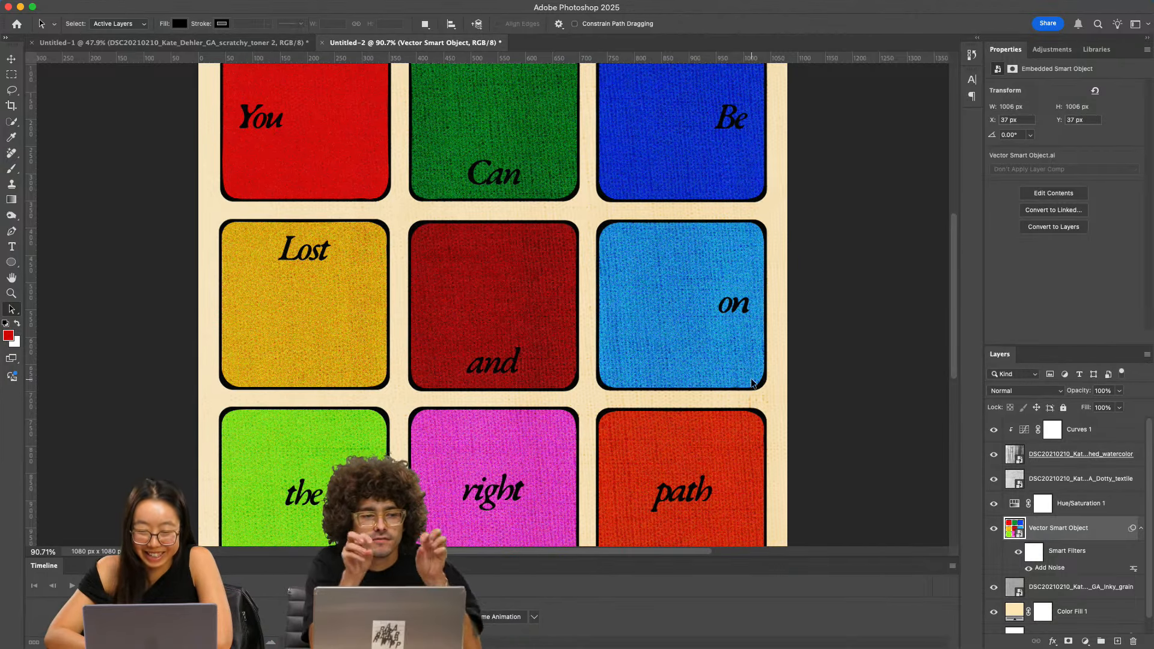
# - Switch to Illustrator and deselect the nine-square poster group on its artboard
pyautogui.scroll(-5, 752, 378)
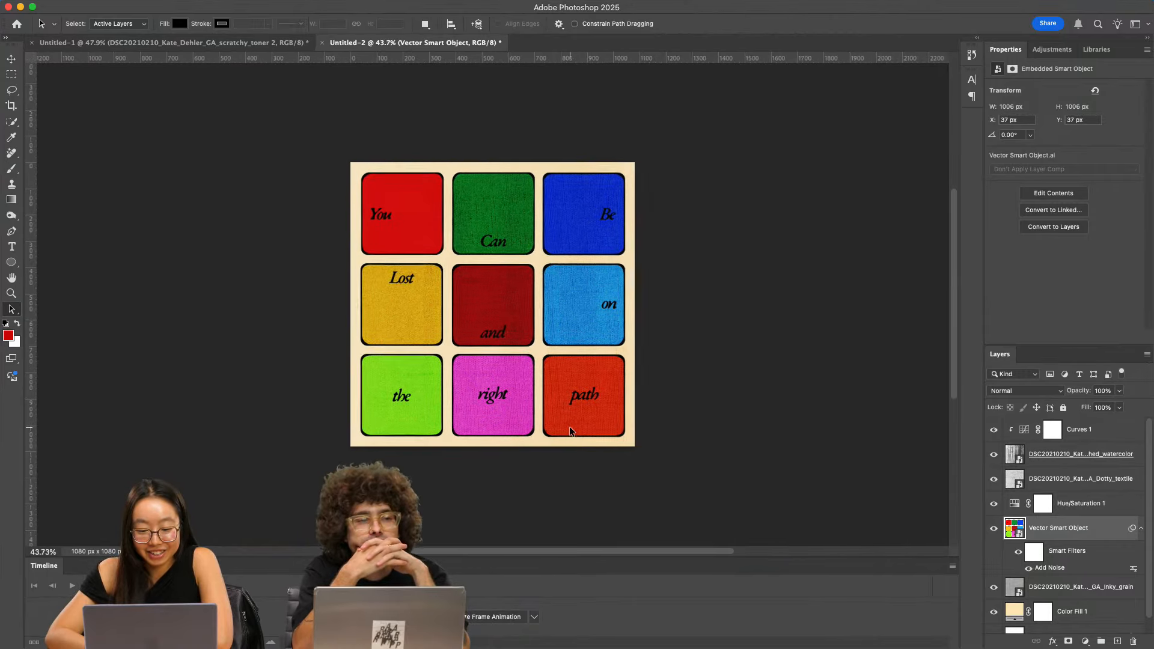
pyautogui.scroll(1, 569, 427)
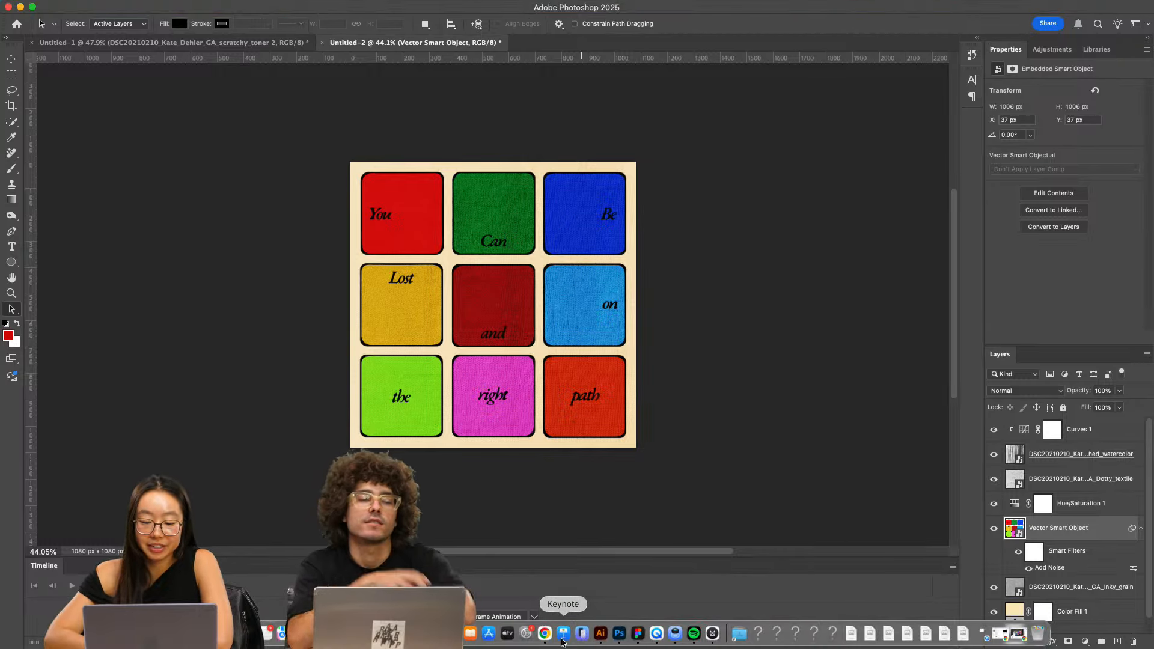
pyautogui.click(600, 638)
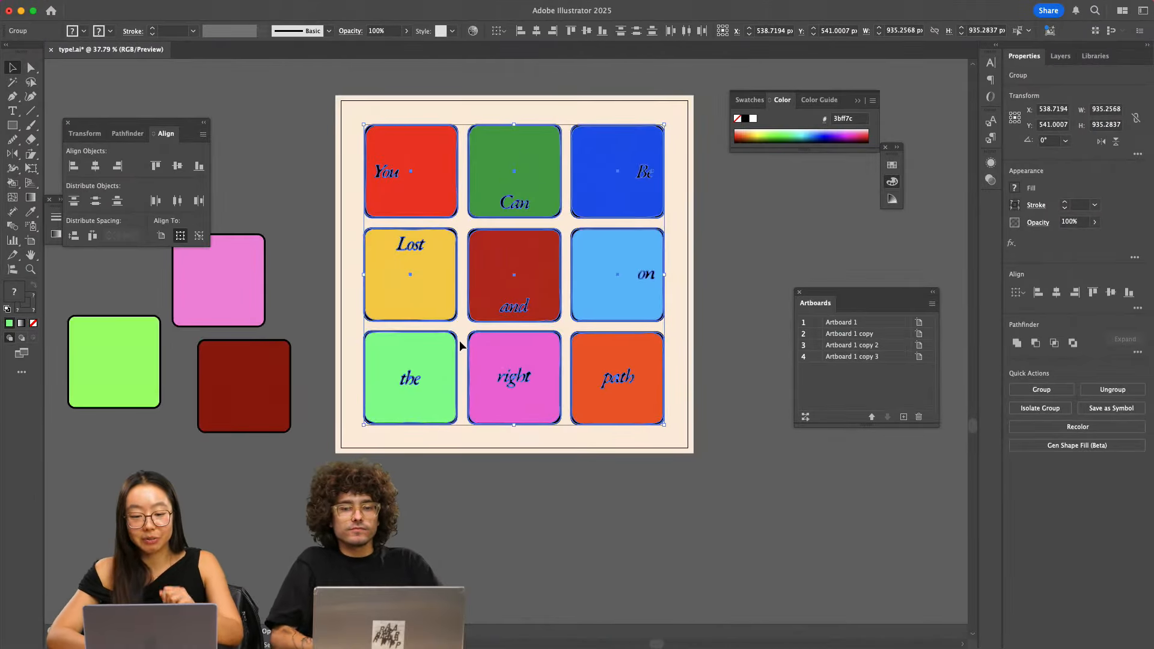
pyautogui.scroll(-5, 459, 342)
pyautogui.click(442, 474)
pyautogui.scroll(-4, 441, 474)
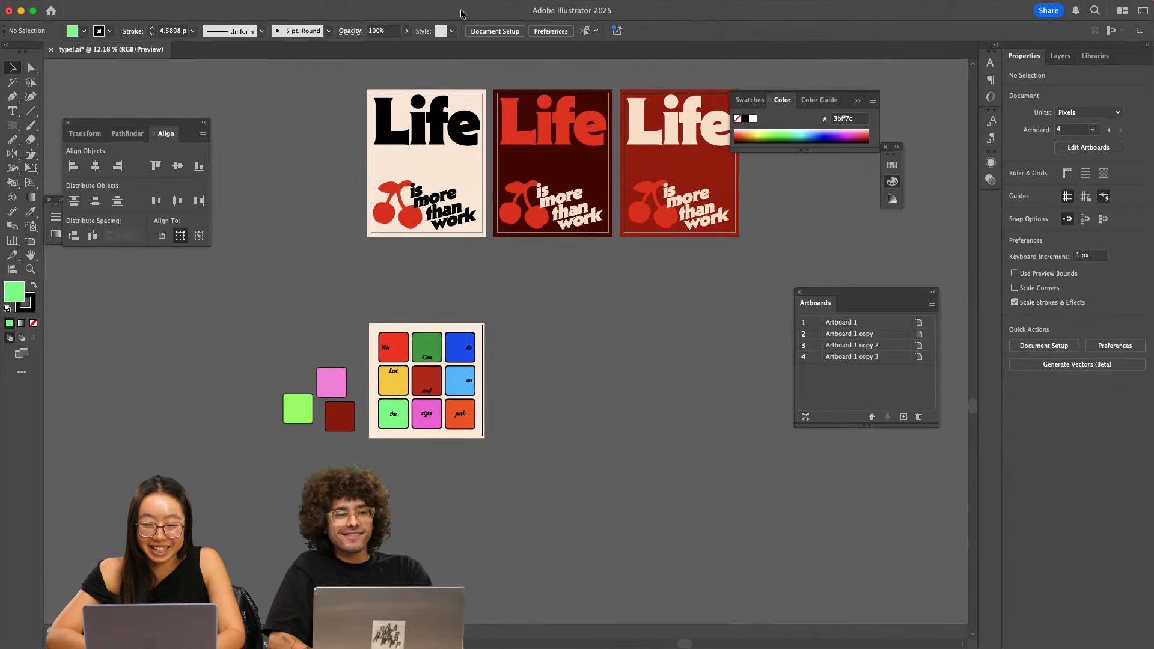
# - Duplicate the cream "Life" artboard into the space beside the nine-square poster and delete the copied artwork from it
pyautogui.click(494, 30)
pyautogui.click(560, 215)
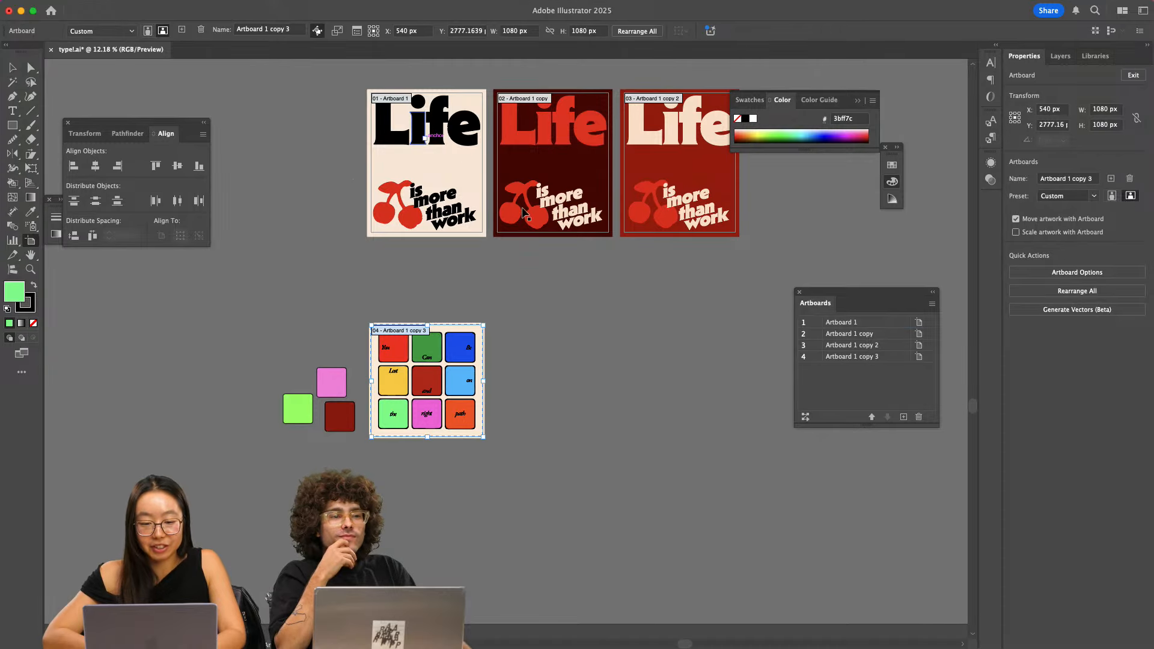
pyautogui.moveTo(429, 142); pyautogui.dragTo(551, 373)
pyautogui.press('Escape')
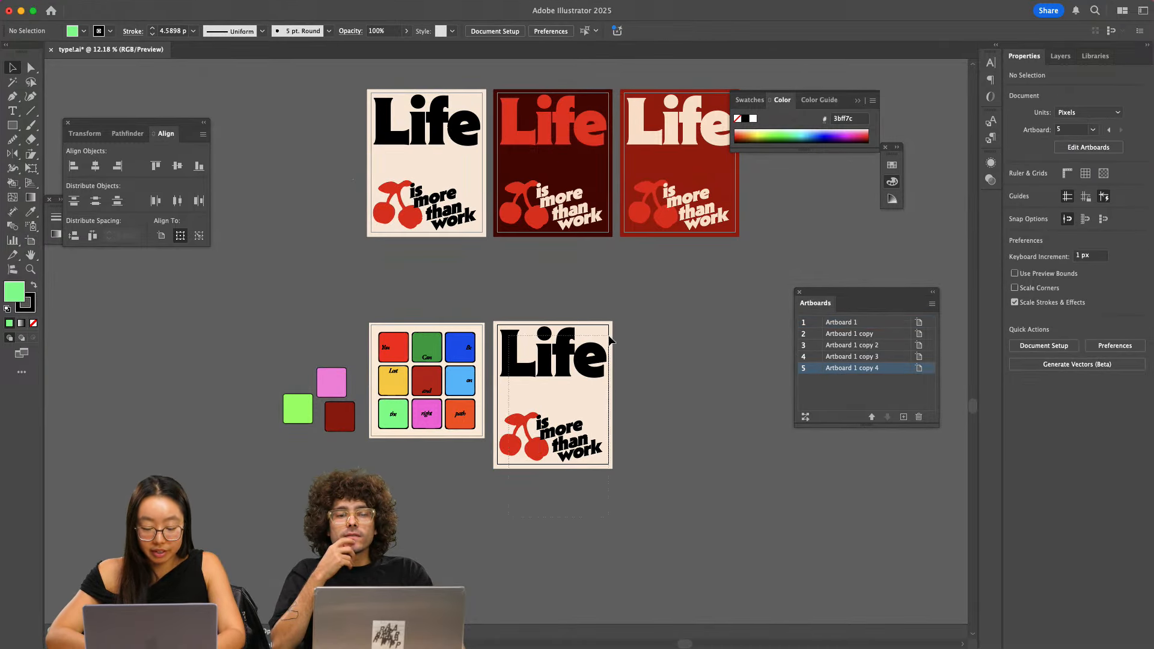
pyautogui.click(609, 336)
pyautogui.press('Delete')
# - Add the text "Time" in EB Garamond Medium Italic, enlarge it to about 270 pt and place it at the blank artboard's upper left
pyautogui.scroll(2, 581, 399)
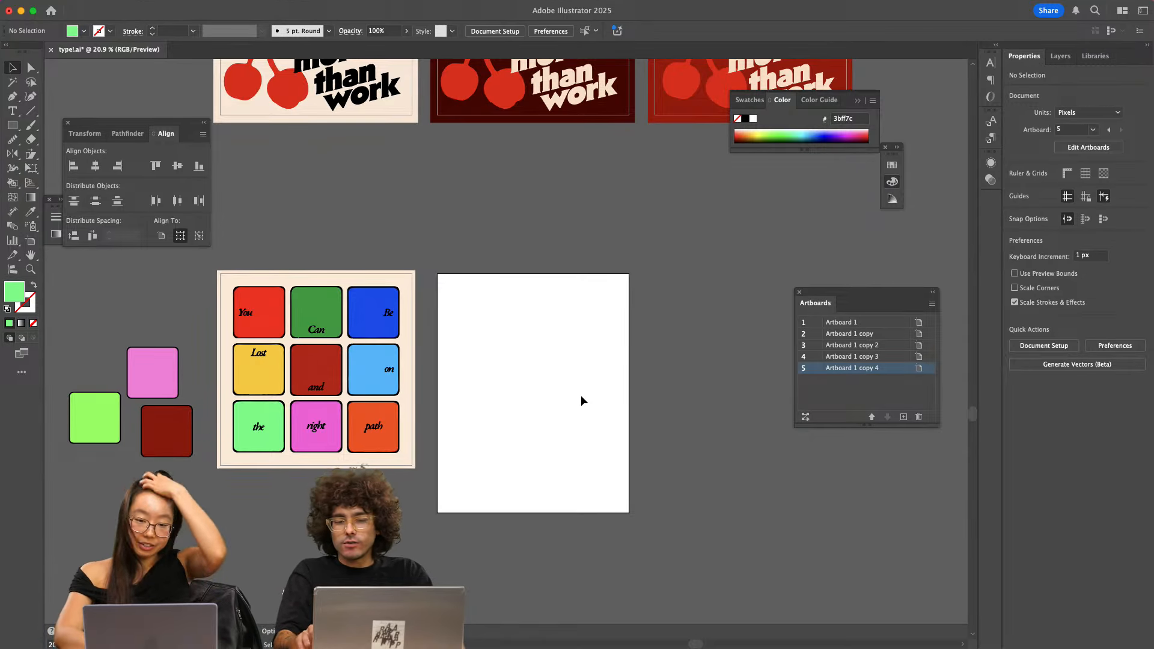
pyautogui.scroll(2, 581, 400)
pyautogui.press('t')
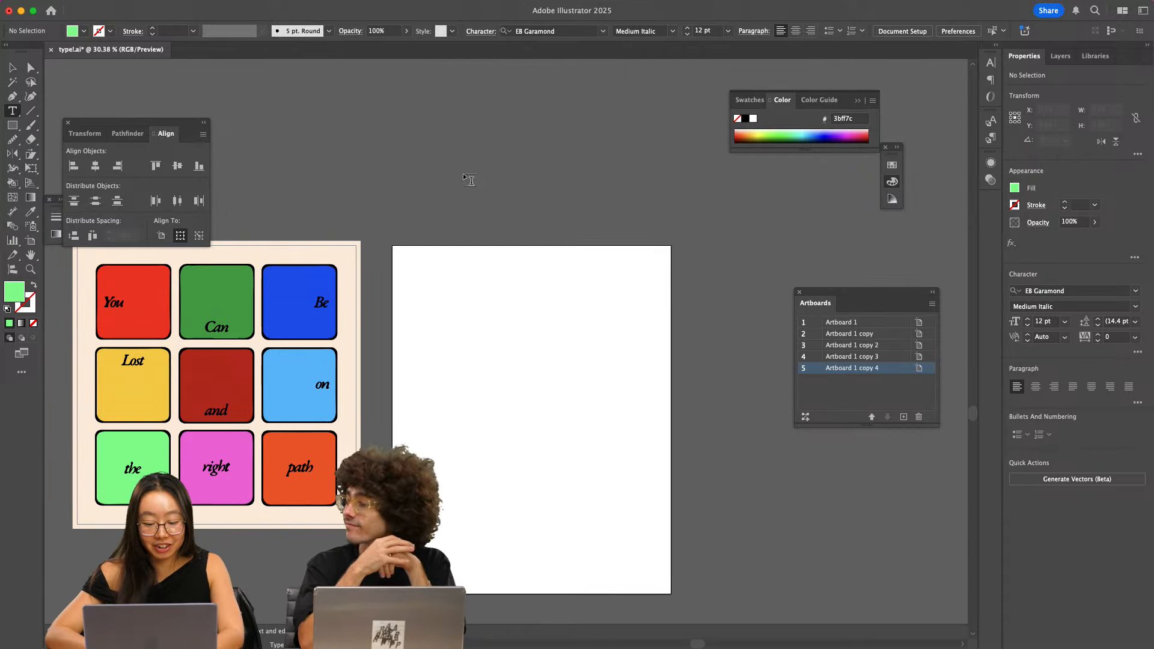
pyautogui.click(478, 167)
pyautogui.write('&')
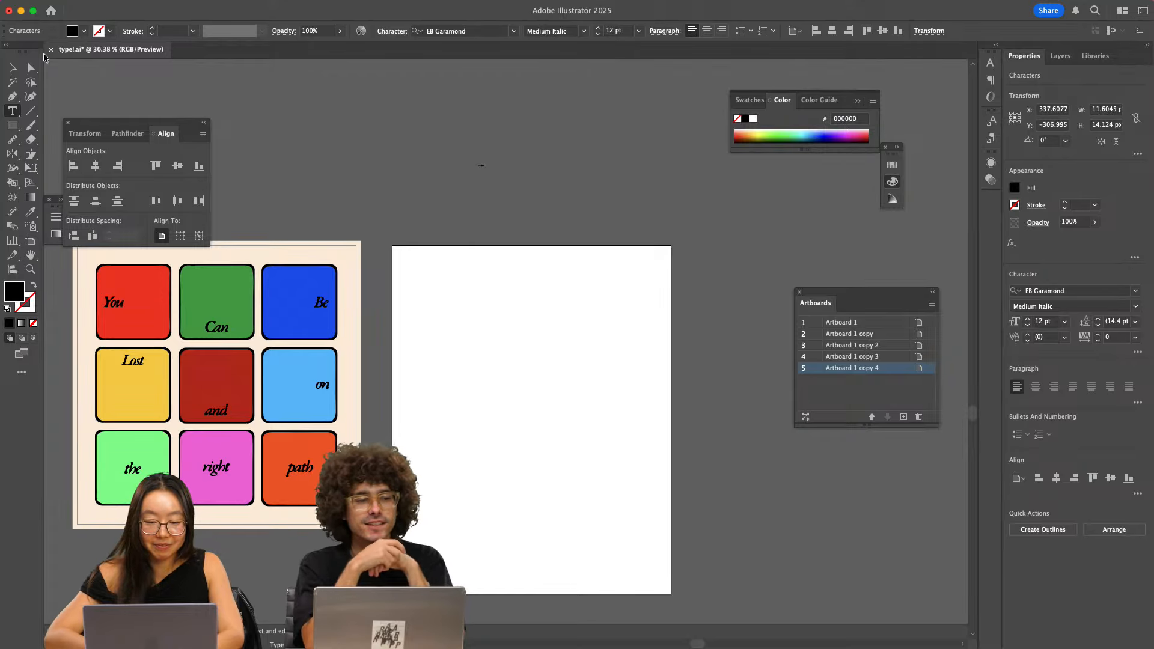
pyautogui.click(14, 68)
pyautogui.moveTo(483, 169); pyautogui.dragTo(661, 379)
pyautogui.moveTo(525, 194); pyautogui.dragTo(524, 286)
# - Filter the available fonts for the "Time" text to the Script classification
pyautogui.scroll(-3, 524, 286)
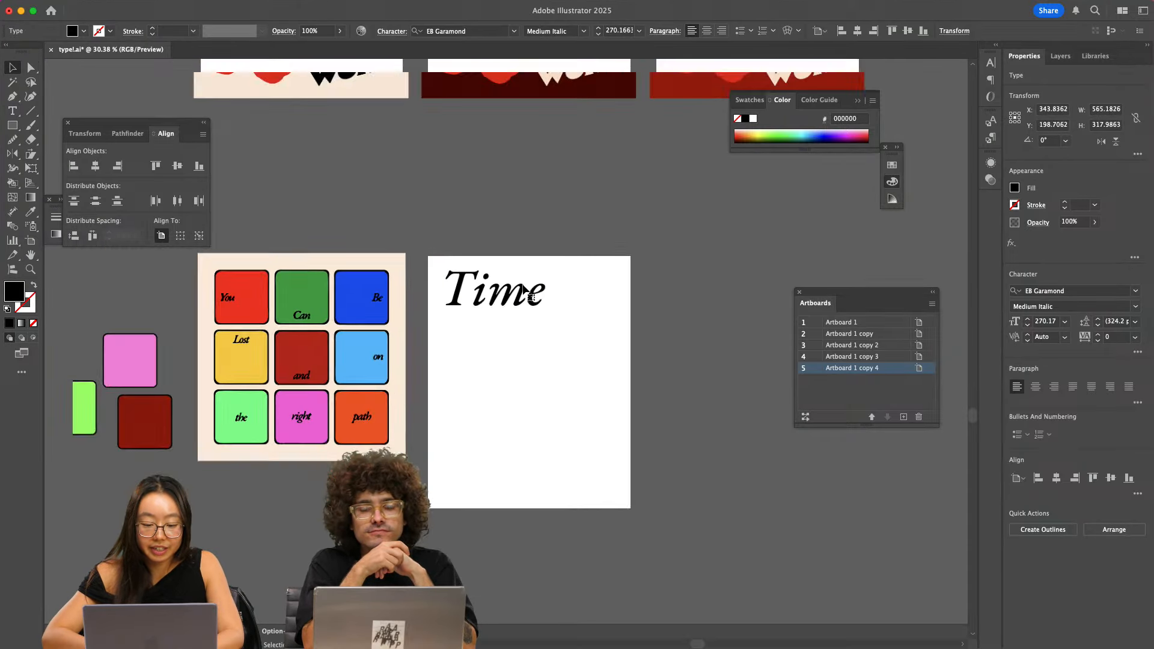
pyautogui.scroll(-2, 523, 286)
pyautogui.scroll(3, 525, 293)
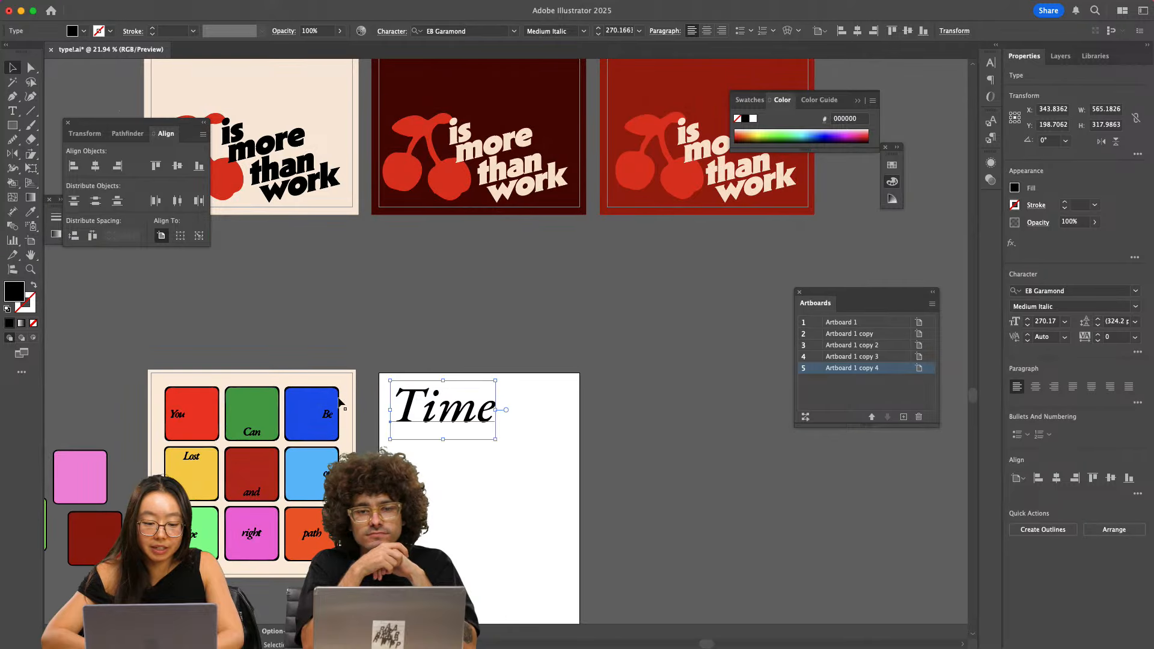
pyautogui.scroll(3, 495, 267)
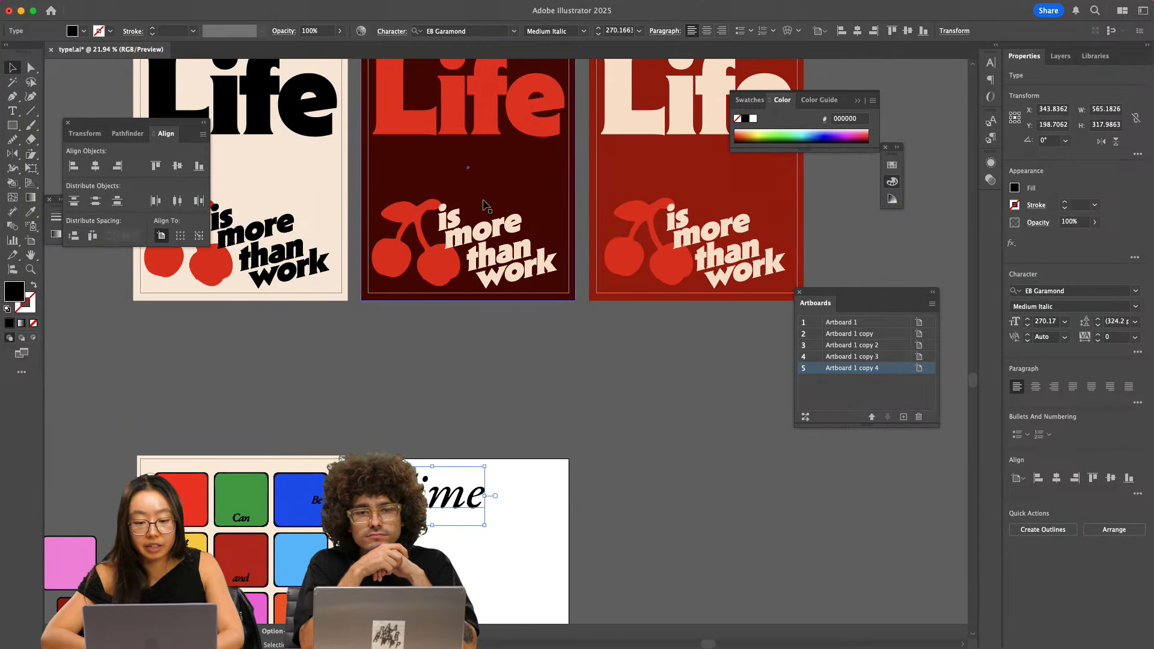
pyautogui.scroll(-5, 484, 229)
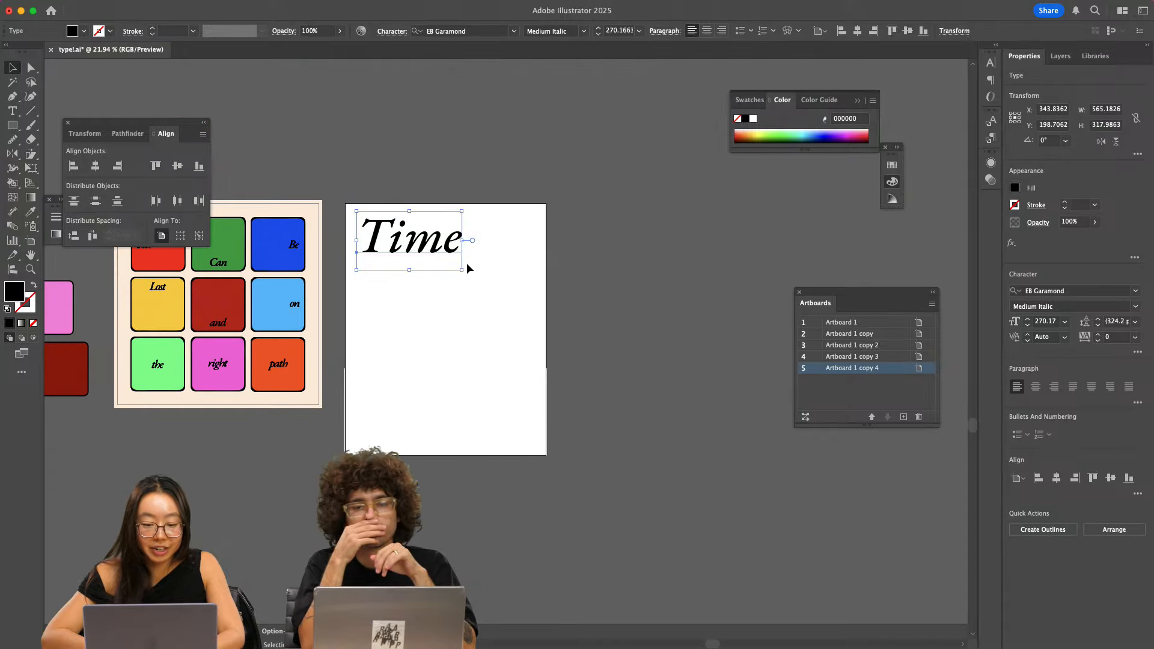
pyautogui.click(514, 31)
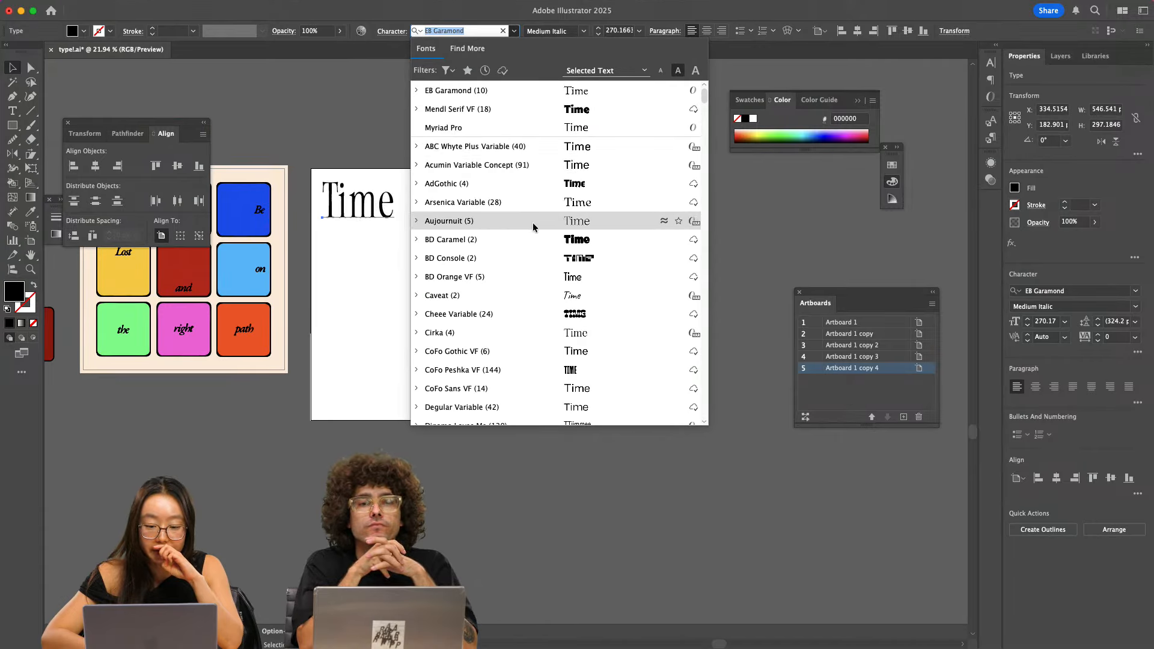
pyautogui.scroll(-3, 532, 298)
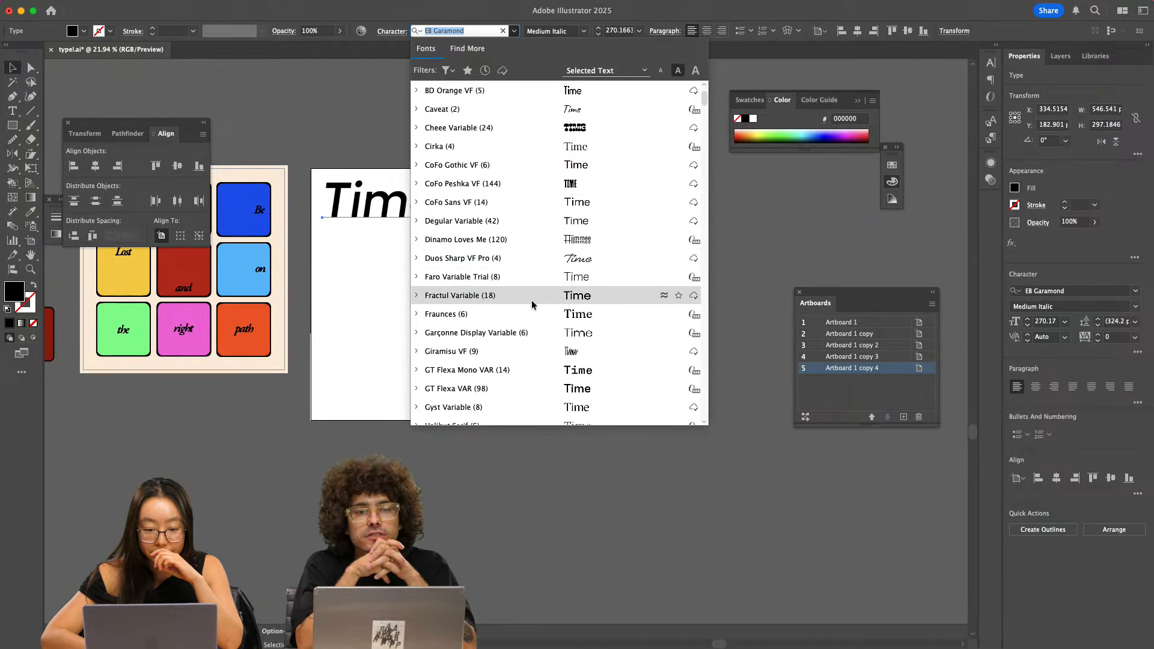
pyautogui.click(446, 70)
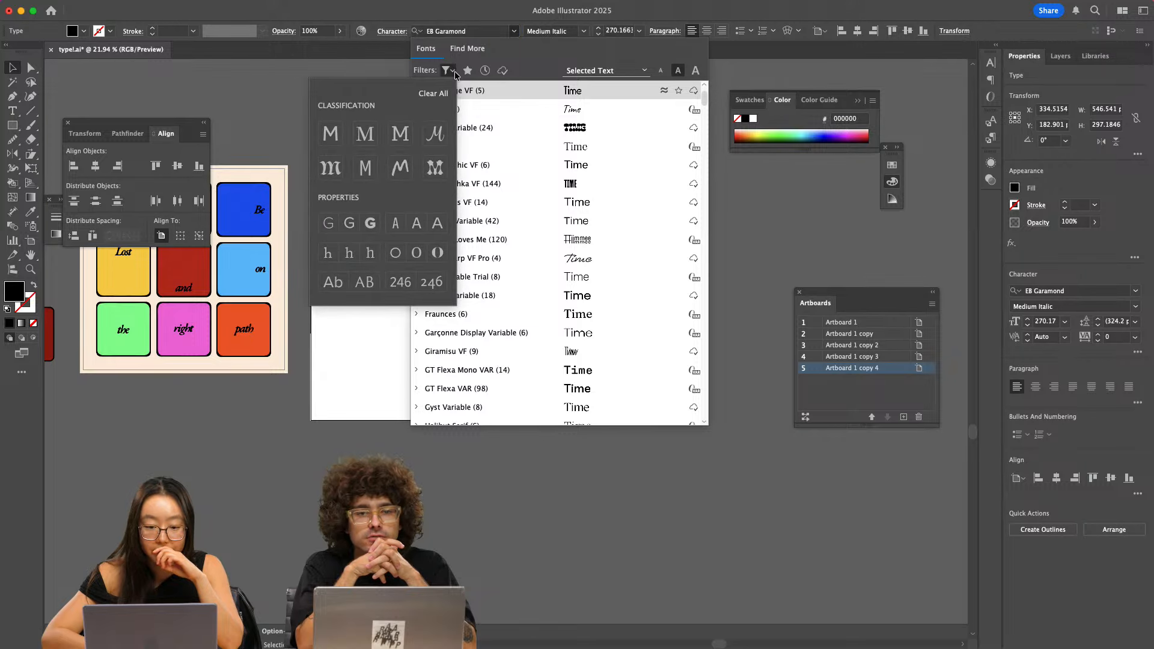
pyautogui.click(435, 133)
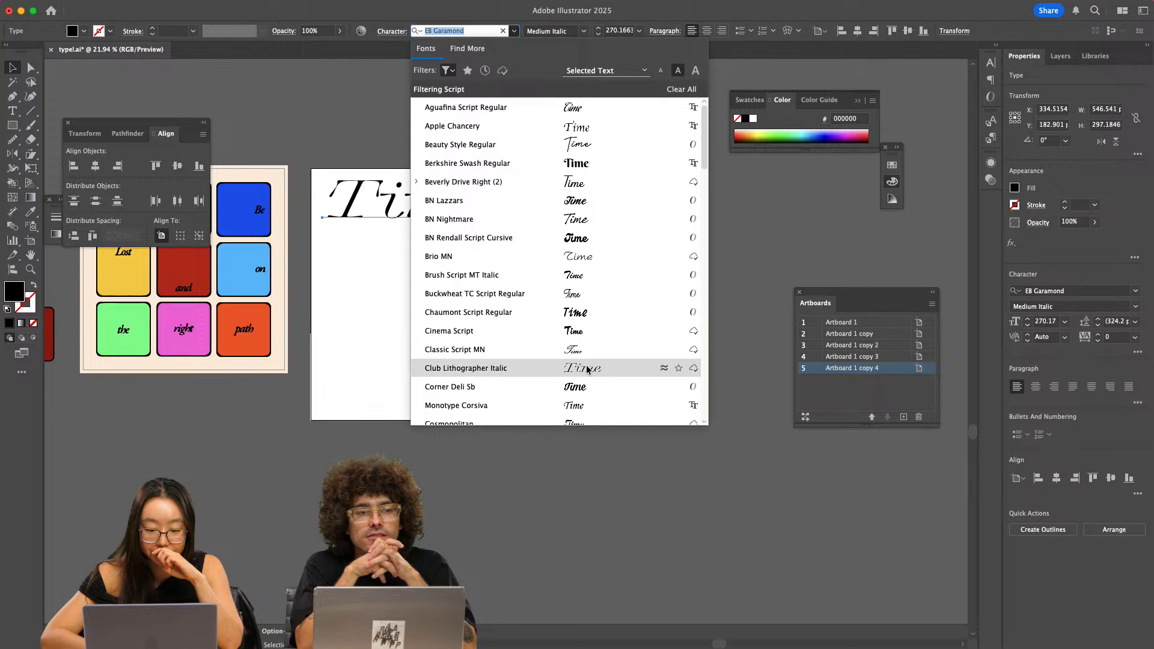
# - Browse the script fonts, set "Time" in Filmotype LaCrosse Regular and enlarge it to about 416 pt
pyautogui.scroll(-5, 589, 368)
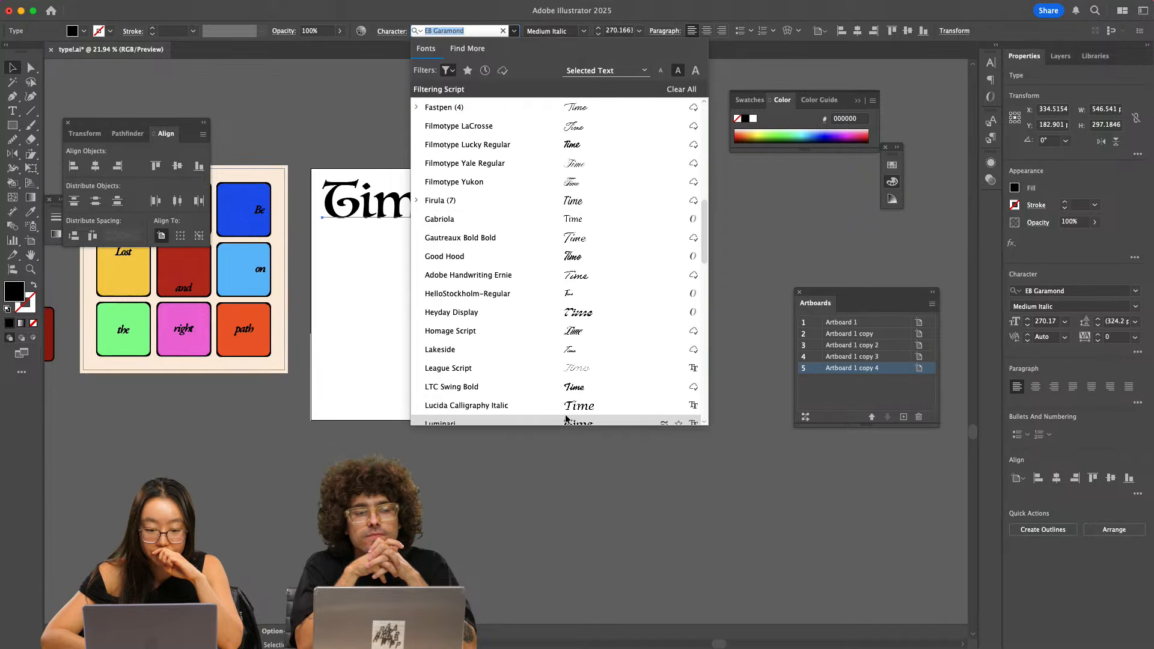
pyautogui.scroll(-3, 566, 419)
pyautogui.scroll(-4, 563, 404)
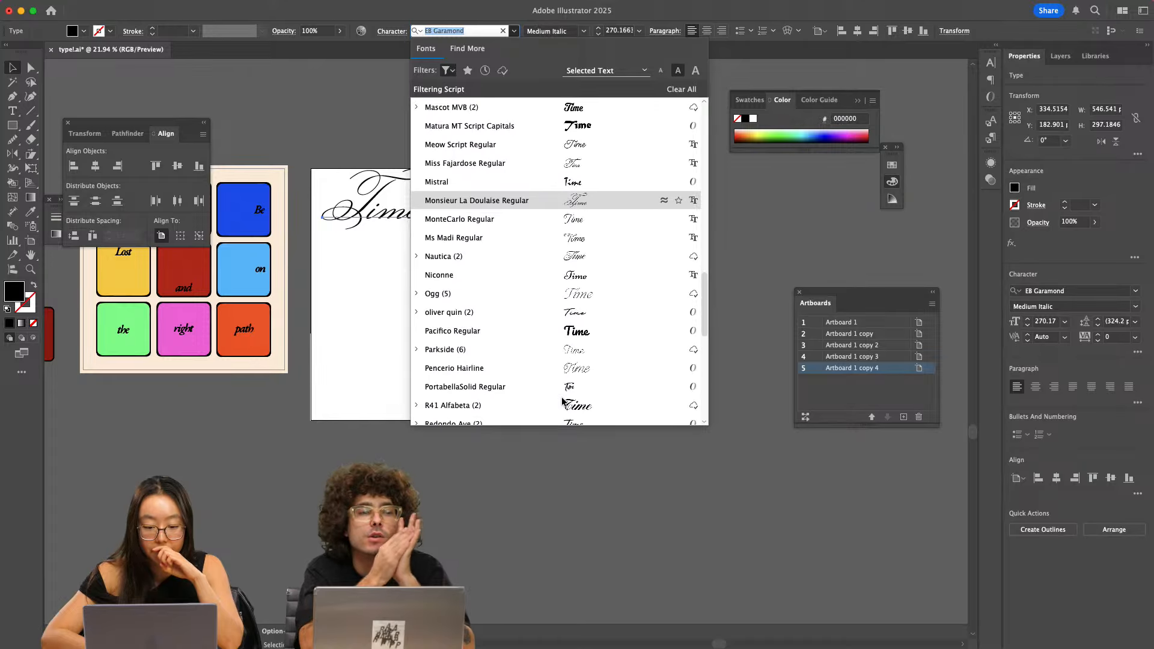
pyautogui.scroll(12, 564, 361)
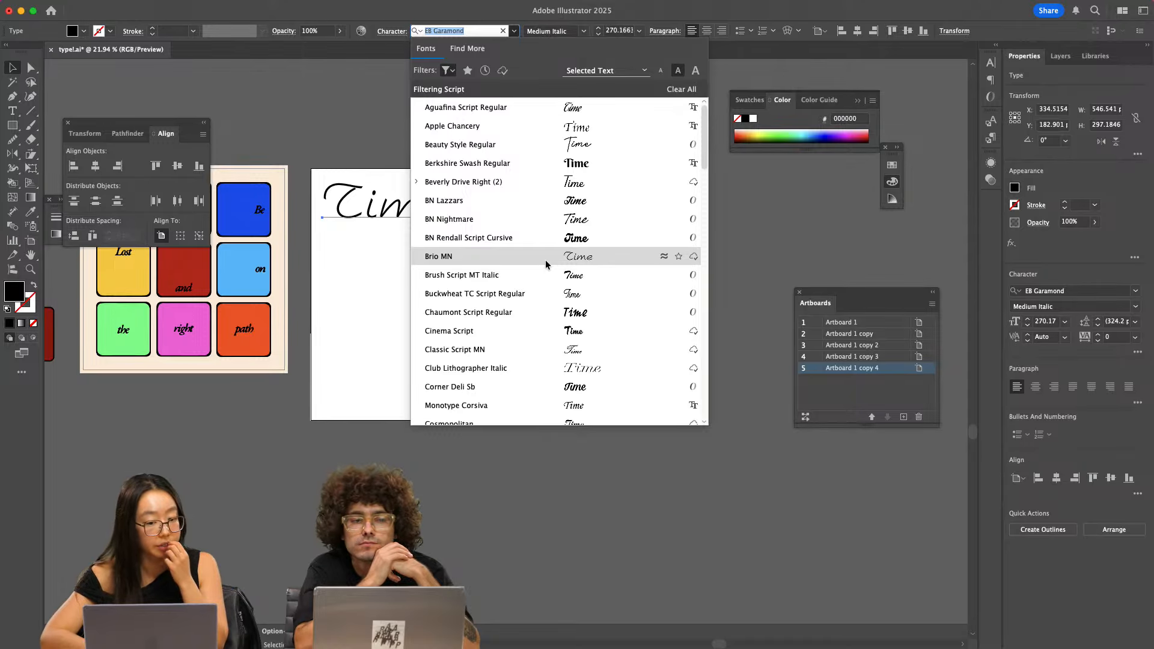
pyautogui.scroll(-5, 532, 338)
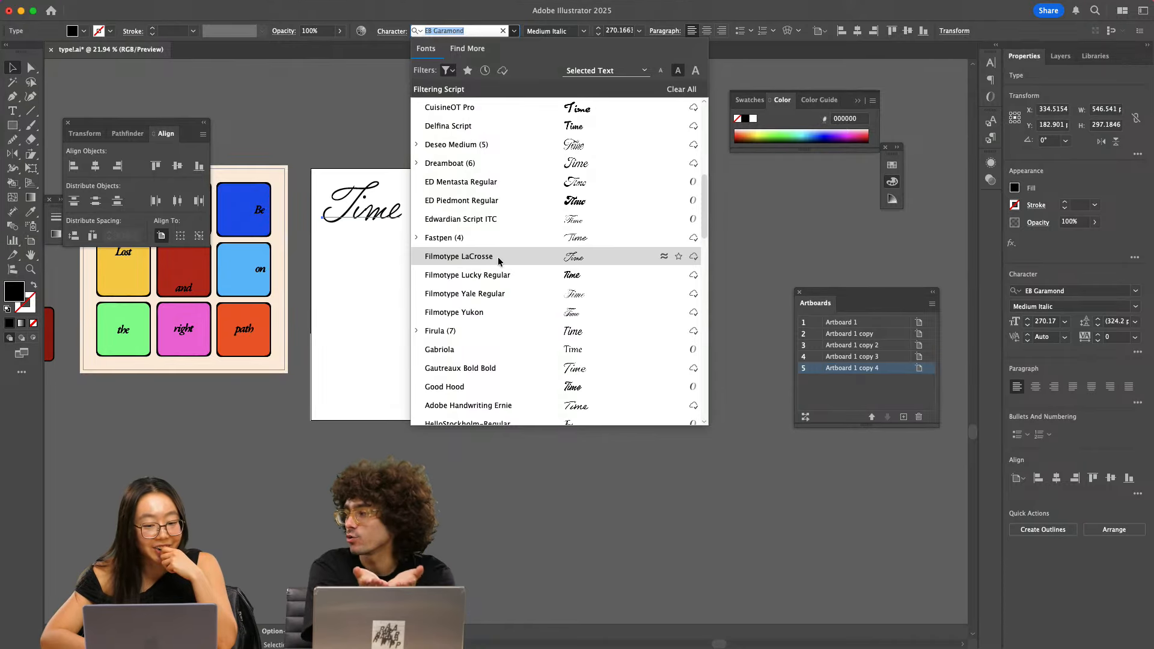
pyautogui.click(467, 255)
pyautogui.moveTo(452, 280); pyautogui.dragTo(452, 280)
pyautogui.click(583, 31)
pyautogui.click(561, 126)
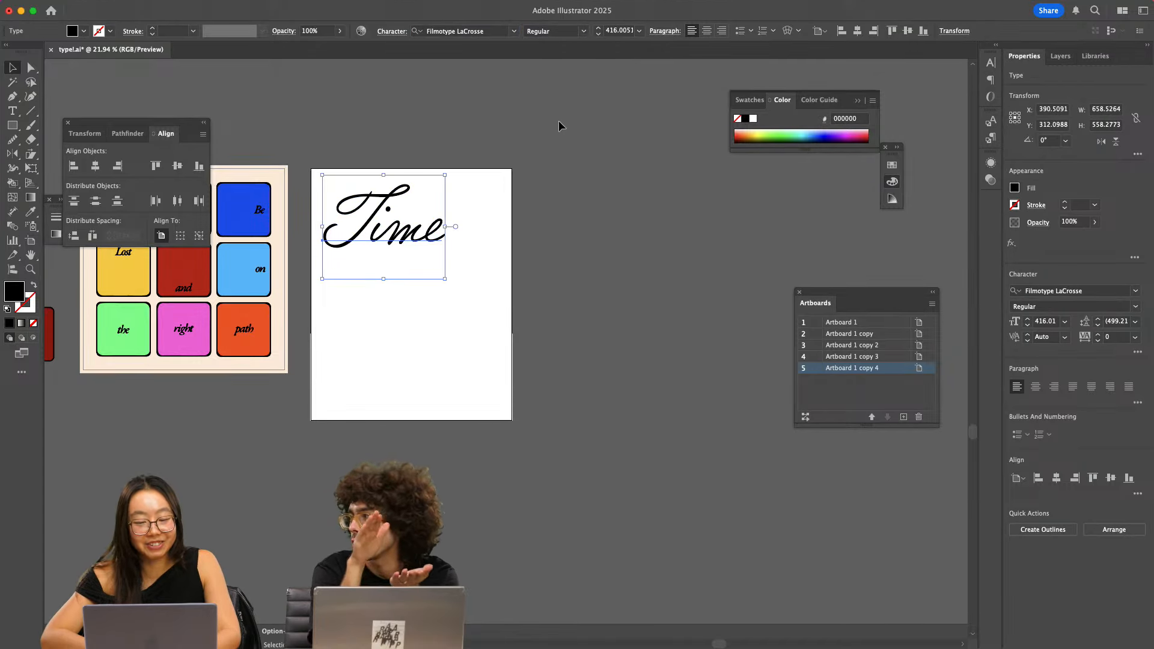
# - Add a 1 pt black stroke to the "Time" text and move it closer to the artboard's upper-left corner
pyautogui.moveTo(9, 293); pyautogui.dragTo(31, 309)
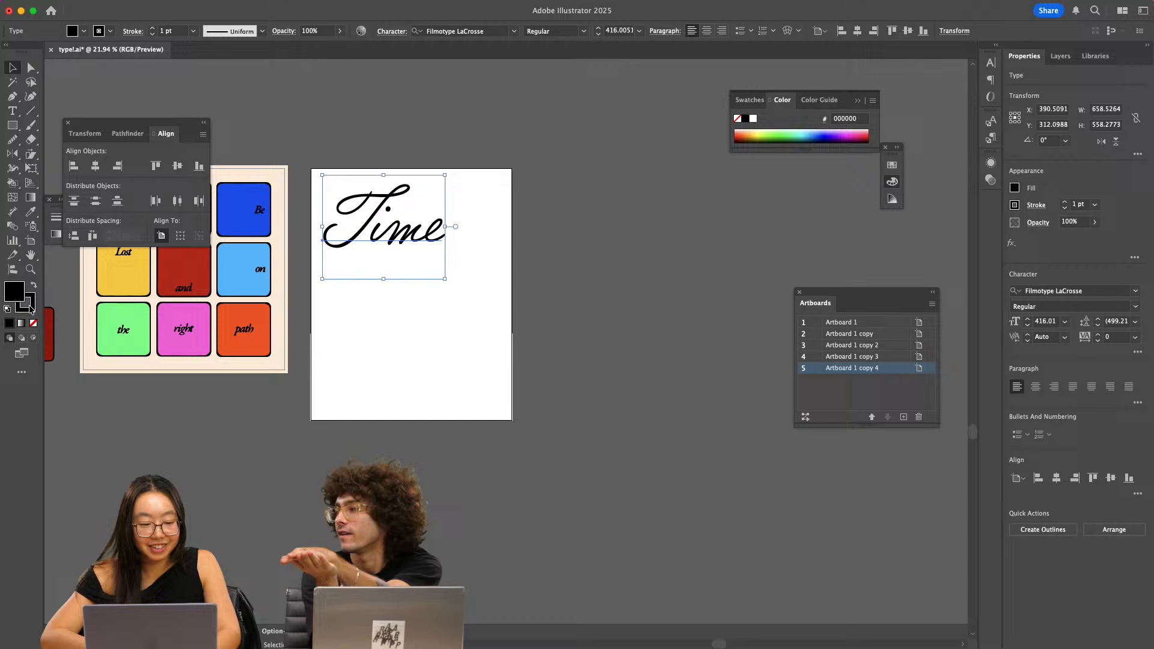
pyautogui.click(373, 161)
pyautogui.hscroll(-2, 374, 160)
pyautogui.scroll(5, 380, 190)
pyautogui.moveTo(527, 220); pyautogui.dragTo(510, 211)
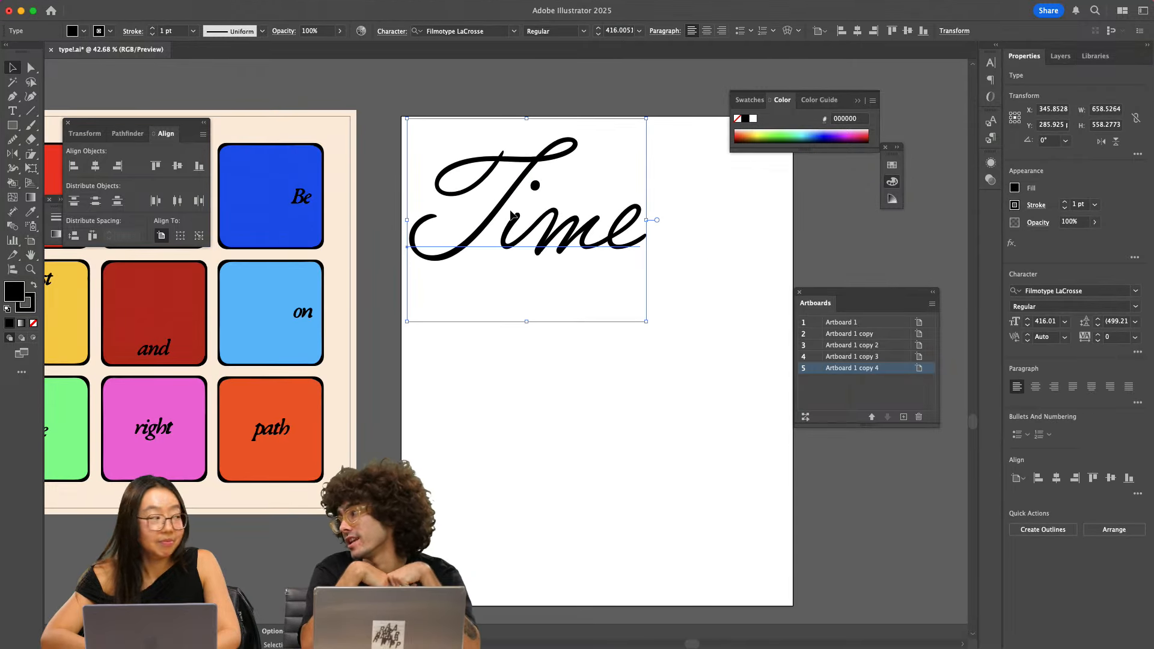
# - Scale "Time" down to about 368 pt, set its stroke weight to 2 pt and nudge it slightly up and right
pyautogui.scroll(-2, 511, 213)
pyautogui.moveTo(618, 219); pyautogui.dragTo(600, 222)
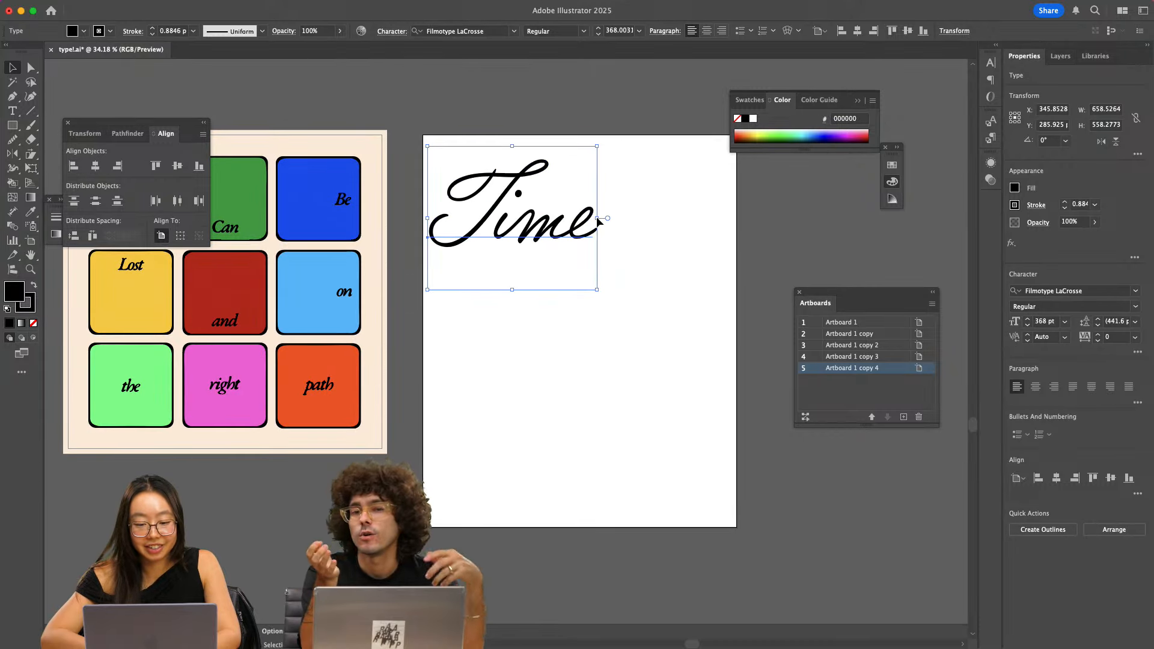
pyautogui.click(152, 28)
pyautogui.moveTo(500, 204); pyautogui.dragTo(511, 198)
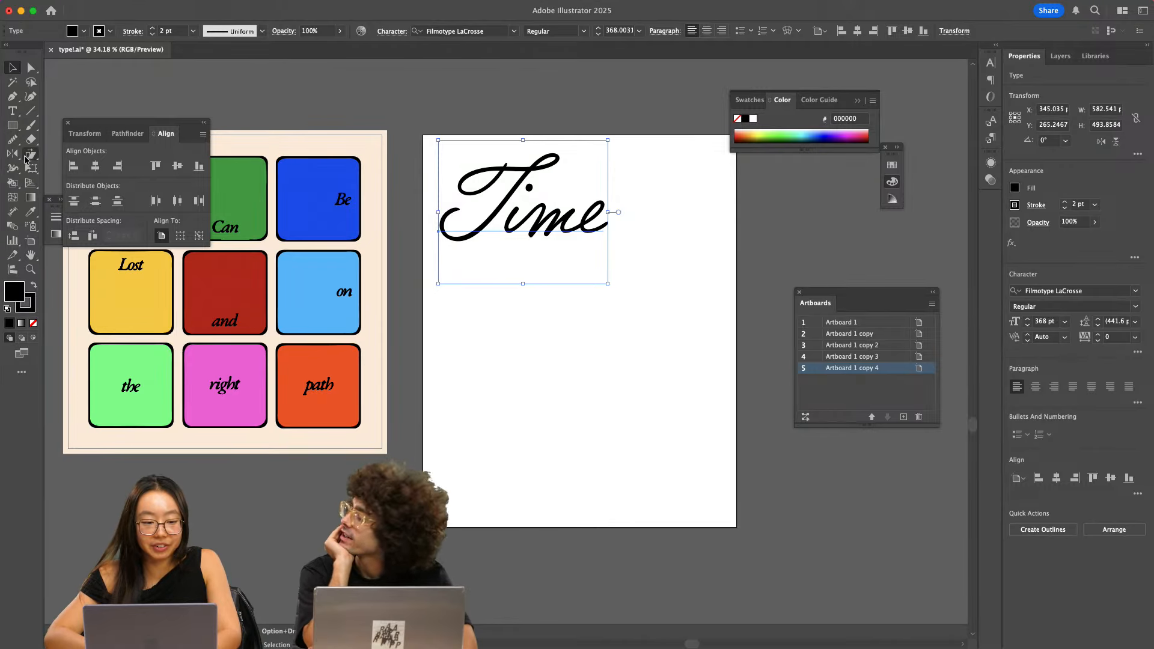
# - Shear "Time" to a slight upward slant and place a copy below it retyped as "Enjoyed"
pyautogui.click(26, 159)
pyautogui.moveTo(599, 225); pyautogui.dragTo(574, 390)
pyautogui.press('v')
pyautogui.doubleClick(539, 348)
pyautogui.press('super+a')
pyautogui.write('Enjoyed')
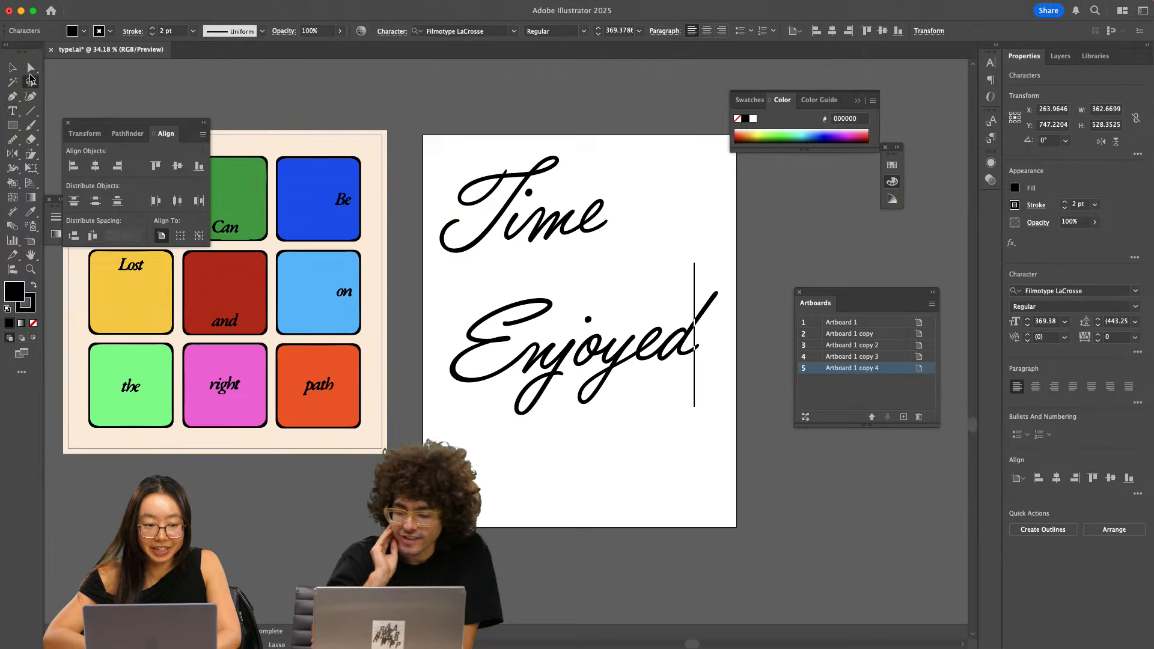
pyautogui.press('Escape')
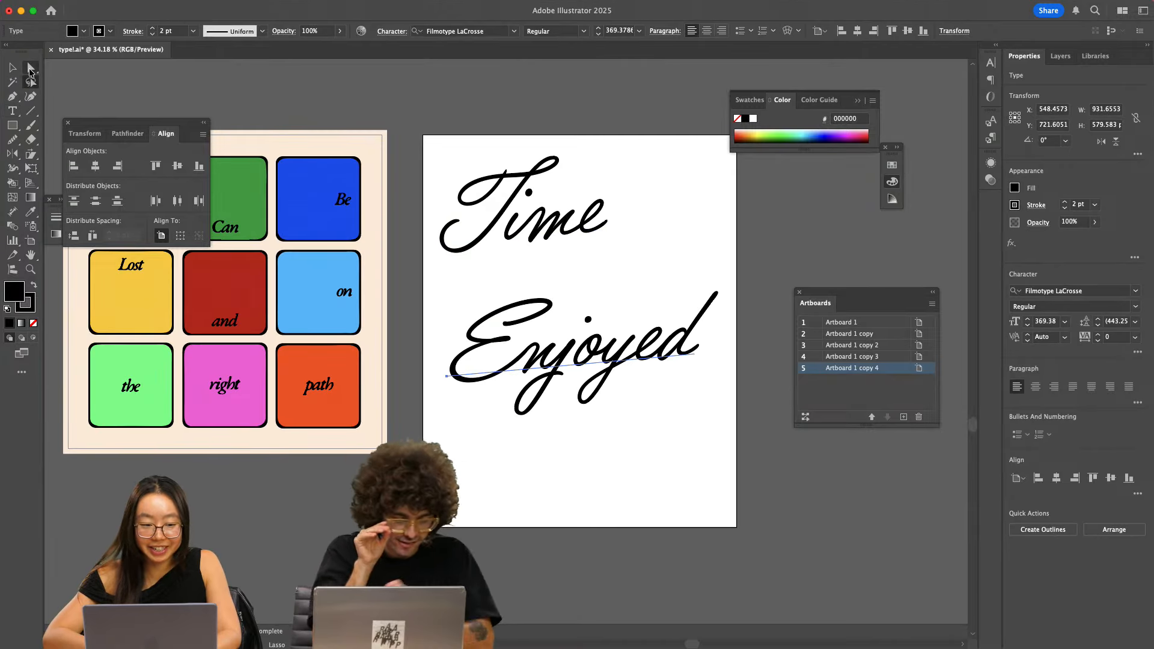
# - Move "Enjoyed" up close beneath "Time" and nudge "Time" slightly up and left
pyautogui.moveTo(559, 319)
pyautogui.mouseDown()
pyautogui.moveTo(567, 295)
pyautogui.moveTo(563, 306)
pyautogui.mouseUp()
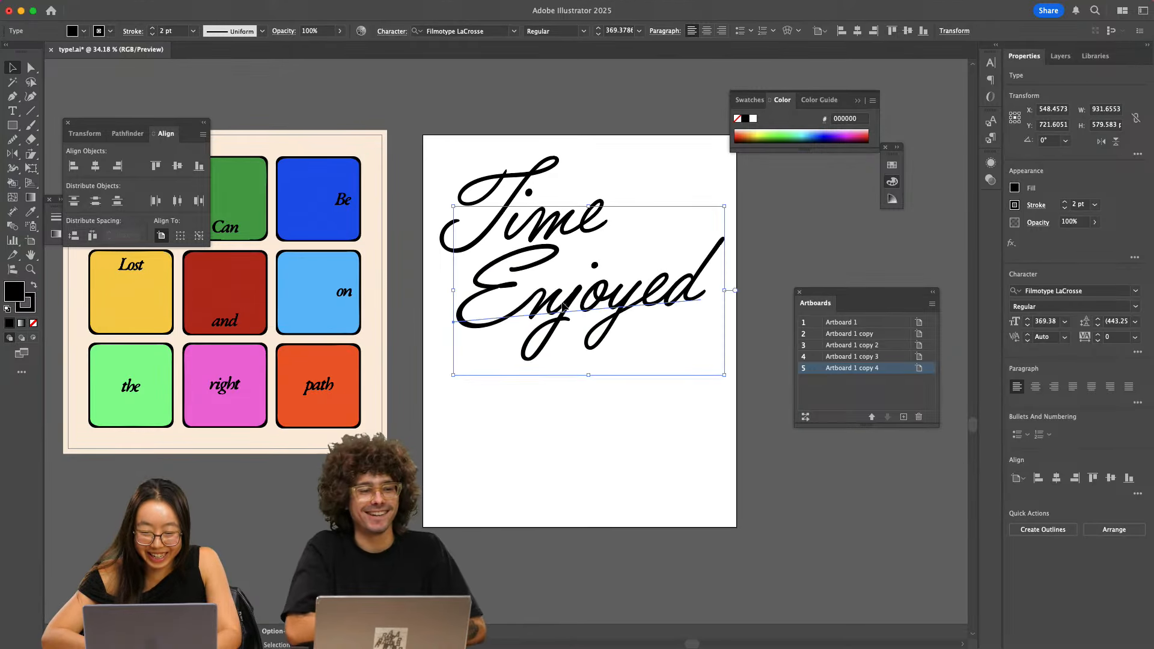
pyautogui.click(572, 165)
pyautogui.moveTo(599, 212); pyautogui.dragTo(590, 206)
pyautogui.click(523, 442)
# - Shear the "Time" text to a steeper upward slant
pyautogui.click(497, 223)
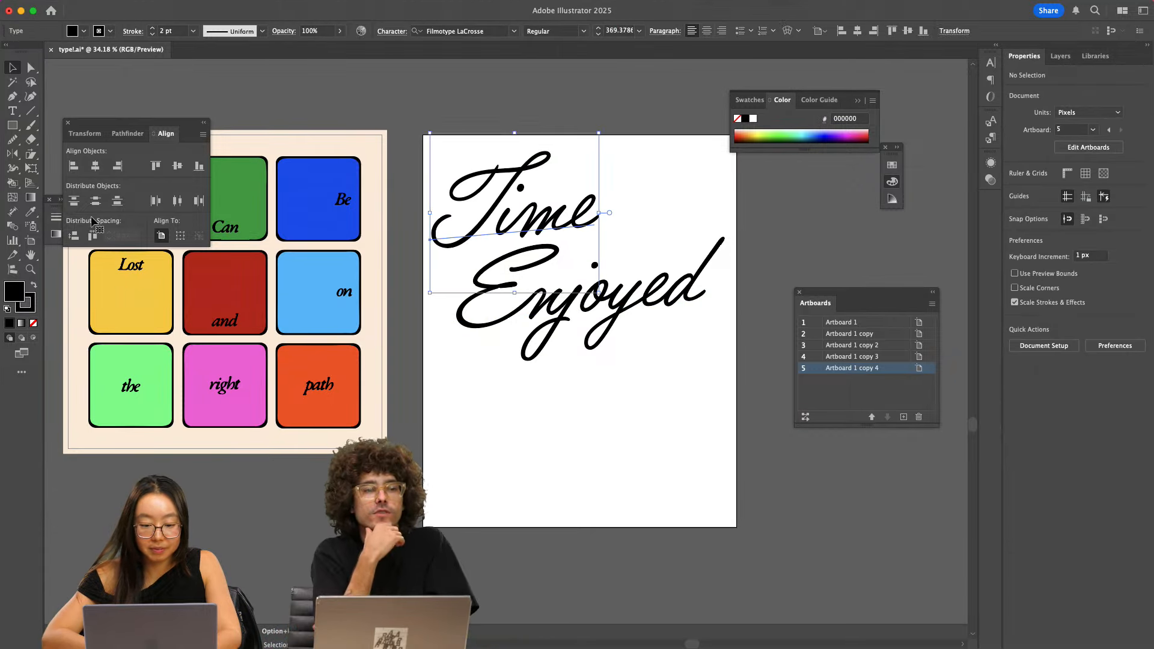
pyautogui.click(31, 155)
pyautogui.moveTo(584, 201); pyautogui.dragTo(583, 187)
pyautogui.press('v')
# - Delete the "Enjoyed" text and place a duplicate of the slanted "Time" diagonally below the original
pyautogui.click(563, 278)
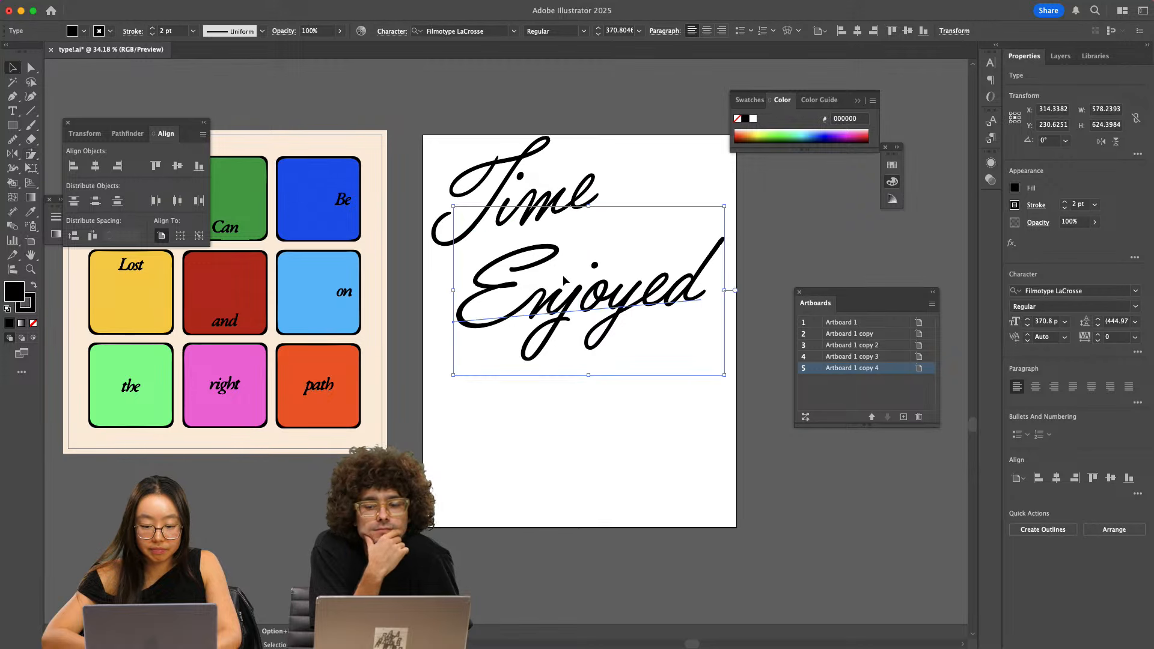
pyautogui.press('Delete')
pyautogui.moveTo(532, 217); pyautogui.dragTo(598, 287)
# - Retype the lower copy of "Time" as "Enjoyed"
pyautogui.doubleClick(587, 282)
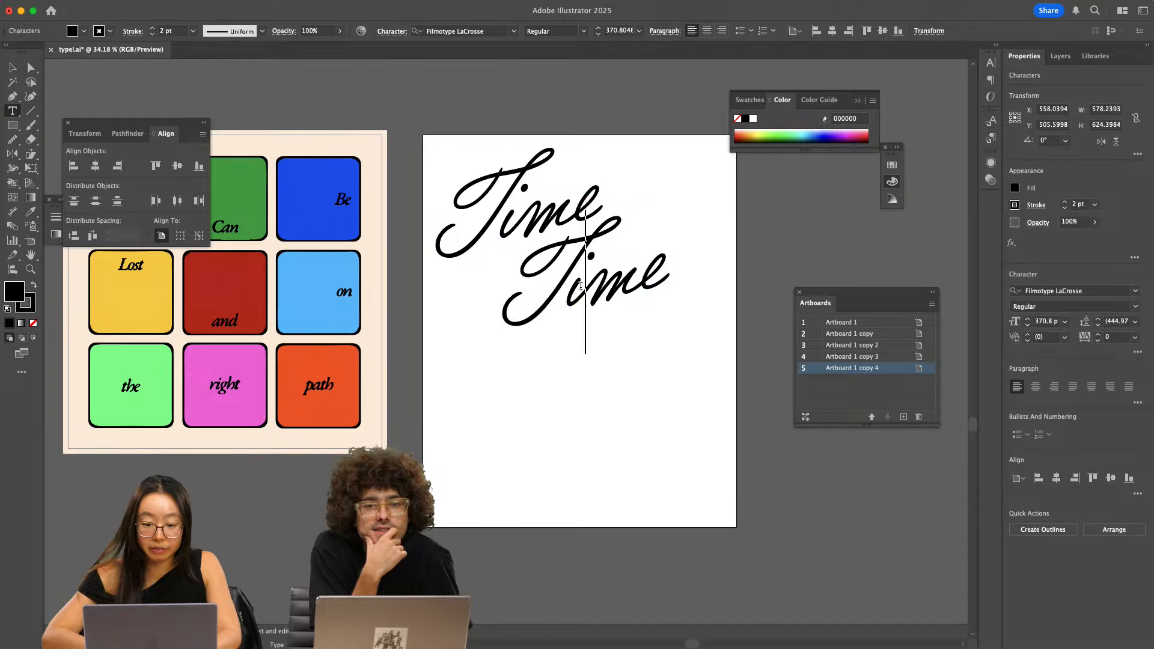
pyautogui.press('super+a')
pyautogui.write('Enjoy')
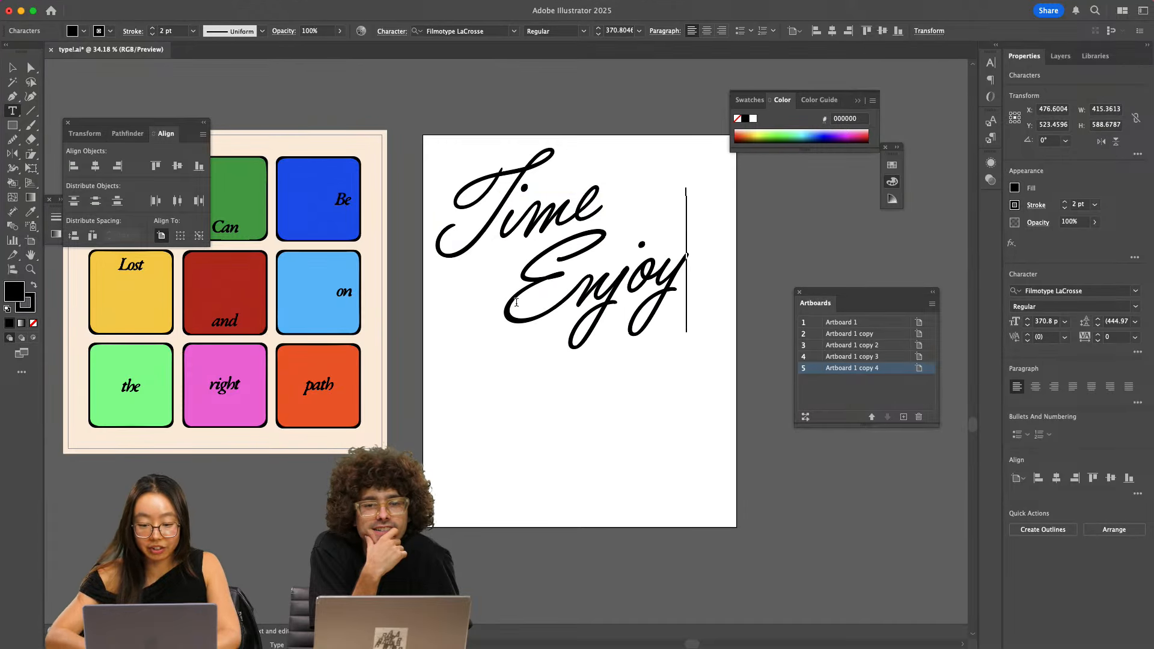
pyautogui.press('BackSpace')
pyautogui.press('BackSpace')
pyautogui.press('BackSpace')
pyautogui.write('joyed')
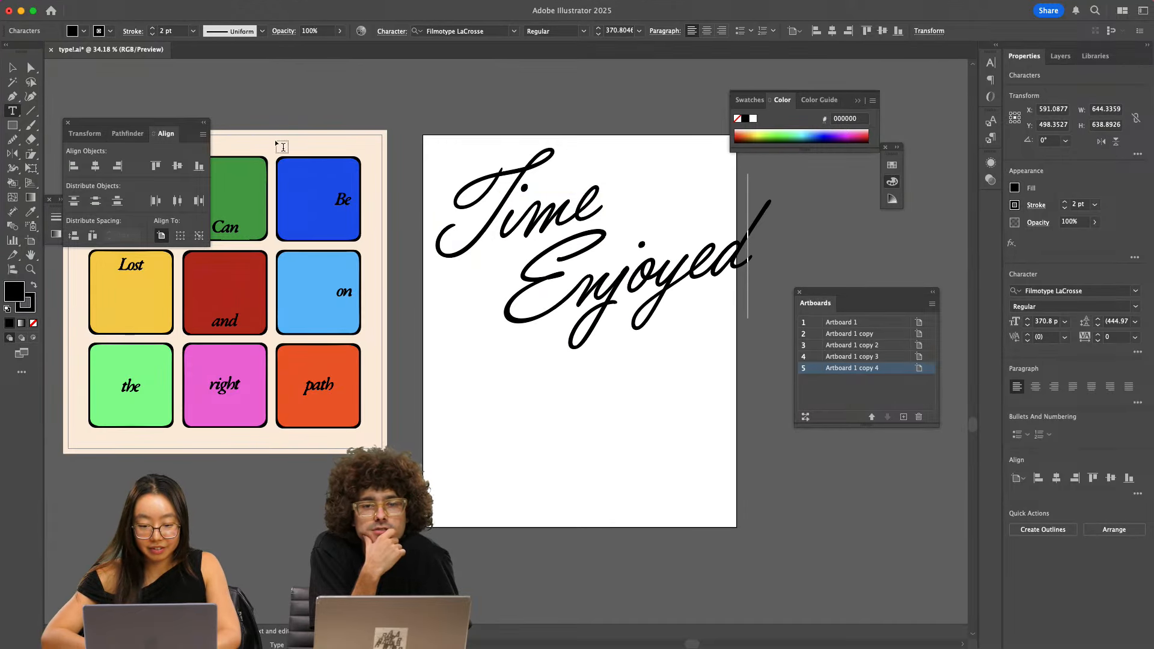
# - Move "Enjoyed" left so it fits within the artboard beneath "Time", and select both words
pyautogui.click(12, 68)
pyautogui.moveTo(630, 298); pyautogui.dragTo(540, 316)
pyautogui.moveTo(434, 134); pyautogui.dragTo(612, 329)
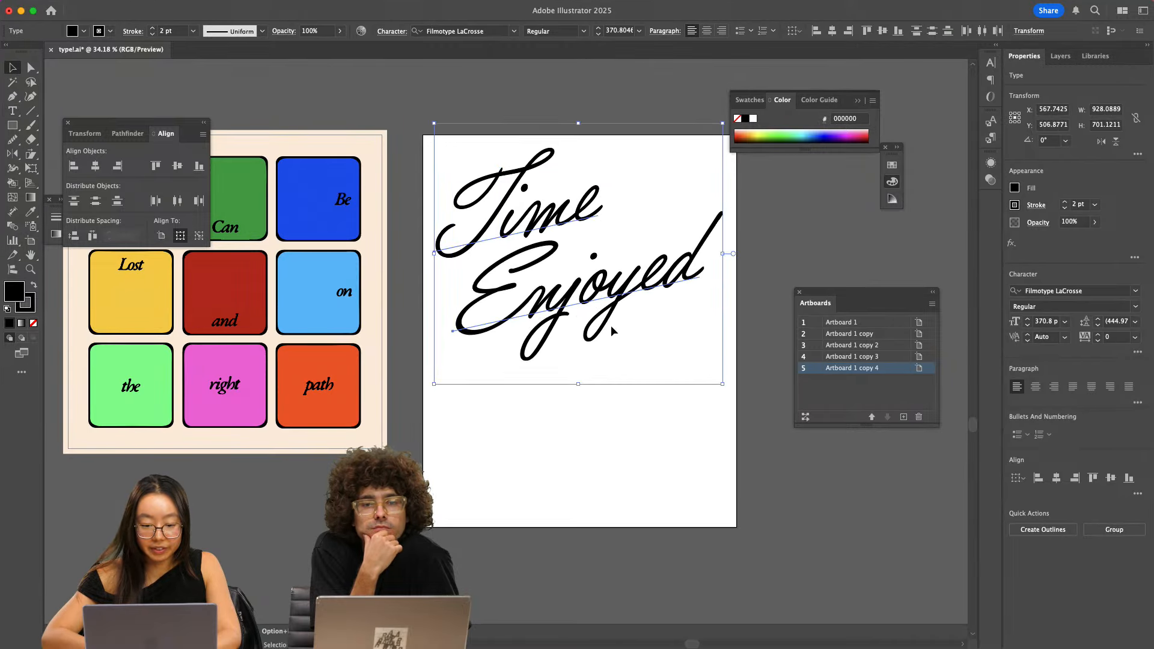
# - Expand the selected "Time" and "Enjoyed" text into vector shapes
pyautogui.click(150, 6)
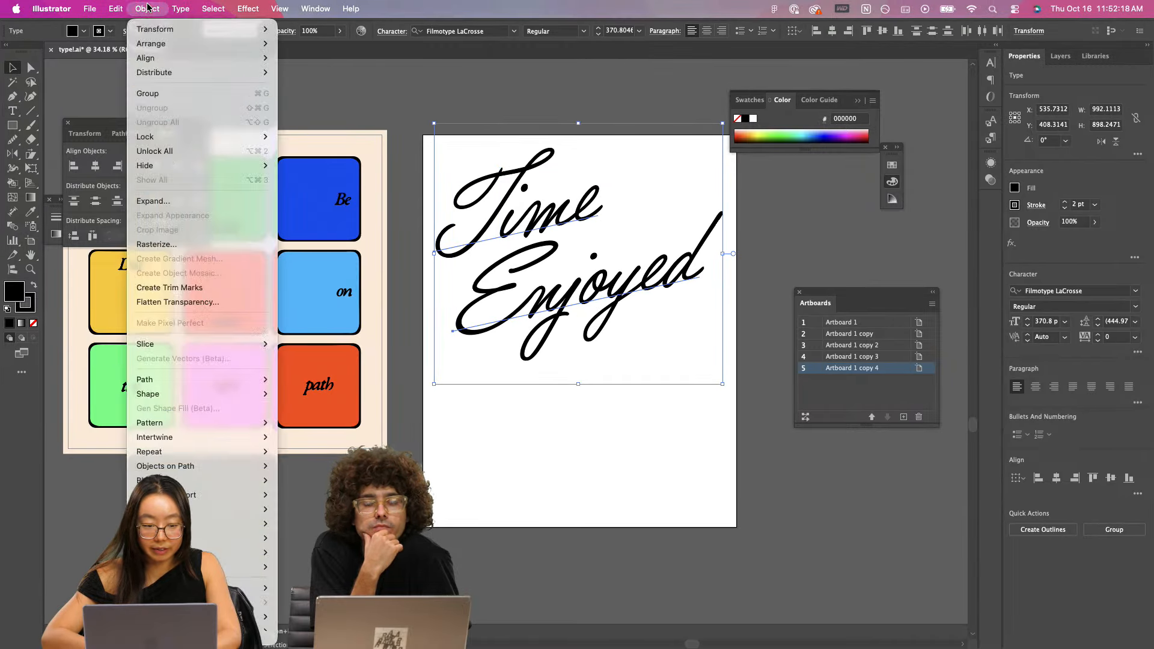
pyautogui.click(184, 204)
pyautogui.click(467, 345)
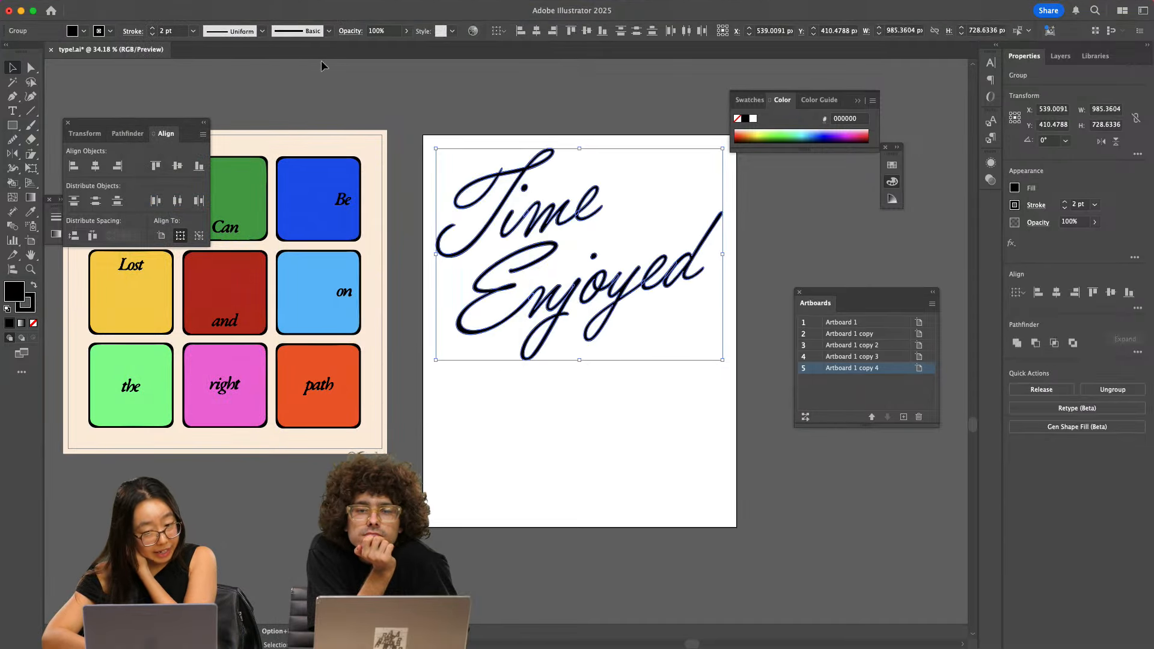
# - Smooth the paths of the expanded lettering by 64% and deselect it
pyautogui.click(148, 8)
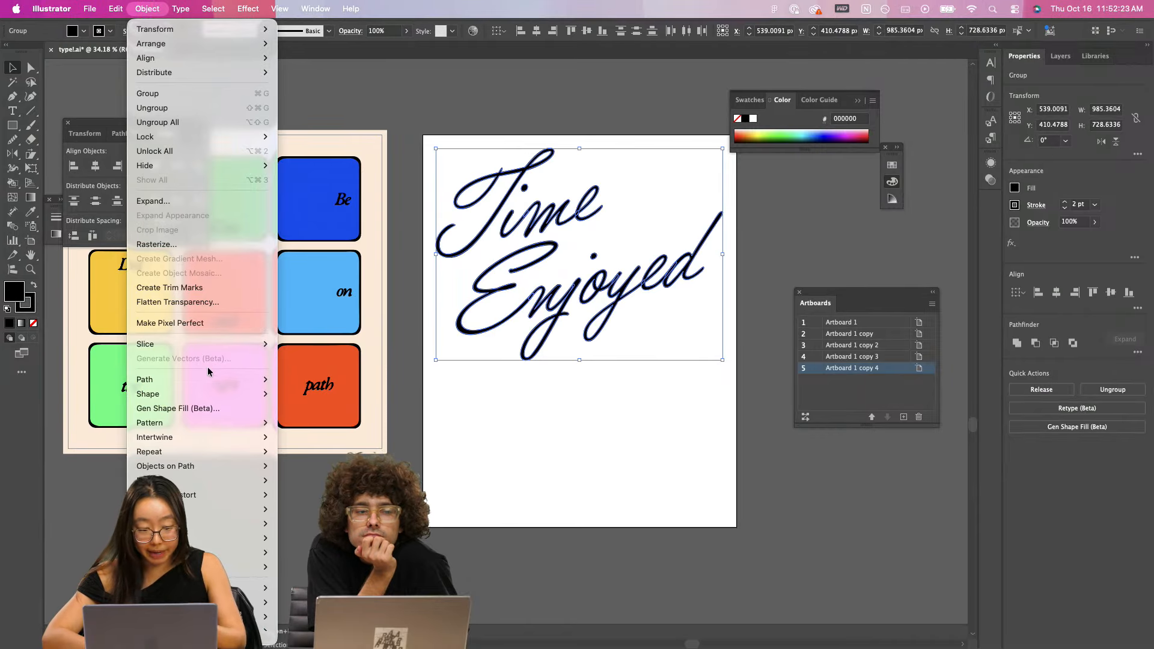
pyautogui.moveTo(232, 380)
pyautogui.click(310, 466)
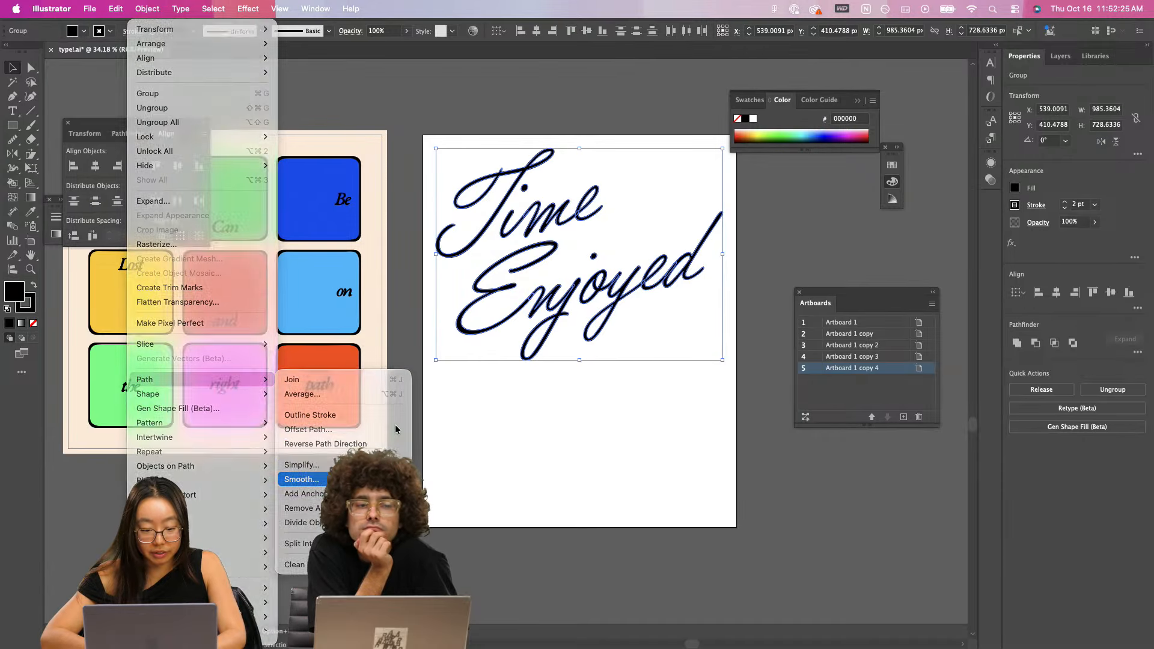
pyautogui.scroll(3, 592, 219)
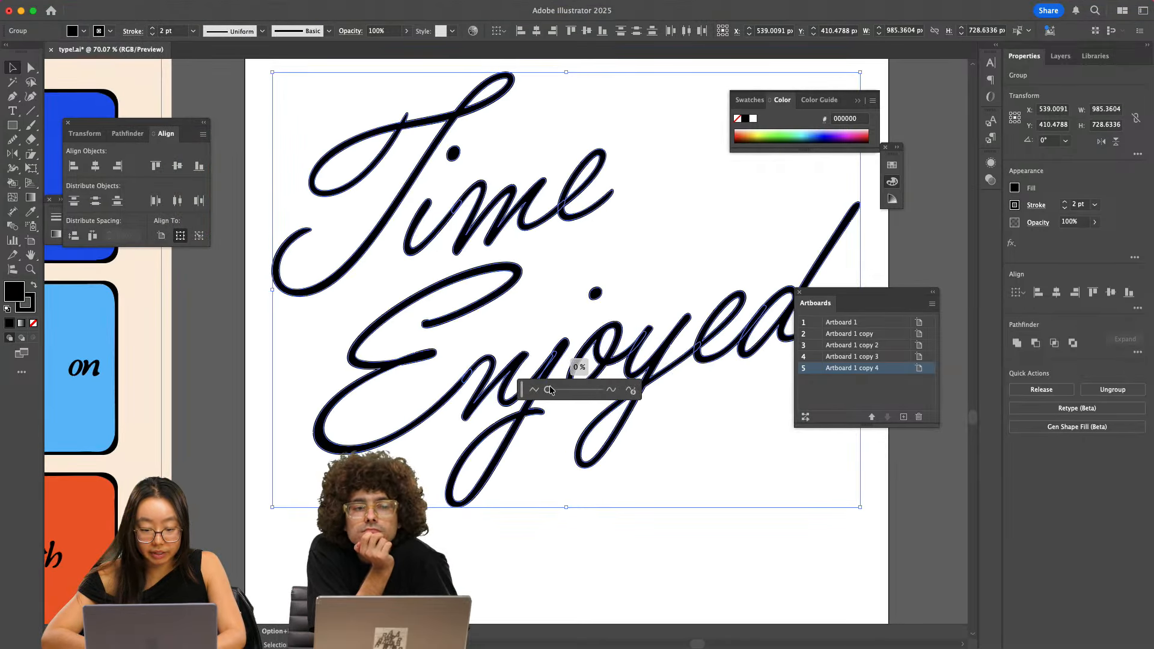
pyautogui.moveTo(548, 389); pyautogui.dragTo(581, 391)
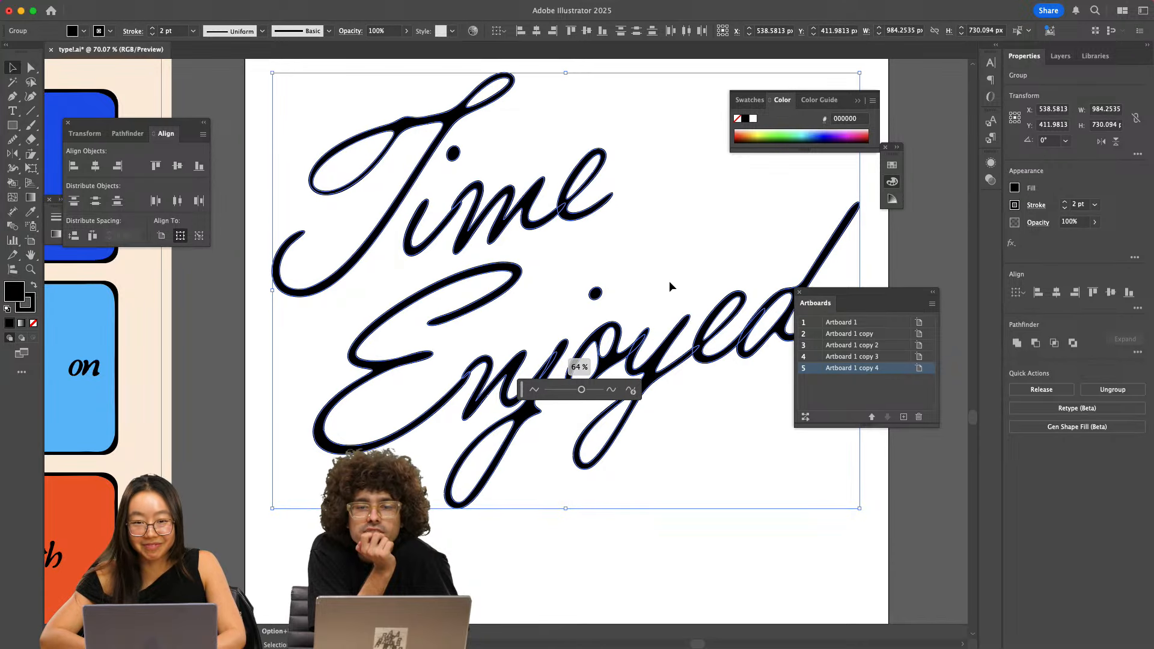
pyautogui.click(668, 254)
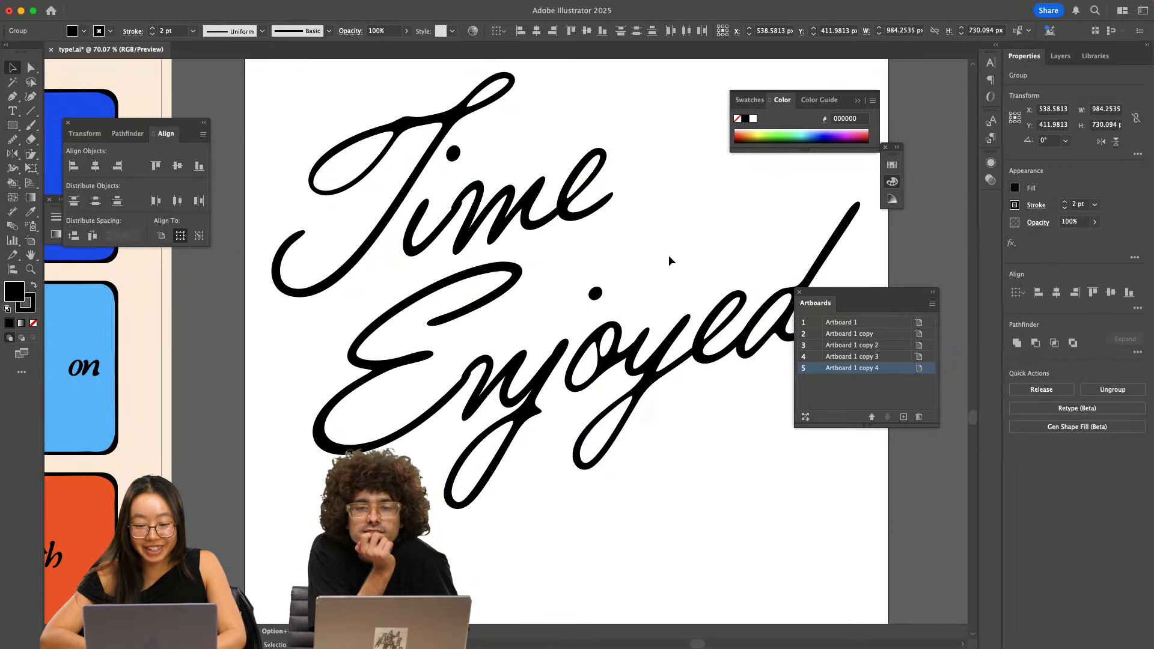
# - Ungroup the "Time" lettering into separate letter shapes and deselect them
pyautogui.click(472, 207)
pyautogui.scroll(3, 471, 207)
pyautogui.scroll(-3, 472, 207)
pyautogui.moveTo(305, 15)
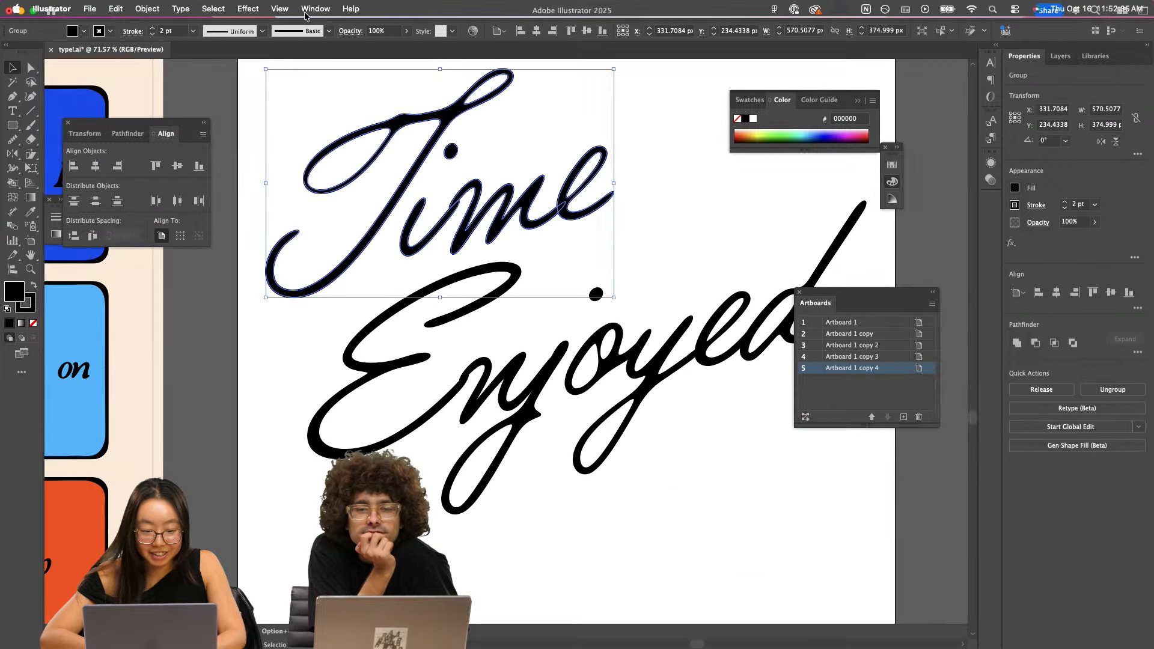
pyautogui.click(156, 8)
pyautogui.click(173, 107)
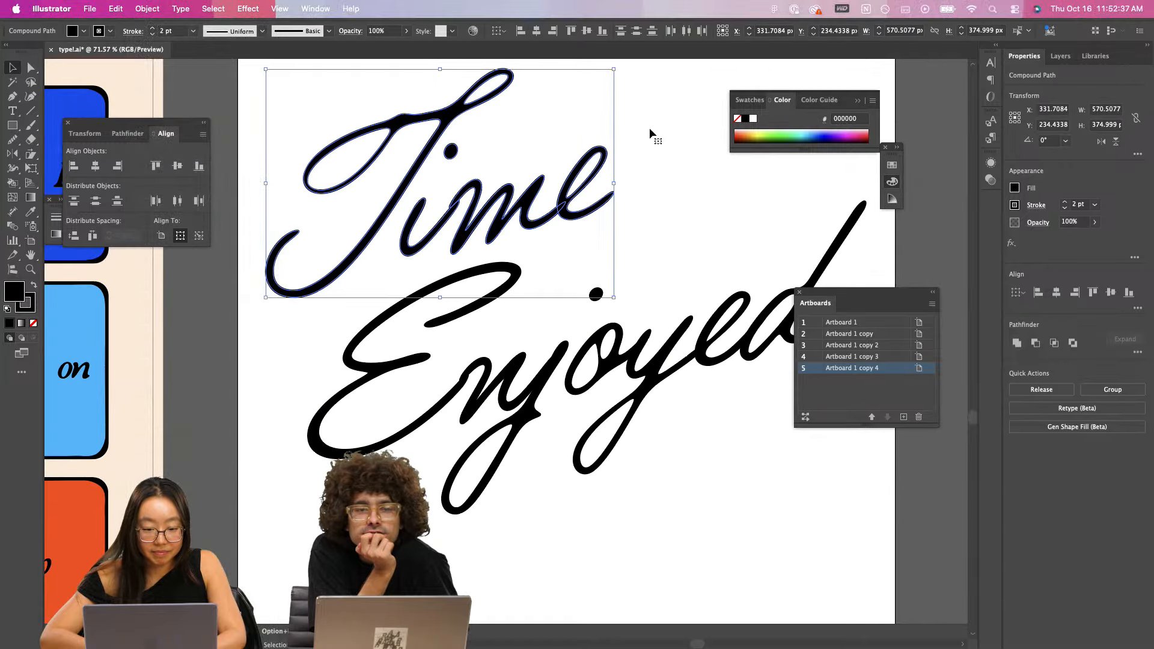
pyautogui.click(651, 131)
# - Examine the separate letter shapes of "Time", including the m, the e and the anchor points on the T's loop
pyautogui.scroll(6, 461, 193)
pyautogui.moveTo(471, 192); pyautogui.dragTo(477, 197)
pyautogui.scroll(-3, 477, 197)
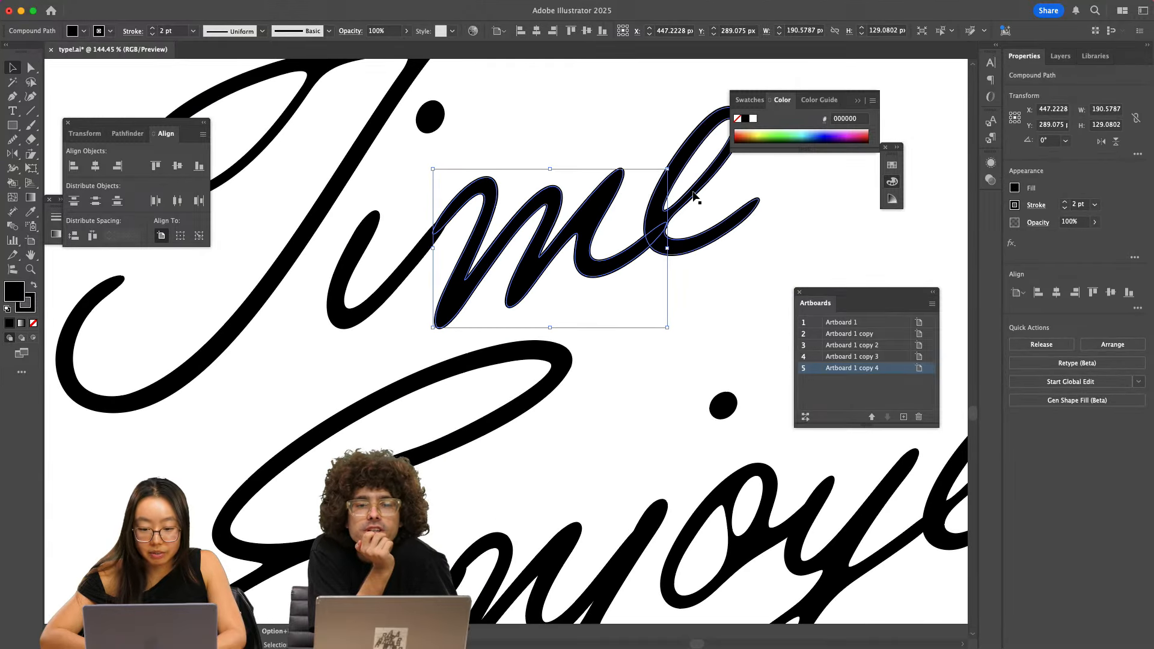
pyautogui.moveTo(695, 195); pyautogui.dragTo(696, 194)
pyautogui.scroll(-3, 575, 151)
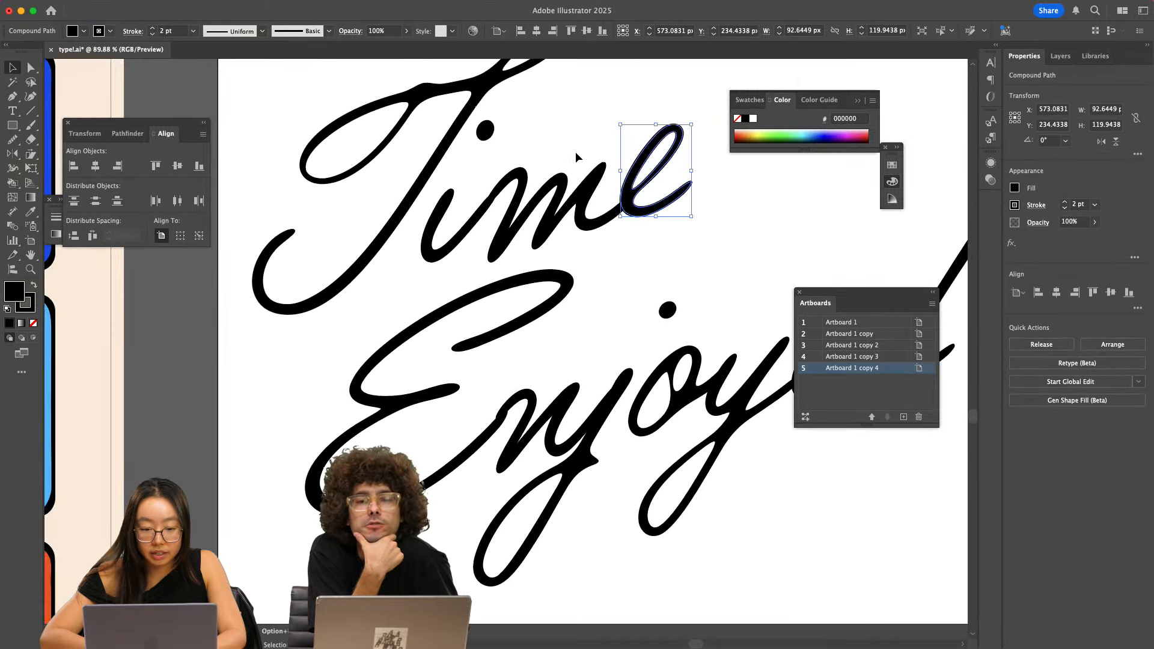
pyautogui.scroll(3, 546, 106)
pyautogui.press('a')
pyautogui.click(313, 175)
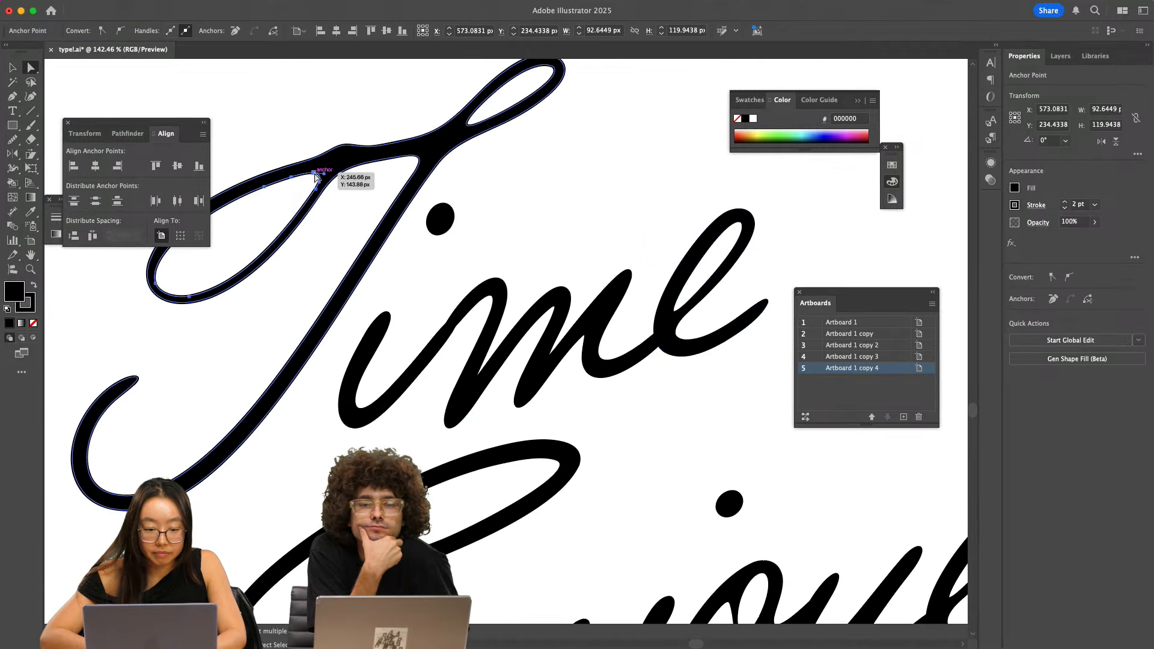
pyautogui.scroll(5, 311, 177)
pyautogui.scroll(-4, 350, 204)
pyautogui.press('v')
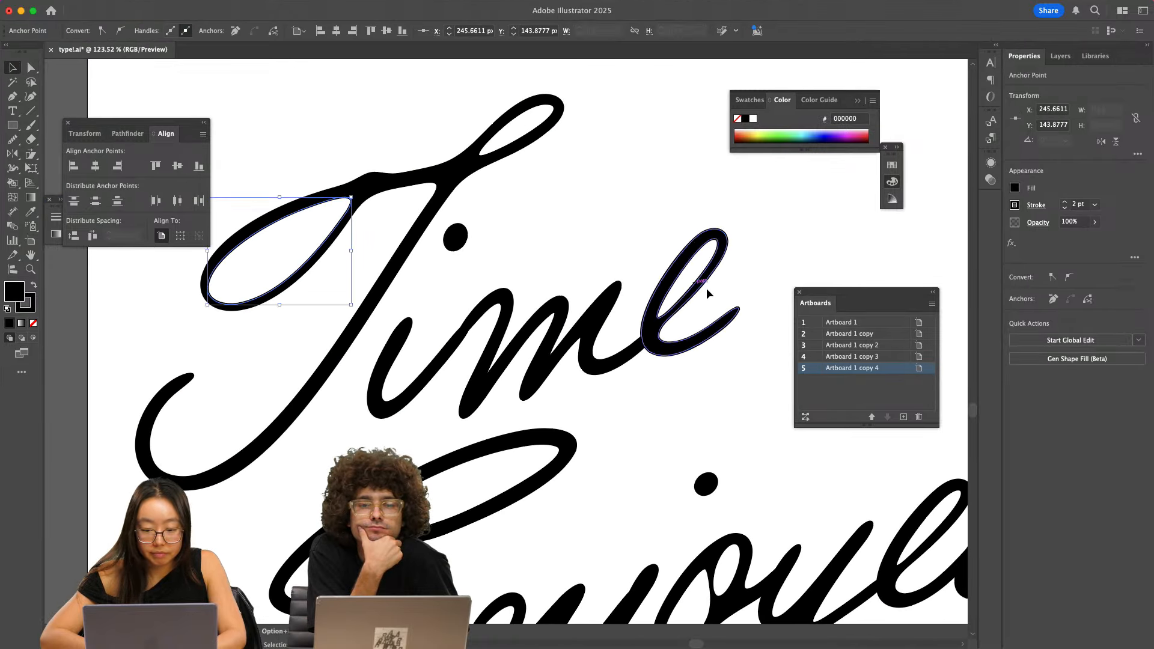
pyautogui.scroll(-2, 705, 287)
pyautogui.scroll(-5, 706, 287)
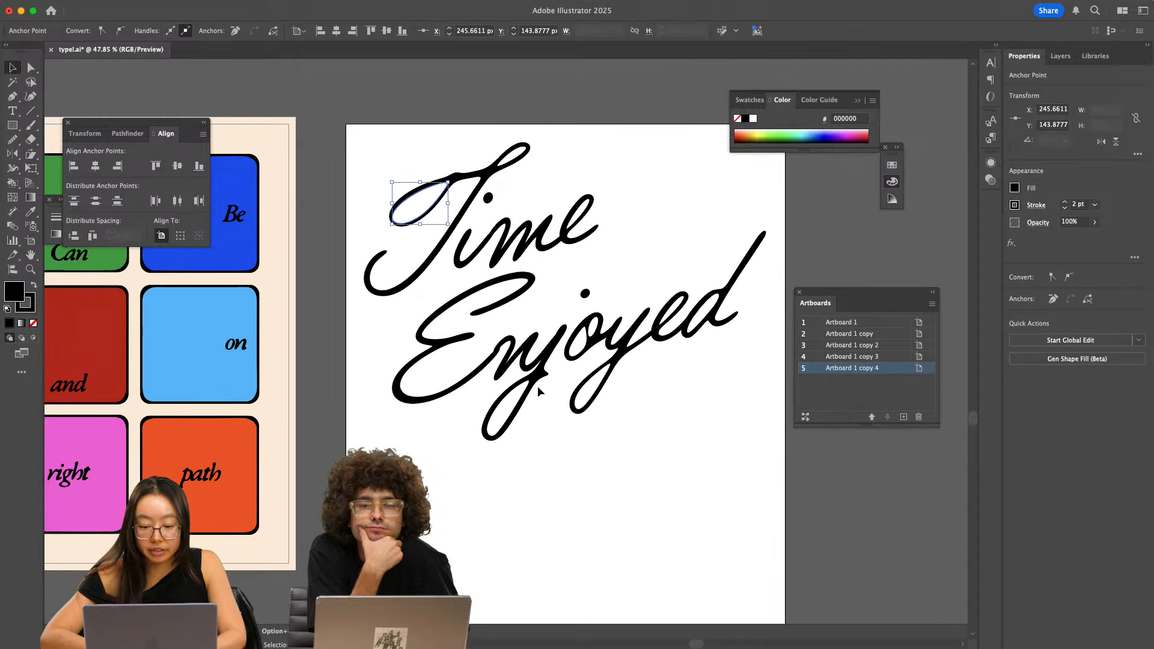
# - Examine how the E, n, j and y shapes overlap in "Enjoyed"
pyautogui.scroll(4, 537, 394)
pyautogui.scroll(8, 537, 398)
pyautogui.press('a')
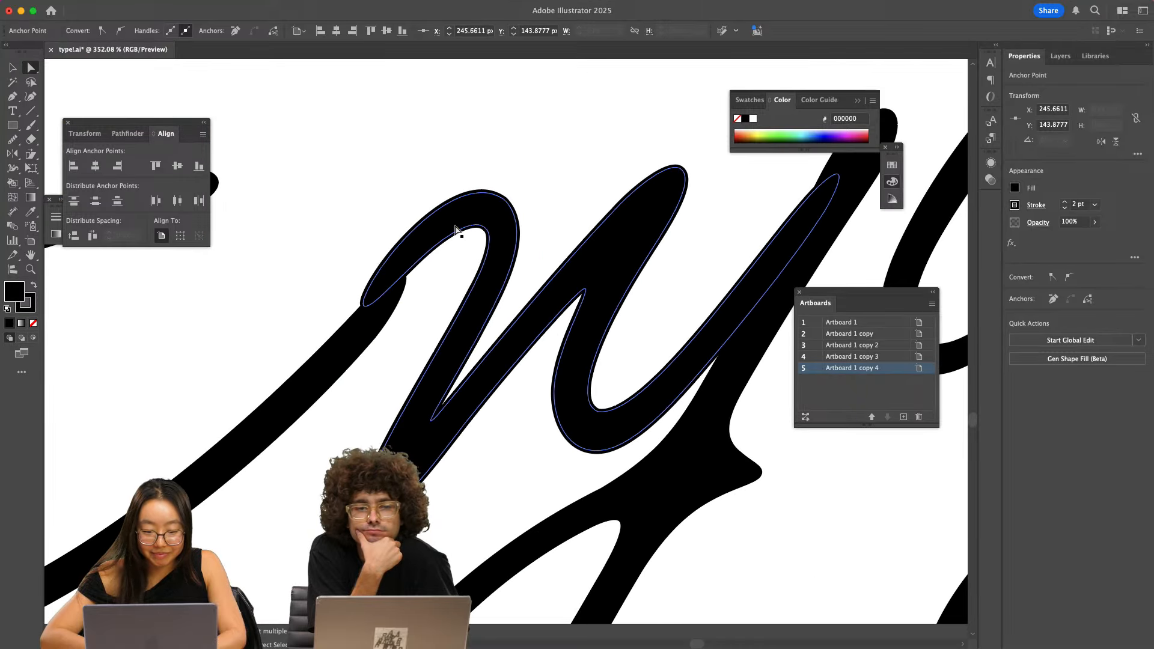
pyautogui.moveTo(459, 230); pyautogui.dragTo(461, 231)
pyautogui.press('v')
pyautogui.scroll(-4, 462, 230)
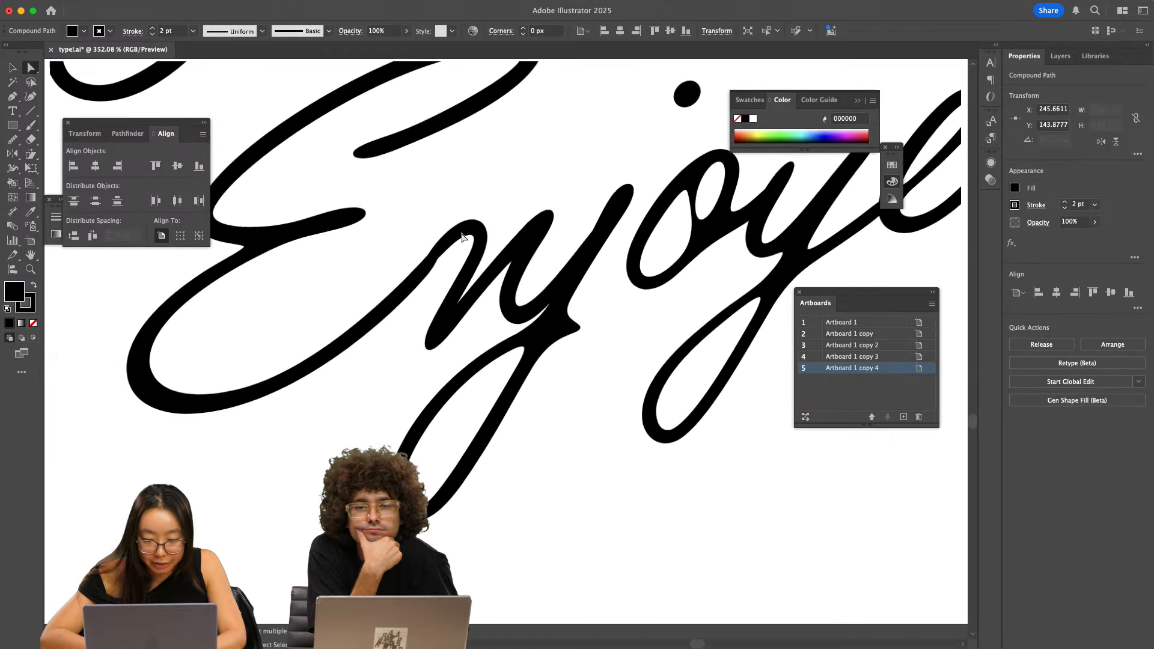
pyautogui.click(558, 326)
pyautogui.moveTo(552, 338)
pyautogui.mouseDown()
pyautogui.moveTo(564, 335)
pyautogui.moveTo(552, 335)
pyautogui.mouseUp()
pyautogui.press('super+z')
pyautogui.press('super+z')
pyautogui.press('a')
pyautogui.click(568, 373)
pyautogui.scroll(-4, 552, 335)
pyautogui.press('v')
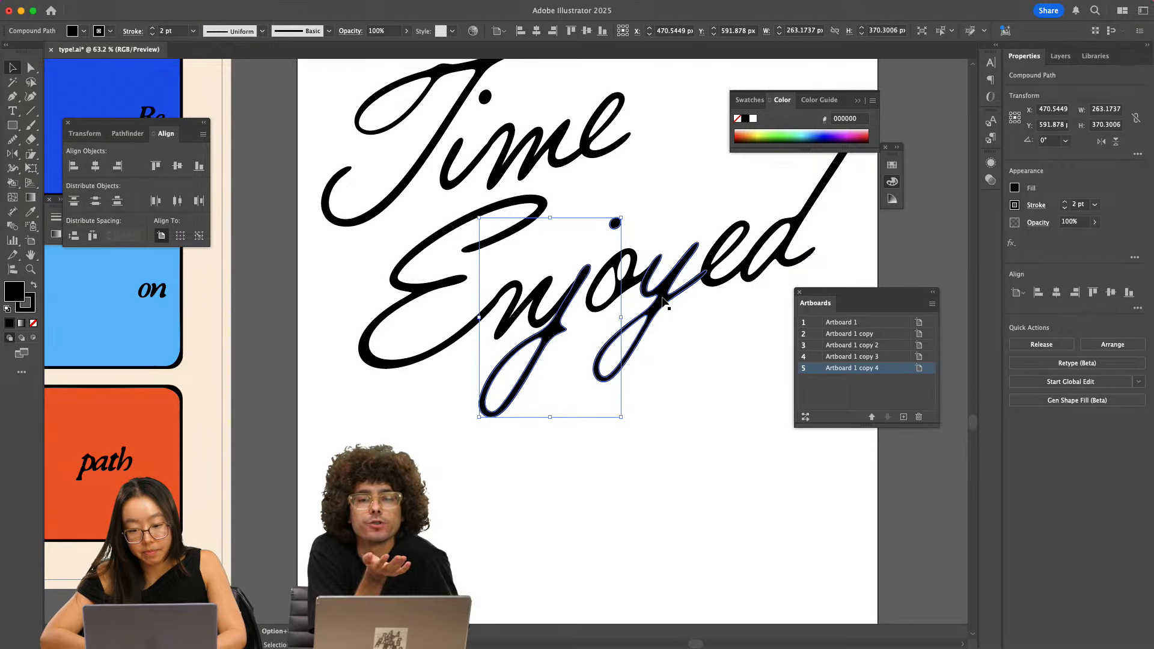
pyautogui.scroll(-5, 662, 300)
pyautogui.click(648, 424)
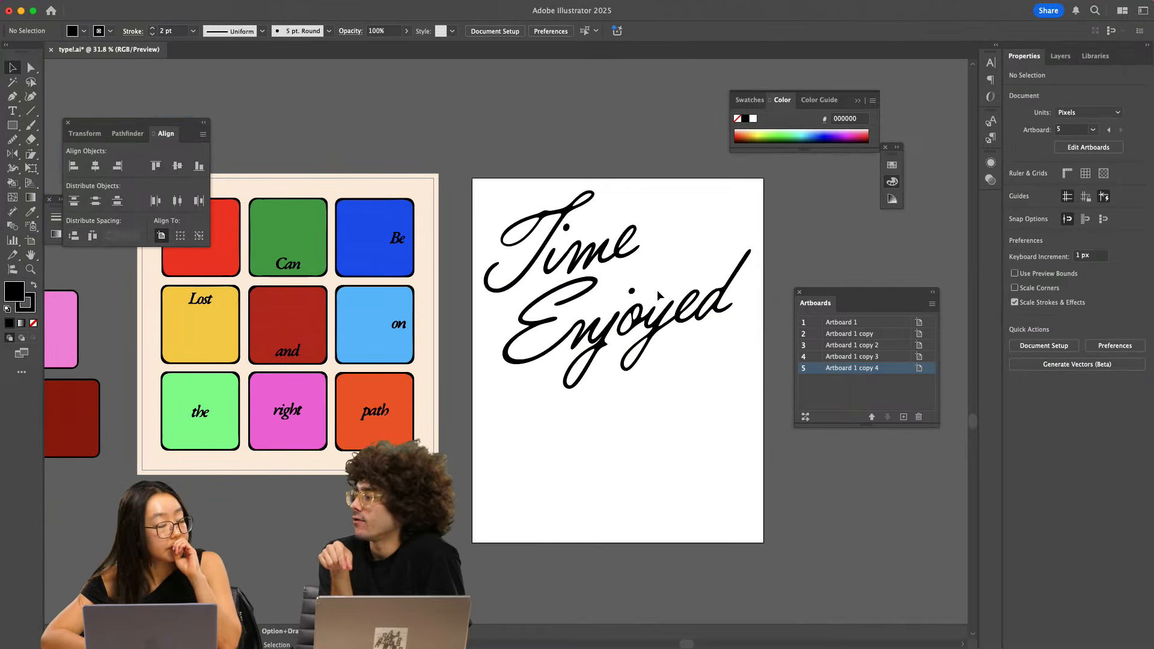
# - Select "Enjoyed" and merge the overlapping E and n with the Shape Builder
pyautogui.scroll(3, 657, 290)
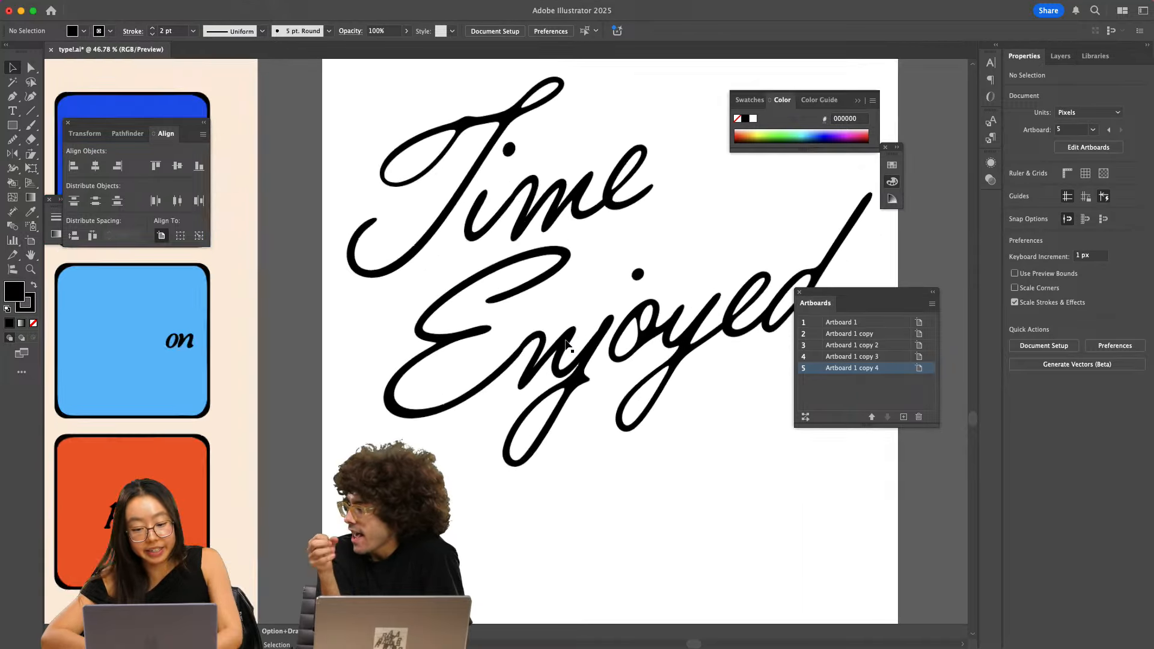
pyautogui.click(565, 343)
pyautogui.scroll(10, 565, 342)
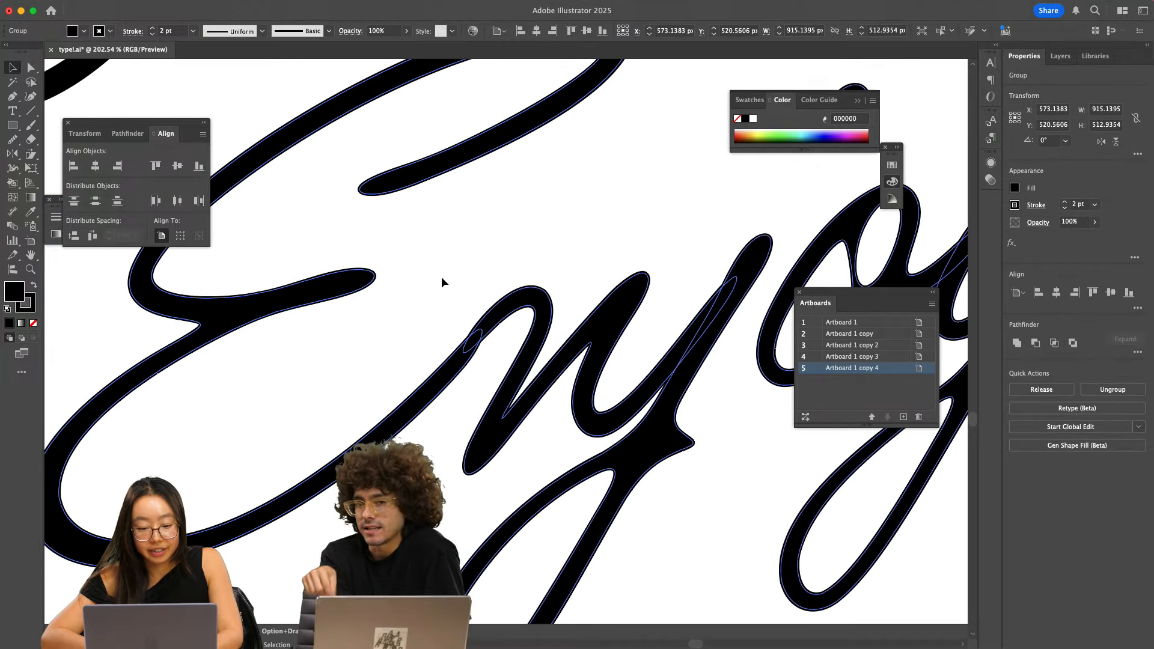
pyautogui.scroll(5, 472, 341)
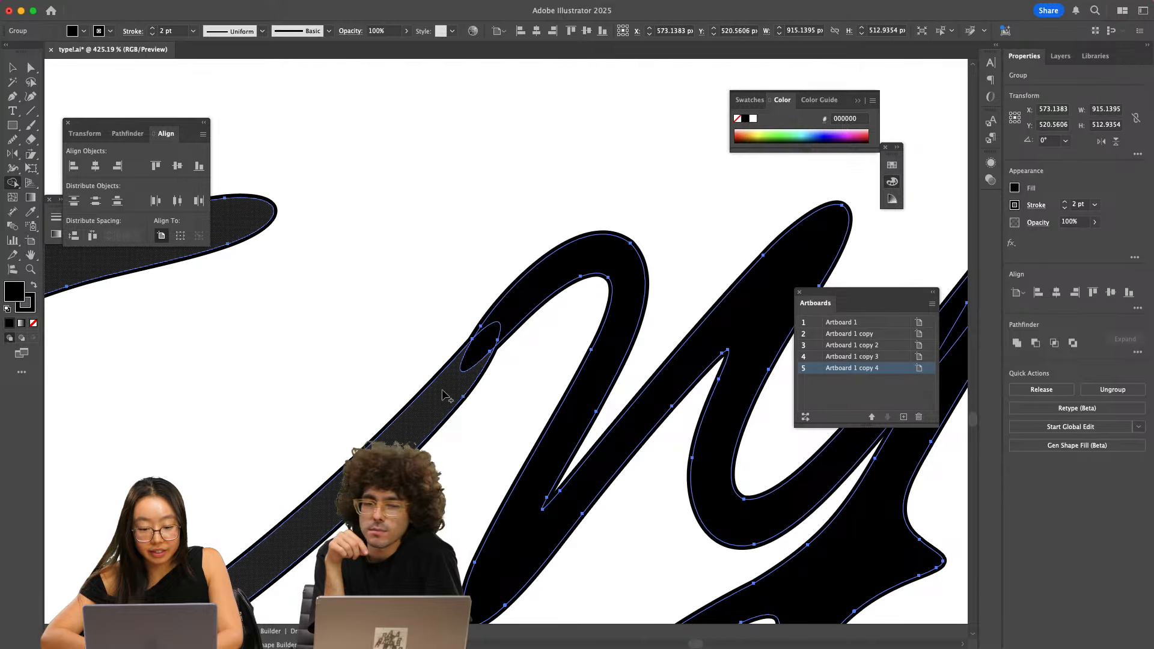
# - Round the corners on both sides of the E and n join, the inner one by about 62 px
pyautogui.press('a')
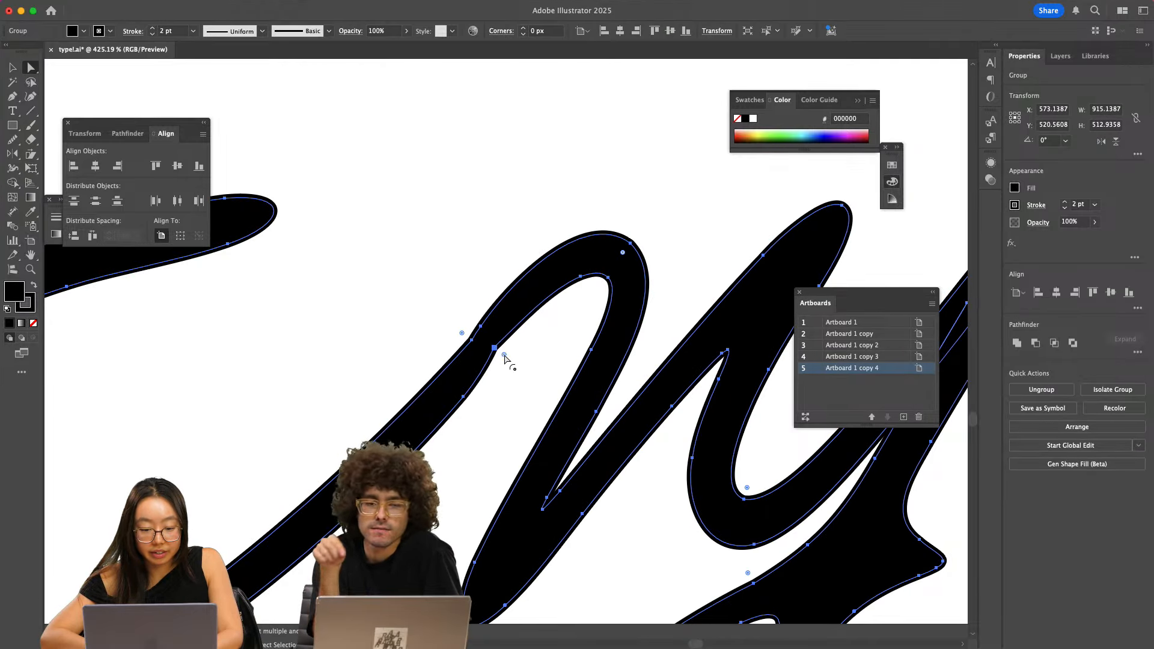
pyautogui.moveTo(505, 355); pyautogui.dragTo(674, 491)
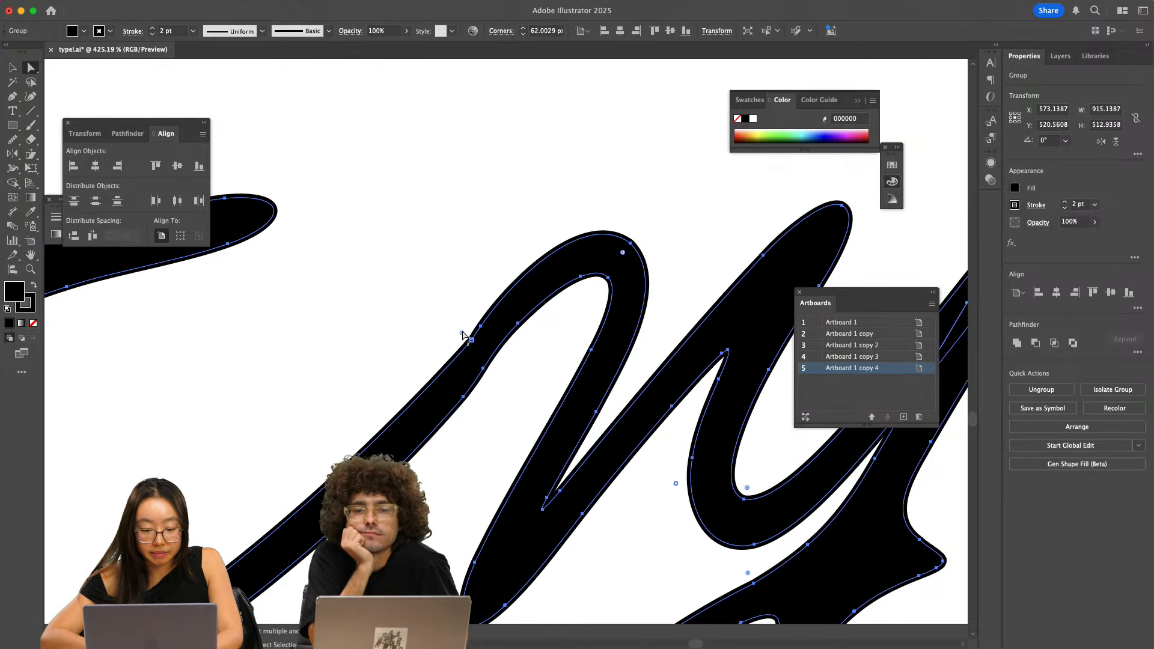
pyautogui.moveTo(462, 333); pyautogui.dragTo(224, 91)
# - Even out both edges of the stroke connecting the E and n with the Smooth tool, and deselect the shape
pyautogui.click(13, 140)
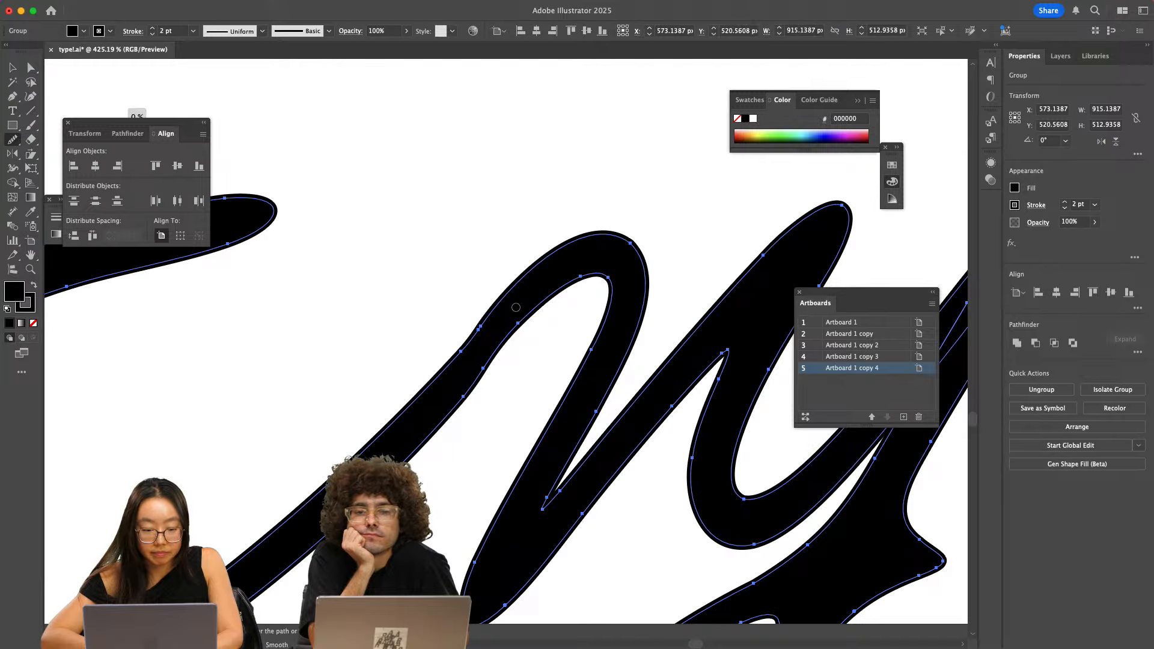
pyautogui.moveTo(491, 309); pyautogui.dragTo(424, 394)
pyautogui.moveTo(547, 255); pyautogui.dragTo(553, 251)
pyautogui.moveTo(543, 299); pyautogui.dragTo(447, 416)
pyautogui.moveTo(448, 410); pyautogui.dragTo(570, 274)
pyautogui.moveTo(457, 403); pyautogui.dragTo(578, 283)
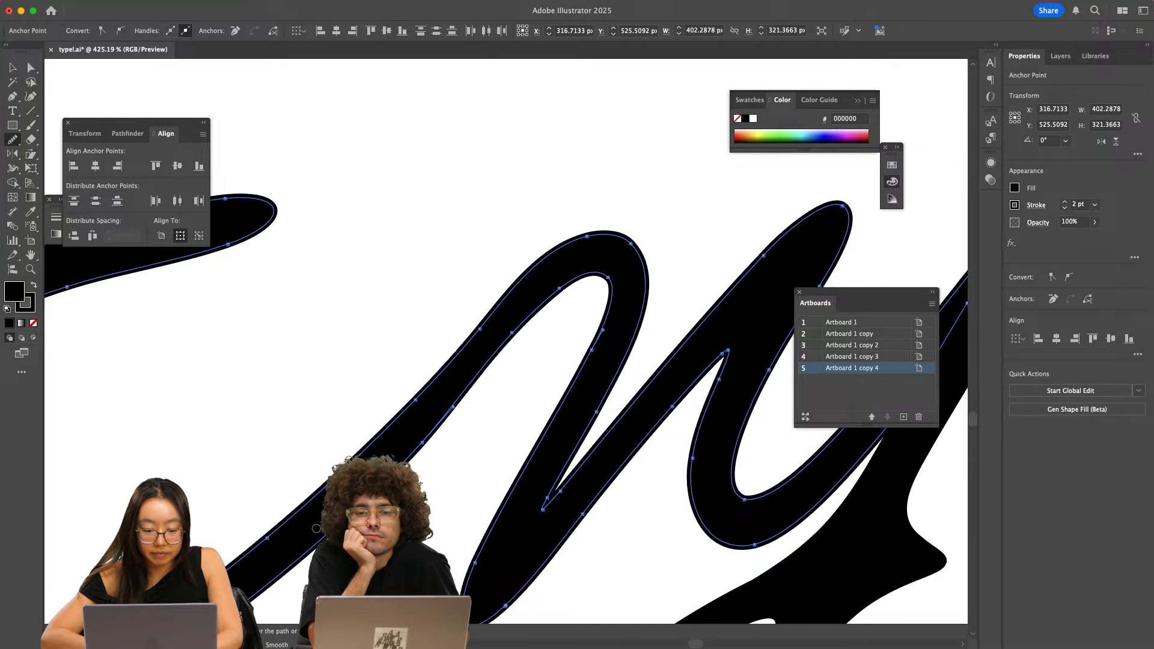
pyautogui.scroll(-3, 316, 528)
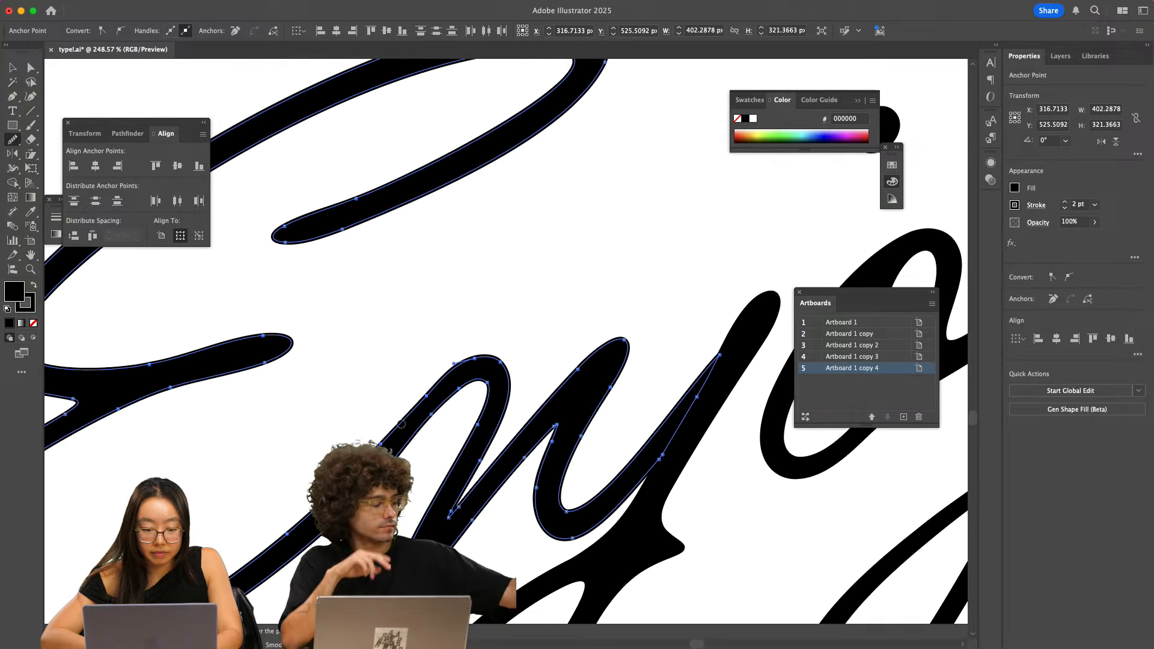
pyautogui.scroll(-3, 509, 335)
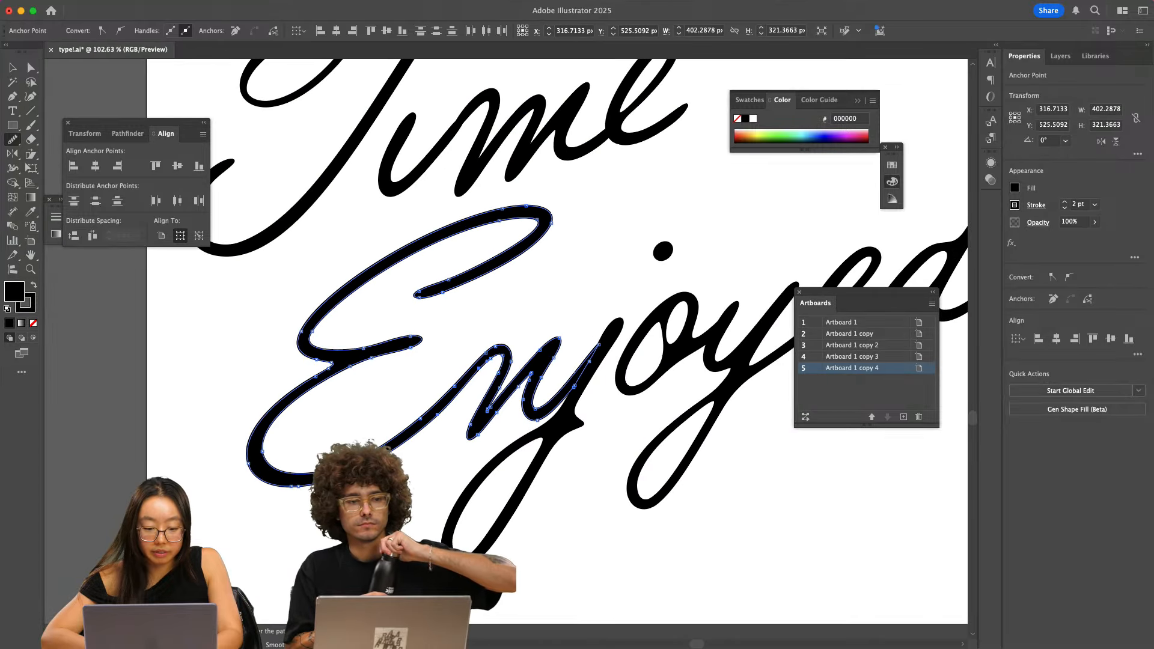
pyautogui.press('v')
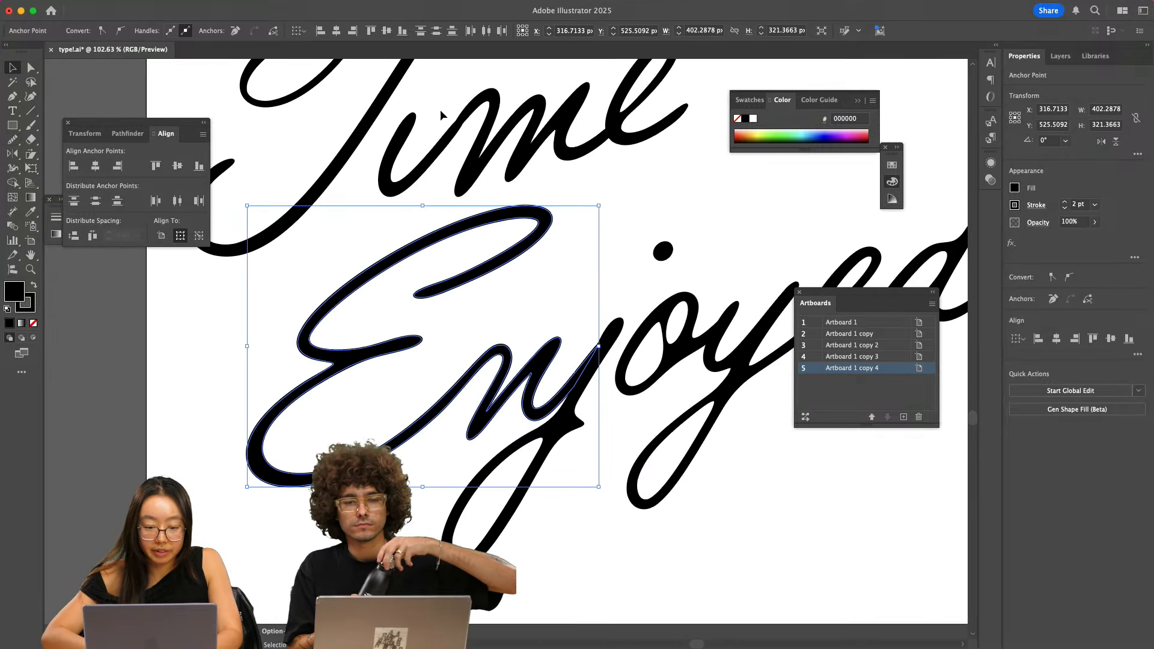
pyautogui.click(440, 109)
# - Select the i stem and the m in "Time" and merge them with the Shape Builder
pyautogui.scroll(3, 458, 125)
pyautogui.scroll(3, 458, 124)
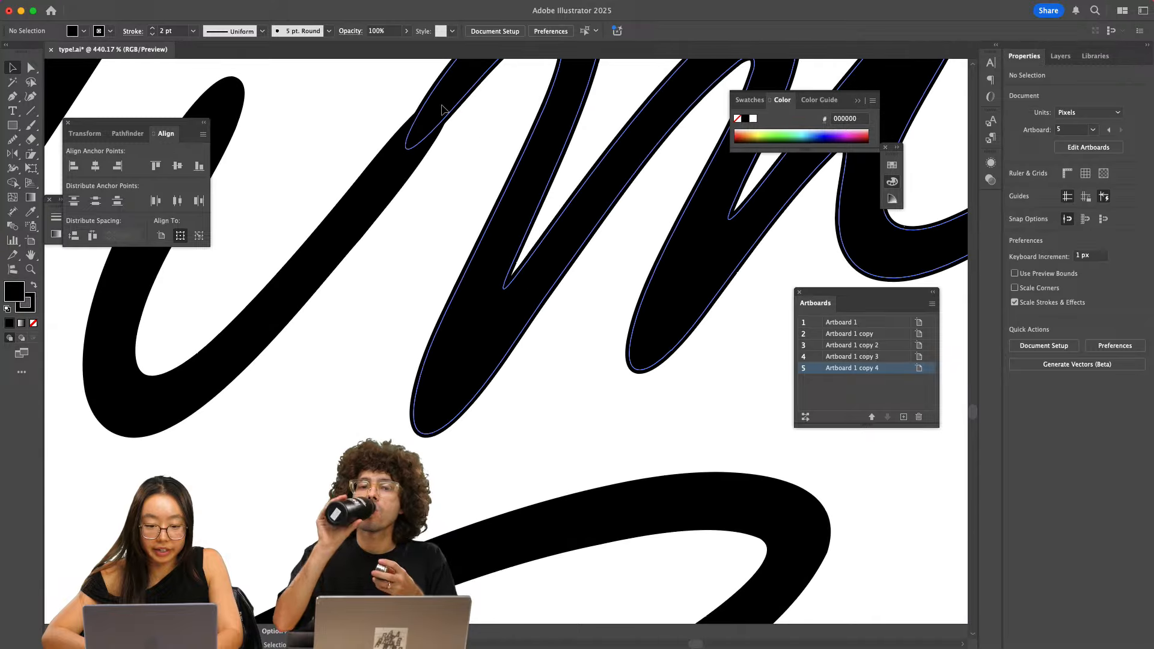
pyautogui.click(444, 108)
pyautogui.keyDown('shift'); pyautogui.click(371, 187); pyautogui.keyUp('shift')
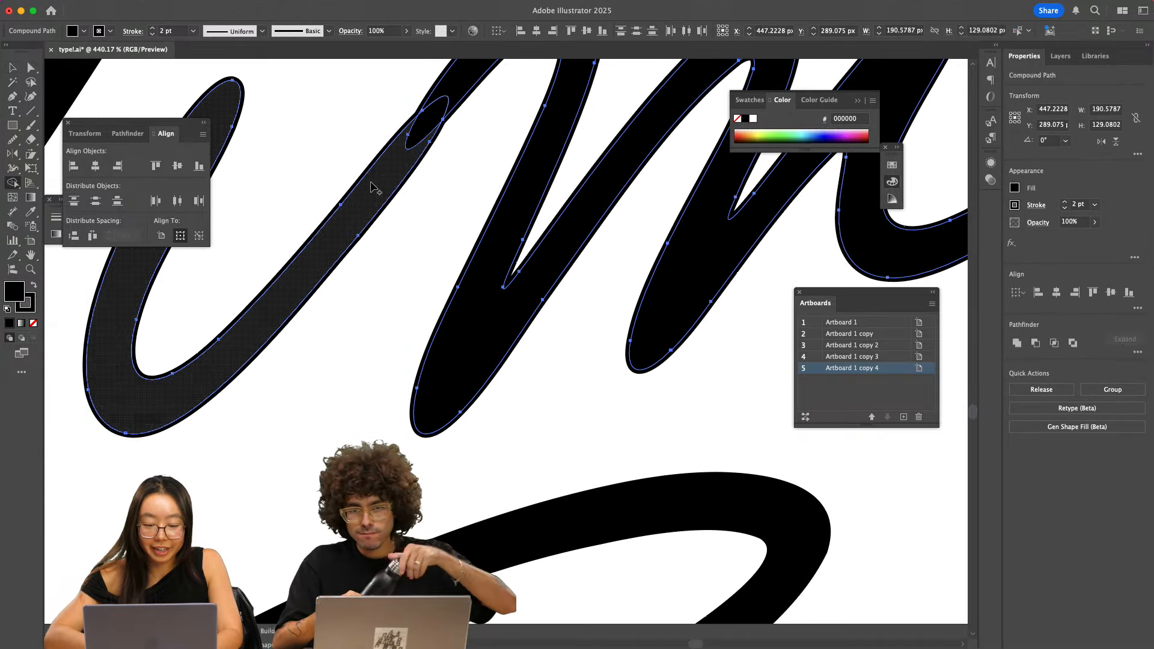
pyautogui.scroll(3, 447, 163)
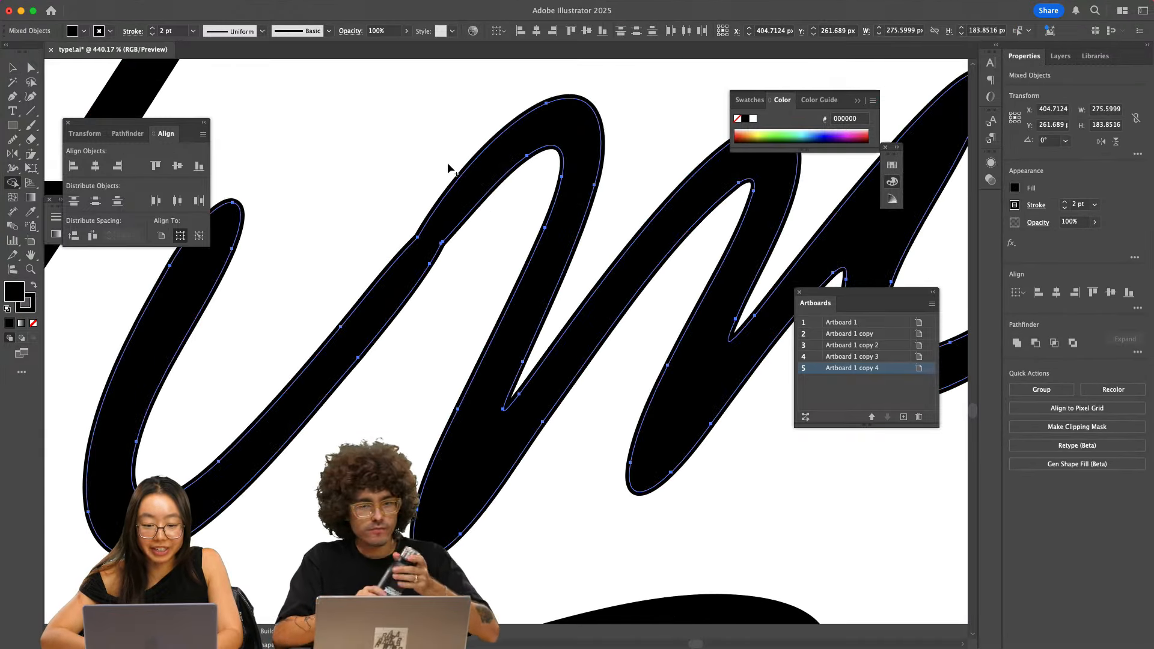
# - Even out the stroke connecting the i and m in "Time" with the Smooth tool, and deselect the shape
pyautogui.click(14, 140)
pyautogui.moveTo(395, 254); pyautogui.dragTo(413, 246)
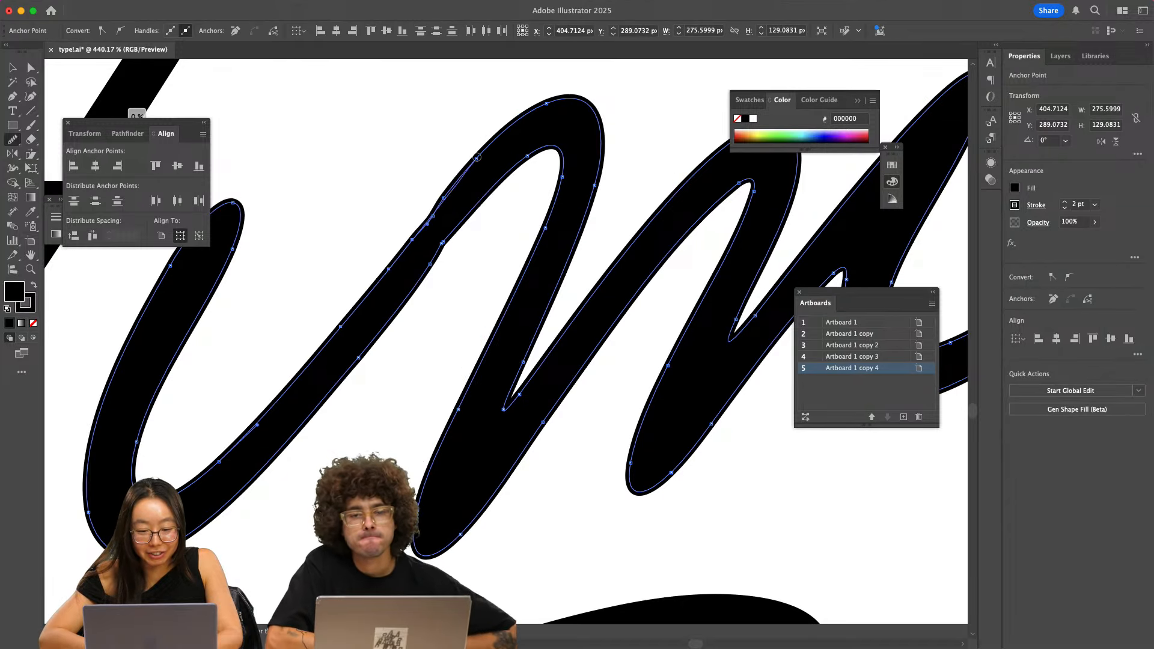
pyautogui.moveTo(476, 157)
pyautogui.mouseDown()
pyautogui.moveTo(415, 252)
pyautogui.moveTo(451, 244)
pyautogui.moveTo(433, 264)
pyautogui.moveTo(492, 199)
pyautogui.moveTo(363, 347)
pyautogui.mouseUp()
pyautogui.moveTo(362, 301)
pyautogui.mouseDown()
pyautogui.moveTo(401, 248)
pyautogui.moveTo(487, 172)
pyautogui.mouseUp()
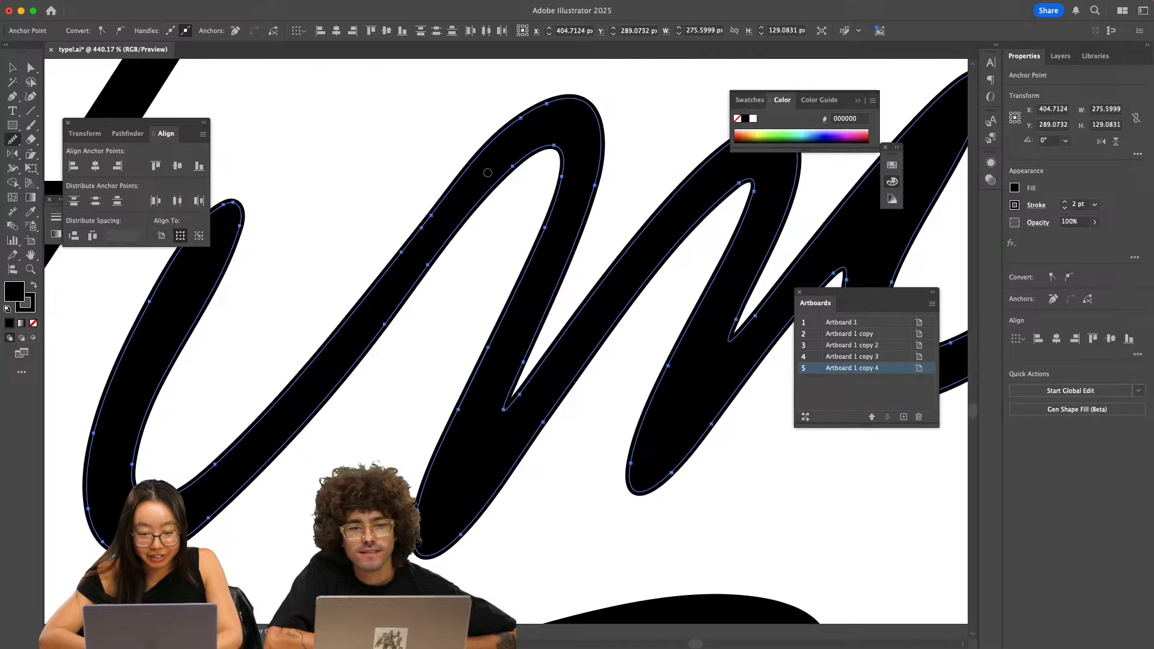
pyautogui.scroll(-5, 321, 346)
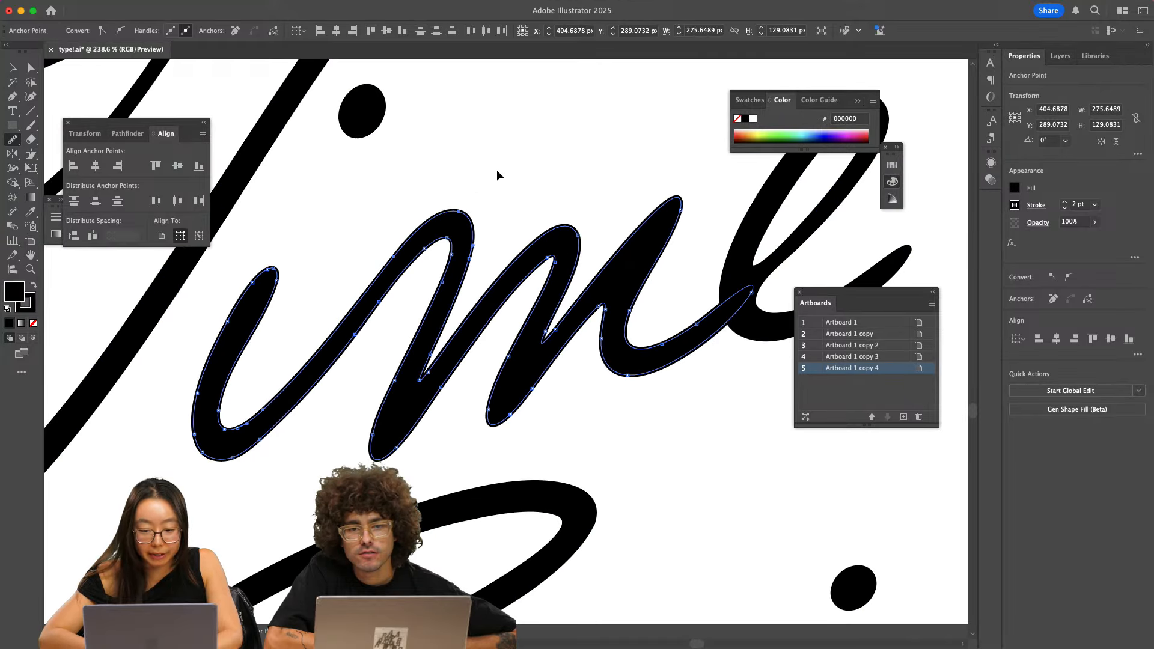
pyautogui.press('v')
pyautogui.click(523, 163)
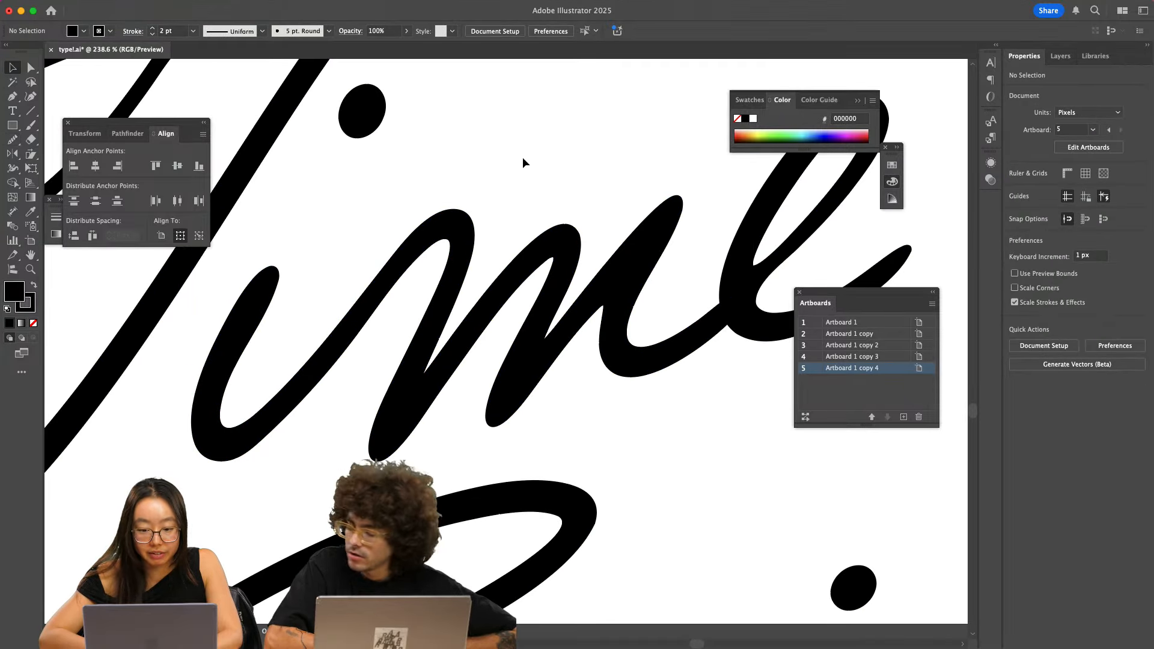
# - Review the whole "Time Enjoyed" lettering on its artboard, and look over the three Life posters in the same document
pyautogui.press('a')
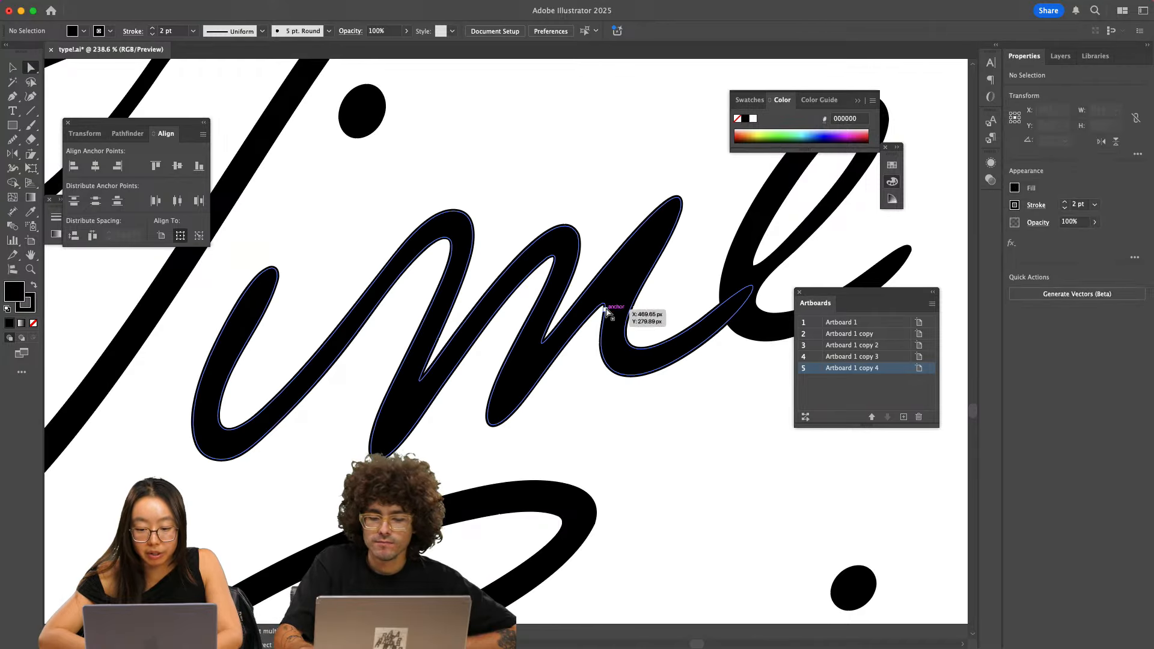
pyautogui.scroll(-5, 607, 310)
pyautogui.hscroll(2, 607, 310)
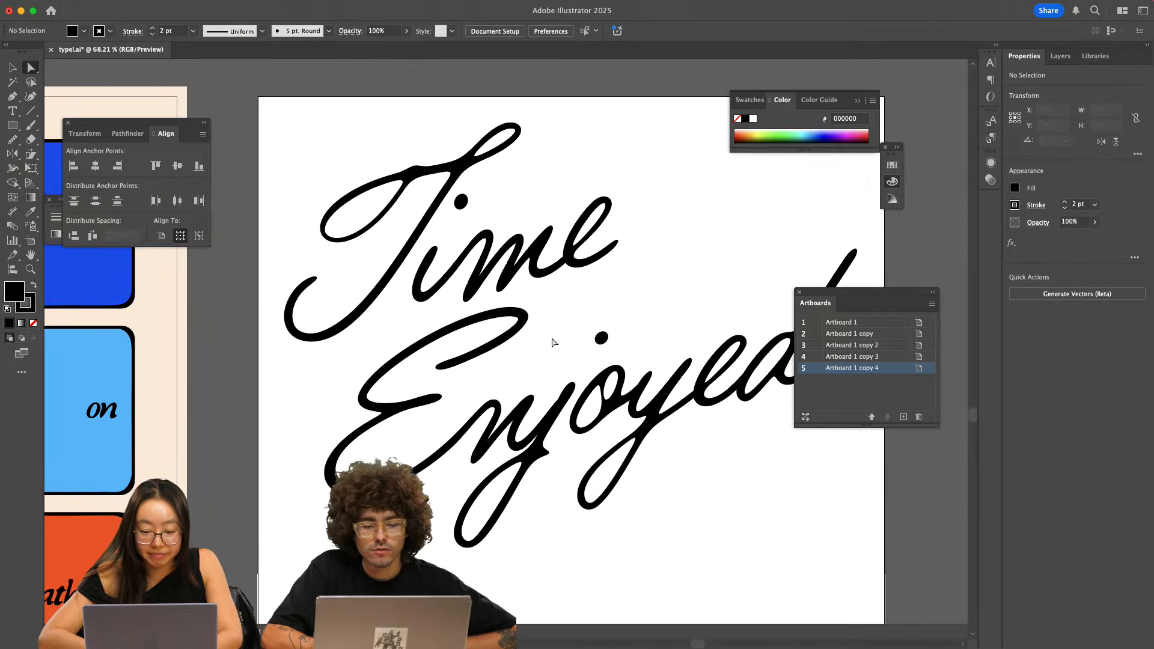
pyautogui.scroll(-3, 551, 337)
pyautogui.hscroll(2, 551, 337)
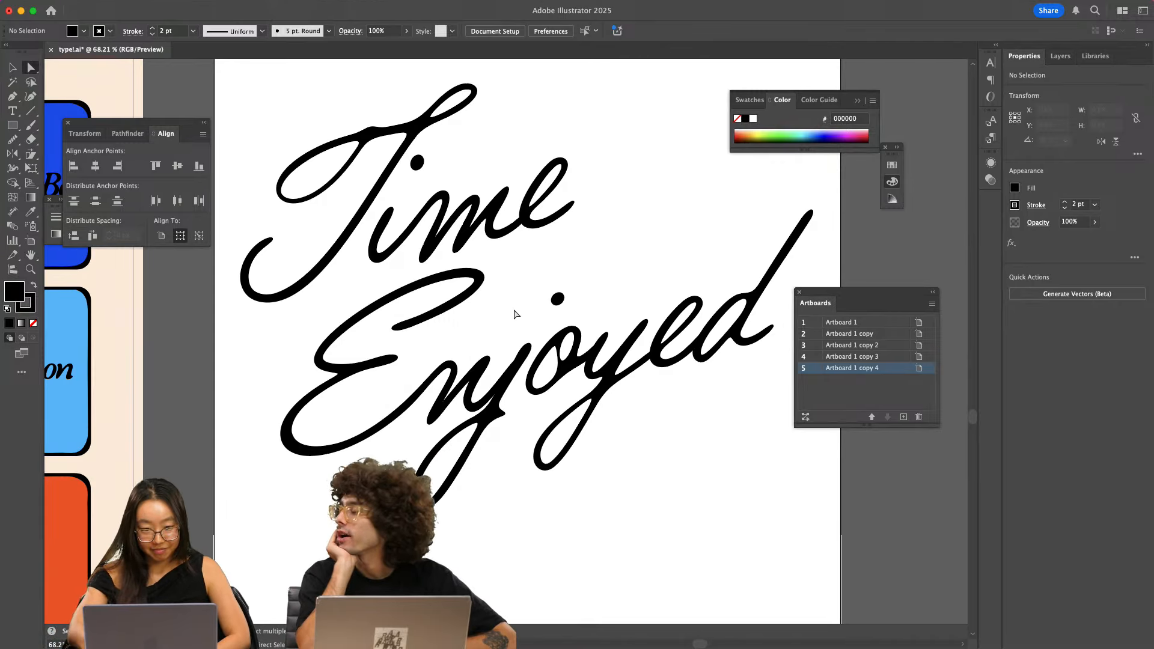
pyautogui.scroll(-8, 515, 314)
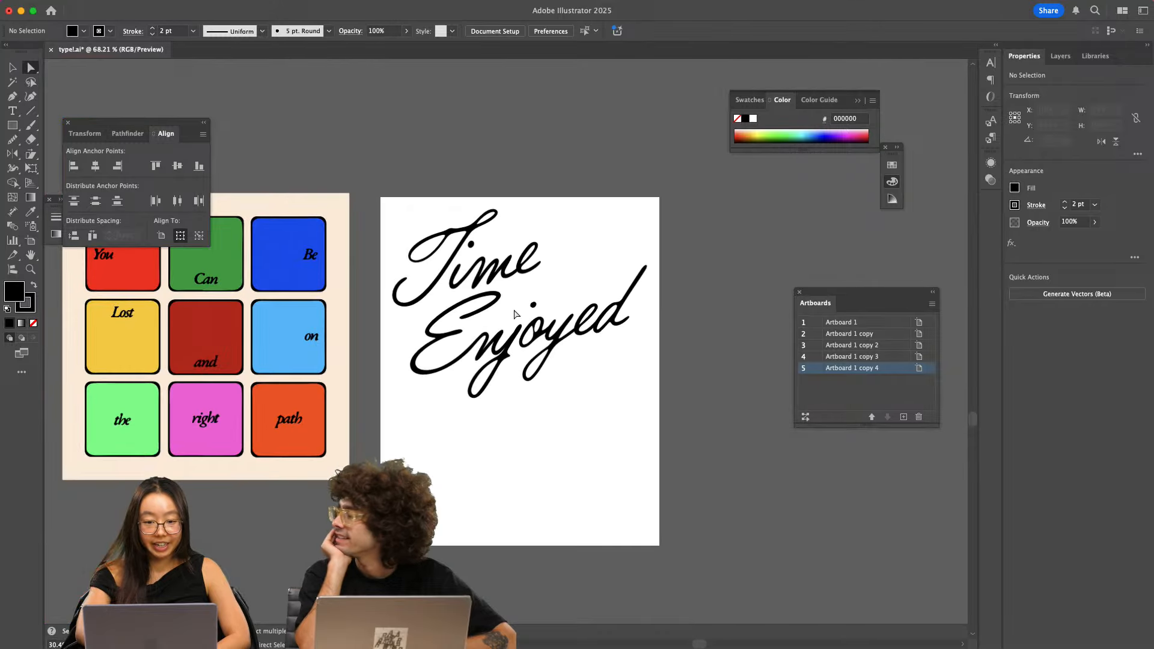
pyautogui.scroll(3, 515, 314)
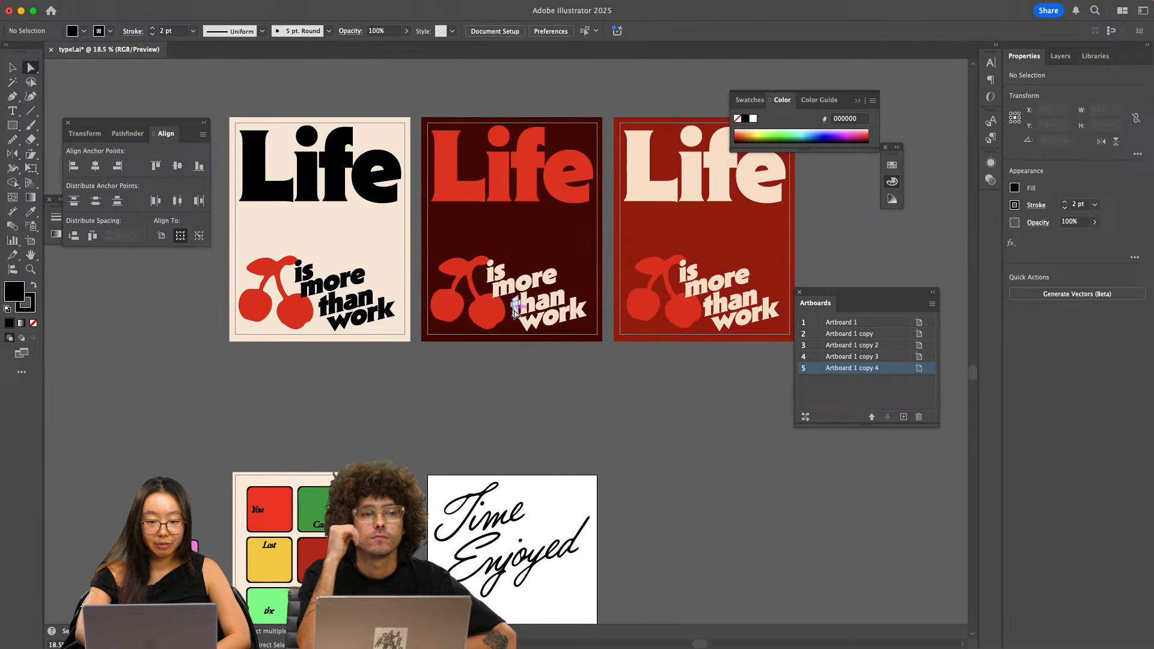
pyautogui.scroll(3, 320, 171)
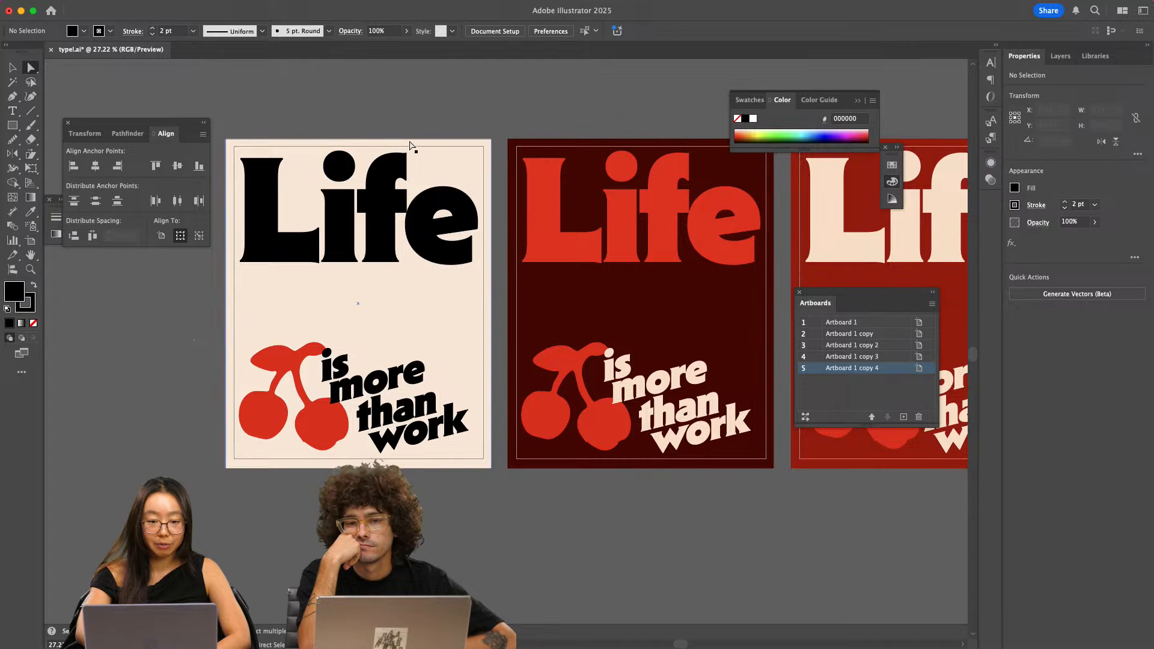
pyautogui.scroll(2, 366, 119)
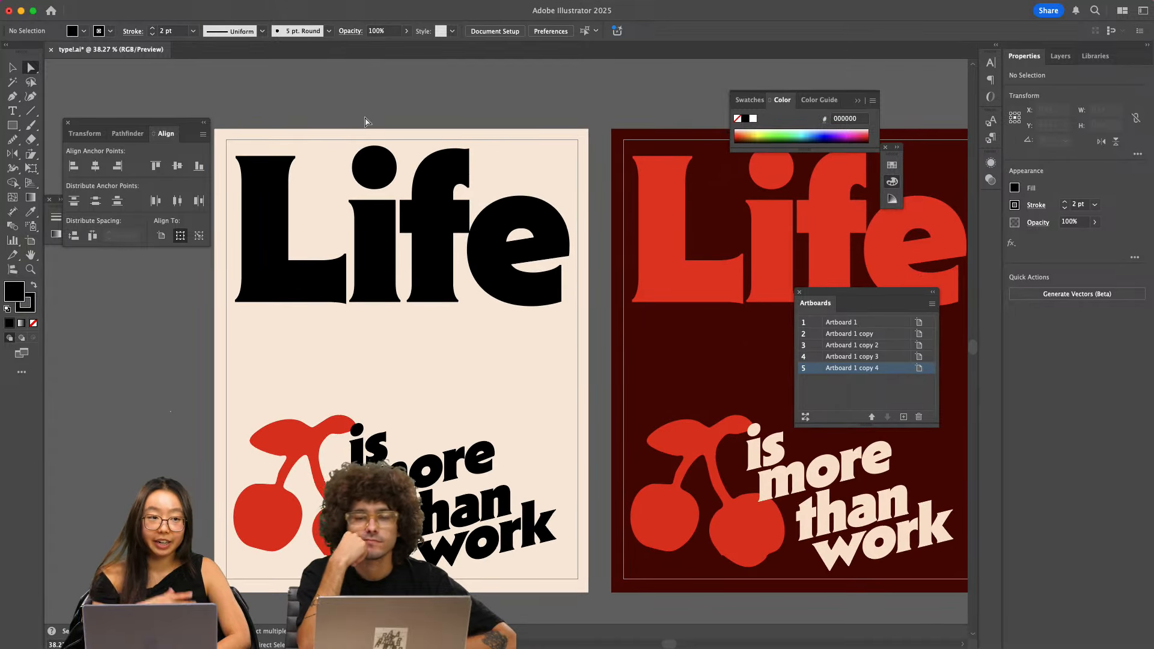
pyautogui.scroll(-2, 366, 122)
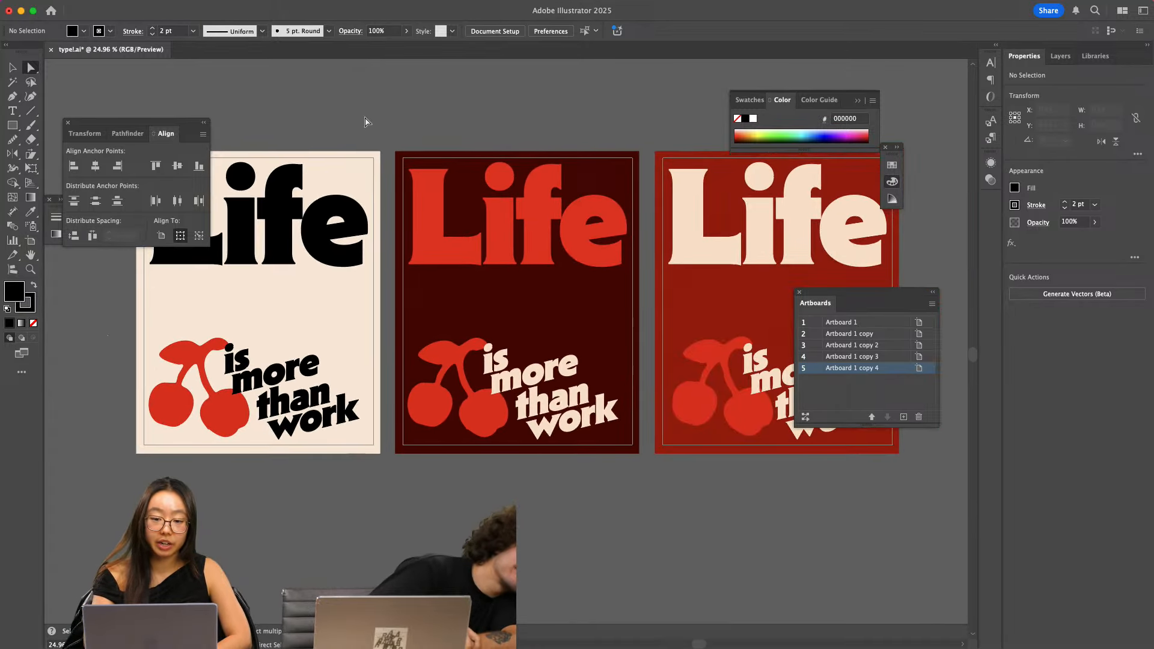
# - Switch to Photoshop and review the textured Life poster with its layers, as well as the nine-square poster document
pyautogui.click(619, 637)
pyautogui.click(240, 43)
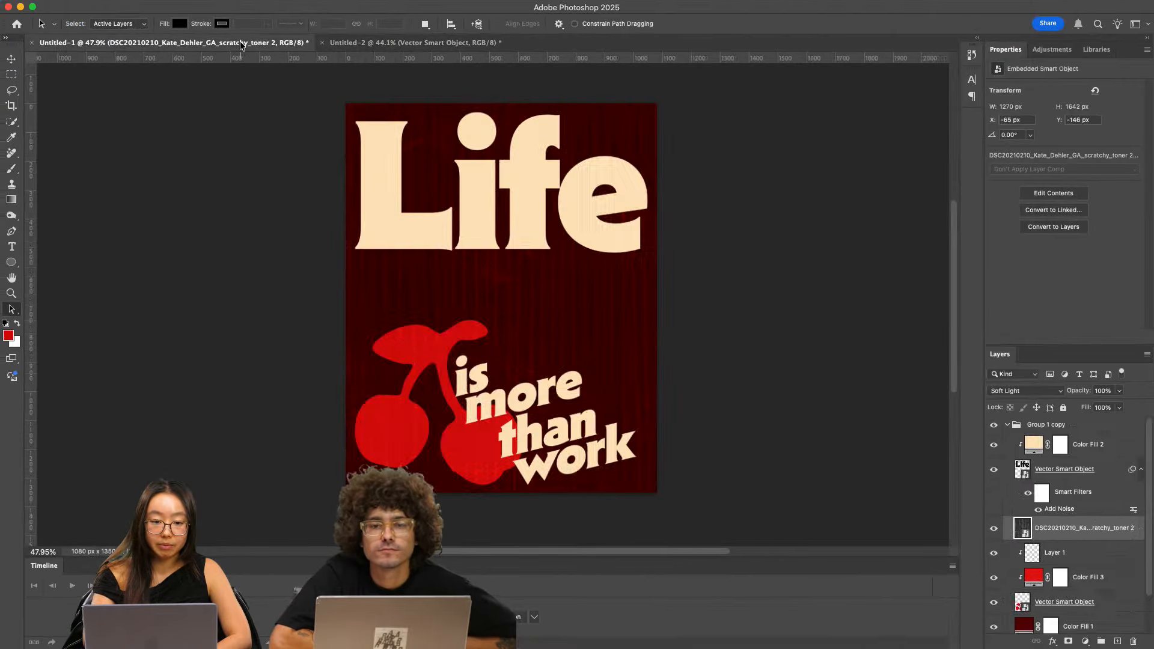
pyautogui.scroll(-2, 1080, 602)
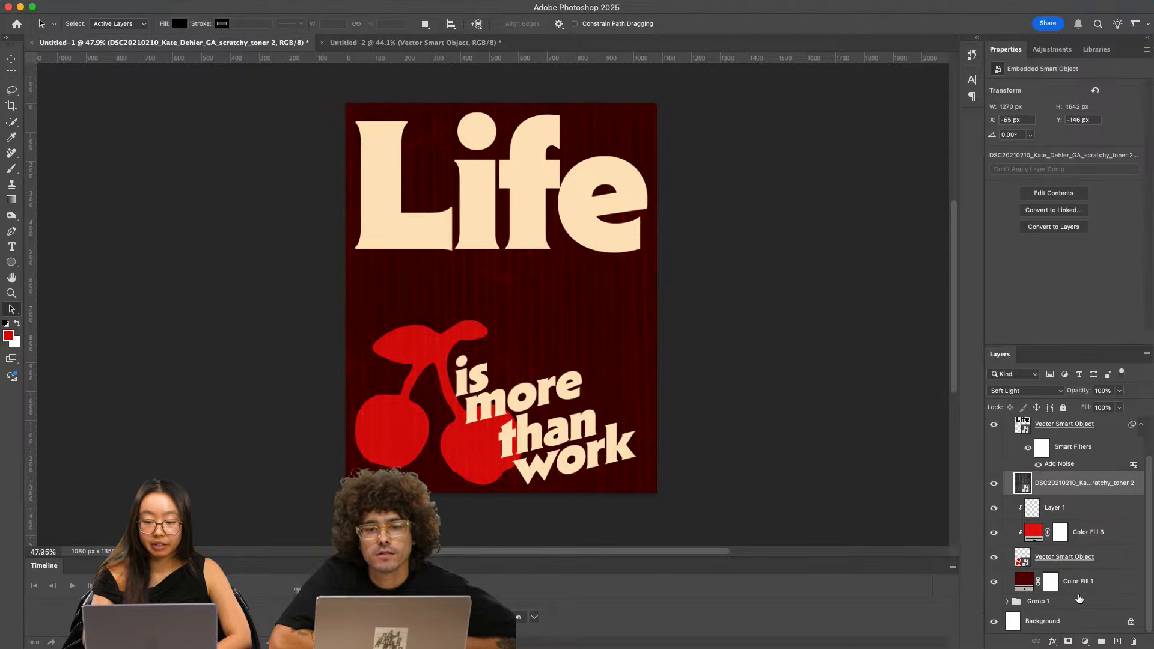
pyautogui.click(437, 43)
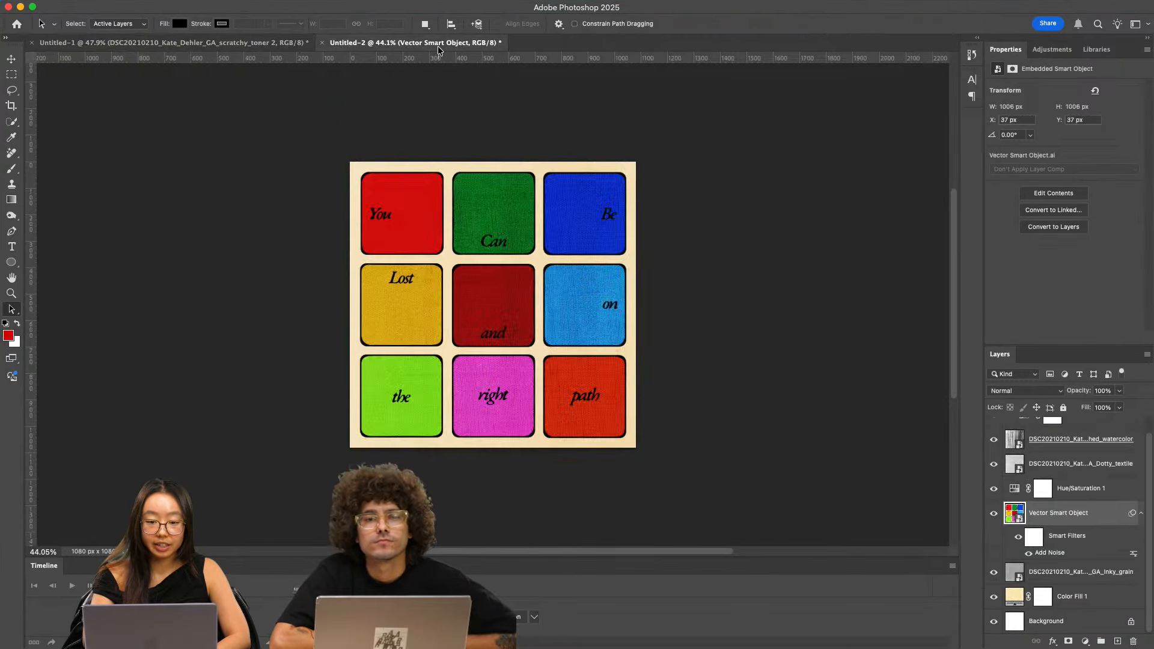
# - Switch back to Illustrator and examine the flat vector version of the nine-square poster up close
pyautogui.click(600, 634)
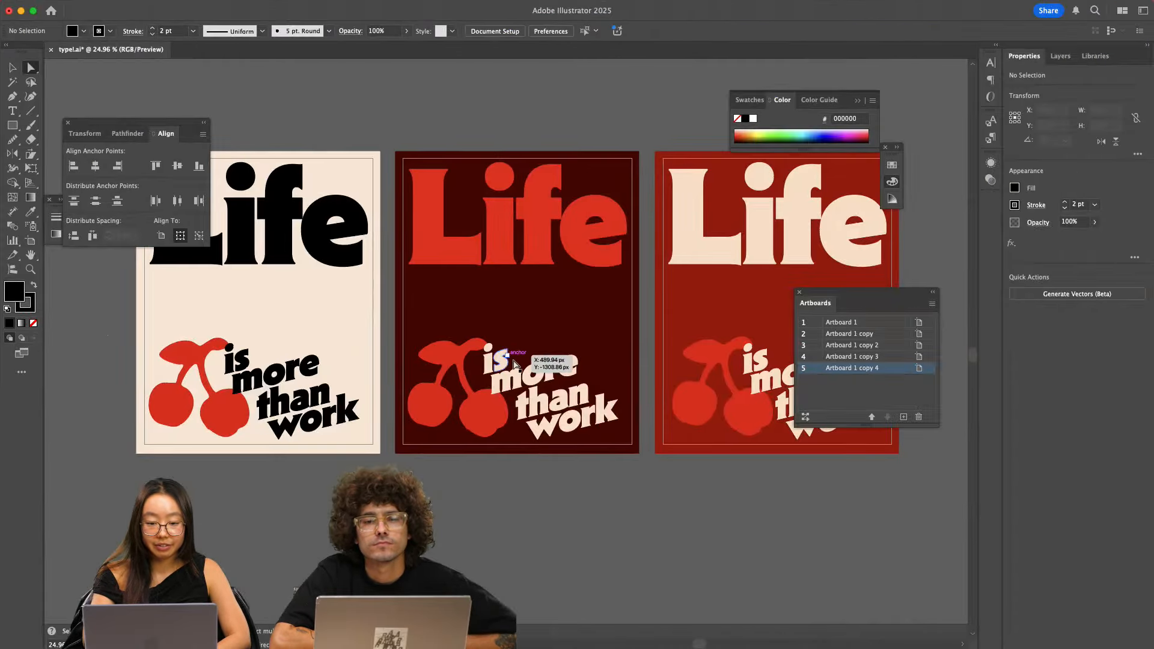
pyautogui.scroll(-5, 504, 375)
pyautogui.scroll(6, 251, 443)
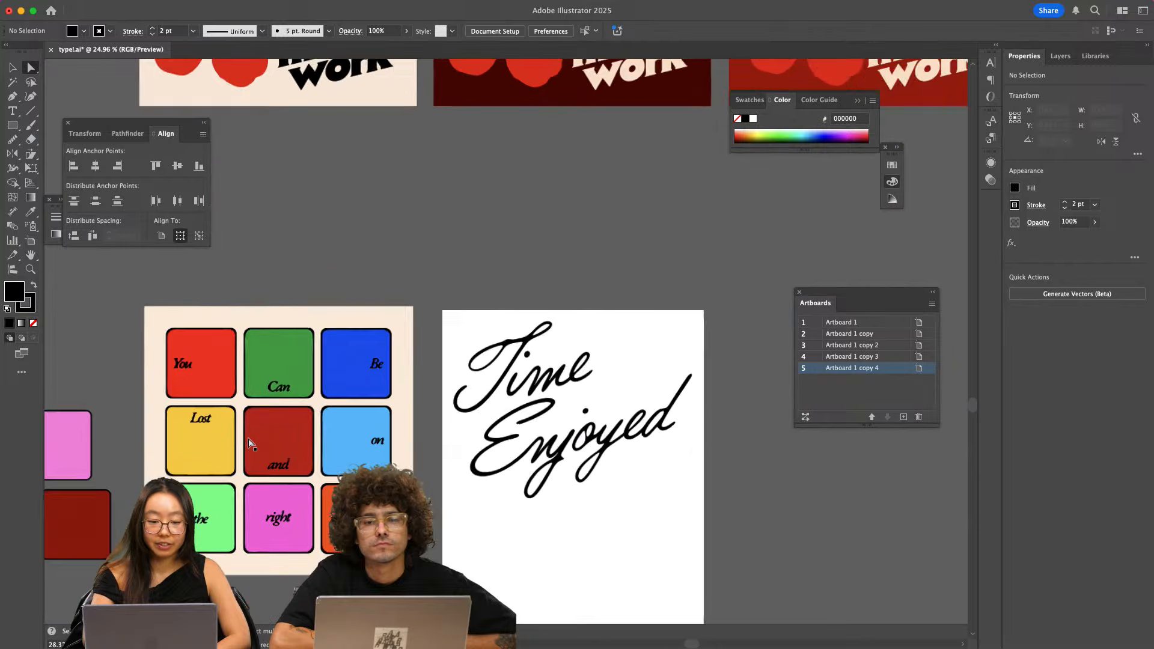
pyautogui.scroll(2, 249, 441)
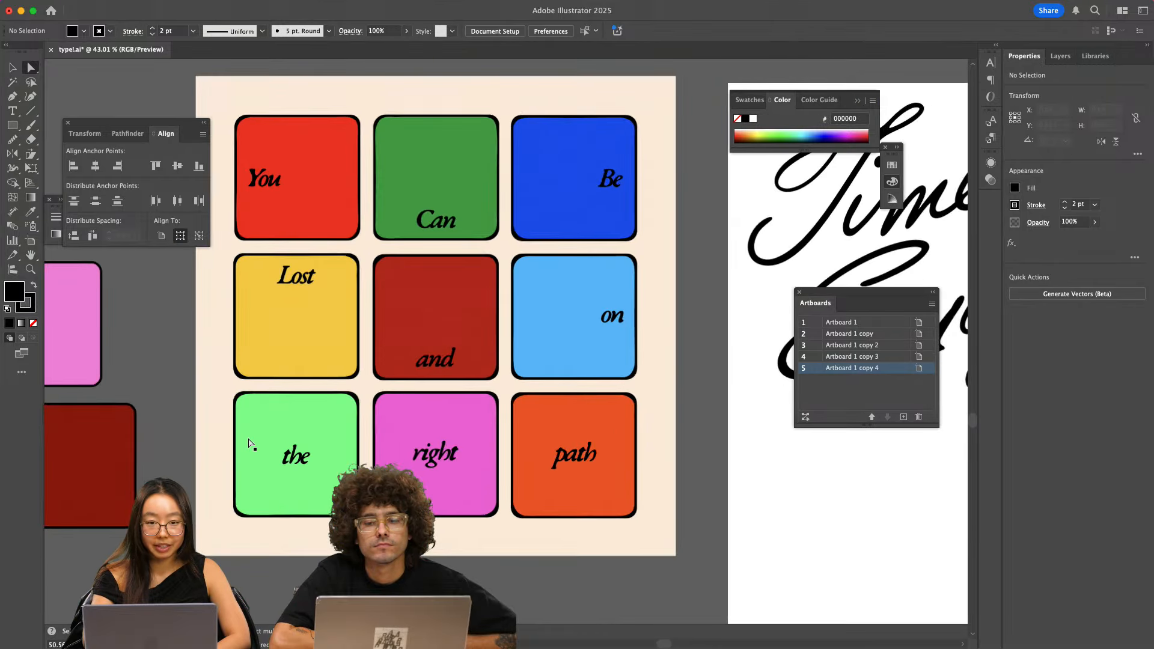
pyautogui.hscroll(-1, 249, 441)
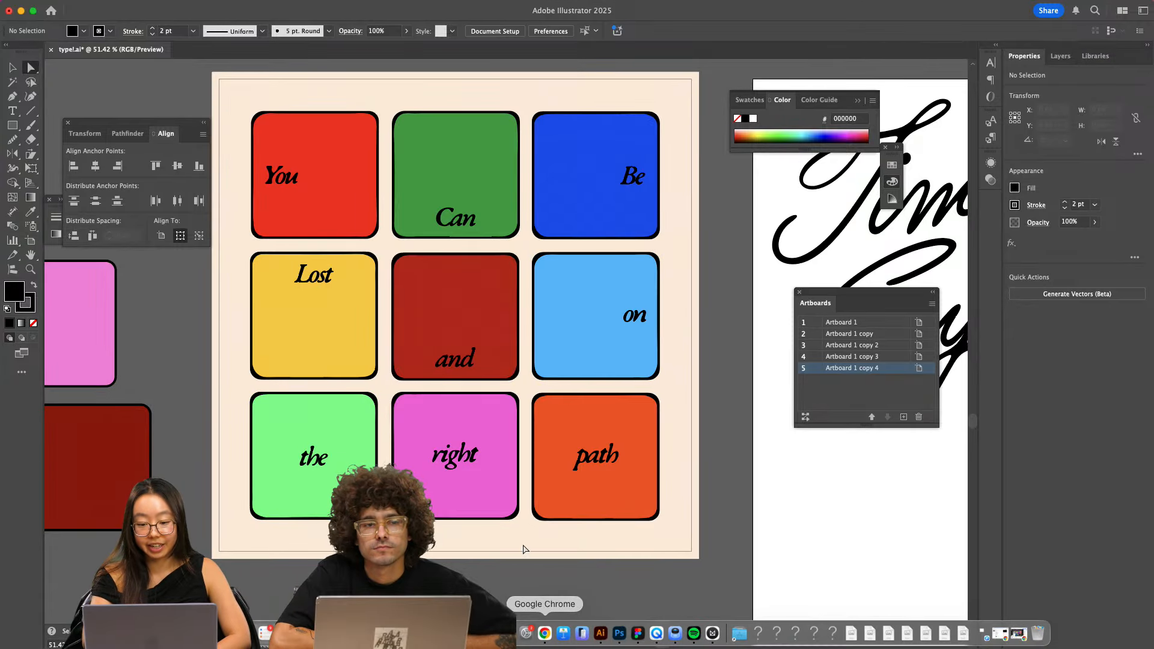
pyautogui.scroll(5, 311, 240)
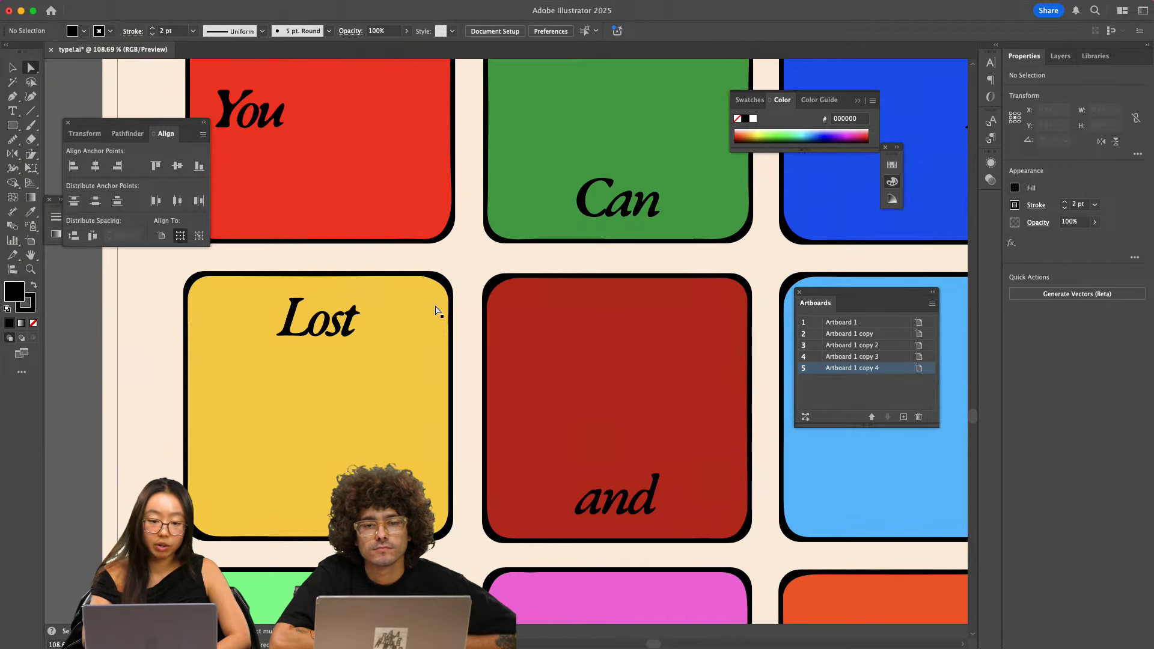
pyautogui.scroll(-5, 337, 406)
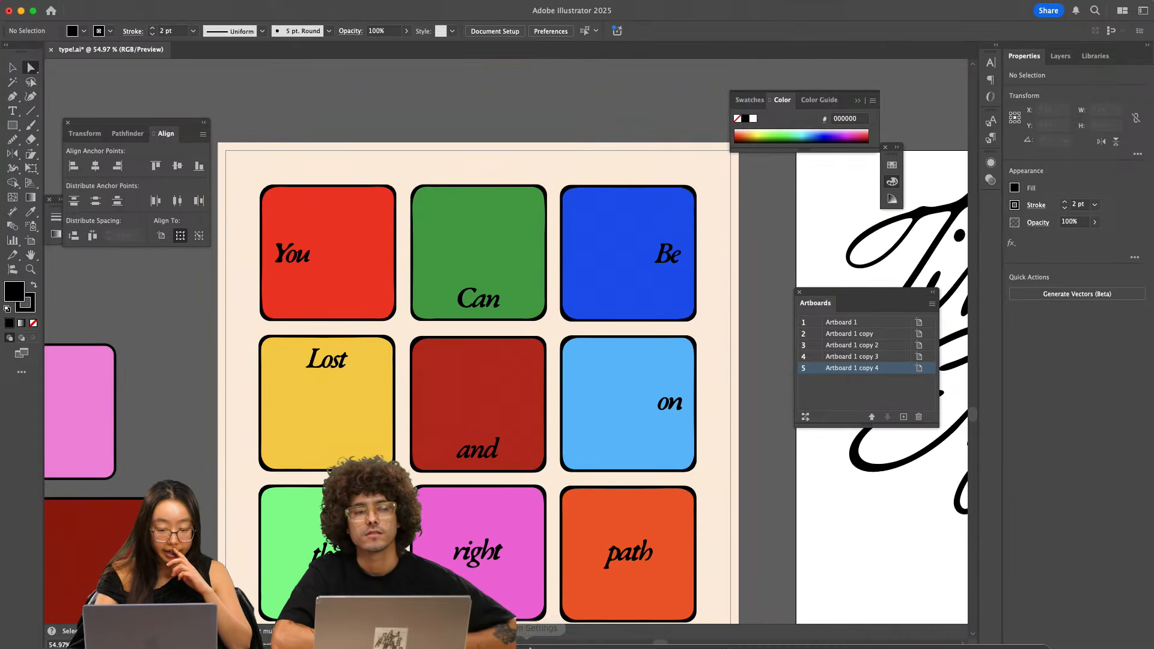
# - Switch to Photoshop and inspect the texture on the nine-square poster at a larger size and as a whole
pyautogui.click(615, 641)
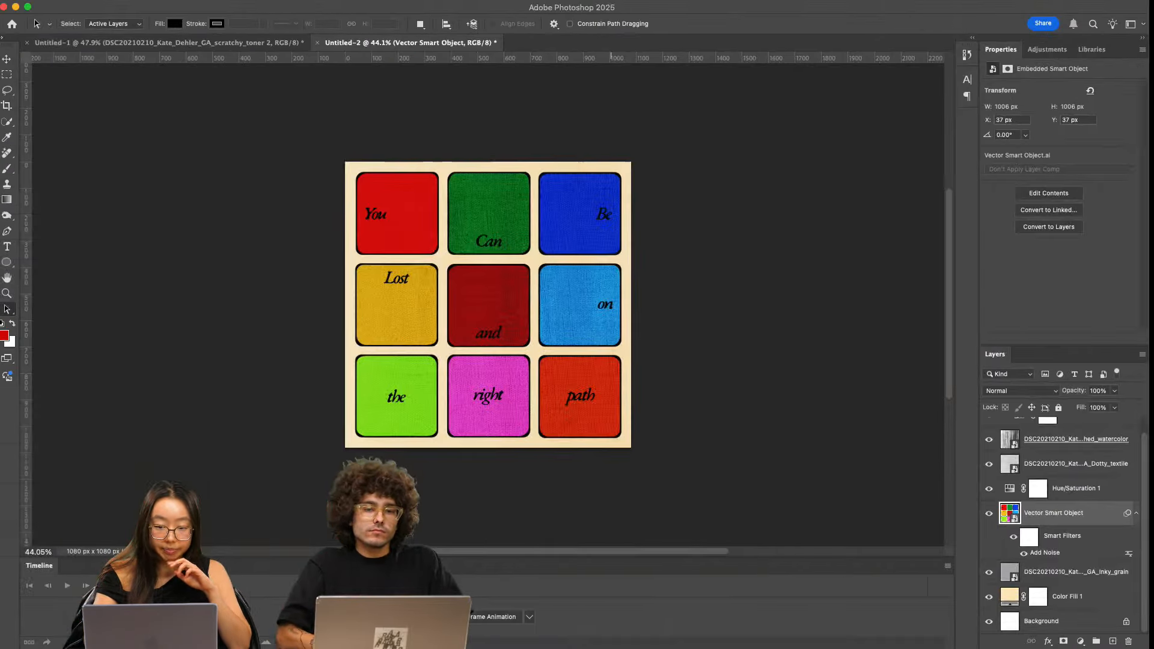
pyautogui.press('super+0')
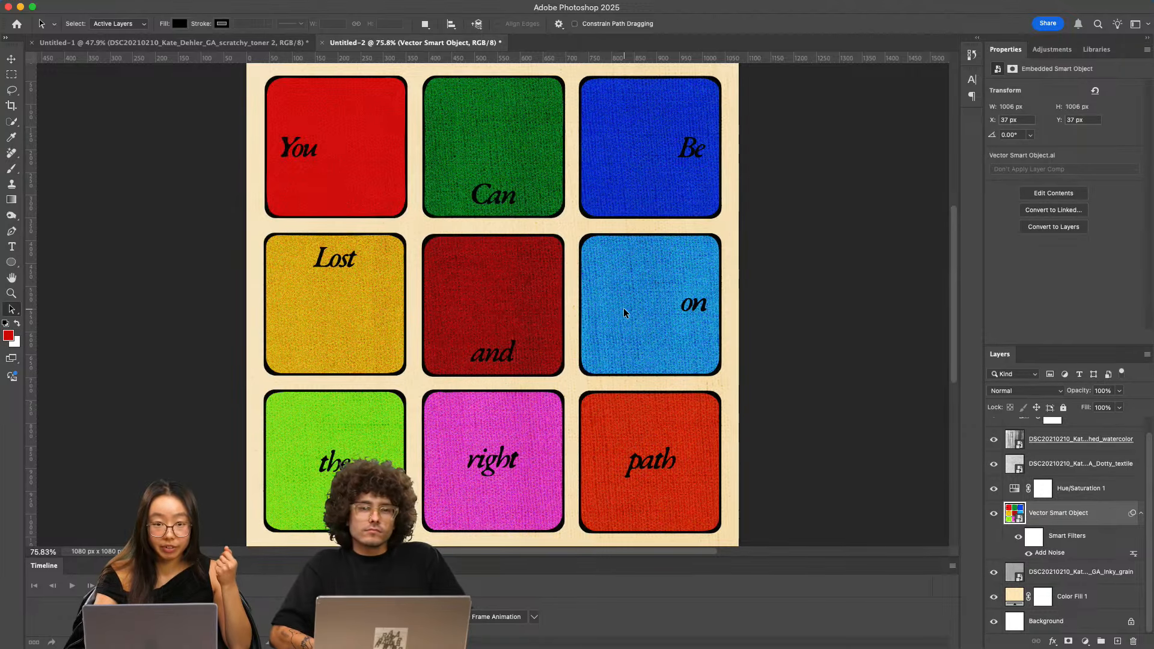
pyautogui.scroll(-3, 623, 307)
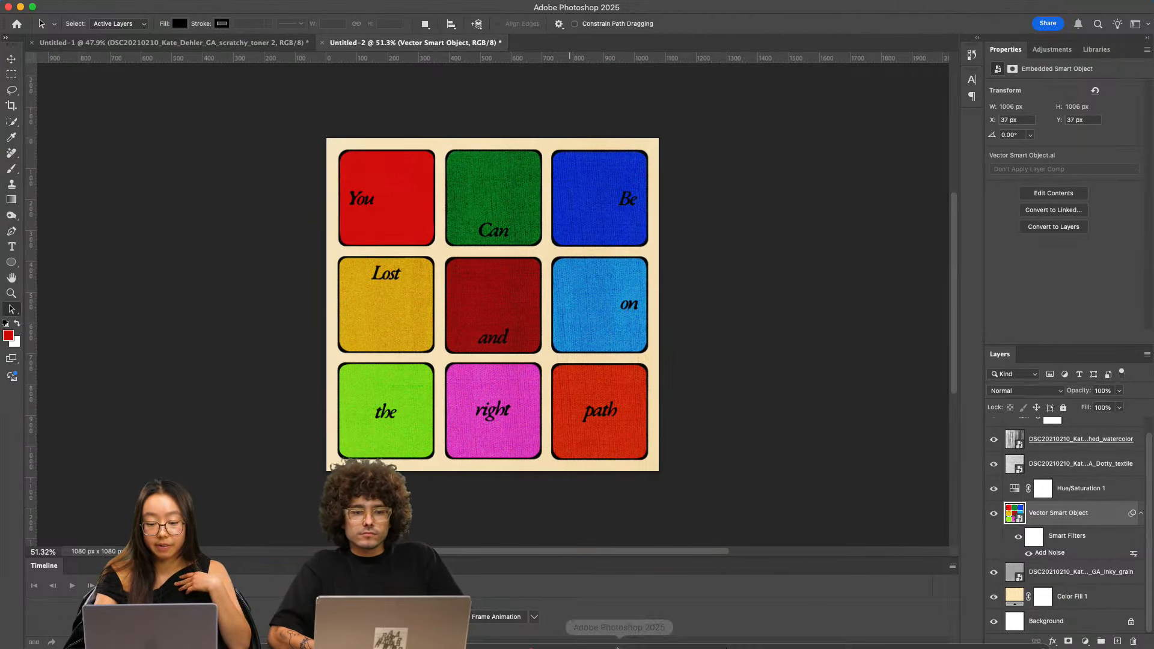
# - Return to Illustrator and view the complete "Time Enjoyed" lettering on its artboard
pyautogui.click(595, 641)
pyautogui.hscroll(10, 596, 457)
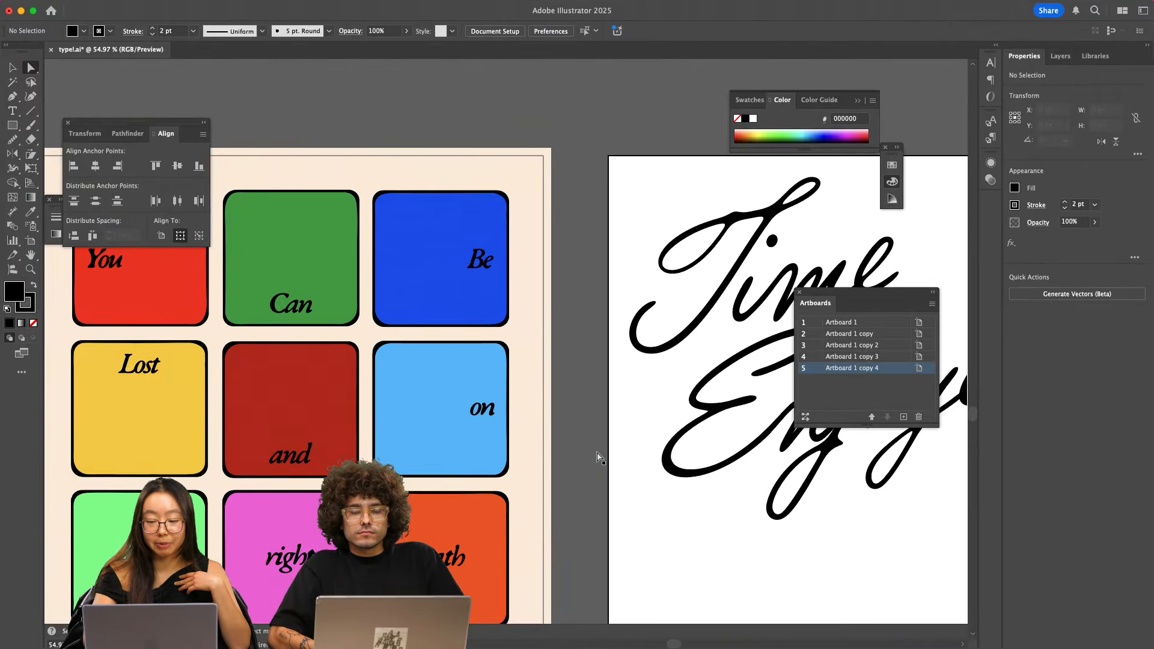
pyautogui.scroll(3, 547, 377)
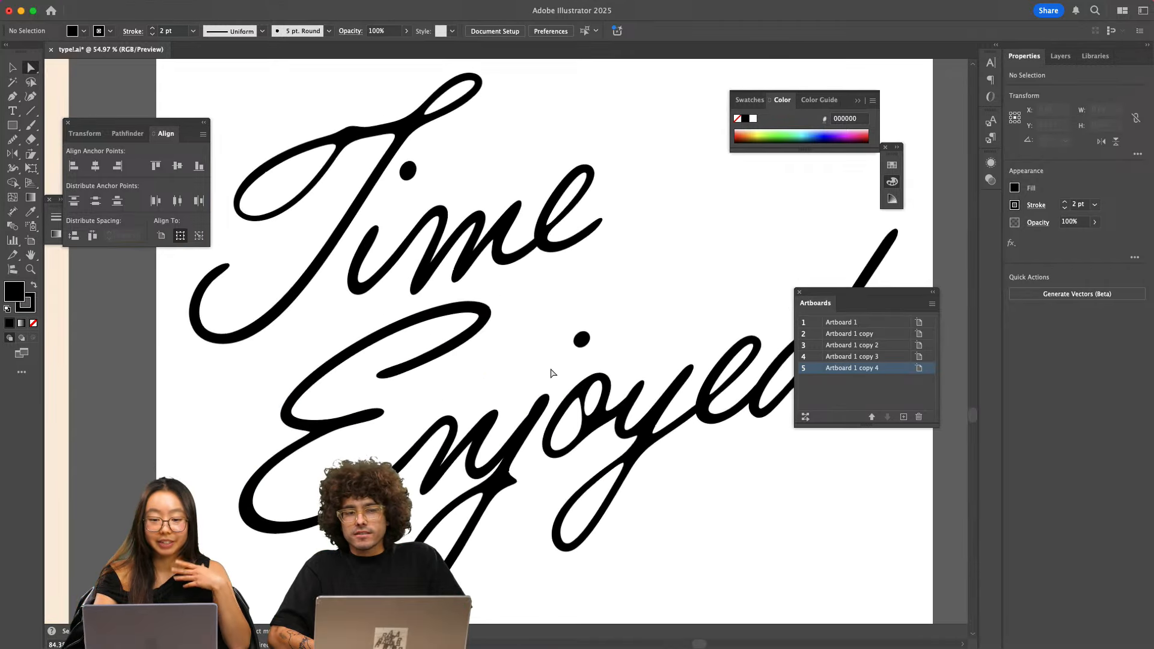
pyautogui.scroll(-2, 551, 373)
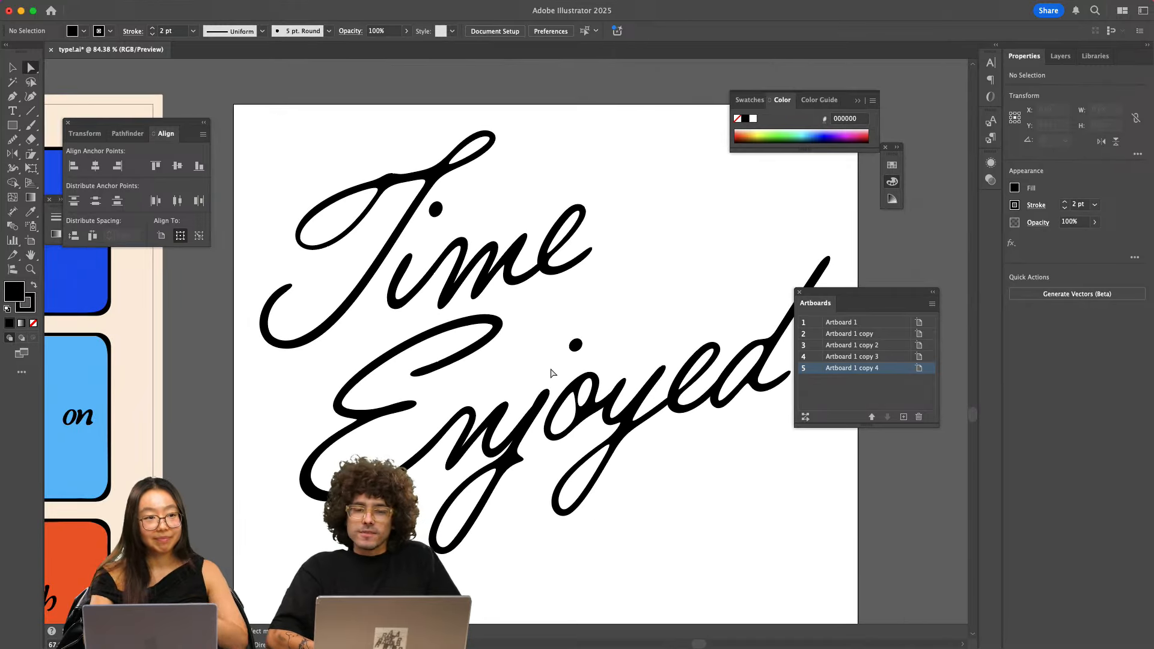
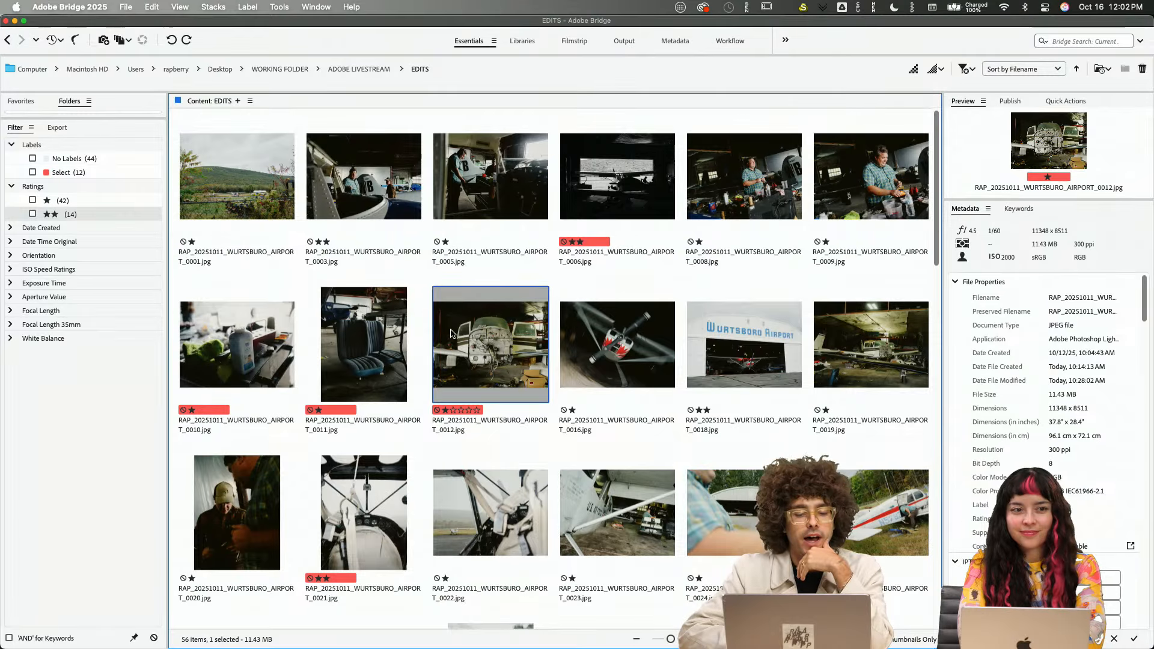
# - Enlarge the thumbnails of the EDITS folder in Bridge and browse the airport photos with their star ratings and labels
pyautogui.click(416, 329)
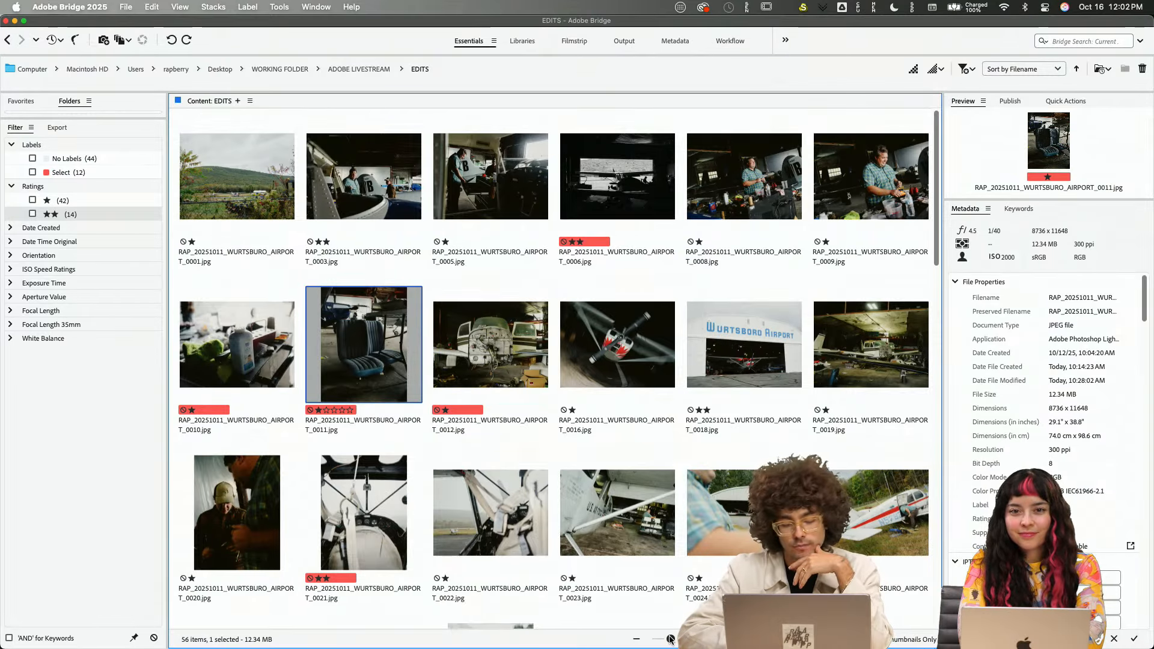
pyautogui.moveTo(670, 639)
pyautogui.mouseDown()
pyautogui.moveTo(692, 639)
pyautogui.moveTo(678, 638)
pyautogui.mouseUp()
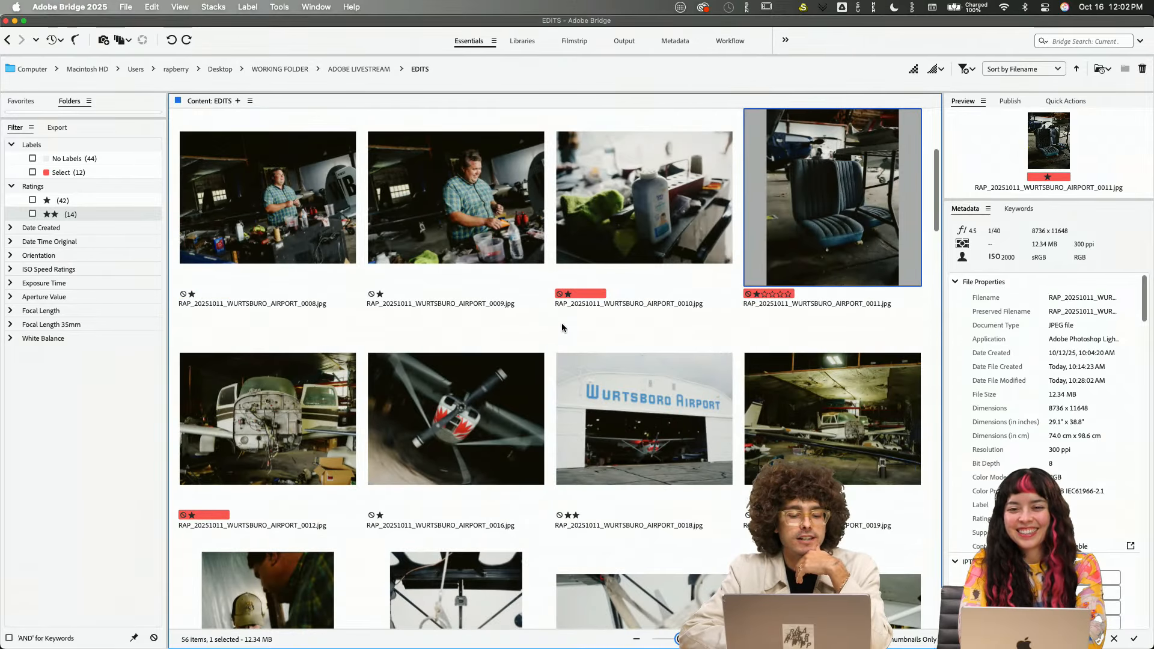
pyautogui.scroll(4, 560, 330)
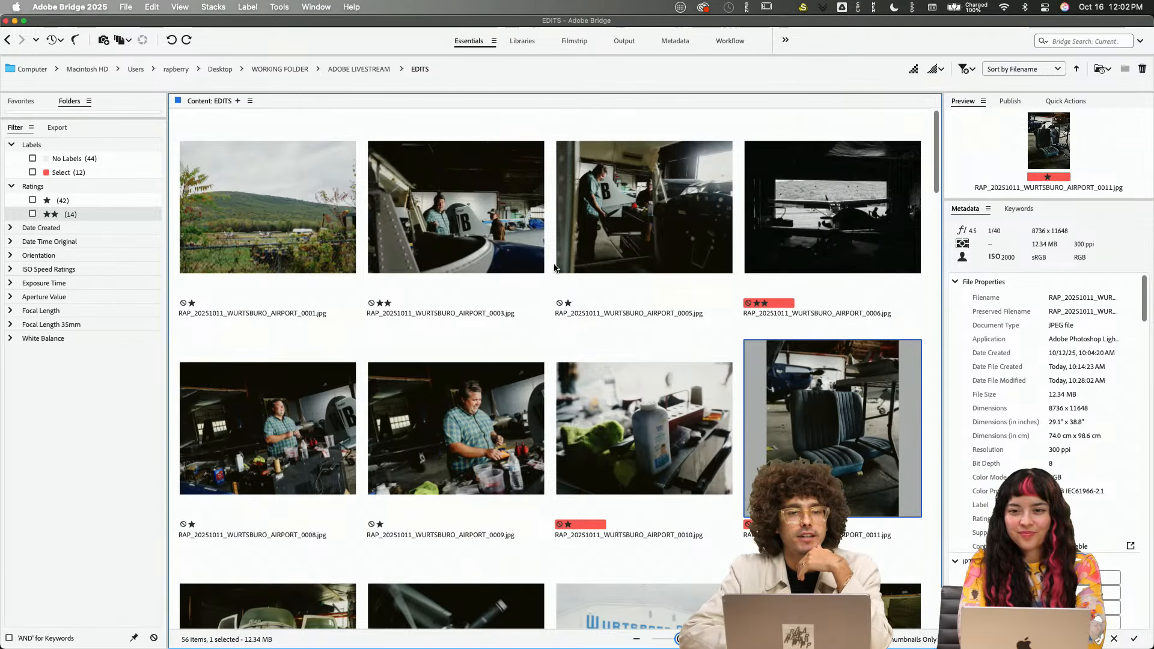
pyautogui.scroll(-4, 553, 269)
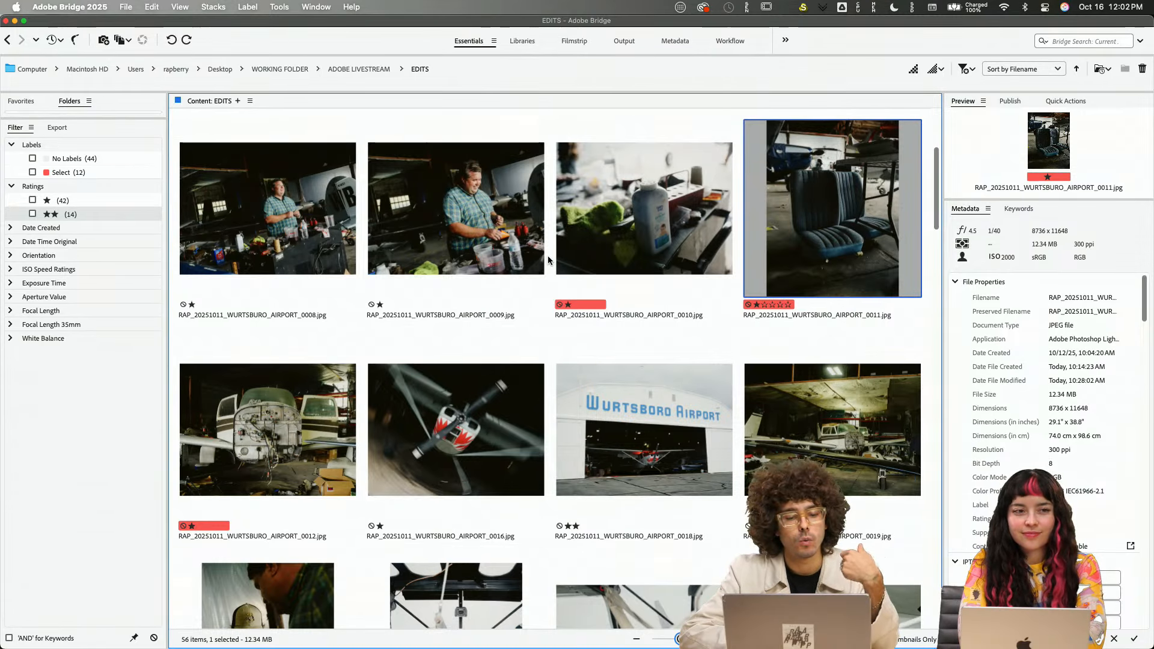
pyautogui.scroll(-1, 548, 259)
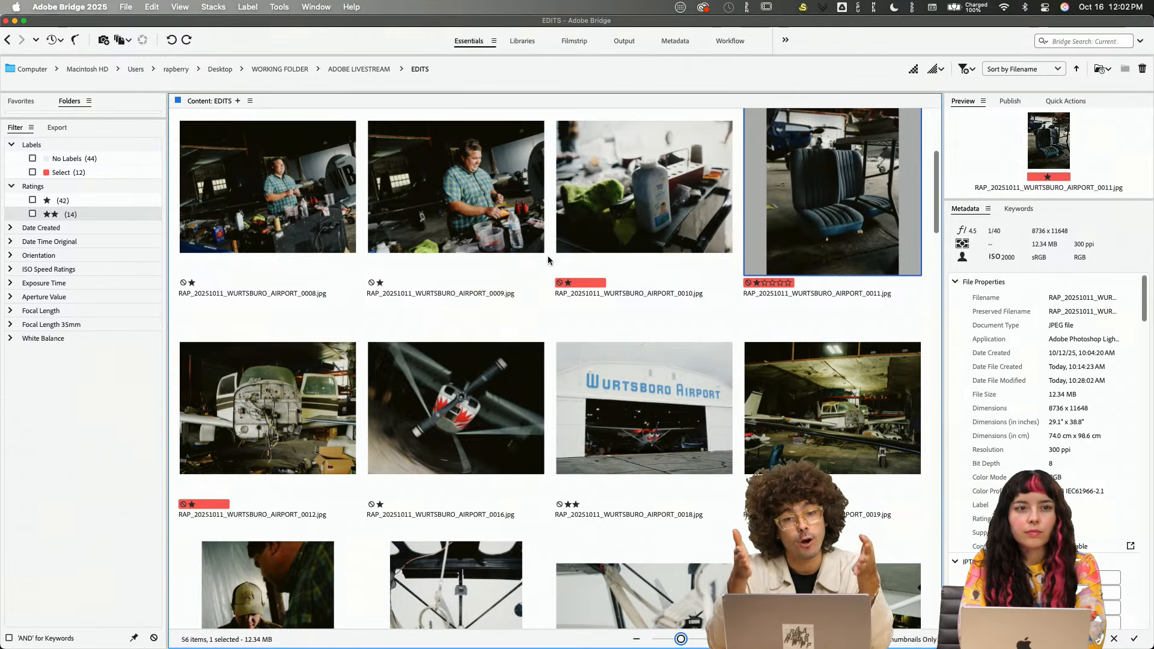
pyautogui.scroll(-5, 547, 259)
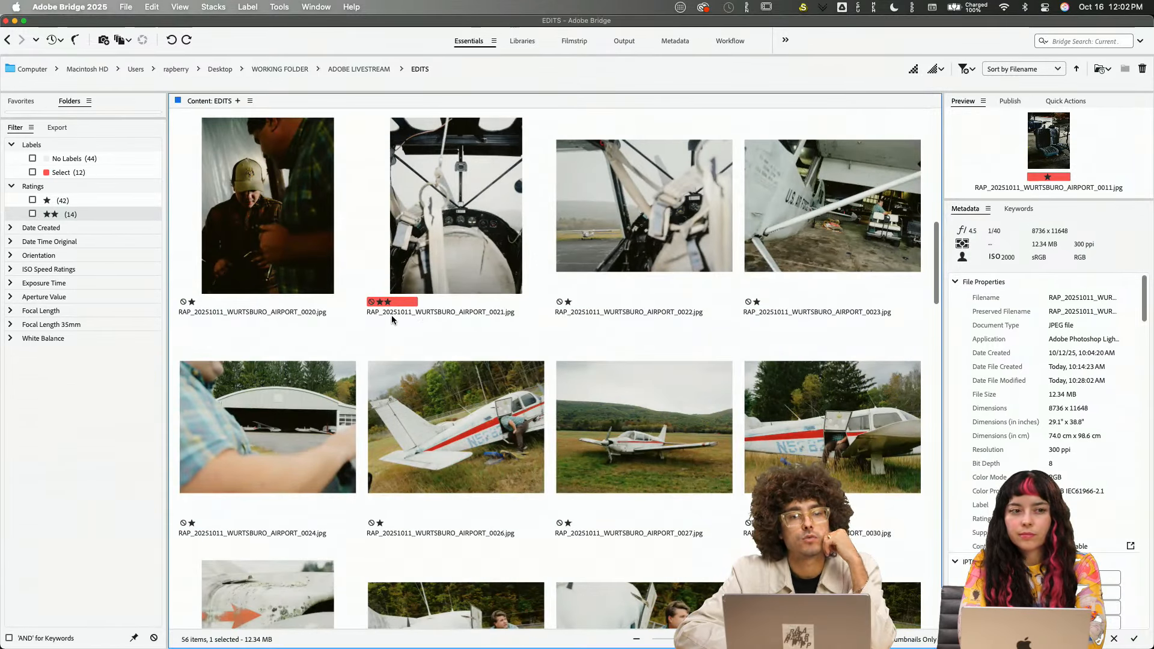
pyautogui.scroll(8, 435, 308)
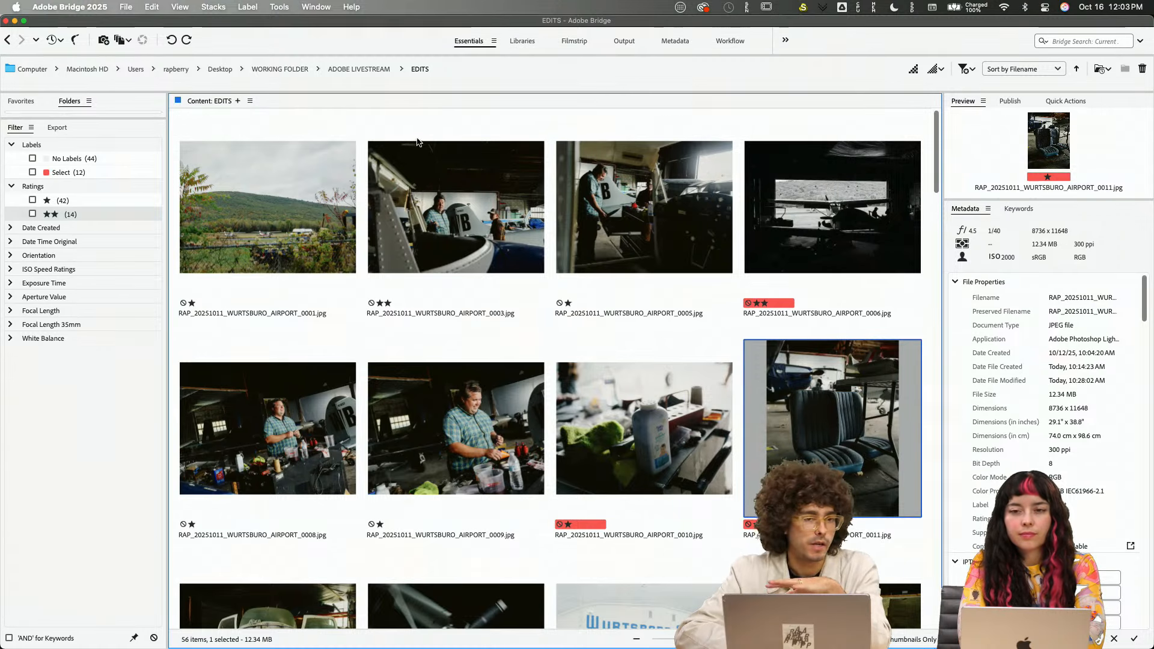
# - Filter the photos by one-star and two-star ratings, and clear both rating filters
pyautogui.click(90, 203)
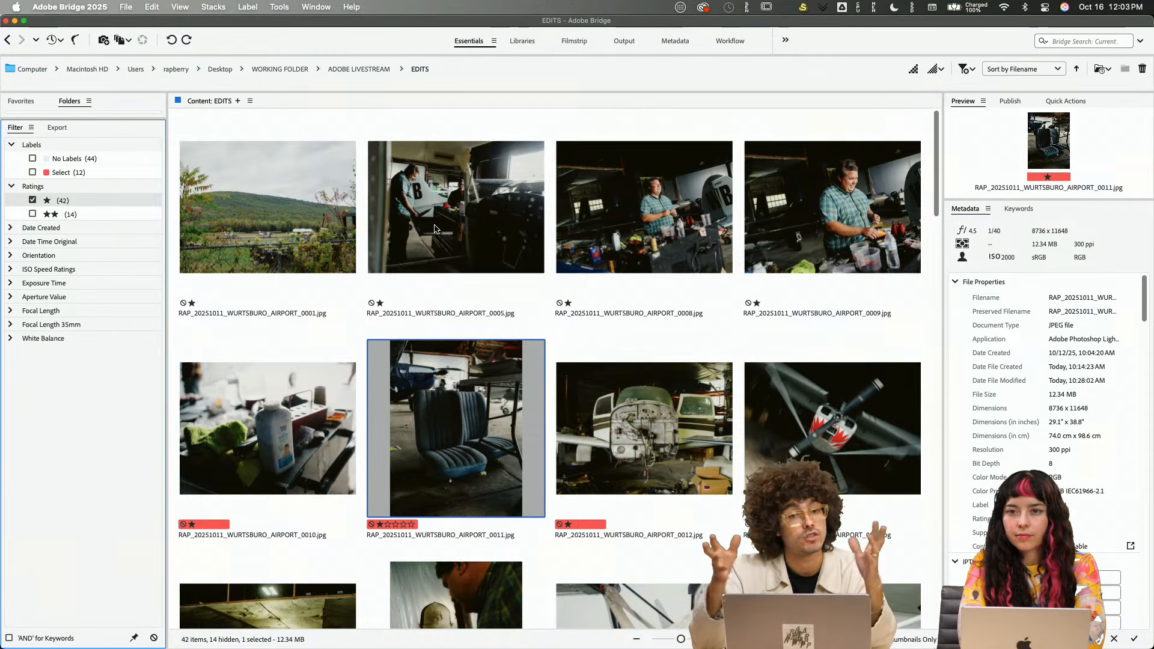
pyautogui.click(77, 213)
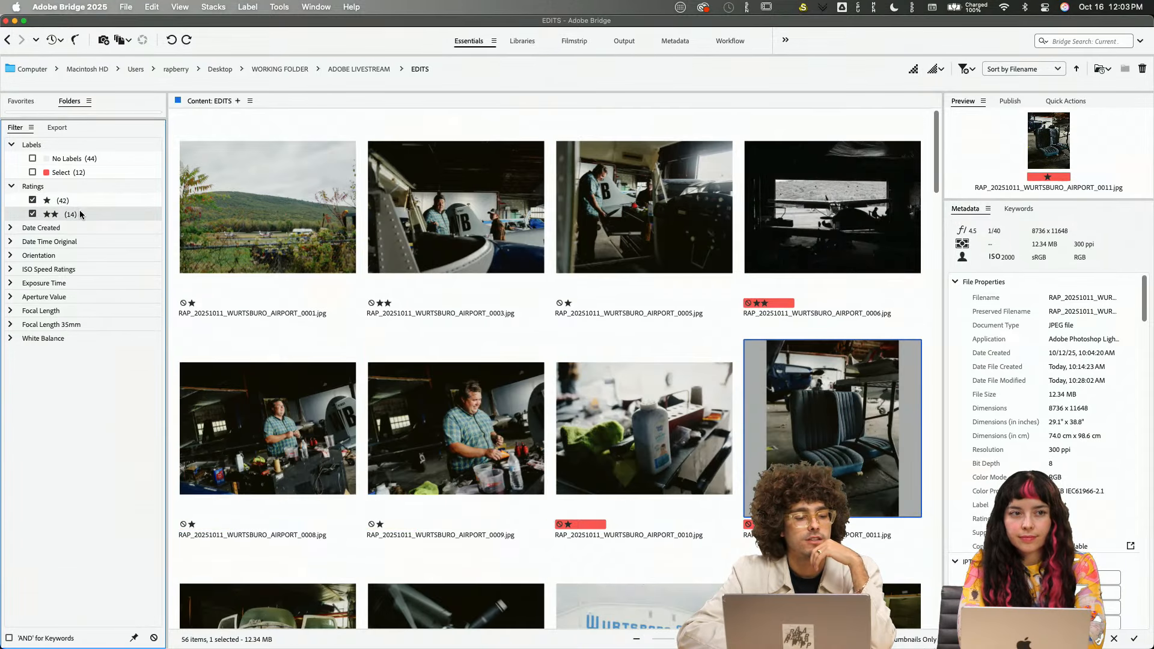
pyautogui.click(34, 200)
pyautogui.click(32, 214)
# - Filter the airport photos to those with the Select label and look through them
pyautogui.click(33, 172)
pyautogui.scroll(-4, 407, 270)
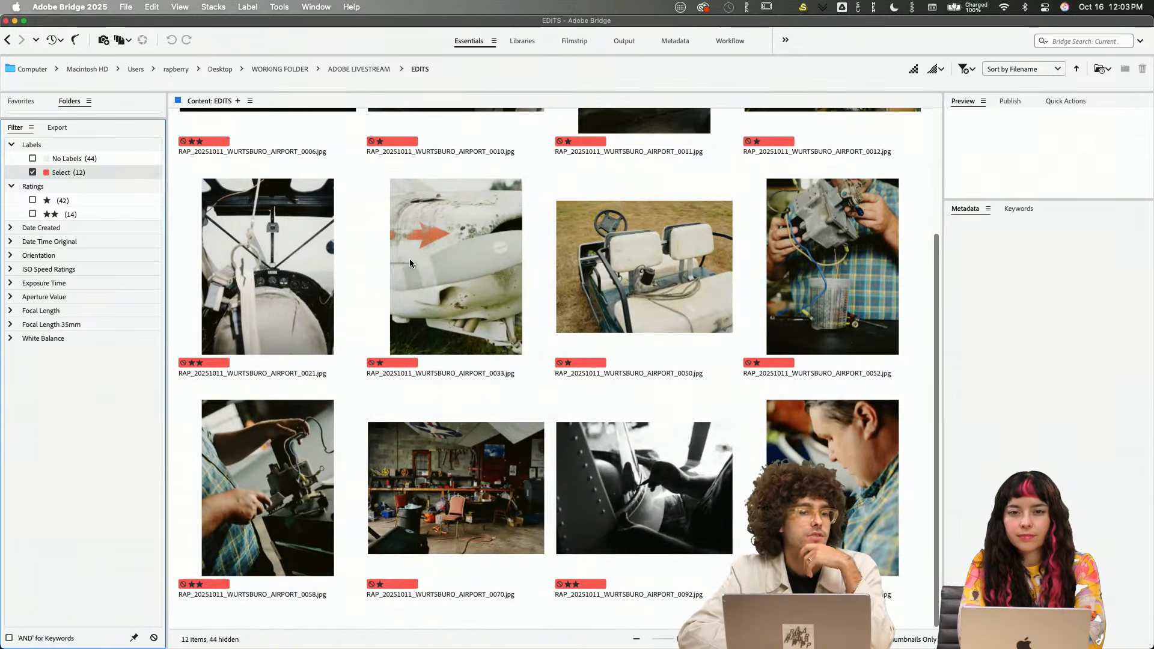
pyautogui.scroll(3, 410, 259)
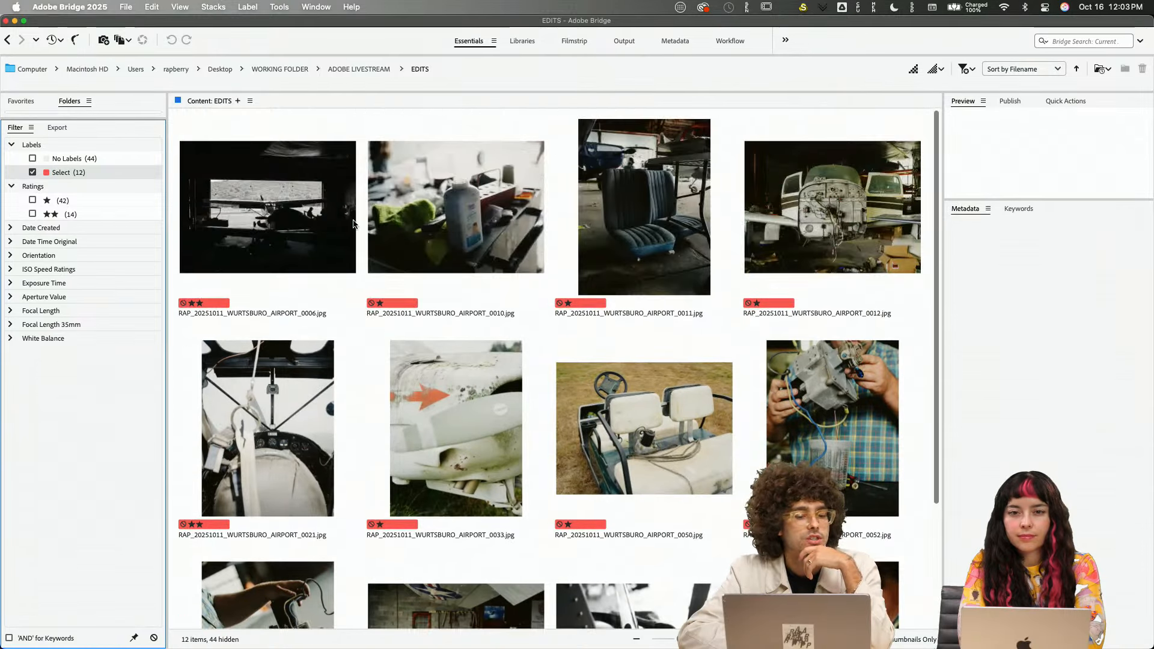
# - Clear the Select label filter and look through all the photos in the EDITS folder
pyautogui.click(66, 174)
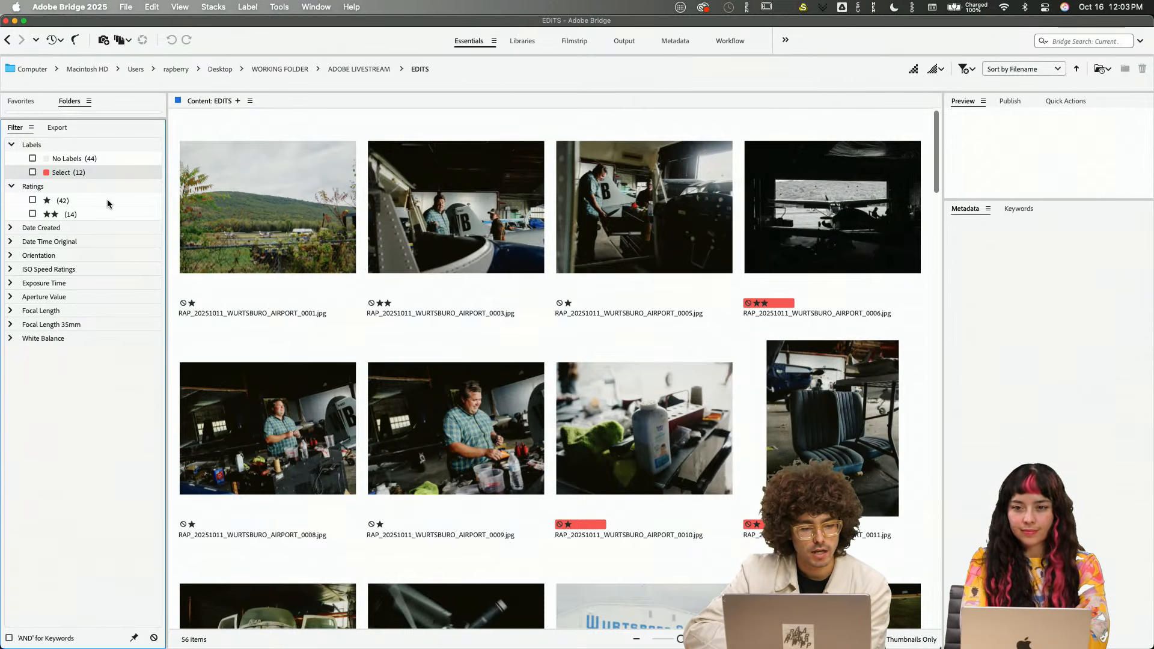
pyautogui.scroll(-15, 485, 253)
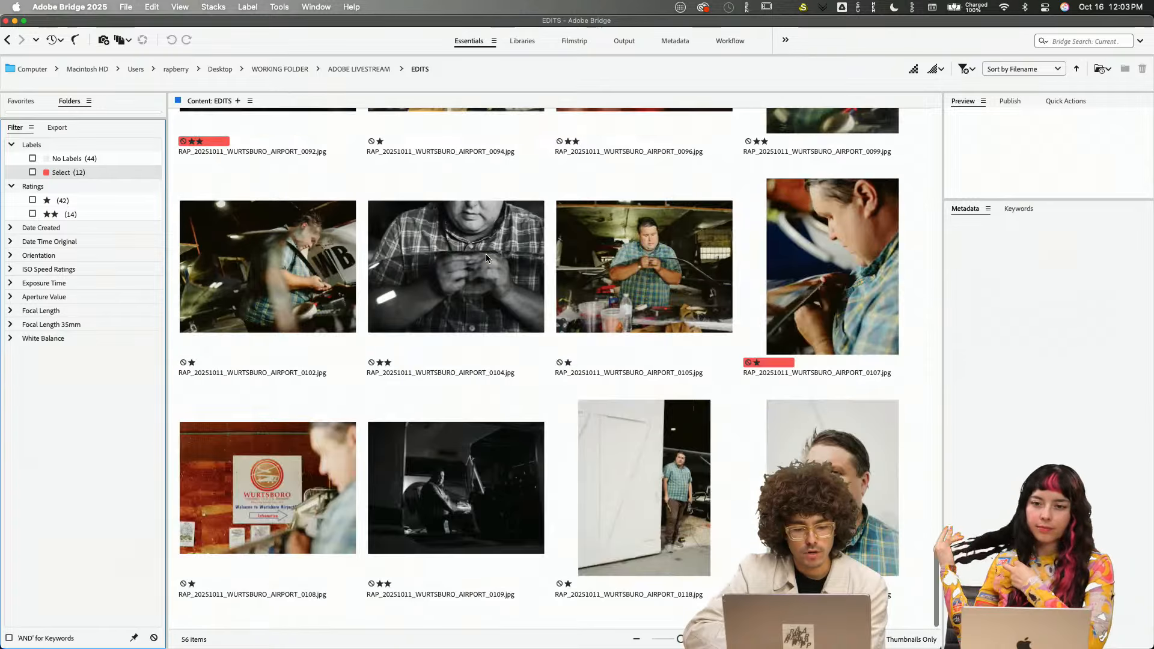
pyautogui.scroll(15, 486, 254)
# - Switch to Photoshop, maximize the Flight_ZINE.psd window and check the document's image size without changing it
pyautogui.moveTo(127, 631)
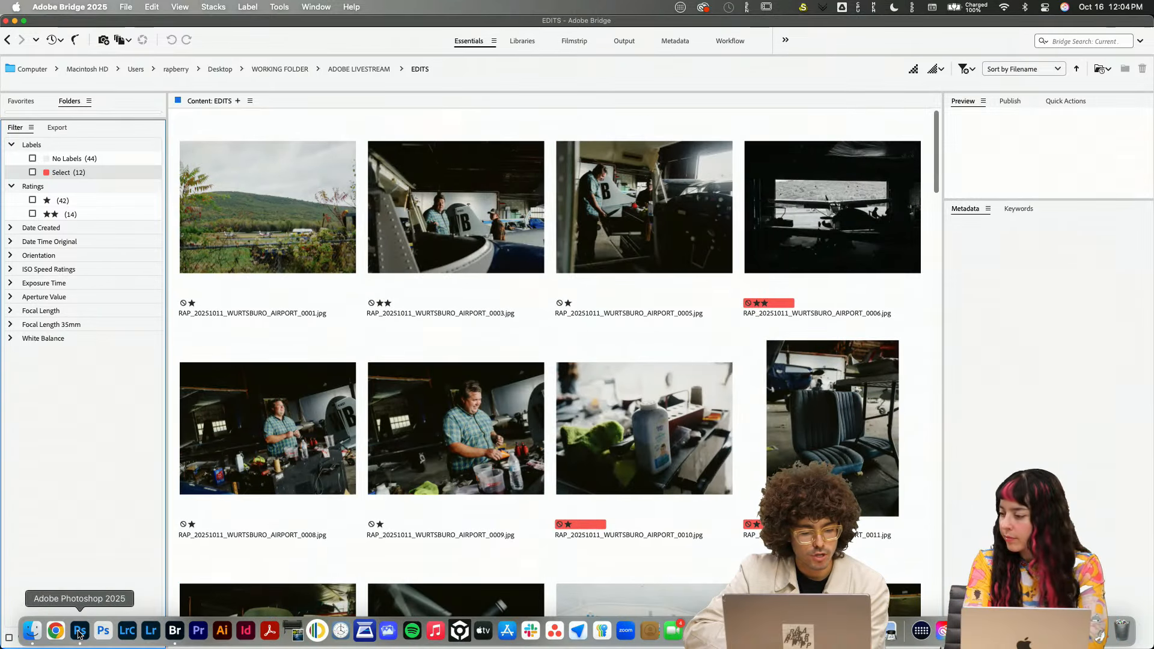
pyautogui.click(79, 631)
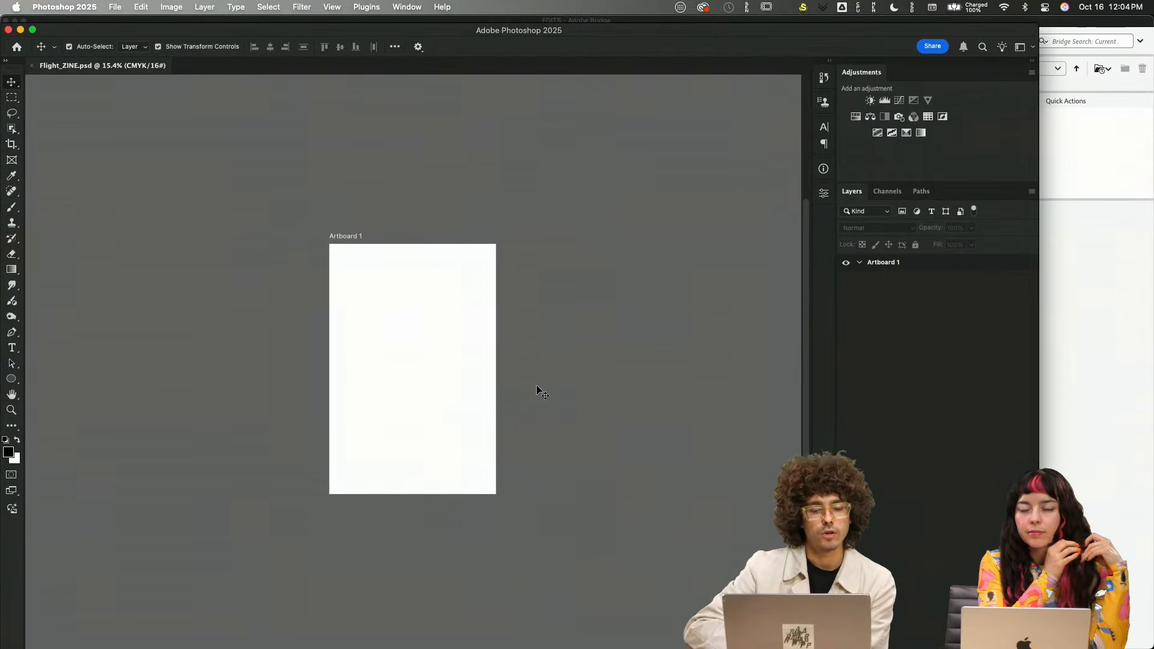
pyautogui.scroll(5, 536, 387)
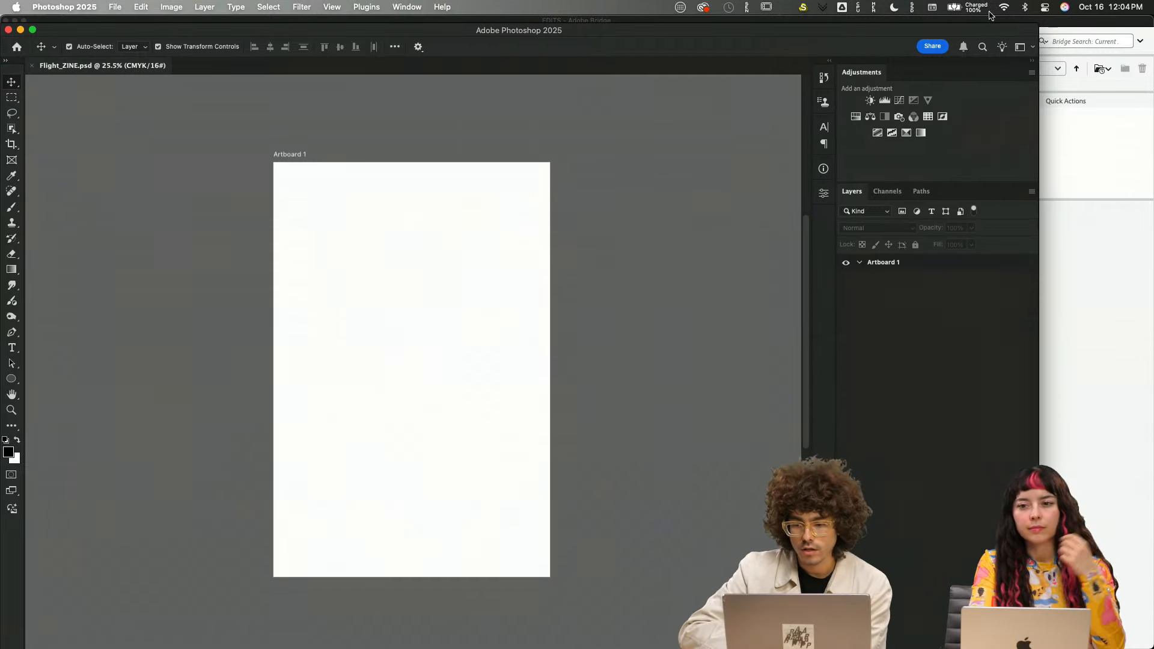
pyautogui.doubleClick(869, 30)
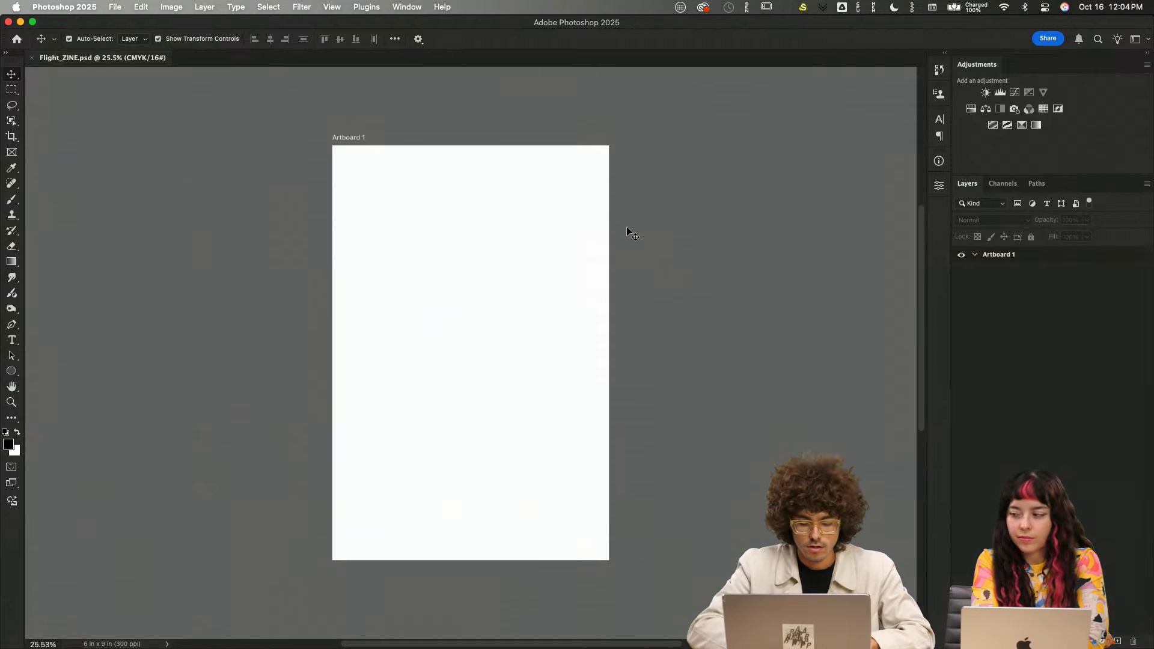
pyautogui.press('super+alt+i')
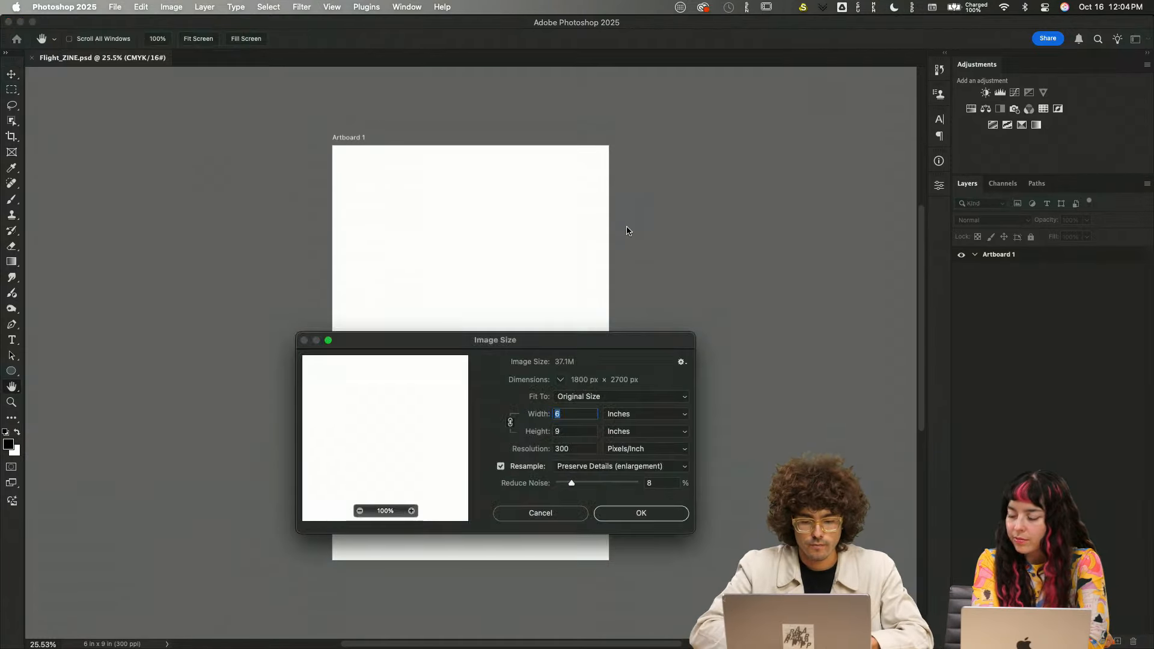
pyautogui.click(536, 514)
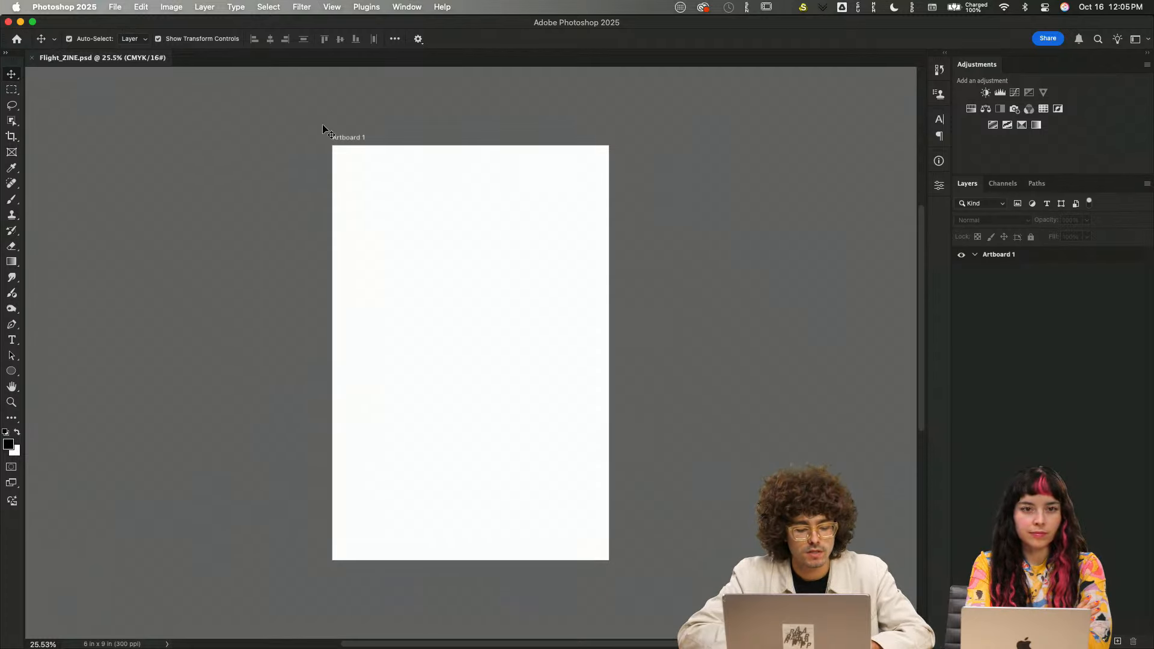
# - Add a second artboard directly to the right of Artboard 1 with the Artboard tool
pyautogui.hotkey('shift', 'v')
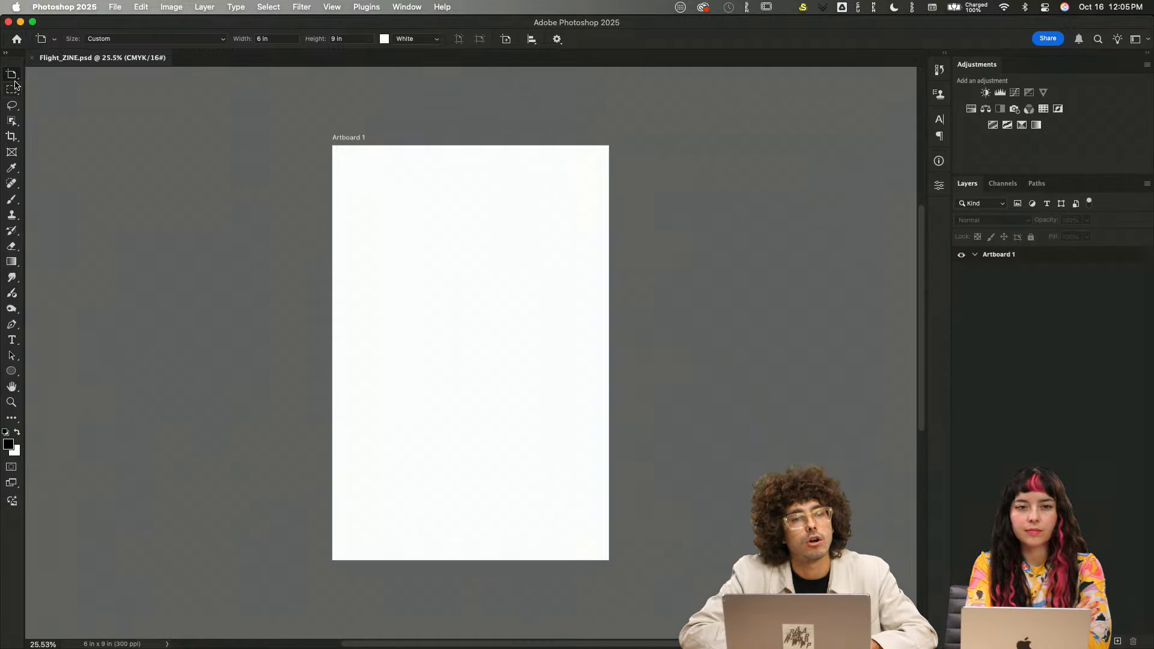
pyautogui.click(358, 138)
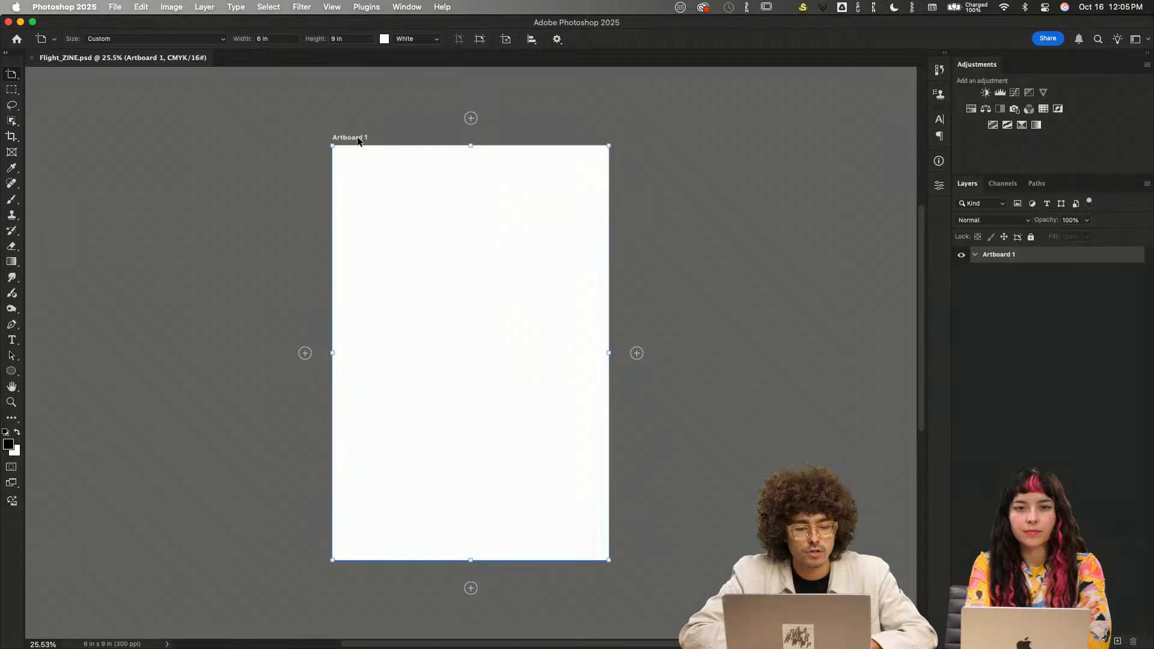
pyautogui.click(637, 353)
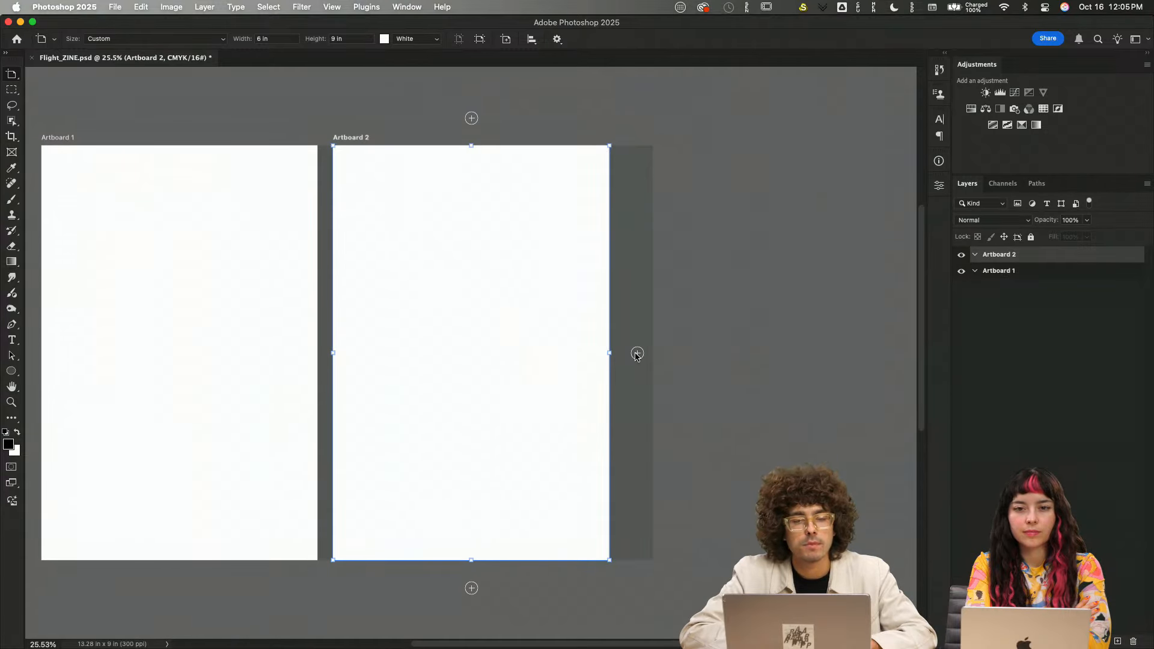
pyautogui.press('super+minus')
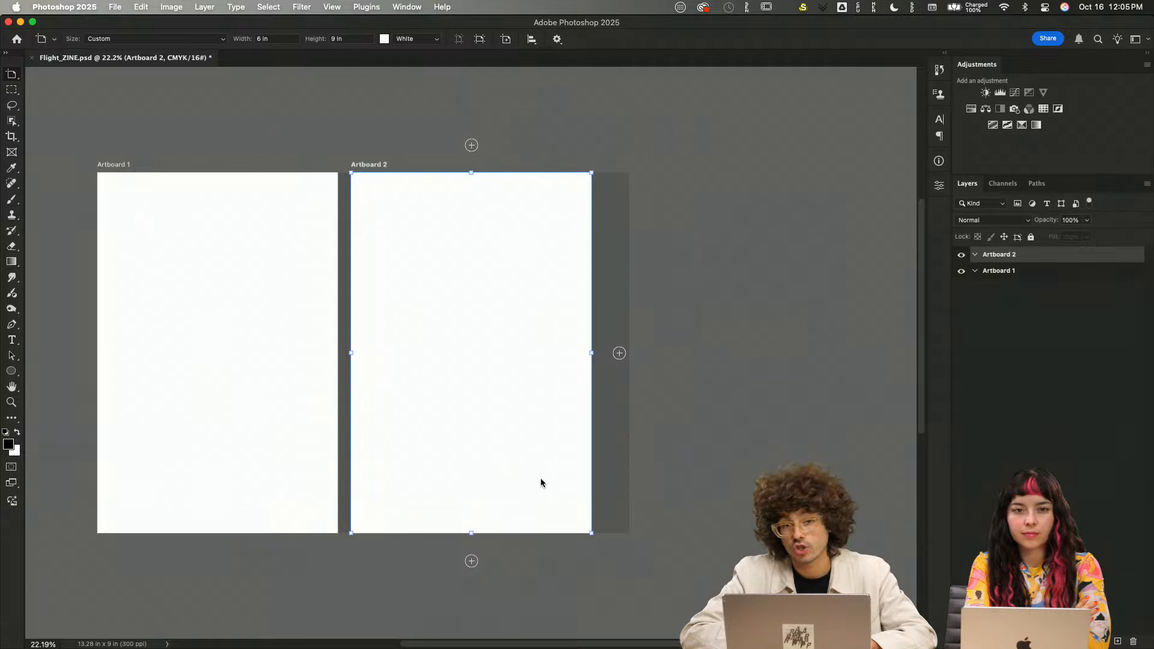
# - Set the width of Artboard 2 to 12 in so it forms a double-page spread
pyautogui.click(939, 185)
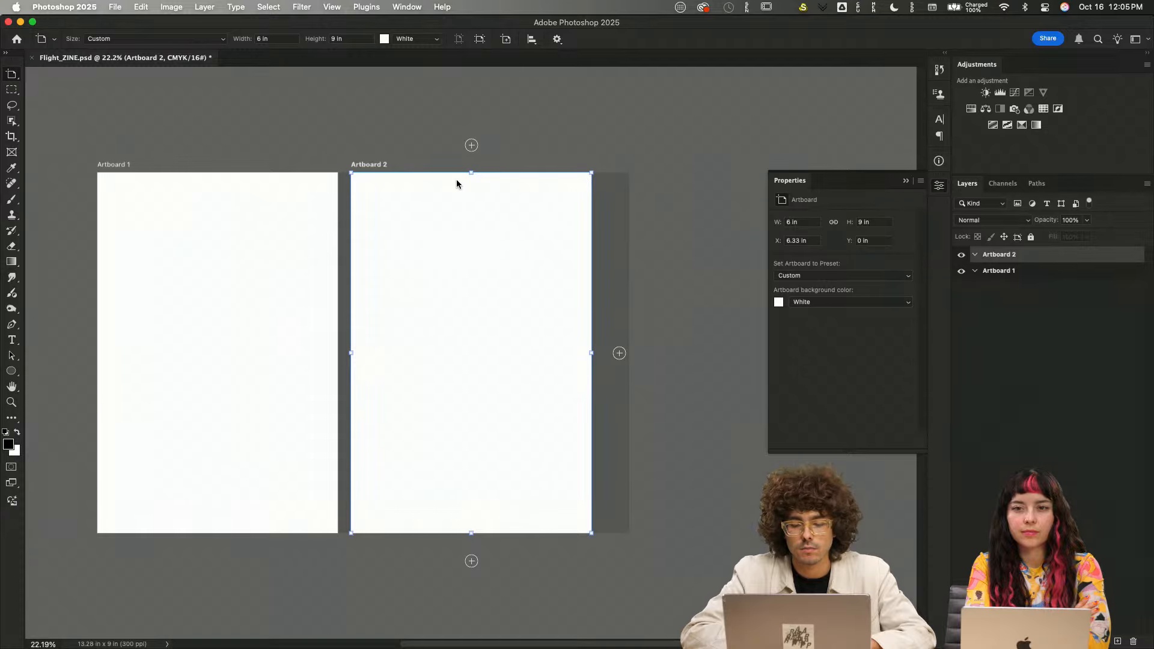
pyautogui.click(802, 222)
pyautogui.write('12')
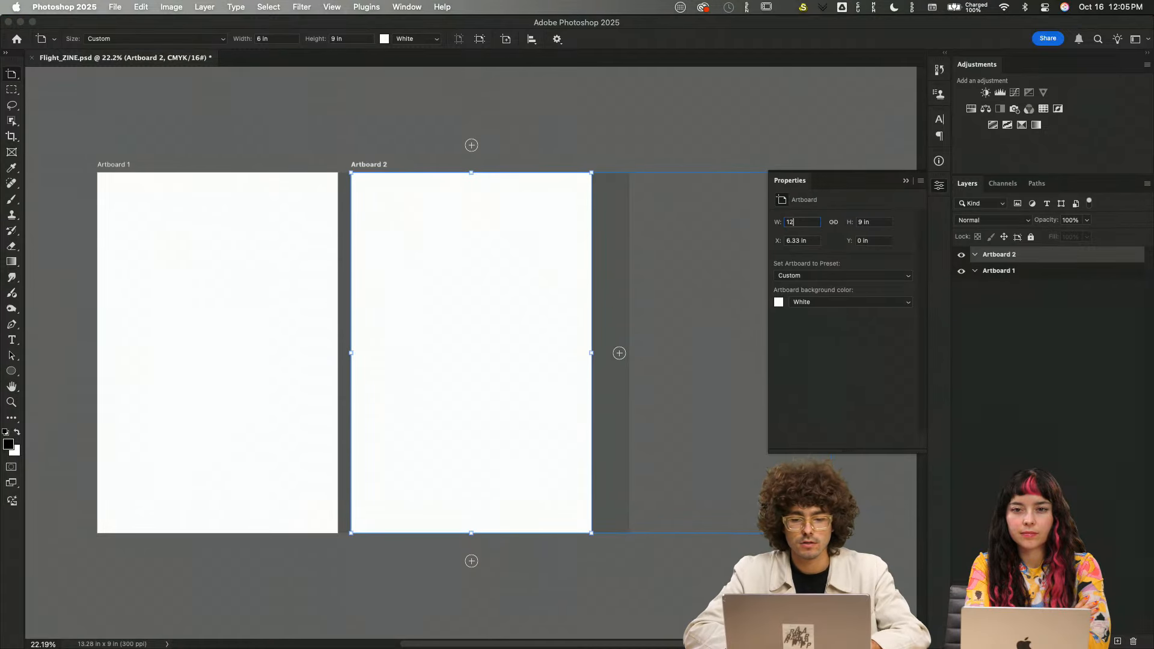
pyautogui.press('Return')
pyautogui.scroll(-5, 635, 451)
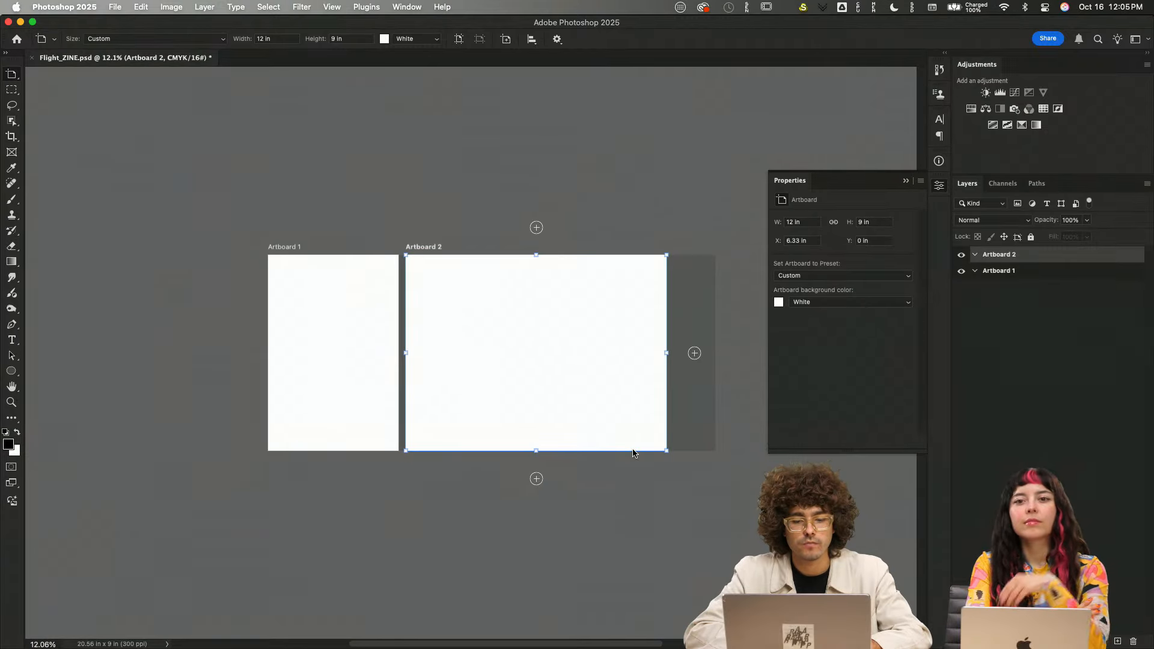
pyautogui.hscroll(2, 634, 451)
pyautogui.scroll(3, 635, 452)
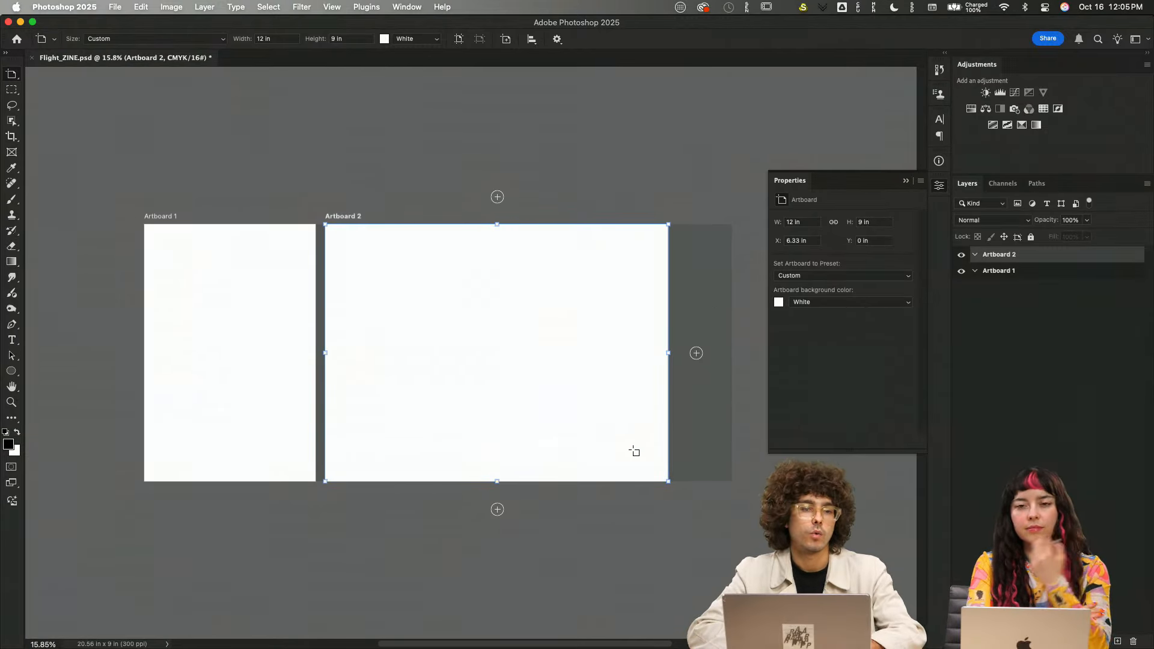
pyautogui.scroll(2, 634, 451)
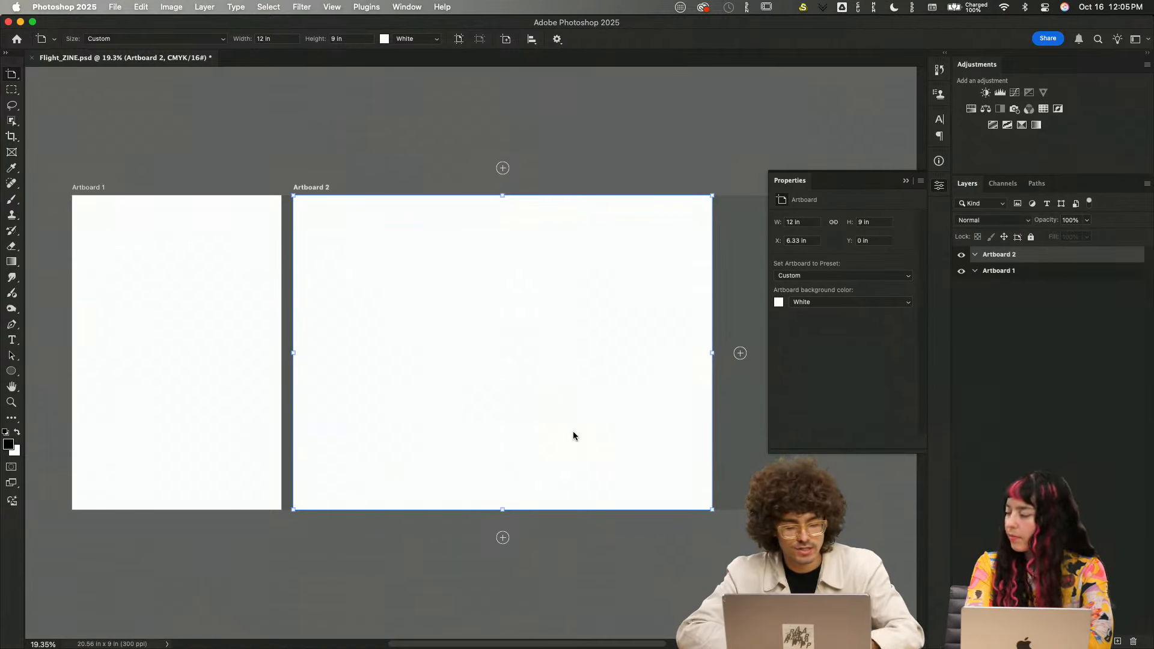
# - Add eight more 12 in wide artboards in a row to the right of Artboard 2, up to Artboard 10
pyautogui.scroll(-5, 637, 410)
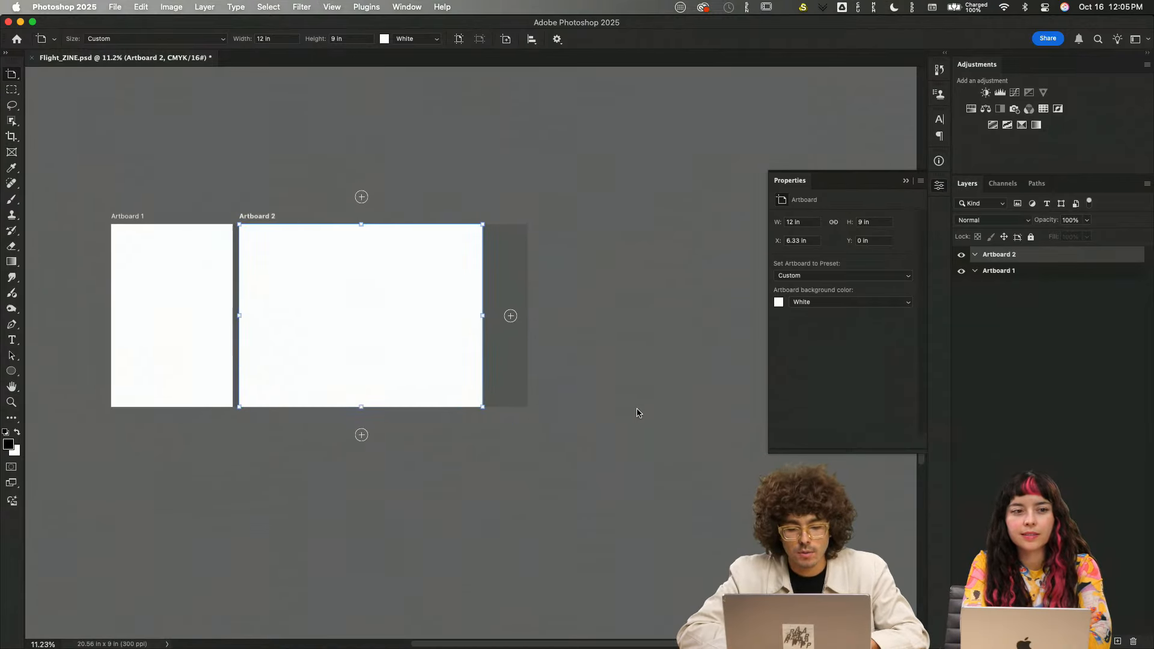
pyautogui.scroll(-2, 637, 410)
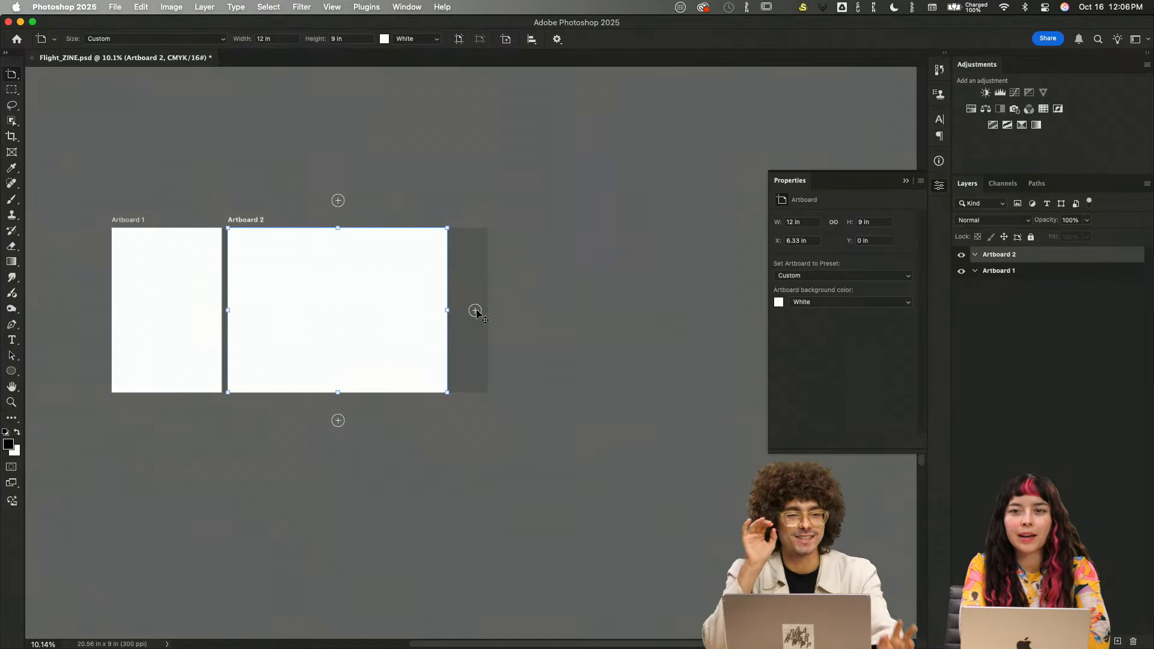
pyautogui.click(475, 311)
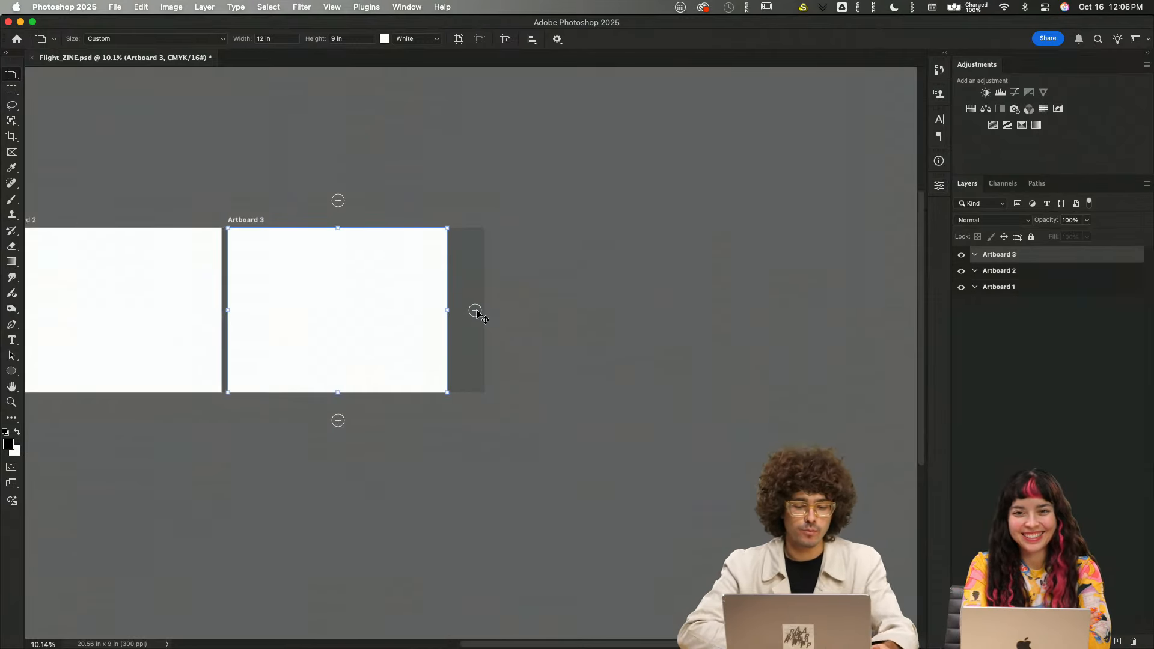
pyautogui.click(476, 311)
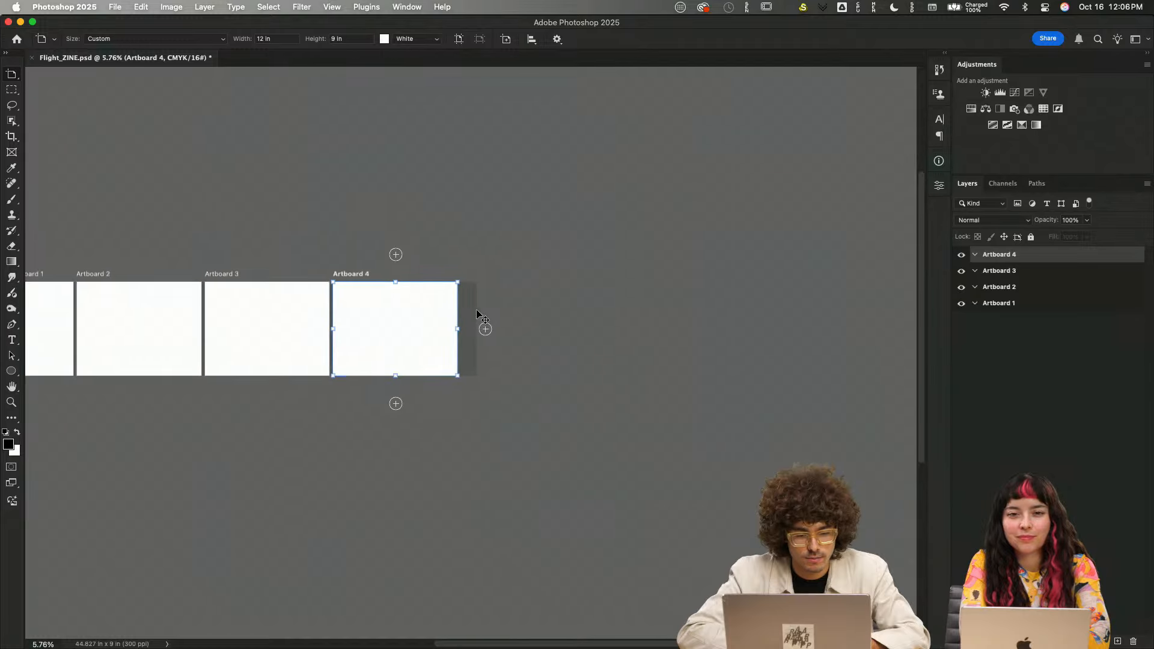
pyautogui.click(656, 301)
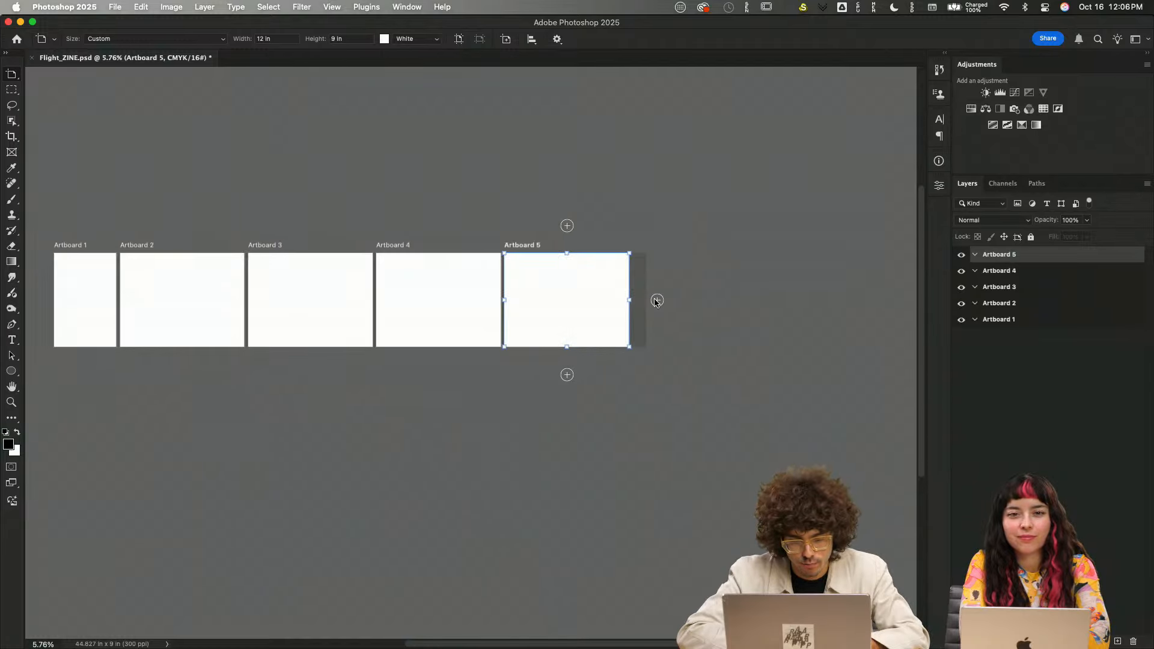
pyautogui.click(657, 300)
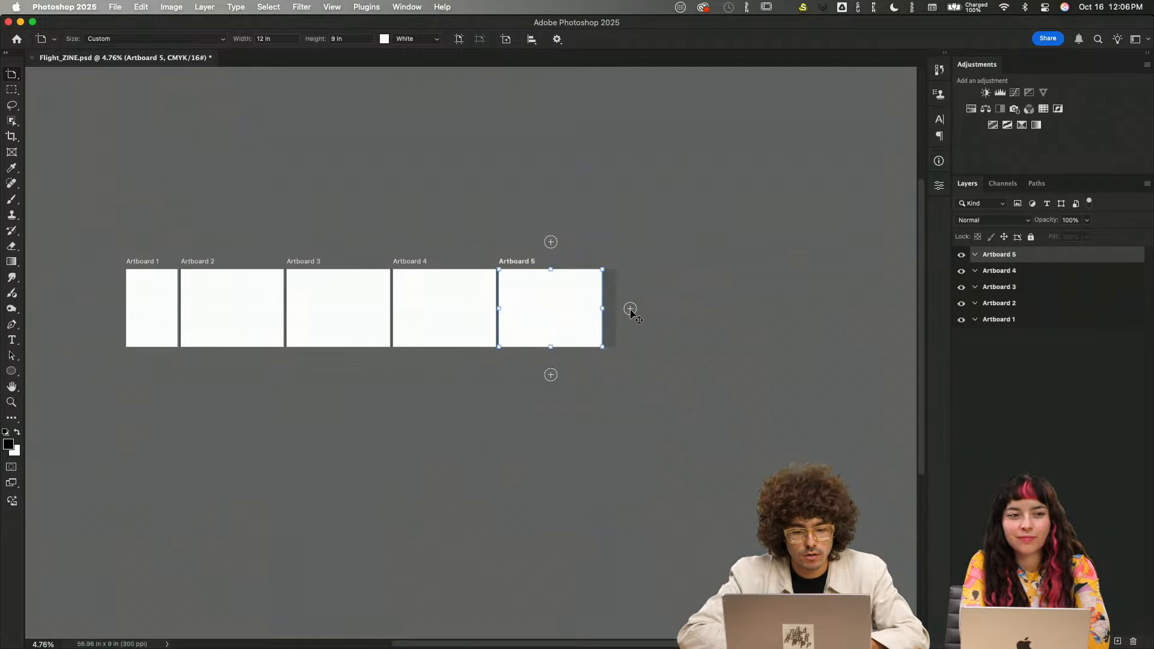
pyautogui.click(628, 310)
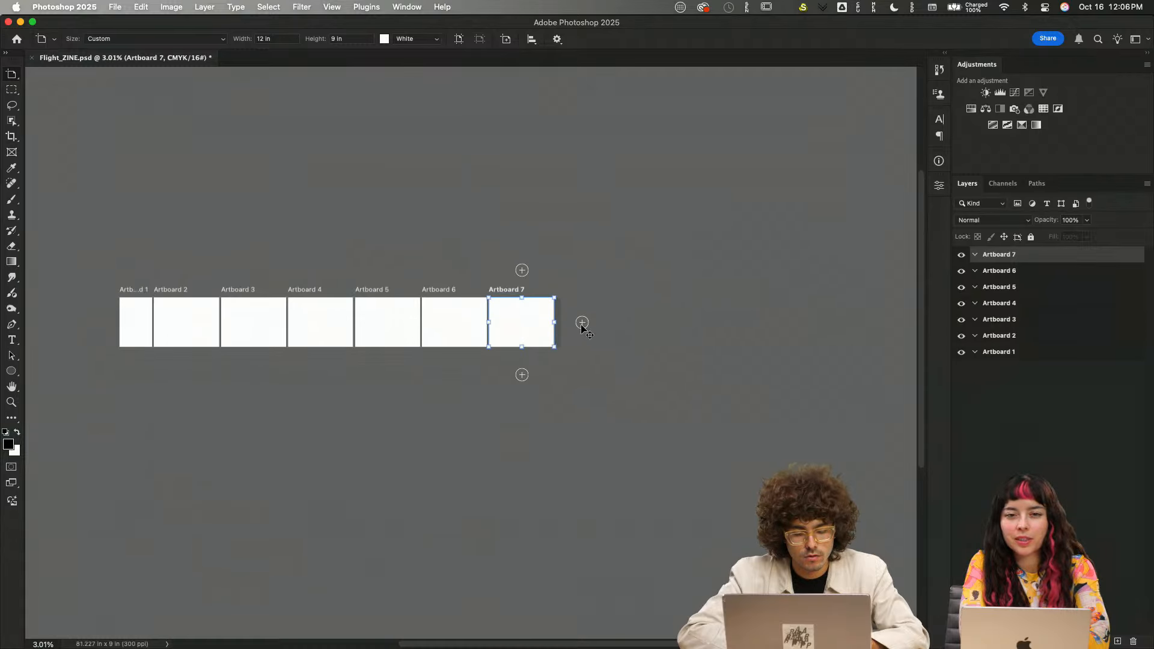
pyautogui.click(582, 323)
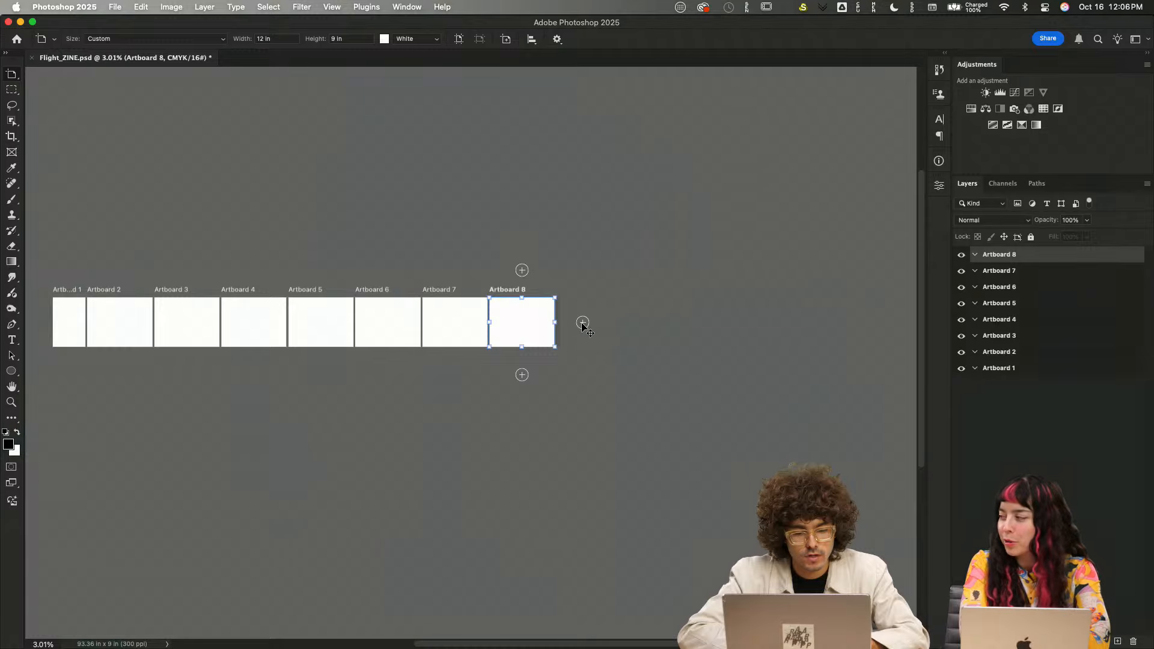
pyautogui.click(582, 323)
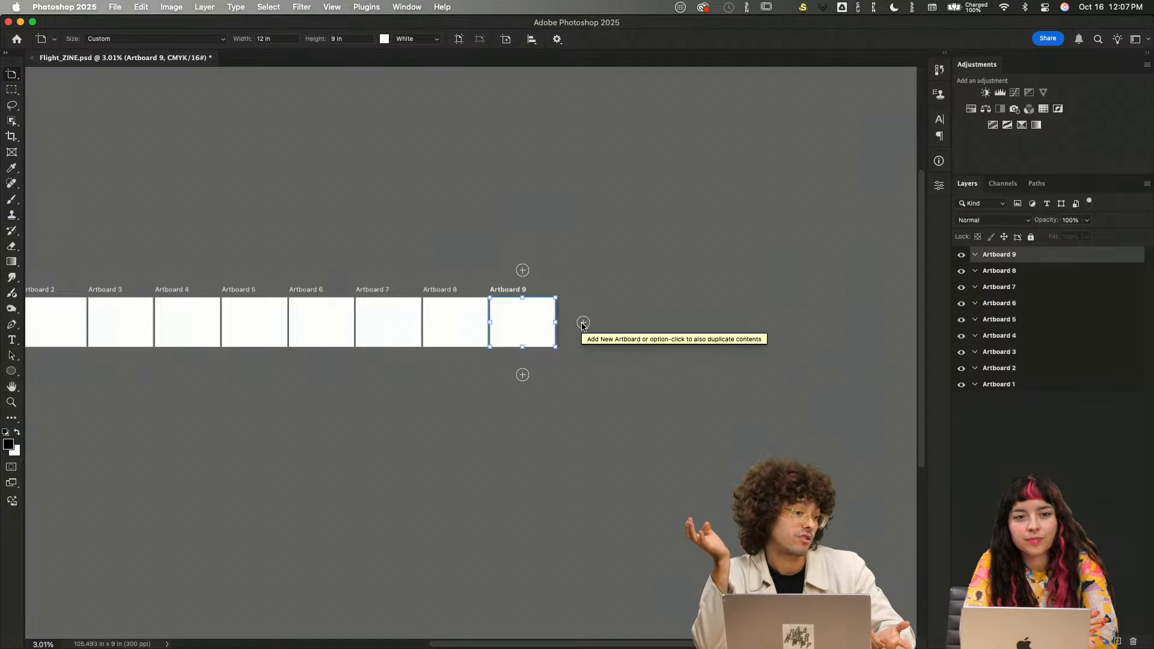
pyautogui.hscroll(-5, 582, 322)
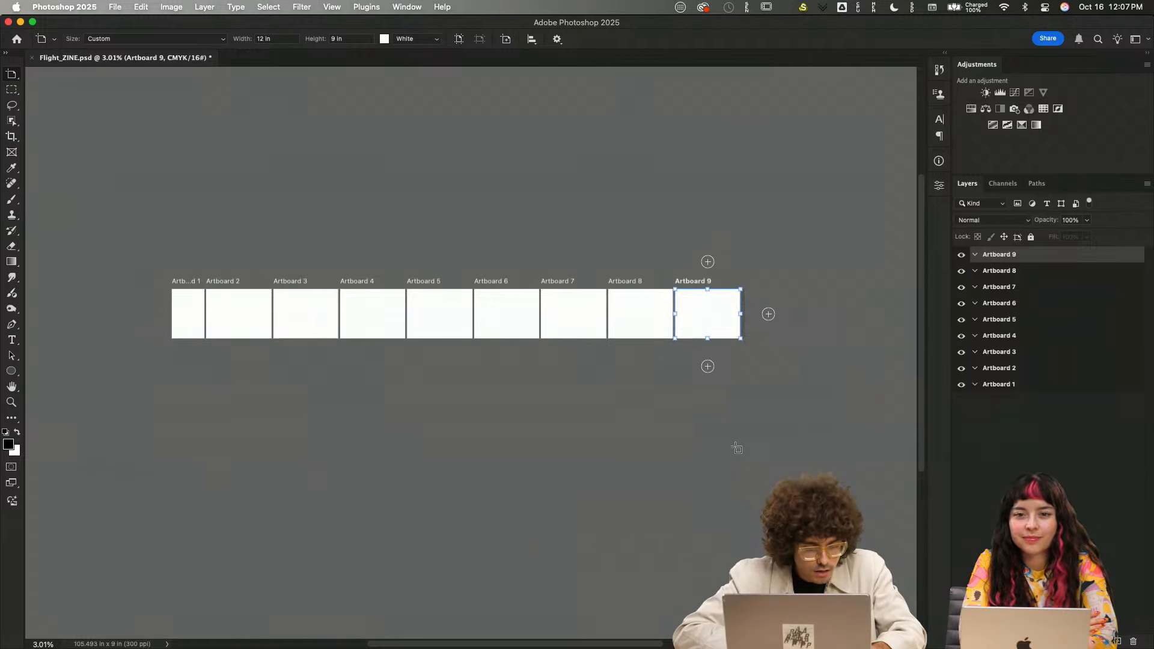
pyautogui.click(768, 314)
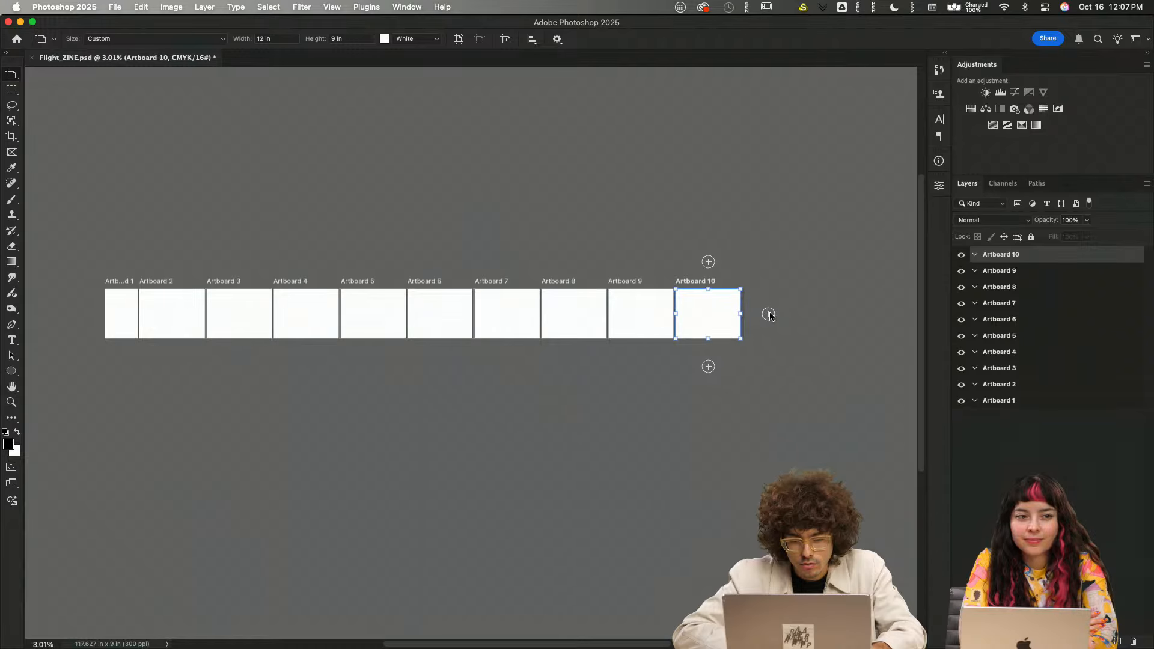
# - Set the width of Artboard 10 to 6 in to make it a single page
pyautogui.click(939, 186)
pyautogui.click(799, 222)
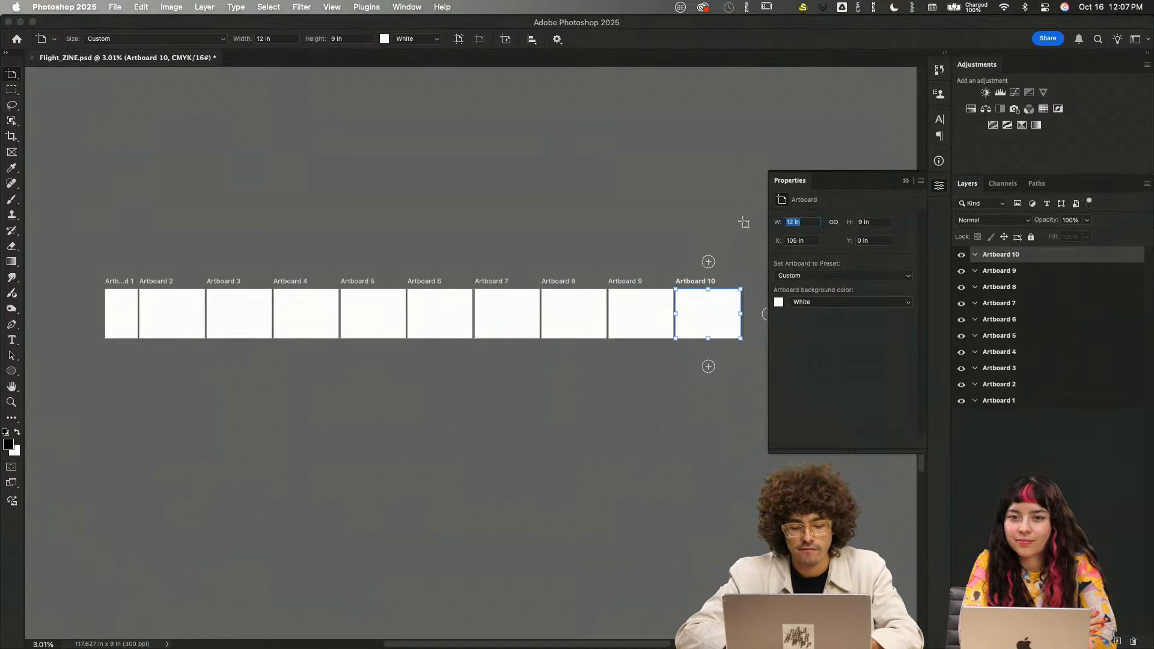
pyautogui.write('6')
pyautogui.press('Return')
pyautogui.click(690, 235)
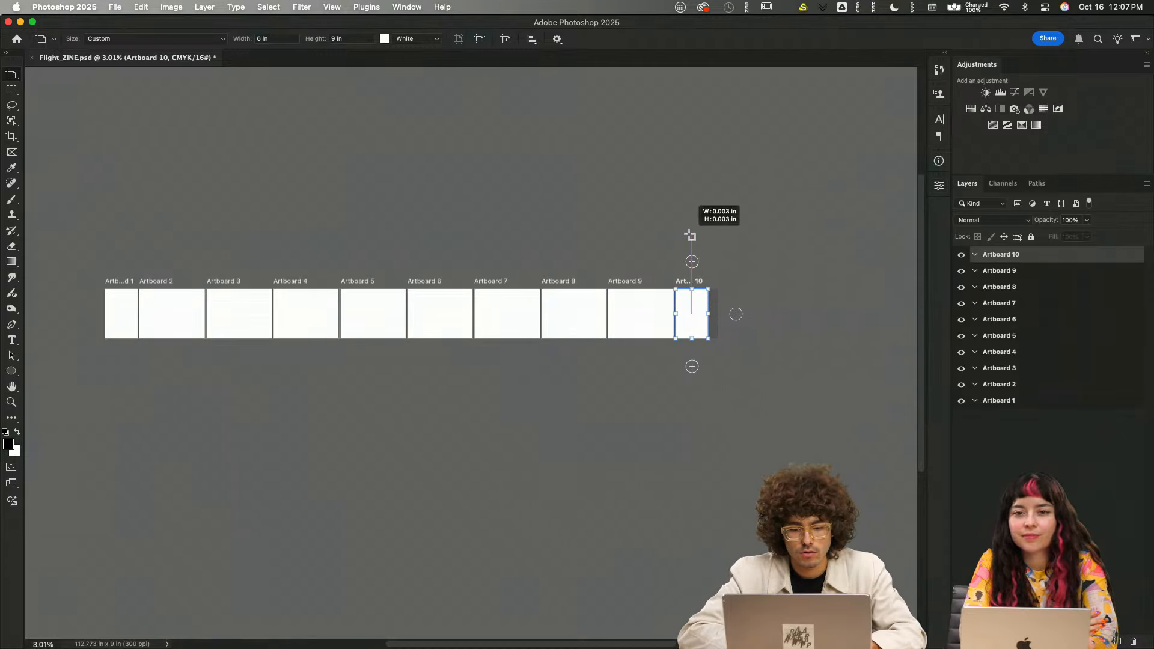
pyautogui.moveTo(690, 235)
pyautogui.mouseDown()
pyautogui.moveTo(739, 237)
pyautogui.moveTo(1020, 336)
pyautogui.moveTo(694, 288)
pyautogui.moveTo(695, 246)
pyautogui.mouseUp()
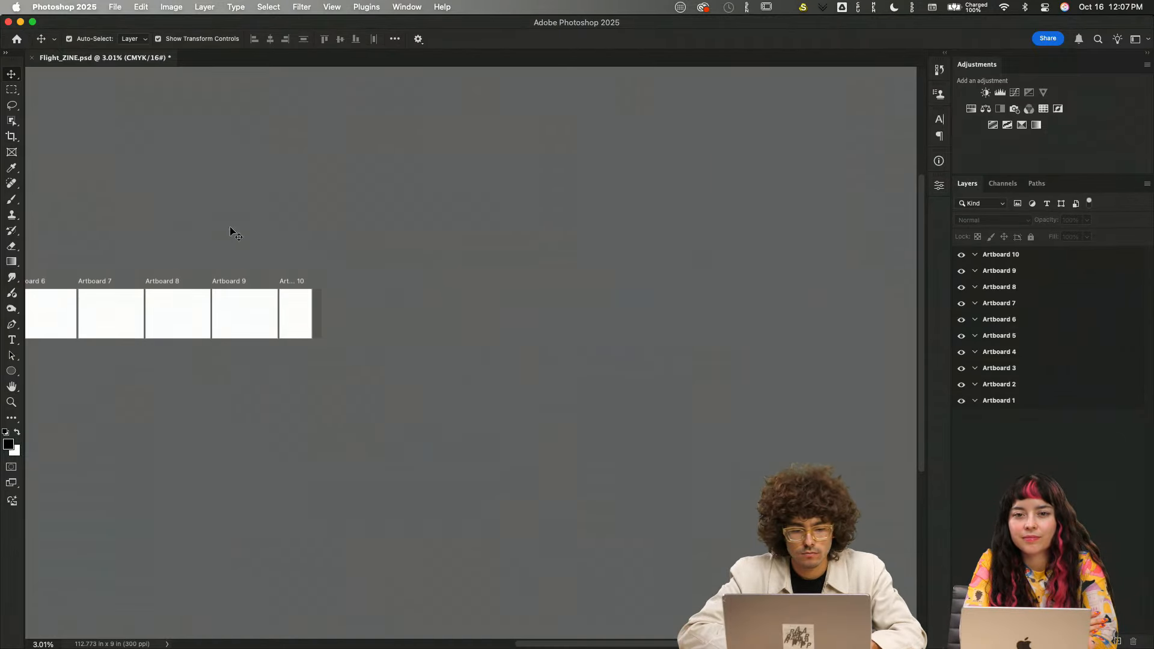
# - Select Artboards 6 through 10 and move them down into a second row below the first five artboards
pyautogui.hscroll(-3, 355, 215)
pyautogui.hscroll(-4, 354, 215)
pyautogui.scroll(4, 672, 338)
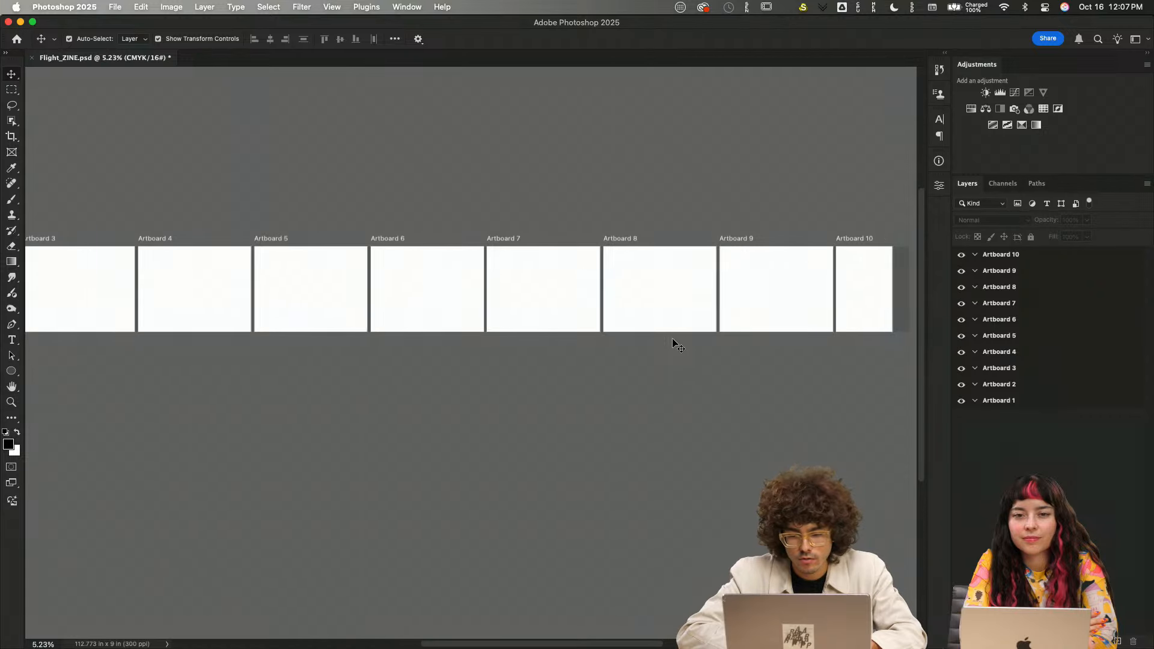
pyautogui.scroll(-4, 672, 338)
pyautogui.click(1021, 255)
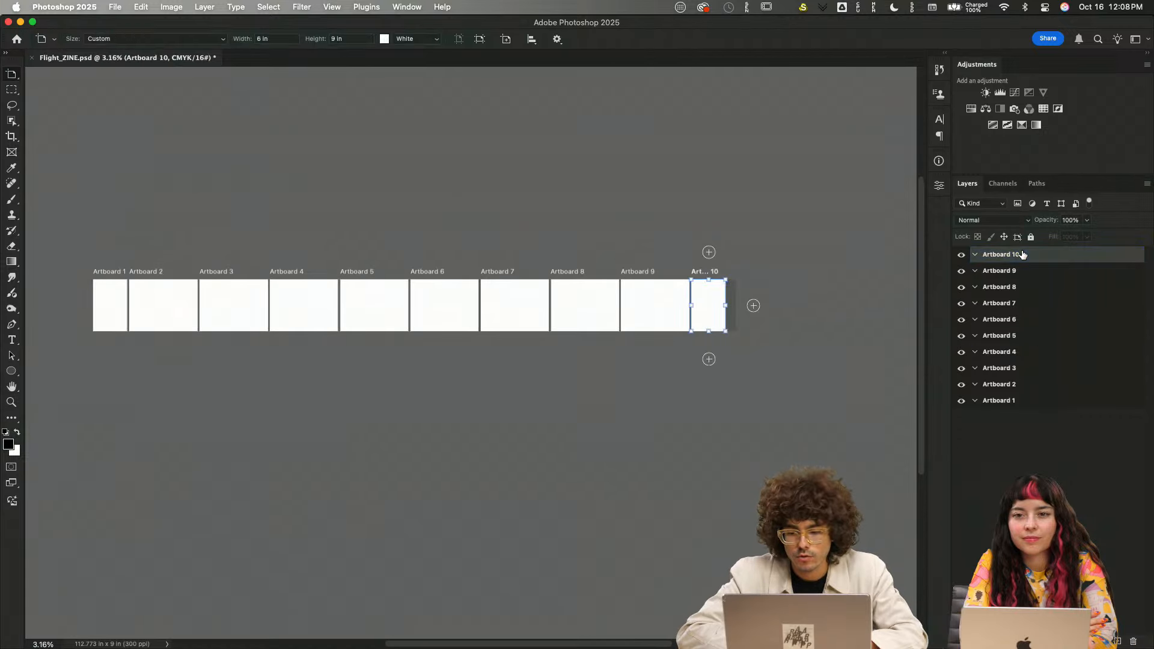
pyautogui.keyDown('shift'); pyautogui.click(1025, 324); pyautogui.keyUp('shift')
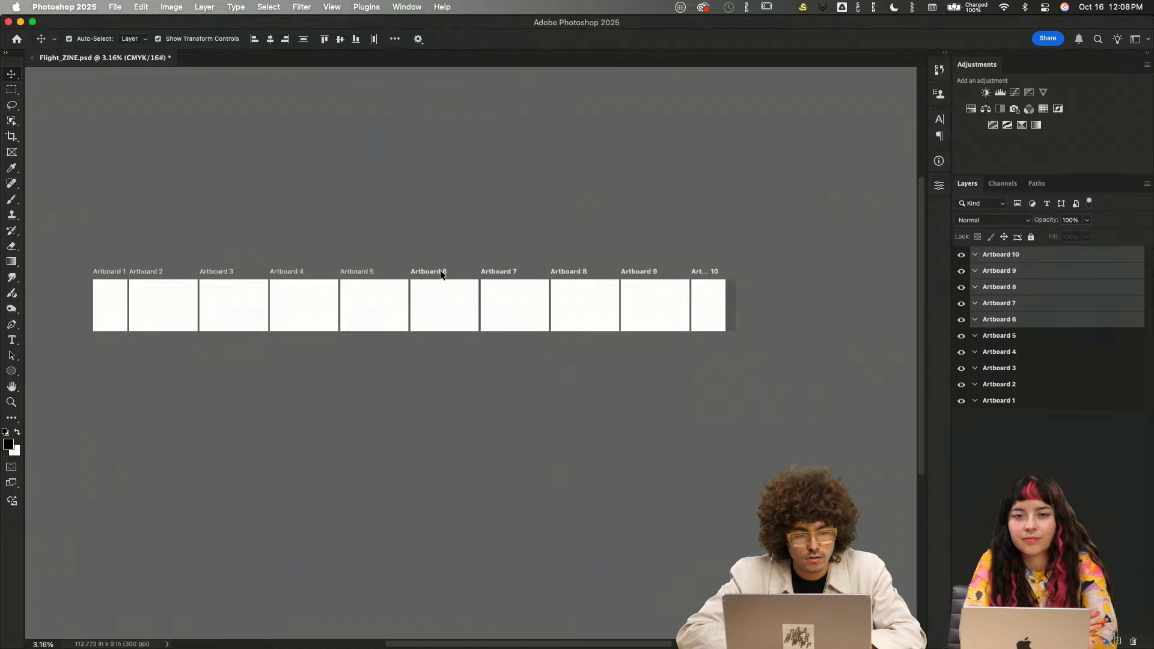
pyautogui.moveTo(417, 363); pyautogui.dragTo(158, 367)
pyautogui.press('v')
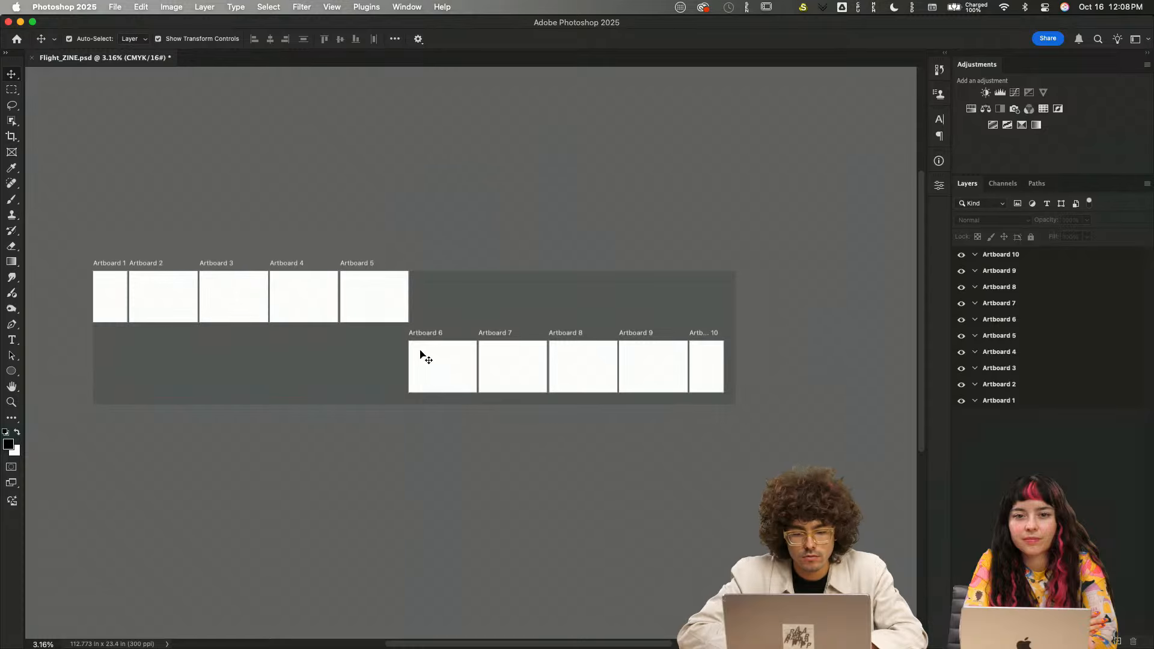
# - Move Artboards 6 through 10 left so the second row starts directly beneath Artboard 2, and deselect them
pyautogui.click(1020, 259)
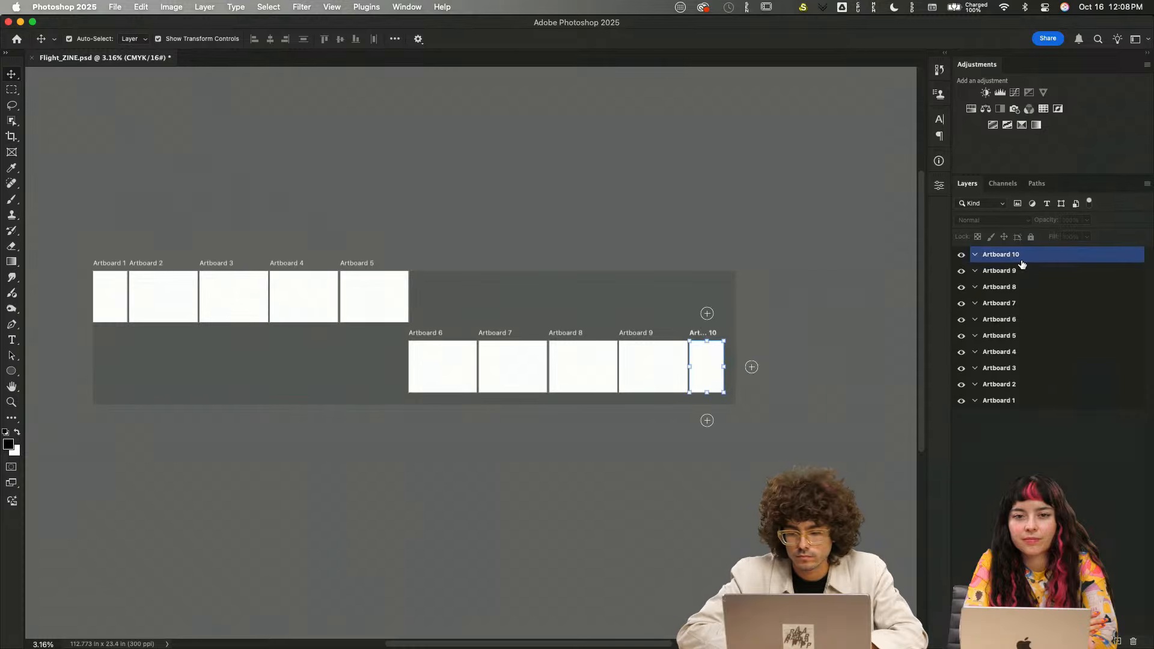
pyautogui.keyDown('shift'); pyautogui.click(1035, 336); pyautogui.keyUp('shift')
pyautogui.keyDown('super'); pyautogui.click(1033, 334); pyautogui.keyUp('super')
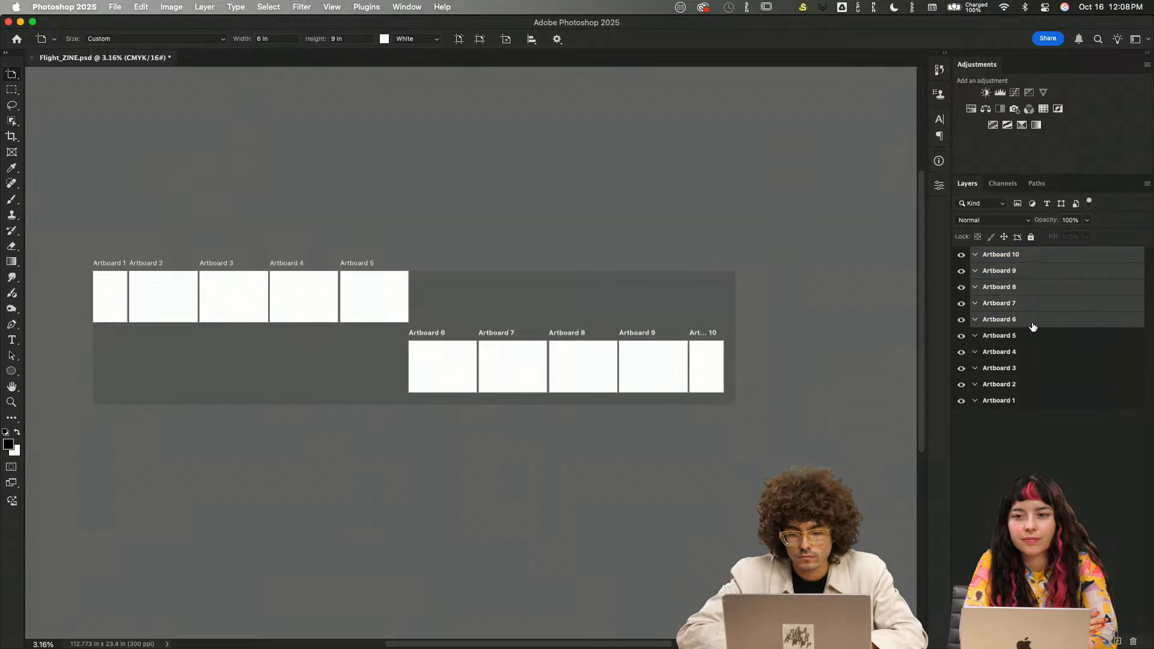
pyautogui.moveTo(578, 332); pyautogui.dragTo(303, 332)
pyautogui.scroll(5, 529, 284)
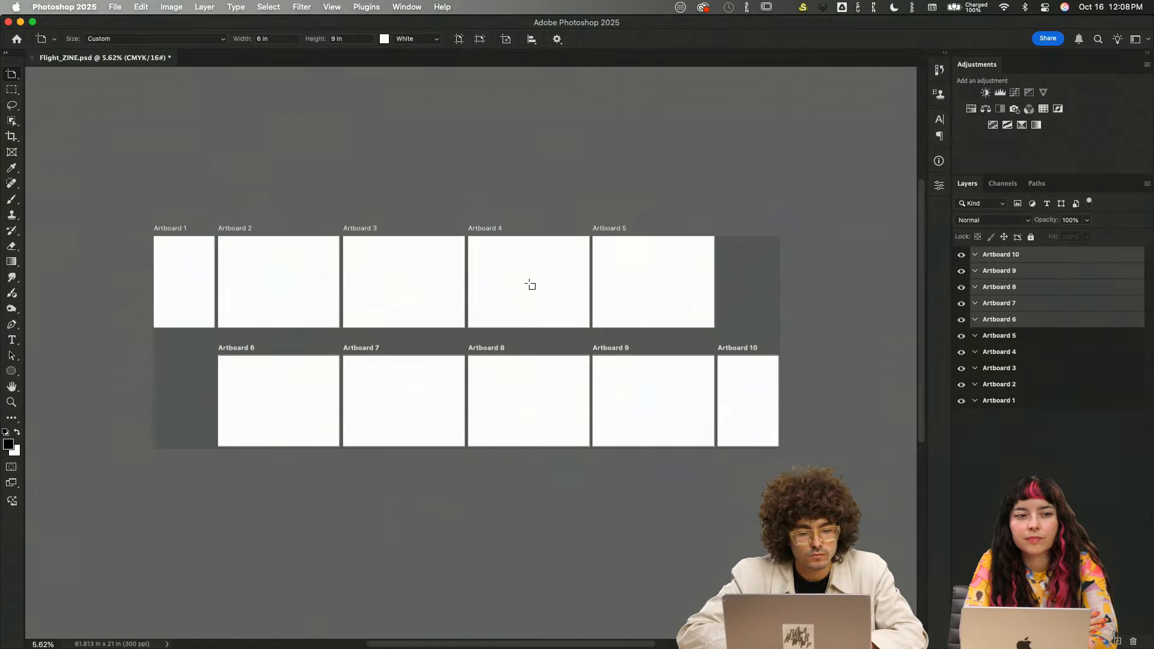
pyautogui.scroll(2, 530, 285)
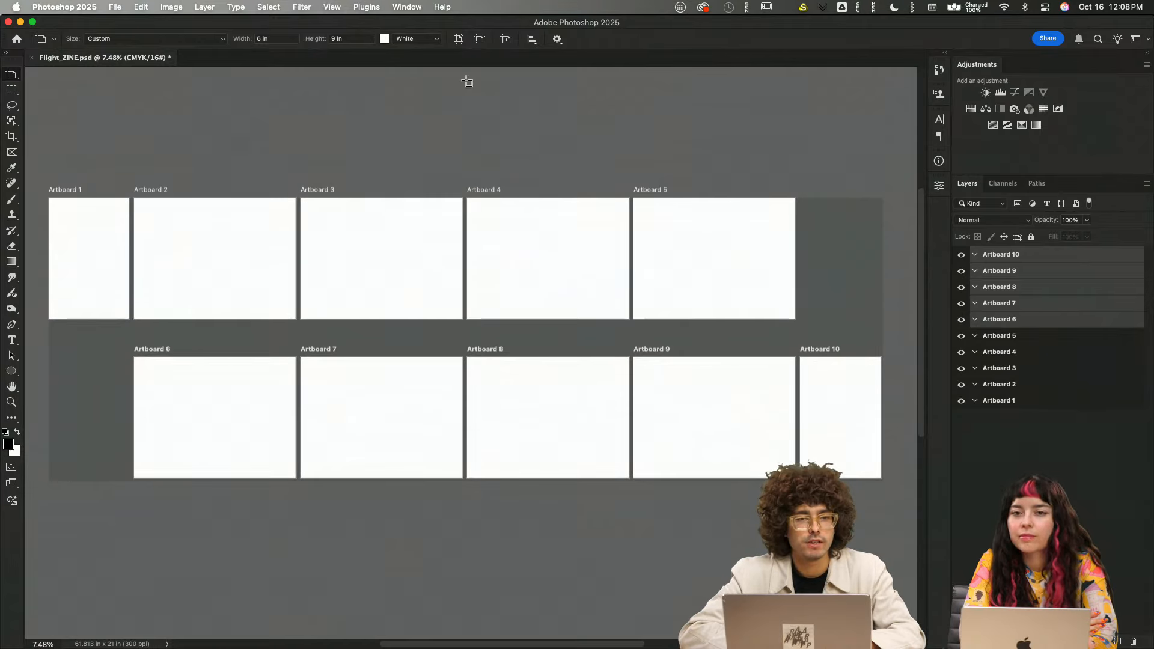
pyautogui.scroll(4, 312, 204)
pyautogui.scroll(-6, 312, 206)
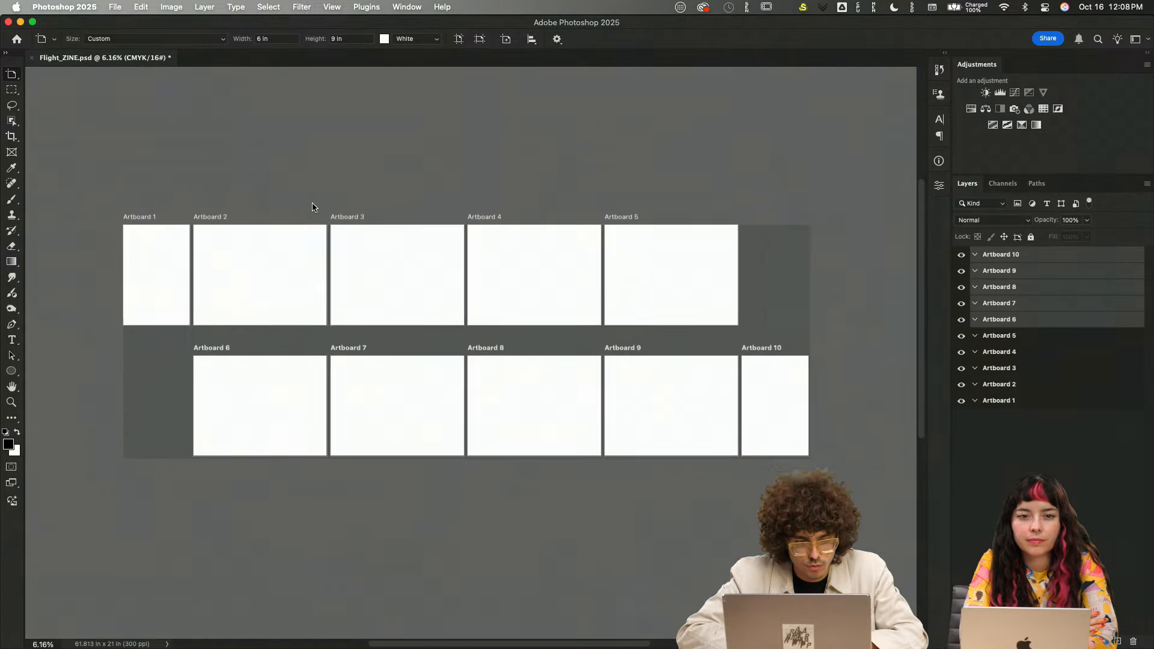
pyautogui.scroll(-2, 312, 204)
pyautogui.press('v')
pyautogui.click(408, 180)
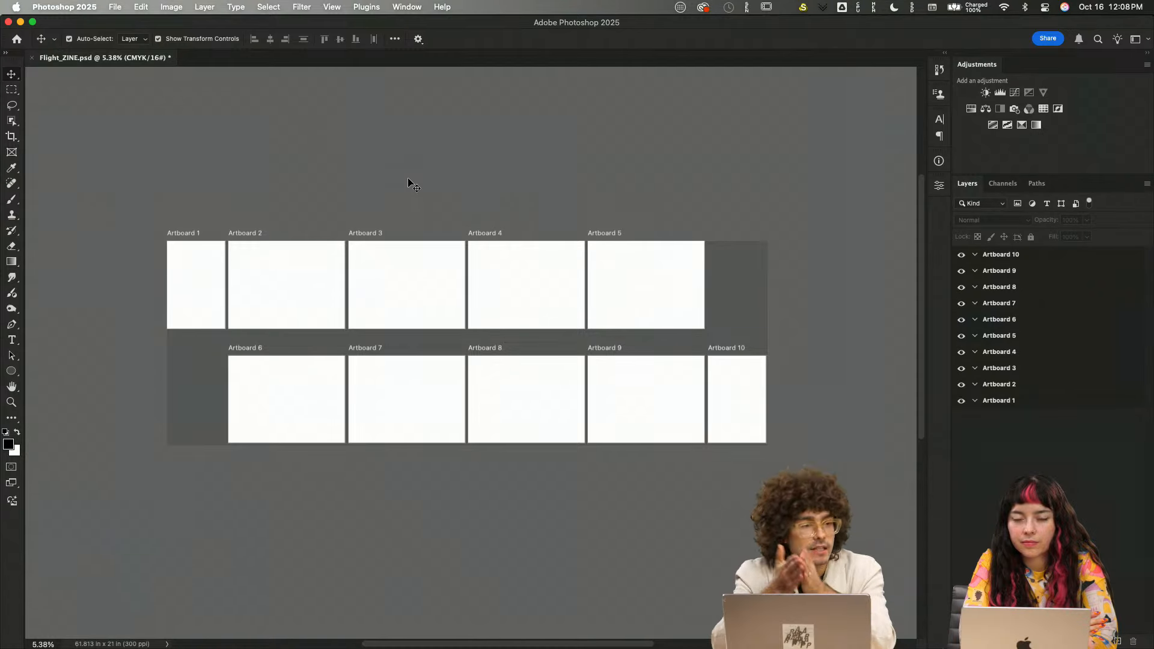
# - Apply a two-column guide layout without gutters or margins to all artboards, and check the guides on Artboards 2 and 4
pyautogui.scroll(6, 277, 267)
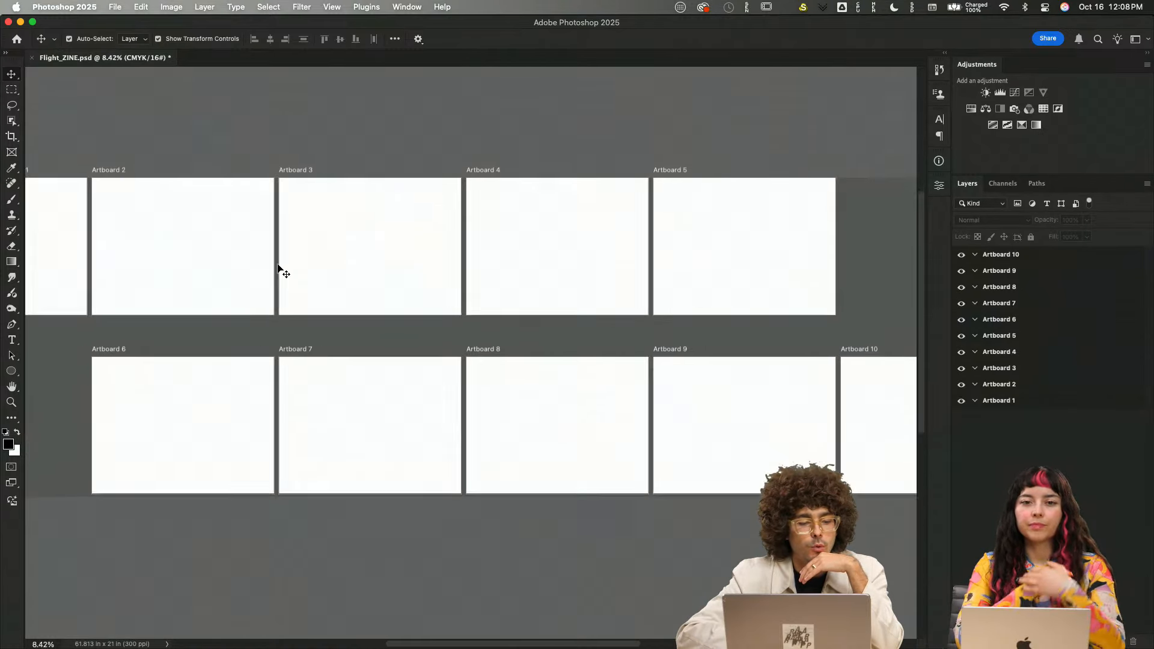
pyautogui.scroll(5, 278, 267)
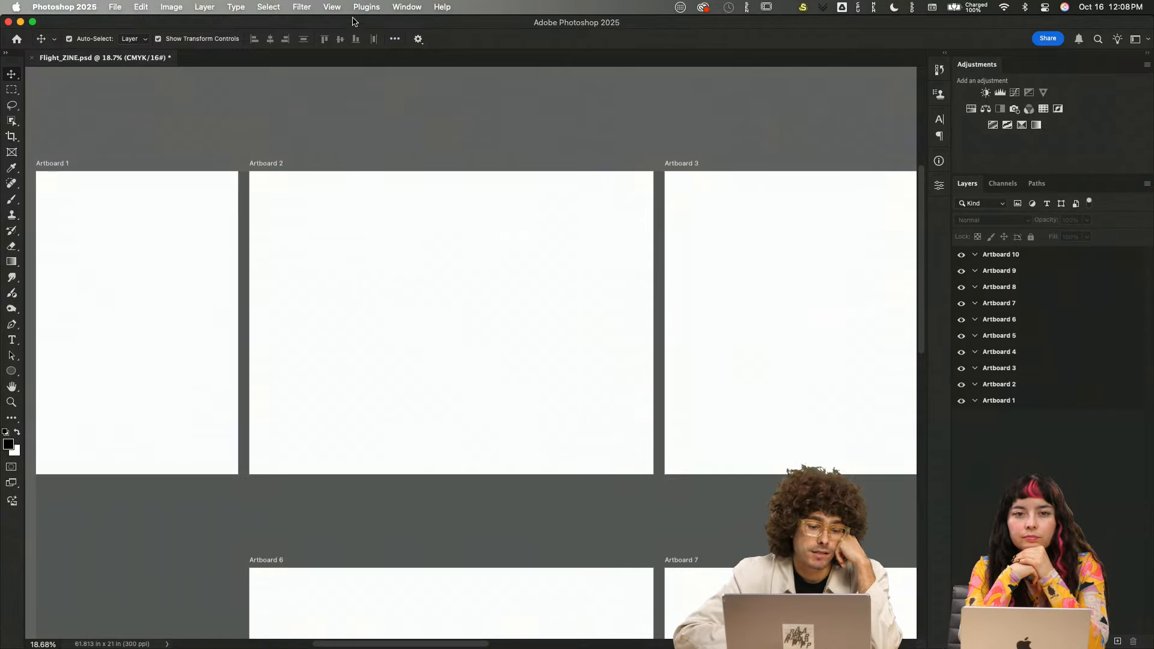
pyautogui.click(301, 6)
pyautogui.moveTo(332, 7)
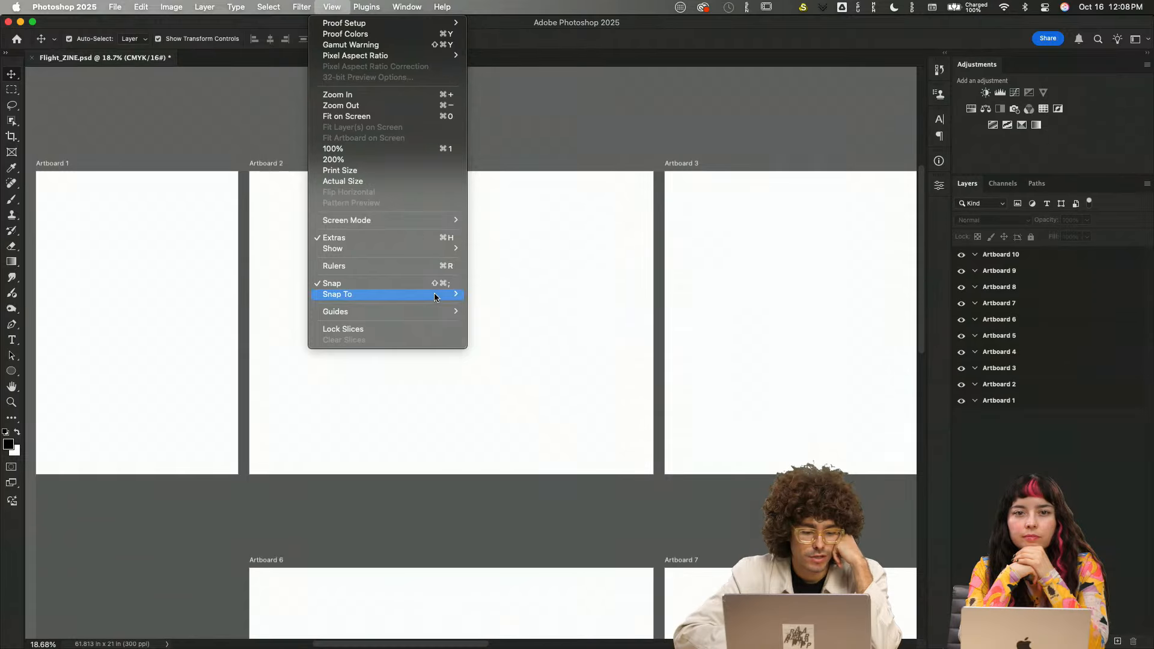
pyautogui.moveTo(438, 311)
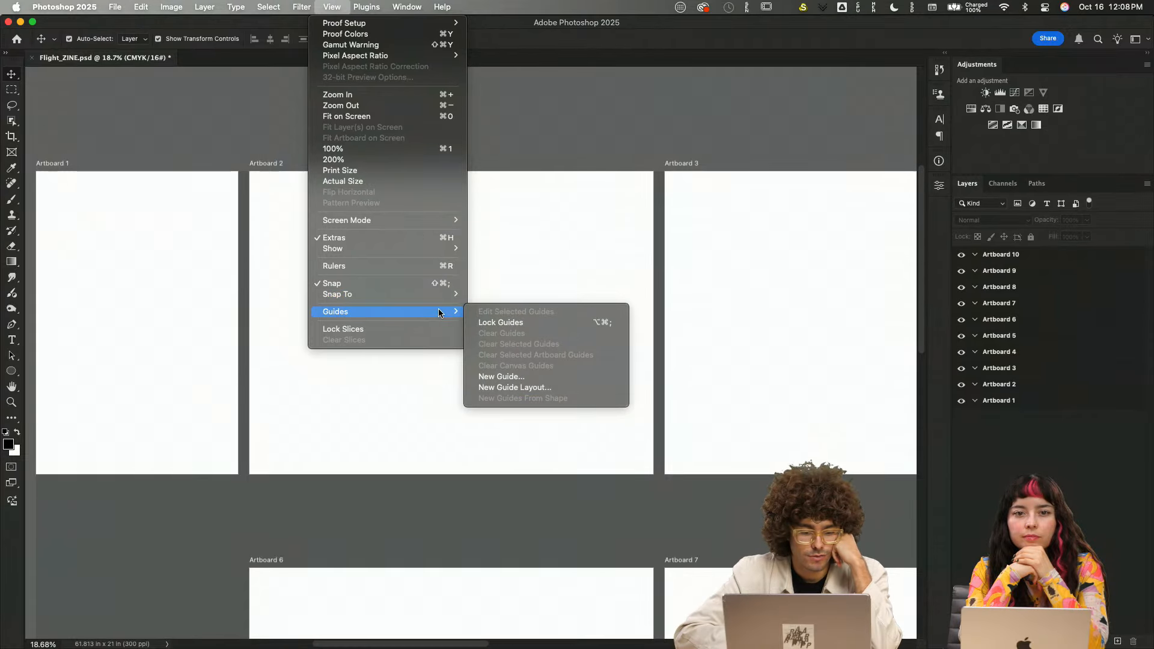
pyautogui.click(516, 388)
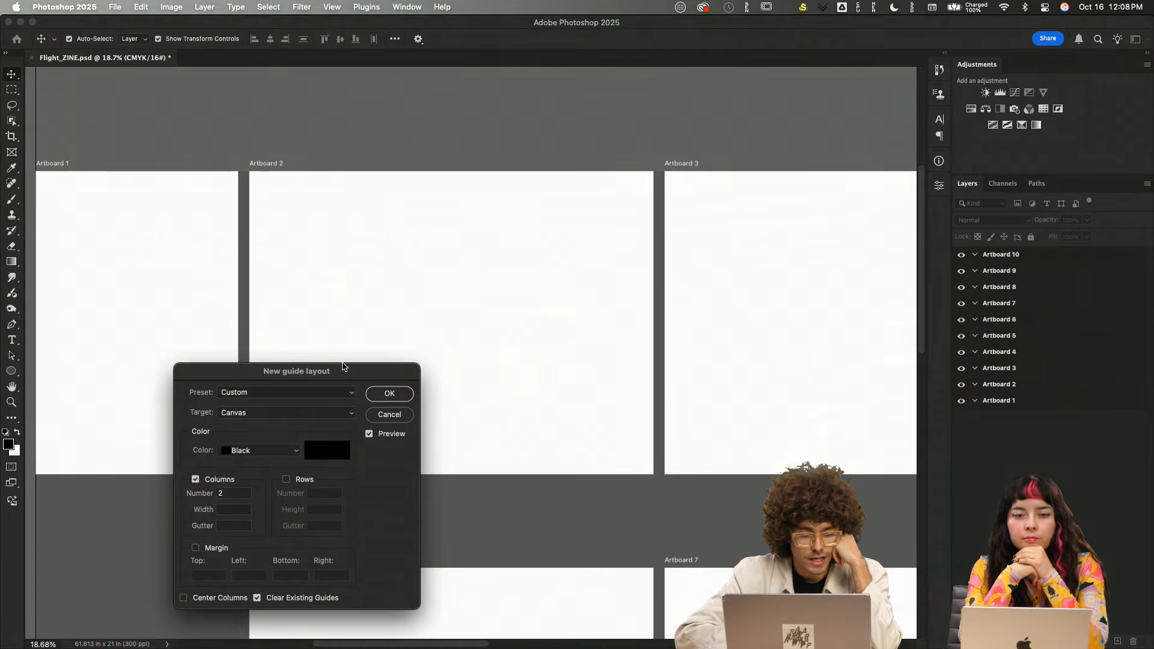
pyautogui.click(267, 415)
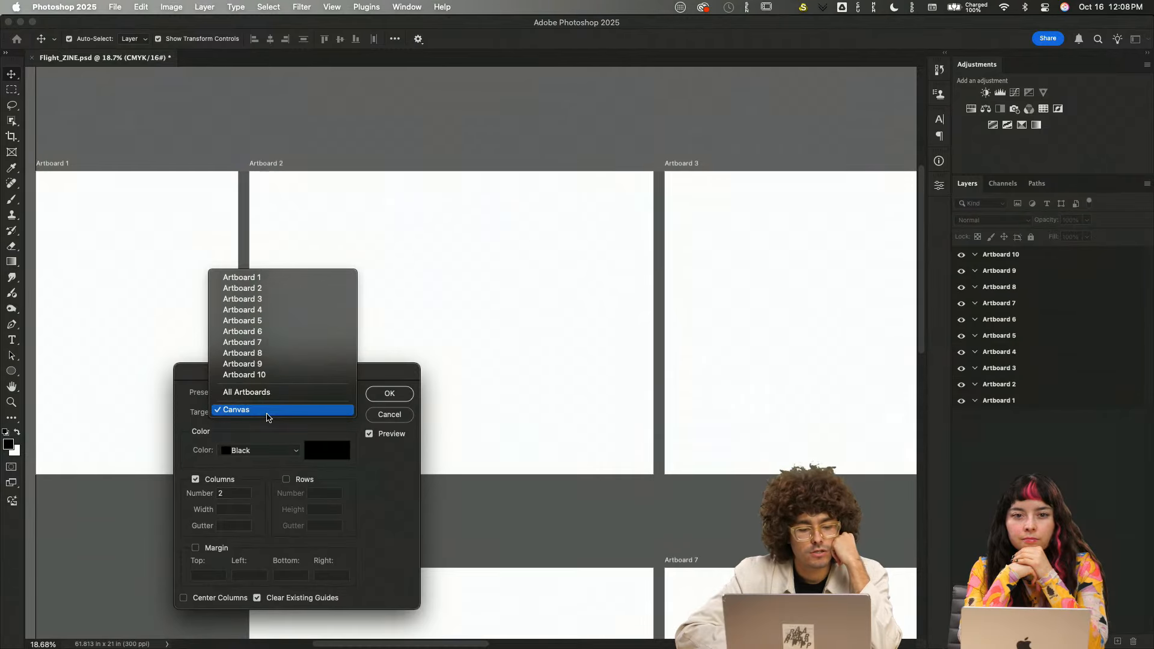
pyautogui.click(273, 392)
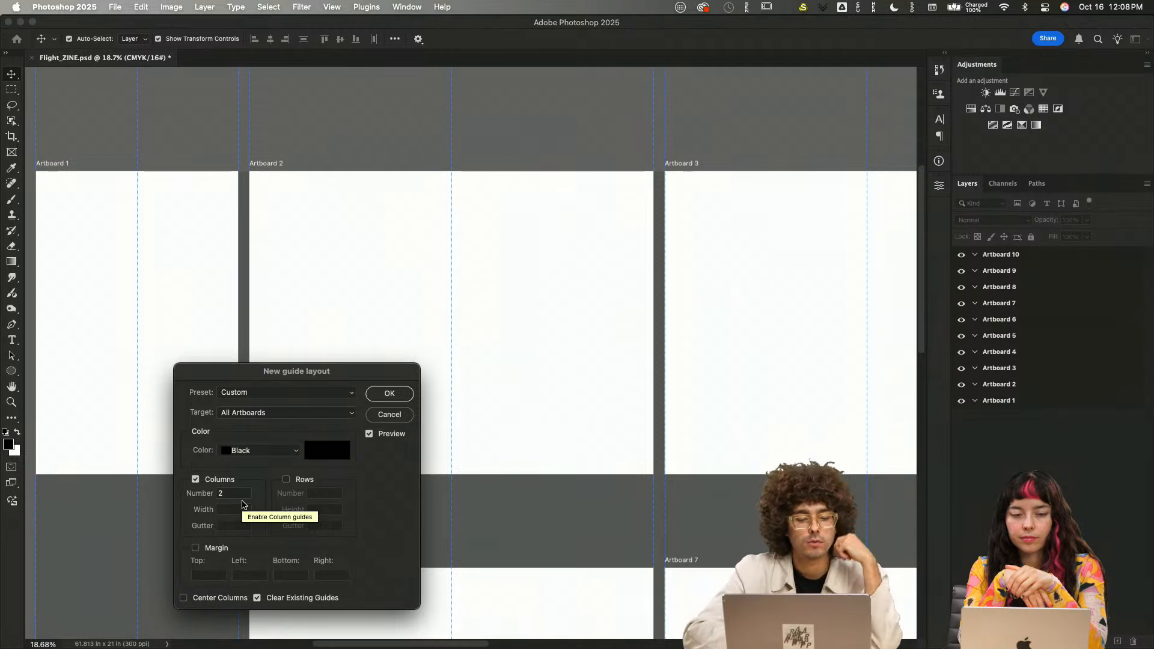
pyautogui.click(389, 395)
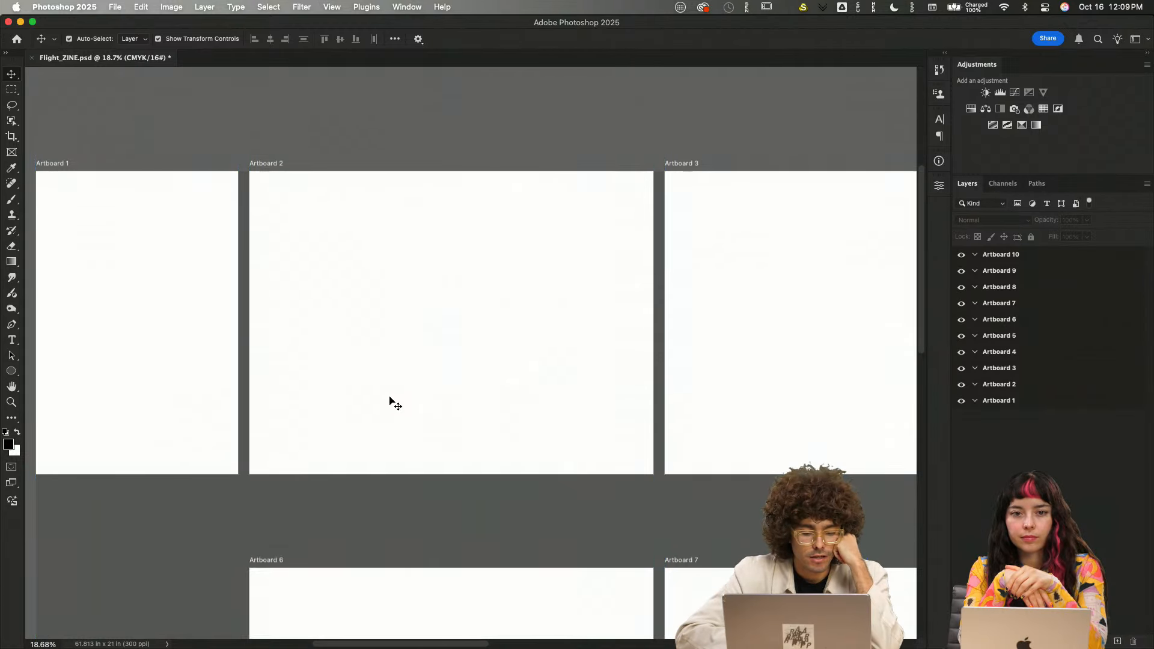
pyautogui.click(383, 262)
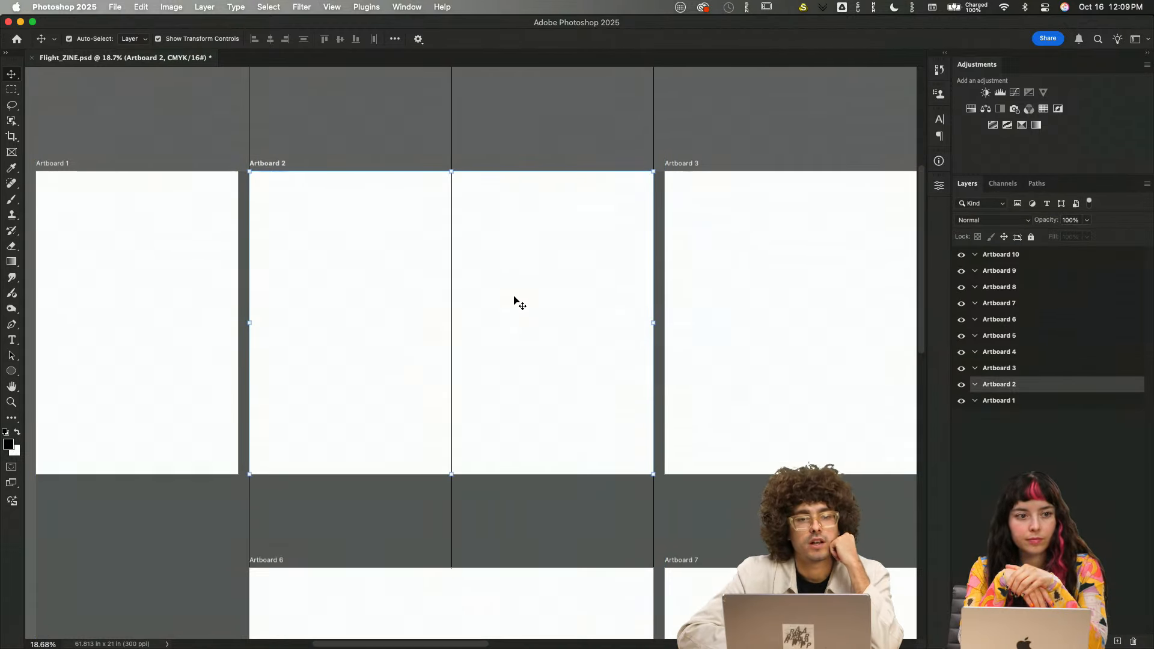
pyautogui.hscroll(15, 515, 302)
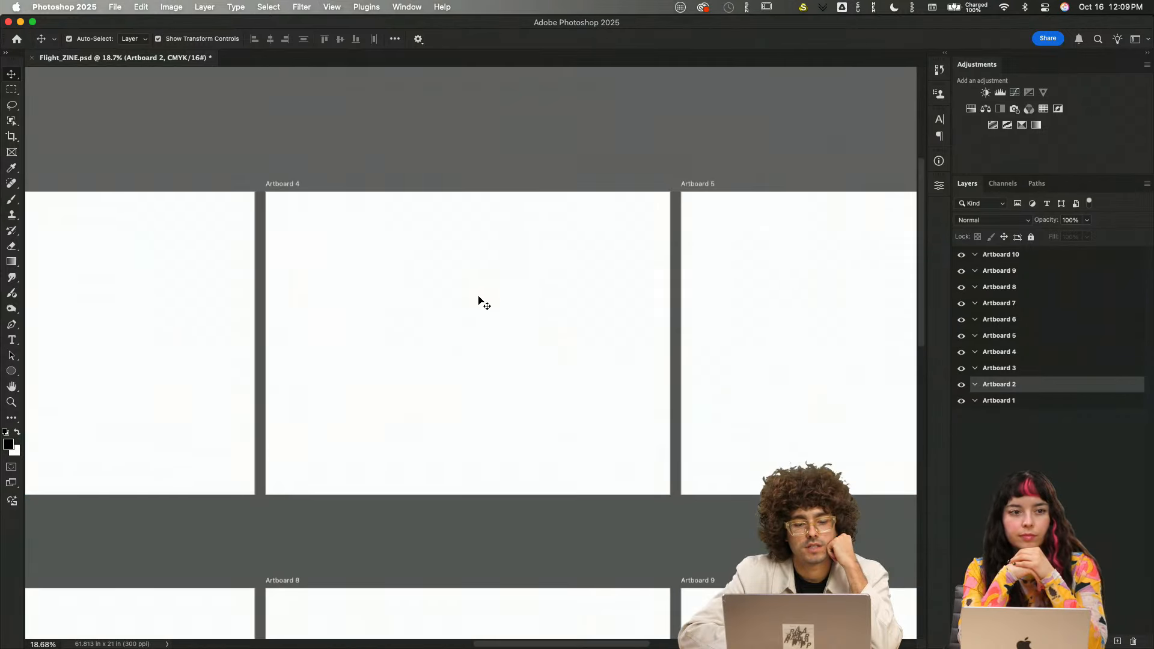
pyautogui.click(475, 301)
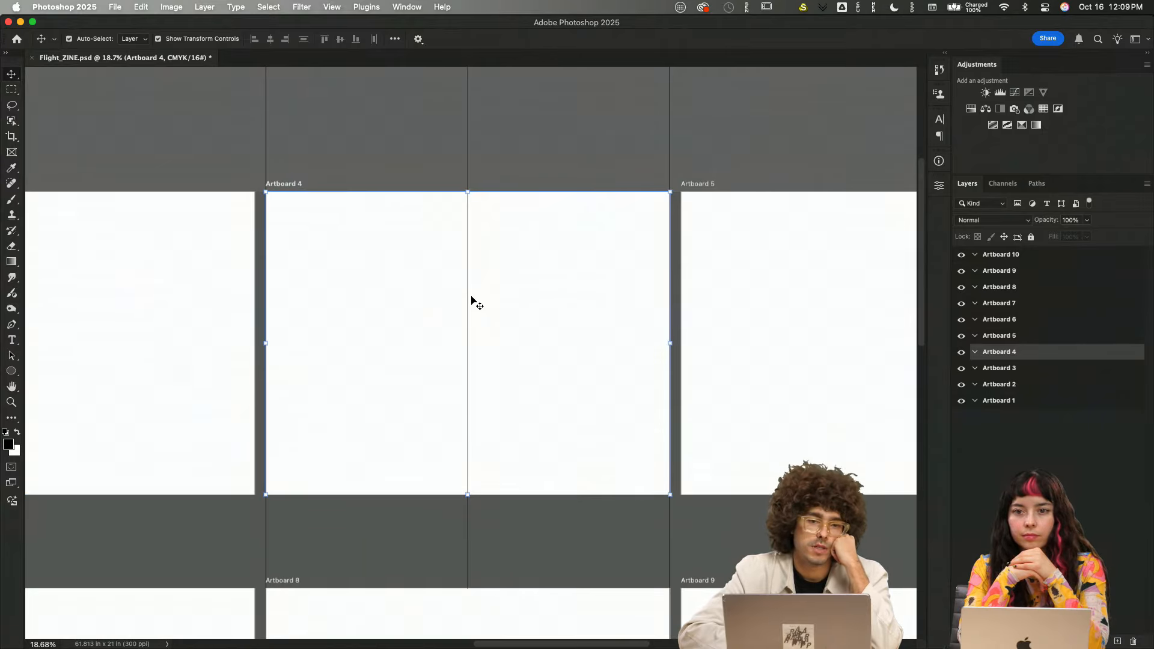
pyautogui.scroll(-10, 471, 297)
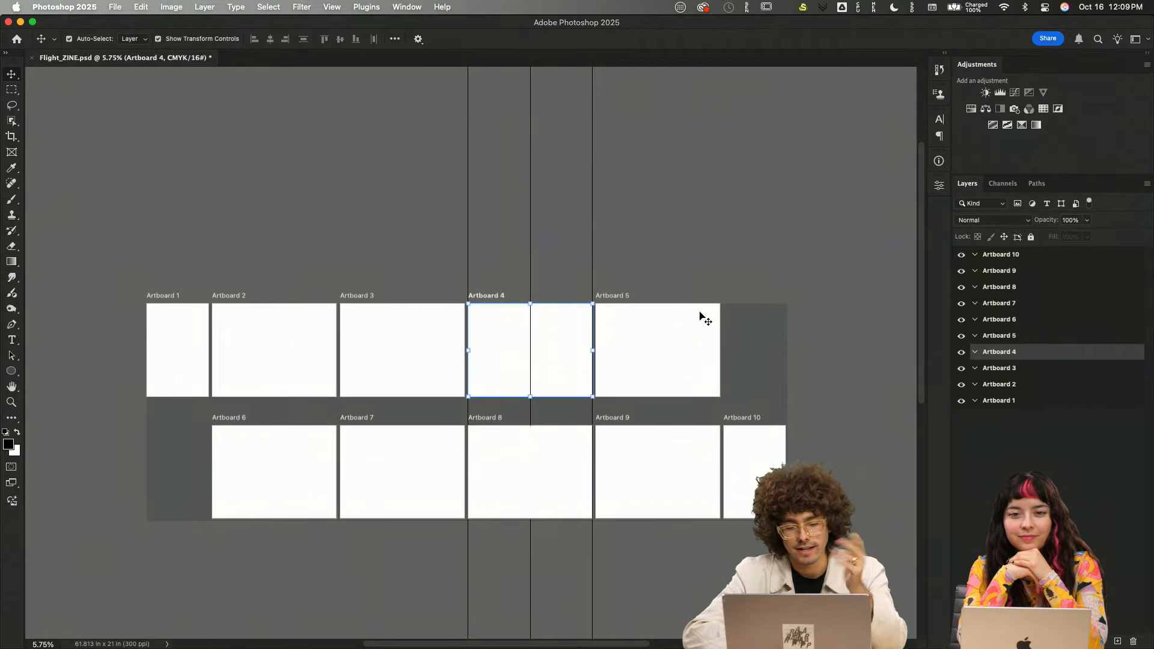
# - Add another 12 in wide spread artboard to the right of Artboard 5 in the first row
pyautogui.click(680, 349)
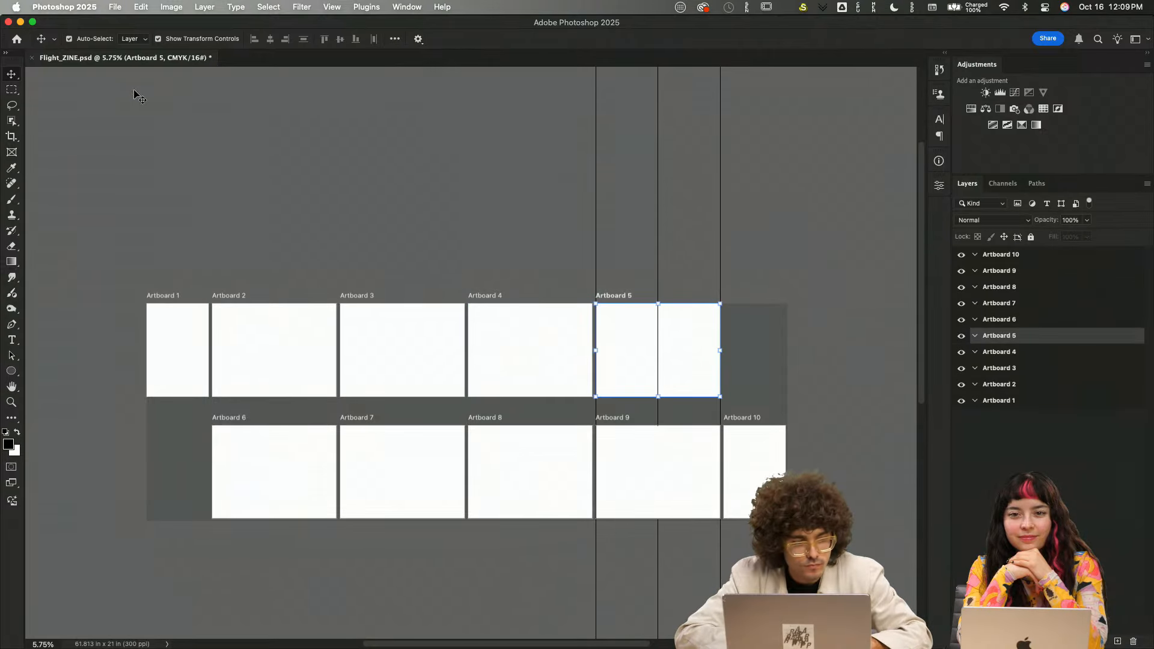
pyautogui.hotkey('shift', 'v')
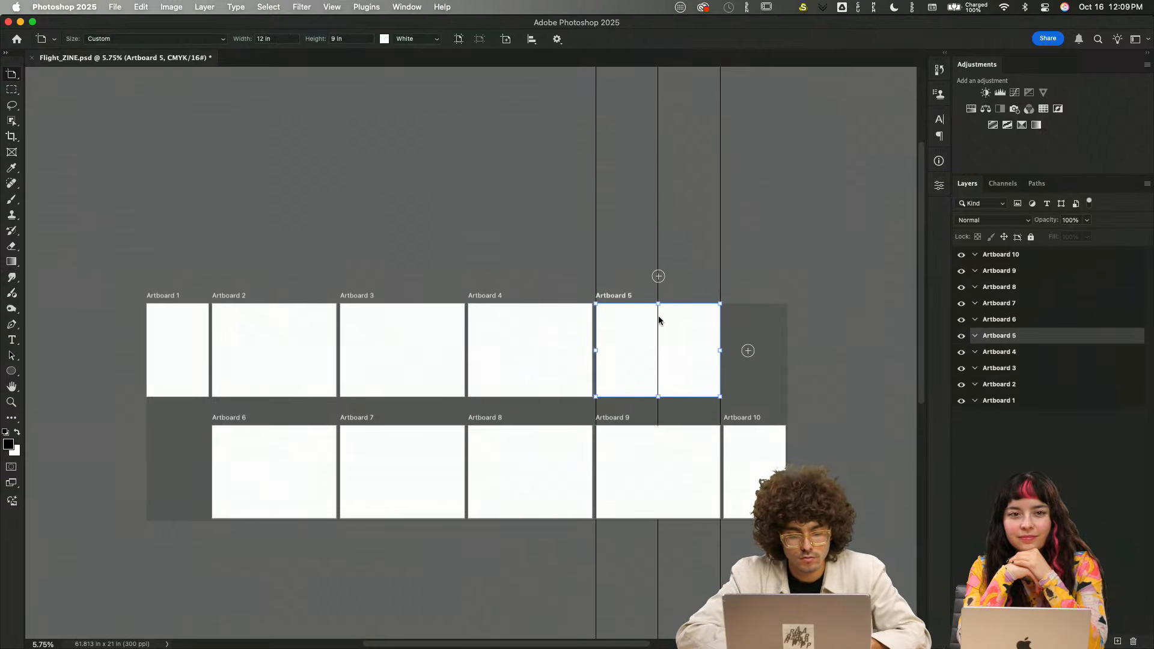
pyautogui.click(748, 351)
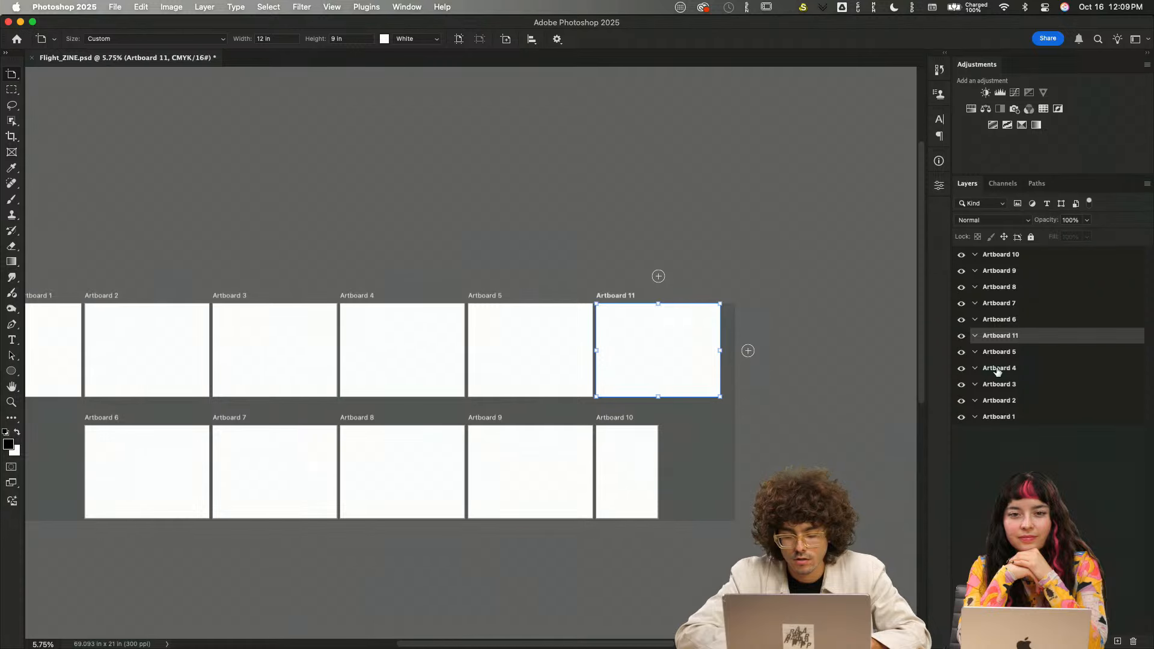
pyautogui.doubleClick(1017, 335)
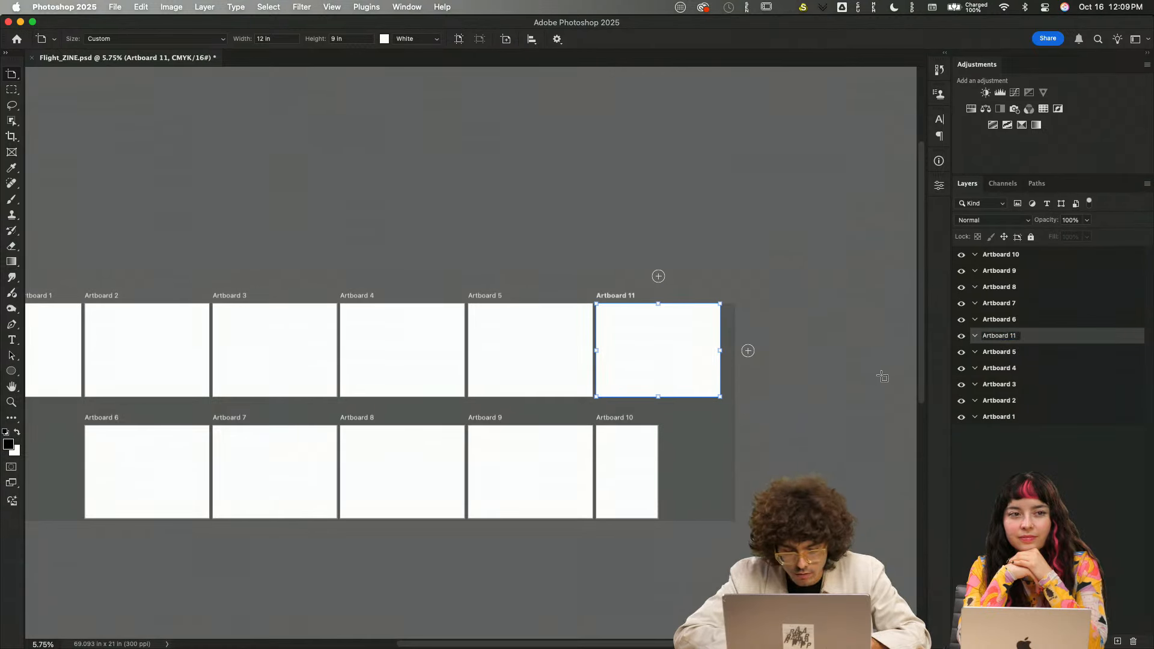
pyautogui.press('Return')
pyautogui.press('v')
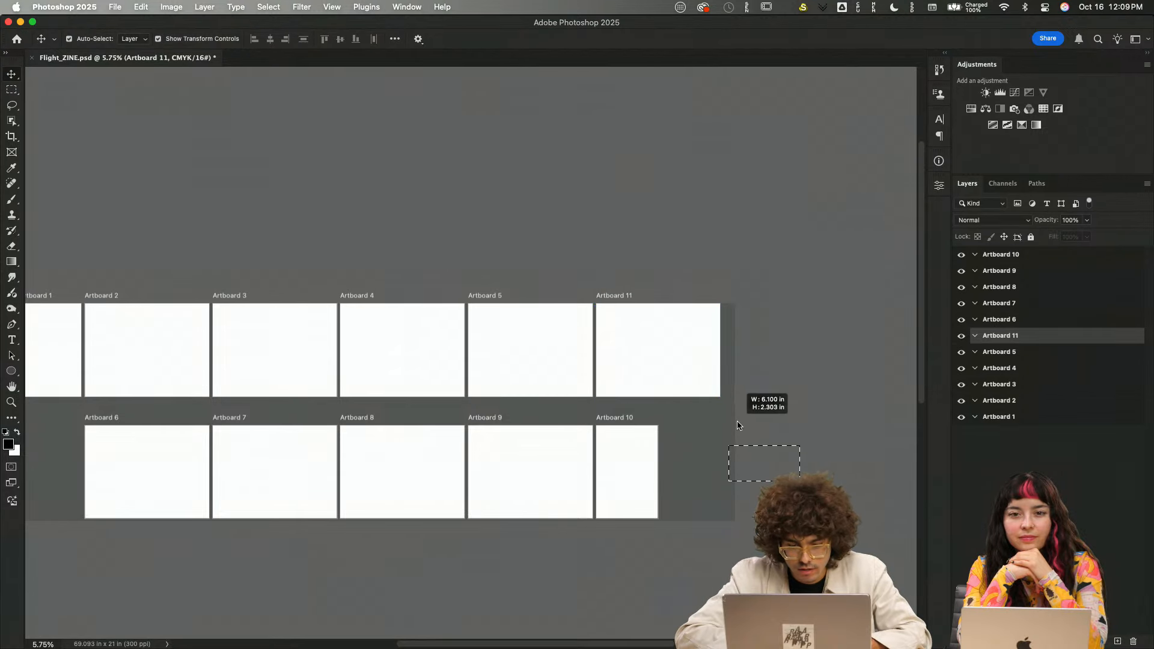
pyautogui.click(836, 371)
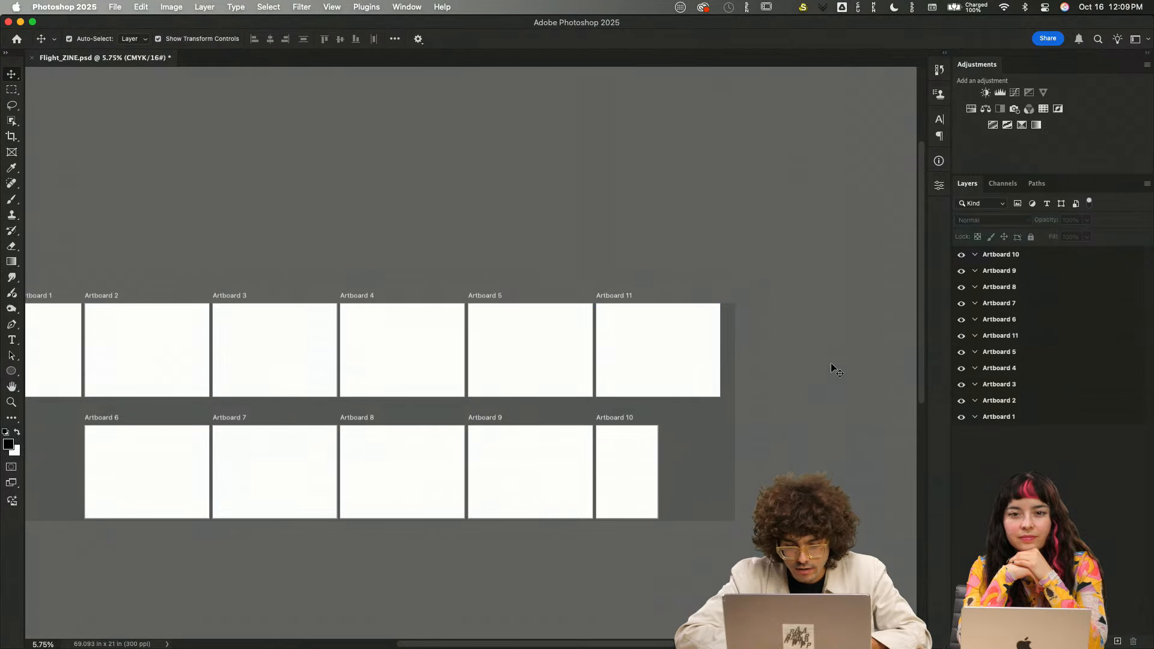
# - Rename the newly added artboard as Artboard 6 and the first artboard of the second row as Artboard 7
pyautogui.click(1018, 337)
pyautogui.doubleClick(1015, 336)
pyautogui.write('Artboard 6')
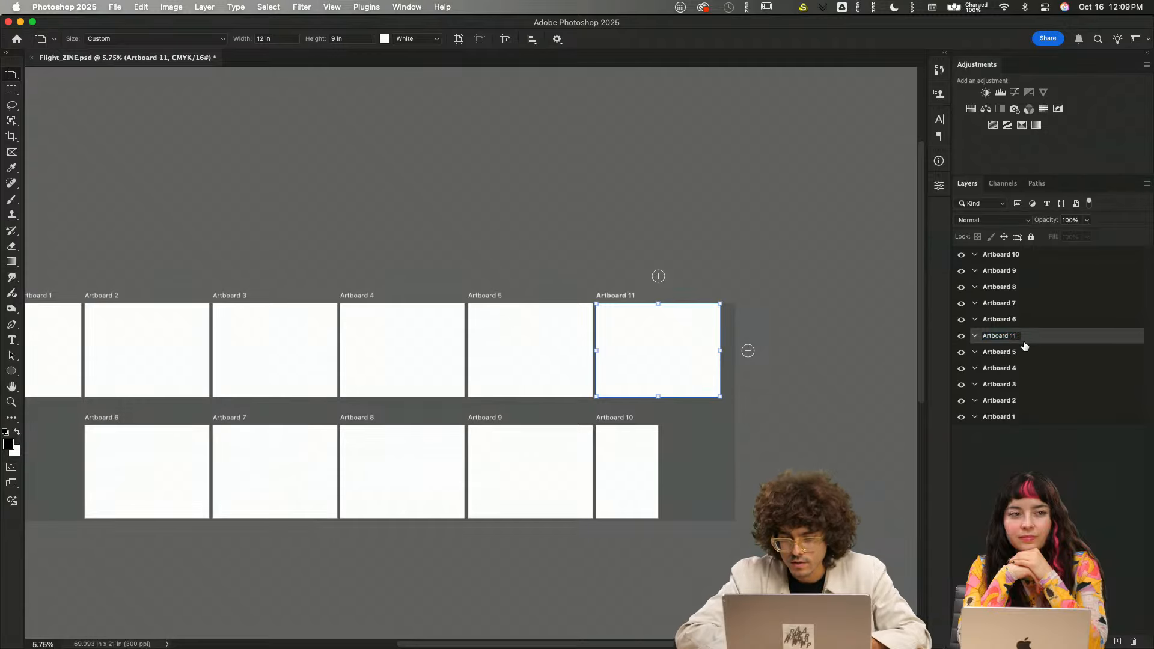
pyautogui.press('Return')
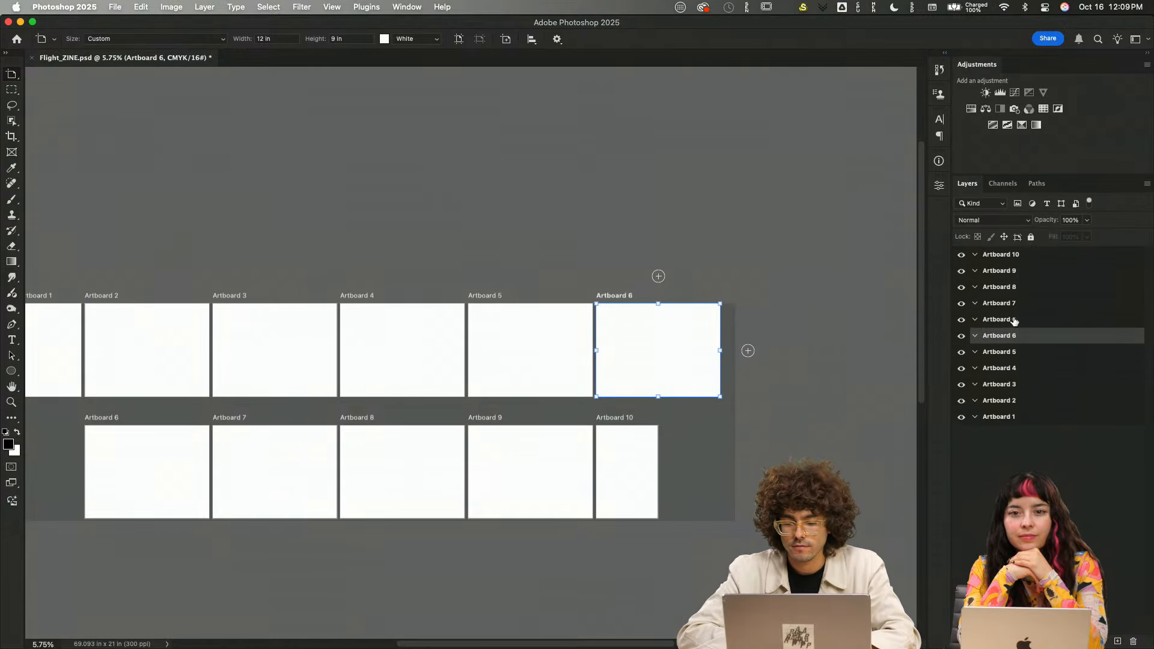
pyautogui.doubleClick(1016, 319)
pyautogui.write('Artboard 7')
pyautogui.press('Return')
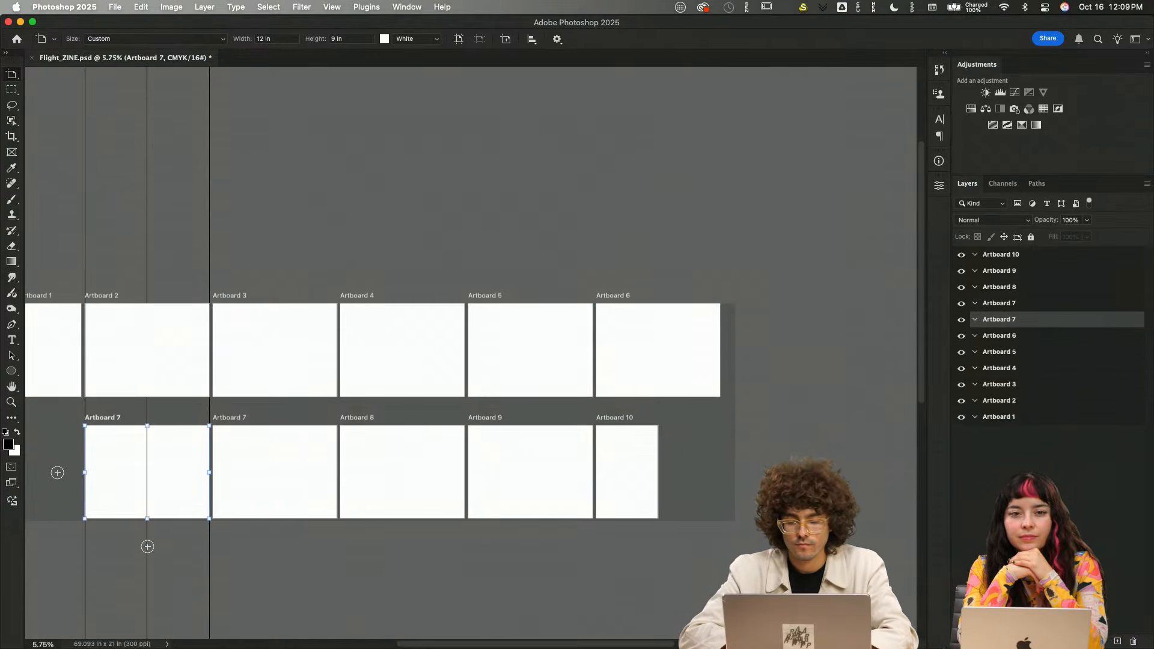
# - Rename the second and third artboards of the second row as Artboard 8 and Artboard 9
pyautogui.doubleClick(1012, 303)
pyautogui.press('BackSpace')
pyautogui.write('8')
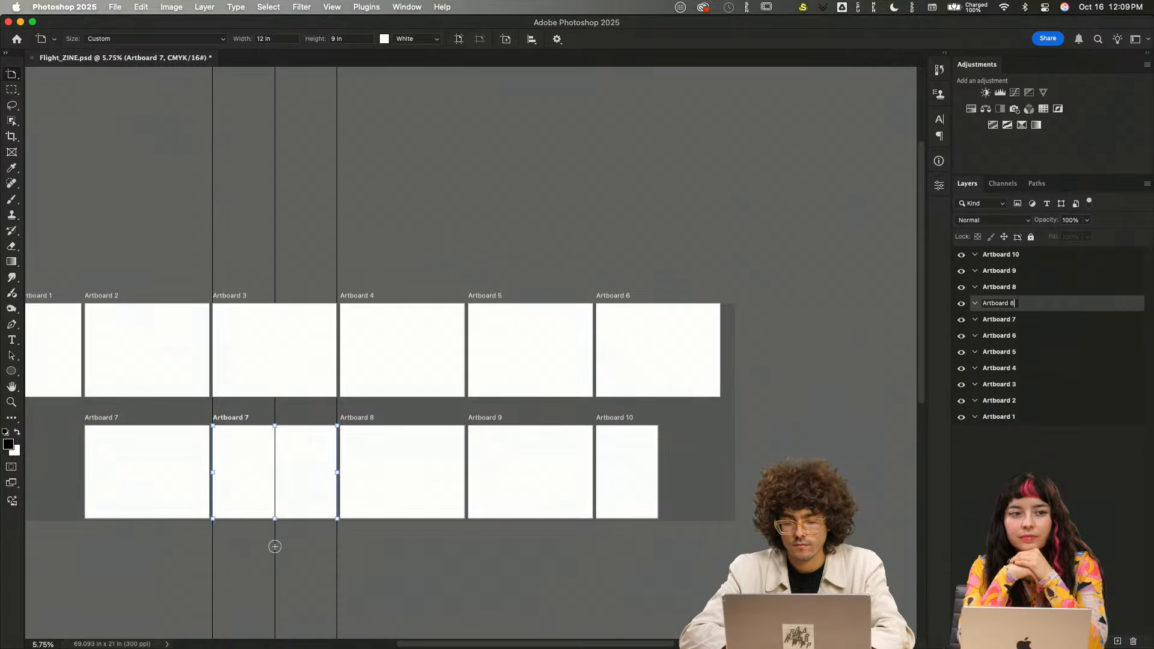
pyautogui.press('Return')
pyautogui.doubleClick(1014, 287)
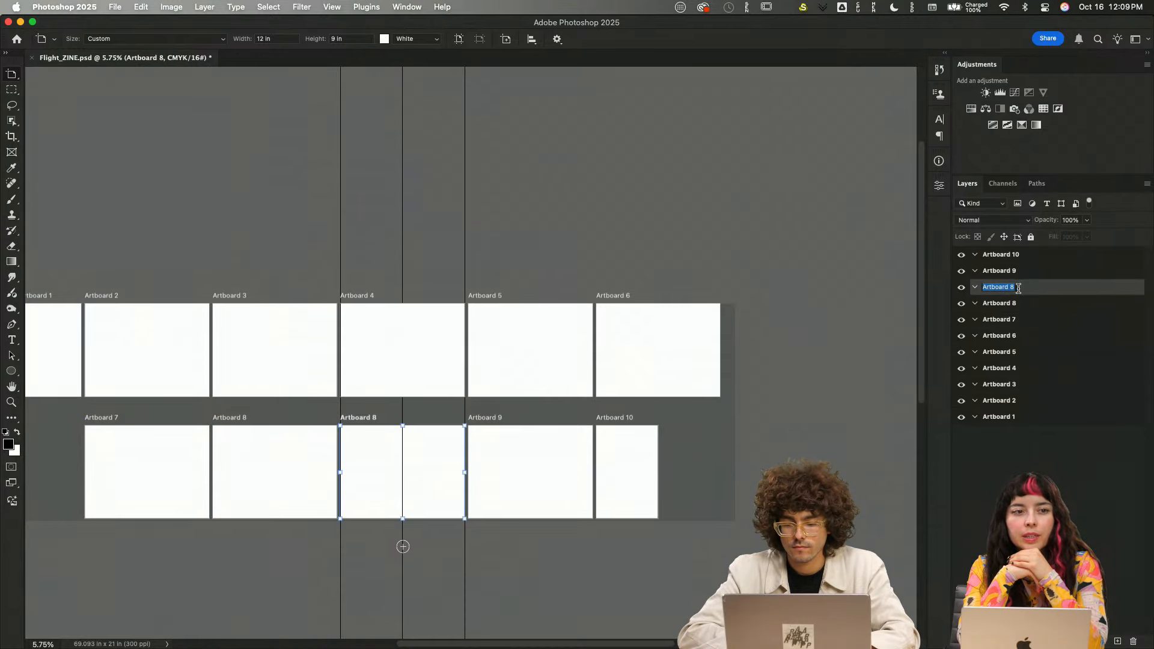
pyautogui.write('Artboard 9')
pyautogui.press('Return')
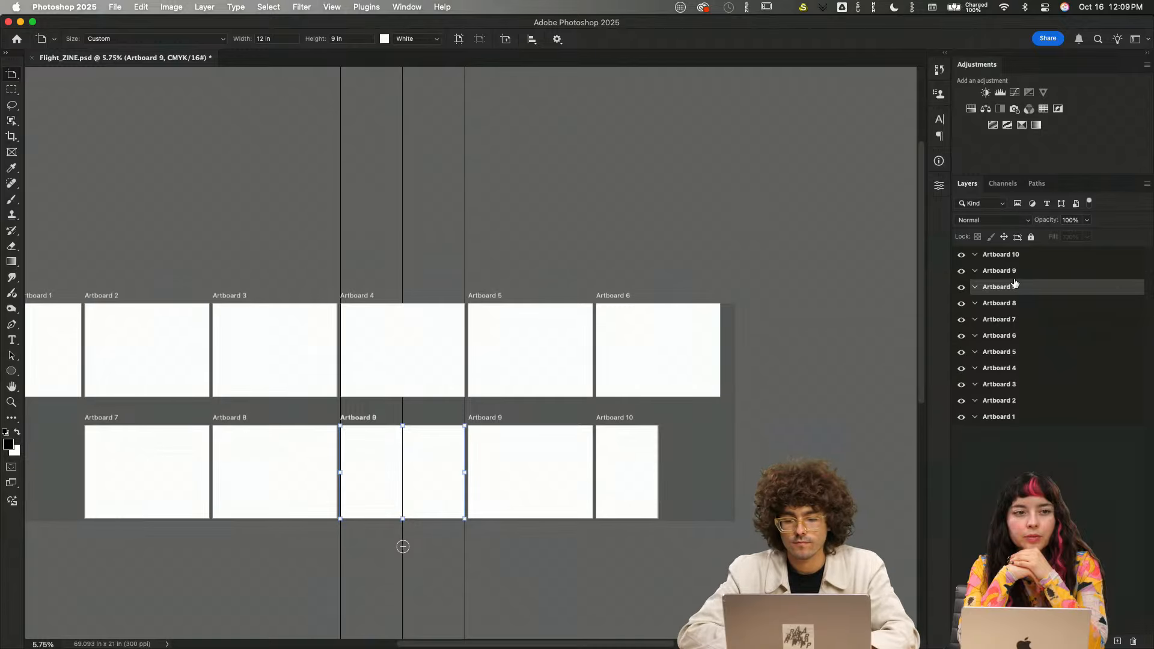
# - Rename the last spread of the second row as Artboard 10 and the closing single page as Artboard 11
pyautogui.doubleClick(1015, 271)
pyautogui.write('Artboard ')
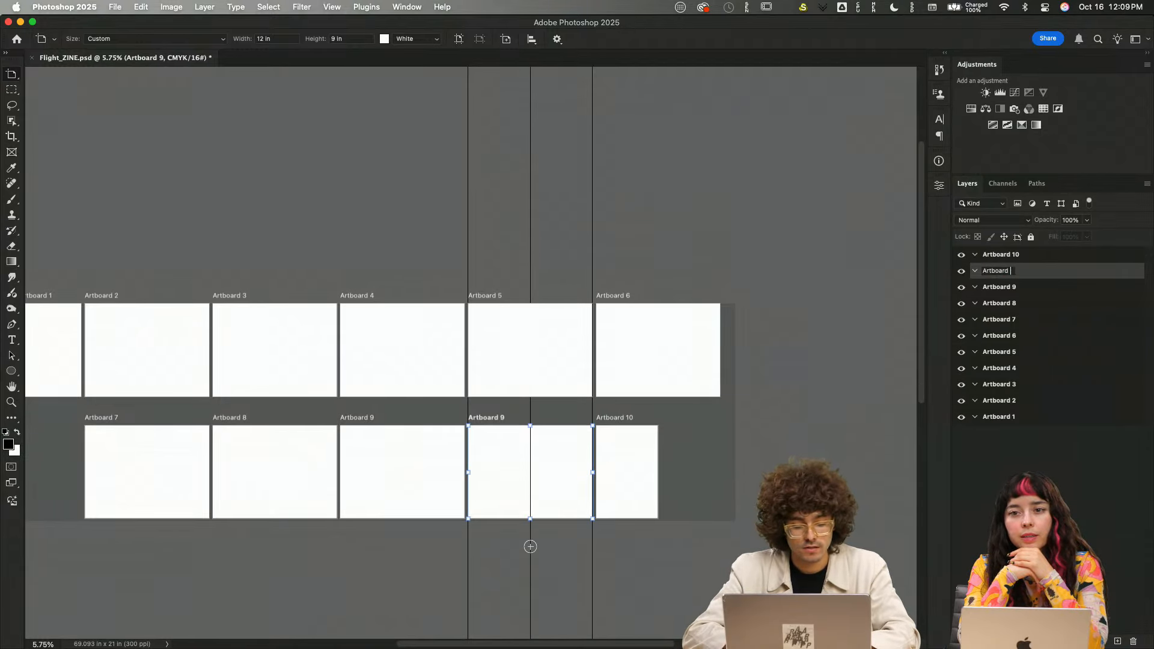
pyautogui.write('10')
pyautogui.press('Return')
pyautogui.doubleClick(1017, 255)
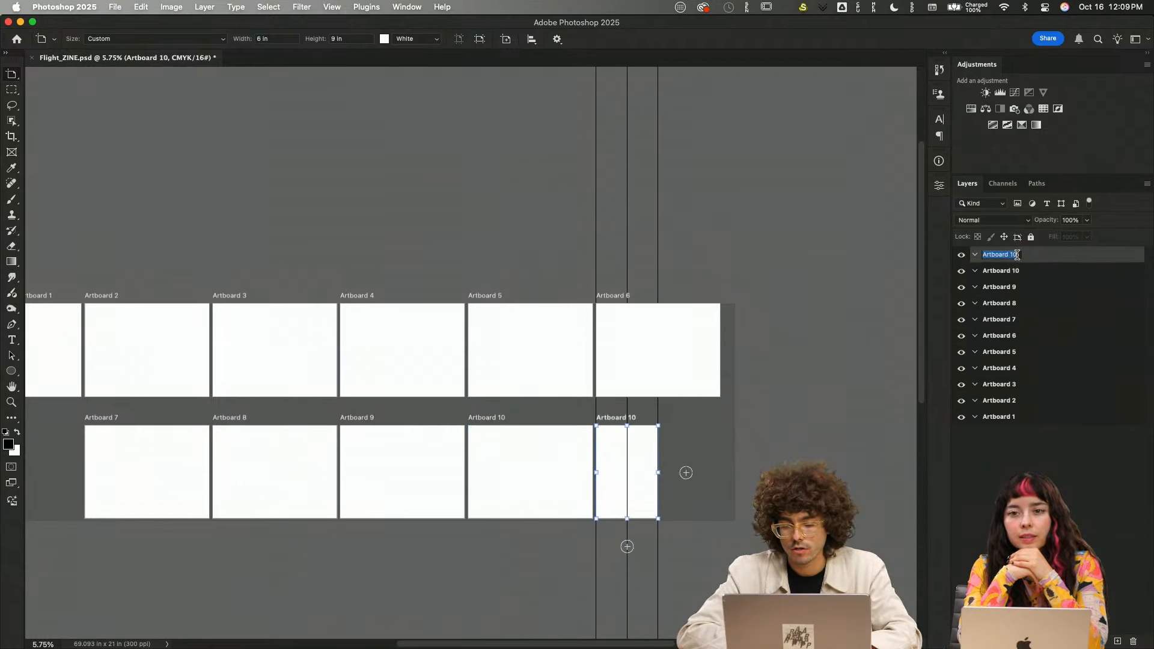
pyautogui.write('Artboard ')
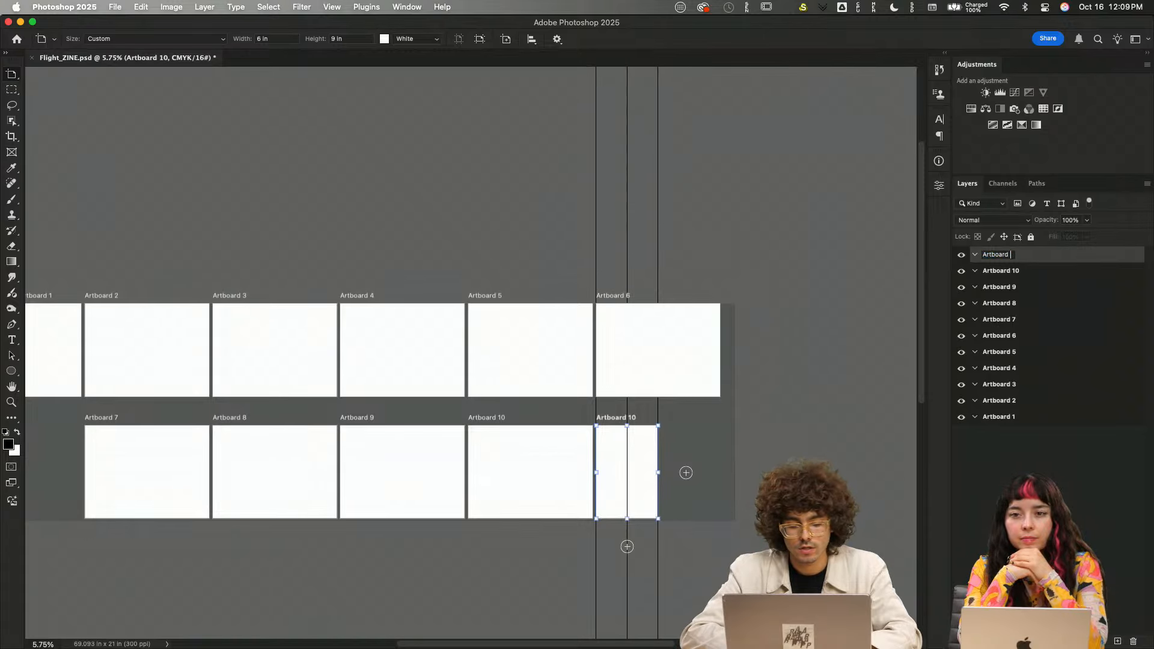
pyautogui.write('11v')
pyautogui.moveTo(765, 430); pyautogui.dragTo(863, 401)
pyautogui.scroll(-5, 768, 435)
pyautogui.hscroll(-3, 729, 450)
pyautogui.scroll(4, 729, 449)
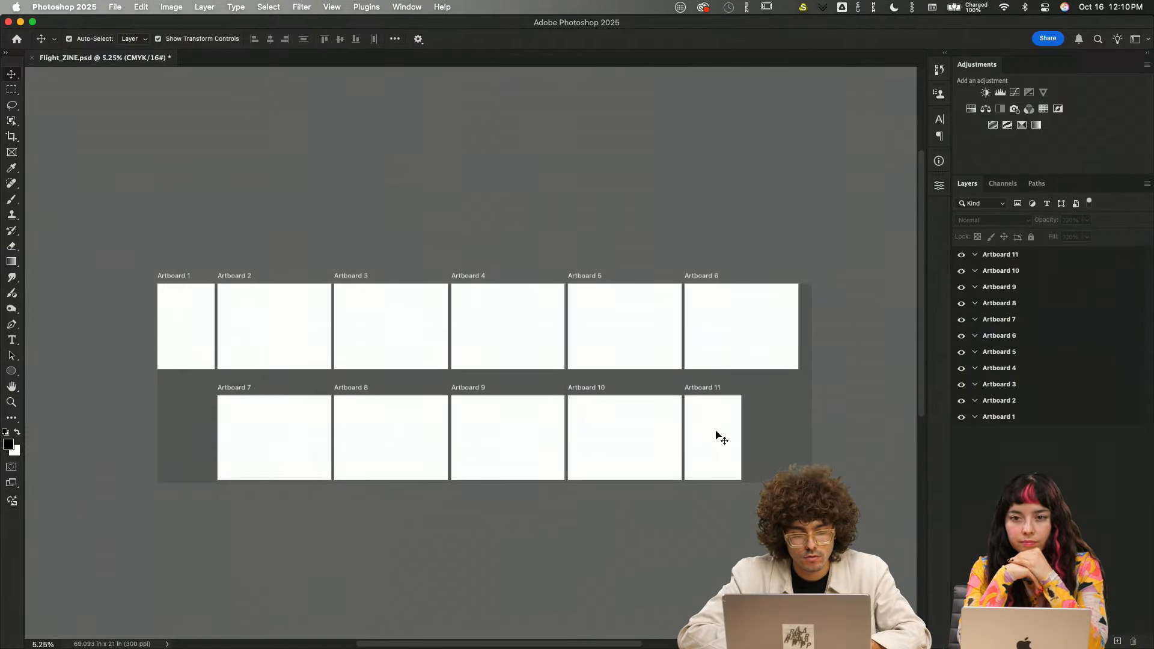
pyautogui.hscroll(-3, 721, 438)
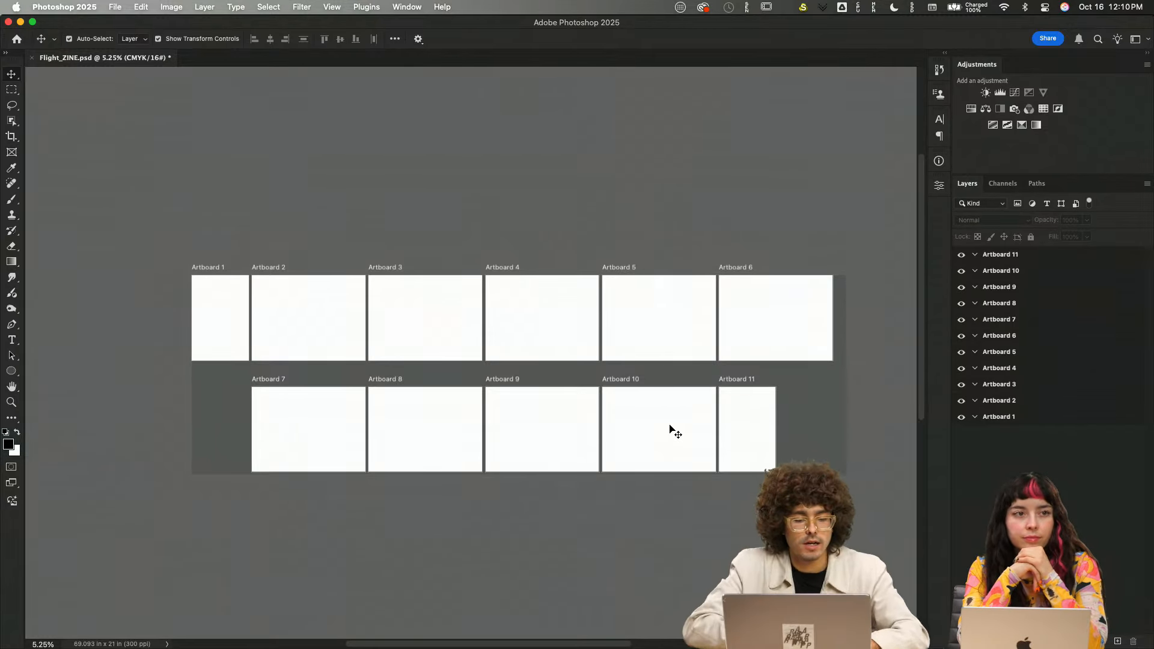
# - Switch to Bridge to bring up the airport photos in the EDITS folder
pyautogui.scroll(5, 672, 431)
pyautogui.scroll(-4, 672, 431)
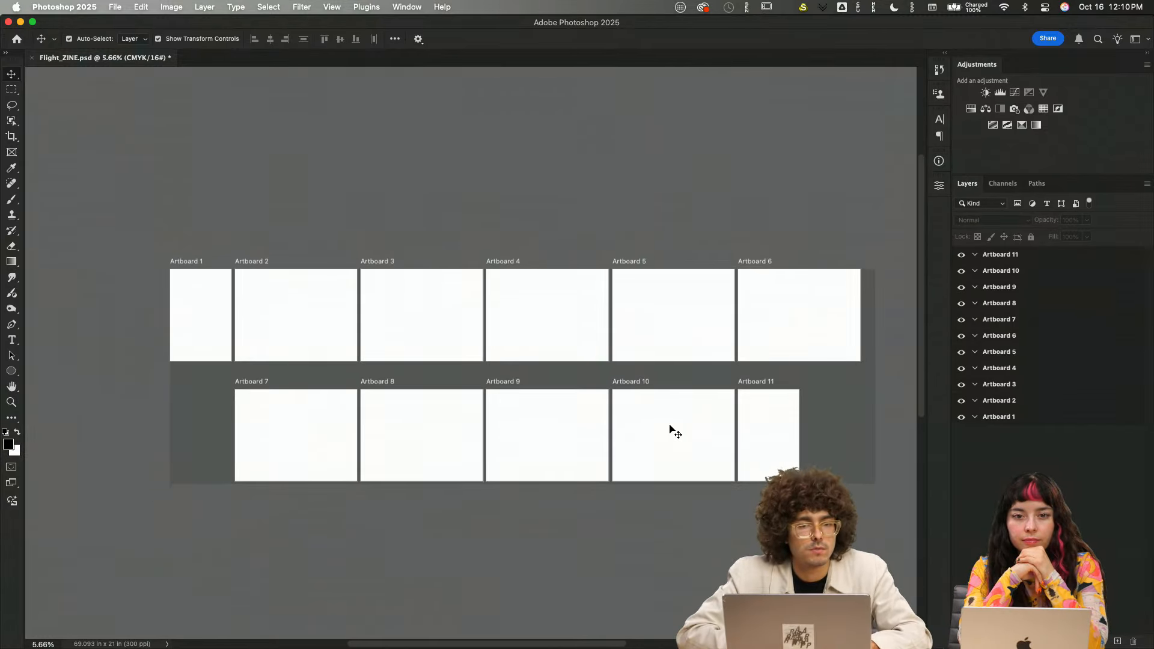
pyautogui.scroll(6, 672, 431)
pyautogui.hscroll(-8, 671, 431)
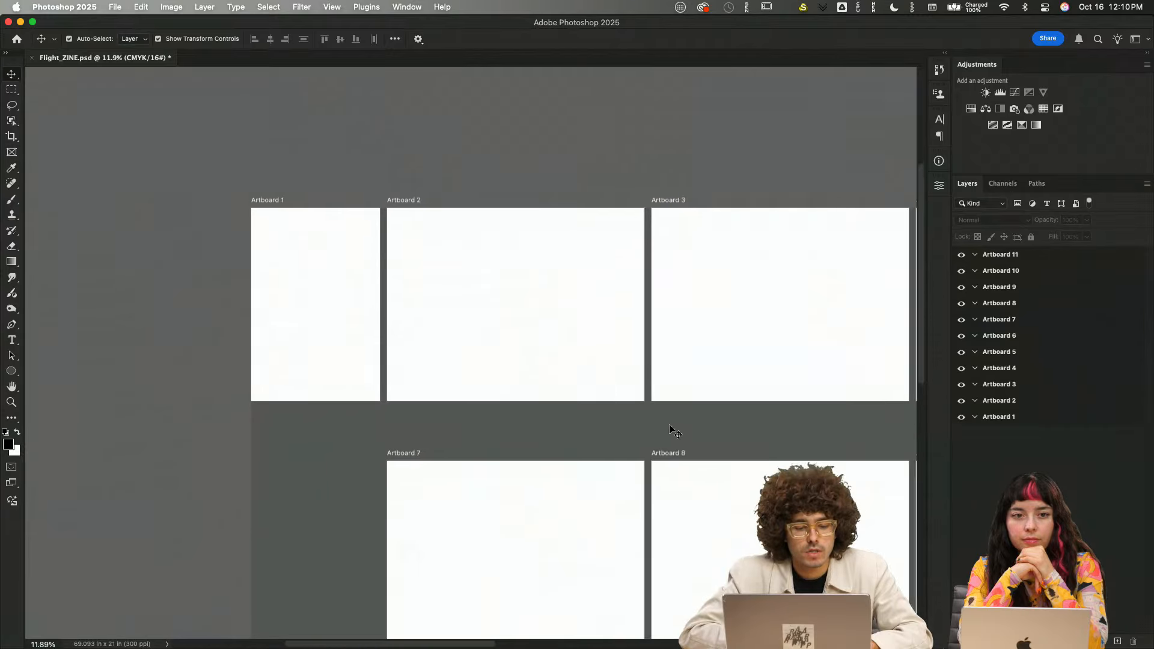
pyautogui.moveTo(340, 638)
pyautogui.click(175, 631)
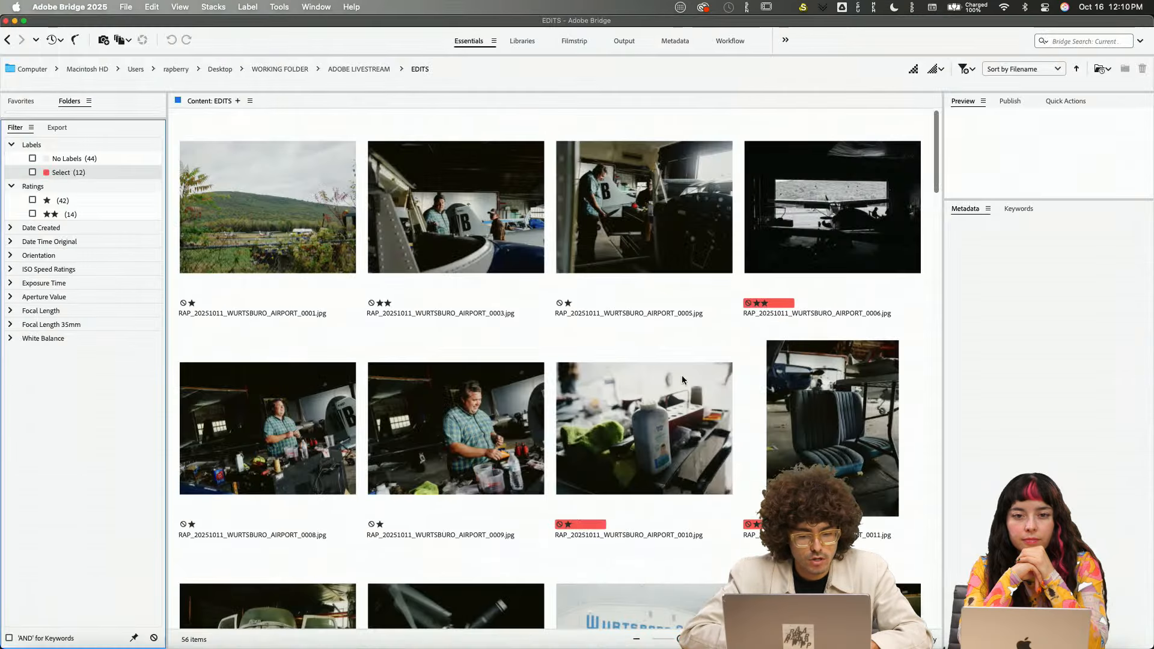
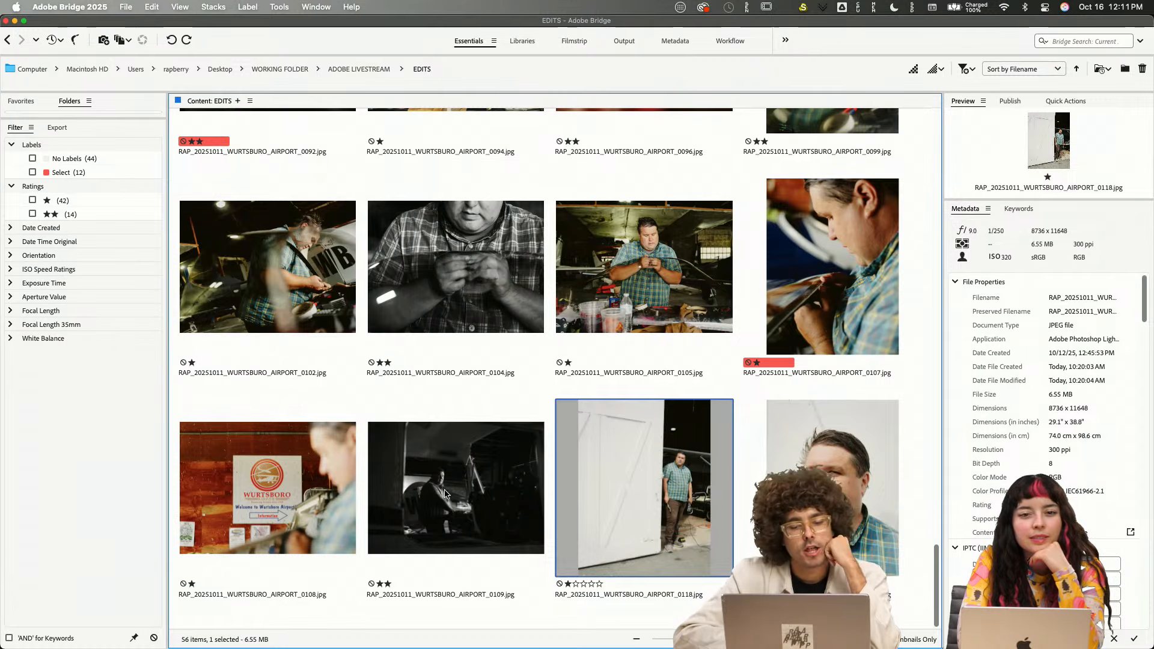
# - Look through the EDITS photos from the last images back to the hangar and airplane shots for zine candidates
pyautogui.click(444, 494)
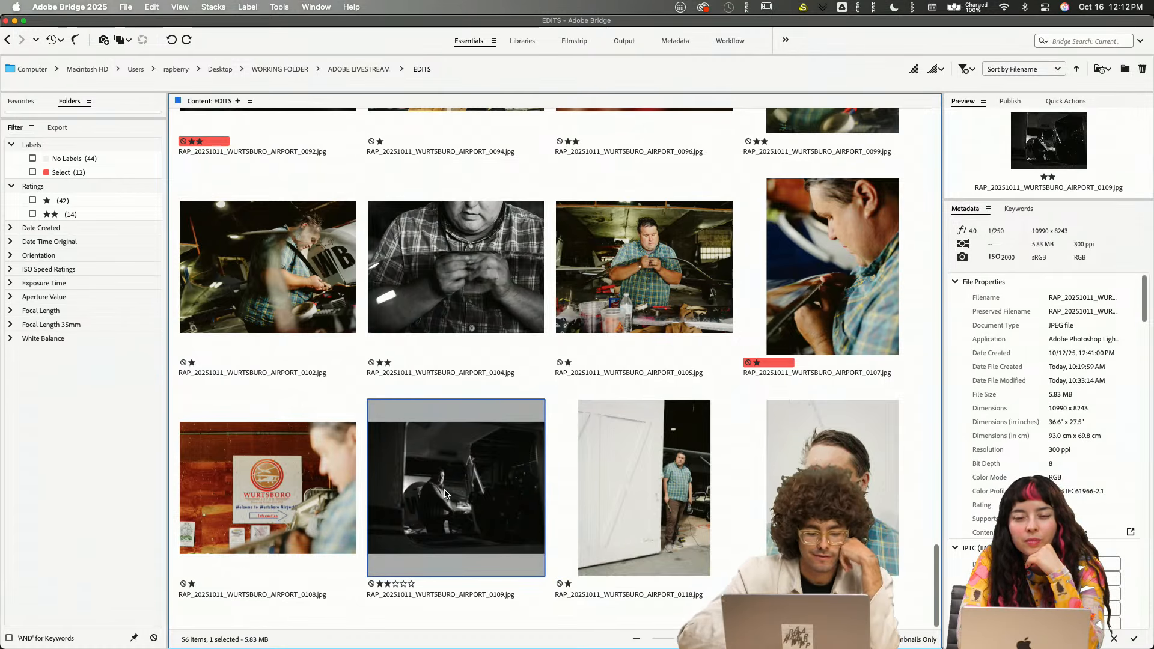
pyautogui.scroll(5, 444, 494)
pyautogui.scroll(1, 445, 494)
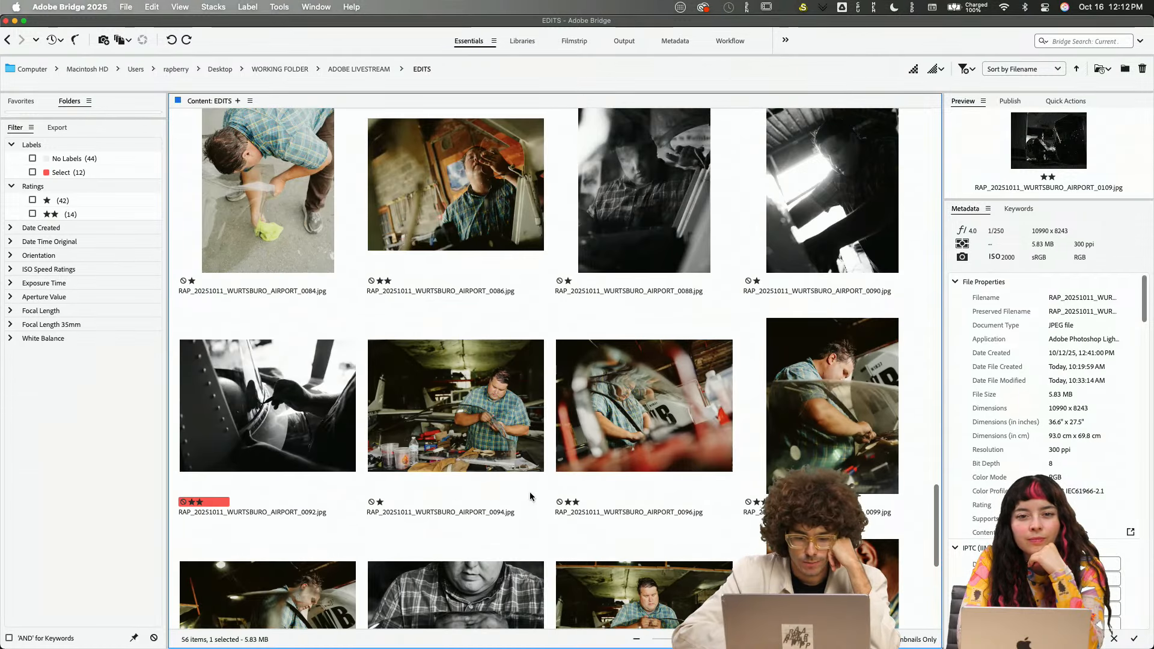
pyautogui.scroll(5, 542, 458)
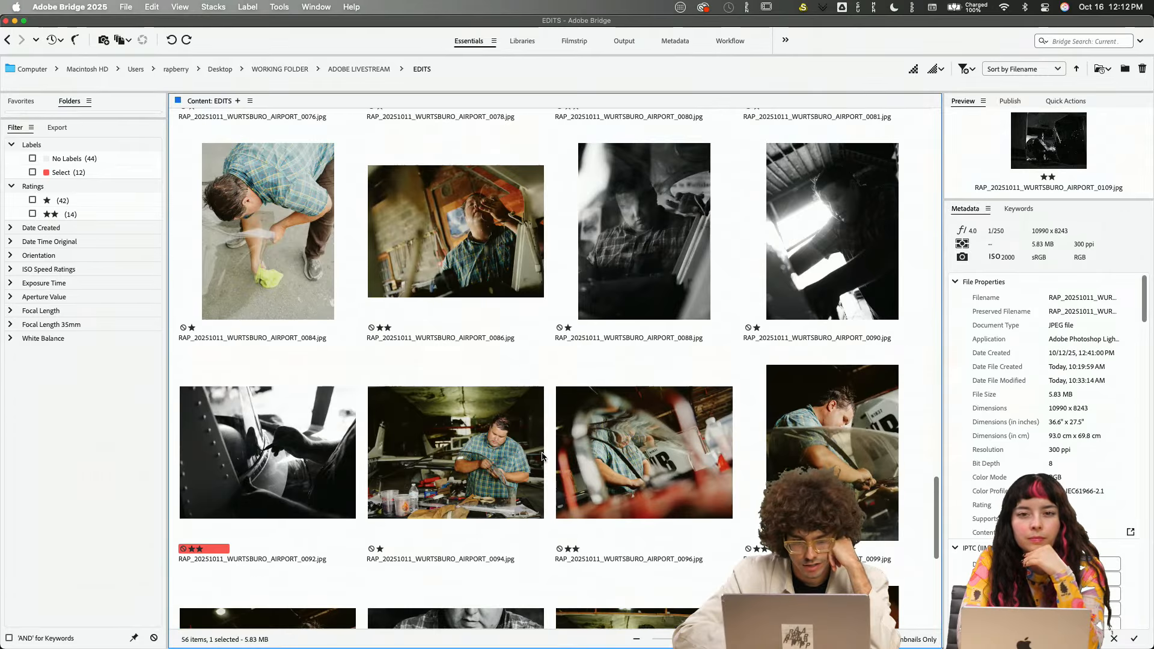
pyautogui.scroll(3, 547, 445)
pyautogui.scroll(20, 547, 445)
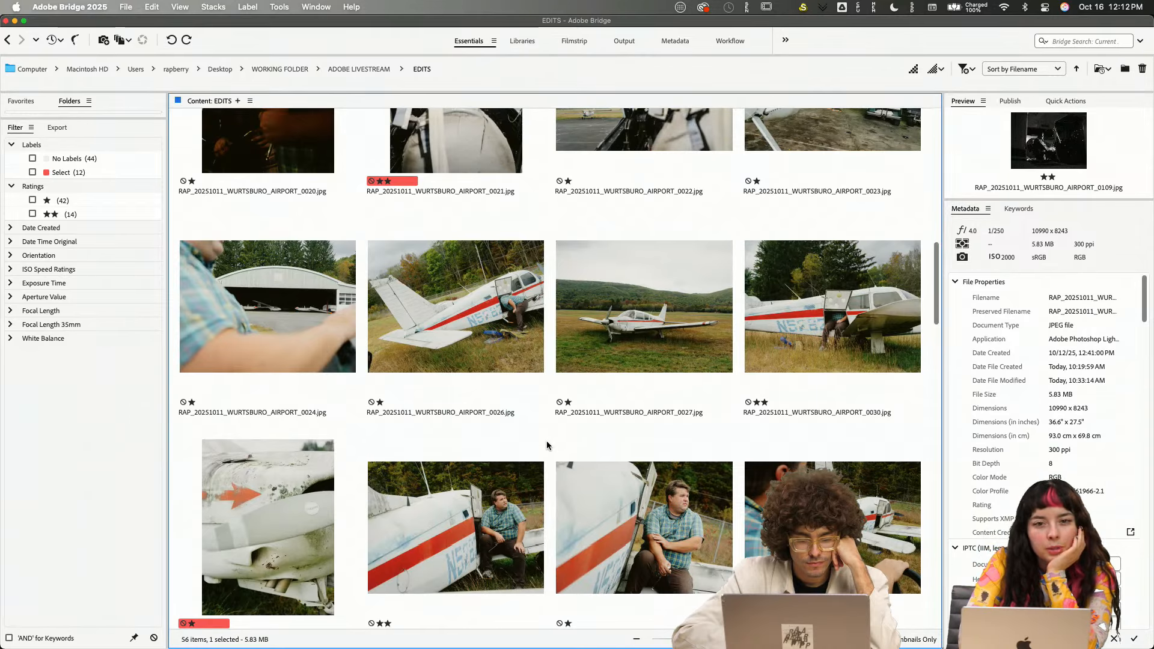
pyautogui.scroll(6, 546, 446)
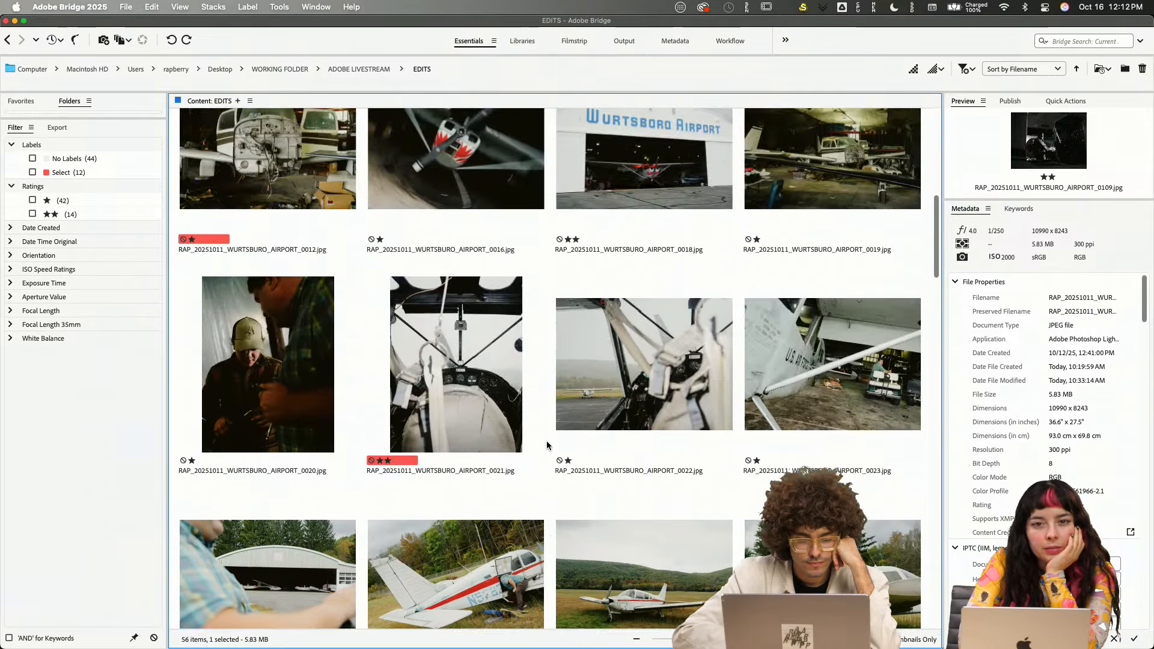
pyautogui.scroll(4, 546, 445)
# - Place the hangar photo RAP_20251011_WURTSBURO_AIRPORT_0018.jpg from Bridge into Flight_ZINE.psd in Photoshop
pyautogui.click(644, 361)
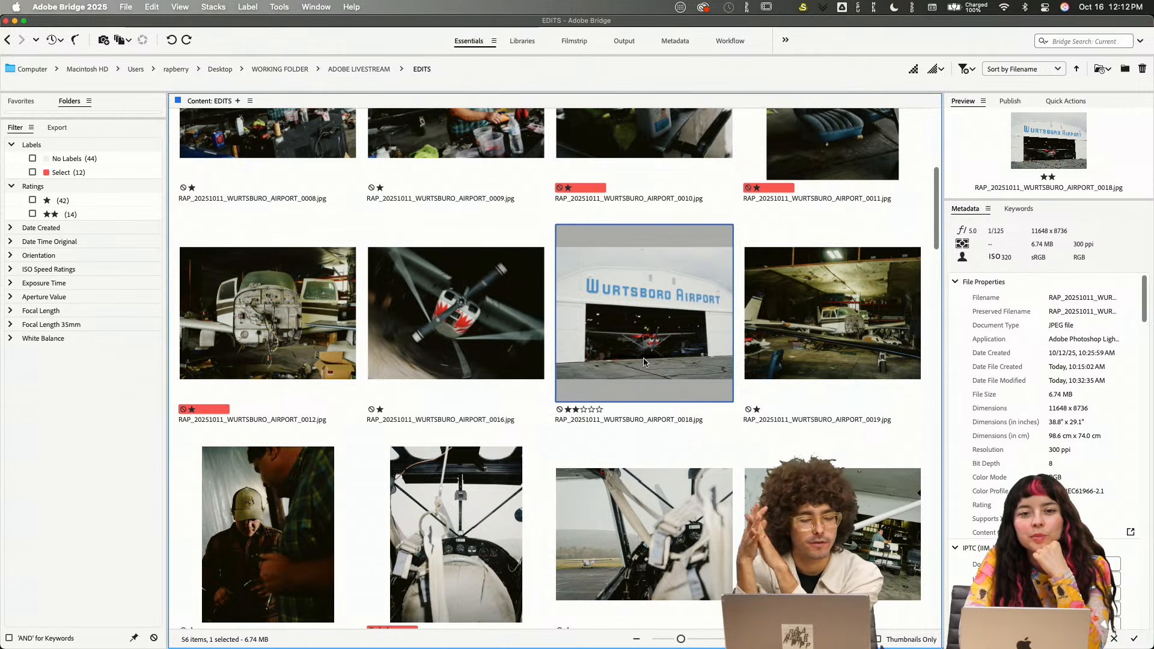
pyautogui.moveTo(644, 363); pyautogui.dragTo(761, 415)
pyautogui.press('super+Tab')
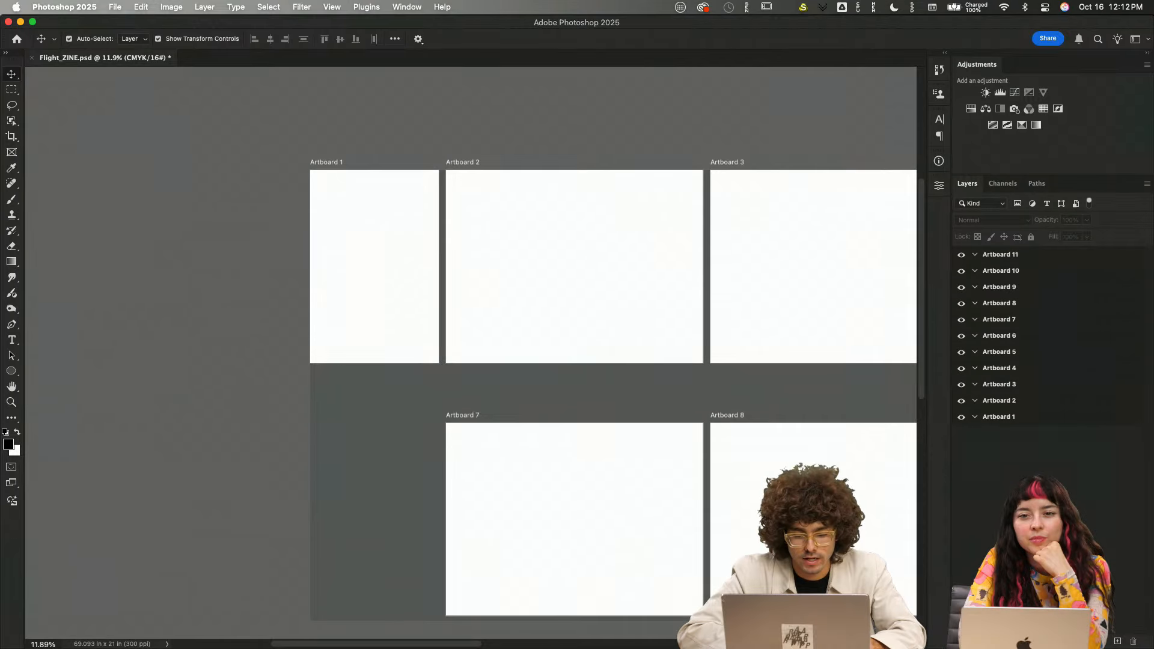
pyautogui.hscroll(10, 723, 365)
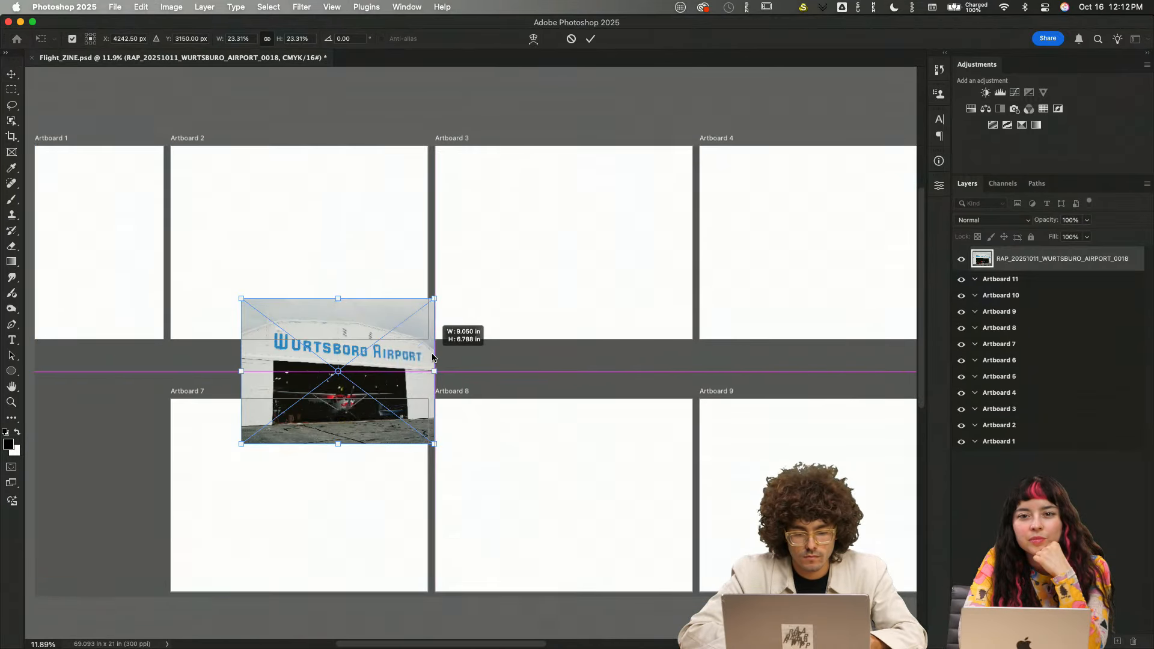
# - Scale the placed hangar photo down to about 9.05 by 6.79 in and center it on Artboard 10
pyautogui.moveTo(638, 146); pyautogui.dragTo(434, 299)
pyautogui.moveTo(384, 365); pyautogui.dragTo(854, 474)
pyautogui.hscroll(15, 854, 474)
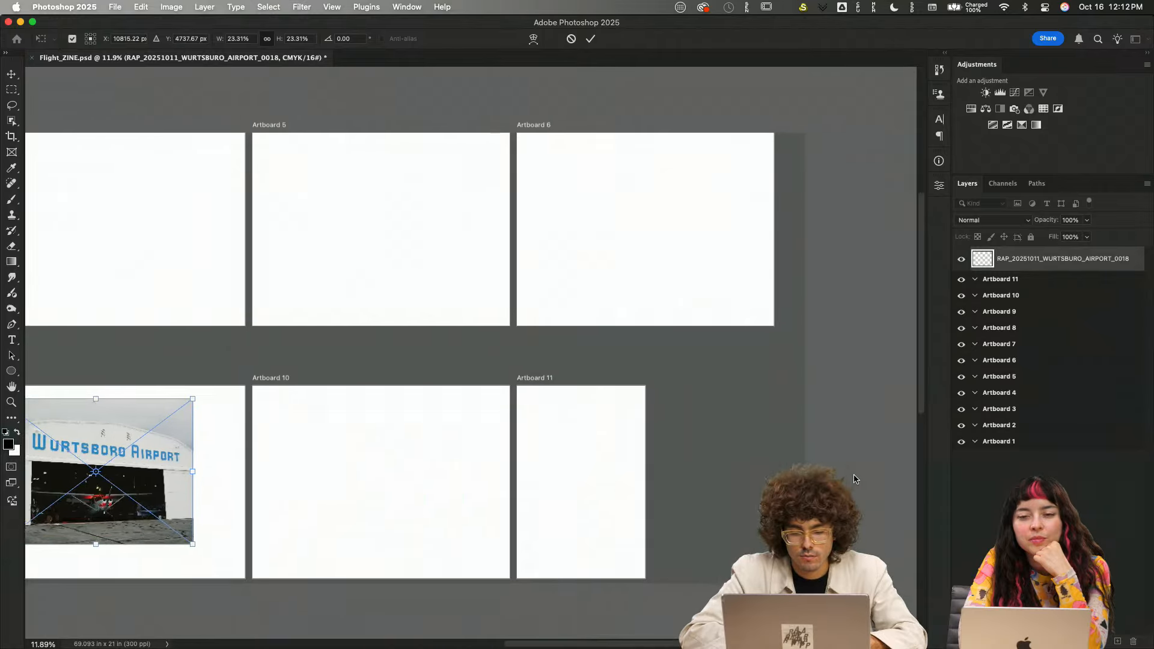
pyautogui.hscroll(-6, 219, 414)
pyautogui.moveTo(220, 414); pyautogui.dragTo(505, 415)
pyautogui.press('Return')
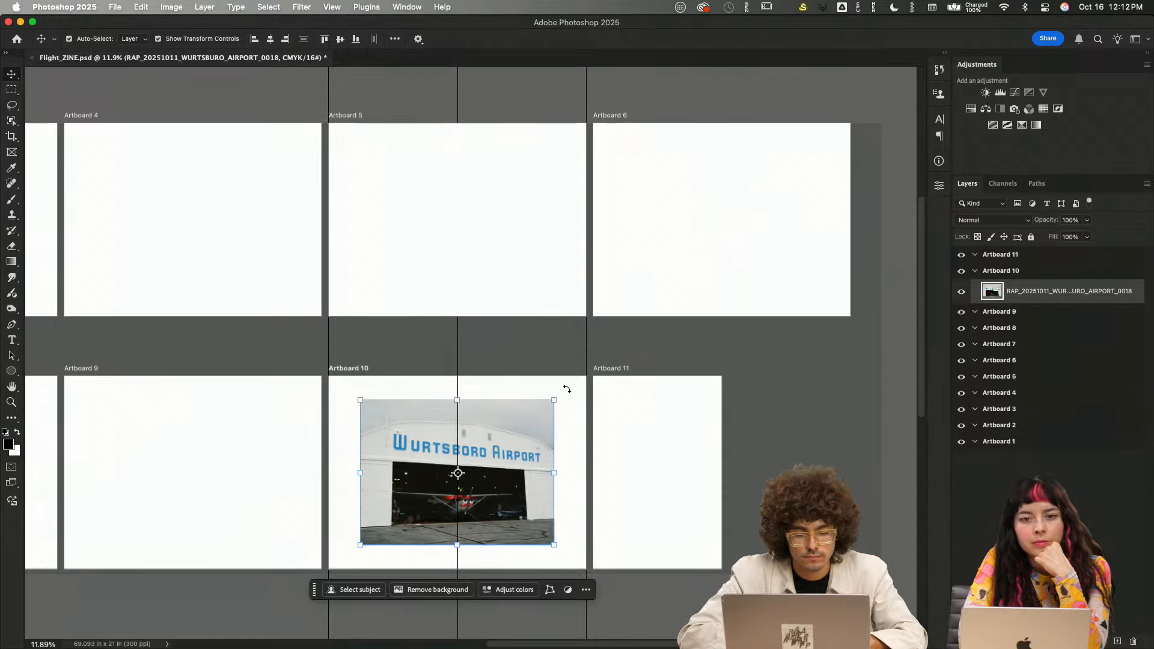
# - Enlarge the hangar photo from its center so only a narrow white margin surrounds it on Artboard 10
pyautogui.scroll(5, 567, 389)
pyautogui.scroll(-4, 569, 390)
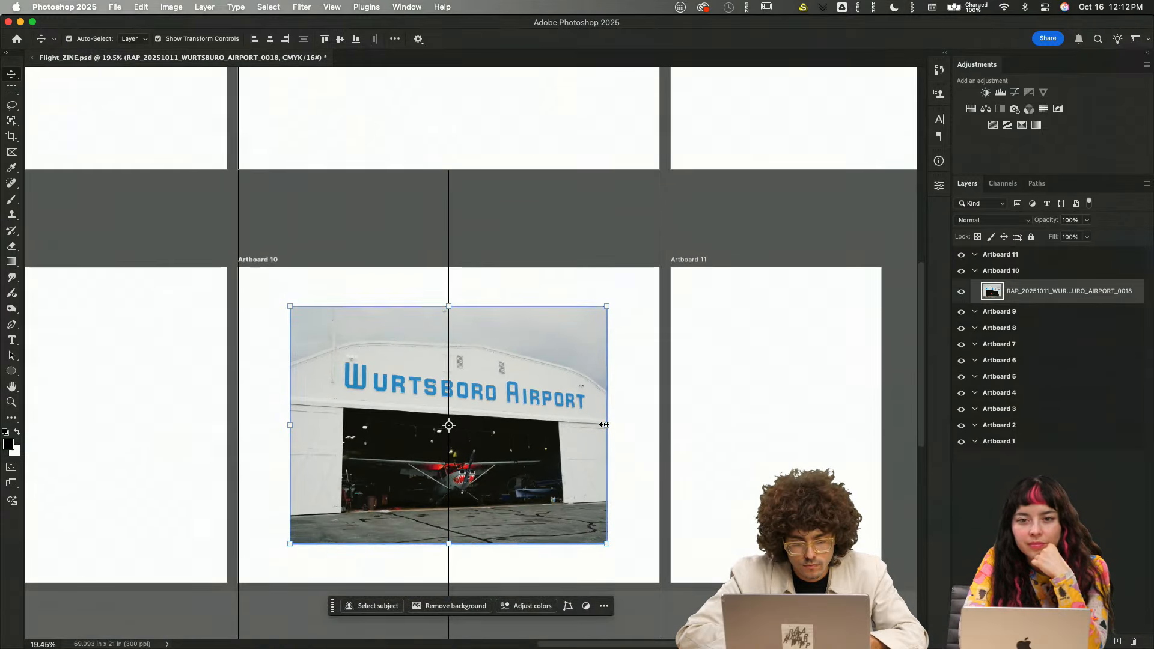
pyautogui.moveTo(606, 424); pyautogui.dragTo(635, 426)
pyautogui.press('Return')
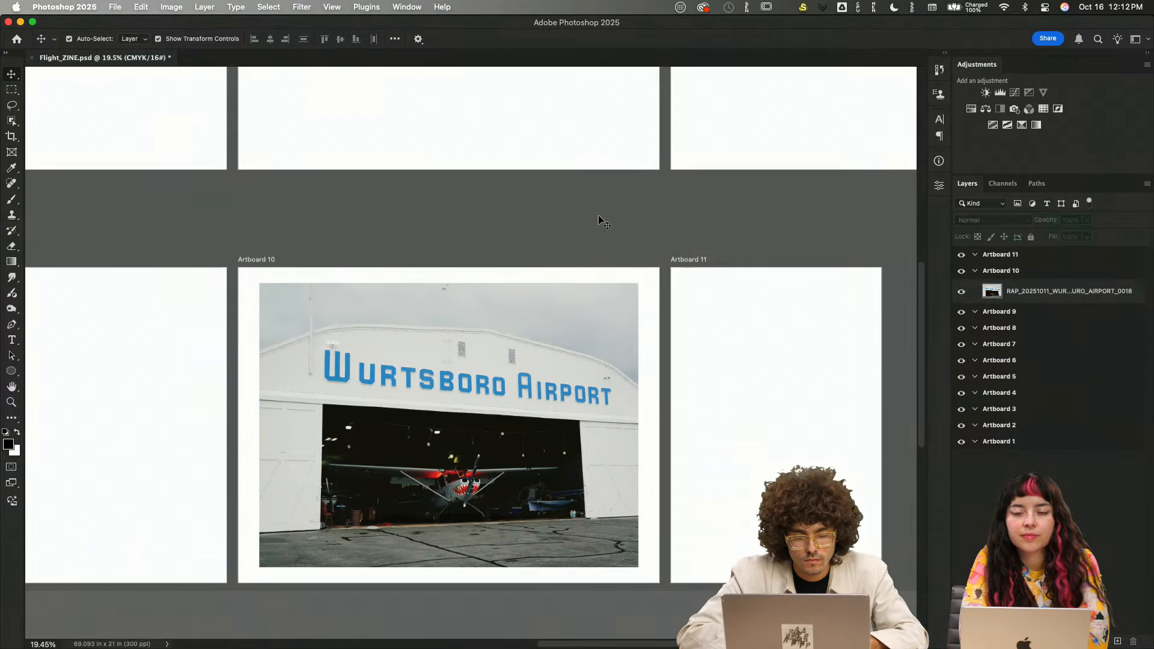
# - Check how the enlarged hangar photo and its margins sit on the Artboard 10 spread
pyautogui.scroll(2, 552, 394)
pyautogui.scroll(-5, 550, 391)
pyautogui.scroll(4, 550, 391)
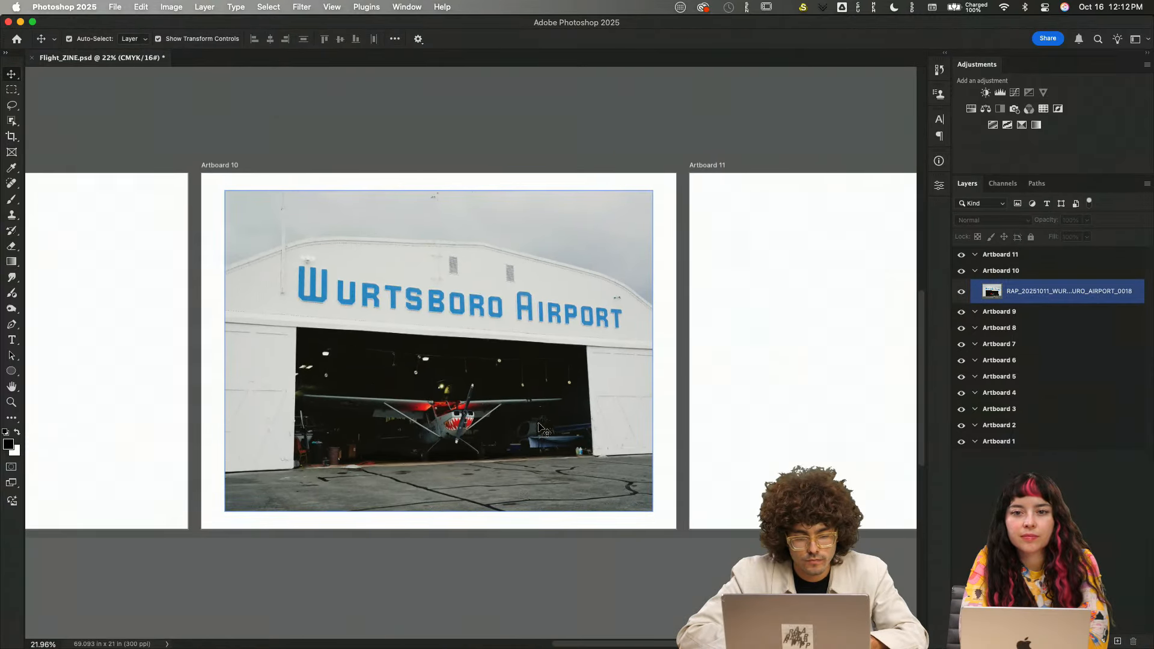
pyautogui.click(558, 425)
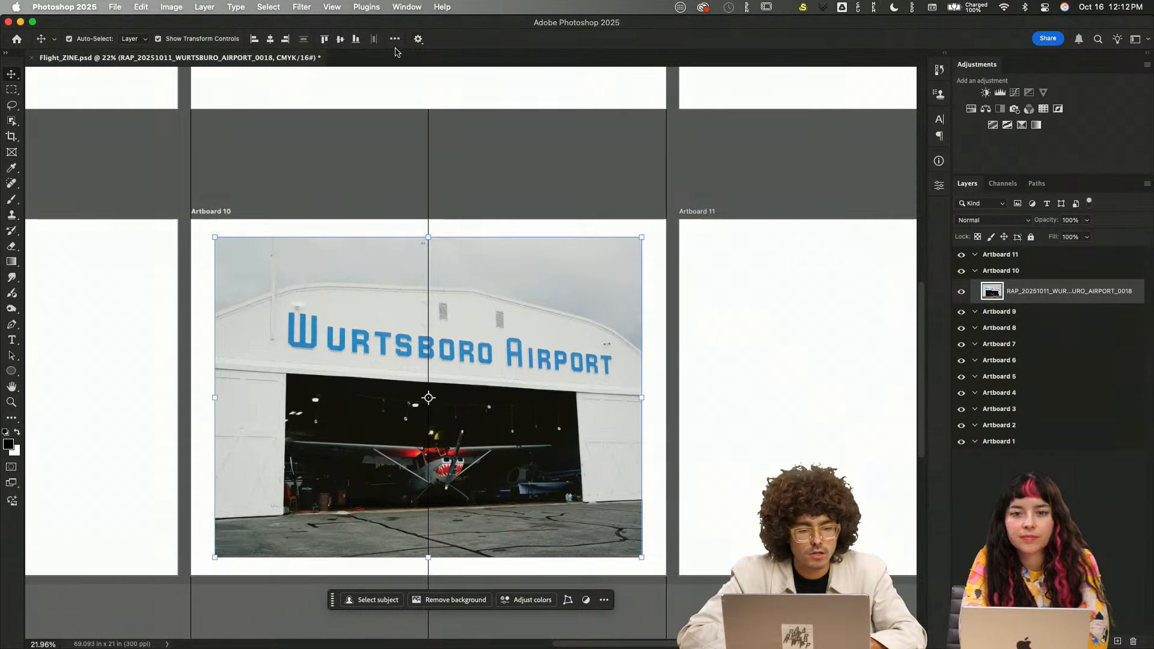
pyautogui.click(333, 146)
pyautogui.hscroll(-2, 463, 309)
pyautogui.scroll(2, 462, 309)
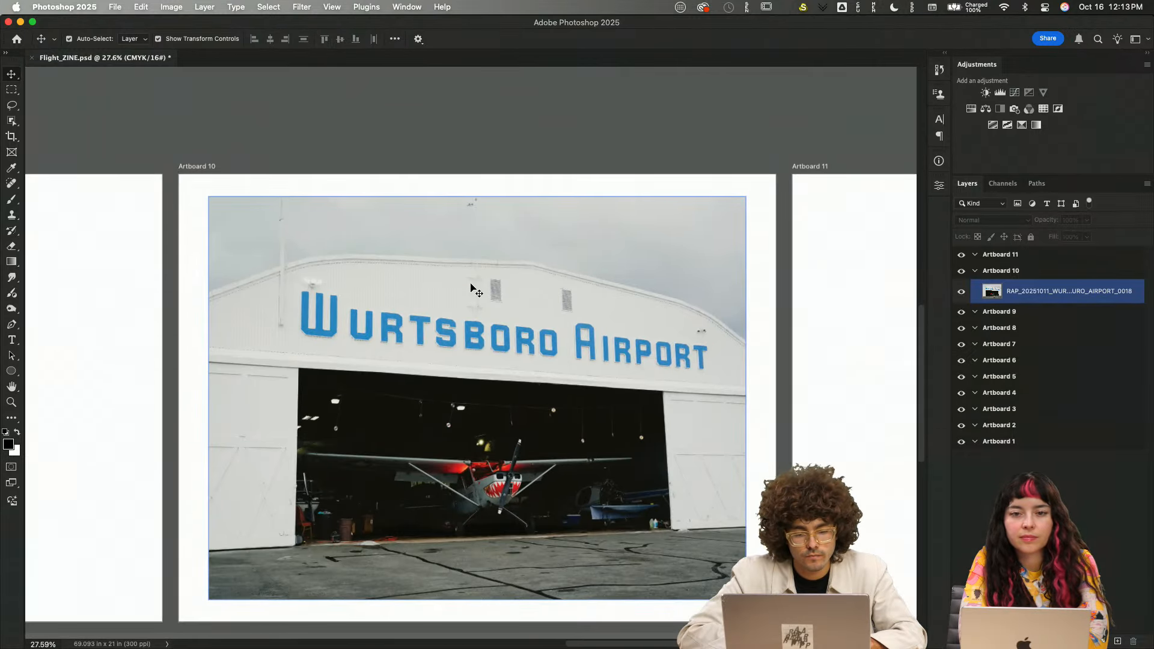
# - Return to Bridge and browse the EDITS photos for an image suited to the single-page Artboard 1
pyautogui.scroll(-3, 475, 289)
pyautogui.hscroll(-5, 475, 290)
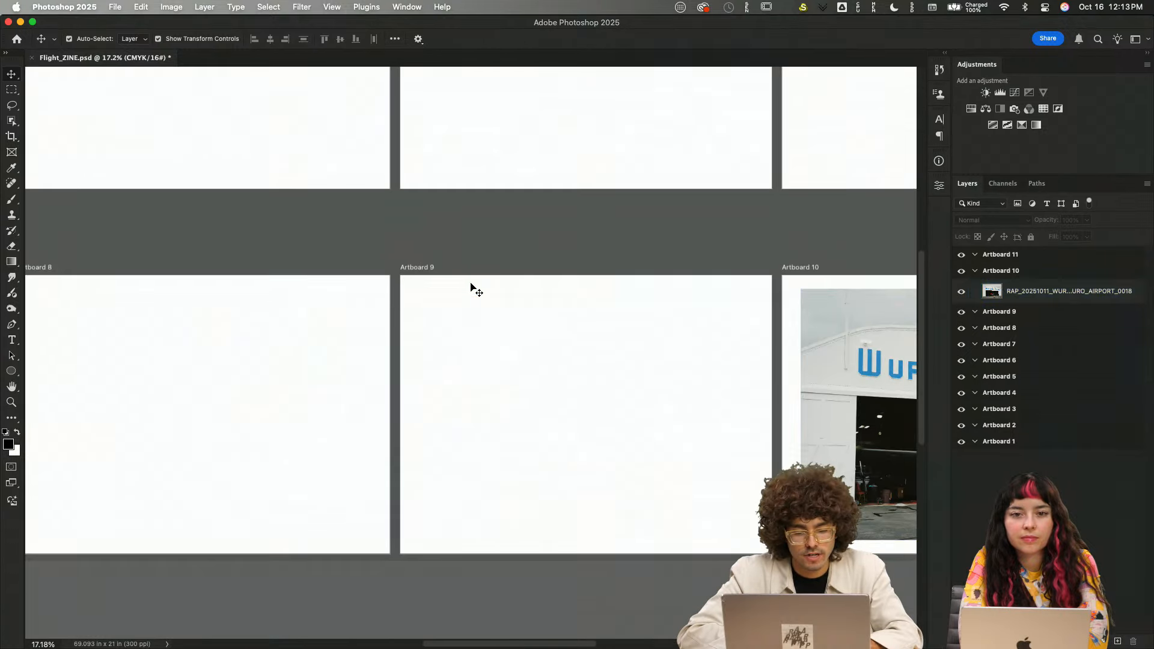
pyautogui.scroll(-2, 472, 286)
pyautogui.hscroll(-10, 471, 286)
pyautogui.scroll(3, 471, 286)
pyautogui.hscroll(3, 471, 286)
pyautogui.press('super+Tab')
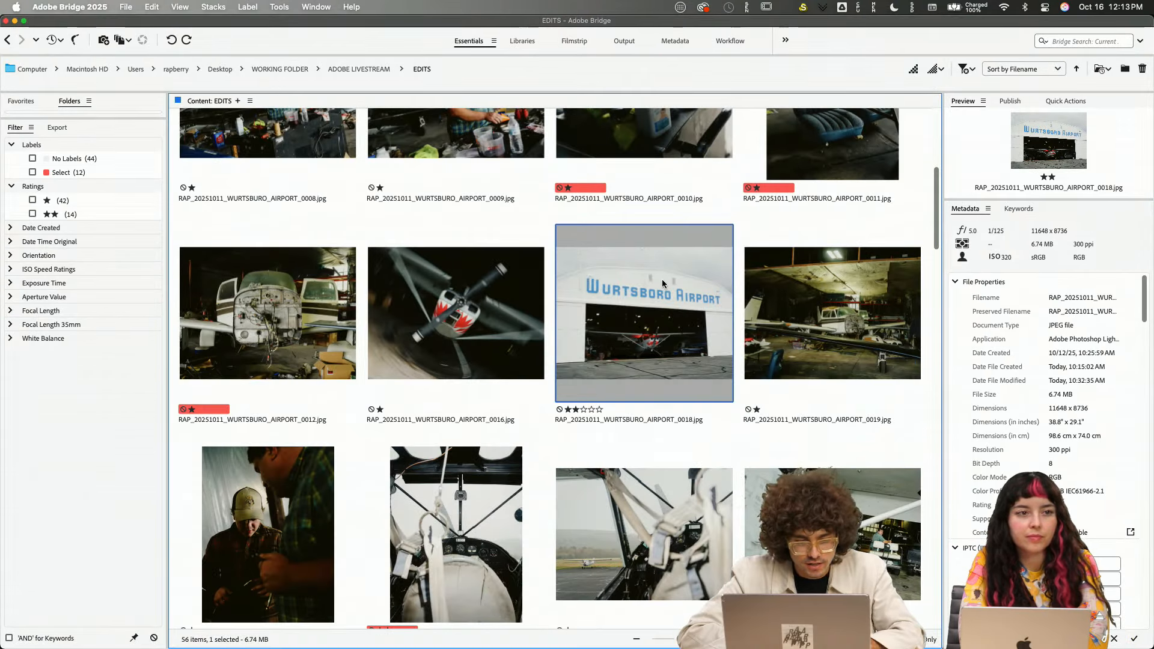
pyautogui.scroll(5, 658, 276)
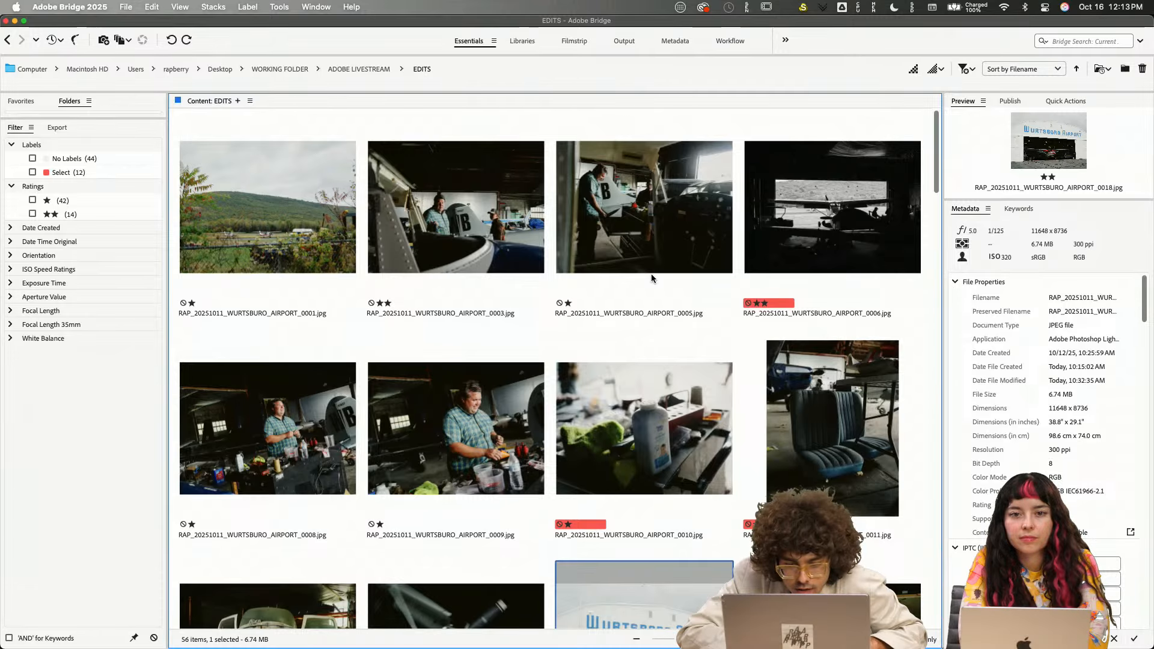
pyautogui.scroll(-10, 651, 272)
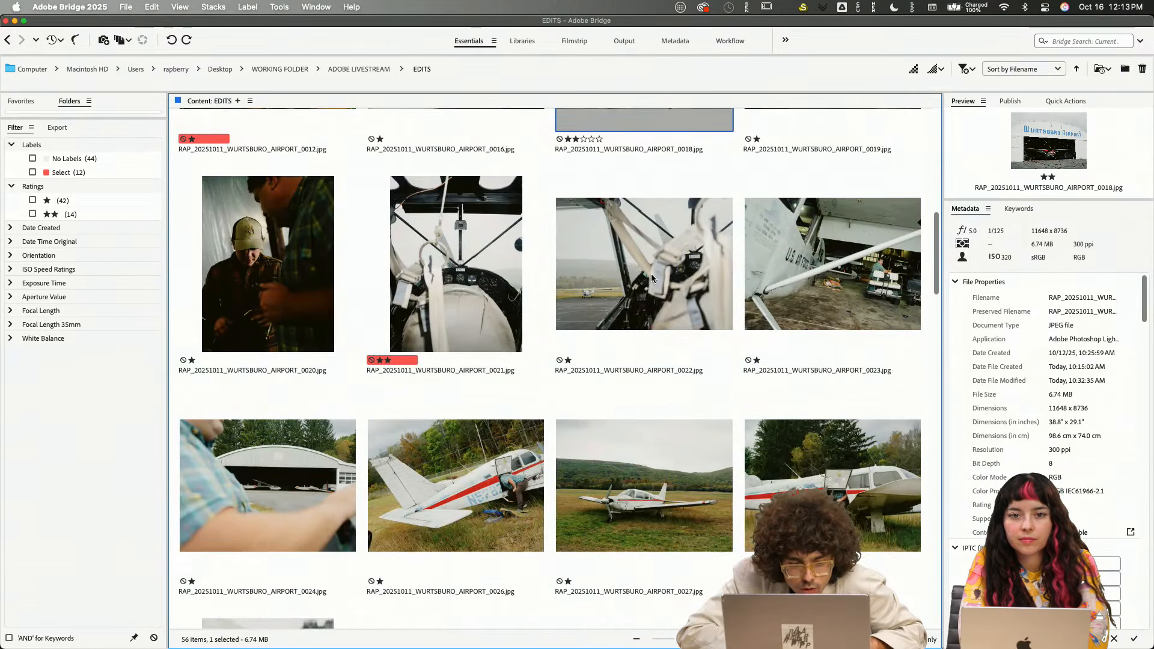
# - Preview the vertical cockpit photo RAP_20251011_WURTSBURO_AIRPORT_0021.jpg and place it on Artboard 1 of the Photoshop zine document
pyautogui.click(467, 225)
pyautogui.press('space')
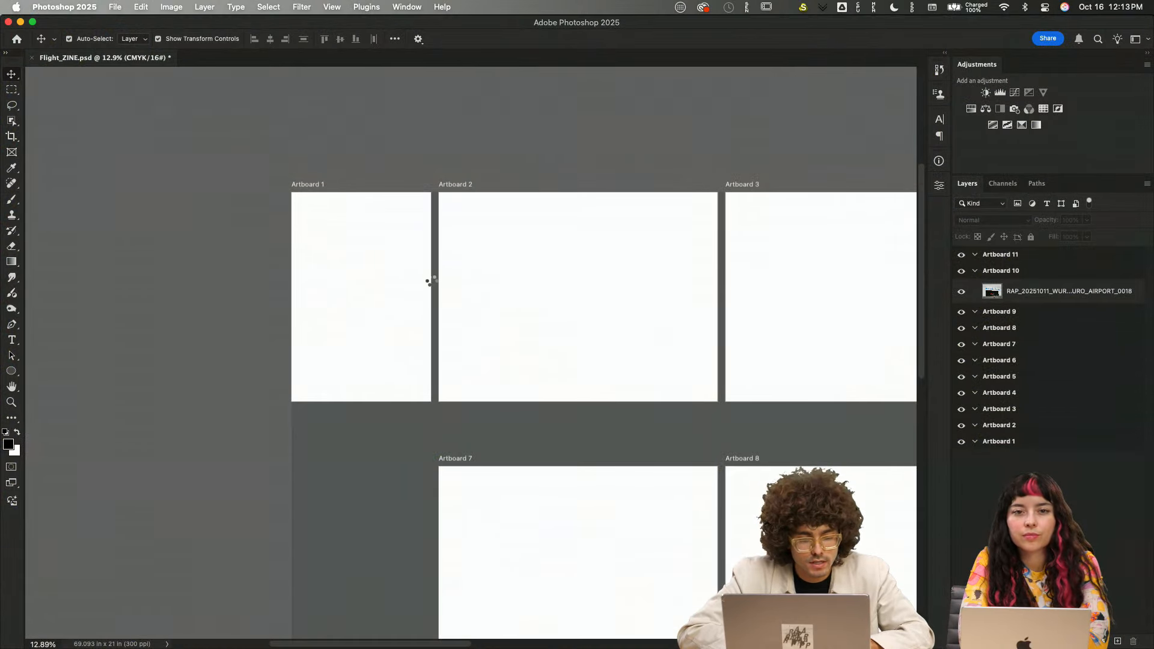
pyautogui.moveTo(786, 415); pyautogui.dragTo(382, 319)
pyautogui.press('Return')
# - Enlarge and reposition the cockpit photo so it covers Artboard 1 completely, extending past all its edges
pyautogui.scroll(5, 376, 309)
pyautogui.hscroll(-5, 376, 309)
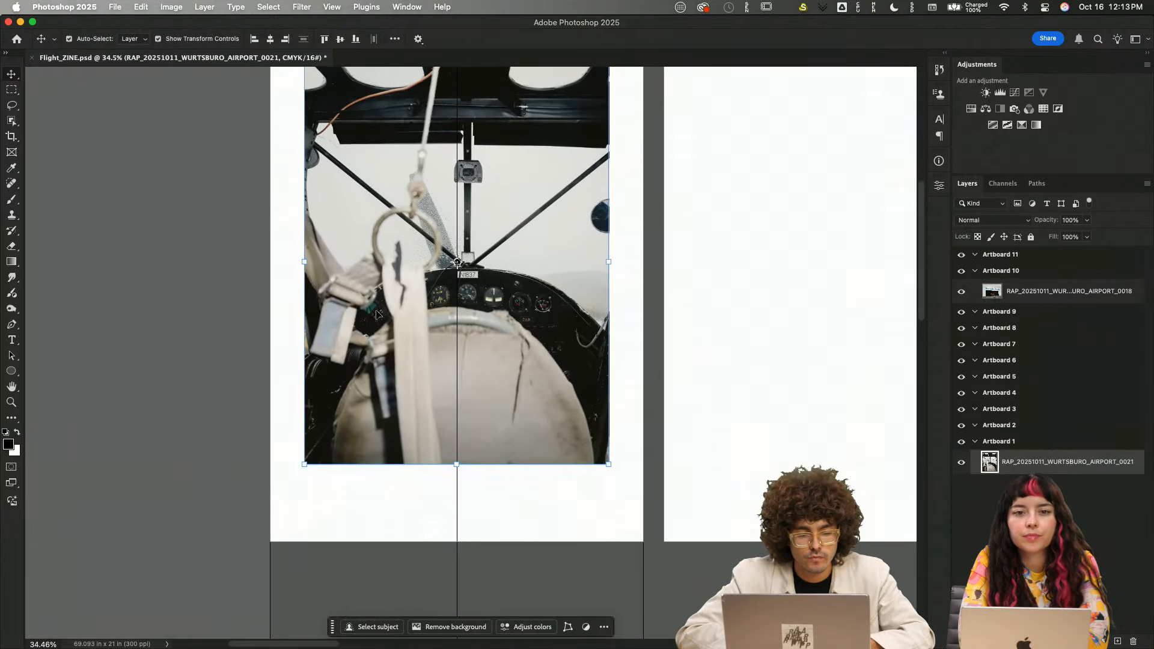
pyautogui.scroll(1, 354, 384)
pyautogui.press('super+minus')
pyautogui.scroll(3, 545, 399)
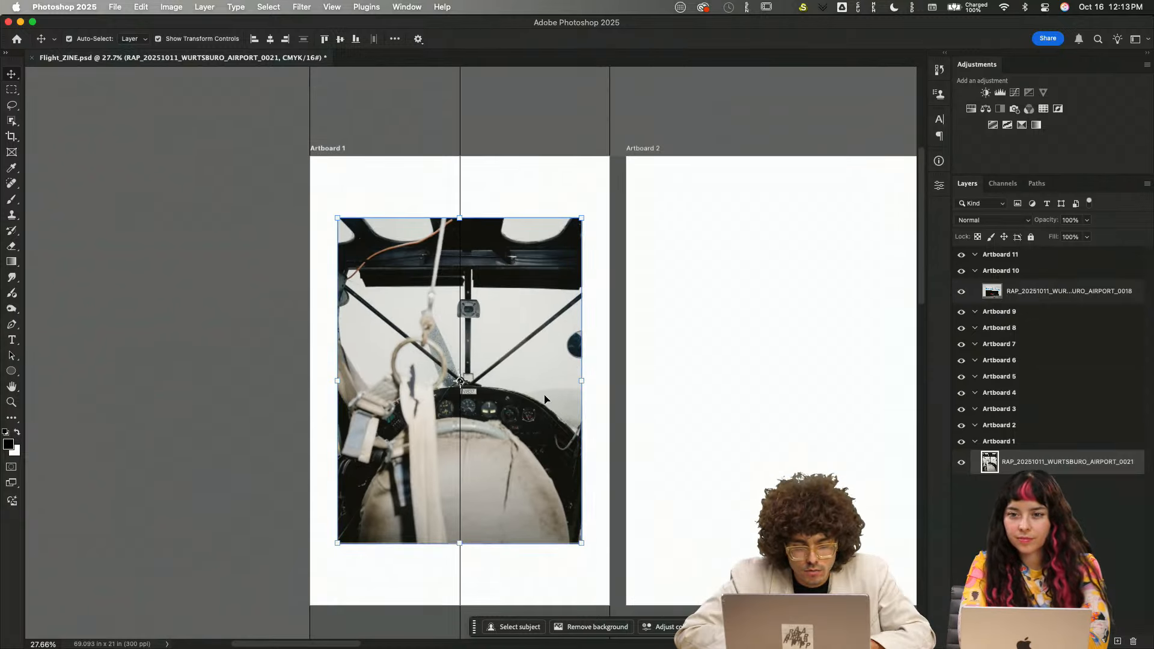
pyautogui.moveTo(583, 380); pyautogui.dragTo(608, 380)
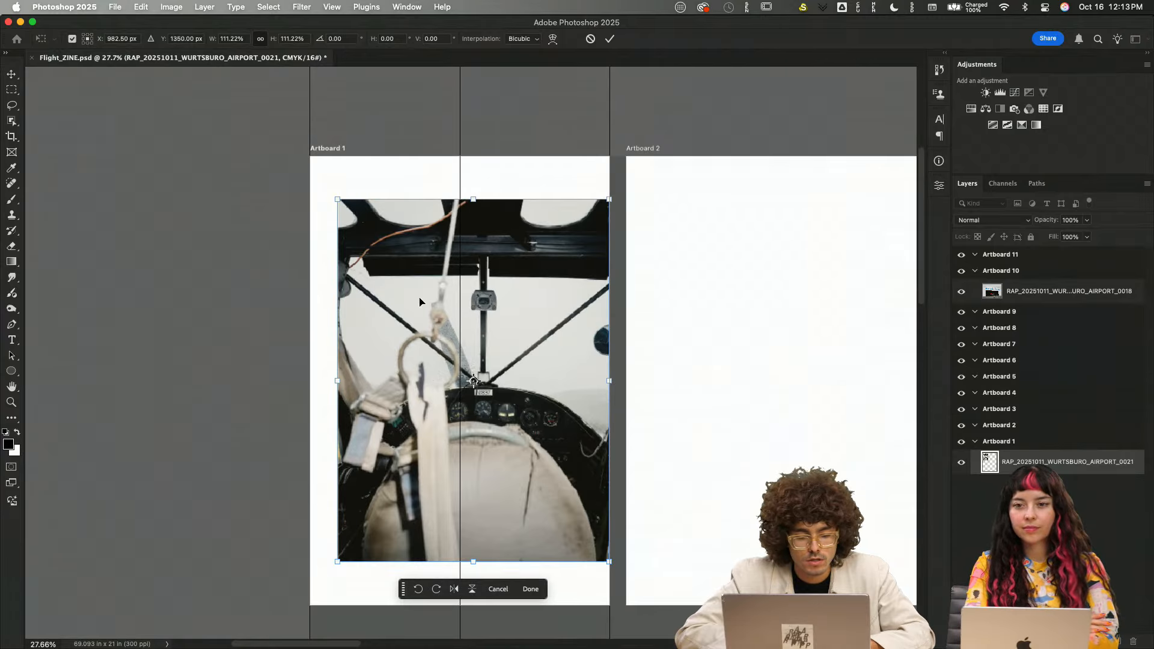
pyautogui.moveTo(473, 199); pyautogui.dragTo(472, 156)
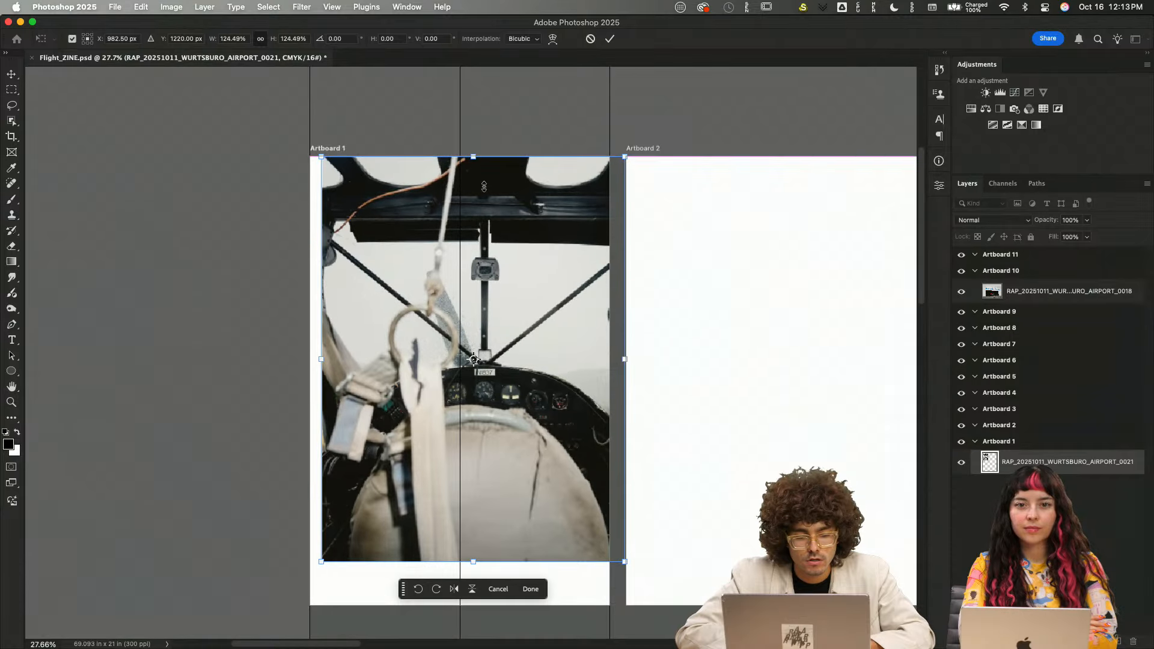
pyautogui.moveTo(503, 240); pyautogui.dragTo(492, 240)
pyautogui.moveTo(462, 558); pyautogui.dragTo(462, 603)
pyautogui.moveTo(521, 536); pyautogui.dragTo(513, 537)
pyautogui.moveTo(287, 381); pyautogui.dragTo(283, 381)
pyautogui.press('Return')
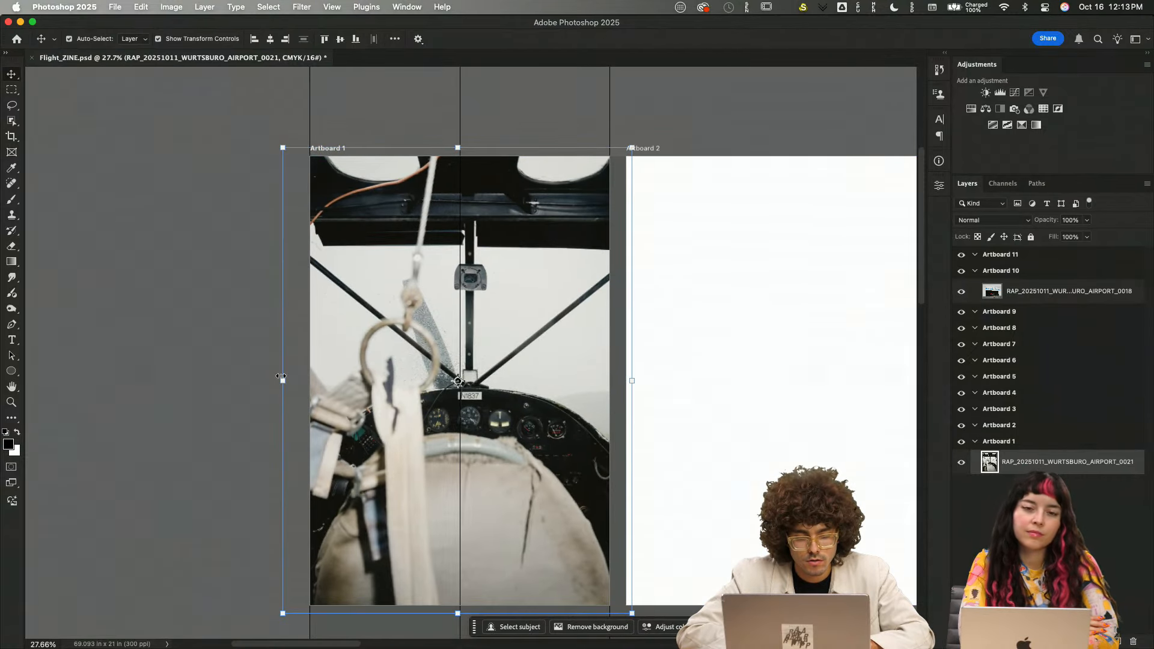
# - Shift the cockpit photo slightly left to bring the windshield post closer to Artboard 1's center guide, and deselect it
pyautogui.moveTo(361, 385); pyautogui.dragTo(355, 384)
pyautogui.scroll(3, 355, 384)
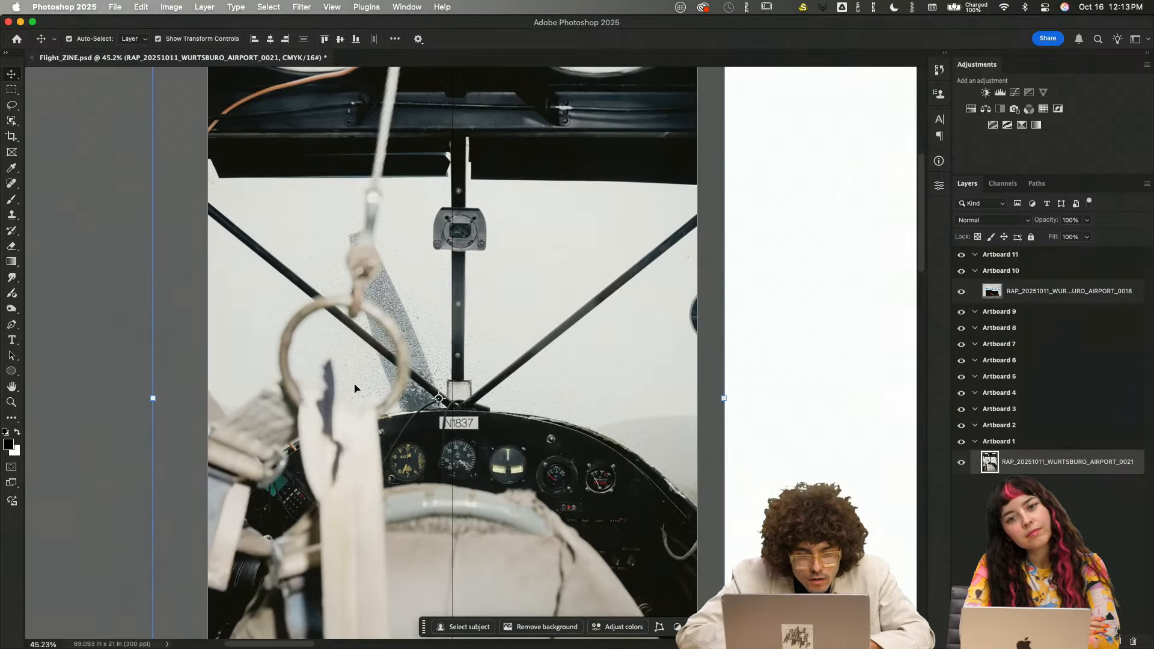
pyautogui.scroll(-3, 471, 355)
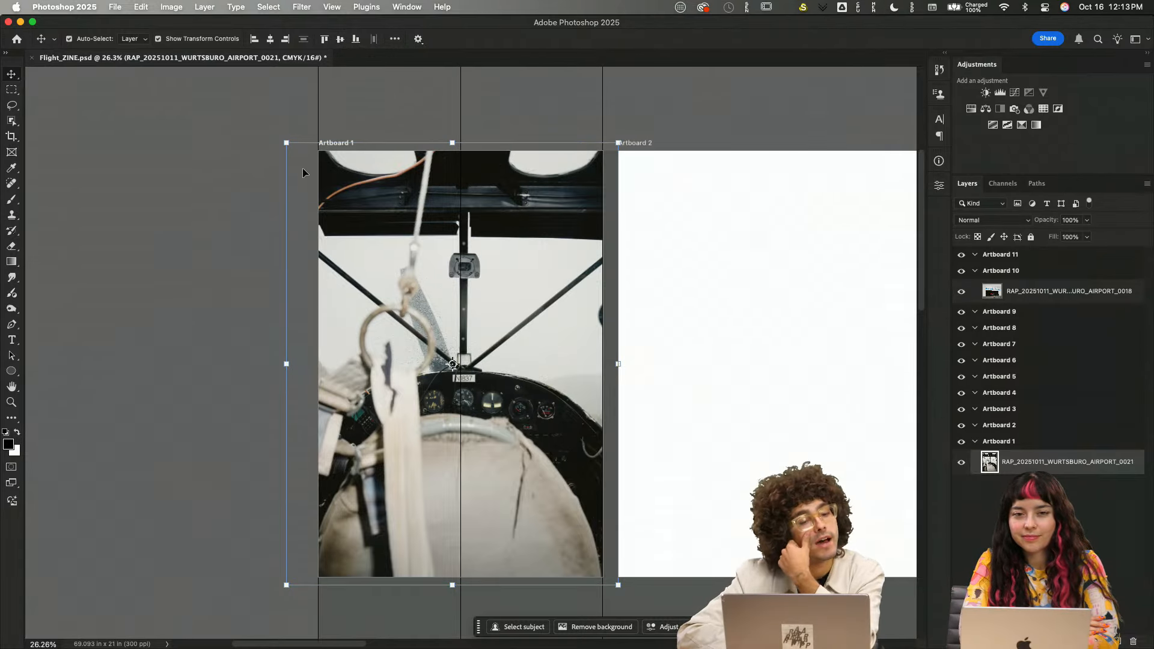
pyautogui.click(247, 167)
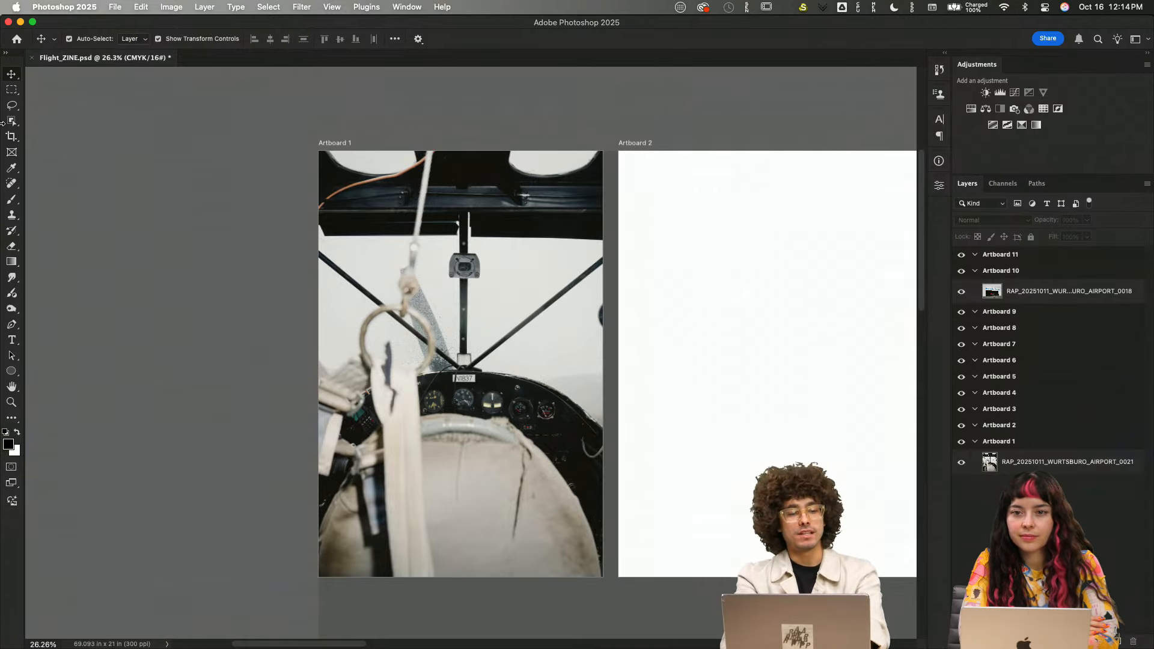
# - Add an Impact text layer over Artboard 1's cockpit photo and enter the draft wording "PREPPING THE FLIGHT. FROM"
pyautogui.press('t')
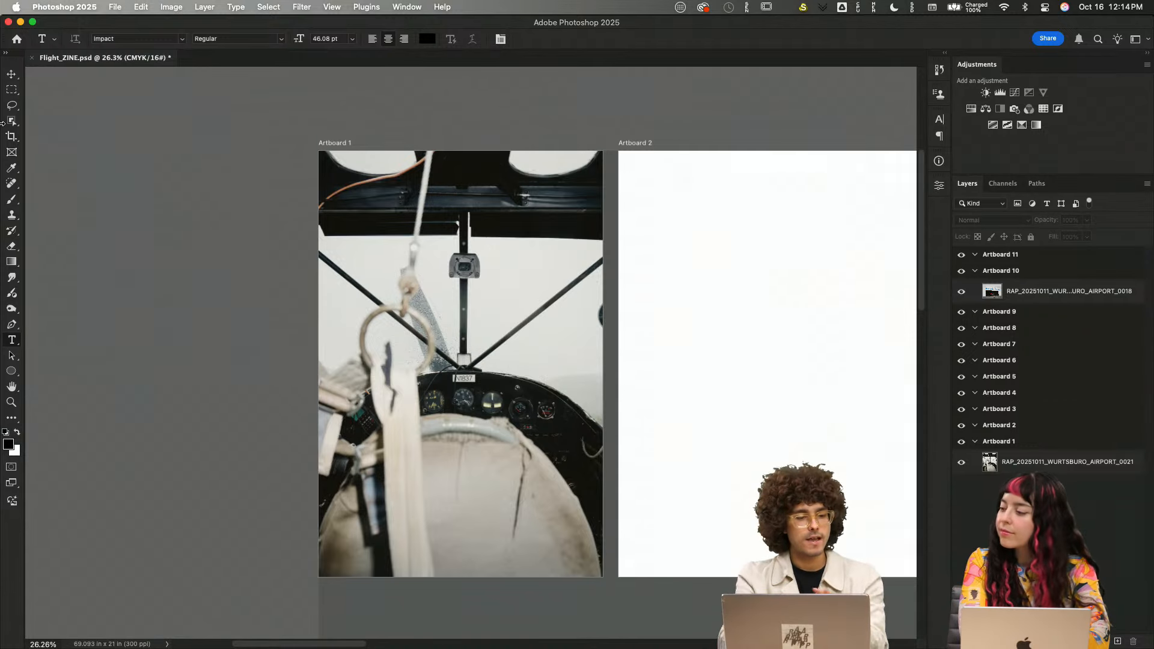
pyautogui.moveTo(308, 239); pyautogui.dragTo(470, 468)
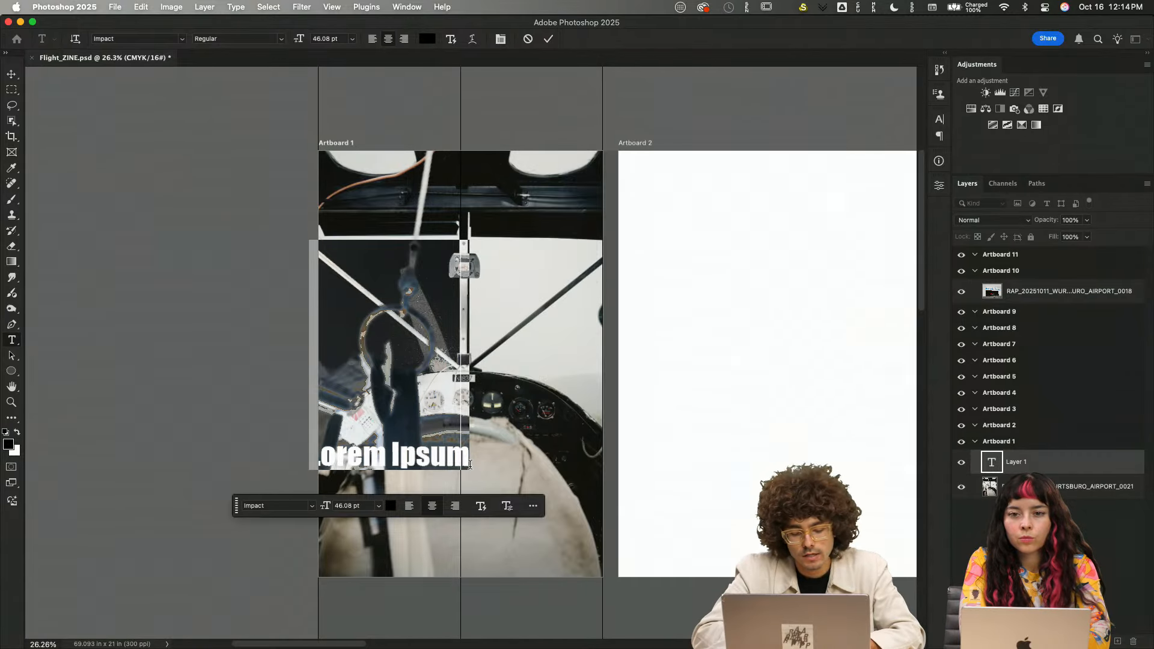
pyautogui.write('Bef')
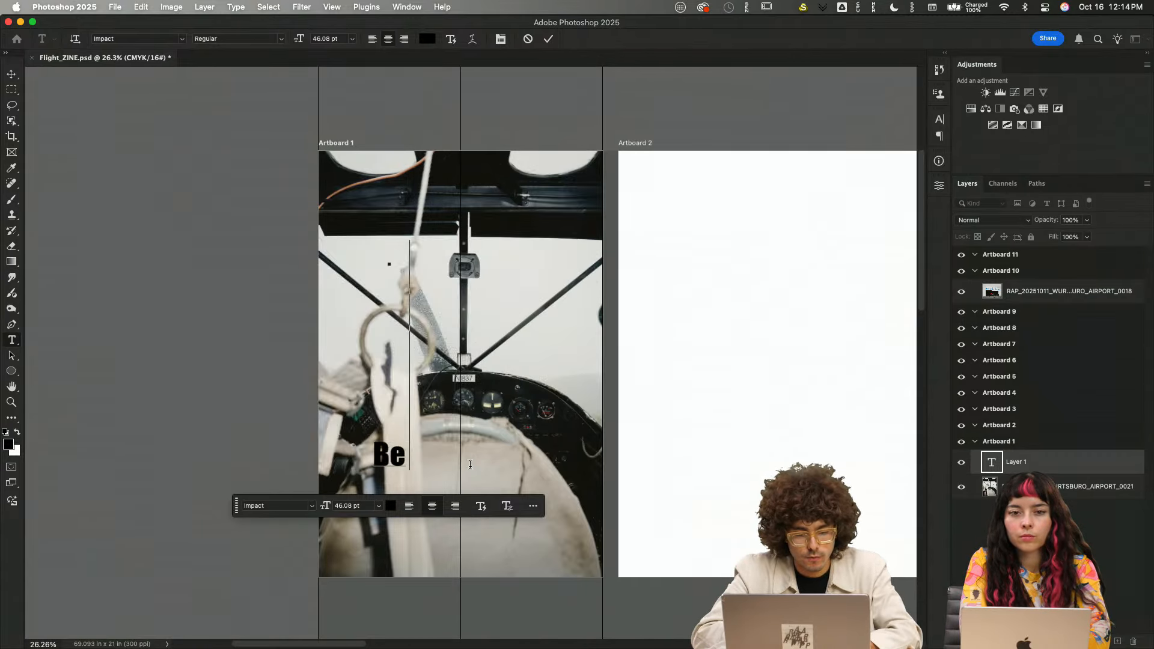
pyautogui.press('BackSpace')
pyautogui.press('BackSpace')
pyautogui.press('BackSpace')
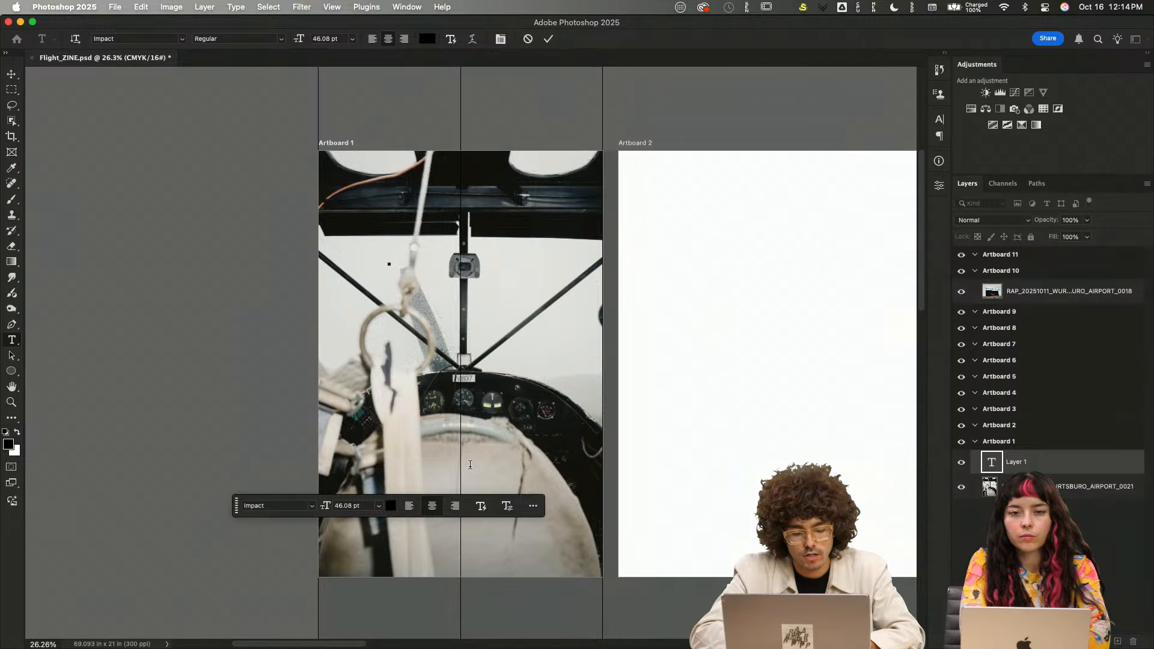
pyautogui.write('PREPP')
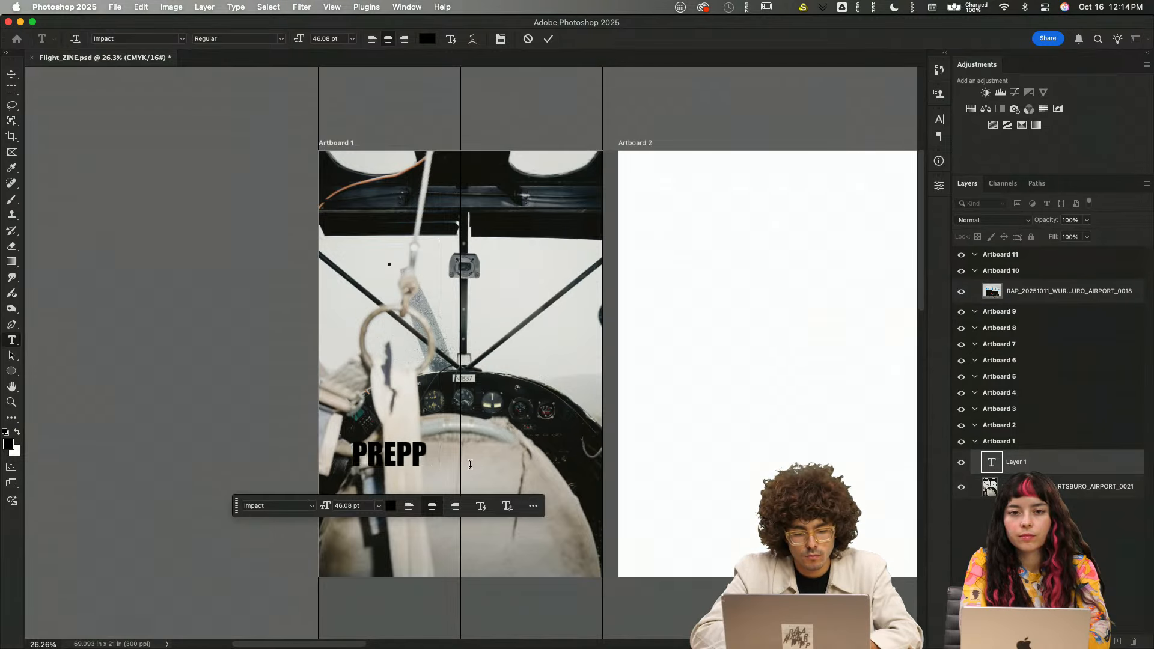
pyautogui.write('ING THE FLIGHT')
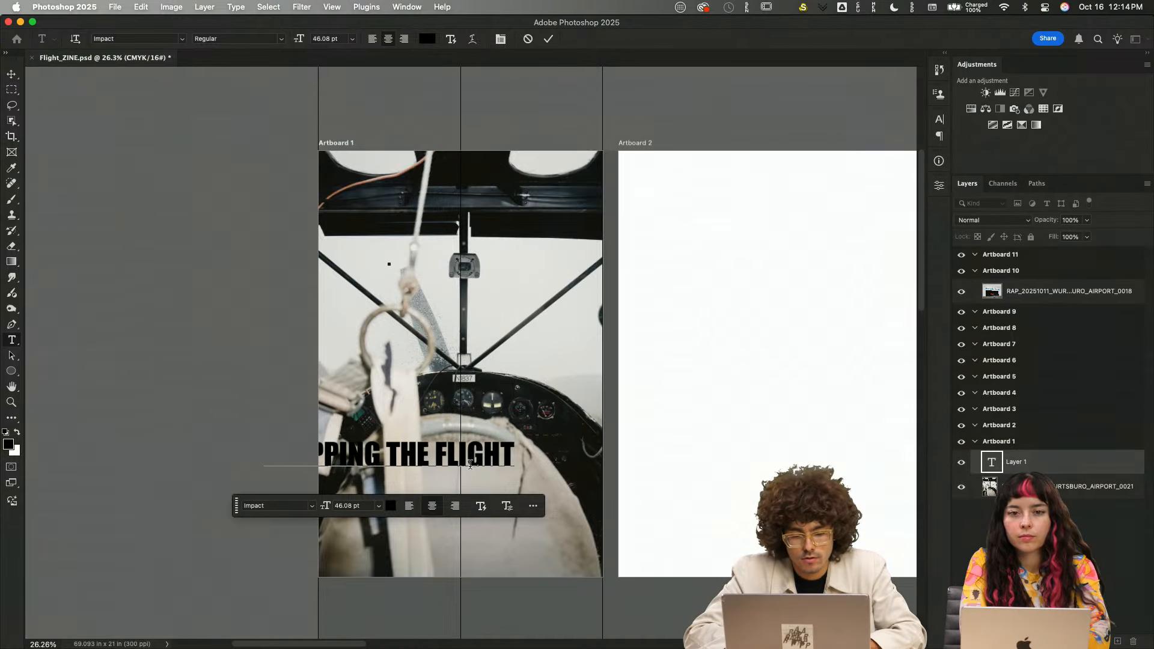
pyautogui.write('.')
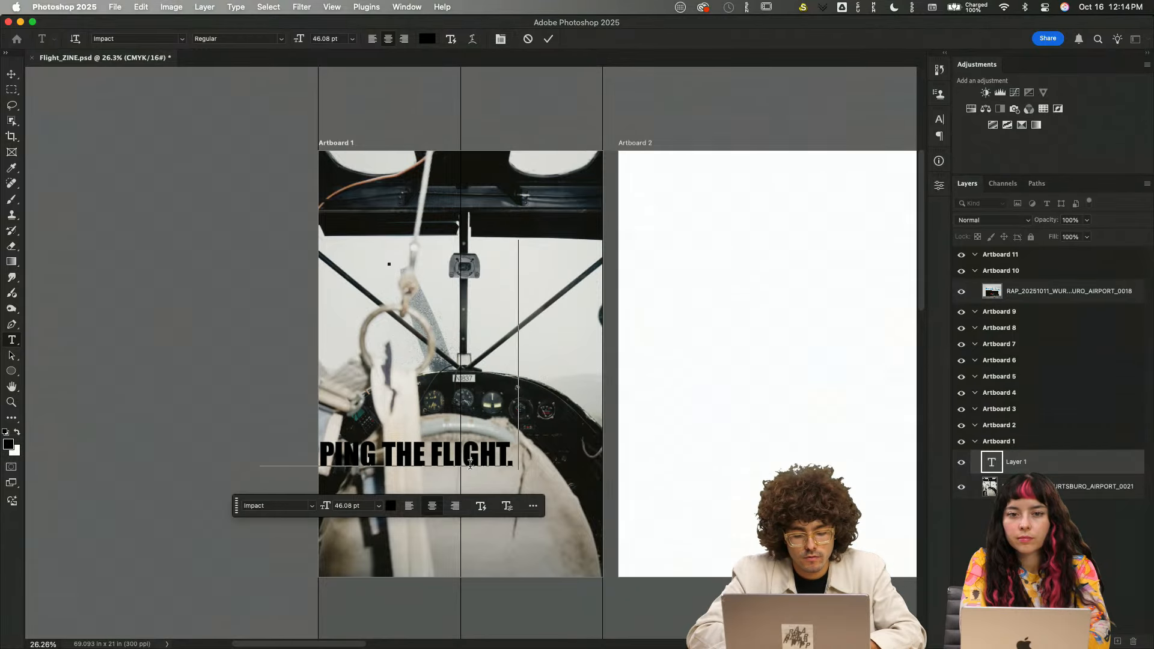
pyautogui.write(' FROM')
# - Replace all the draft wording in the text layer with "FROM GROUND TO AIR. PREPPING"
pyautogui.press('super+a')
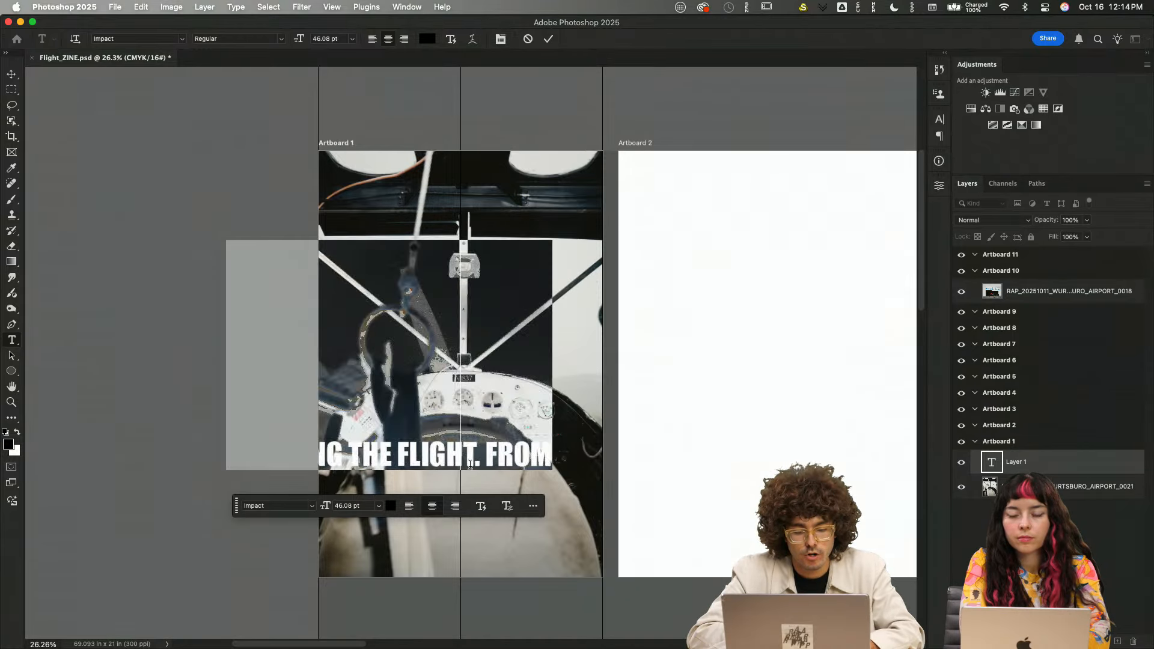
pyautogui.write('FROM GROUND TO ')
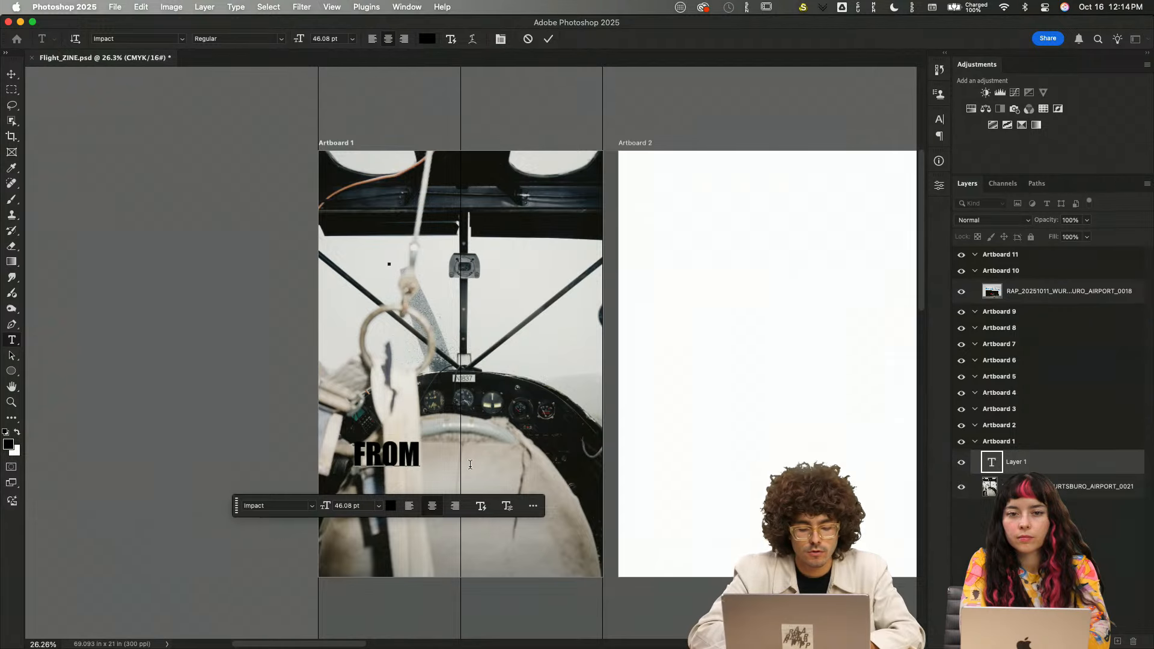
pyautogui.write('AIR')
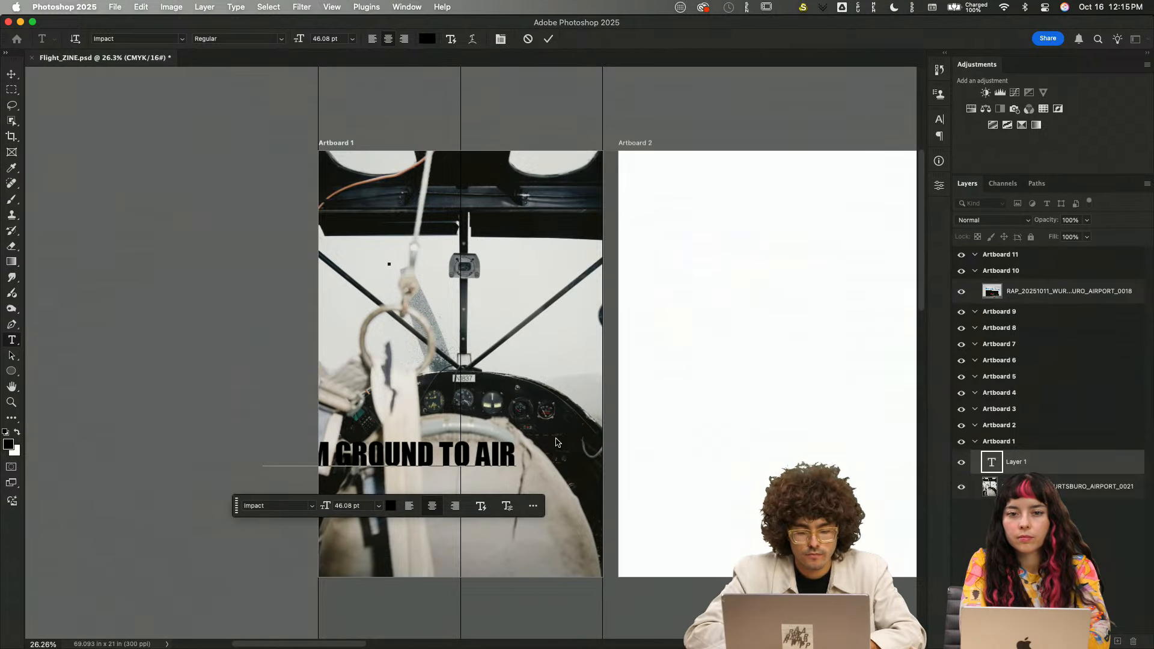
pyautogui.write('. PRE')
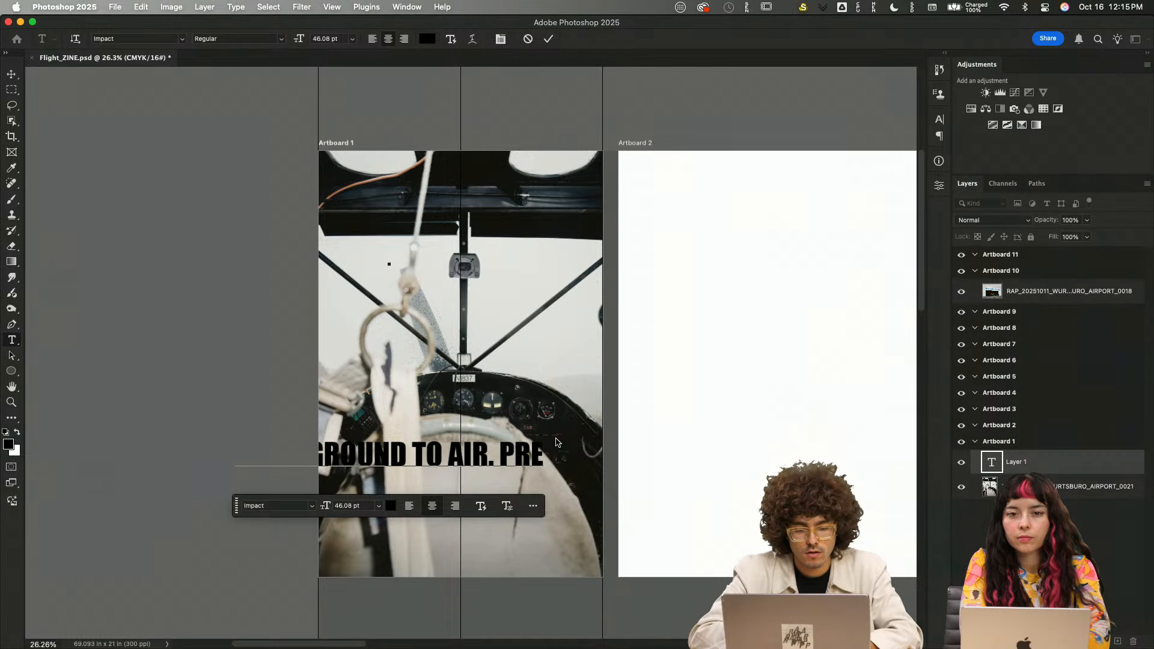
pyautogui.write('PPING')
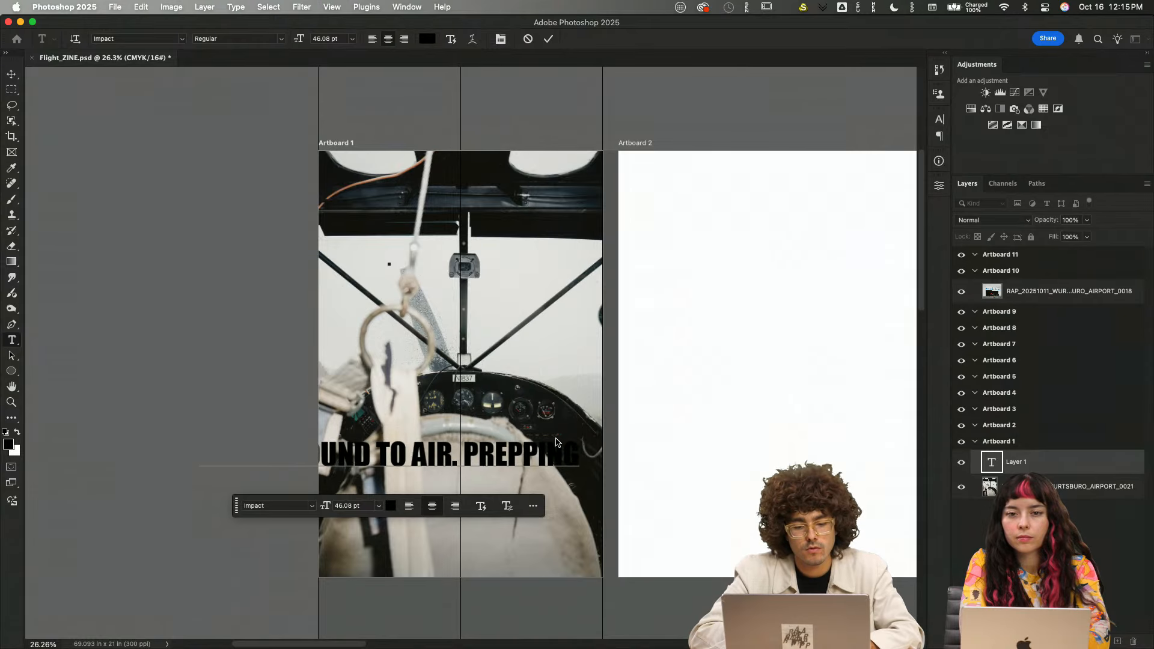
# - Replace the word PREPPING with "GETTING THE FLIGHT READY." to finish the cover line, and commit the text
pyautogui.press('BackSpace')
pyautogui.press('BackSpace')
pyautogui.press('BackSpace')
pyautogui.press('BackSpace')
pyautogui.press('BackSpace')
pyautogui.press('BackSpace')
pyautogui.press('BackSpace')
pyautogui.press('BackSpace')
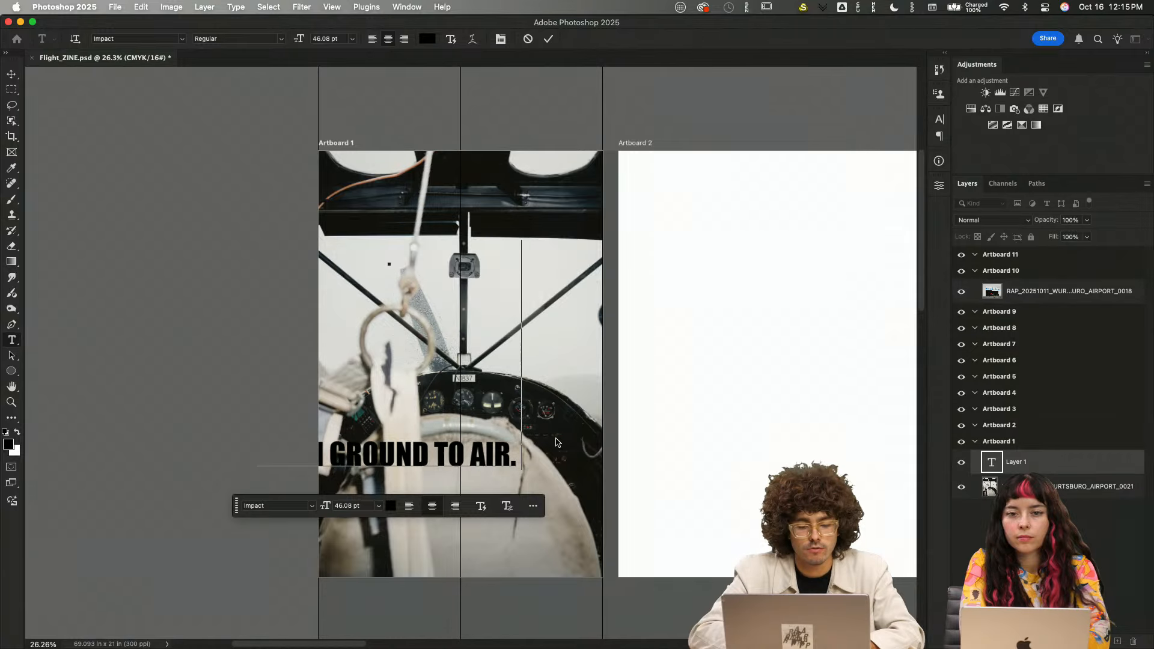
pyautogui.write('GETTING')
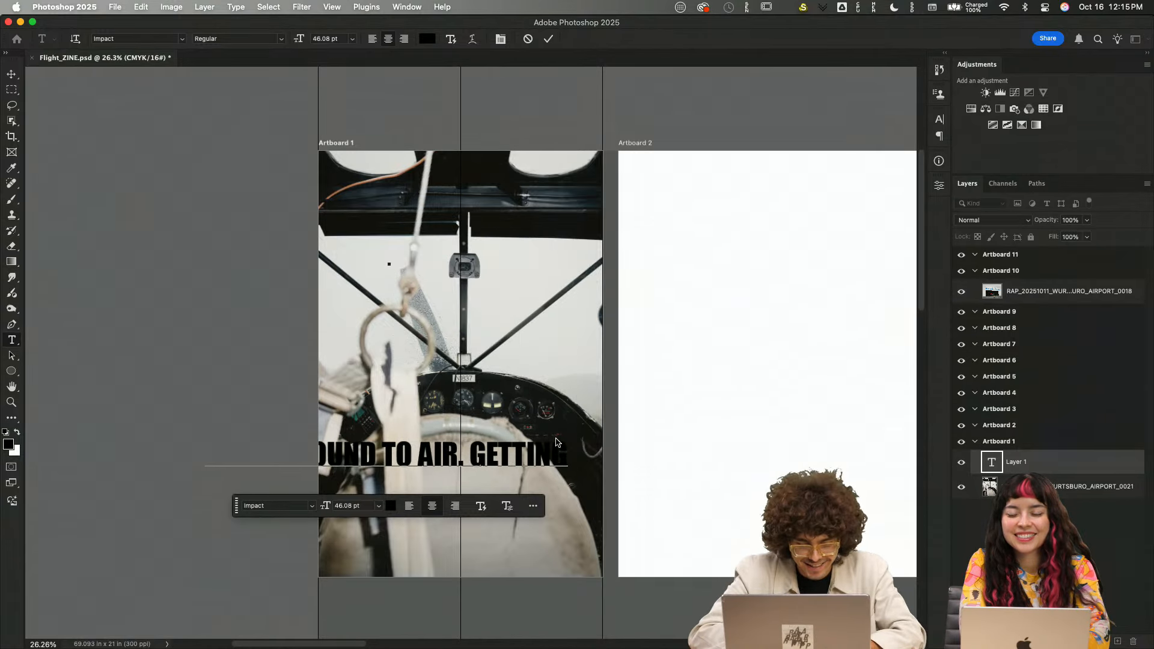
pyautogui.write(' THE')
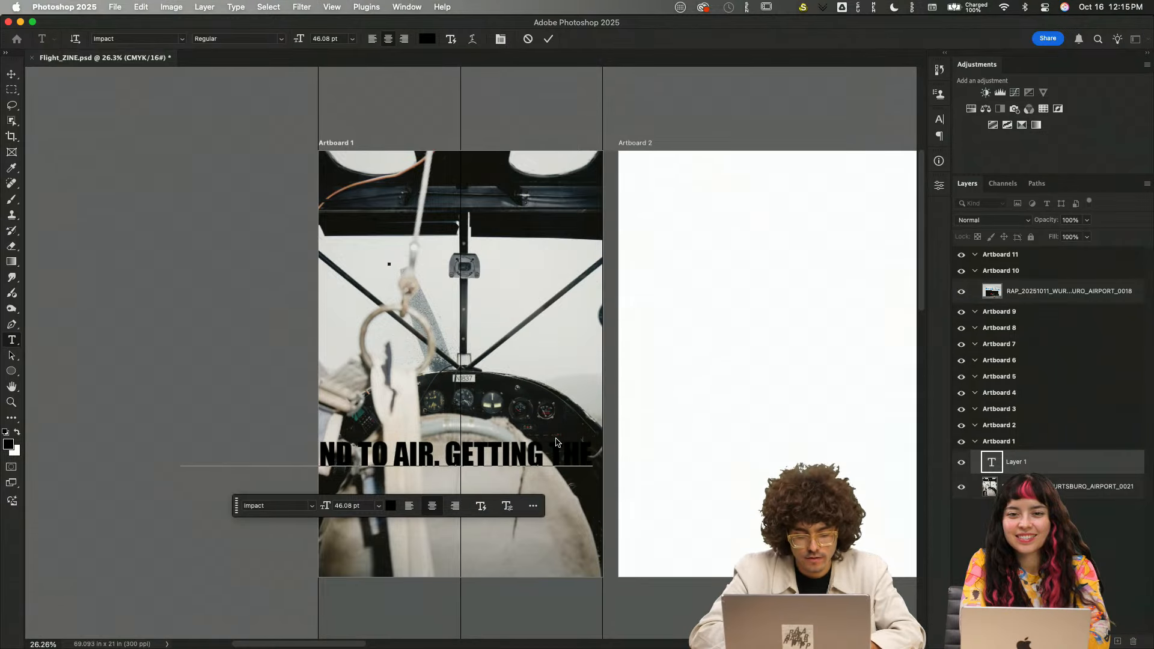
pyautogui.write(' FLIGHT')
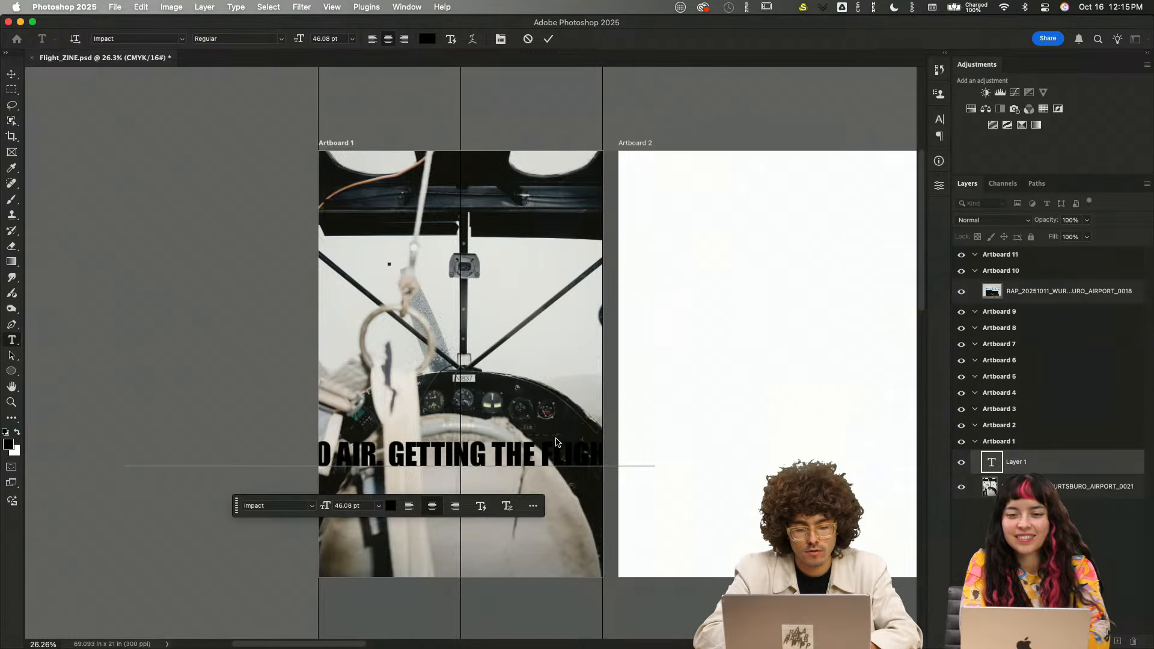
pyautogui.write('PERI')
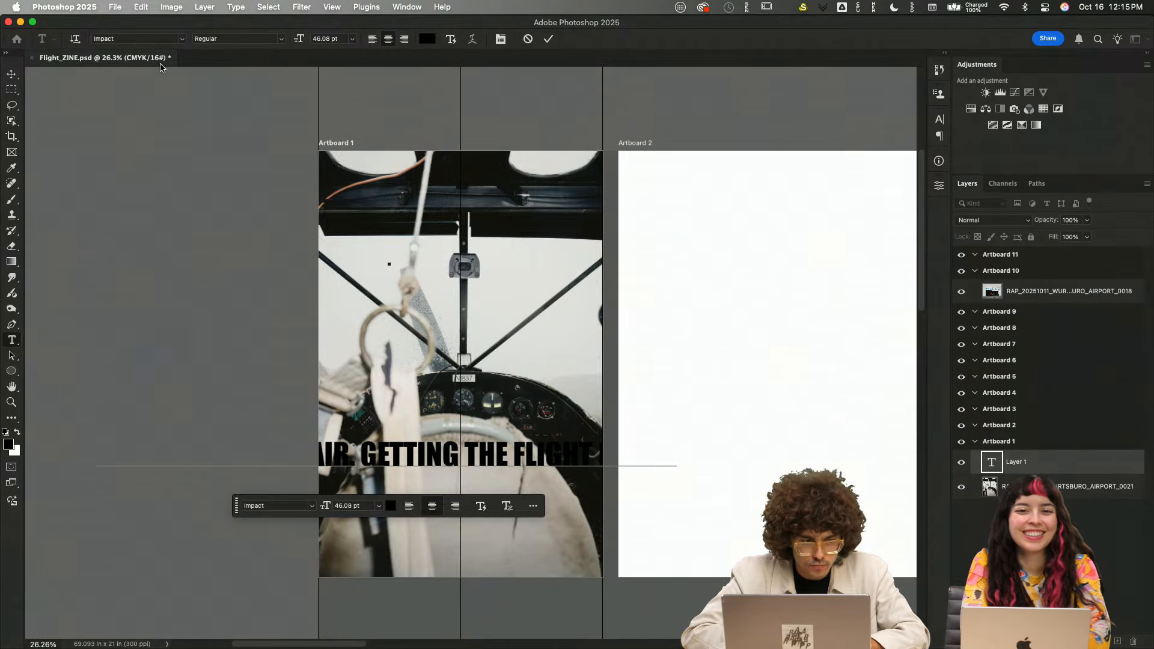
pyautogui.click(146, 101)
pyautogui.press('v')
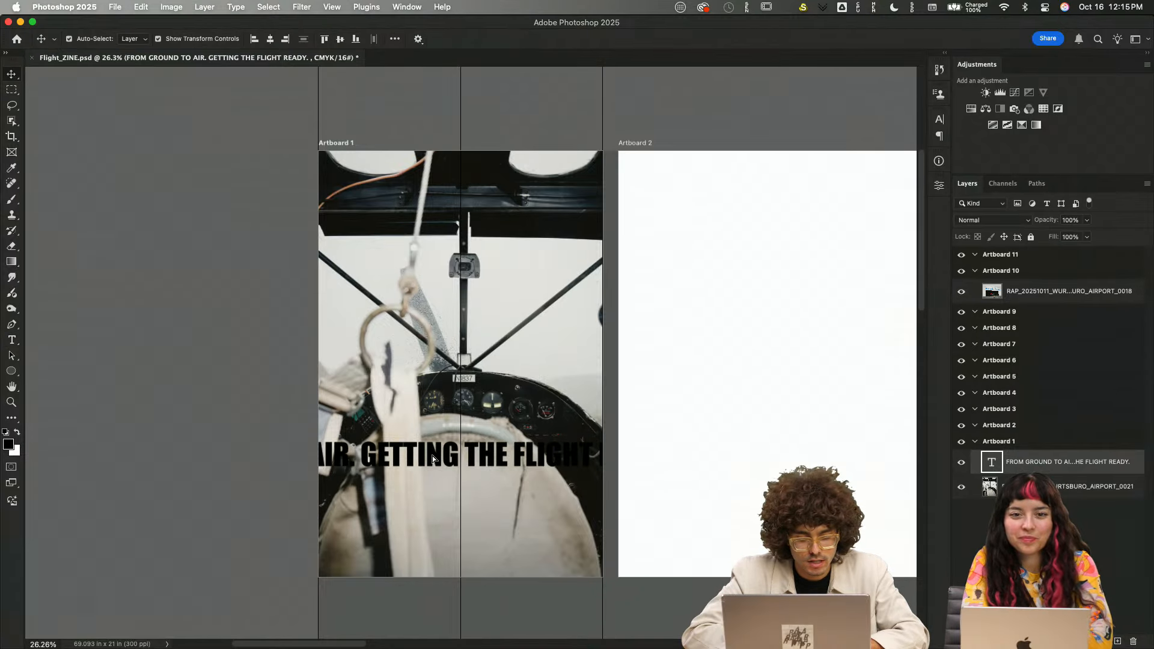
# - Move the cover line up over the windshield, turn on Dynamic Text, and shift its start to Artboard 1's left edge
pyautogui.moveTo(411, 464); pyautogui.dragTo(536, 297)
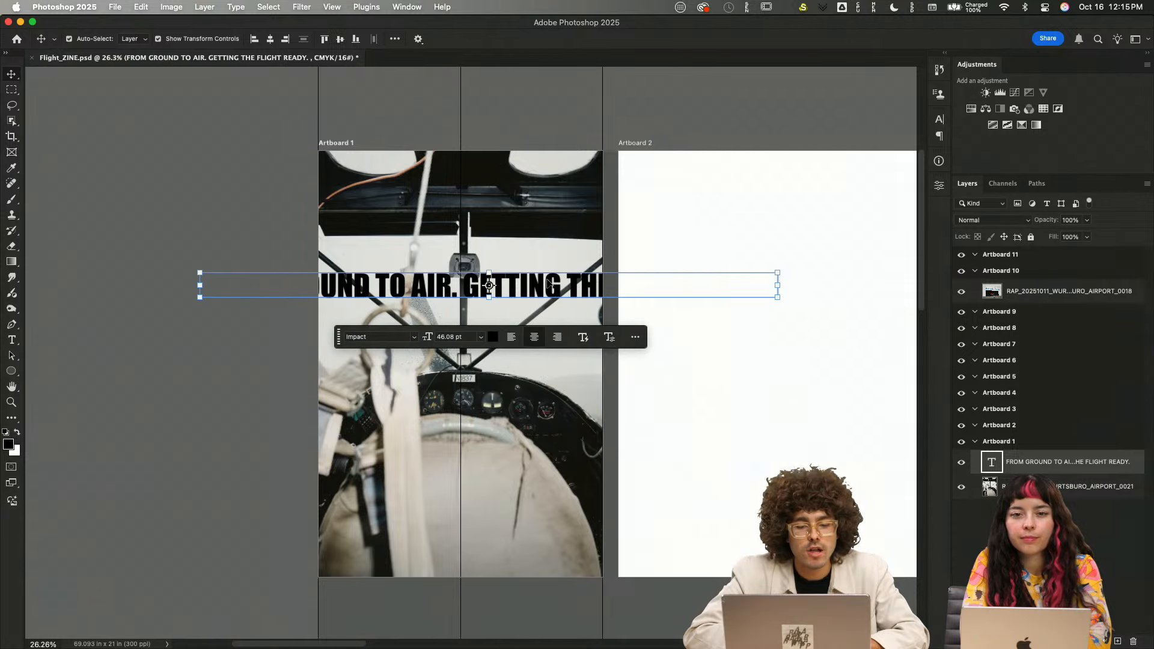
pyautogui.doubleClick(537, 297)
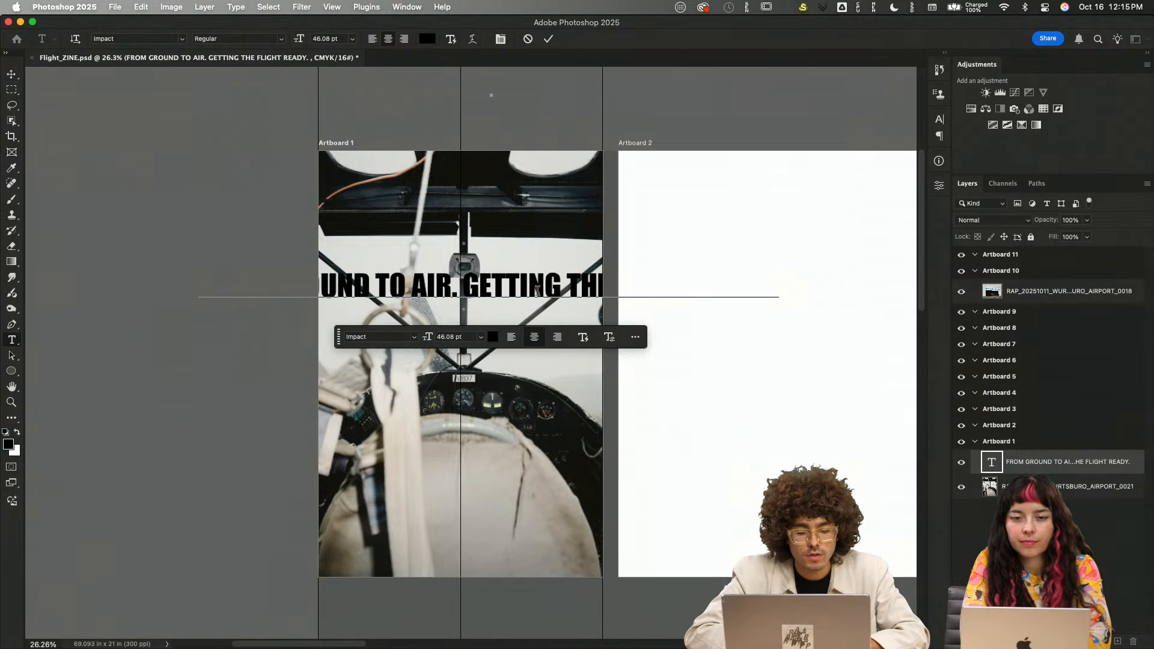
pyautogui.hotkey('ctrl', 'a')
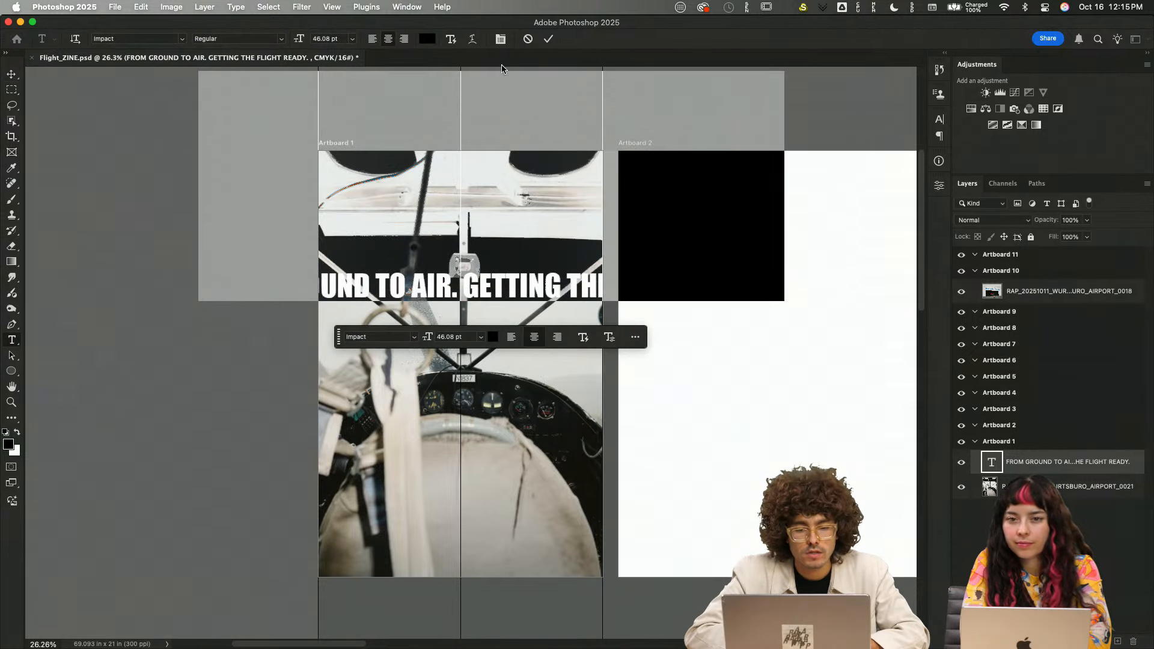
pyautogui.click(451, 39)
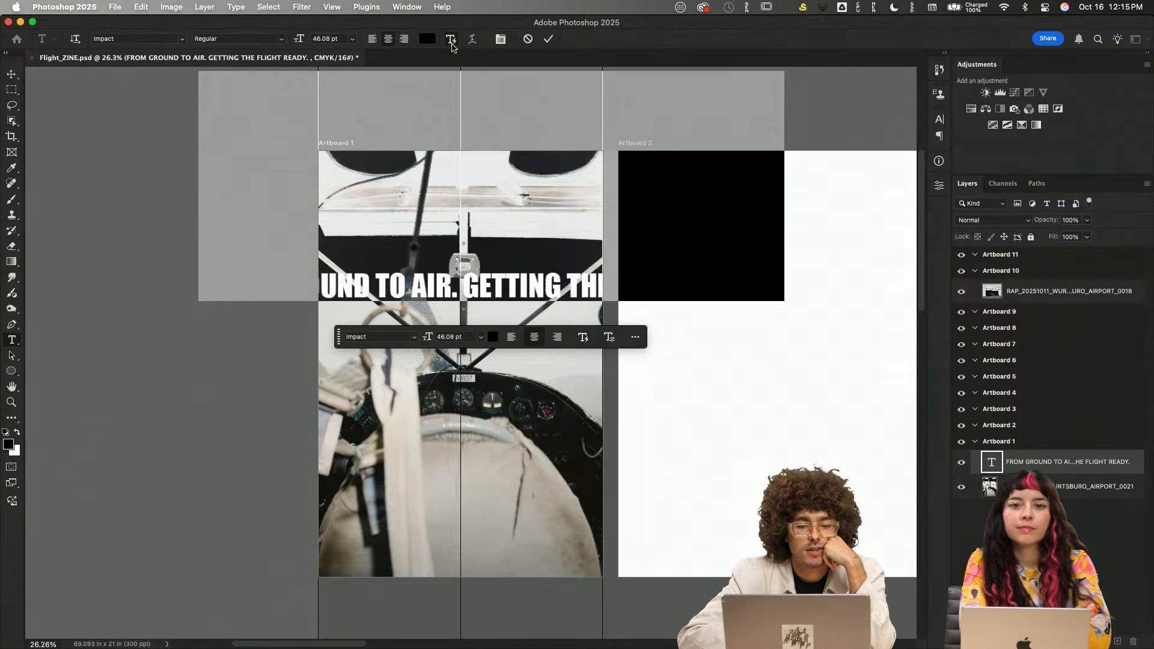
pyautogui.moveTo(583, 316); pyautogui.dragTo(415, 303)
pyautogui.doubleClick(455, 296)
pyautogui.click(455, 297)
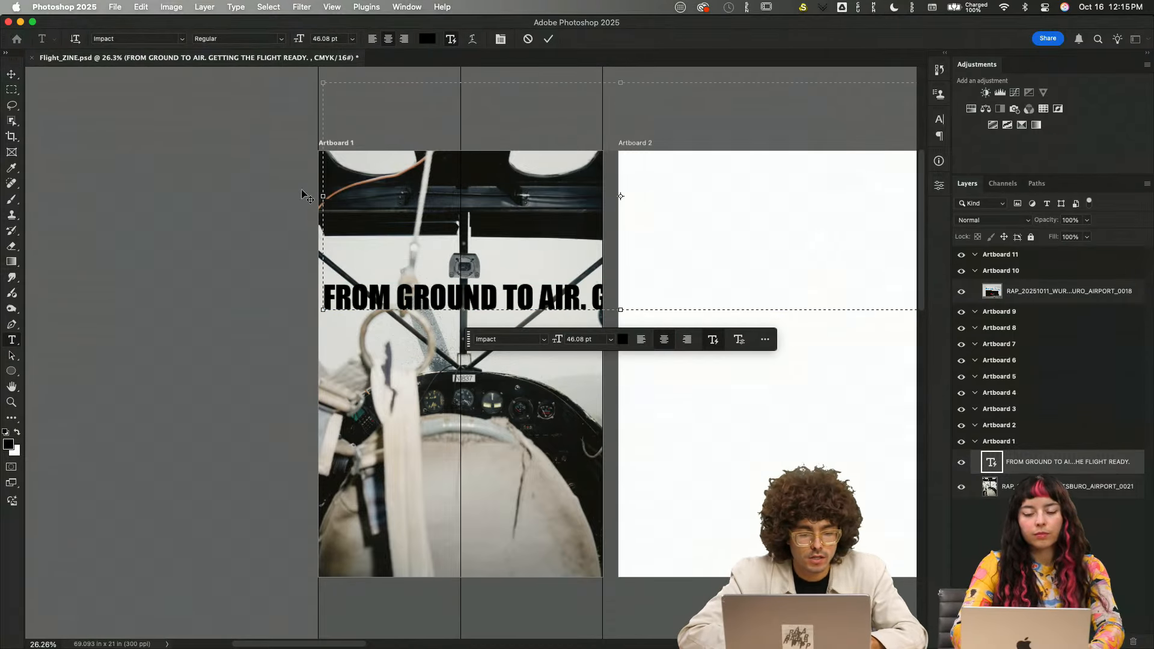
# - Narrow the dynamic text box so the cover line wraps into a small two-line block beside Artboard 1's left edge, and commit it
pyautogui.moveTo(322, 196); pyautogui.dragTo(531, 252)
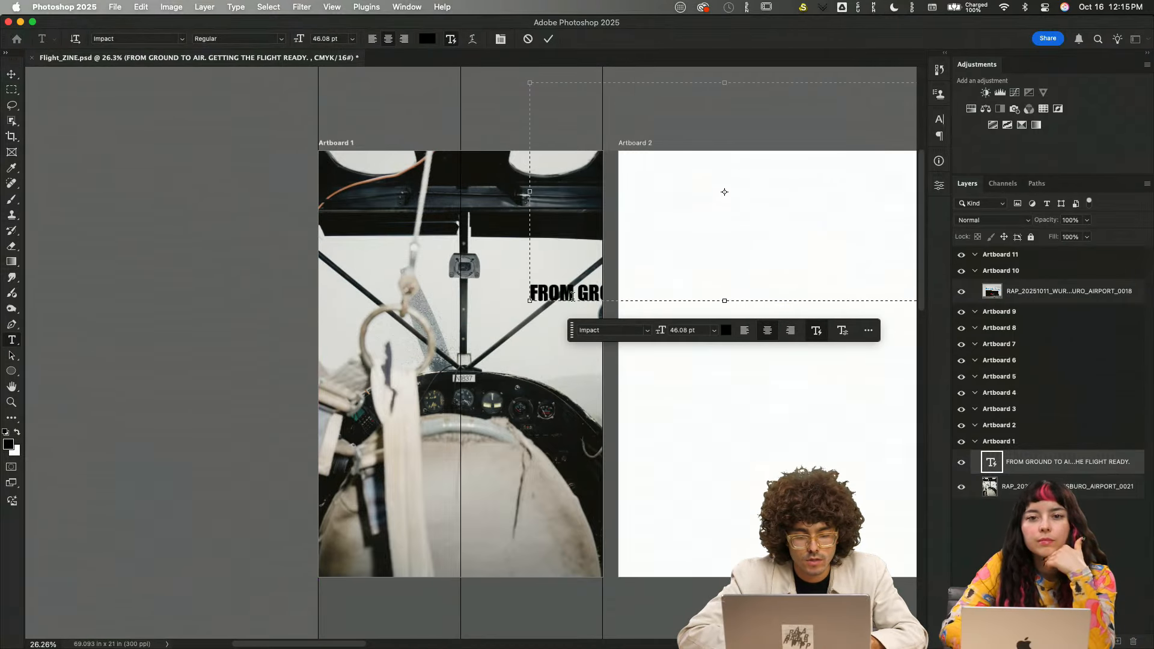
pyautogui.moveTo(593, 294); pyautogui.dragTo(382, 423)
pyautogui.moveTo(708, 321); pyautogui.dragTo(403, 349)
pyautogui.moveTo(362, 214); pyautogui.dragTo(372, 184)
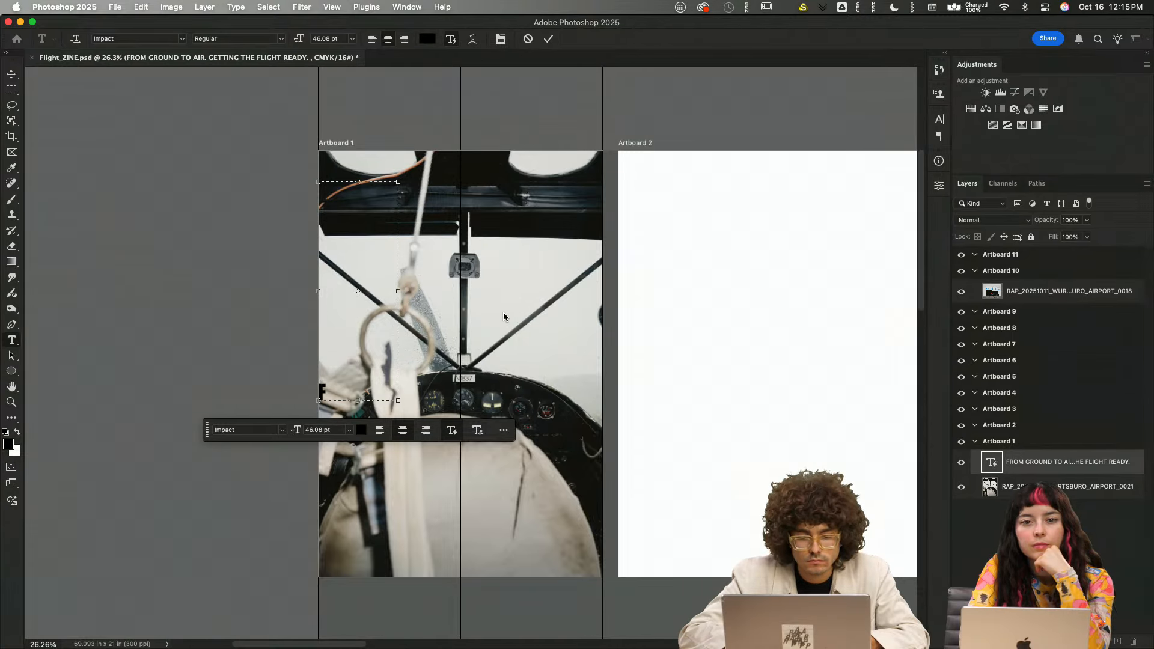
pyautogui.click(548, 41)
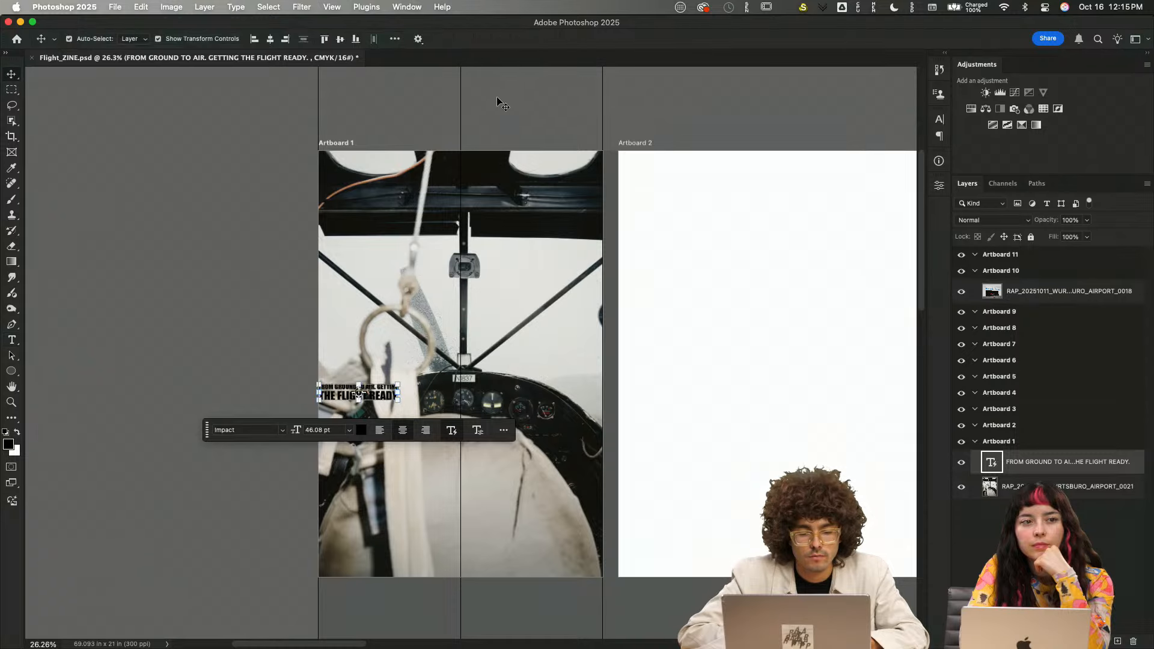
# - Move the two-line text block onto Artboard 1's center guide at the top of the instrument panel, and open it for editing
pyautogui.press('v')
pyautogui.click(390, 346)
pyautogui.moveTo(393, 385); pyautogui.dragTo(482, 368)
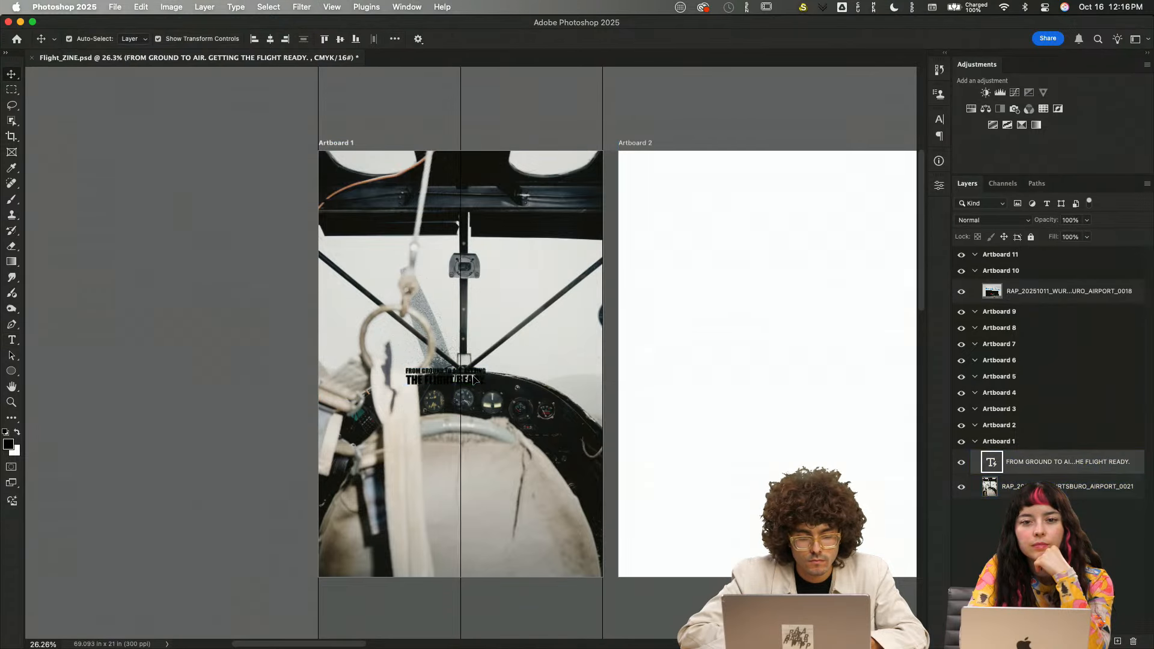
pyautogui.doubleClick(481, 366)
pyautogui.scroll(5, 481, 359)
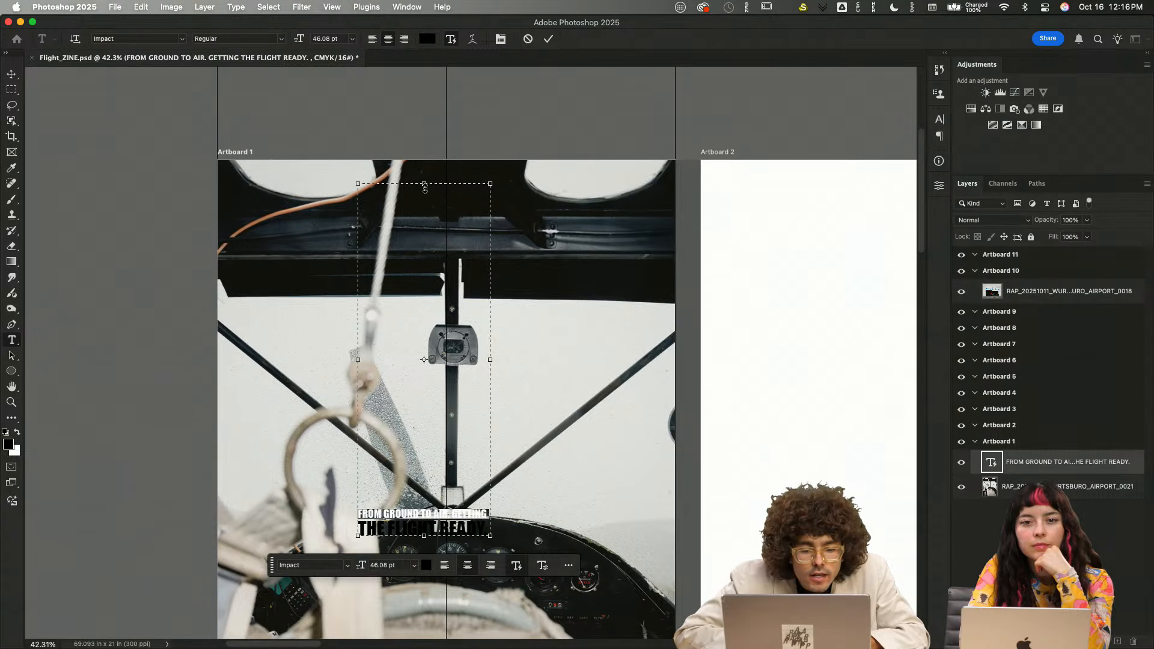
# - Reposition the existing headline text box over the cockpit photo and scale it from its lower corner
pyautogui.moveTo(425, 189)
pyautogui.mouseDown()
pyautogui.moveTo(426, 165)
pyautogui.moveTo(426, 198)
pyautogui.moveTo(429, 123)
pyautogui.moveTo(429, 168)
pyautogui.mouseUp()
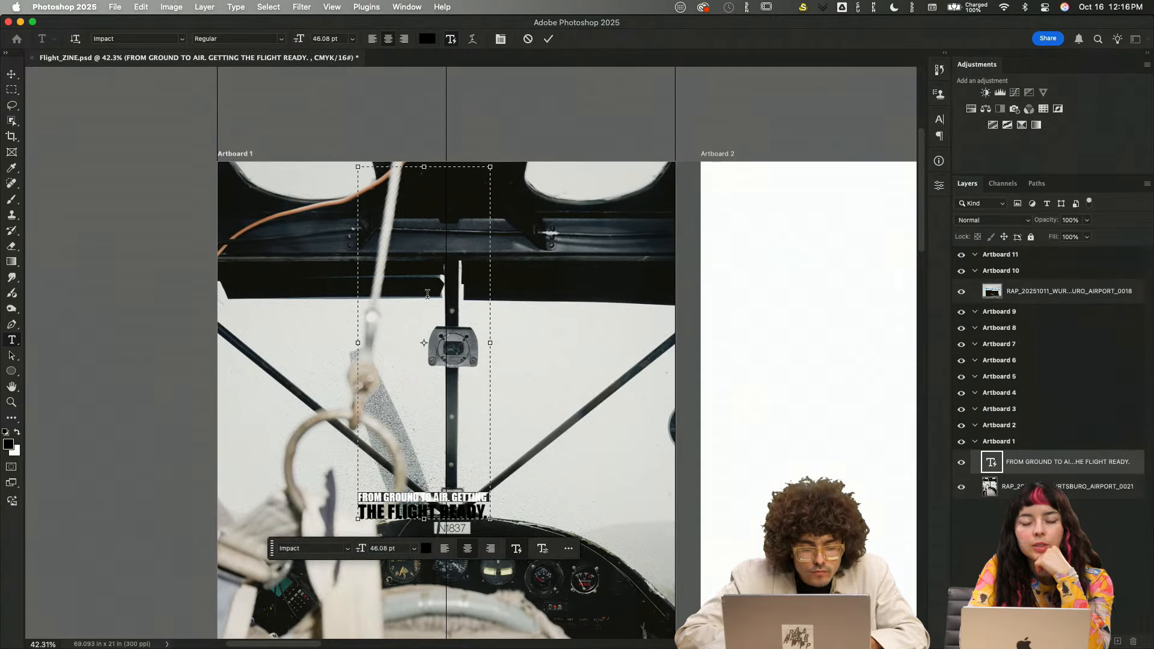
pyautogui.scroll(-3, 447, 368)
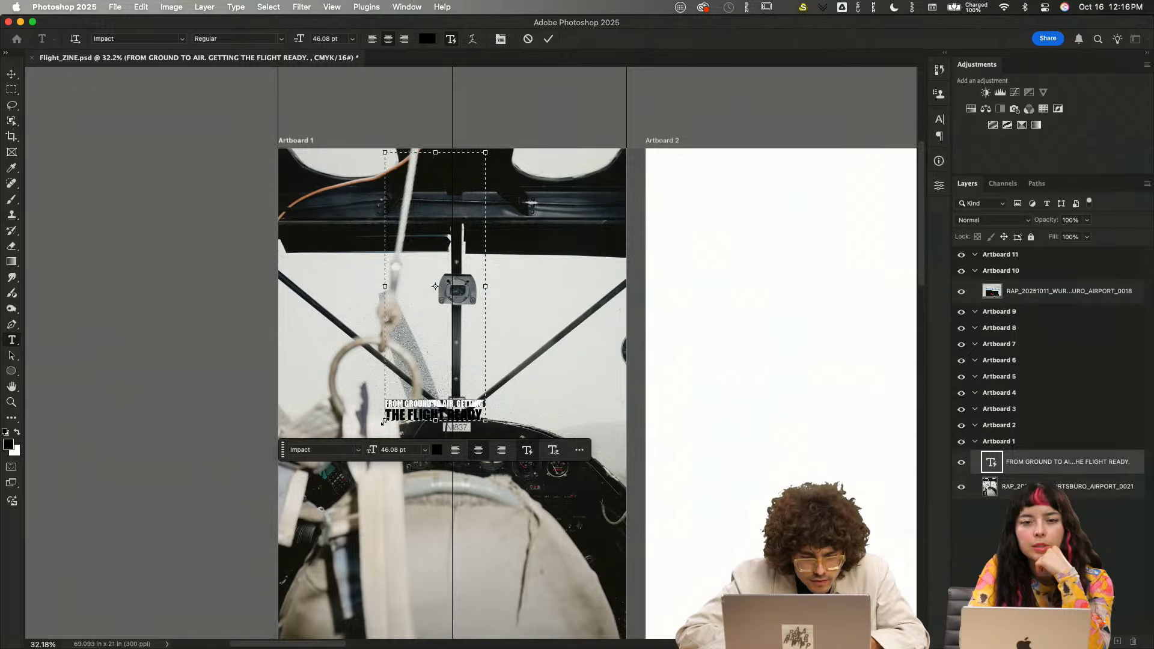
pyautogui.moveTo(382, 422); pyautogui.dragTo(315, 426)
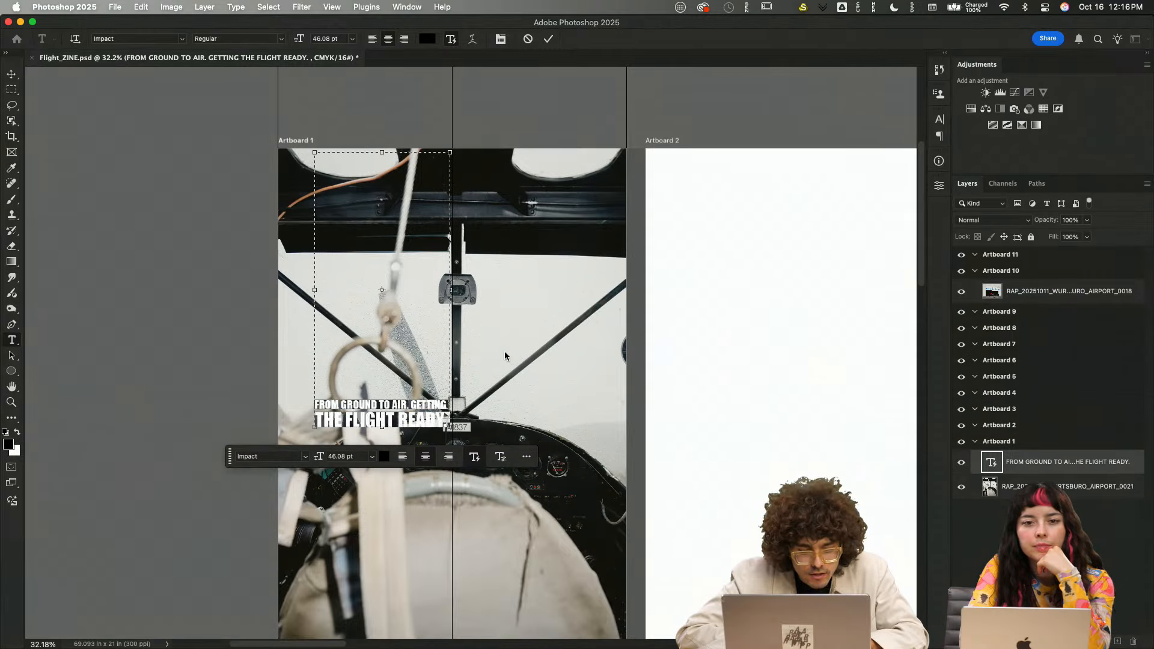
# - Clear the old headline text on Artboard 1 and delete its text layer
pyautogui.press('super+a')
pyautogui.press('BackSpace')
pyautogui.press('super+Return')
pyautogui.press('v')
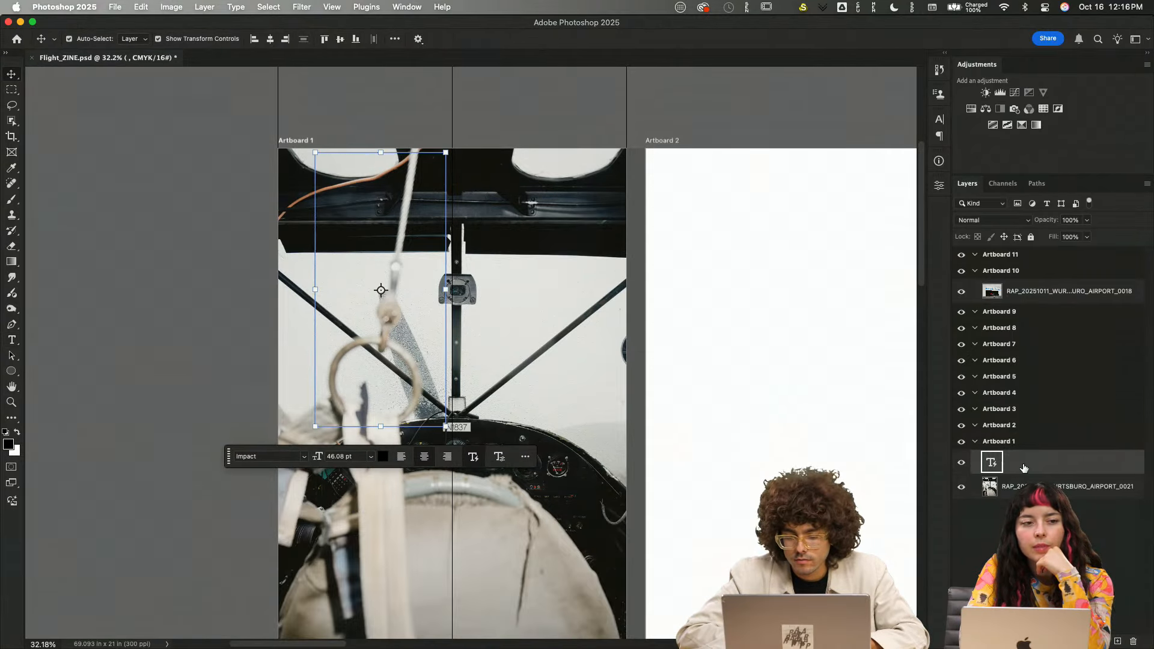
pyautogui.press('BackSpace')
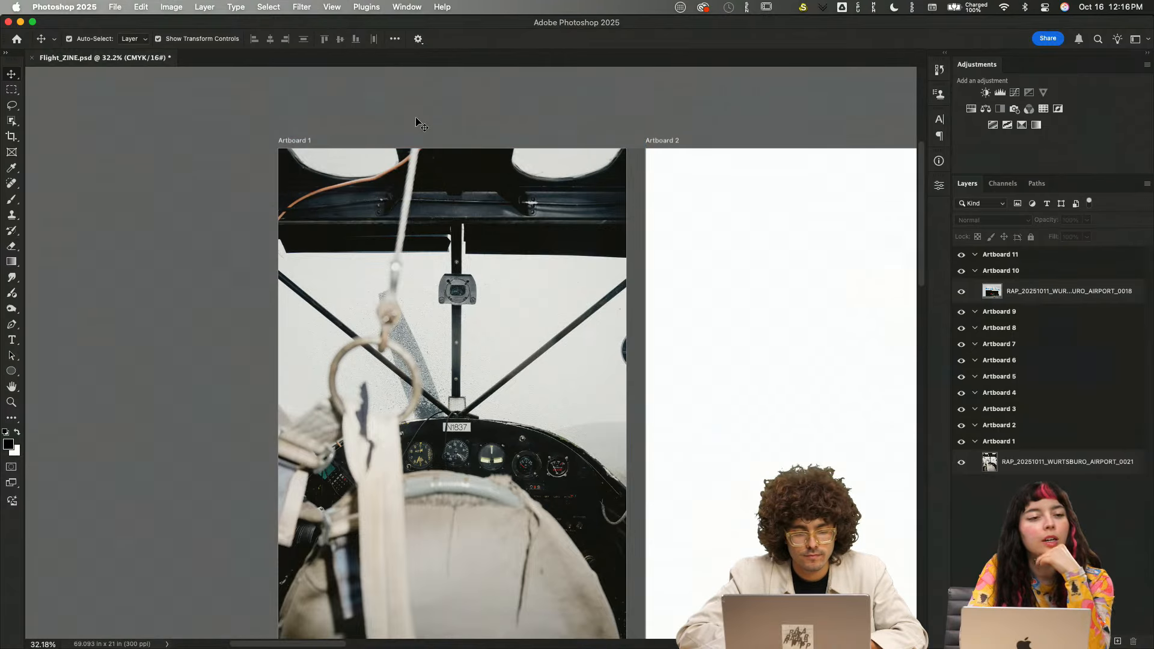
# - Try to start a new text layer on Artboard 1 with Dynamic Text and clear its placeholder wording
pyautogui.press('t')
pyautogui.click(369, 257)
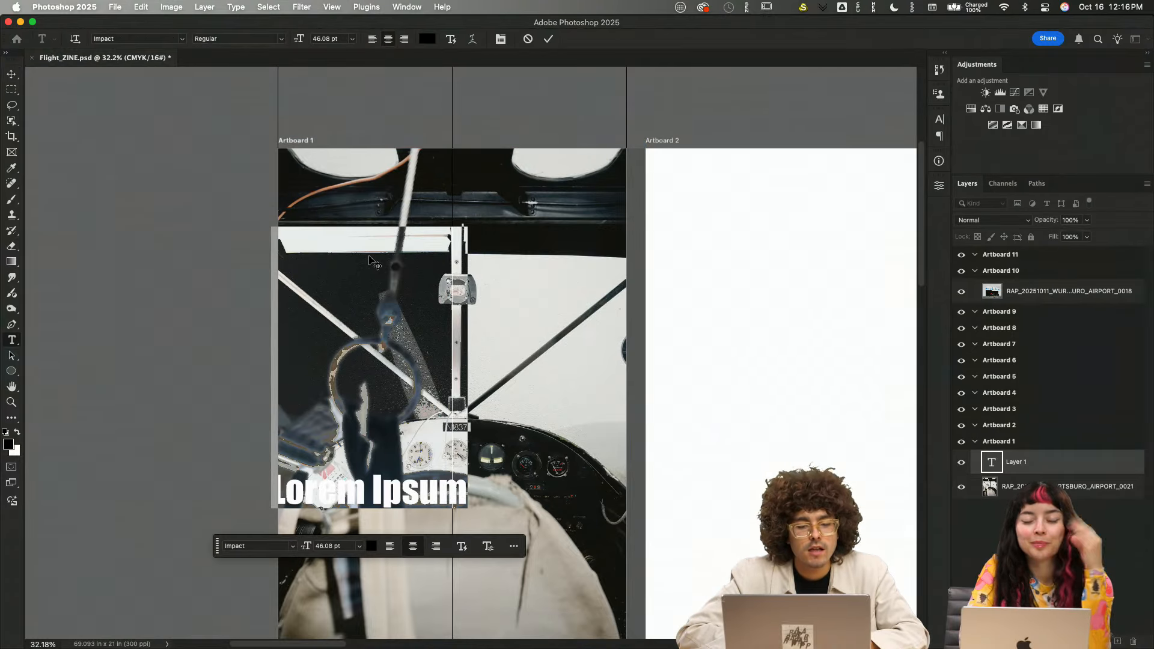
pyautogui.click(455, 41)
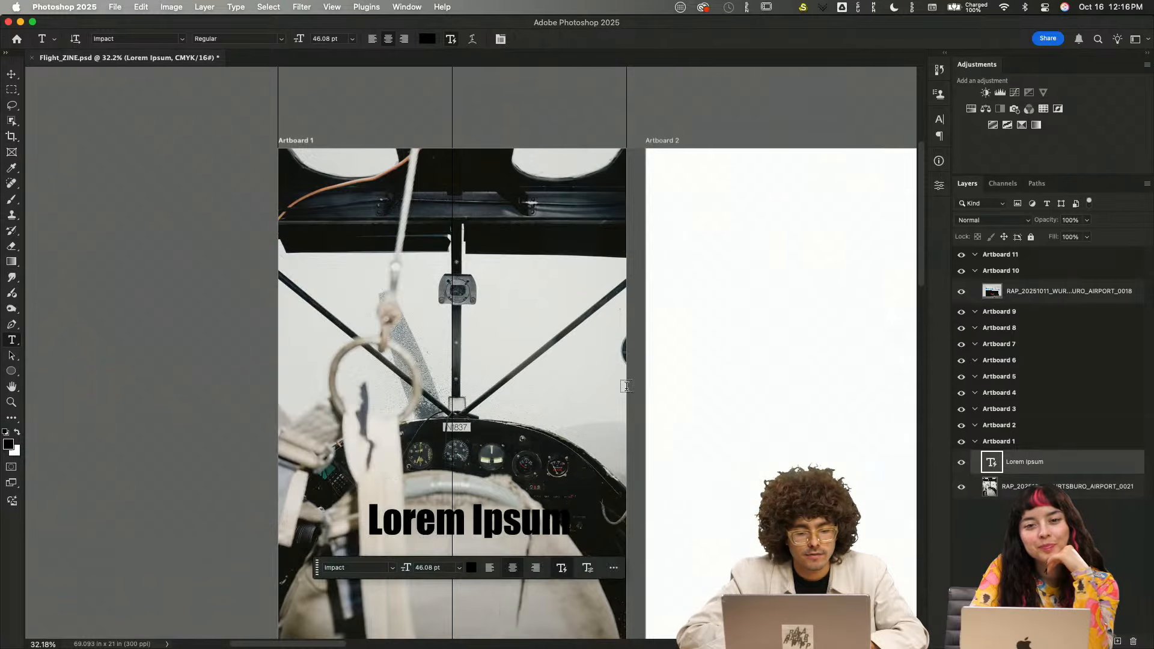
pyautogui.tripleClick(494, 526)
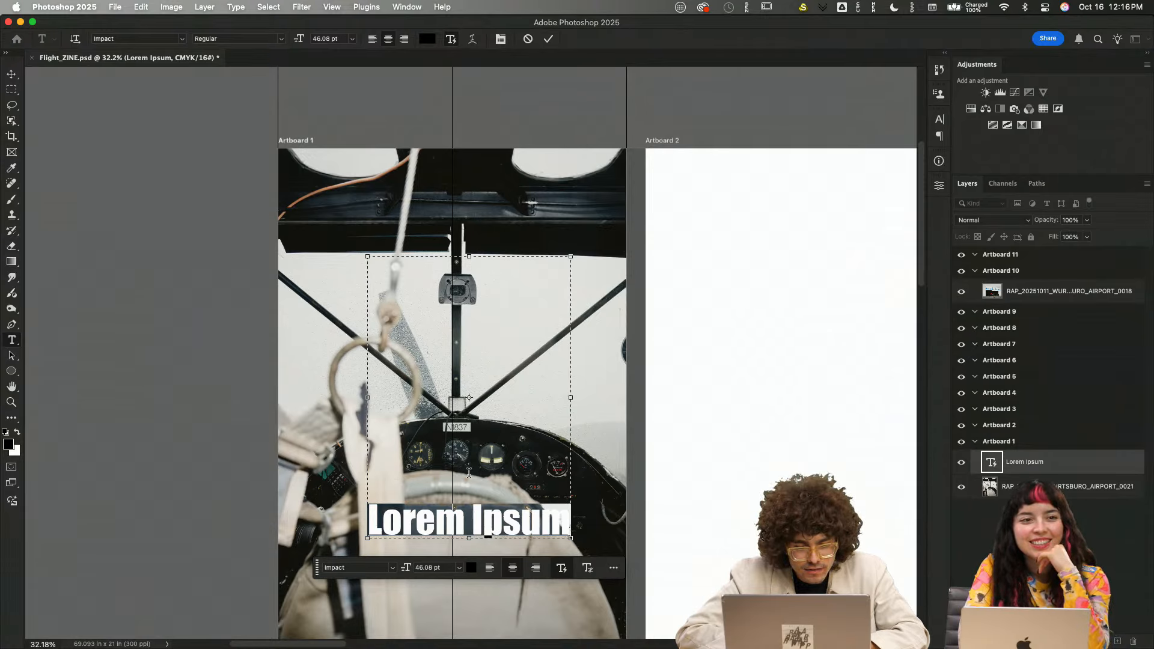
pyautogui.press('BackSpace')
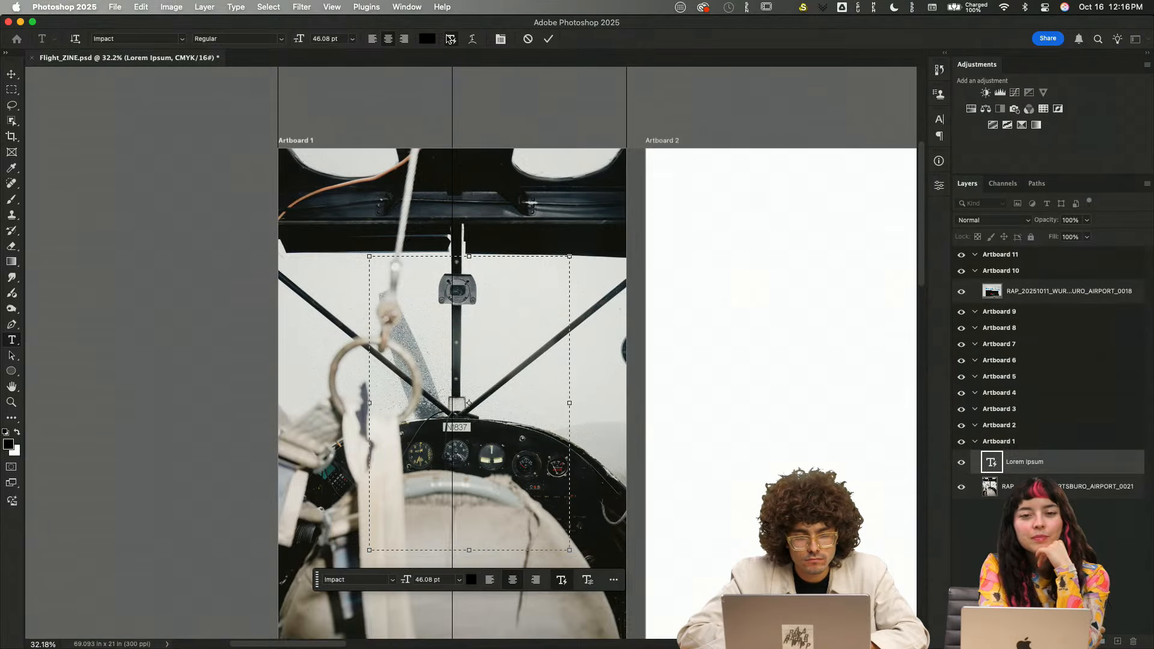
pyautogui.press('Escape')
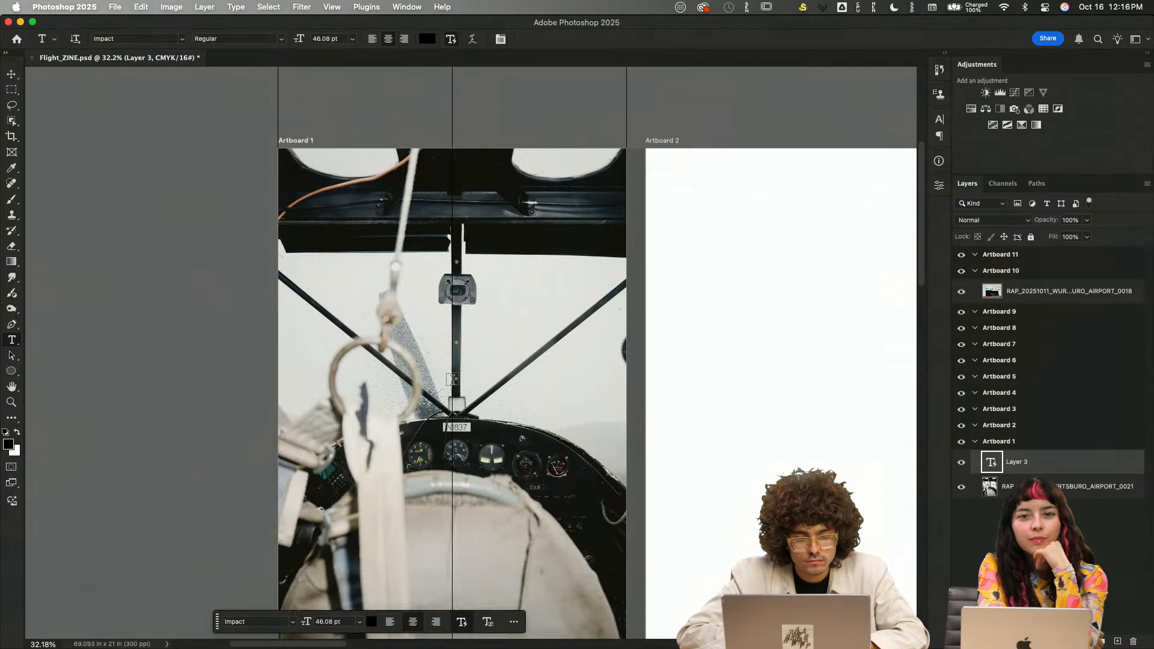
# - Paste "FROM GROUND TO AIR. GETTING THE FLIGHT READY." as a new text layer on Artboard 1 with Dynamic Text enabled
pyautogui.click(452, 380)
pyautogui.press('super+v')
pyautogui.press('super+a')
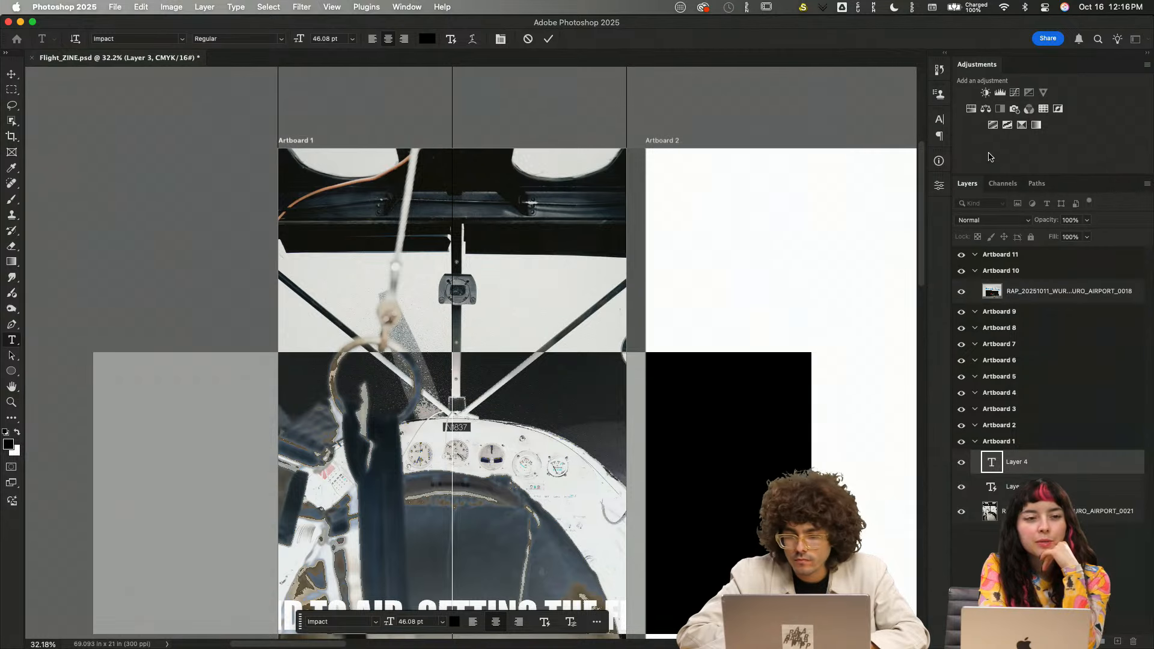
pyautogui.click(939, 185)
pyautogui.scroll(-5, 823, 311)
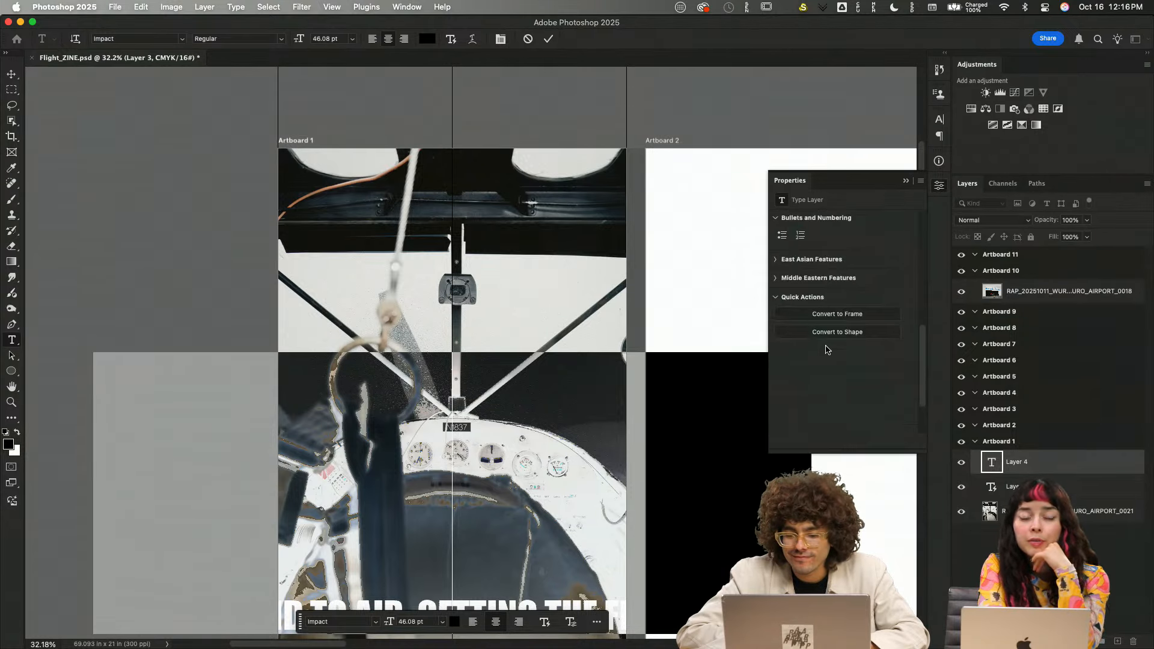
pyautogui.click(544, 594)
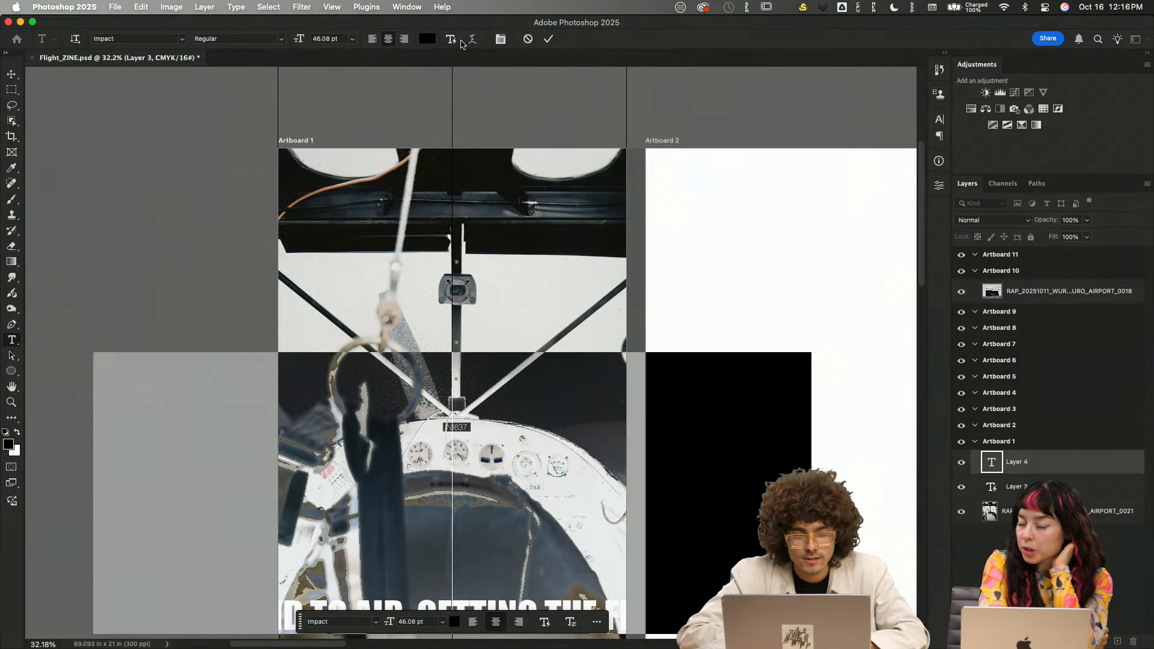
pyautogui.click(548, 39)
# - Try to delete the leftover empty text layer beneath the headline on Artboard 1
pyautogui.press('super+a')
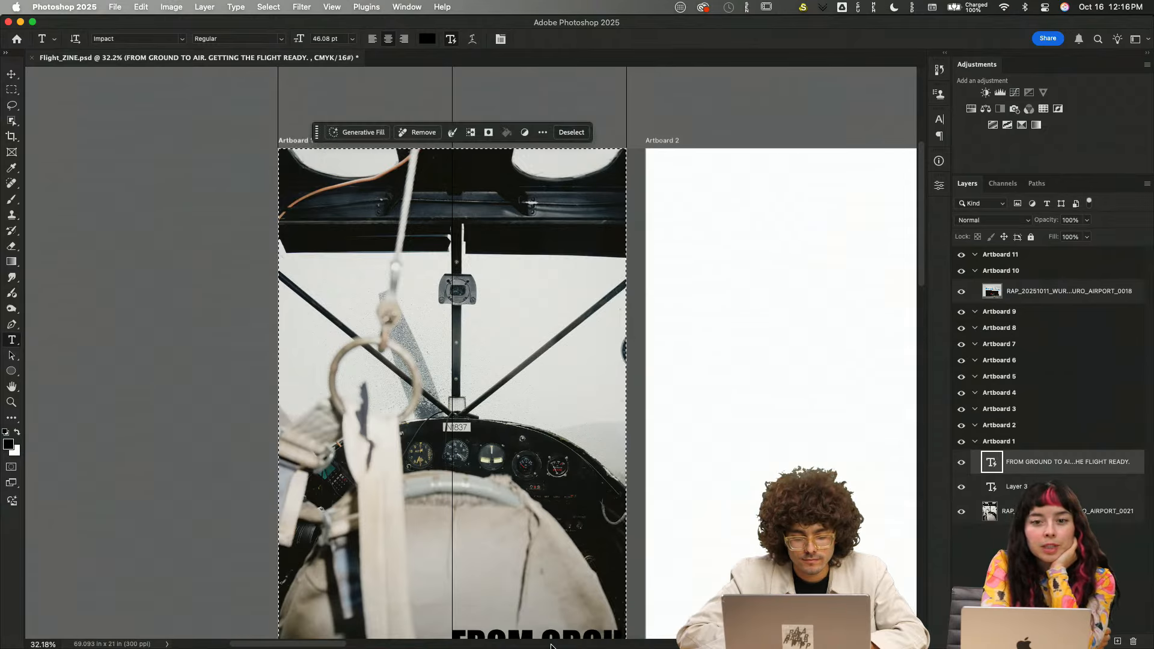
pyautogui.scroll(-3, 868, 445)
pyautogui.click(1074, 487)
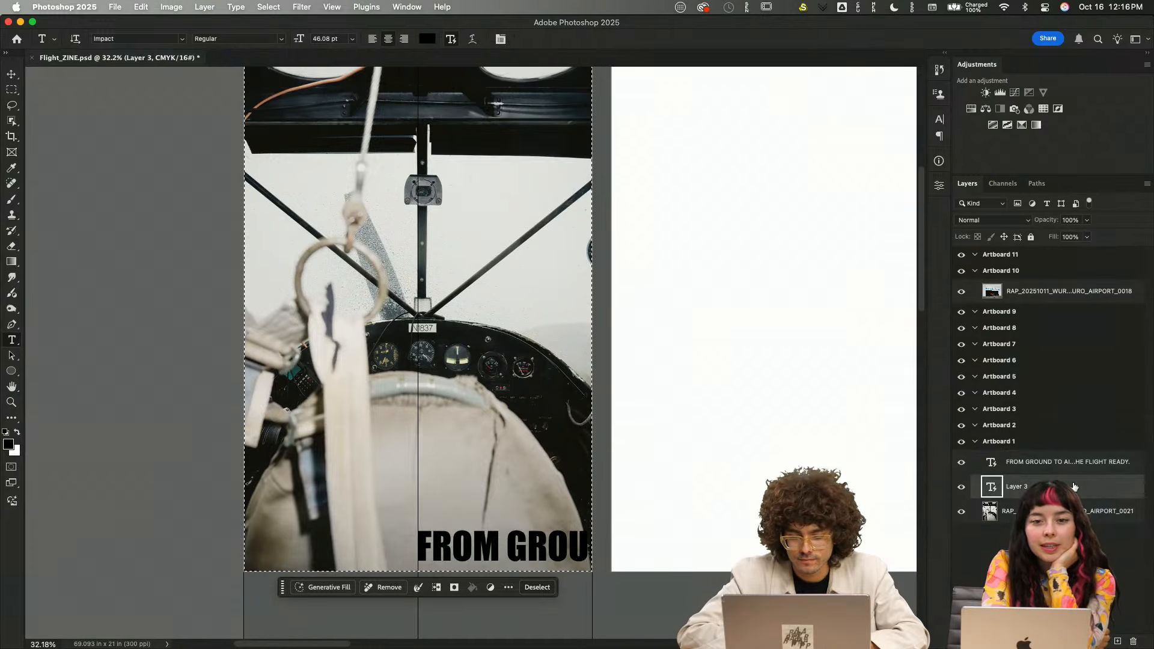
pyautogui.press('Delete')
pyautogui.click(634, 257)
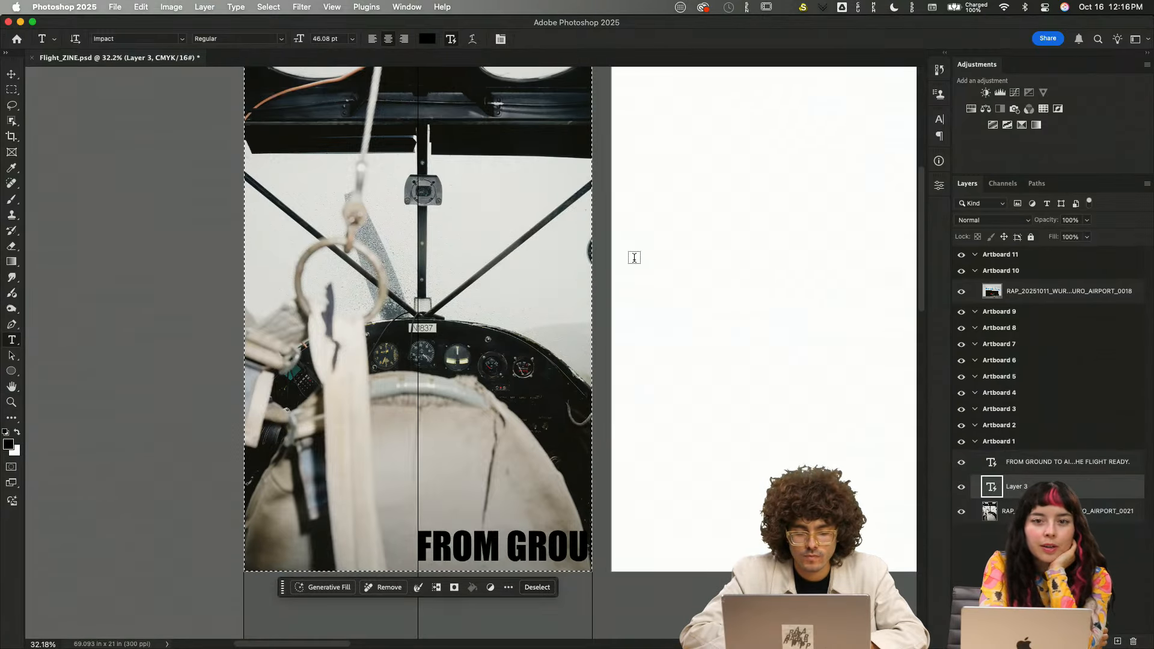
# - Set the whole headline's kerning to 0 and leading to 19 pt, with both Dynamic Text spacing values at 0%
pyautogui.click(546, 562)
pyautogui.press('super+a')
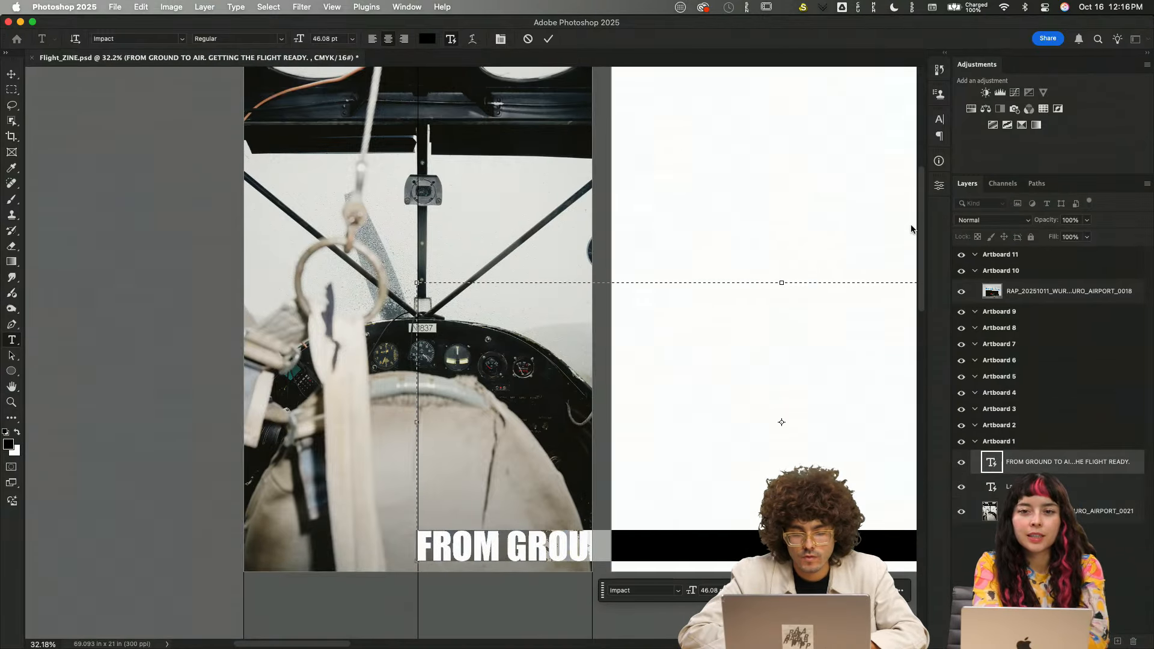
pyautogui.click(939, 186)
pyautogui.scroll(-2, 841, 313)
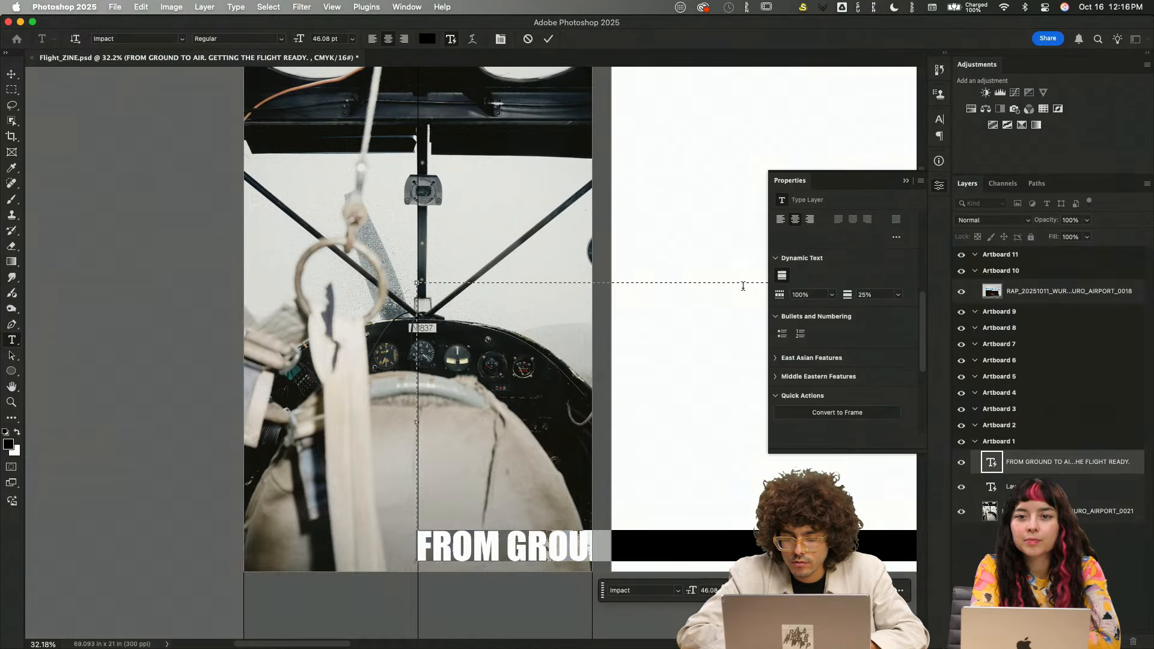
pyautogui.moveTo(850, 297); pyautogui.dragTo(862, 298)
pyautogui.scroll(3, 841, 291)
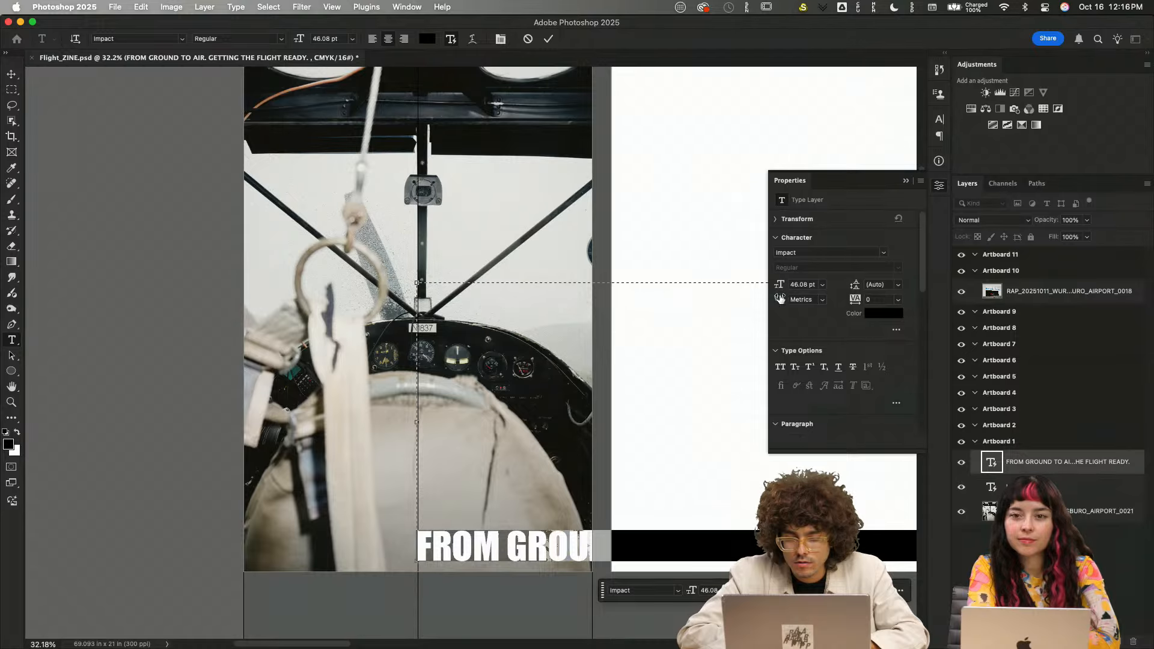
pyautogui.moveTo(780, 300); pyautogui.dragTo(851, 289)
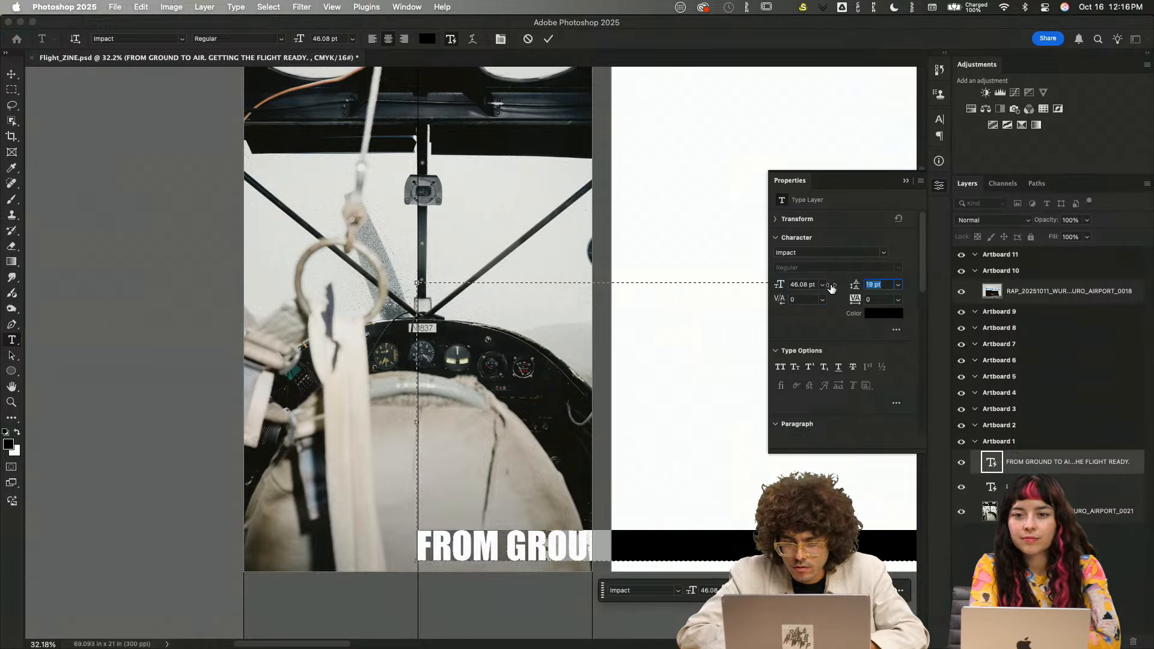
pyautogui.scroll(-5, 825, 363)
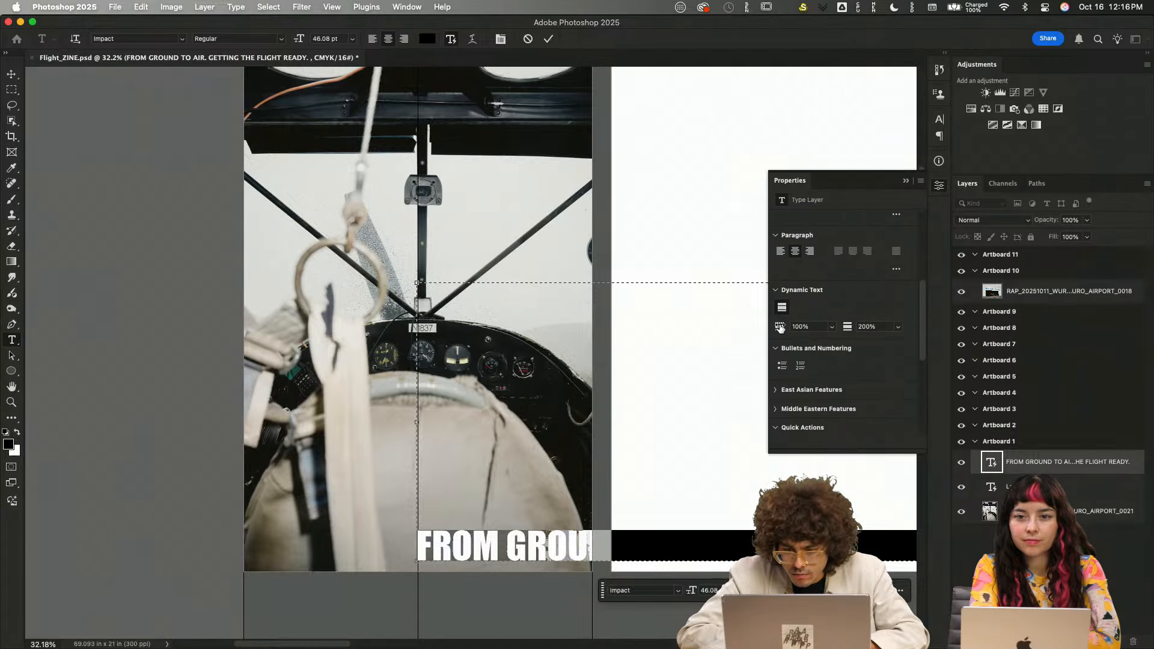
pyautogui.moveTo(780, 327); pyautogui.dragTo(832, 331)
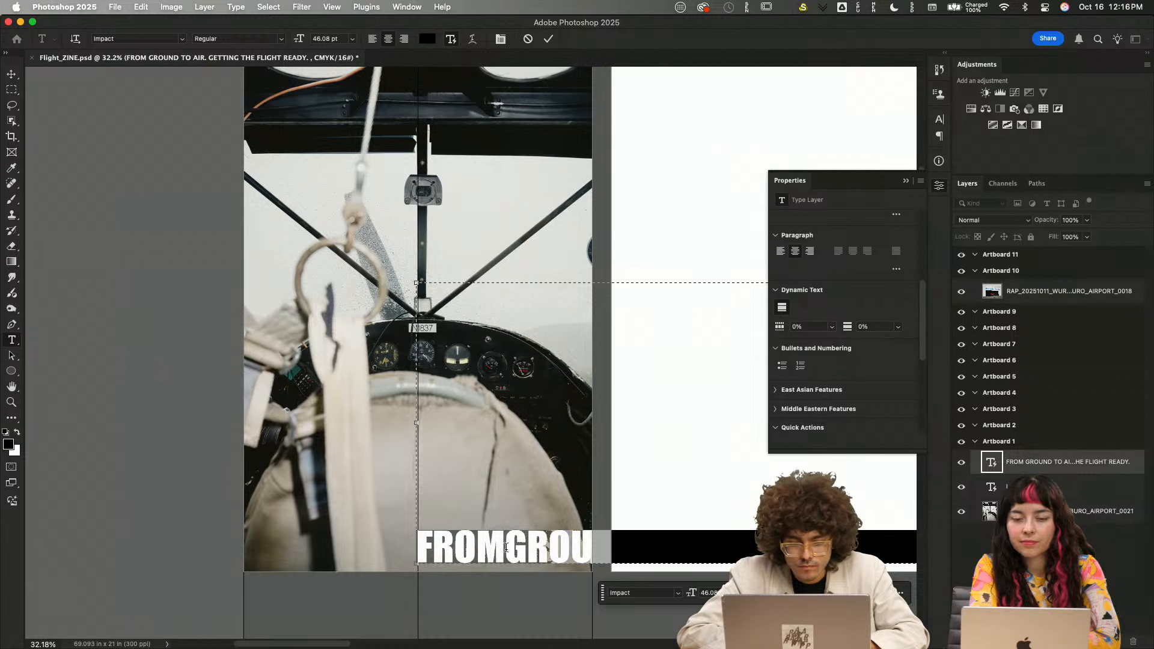
# - Move the headline text box onto the cockpit photo and narrow it so the text fits Artboard 1 in two lines
pyautogui.moveTo(518, 540); pyautogui.dragTo(360, 321)
pyautogui.press('super+minus')
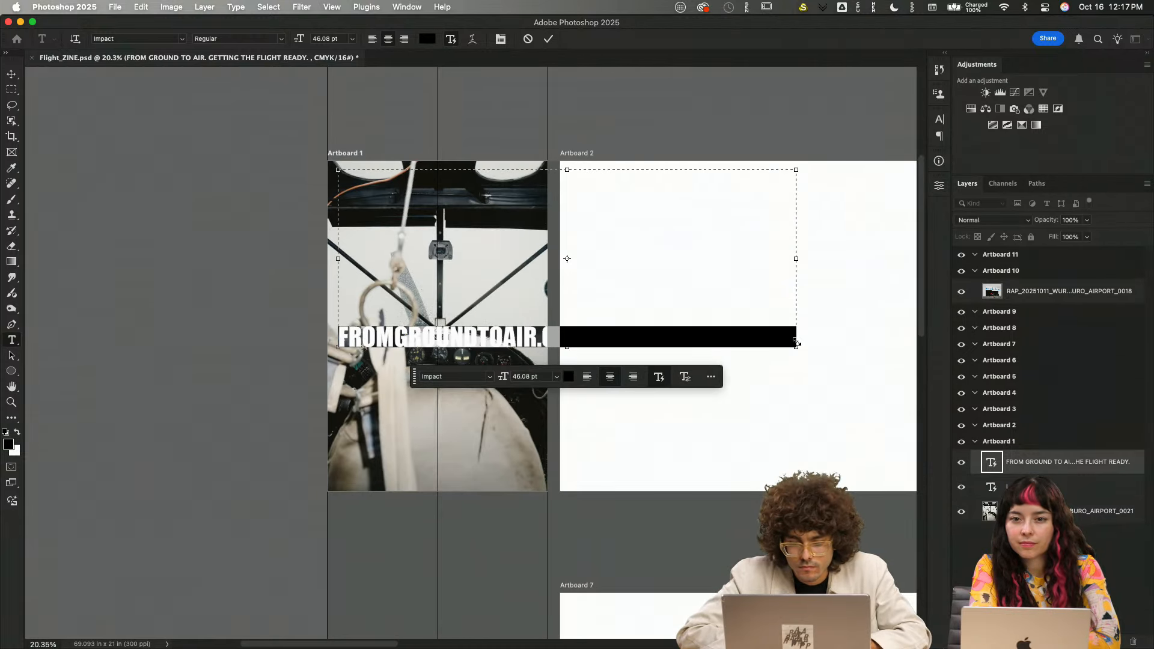
pyautogui.moveTo(797, 342); pyautogui.dragTo(585, 337)
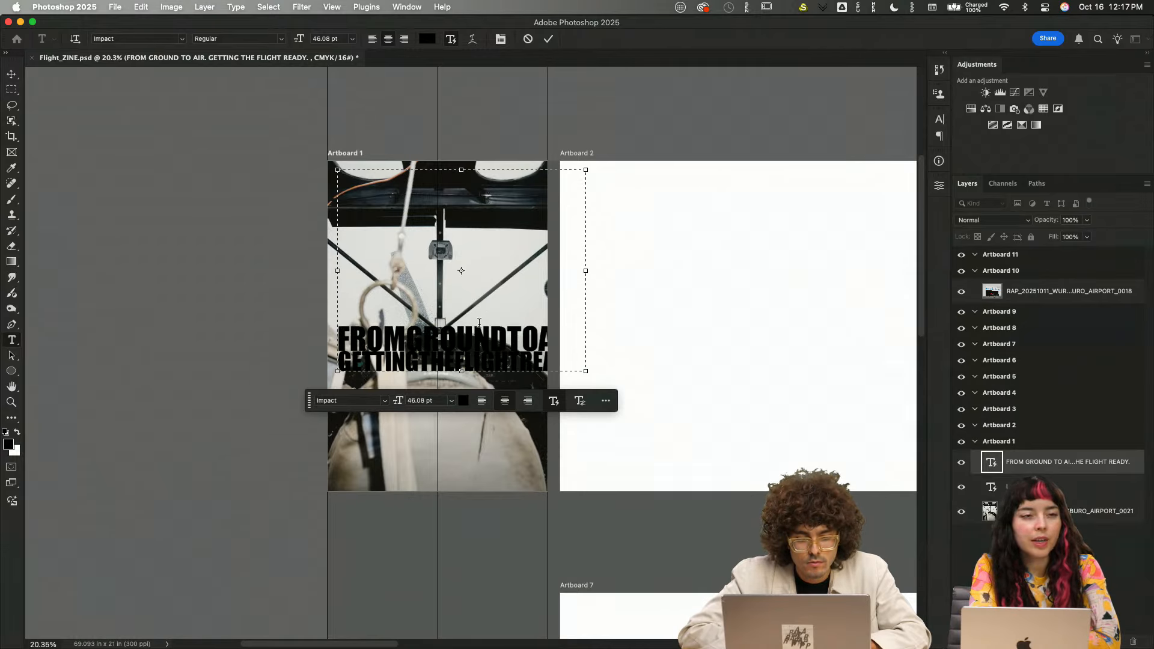
pyautogui.moveTo(586, 274); pyautogui.dragTo(512, 276)
pyautogui.press('super+equal')
pyautogui.scroll(1, 511, 277)
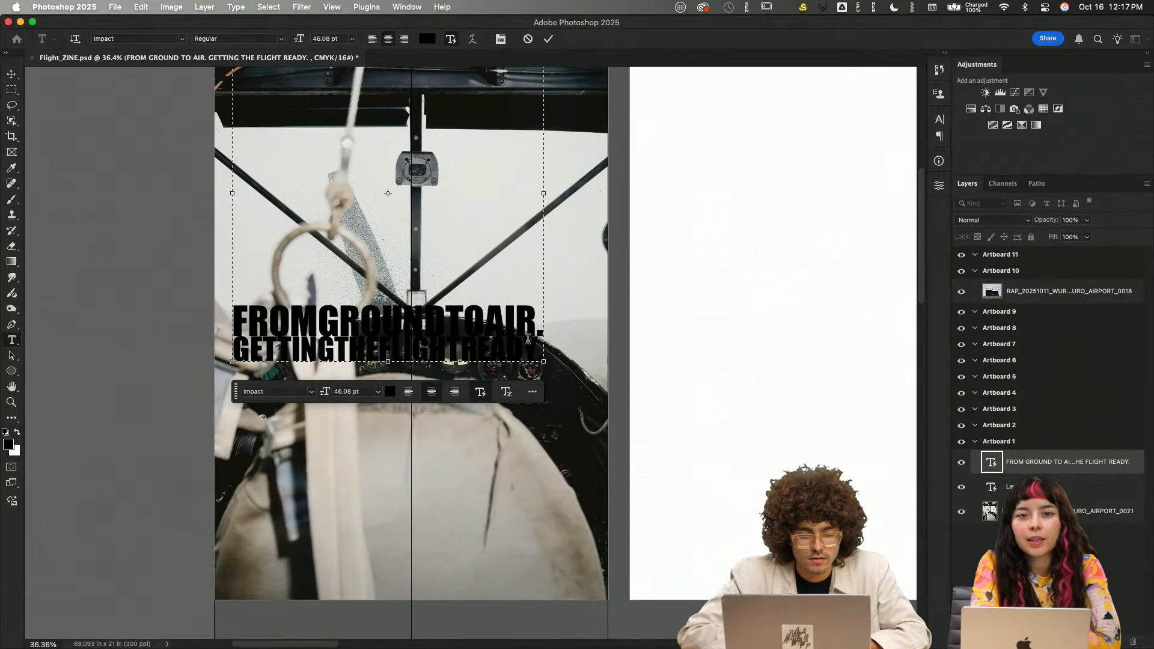
pyautogui.scroll(2, 475, 381)
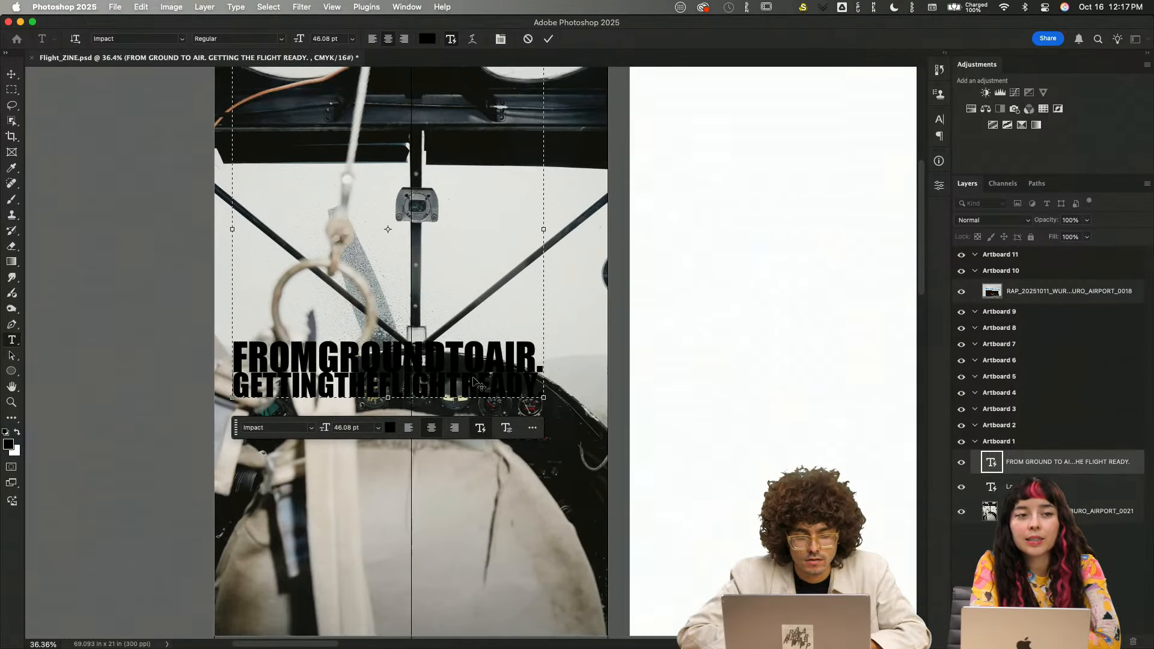
# - Try to change the headline's text colour by sampling a new one
pyautogui.click(391, 428)
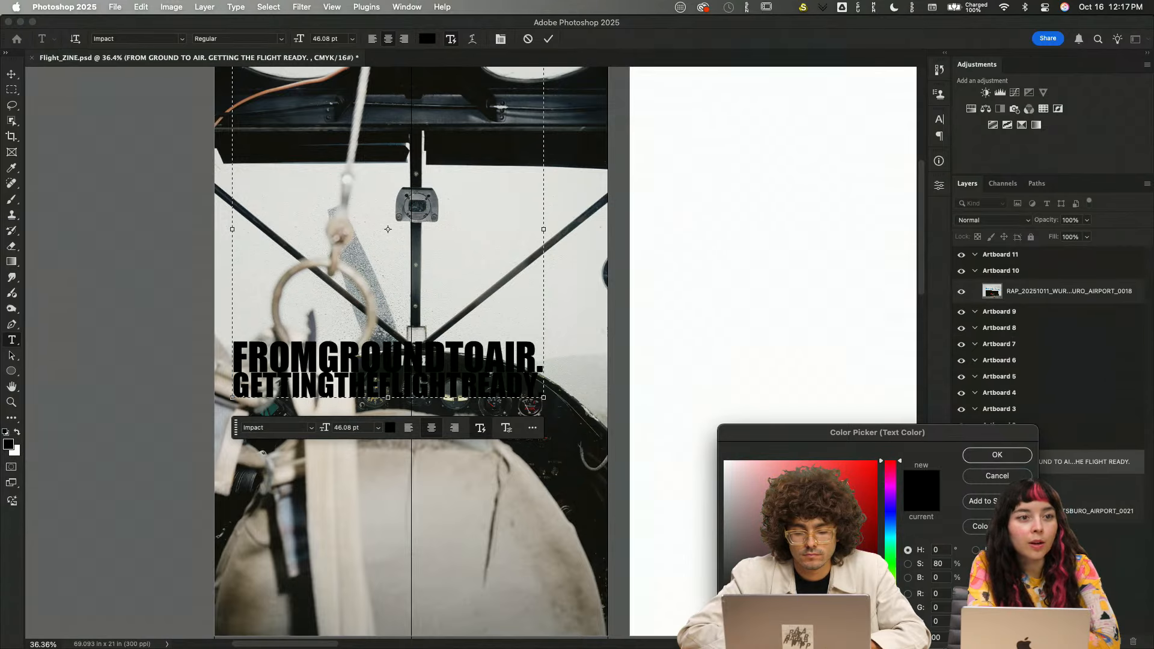
pyautogui.click(852, 486)
pyautogui.click(452, 374)
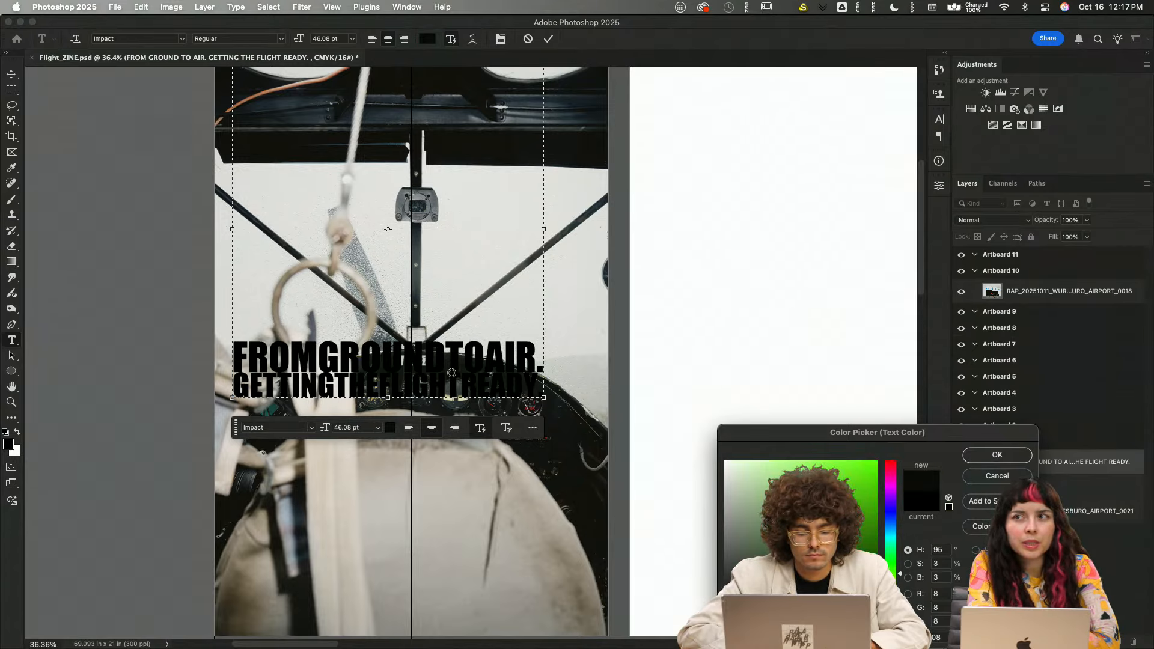
pyautogui.click(1002, 457)
# - Select the entire headline text and colour it bright red
pyautogui.doubleClick(434, 363)
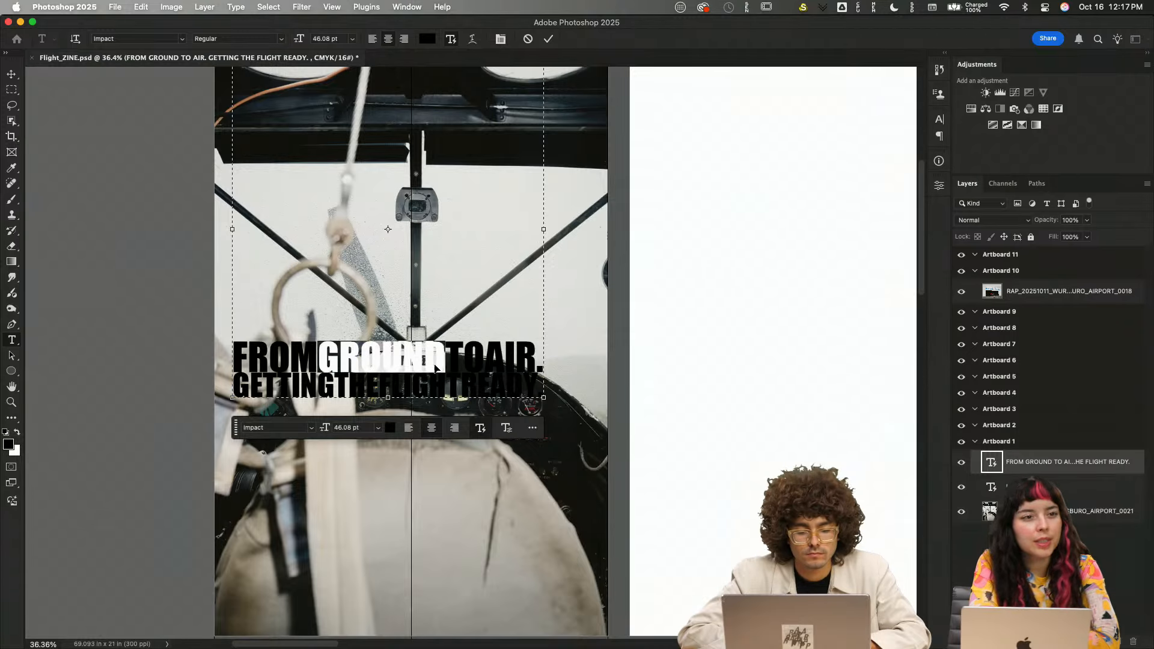
pyautogui.press('super+a')
pyautogui.click(389, 431)
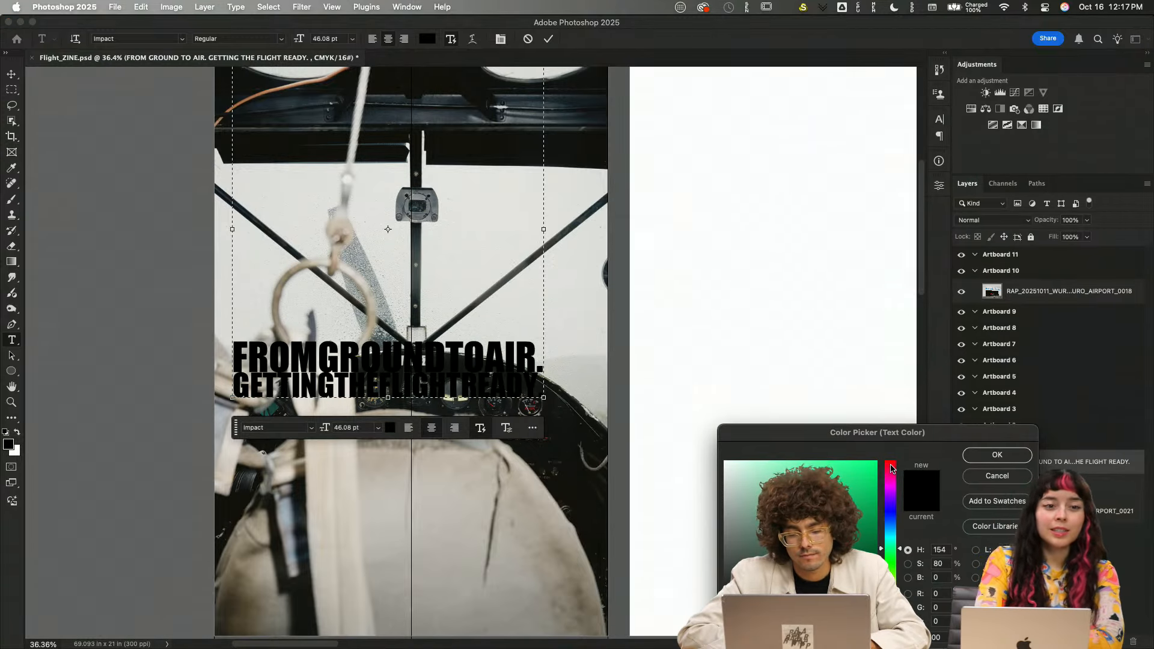
pyautogui.click(857, 476)
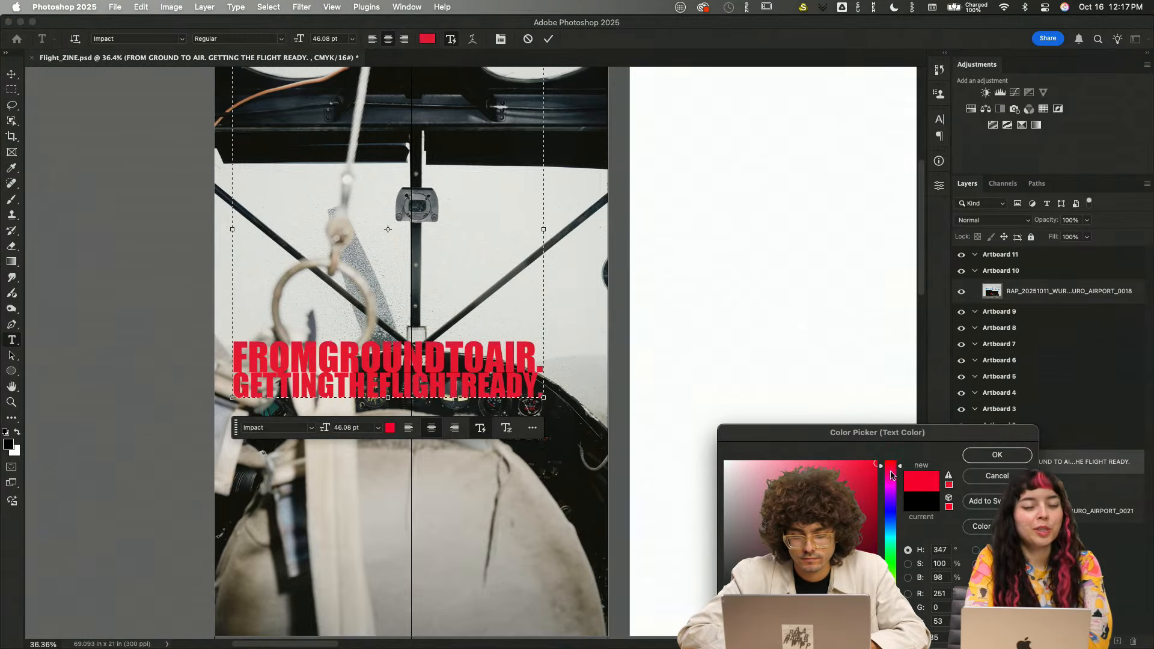
pyautogui.moveTo(891, 475); pyautogui.dragTo(901, 360)
pyautogui.click(989, 454)
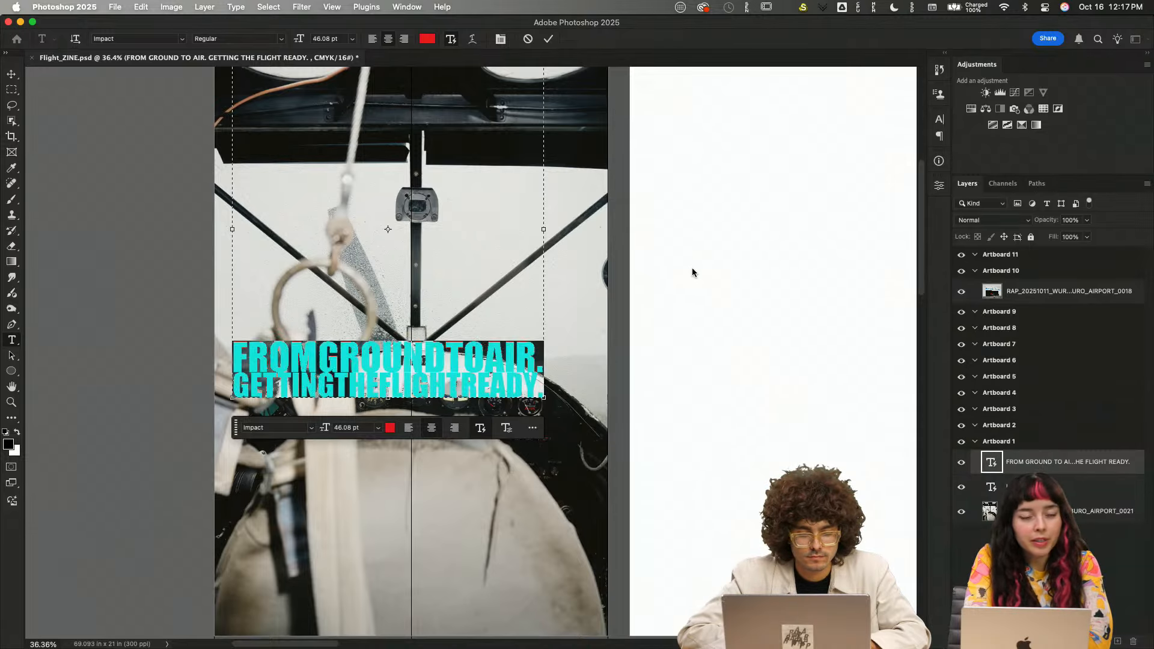
# - Commit the text edit and move the headline up above the instrument panel, centred horizontally on Artboard 1
pyautogui.click(691, 268)
pyautogui.press('v')
pyautogui.press('v')
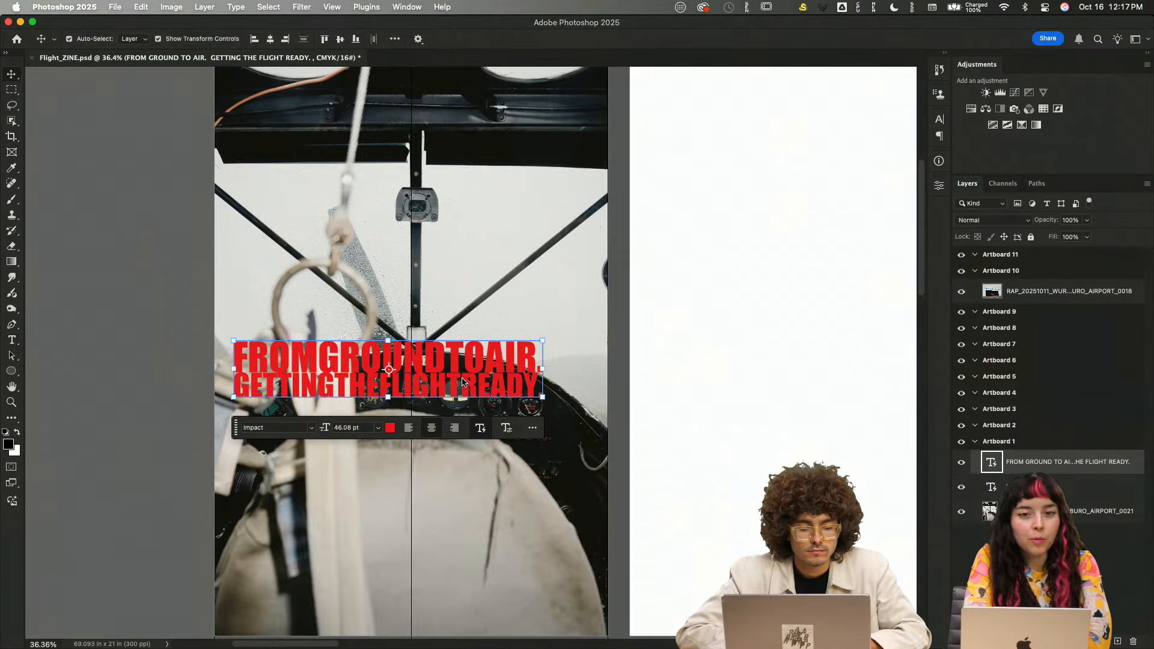
pyautogui.moveTo(463, 382); pyautogui.dragTo(504, 293)
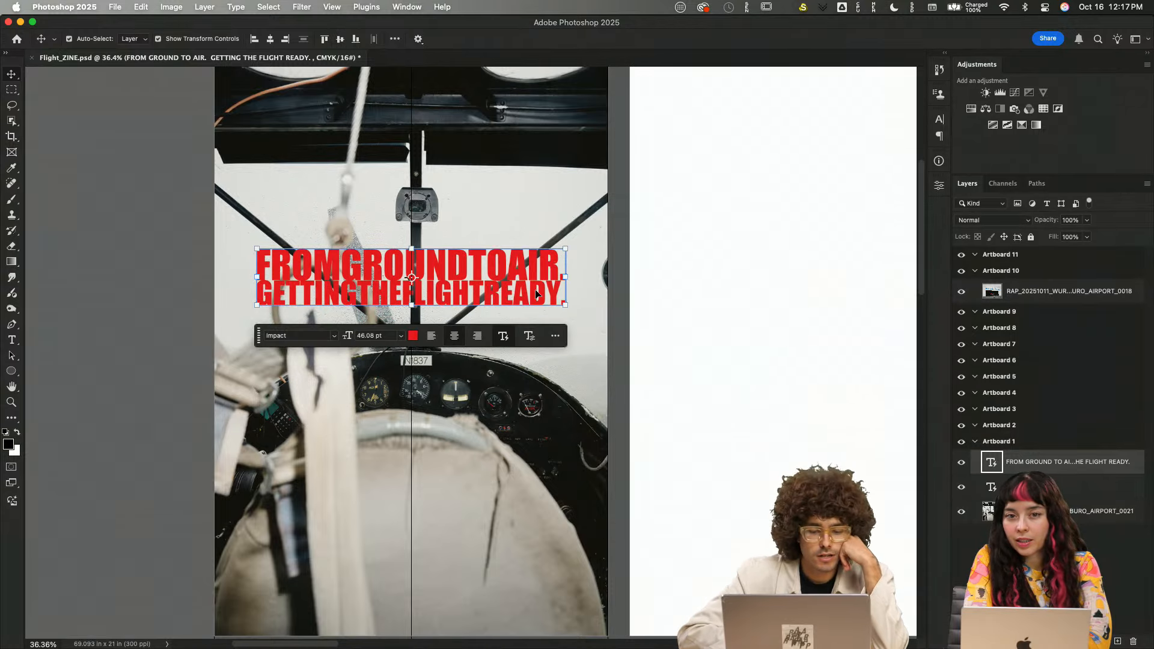
pyautogui.scroll(7, 538, 294)
pyautogui.scroll(-2, 536, 294)
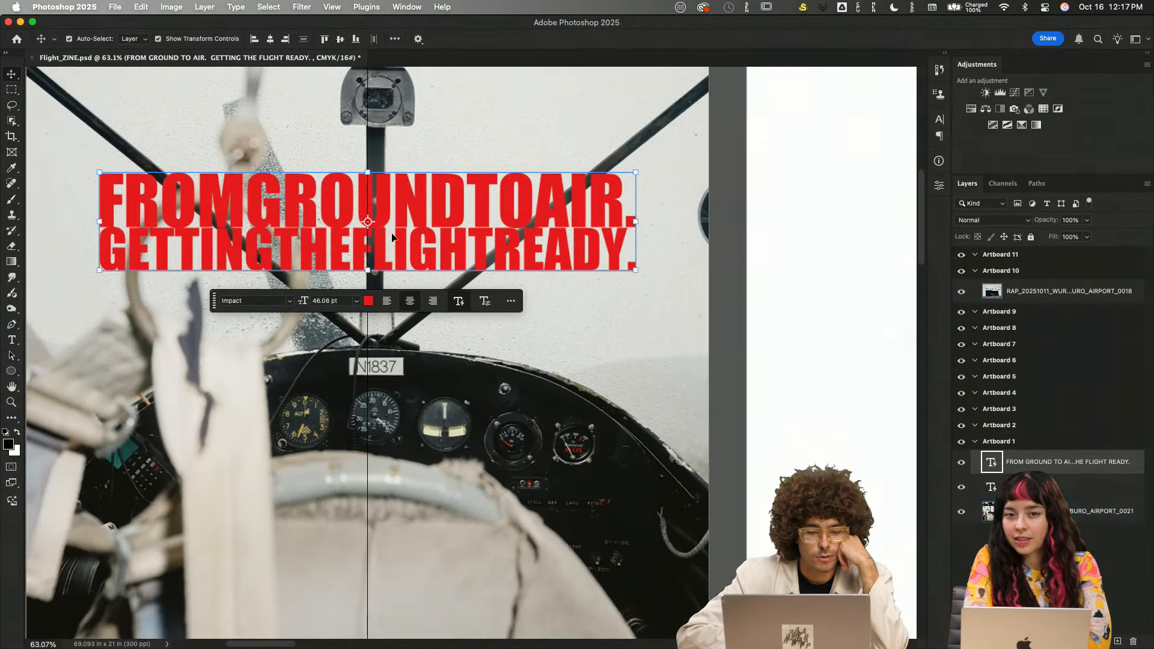
# - Examine the red headline's letter edges and line alignment up close over the cockpit photo on Artboard 1
pyautogui.scroll(5, 241, 195)
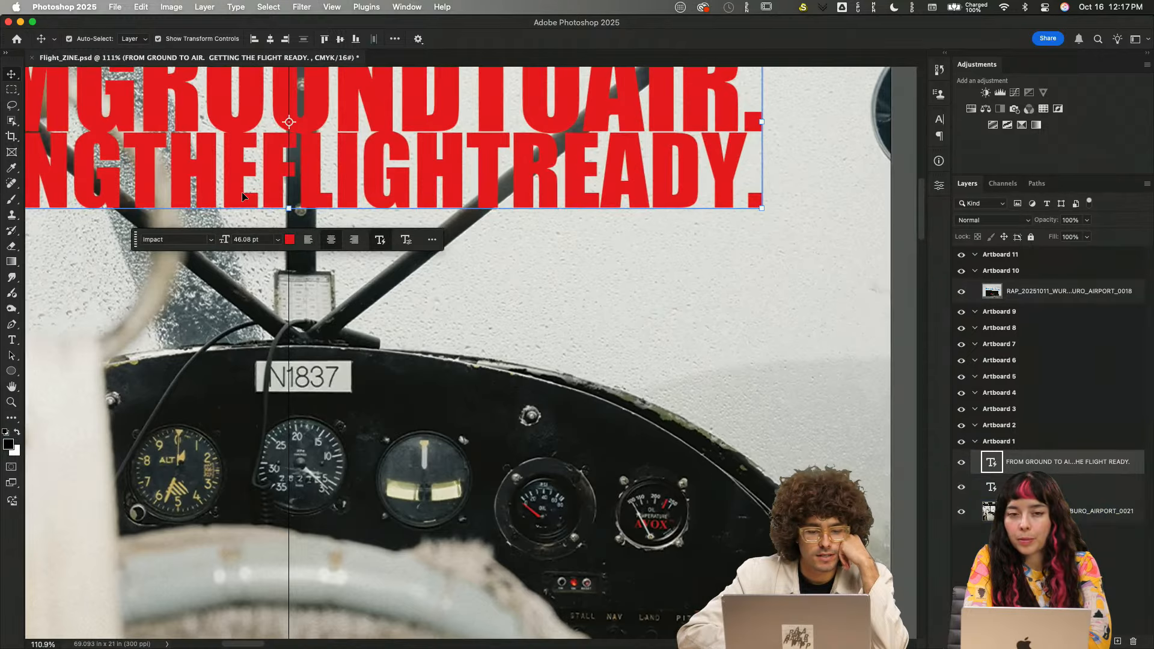
pyautogui.scroll(-3, 242, 192)
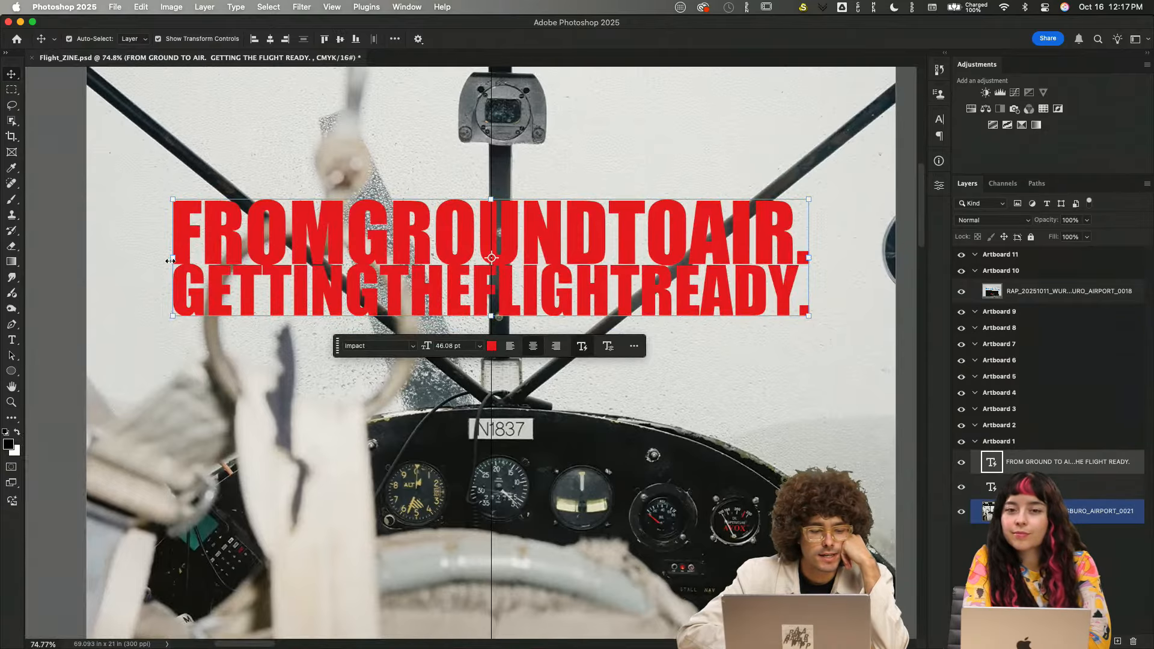
pyautogui.scroll(4, 170, 261)
pyautogui.scroll(5, 170, 261)
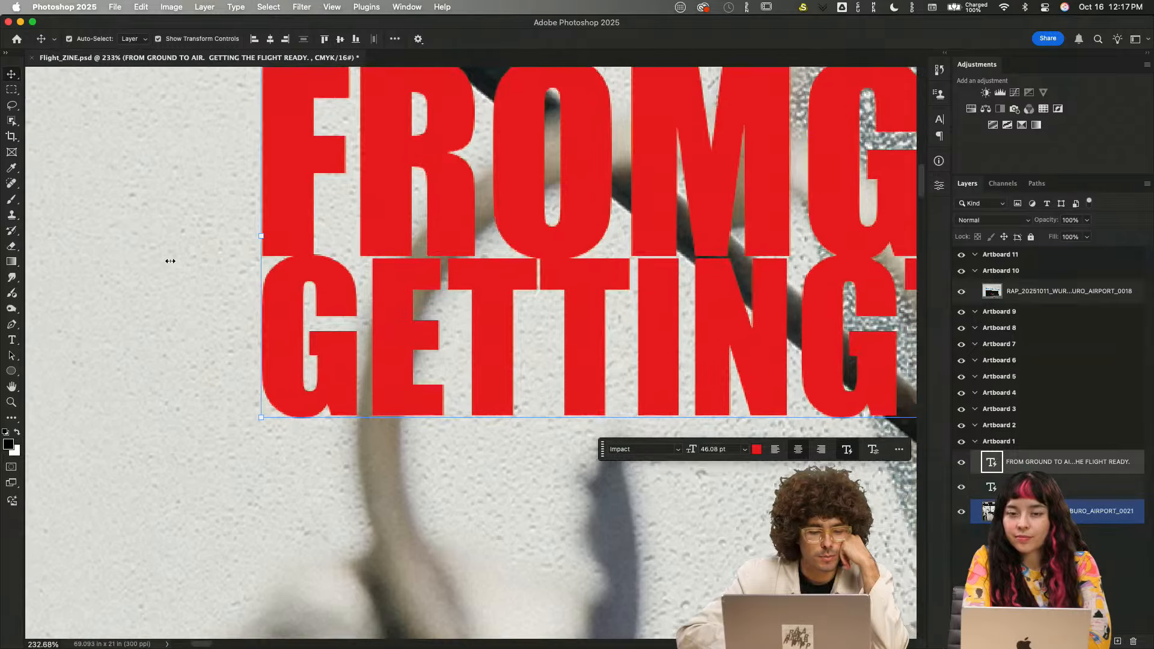
pyautogui.hscroll(-4, 170, 261)
pyautogui.scroll(2, 170, 261)
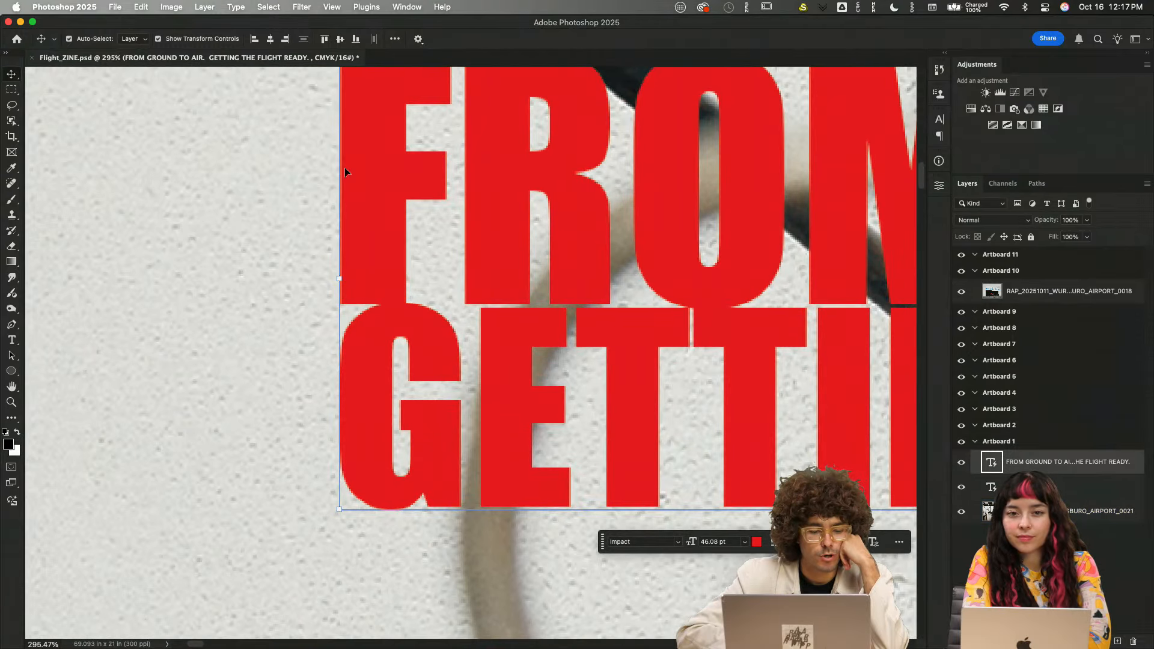
pyautogui.scroll(-8, 332, 329)
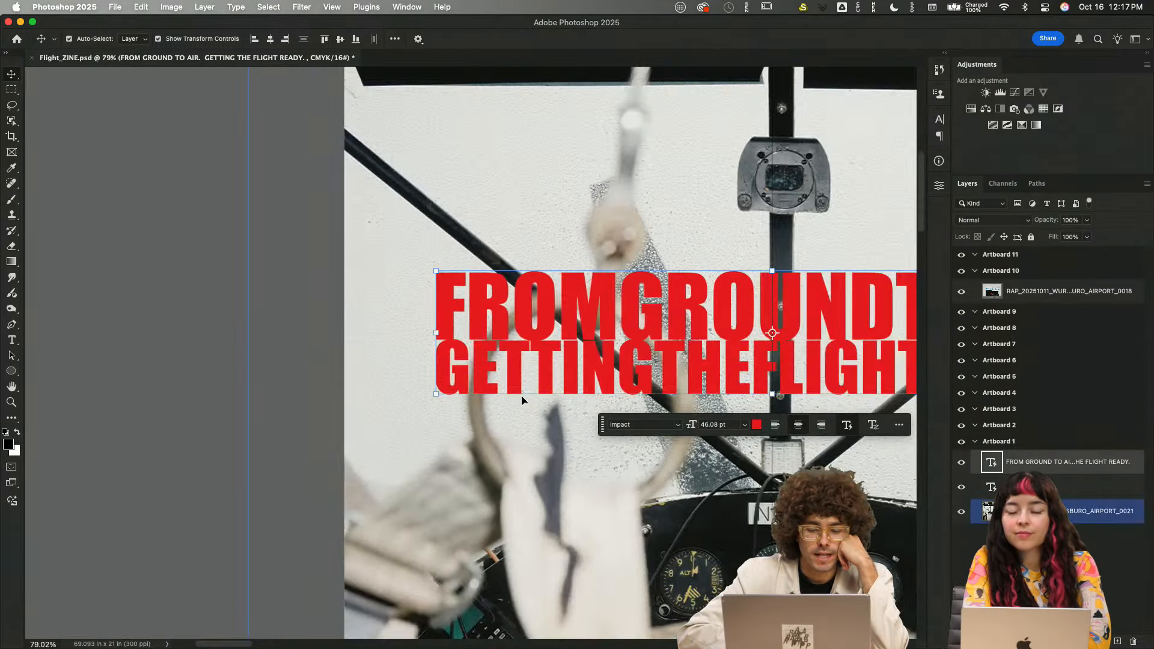
# - Edit the headline text and insert a line break after GROUND so that TO AIR. starts its own line
pyautogui.doubleClick(559, 382)
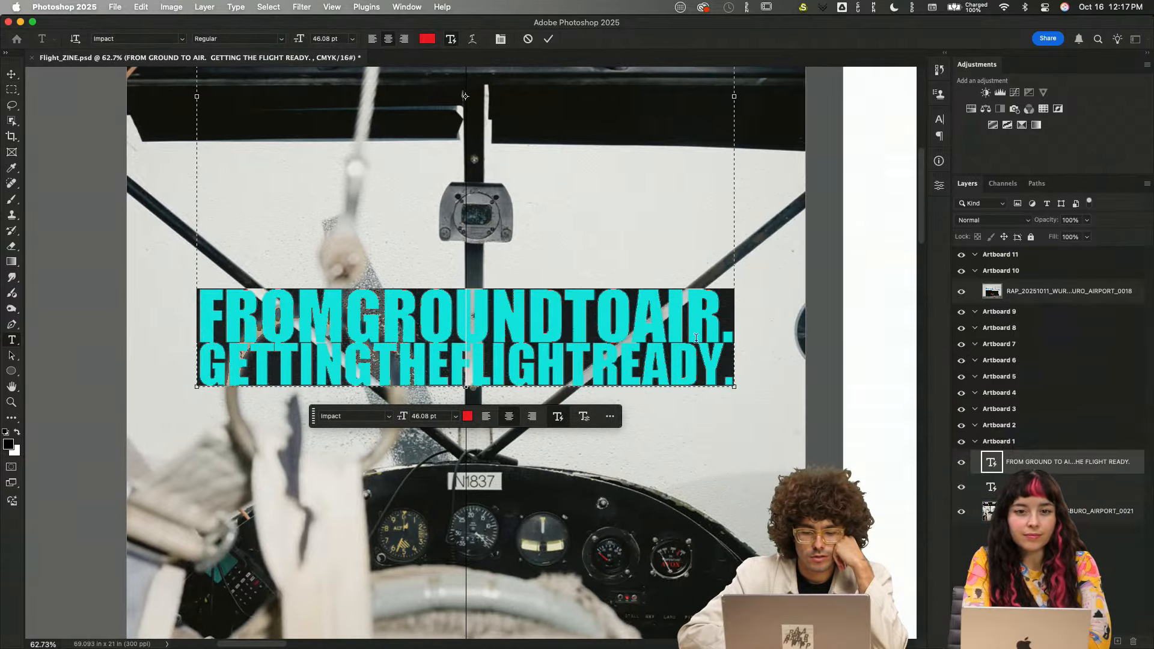
pyautogui.click(453, 361)
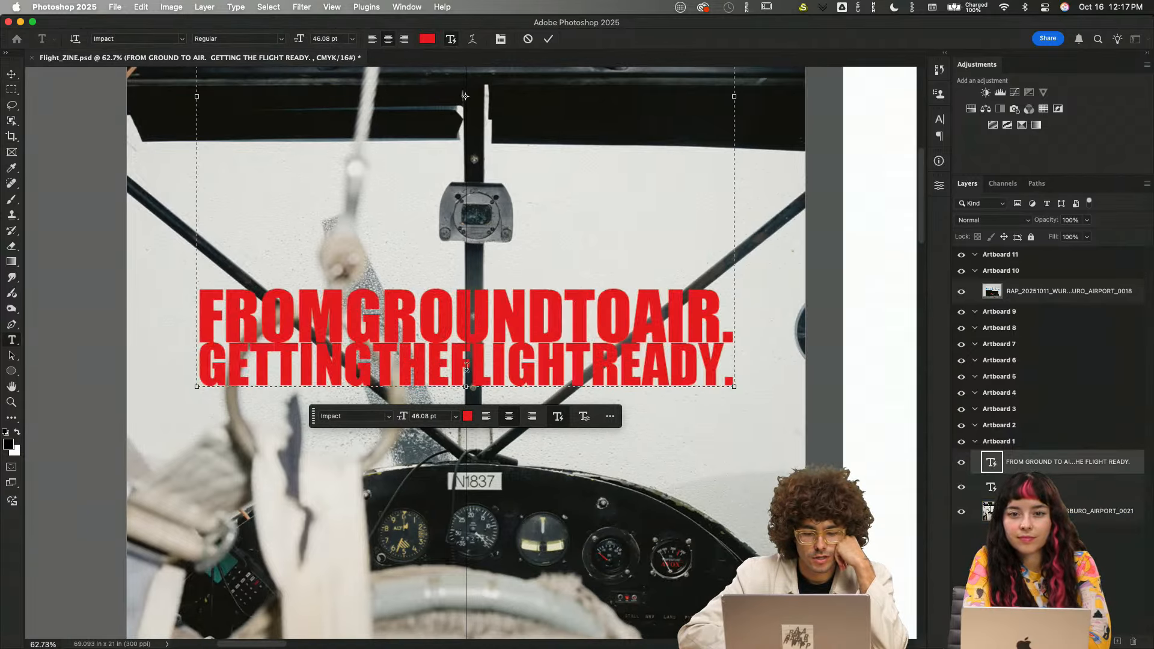
pyautogui.press('Return')
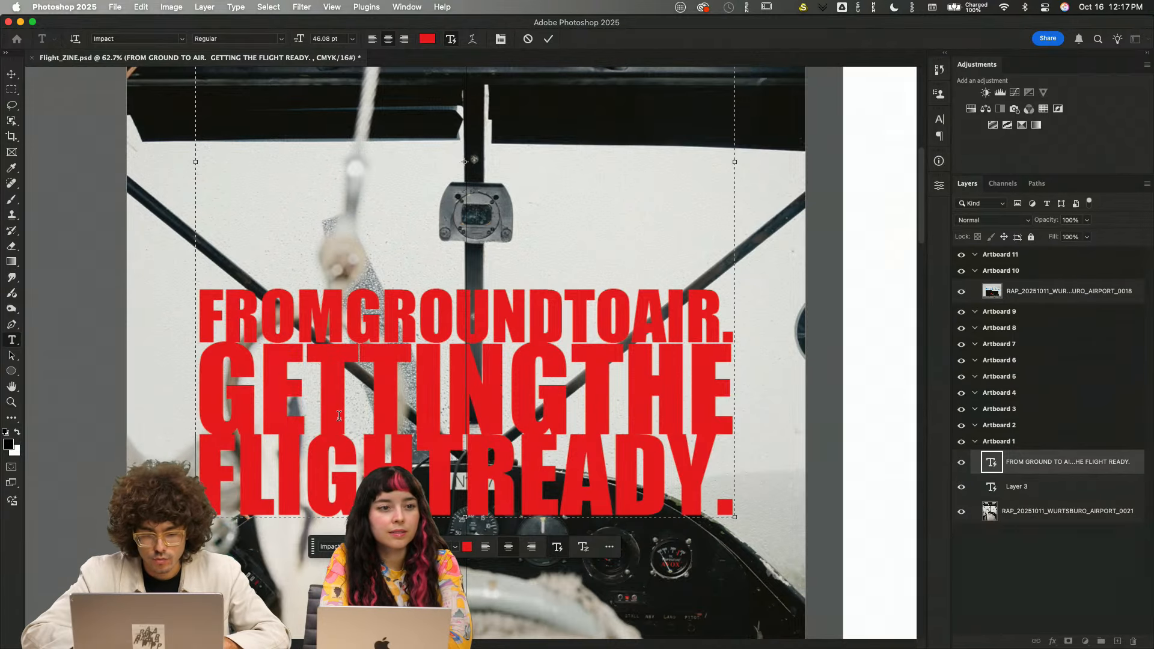
pyautogui.press('BackSpace')
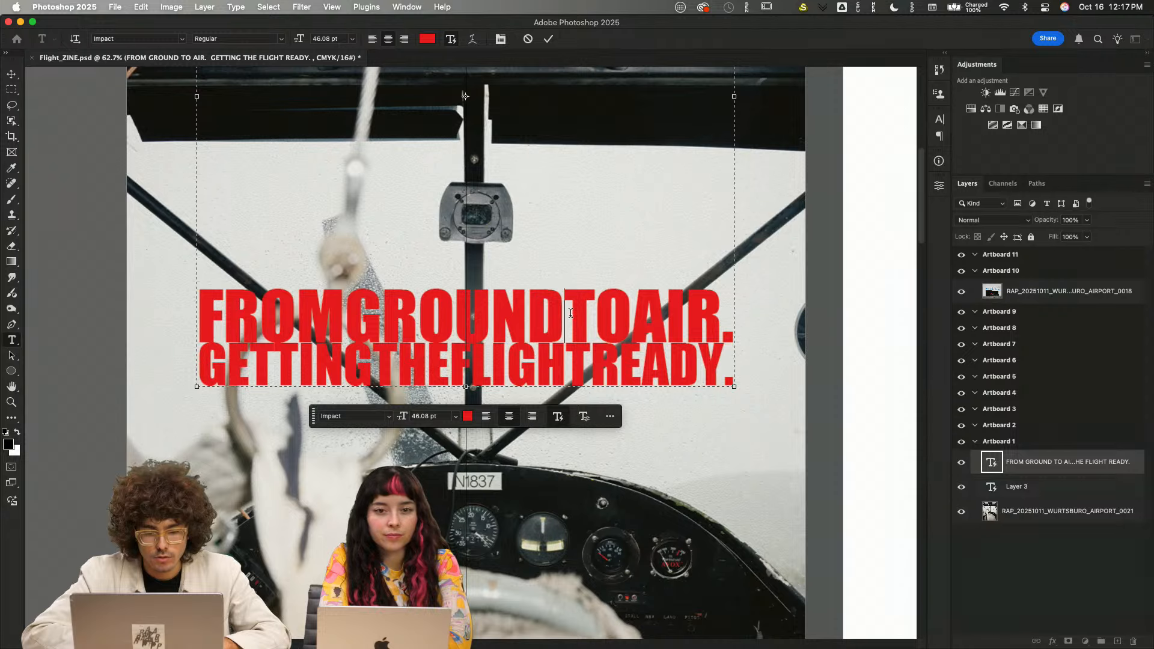
pyautogui.press('Return')
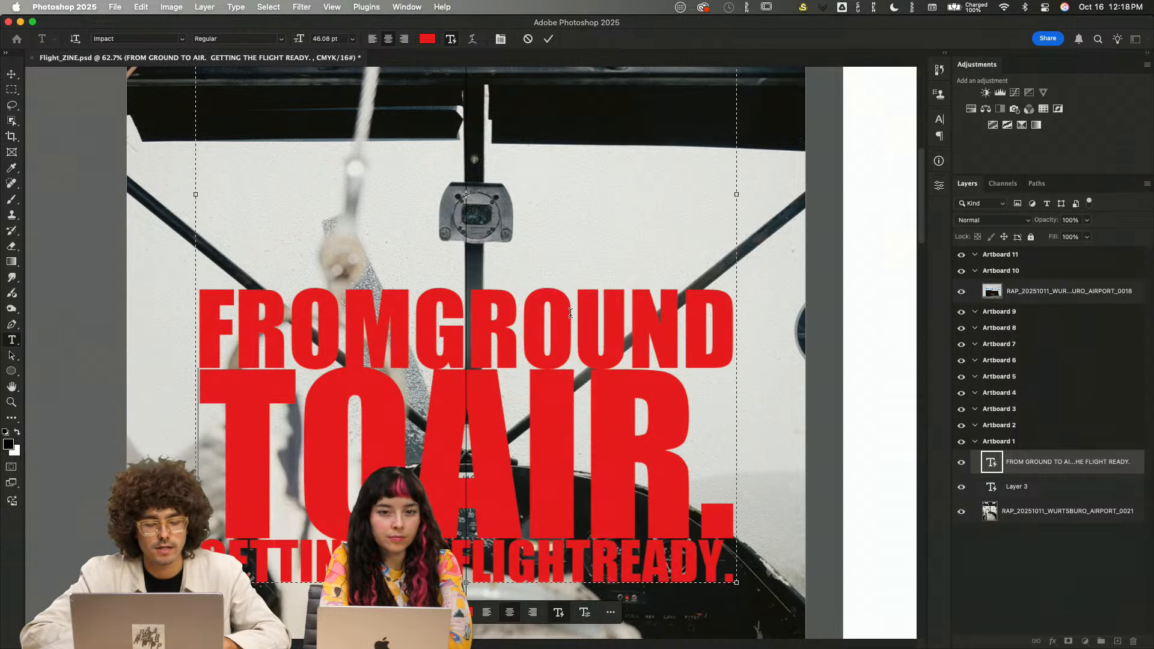
pyautogui.scroll(-4, 494, 452)
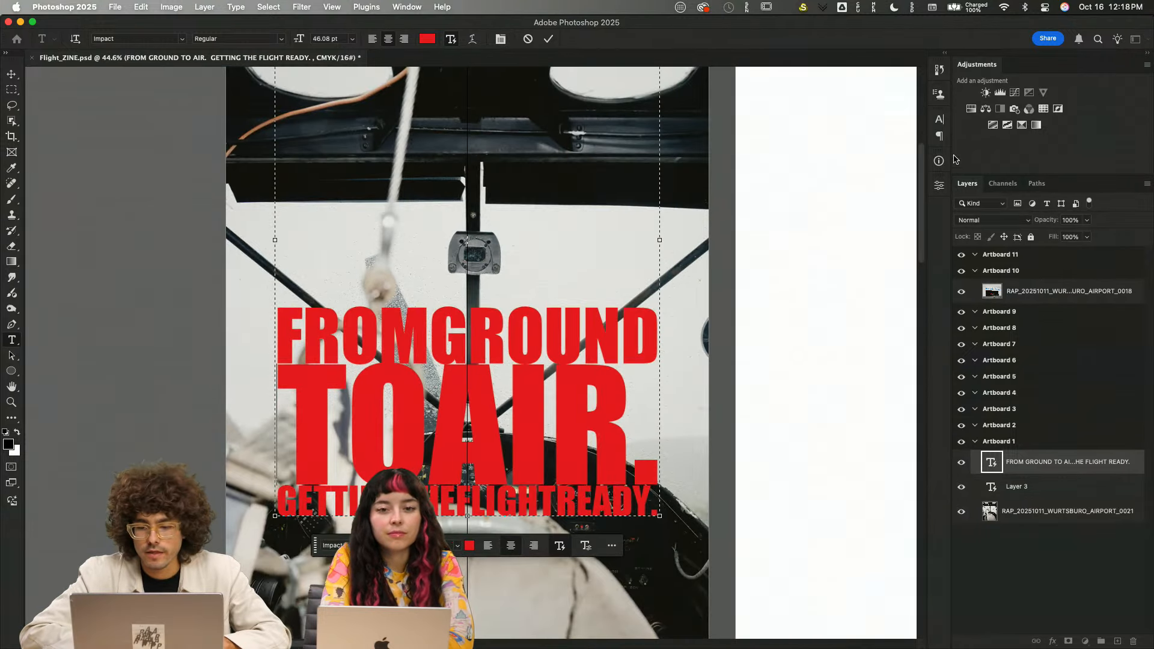
# - Select the entire headline text and set its Dynamic Text word spacing to 300%
pyautogui.click(939, 187)
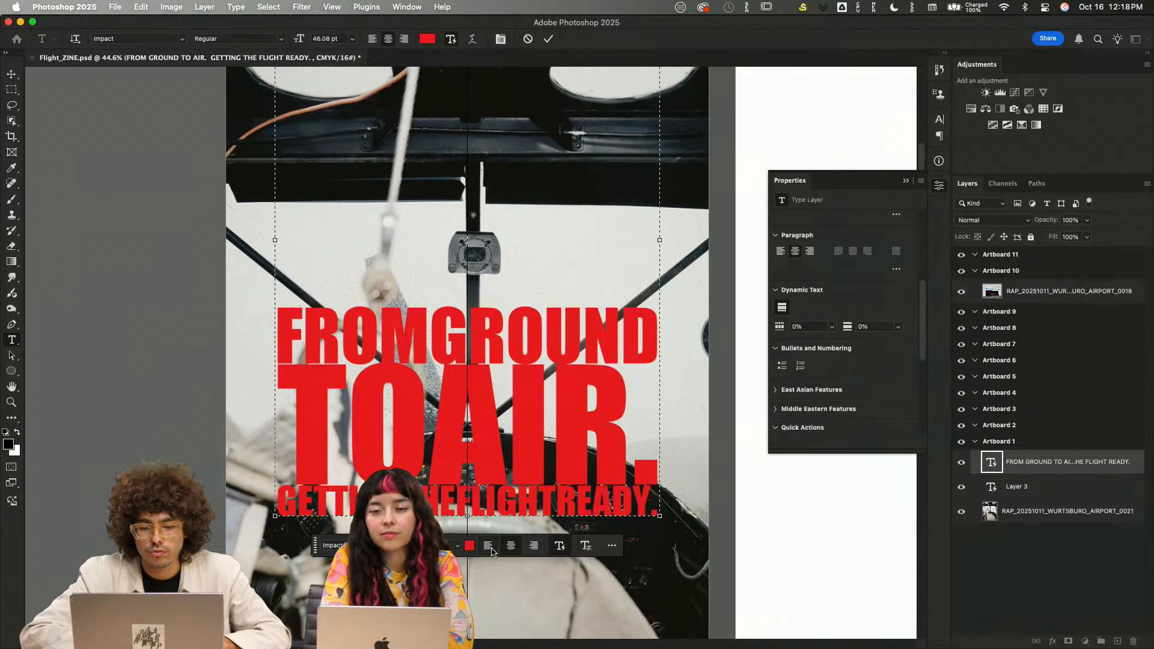
pyautogui.hscroll(3, 484, 421)
pyautogui.press('super+a')
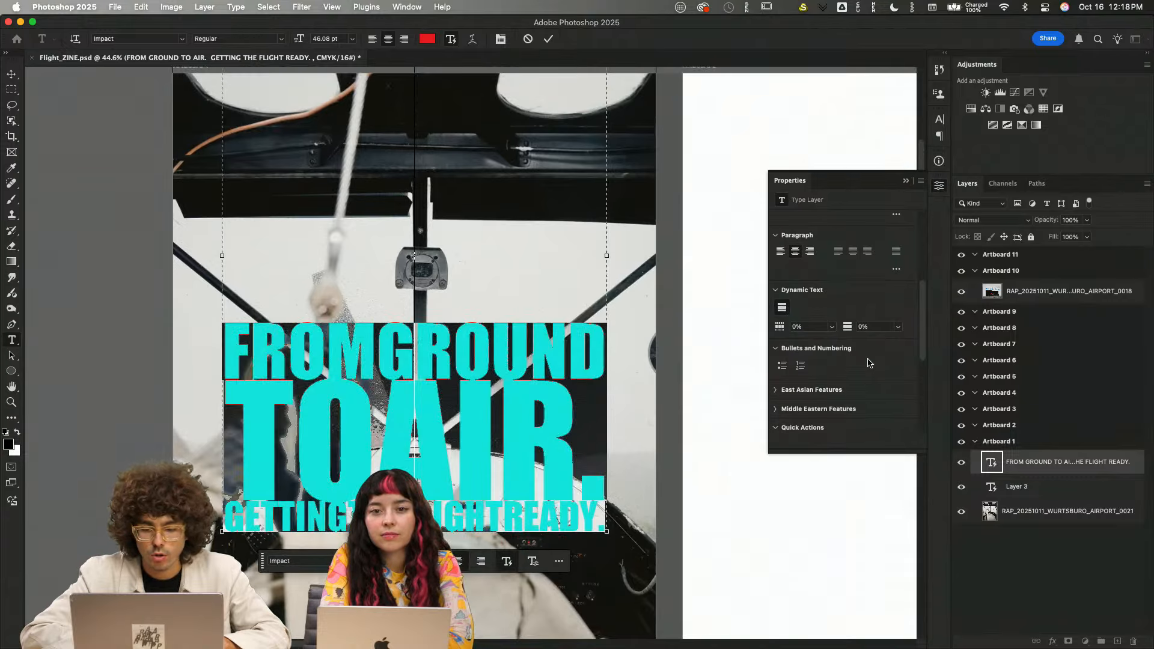
pyautogui.scroll(-3, 868, 363)
pyautogui.moveTo(777, 241); pyautogui.dragTo(758, 209)
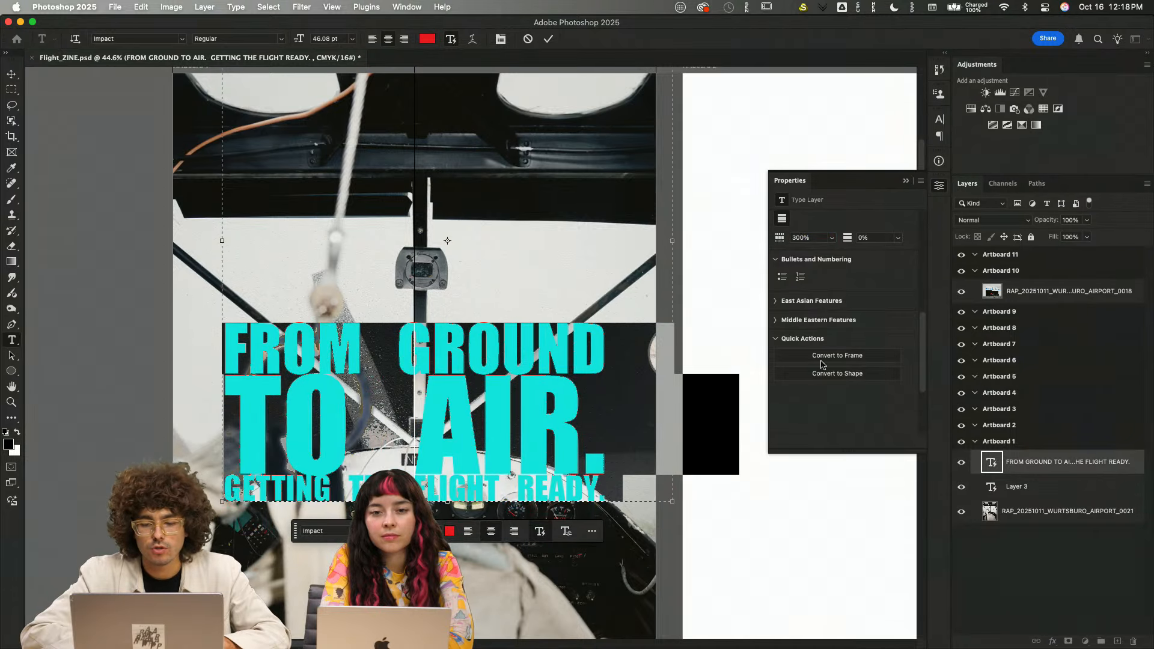
pyautogui.scroll(2, 809, 307)
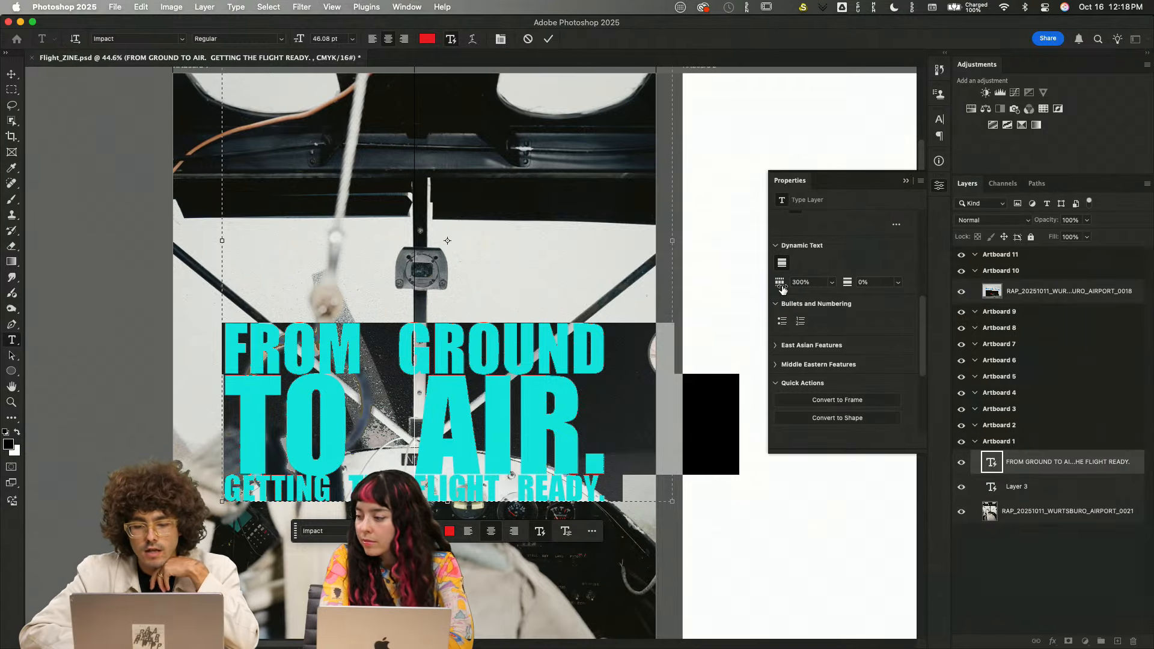
pyautogui.moveTo(780, 283); pyautogui.dragTo(694, 299)
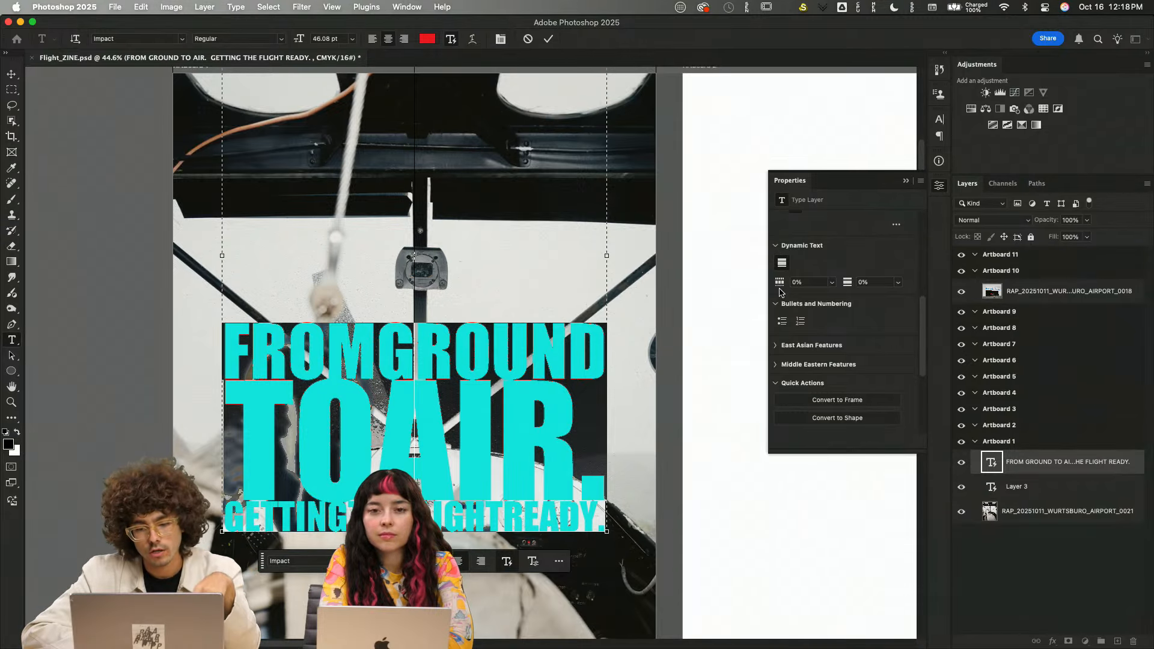
pyautogui.moveTo(781, 292); pyautogui.dragTo(952, 312)
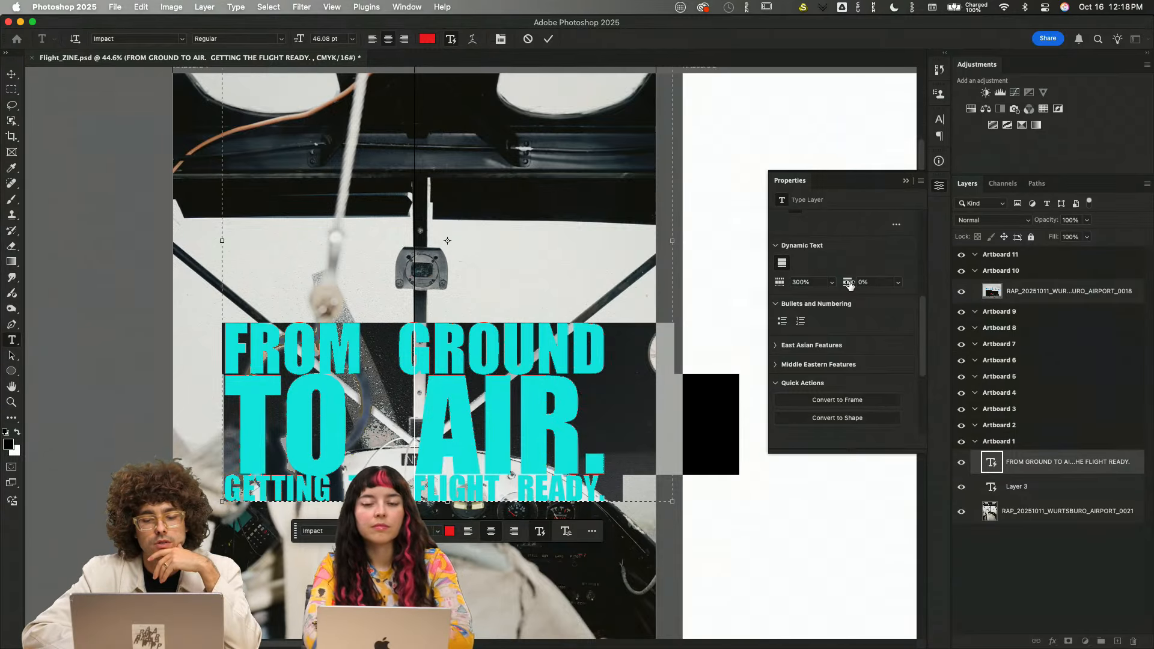
# - Set the headline's Dynamic Text word spacing to 110% and its line spacing to 50%
pyautogui.moveTo(849, 284); pyautogui.dragTo(900, 293)
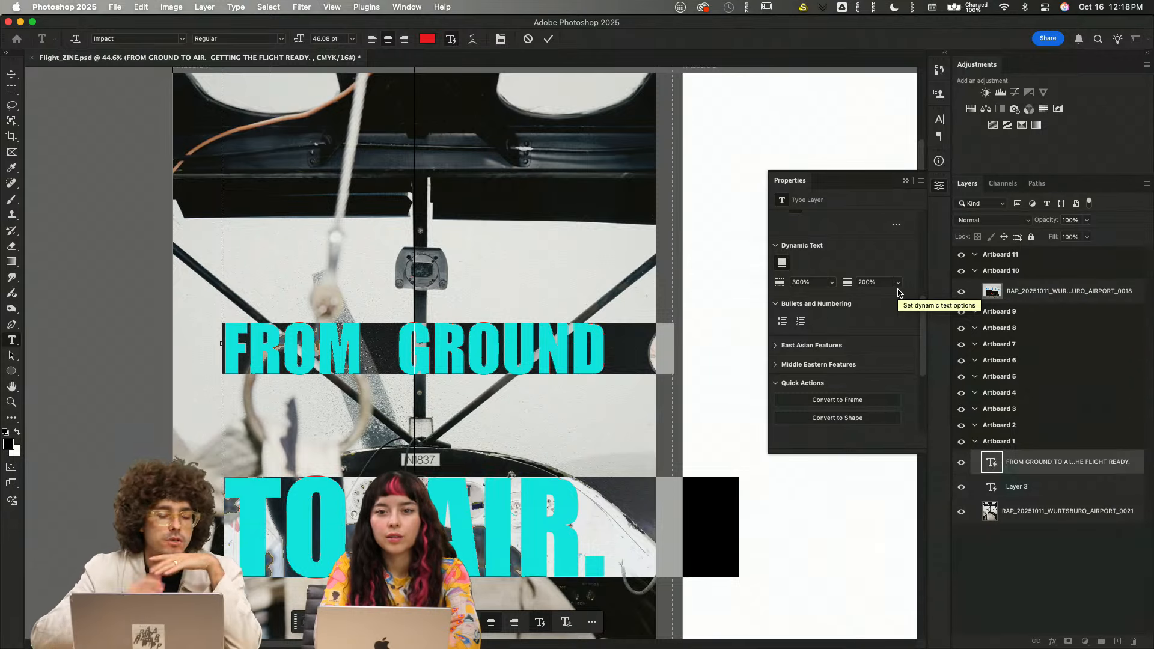
pyautogui.scroll(-2, 714, 356)
pyautogui.hscroll(1, 714, 356)
pyautogui.moveTo(847, 282)
pyautogui.mouseDown()
pyautogui.moveTo(830, 282)
pyautogui.moveTo(866, 282)
pyautogui.mouseUp()
pyautogui.moveTo(780, 285); pyautogui.dragTo(768, 284)
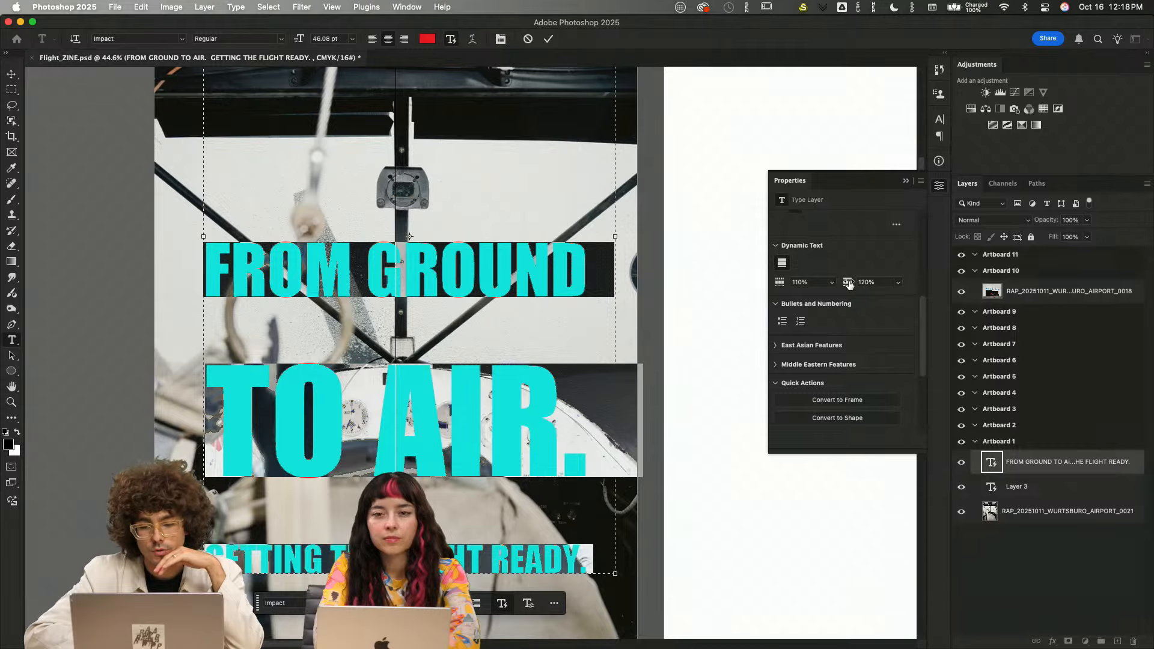
pyautogui.moveTo(848, 284); pyautogui.dragTo(838, 287)
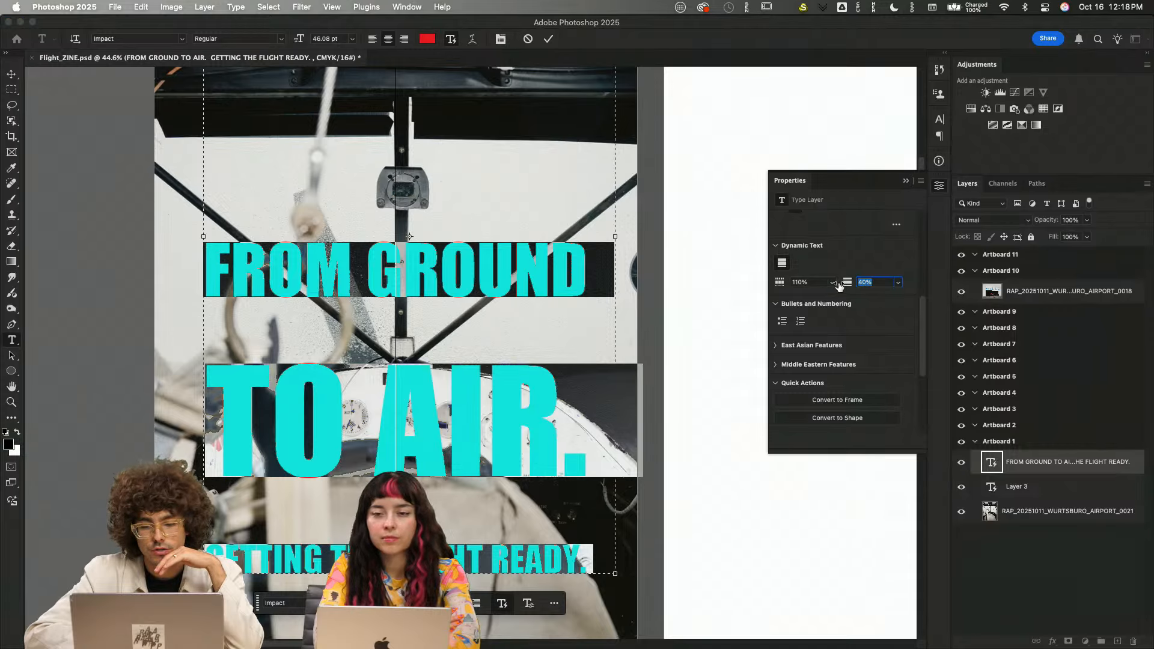
# - Set the tracking of the selected headline text to 220
pyautogui.scroll(5, 839, 286)
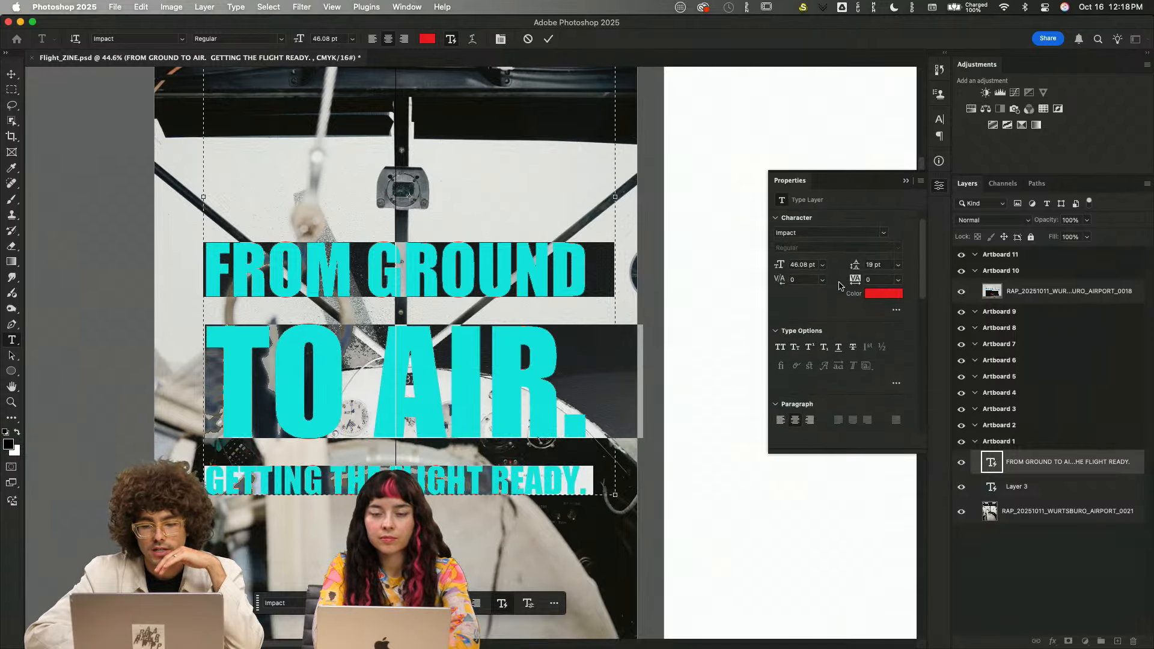
pyautogui.scroll(2, 811, 292)
pyautogui.moveTo(858, 302); pyautogui.dragTo(865, 301)
pyautogui.moveTo(779, 301)
pyautogui.mouseDown()
pyautogui.moveTo(769, 303)
pyautogui.moveTo(794, 304)
pyautogui.moveTo(764, 301)
pyautogui.mouseUp()
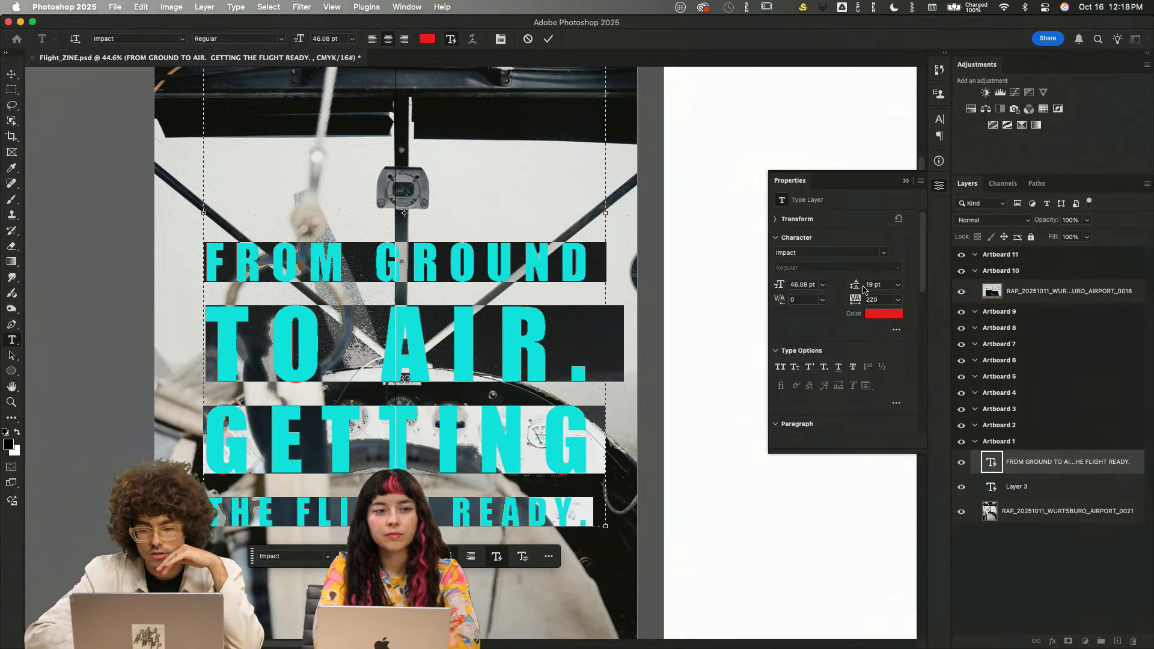
# - Set the headline's leading to 15 pt and its font size to 157 pt
pyautogui.moveTo(858, 288); pyautogui.dragTo(840, 289)
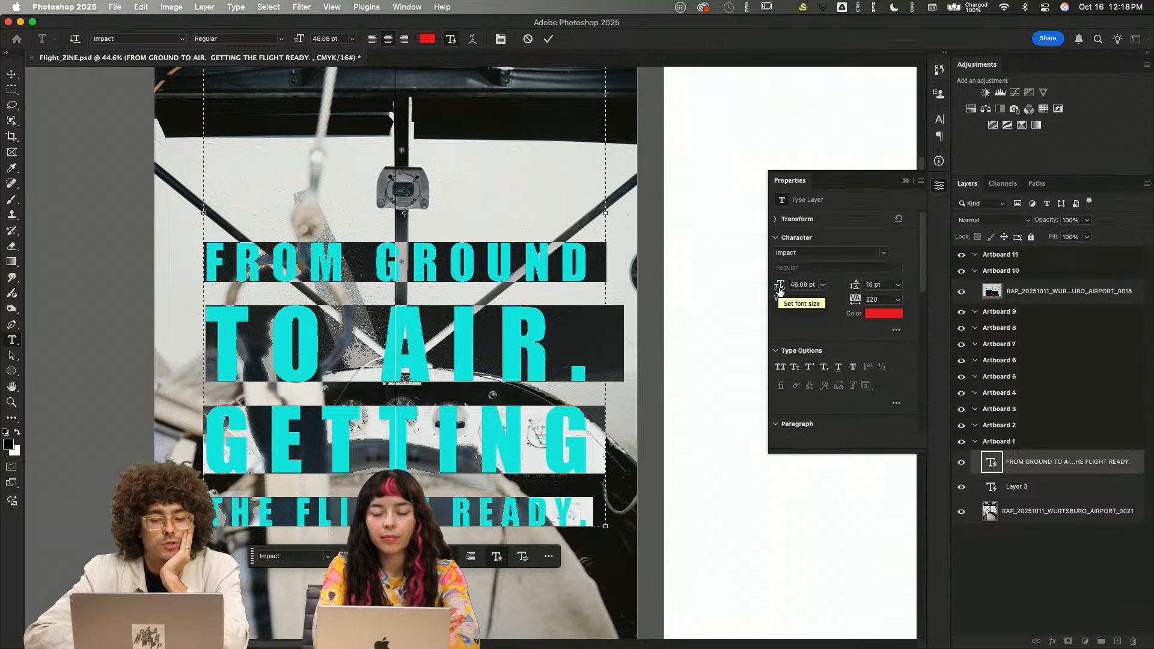
pyautogui.moveTo(779, 291); pyautogui.dragTo(846, 292)
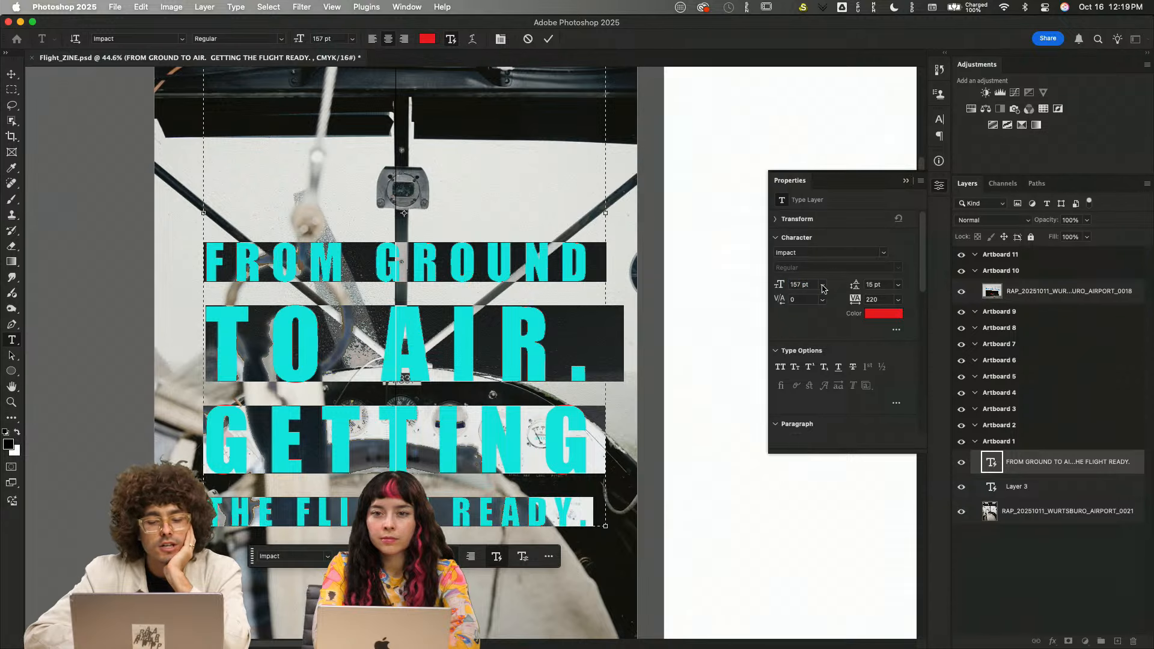
pyautogui.click(672, 361)
# - Widen the headline text box to about 5.46 in by extending its left side towards the edge of Artboard 1
pyautogui.doubleClick(425, 368)
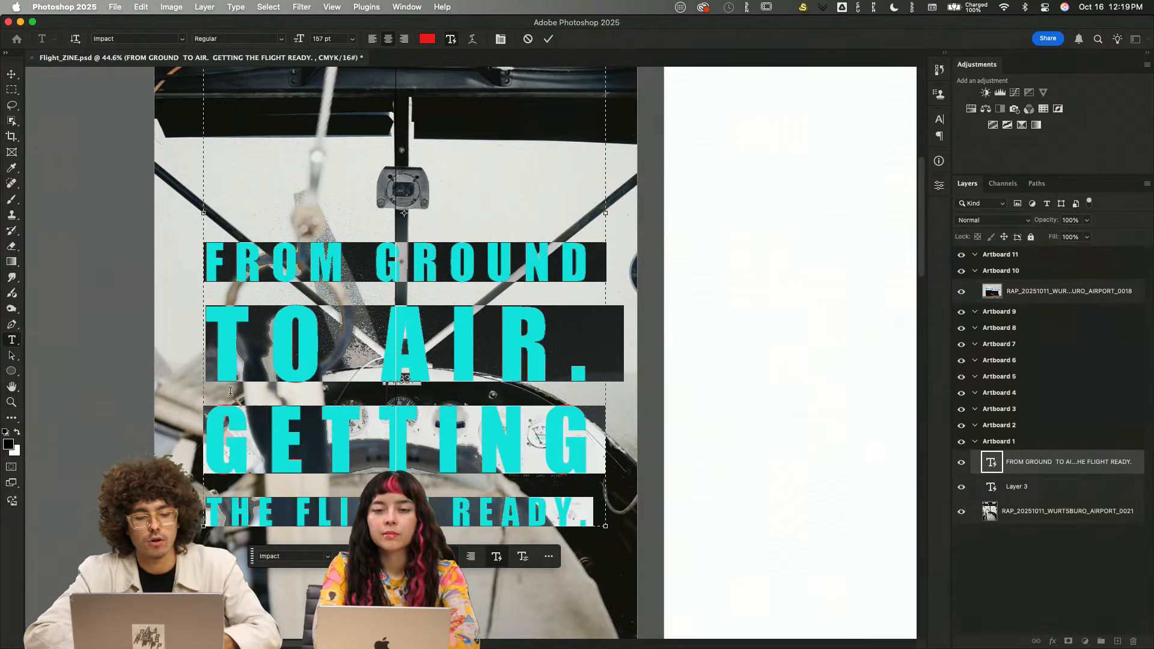
pyautogui.moveTo(203, 216); pyautogui.dragTo(166, 340)
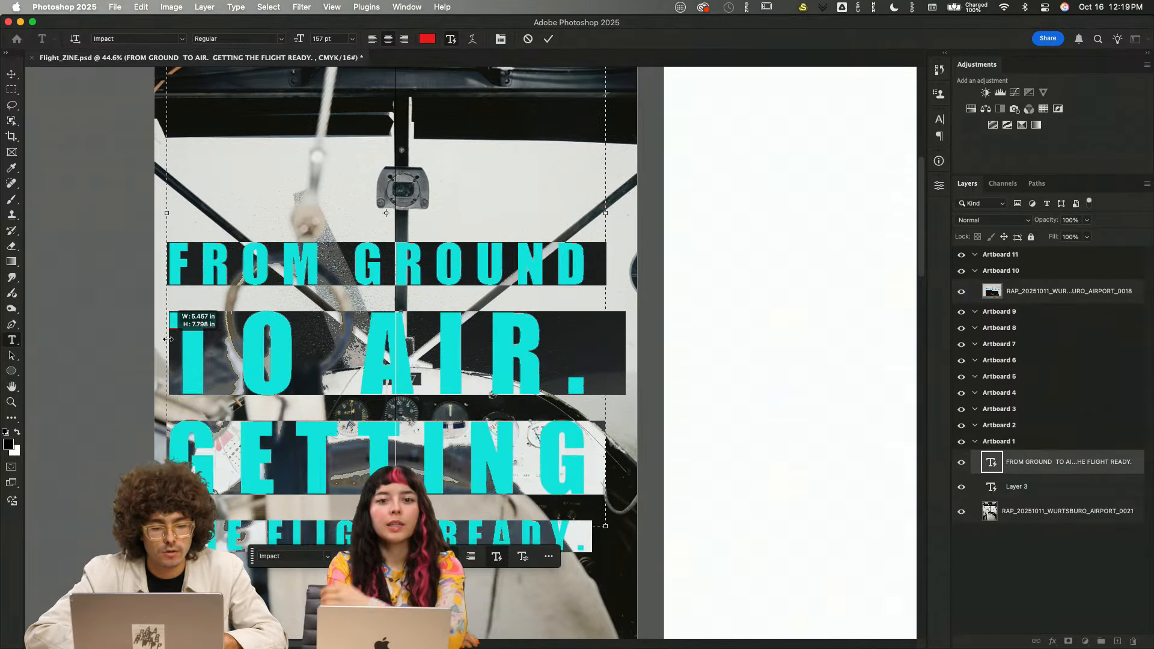
pyautogui.press('super+minus')
pyautogui.click(565, 386)
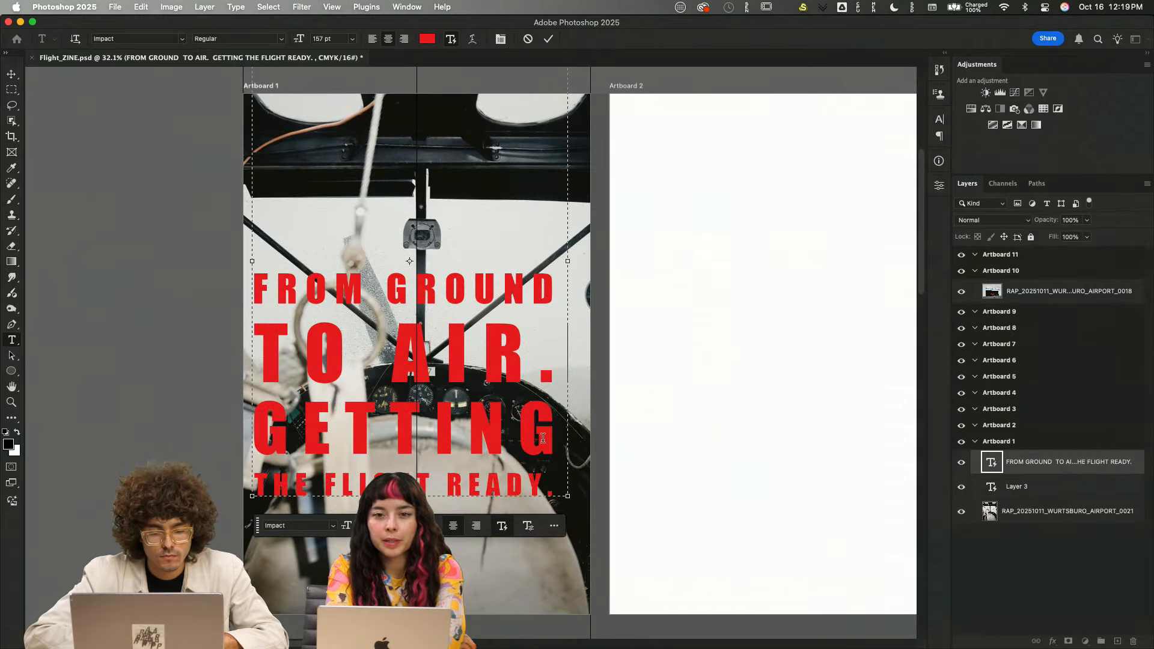
# - Select all of the headline text and tighten its tracking to -20
pyautogui.doubleClick(527, 442)
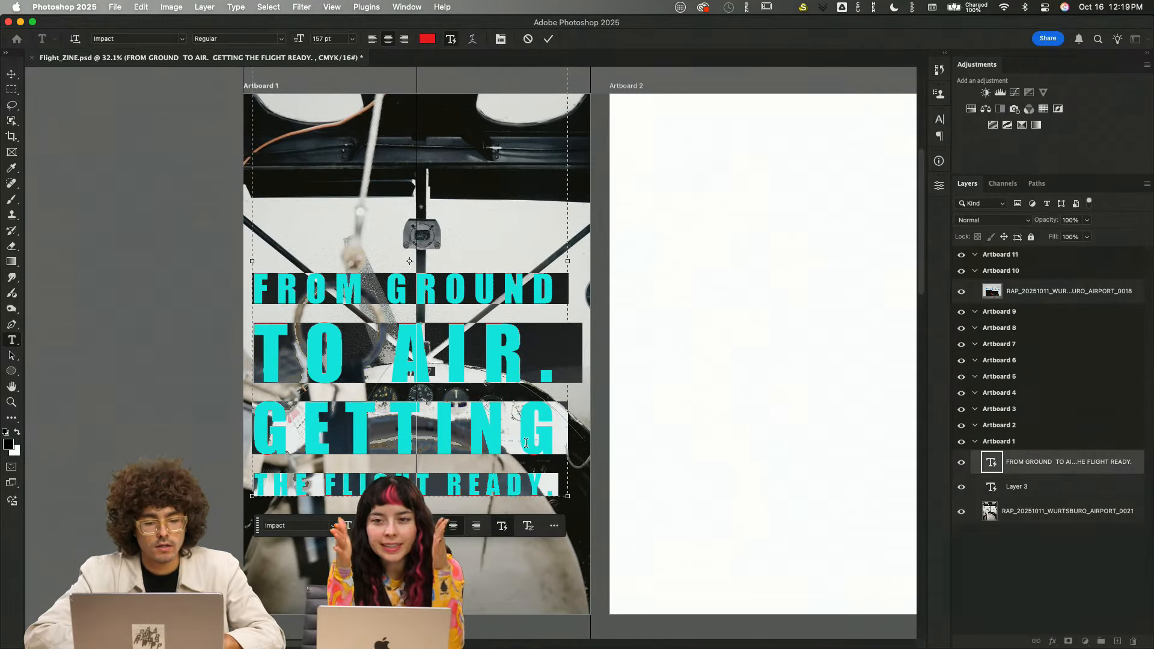
pyautogui.press('super+a')
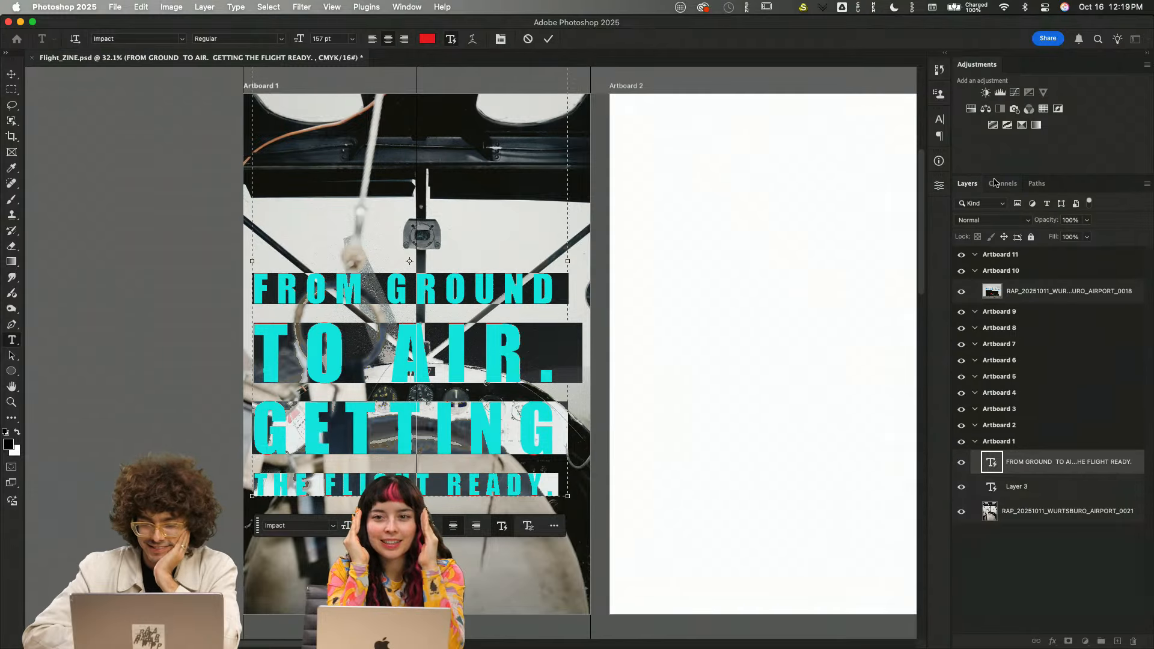
pyautogui.click(940, 186)
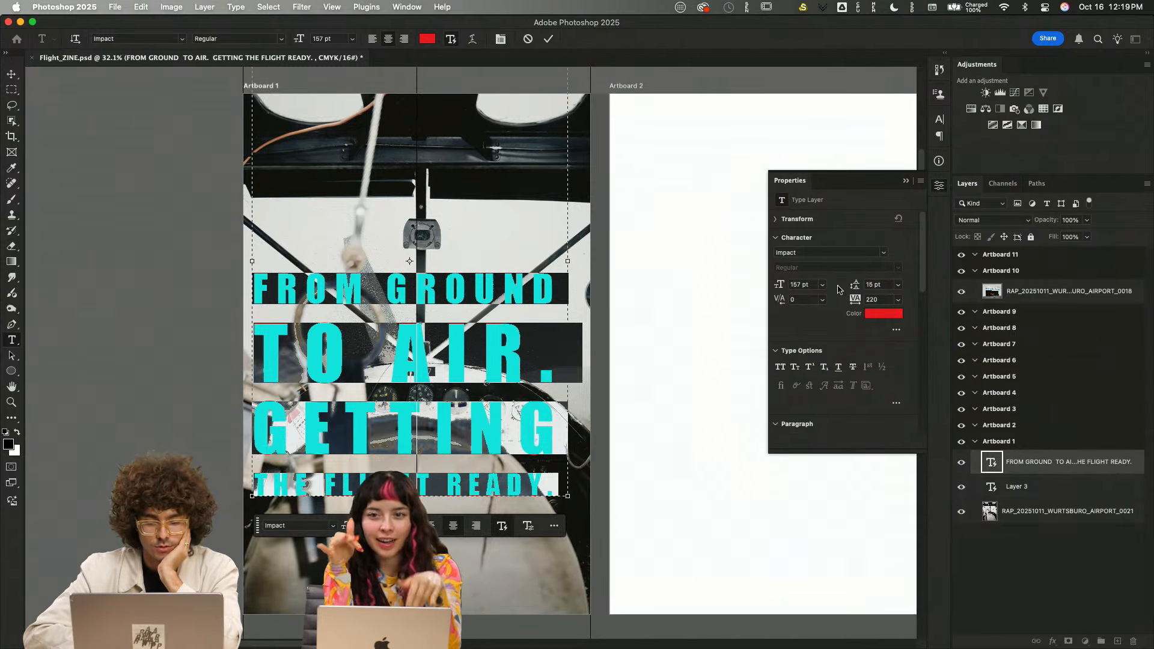
pyautogui.scroll(-2, 839, 289)
pyautogui.moveTo(854, 256); pyautogui.dragTo(854, 256)
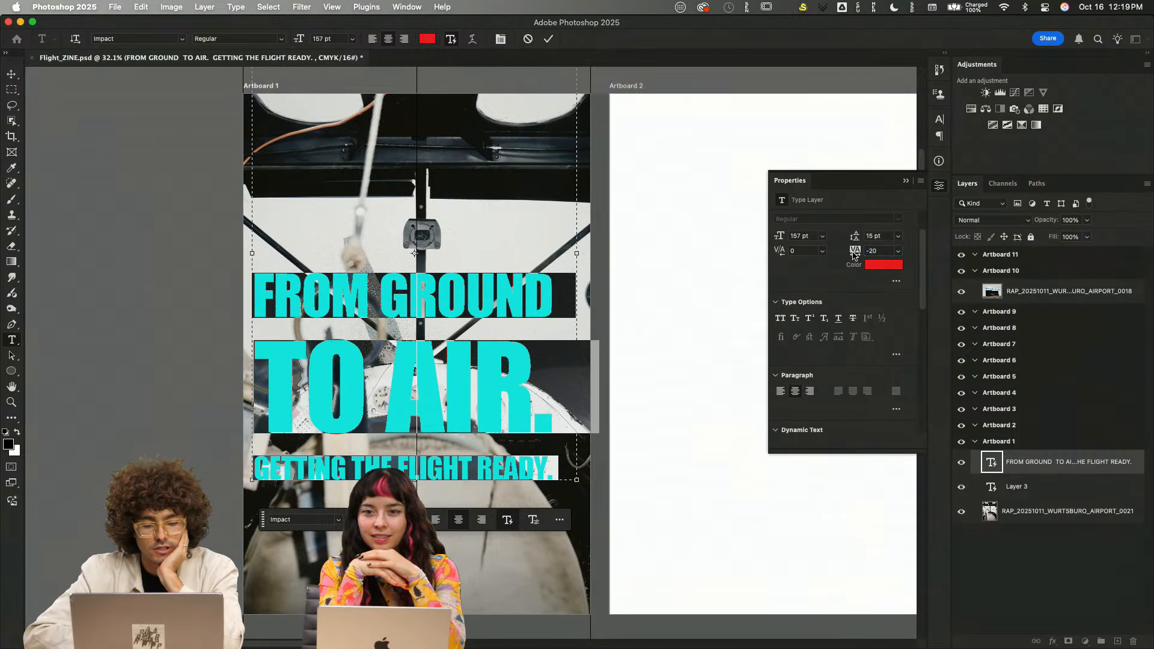
# - Set the headline's Dynamic Text word spacing to 300% and line spacing to 10%, and deselect the text
pyautogui.scroll(-4, 842, 276)
pyautogui.scroll(-1, 842, 277)
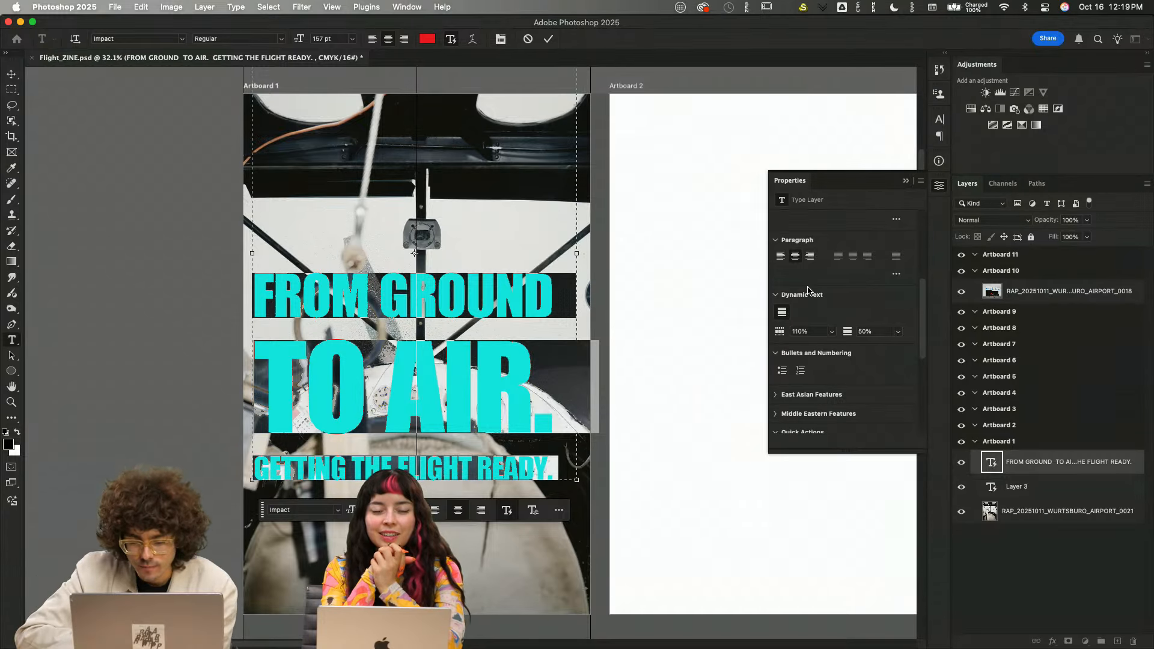
pyautogui.scroll(5, 837, 321)
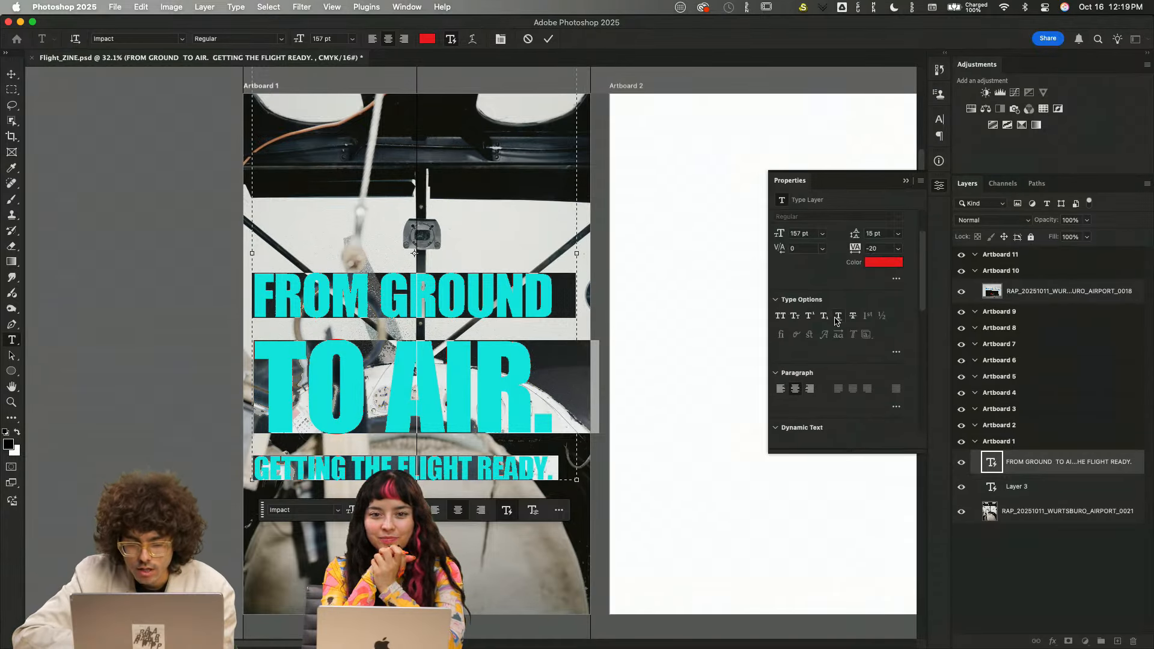
pyautogui.scroll(-4, 836, 322)
pyautogui.moveTo(848, 341); pyautogui.dragTo(817, 338)
pyautogui.click(848, 341)
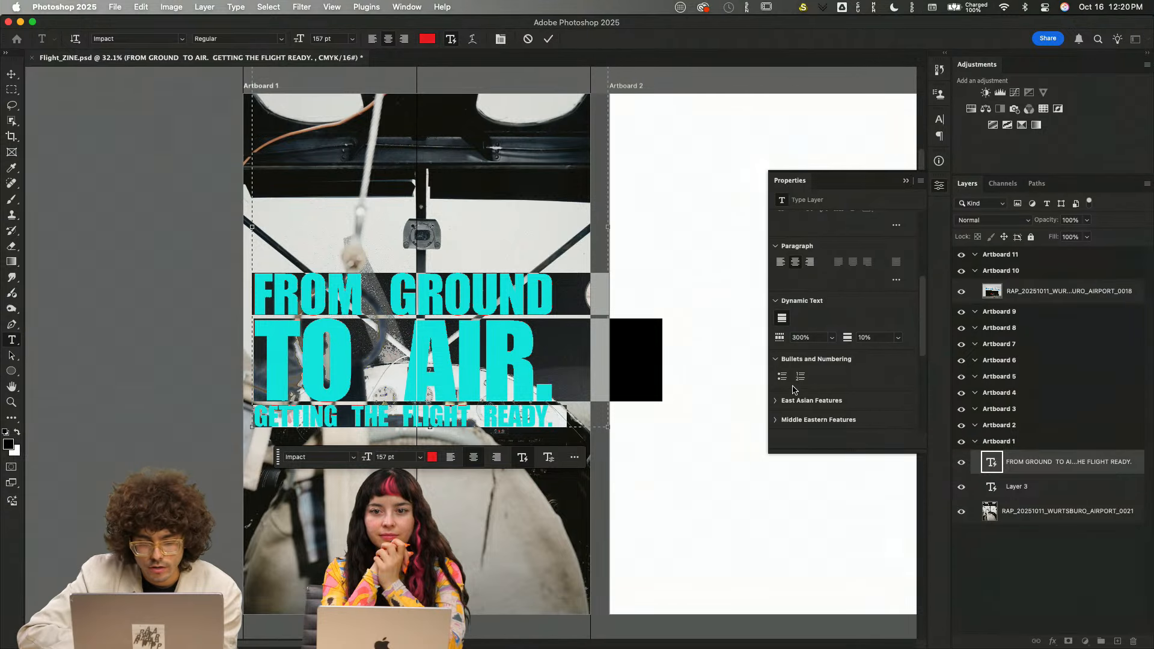
pyautogui.click(548, 397)
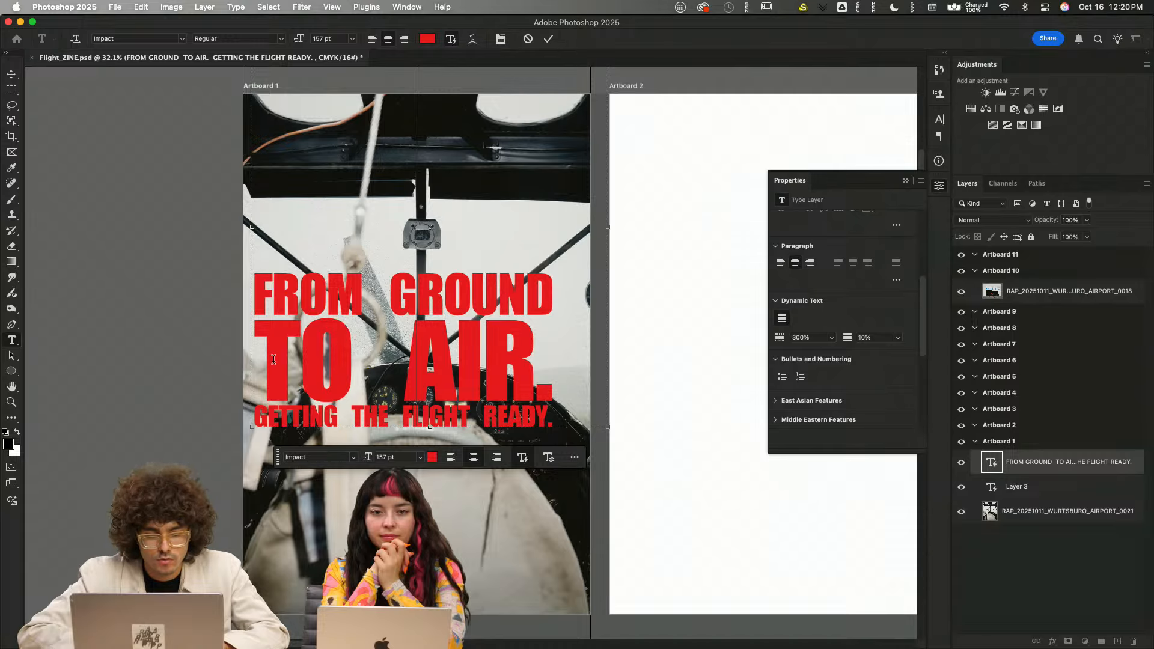
# - Try to change the kerning of the headline's "GETTING THE FLIGHT READY." line
pyautogui.moveTo(254, 411); pyautogui.dragTo(606, 479)
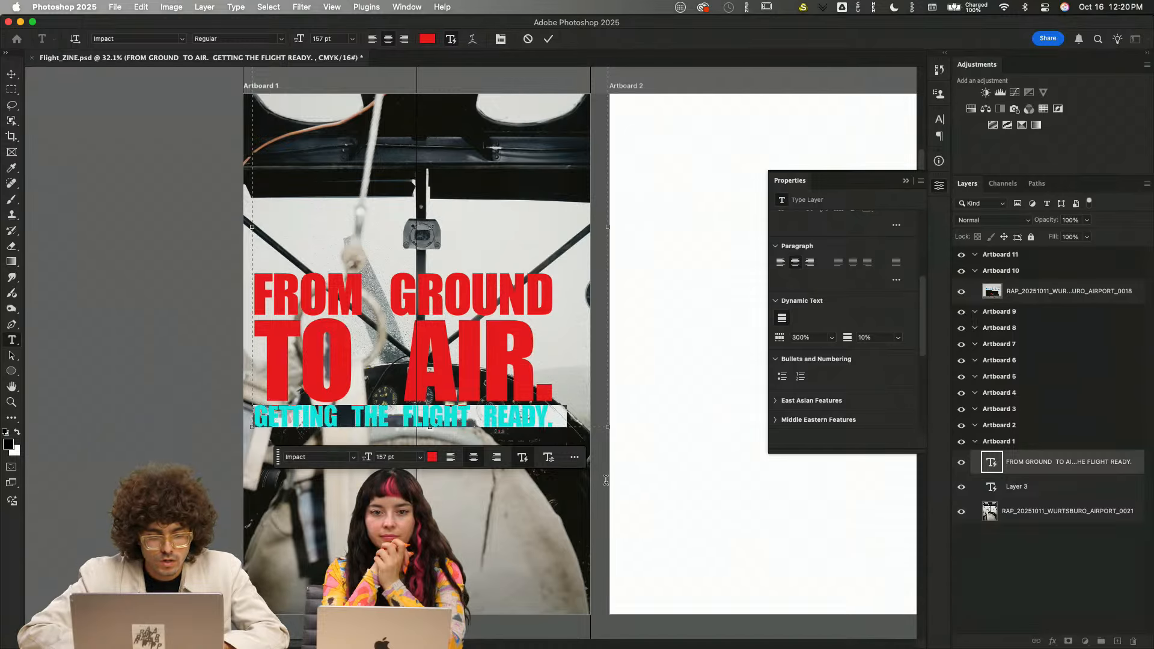
pyautogui.scroll(5, 786, 307)
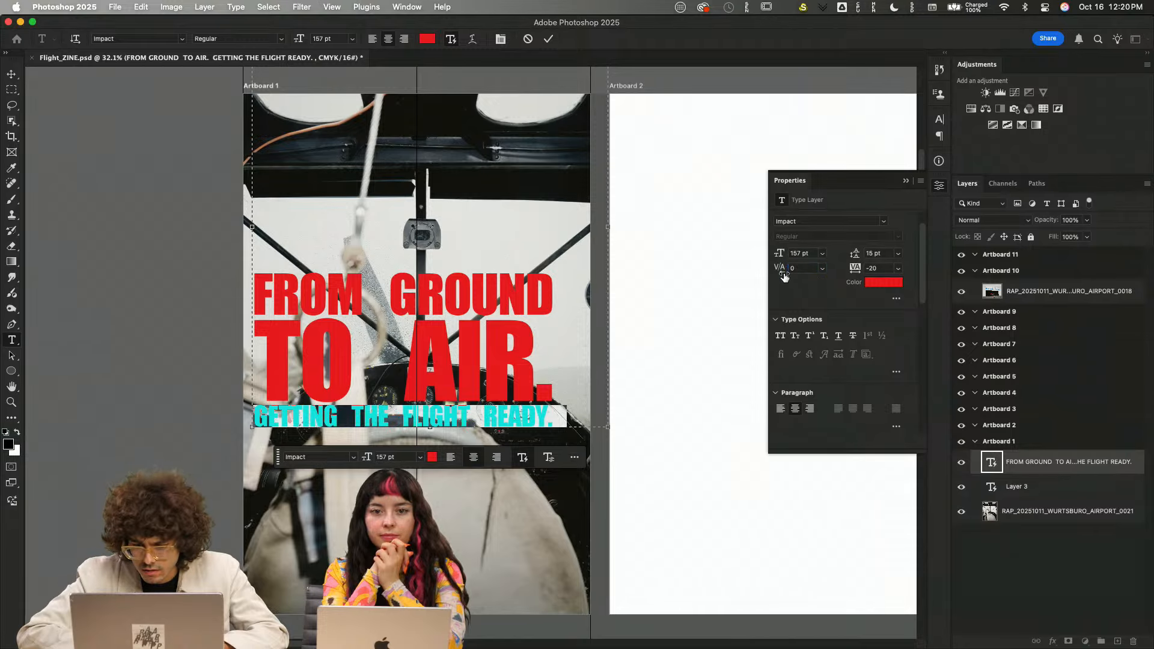
pyautogui.click(336, 414)
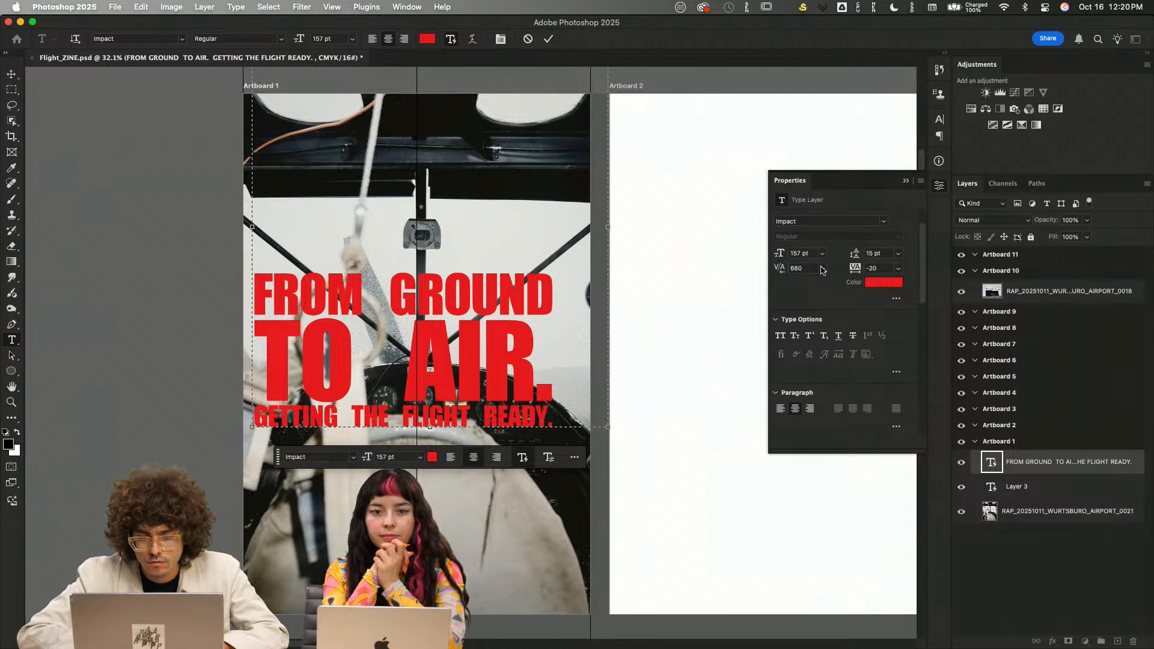
pyautogui.click(824, 270)
pyautogui.click(804, 388)
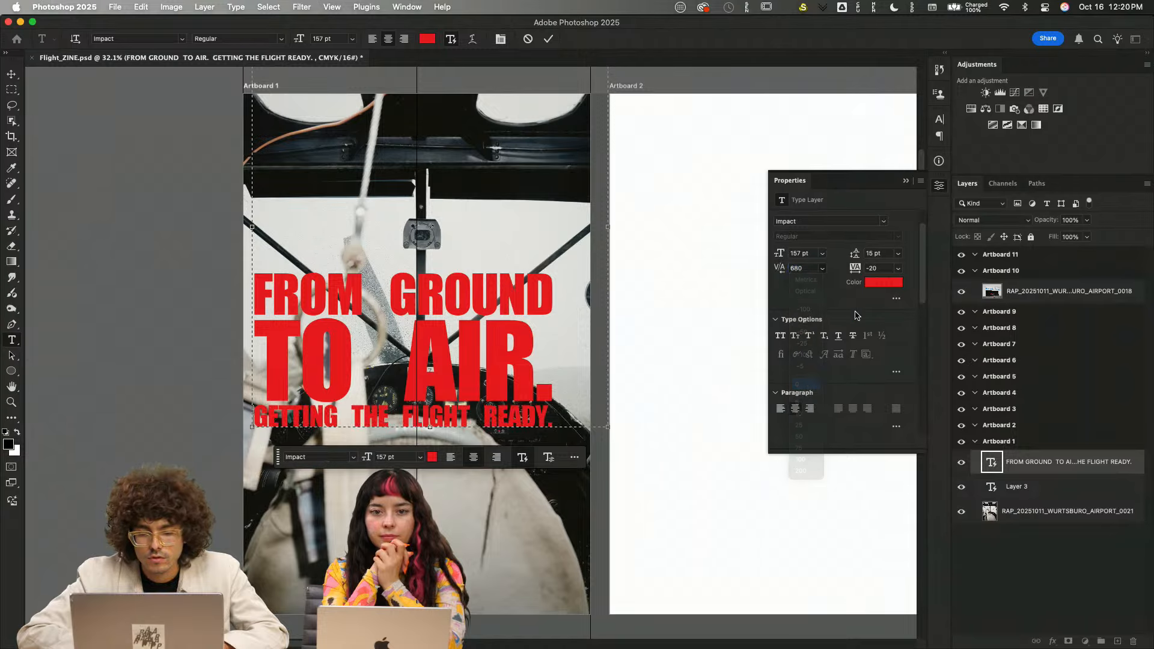
pyautogui.press('super+Return')
# - Move the headline higher over the cockpit photo and delete the empty type layer Layer 3
pyautogui.press('v')
pyautogui.moveTo(479, 355); pyautogui.dragTo(483, 300)
pyautogui.click(1081, 488)
pyautogui.press('Delete')
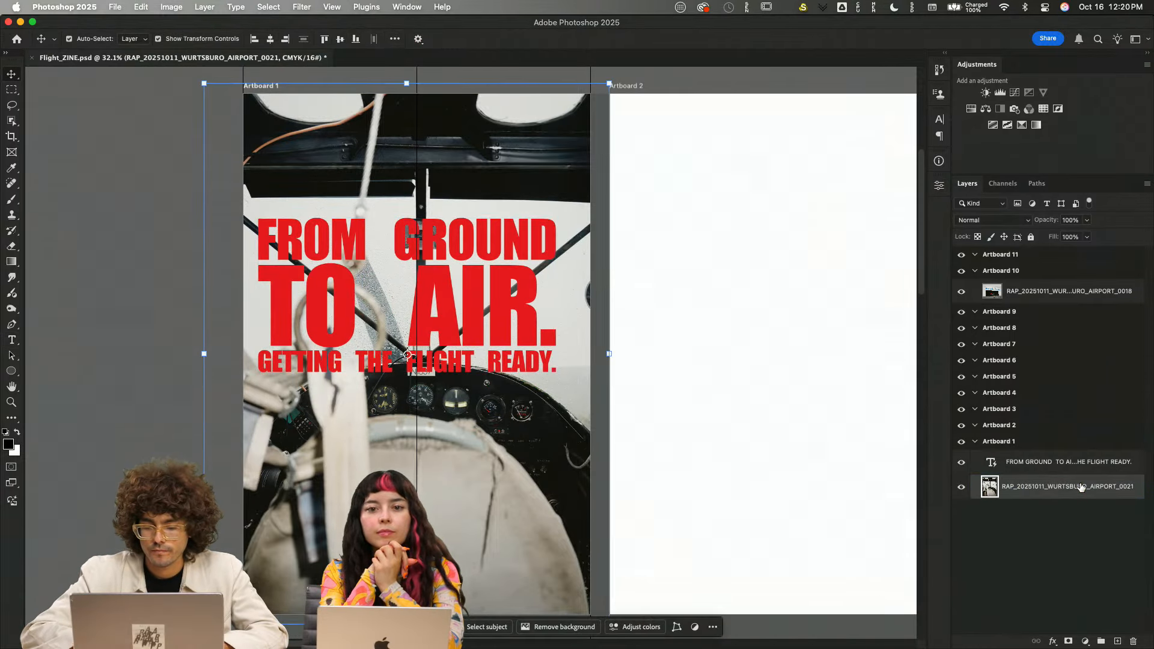
# - Reopen the headline text, select its "GETTING THE FLIGHT READY." line and try another kerning value on it
pyautogui.click(750, 374)
pyautogui.doubleClick(486, 311)
pyautogui.click(486, 312)
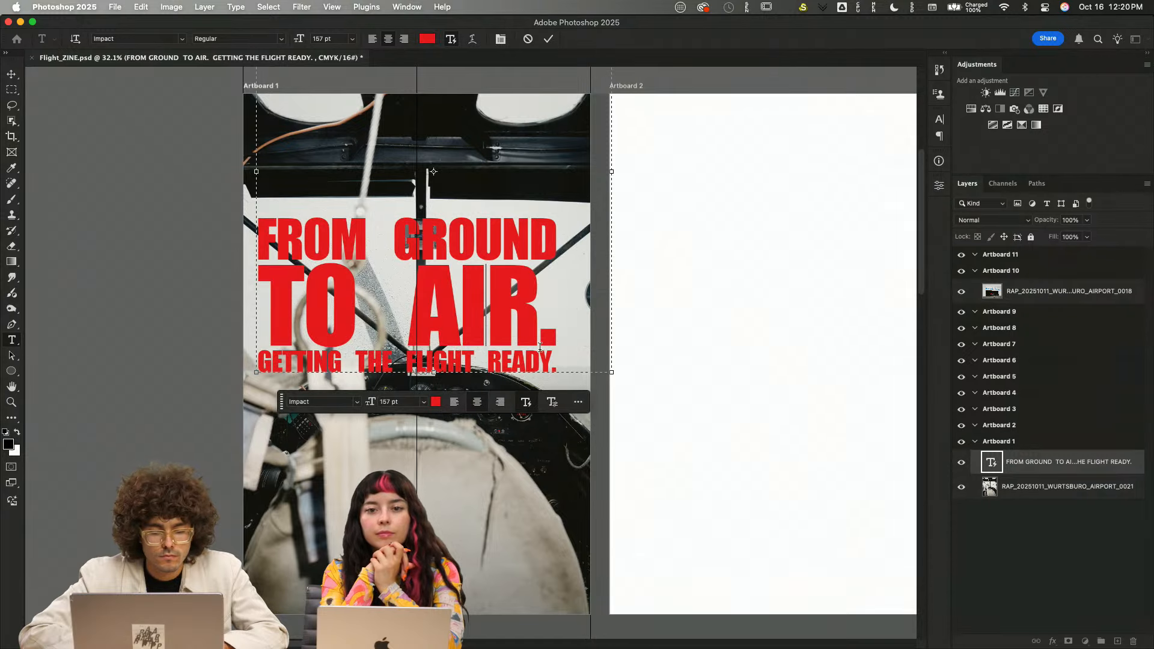
pyautogui.tripleClick(563, 359)
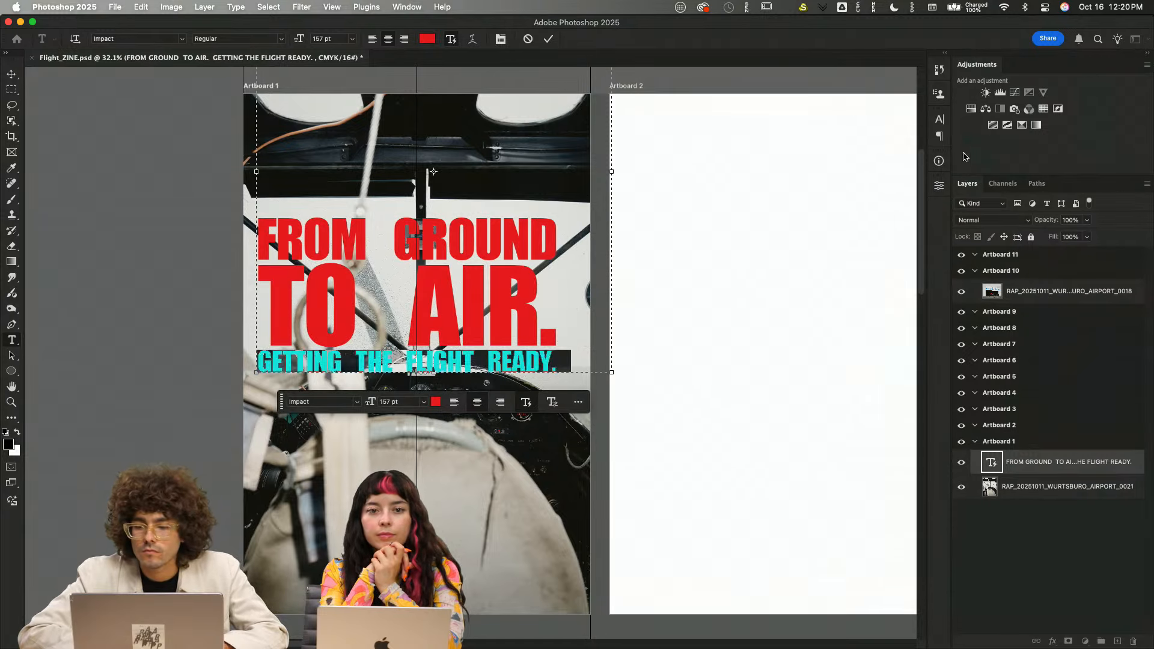
pyautogui.click(938, 186)
pyautogui.moveTo(775, 275); pyautogui.dragTo(788, 275)
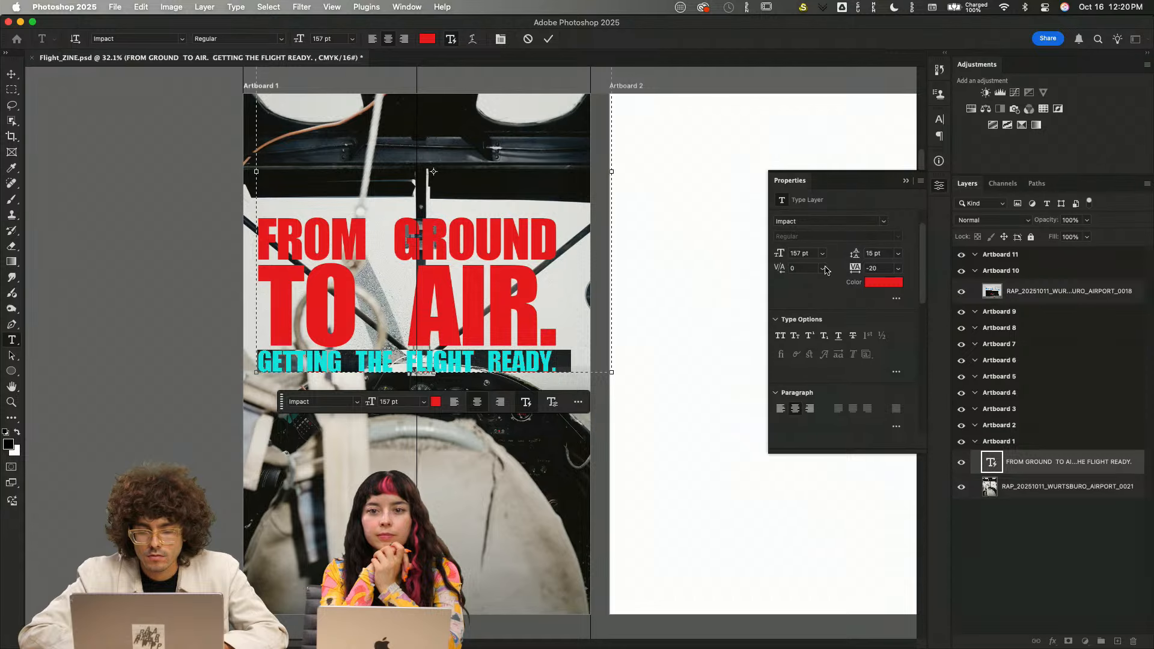
pyautogui.click(825, 269)
pyautogui.click(813, 416)
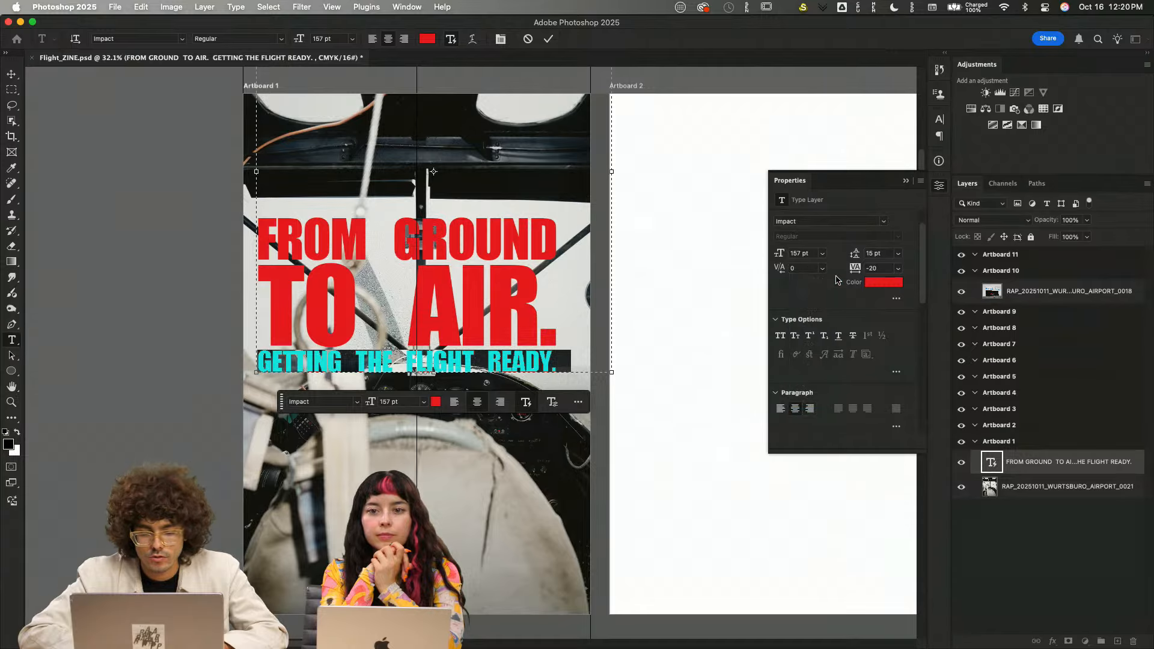
# - Insert blank lines after "TO AIR." to push the "GETTING THE FLIGHT READY." line down to the foot of Artboard 1
pyautogui.press('Right')
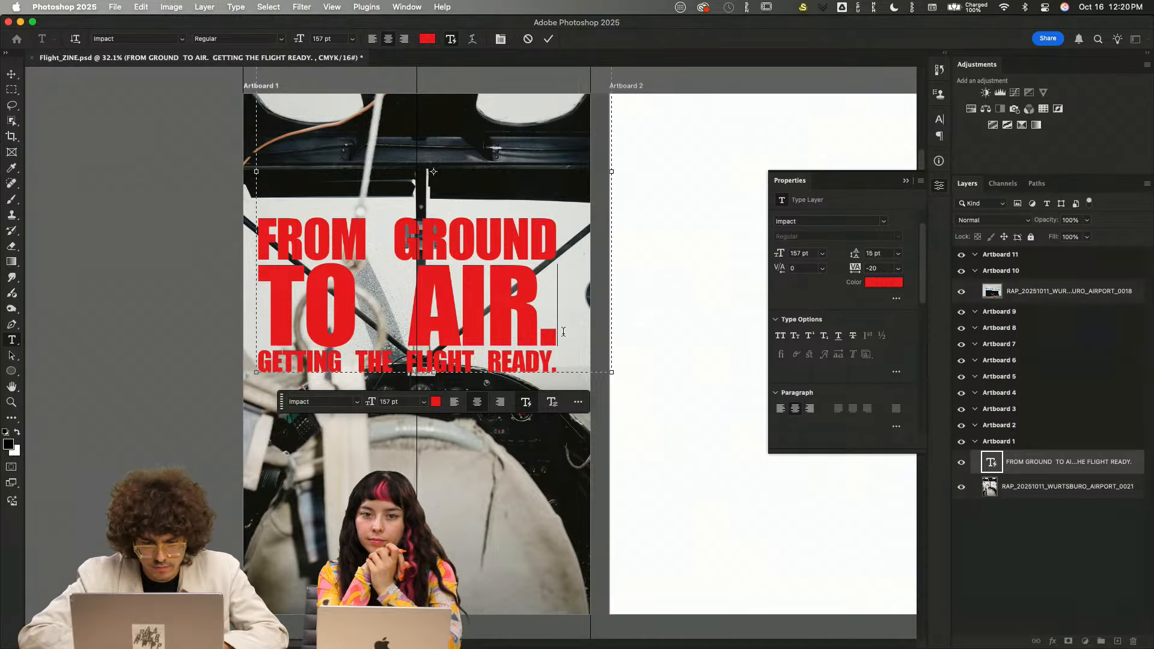
pyautogui.press('Return')
pyautogui.press('Return')
pyautogui.press('Return')
pyautogui.press('Return')
pyautogui.press('Return')
pyautogui.press('Return')
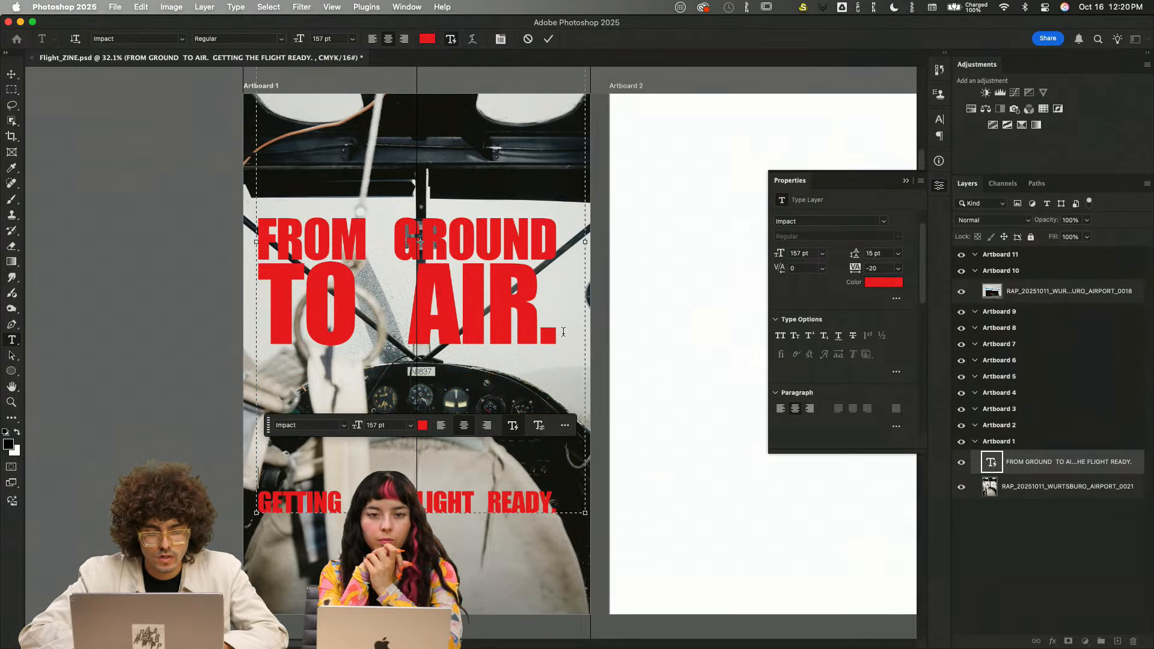
pyautogui.press('Return')
pyautogui.press('Return')
pyautogui.press('Return')
pyautogui.press('Return')
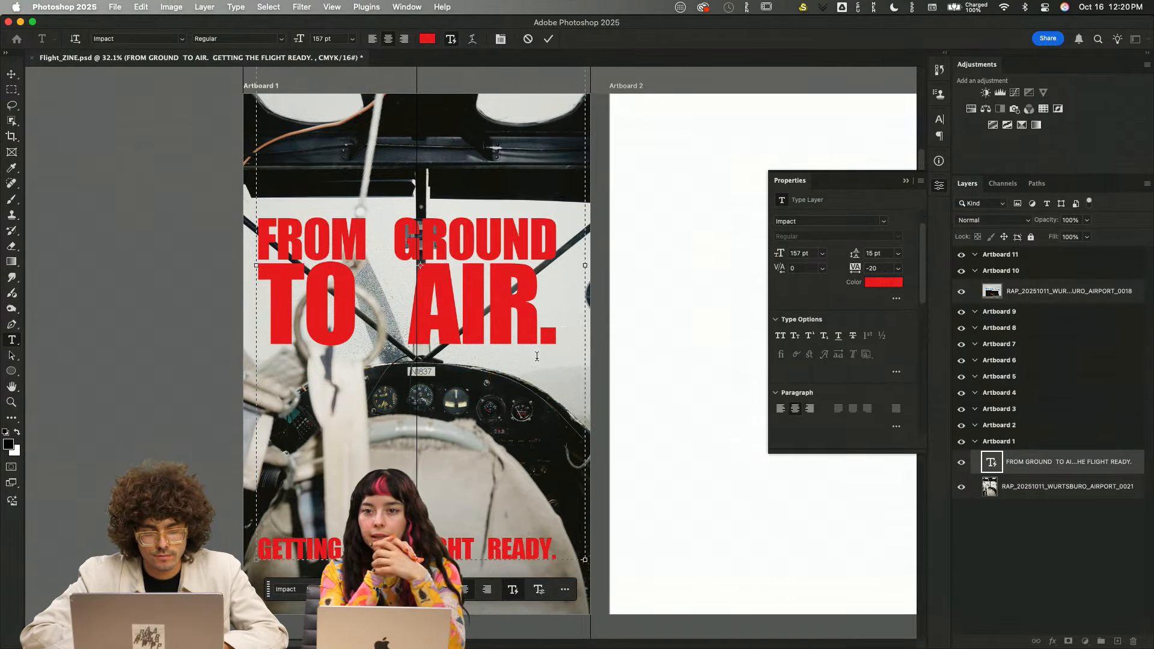
pyautogui.press('super+minus')
pyautogui.press('super+minus')
pyautogui.press('Return')
pyautogui.press('Return')
pyautogui.press('Return')
pyautogui.press('Return')
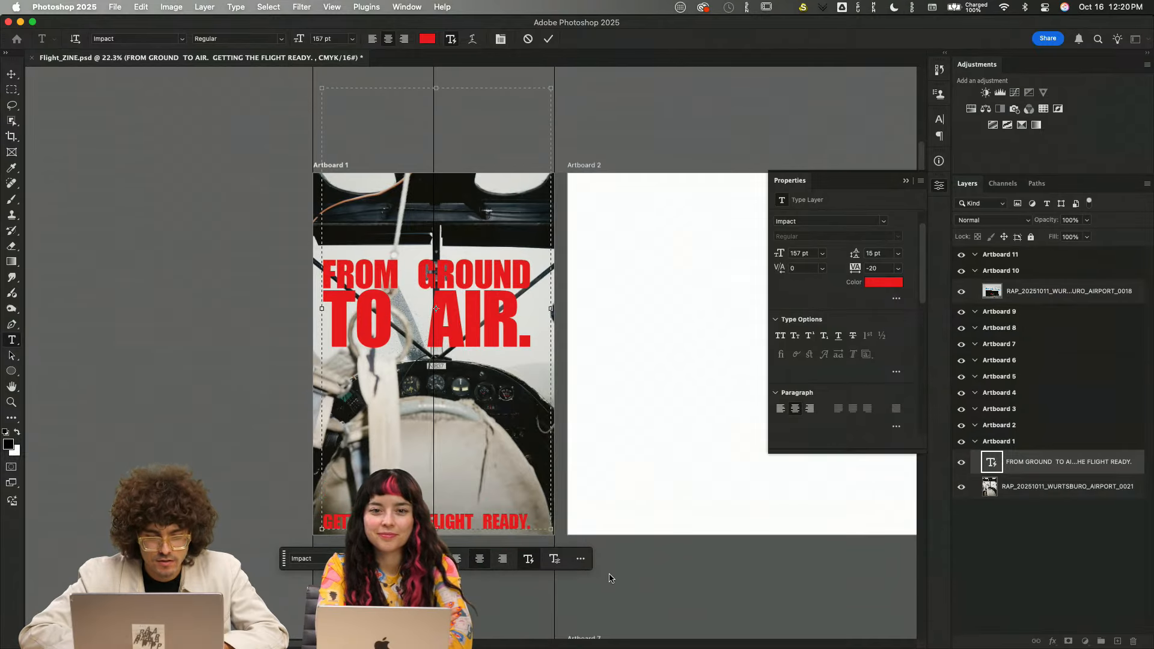
pyautogui.press('super+Return')
# - Move the headline up to Artboard 1's top edge and add blank lines so "GETTING THE FLIGHT READY." sits just above the bottom edge
pyautogui.press('v')
pyautogui.moveTo(485, 327); pyautogui.dragTo(496, 243)
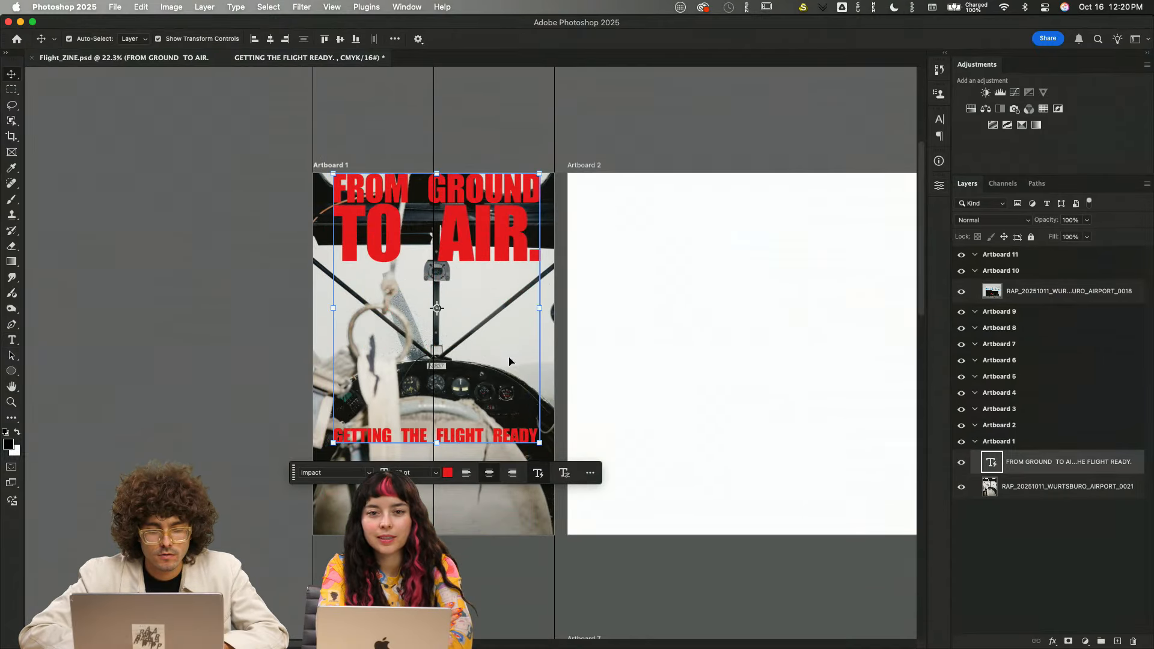
pyautogui.doubleClick(476, 434)
pyautogui.click(374, 428)
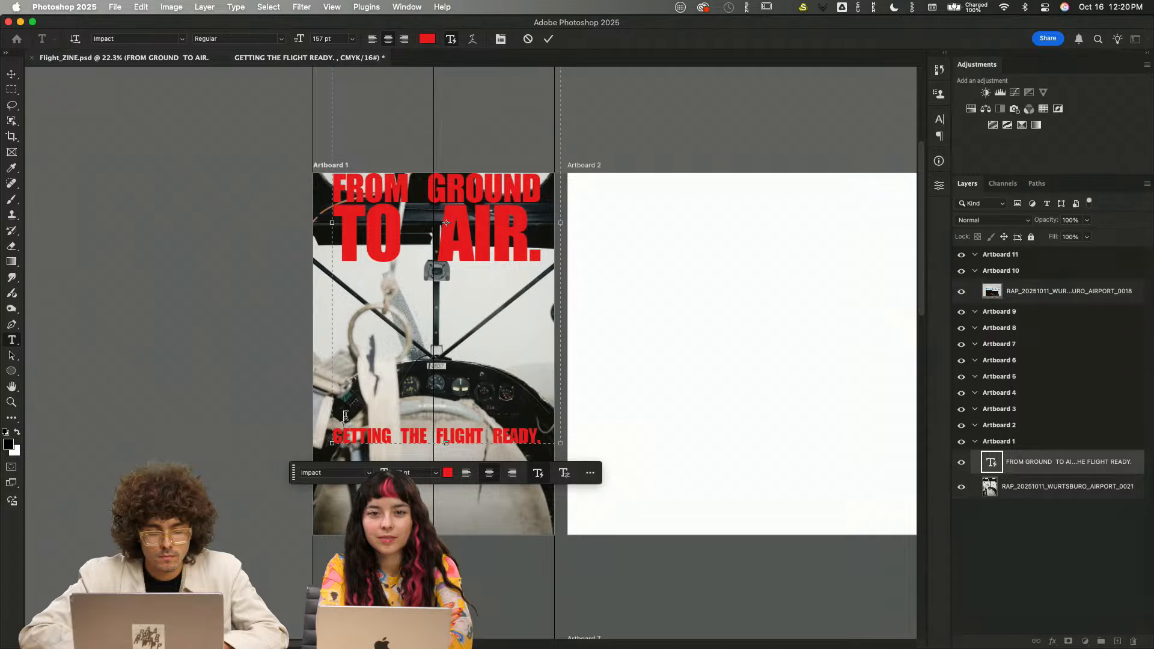
pyautogui.press('Return')
pyautogui.press('Return')
pyautogui.press('Return')
pyautogui.press('Return')
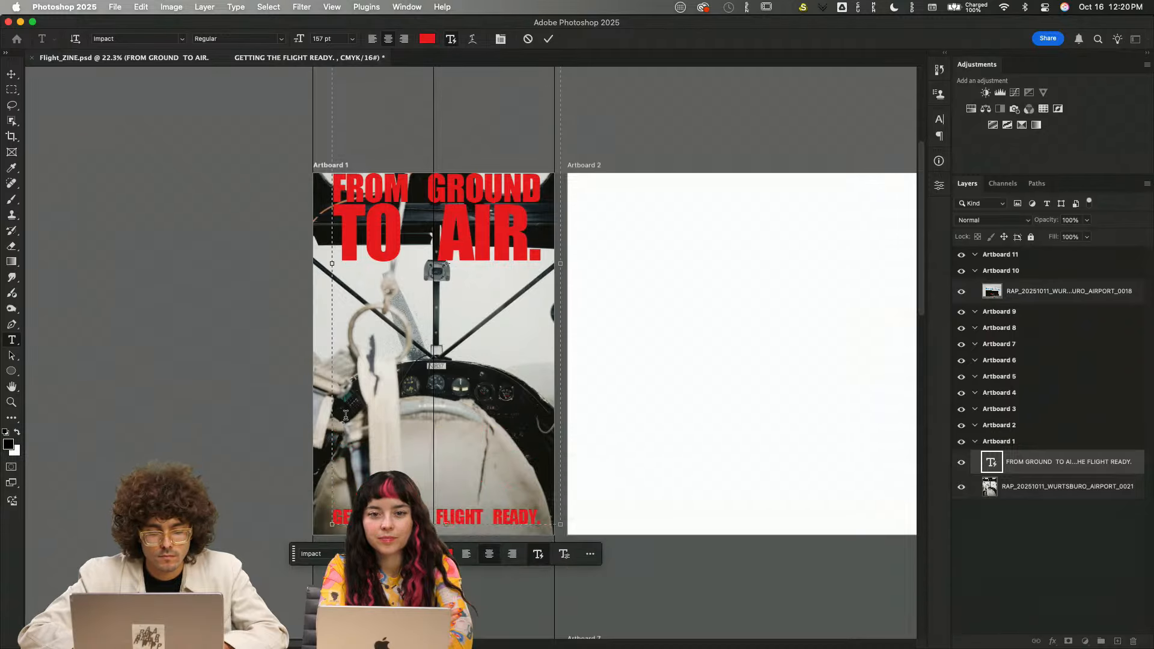
pyautogui.press('Return')
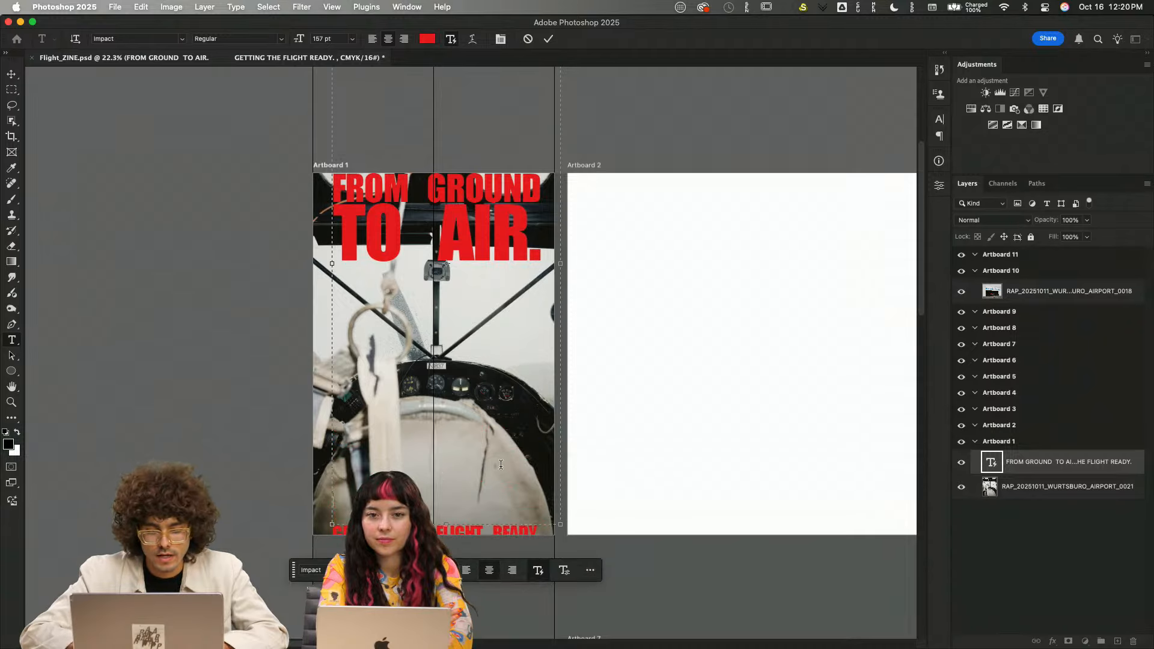
pyautogui.press('BackSpace')
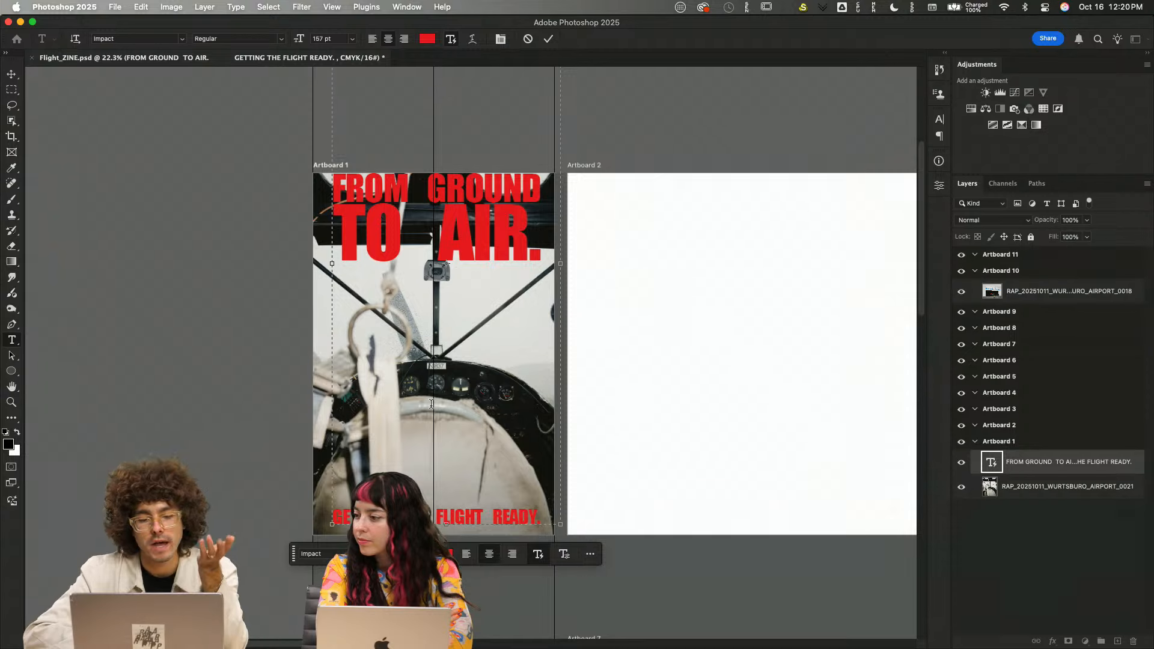
# - Set the font of the "FROM GROUND TO AIR." lines to Amador Regular and deselect the text
pyautogui.click(545, 242)
pyautogui.moveTo(541, 240); pyautogui.dragTo(300, 151)
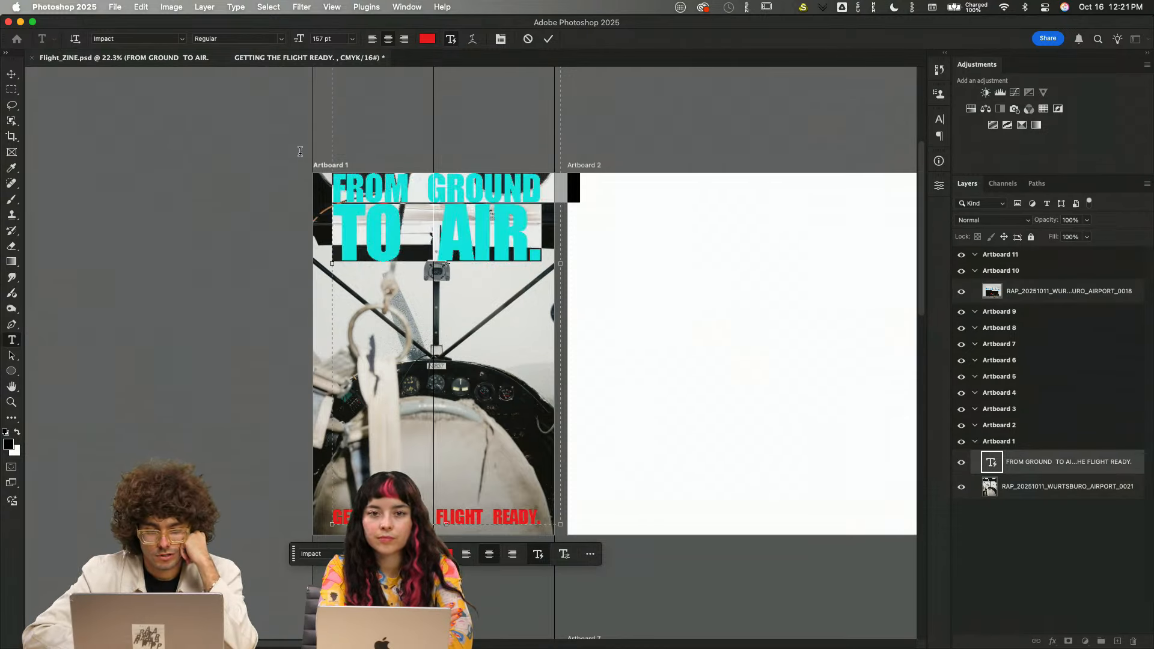
pyautogui.click(938, 186)
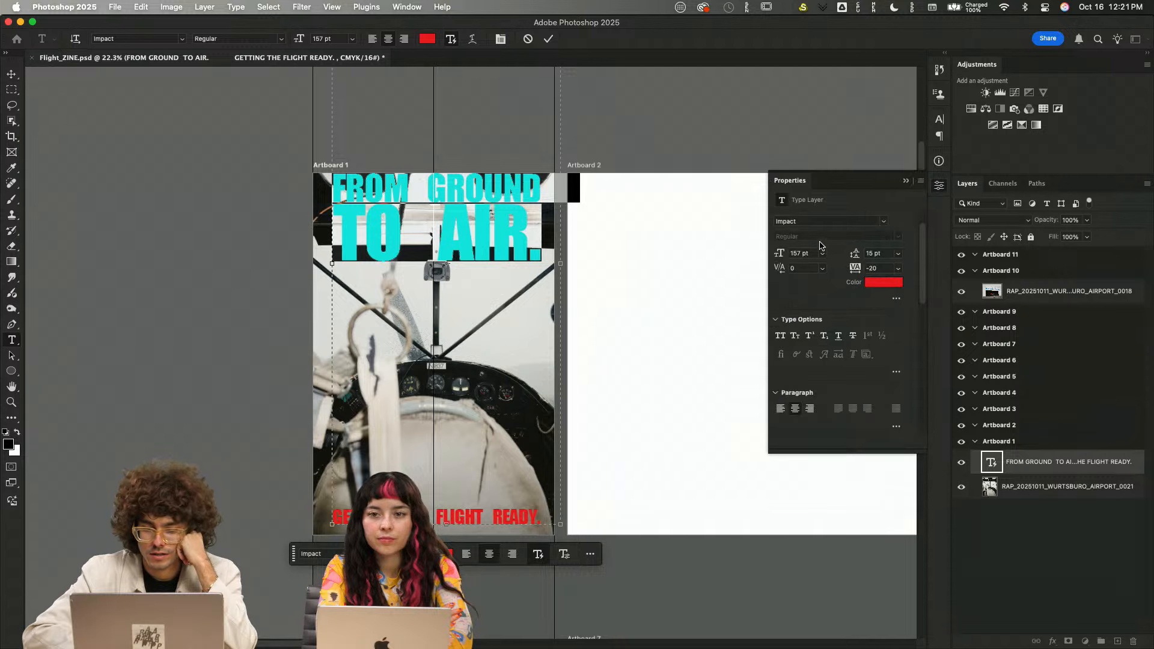
pyautogui.click(884, 223)
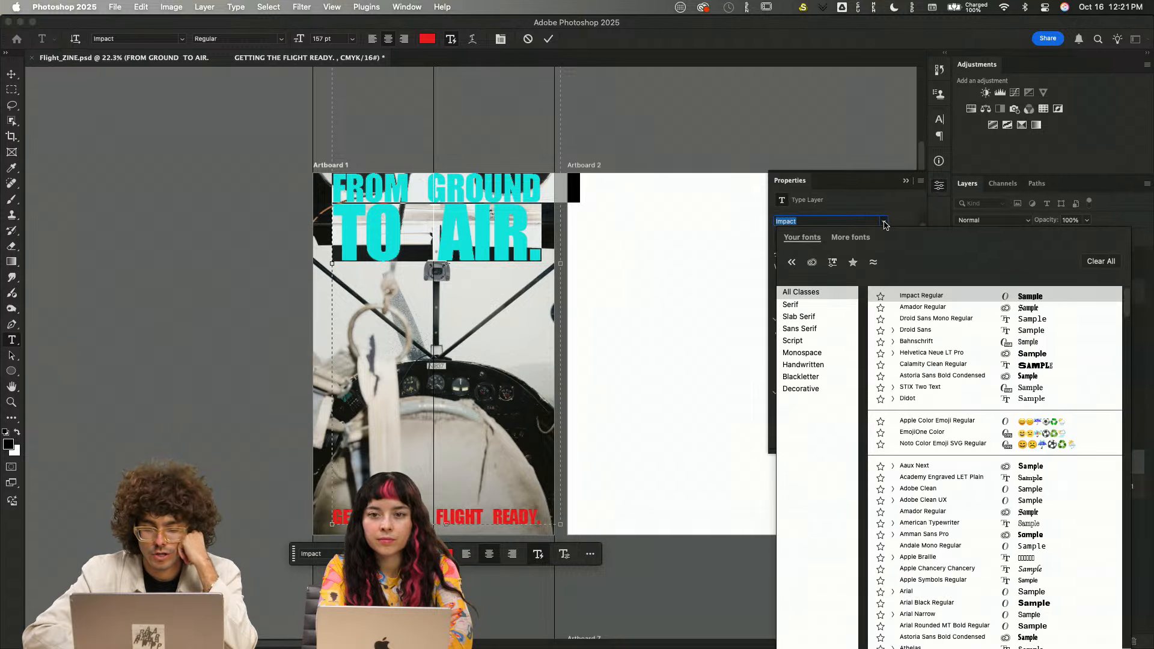
pyautogui.click(940, 309)
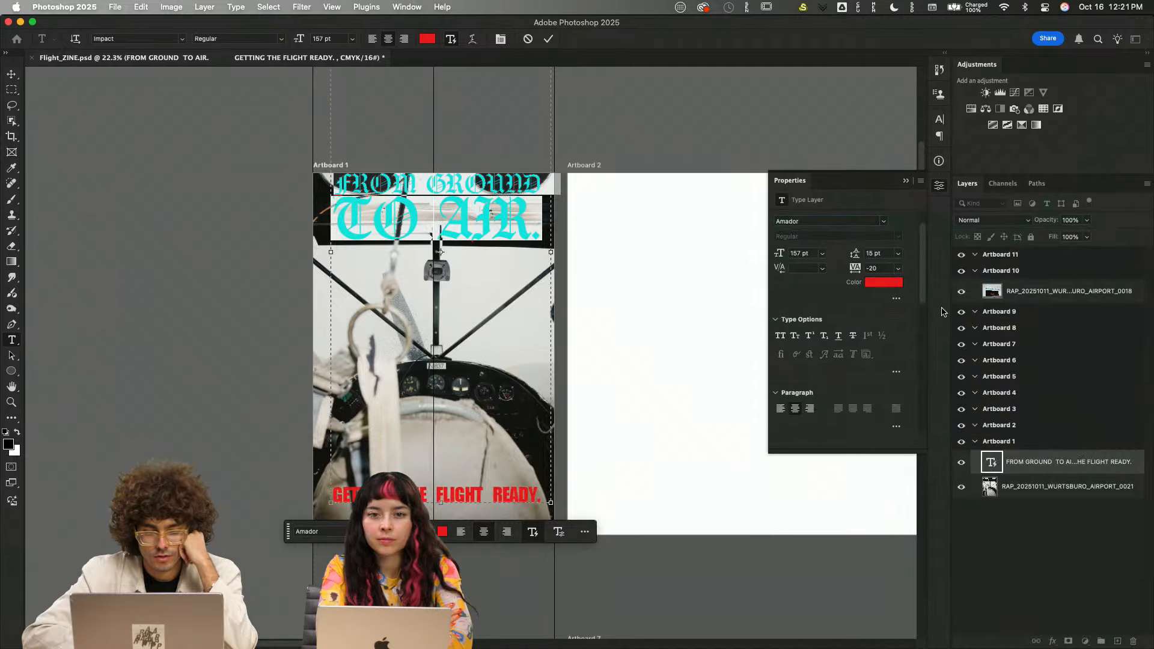
pyautogui.click(617, 141)
# - Enlarge the headline text box downward and to the left, and centre the headline horizontally on Artboard 1
pyautogui.doubleClick(463, 241)
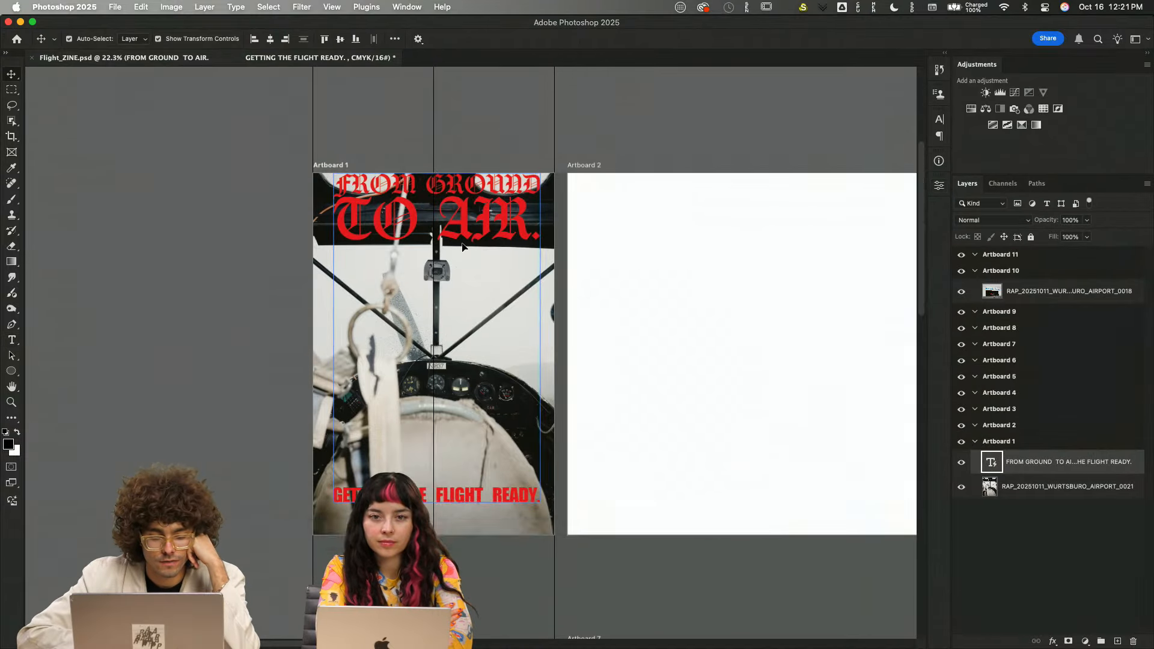
pyautogui.tripleClick(463, 240)
pyautogui.click(463, 239)
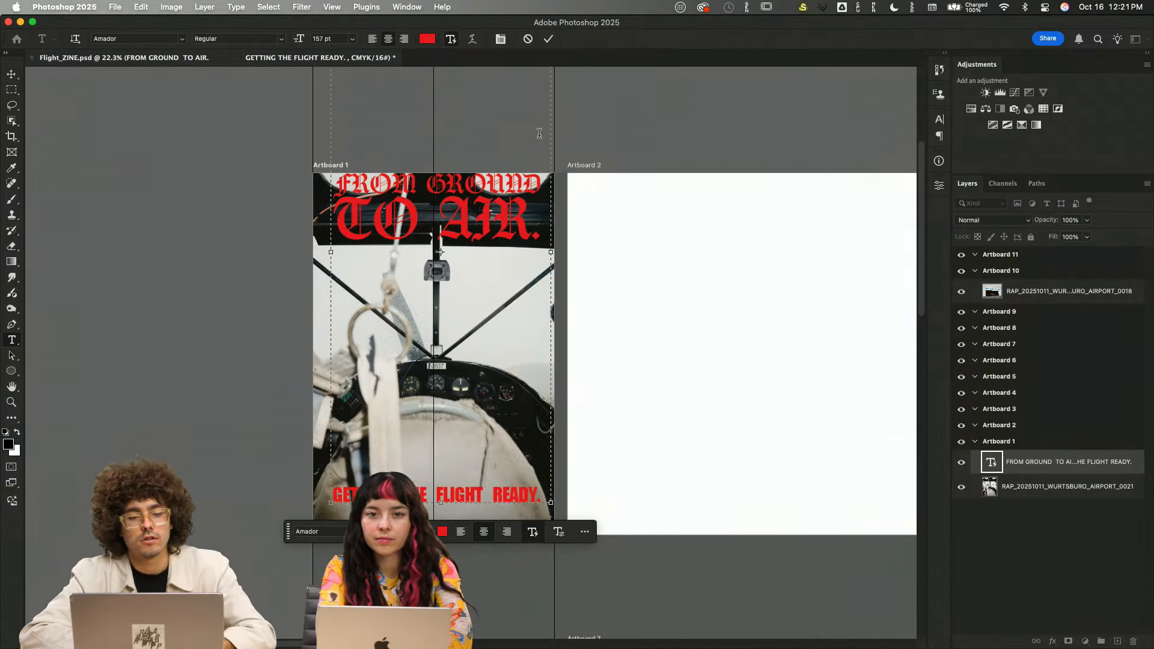
pyautogui.press('super+plus')
pyautogui.press('super+plus')
pyautogui.scroll(-2, 540, 133)
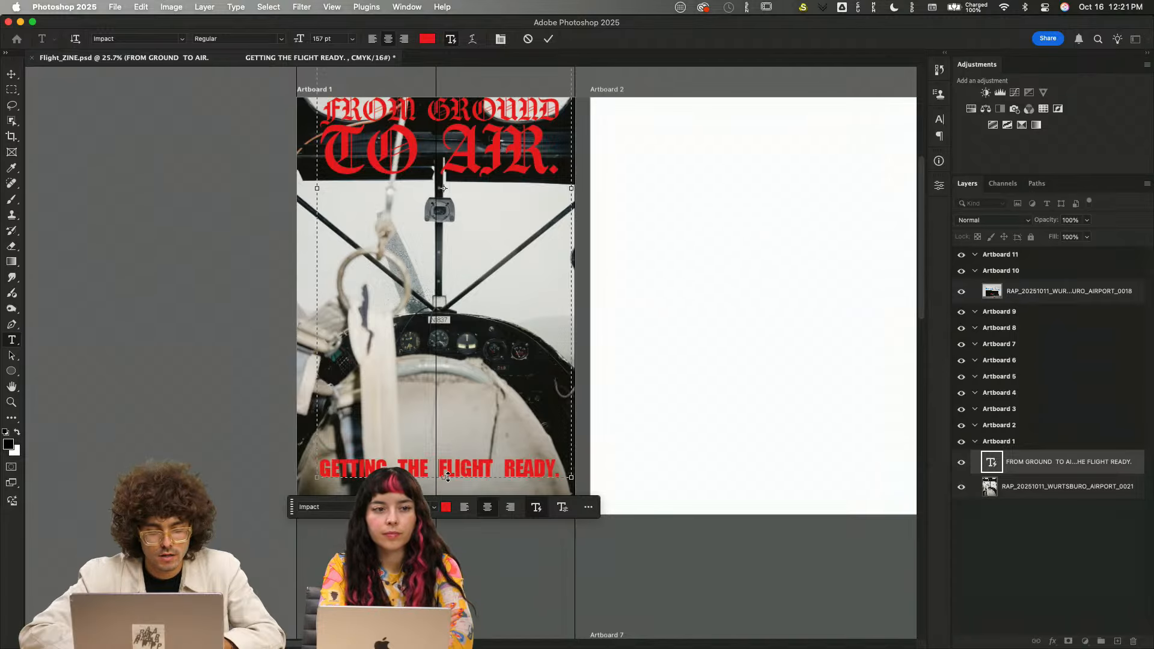
pyautogui.moveTo(444, 477); pyautogui.dragTo(449, 494)
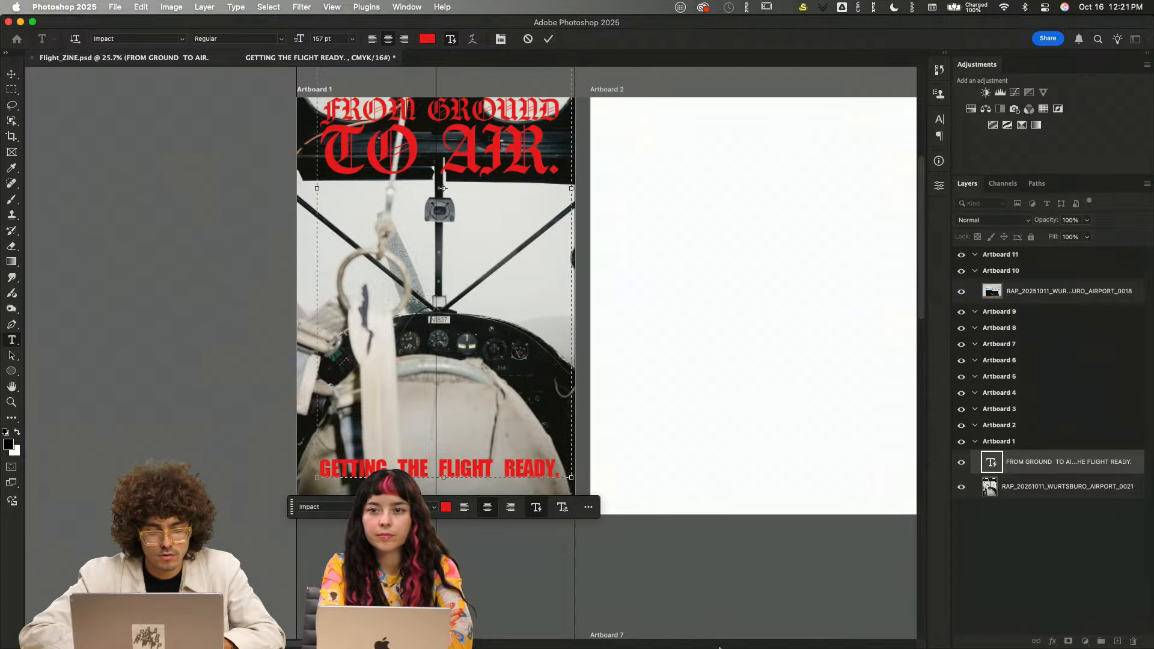
pyautogui.click(733, 619)
pyautogui.doubleClick(444, 474)
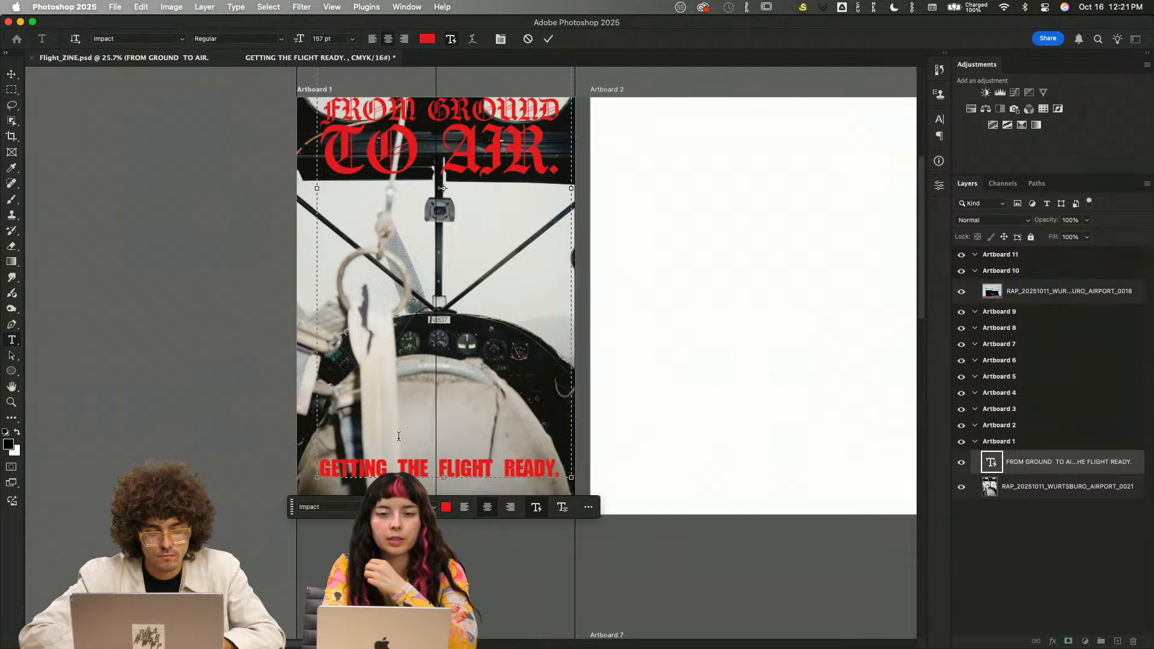
pyautogui.moveTo(317, 477)
pyautogui.mouseDown()
pyautogui.moveTo(299, 504)
pyautogui.moveTo(305, 497)
pyautogui.mouseUp()
pyautogui.press('Escape')
pyautogui.press('v')
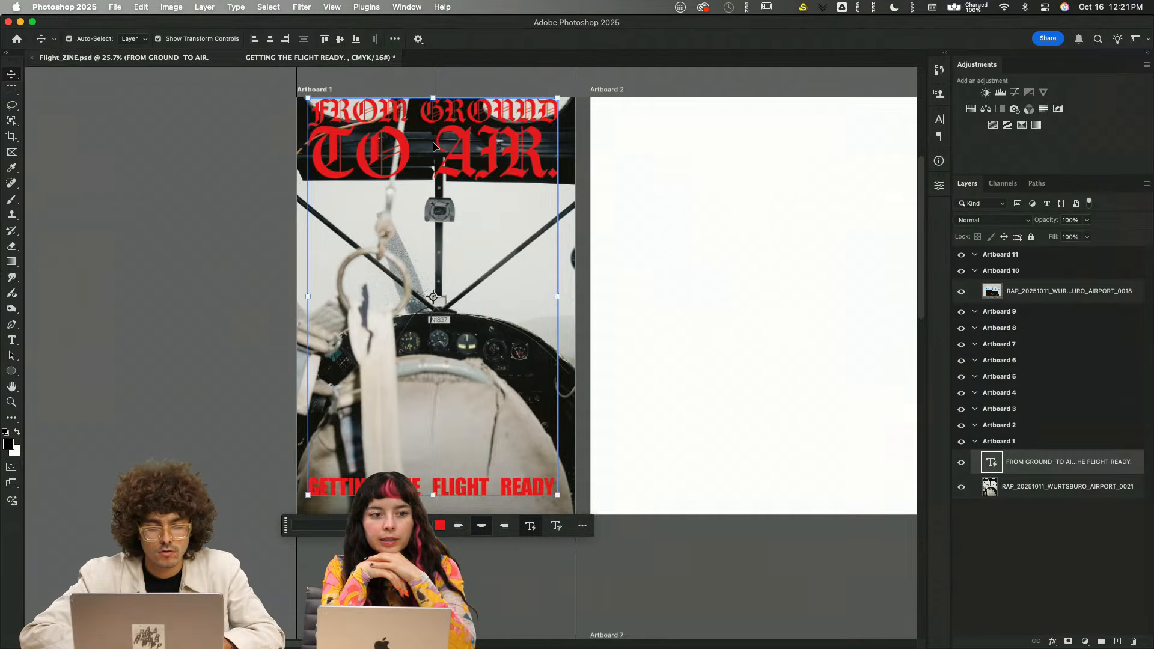
pyautogui.click(271, 41)
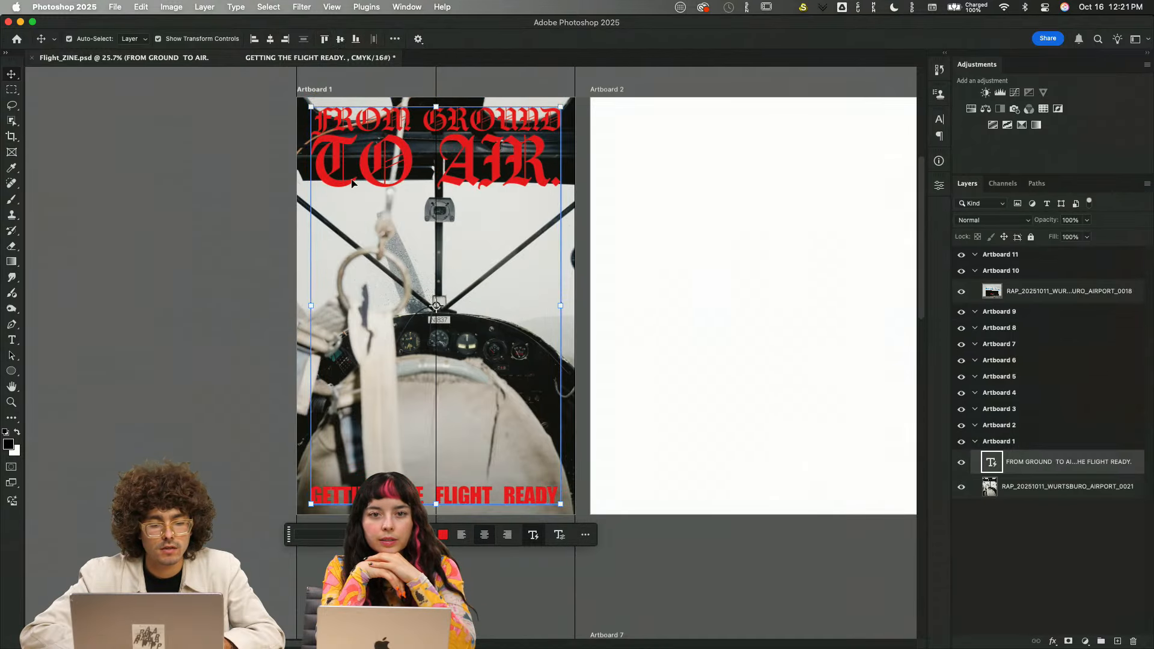
pyautogui.click(717, 551)
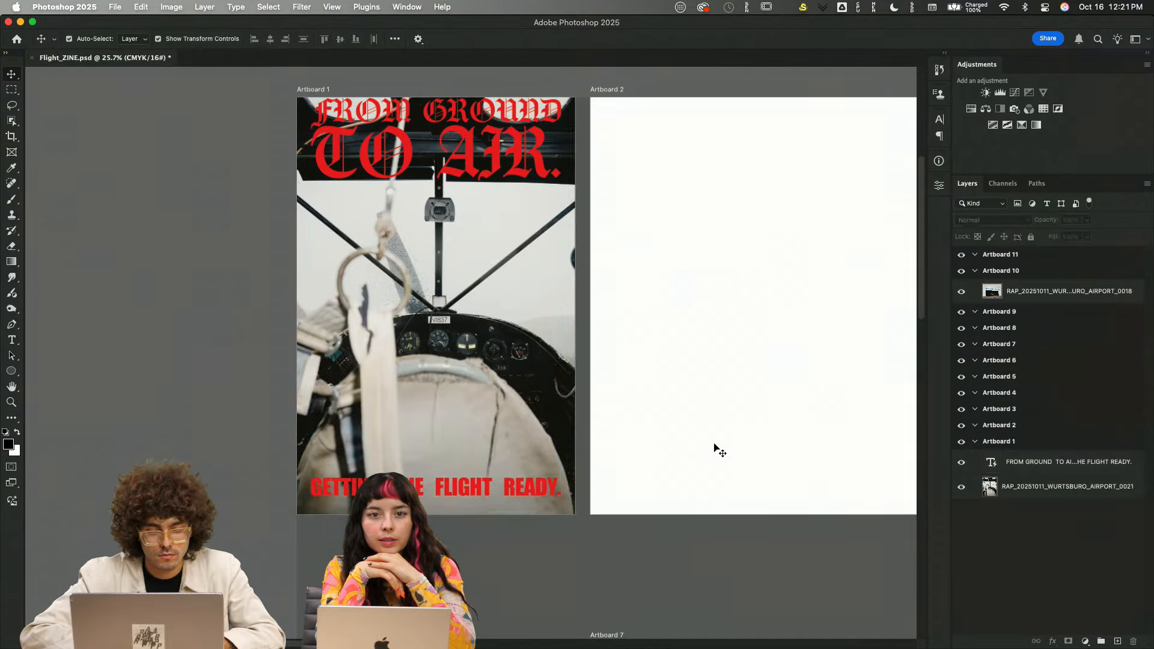
# - Select the "GETTING THE FLIGHT READY." line and try to adjust its kerning, leaving the headline deselected
pyautogui.doubleClick(444, 398)
pyautogui.click(359, 452)
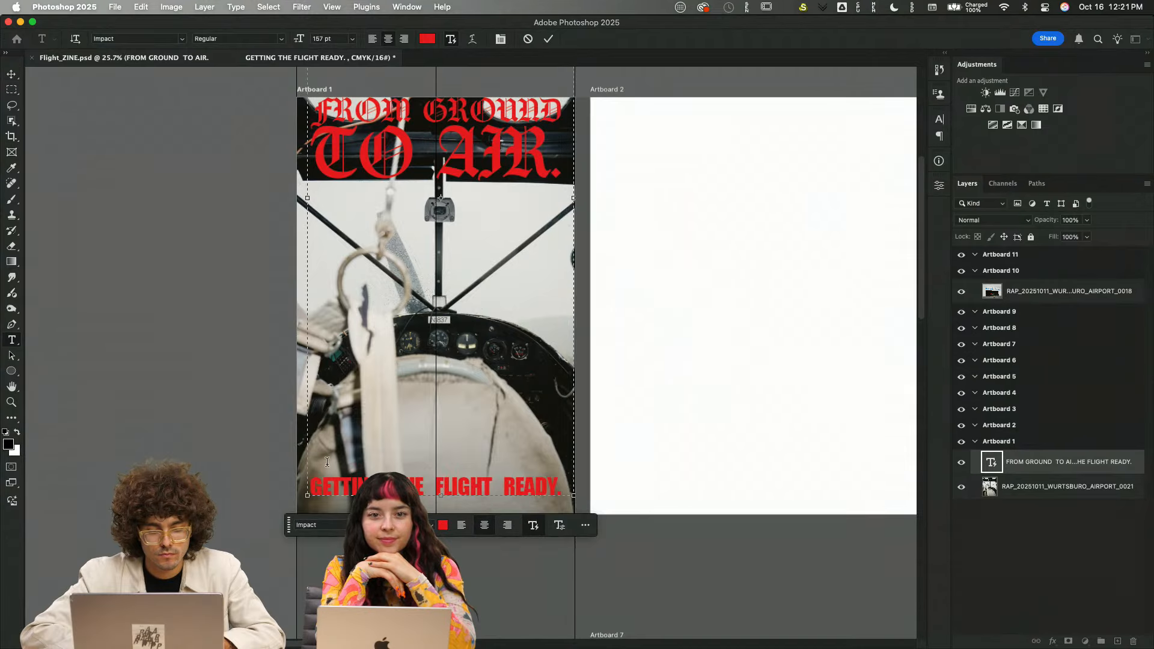
pyautogui.moveTo(313, 467); pyautogui.dragTo(609, 515)
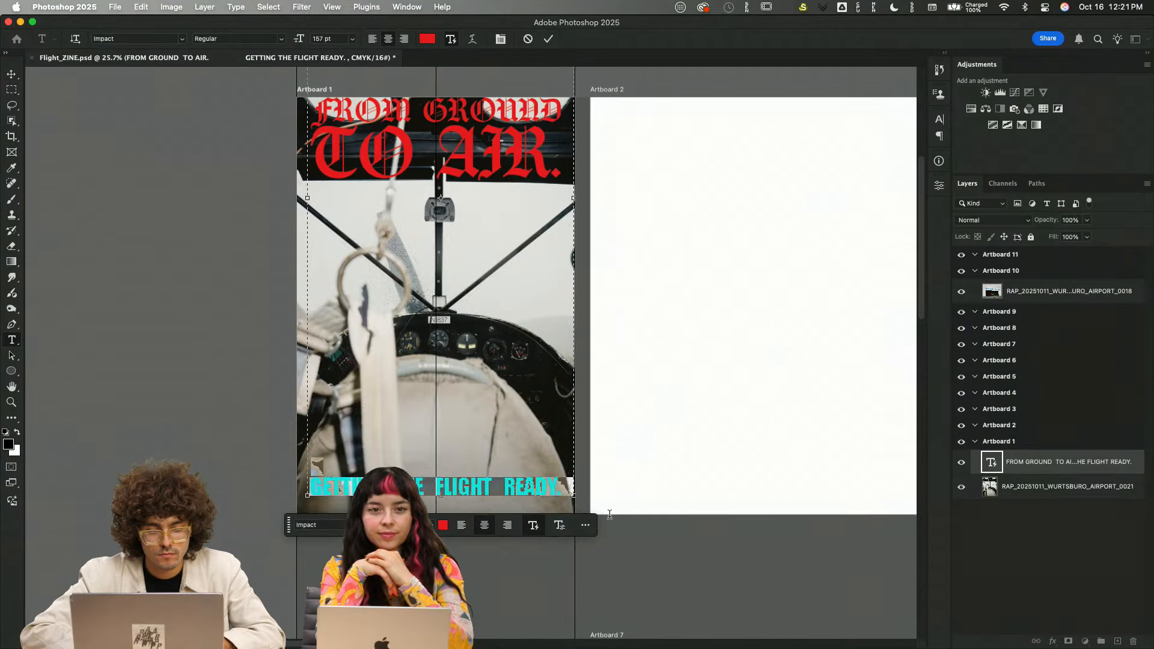
pyautogui.click(943, 188)
pyautogui.moveTo(778, 274)
pyautogui.mouseDown()
pyautogui.moveTo(762, 275)
pyautogui.moveTo(778, 276)
pyautogui.mouseUp()
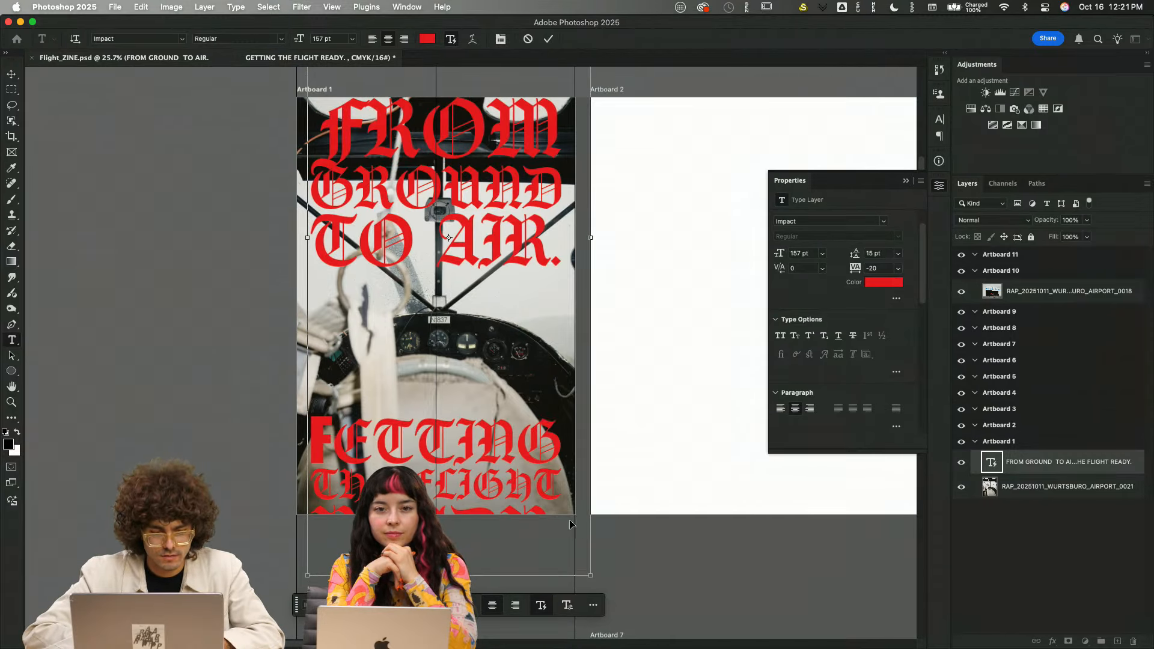
pyautogui.press('super+Return')
pyautogui.click(780, 577)
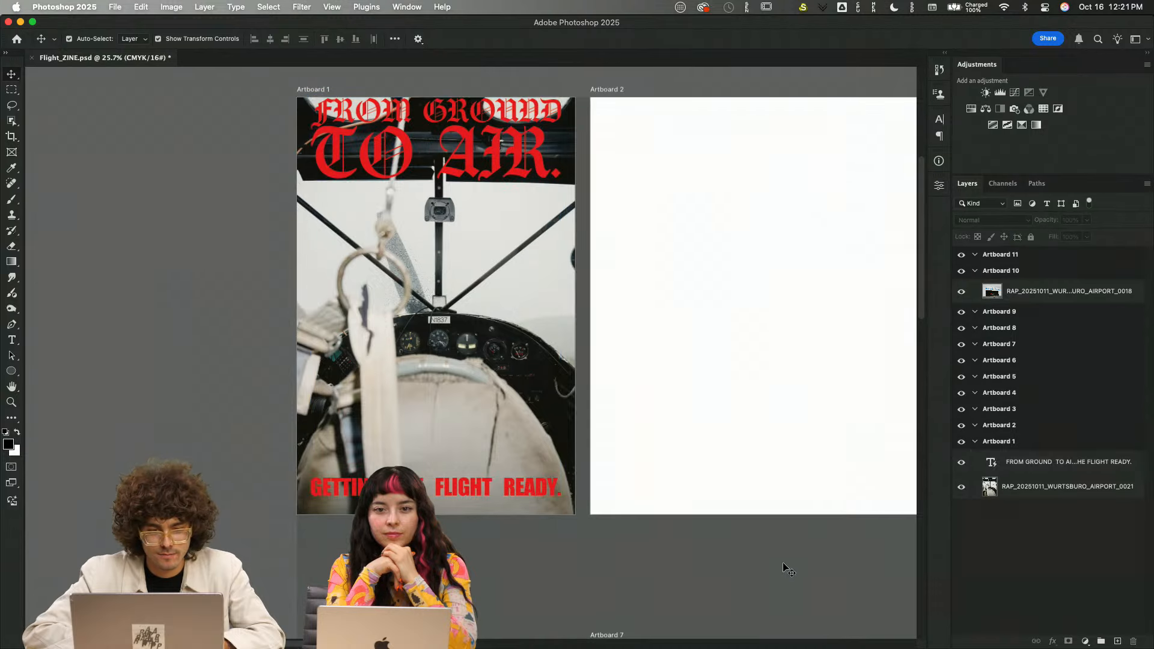
pyautogui.scroll(5, 424, 240)
pyautogui.scroll(5, 423, 239)
pyautogui.scroll(5, 424, 240)
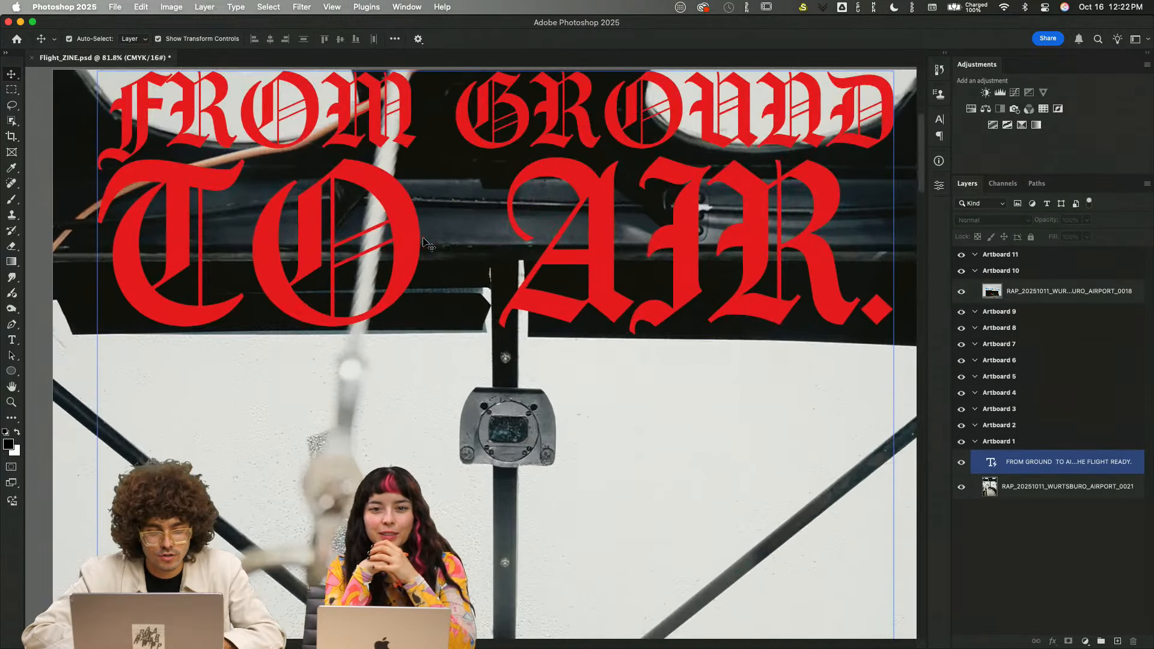
# - Hide the headline layer, lasso the white rope in the upper part of Artboard 1's cockpit photo and try to remove it
pyautogui.click(961, 461)
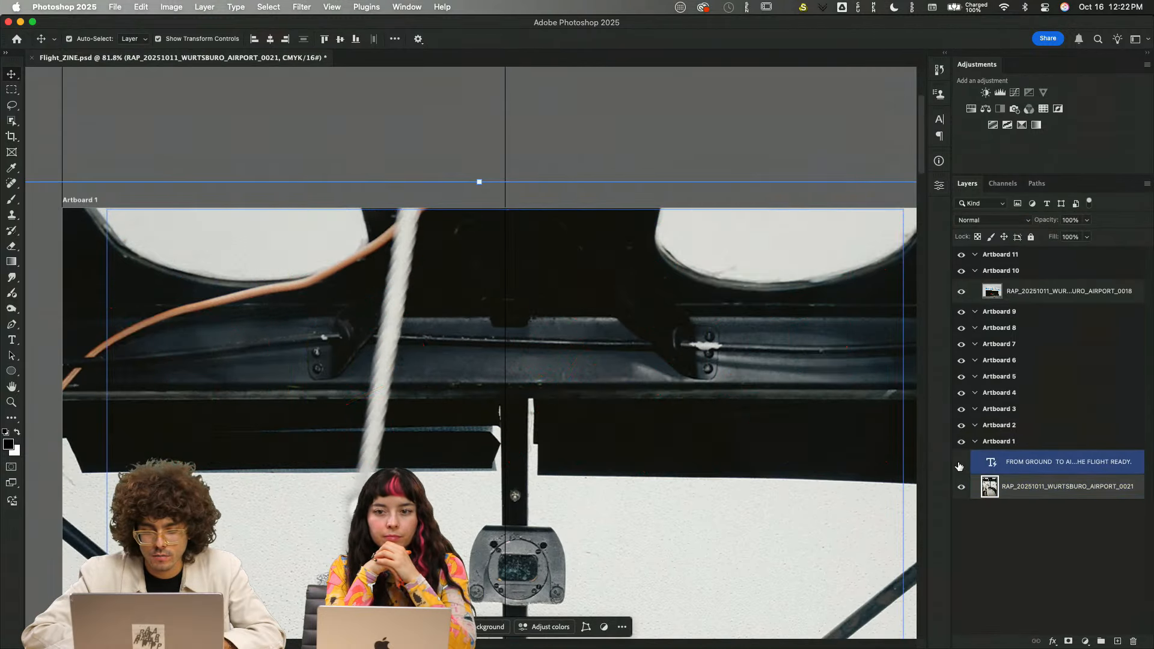
pyautogui.scroll(-5, 489, 329)
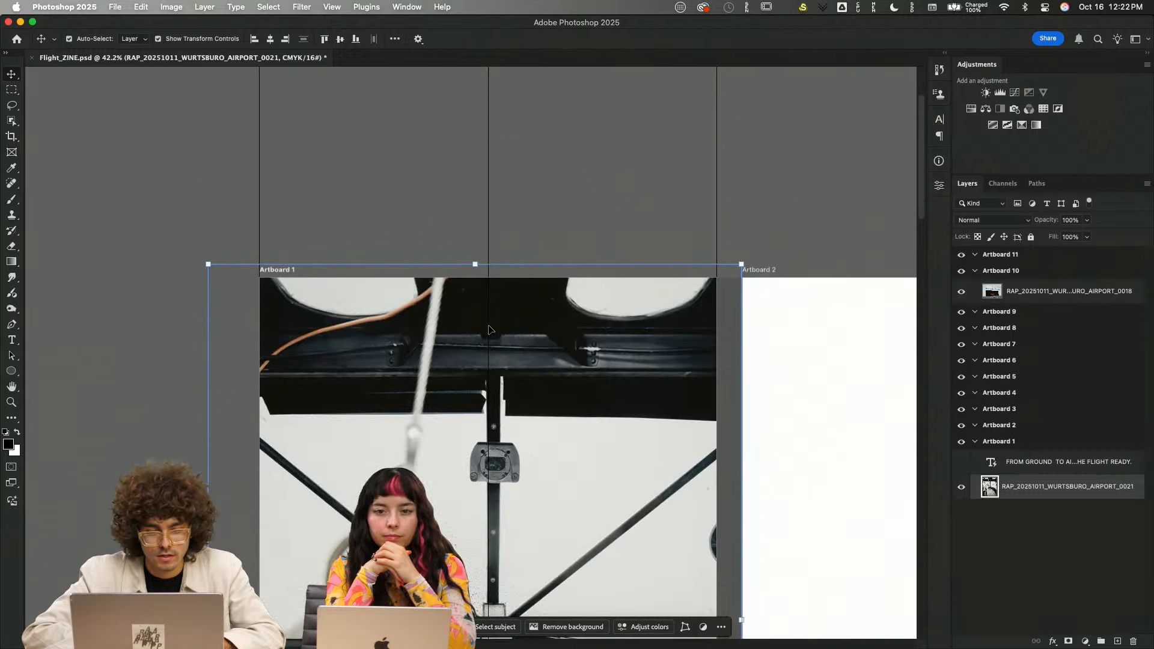
pyautogui.press('l')
pyautogui.scroll(4, 489, 325)
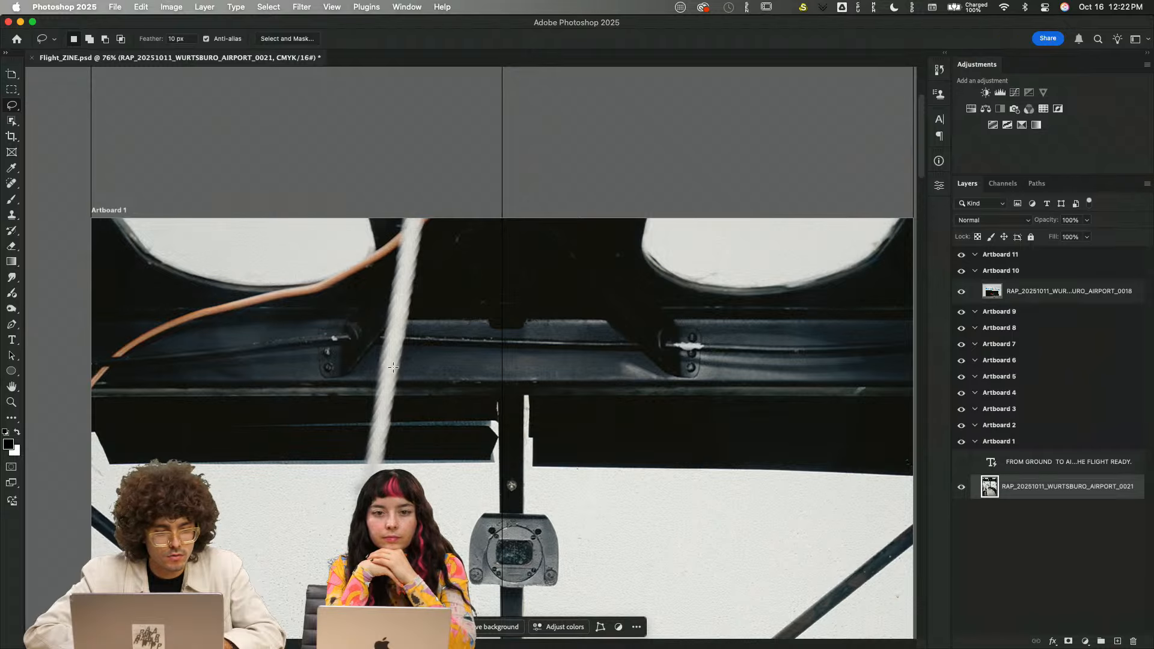
pyautogui.moveTo(395, 432)
pyautogui.mouseDown()
pyautogui.moveTo(440, 309)
pyautogui.moveTo(374, 264)
pyautogui.moveTo(361, 464)
pyautogui.moveTo(415, 442)
pyautogui.moveTo(401, 419)
pyautogui.mouseUp()
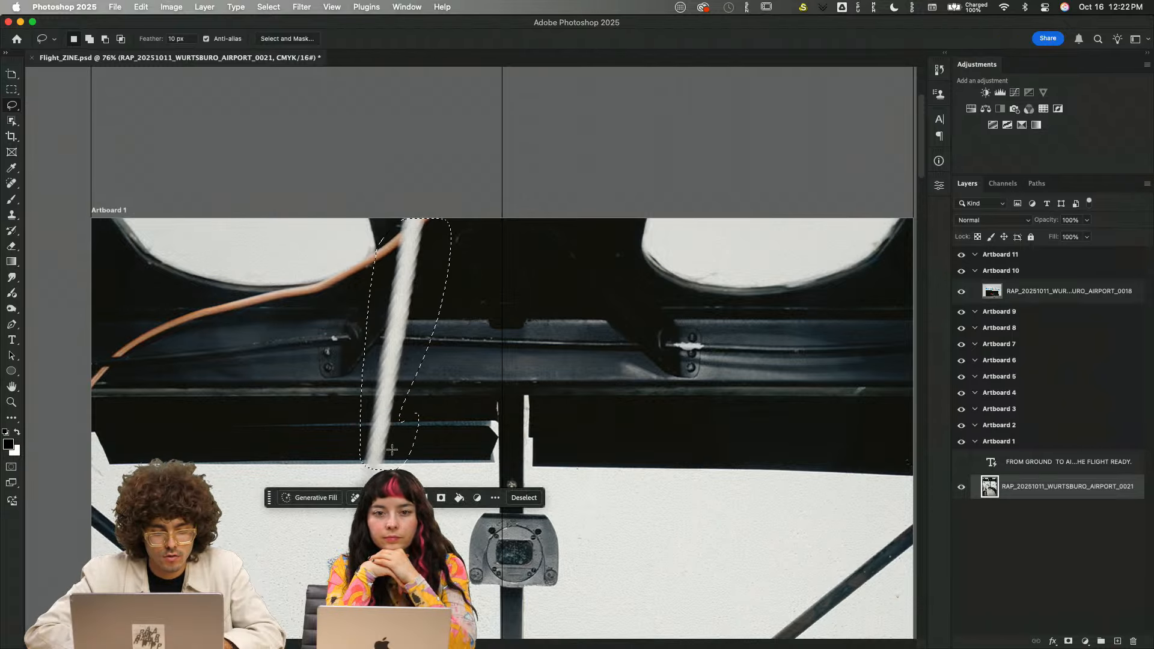
pyautogui.click(355, 497)
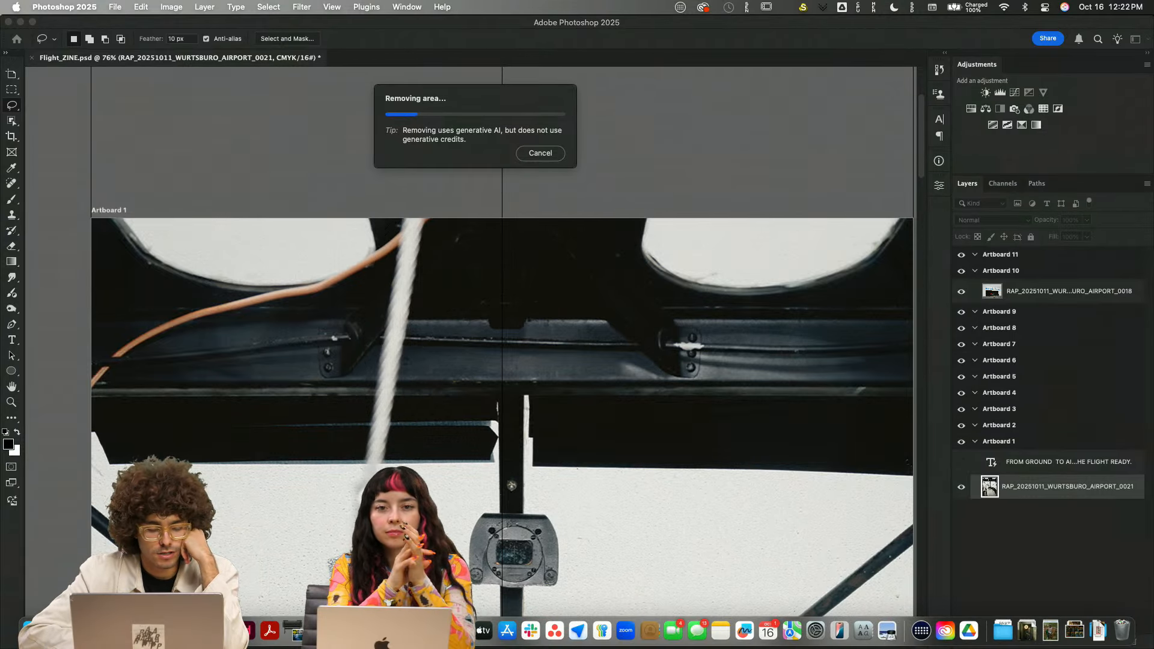
# - Switch to Adobe Bridge, preview hangar photos 0006 and 0005 full screen, and browse the other airport photos in the EDITS folder
pyautogui.click(199, 631)
pyautogui.scroll(10, 576, 320)
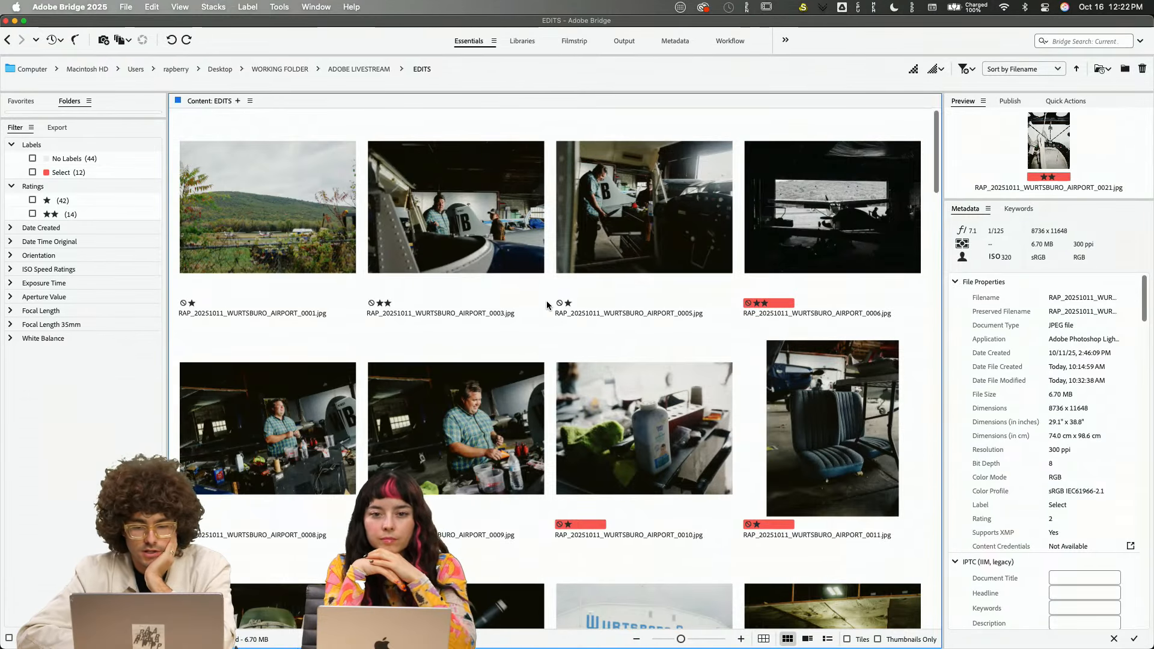
pyautogui.click(652, 261)
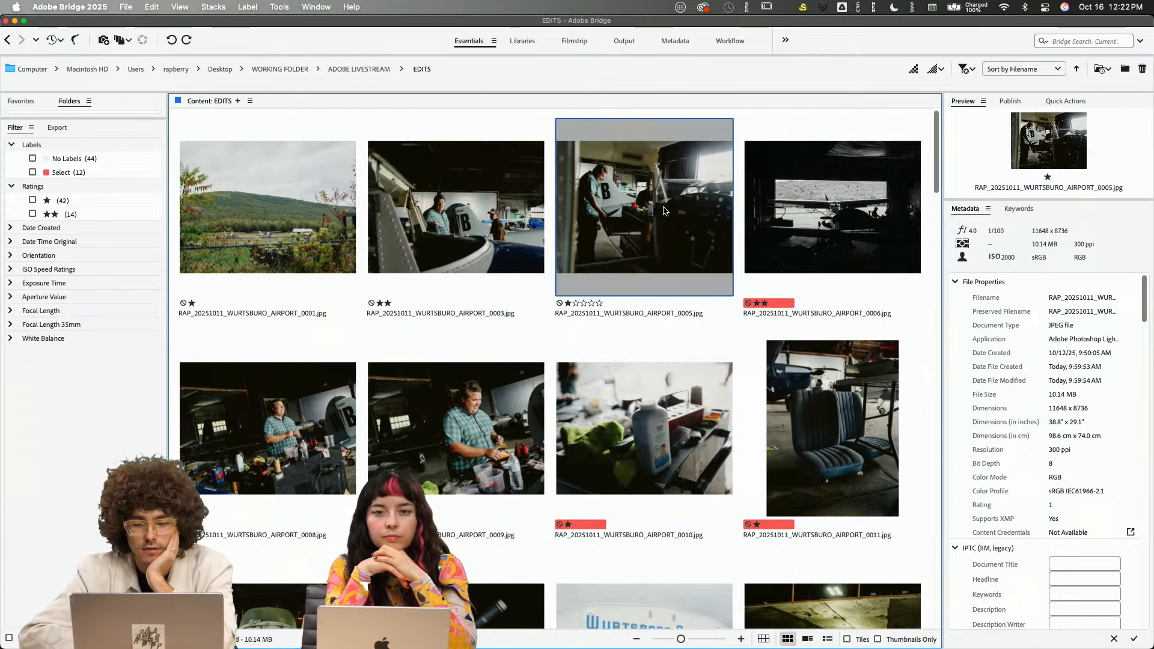
pyautogui.click(817, 264)
pyautogui.press('space')
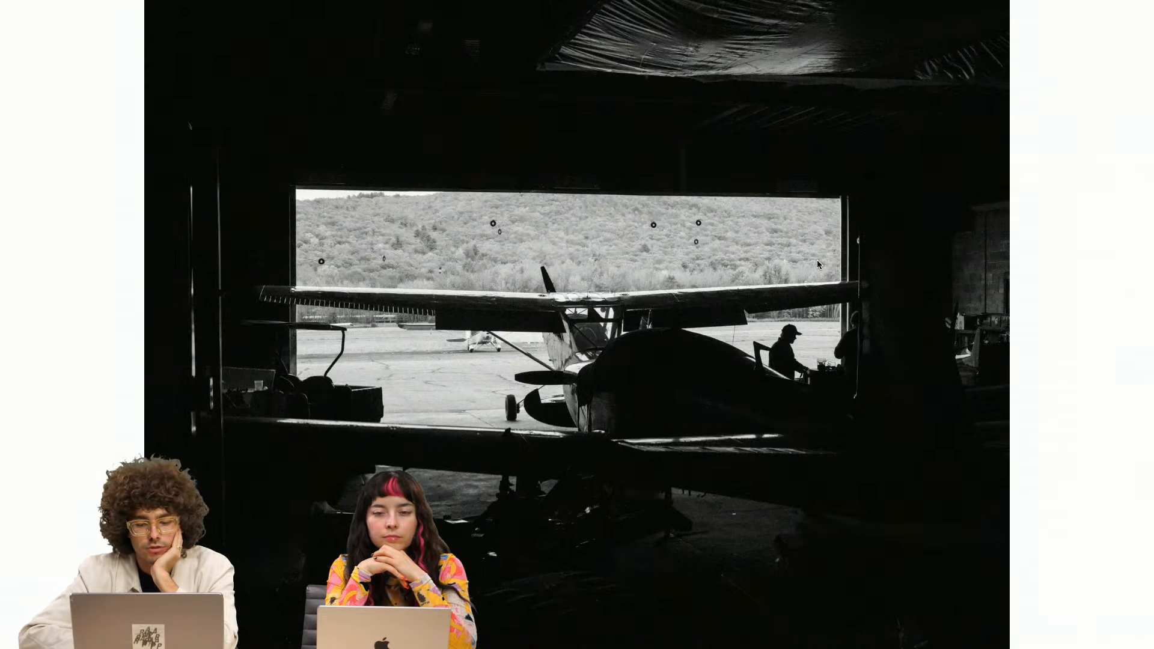
pyautogui.press('space')
pyautogui.click(655, 247)
pyautogui.press('space')
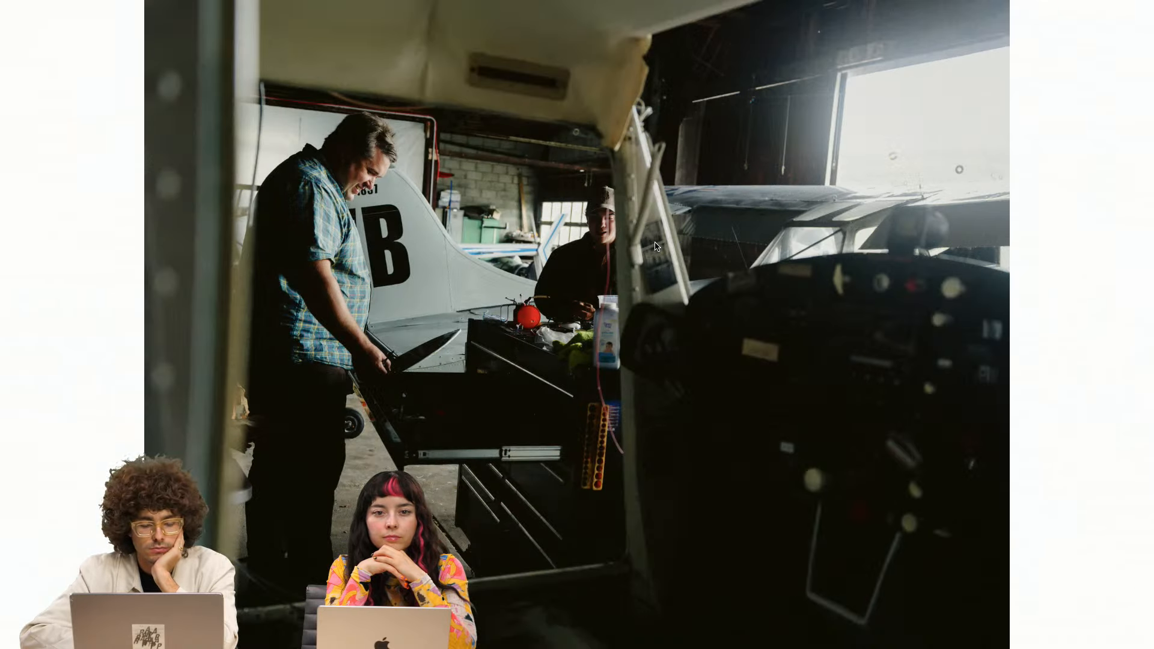
pyautogui.press('space')
pyautogui.scroll(-5, 711, 355)
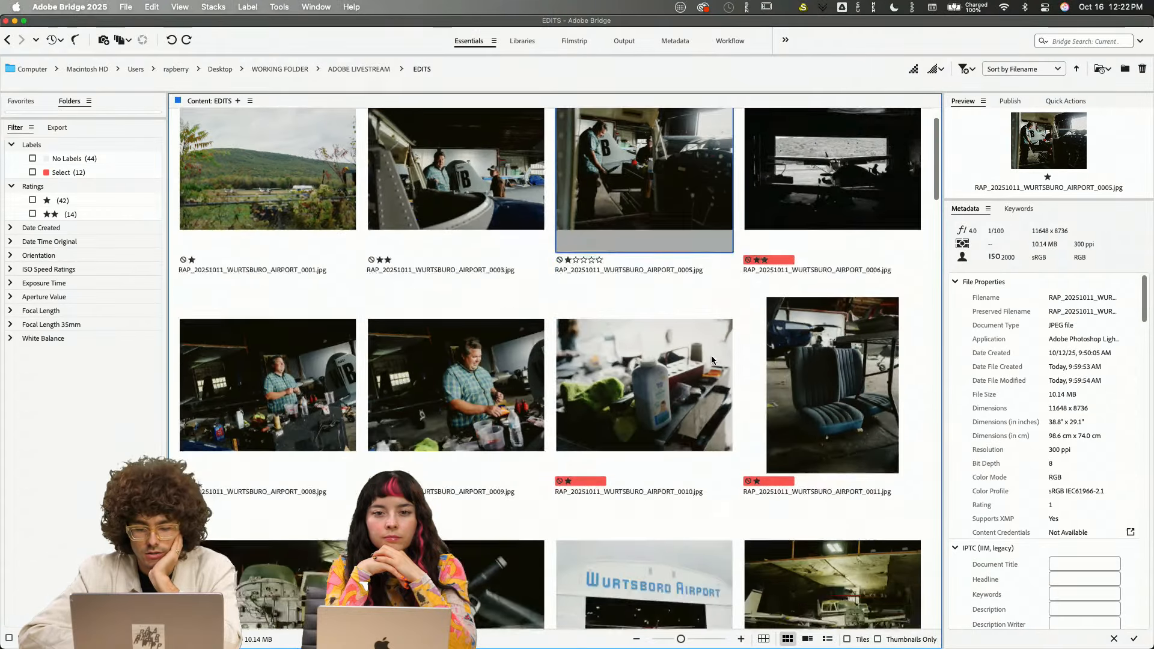
pyautogui.scroll(-10, 712, 358)
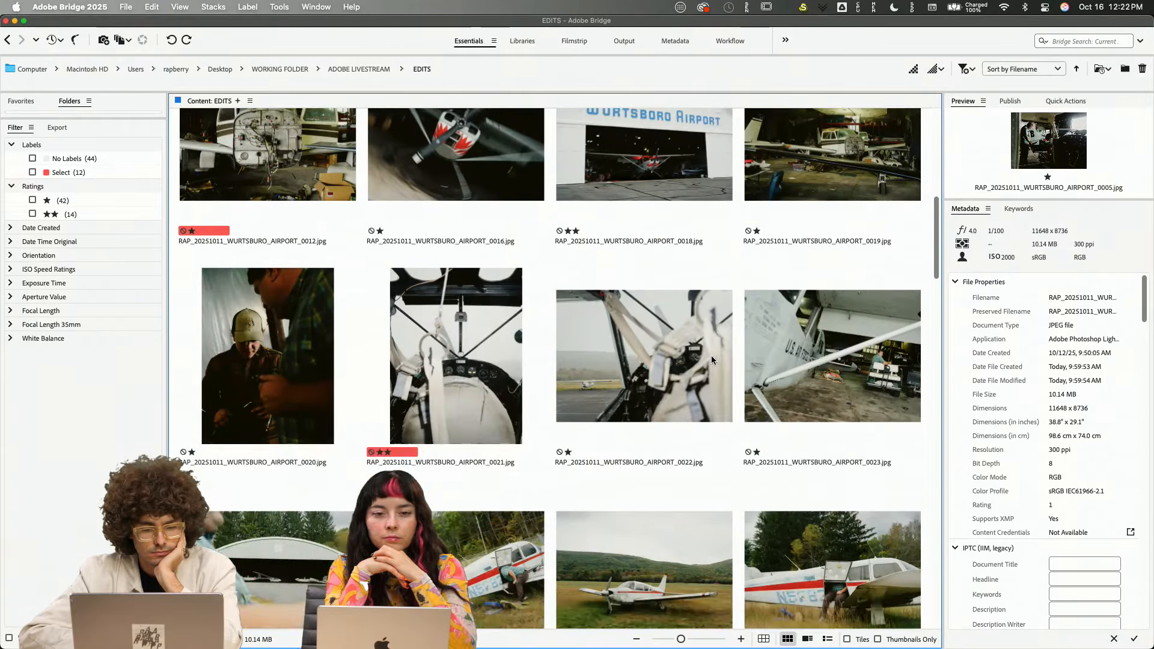
pyautogui.scroll(-10, 712, 360)
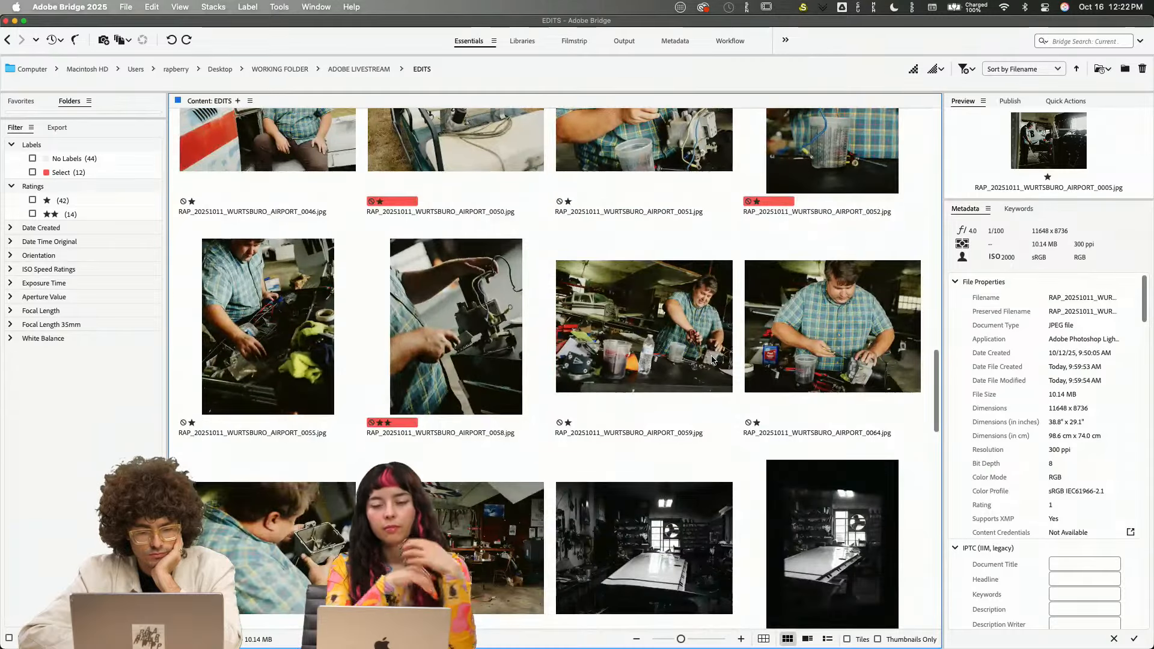
pyautogui.scroll(-5, 712, 360)
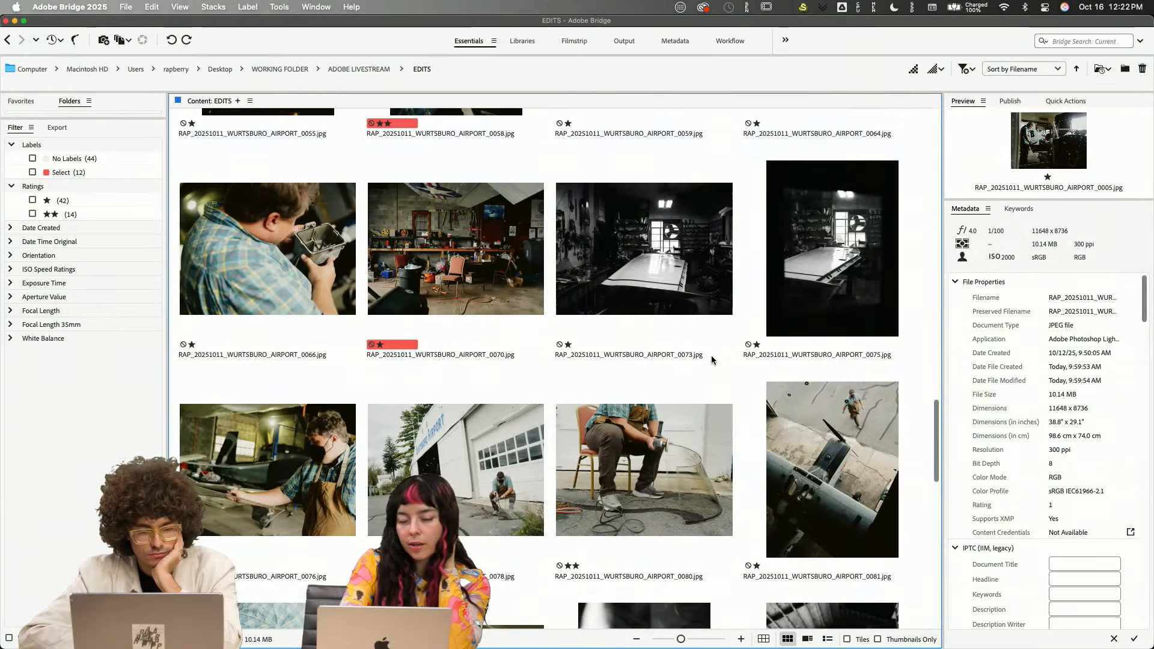
pyautogui.scroll(20, 711, 356)
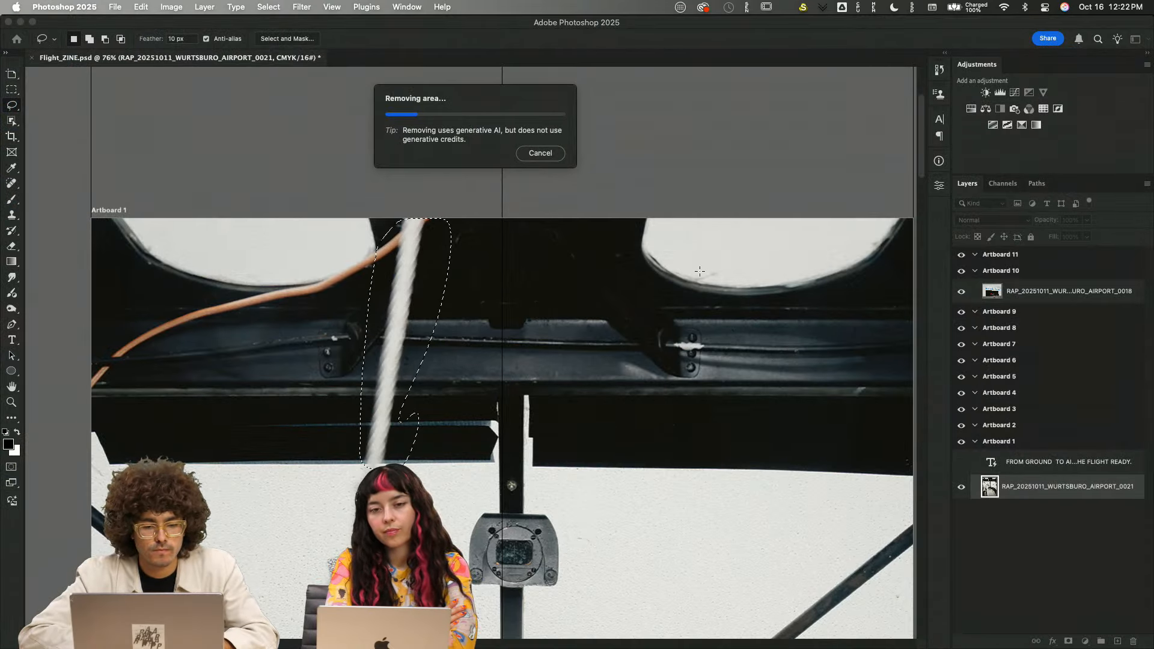
# - Cancel the running removal in Photoshop and run Generative Fill with an empty prompt on the lassoed rope
pyautogui.scroll(-3, 525, 340)
pyautogui.hscroll(2, 525, 340)
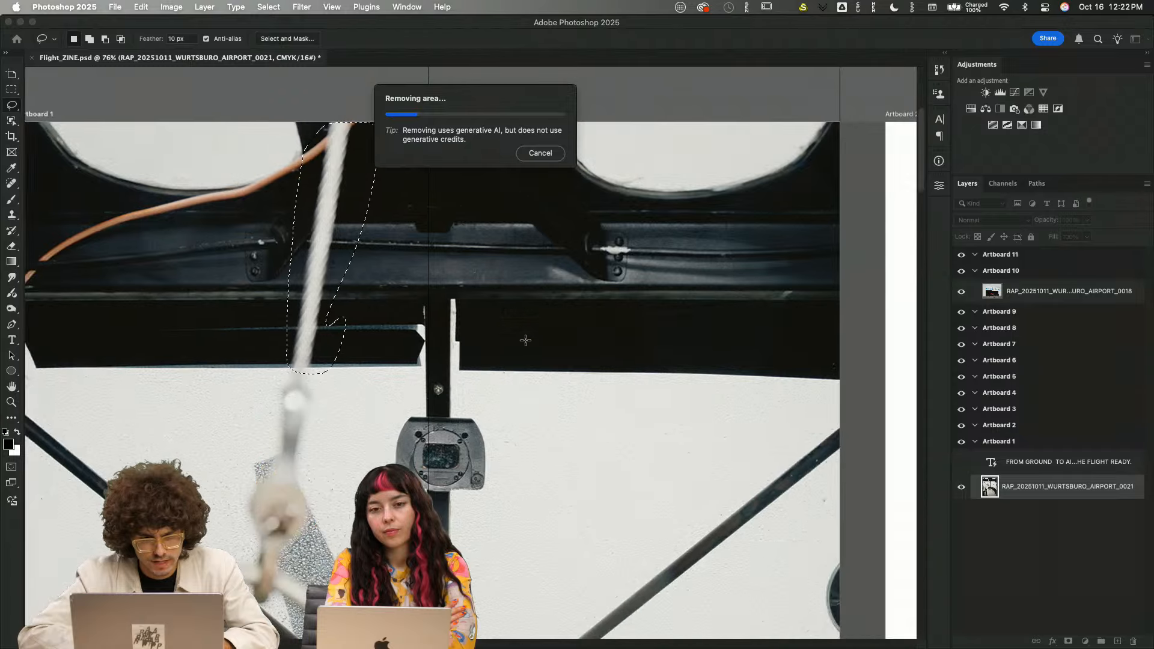
pyautogui.click(540, 154)
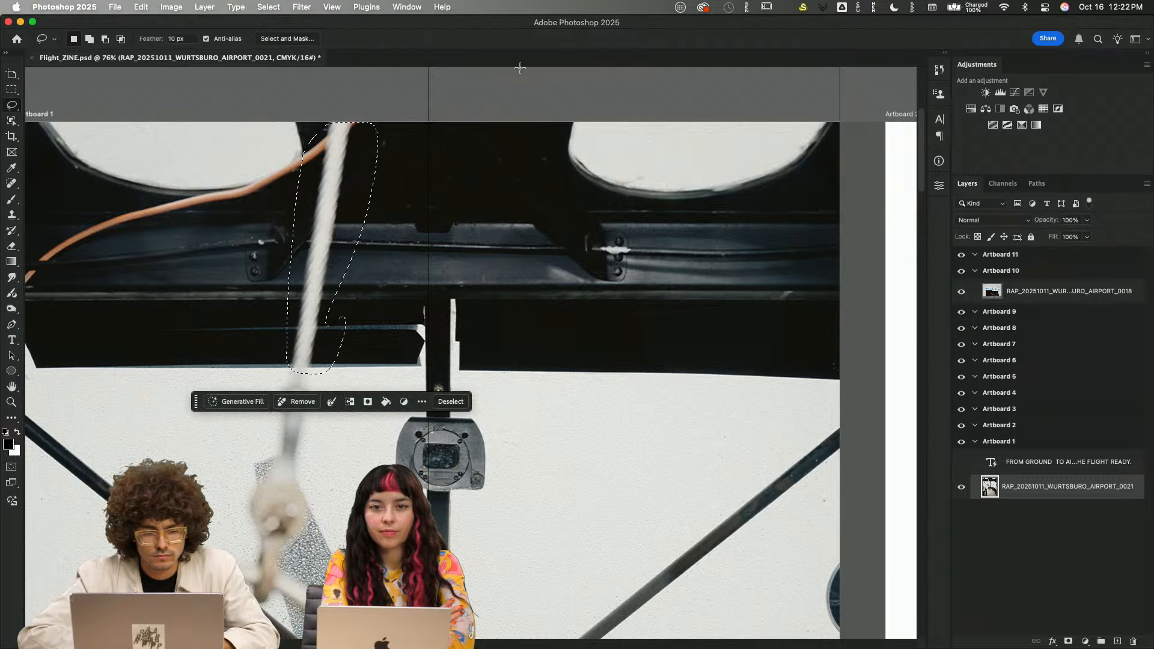
pyautogui.click(243, 402)
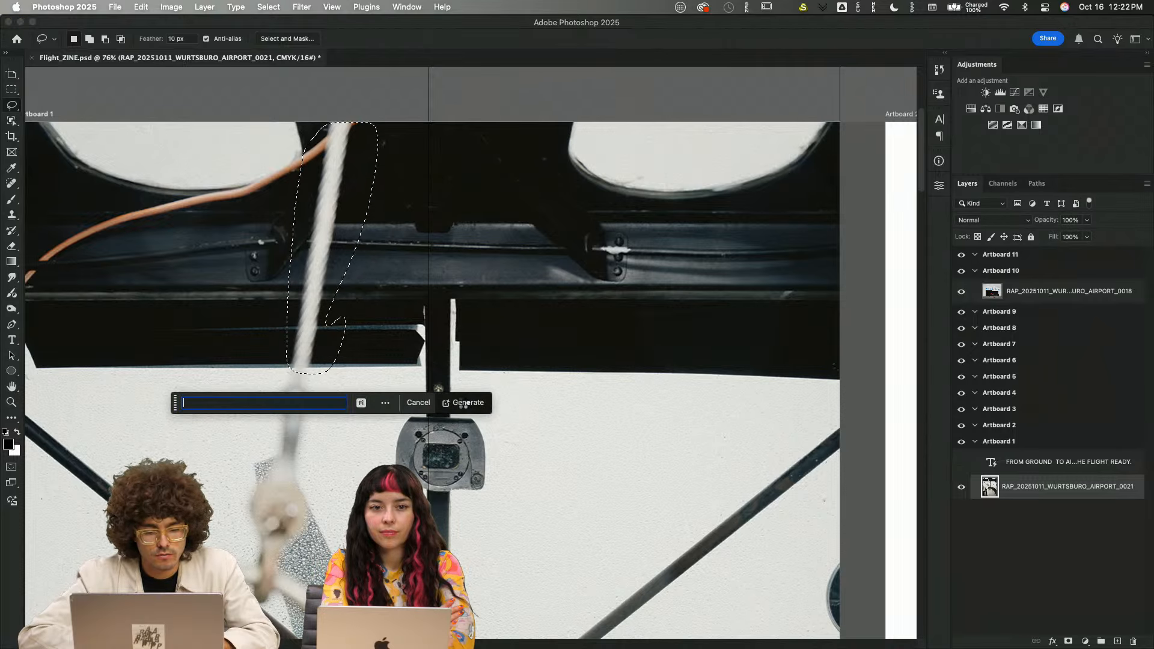
pyautogui.click(463, 403)
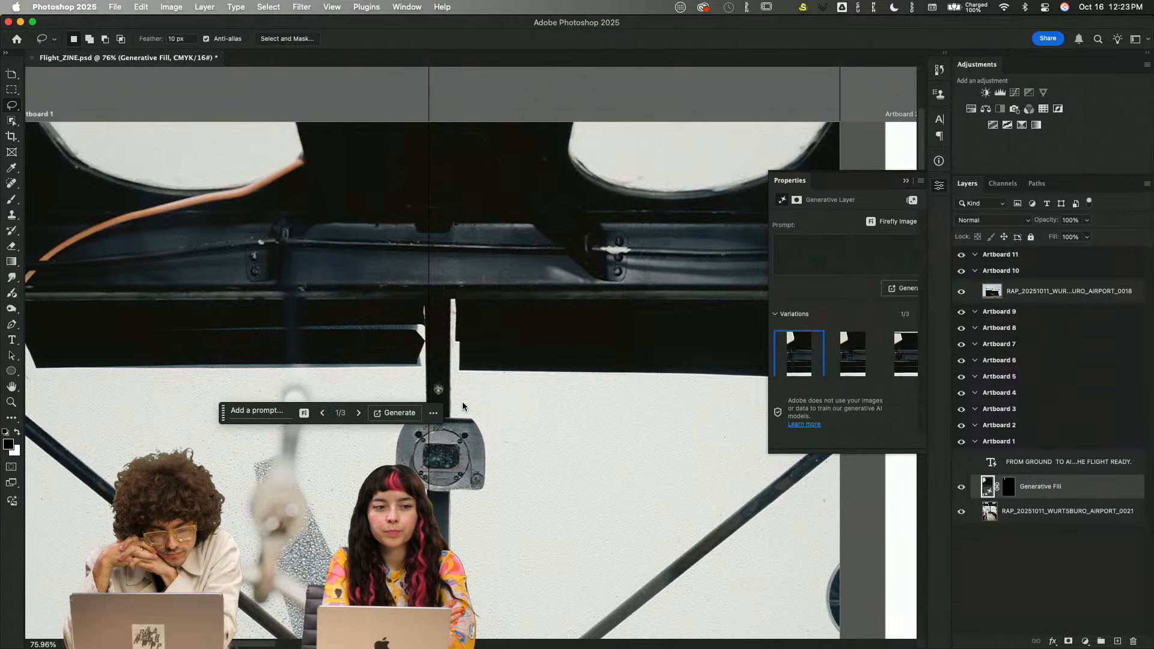
# - Show the headline layer again and deselect the Generative Fill layer
pyautogui.scroll(-5, 462, 402)
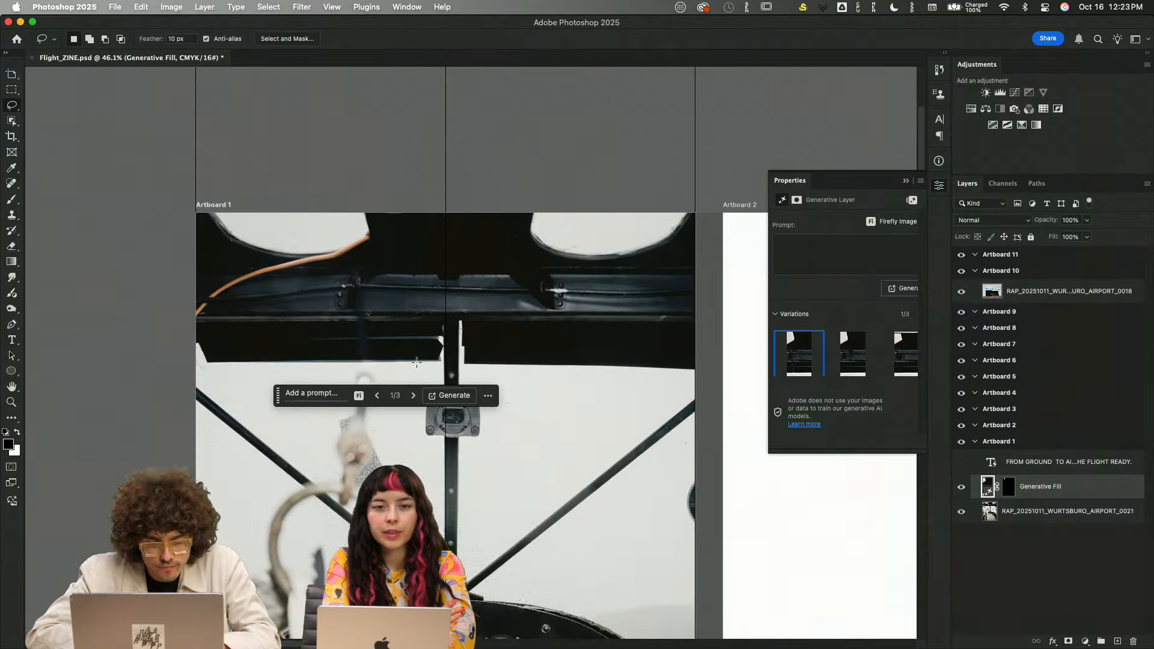
pyautogui.scroll(-5, 614, 443)
pyautogui.click(961, 463)
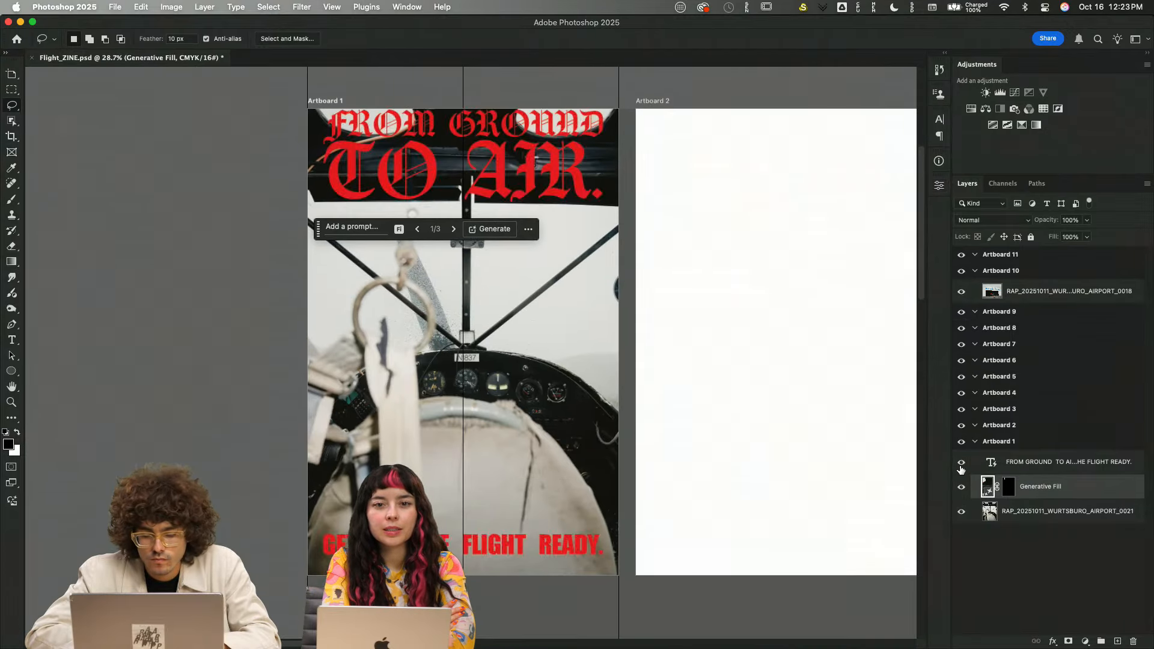
pyautogui.press('v')
pyautogui.hotkey('shift', 'v')
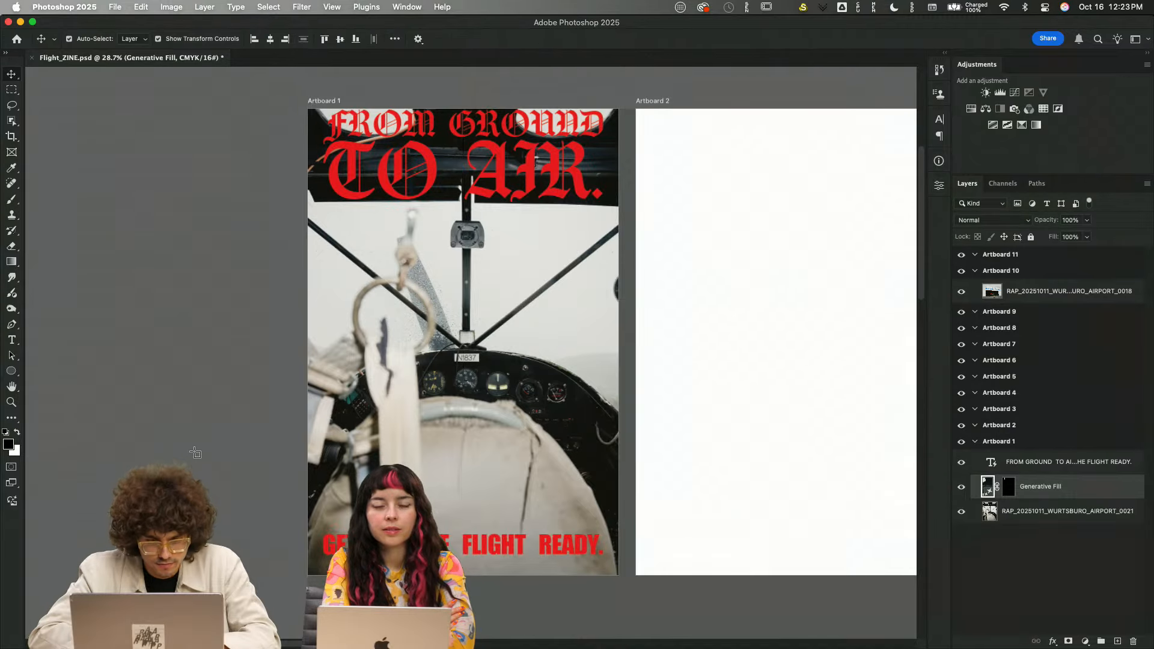
pyautogui.moveTo(196, 452)
pyautogui.mouseDown()
pyautogui.moveTo(322, 374)
pyautogui.moveTo(301, 405)
pyautogui.moveTo(23, 511)
pyautogui.moveTo(32, 474)
pyautogui.mouseUp()
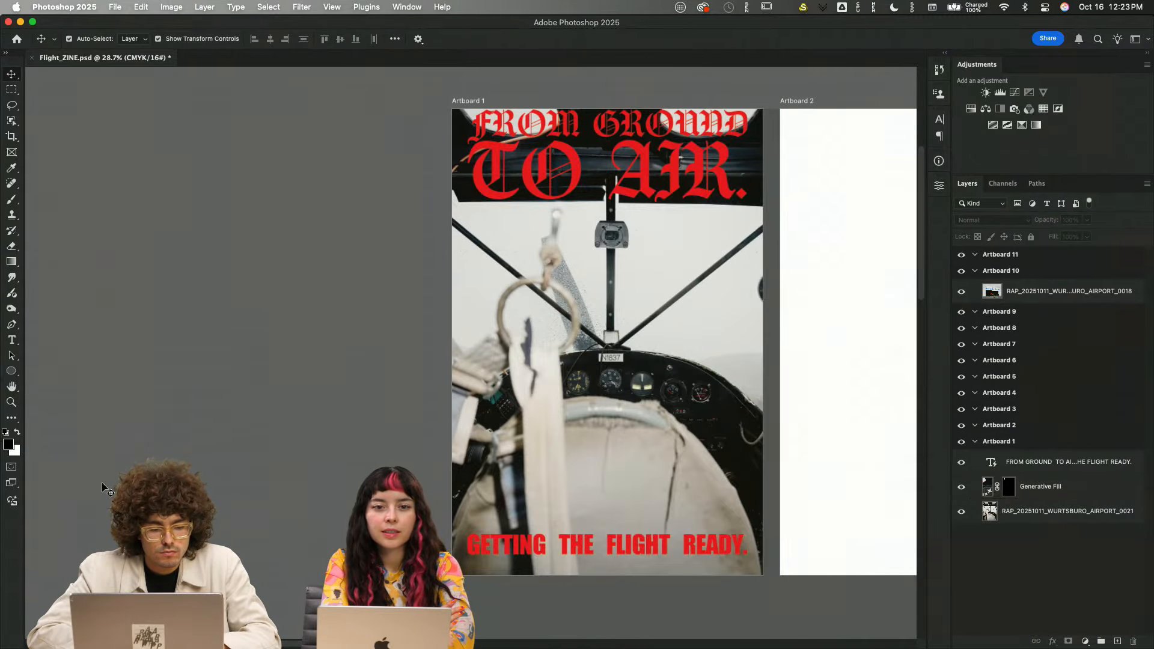
pyautogui.hscroll(10, 289, 337)
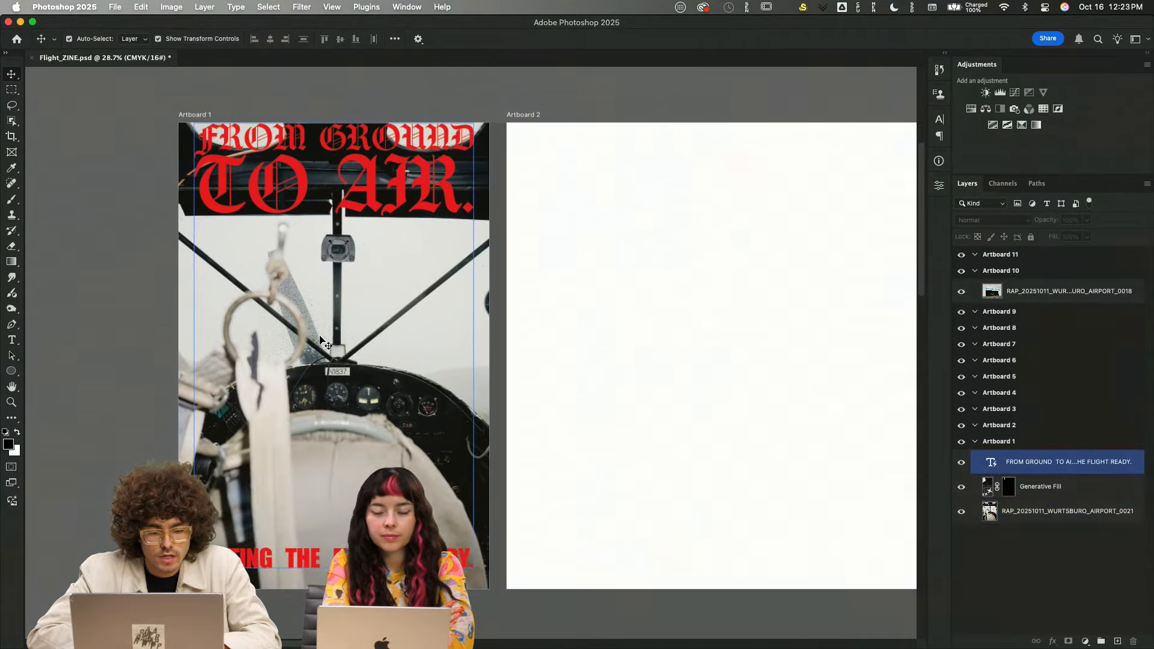
# - Merge the Generative Fill layer with the cockpit photo layer beneath it in Artboard 1
pyautogui.click(1057, 511)
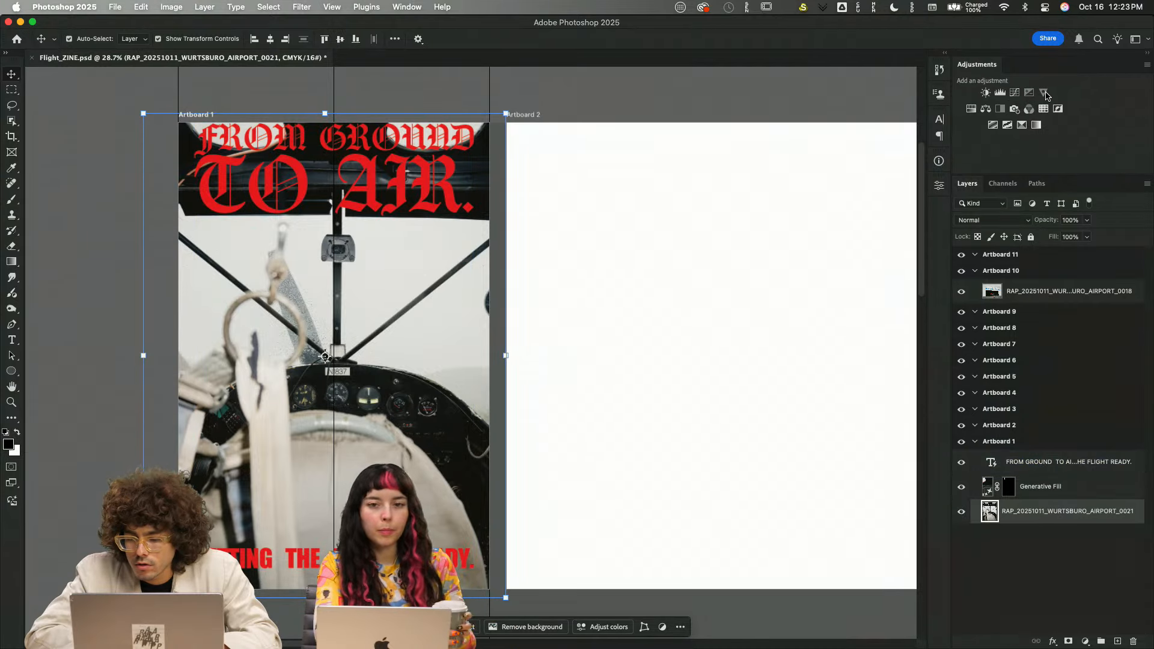
pyautogui.click(1068, 491)
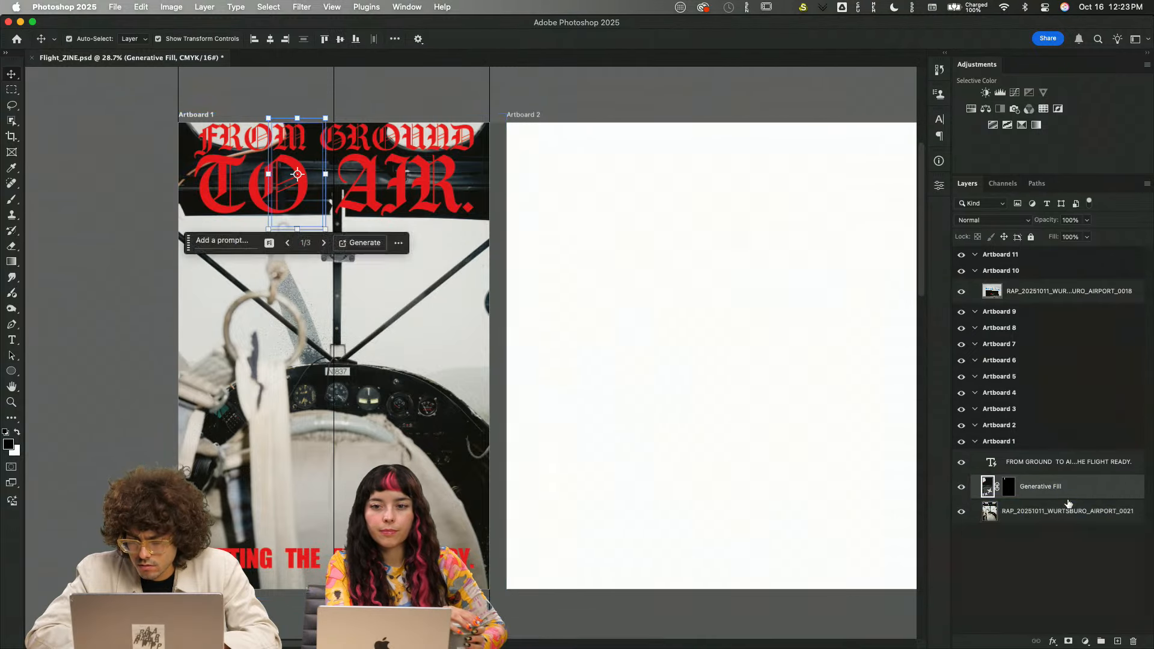
pyautogui.click(1066, 512)
pyautogui.keyDown('shift'); pyautogui.click(1060, 492); pyautogui.keyUp('shift')
pyautogui.rightClick(1060, 491)
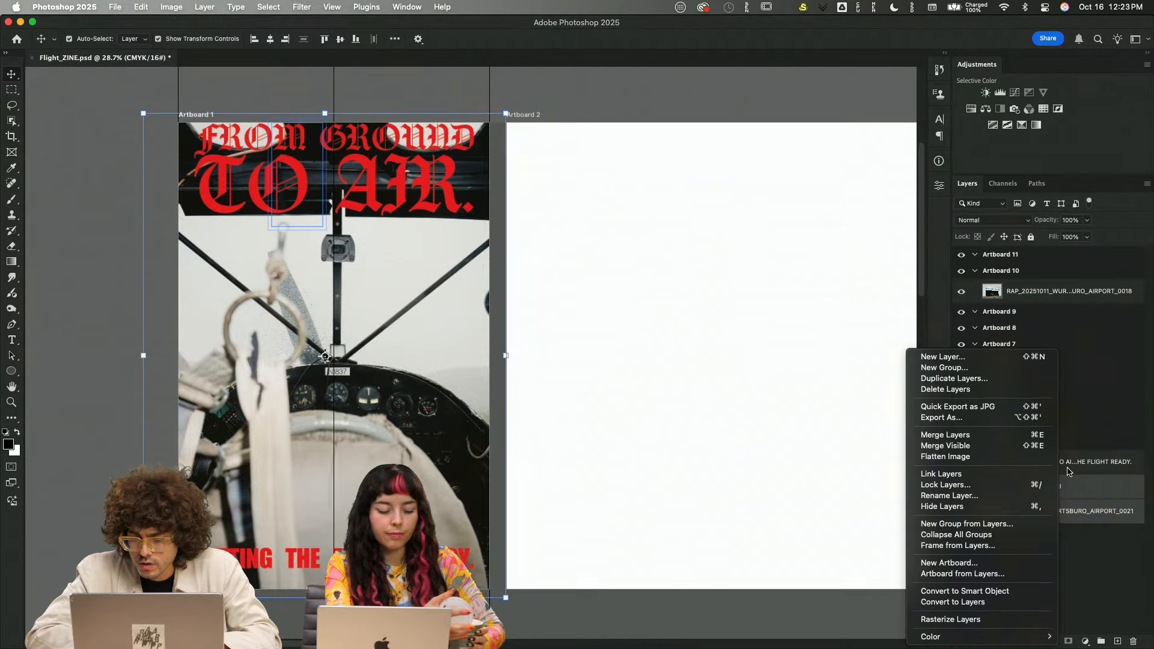
pyautogui.click(962, 437)
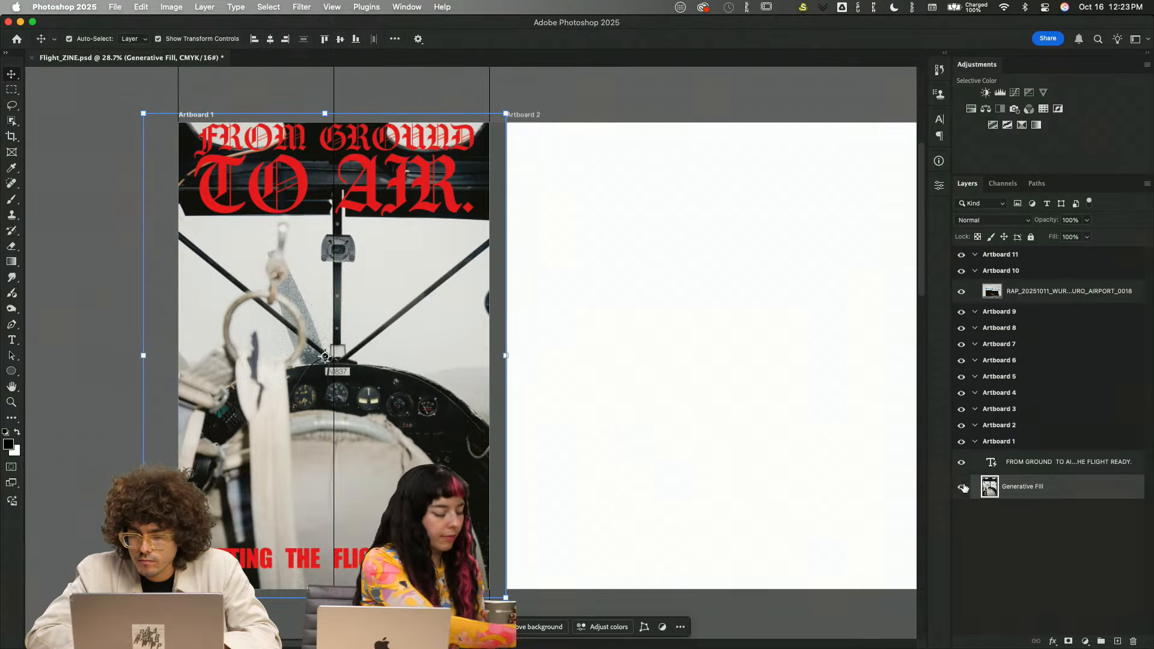
# - Add a Hue/Saturation adjustment layer and set its saturation to -100
pyautogui.click(1058, 445)
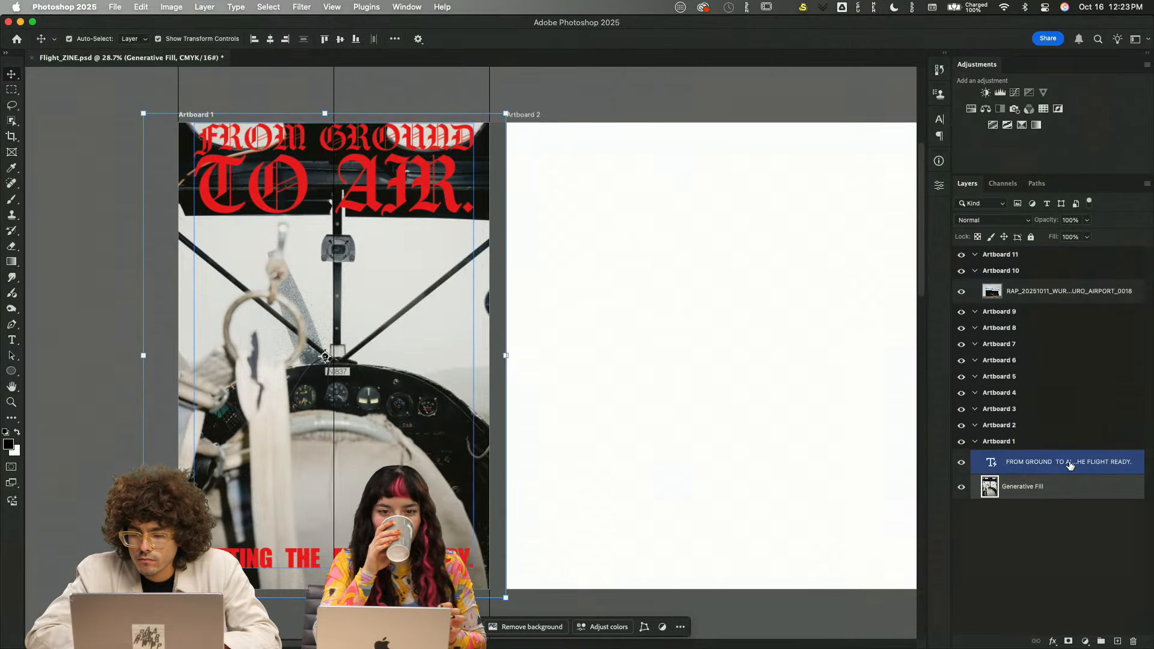
pyautogui.click(1070, 466)
pyautogui.click(1069, 495)
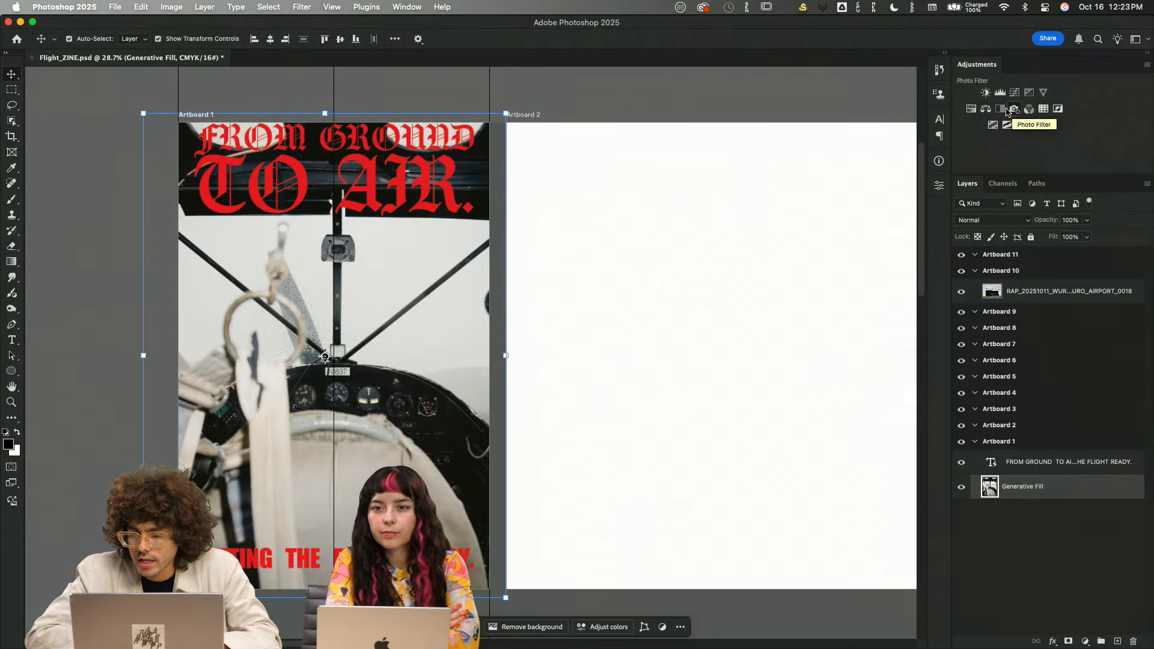
pyautogui.hscroll(4, 732, 259)
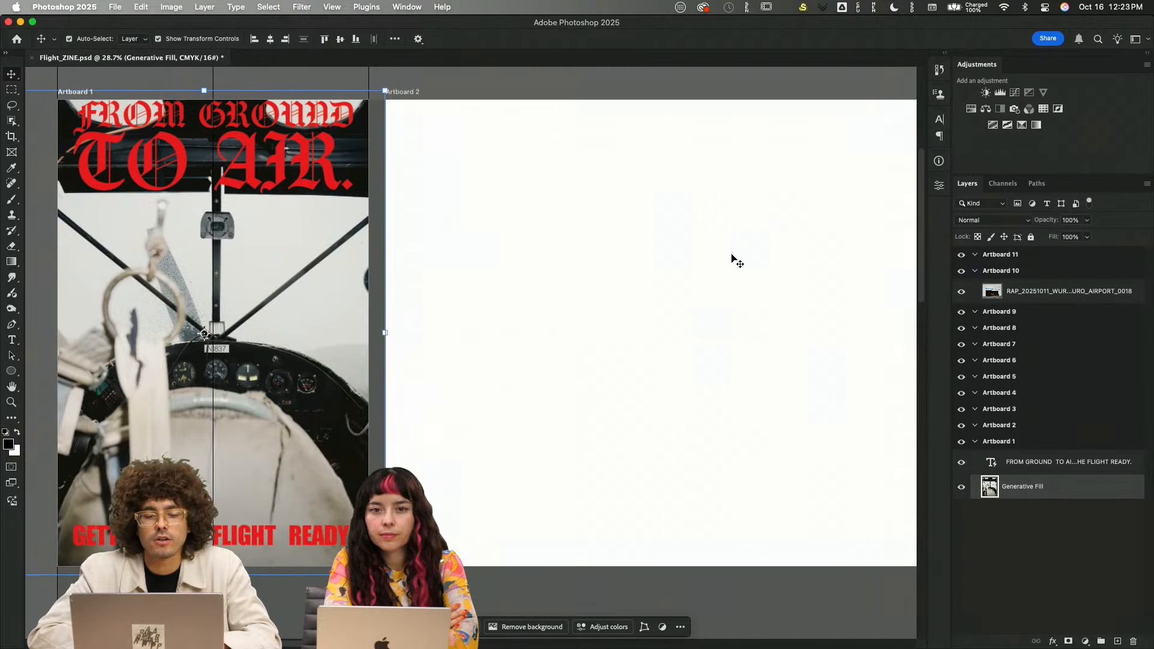
pyautogui.scroll(-4, 731, 259)
pyautogui.click(538, 109)
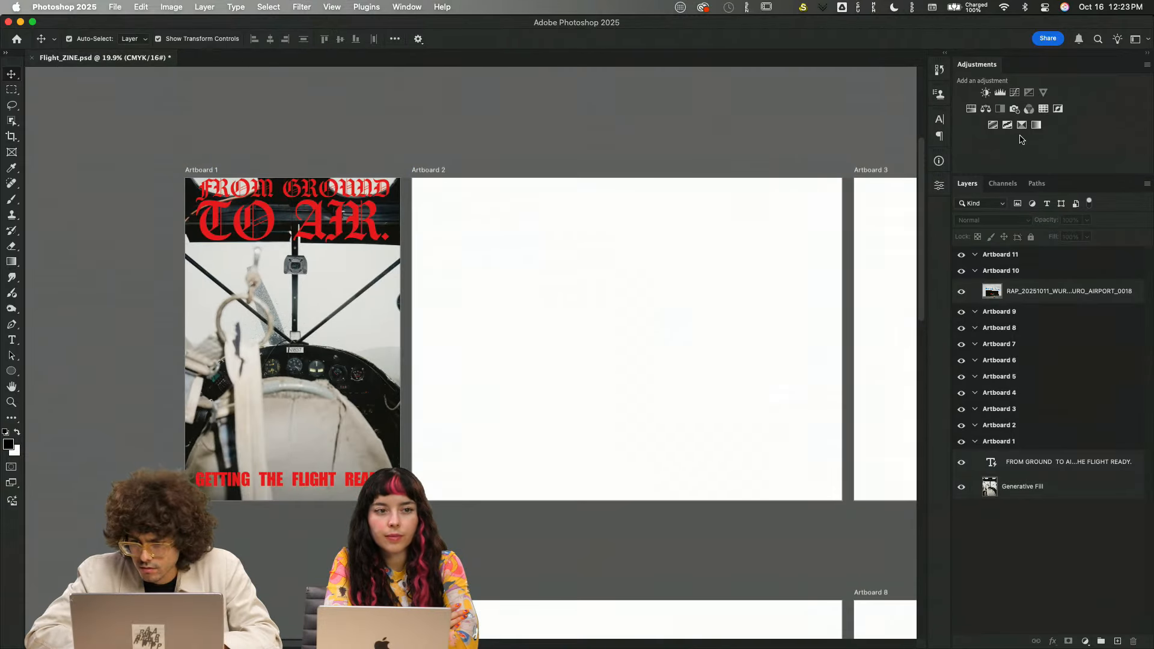
pyautogui.click(971, 108)
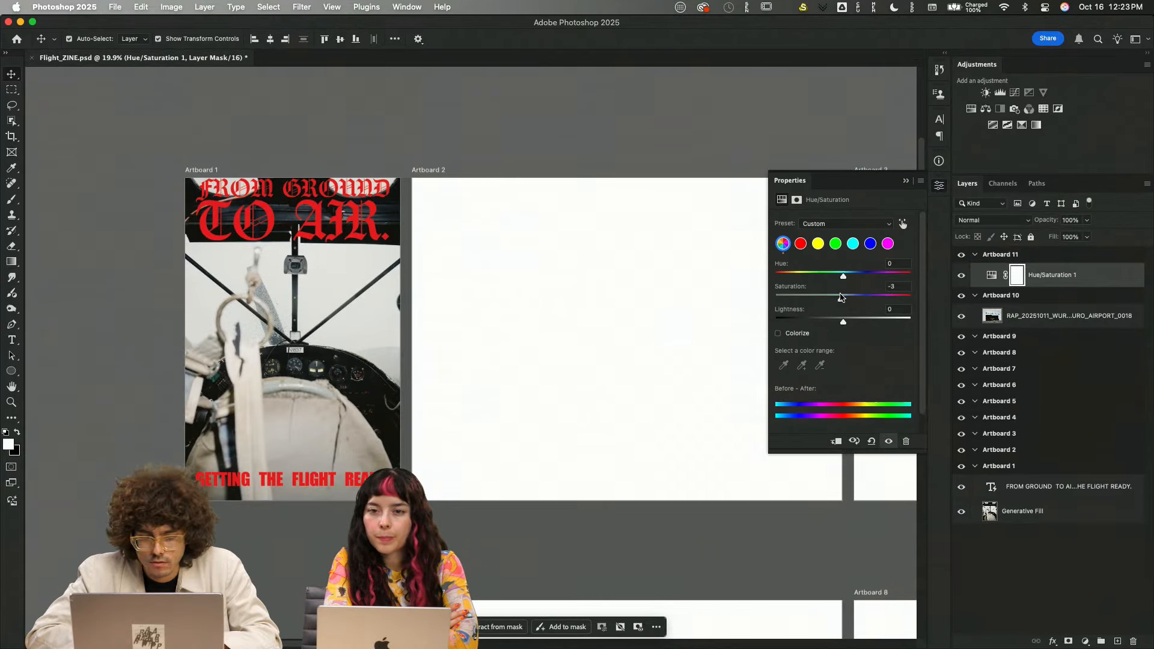
pyautogui.moveTo(840, 297); pyautogui.dragTo(721, 302)
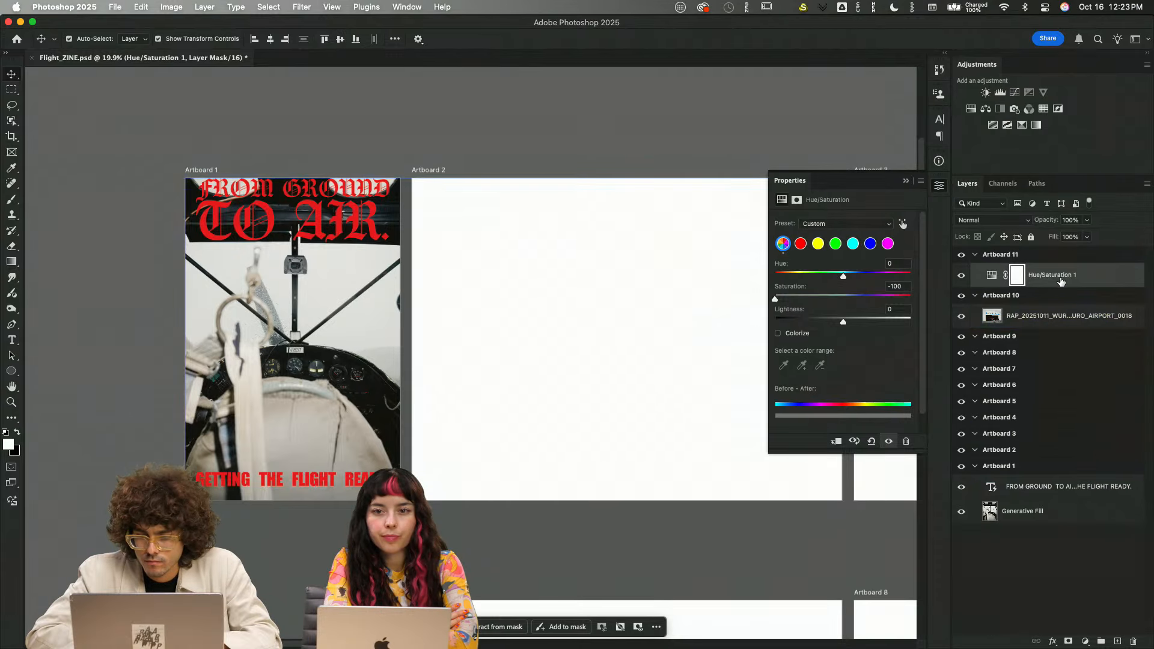
# - Move the Hue/Saturation layer directly above the merged cockpit photo in Artboard 1 and clip it to that photo
pyautogui.moveTo(1044, 274); pyautogui.dragTo(1042, 505)
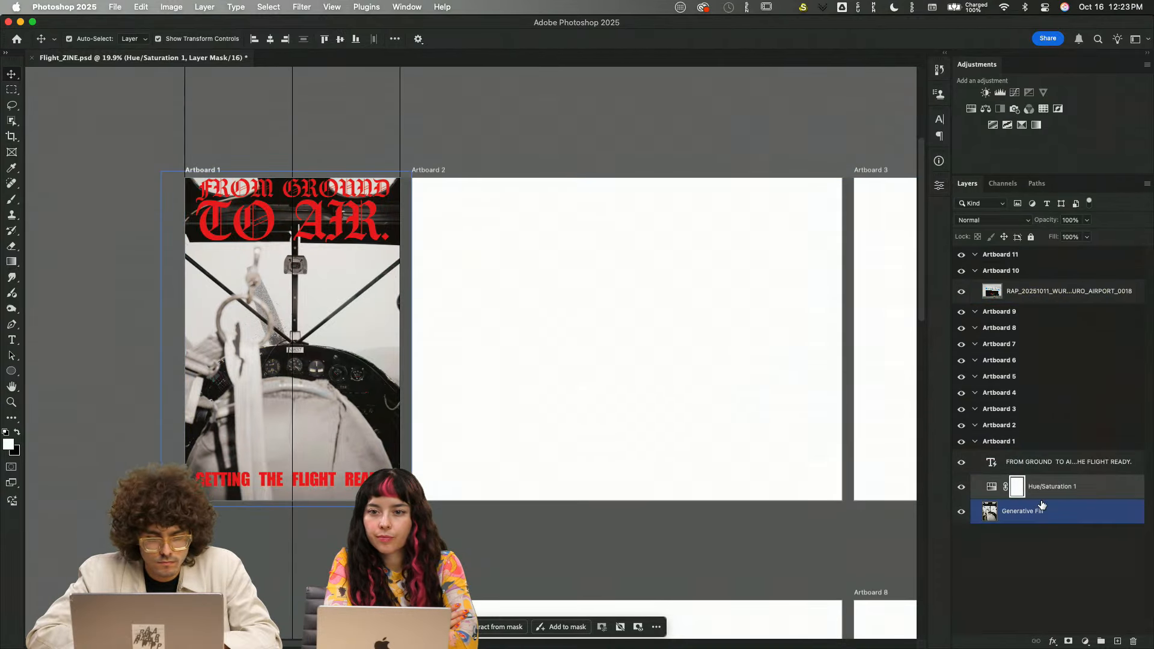
pyautogui.keyDown('alt'); pyautogui.click(1044, 499); pyautogui.keyUp('alt')
pyautogui.scroll(5, 508, 353)
pyautogui.hscroll(-5, 507, 353)
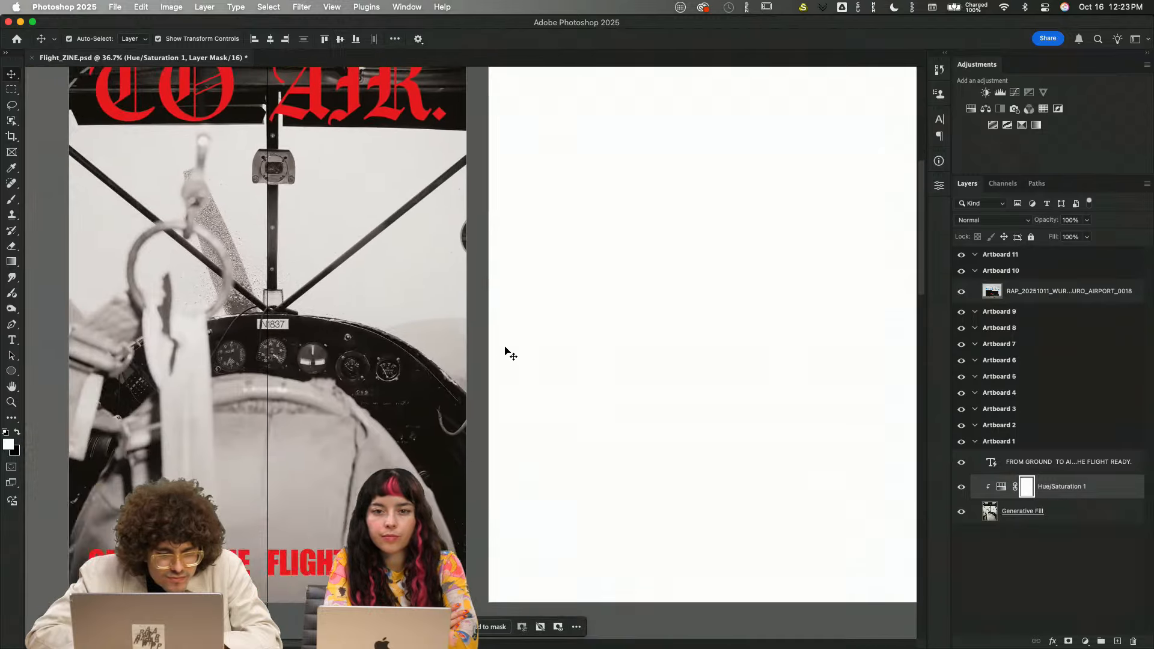
# - Add a Curves adjustment layer above Hue/Saturation and raise its CMYK curve with two points, the upper one at input 70, output 80
pyautogui.scroll(-4, 507, 353)
pyautogui.scroll(3, 598, 358)
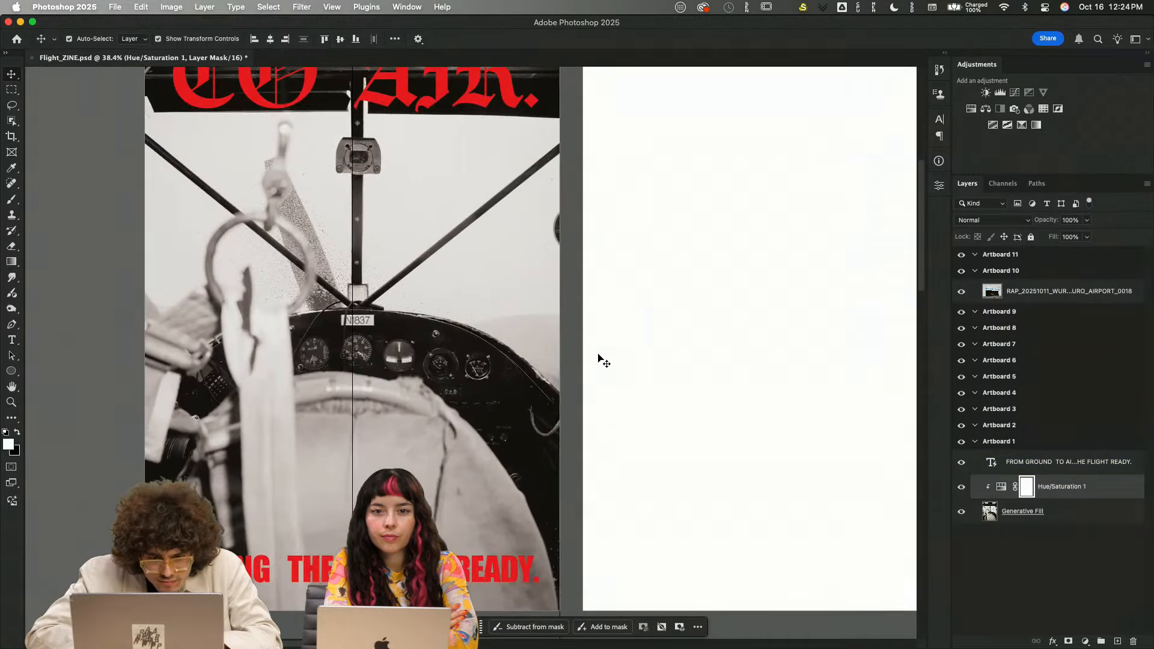
pyautogui.scroll(-2, 597, 358)
pyautogui.scroll(2, 799, 370)
pyautogui.hscroll(2, 799, 370)
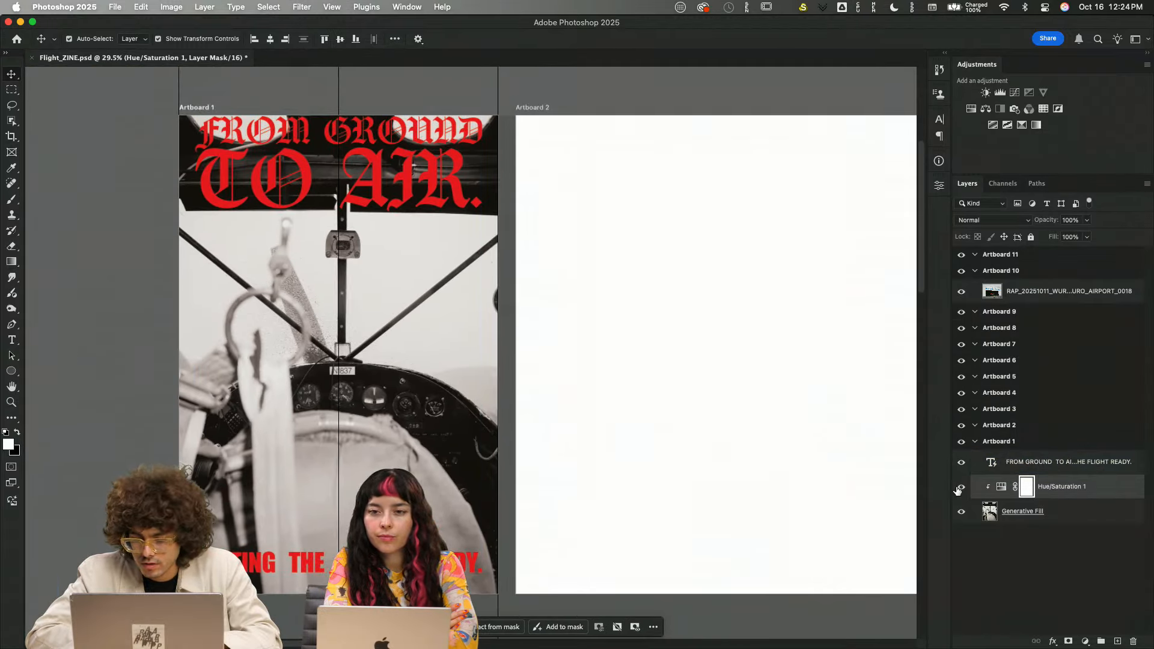
pyautogui.click(1015, 93)
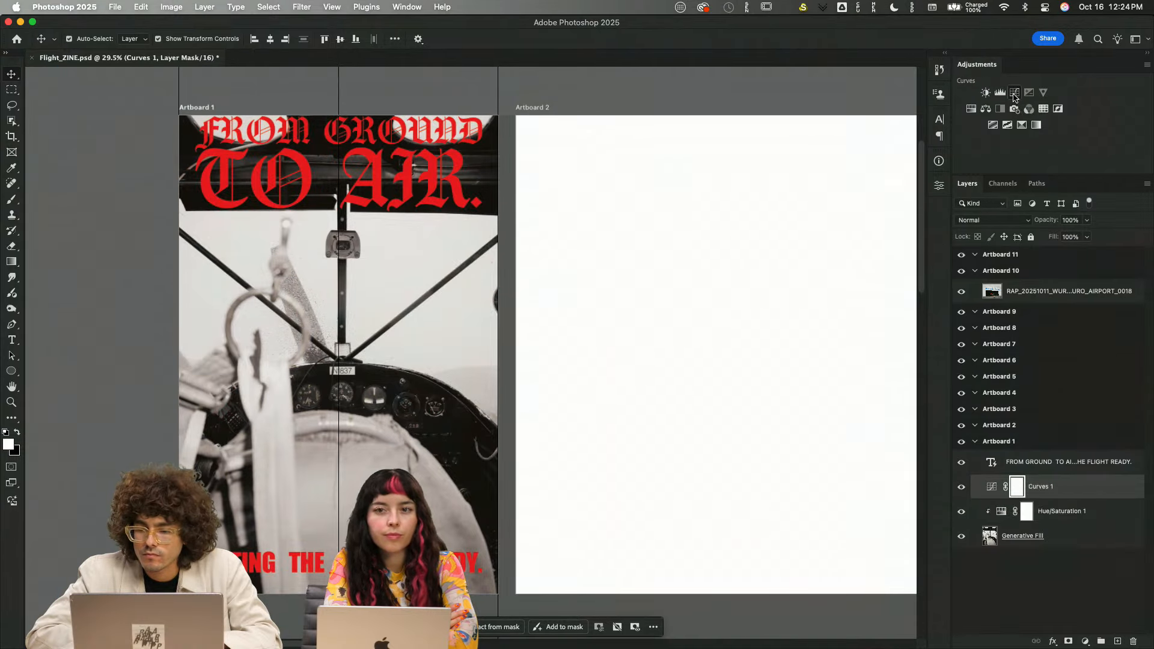
pyautogui.moveTo(863, 316); pyautogui.dragTo(816, 326)
pyautogui.moveTo(872, 277); pyautogui.dragTo(874, 272)
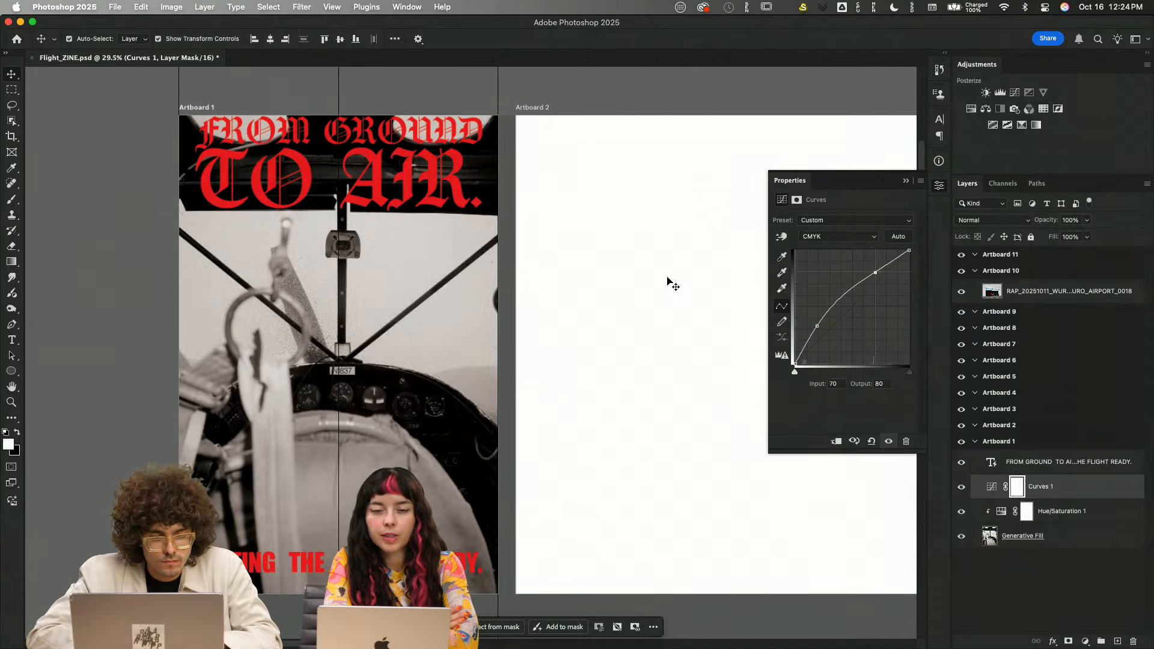
# - Compare the cockpit photo on Artboard 1 with and without the Curves adjustment, checking it up close and at overview size
pyautogui.scroll(3, 527, 287)
pyautogui.hscroll(-4, 527, 287)
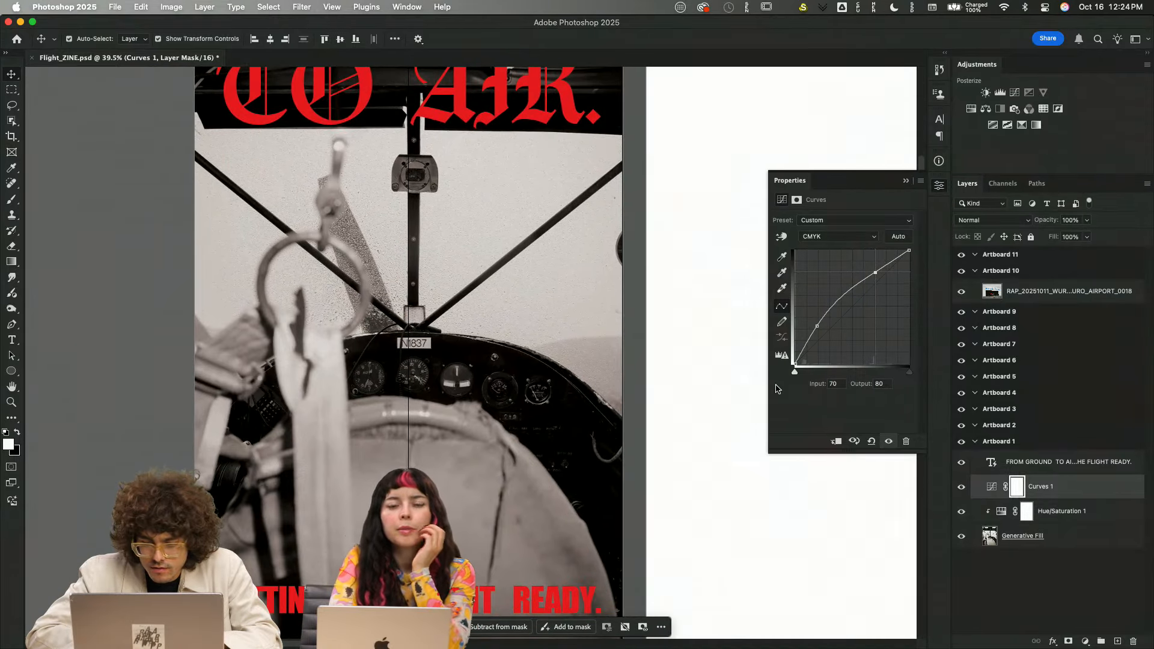
pyautogui.press('super+0')
pyautogui.click(860, 238)
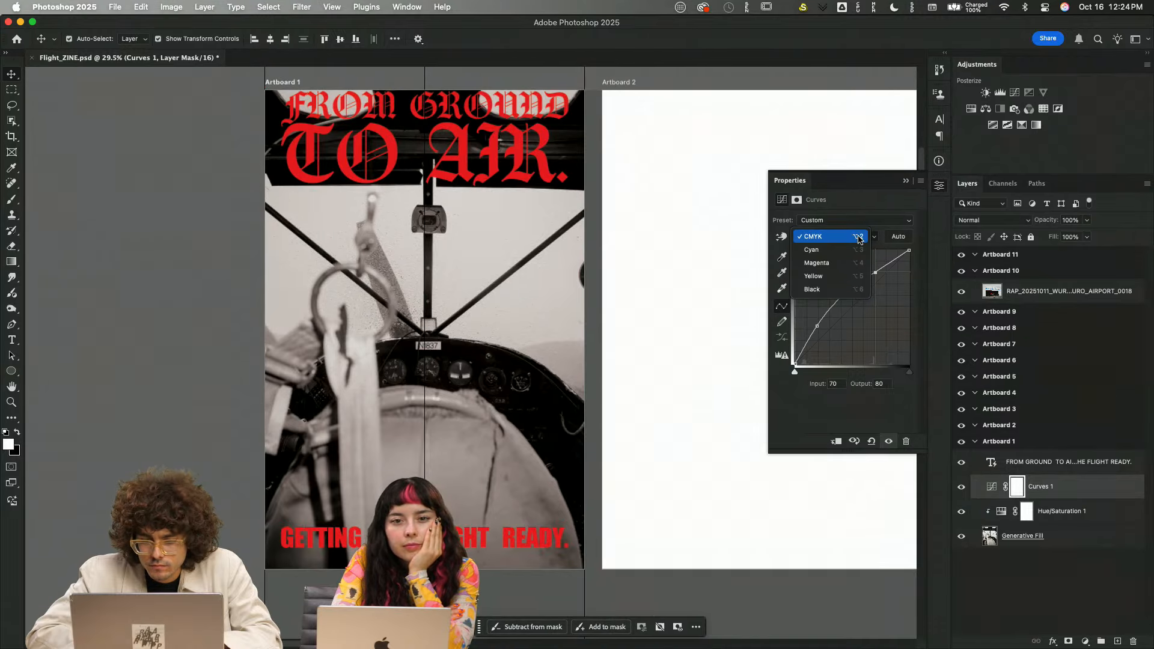
pyautogui.click(858, 237)
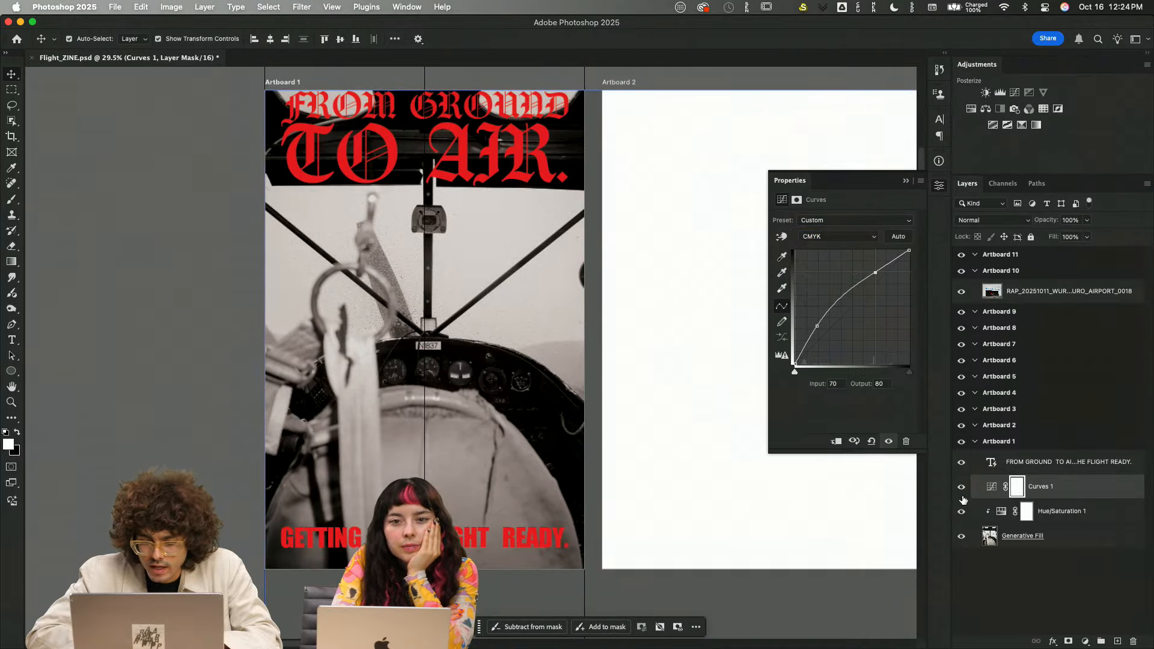
pyautogui.click(962, 488)
pyautogui.click(963, 489)
pyautogui.scroll(3, 518, 269)
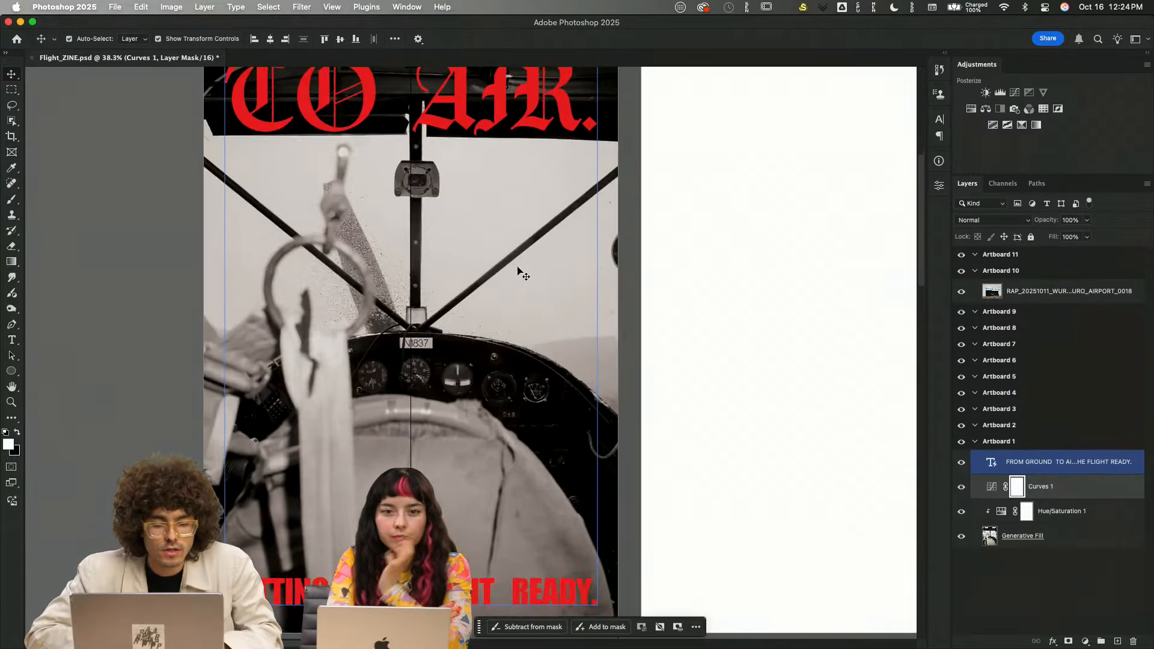
pyautogui.scroll(-3, 518, 269)
pyautogui.scroll(-2, 518, 269)
pyautogui.scroll(4, 518, 270)
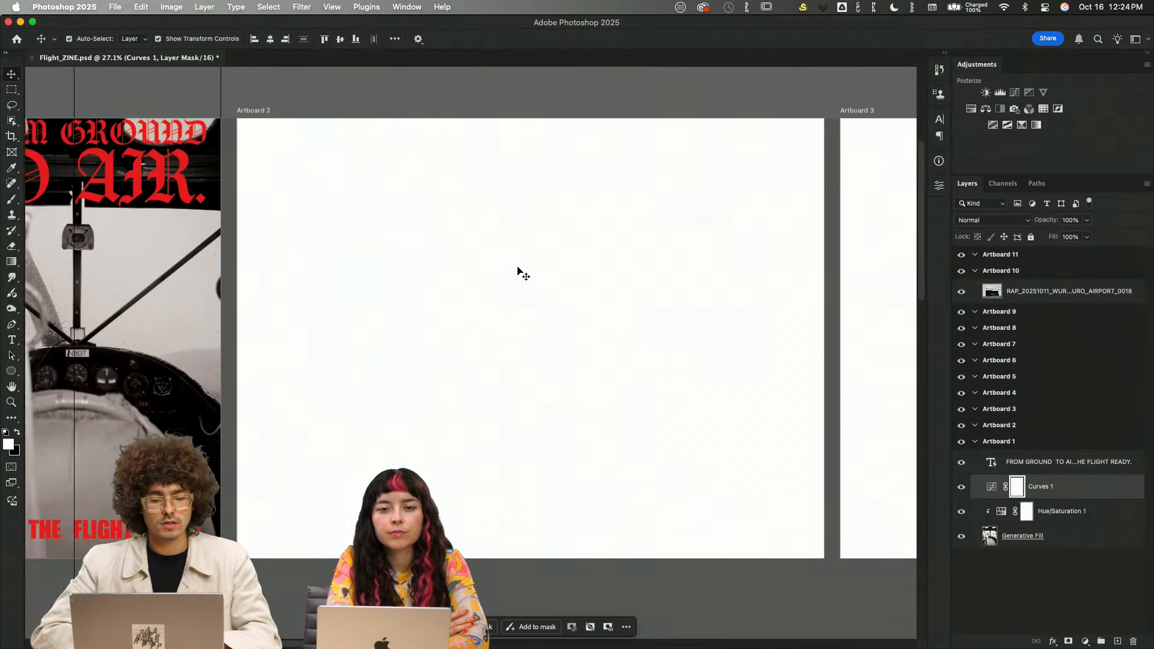
pyautogui.scroll(-4, 518, 269)
# - Select the Generative Fill photo layer in Artboard 1 and commit a free transform at 100% scale
pyautogui.click(1068, 544)
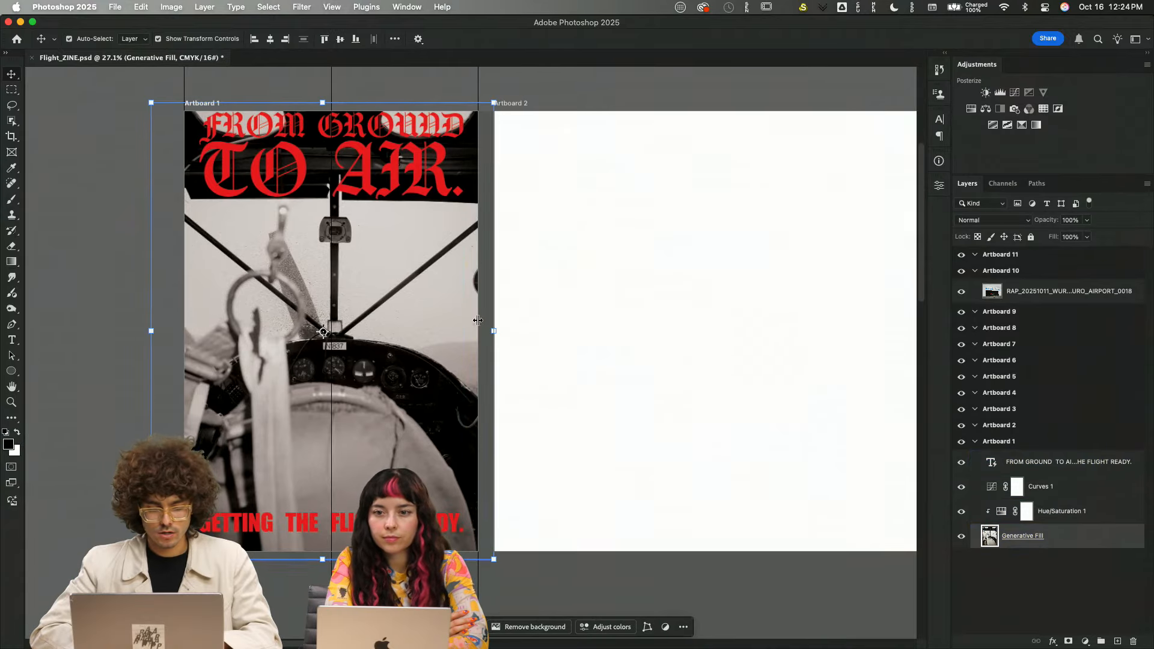
pyautogui.moveTo(491, 332)
pyautogui.mouseDown()
pyautogui.moveTo(507, 329)
pyautogui.moveTo(490, 335)
pyautogui.mouseUp()
pyautogui.moveTo(387, 312); pyautogui.dragTo(387, 312)
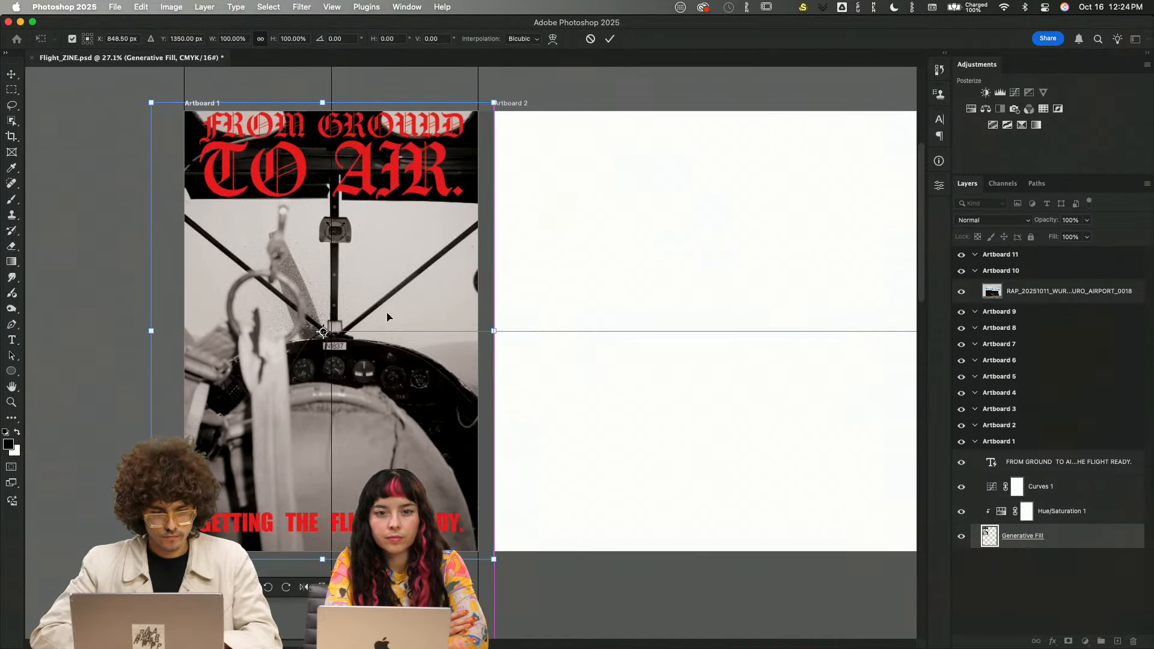
pyautogui.press('Return')
# - Hide the headline layer and lasso both window openings and the curved cable along the top of the cockpit photo
pyautogui.click(961, 462)
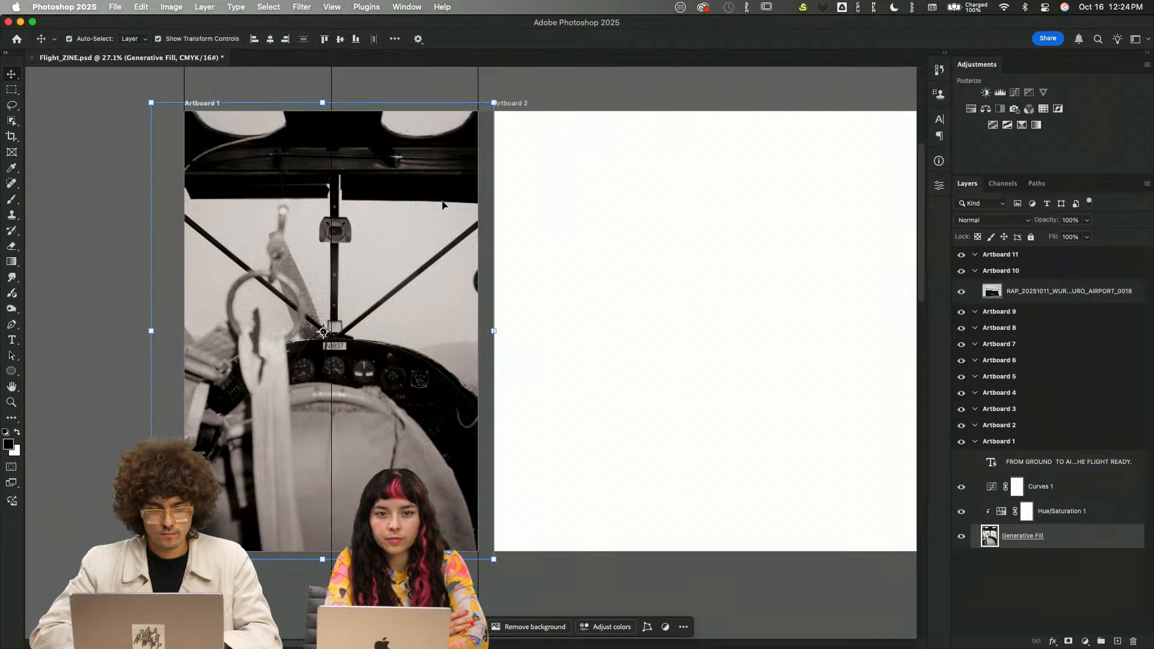
pyautogui.press('super+plus')
pyautogui.press('super+plus')
pyautogui.scroll(10, 426, 199)
pyautogui.hscroll(-5, 426, 199)
pyautogui.press('l')
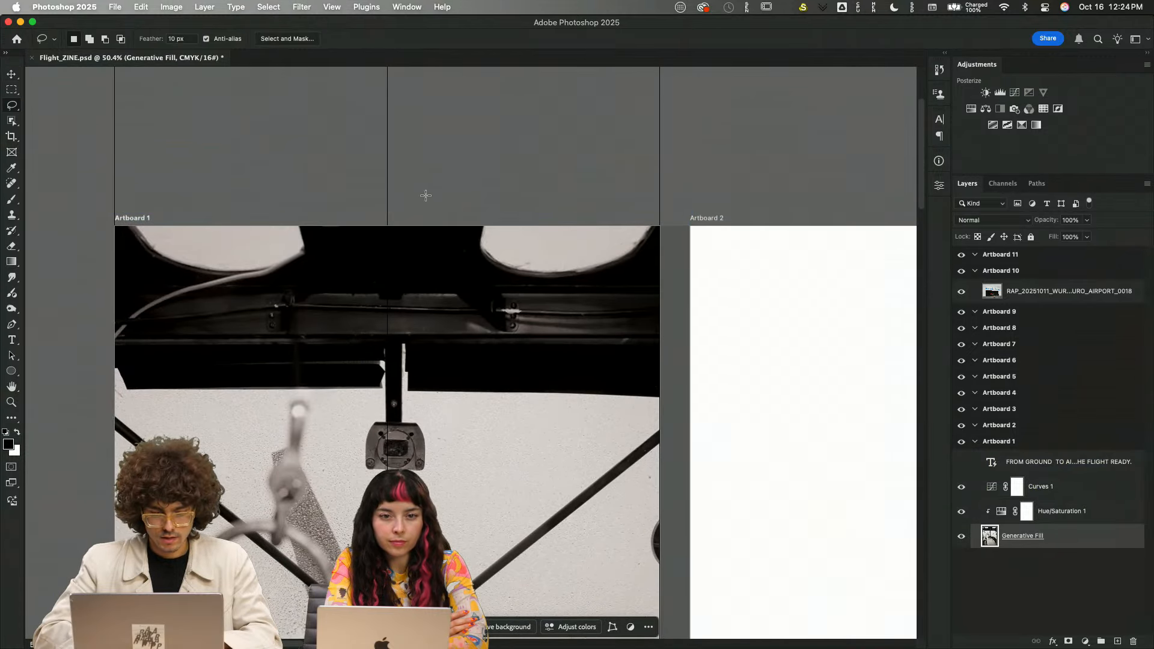
pyautogui.press('super+plus')
pyautogui.scroll(3, 462, 243)
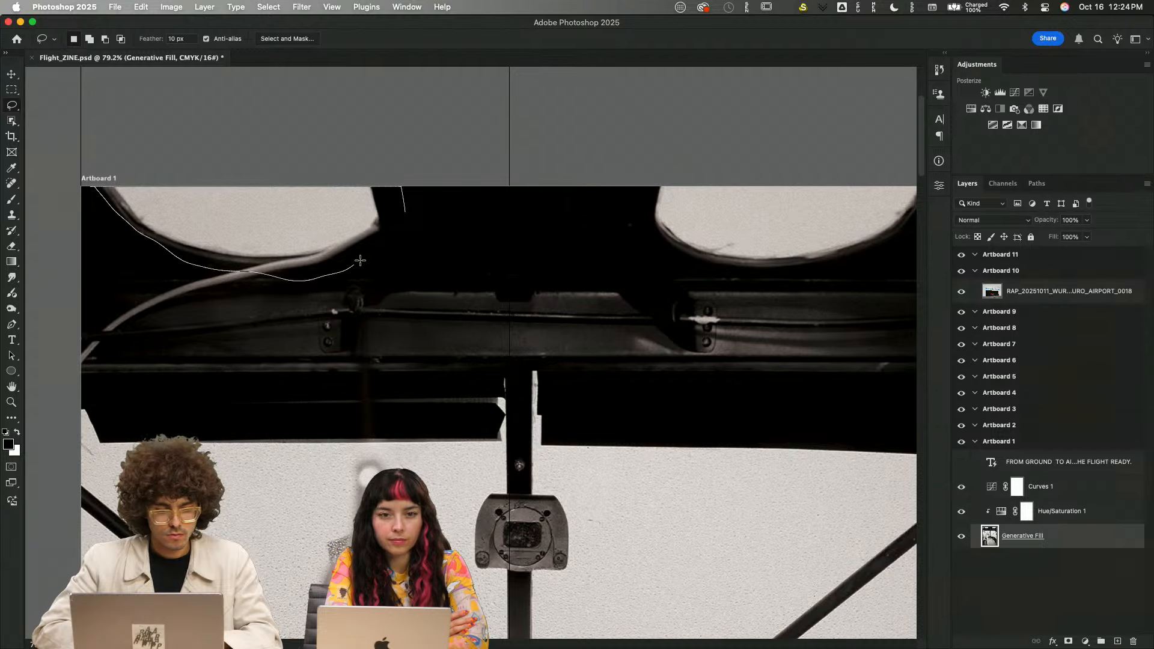
pyautogui.moveTo(360, 260); pyautogui.dragTo(404, 204)
pyautogui.keyDown('shift'); pyautogui.moveTo(206, 260); pyautogui.dragTo(63, 317); pyautogui.keyUp('shift')
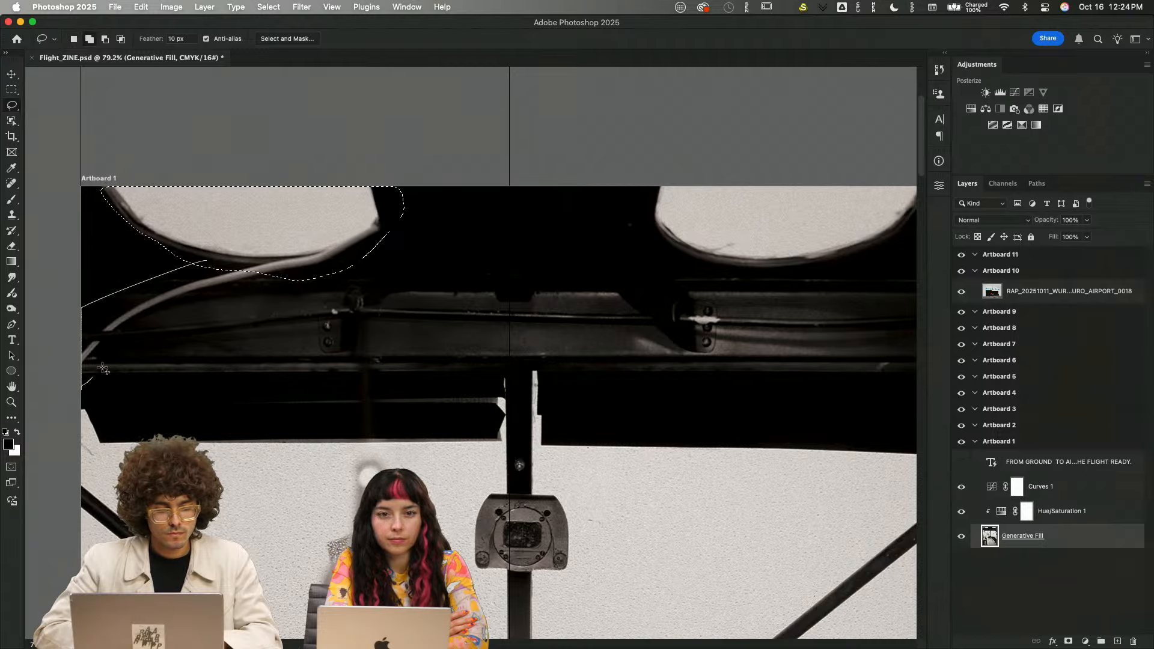
pyautogui.moveTo(257, 290); pyautogui.dragTo(282, 280)
pyautogui.moveTo(697, 267)
pyautogui.mouseDown()
pyautogui.moveTo(649, 240)
pyautogui.moveTo(921, 135)
pyautogui.mouseUp()
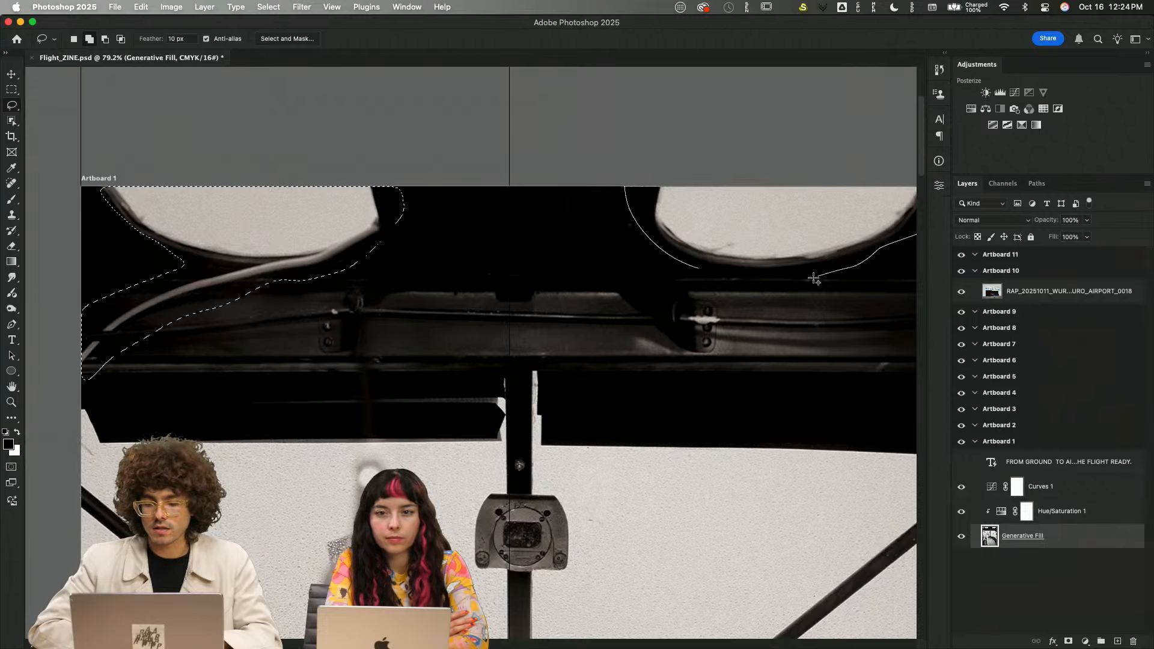
pyautogui.keyDown('shift'); pyautogui.moveTo(813, 279); pyautogui.dragTo(699, 269); pyautogui.keyUp('shift')
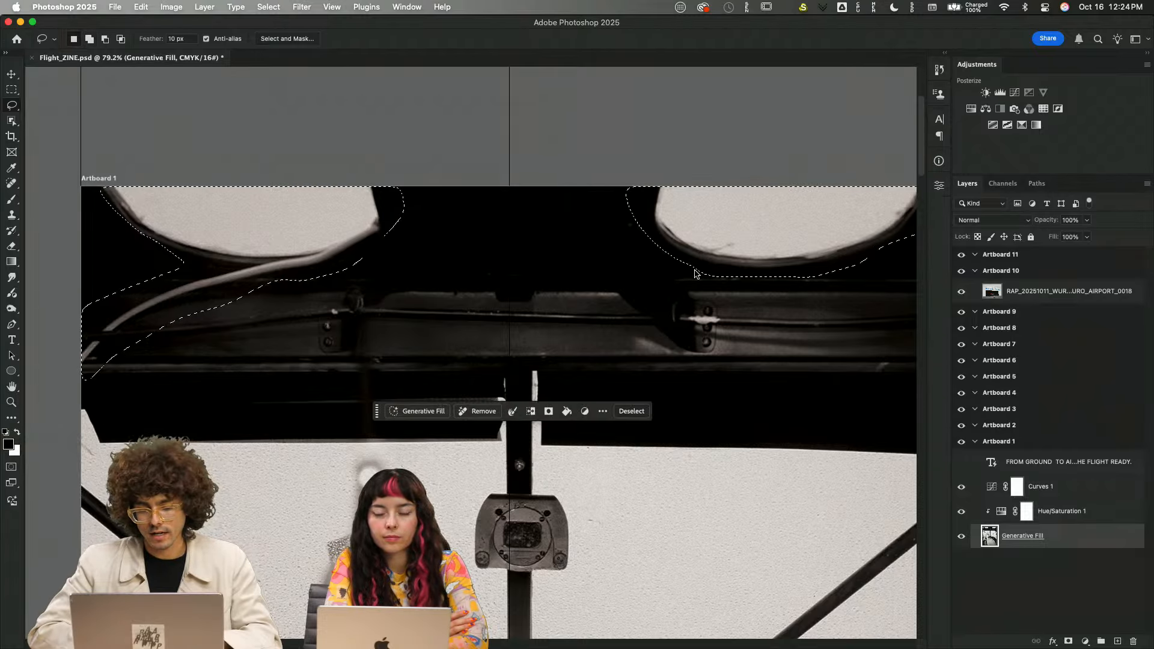
# - Run Generative Fill on the lassoed areas without a prompt and choose the second variation
pyautogui.click(438, 414)
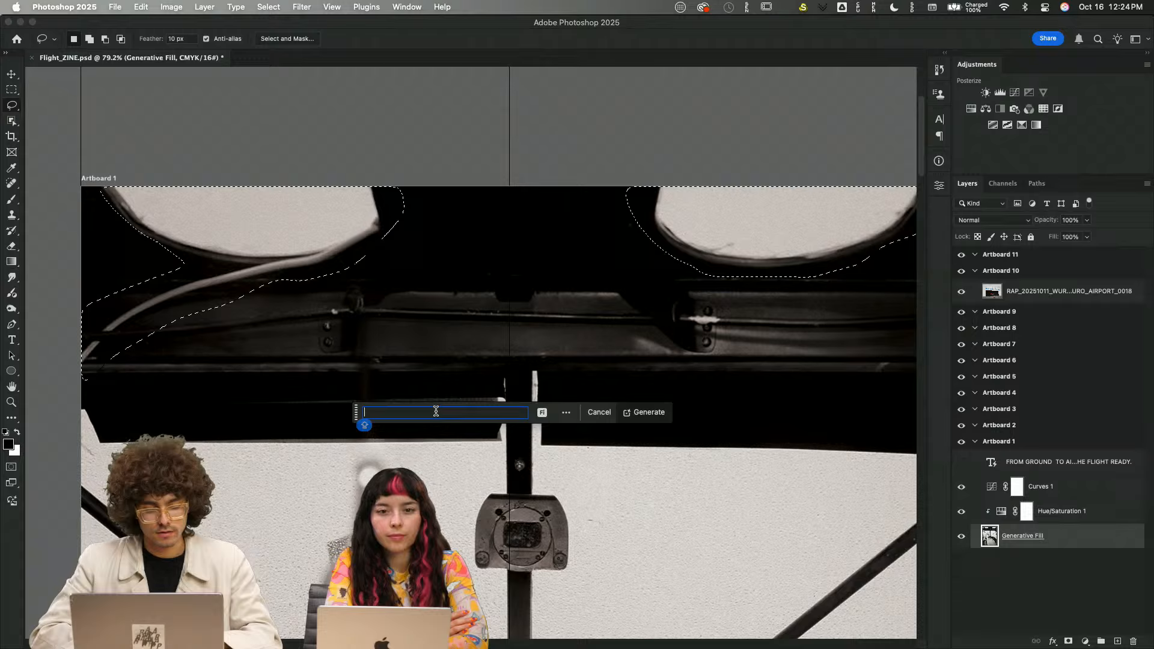
pyautogui.click(661, 412)
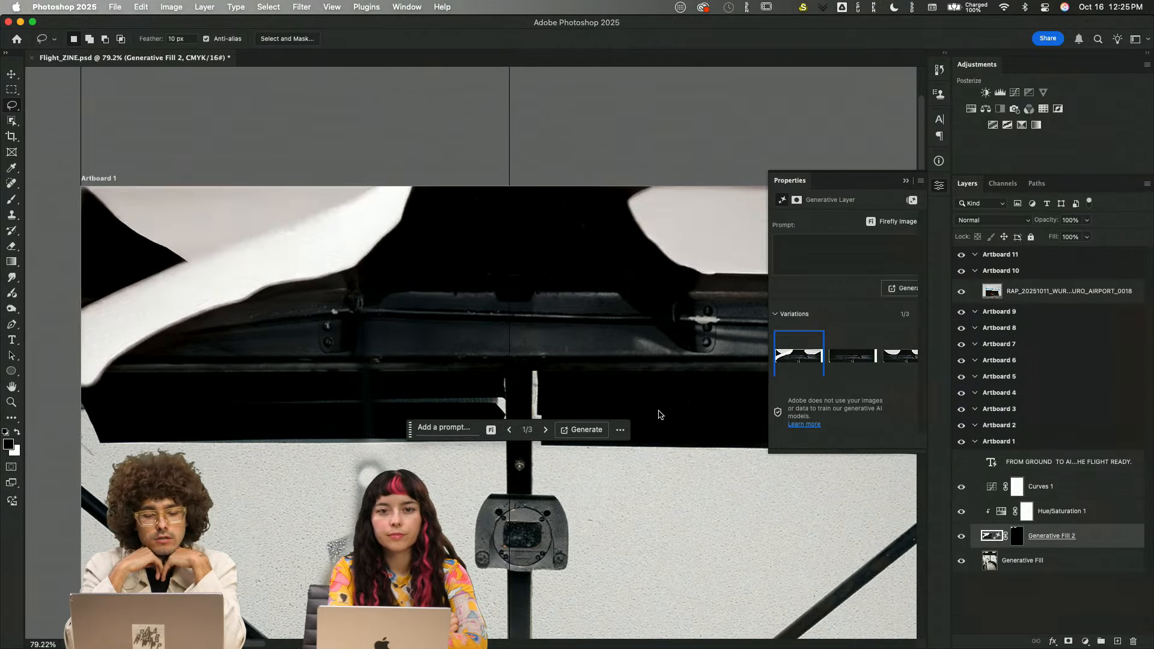
pyautogui.click(844, 363)
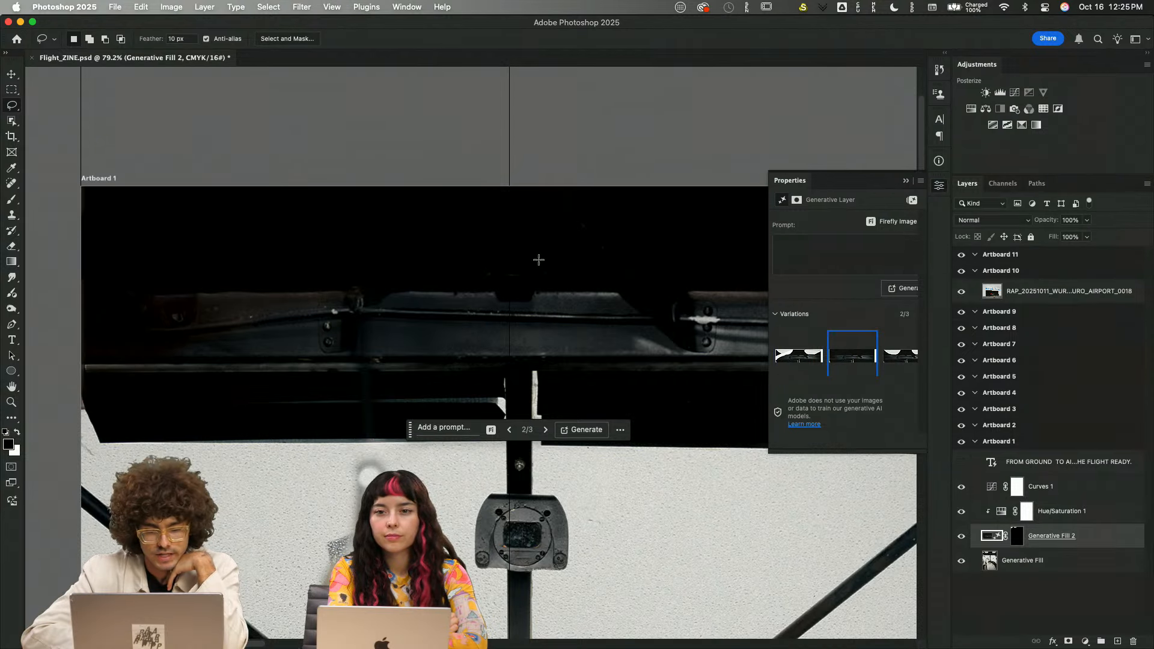
# - Show the headline layer again over the filled cockpit photo and switch to the Move tool
pyautogui.scroll(-5, 539, 259)
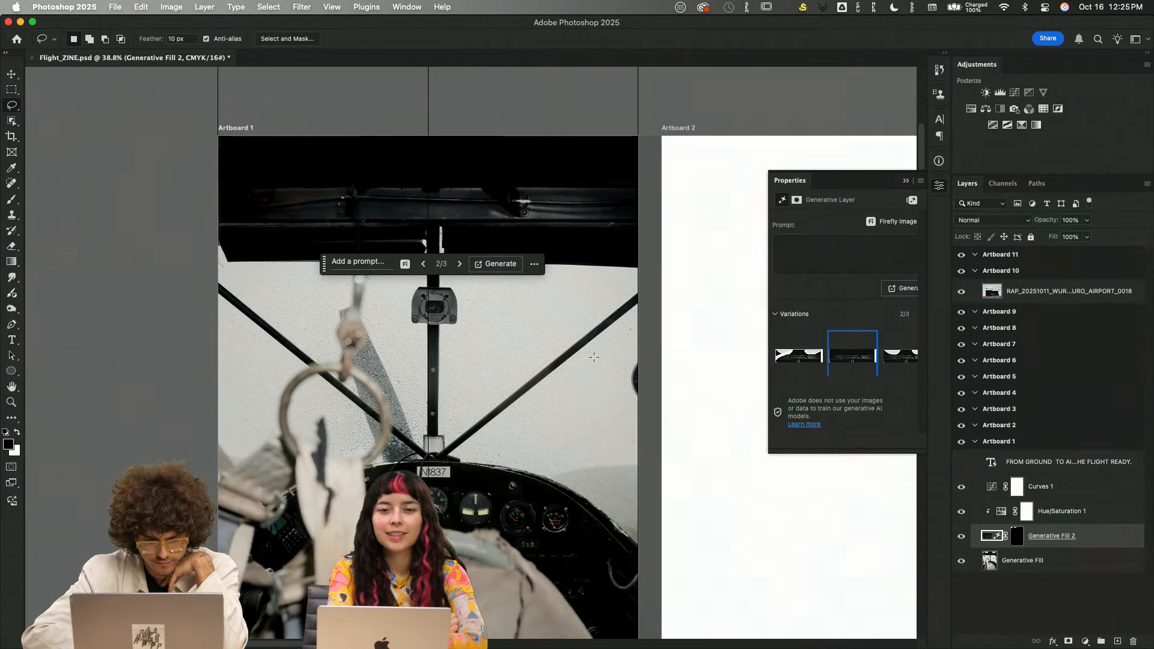
pyautogui.scroll(-3, 593, 357)
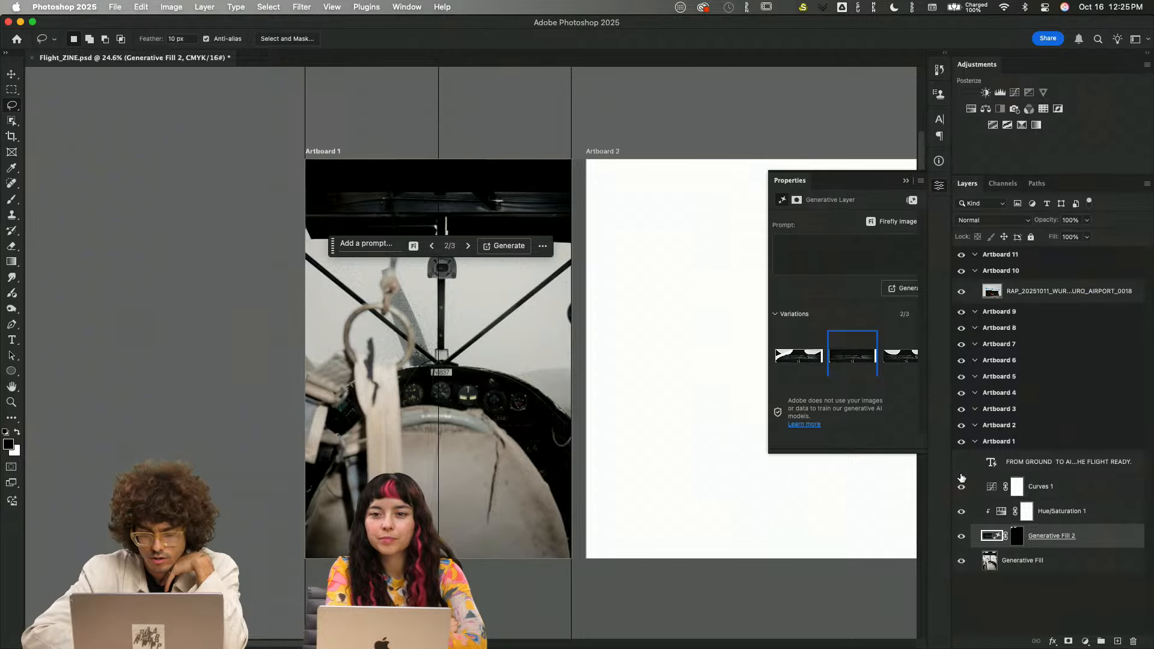
pyautogui.click(961, 462)
pyautogui.press('v')
pyautogui.moveTo(719, 620)
pyautogui.mouseDown()
pyautogui.moveTo(927, 558)
pyautogui.moveTo(785, 626)
pyautogui.mouseUp()
# - Select the Generative Fill 2 layer and hide the Hue/Saturation, Curves and headline layers above it
pyautogui.click(1082, 536)
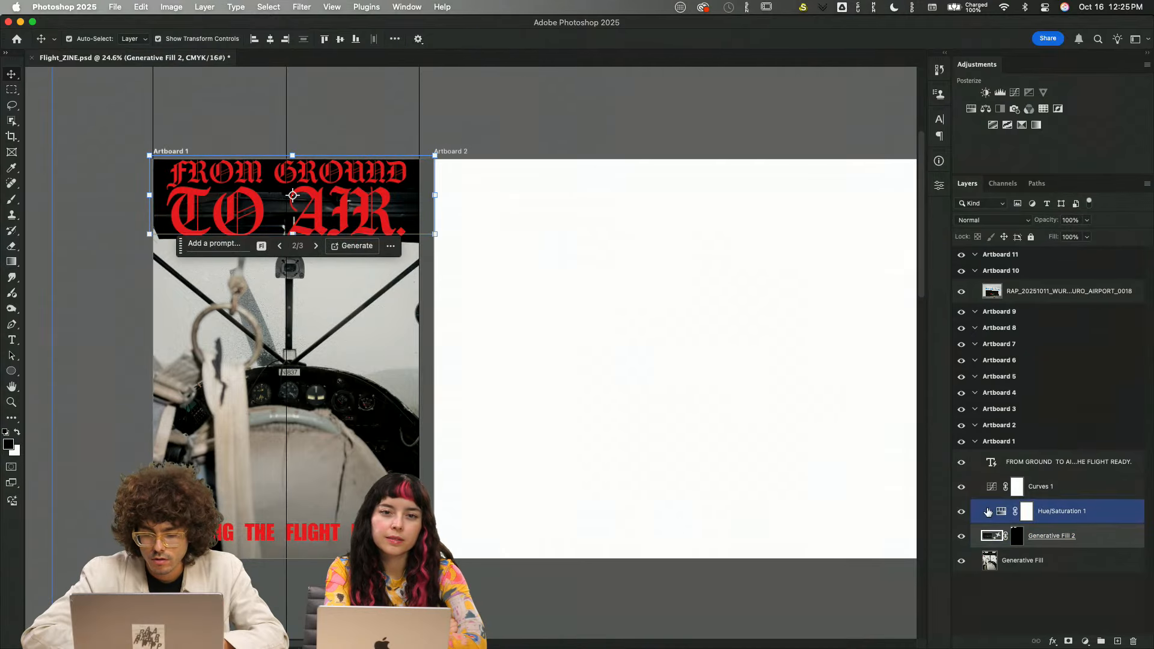
pyautogui.click(962, 512)
pyautogui.click(961, 488)
pyautogui.click(961, 463)
# - Try to combine the Generative Fill 2 and Generative Fill layers with Merge Visible
pyautogui.keyDown('shift'); pyautogui.click(1086, 560); pyautogui.keyUp('shift')
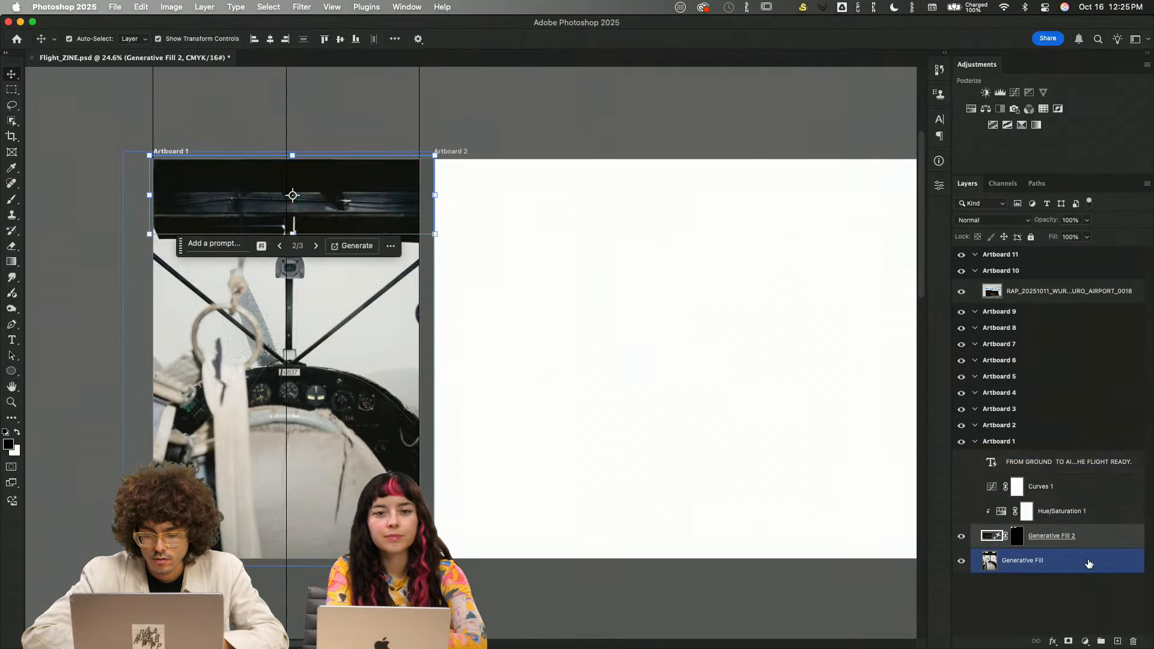
pyautogui.rightClick(1087, 561)
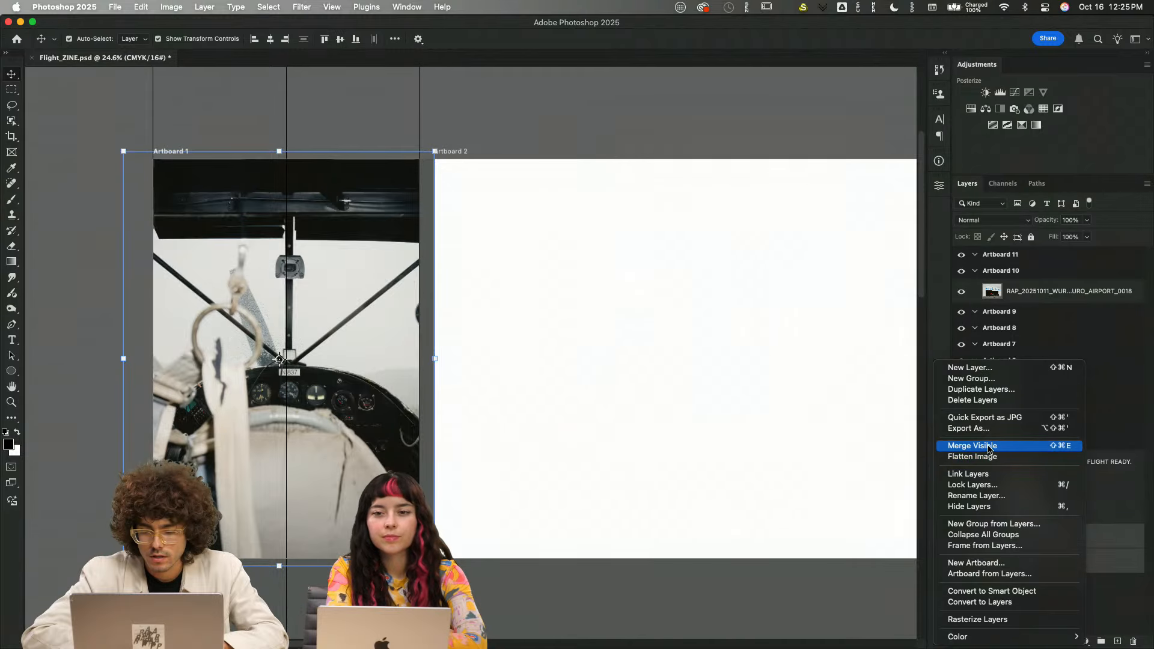
pyautogui.click(988, 447)
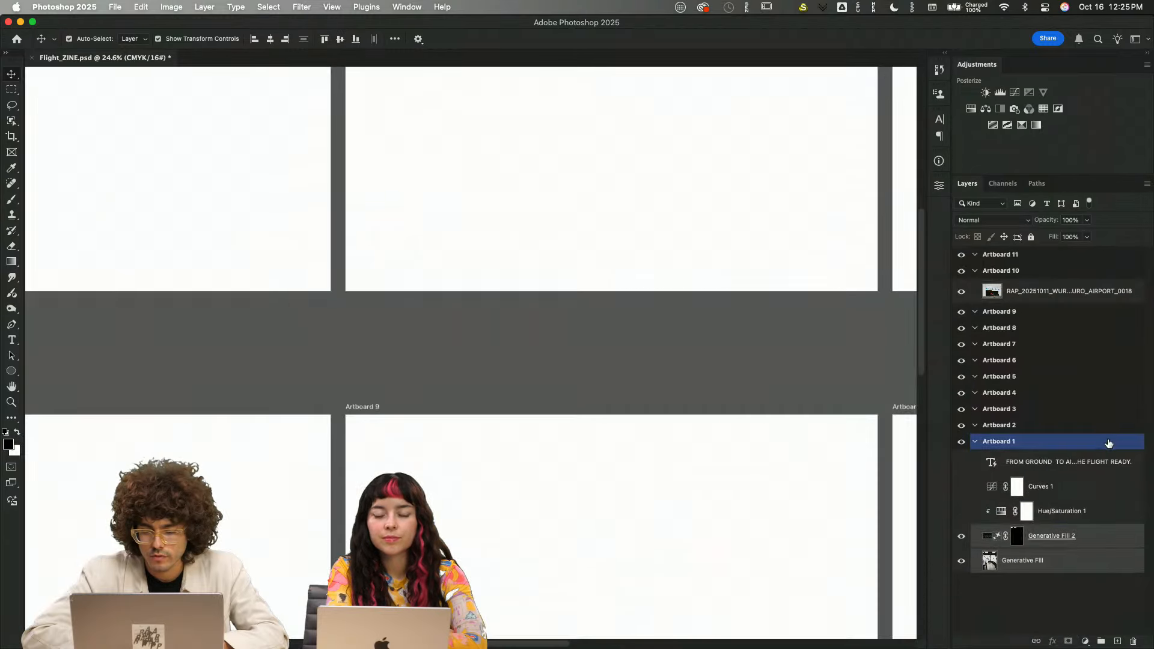
pyautogui.hscroll(-6, 830, 506)
pyautogui.scroll(3, 831, 506)
pyautogui.scroll(-4, 829, 506)
pyautogui.hscroll(-5, 831, 507)
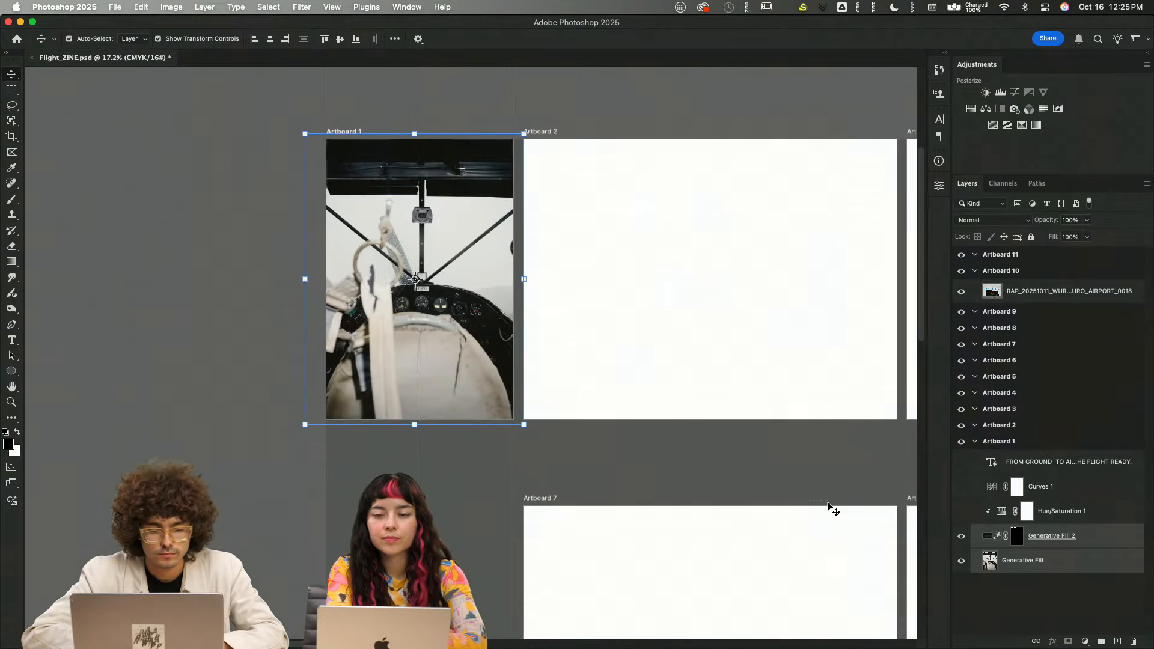
# - Select both the Generative Fill 2 and Generative Fill layers in Artboard 1 and rasterize them
pyautogui.rightClick(1094, 545)
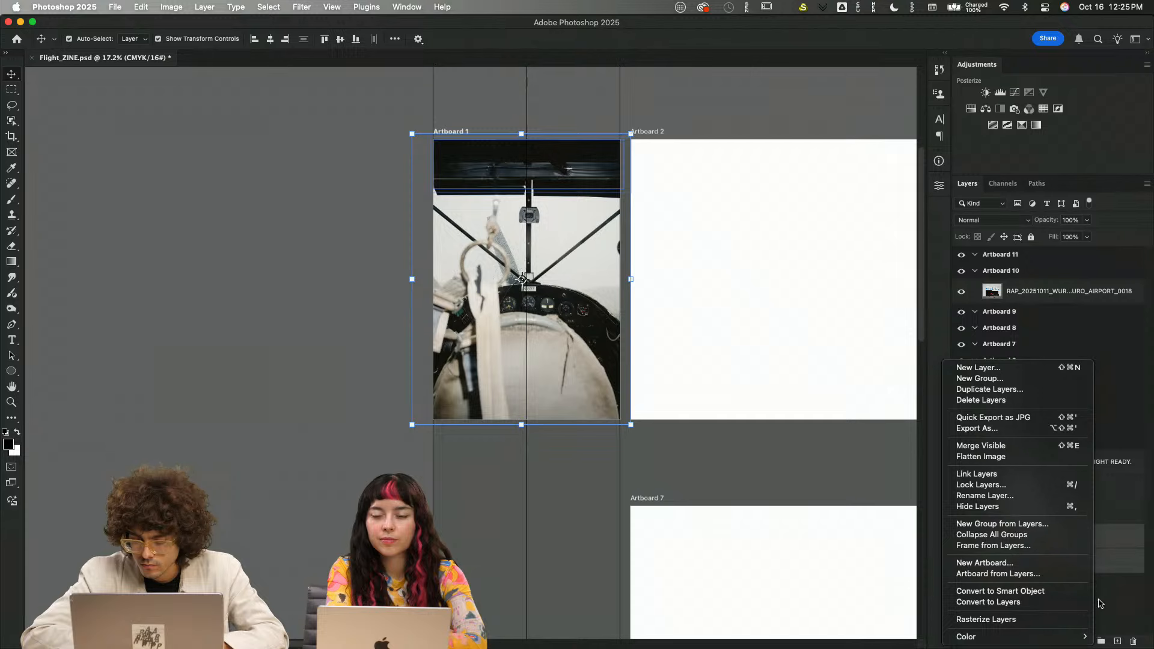
pyautogui.click(1121, 548)
pyautogui.click(1089, 547)
pyautogui.keyDown('shift'); pyautogui.click(1089, 560); pyautogui.keyUp('shift')
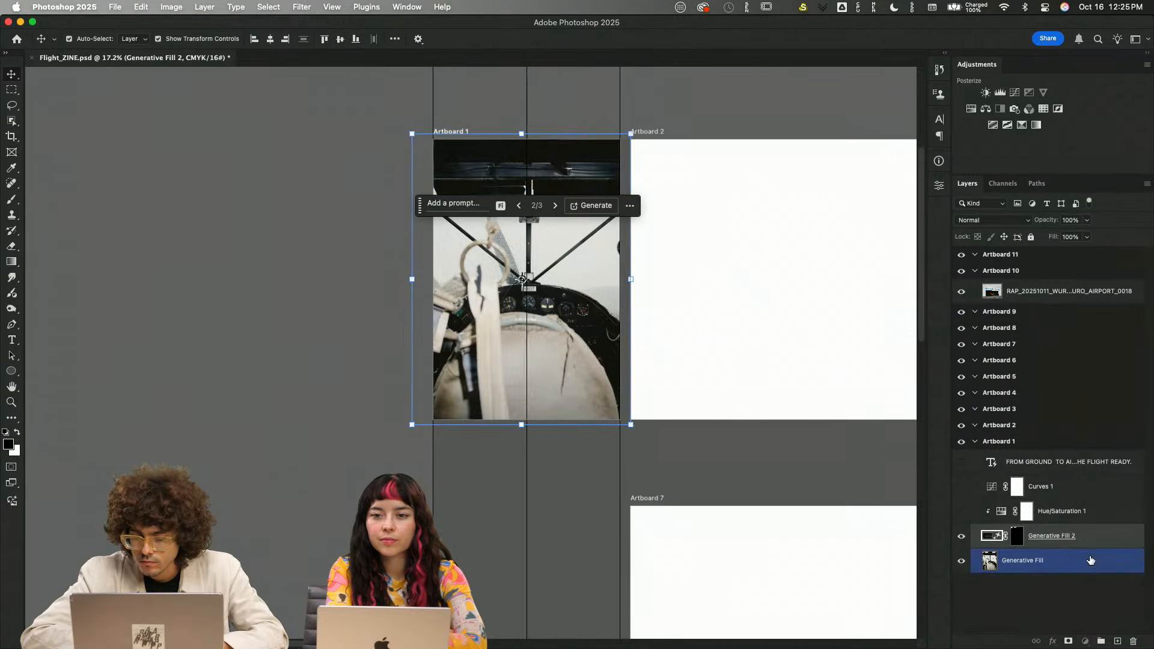
pyautogui.rightClick(1089, 559)
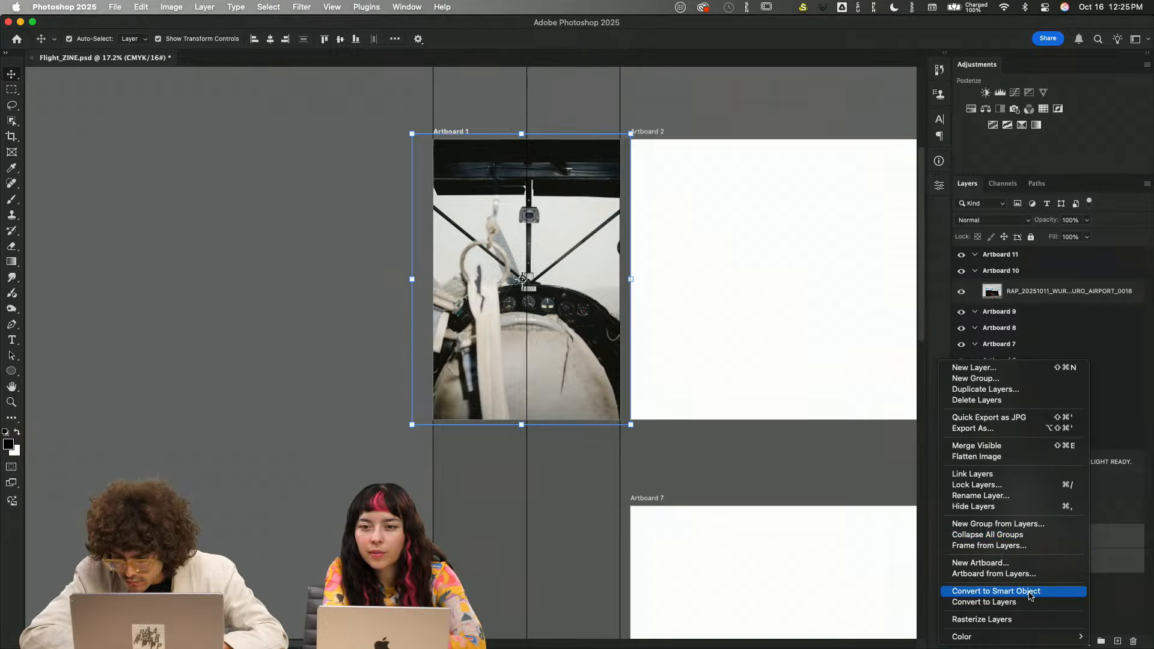
pyautogui.click(1026, 620)
# - Deselect the two Generative Fill layers without applying another layer command
pyautogui.rightClick(1089, 545)
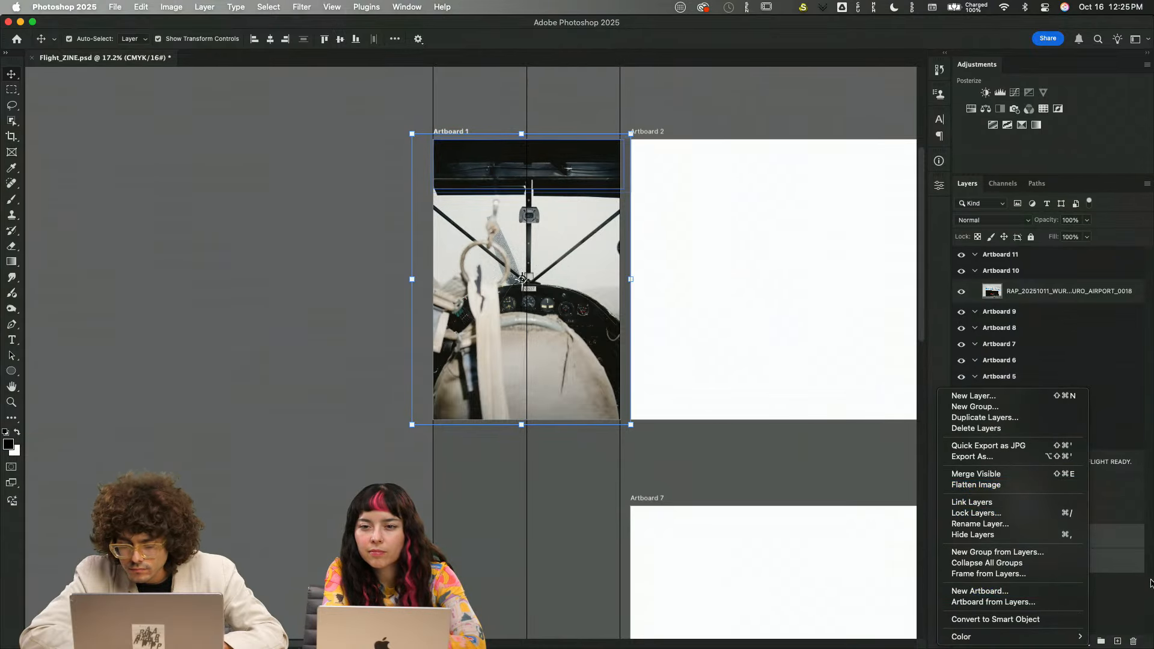
pyautogui.click(822, 460)
pyautogui.press('super+=')
pyautogui.press('super+h')
pyautogui.click(822, 461)
pyautogui.hscroll(4, 823, 463)
pyautogui.scroll(2, 822, 463)
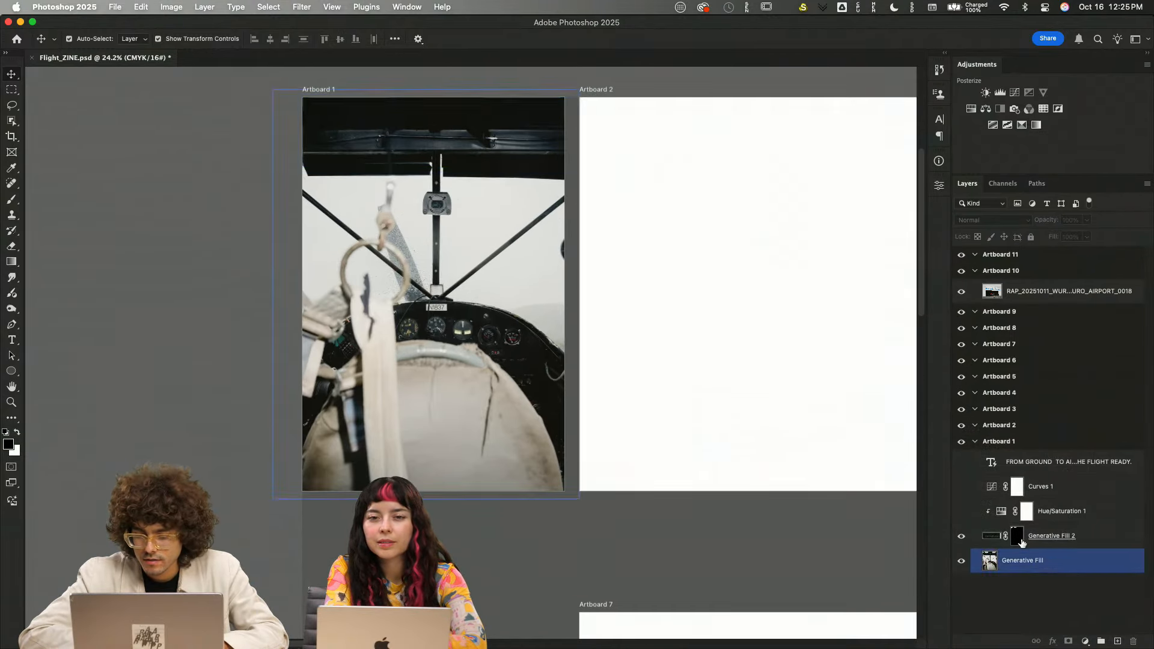
# - Show the Hue/Saturation, Curves and headline layers of Artboard 1 again
pyautogui.click(964, 512)
pyautogui.click(961, 486)
pyautogui.click(961, 461)
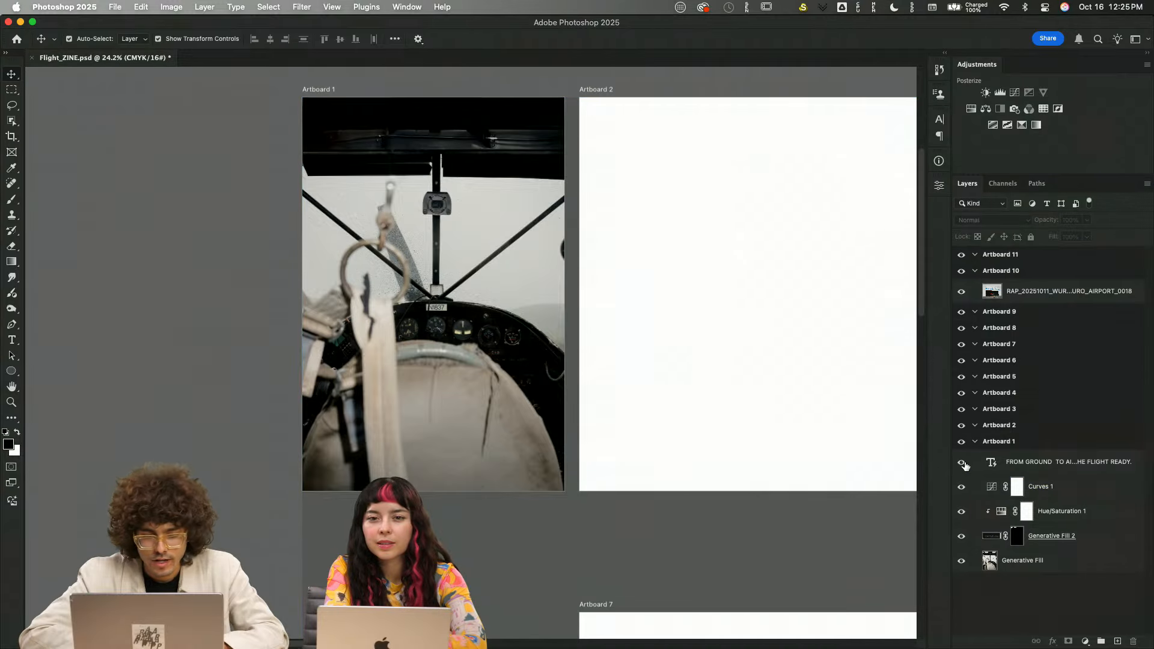
# - Release the Hue/Saturation layer's clipping to Generative Fill 2 so that it desaturates all the photo layers beneath it
pyautogui.scroll(2, 841, 568)
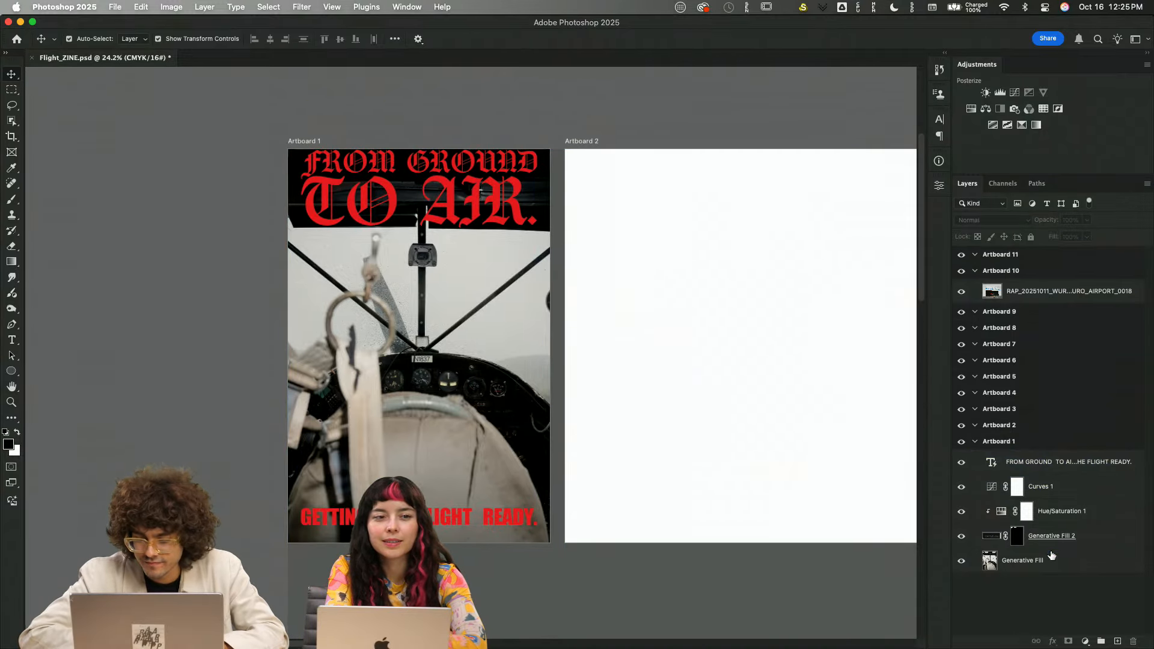
pyautogui.keyDown('alt'); pyautogui.click(1078, 522); pyautogui.keyUp('alt')
pyautogui.click(638, 452)
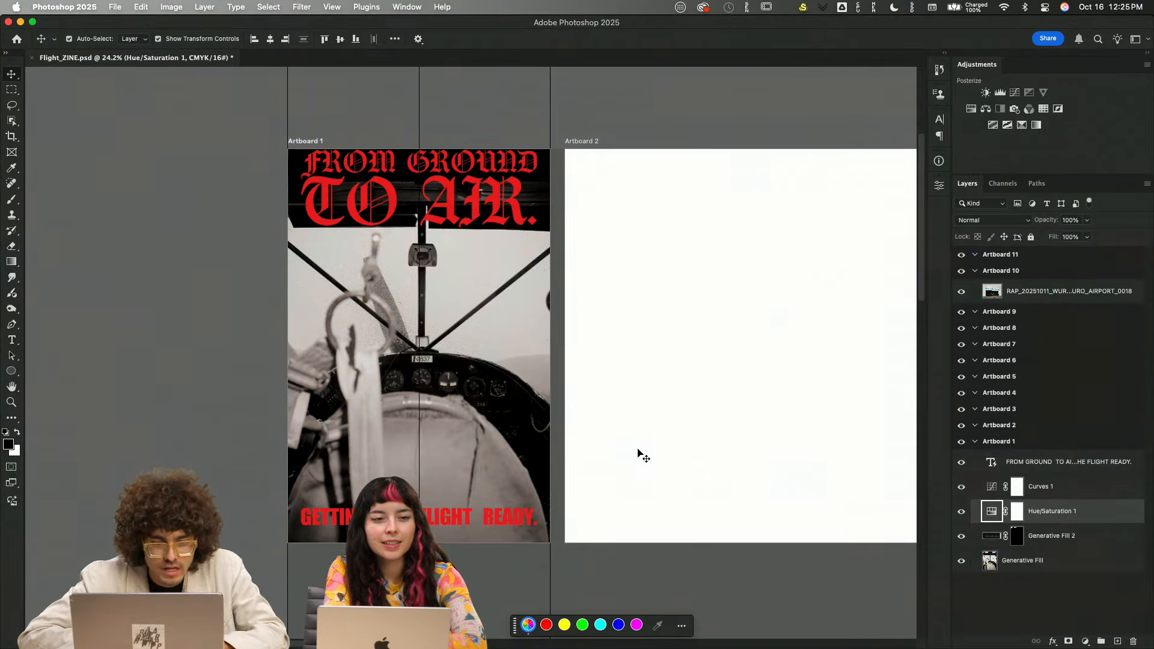
# - Bring RAP_20251011_WURTSBURO_AIRPORT_0005.jpg from Adobe Bridge into the Photoshop zine and place it on Artboard 2
pyautogui.hscroll(8, 638, 453)
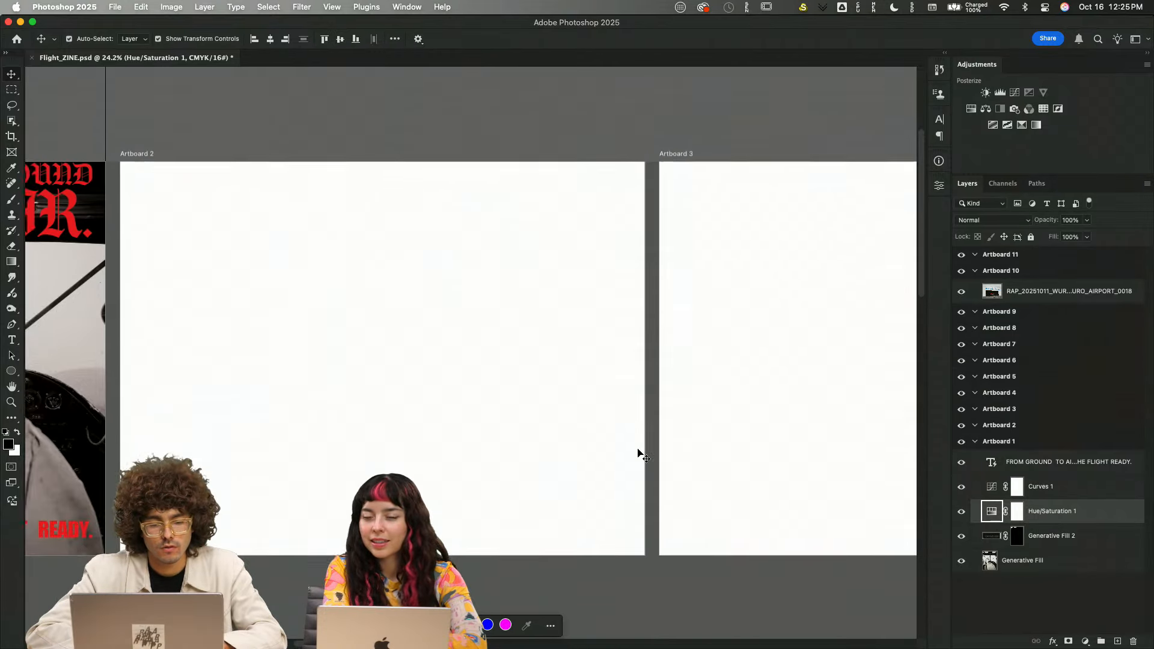
pyautogui.press('super+Tab')
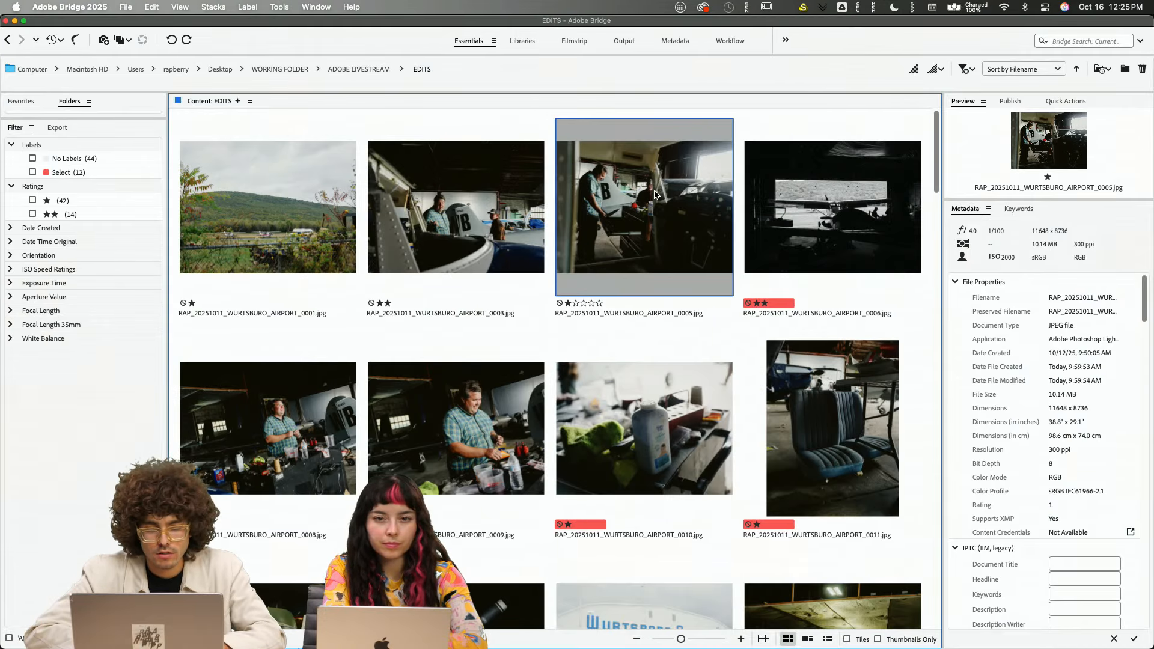
pyautogui.moveTo(654, 190); pyautogui.dragTo(353, 339)
pyautogui.press('super+Tab')
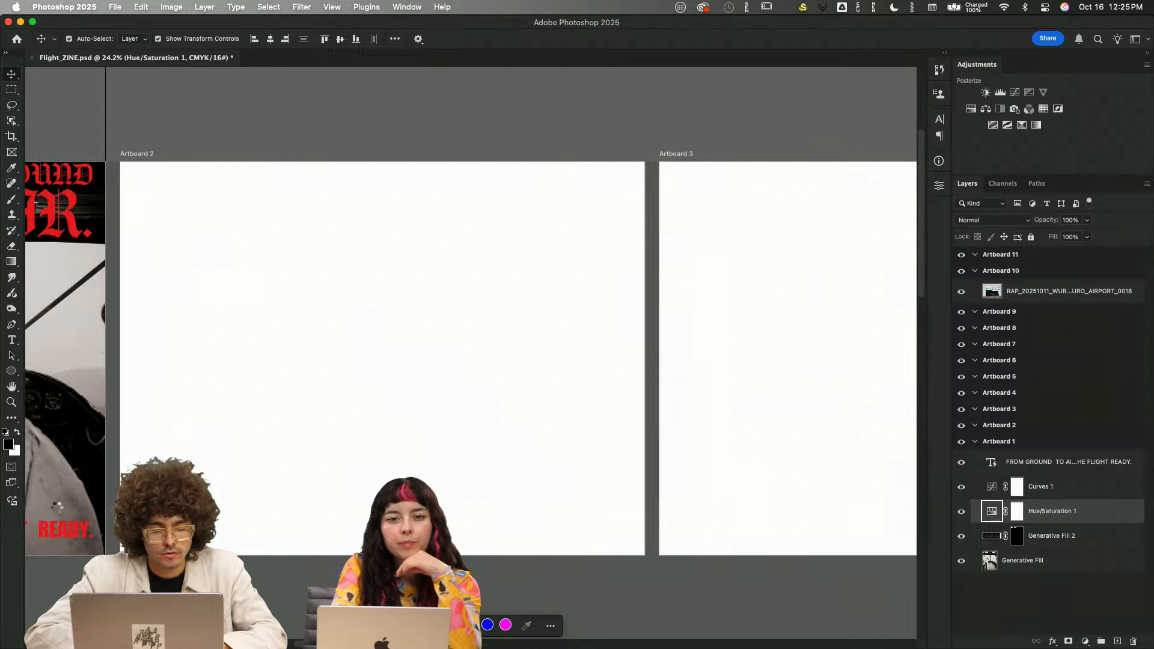
pyautogui.moveTo(77, 367); pyautogui.dragTo(360, 399)
pyautogui.press('Return')
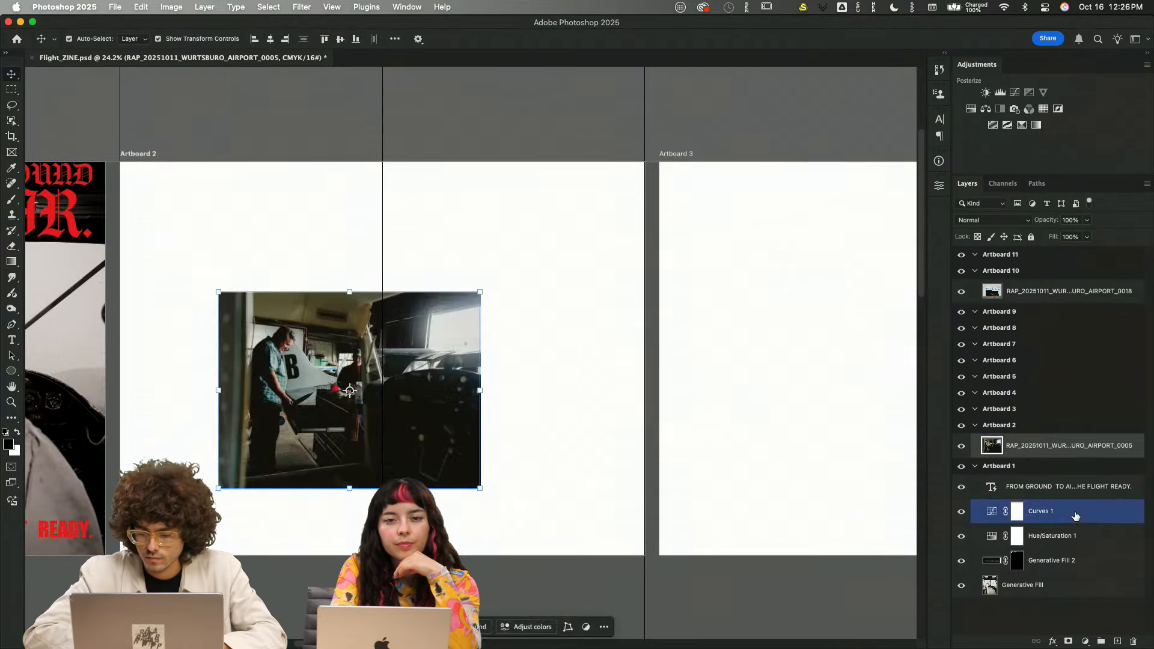
# - Scale down the 0005 photo and centre it vertically on Artboard 2's left page, leaving narrow side margins
pyautogui.moveTo(426, 383); pyautogui.dragTo(326, 357)
pyautogui.hotkey('ctrl', 't')
pyautogui.press('Return')
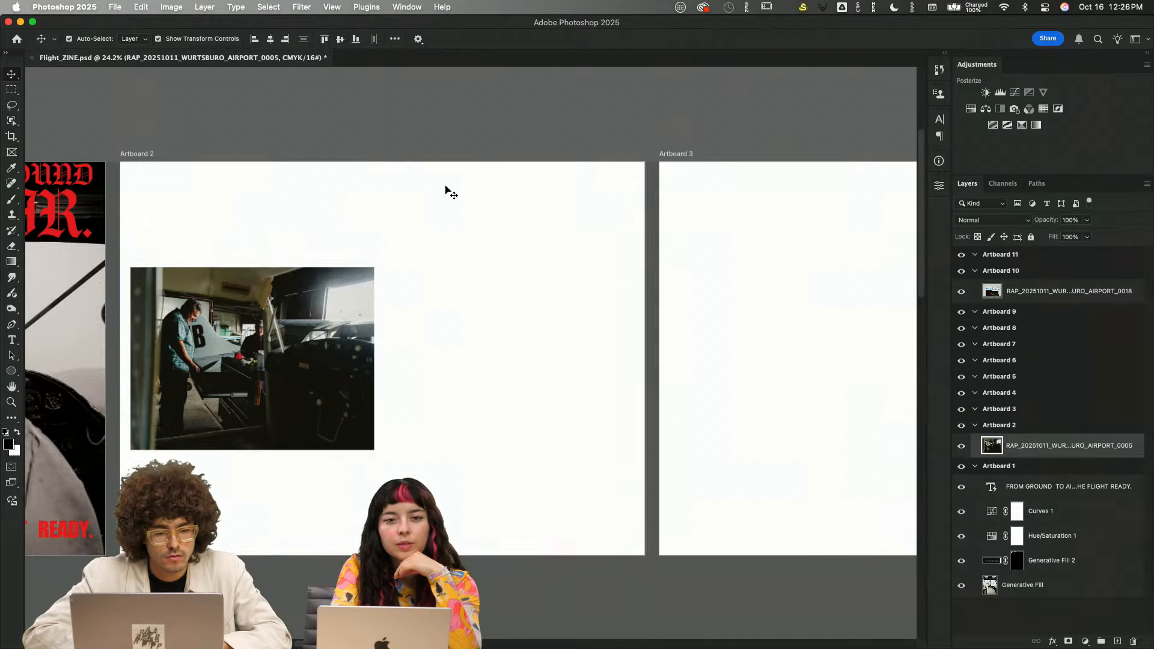
# - Examine the size and placement of the hangar photo on the left page of Artboard 2
pyautogui.click(412, 242)
pyautogui.press('super+0')
pyautogui.hscroll(3, 410, 241)
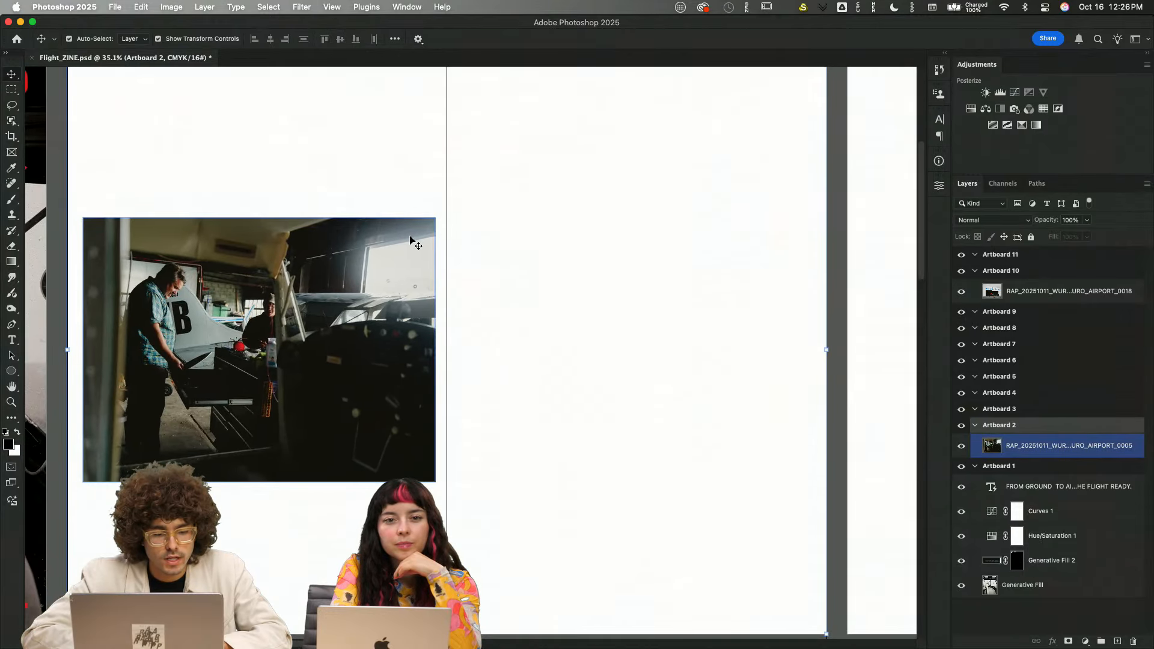
pyautogui.scroll(-2, 410, 241)
pyautogui.hscroll(2, 410, 241)
pyautogui.scroll(2, 410, 241)
pyautogui.hscroll(-2, 409, 241)
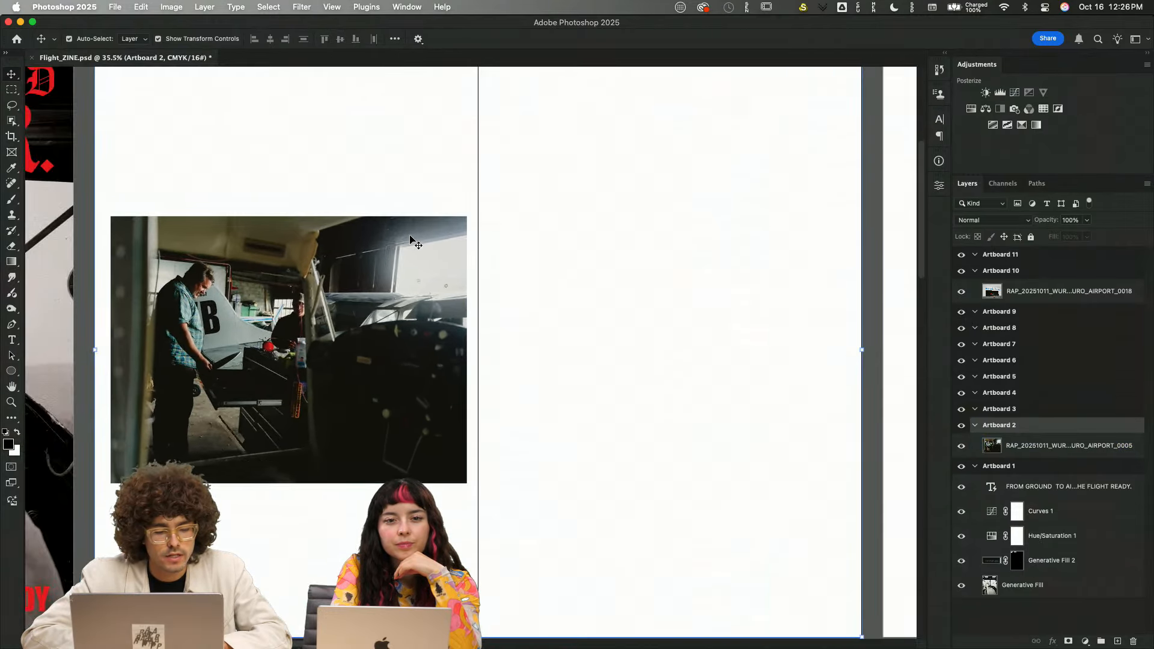
pyautogui.click(410, 241)
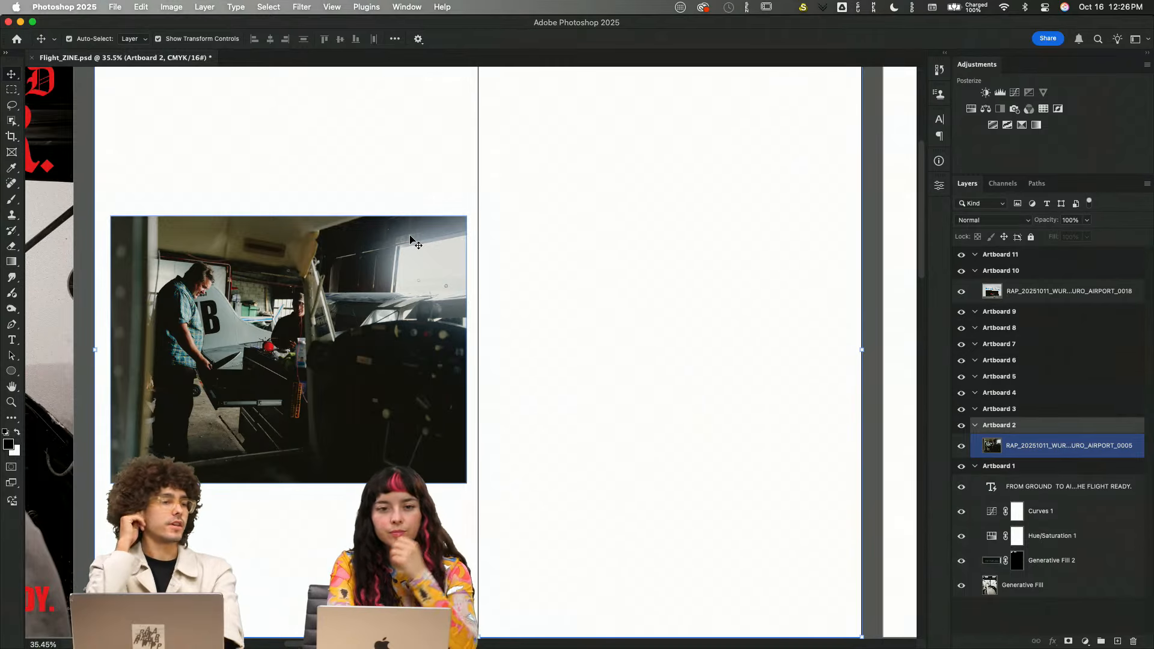
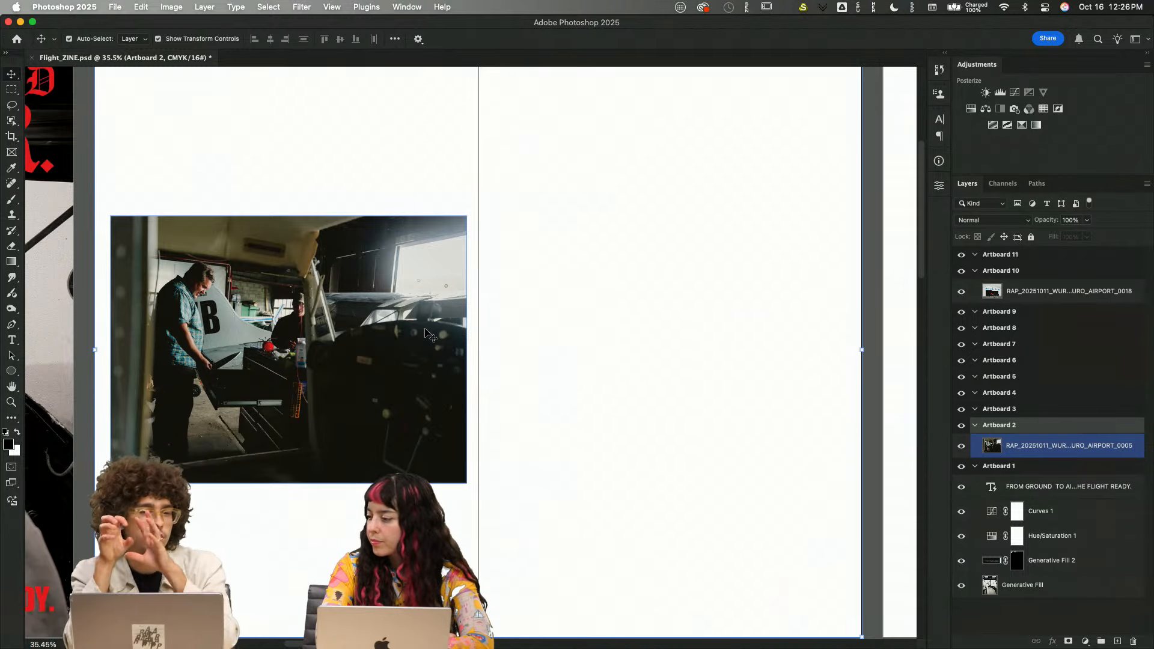
pyautogui.scroll(-3, 430, 336)
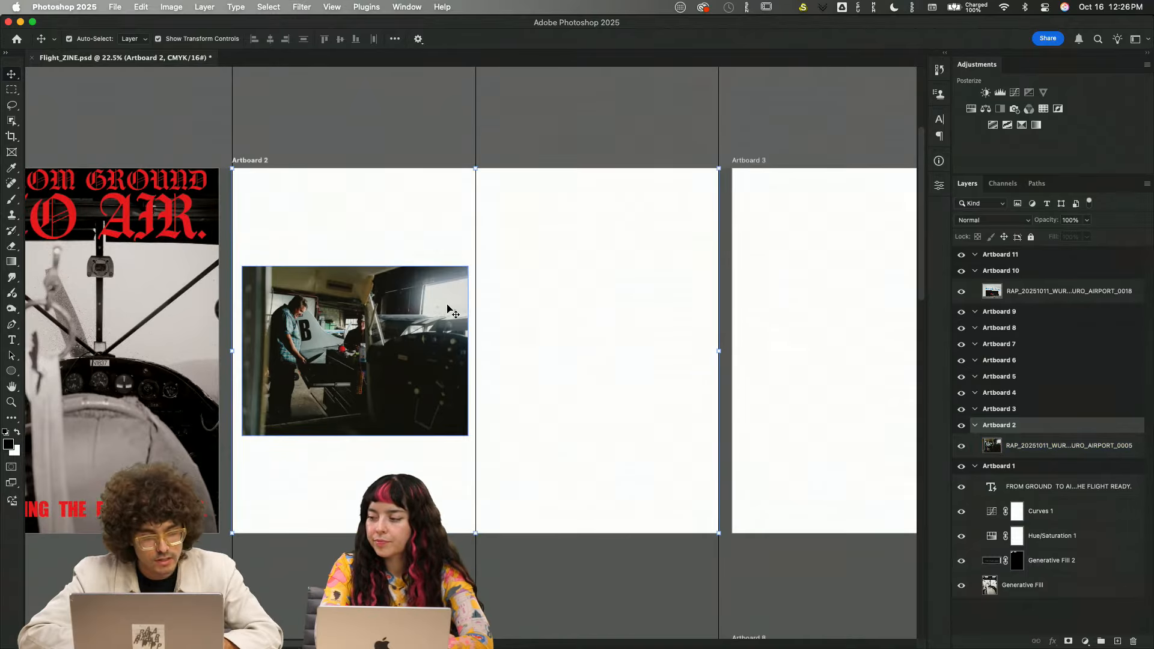
pyautogui.scroll(3, 448, 319)
pyautogui.scroll(1, 448, 306)
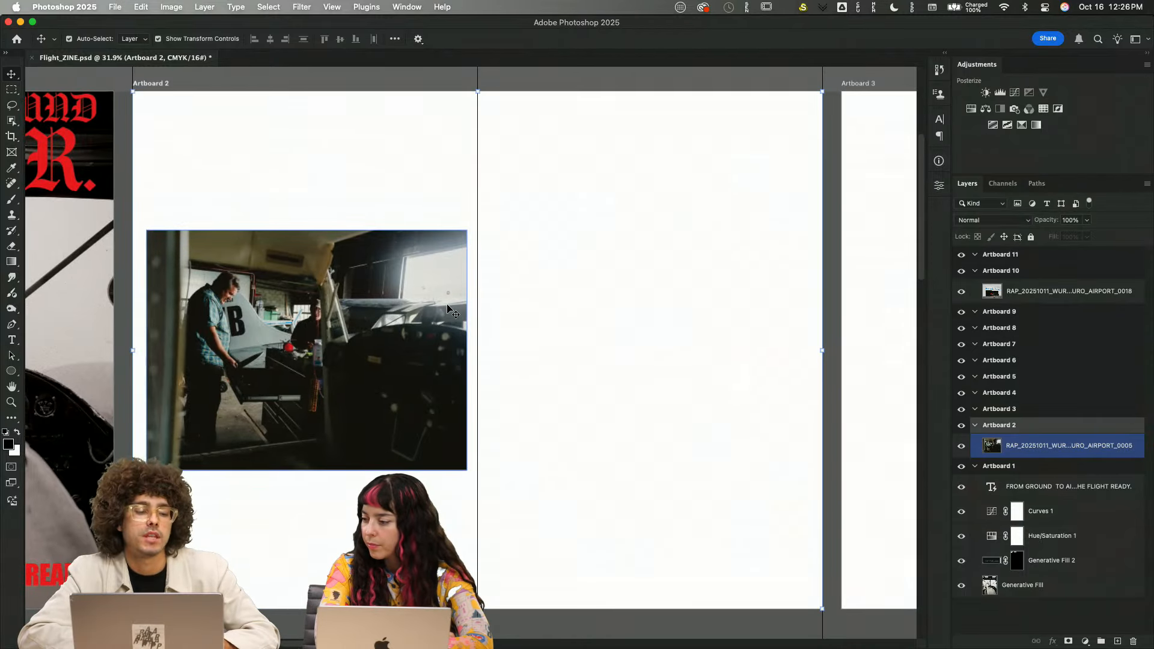
pyautogui.hscroll(1, 445, 310)
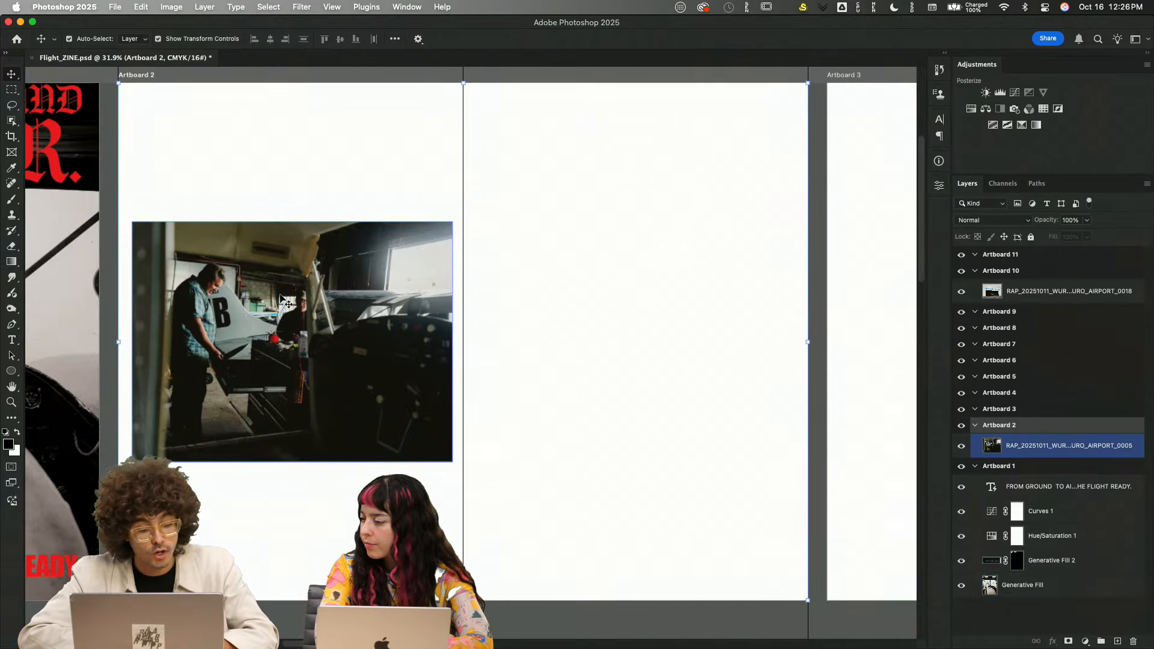
# - Bring RAP_20251011_WURTSBURO_AIRPORT_0055.jpg from Adobe Bridge and place it at full artboard height over the right page of Artboard 2
pyautogui.press('super+Tab')
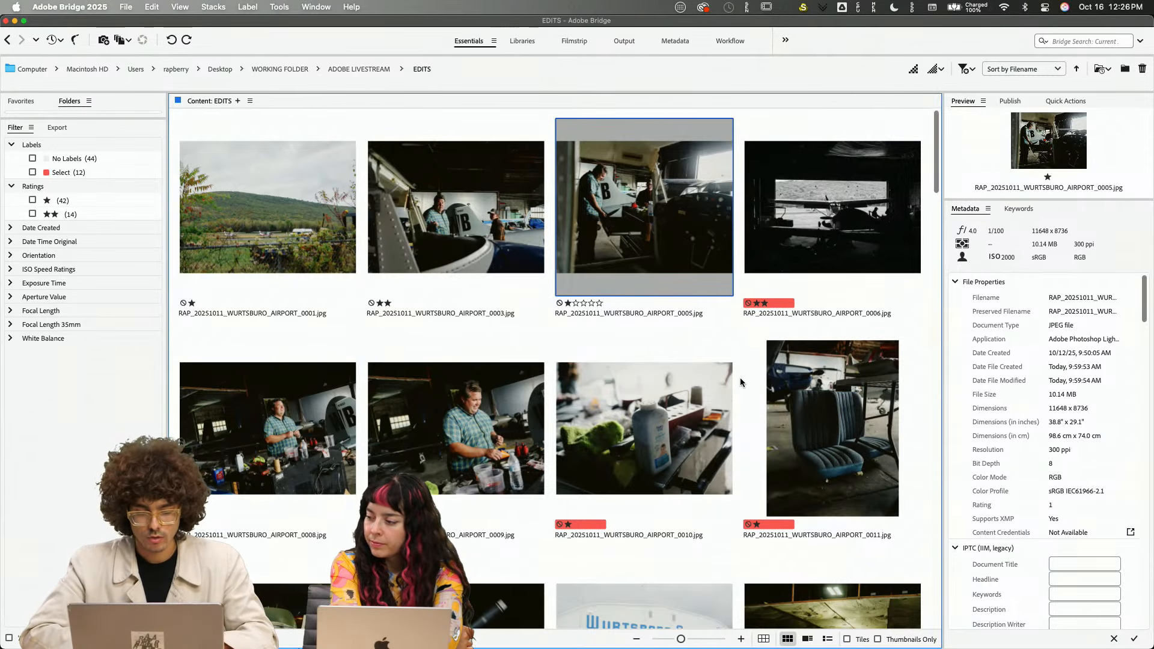
pyautogui.scroll(-15, 559, 488)
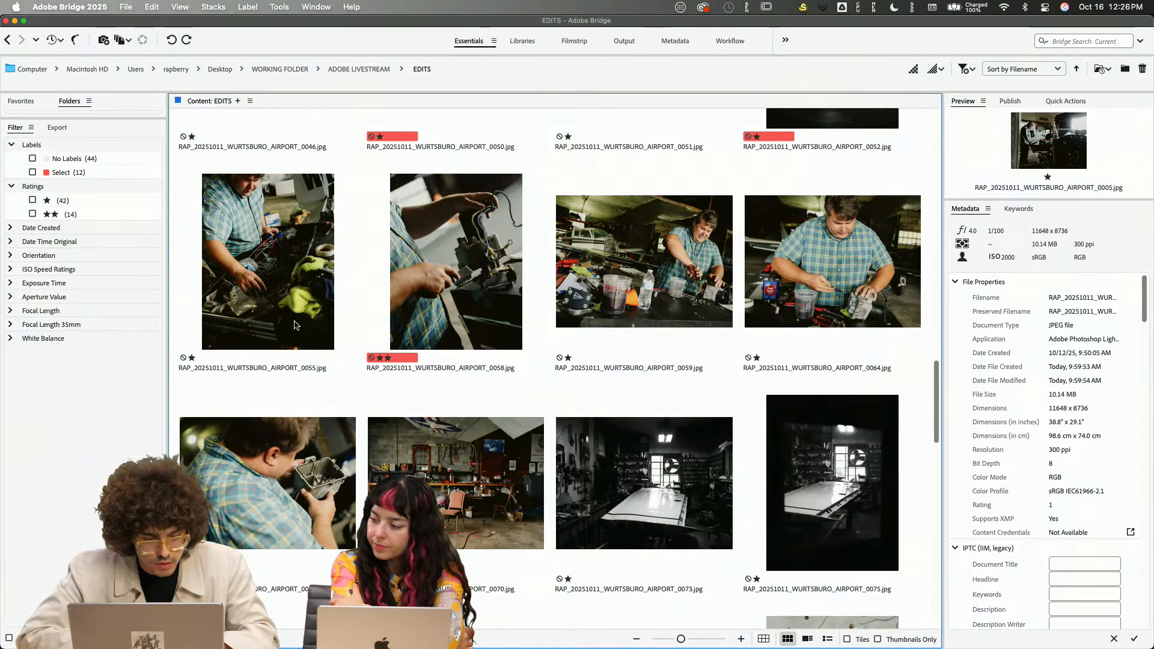
pyautogui.moveTo(294, 321); pyautogui.dragTo(640, 300)
pyautogui.press('super+Tab')
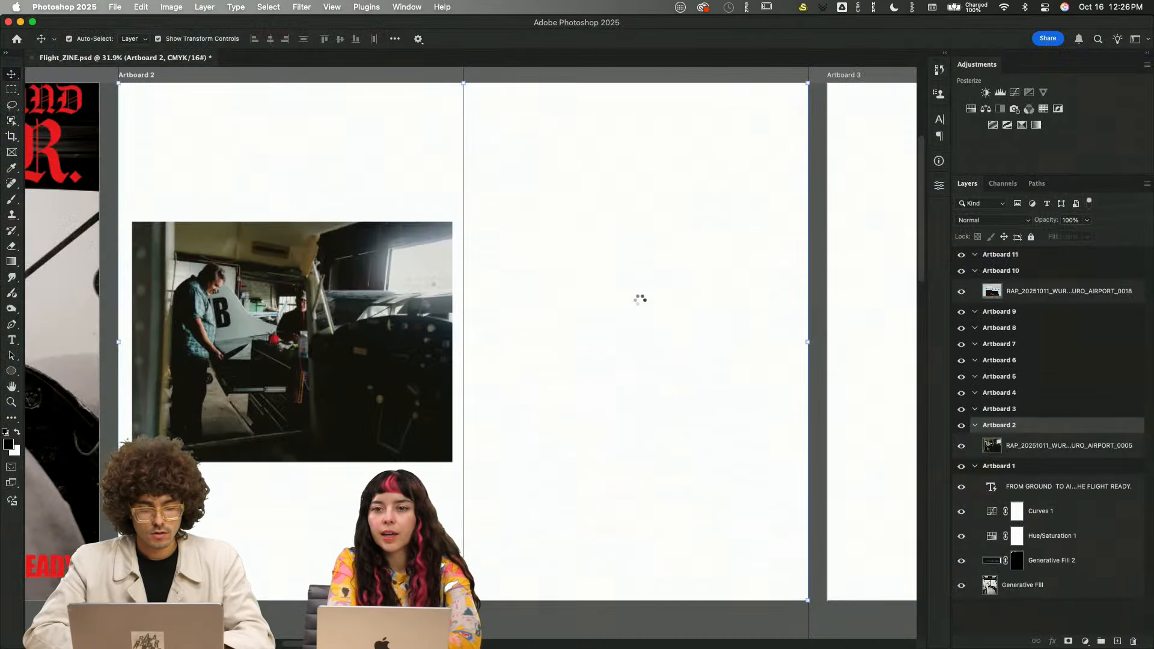
pyautogui.moveTo(561, 323); pyautogui.dragTo(710, 325)
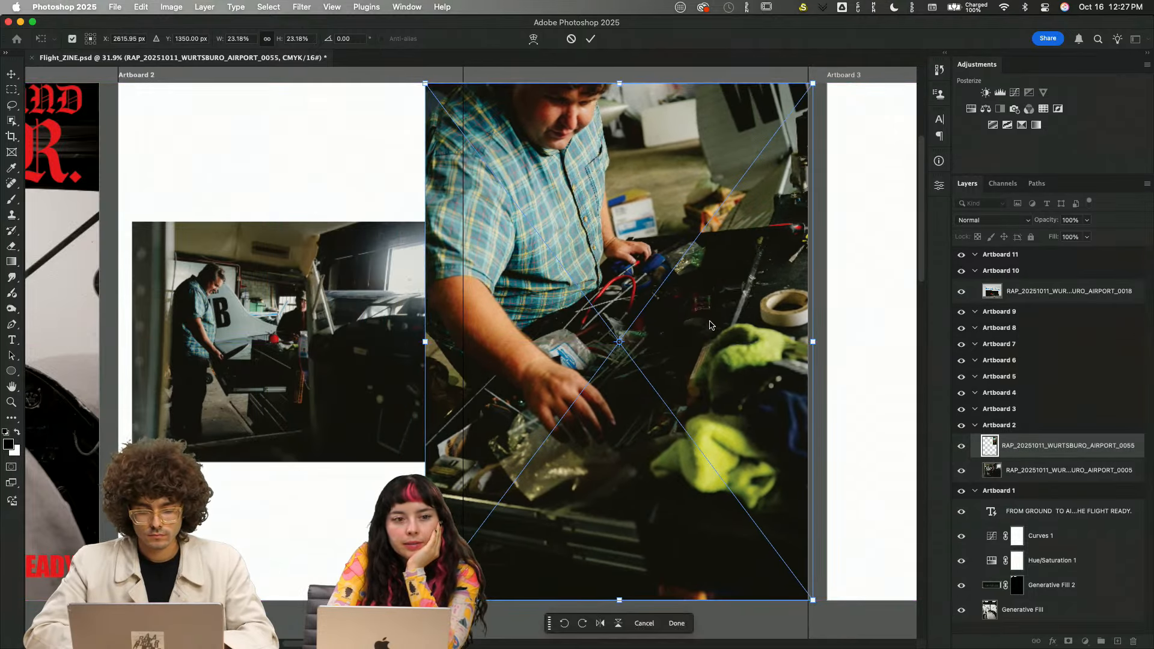
pyautogui.press('Return')
# - Shift the 0055 photo slightly right so it overhangs both edges of Artboard 2's right page about equally
pyautogui.moveTo(592, 337); pyautogui.dragTo(606, 336)
pyautogui.press('super+minus')
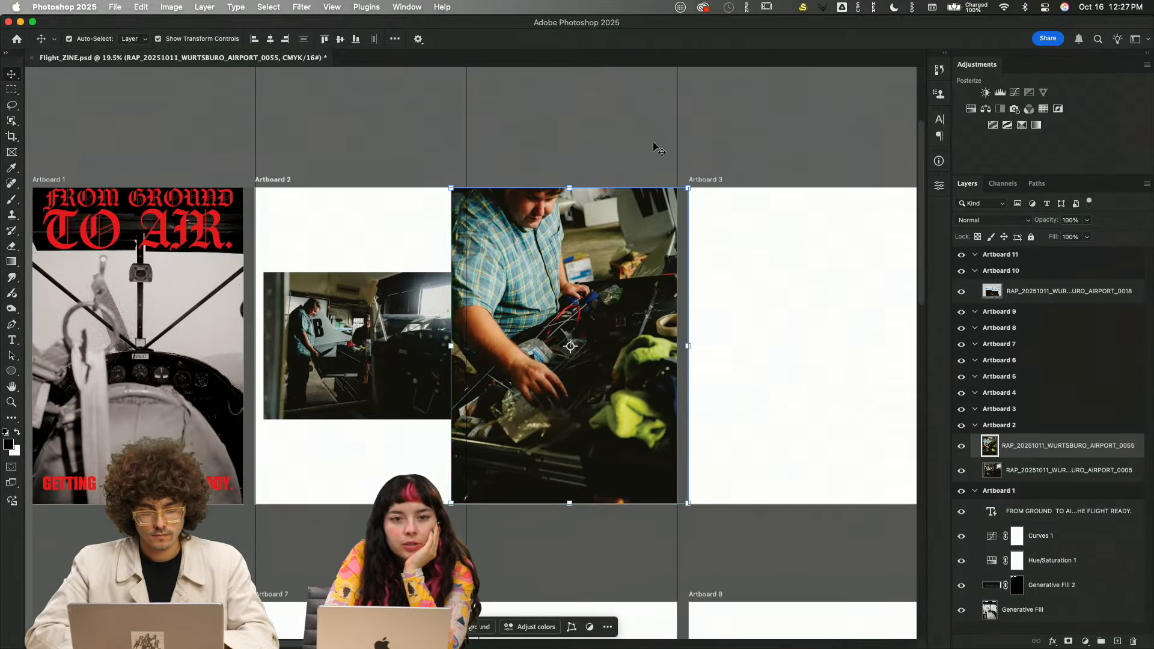
pyautogui.press('super+plus')
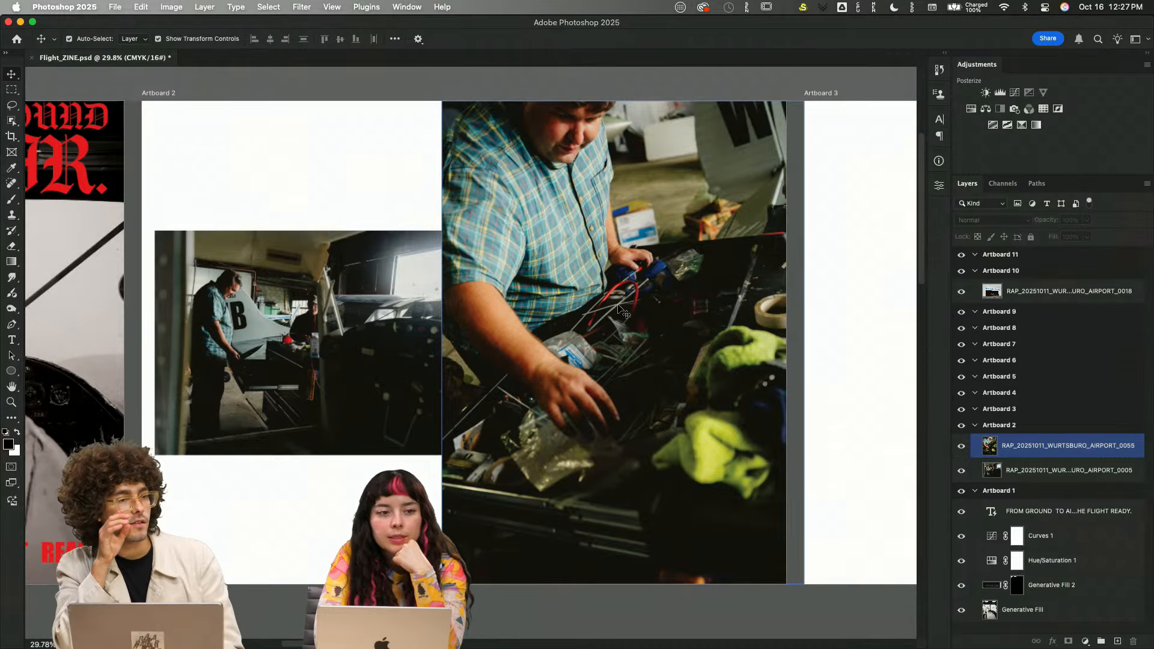
pyautogui.click(665, 312)
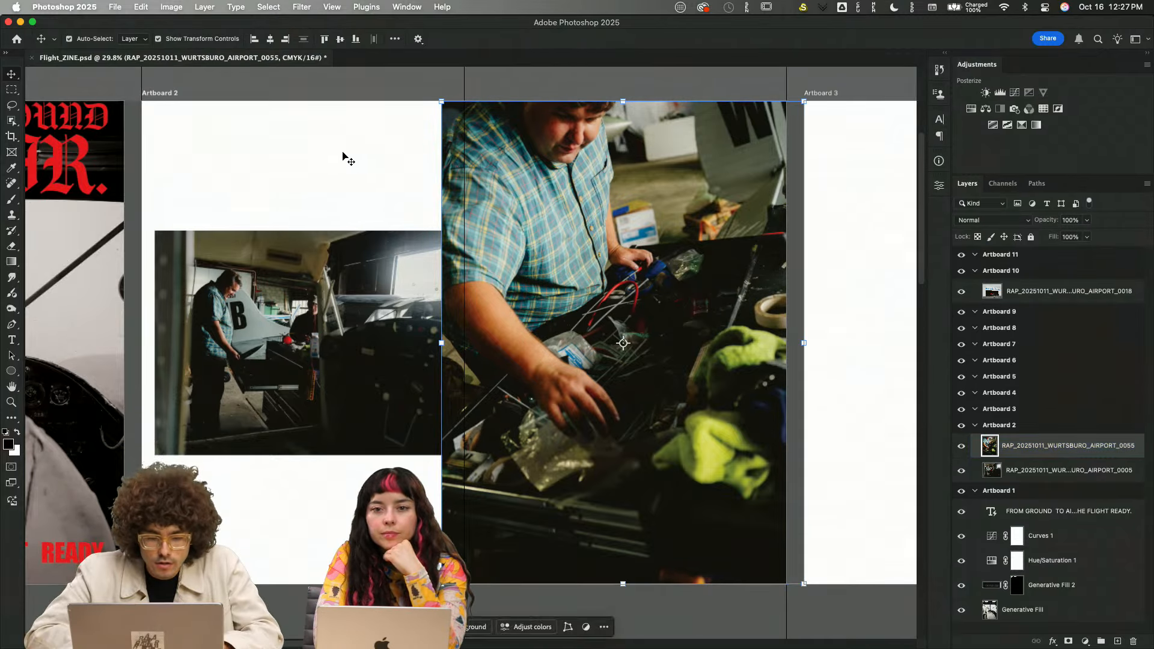
pyautogui.press('super+plus')
pyautogui.hscroll(2, 350, 152)
pyautogui.hscroll(2, 349, 152)
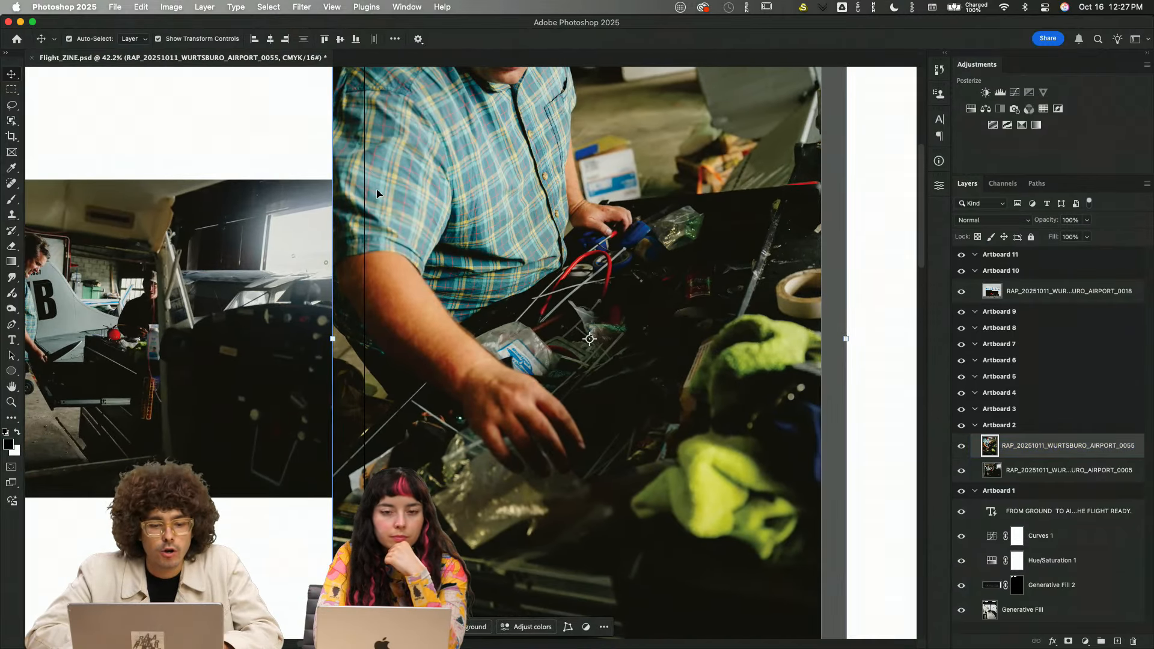
pyautogui.press('super+minus')
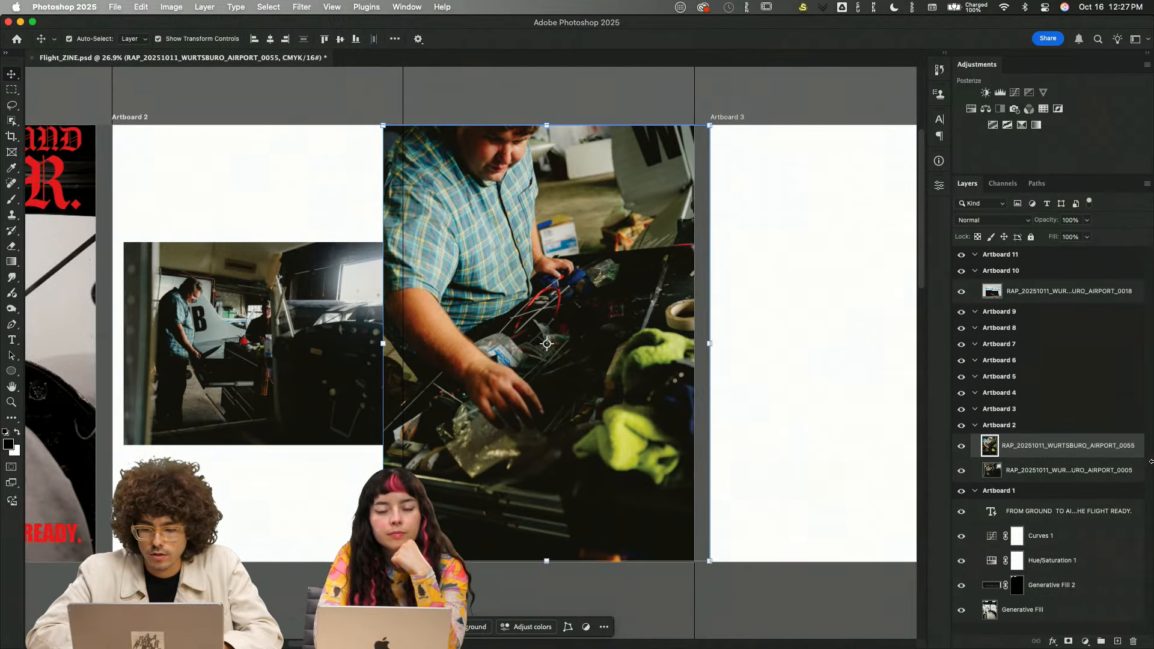
# - Mask the 0055 photo to Artboard 2's right page with a rectangular marquee selection, and unlink the mask from the image
pyautogui.press('m')
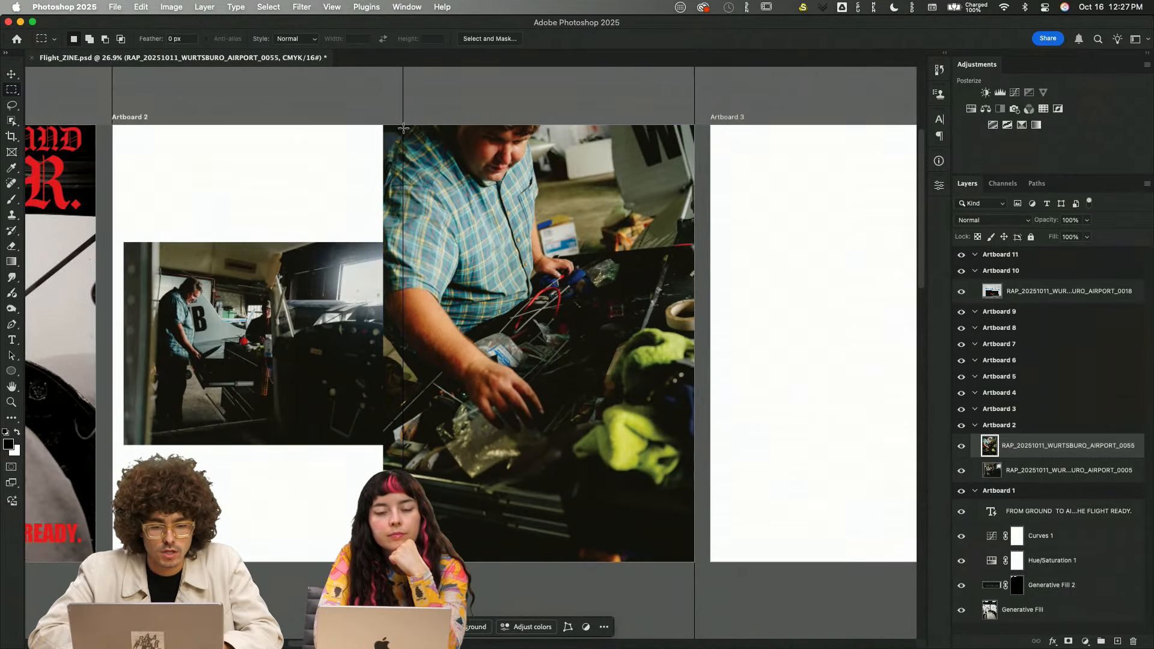
pyautogui.moveTo(403, 118); pyautogui.dragTo(695, 568)
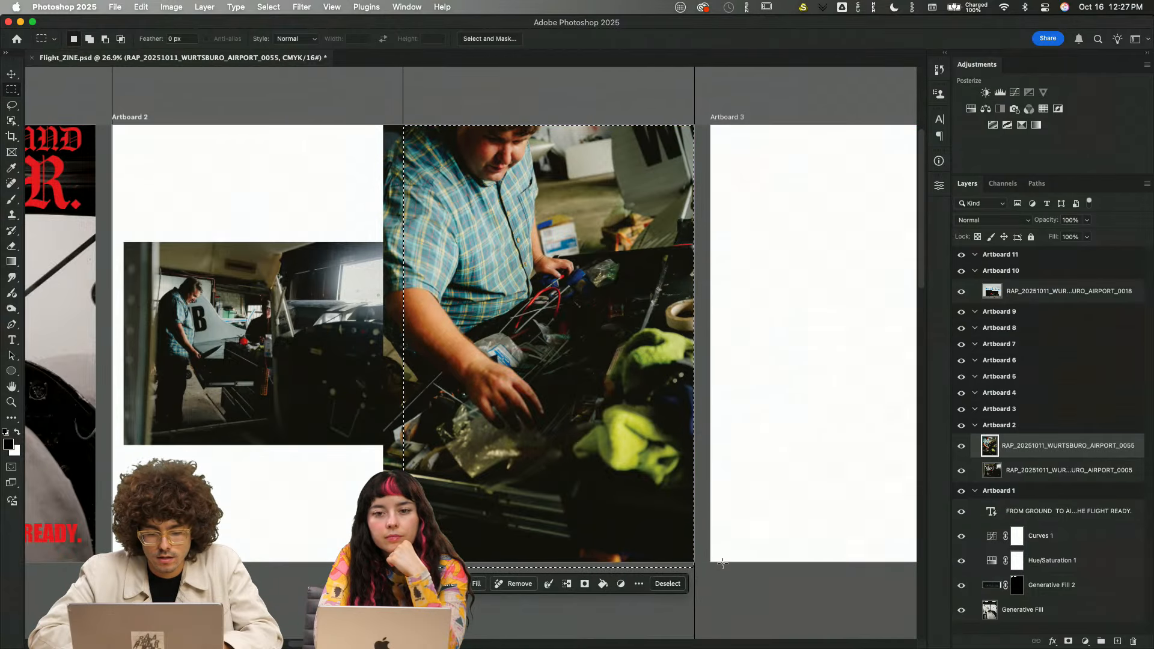
pyautogui.click(427, 116)
pyautogui.moveTo(401, 118); pyautogui.dragTo(695, 566)
pyautogui.click(1068, 641)
pyautogui.press('v')
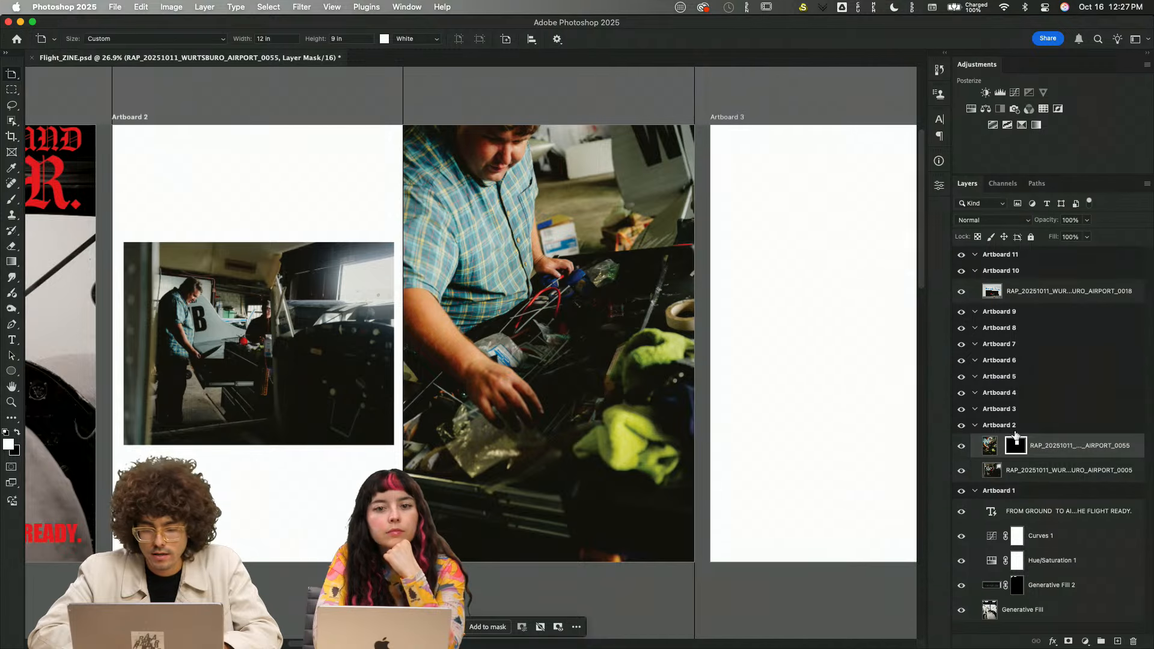
# - Try moving the 0055 photo and its layer mask, both linked and separately, and undo the moves
pyautogui.press('v')
pyautogui.moveTo(605, 335)
pyautogui.mouseDown()
pyautogui.moveTo(591, 354)
pyautogui.moveTo(617, 357)
pyautogui.moveTo(605, 327)
pyautogui.mouseUp()
pyautogui.press('super+z')
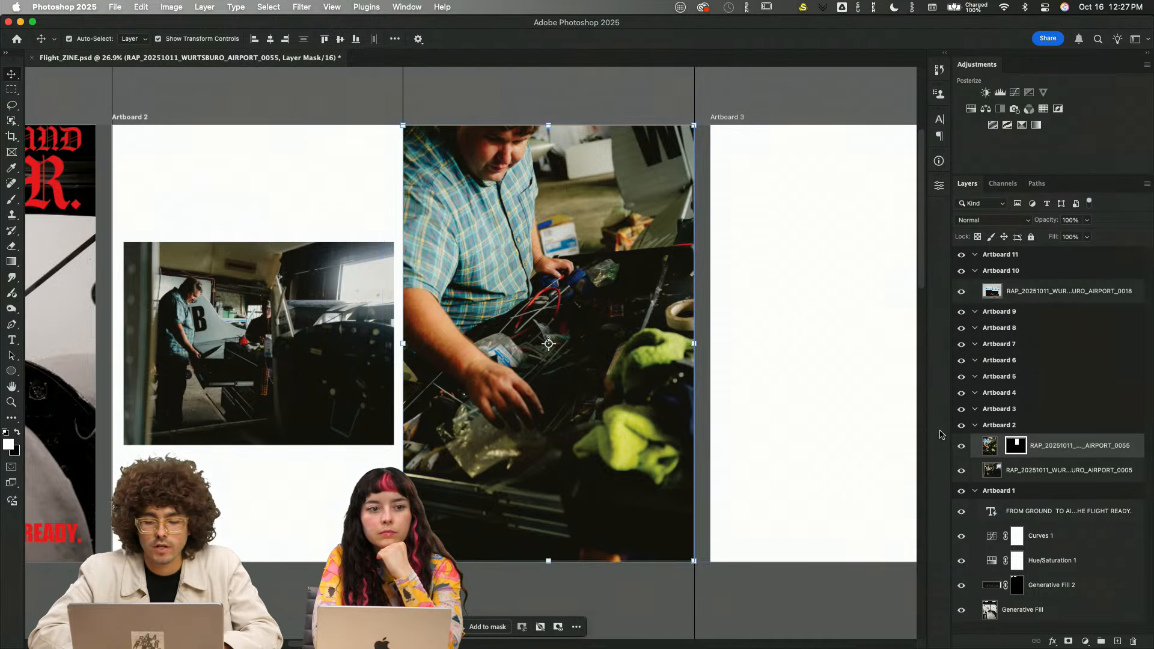
pyautogui.click(1001, 446)
pyautogui.moveTo(572, 234); pyautogui.dragTo(515, 308)
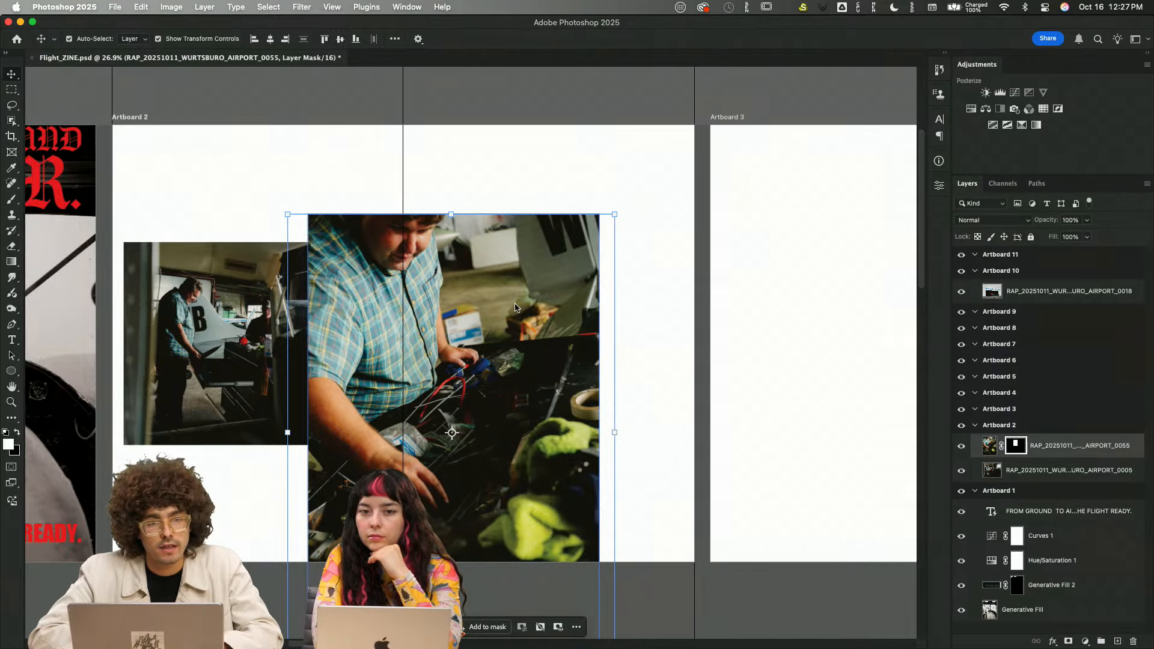
pyautogui.press('super+z')
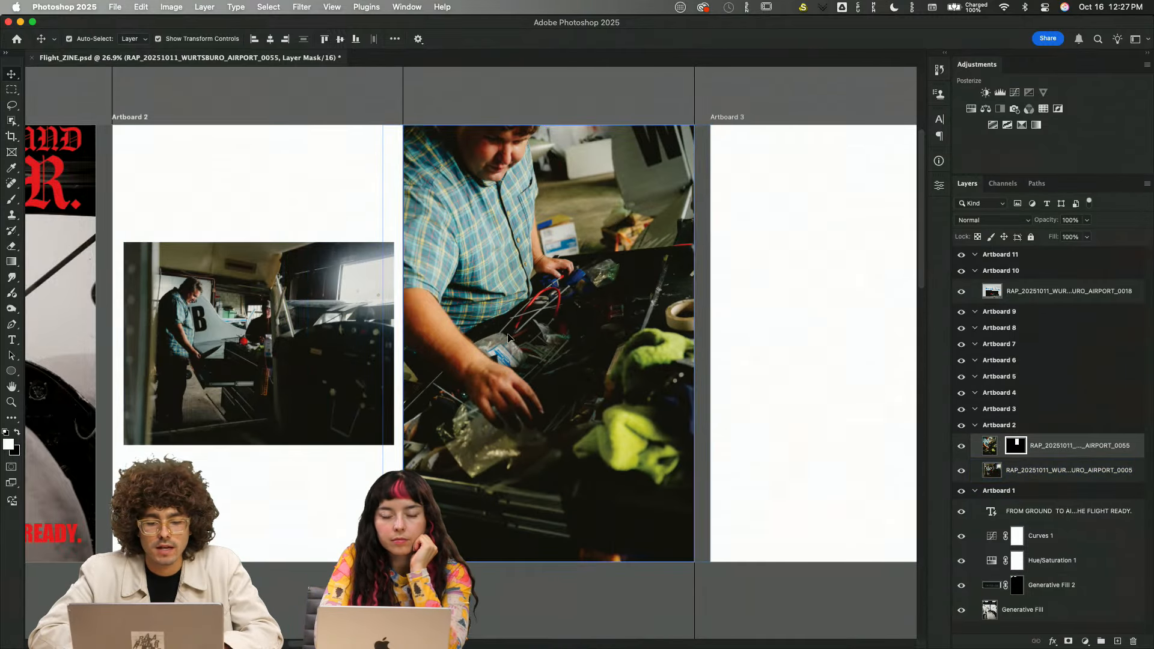
pyautogui.moveTo(508, 338); pyautogui.dragTo(548, 347)
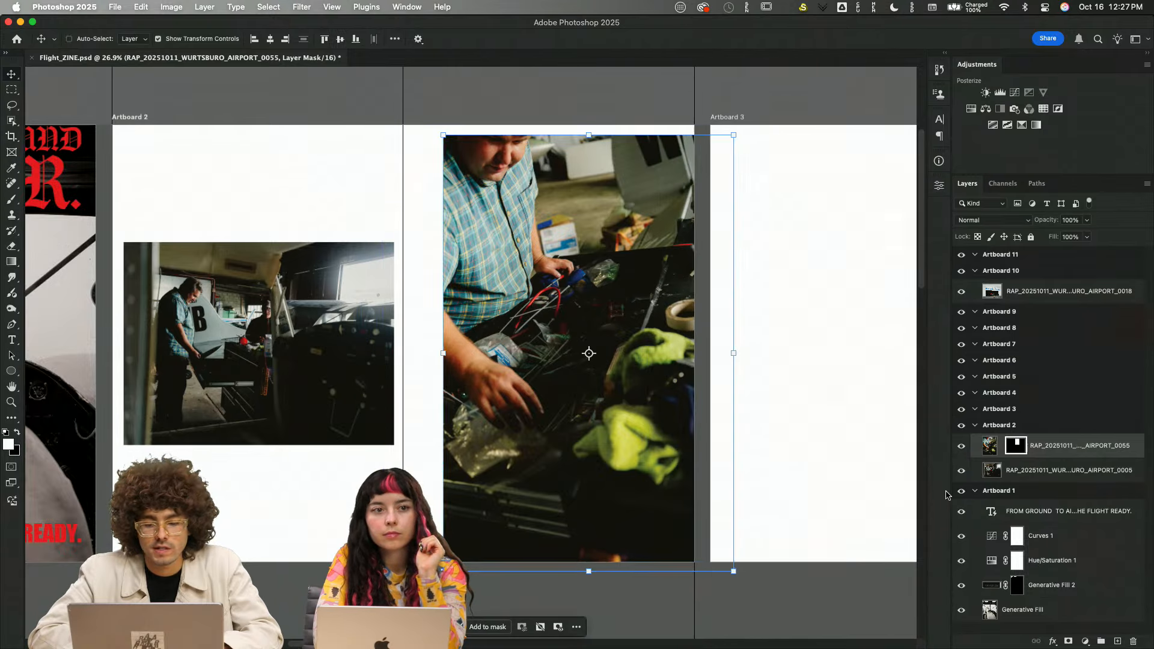
pyautogui.click(990, 447)
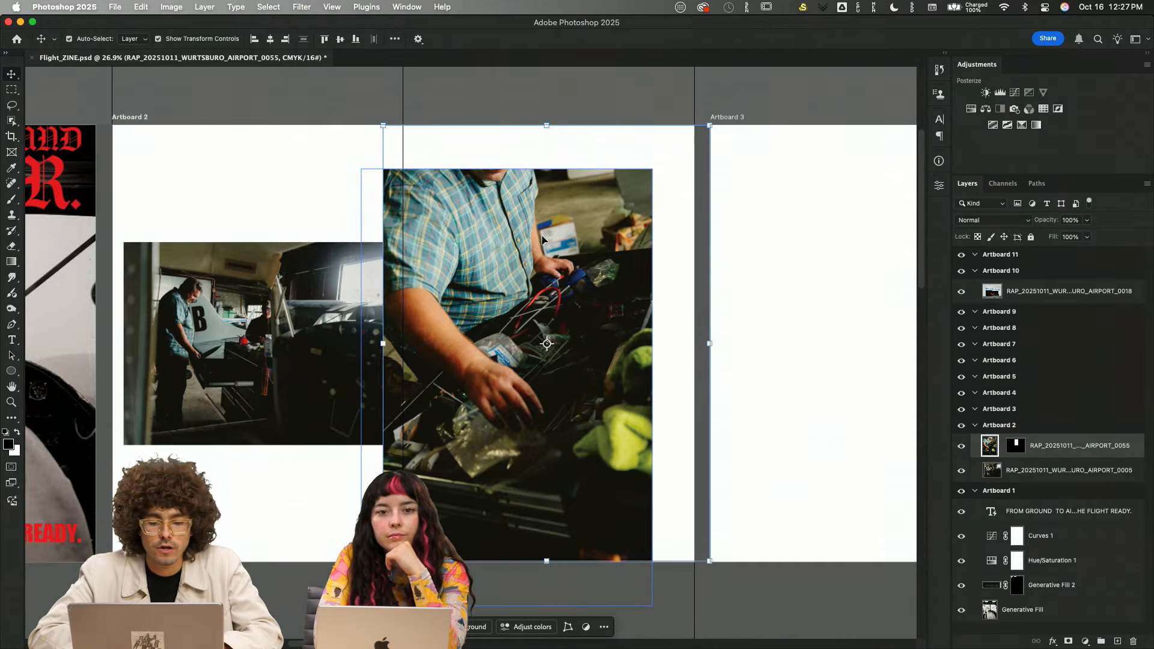
pyautogui.press('super+z')
# - Enlarge the 0055 image to about 111% inside its fixed mask and raise it to centre it vertically on the page
pyautogui.click(989, 446)
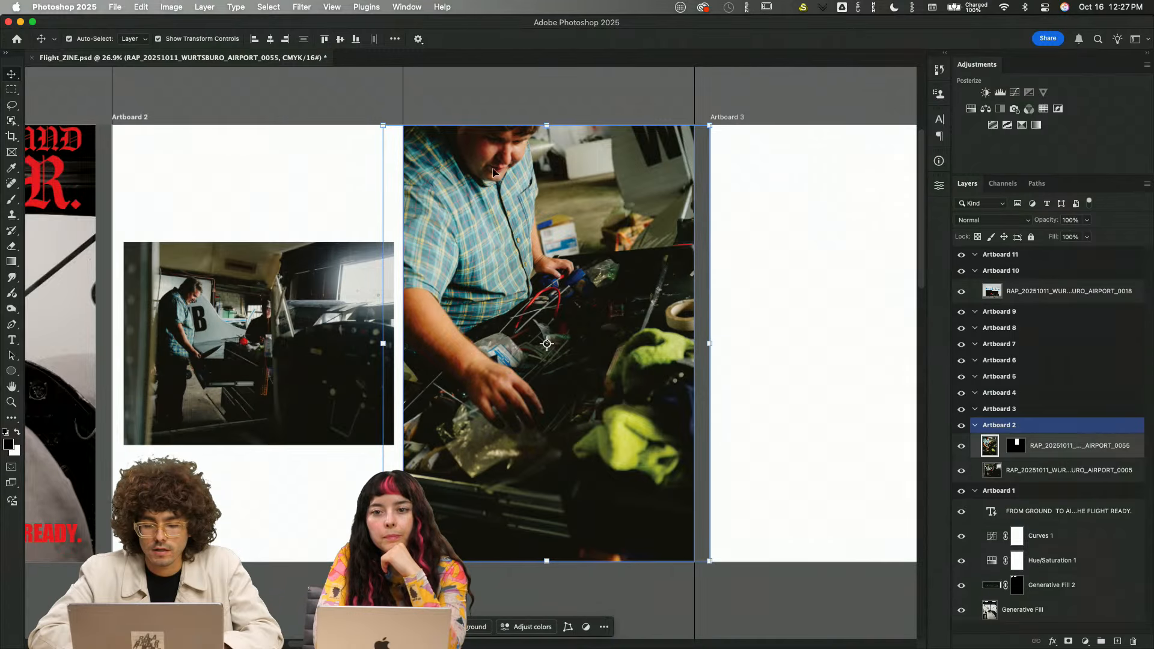
pyautogui.moveTo(492, 173); pyautogui.dragTo(495, 199)
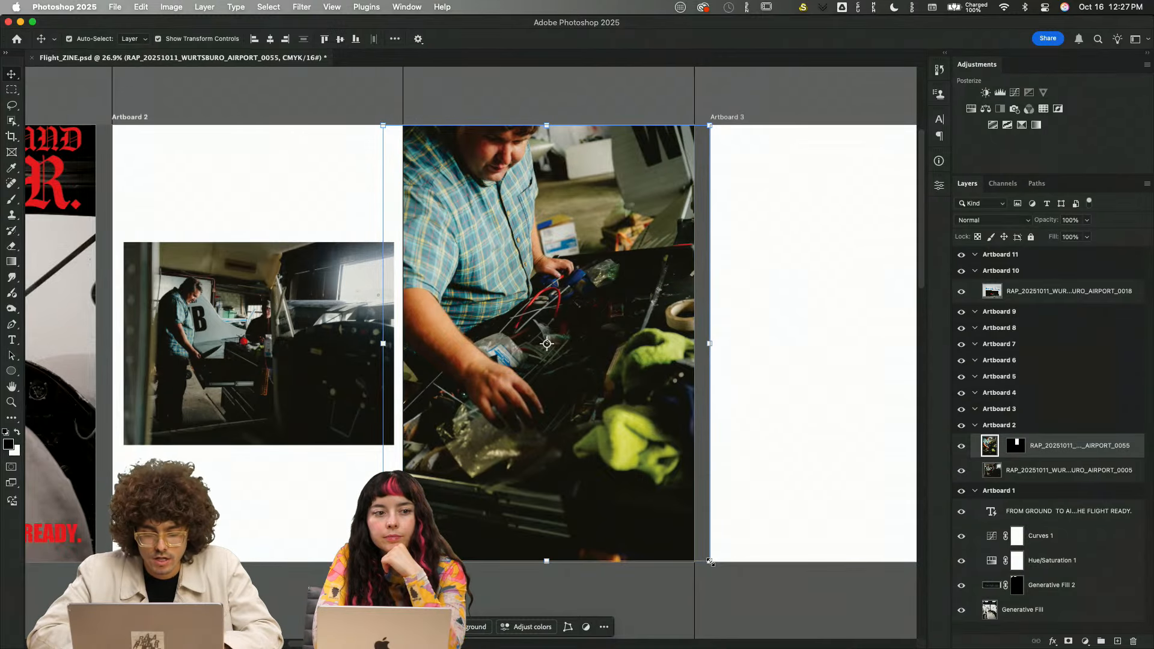
pyautogui.moveTo(711, 559); pyautogui.dragTo(763, 596)
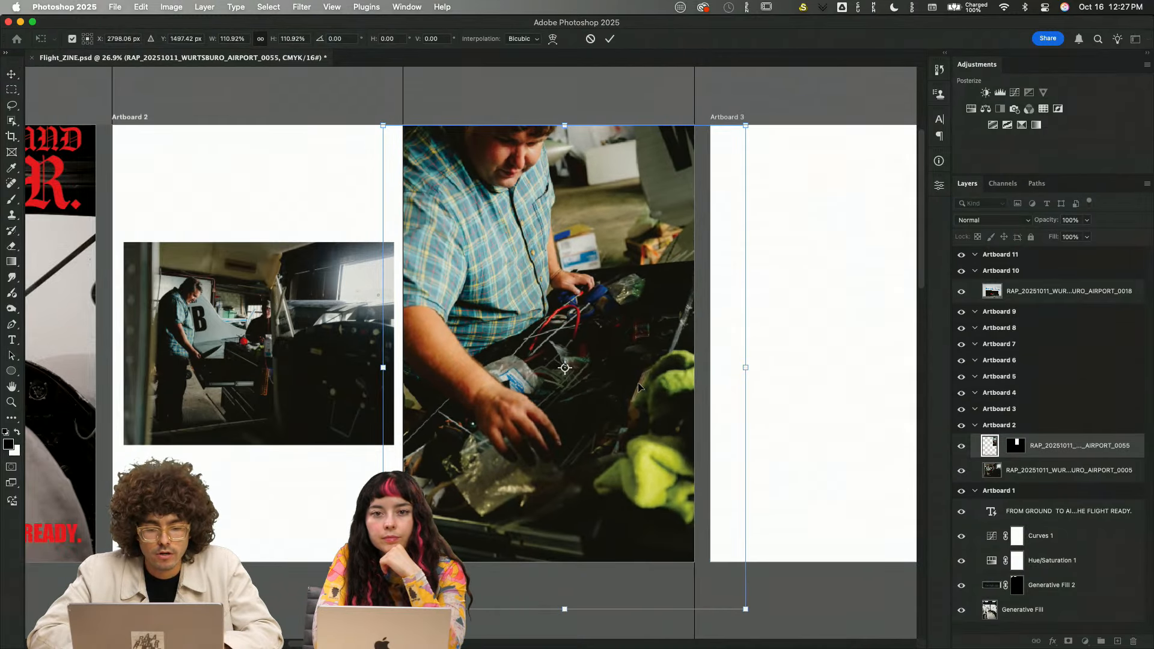
pyautogui.moveTo(640, 349); pyautogui.dragTo(642, 325)
pyautogui.press('Return')
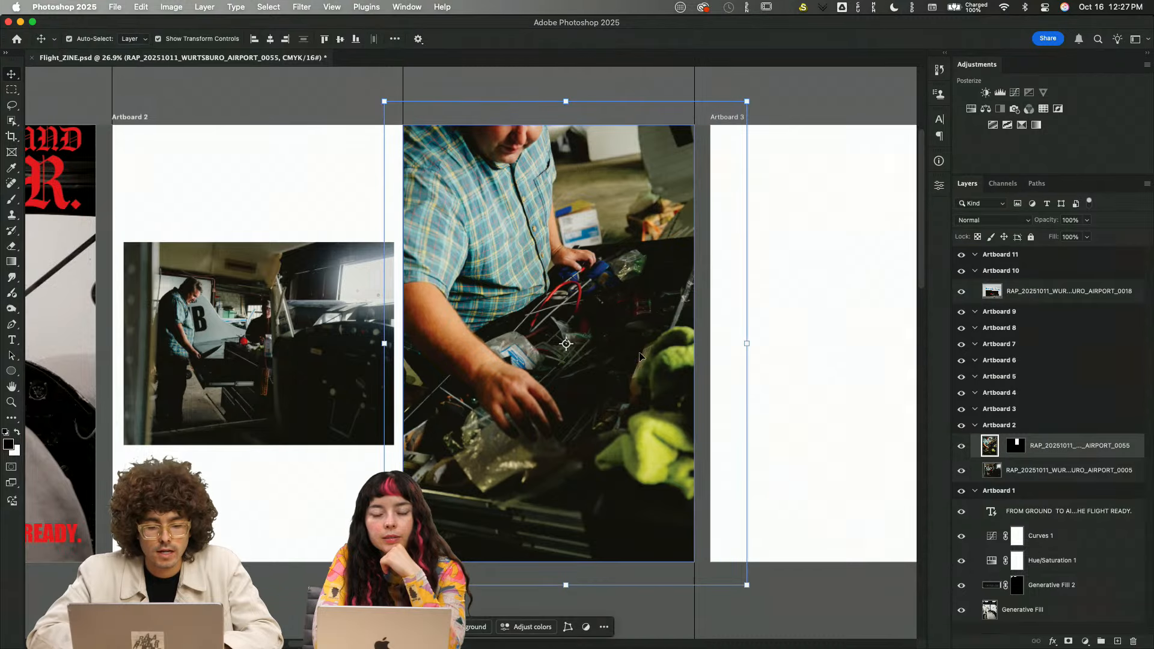
# - Deselect the 0055 photo and review the two-photo layout of the Artboard 2 spread
pyautogui.press('super+minus')
pyautogui.press('super+minus')
pyautogui.click(749, 528)
pyautogui.click(578, 442)
pyautogui.press('super+plus')
pyautogui.press('super+plus')
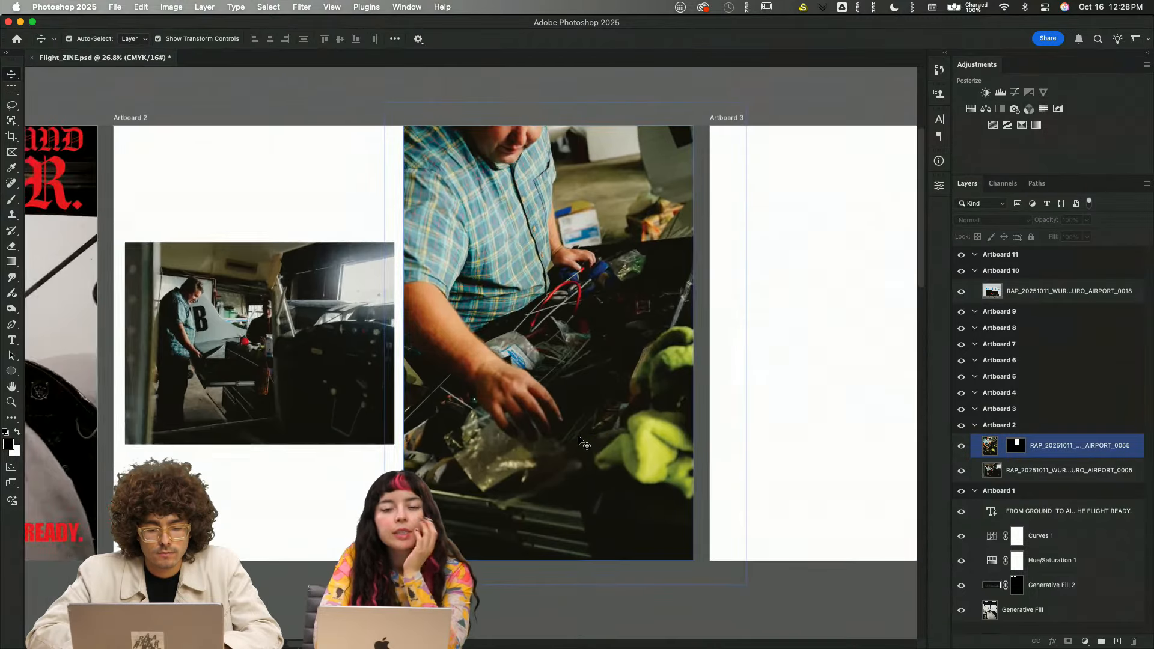
pyautogui.hscroll(-2, 541, 361)
pyautogui.scroll(1, 541, 361)
pyautogui.press('super+plus')
pyautogui.press('super+minus')
pyautogui.click(406, 104)
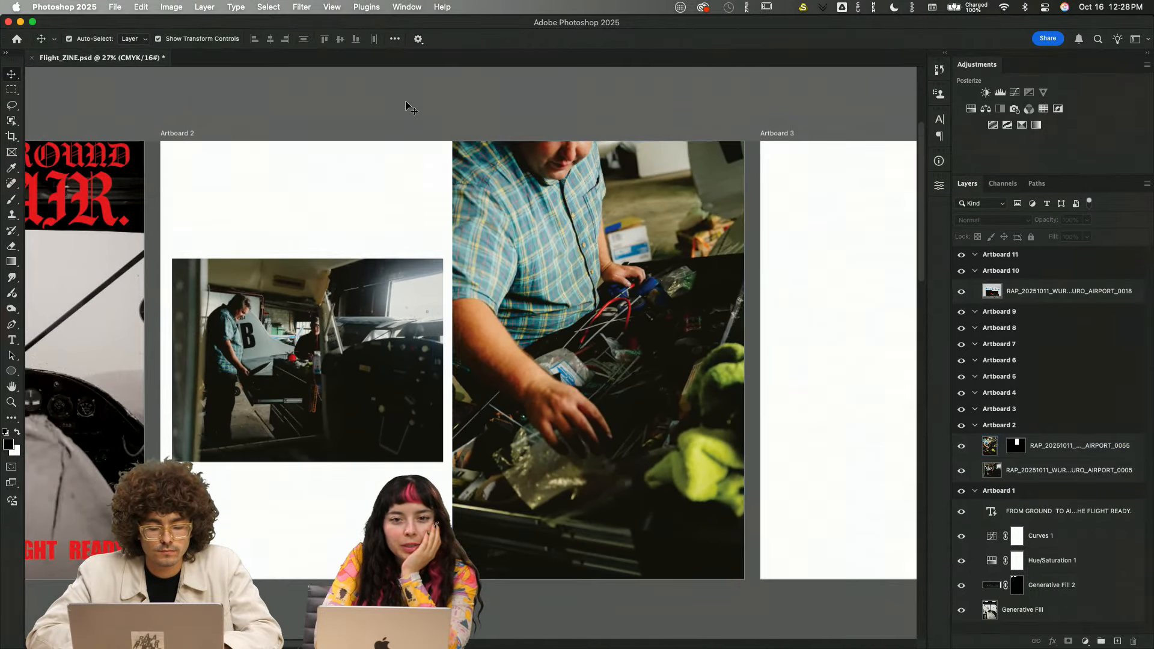
# - Inspect the 0005 photo on Artboard 2's left page and the blank space around it
pyautogui.scroll(2, 406, 103)
pyautogui.scroll(-1, 406, 104)
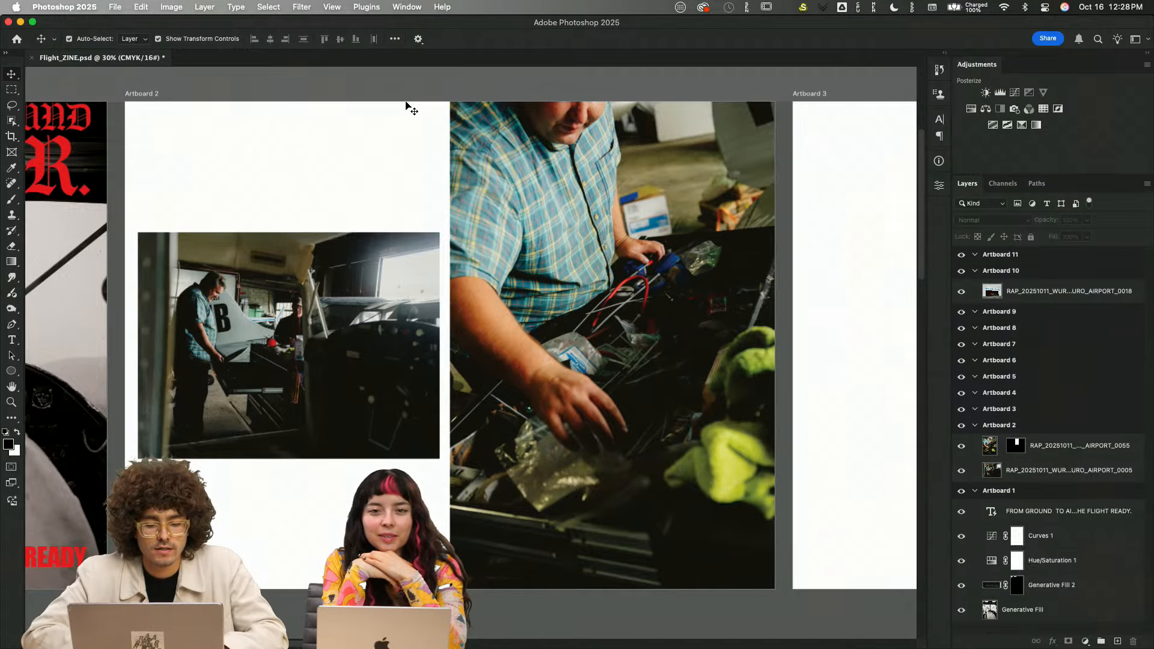
pyautogui.click(354, 379)
pyautogui.scroll(5, 294, 403)
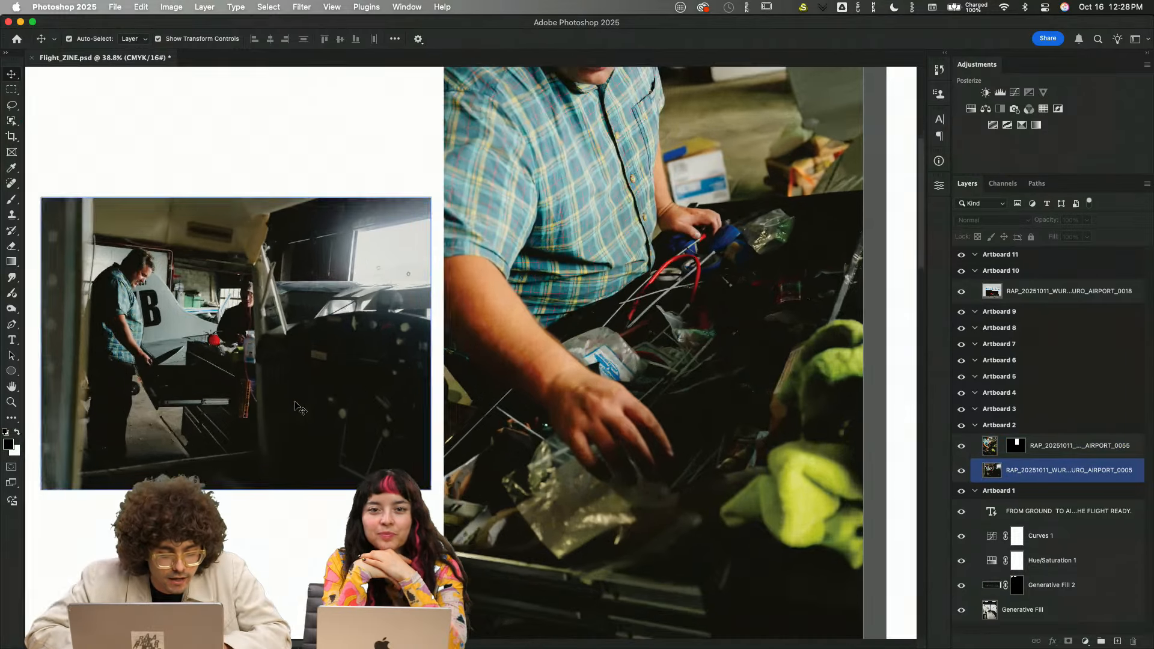
pyautogui.hscroll(-5, 295, 403)
pyautogui.scroll(-6, 294, 403)
pyautogui.click(294, 403)
pyautogui.scroll(5, 389, 461)
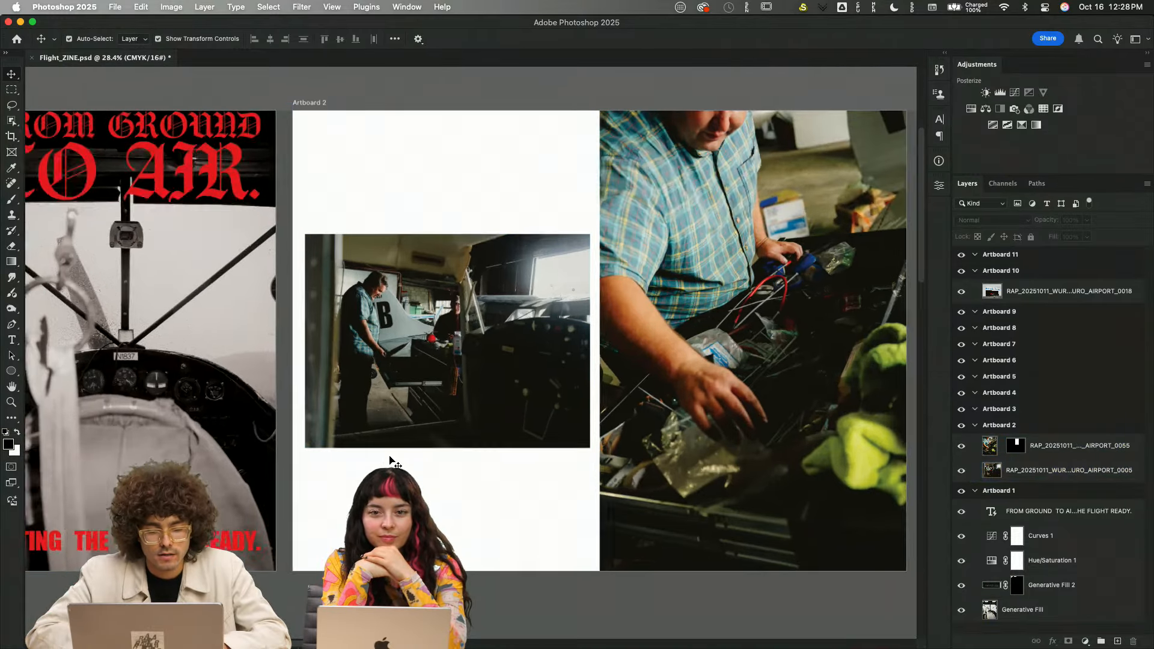
# - Add the red 157 pt Impact caption "airport mechanic looks for his tools" on Artboard 2
pyautogui.click(390, 471)
pyautogui.scroll(-5, 470, 353)
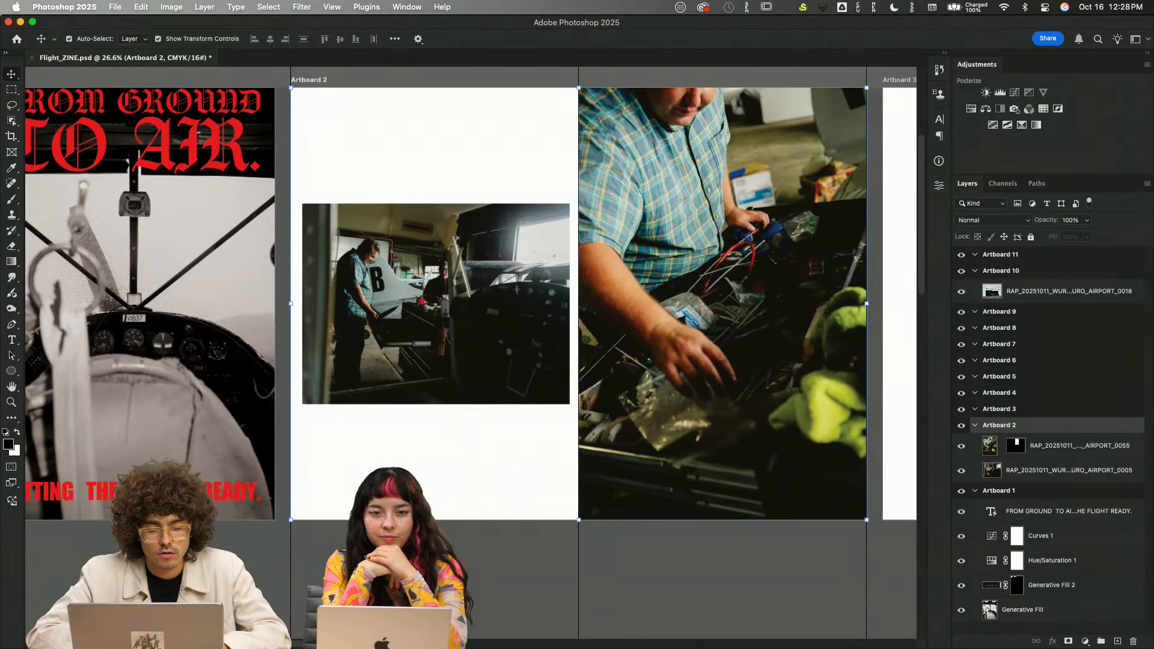
pyautogui.press('t')
pyautogui.click(362, 463)
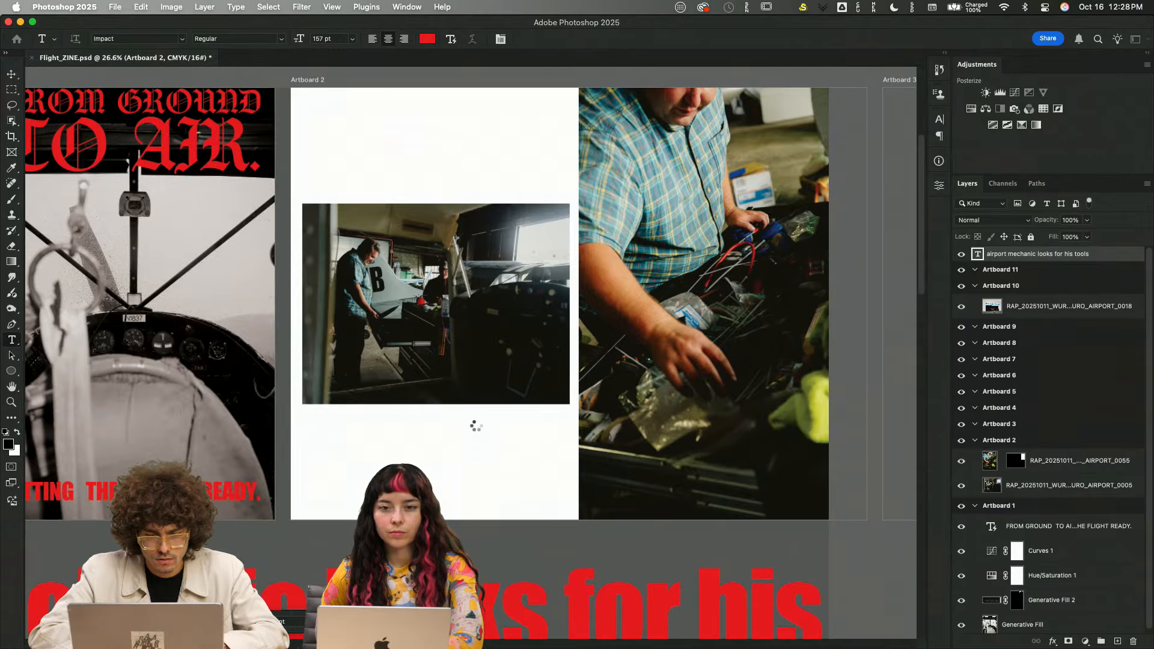
# - Move the caption into Artboard 2, layered between the 0055 and 0005 photos, and centre it below the left page's photo
pyautogui.press('super+minus')
pyautogui.press('super+minus')
pyautogui.press('v')
pyautogui.press('super+minus')
pyautogui.scroll(-5, 487, 418)
pyautogui.moveTo(1062, 334); pyautogui.dragTo(667, 322)
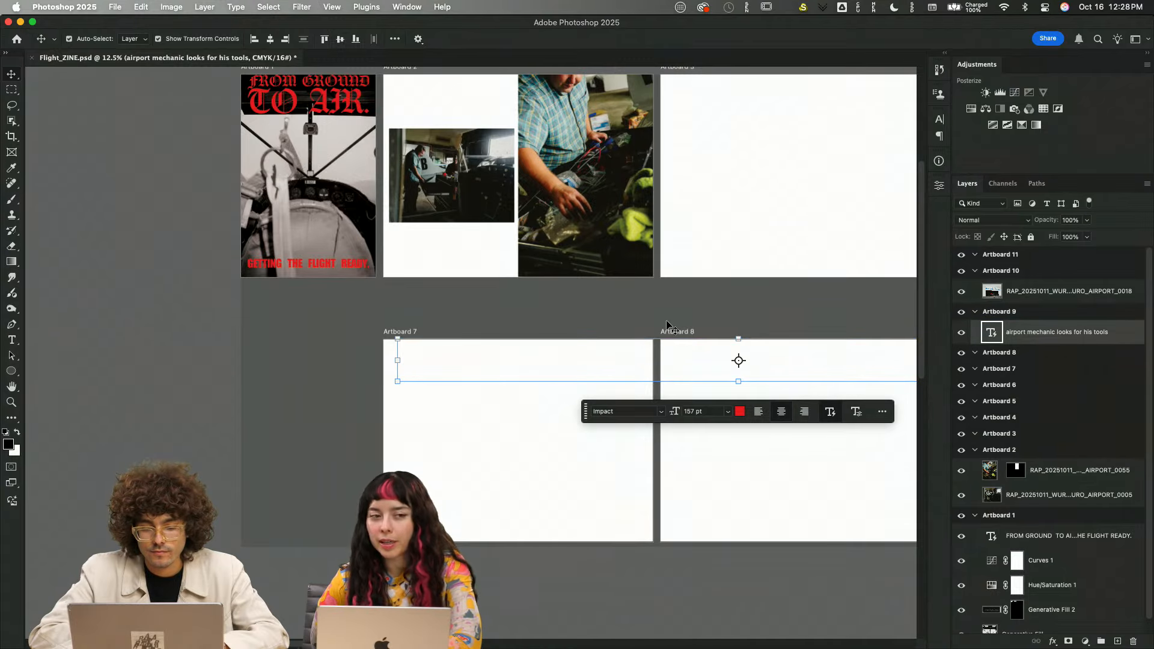
pyautogui.click(592, 336)
pyautogui.moveTo(541, 321); pyautogui.dragTo(467, 249)
pyautogui.press('Return')
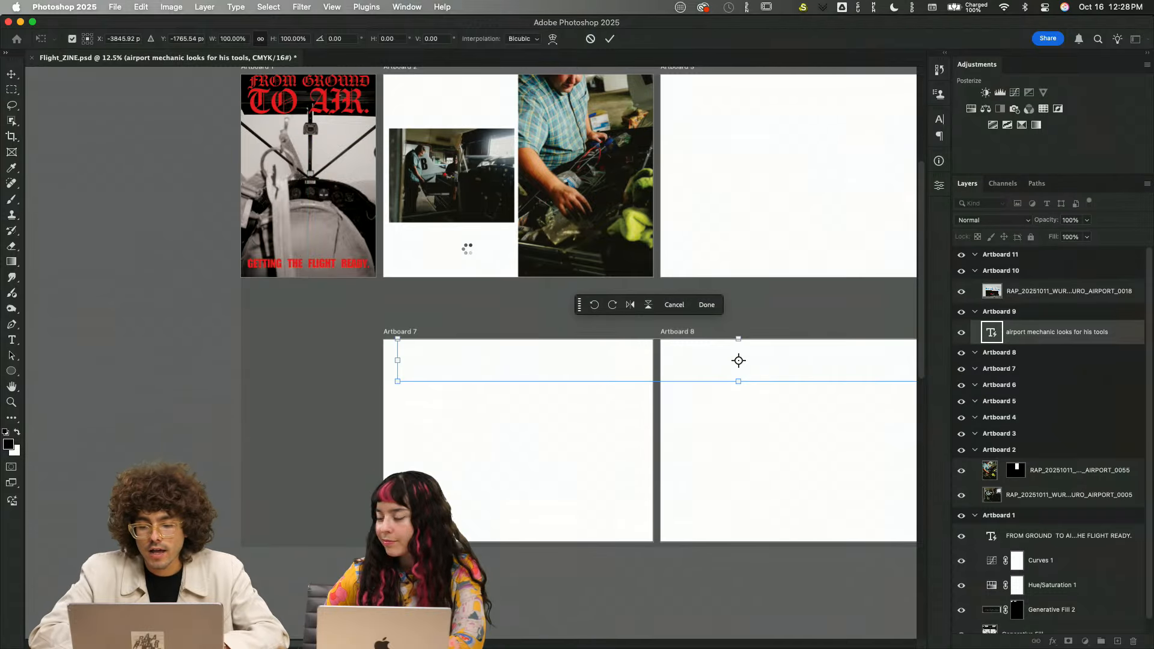
pyautogui.moveTo(757, 267); pyautogui.dragTo(496, 250)
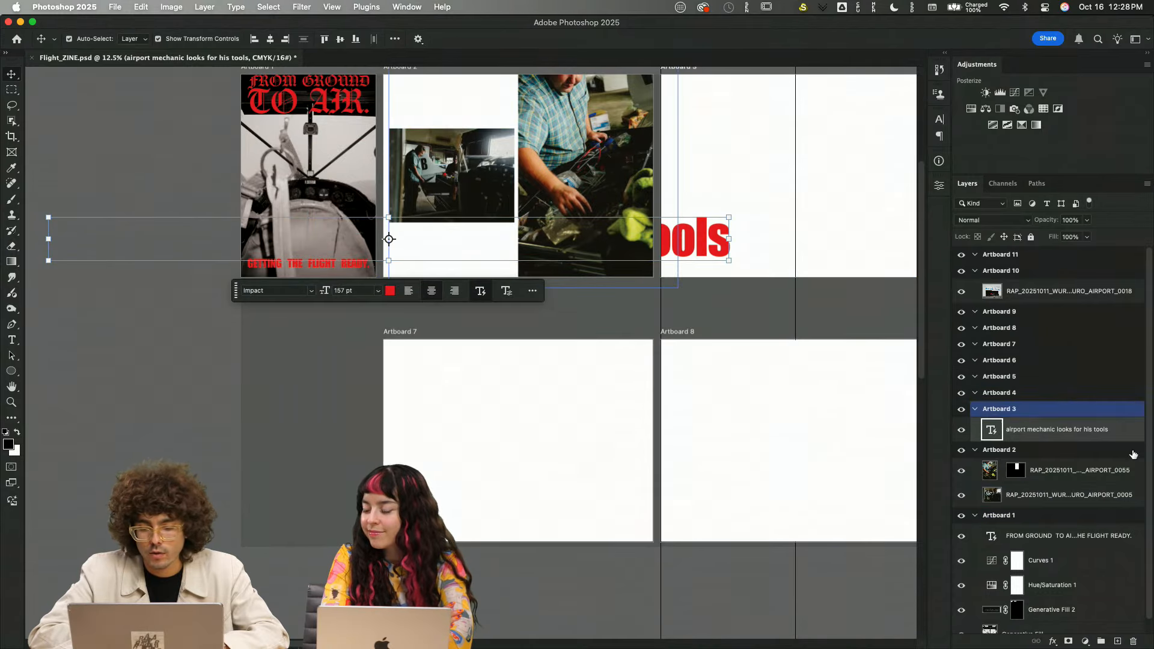
pyautogui.moveTo(1057, 429); pyautogui.dragTo(1066, 483)
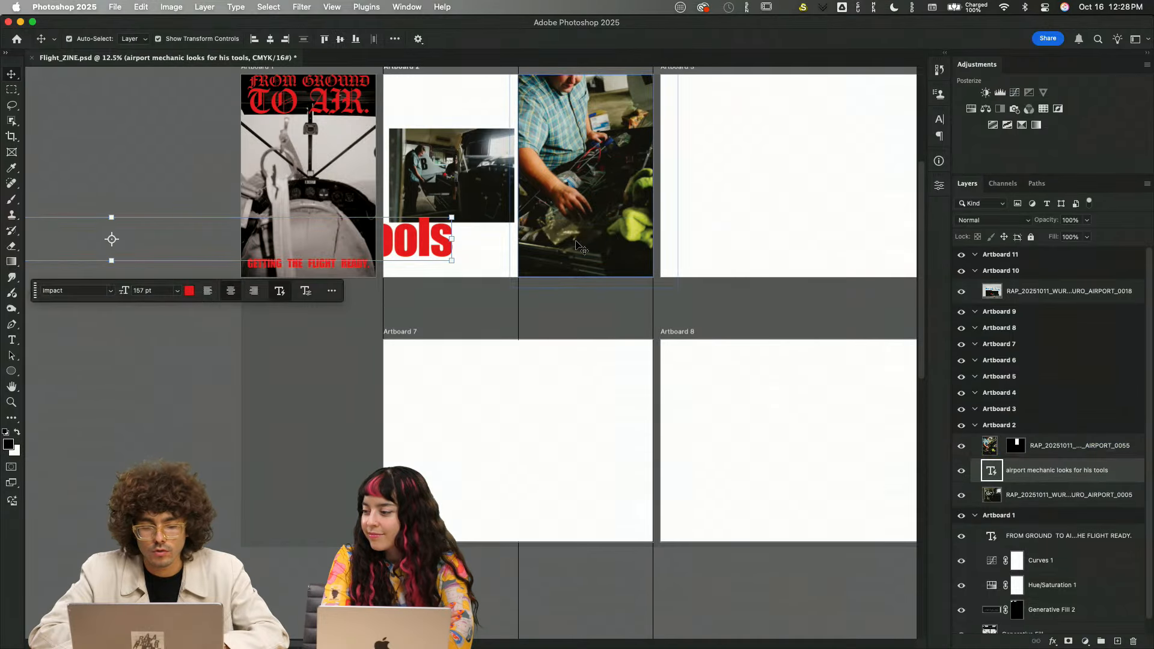
pyautogui.moveTo(441, 239); pyautogui.dragTo(560, 250)
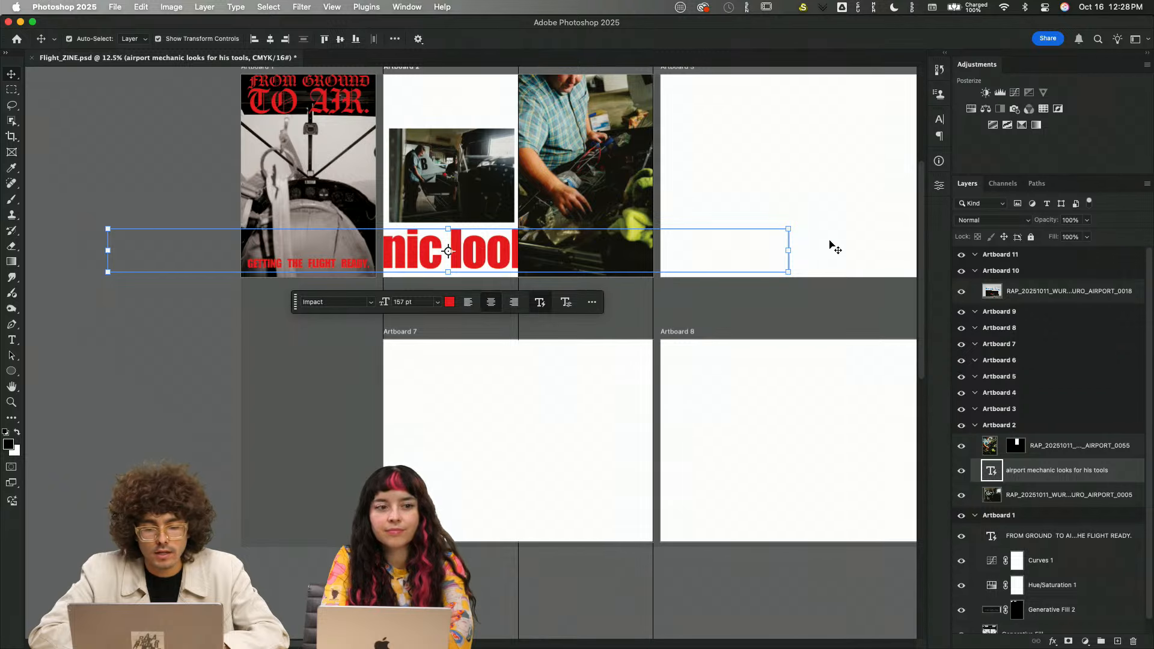
# - Narrow the caption's text box from both sides so the text fits in two lines below the left page's photo
pyautogui.doubleClick(531, 252)
pyautogui.moveTo(794, 209); pyautogui.dragTo(480, 213)
pyautogui.moveTo(103, 194); pyautogui.dragTo(398, 192)
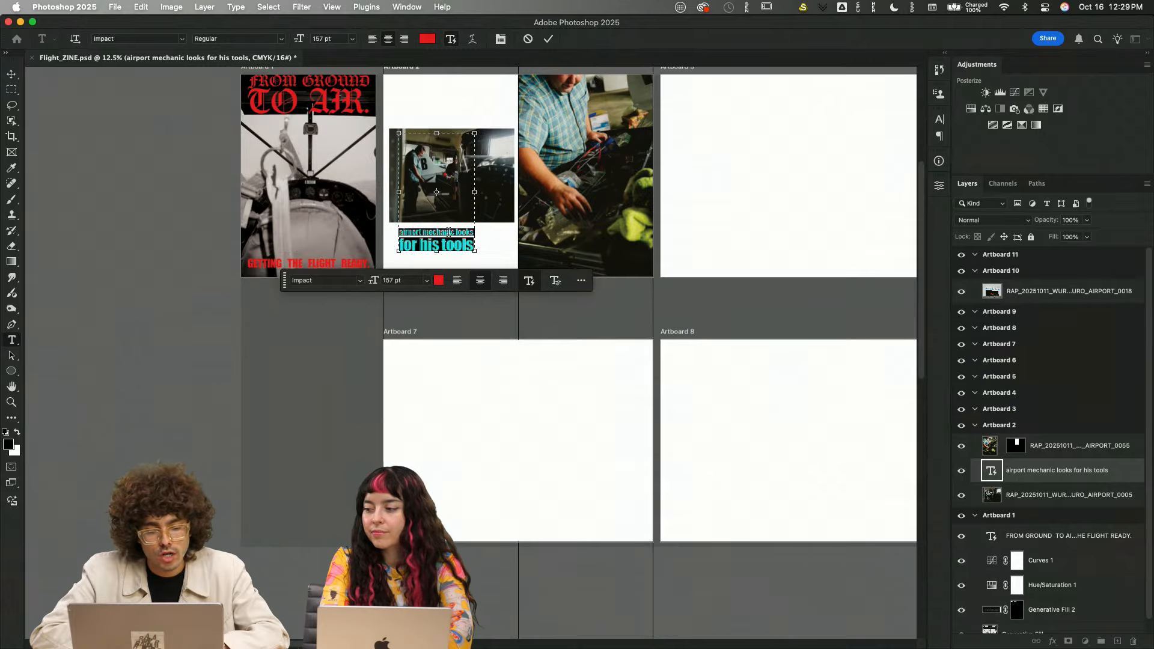
pyautogui.click(548, 41)
pyautogui.press('v')
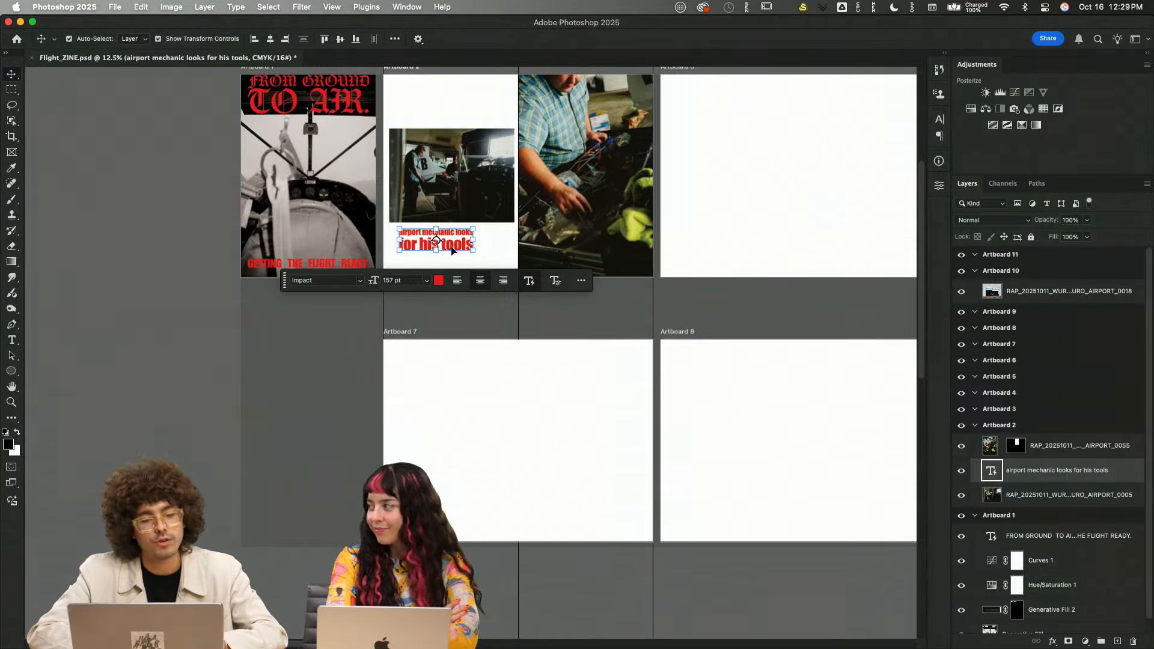
# - Move the two-line caption lower, closer to the bottom edge of Artboard 2's left page
pyautogui.scroll(5, 451, 250)
pyautogui.scroll(3, 451, 250)
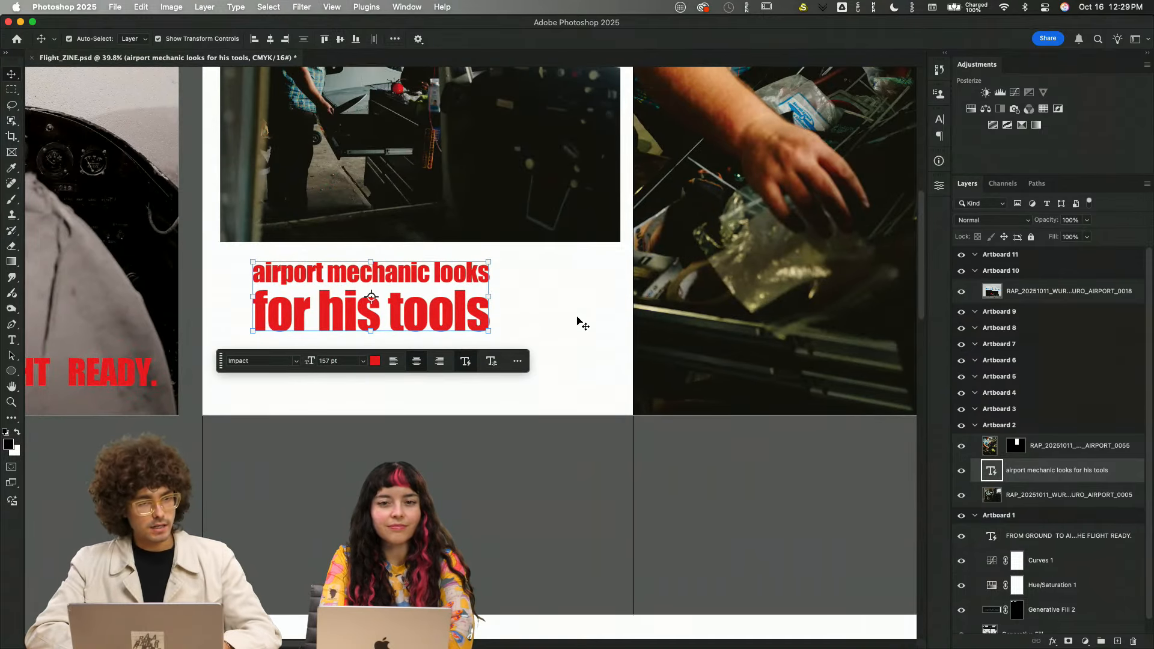
pyautogui.scroll(5, 576, 321)
pyautogui.hscroll(2, 577, 322)
pyautogui.scroll(-3, 581, 324)
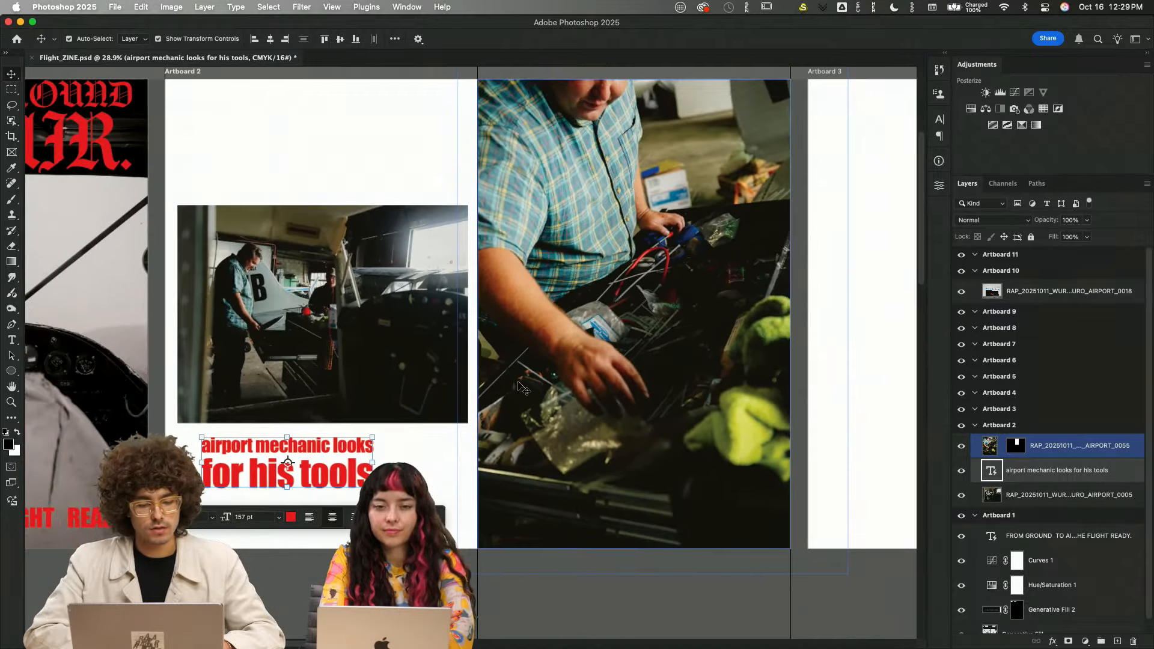
pyautogui.click(439, 444)
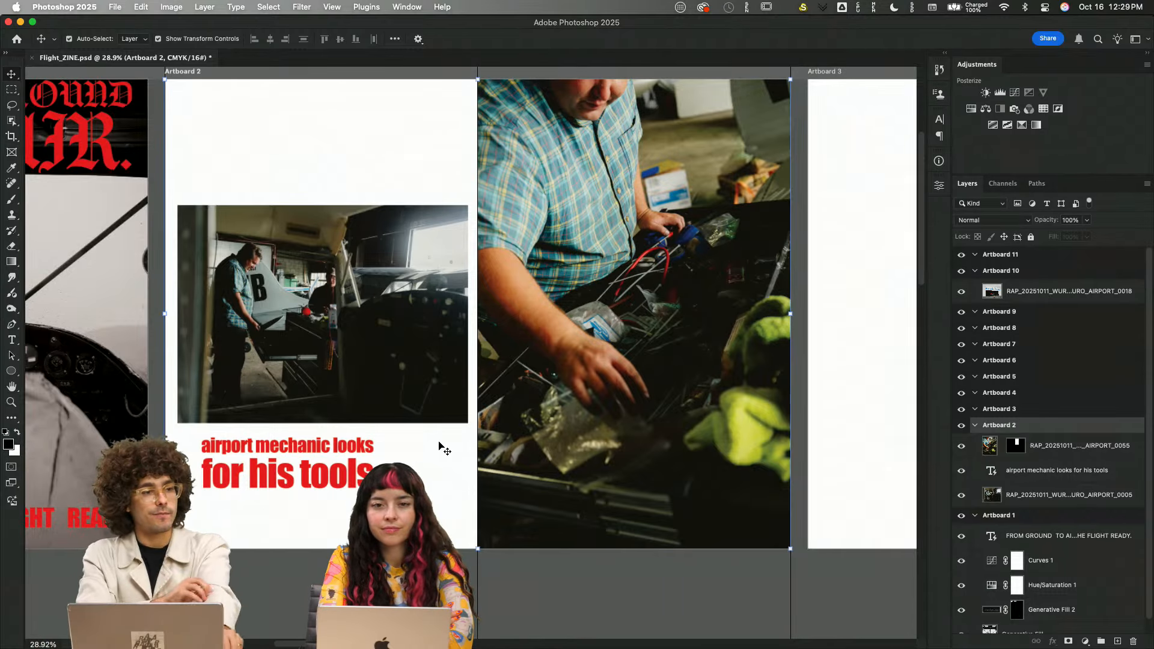
pyautogui.moveTo(333, 480); pyautogui.dragTo(333, 505)
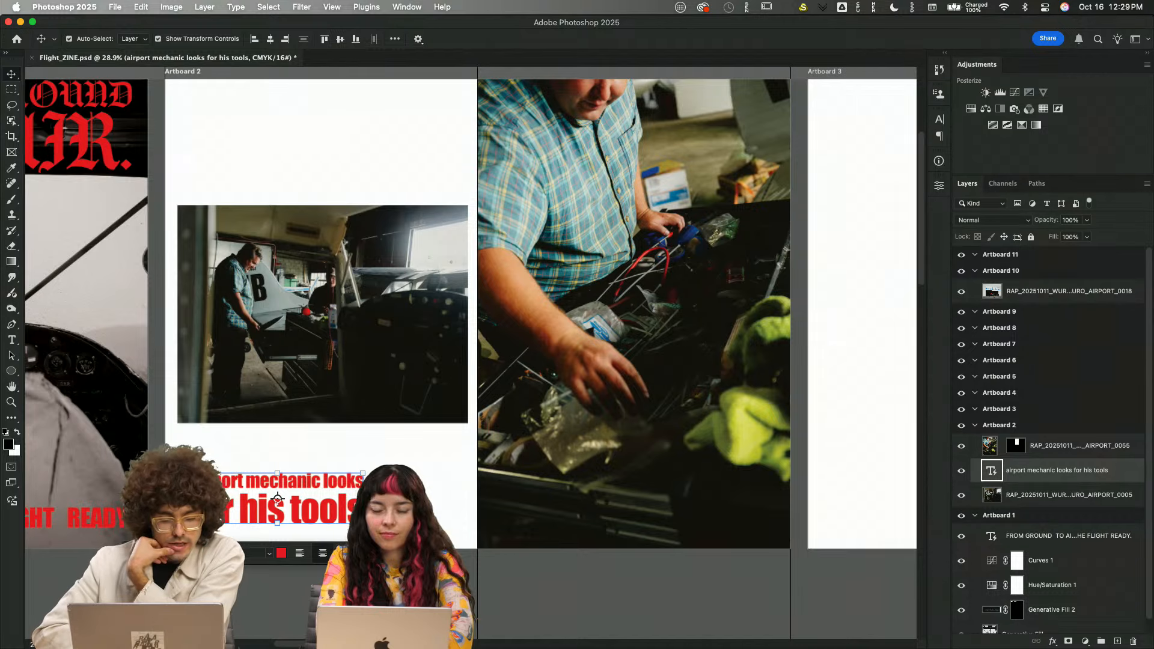
# - Enlarge the caption's text box until the type is about 162 pt, and align the text with the photo's side edges
pyautogui.doubleClick(335, 504)
pyautogui.click(335, 504)
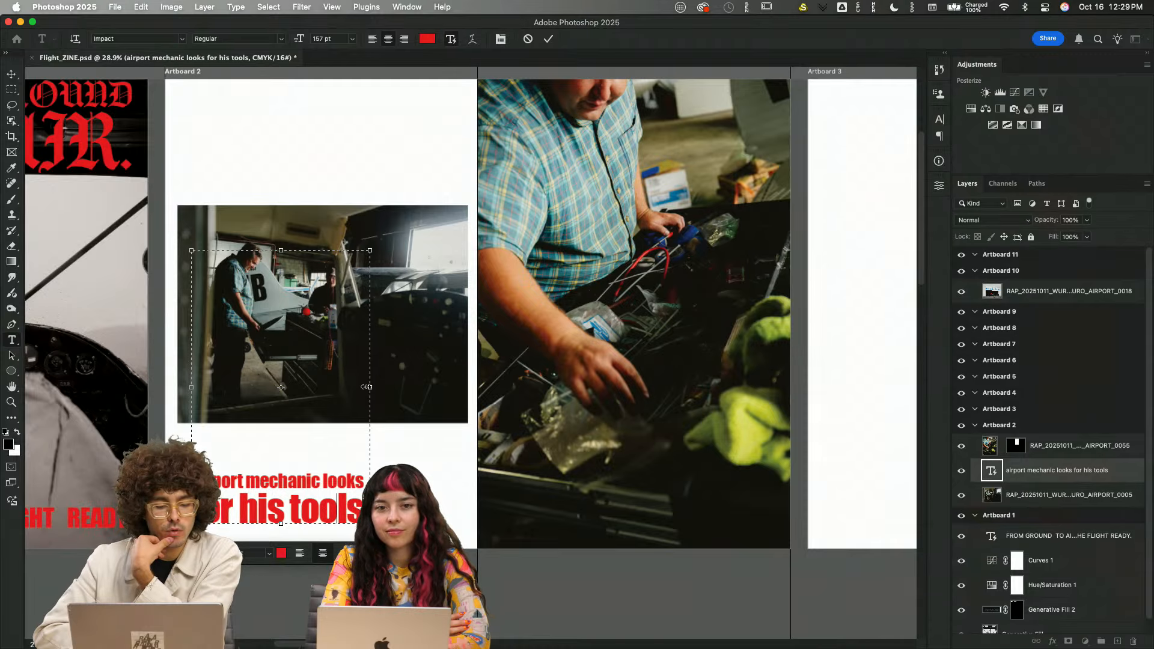
pyautogui.moveTo(367, 387)
pyautogui.mouseDown()
pyautogui.moveTo(521, 389)
pyautogui.moveTo(549, 409)
pyautogui.moveTo(368, 412)
pyautogui.moveTo(521, 424)
pyautogui.moveTo(421, 402)
pyautogui.moveTo(445, 394)
pyautogui.moveTo(259, 409)
pyautogui.moveTo(409, 414)
pyautogui.moveTo(448, 428)
pyautogui.moveTo(367, 387)
pyautogui.mouseUp()
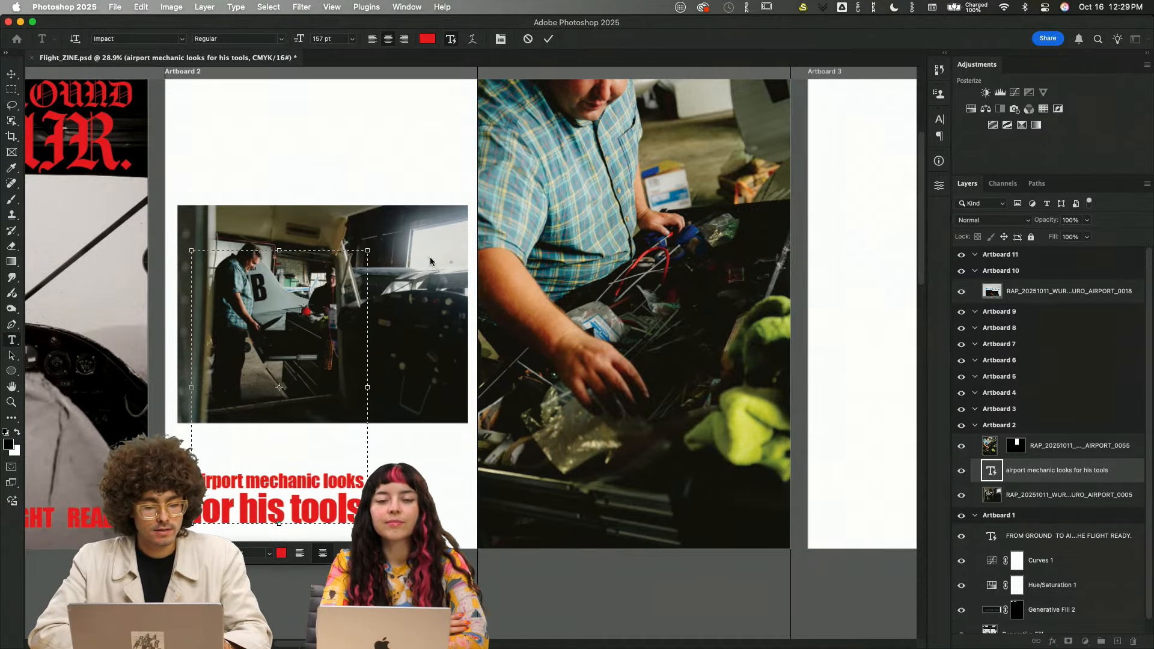
pyautogui.moveTo(368, 246); pyautogui.dragTo(489, 205)
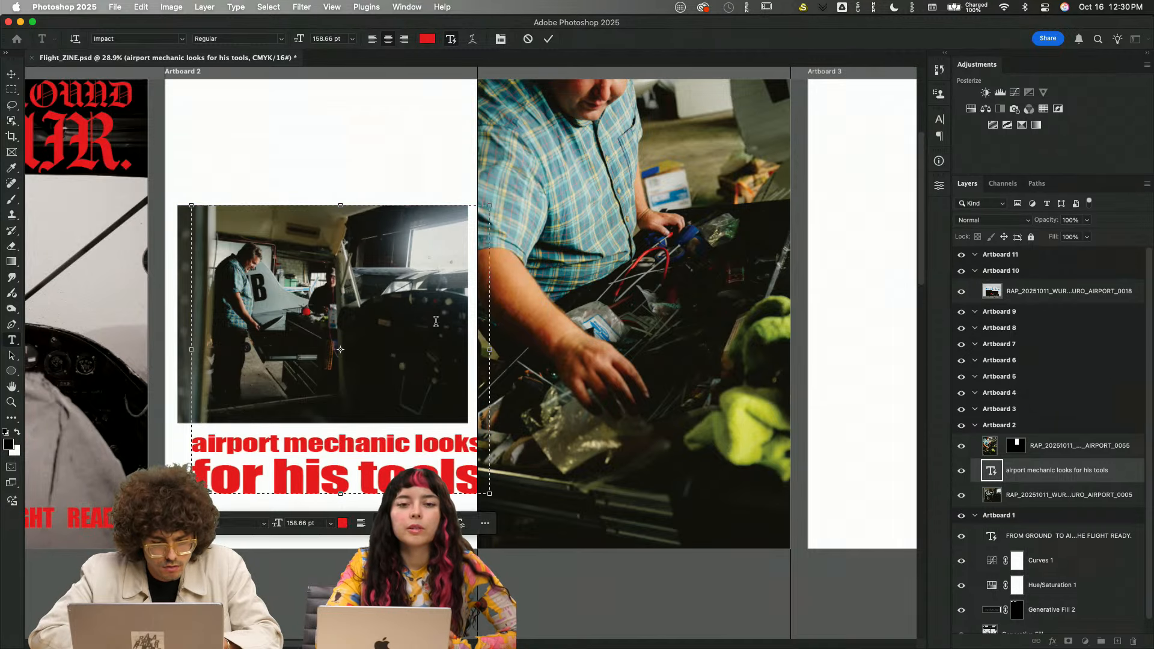
pyautogui.click(417, 149)
pyautogui.press('v')
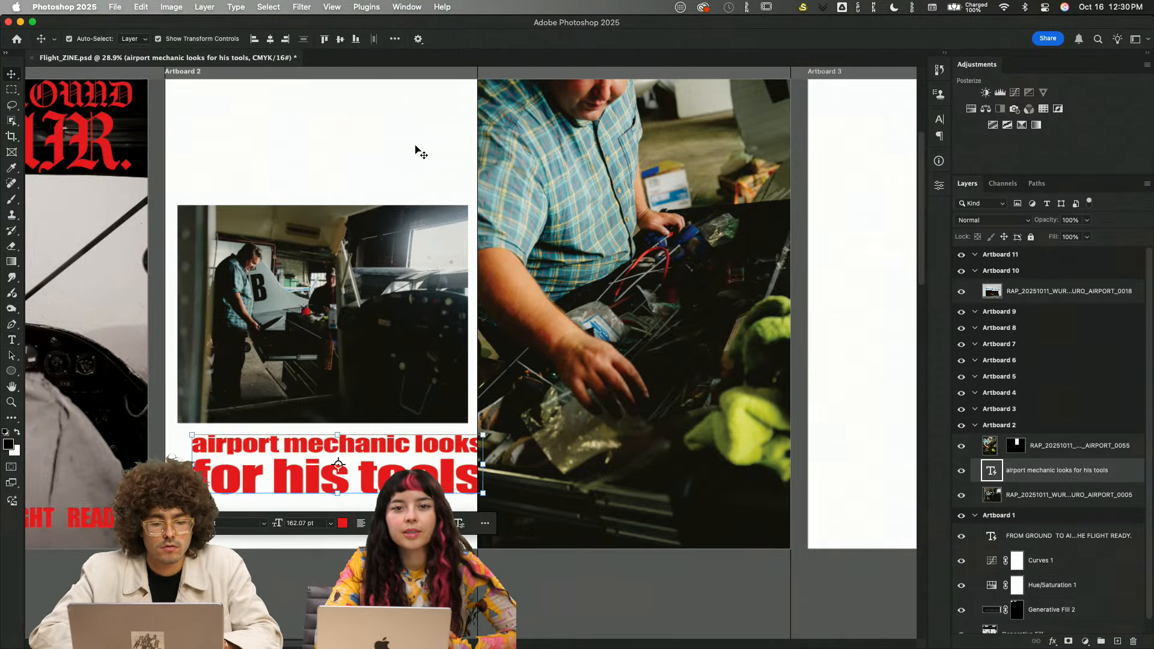
pyautogui.moveTo(428, 470); pyautogui.dragTo(413, 470)
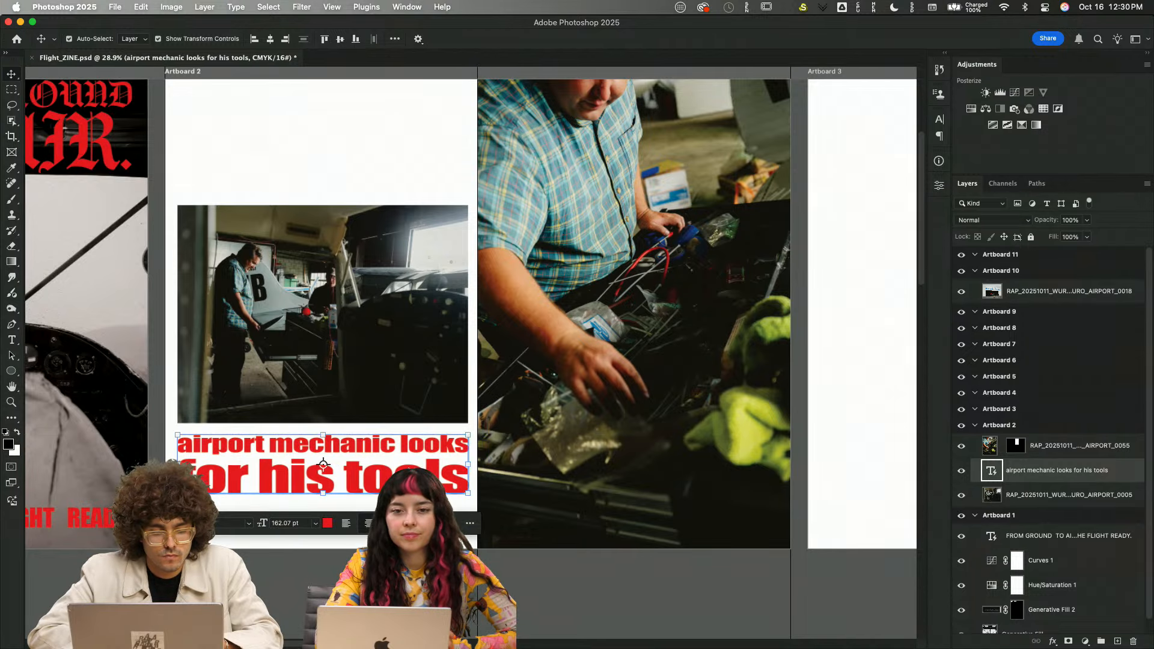
# - Extend the caption's text box downward to bring the type to about 169.5 pt, and finish editing the text
pyautogui.doubleClick(416, 471)
pyautogui.click(424, 468)
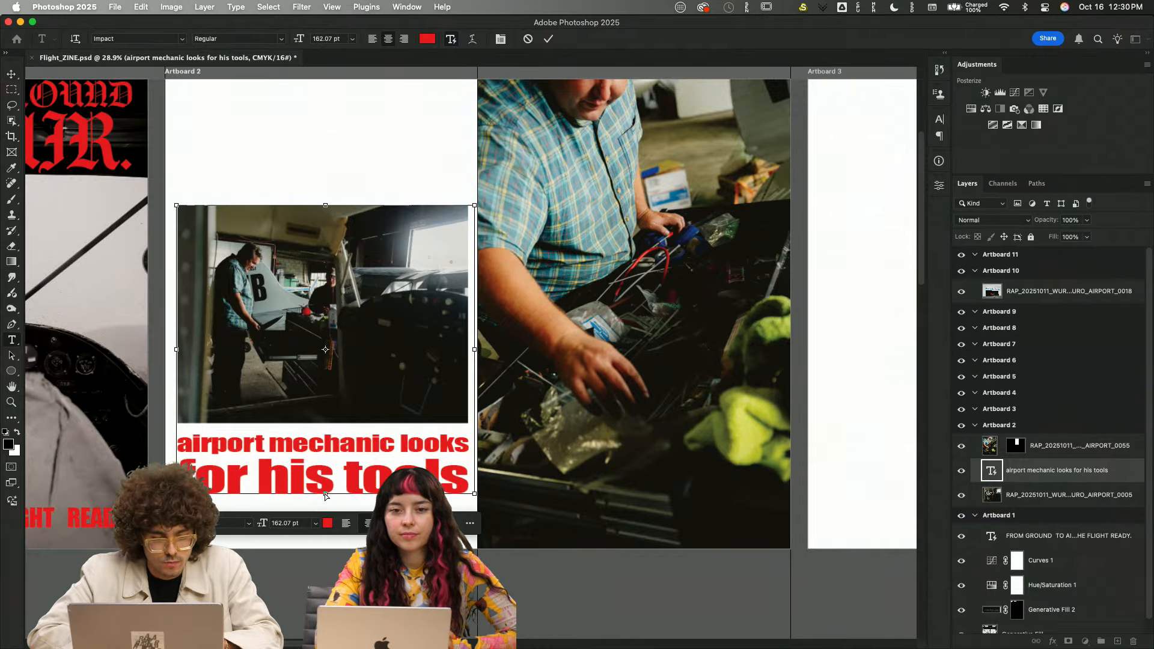
pyautogui.moveTo(324, 493); pyautogui.dragTo(326, 510)
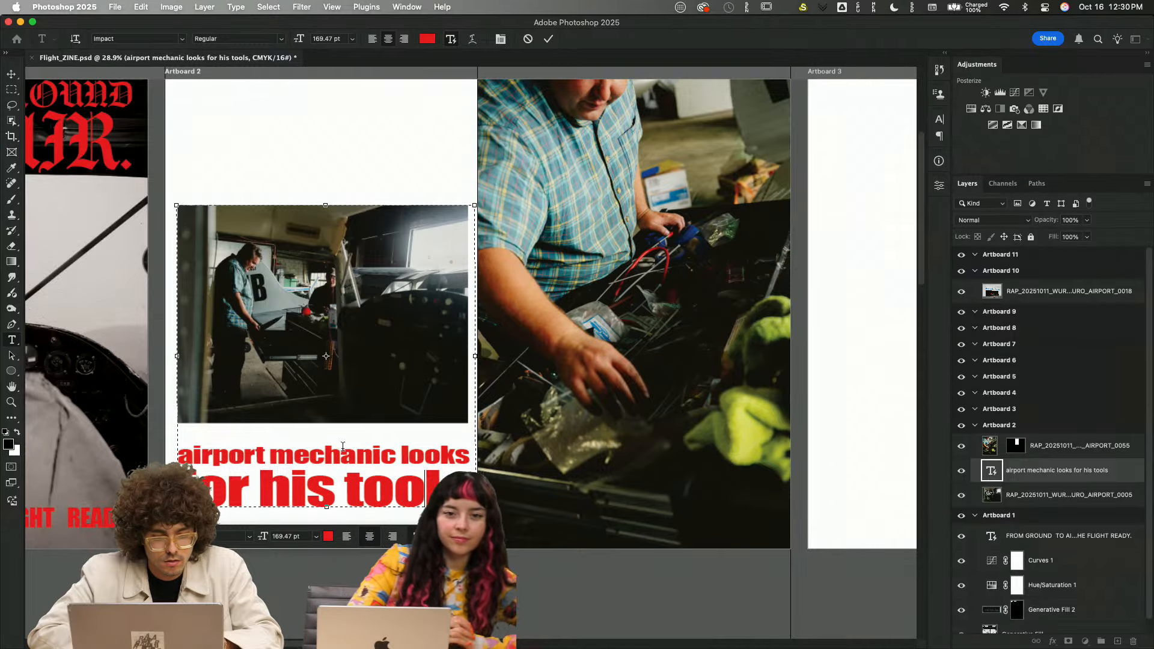
pyautogui.press('super+minus')
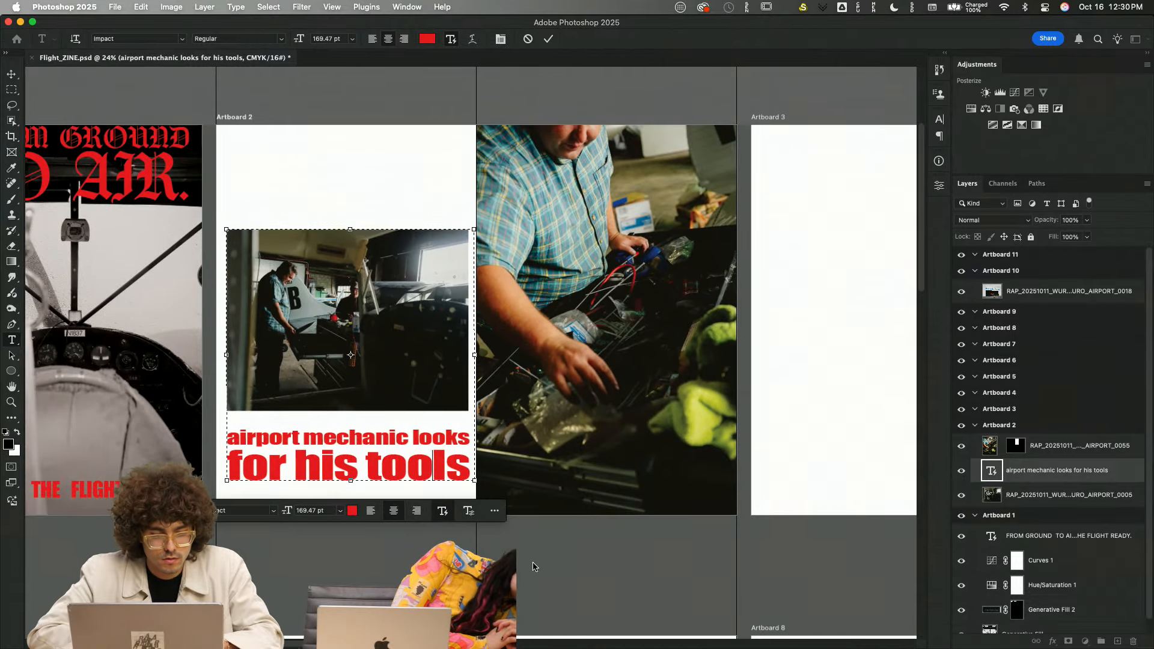
pyautogui.press('Escape')
pyautogui.press('v')
# - Scale the caption up to 104.56%, undo its last move, and shift it slightly up and right on the page
pyautogui.moveTo(349, 479); pyautogui.dragTo(348, 508)
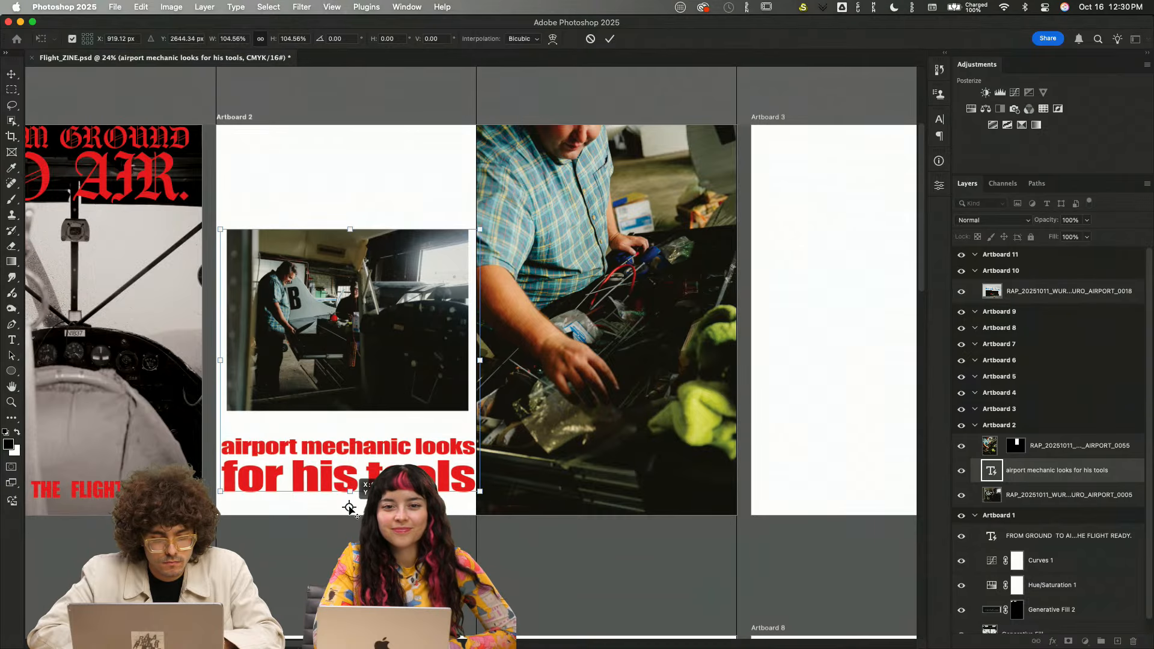
pyautogui.press('super+z')
pyautogui.press('super+plus')
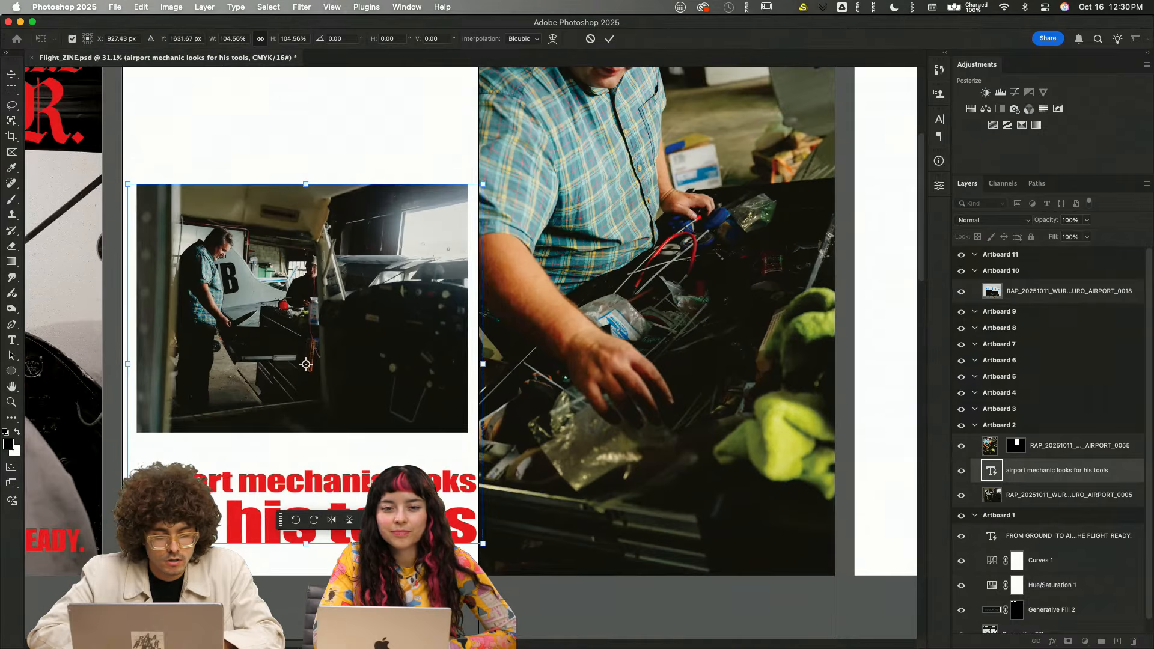
pyautogui.scroll(2, 479, 452)
pyautogui.press('Return')
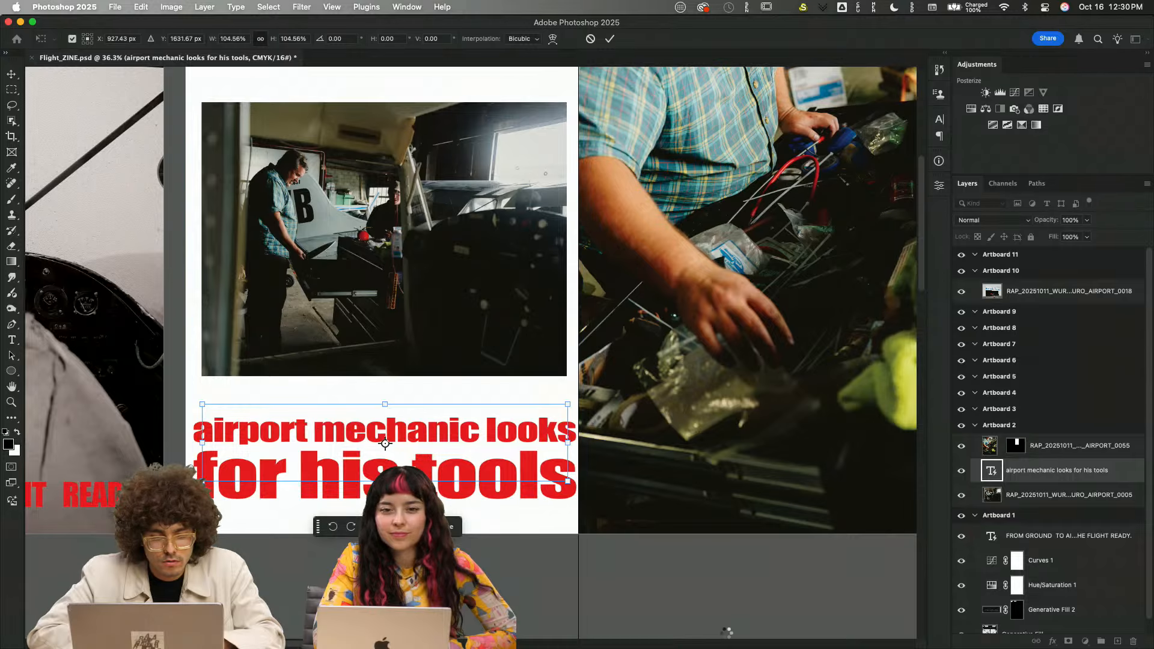
pyautogui.press('super+t')
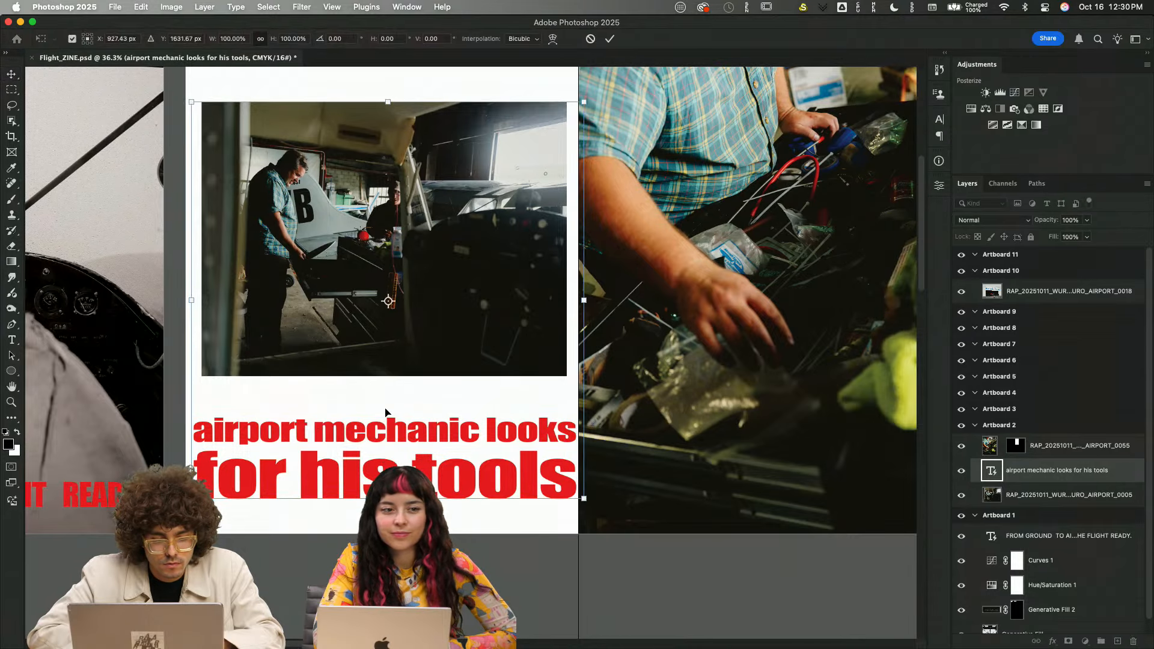
pyautogui.press('Return')
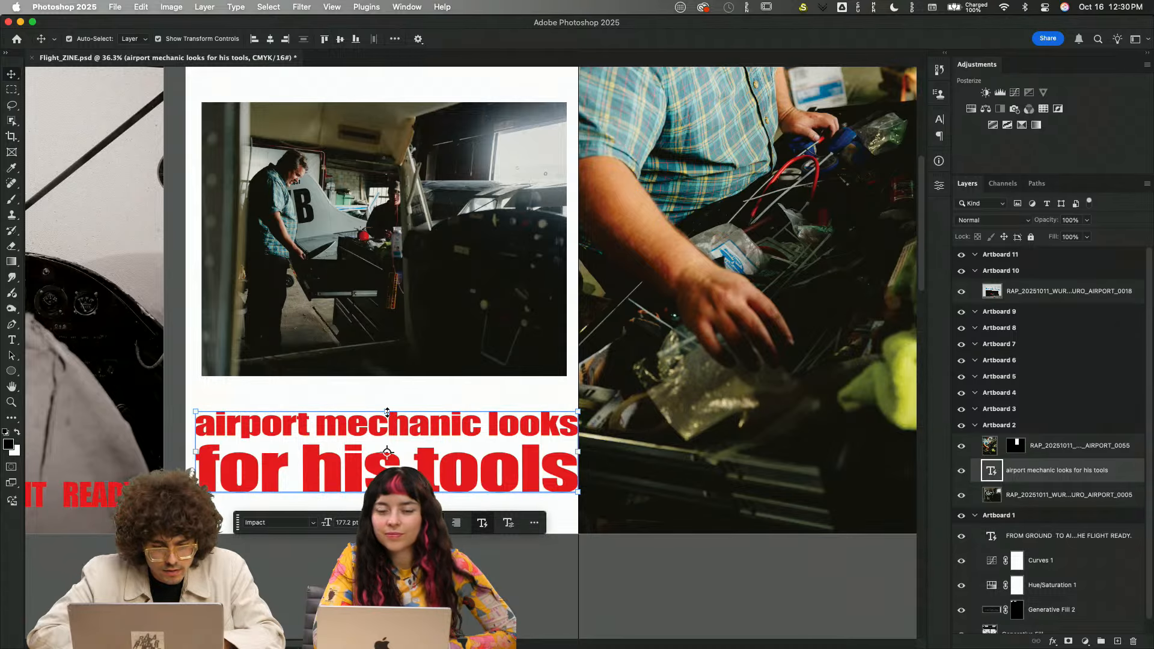
# - Scale the caption down to 94.33% and lower it so its side edges line up with the photo above
pyautogui.press('super+t')
pyautogui.press('super+z')
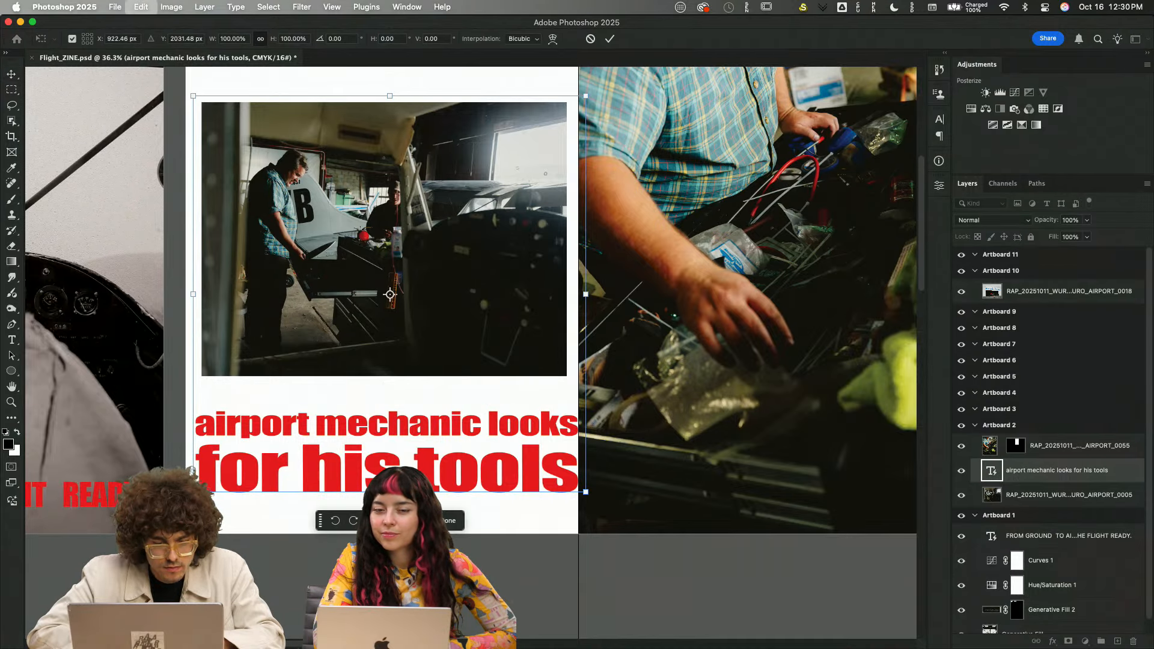
pyautogui.scroll(3, 468, 351)
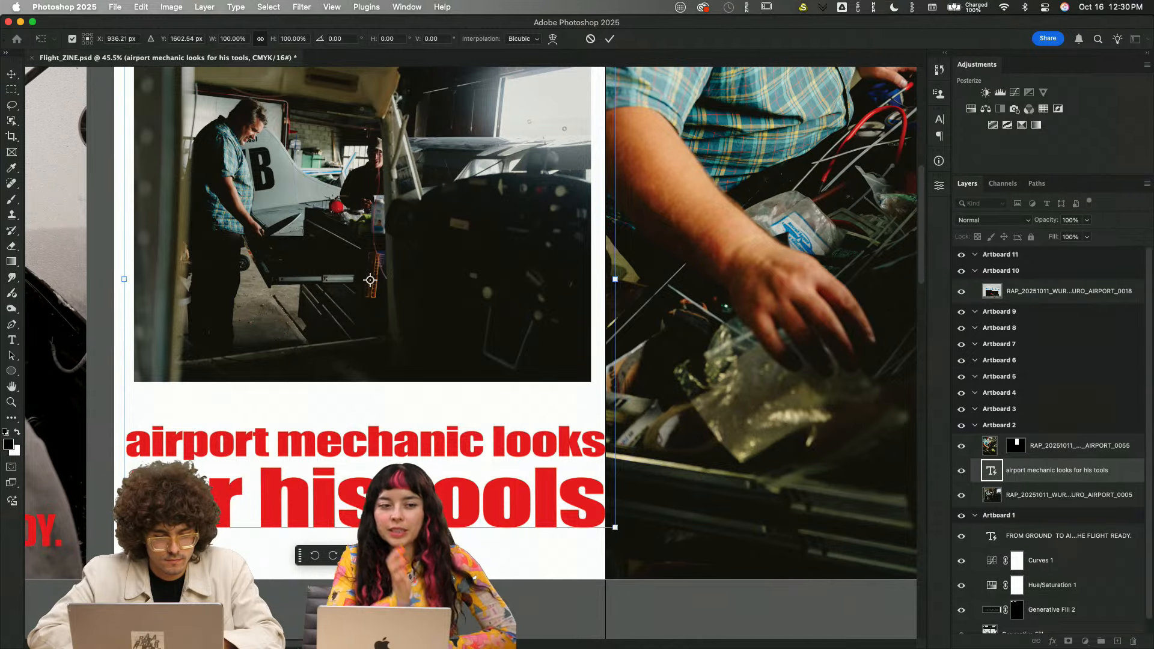
pyautogui.moveTo(368, 528); pyautogui.dragTo(541, 601)
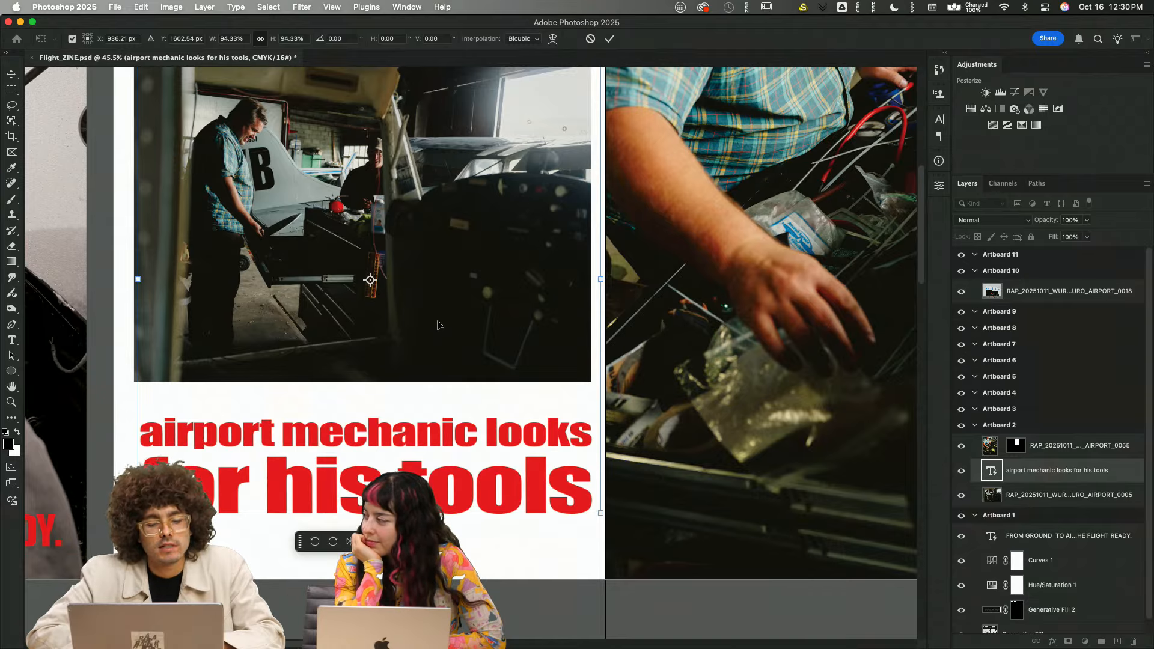
pyautogui.scroll(-3, 438, 326)
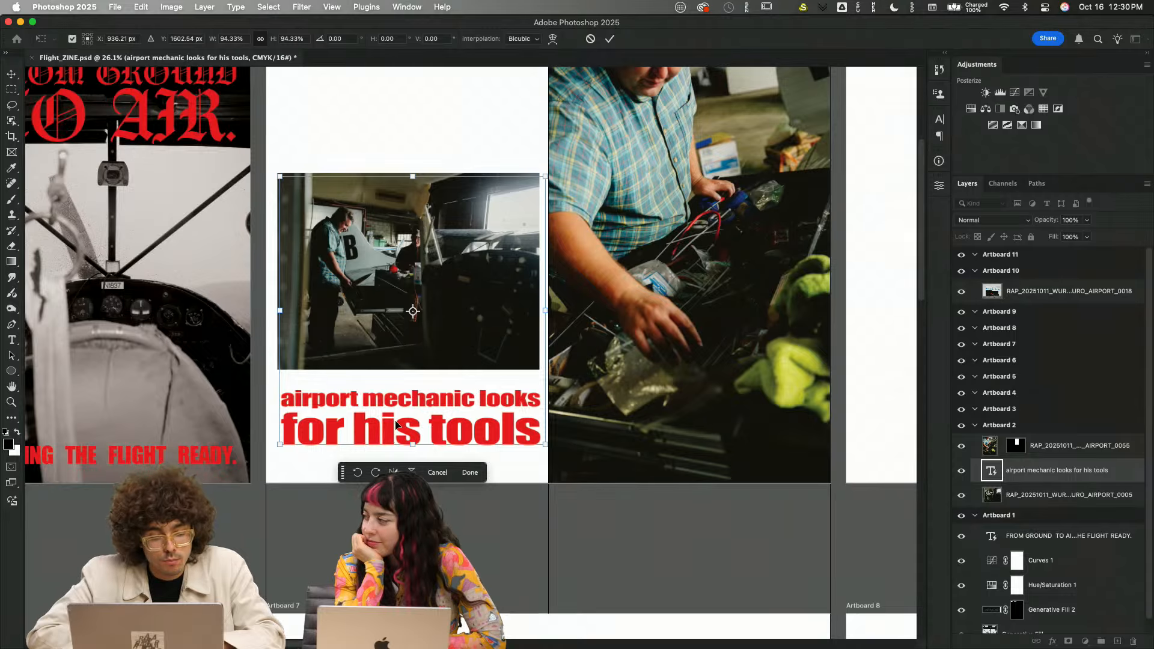
pyautogui.moveTo(395, 424); pyautogui.dragTo(387, 439)
pyautogui.press('Return')
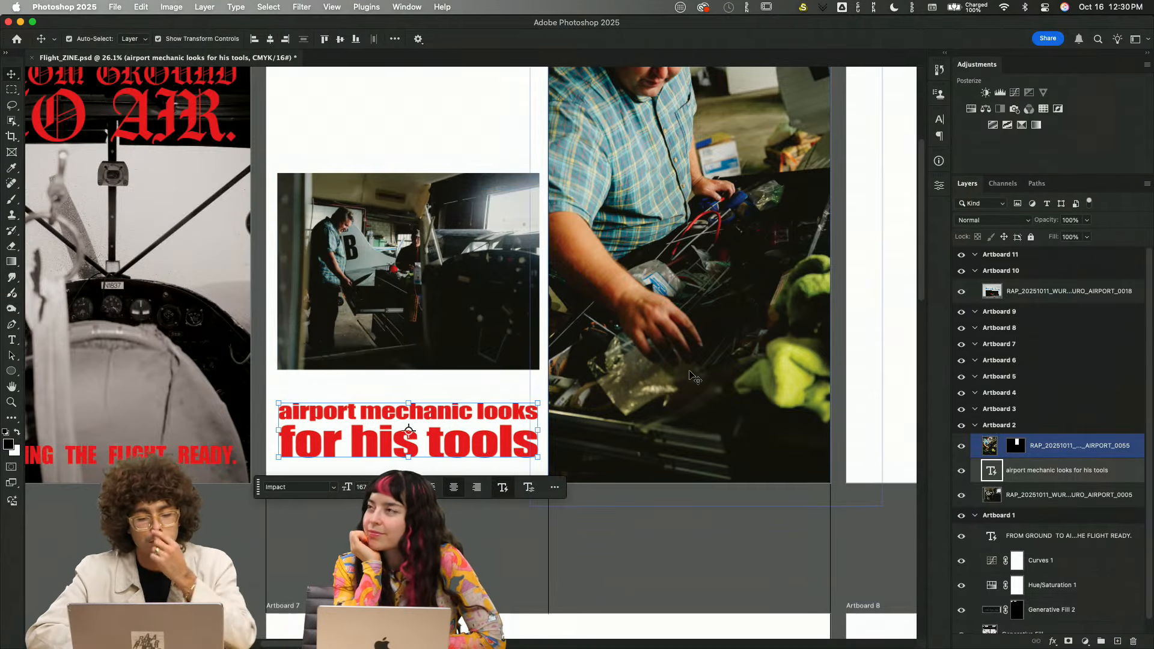
pyautogui.press('super+equal')
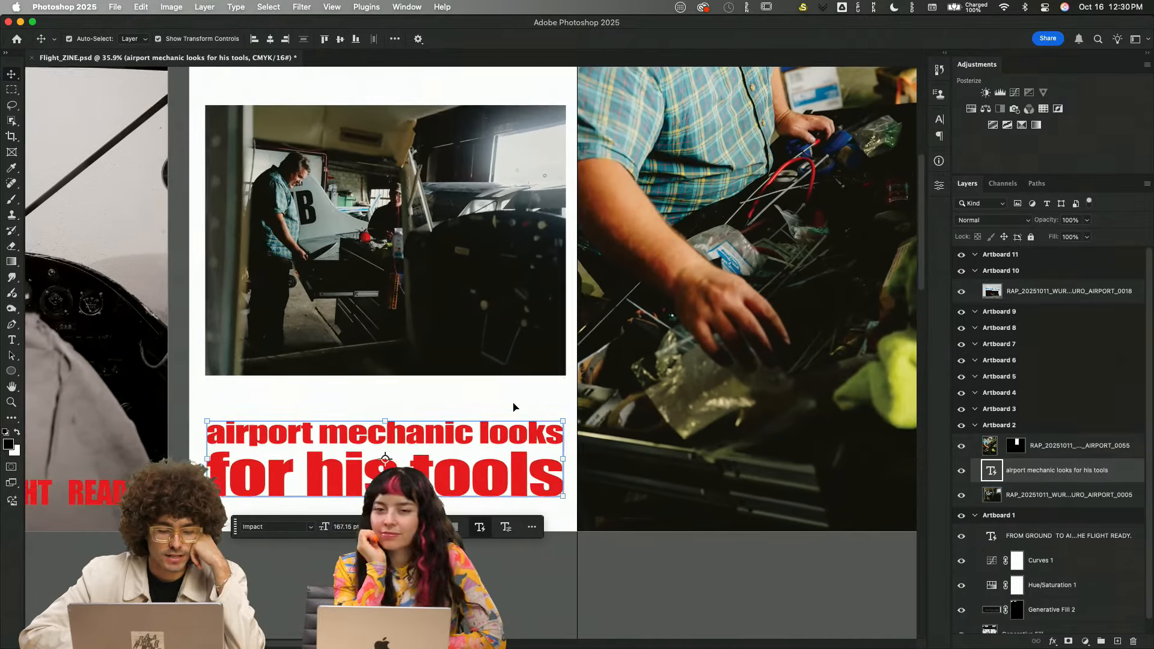
# - Move the caption on Artboard 2 up so it sits directly beneath the hangar photo
pyautogui.scroll(2, 522, 411)
pyautogui.click(521, 409)
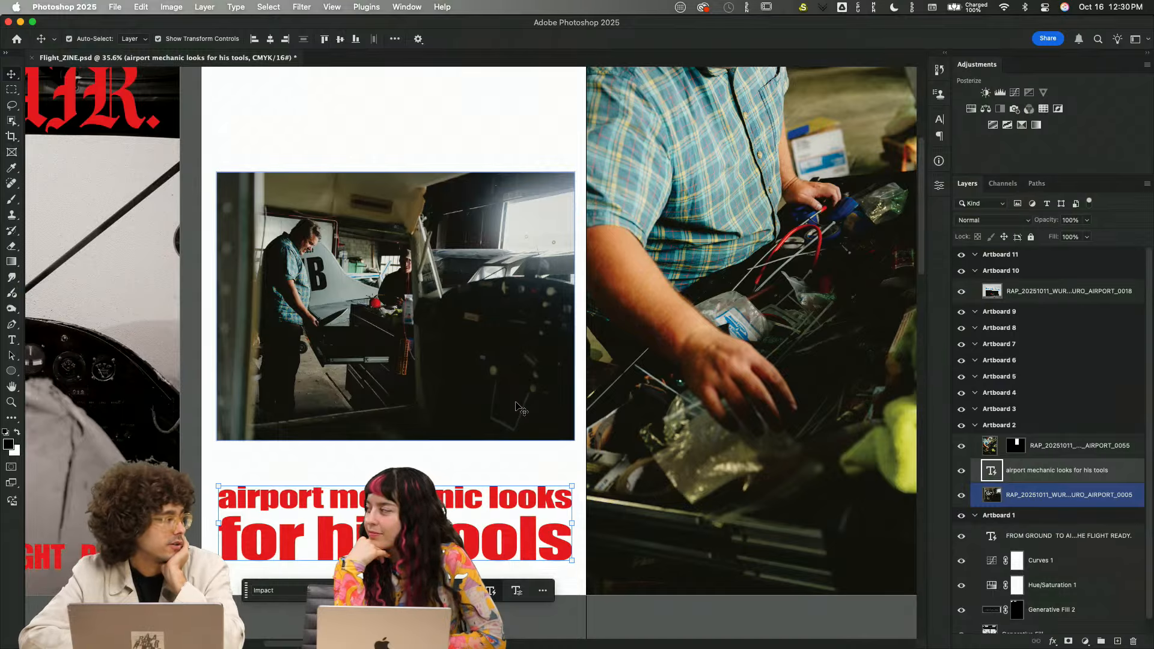
pyautogui.click(511, 503)
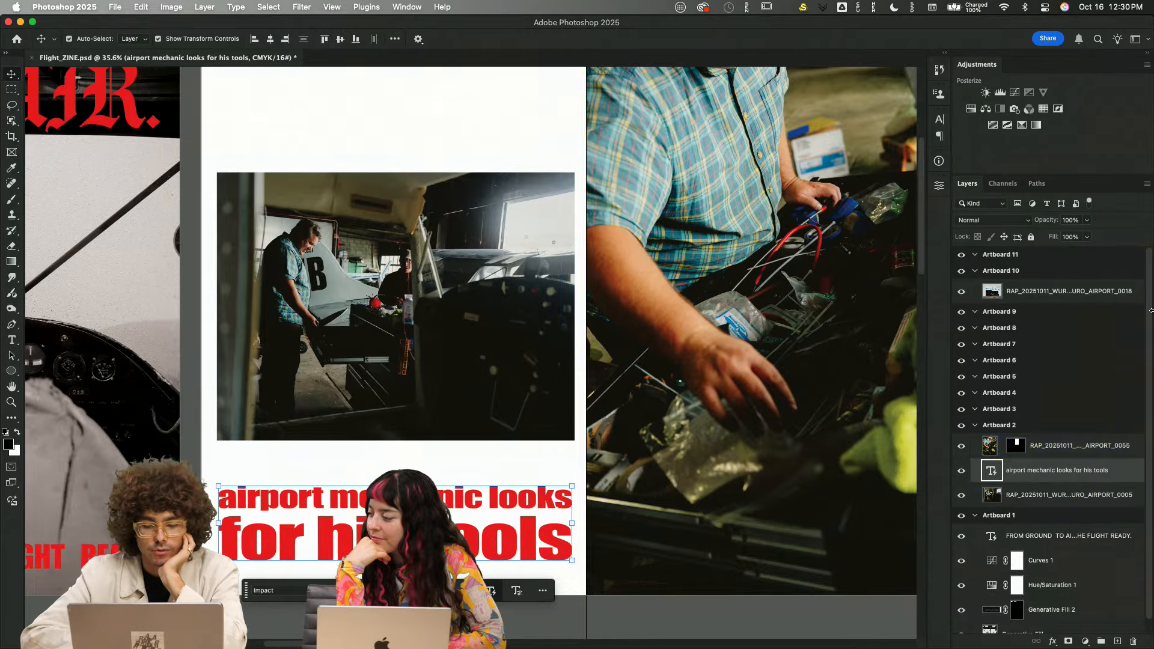
pyautogui.click(711, 428)
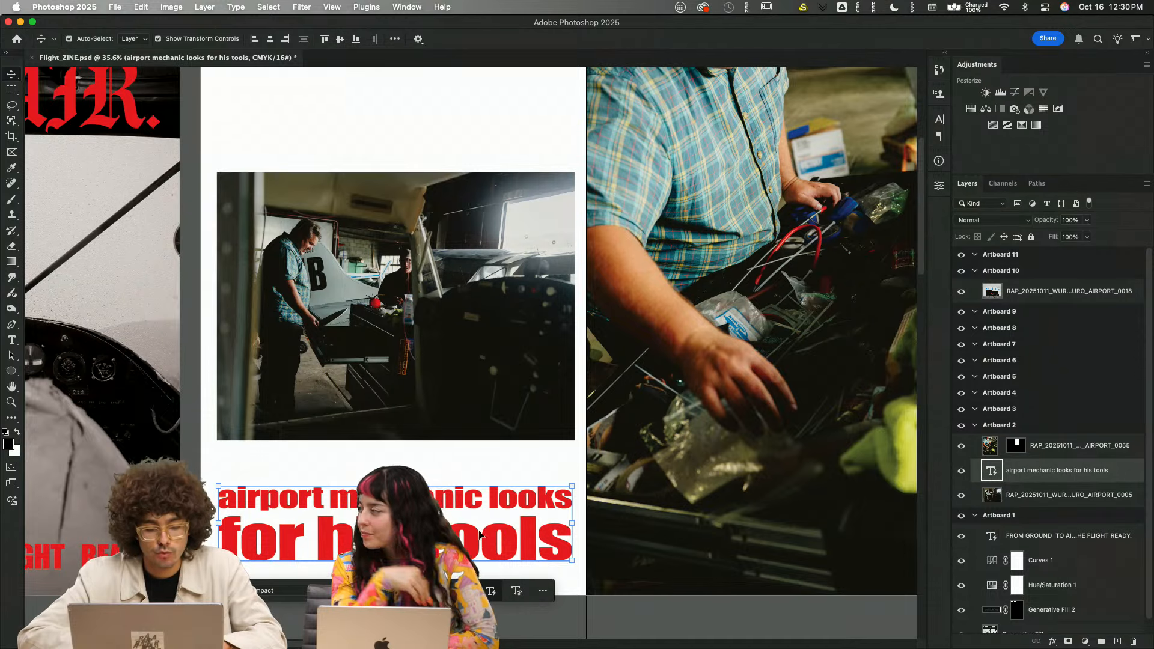
pyautogui.moveTo(429, 500); pyautogui.dragTo(428, 461)
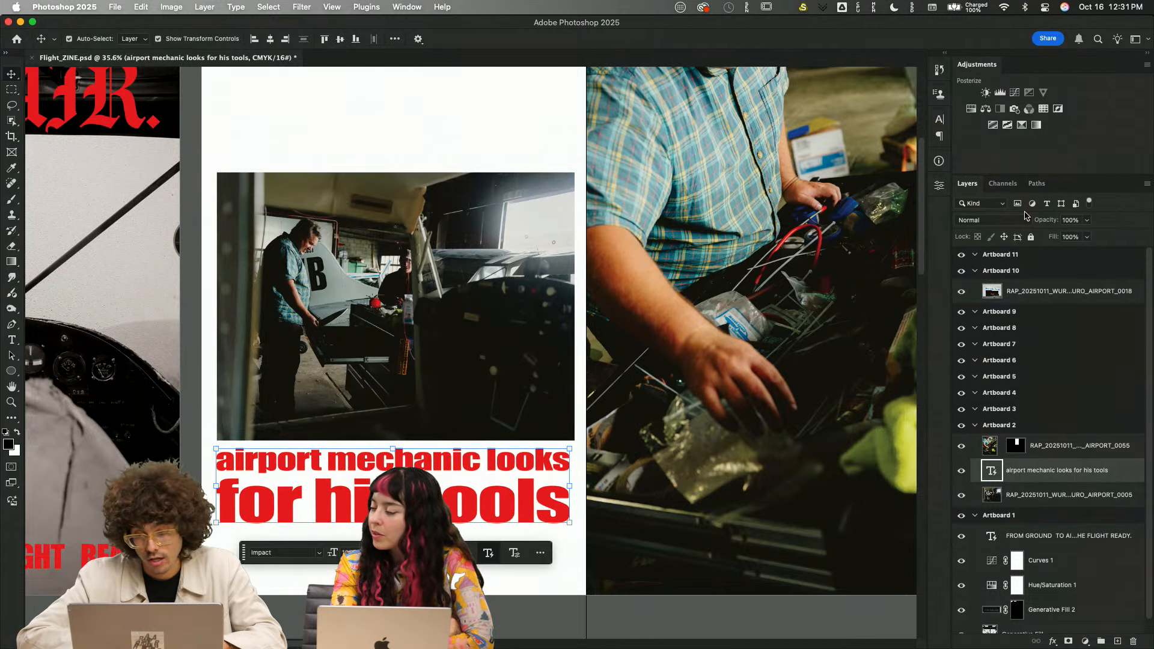
# - Try a tight tracking of -120 on the caption and loosen it to 180
pyautogui.click(939, 188)
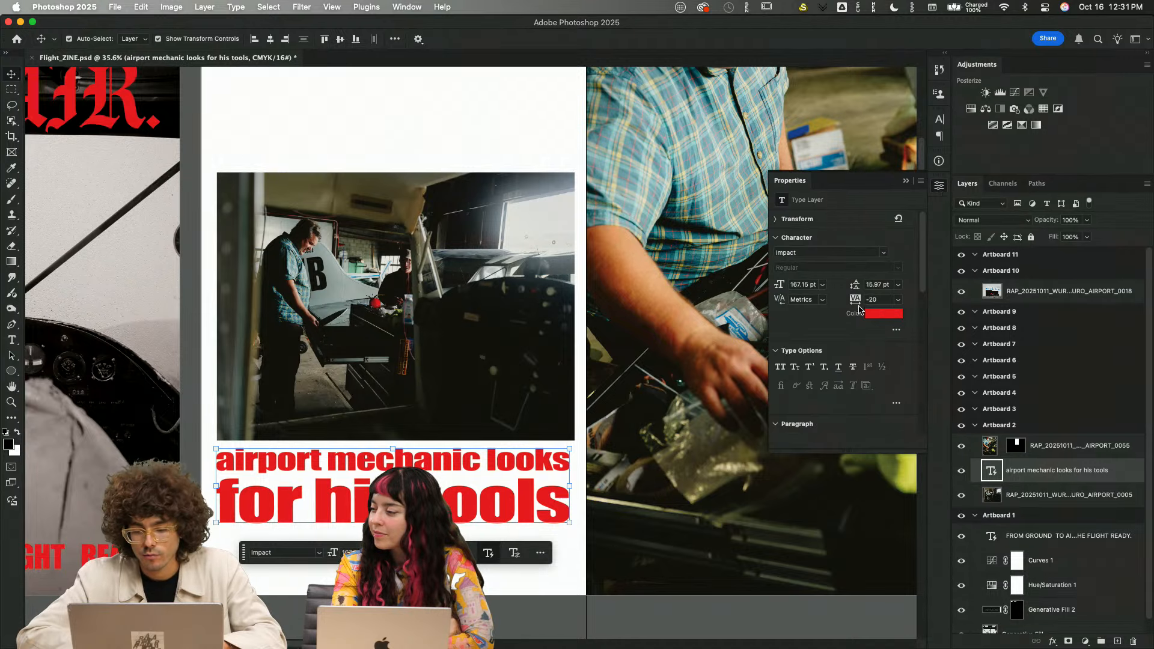
pyautogui.moveTo(858, 303); pyautogui.dragTo(853, 306)
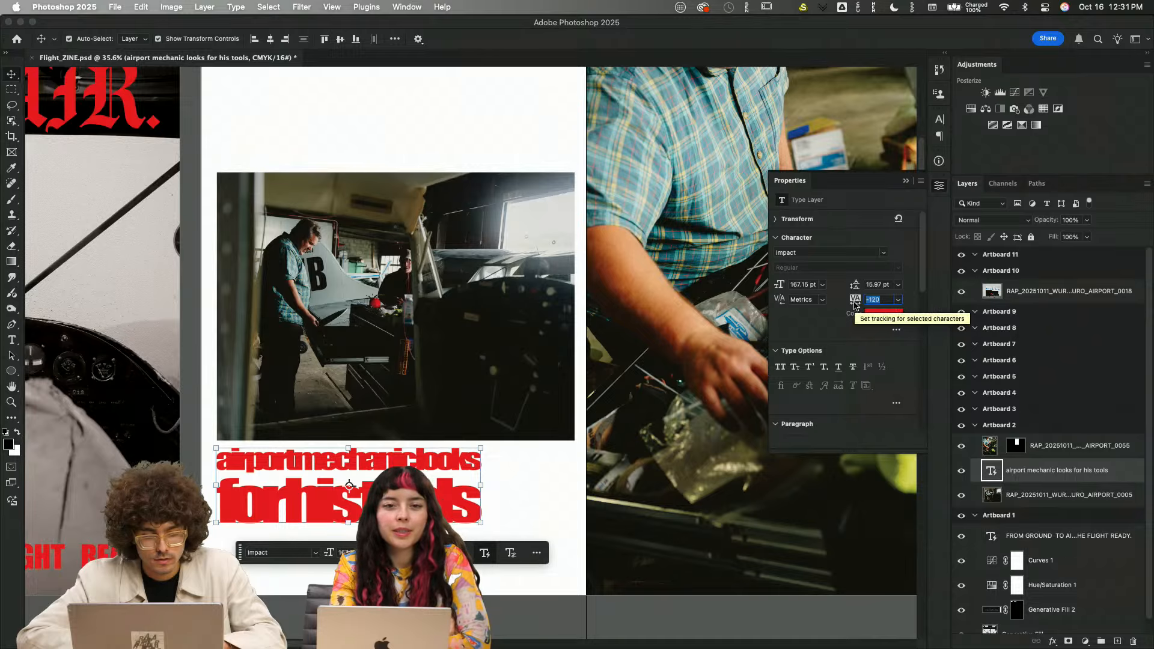
pyautogui.moveTo(855, 304); pyautogui.dragTo(869, 304)
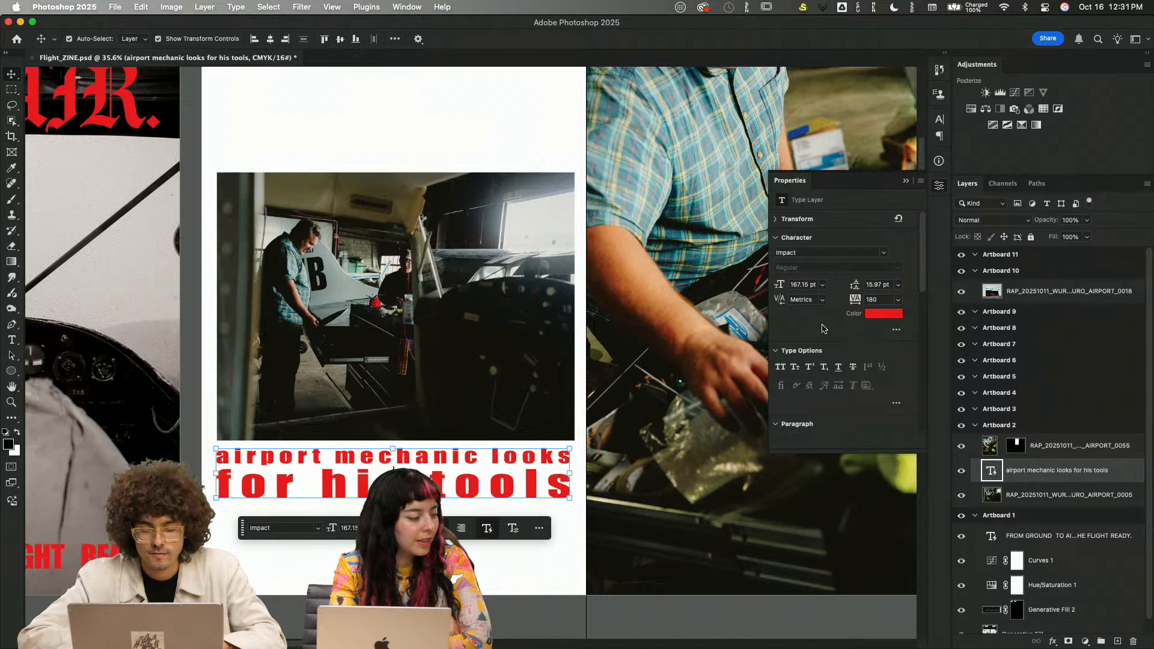
# - Set the caption's word spacing to 300% and adjust the spacing between its two lines
pyautogui.scroll(-5, 823, 328)
pyautogui.scroll(-2, 824, 328)
pyautogui.click(715, 276)
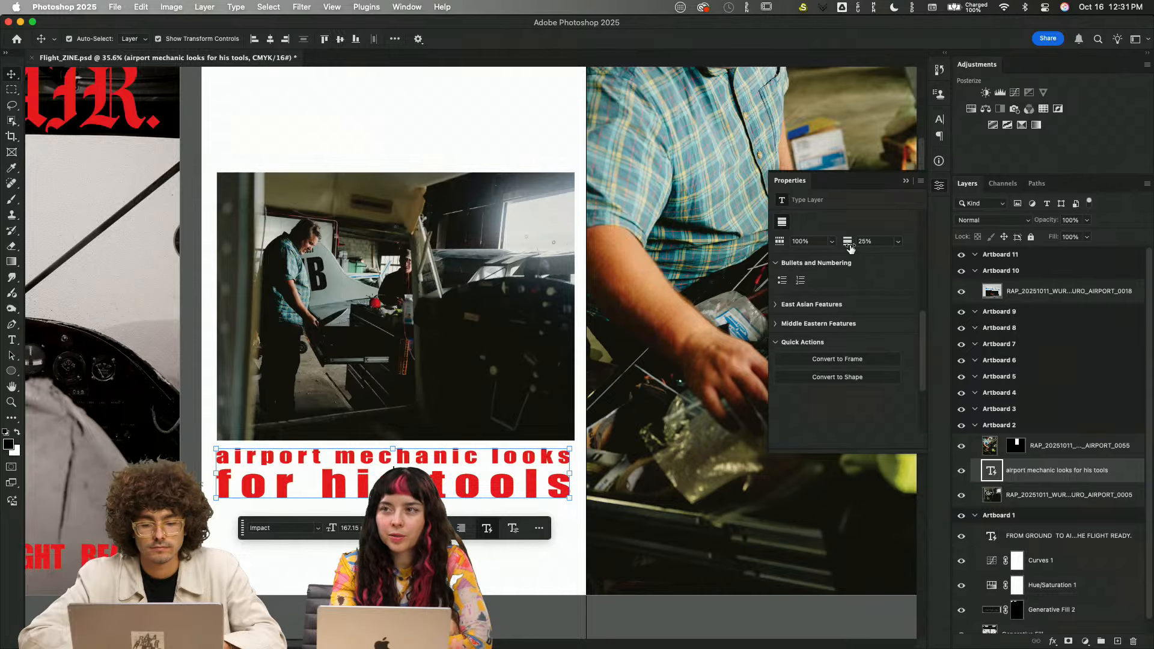
pyautogui.moveTo(850, 247); pyautogui.dragTo(835, 250)
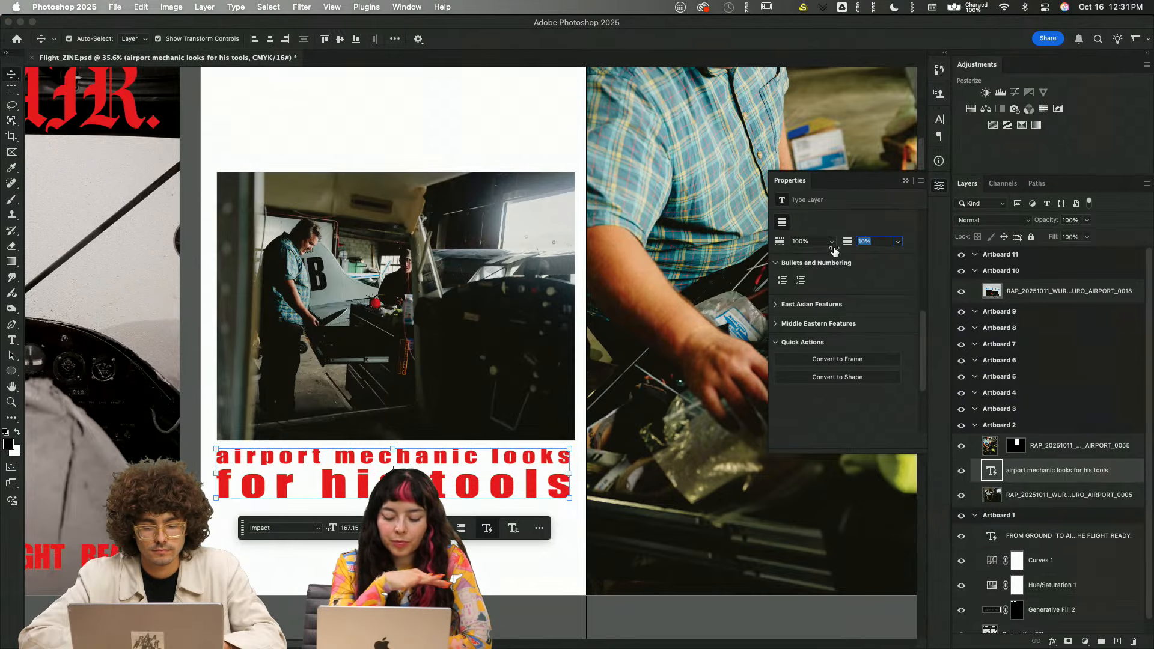
pyautogui.press('Return')
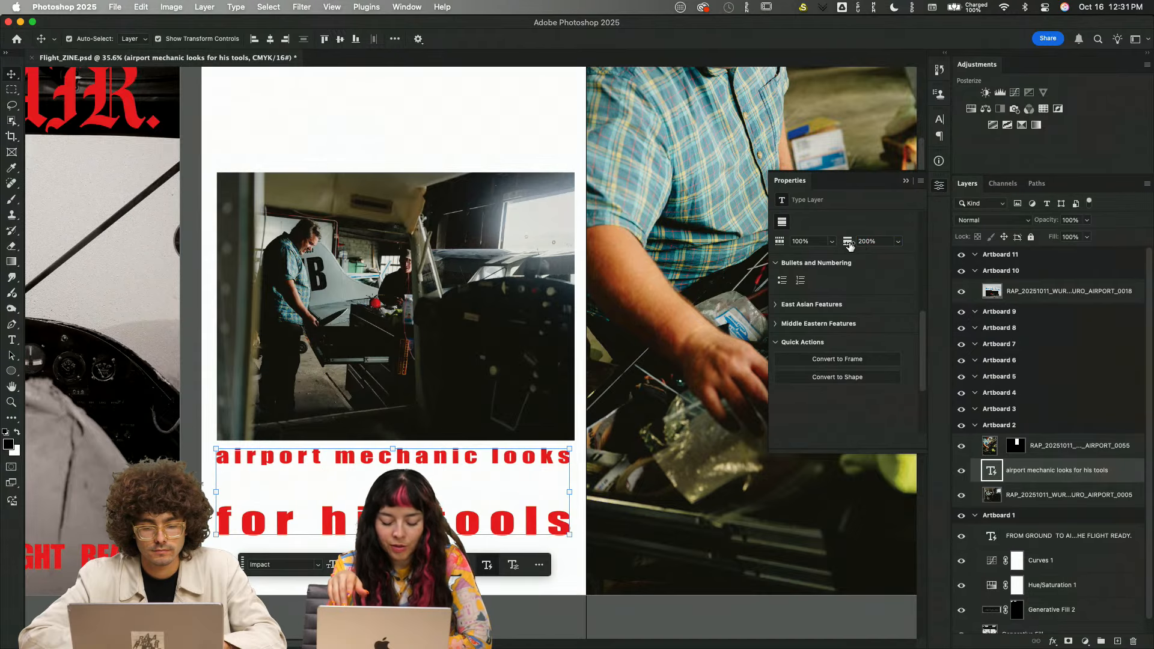
pyautogui.moveTo(849, 245); pyautogui.dragTo(910, 235)
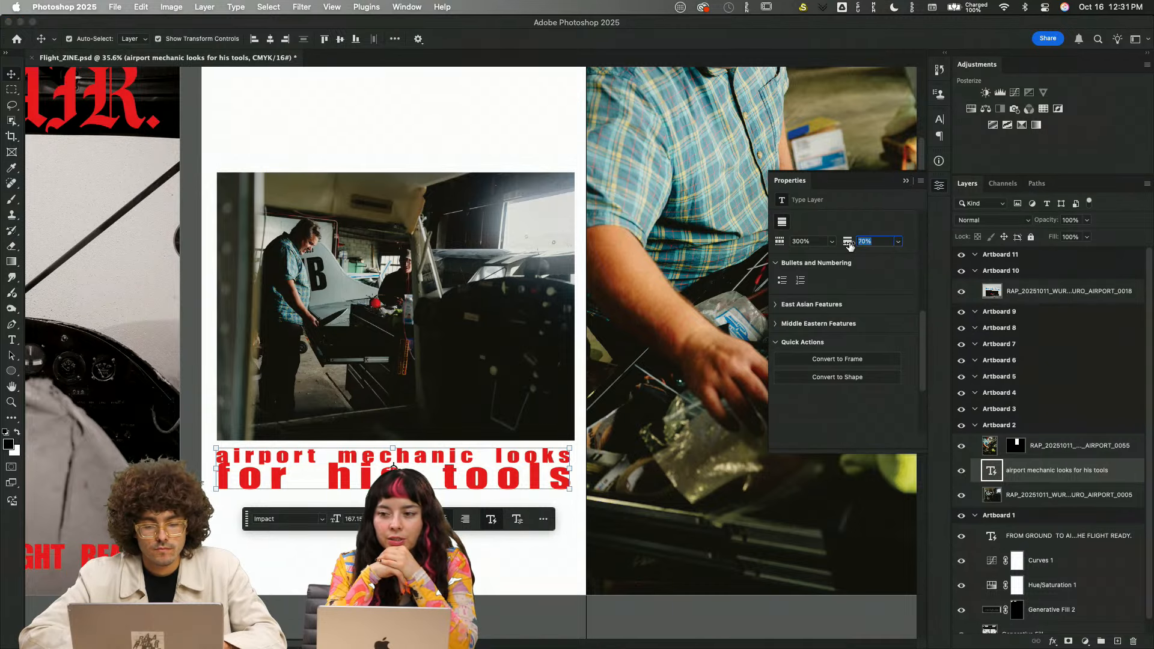
# - Set the caption's tracking to 40 and its kerning to 0
pyautogui.scroll(5, 849, 244)
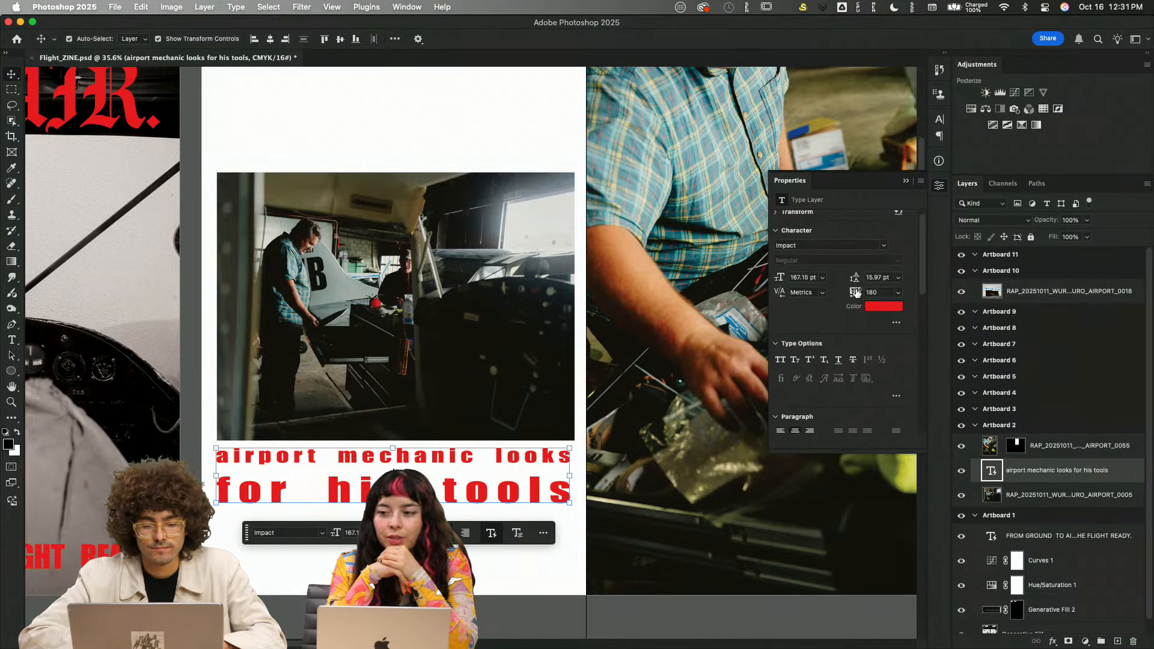
pyautogui.moveTo(855, 293); pyautogui.dragTo(781, 295)
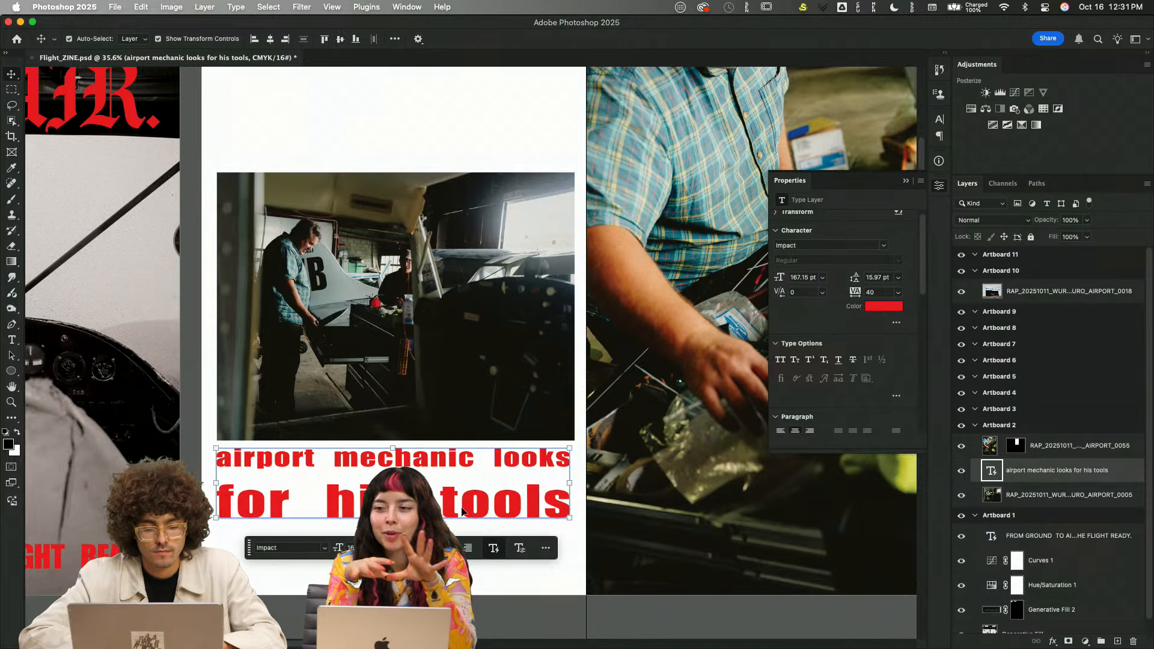
# - Try other kerning settings on the caption's second line "for his tools", including Metrics and -440
pyautogui.doubleClick(568, 505)
pyautogui.click(570, 506)
pyautogui.moveTo(570, 507); pyautogui.dragTo(216, 503)
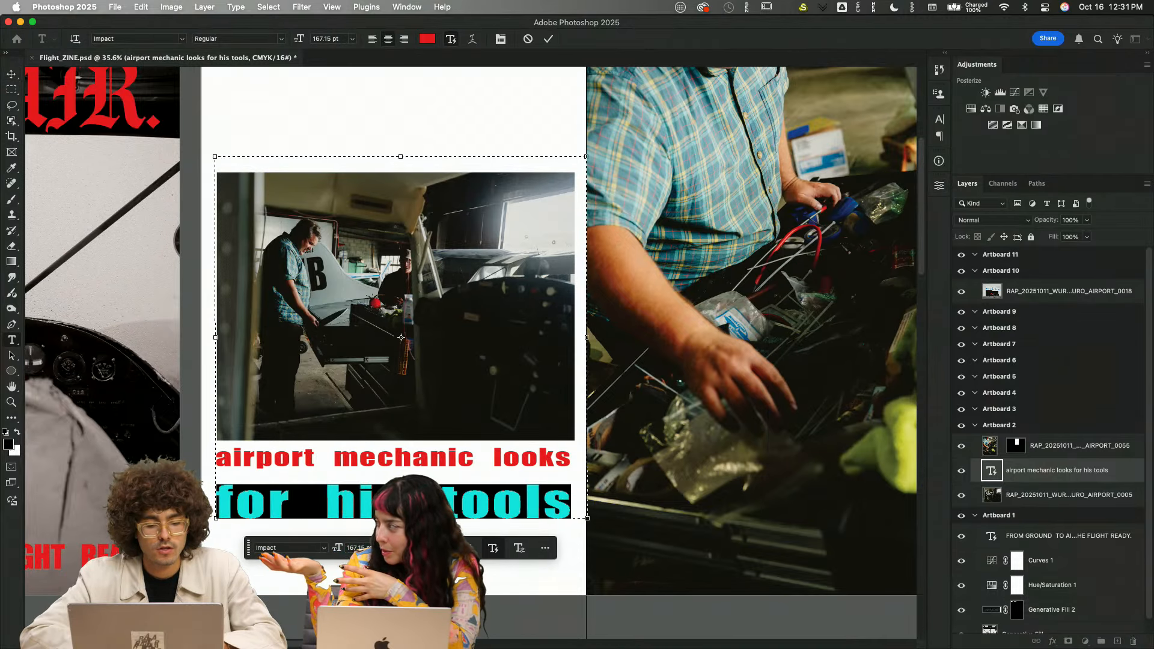
pyautogui.click(938, 187)
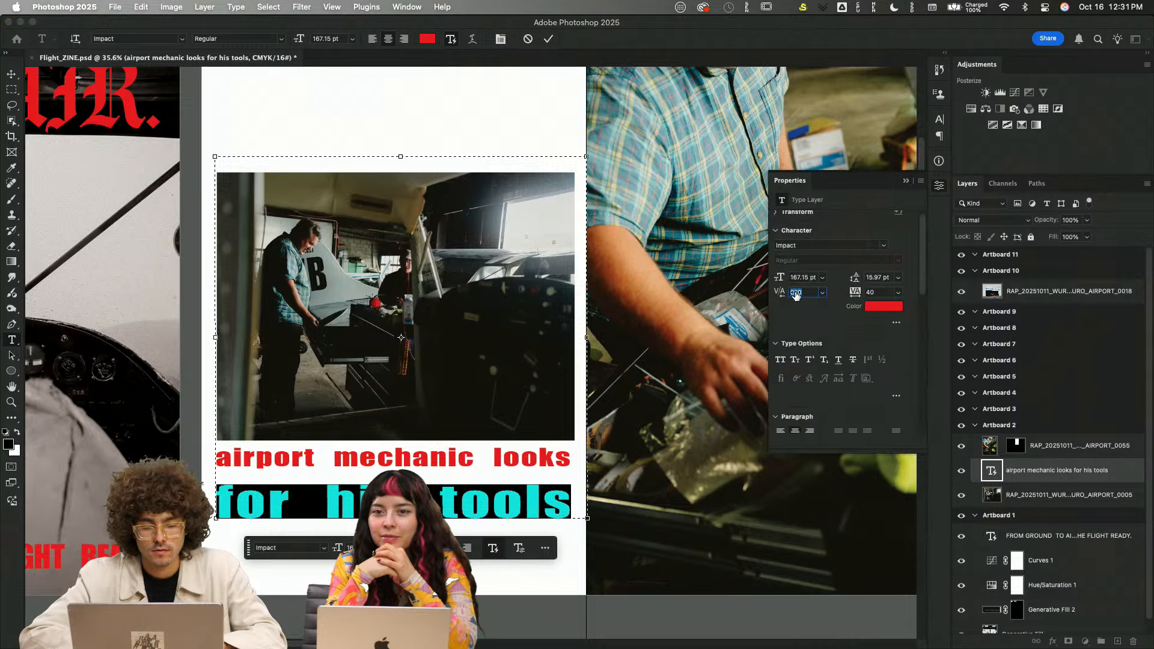
pyautogui.click(823, 293)
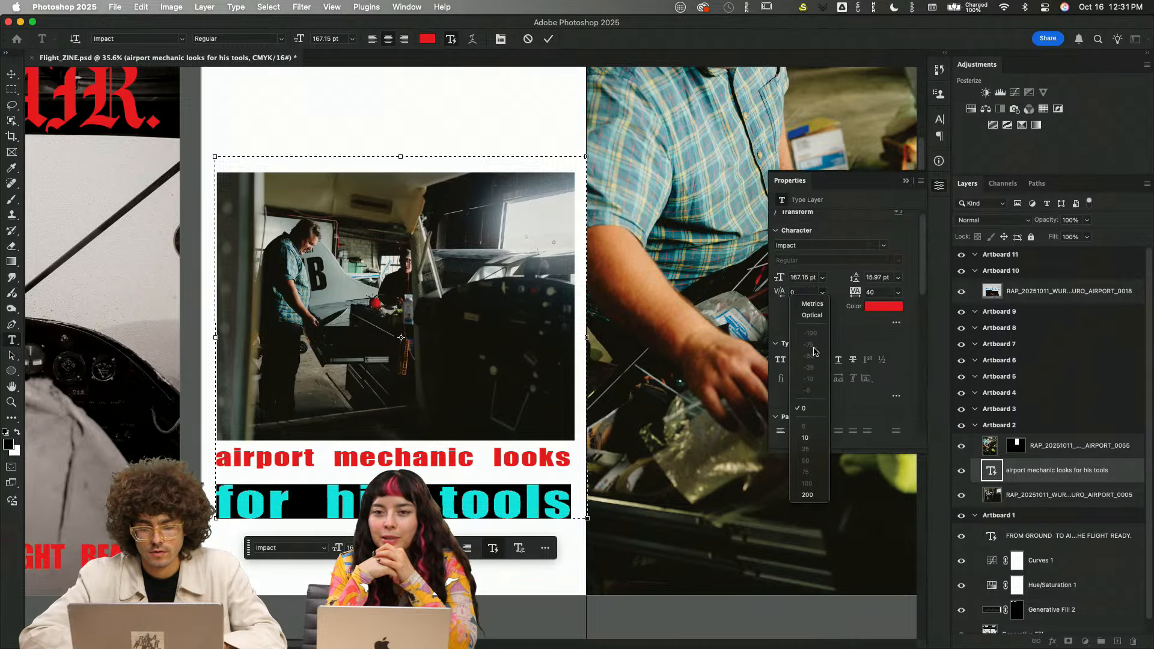
pyautogui.click(821, 294)
pyautogui.click(822, 293)
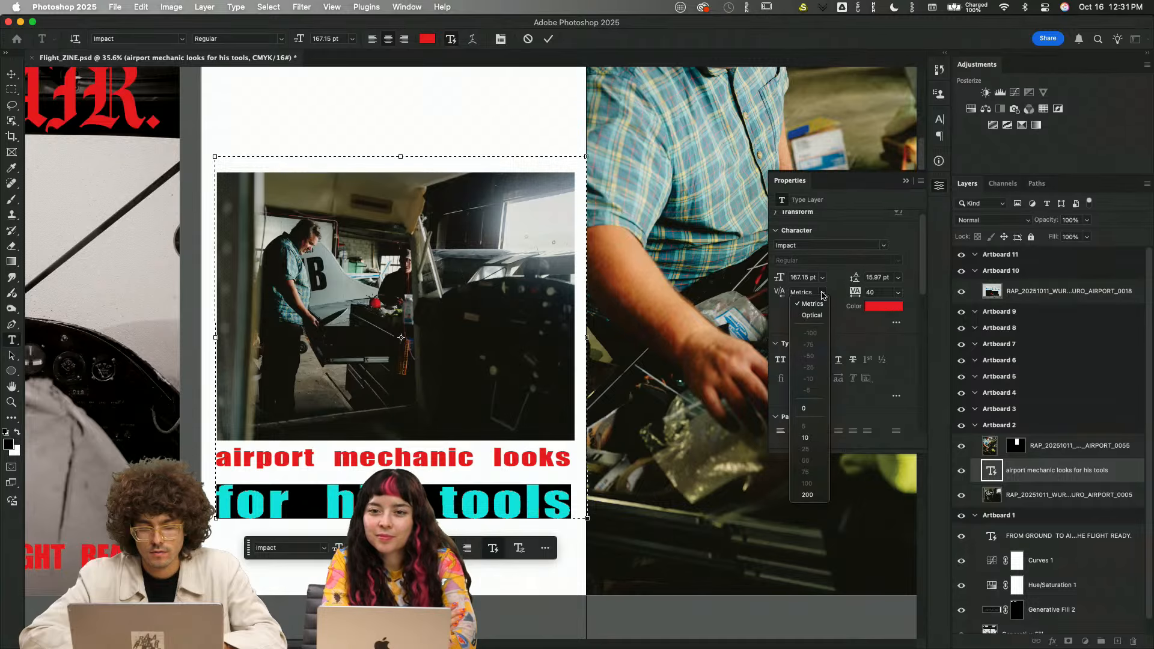
pyautogui.click(823, 293)
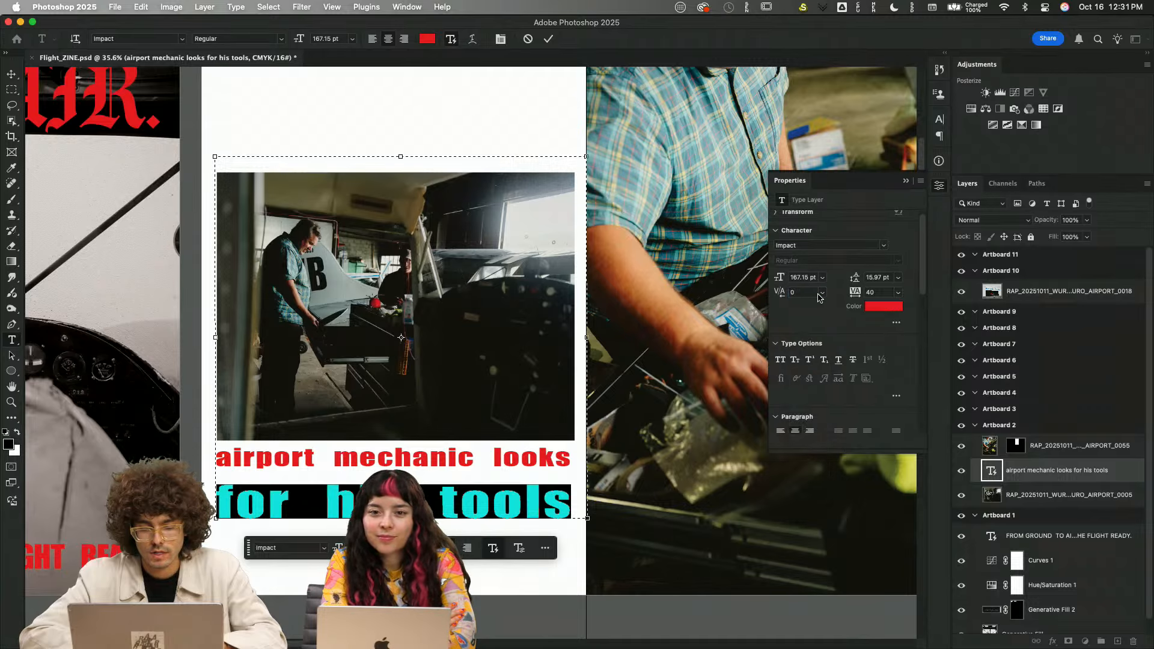
pyautogui.click(821, 294)
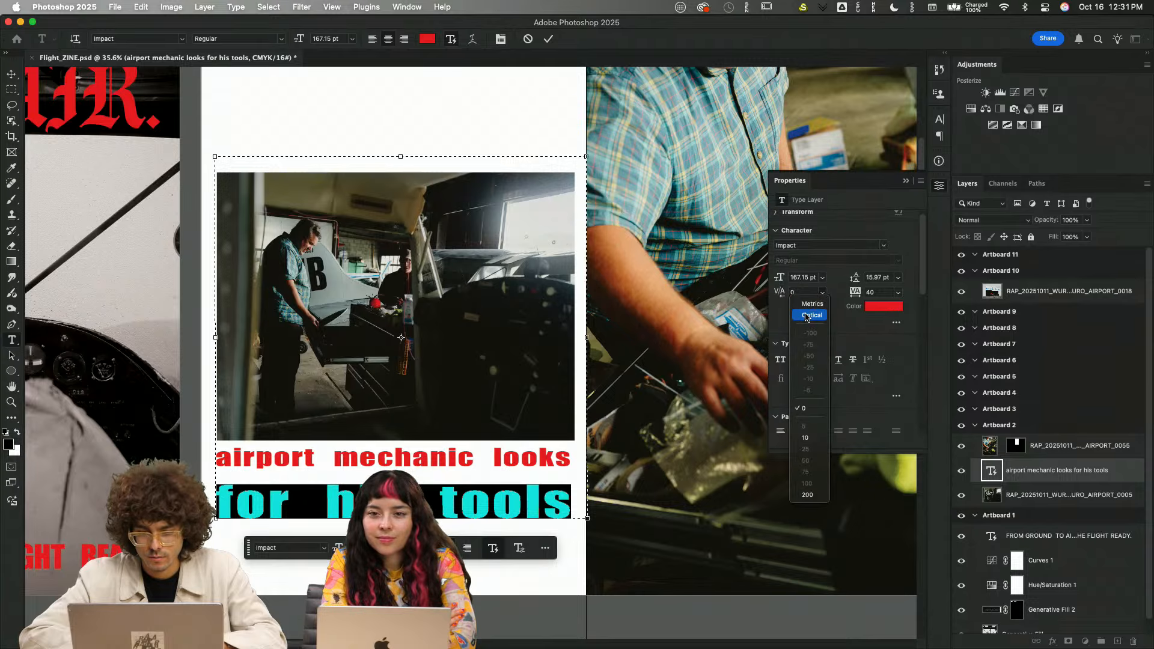
pyautogui.click(809, 378)
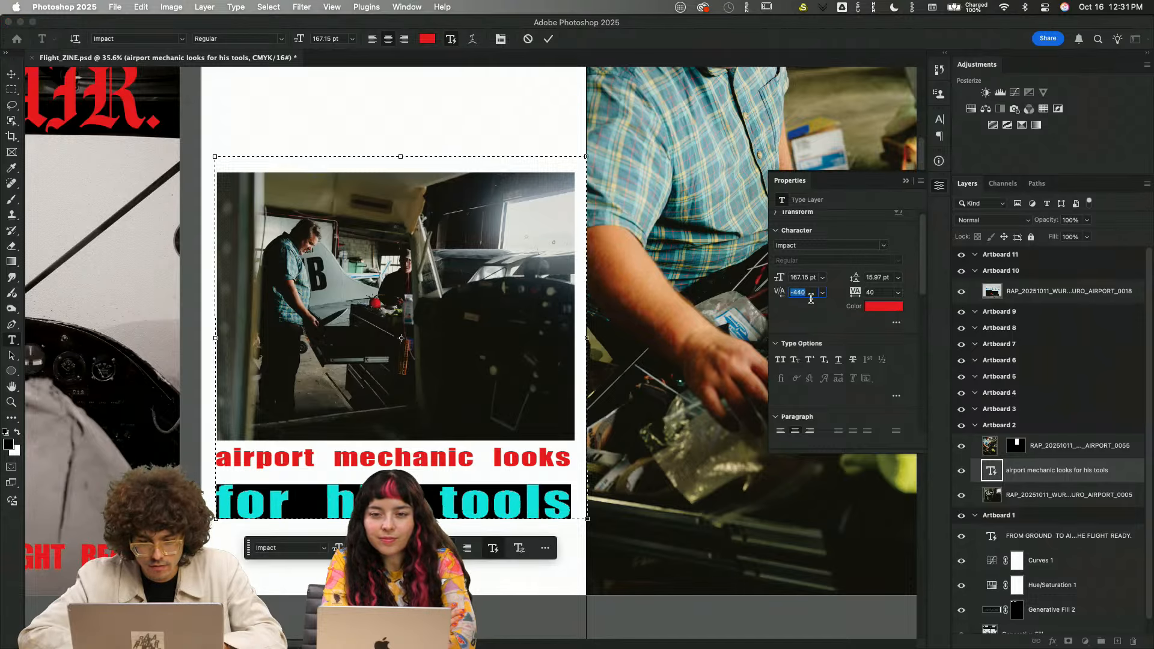
pyautogui.click(556, 615)
pyautogui.press('v')
pyautogui.scroll(-5, 324, 476)
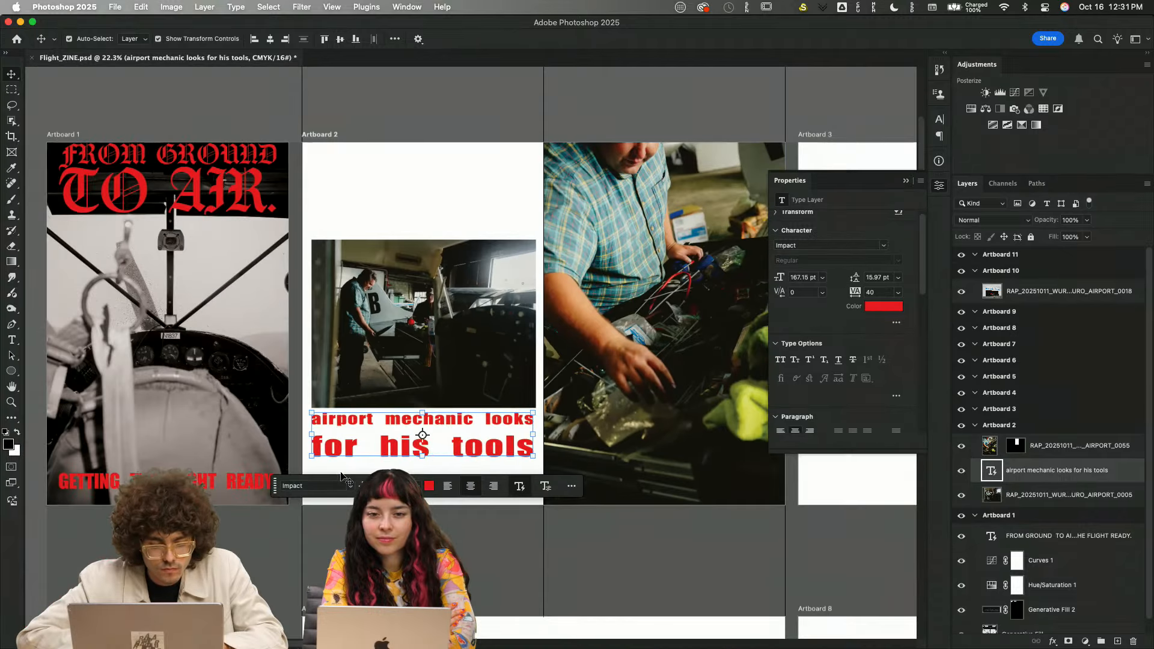
pyautogui.press('super+t')
pyautogui.click(479, 111)
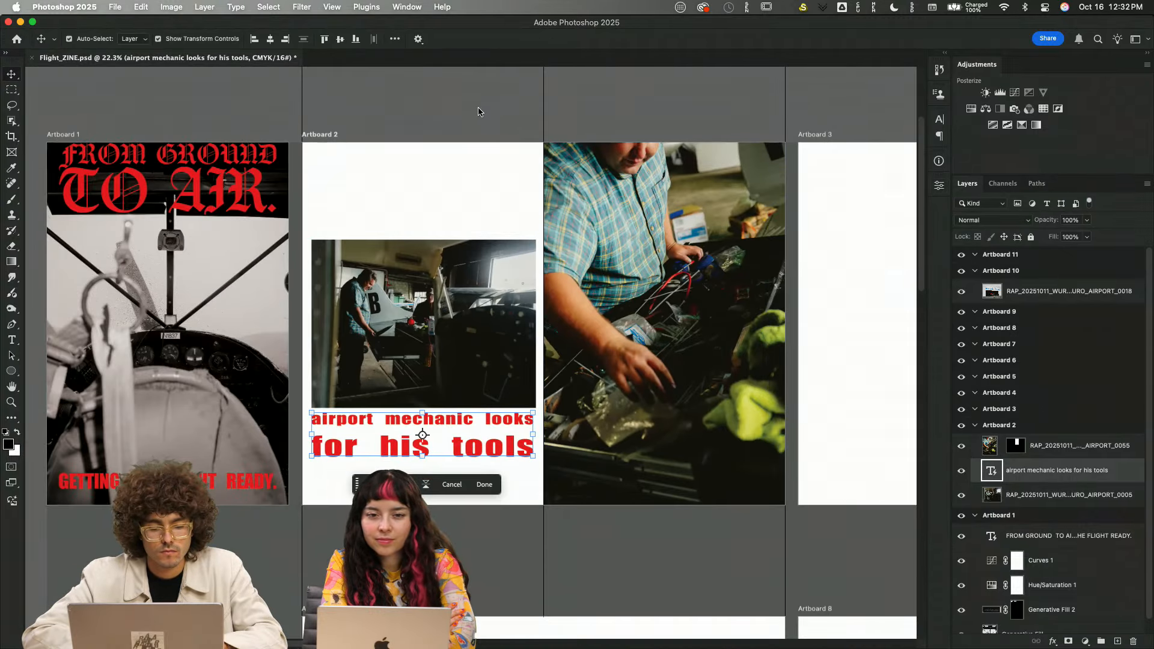
pyautogui.click(480, 111)
pyautogui.doubleClick(481, 448)
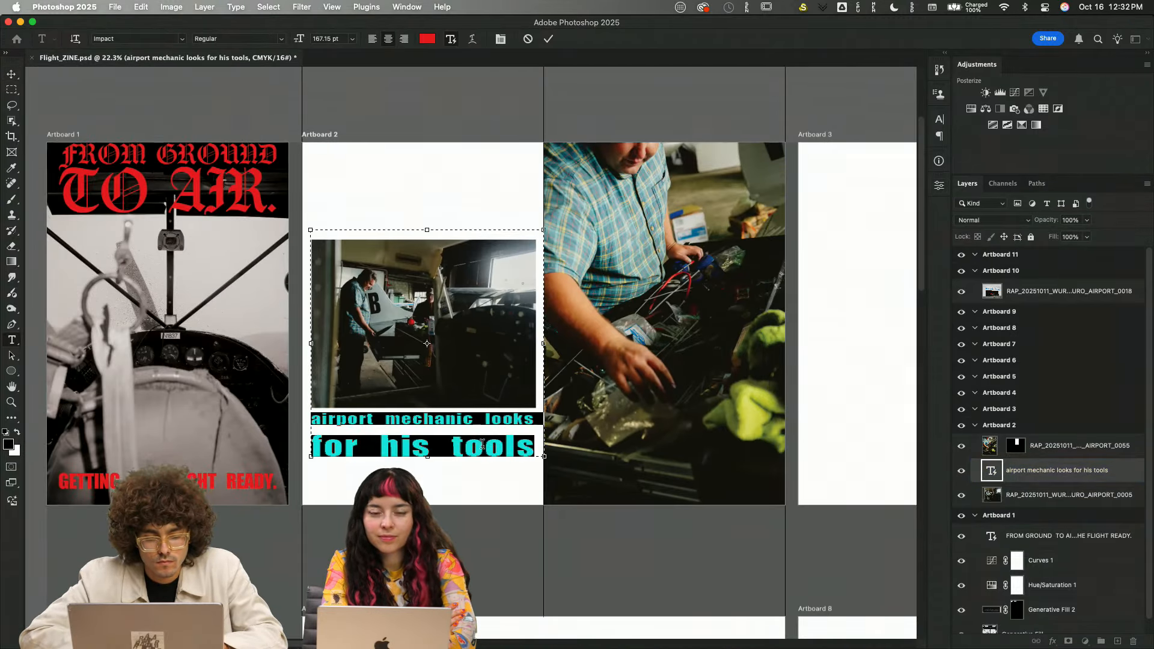
pyautogui.press('Escape')
pyautogui.click(643, 569)
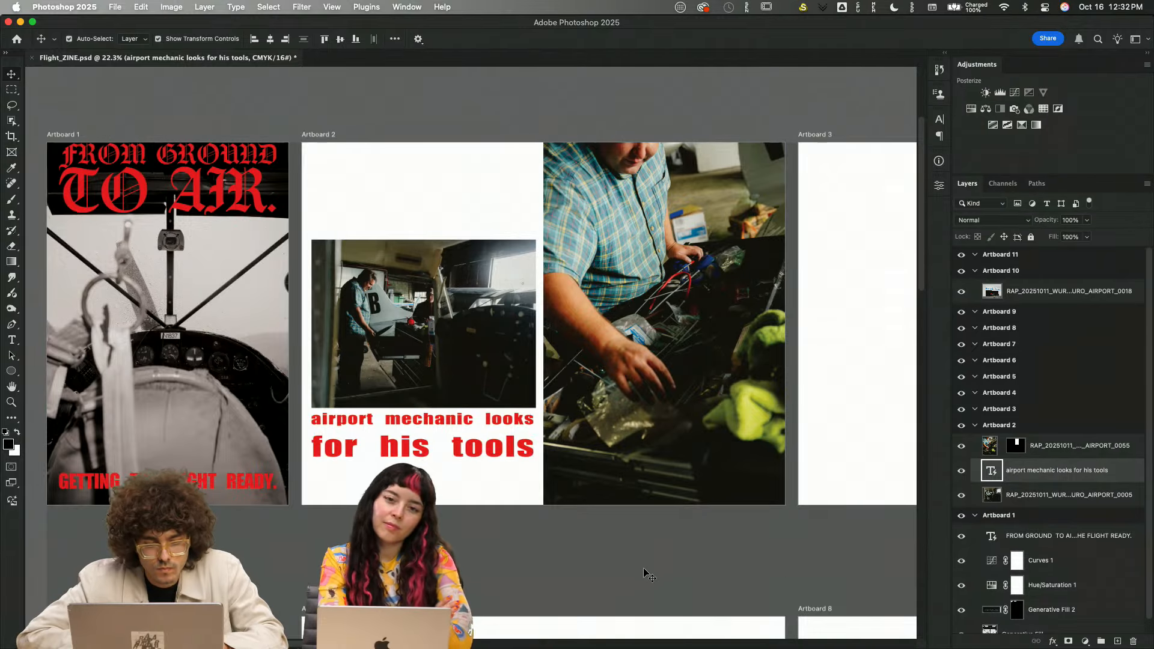
# - Move the hangar photo and its caption together up about 2.23 in to the top of the page, and deselect them
pyautogui.click(448, 421)
pyautogui.keyDown('shift'); pyautogui.click(446, 380); pyautogui.keyUp('shift')
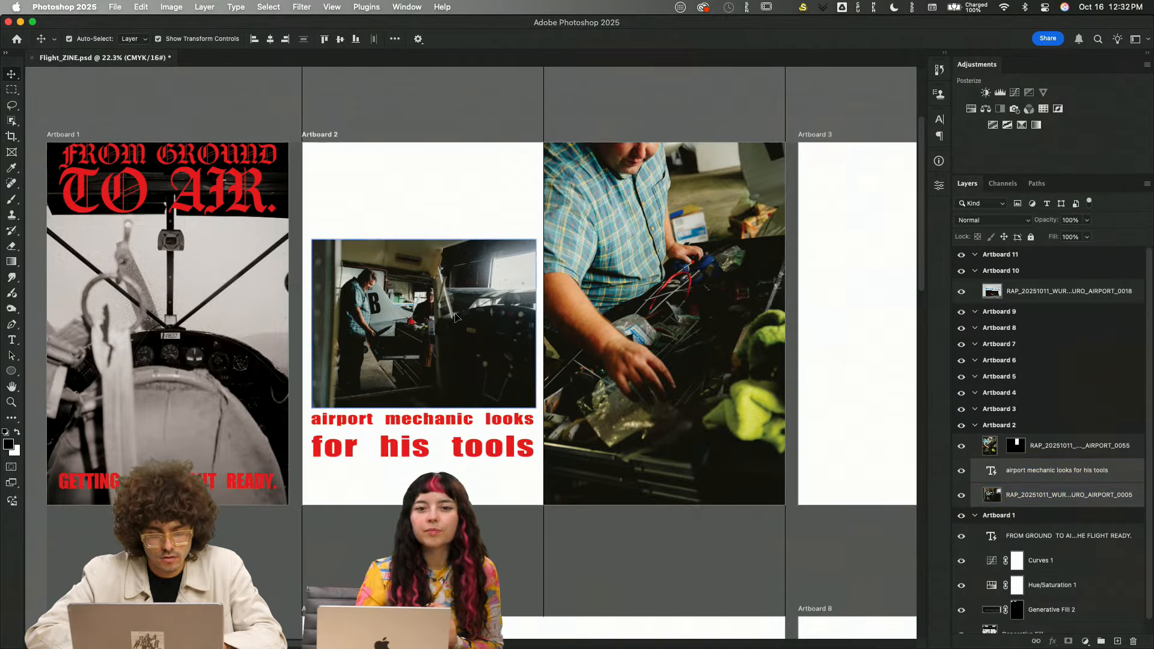
pyautogui.moveTo(455, 317); pyautogui.dragTo(453, 230)
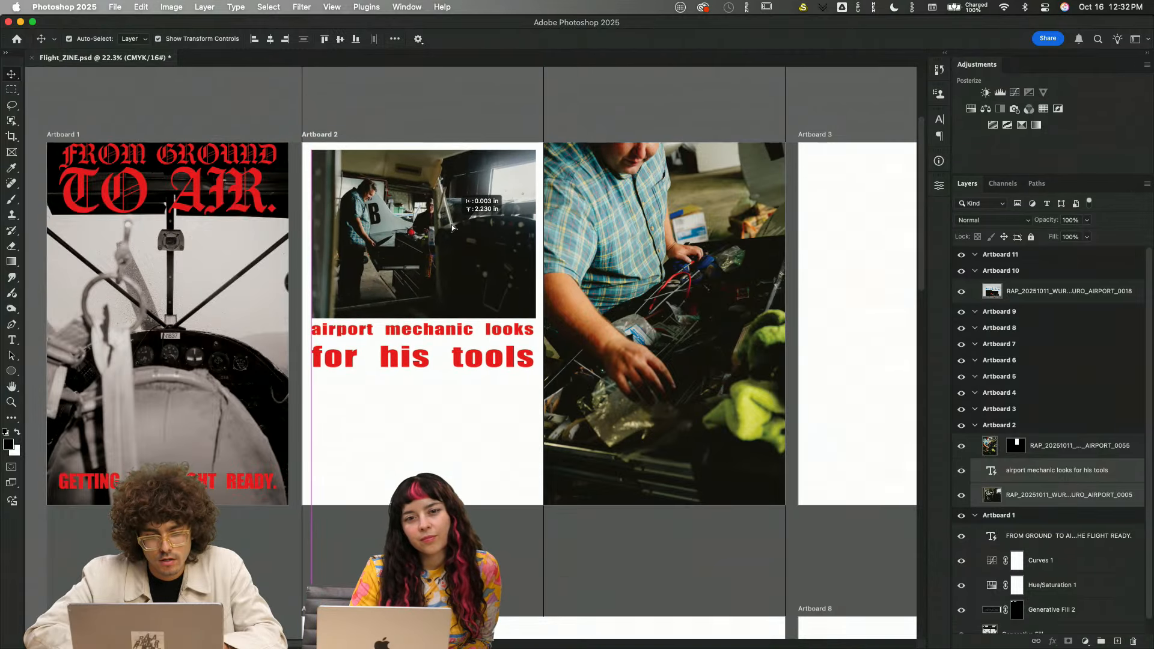
pyautogui.click(682, 90)
# - Examine the Artboard 2 spread next to the cover and the blank Artboard 3
pyautogui.scroll(5, 688, 350)
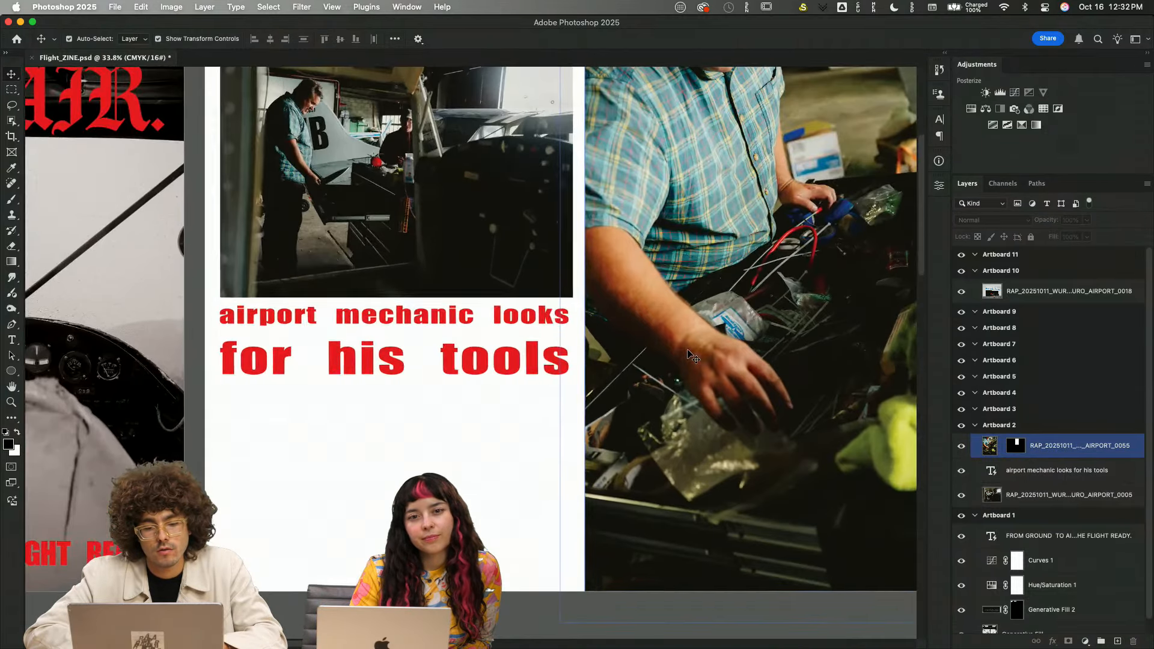
pyautogui.hscroll(5, 688, 350)
pyautogui.click(687, 354)
pyautogui.scroll(-6, 688, 355)
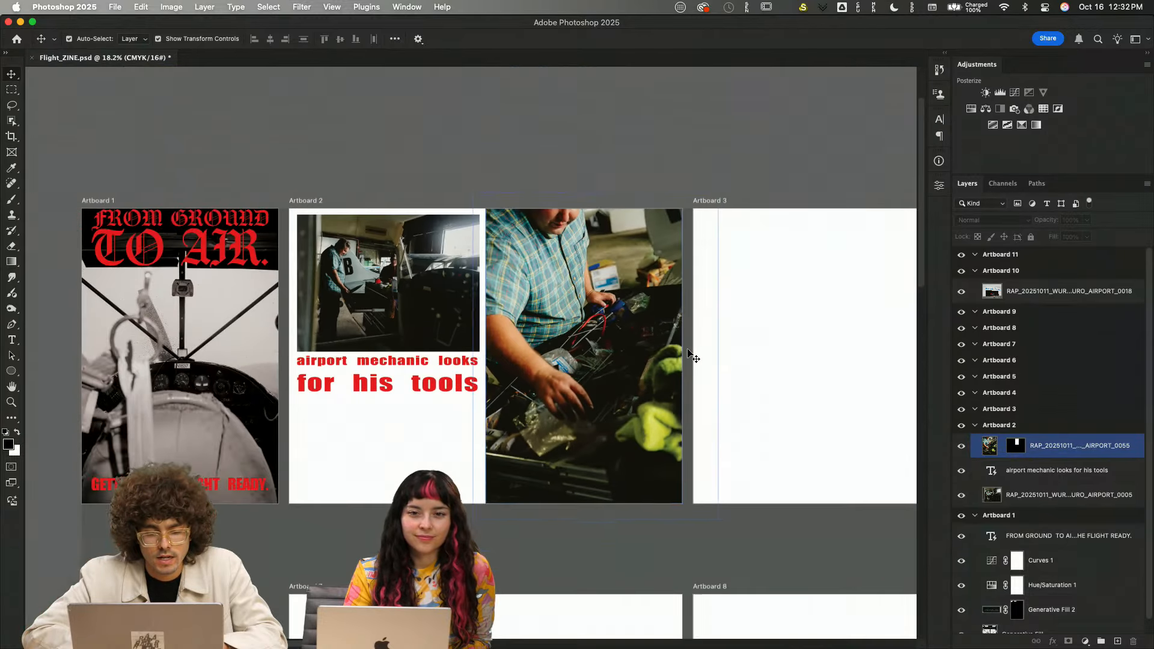
pyautogui.click(688, 353)
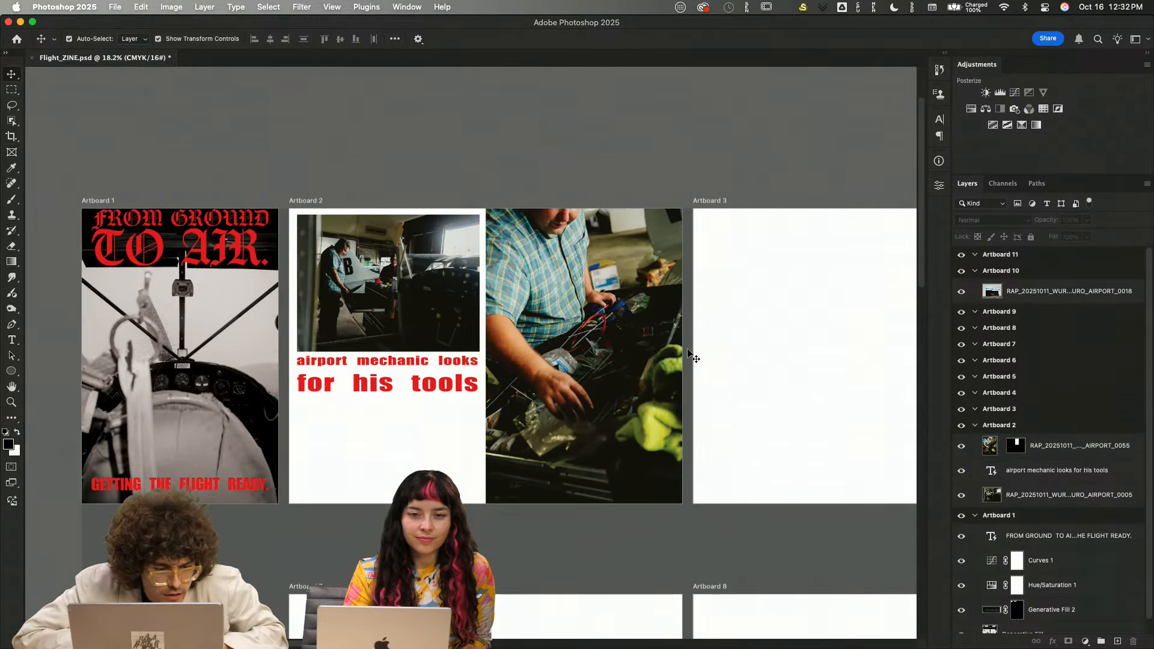
pyautogui.click(675, 351)
pyautogui.hscroll(5, 584, 348)
pyautogui.click(583, 348)
pyautogui.hscroll(3, 583, 348)
pyautogui.scroll(5, 583, 348)
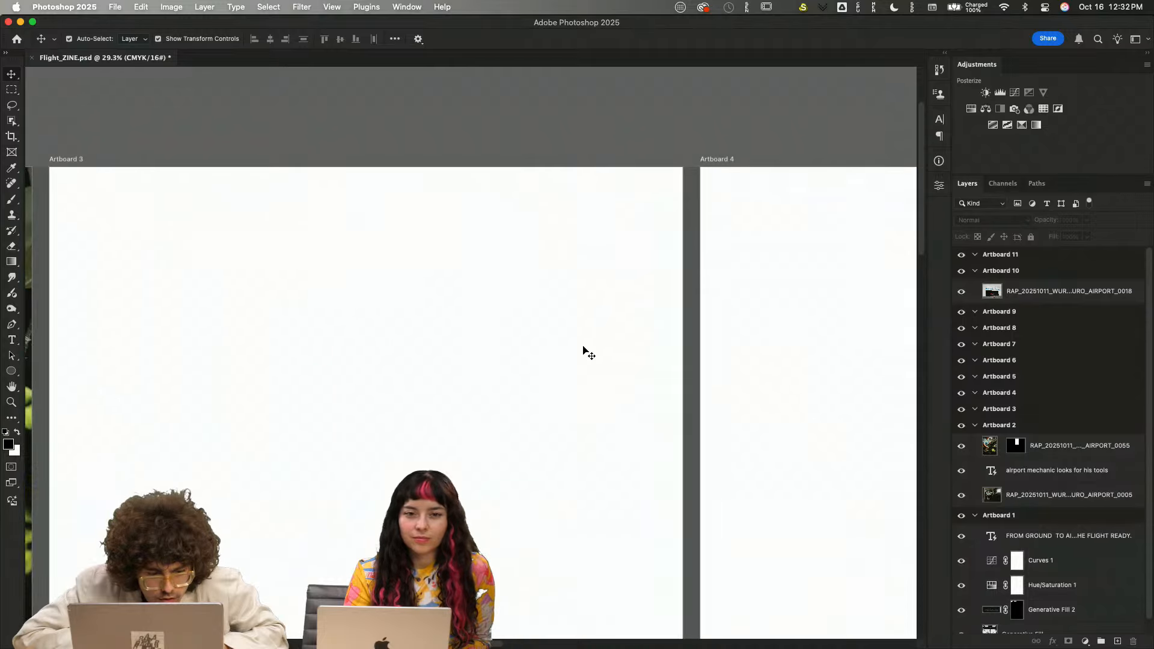
pyautogui.hscroll(-2, 583, 347)
pyautogui.hscroll(-10, 583, 348)
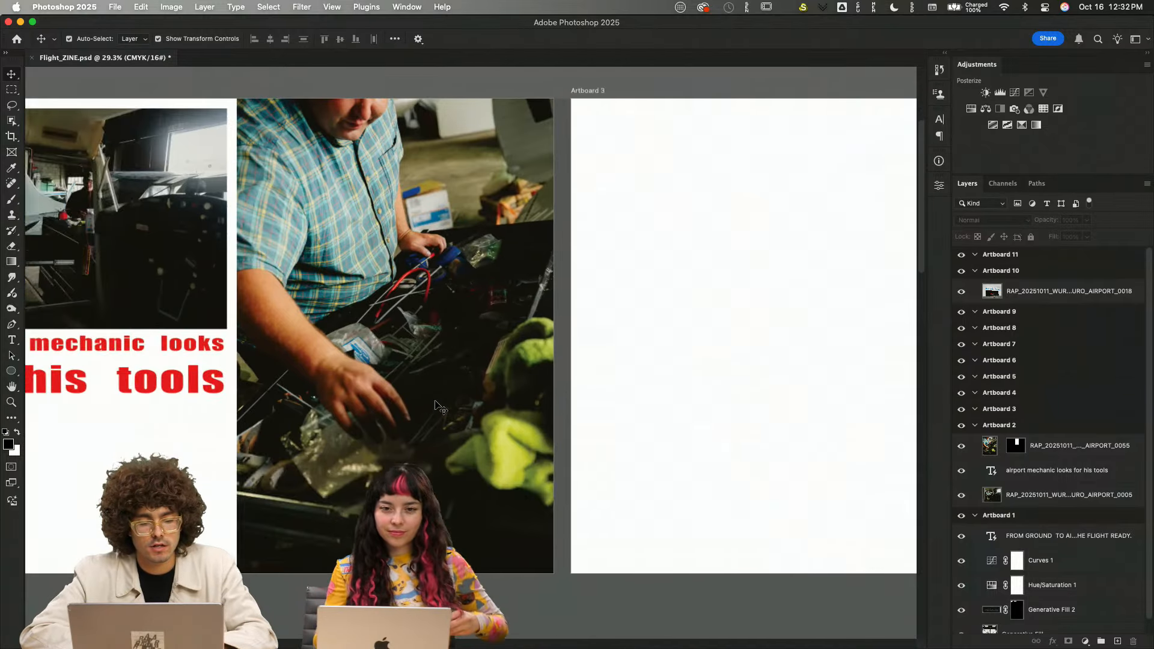
# - Change the font of the words "airport mechanic" in the caption to Amador Regular
pyautogui.scroll(-1, 457, 385)
pyautogui.click(437, 404)
pyautogui.hscroll(1, 437, 404)
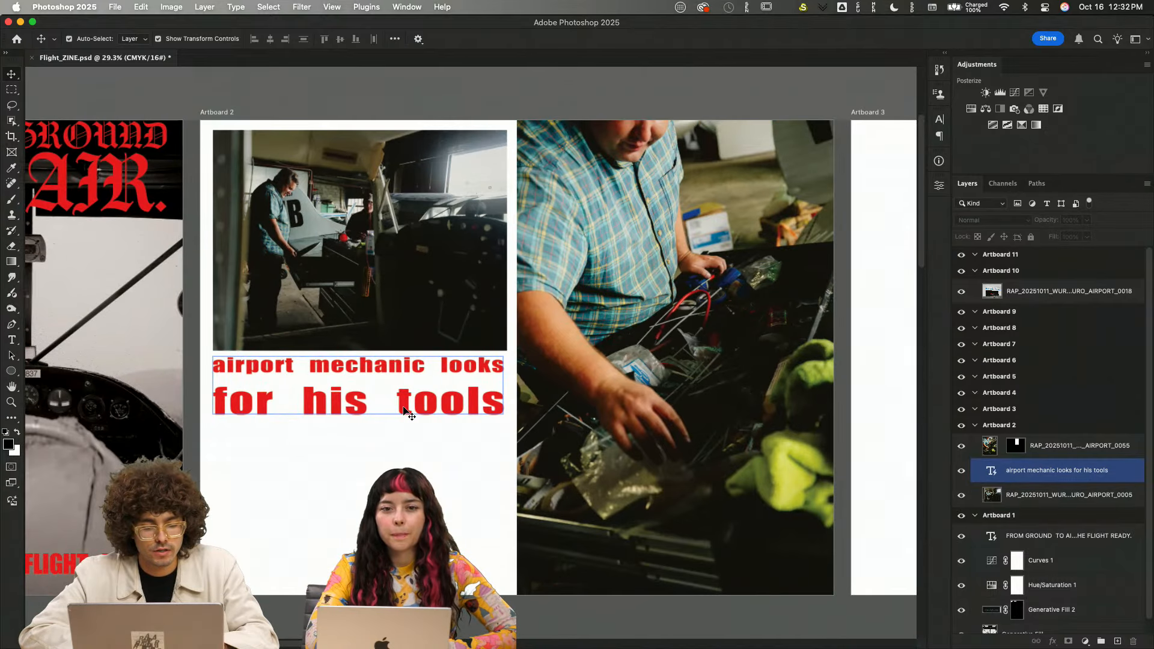
pyautogui.doubleClick(424, 364)
pyautogui.click(425, 363)
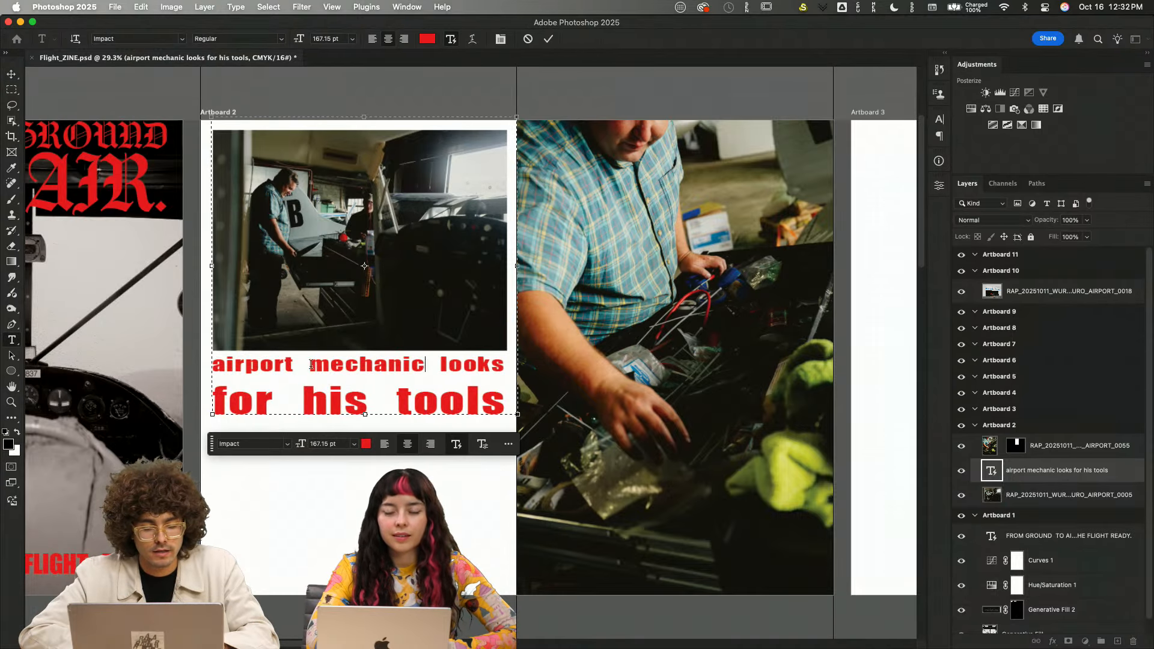
pyautogui.keyDown('shift'); pyautogui.click(185, 360); pyautogui.keyUp('shift')
pyautogui.click(285, 445)
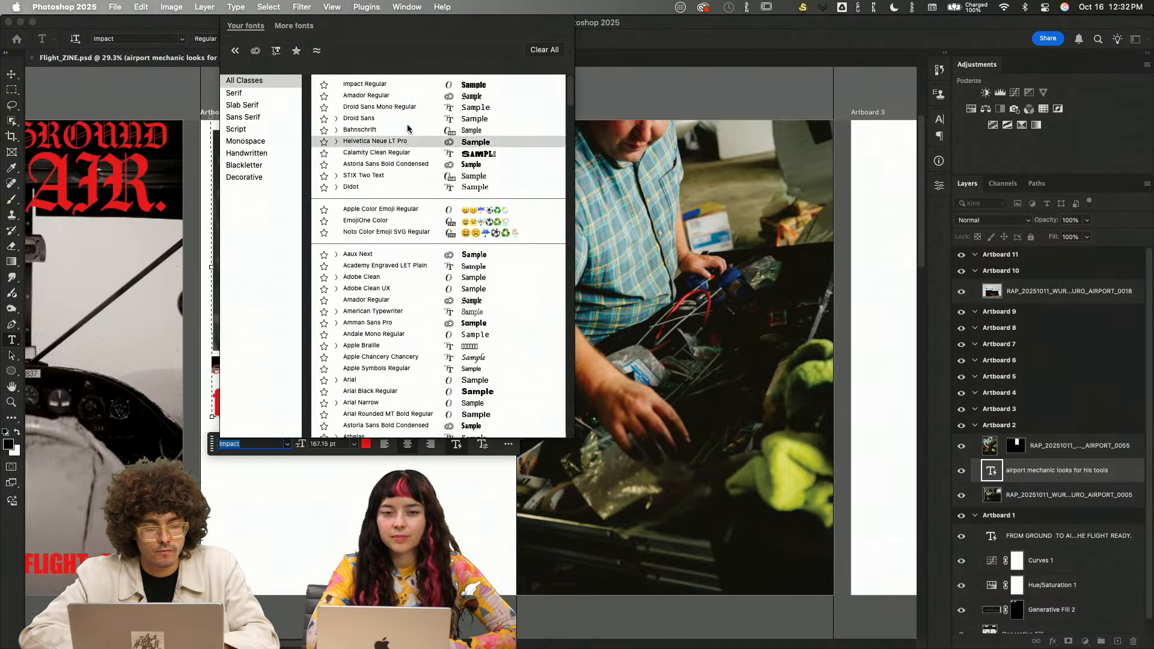
pyautogui.click(399, 98)
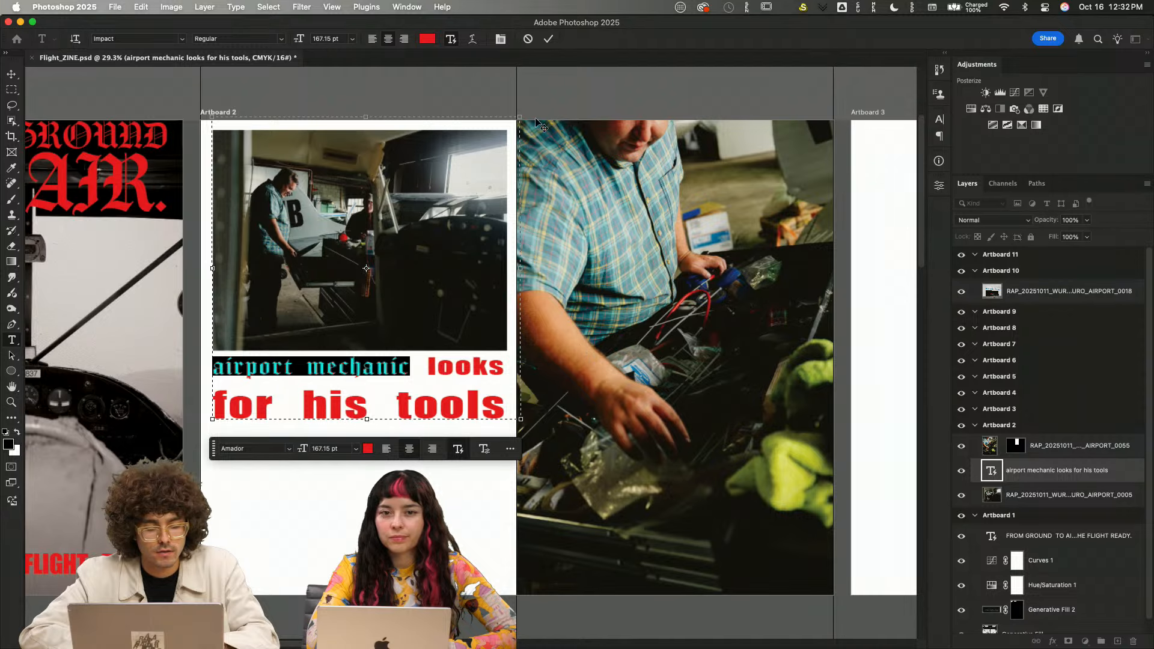
# - Commit the caption's font change and clear the layer selection
pyautogui.click(591, 79)
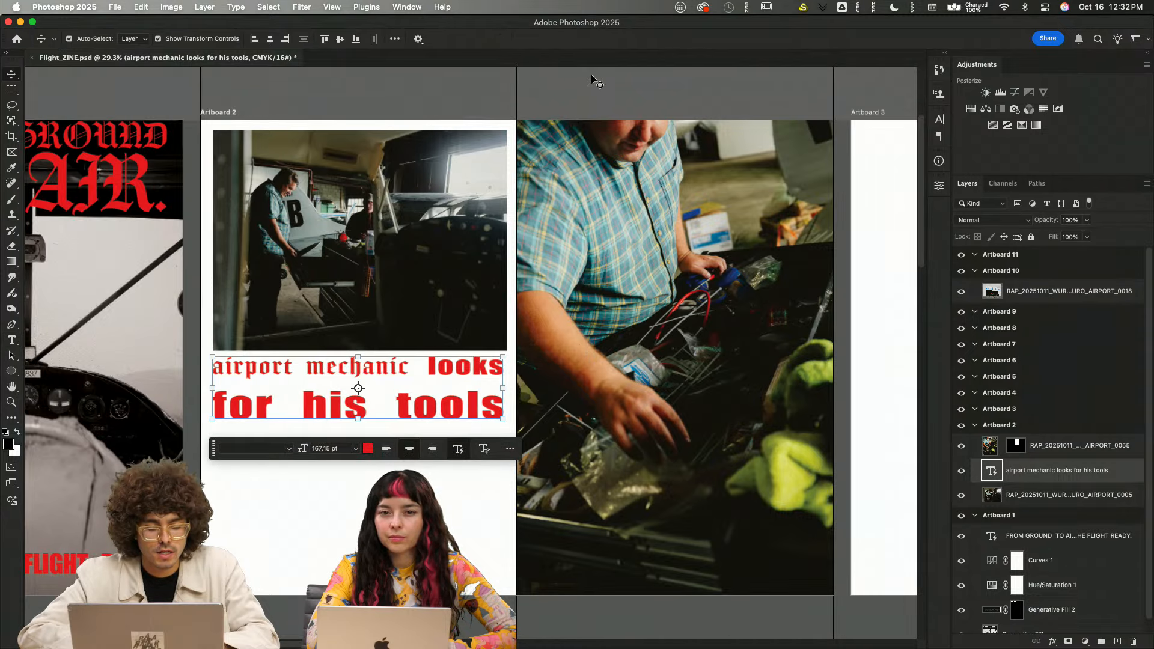
pyautogui.press('super+minus')
pyautogui.press('super+minus')
pyautogui.click(621, 152)
# - Switch to Adobe Bridge and select the hangar airplane photo RAP_20251011_WURTSBURO_AIRPORT_0019 for Artboard 3
pyautogui.hscroll(5, 835, 351)
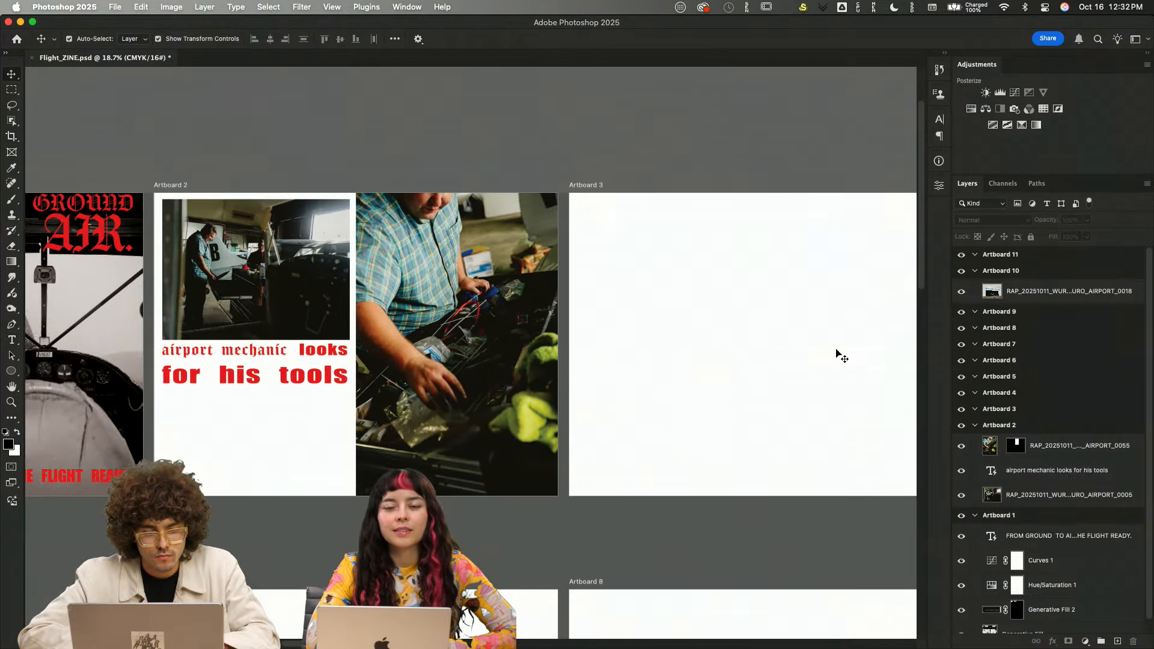
pyautogui.hscroll(10, 837, 354)
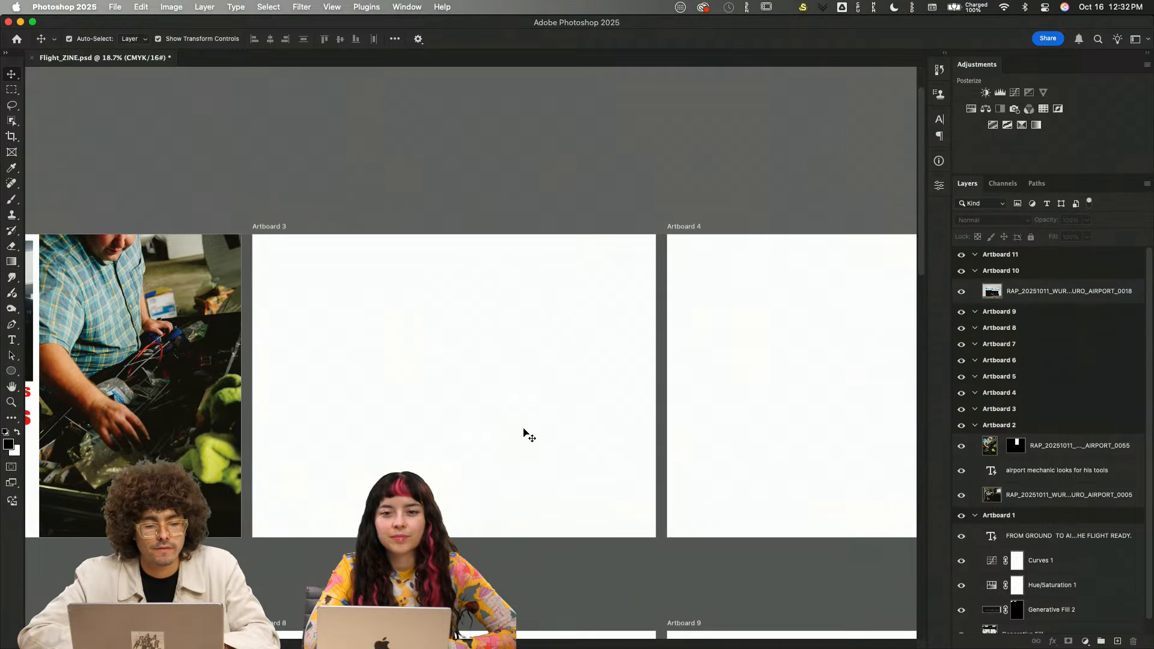
pyautogui.press('super+plus')
pyautogui.press('super+Tab')
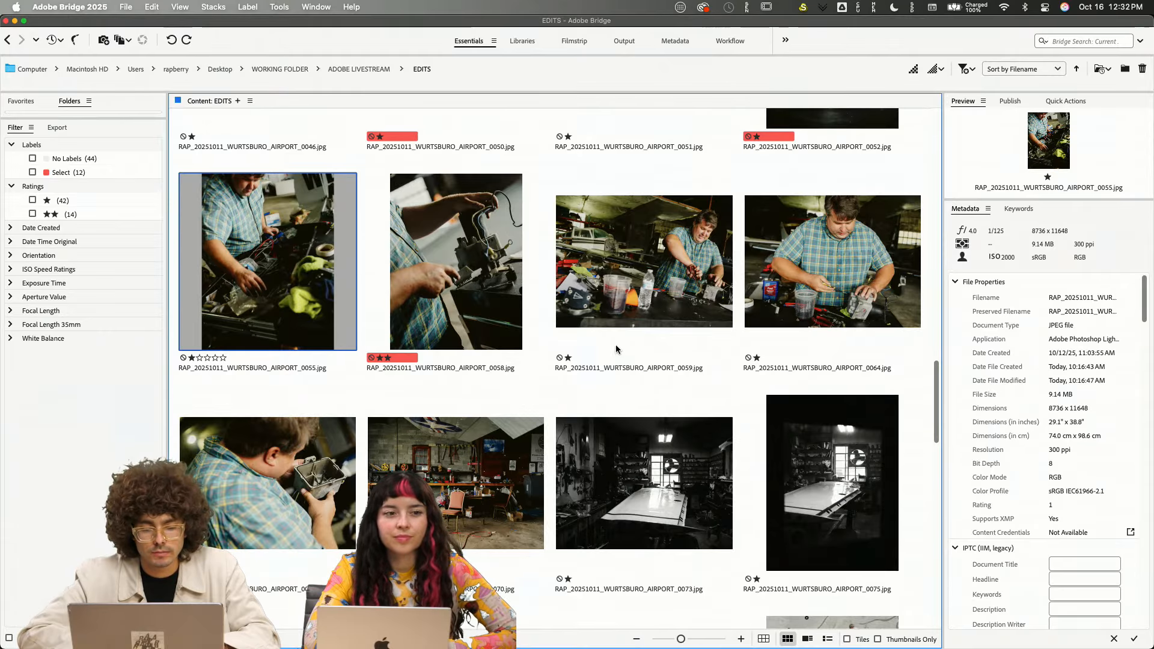
pyautogui.scroll(10, 615, 344)
pyautogui.scroll(3, 626, 340)
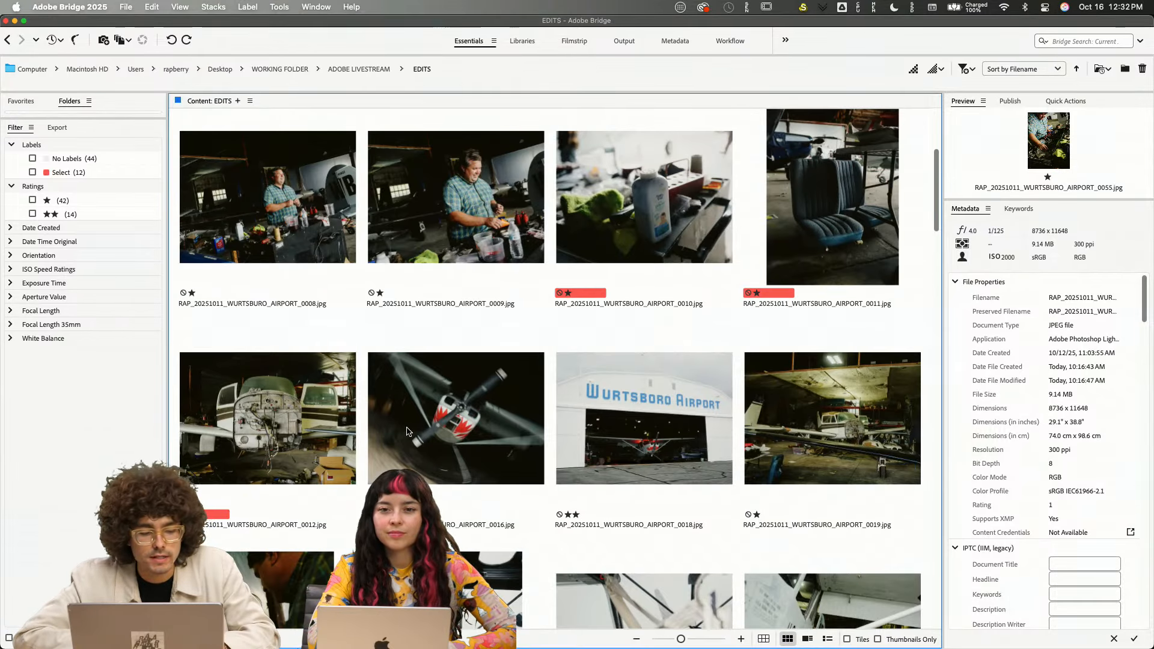
pyautogui.scroll(3, 394, 439)
pyautogui.scroll(-3, 395, 440)
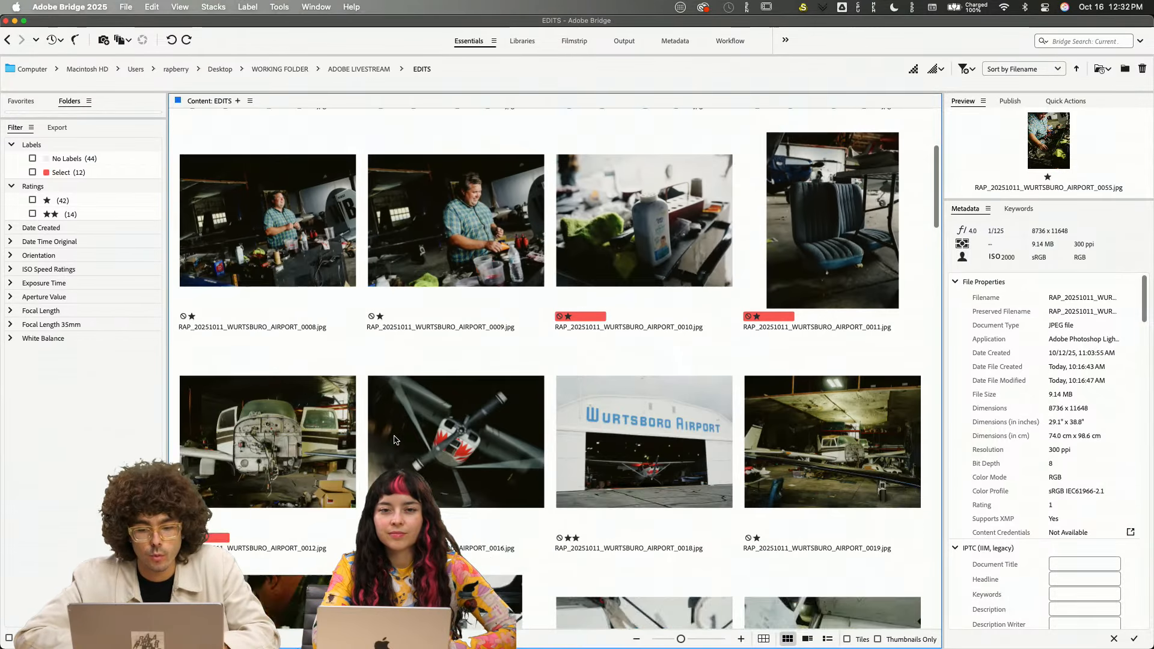
pyautogui.scroll(-3, 395, 440)
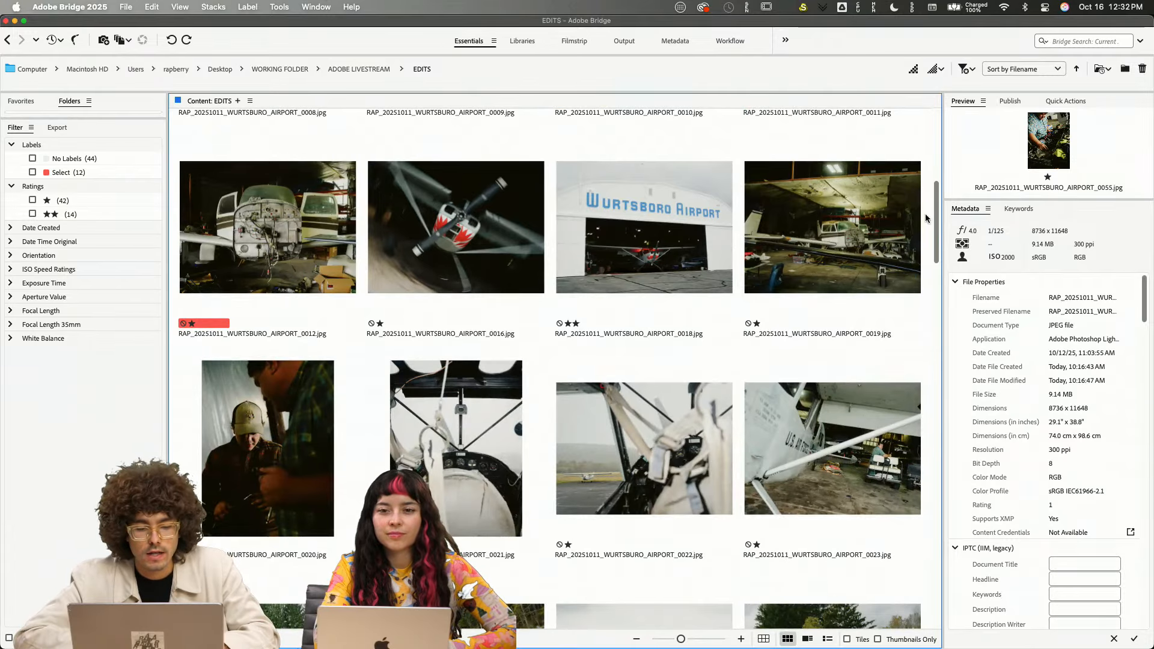
pyautogui.click(837, 238)
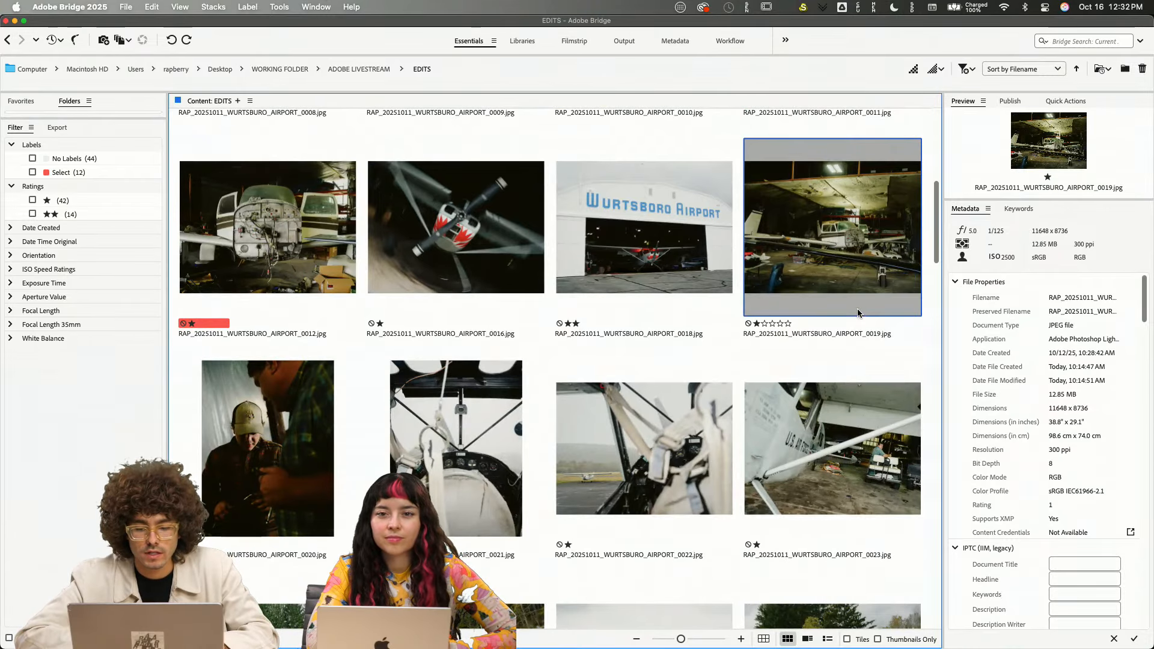
# - Try adding the photos ending in 0066 and 0073 to the selection in the EDITS folder
pyautogui.scroll(-9, 882, 341)
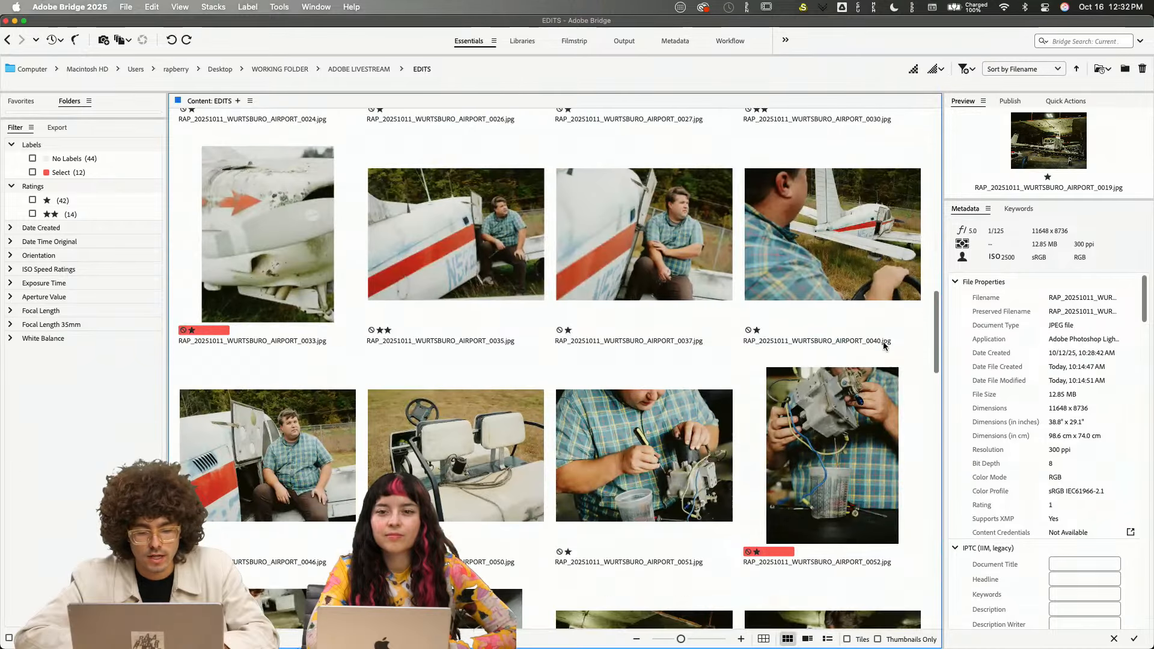
pyautogui.scroll(-5, 778, 471)
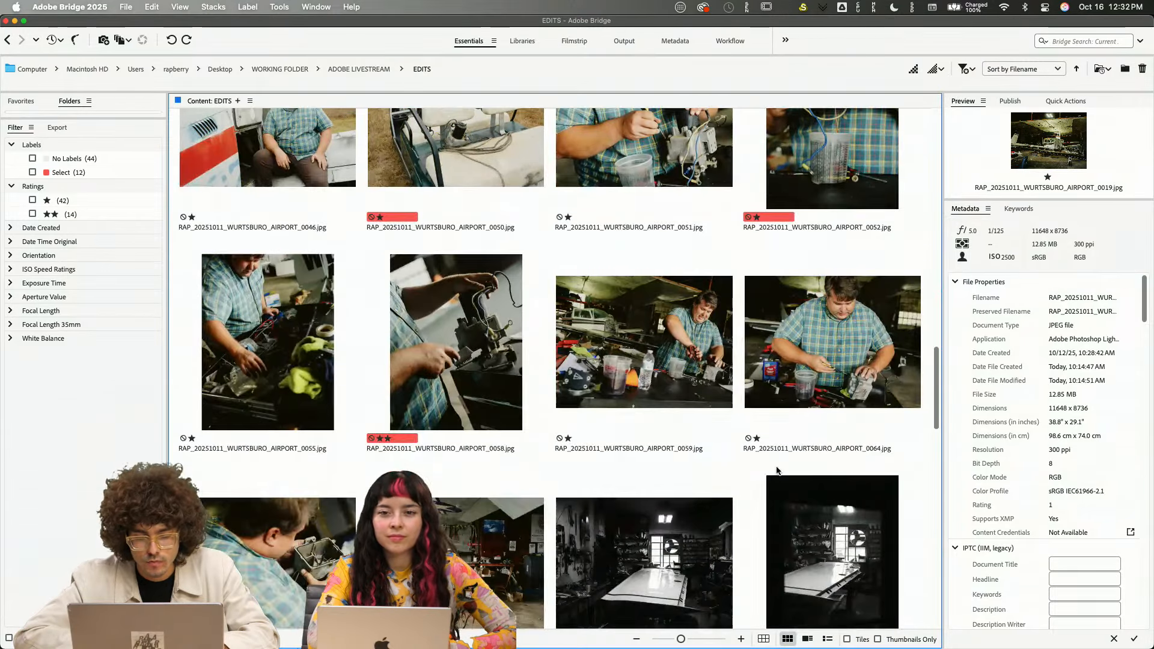
pyautogui.scroll(-3, 776, 471)
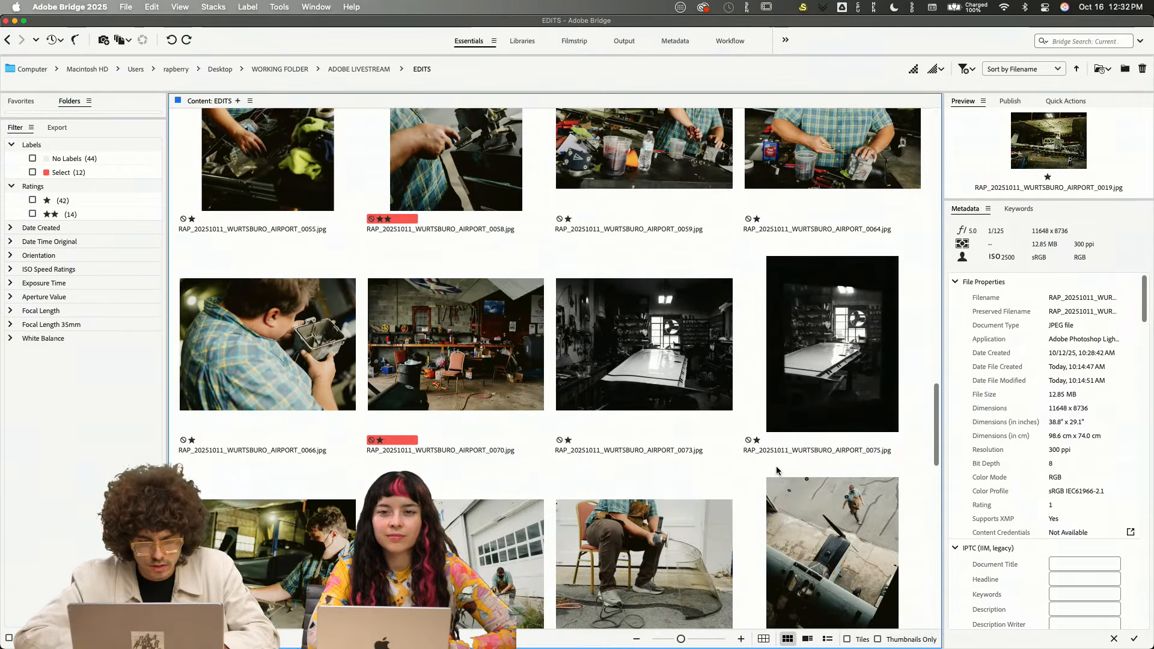
pyautogui.keyDown('super'); pyautogui.click(295, 340); pyautogui.keyUp('super')
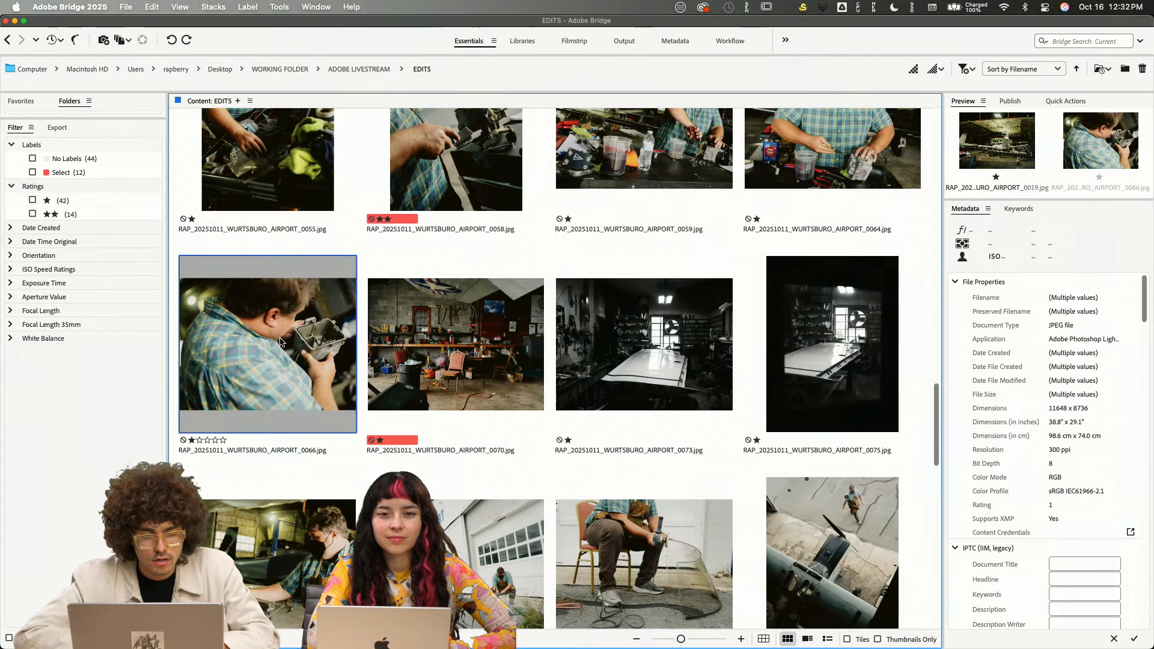
pyautogui.keyDown('super'); pyautogui.click(295, 341); pyautogui.keyUp('super')
pyautogui.scroll(-2, 473, 409)
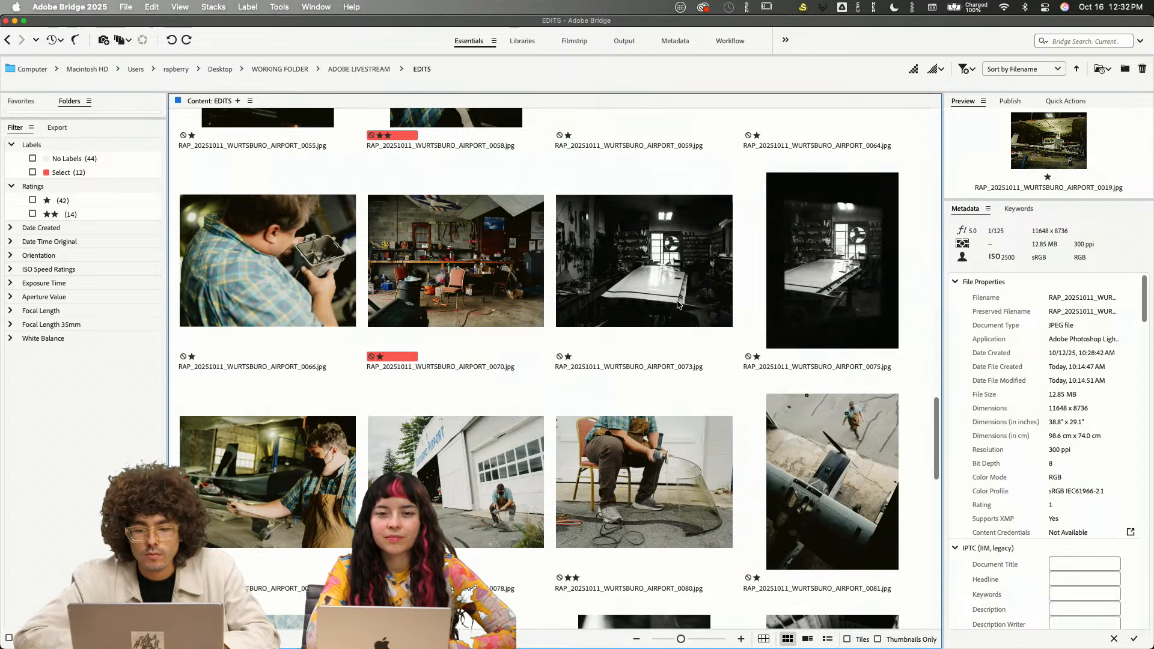
pyautogui.keyDown('super'); pyautogui.click(649, 280); pyautogui.keyUp('super')
pyautogui.keyDown('super'); pyautogui.click(649, 280); pyautogui.keyUp('super')
# - Add the dark workshop photo ending in 0075 to the selection and place both photos into Flight_ZINE in Photoshop
pyautogui.moveTo(823, 283); pyautogui.dragTo(489, 358)
pyautogui.press('super+Tab')
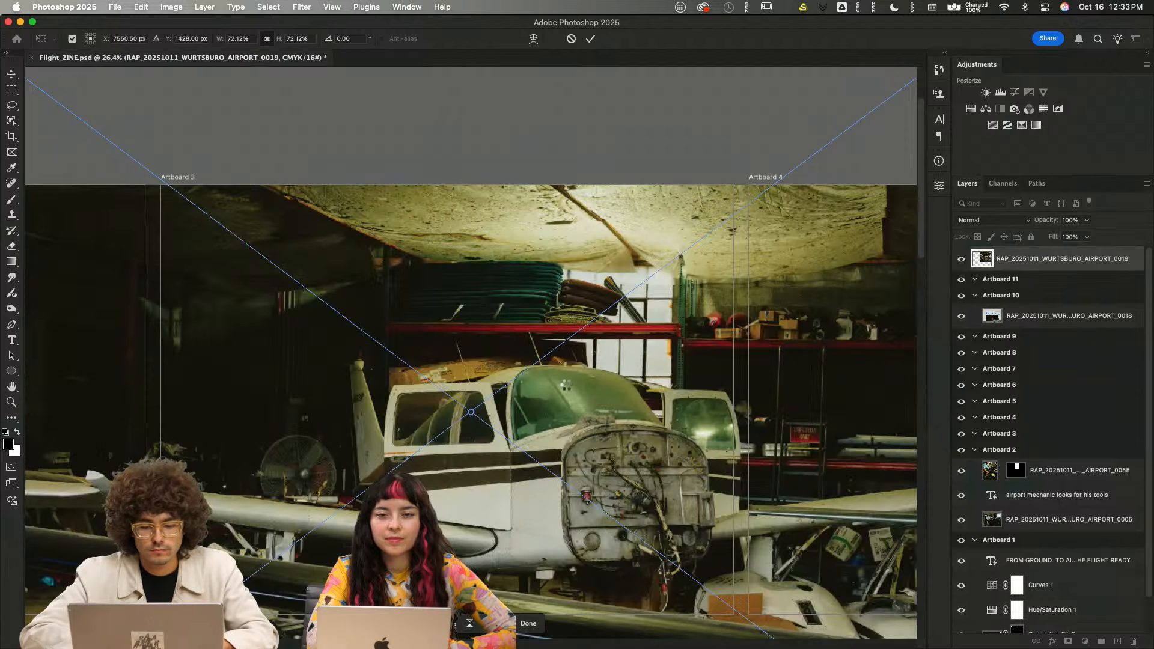
pyautogui.press('Return')
pyautogui.press('super+minus')
pyautogui.press('super+minus')
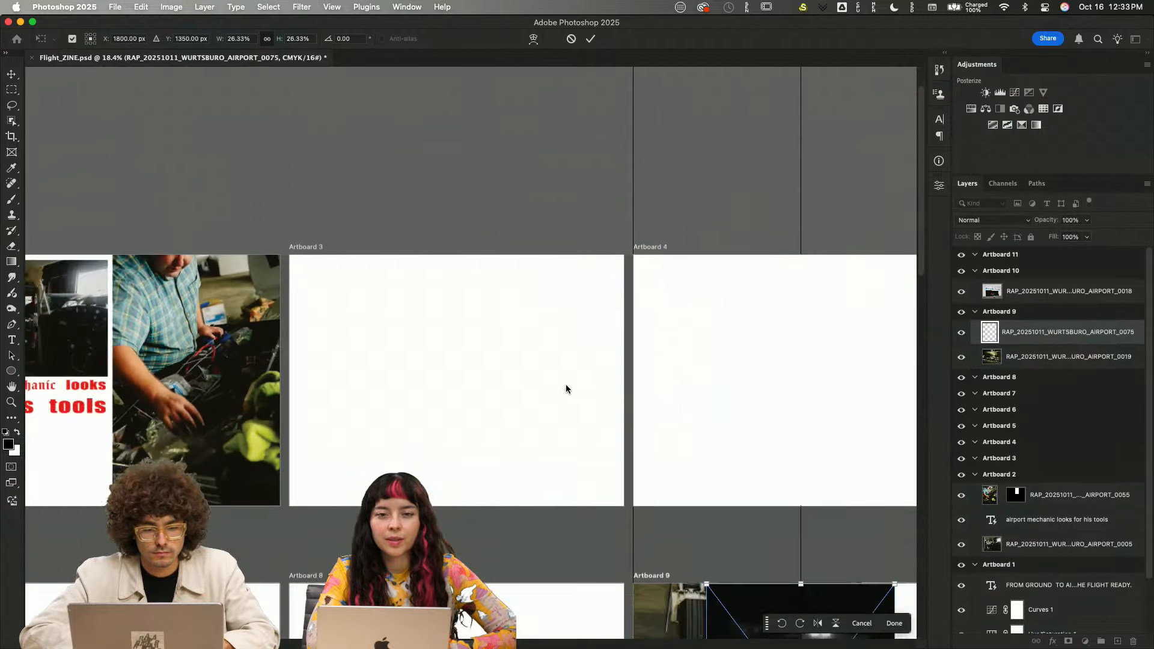
pyautogui.press('Return')
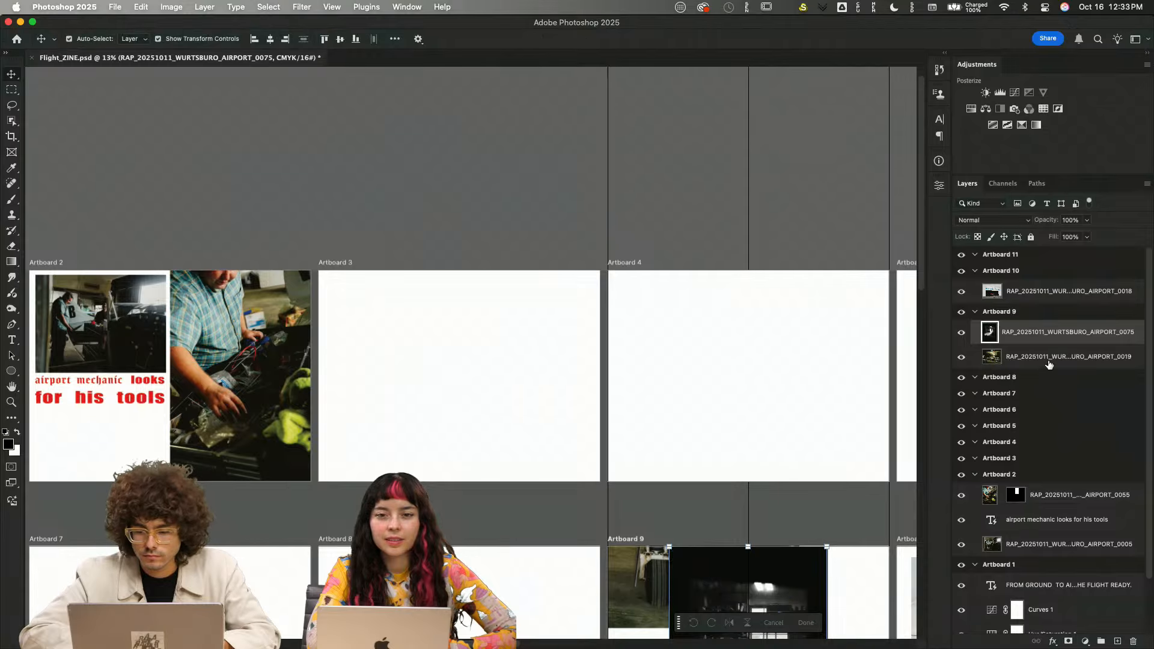
# - Move both placed photo layers from Artboard 9 into Artboard 3 and fit them within the spread
pyautogui.moveTo(1058, 347); pyautogui.dragTo(1047, 459)
pyautogui.moveTo(827, 448); pyautogui.dragTo(501, 386)
pyautogui.press('Return')
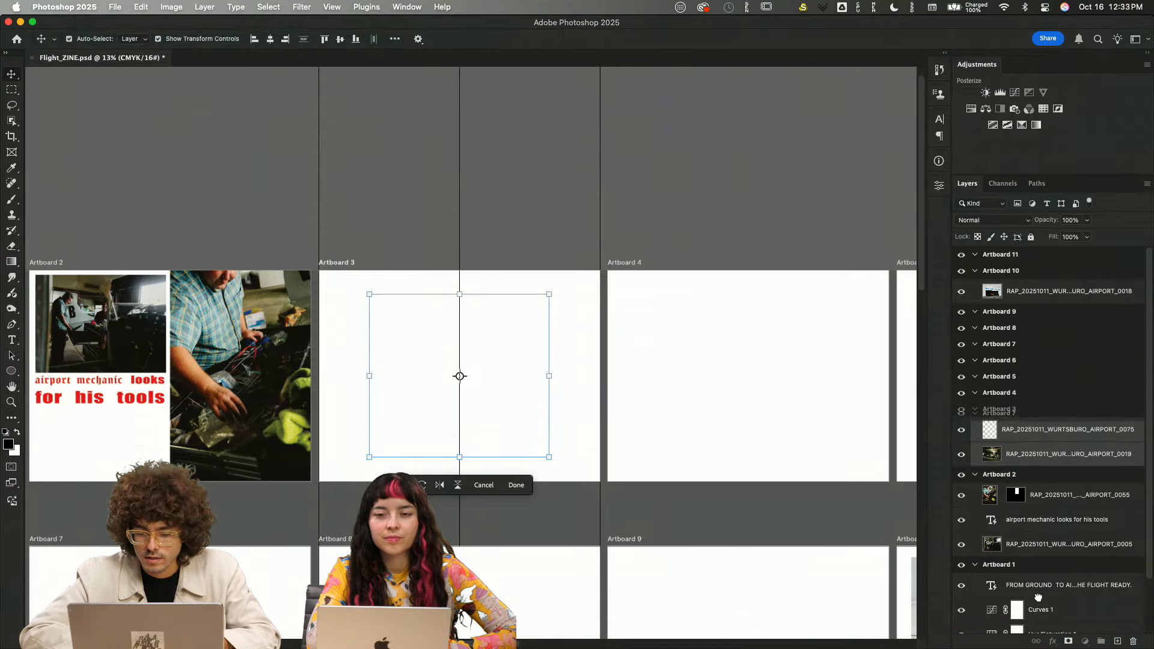
pyautogui.click(1024, 475)
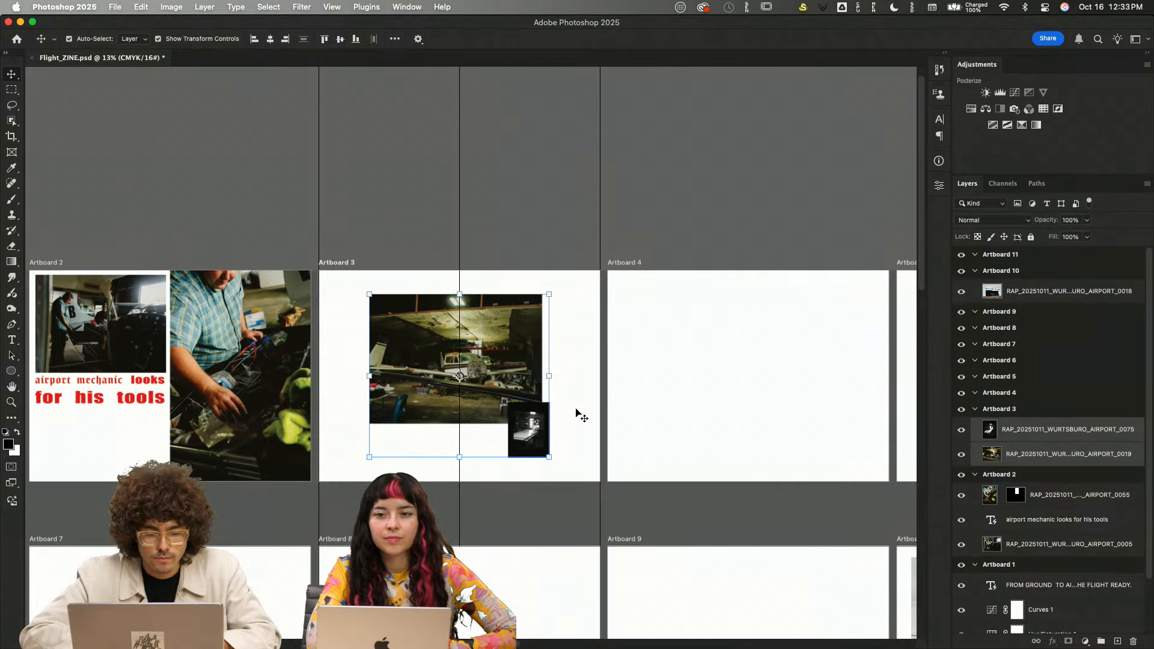
pyautogui.click(584, 415)
# - Scale the hangar airplane photo to about 81.41% so it spans the left page of Artboard 3, and shift it down
pyautogui.click(469, 380)
pyautogui.scroll(5, 468, 380)
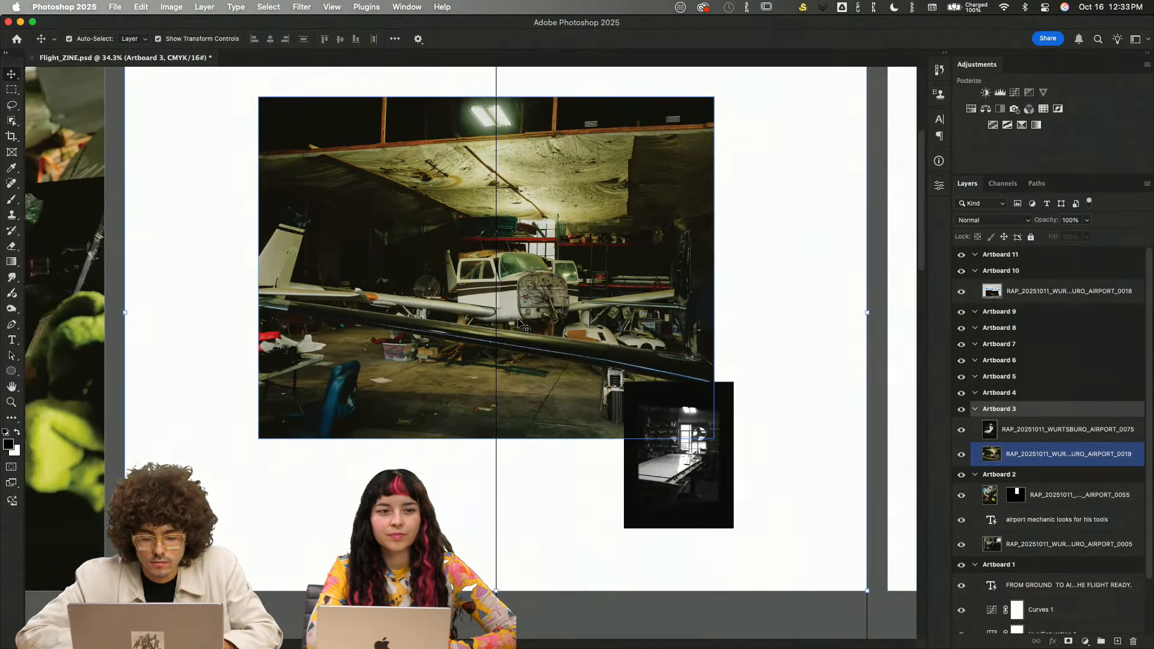
pyautogui.scroll(2, 519, 320)
pyautogui.moveTo(623, 333); pyautogui.dragTo(494, 334)
pyautogui.hotkey('ctrl', 't')
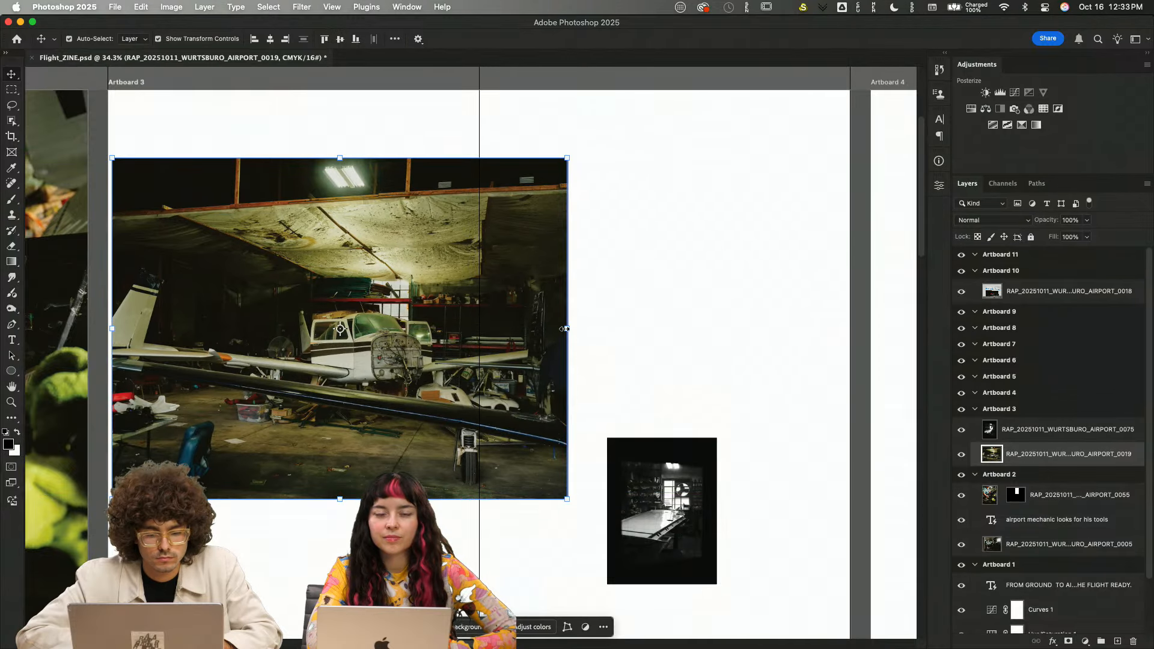
pyautogui.moveTo(568, 323); pyautogui.dragTo(478, 329)
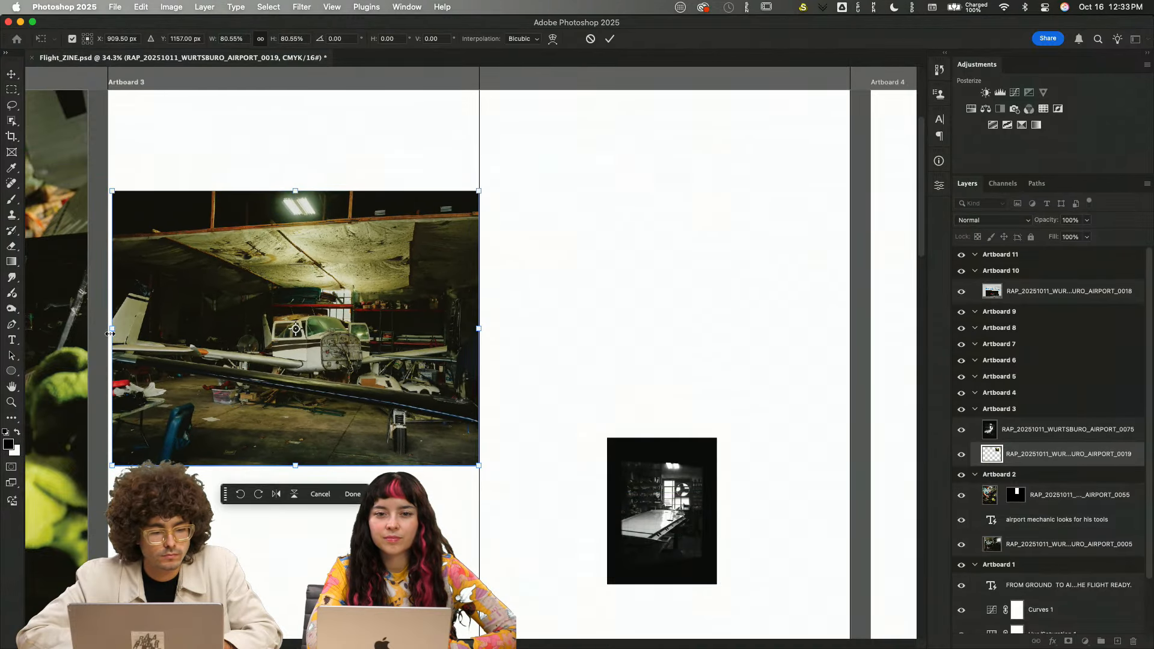
pyautogui.moveTo(112, 328); pyautogui.dragTo(108, 330)
pyautogui.moveTo(231, 295); pyautogui.dragTo(231, 326)
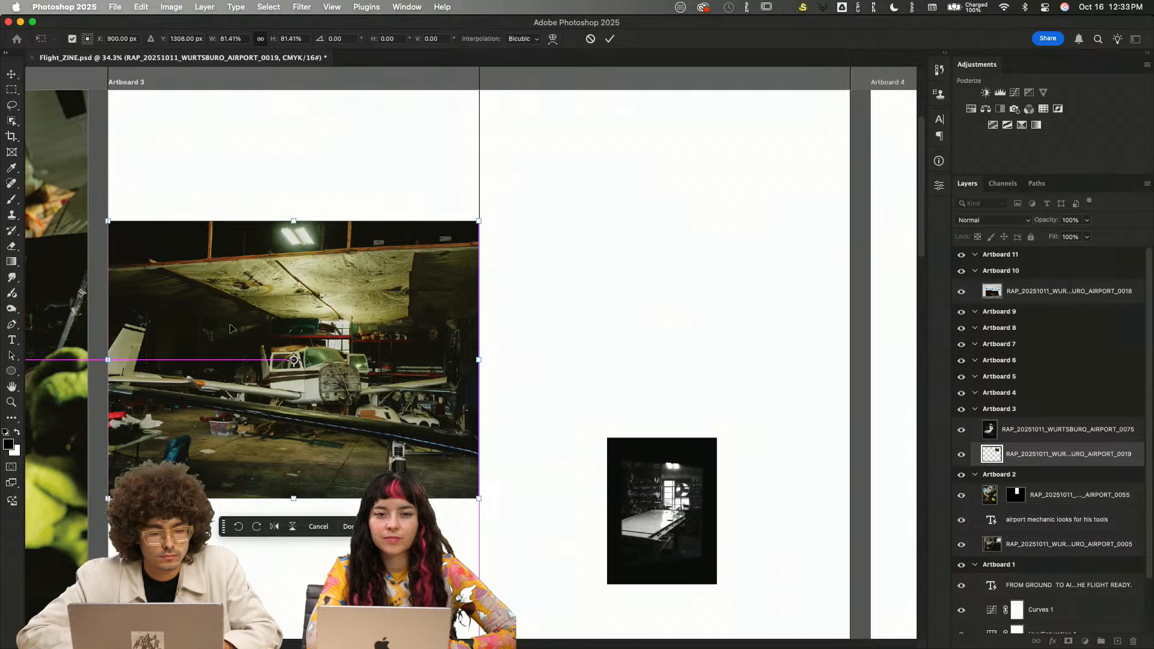
pyautogui.press('Return')
# - Enlarge the black-and-white workshop photo on the right page of Artboard 3, against the gutter and bottom edge
pyautogui.press('super+minus')
pyautogui.press('super+minus')
pyautogui.moveTo(608, 455); pyautogui.dragTo(685, 417)
pyautogui.press('Return')
# - Scale the hangar airplane photo to about 161.08% and align it to the top-right corner of the Artboard 3 spread
pyautogui.click(413, 368)
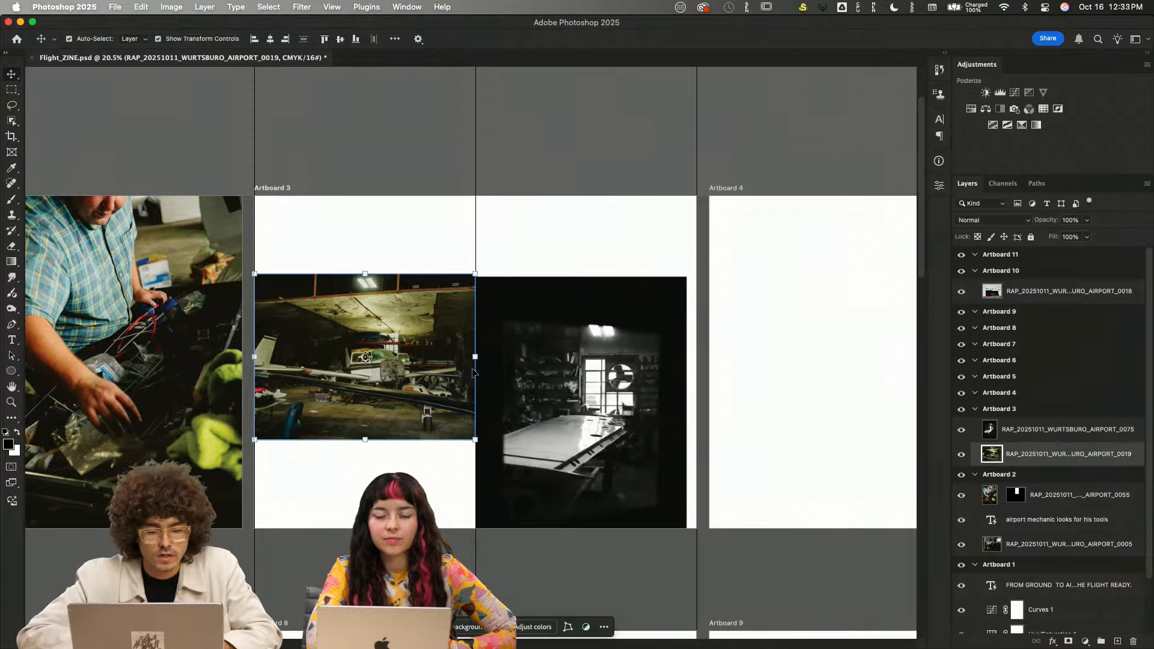
pyautogui.moveTo(476, 362); pyautogui.dragTo(610, 364)
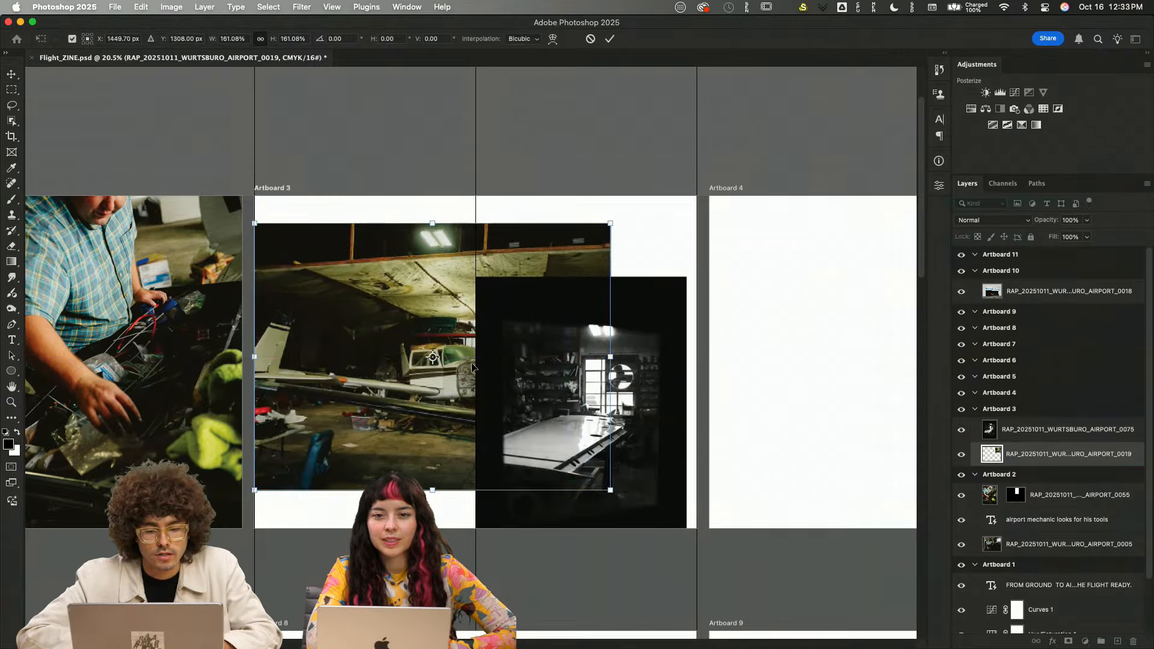
pyautogui.moveTo(376, 360); pyautogui.dragTo(467, 335)
pyautogui.press('Return')
# - Scale the workshop photo to about 77.49% and place it on the left page, overlapping the hangar photo's lower-left corner
pyautogui.moveTo(653, 512); pyautogui.dragTo(427, 468)
pyautogui.moveTo(462, 391); pyautogui.dragTo(417, 410)
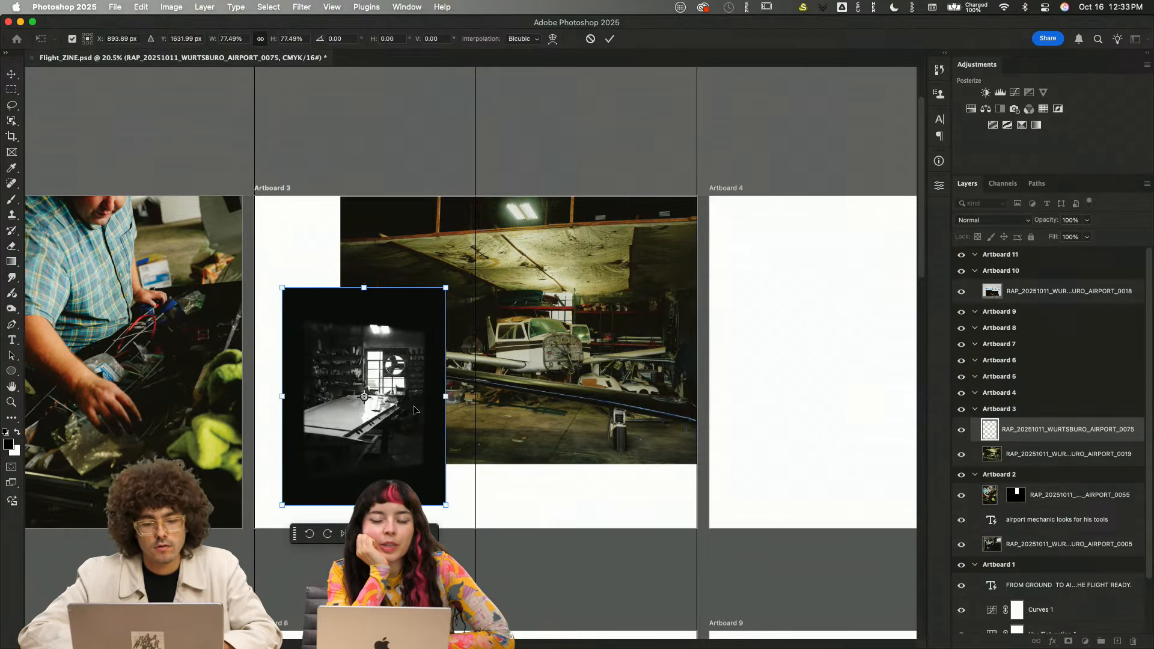
pyautogui.press('Return')
pyautogui.moveTo(408, 364); pyautogui.dragTo(396, 363)
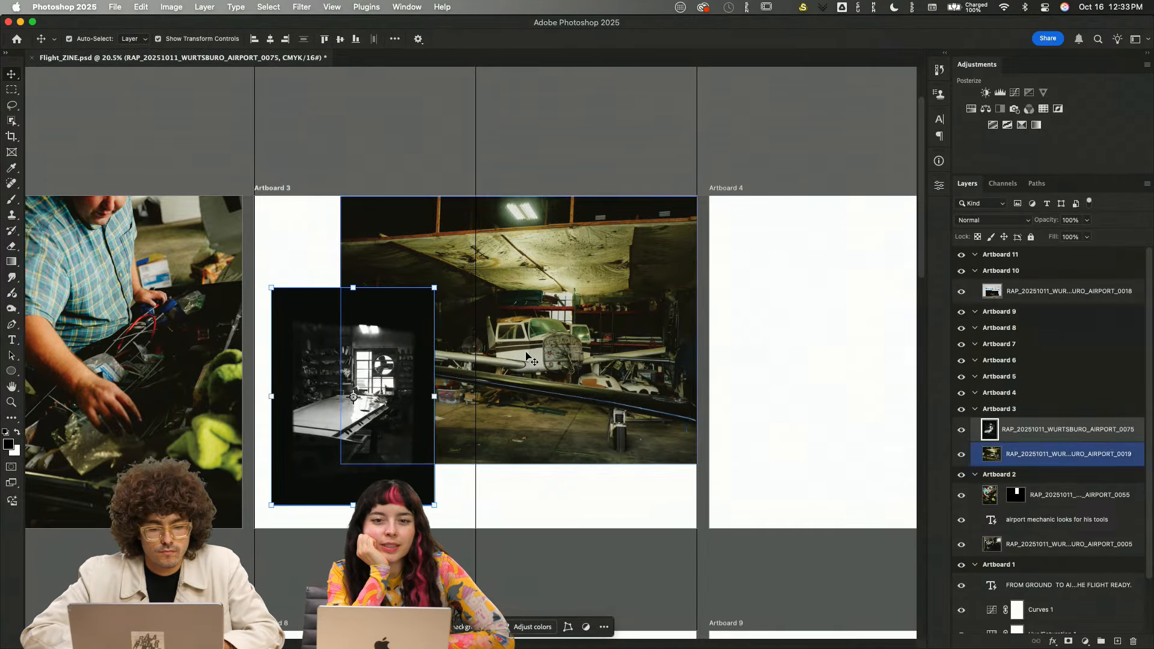
# - Examine the Artboard 3 photo layout and compare it with the other artboards, including the airport photo on Artboard 10
pyautogui.scroll(5, 527, 353)
pyautogui.scroll(-3, 666, 289)
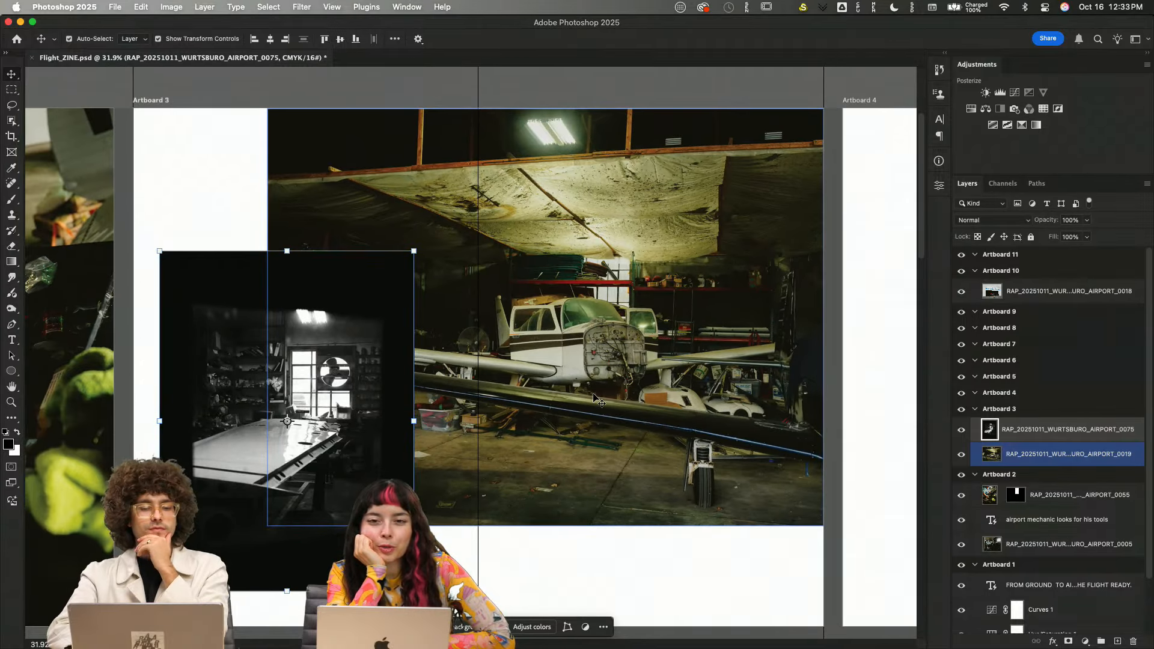
pyautogui.hscroll(5, 595, 398)
pyautogui.scroll(-3, 595, 398)
pyautogui.hscroll(10, 594, 396)
pyautogui.scroll(-6, 594, 396)
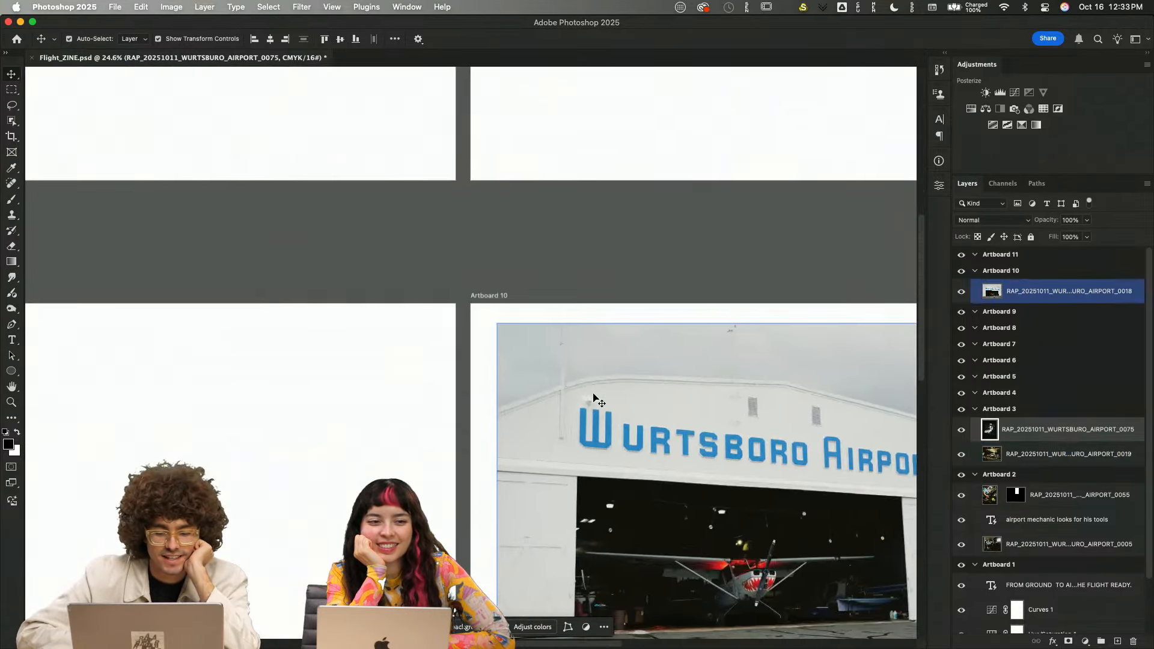
pyautogui.scroll(2, 594, 395)
pyautogui.hscroll(-1, 594, 395)
pyautogui.hscroll(-9, 594, 397)
pyautogui.scroll(4, 593, 396)
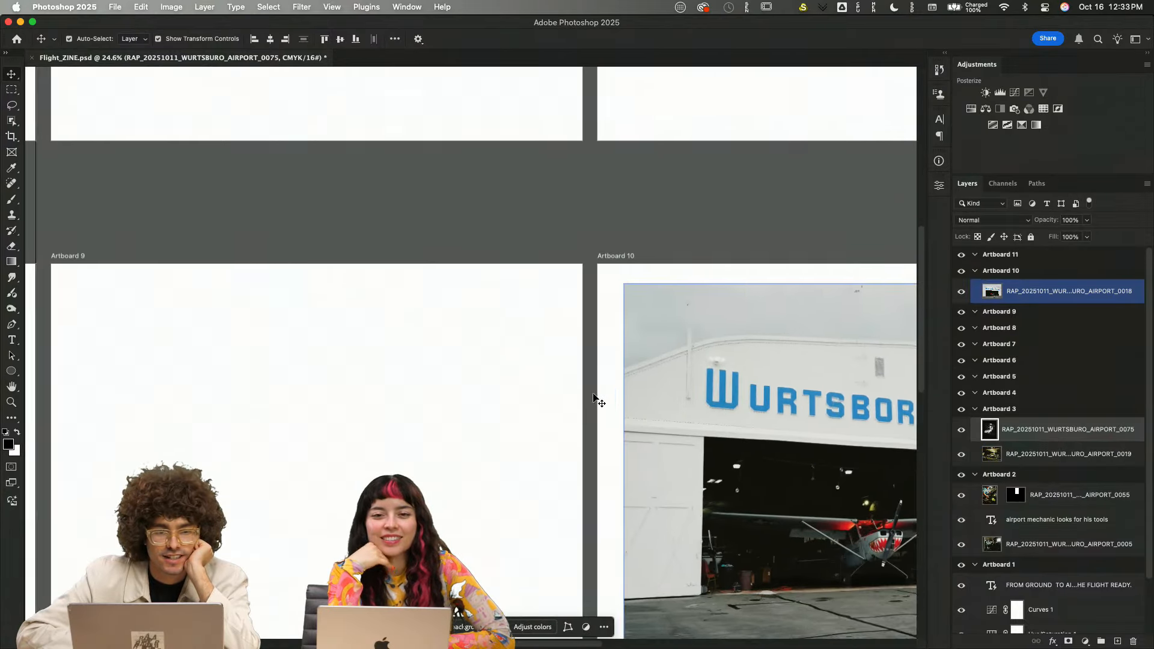
pyautogui.scroll(-4, 595, 398)
pyautogui.hscroll(-4, 595, 398)
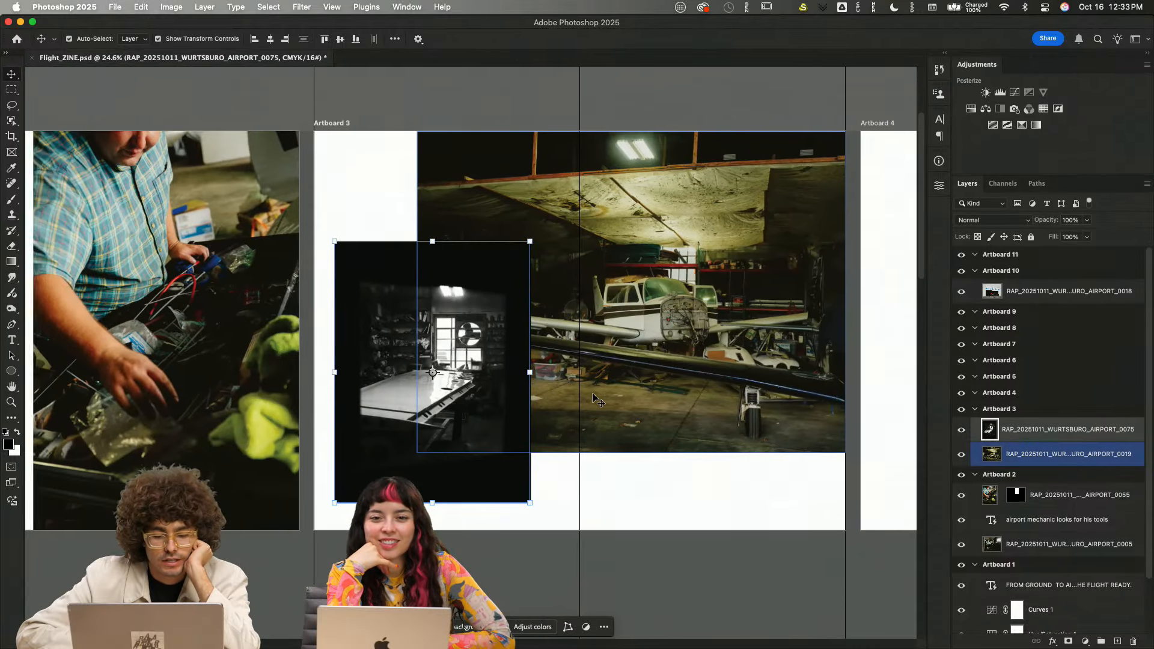
pyautogui.hscroll(2, 620, 525)
# - Add a red "Wurtsboro" type layer in Helvetica Neue LT Pro 75 Bold at 157 pt
pyautogui.click(622, 525)
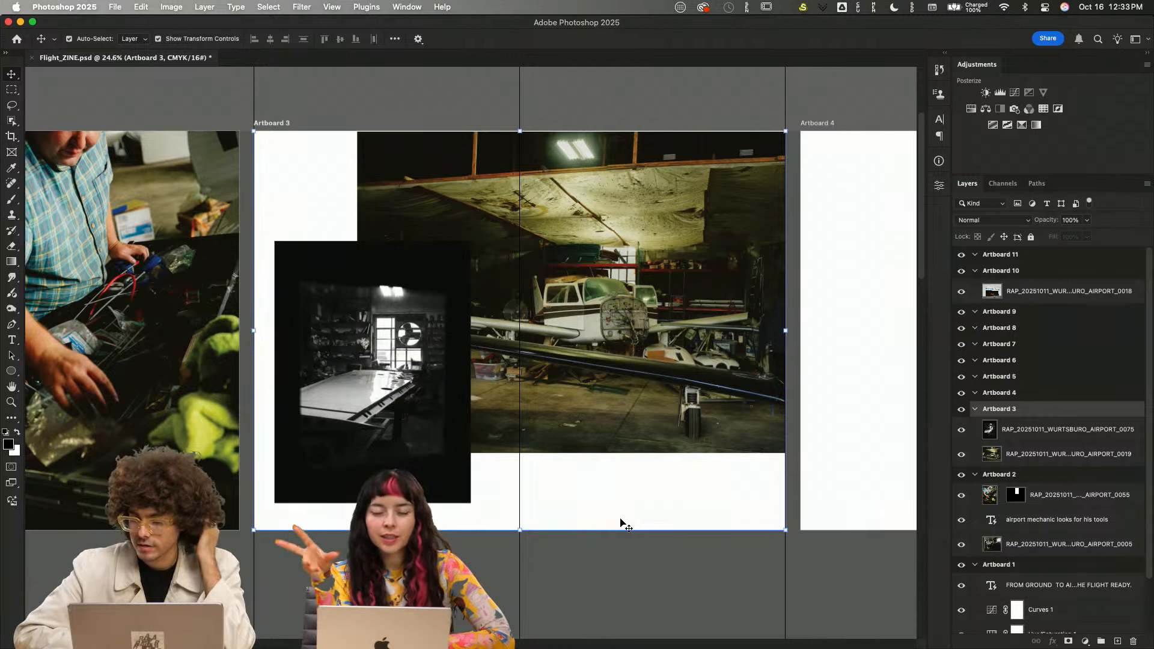
pyautogui.scroll(3, 625, 526)
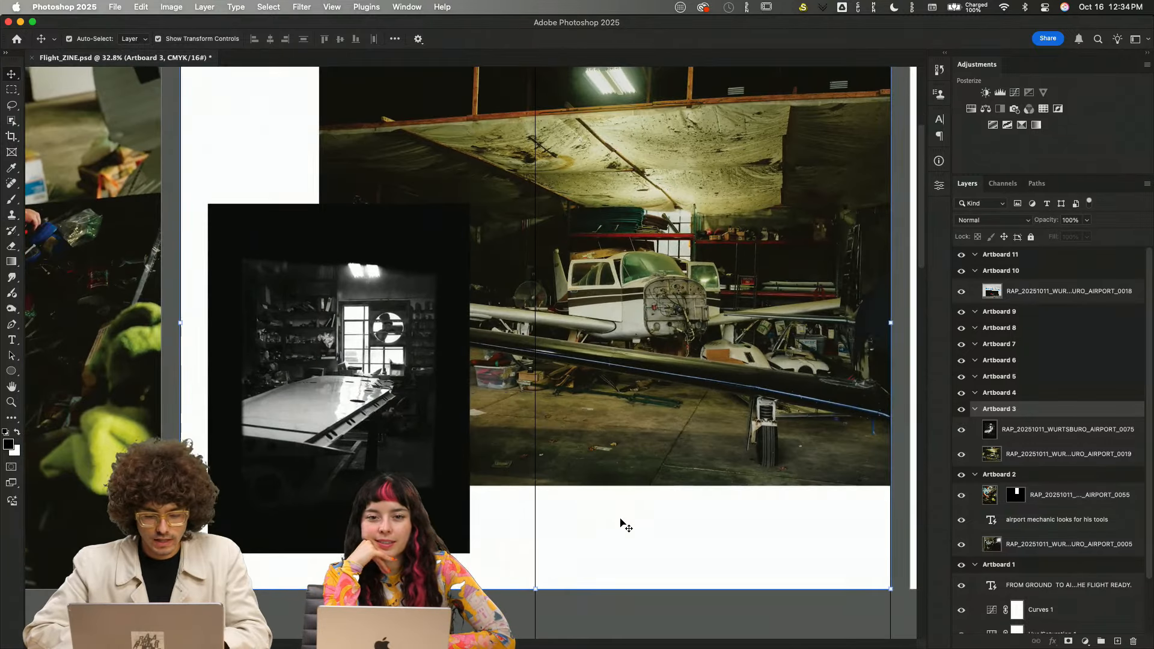
pyautogui.hscroll(4, 622, 524)
pyautogui.press('t')
pyautogui.click(529, 539)
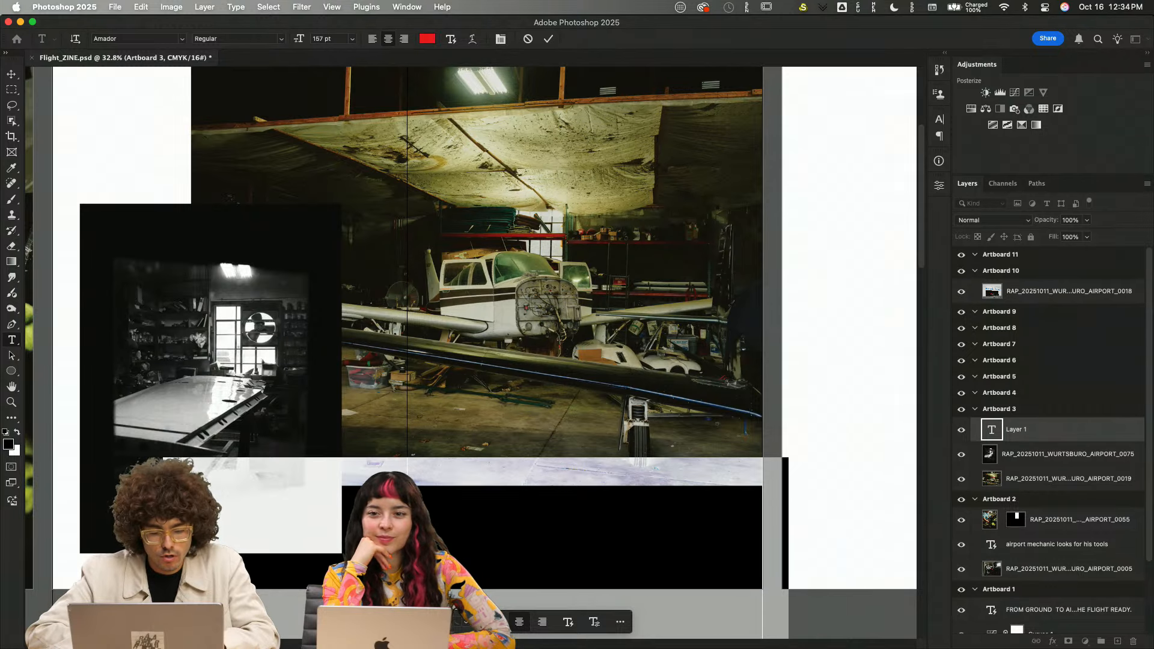
pyautogui.click(409, 623)
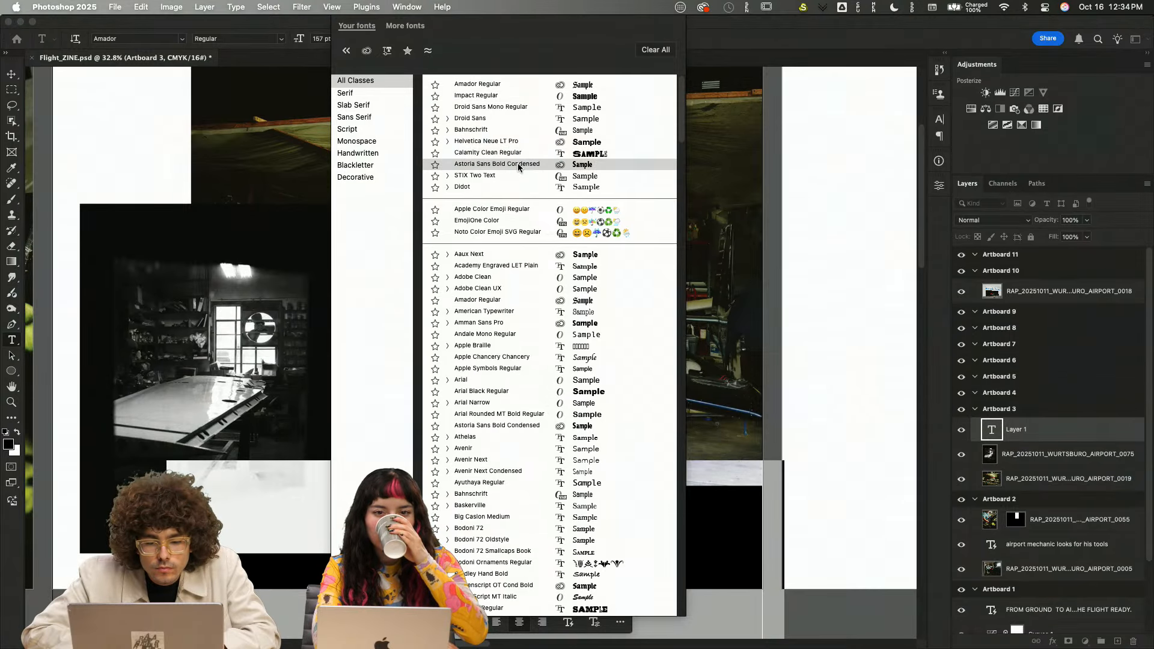
pyautogui.click(514, 144)
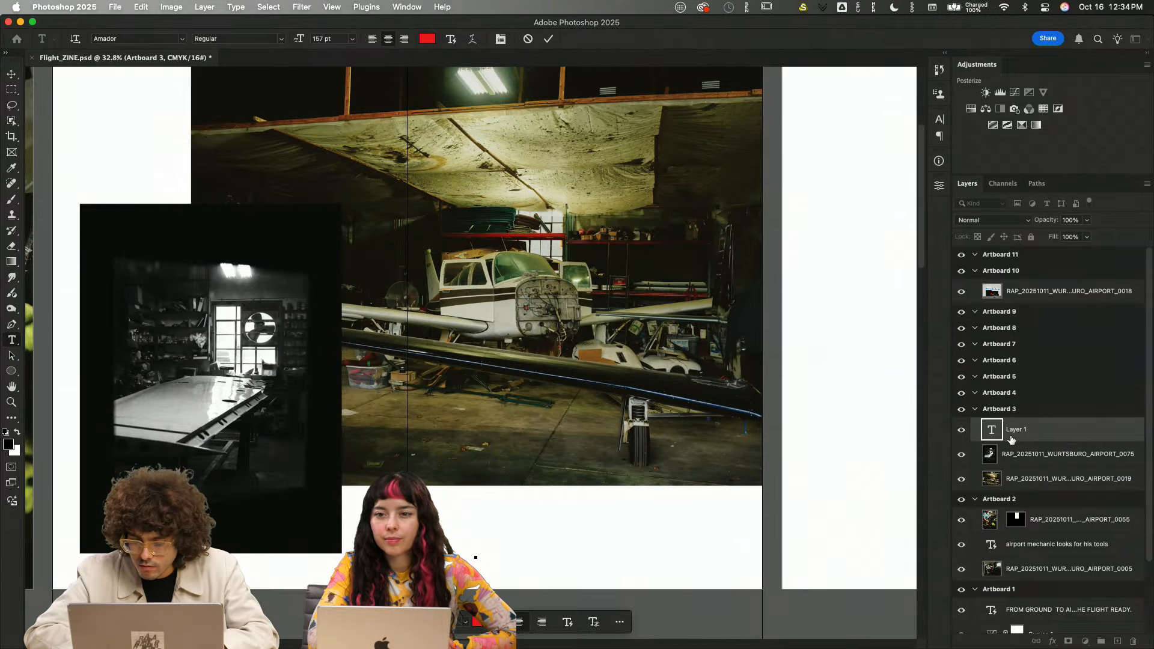
pyautogui.click(548, 40)
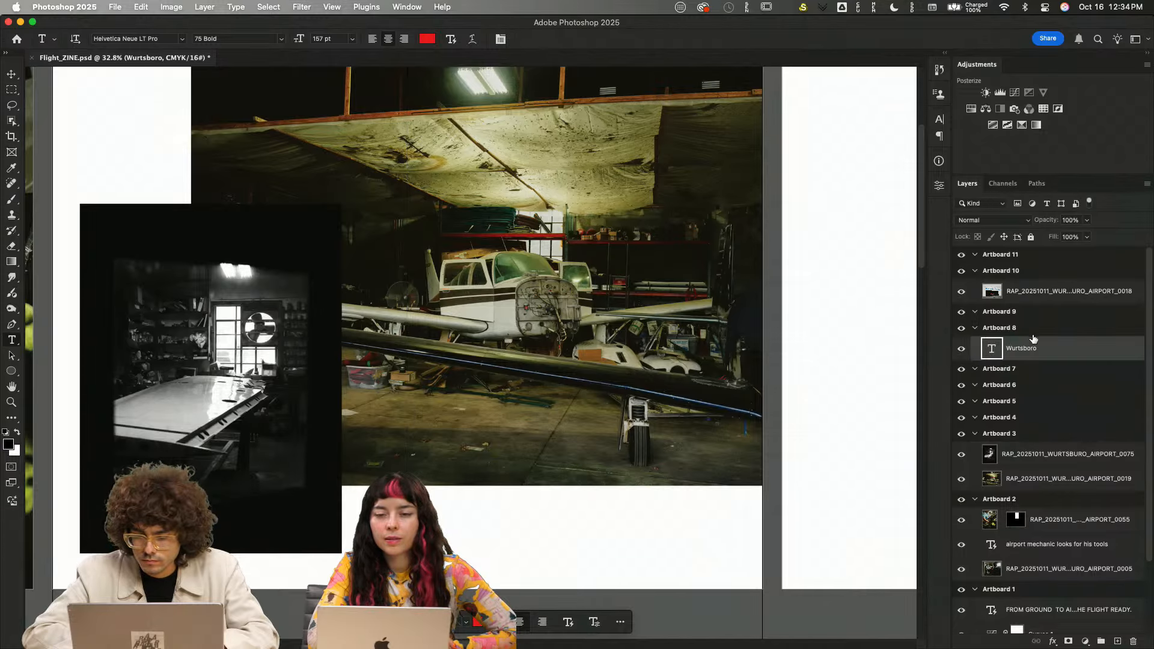
# - Move the Wurtsboro type layer into Artboard 3, above the photos, and place the word along the spread's bottom edge
pyautogui.moveTo(1033, 350); pyautogui.dragTo(1034, 443)
pyautogui.press('super+minus')
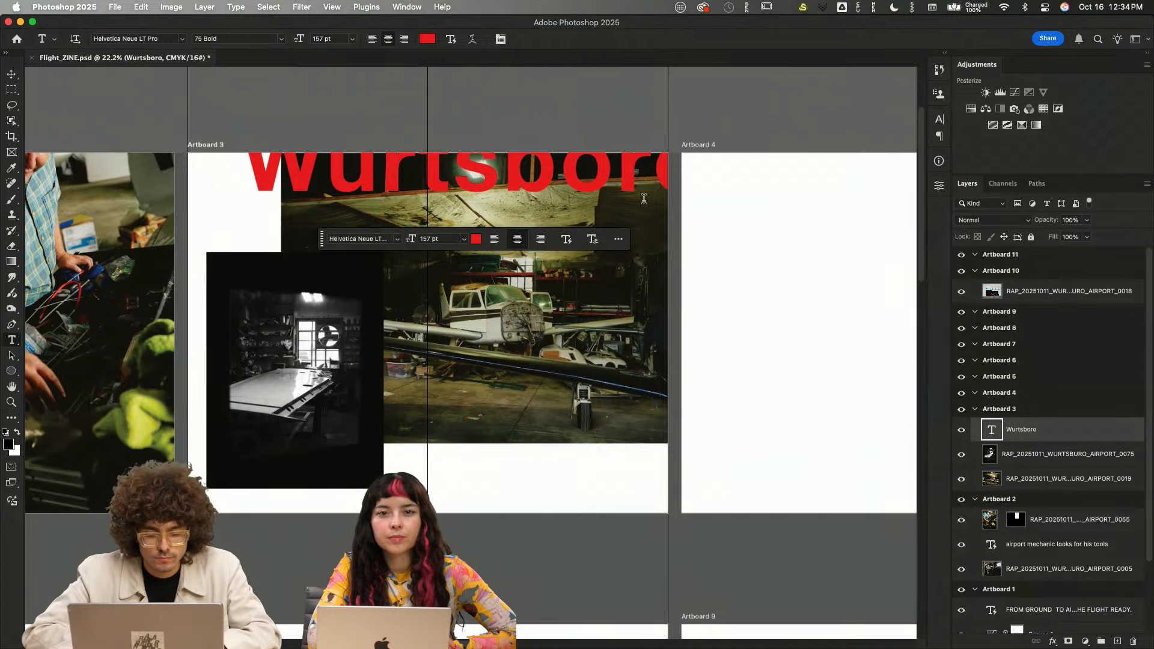
pyautogui.press('v')
pyautogui.moveTo(580, 161); pyautogui.dragTo(546, 466)
# - Make the Wurtsboro text dynamic and shrink its box so the word sits below the workshop photo, reaching just past the gutter
pyautogui.doubleClick(546, 465)
pyautogui.press('super+a')
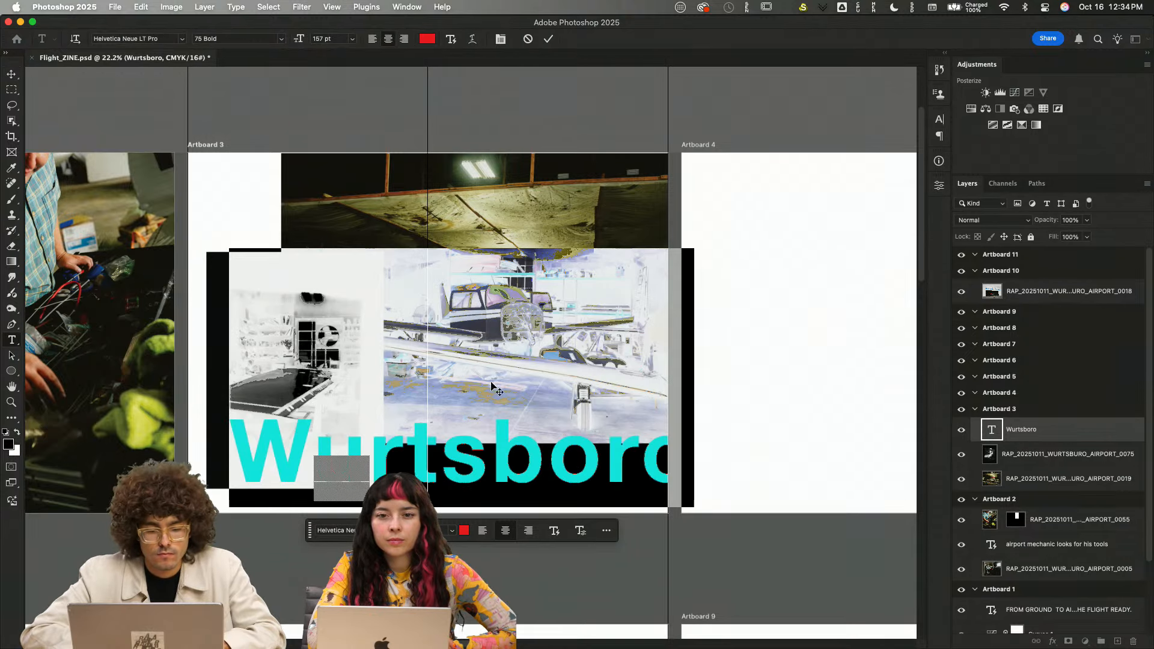
pyautogui.click(452, 40)
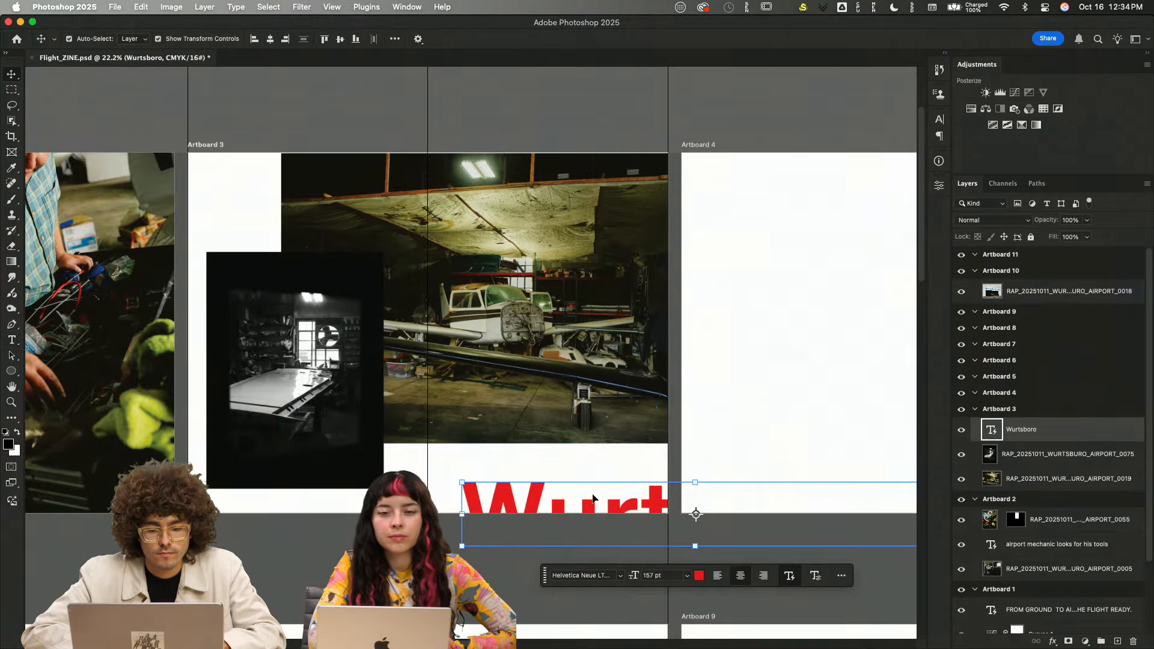
pyautogui.moveTo(587, 494); pyautogui.dragTo(530, 455)
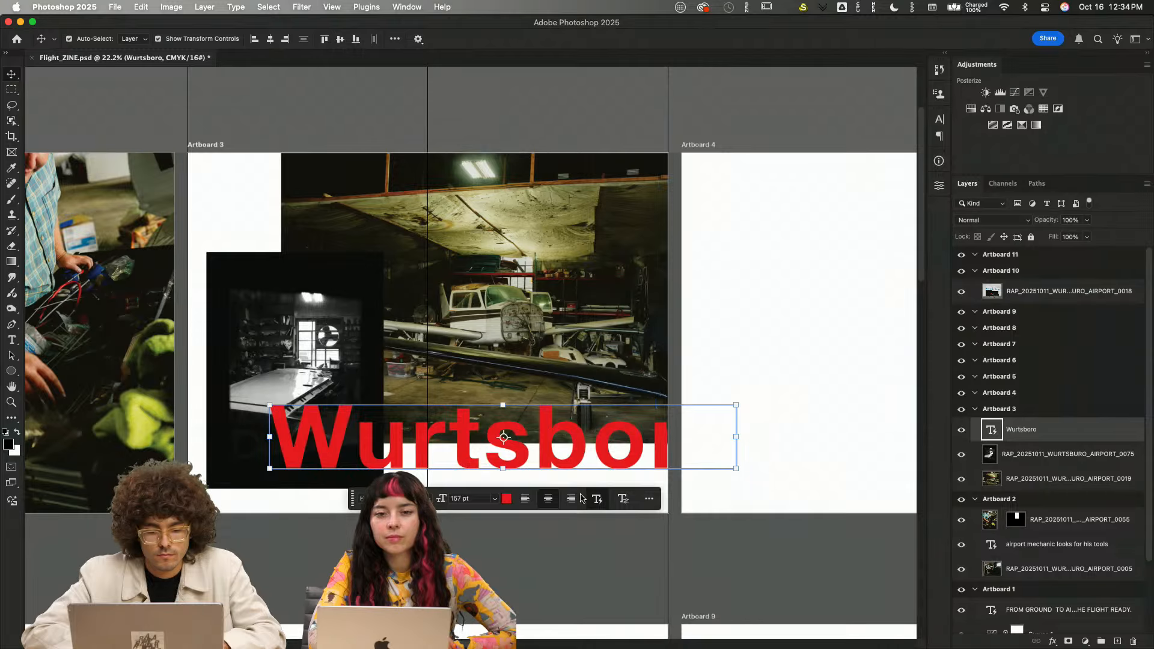
pyautogui.doubleClick(584, 405)
pyautogui.click(585, 408)
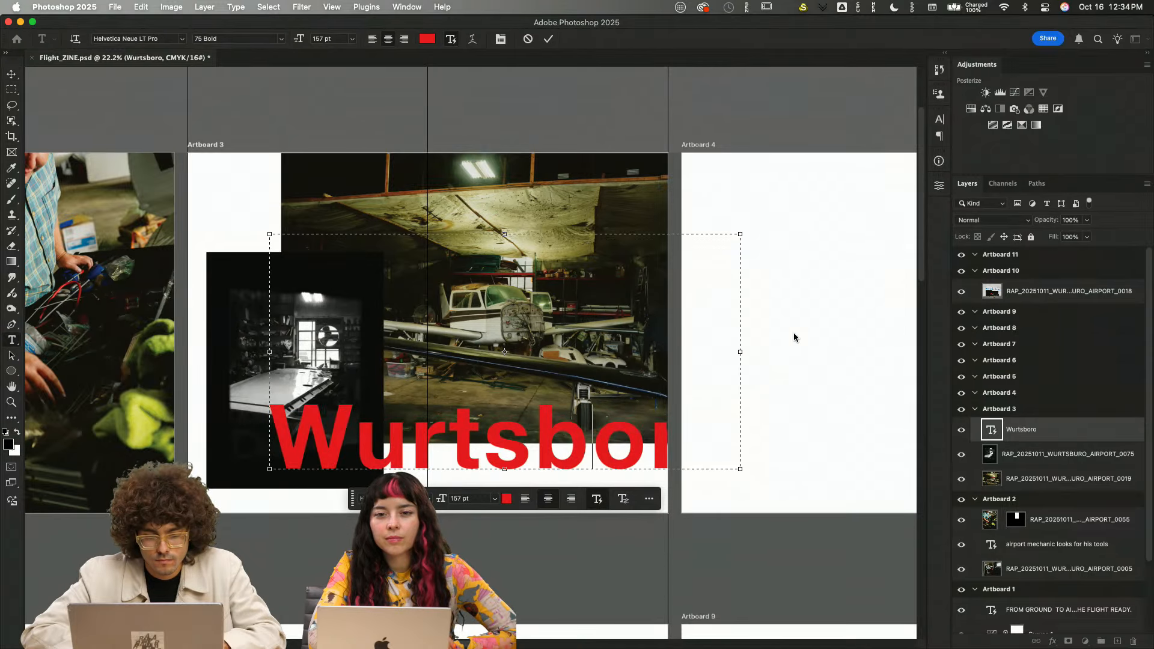
pyautogui.moveTo(740, 237); pyautogui.dragTo(480, 303)
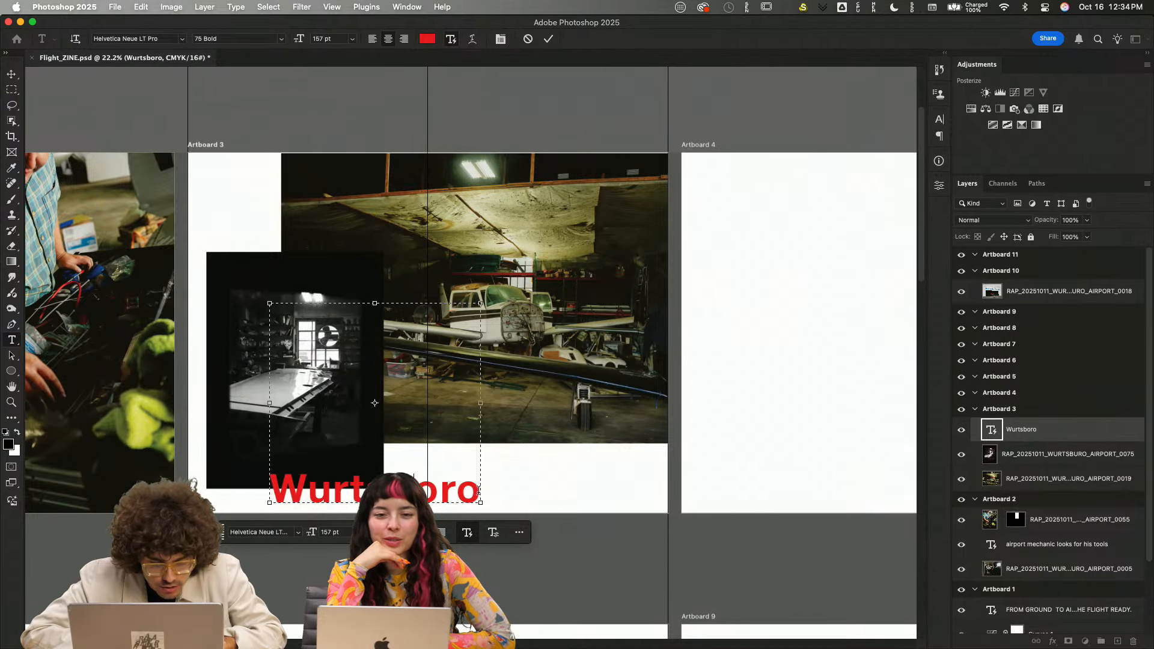
# - Extend the caption to read "Wurtsboro," on the first line and "Airport" on the second
pyautogui.write('Airport')
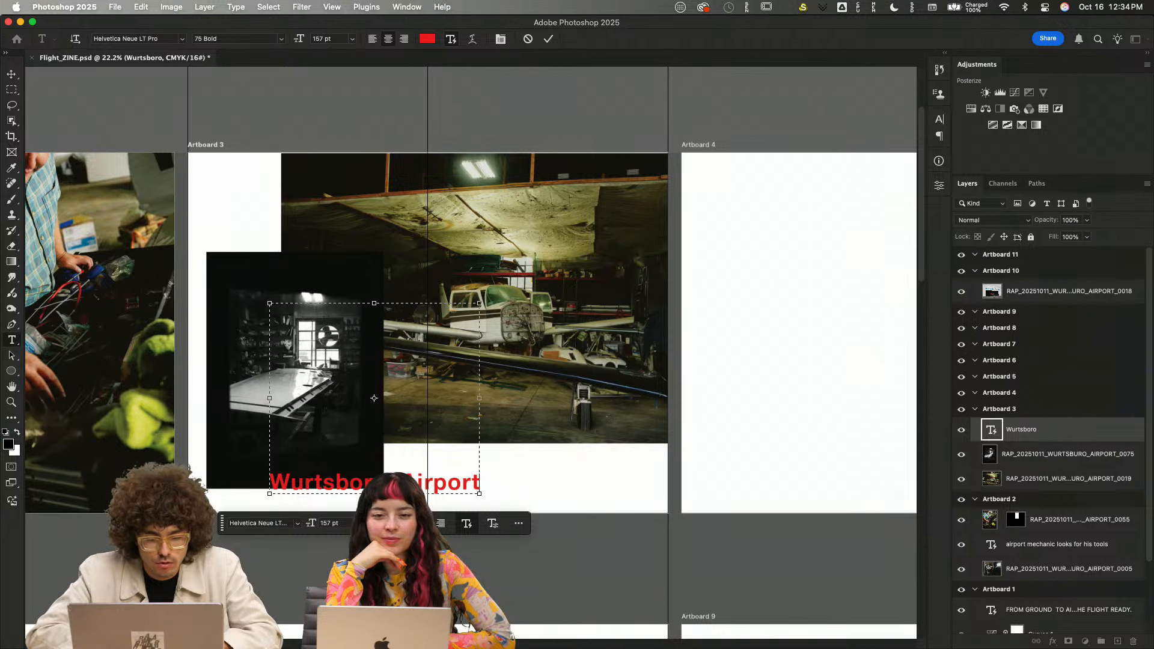
pyautogui.press('Return')
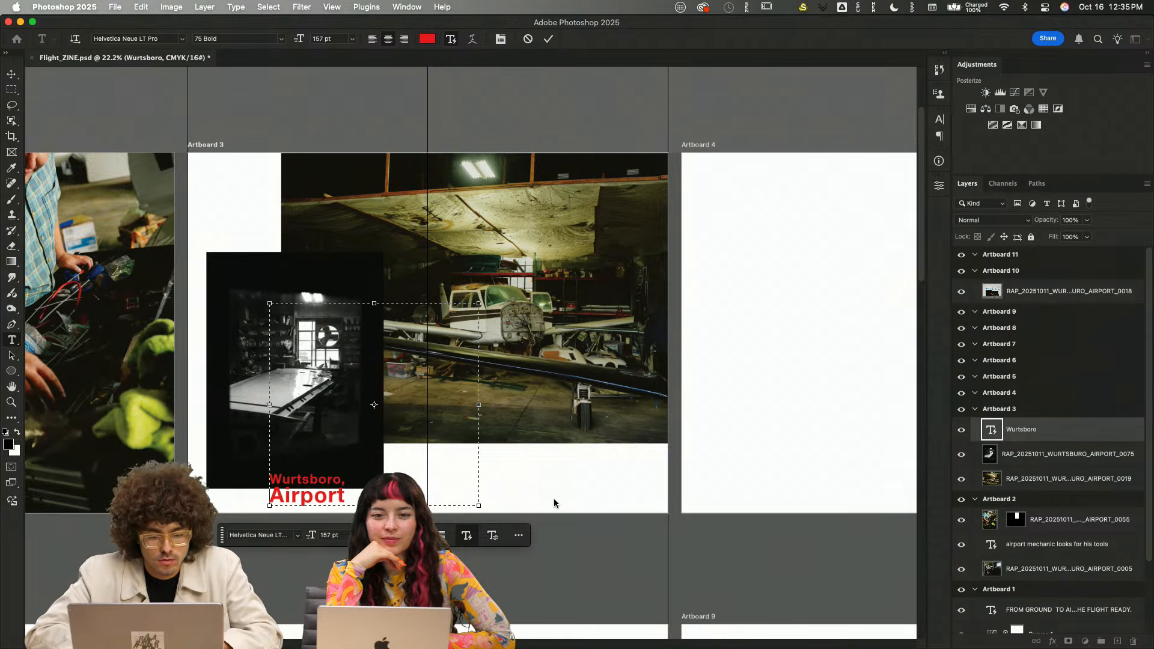
pyautogui.click(630, 539)
pyautogui.doubleClick(330, 479)
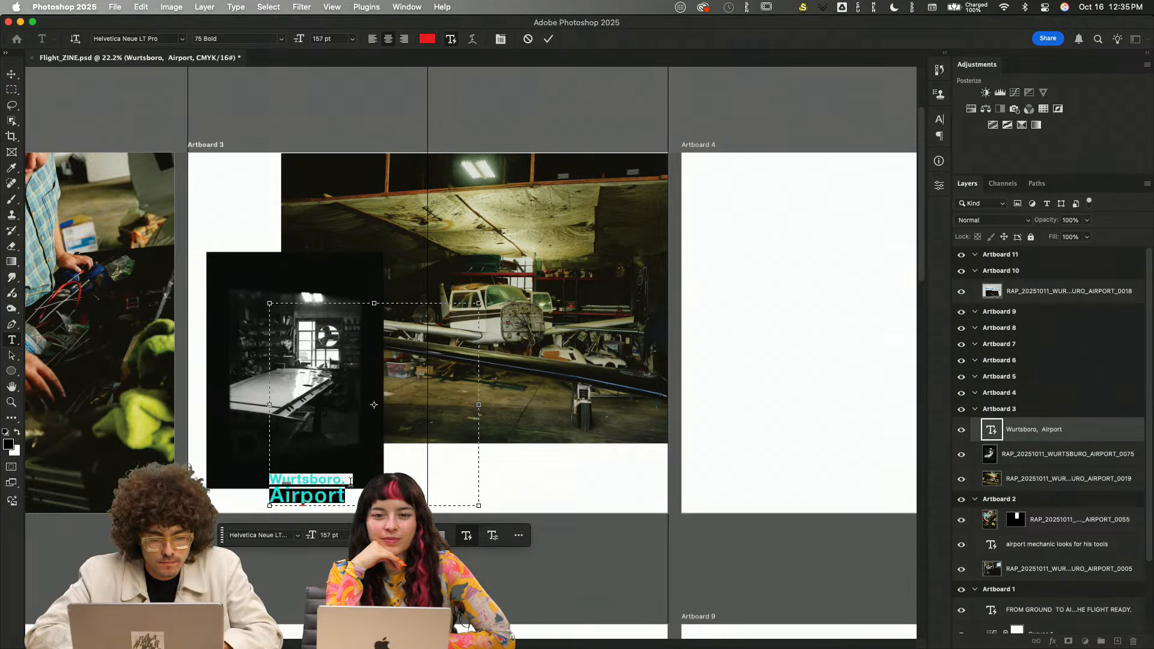
pyautogui.click(350, 482)
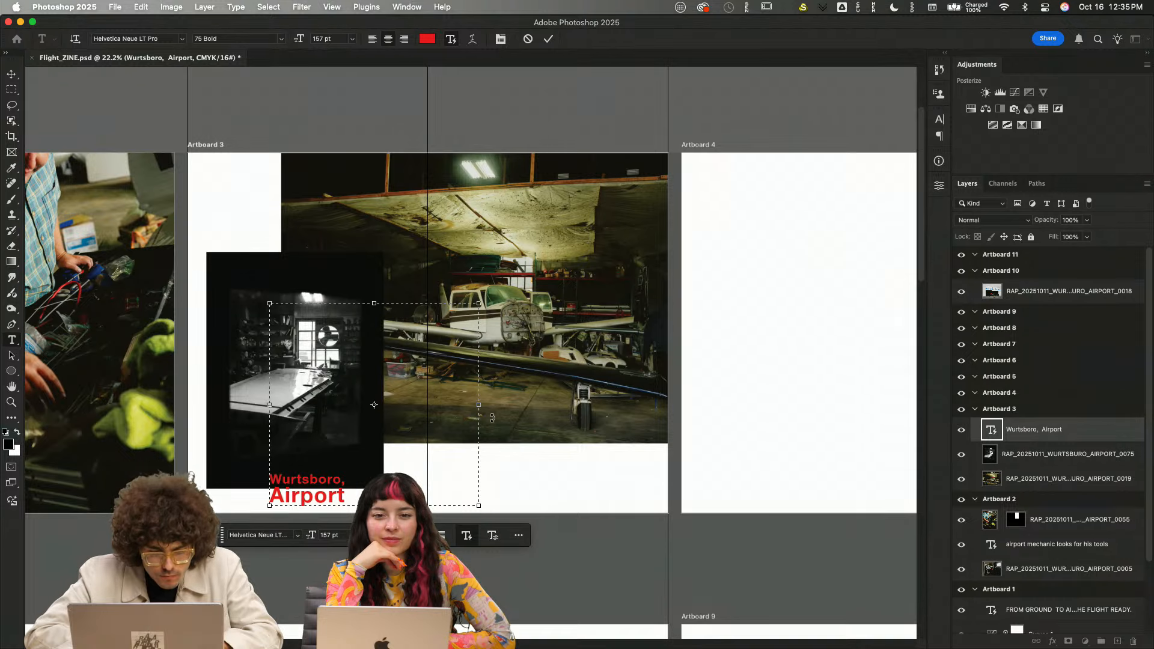
# - Try to resize the Wurtsboro, Airport text box over the workshop photo, undoing one resize and pulling its corners again
pyautogui.moveTo(580, 408); pyautogui.dragTo(586, 411)
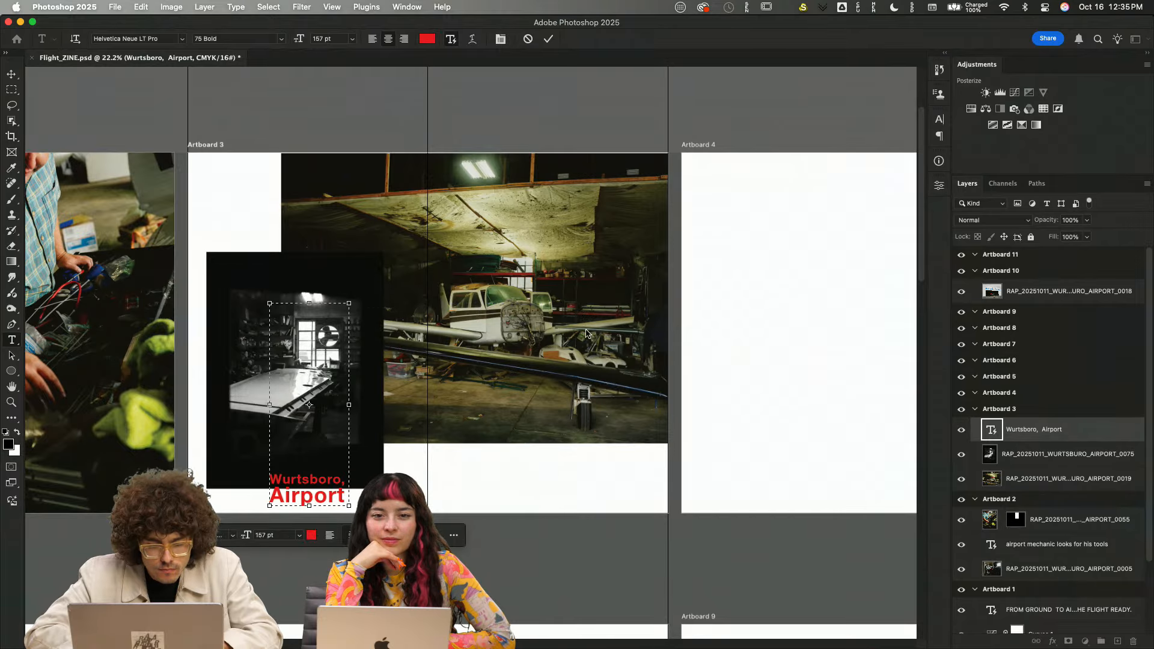
pyautogui.moveTo(351, 302); pyautogui.dragTo(401, 484)
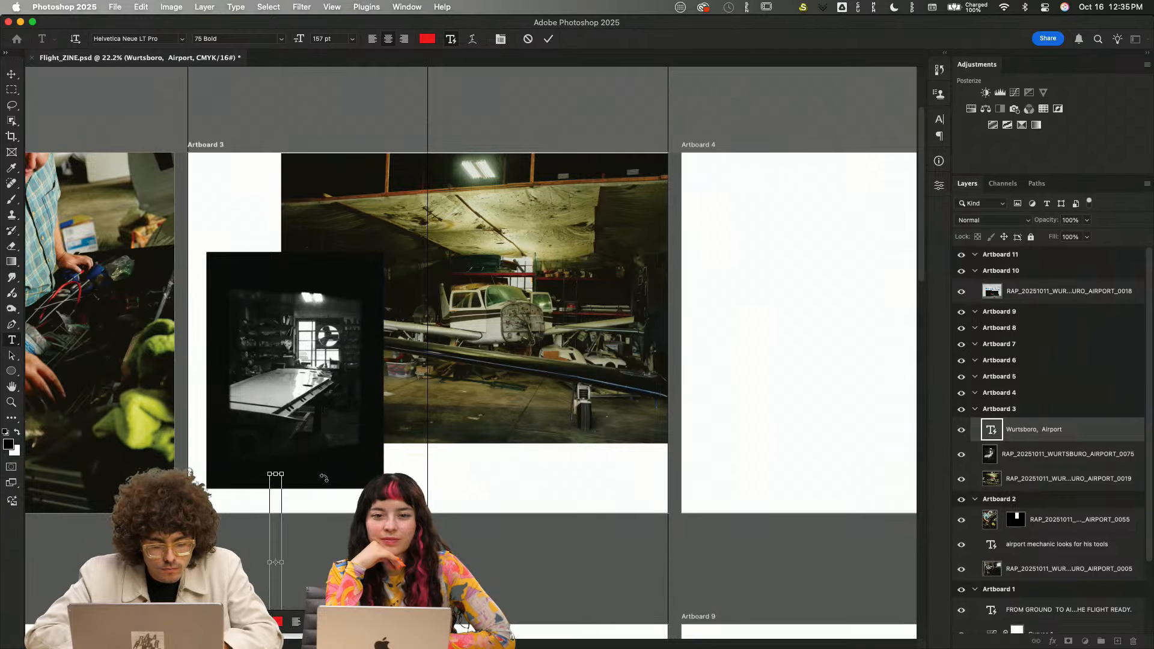
pyautogui.press('super+z')
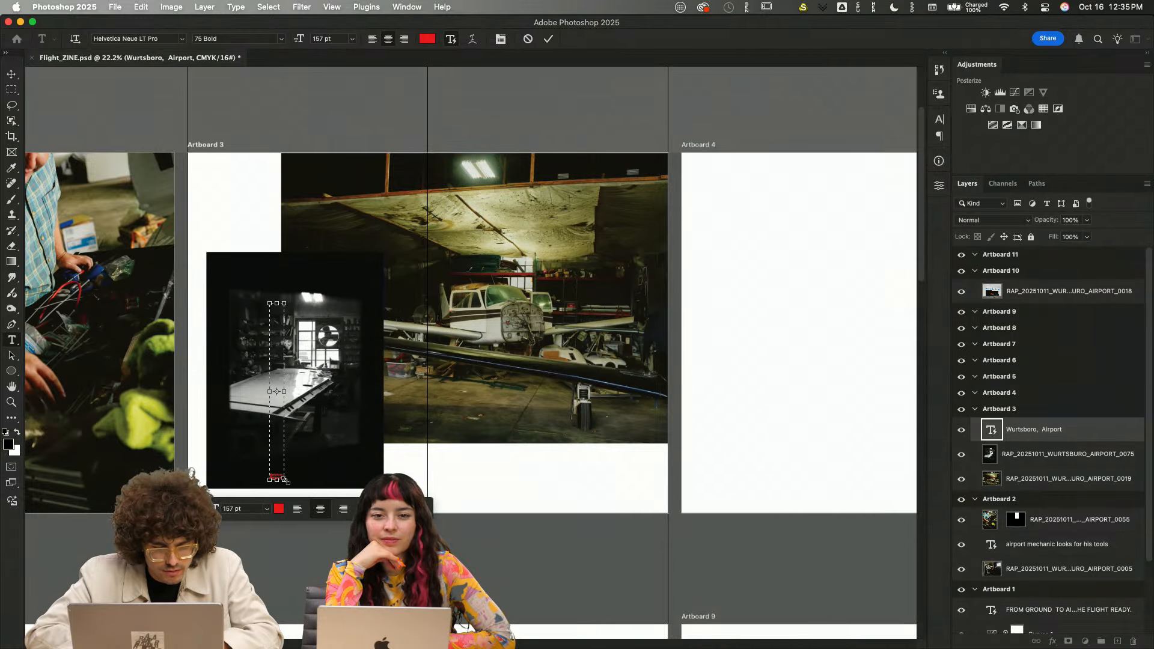
pyautogui.moveTo(286, 480); pyautogui.dragTo(639, 495)
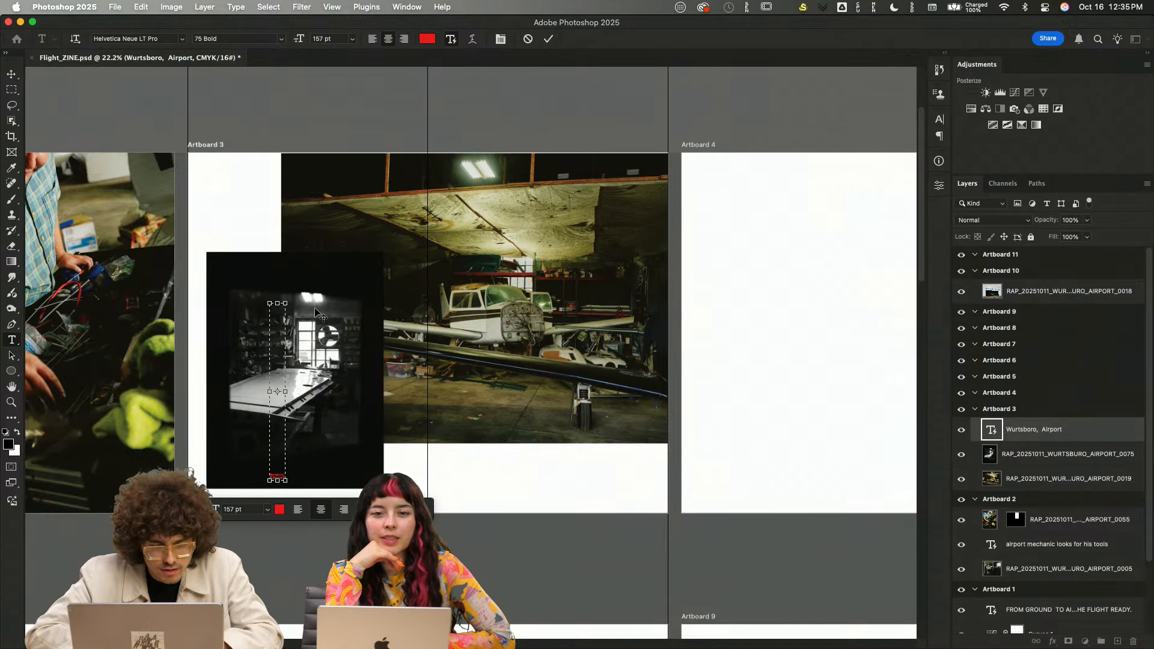
pyautogui.moveTo(286, 304); pyautogui.dragTo(382, 361)
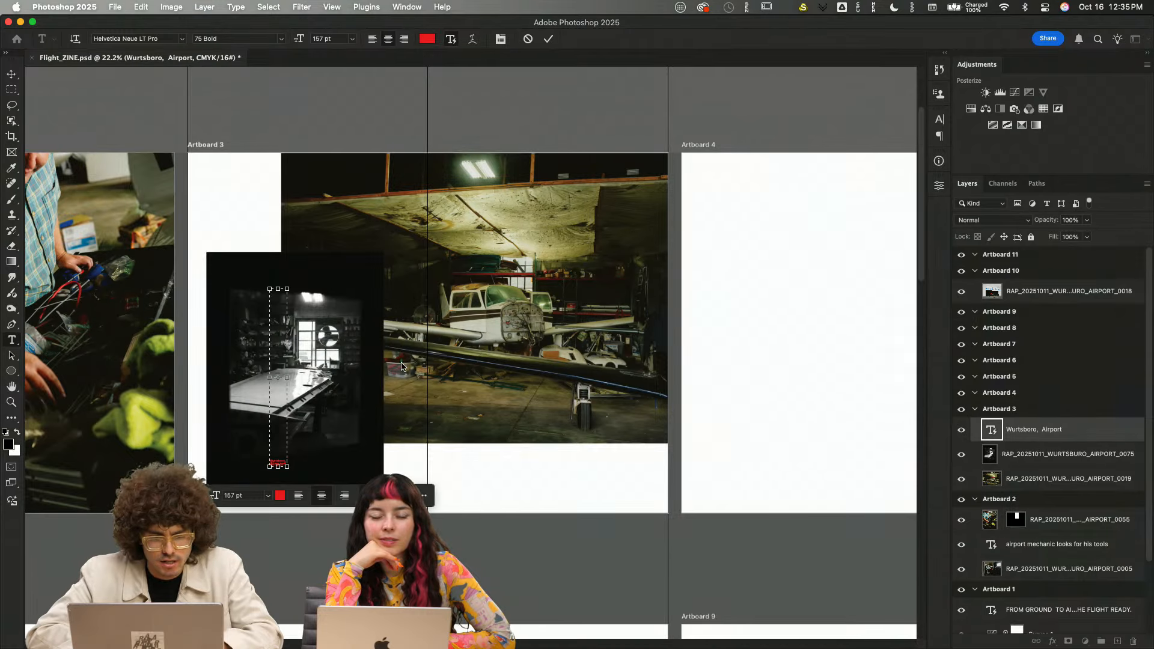
# - Set the baseline shift of the Wurtsboro, Airport caption to -313.27 pt
pyautogui.click(939, 138)
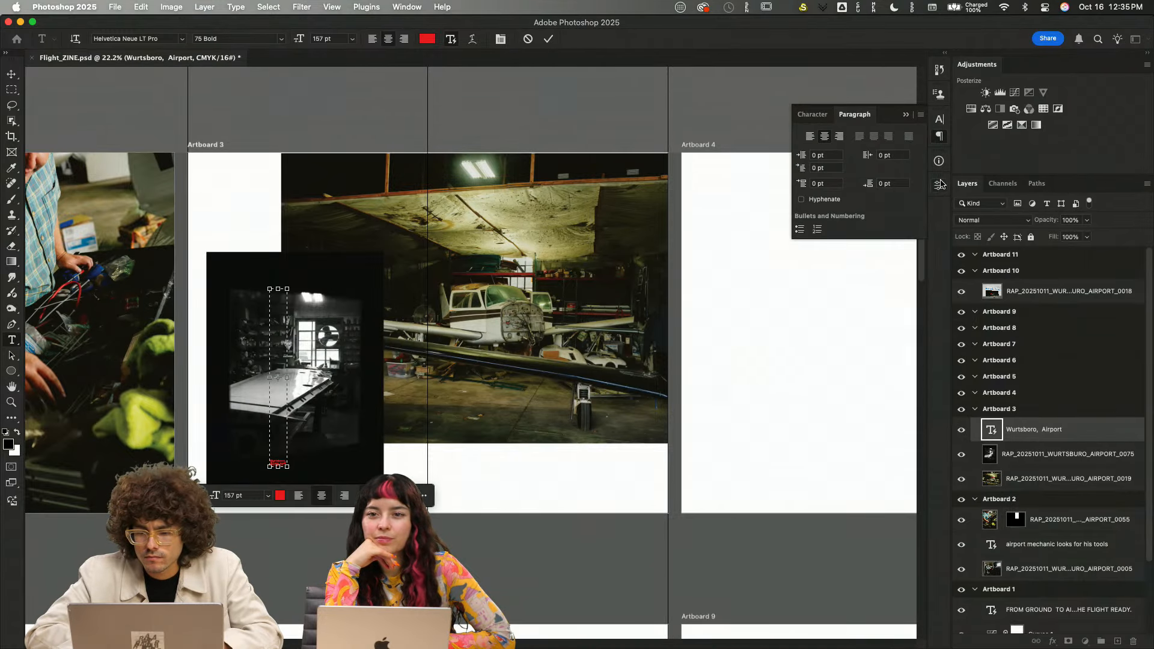
pyautogui.click(940, 185)
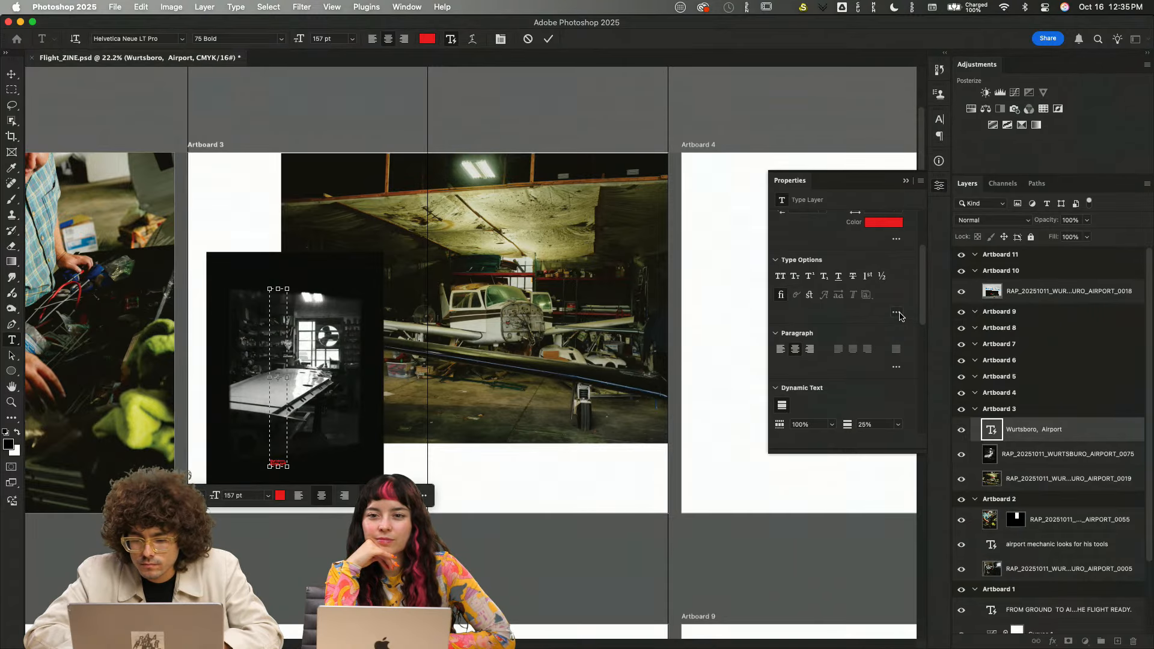
pyautogui.scroll(5, 899, 317)
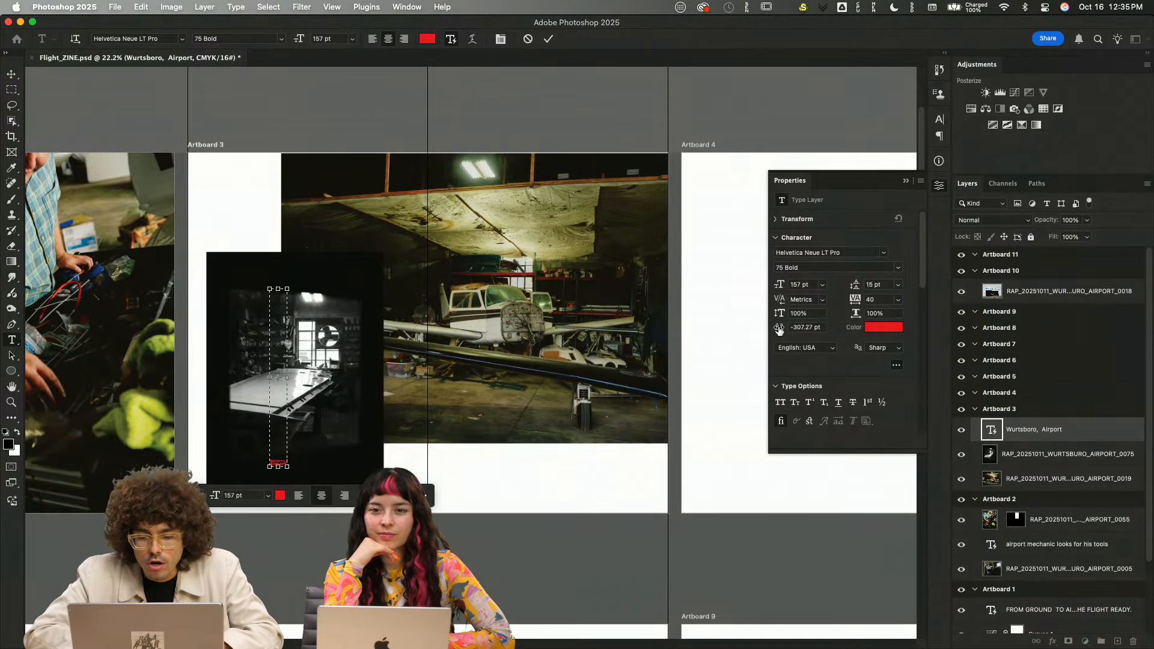
pyautogui.moveTo(778, 329); pyautogui.dragTo(760, 327)
# - Delete the blank lines between "TO AIR." and "GETTING THE FLIGHT READY." in the cover text on Artboard 1
pyautogui.hscroll(-10, 473, 385)
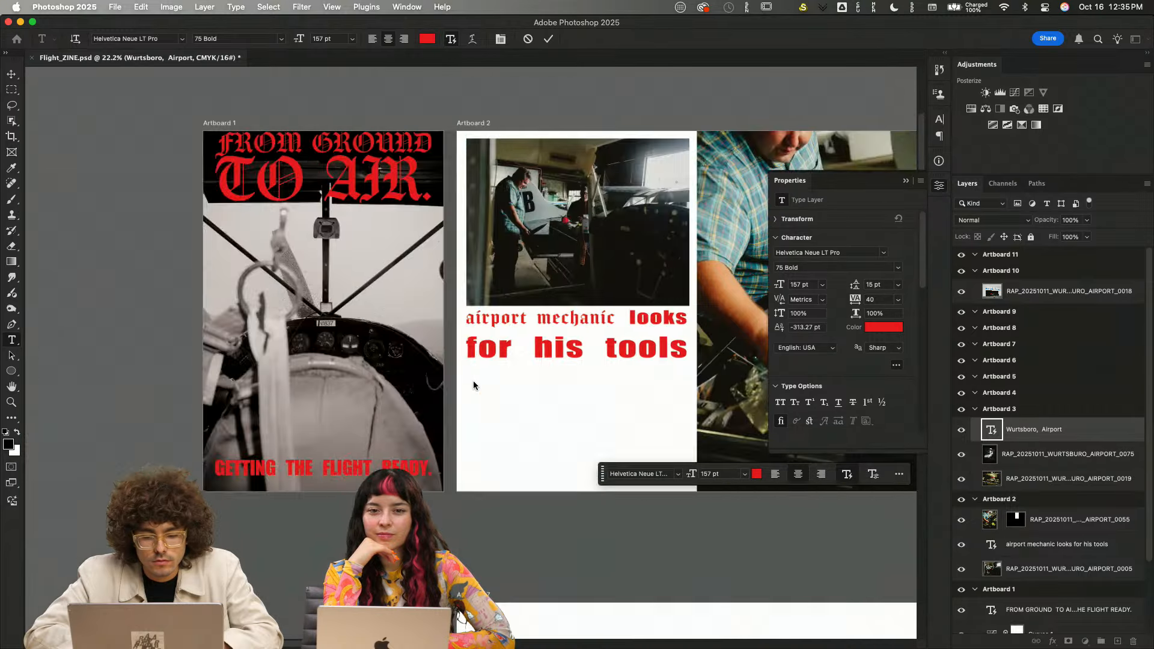
pyautogui.hscroll(-10, 474, 385)
pyautogui.hscroll(7, 407, 399)
pyautogui.scroll(2, 407, 400)
pyautogui.click(448, 221)
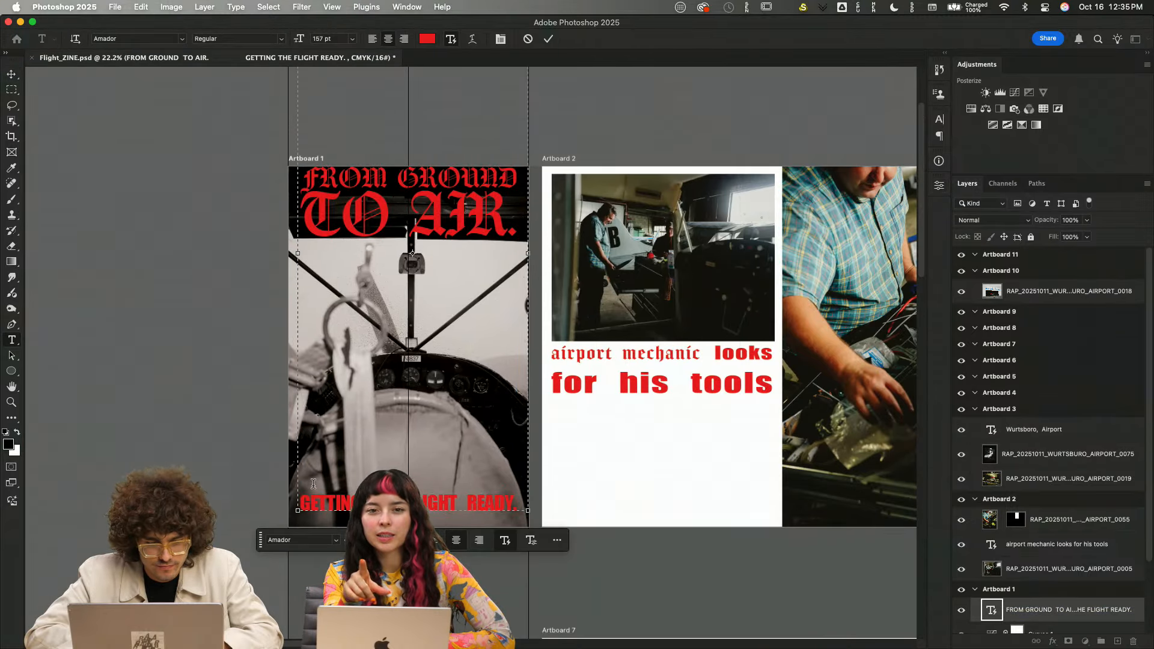
pyautogui.moveTo(301, 498); pyautogui.dragTo(281, 353)
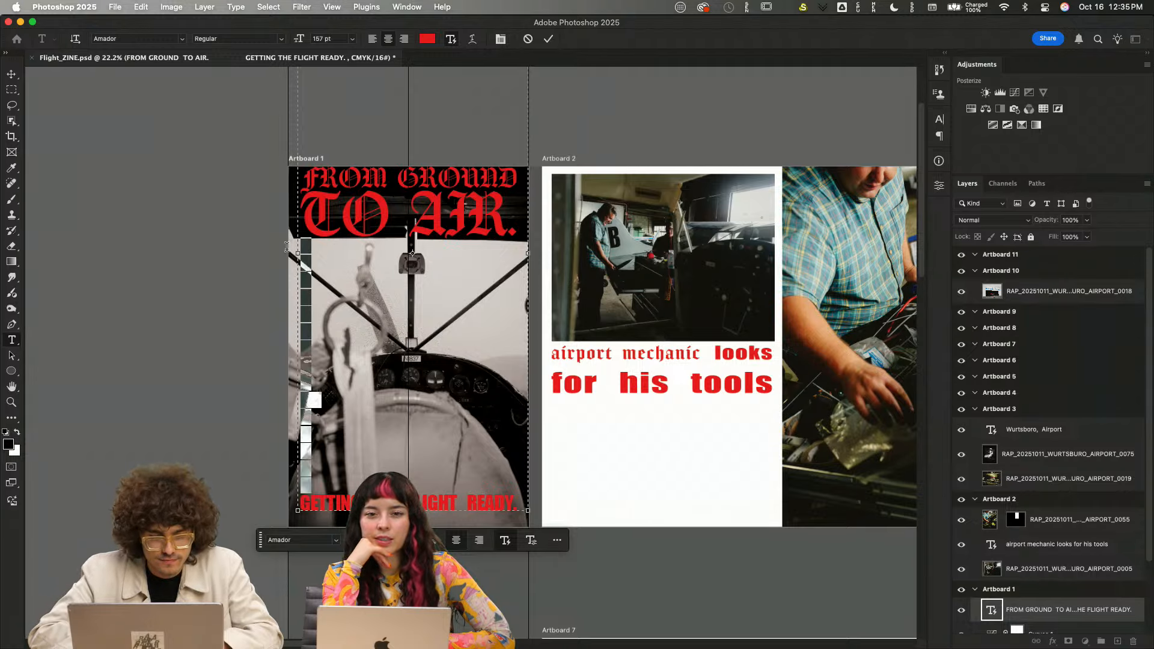
pyautogui.press('BackSpace')
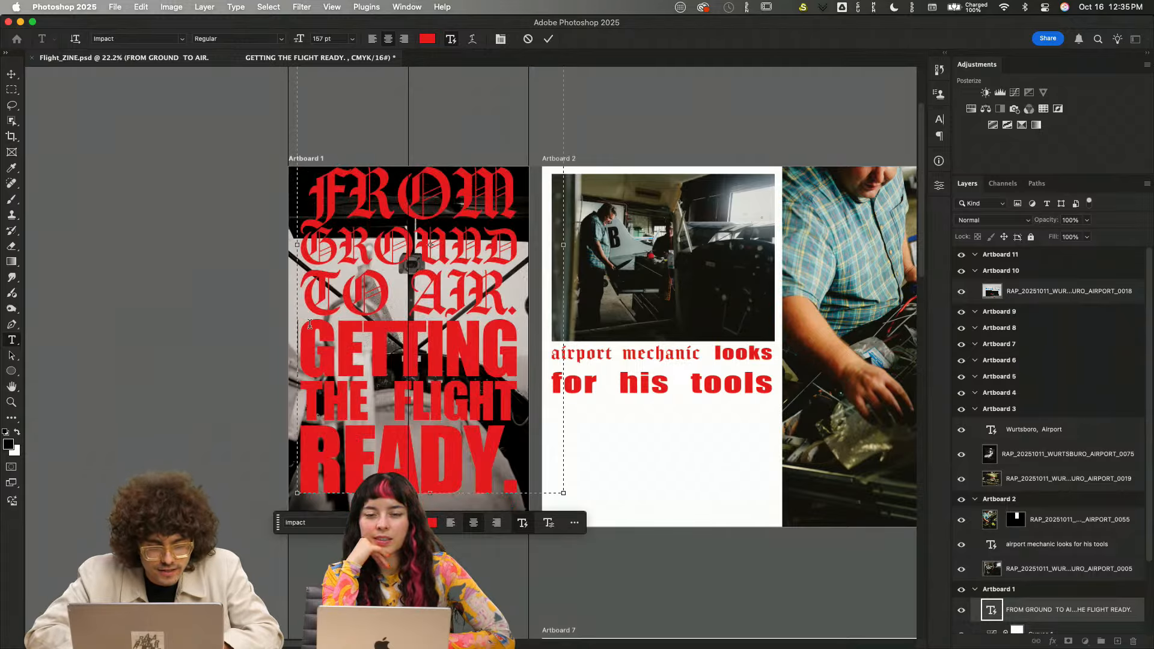
# - Adjust the baseline shift of "GETTING THE FLIGHT READY." so it sits tight against the blackletter title lines
pyautogui.moveTo(298, 334); pyautogui.dragTo(549, 518)
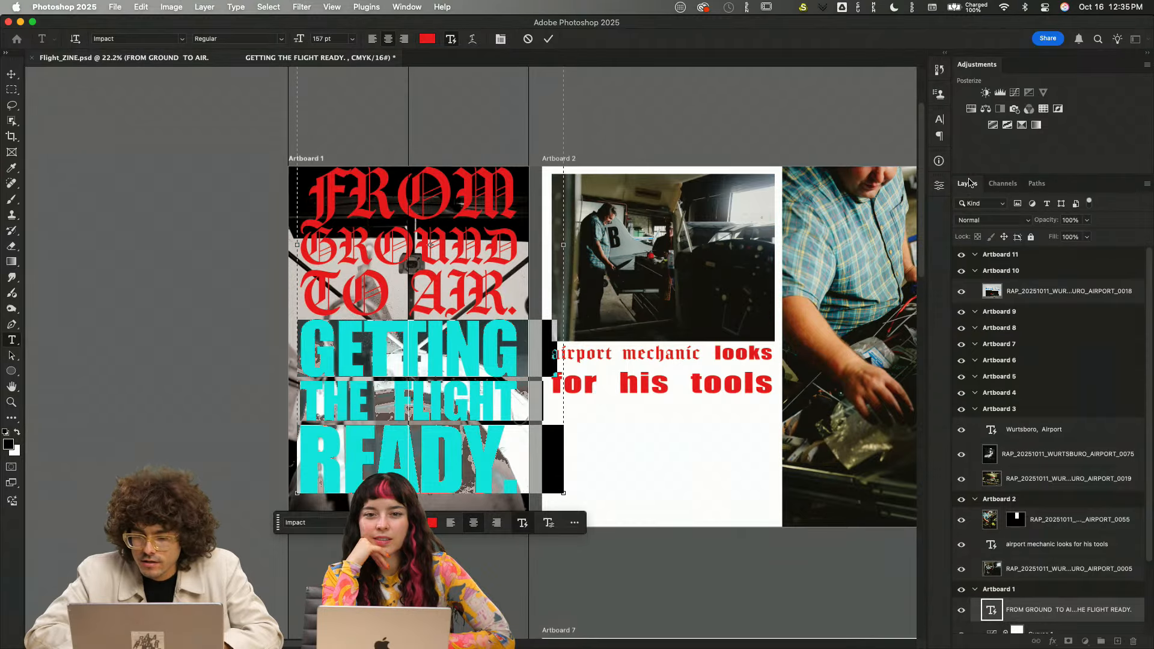
pyautogui.click(940, 186)
pyautogui.moveTo(778, 330)
pyautogui.mouseDown()
pyautogui.moveTo(745, 346)
pyautogui.moveTo(713, 388)
pyautogui.moveTo(559, 383)
pyautogui.moveTo(703, 362)
pyautogui.moveTo(775, 337)
pyautogui.mouseUp()
pyautogui.click(371, 256)
# - Narrow the cover text box to fit within Artboard 1 and set all its text to 76 pt leading and 92% vertical scale
pyautogui.scroll(-3, 471, 351)
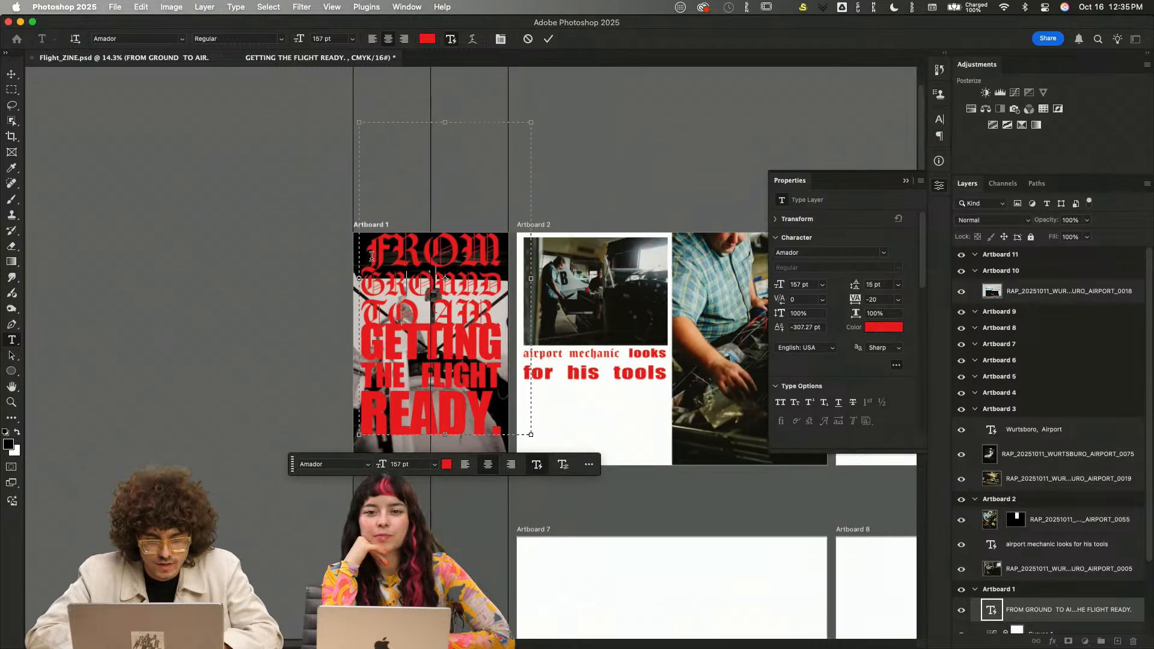
pyautogui.moveTo(526, 141); pyautogui.dragTo(503, 274)
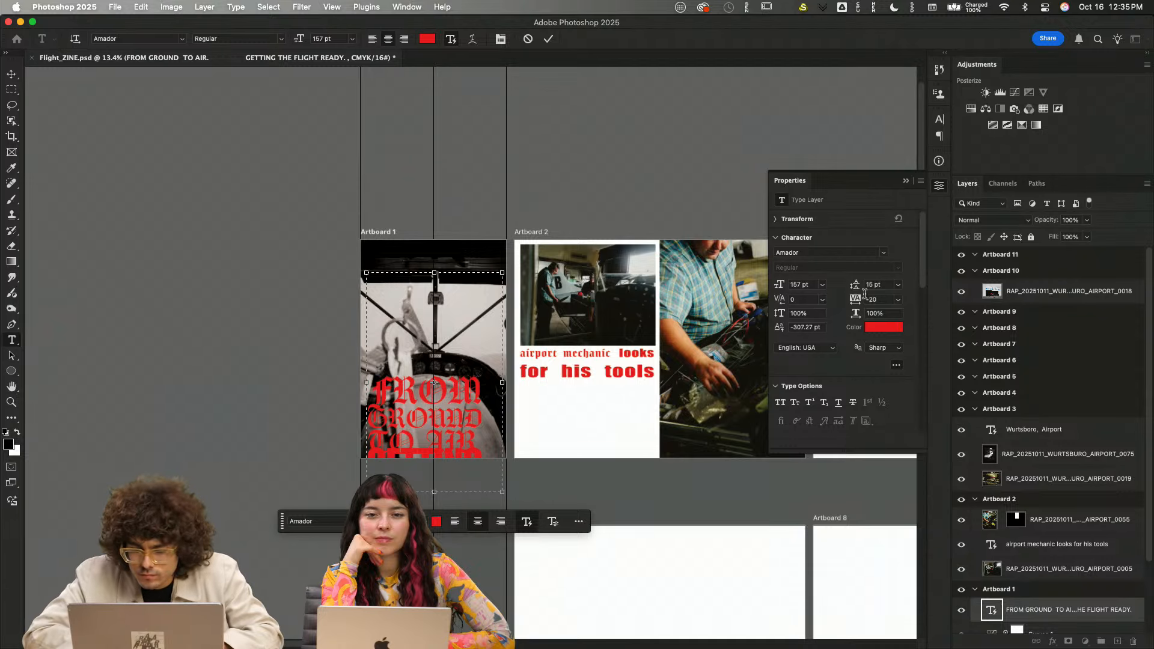
pyautogui.press('super+a')
pyautogui.moveTo(782, 316); pyautogui.dragTo(778, 321)
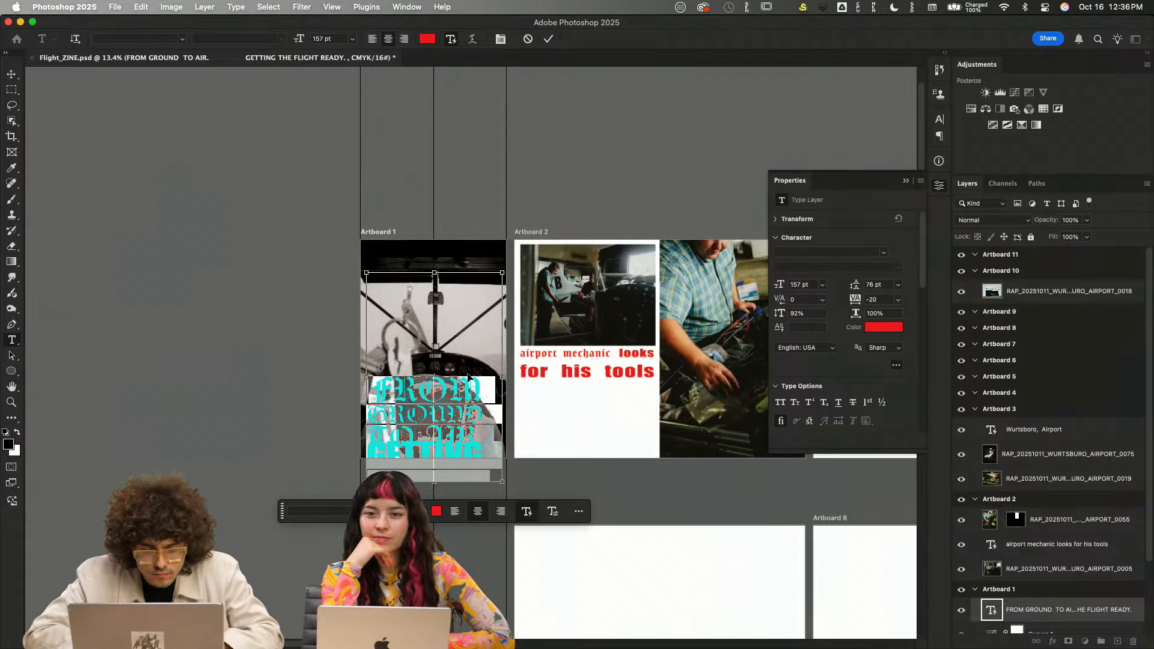
pyautogui.click(462, 191)
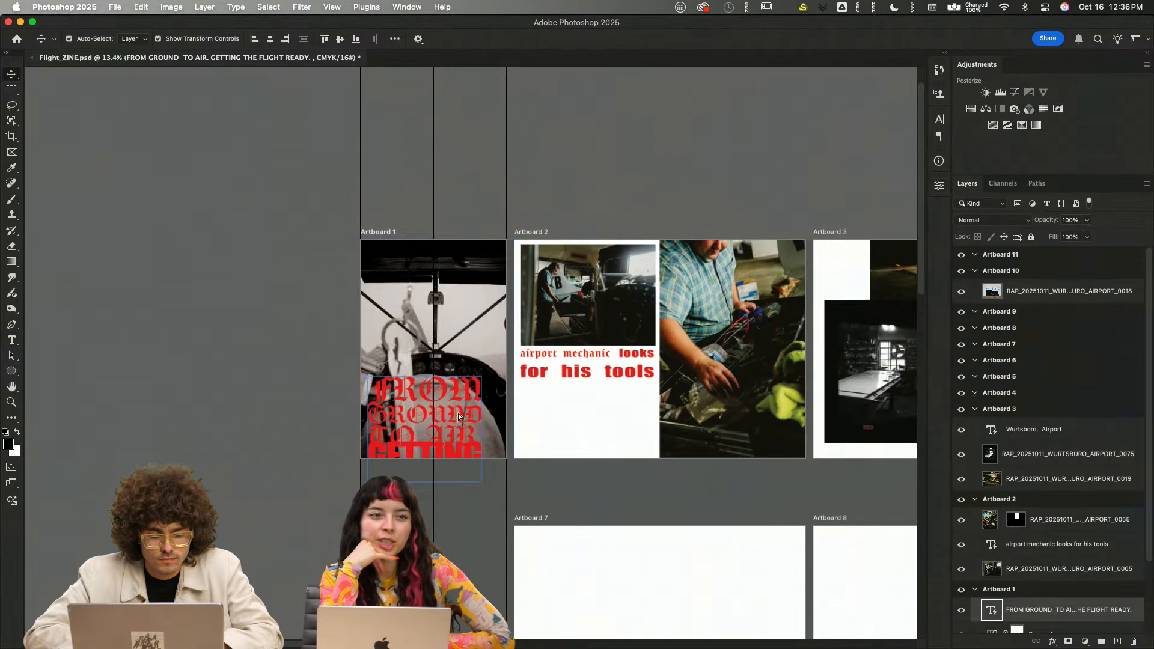
# - Move the cover text to the top of Artboard 1 and retype its last word as "Ready" without the period
pyautogui.moveTo(458, 414); pyautogui.dragTo(471, 299)
pyautogui.doubleClick(471, 299)
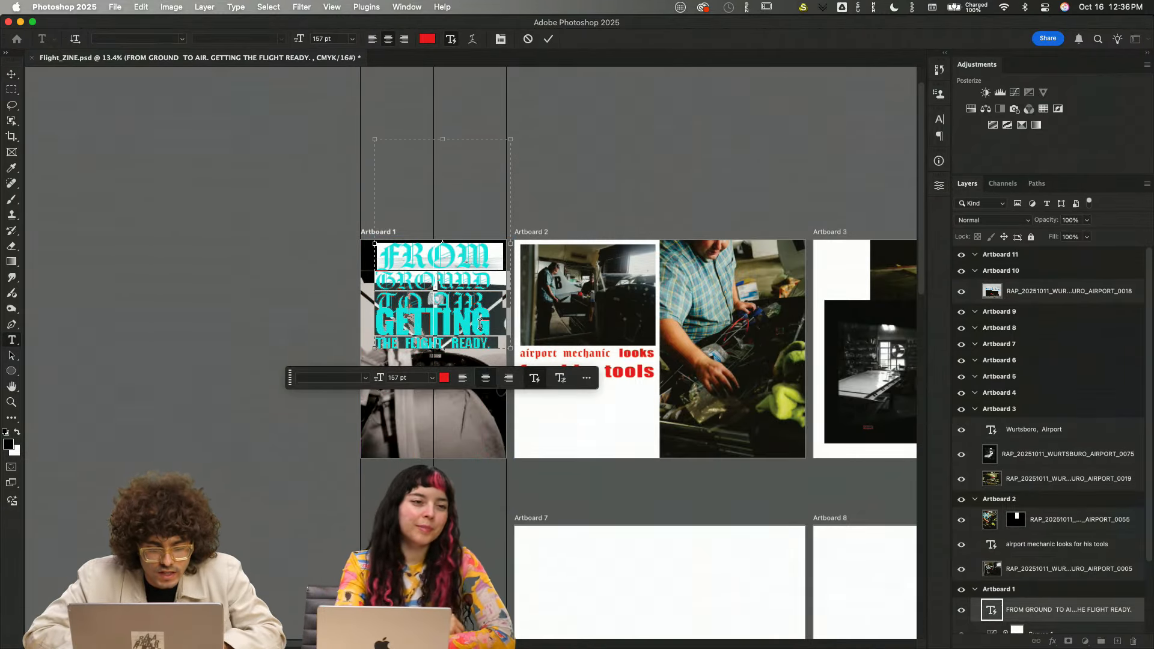
pyautogui.click(494, 343)
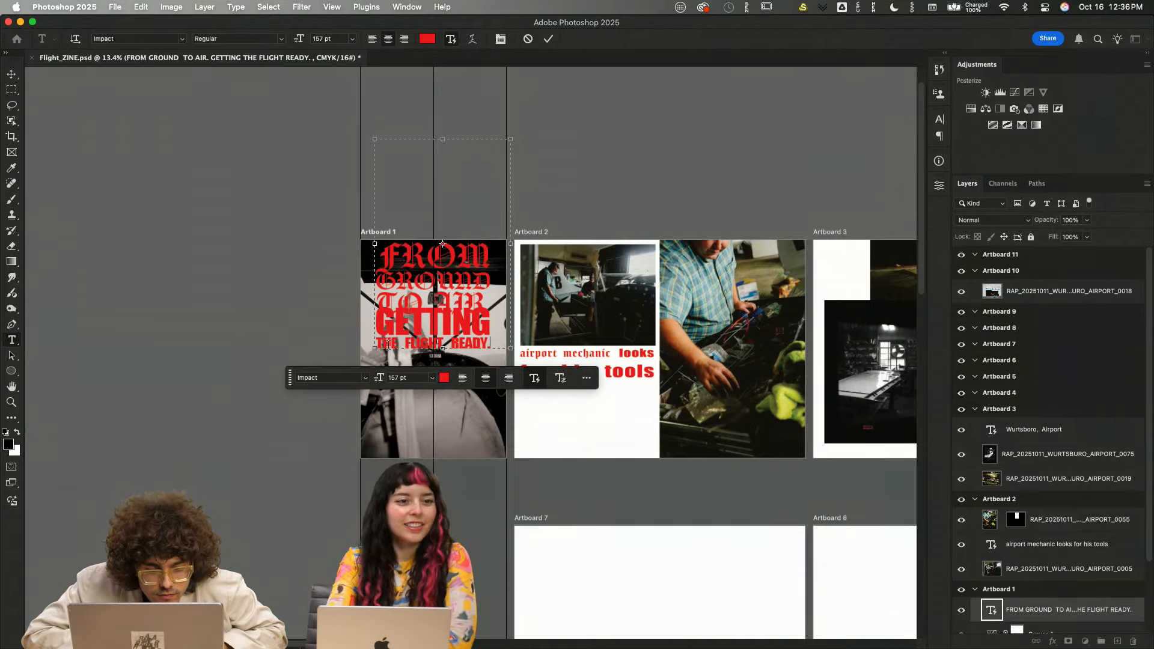
pyautogui.press('BackSpace')
pyautogui.press('BackSpace')
pyautogui.press('BackSpace')
pyautogui.press('BackSpace')
pyautogui.press('BackSpace')
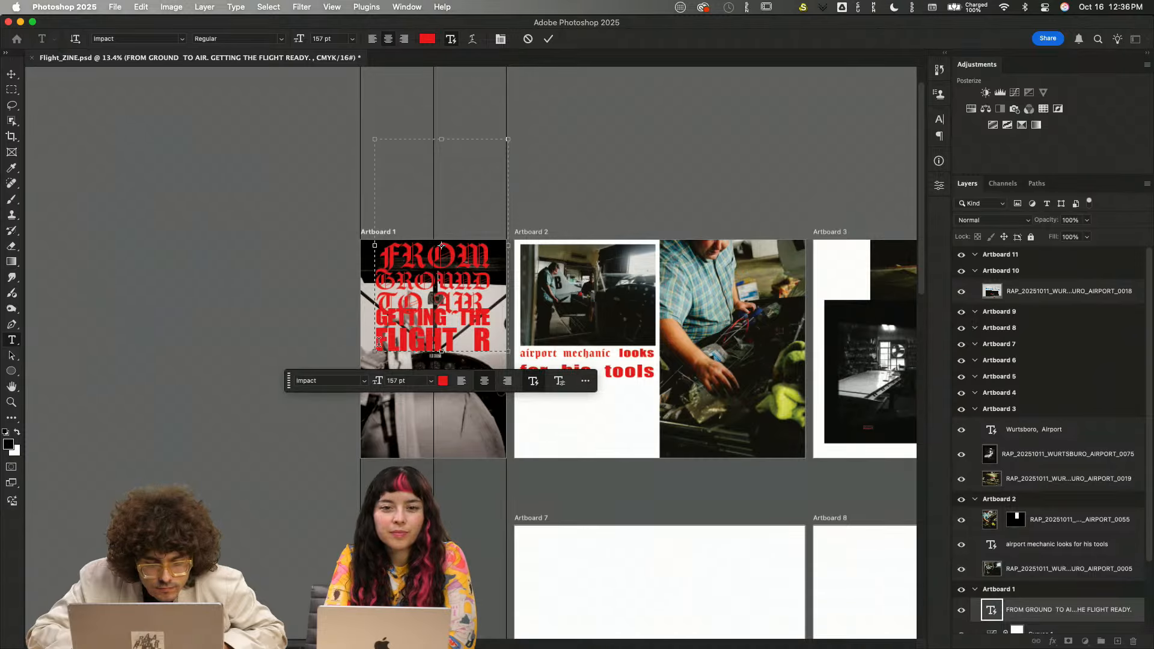
pyautogui.write('eady')
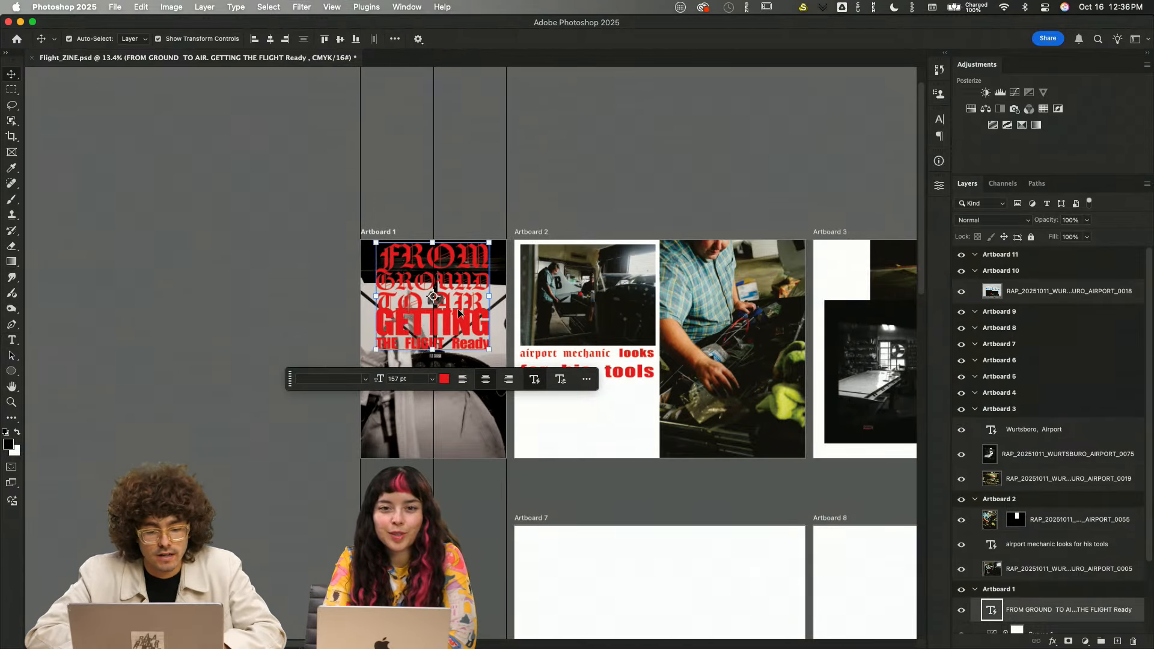
# - Lower the baseline shift of "GETTING THE FLIGHT Ready" so it drops to the bottom of Artboard 1
pyautogui.press('super+a')
pyautogui.click(383, 319)
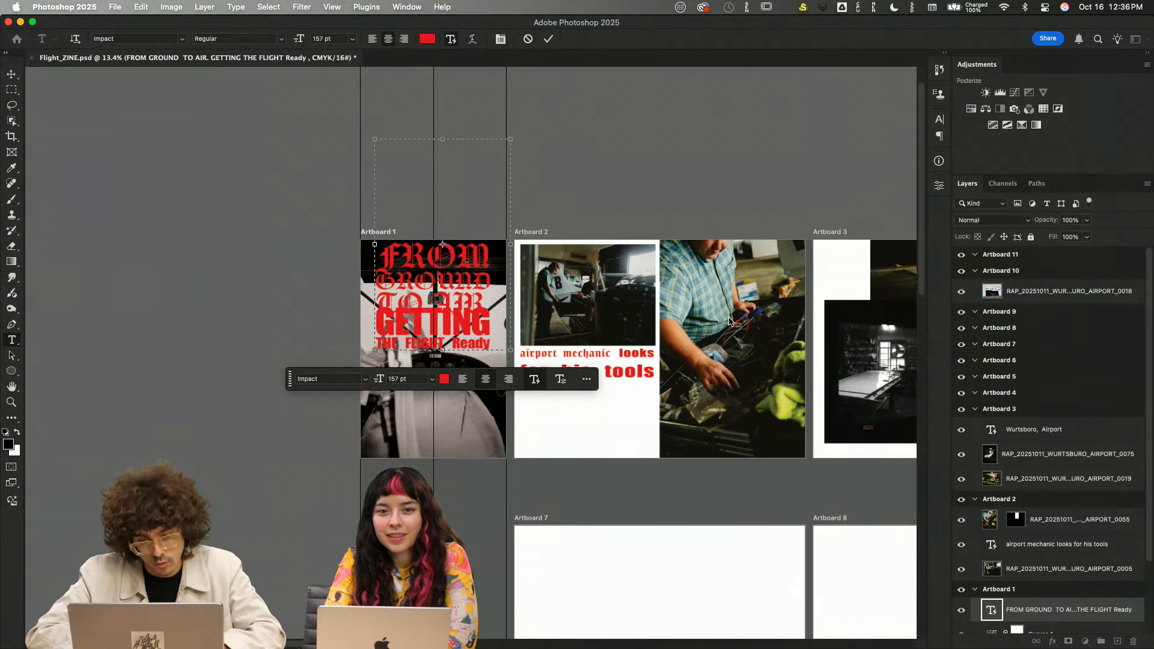
pyautogui.hotkey('shift', 'Down')
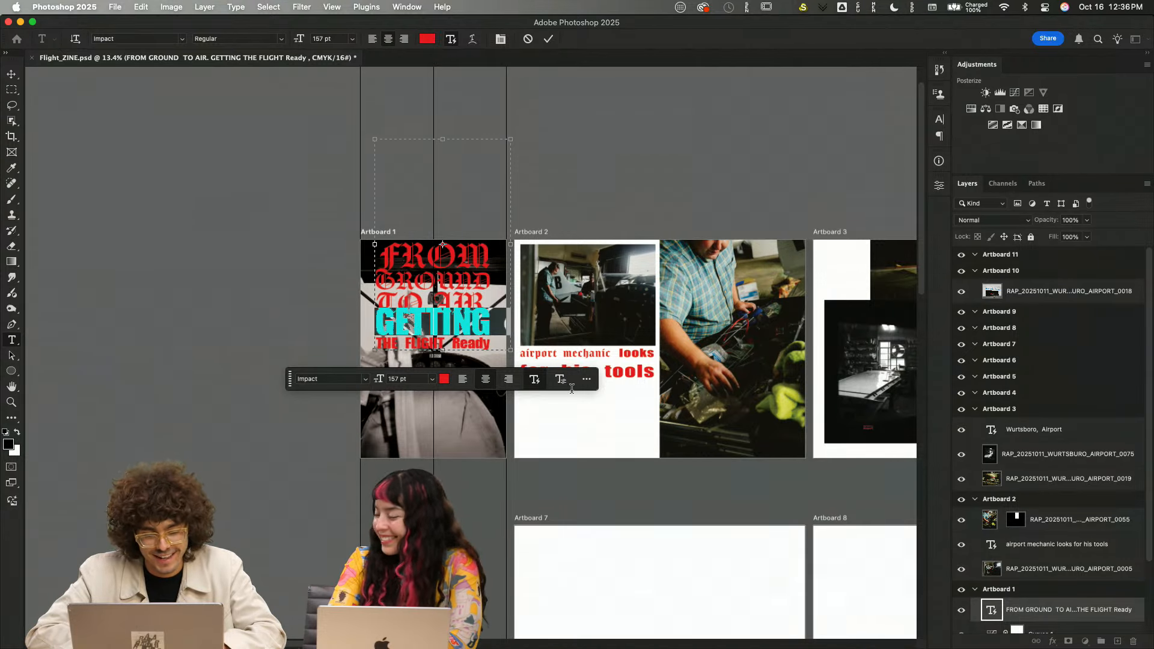
pyautogui.keyDown('shift'); pyautogui.click(490, 347); pyautogui.keyUp('shift')
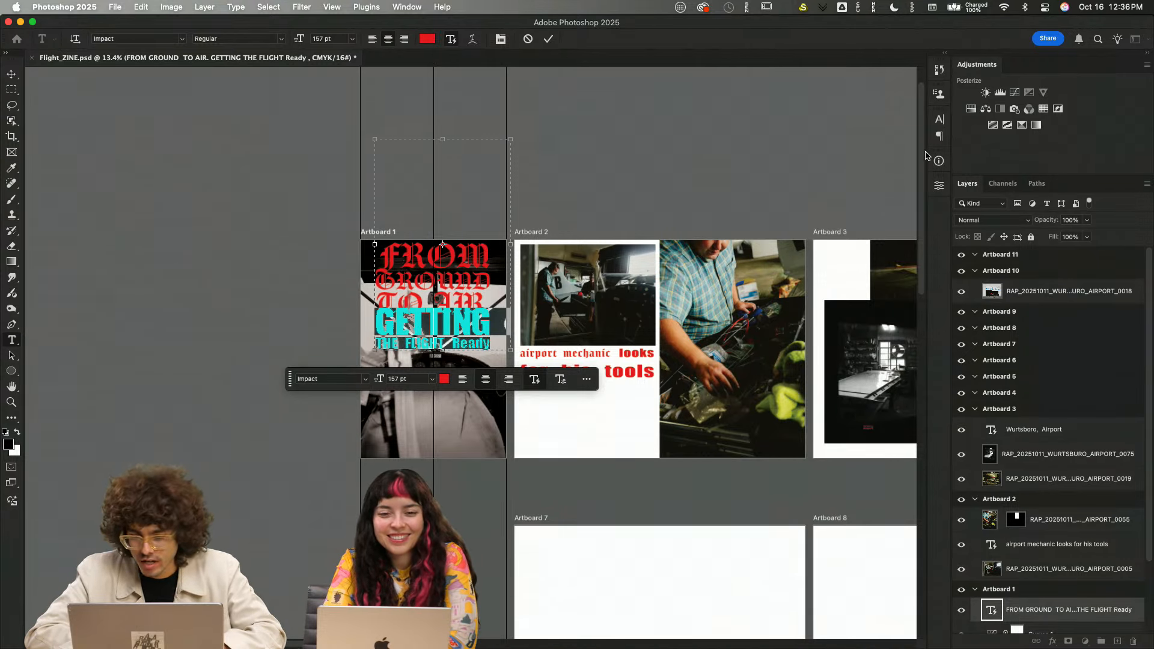
pyautogui.click(938, 185)
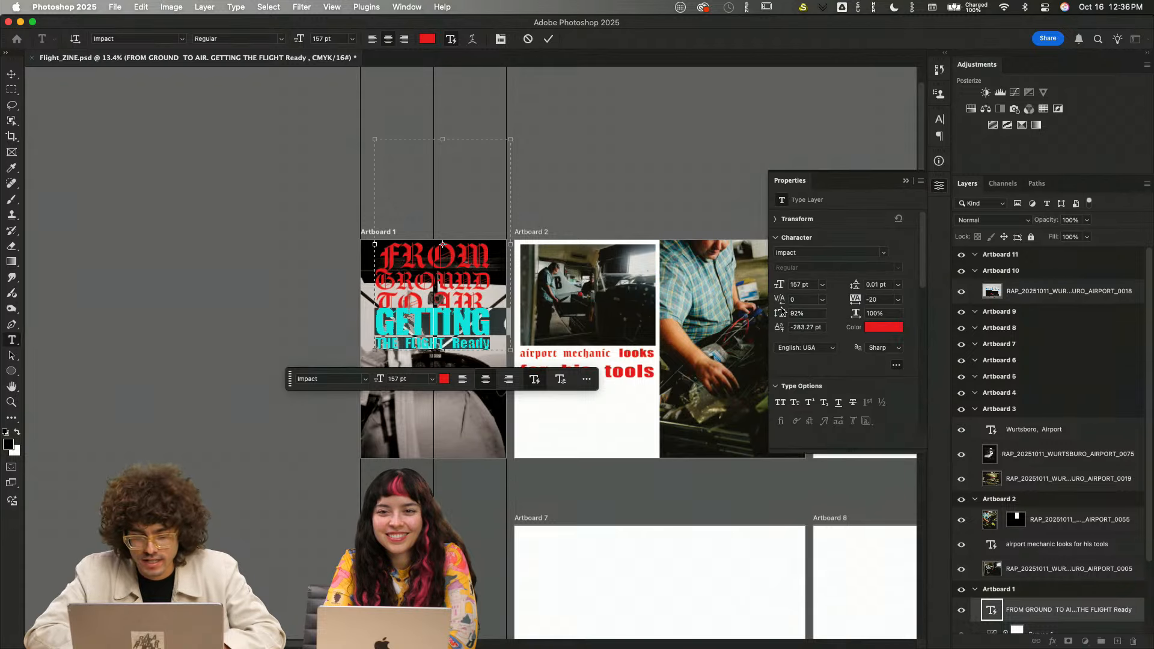
pyautogui.moveTo(779, 330); pyautogui.dragTo(591, 362)
pyautogui.click(410, 272)
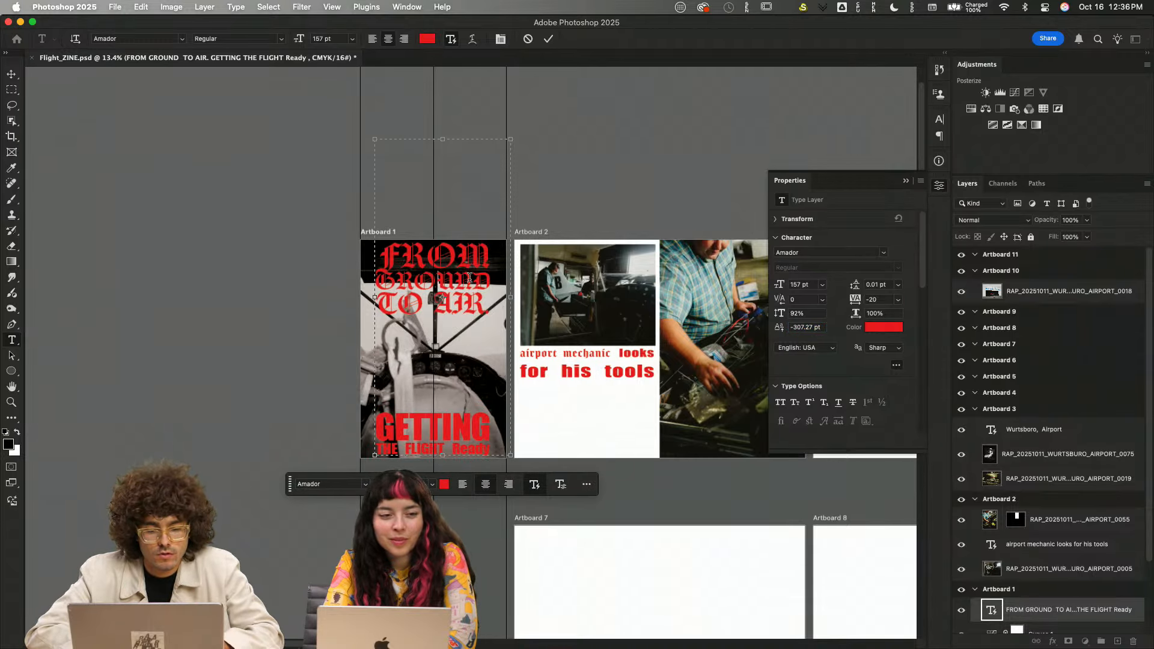
pyautogui.click(605, 197)
pyautogui.press('v')
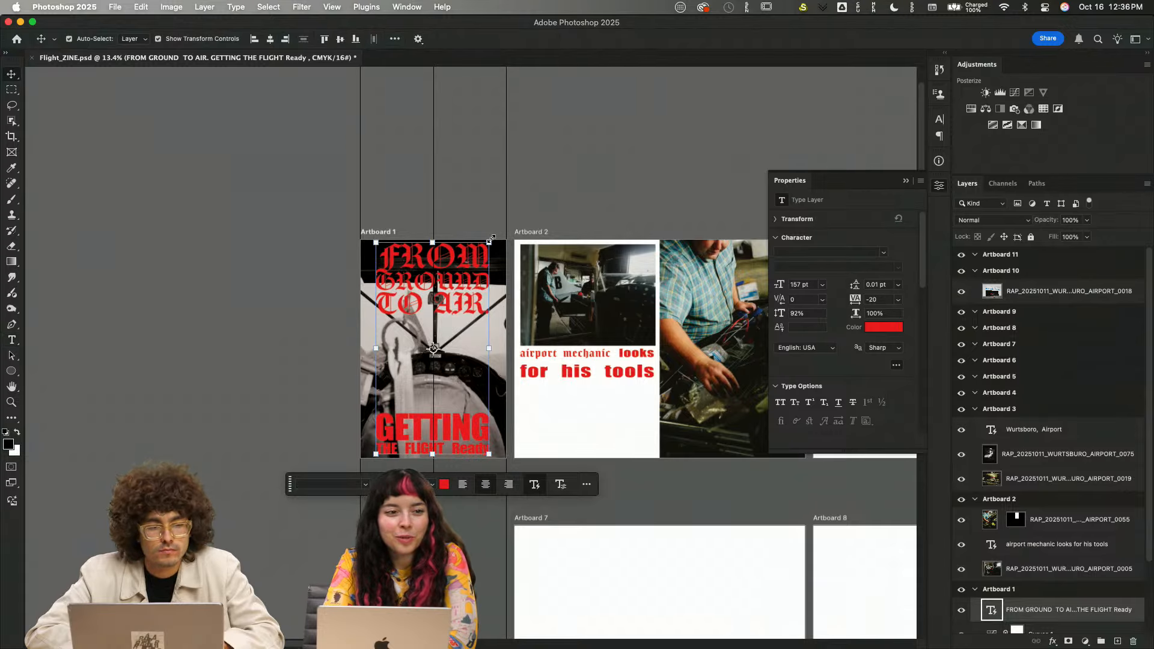
pyautogui.click(491, 239)
pyautogui.moveTo(492, 240); pyautogui.dragTo(478, 270)
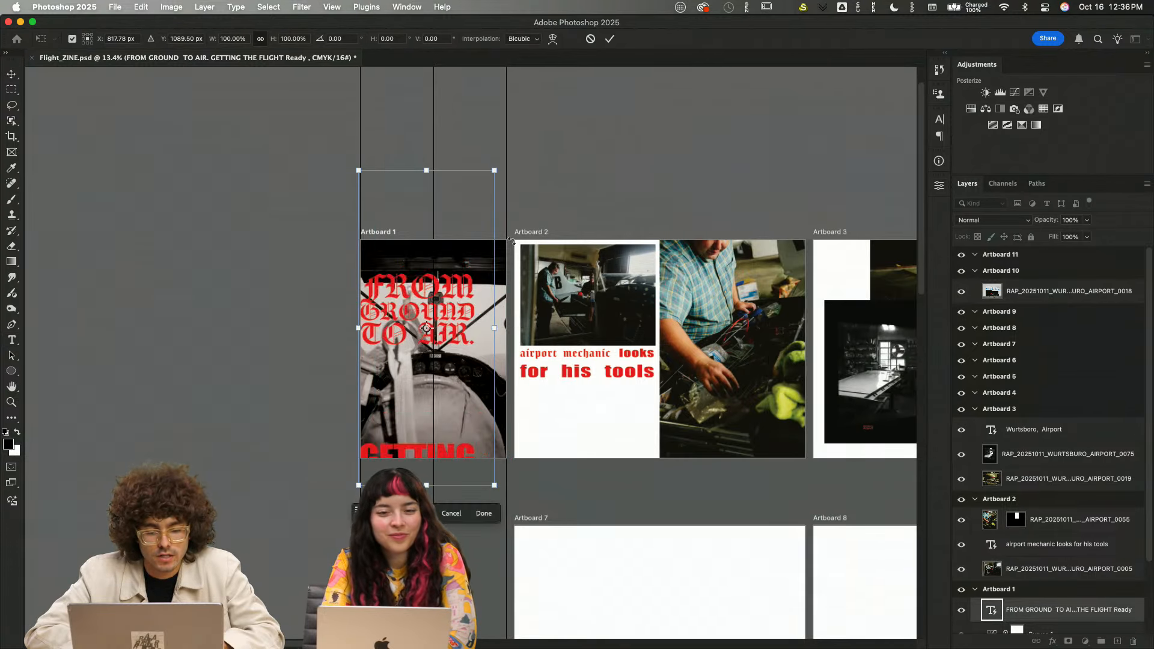
pyautogui.press('super+z')
pyautogui.click(559, 160)
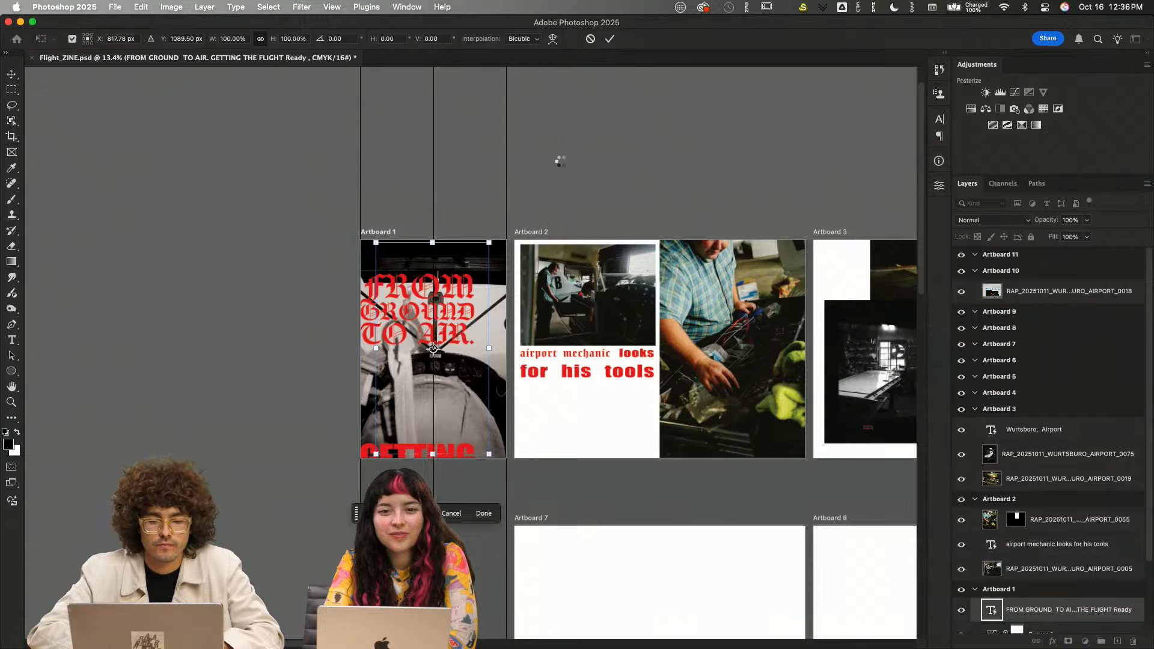
# - Reposition the cover text within Artboard 1 and scale it to 90.20%
pyautogui.moveTo(455, 274); pyautogui.dragTo(471, 253)
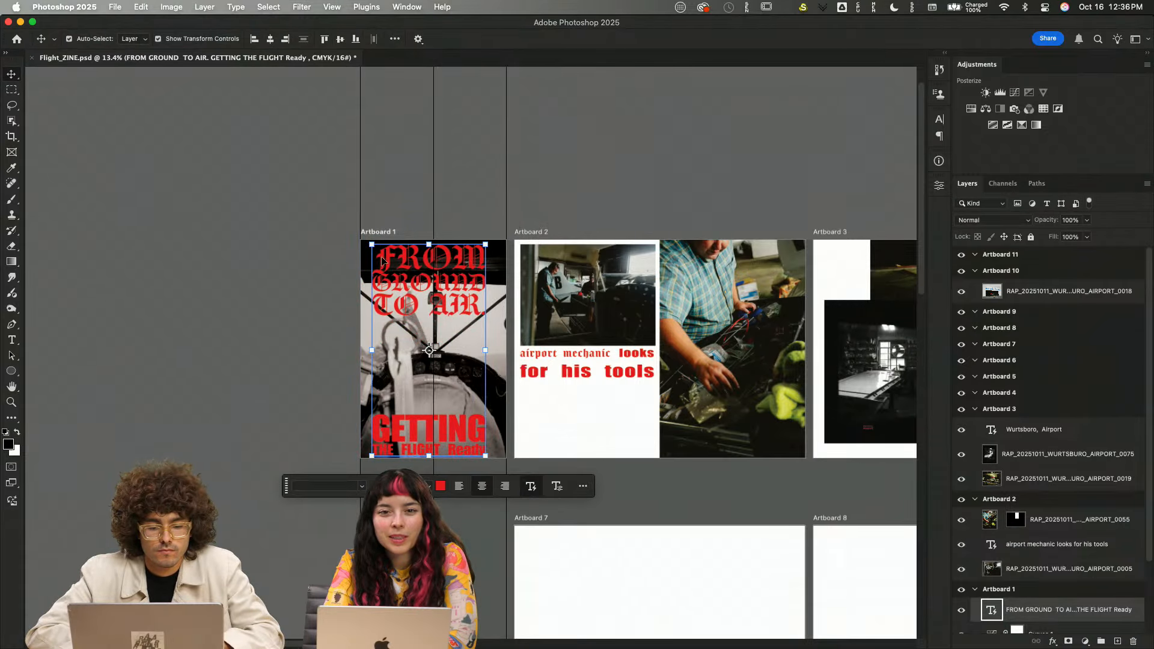
pyautogui.press('super+t')
pyautogui.moveTo(371, 297)
pyautogui.mouseDown()
pyautogui.moveTo(392, 297)
pyautogui.moveTo(360, 297)
pyautogui.moveTo(379, 295)
pyautogui.mouseUp()
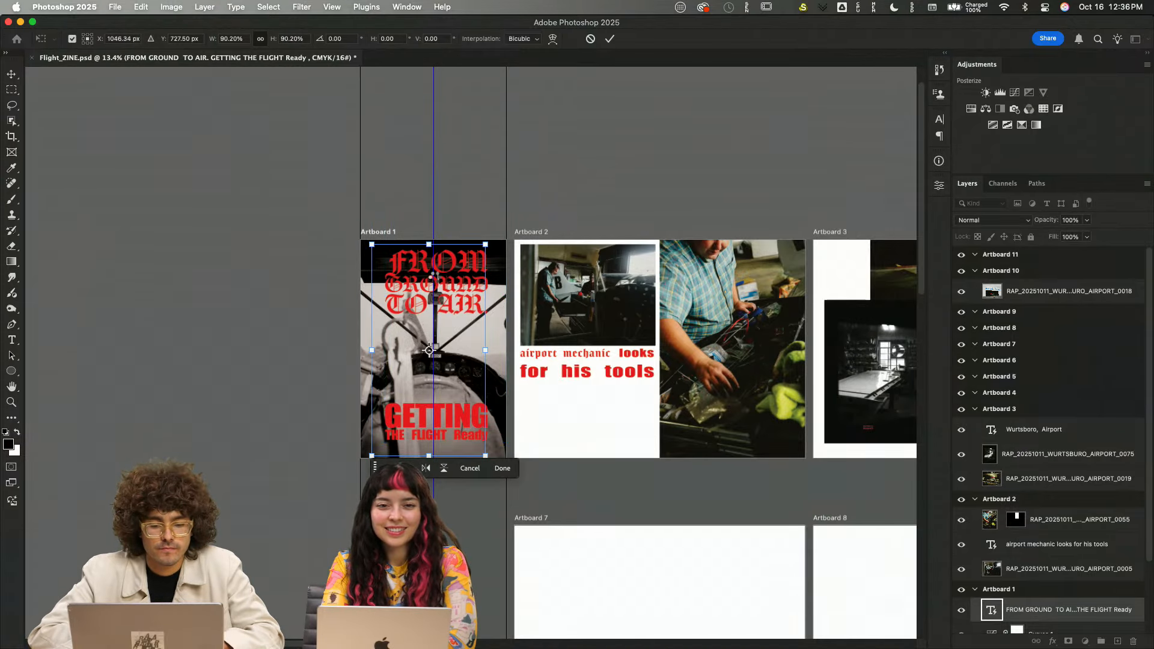
pyautogui.press('Return')
# - Reshape the cover text box so "FROM GROUND" fits on one line above "TO AIR.", and move it to the top of Artboard 1
pyautogui.doubleClick(437, 276)
pyautogui.click(493, 302)
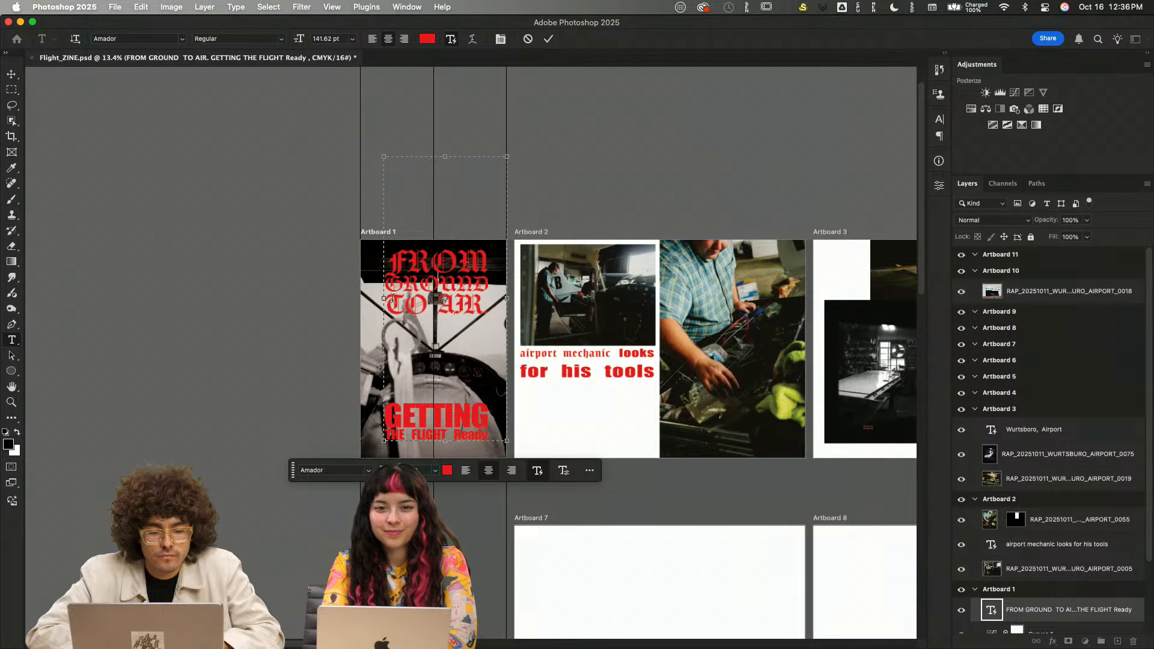
pyautogui.moveTo(393, 297); pyautogui.dragTo(372, 300)
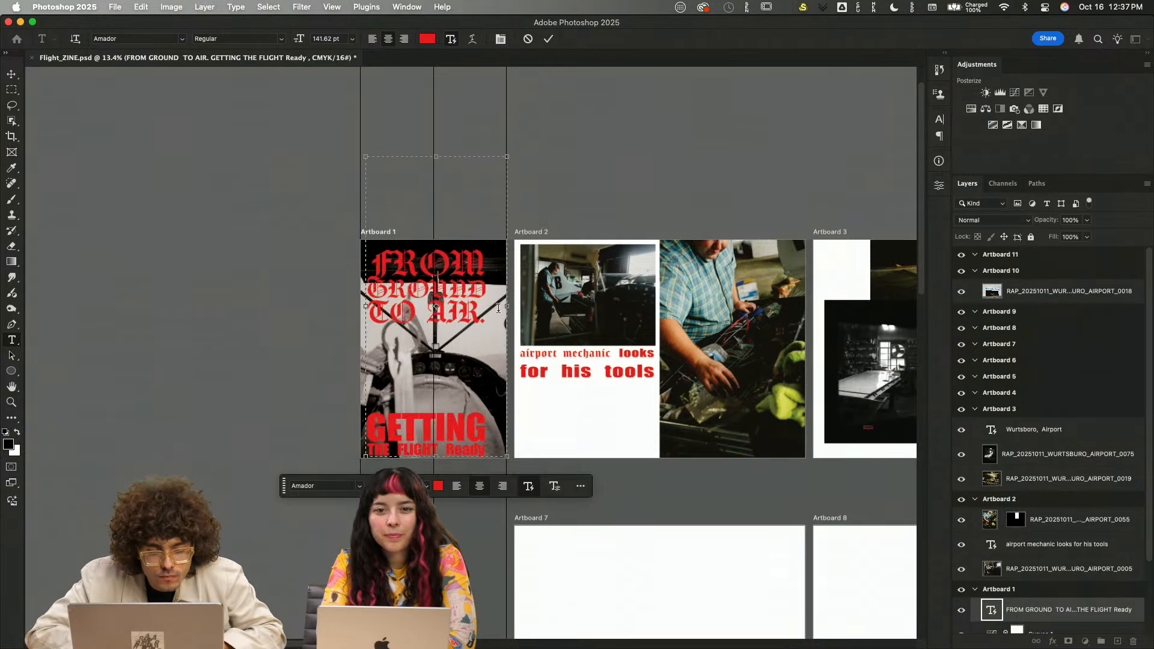
pyautogui.moveTo(506, 306); pyautogui.dragTo(537, 308)
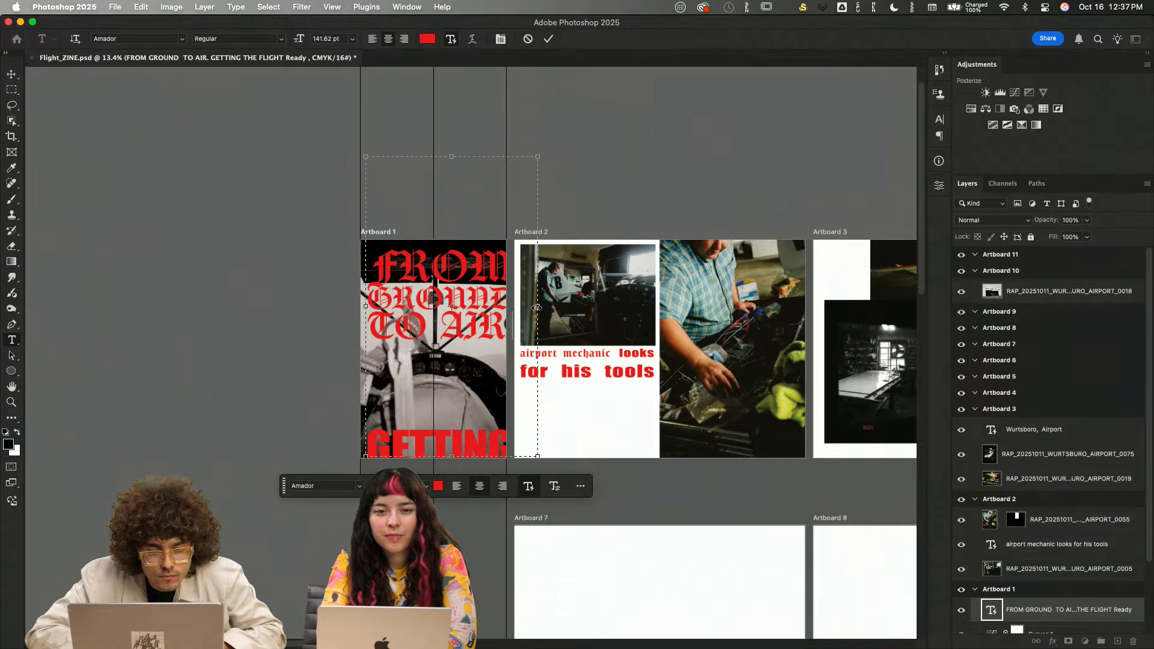
pyautogui.moveTo(537, 157); pyautogui.dragTo(506, 309)
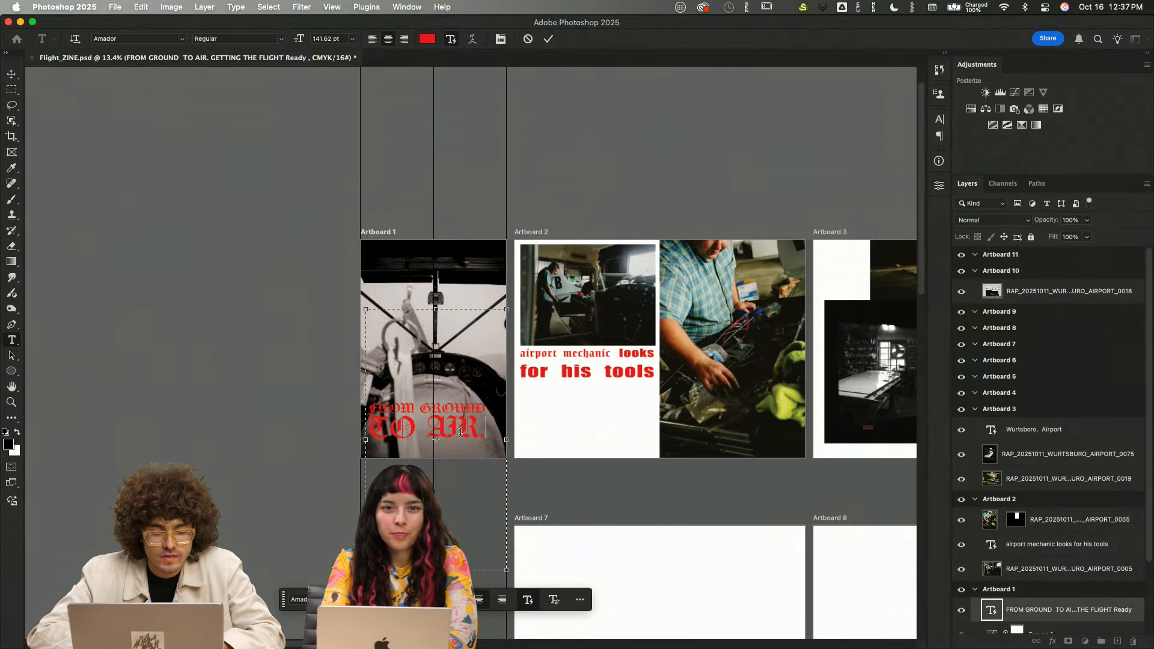
pyautogui.click(546, 38)
pyautogui.press('v')
pyautogui.moveTo(452, 421); pyautogui.dragTo(461, 270)
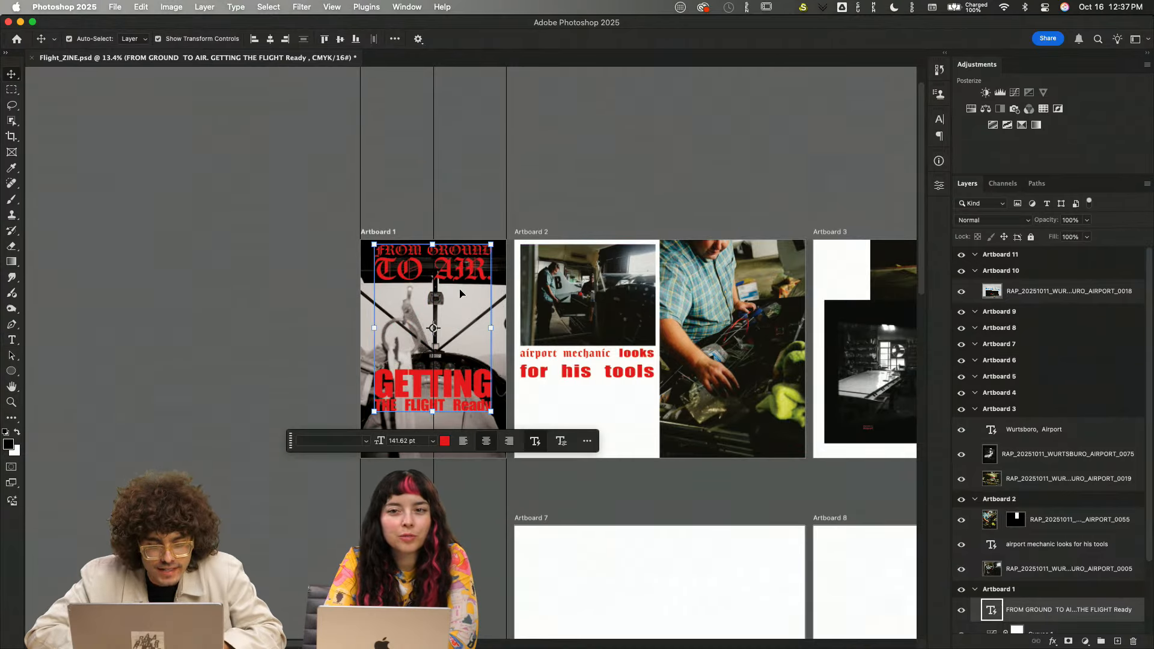
# - Rebreak the lower cover text into two lines, "GETTING THE" and "FLIGHT Ready"
pyautogui.doubleClick(460, 269)
pyautogui.click(498, 405)
pyautogui.moveTo(498, 403); pyautogui.dragTo(372, 386)
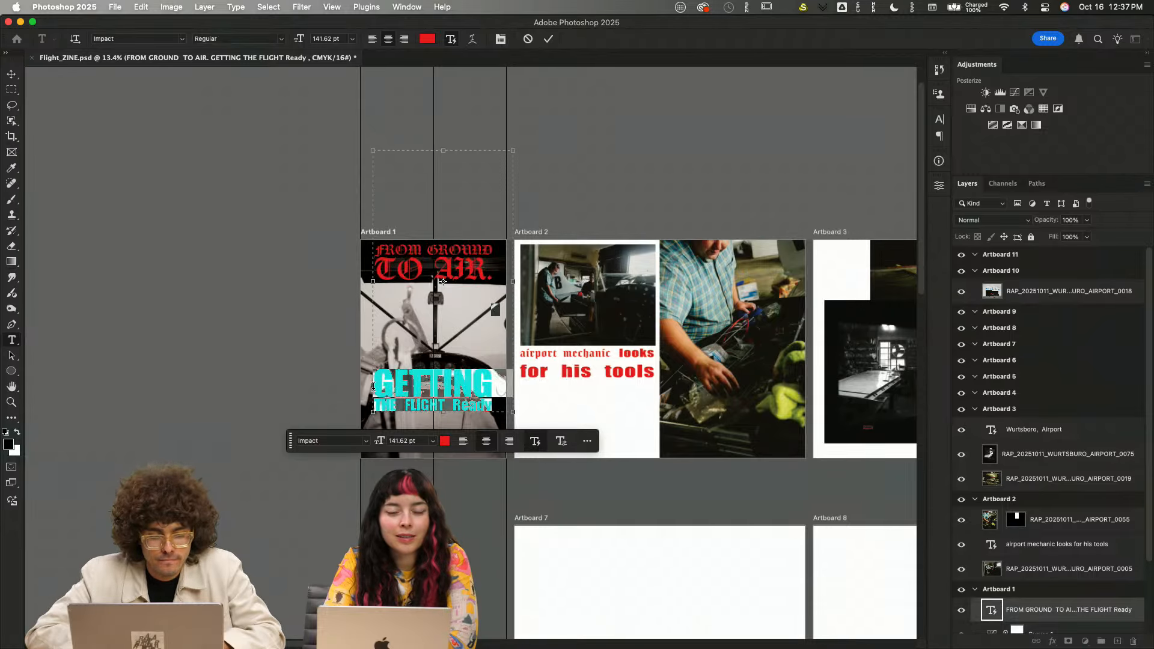
pyautogui.click(401, 407)
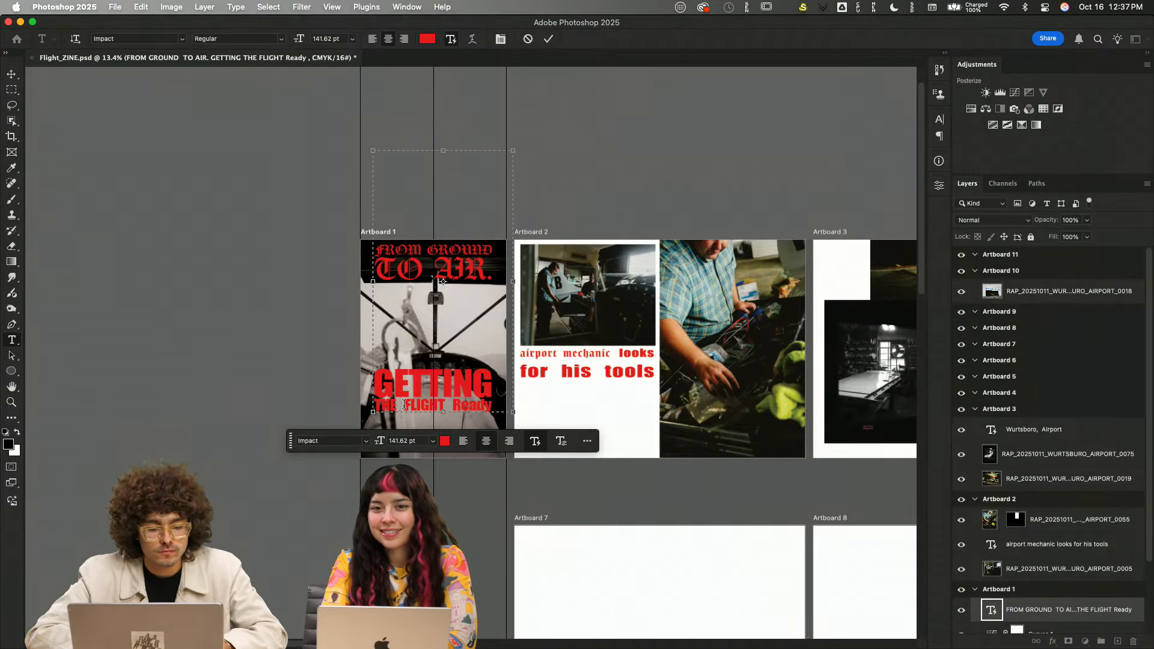
pyautogui.press('Return')
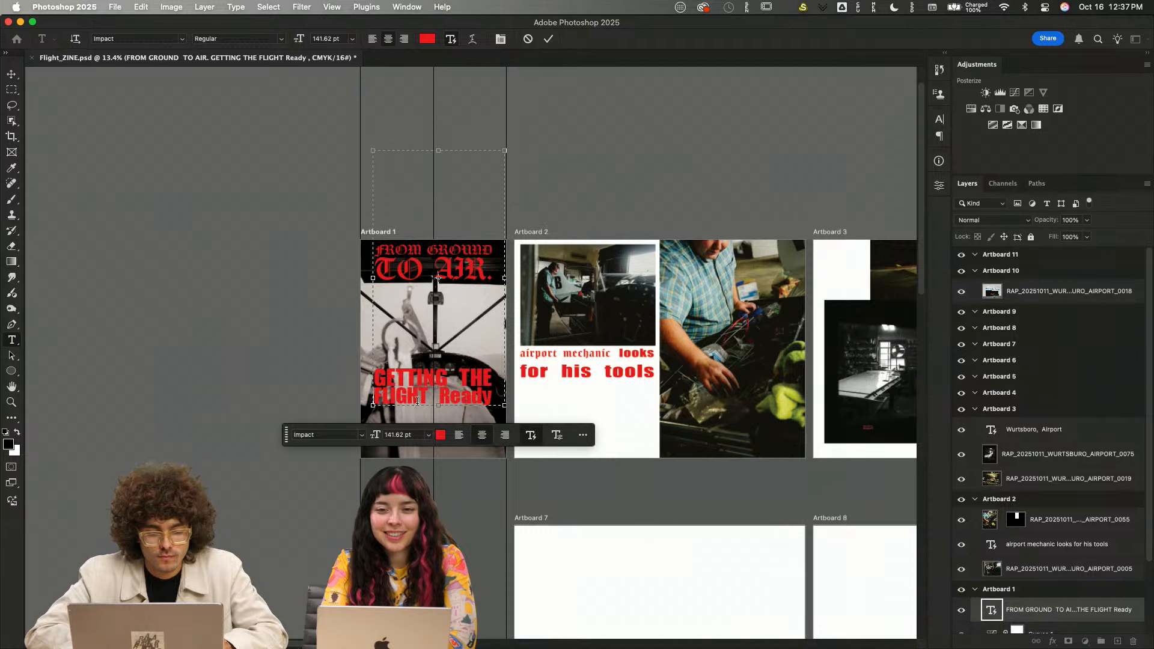
# - Set the baseline shift of "GETTING THE FLIGHT Ready" to -681 pt to place it at the bottom of the cover
pyautogui.moveTo(446, 378); pyautogui.dragTo(506, 405)
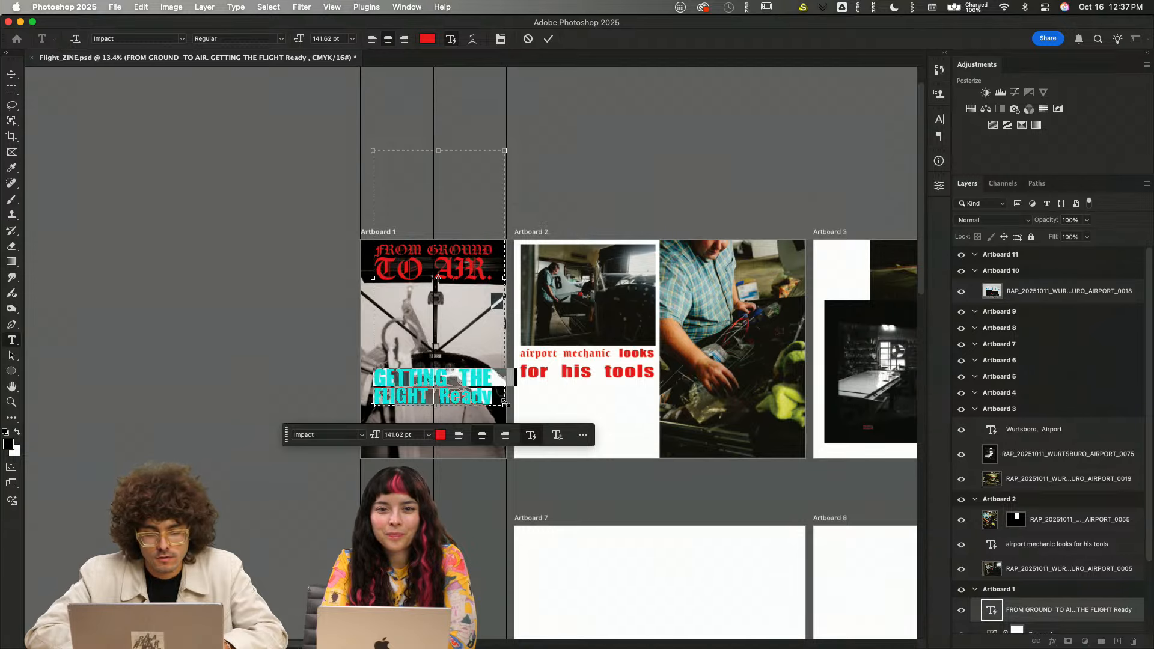
pyautogui.click(940, 185)
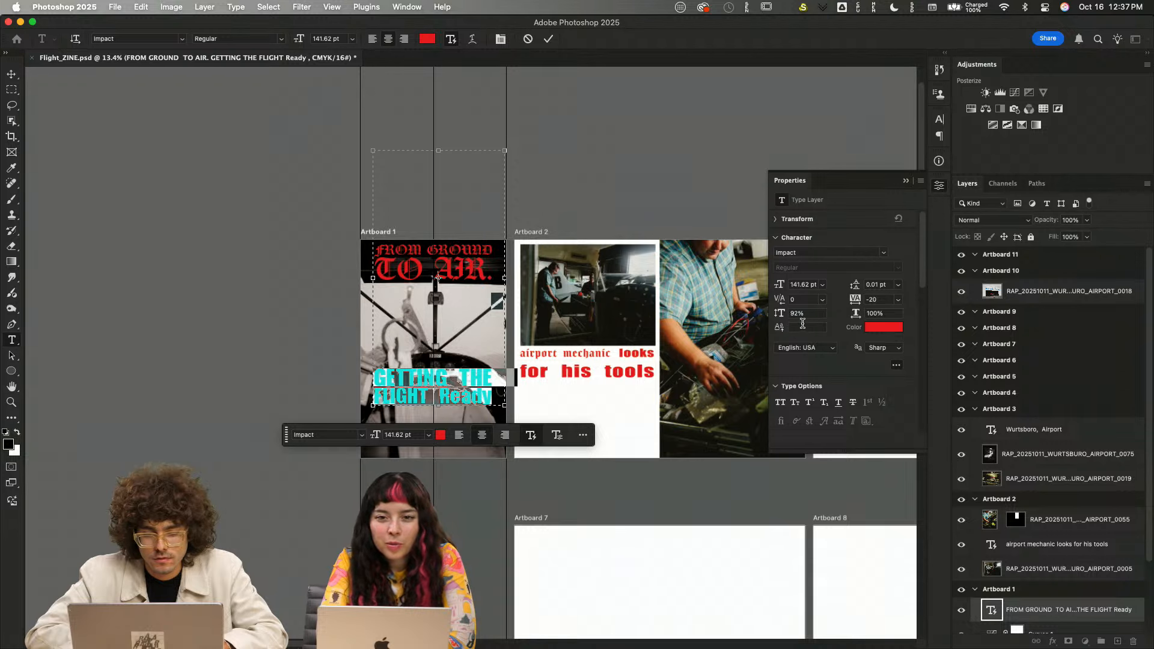
pyautogui.write('100')
pyautogui.press('Return')
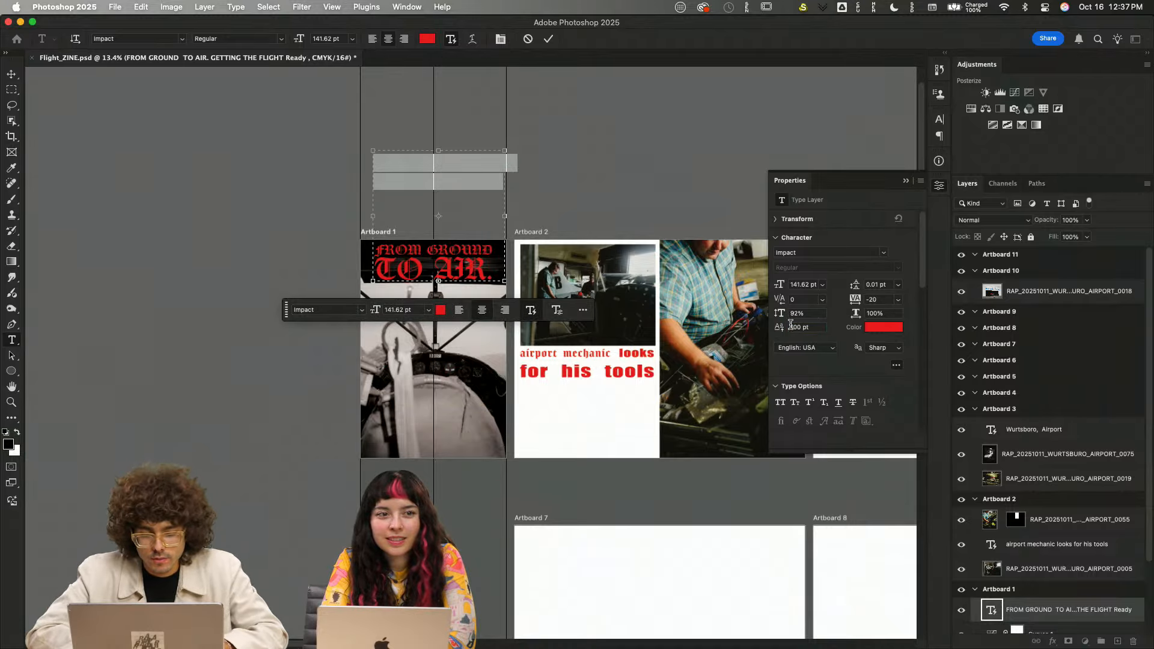
pyautogui.moveTo(778, 328); pyautogui.dragTo(308, 407)
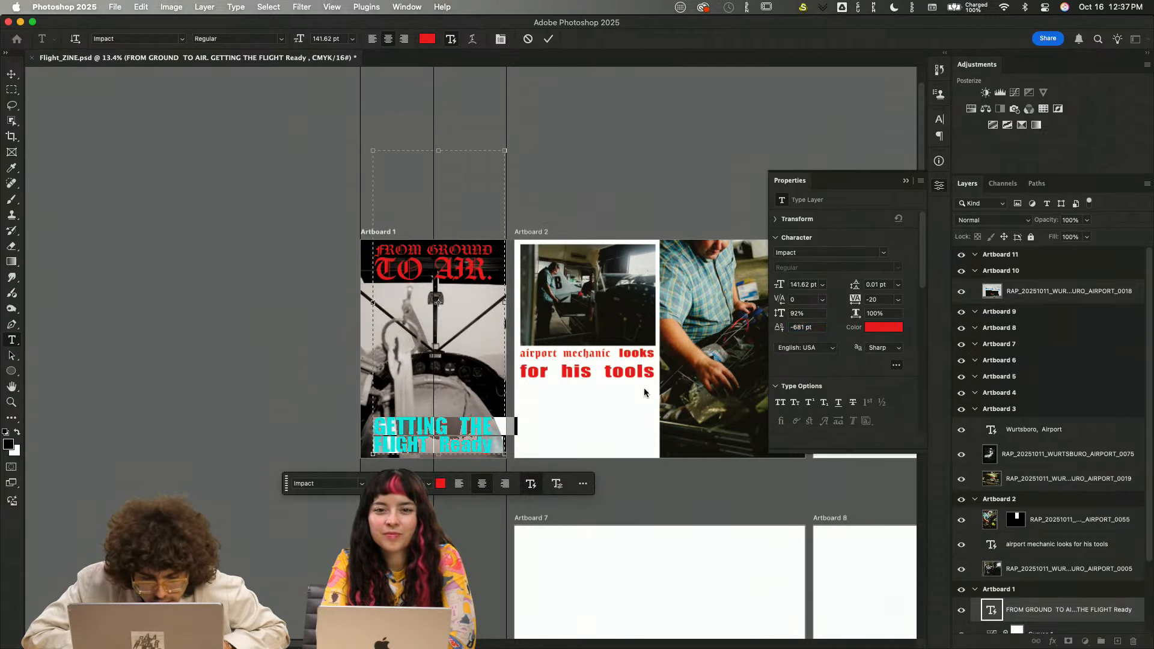
pyautogui.click(575, 189)
pyautogui.press('v')
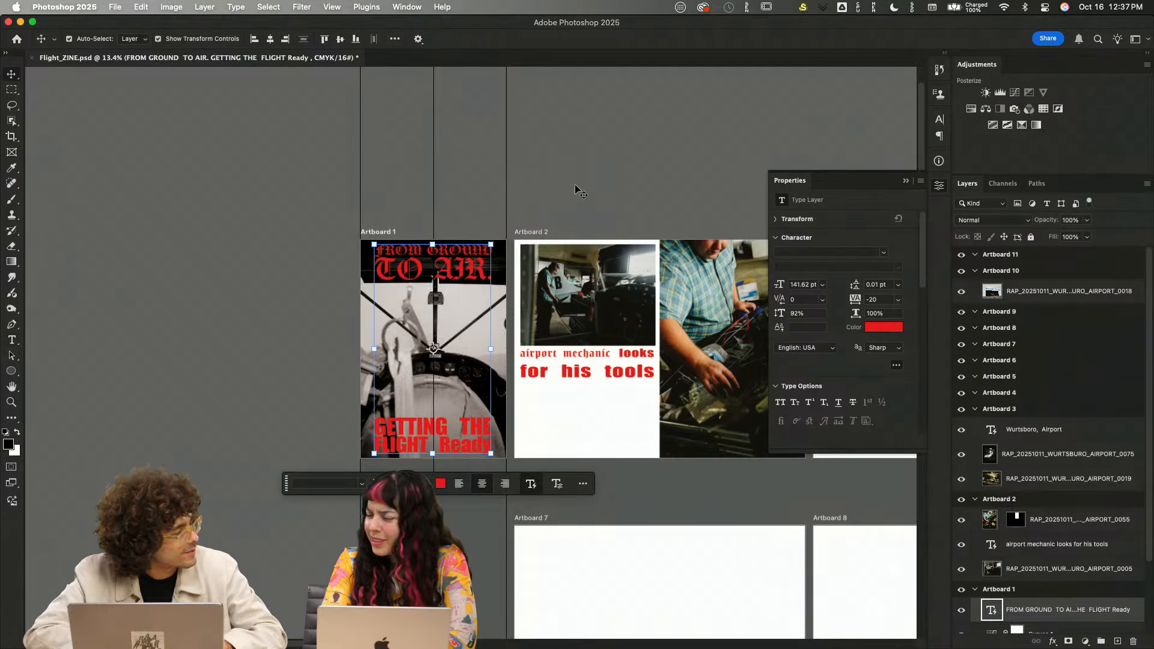
pyautogui.scroll(2, 542, 293)
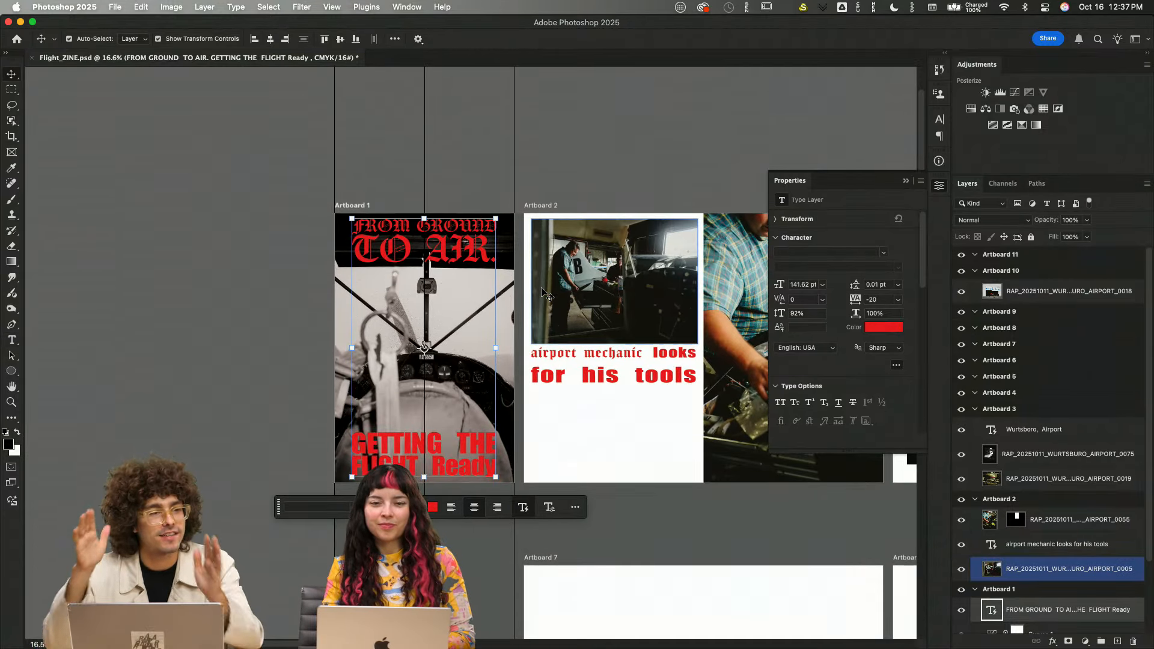
# - Look over the zine's cover and the spreads on Artboards 1 to 3, ending with Artboard 3 selected
pyautogui.click(559, 162)
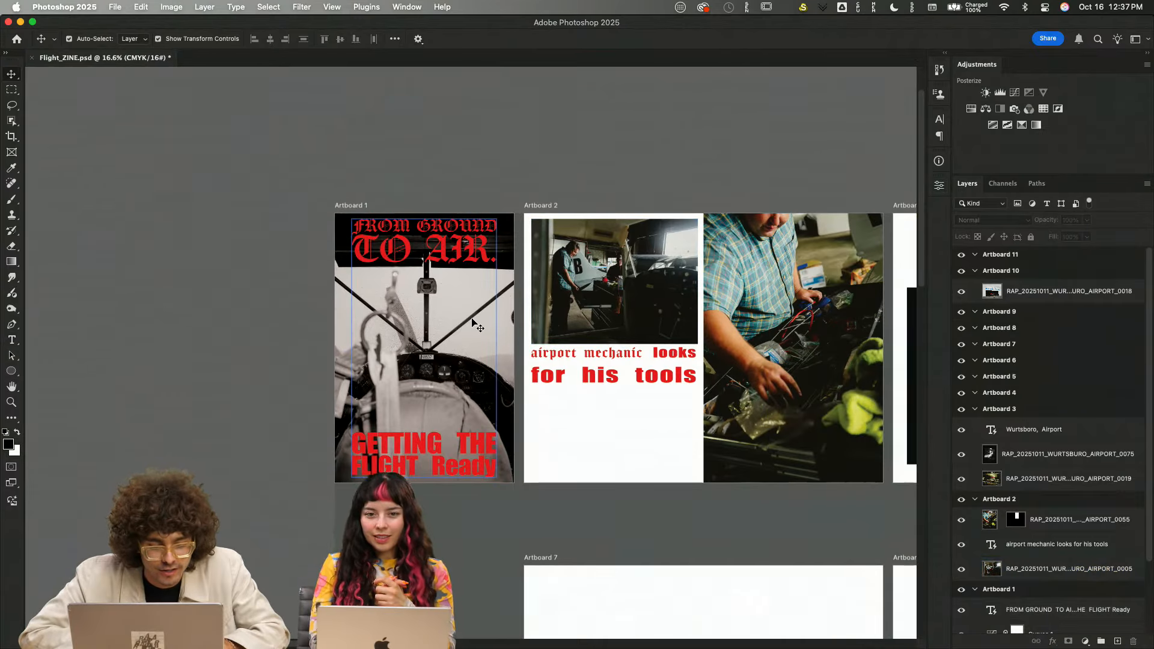
pyautogui.click(473, 321)
pyautogui.scroll(3, 473, 320)
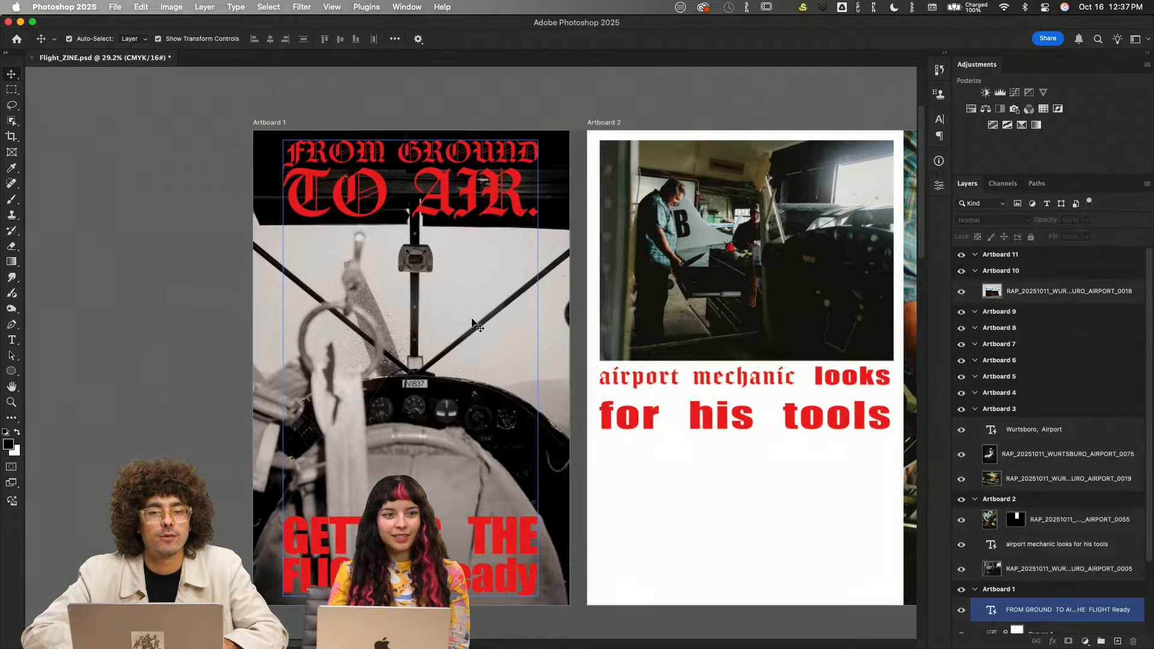
pyautogui.hscroll(5, 472, 323)
pyautogui.hscroll(5, 634, 431)
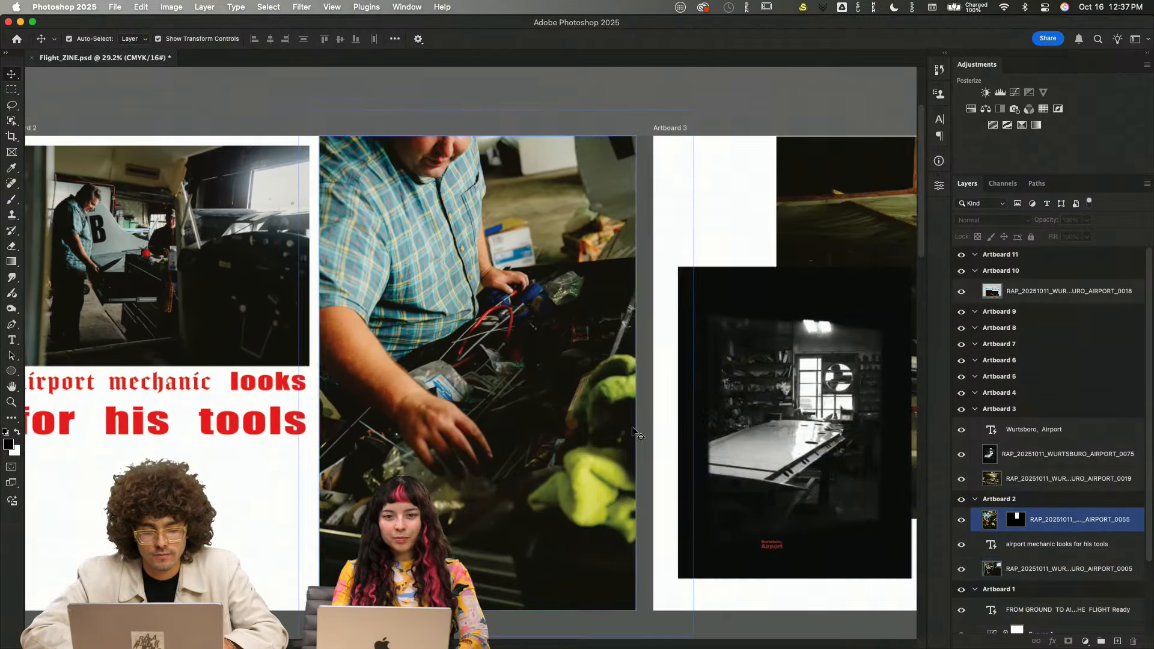
pyautogui.hscroll(10, 633, 431)
pyautogui.hscroll(-5, 631, 432)
pyautogui.click(636, 537)
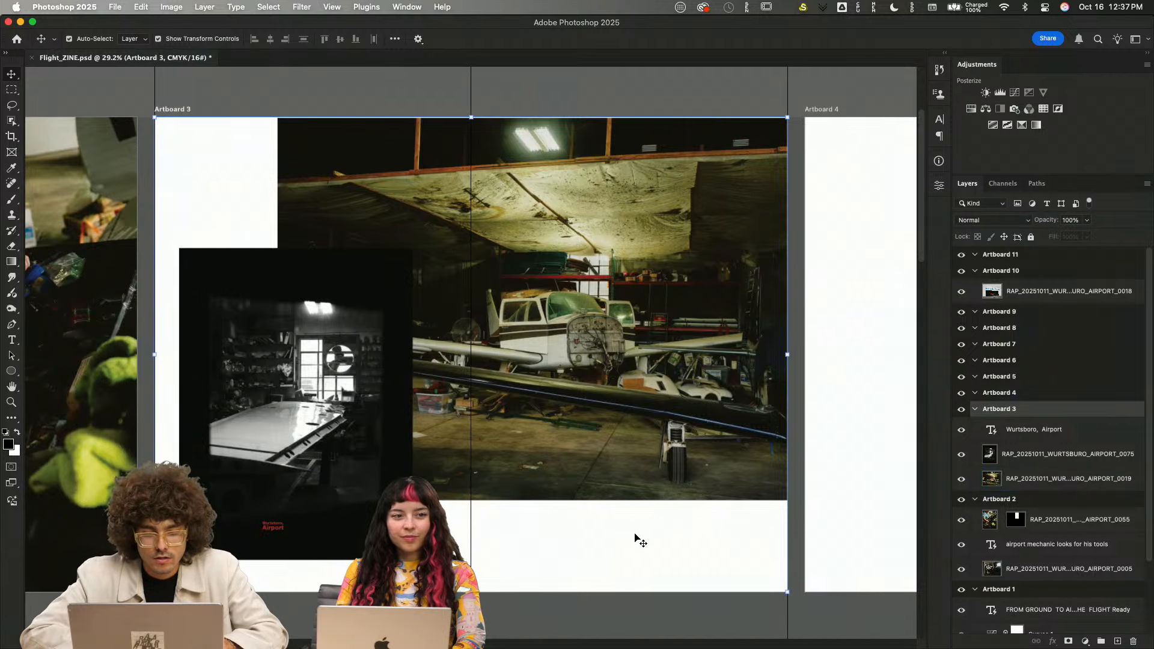
# - Try to move the "Wurtsboro, Airport" caption from the black-and-white photo down to the lower edge of Artboard 3
pyautogui.click(272, 526)
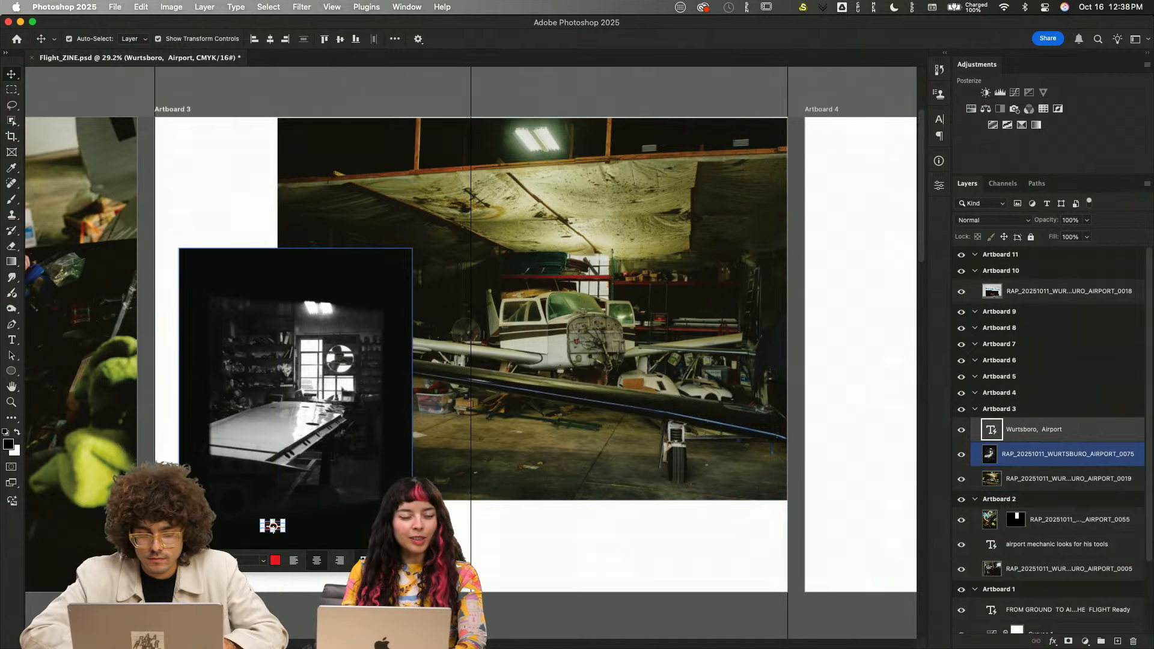
pyautogui.press('super+t')
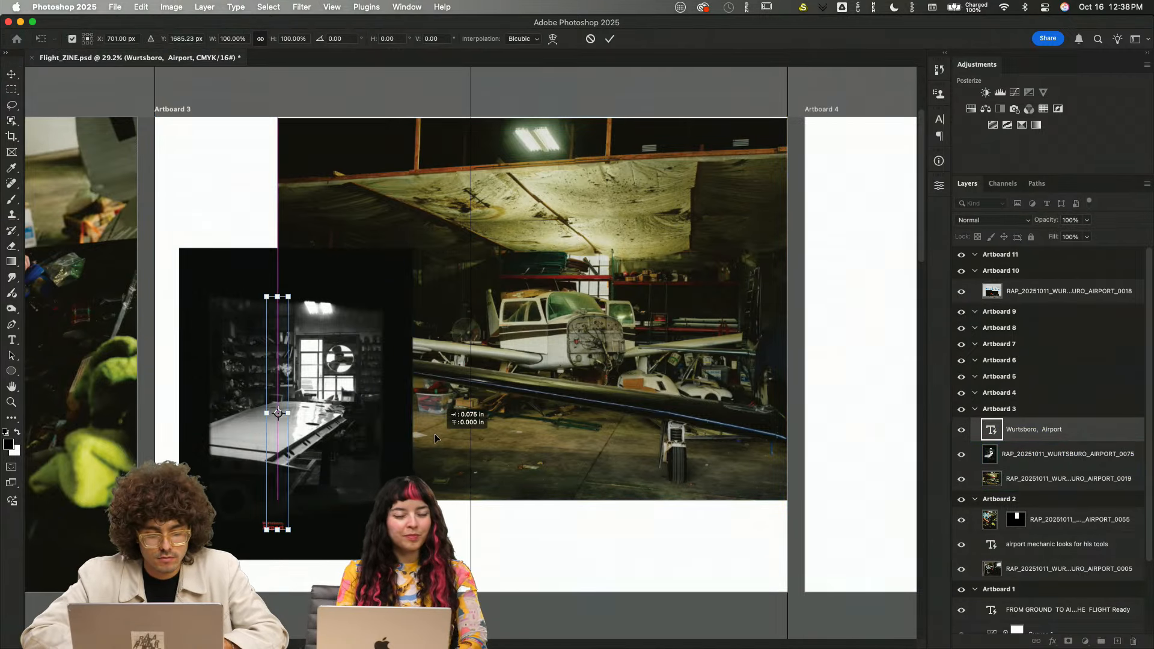
pyautogui.moveTo(284, 518); pyautogui.dragTo(434, 434)
pyautogui.press('super+z')
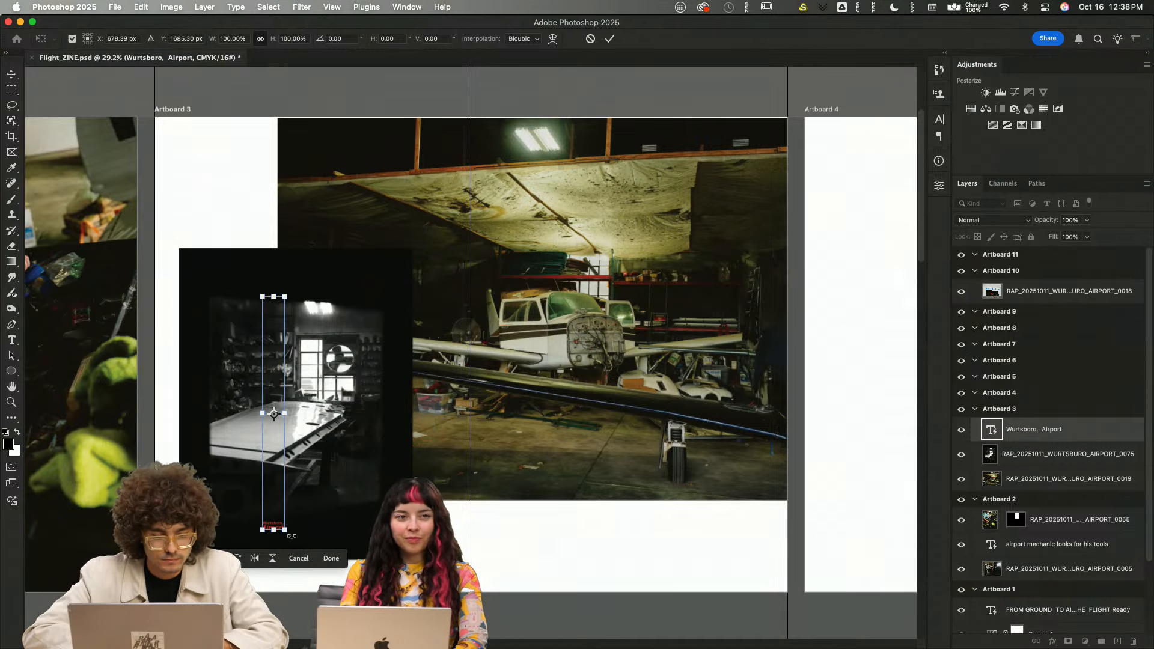
pyautogui.moveTo(285, 530); pyautogui.dragTo(277, 591)
pyautogui.press('Return')
pyautogui.scroll(4, 292, 546)
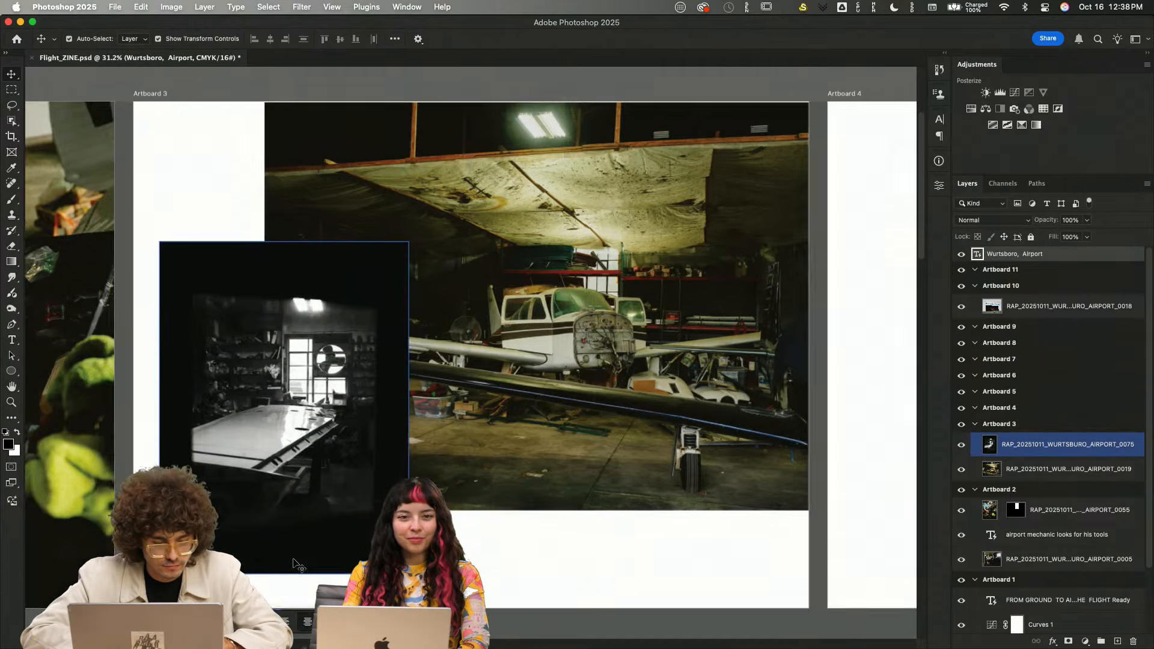
# - Place the "Wurtsboro, Airport" caption in the white strip below the airplane photo and scale it to 132.23%
pyautogui.scroll(-4, 295, 562)
pyautogui.scroll(-5, 293, 562)
pyautogui.hscroll(-2, 276, 493)
pyautogui.moveTo(260, 379); pyautogui.dragTo(701, 337)
pyautogui.press('super+t')
pyautogui.press('Return')
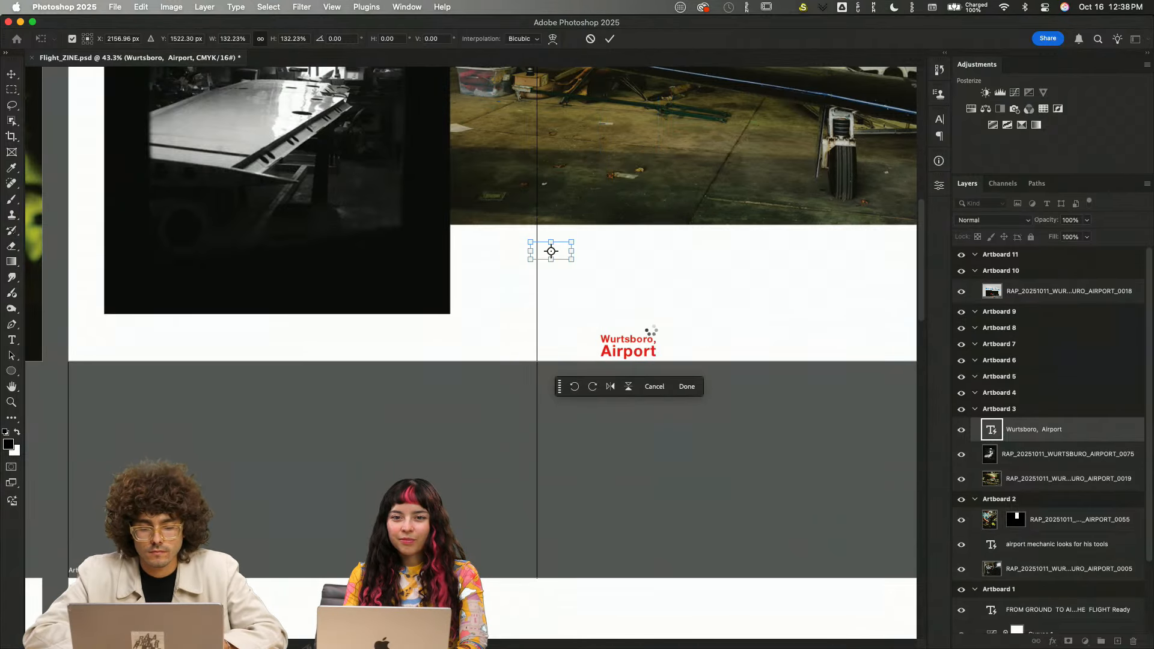
# - Try to widen the "Wurtsboro, Airport" caption's text frame along the lower edge of Artboard 3
pyautogui.doubleClick(649, 353)
pyautogui.click(650, 352)
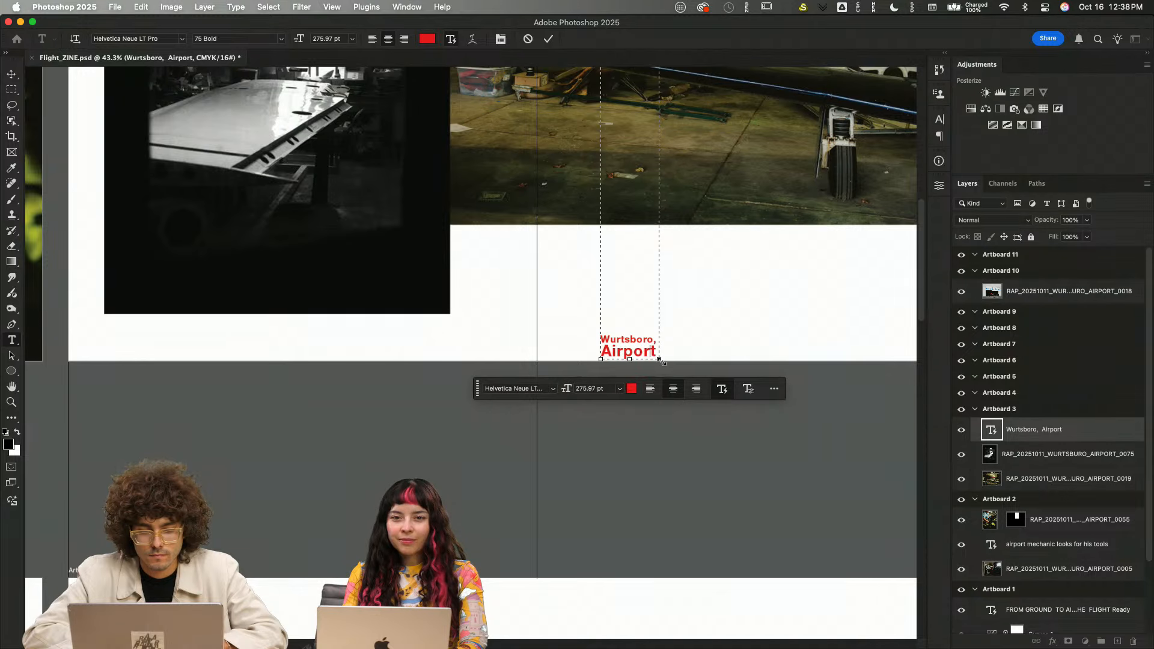
pyautogui.moveTo(660, 361); pyautogui.dragTo(912, 361)
pyautogui.scroll(-3, 645, 326)
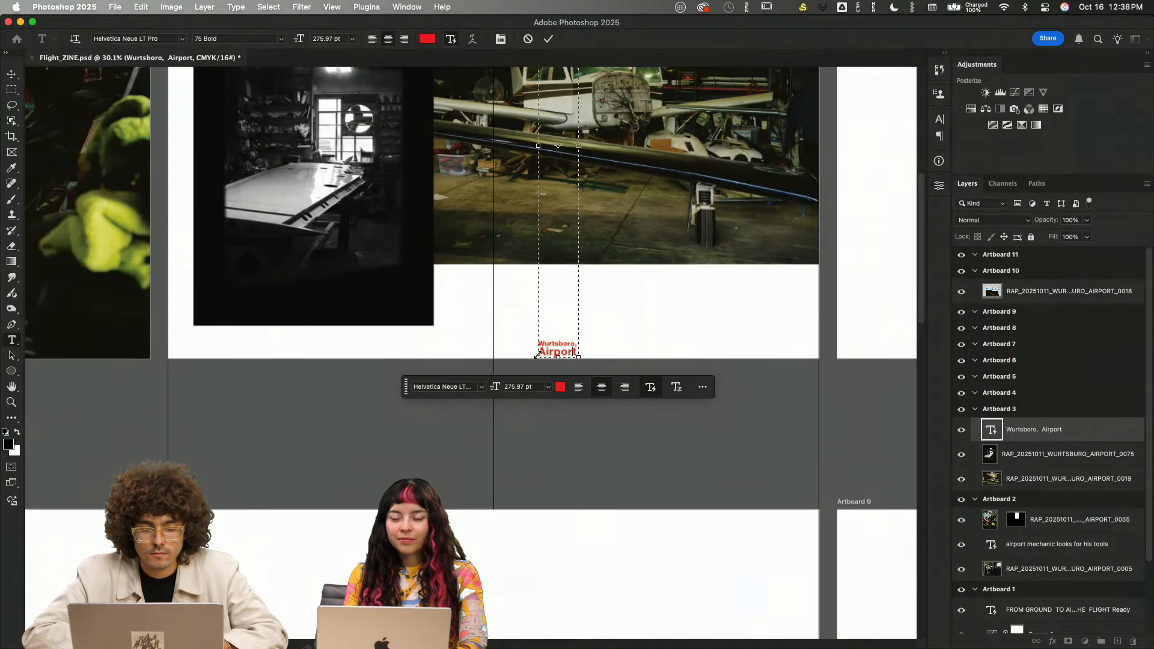
pyautogui.moveTo(537, 358); pyautogui.dragTo(354, 358)
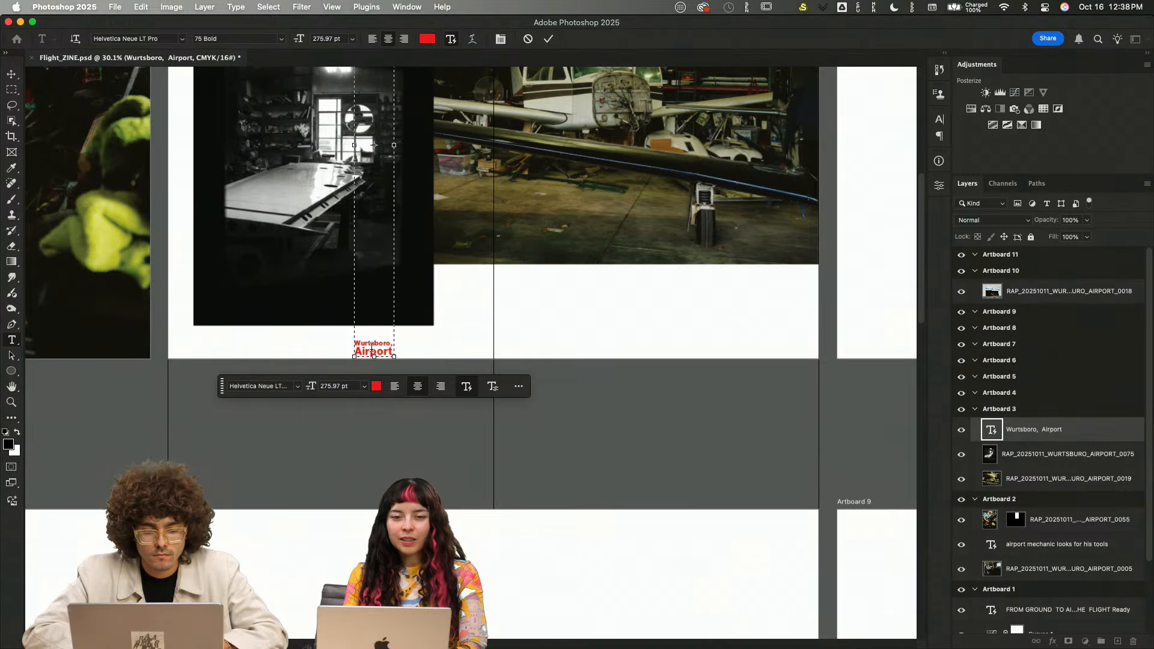
# - Delete the old "Wurtsboro, Airport" caption layer from Artboard 3
pyautogui.press('BackSpace')
pyautogui.click(559, 347)
pyautogui.press('v')
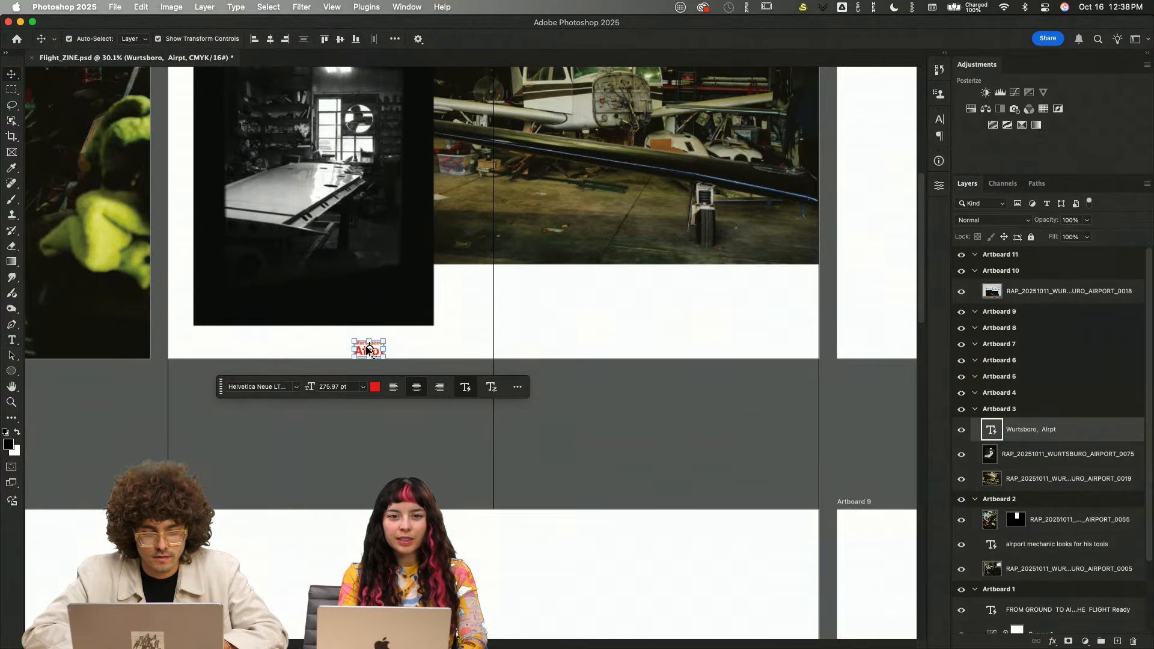
pyautogui.press('BackSpace')
pyautogui.click(367, 352)
# - Start a new text layer in the white strip below the airplane photo and set its font size to 25 pt
pyautogui.hscroll(4, 611, 358)
pyautogui.scroll(2, 611, 358)
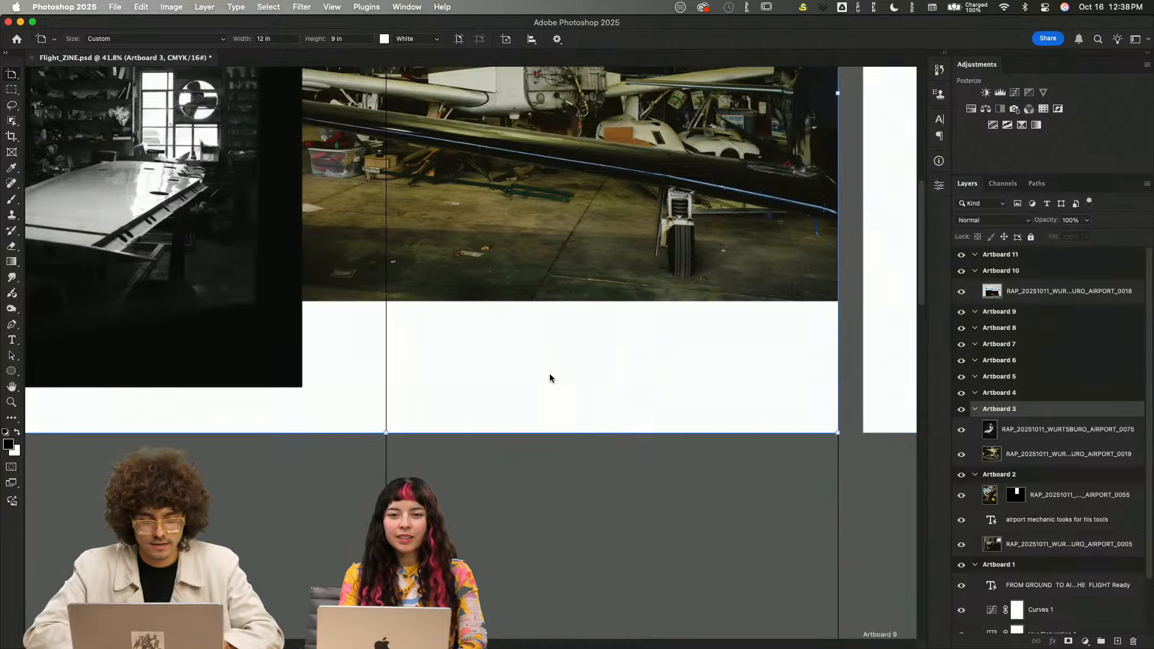
pyautogui.press('t')
pyautogui.click(395, 346)
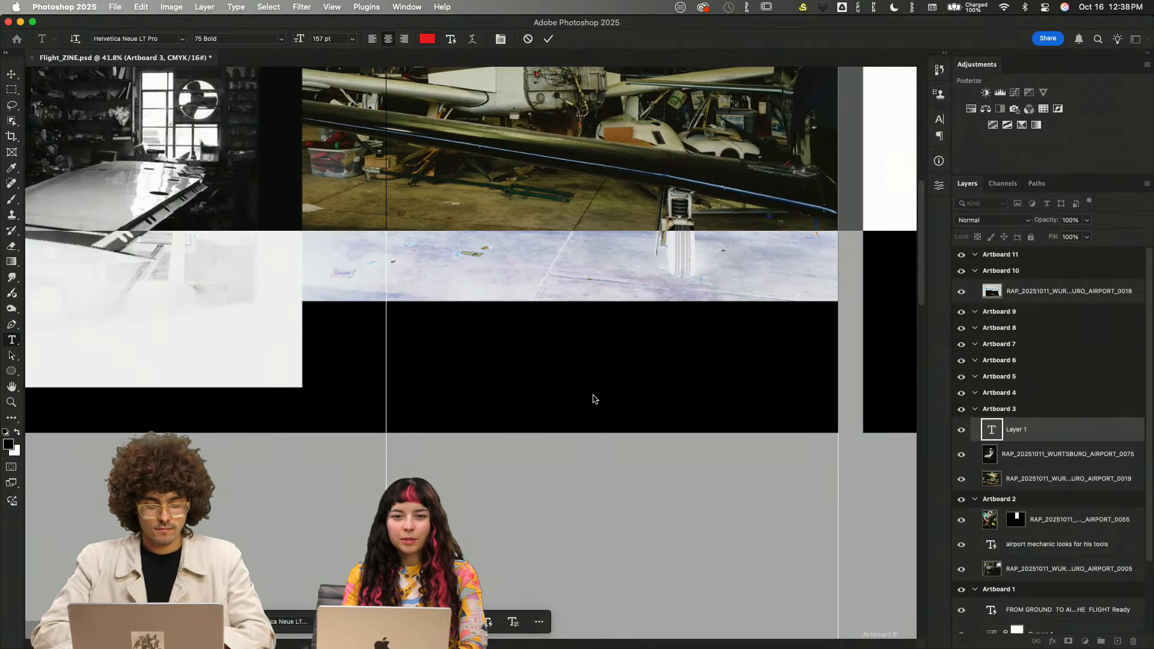
pyautogui.moveTo(299, 38); pyautogui.dragTo(220, 39)
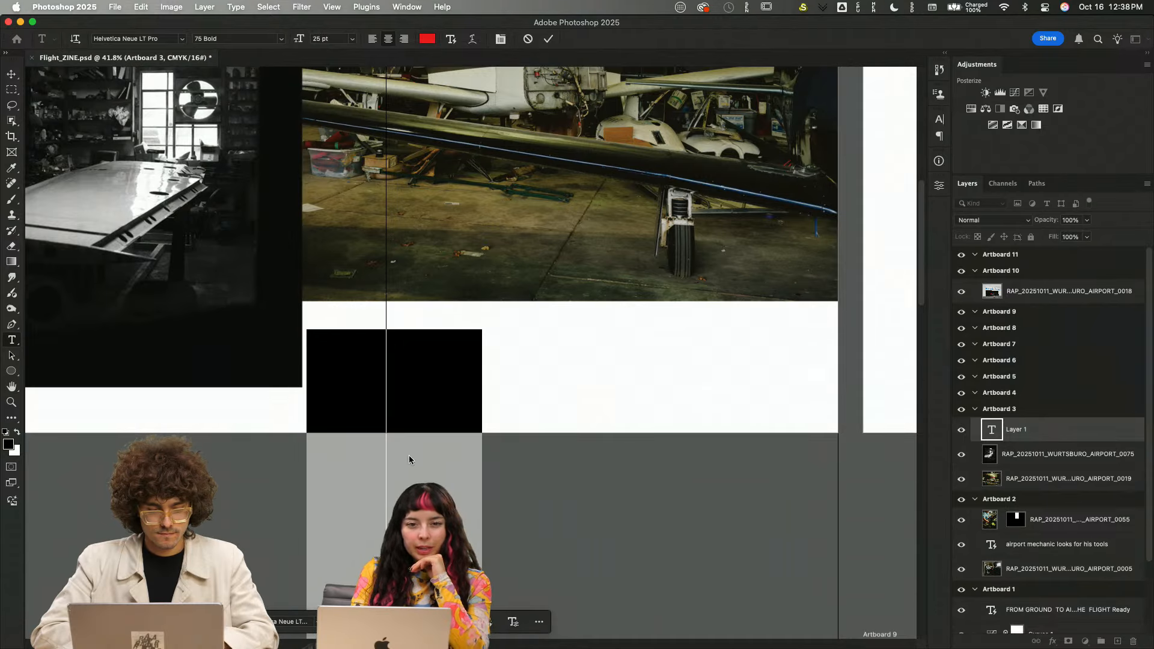
# - Enter "Wurtsboro, Airport" as the caption text and commit it
pyautogui.write('ai')
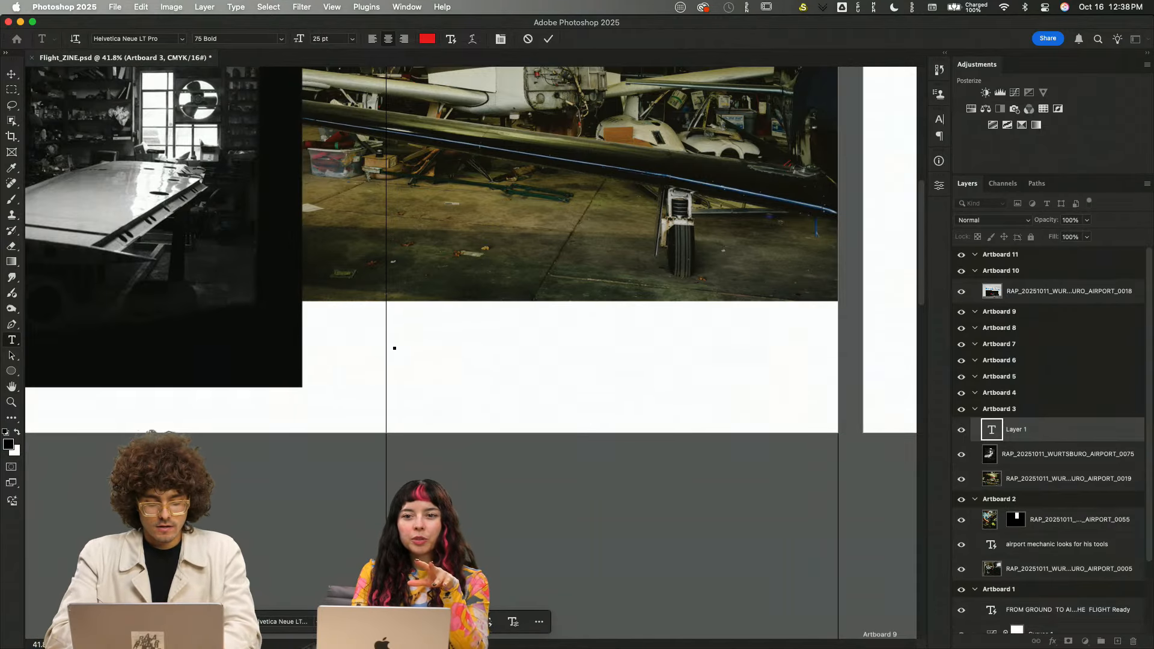
pyautogui.write('rpl')
pyautogui.press('super+a')
pyautogui.write('the a')
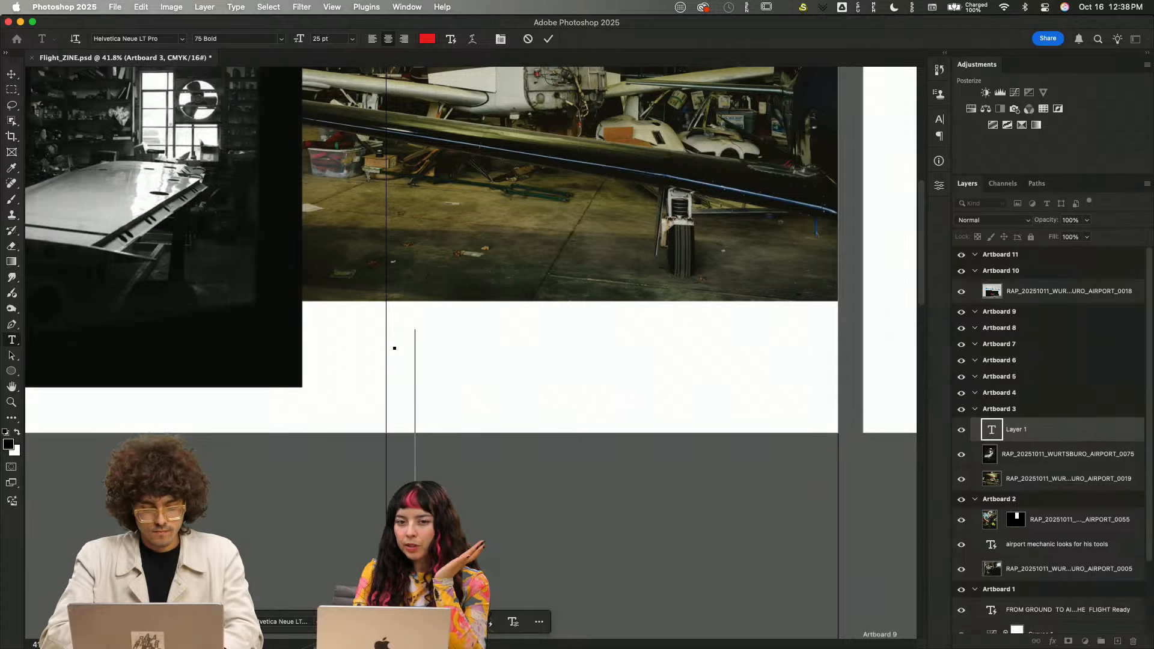
pyautogui.write('irpo')
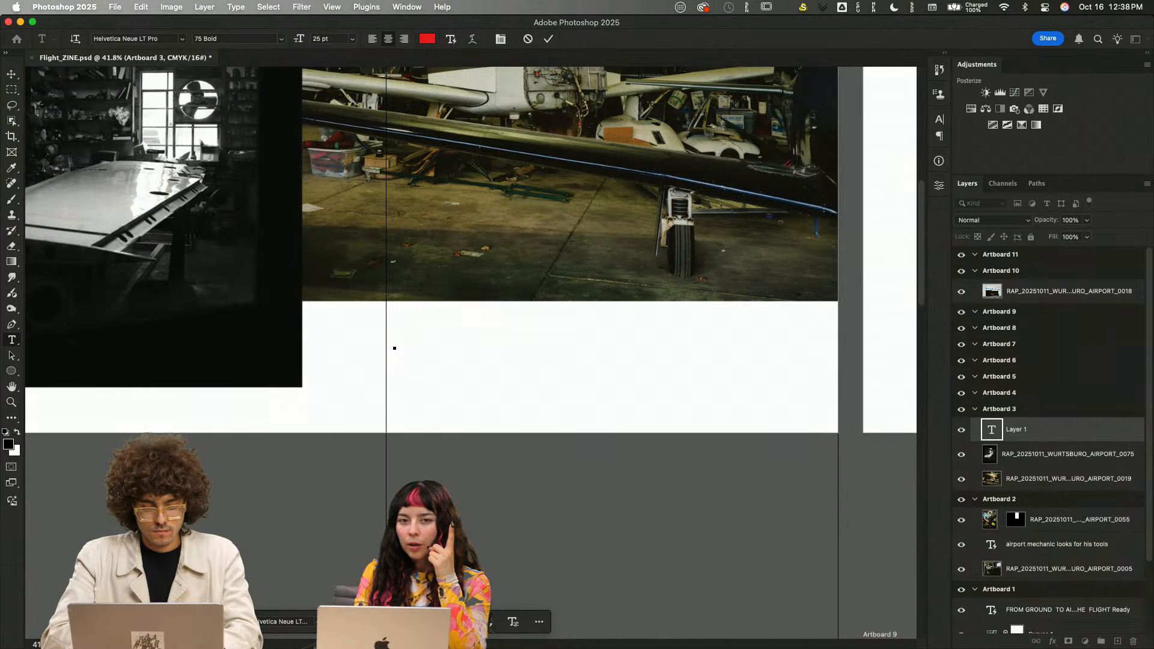
pyautogui.write('t ha')
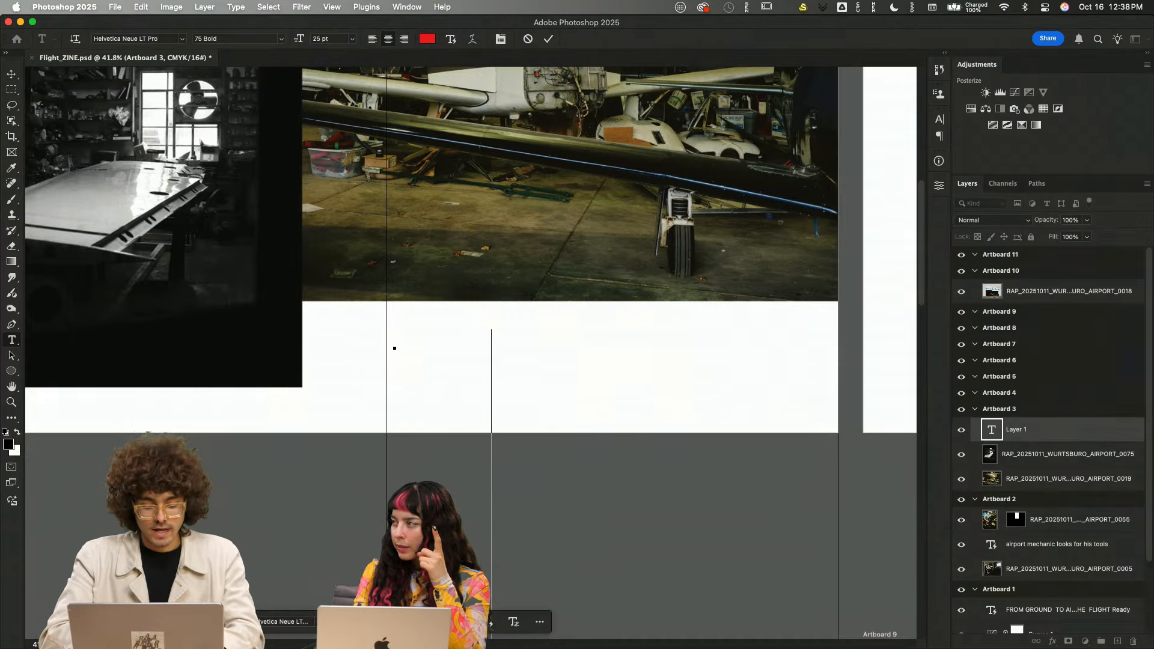
pyautogui.write('ngar')
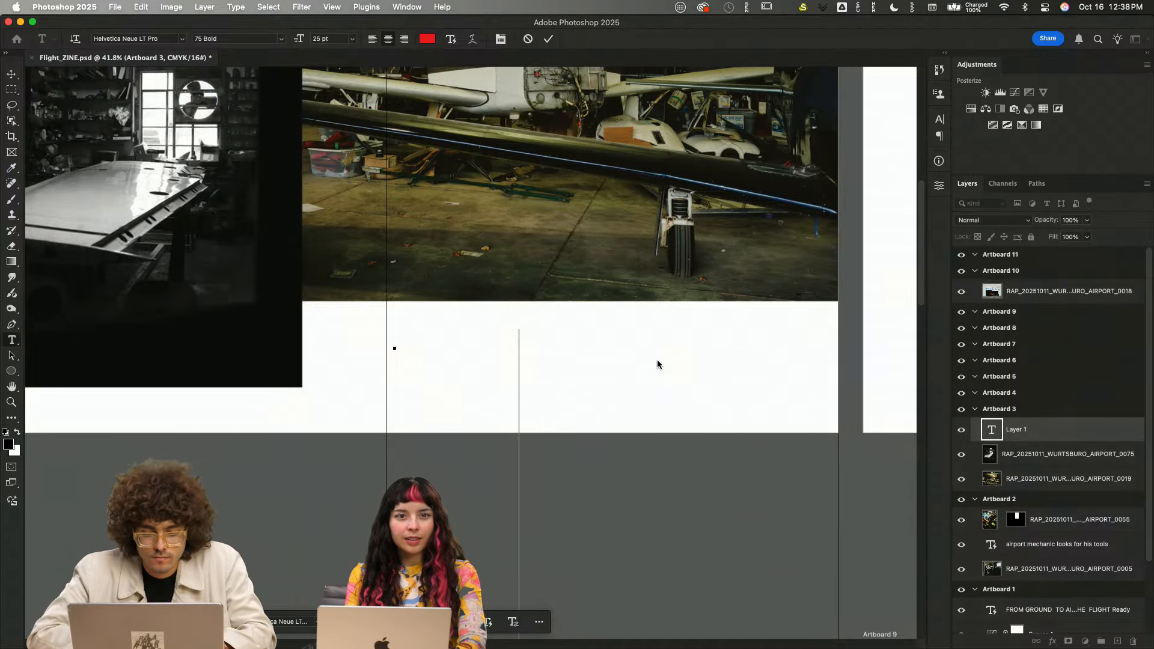
pyautogui.click(803, 418)
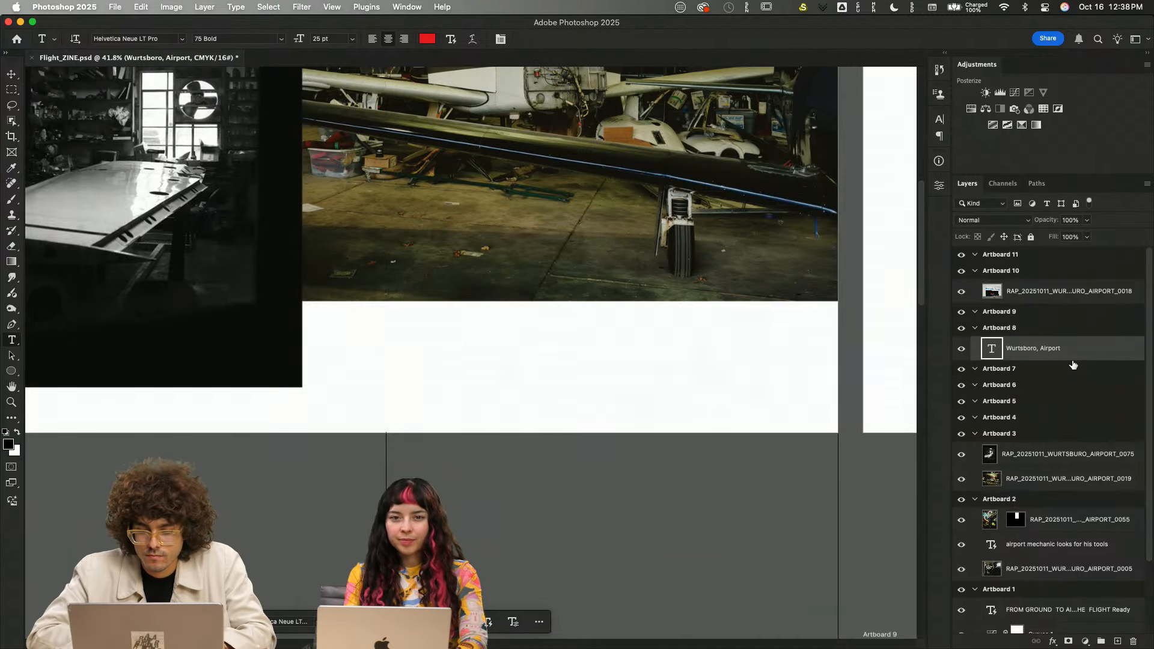
# - Put the new caption layer into Artboard 3 and position it in the white strip below the airplane photo
pyautogui.moveTo(1072, 362); pyautogui.dragTo(1059, 443)
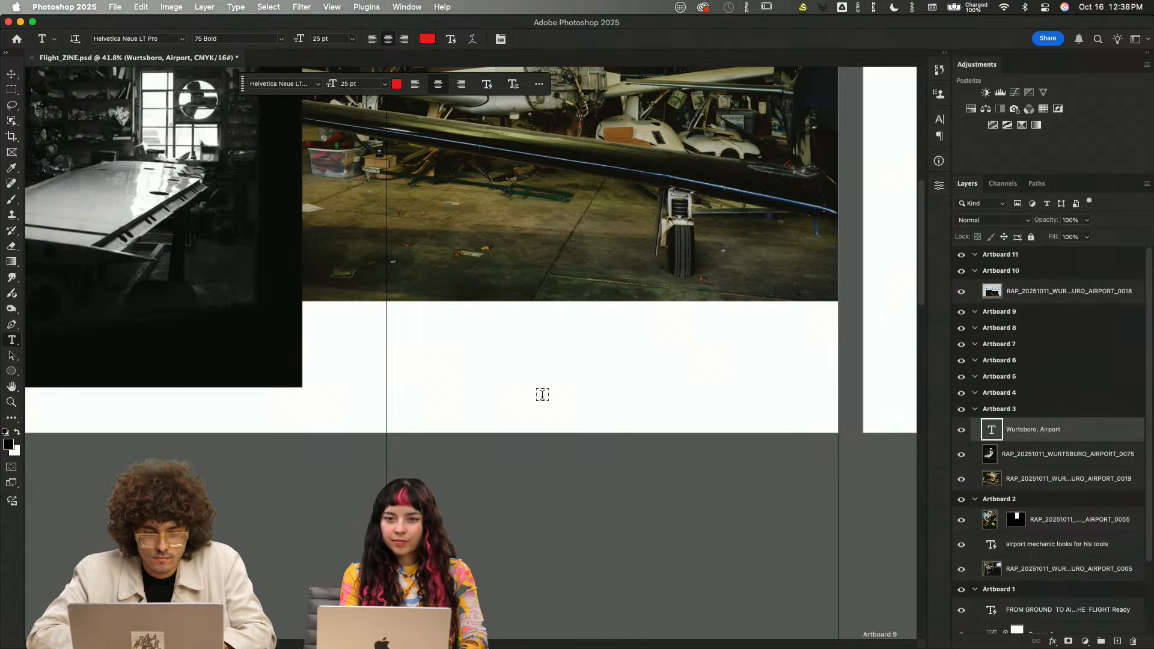
pyautogui.scroll(7, 542, 394)
pyautogui.hscroll(-3, 542, 394)
pyautogui.press('super+minus')
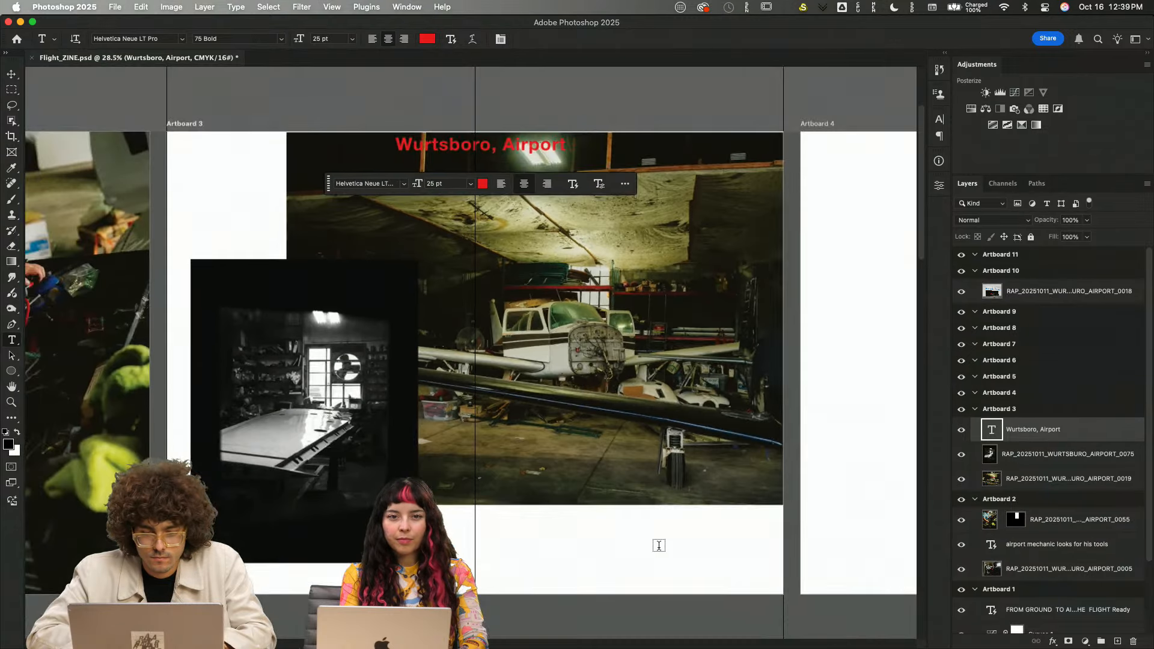
pyautogui.hotkey('shift', 'v')
pyautogui.press('v')
pyautogui.moveTo(480, 148); pyautogui.dragTo(574, 551)
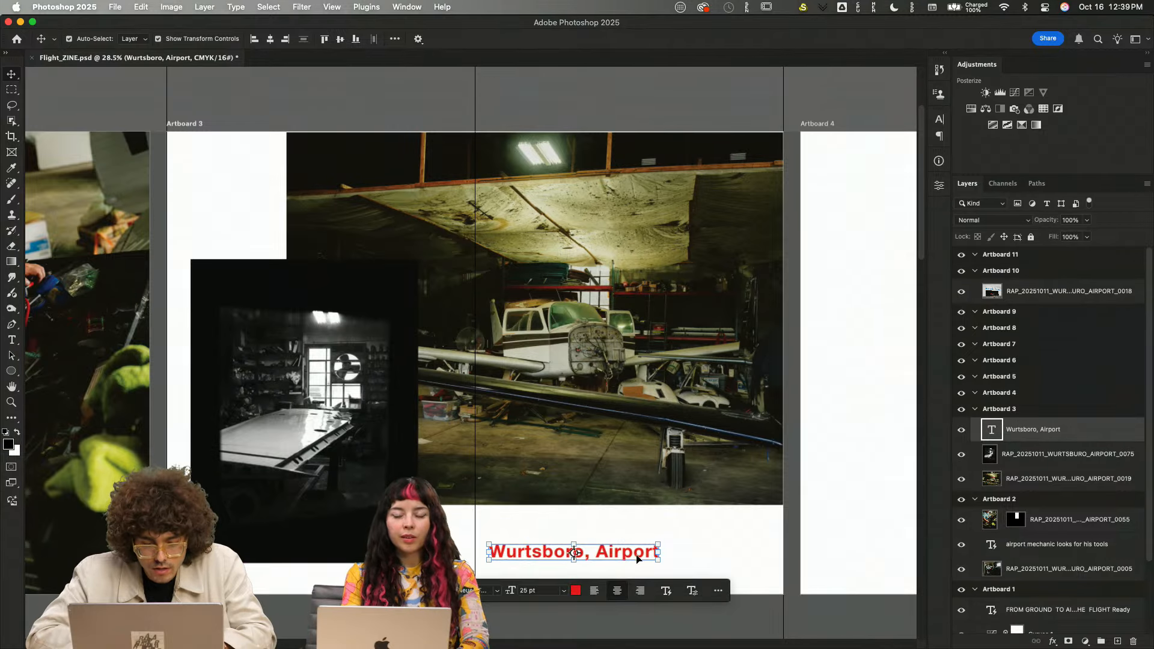
# - Turn the "Wurtsboro, Airport" caption into dynamic text and reshape its frame so the words stack on two lines
pyautogui.click(664, 591)
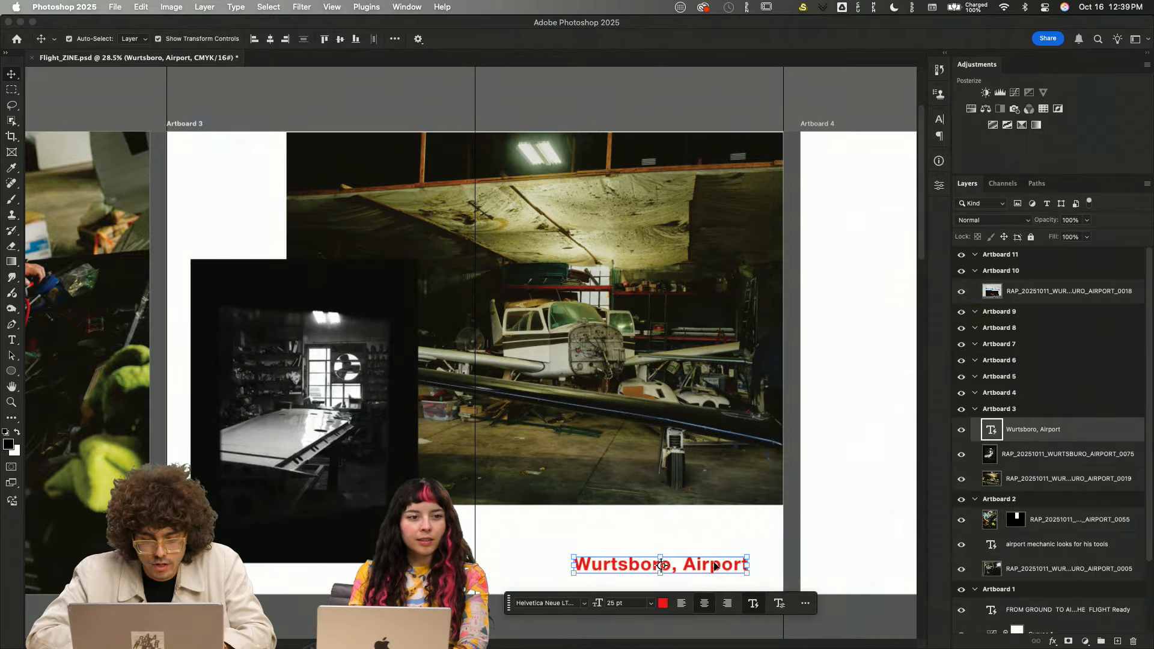
pyautogui.moveTo(715, 566); pyautogui.dragTo(690, 600)
pyautogui.doubleClick(578, 529)
pyautogui.click(686, 557)
pyautogui.press('v')
# - Scale the caption to 151.11% and place it below the airplane photo, against the edge of the black-and-white photo
pyautogui.press('super+t')
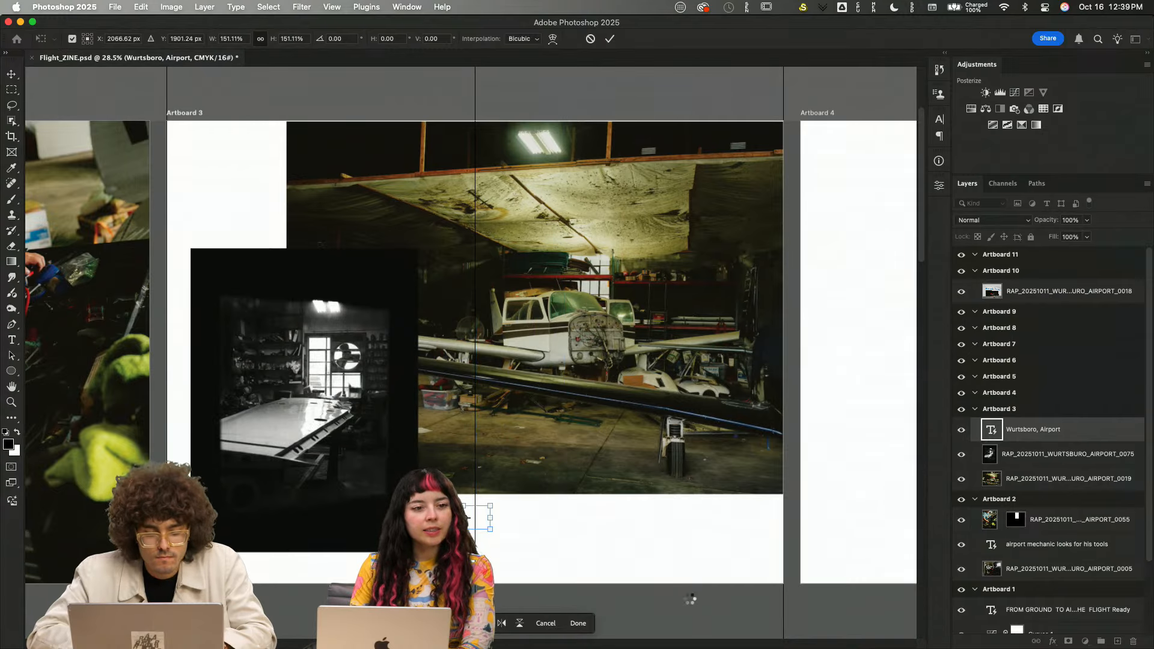
pyautogui.press('Return')
pyautogui.moveTo(547, 604); pyautogui.dragTo(499, 524)
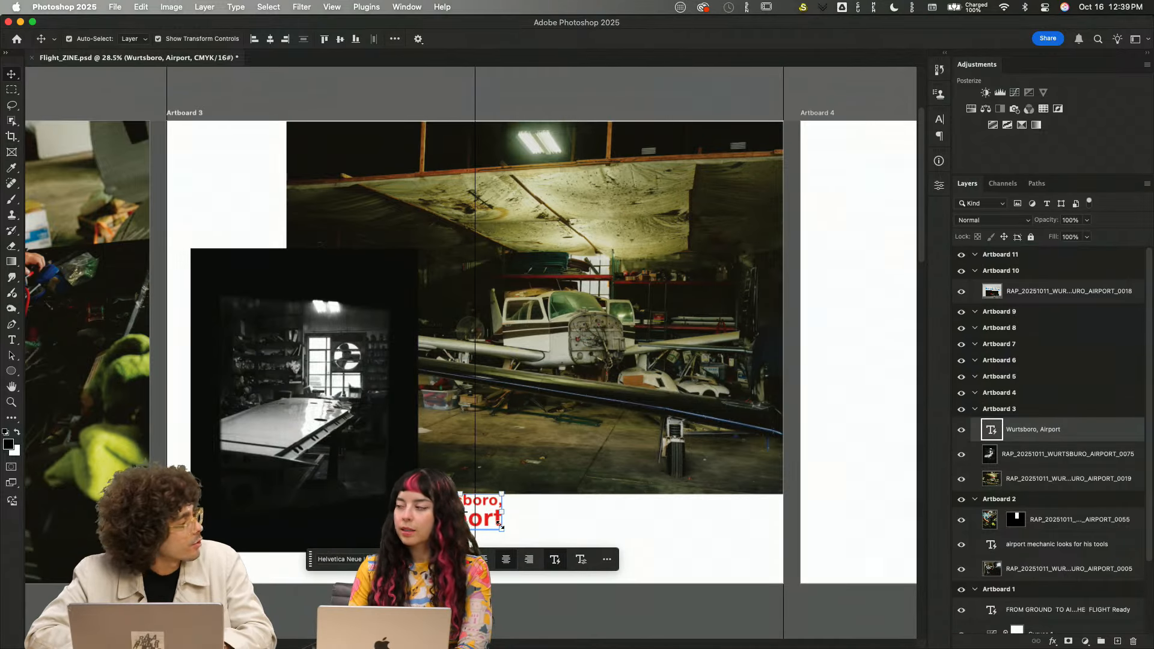
pyautogui.press('super+plus')
pyautogui.scroll(3, 523, 535)
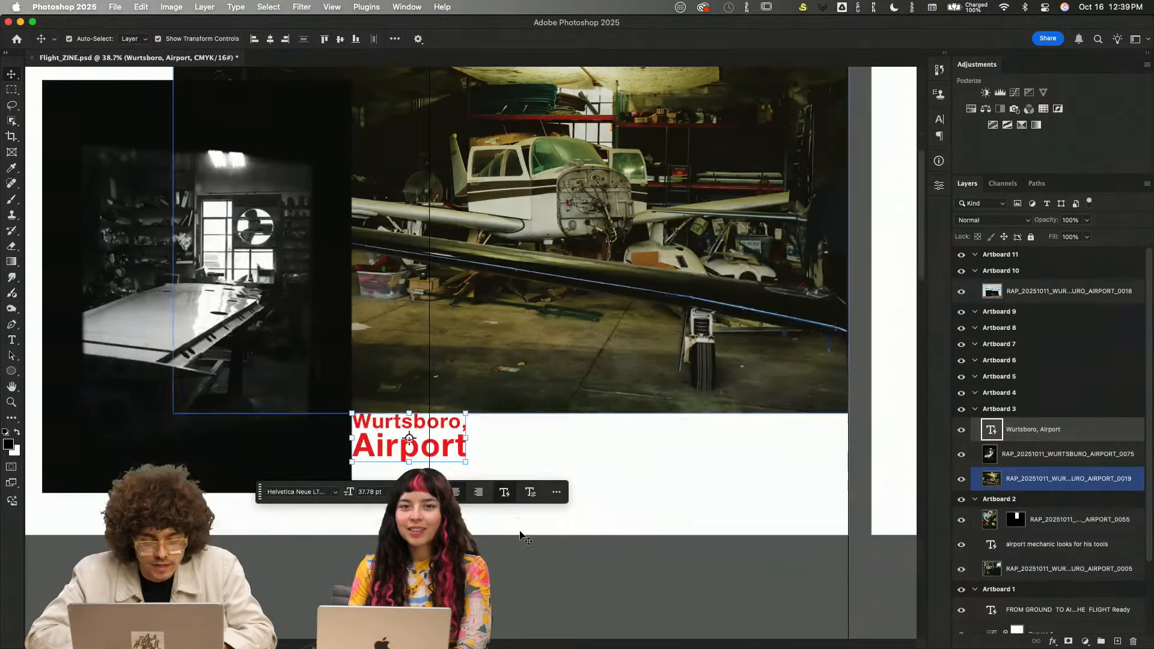
# - Enlarge the caption's dynamic text frame outward and downward so the text grows to 42.38 pt
pyautogui.doubleClick(447, 447)
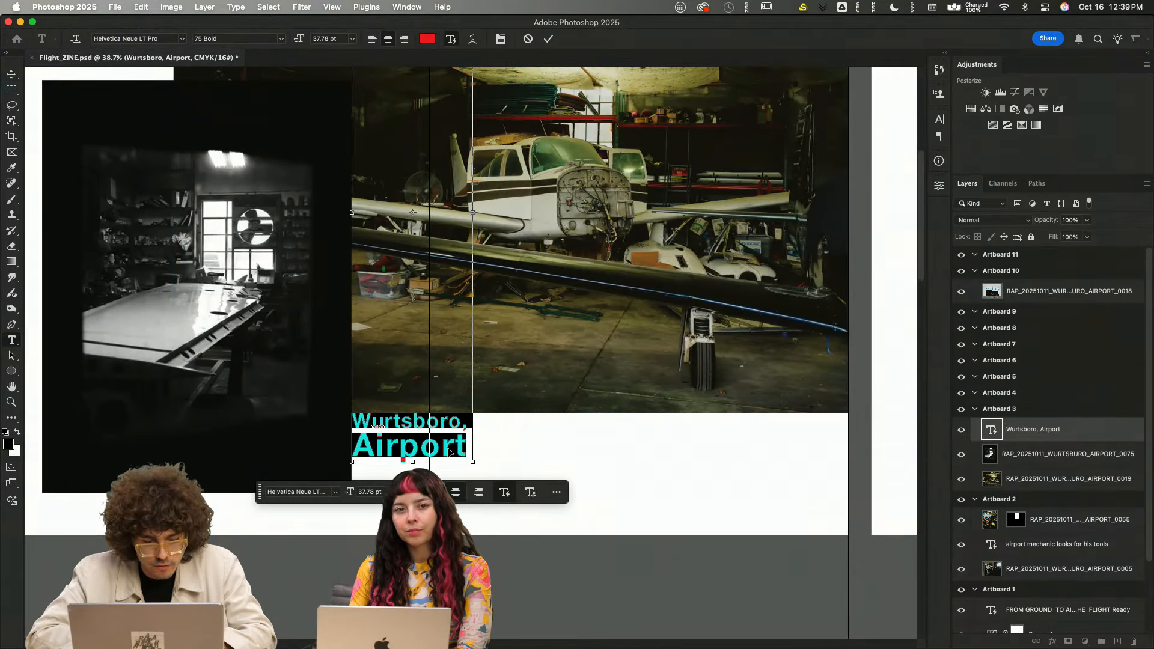
pyautogui.moveTo(505, 478); pyautogui.dragTo(557, 517)
pyautogui.scroll(-3, 518, 353)
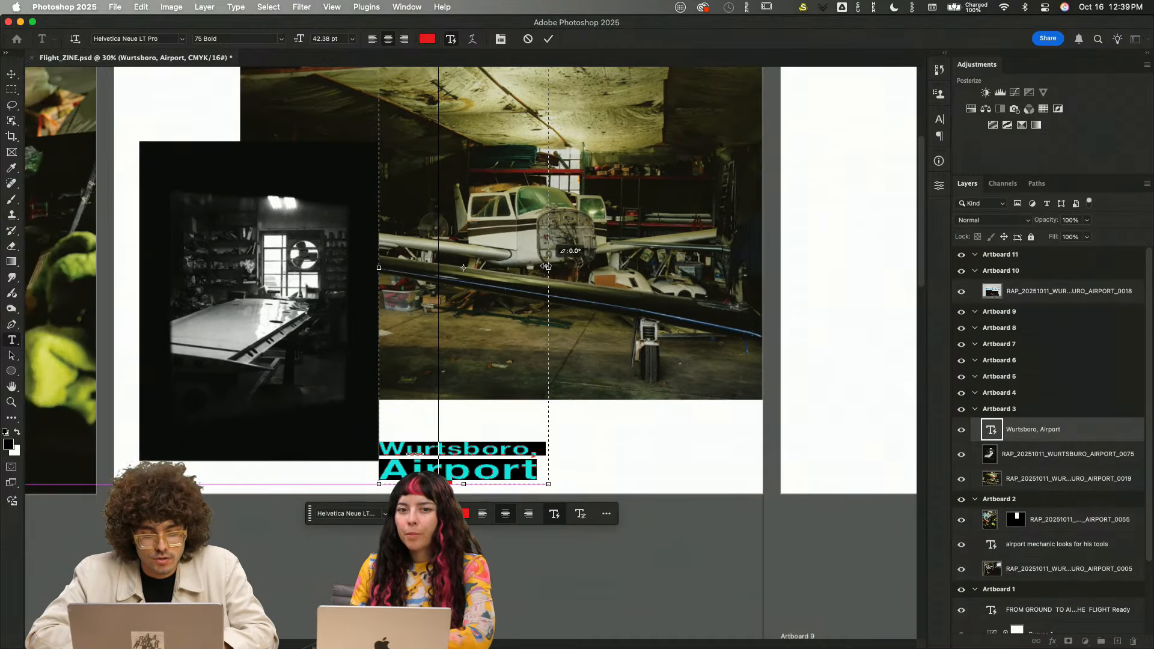
# - Try to adjust the width of the caption's text frame from its side
pyautogui.moveTo(546, 267); pyautogui.dragTo(620, 285)
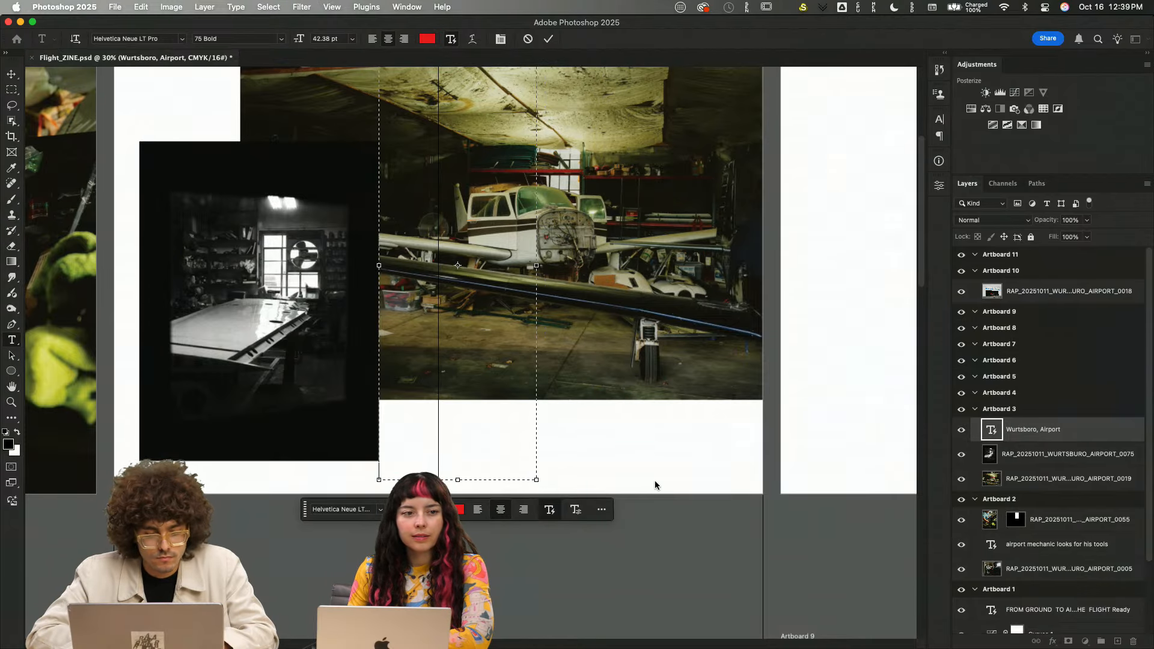
pyautogui.scroll(5, 655, 481)
pyautogui.scroll(-3, 654, 481)
pyautogui.press('super+z')
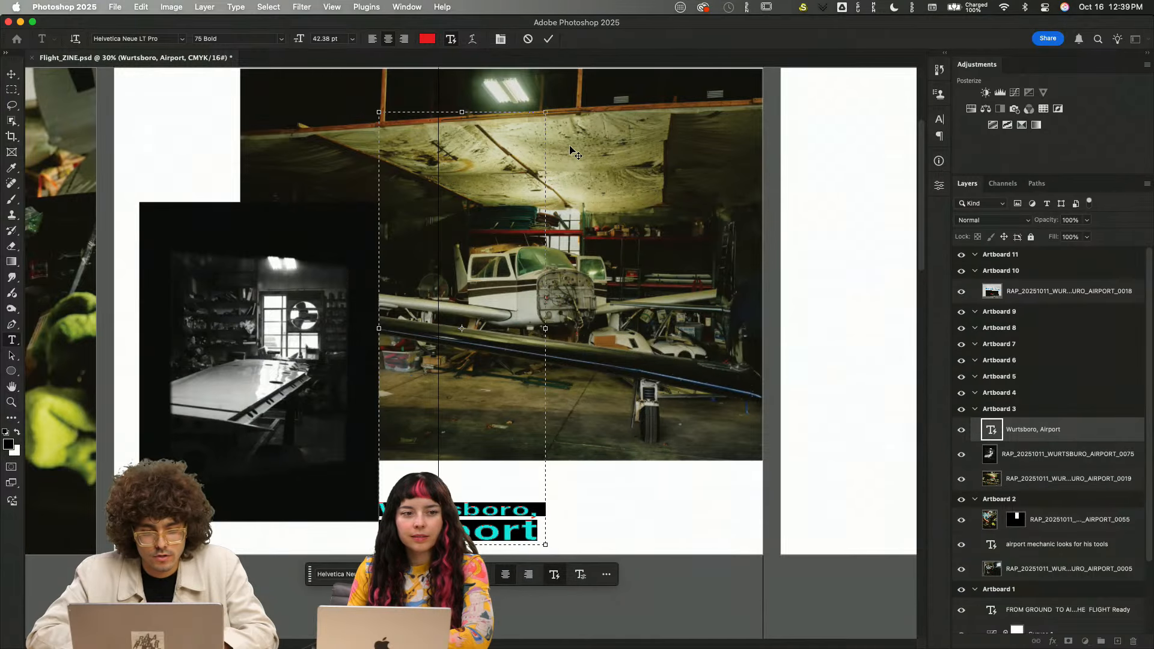
# - Commit the caption text, move it up directly beneath the airplane photo, and show its type properties
pyautogui.click(548, 40)
pyautogui.press('v')
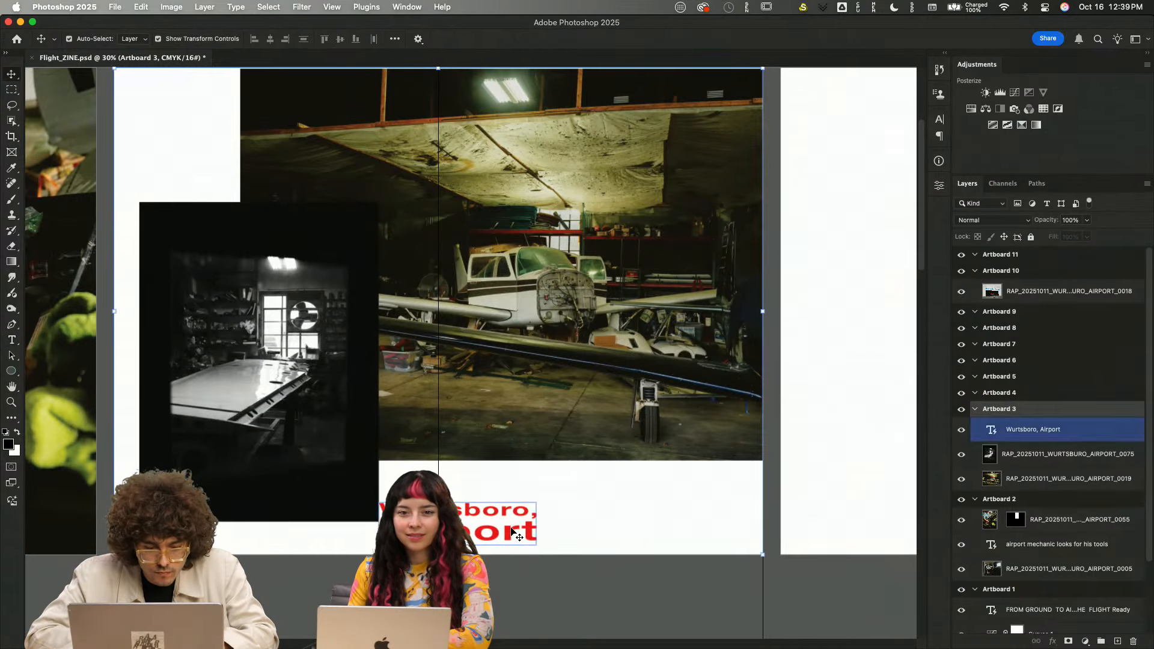
pyautogui.moveTo(509, 536); pyautogui.dragTo(515, 500)
pyautogui.click(939, 186)
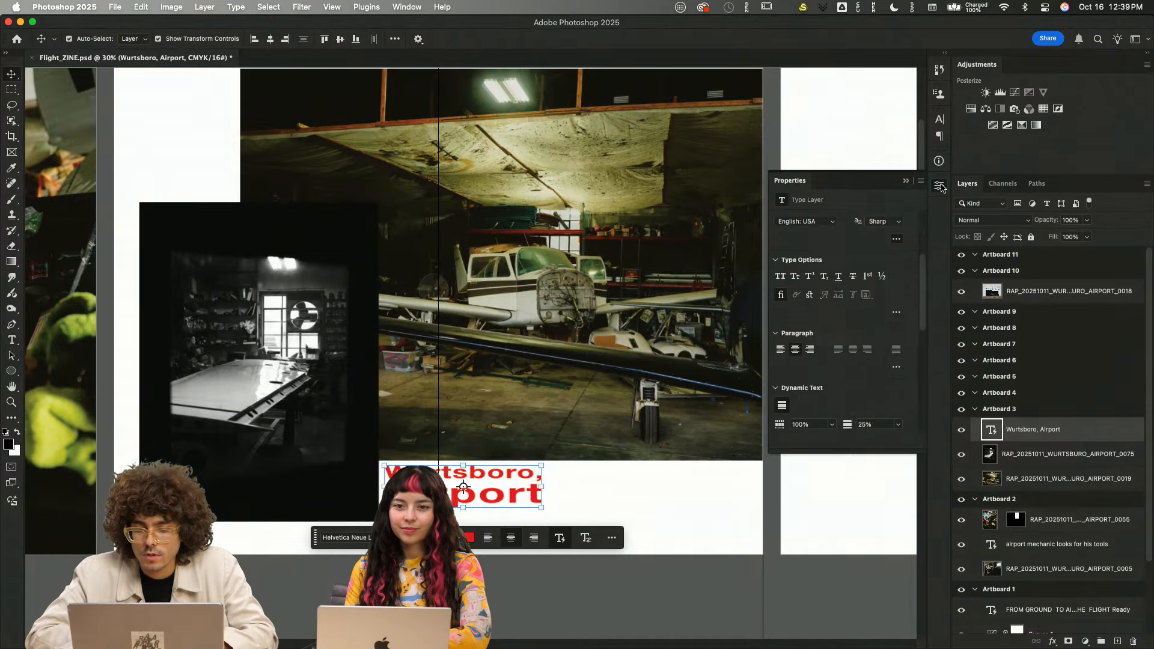
# - Tighten the letter tracking of the "Wurtsboro, Airport" caption and close its type properties
pyautogui.scroll(-5, 843, 351)
pyautogui.scroll(4, 845, 358)
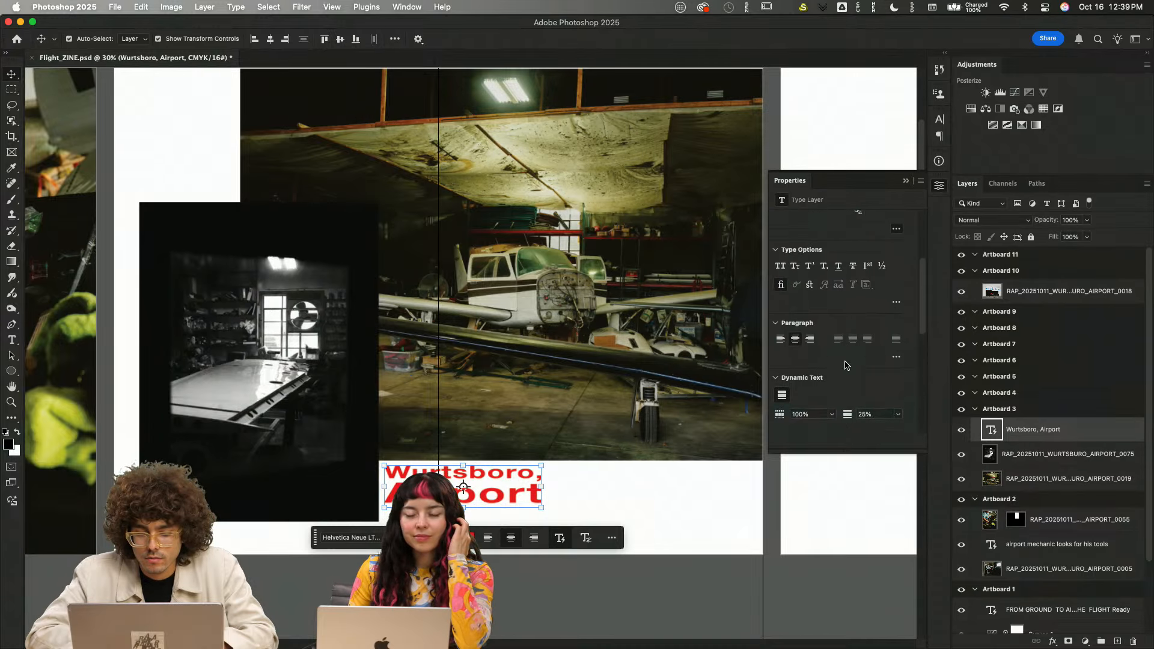
pyautogui.scroll(3, 845, 365)
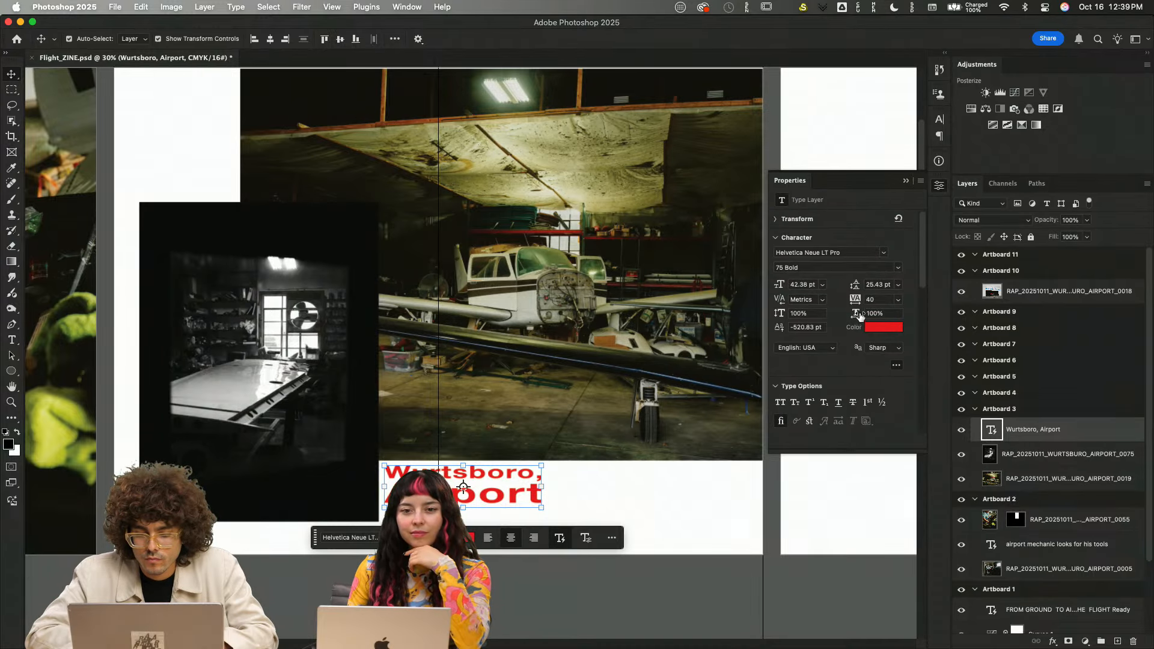
pyautogui.moveTo(857, 302)
pyautogui.mouseDown()
pyautogui.moveTo(838, 303)
pyautogui.moveTo(855, 302)
pyautogui.mouseUp()
pyautogui.click(609, 479)
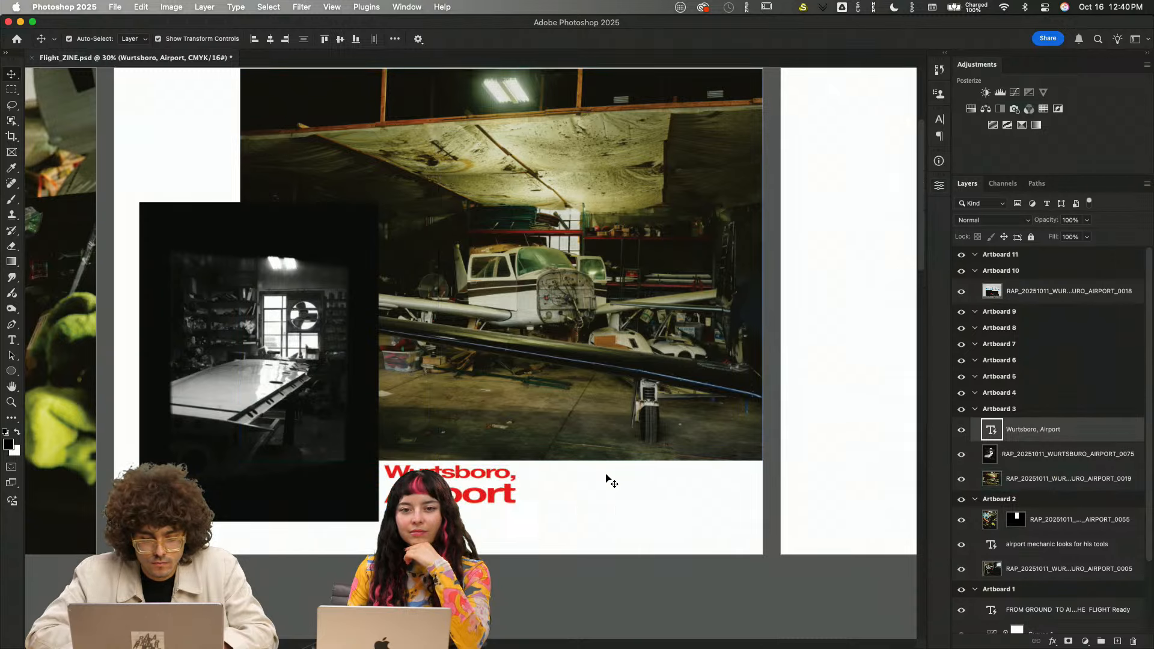
# - Scale the caption to 117.28% and position it overlapping the airplane photo's lower edge and the black-and-white photo's edge
pyautogui.click(507, 494)
pyautogui.click(518, 464)
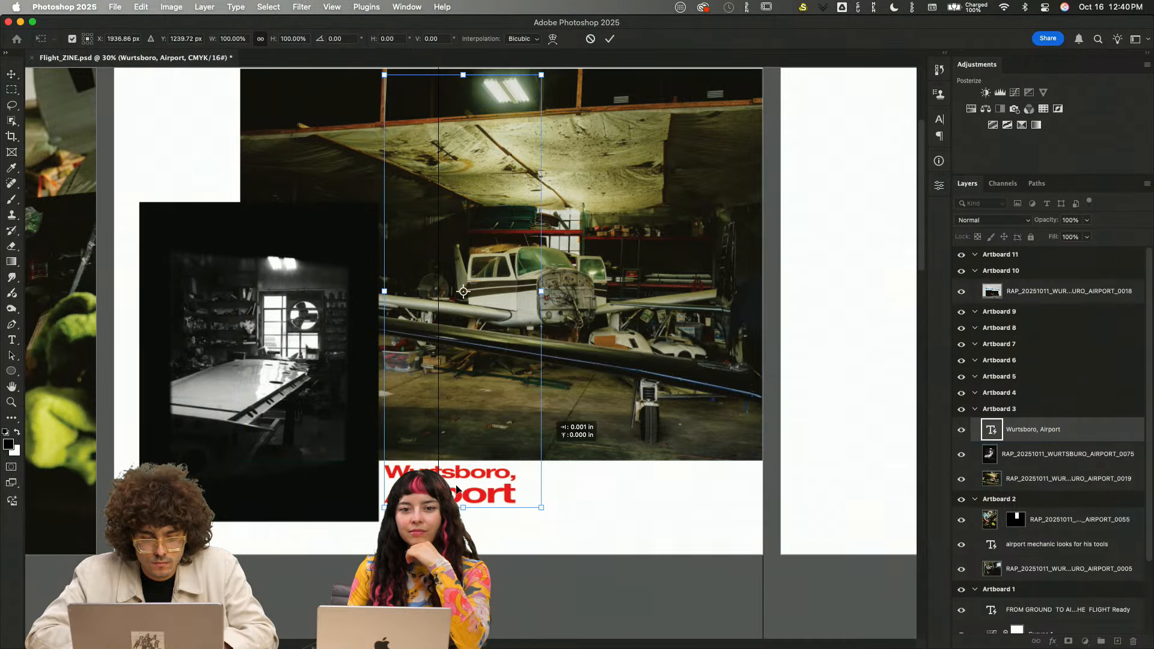
pyautogui.moveTo(456, 489); pyautogui.dragTo(485, 472)
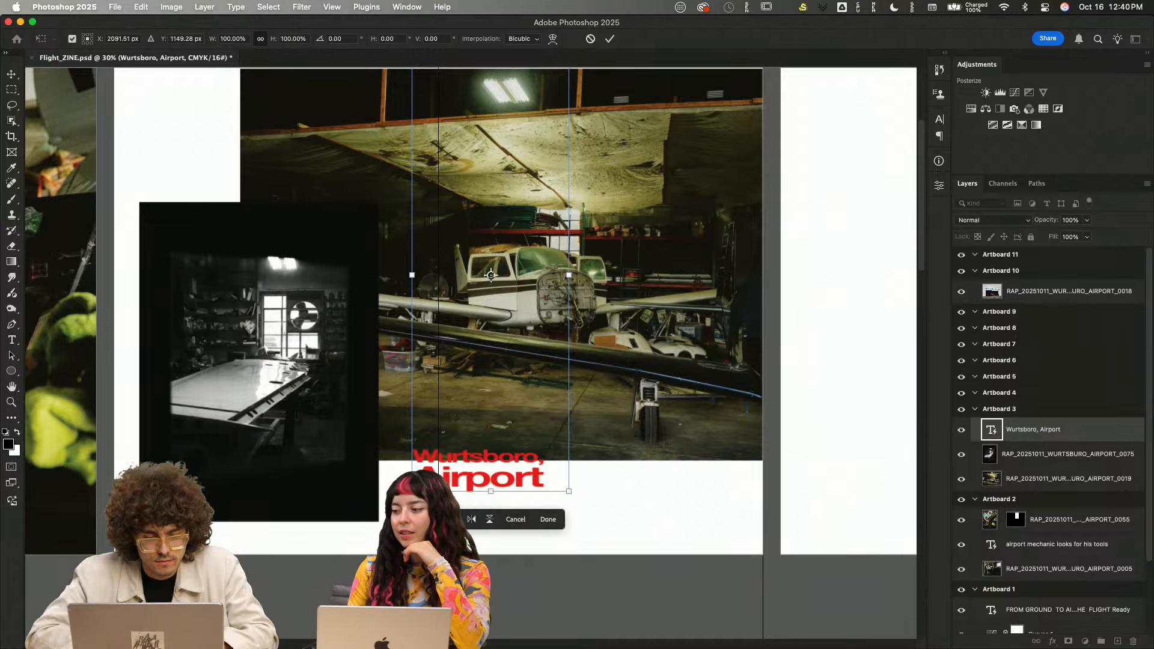
pyautogui.moveTo(412, 491); pyautogui.dragTo(359, 556)
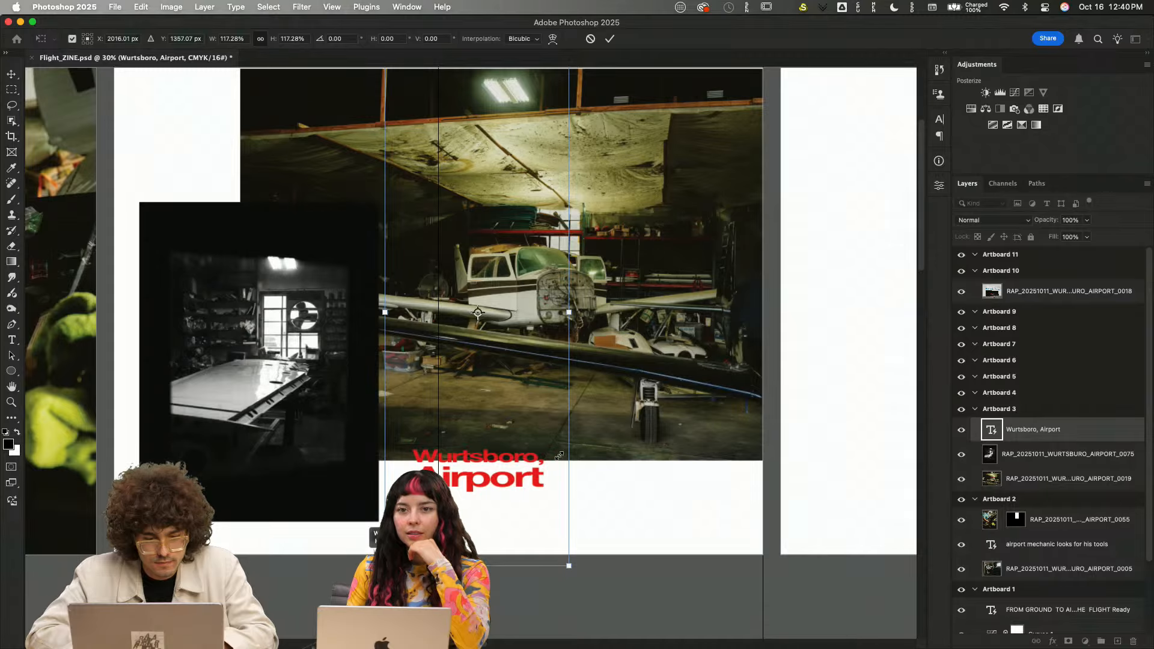
pyautogui.moveTo(520, 516); pyautogui.dragTo(493, 485)
pyautogui.press('Return')
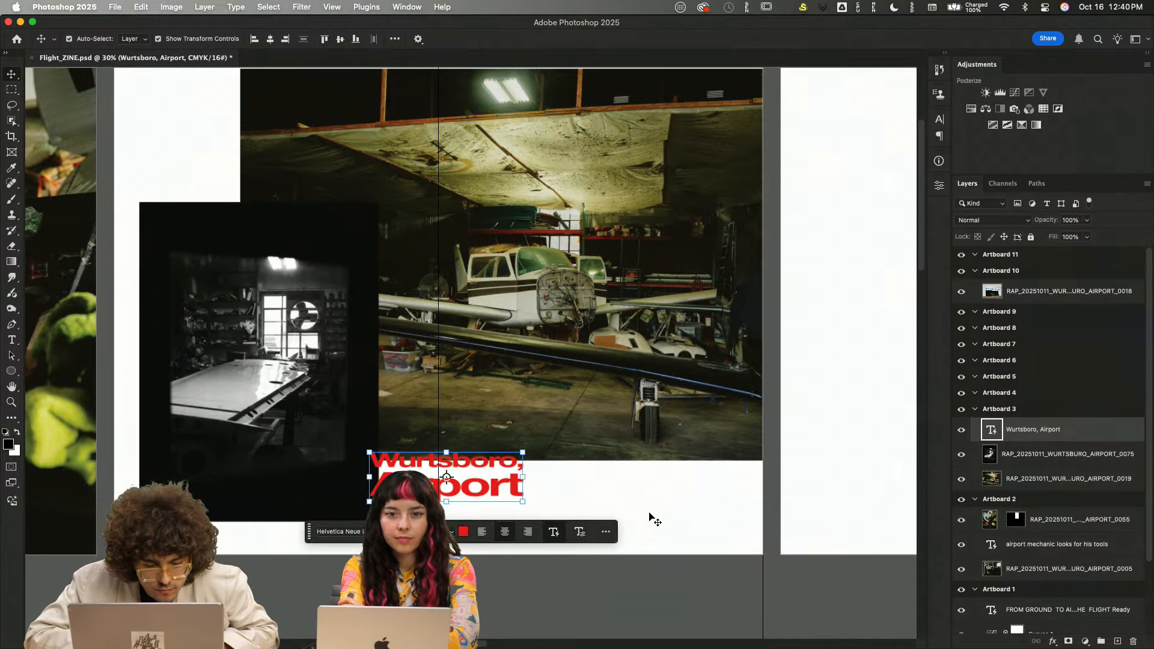
# - Deselect the caption, show the whole Artboard 3 spread, and save the zine document
pyautogui.click(650, 516)
pyautogui.scroll(3, 649, 514)
pyautogui.scroll(-3, 650, 516)
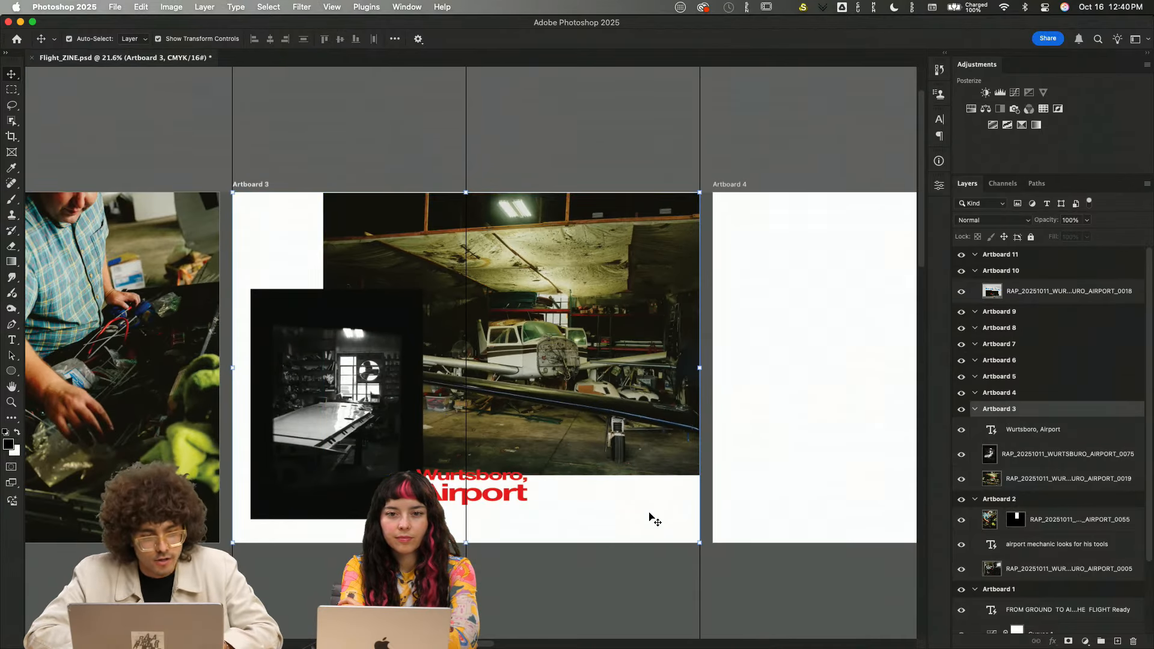
pyautogui.press('super')
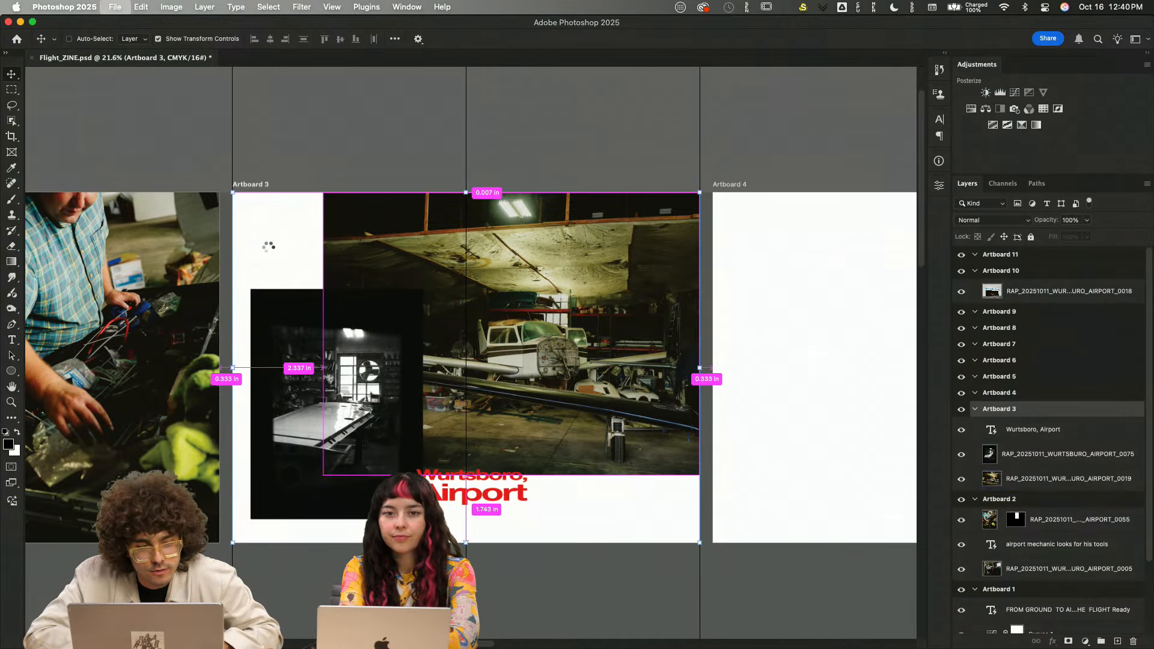
pyautogui.press('super+s')
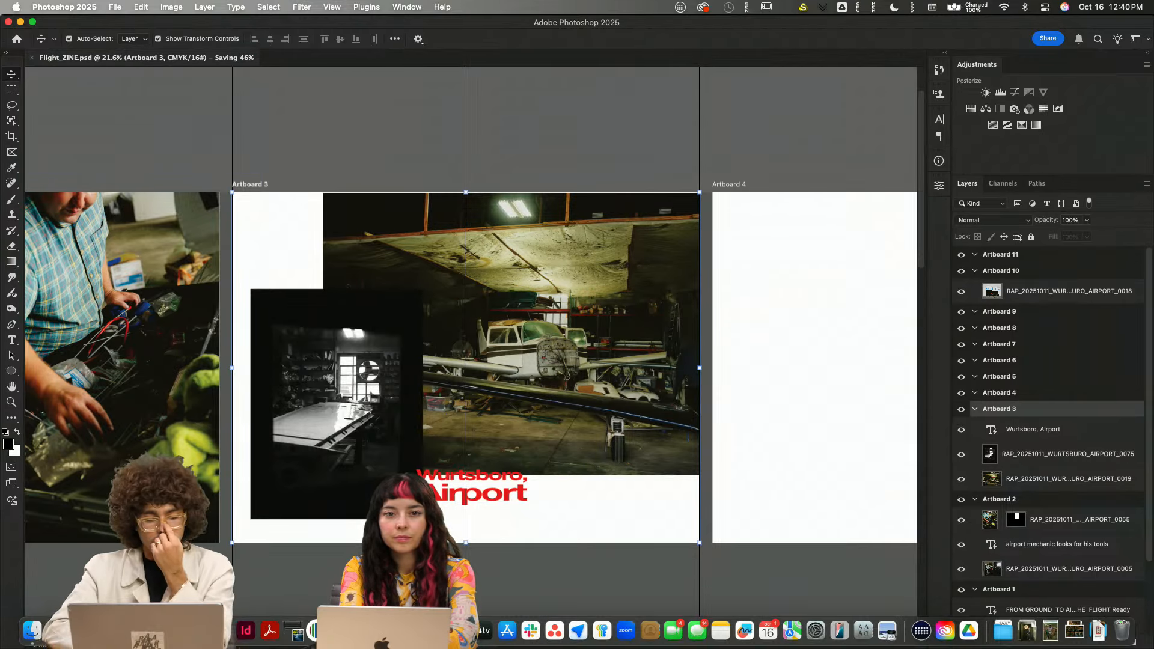
# - Switch to Bridge, select RAP_20251011_WURTSBURO_AIRPORT_0023.jpg in the EDITS folder, and preview it full screen
pyautogui.click(222, 631)
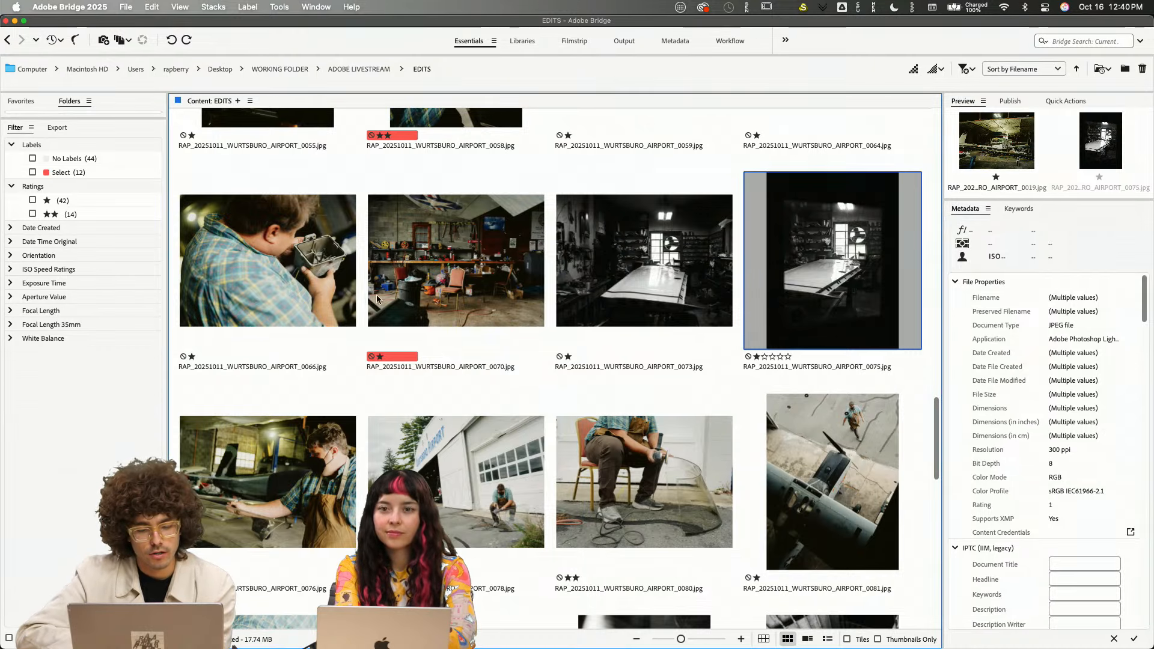
pyautogui.scroll(3, 694, 279)
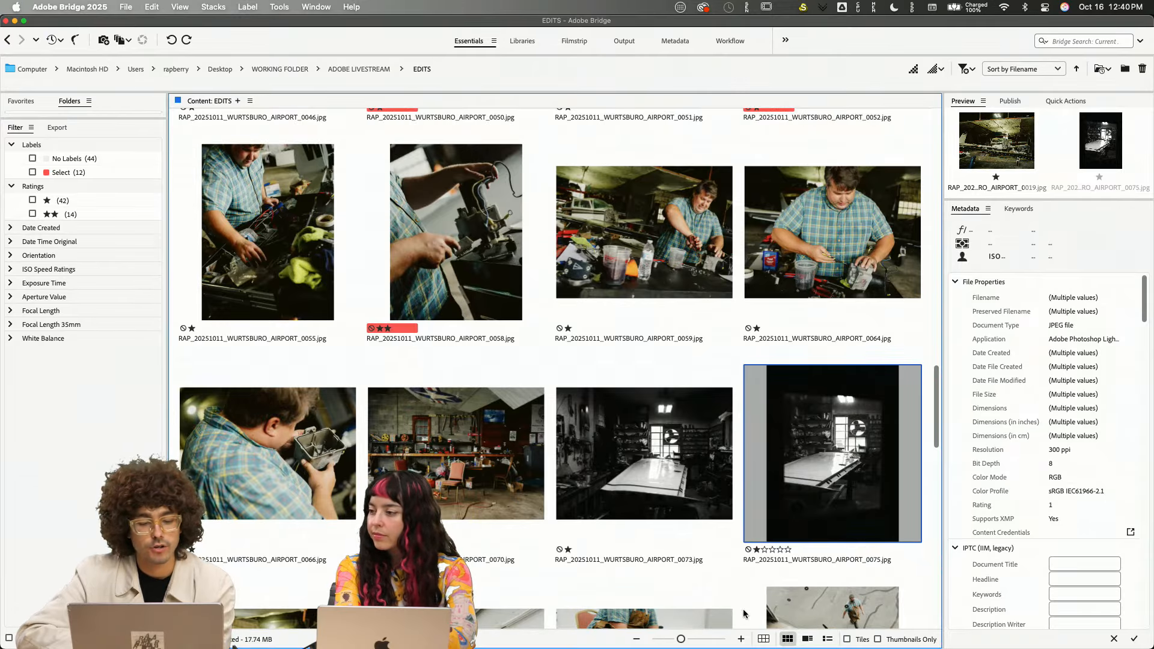
pyautogui.scroll(10, 632, 514)
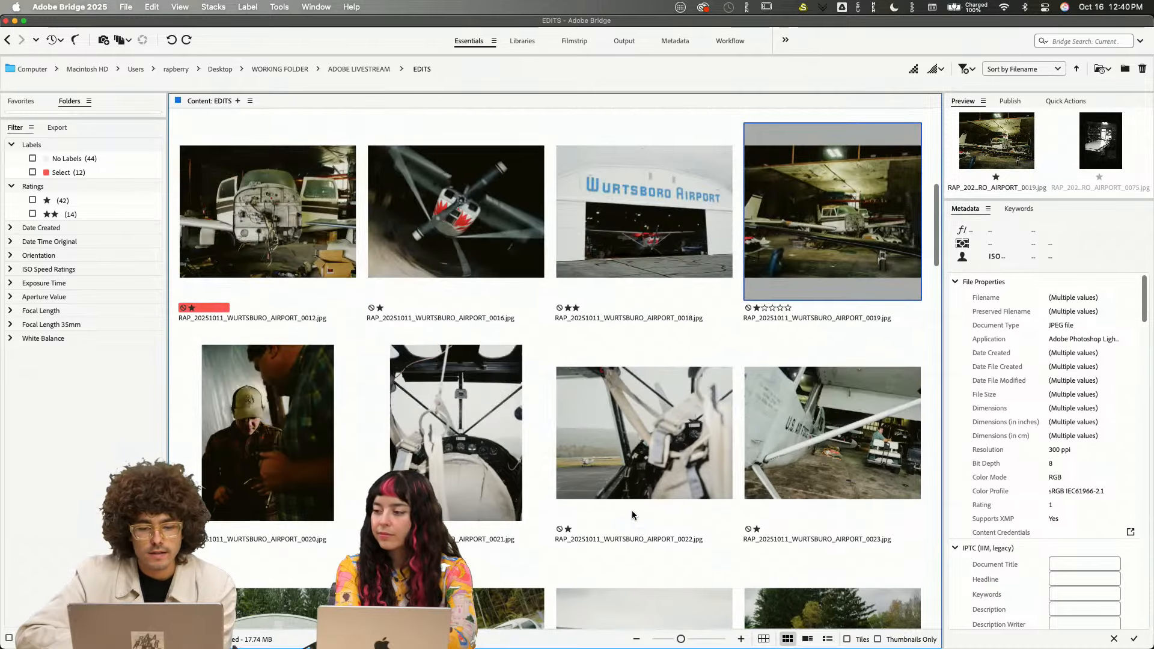
pyautogui.scroll(-3, 632, 512)
pyautogui.click(841, 339)
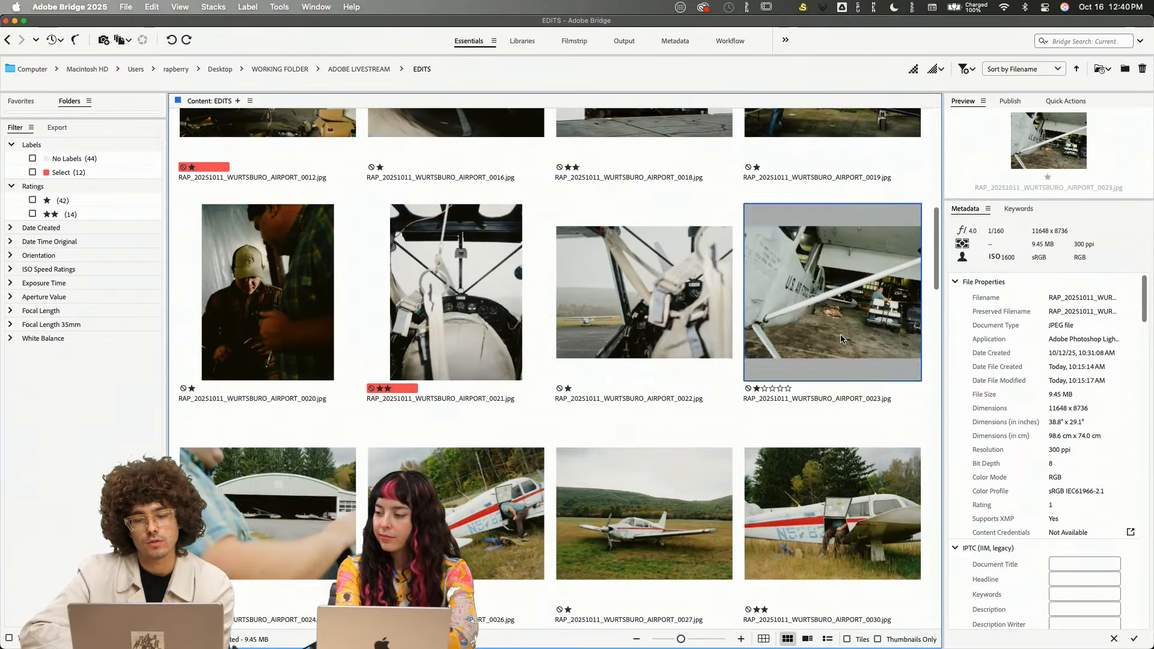
pyautogui.press('space')
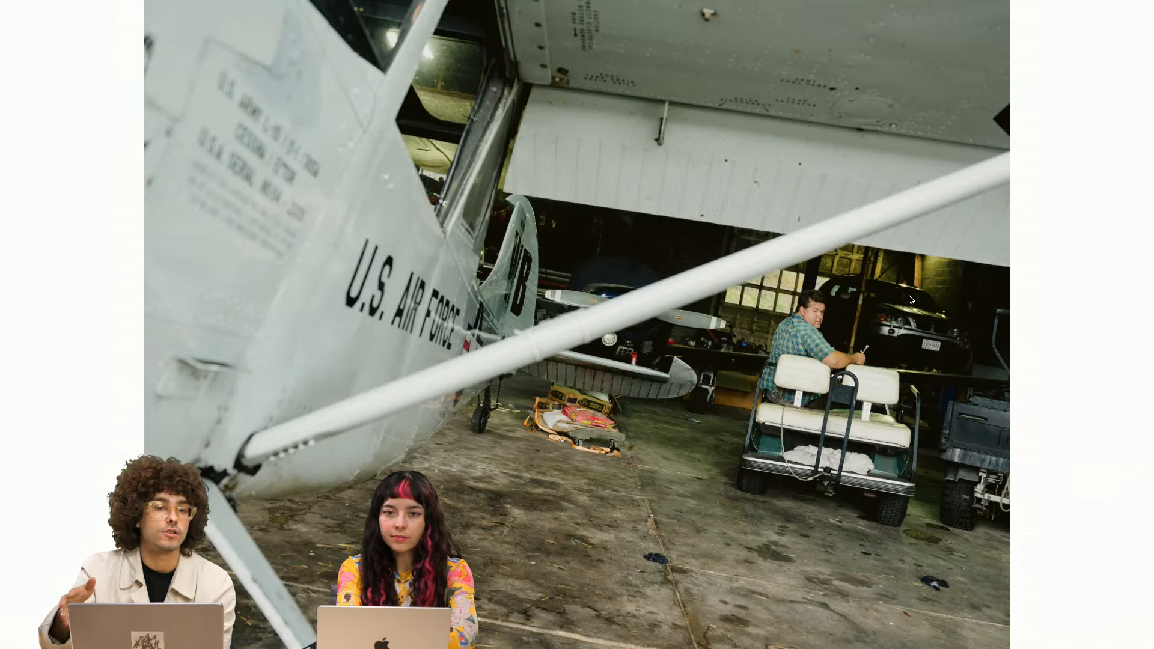
pyautogui.press('space')
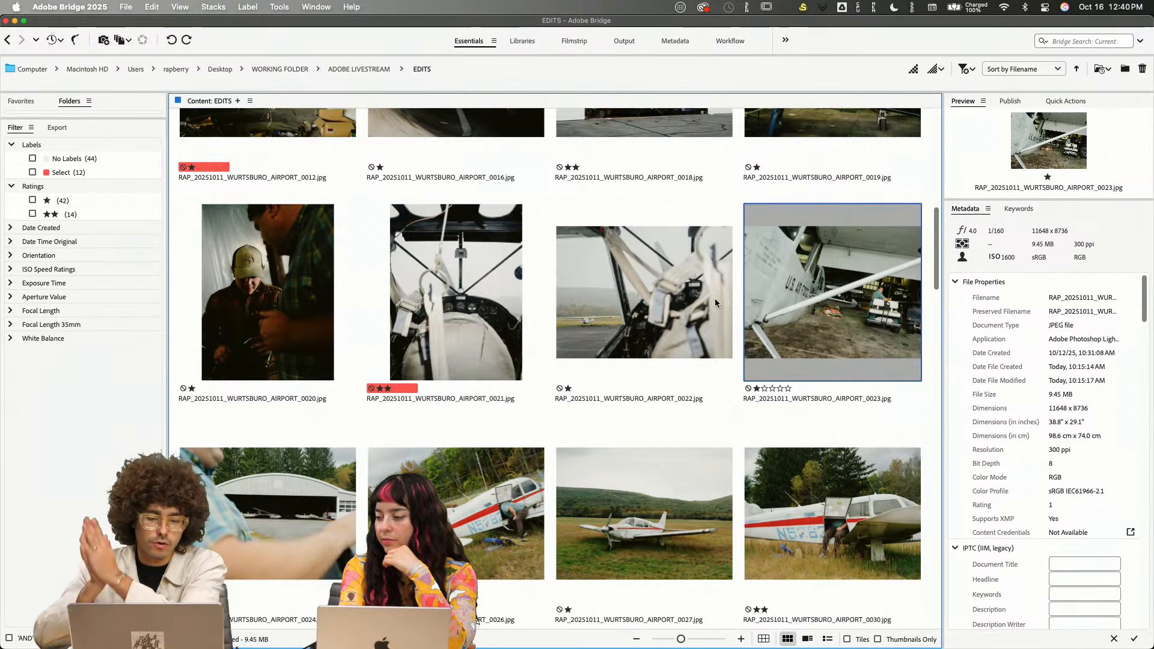
# - Reopen Flight_ZINE.psd from the ADOBE LIVESTREAM folder inside WORKING FOLDER using Finder, and return to Photoshop
pyautogui.click(42, 631)
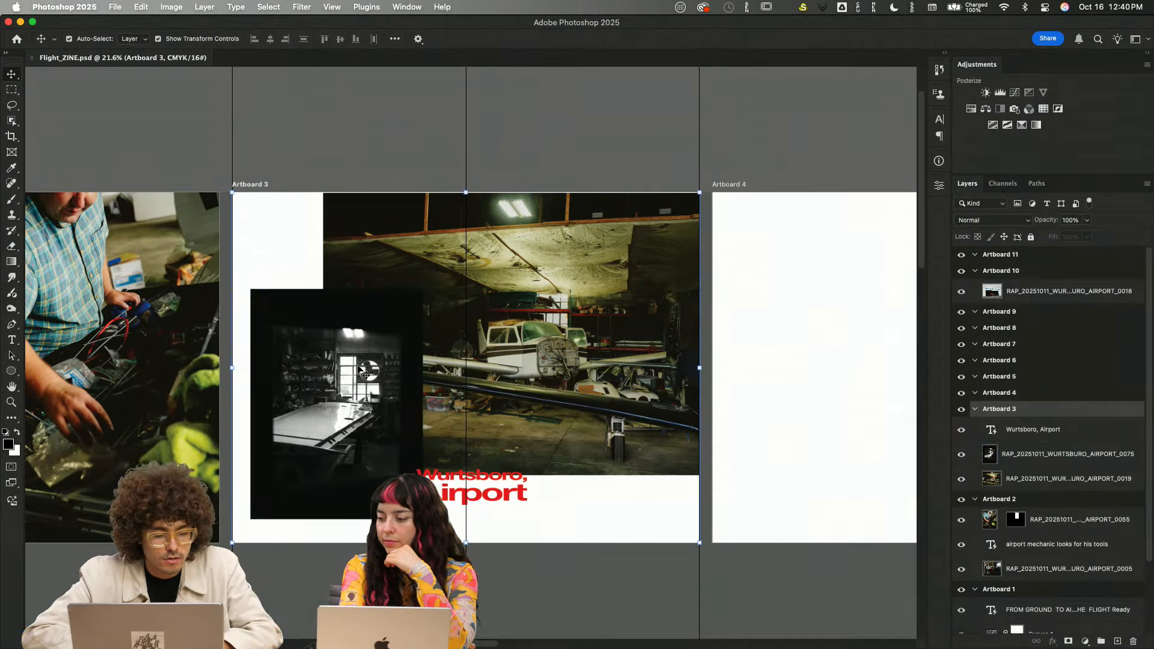
pyautogui.moveTo(12, 646)
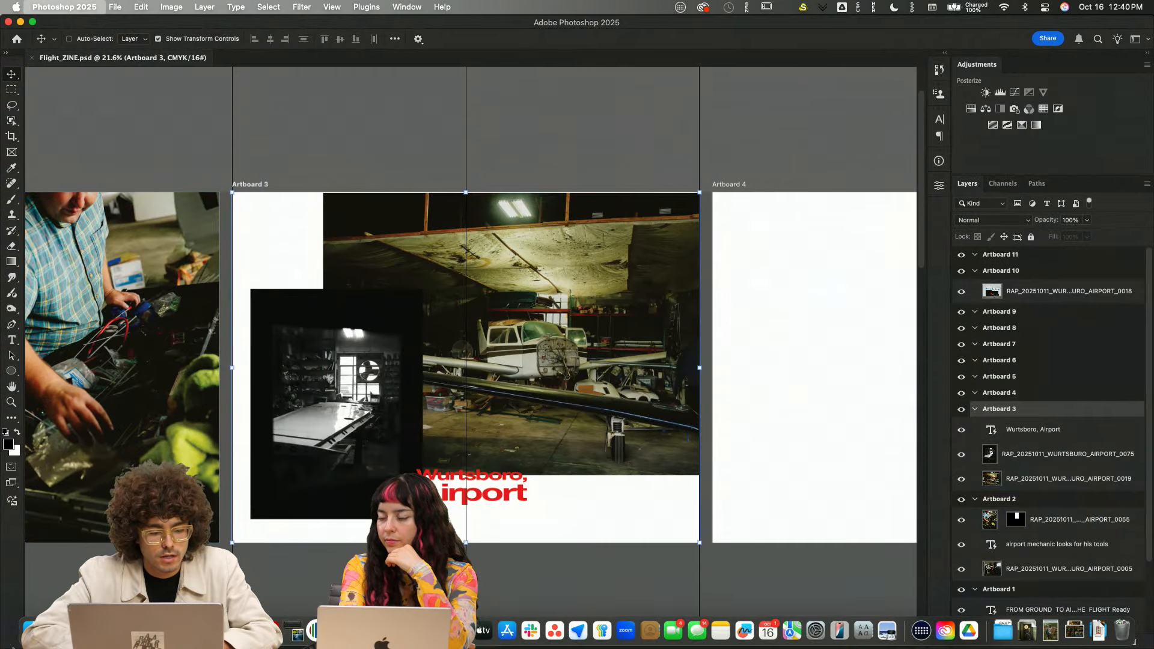
pyautogui.press('super+h')
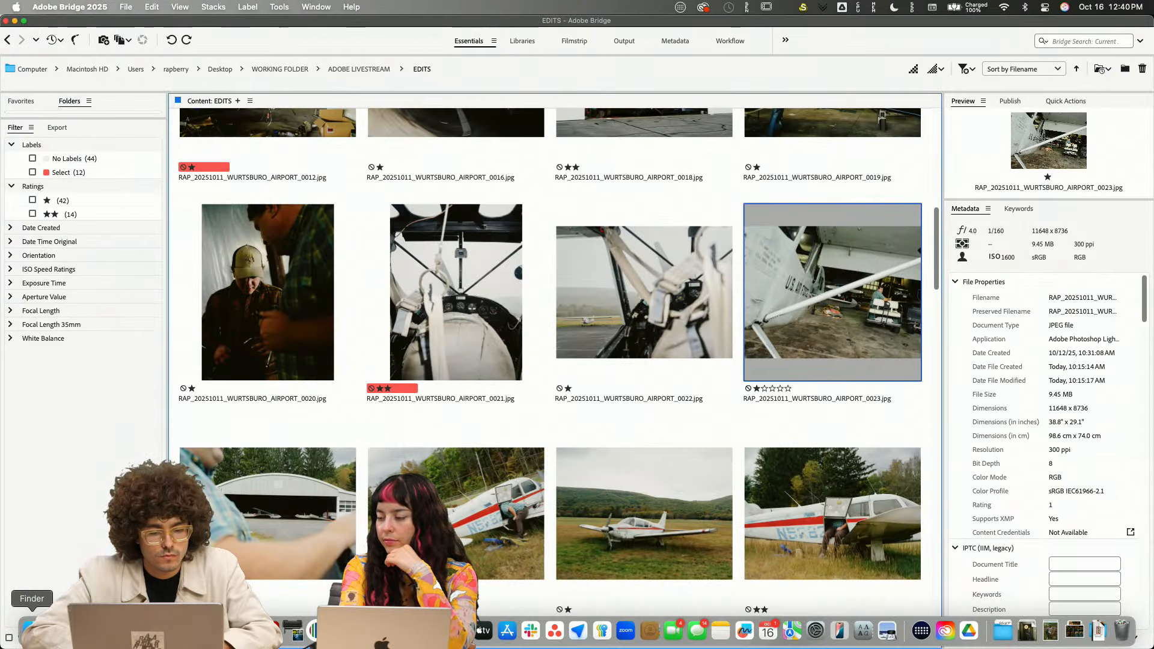
pyautogui.click(29, 628)
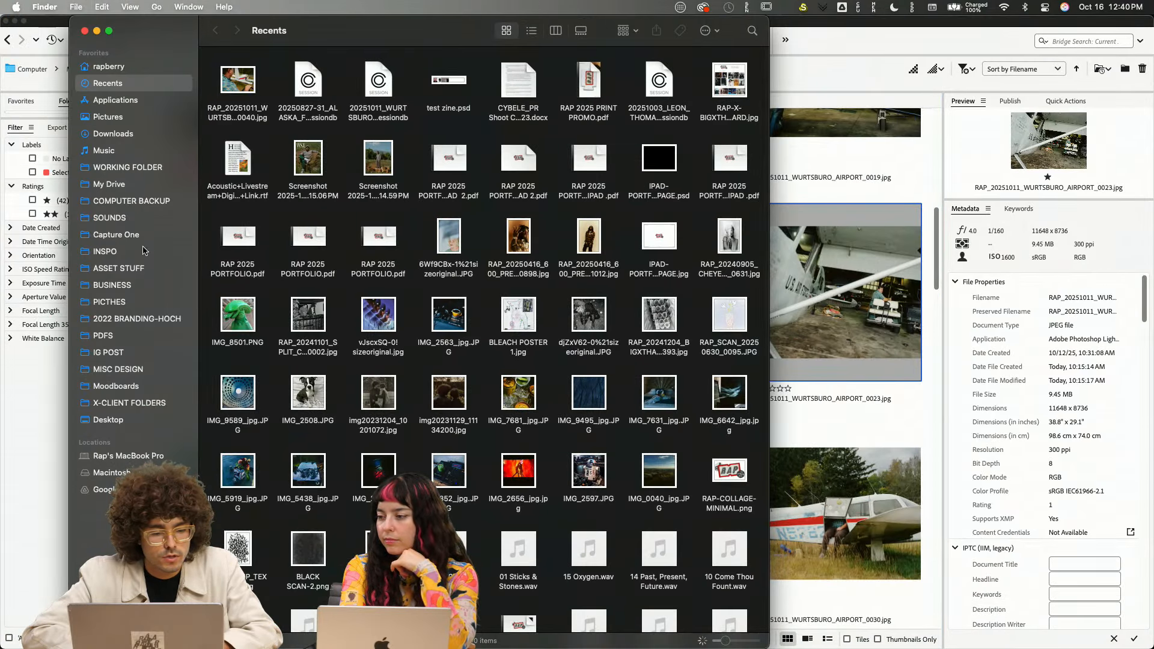
pyautogui.click(141, 203)
pyautogui.click(120, 164)
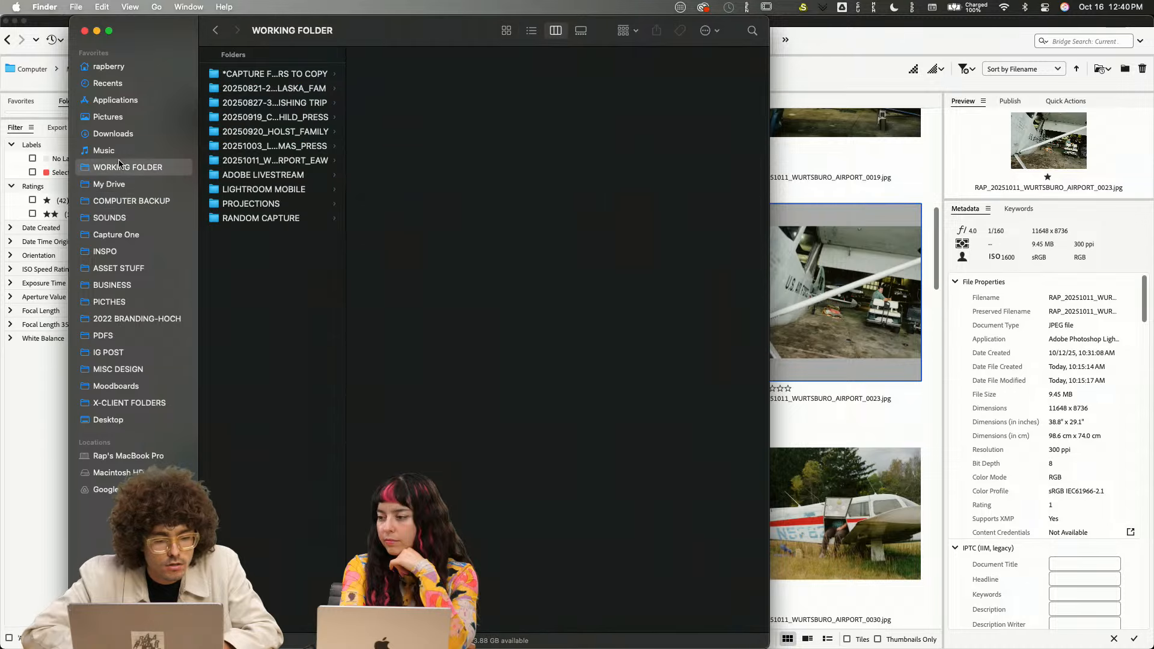
pyautogui.click(300, 175)
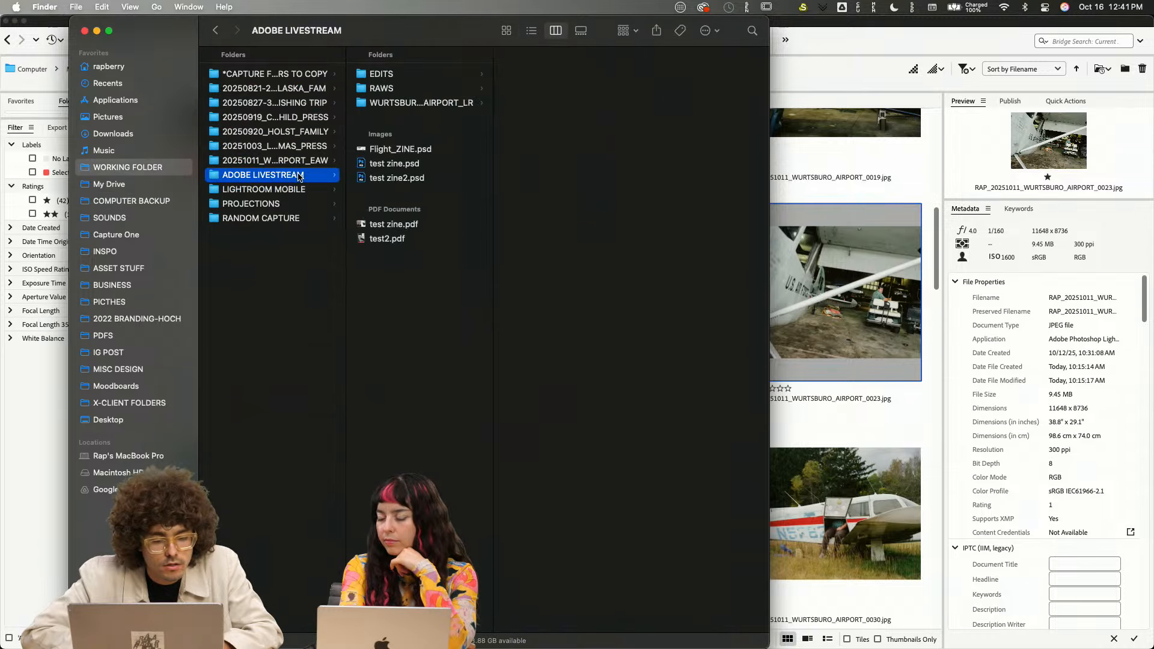
pyautogui.click(408, 150)
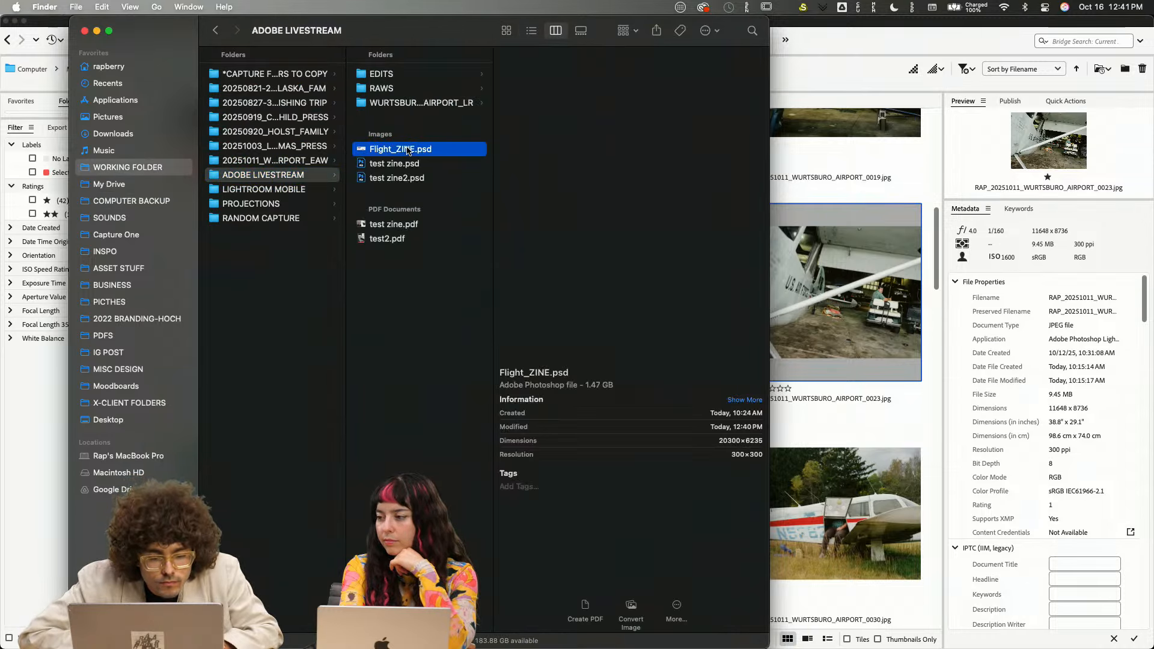
pyautogui.doubleClick(389, 148)
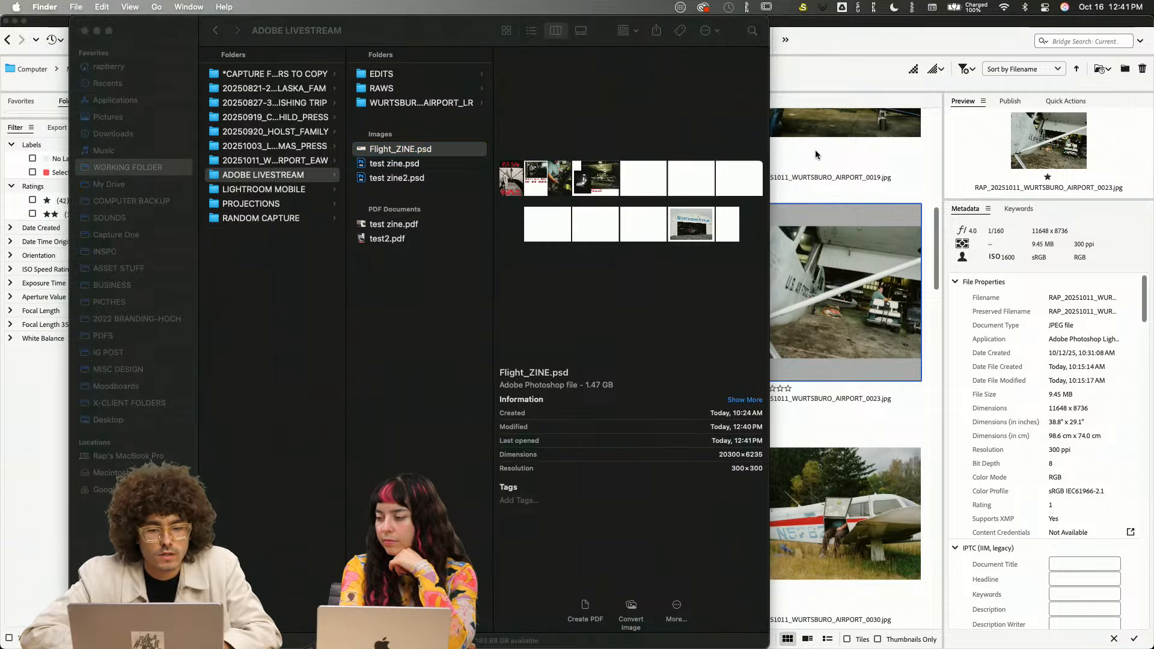
pyautogui.click(869, 136)
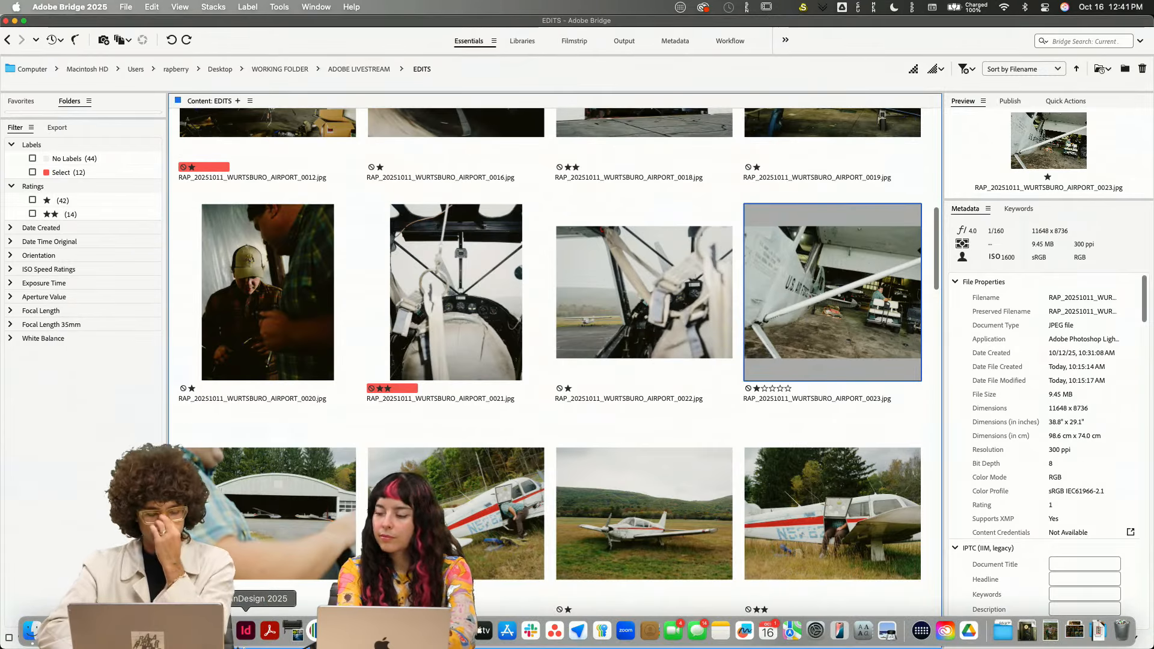
pyautogui.click(245, 643)
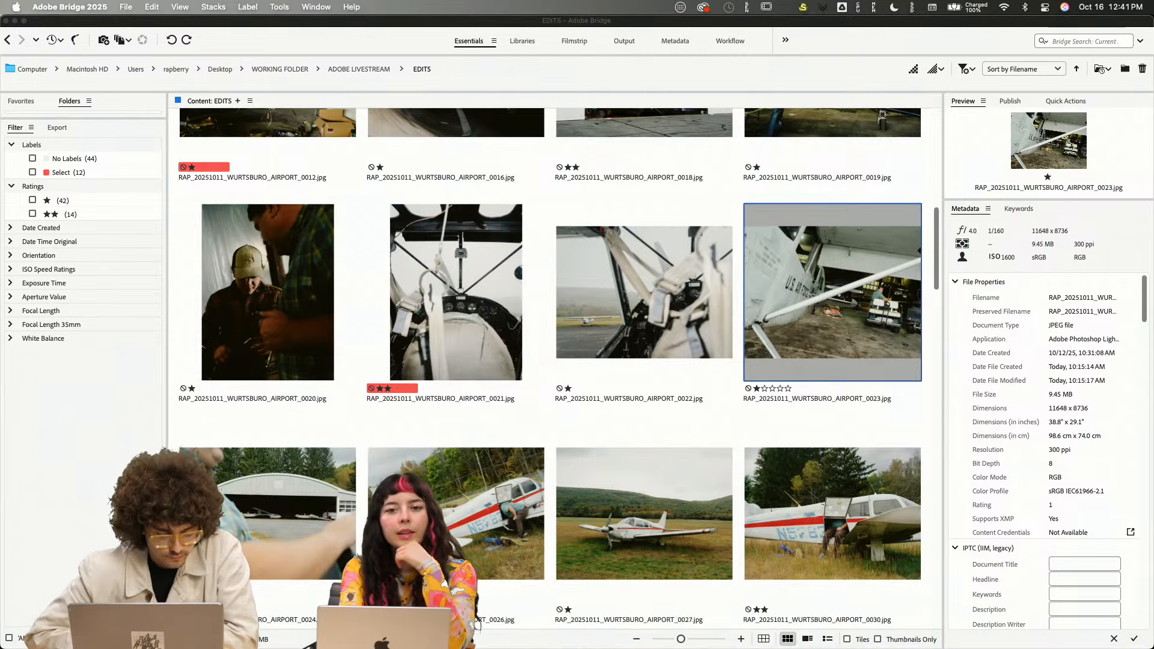
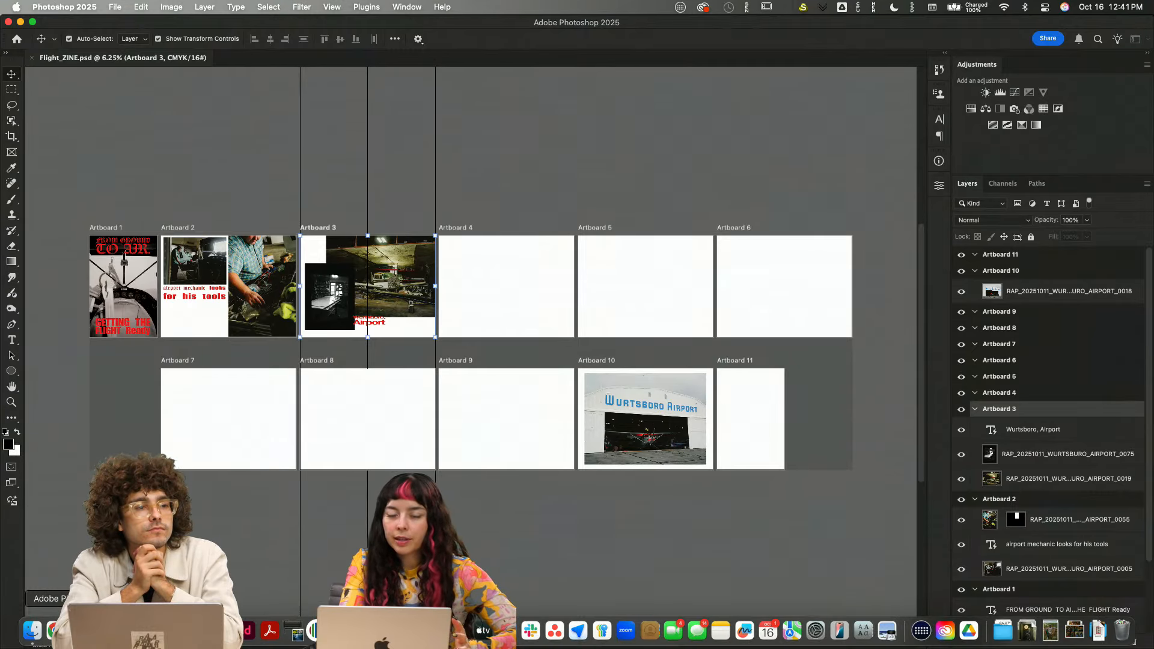
# - Place photo 0023 from Bridge into the zine document and move it onto the empty Artboard 4
pyautogui.scroll(5, 502, 264)
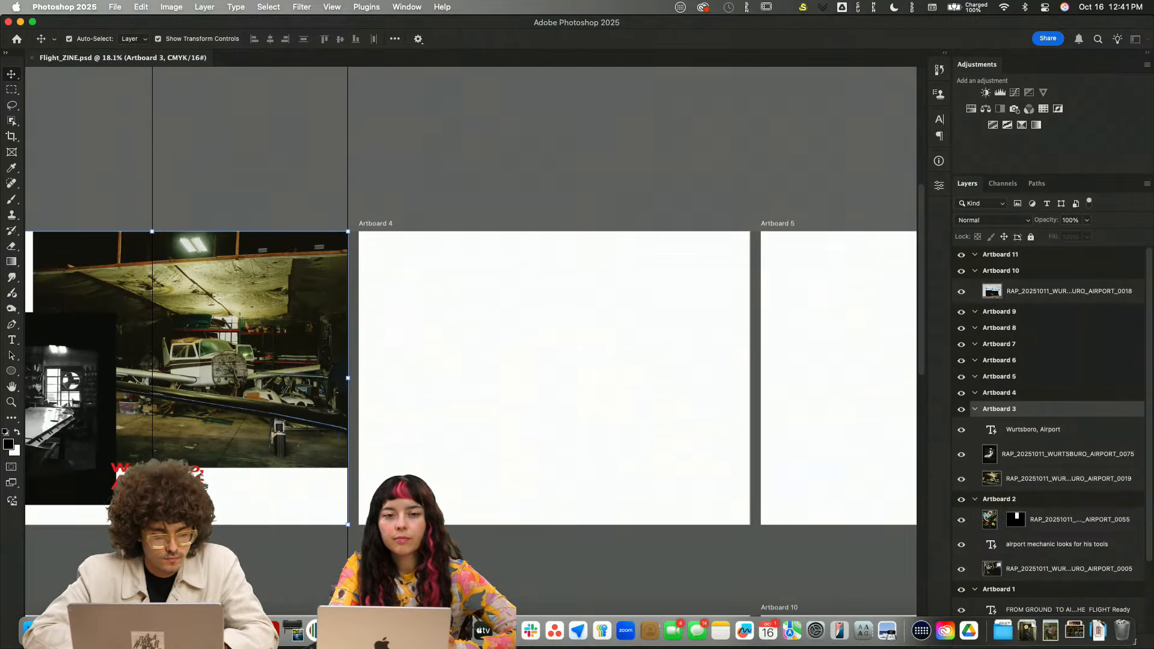
pyautogui.click(219, 631)
pyautogui.press('super+Tab')
pyautogui.moveTo(789, 320); pyautogui.dragTo(476, 318)
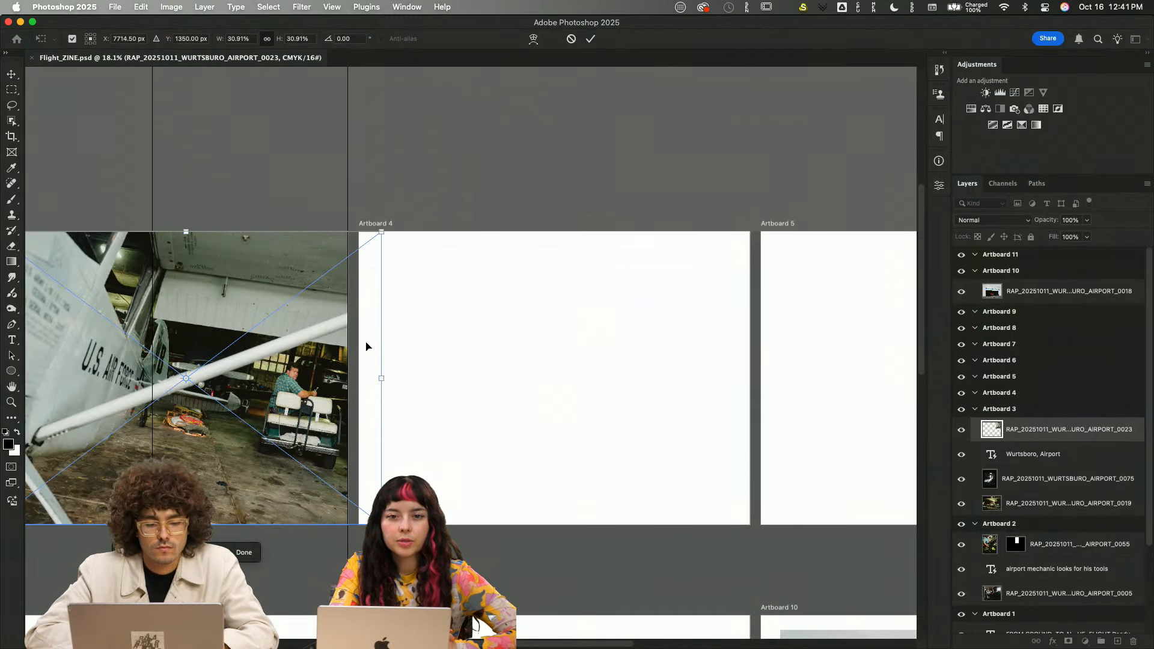
pyautogui.moveTo(250, 357); pyautogui.dragTo(628, 359)
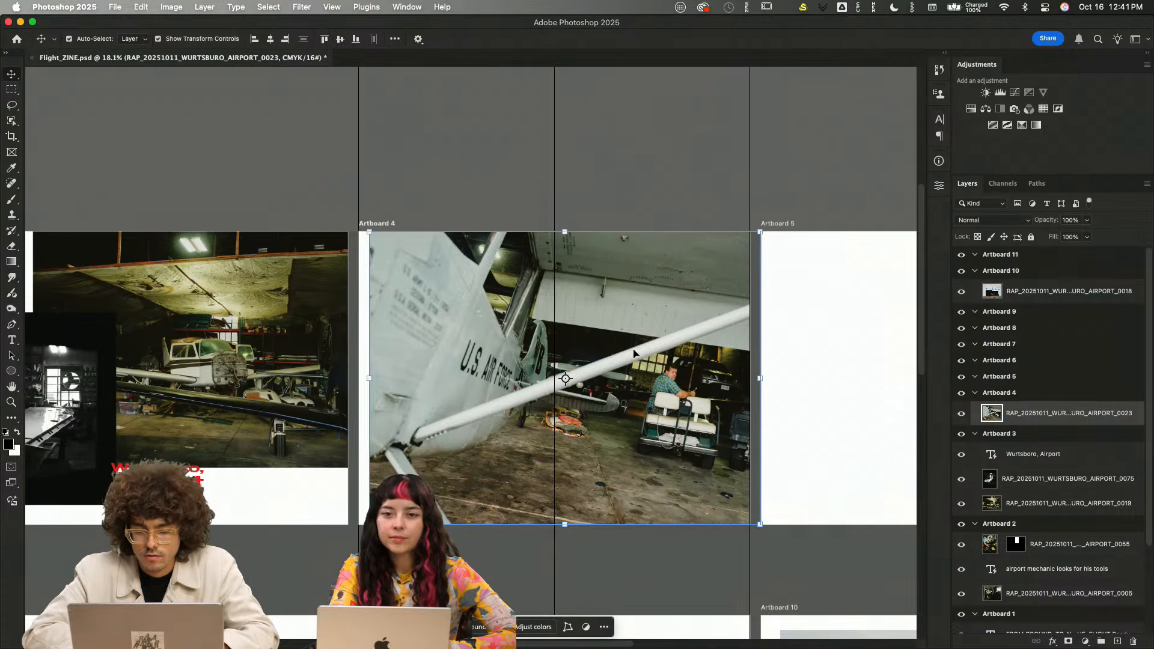
# - Stretch photo 0023 to 101.11% width, and scale it to 107.60% so it covers all of Artboard 4
pyautogui.scroll(3, 636, 353)
pyautogui.hscroll(4, 636, 353)
pyautogui.moveTo(633, 352); pyautogui.dragTo(624, 352)
pyautogui.click(218, 384)
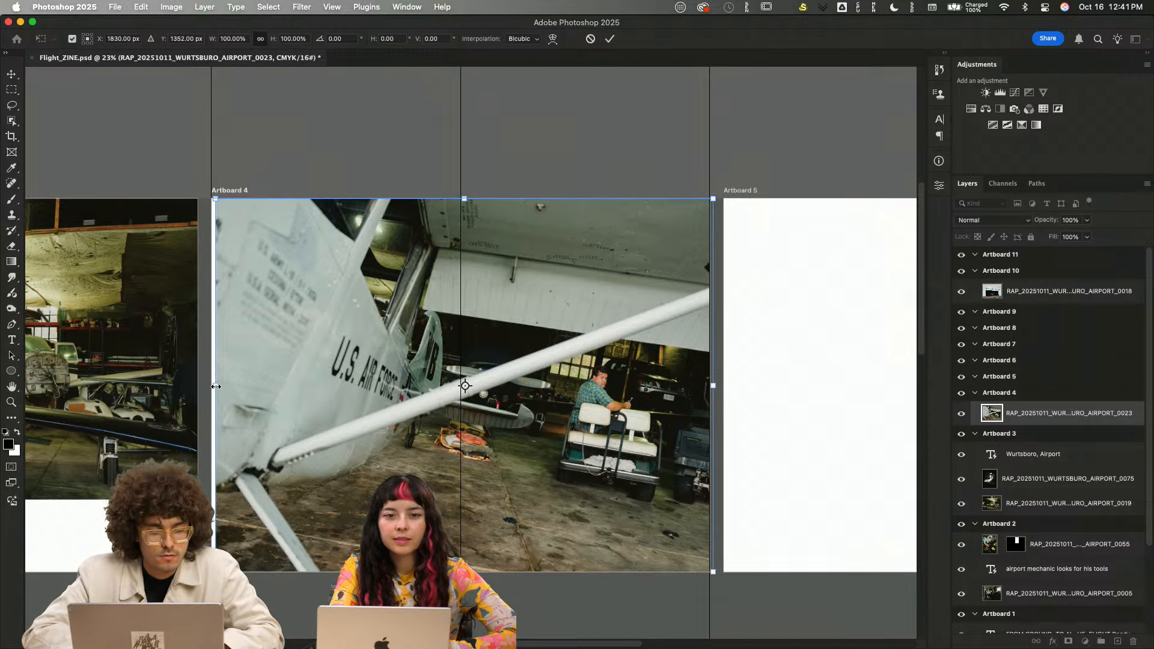
pyautogui.moveTo(211, 390); pyautogui.dragTo(209, 386)
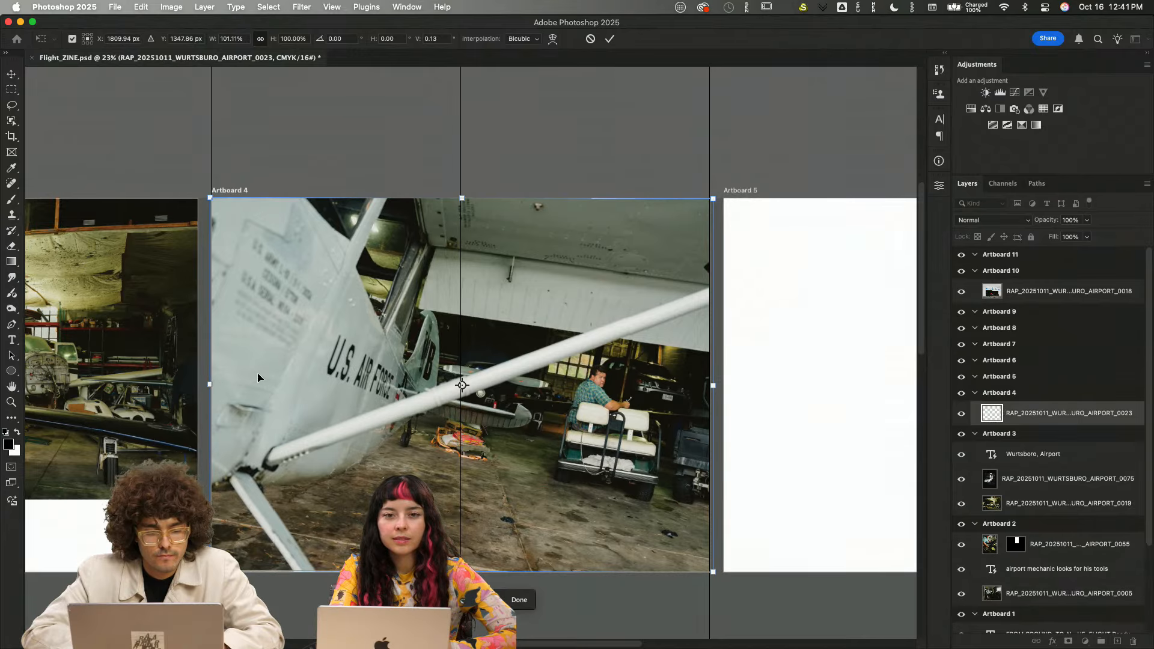
pyautogui.press('Return')
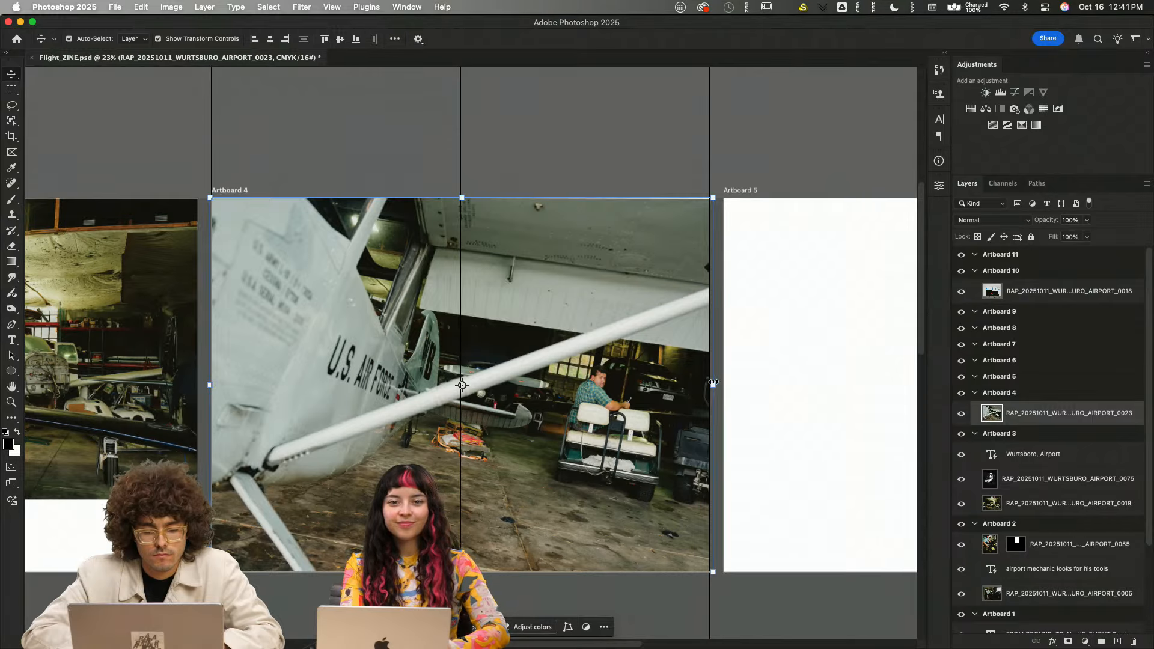
pyautogui.moveTo(714, 383); pyautogui.dragTo(734, 386)
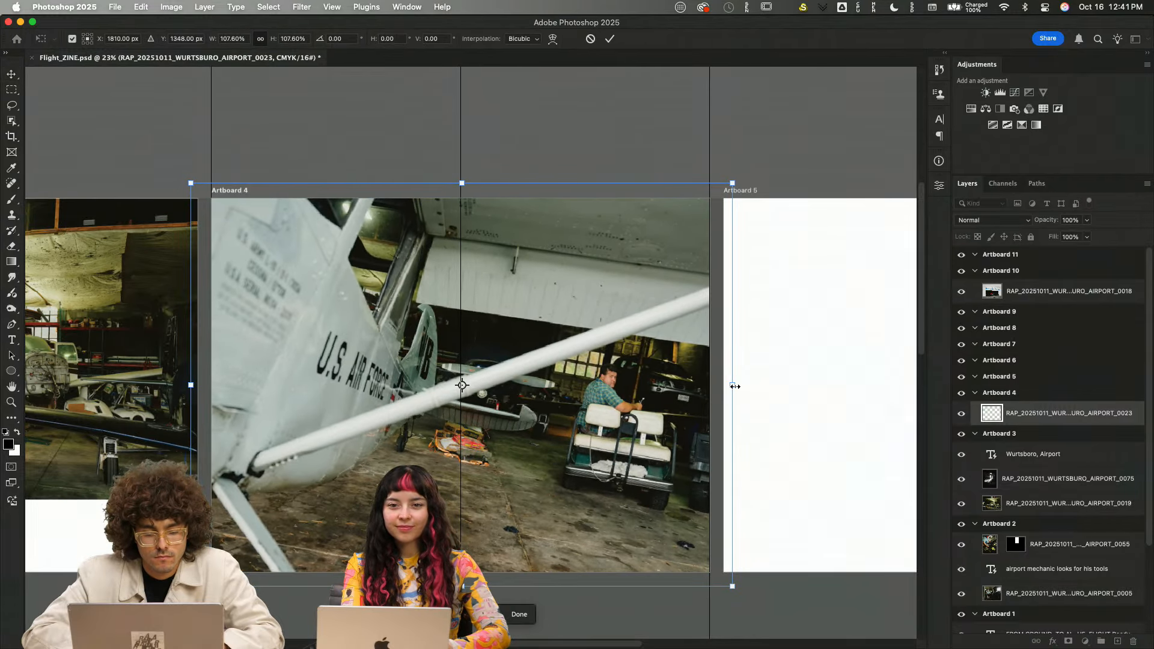
pyautogui.press('Return')
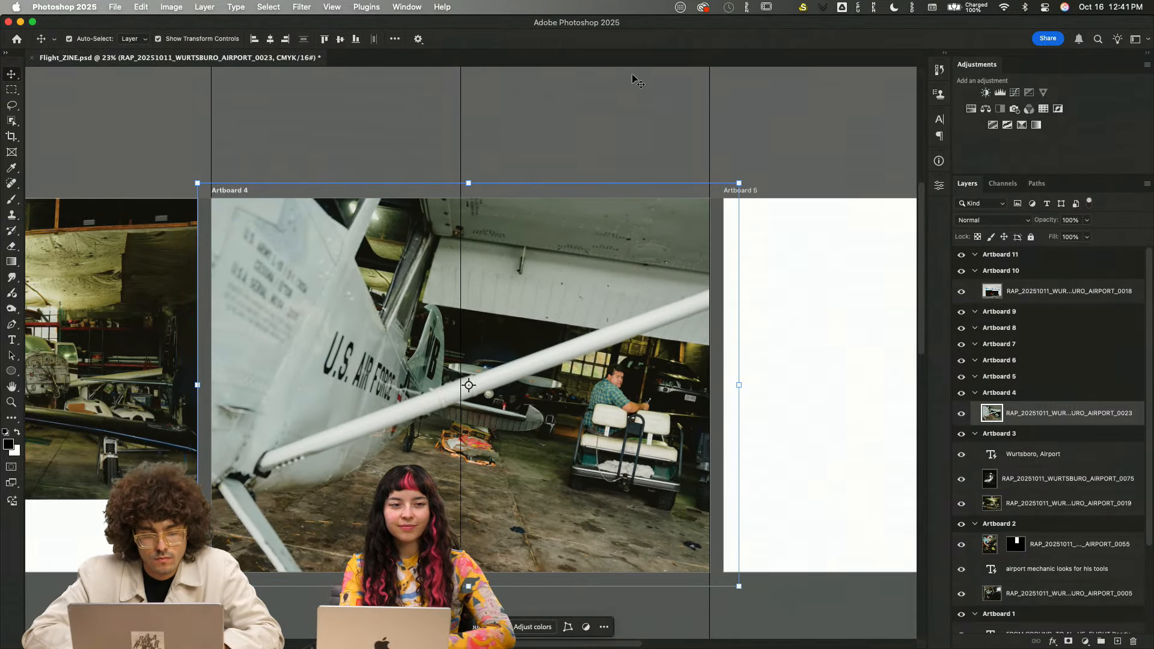
# - Place RAP_20251011_WURTSBURO_AIRPORT_0040.jpg from the EDITS folder in Bridge onto the empty Artboard 5 of the zine document
pyautogui.click(626, 103)
pyautogui.hscroll(10, 644, 265)
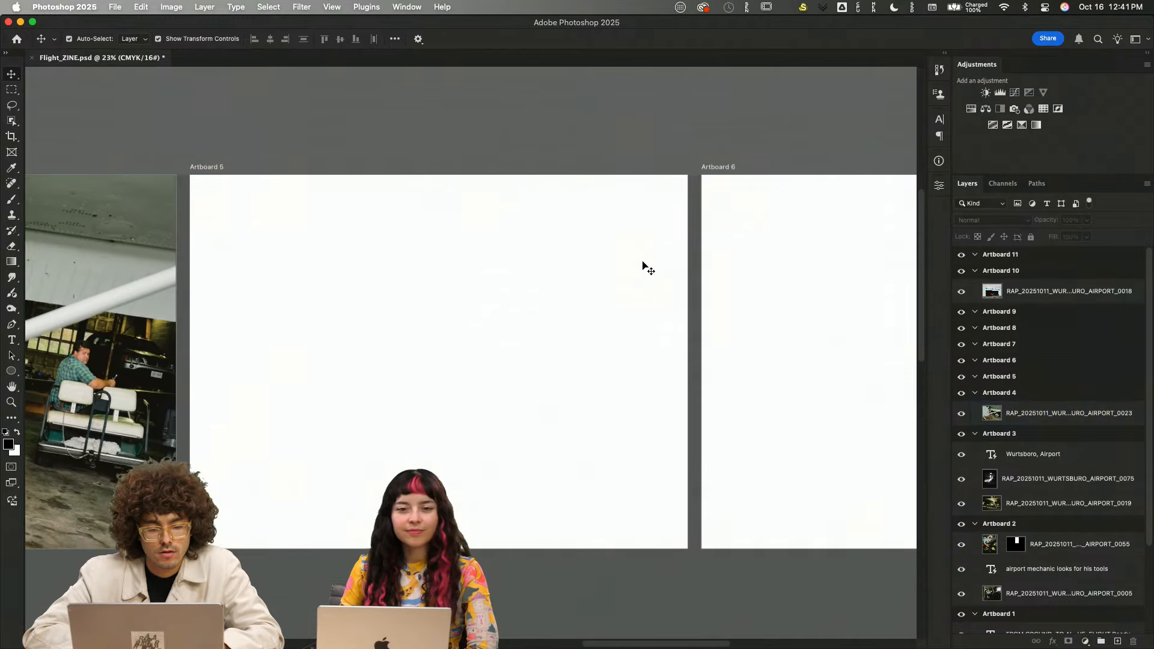
pyautogui.click(496, 343)
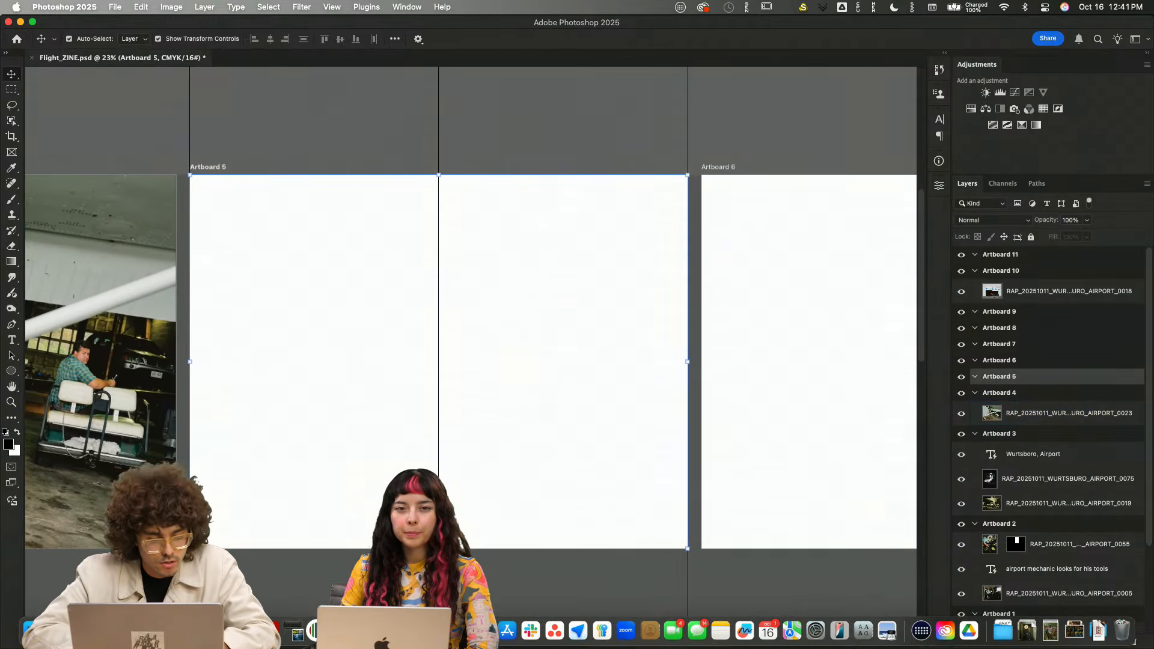
pyautogui.click(385, 631)
pyautogui.scroll(-5, 604, 419)
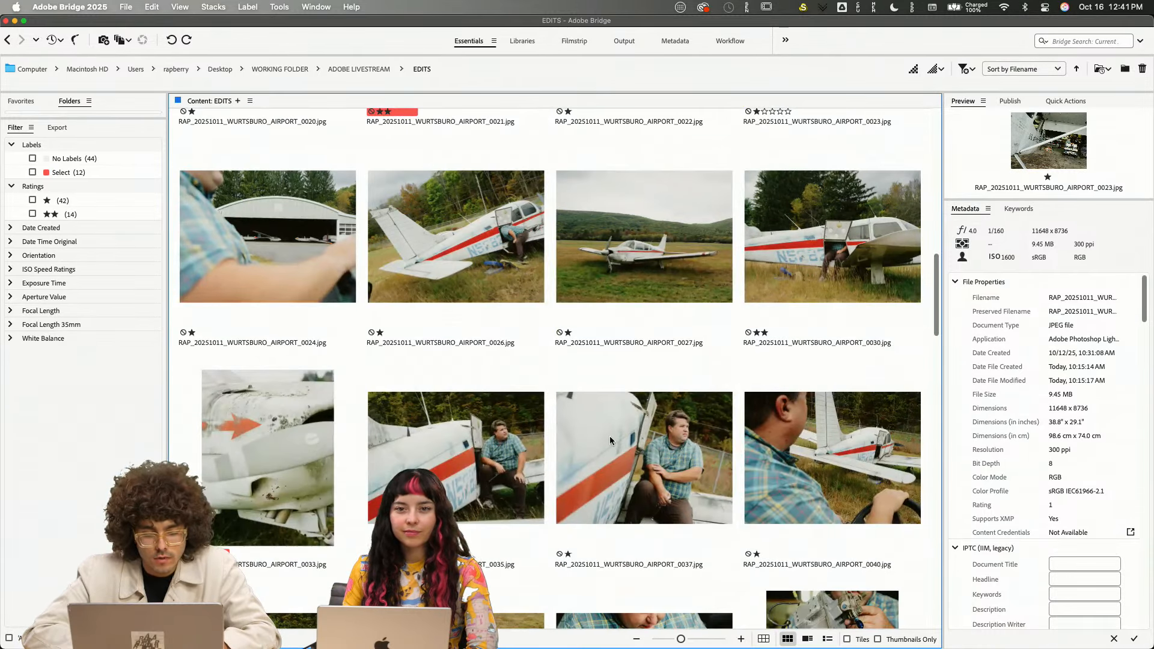
pyautogui.click(869, 467)
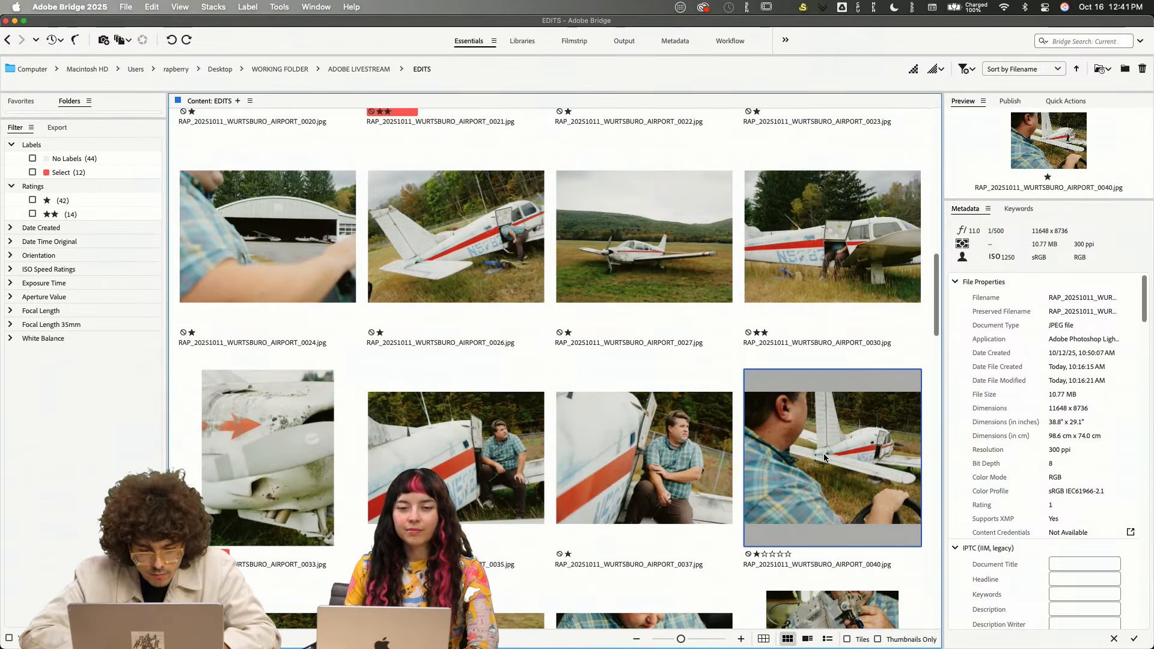
pyautogui.moveTo(824, 455); pyautogui.dragTo(321, 334)
pyautogui.press('super+Tab')
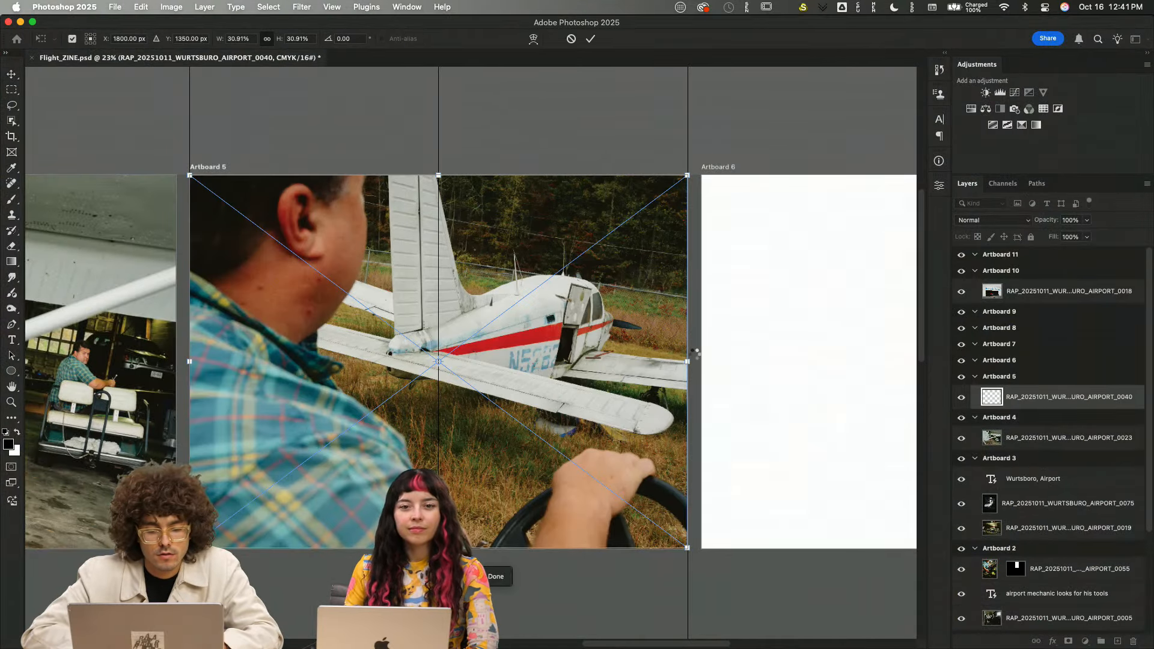
# - Scale photo 0040 down to about 54% of its placed size against Artboard 5's left edge and commit the transform
pyautogui.moveTo(687, 361); pyautogui.dragTo(534, 363)
pyautogui.moveTo(443, 367)
pyautogui.mouseDown()
pyautogui.moveTo(430, 367)
pyautogui.moveTo(518, 371)
pyautogui.moveTo(464, 371)
pyautogui.mouseUp()
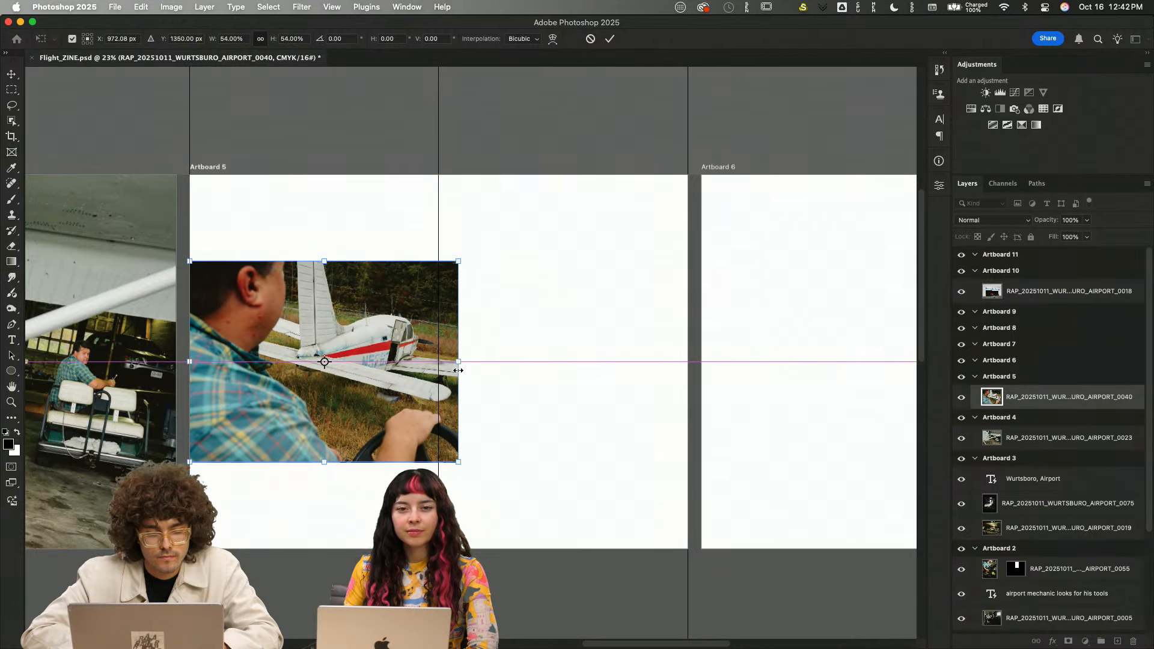
pyautogui.press('Return')
pyautogui.scroll(3, 455, 404)
pyautogui.hscroll(-4, 455, 404)
pyautogui.scroll(-2, 455, 404)
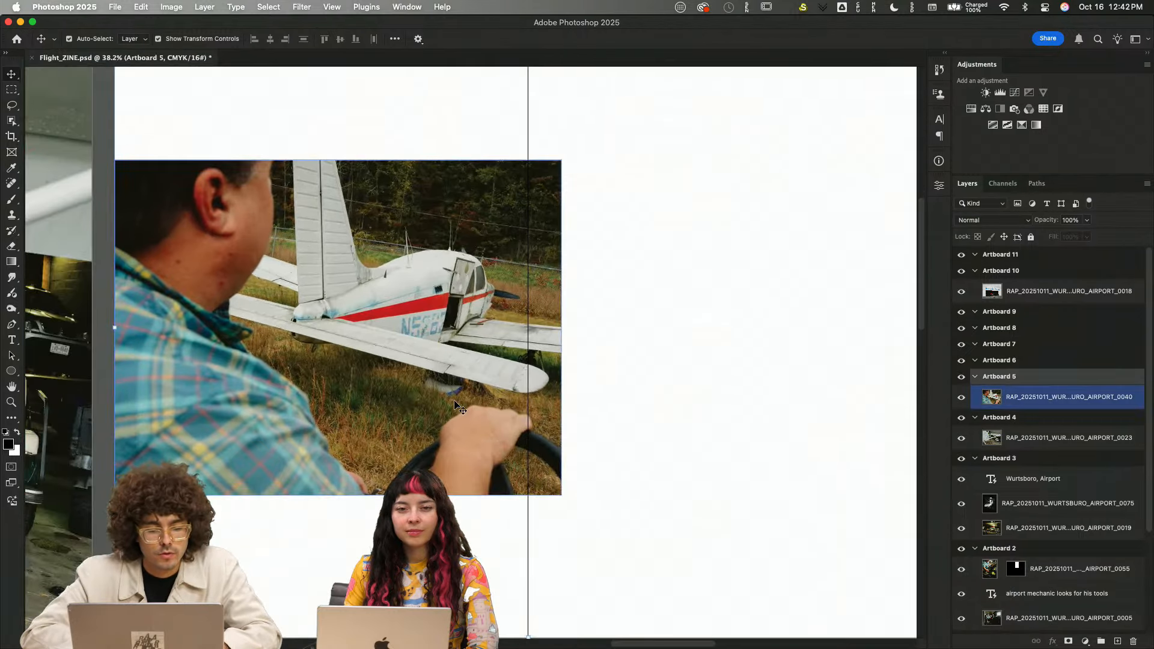
# - Move photo 0040 to the top of Artboard 5 and shrink it to the width of the left page
pyautogui.scroll(-2, 415, 276)
pyautogui.moveTo(393, 347); pyautogui.dragTo(390, 236)
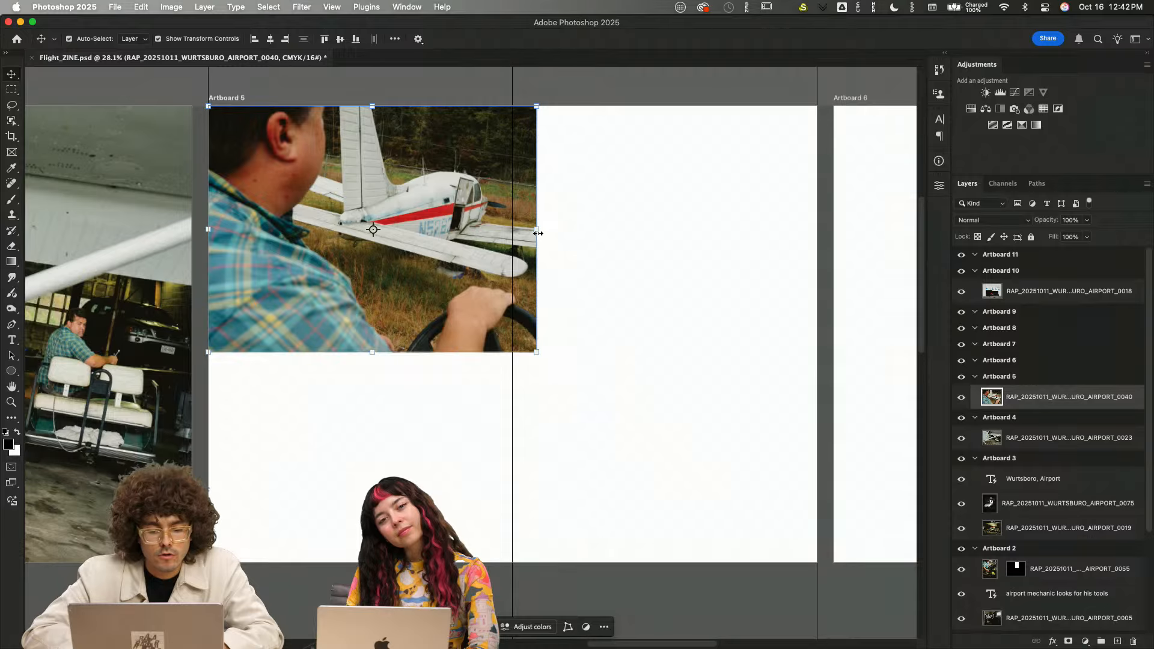
pyautogui.moveTo(538, 233); pyautogui.dragTo(472, 215)
pyautogui.press('Return')
# - Browse the EDITS folder in Bridge and place RAP_20251011_WURTSBURO_AIRPORT_0026.jpg onto Artboard 5
pyautogui.press('super+Tab')
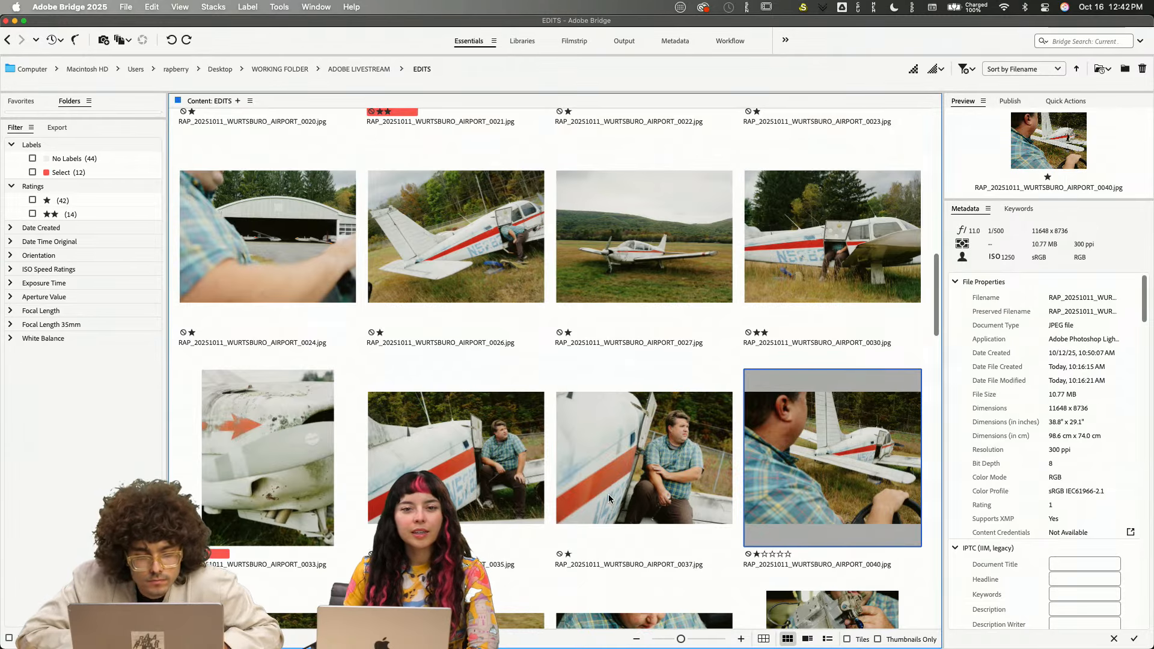
pyautogui.scroll(2, 608, 494)
pyautogui.click(441, 428)
pyautogui.scroll(-5, 768, 414)
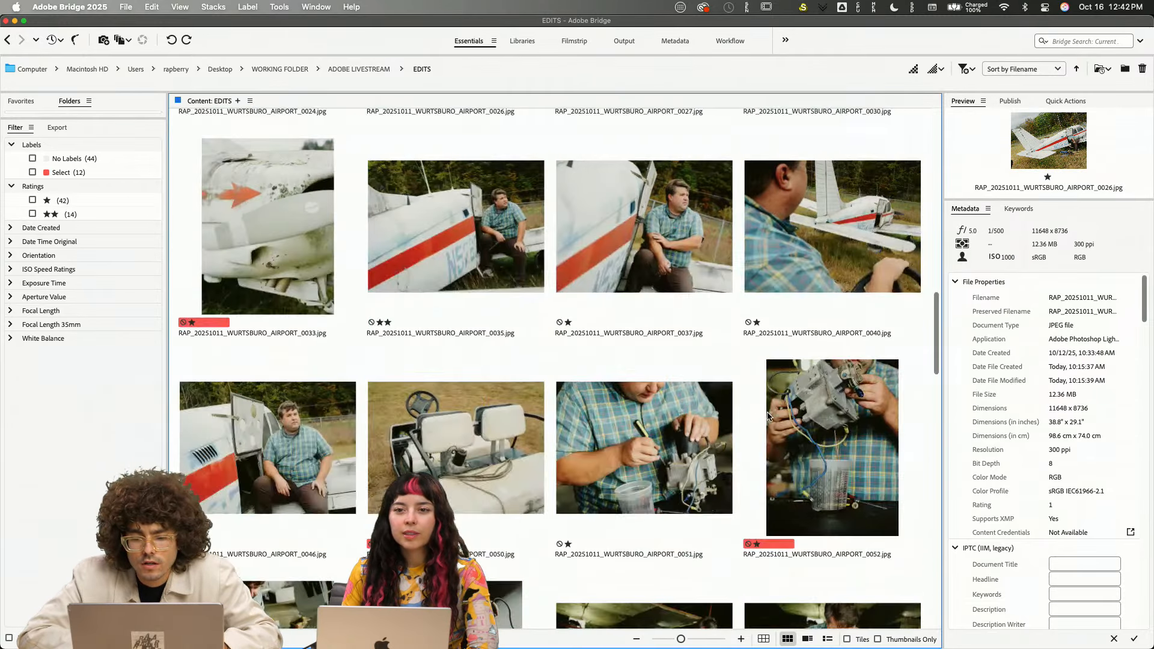
pyautogui.scroll(3, 768, 414)
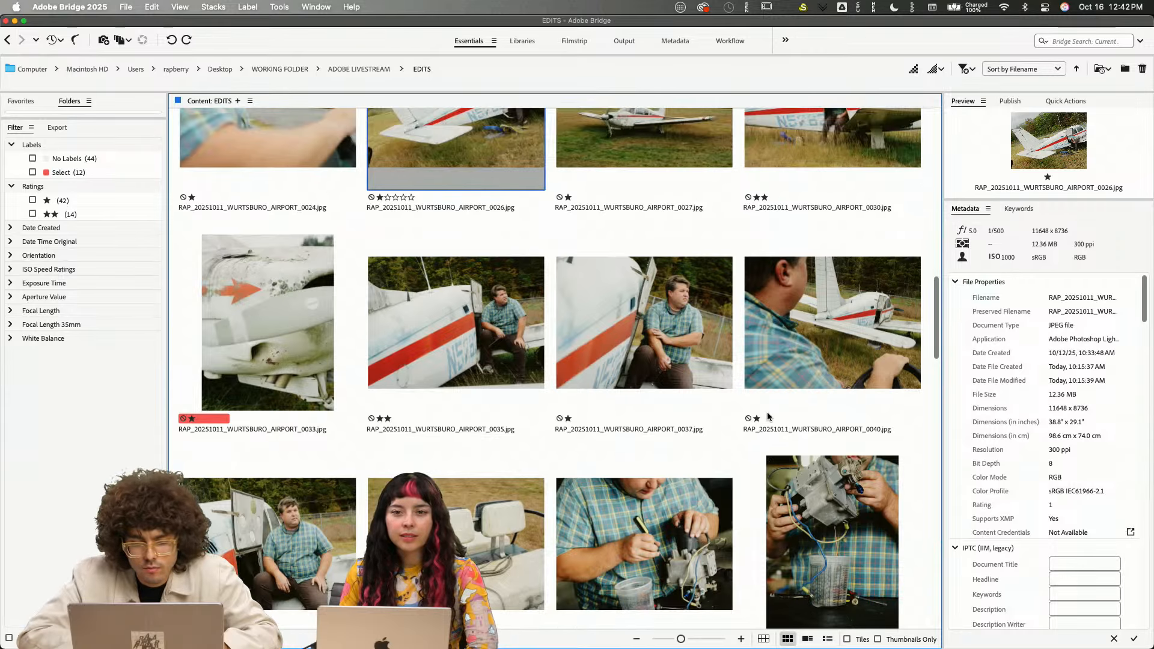
pyautogui.scroll(2, 767, 413)
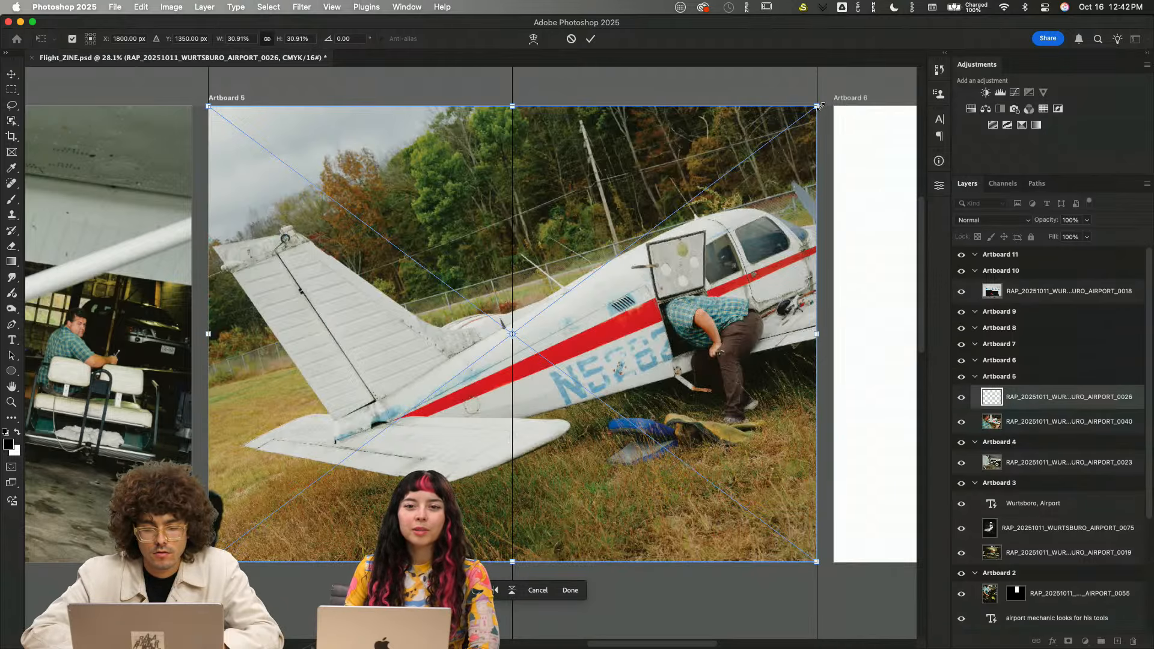
# - Scale photo 0026 to 16.19% and position it beneath photo 0040 to fill the lower half of Artboard 5's left page
pyautogui.moveTo(820, 105); pyautogui.dragTo(513, 337)
pyautogui.moveTo(517, 451); pyautogui.dragTo(461, 424)
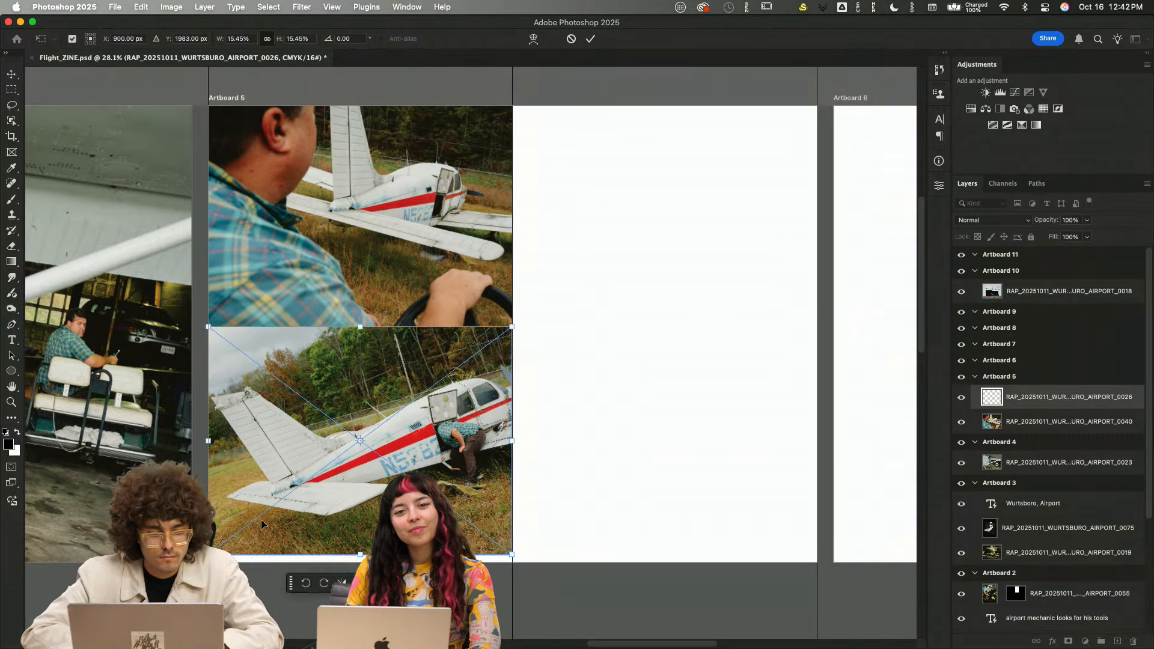
pyautogui.moveTo(208, 554); pyautogui.dragTo(193, 565)
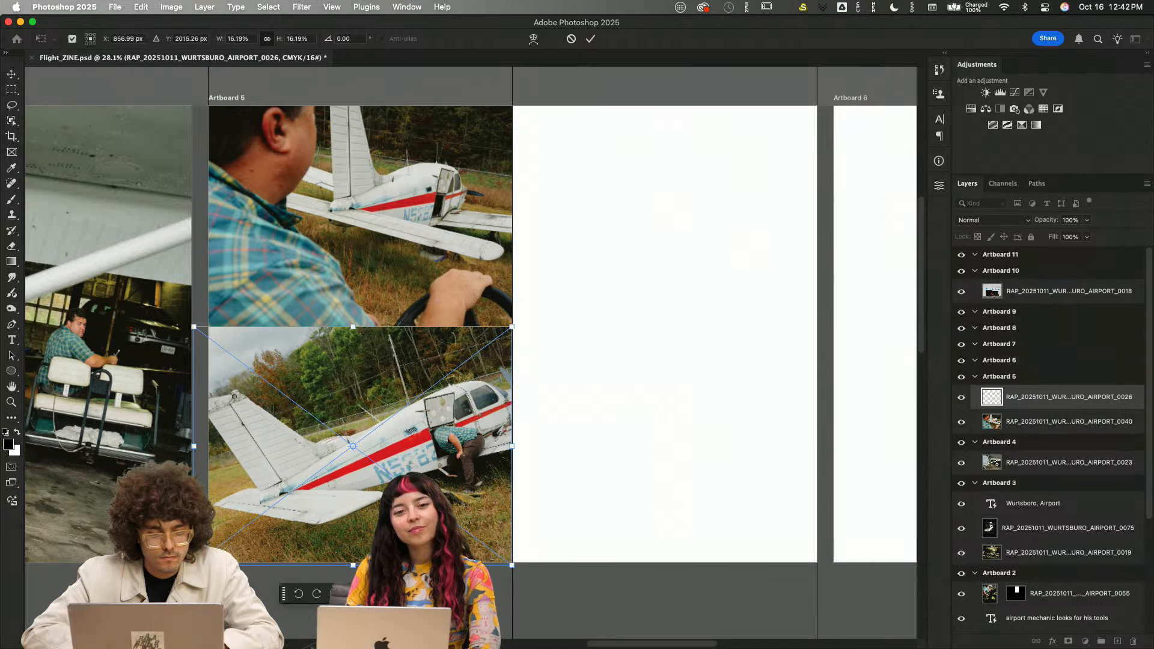
pyautogui.press('Return')
pyautogui.click(606, 380)
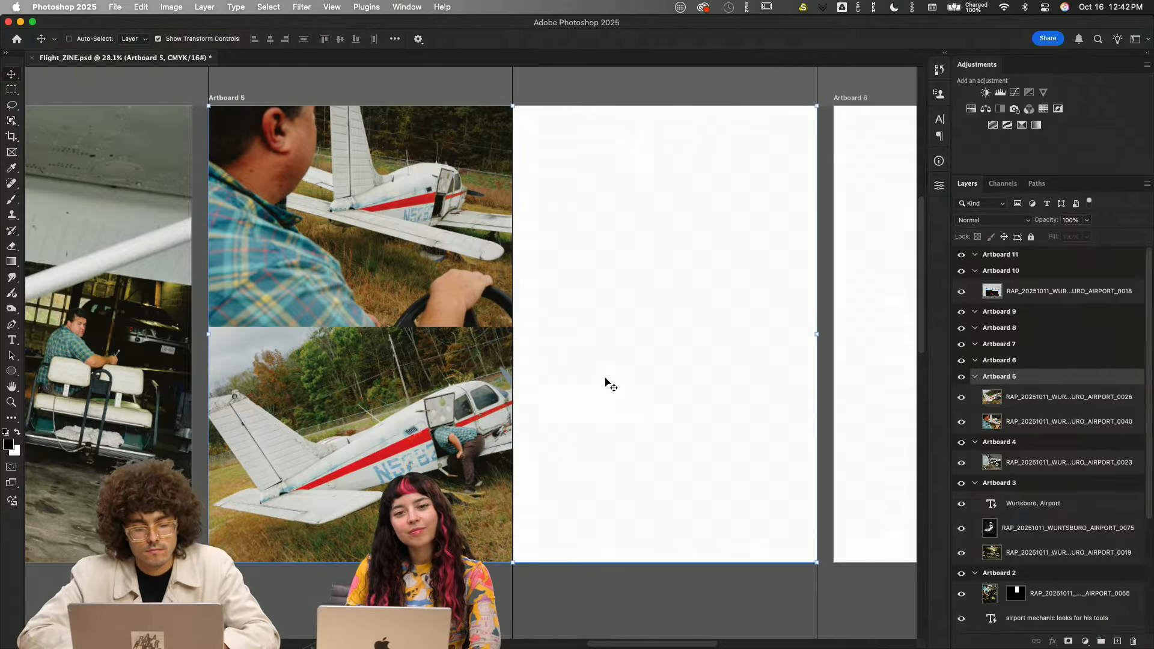
# - Place RAP_20251011_WURTSBURO_AIRPORT_0030.jpg from Bridge onto Artboard 5 and scale it to 15.46%, matching the left page's width
pyautogui.press('super+Tab')
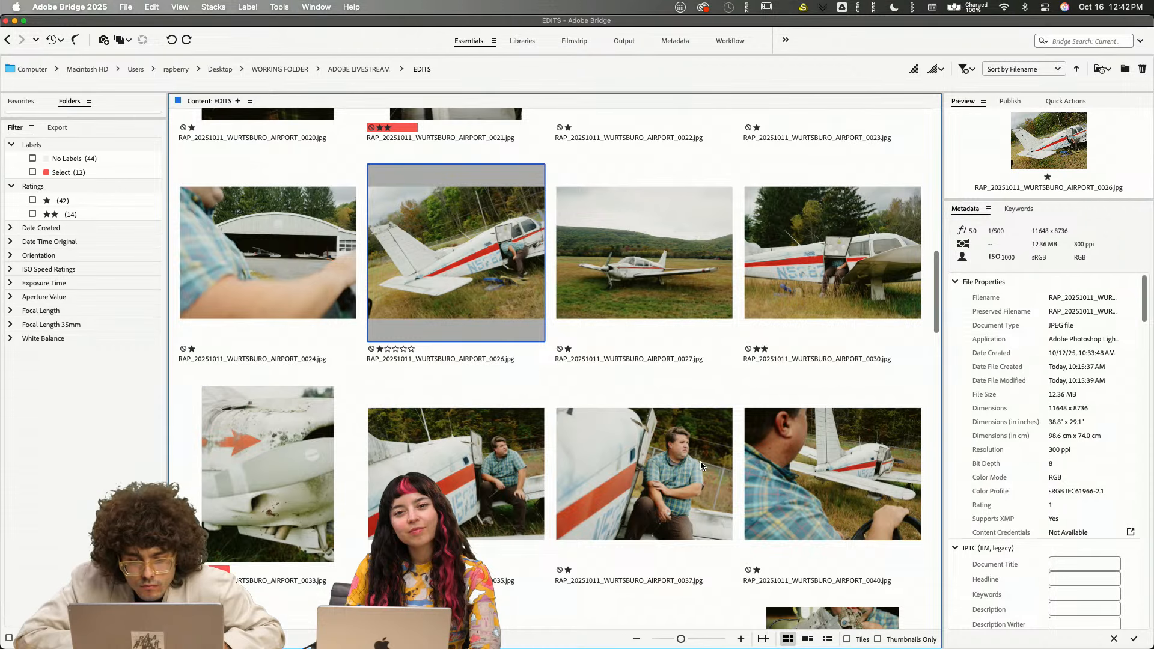
pyautogui.click(853, 310)
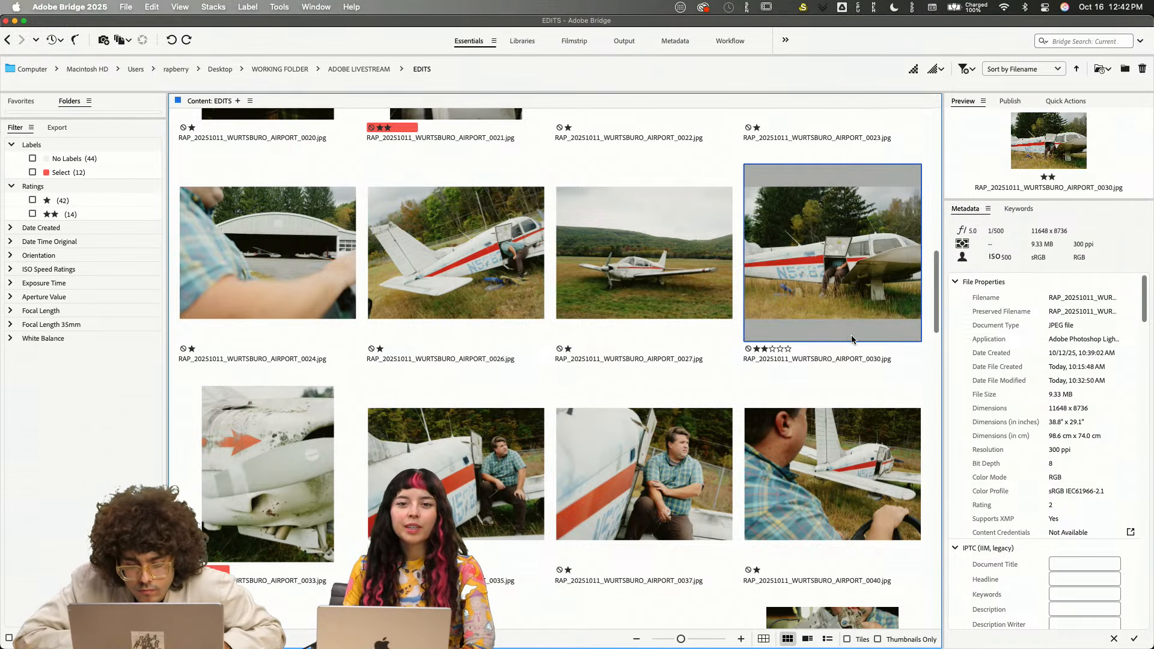
pyautogui.press('super+Tab')
pyautogui.moveTo(858, 294); pyautogui.dragTo(386, 430)
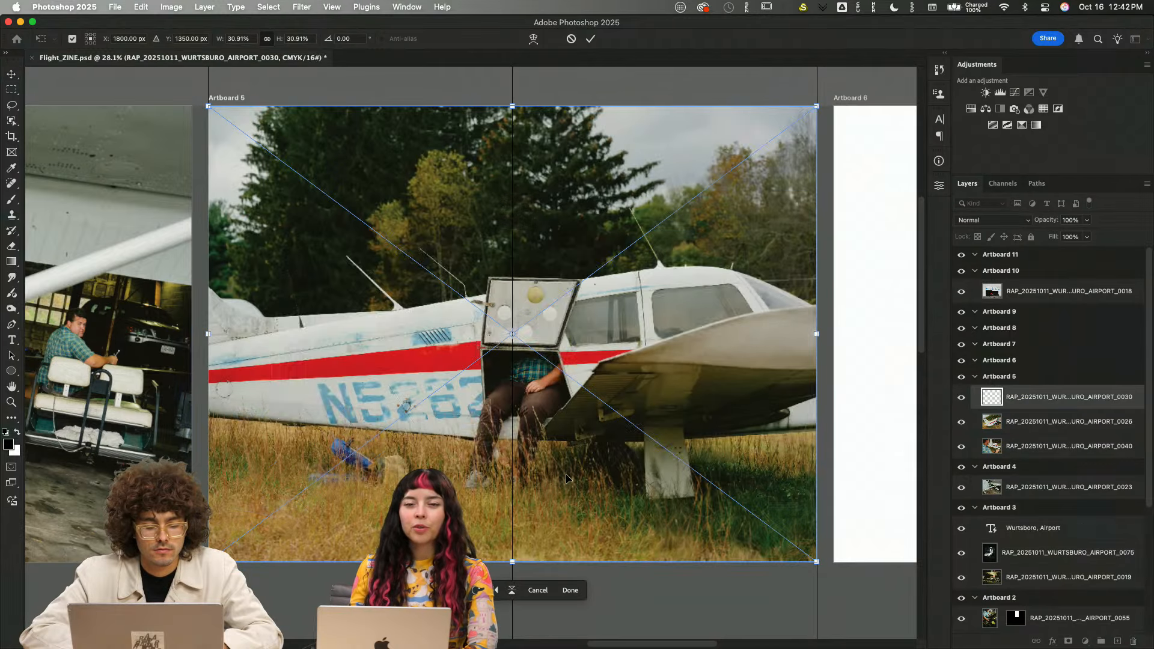
pyautogui.moveTo(823, 334); pyautogui.dragTo(513, 334)
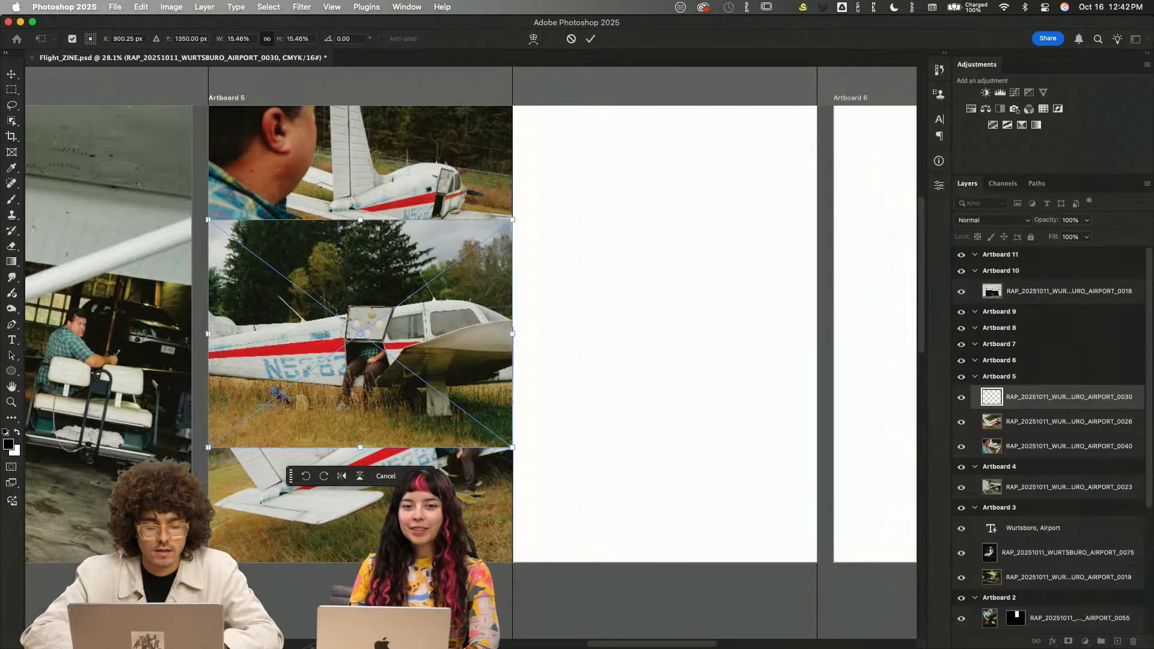
pyautogui.press('Return')
# - Delete photo 0026 and fit photo 0030 beneath photo 0040 so it fills the lower half of Artboard 5's left page
pyautogui.click(474, 525)
pyautogui.press('Delete')
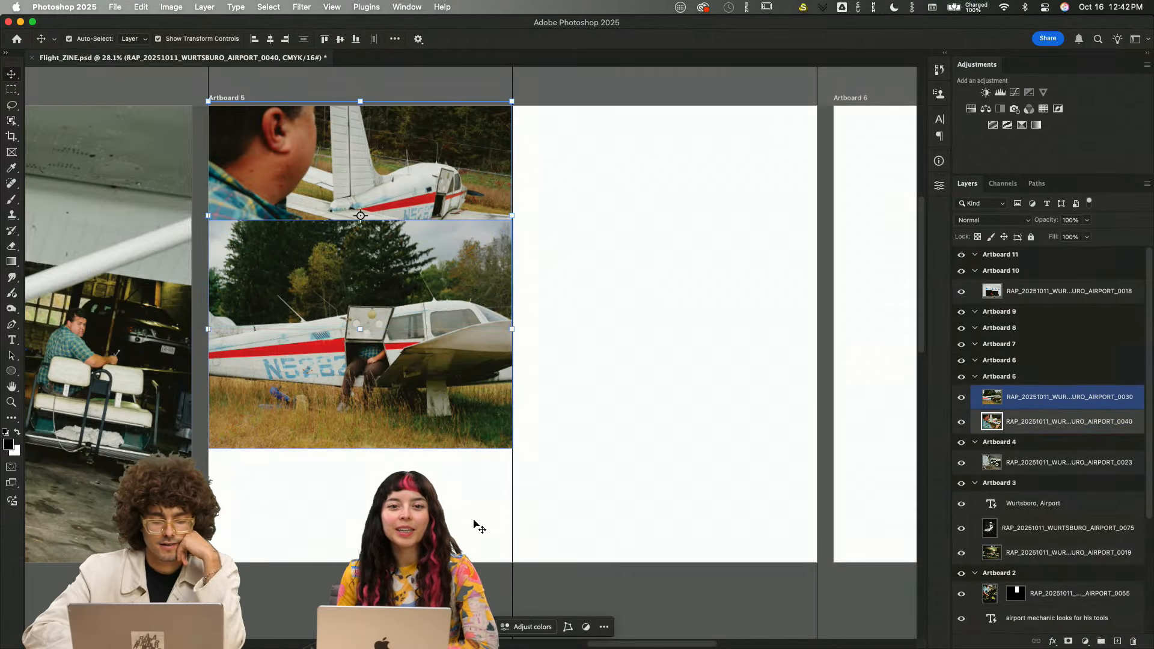
pyautogui.moveTo(477, 255); pyautogui.dragTo(476, 367)
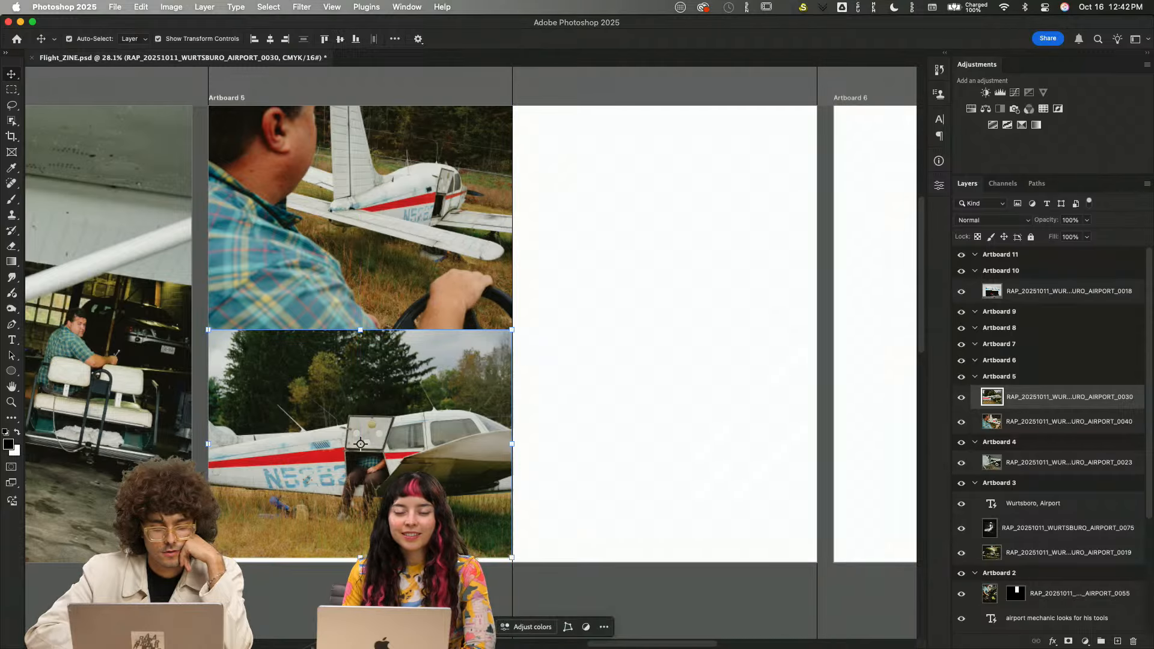
pyautogui.click(693, 361)
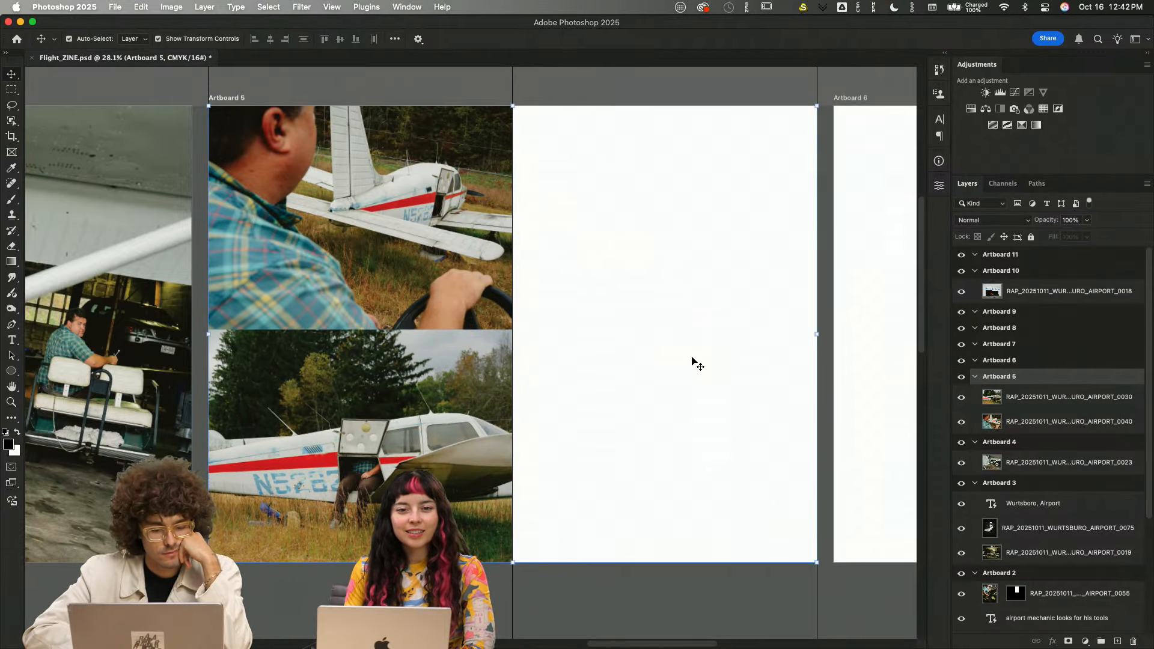
# - Switch to Bridge, find the portraits of the man seated on the plane, and preview them full screen
pyautogui.press('super+Tab')
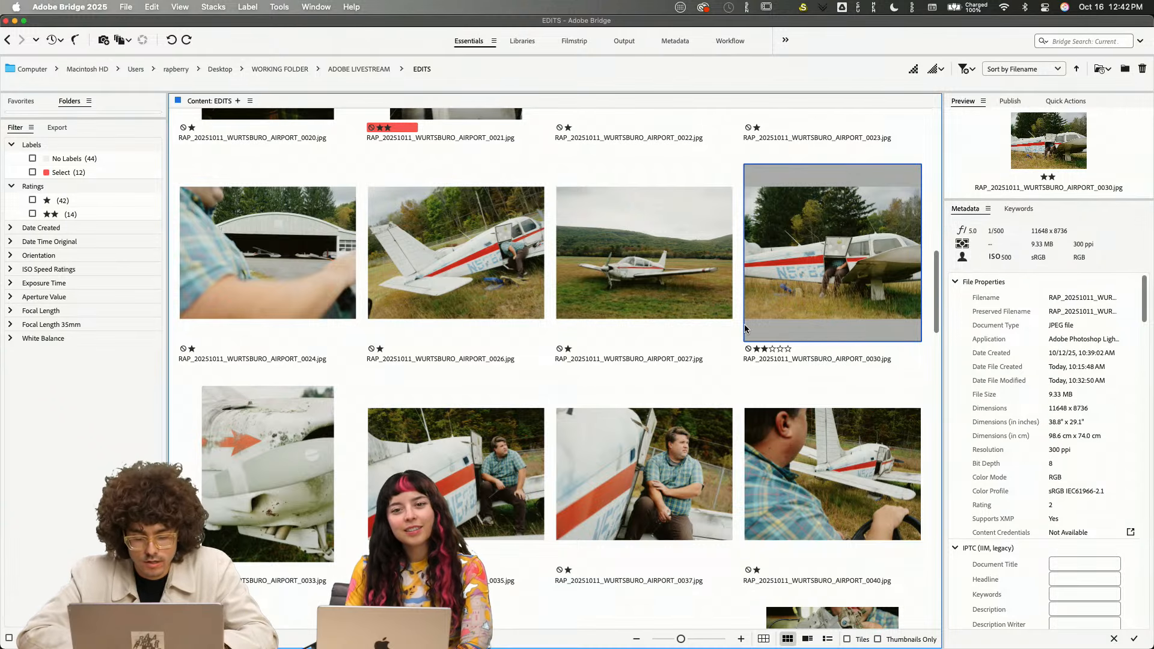
pyautogui.scroll(-1, 909, 455)
pyautogui.scroll(1, 762, 406)
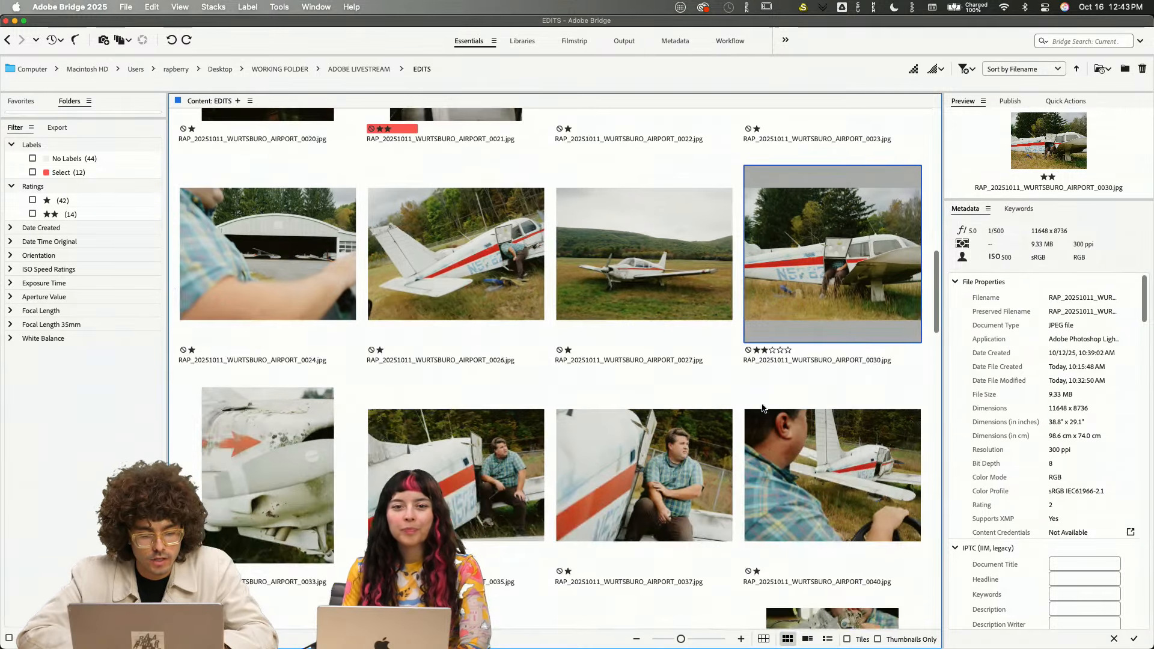
pyautogui.scroll(4, 761, 406)
pyautogui.scroll(-10, 765, 401)
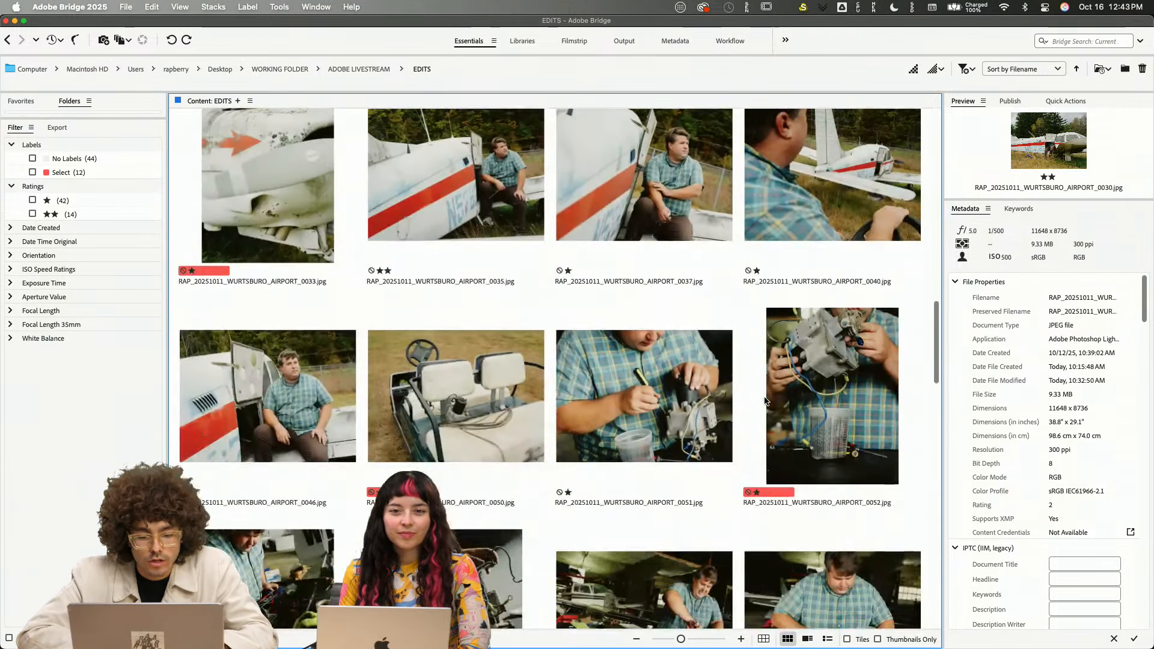
pyautogui.click(280, 416)
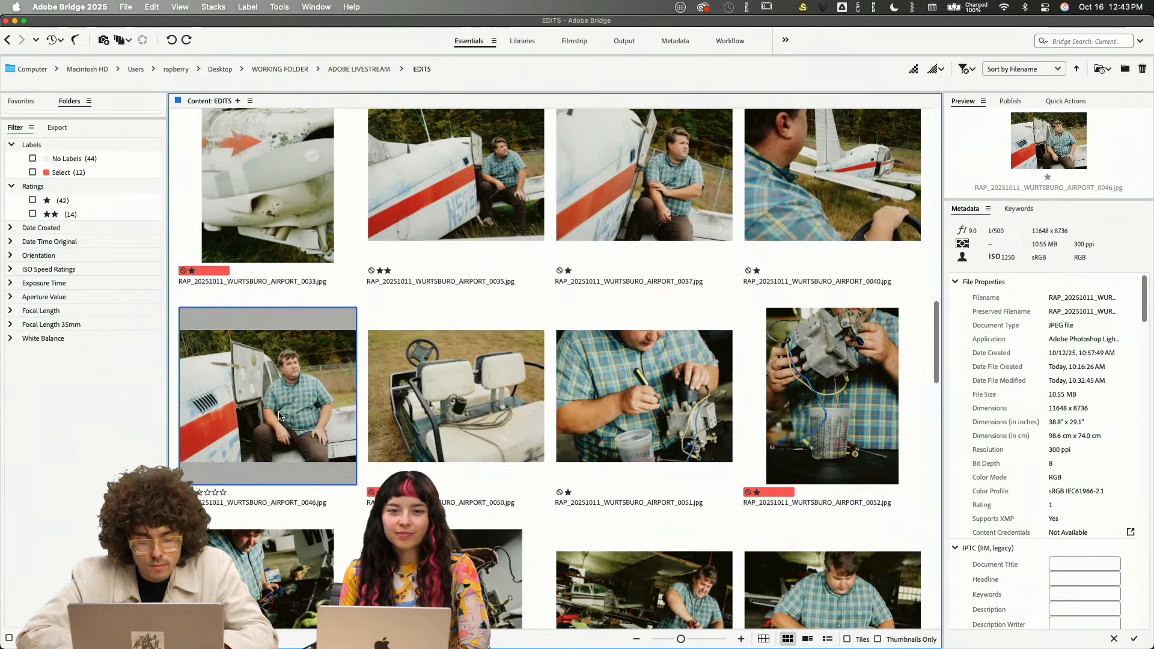
pyautogui.click(522, 200)
pyautogui.press('space')
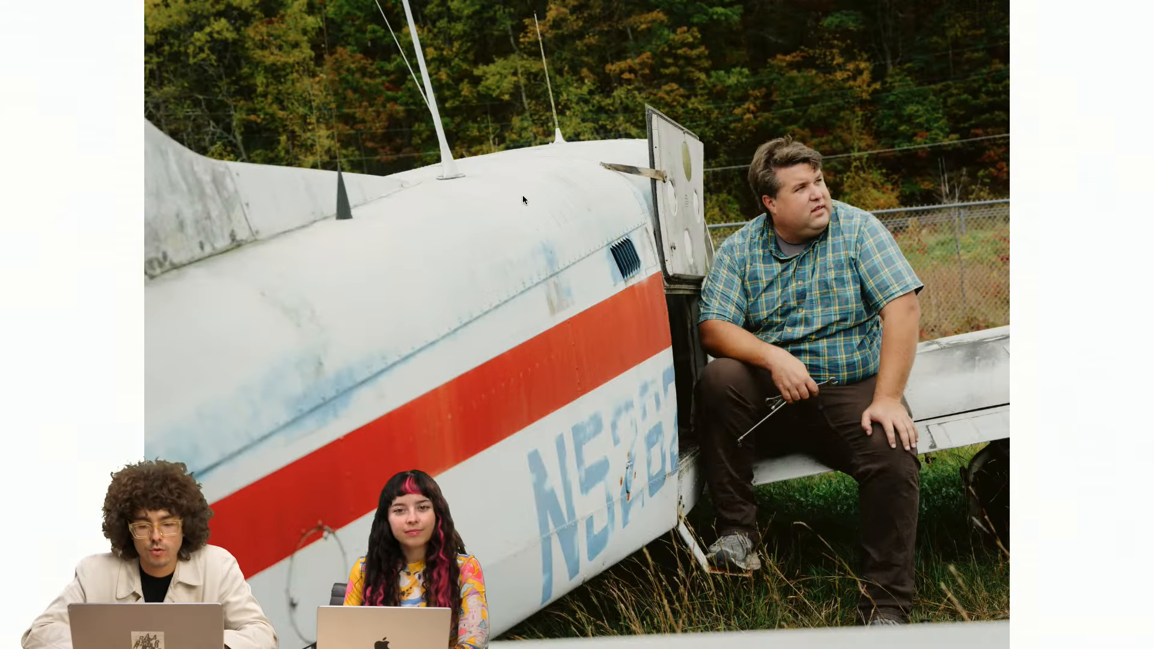
# - Compare the seated portraits 0035, 0037 and 0046 in the full-screen preview, and close it
pyautogui.press('Right')
pyautogui.press('Right')
pyautogui.press('Right')
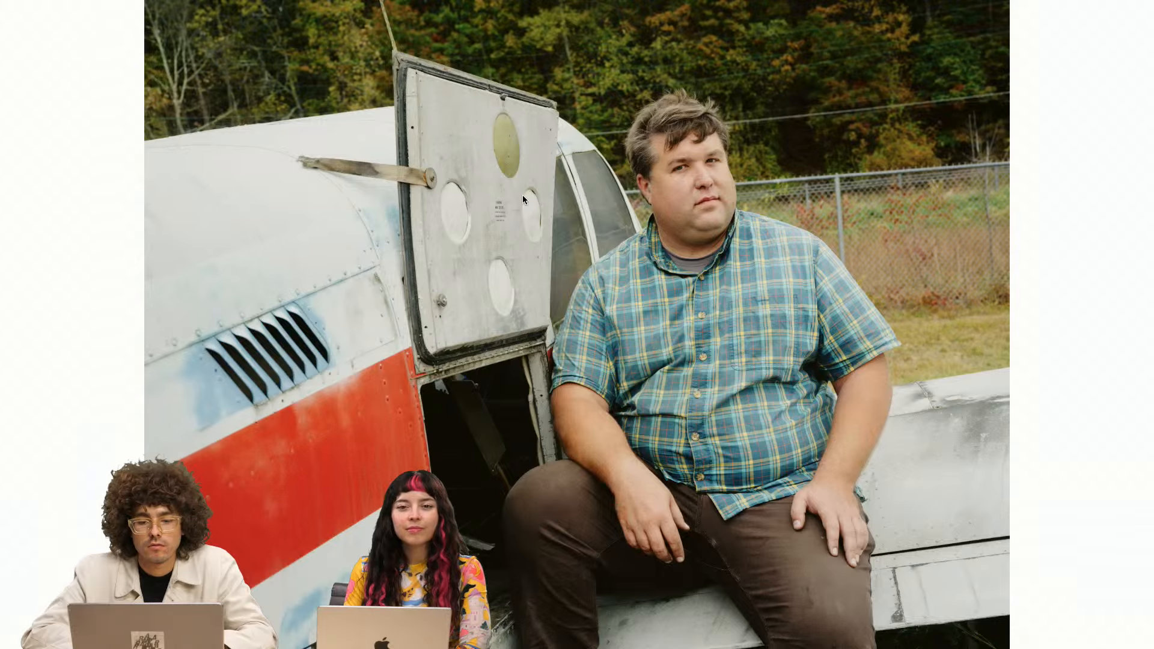
pyautogui.press('Right')
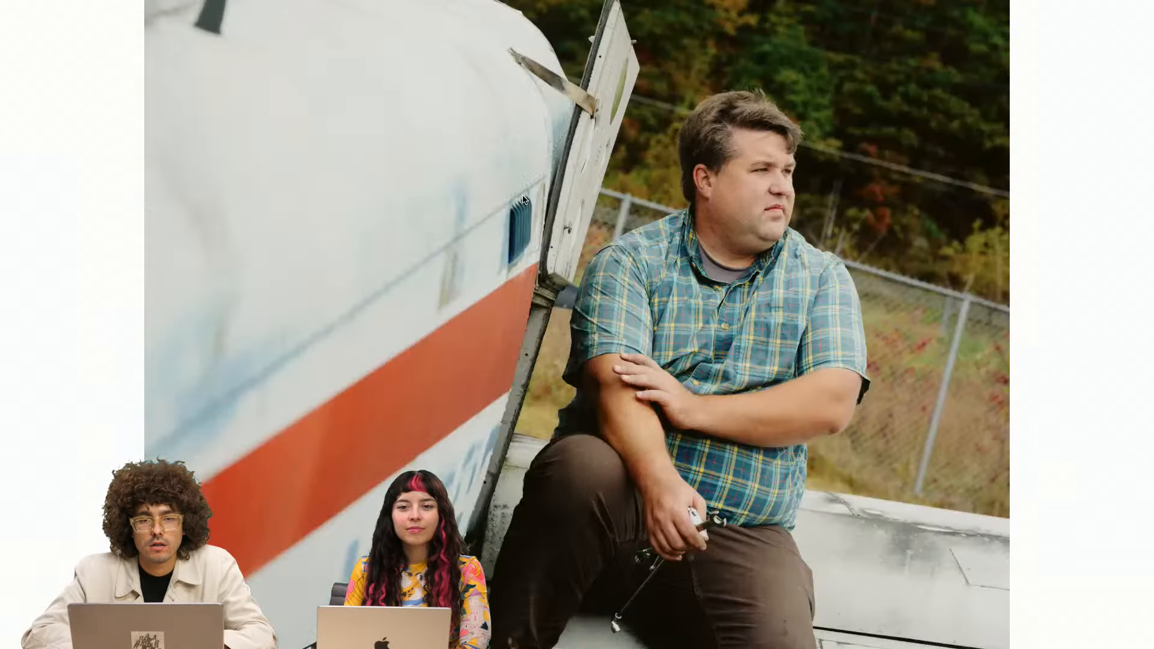
pyautogui.press('Right')
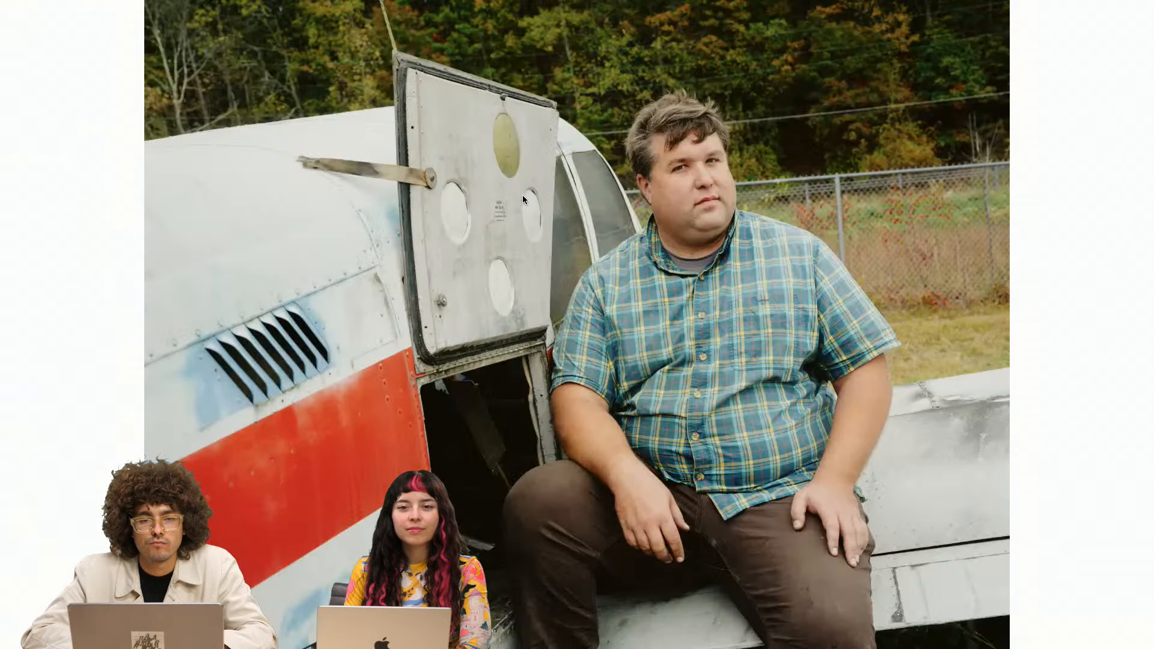
pyautogui.press('Right')
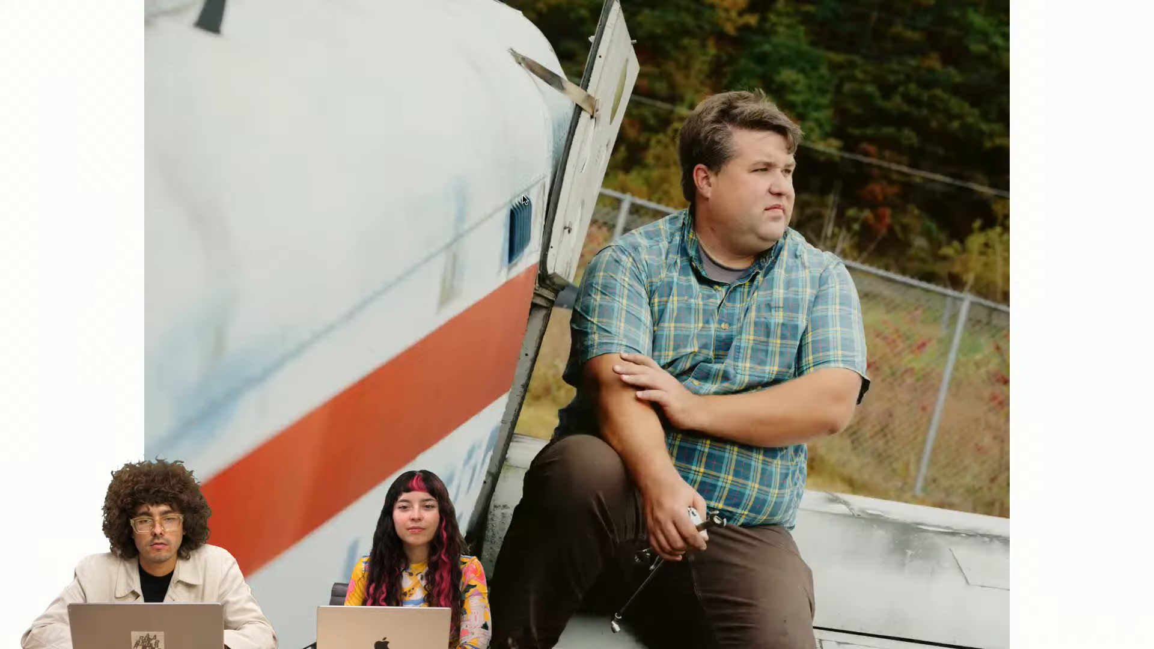
pyautogui.press('Left')
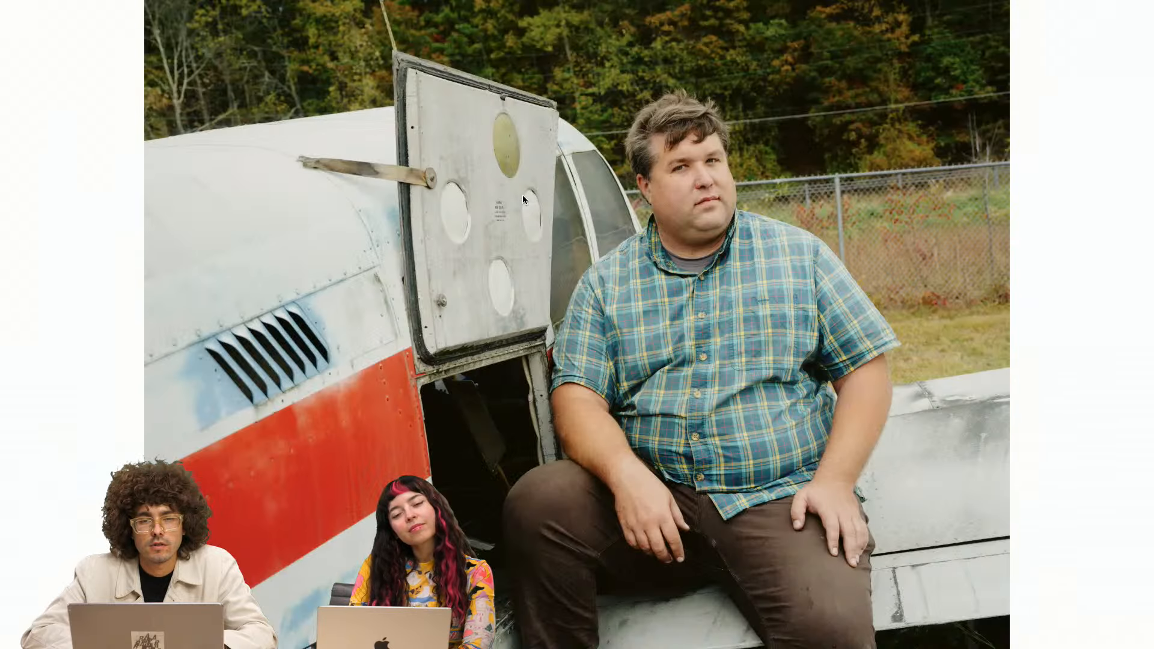
pyautogui.press('Right')
pyautogui.press('Right')
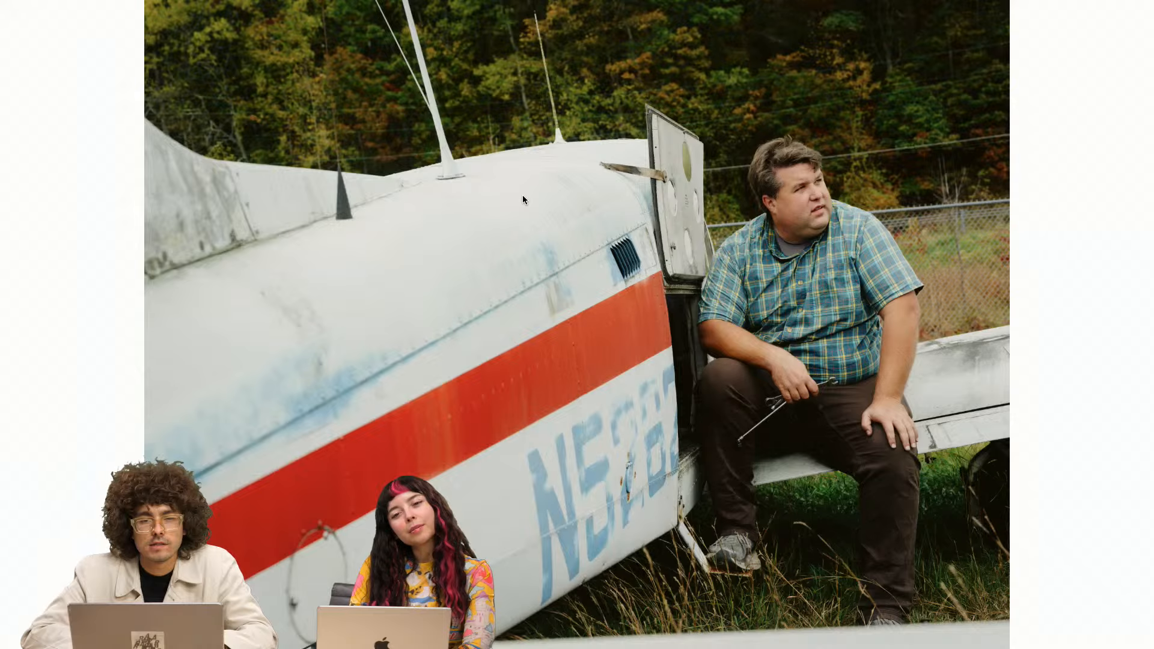
pyautogui.press('Right')
pyautogui.press('Right')
pyautogui.press('Right')
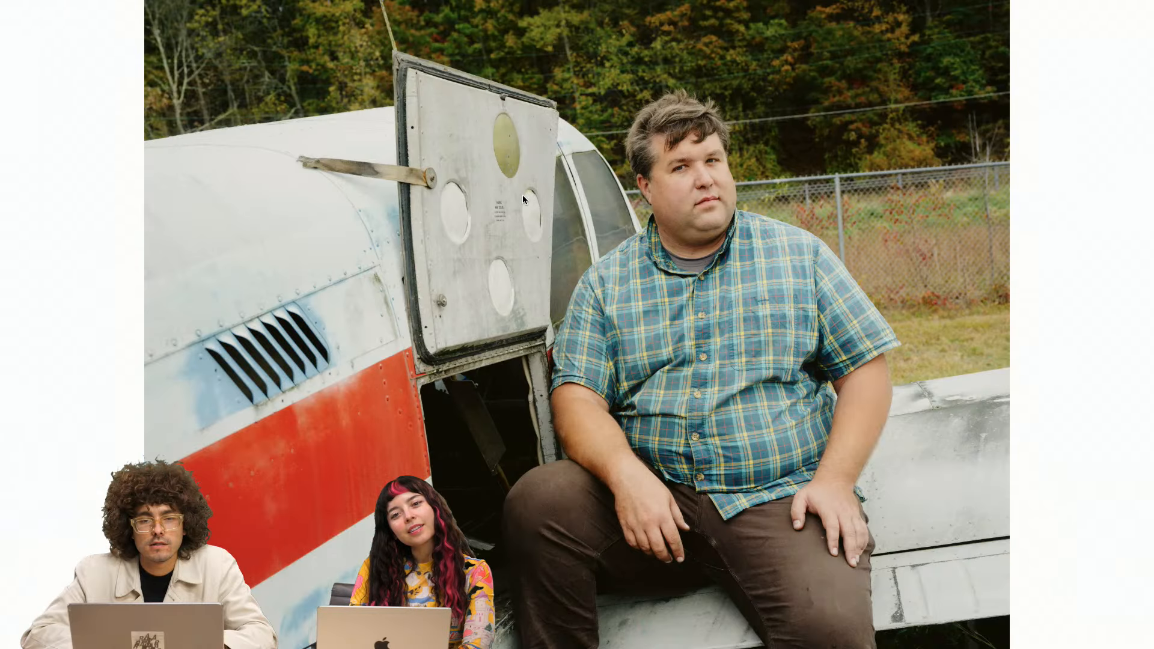
pyautogui.press('space')
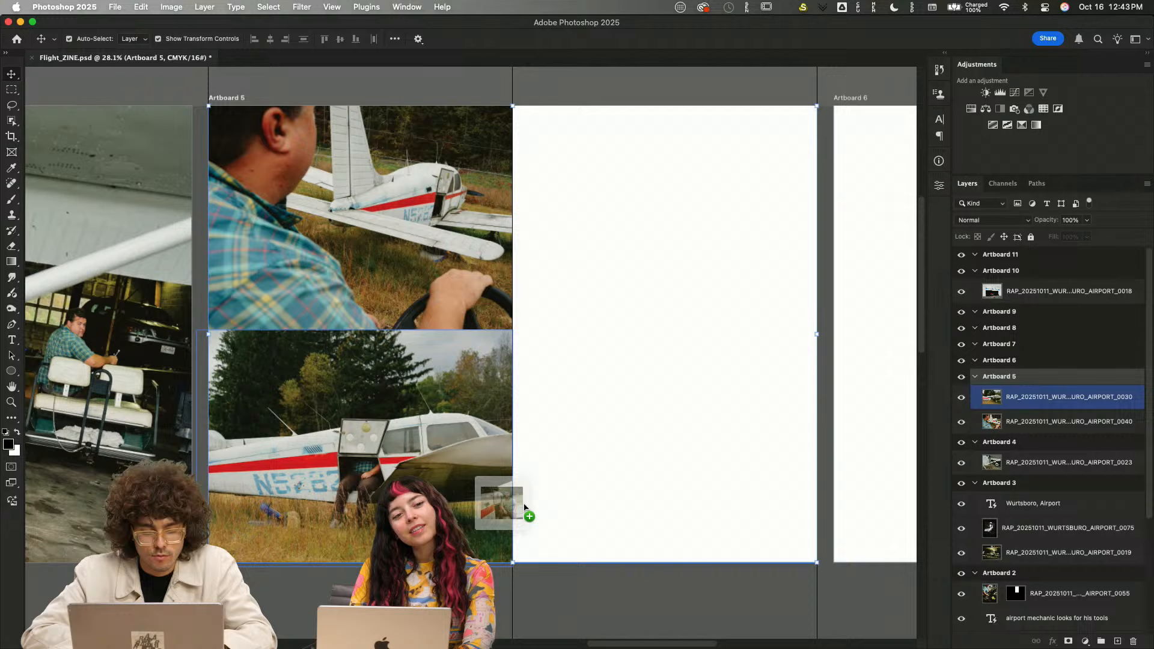
# - Place RAP_20251011_WURTSBURO_AIRPORT_0046 from Bridge onto Artboard 5 and scale it to 14.20% within the right page
pyautogui.moveTo(524, 507); pyautogui.dragTo(529, 502)
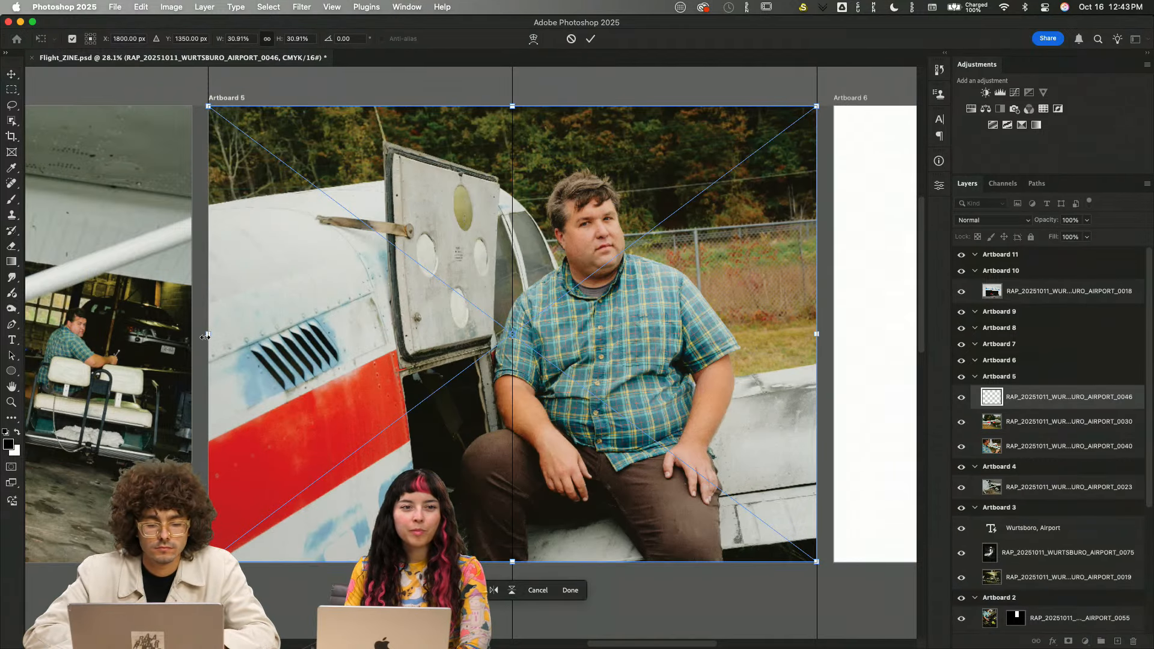
pyautogui.moveTo(205, 336); pyautogui.dragTo(527, 334)
pyautogui.moveTo(817, 333); pyautogui.dragTo(764, 340)
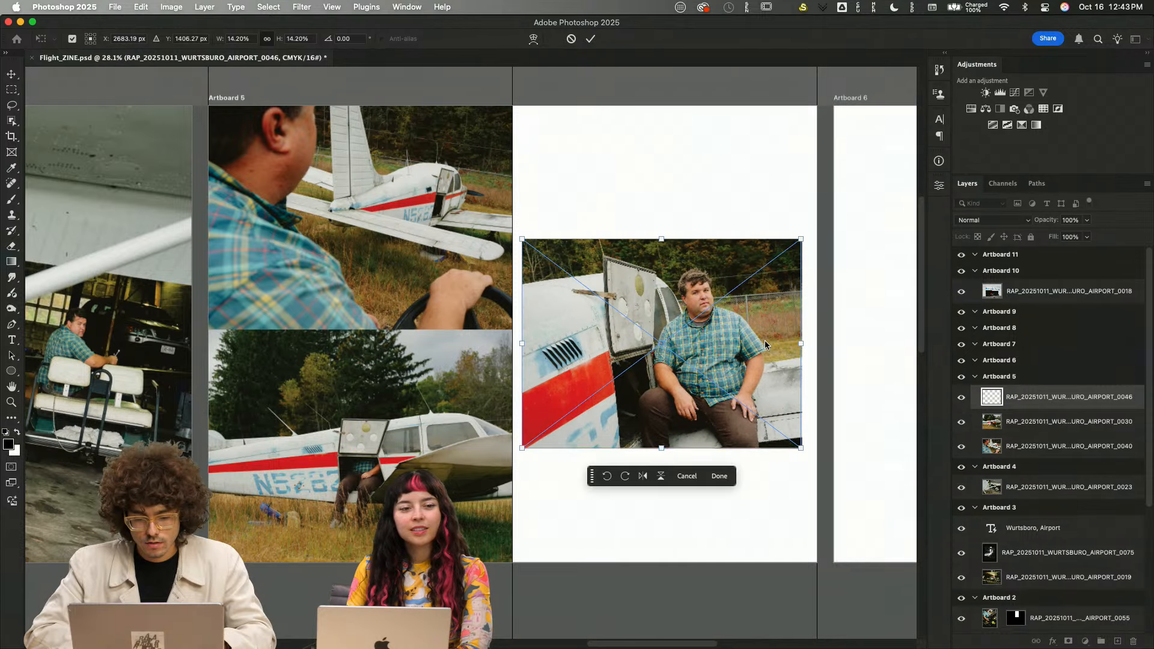
pyautogui.press('Return')
# - Shift portrait photo 0046 slightly so it sits centred on Artboard 5's right page, and deselect it
pyautogui.click(708, 152)
pyautogui.moveTo(689, 347); pyautogui.dragTo(690, 342)
pyautogui.click(690, 188)
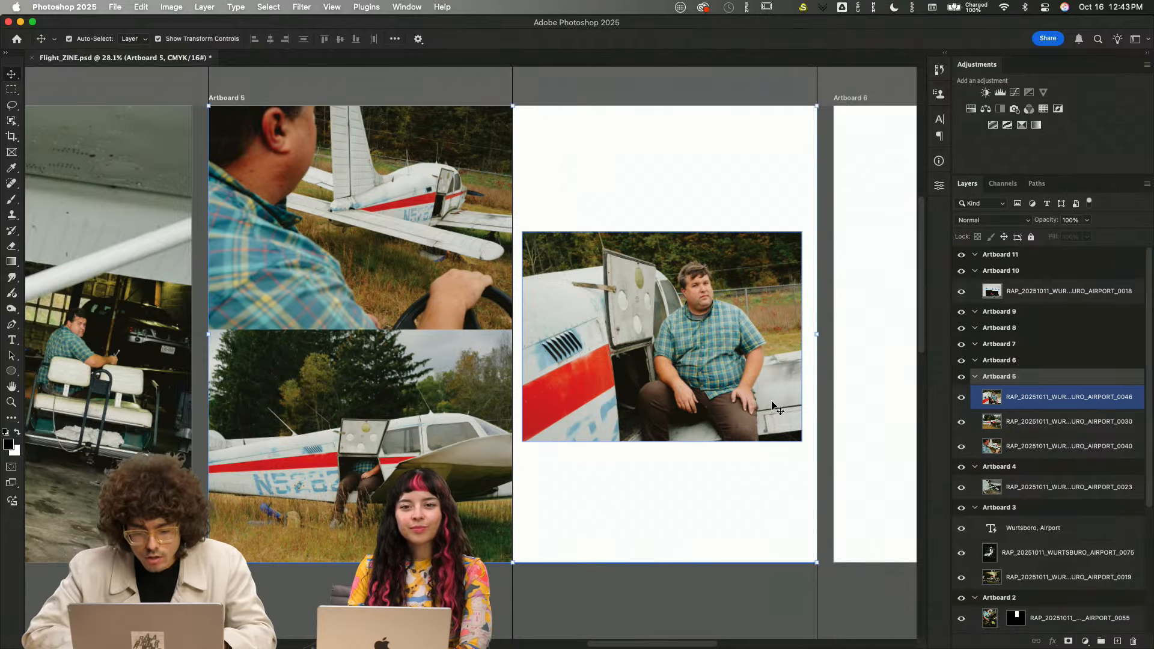
pyautogui.hscroll(1, 752, 388)
pyautogui.moveTo(751, 388); pyautogui.dragTo(754, 388)
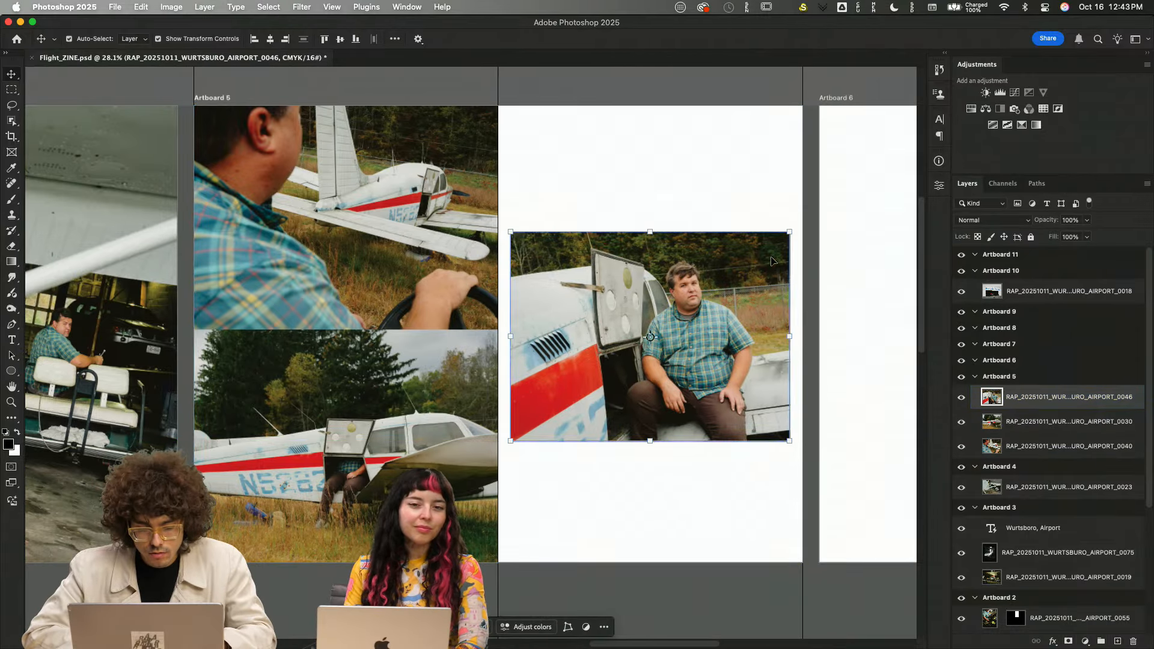
pyautogui.click(752, 205)
pyautogui.scroll(2, 727, 180)
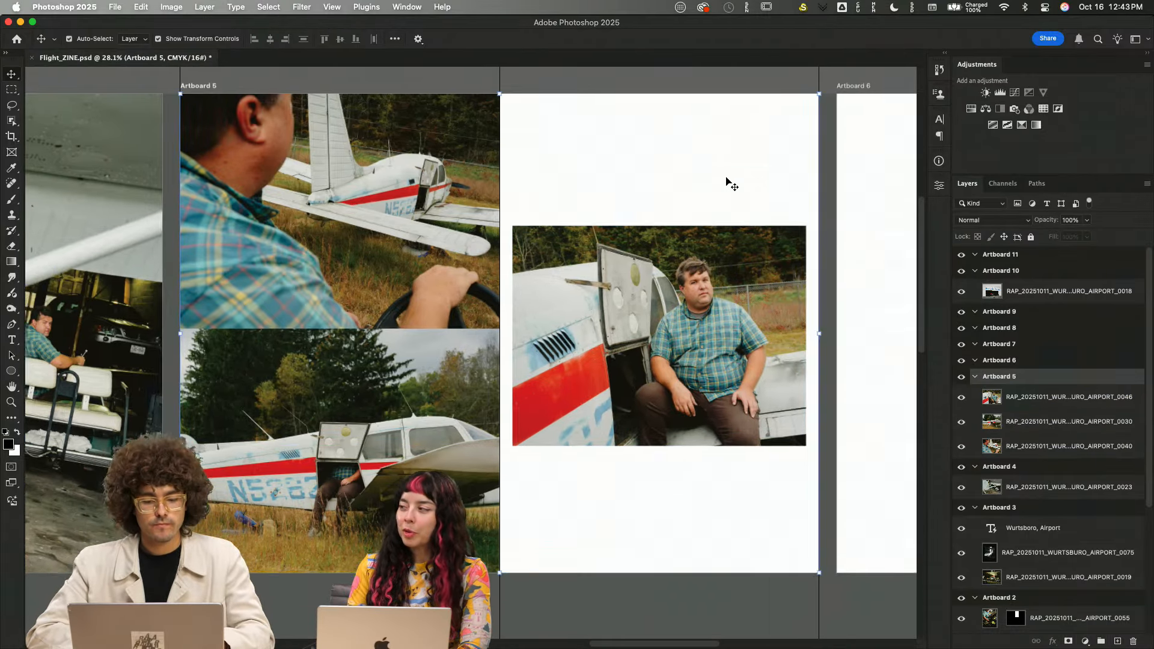
pyautogui.scroll(1, 727, 181)
pyautogui.hscroll(1, 727, 181)
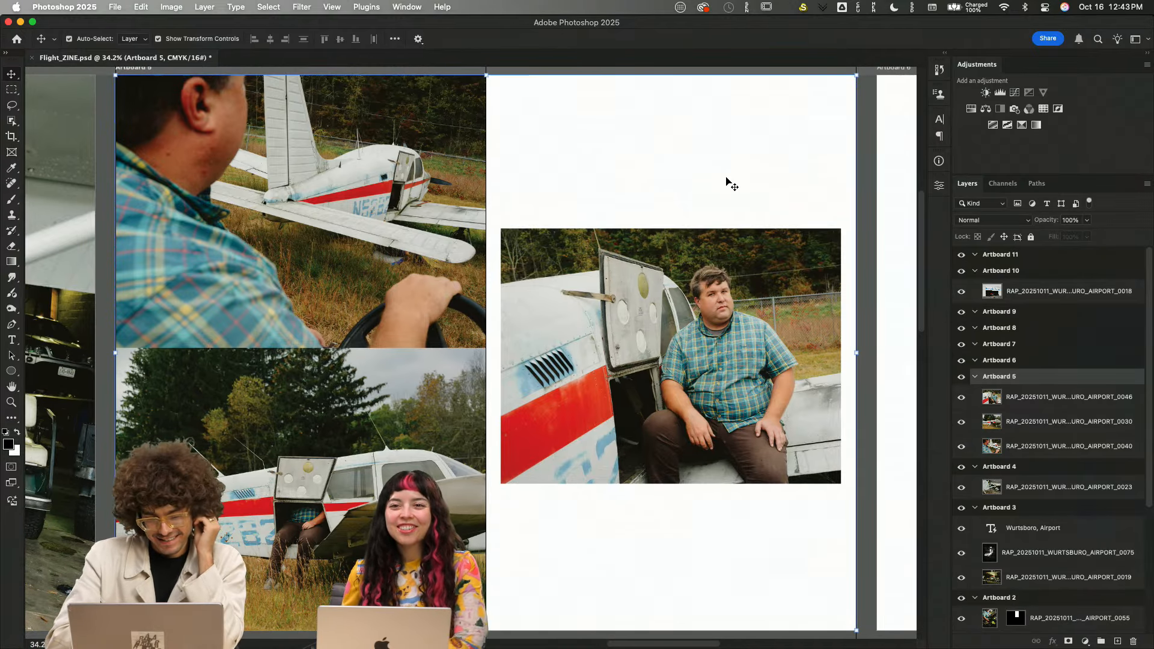
# - Add placeholder text above the portrait on Artboard 5's right page and reduce its size to 18 pt
pyautogui.press('t')
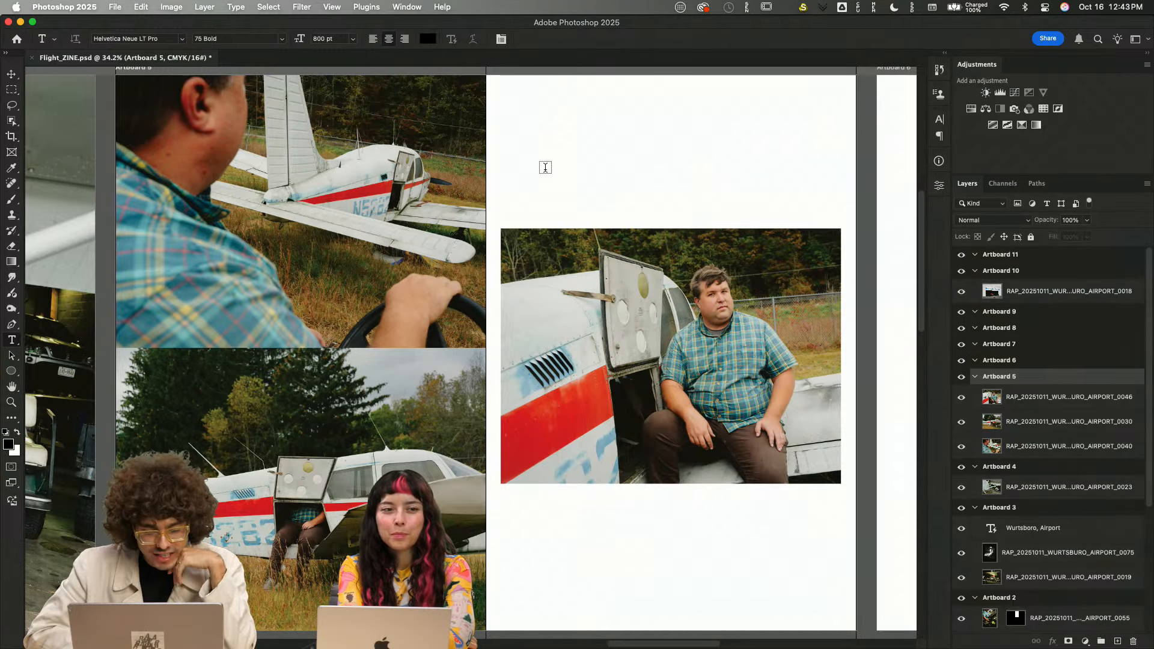
pyautogui.click(545, 167)
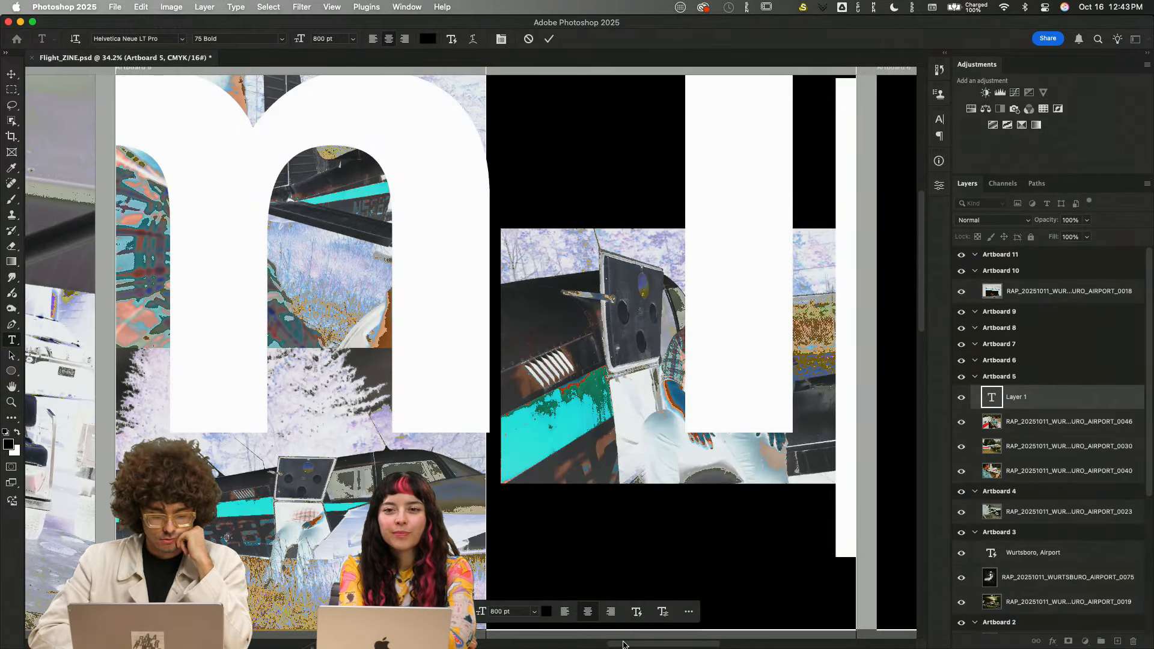
pyautogui.moveTo(479, 611); pyautogui.dragTo(5, 643)
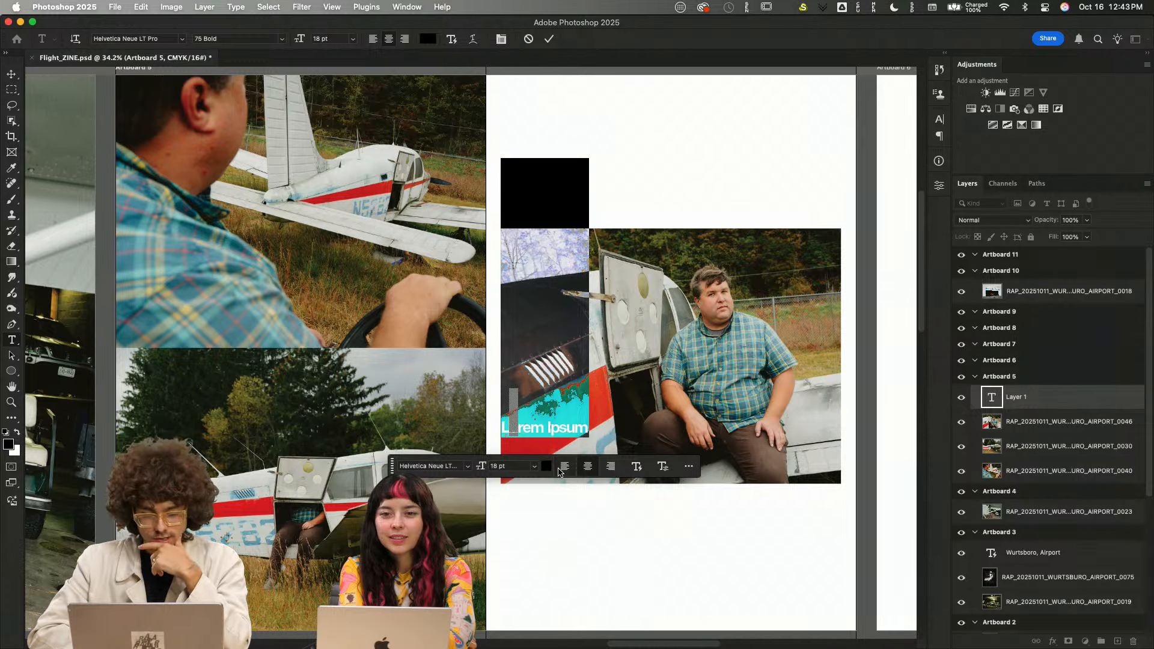
# - Set the placeholder text's leading to 31 pt, its size to 20 pt and its kerning to 0
pyautogui.click(939, 187)
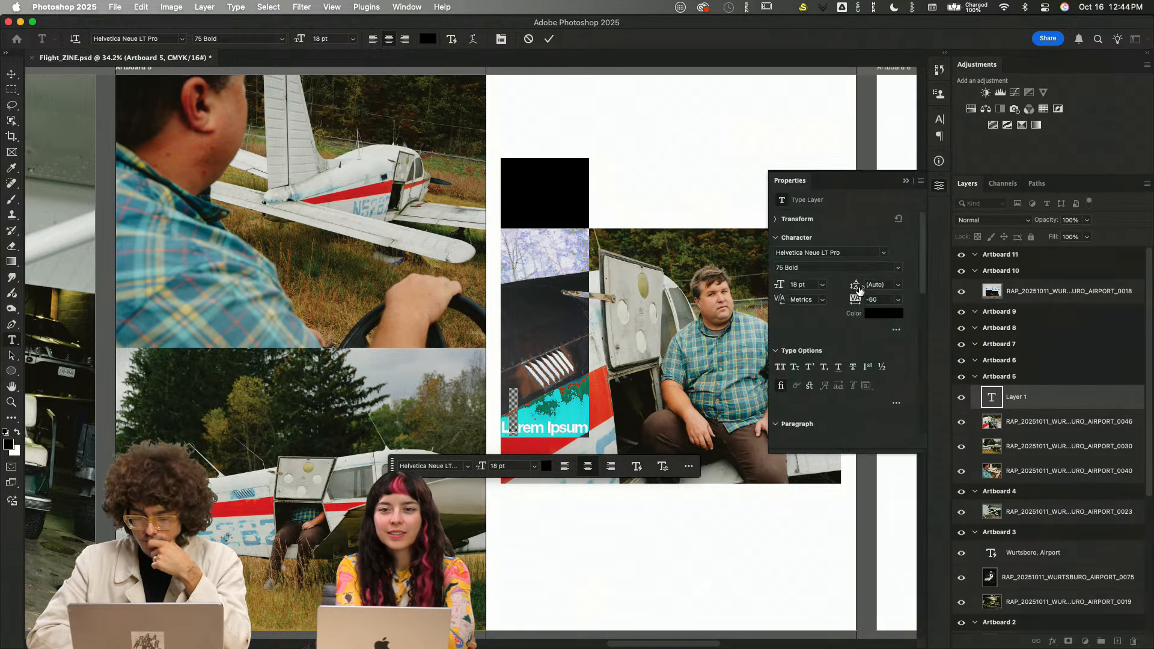
pyautogui.moveTo(851, 288)
pyautogui.mouseDown()
pyautogui.moveTo(866, 286)
pyautogui.moveTo(857, 295)
pyautogui.mouseUp()
pyautogui.scroll(-3, 895, 367)
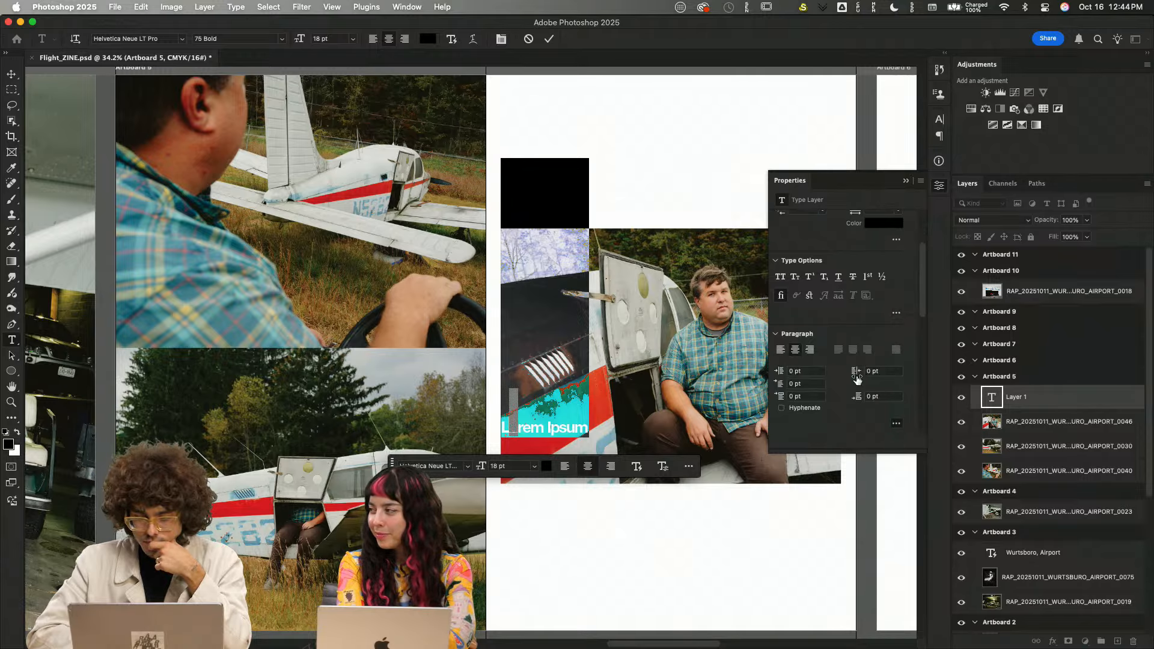
pyautogui.scroll(3, 844, 377)
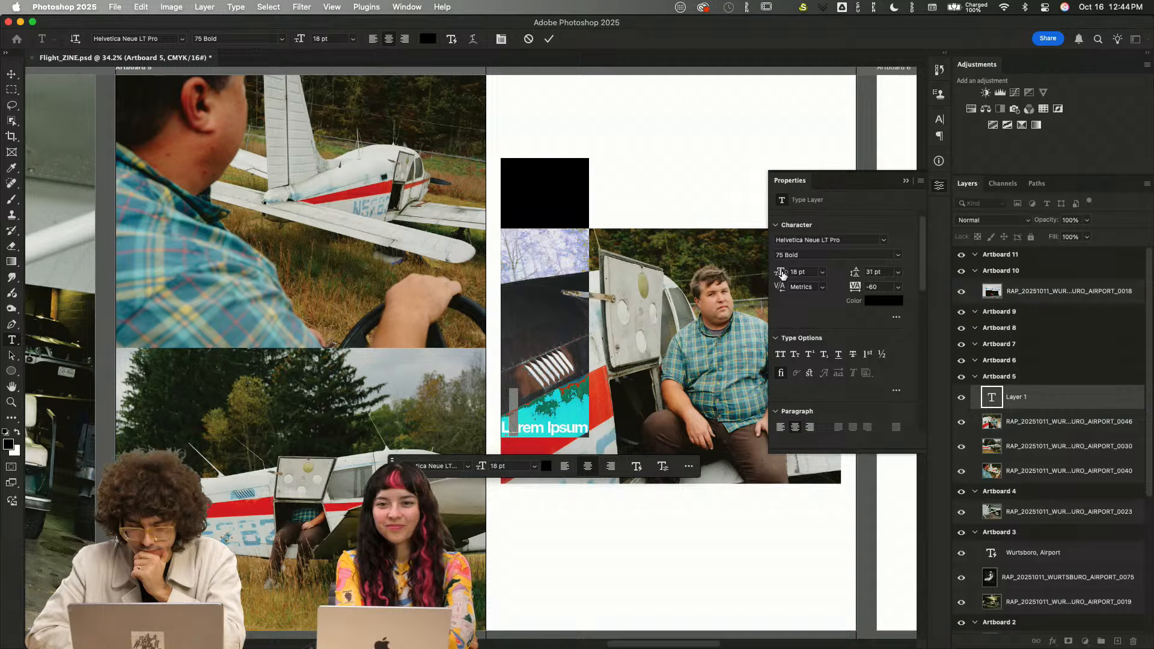
pyautogui.moveTo(779, 272)
pyautogui.mouseDown()
pyautogui.moveTo(799, 274)
pyautogui.moveTo(782, 286)
pyautogui.mouseUp()
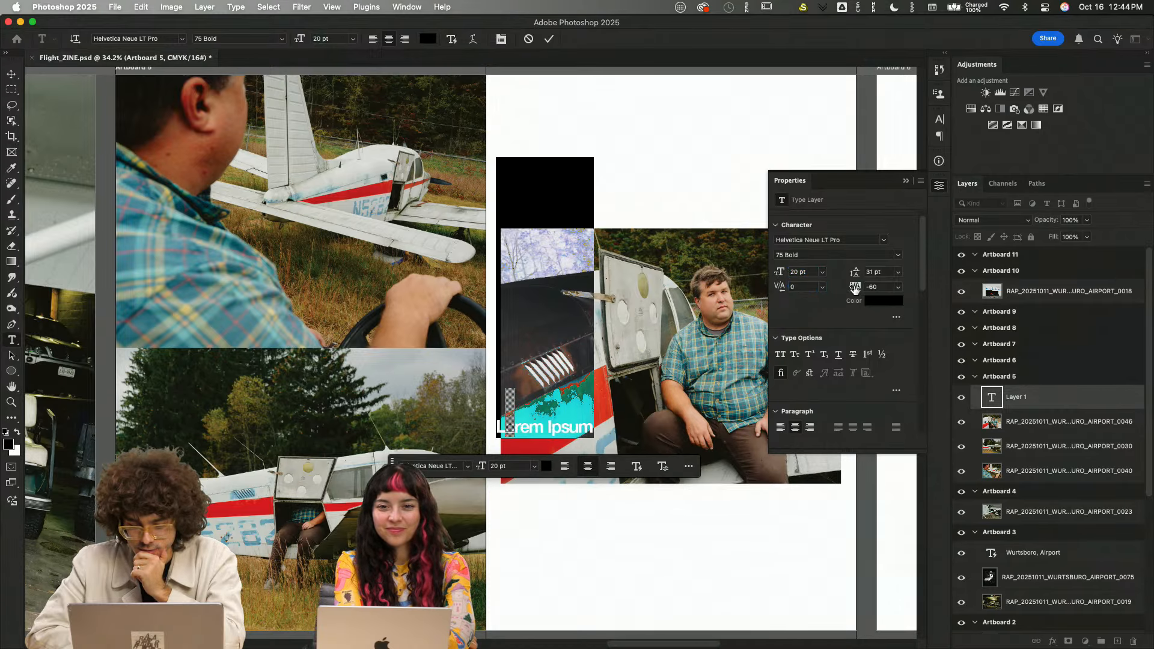
# - Show the additional character options, set the placeholder text's leading to 29 pt and commit the text
pyautogui.click(893, 315)
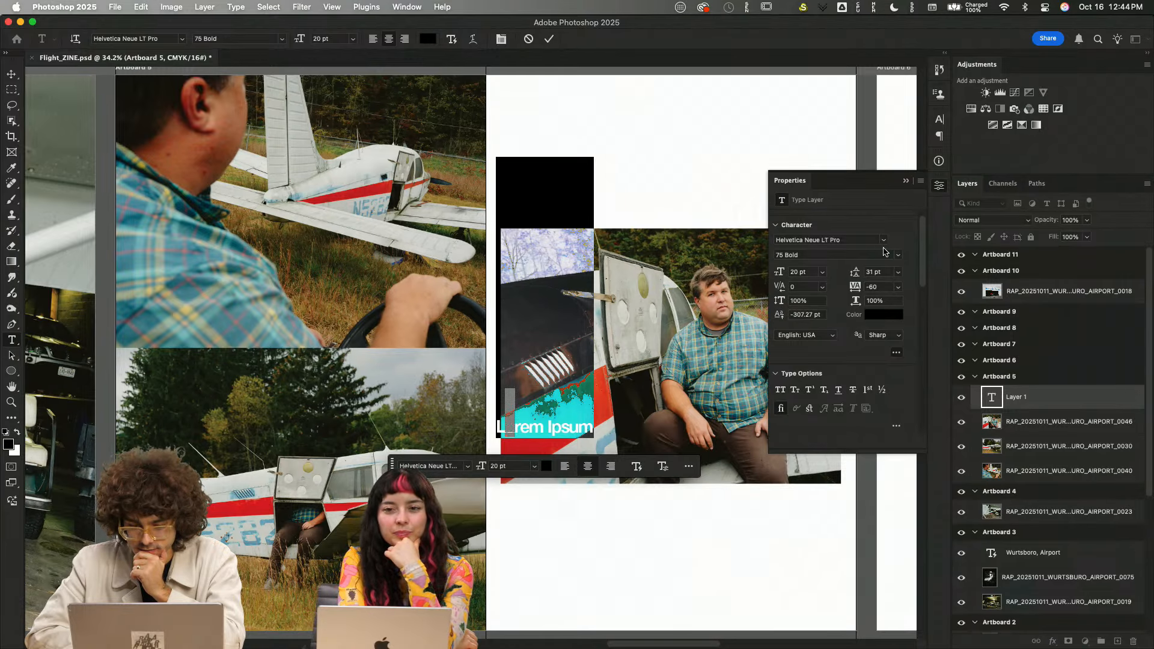
pyautogui.click(776, 219)
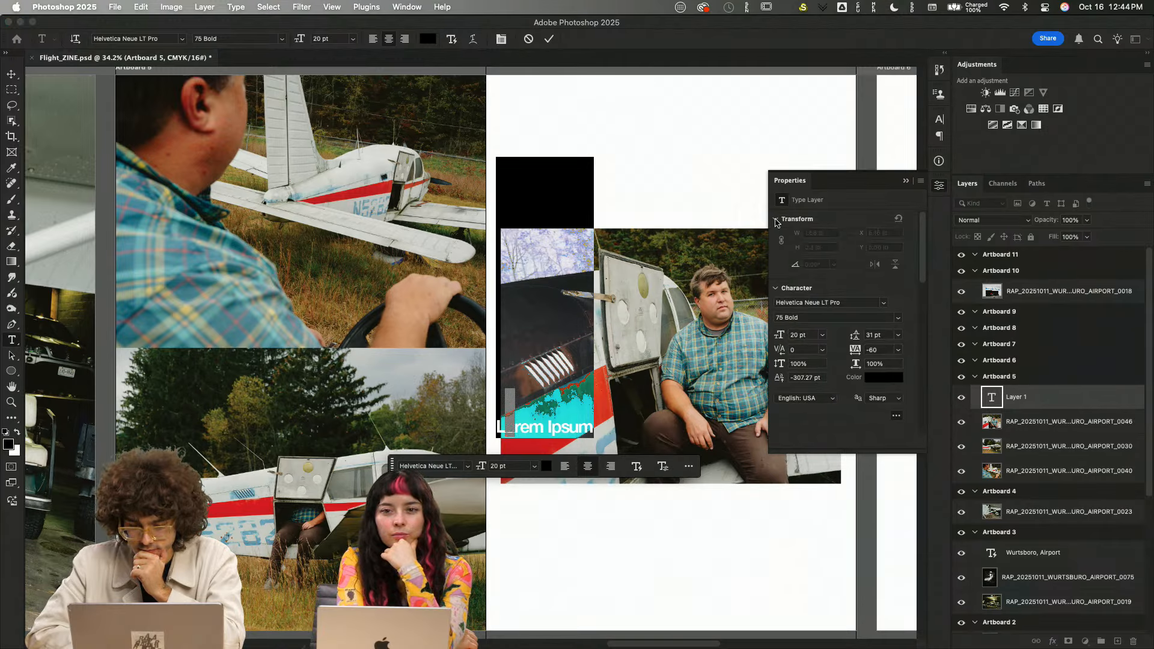
pyautogui.click(775, 220)
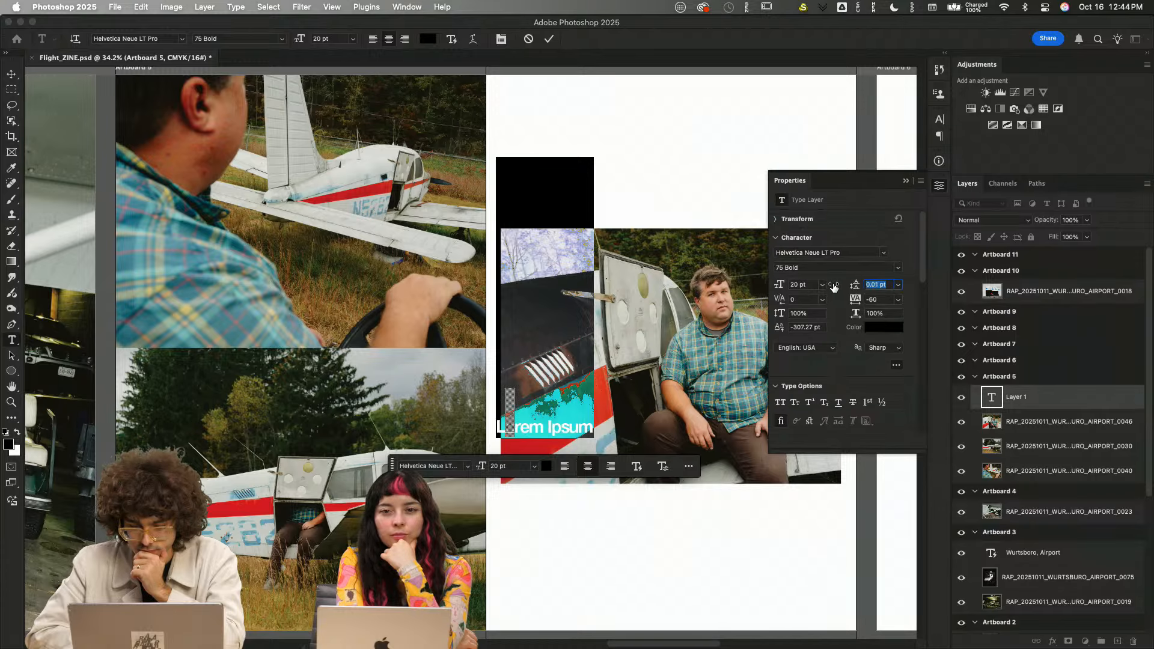
pyautogui.moveTo(834, 287); pyautogui.dragTo(860, 304)
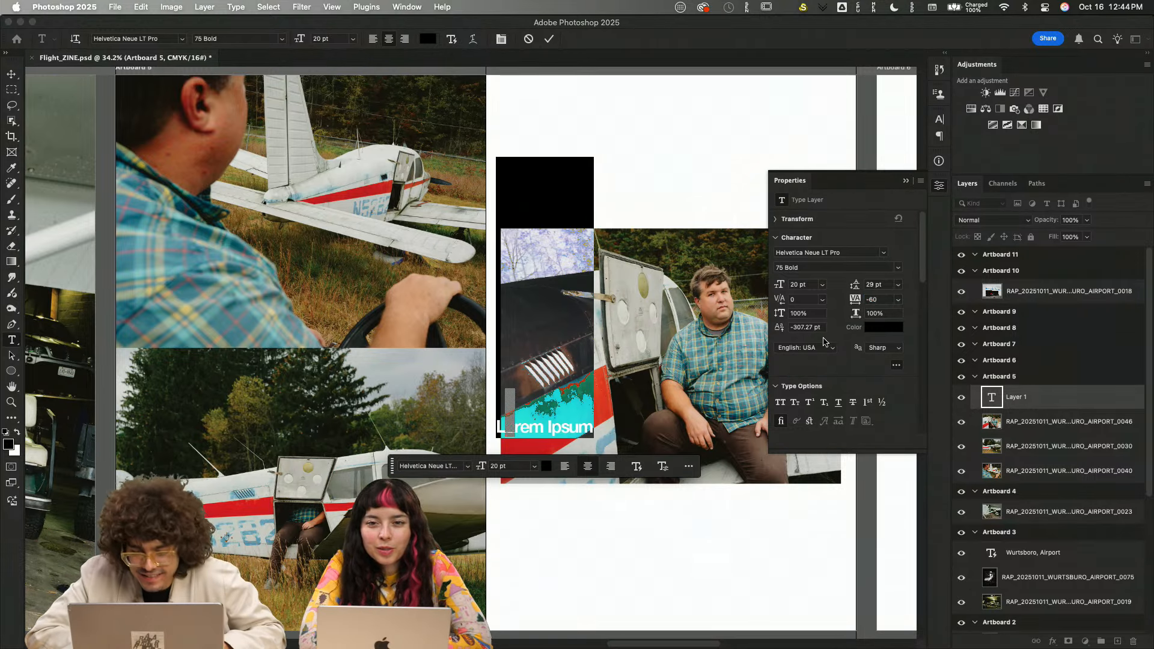
pyautogui.scroll(-5, 853, 362)
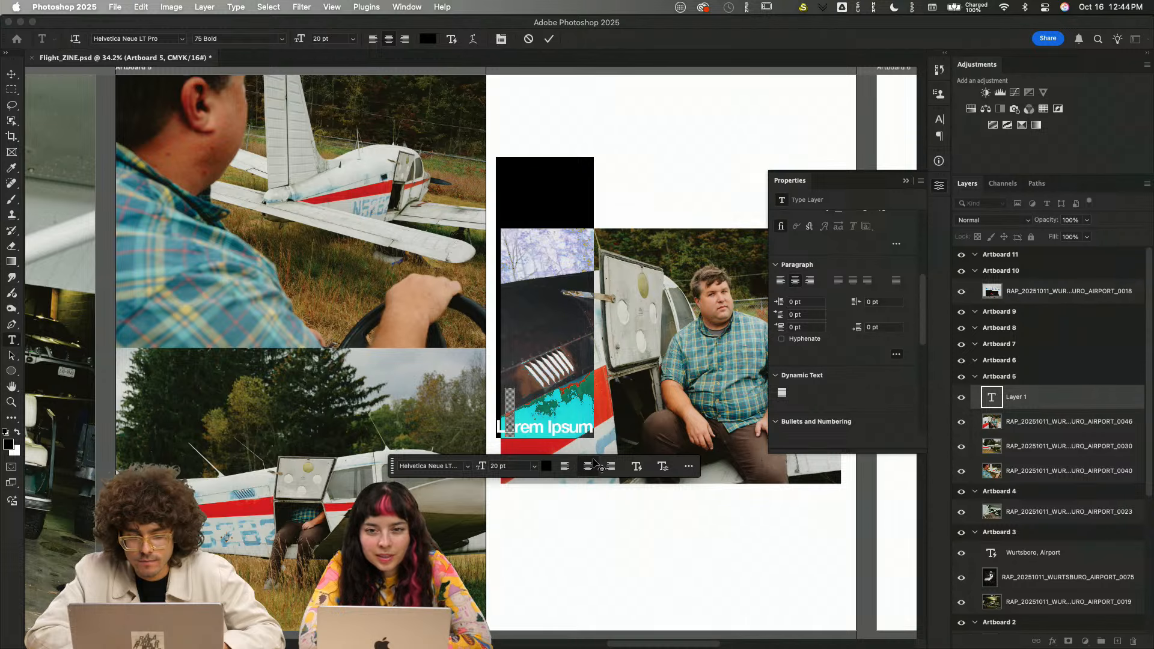
pyautogui.click(546, 286)
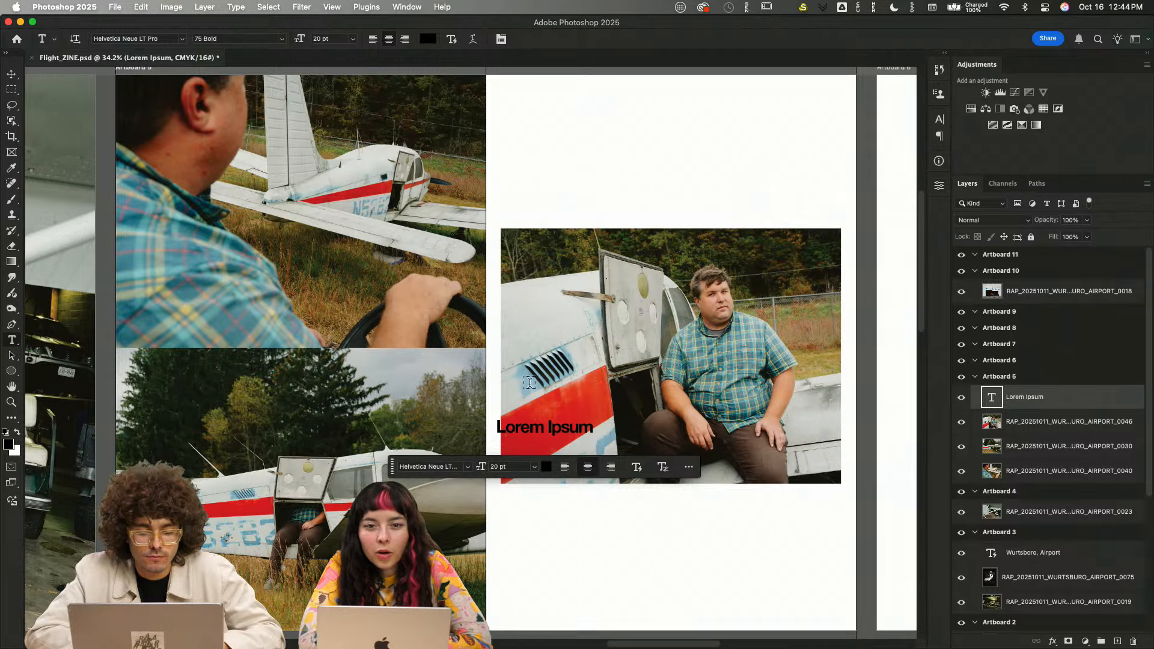
# - Try left alignment on the placeholder text, return it to centred, and try a leading of 37 pt
pyautogui.click(529, 428)
pyautogui.click(571, 423)
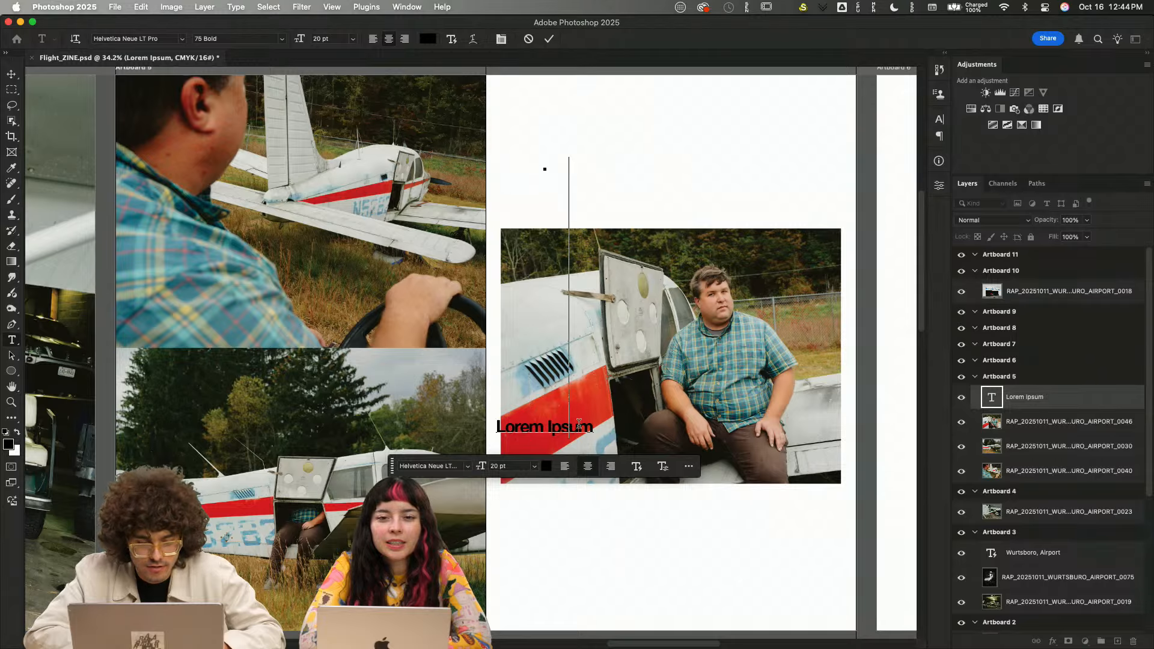
pyautogui.press('super+a')
pyautogui.click(497, 427)
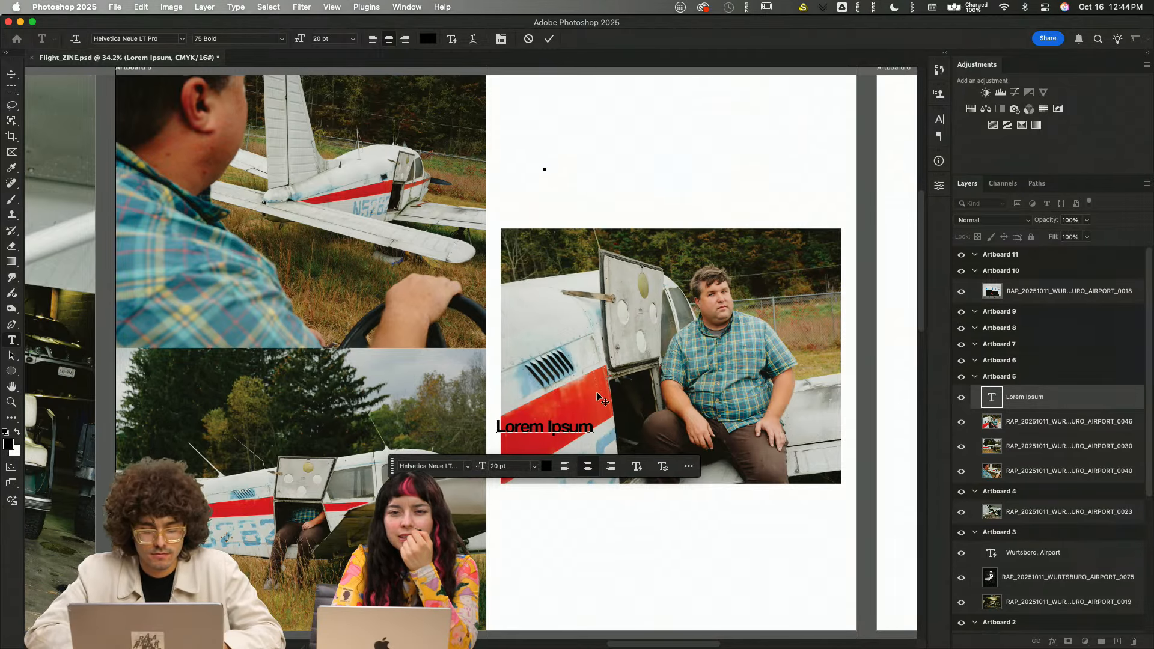
pyautogui.click(566, 473)
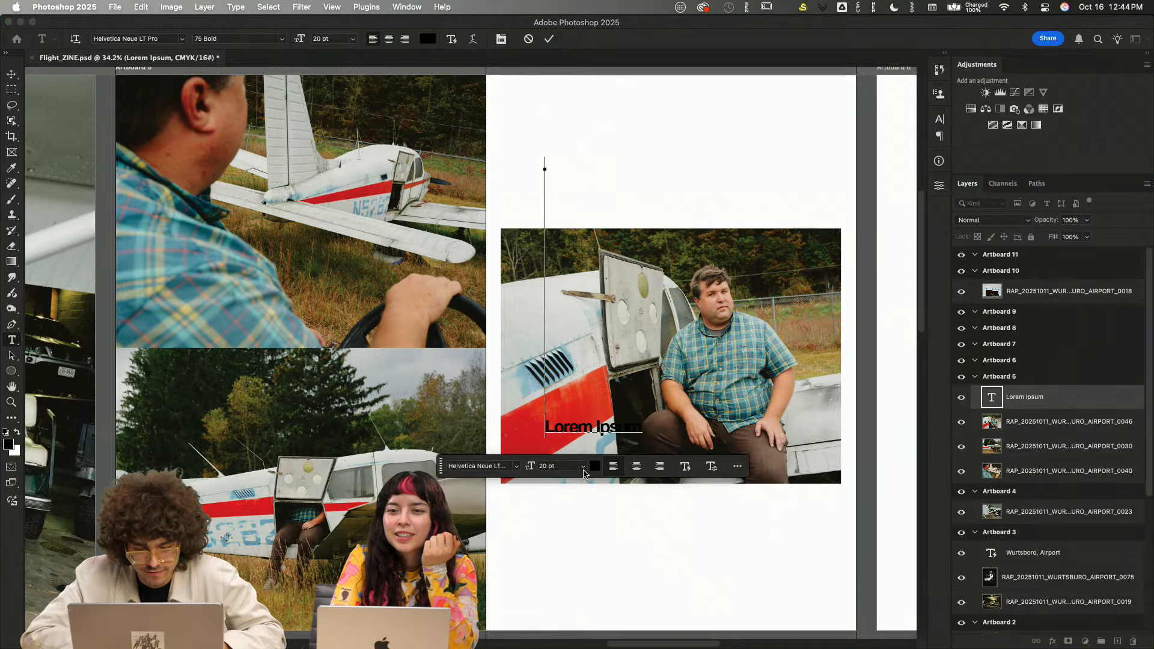
pyautogui.click(636, 467)
pyautogui.click(662, 468)
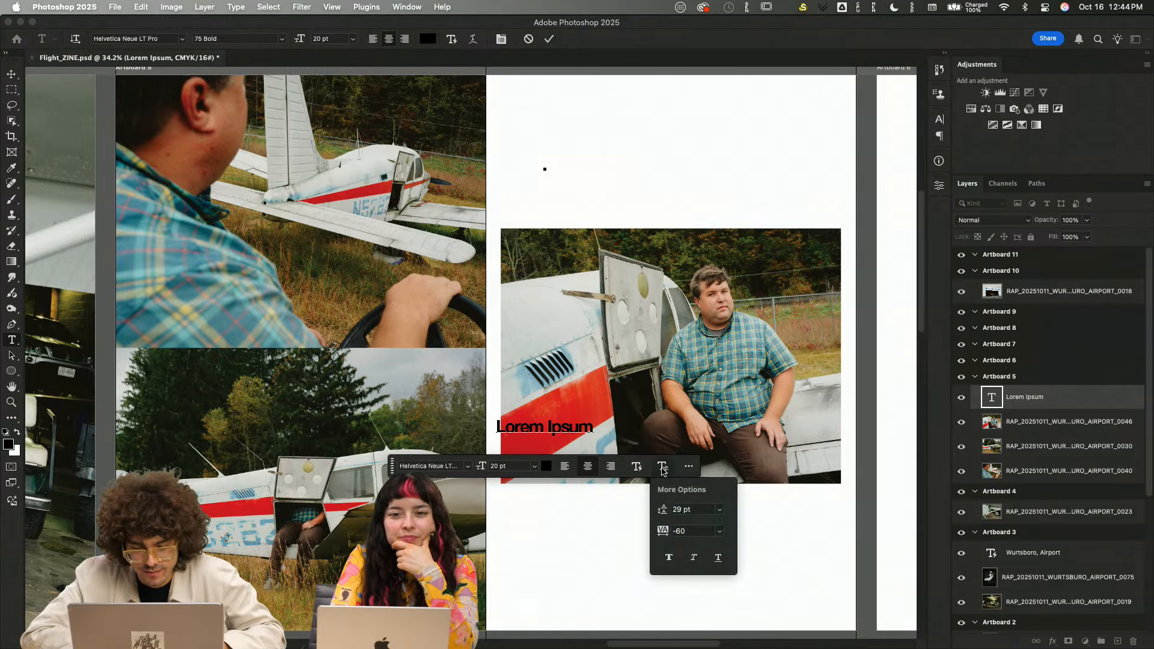
pyautogui.moveTo(669, 511)
pyautogui.mouseDown()
pyautogui.moveTo(649, 514)
pyautogui.moveTo(668, 532)
pyautogui.mouseUp()
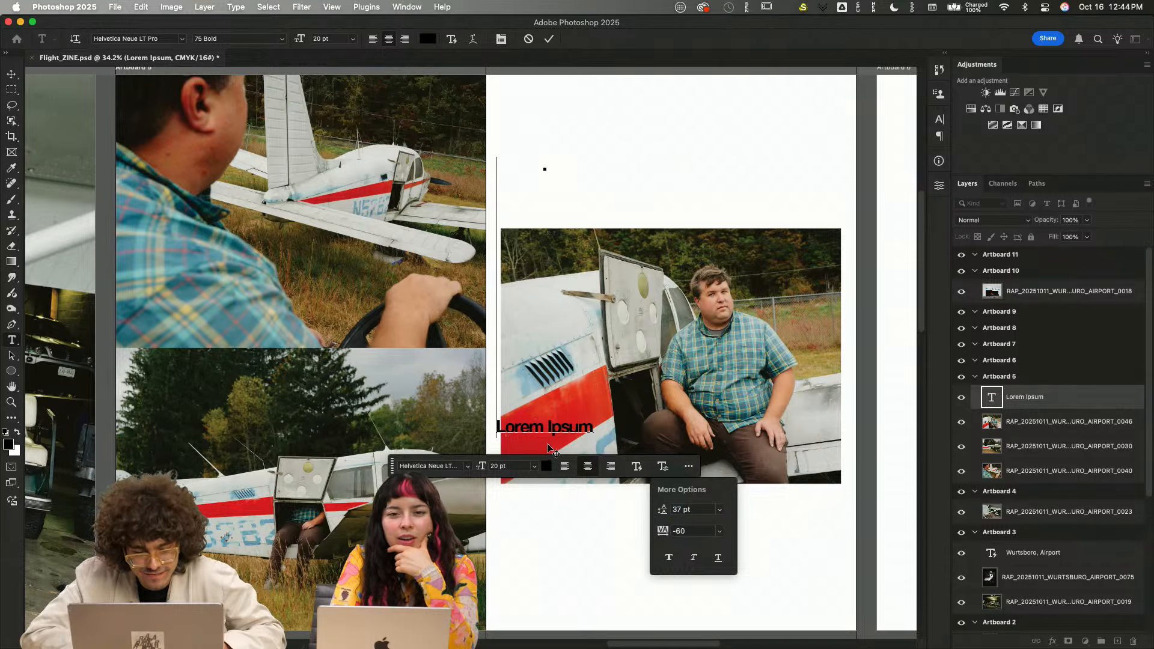
# - Try the Impact font on the placeholder text, select all of it and review its type properties
pyautogui.scroll(-2, 573, 184)
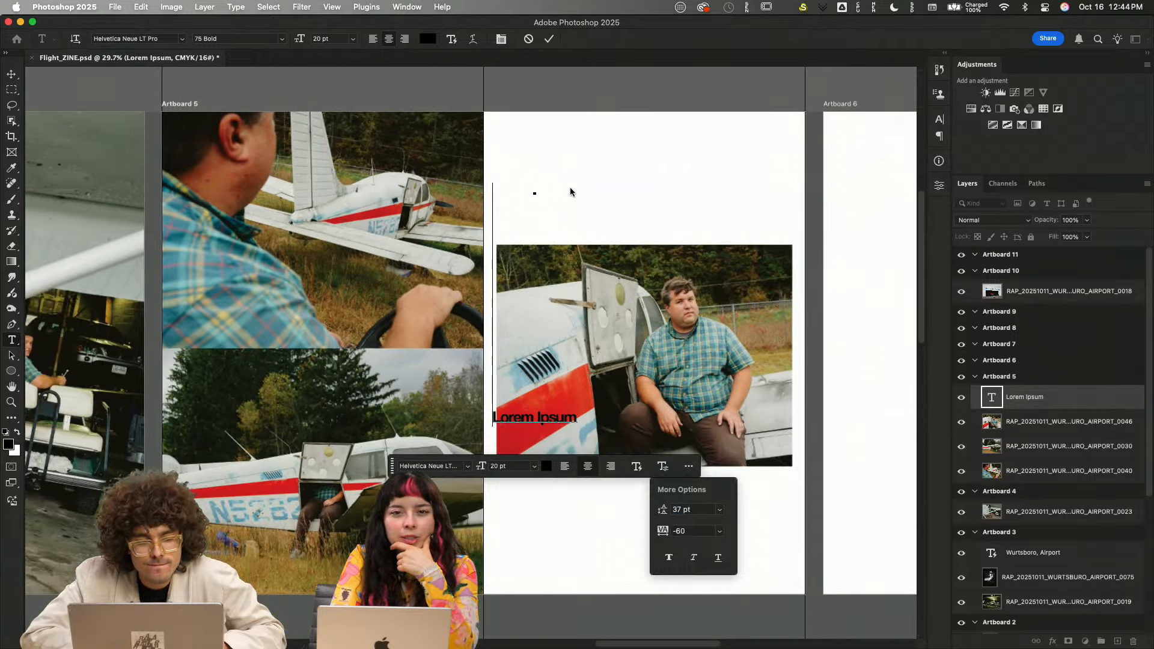
pyautogui.click(182, 38)
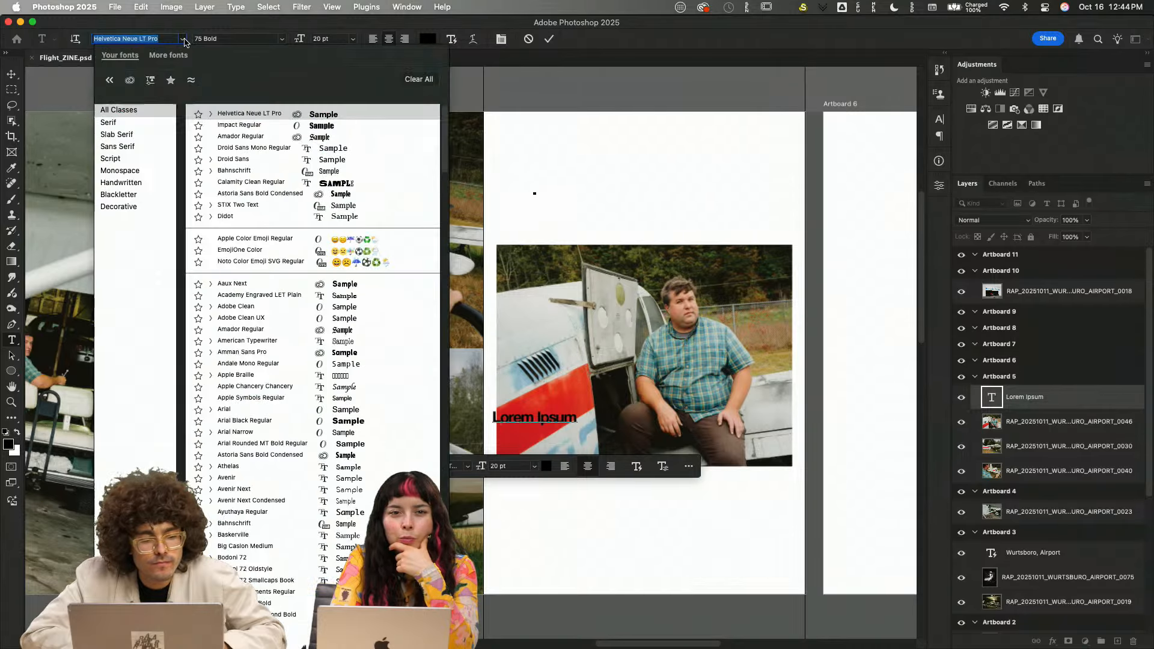
pyautogui.click(240, 125)
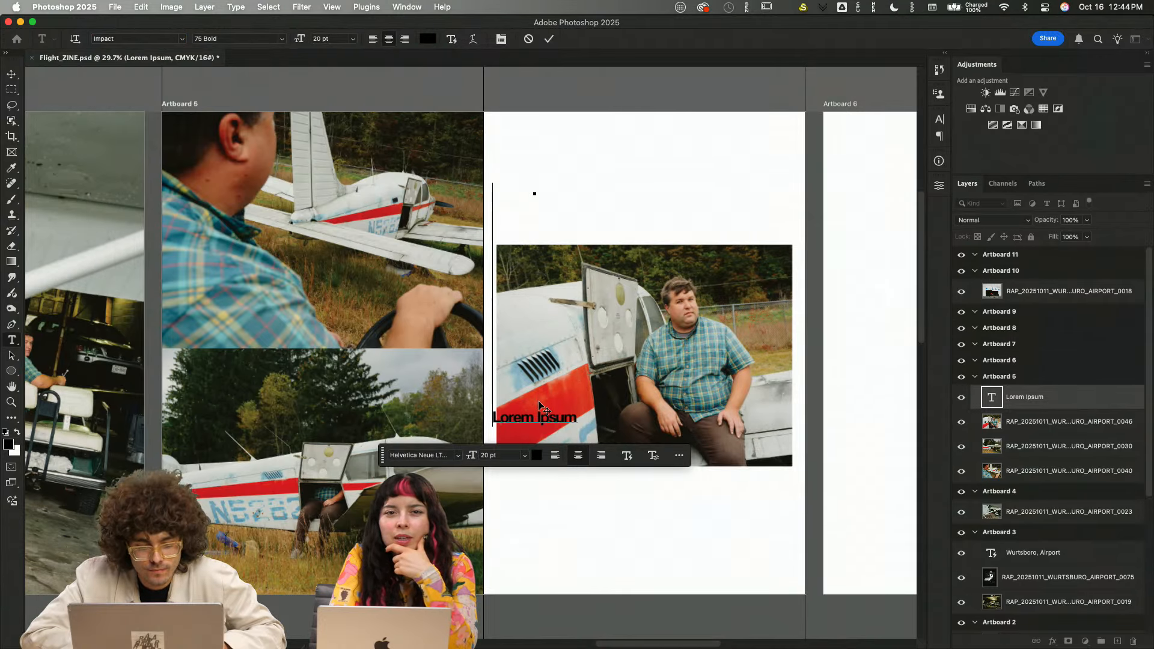
pyautogui.press('super+a')
pyautogui.click(942, 186)
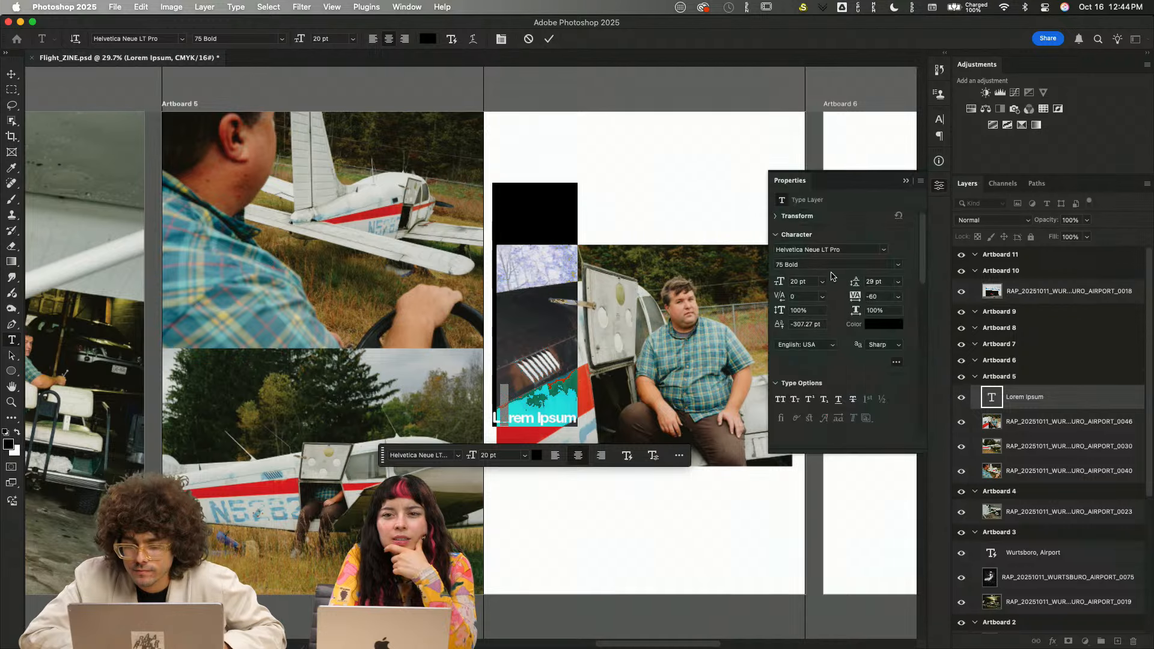
pyautogui.scroll(-5, 854, 351)
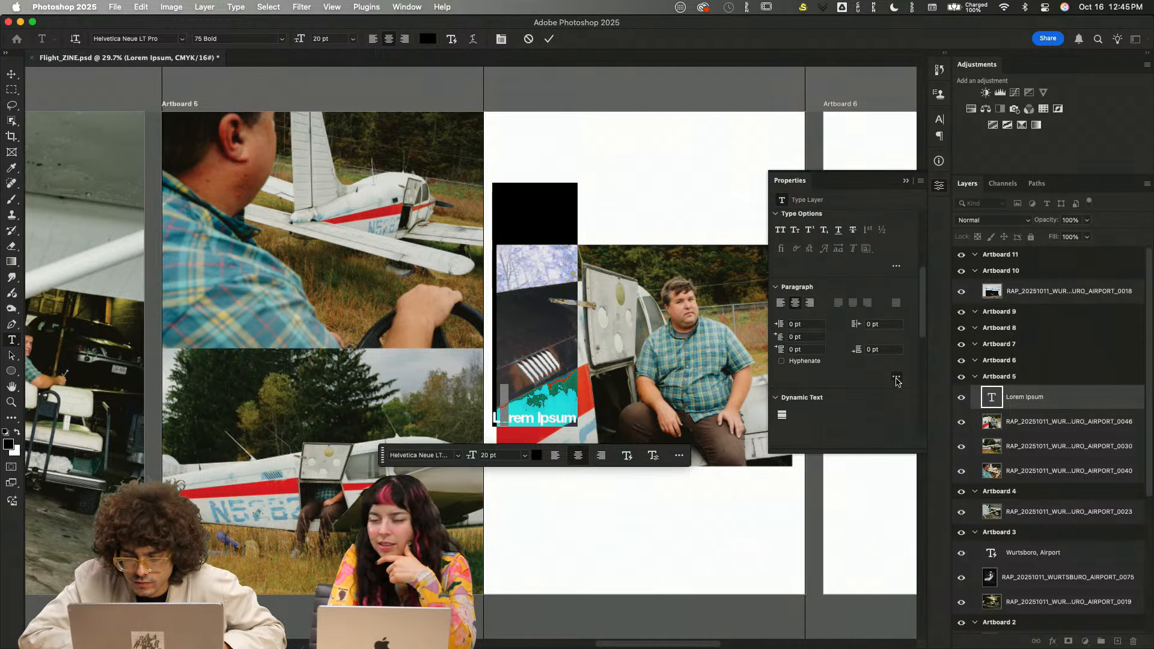
pyautogui.scroll(-5, 896, 380)
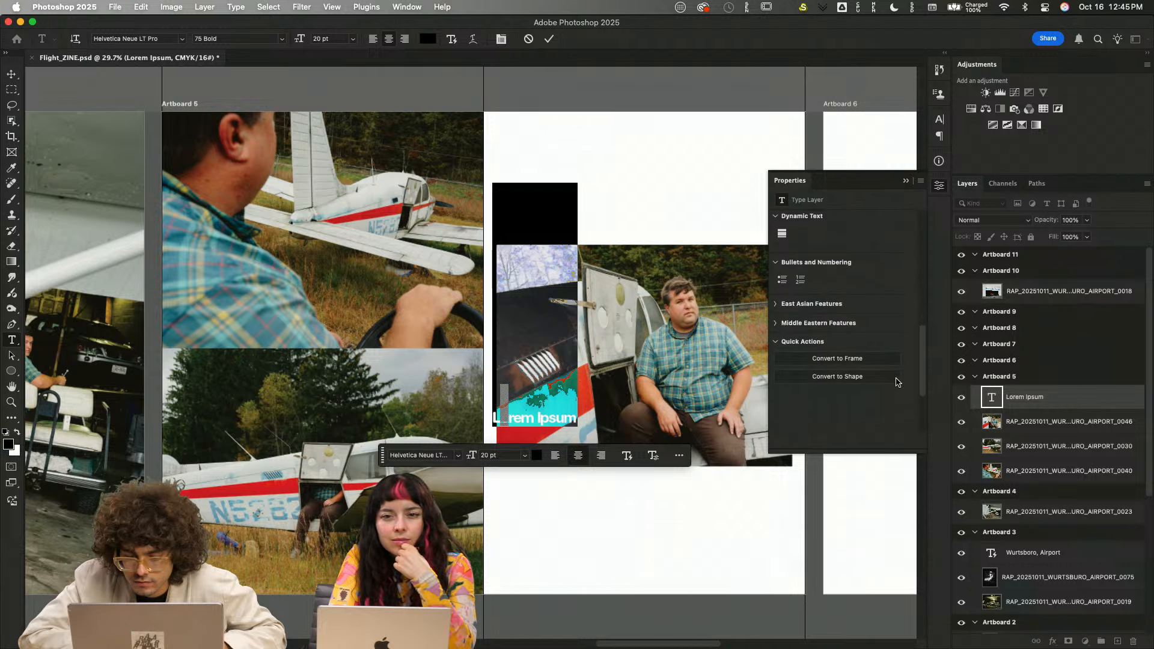
pyautogui.scroll(2, 896, 382)
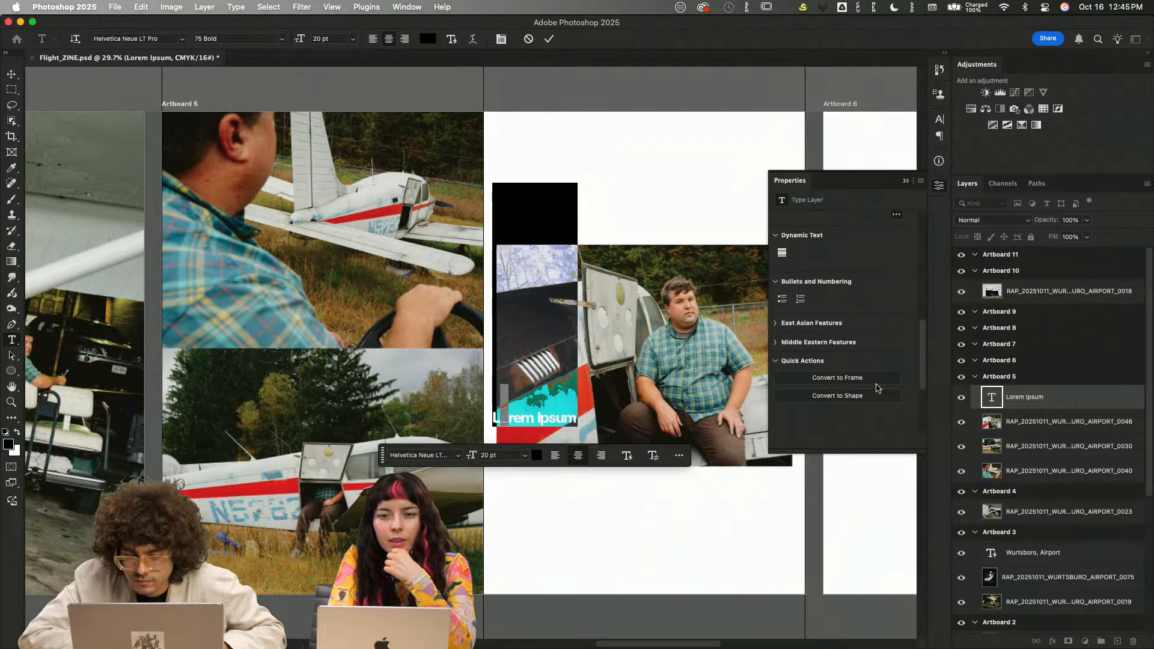
# - Commit the placeholder text and delete its layer from Artboard 5
pyautogui.click(549, 556)
pyautogui.press('super+t')
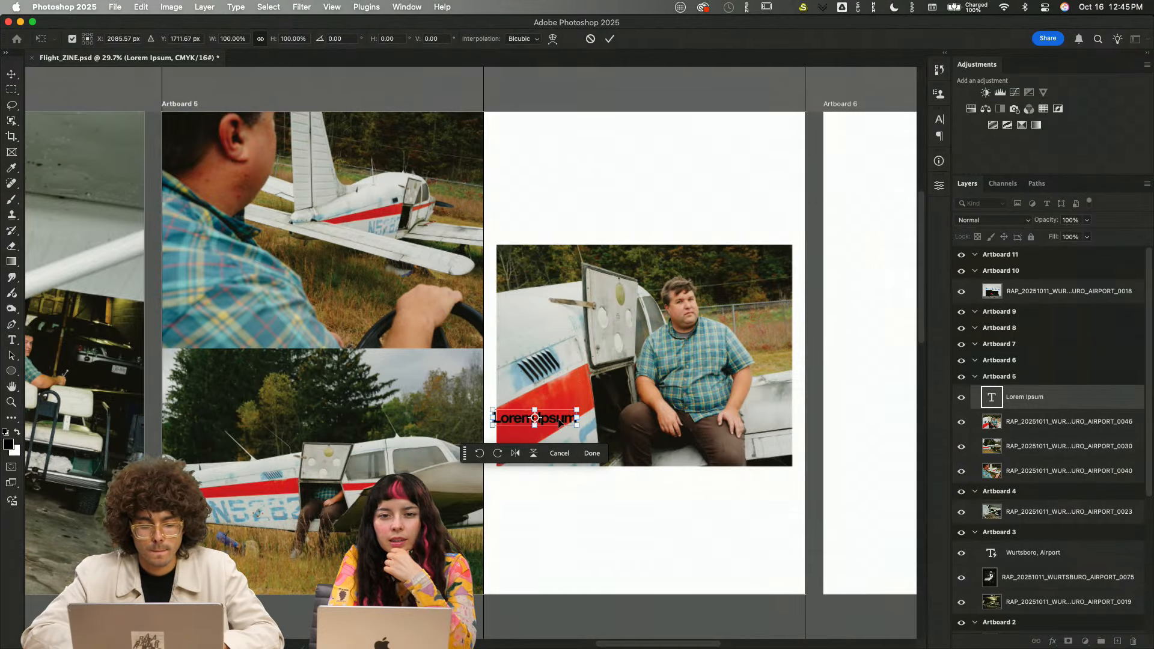
pyautogui.press('Escape')
pyautogui.press('Delete')
# - Add a text box reading "Scrapping for parts" below the portrait and move its layer into Artboard 5, above the photo layers
pyautogui.press('t')
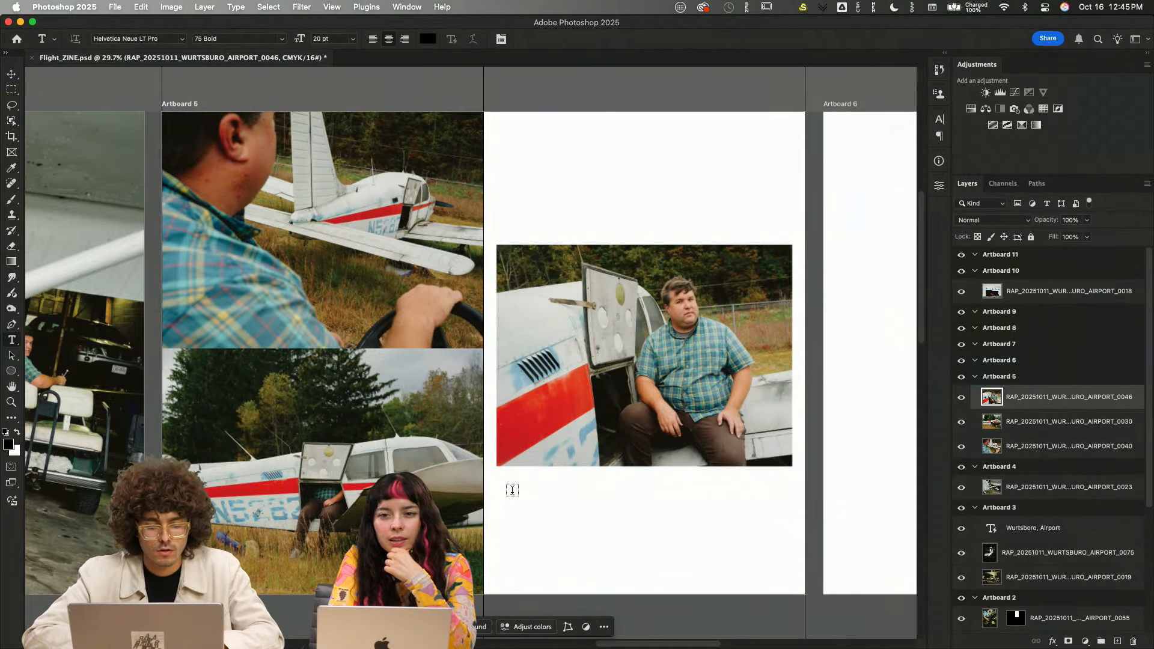
pyautogui.moveTo(512, 491); pyautogui.dragTo(656, 560)
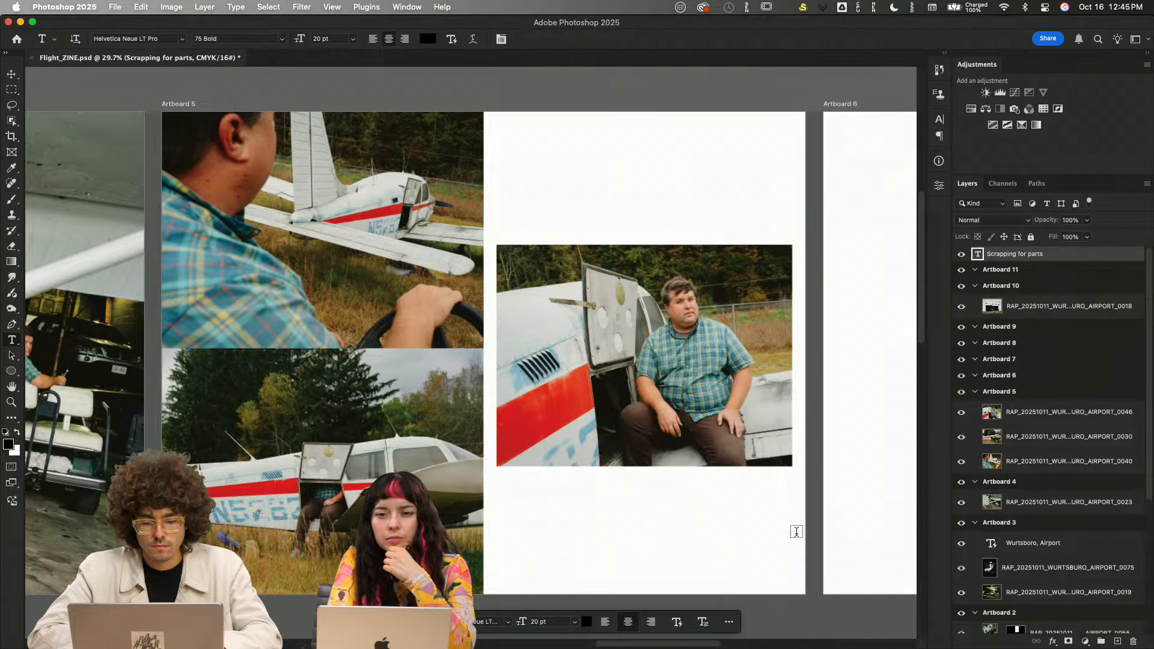
pyautogui.click(548, 548)
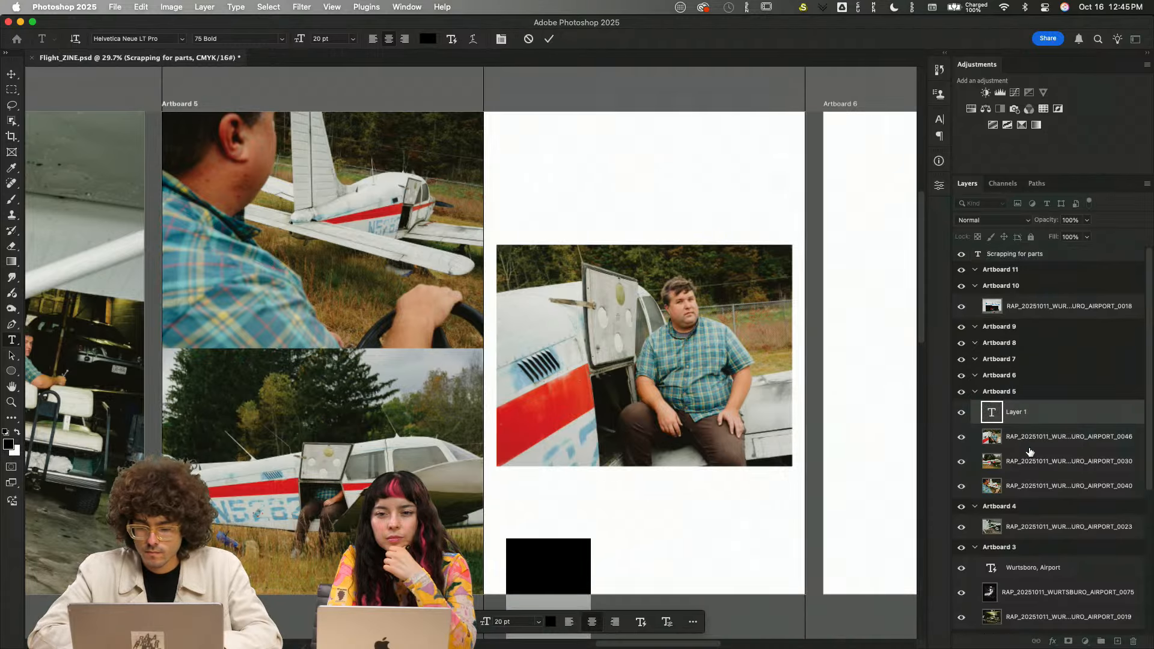
pyautogui.click(1042, 436)
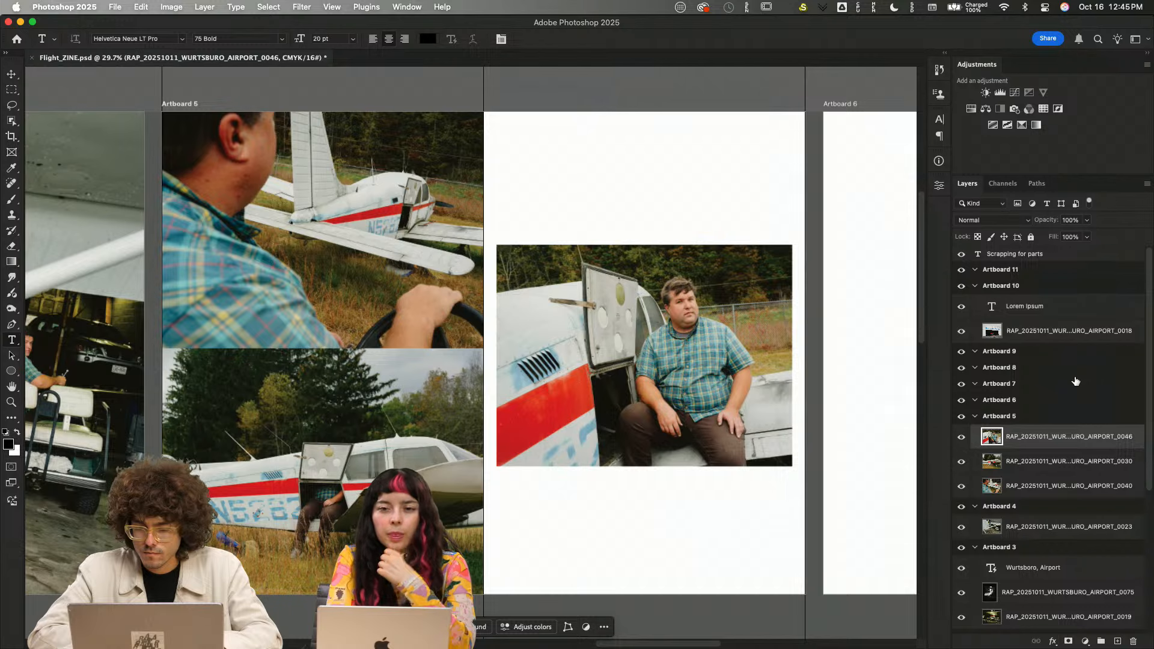
pyautogui.moveTo(1021, 255); pyautogui.dragTo(1044, 430)
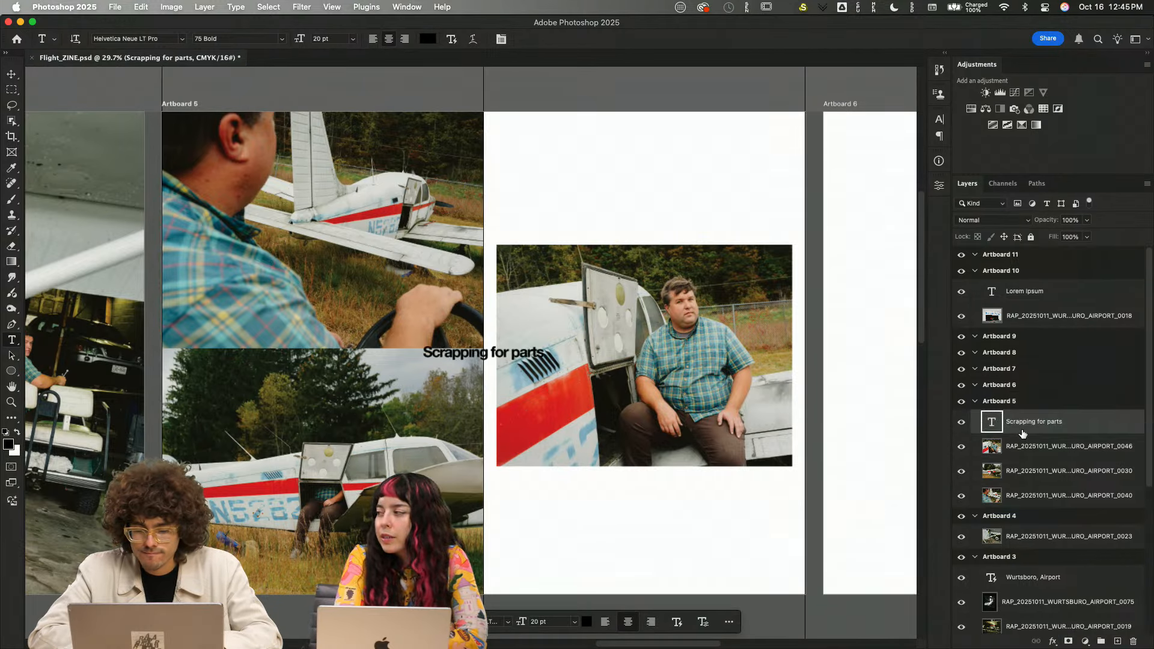
# - Move the "Scrapping for parts" caption onto the right page, centred in the white space below the portrait
pyautogui.press('v')
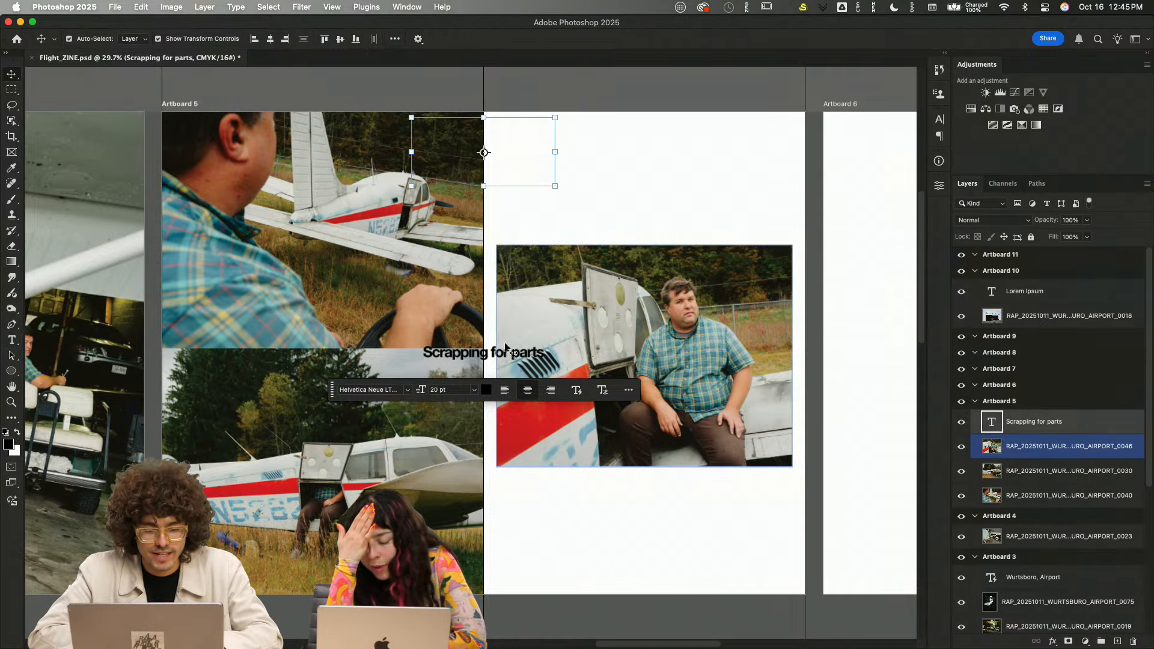
pyautogui.click(648, 146)
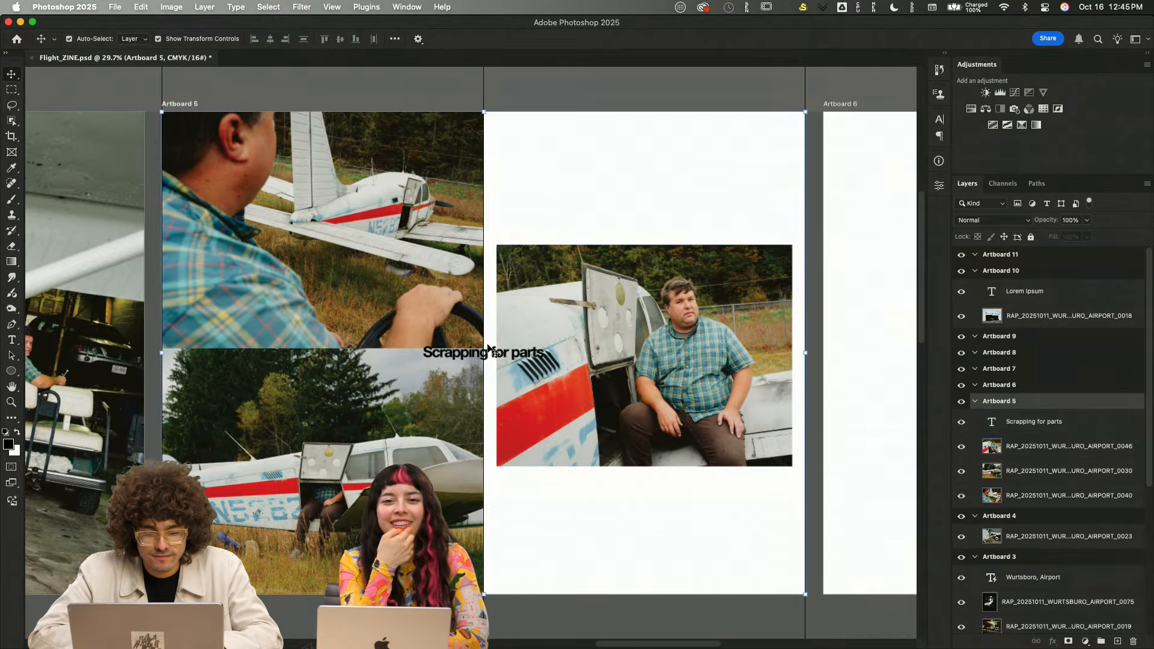
pyautogui.click(488, 347)
pyautogui.moveTo(490, 360); pyautogui.dragTo(663, 542)
pyautogui.doubleClick(702, 537)
pyautogui.press('Escape')
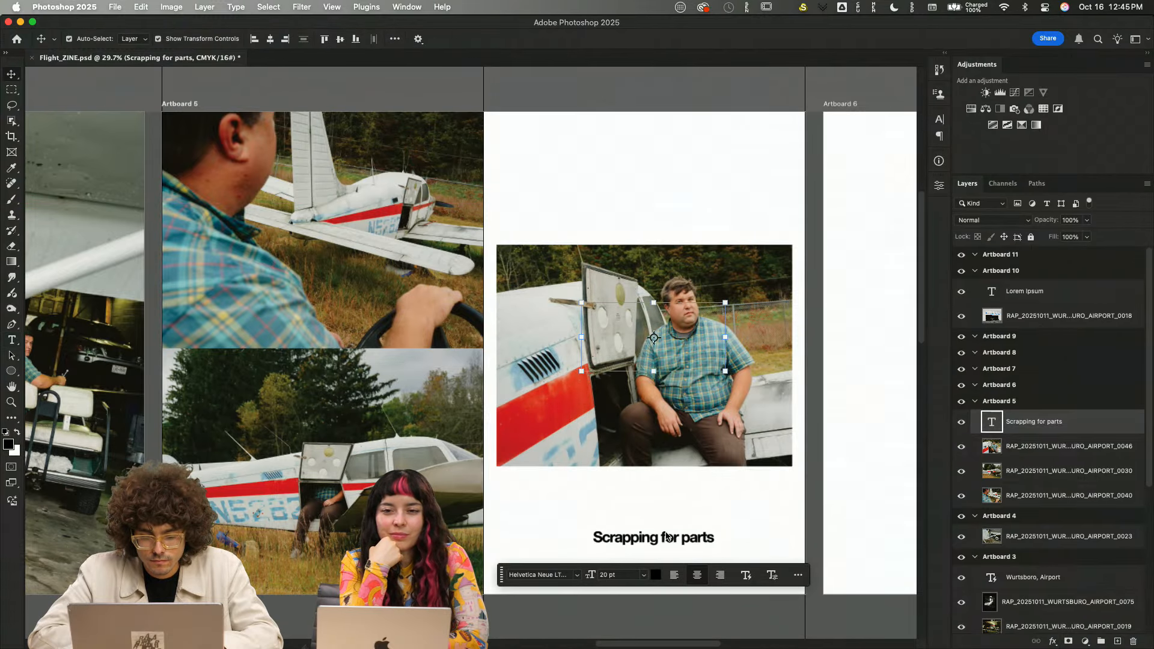
pyautogui.press('t')
pyautogui.click(597, 535)
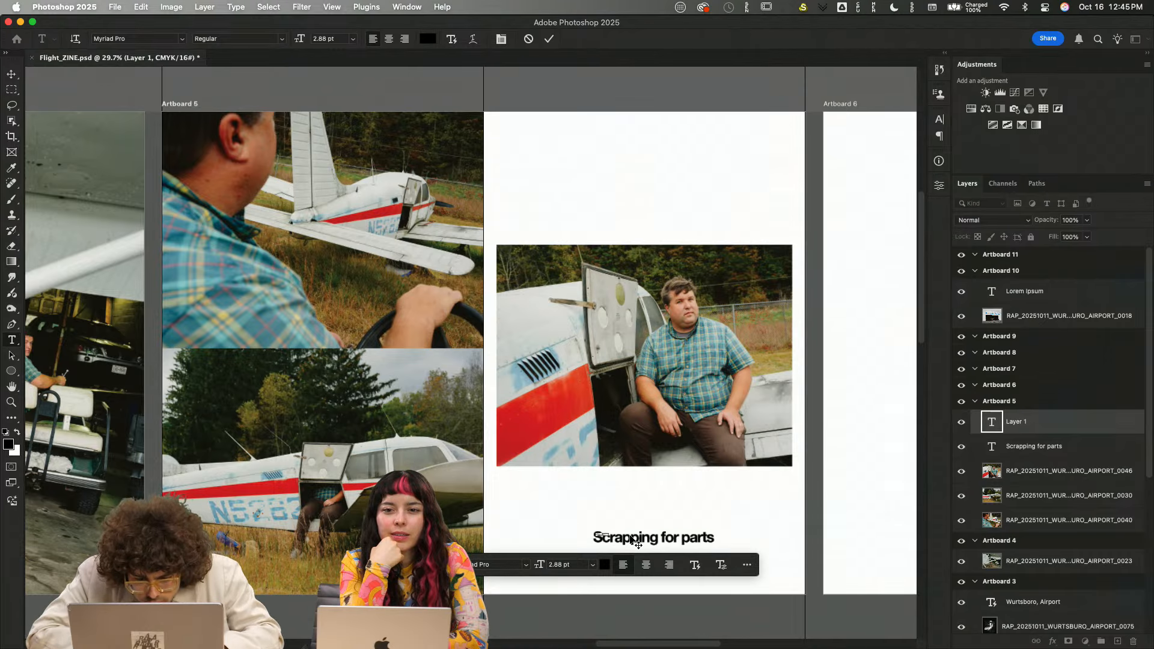
pyautogui.scroll(5, 638, 544)
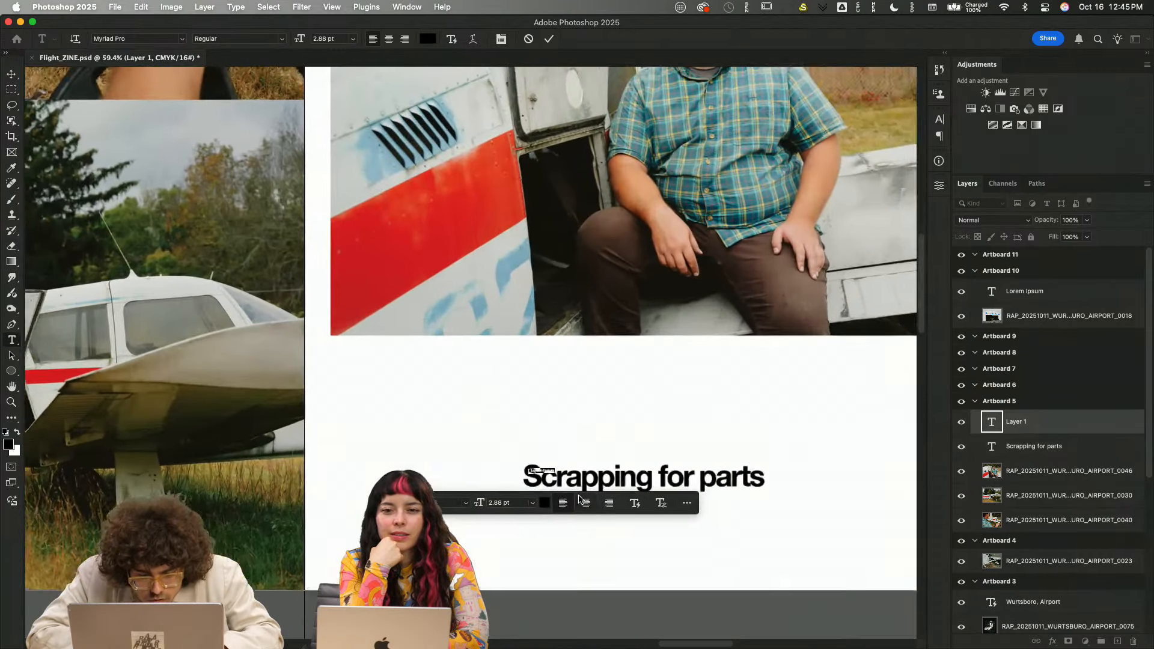
pyautogui.scroll(1, 579, 498)
pyautogui.click(1051, 481)
pyautogui.press('v')
pyautogui.click(1040, 448)
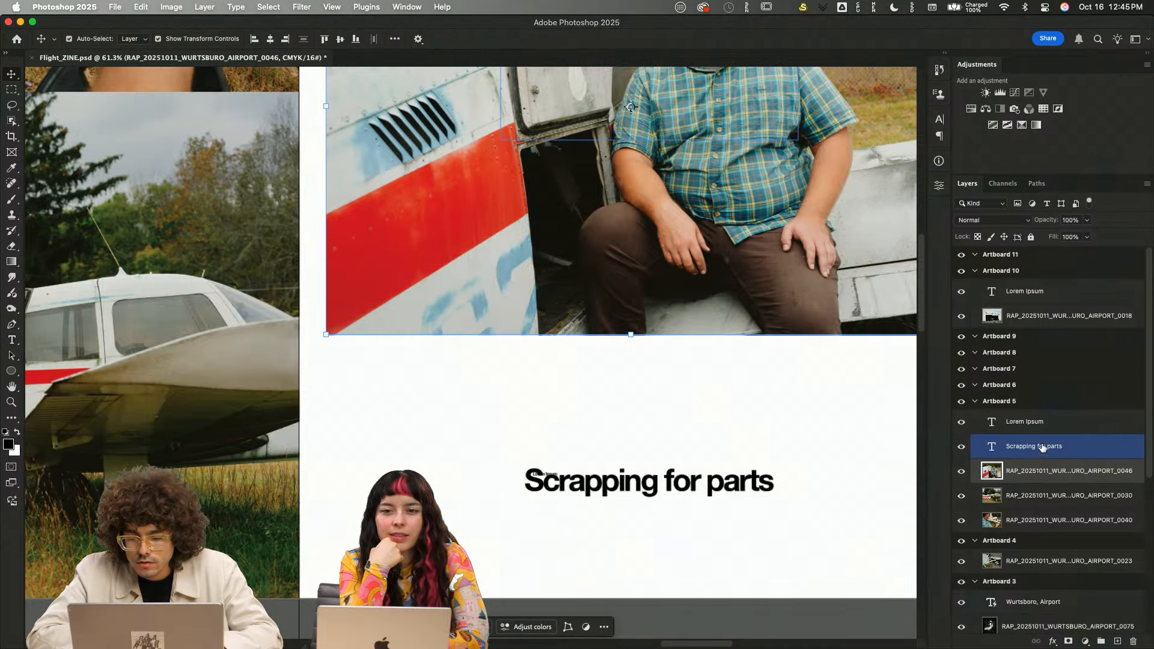
pyautogui.click(1038, 430)
pyautogui.press('Delete')
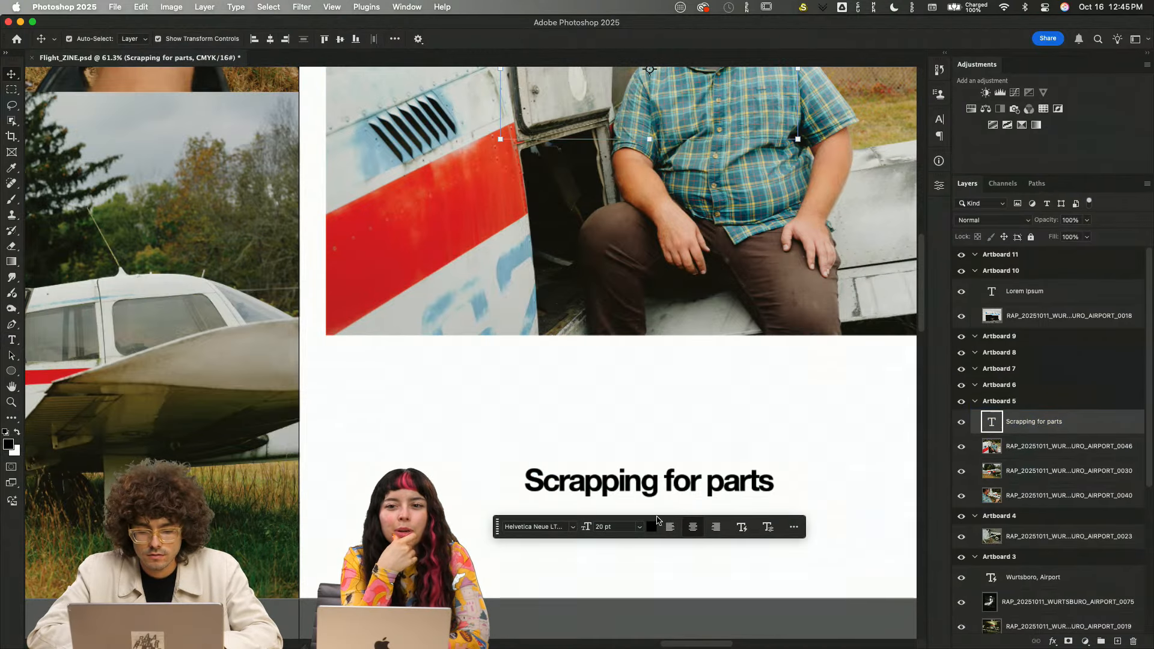
# - Open the caption for editing and stretch its text frame wider and taller, reaching down below the portrait
pyautogui.doubleClick(641, 495)
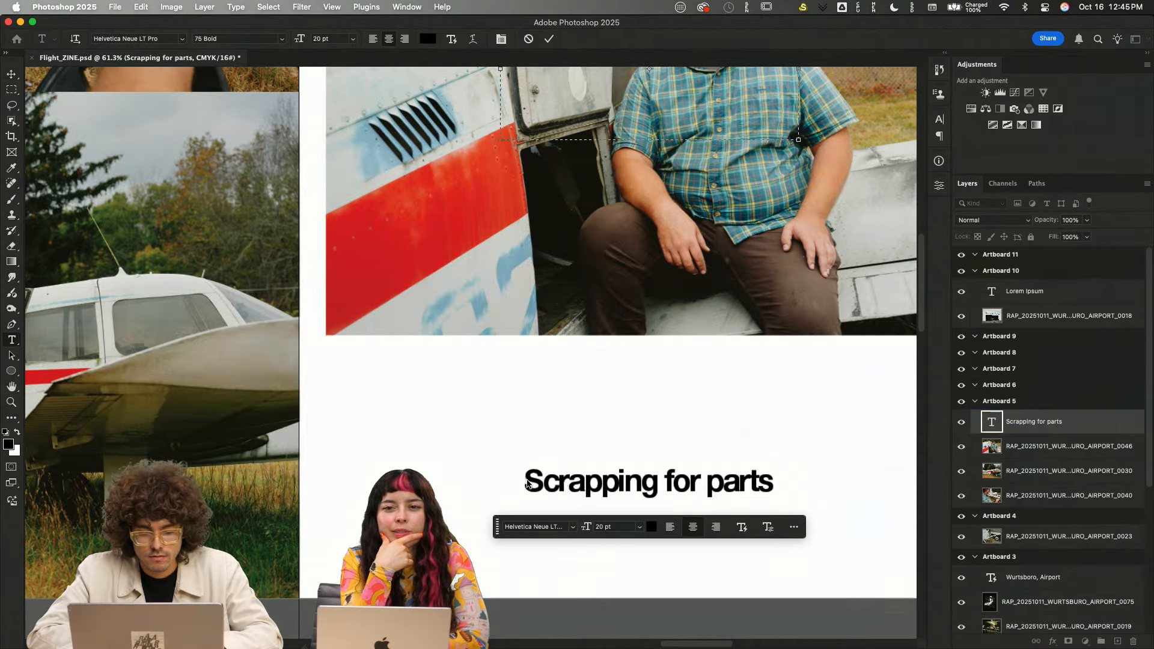
pyautogui.click(556, 482)
pyautogui.press('Left')
pyautogui.press('Left')
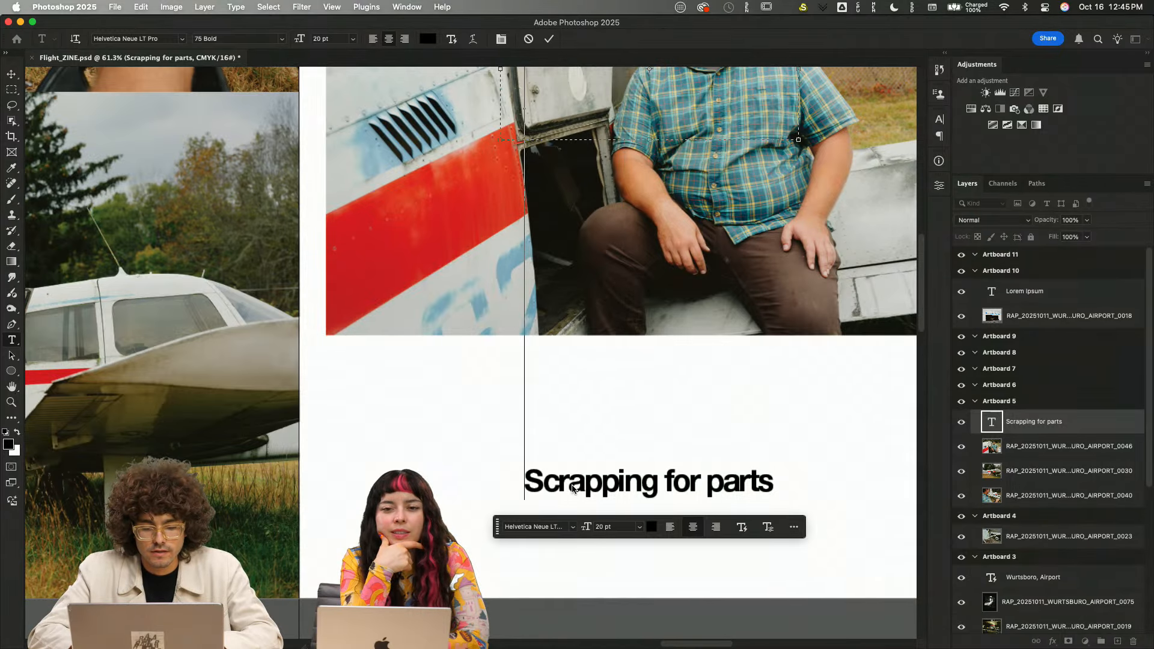
pyautogui.scroll(-6, 572, 488)
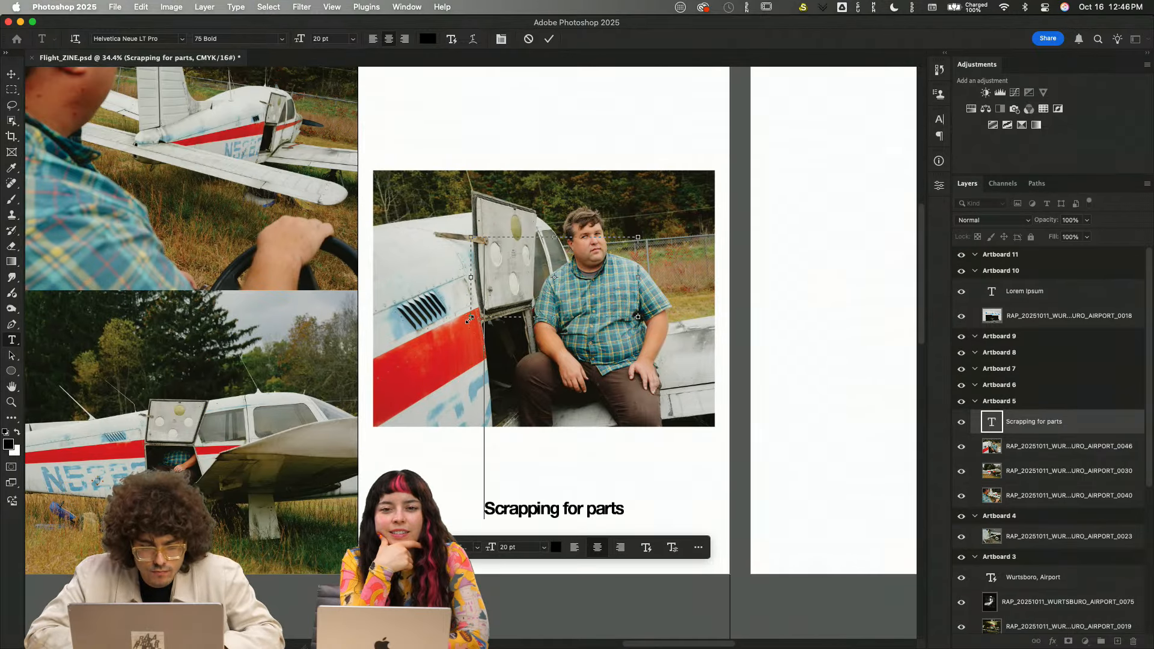
pyautogui.moveTo(471, 317); pyautogui.dragTo(445, 386)
pyautogui.moveTo(639, 236); pyautogui.dragTo(642, 272)
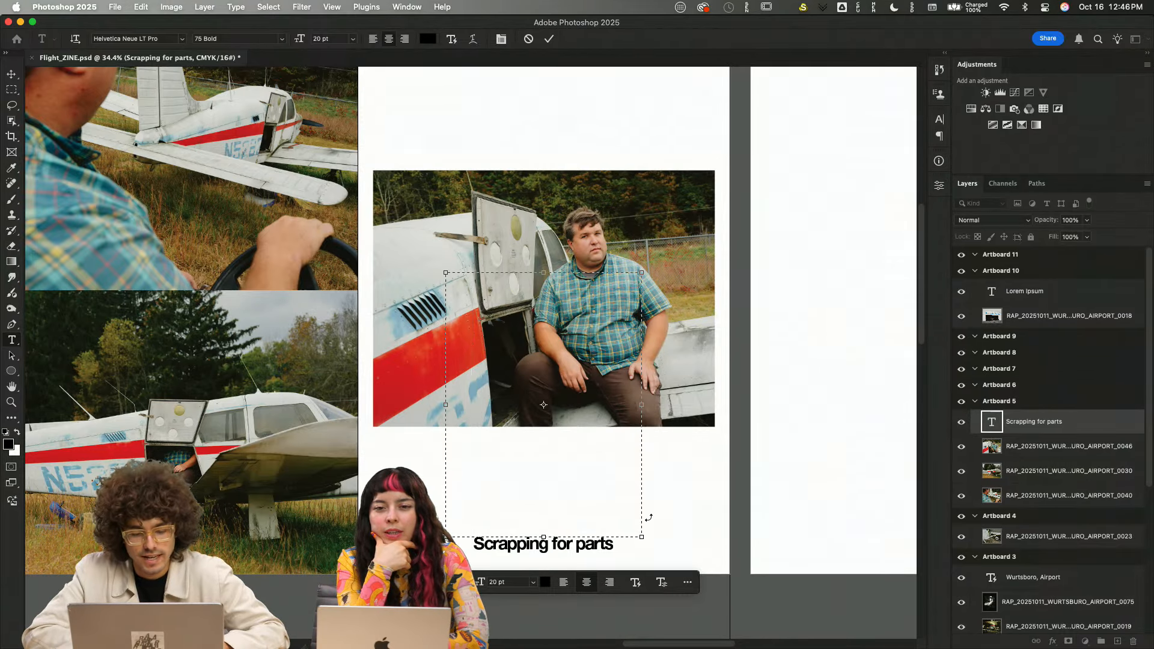
# - Apply Dynamic Text to the whole caption and move it up over the portrait's lower left area
pyautogui.press('super+a')
pyautogui.click(452, 39)
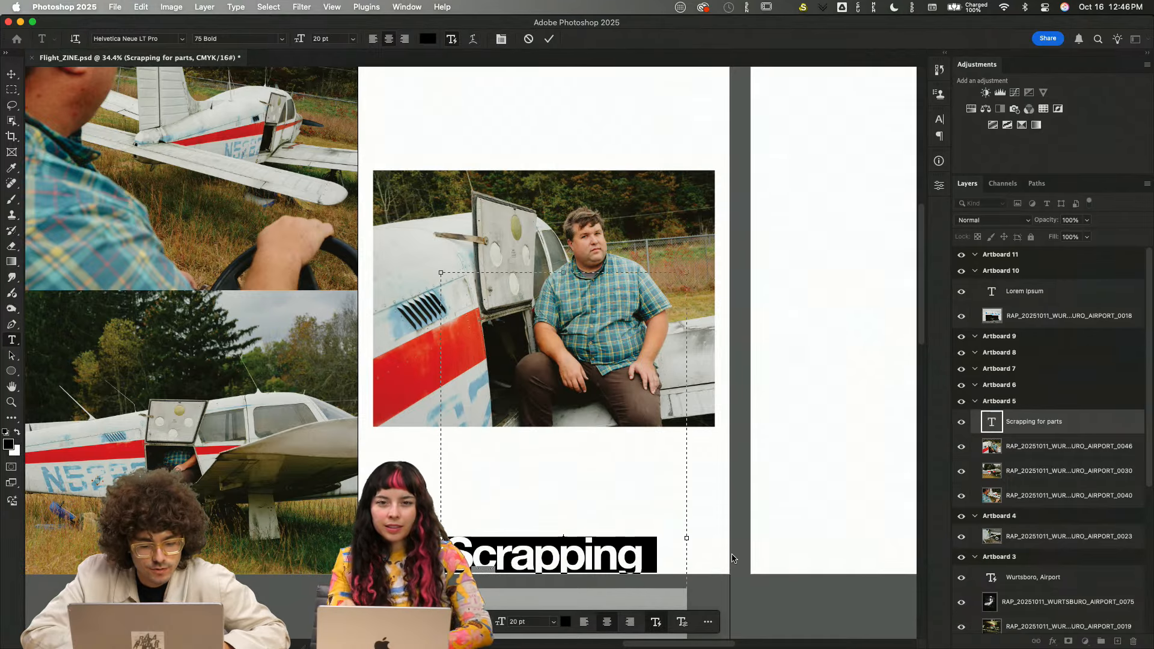
pyautogui.press('v')
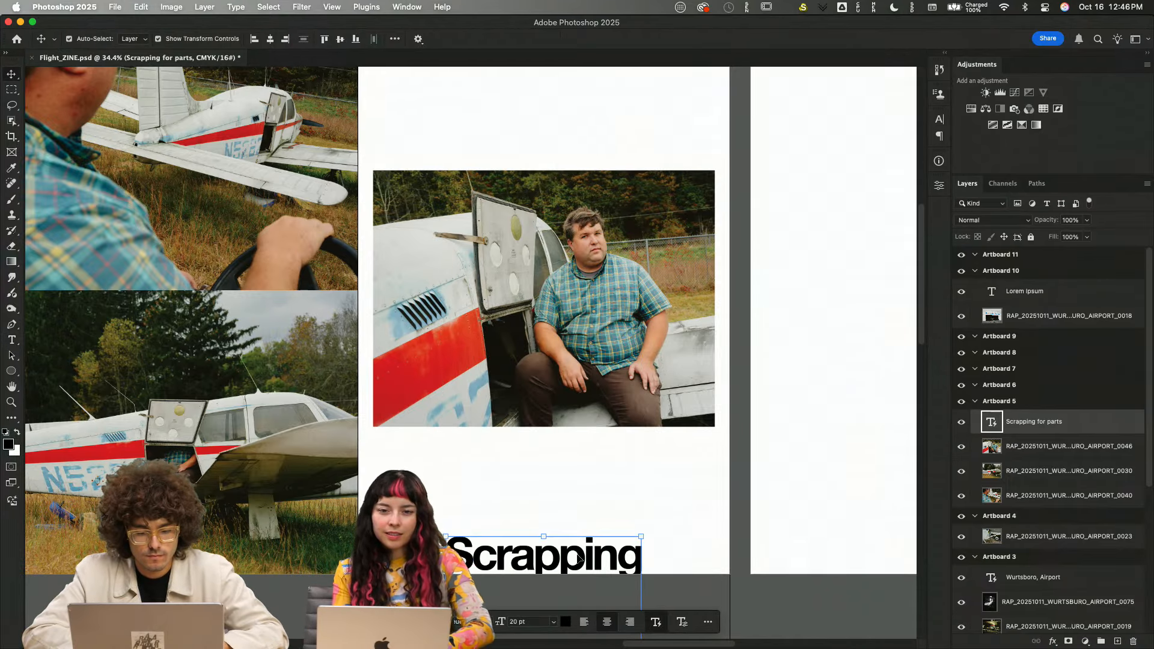
pyautogui.moveTo(578, 565); pyautogui.dragTo(505, 345)
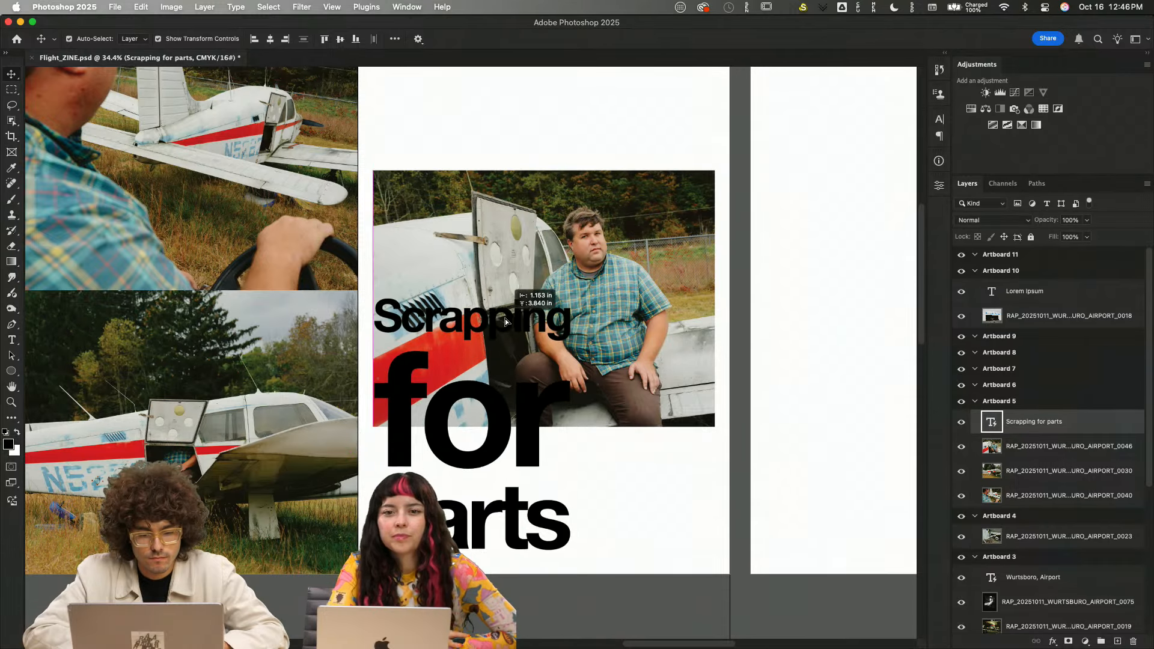
# - Resize the dynamic text frame to a narrower, shorter column with the caption stacked in three lines
pyautogui.doubleClick(499, 450)
pyautogui.click(543, 443)
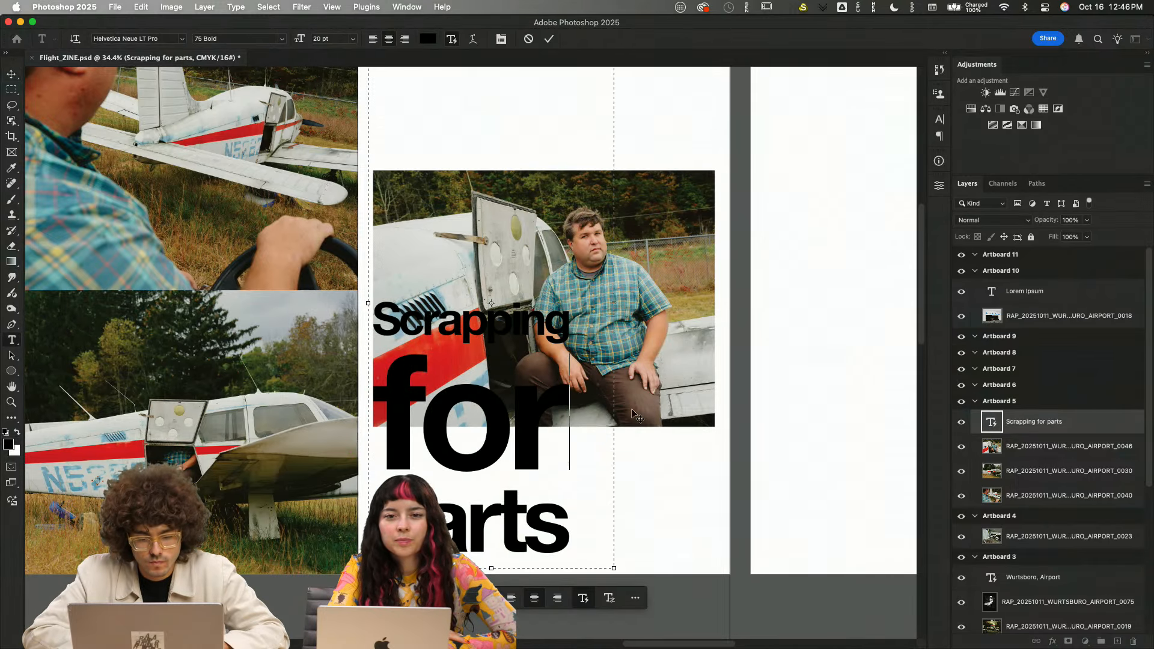
pyautogui.moveTo(618, 306); pyautogui.dragTo(742, 311)
pyautogui.moveTo(371, 310); pyautogui.dragTo(396, 408)
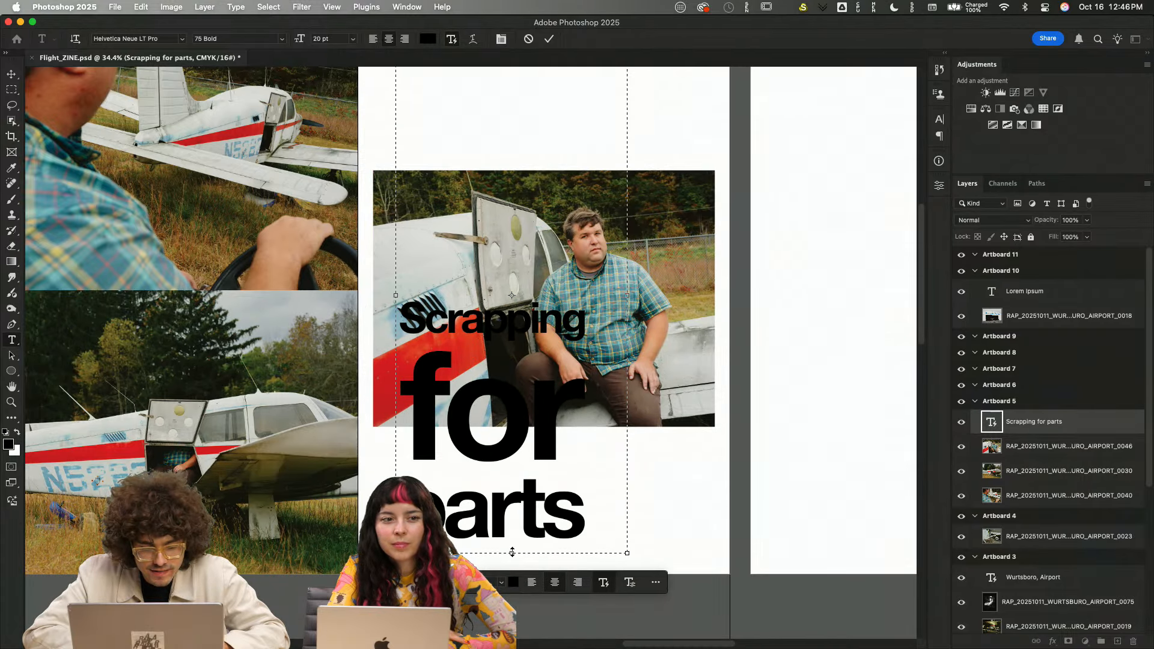
pyautogui.moveTo(513, 535); pyautogui.dragTo(504, 383)
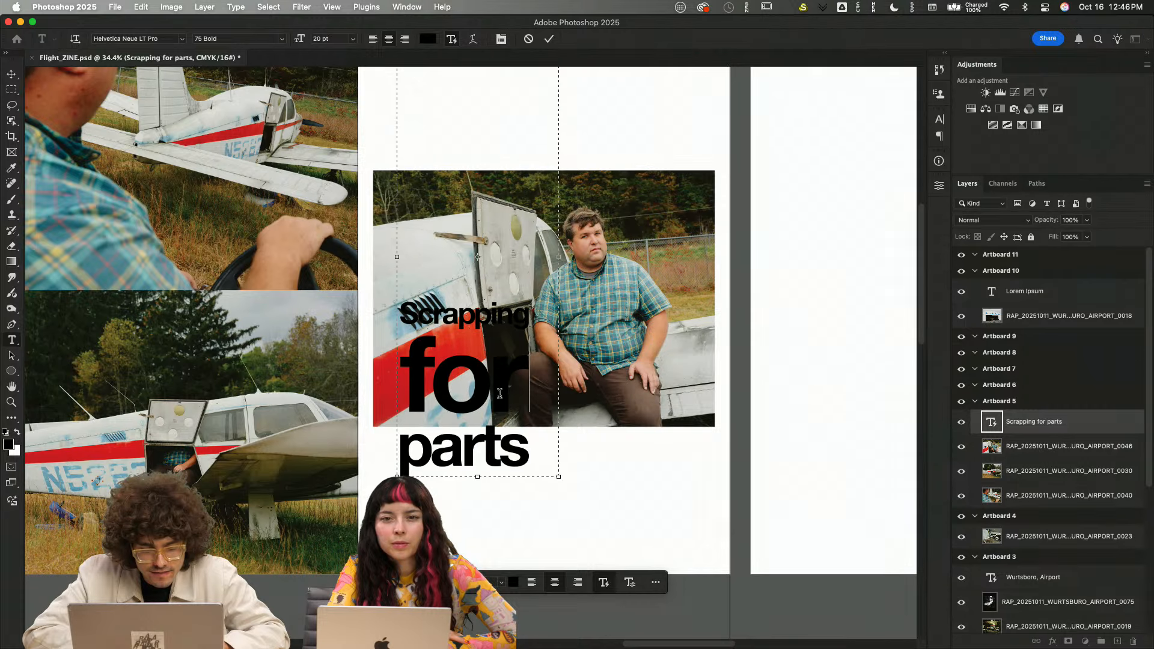
# - Set the baseline shift of the whole caption to 0 pt and commit the text
pyautogui.click(495, 379)
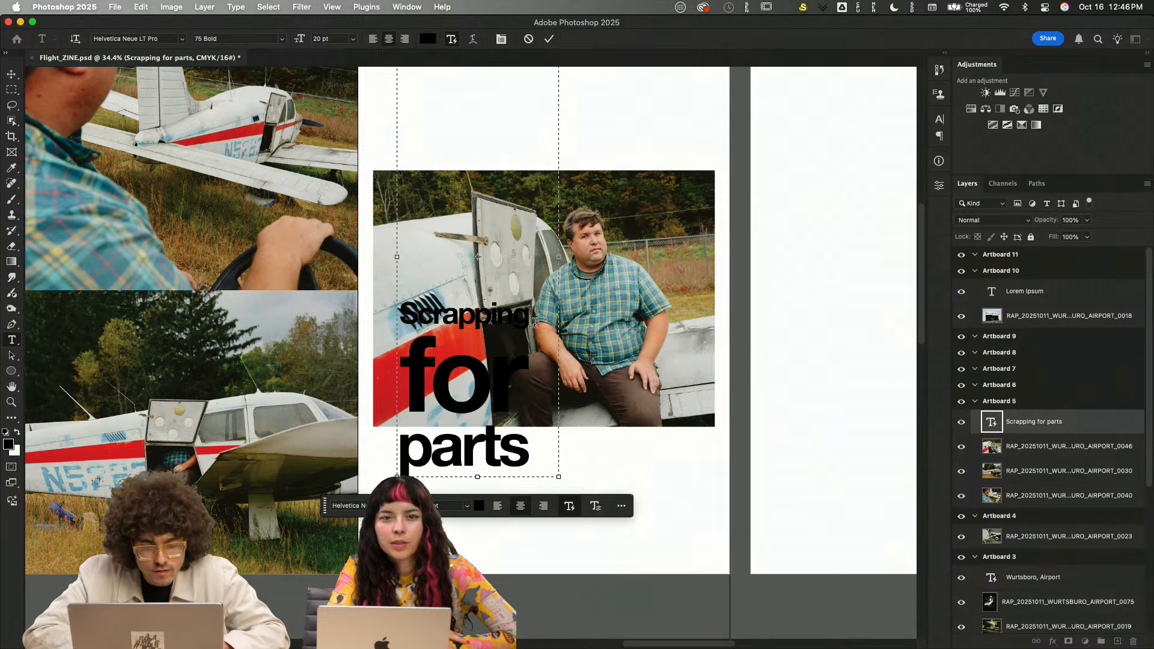
pyautogui.press('super+a')
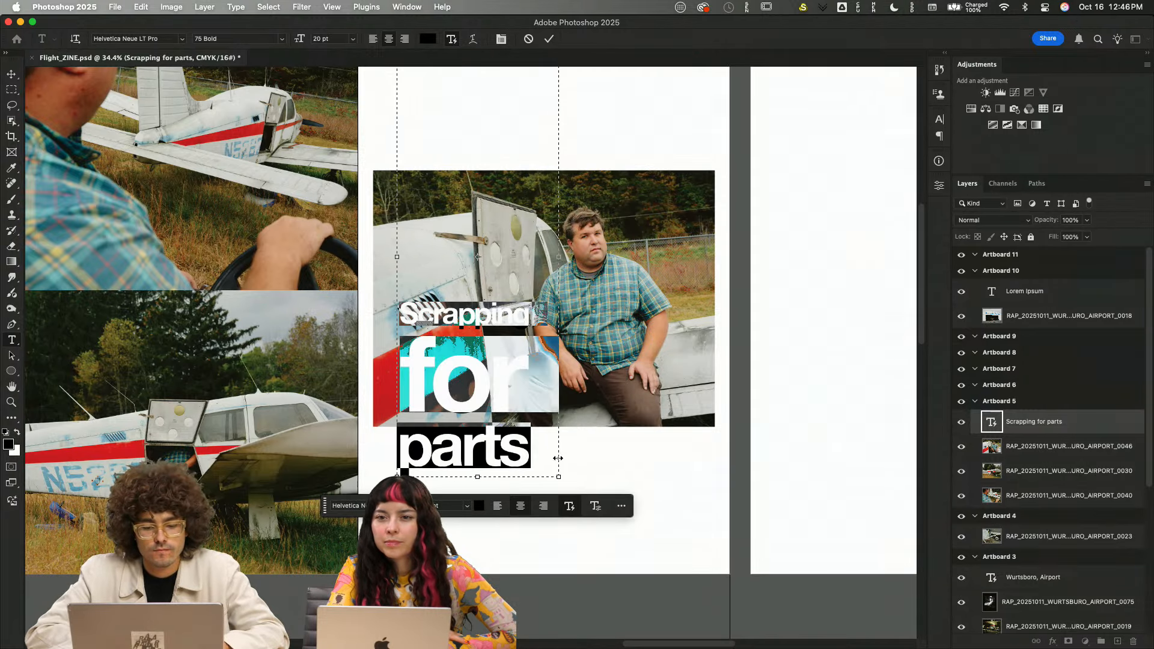
pyautogui.click(940, 185)
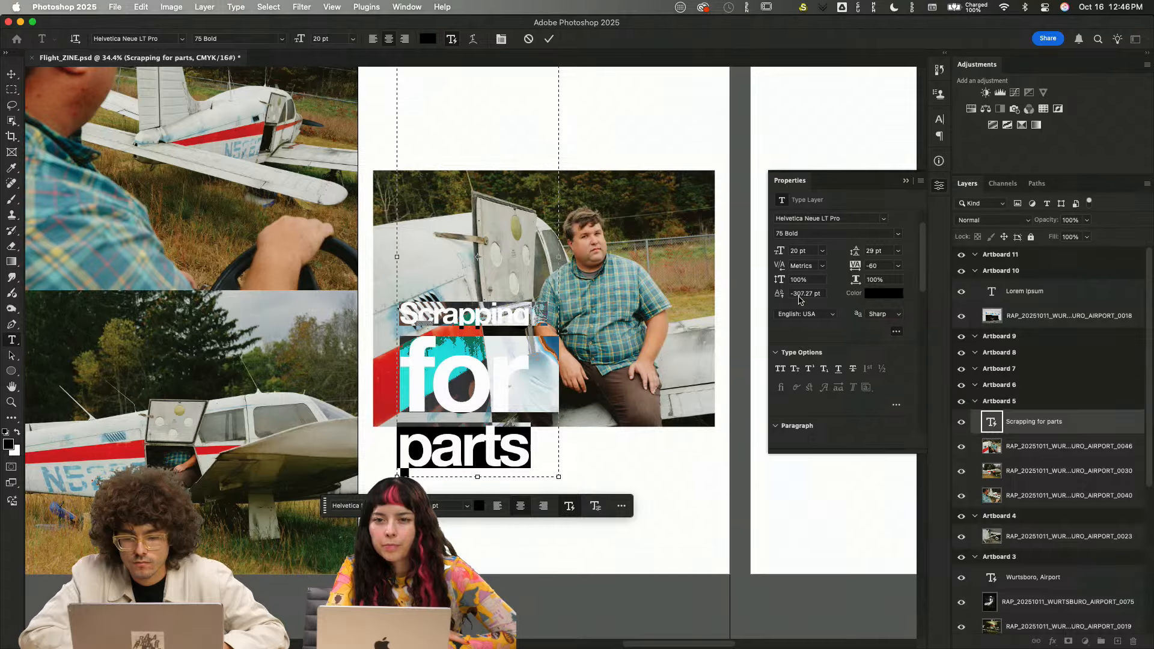
pyautogui.write('0')
pyautogui.press('Return')
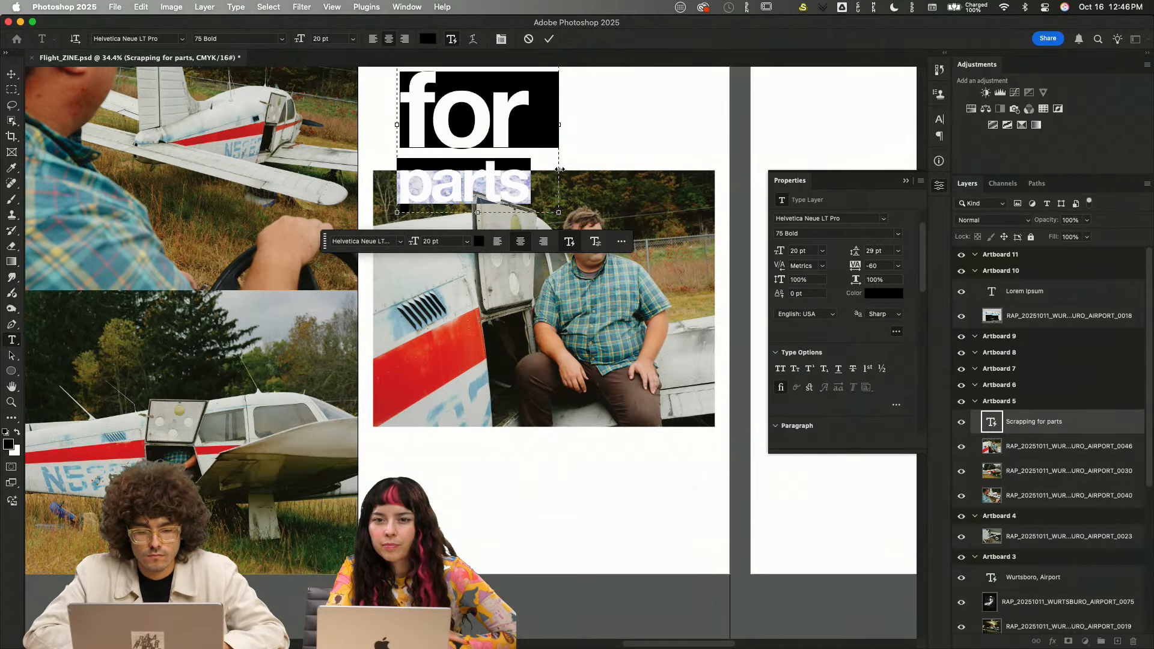
pyautogui.scroll(3, 560, 170)
pyautogui.click(691, 134)
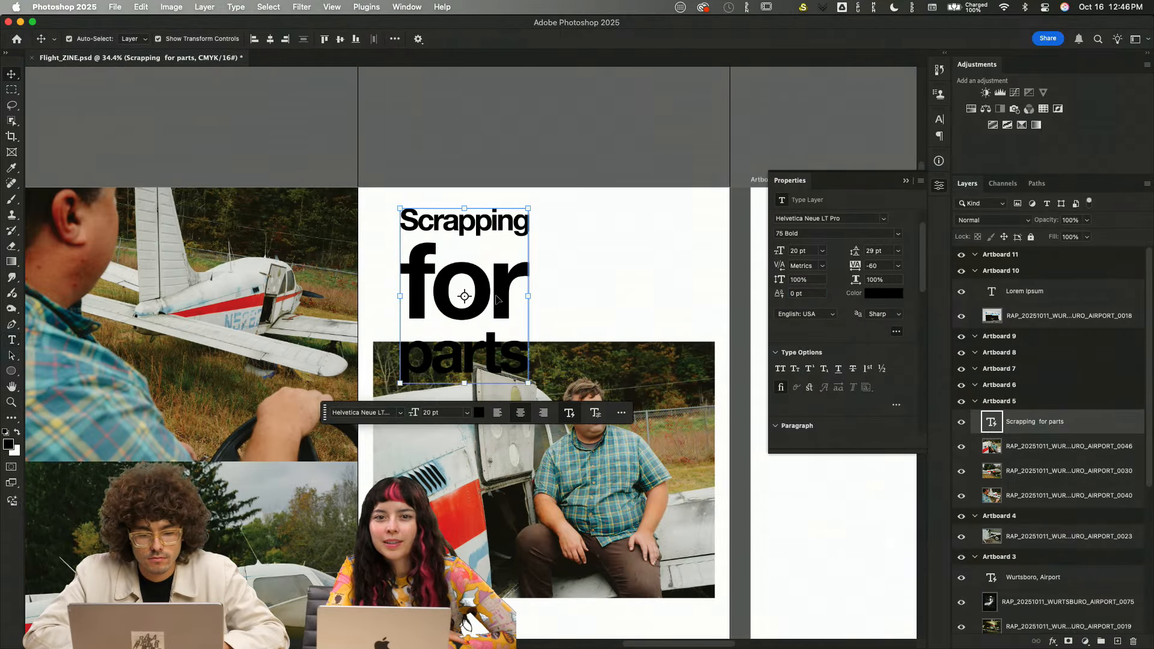
# - Move the caption to the portrait's lower edge and reshape its frame so the text runs in two lines
pyautogui.scroll(-4, 503, 297)
pyautogui.moveTo(455, 170); pyautogui.dragTo(680, 511)
pyautogui.doubleClick(467, 509)
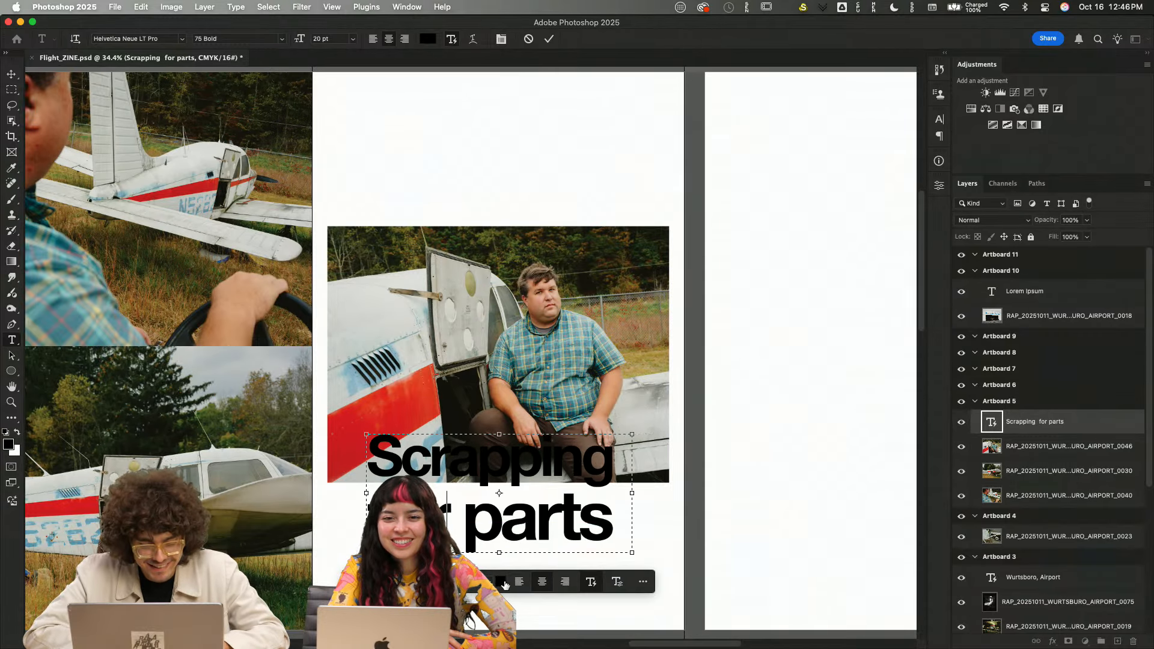
# - Try red #ed1c24 as the caption's text colour, sampled from the "Wurtsboro, Airport" title
pyautogui.click(503, 582)
pyautogui.hscroll(-20, 471, 384)
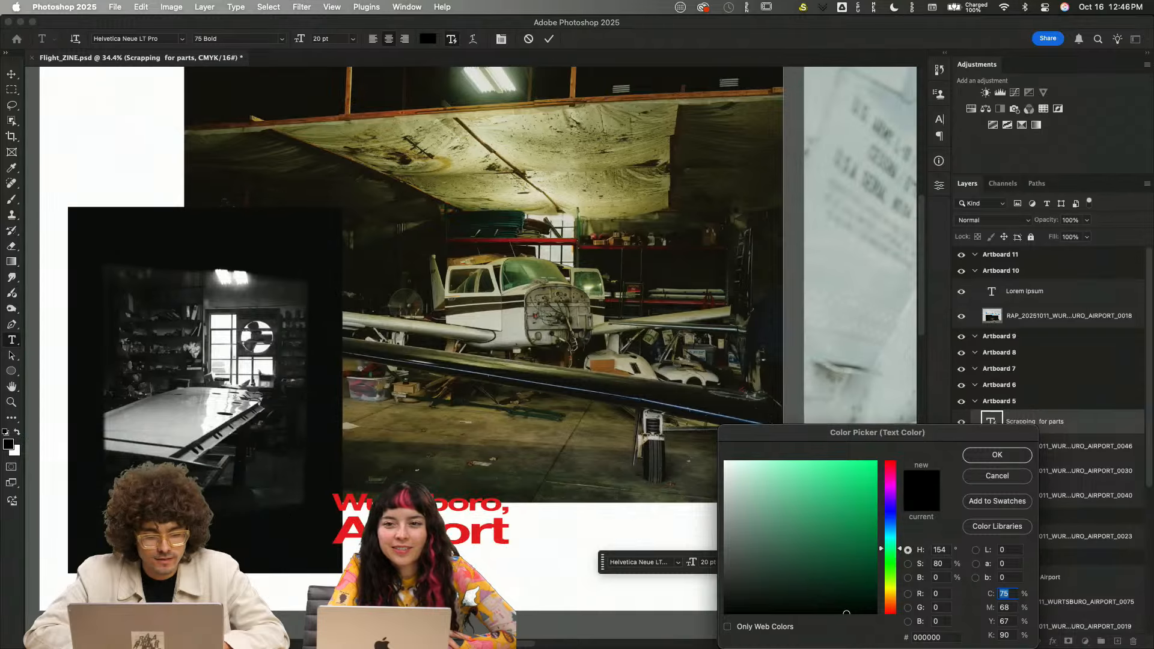
pyautogui.click(445, 532)
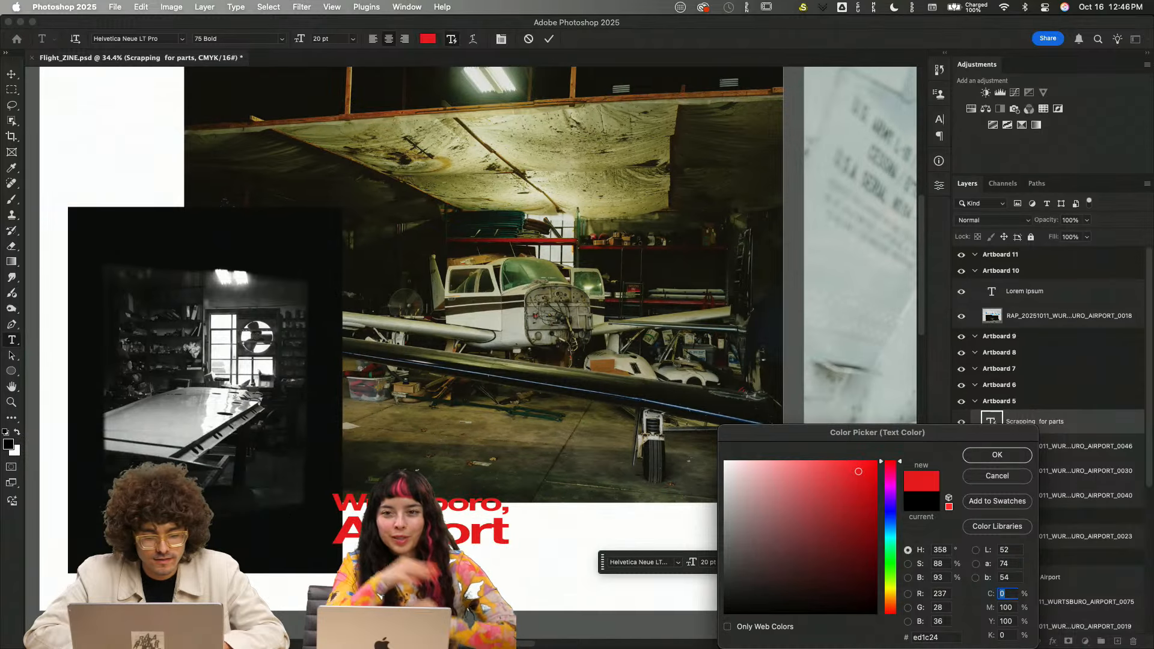
pyautogui.click(967, 459)
pyautogui.hscroll(20, 843, 428)
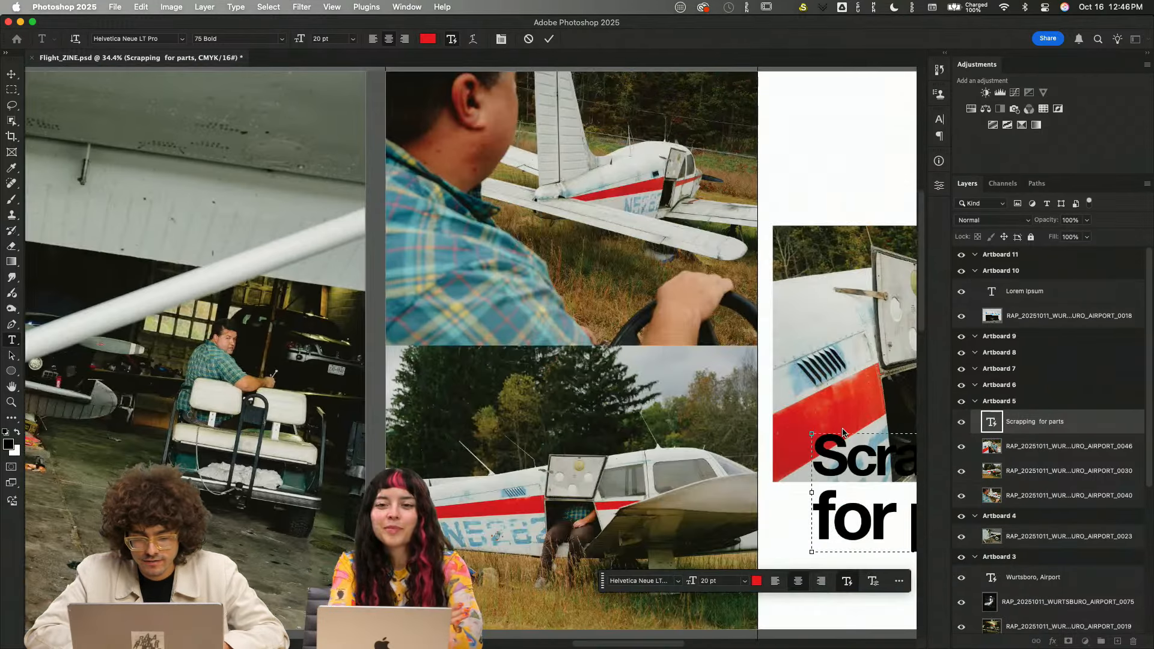
# - Select the whole caption, keep its text colour black (#000000) and commit the text
pyautogui.press('super+a')
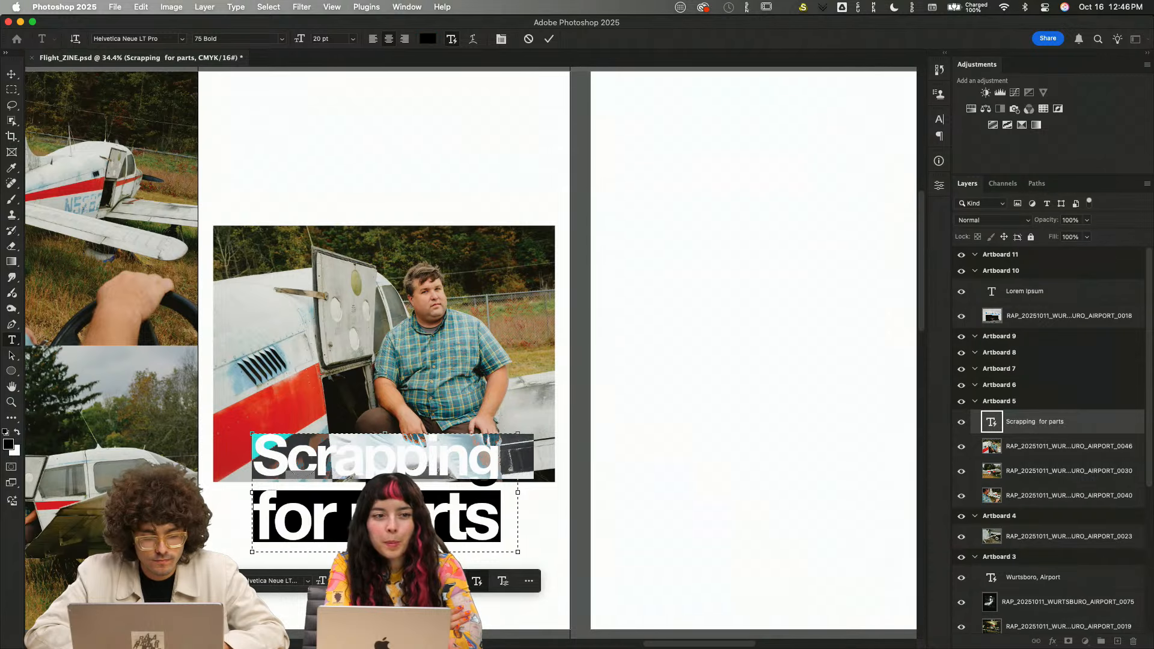
pyautogui.click(428, 39)
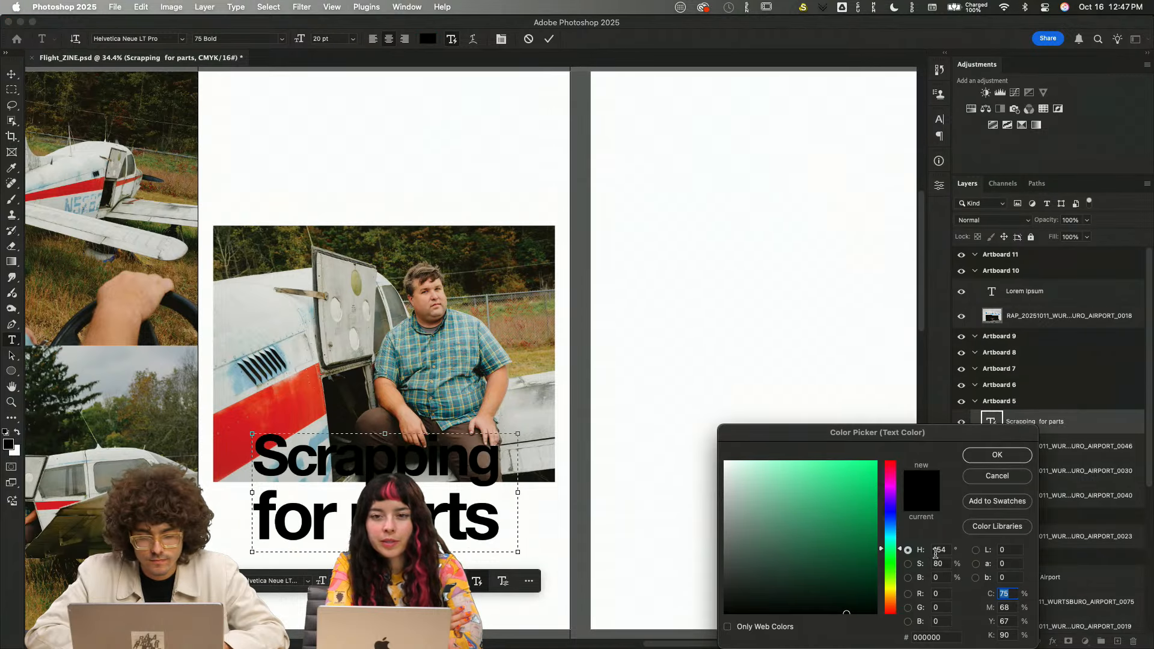
pyautogui.press('Return')
pyautogui.press('super+minus')
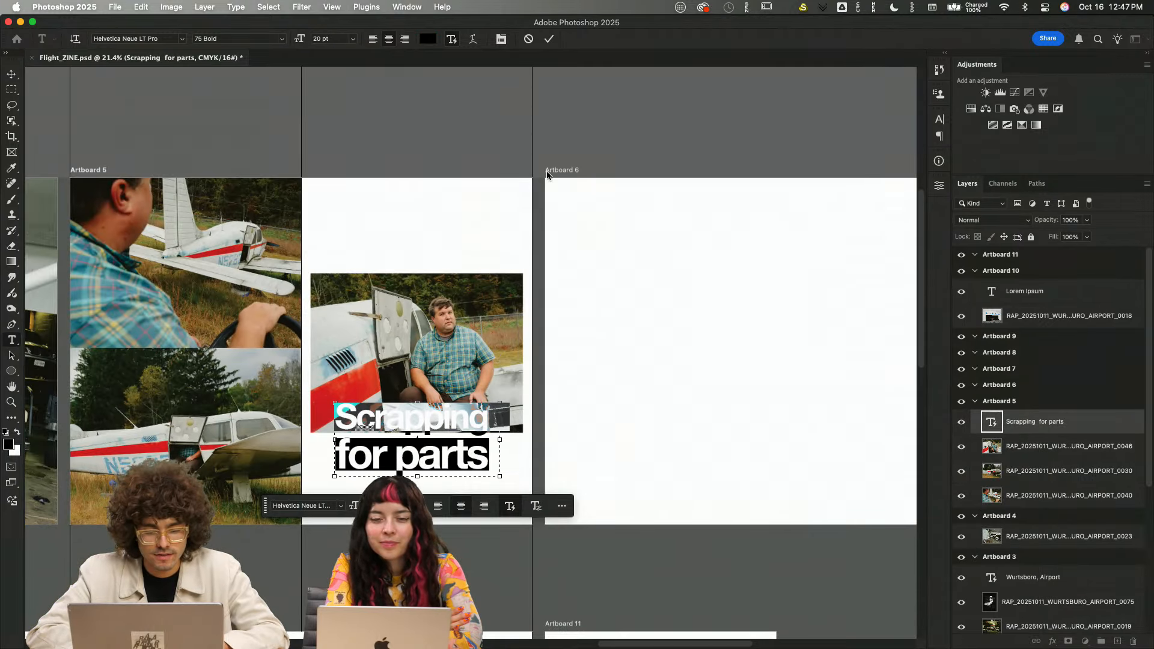
pyautogui.click(549, 40)
pyautogui.press('v')
pyautogui.hscroll(-5, 507, 411)
pyautogui.press('super+minus')
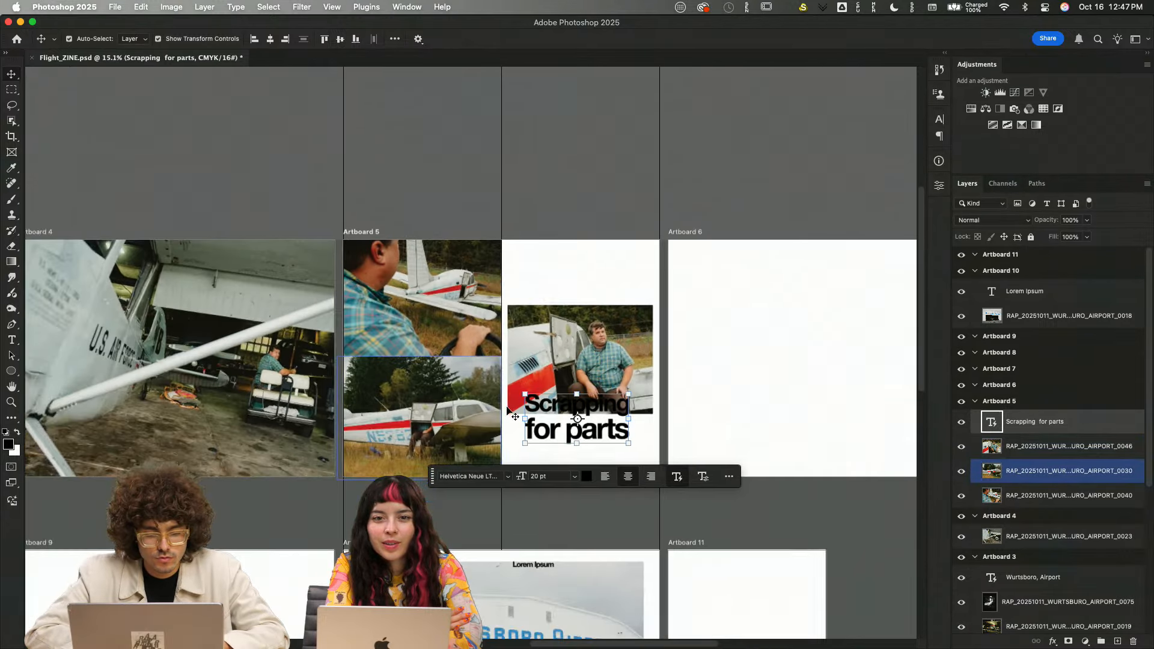
pyautogui.doubleClick(563, 414)
pyautogui.click(551, 431)
pyautogui.press('super+a')
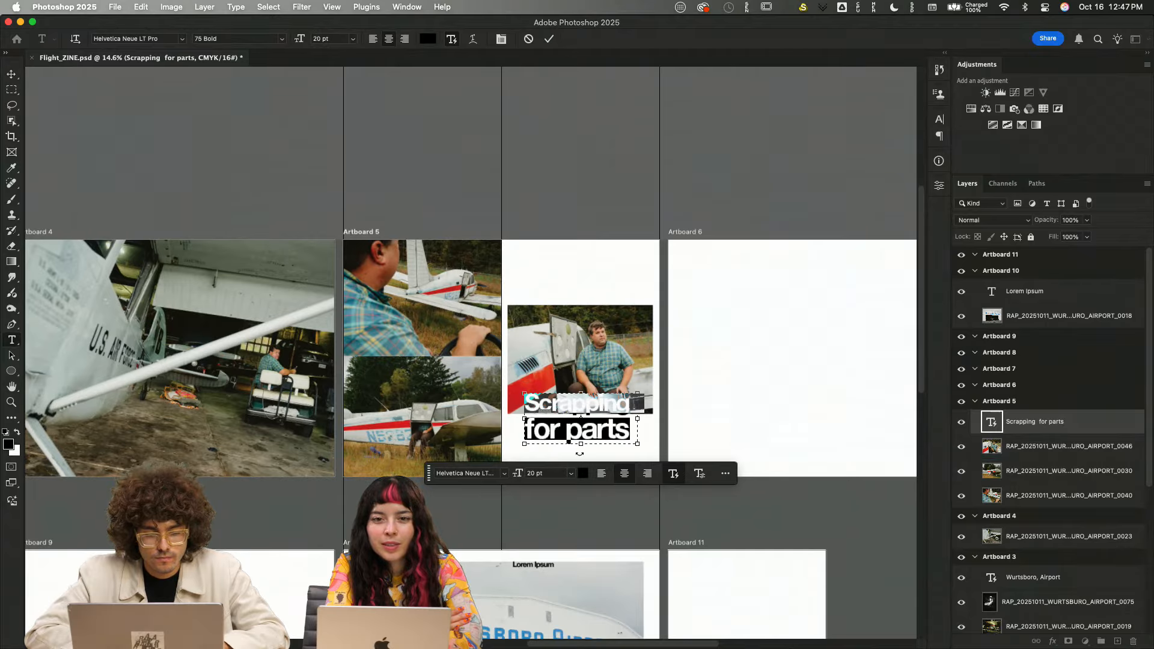
# - Try red-orange #f1563c as the text colour of the "Wurtsboro, Airport" title, sampled from the red title text on the preceding artboard
pyautogui.hscroll(-10, 401, 454)
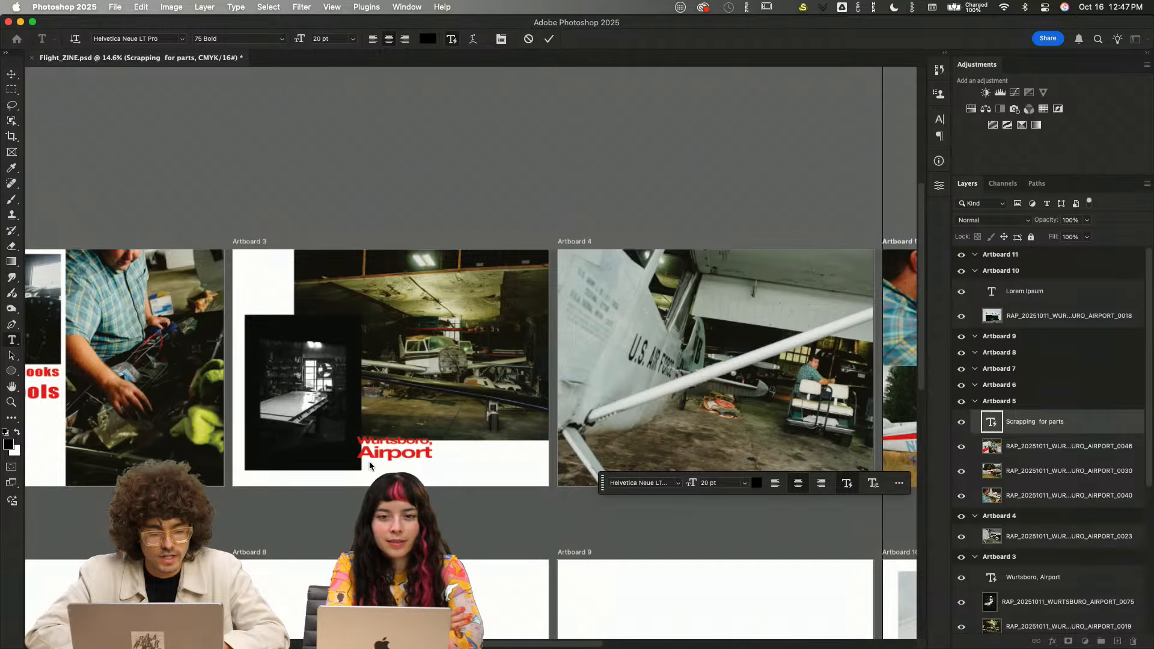
pyautogui.doubleClick(383, 455)
pyautogui.click(9, 444)
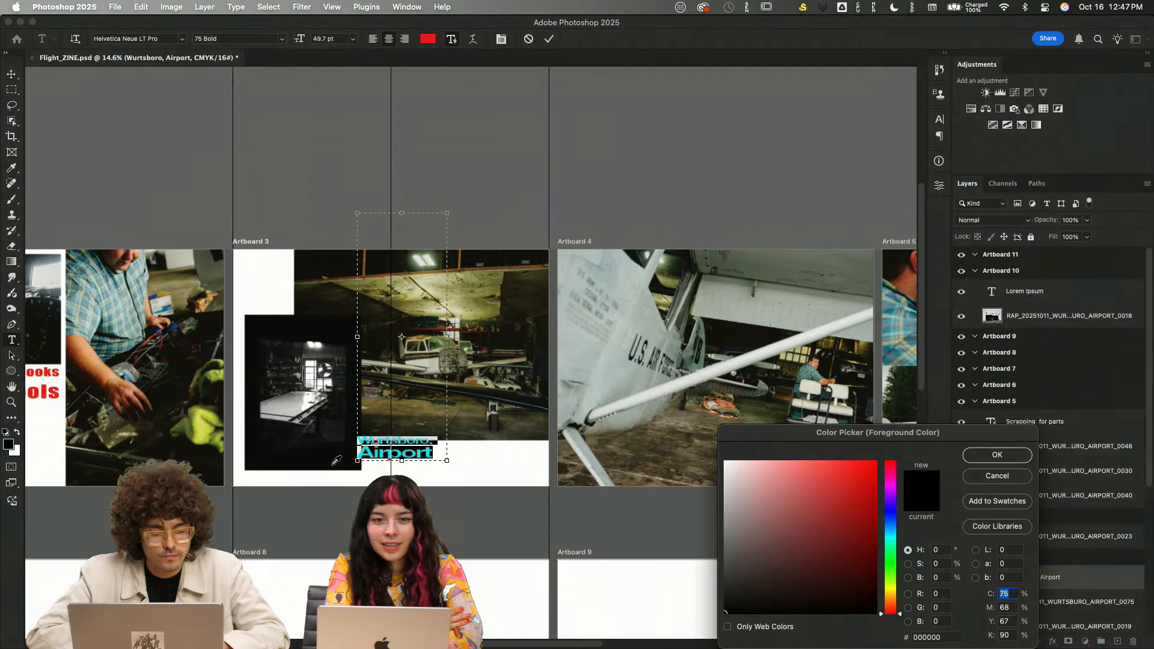
pyautogui.click(47, 392)
pyautogui.click(995, 456)
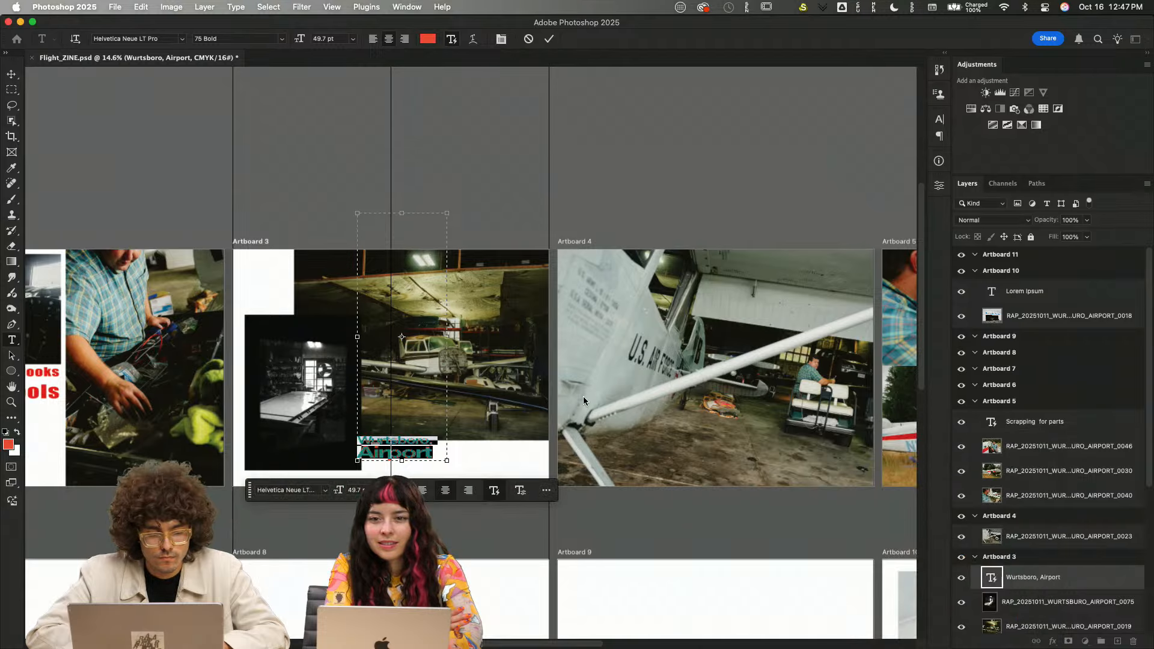
pyautogui.scroll(5, 460, 453)
pyautogui.click(531, 556)
pyautogui.press('v')
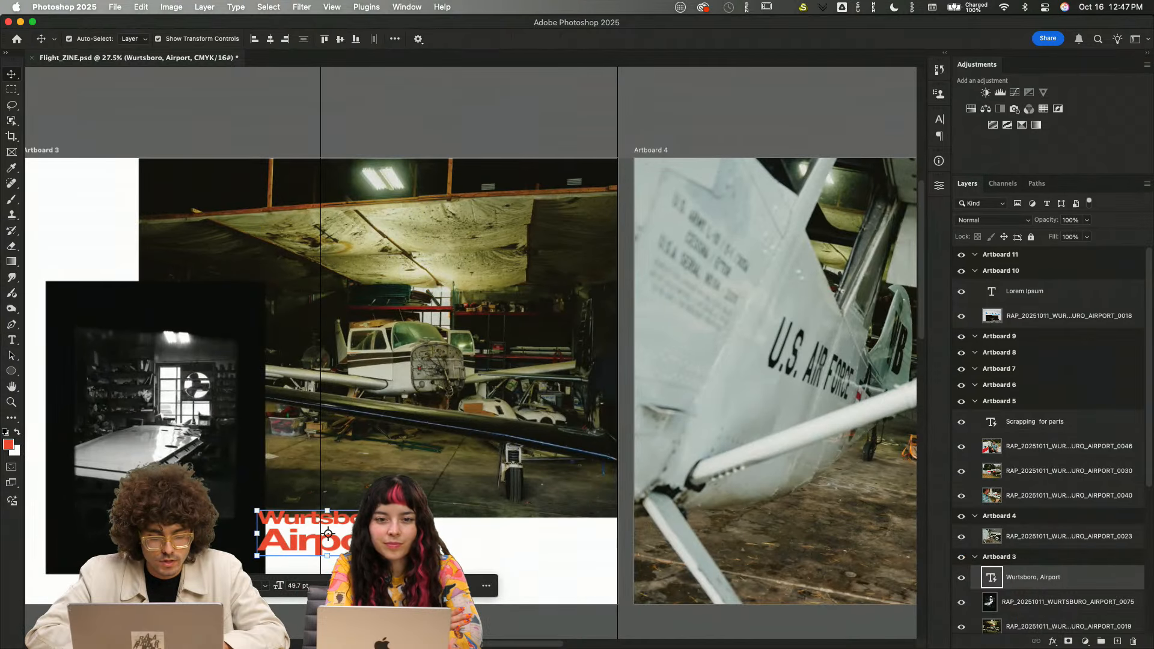
# - Set the foreground colour to red #ed1c24, sampled from the "Wurtsboro, Airport" title on Artboard 3
pyautogui.scroll(4, 304, 494)
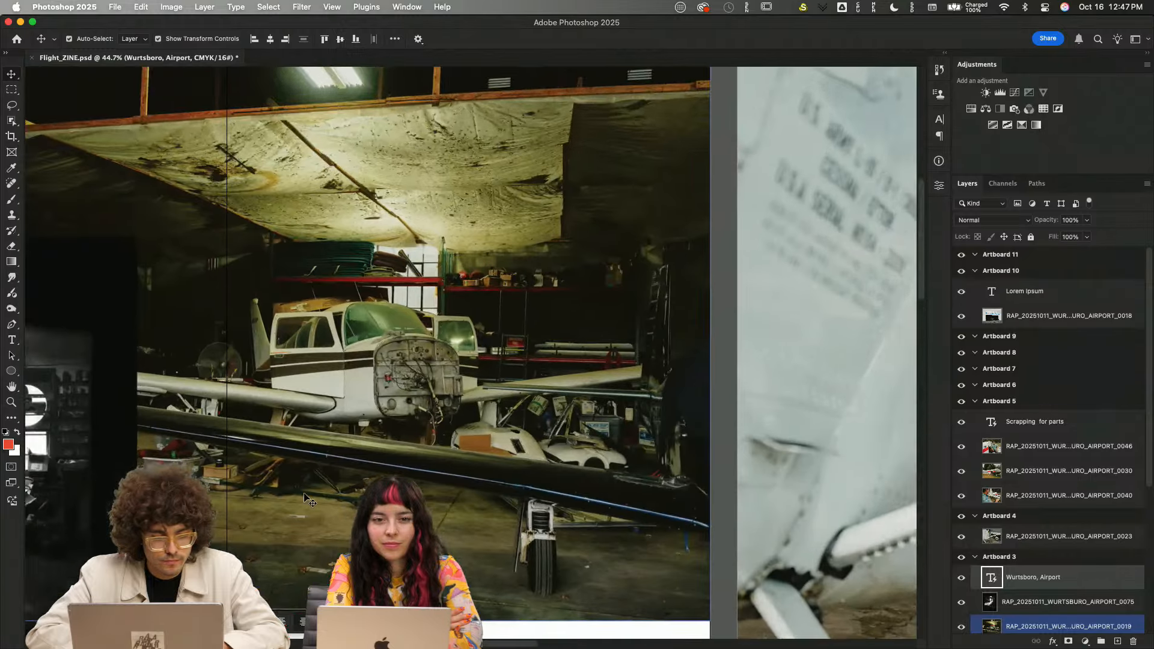
pyautogui.scroll(-3, 305, 495)
pyautogui.hscroll(-3, 304, 494)
pyautogui.click(9, 444)
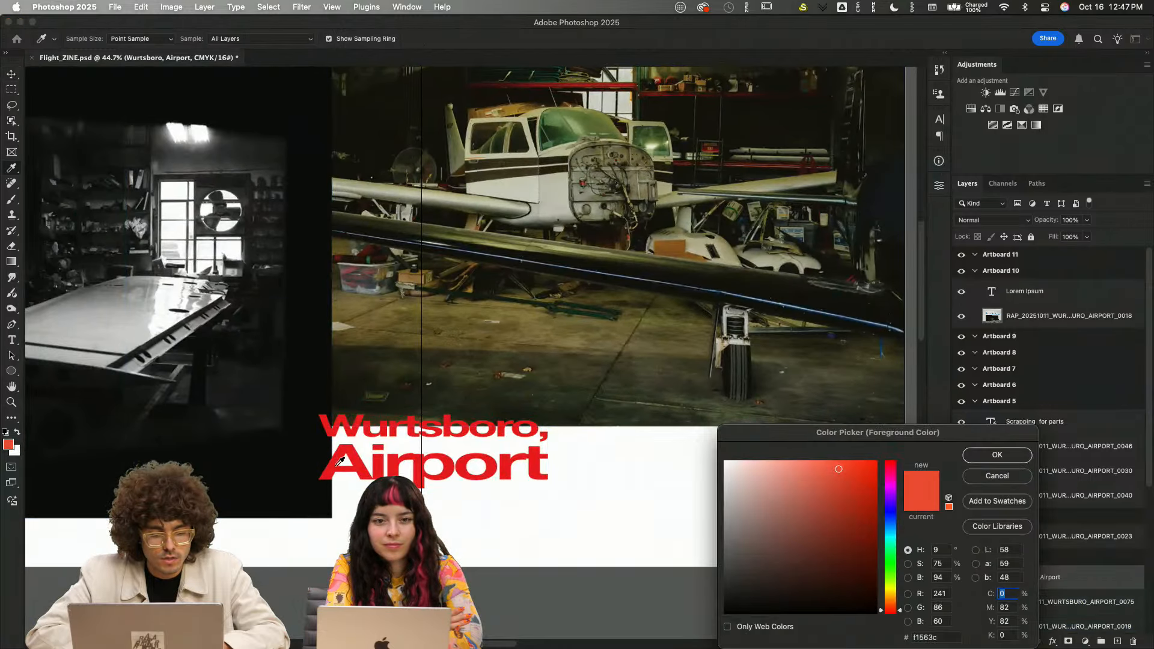
pyautogui.click(338, 463)
pyautogui.click(979, 454)
# - Recolour the "Scrapping for parts" caption on Artboard 5 to red #ed1c24, sampled from the foreground colour, and commit the text
pyautogui.hscroll(20, 699, 418)
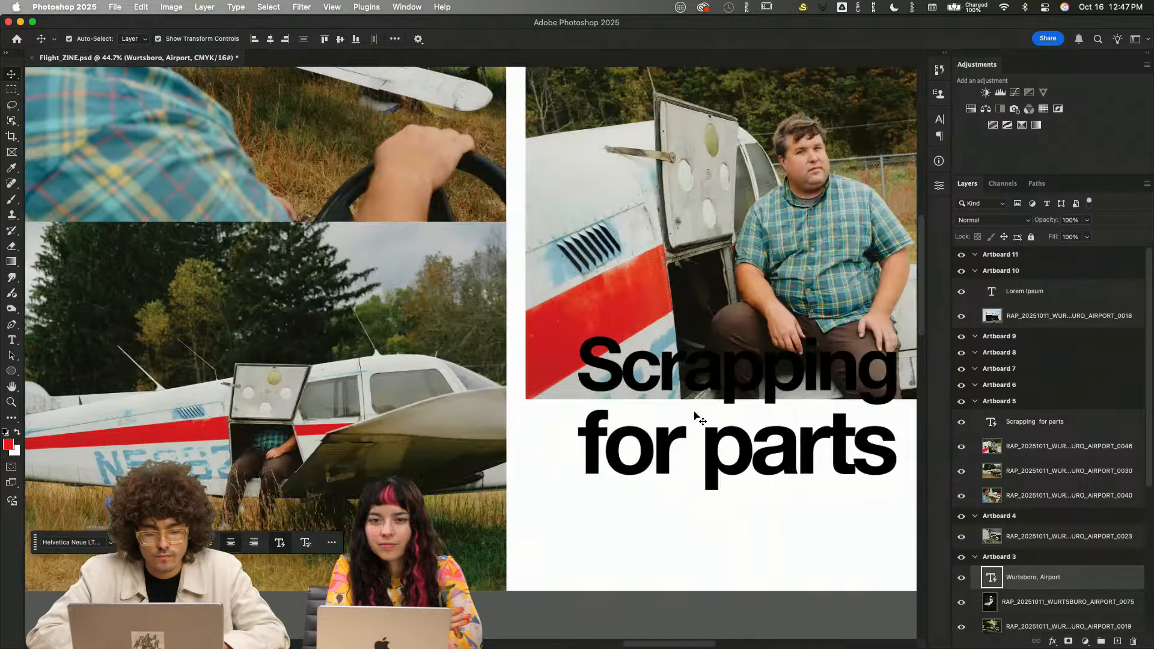
pyautogui.hscroll(10, 699, 419)
pyautogui.click(317, 405)
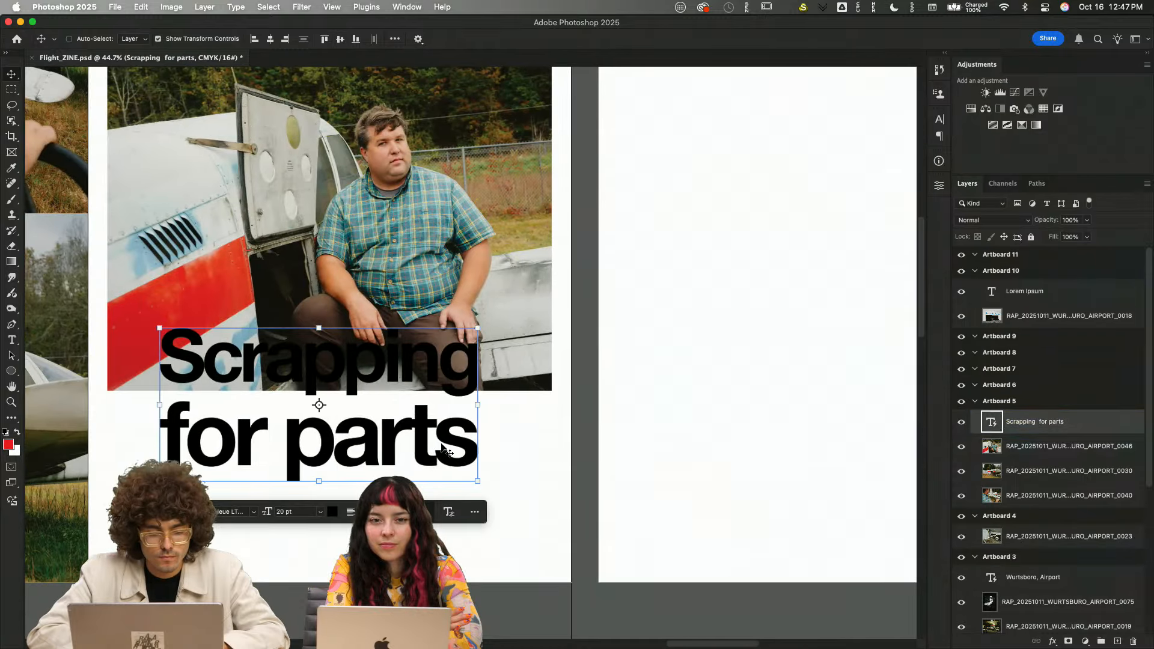
pyautogui.doubleClick(403, 442)
pyautogui.click(333, 512)
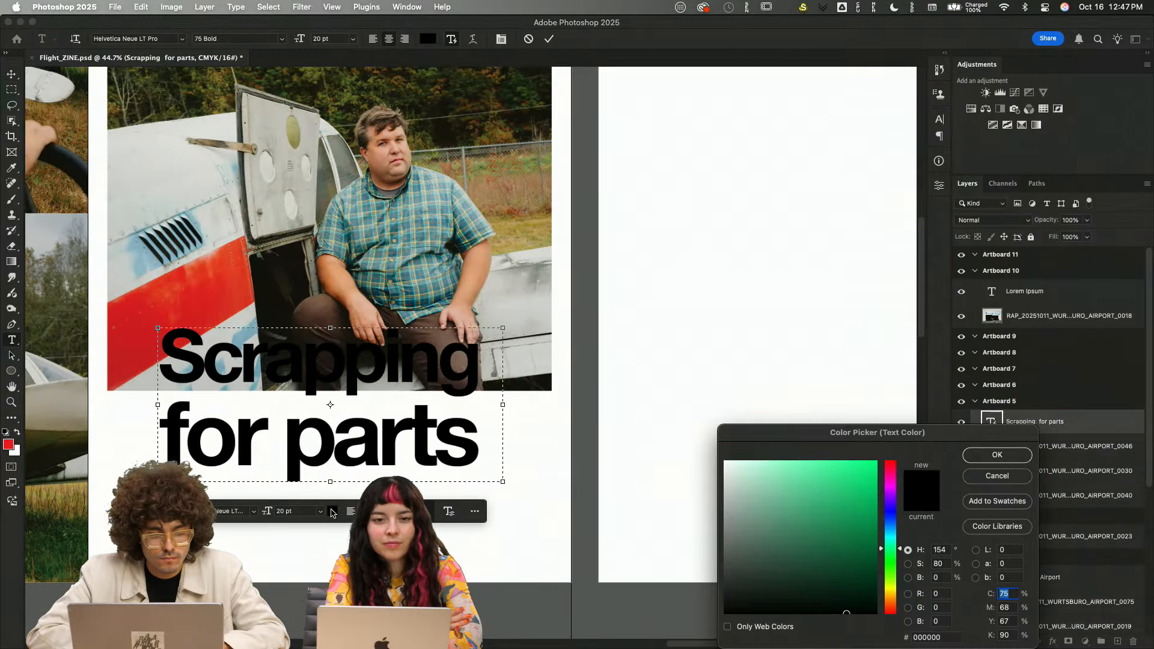
pyautogui.click(9, 442)
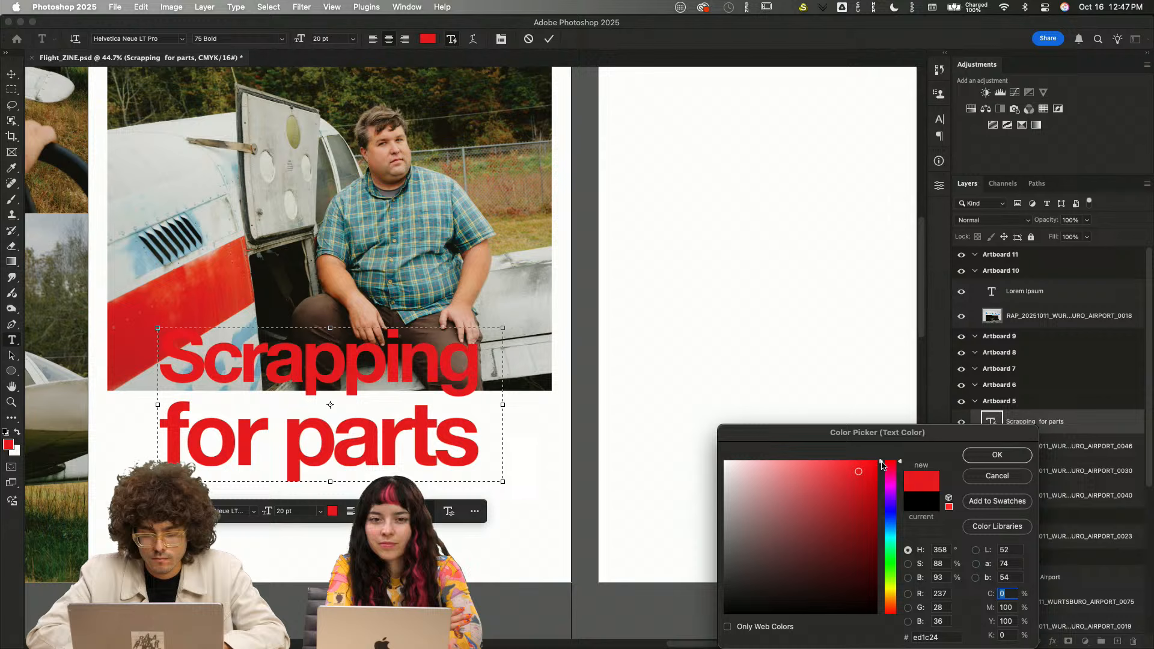
pyautogui.click(993, 454)
pyautogui.click(581, 490)
# - Move the caption to the portrait's upper edge and drop "for parts" below the photo with a baseline shift of -304 pt
pyautogui.moveTo(447, 446); pyautogui.dragTo(286, 227)
pyautogui.scroll(-5, 419, 439)
pyautogui.doubleClick(430, 241)
pyautogui.click(491, 232)
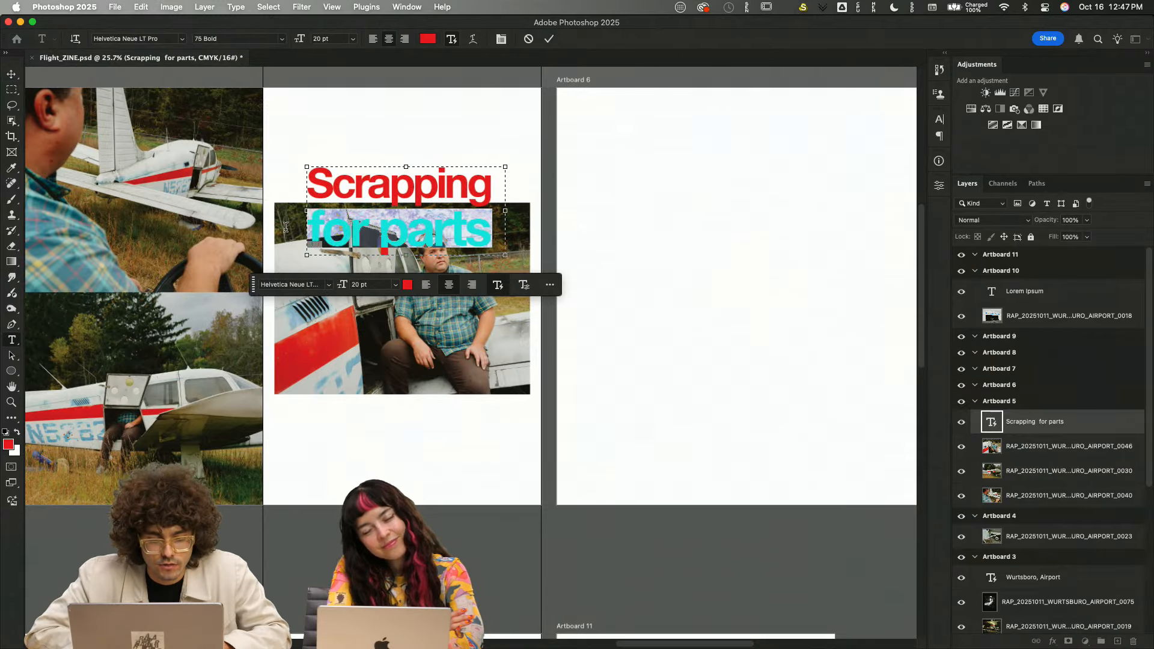
pyautogui.click(939, 185)
pyautogui.moveTo(783, 298); pyautogui.dragTo(598, 344)
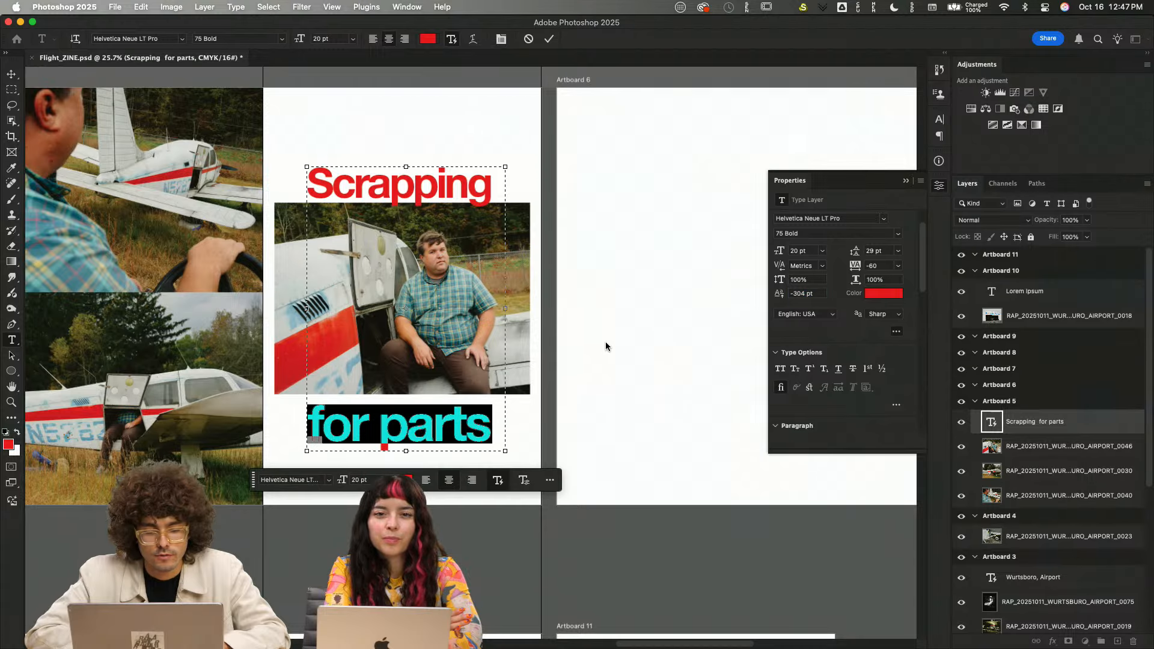
pyautogui.click(549, 39)
pyautogui.press('v')
pyautogui.moveTo(465, 185); pyautogui.dragTo(466, 183)
# - Try aligning the caption's text frame with the portrait's left edge and stretching it wider, and undo the stretching
pyautogui.doubleClick(481, 185)
pyautogui.click(471, 185)
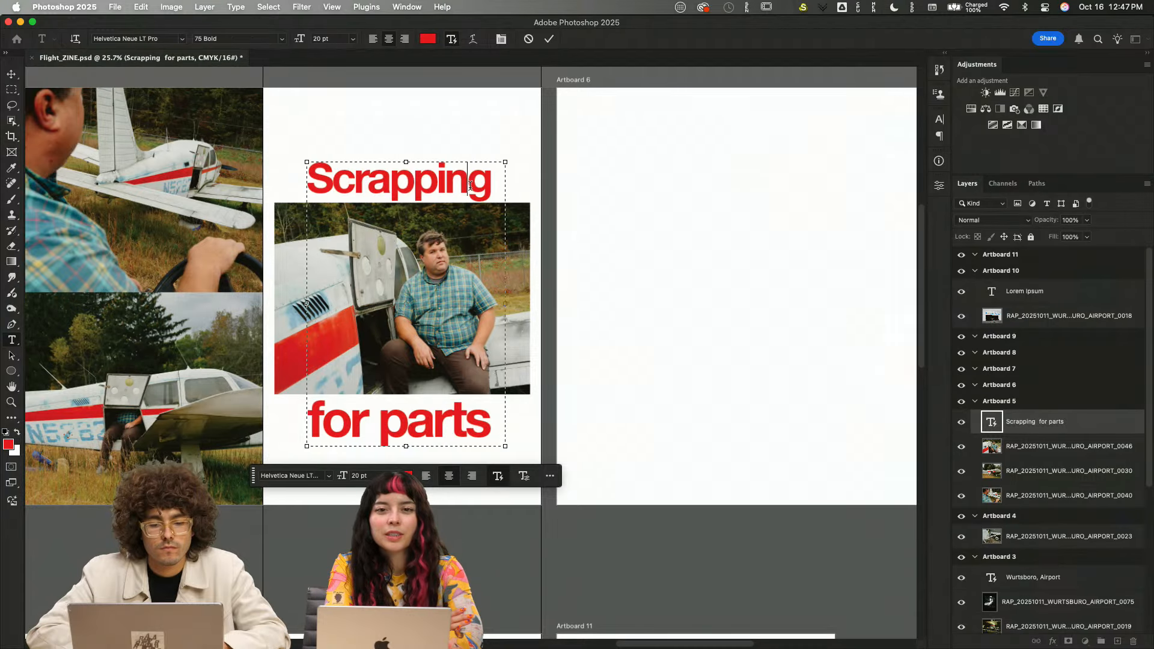
pyautogui.moveTo(508, 306); pyautogui.dragTo(482, 304)
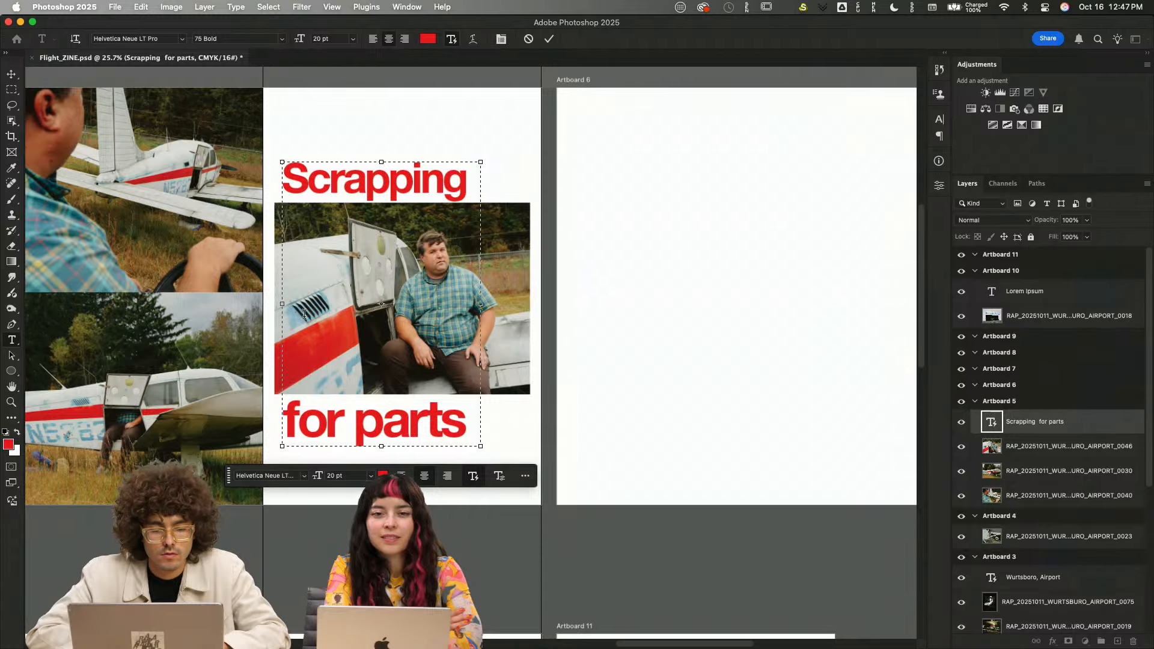
pyautogui.moveTo(283, 306)
pyautogui.mouseDown()
pyautogui.moveTo(252, 308)
pyautogui.moveTo(275, 308)
pyautogui.mouseUp()
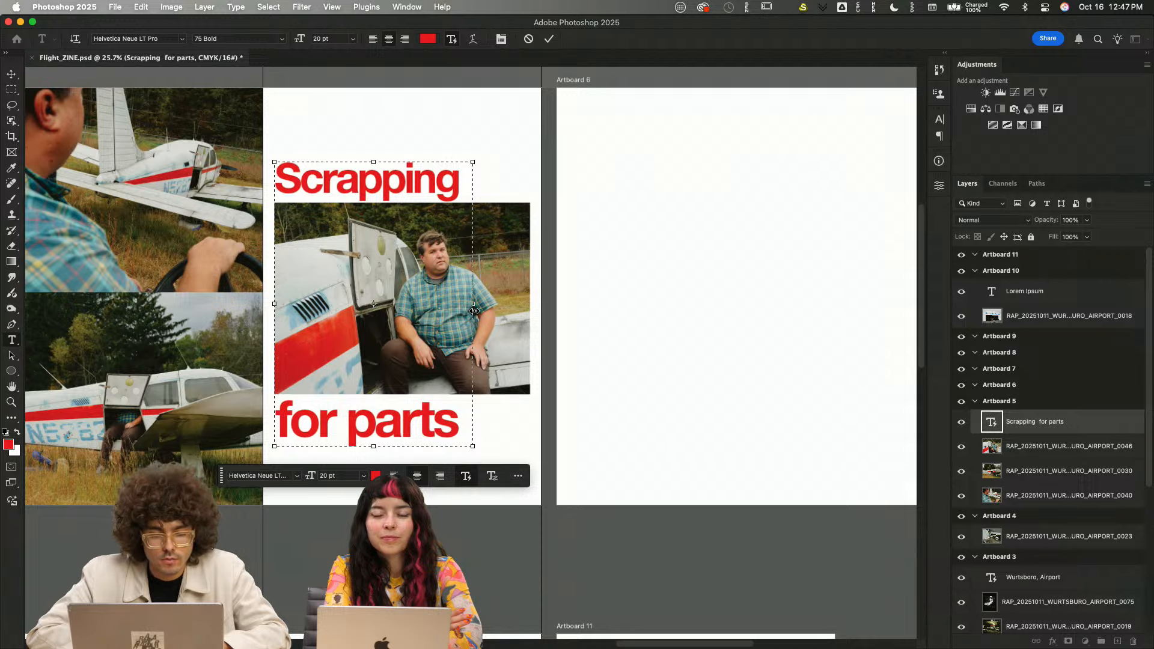
pyautogui.moveTo(474, 311); pyautogui.dragTo(487, 305)
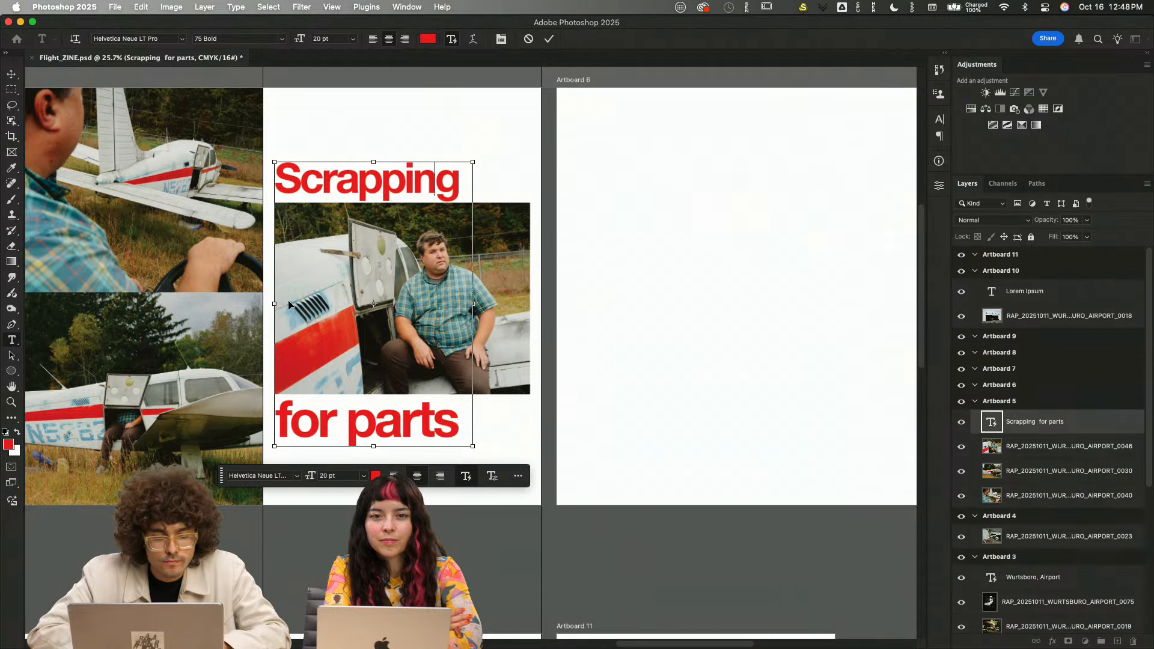
pyautogui.moveTo(275, 305); pyautogui.dragTo(222, 305)
pyautogui.press('super+z')
pyautogui.press('super+z')
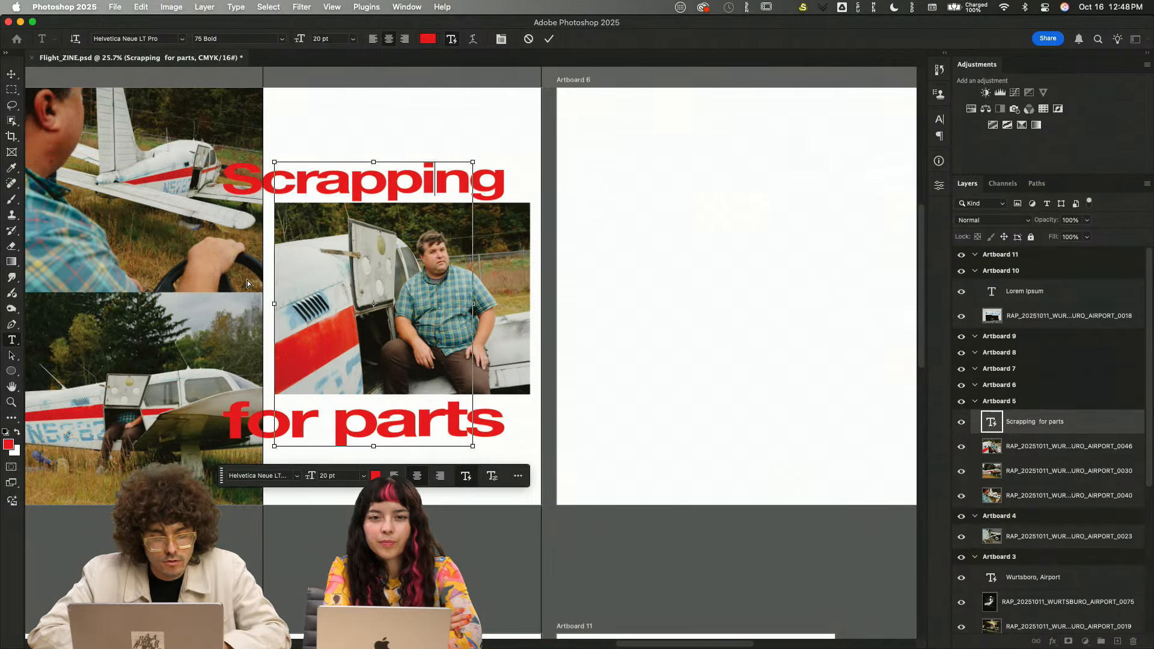
# - Scale the caption proportionally and centre it on the portrait, with "Scrapping" above the photo and "for parts" below it
pyautogui.click(549, 39)
pyautogui.press('v')
pyautogui.moveTo(421, 191); pyautogui.dragTo(427, 189)
pyautogui.press('super+t')
pyautogui.moveTo(507, 142); pyautogui.dragTo(466, 163)
pyautogui.press('Return')
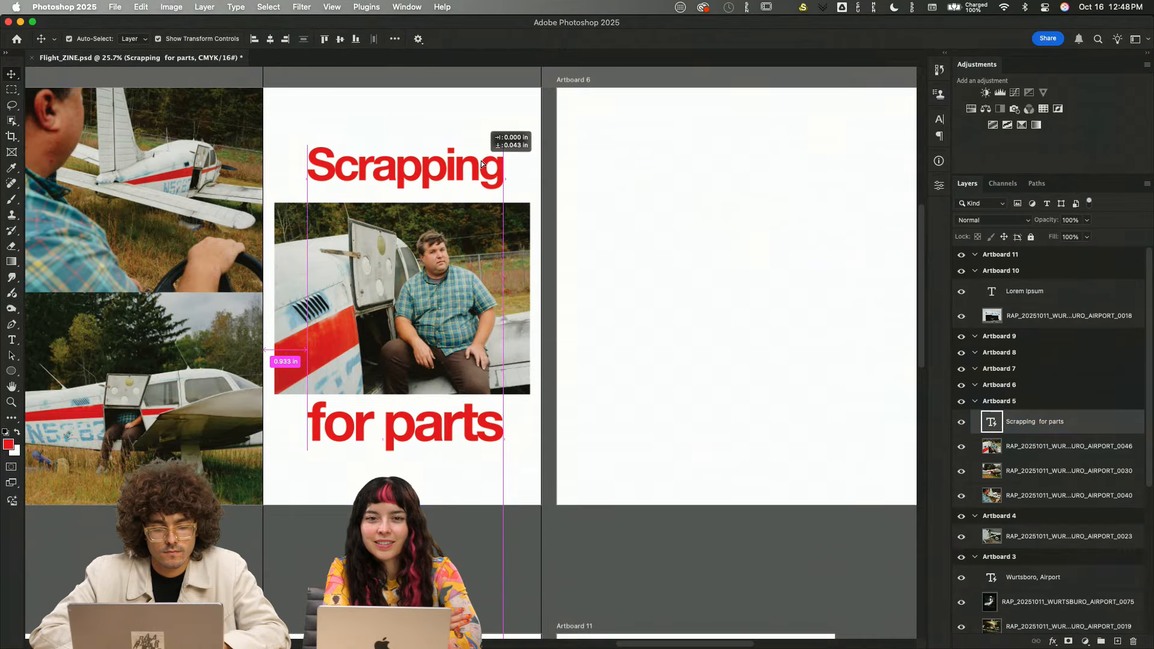
pyautogui.scroll(-5, 481, 162)
pyautogui.click(641, 140)
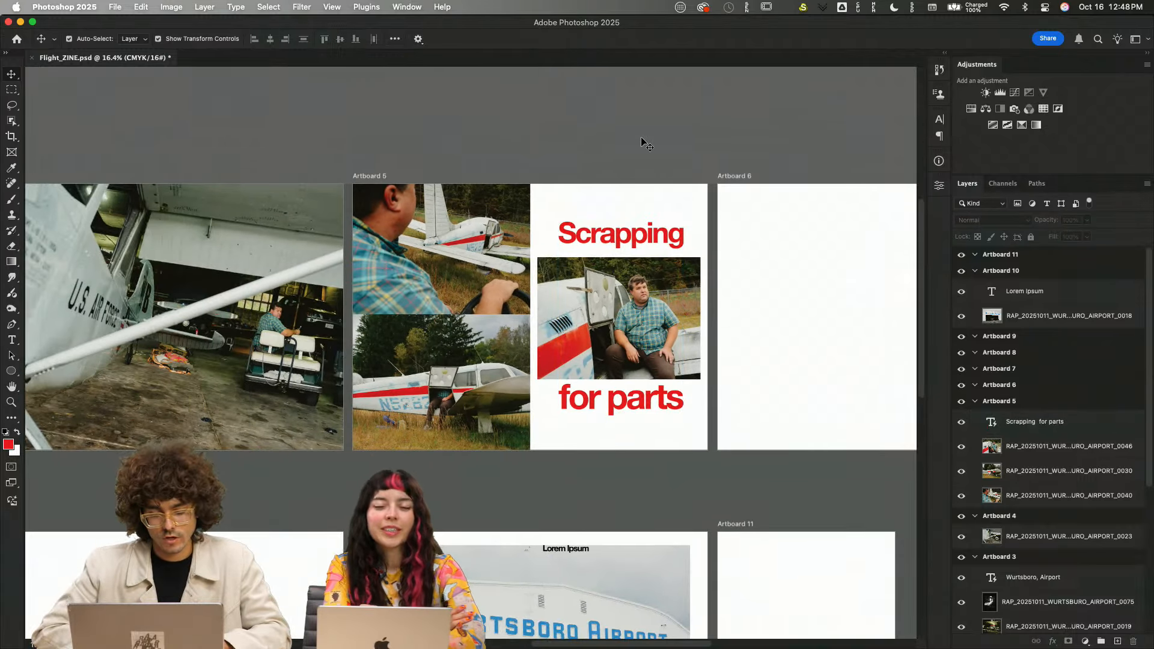
# - Select the empty Artboard 6 and switch to Adobe Bridge to look through the edited airport photos
pyautogui.hscroll(10, 644, 142)
pyautogui.click(648, 235)
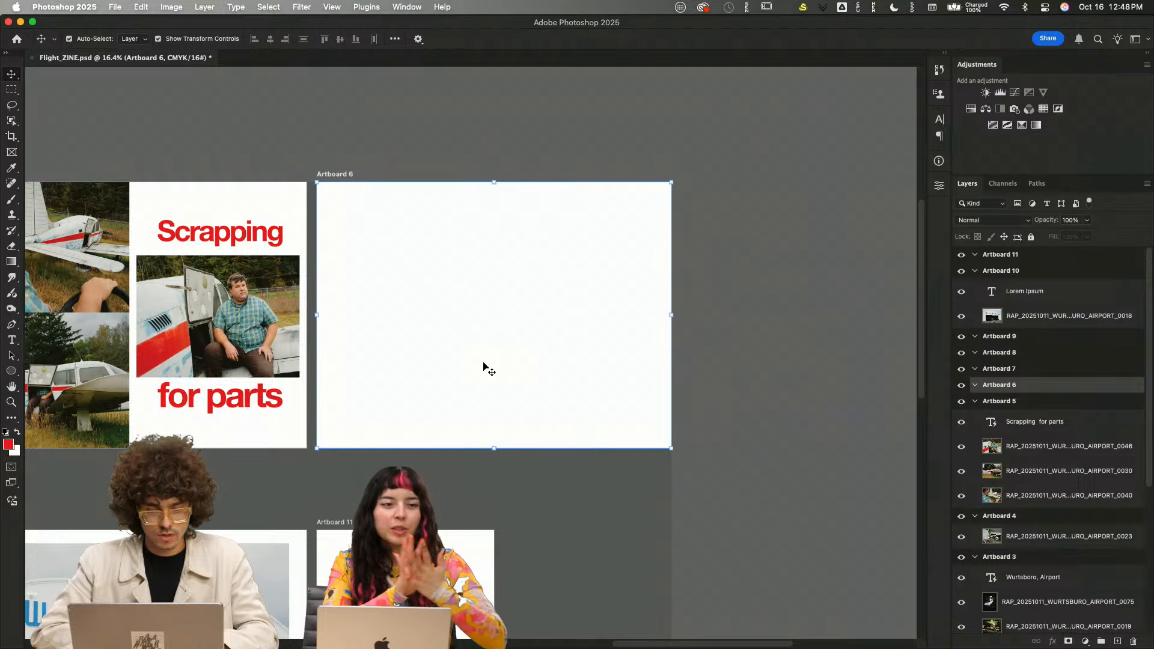
pyautogui.scroll(5, 483, 367)
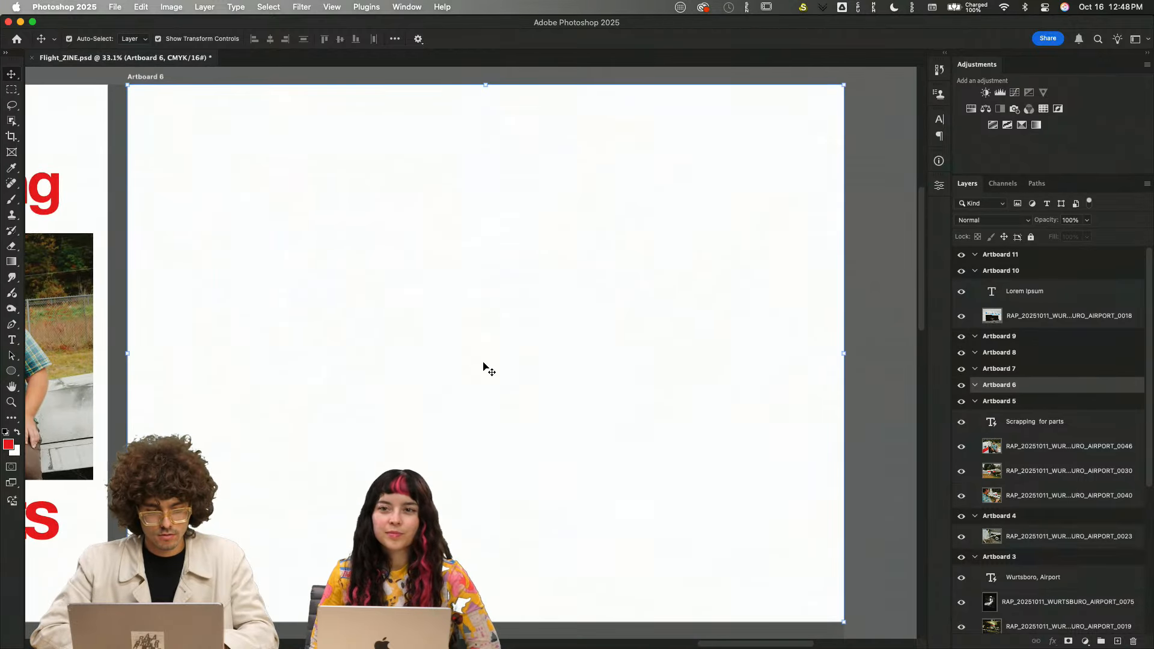
pyautogui.click(222, 630)
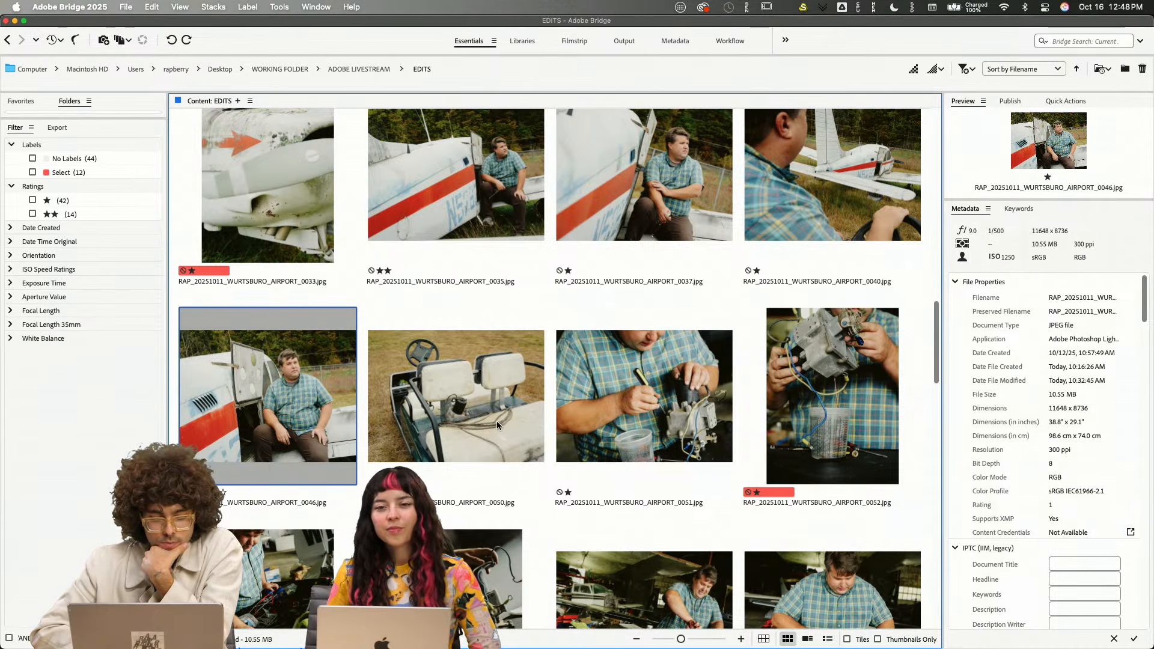
pyautogui.scroll(-3, 496, 421)
pyautogui.click(481, 272)
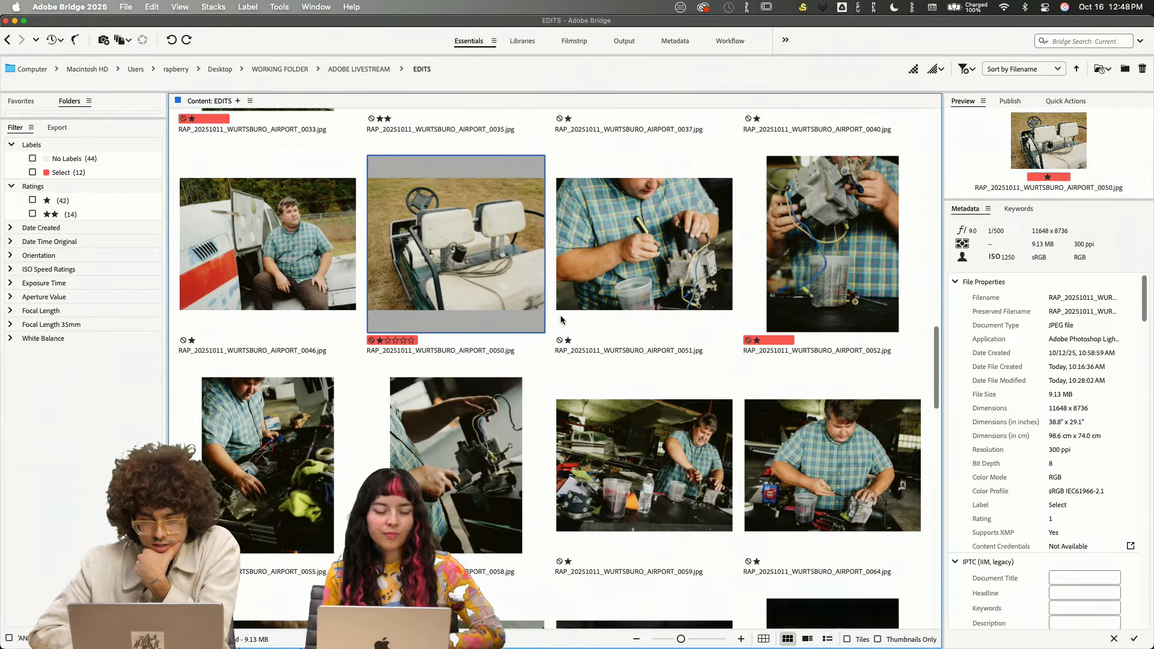
pyautogui.scroll(-1, 560, 315)
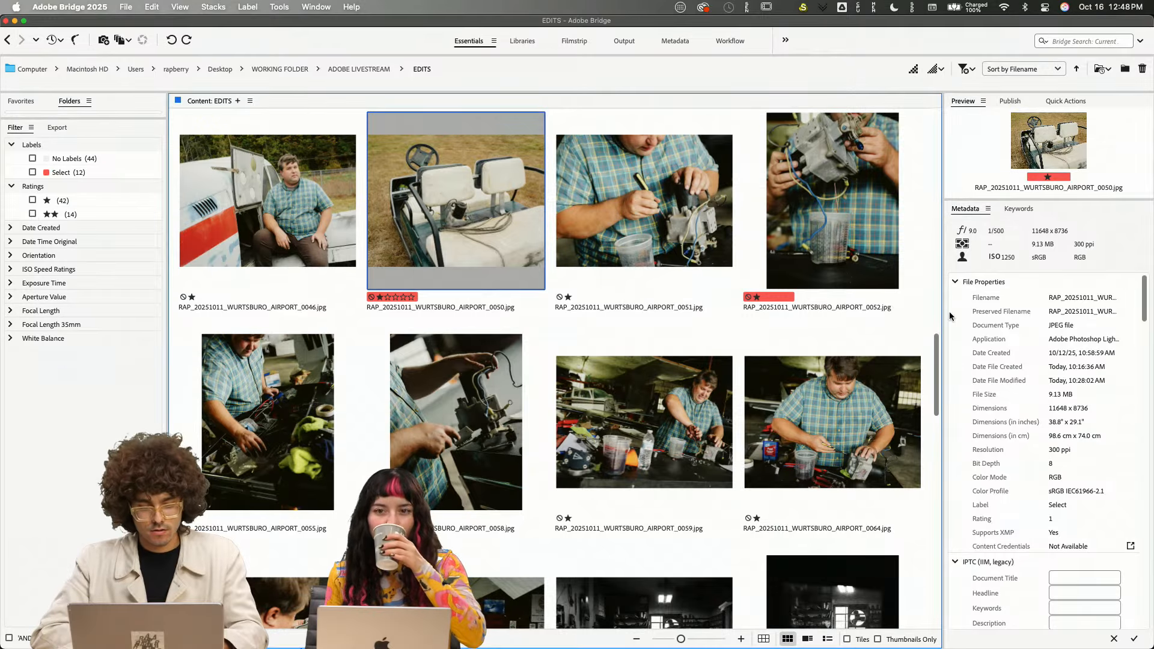
# - Filter the photos to two stars and place RAP_20251011_WURTSBURO_AIRPORT_0058 on Artboard 6 in Photoshop, slightly right of its centre
pyautogui.click(70, 214)
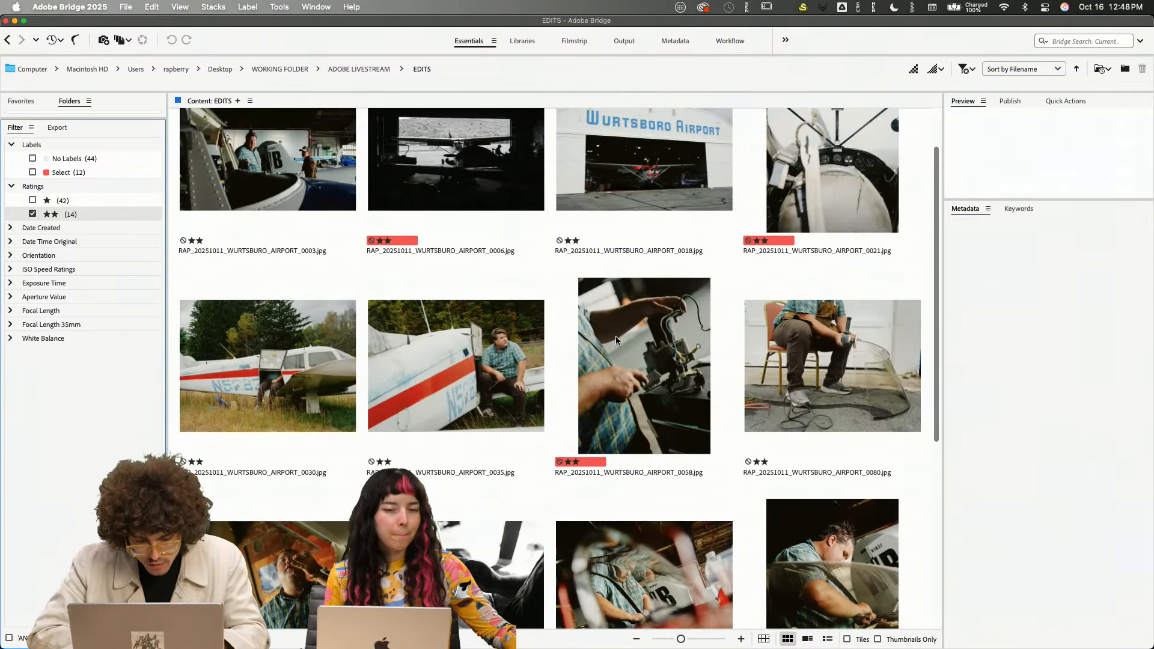
pyautogui.scroll(-2, 615, 340)
pyautogui.click(655, 338)
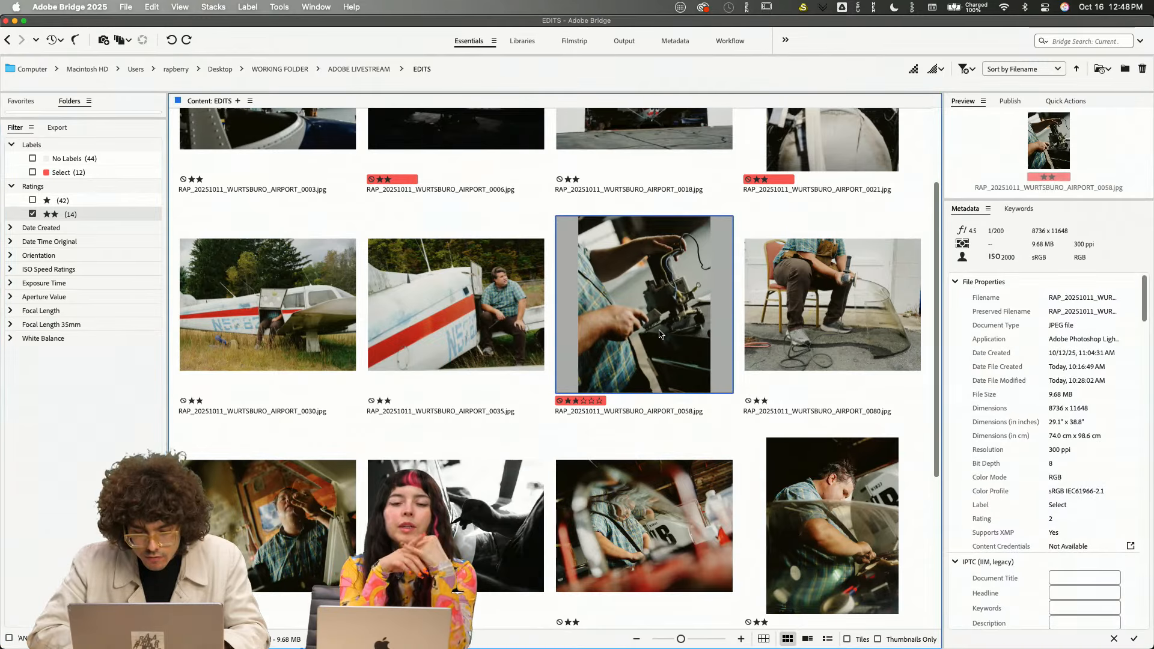
pyautogui.moveTo(654, 337); pyautogui.dragTo(516, 360)
pyautogui.press('super+Tab')
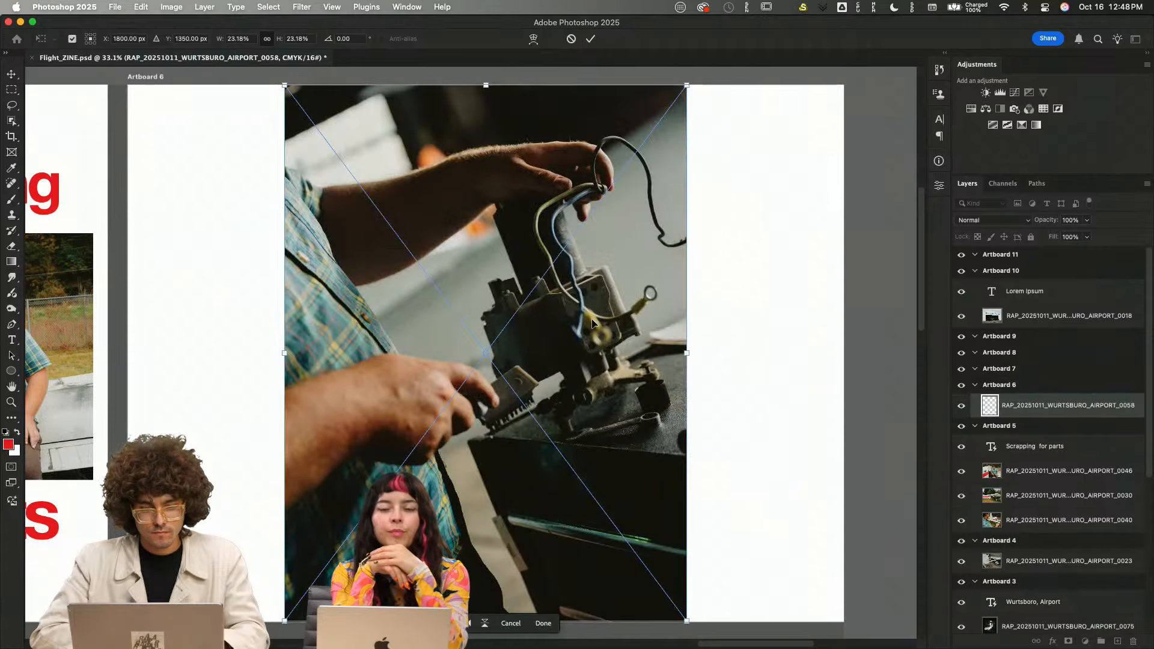
pyautogui.moveTo(595, 323); pyautogui.dragTo(655, 322)
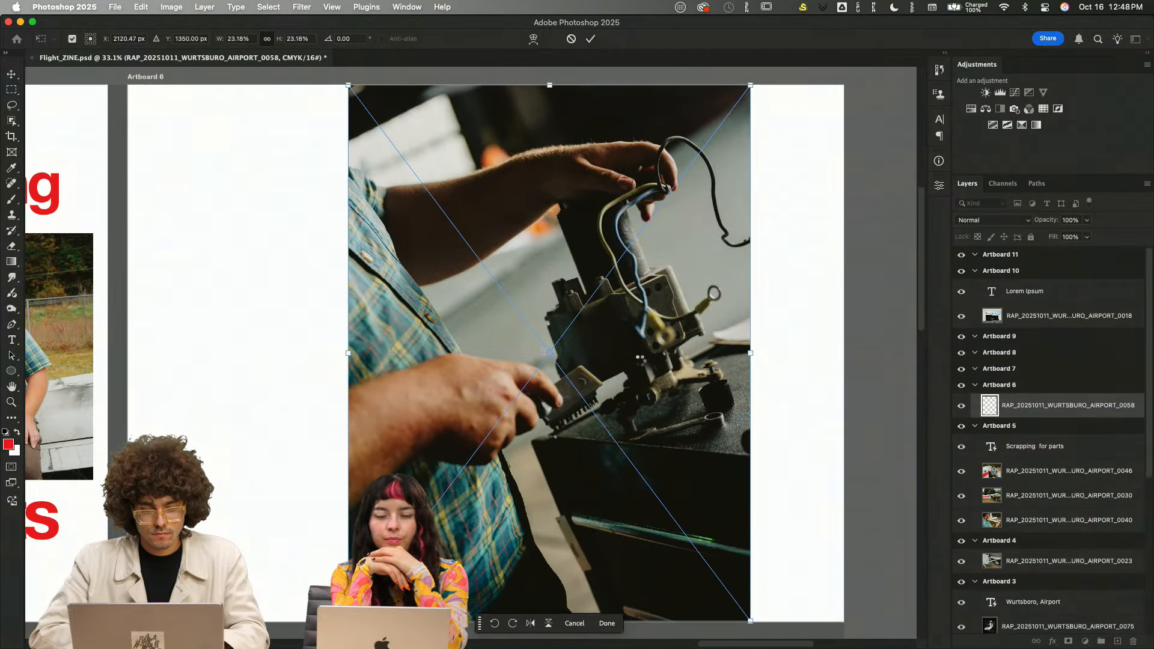
pyautogui.press('Return')
# - Return to Adobe Bridge, clear the two-star filter and browse the workshop photos
pyautogui.press('super+Tab')
pyautogui.scroll(3, 524, 320)
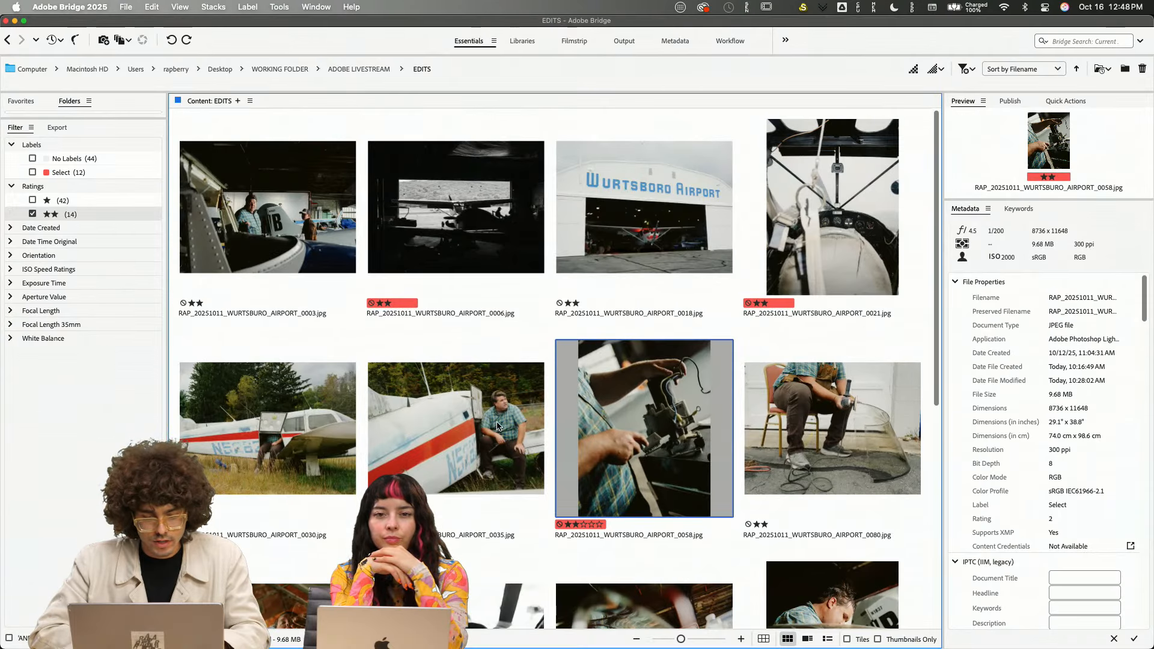
pyautogui.click(33, 213)
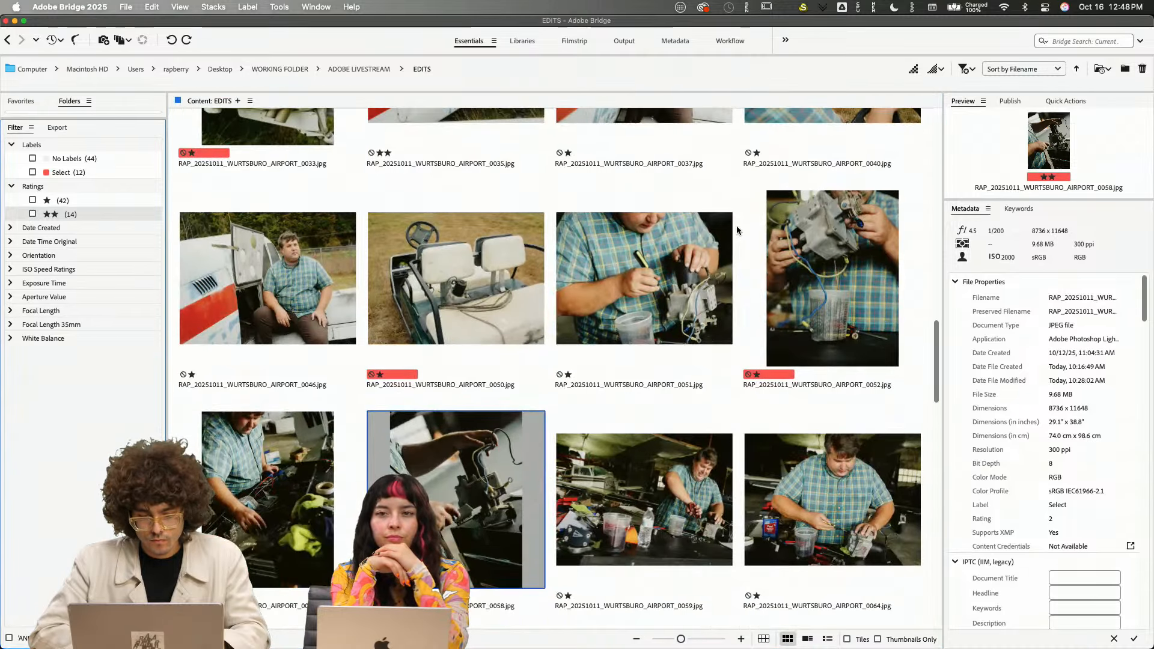
pyautogui.scroll(-3, 749, 311)
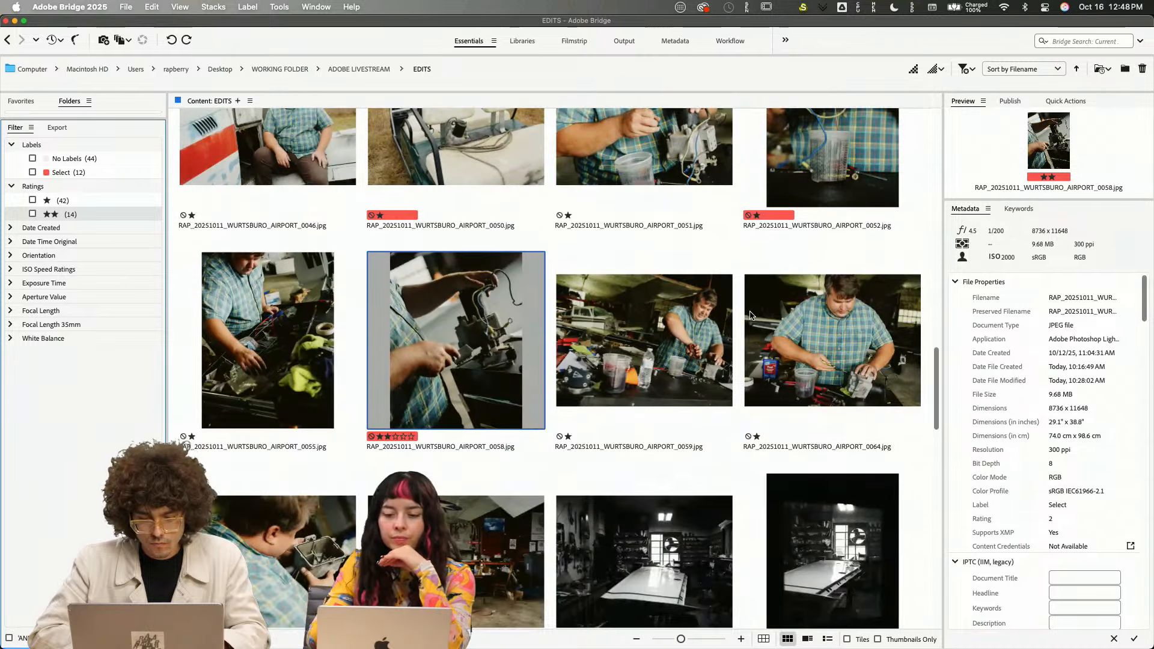
pyautogui.scroll(-3, 788, 354)
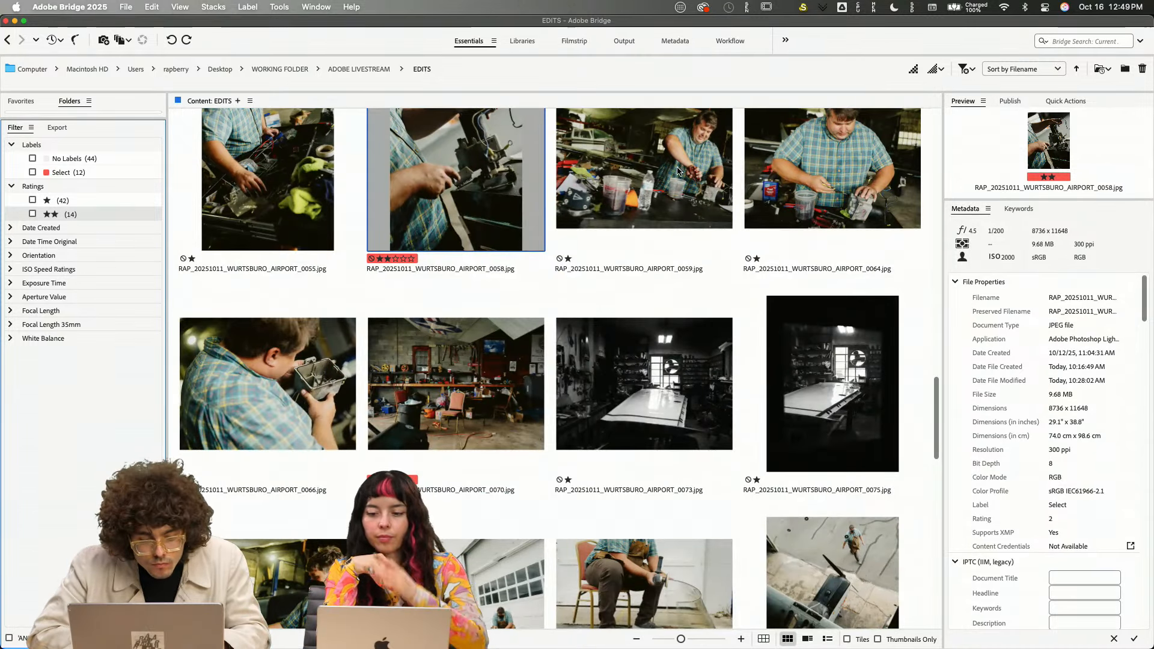
# - Place RAP_20251011_WURTSBURO_AIRPORT_0059 on Photoshop's Artboard 6, scaled to 13% against the artboard's left edge
pyautogui.click(315, 357)
pyautogui.moveTo(670, 188); pyautogui.dragTo(257, 355)
pyautogui.press('super+Tab')
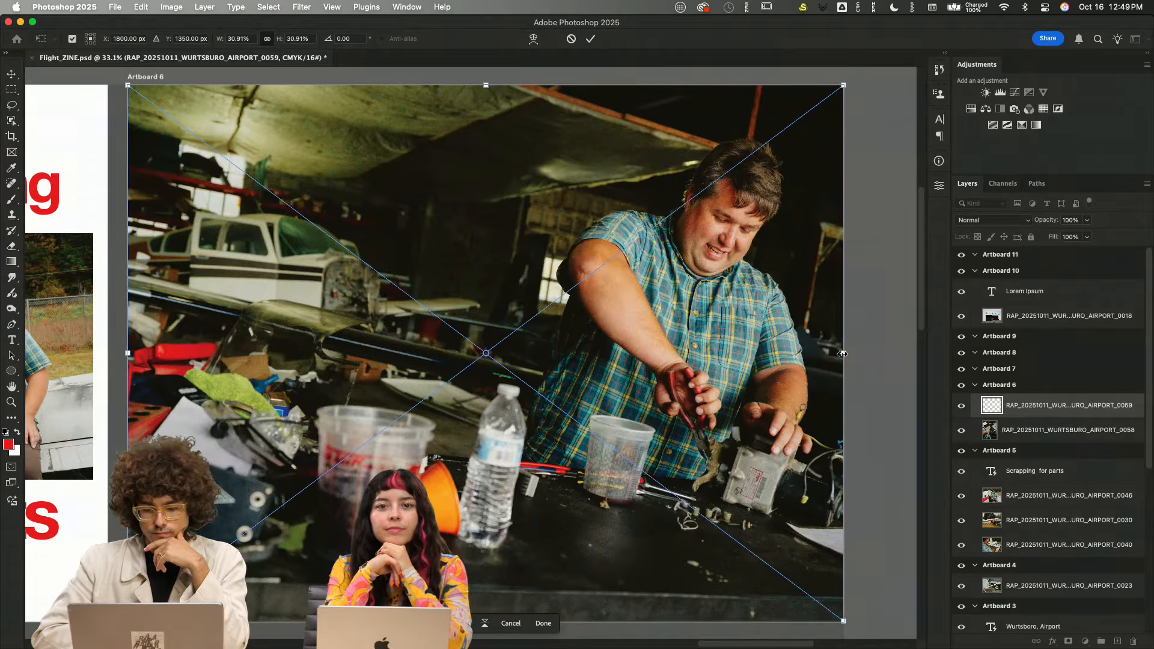
pyautogui.moveTo(843, 353); pyautogui.dragTo(427, 366)
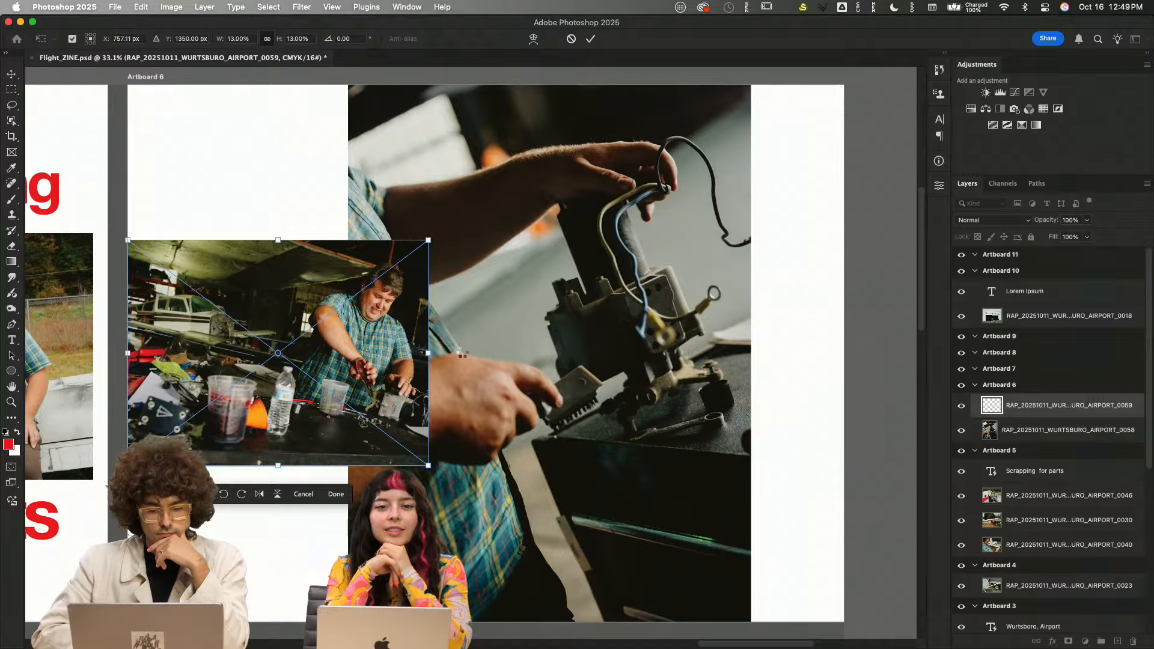
pyautogui.press('Return')
# - Move the RAP_20251011_WURTSBURO_AIRPORT_0058 photo flush with Artboard 6's right edge and scale it to 96.23%
pyautogui.scroll(-3, 593, 333)
pyautogui.scroll(-4, 589, 336)
pyautogui.moveTo(580, 344); pyautogui.dragTo(644, 345)
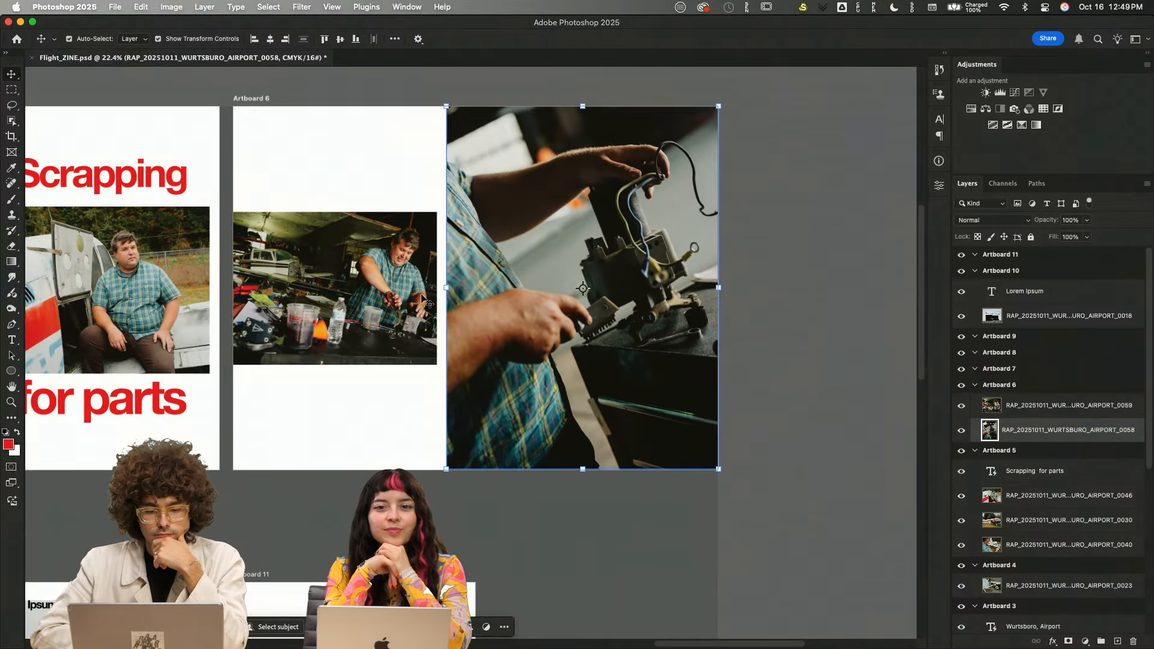
pyautogui.moveTo(448, 288); pyautogui.dragTo(457, 288)
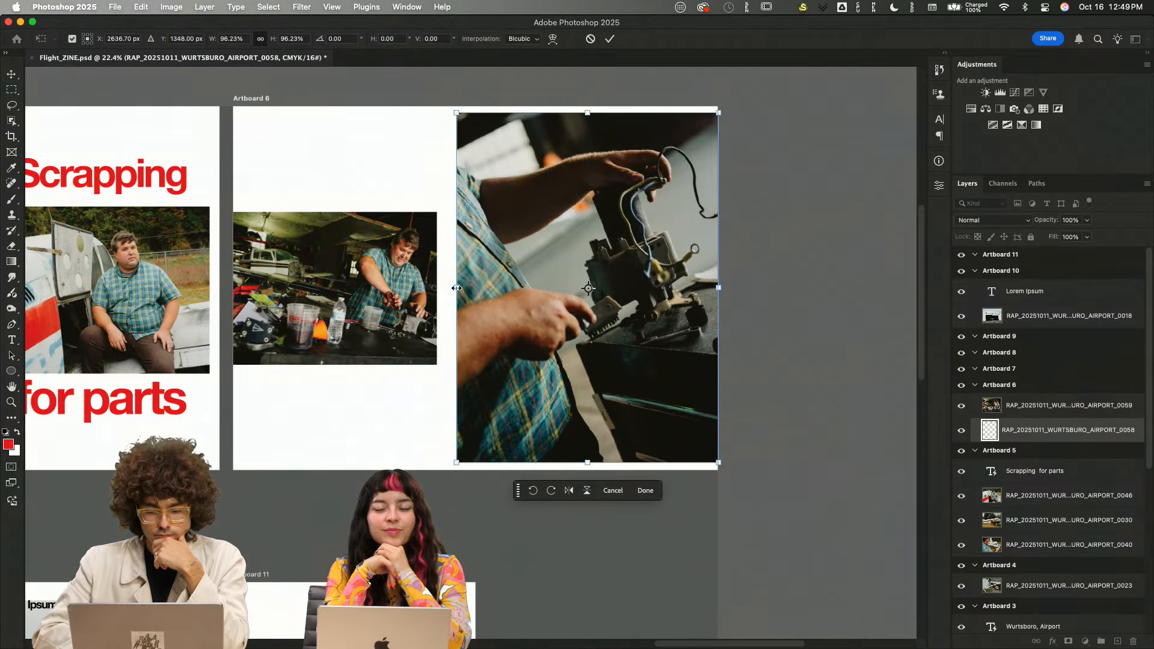
pyautogui.press('Return')
# - Enlarge the right-hand photo on Artboard 6 to about 123% and shift the small workshop photo slightly down and right, overlapping it
pyautogui.scroll(2, 460, 174)
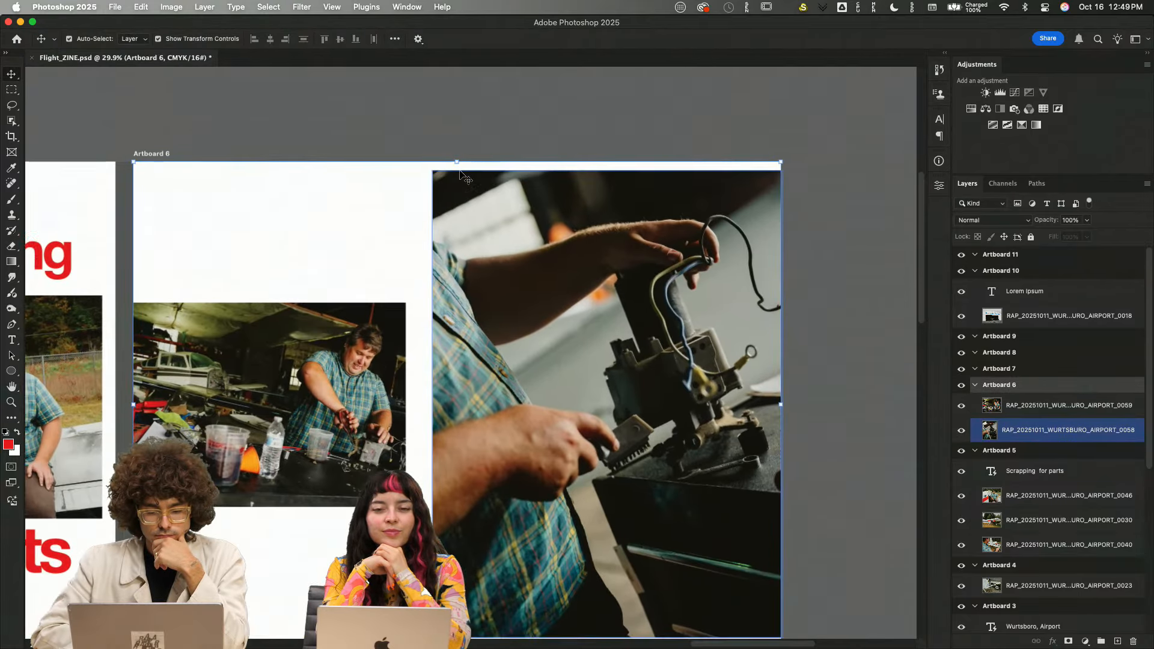
pyautogui.scroll(-2, 463, 361)
pyautogui.click(449, 366)
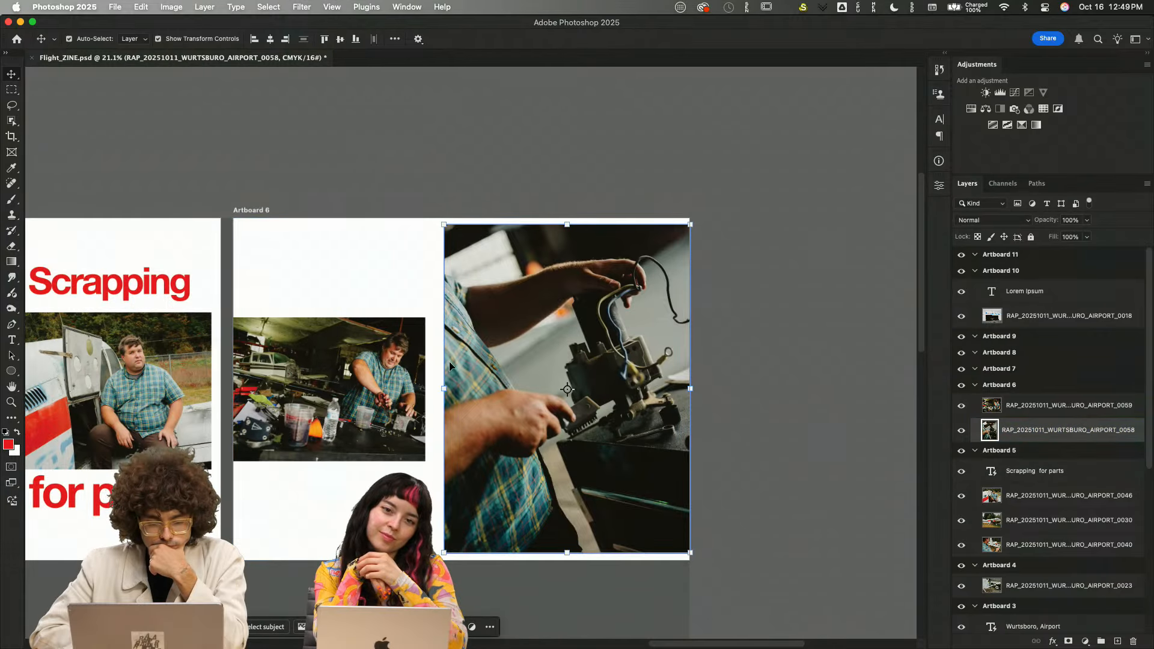
pyautogui.moveTo(445, 389); pyautogui.dragTo(387, 389)
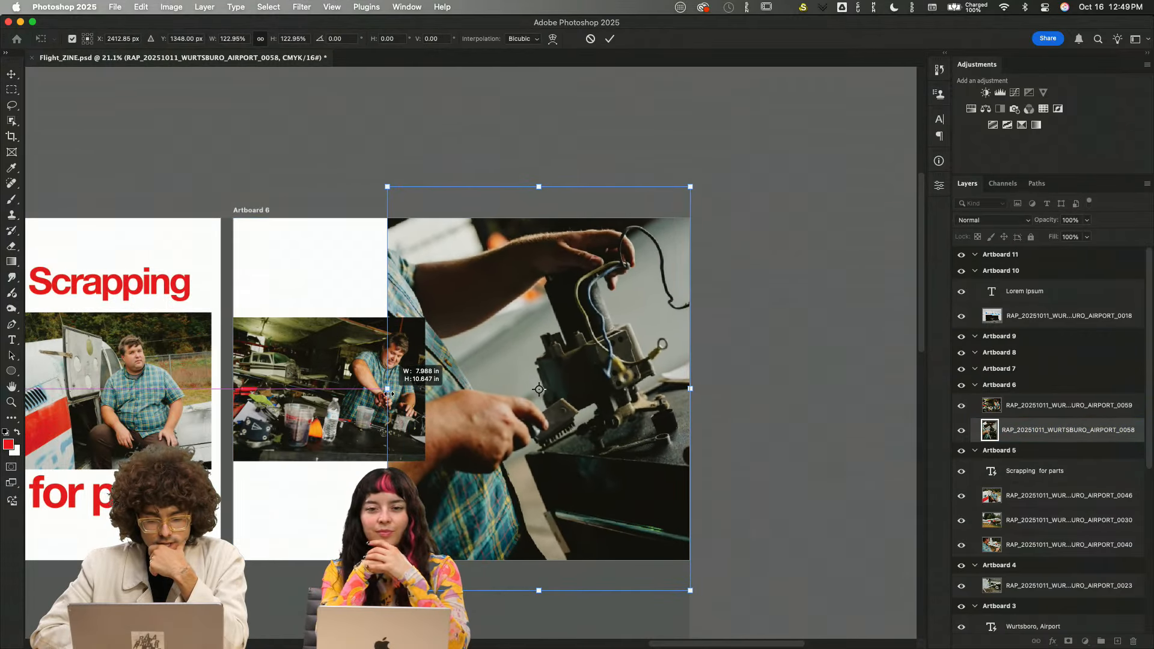
pyautogui.moveTo(582, 378); pyautogui.dragTo(582, 375)
pyautogui.press('Return')
pyautogui.moveTo(310, 394); pyautogui.dragTo(319, 452)
pyautogui.click(739, 357)
# - Duplicate the red "Scrapping for parts" caption from Artboard 5 onto Artboard 6 over the small workshop photo
pyautogui.scroll(-3, 739, 357)
pyautogui.hscroll(-9, 738, 357)
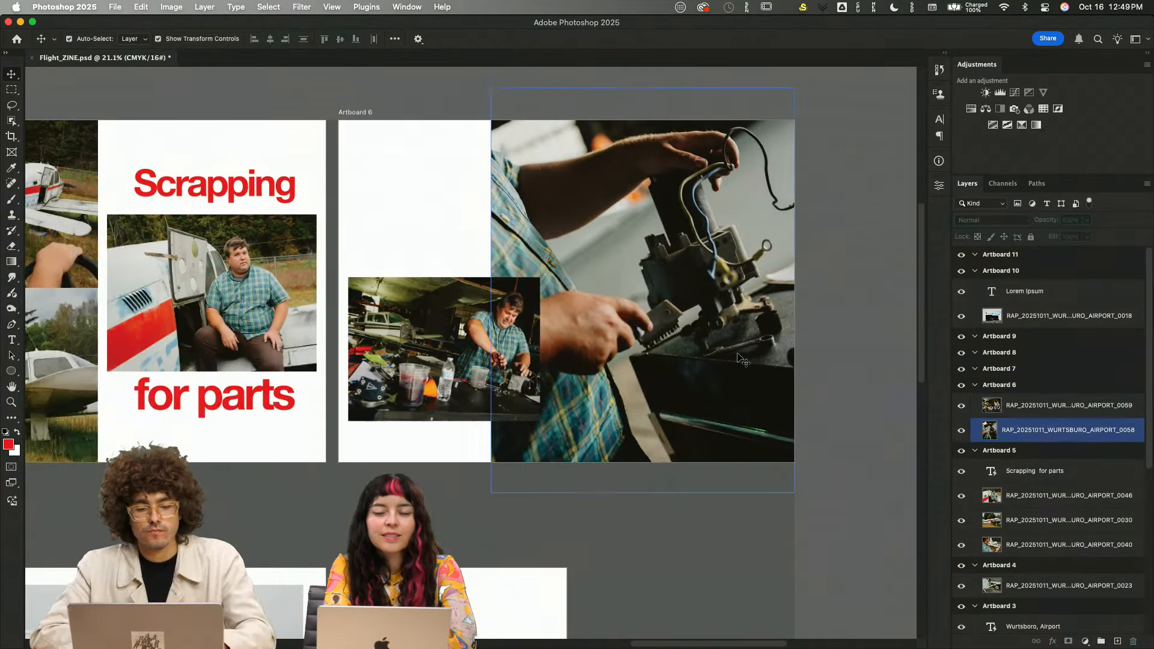
pyautogui.hscroll(8, 739, 357)
pyautogui.hscroll(-16, 738, 357)
pyautogui.scroll(-5, 738, 357)
pyautogui.hscroll(15, 739, 357)
pyautogui.scroll(3, 739, 357)
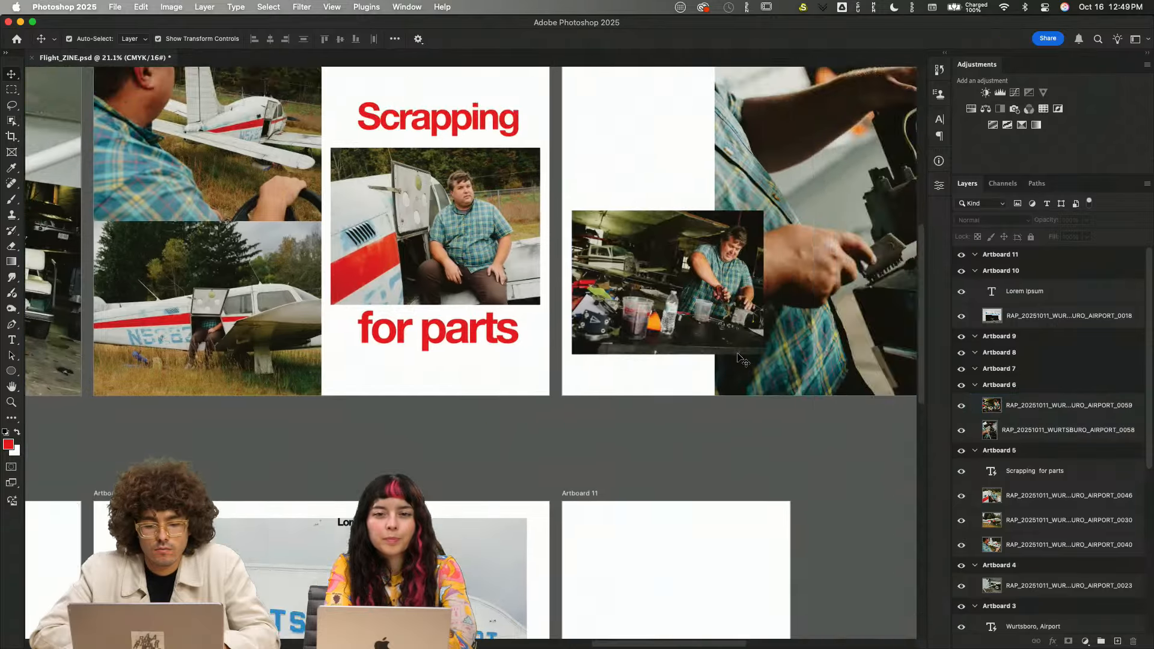
pyautogui.click(236, 367)
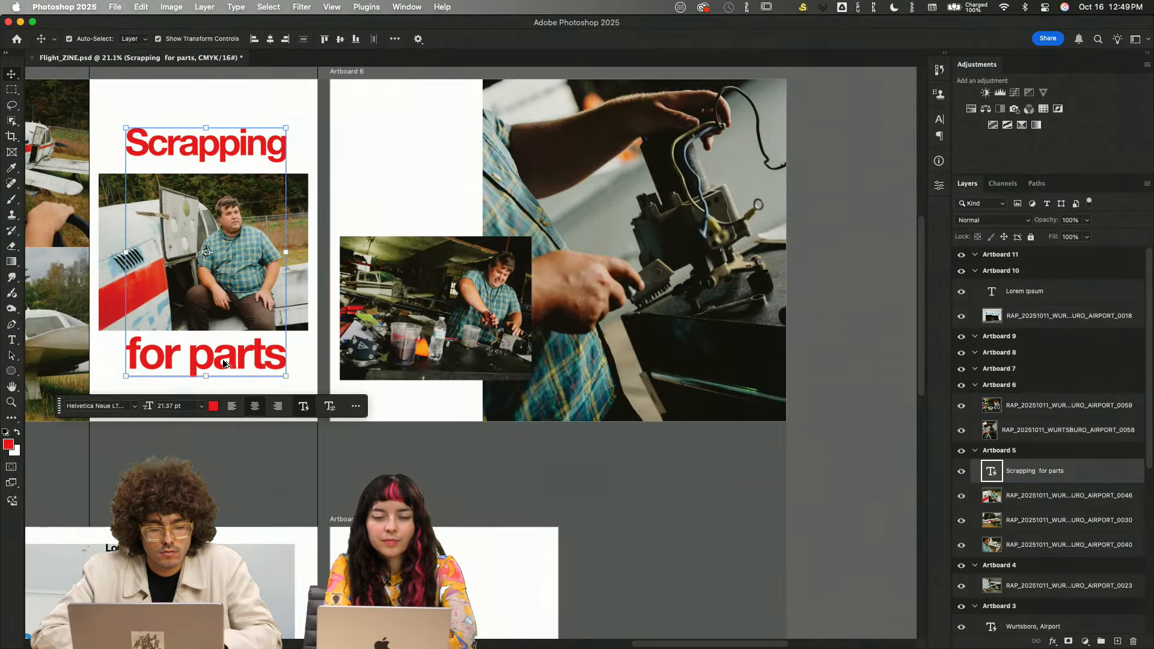
pyautogui.moveTo(229, 358); pyautogui.dragTo(464, 311)
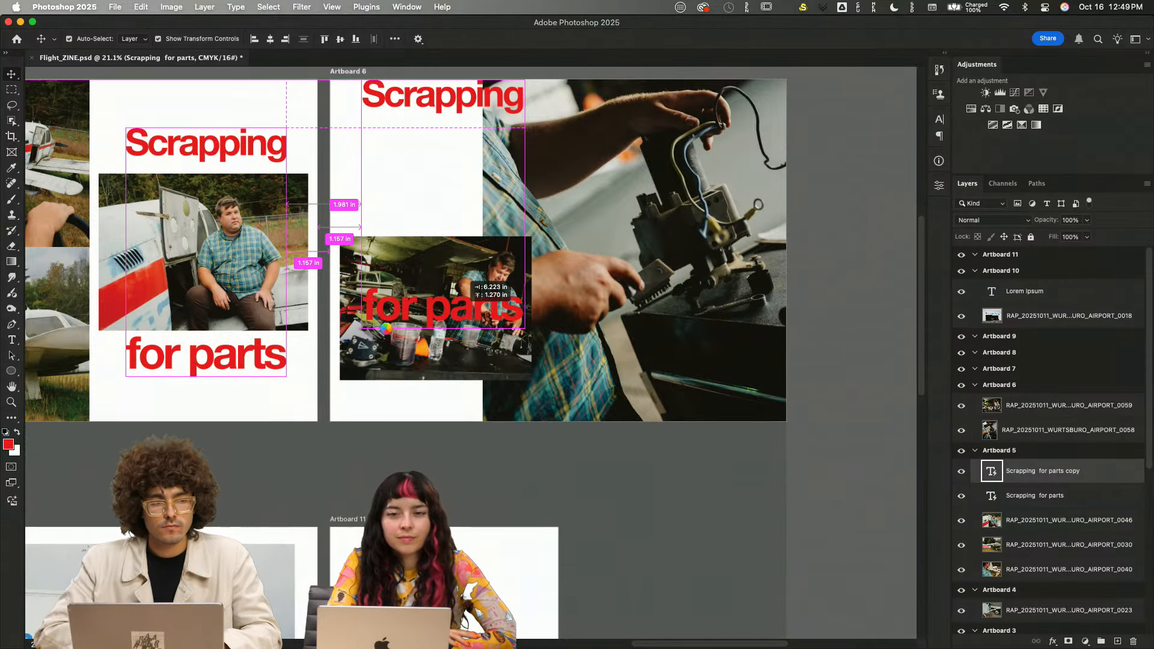
pyautogui.moveTo(386, 327); pyautogui.dragTo(415, 308)
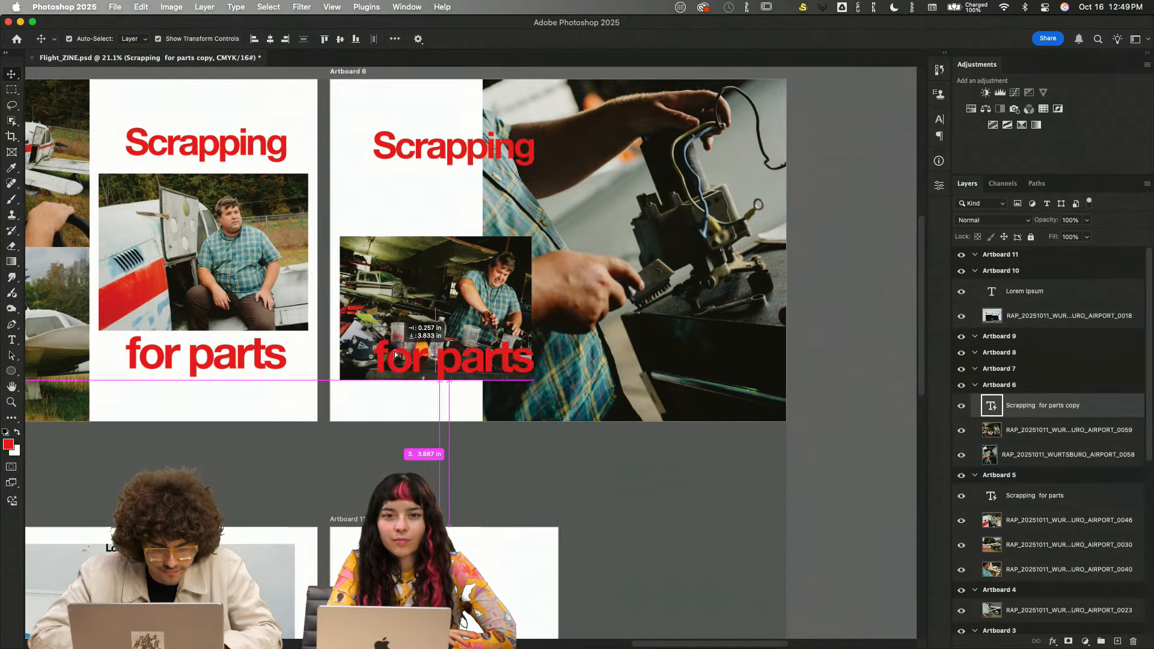
# - Replace the copied caption's text with "Parts." and position it along the upper edge of the small workshop photo
pyautogui.doubleClick(424, 380)
pyautogui.press('BackSpace')
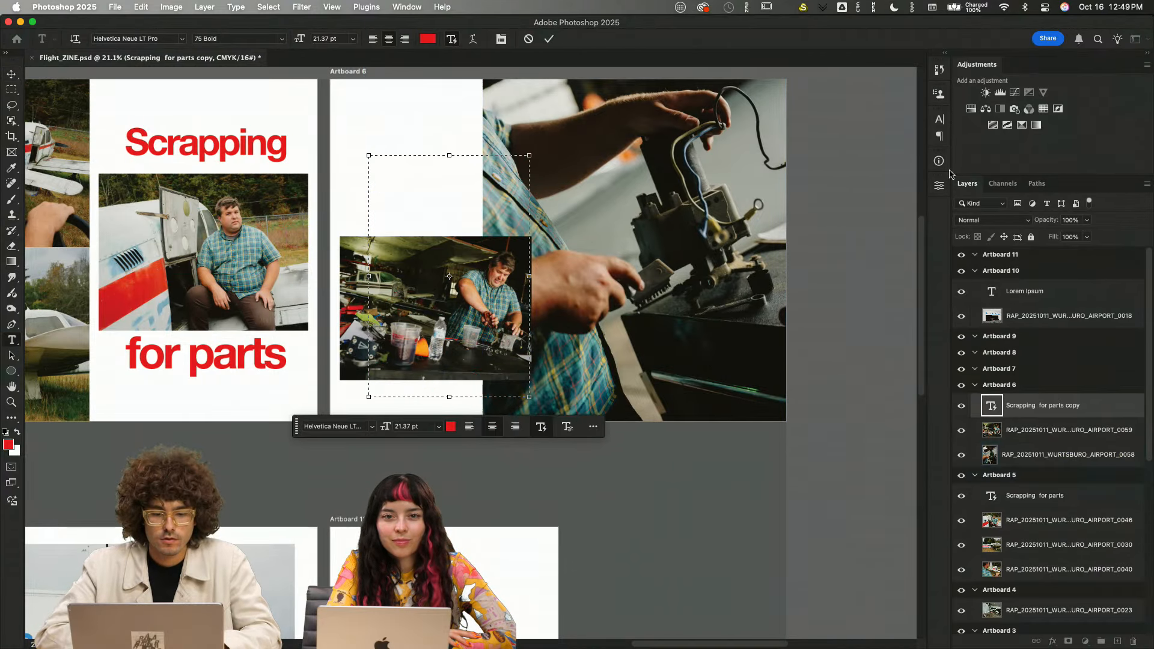
pyautogui.write('Pa')
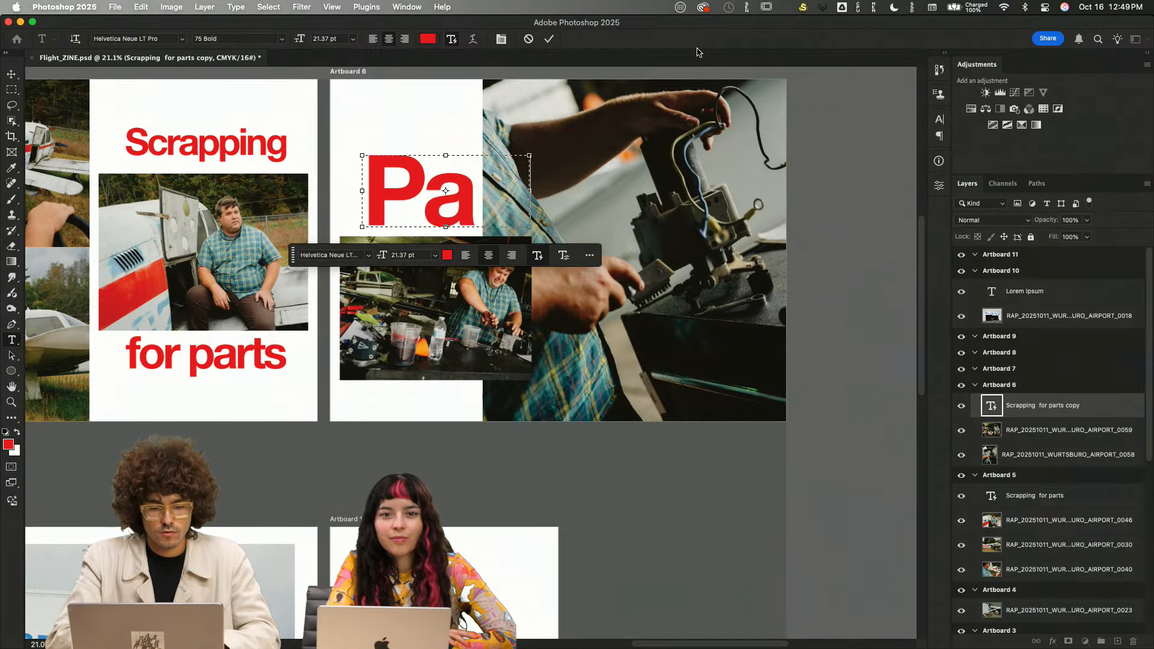
pyautogui.write('rts.')
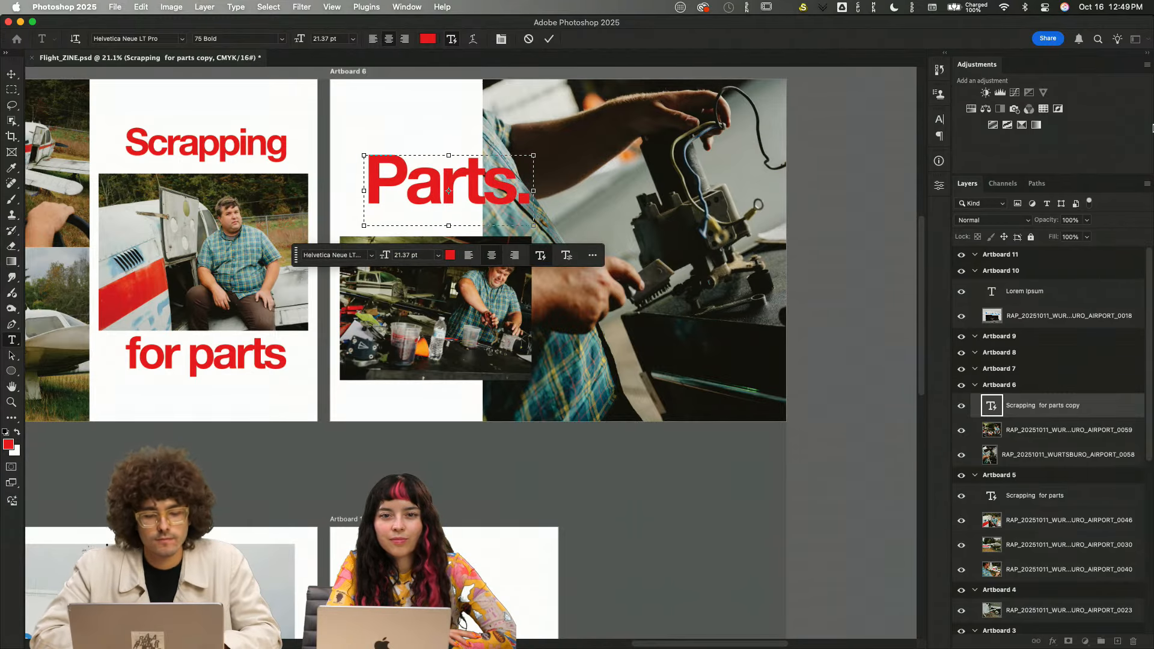
pyautogui.press('super+Return')
pyautogui.press('v')
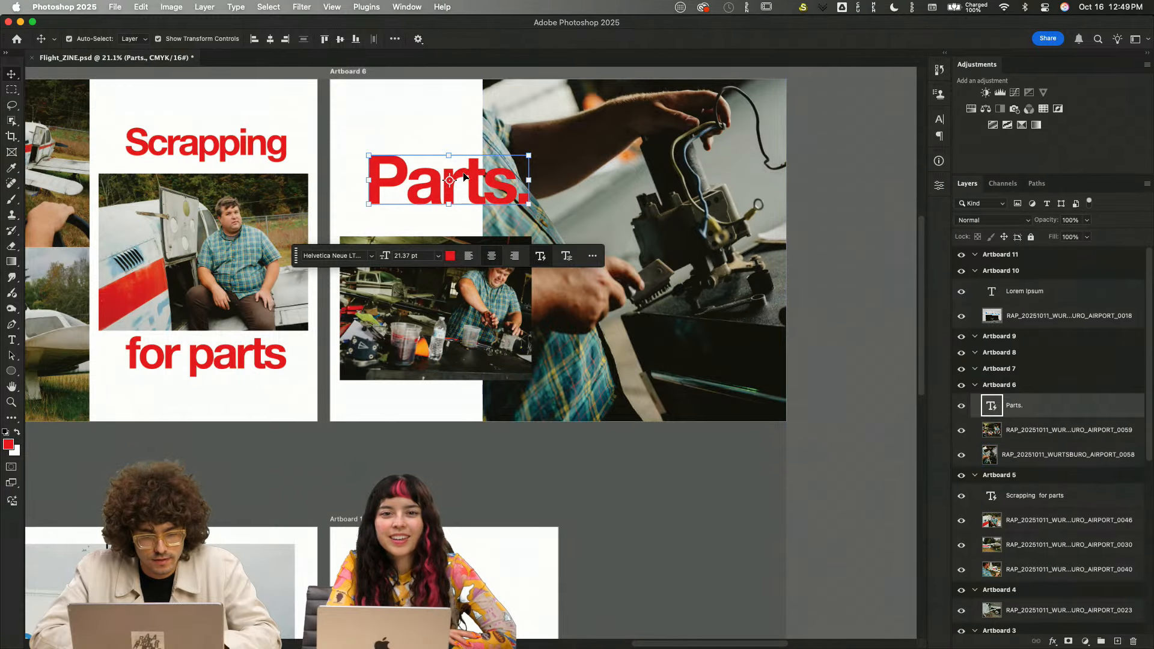
pyautogui.moveTo(472, 176); pyautogui.dragTo(474, 212)
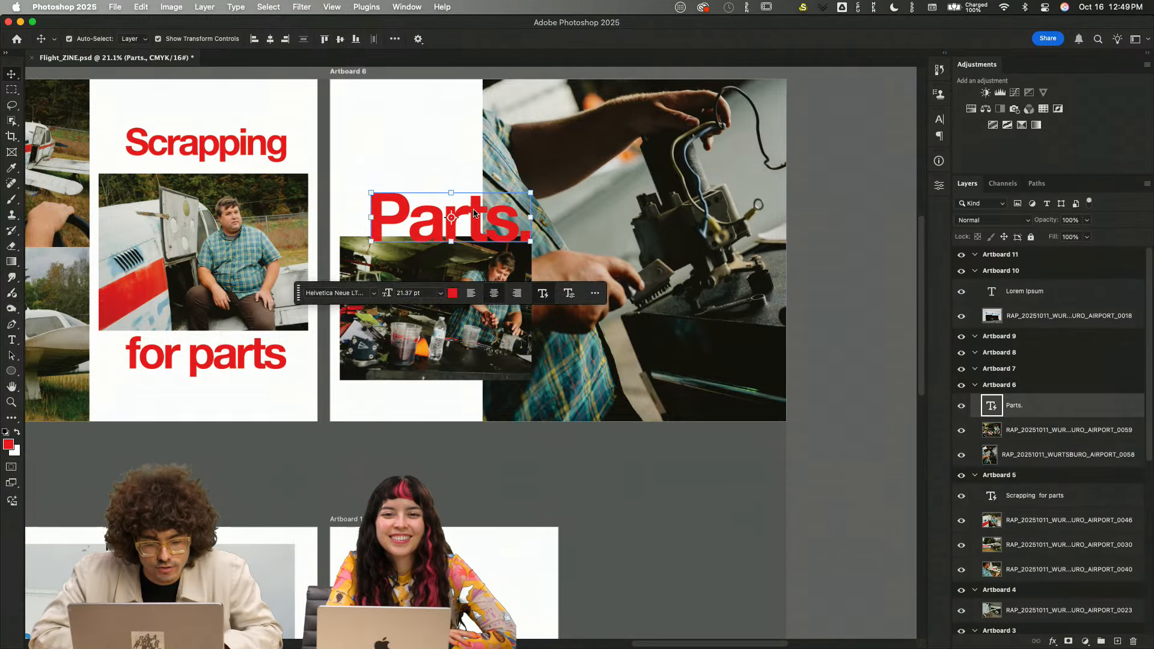
pyautogui.click(863, 291)
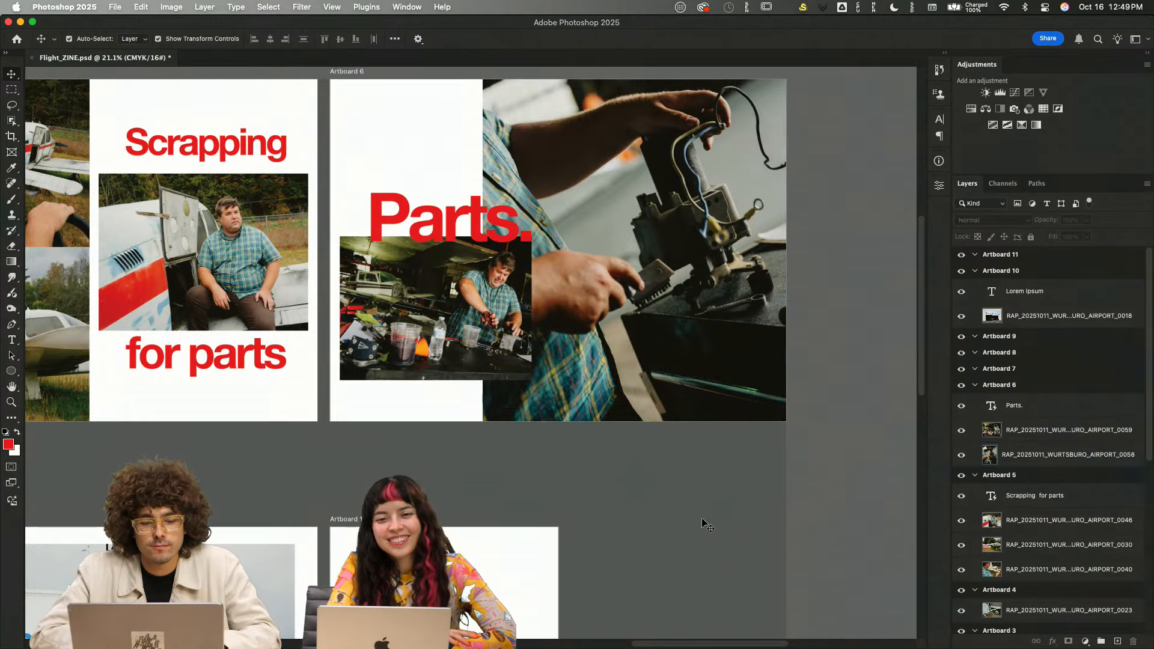
# - Switch to Adobe Bridge and select photos RAP_20251011_WURTSBURO_AIRPORT_0076 and 0080 plus the black-and-white 0092 together
pyautogui.hscroll(-9, 702, 523)
pyautogui.scroll(-2, 702, 523)
pyautogui.scroll(-10, 631, 541)
pyautogui.scroll(-3, 547, 561)
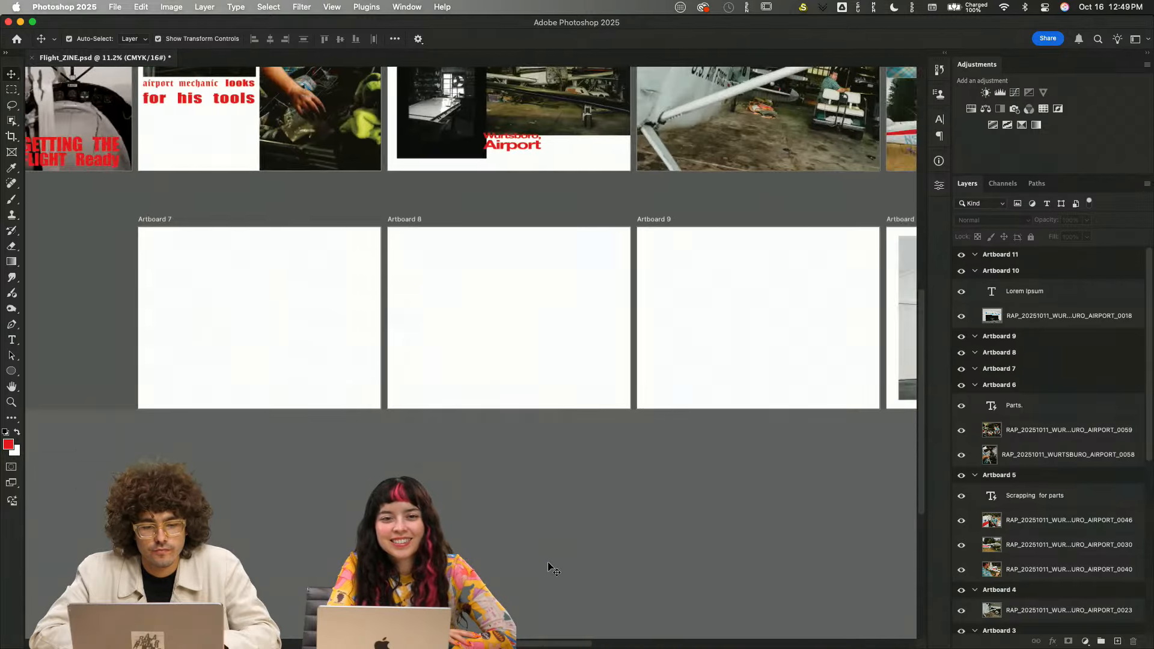
pyautogui.press('super+Tab')
pyautogui.scroll(-4, 497, 532)
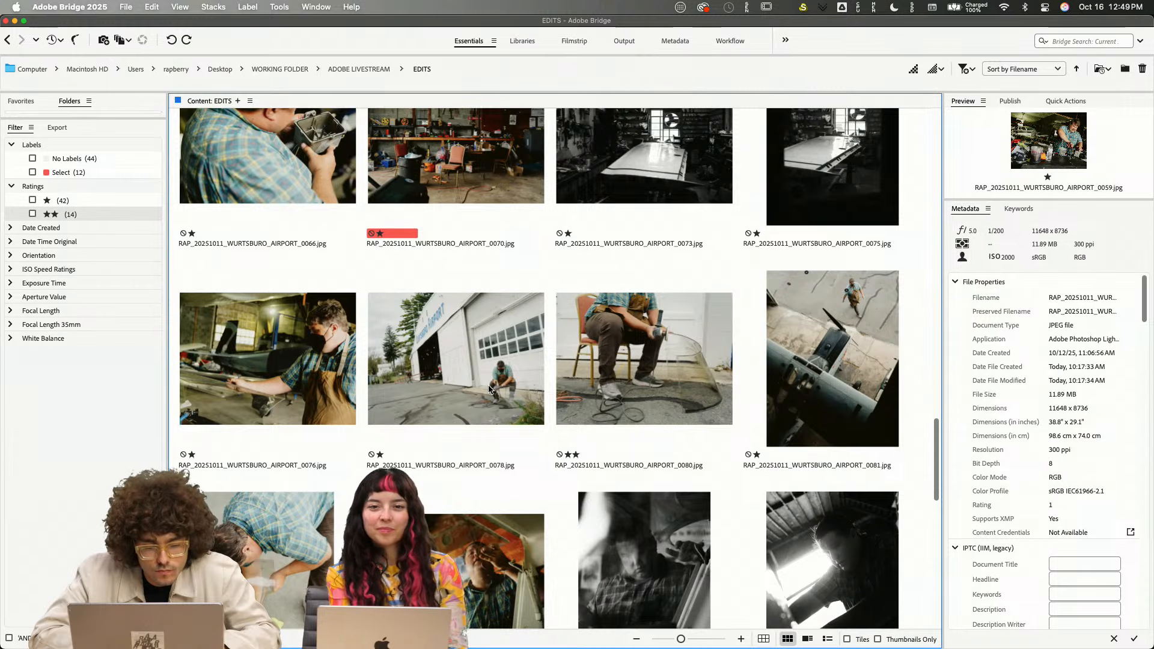
pyautogui.click(268, 361)
pyautogui.scroll(-1, 520, 409)
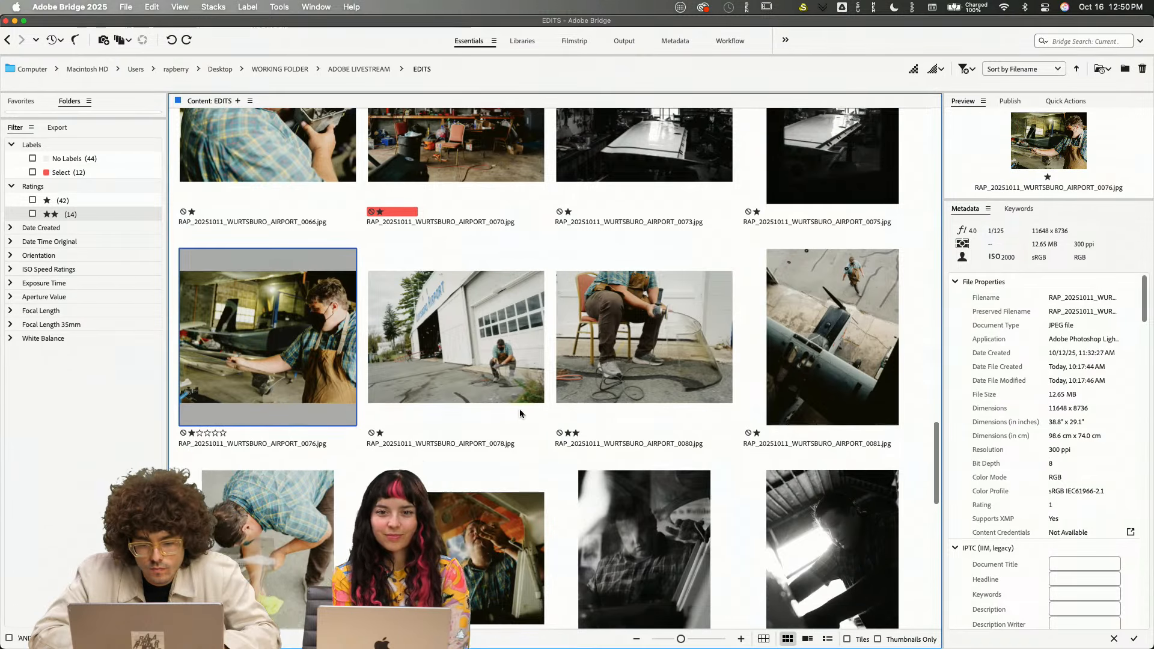
pyautogui.keyDown('super'); pyautogui.click(691, 320); pyautogui.keyUp('super')
pyautogui.scroll(-5, 469, 329)
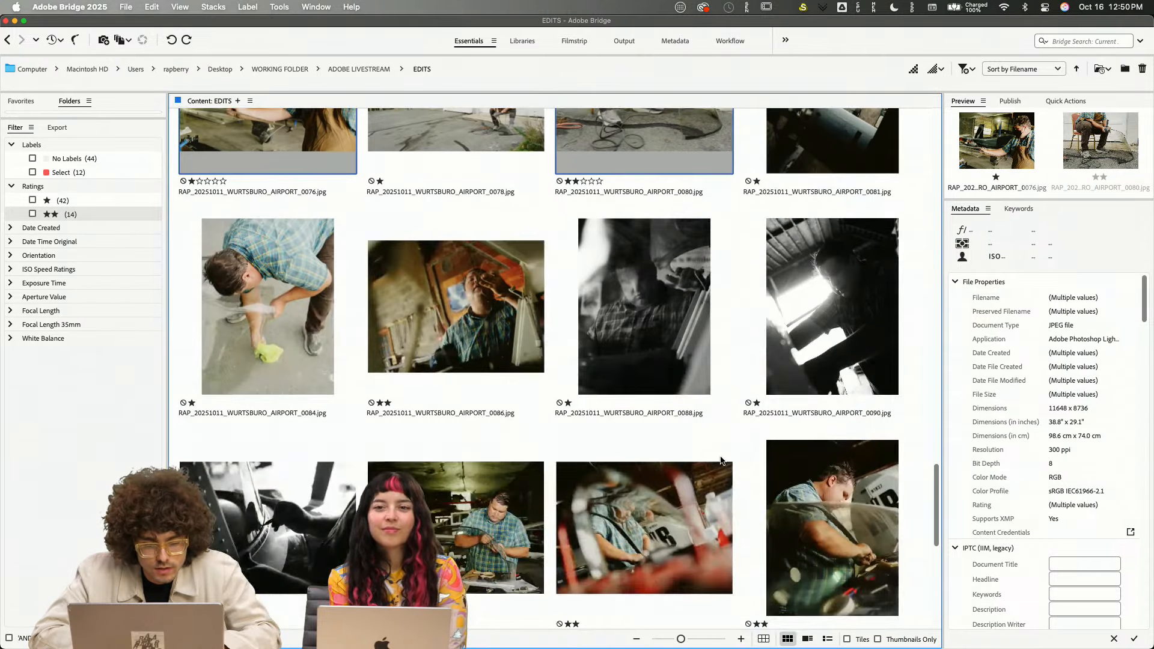
pyautogui.scroll(2, 469, 328)
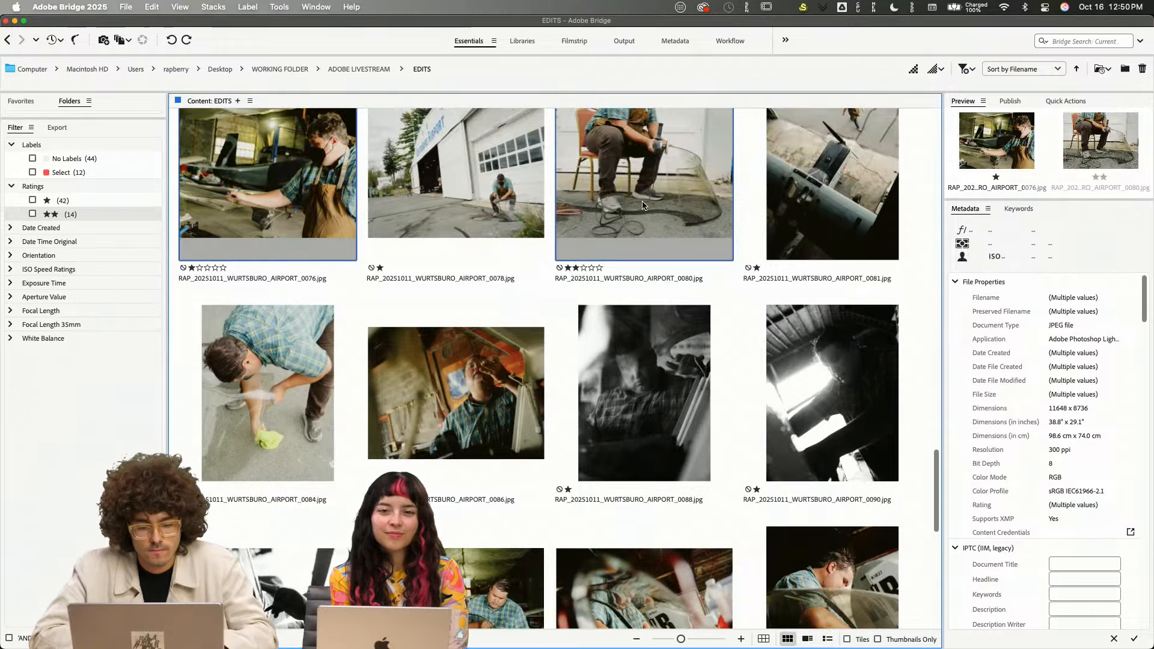
pyautogui.scroll(-4, 578, 344)
pyautogui.scroll(3, 578, 344)
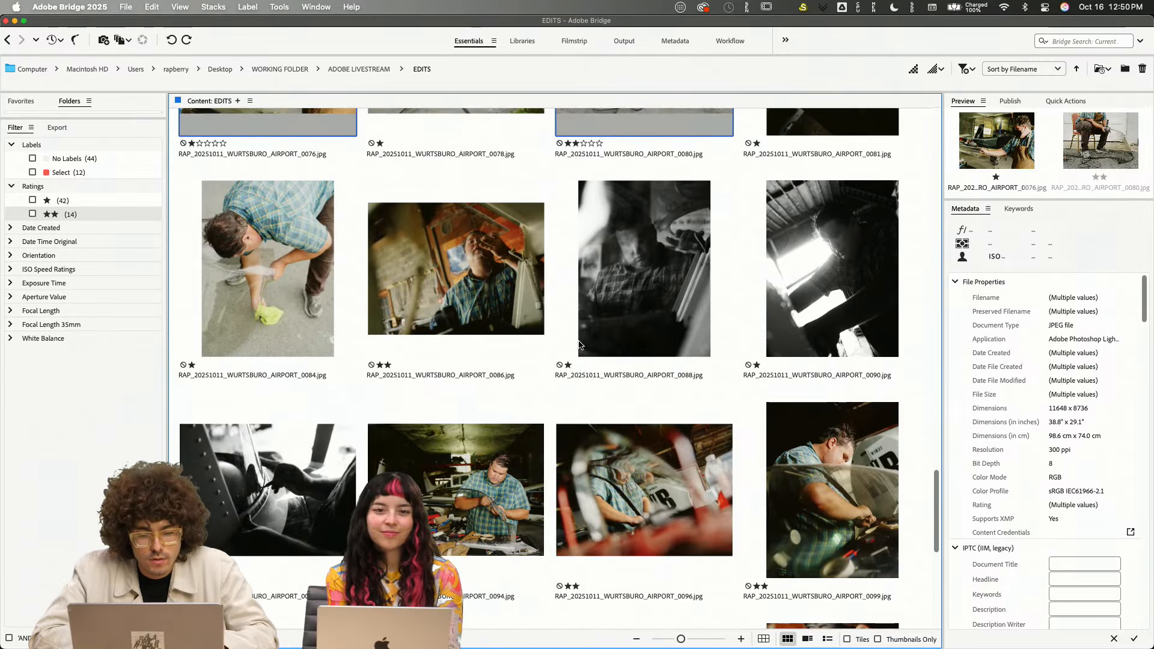
pyautogui.keyDown('super'); pyautogui.click(257, 496); pyautogui.keyUp('super')
# - Place the three selected photos on Artboard 8 in Photoshop and select all three of their layers
pyautogui.press('super+Tab')
pyautogui.moveTo(257, 496); pyautogui.dragTo(433, 358)
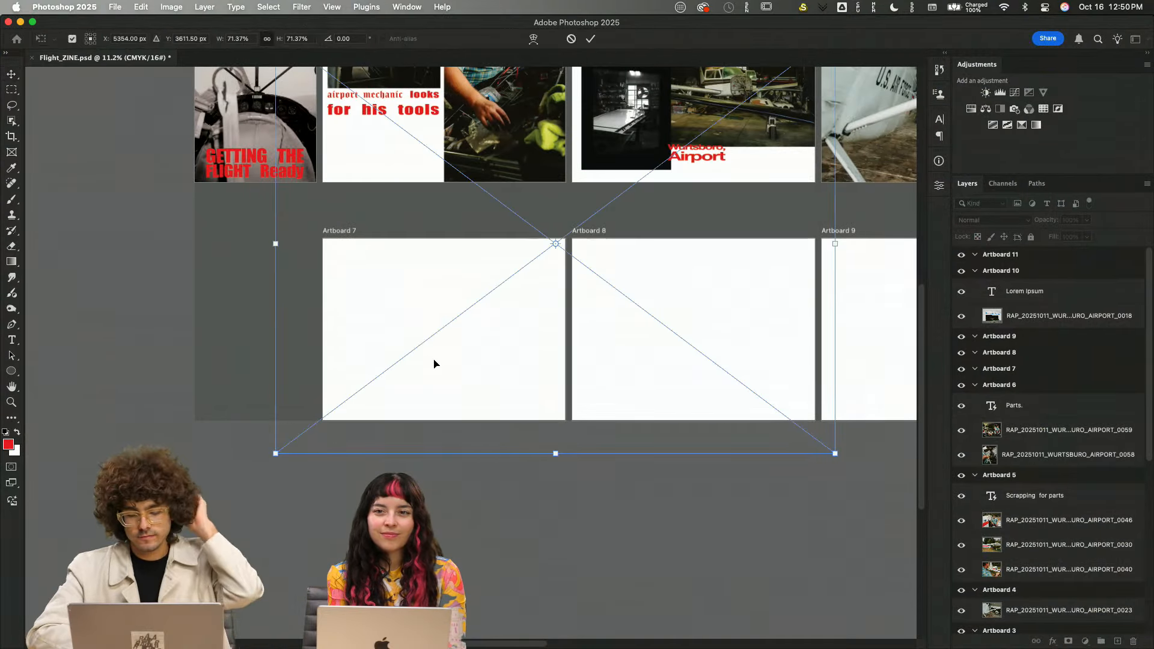
pyautogui.scroll(-2, 470, 354)
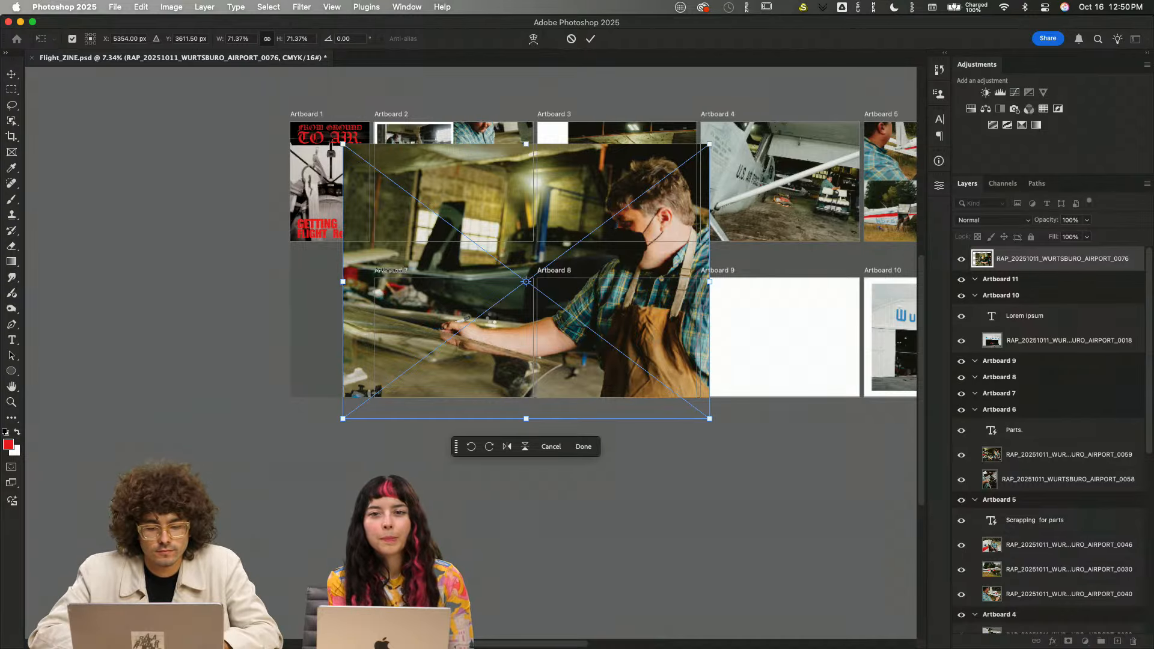
pyautogui.press('Return')
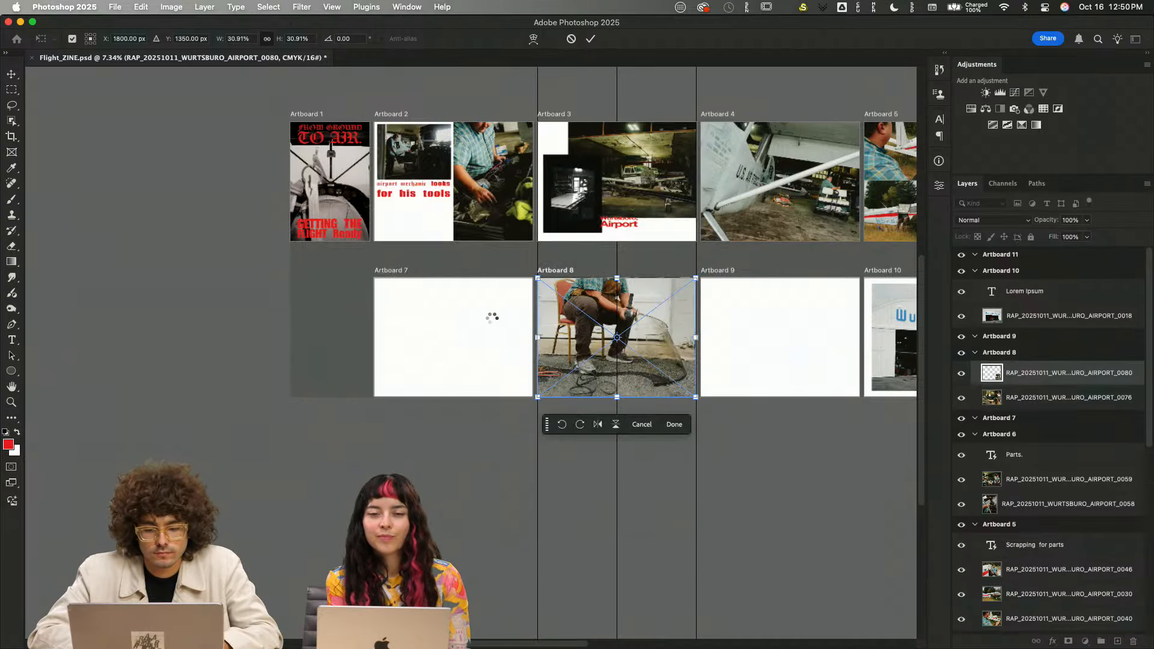
pyautogui.press('Return')
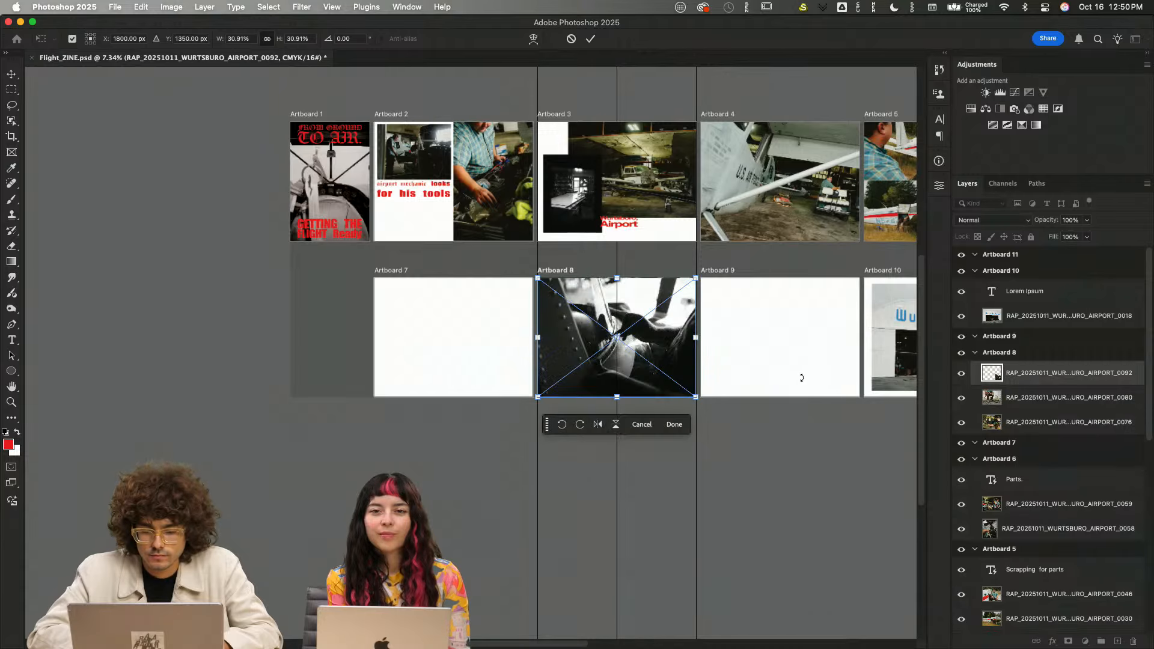
pyautogui.press('Return')
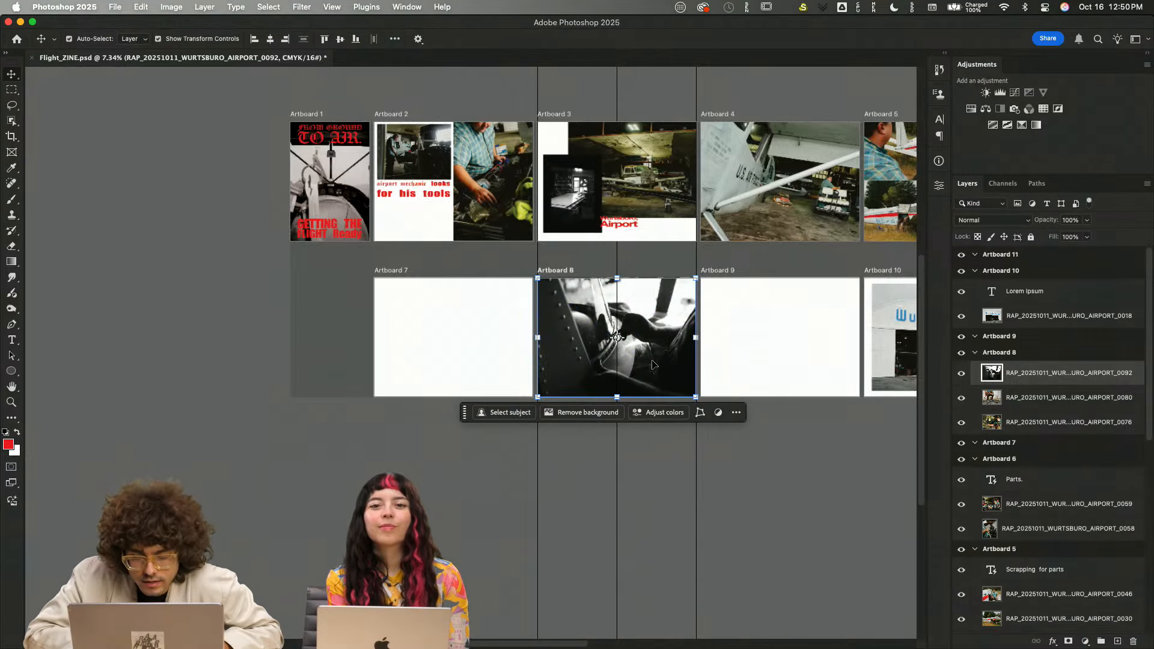
pyautogui.press('super+plus')
pyautogui.keyDown('shift'); pyautogui.click(1093, 426); pyautogui.keyUp('shift')
pyautogui.scroll(5, 467, 341)
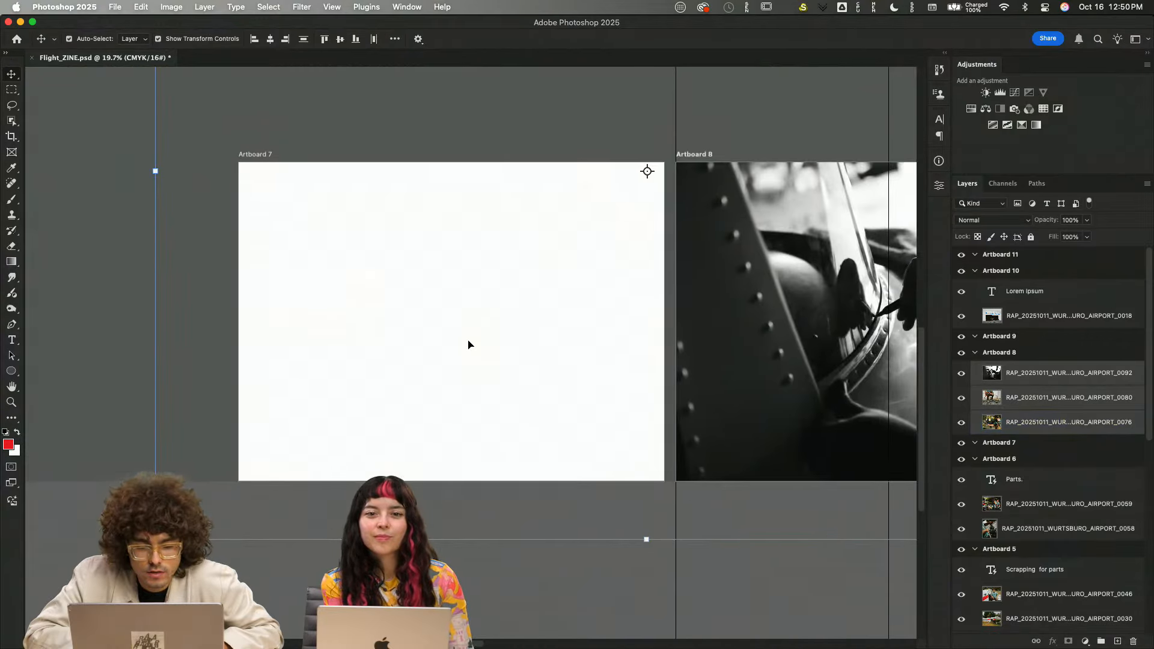
pyautogui.moveTo(1084, 403); pyautogui.dragTo(1063, 443)
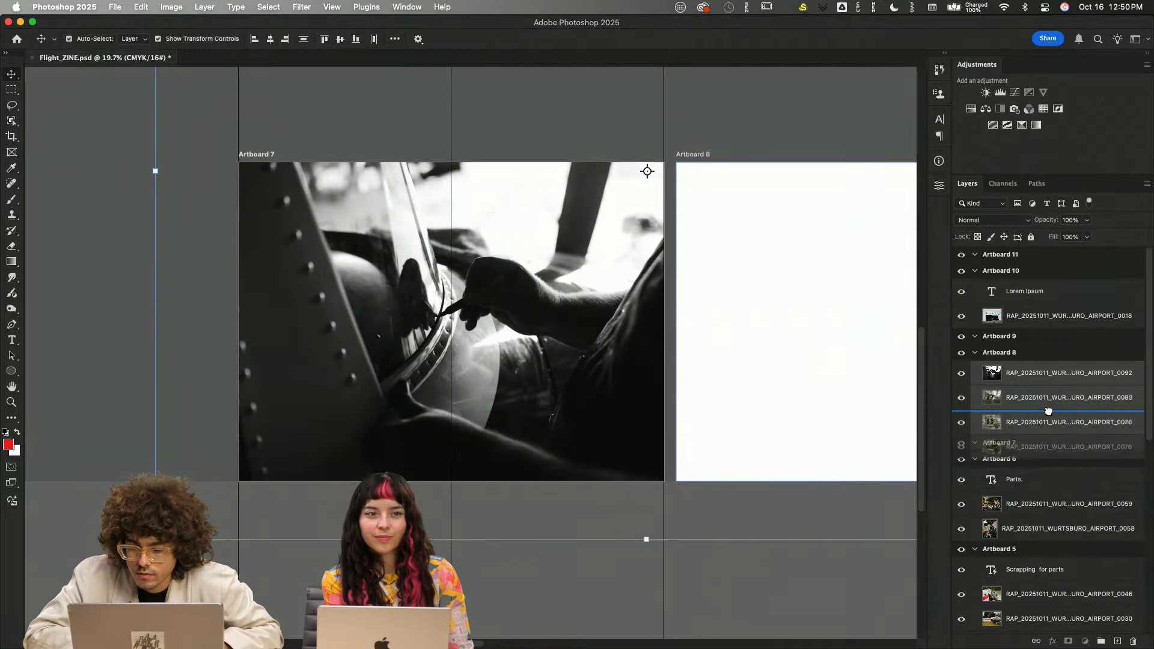
pyautogui.press('super+z')
pyautogui.moveTo(790, 340); pyautogui.dragTo(345, 351)
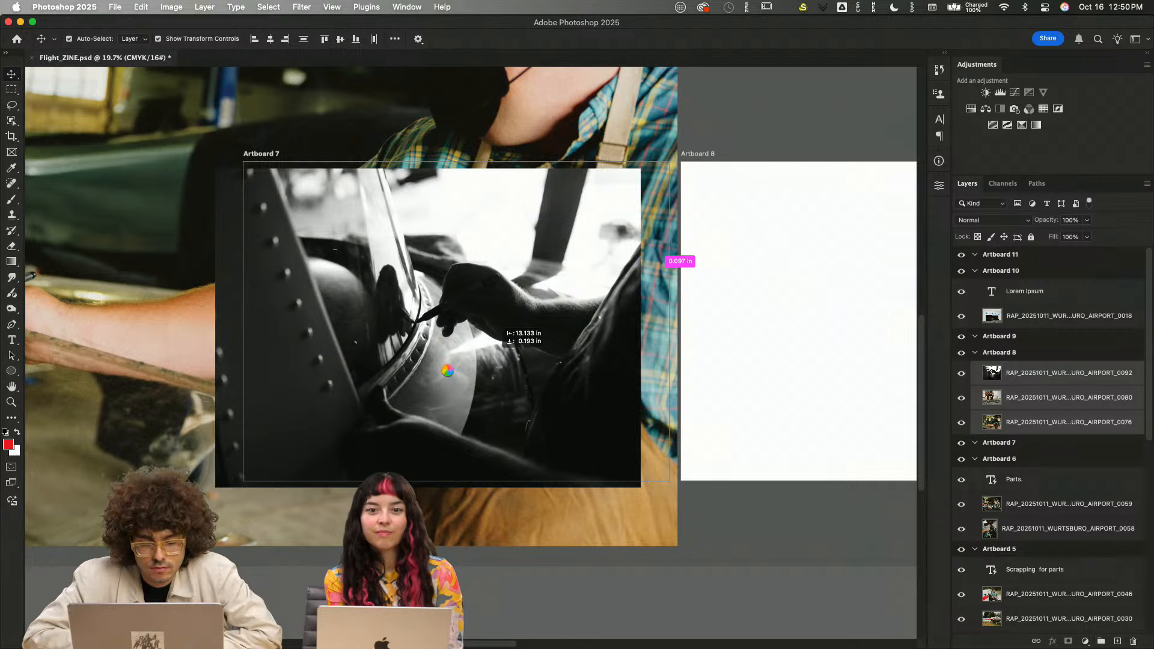
pyautogui.press('super+z')
# - Move the three selected airport photos from Artboard 8 toward Artboard 7, bringing photos 0092 and 0080 onto it
pyautogui.scroll(-1, 448, 371)
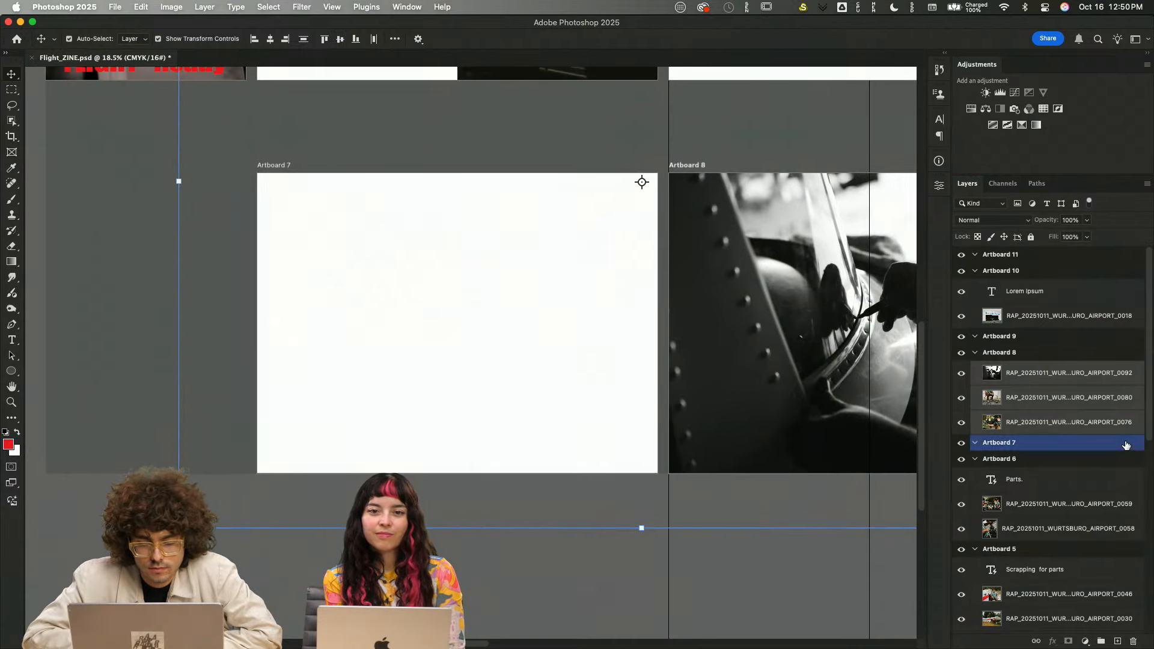
pyautogui.moveTo(791, 377); pyautogui.dragTo(509, 333)
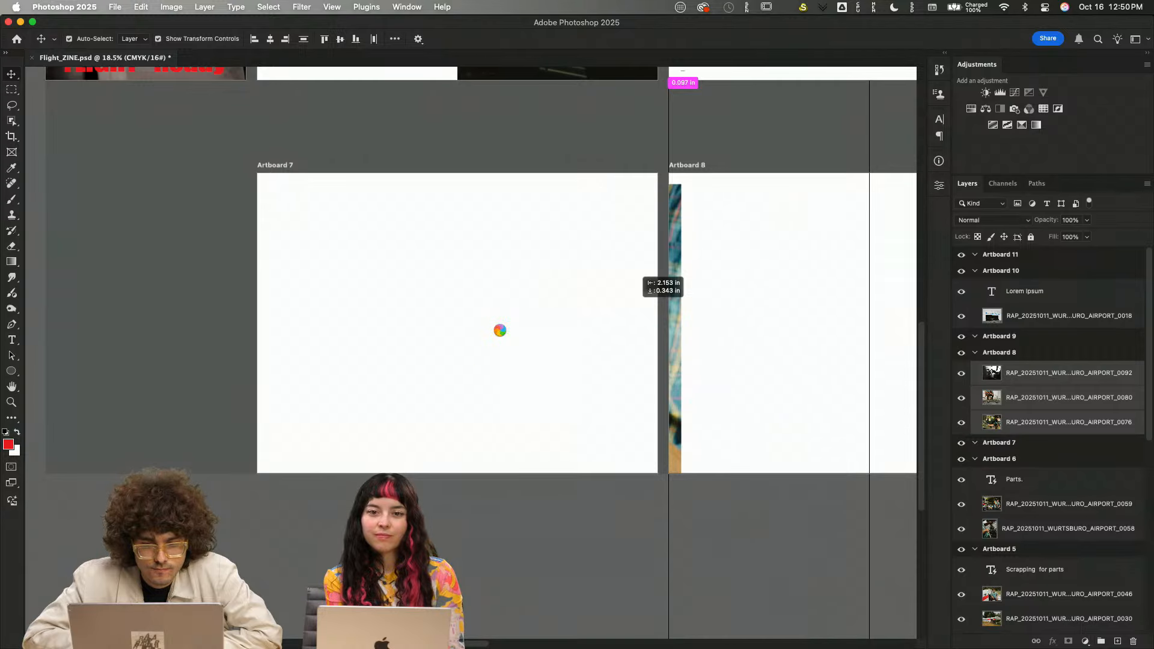
pyautogui.moveTo(500, 330); pyautogui.dragTo(500, 335)
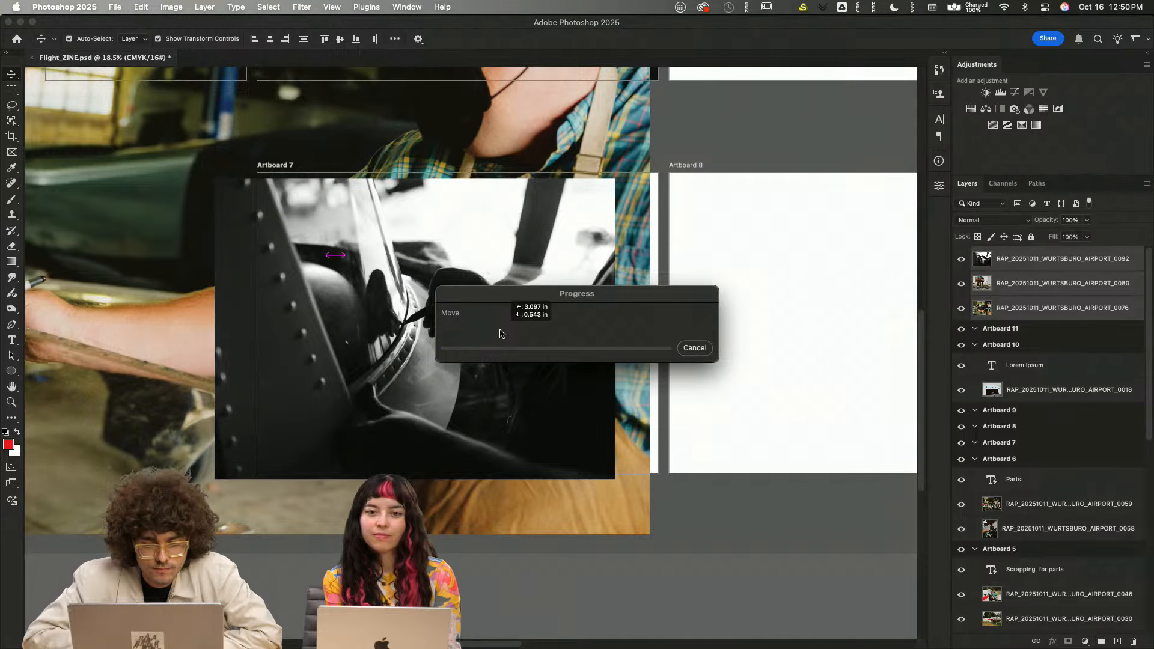
pyautogui.hscroll(-5, 329, 330)
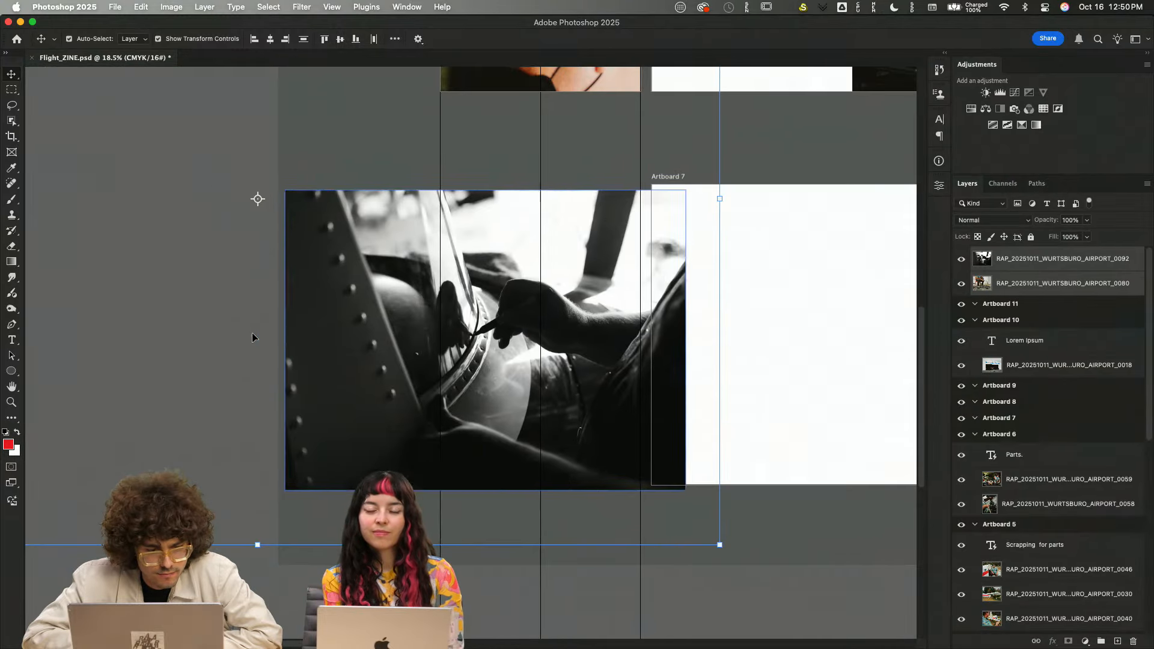
pyautogui.moveTo(361, 291); pyautogui.dragTo(632, 287)
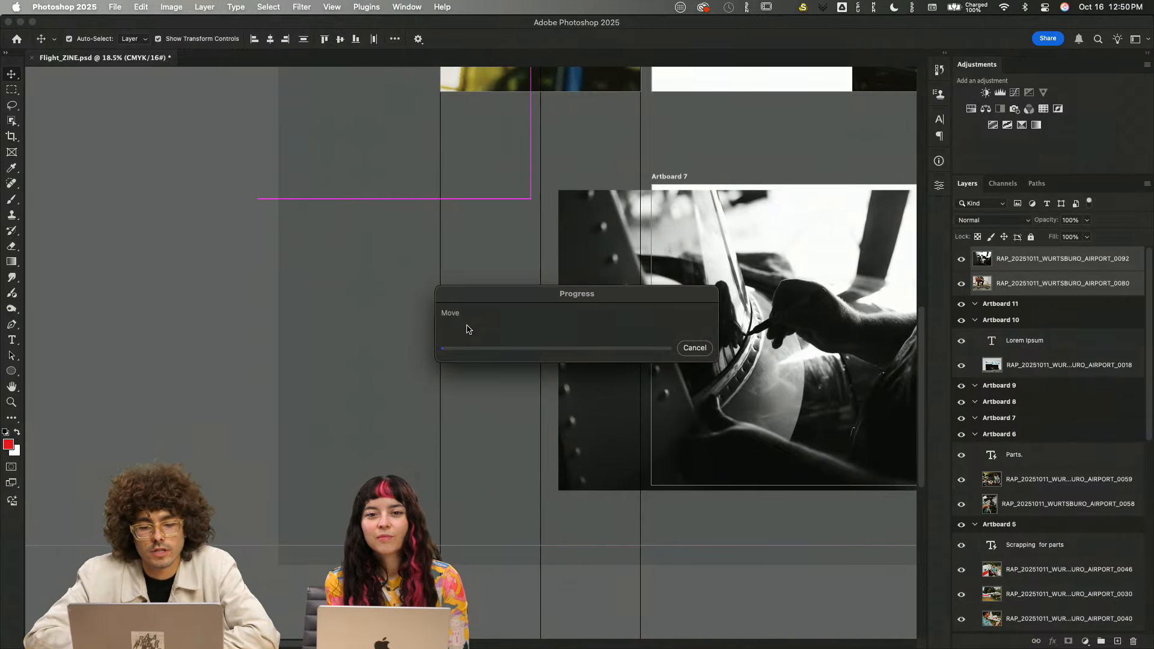
pyautogui.hscroll(4, 481, 324)
pyautogui.scroll(1, 481, 325)
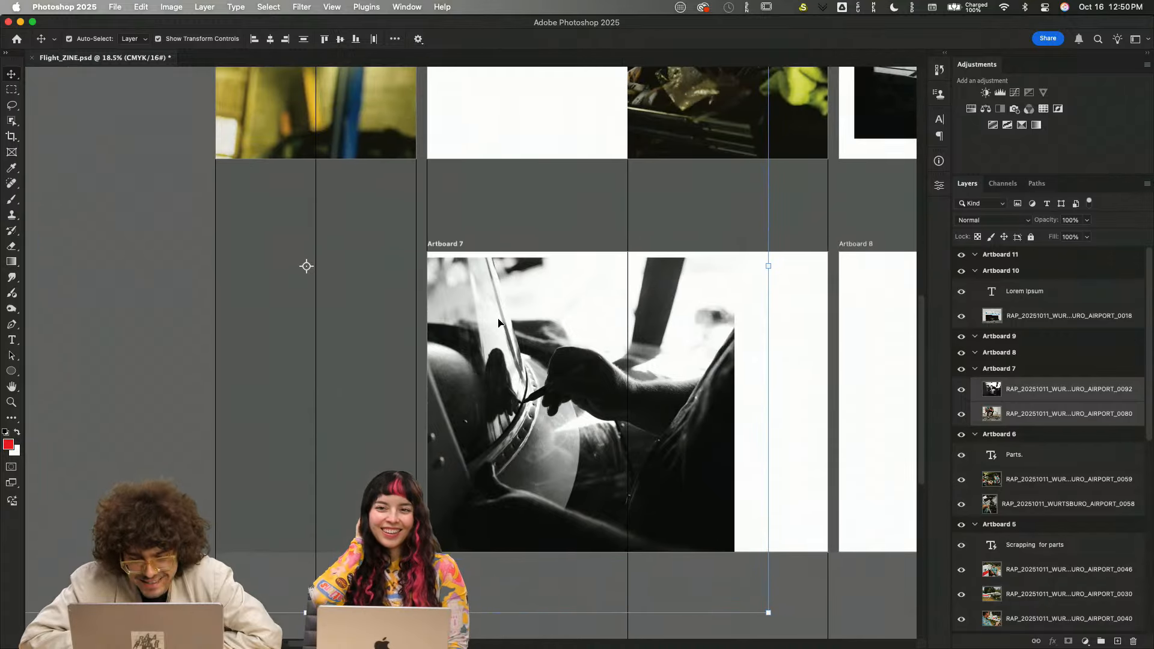
# - Scale photo 0076 from Artboard 1 down to 35.41% and move it onto Artboard 7
pyautogui.scroll(-3, 498, 322)
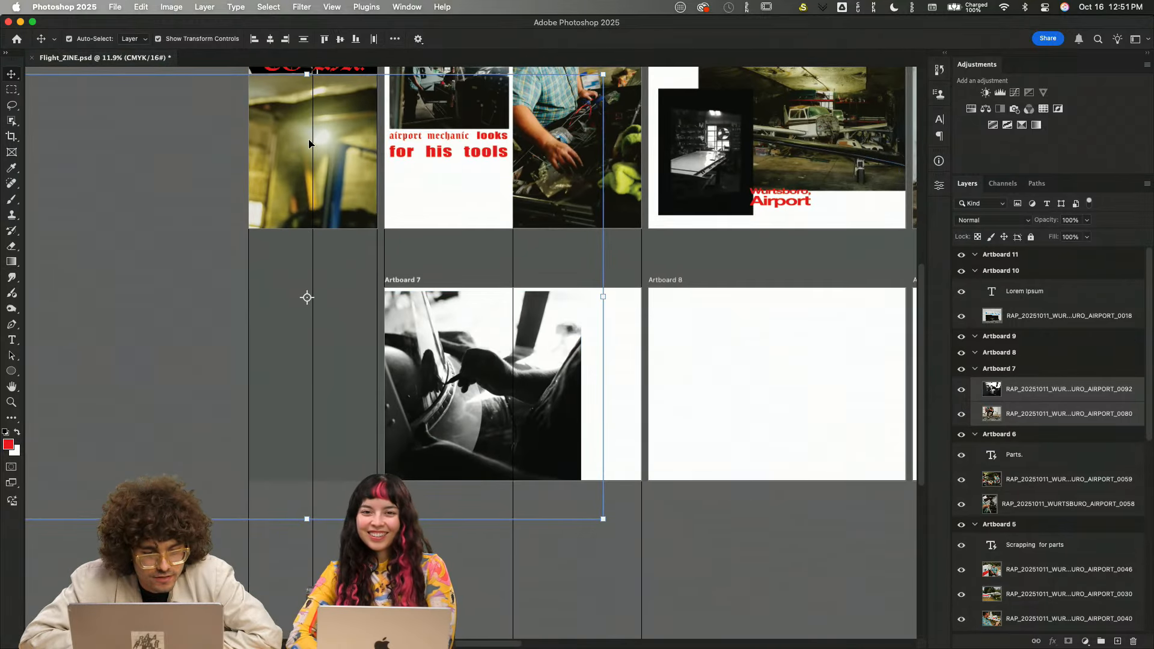
pyautogui.click(118, 146)
pyautogui.click(275, 119)
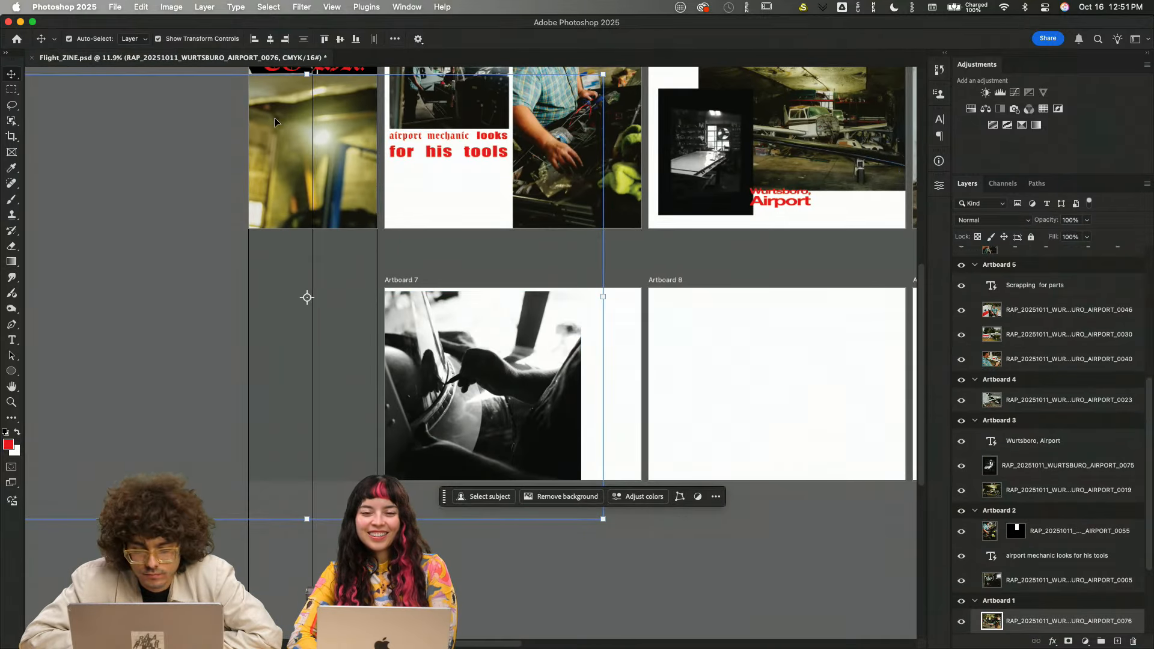
pyautogui.scroll(-3, 251, 117)
pyautogui.moveTo(185, 179); pyautogui.dragTo(422, 358)
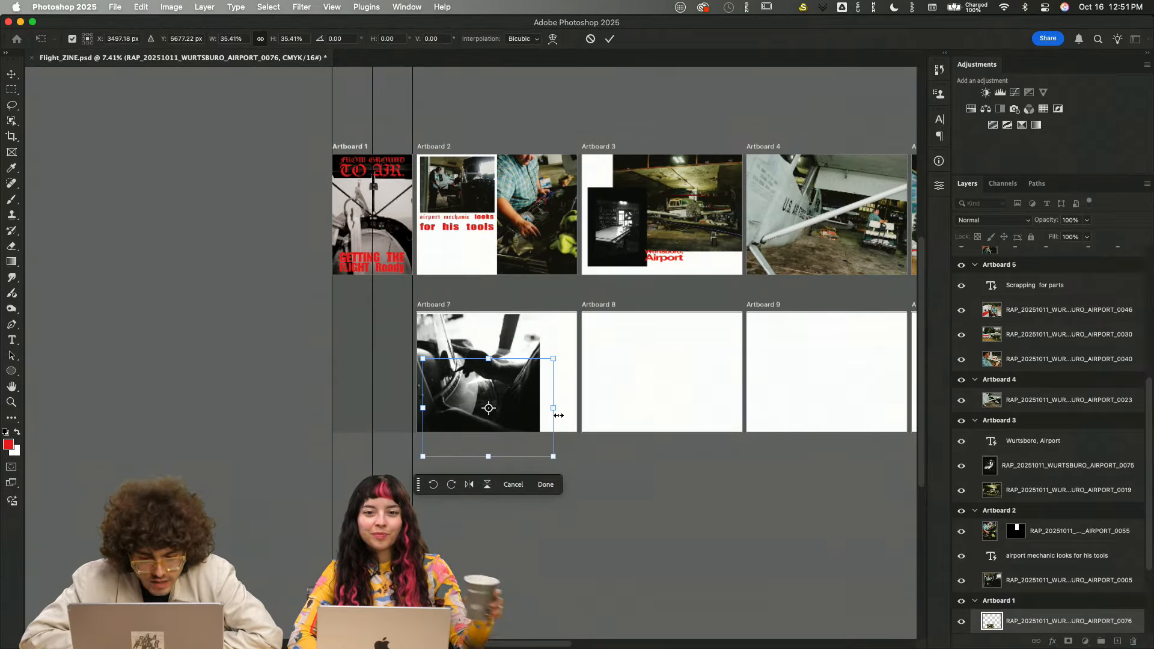
pyautogui.press('super+z')
pyautogui.click(544, 486)
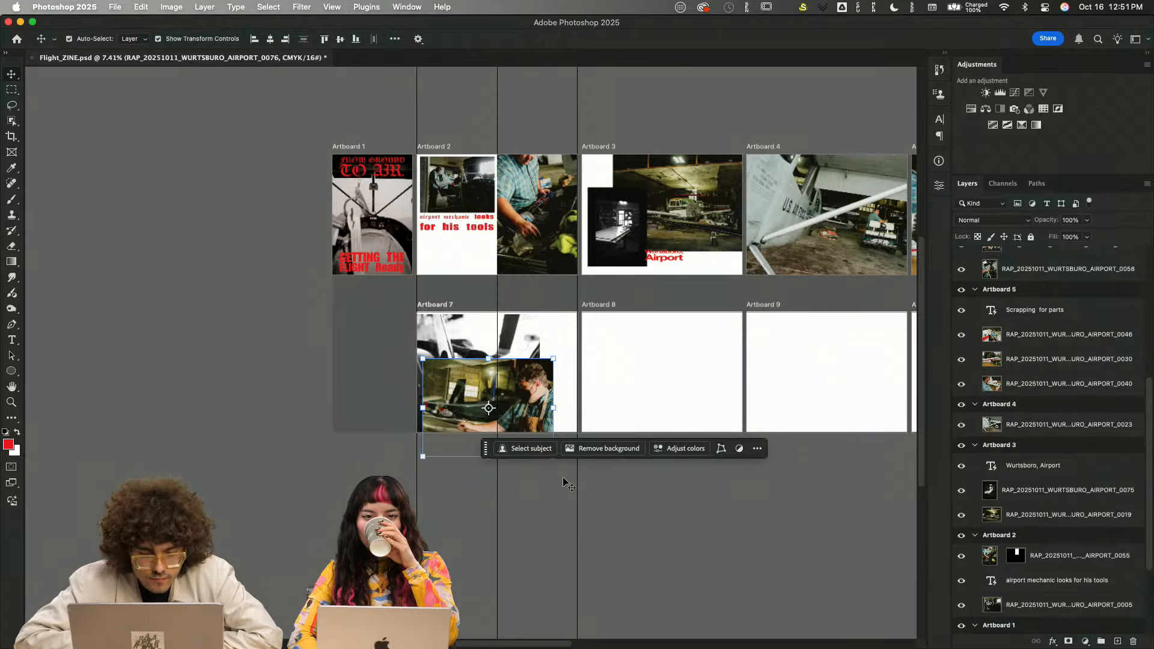
# - Move photo 0076 up within Artboard 7, then scale all three of its photos together to about 40%
pyautogui.scroll(6, 550, 414)
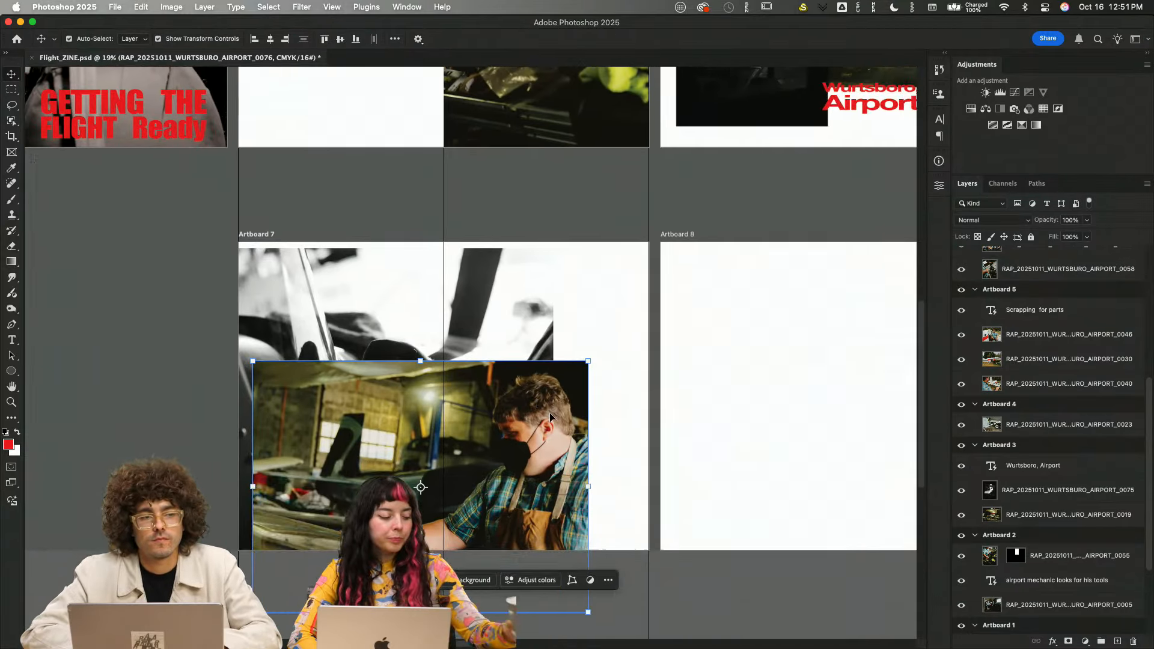
pyautogui.scroll(1, 550, 413)
pyautogui.moveTo(515, 432); pyautogui.dragTo(536, 308)
pyautogui.keyDown('shift'); pyautogui.click(1068, 308); pyautogui.keyUp('shift')
pyautogui.press('super+t')
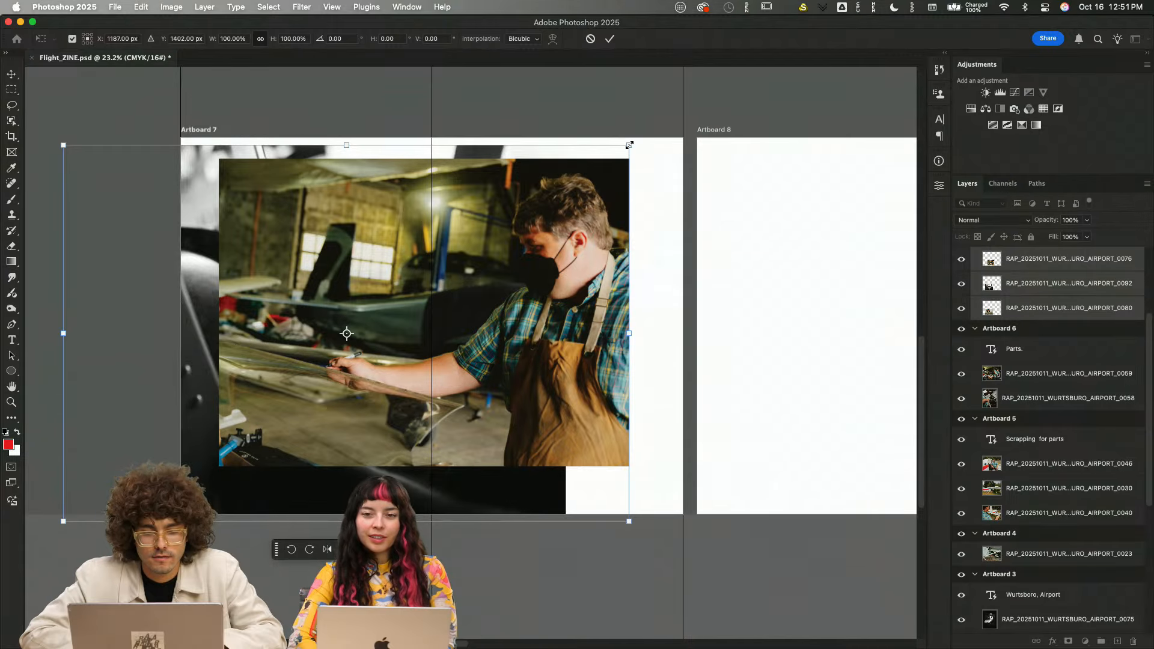
pyautogui.moveTo(629, 146); pyautogui.dragTo(459, 259)
pyautogui.press('Return')
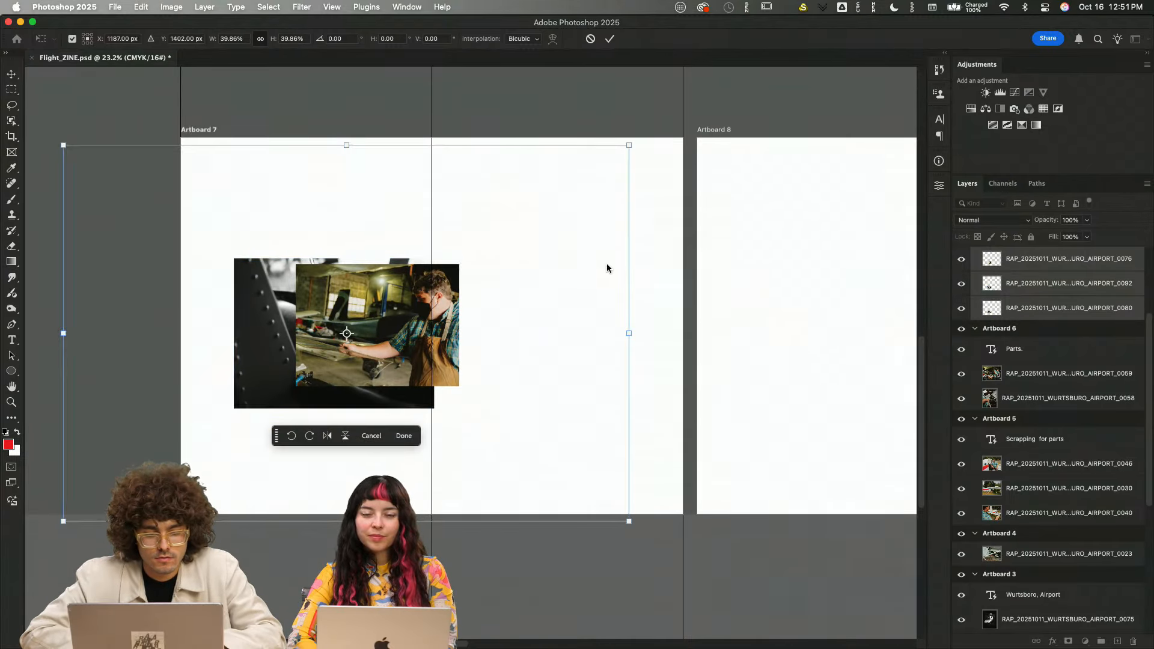
pyautogui.click(606, 264)
# - Spread the three photos over Artboard 7, with 0092 on the right page, 0080 at lower left and 0076 filling the left page's upper part
pyautogui.moveTo(394, 331); pyautogui.dragTo(322, 208)
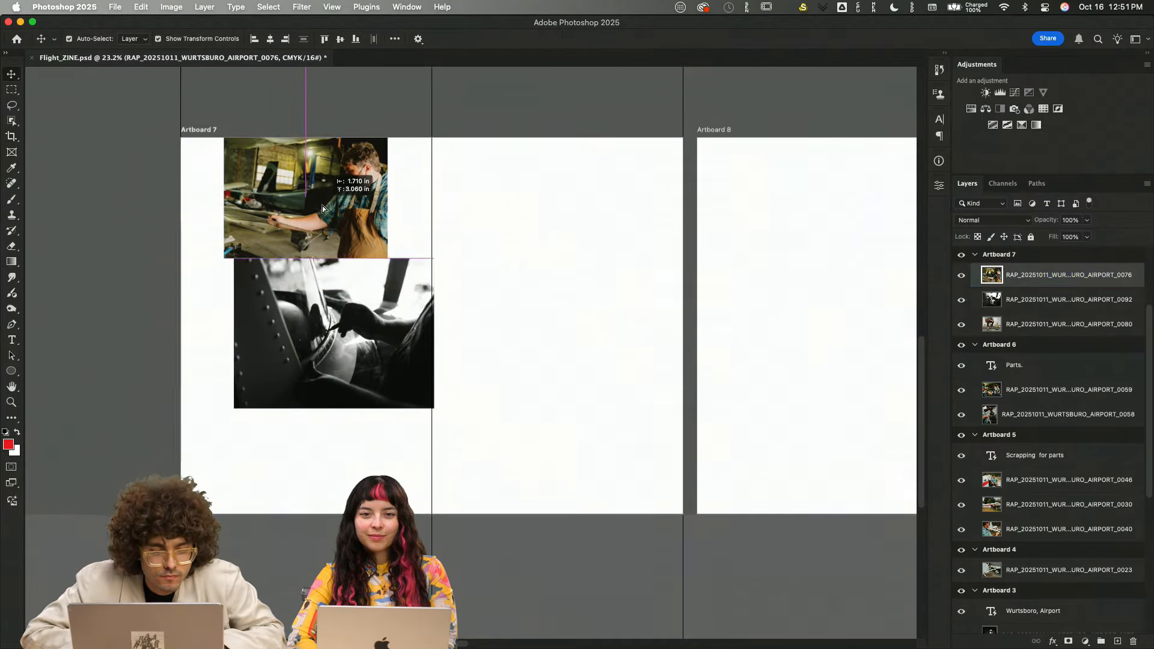
pyautogui.click(346, 363)
pyautogui.moveTo(346, 363); pyautogui.dragTo(577, 438)
pyautogui.moveTo(416, 395); pyautogui.dragTo(388, 481)
pyautogui.moveTo(357, 249); pyautogui.dragTo(423, 319)
pyautogui.moveTo(425, 231); pyautogui.dragTo(432, 231)
pyautogui.press('Return')
pyautogui.click(349, 452)
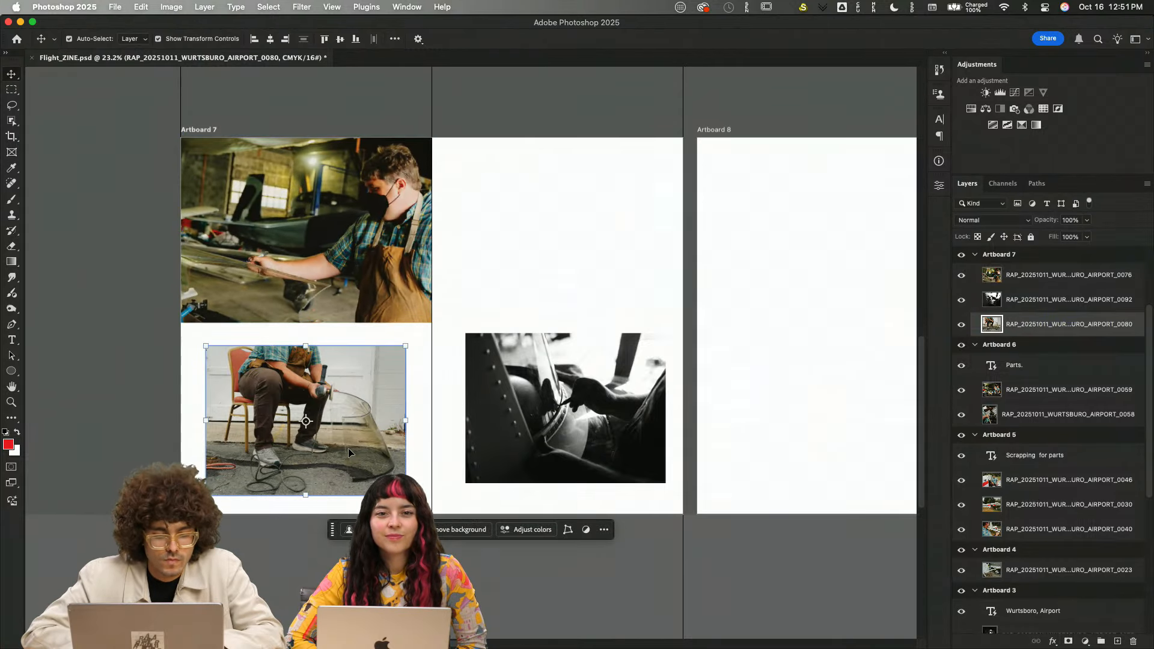
# - Enlarge and align photo 0080 directly beneath photo 0076 to fill the rest of the left page
pyautogui.moveTo(351, 448); pyautogui.dragTo(431, 398)
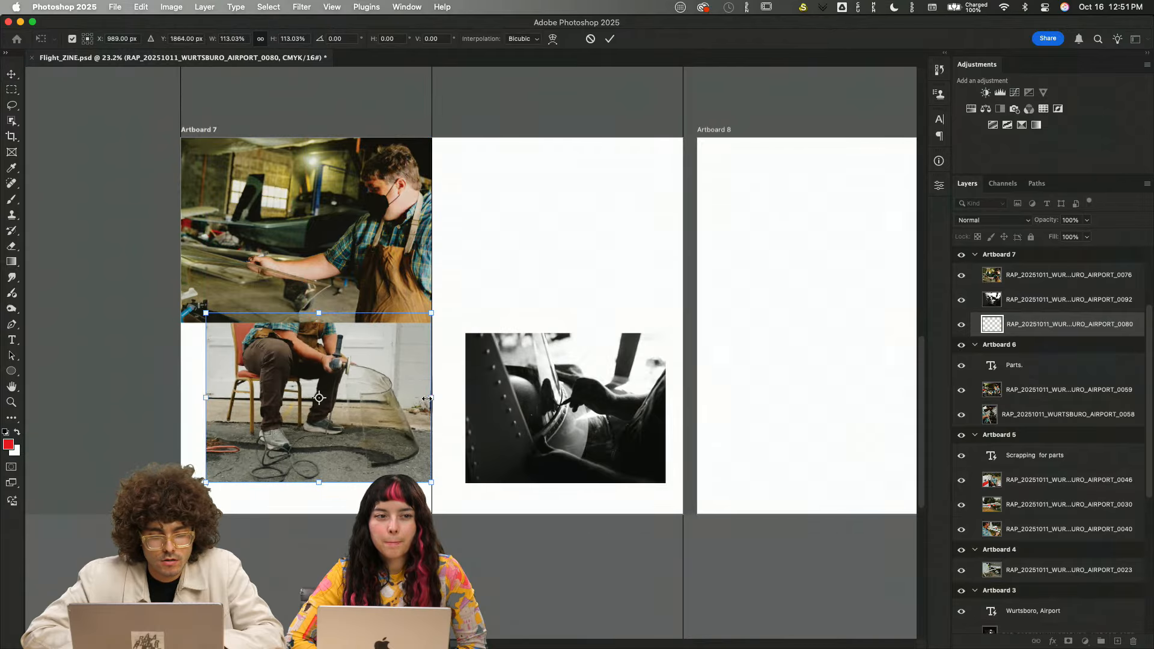
pyautogui.moveTo(360, 406); pyautogui.dragTo(359, 415)
pyautogui.press('Return')
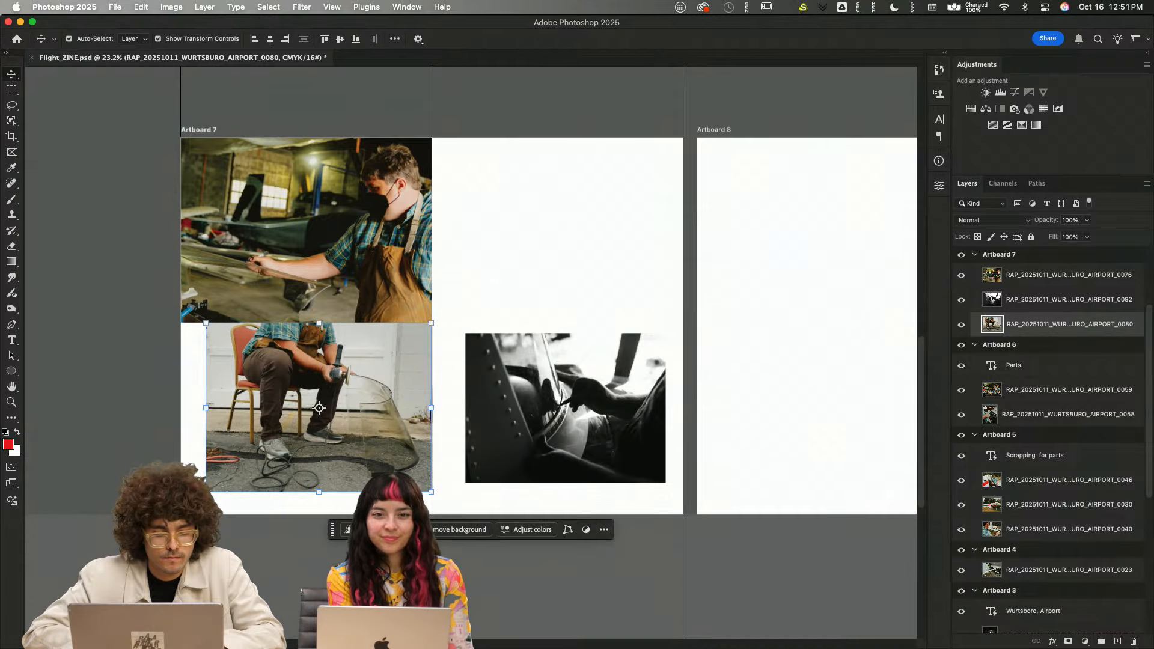
pyautogui.moveTo(206, 492); pyautogui.dragTo(173, 517)
pyautogui.press('Return')
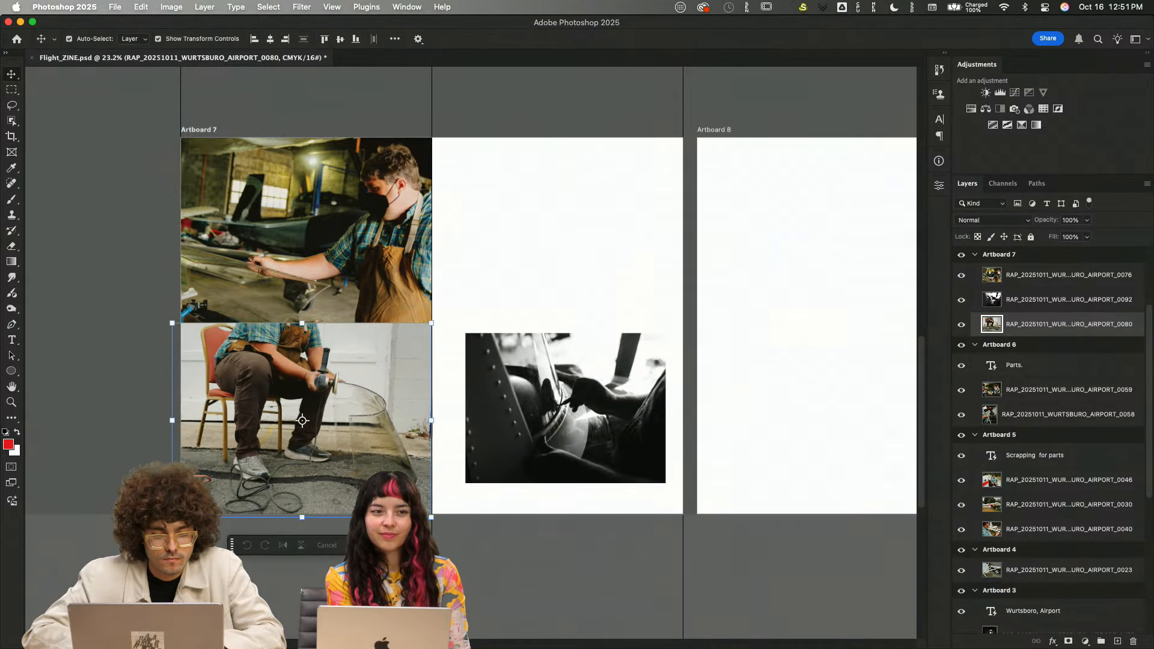
# - Center black-and-white photo 0092 on Artboard 7's right page and enlarge it to about 5.5 by 4.1 inches
pyautogui.moveTo(587, 402); pyautogui.dragTo(586, 325)
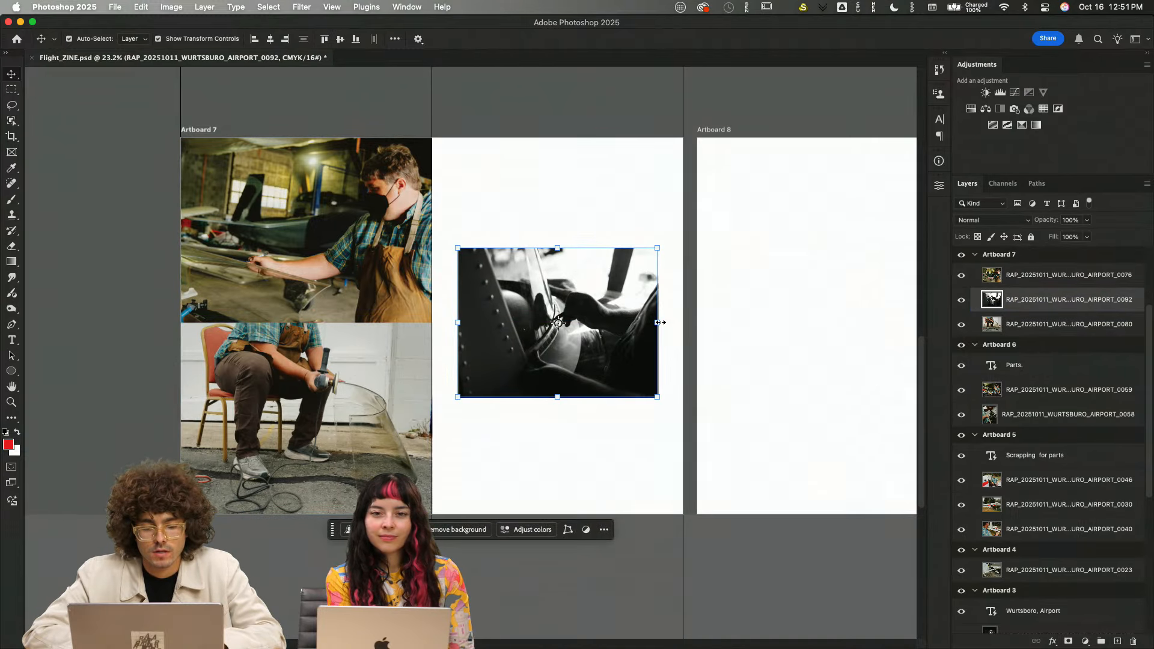
pyautogui.moveTo(659, 322)
pyautogui.mouseDown()
pyautogui.moveTo(684, 323)
pyautogui.moveTo(674, 323)
pyautogui.mouseUp()
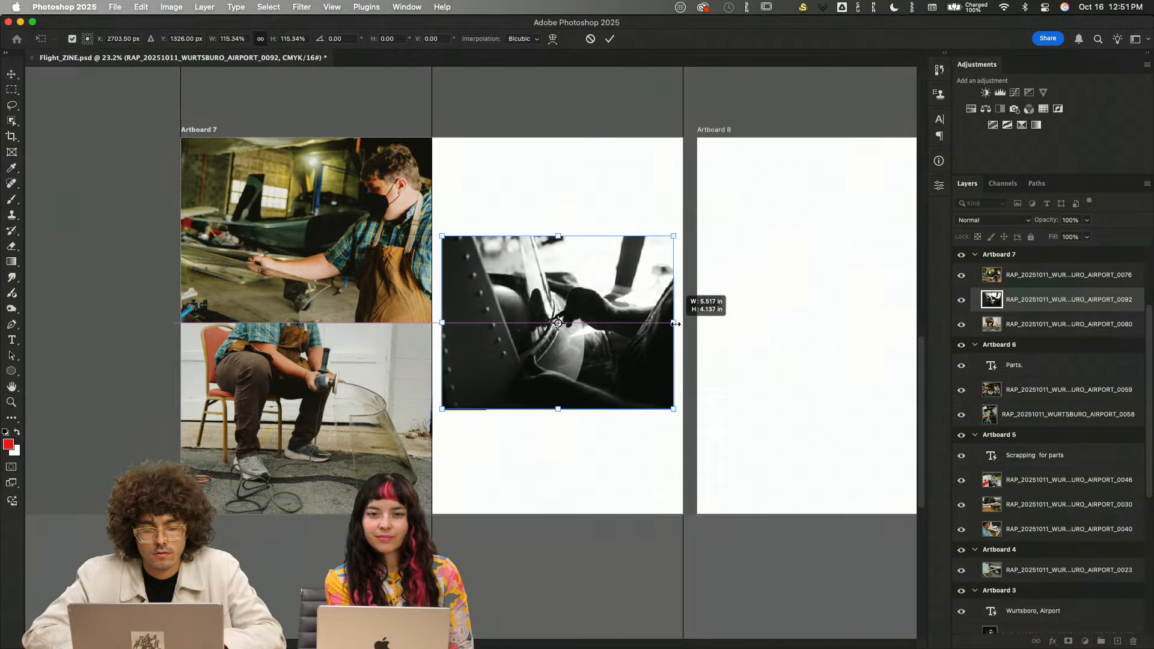
pyautogui.press('Return')
pyautogui.click(661, 150)
# - Add the red title "Windshield repair" above the black-and-white photo on Artboard 7
pyautogui.scroll(3, 661, 151)
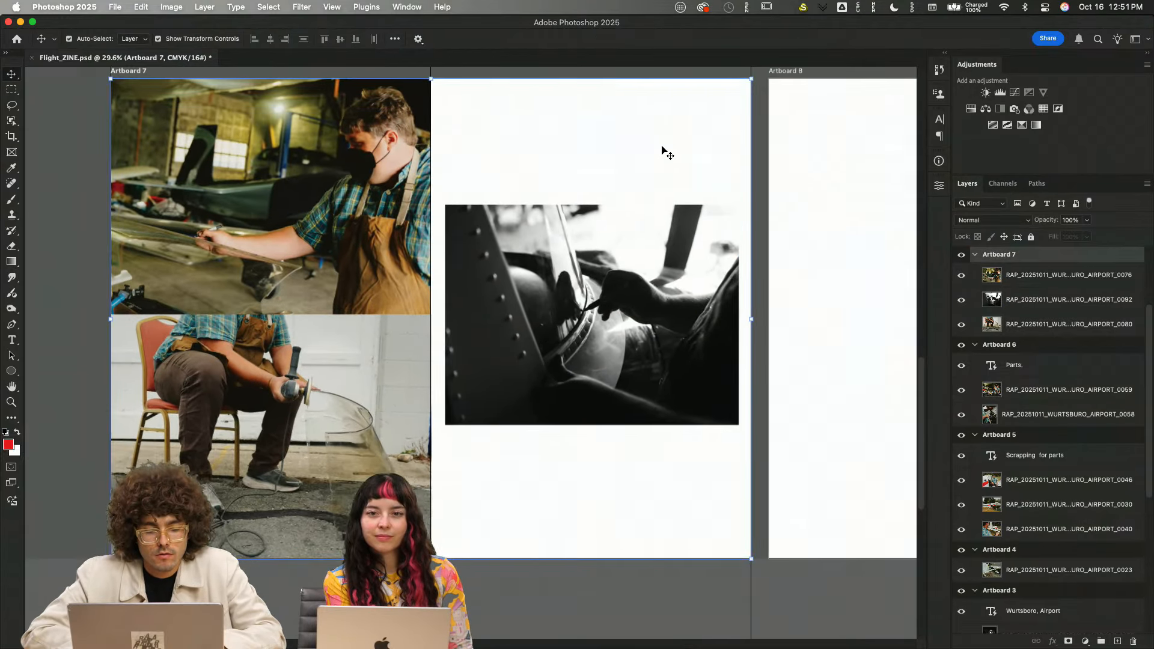
pyautogui.scroll(-2, 662, 151)
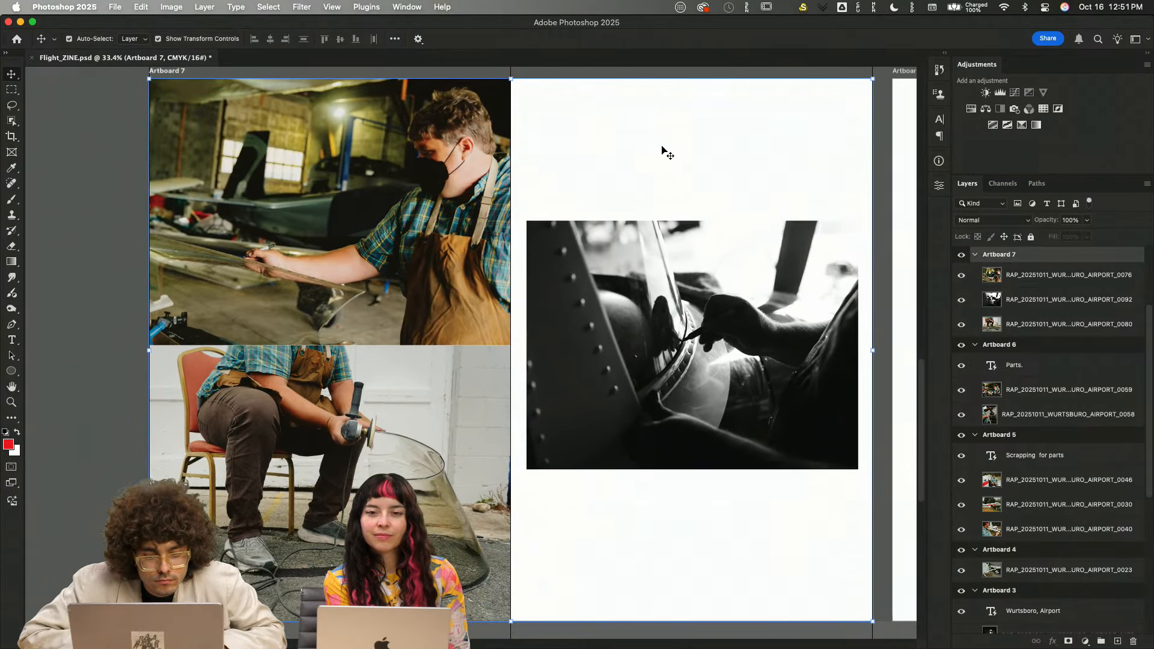
pyautogui.press('t')
pyautogui.click(580, 161)
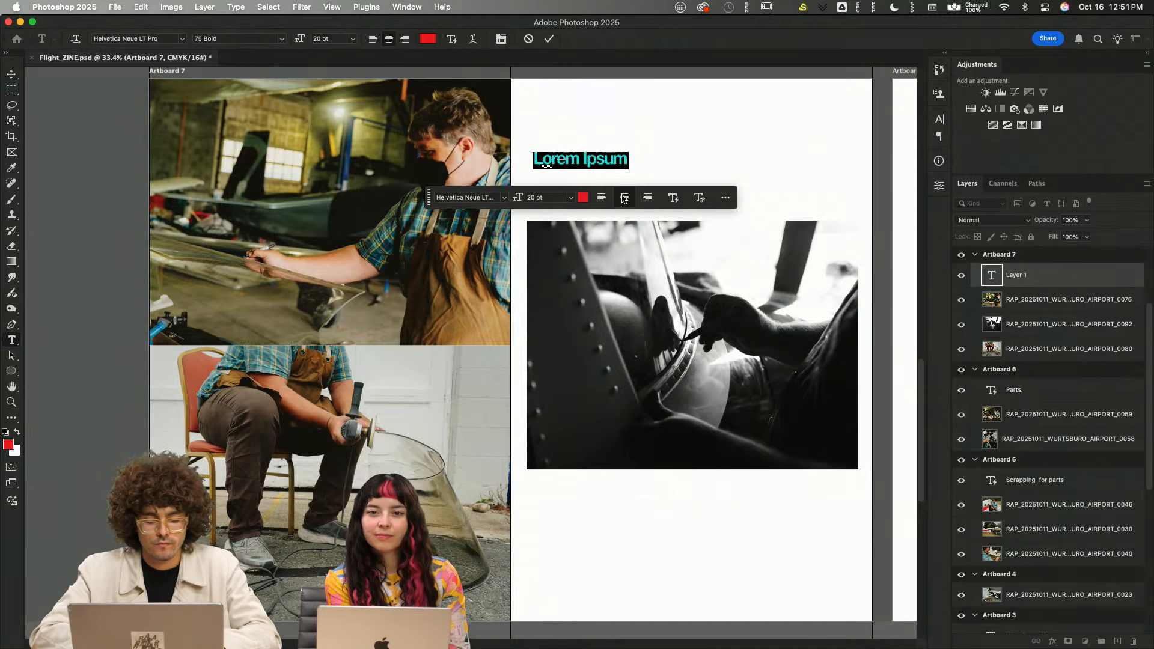
pyautogui.write('Windsheild')
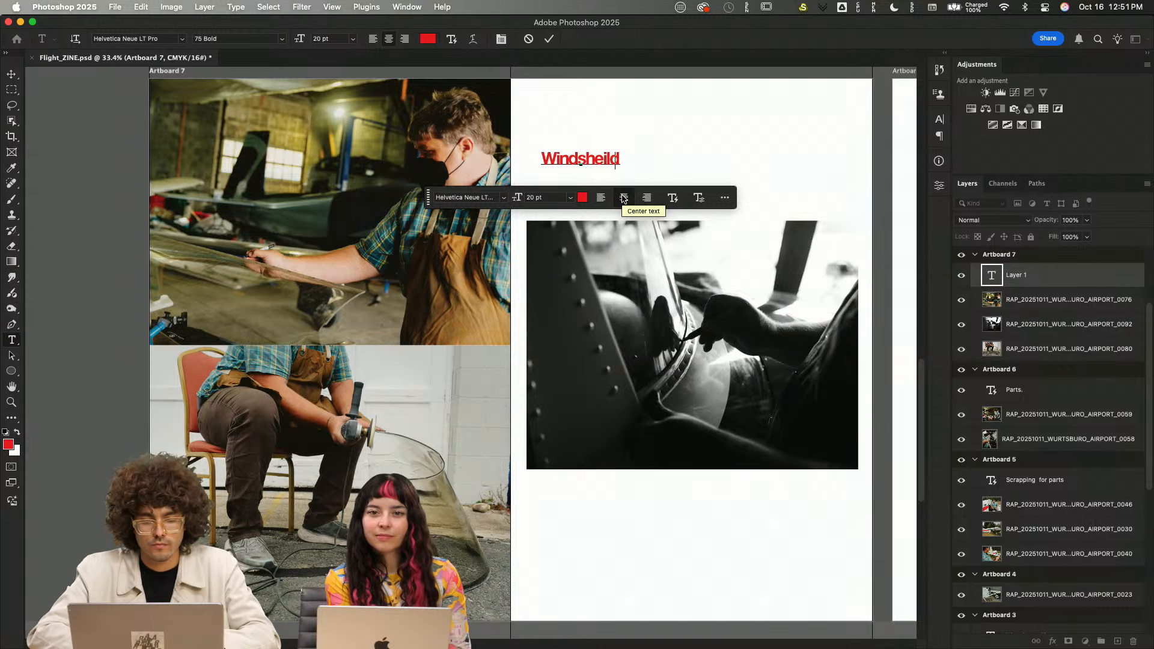
pyautogui.press('BackSpace')
pyautogui.press('BackSpace')
pyautogui.press('BackSpace')
pyautogui.press('BackSpace')
pyautogui.write('ield')
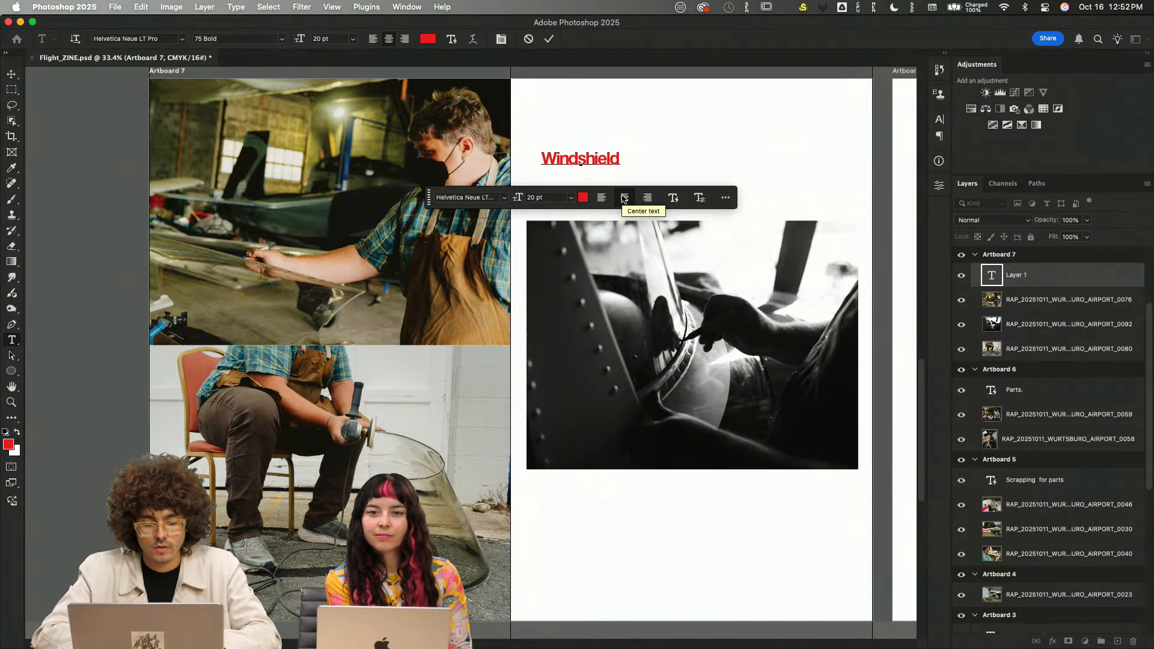
pyautogui.write(' repair')
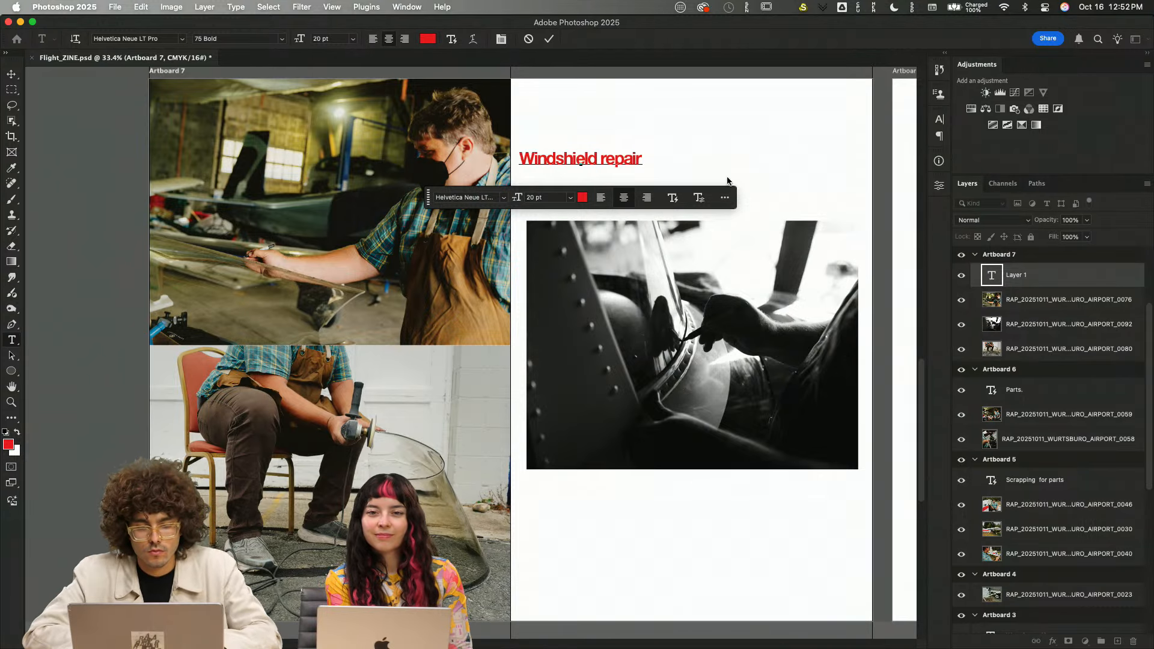
# - Make the title dynamic text and enlarge its box to about the photo's width, stacking "Windshield" and "repair" on two lines
pyautogui.press('super+a')
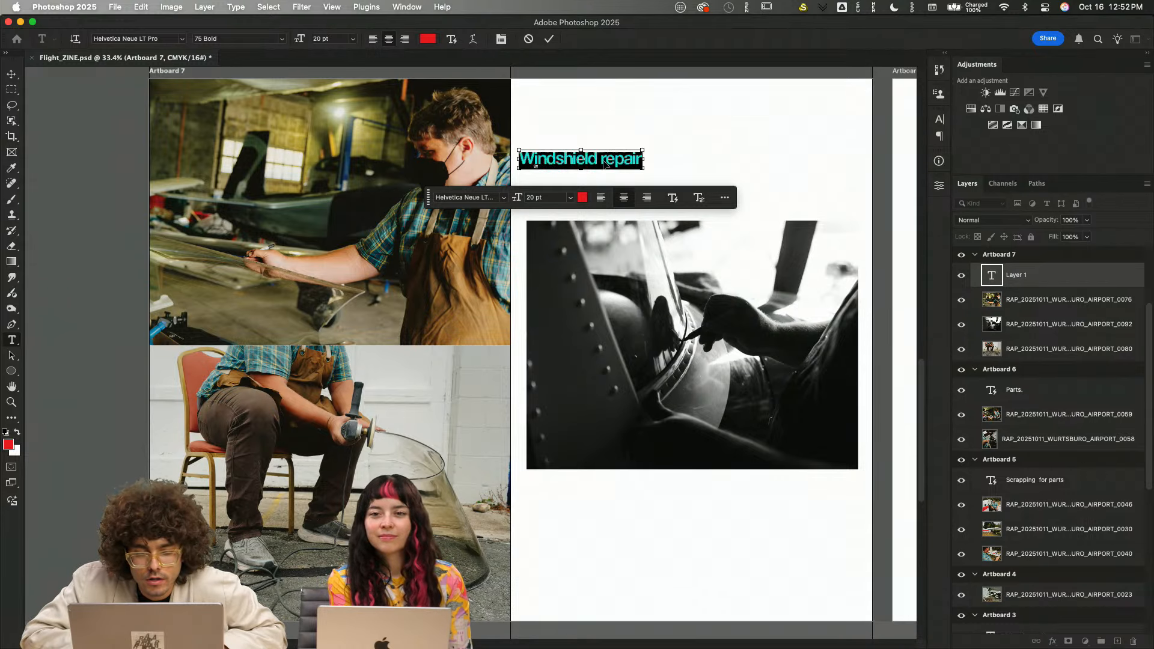
pyautogui.press('super+Return')
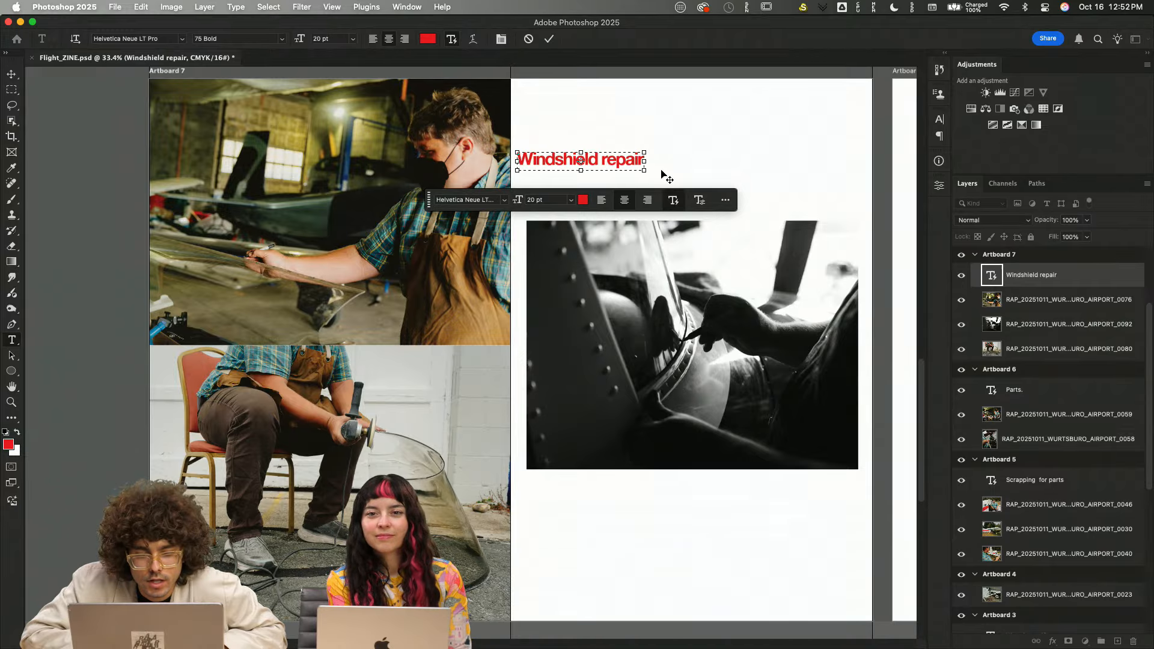
pyautogui.moveTo(645, 171); pyautogui.dragTo(891, 512)
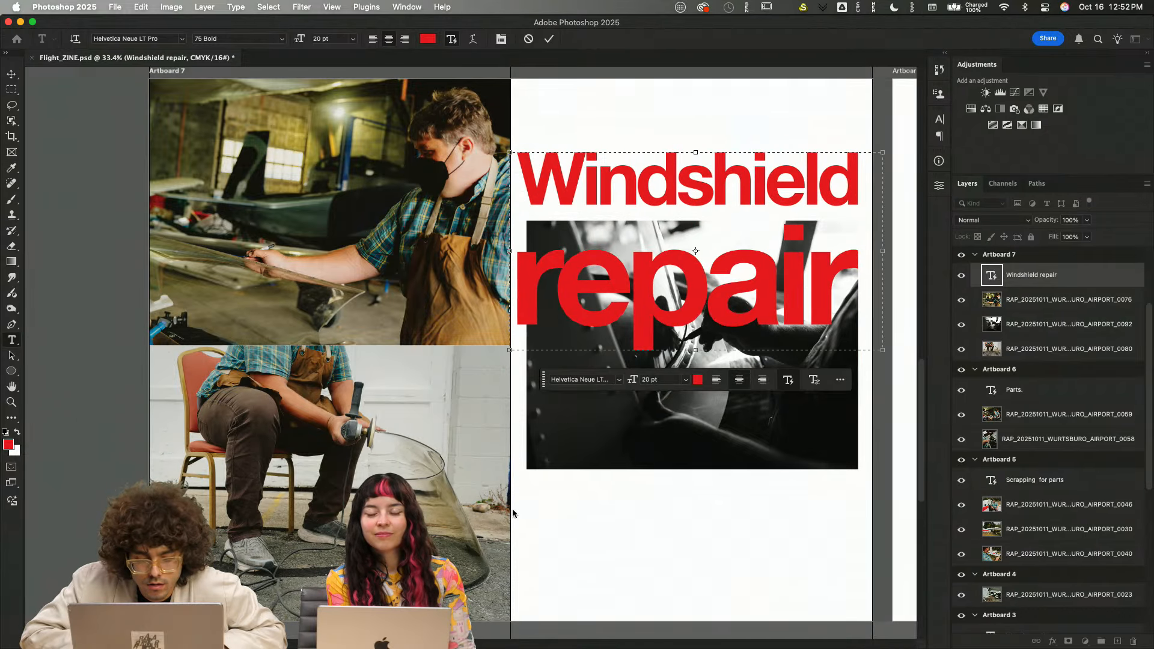
pyautogui.moveTo(514, 252); pyautogui.dragTo(527, 251)
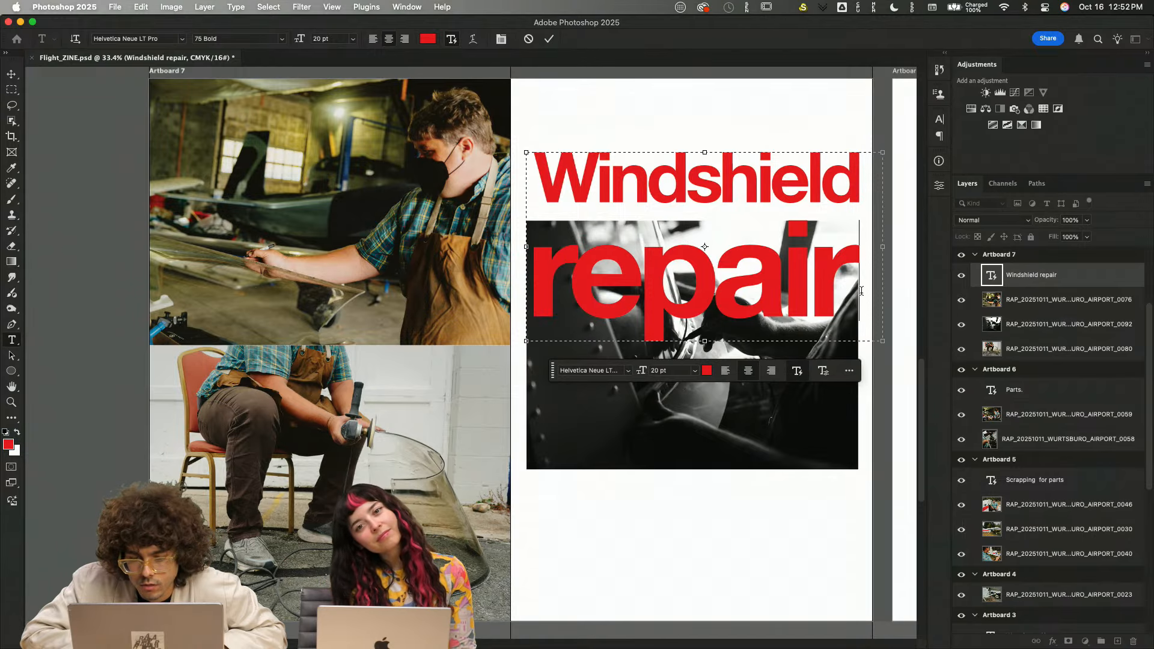
# - Set the baseline shift of the word "repair" to -301 pt to place it below the black-and-white photo
pyautogui.moveTo(861, 291); pyautogui.dragTo(510, 262)
pyautogui.click(939, 187)
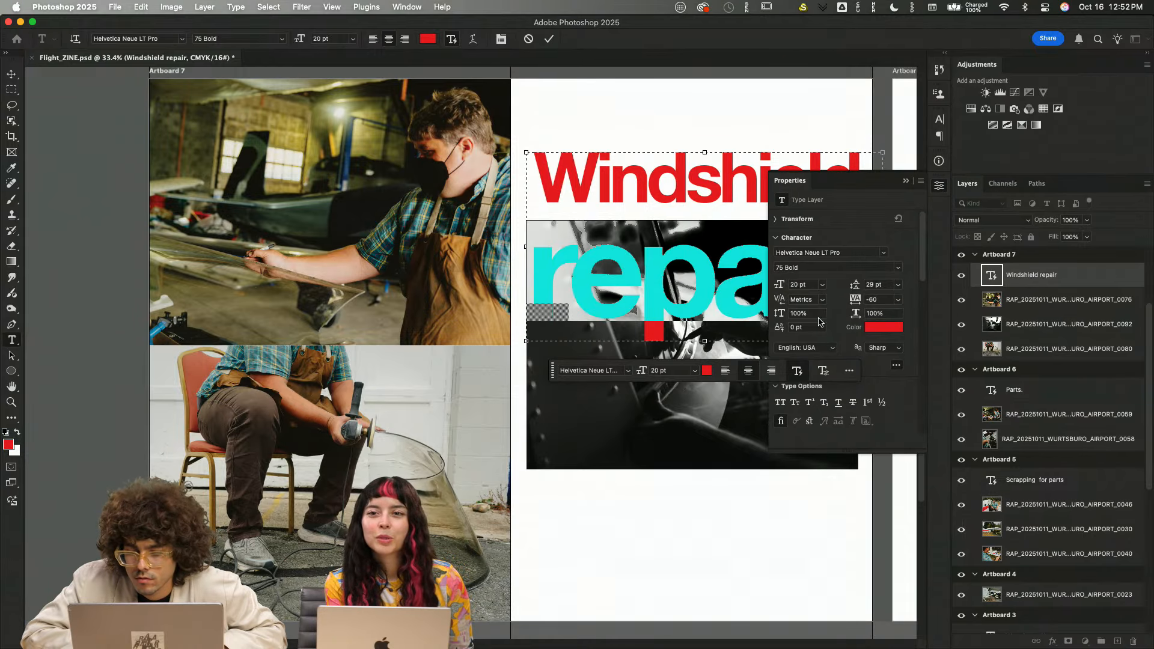
pyautogui.moveTo(785, 330); pyautogui.dragTo(600, 385)
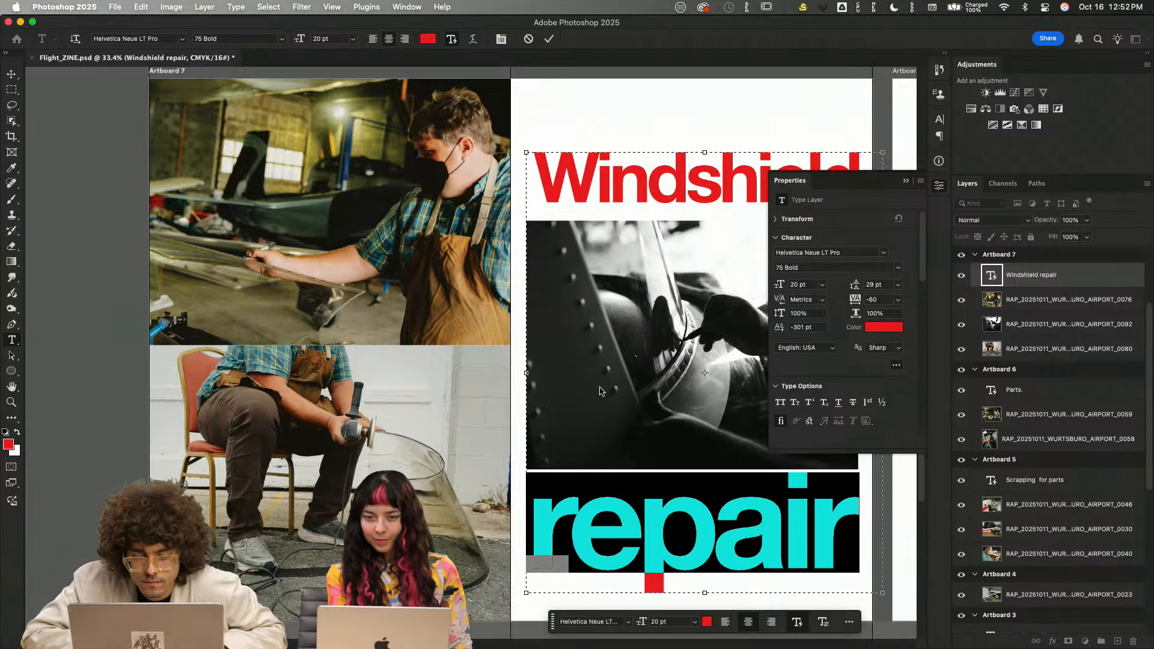
pyautogui.click(887, 77)
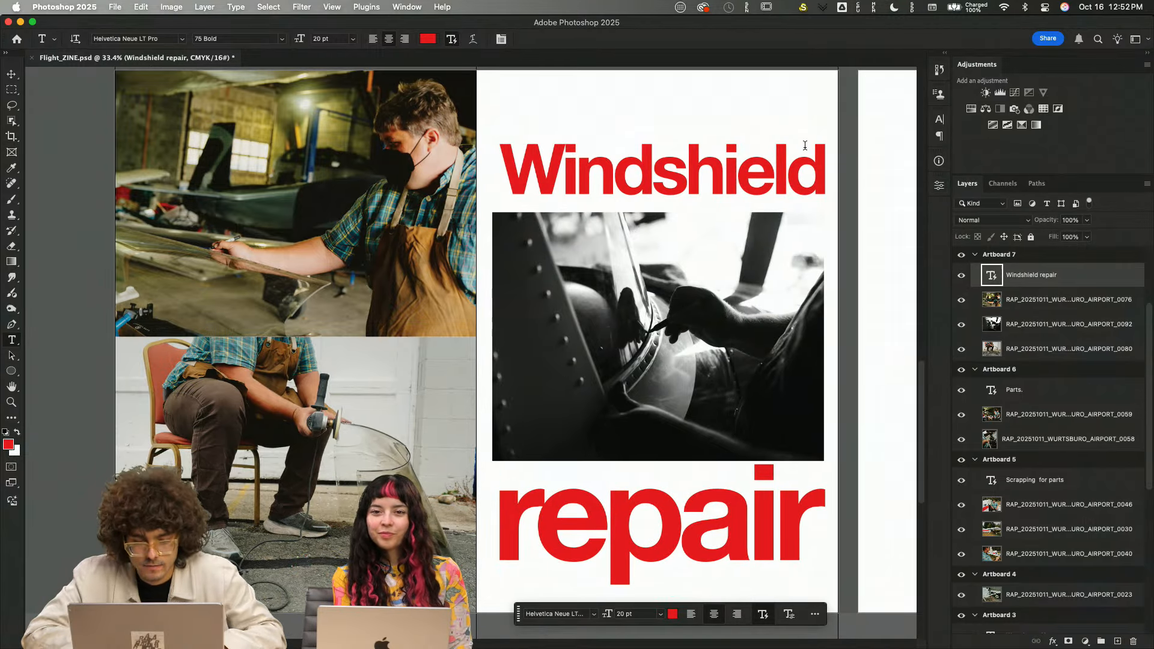
# - Nudge the "Windshield repair" title slightly down to balance the two words around the black-and-white photo
pyautogui.press('v')
pyautogui.hotkey('shift', 'Down')
pyautogui.hotkey('shift', 'Down')
pyautogui.hotkey('shift', 'Down')
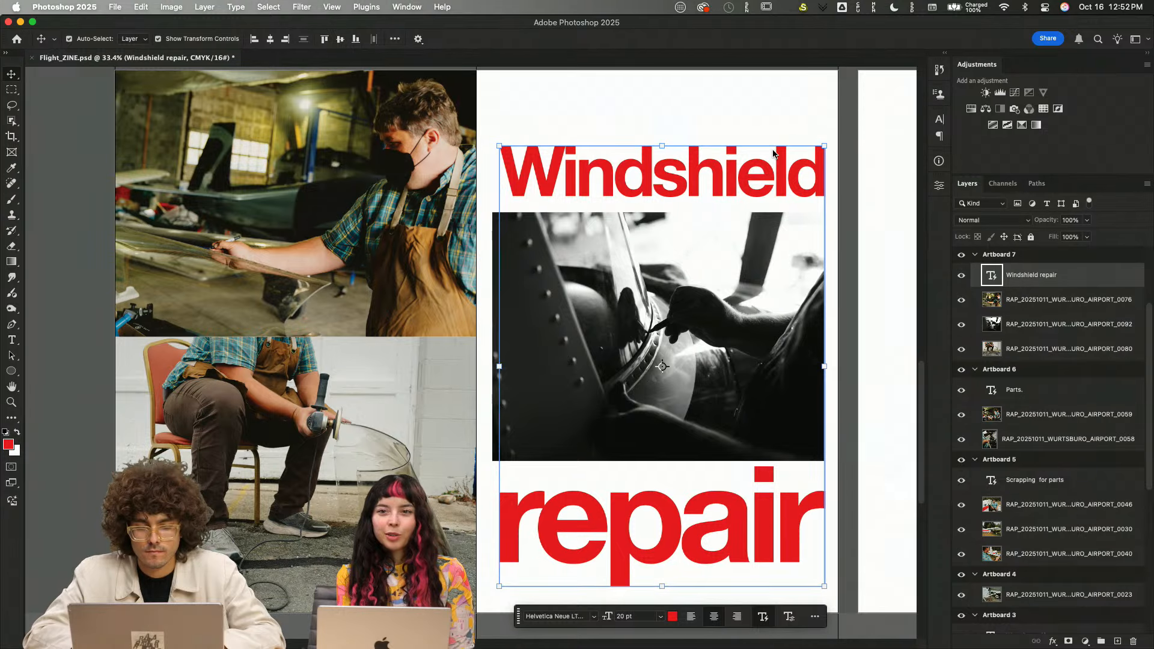
pyautogui.hotkey('shift', 'Down')
pyautogui.hotkey('shift', 'Up')
pyautogui.hotkey('shift', 'Up')
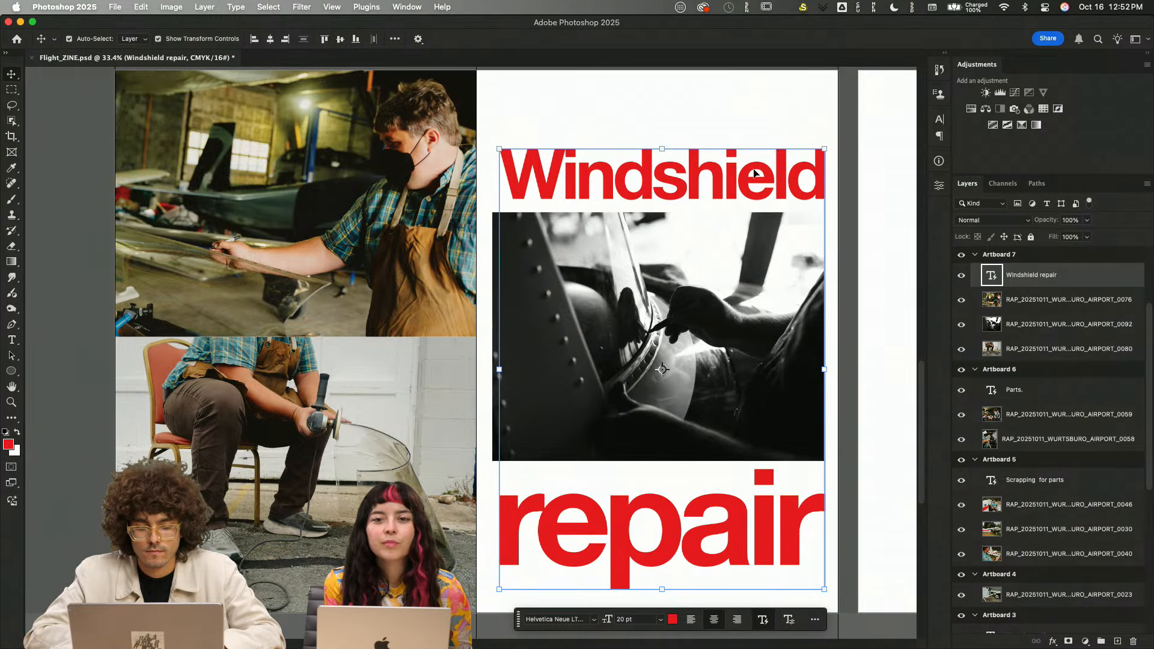
# - Select the "Windshield repair" title together with the black-and-white photo on Artboard 7 and move both slightly up
pyautogui.press('super+minus')
pyautogui.hscroll(2, 753, 173)
pyautogui.click(640, 120)
pyautogui.click(631, 233)
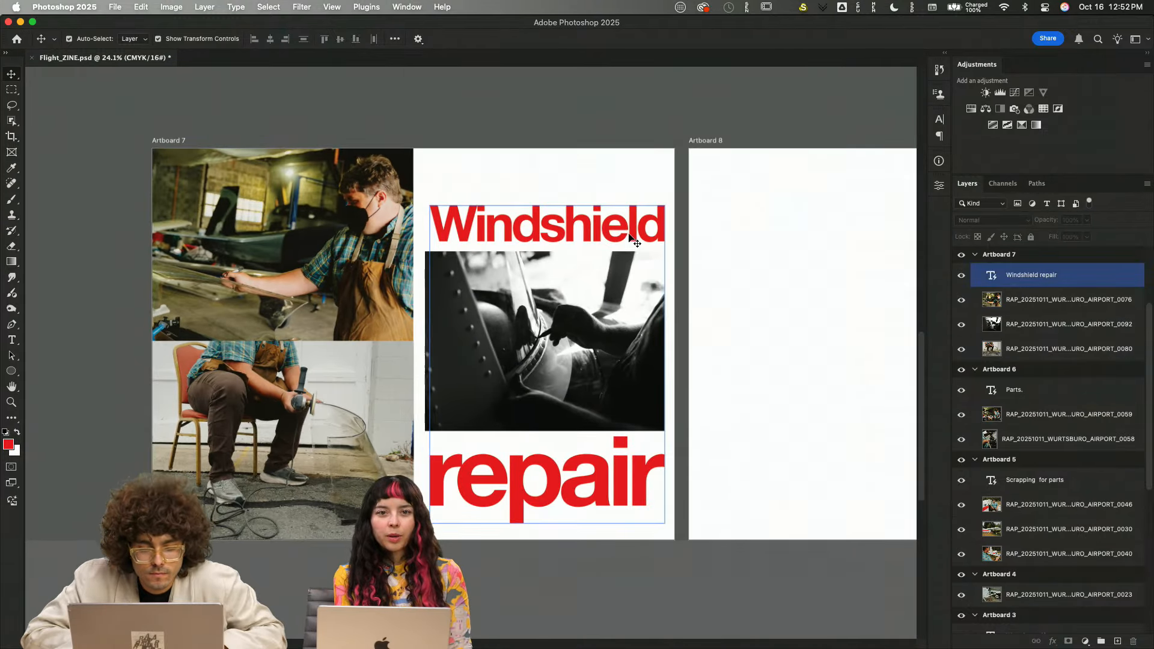
pyautogui.click(606, 124)
pyautogui.moveTo(586, 198); pyautogui.dragTo(527, 462)
pyautogui.moveTo(615, 332); pyautogui.dragTo(614, 318)
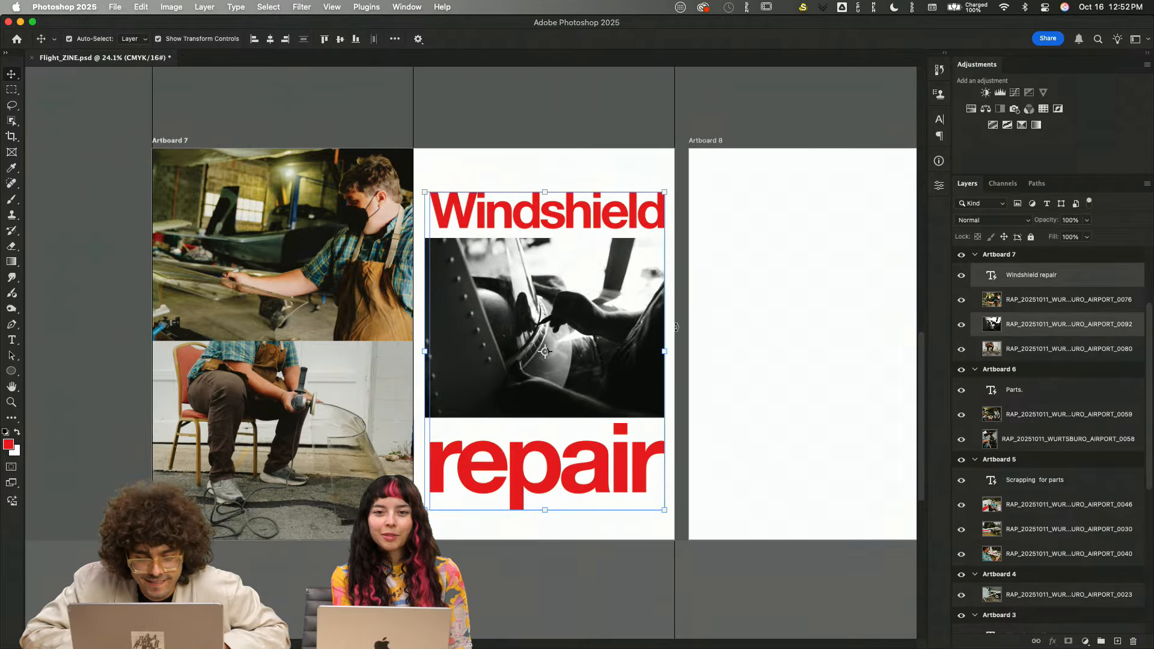
# - Scale the title and black-and-white photo together to 108.69% so they span the full width of Artboard 7's right page
pyautogui.moveTo(664, 351); pyautogui.dragTo(680, 345)
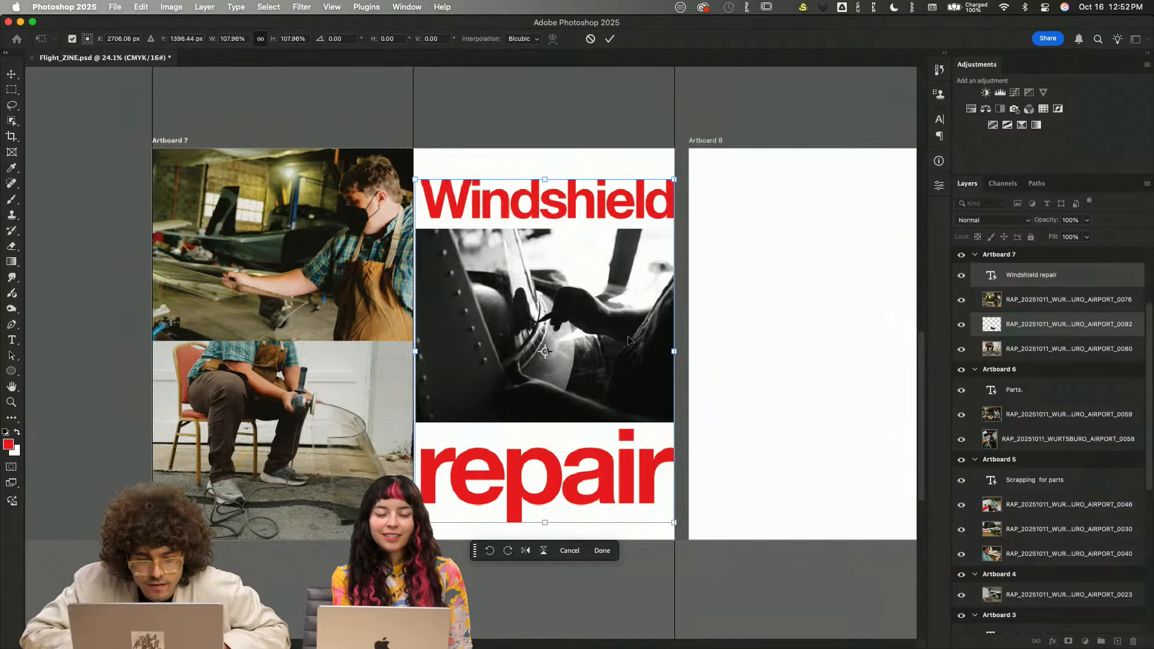
pyautogui.moveTo(410, 351); pyautogui.dragTo(406, 351)
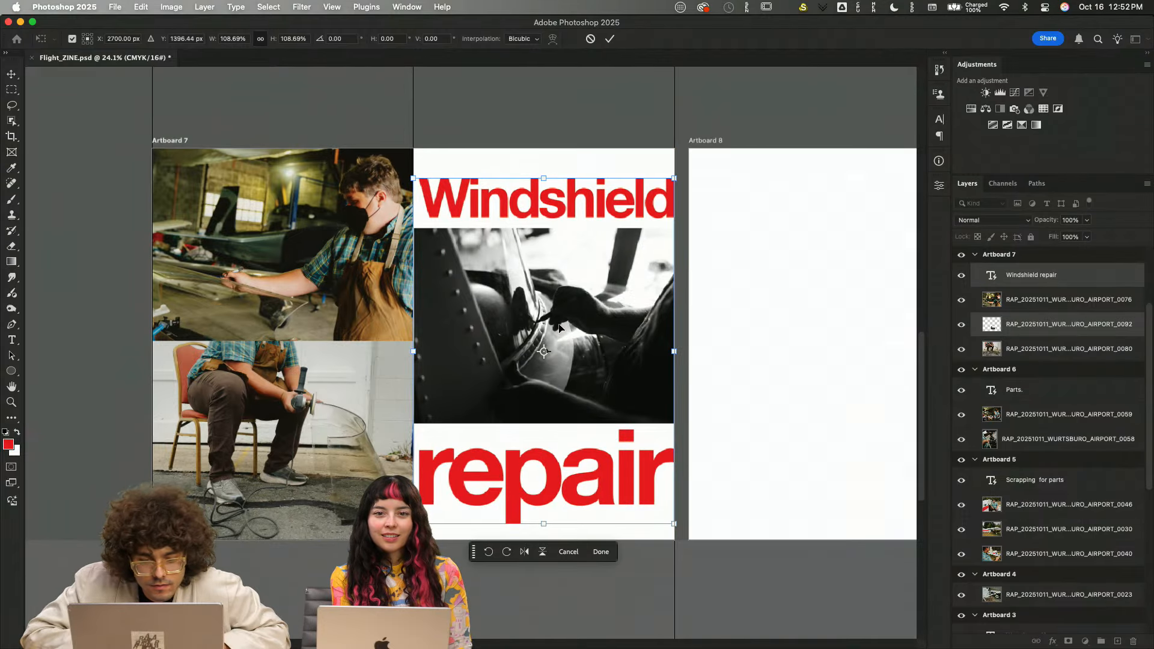
pyautogui.press('Return')
pyautogui.click(612, 92)
# - Place the dark photo RAP_20251011_WURTSBURO_AIRPORT_0109 from Bridge onto Artboard 8, filling the whole spread
pyautogui.hscroll(5, 614, 170)
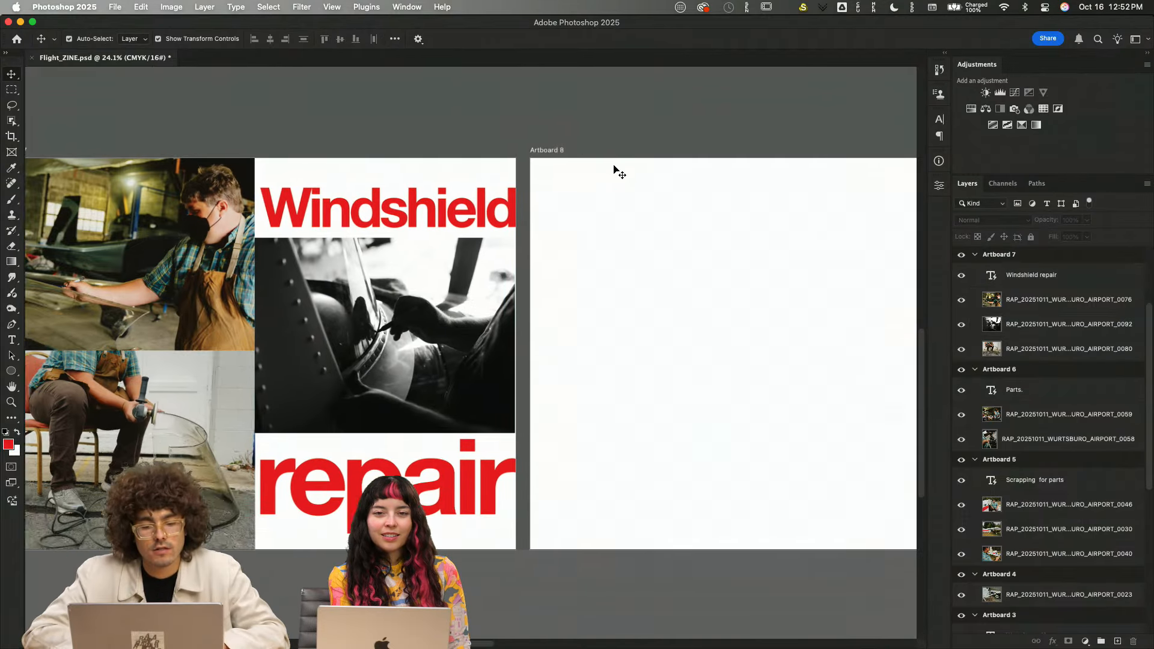
pyautogui.hscroll(5, 614, 170)
pyautogui.click(607, 276)
pyautogui.moveTo(506, 631)
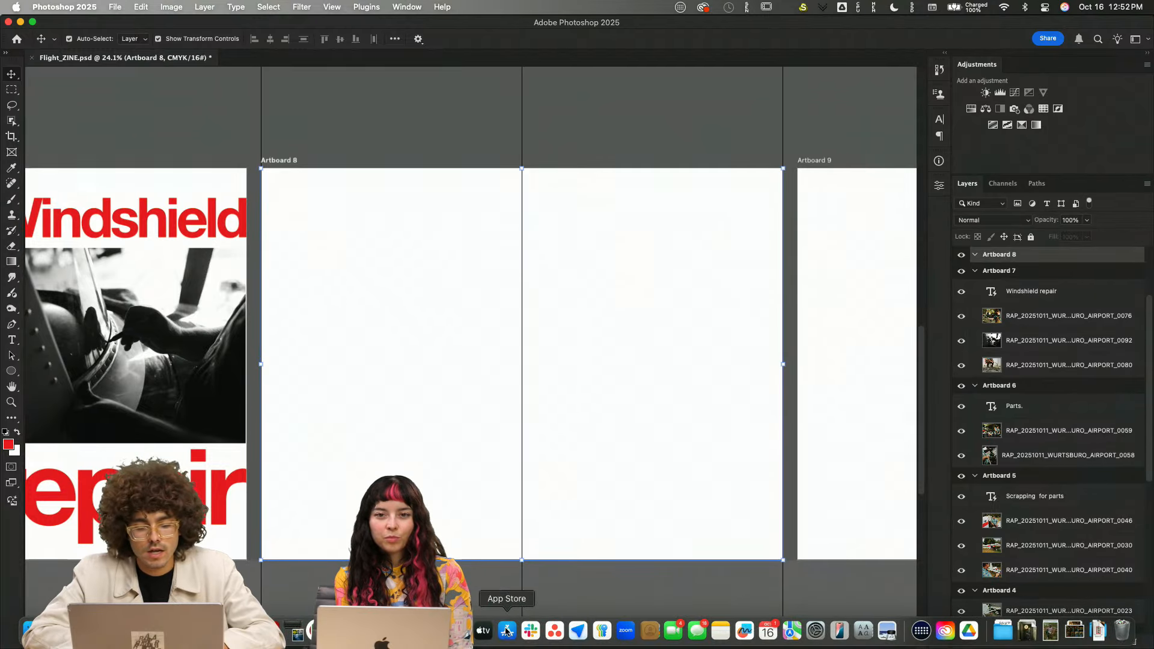
pyautogui.hscroll(5, 621, 469)
pyautogui.press('super+minus')
pyautogui.hscroll(-1, 621, 469)
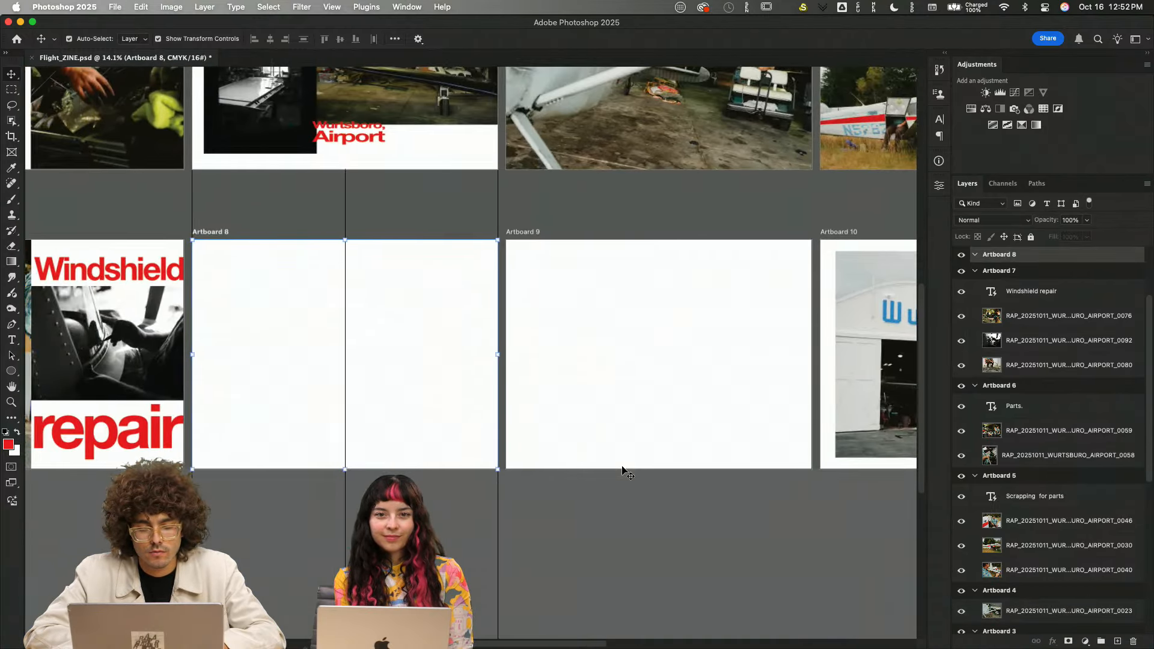
pyautogui.moveTo(297, 633)
pyautogui.click(247, 631)
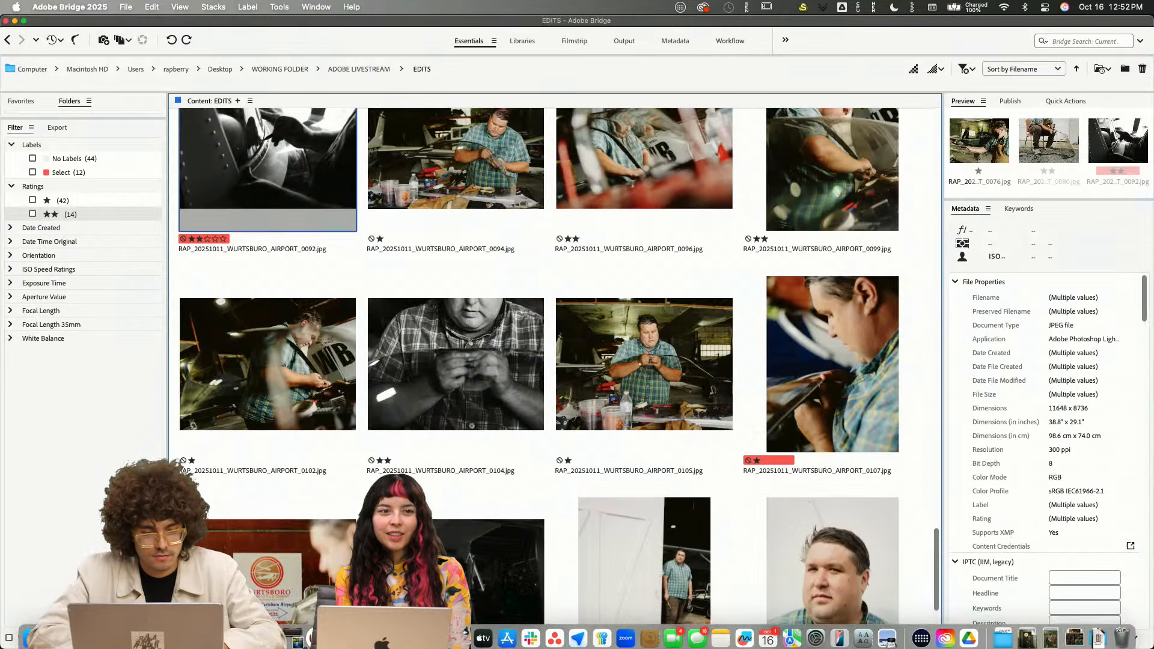
pyautogui.scroll(-3, 679, 437)
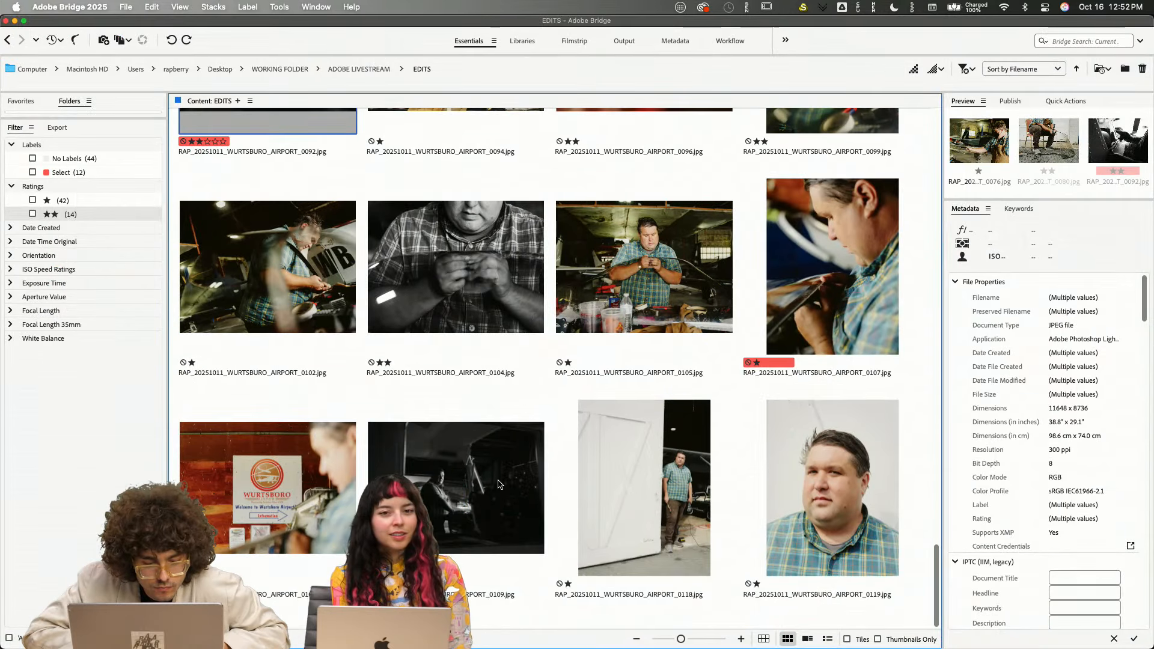
pyautogui.moveTo(498, 484); pyautogui.dragTo(640, 319)
pyautogui.press('super+Tab')
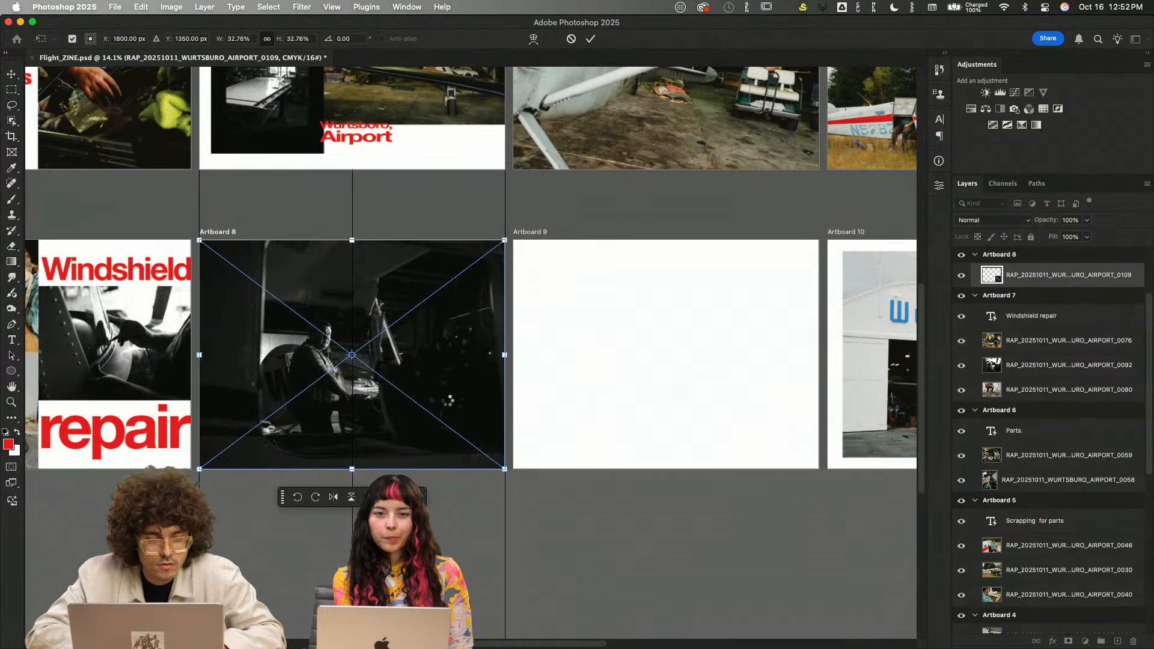
pyautogui.press('Return')
# - Enlarge the dark 0109 photo to about 108% so it extends past Artboard 8's left edge
pyautogui.scroll(5, 418, 372)
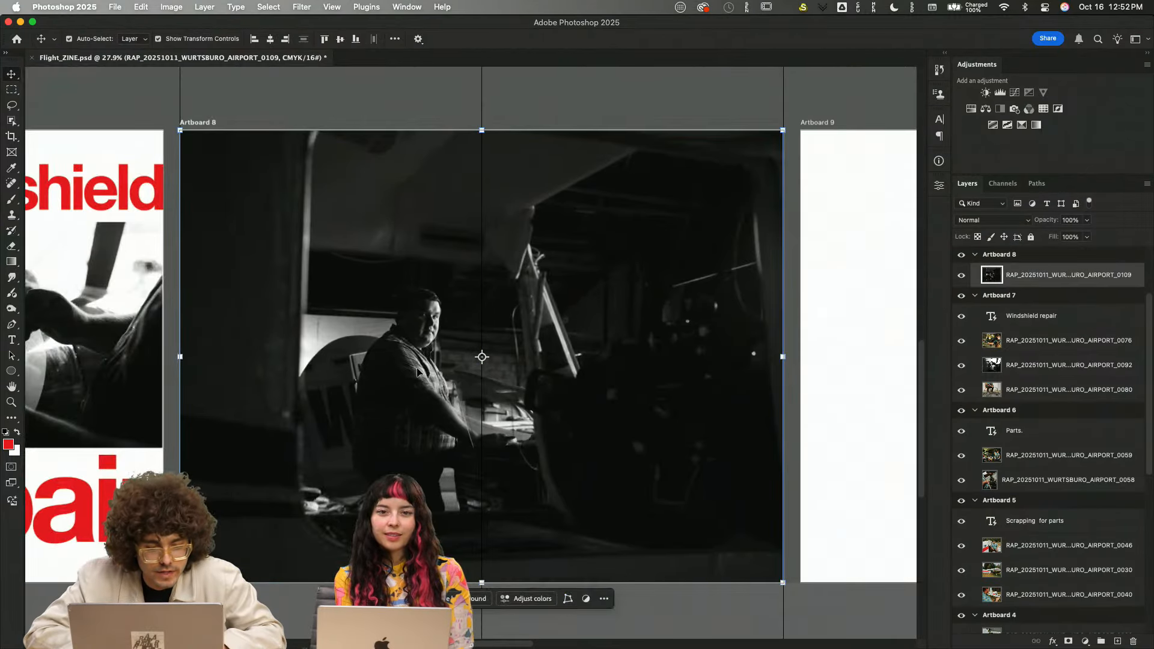
pyautogui.scroll(-5, 417, 372)
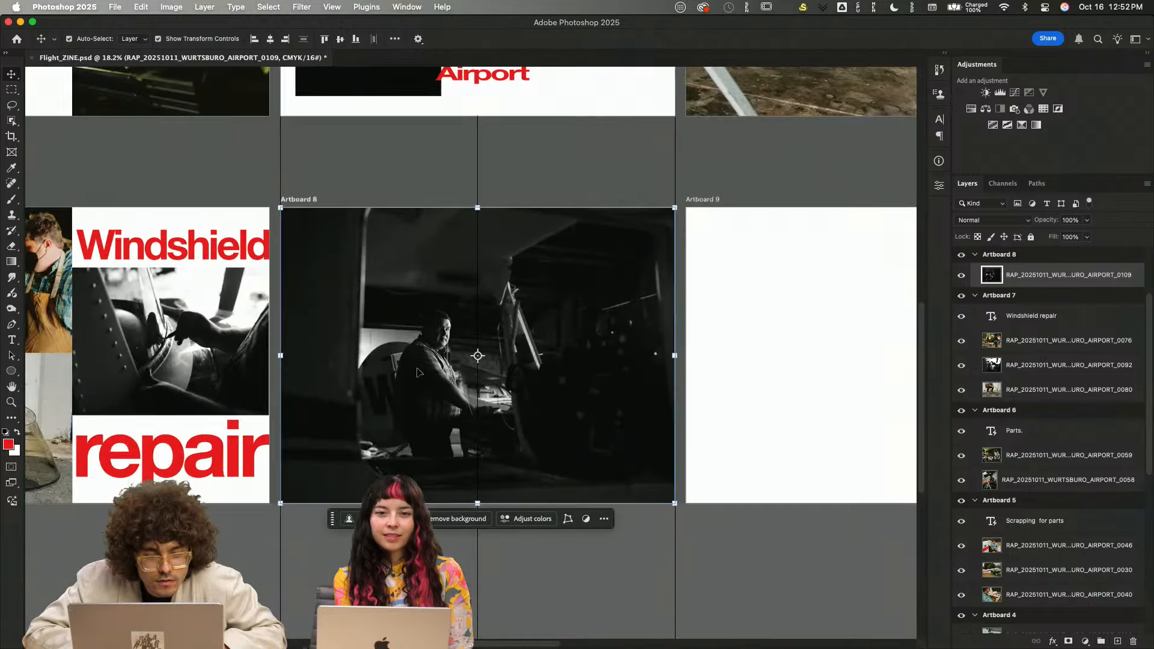
pyautogui.scroll(3, 471, 354)
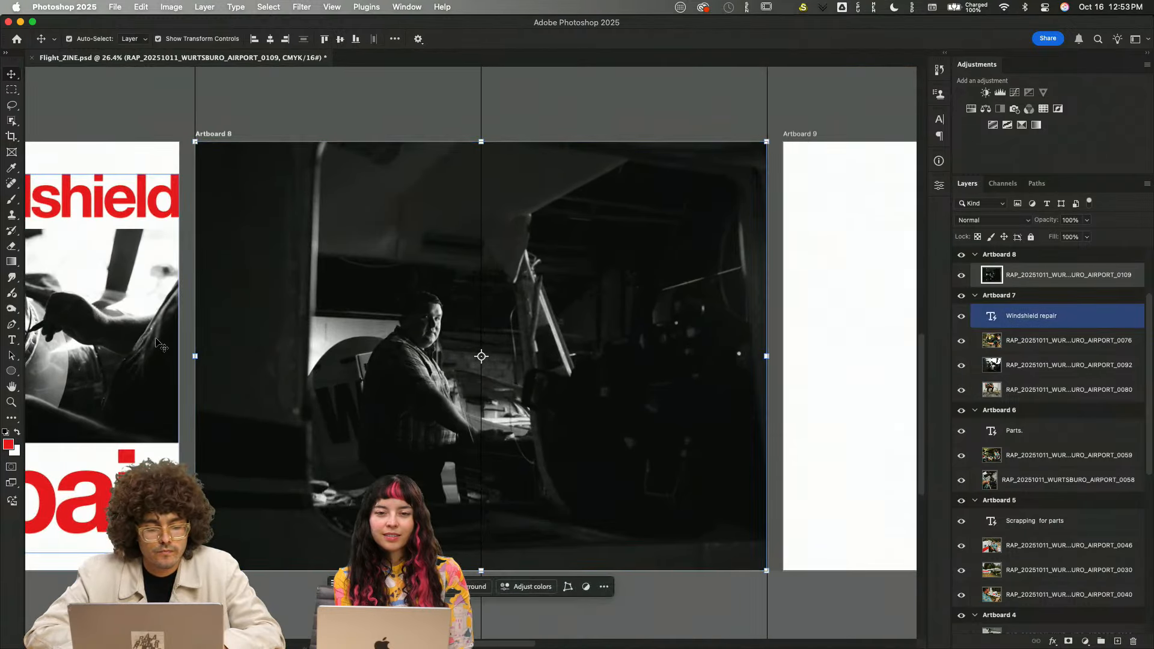
pyautogui.moveTo(195, 357); pyautogui.dragTo(148, 357)
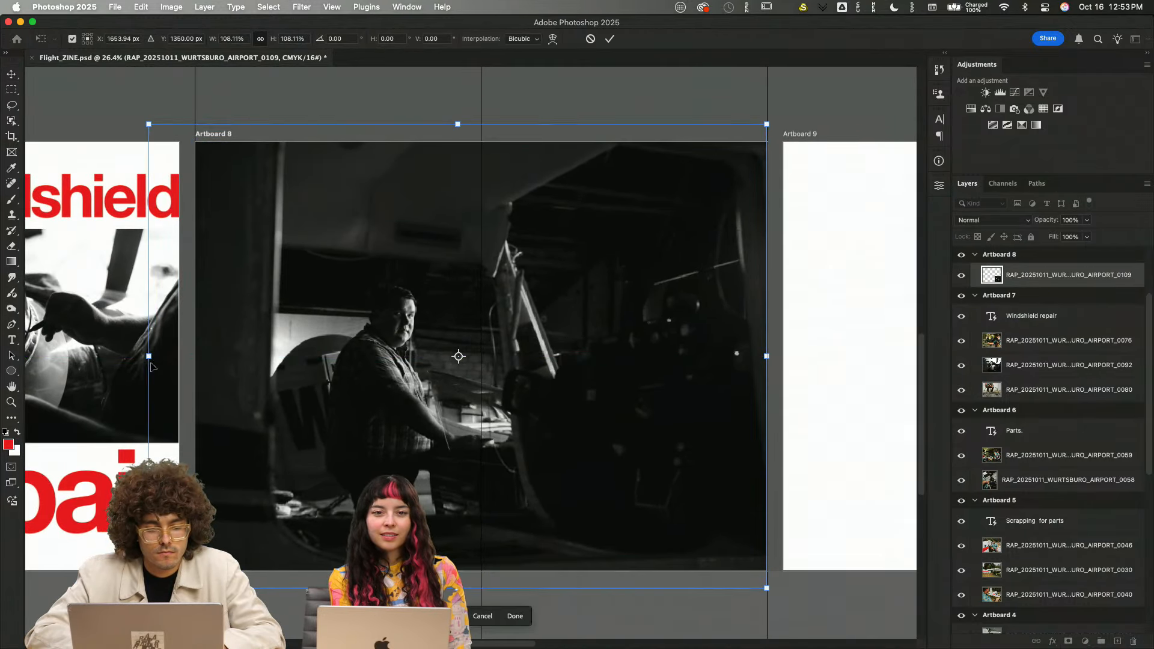
# - Move the dark 0109 photo from Artboard 8 onto Artboard 9 and position it to cover the whole spread
pyautogui.scroll(-3, 407, 362)
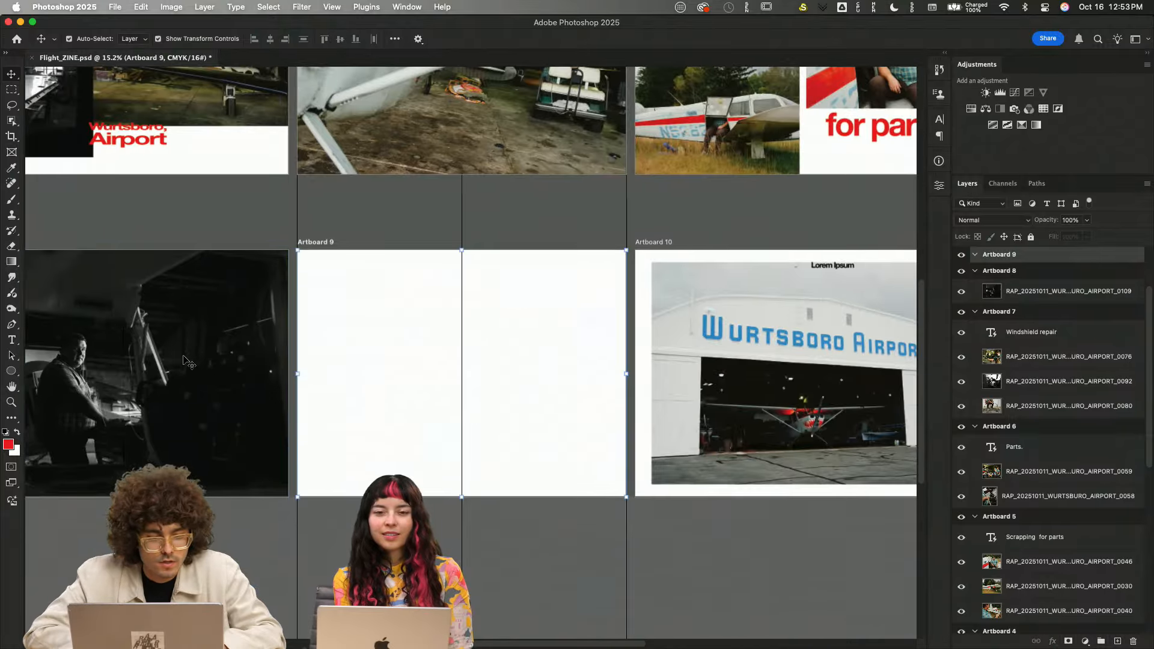
pyautogui.moveTo(417, 371); pyautogui.dragTo(550, 353)
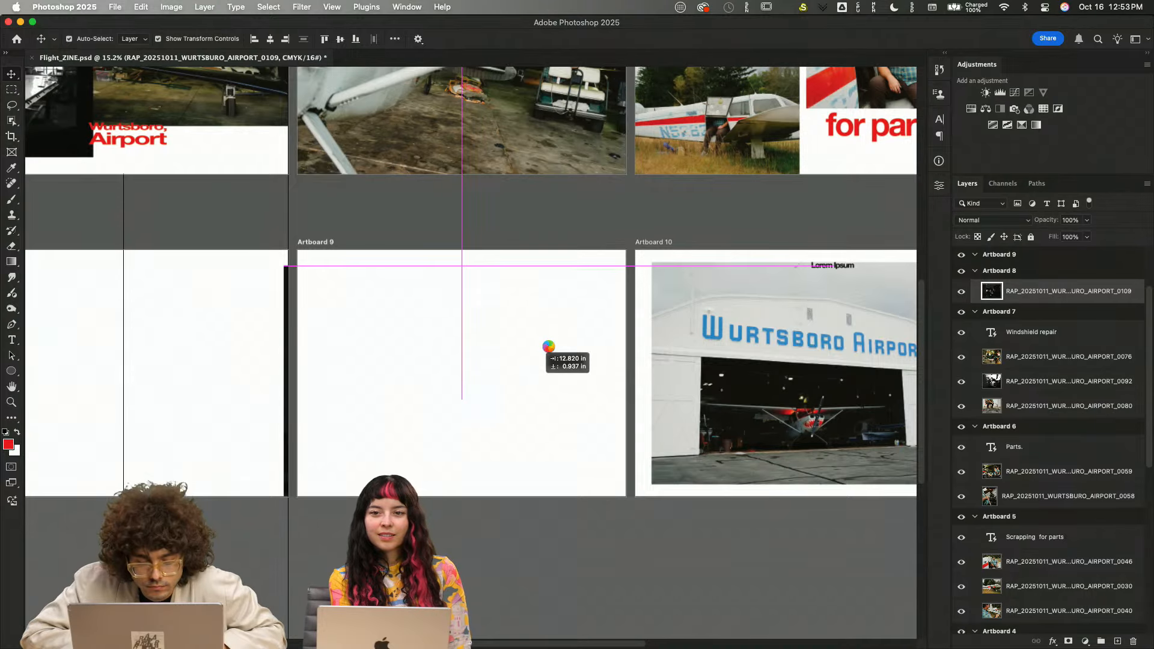
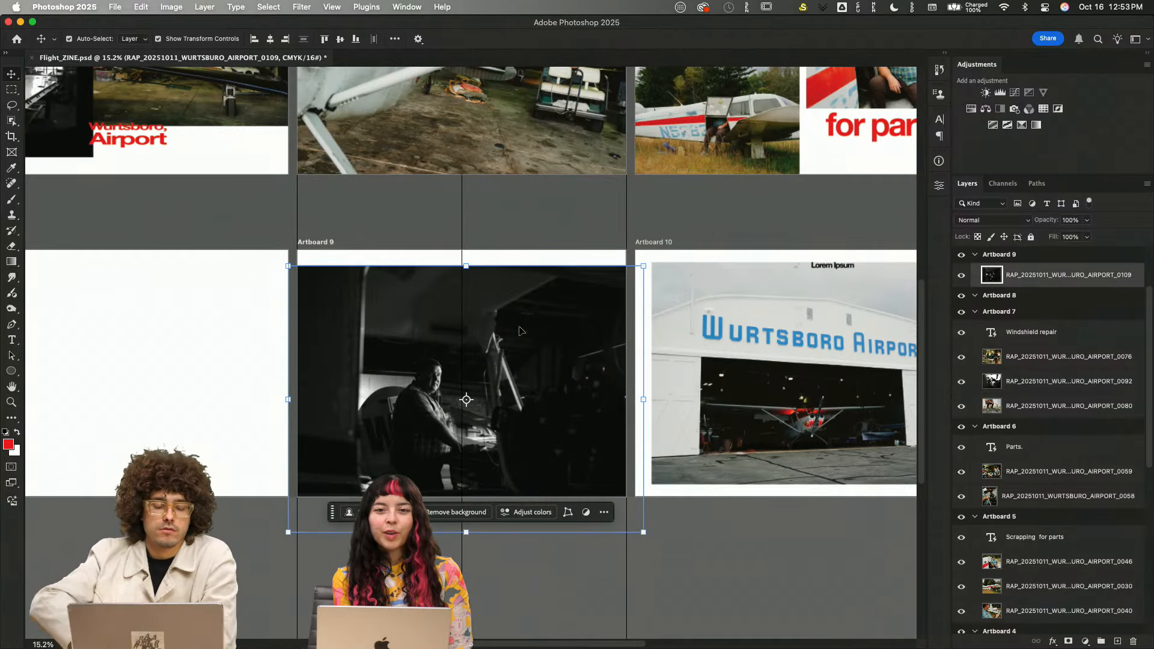
pyautogui.moveTo(545, 366); pyautogui.dragTo(535, 343)
# - Place photos RAP_20251011_WURTSBURO_AIRPORT_0096 and RAP_20251011_WURTSBURO_AIRPORT_0107 from Bridge onto Artboard 8, with 0107 on top of the full-spread 0096
pyautogui.hscroll(-10, 535, 361)
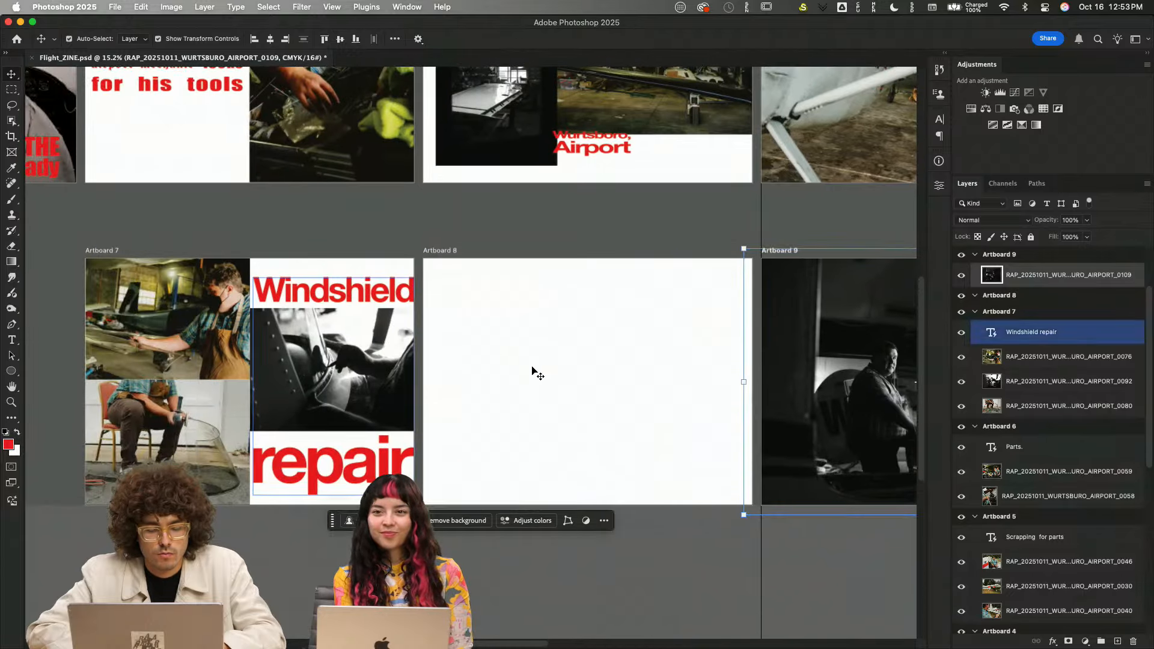
pyautogui.click(568, 376)
pyautogui.scroll(5, 568, 376)
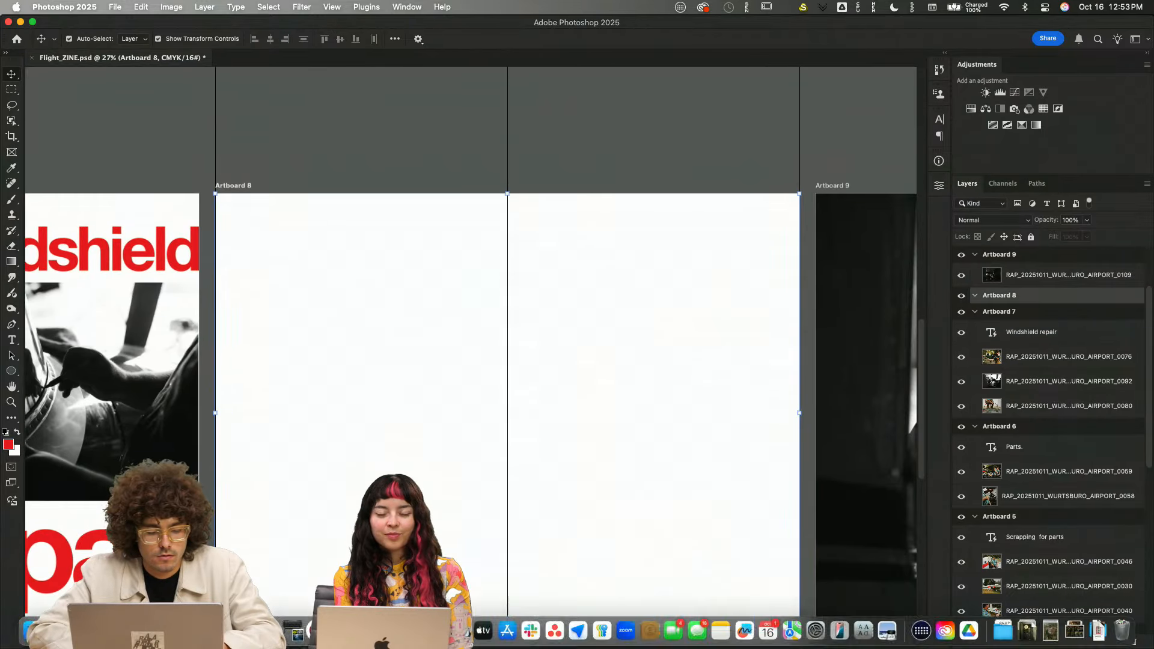
pyautogui.click(268, 631)
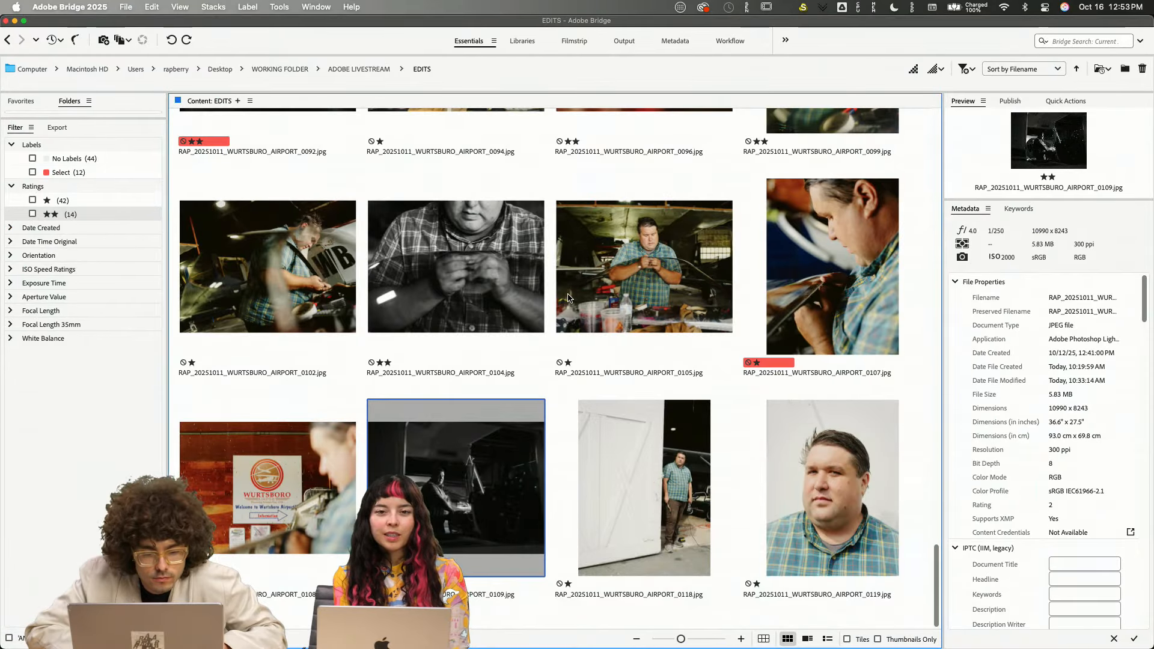
pyautogui.scroll(4, 568, 297)
pyautogui.click(673, 337)
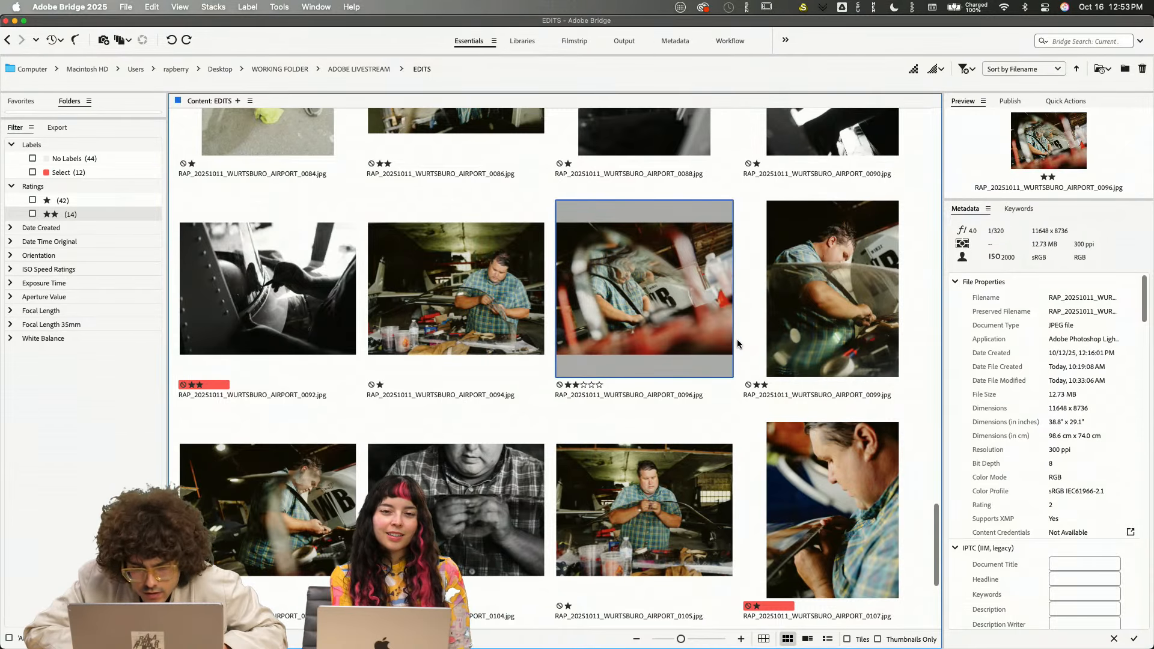
pyautogui.scroll(-2, 822, 464)
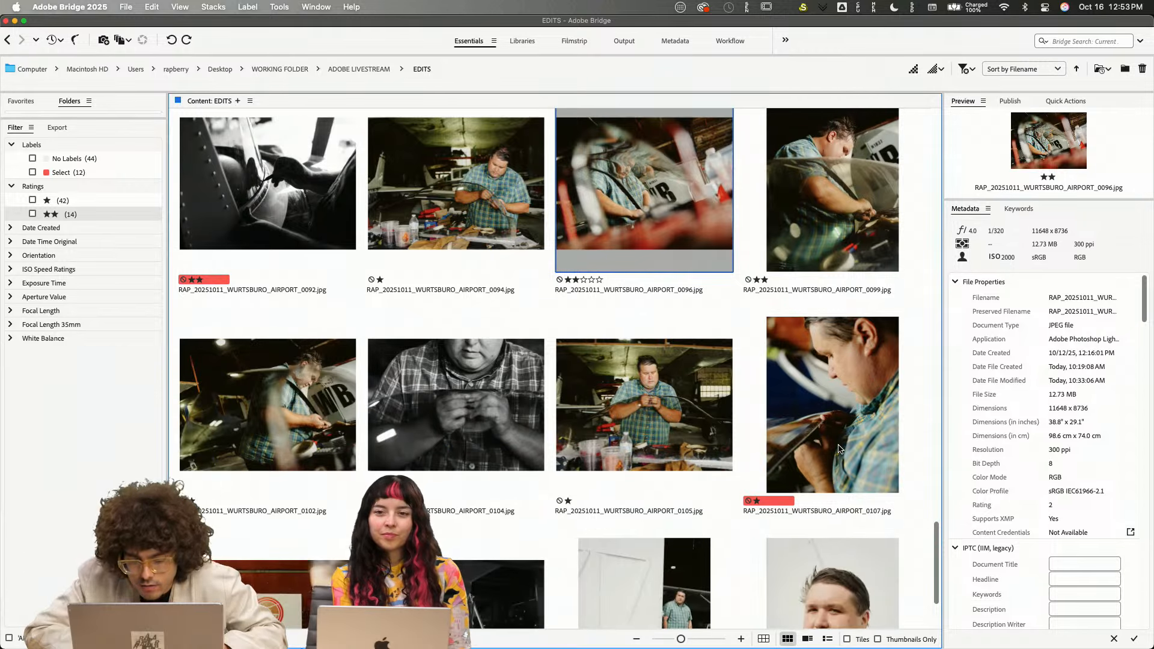
pyautogui.scroll(-3, 851, 430)
pyautogui.scroll(5, 829, 418)
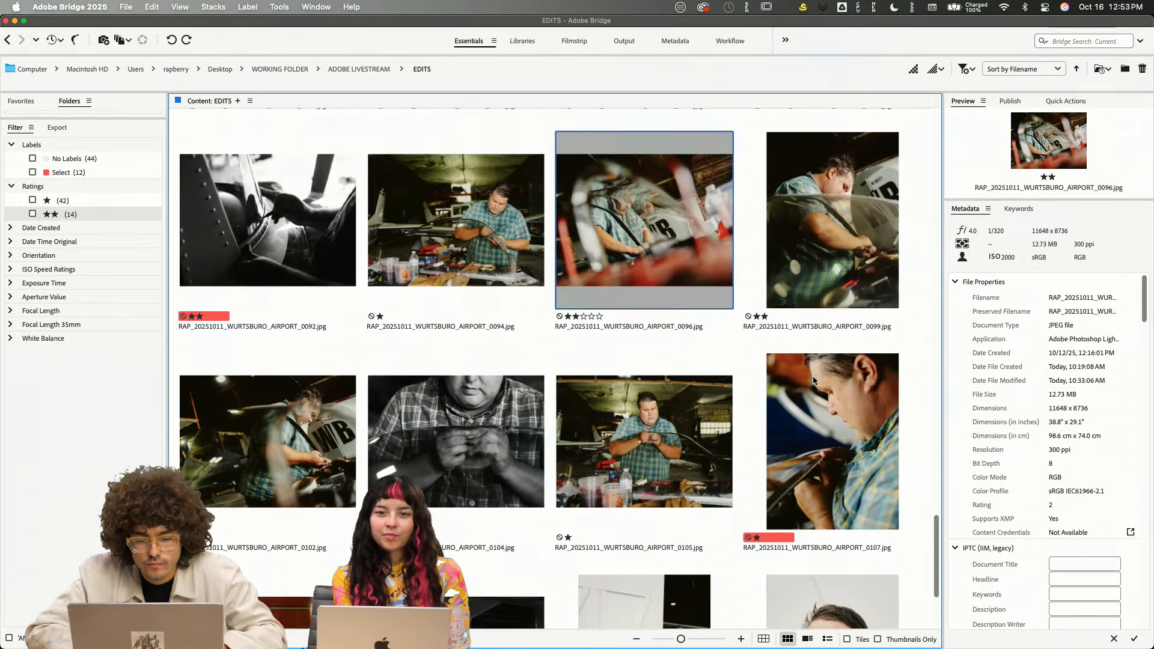
pyautogui.keyDown('super'); pyautogui.click(825, 416); pyautogui.keyUp('super')
pyautogui.moveTo(815, 432); pyautogui.dragTo(400, 373)
pyautogui.press('super+Tab')
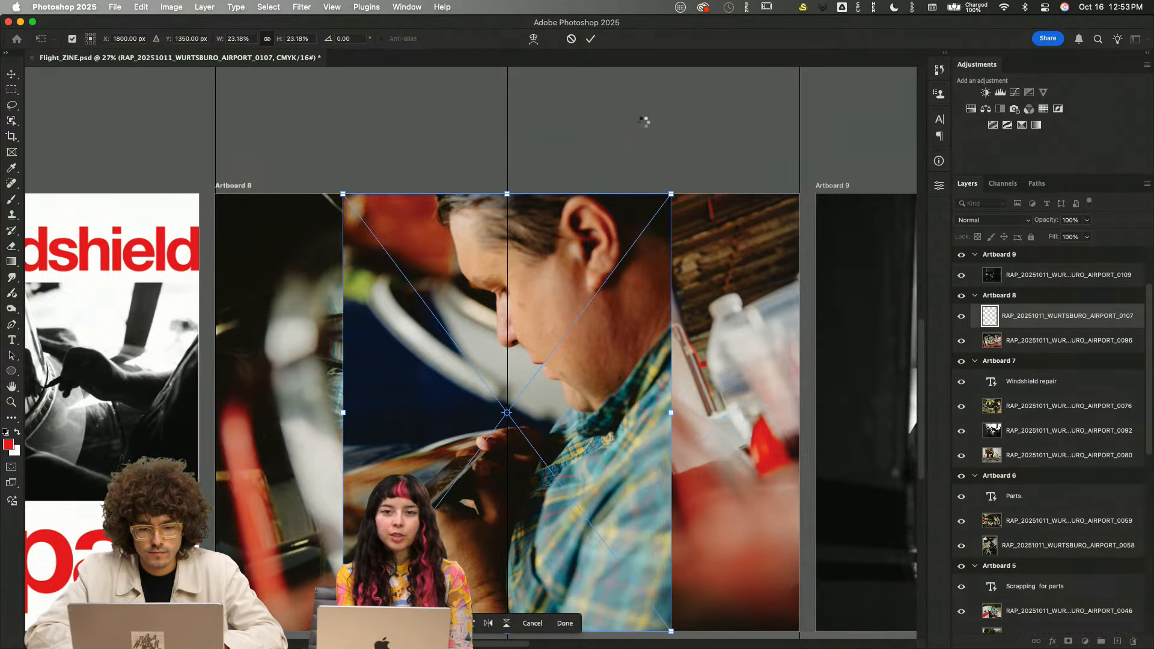
pyautogui.press('Return')
# - Shrink the vertical 0107 photo and center it within Artboard 8's right page, over the full-spread photo
pyautogui.moveTo(596, 327); pyautogui.dragTo(733, 327)
pyautogui.moveTo(482, 411); pyautogui.dragTo(553, 412)
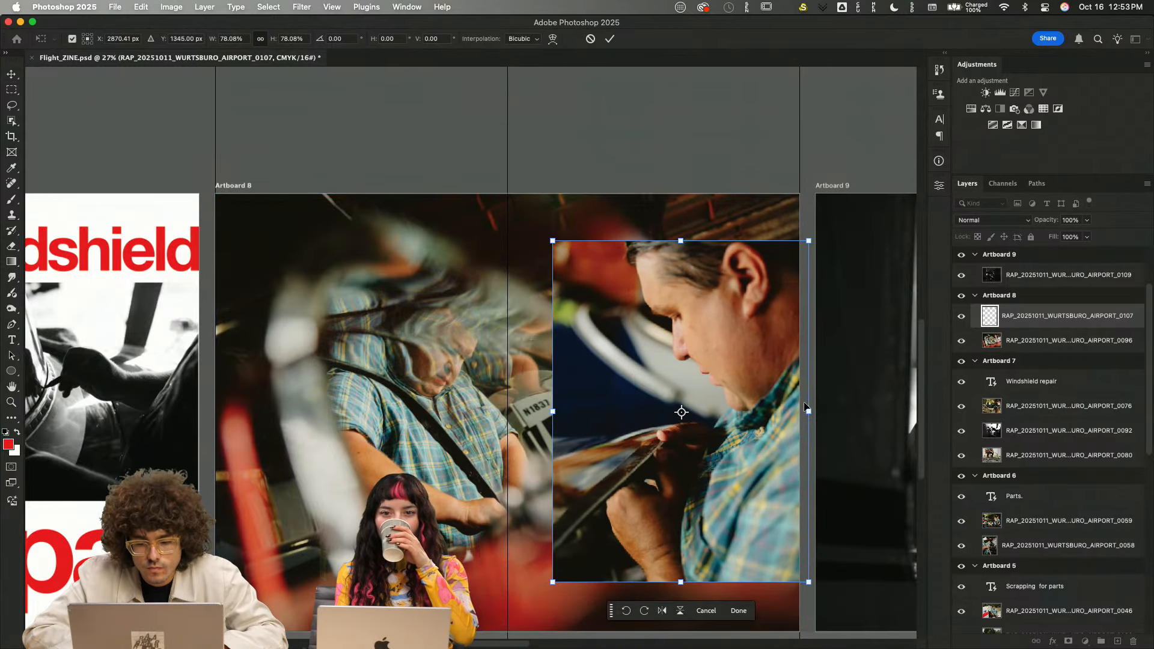
pyautogui.moveTo(810, 411); pyautogui.dragTo(603, 370)
pyautogui.press('Return')
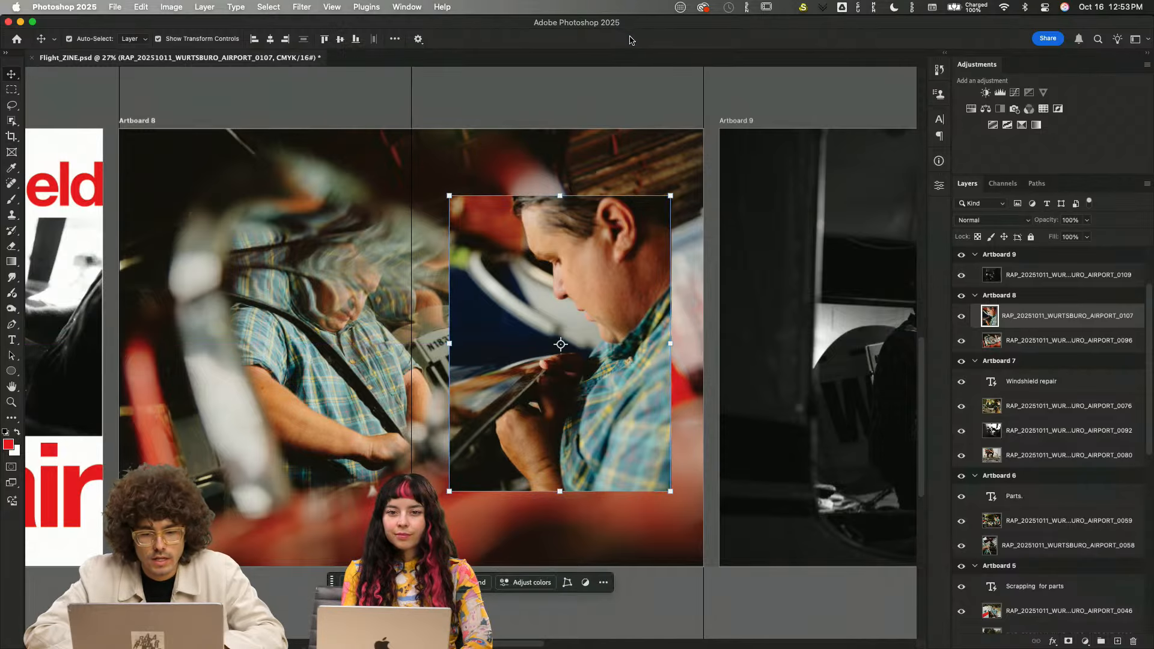
pyautogui.press('super+h')
pyautogui.click(615, 102)
pyautogui.scroll(4, 614, 101)
pyautogui.scroll(-3, 614, 102)
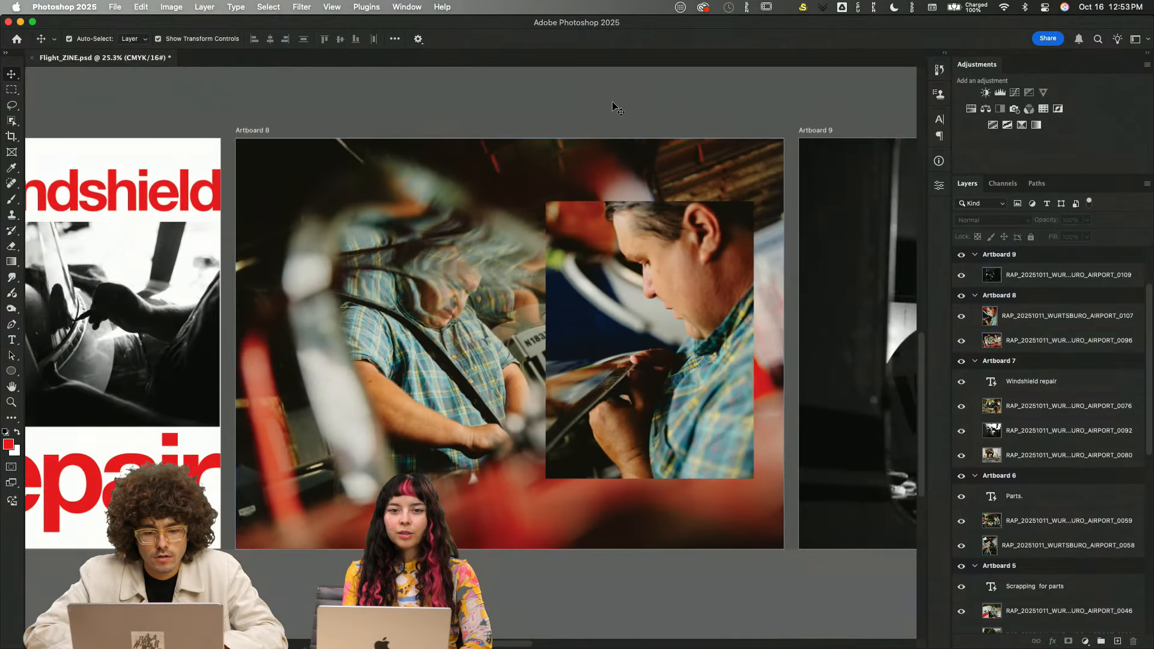
# - Copy Artboard 1's Curves 1 and Hue/Saturation 1 adjustments above the 0107 photo on Artboard 8 and clip both to it
pyautogui.scroll(-10, 1057, 480)
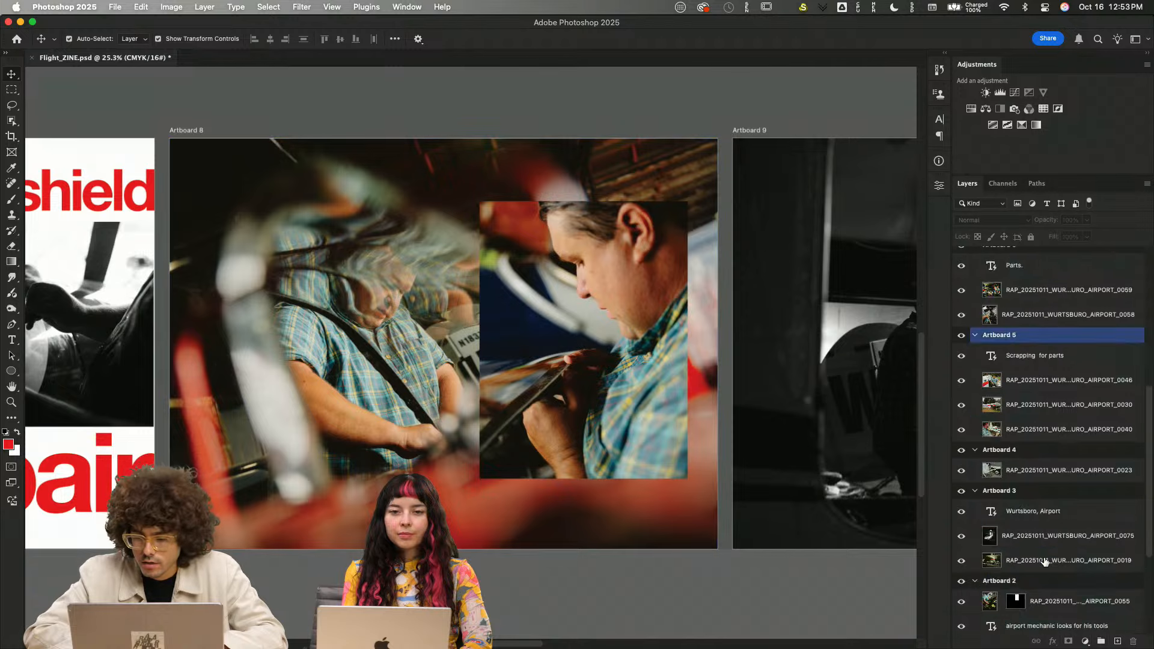
pyautogui.click(1079, 594)
pyautogui.click(1076, 571)
pyautogui.keyDown('shift'); pyautogui.click(1068, 555); pyautogui.keyUp('shift')
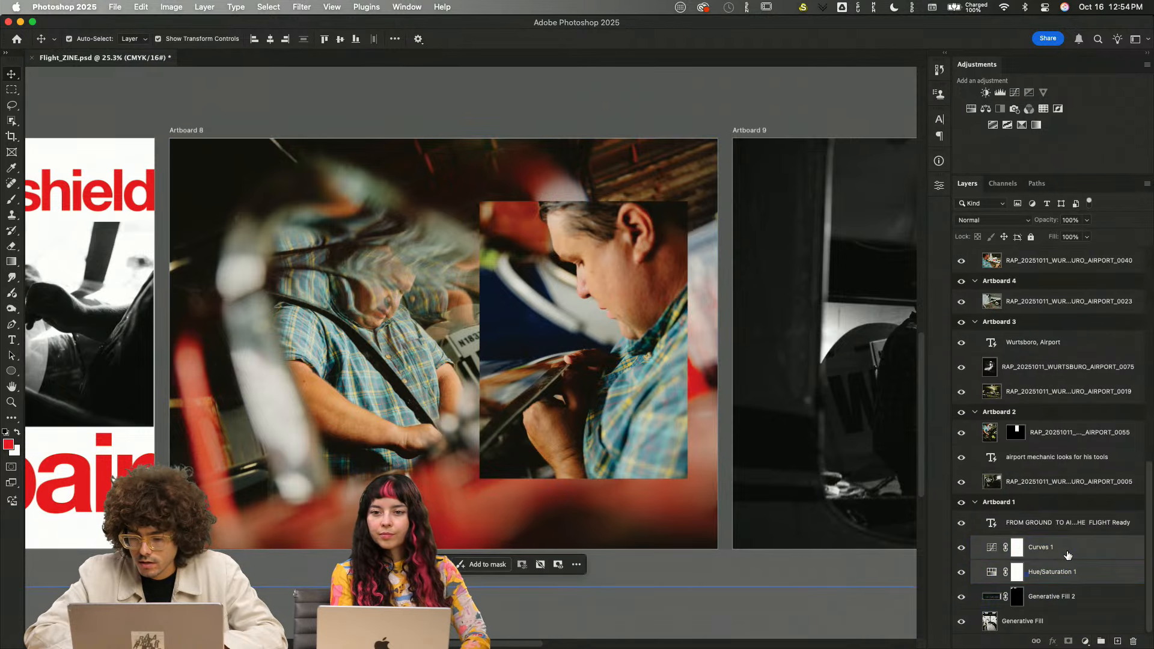
pyautogui.scroll(10, 1064, 437)
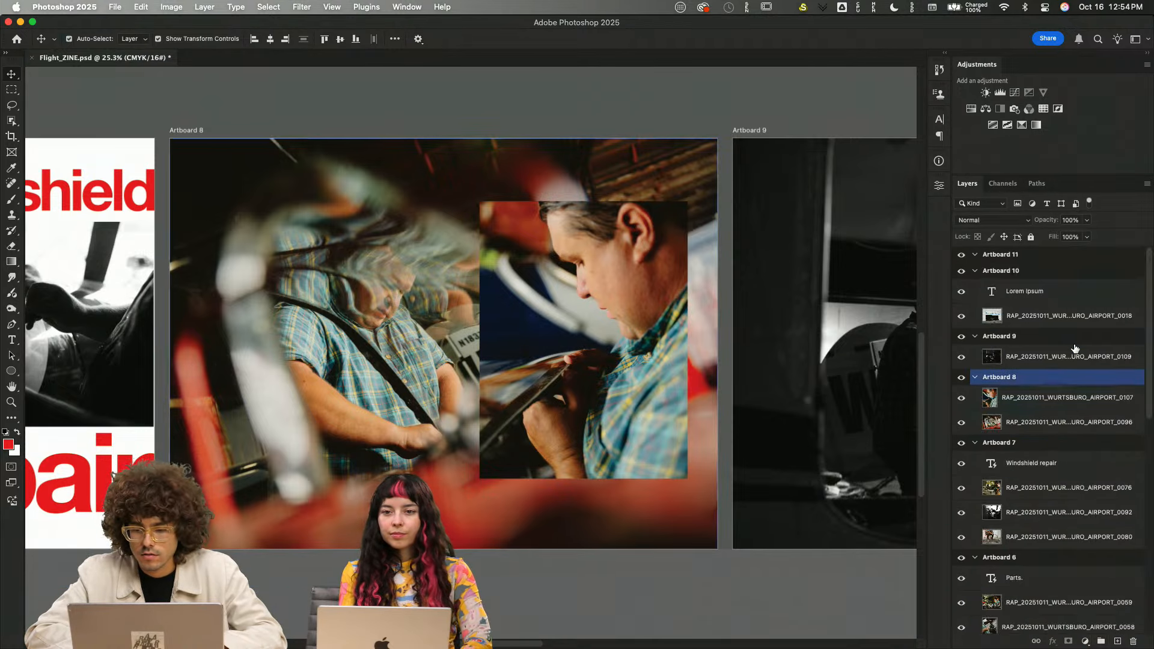
pyautogui.moveTo(1055, 399); pyautogui.dragTo(1059, 402)
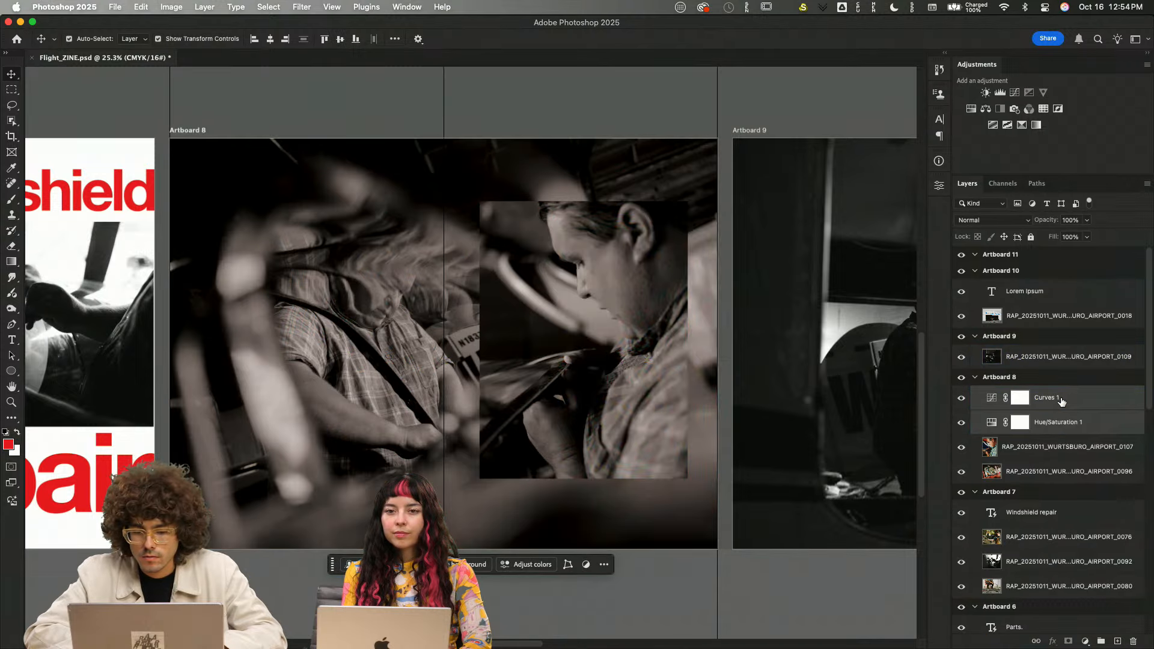
pyautogui.keyDown('alt'); pyautogui.click(1067, 432); pyautogui.keyUp('alt')
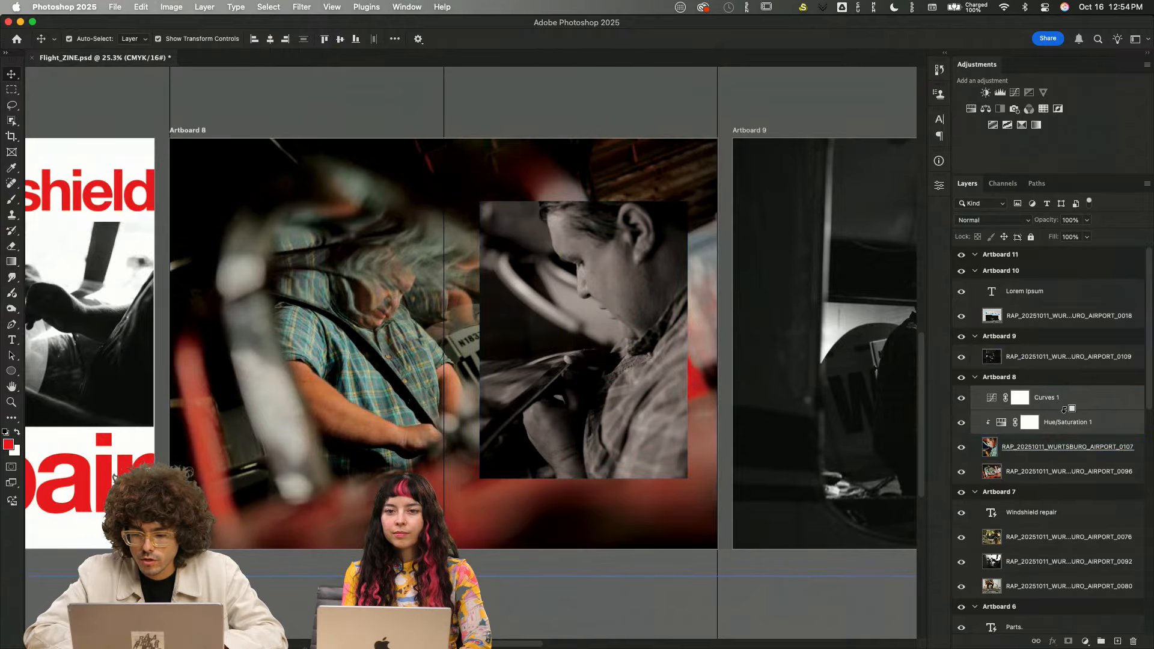
pyautogui.keyDown('alt'); pyautogui.click(1065, 407); pyautogui.keyUp('alt')
# - Examine the Artboard 8 spread with its black-and-white inset photo, up close and beside the neighboring artboards
pyautogui.scroll(-5, 641, 263)
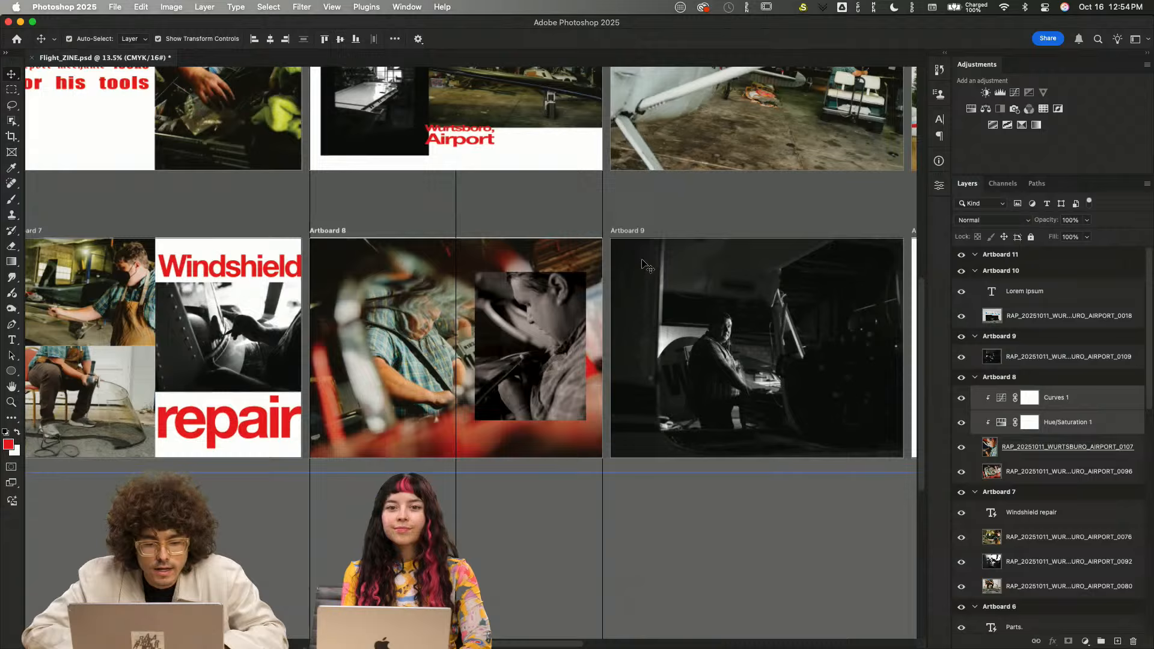
pyautogui.click(561, 179)
pyautogui.scroll(4, 561, 181)
pyautogui.scroll(5, 562, 181)
pyautogui.click(561, 182)
pyautogui.scroll(-4, 561, 181)
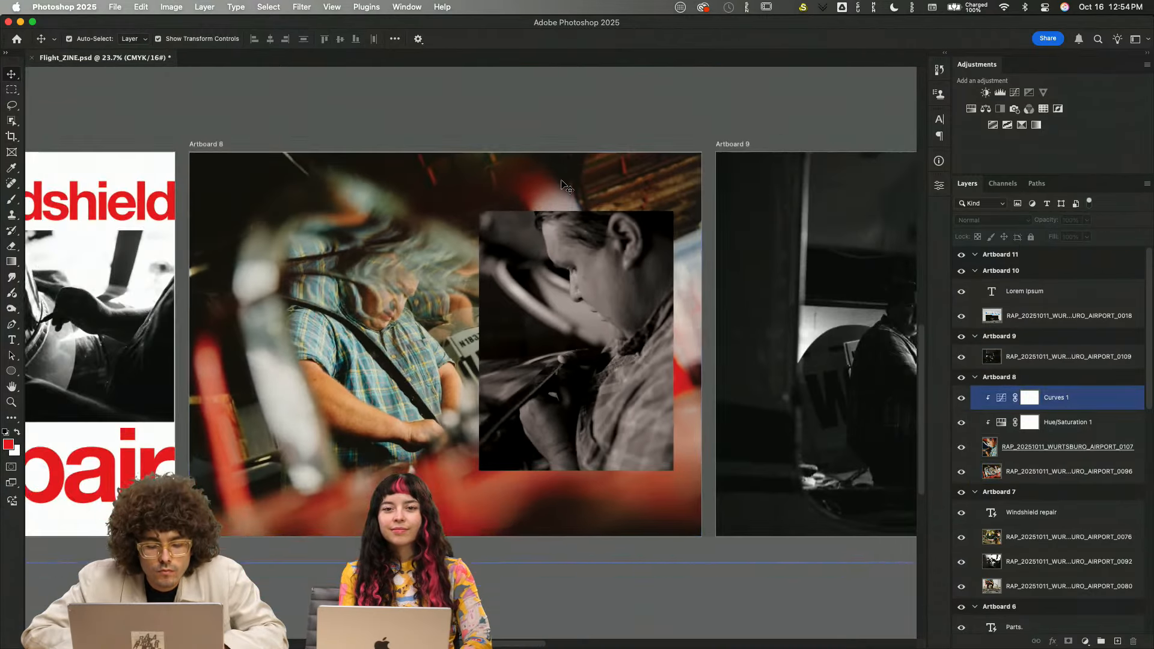
pyautogui.click(601, 105)
pyautogui.click(695, 218)
pyautogui.hscroll(1, 695, 291)
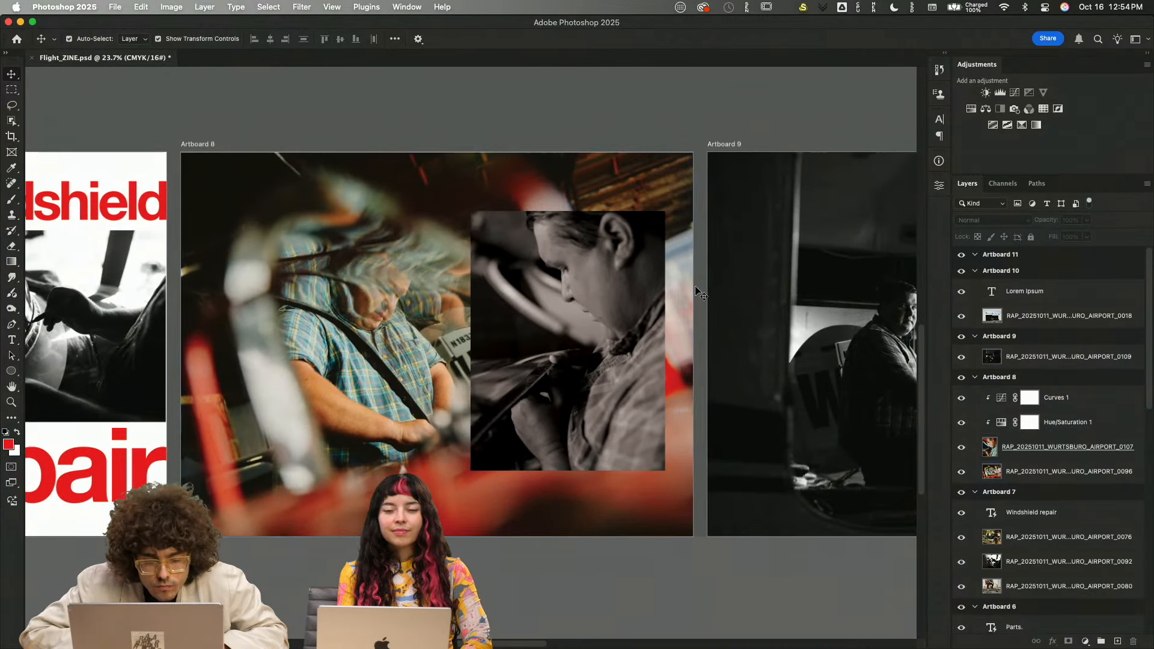
# - Examine the Artboard 8 and Artboard 9 spreads up close and beside the neighboring artboards
pyautogui.scroll(4, 695, 291)
pyautogui.hscroll(-3, 695, 291)
pyautogui.hscroll(10, 695, 291)
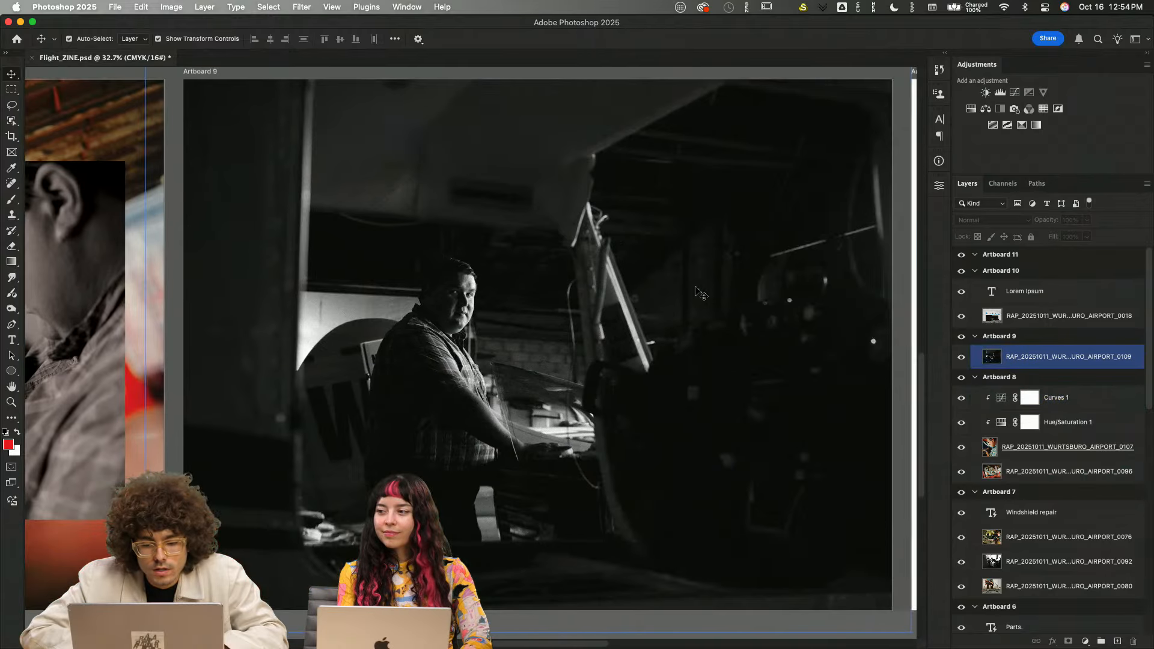
pyautogui.hscroll(-8, 695, 291)
pyautogui.hscroll(6, 695, 291)
pyautogui.hscroll(-2, 695, 291)
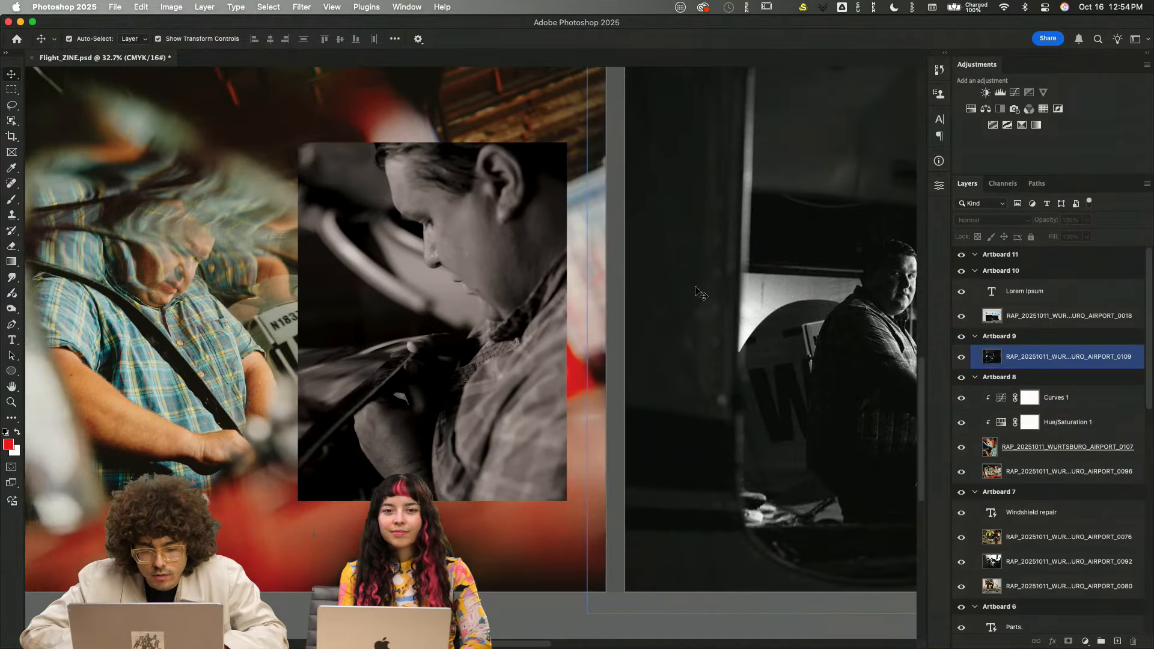
pyautogui.scroll(-4, 696, 291)
pyautogui.hscroll(-3, 695, 291)
pyautogui.scroll(5, 603, 340)
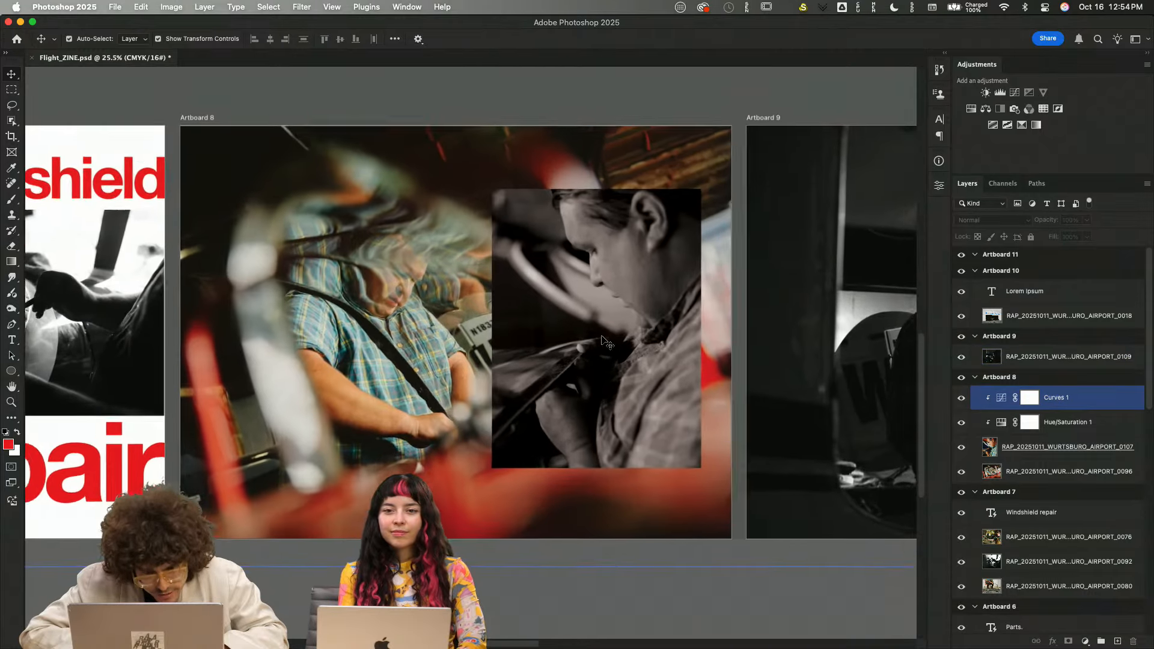
pyautogui.scroll(-3, 625, 340)
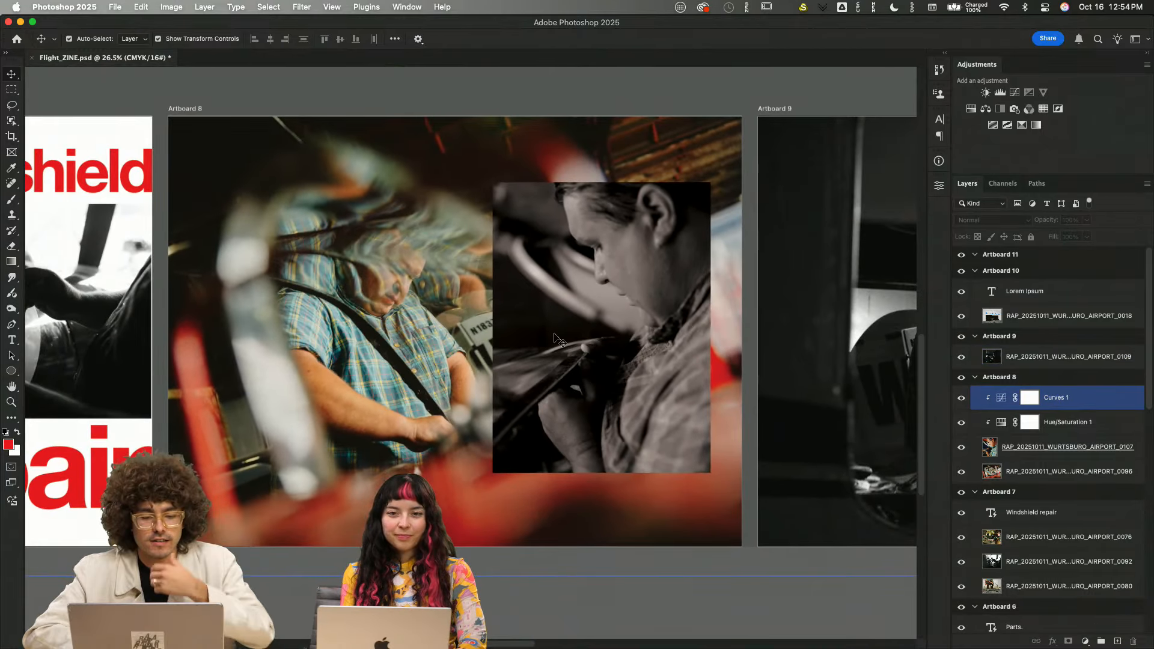
pyautogui.scroll(-2, 635, 340)
pyautogui.hscroll(10, 601, 340)
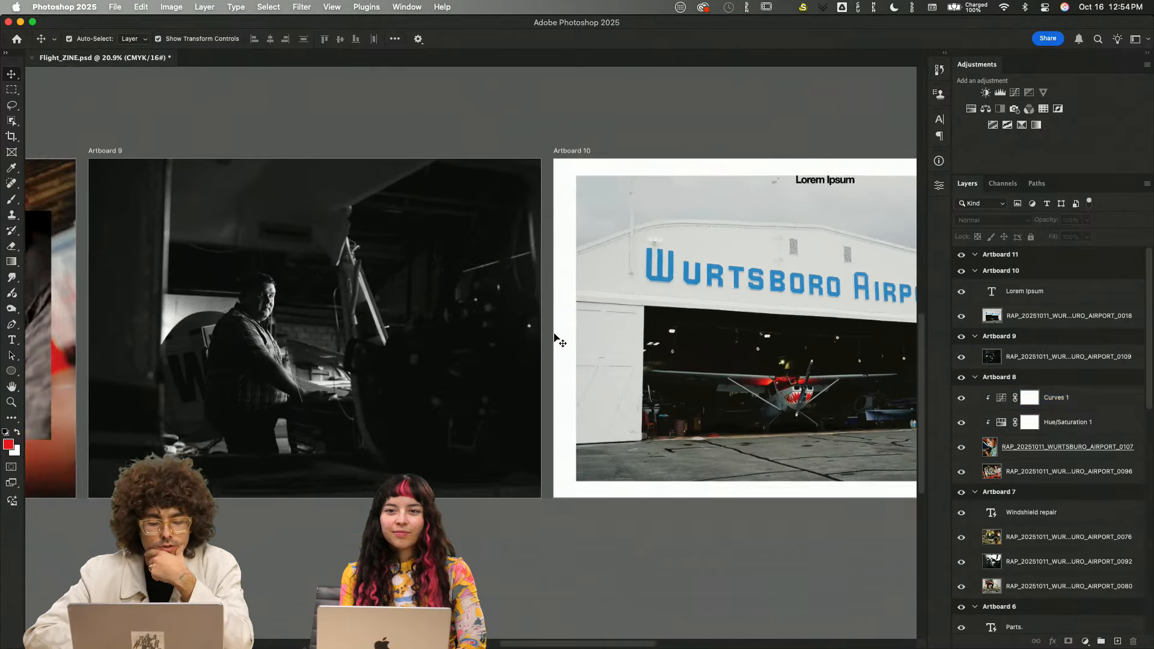
pyautogui.scroll(3, 555, 337)
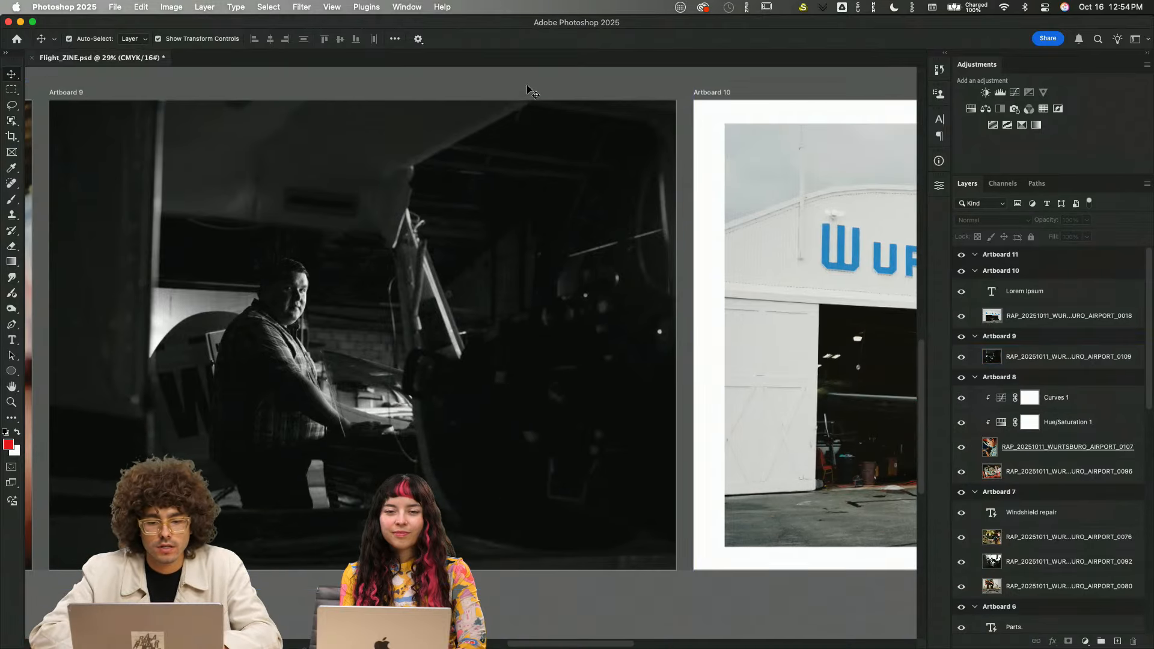
# - Delete the Lorem Ipsum text on Artboard 10 and enlarge the Wurtsboro Airport hangar photo to fill the whole artboard
pyautogui.scroll(3, 508, 229)
pyautogui.scroll(-2, 508, 234)
pyautogui.hscroll(10, 508, 235)
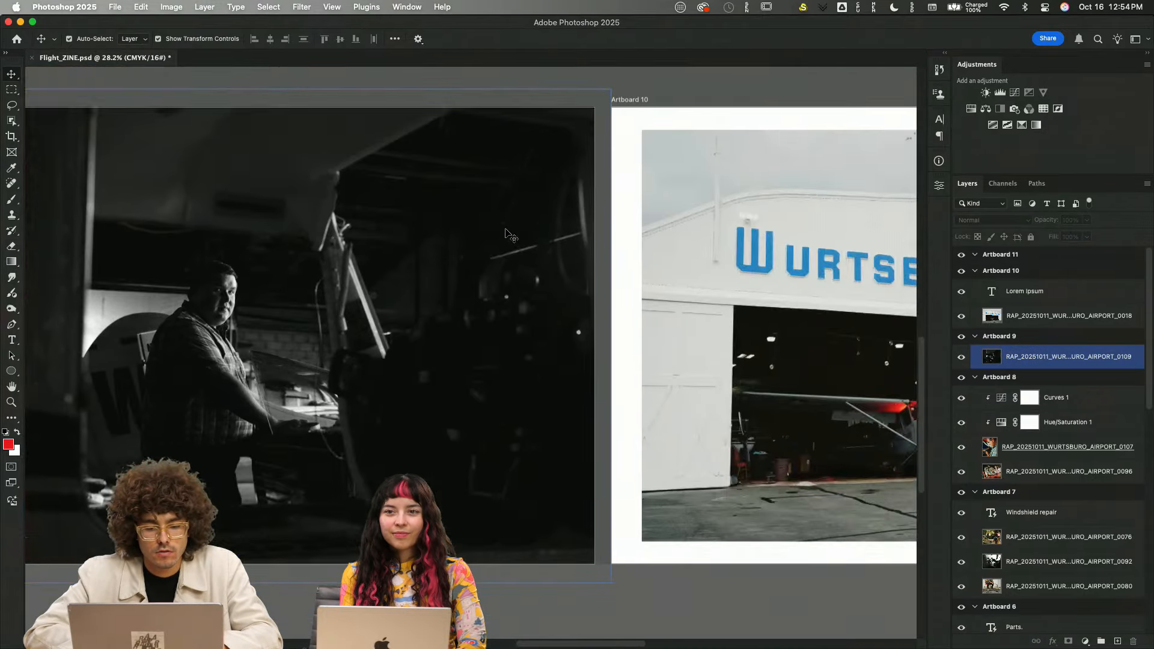
pyautogui.click(551, 150)
pyautogui.click(550, 139)
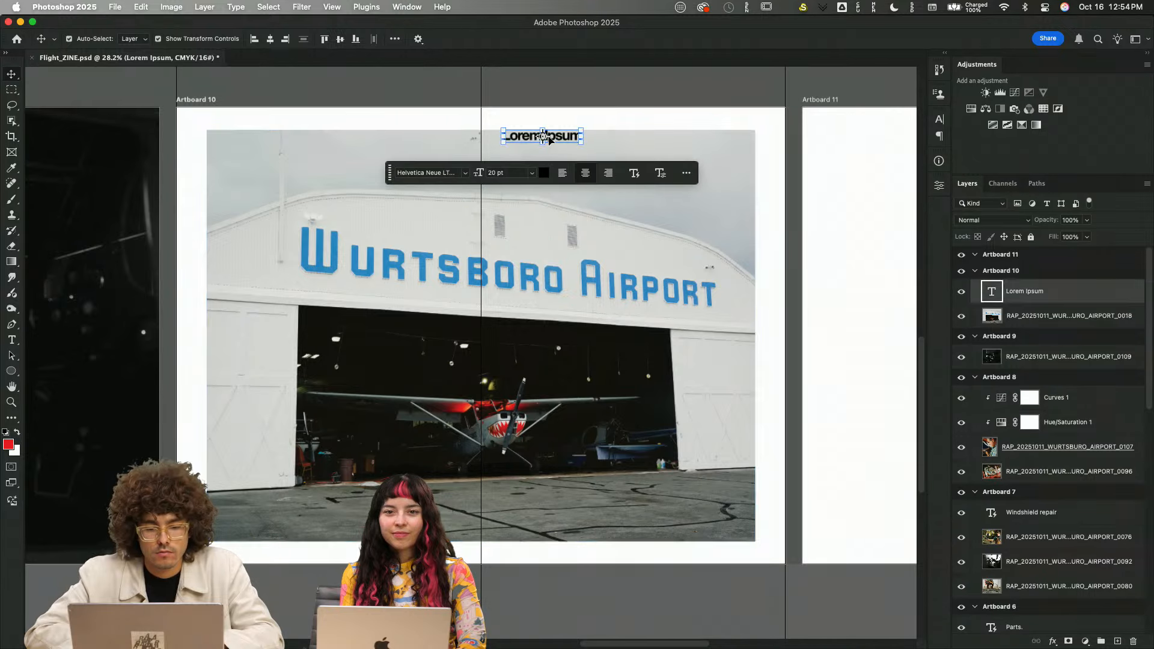
pyautogui.press('BackSpace')
pyautogui.moveTo(754, 336); pyautogui.dragTo(786, 337)
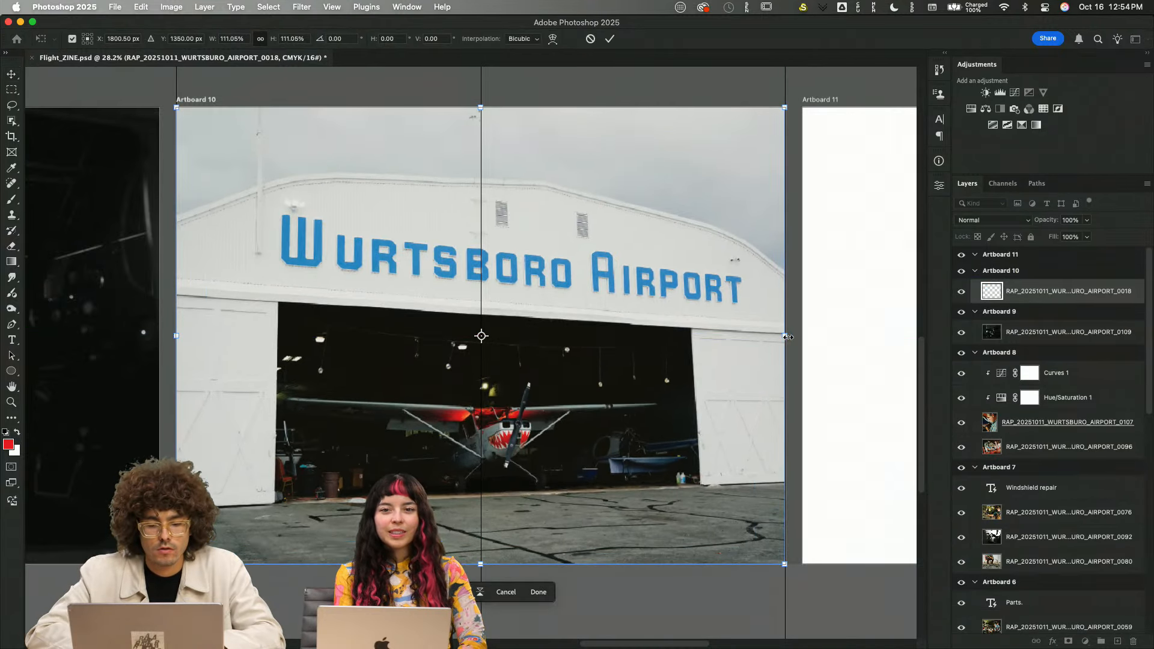
pyautogui.press('Return')
# - Add white 20 pt text reading TIME TO FLY over Artboard 9's photo, with its baseline shift set to 0 pt
pyautogui.hscroll(-10, 505, 343)
pyautogui.hscroll(-5, 502, 342)
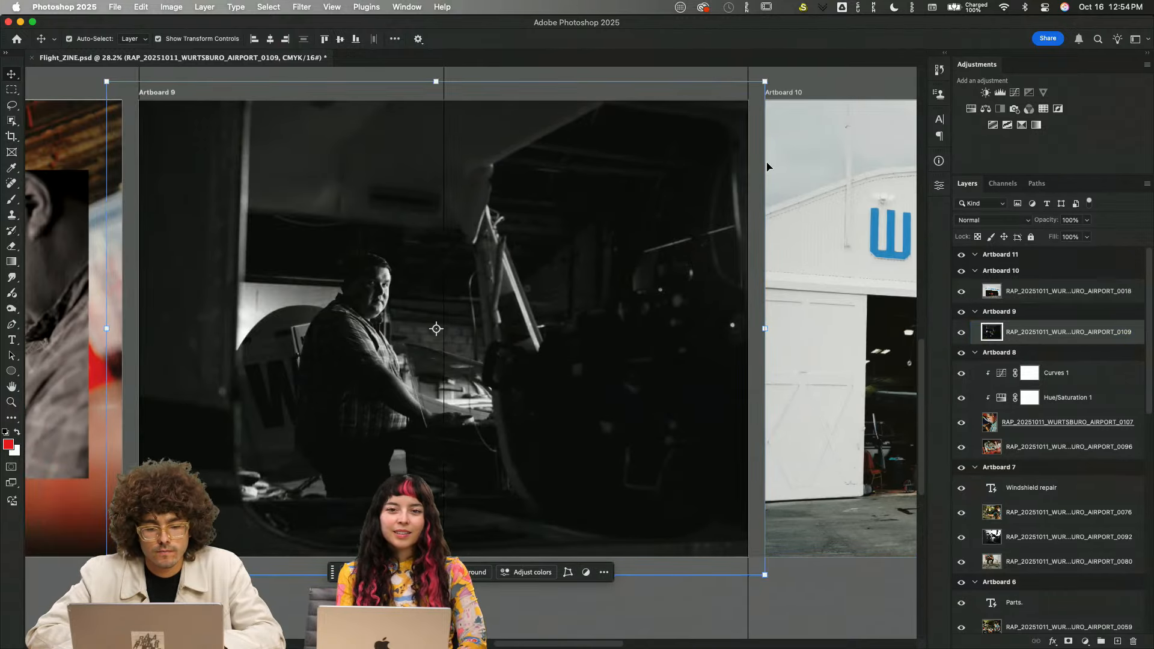
pyautogui.scroll(2, 502, 342)
pyautogui.click(679, 87)
pyautogui.press('t')
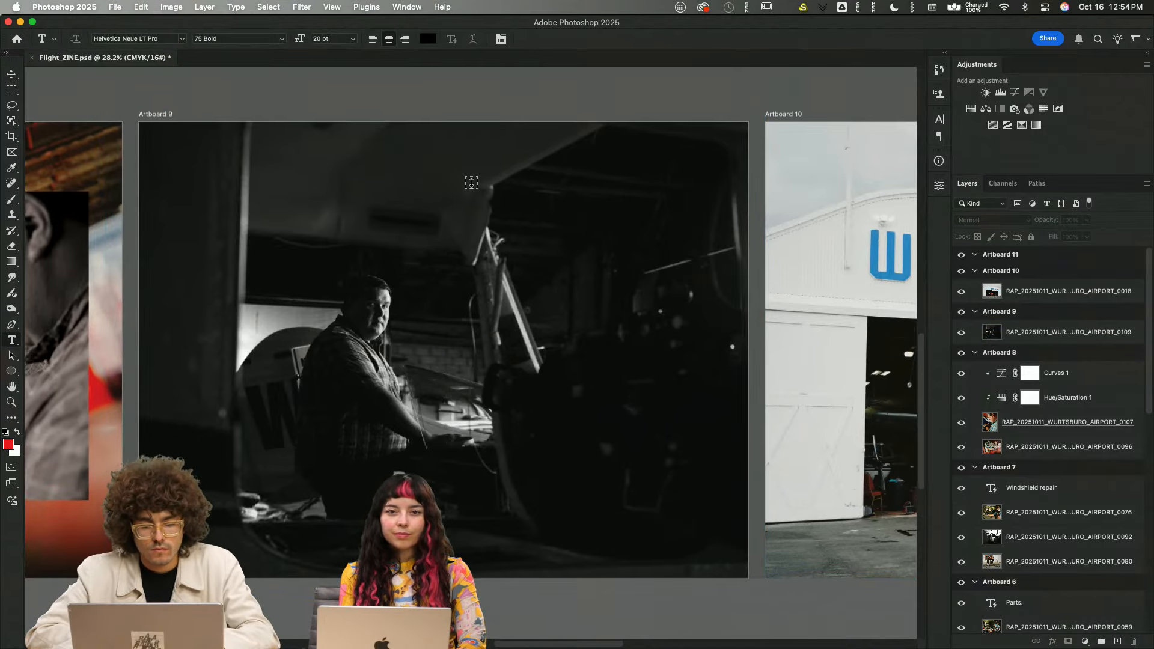
pyautogui.moveTo(431, 175); pyautogui.dragTo(511, 406)
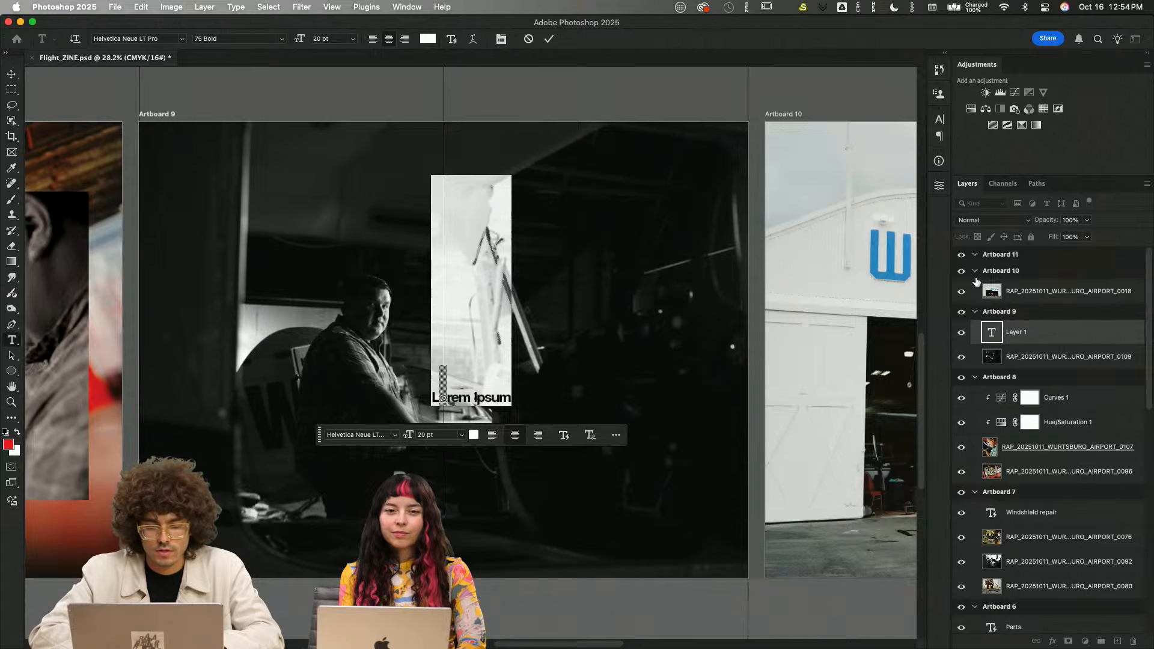
pyautogui.click(938, 187)
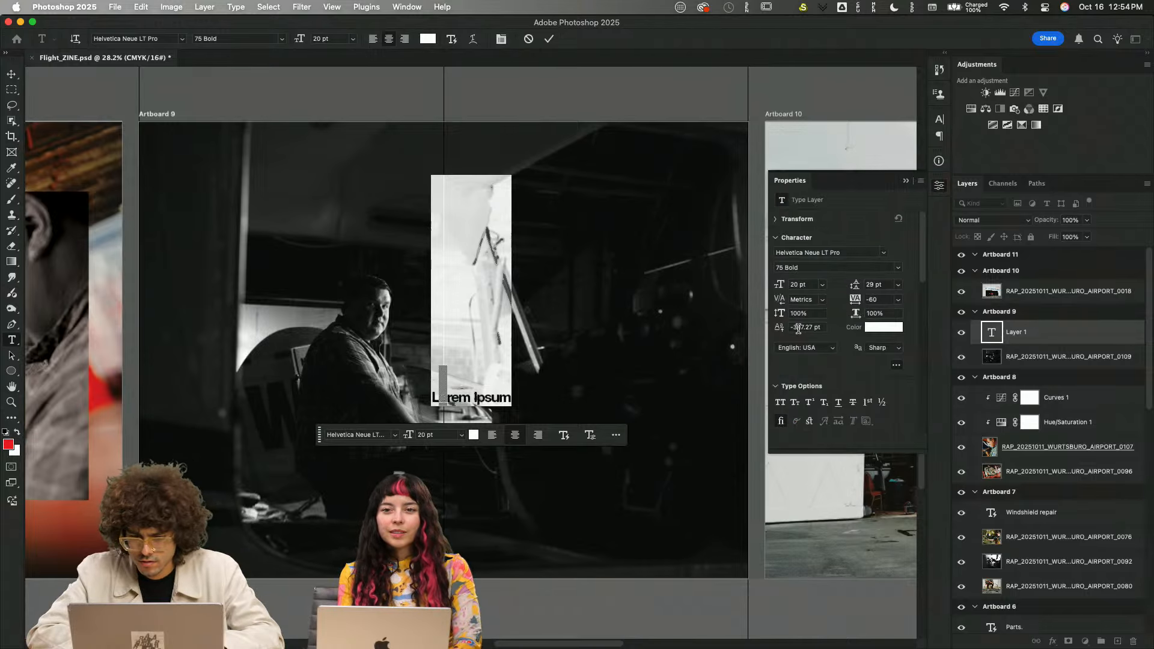
pyautogui.write('0')
pyautogui.press('Return')
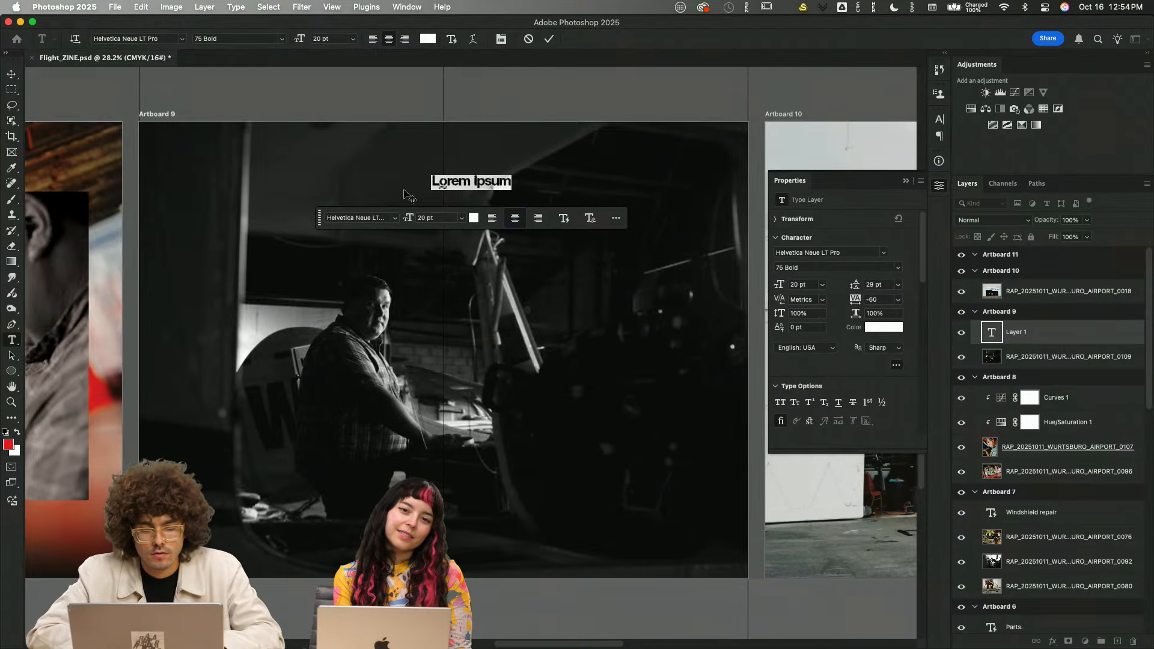
pyautogui.click(487, 181)
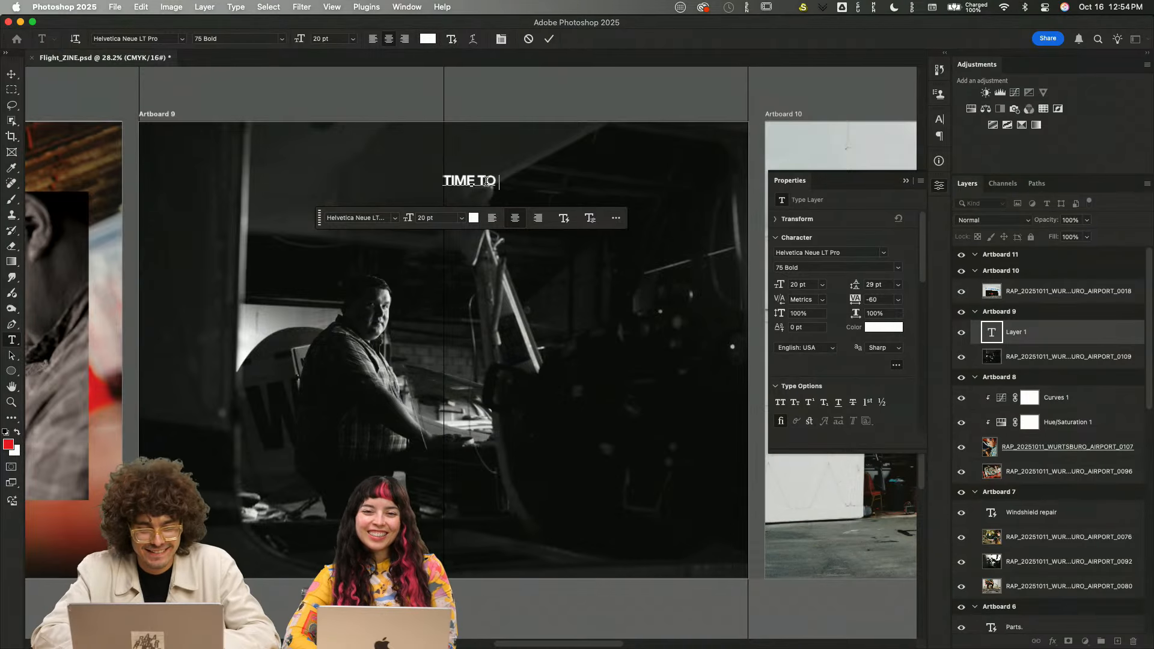
pyautogui.click(612, 87)
pyautogui.click(493, 190)
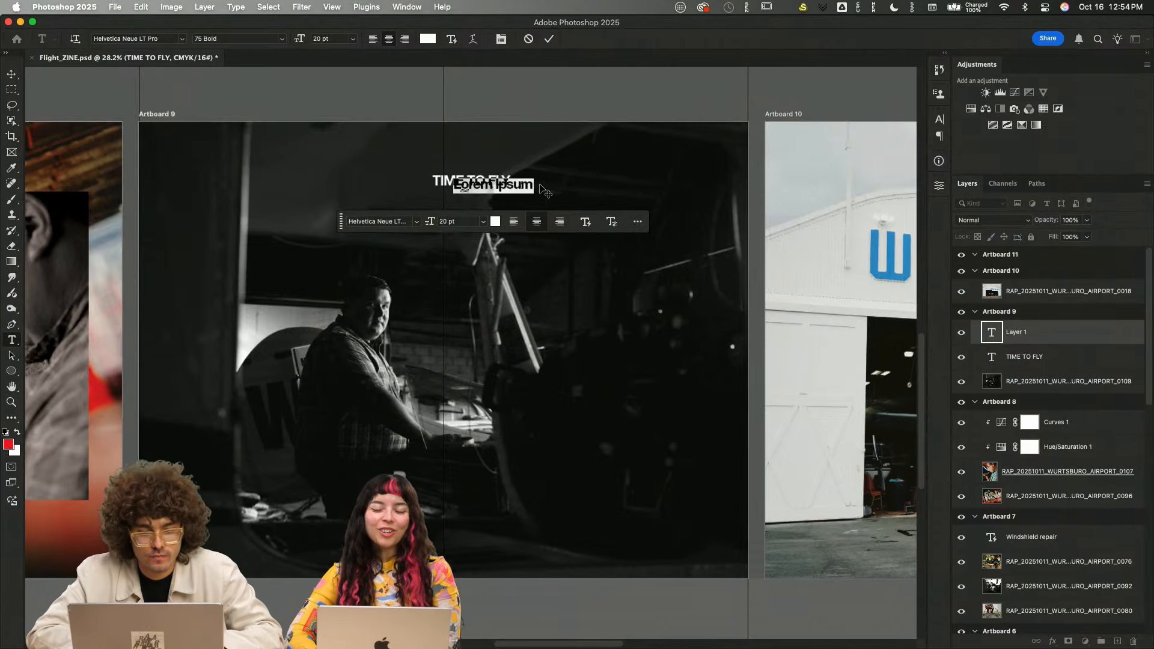
pyautogui.click(529, 40)
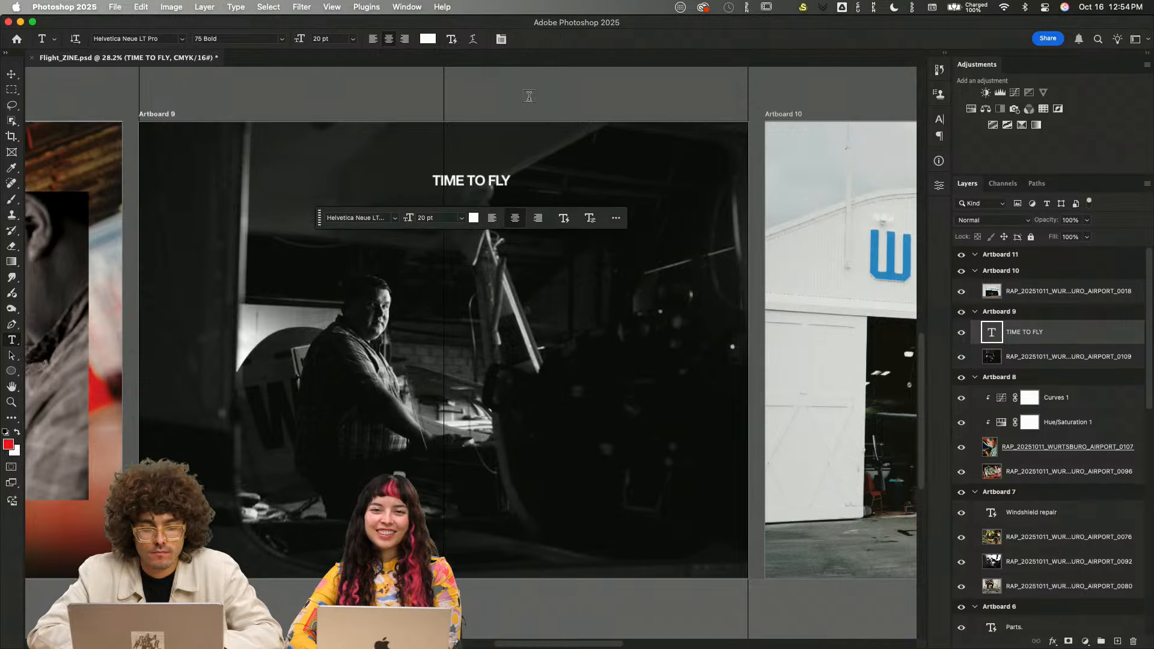
pyautogui.click(527, 93)
pyautogui.write('V')
pyautogui.click(529, 39)
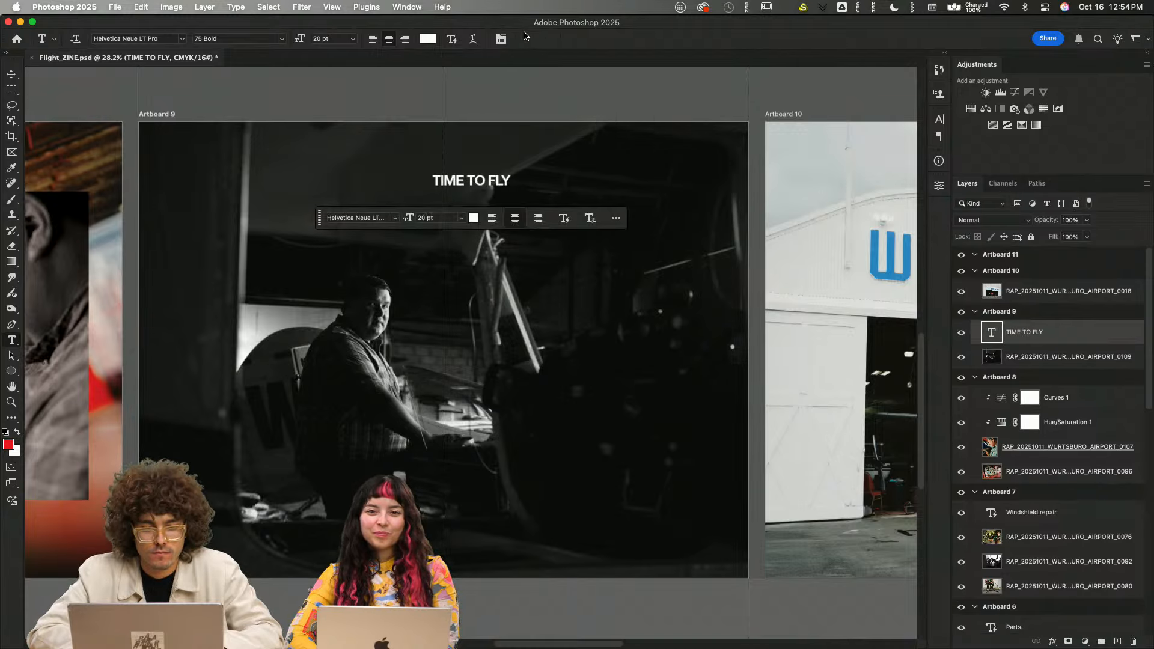
# - Turn the TIME TO FLY text on Artboard 9 into dynamic text
pyautogui.press('v')
pyautogui.doubleClick(448, 180)
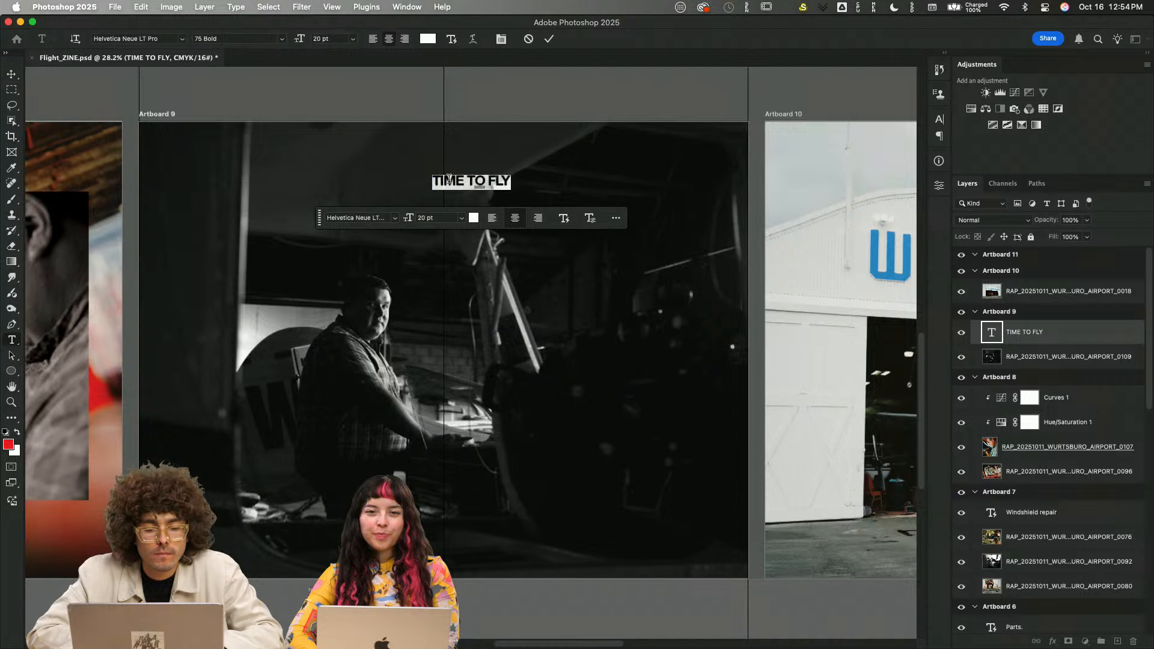
pyautogui.click(451, 43)
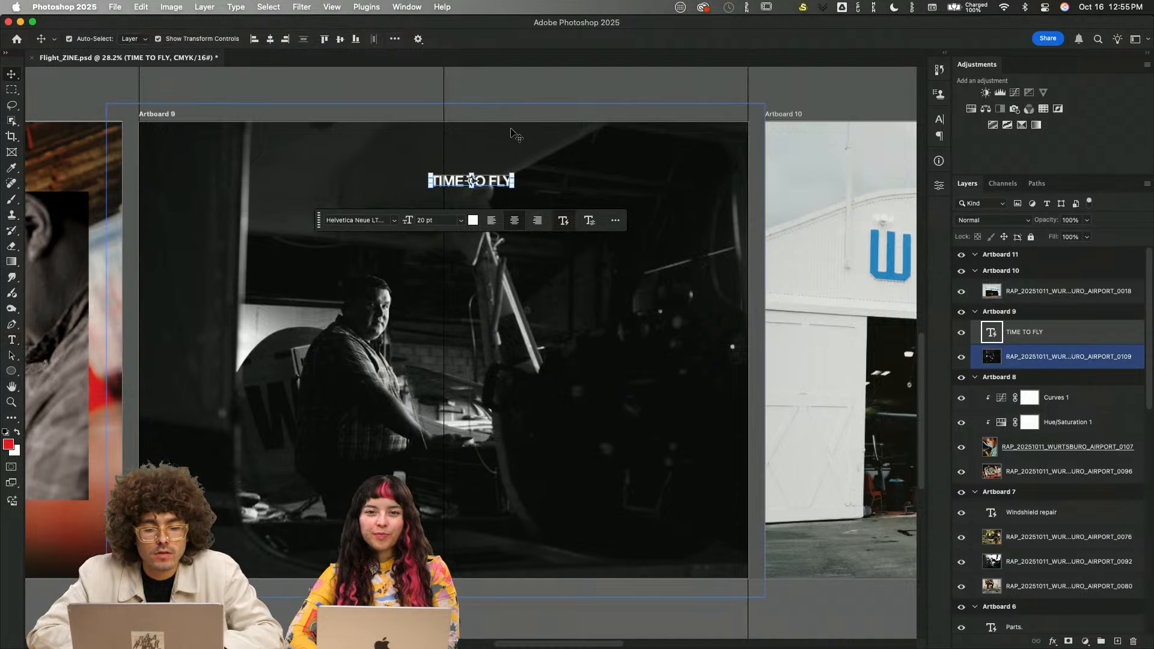
# - Scale the TIME TO FLY text up to about 135 pt and center it across the upper part of Artboard 9
pyautogui.click(513, 177)
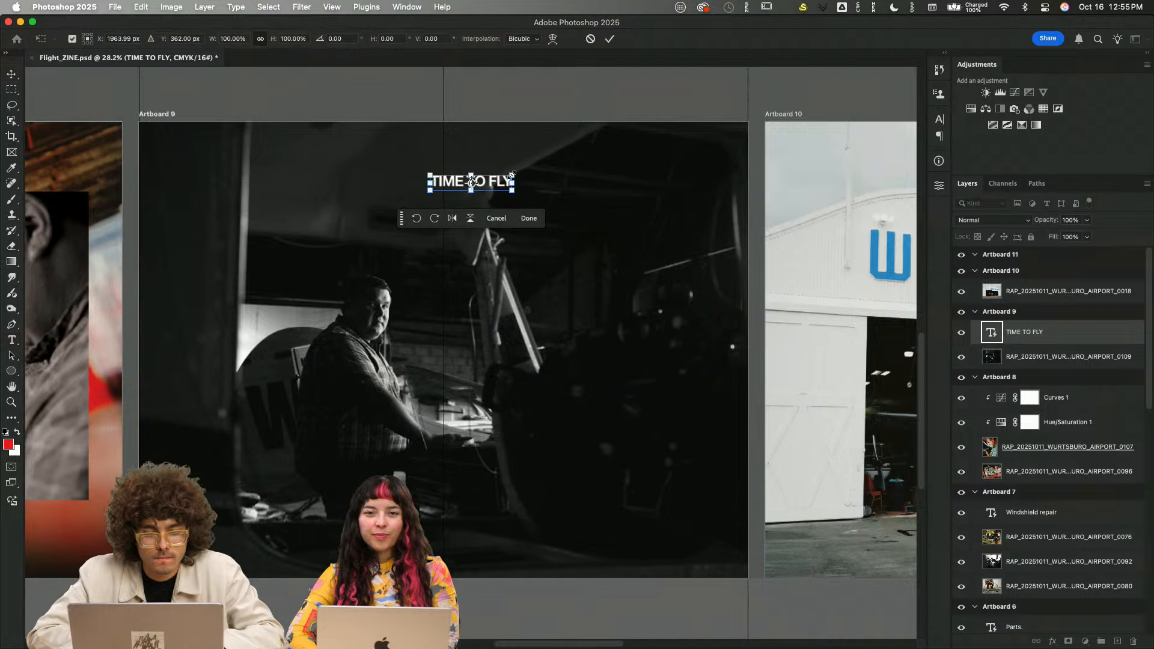
pyautogui.moveTo(559, 162); pyautogui.dragTo(743, 109)
pyautogui.press('Return')
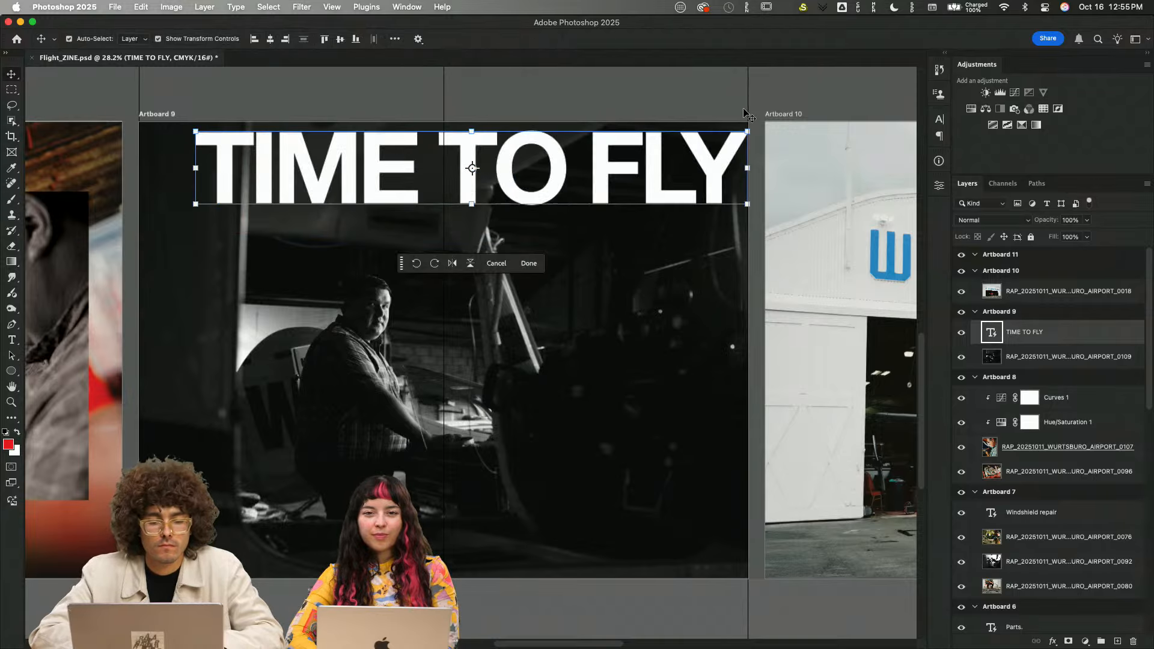
pyautogui.moveTo(643, 182); pyautogui.dragTo(619, 200)
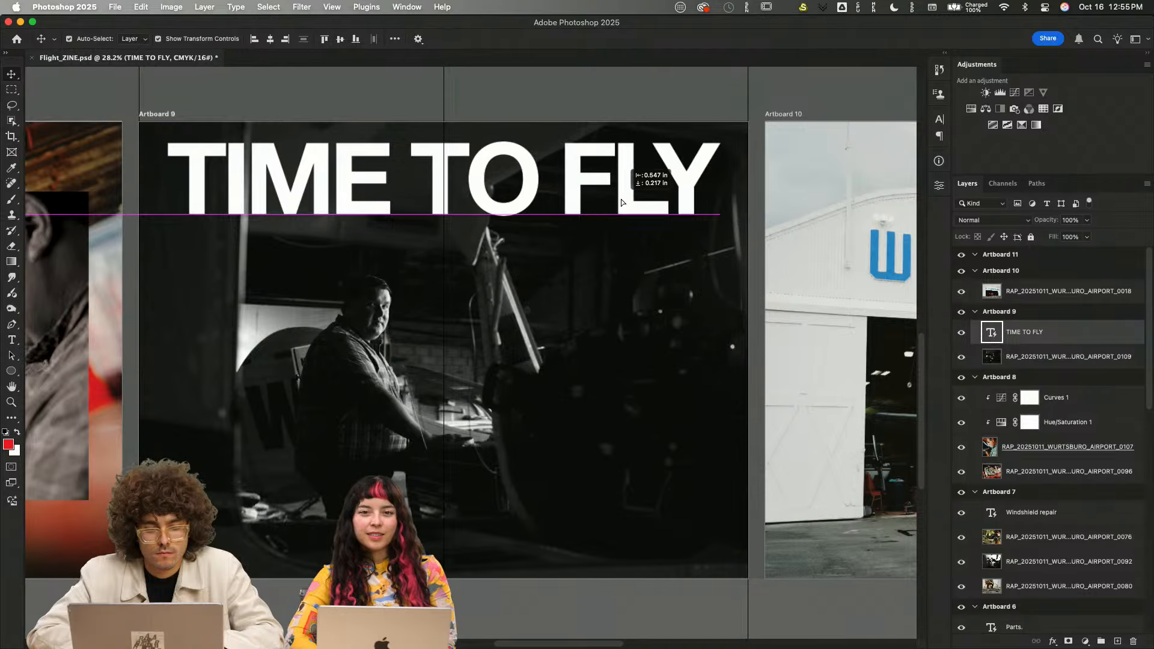
# - Recolor the TIME TO FLY text with the red foreground color ed1c24
pyautogui.click(445, 281)
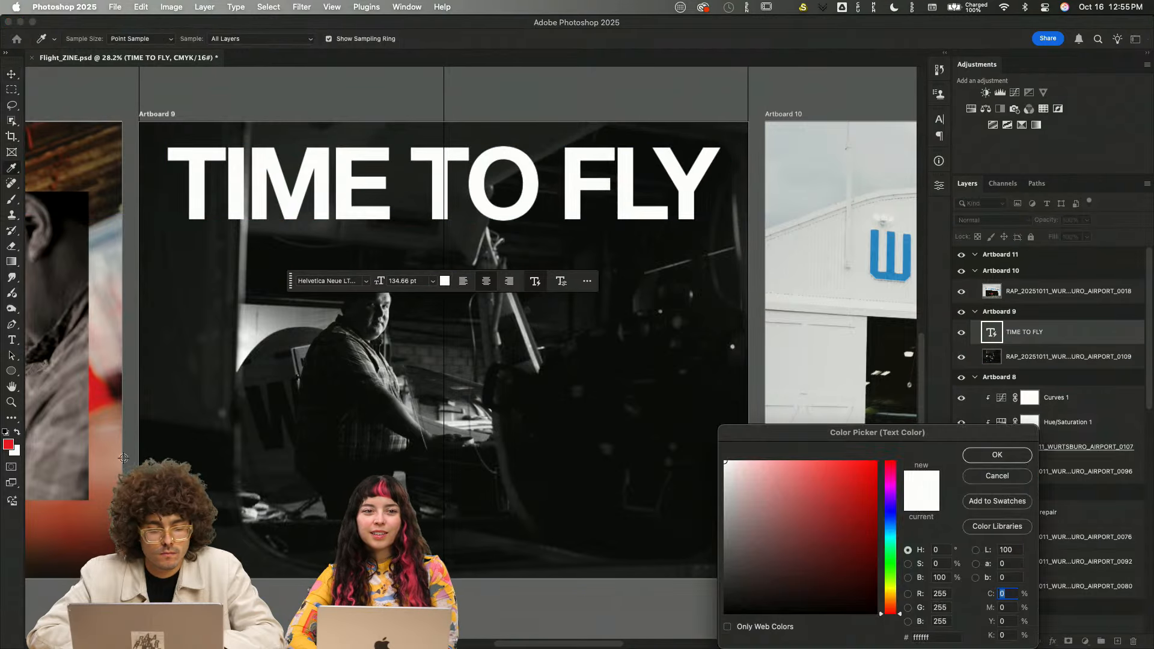
pyautogui.click(8, 445)
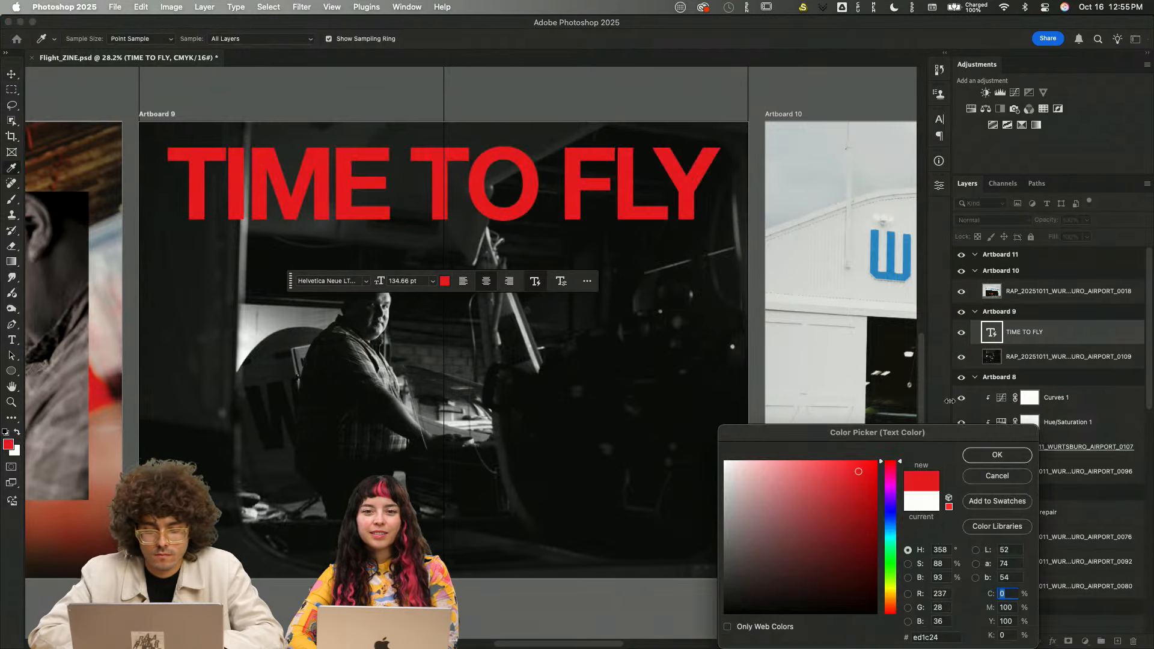
pyautogui.click(997, 455)
# - Break the title onto a new line before FLY and move it over Artboard 9's right page
pyautogui.doubleClick(439, 184)
pyautogui.click(551, 193)
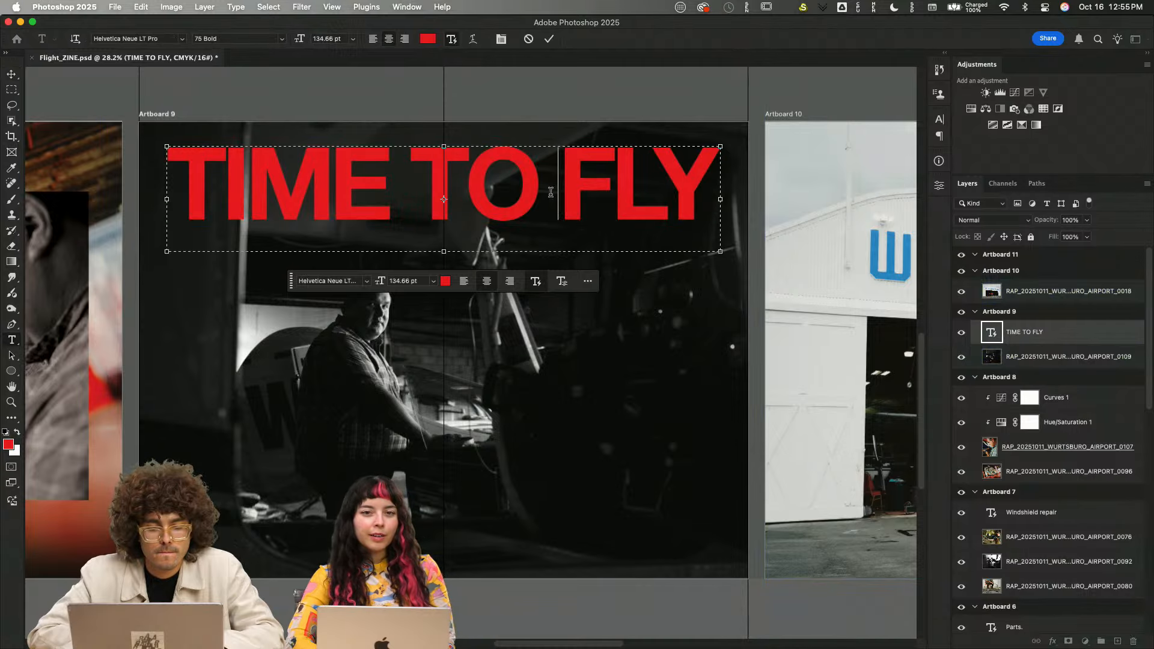
pyautogui.press('Return')
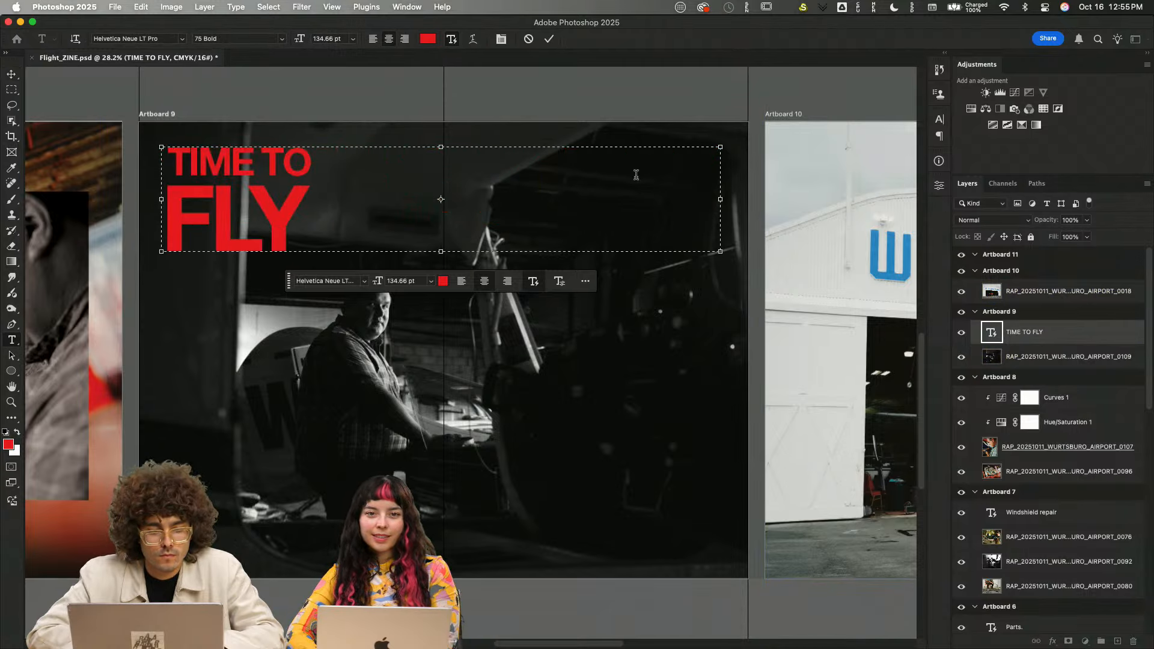
pyautogui.click(671, 89)
pyautogui.click(671, 89)
pyautogui.moveTo(247, 208); pyautogui.dragTo(629, 339)
# - Resize the title's text box so TIME, TO and FLY stack on three lines within Artboard 9's right page
pyautogui.doubleClick(626, 363)
pyautogui.click(654, 366)
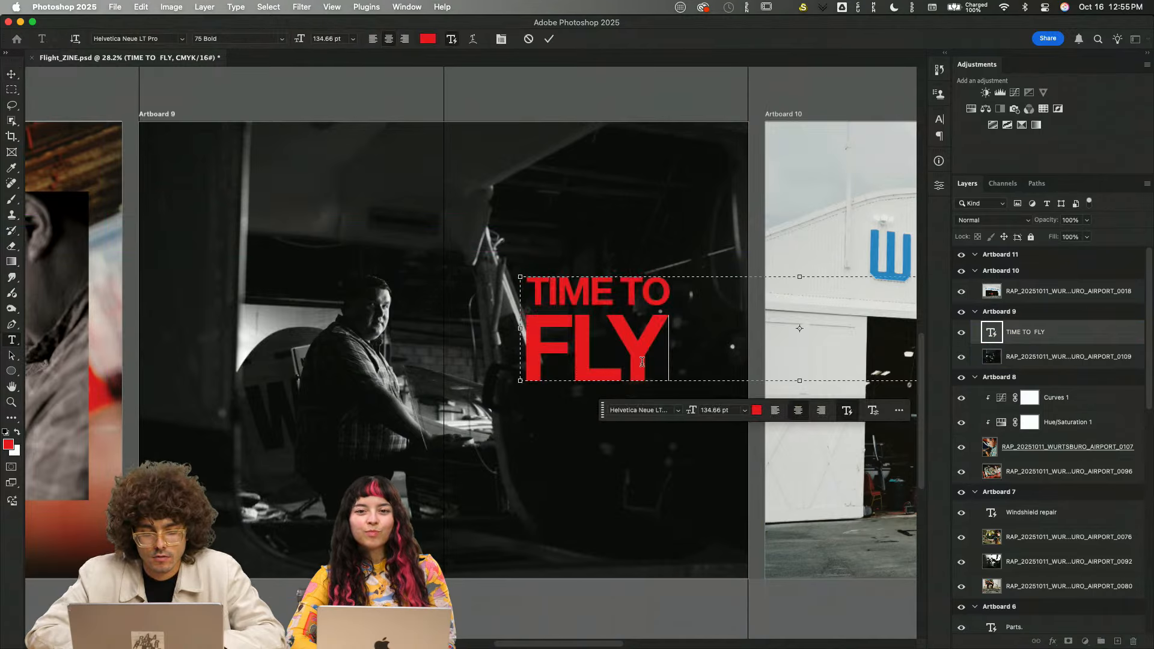
pyautogui.moveTo(797, 384); pyautogui.dragTo(791, 579)
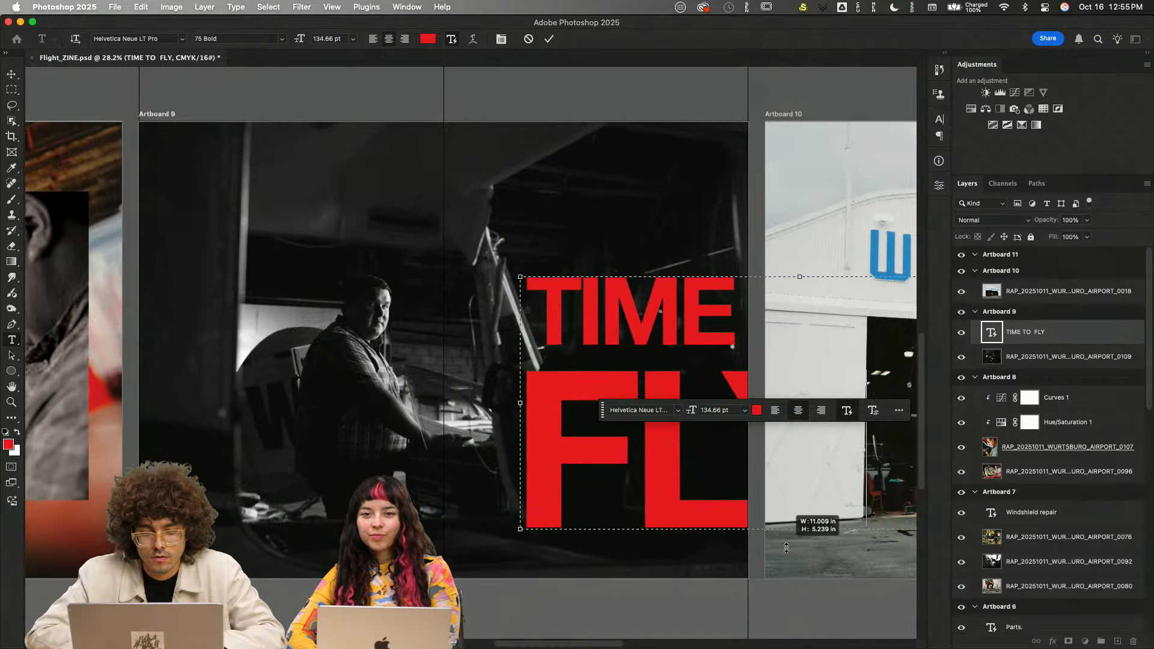
pyautogui.moveTo(741, 278); pyautogui.dragTo(876, 141)
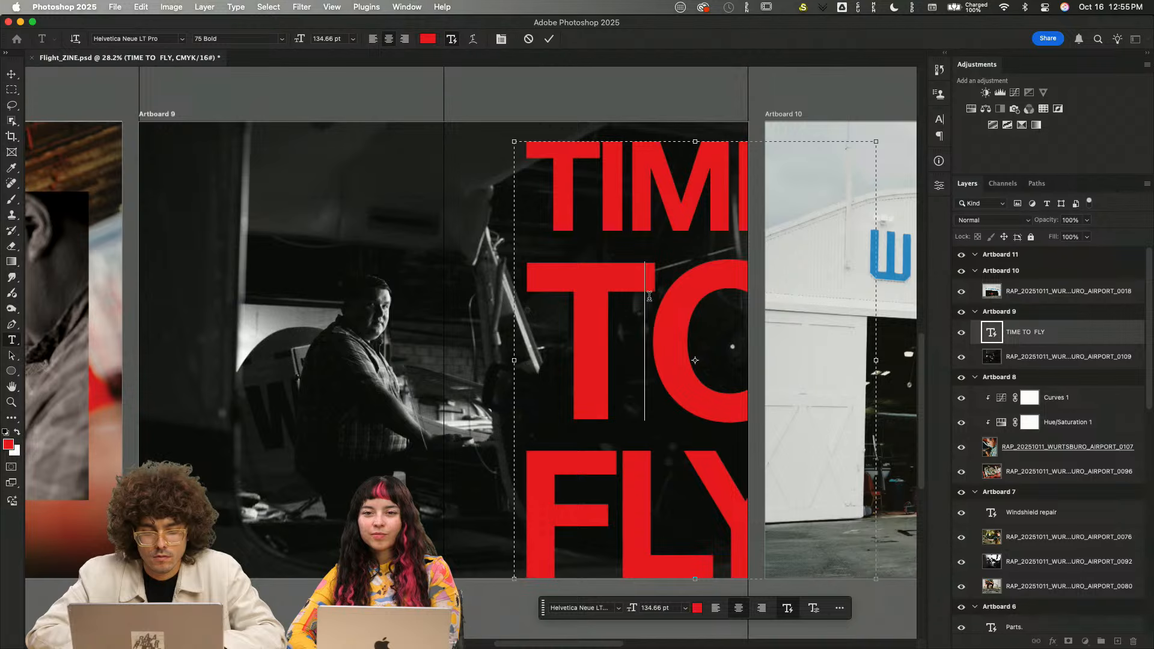
pyautogui.scroll(-5, 703, 308)
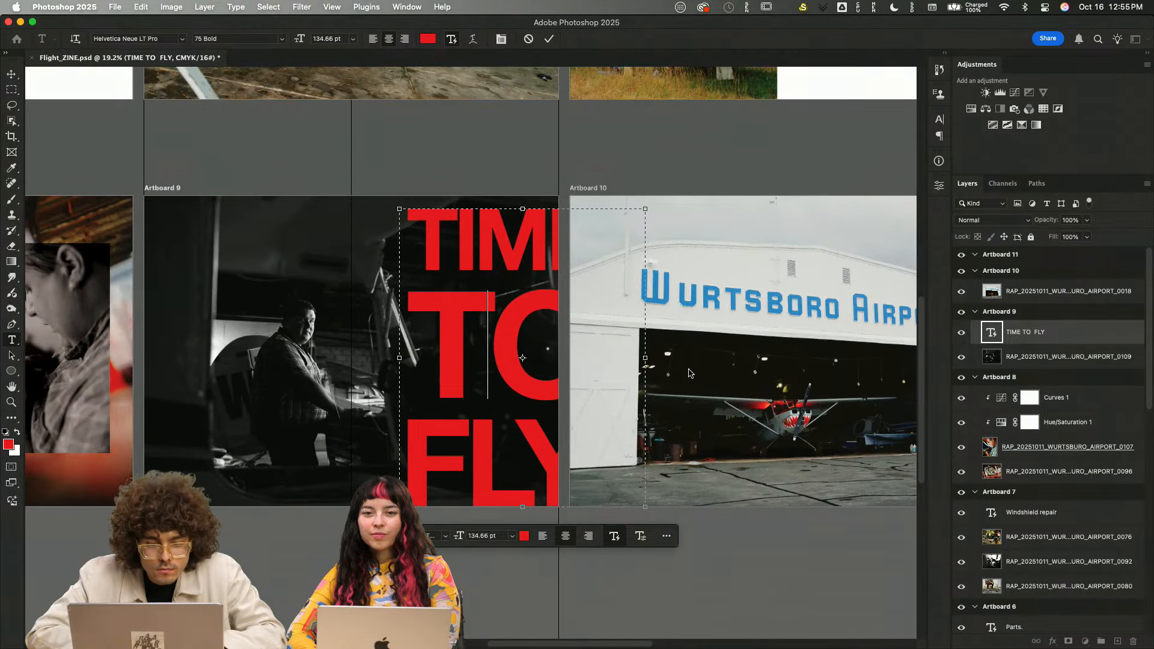
pyautogui.moveTo(645, 359); pyautogui.dragTo(562, 334)
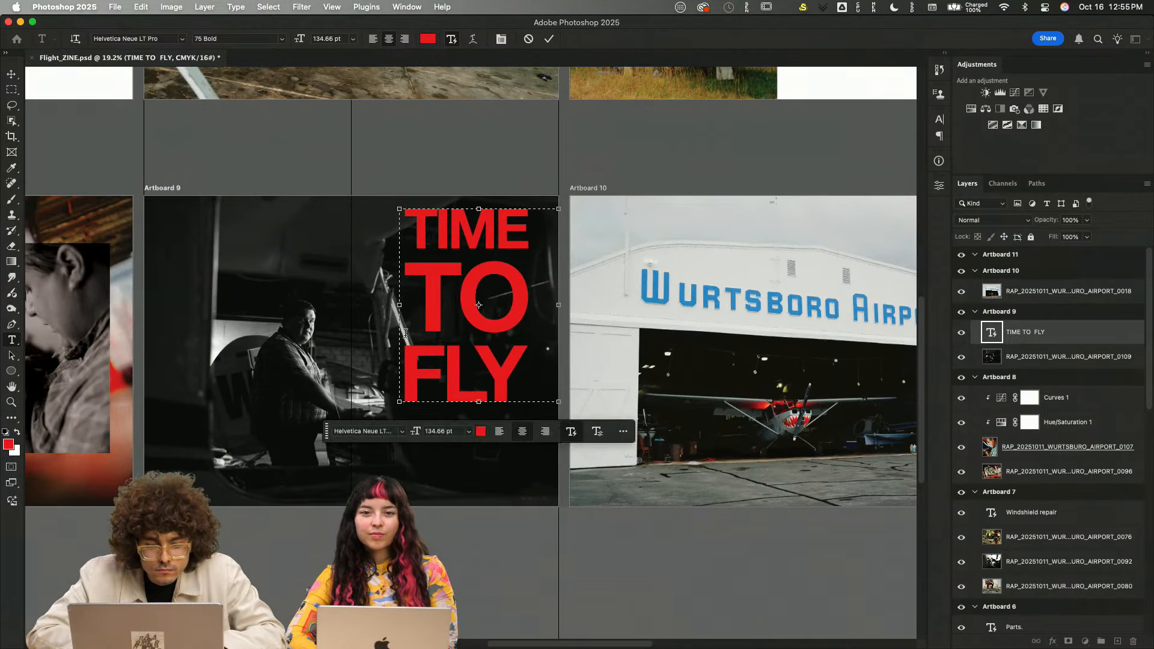
# - Shift the stacked title to Artboard 9's center fold and enlarge its text box to the artboard's right edge
pyautogui.moveTo(496, 413); pyautogui.dragTo(431, 507)
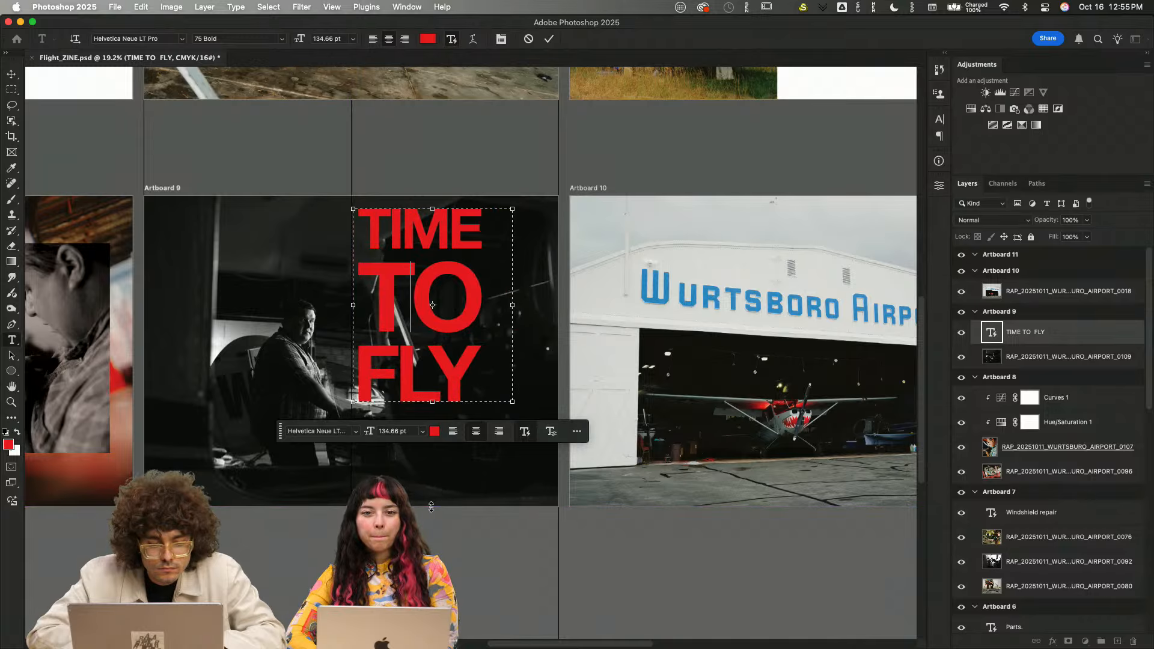
pyautogui.moveTo(512, 402); pyautogui.dragTo(563, 508)
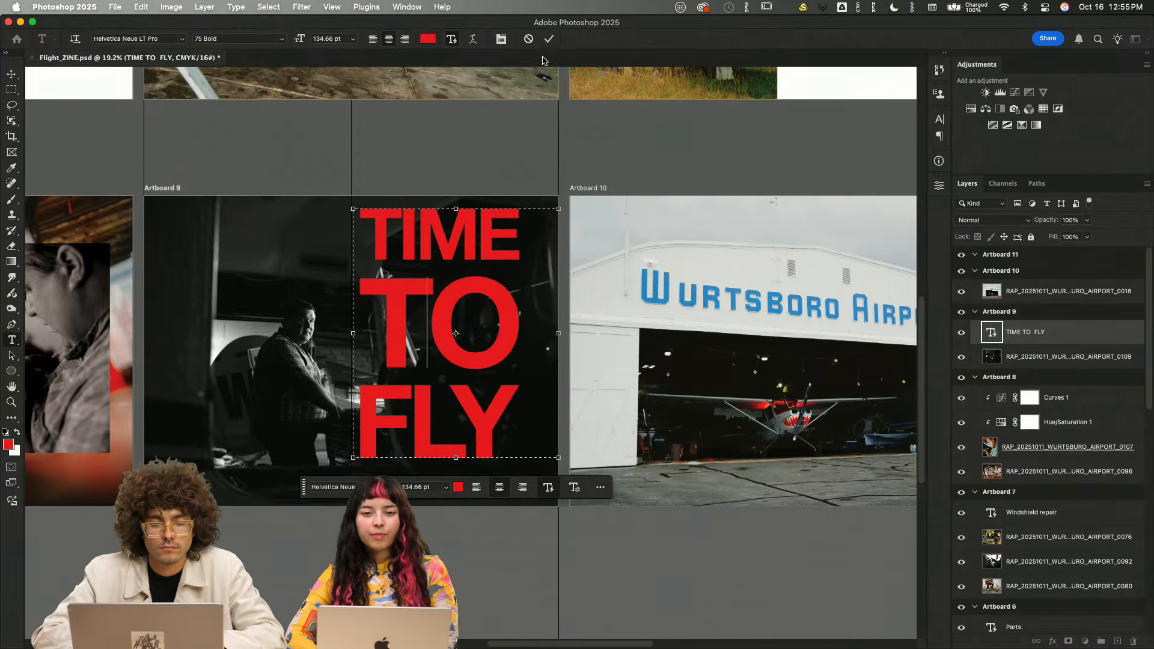
pyautogui.click(549, 39)
pyautogui.press('v')
pyautogui.click(495, 159)
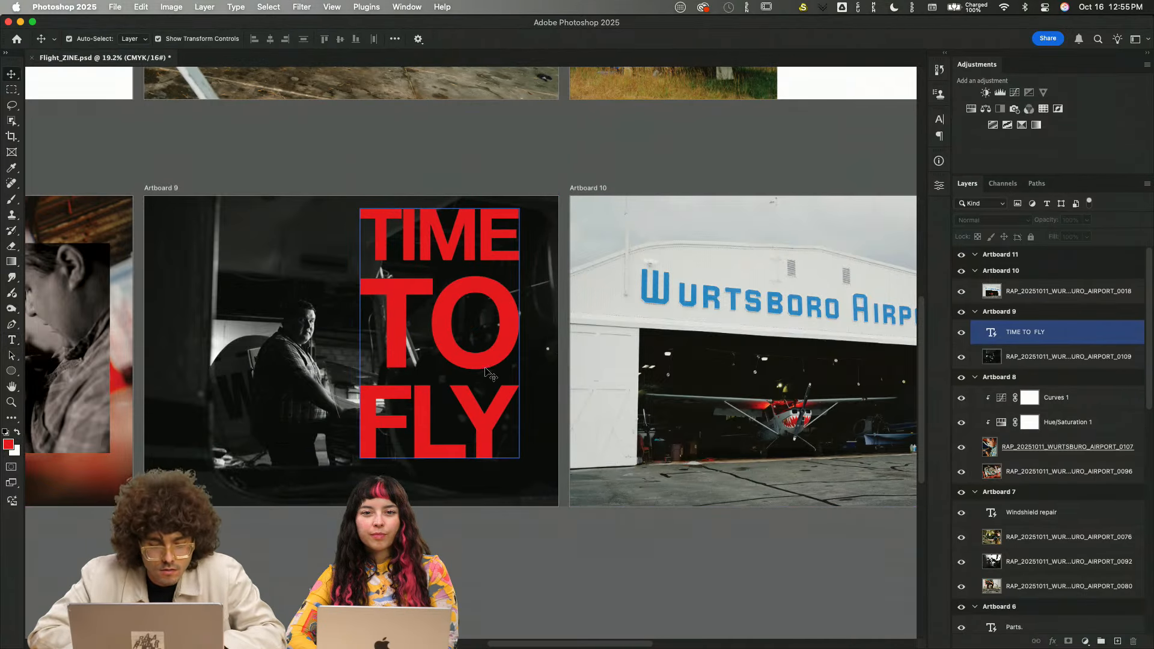
# - Move the TIME TO FLY title slightly down and away from the center fold on Artboard 9's right page
pyautogui.moveTo(476, 362); pyautogui.dragTo(489, 379)
pyautogui.click(534, 349)
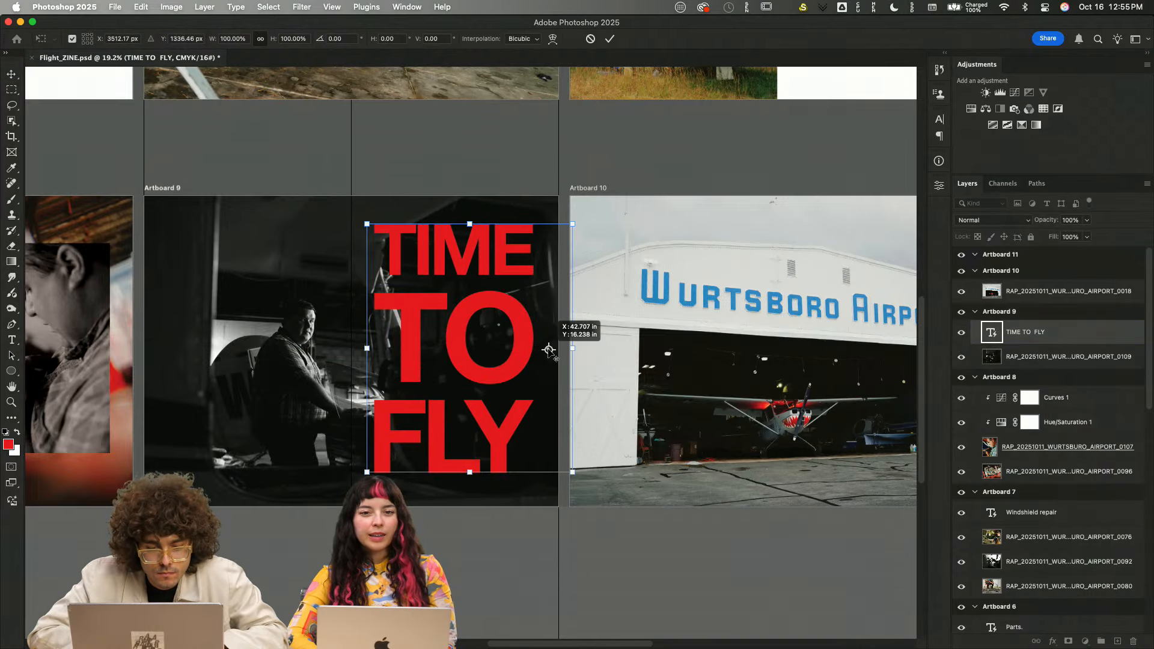
pyautogui.press('super+t')
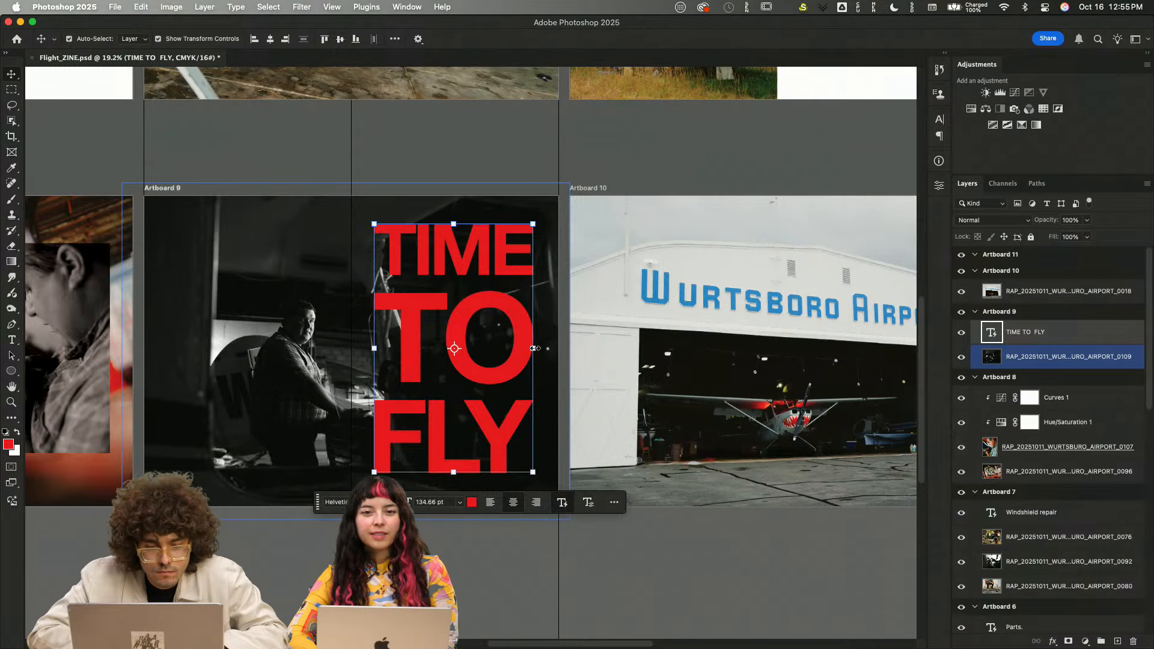
pyautogui.keyDown('alt'); pyautogui.click(535, 348); pyautogui.keyUp('alt')
pyautogui.moveTo(367, 349); pyautogui.dragTo(344, 355)
pyautogui.press('Escape')
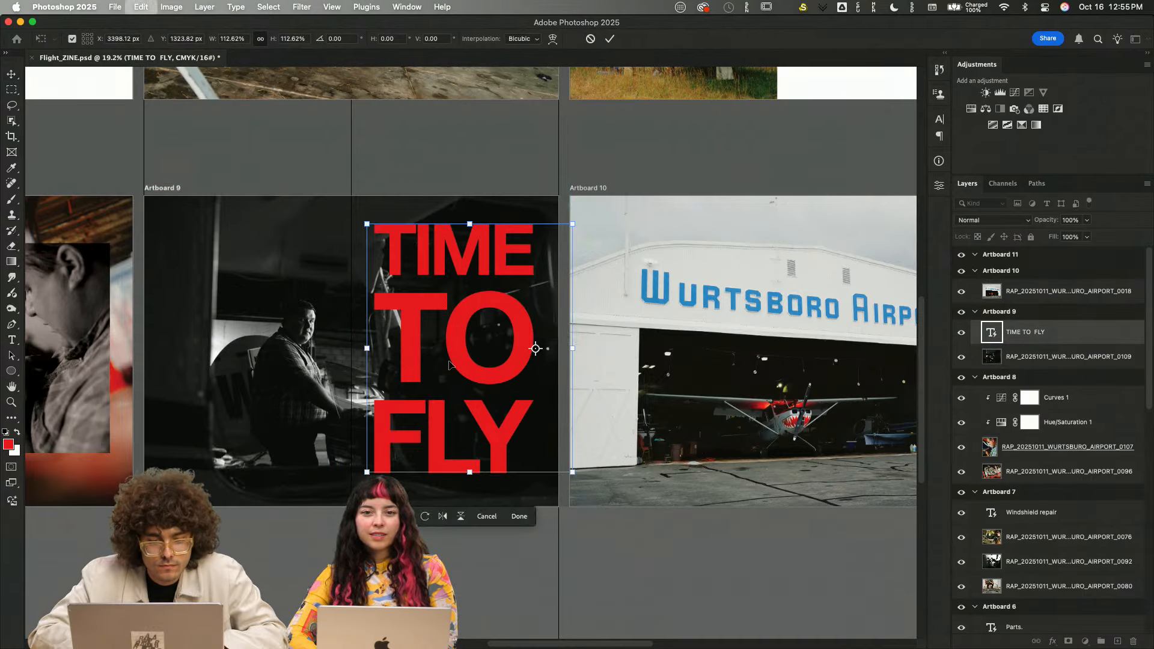
# - Scale the TIME TO FLY title to 121.65% about its center and reposition it to fill Artboard 9's right page
pyautogui.click(535, 349)
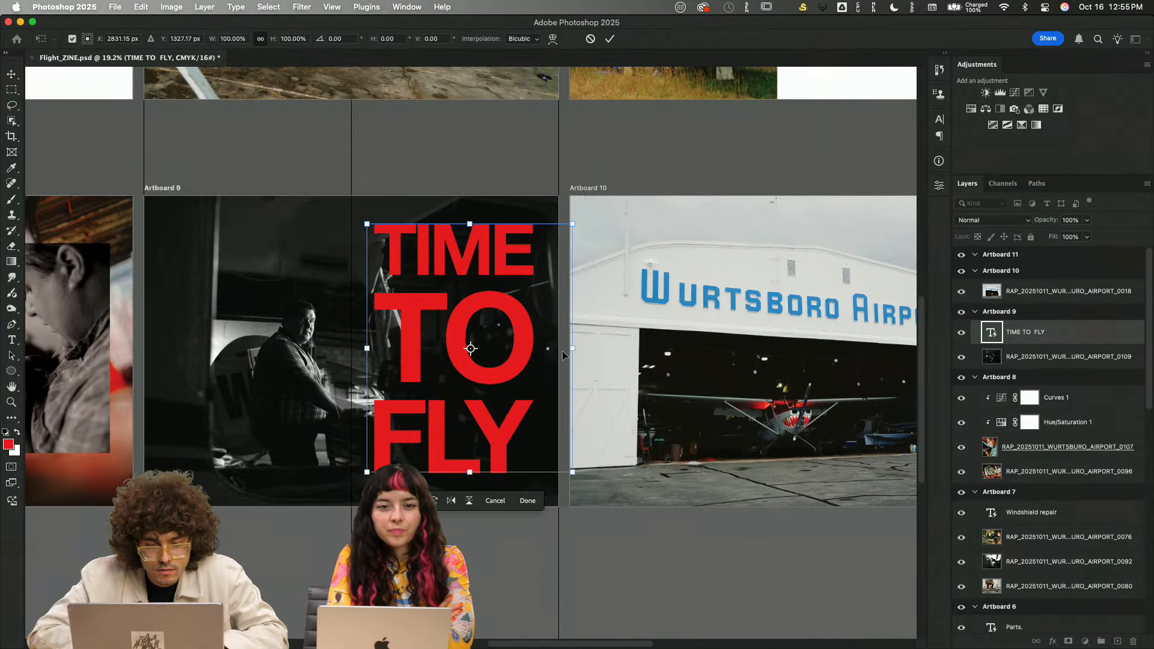
pyautogui.moveTo(572, 350); pyautogui.dragTo(595, 349)
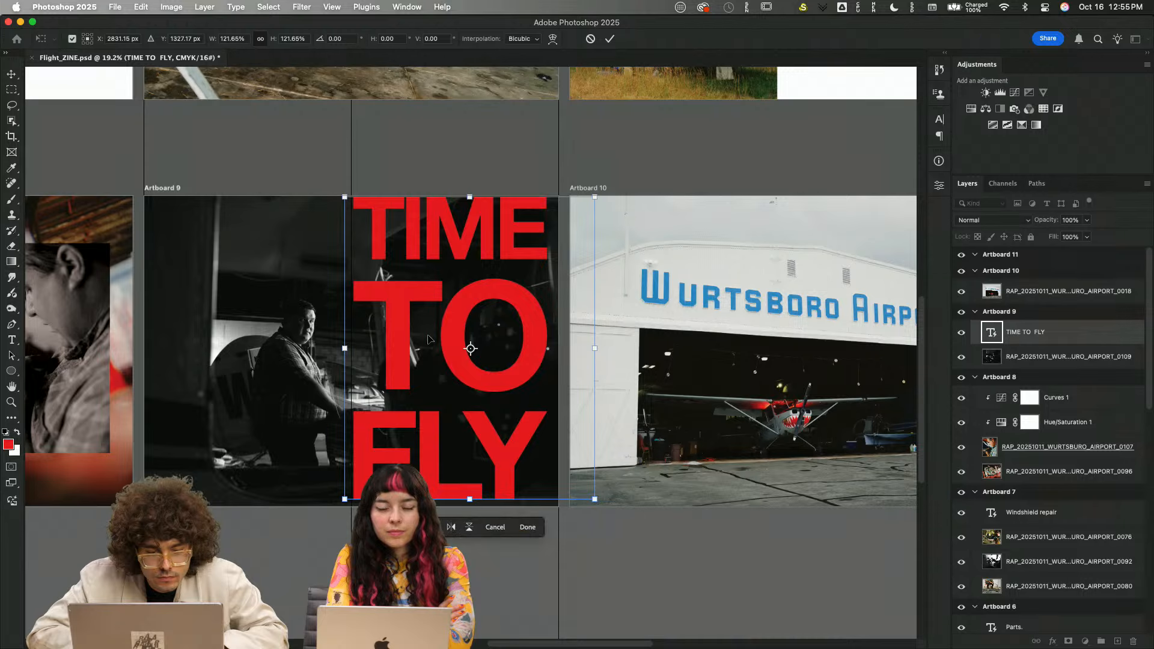
pyautogui.moveTo(449, 338); pyautogui.dragTo(458, 340)
pyautogui.press('Left')
pyautogui.press('Left')
pyautogui.press('Left')
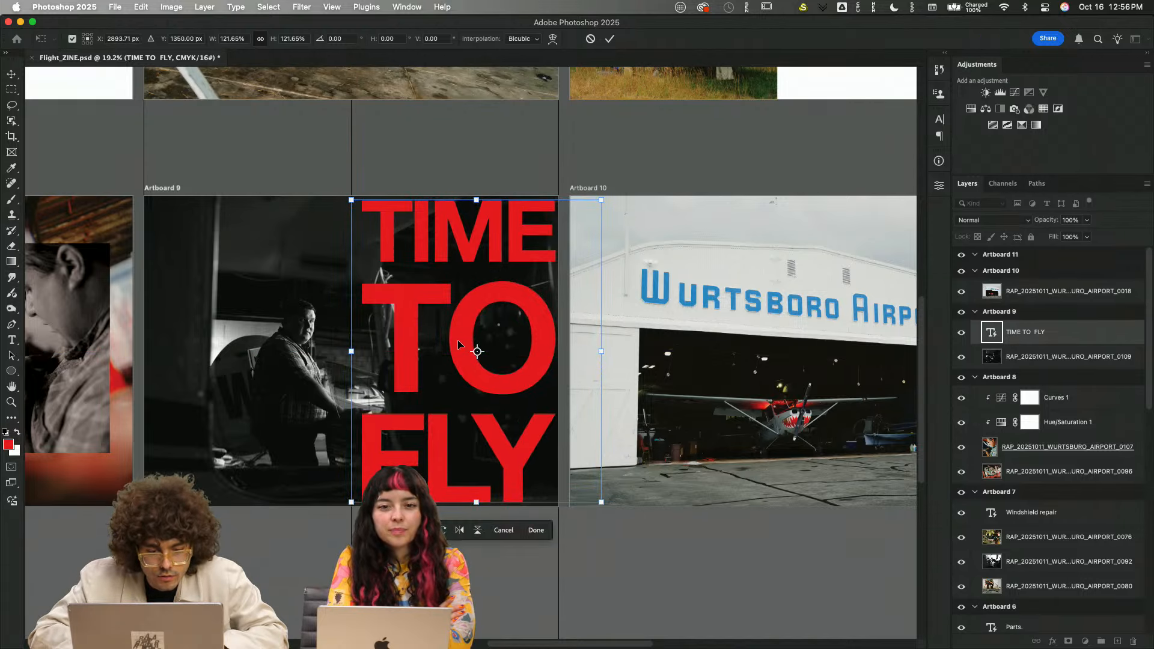
pyautogui.press('Down')
pyautogui.press('Return')
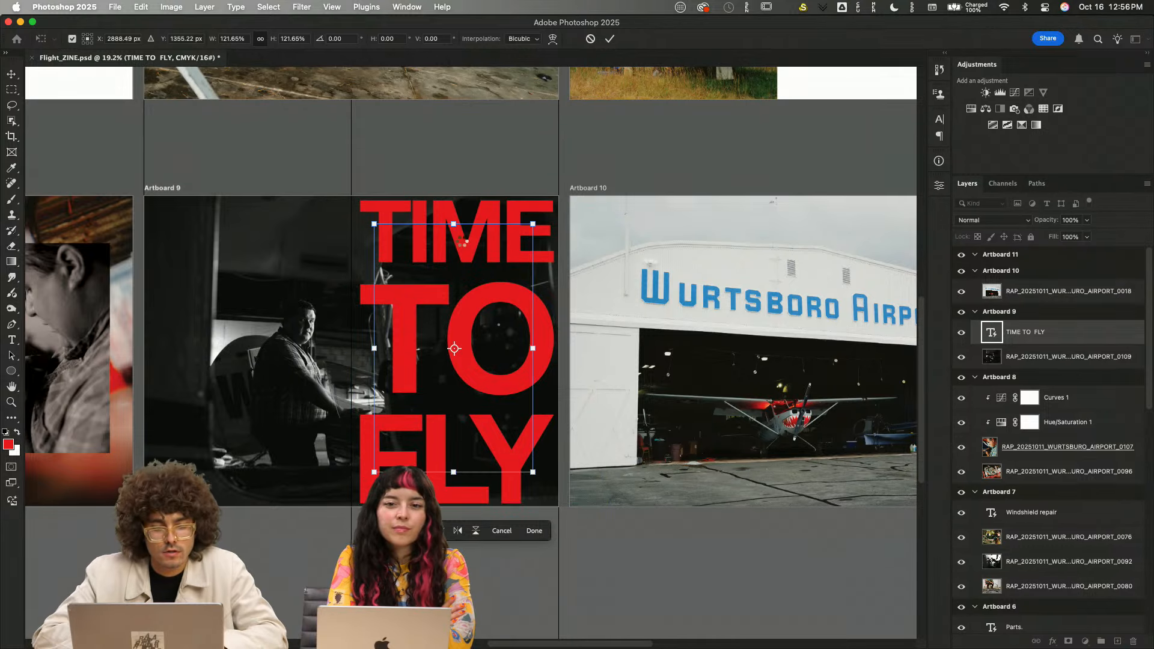
pyautogui.click(422, 129)
# - Return to Artboard 1 and examine the cover layout in full-screen mode with the panels hidden
pyautogui.hscroll(-4, 485, 187)
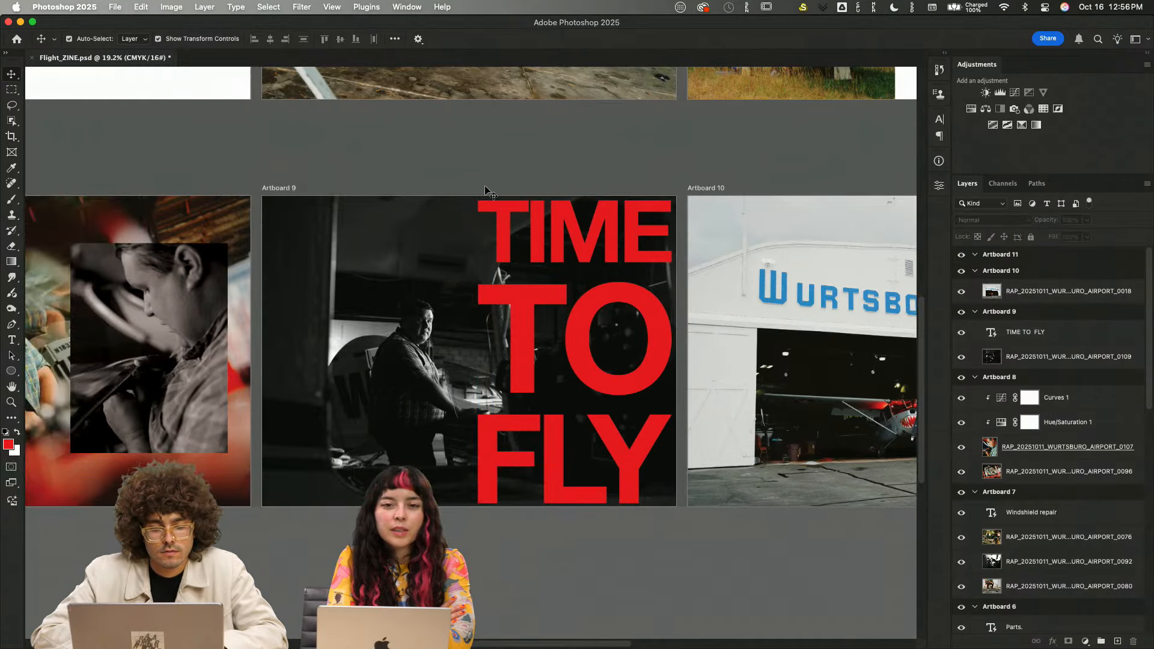
pyautogui.hscroll(-10, 486, 191)
pyautogui.scroll(5, 486, 190)
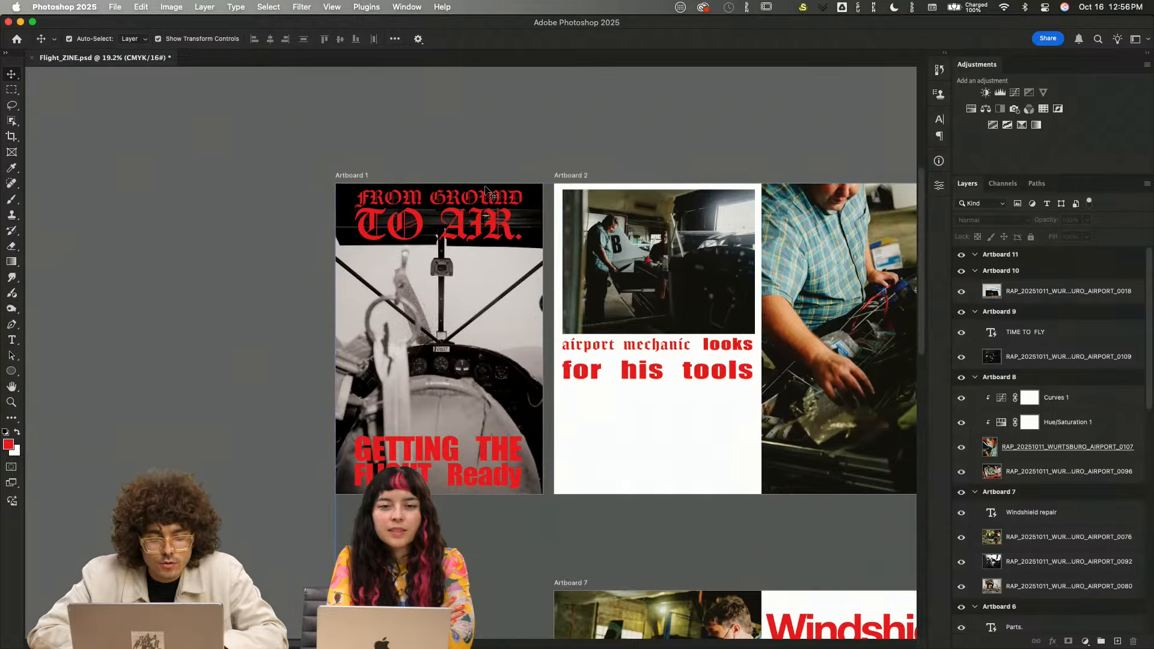
pyautogui.scroll(5, 486, 191)
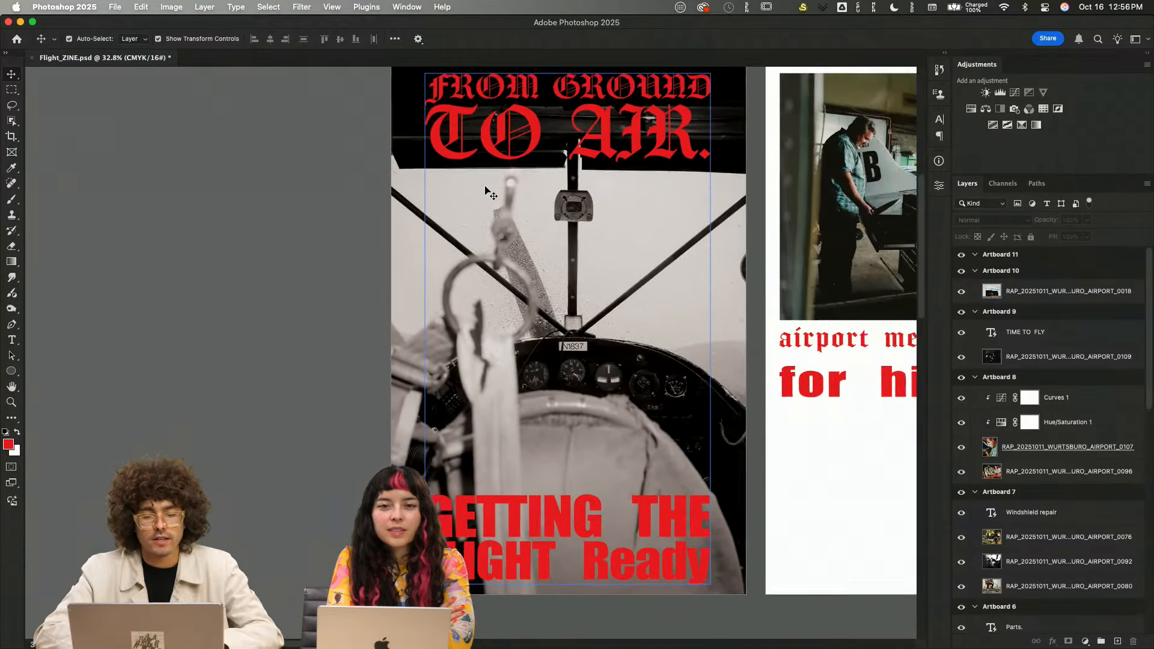
pyautogui.scroll(3, 621, 247)
pyautogui.hscroll(4, 621, 247)
pyautogui.press('f')
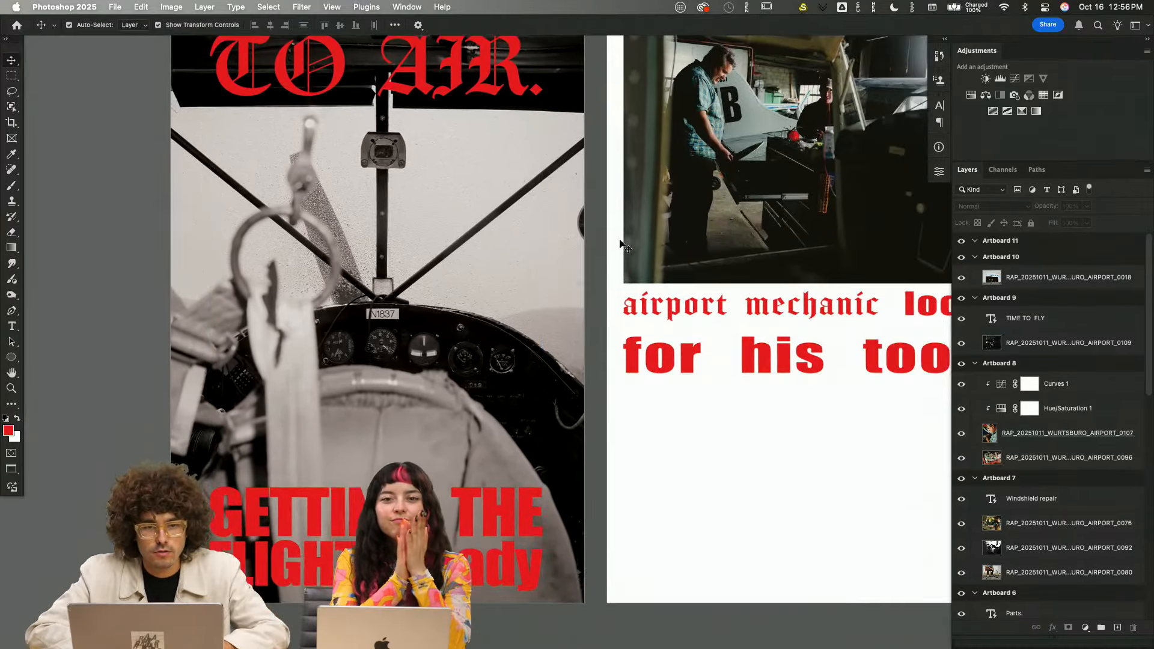
pyautogui.press('f')
pyautogui.hscroll(-3, 570, 272)
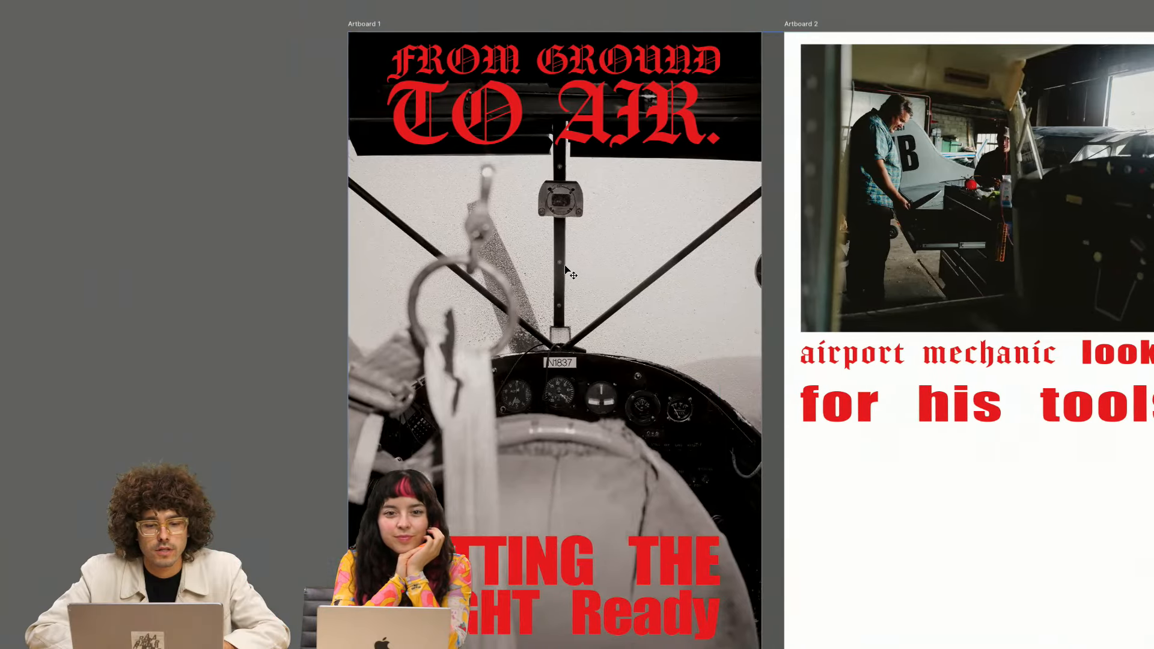
pyautogui.hotkey('ctrl', '-')
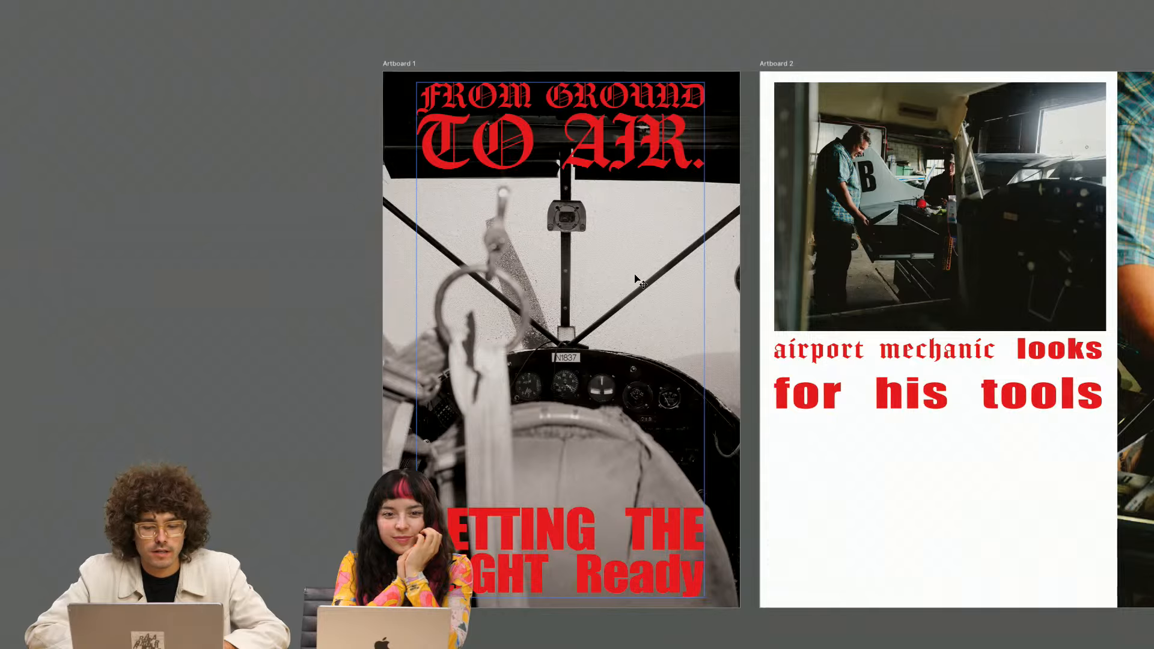
pyautogui.hotkey('ctrl', '+')
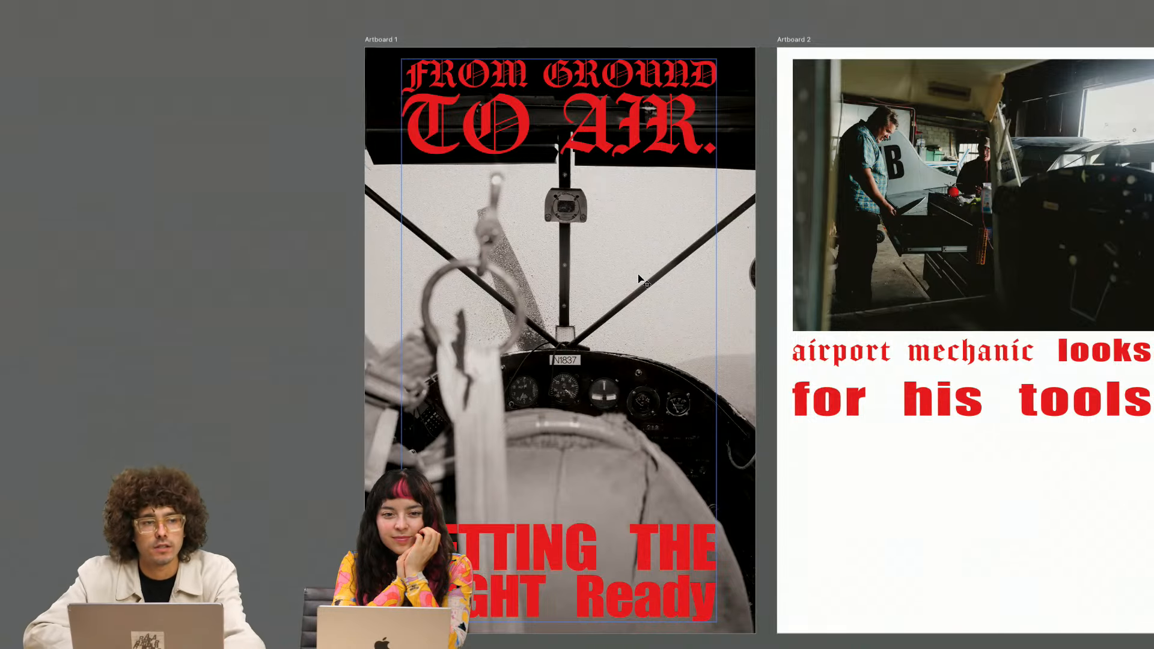
# - Examine the Artboard 2 and Artboard 3 spreads, including their photo placement and red captions
pyautogui.hscroll(5, 640, 280)
pyautogui.hscroll(4, 640, 279)
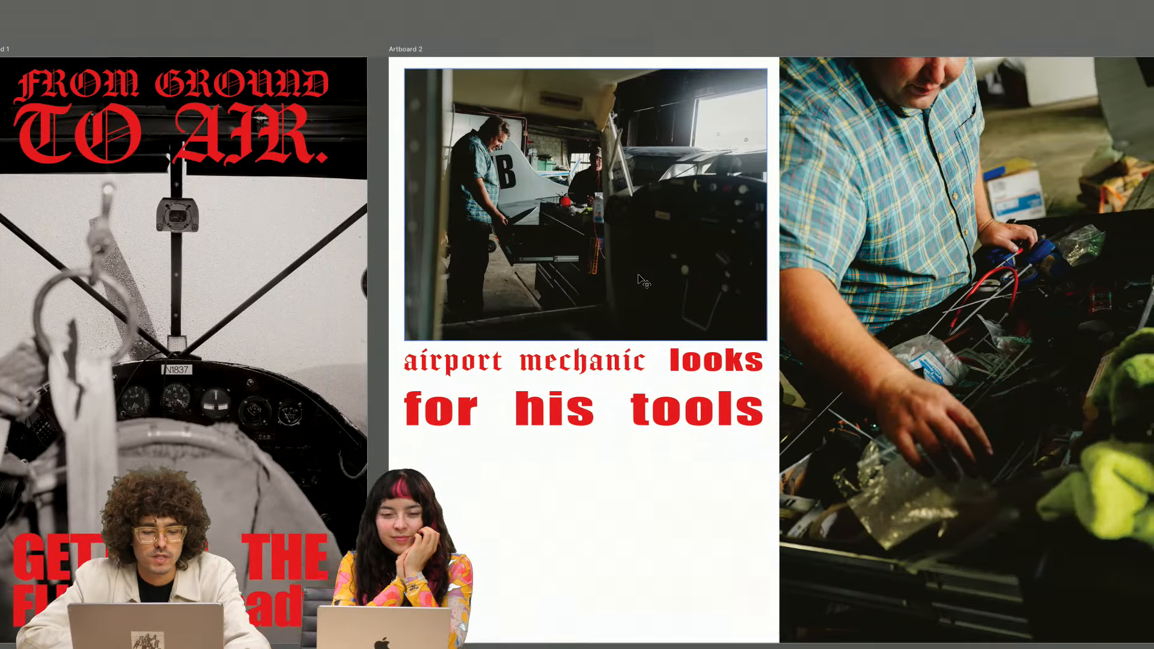
pyautogui.scroll(-3, 642, 279)
pyautogui.hscroll(-3, 642, 280)
pyautogui.hscroll(6, 642, 280)
pyautogui.scroll(1, 642, 279)
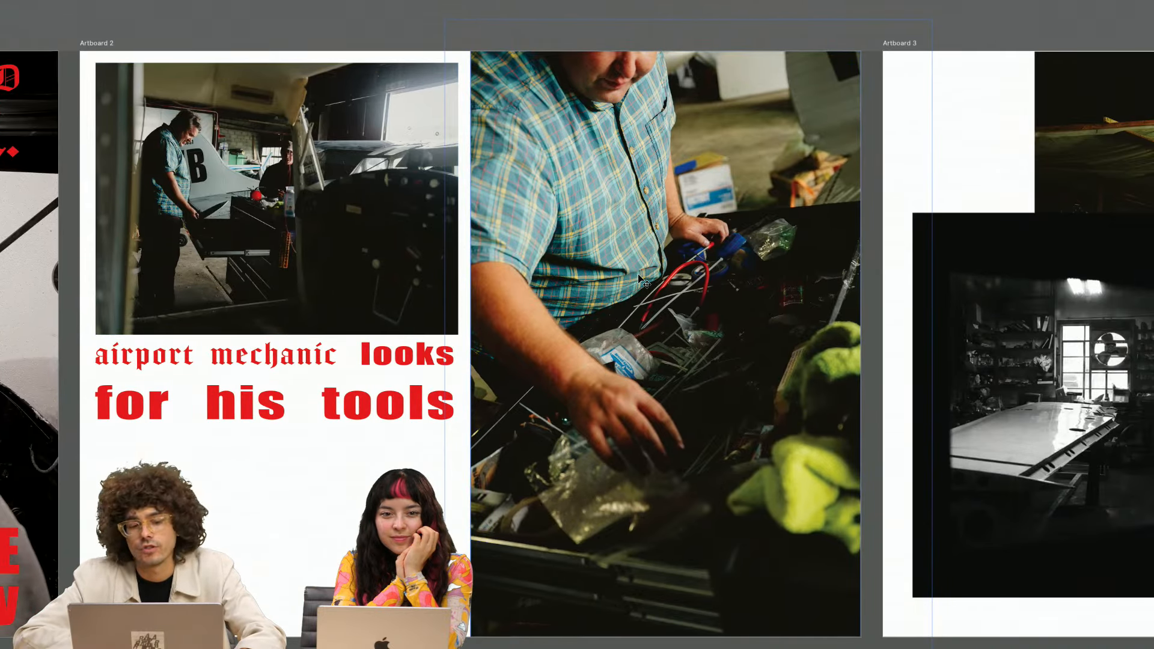
pyautogui.scroll(-2, 642, 280)
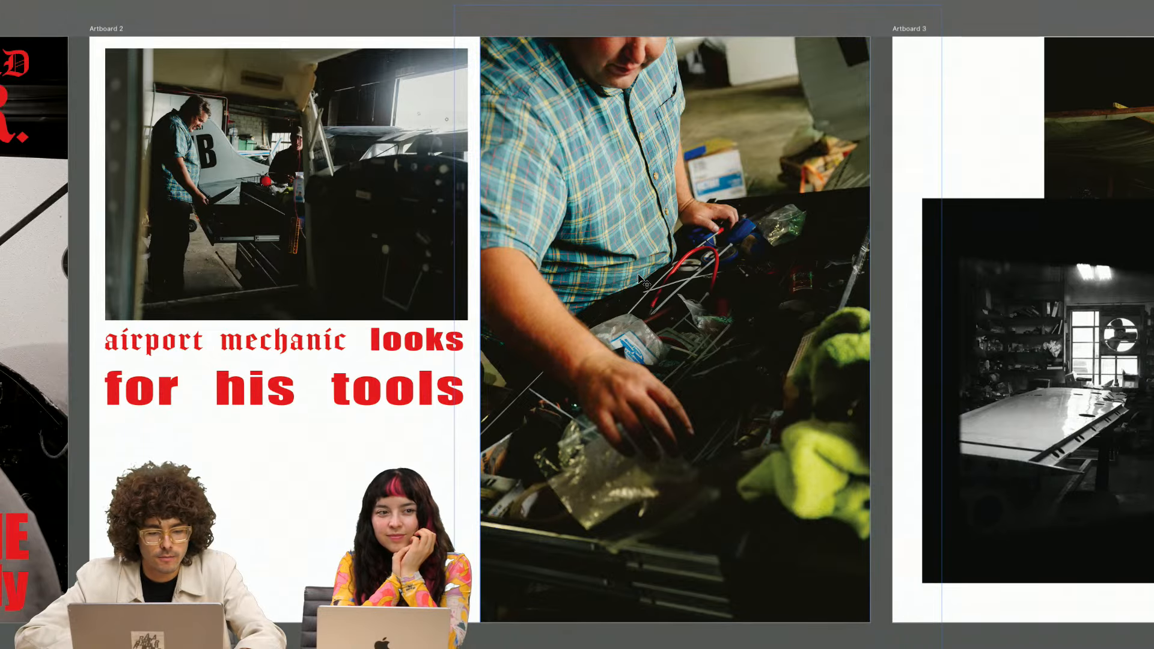
pyautogui.hscroll(11, 642, 279)
pyautogui.hscroll(5, 642, 279)
pyautogui.scroll(1, 642, 279)
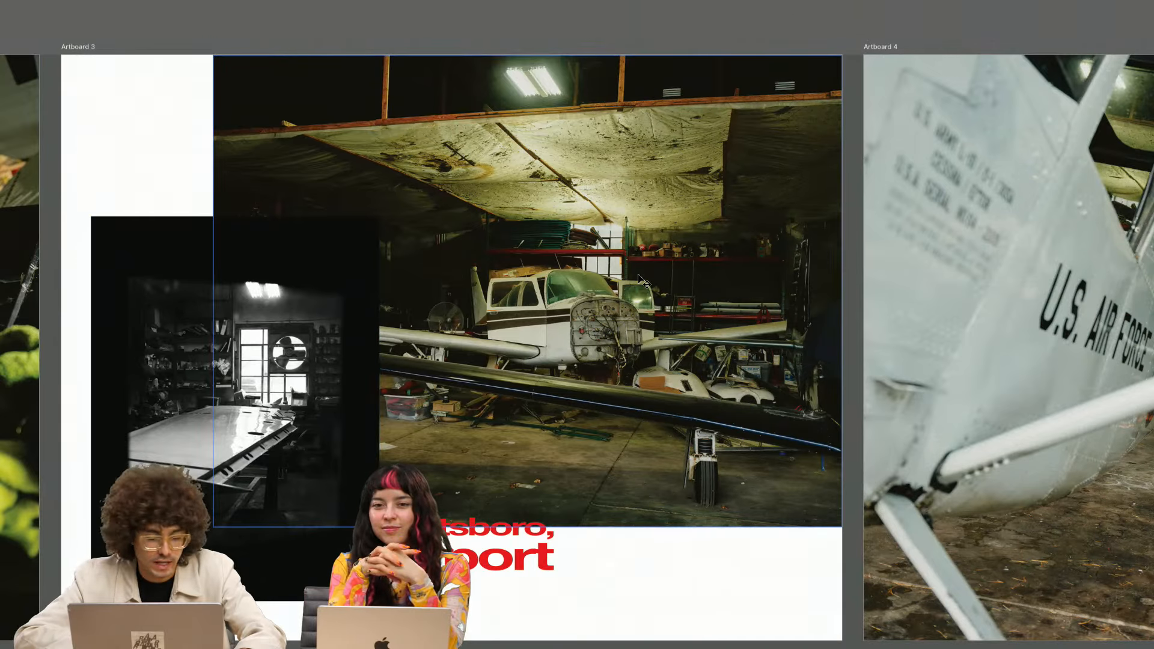
pyautogui.rightClick(714, 570)
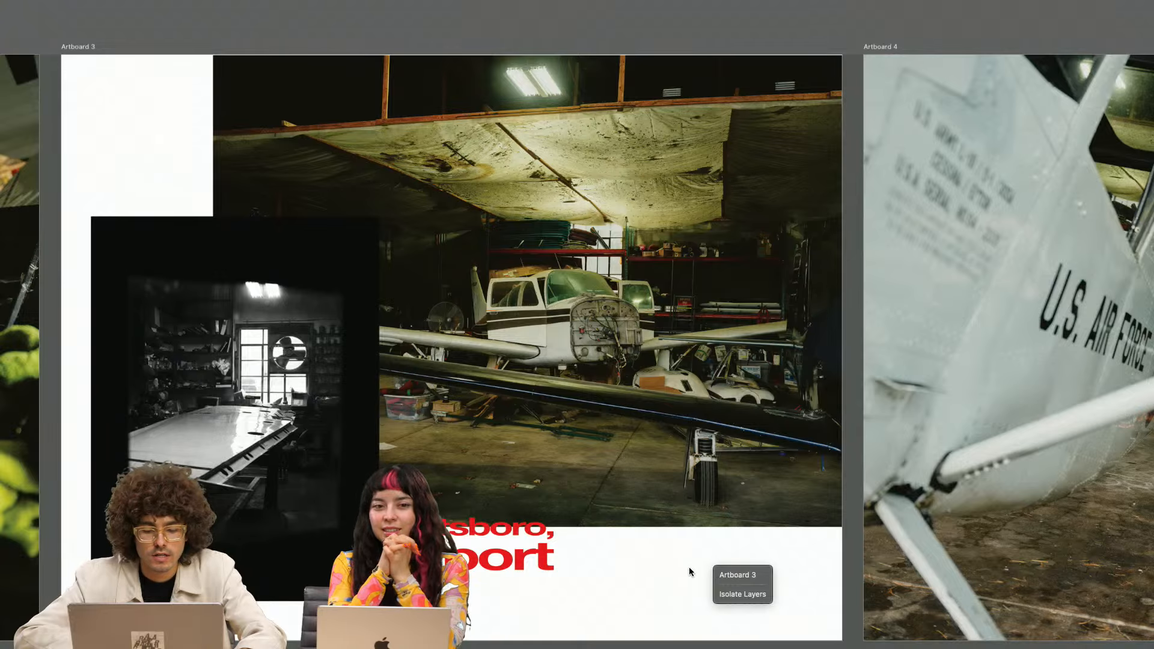
pyautogui.click(689, 569)
pyautogui.scroll(-2, 689, 570)
pyautogui.hscroll(-2, 690, 569)
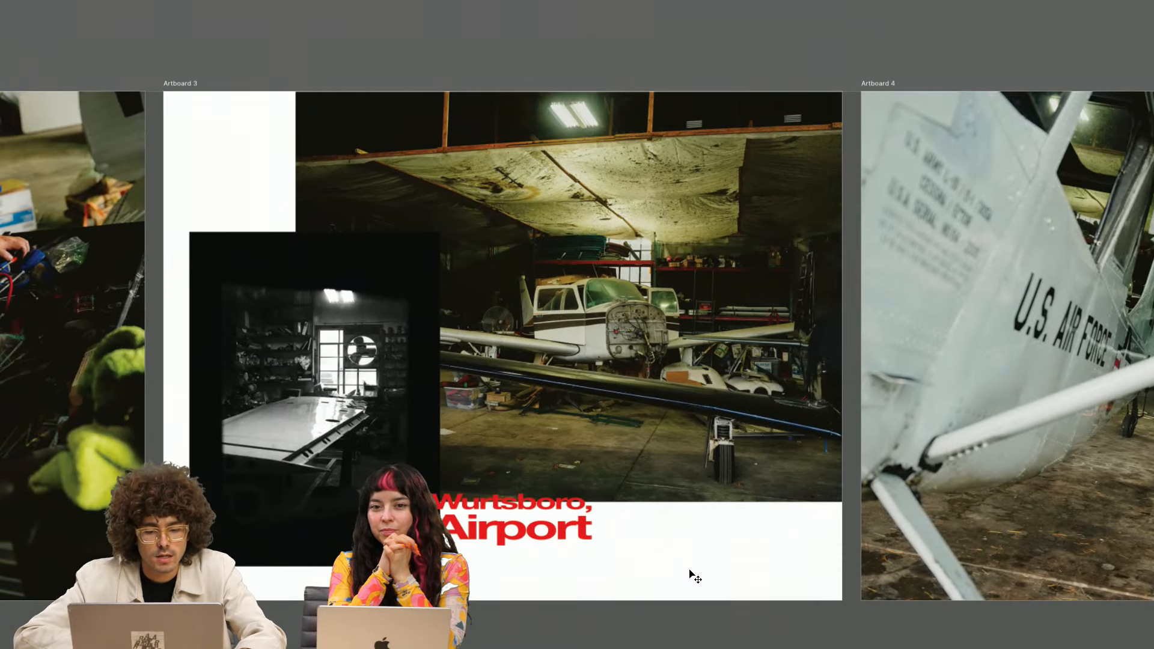
# - Examine the Artboard 4, 5 and 6 spreads across the top row of the zine
pyautogui.hscroll(20, 695, 576)
pyautogui.scroll(1, 694, 575)
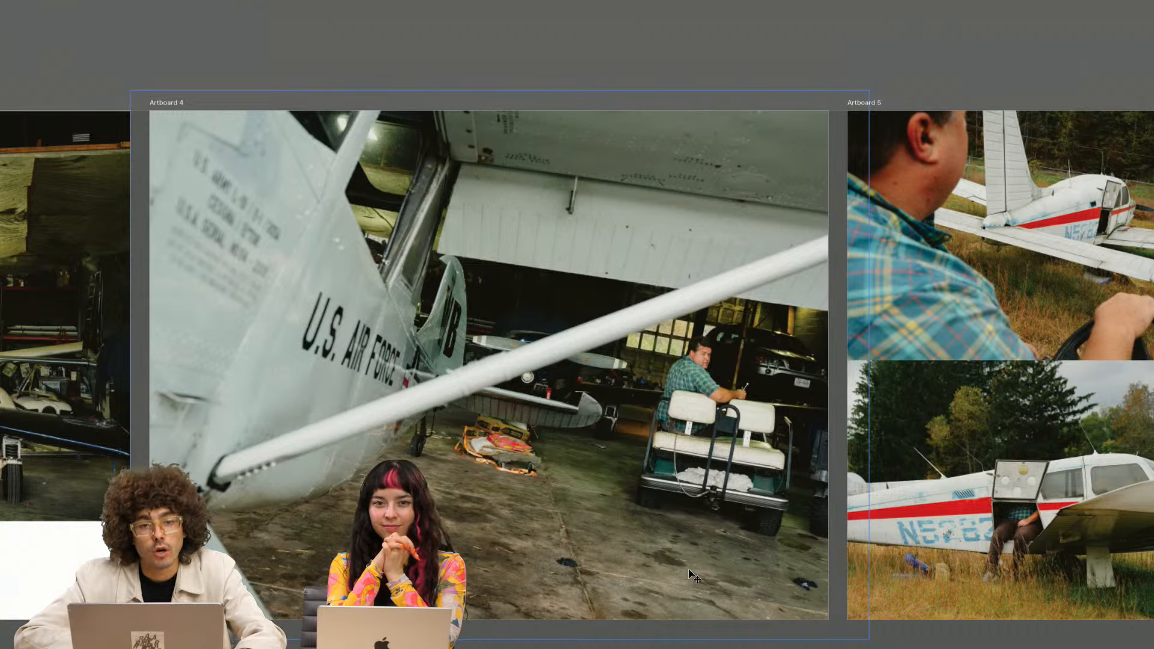
pyautogui.hscroll(20, 689, 571)
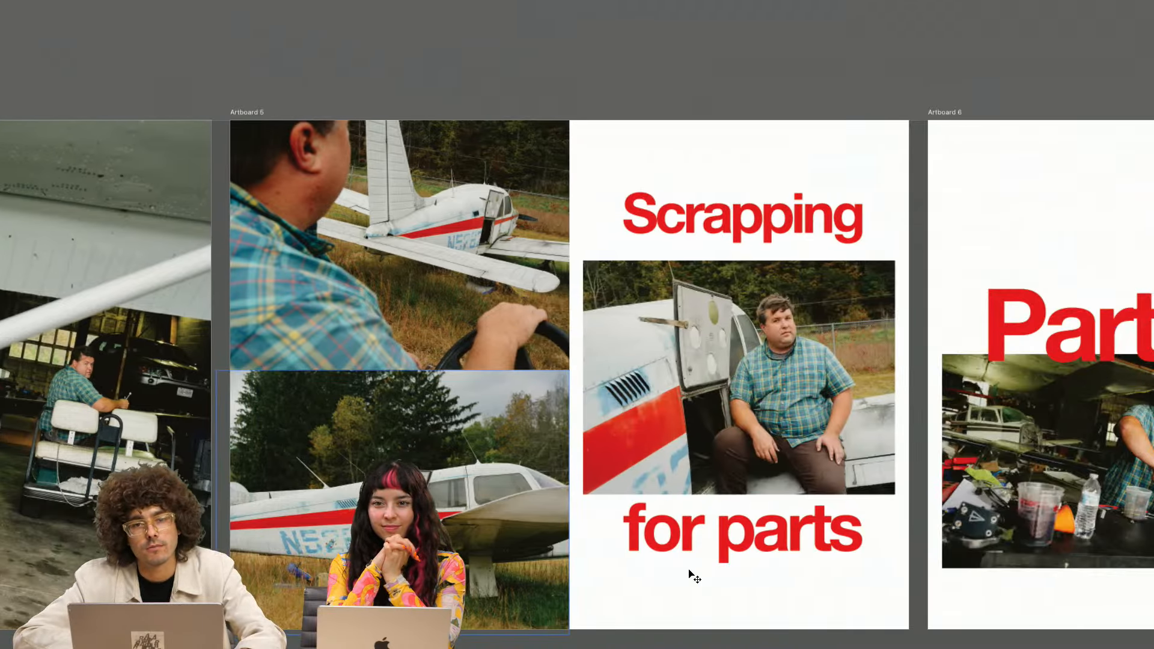
pyautogui.hscroll(5, 692, 576)
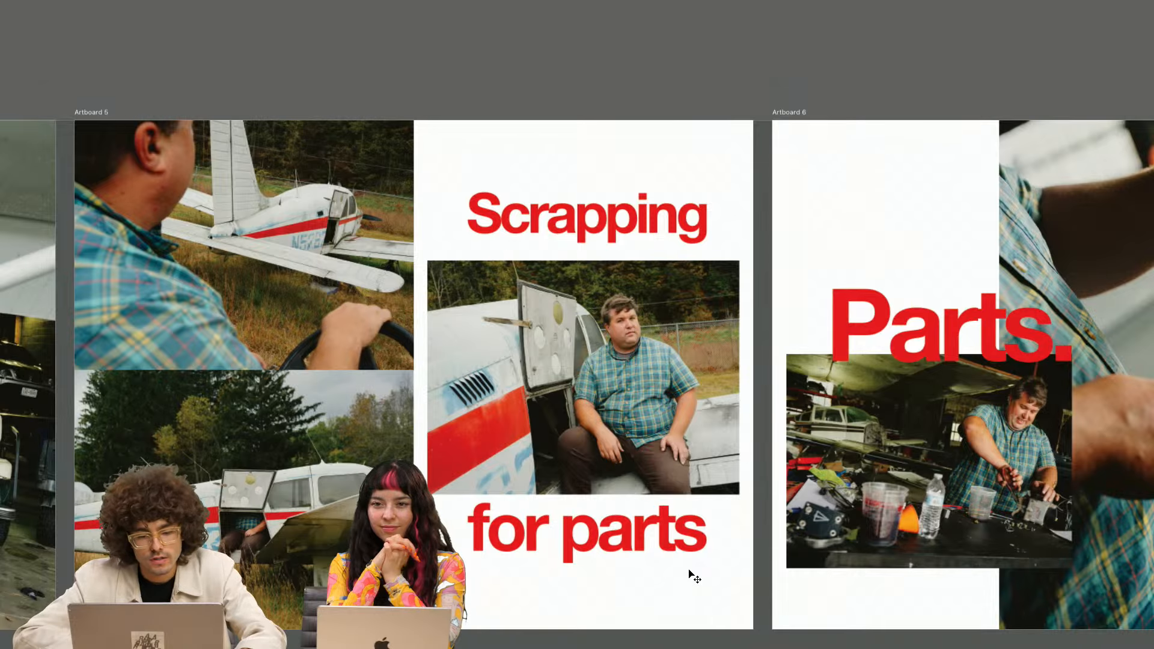
pyautogui.hscroll(20, 694, 576)
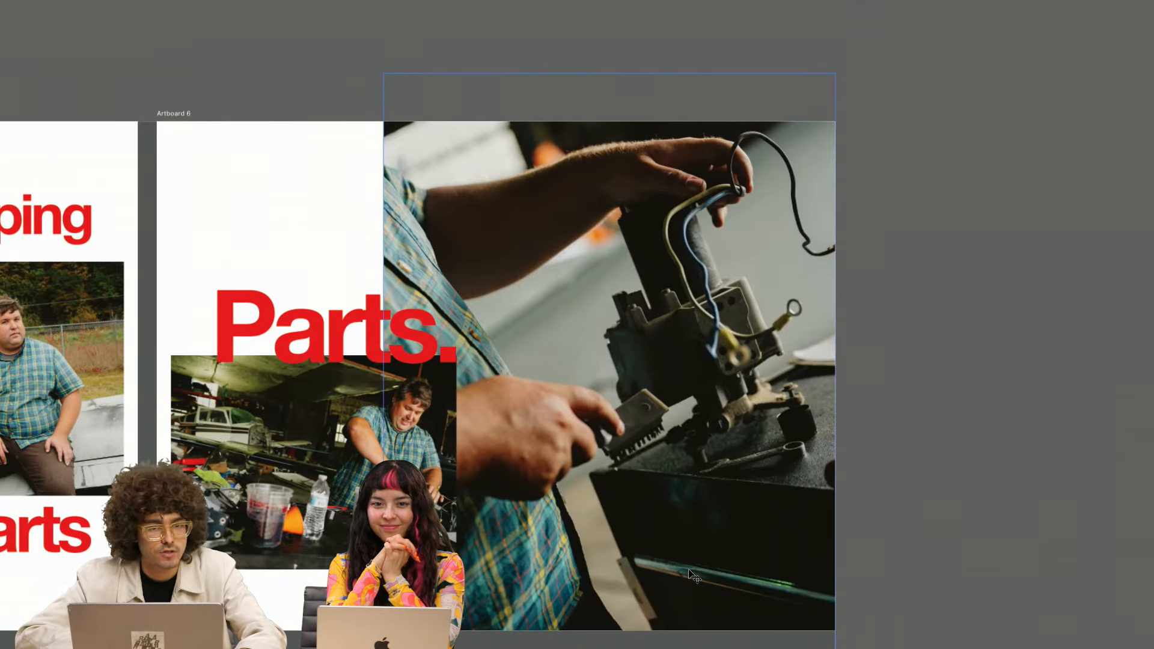
# - Examine the second row of spreads from Artboard 7's Windshield repair layout through Artboard 9 toward the hangar photo
pyautogui.press('n')
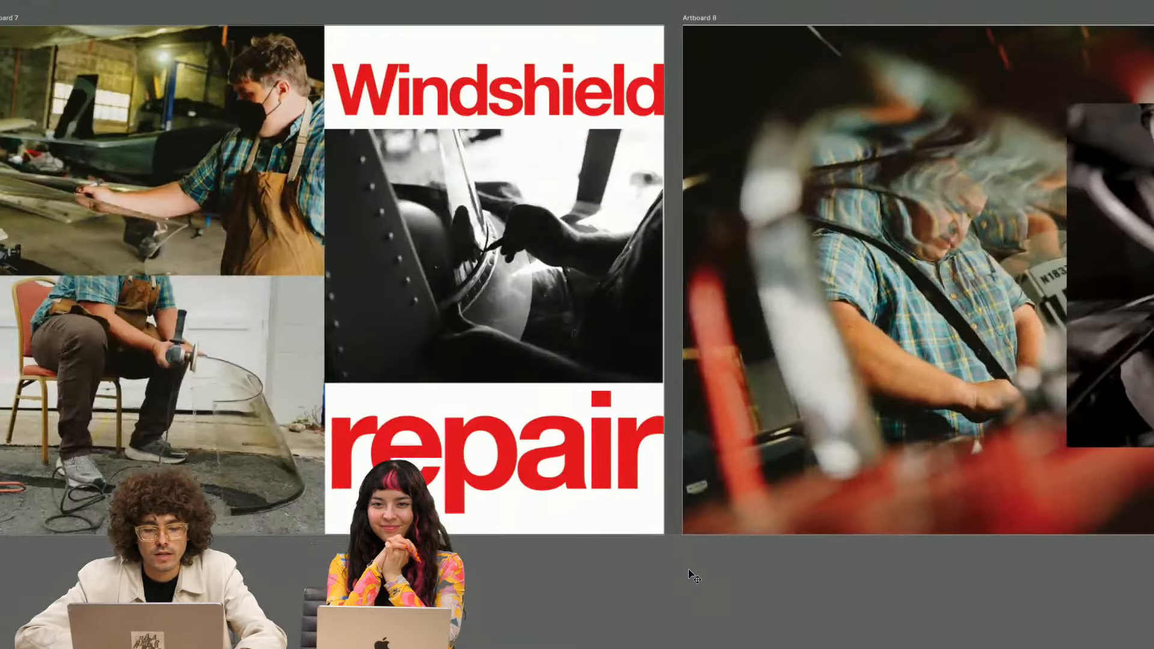
pyautogui.scroll(4, 688, 569)
pyautogui.hscroll(2, 612, 558)
pyautogui.scroll(-1, 612, 558)
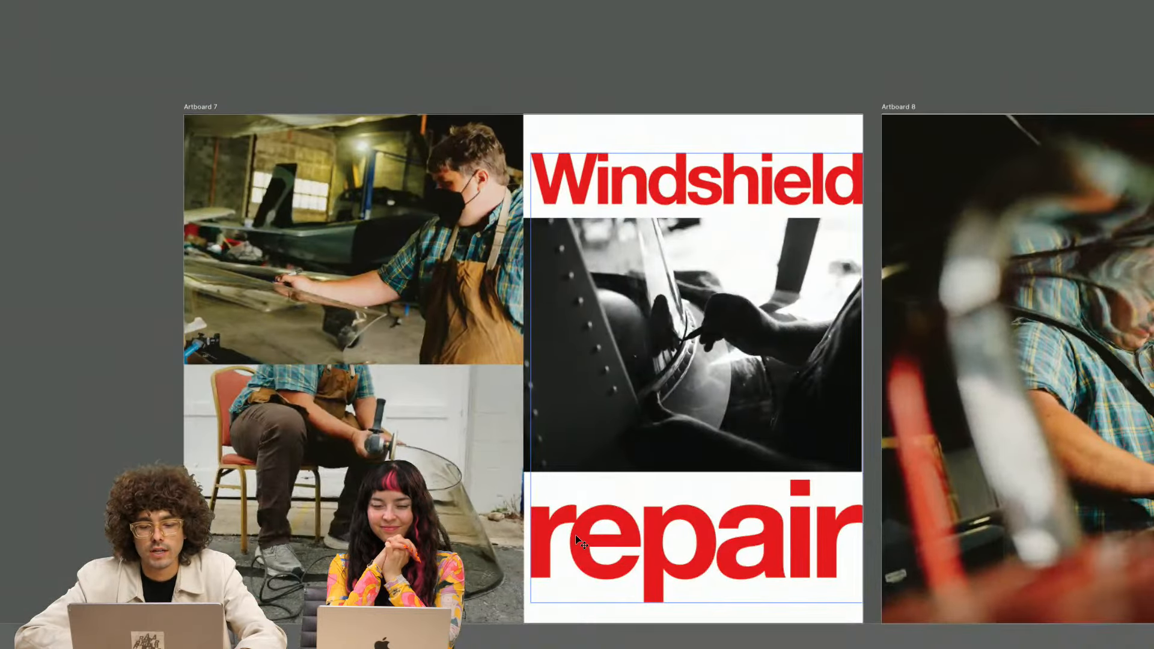
pyautogui.scroll(-1, 579, 541)
pyautogui.hscroll(2, 579, 541)
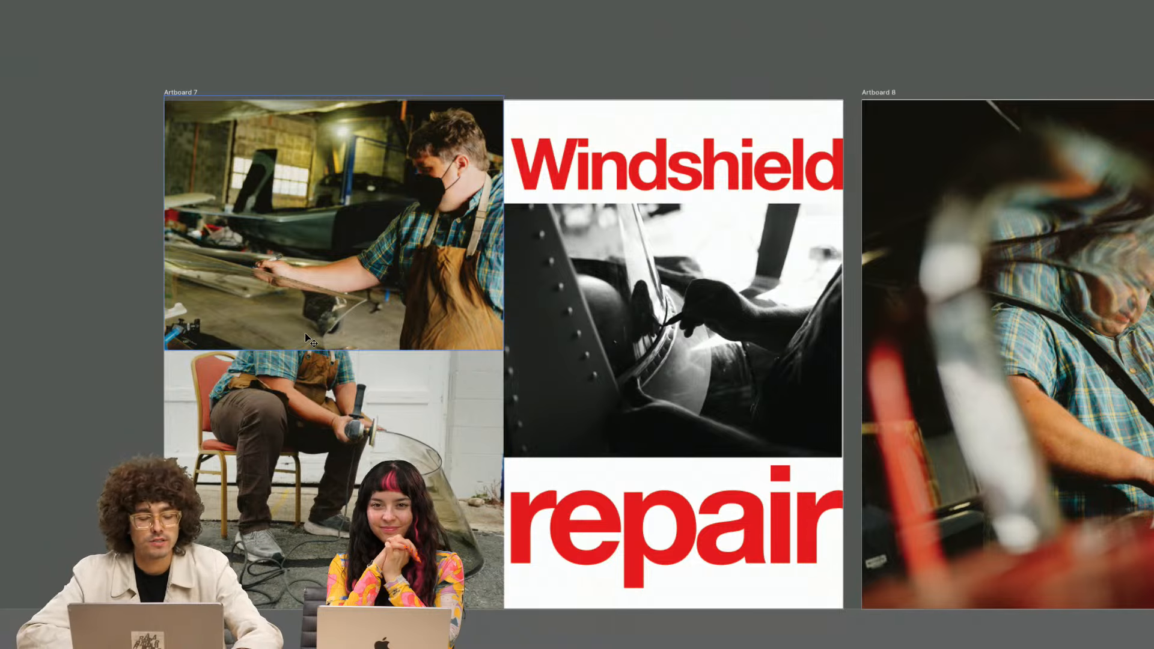
pyautogui.press('n')
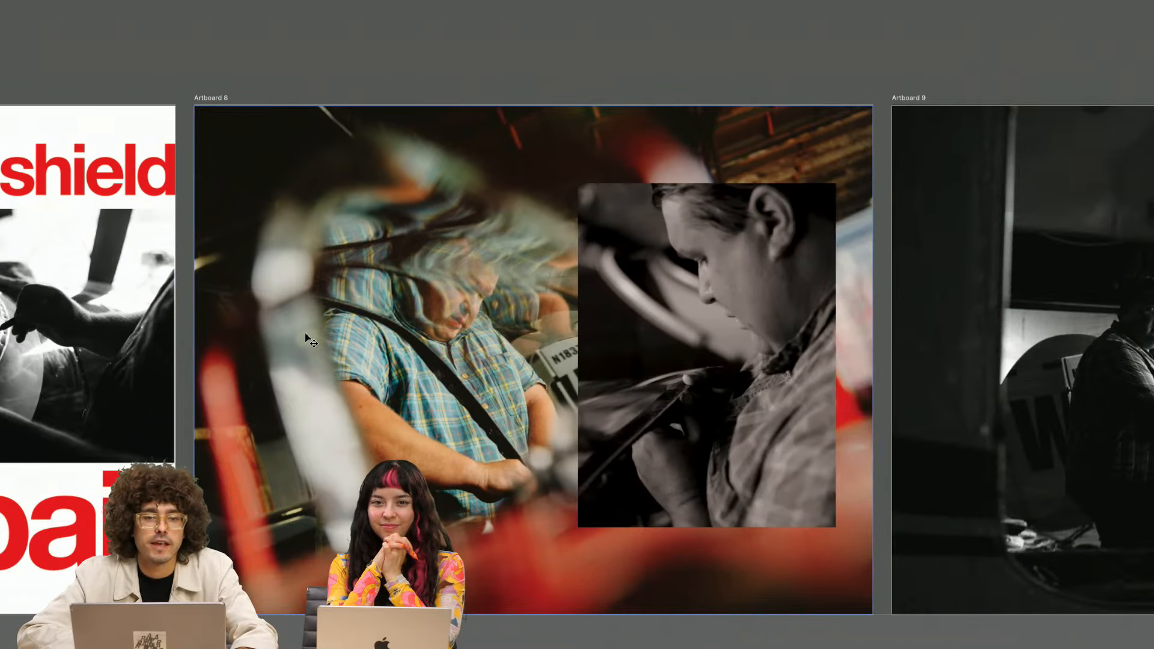
pyautogui.press('n')
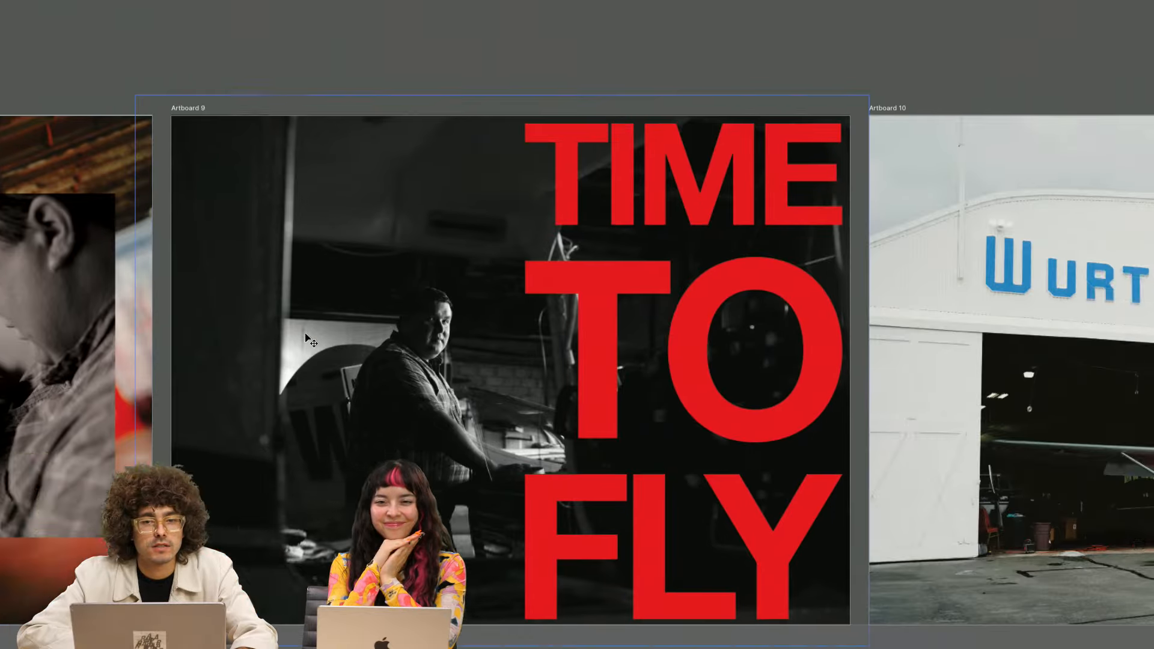
pyautogui.press('n')
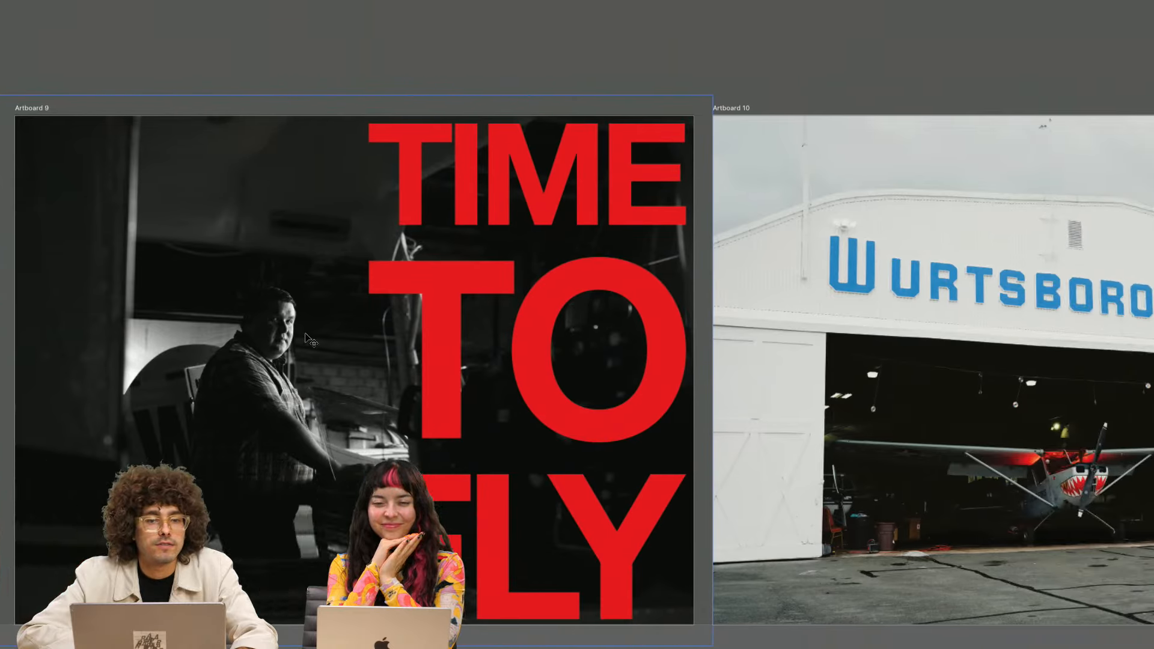